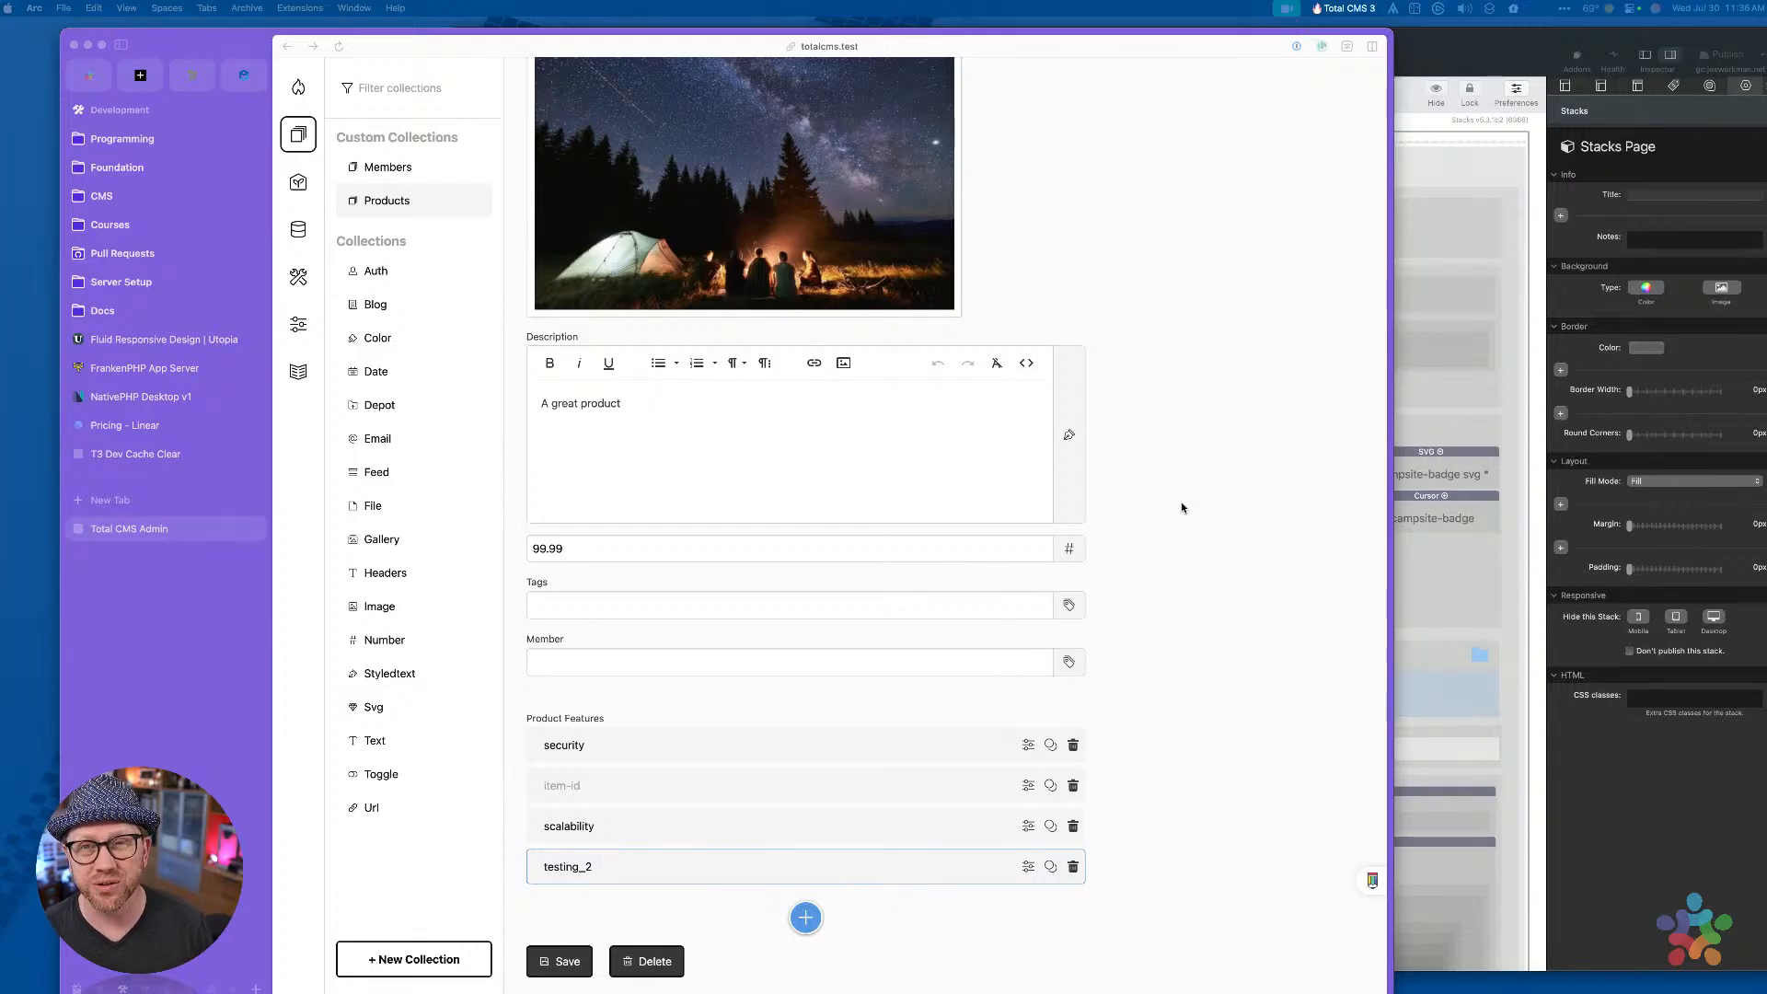
click(1181, 506)
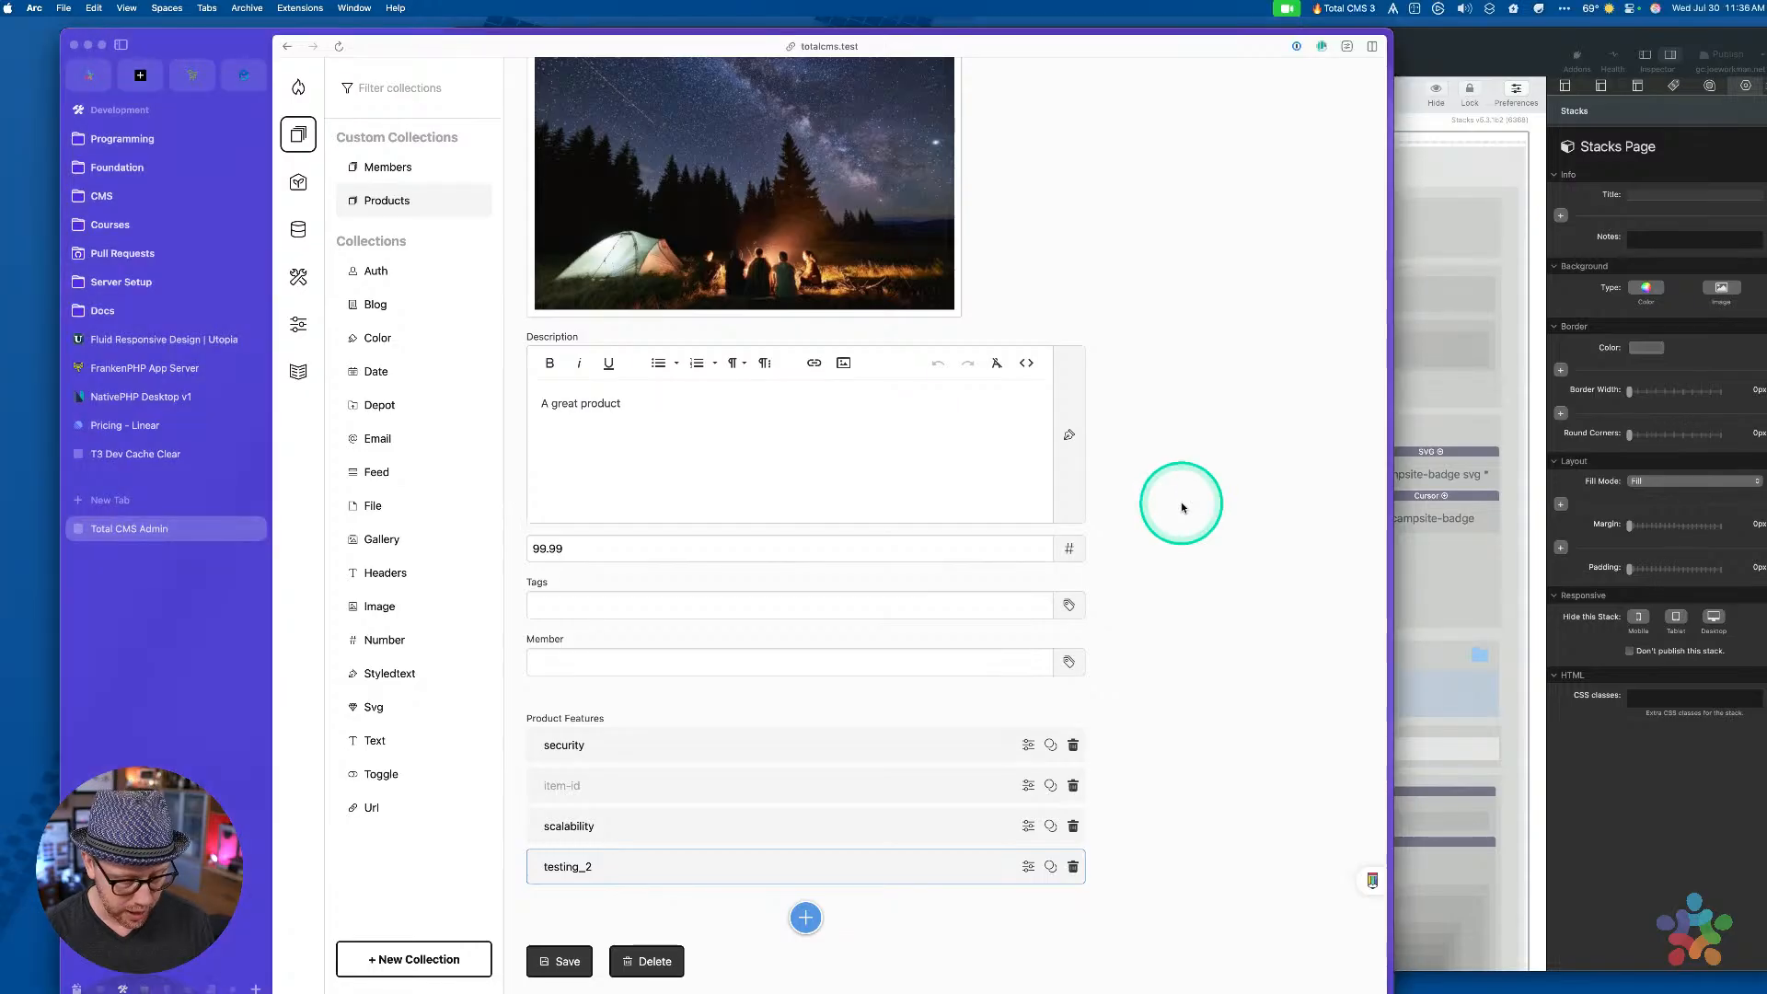
key(super+n)
text(https://www.weavers.space/admin/)
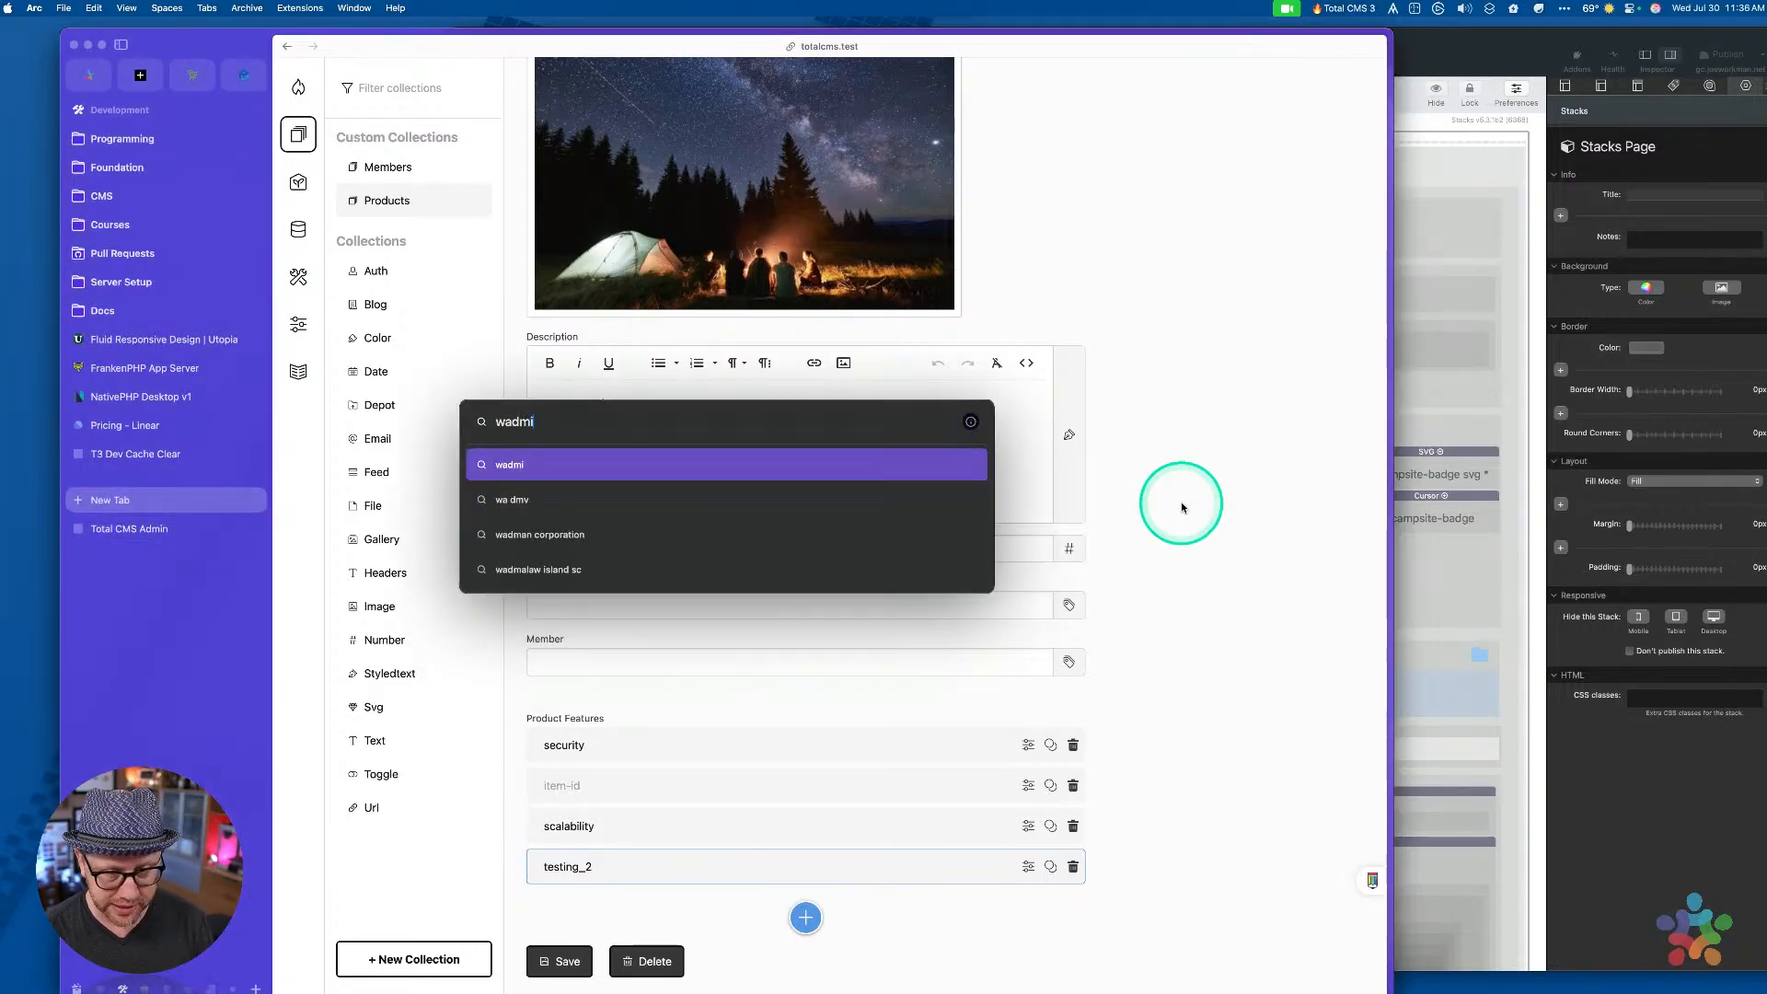
key(Return)
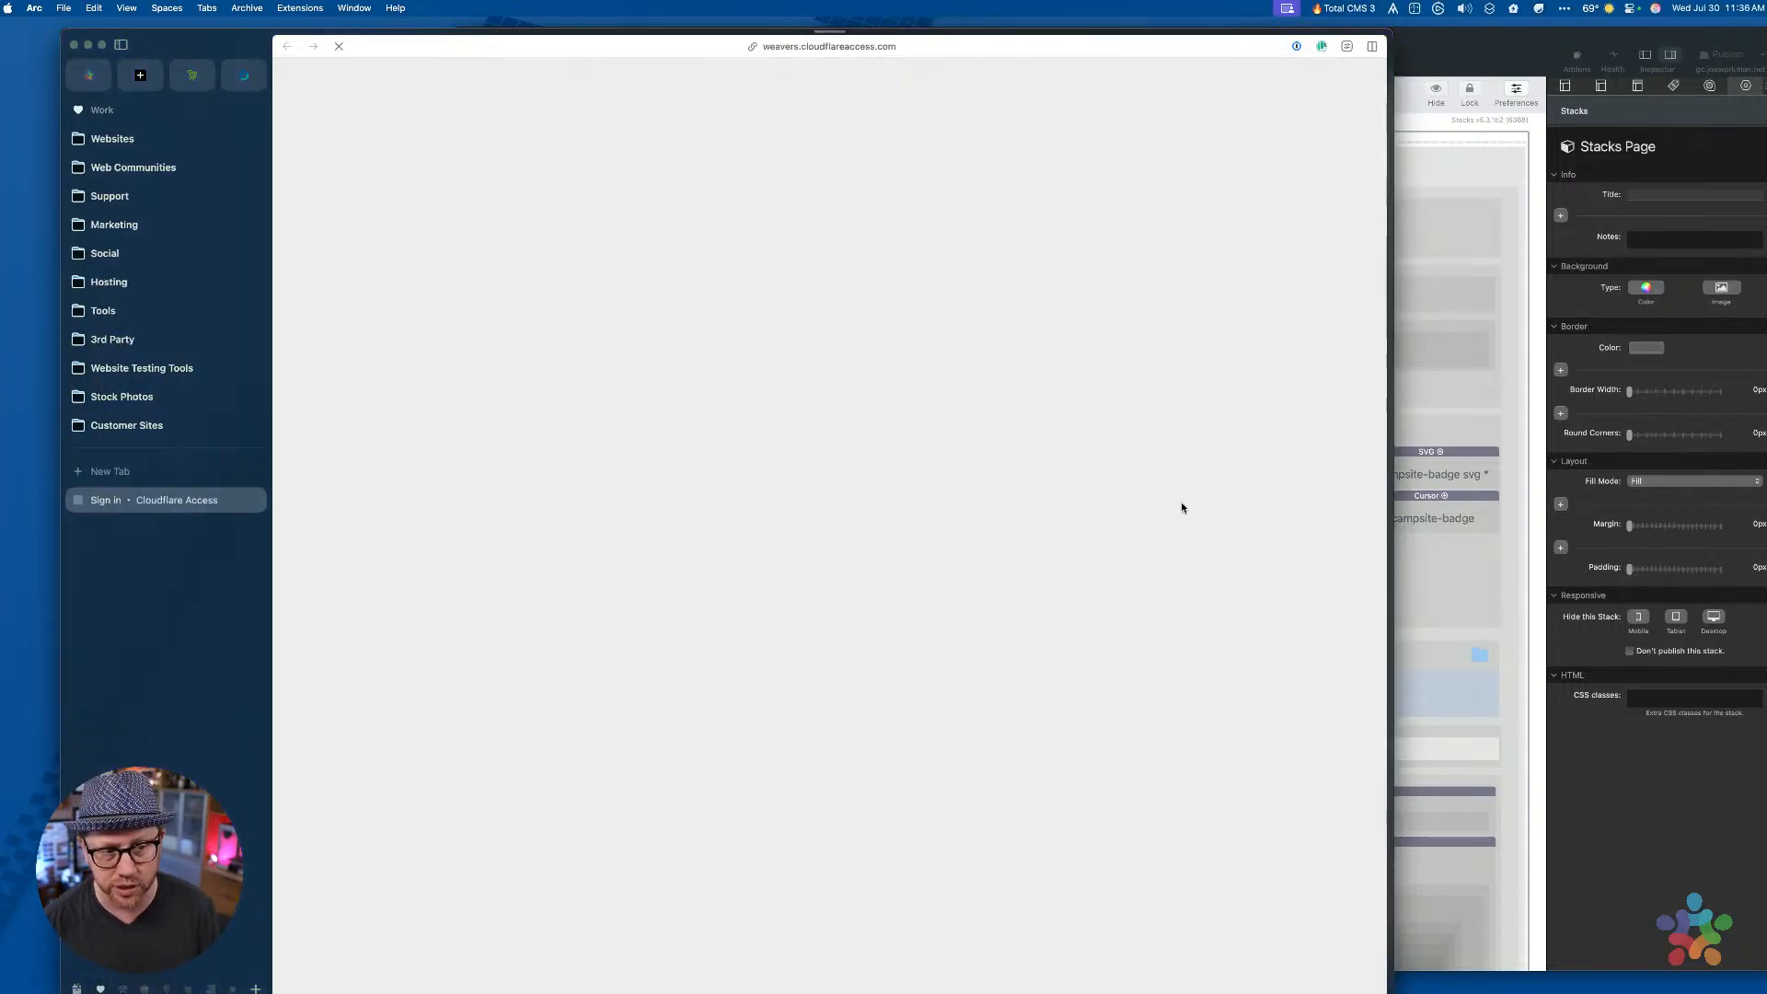
click(1055, 568)
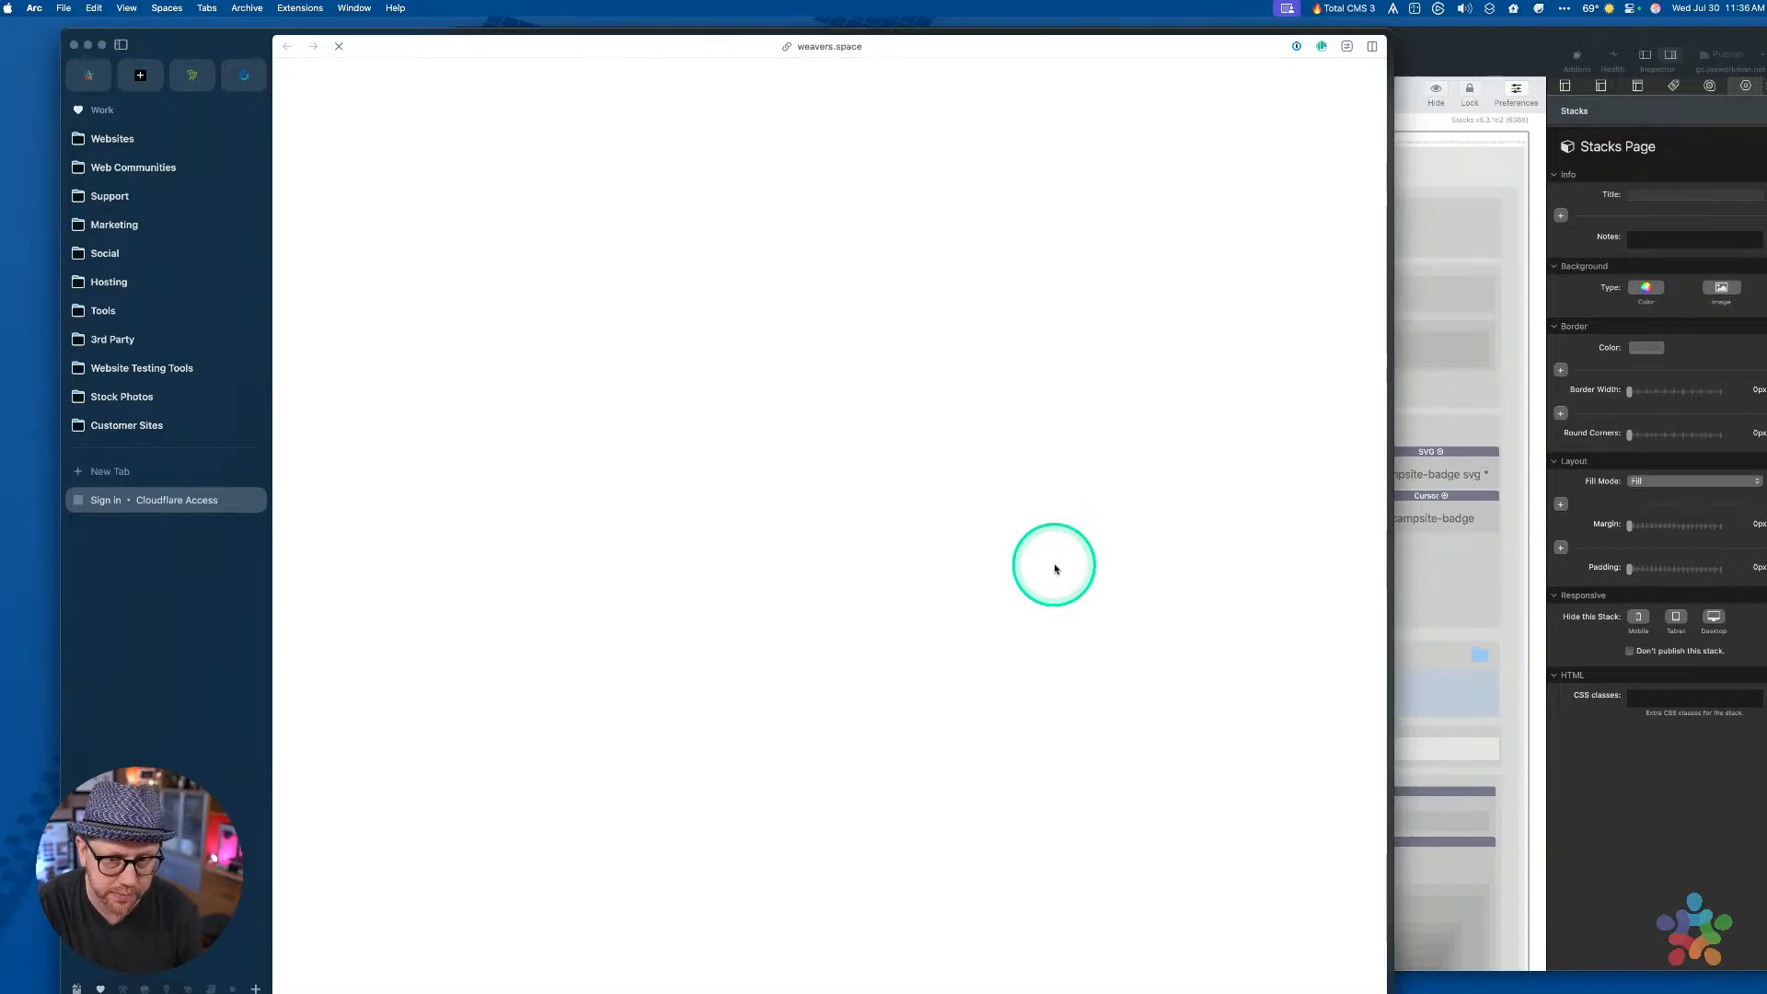
click(974, 513)
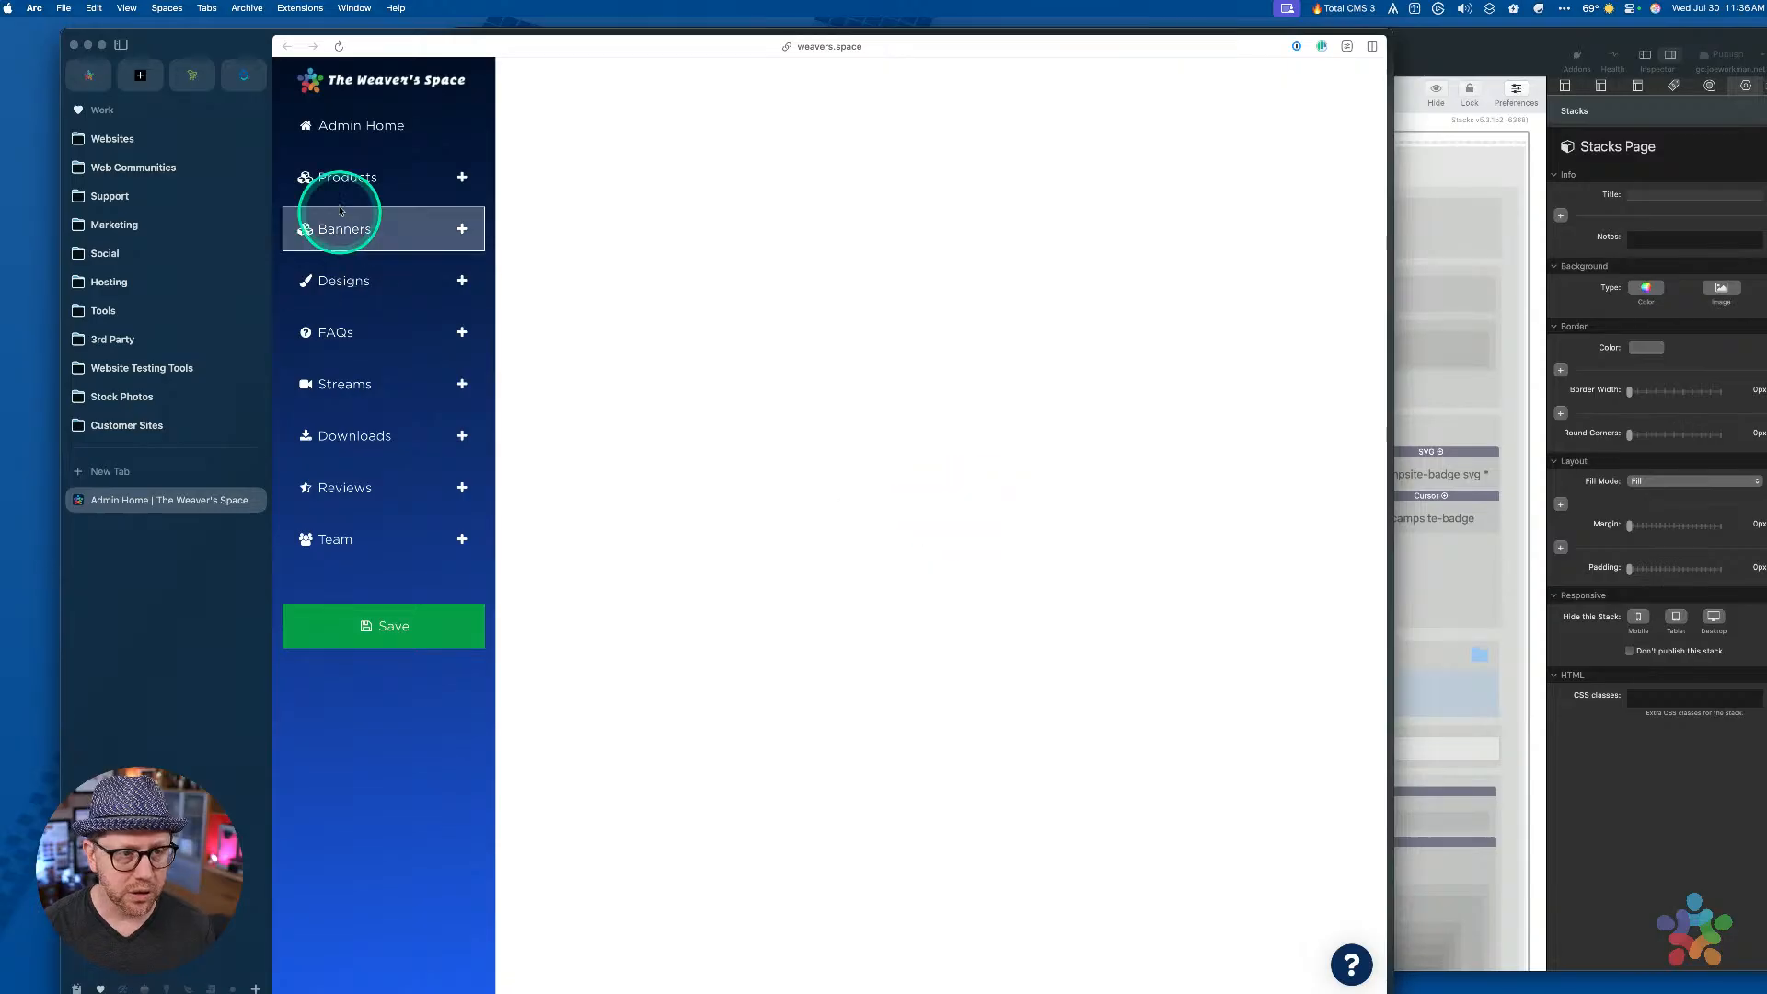
Show the Agent product's Features cards, then open its public product page in a new tab
click(348, 179)
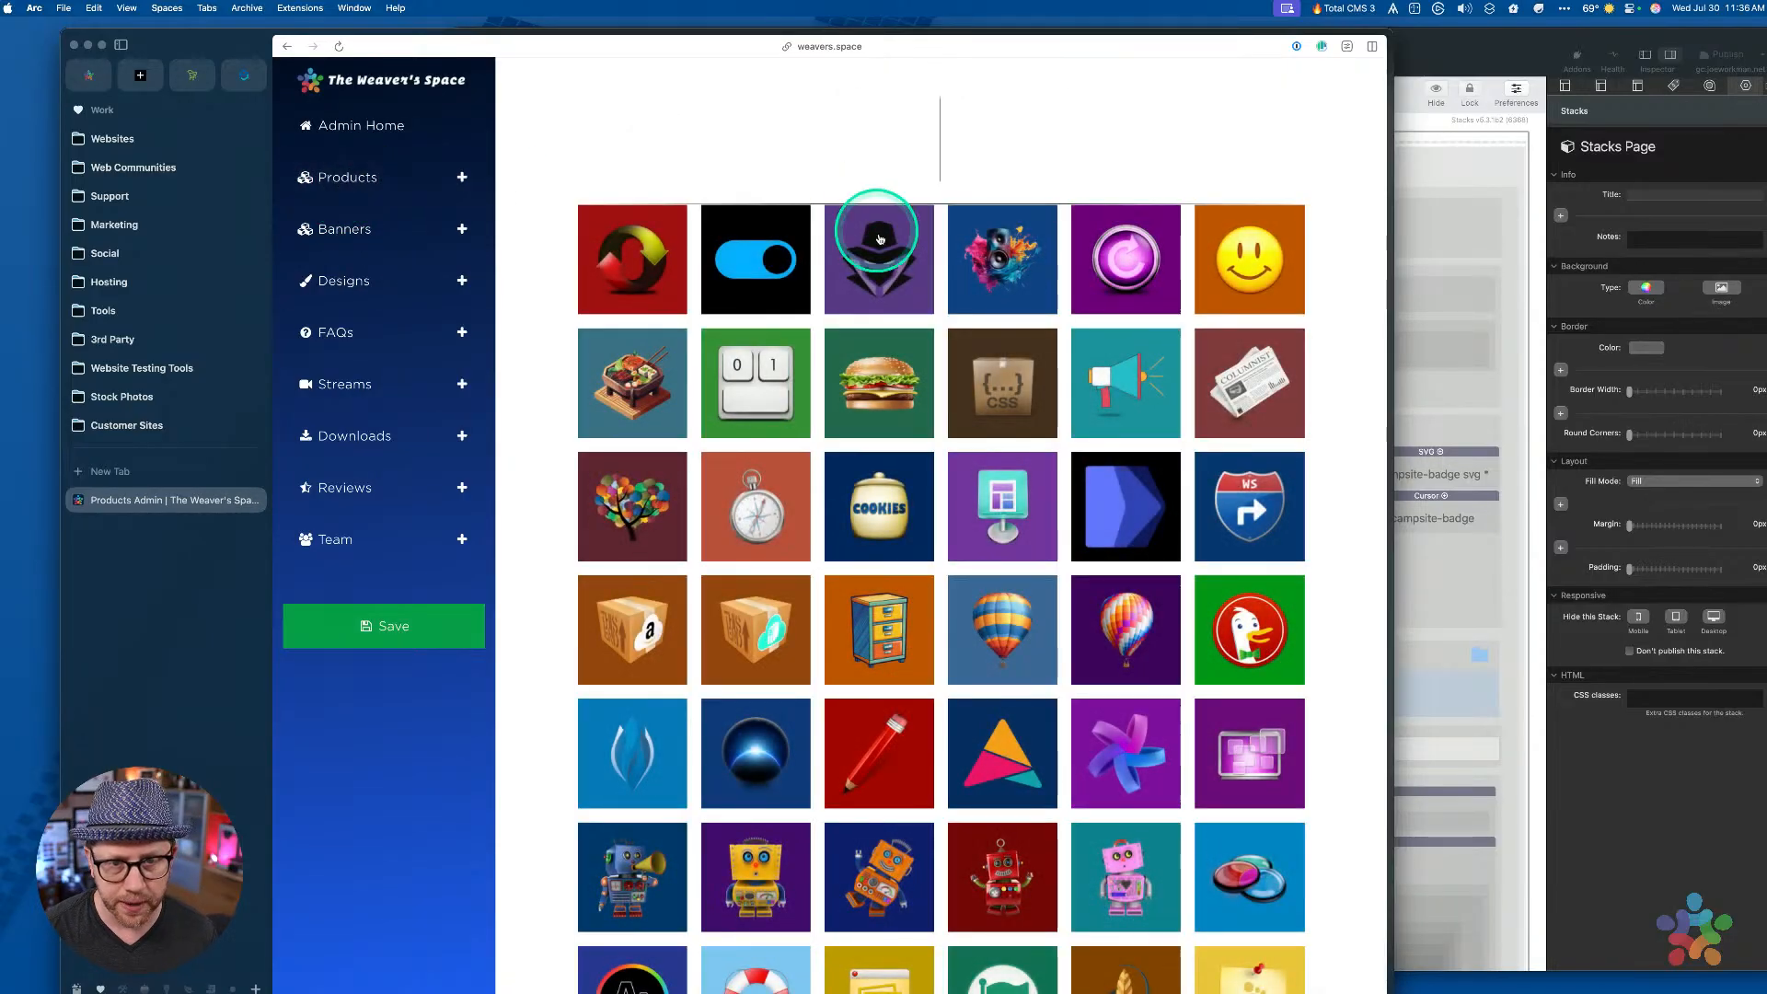
click(879, 251)
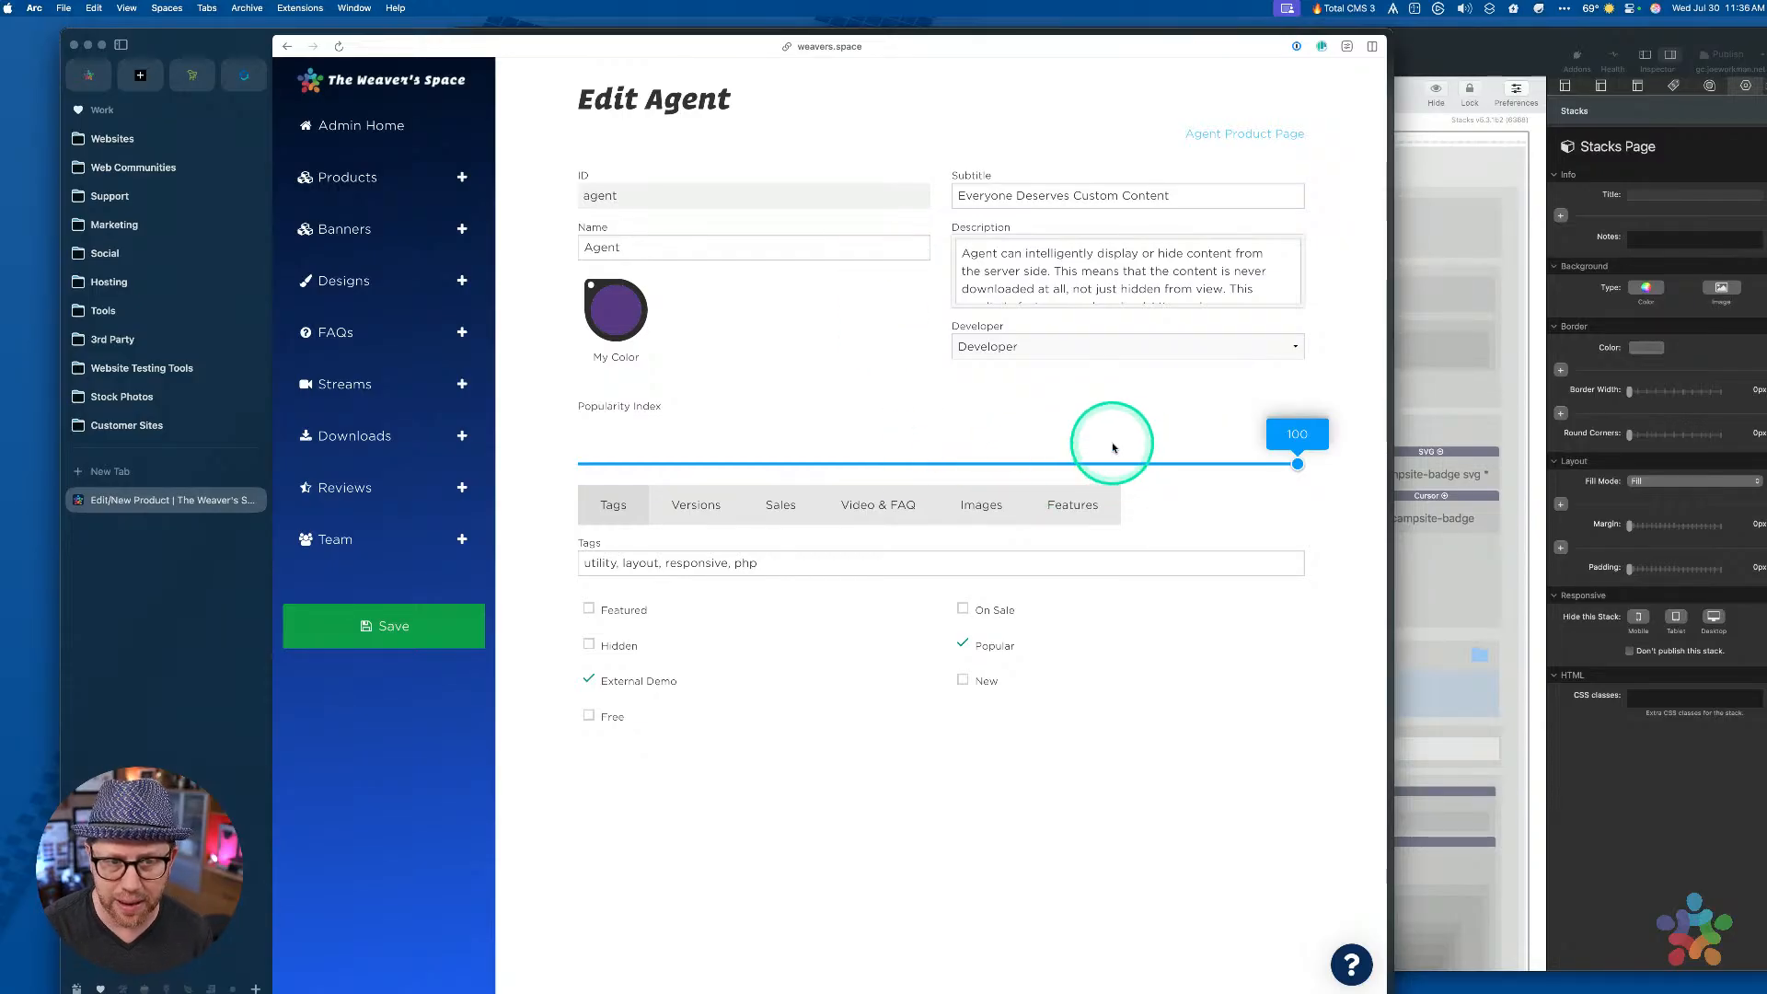
click(1078, 497)
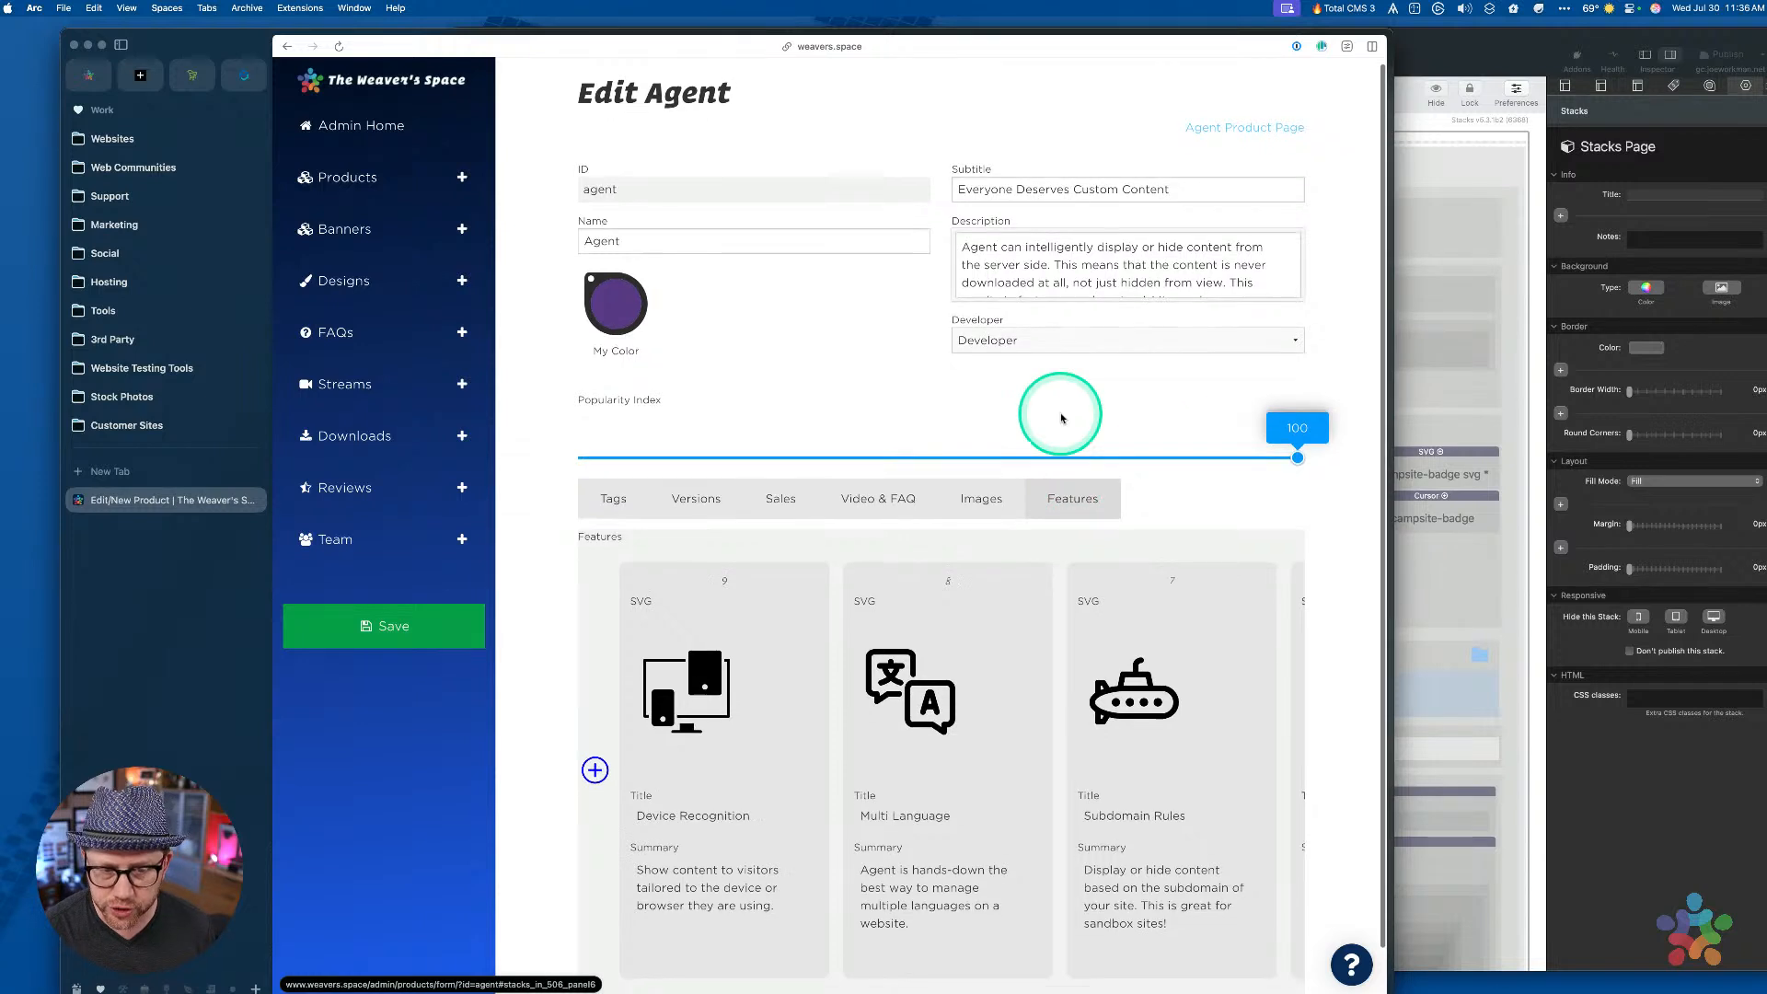
scroll(1058, 405, down, 1)
scroll(997, 382, up, 1)
click(902, 342)
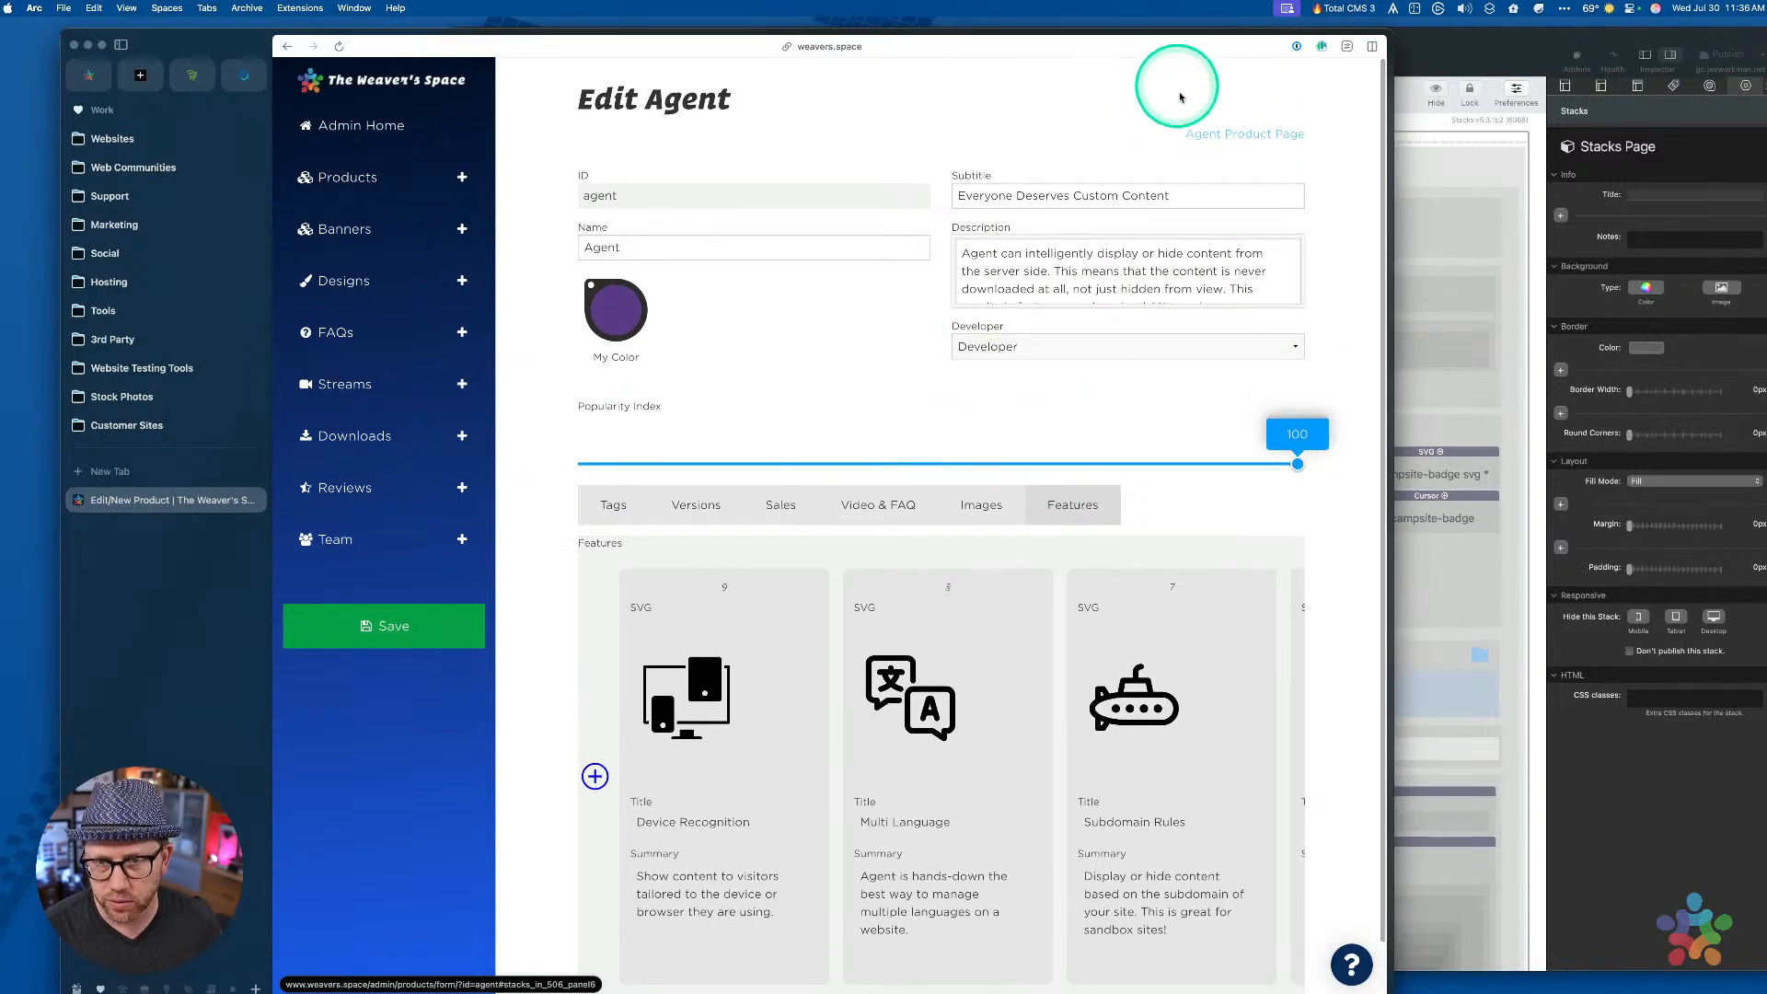
click(1209, 135)
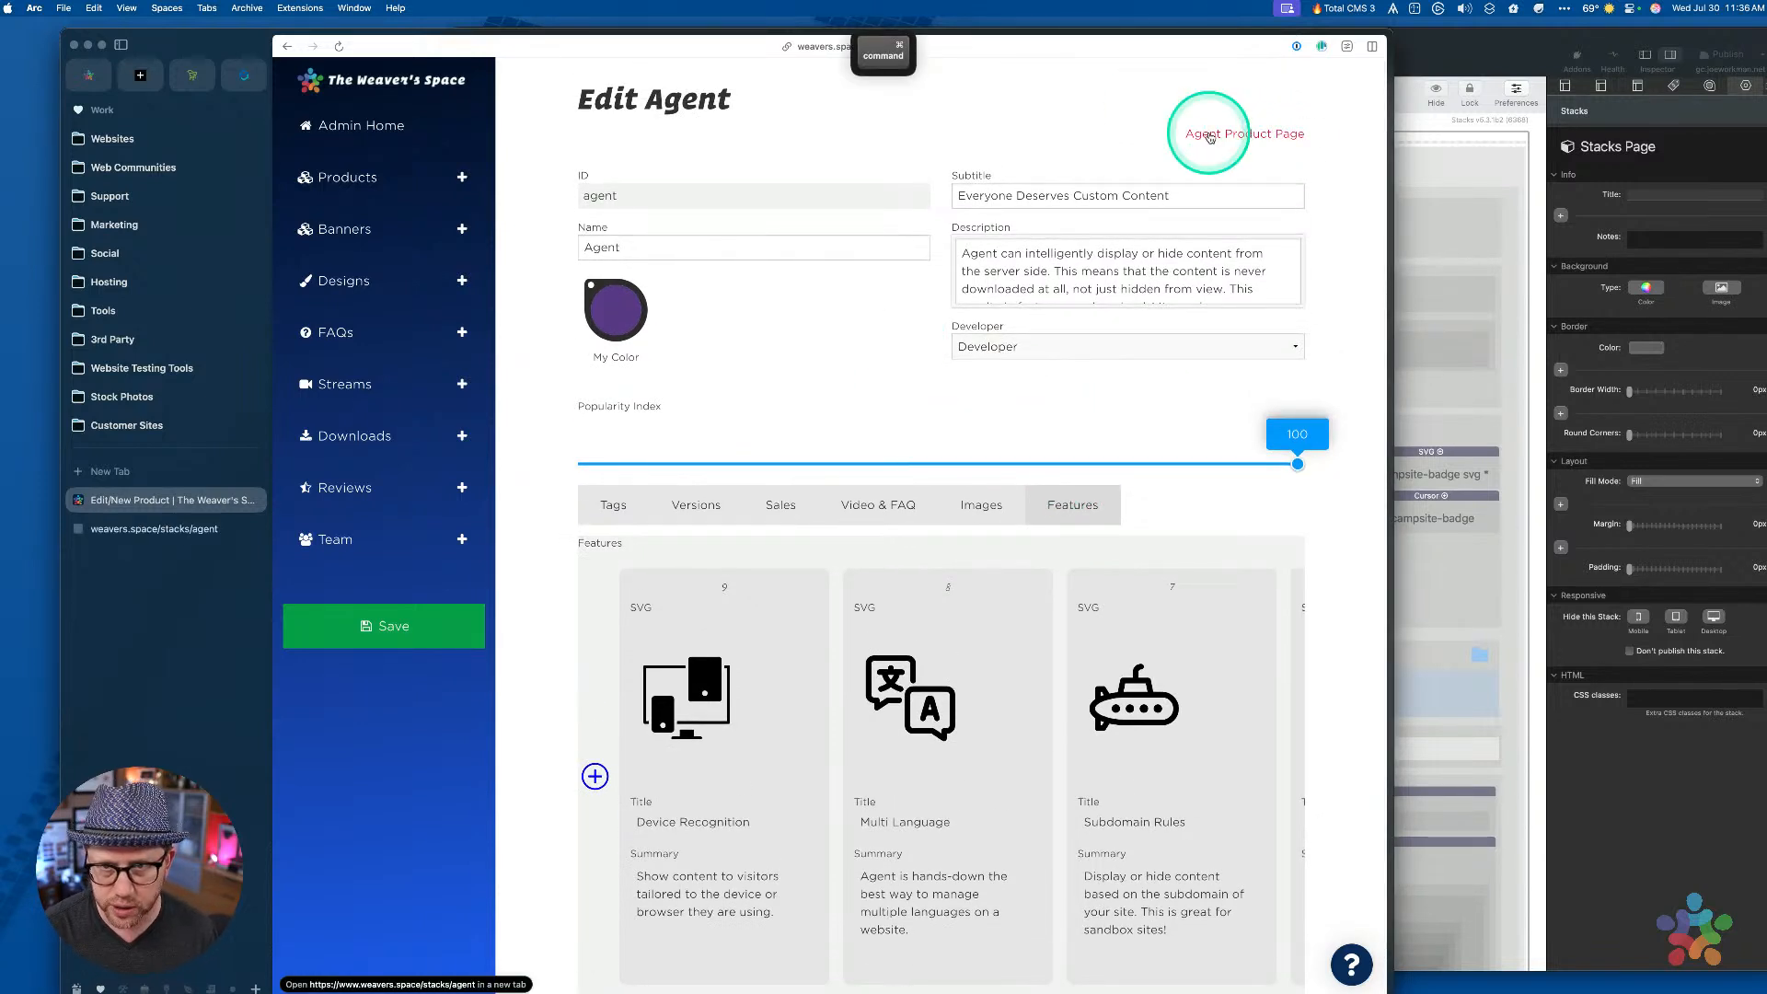
click(194, 541)
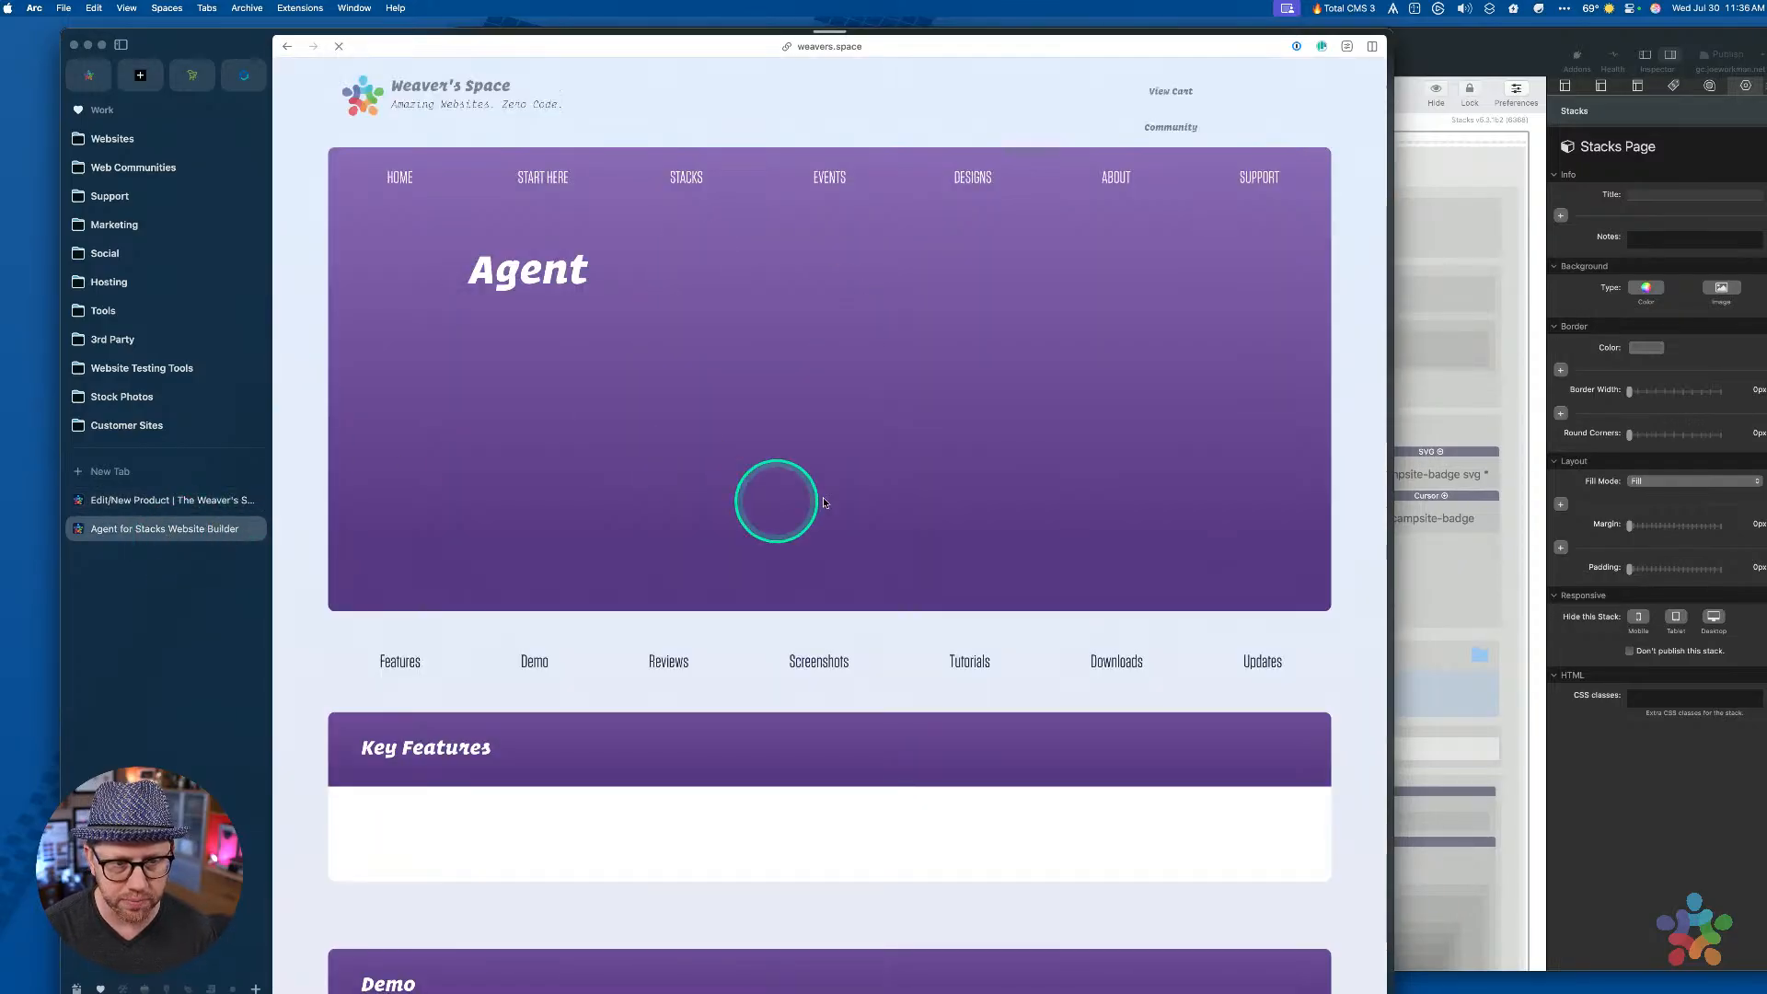
Read the Agent page's Key Features, then go back to the Edit Agent form's feature cards
scroll(840, 420, down, 4)
scroll(840, 420, down, 6)
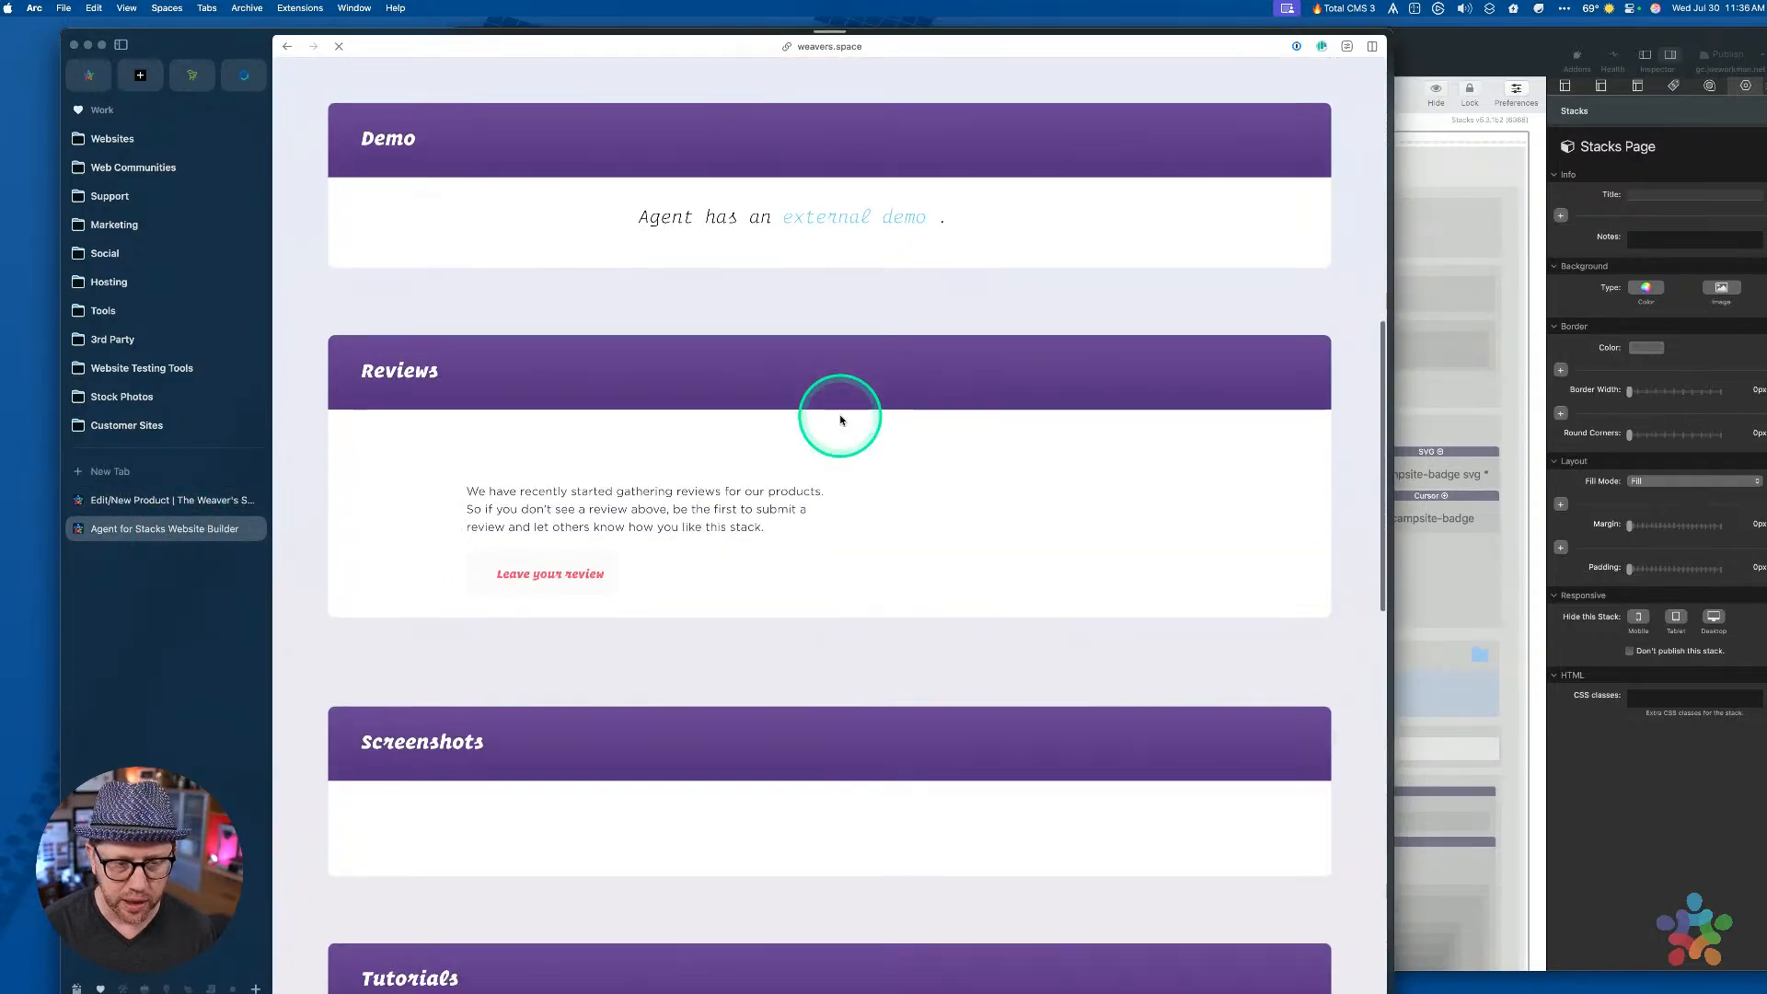
scroll(840, 420, up, 10)
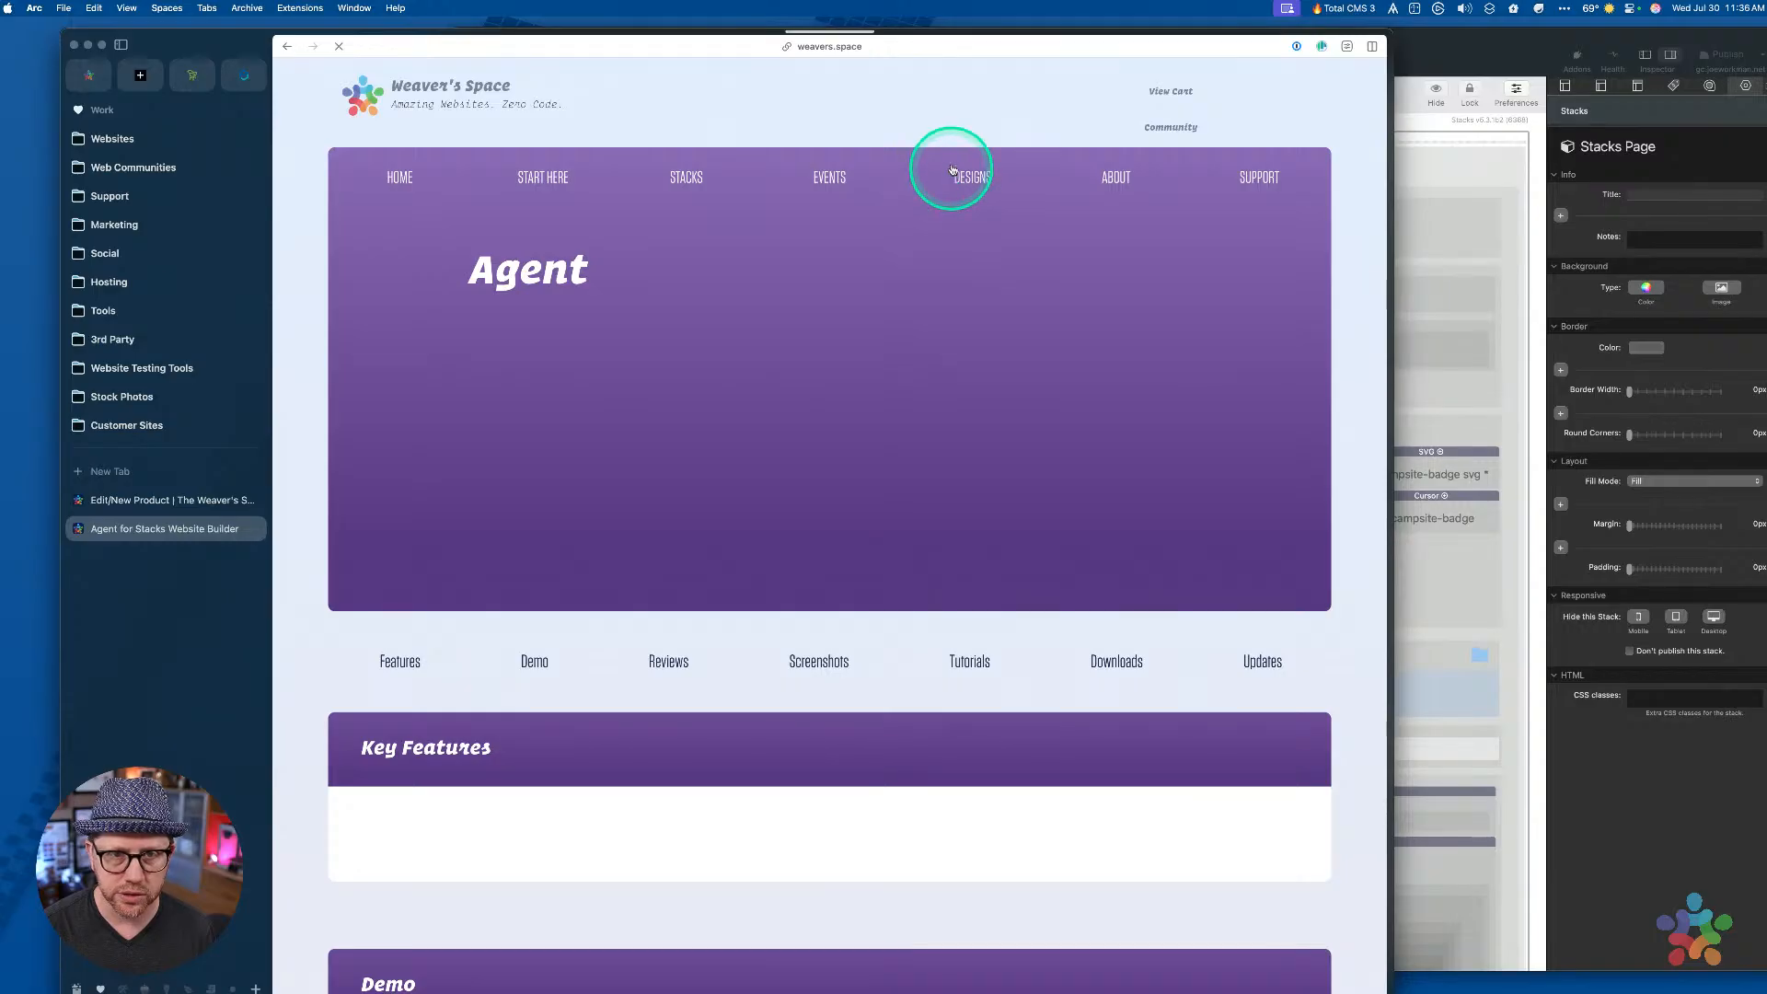
scroll(962, 377, down, 5)
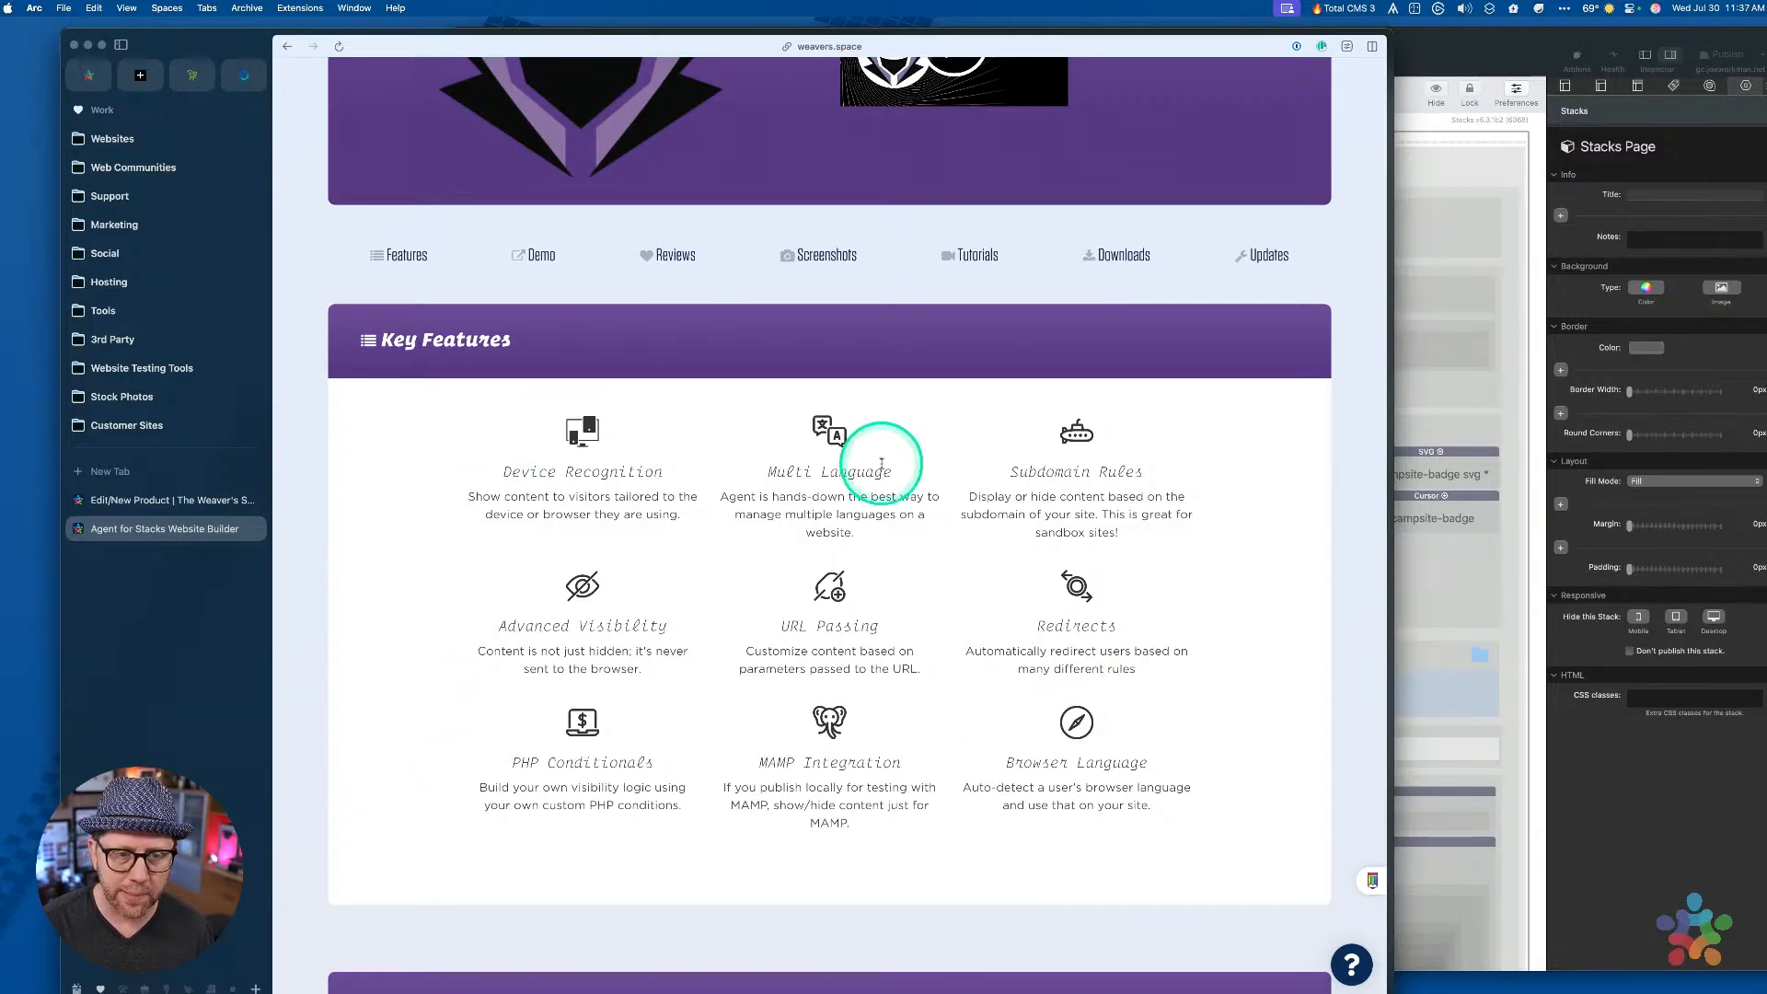
scroll(879, 469, up, 3)
scroll(879, 505, down, 2)
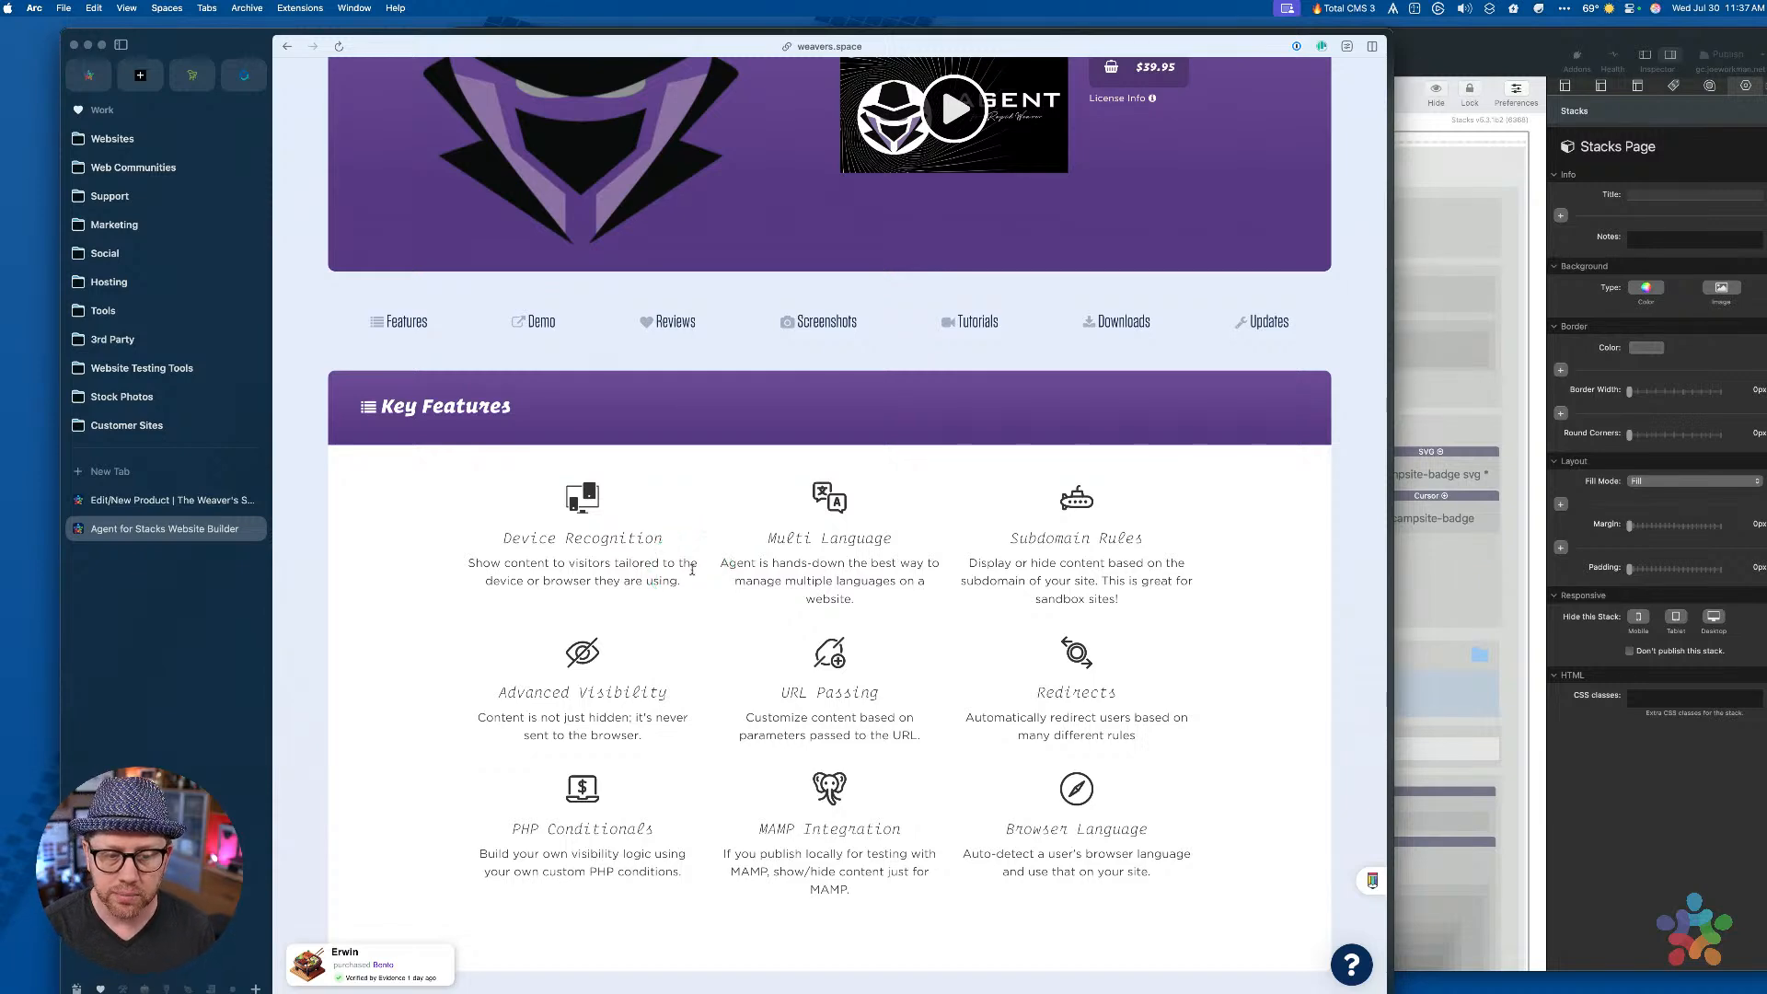
scroll(692, 570, down, 2)
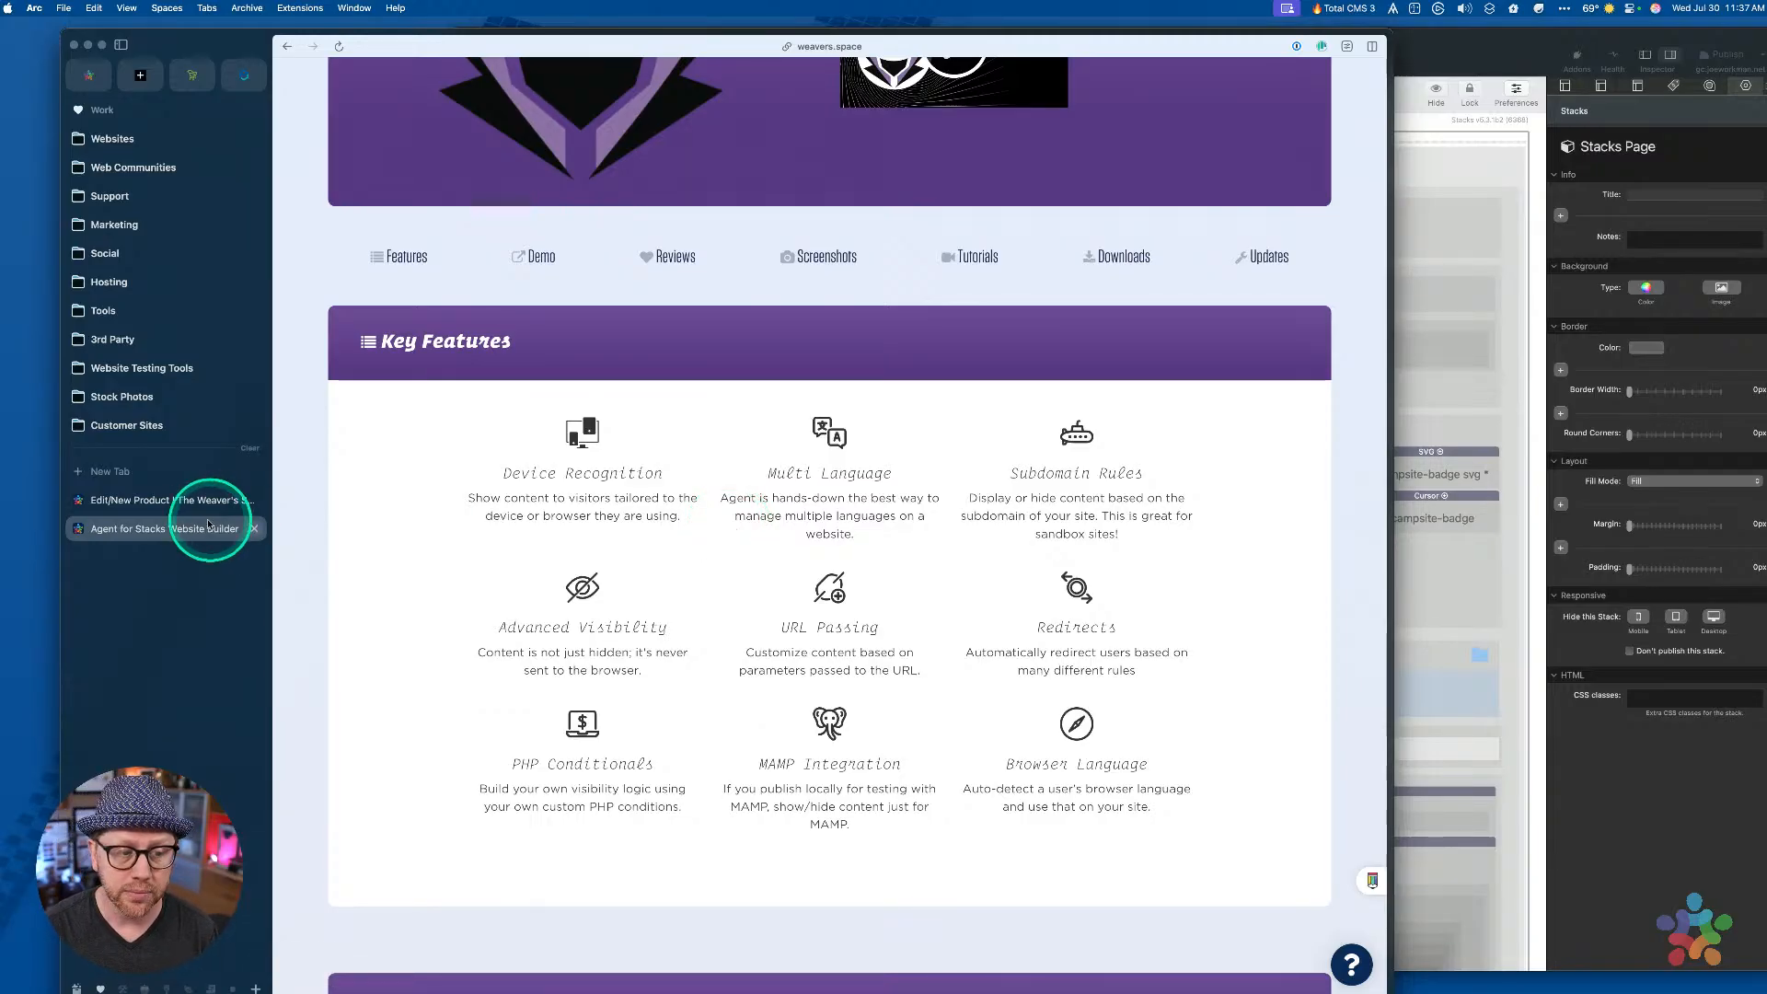
click(189, 501)
scroll(913, 586, down, 1)
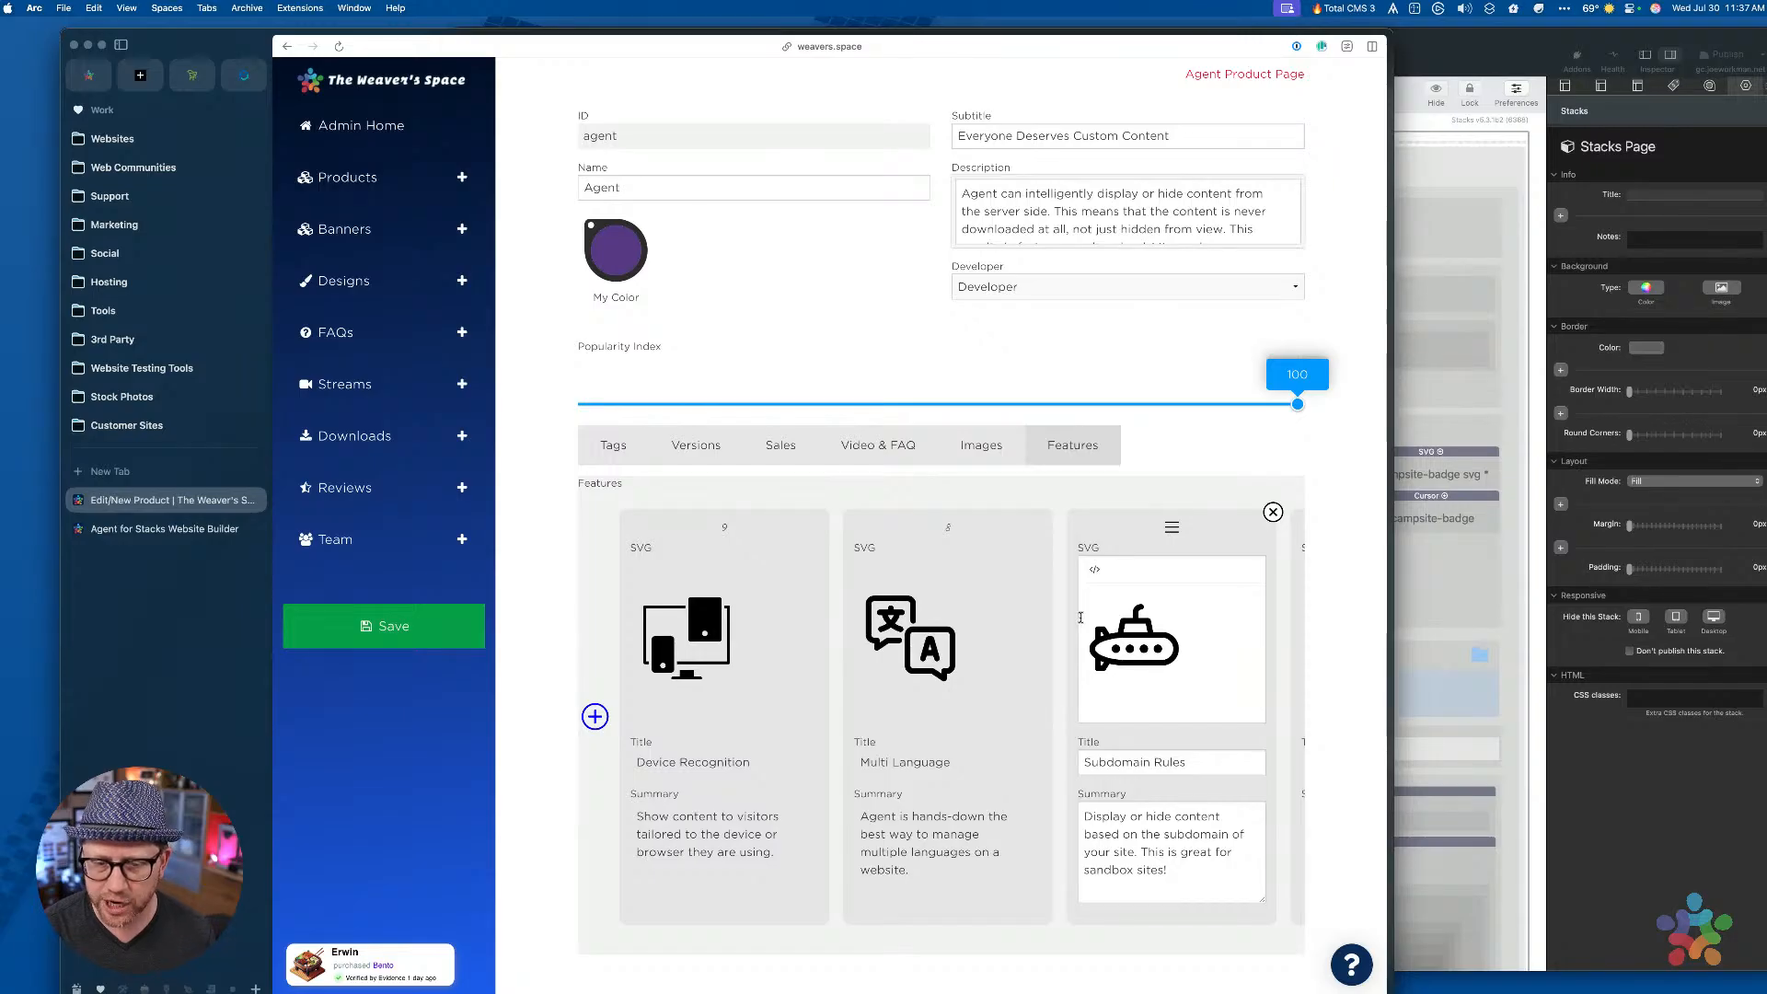
Browse through the Agent product's Features card carousel
click(1111, 616)
scroll(1111, 616, right, 10)
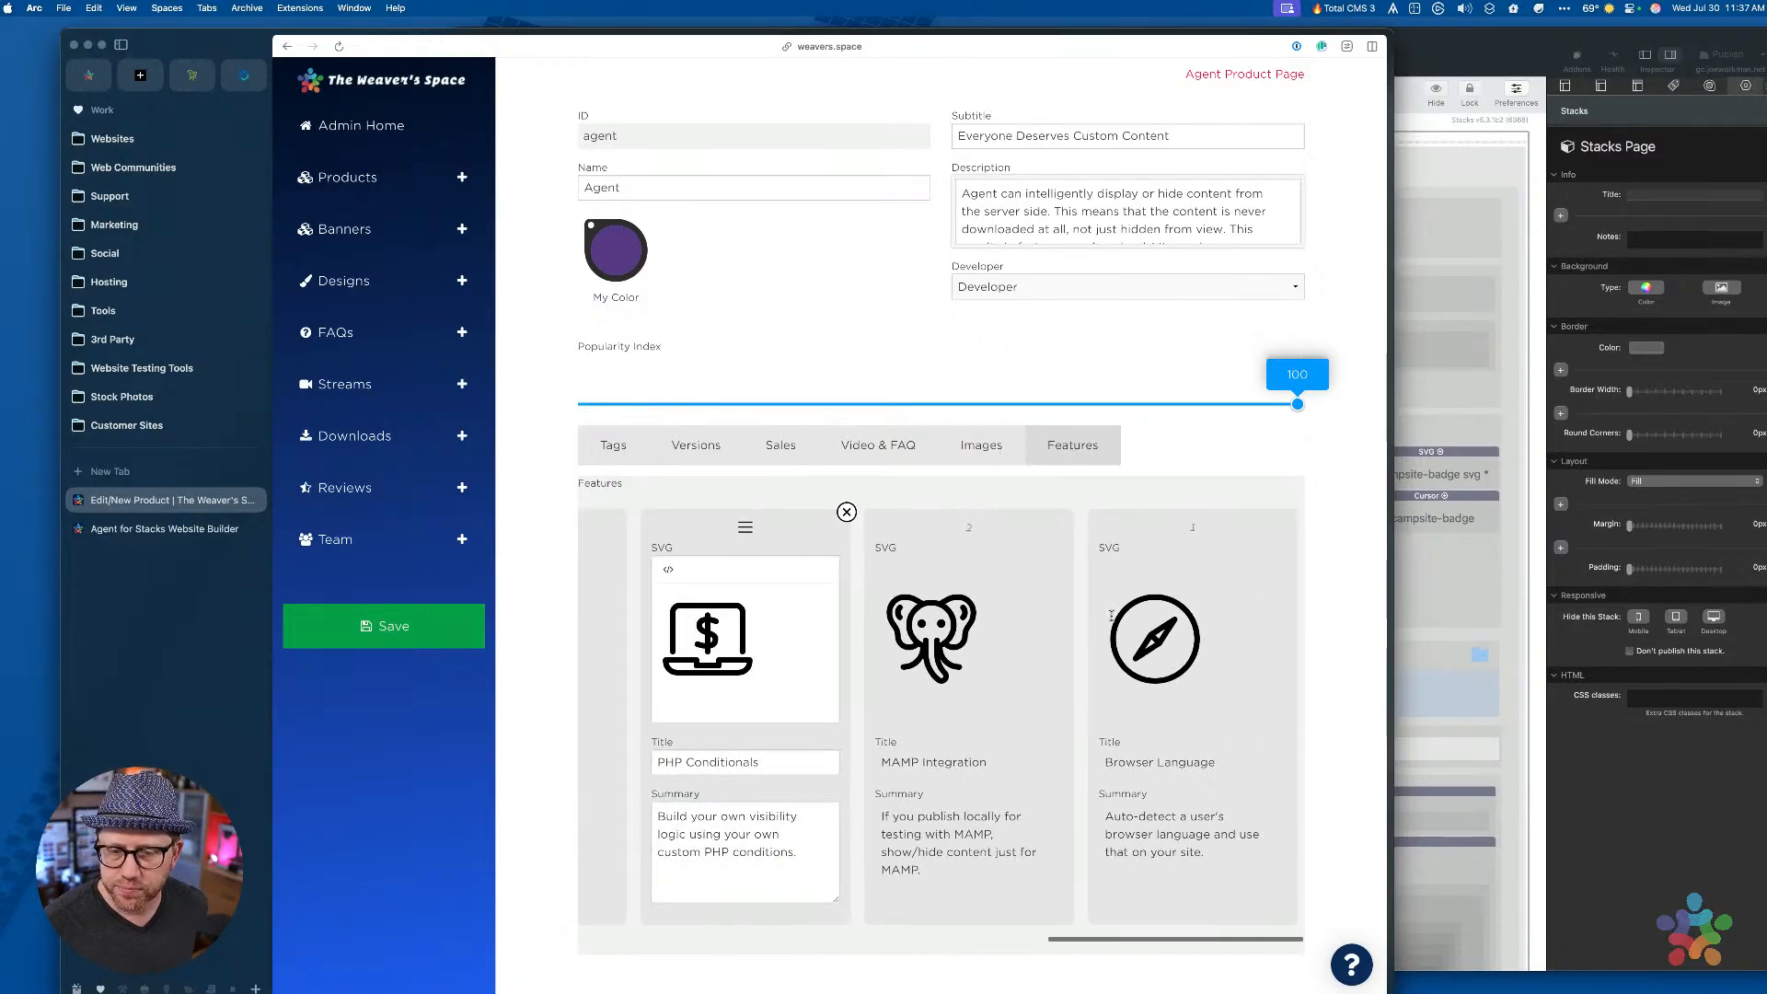
scroll(1111, 615, left, 5)
scroll(1111, 616, left, 6)
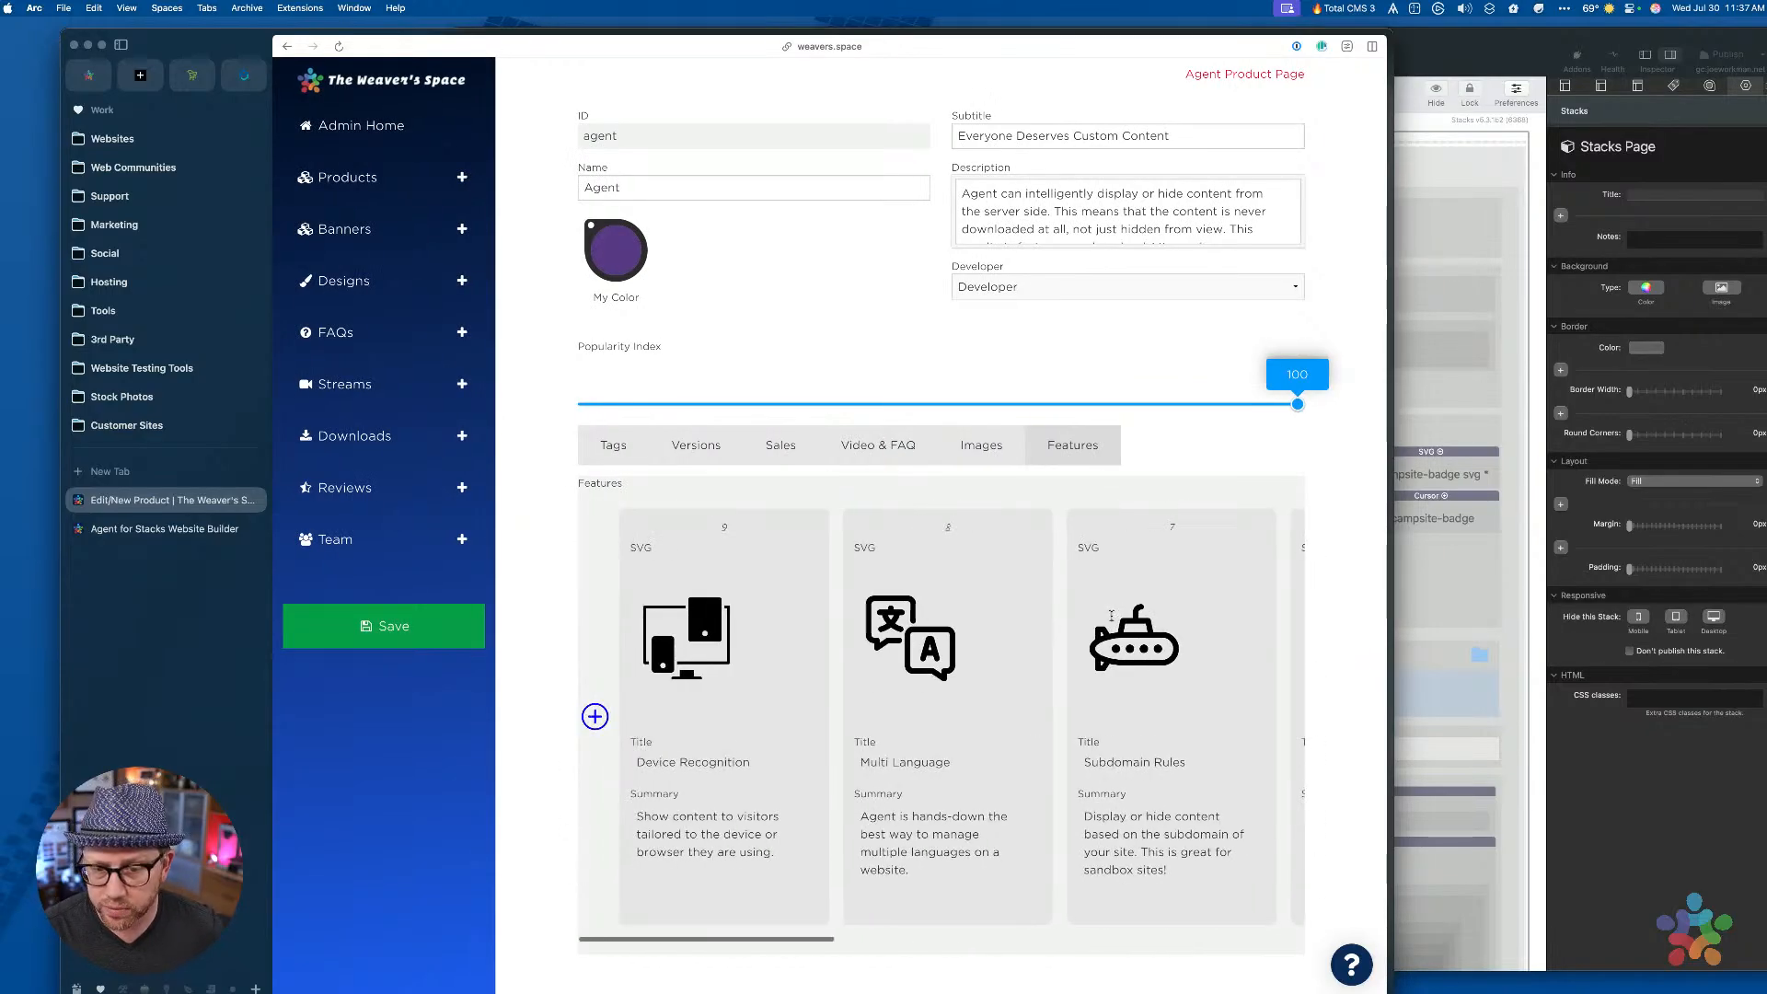
scroll(1093, 568, right, 6)
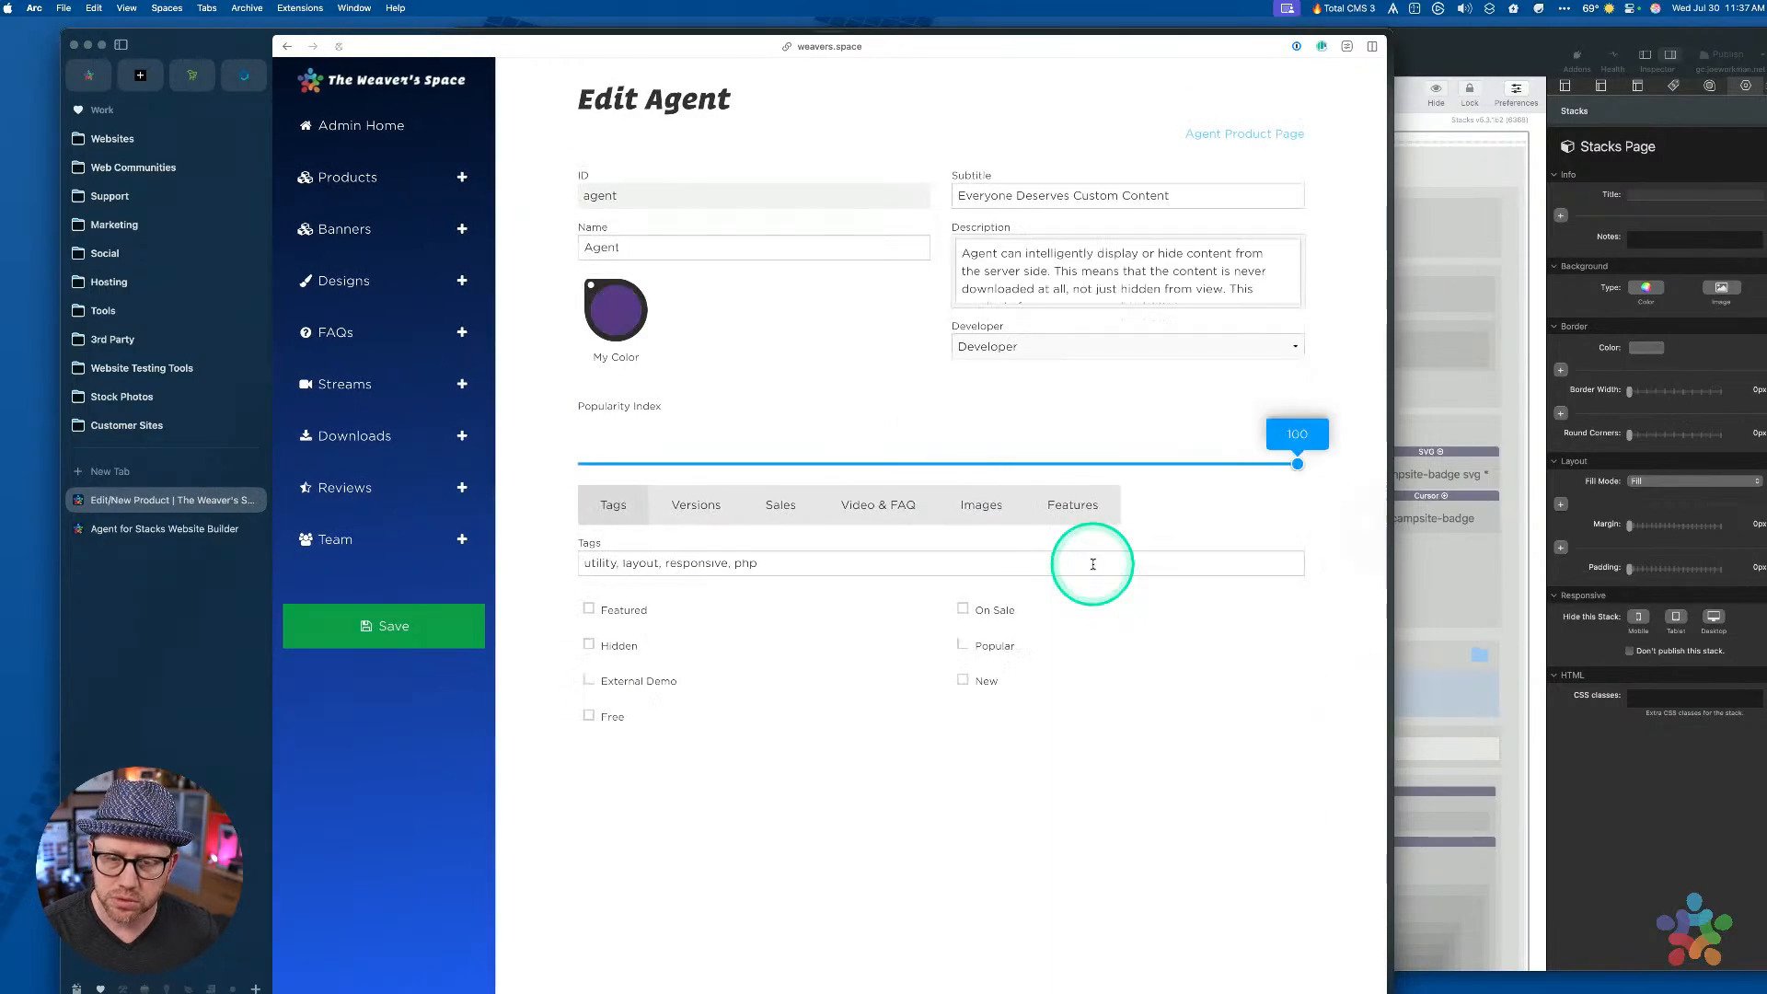
click(1059, 512)
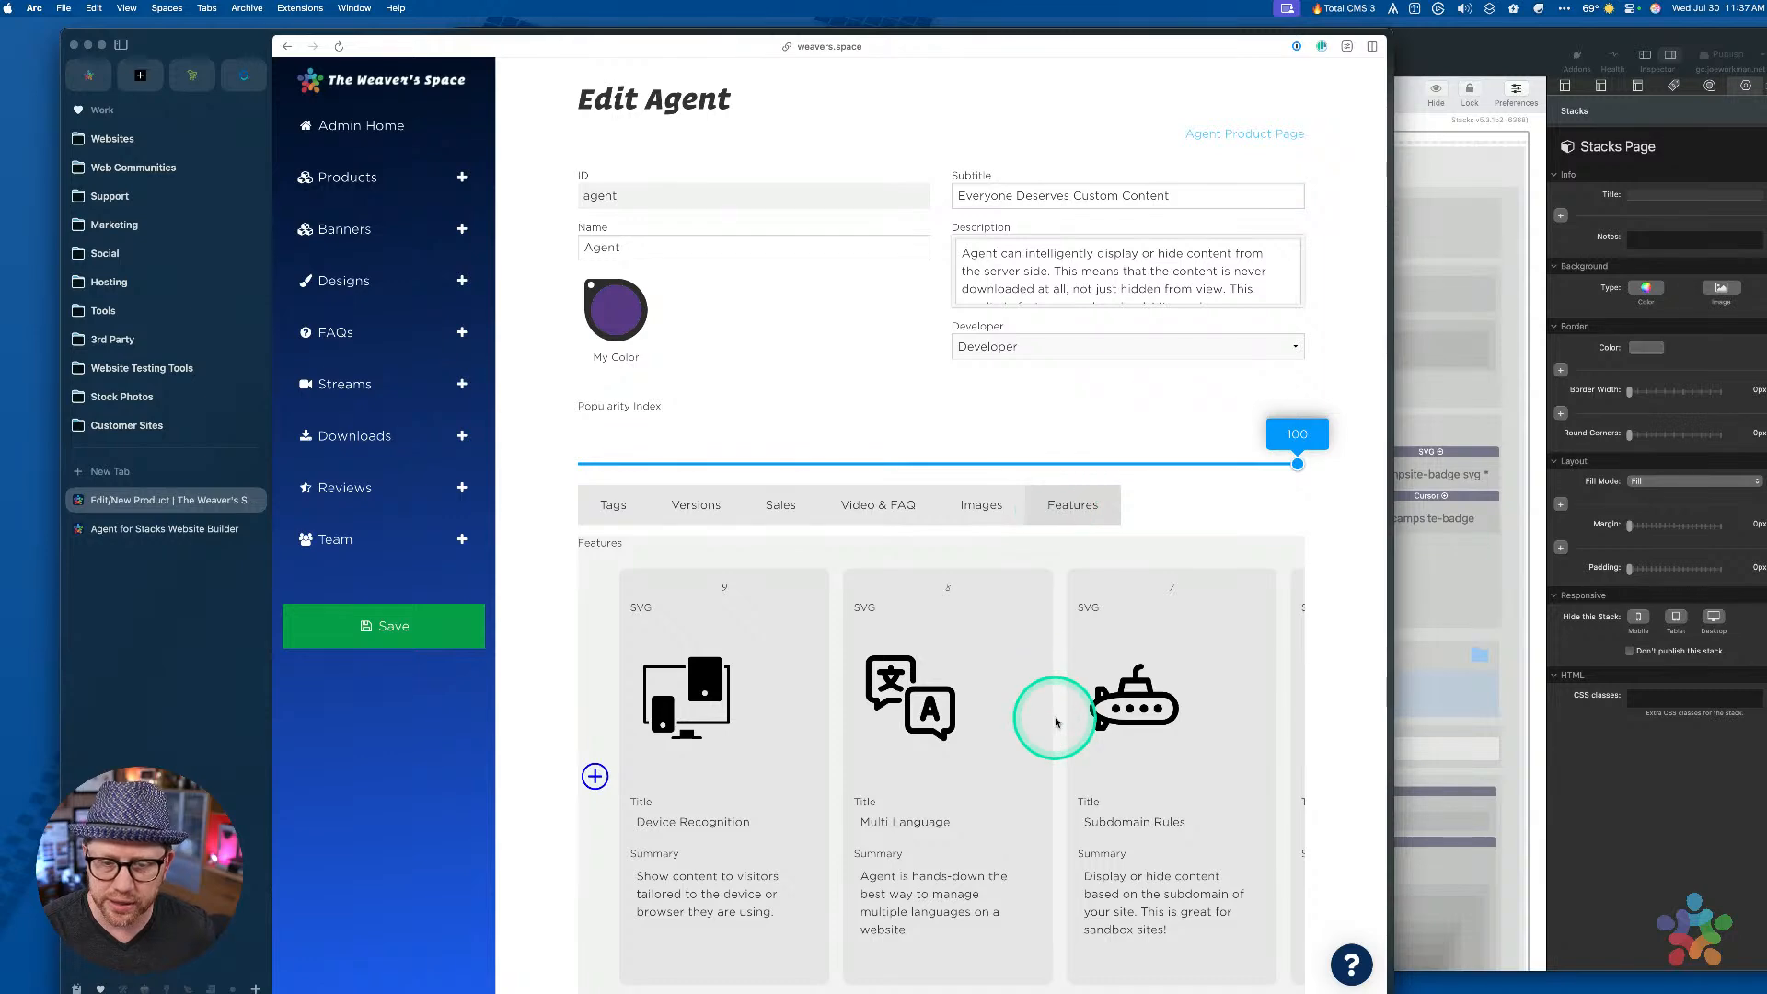
scroll(1058, 722, down, 2)
scroll(1087, 664, right, 1)
scroll(1087, 665, right, 5)
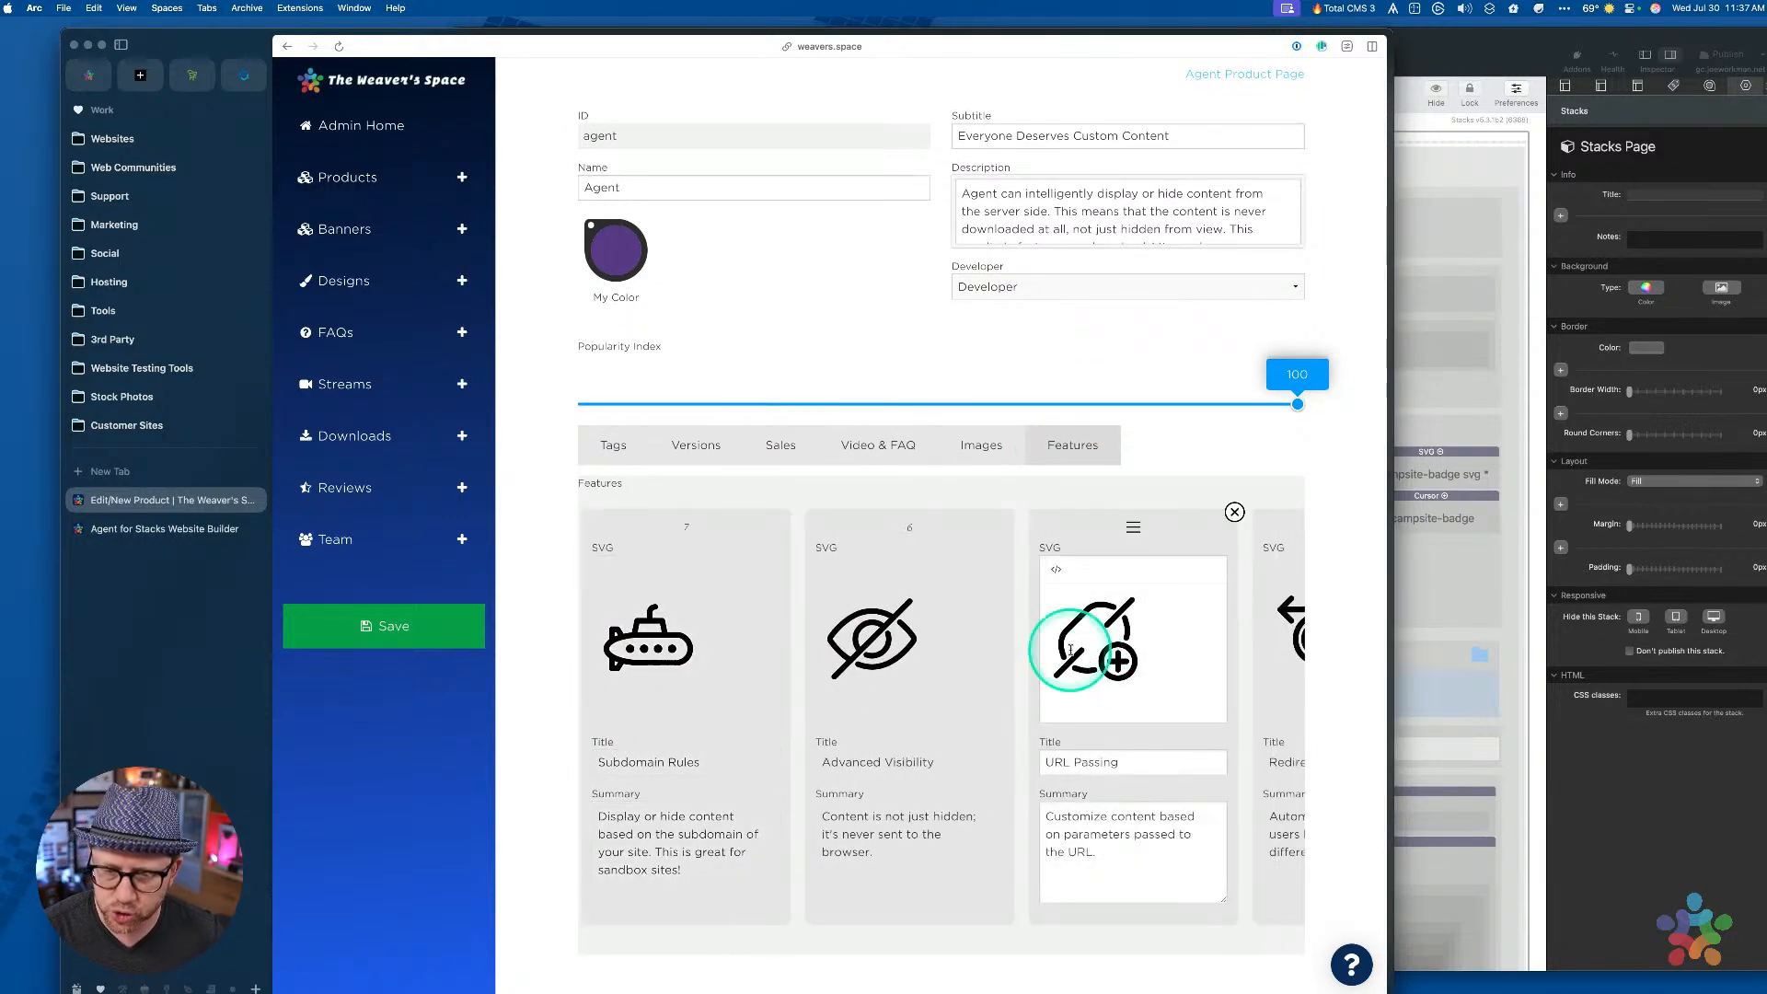
scroll(1078, 657, right, 5)
scroll(1070, 650, right, 3)
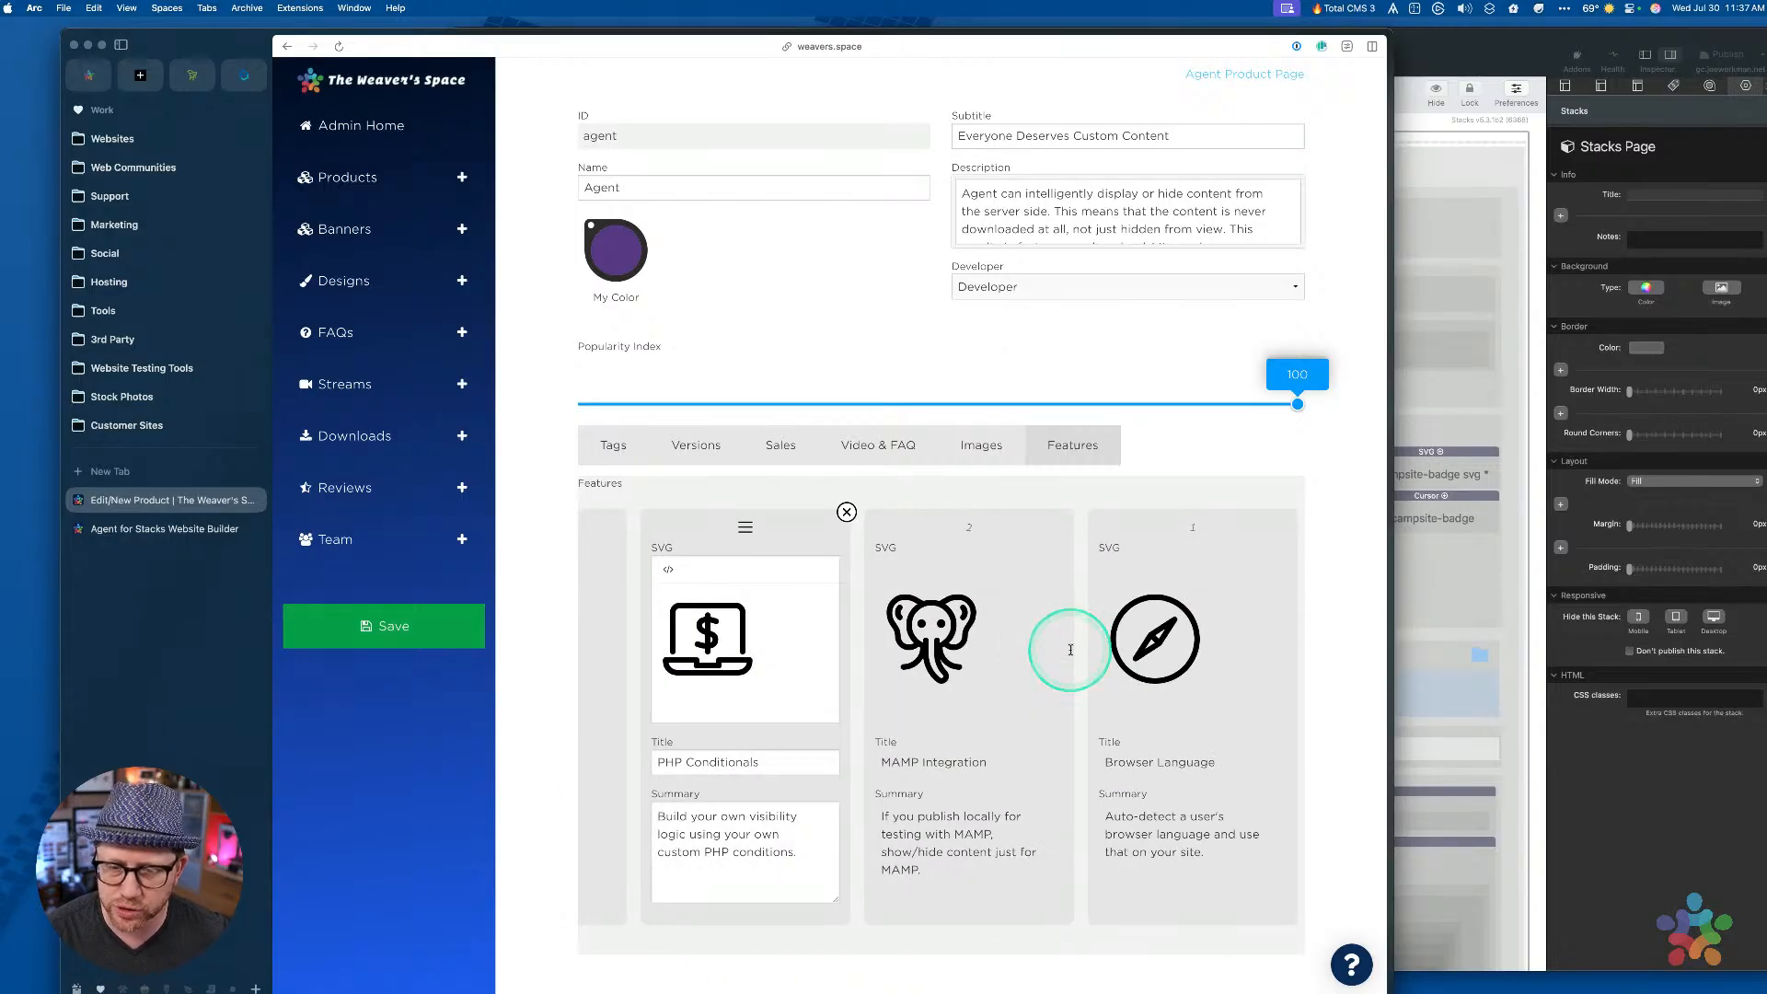
scroll(1071, 656, right, 1)
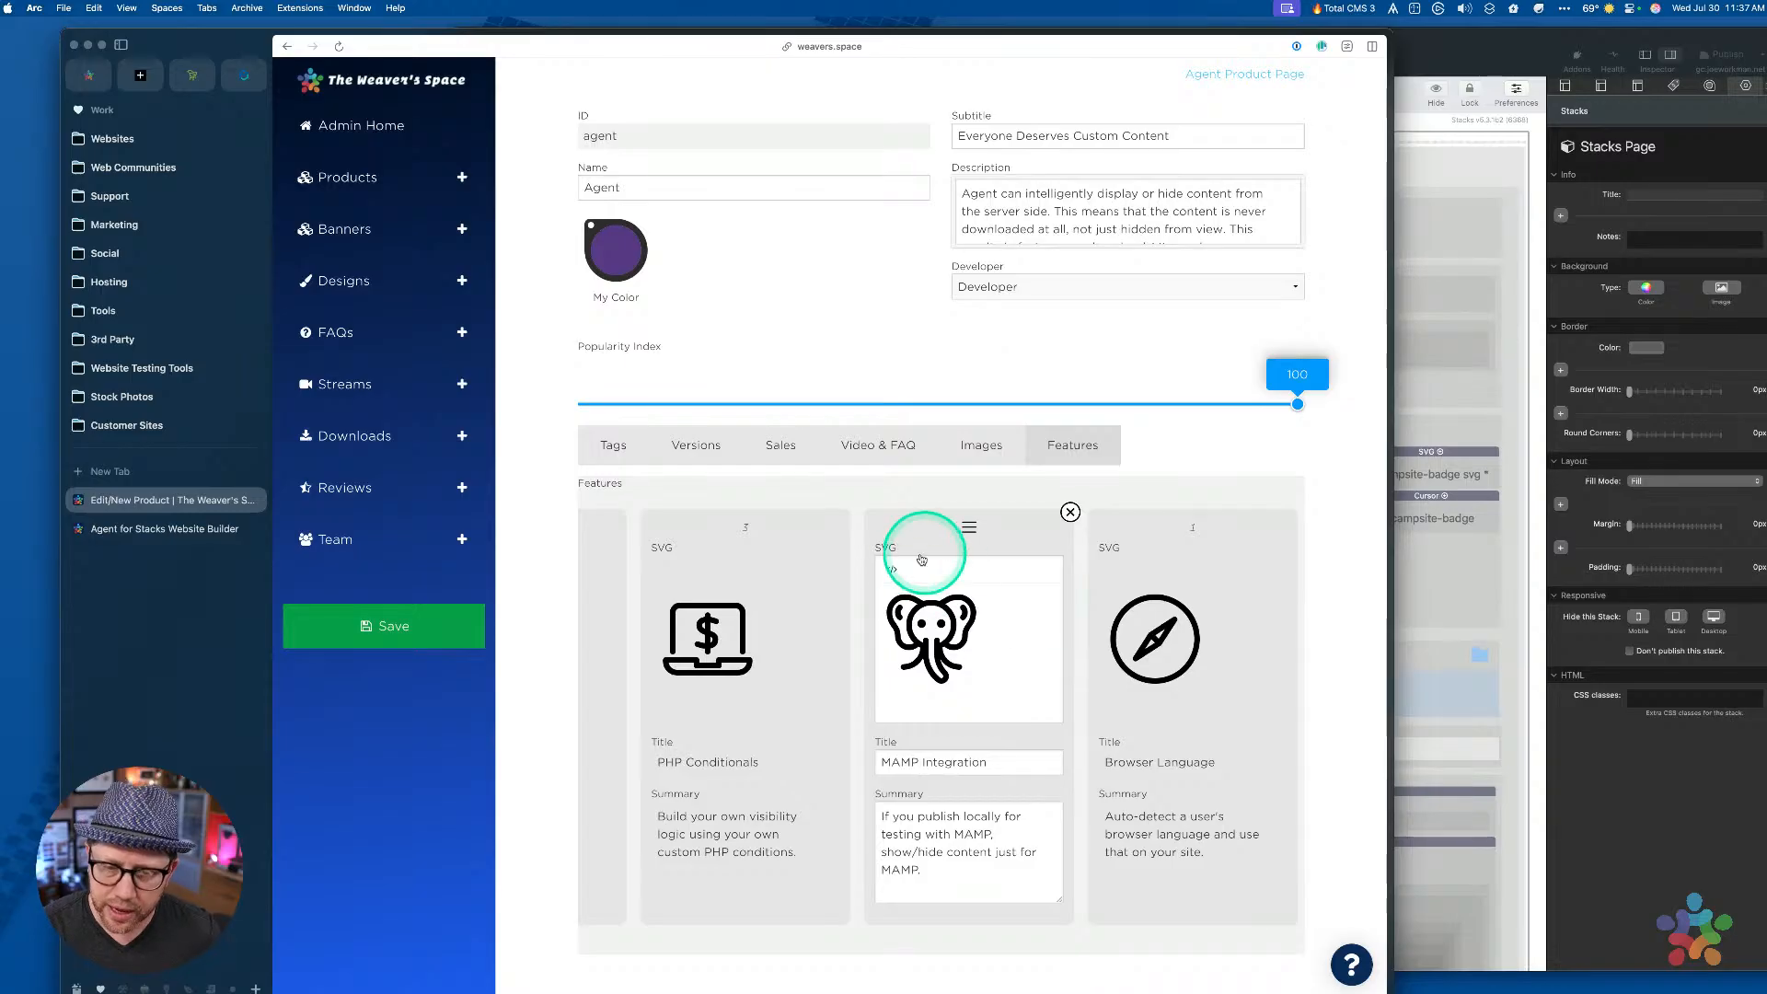
Toggle MAMP Integration's SVG source view, then drag it ahead of PHP Conditionals and back
click(892, 570)
click(892, 570)
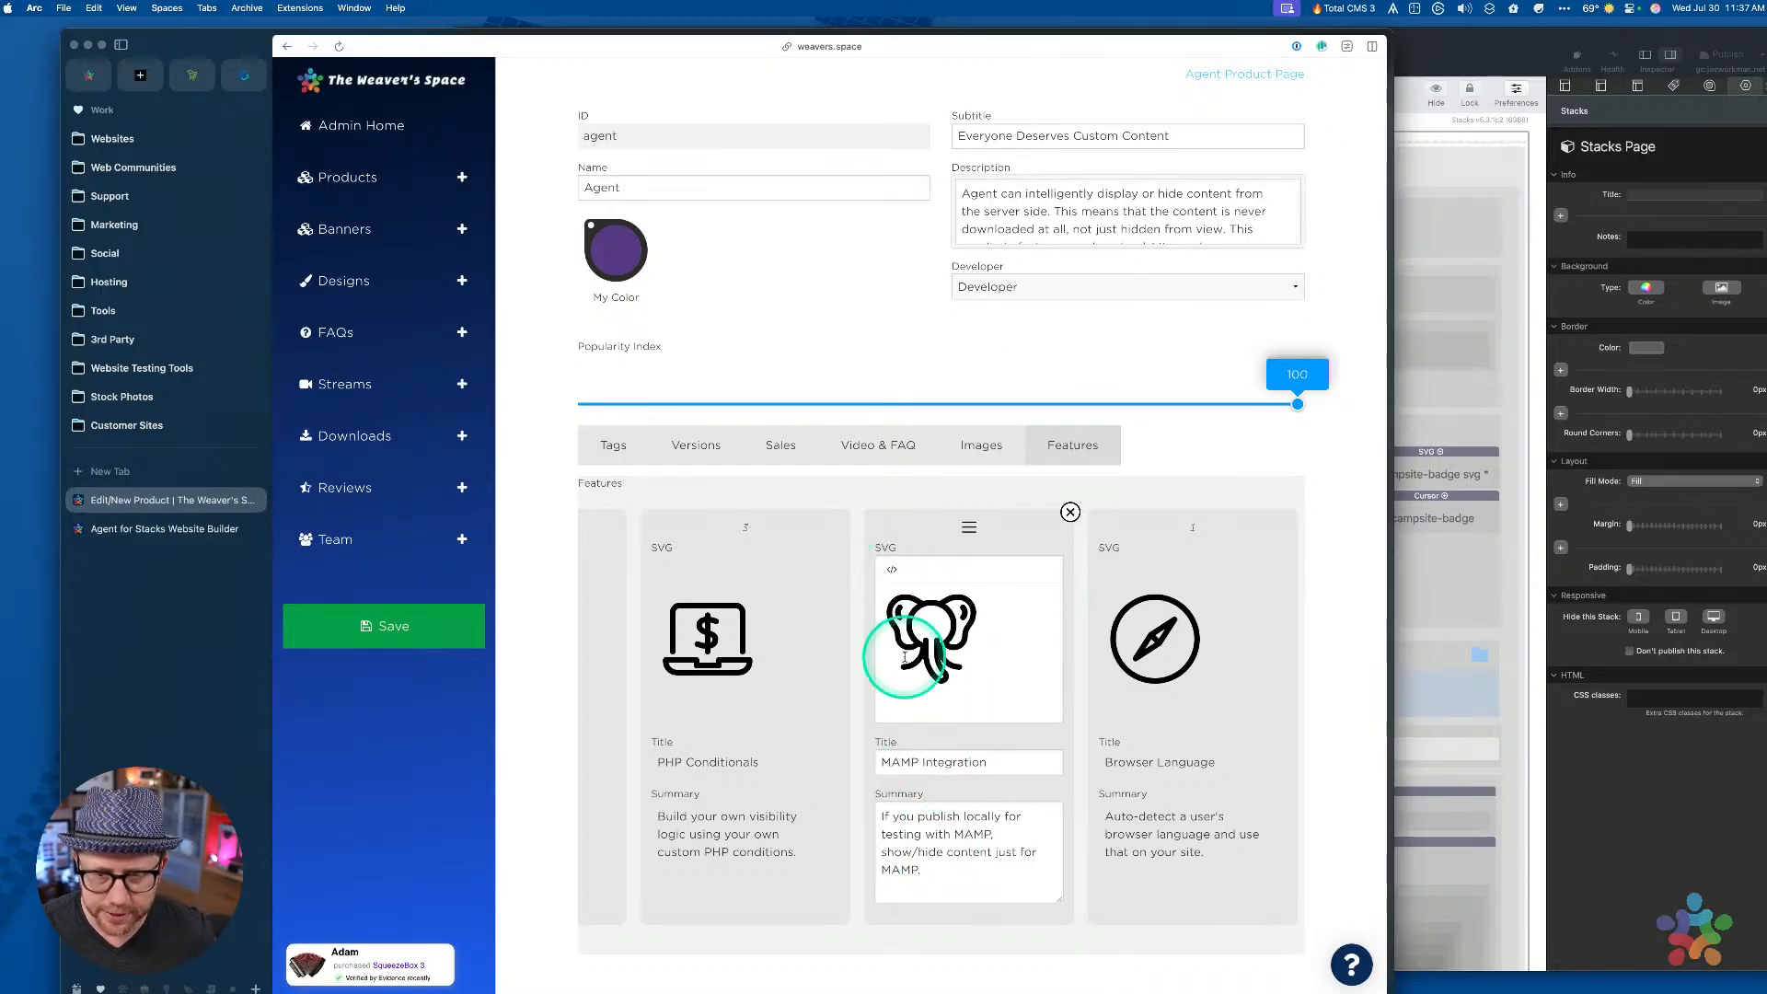
drag(951, 526, 734, 530)
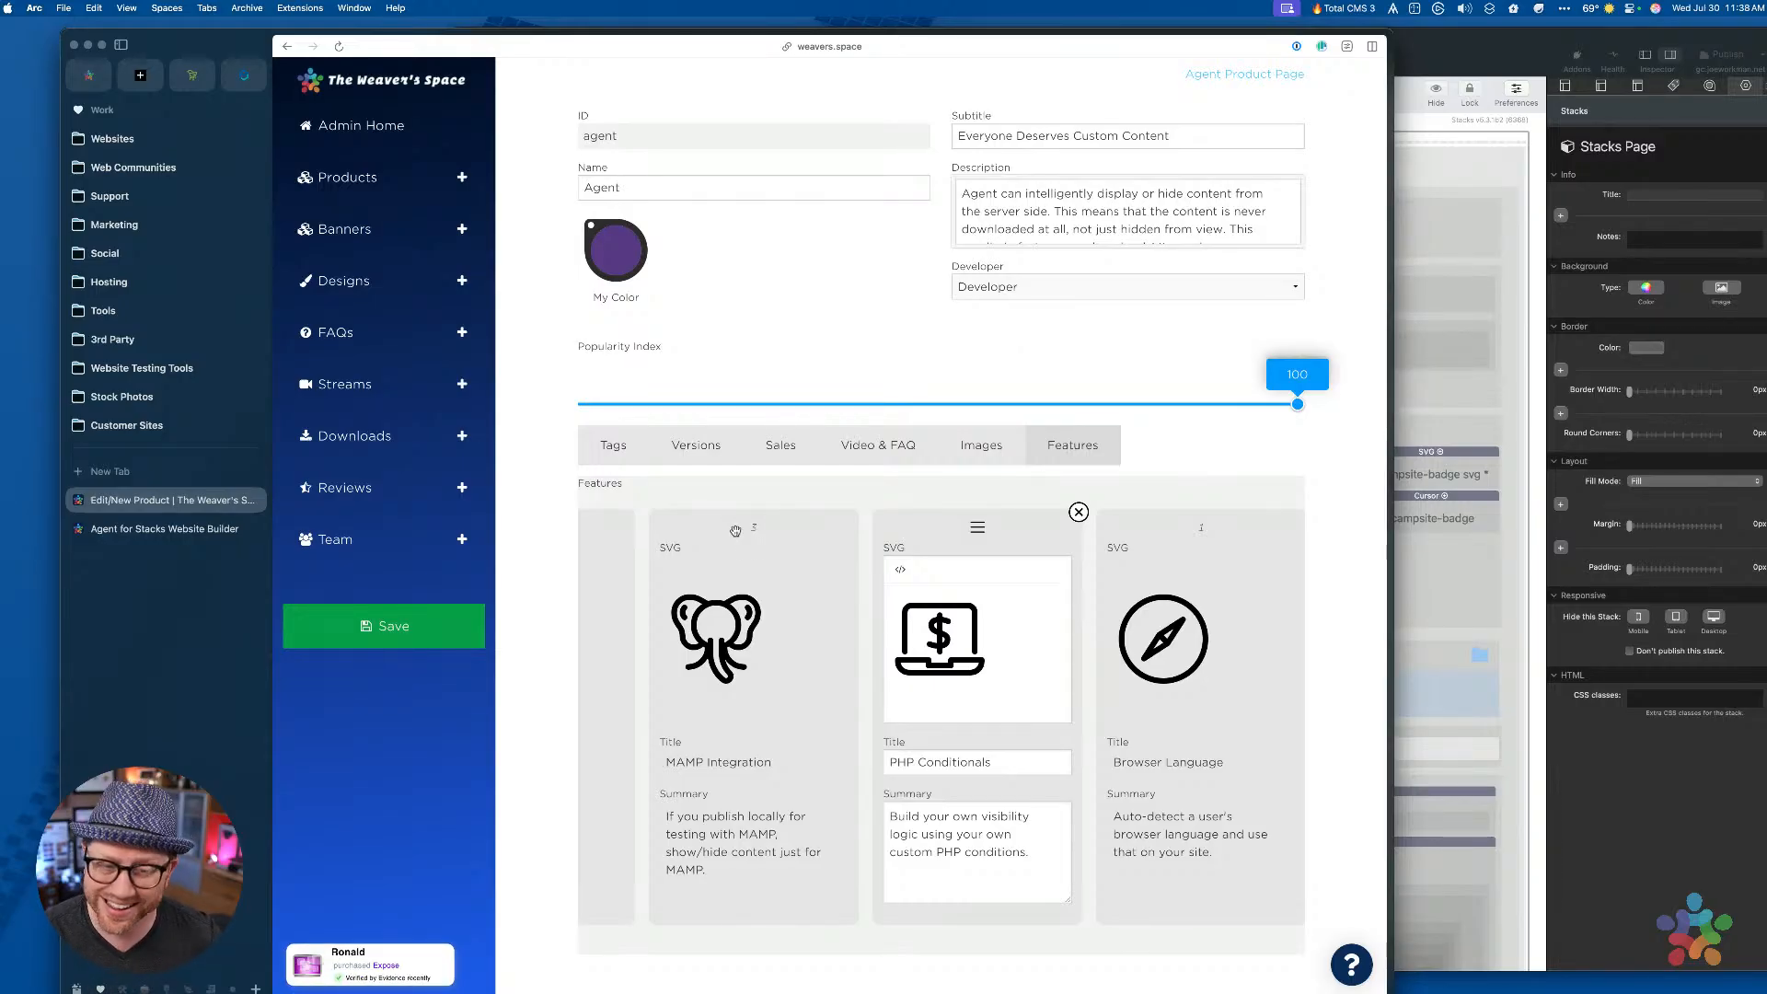
drag(735, 531, 1234, 616)
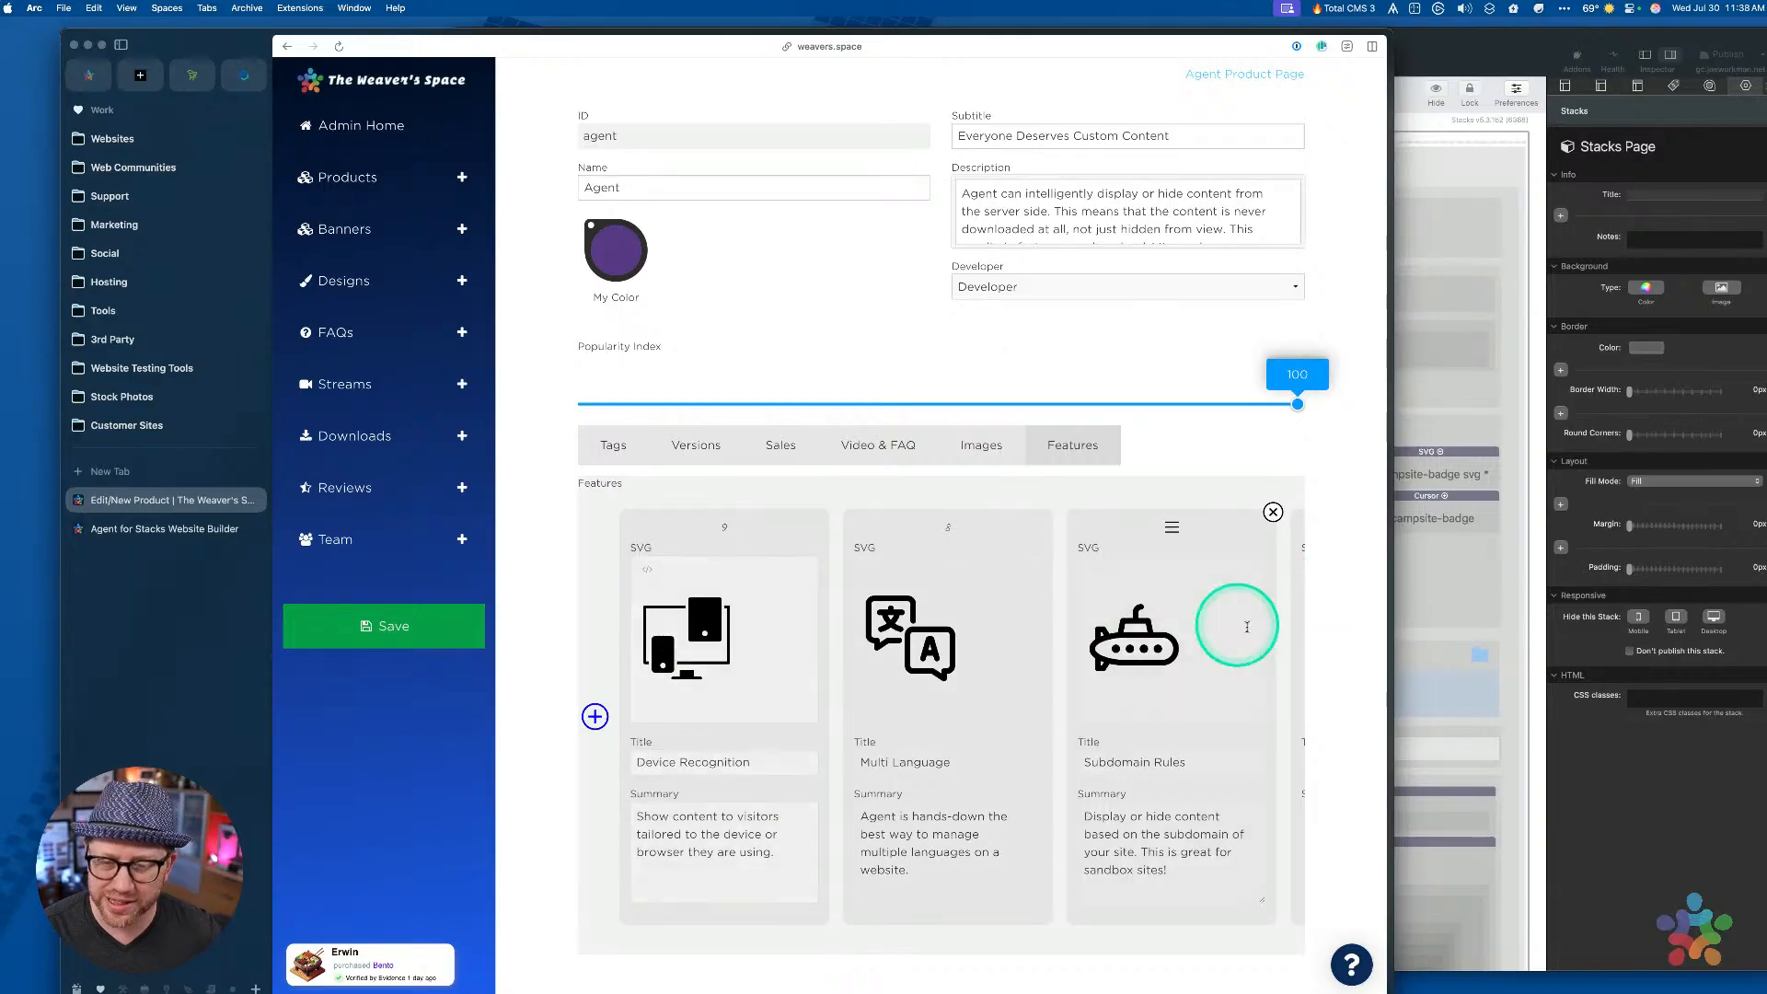
Add a new blank feature card to the front of the Features deck
click(961, 645)
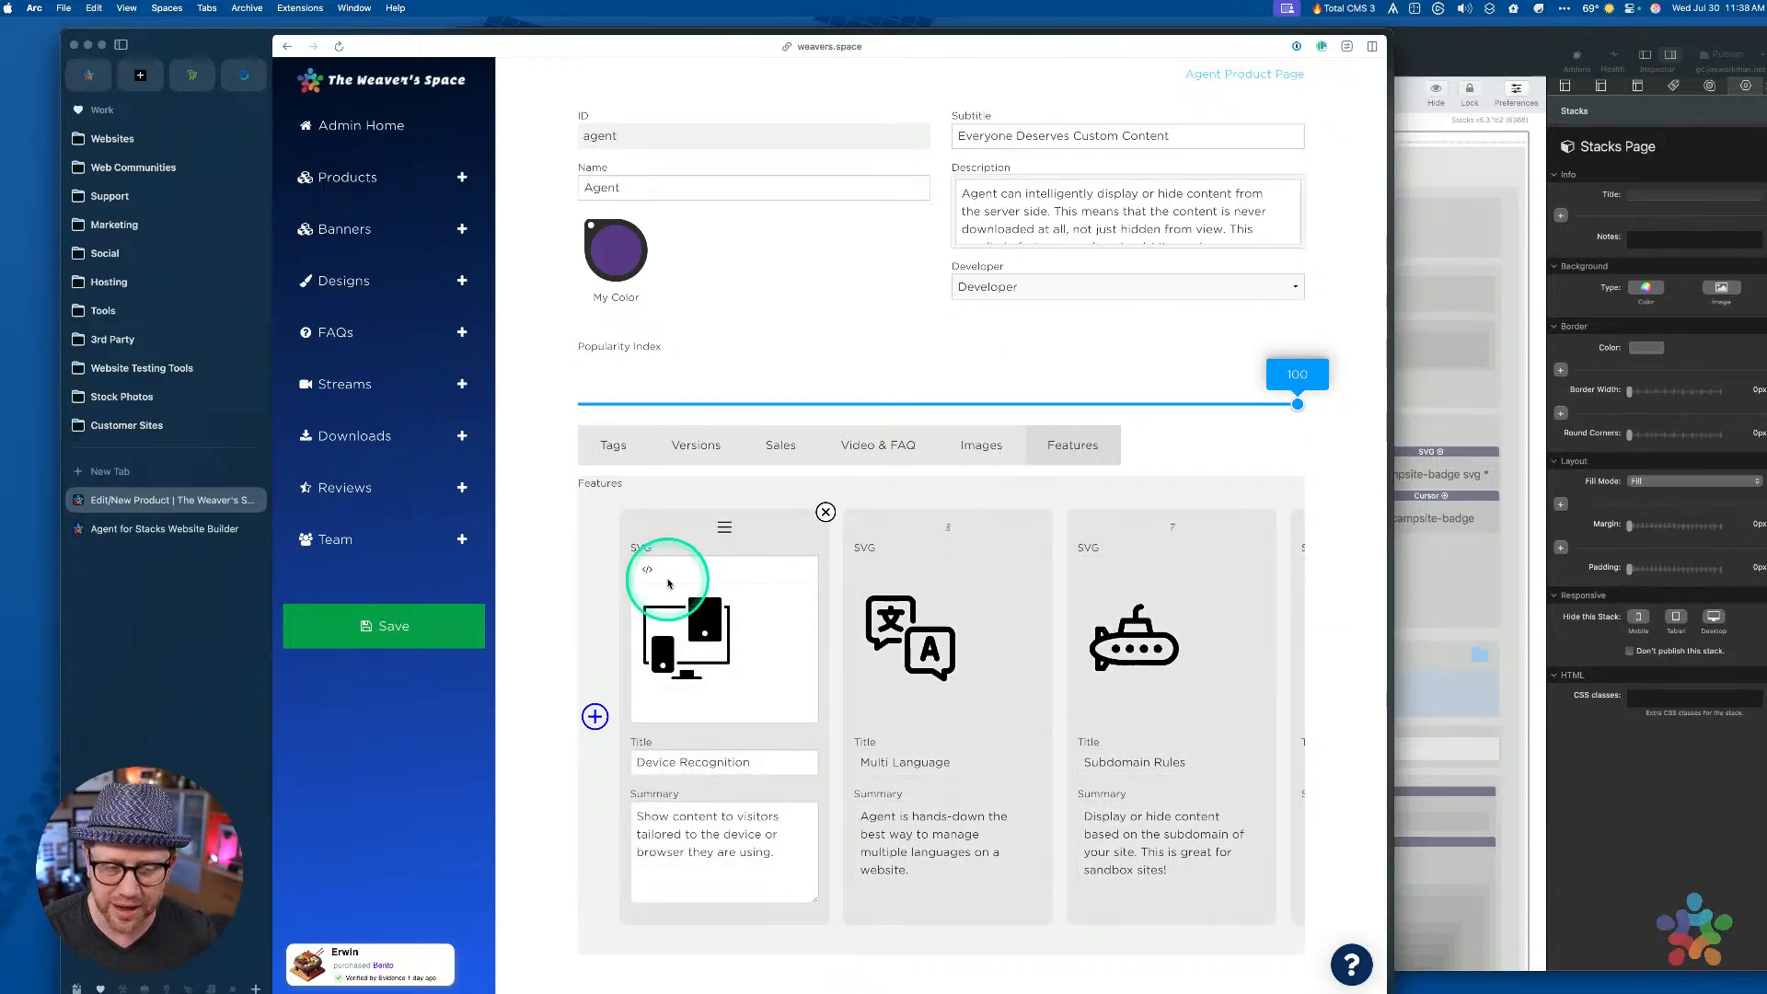
click(596, 717)
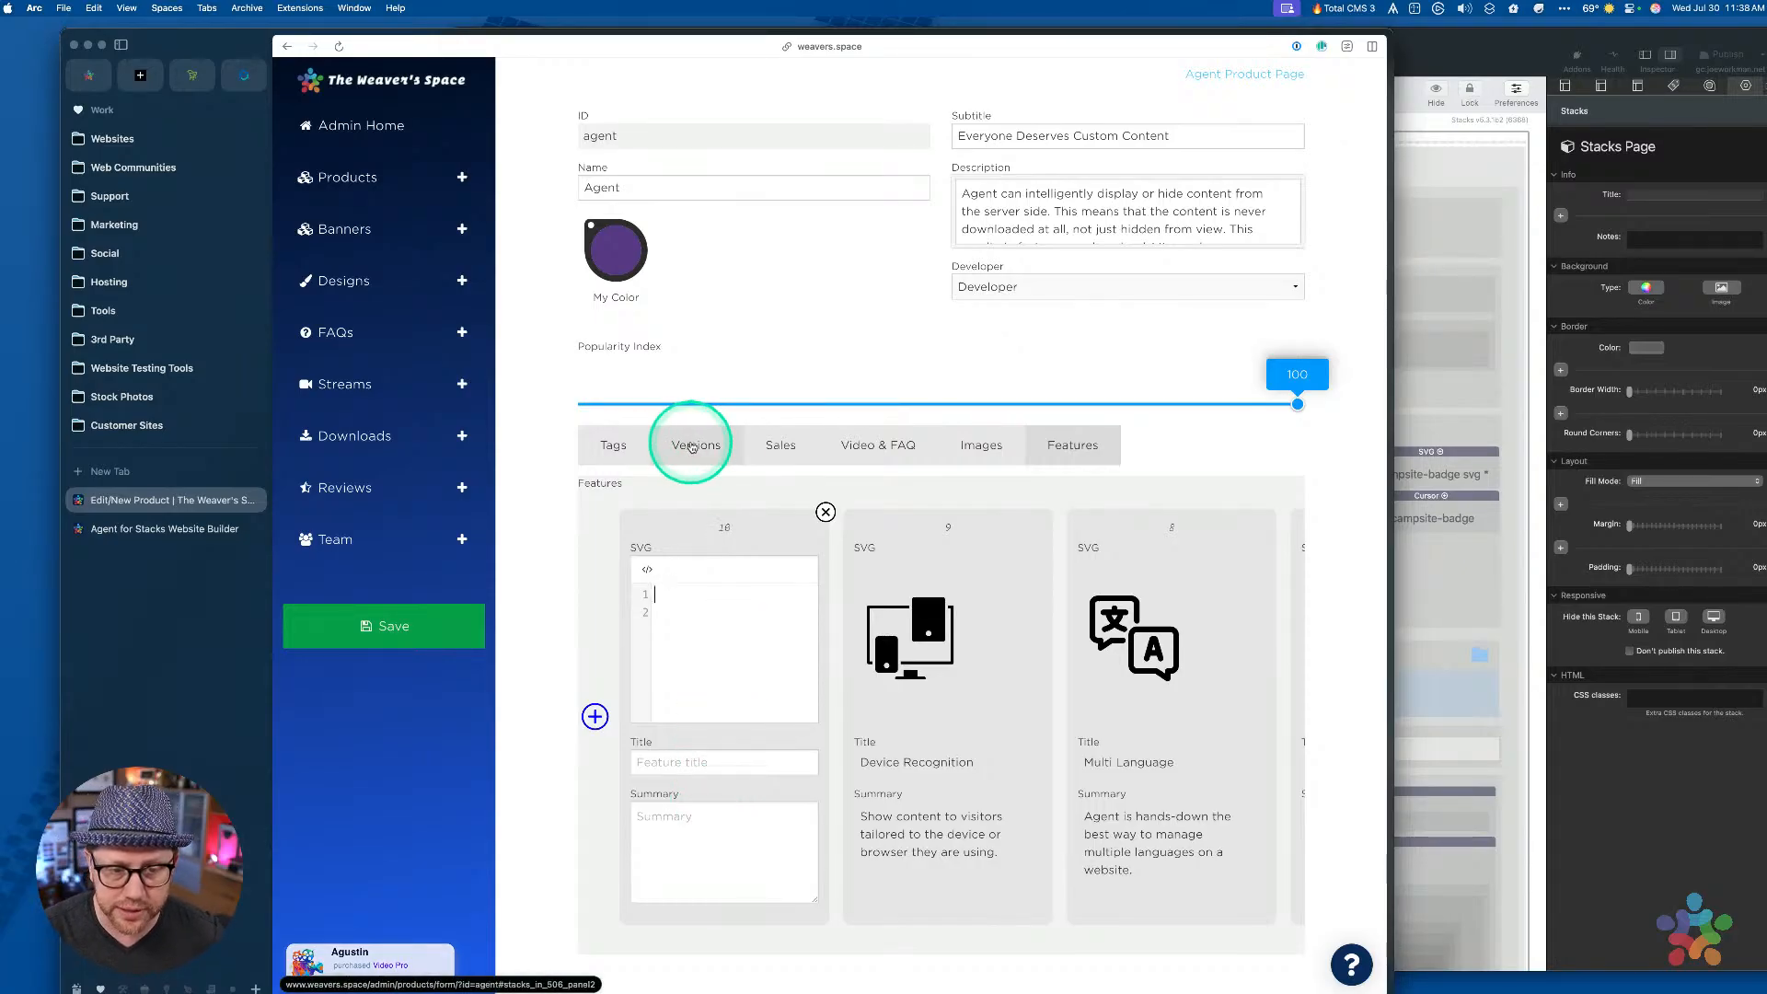
click(692, 445)
Scroll through the Agent's version Updates cards, then close the product edit tab
scroll(745, 405, down, 1)
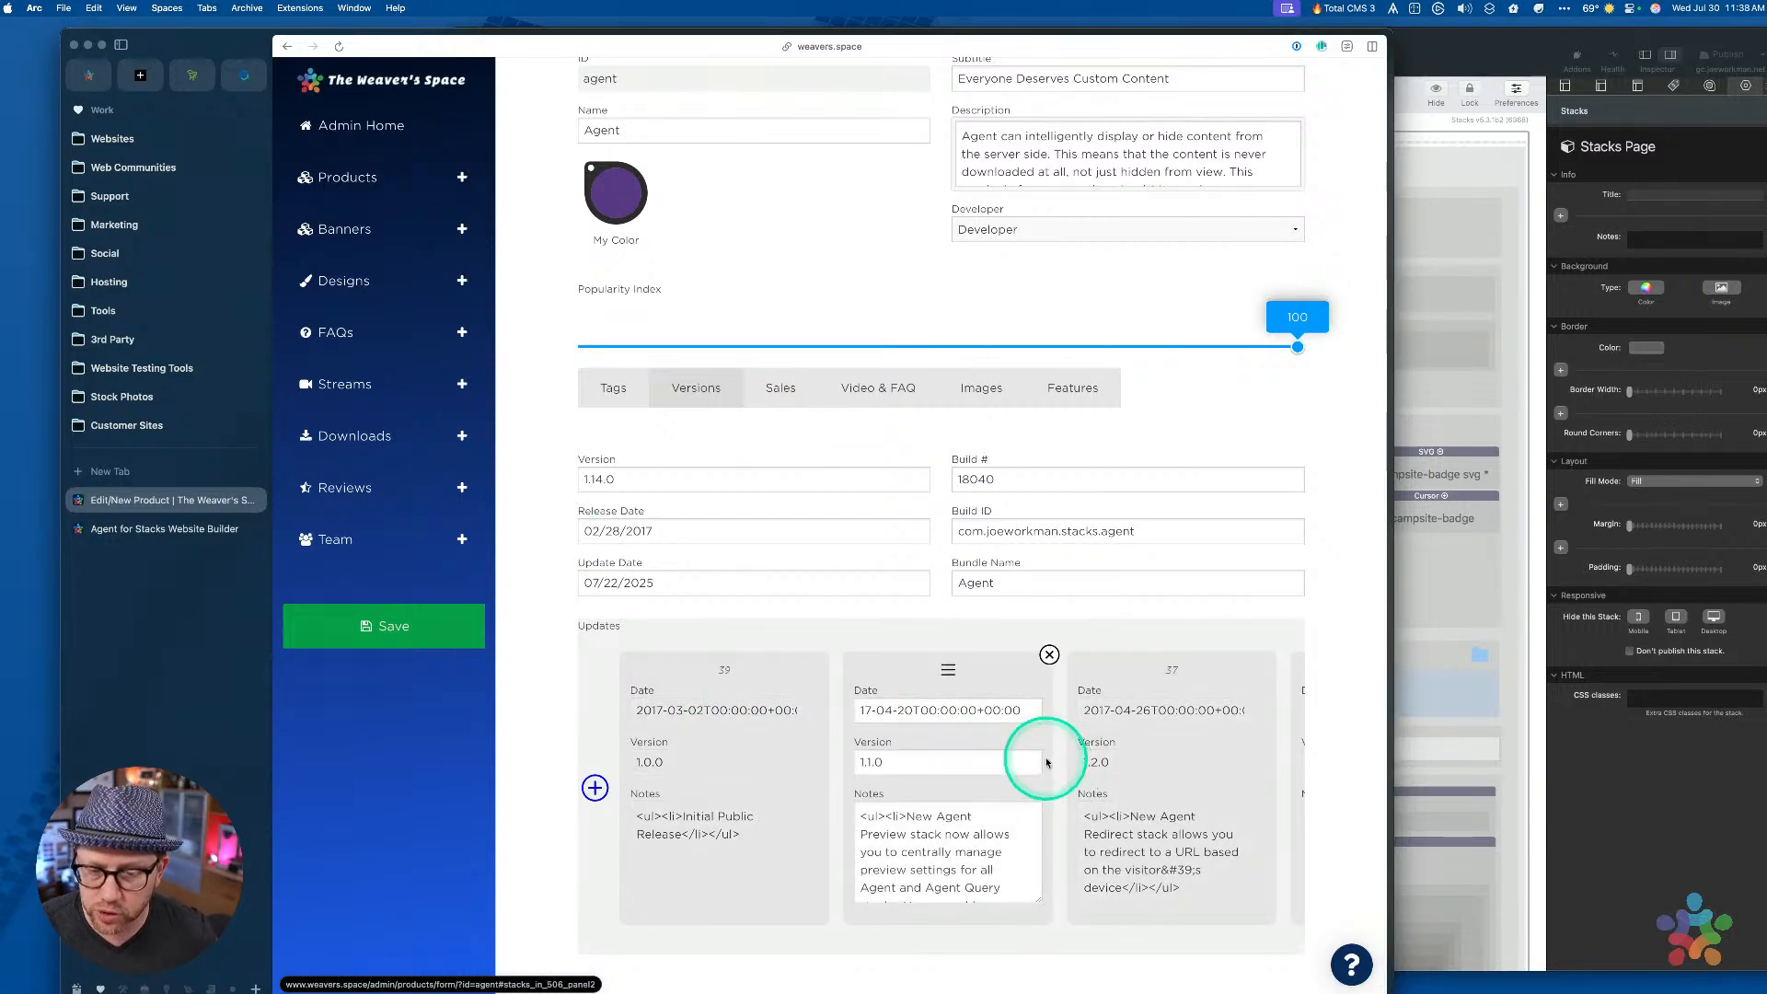
scroll(1040, 752, right, 10)
scroll(1045, 758, right, 10)
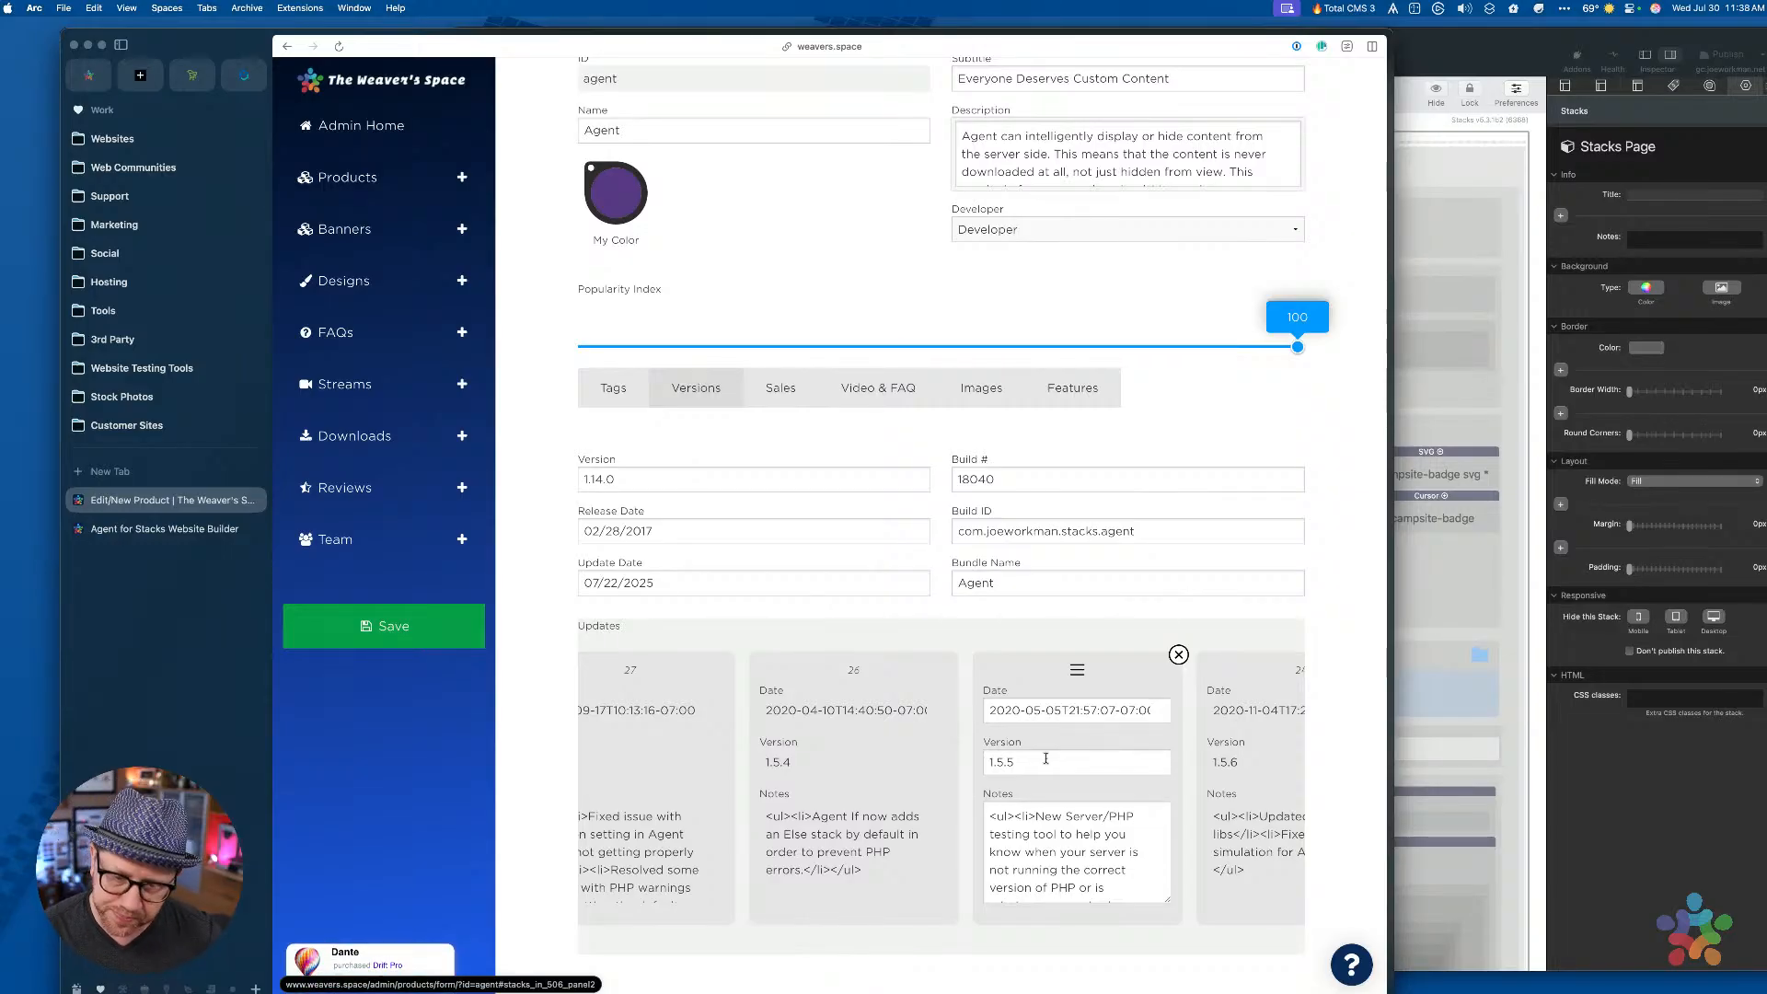
scroll(1045, 758, right, 10)
click(975, 711)
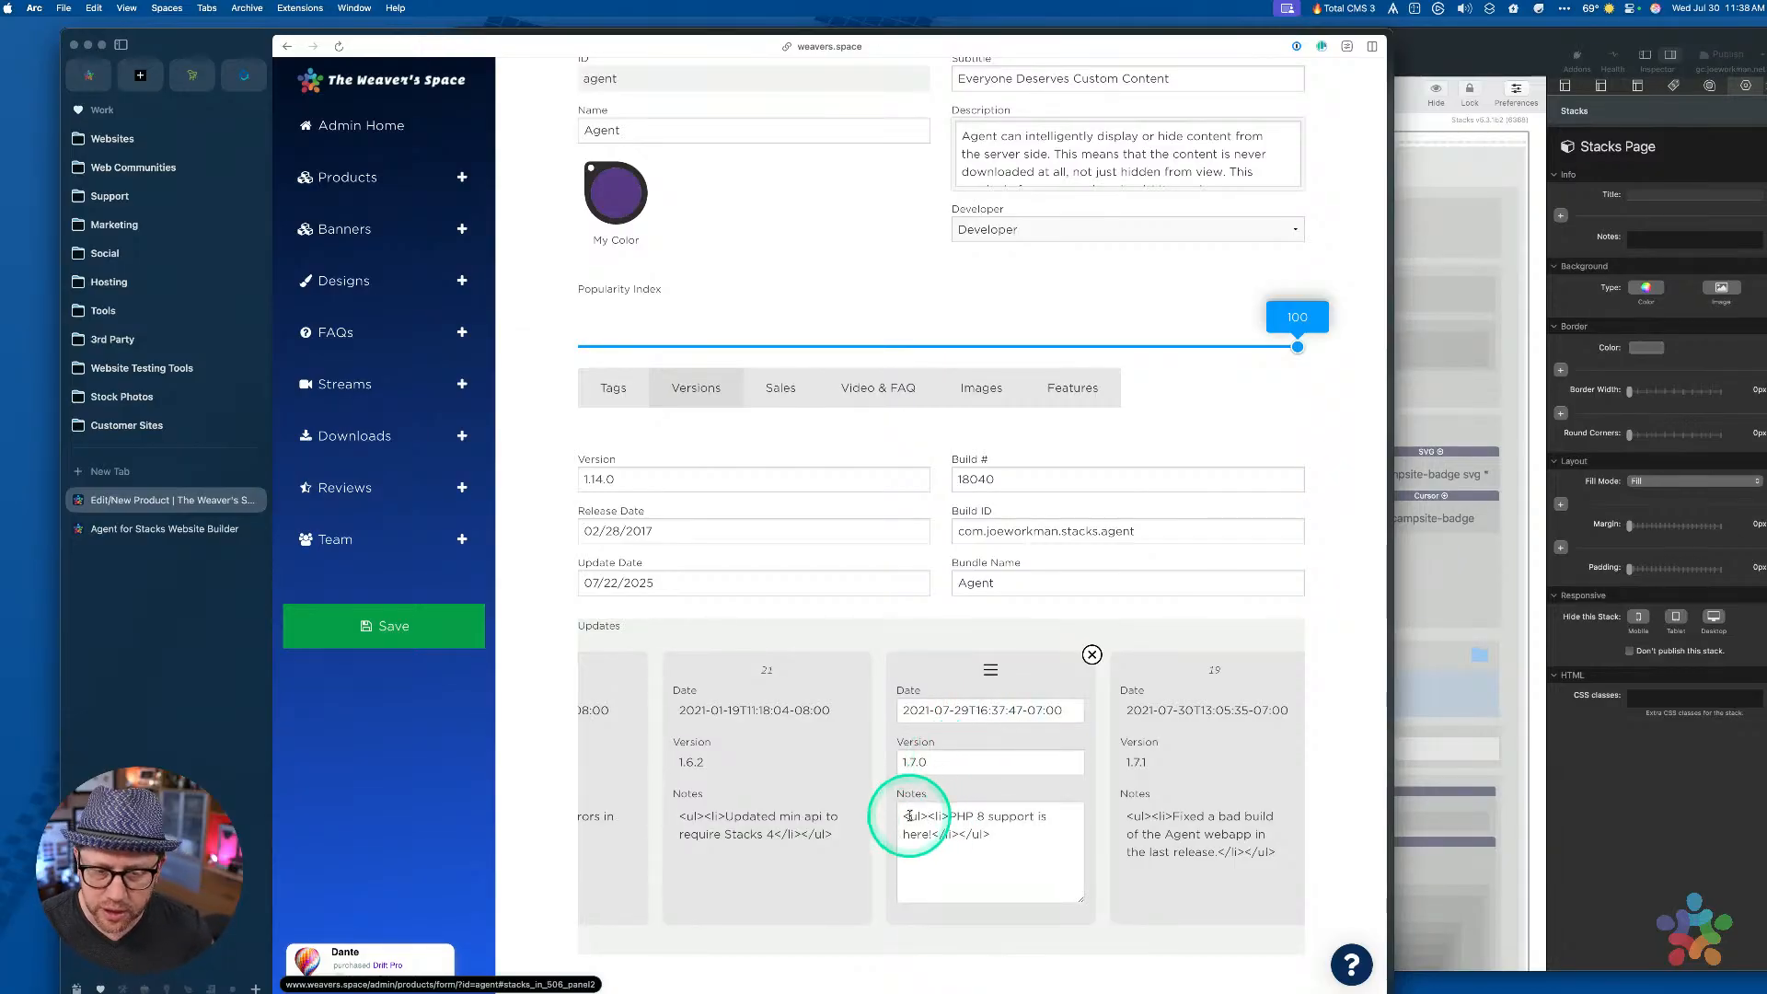
scroll(1196, 815, right, 10)
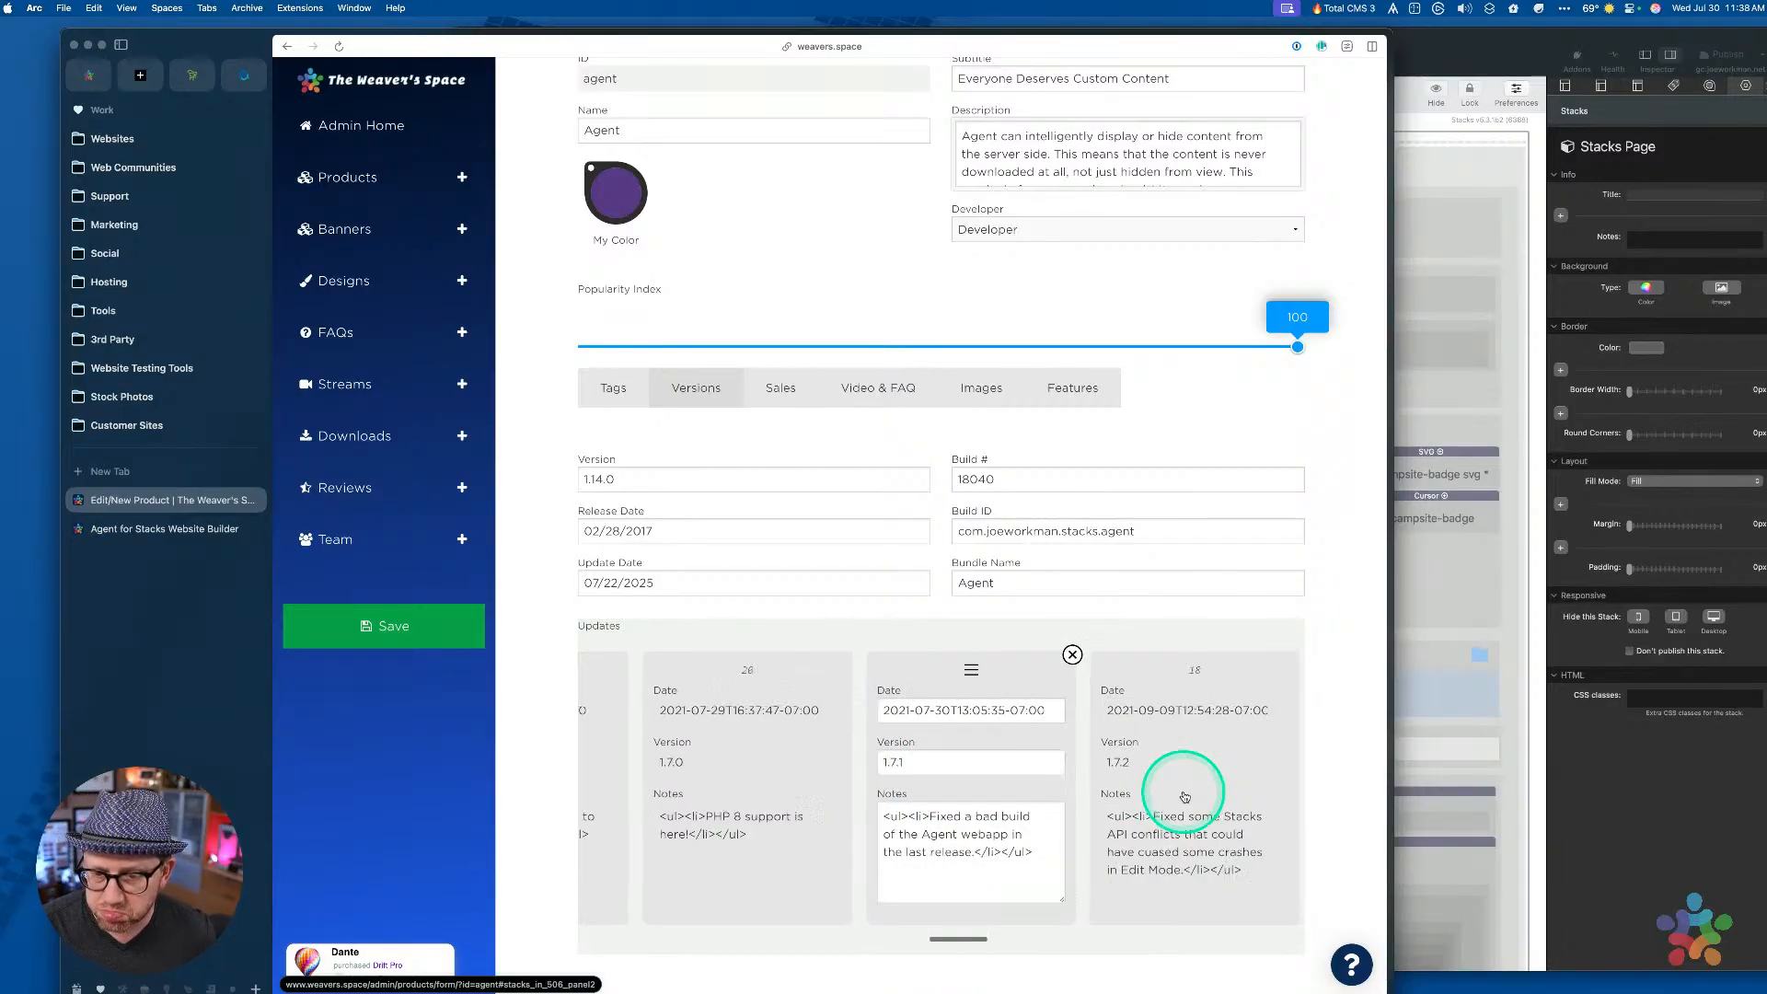
scroll(1184, 796, right, 20)
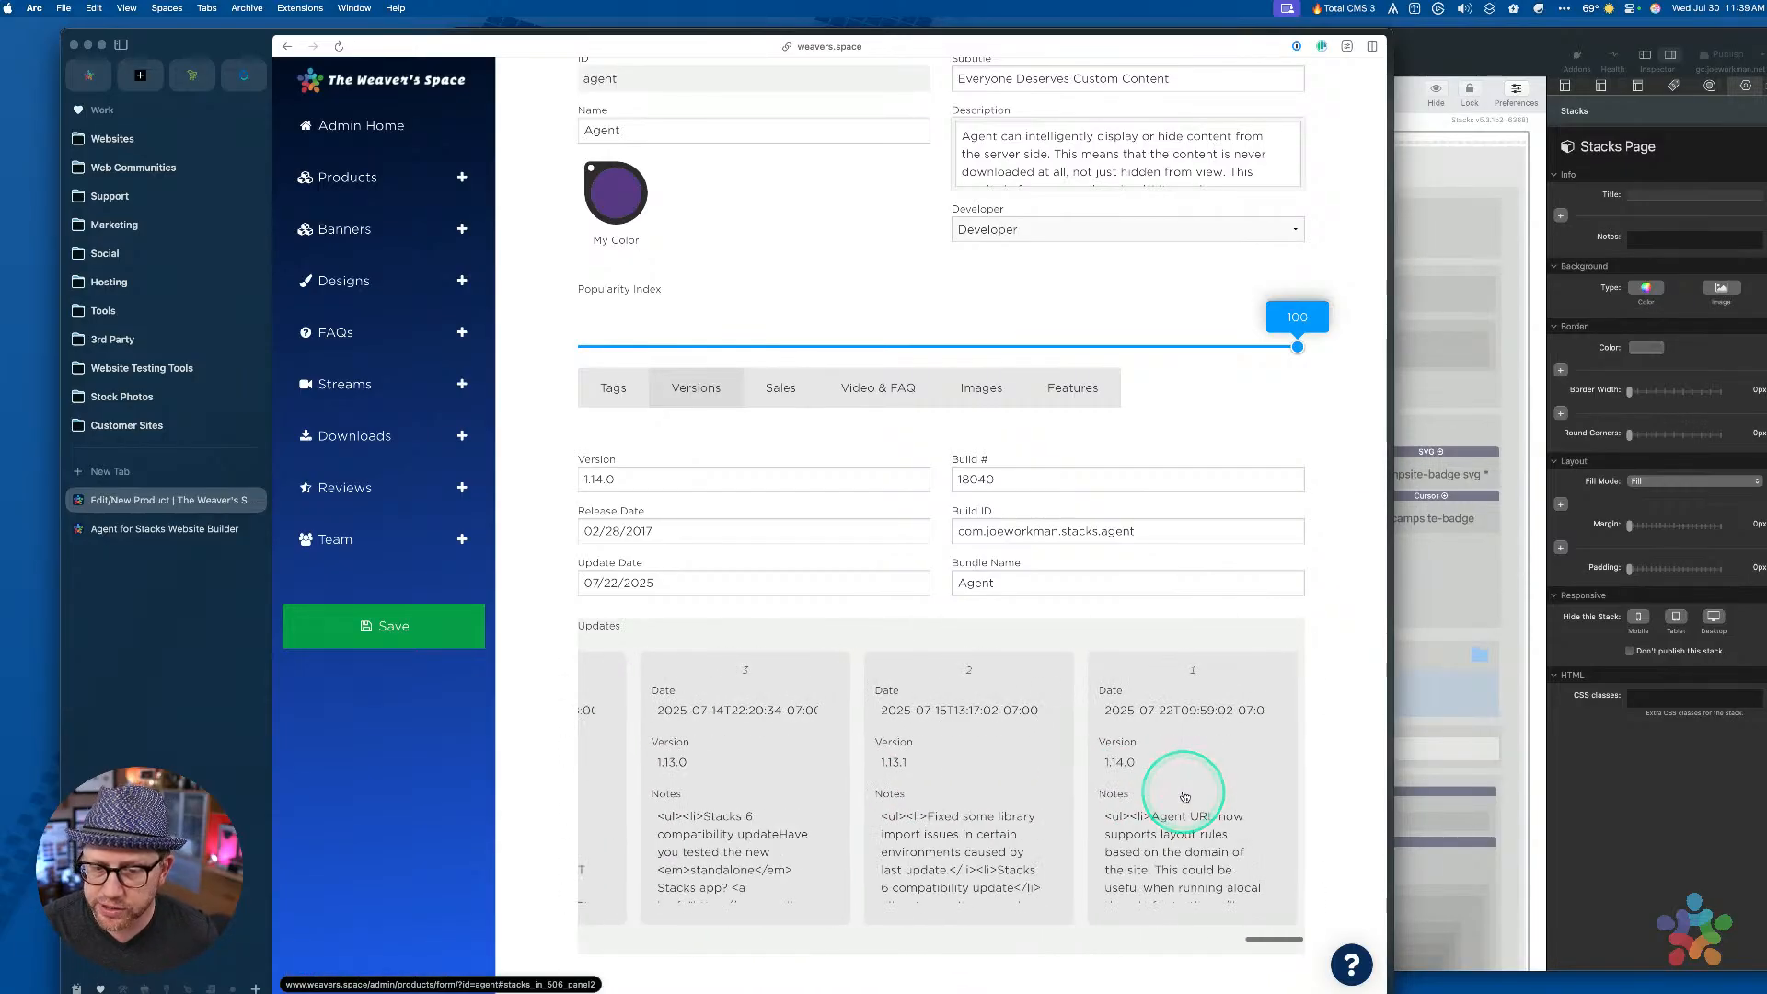
scroll(1184, 796, left, 20)
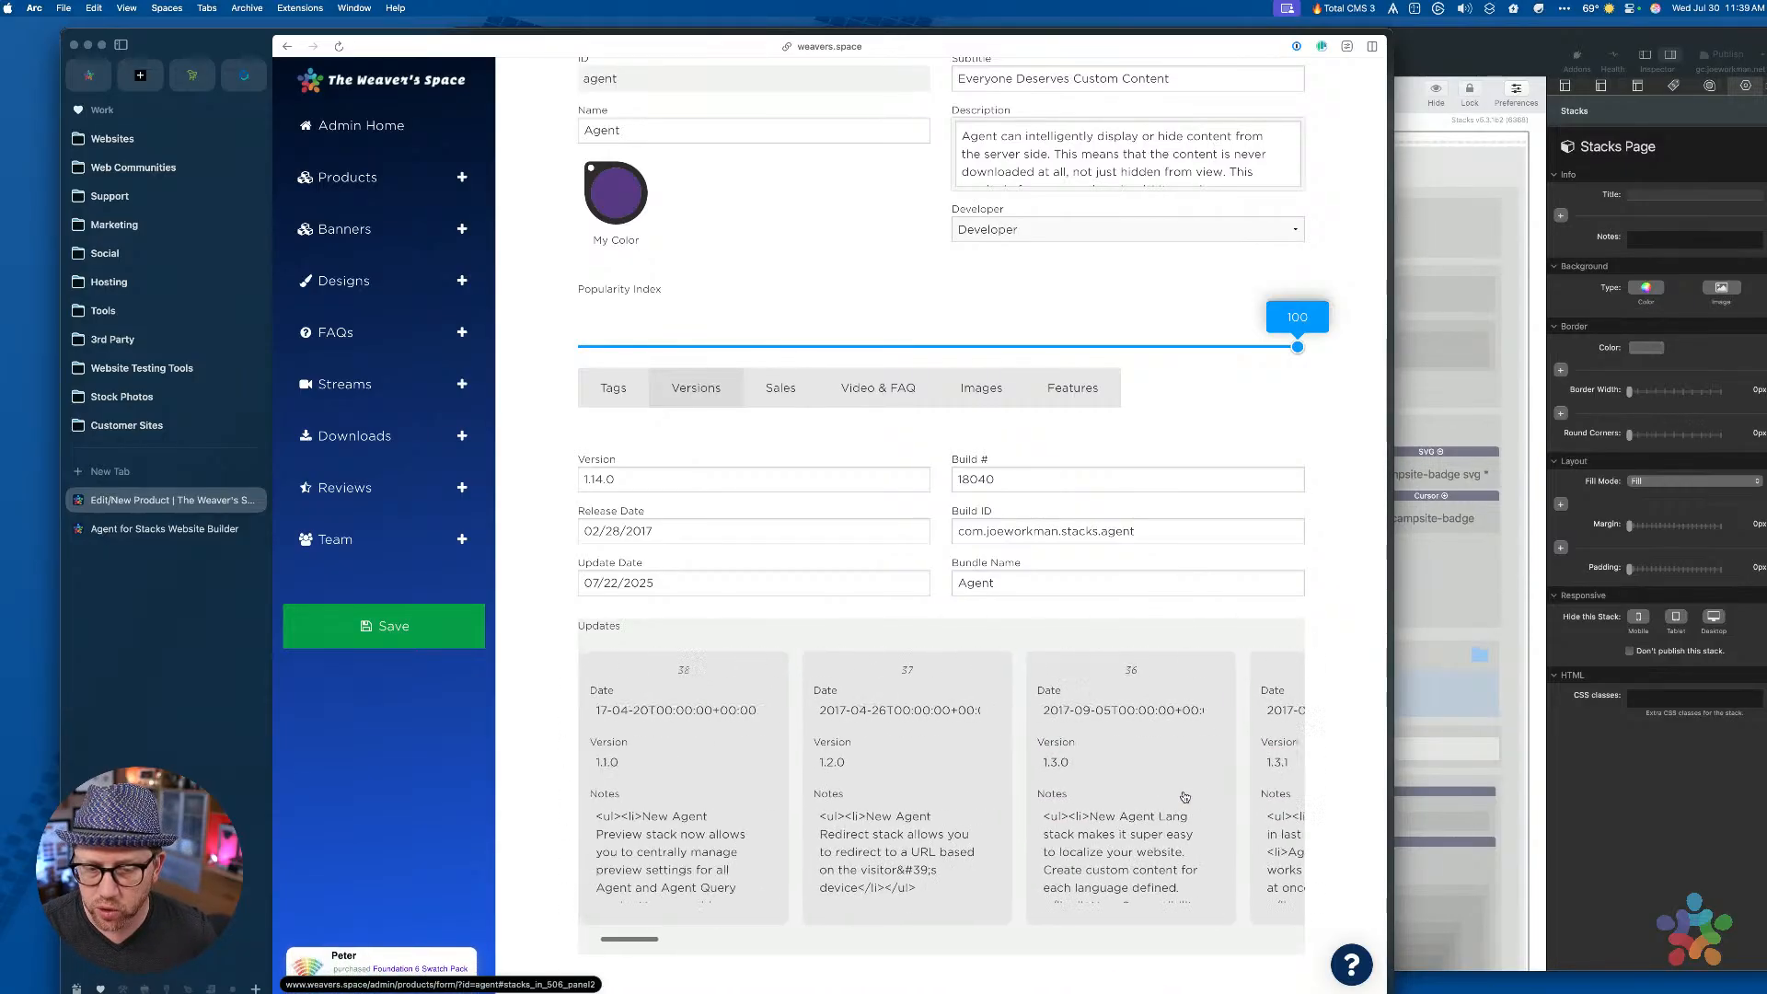
mouse_move(1184, 796)
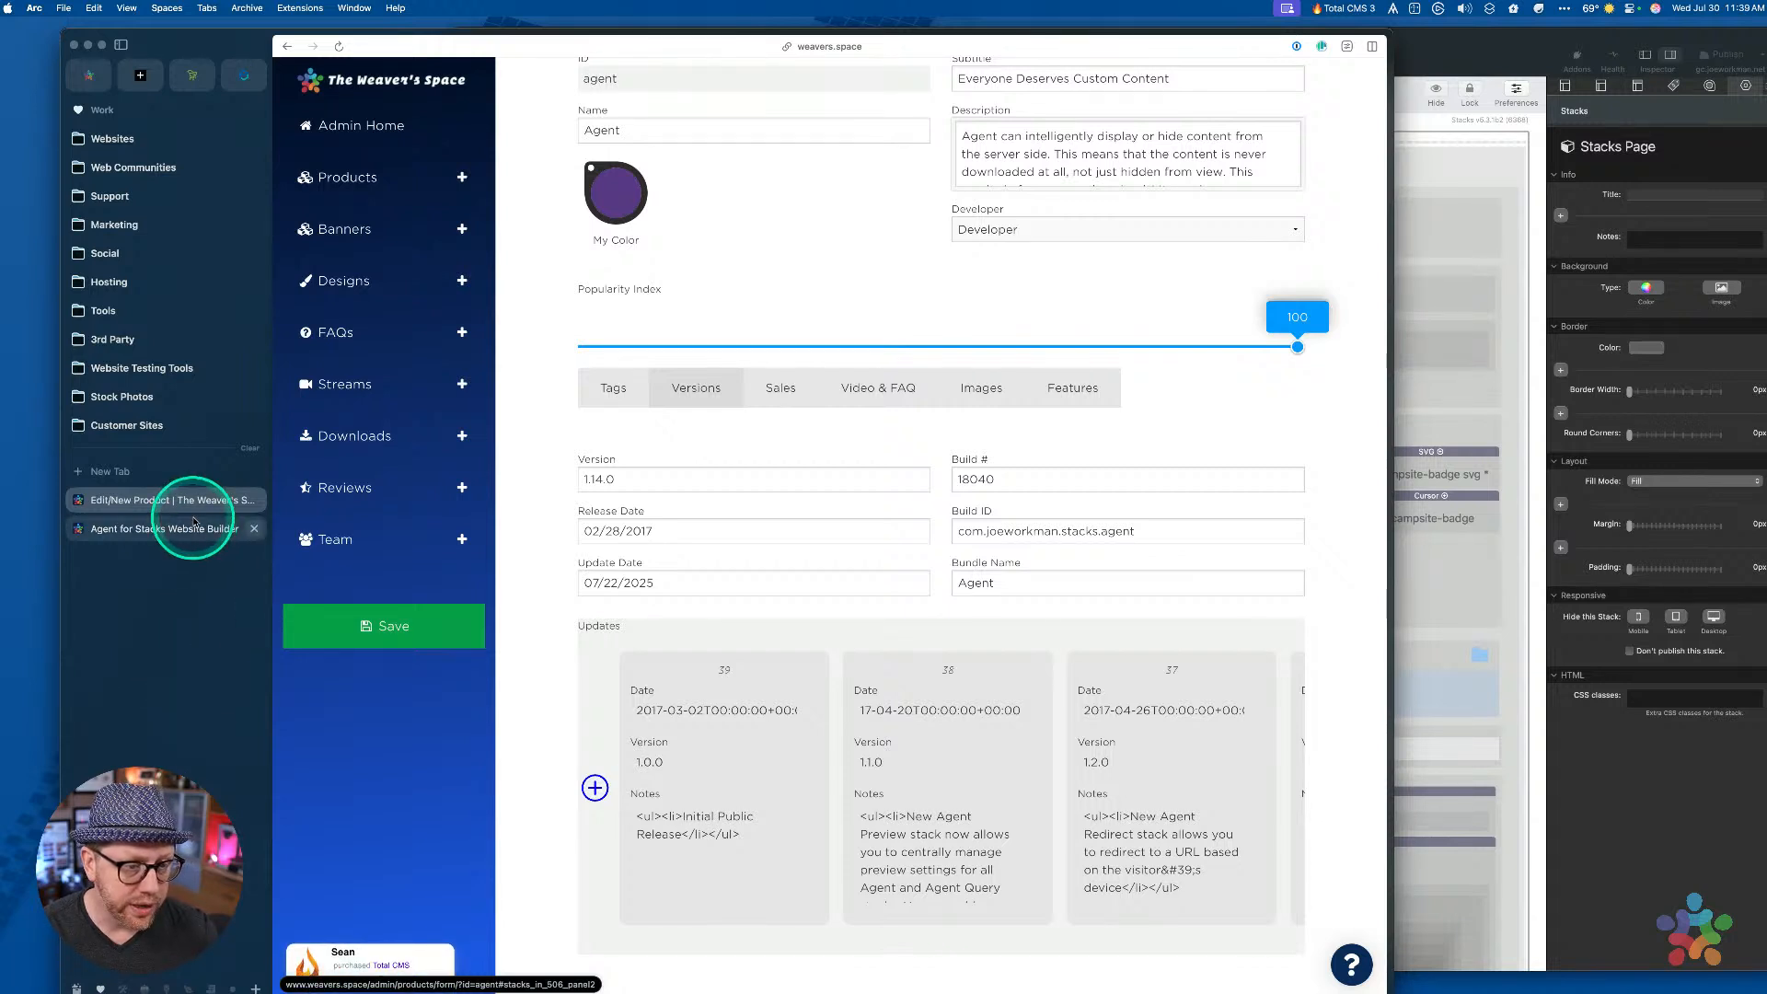
click(254, 500)
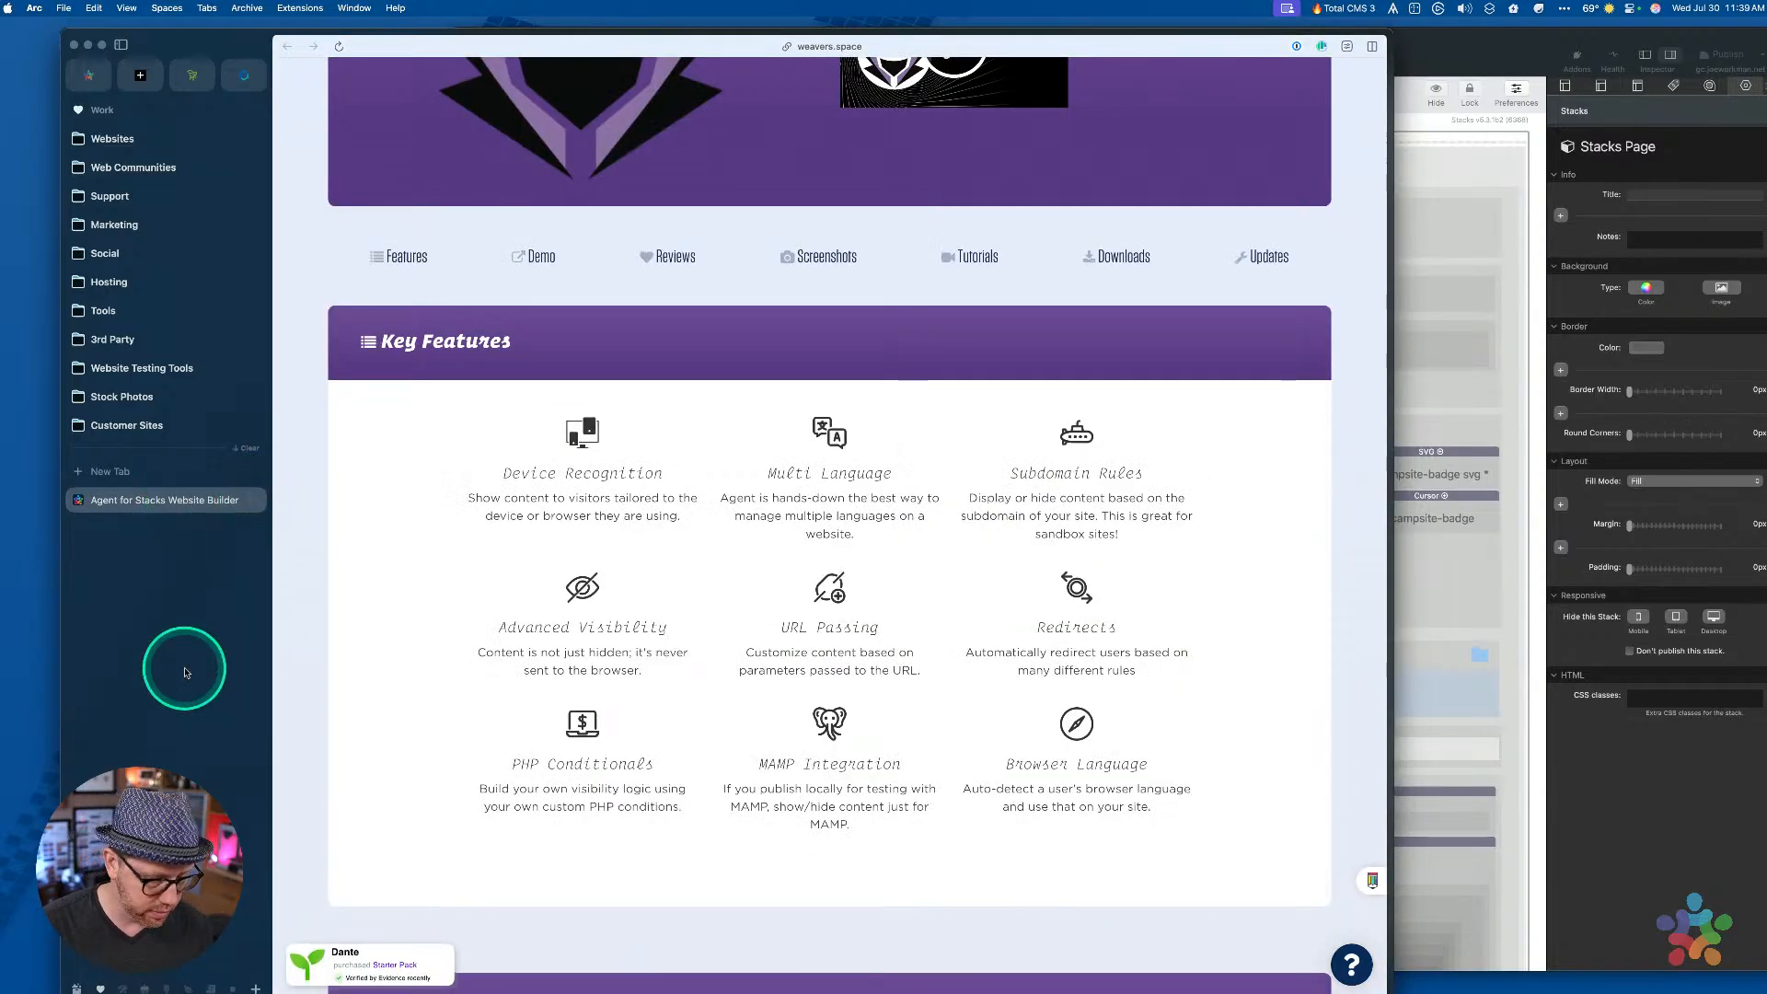
Open the Total CMS admin ('tot') in a new tab, close Agent for Stacks, and go to Collections
key(super+n)
text(totalcms.test)
key(Return)
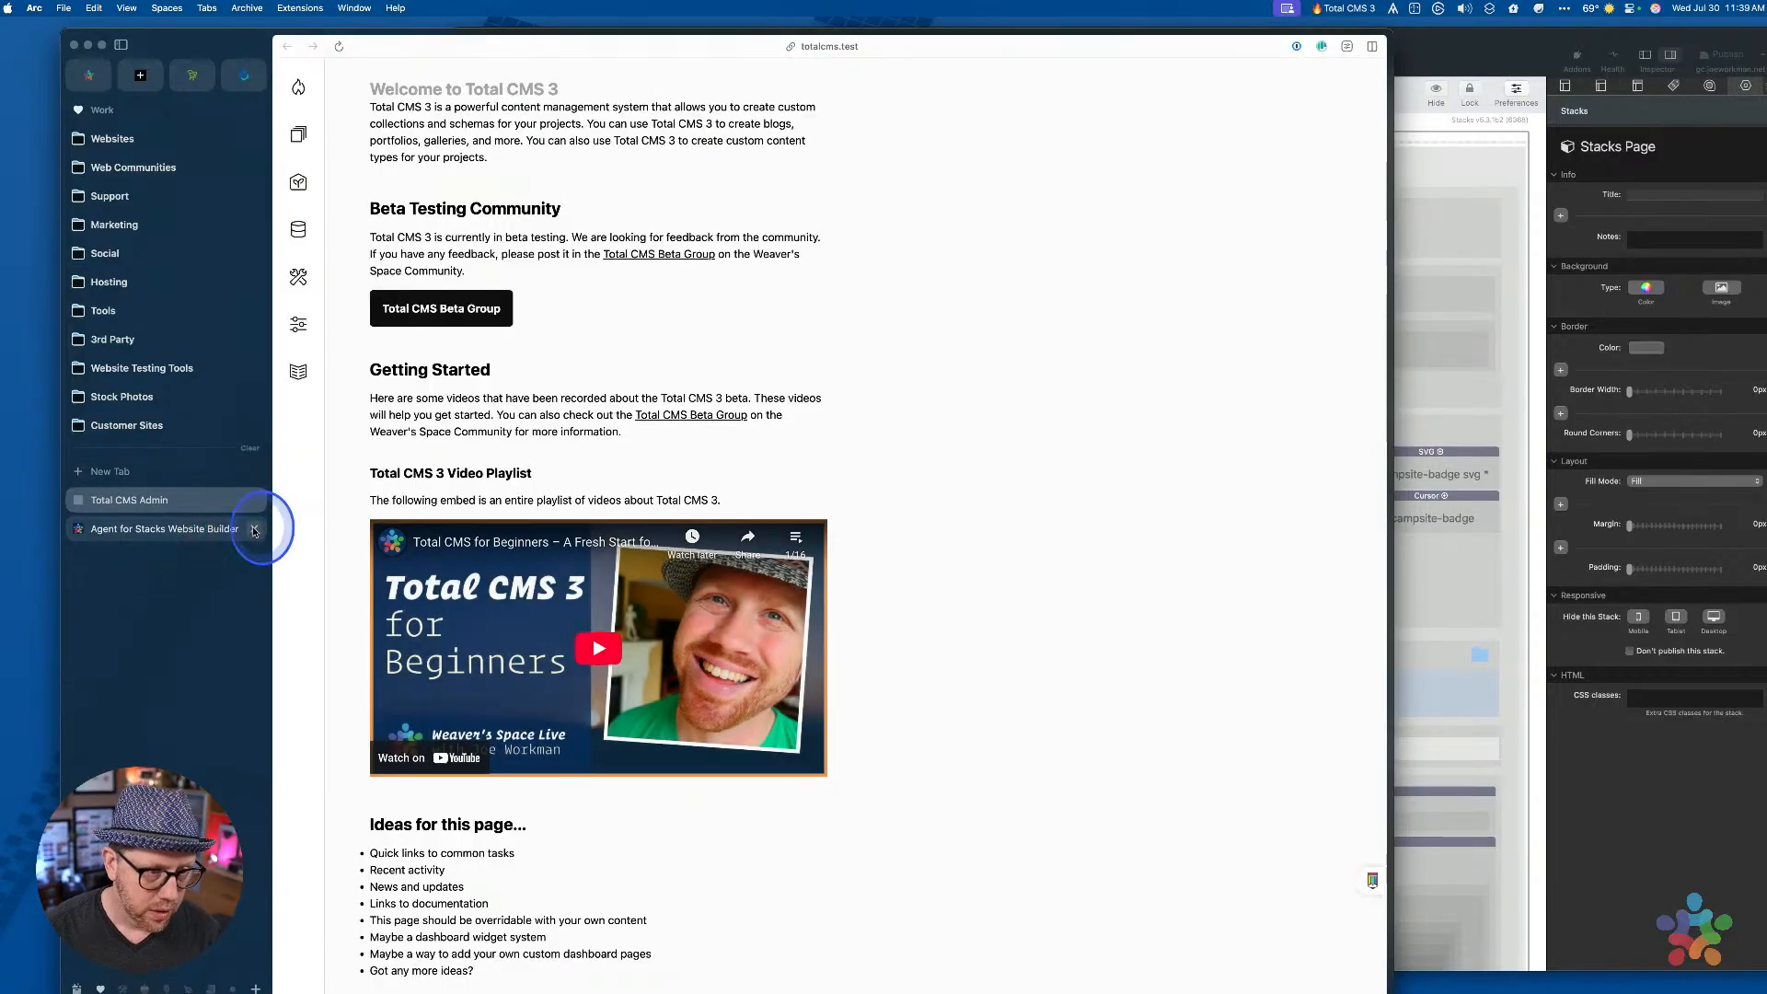
click(254, 529)
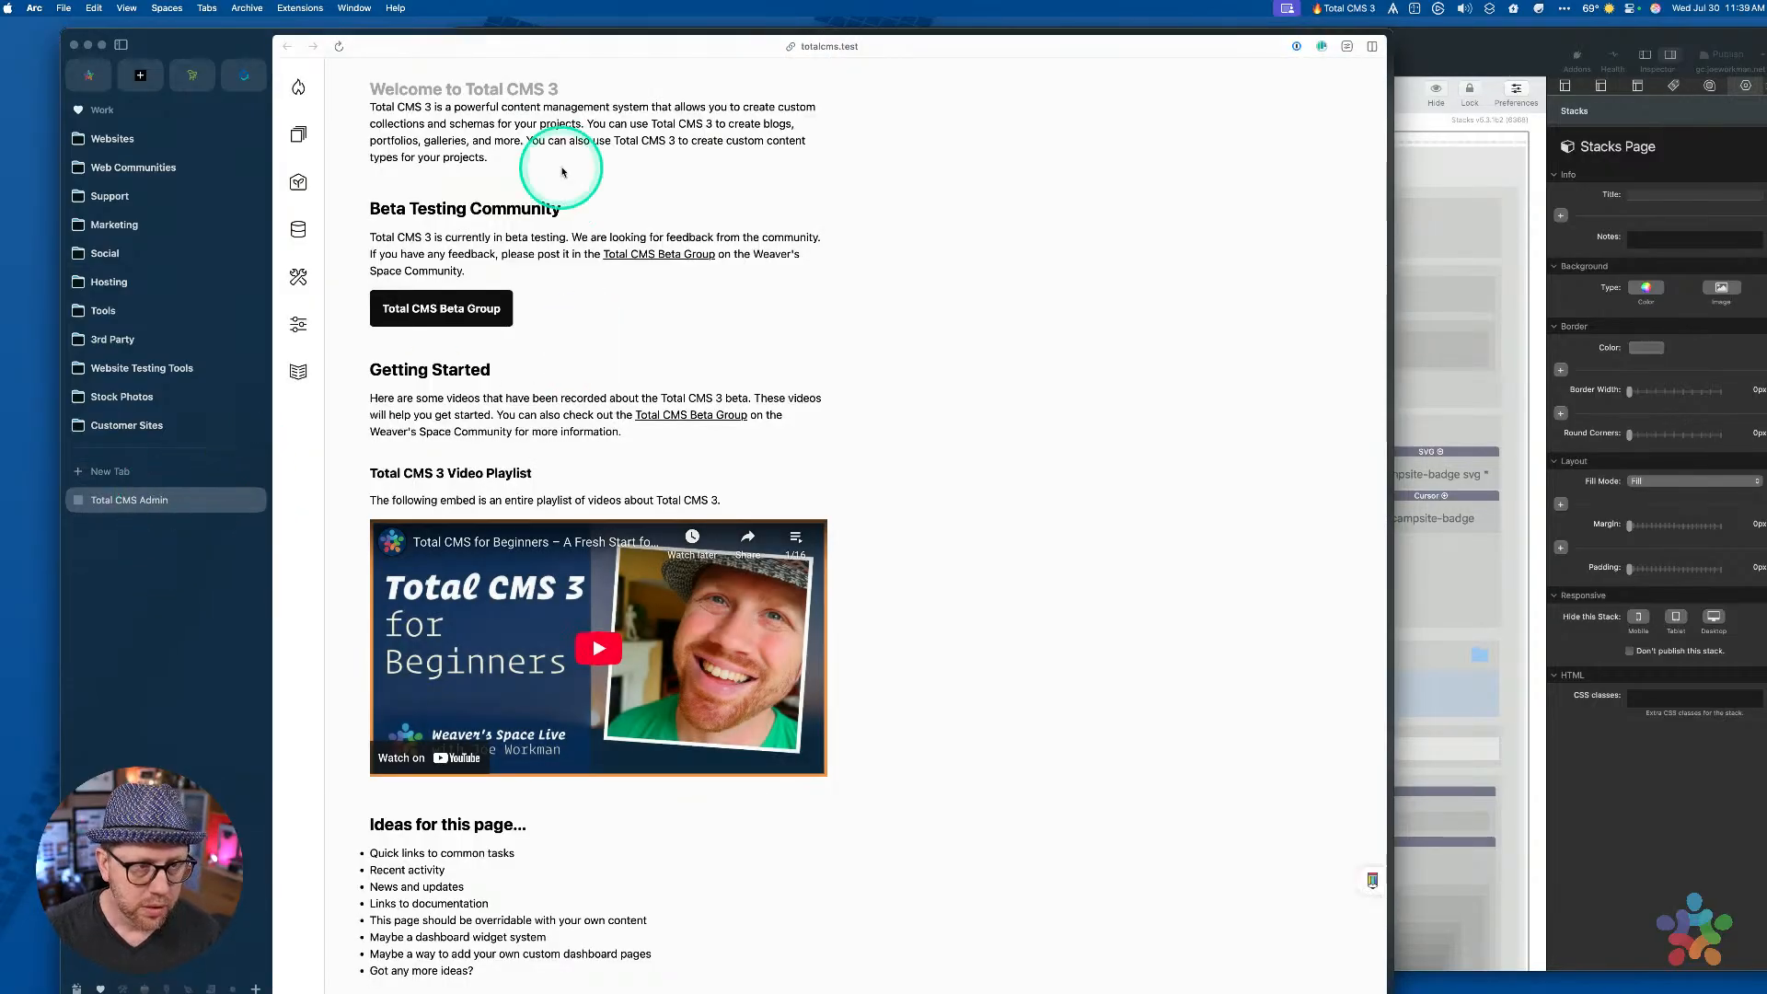
click(299, 136)
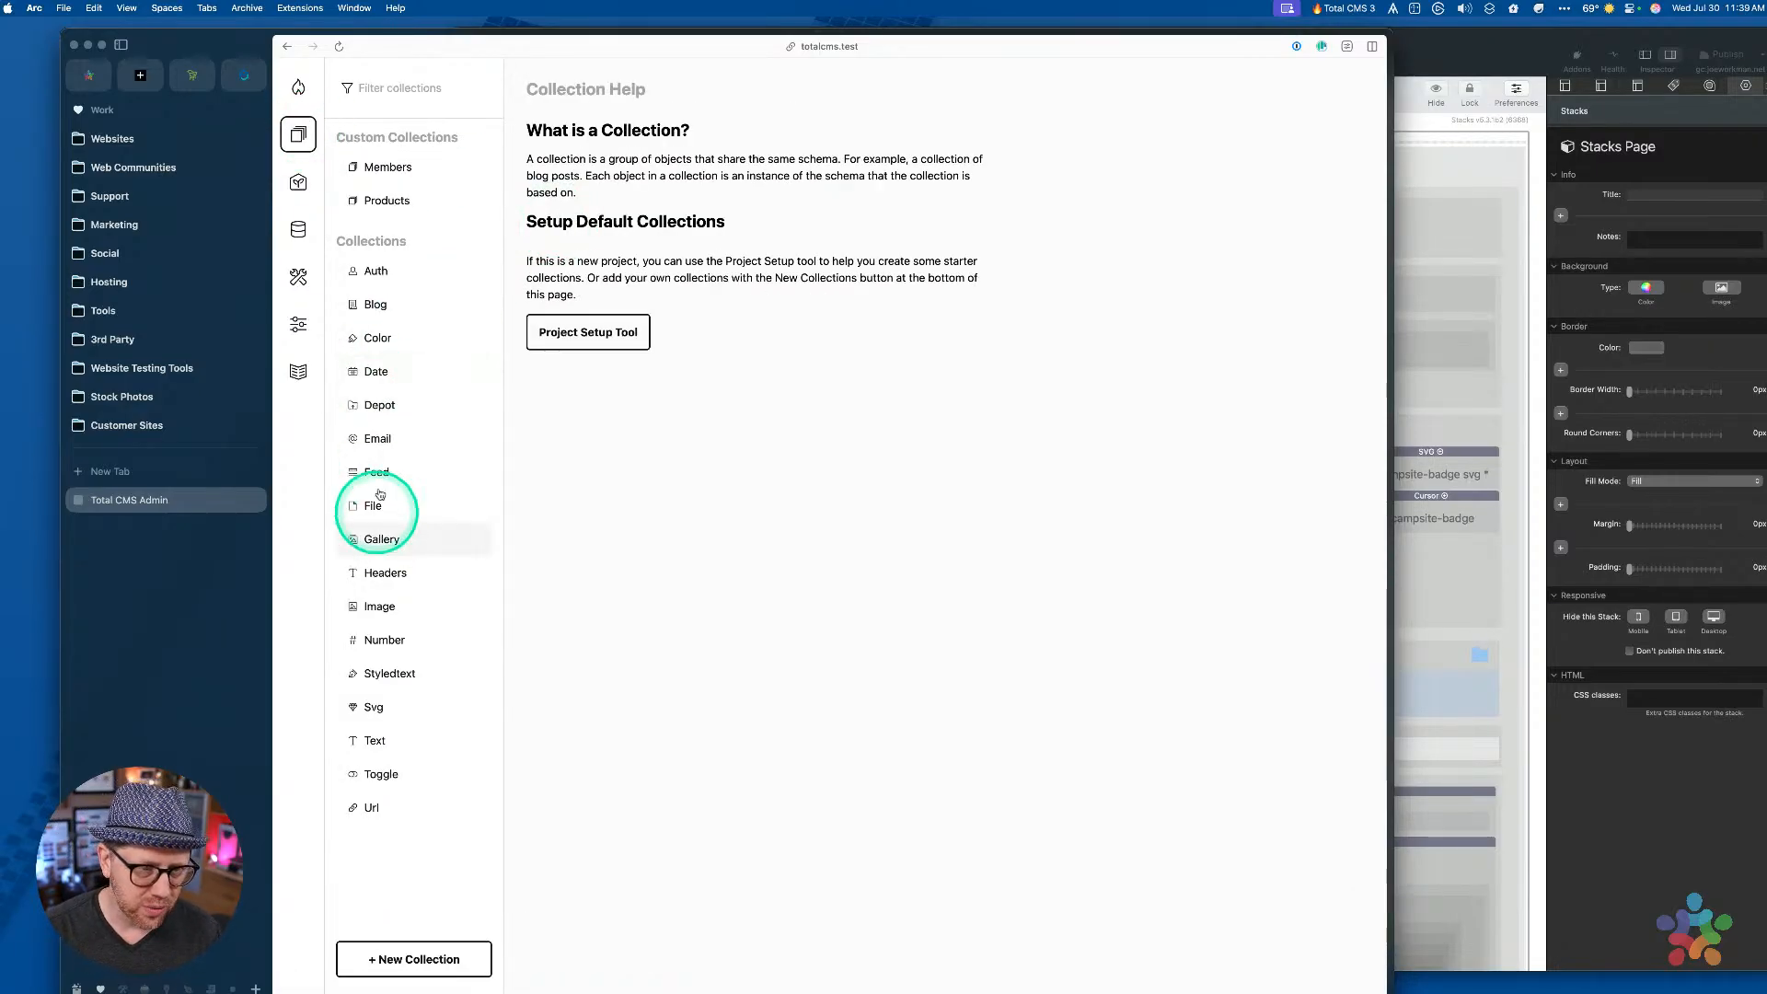
Open test-product in Products and add an empty item to its Product Features
click(386, 202)
click(610, 424)
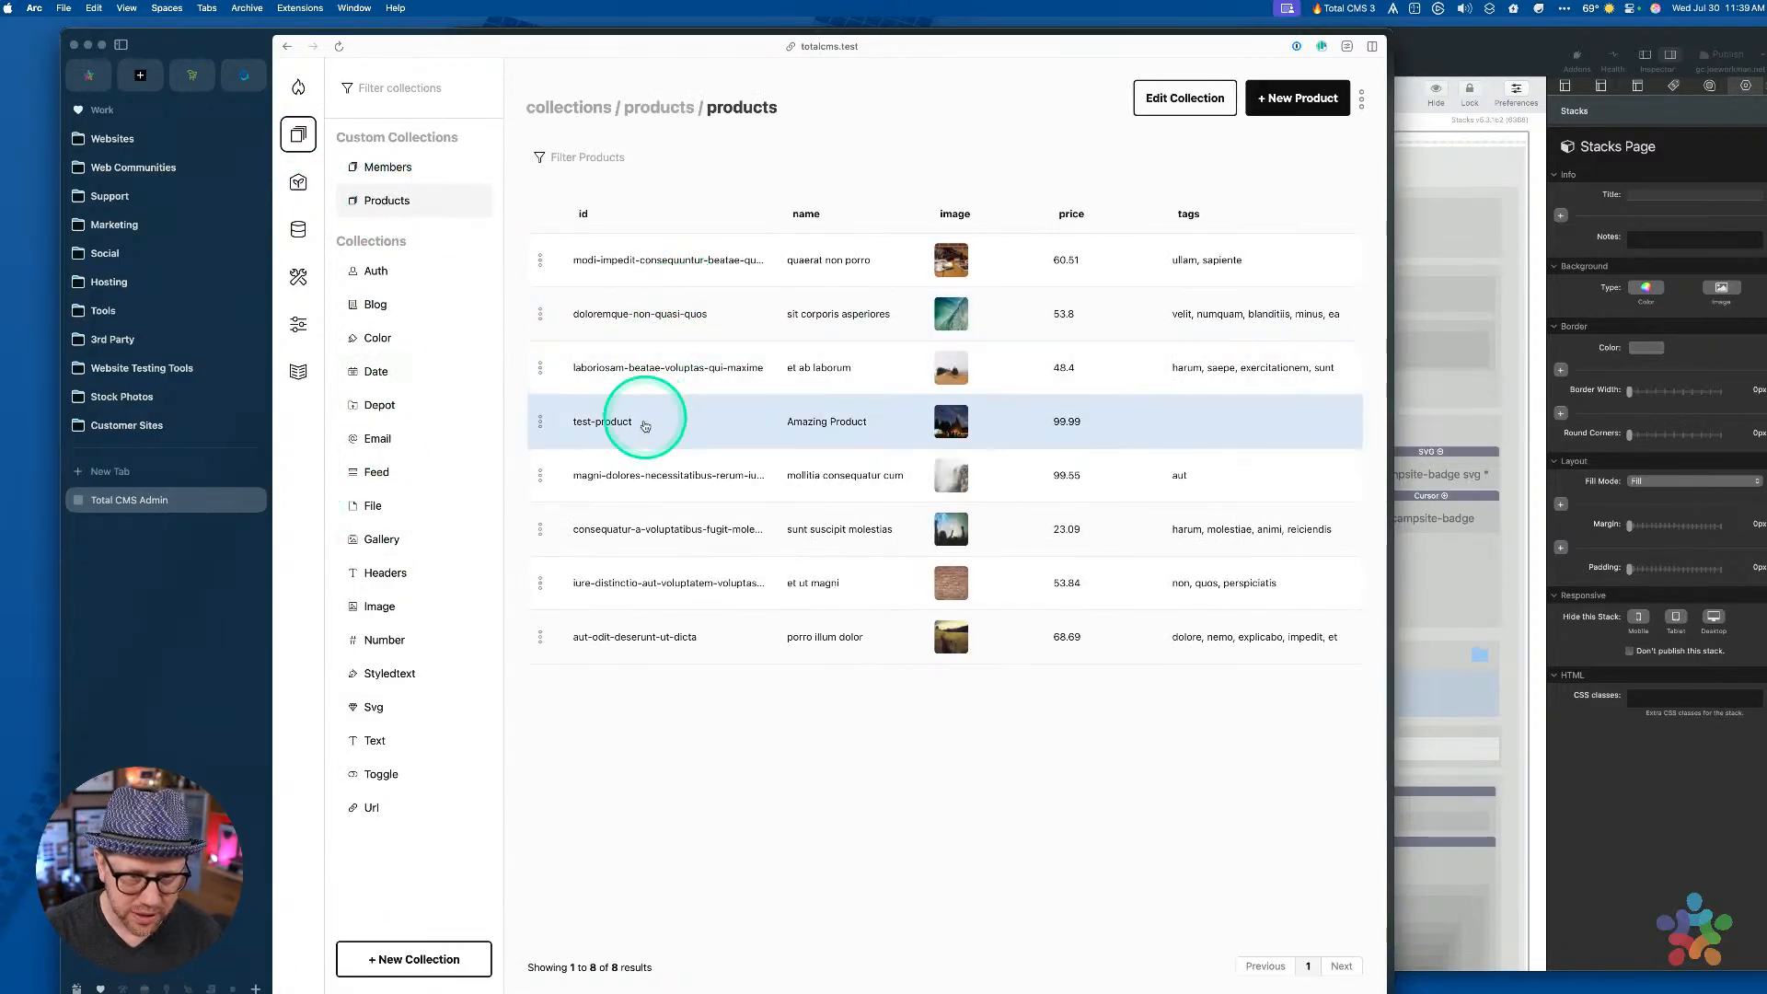
click(610, 424)
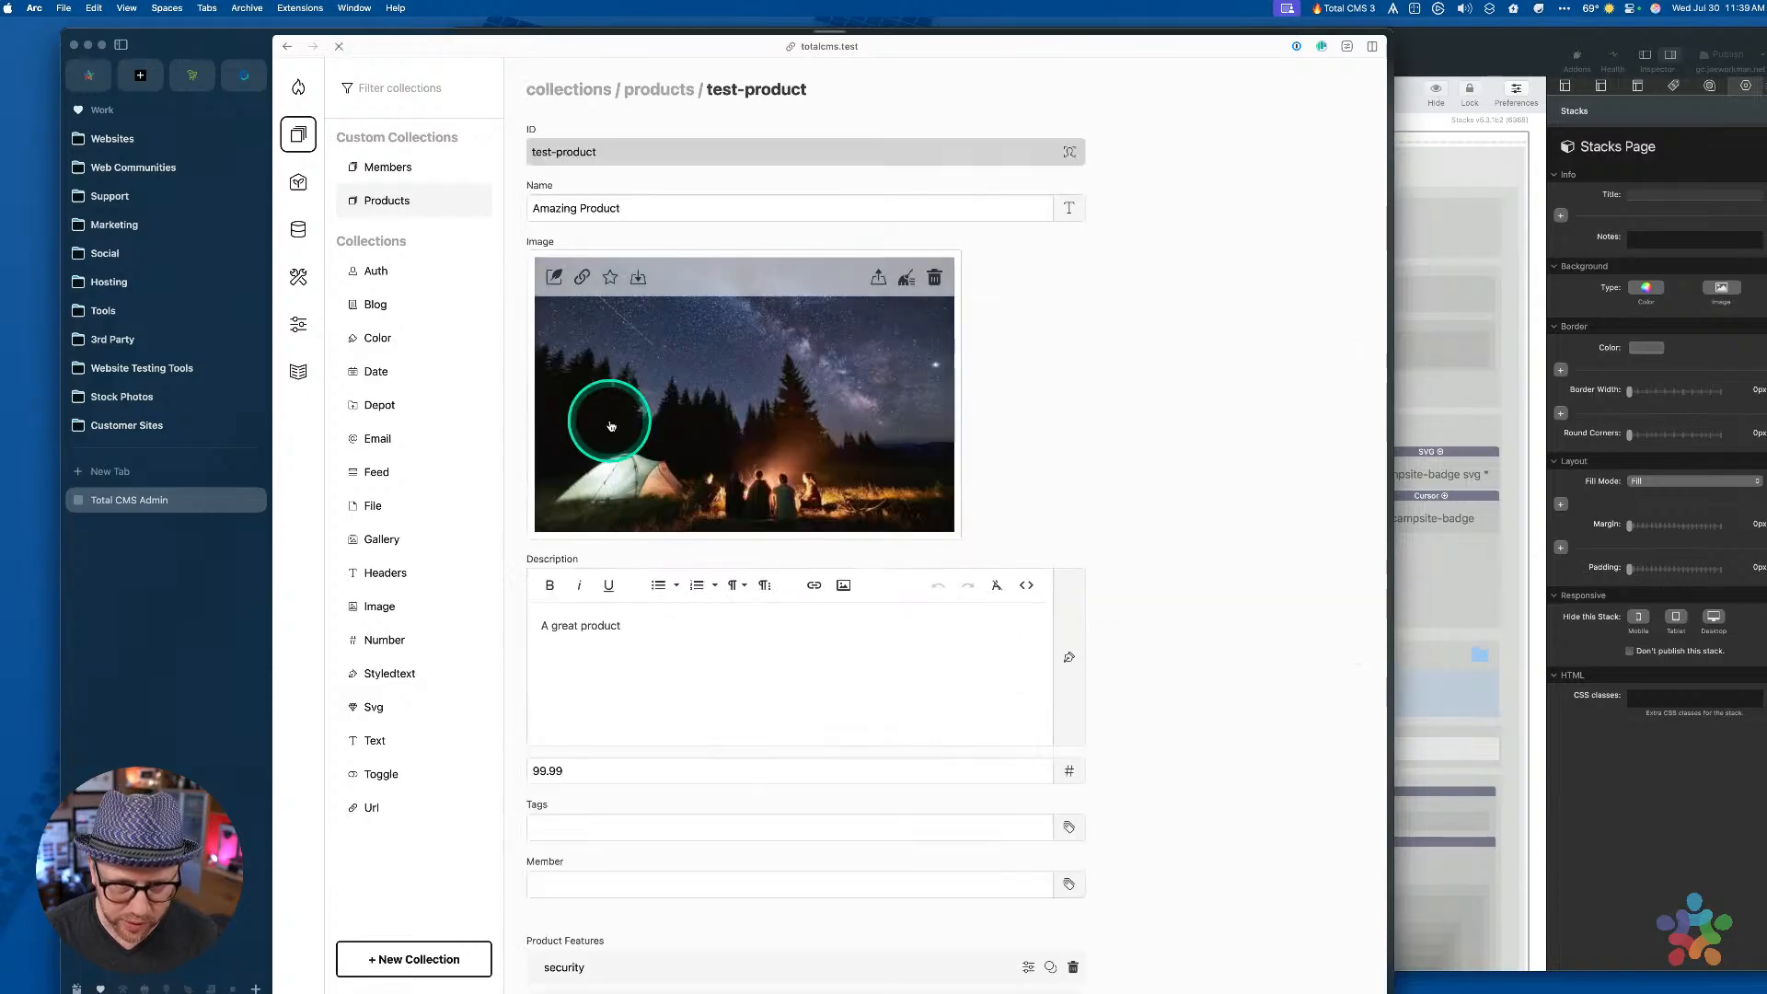
scroll(1150, 391, down, 3)
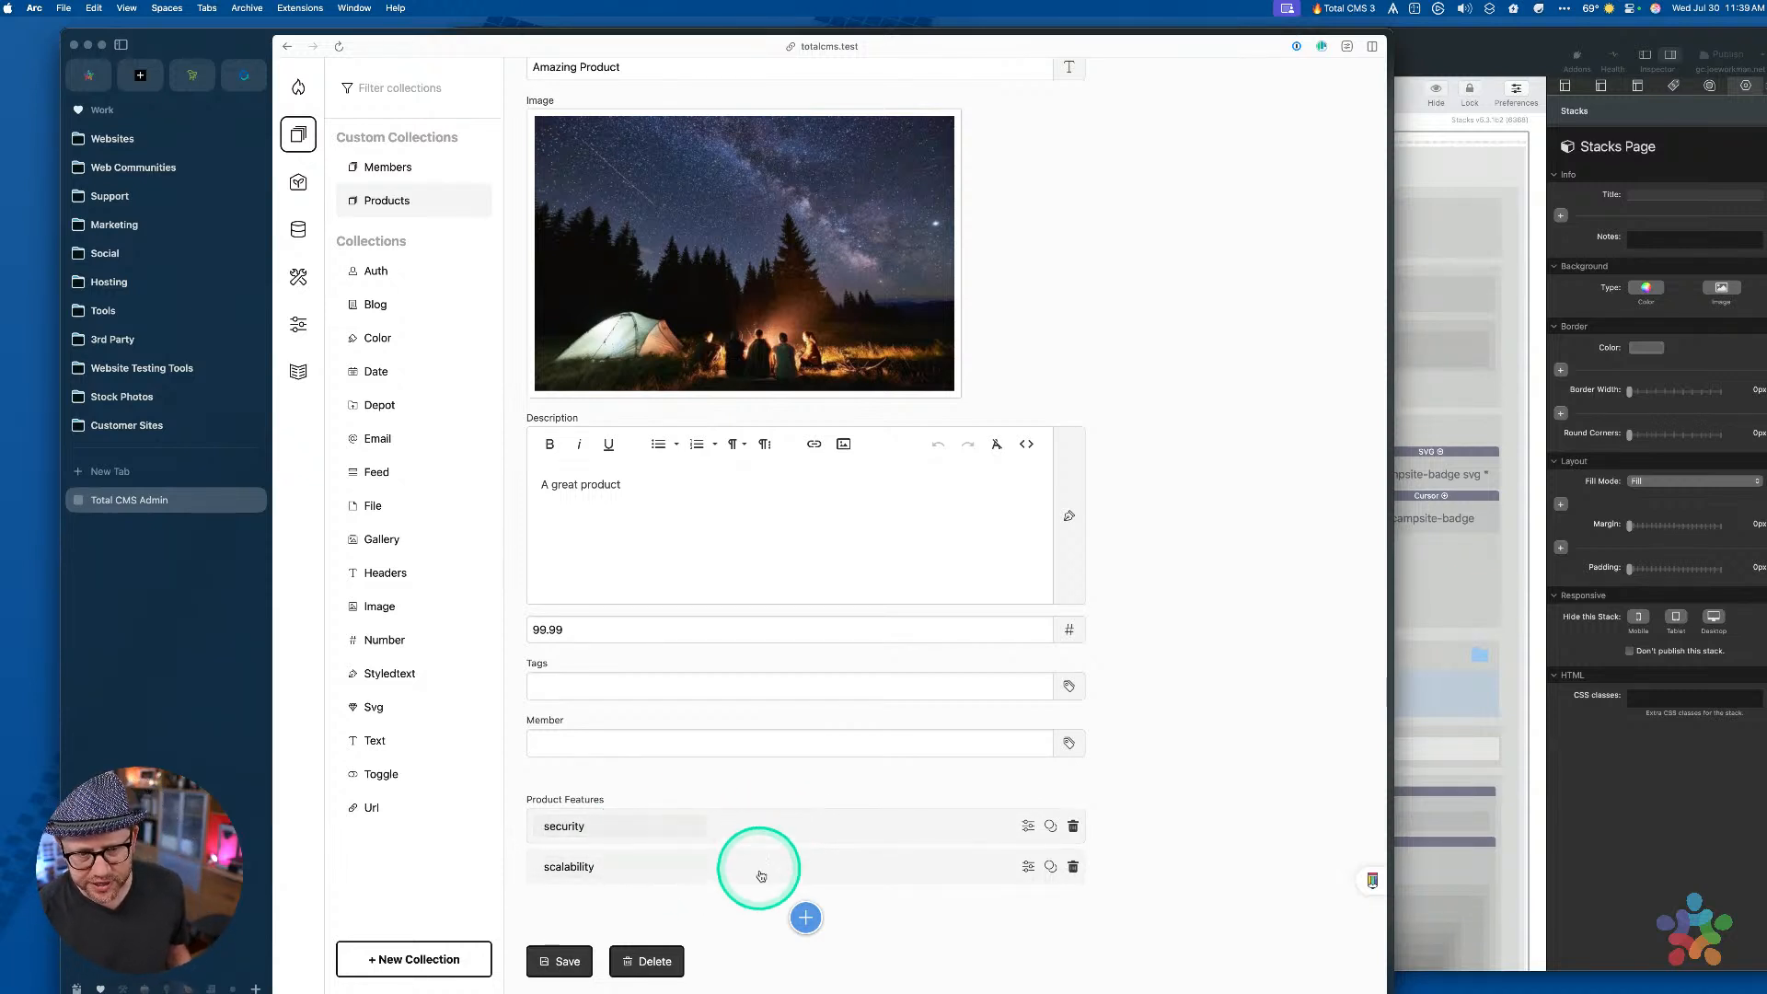
click(805, 916)
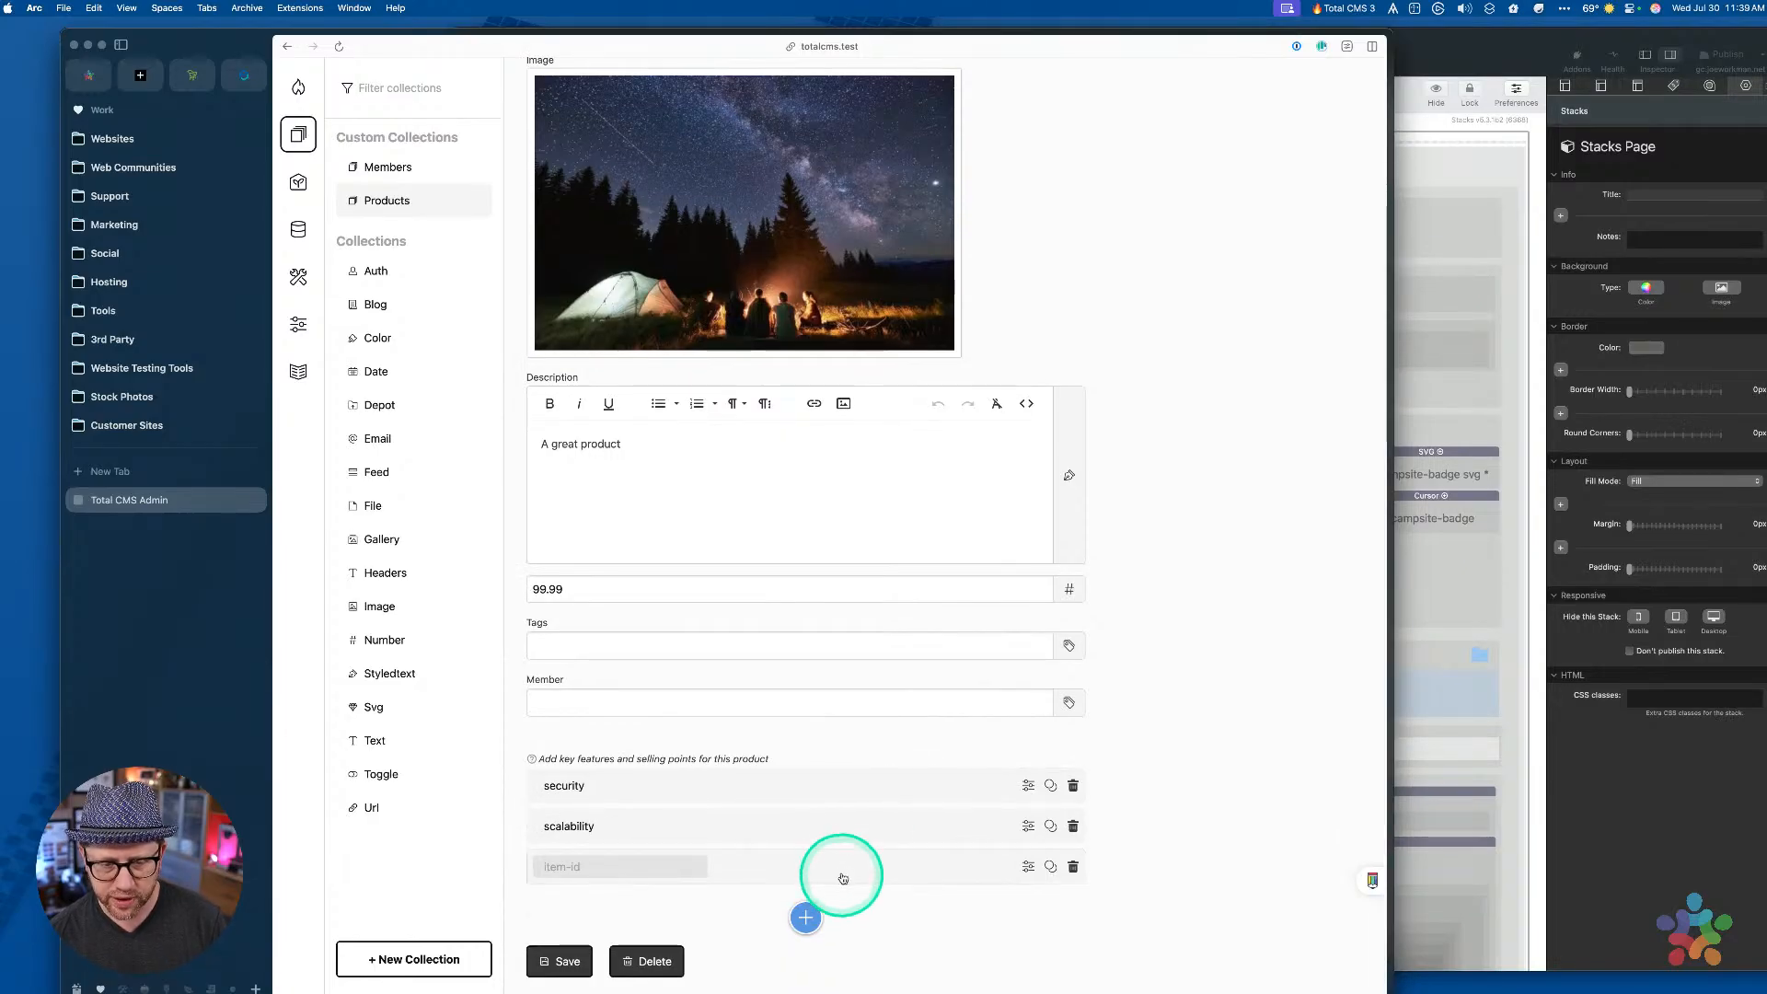
click(840, 865)
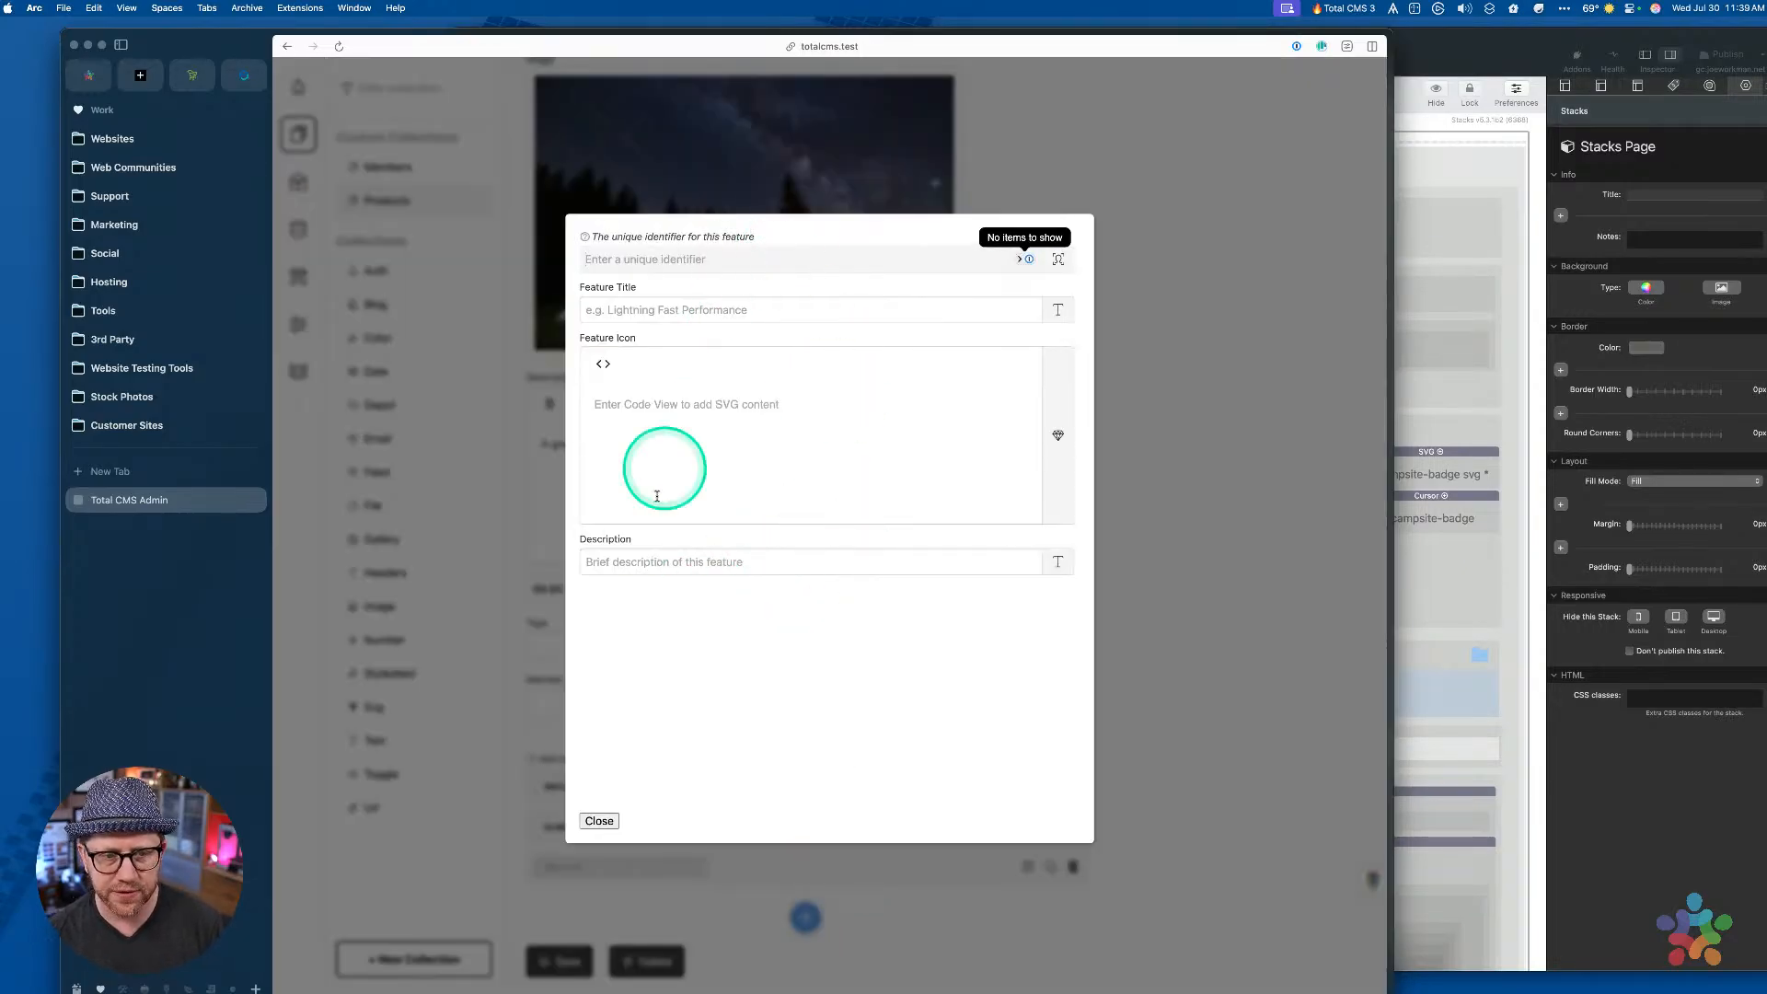
click(1125, 455)
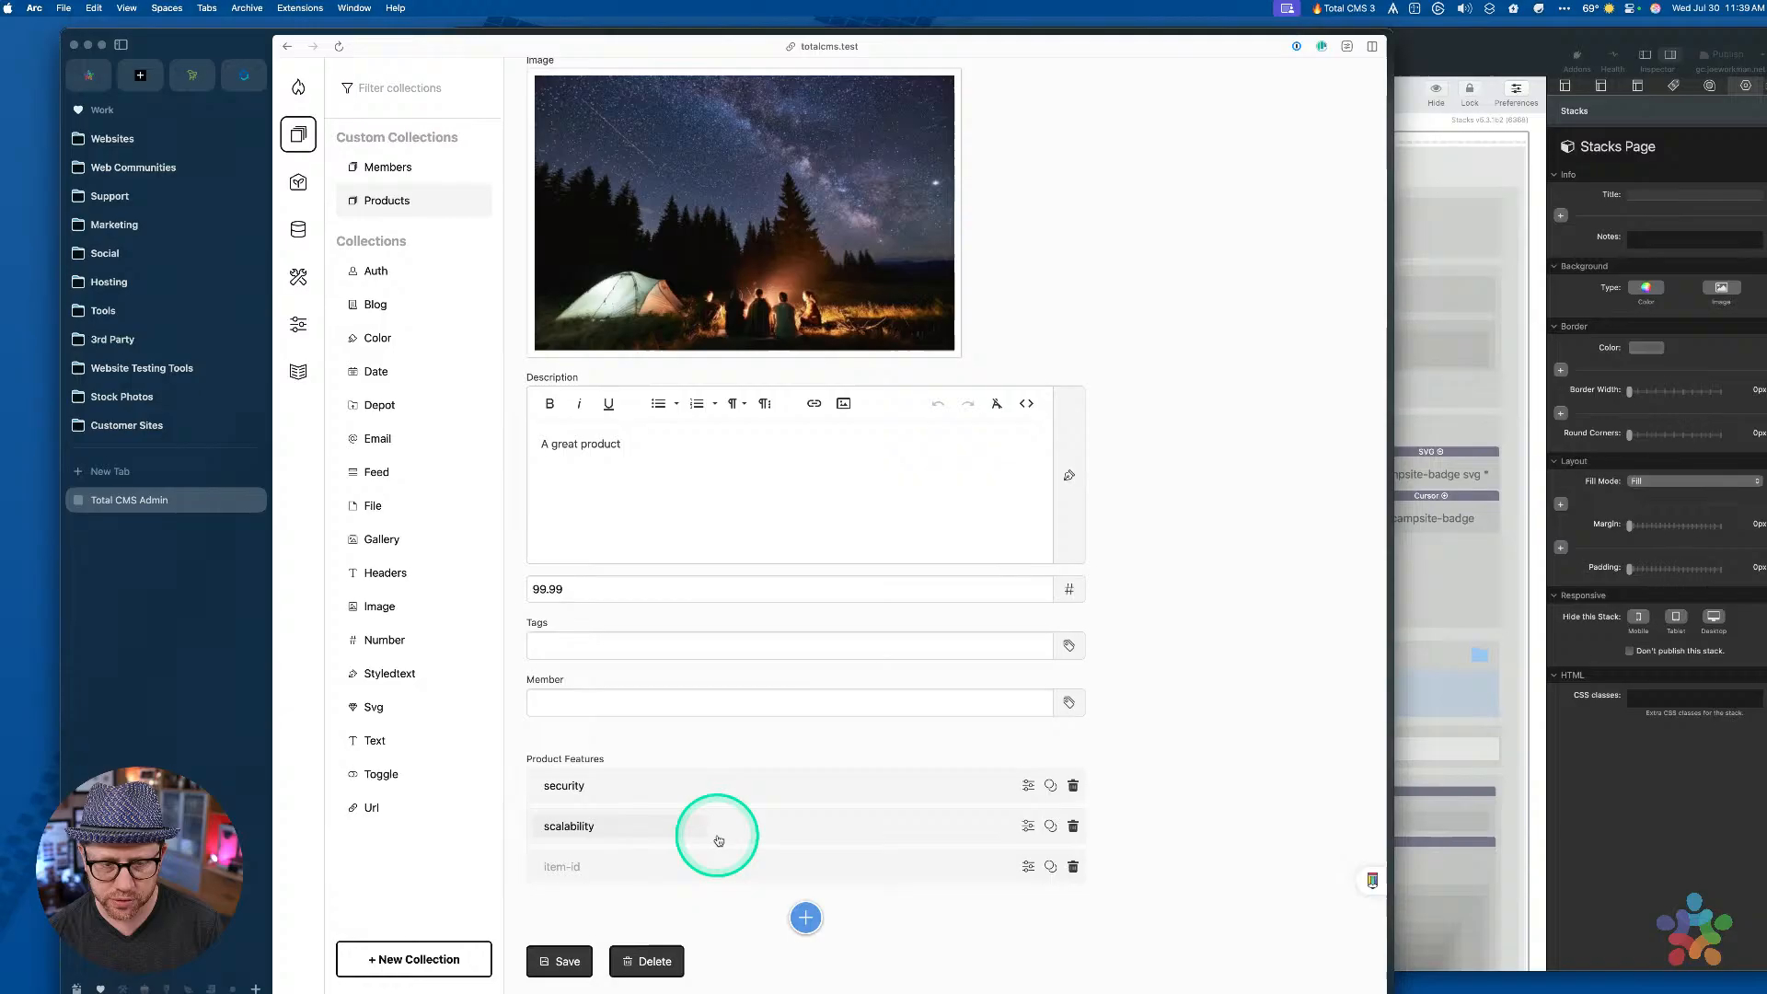
Open the scalability feature's details and select its 'Grows with your business' description
click(782, 815)
click(453, 307)
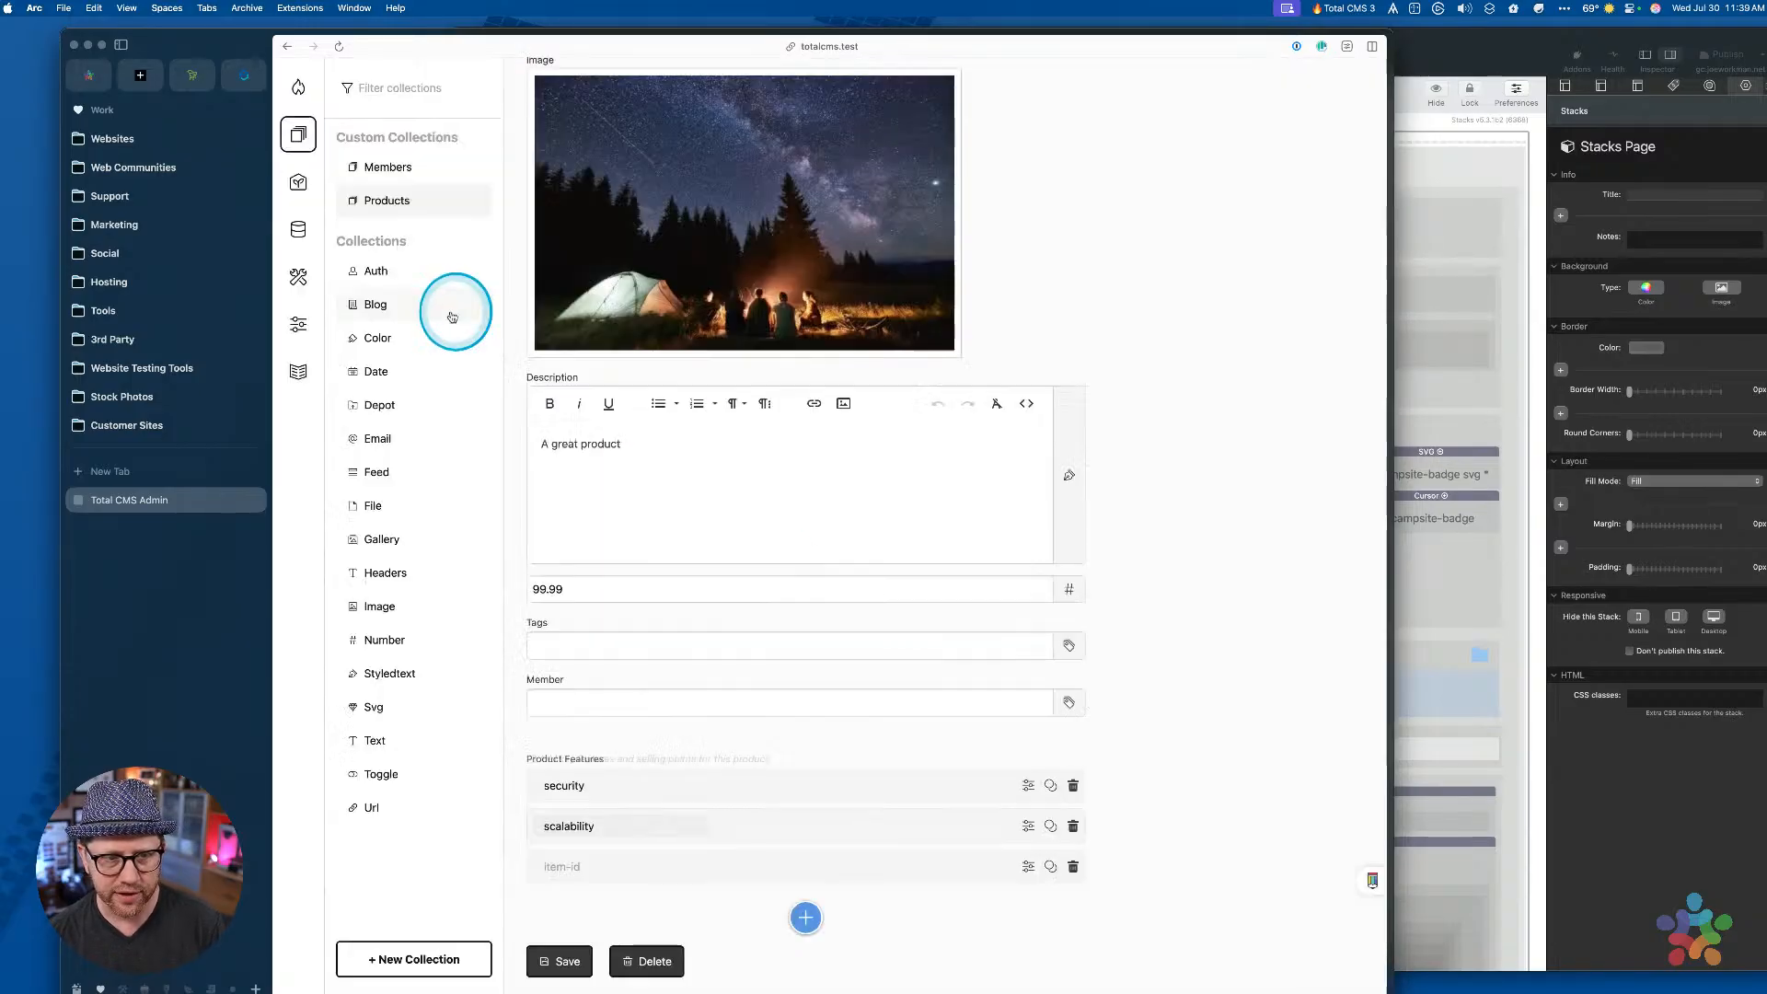
click(808, 875)
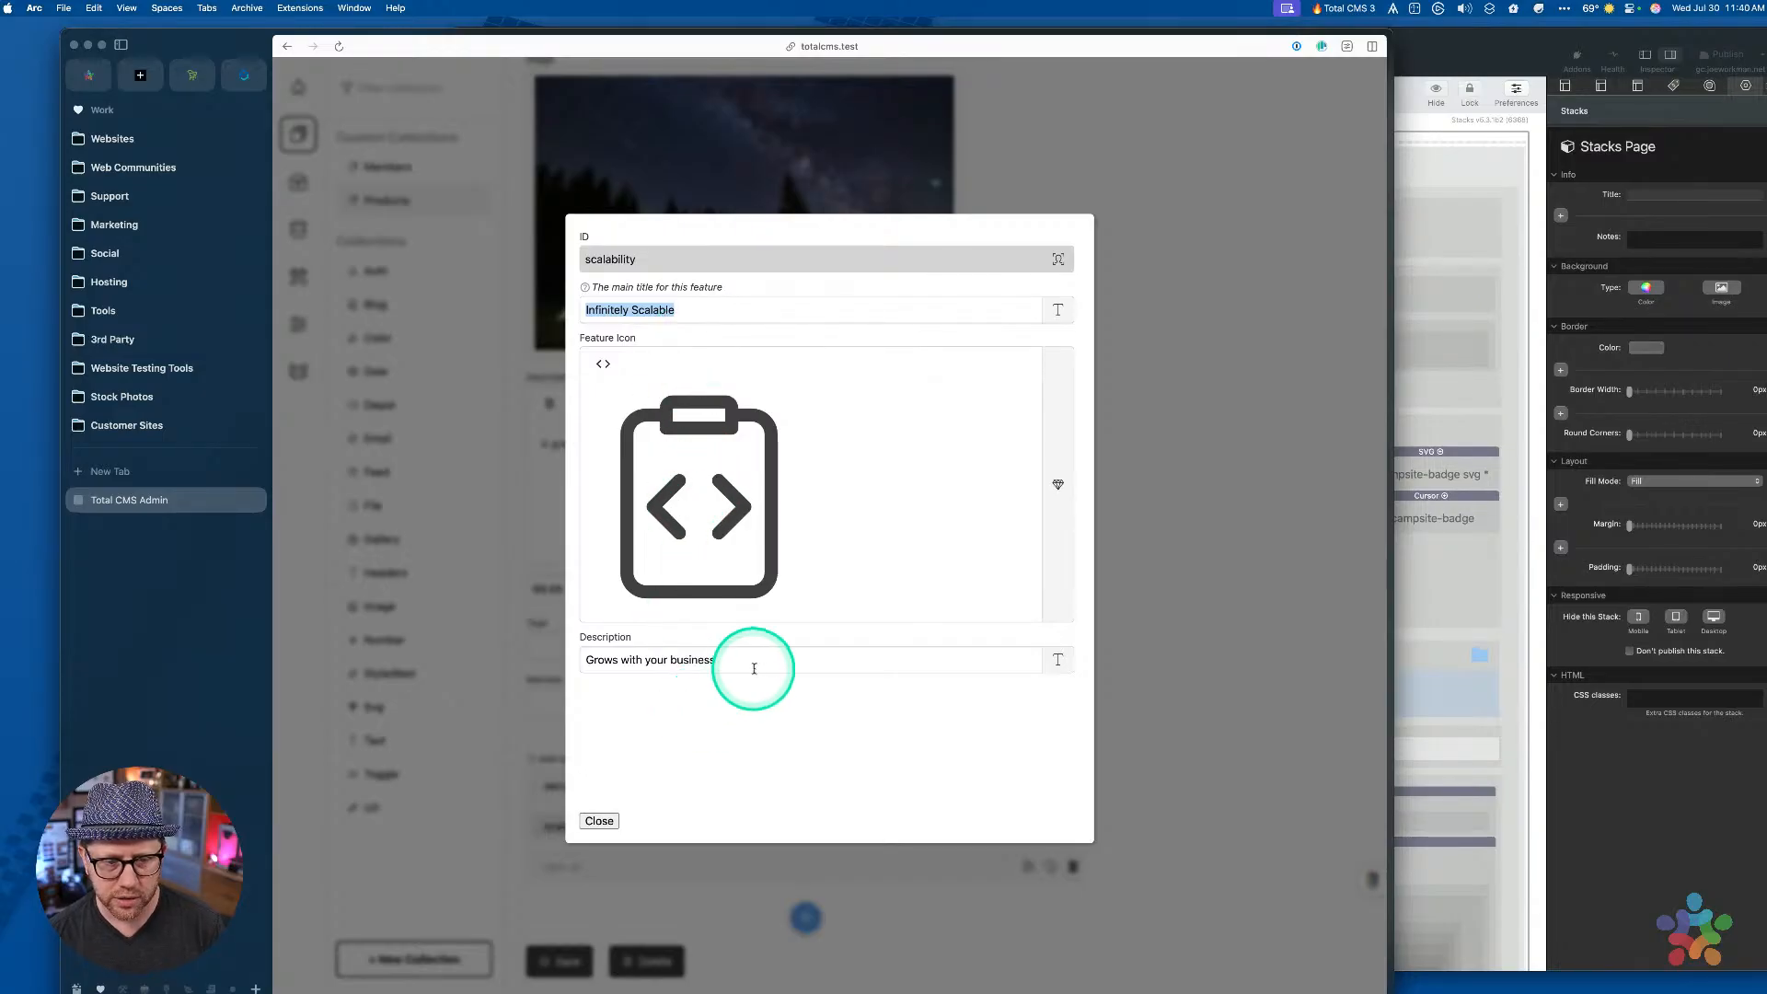
click(717, 659)
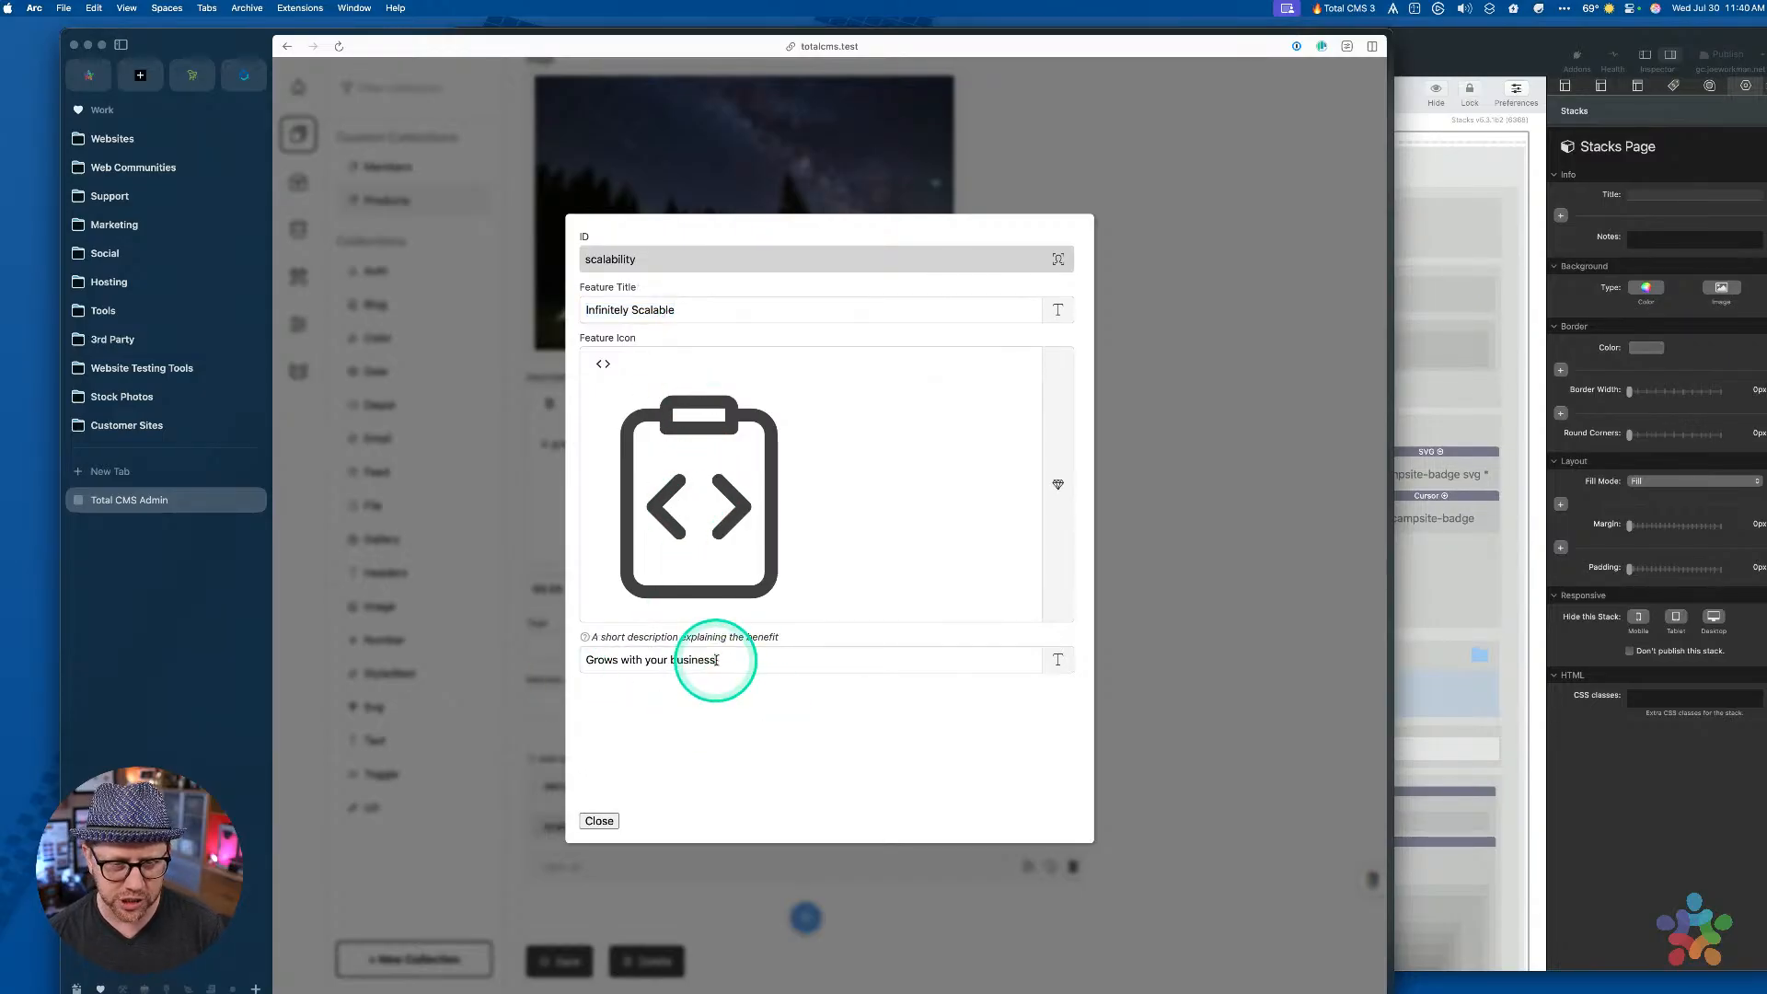
drag(728, 661, 475, 662)
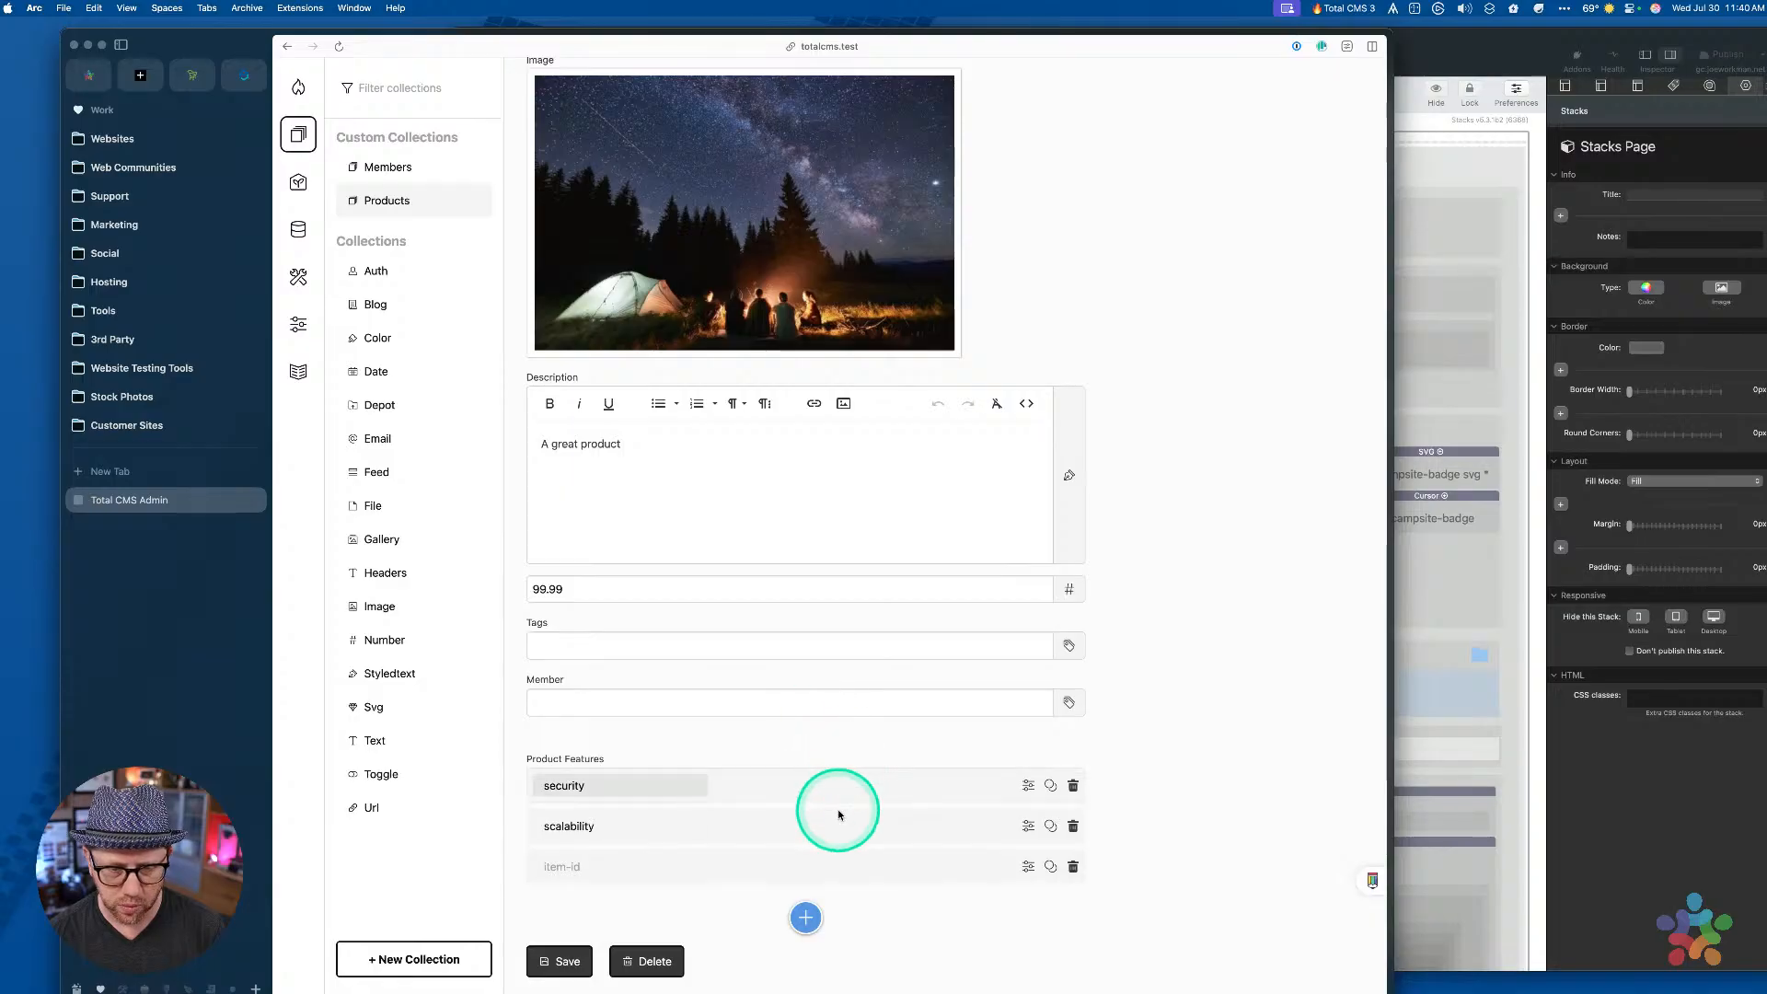
click(833, 824)
drag(916, 656, 524, 669)
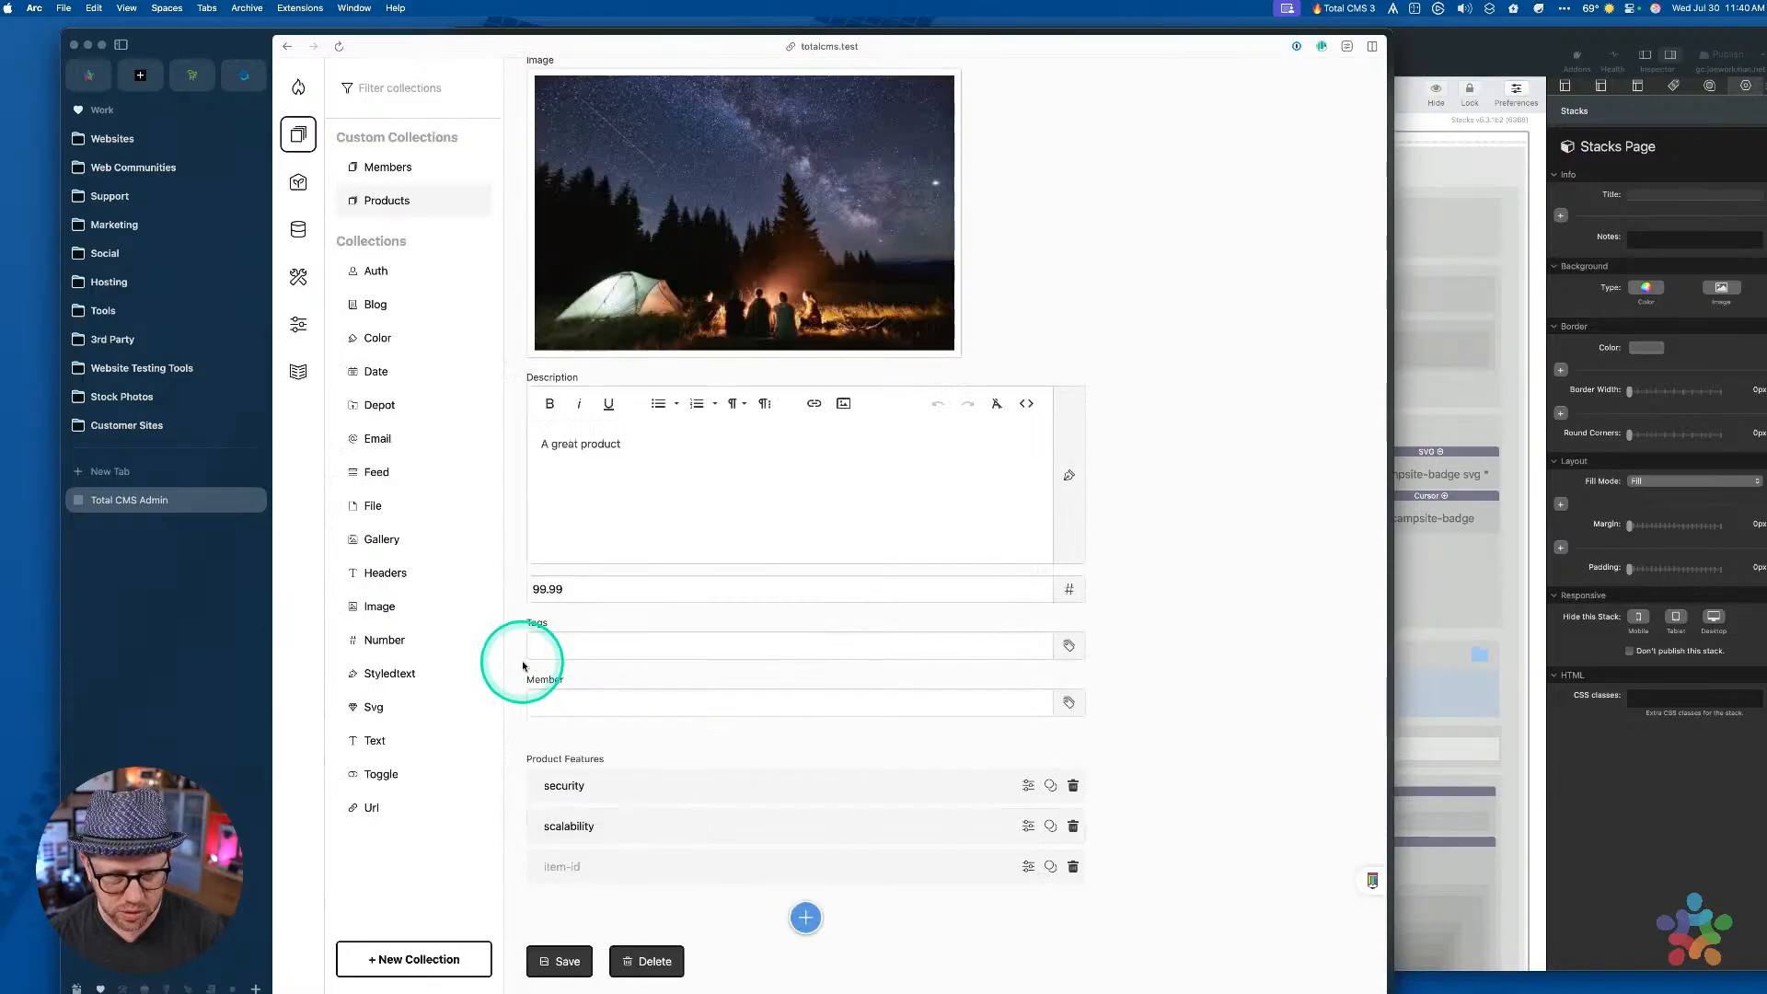
click(742, 825)
drag(780, 660, 565, 665)
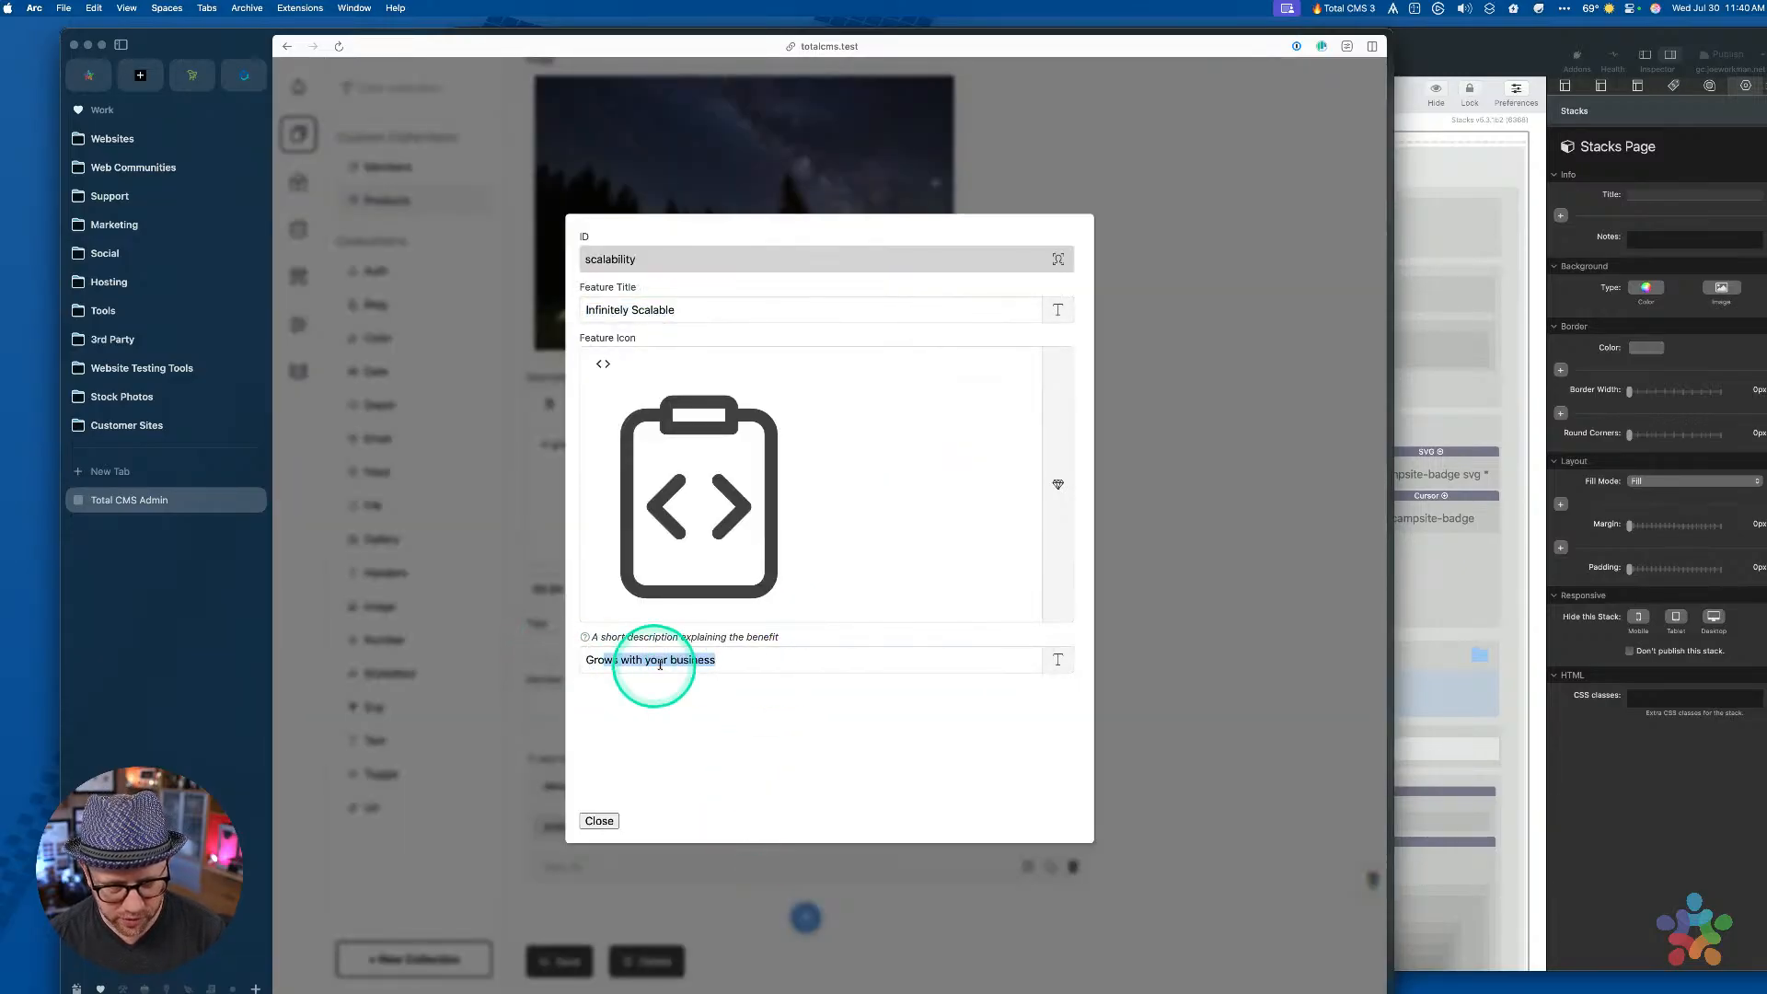
click(699, 661)
drag(729, 661, 473, 654)
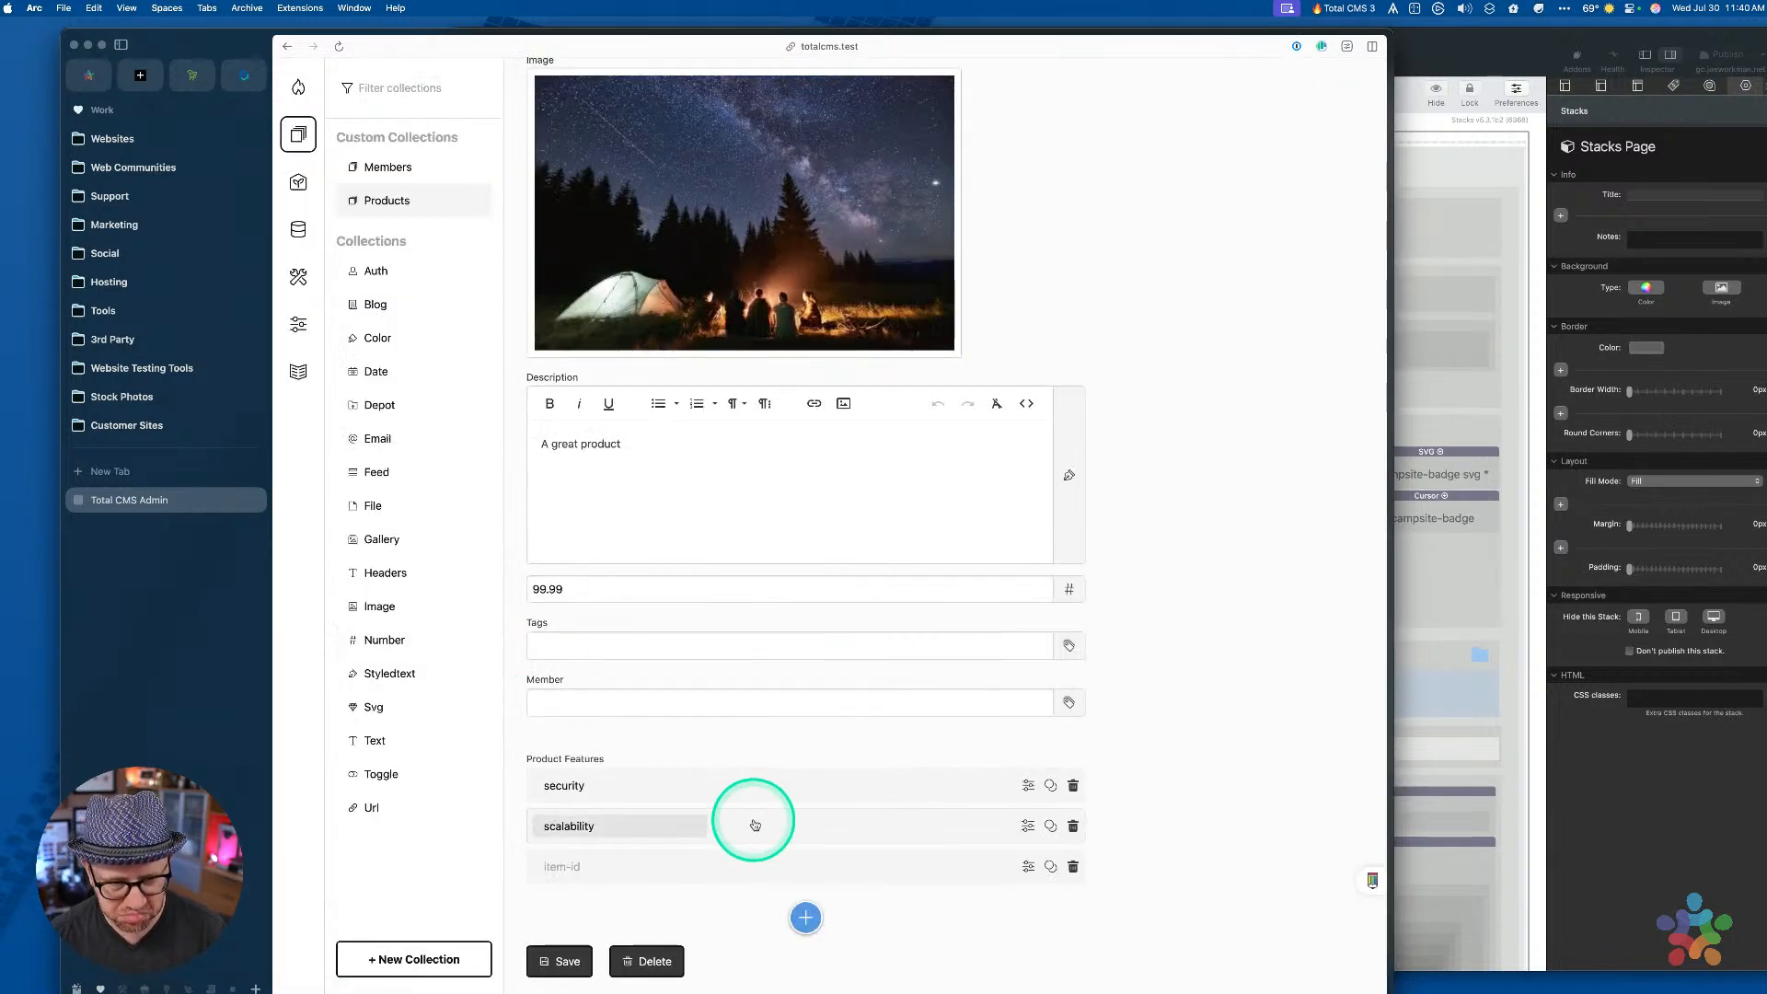
click(754, 820)
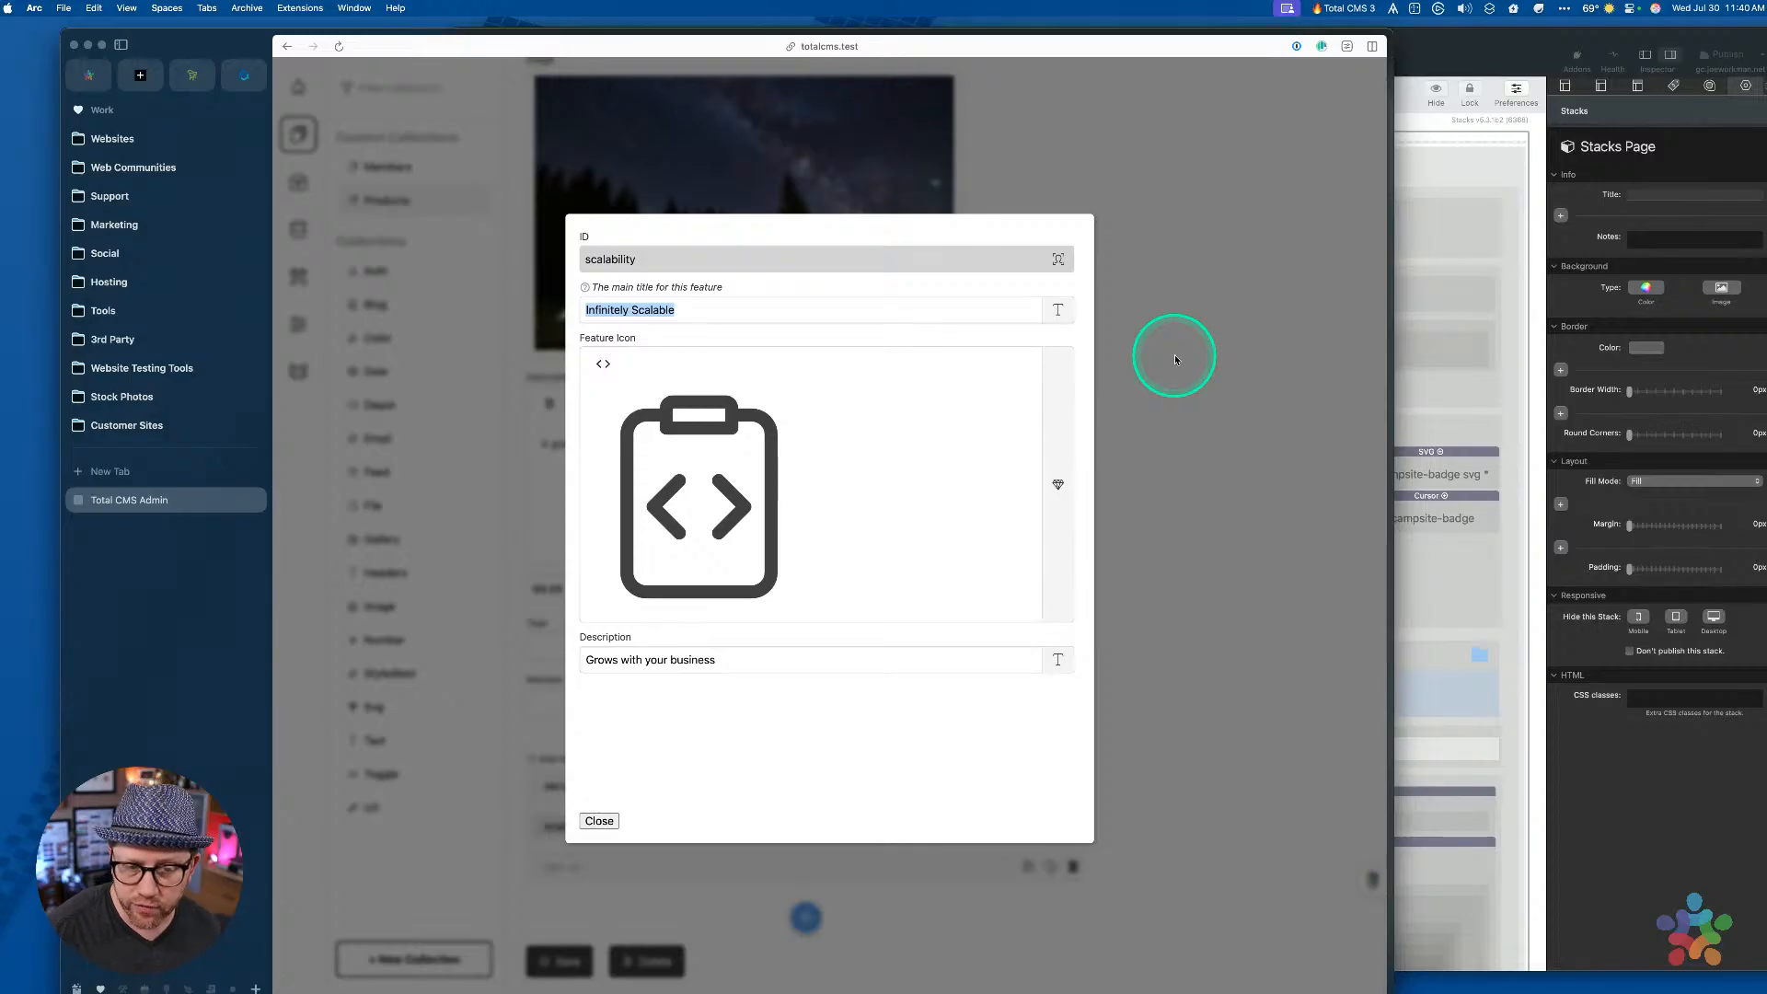
click(897, 331)
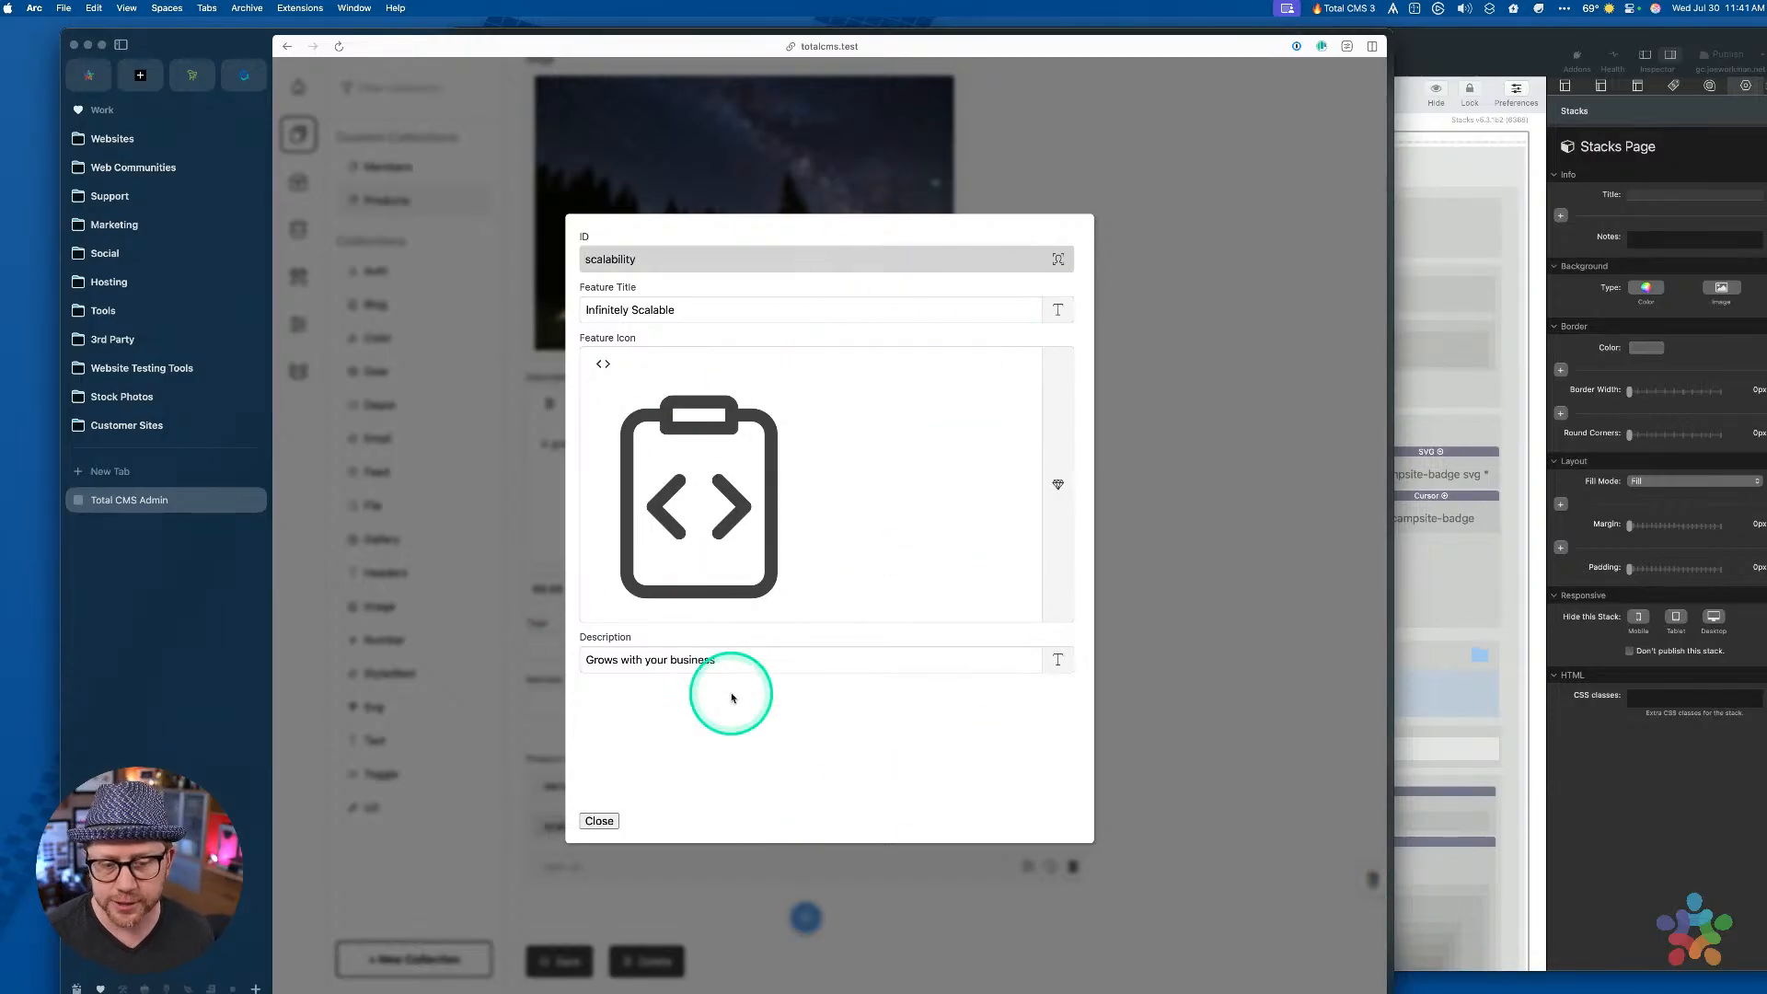
Close the scalability feature's details modal to return to test-product
click(1169, 416)
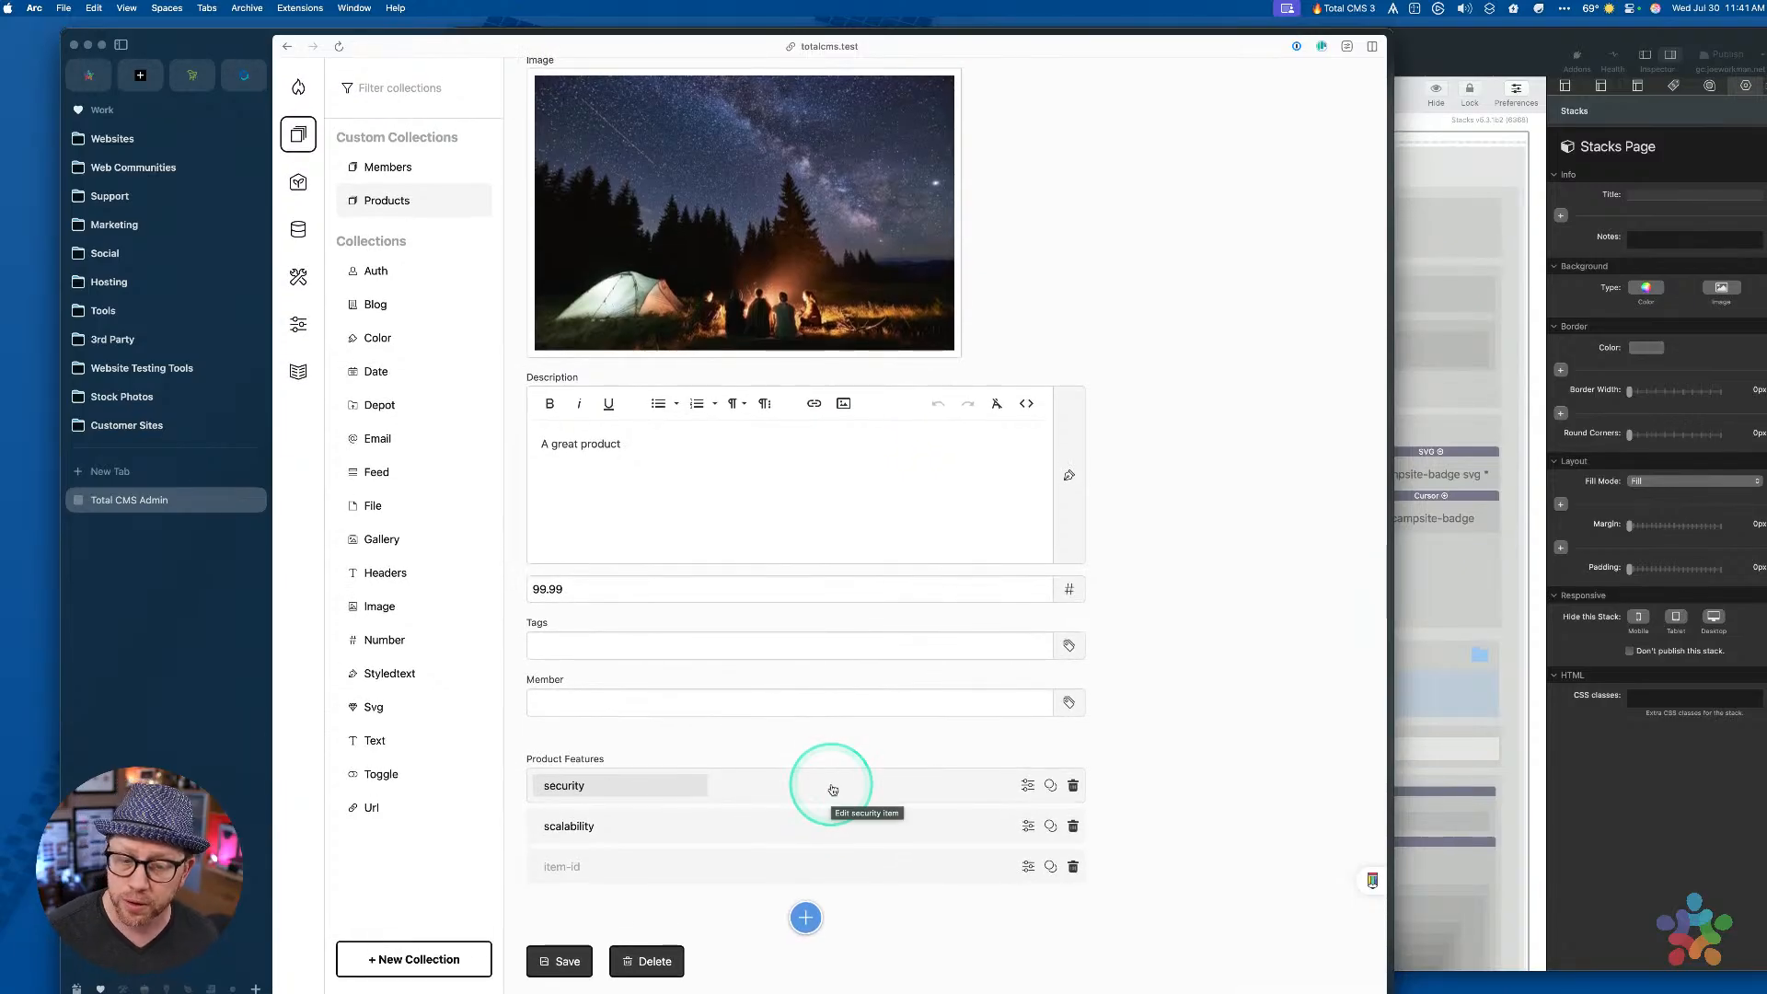
Try reordering scalability, then add and delete an empty item below security
mouse_move(833, 828)
mouse_down()
mouse_move(835, 773)
mouse_move(835, 859)
mouse_move(828, 824)
mouse_up()
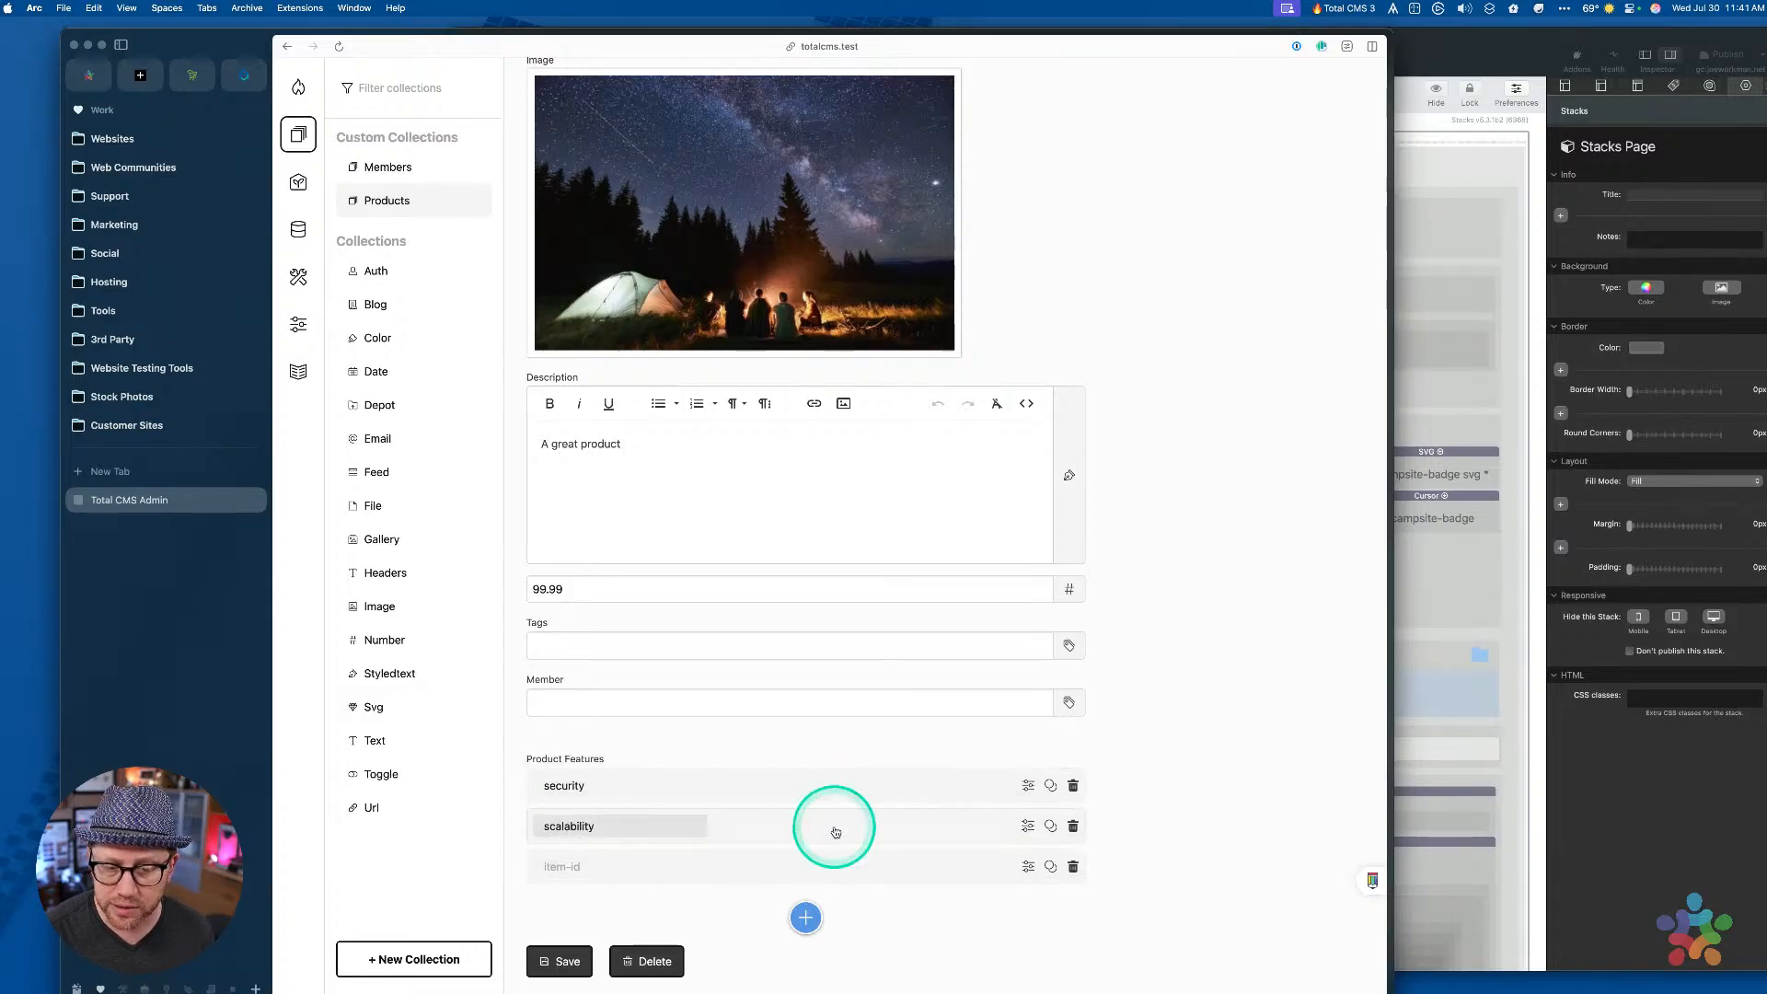
click(1050, 785)
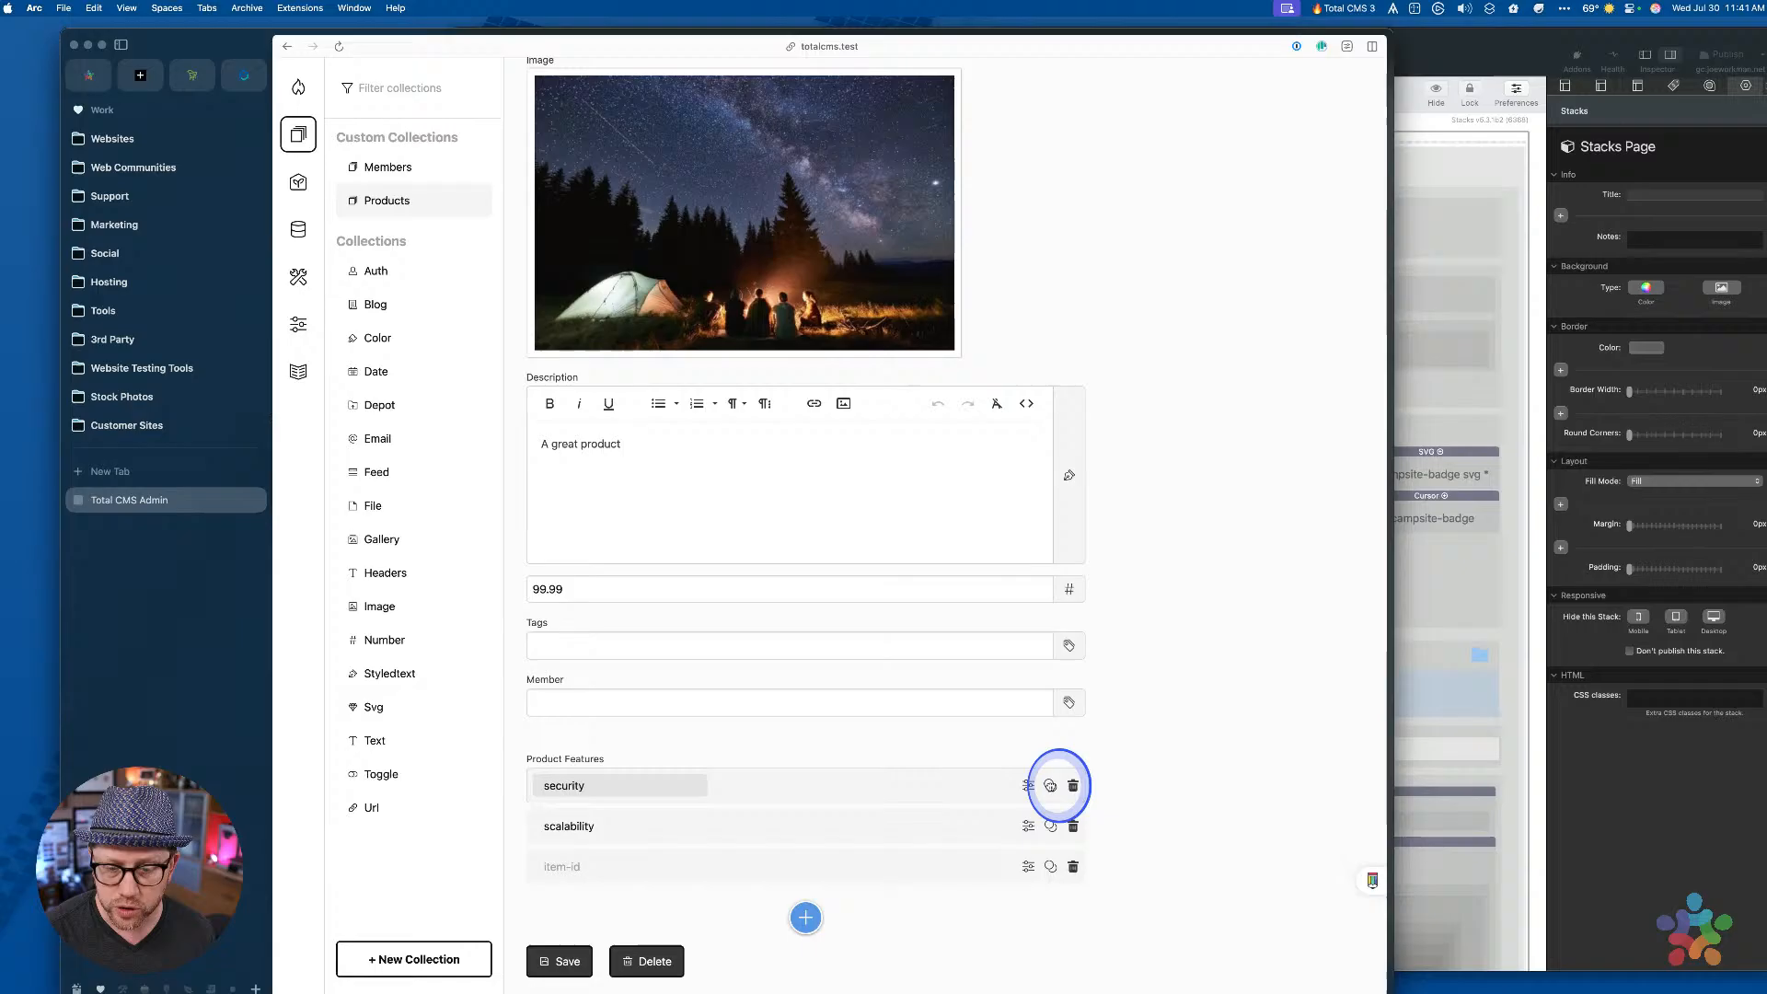
click(1073, 825)
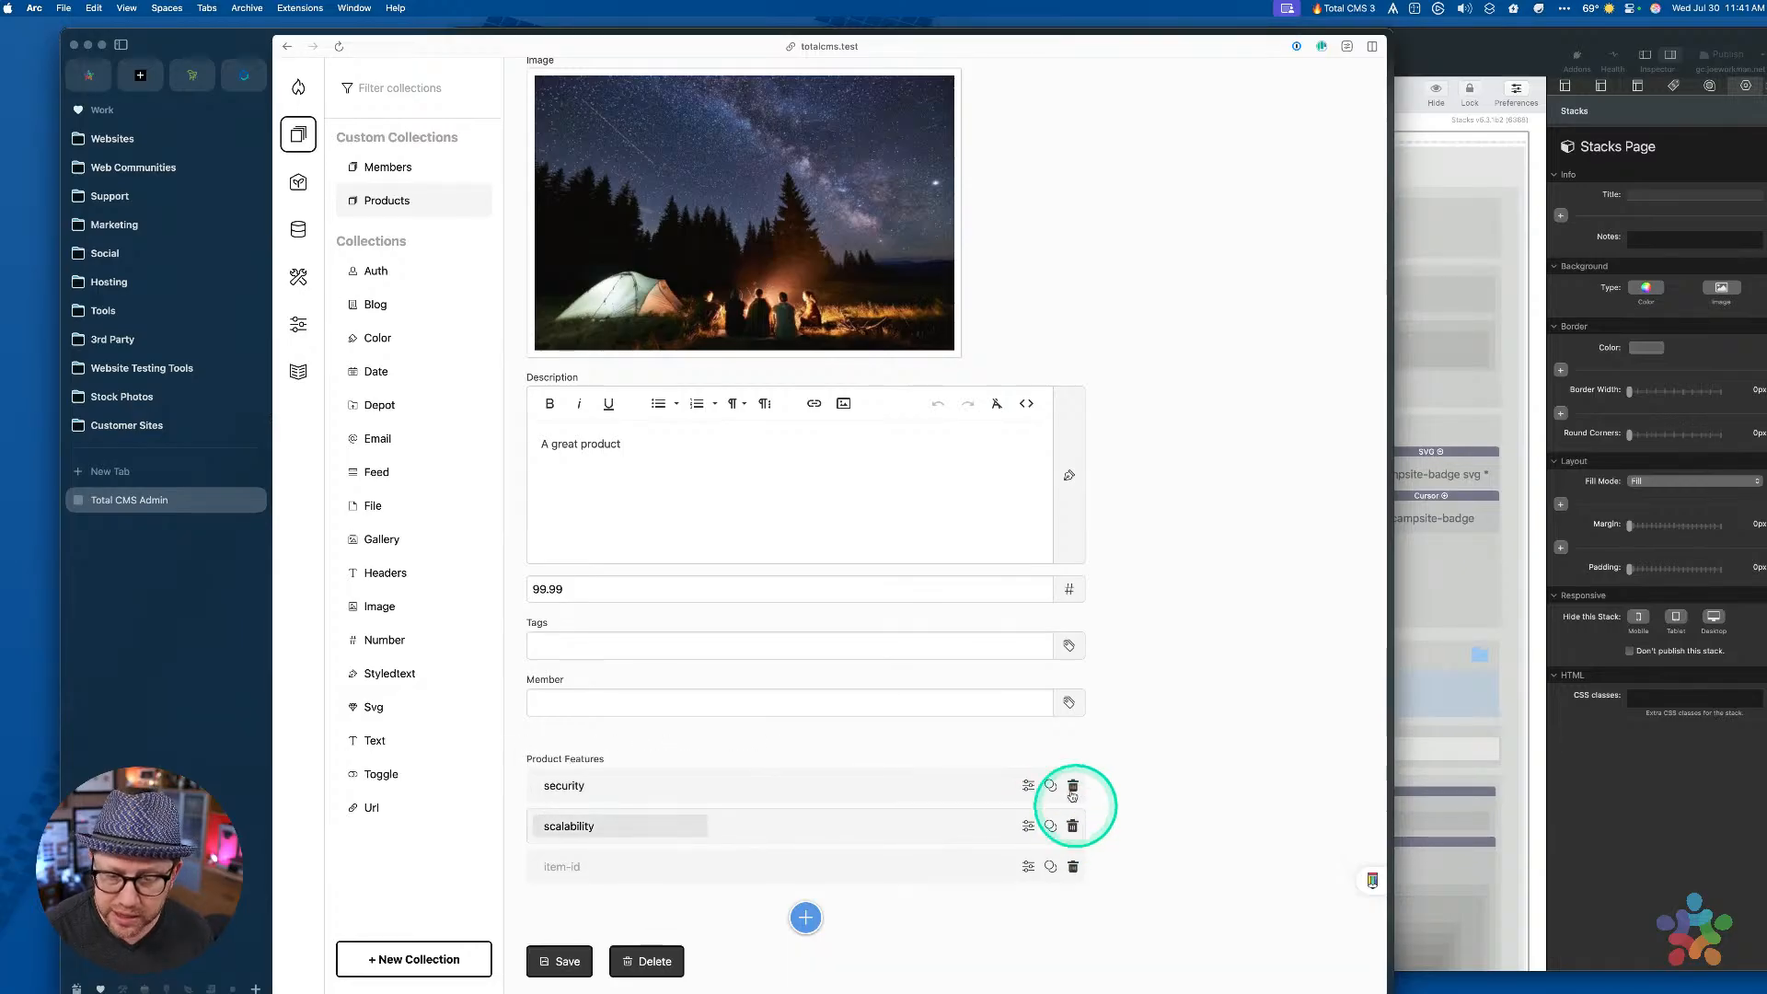
click(840, 793)
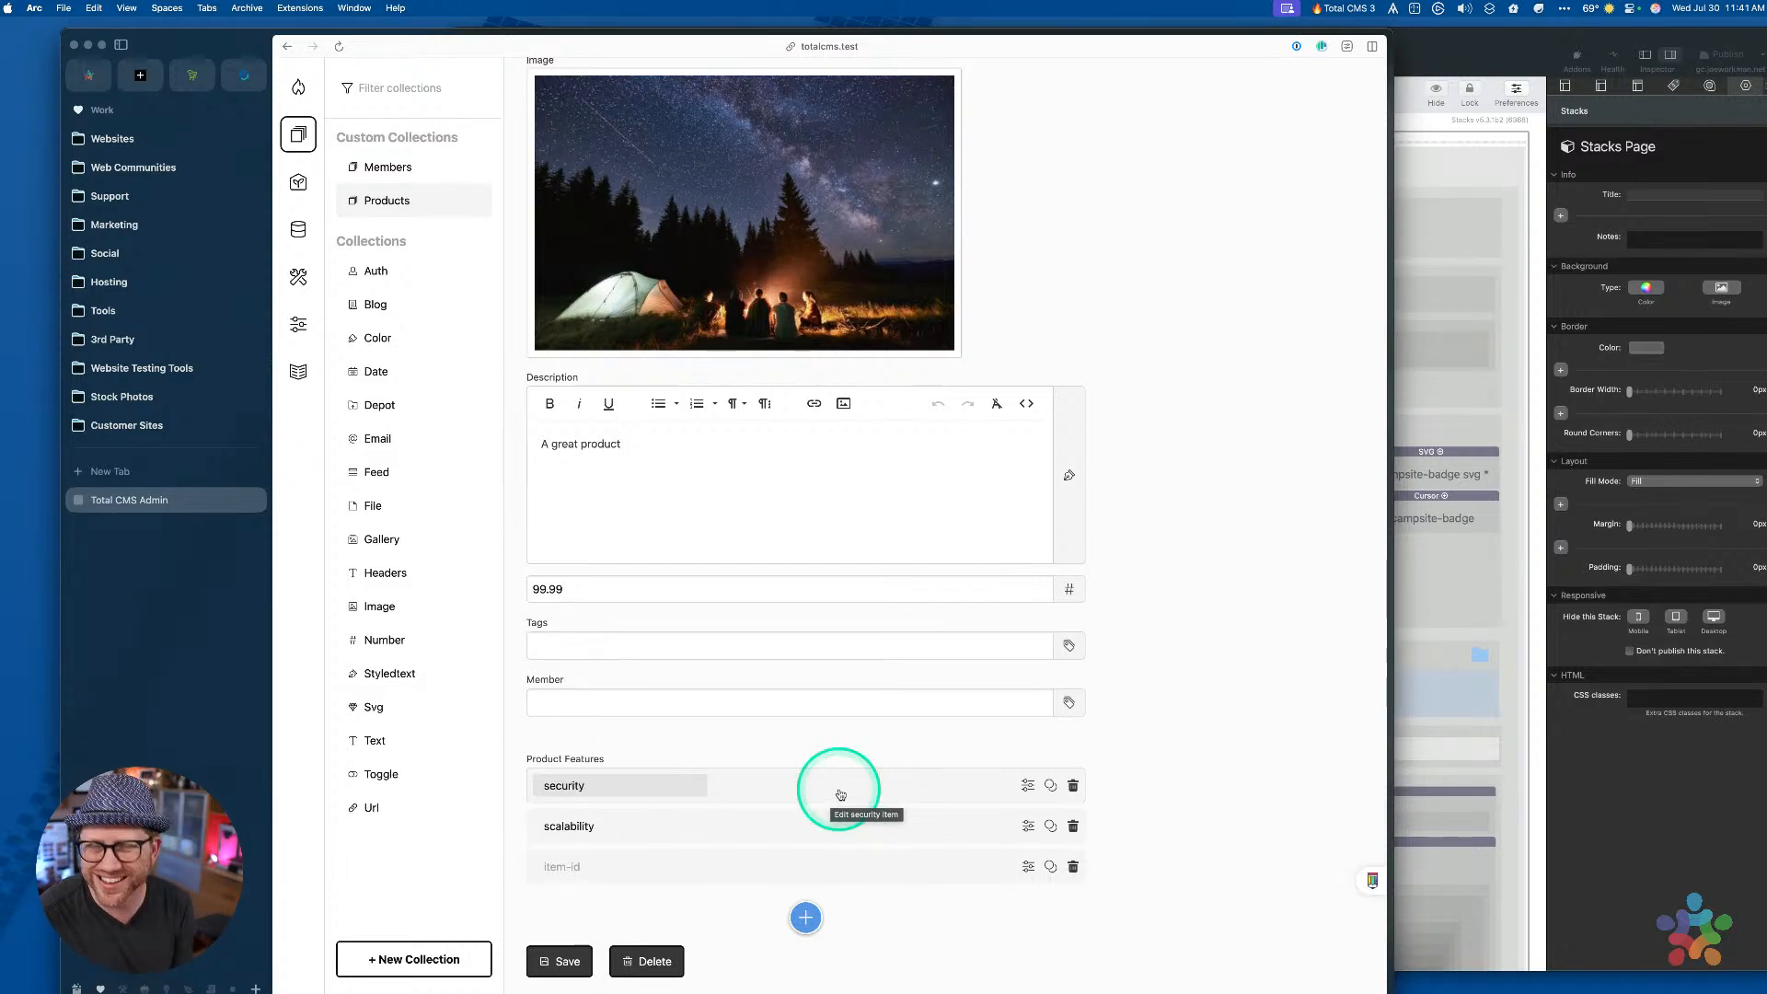
click(893, 885)
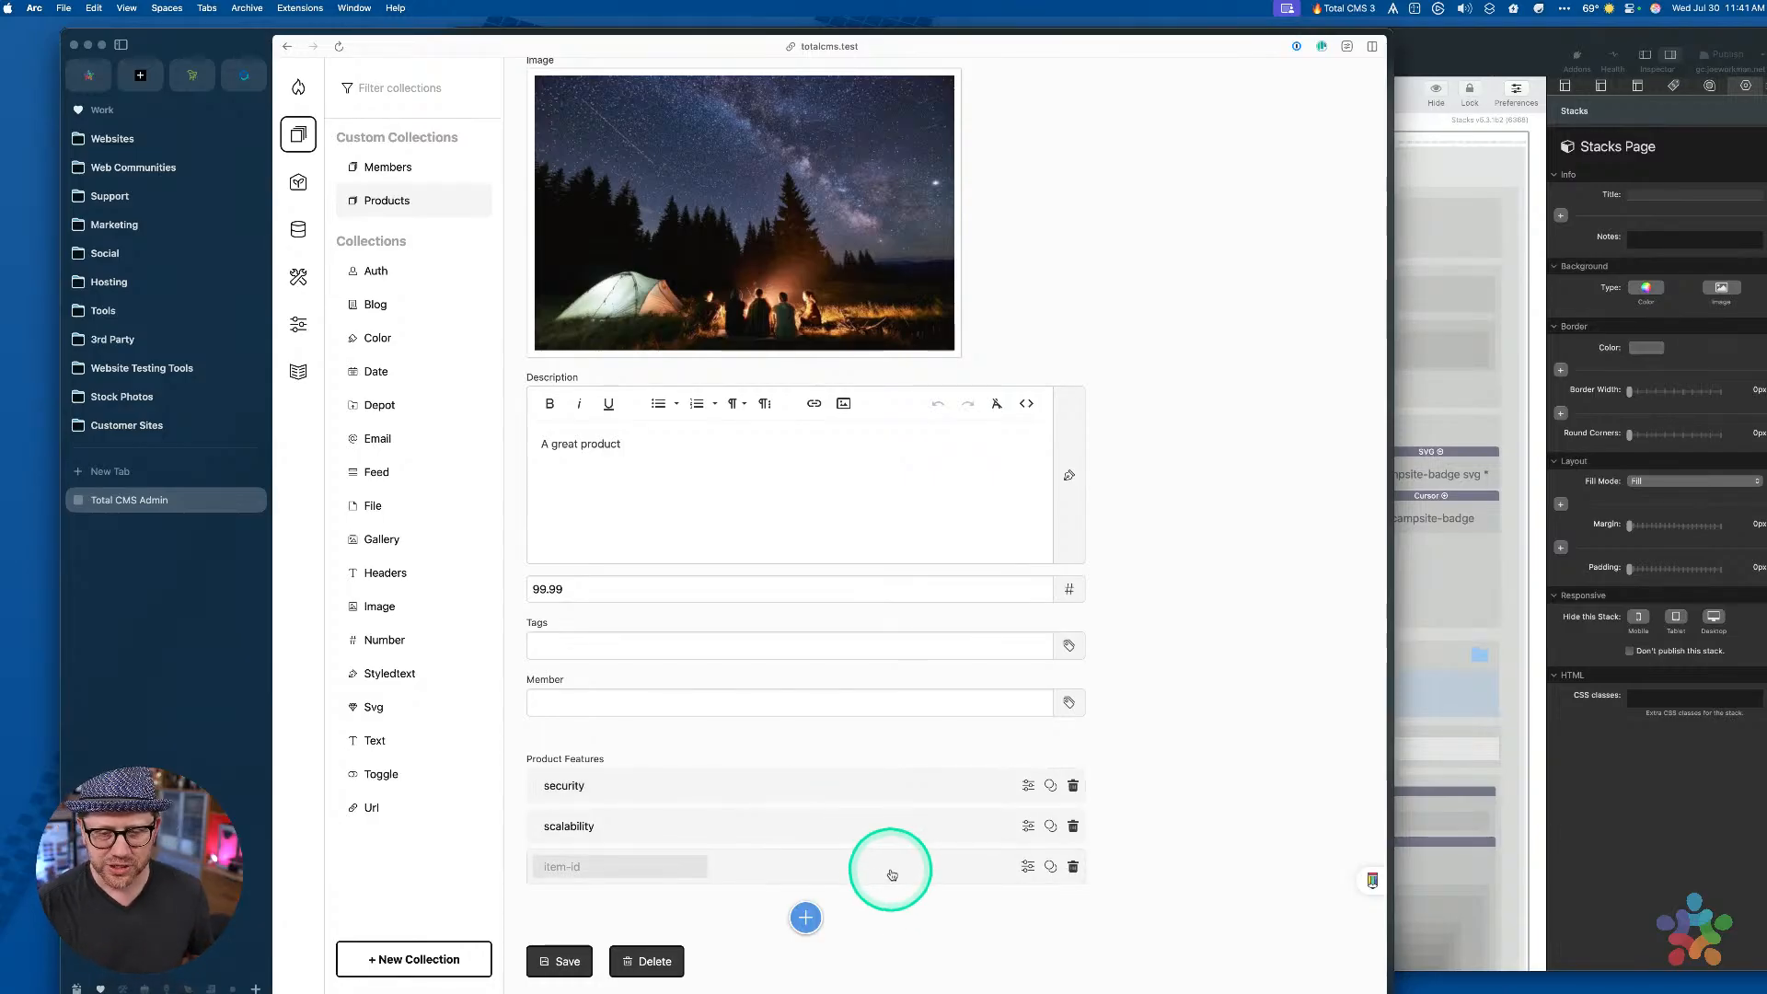
Add two empty feature items and drag one between security and scalability
click(803, 919)
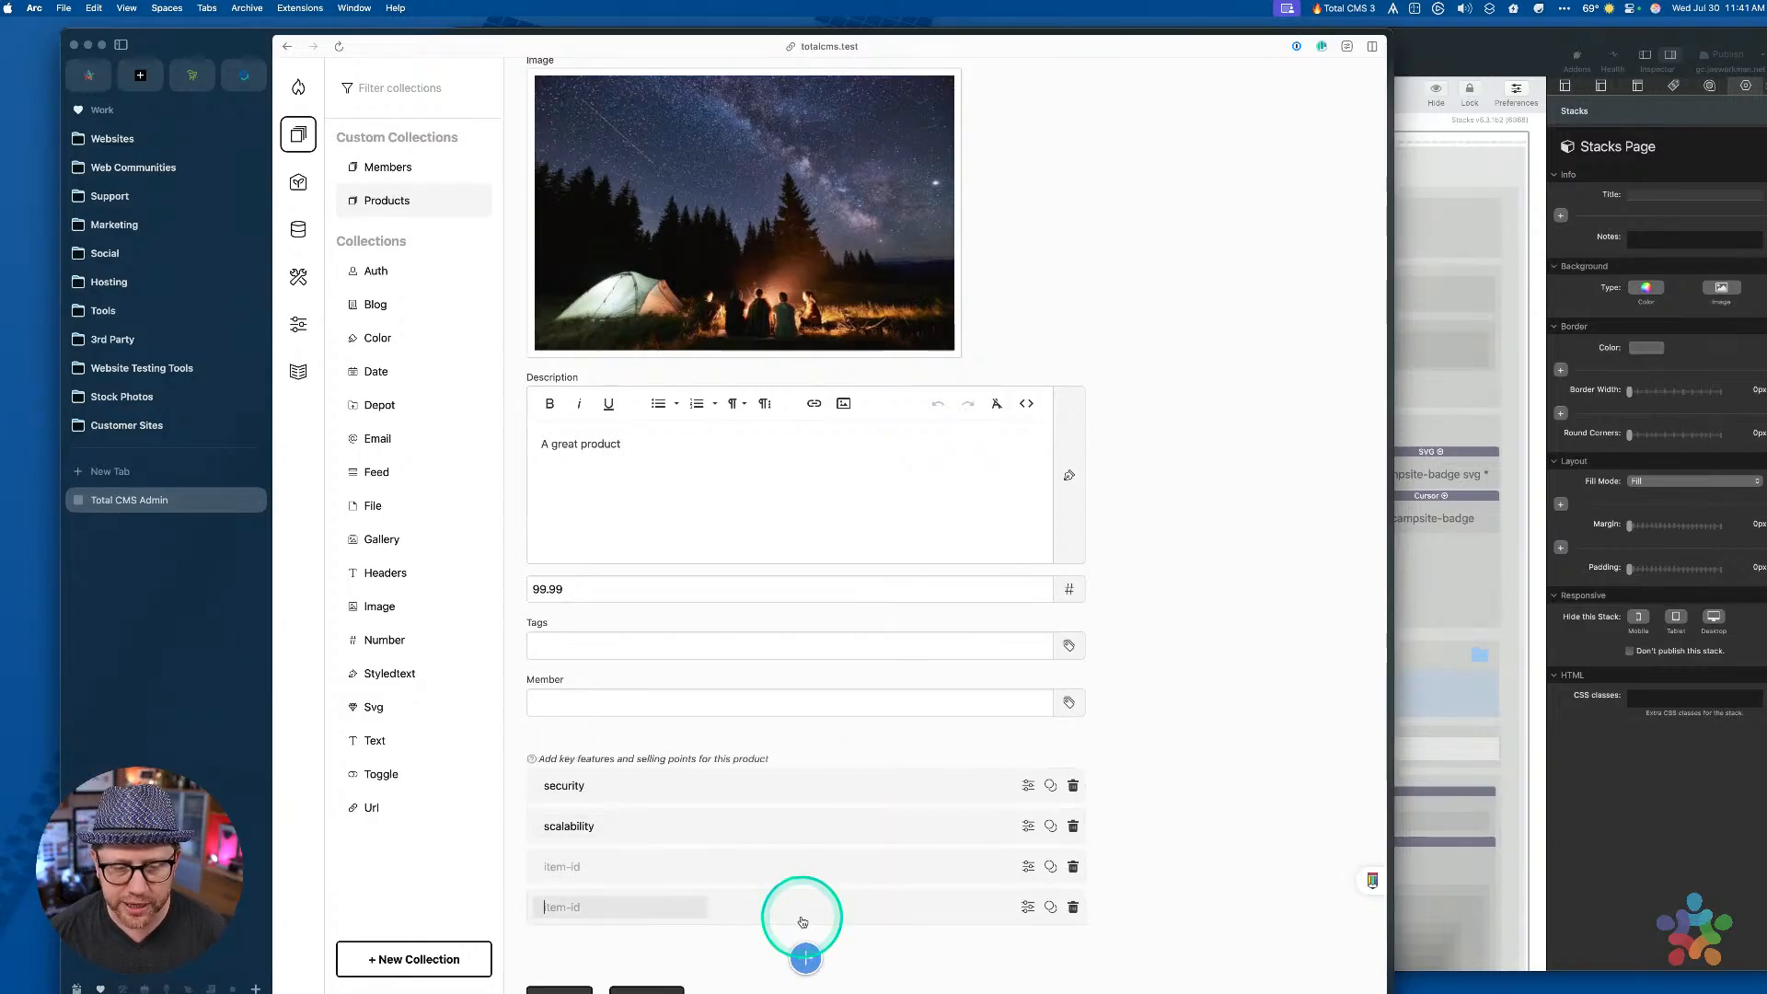
click(805, 957)
scroll(844, 852, down, 2)
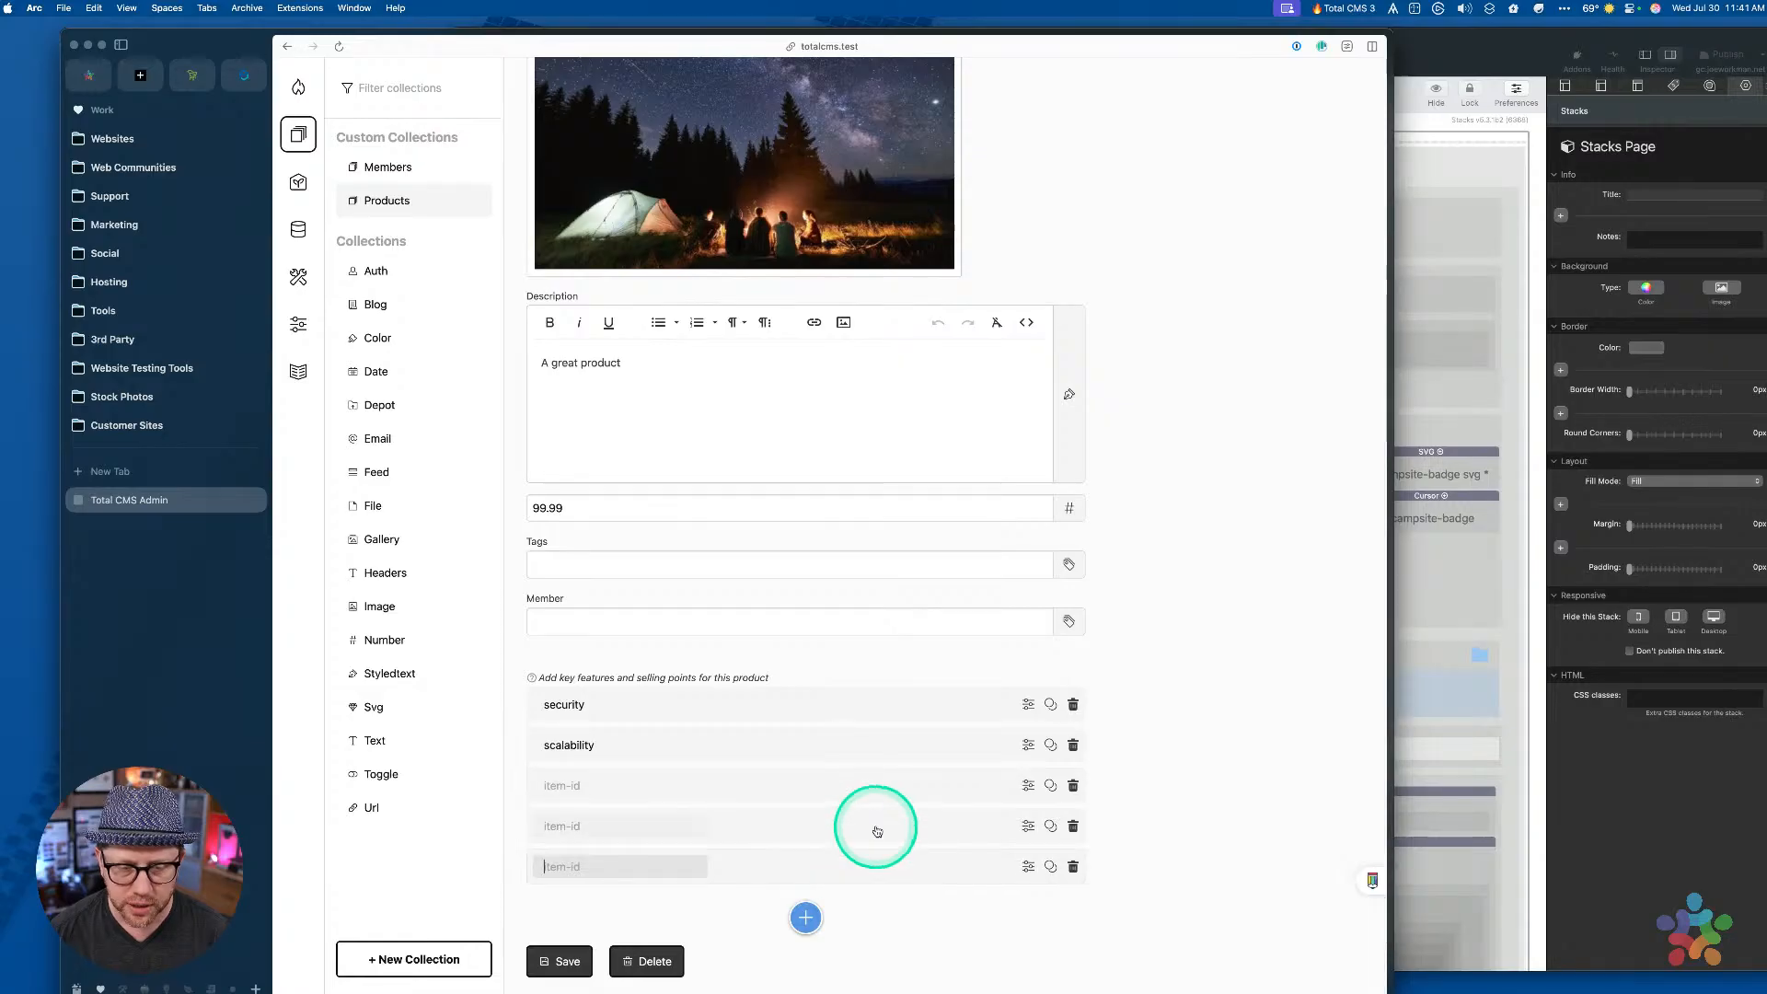
drag(877, 831, 877, 752)
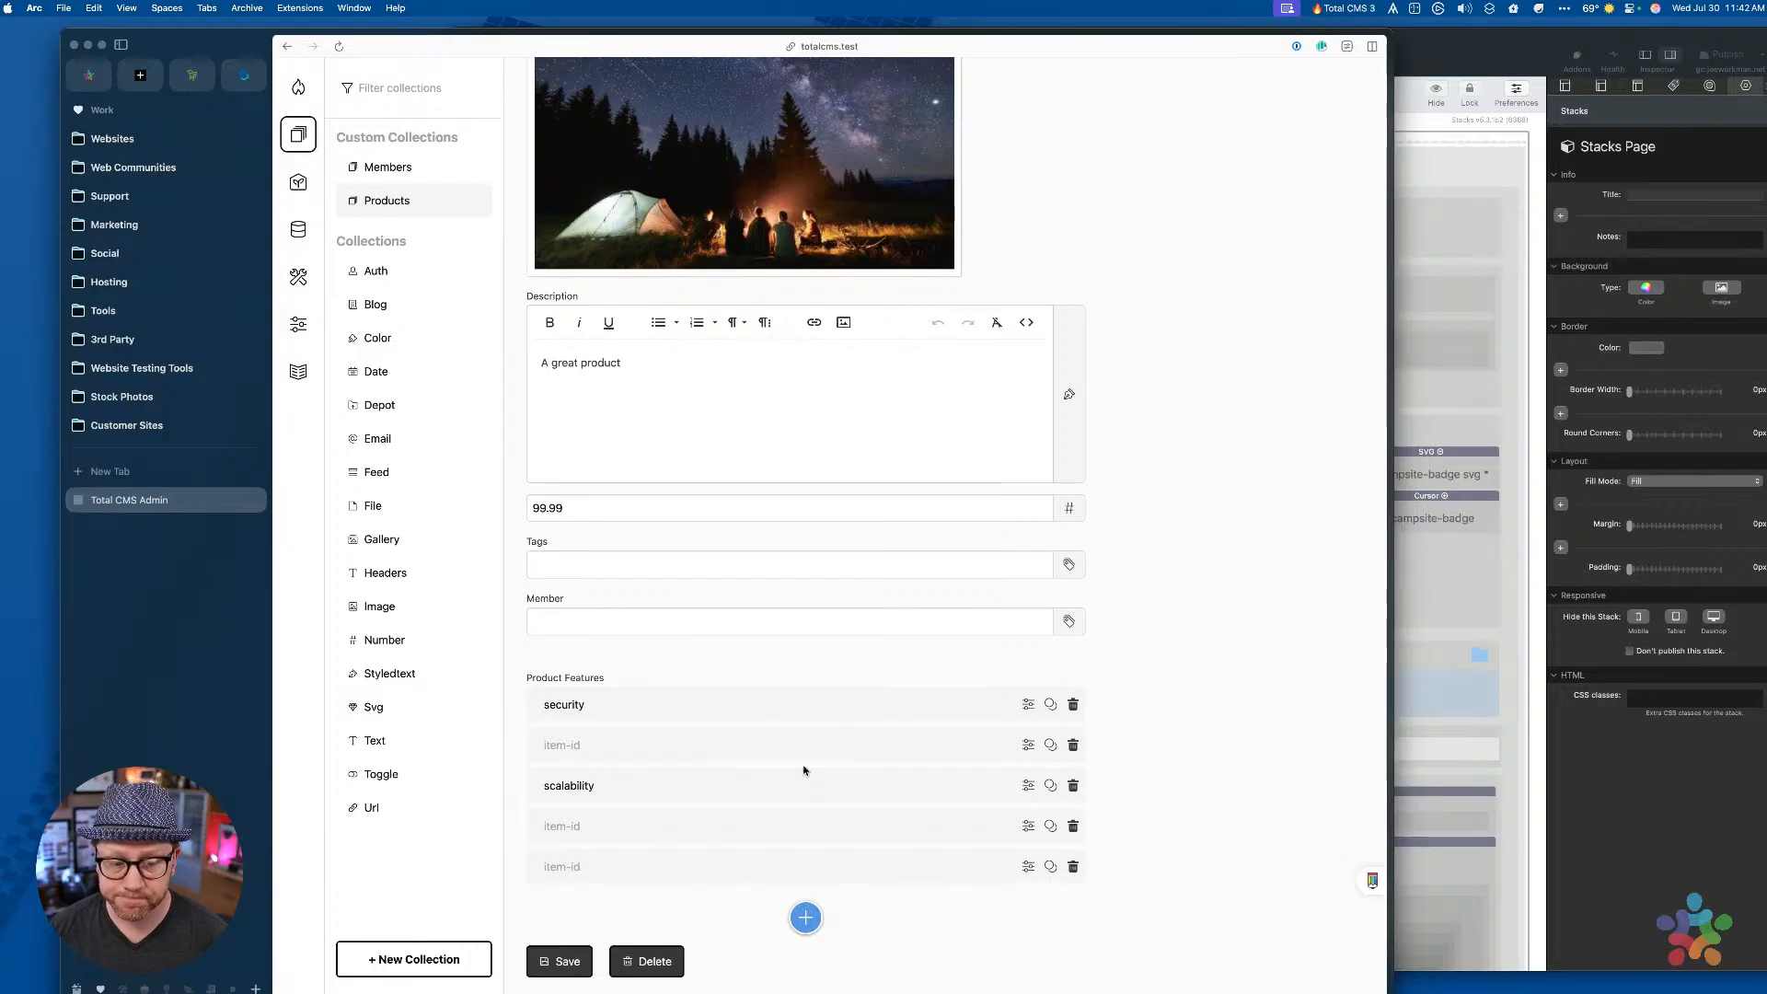
click(848, 744)
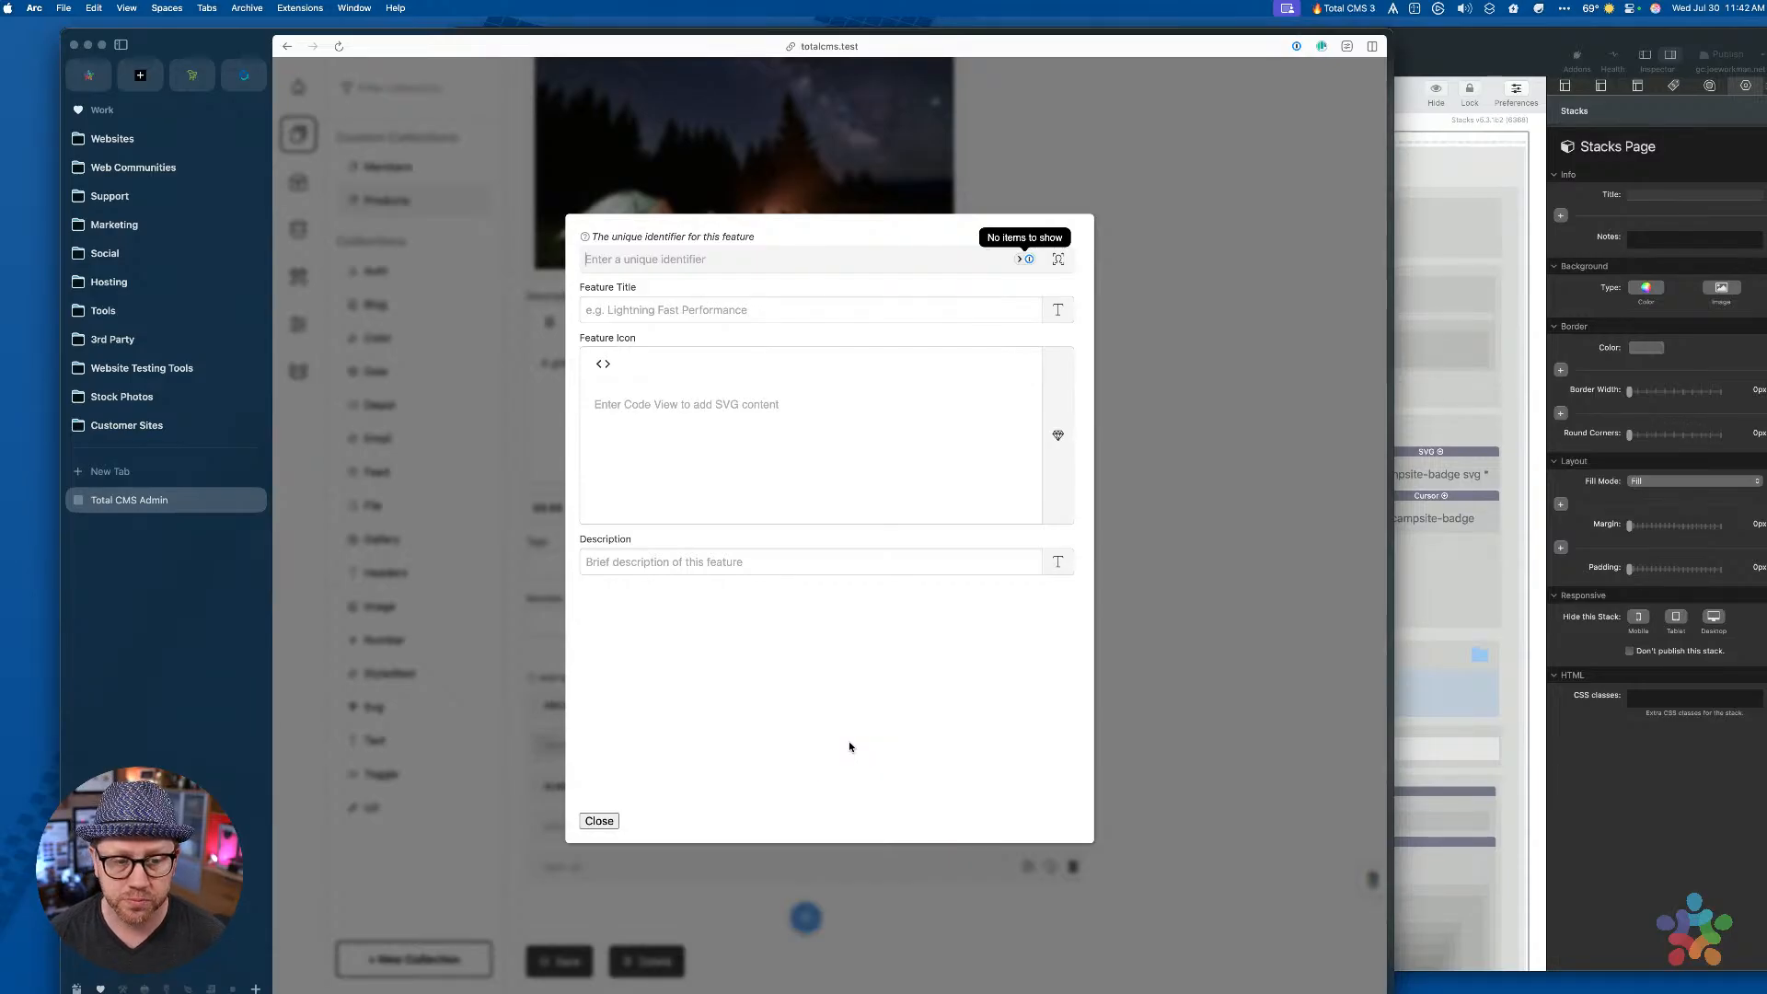
click(1137, 612)
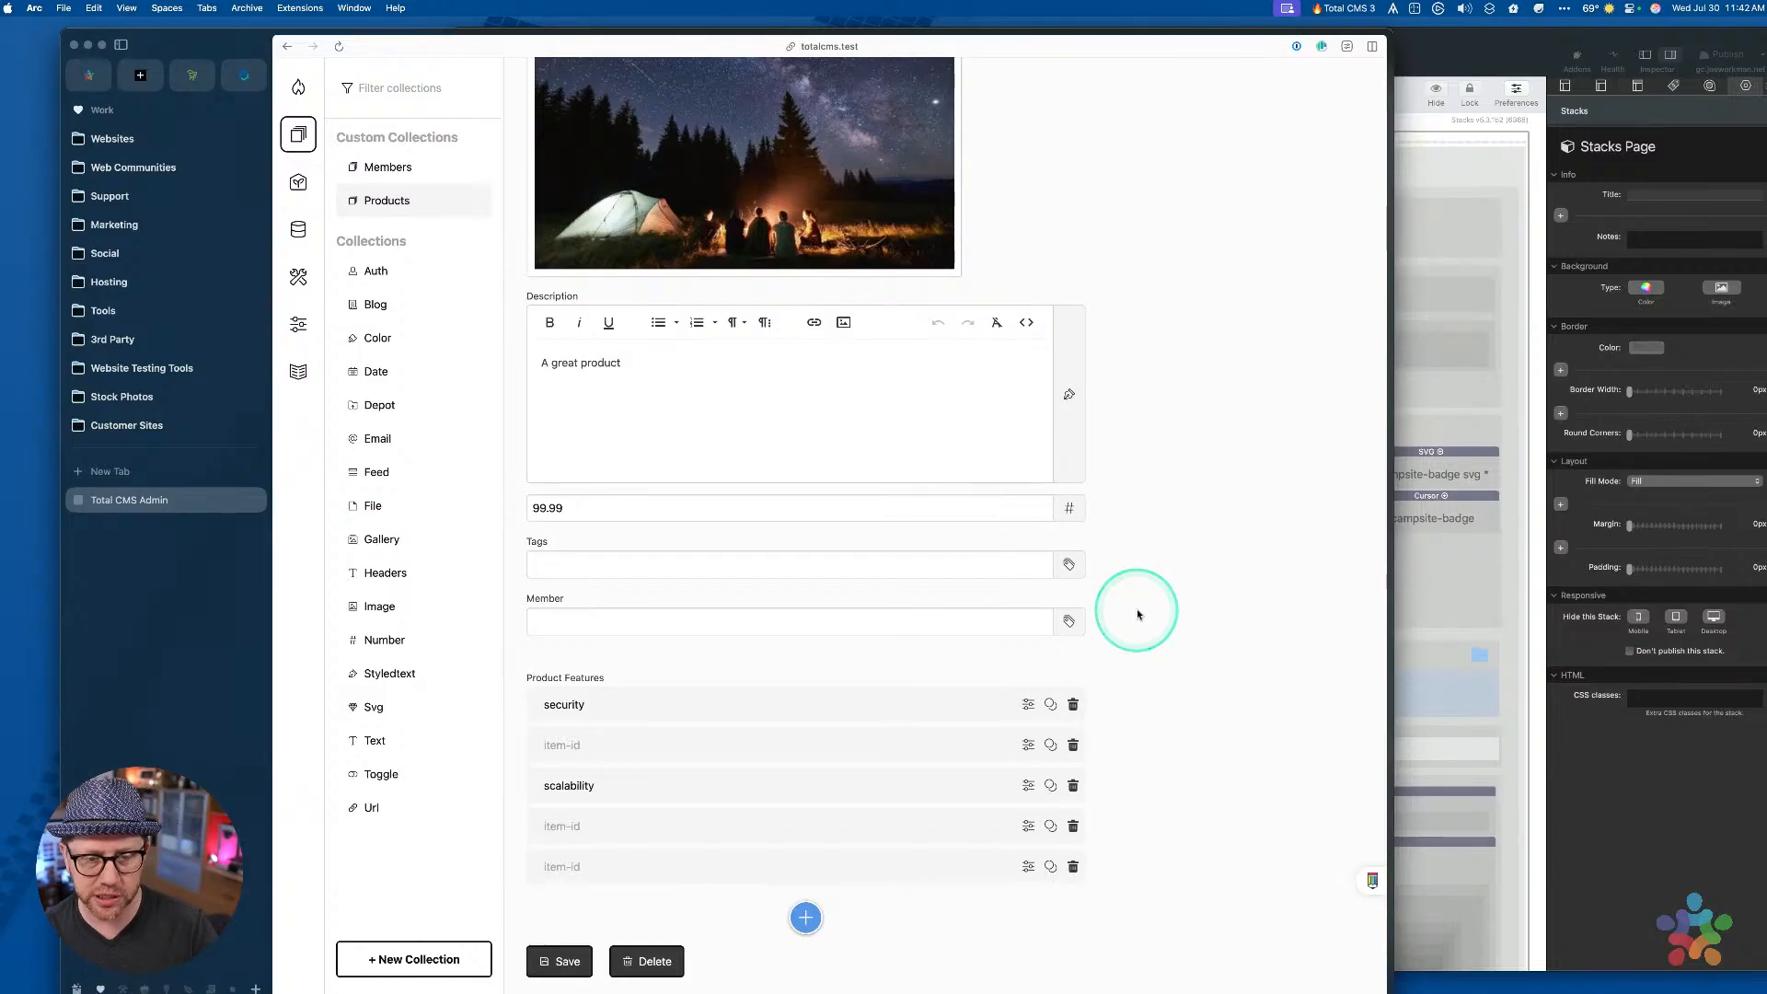
click(936, 446)
scroll(937, 446, up, 5)
scroll(938, 446, down, 5)
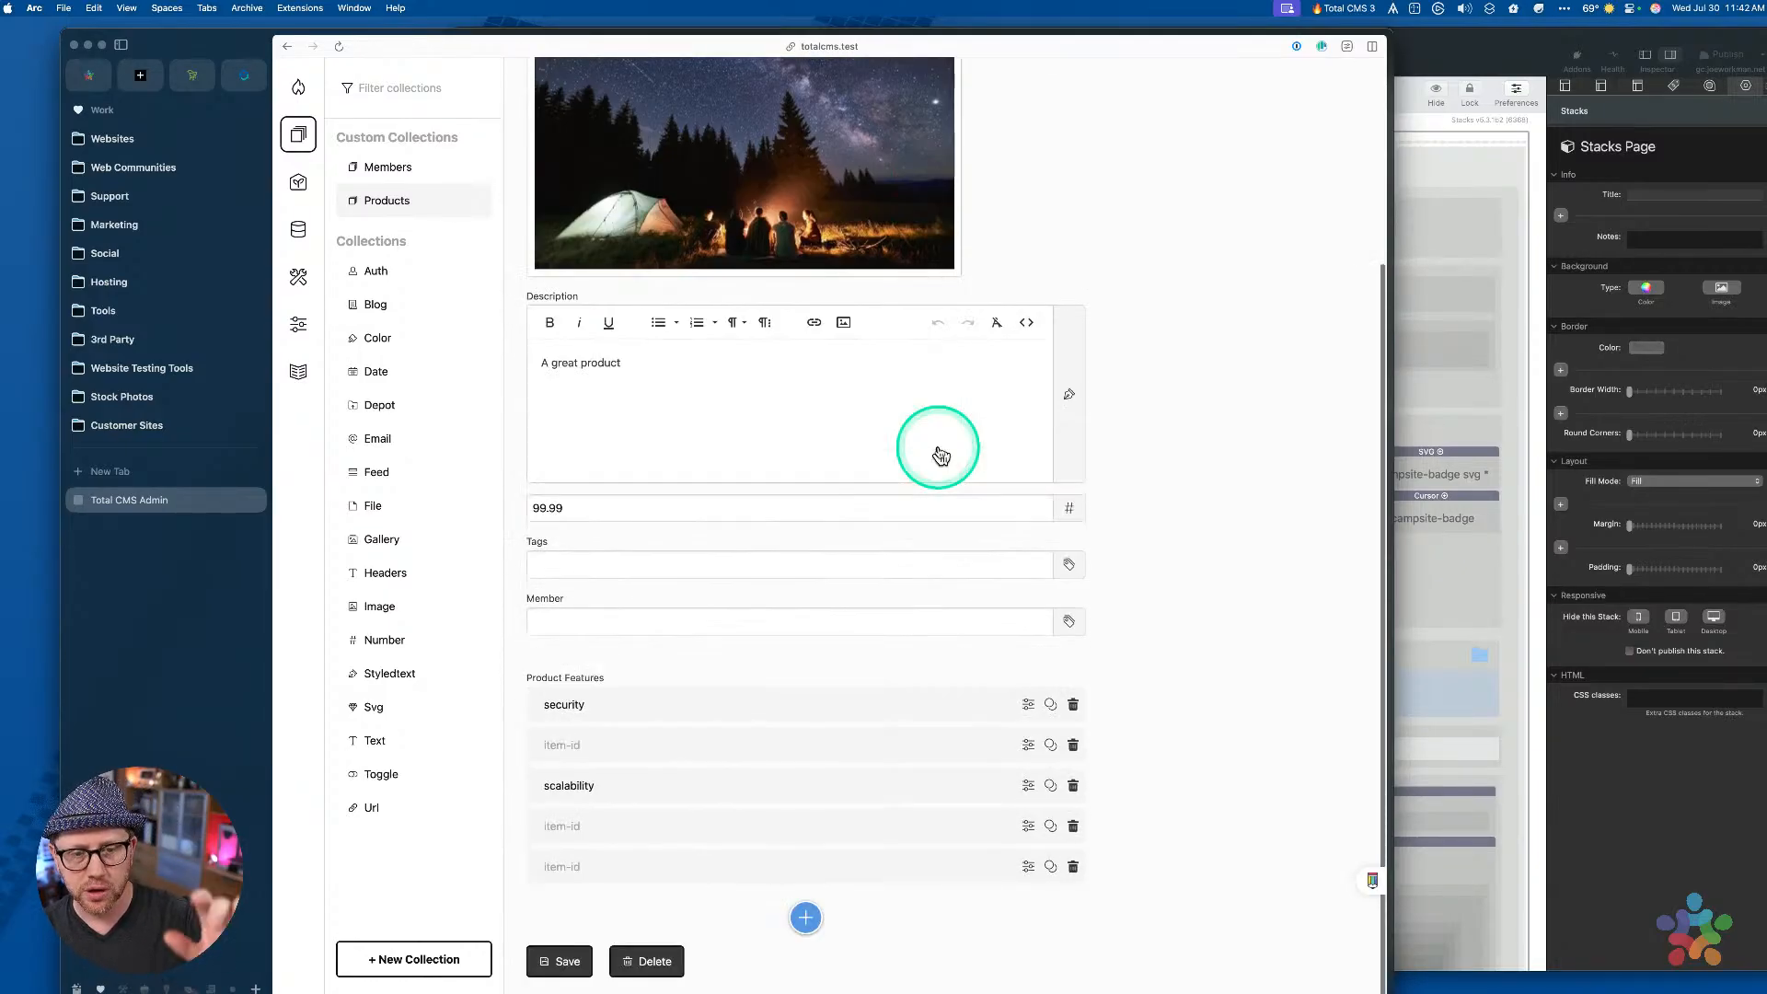
click(935, 446)
mouse_move(940, 457)
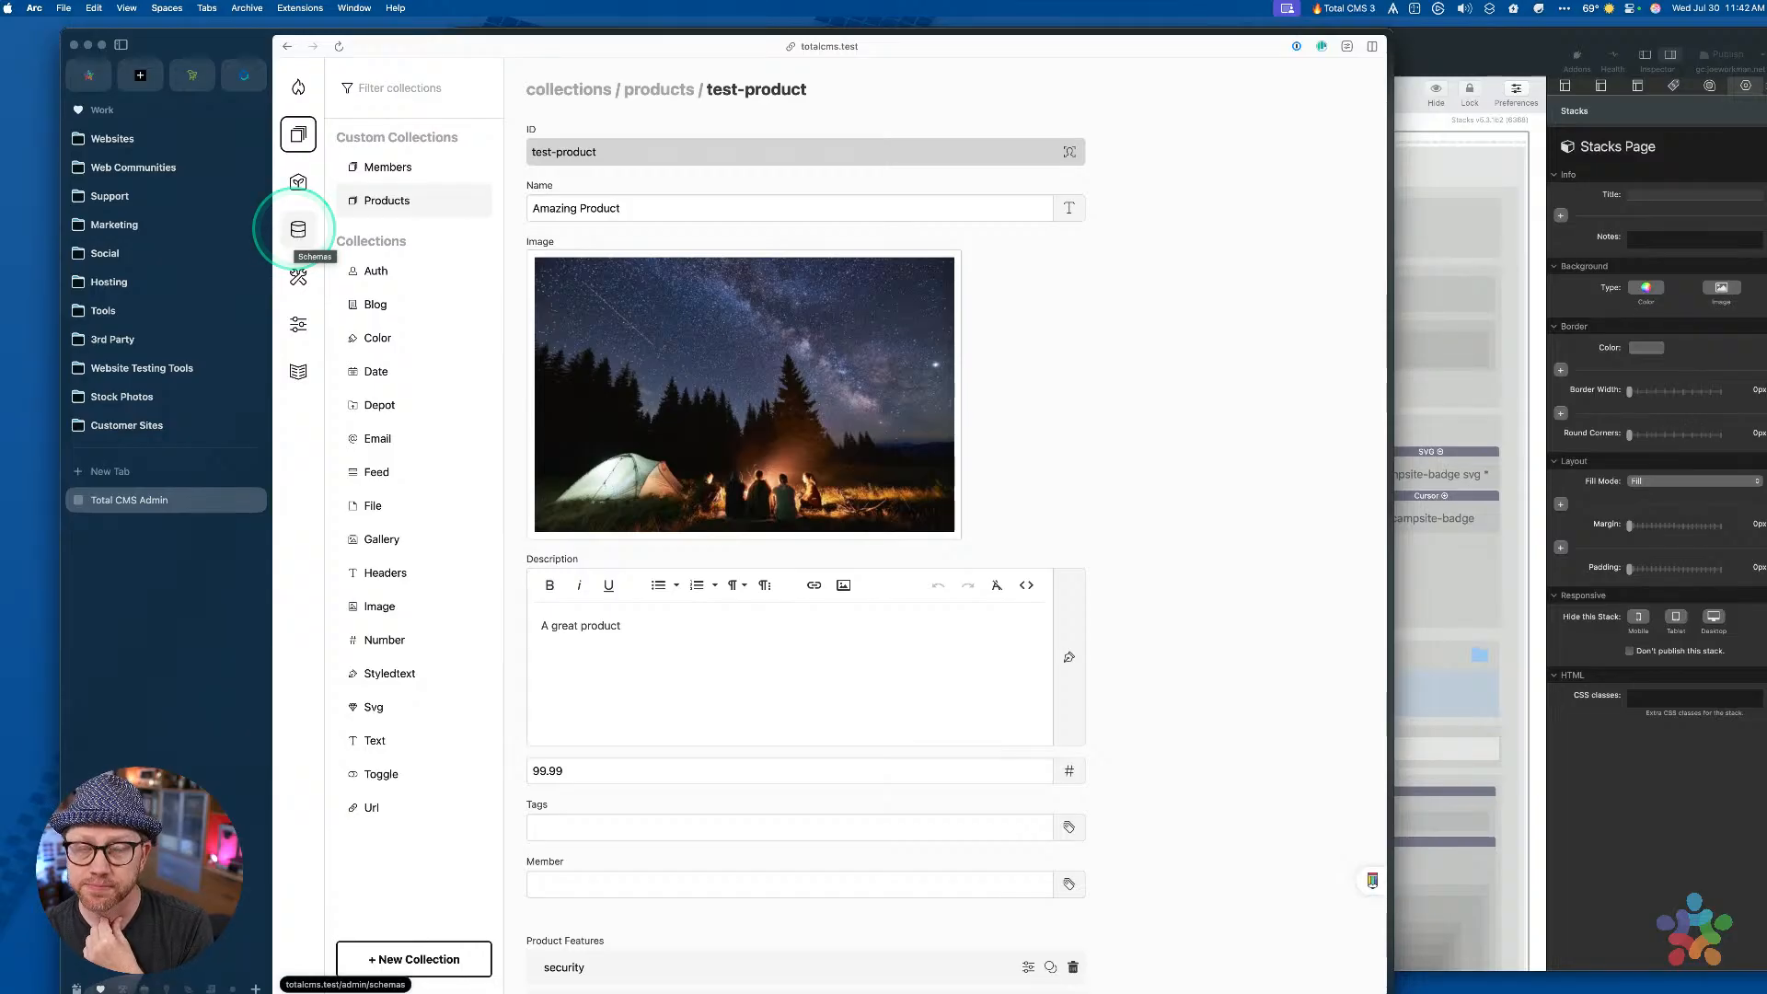
Open the products custom schema and scroll down to its fields through features
click(297, 231)
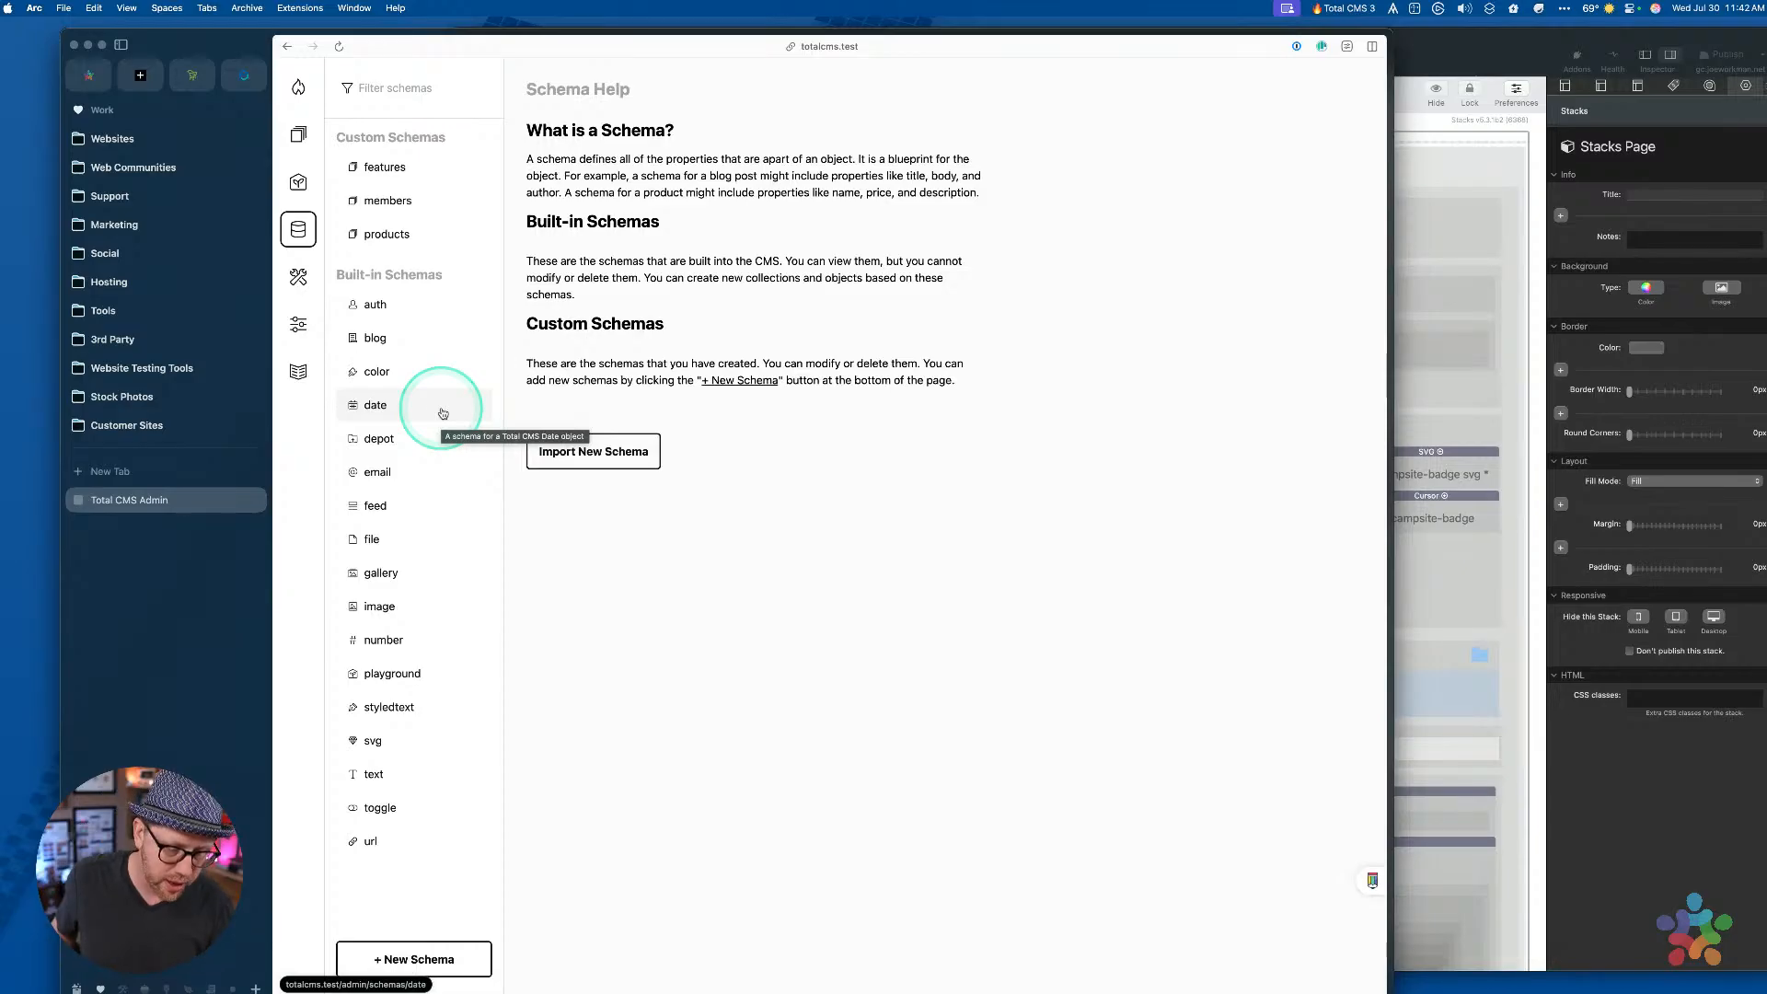
click(394, 234)
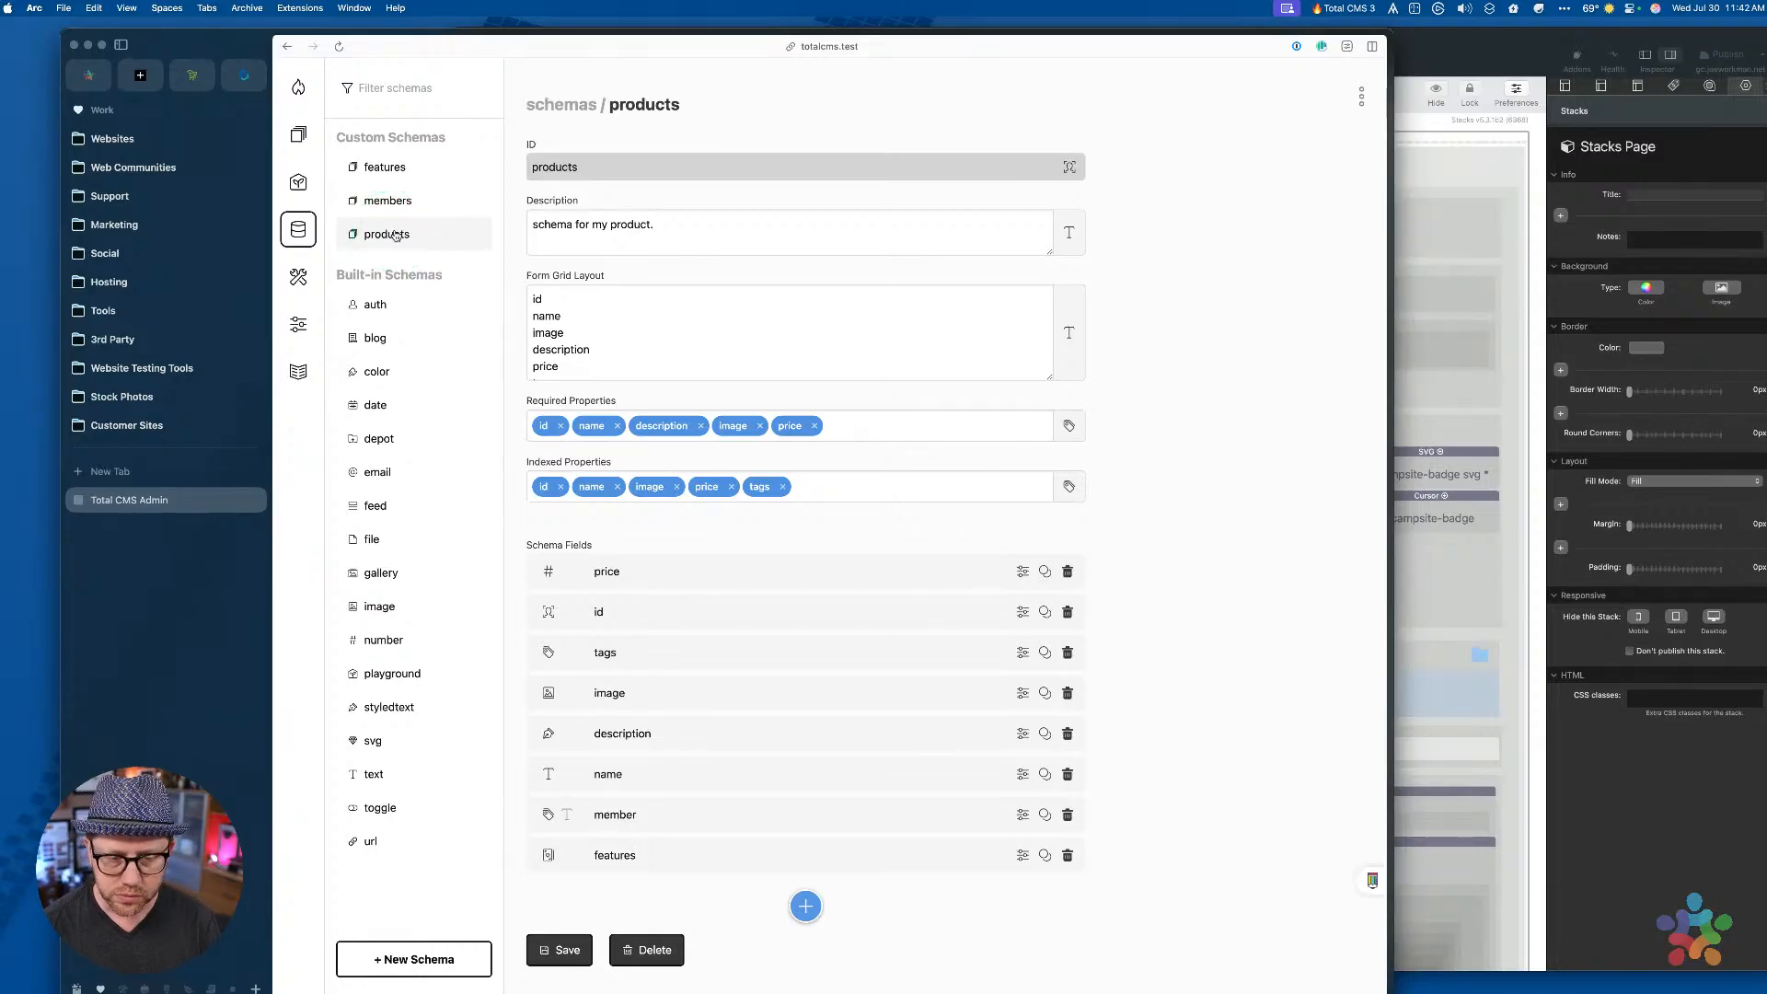
click(881, 200)
click(855, 830)
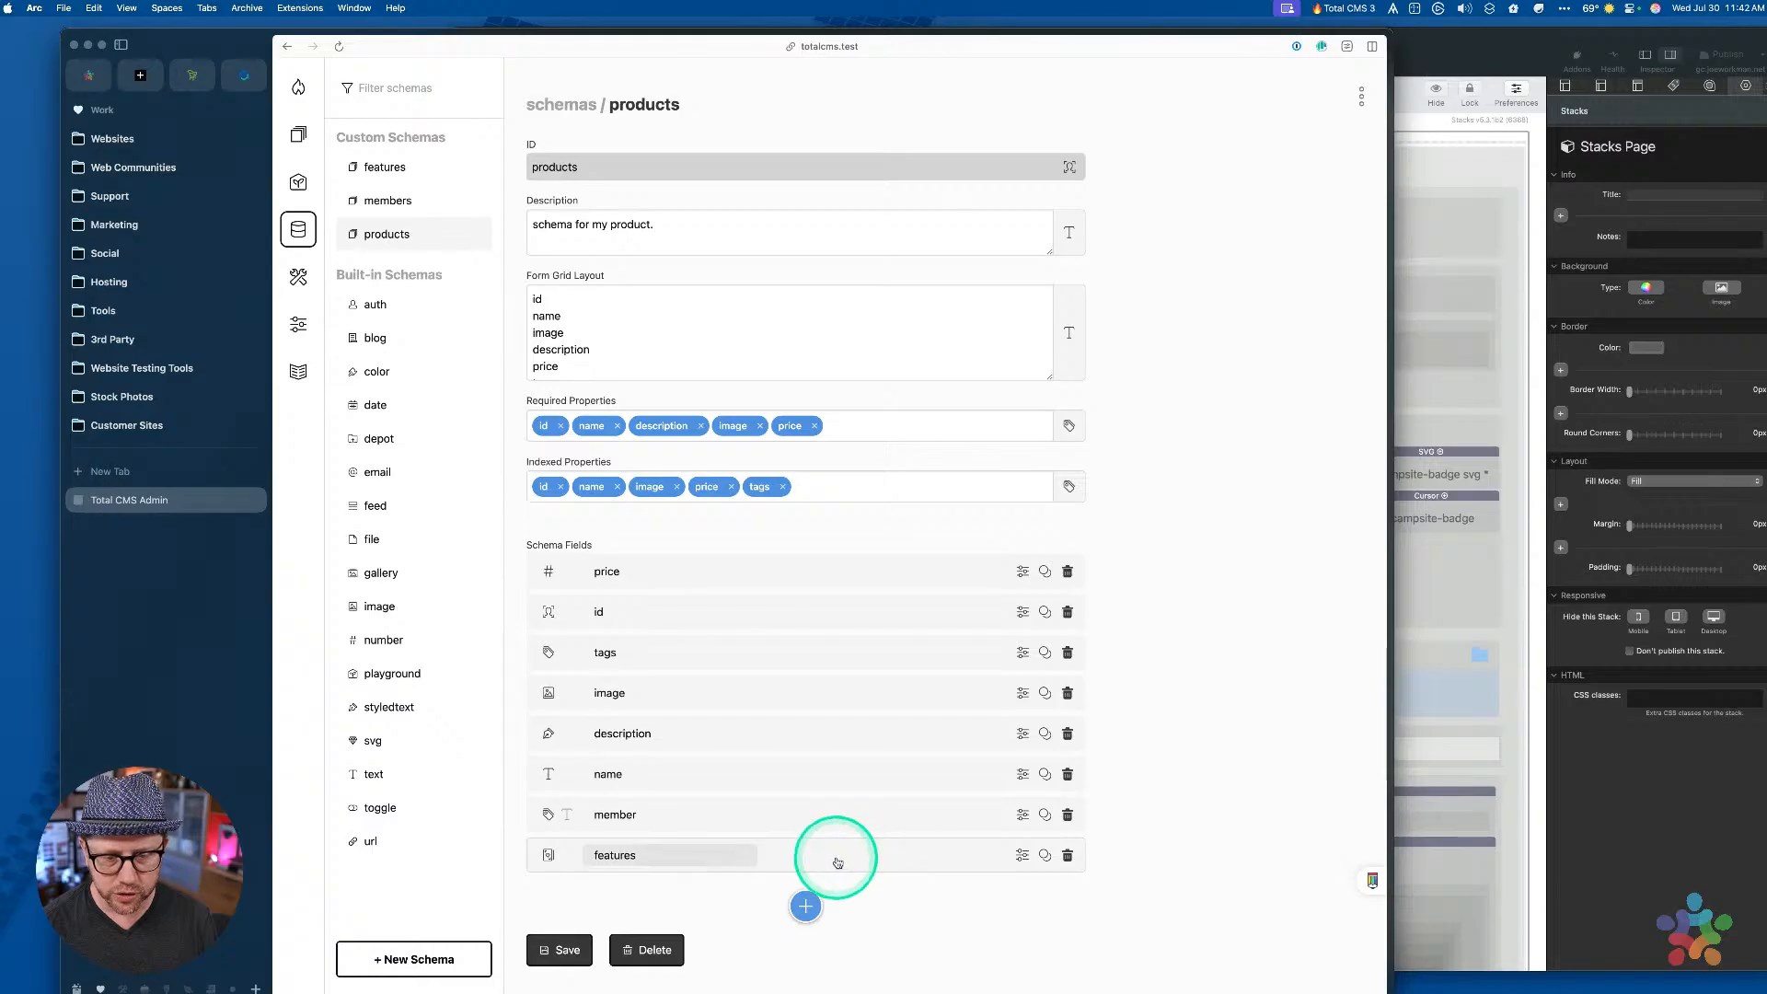
scroll(828, 855, down, 2)
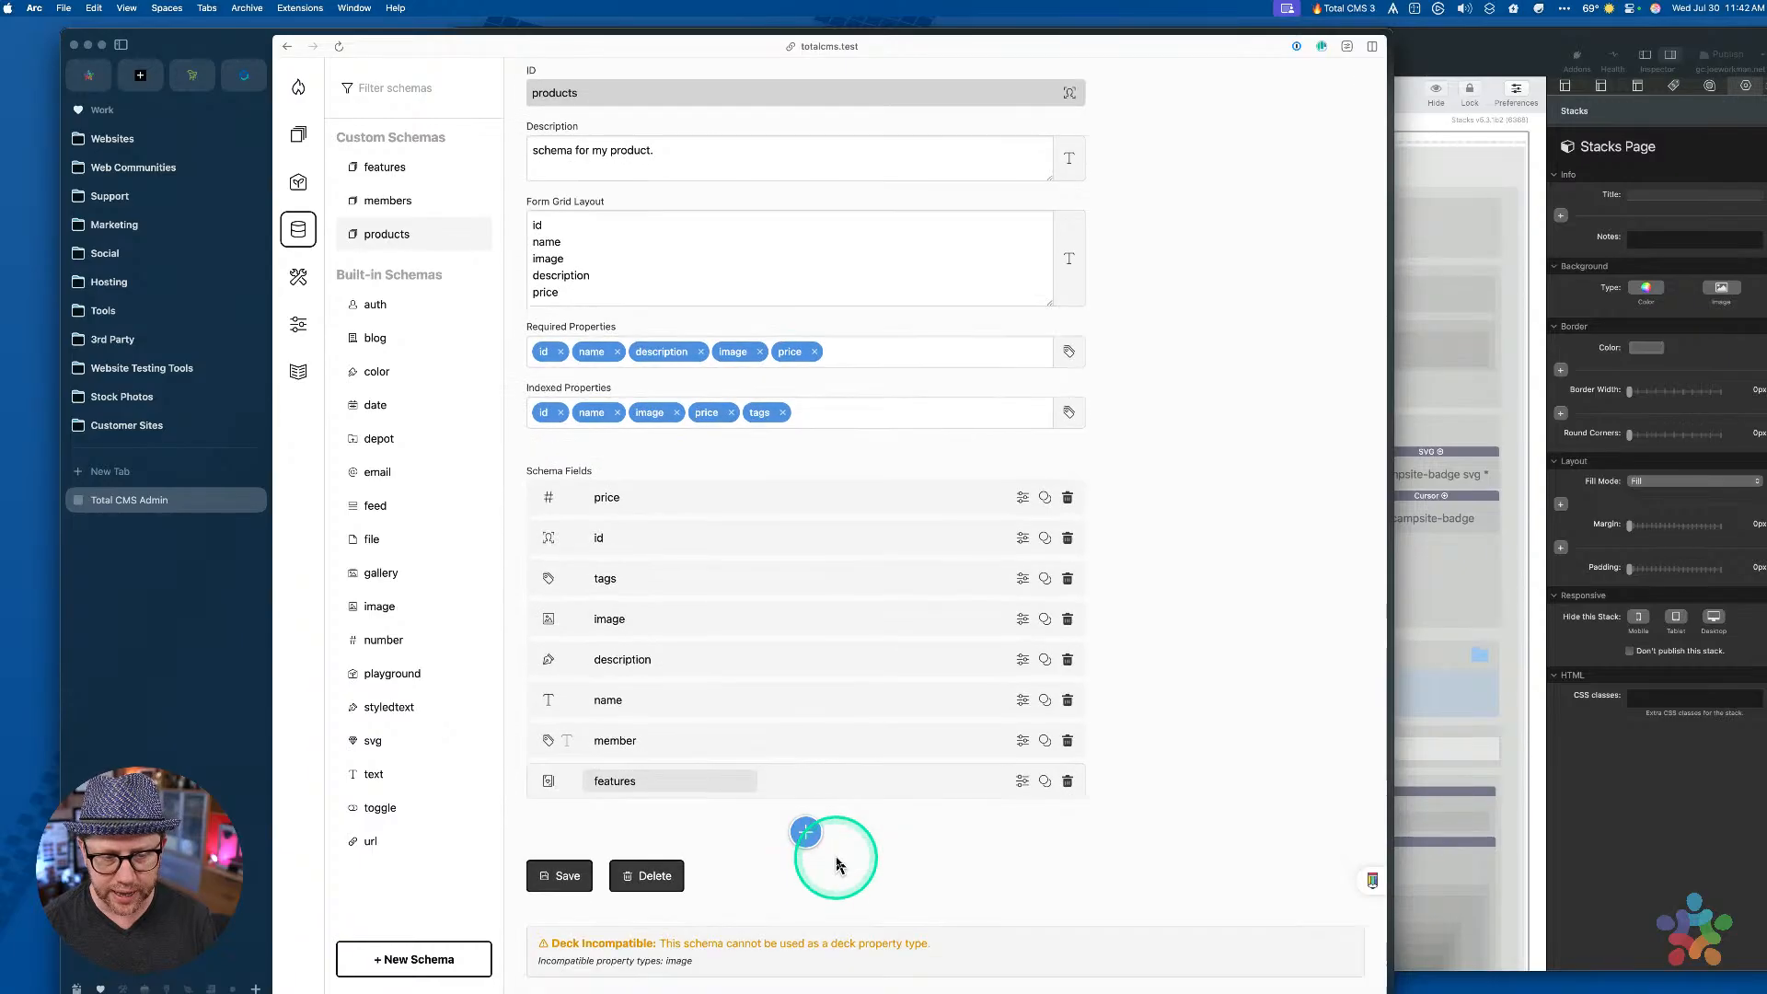
click(835, 783)
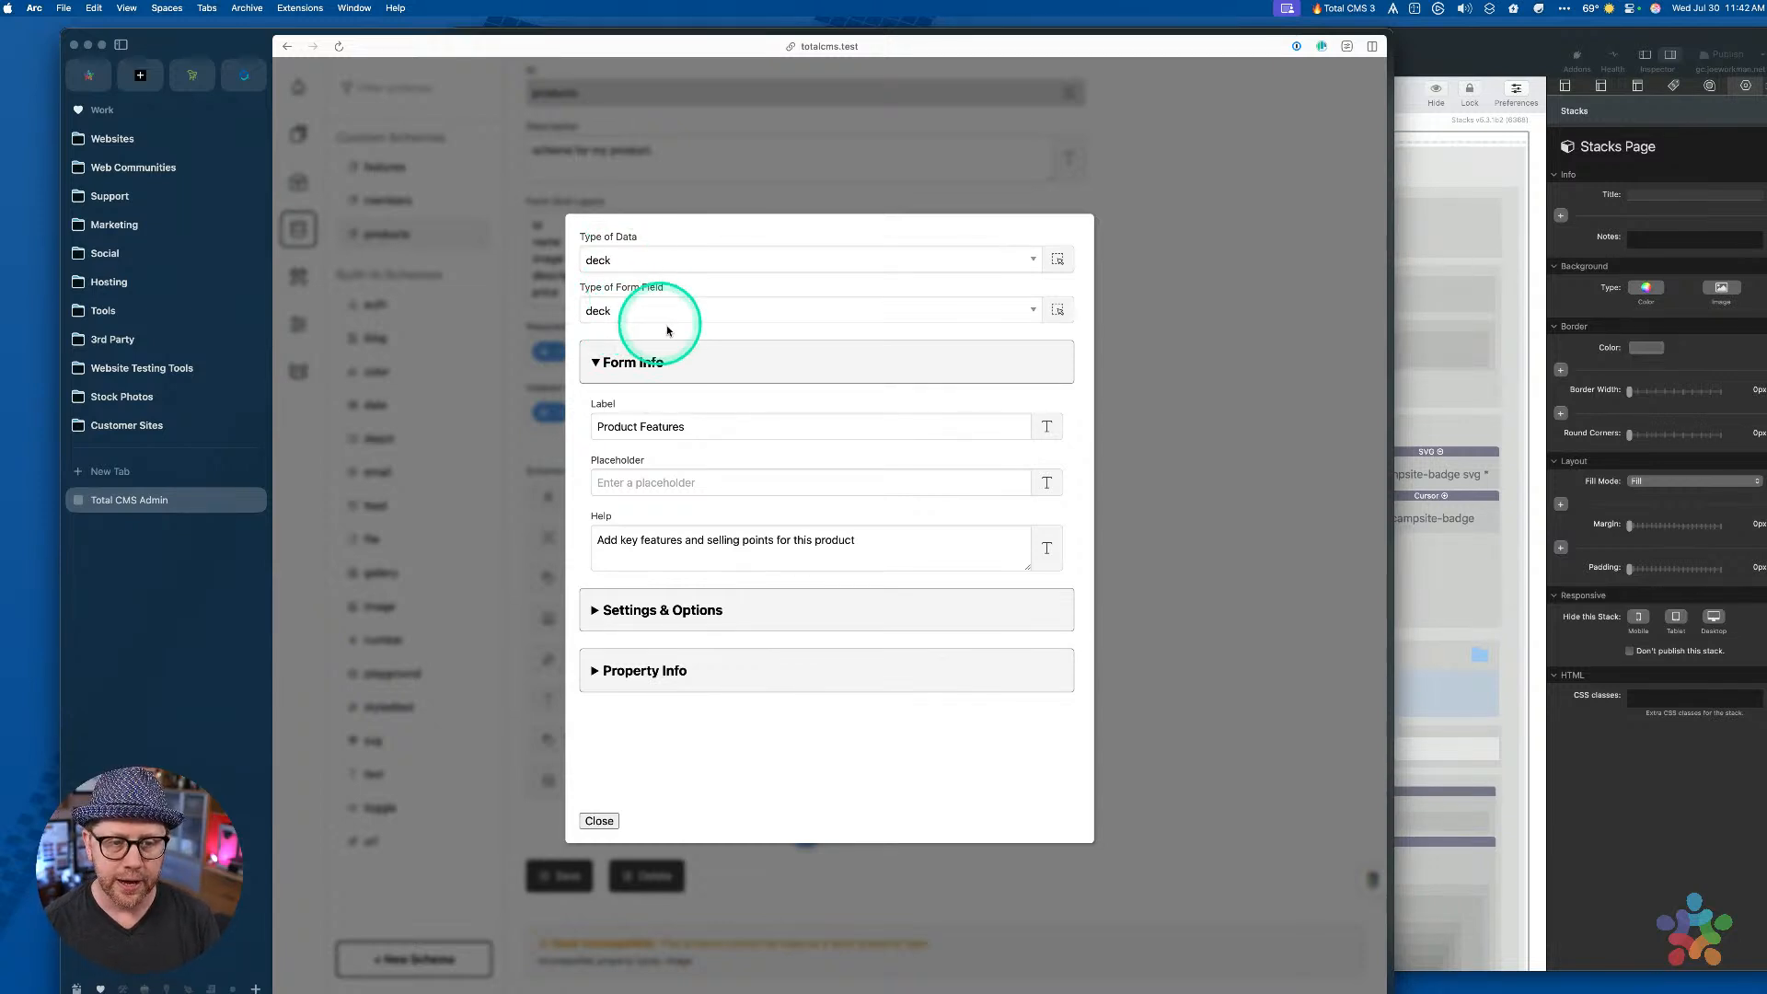
click(752, 678)
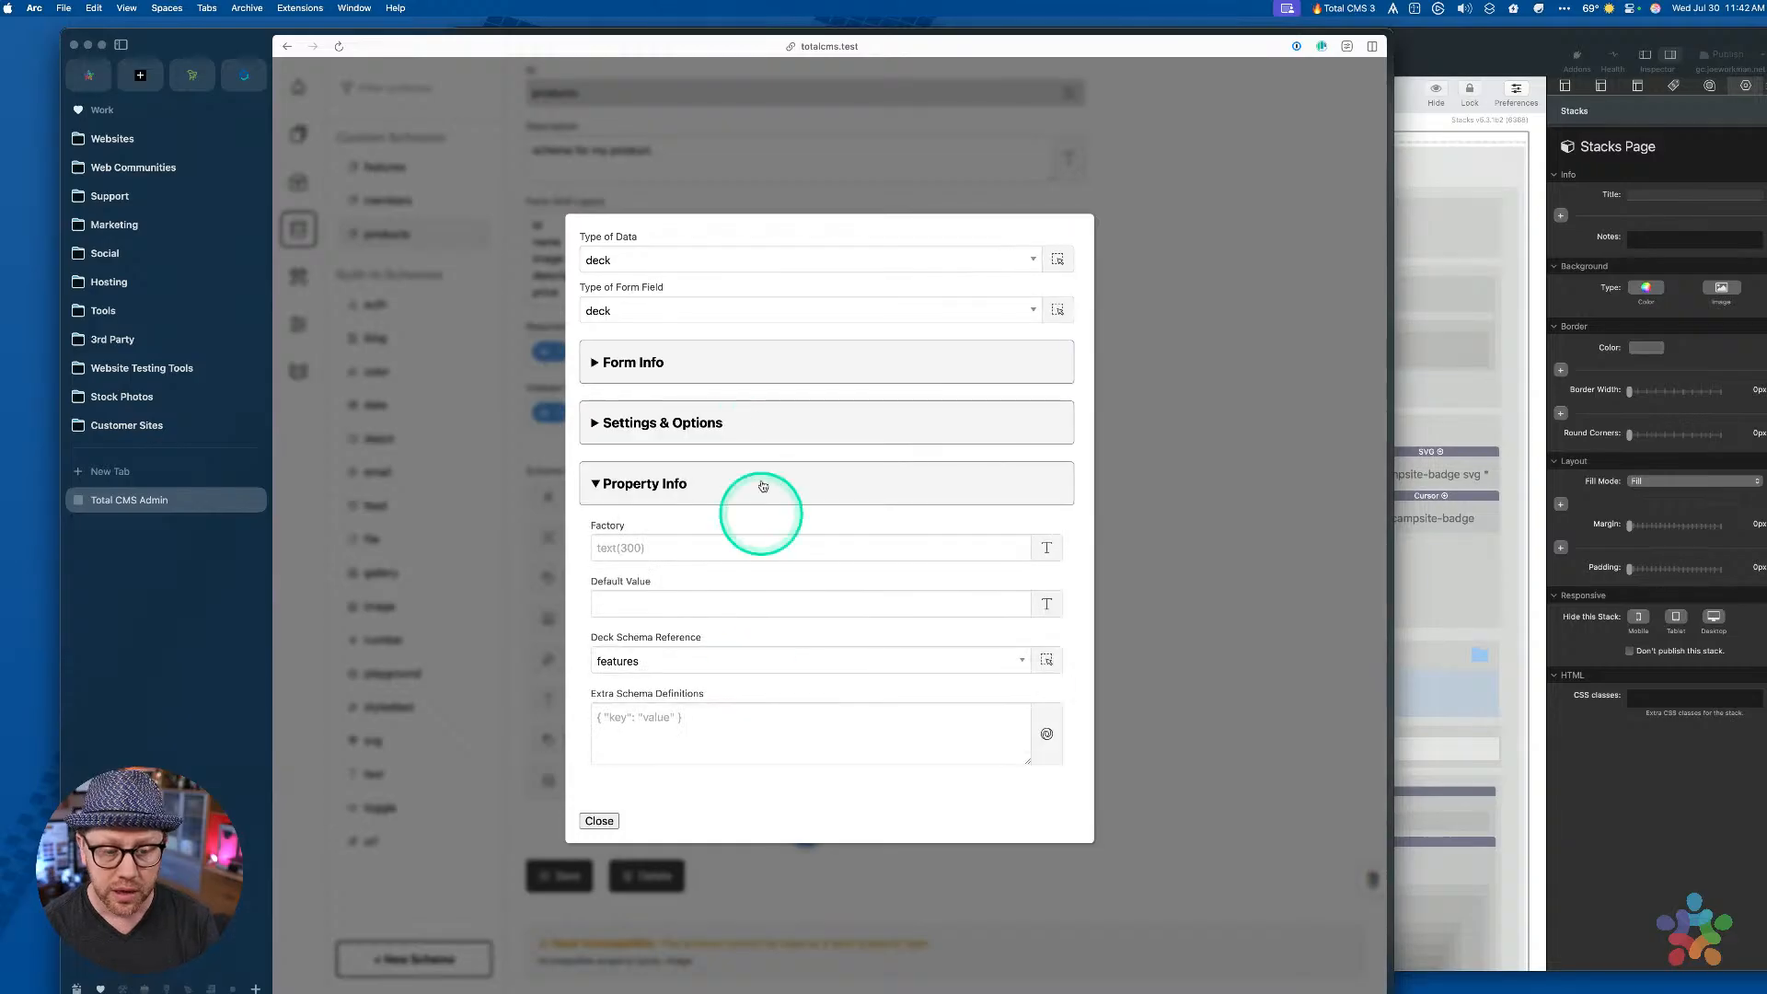
click(692, 665)
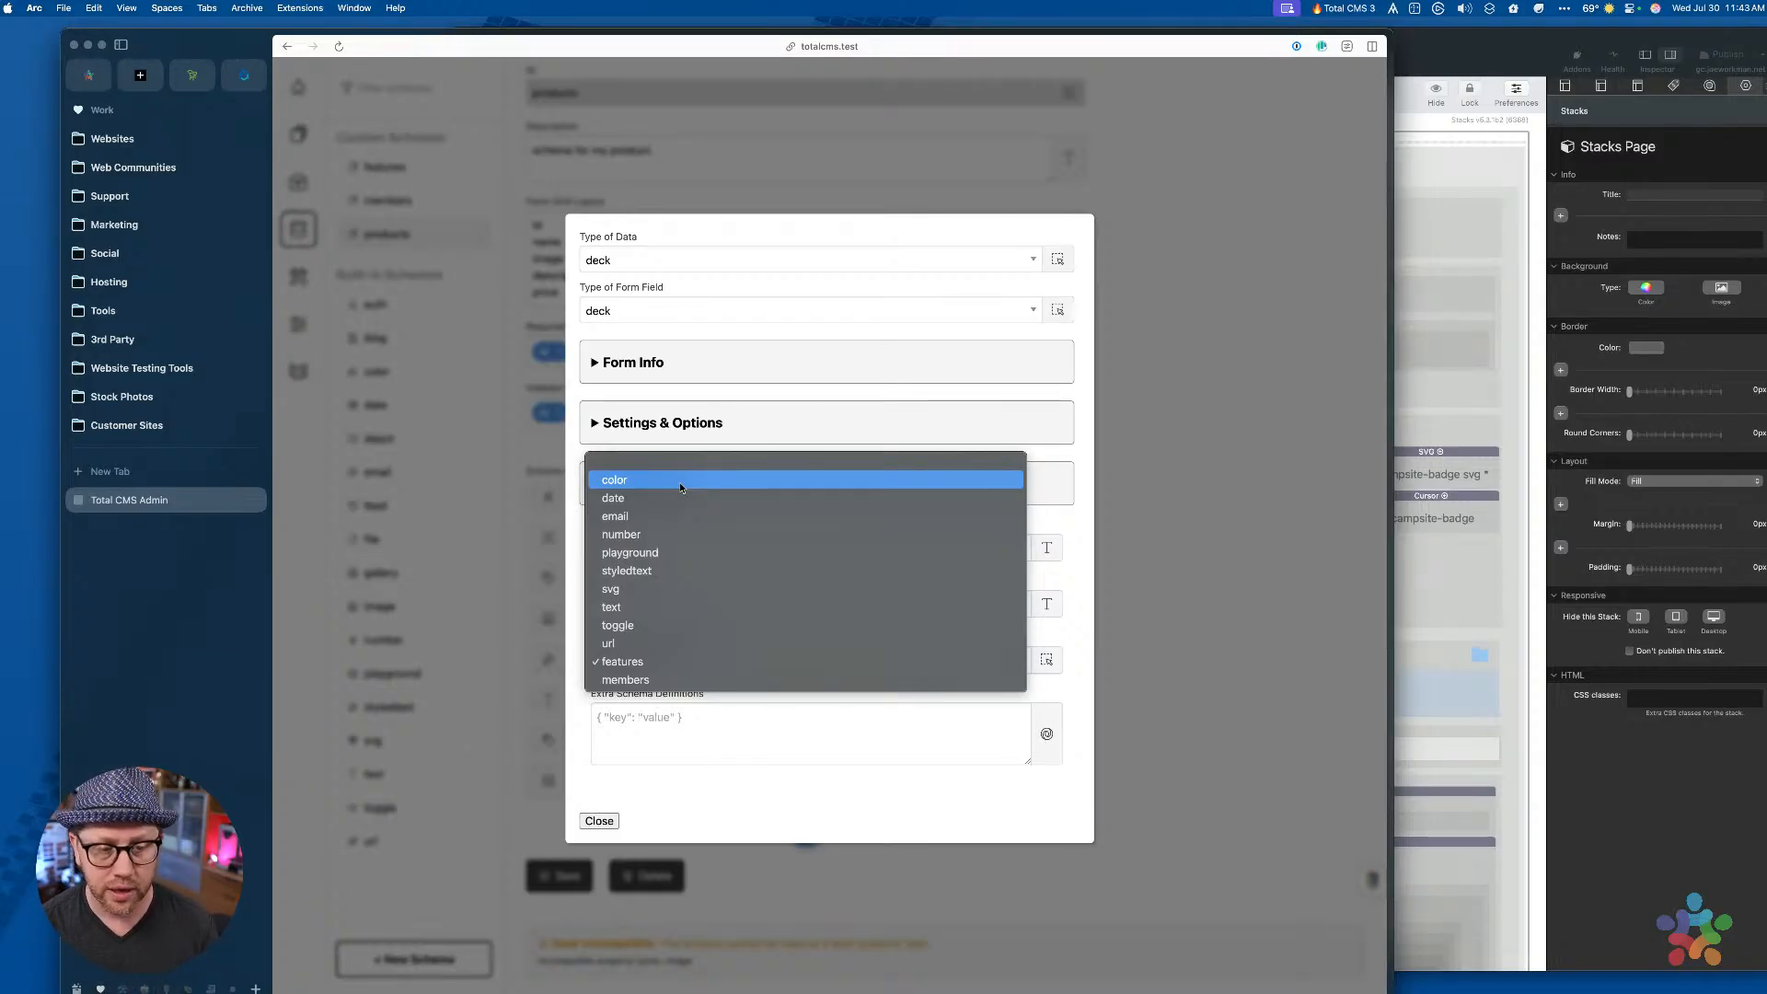
drag(681, 487, 654, 661)
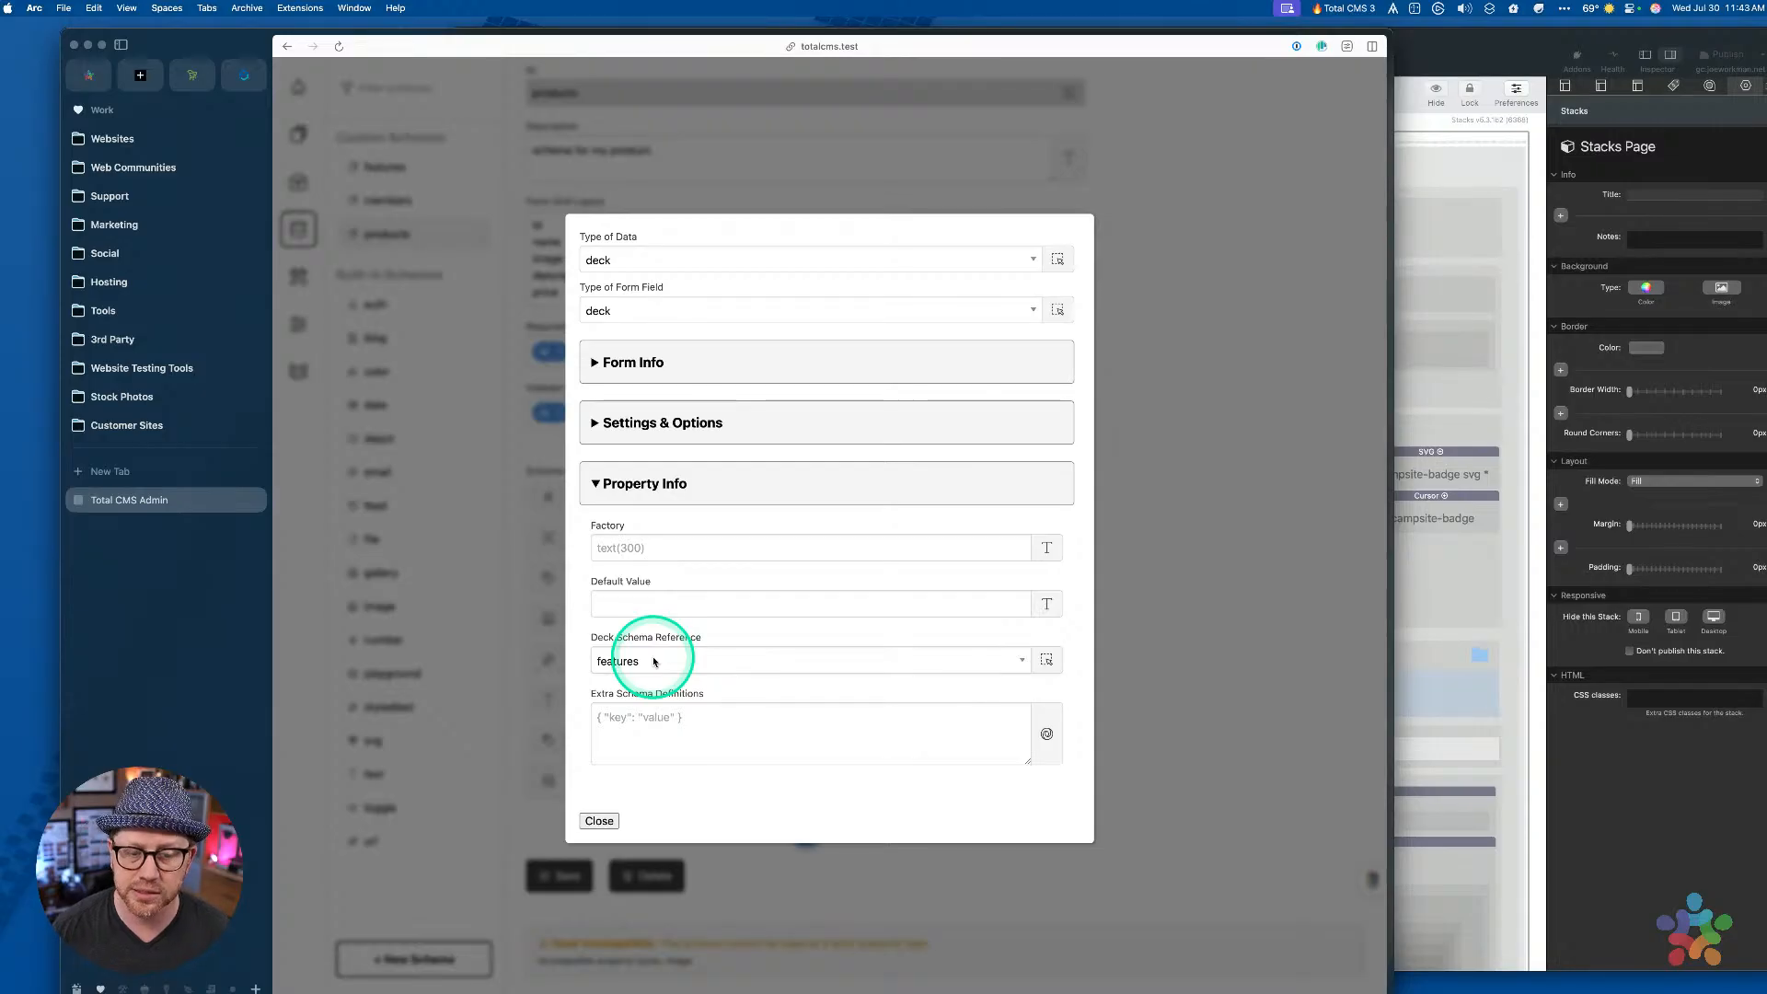
click(645, 674)
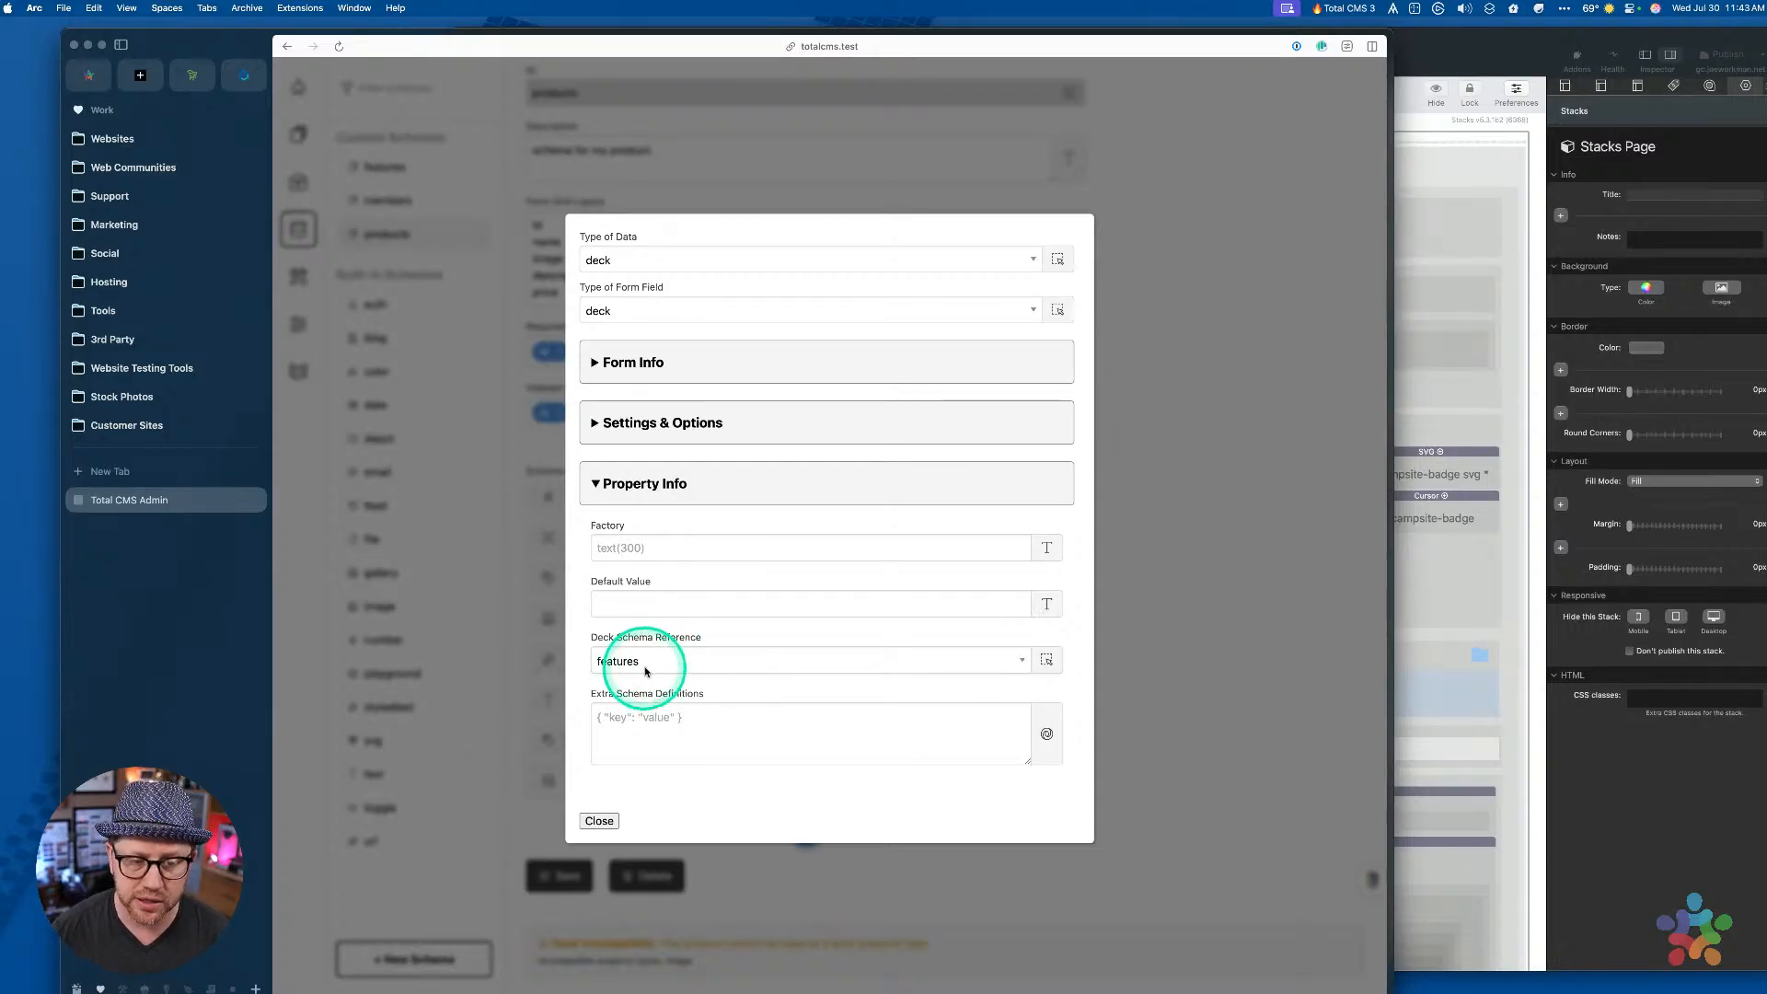
drag(645, 670, 1193, 504)
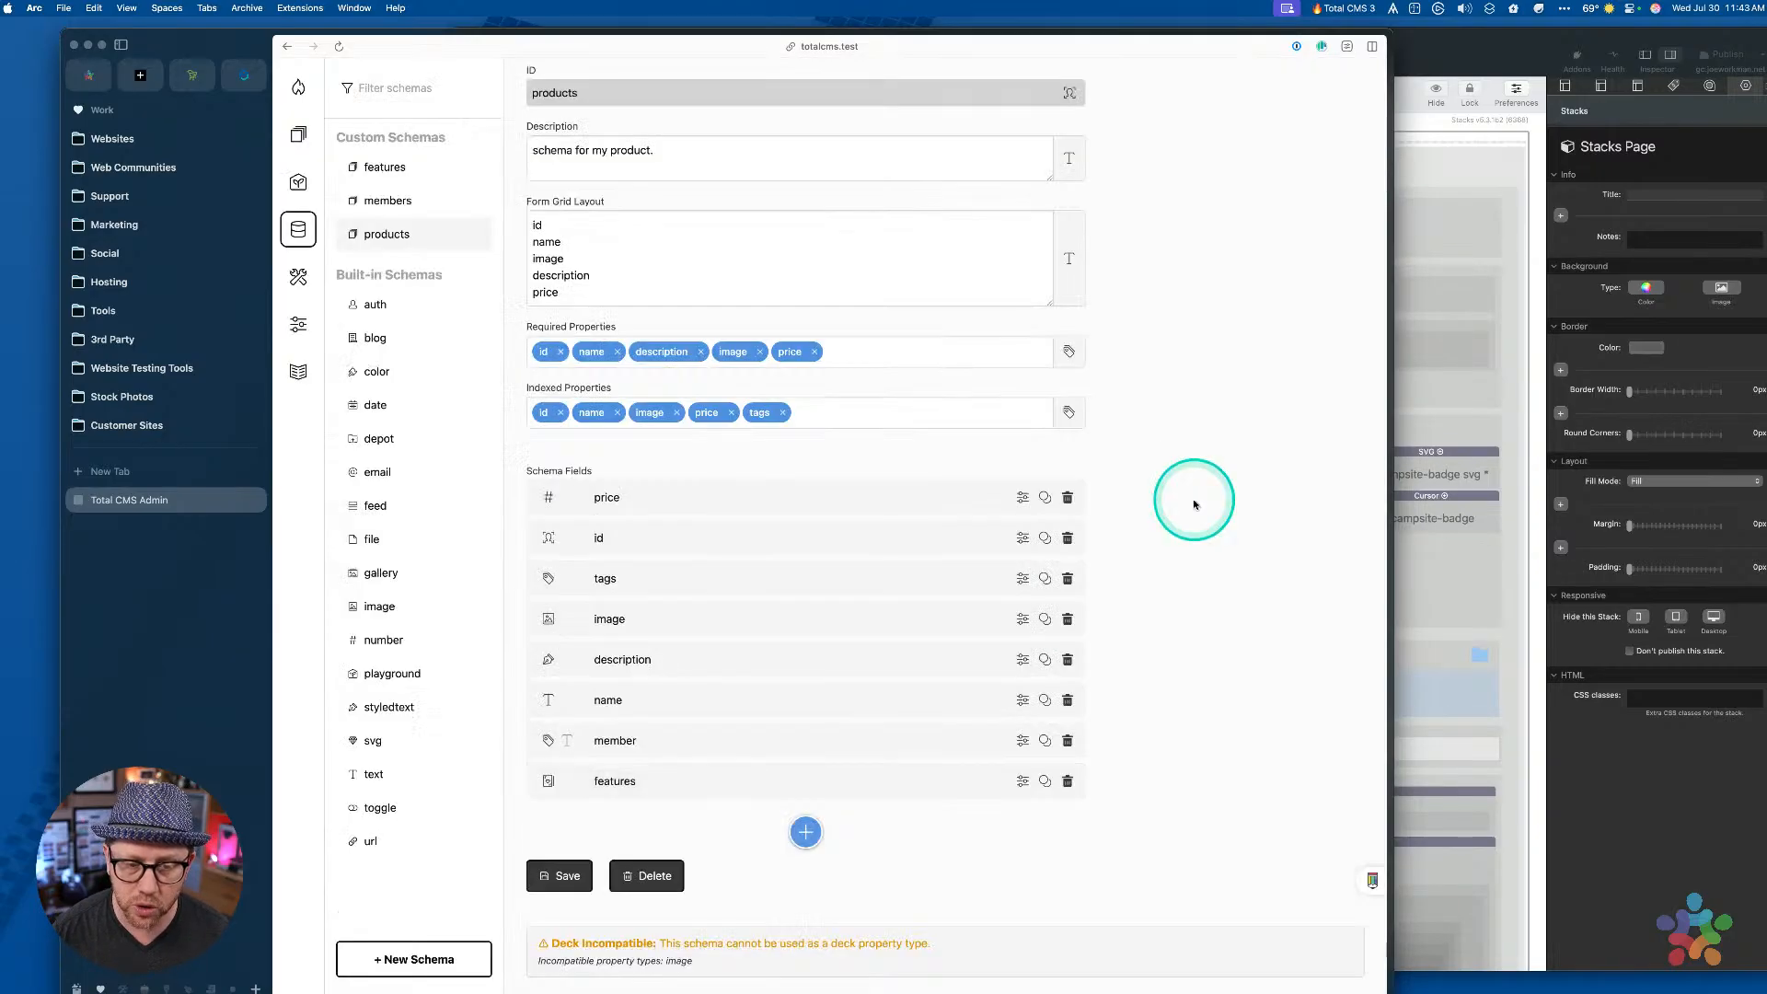
drag(739, 777, 806, 789)
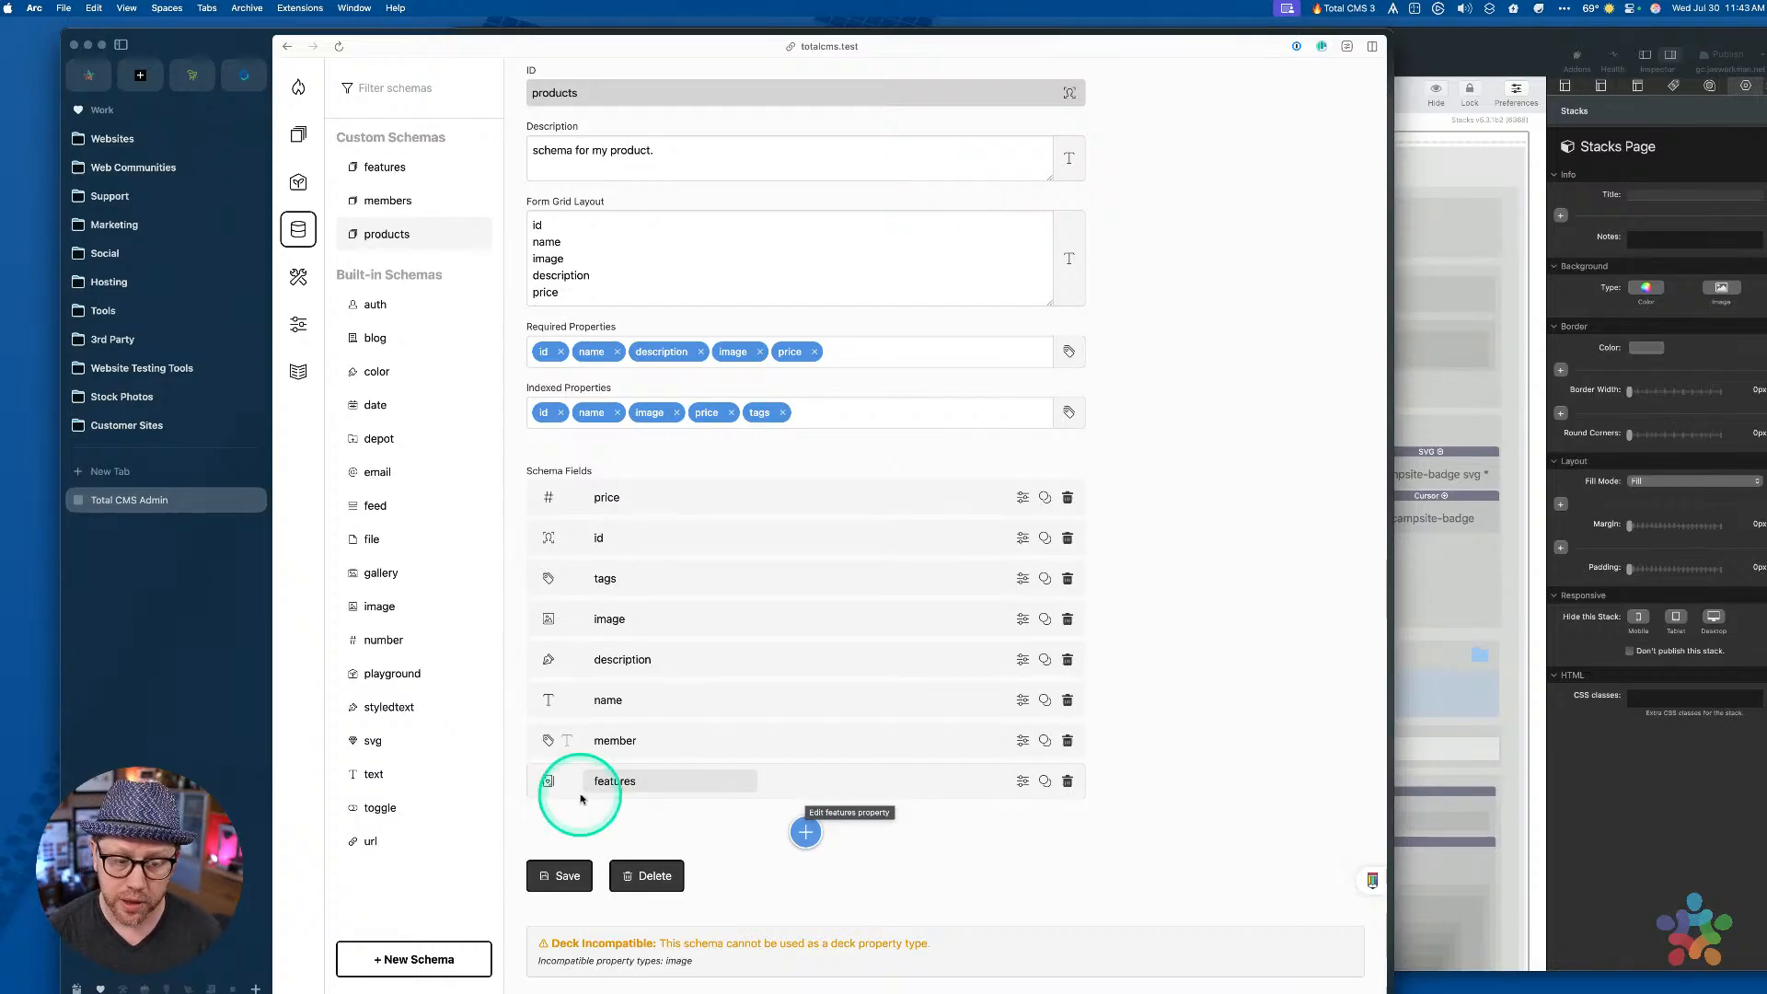
key(alt)
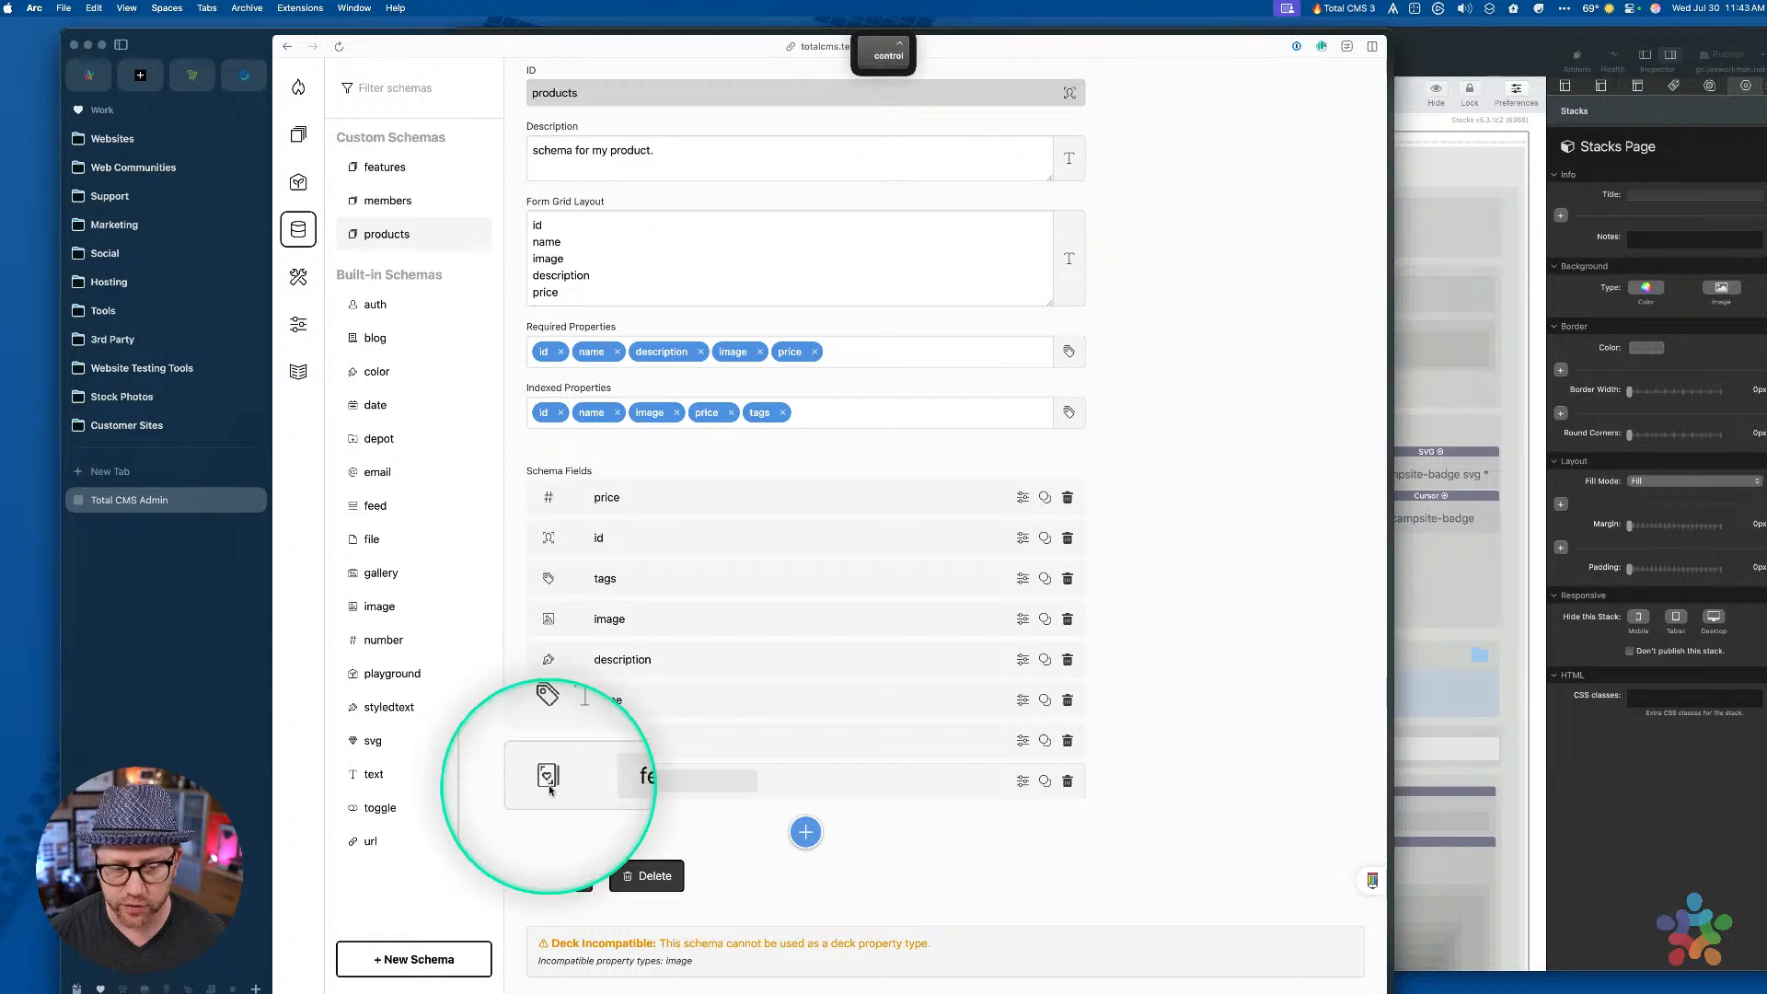
key(alt)
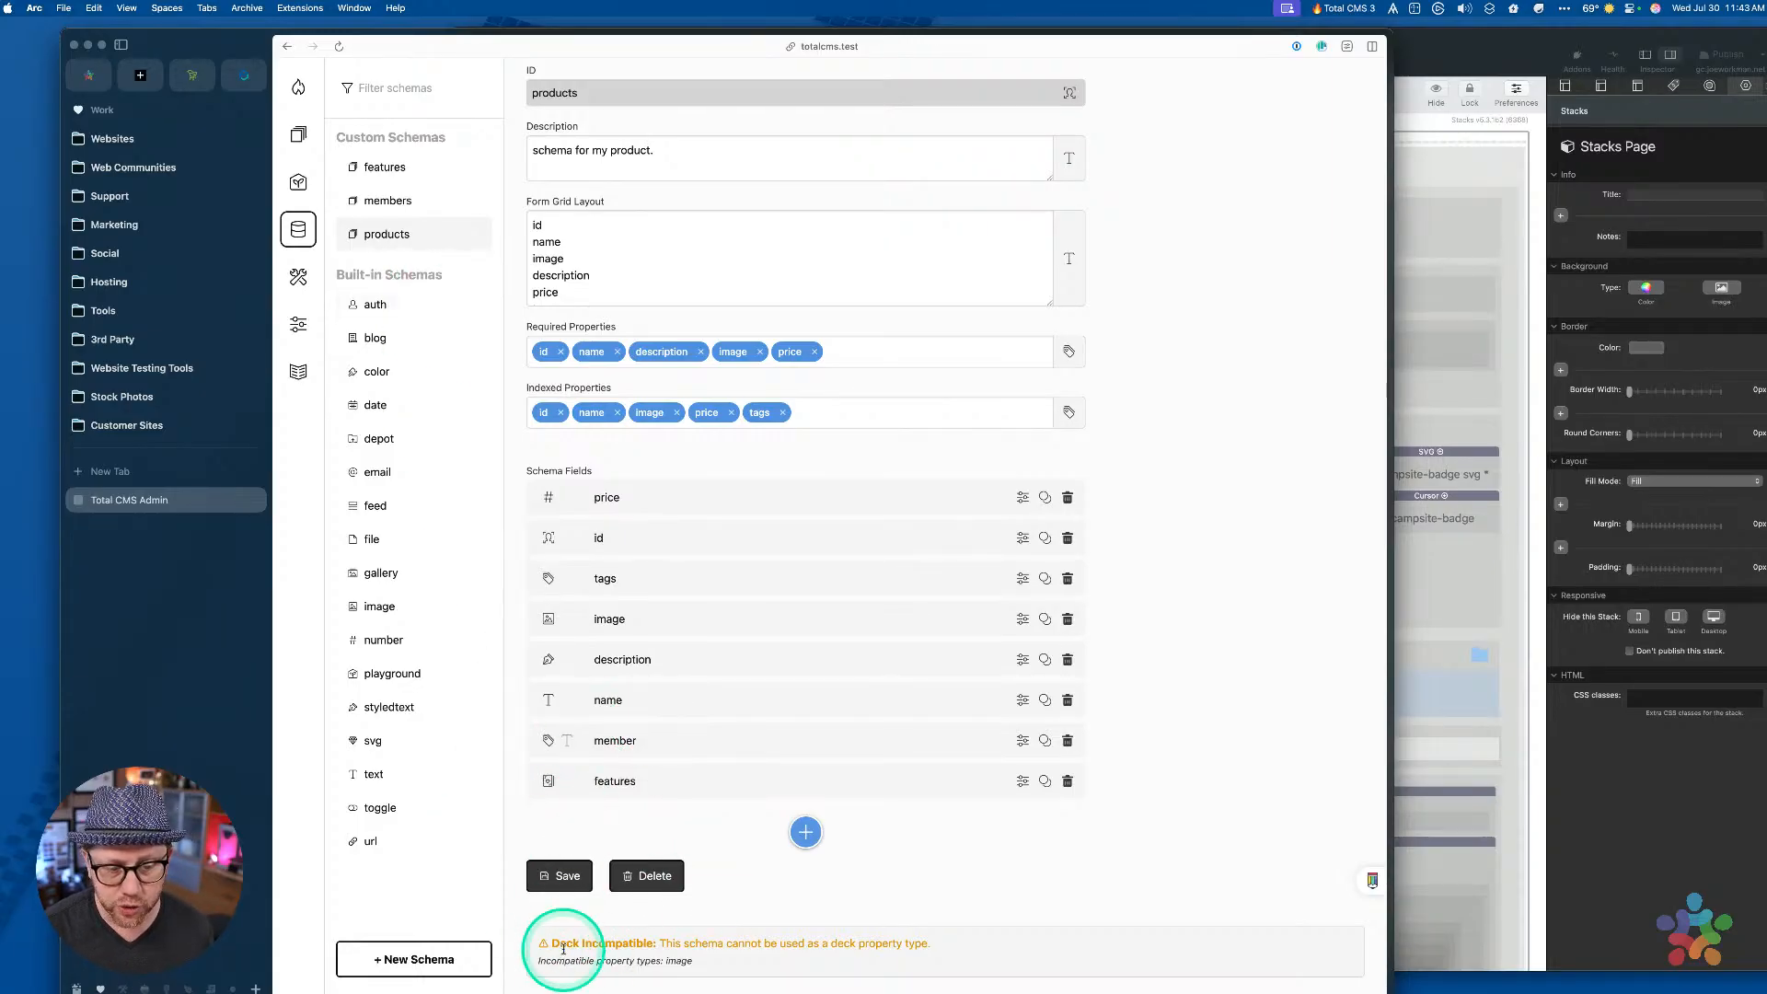
drag(552, 940, 946, 946)
click(943, 950)
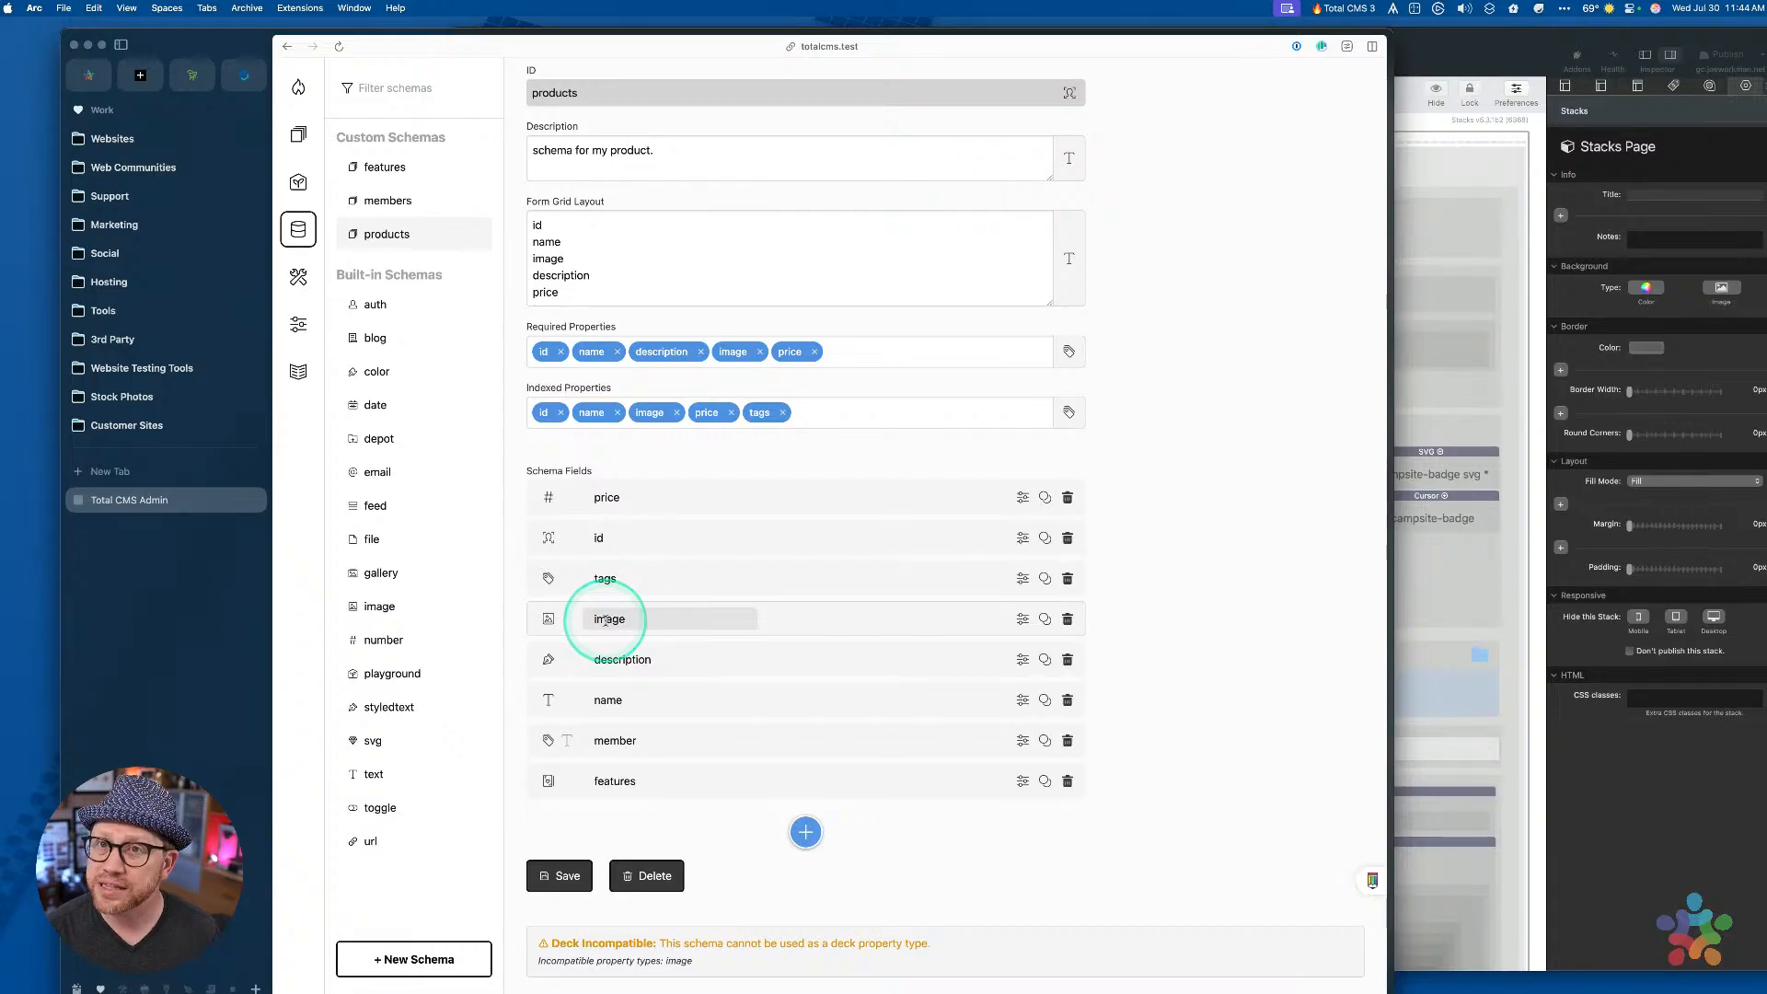
drag(497, 959, 709, 966)
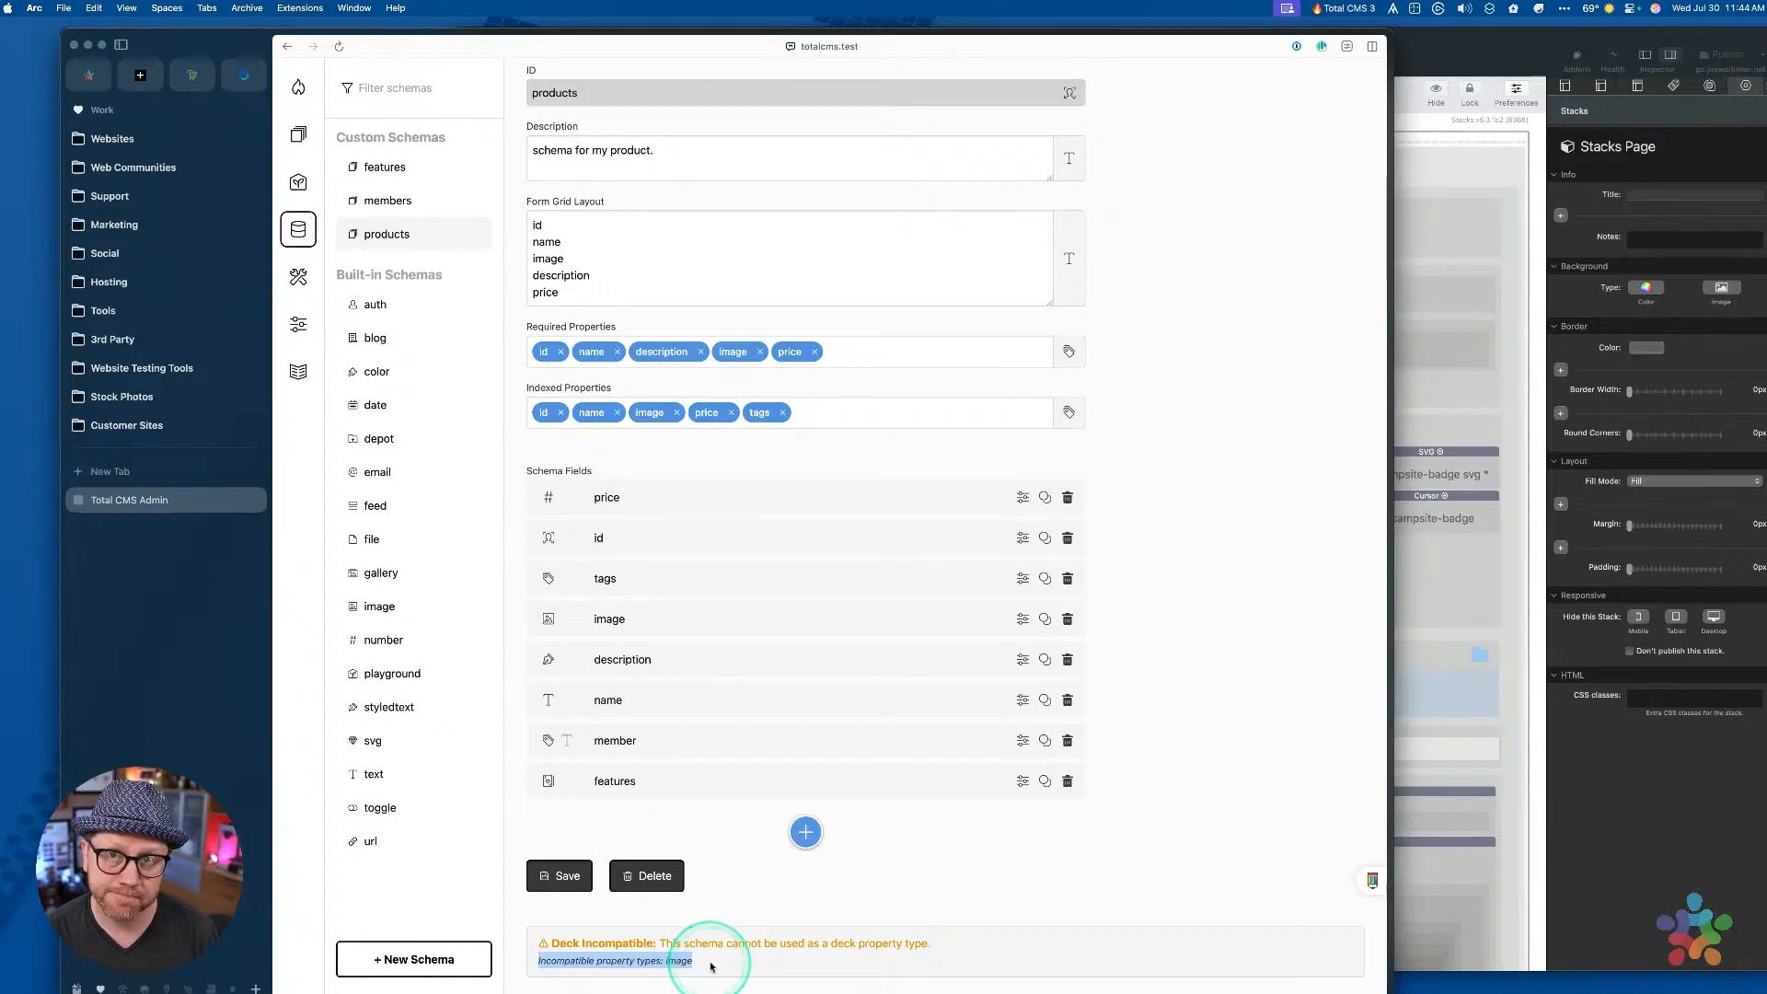
Open the Deck Compatible features schema and add a text field named newfield after description
click(372, 166)
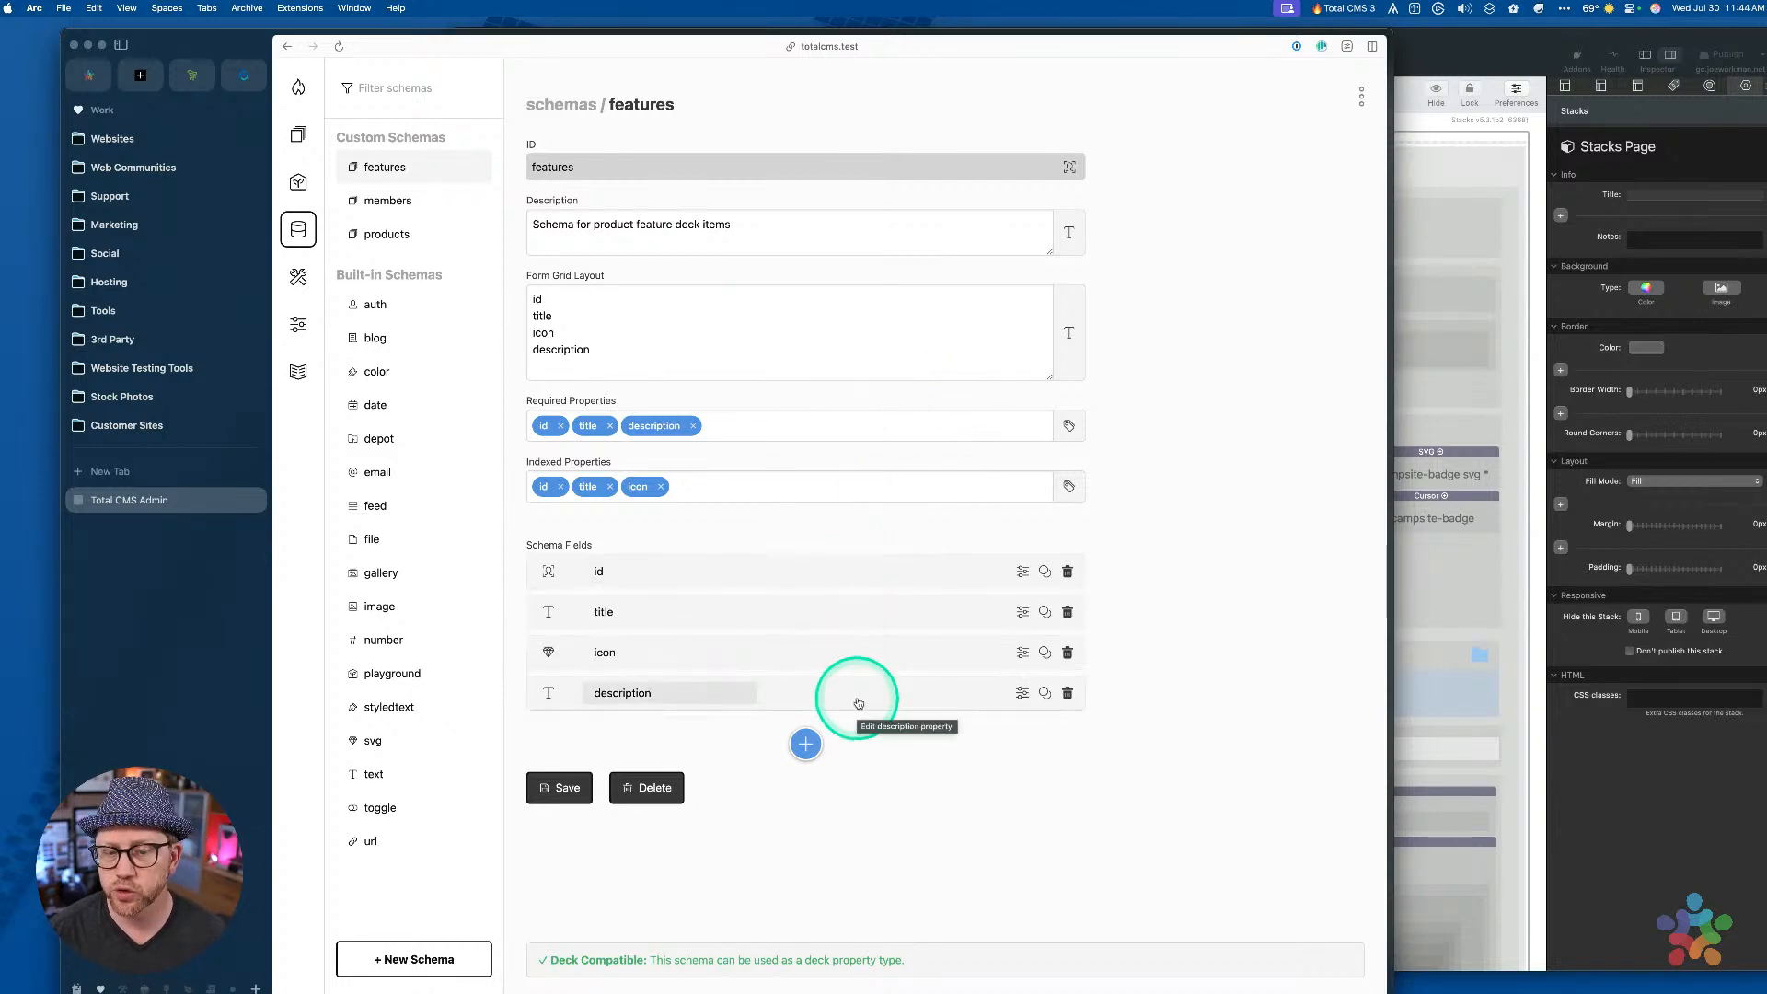
drag(544, 960, 919, 966)
click(916, 962)
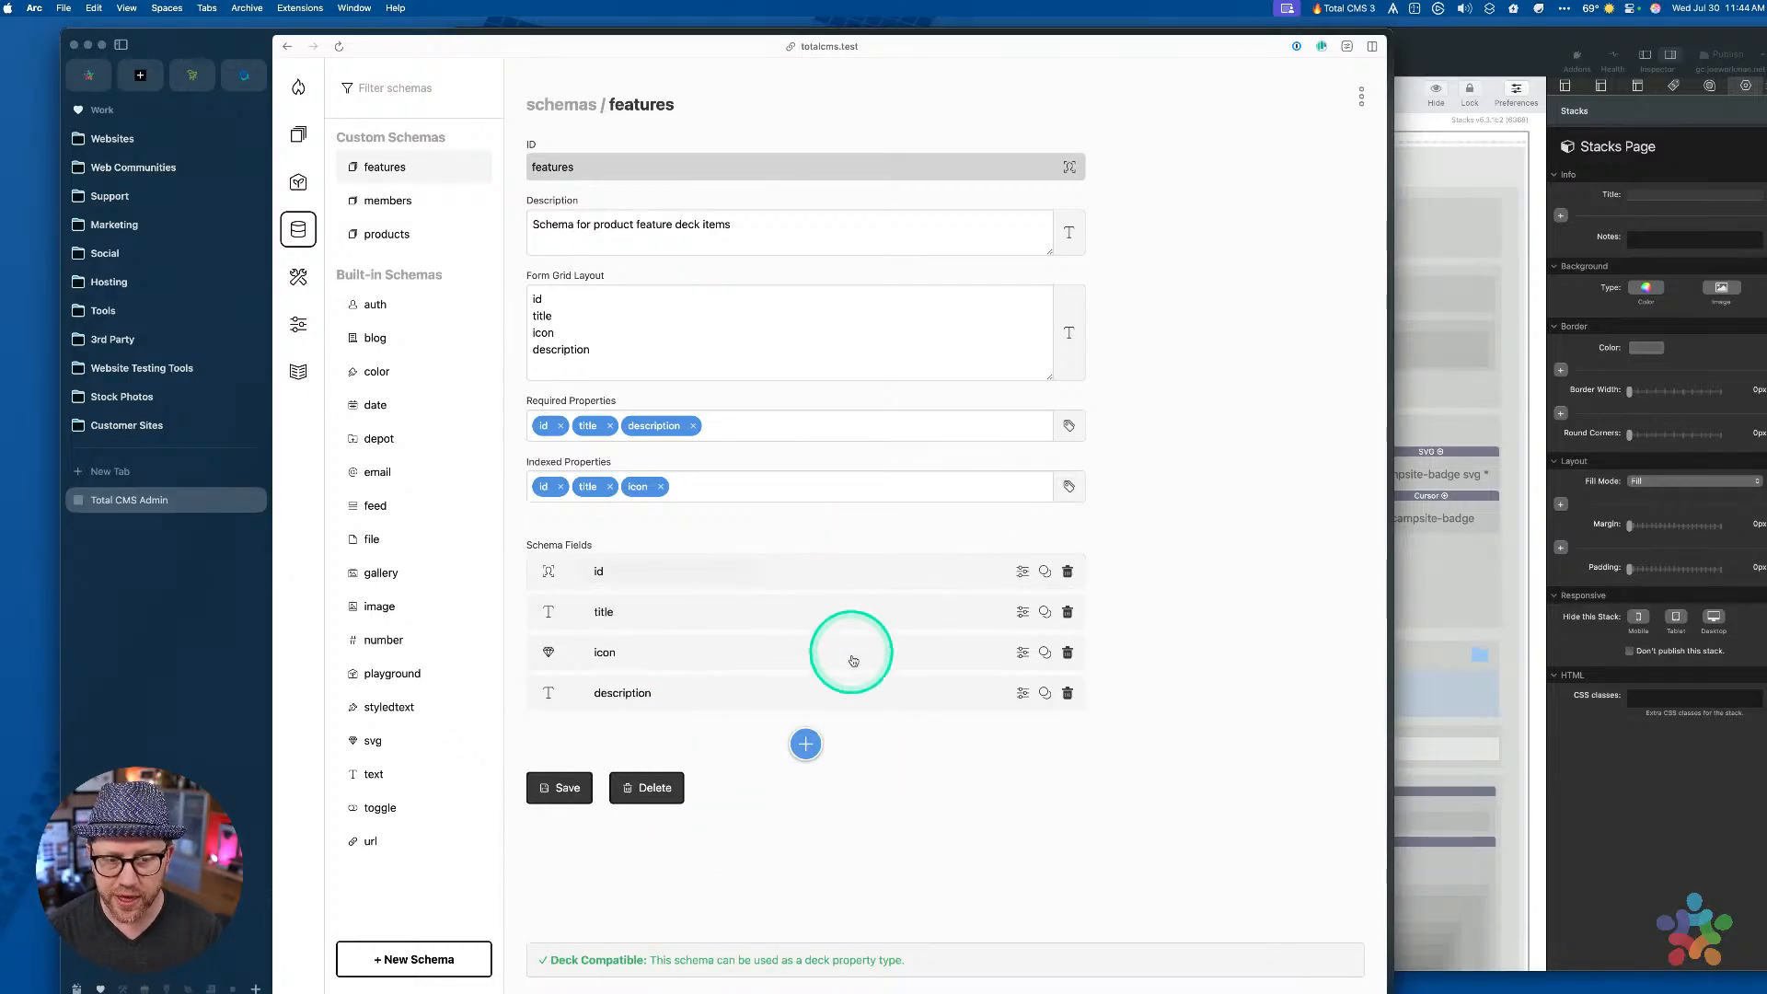
click(805, 743)
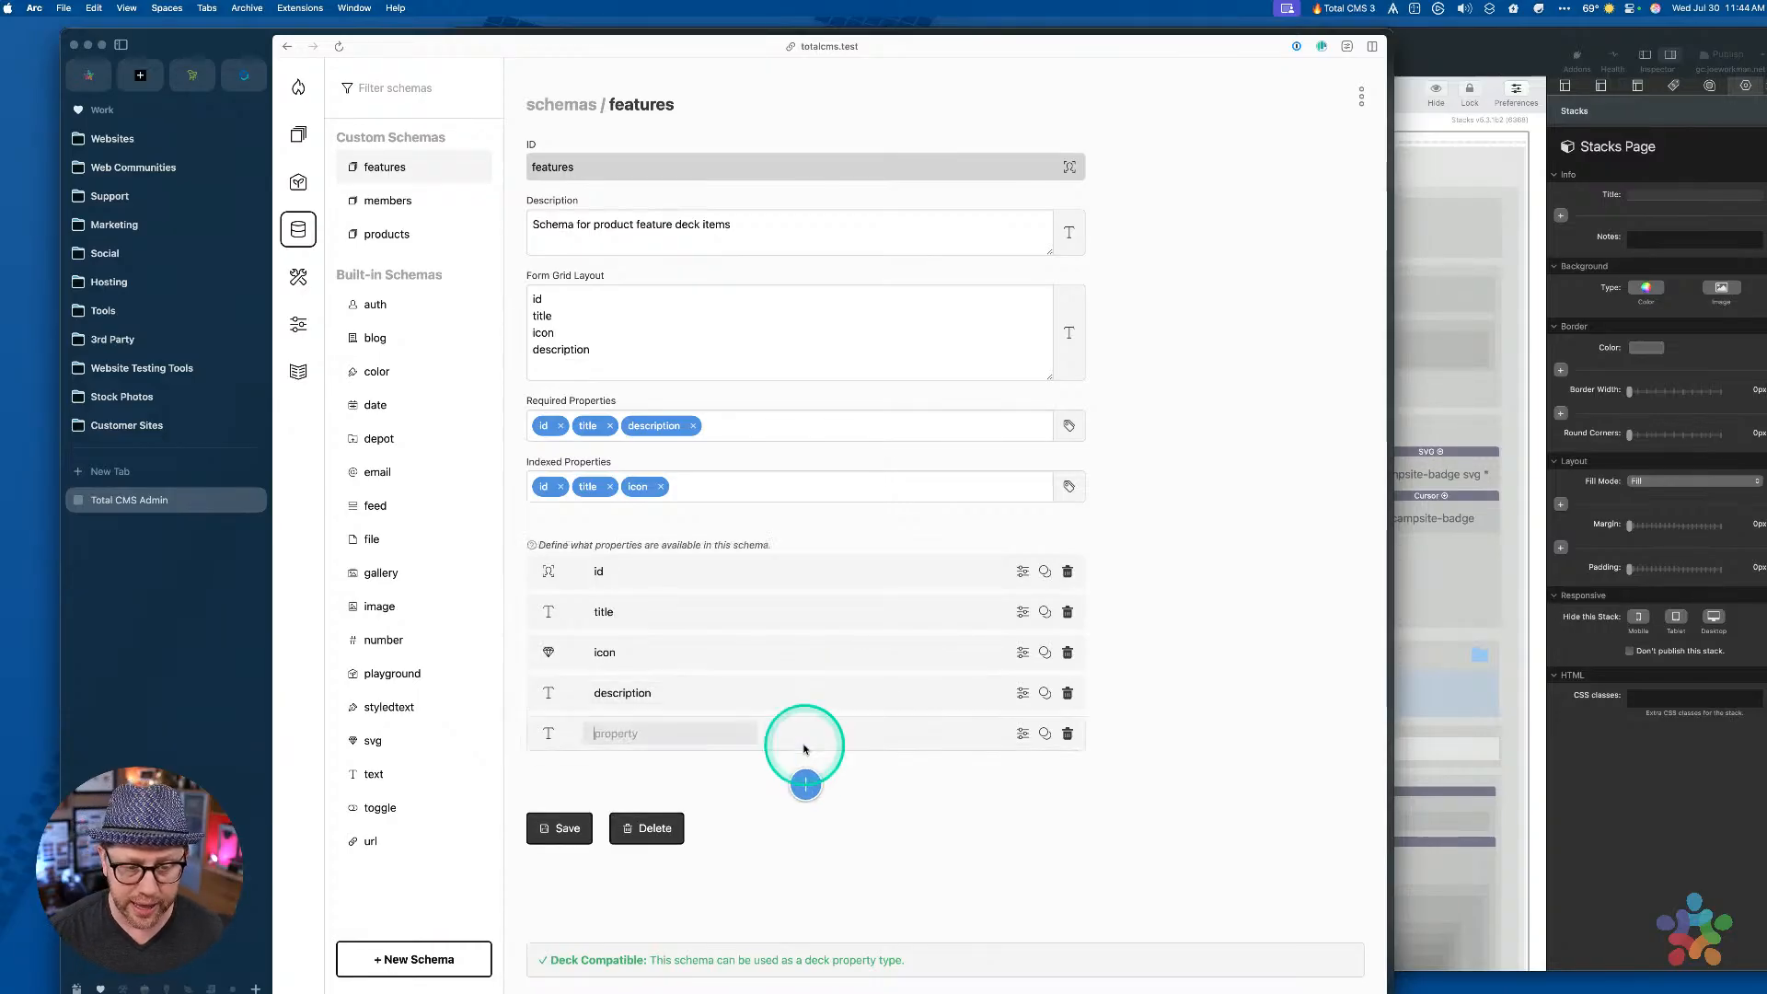
click(674, 732)
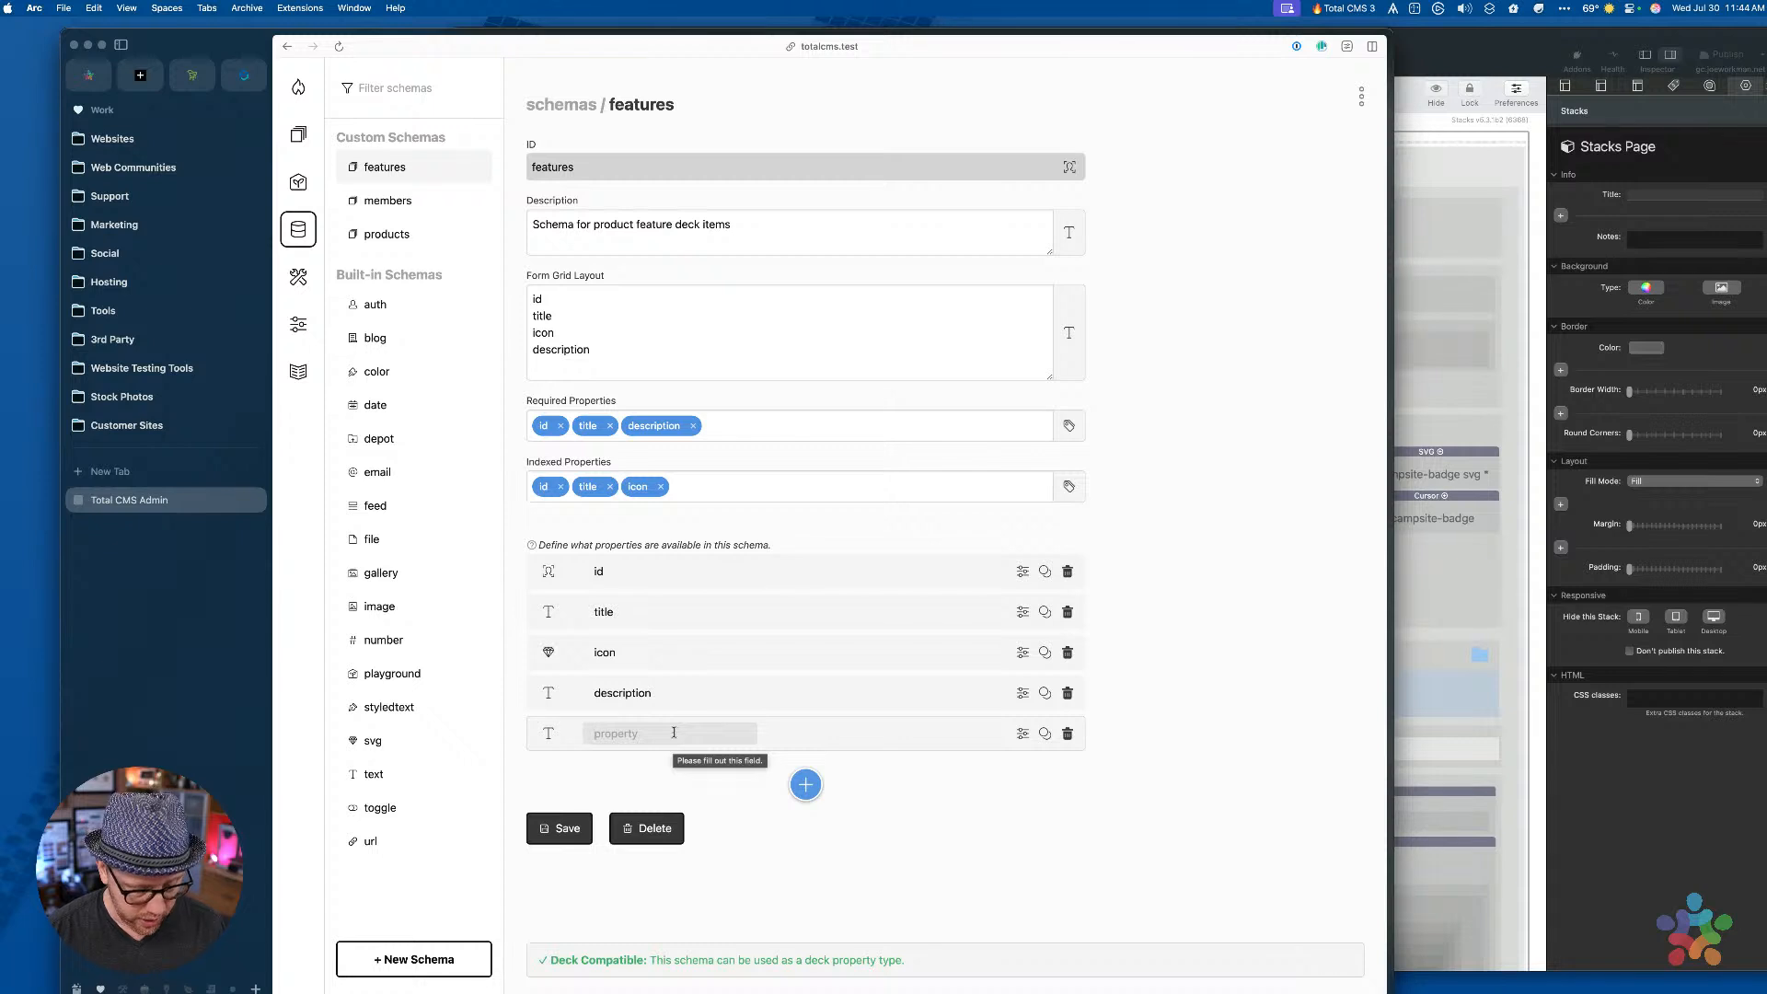
text(newfield)
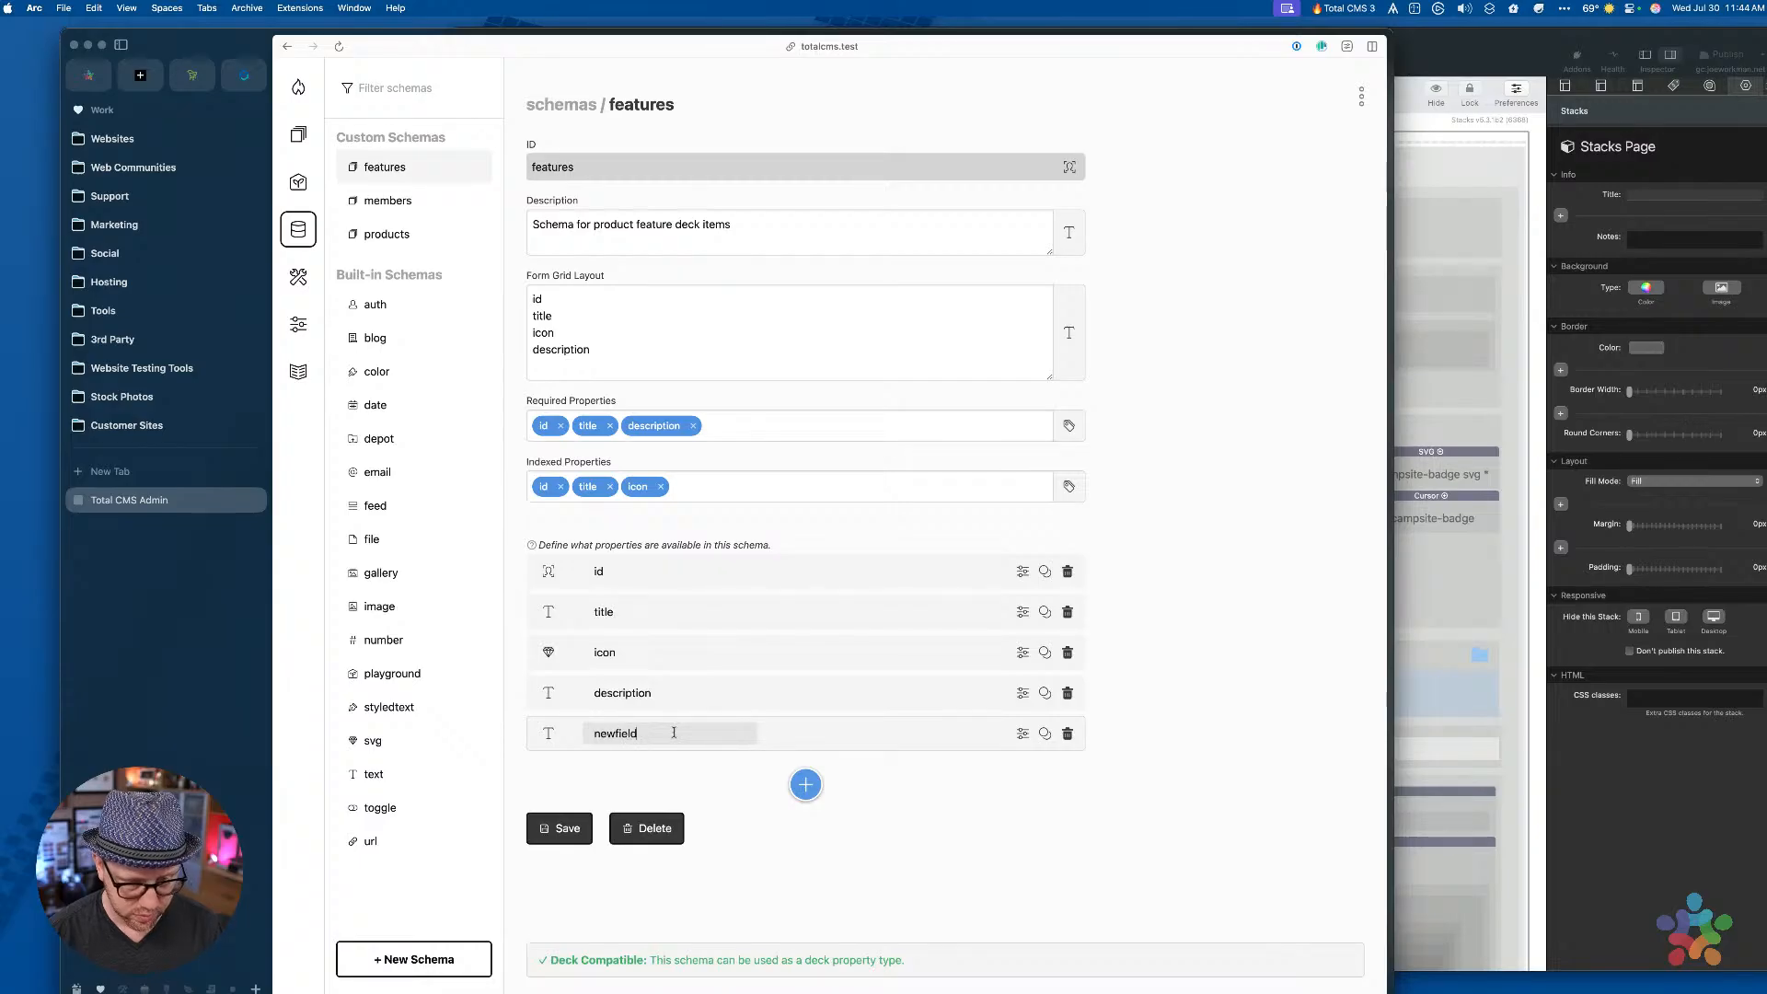
key(Tab)
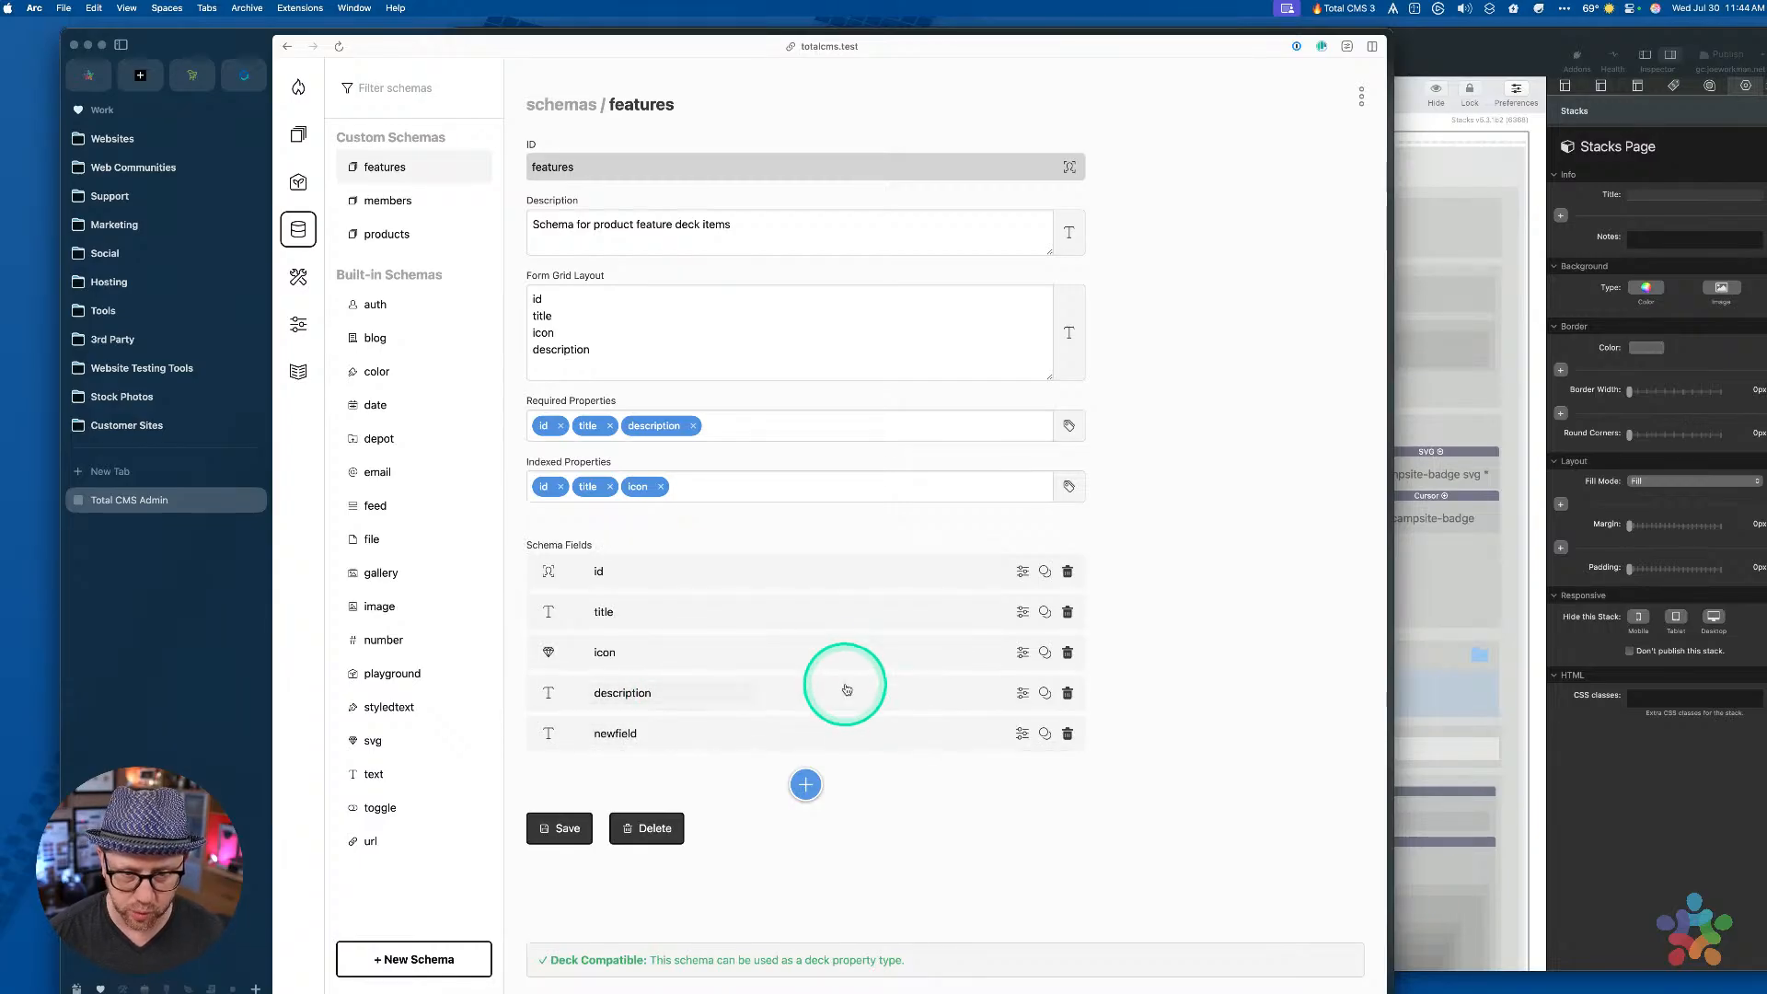
click(793, 692)
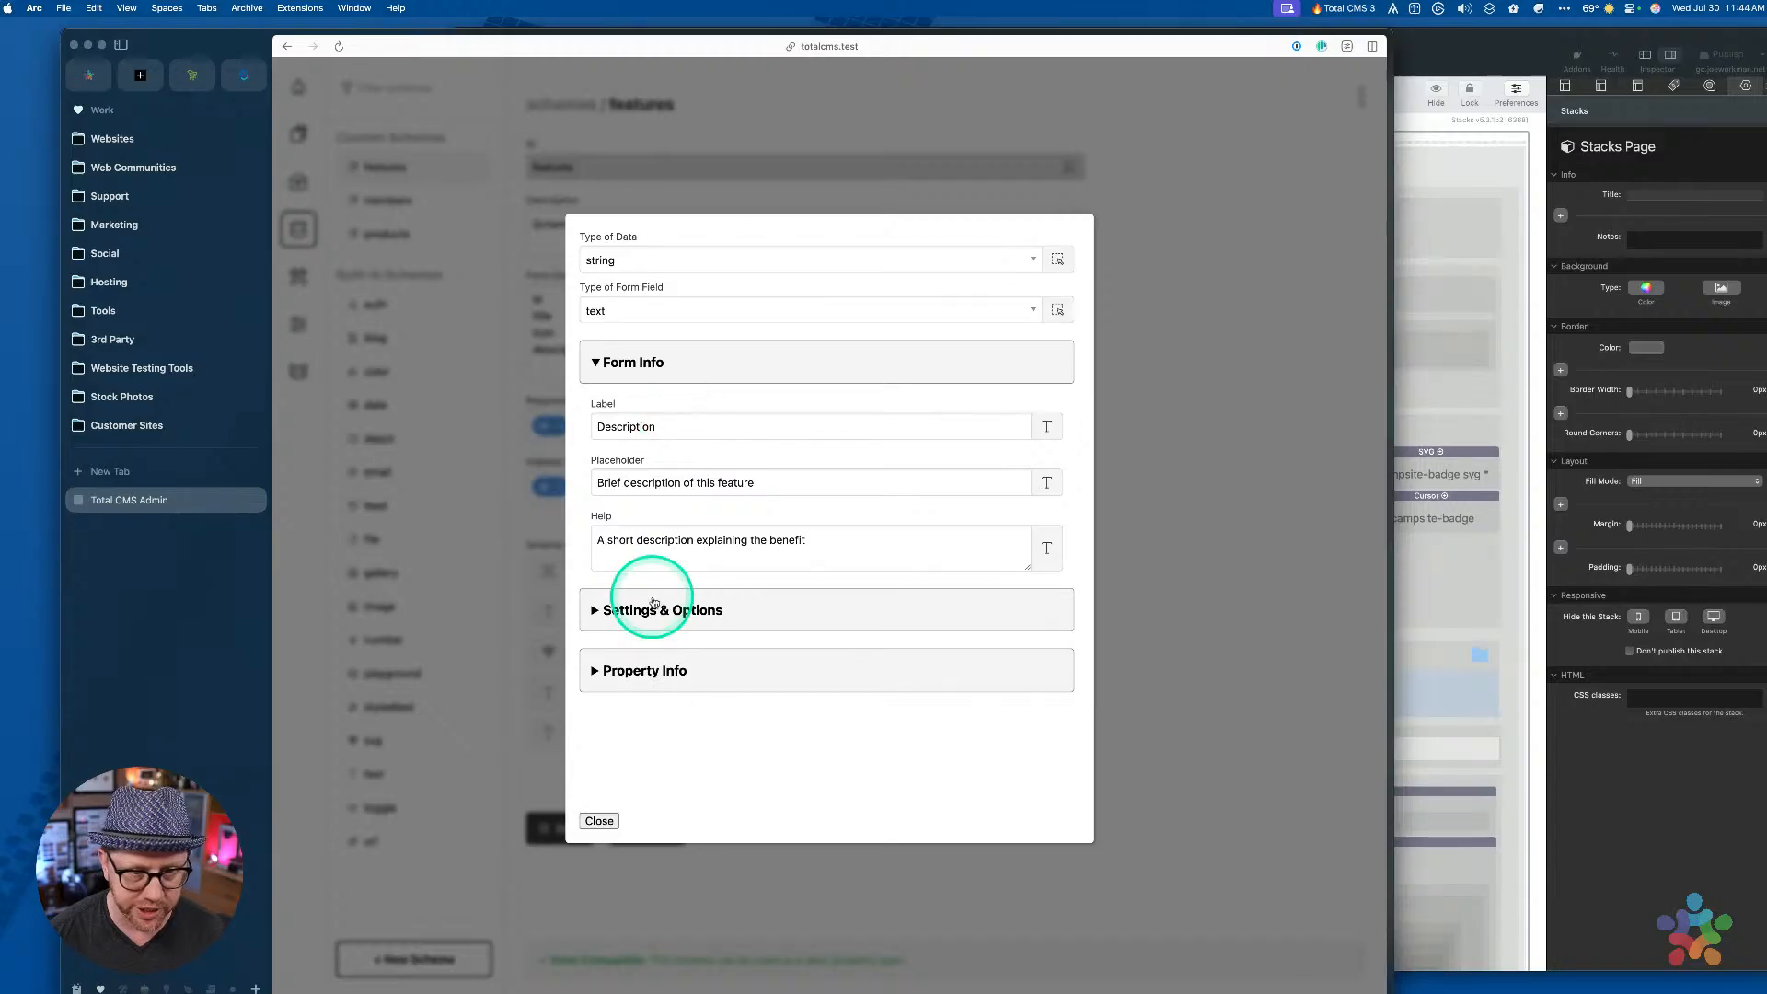
Change the features description field's form field type to textarea
click(614, 311)
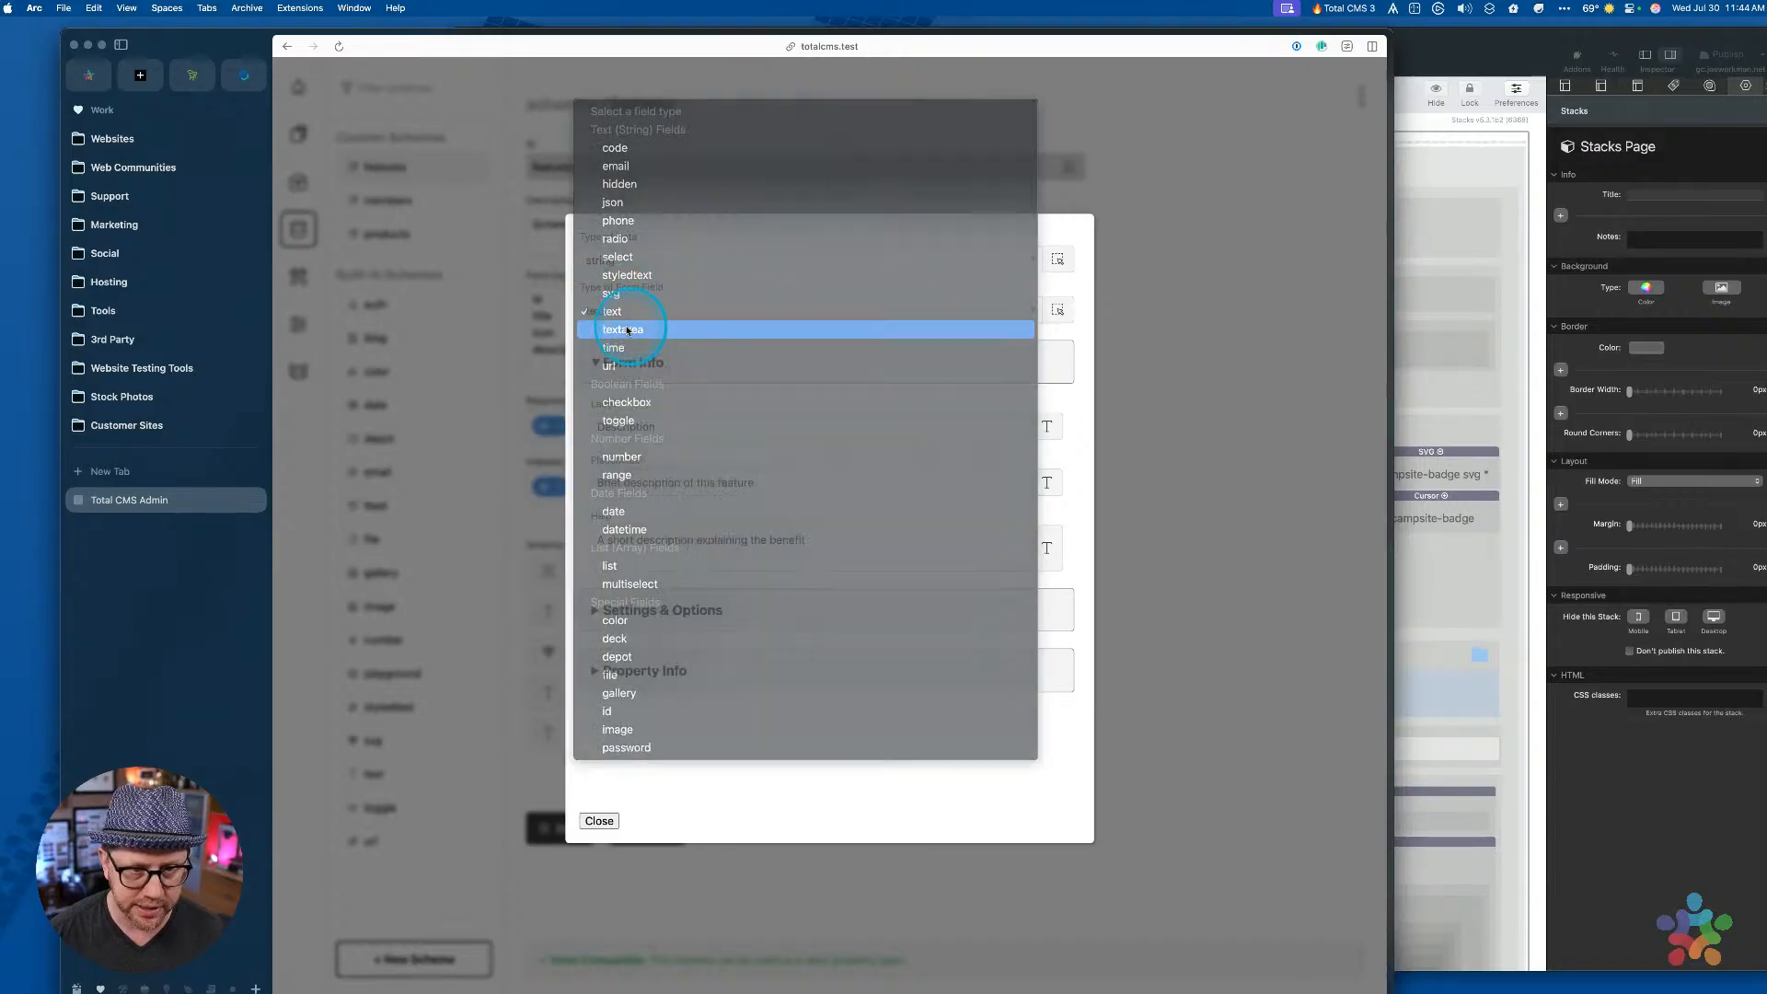
click(614, 329)
click(607, 827)
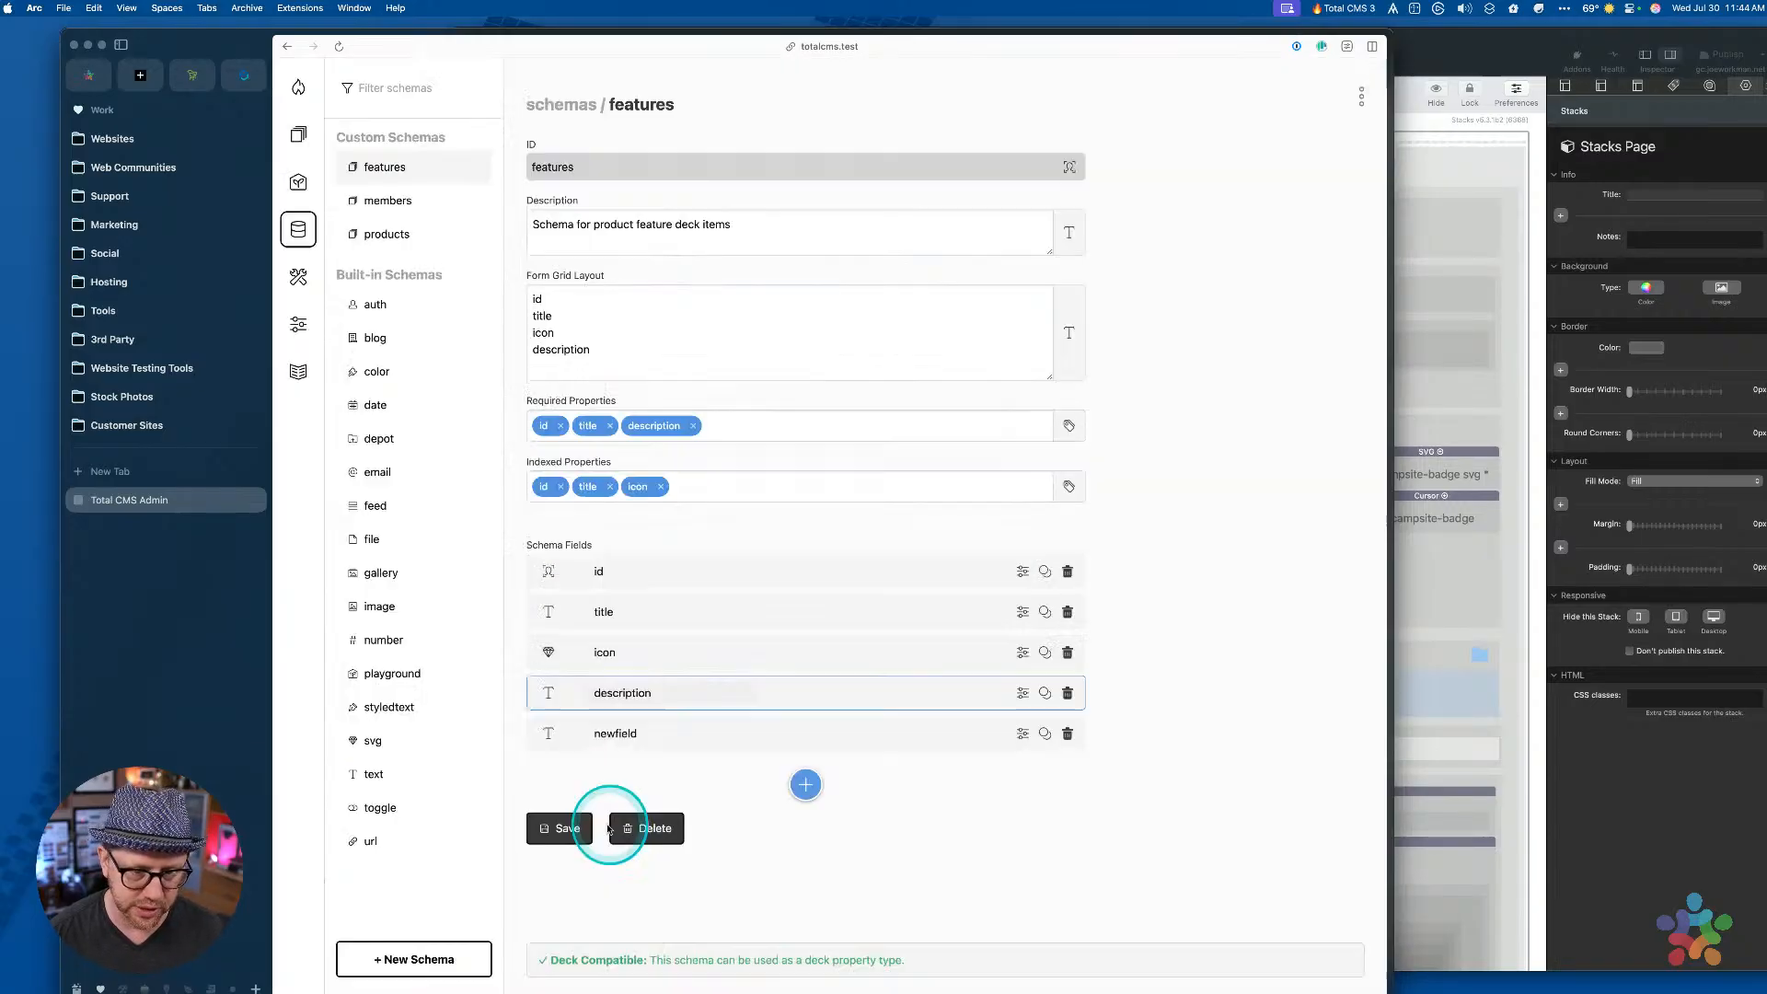
Label newfield 'New one for the live' and save the features schema
click(828, 727)
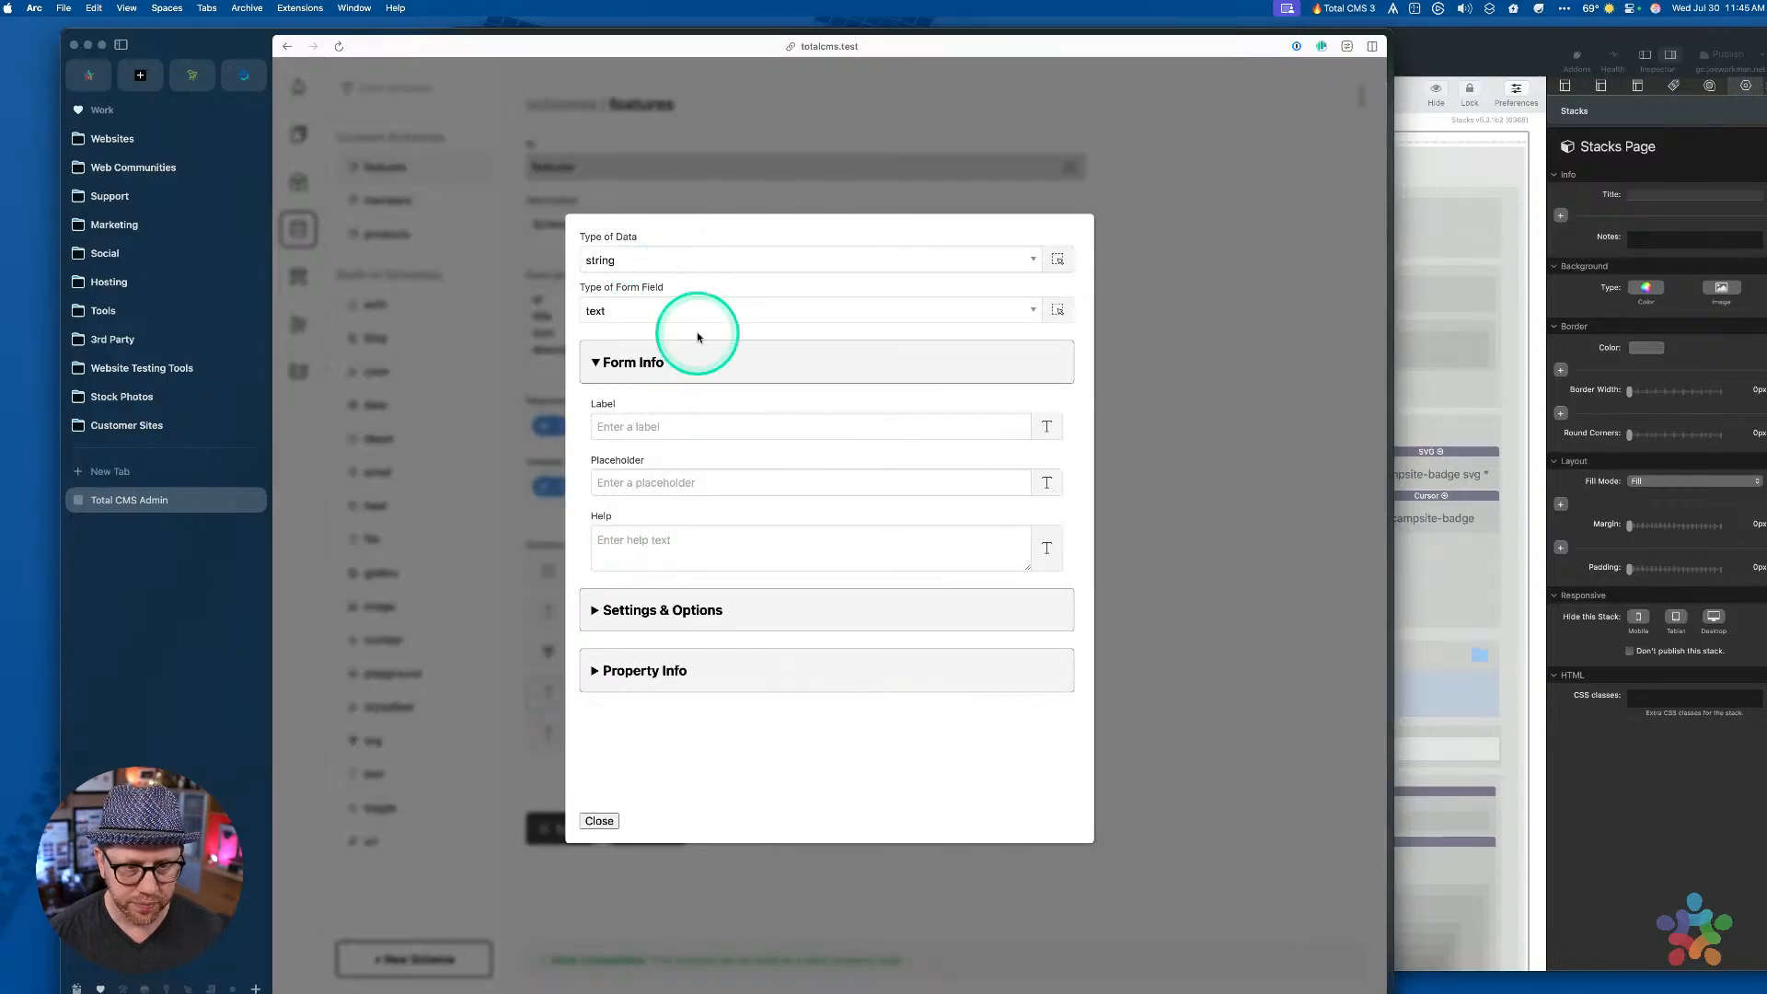
click(666, 433)
text(New one for t)
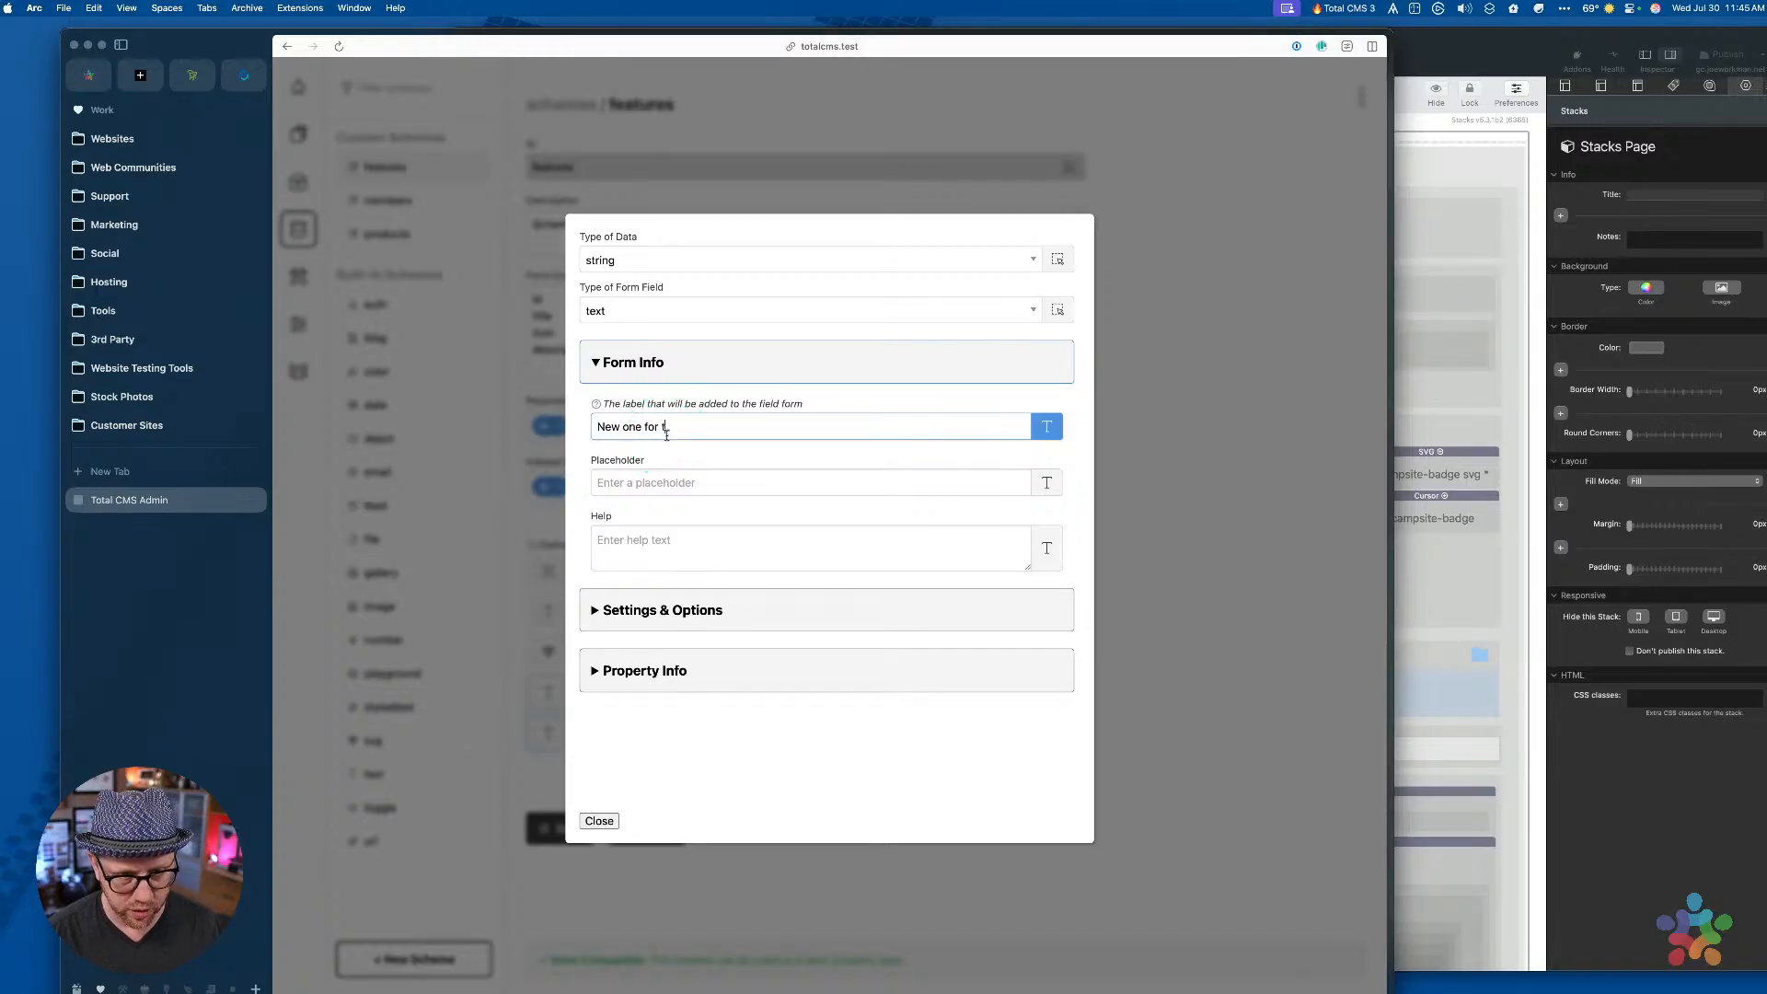
text(he live)
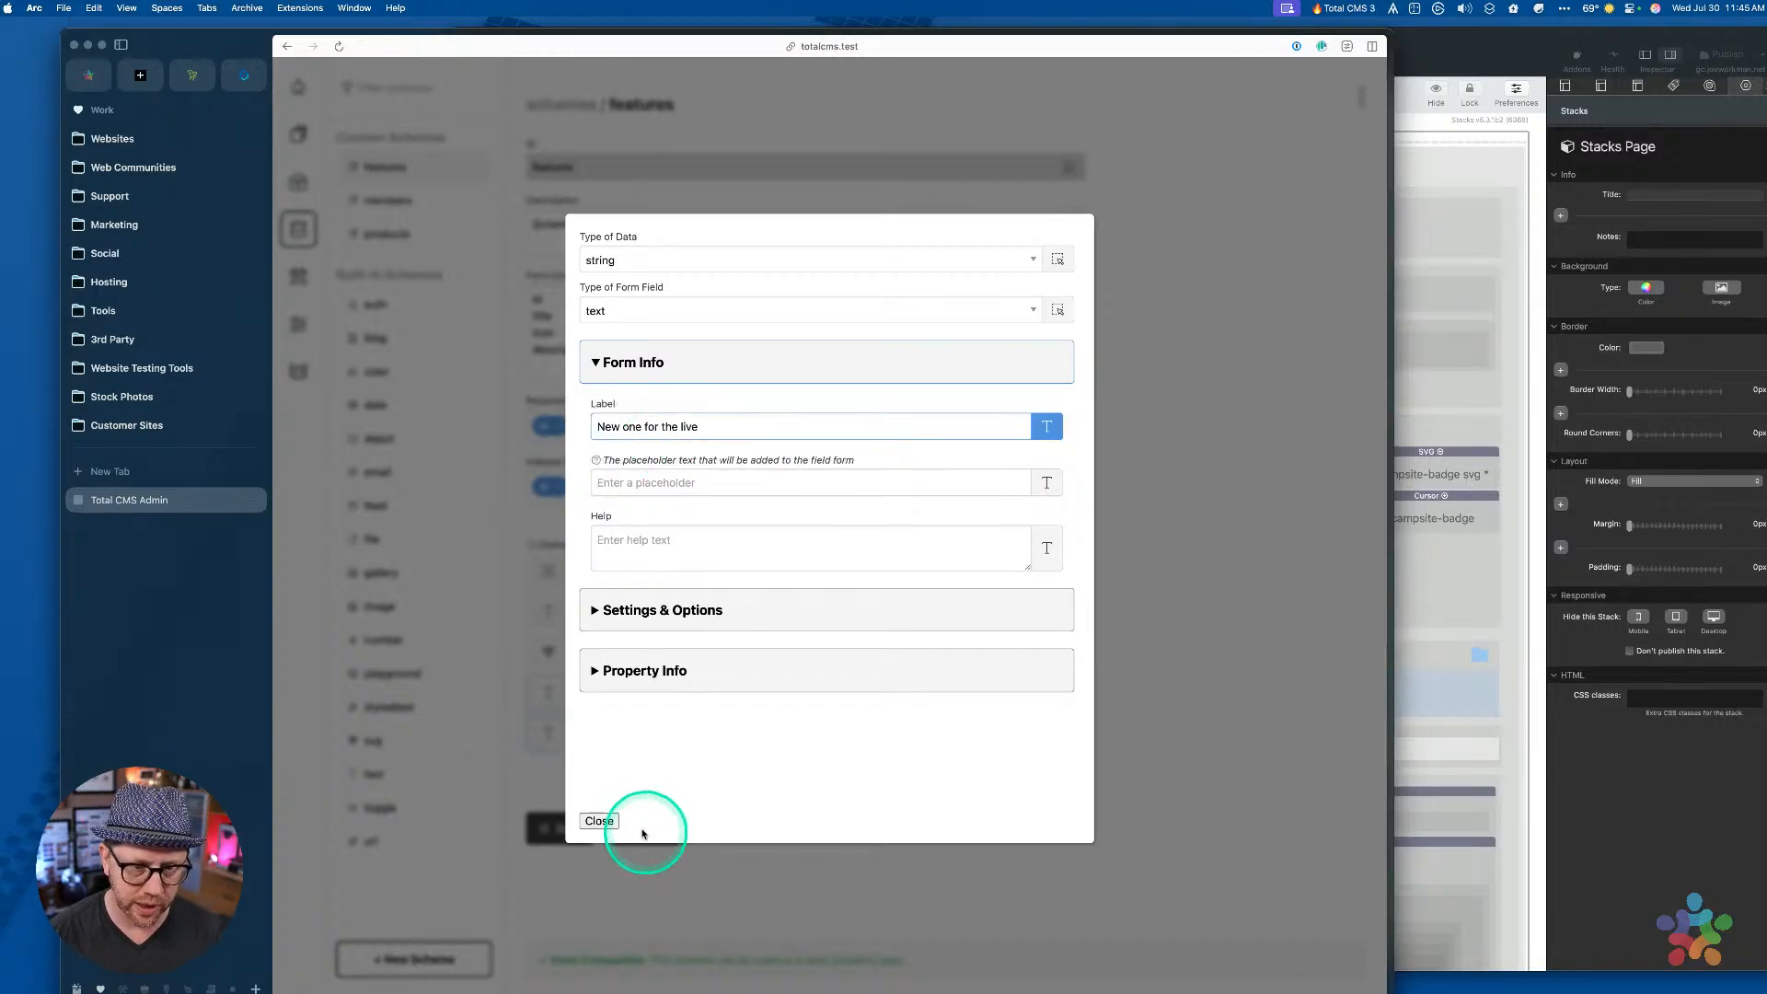
click(599, 821)
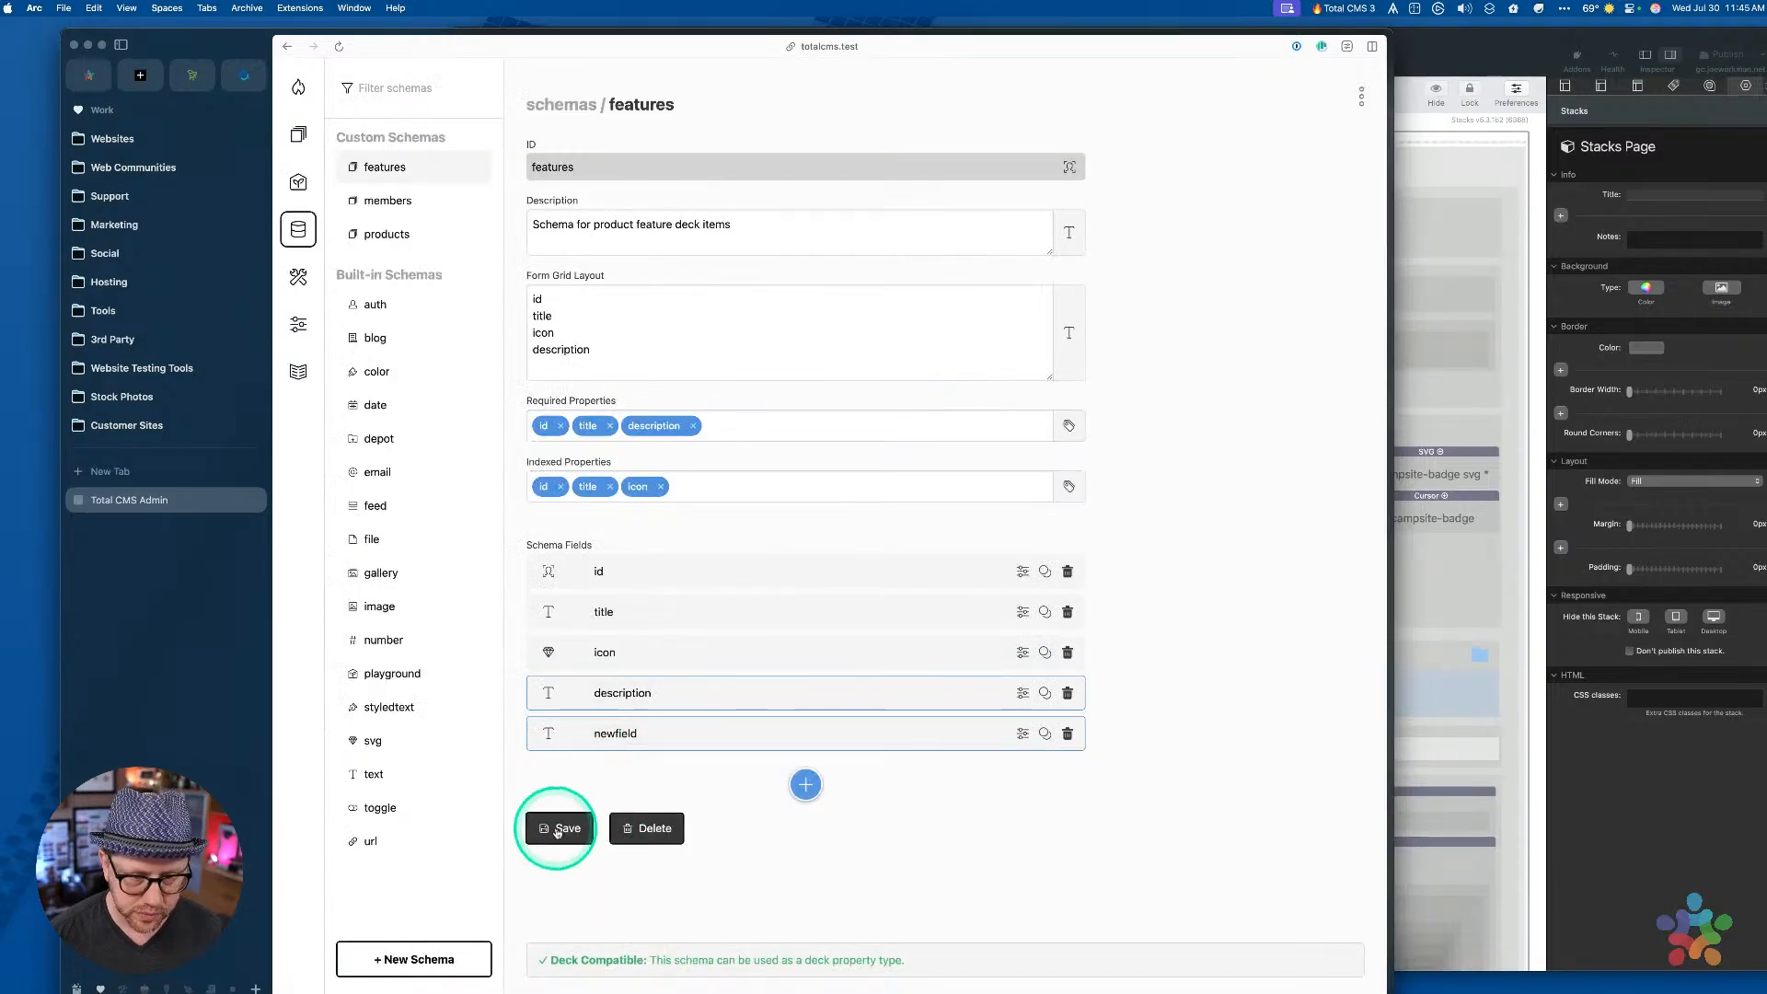
click(557, 828)
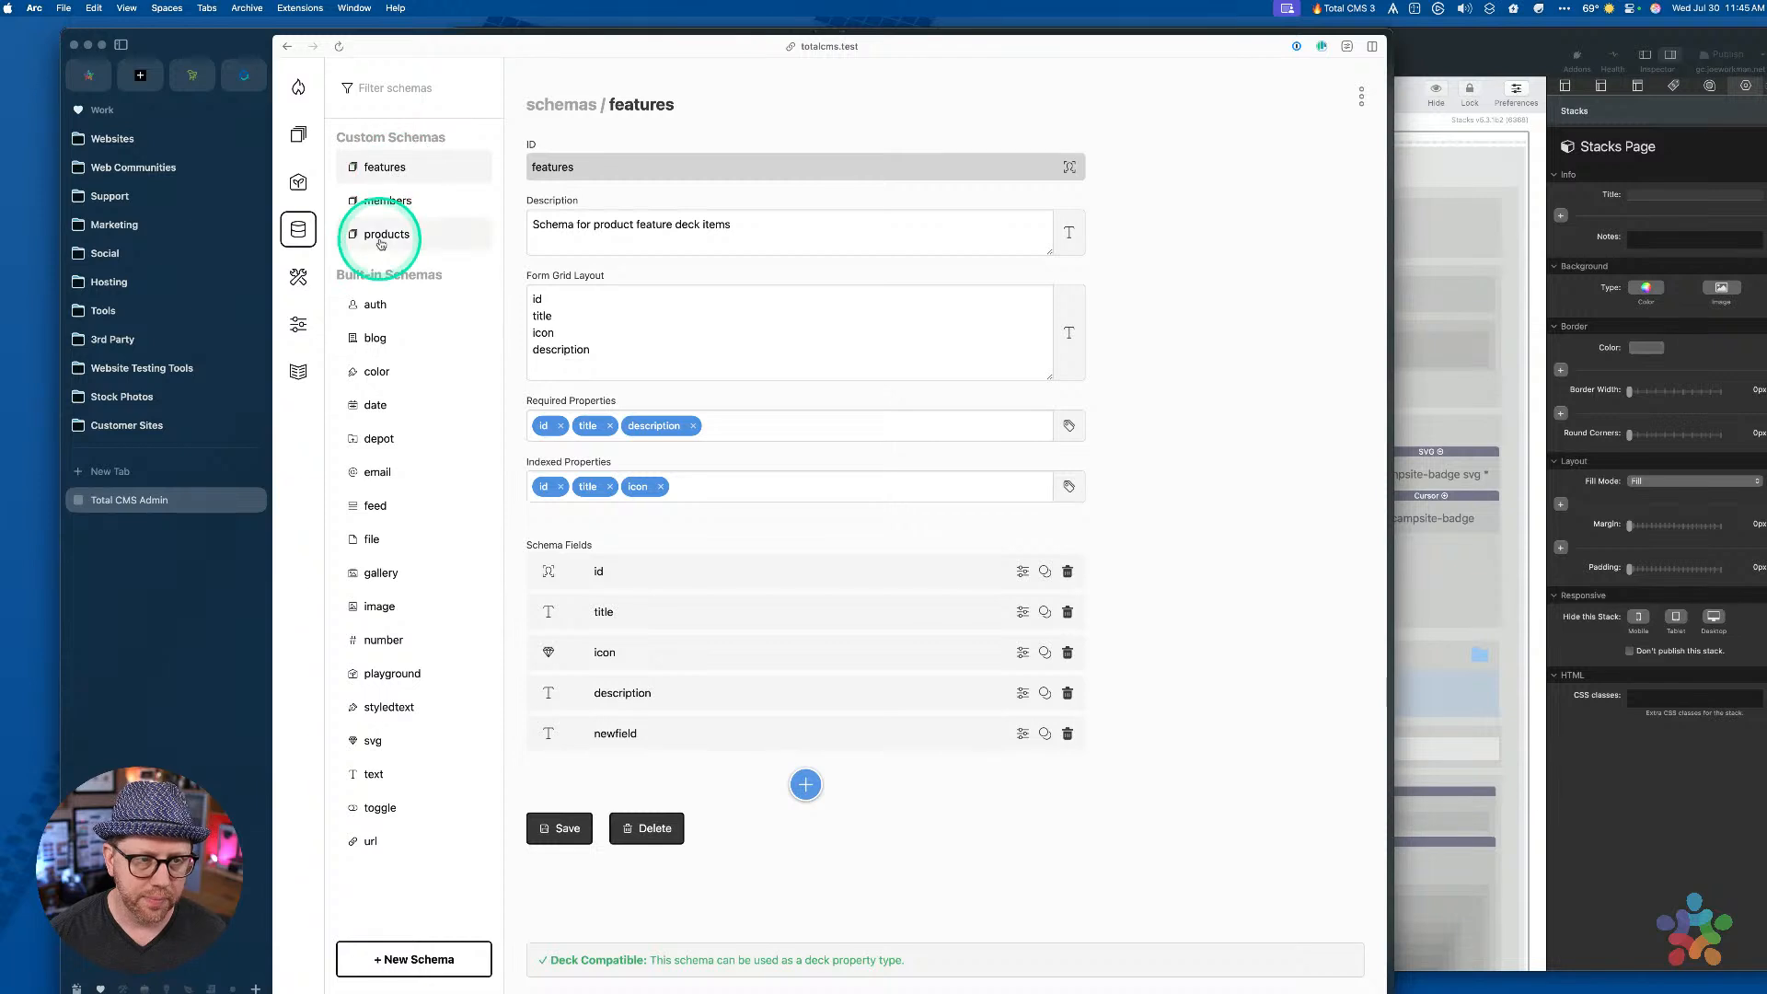
Open the test-product entry from the Products collection
click(380, 241)
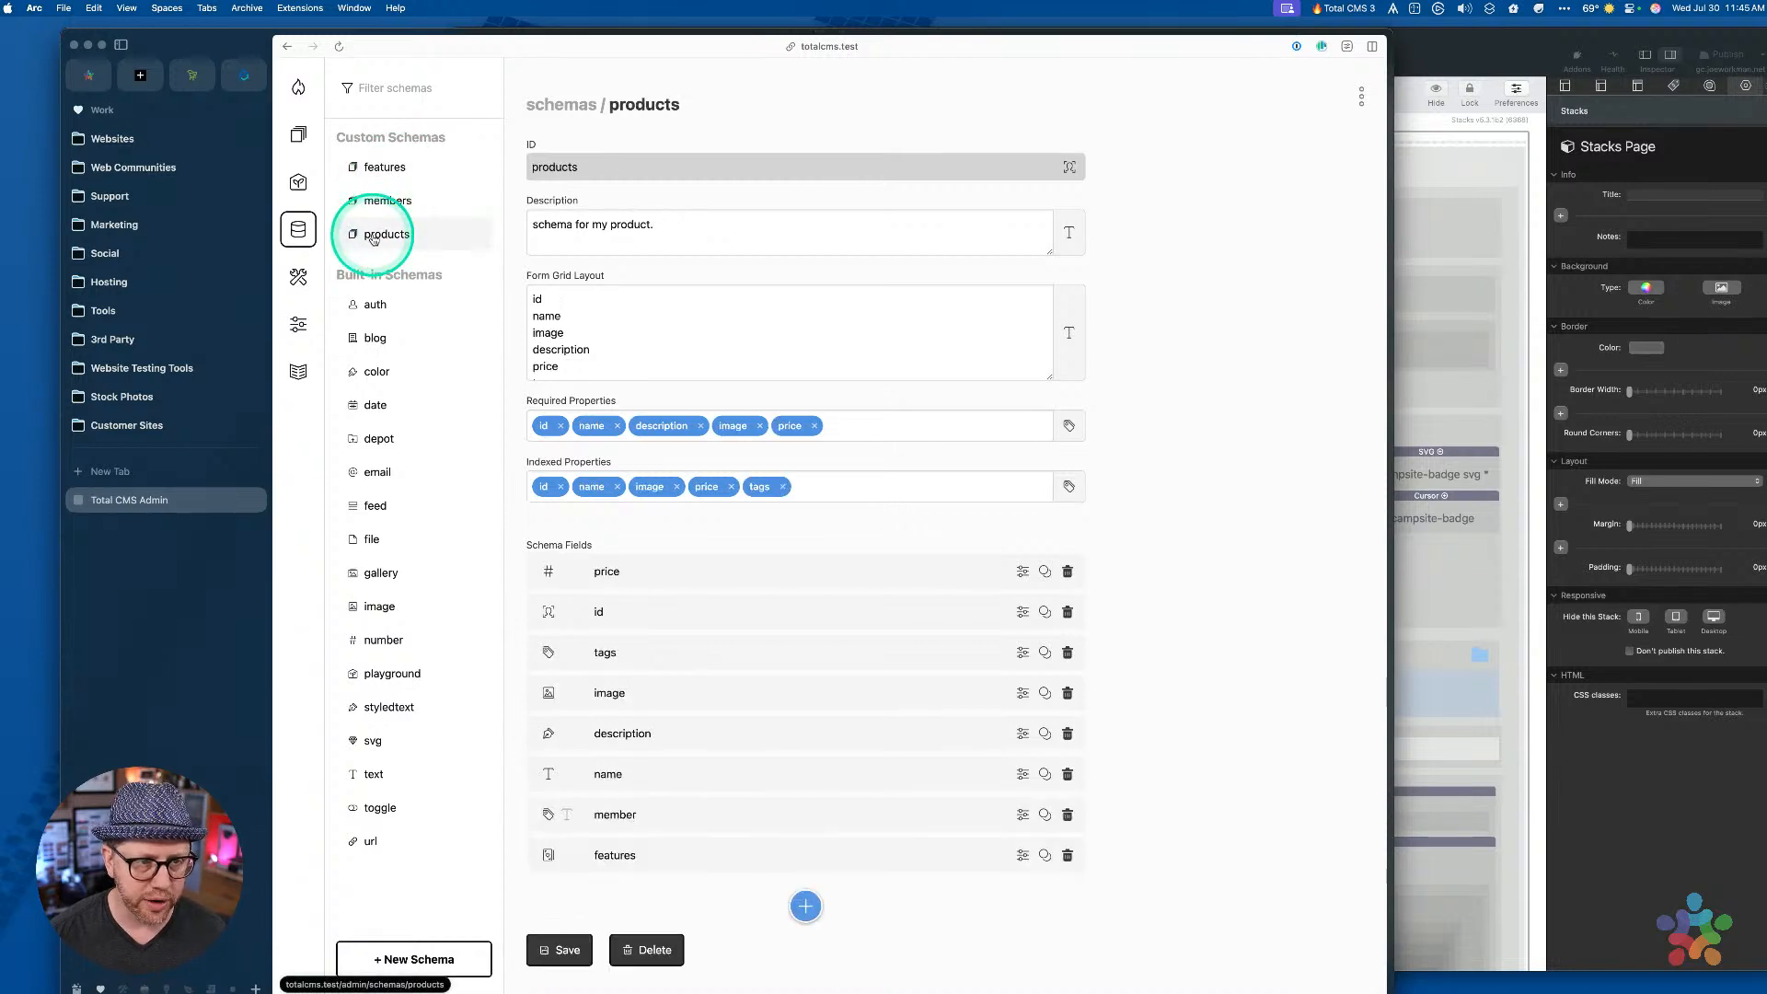
scroll(810, 718, down, 2)
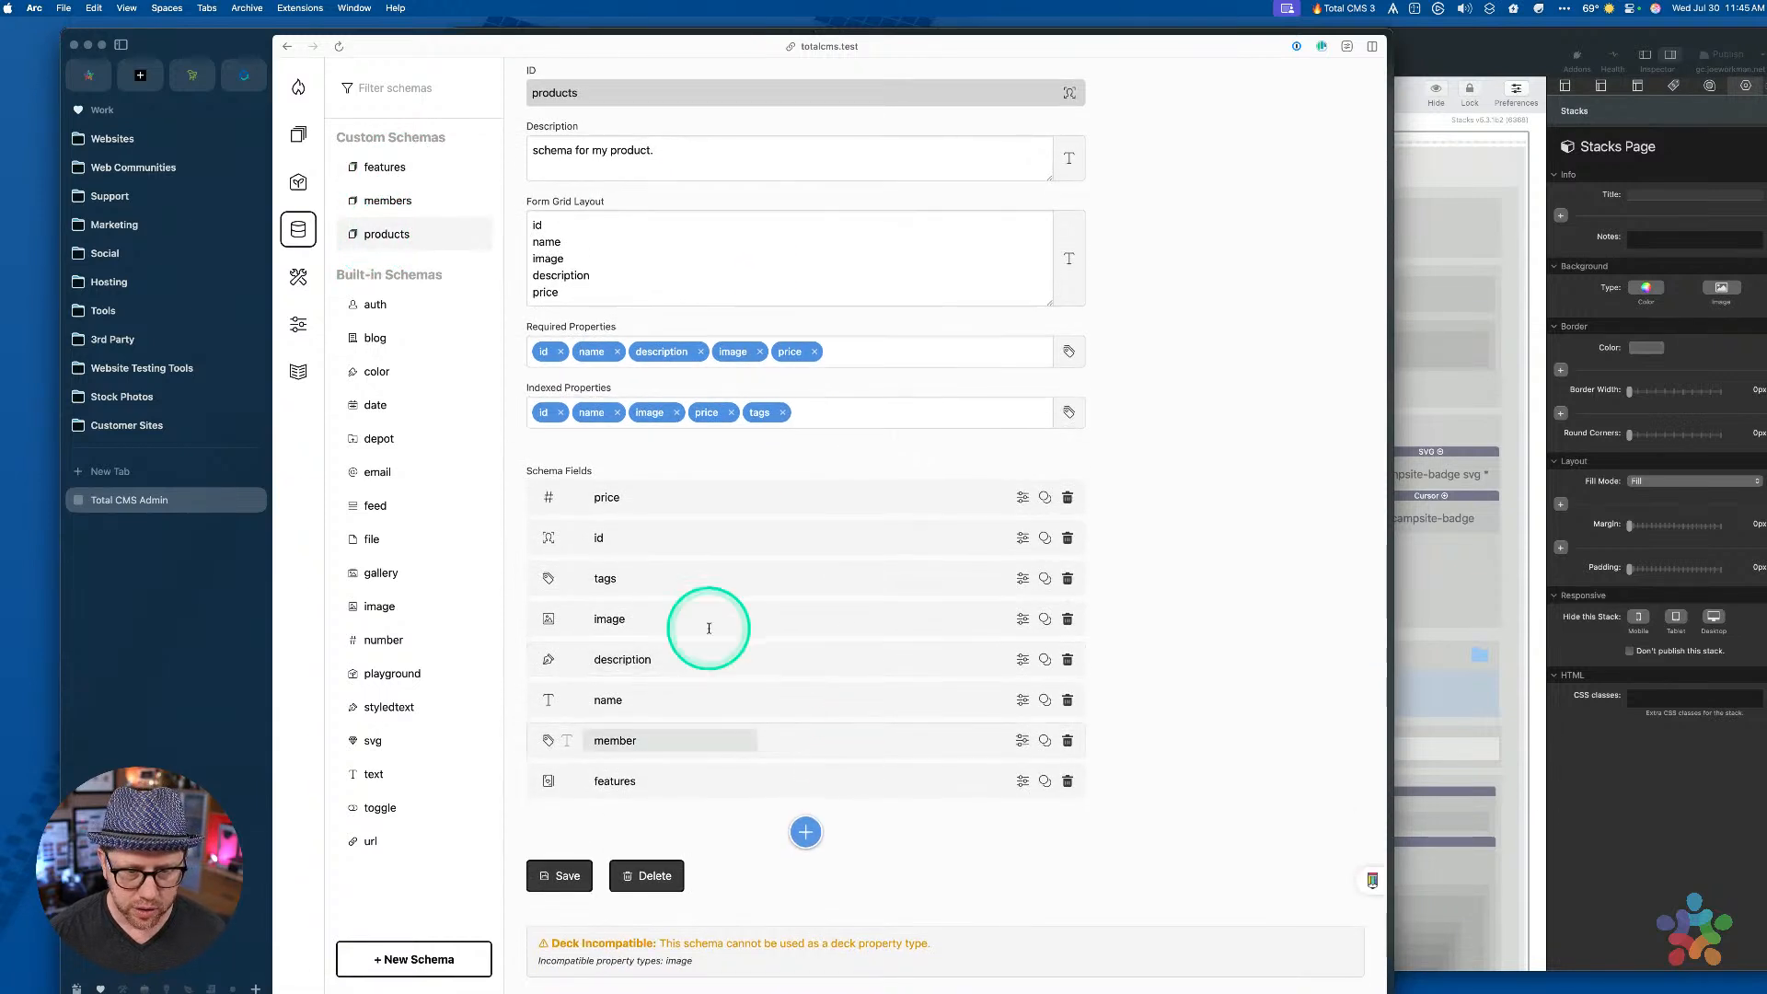
click(298, 134)
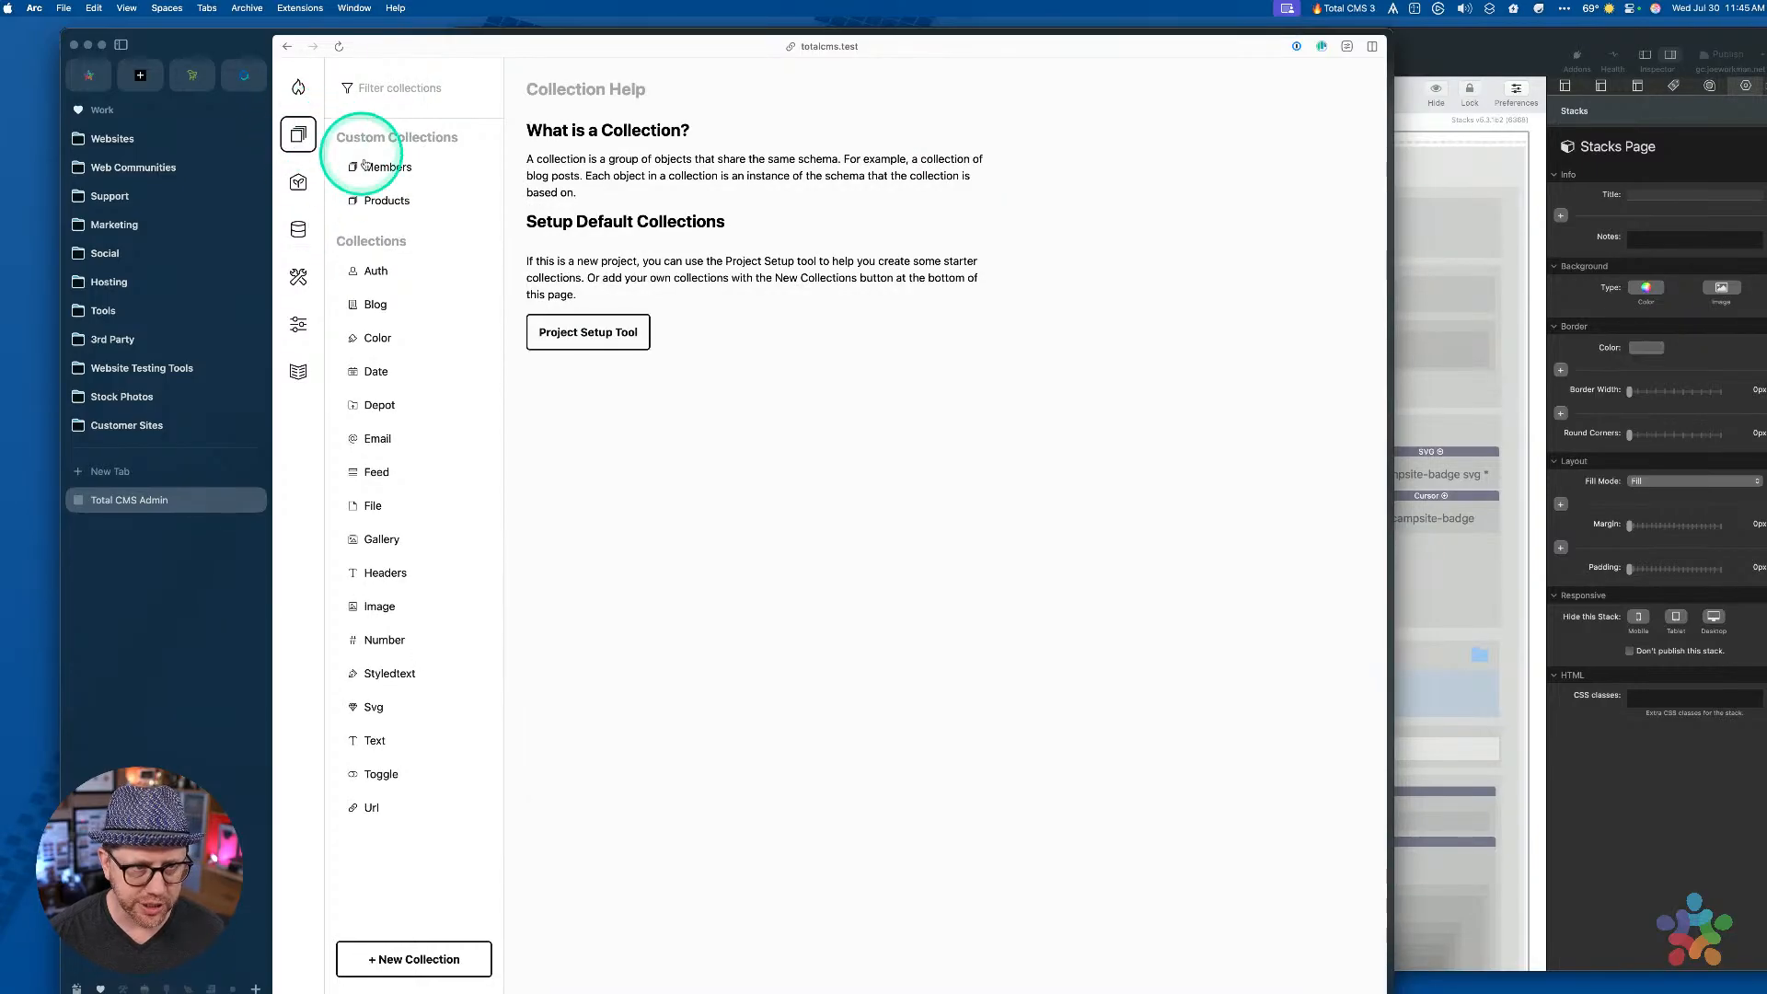
click(375, 199)
click(662, 418)
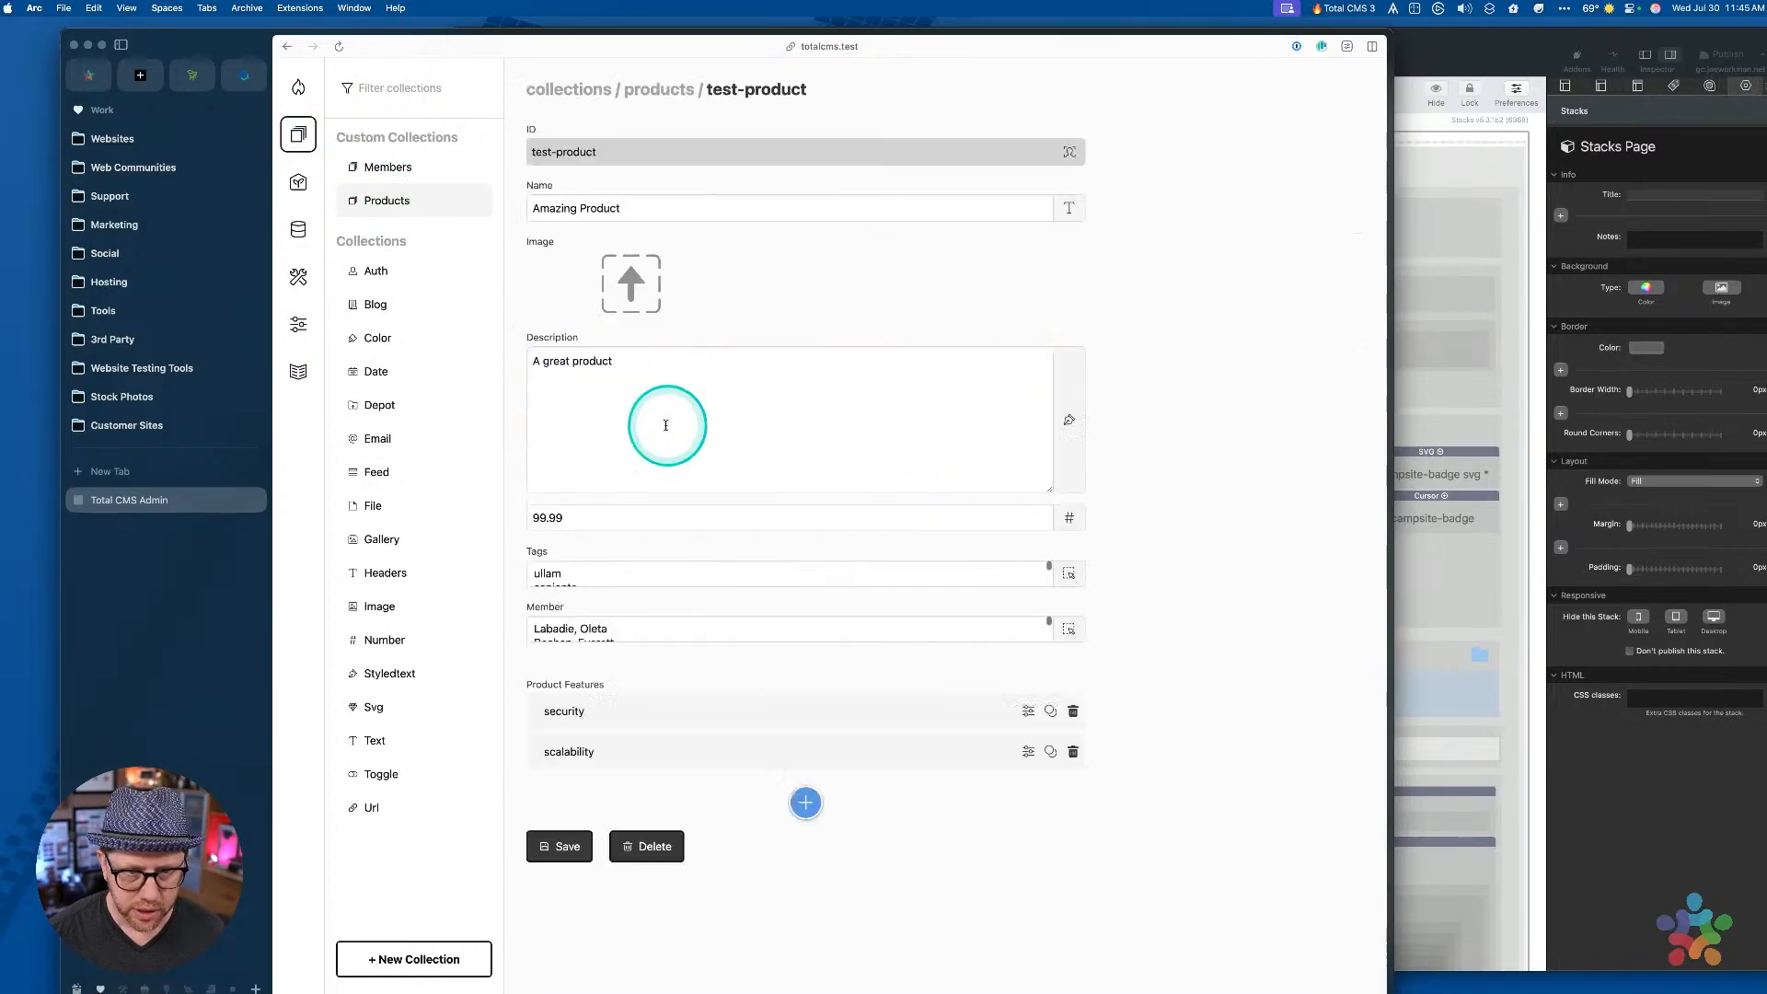
scroll(810, 552, down, 3)
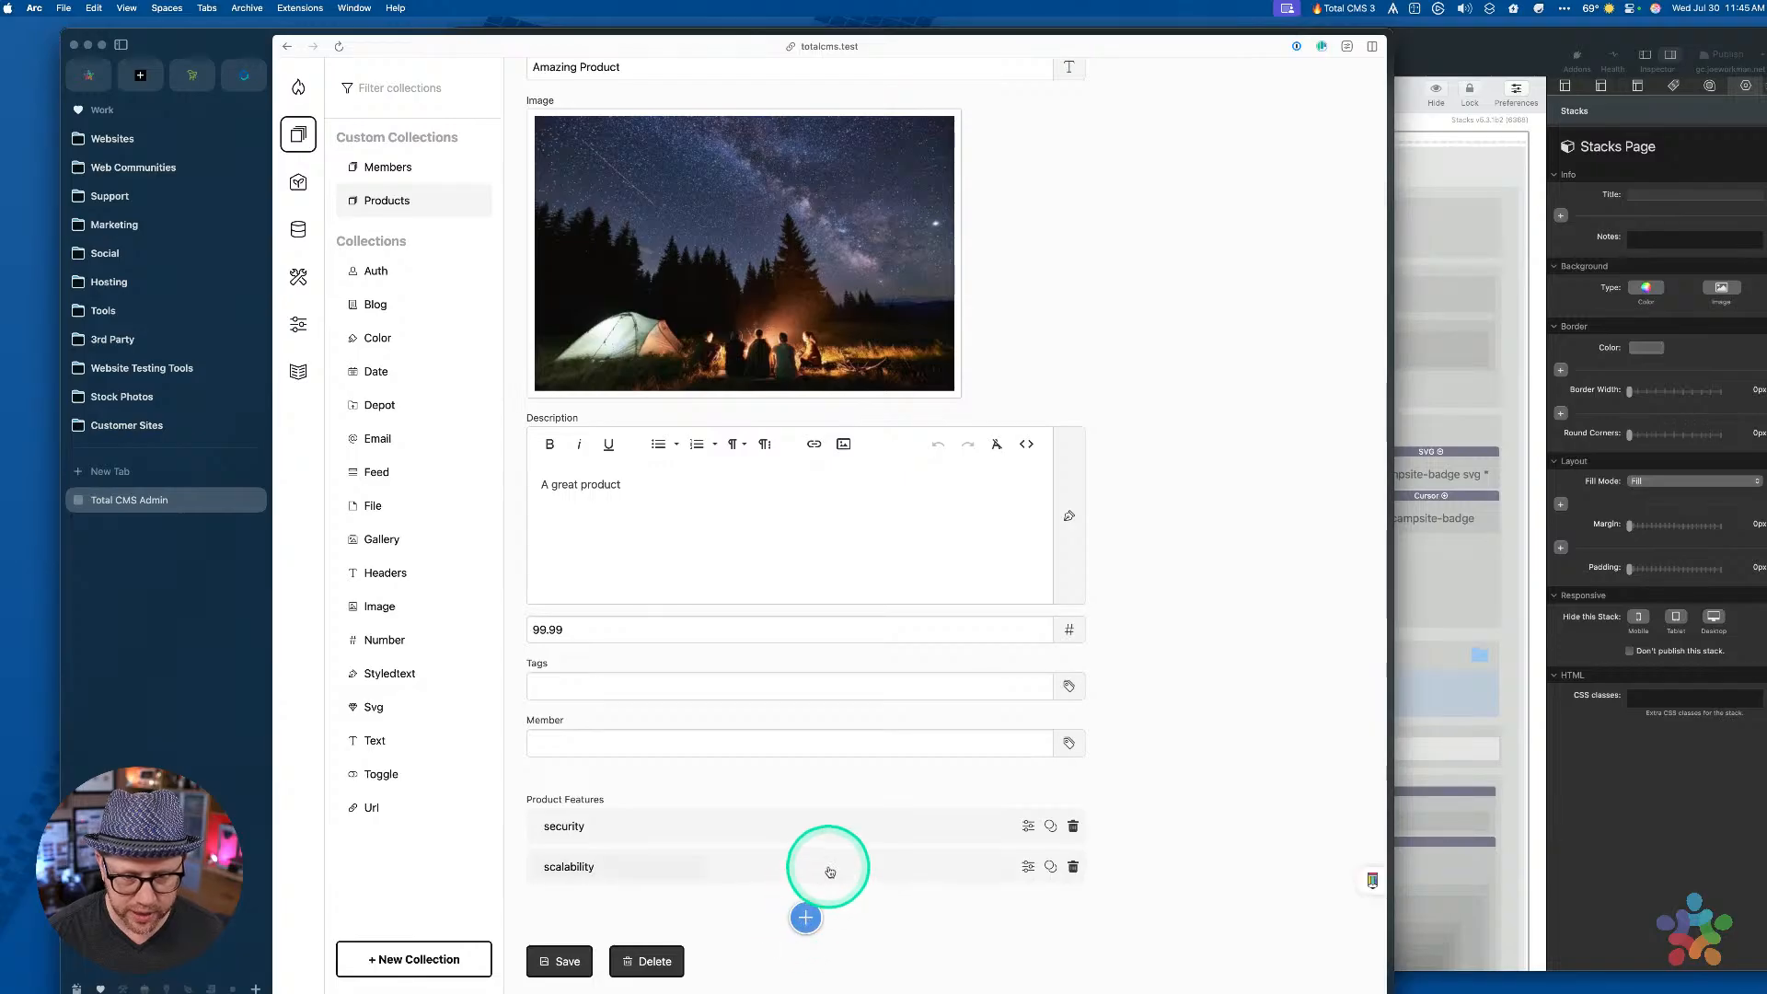
Open the scalability feature and check its new 'New one for the live' field
click(847, 868)
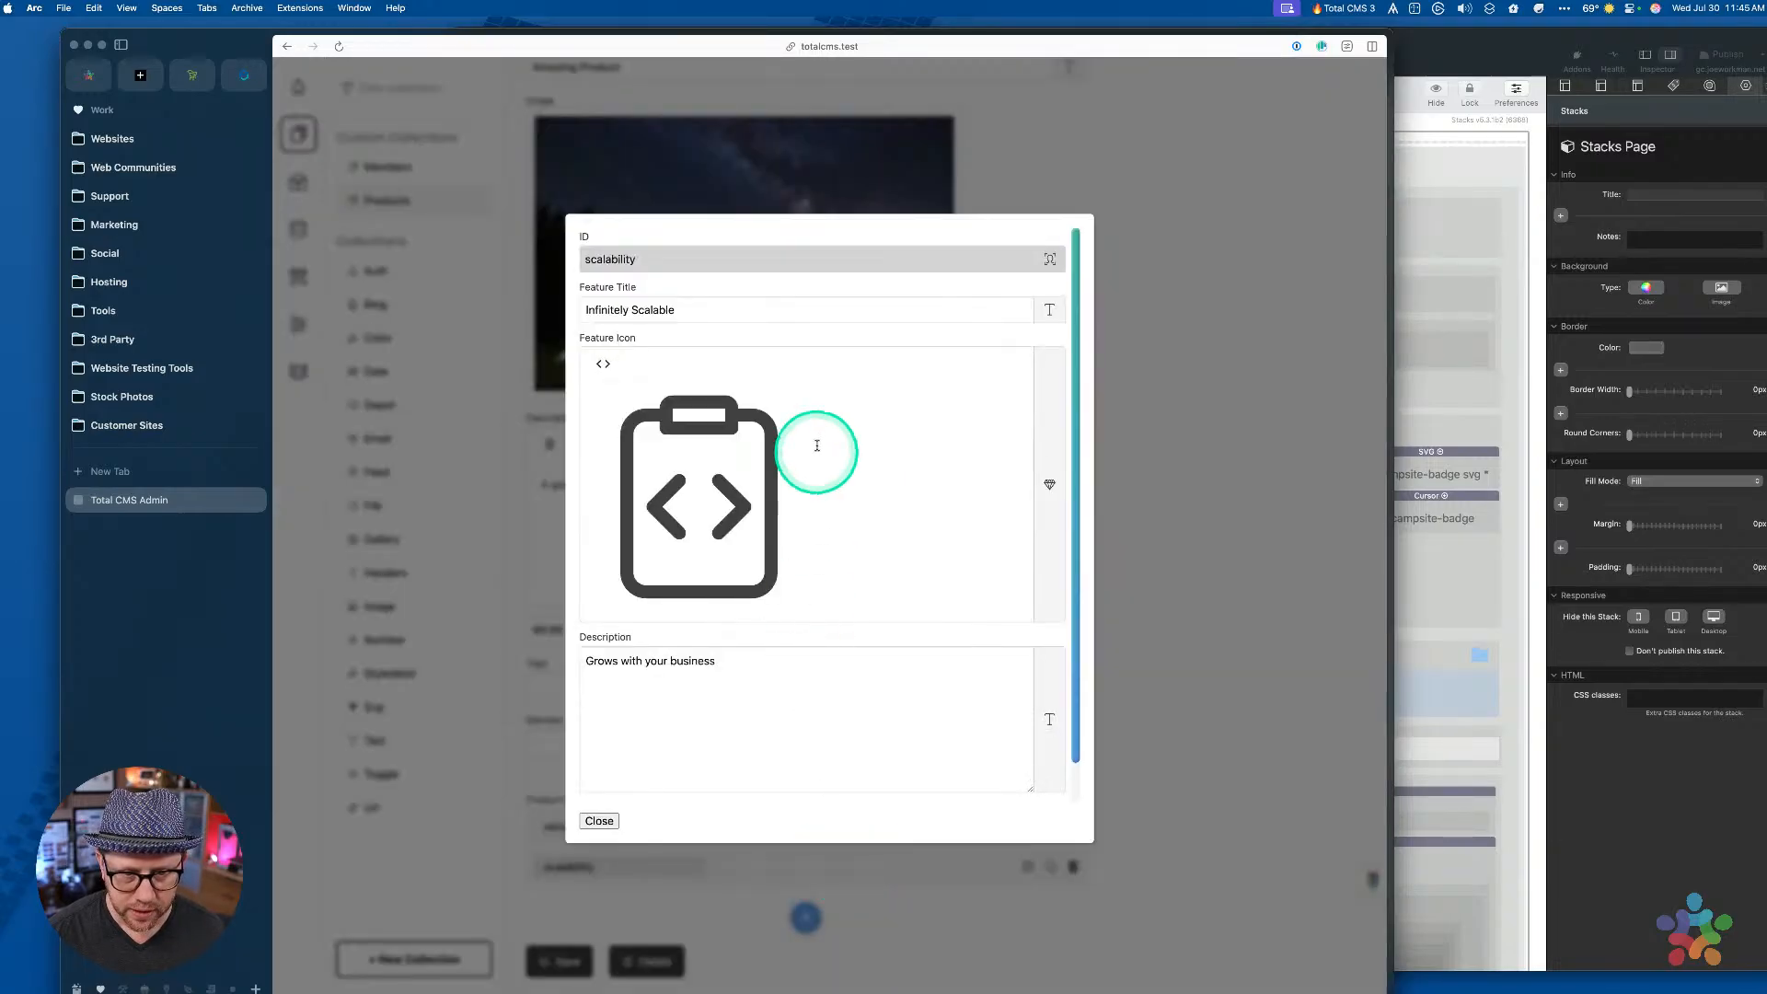
scroll(813, 640, down, 1)
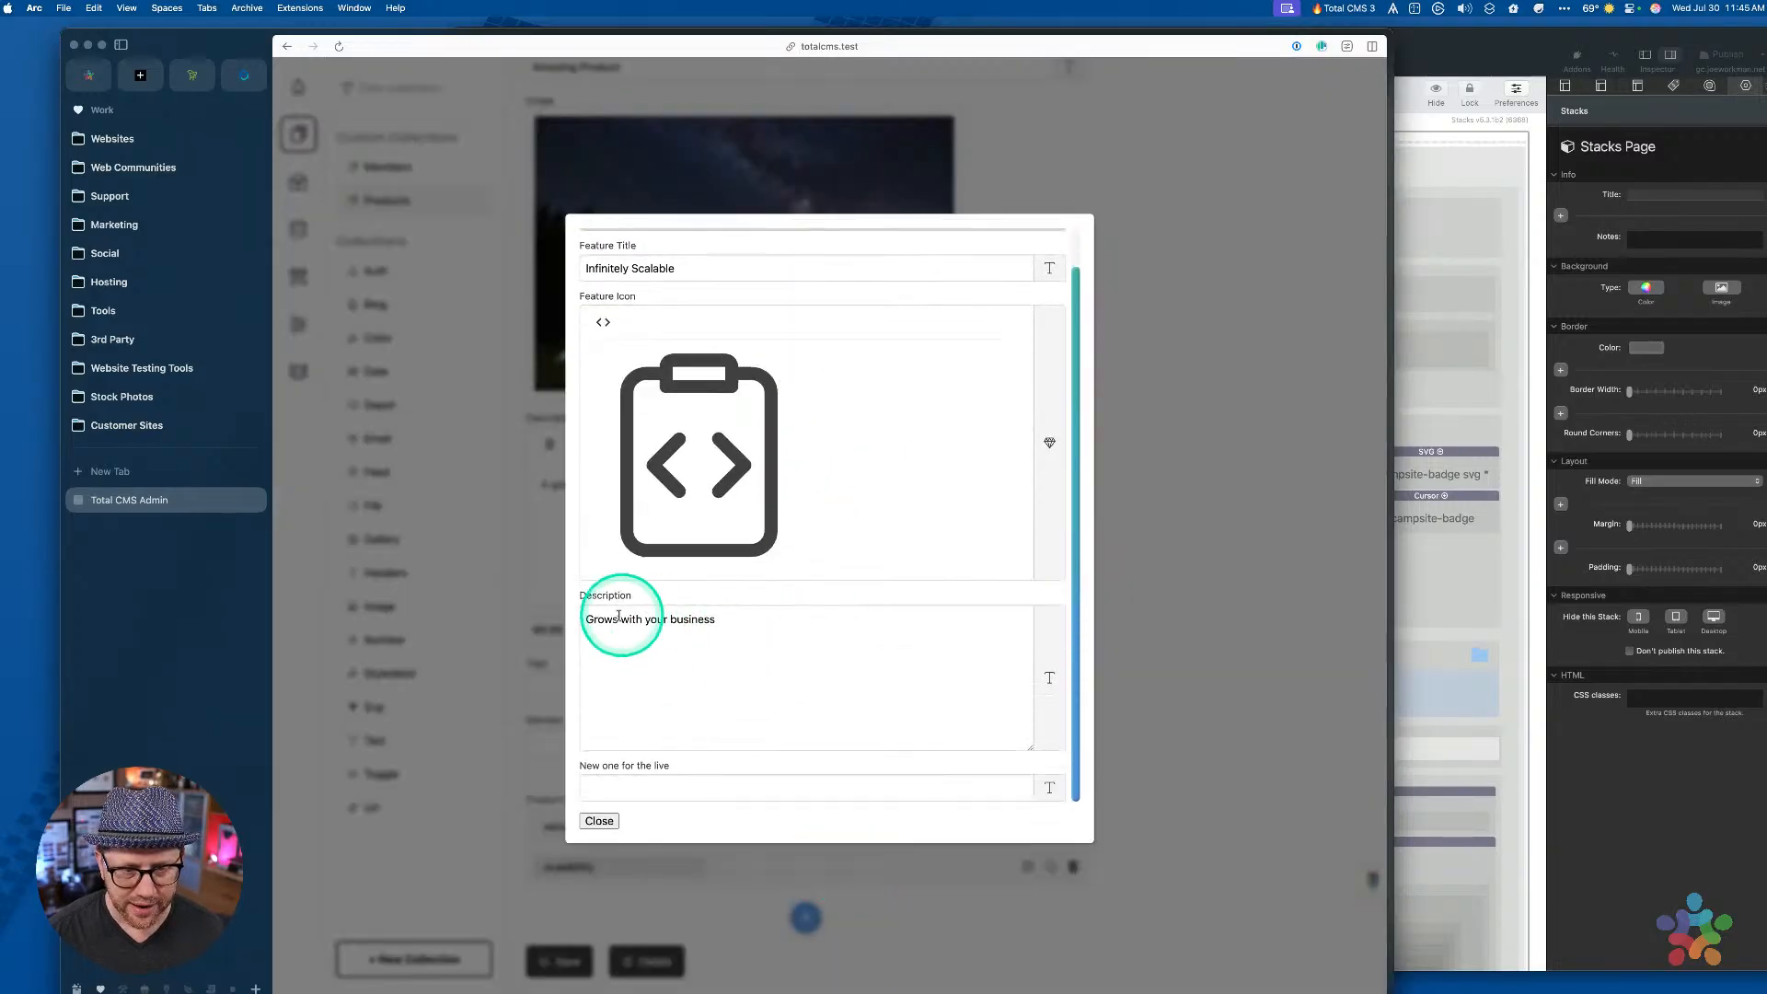
drag(583, 619, 750, 620)
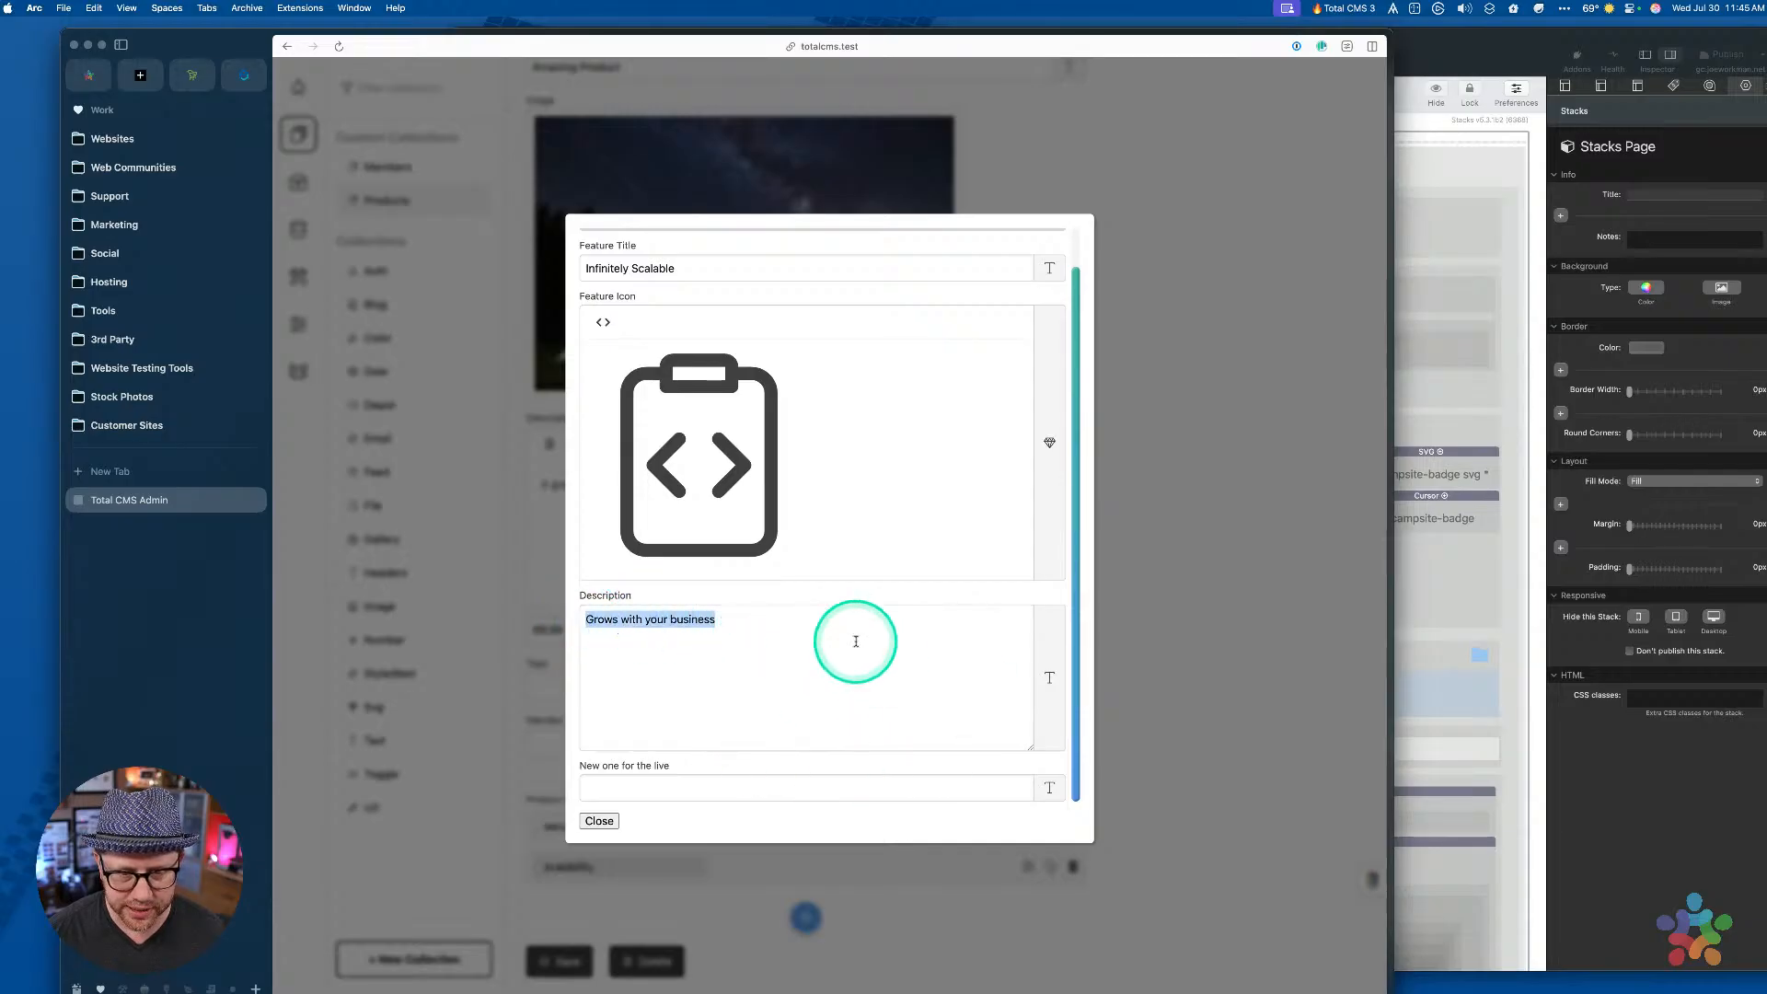
click(687, 790)
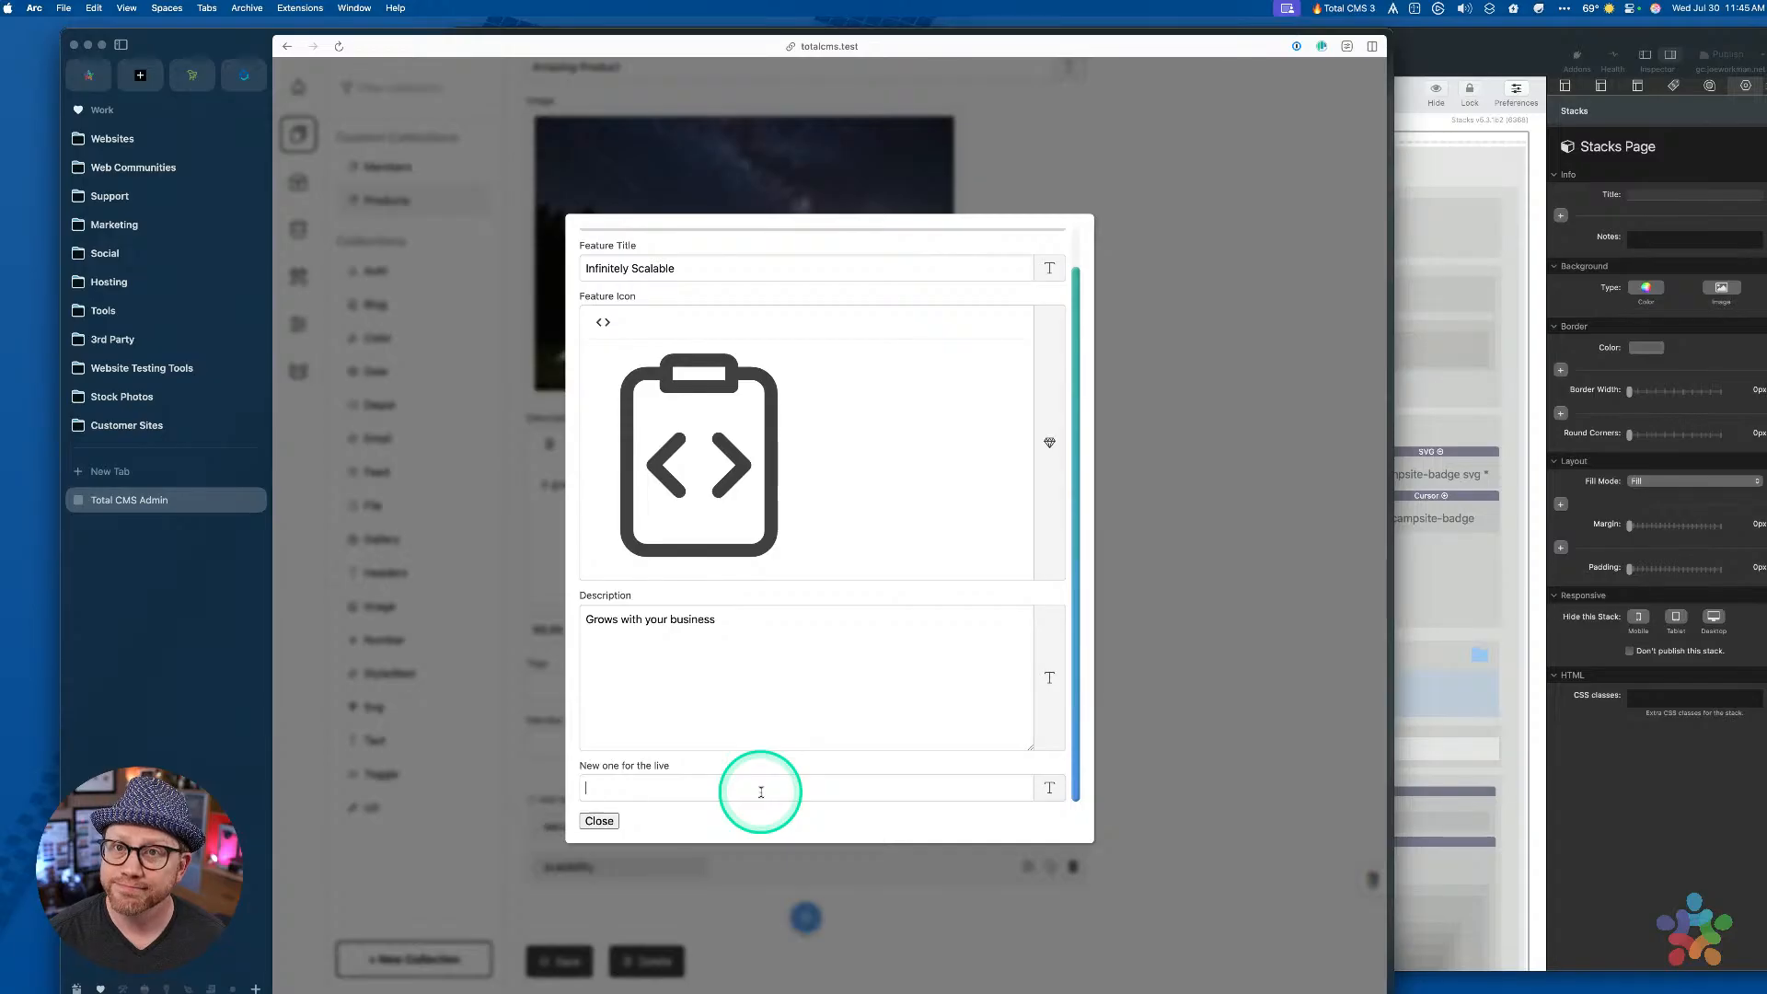
scroll(810, 460, up, 2)
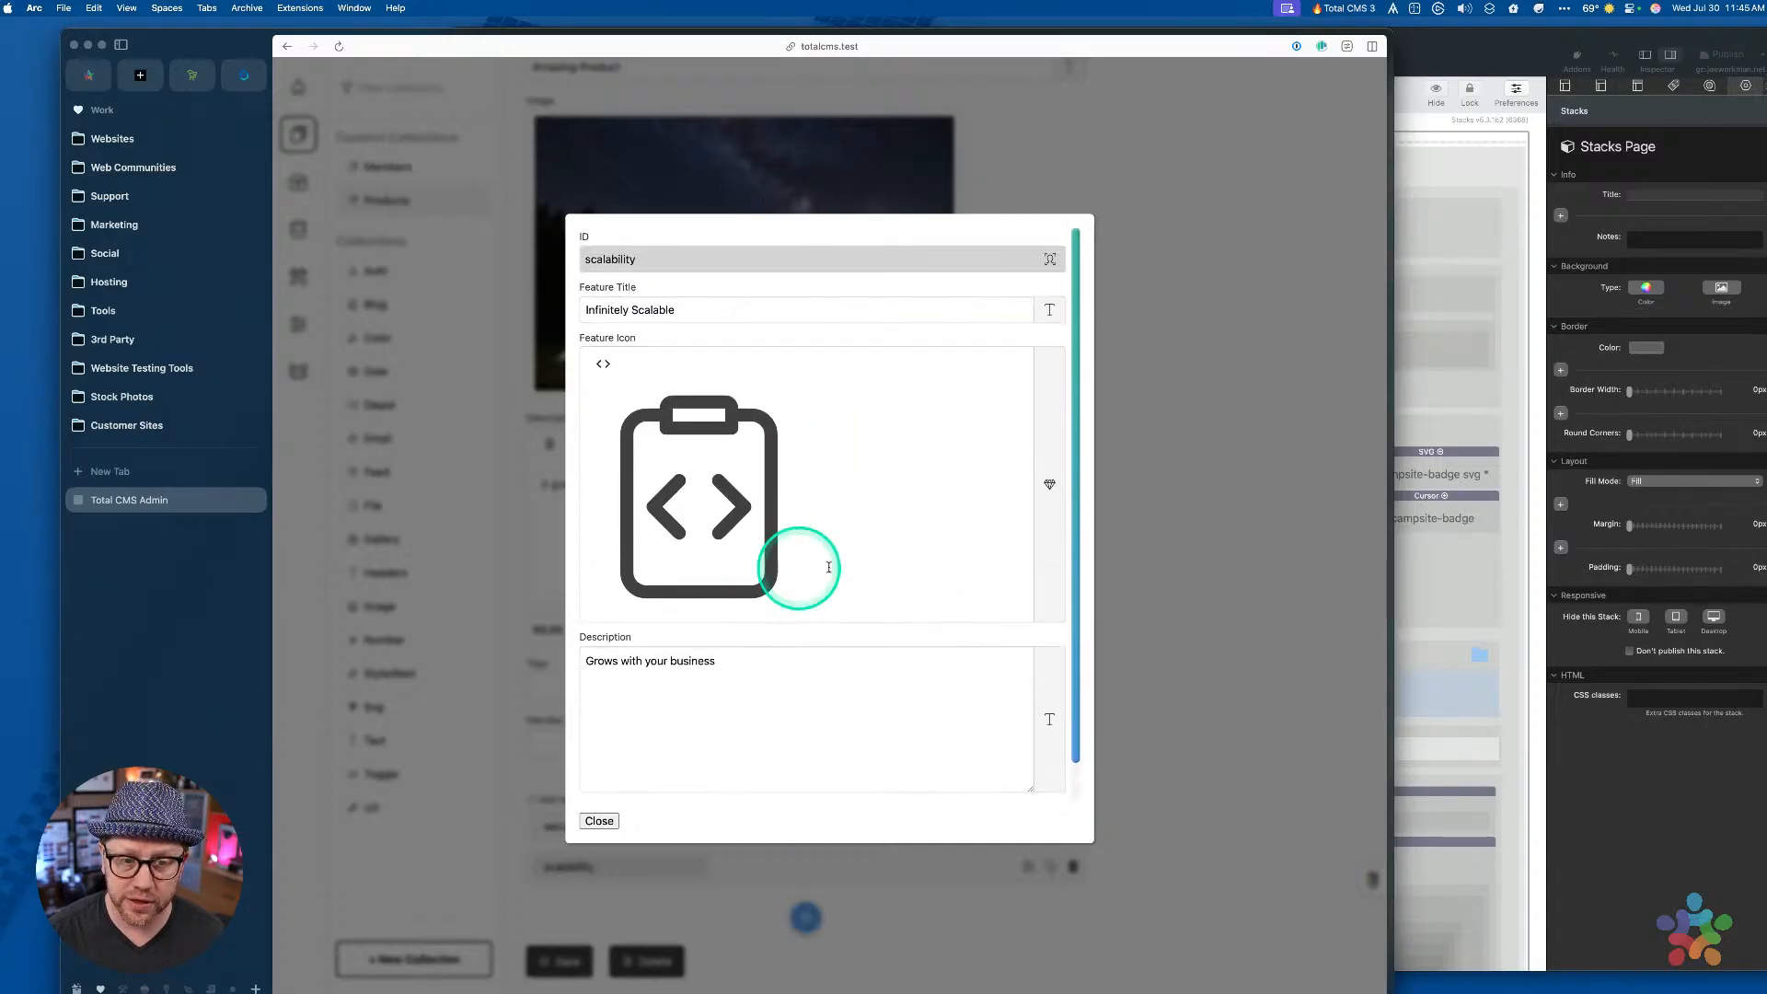
scroll(856, 383, down, 2)
scroll(856, 383, up, 2)
scroll(856, 382, down, 2)
scroll(859, 385, up, 2)
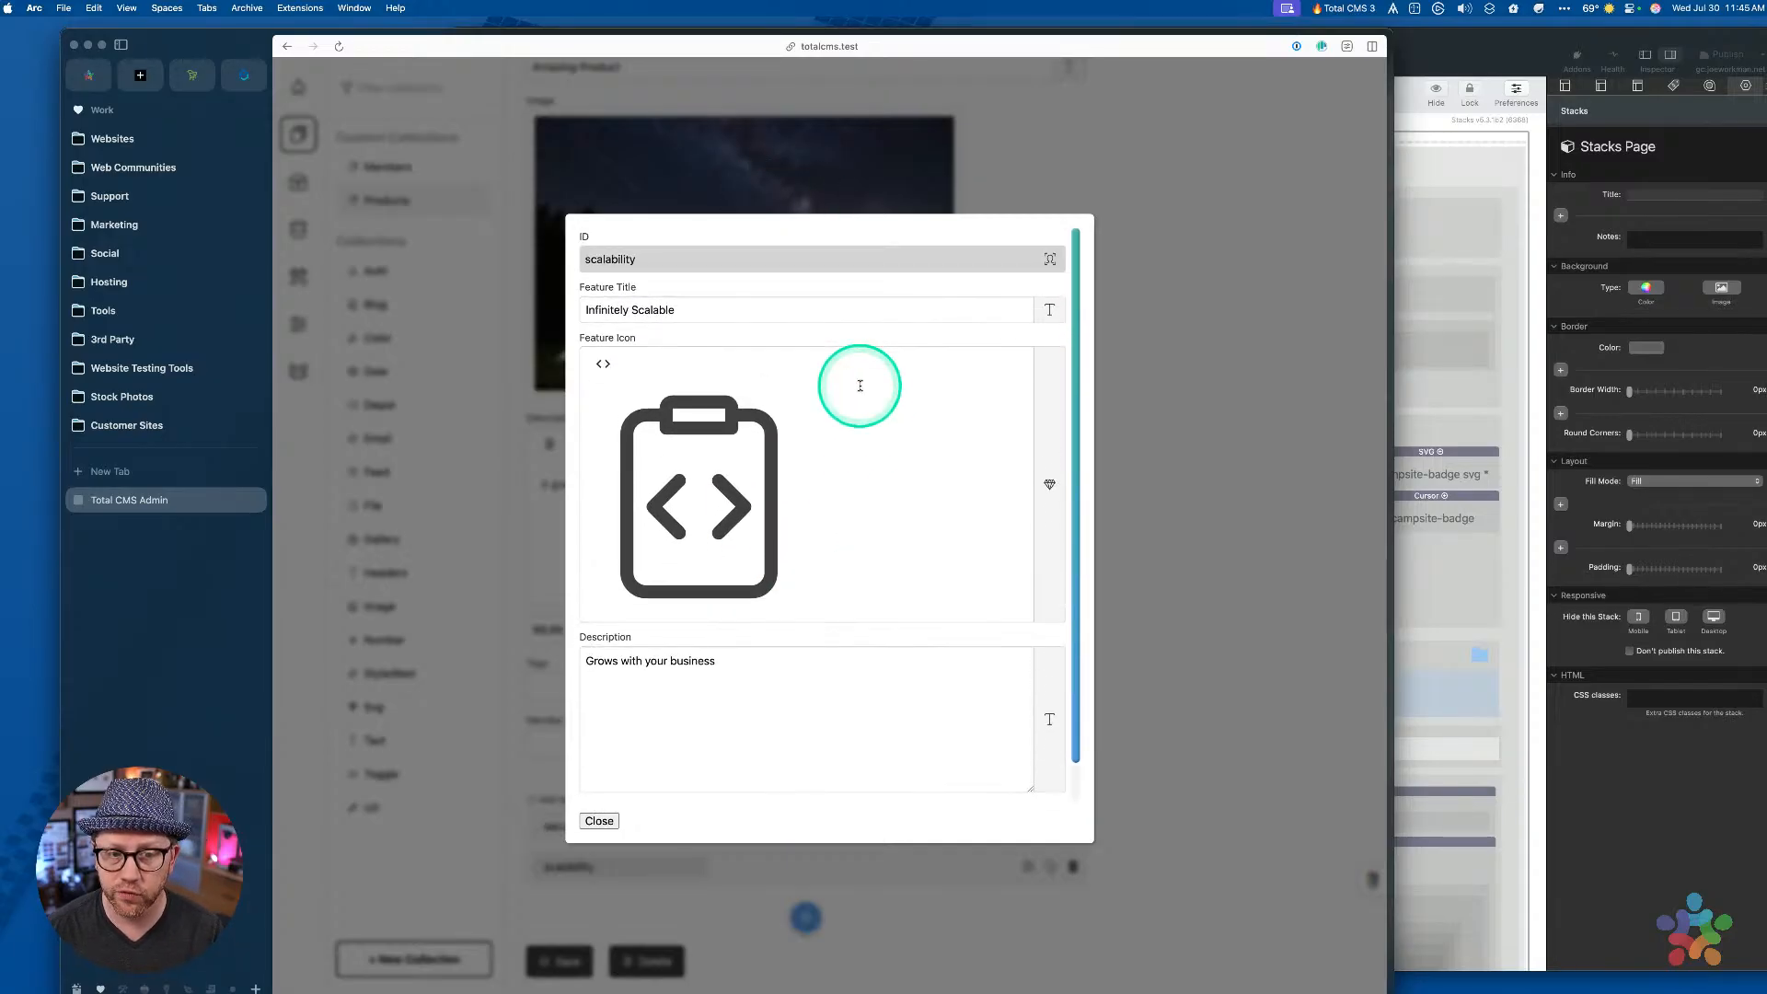
click(1187, 311)
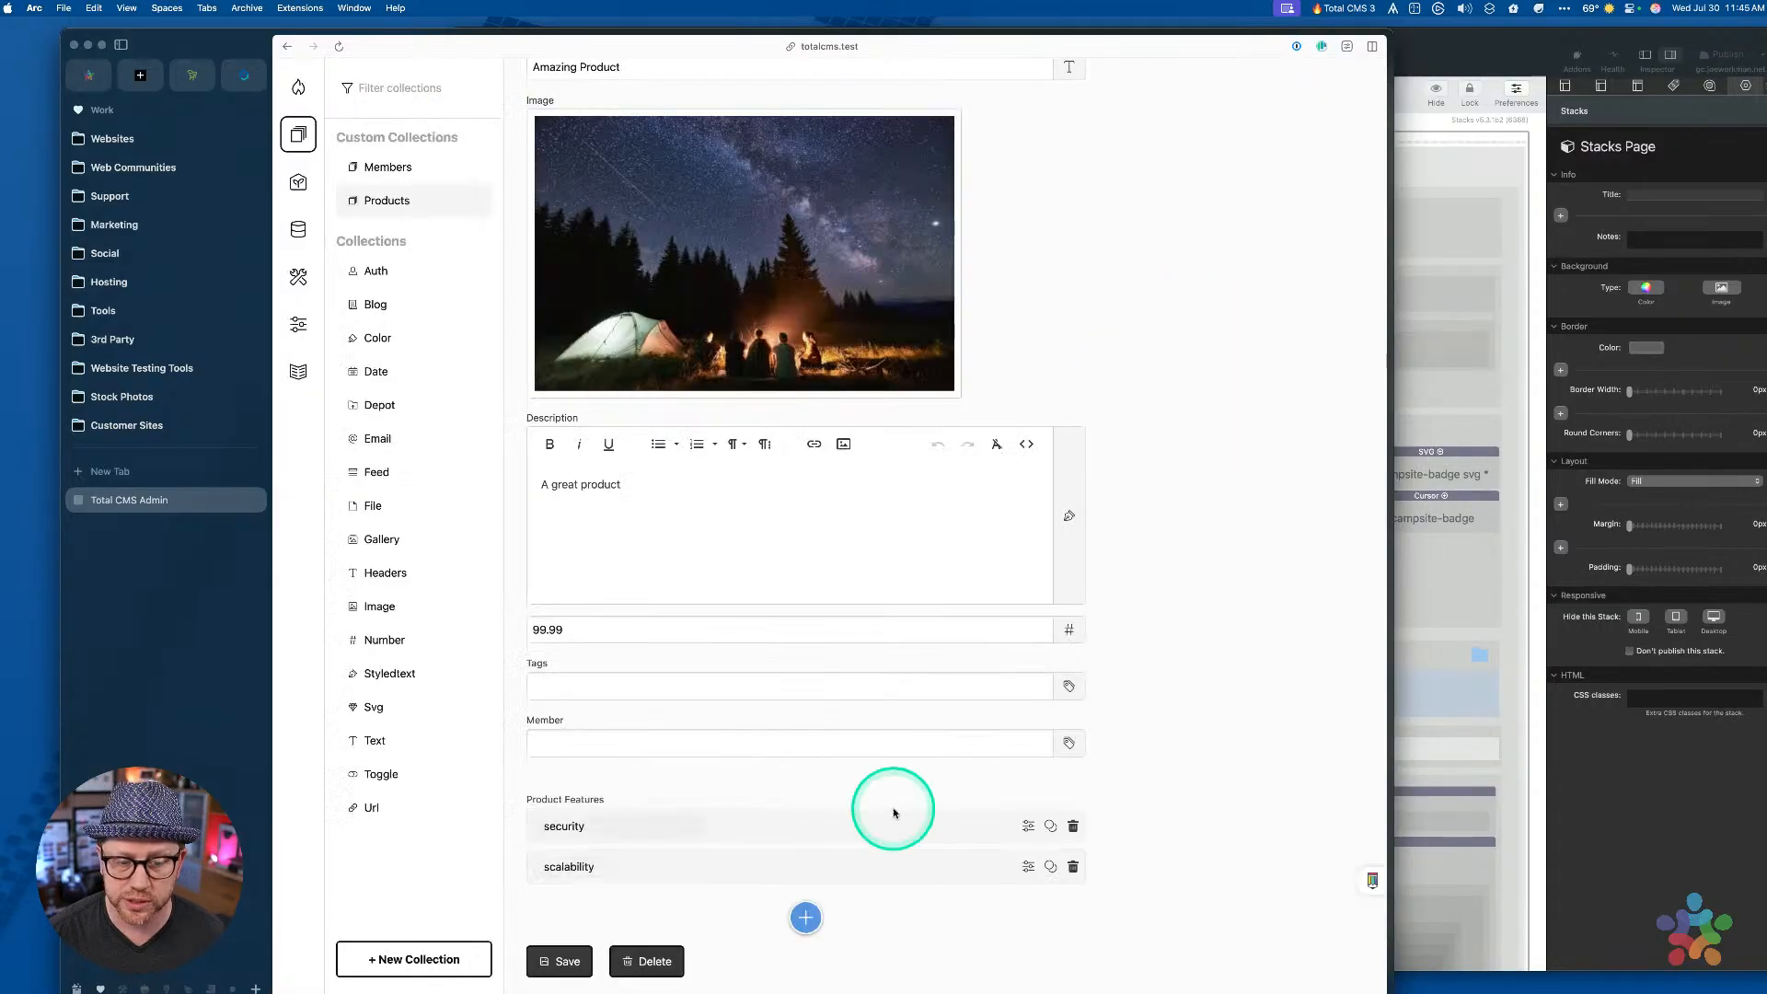
Reopen the scalability feature editor, review its fields again, and close it
click(867, 866)
scroll(851, 593, down, 2)
scroll(847, 603, up, 2)
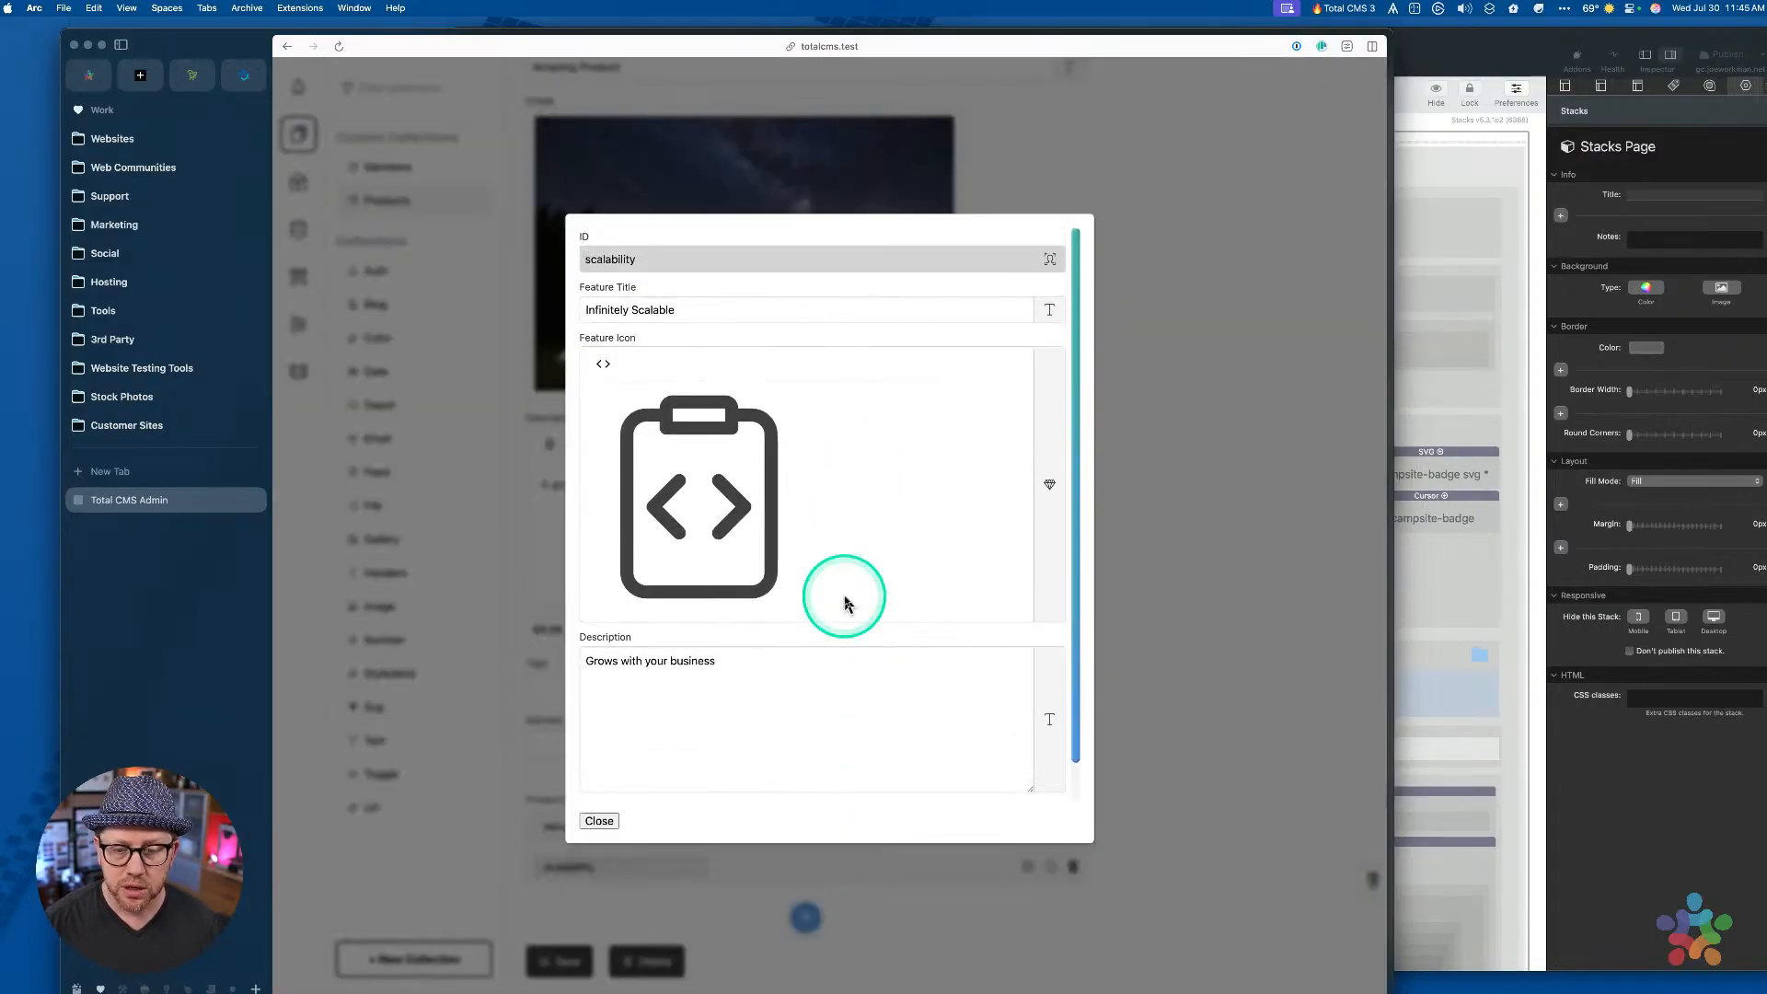
scroll(845, 598, down, 2)
scroll(839, 593, up, 2)
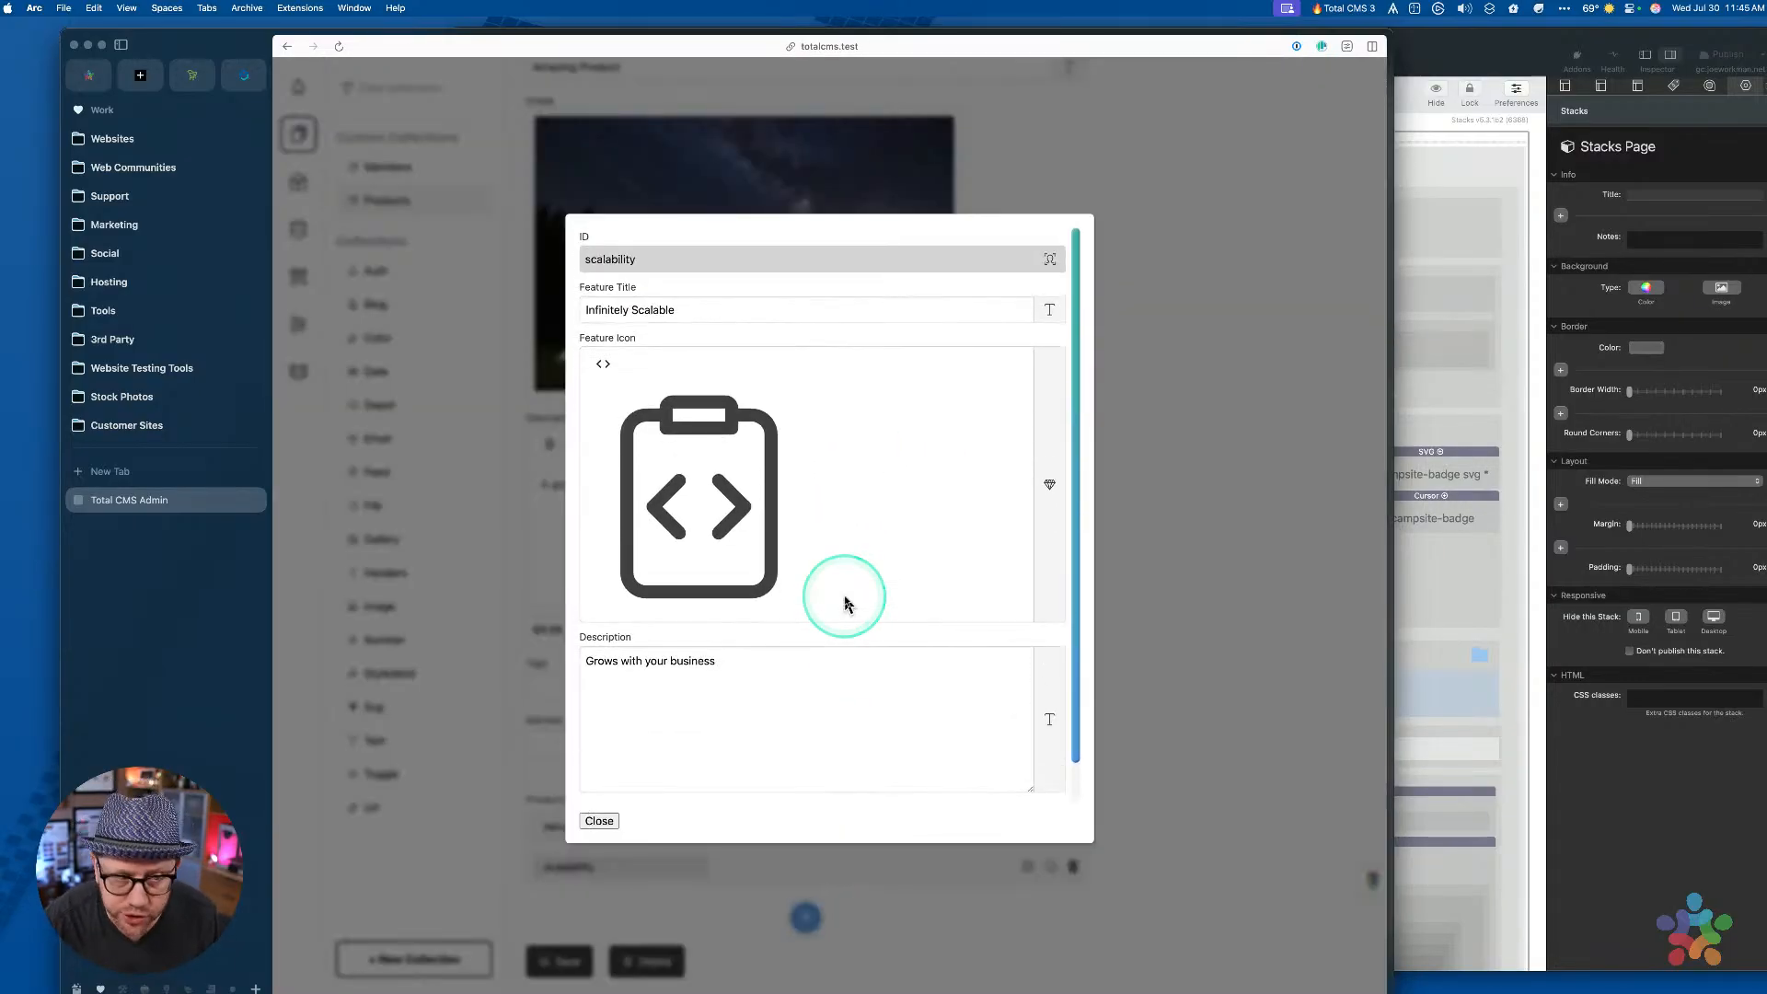
click(1167, 384)
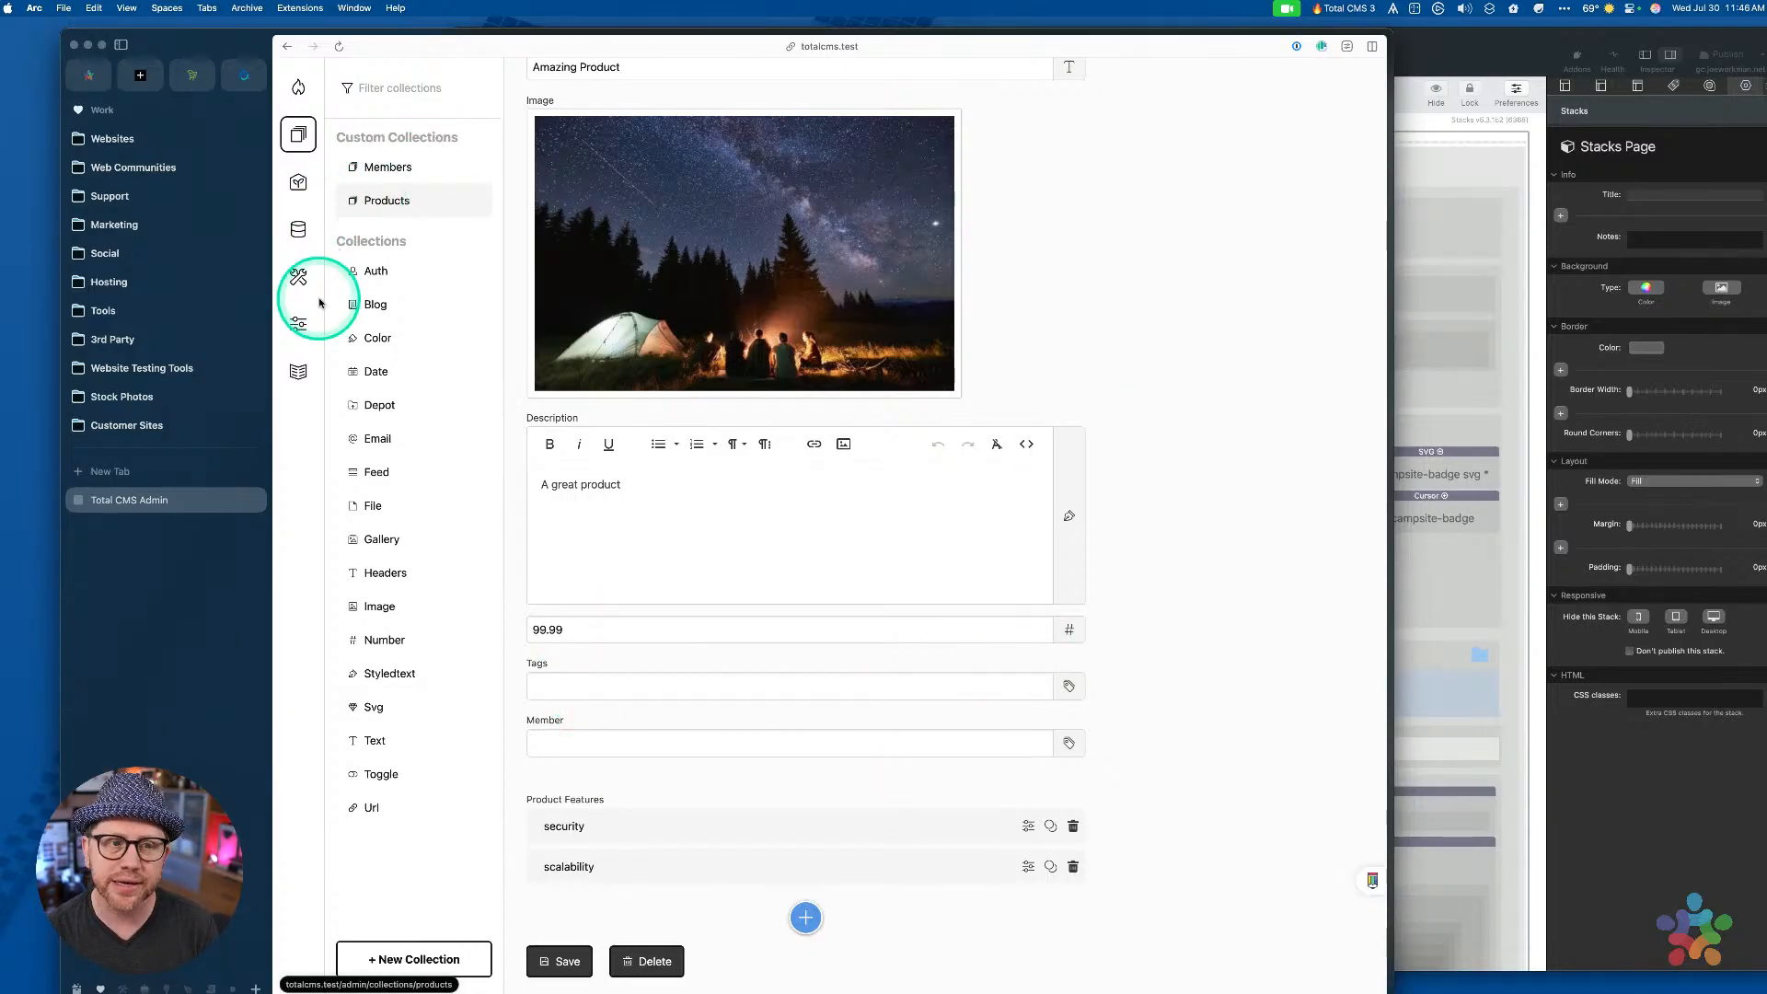
From the schemas area, look through the features and products schemas, then reopen features
click(298, 230)
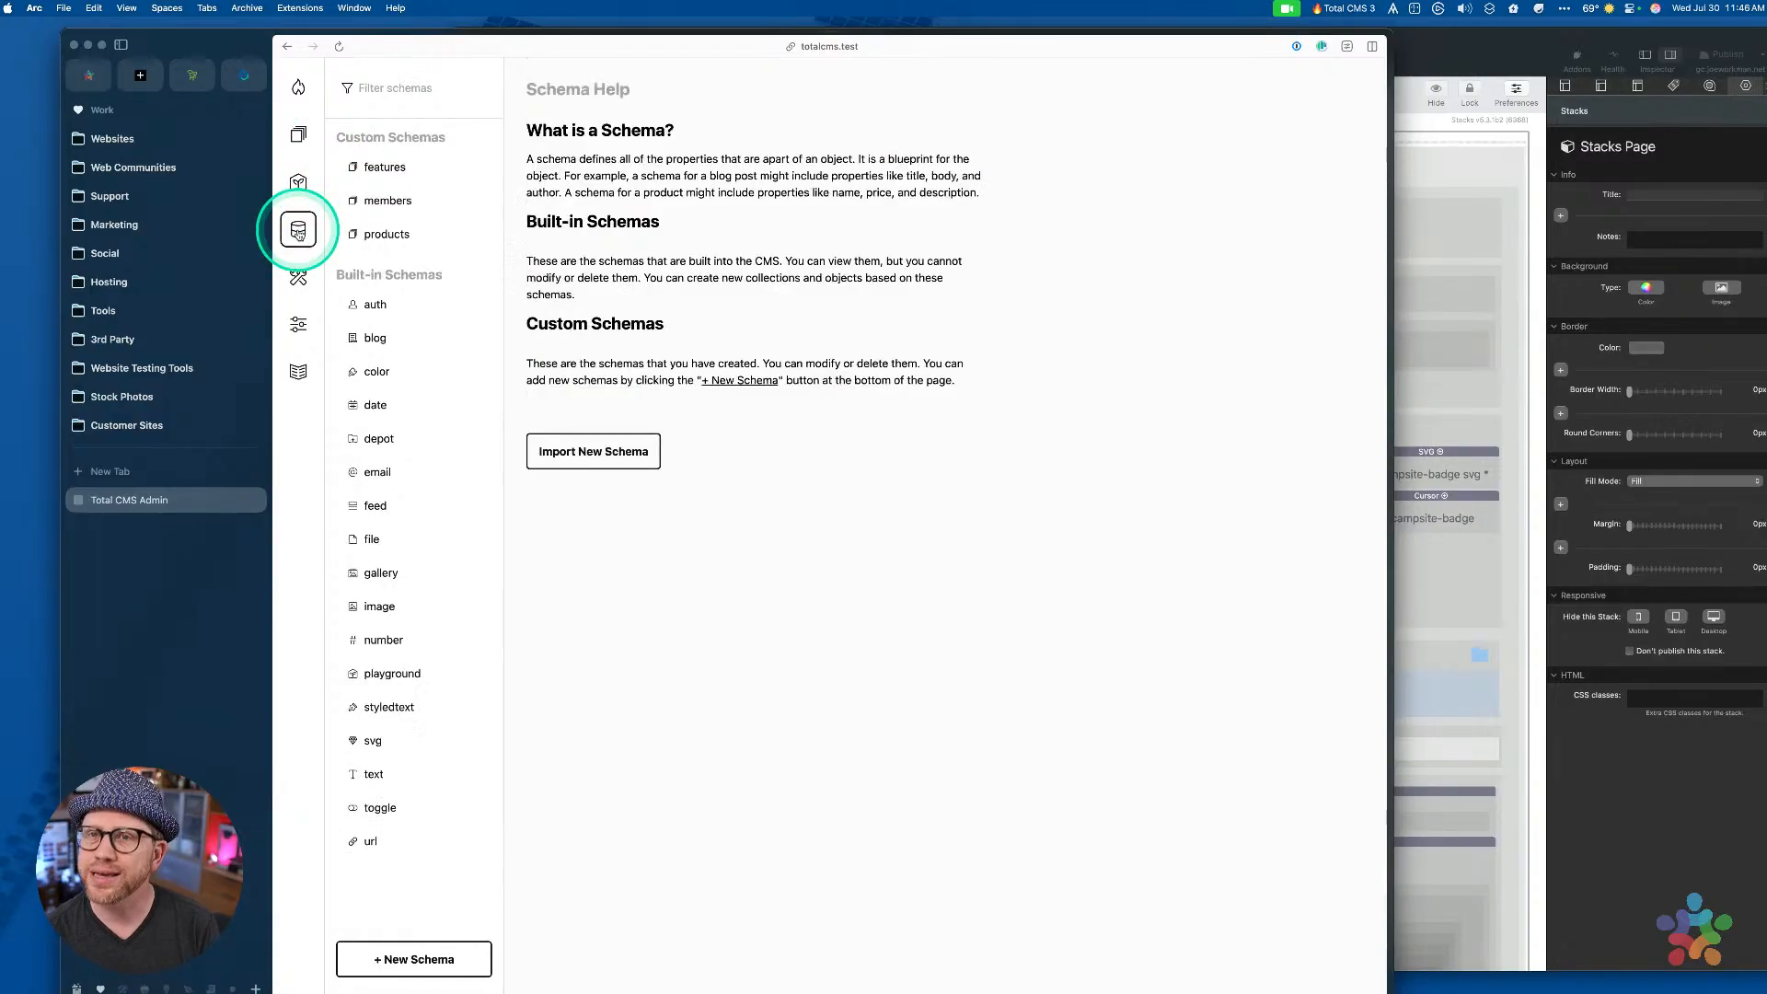
click(400, 170)
click(827, 258)
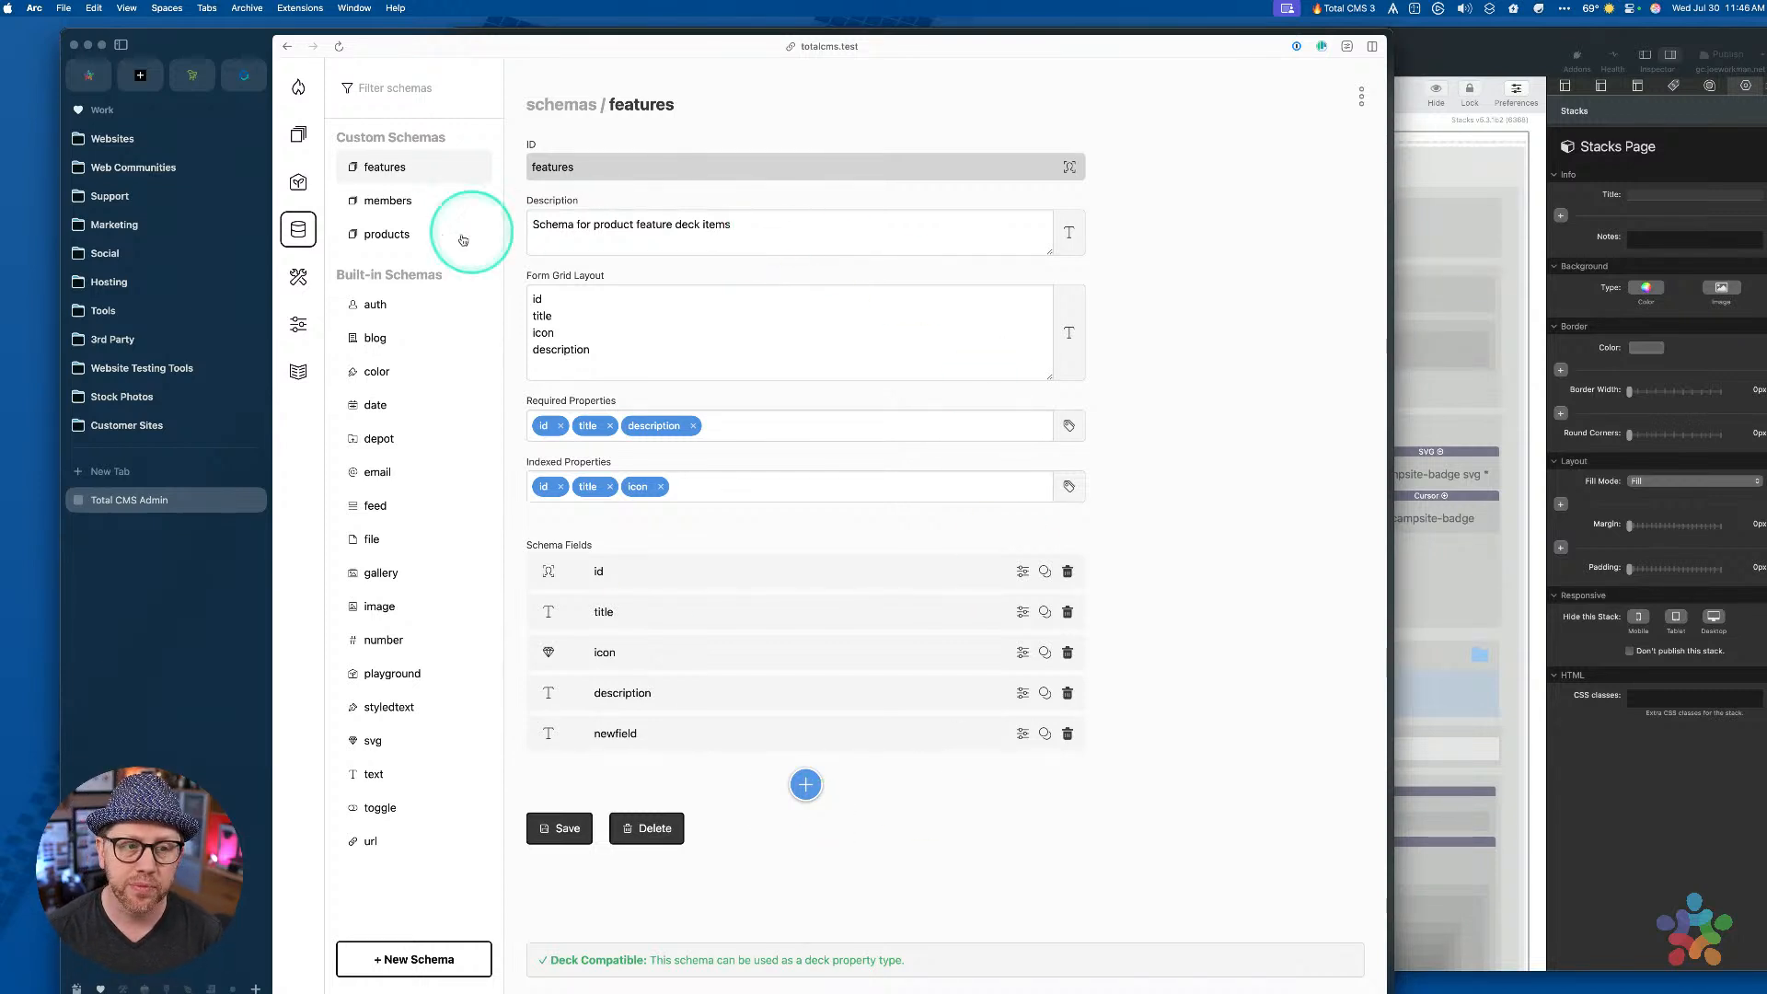
click(419, 242)
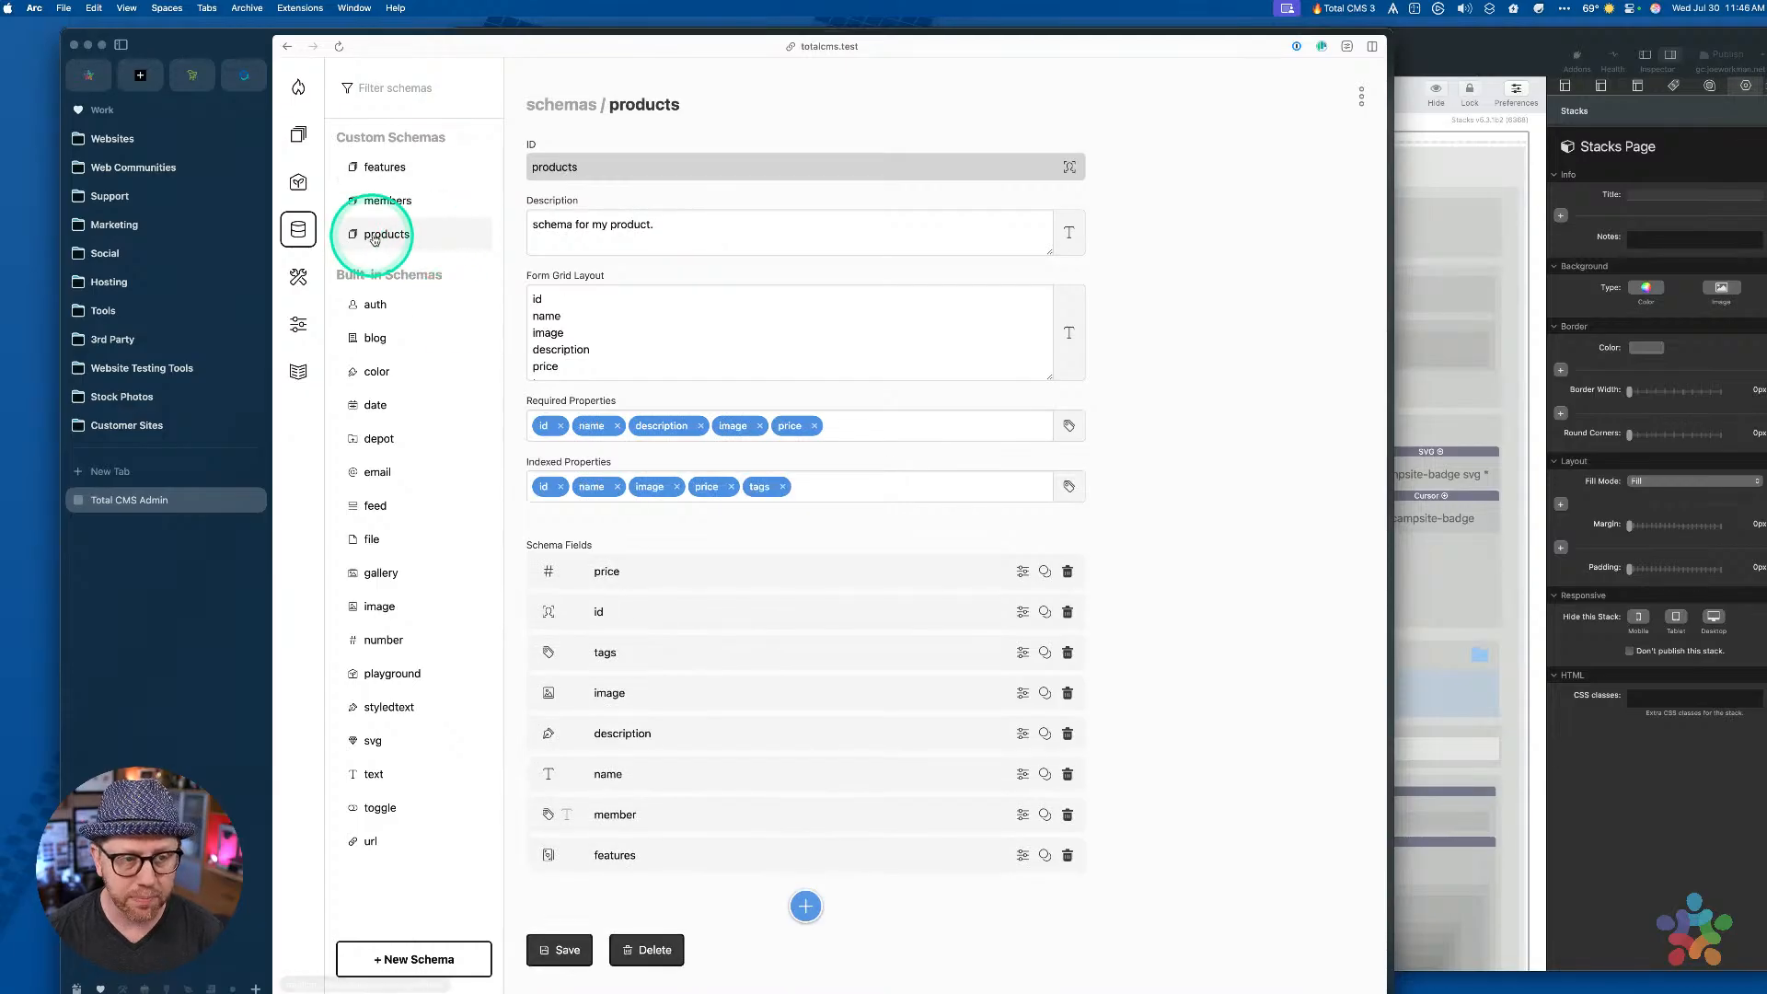
drag(579, 829, 330, 128)
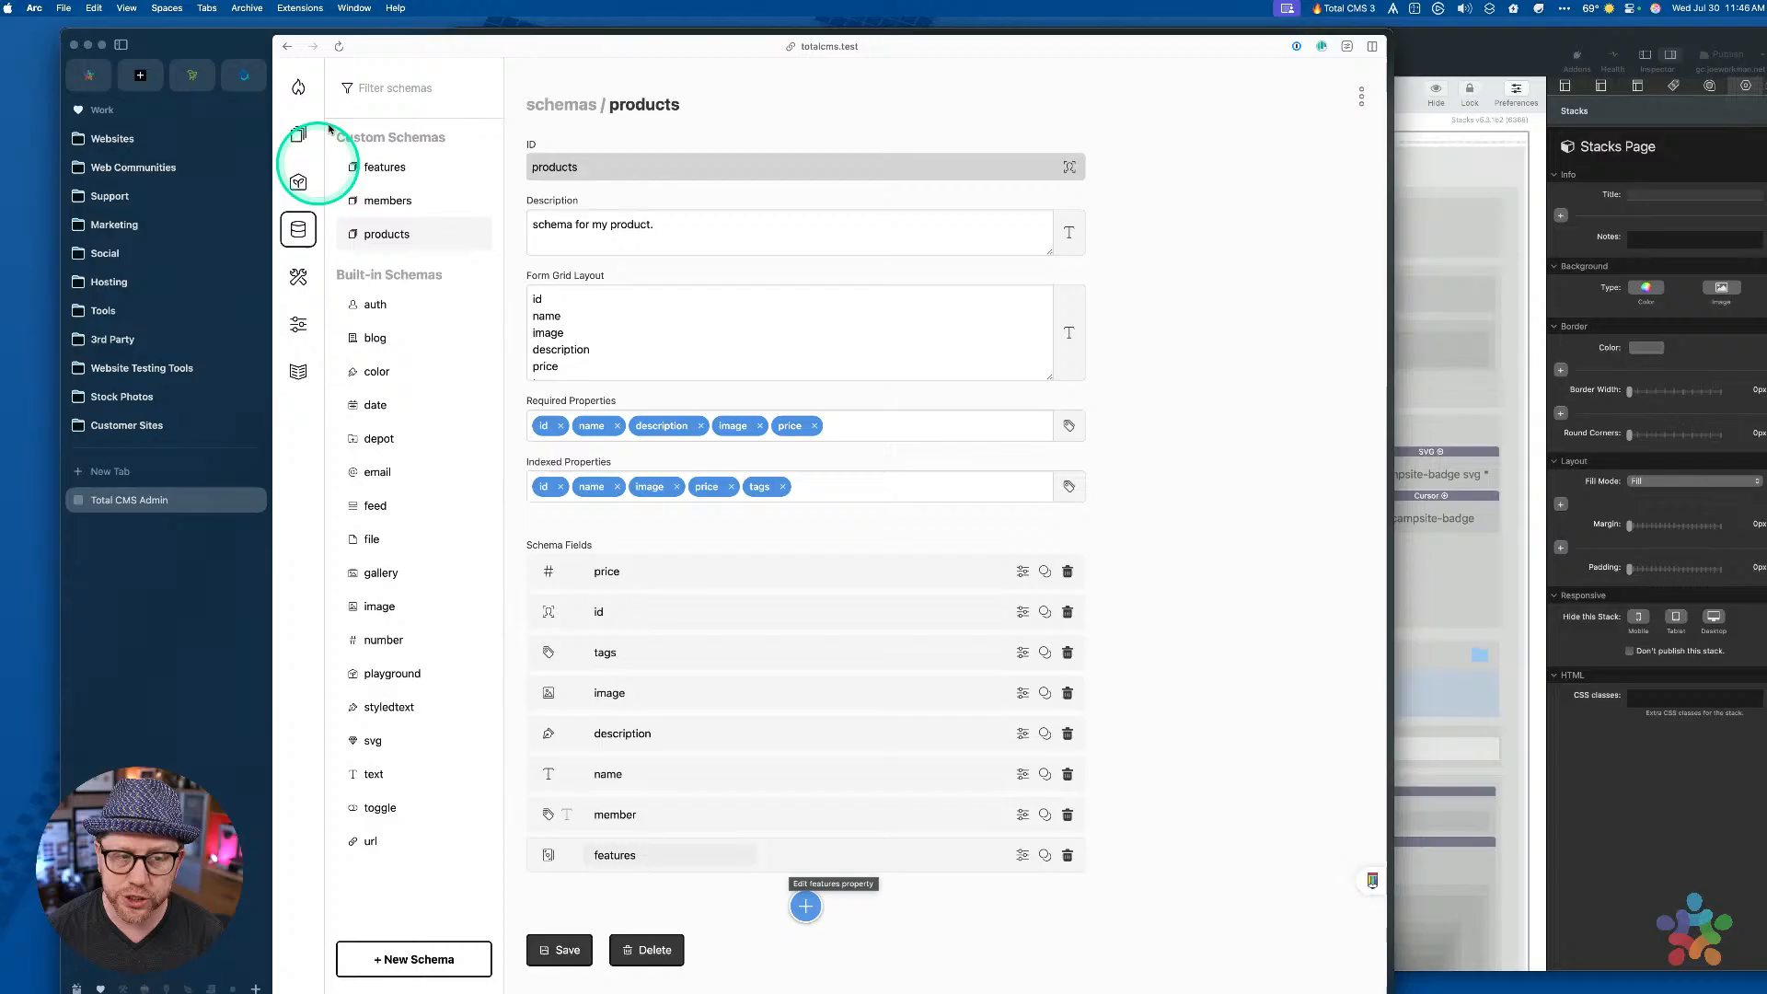
click(383, 167)
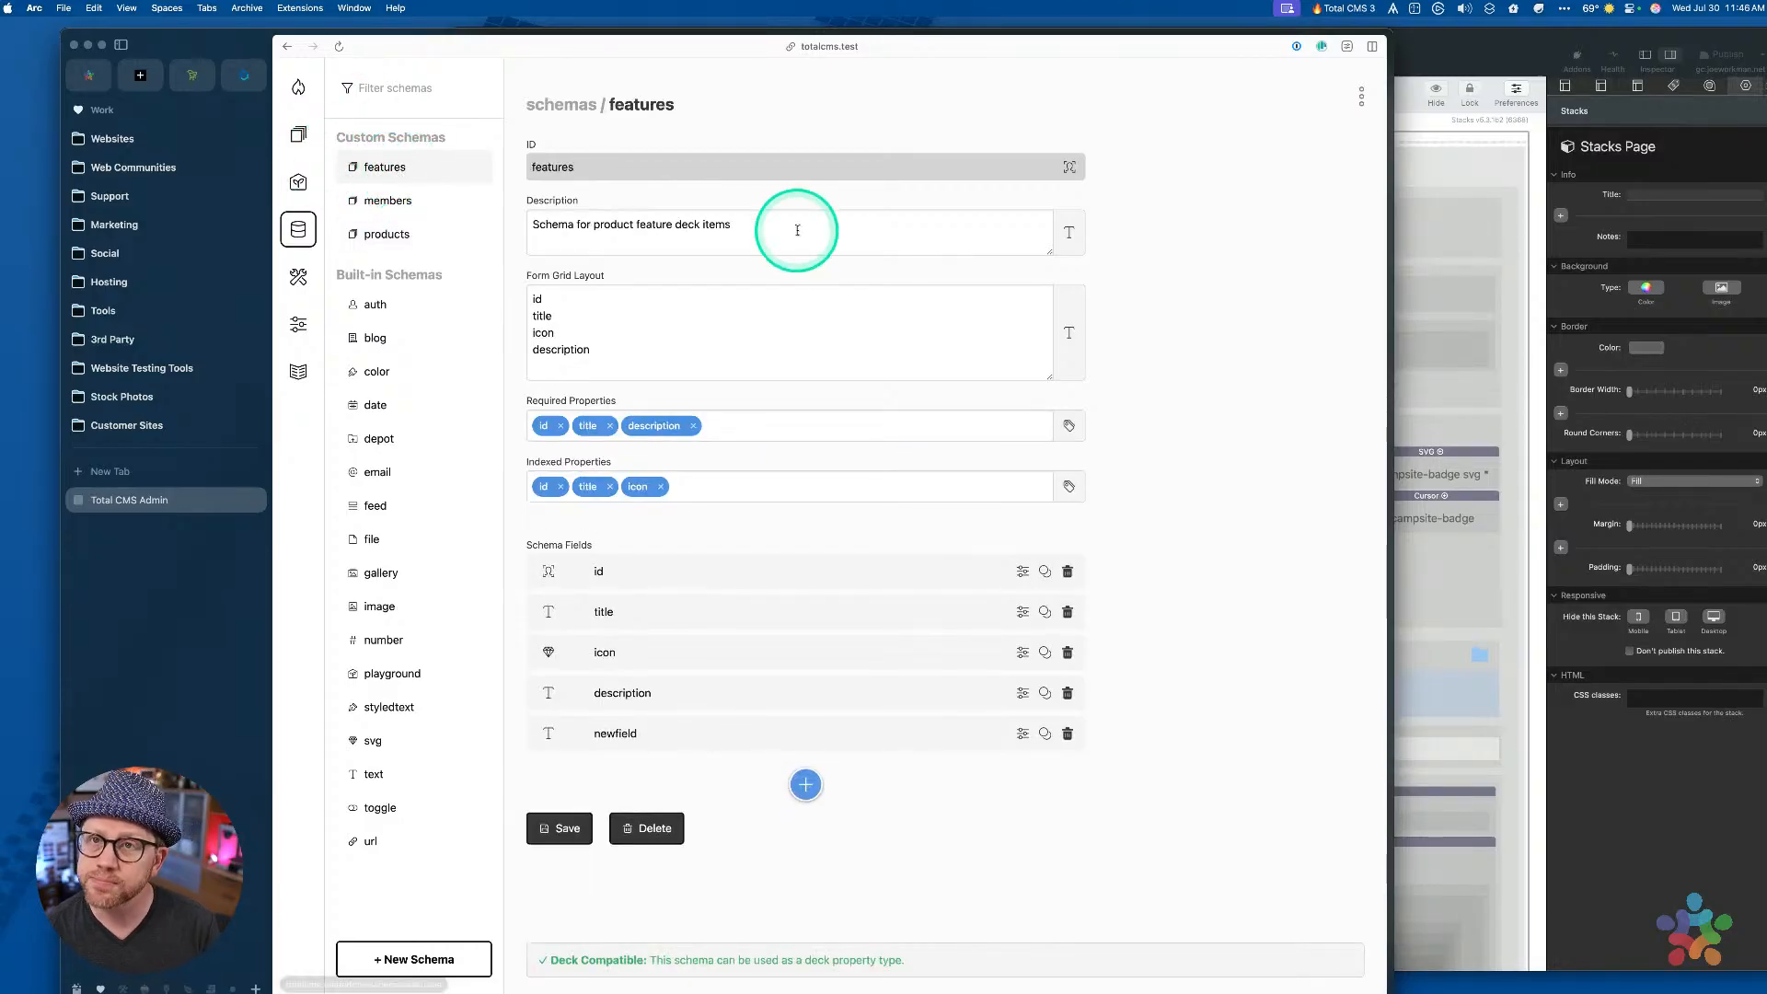
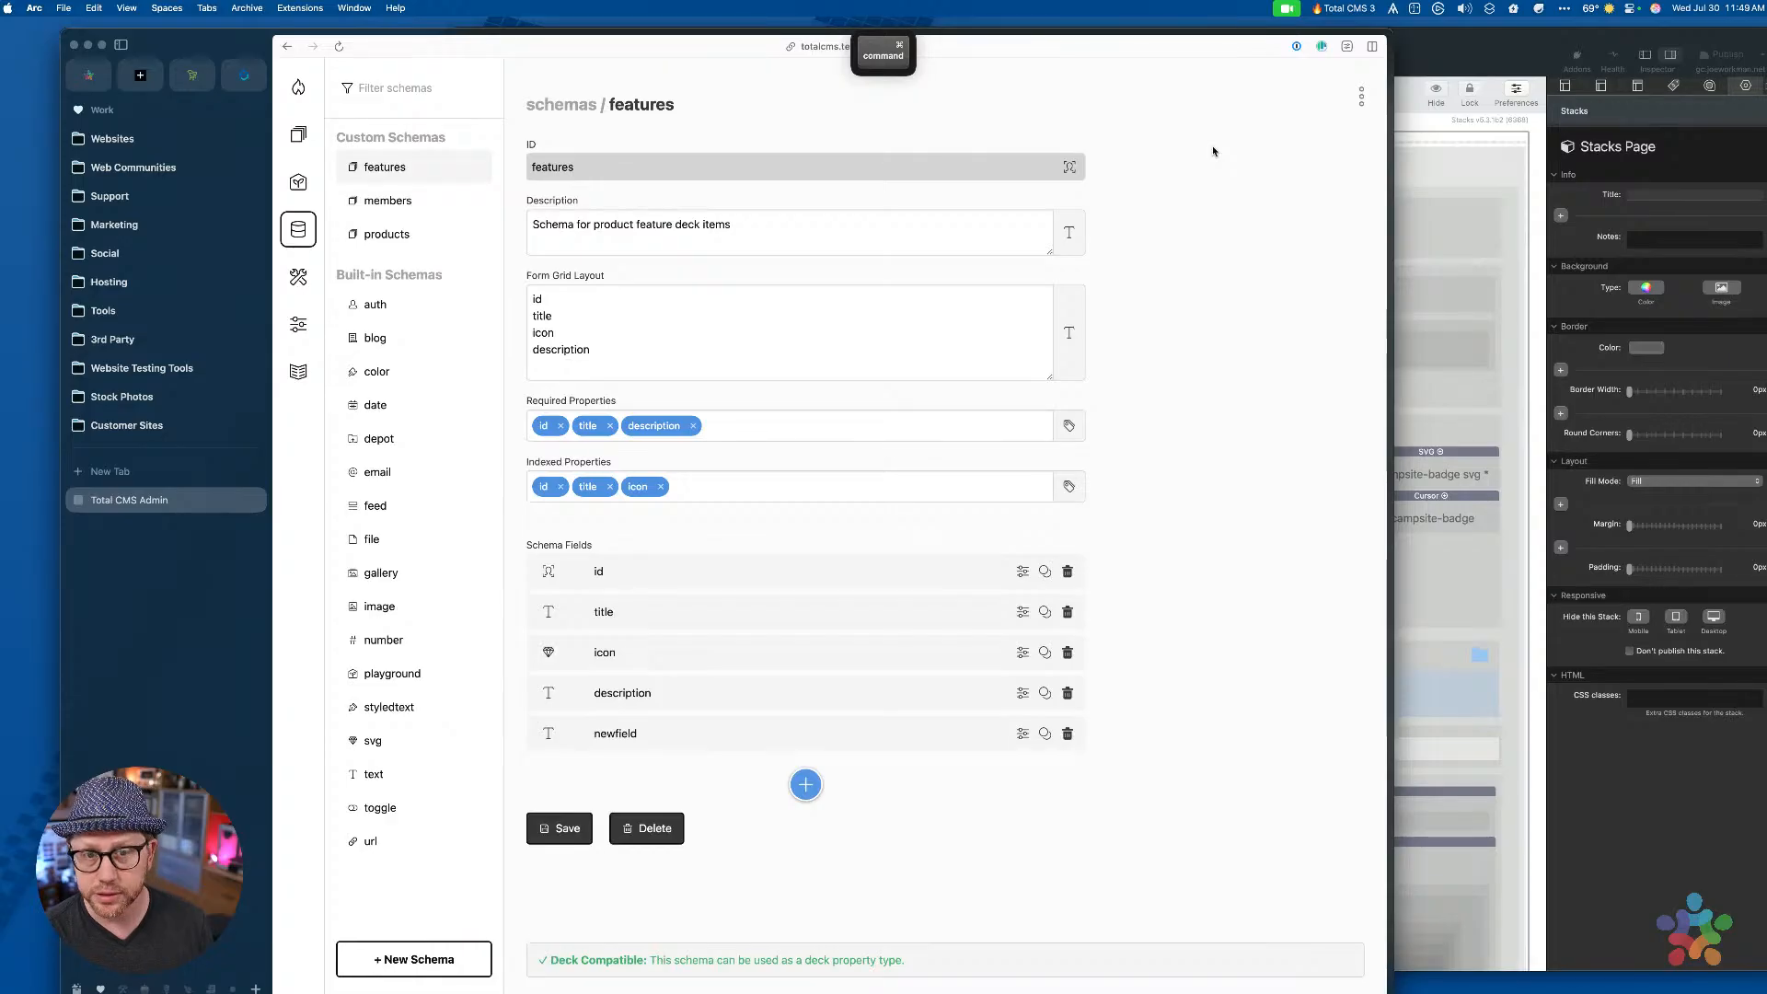
Go to gc.joeworkman.net in Arc to show the Greener Camping Club Explore Campsites page
key(super+l)
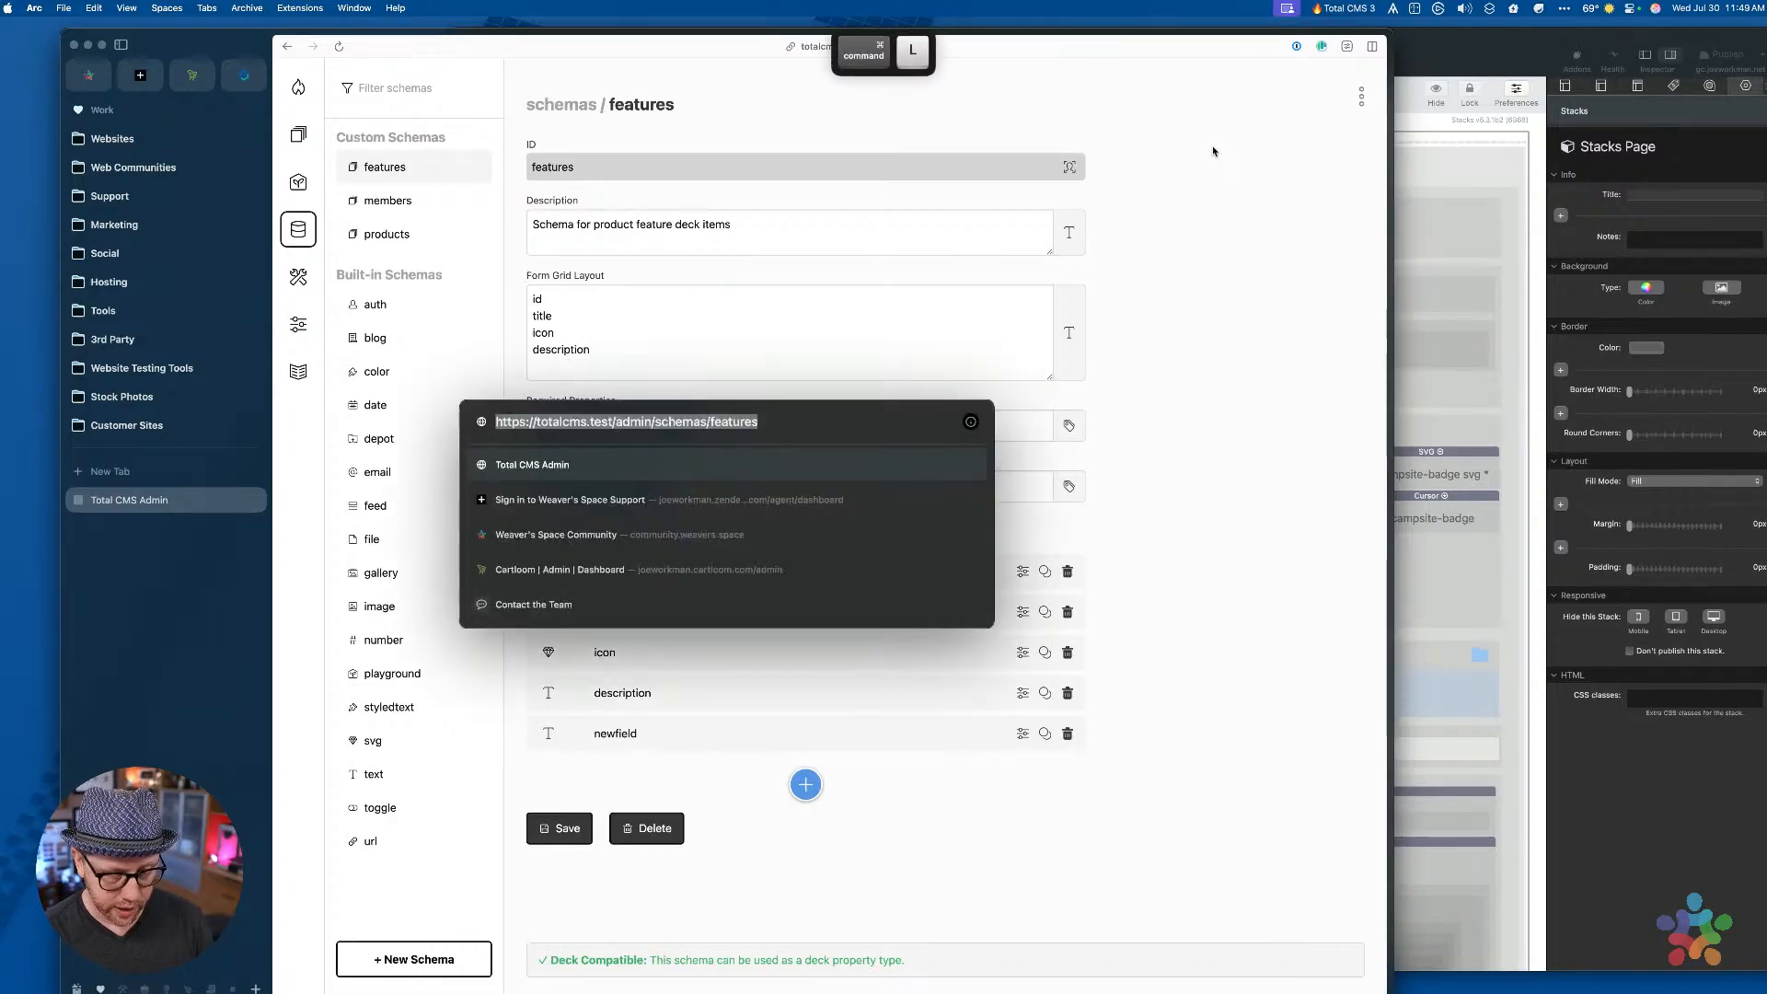
text(gc)
key(Return)
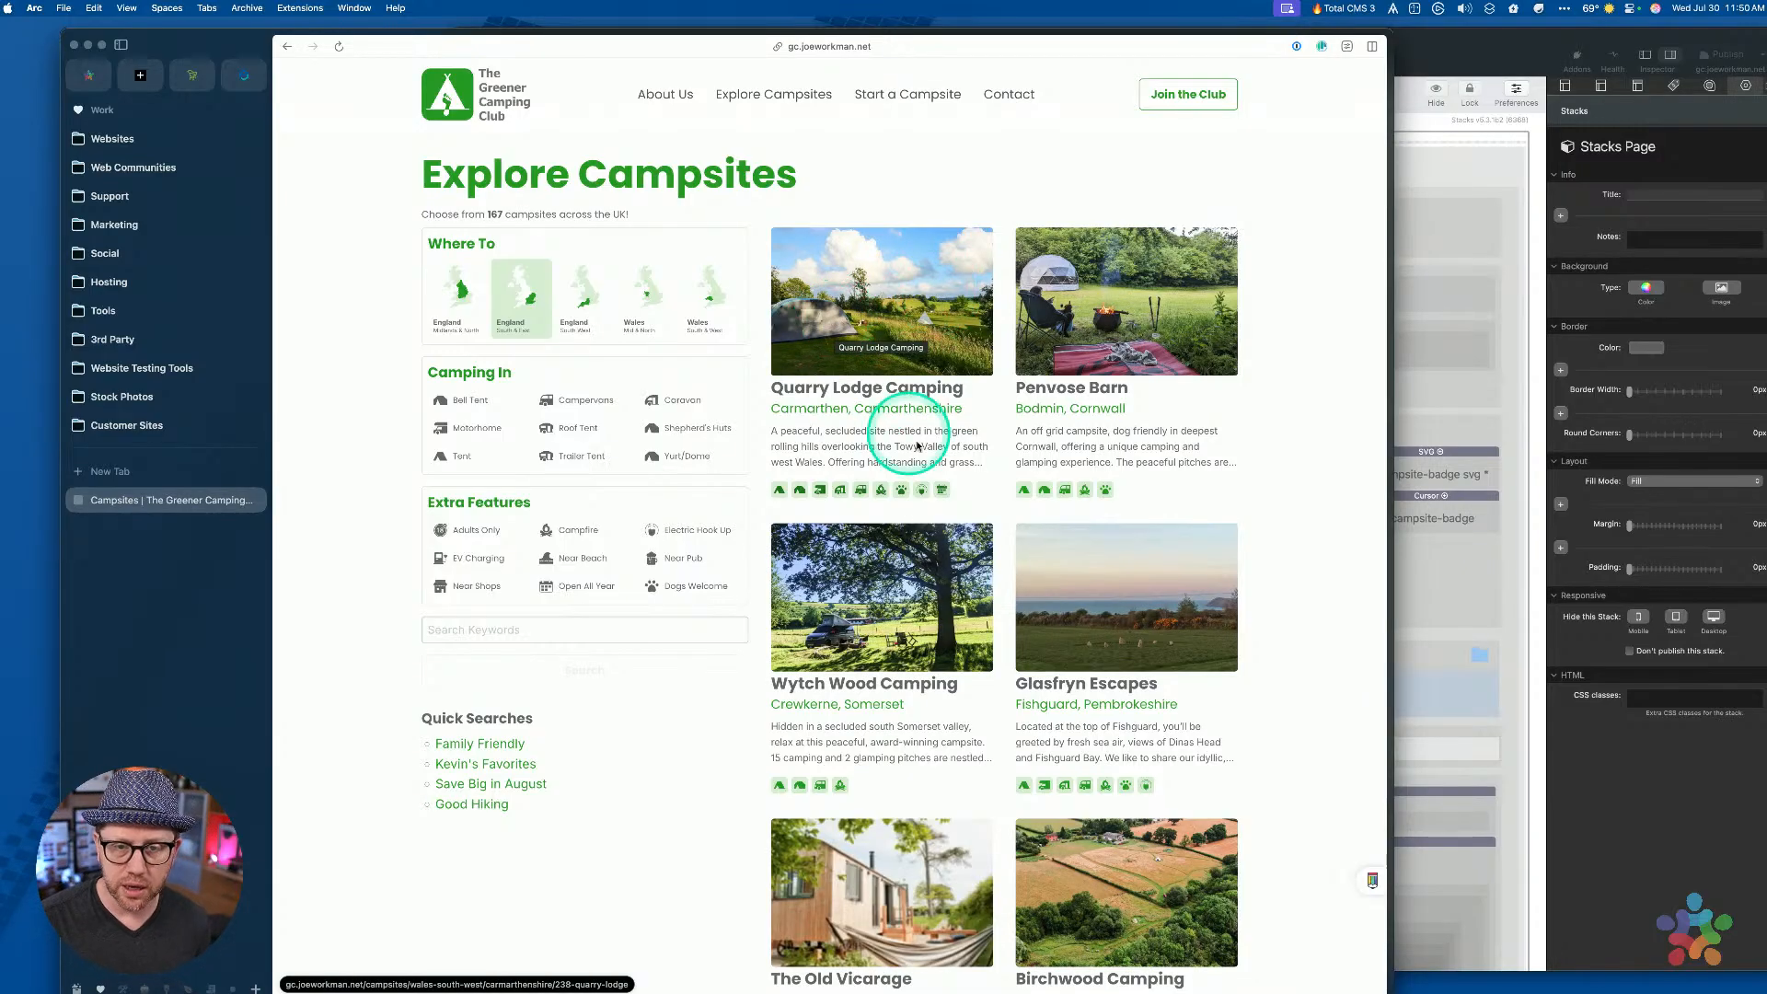
scroll(916, 460, down, 15)
scroll(918, 493, down, 10)
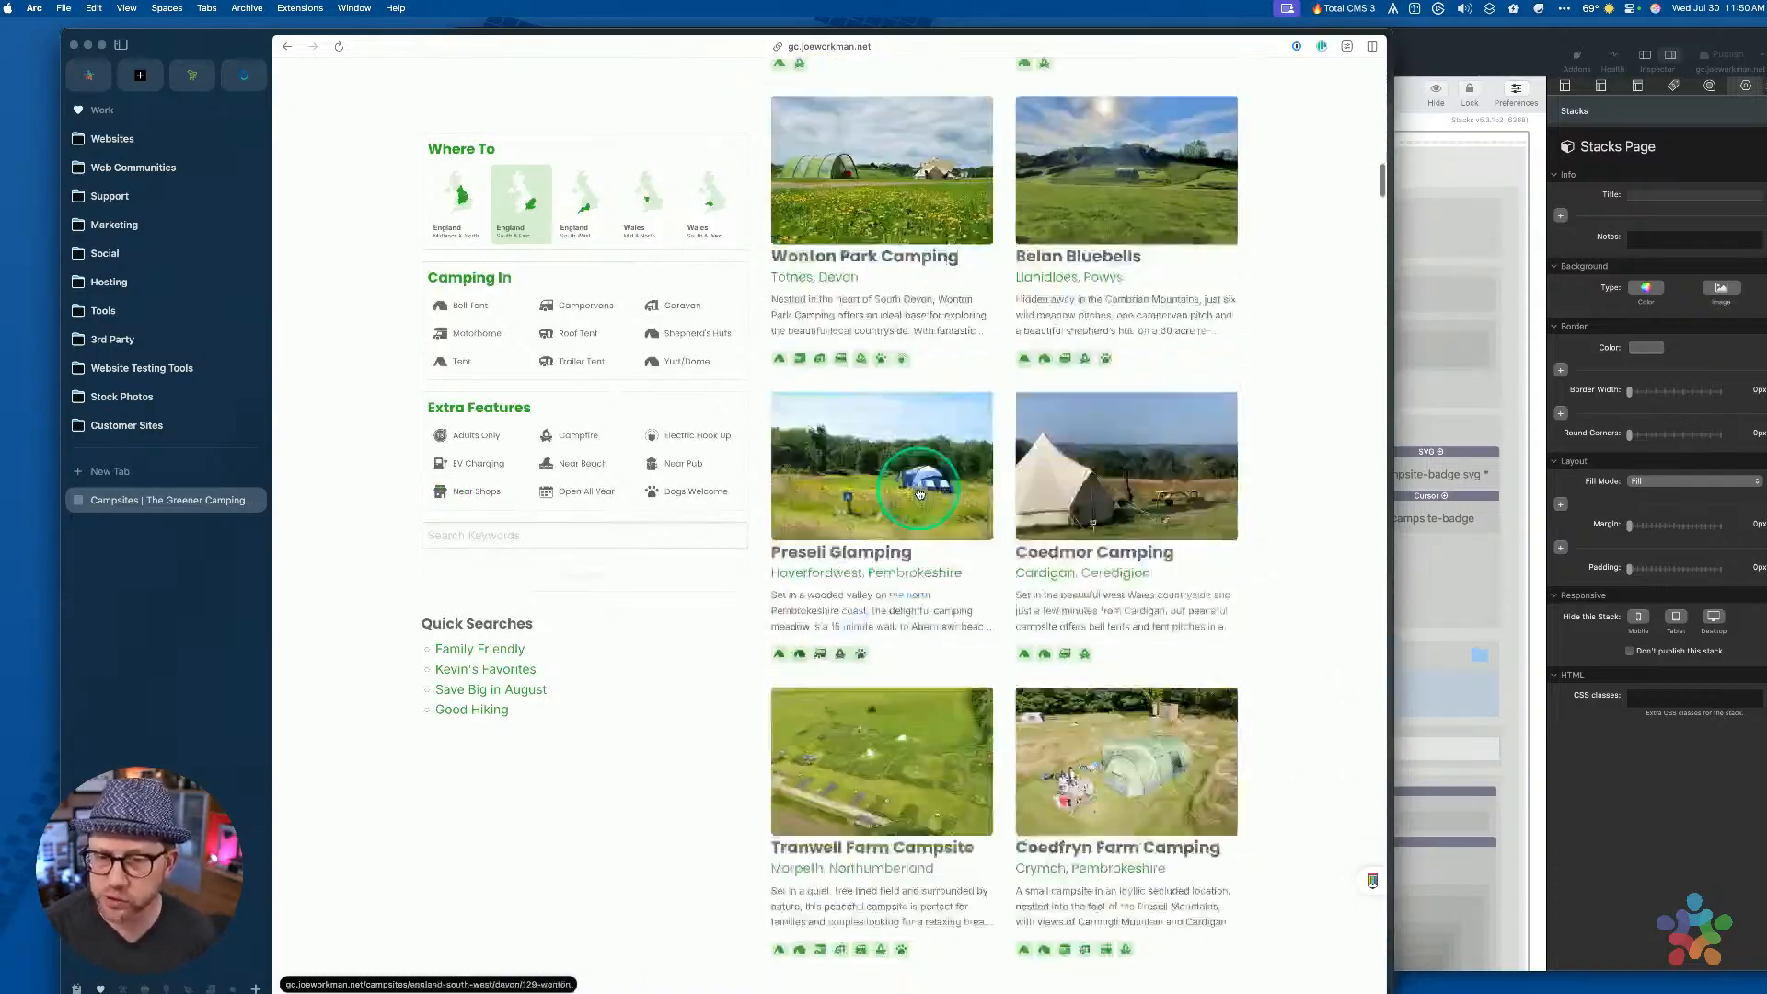
scroll(918, 493, up, 15)
scroll(918, 493, up, 10)
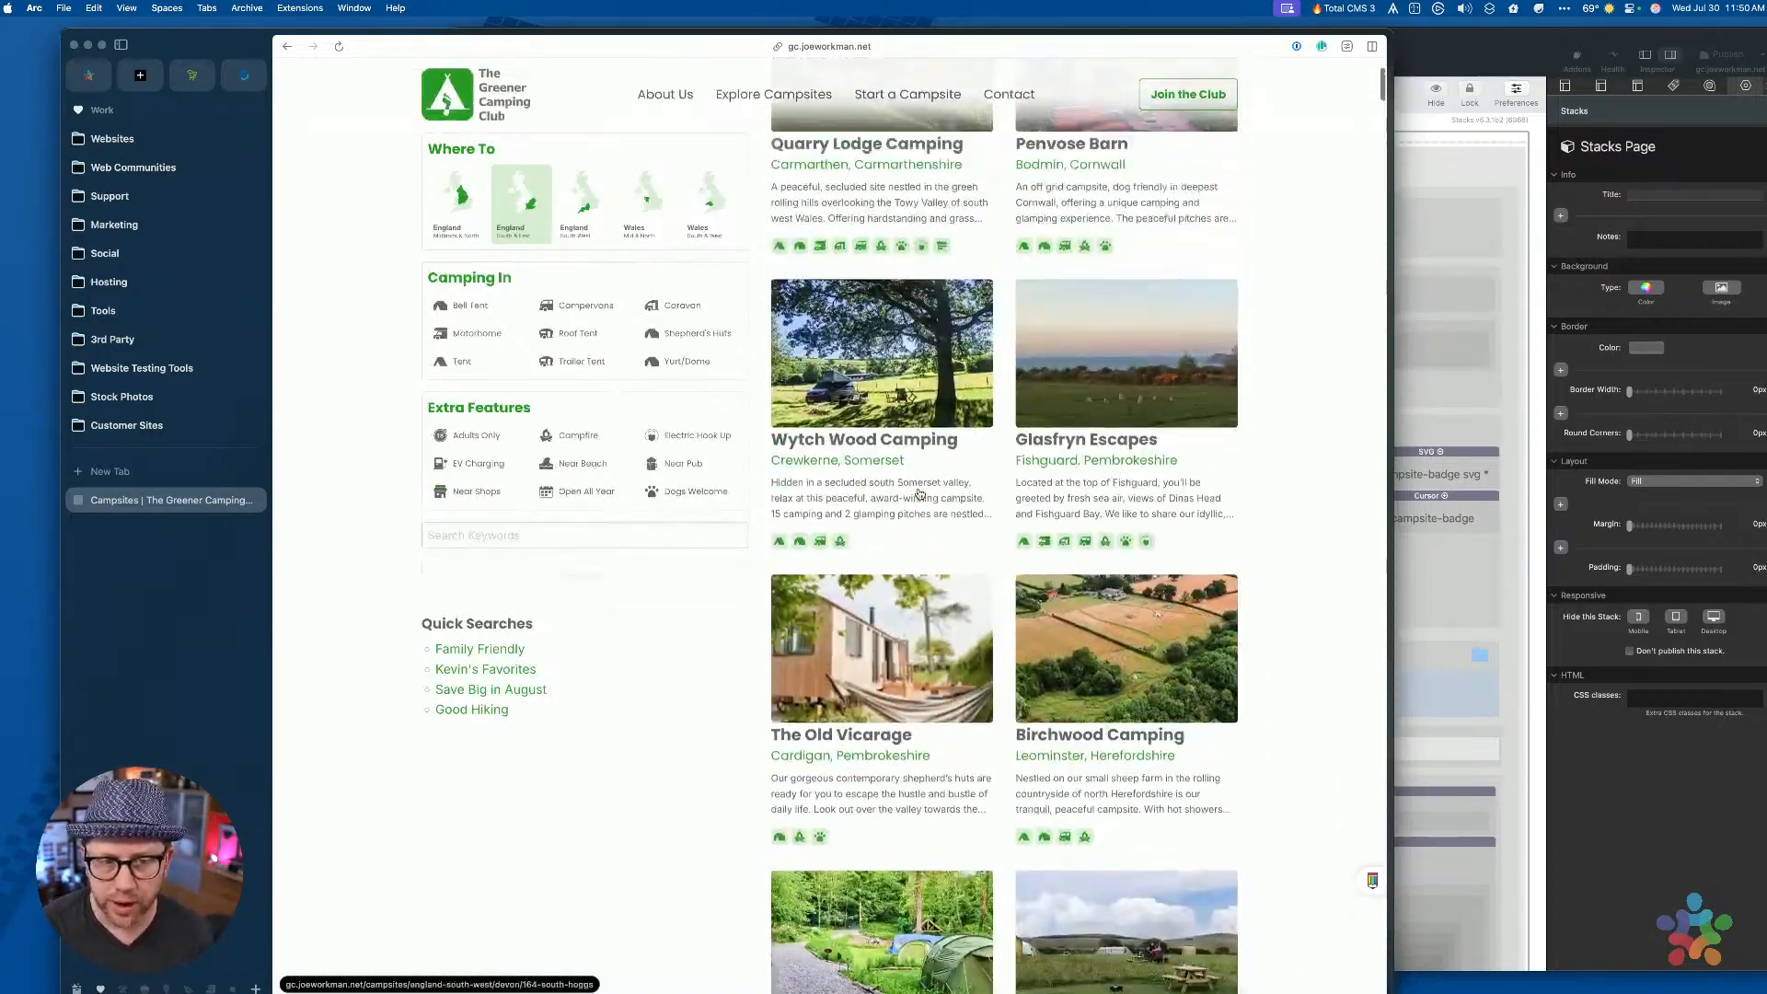
mouse_move(919, 487)
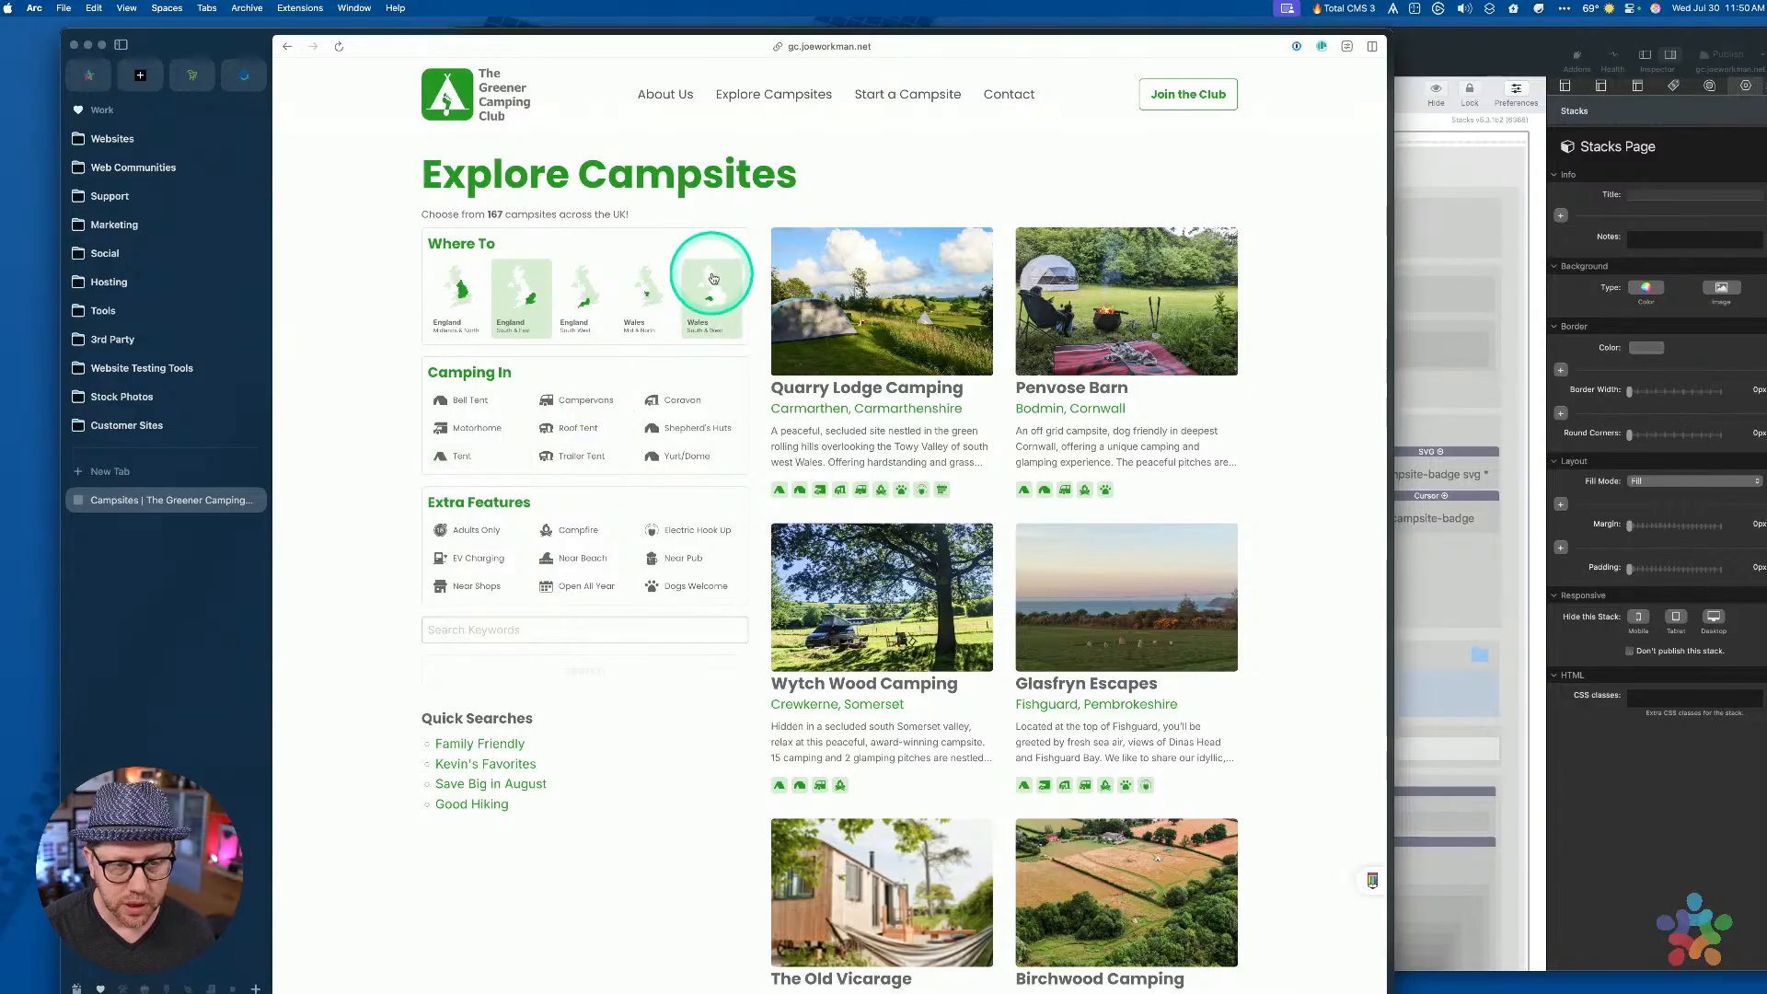
click(645, 303)
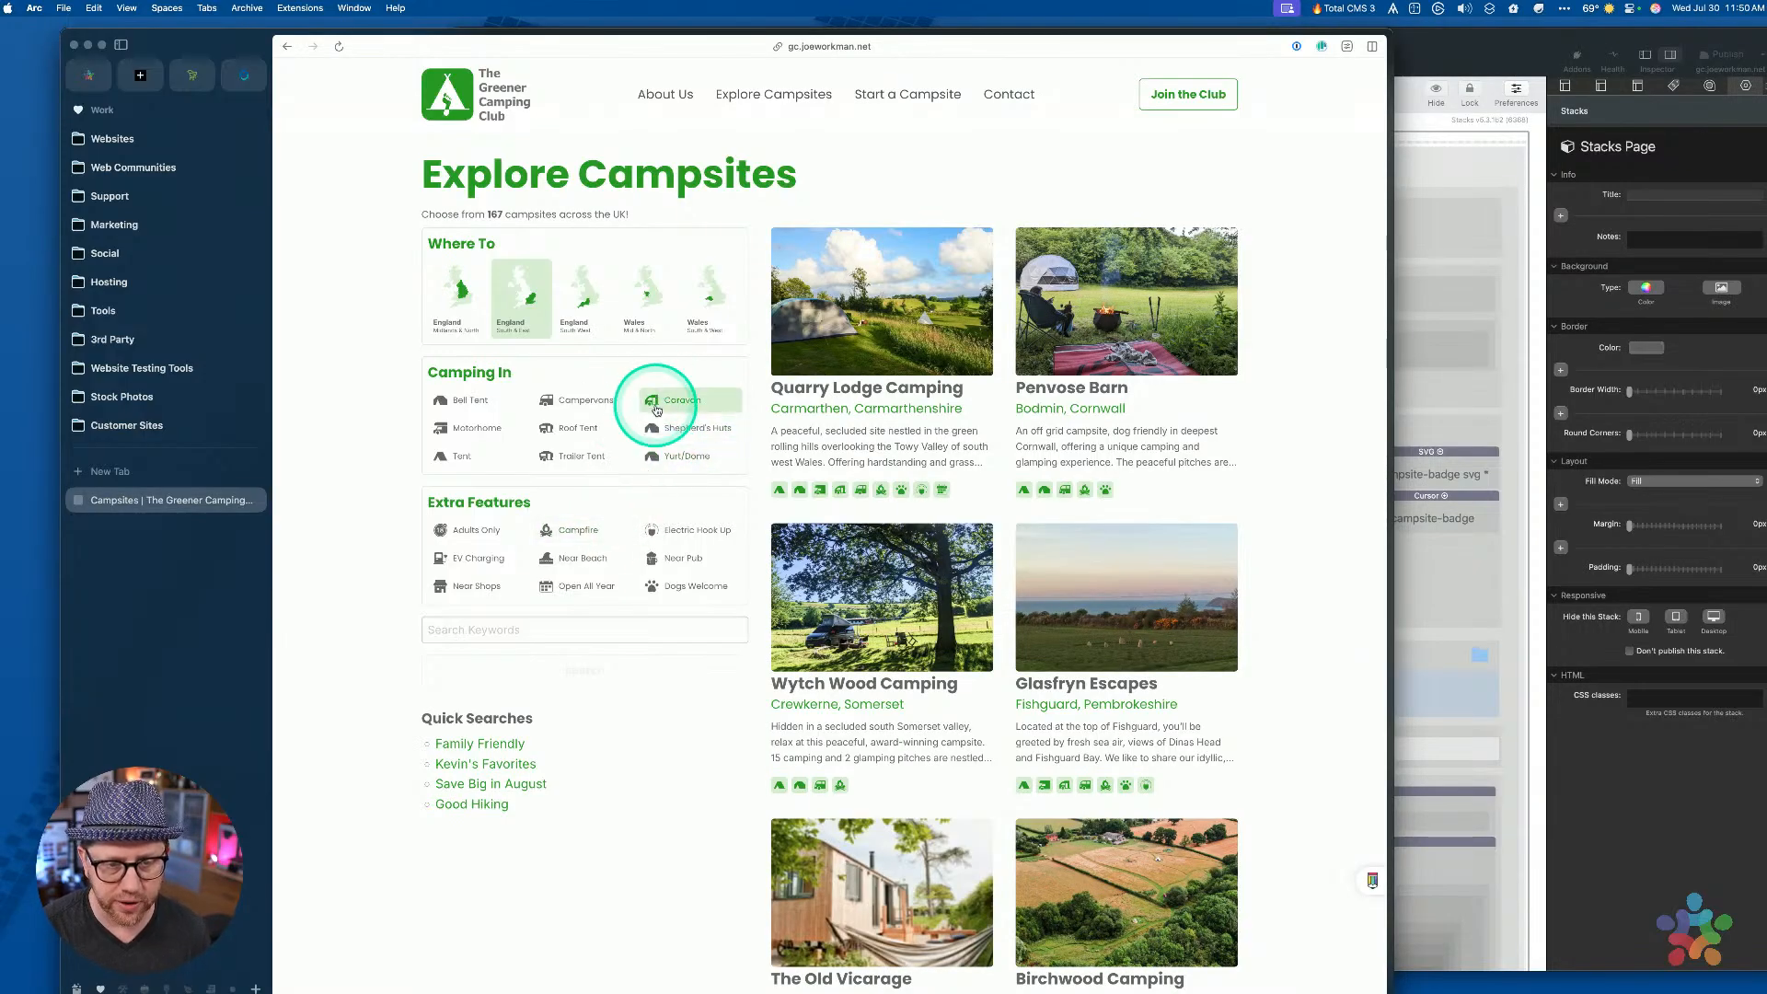
scroll(1025, 516, down, 15)
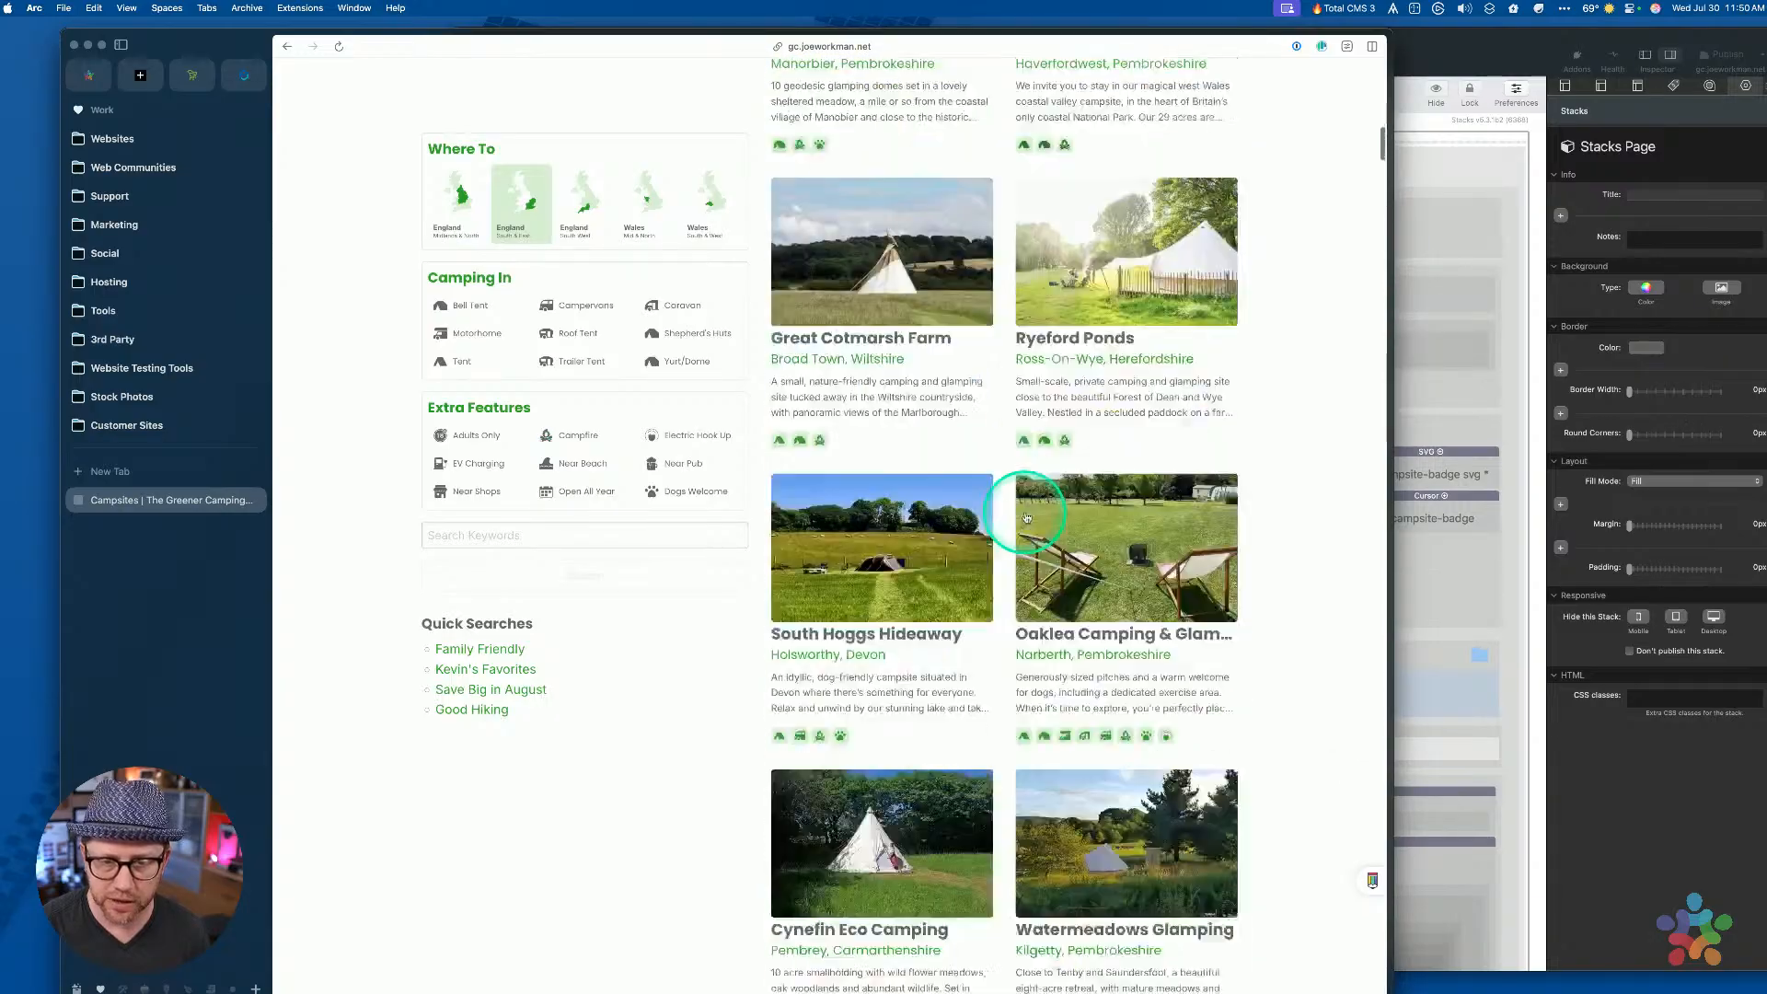
scroll(1025, 516, up, 15)
scroll(1026, 517, down, 1)
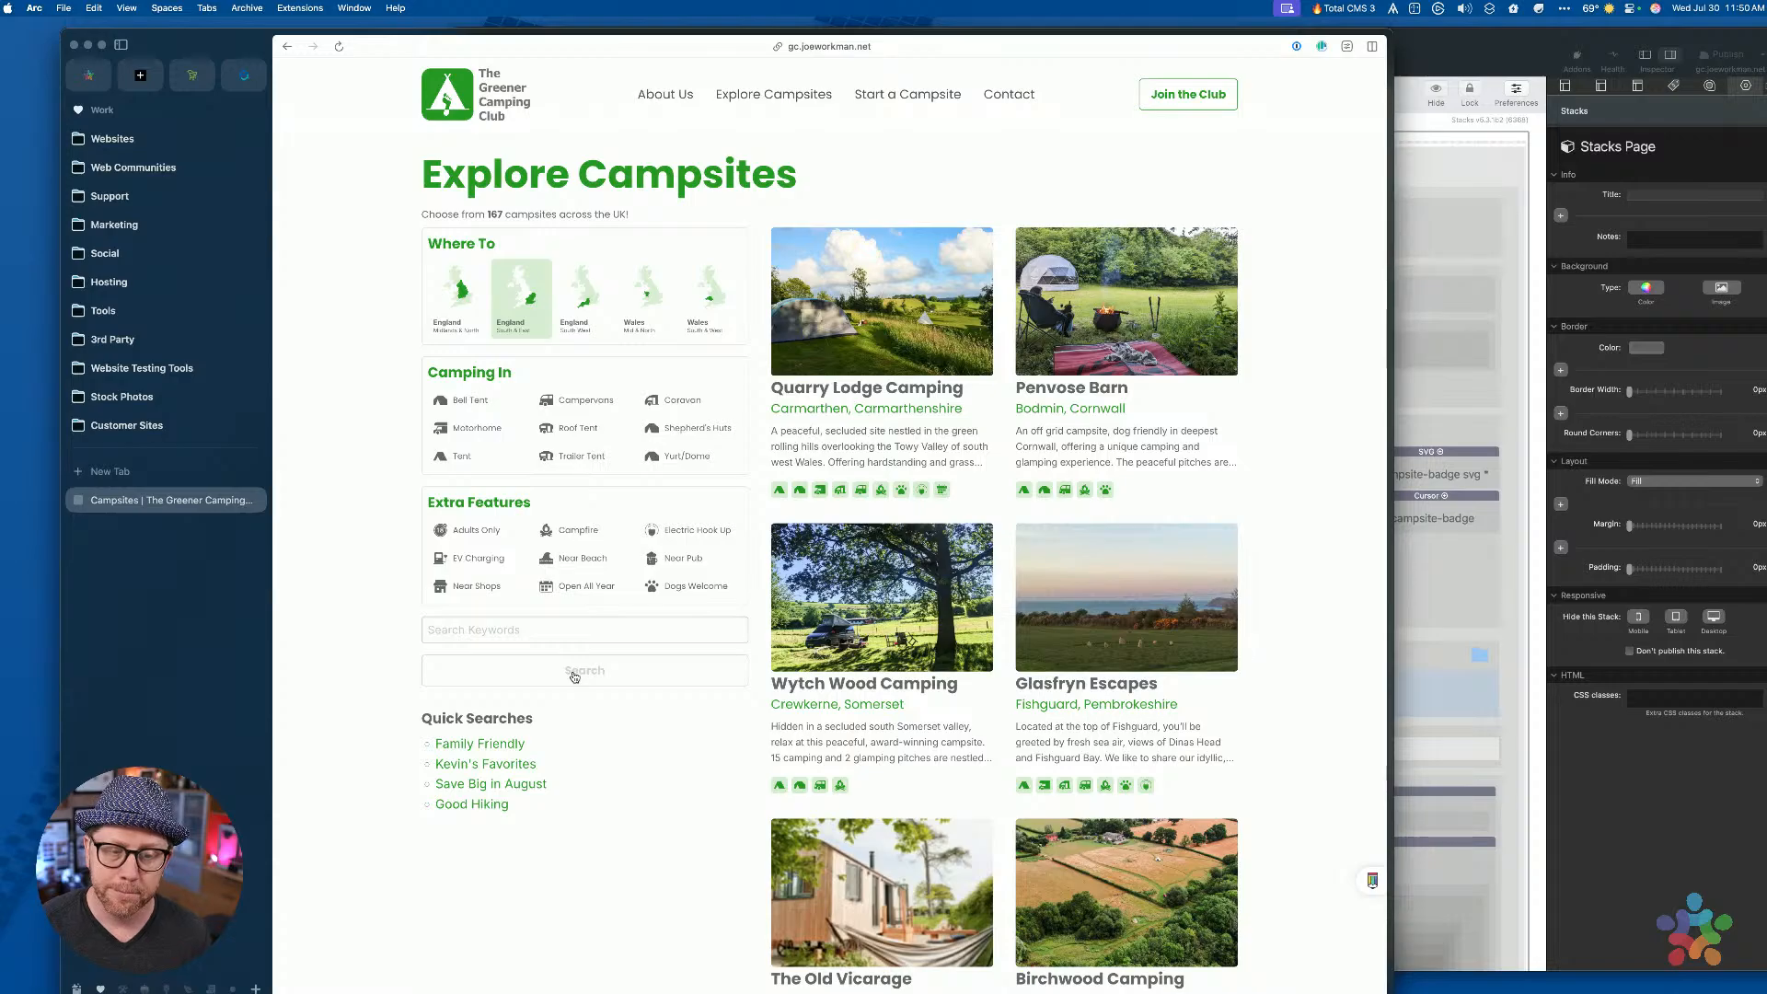
click(558, 477)
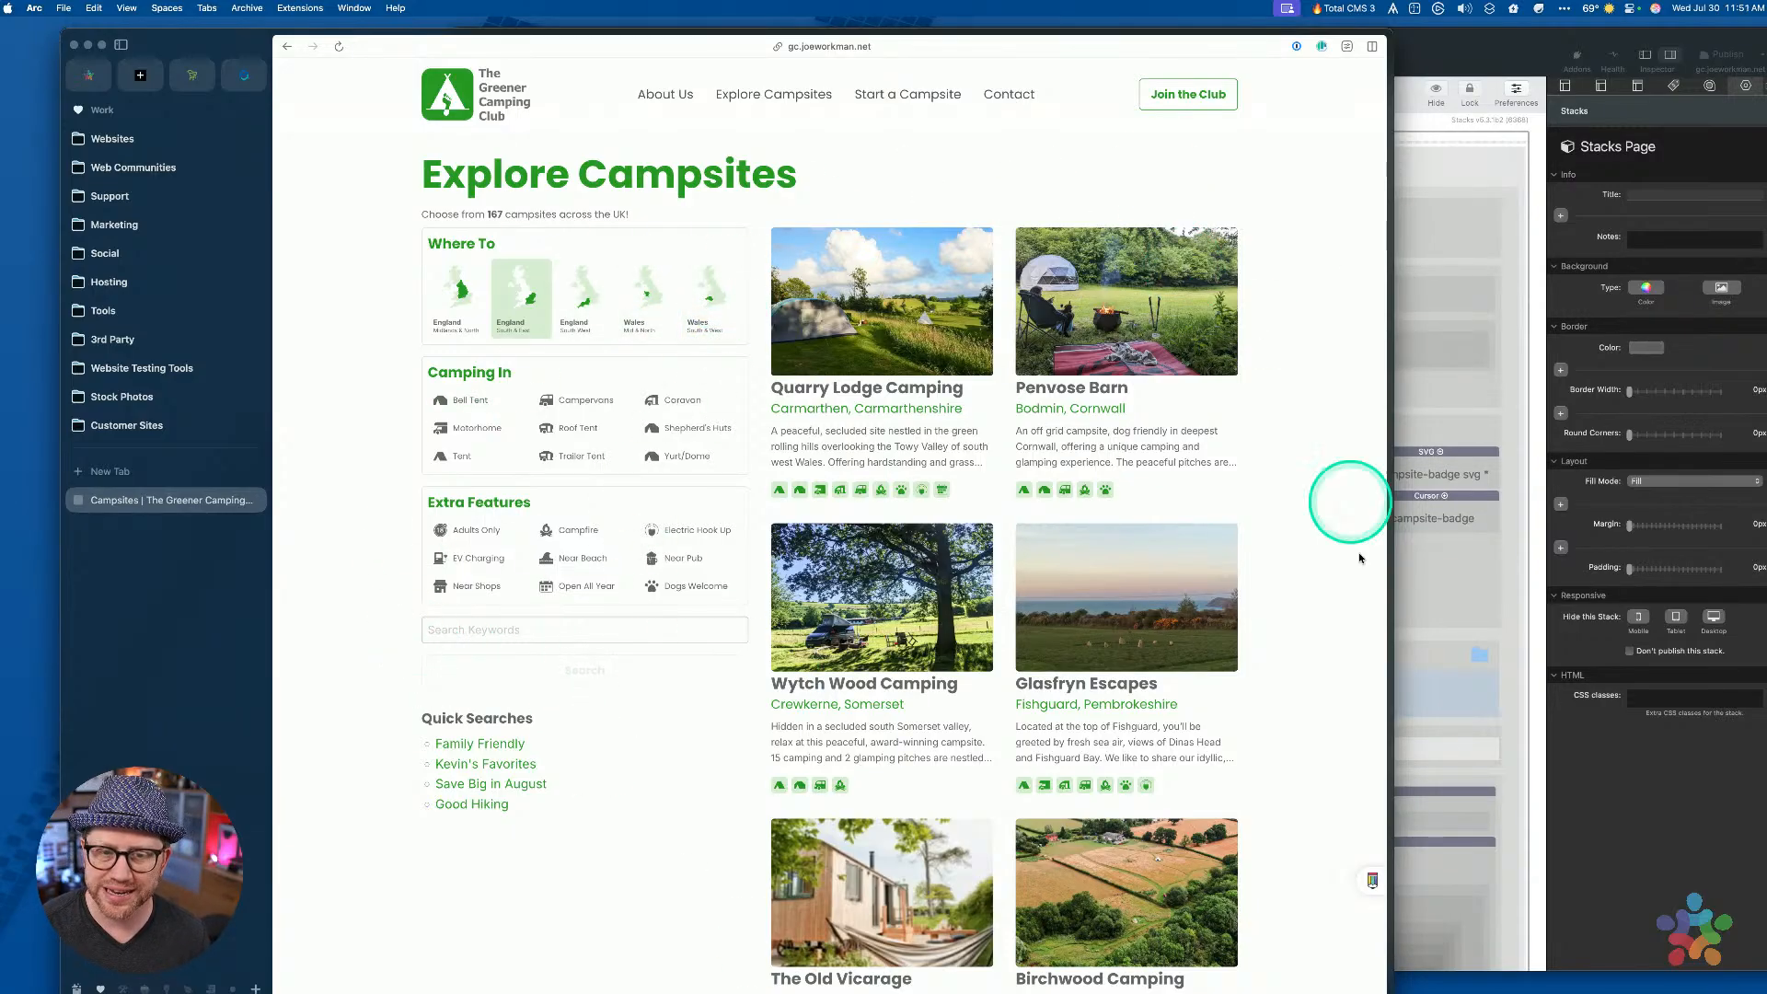
click(721, 563)
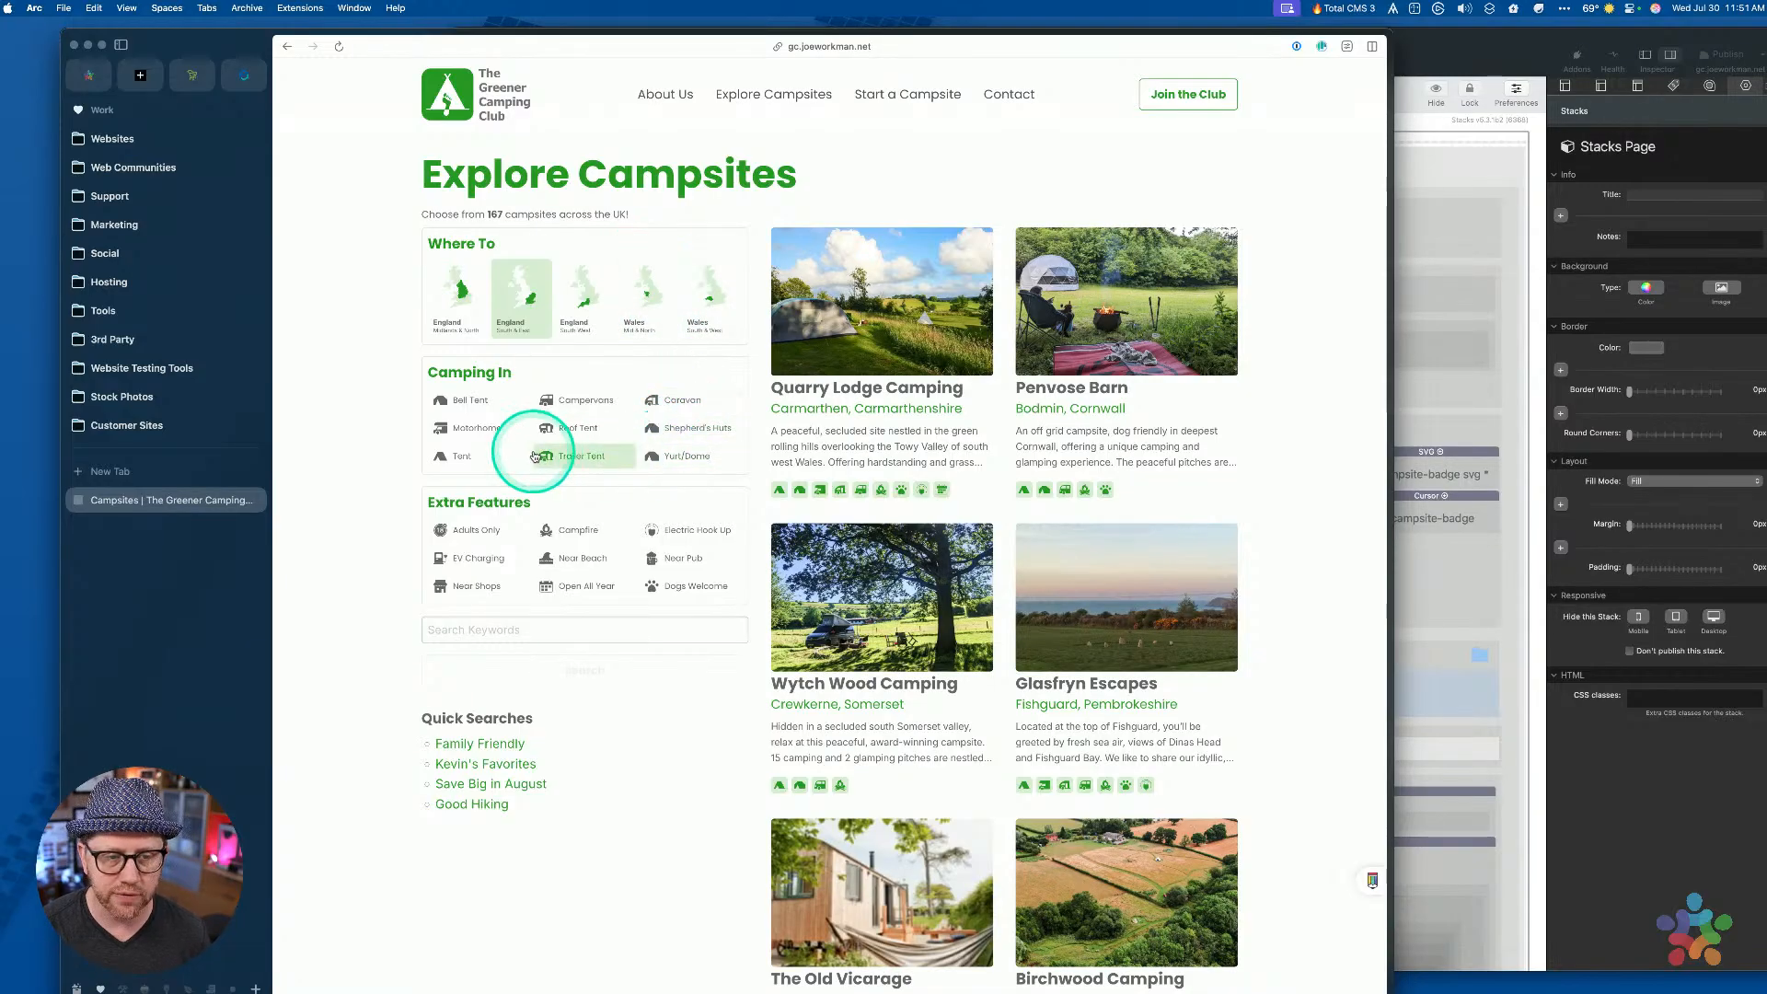
click(541, 635)
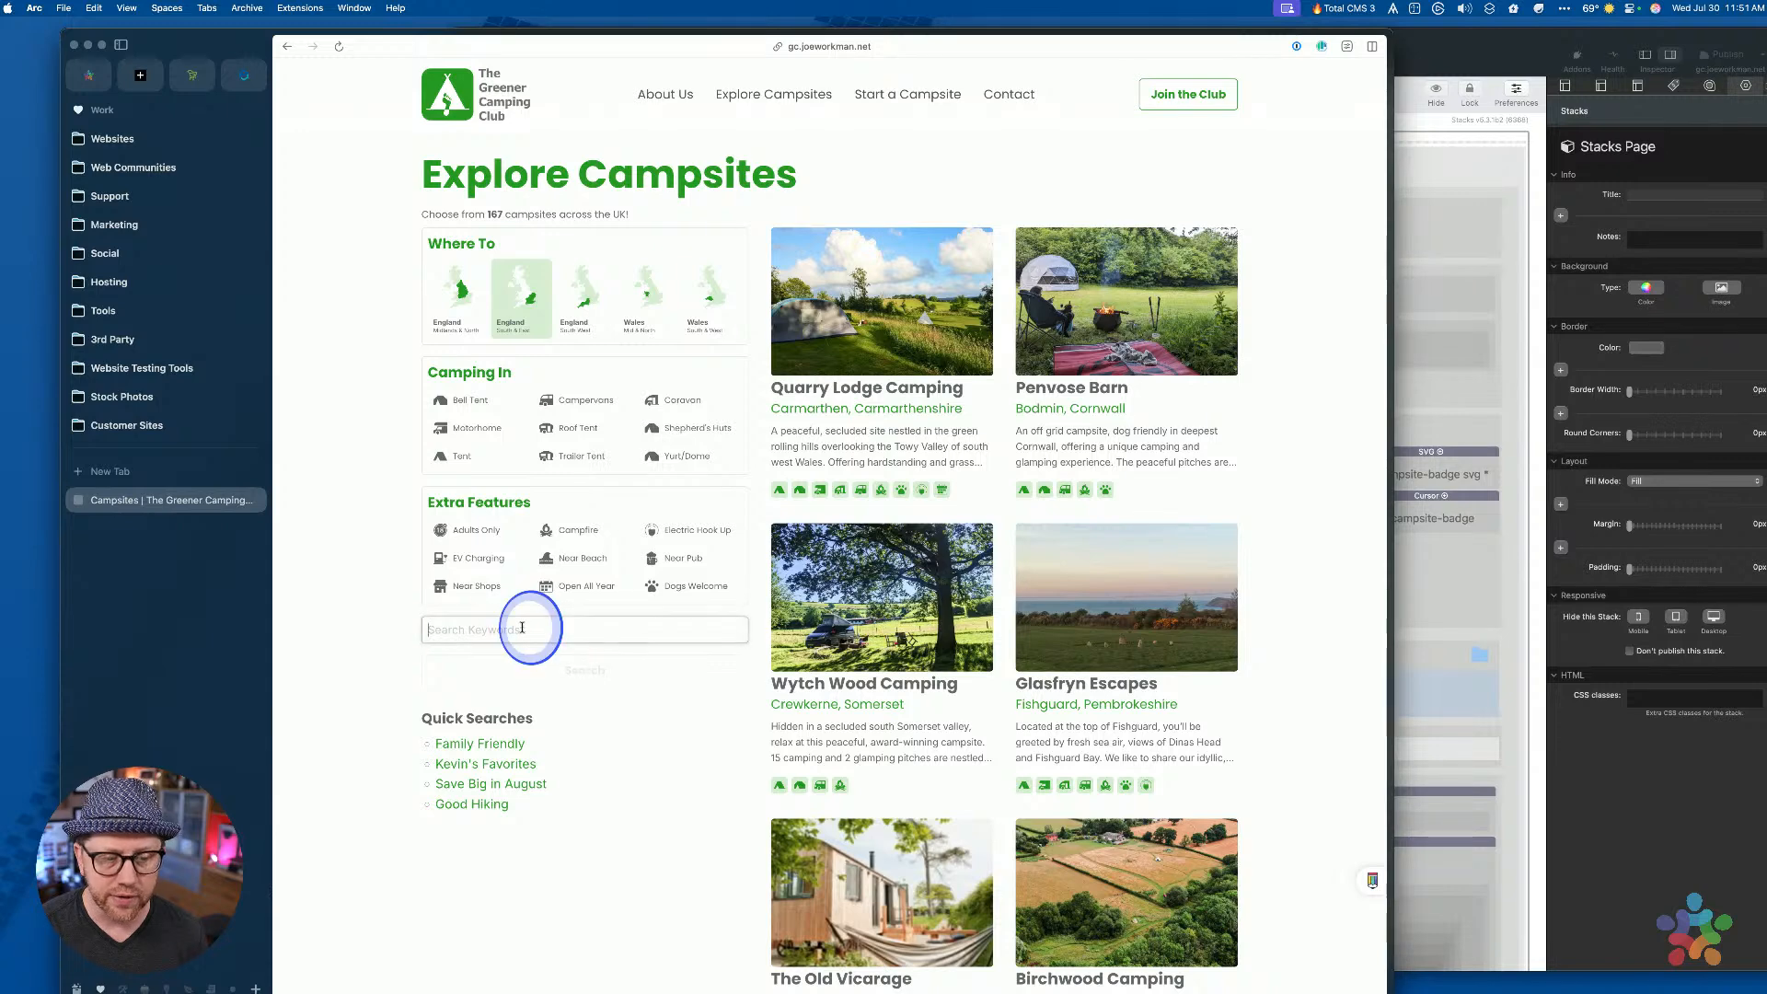
Run the campsite search twice, then bring the RapidWeaver greenercamping project forward
click(584, 674)
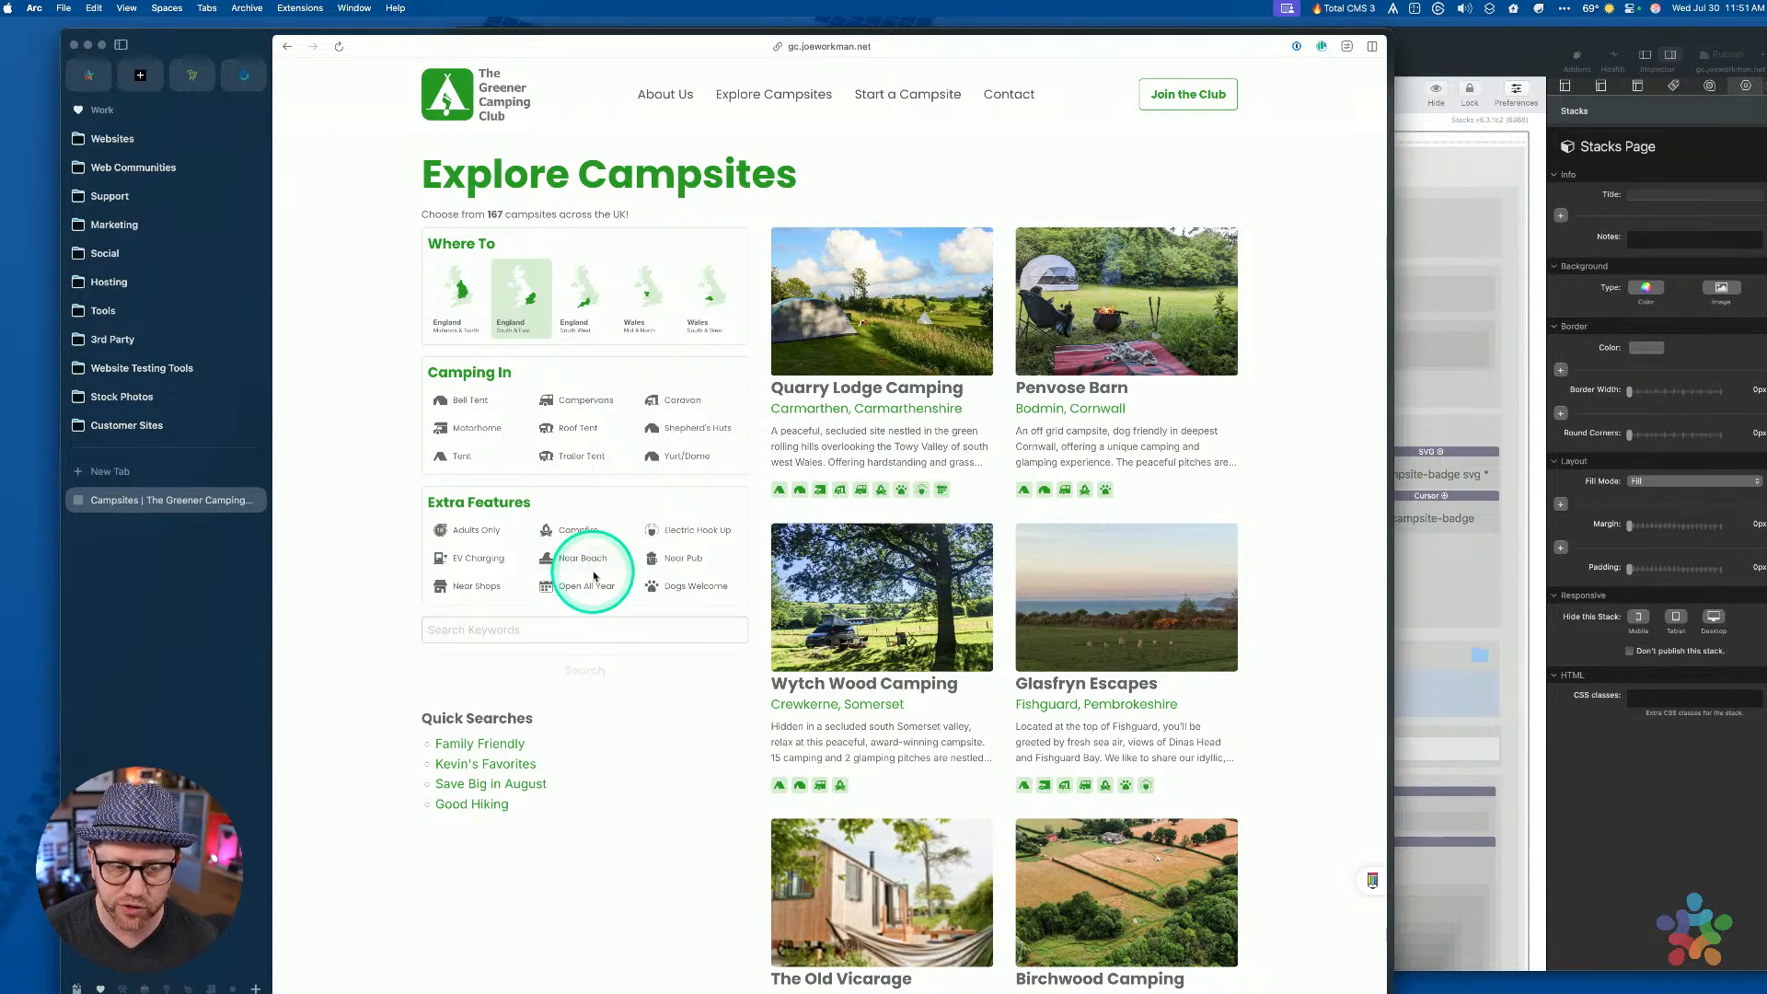
click(629, 675)
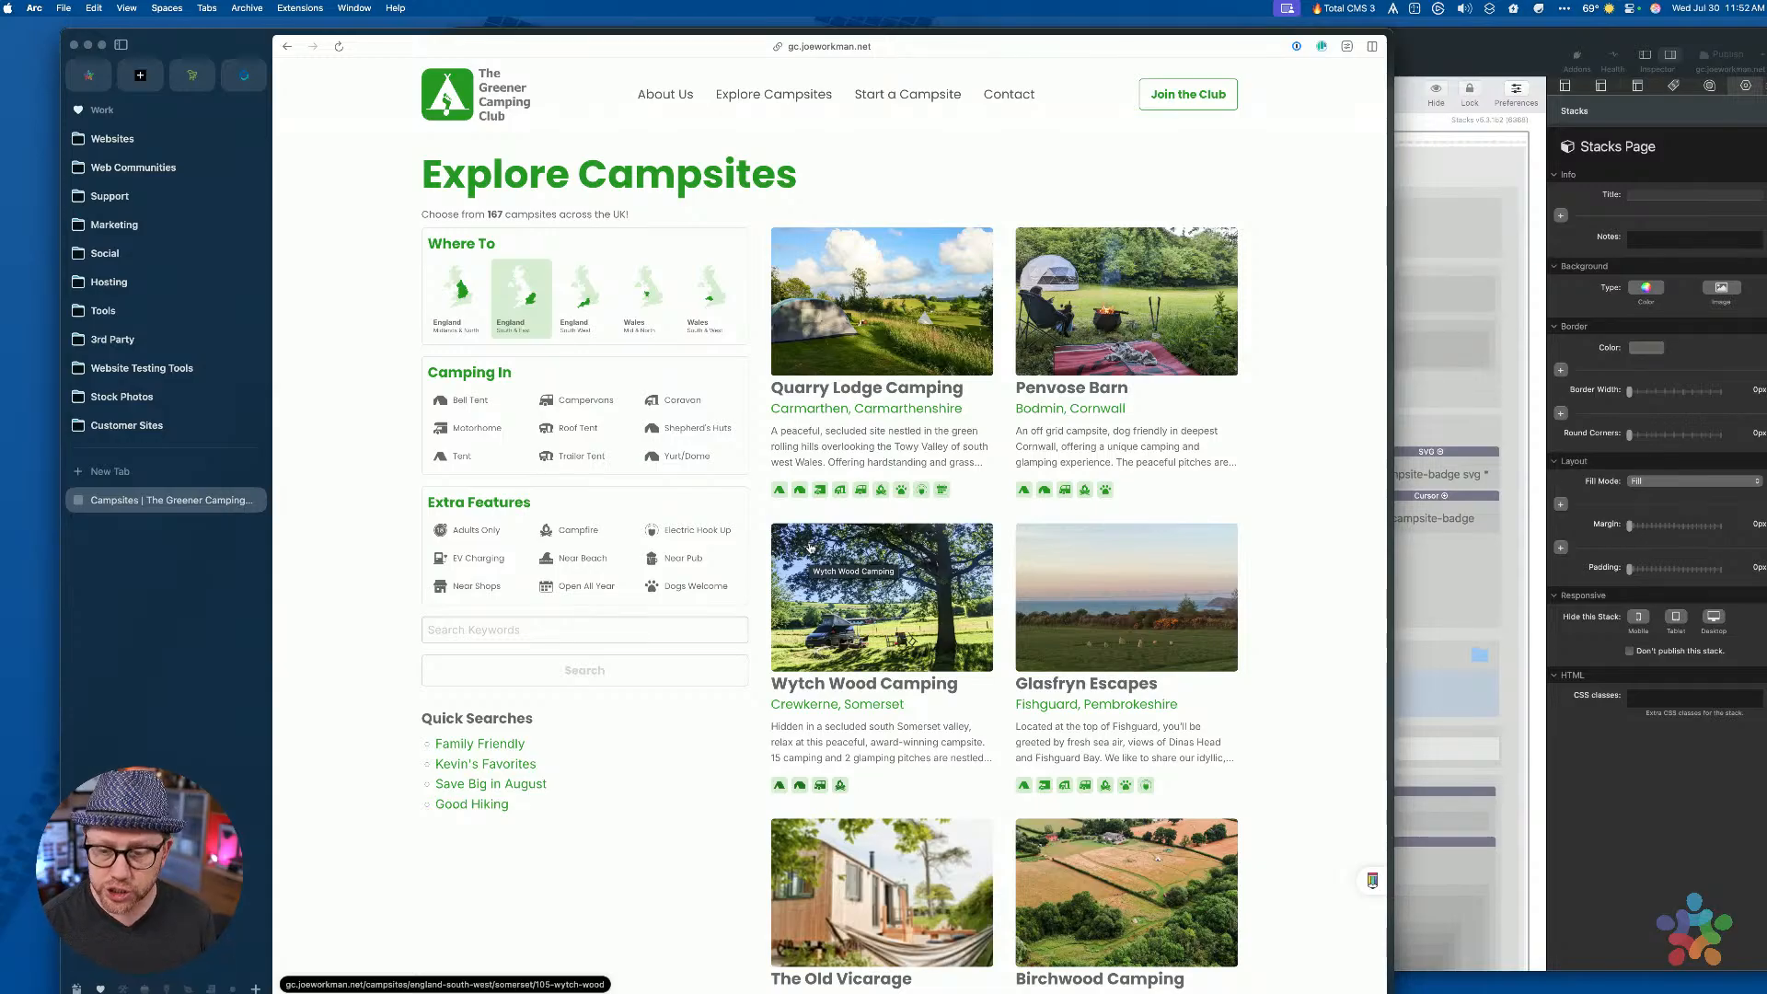
click(1624, 817)
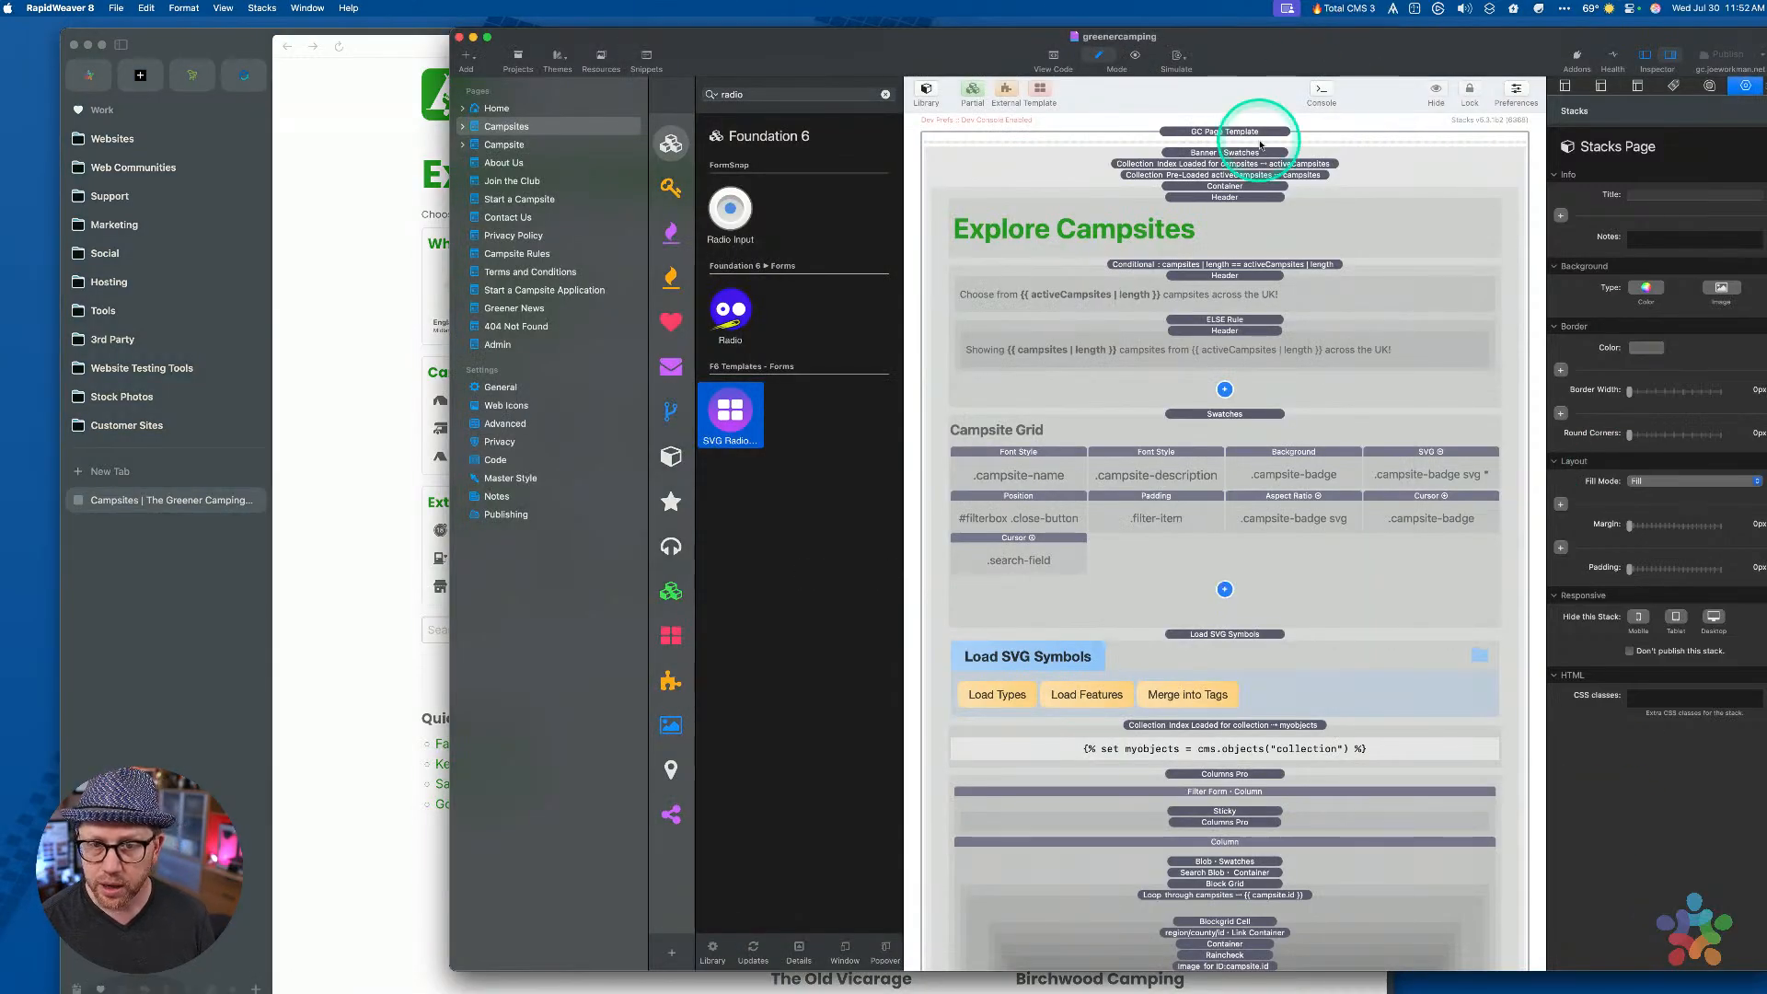
Open the Sandbox.rw8 project through a launcher search for 'rw sa'
key(super)
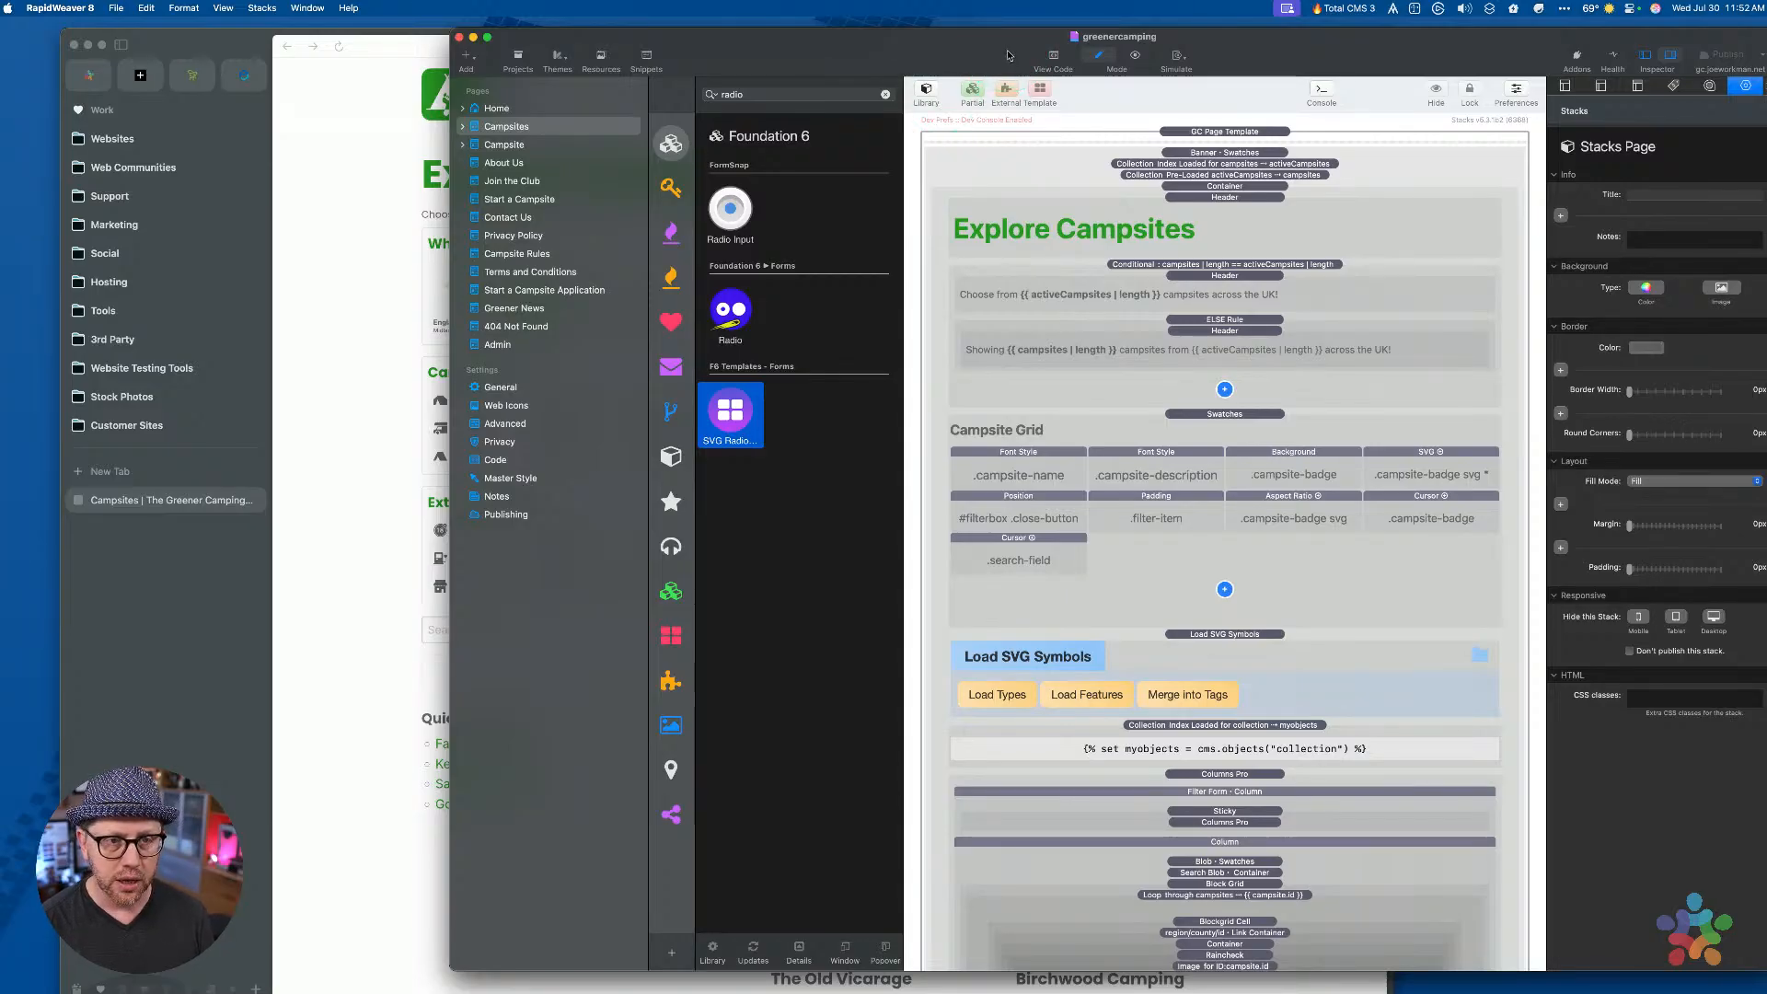
key(super+space)
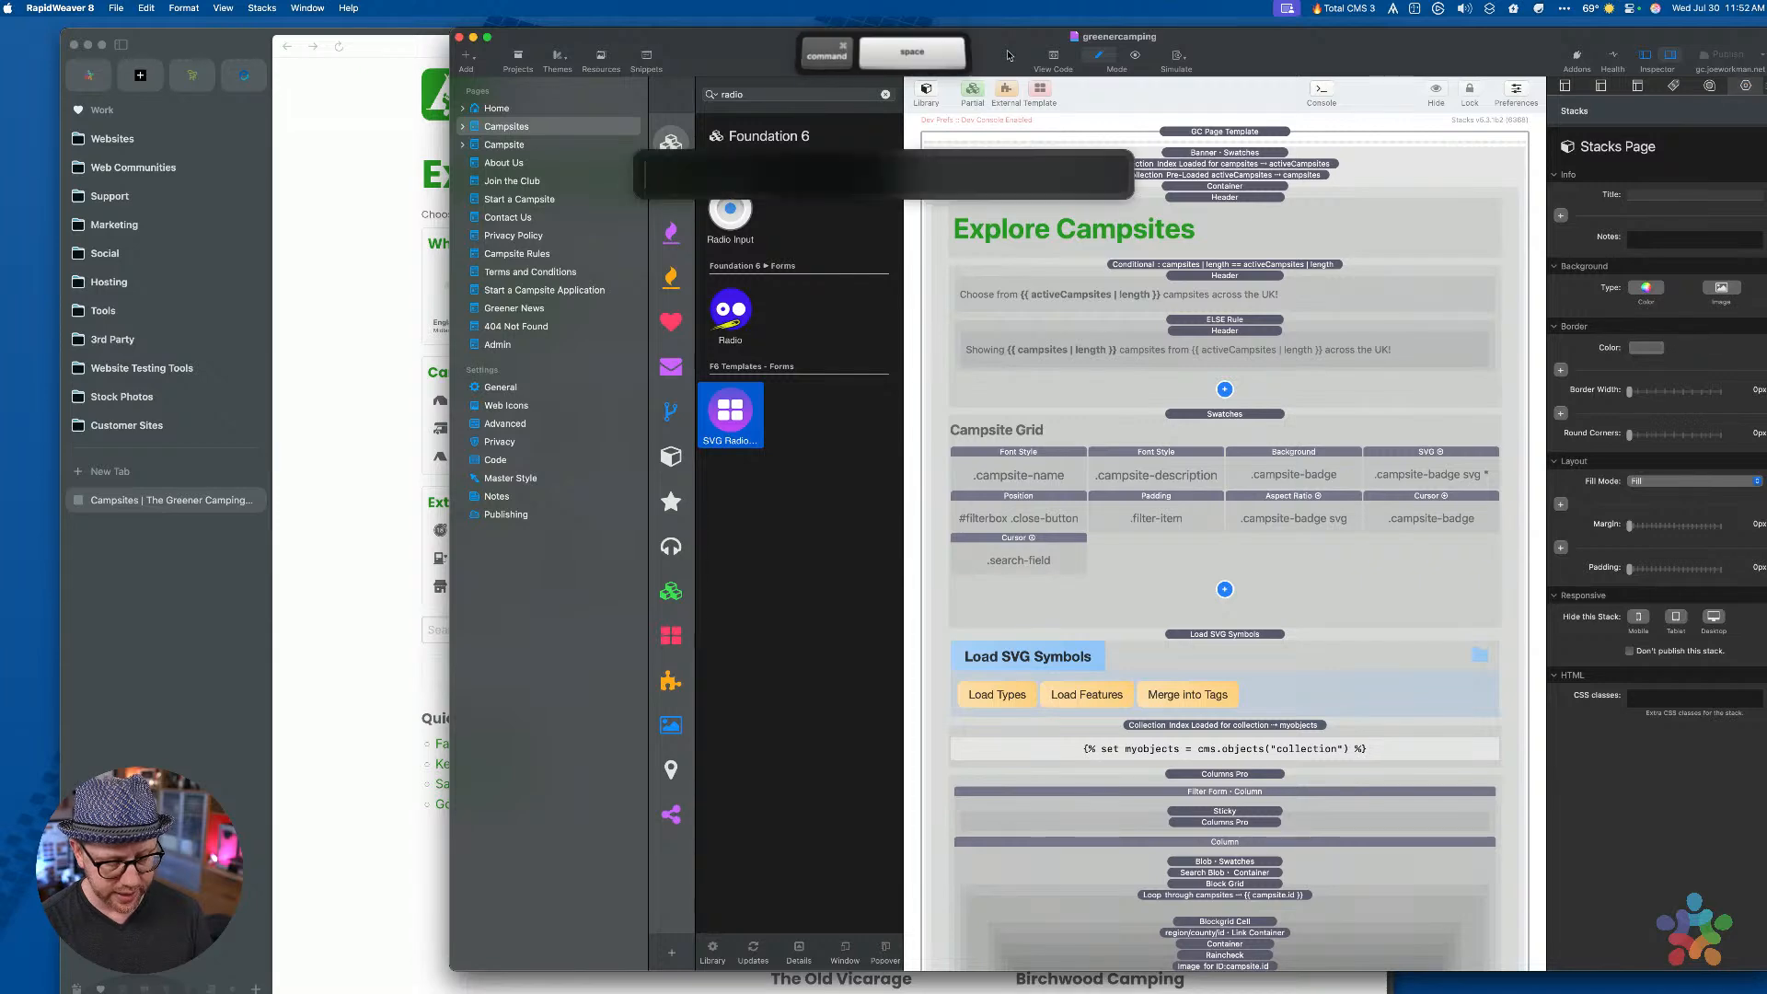
text(rw)
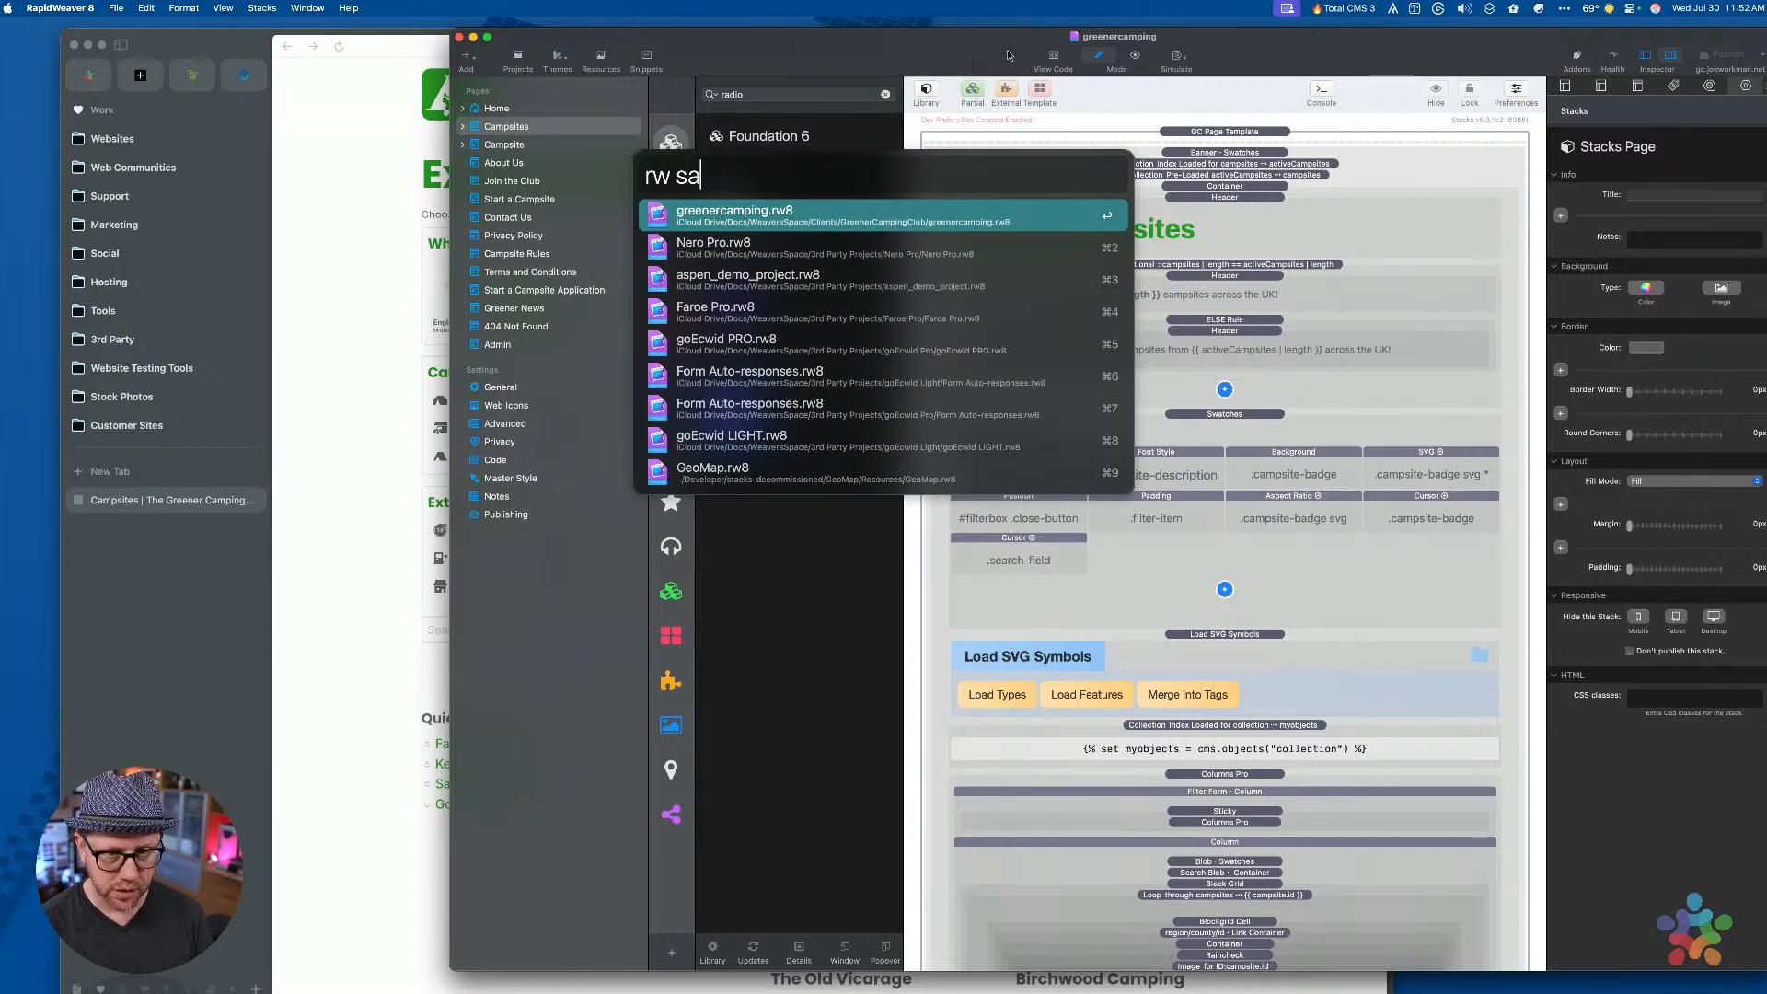
text( sa)
key(Down)
key(Down)
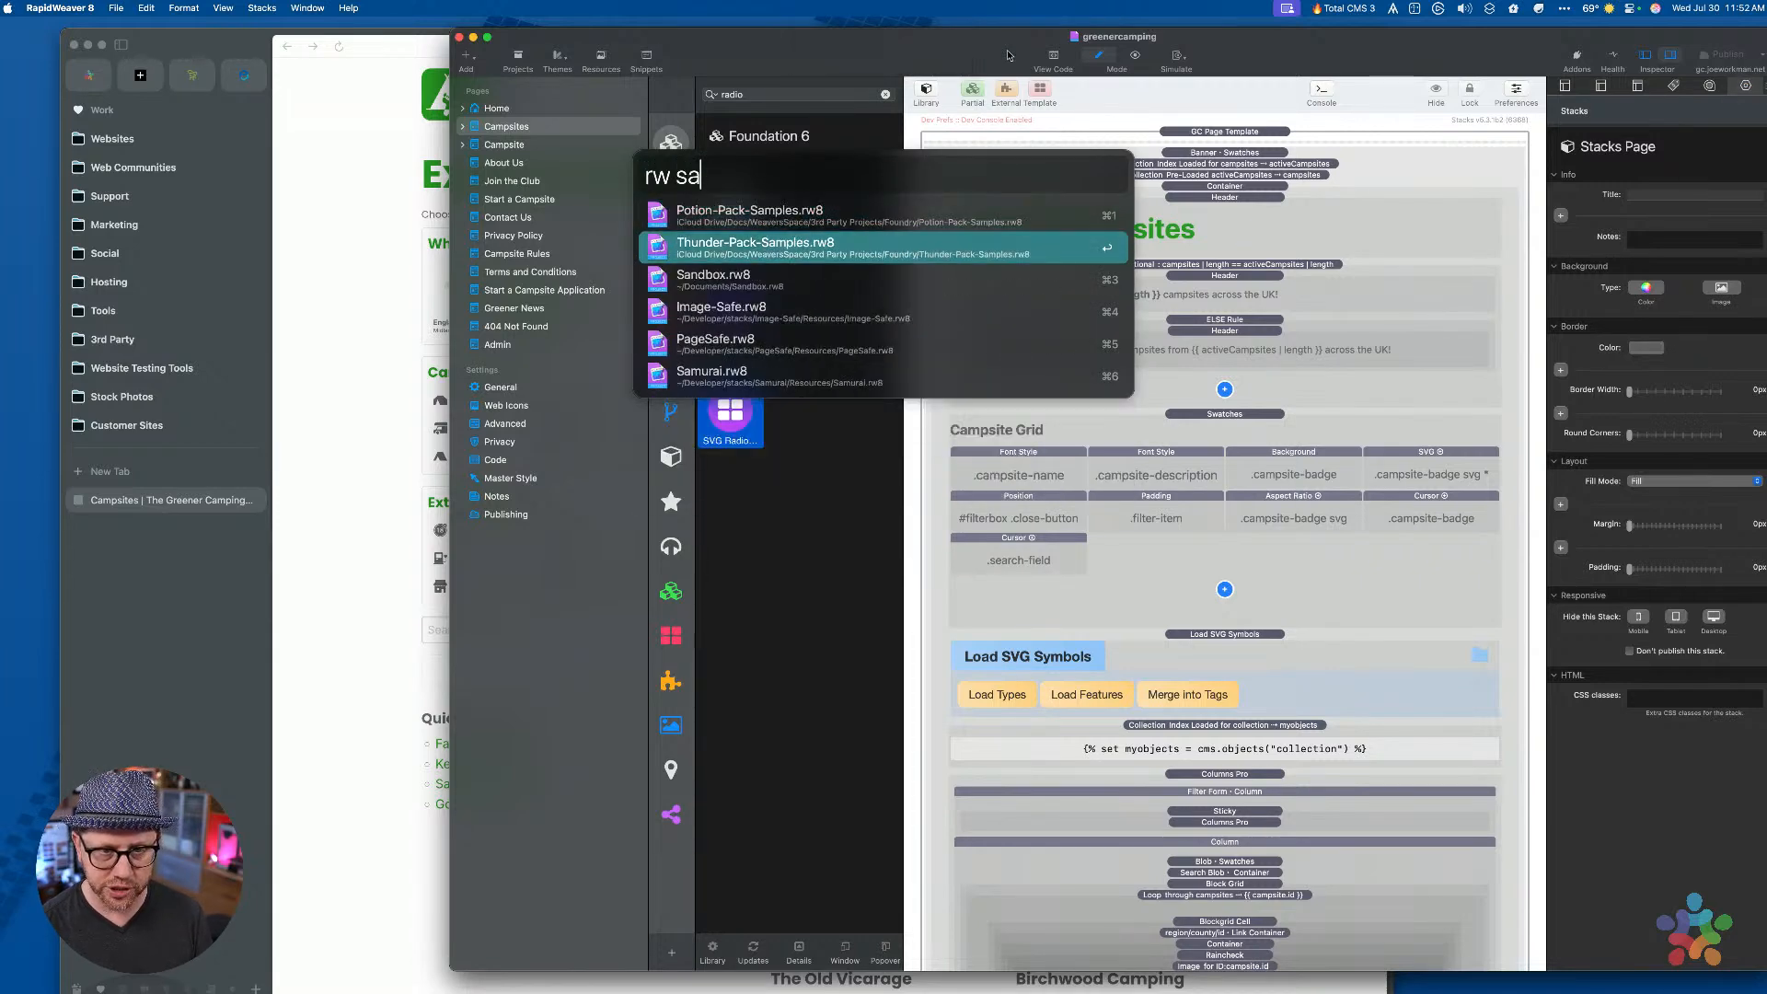
key(Return)
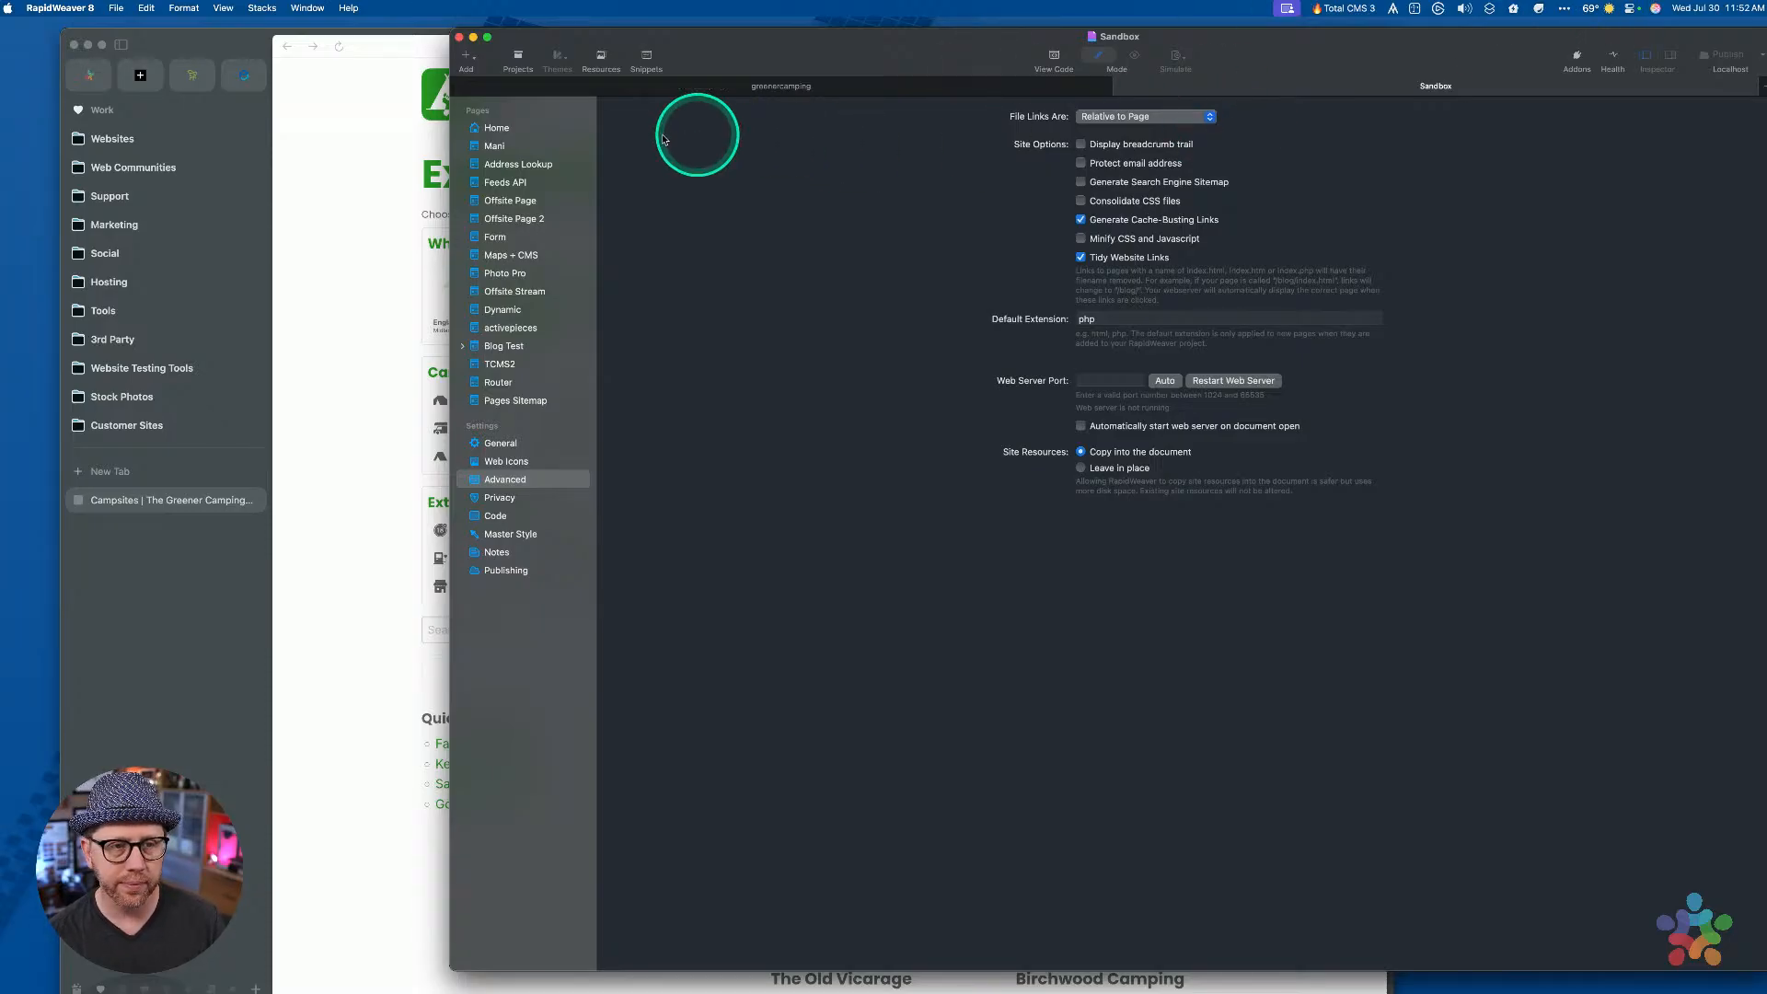
Delete the CMS Core, Header and Agent Lang stacks from the Sandbox Home page, keeping the empty Container
click(494, 131)
drag(1342, 33, 1090, 43)
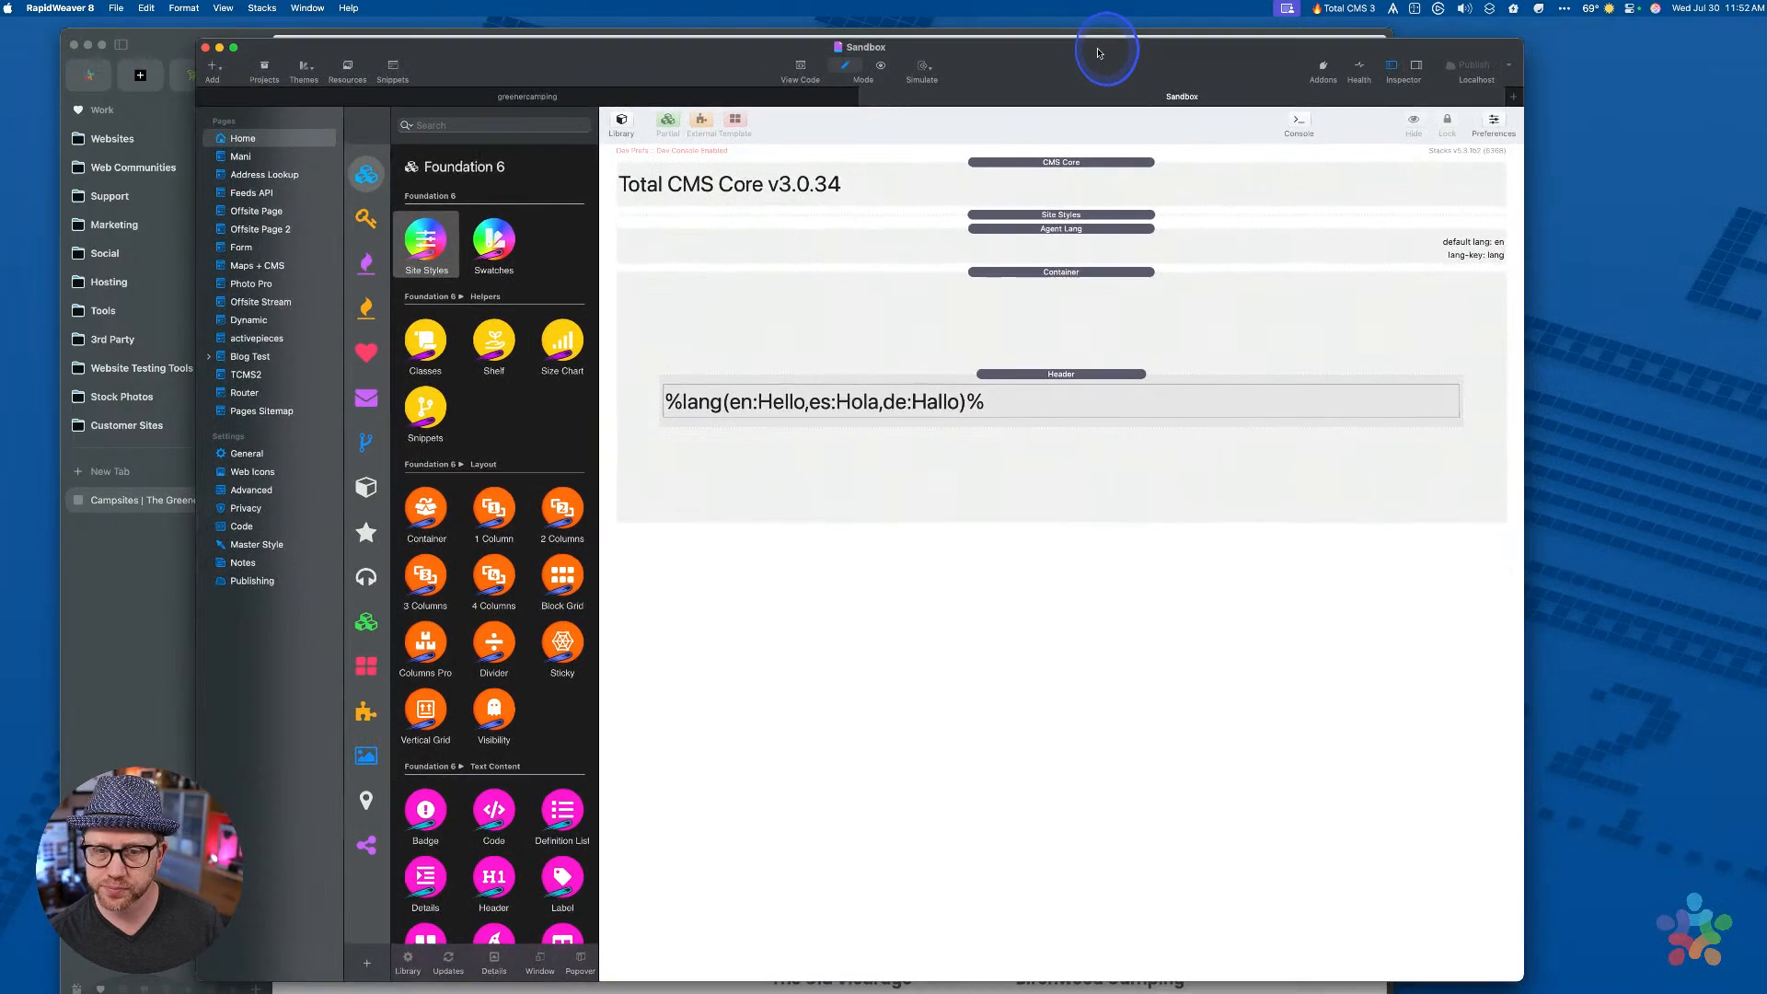
click(1061, 162)
key(Delete)
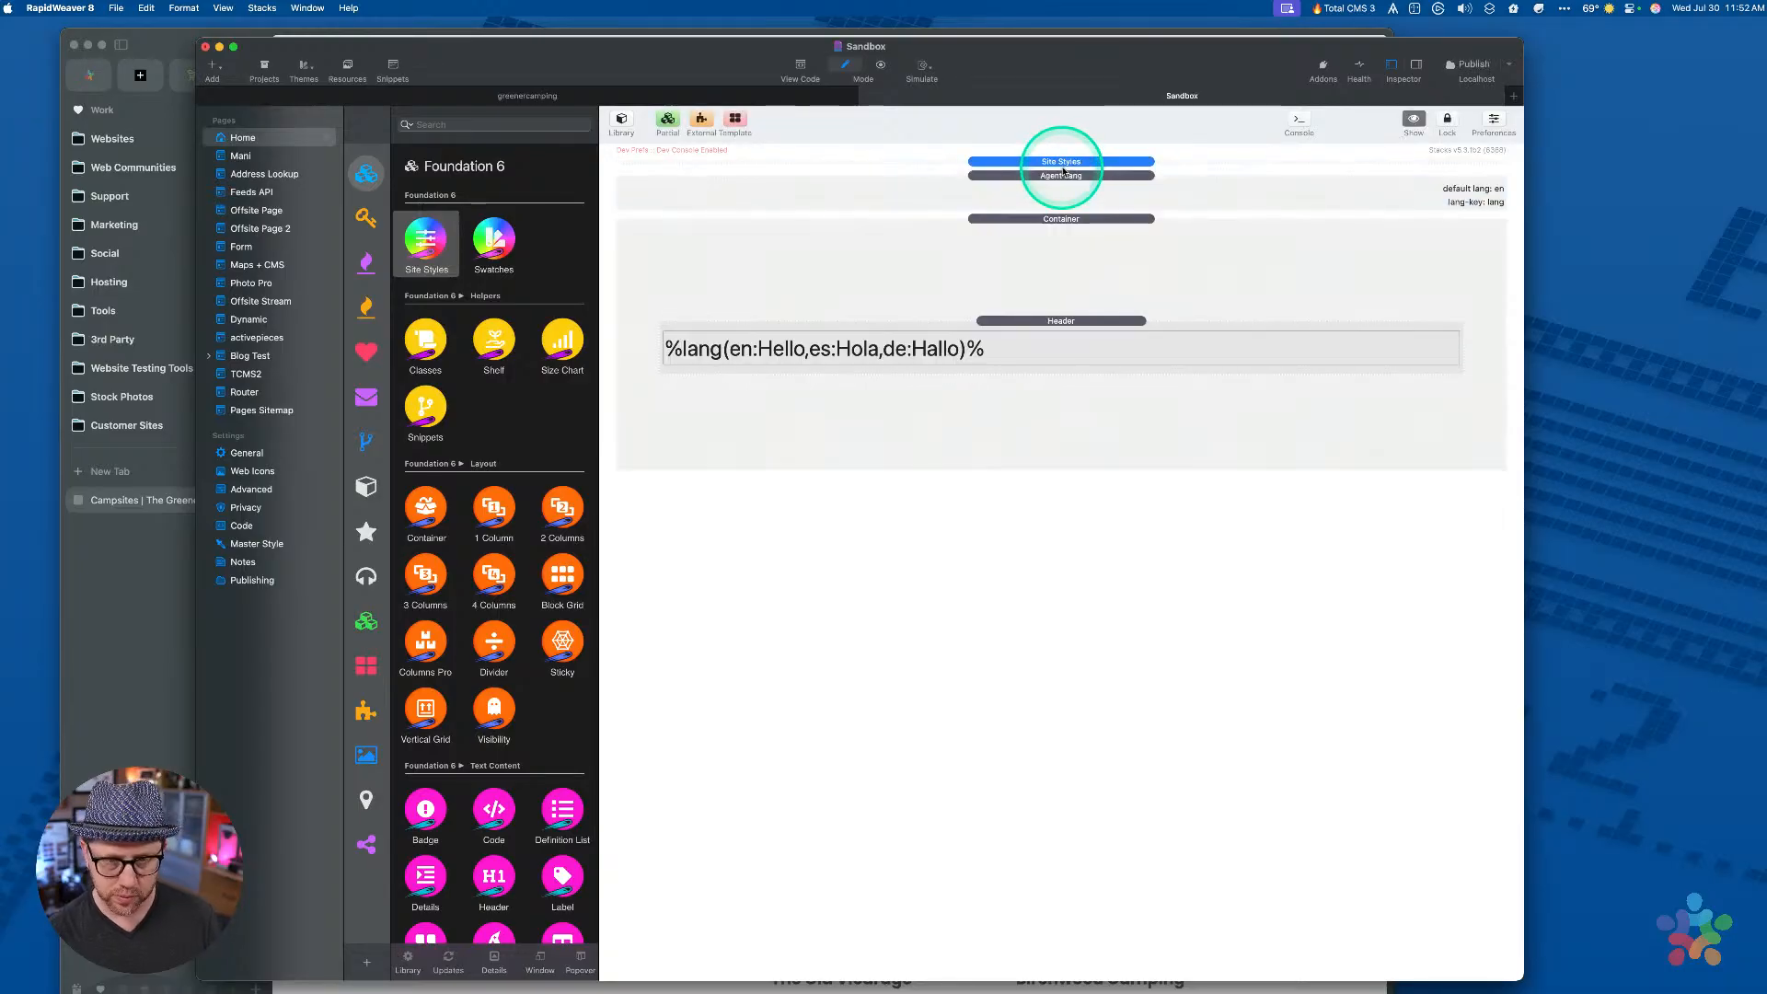
click(1061, 176)
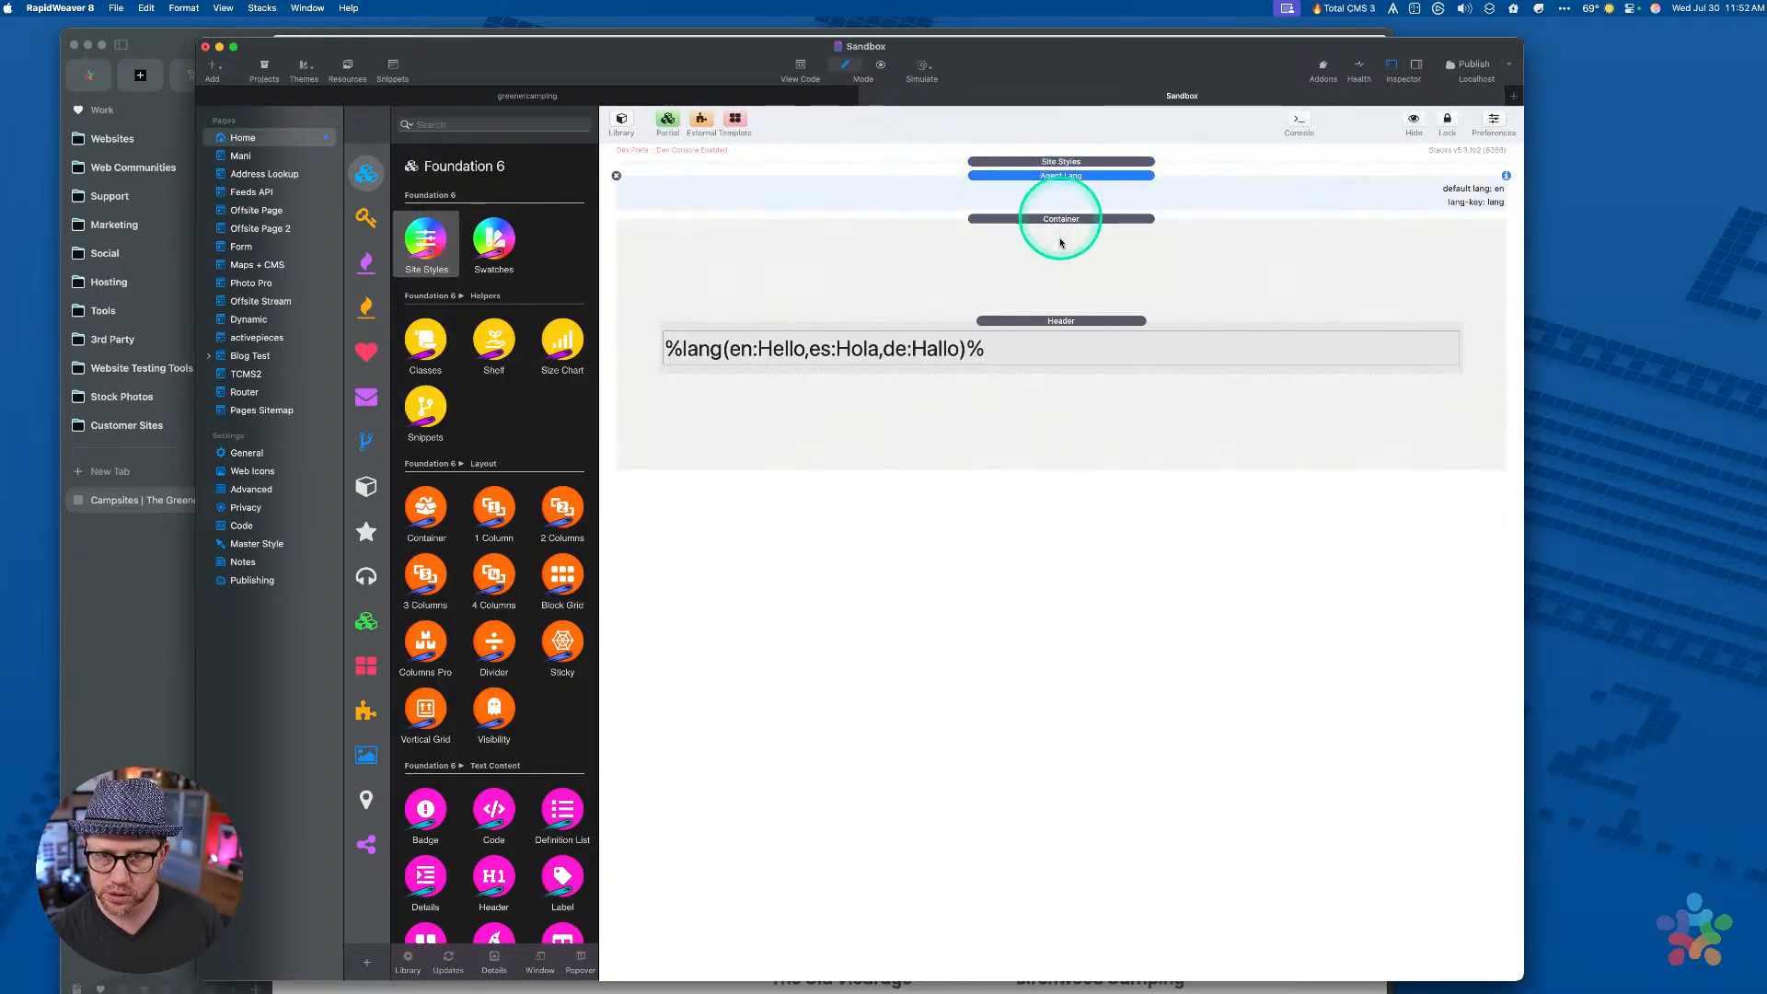
click(1058, 218)
click(1055, 313)
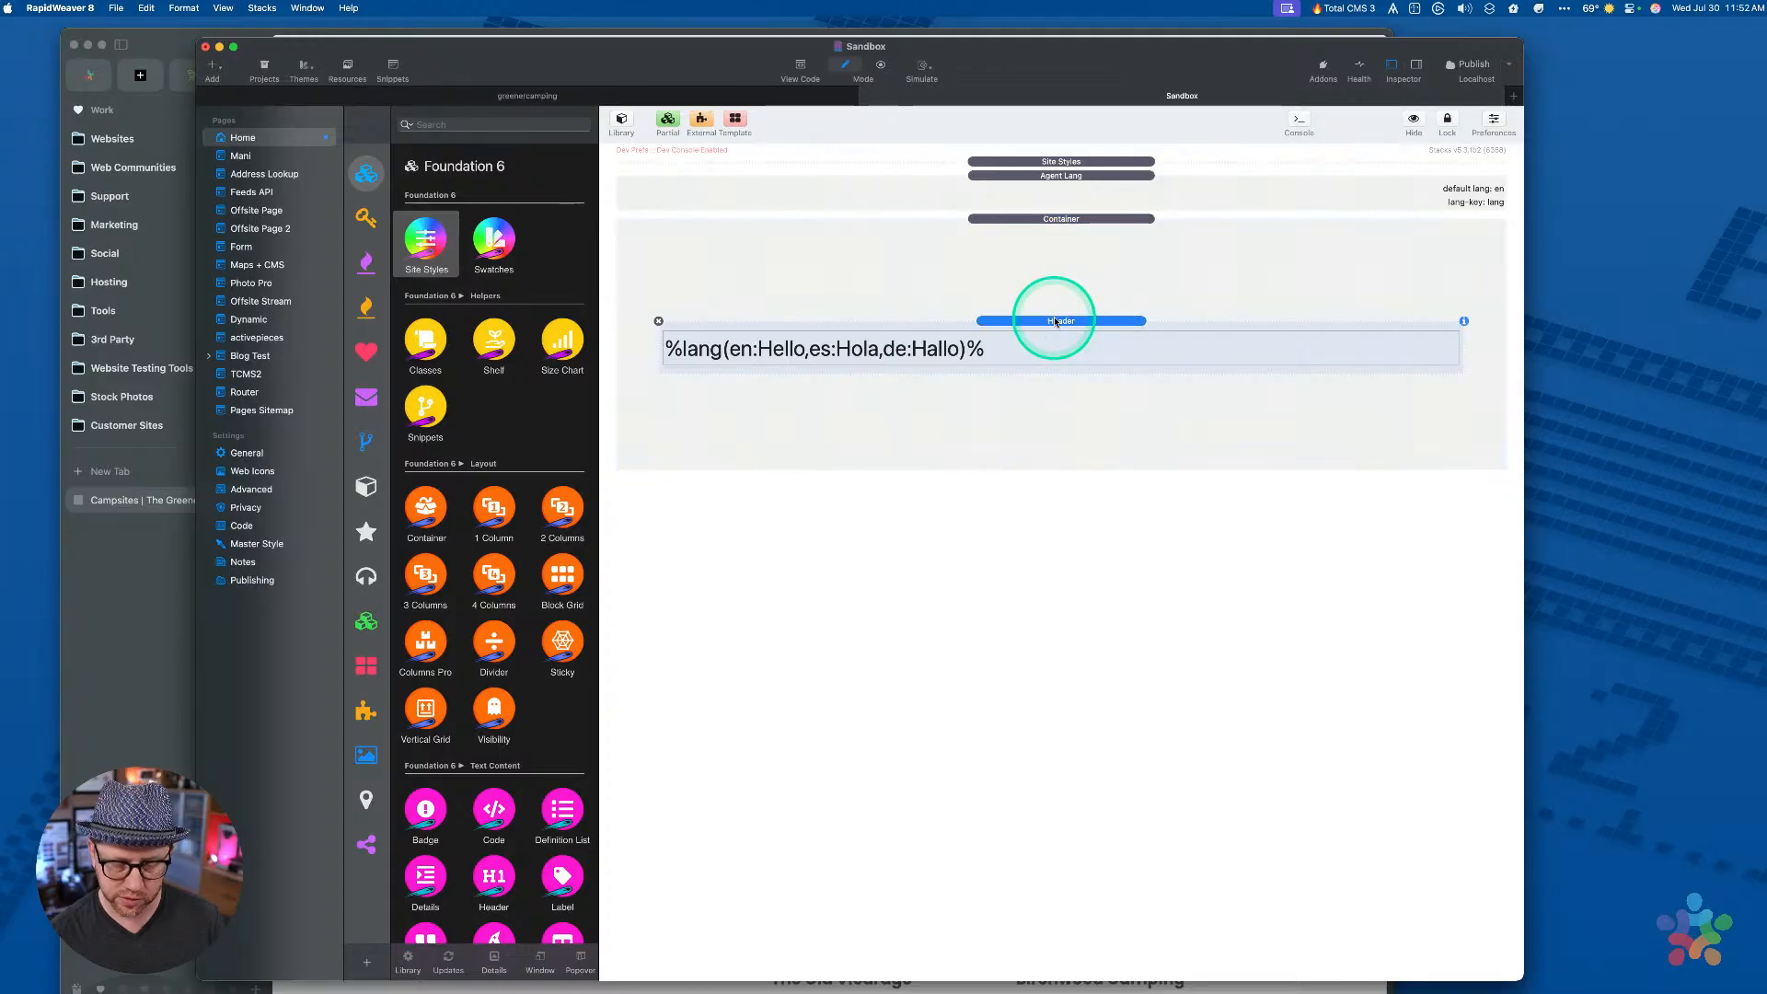
key(Delete)
click(1054, 177)
key(Delete)
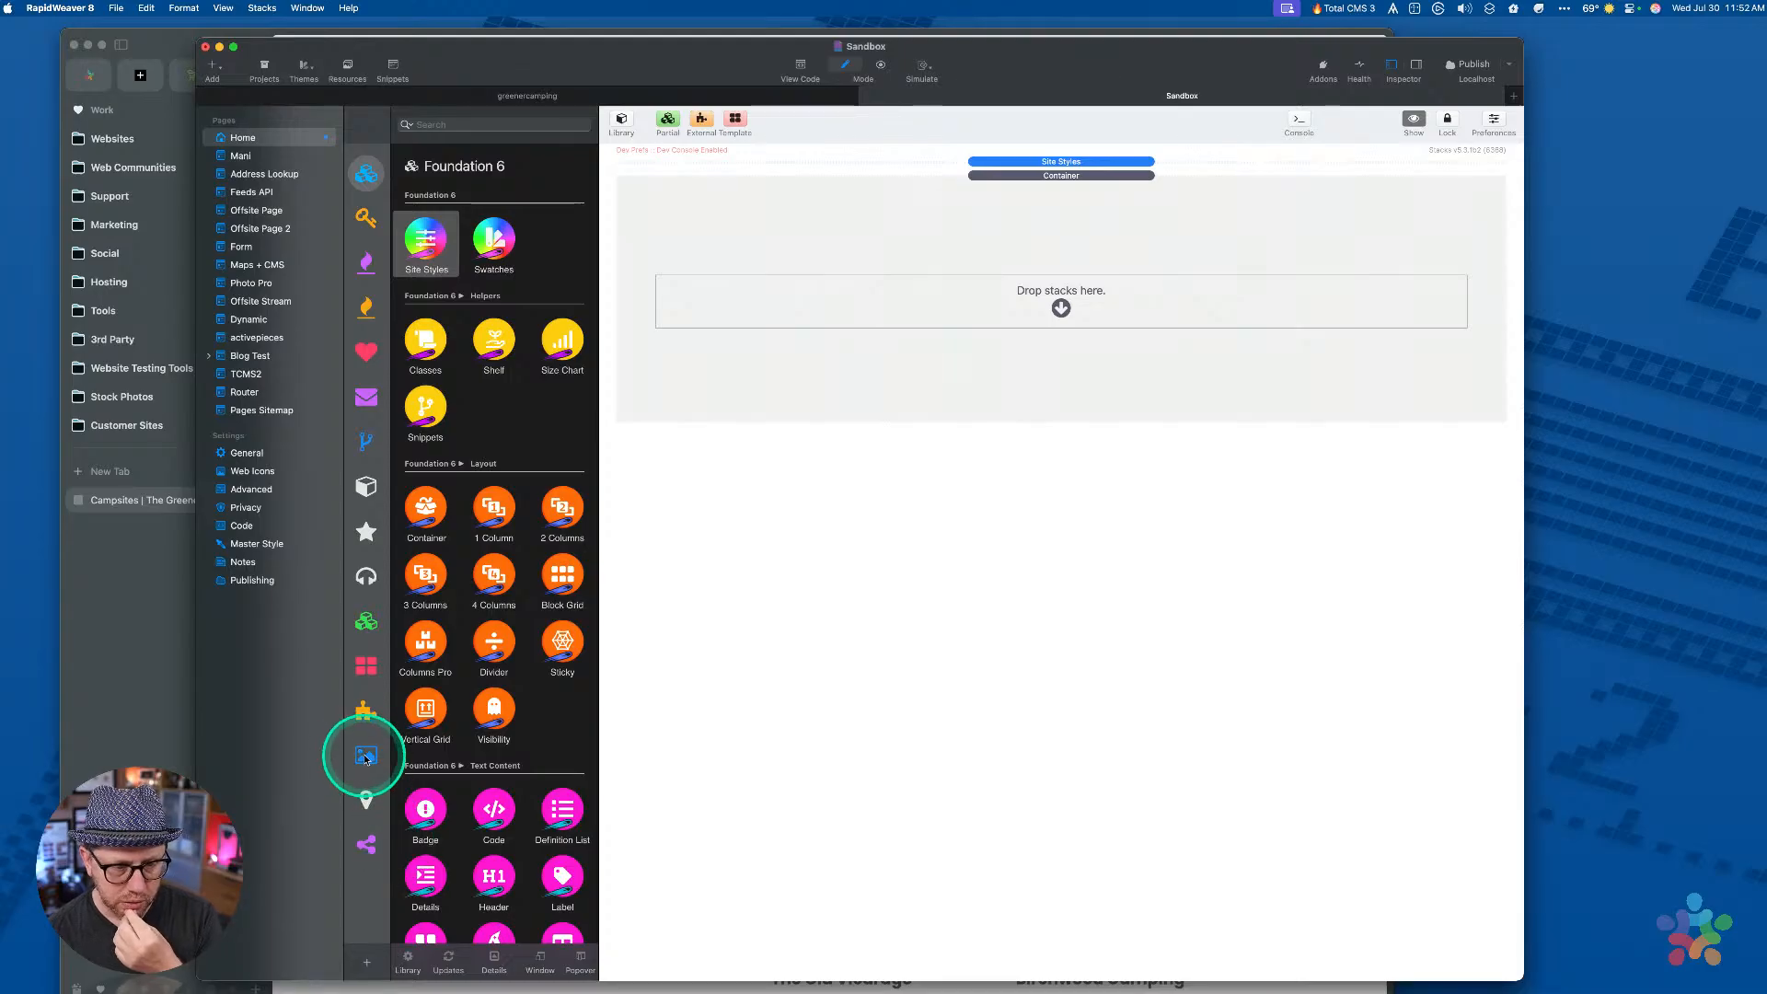
click(129, 731)
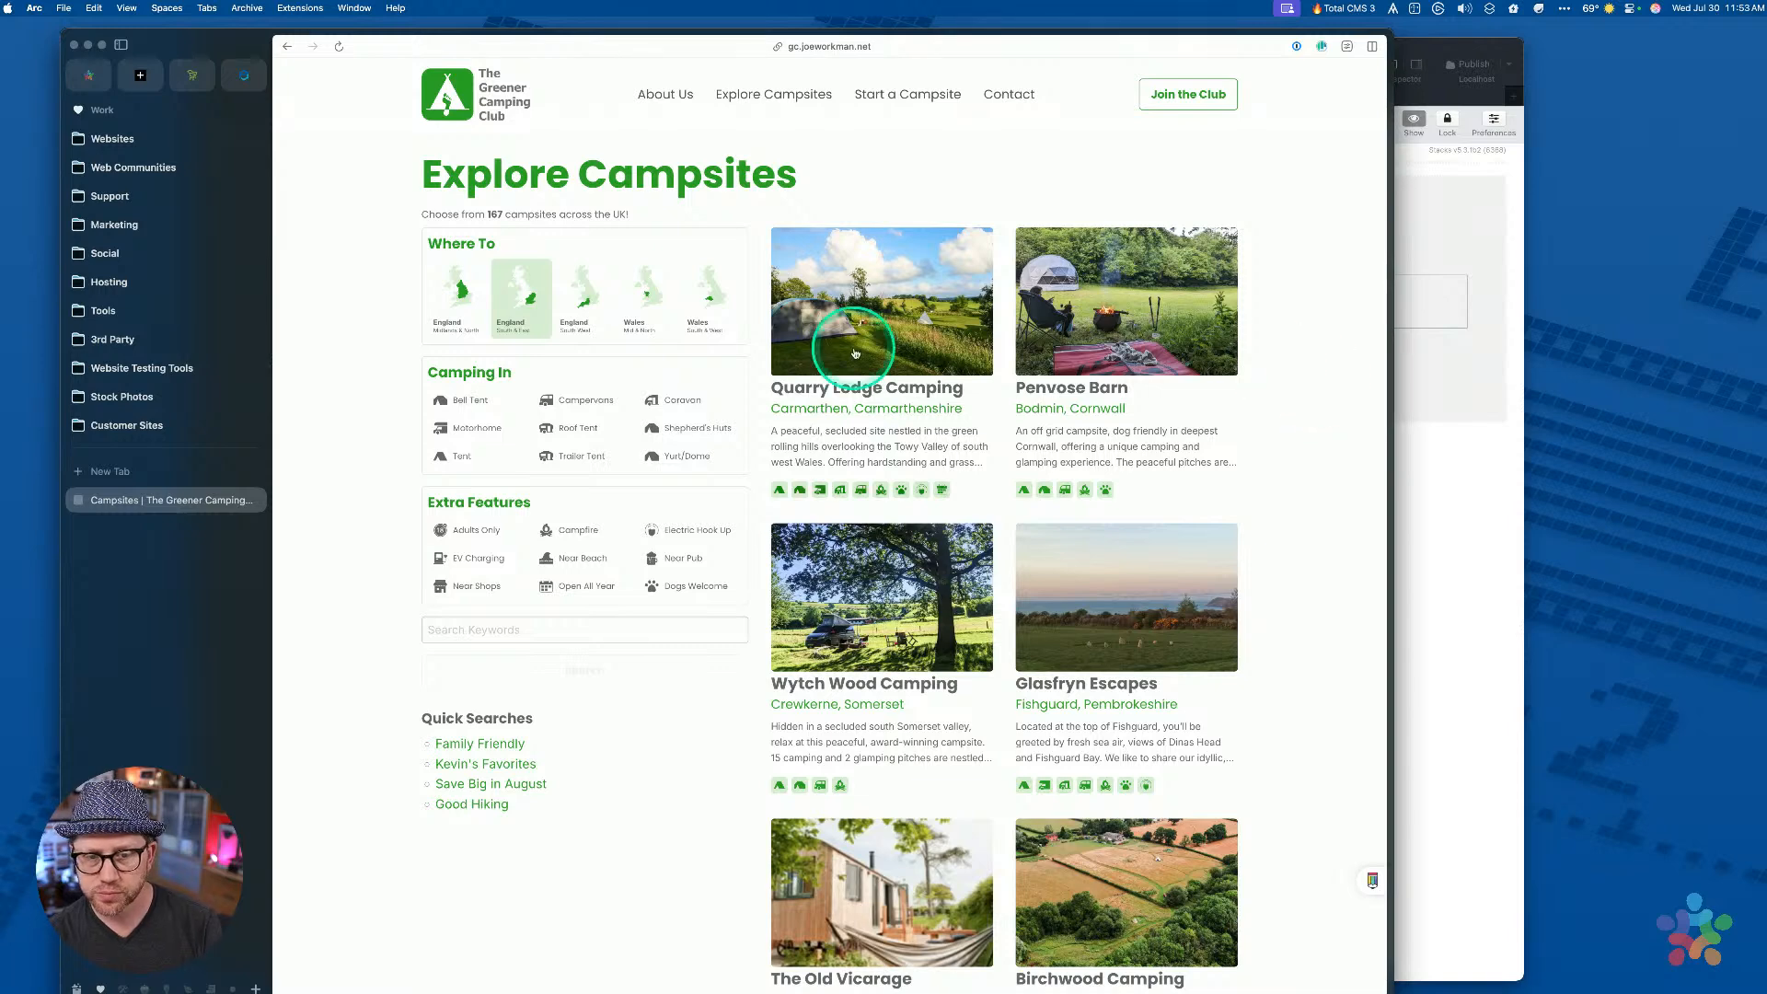
click(1435, 488)
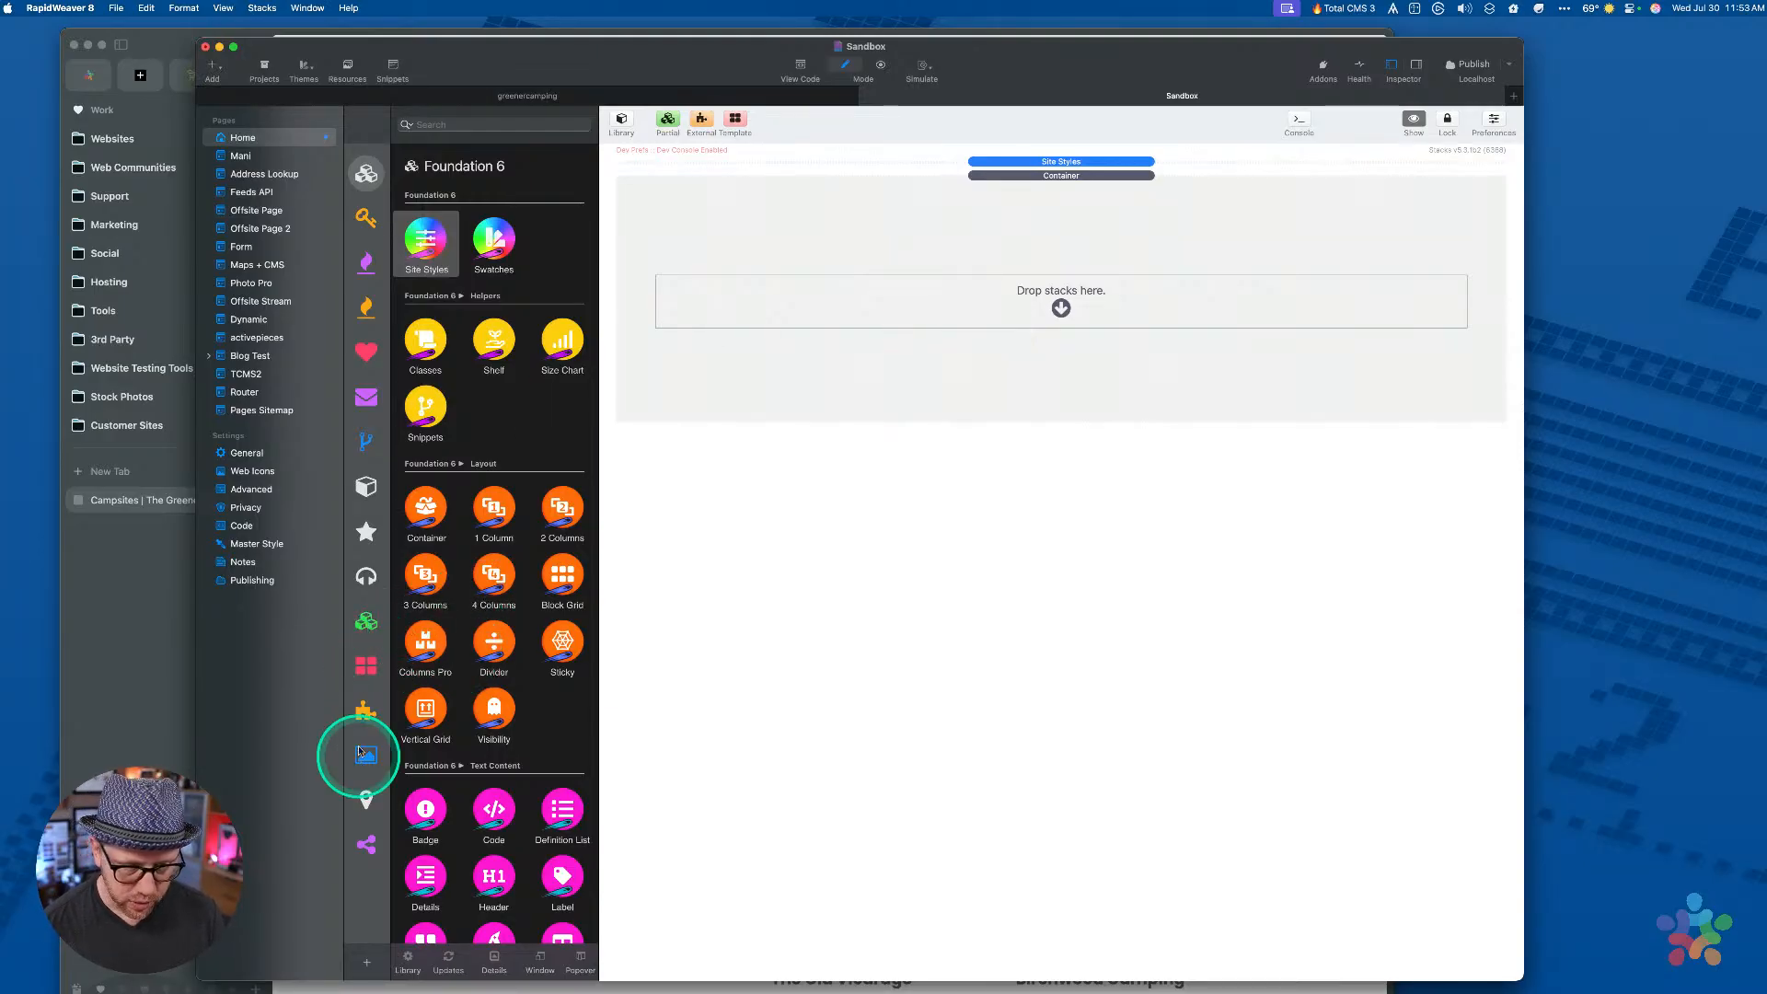
Search the stack library for 'svg' and drop the SVG radio form template into the empty Container
click(365, 664)
click(454, 124)
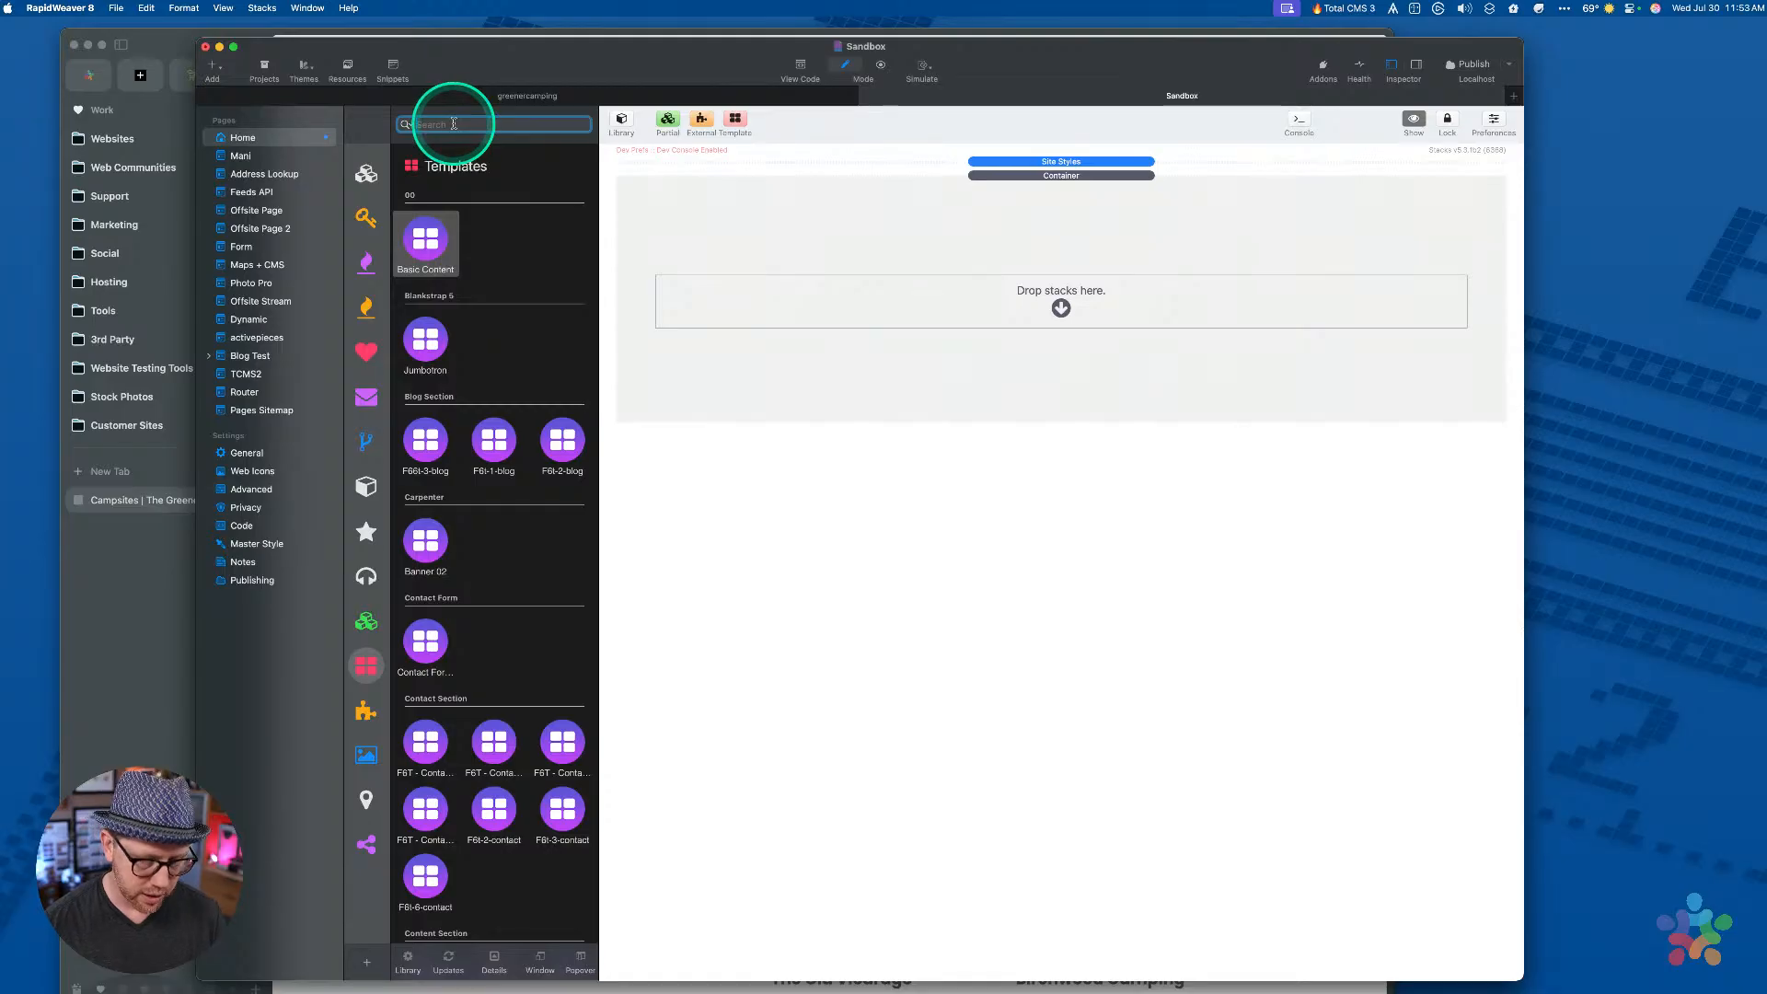
text(svg)
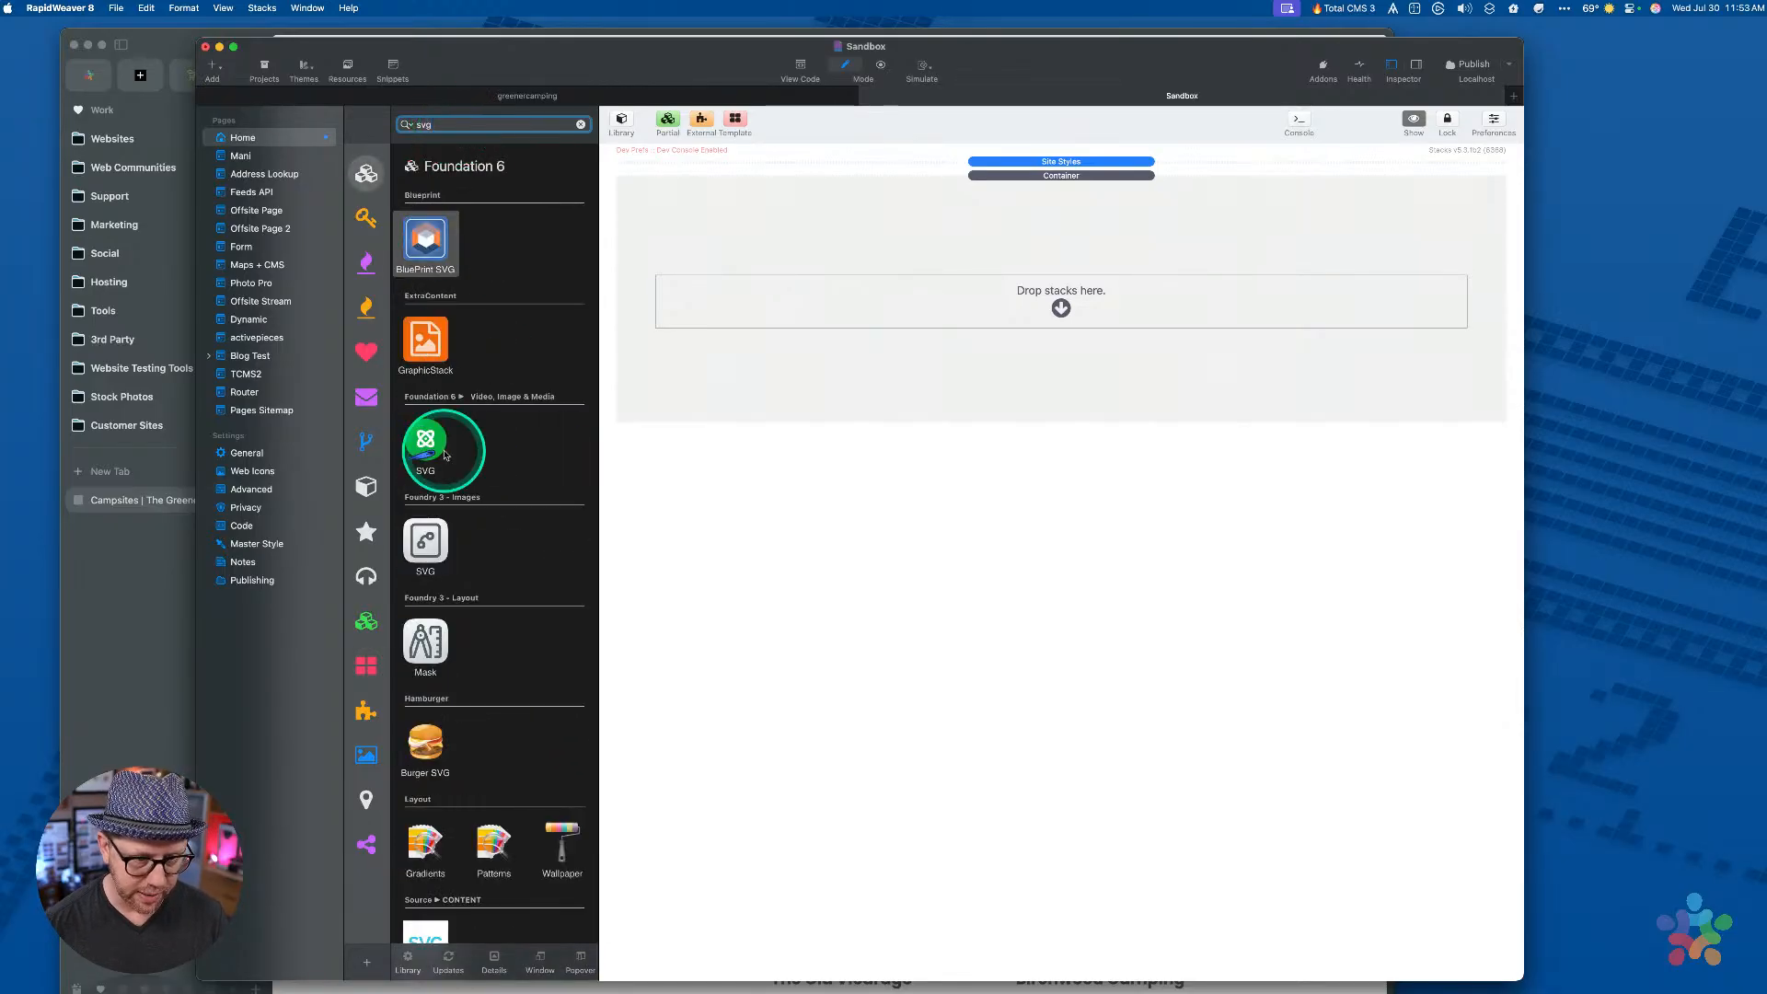
scroll(446, 446, down, 10)
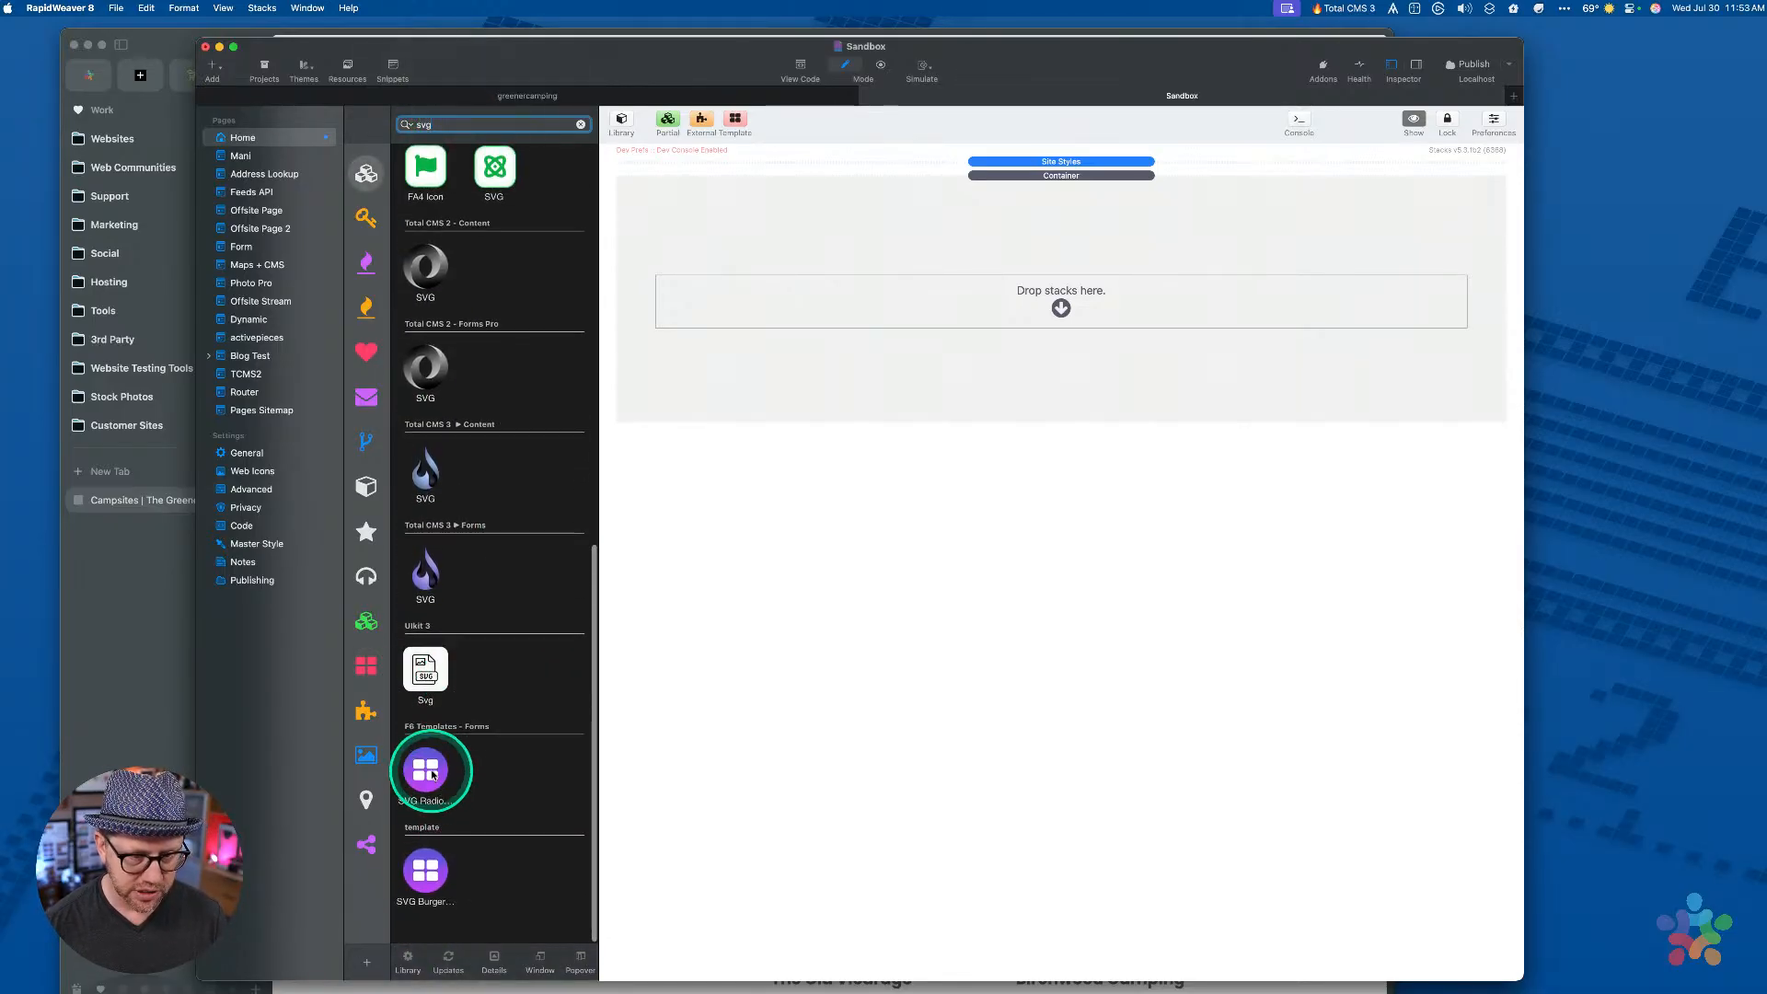
drag(429, 766, 1003, 295)
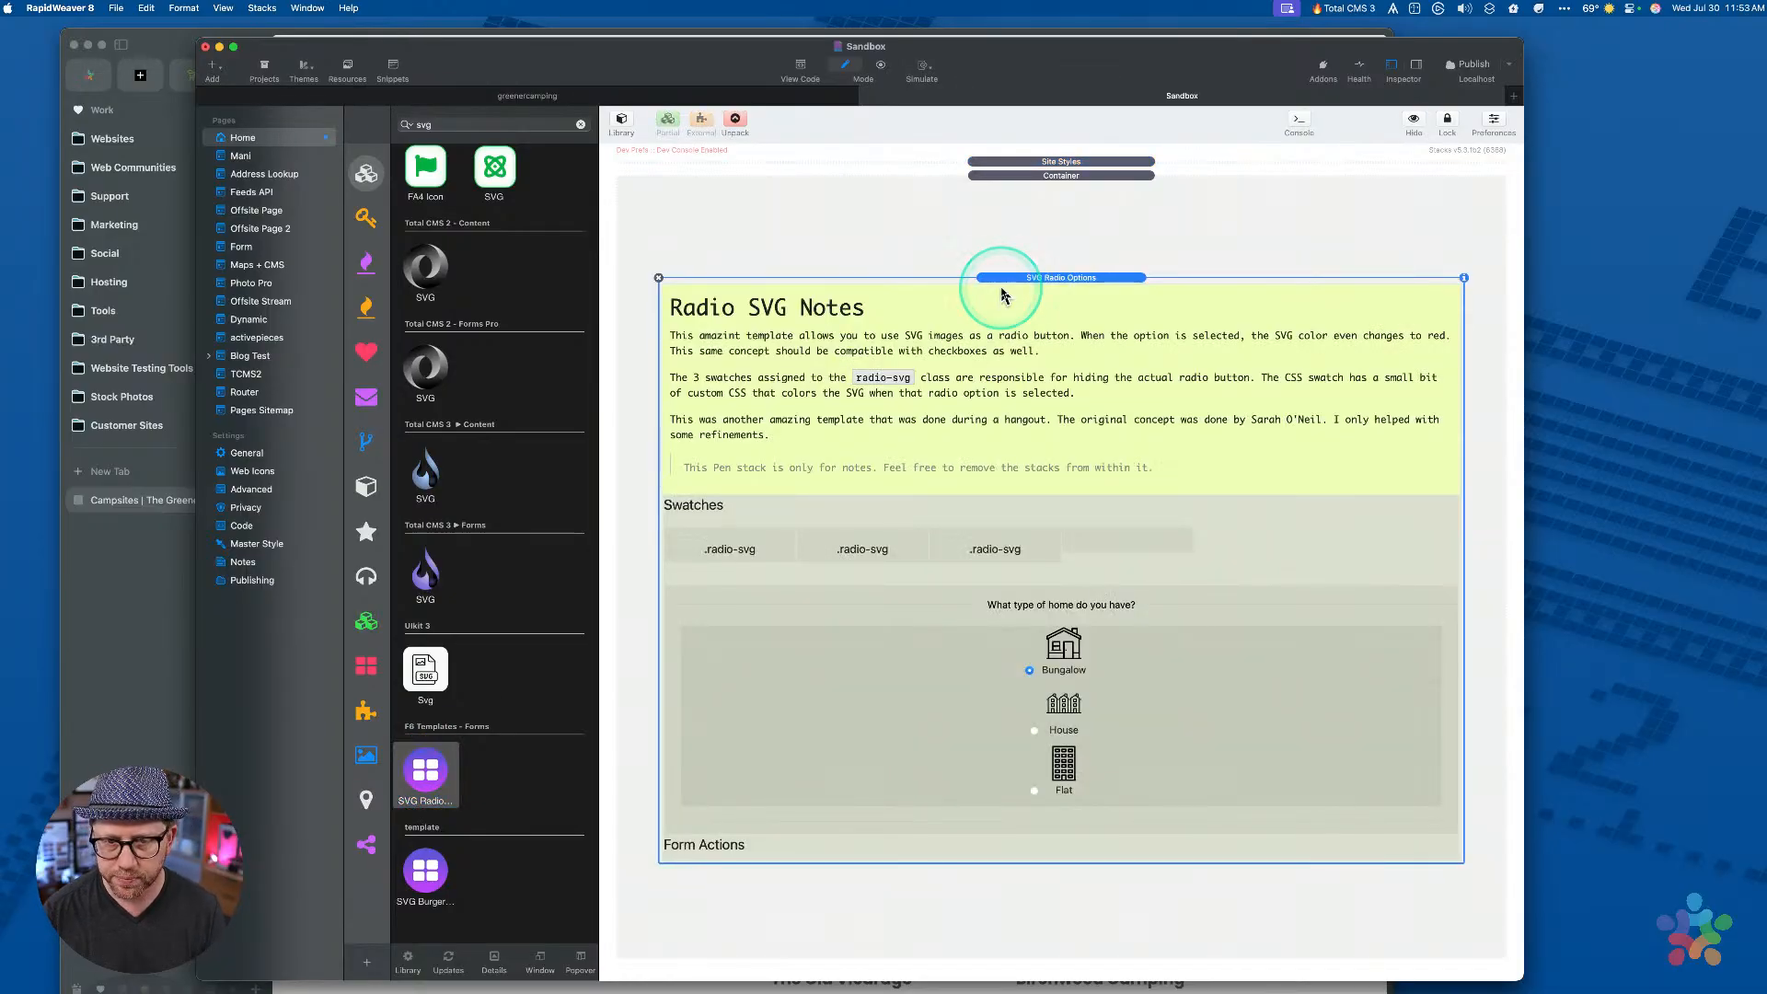
Unpack the SVG radio template into separate stacks and clear the library search
click(737, 122)
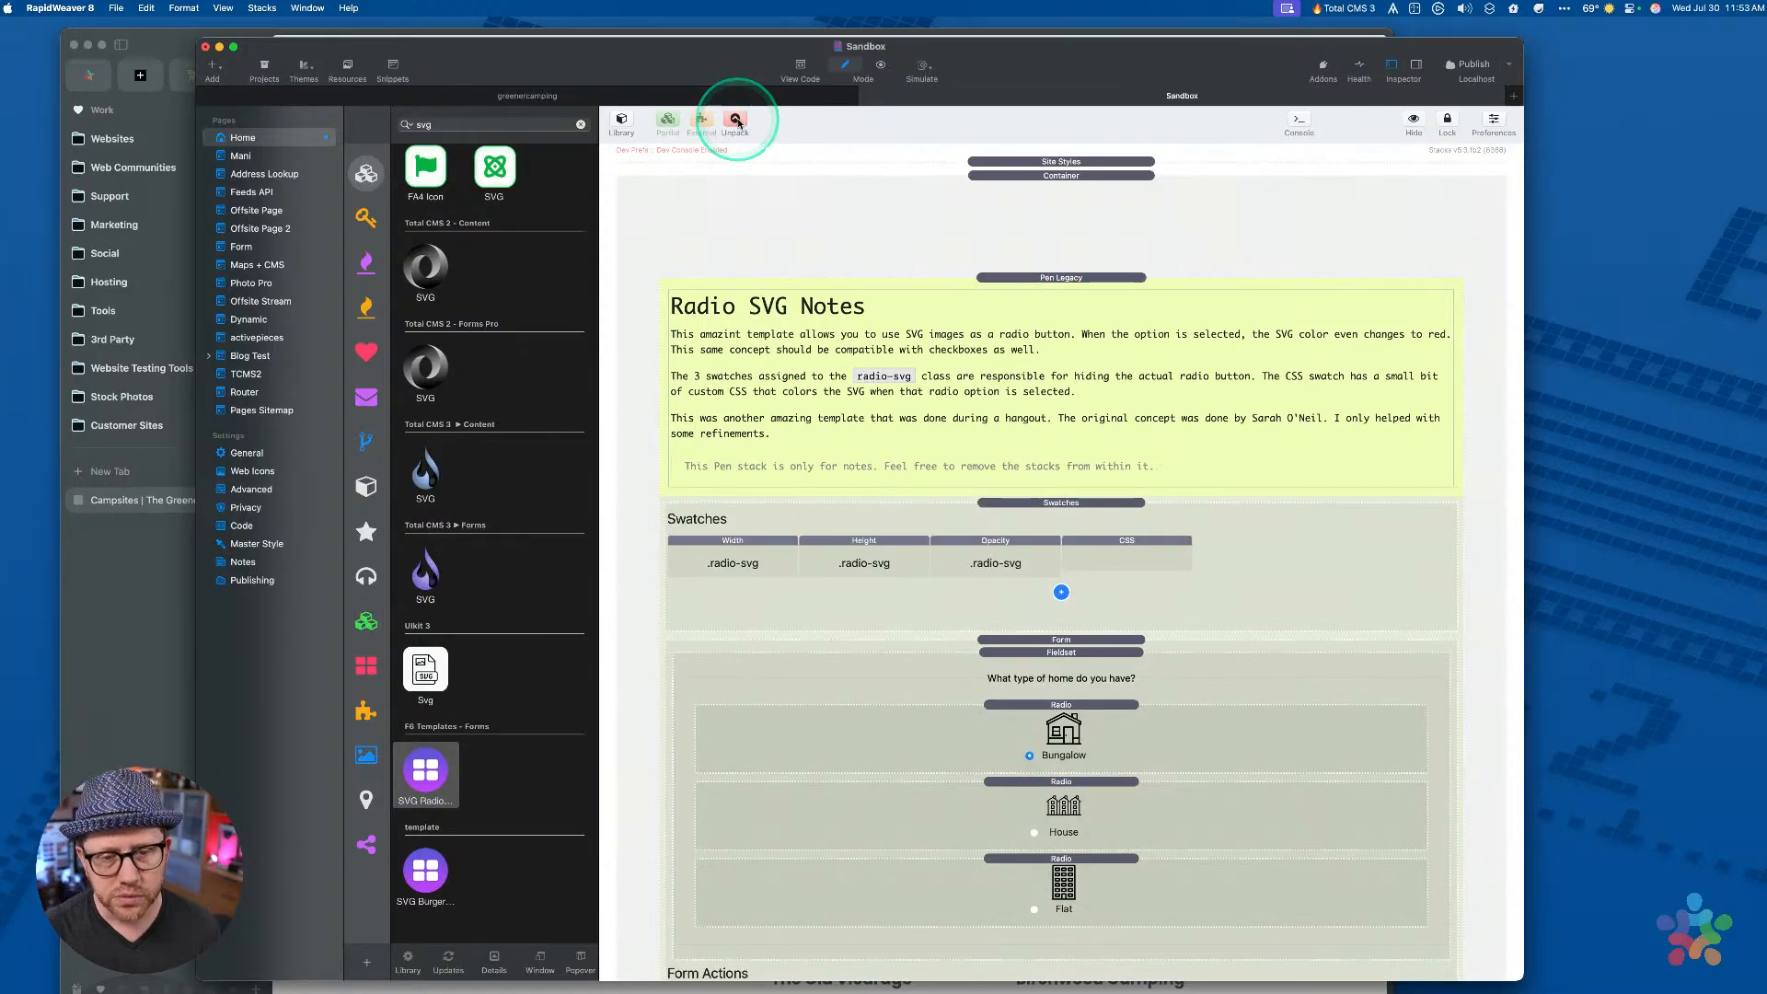
click(581, 125)
click(927, 200)
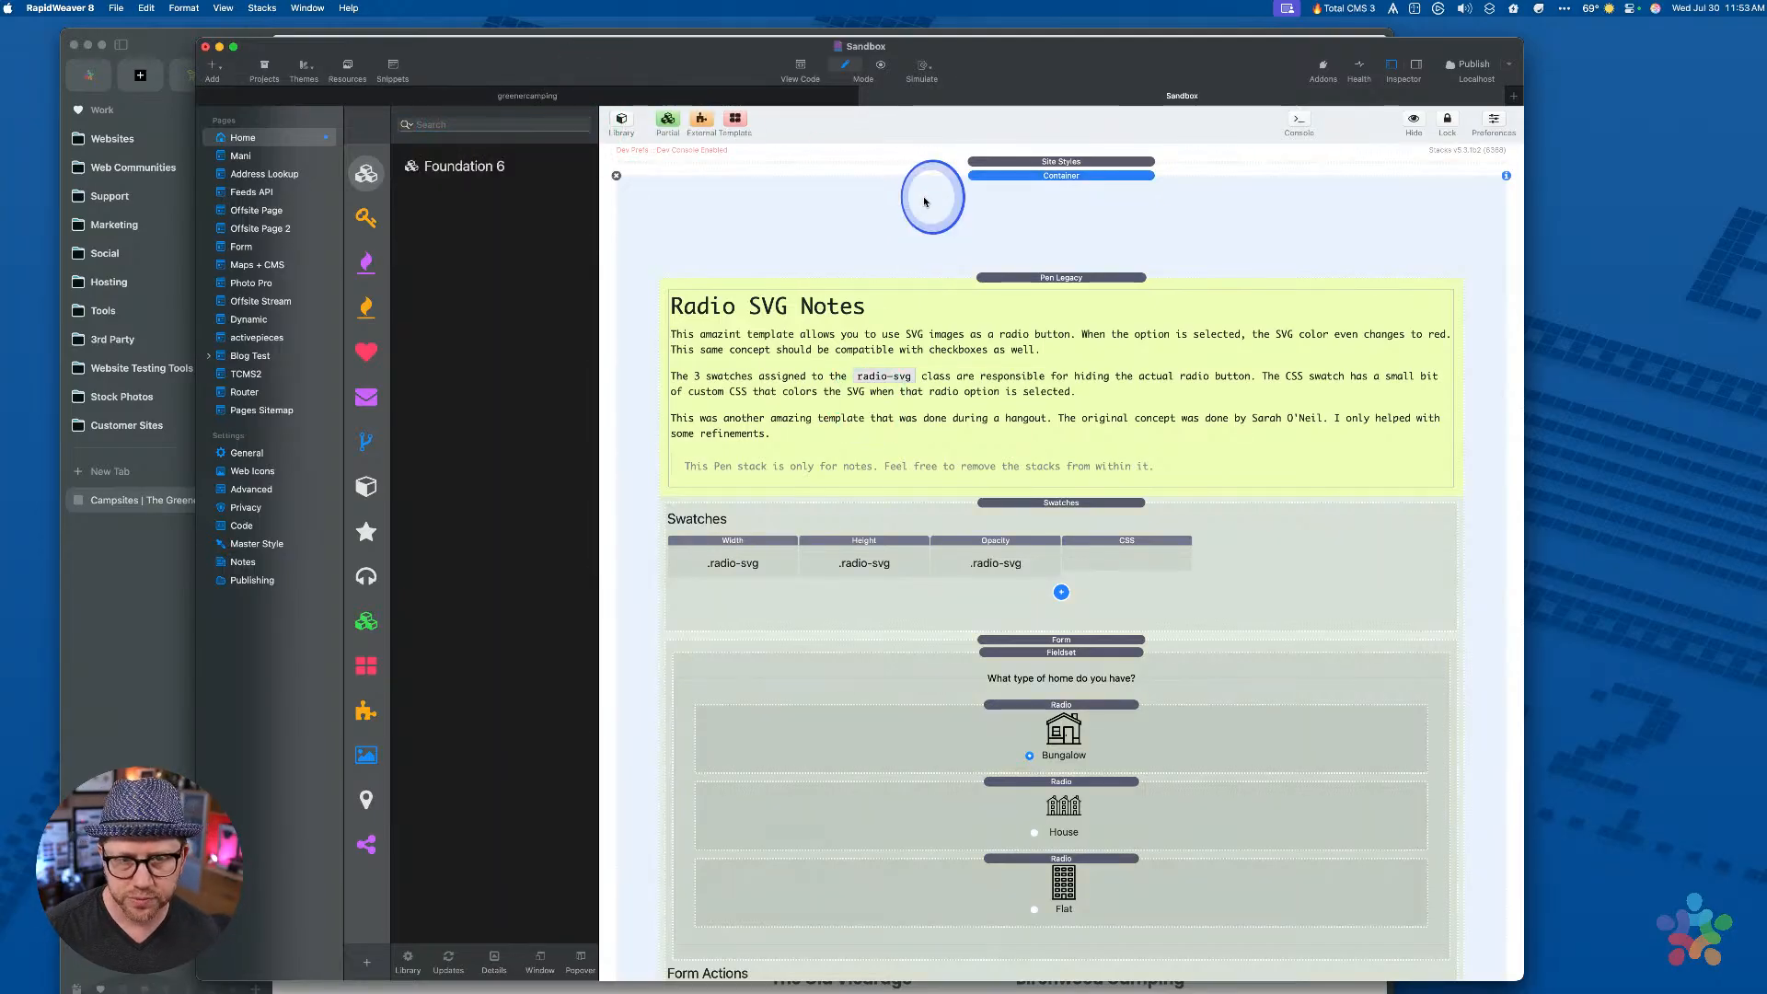
scroll(913, 320, down, 4)
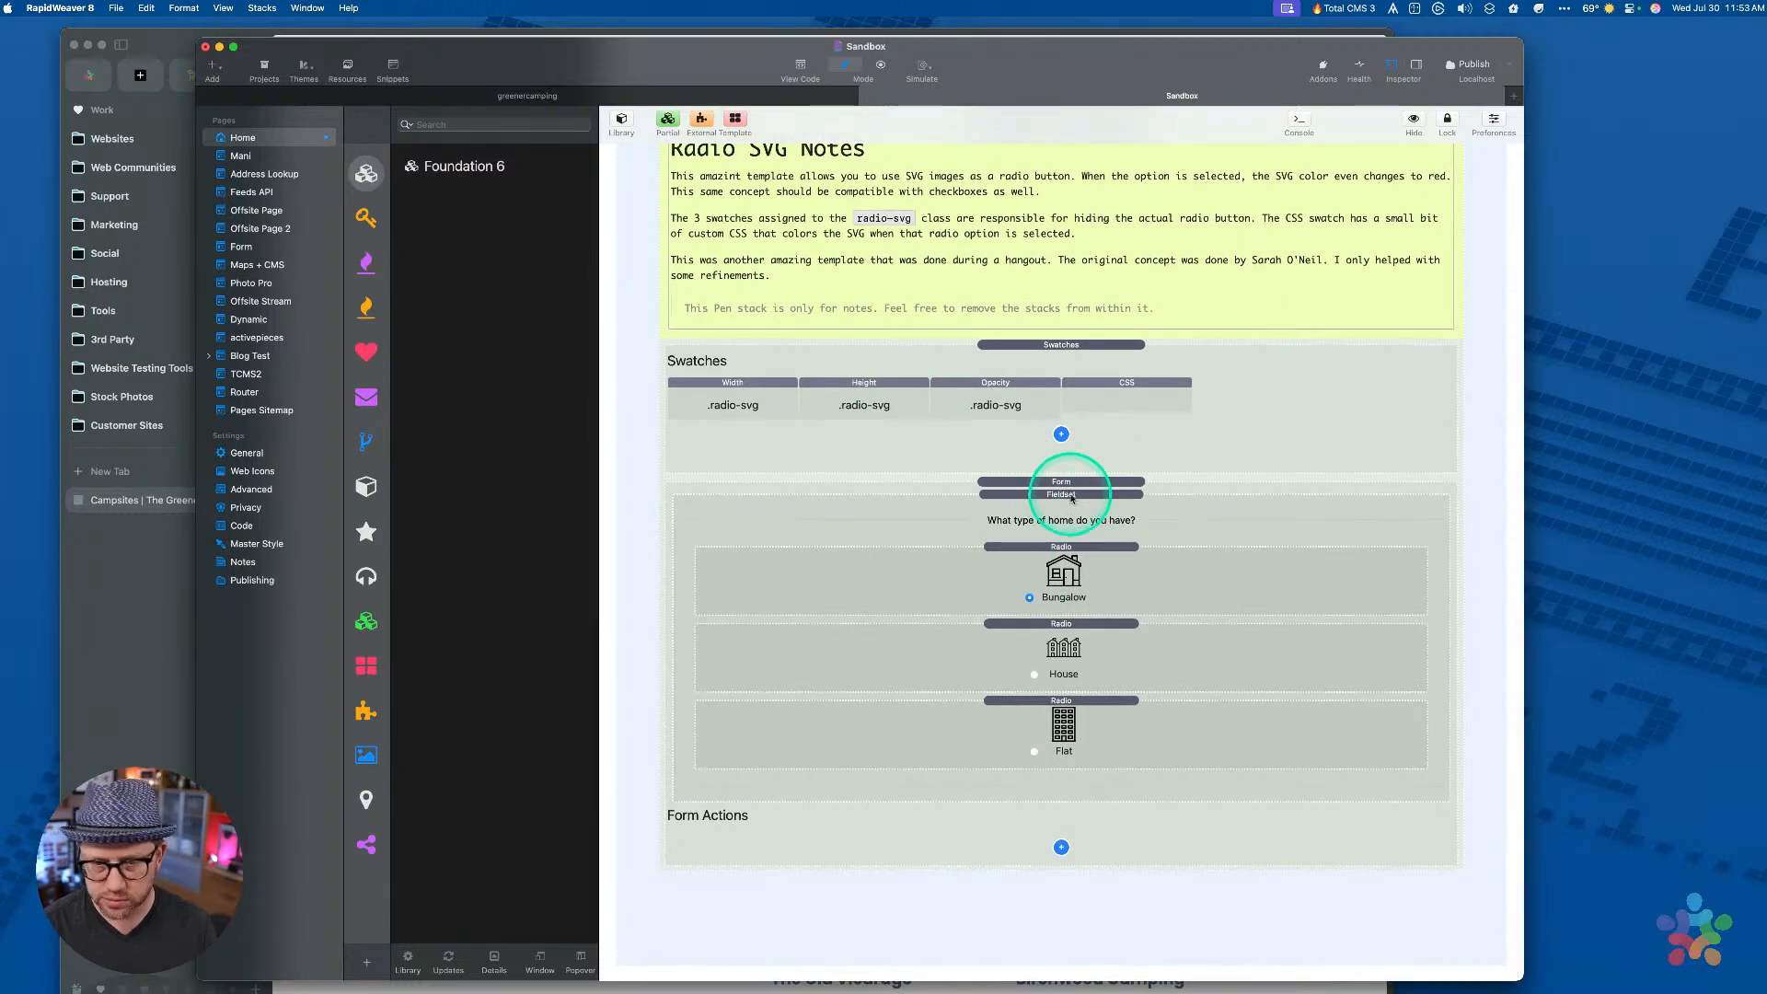
Preview the sandbox page and repeatedly test picking Bungalow, House and Flat home types
key(cmd+r)
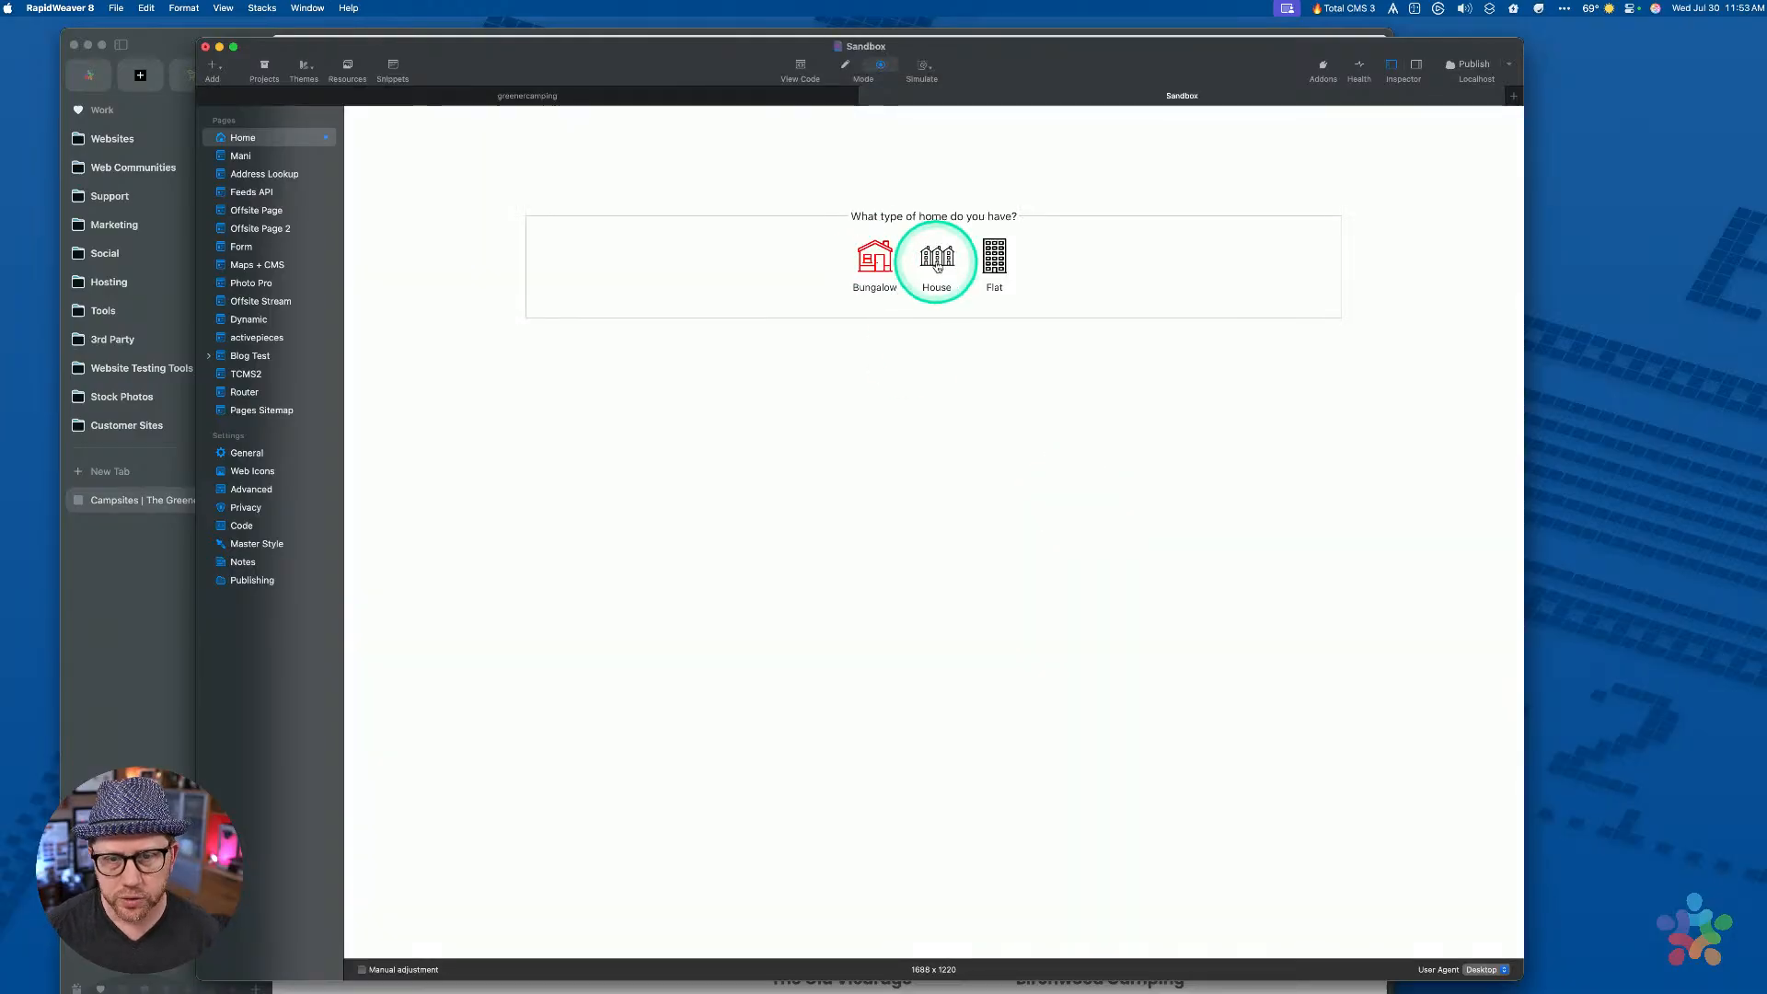
click(938, 264)
click(993, 259)
click(941, 260)
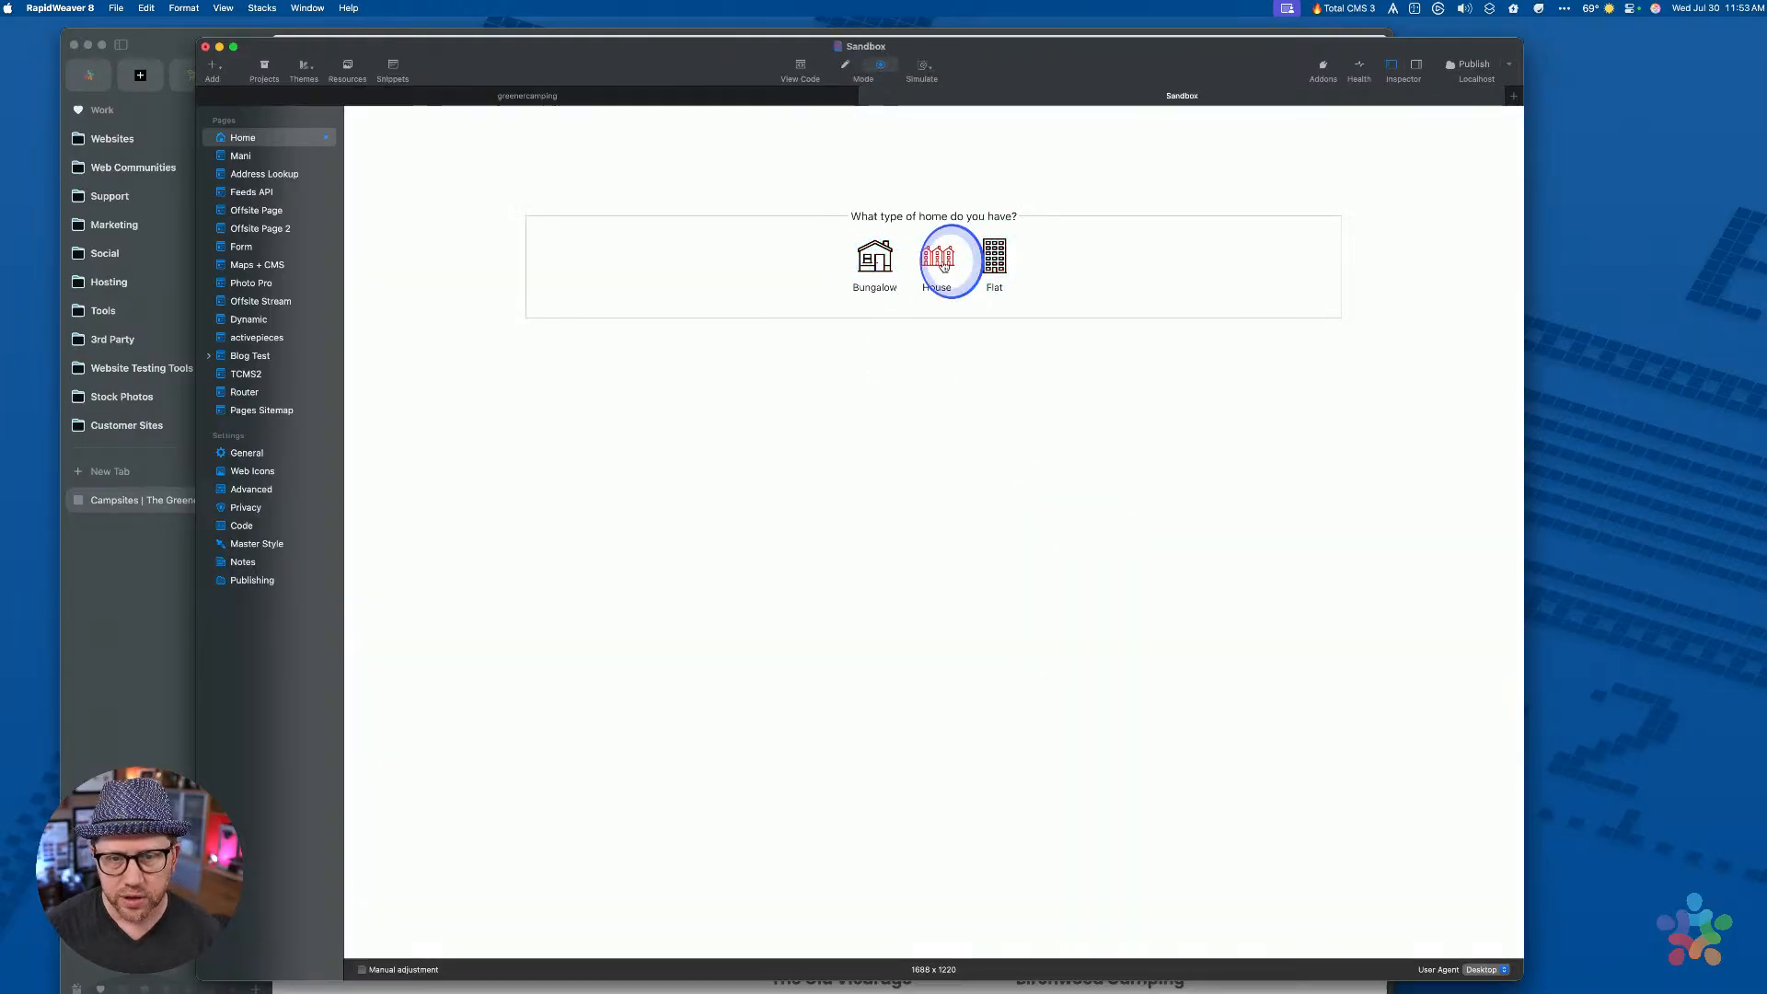
click(881, 265)
click(937, 258)
click(991, 257)
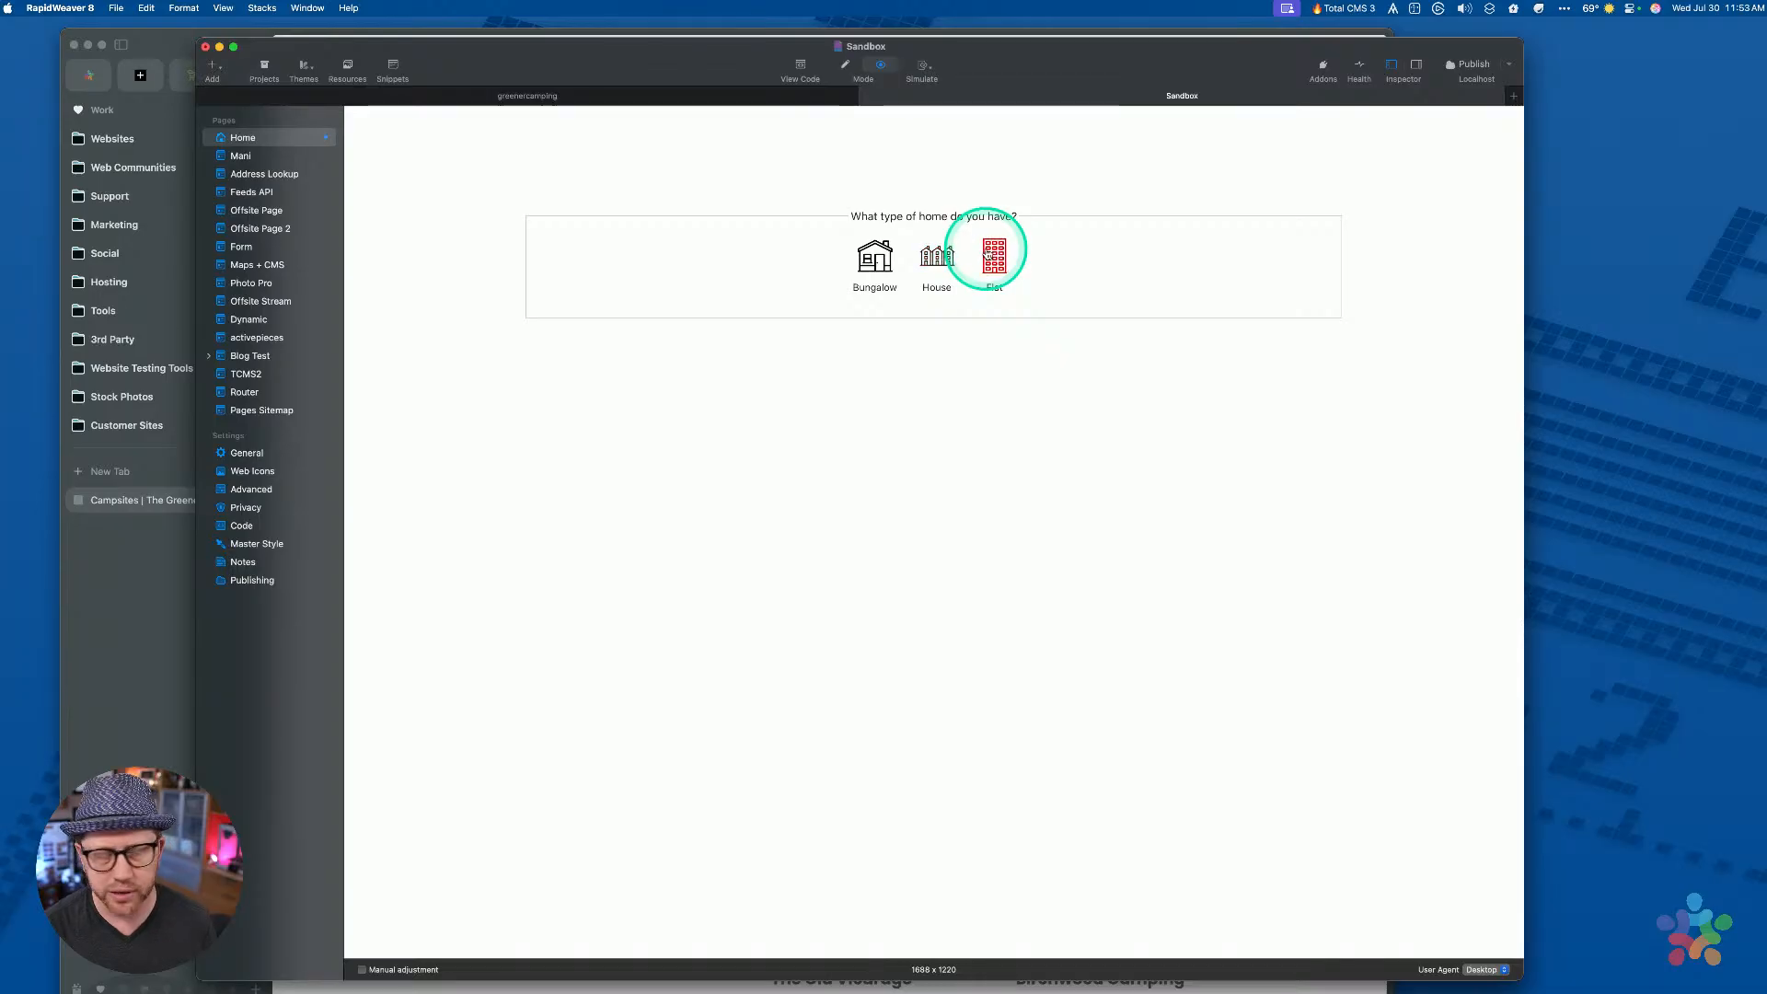
click(920, 267)
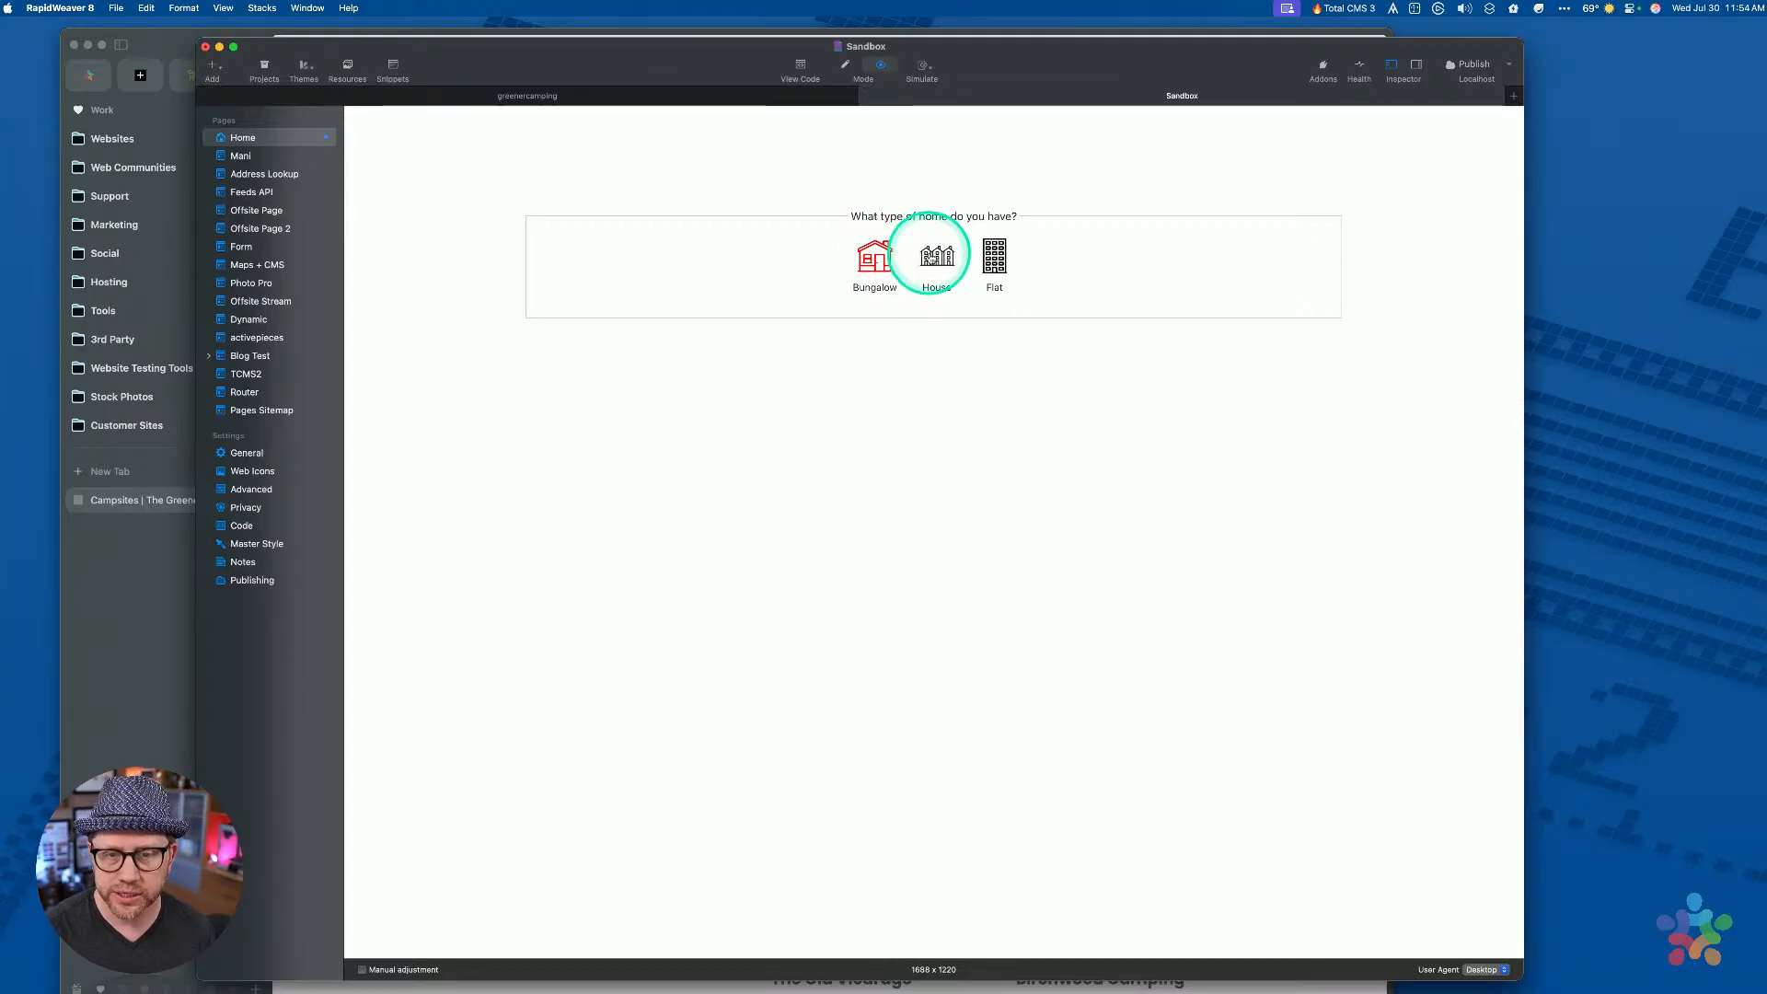
click(931, 259)
click(998, 263)
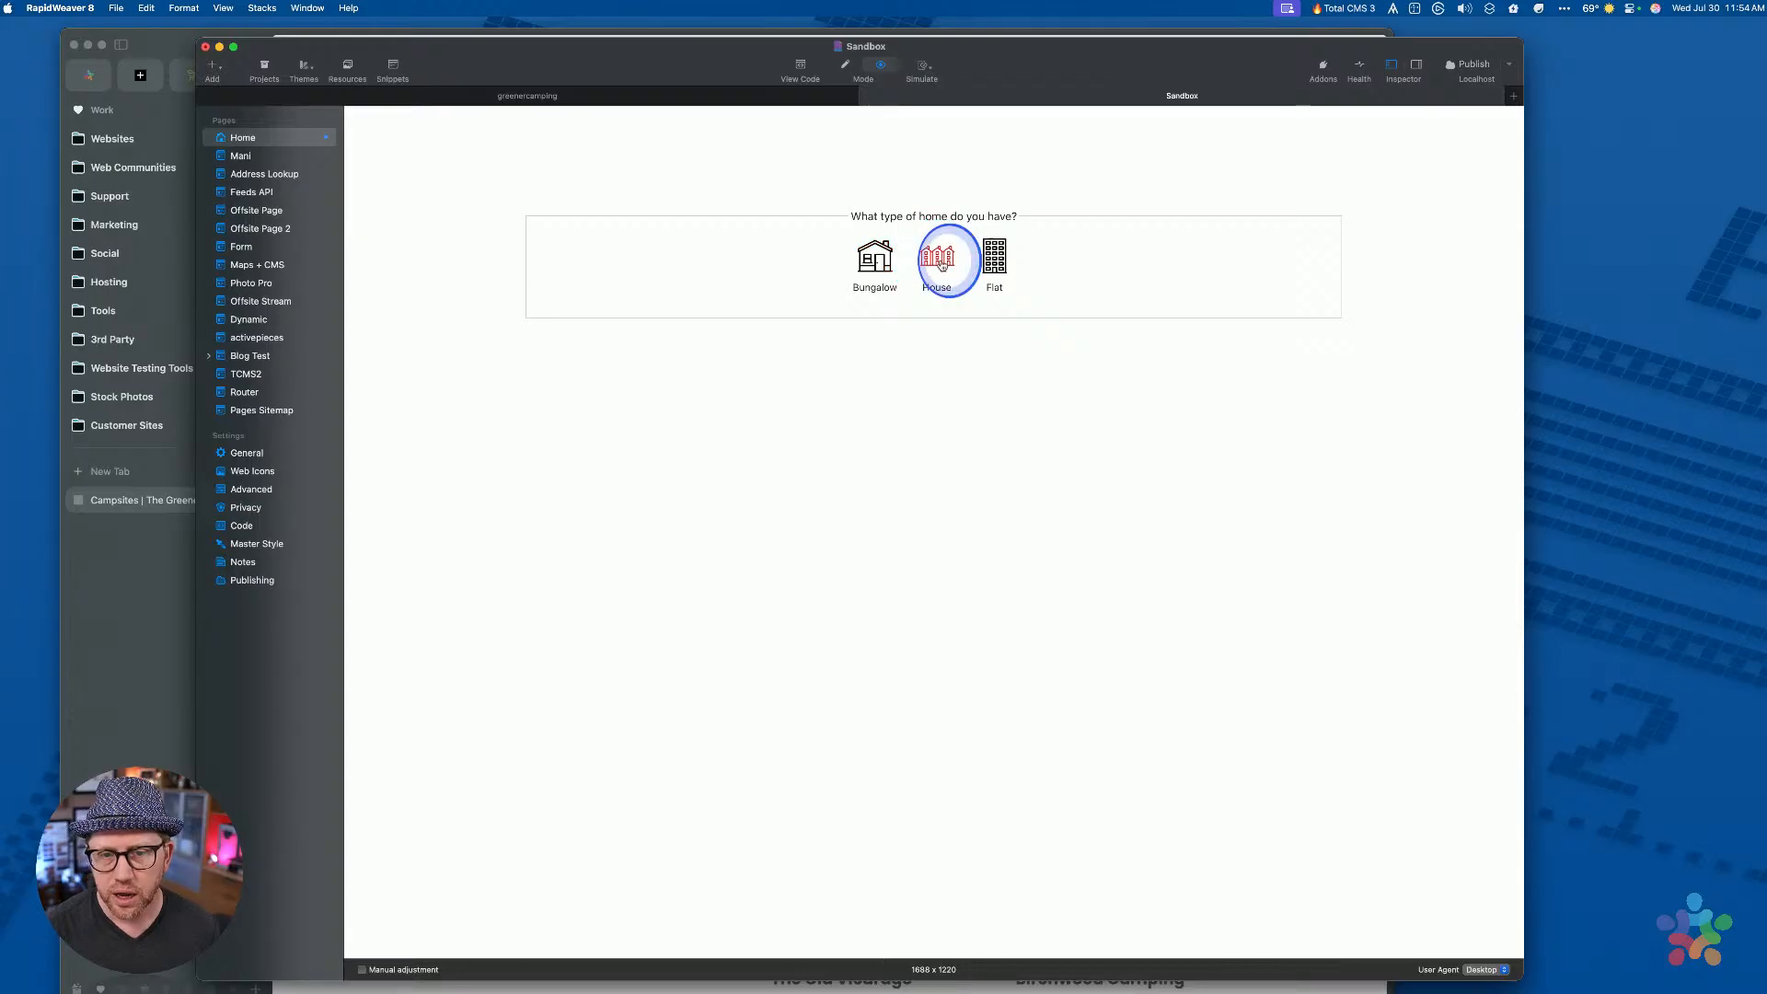
click(997, 262)
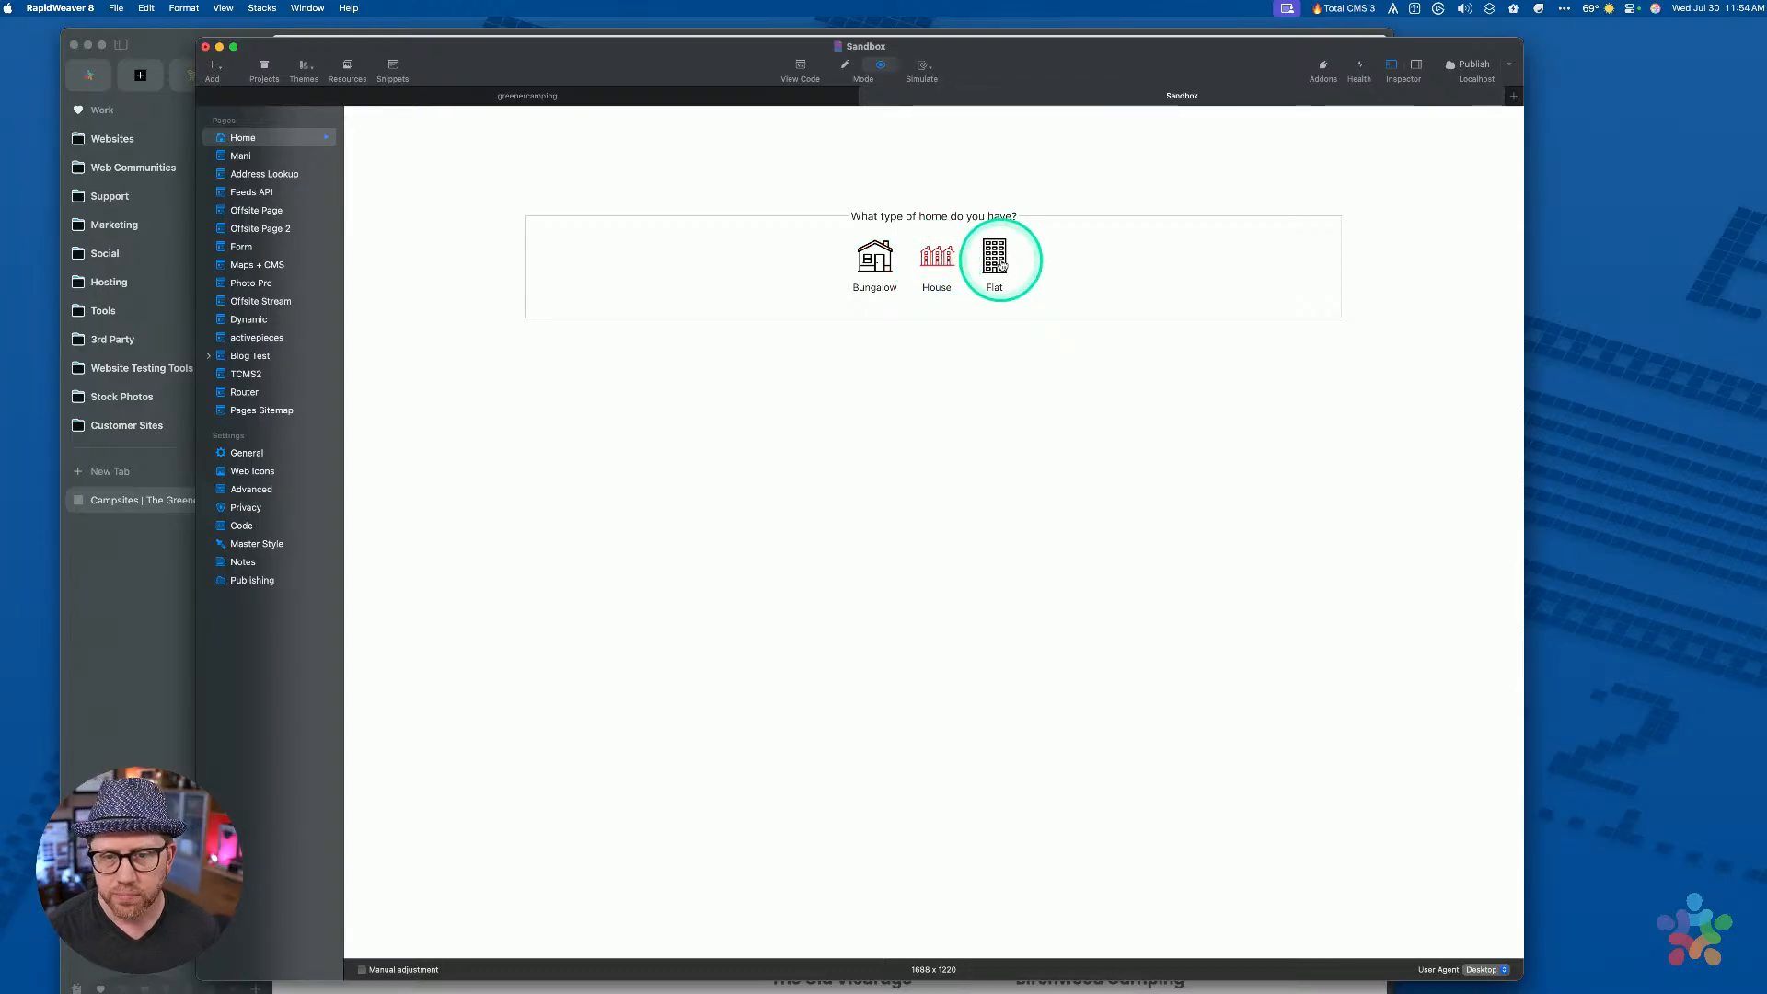
click(877, 269)
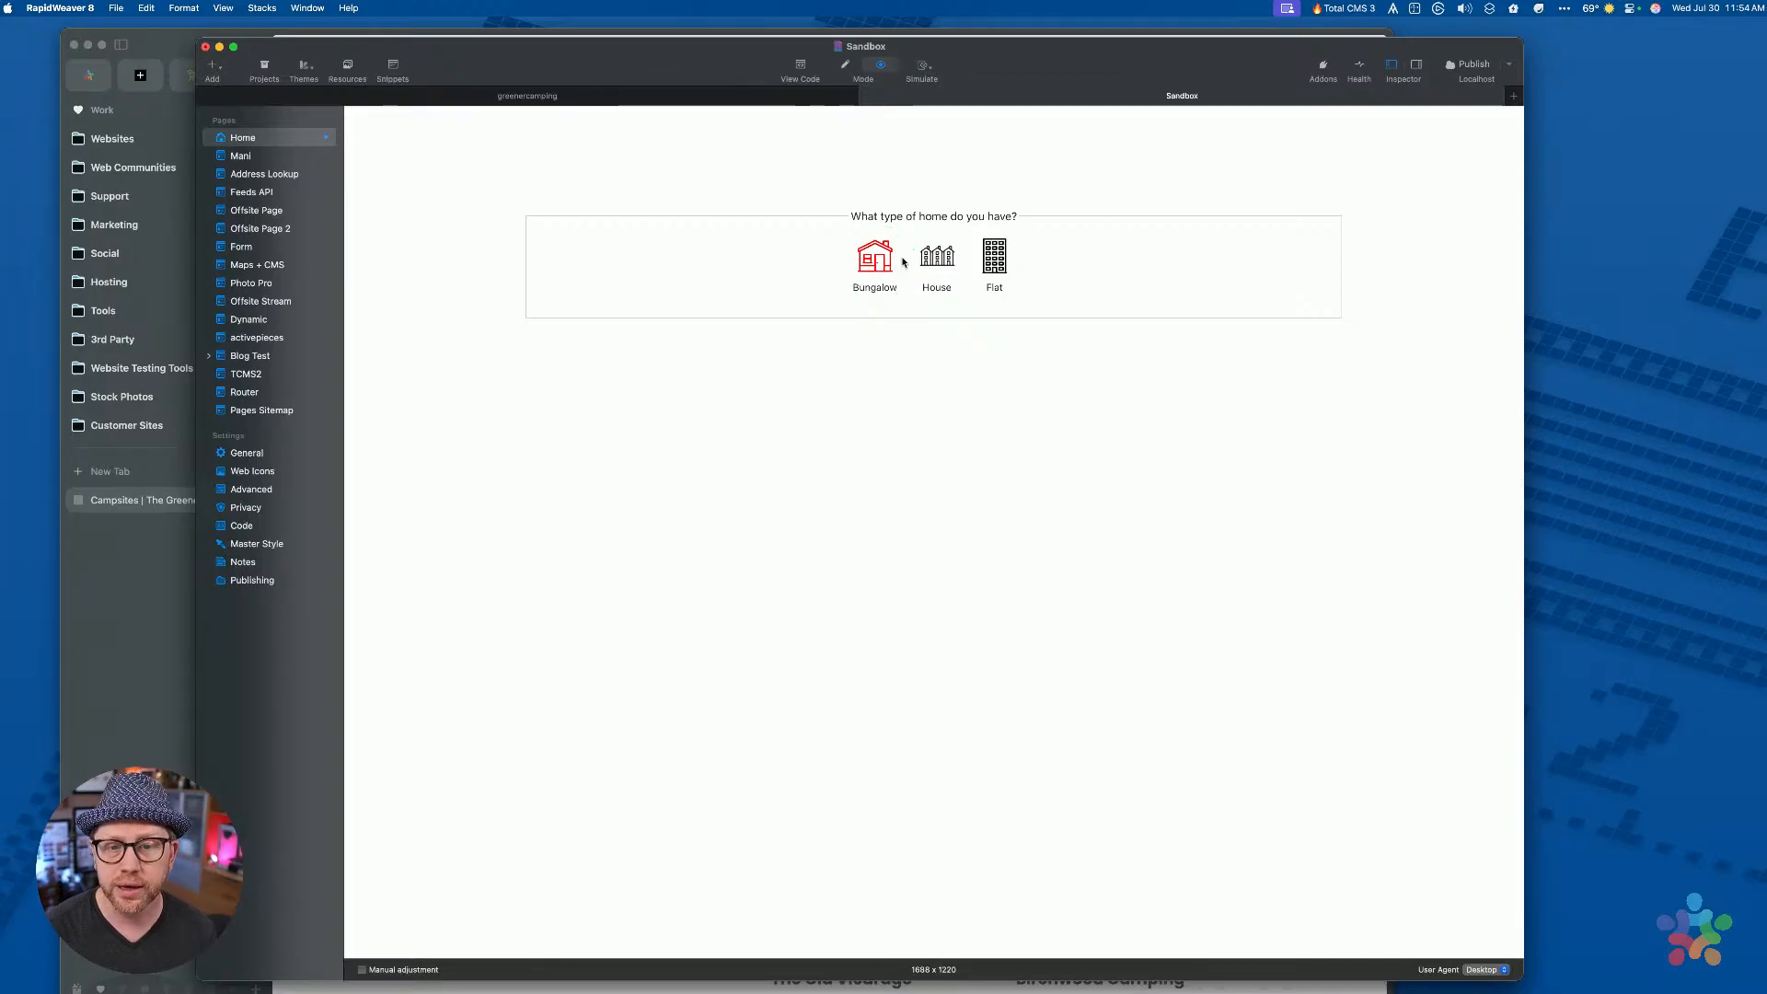
click(935, 256)
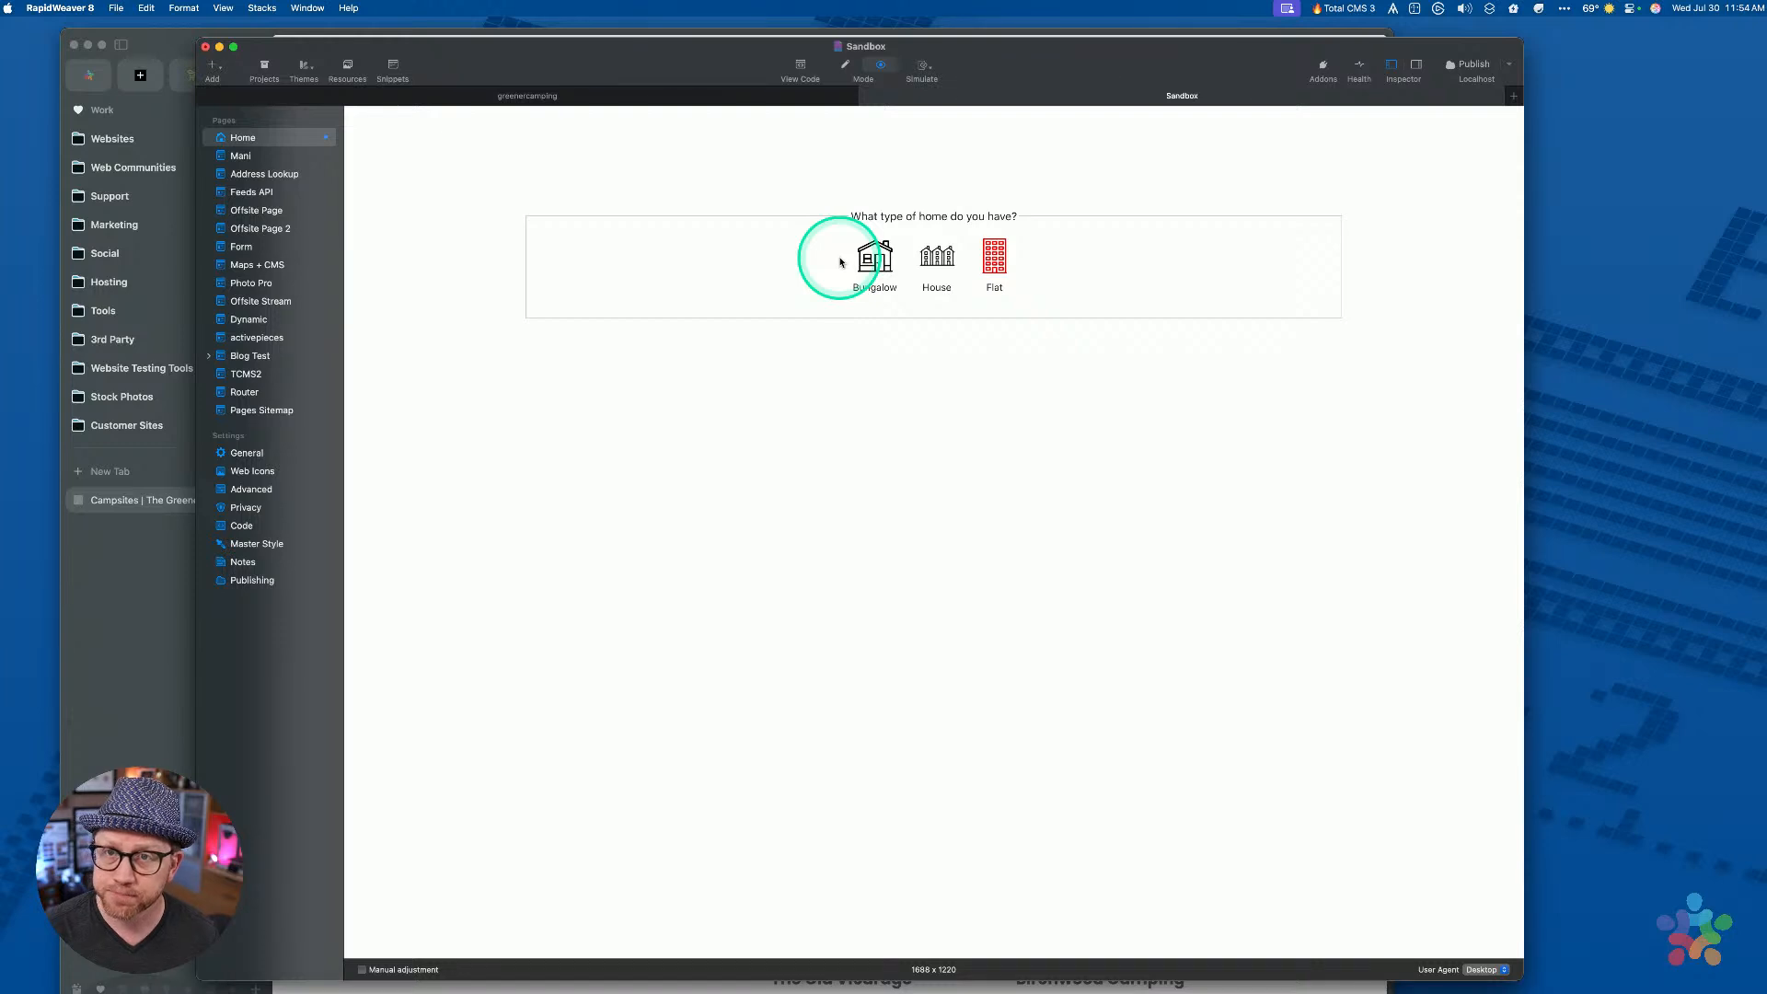
click(875, 261)
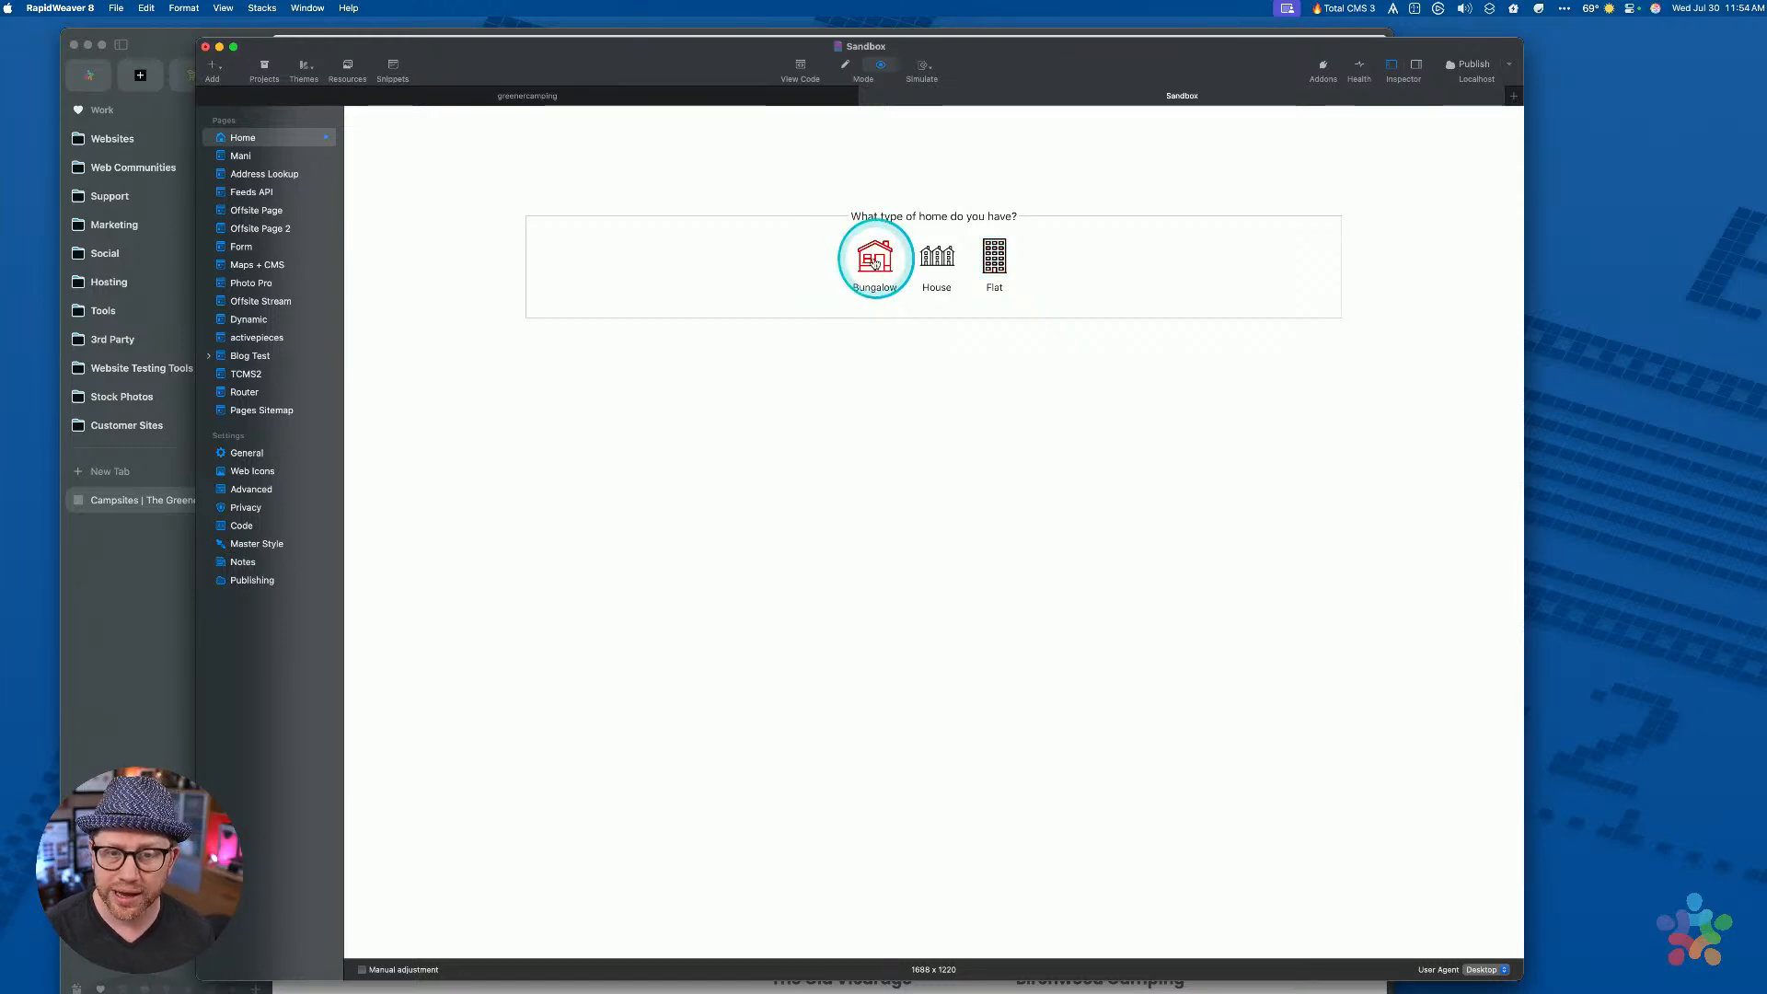
click(939, 259)
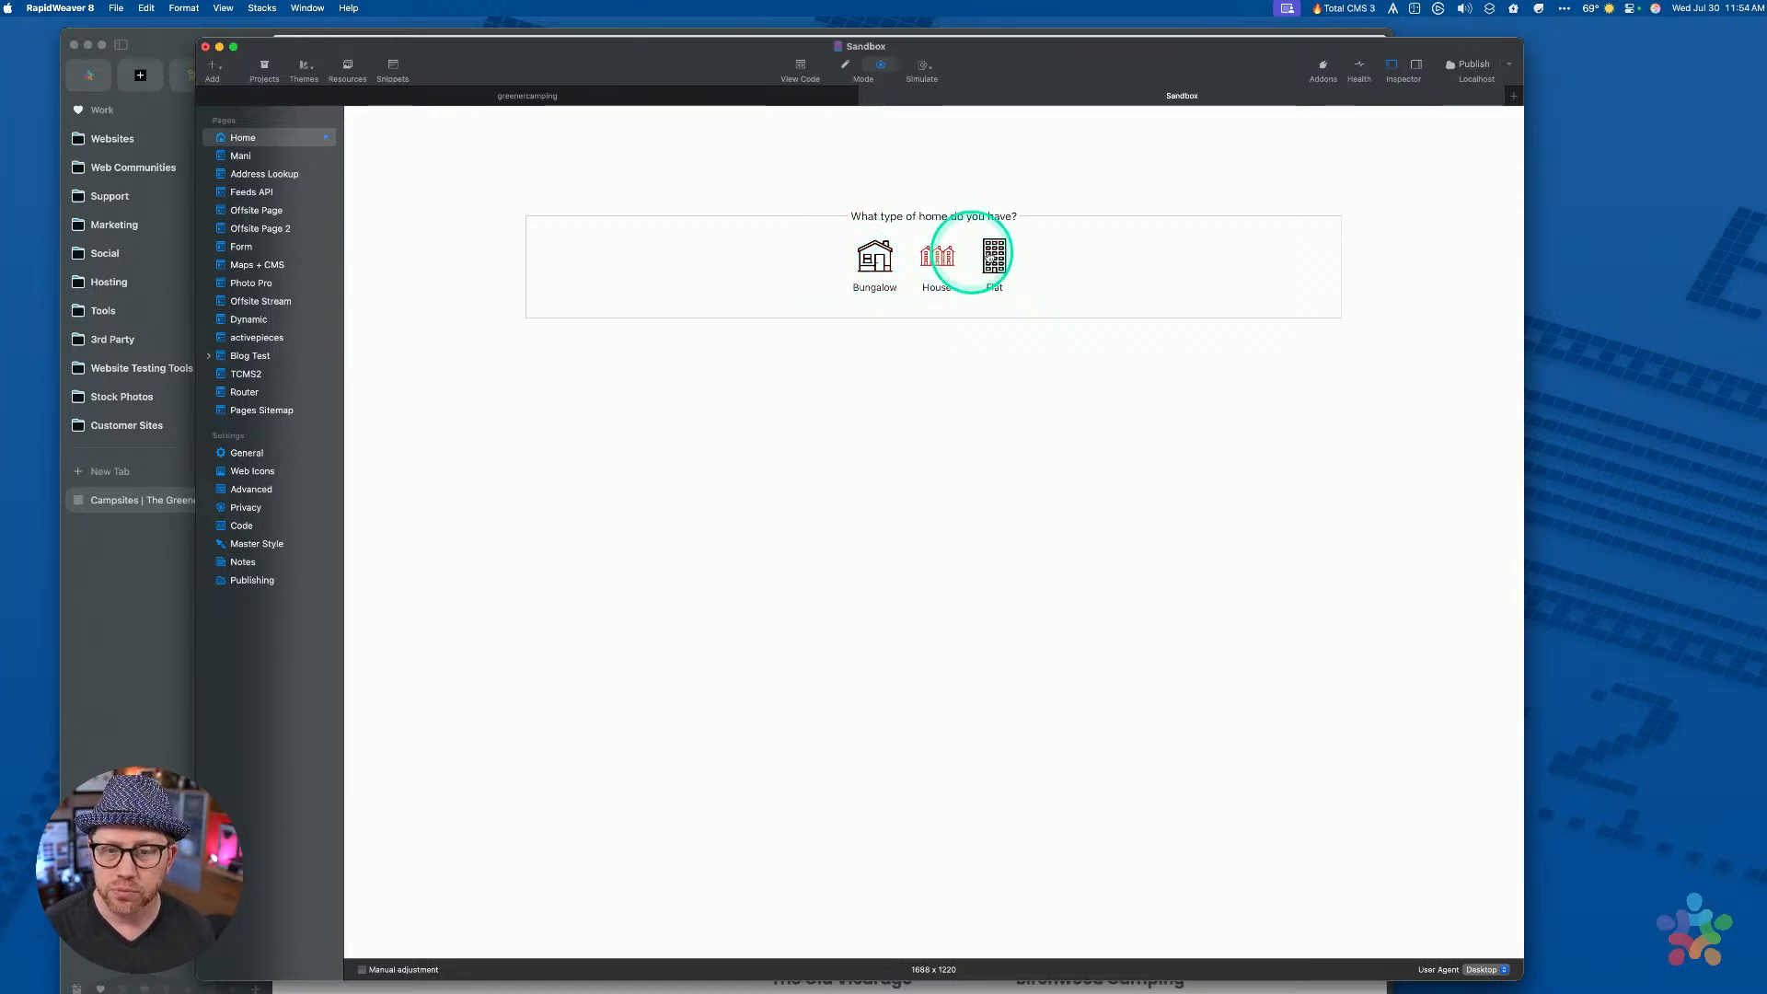
click(1001, 259)
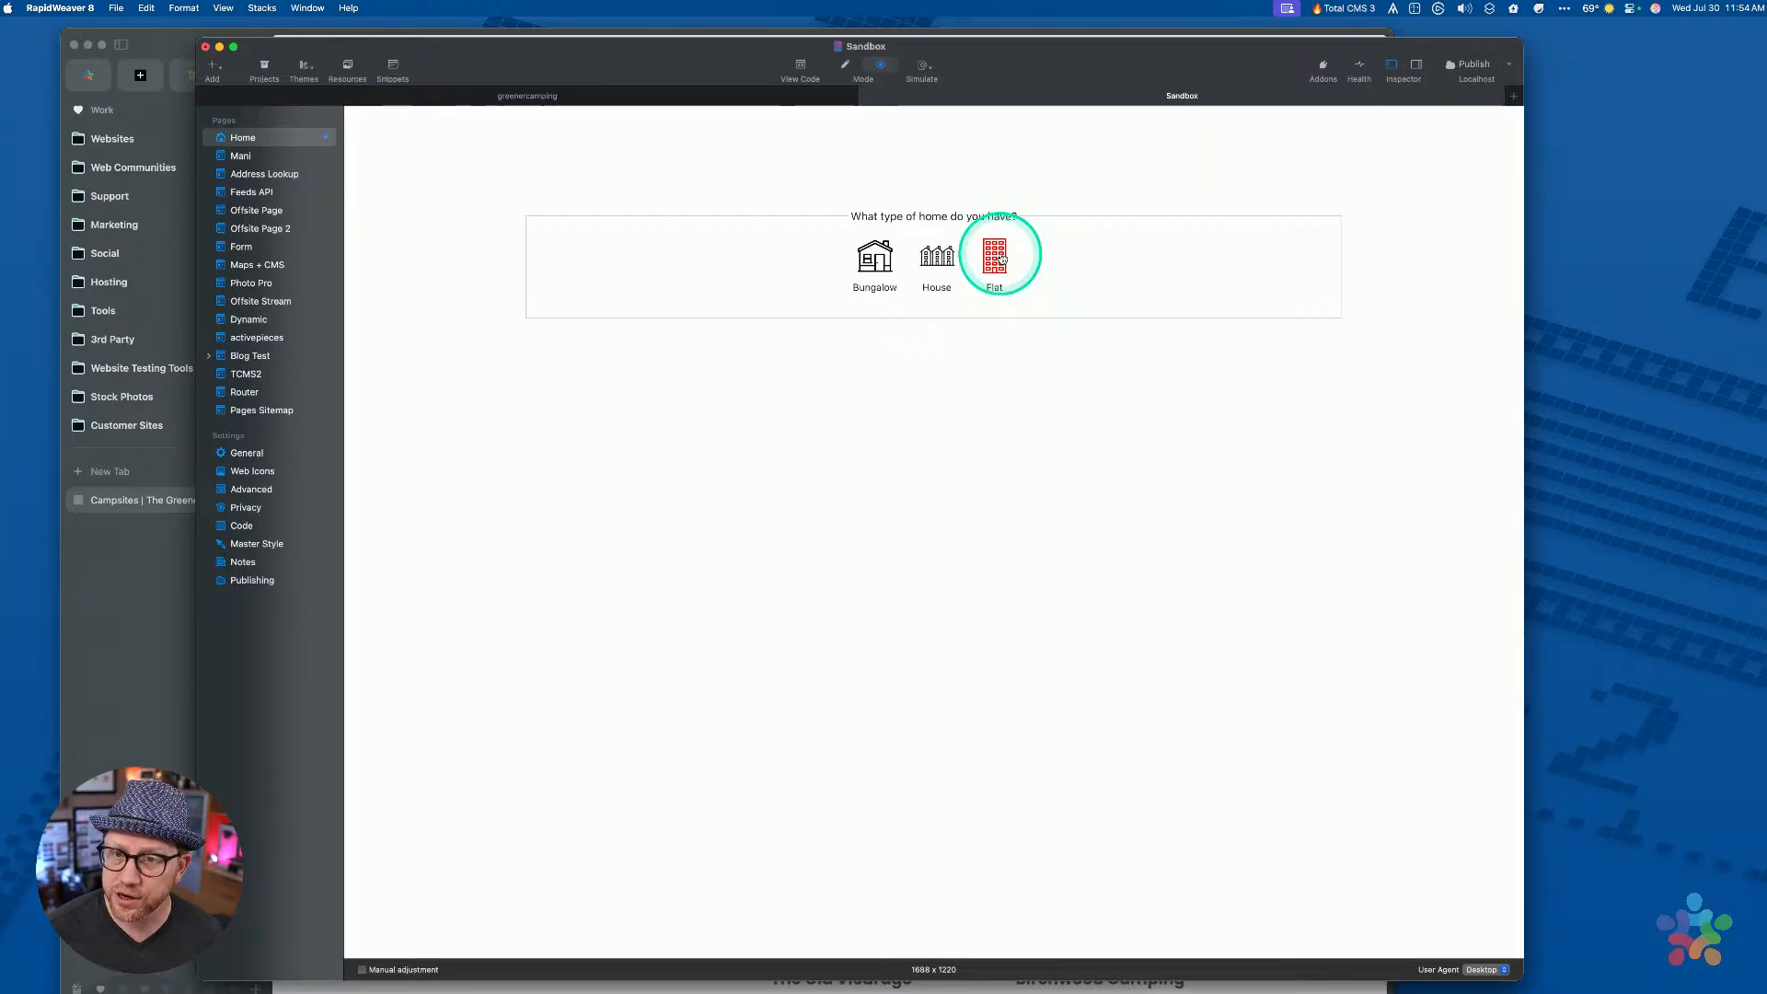
click(675, 35)
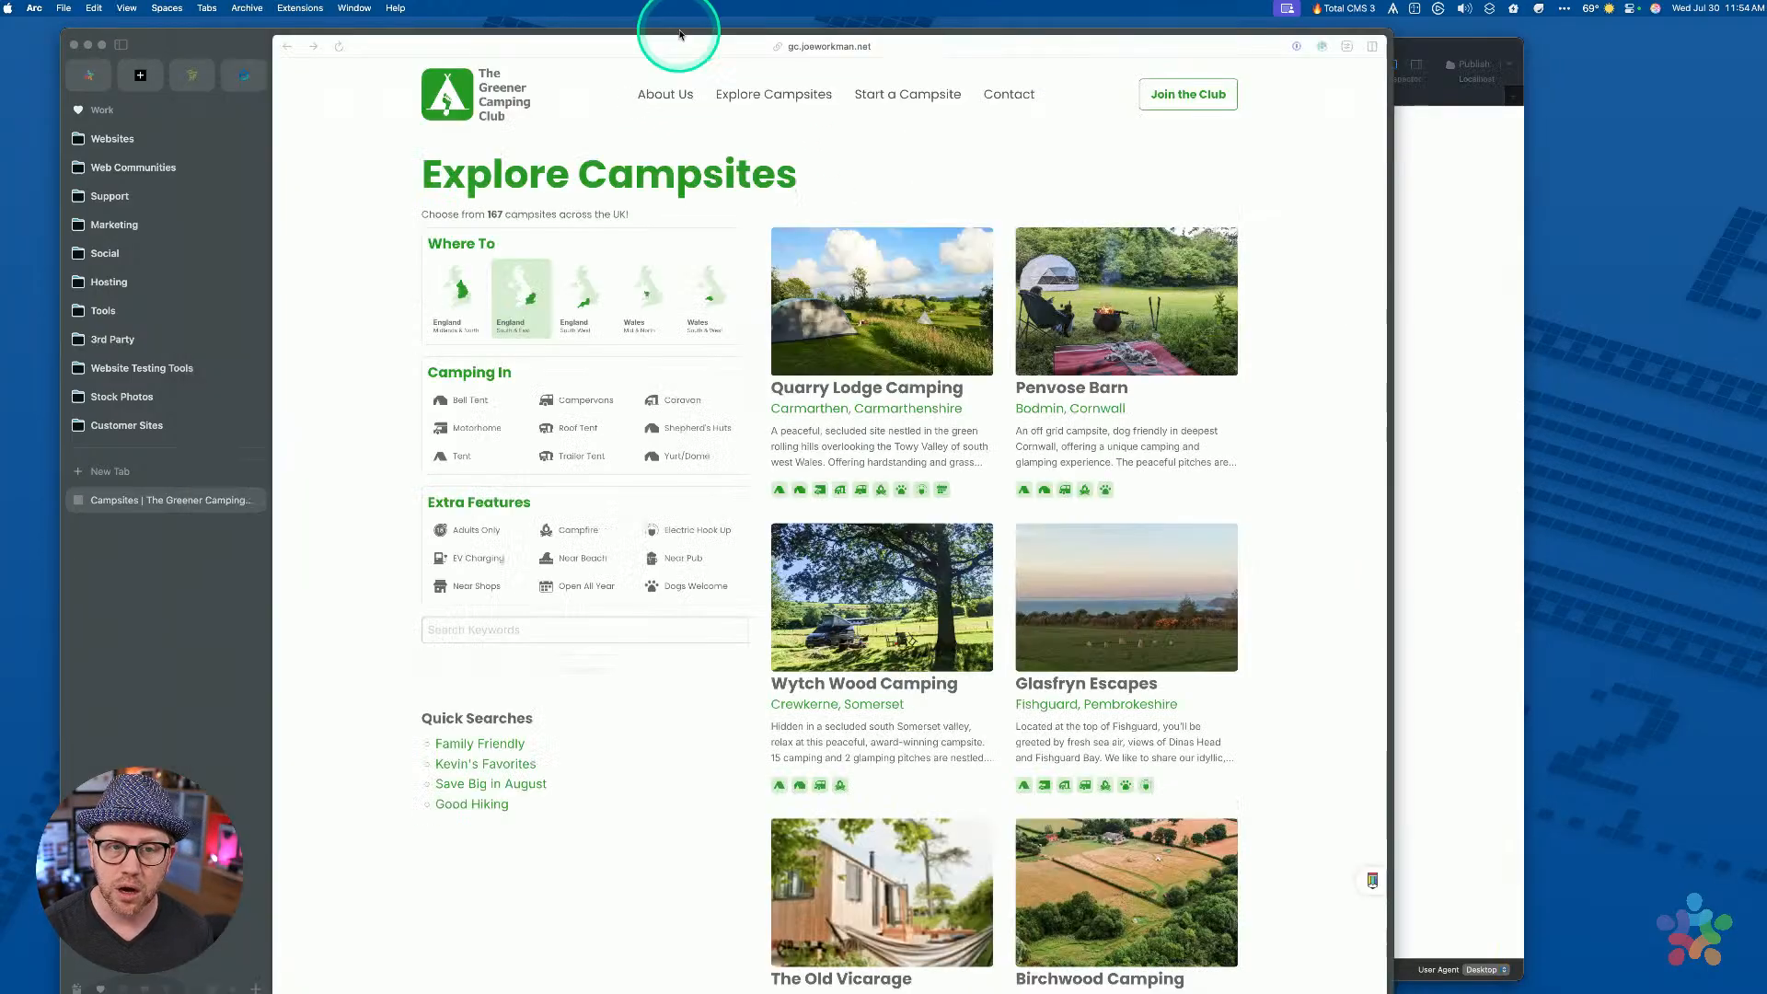
Try the Bell Tent and Campervans Camping In options on the live site, then return to RapidWeaver
click(455, 405)
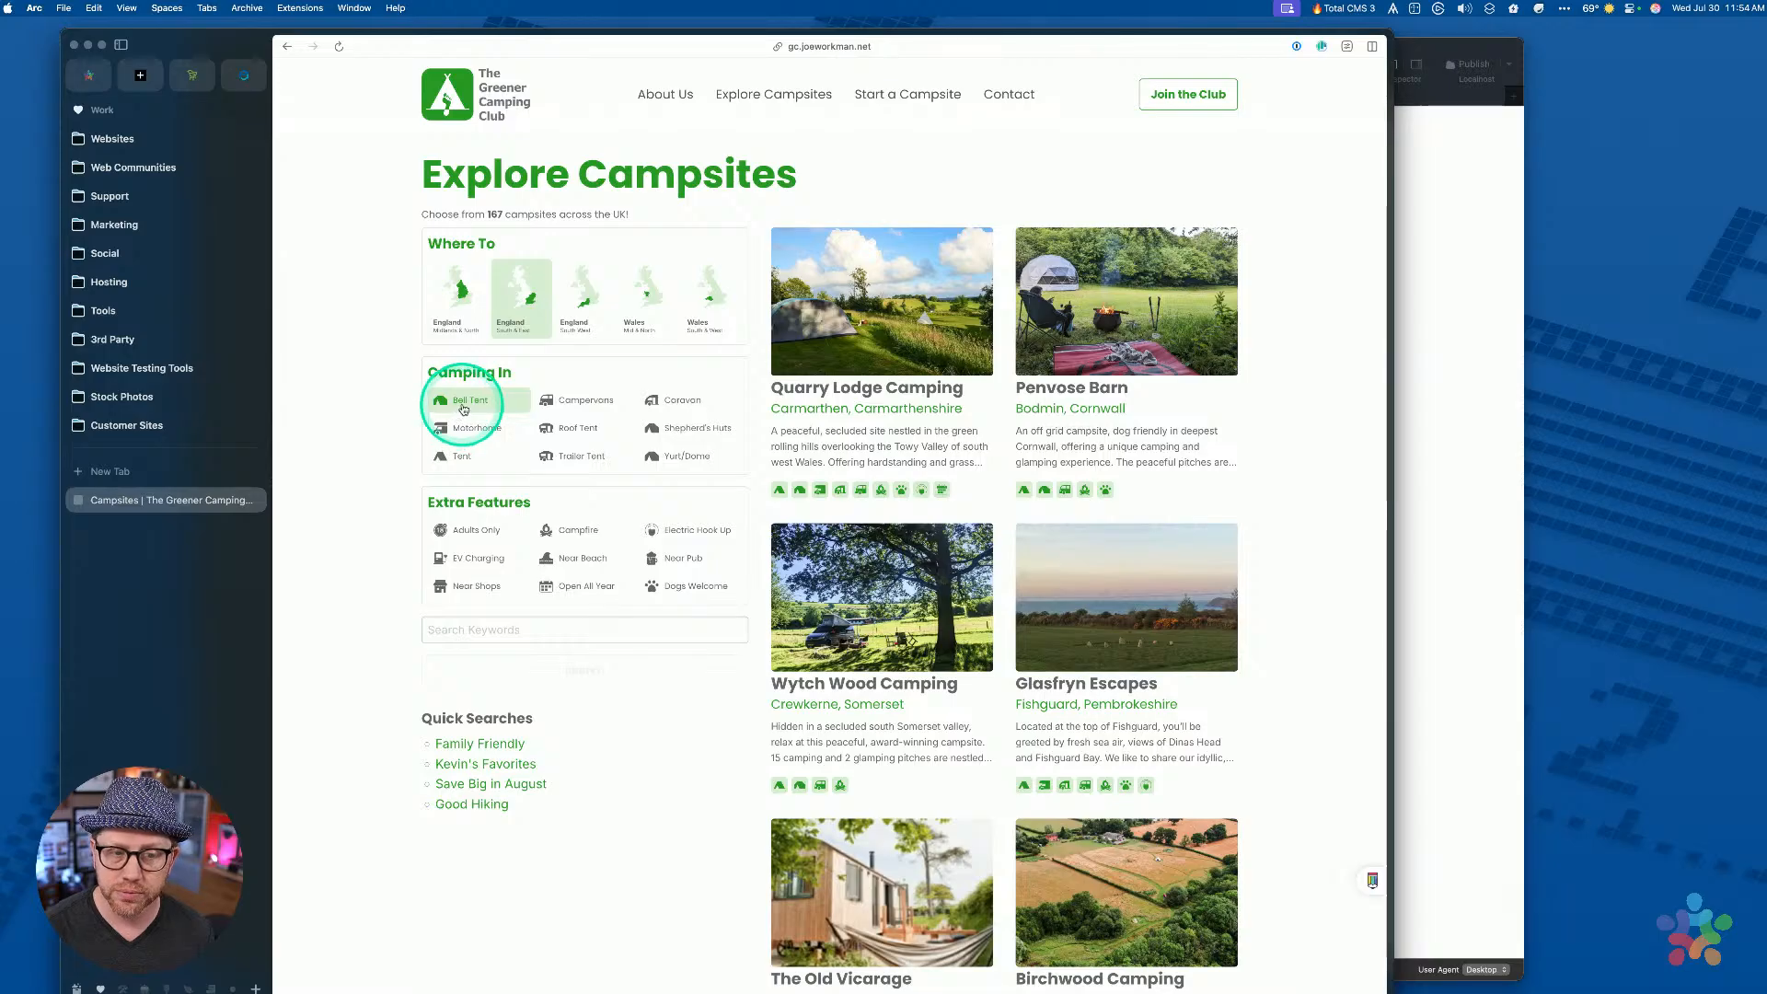
click(553, 398)
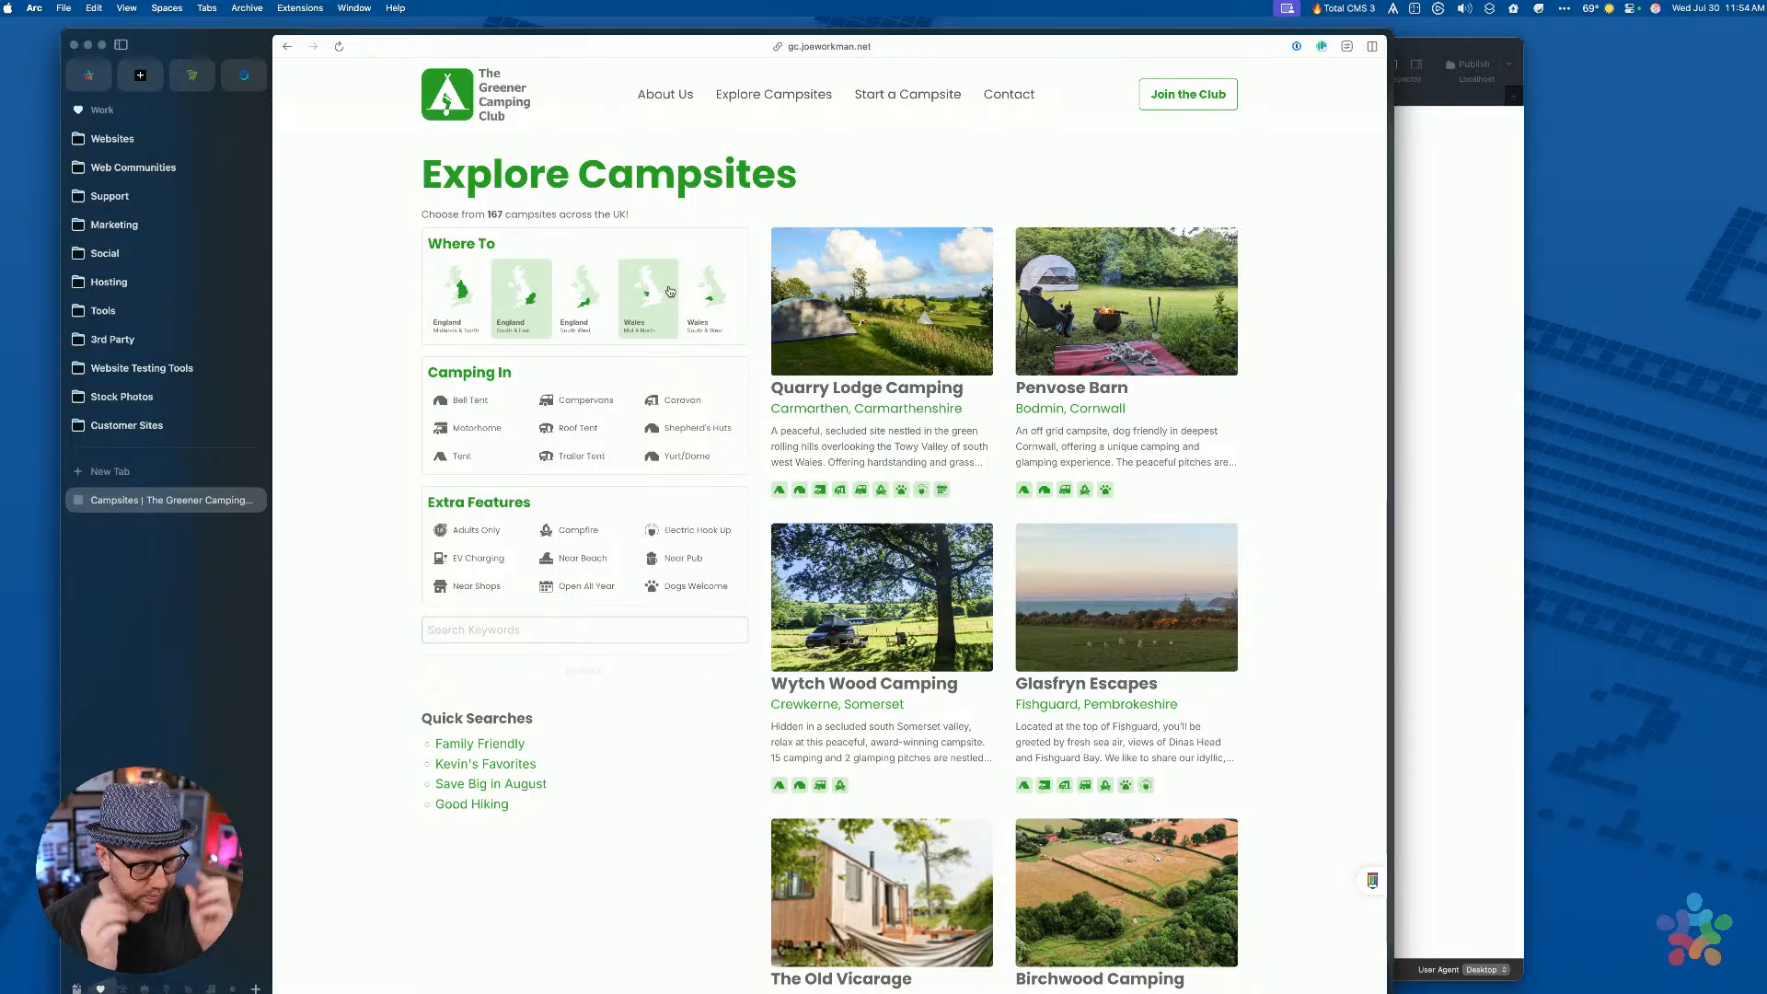
click(1431, 276)
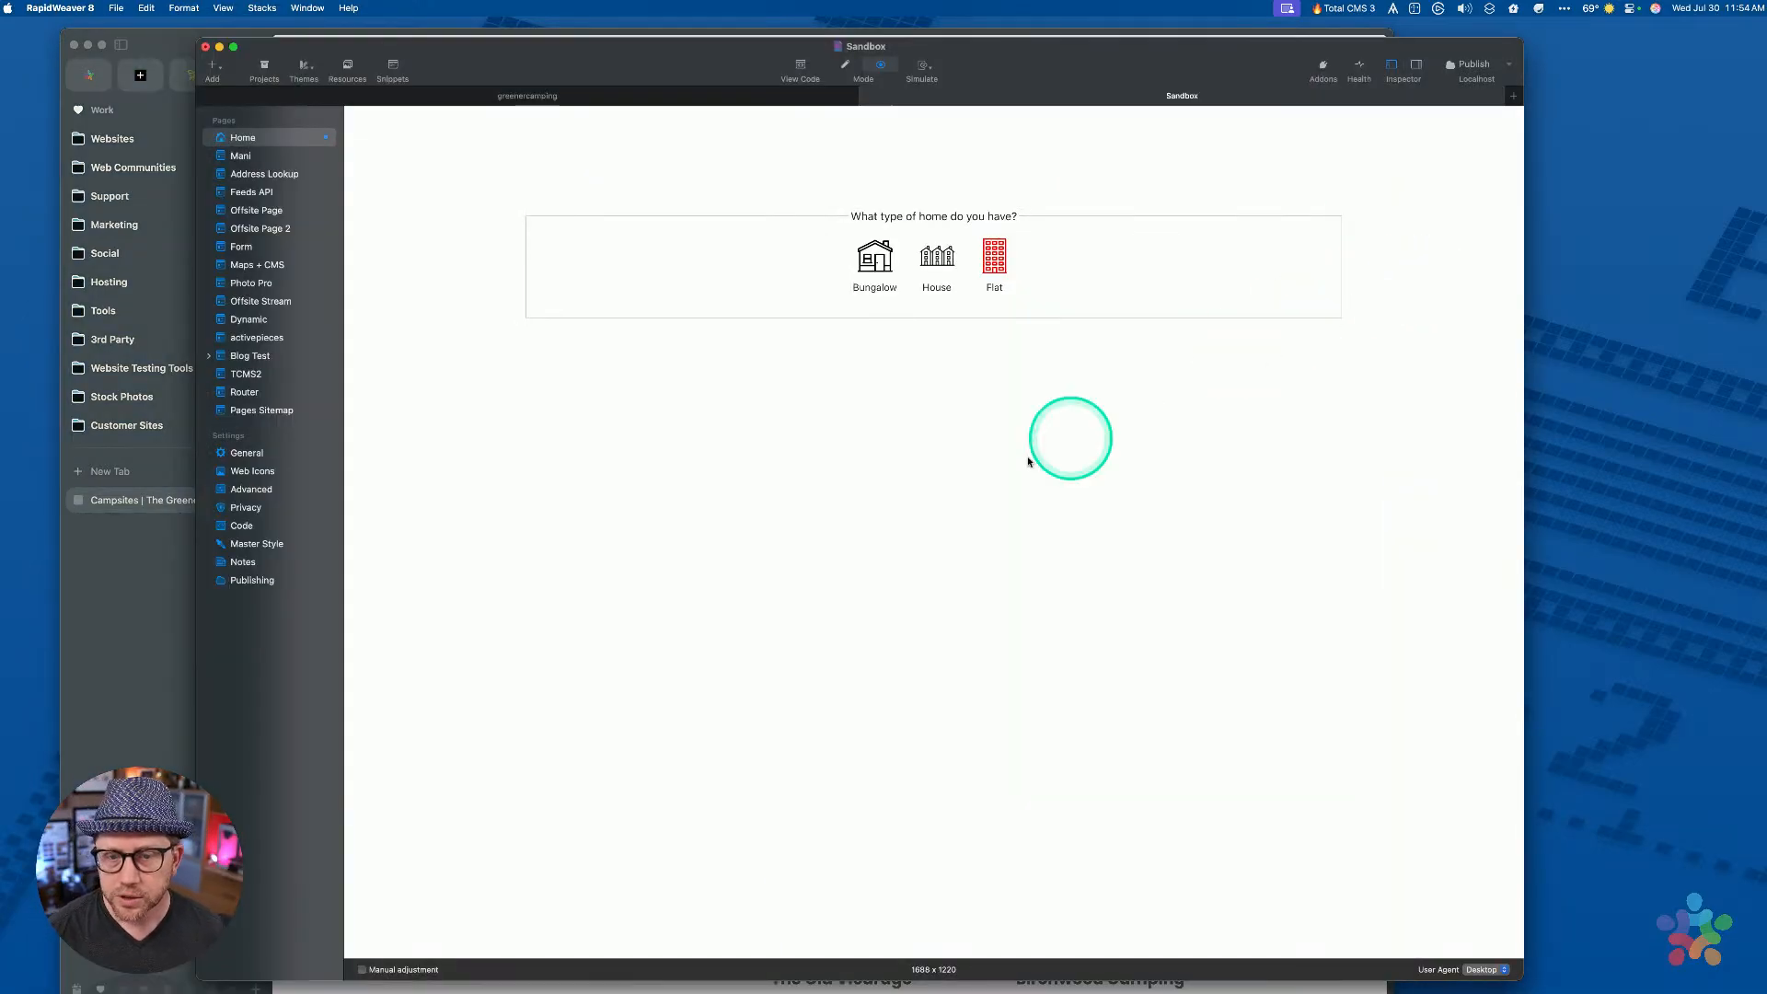
Back in Edit mode, add an SVG swatch to the Swatches row
key(super+e)
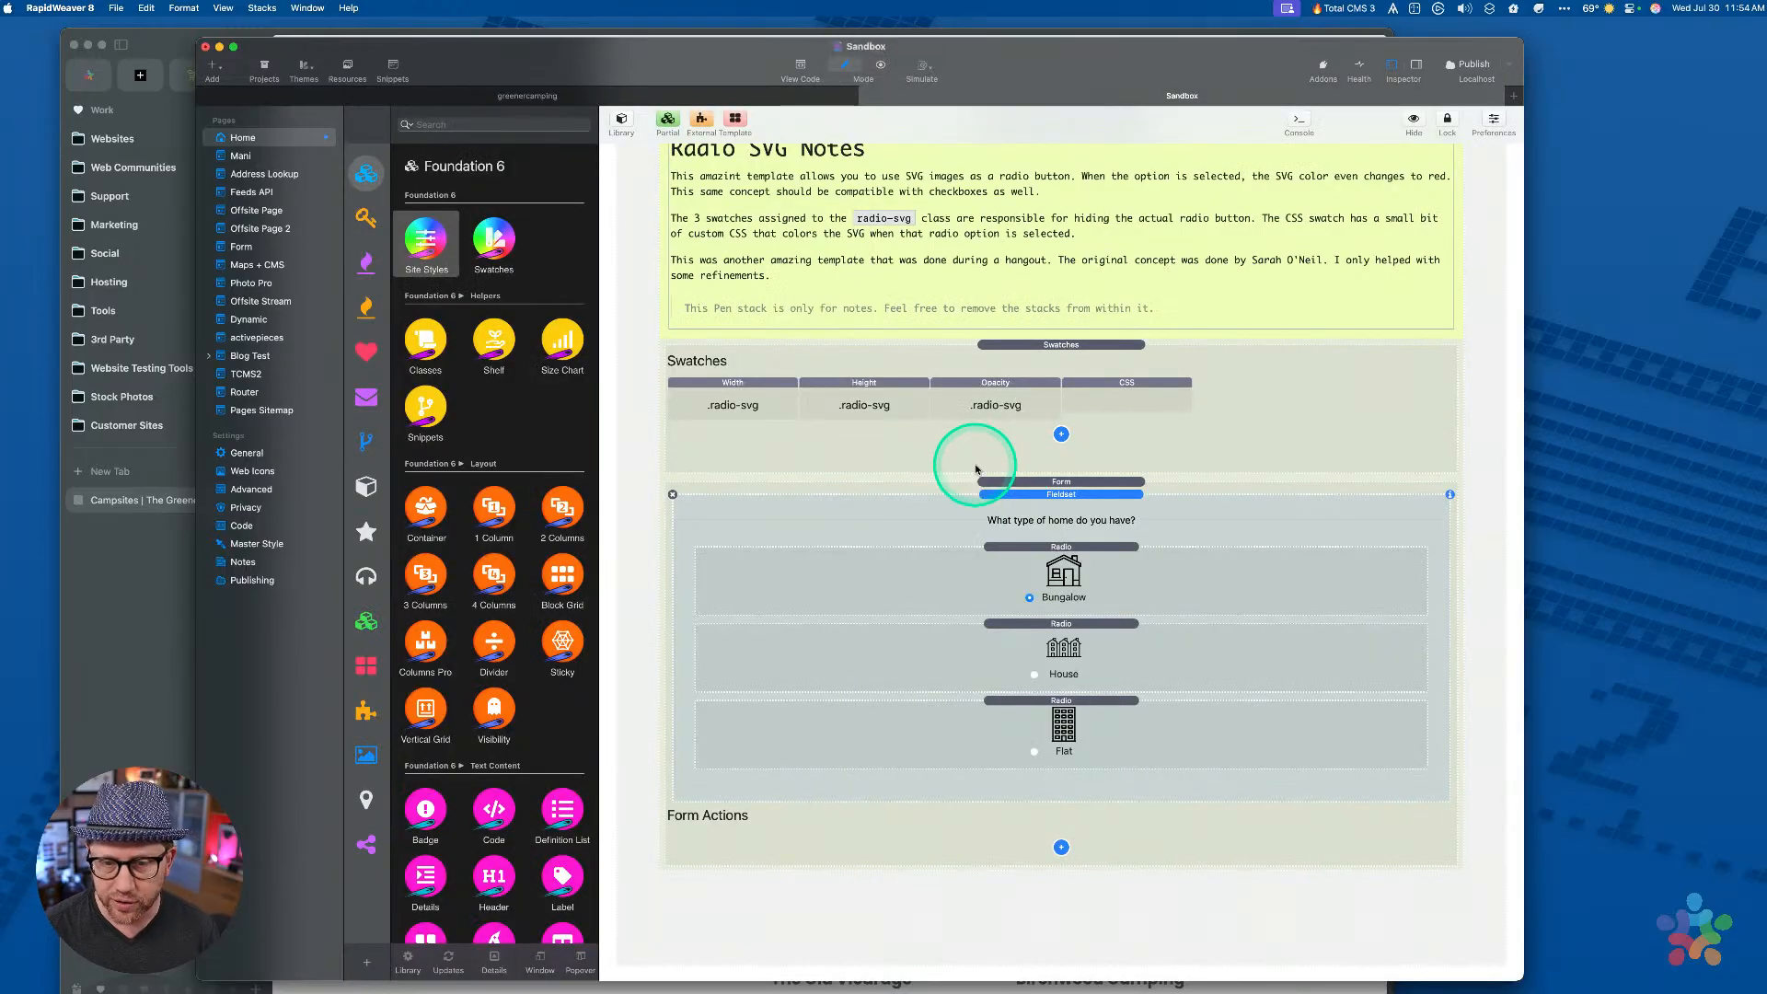
click(1082, 377)
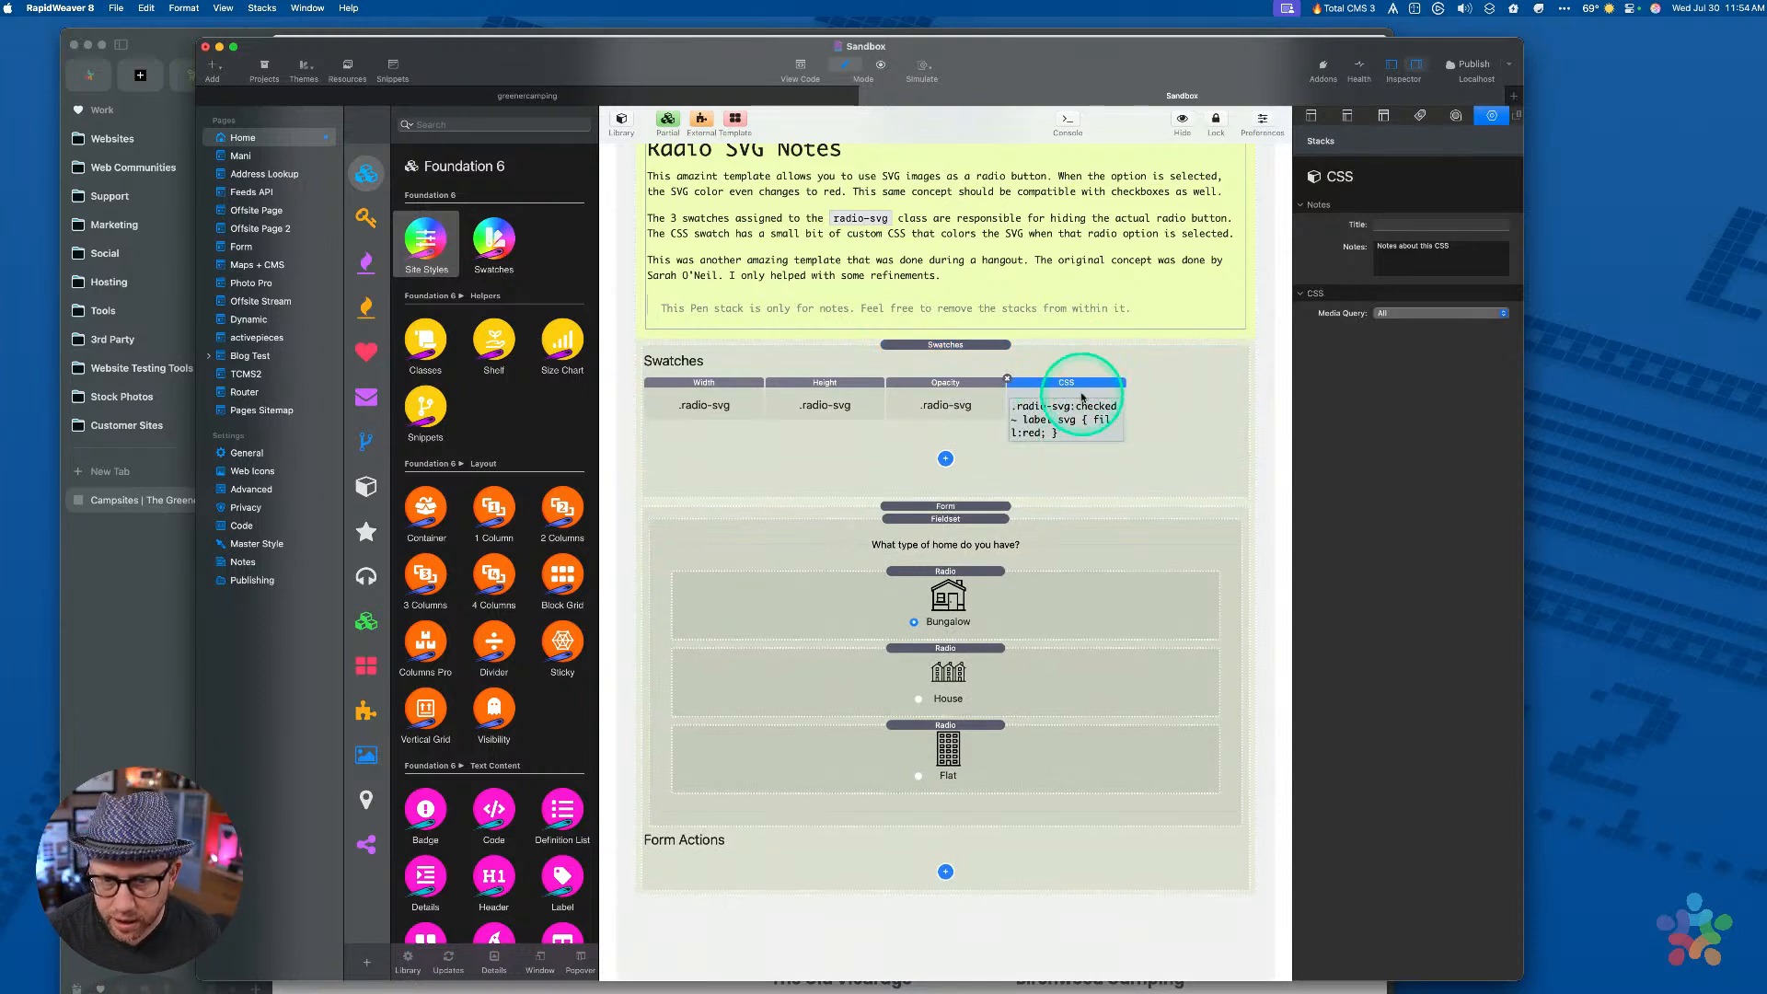
click(945, 459)
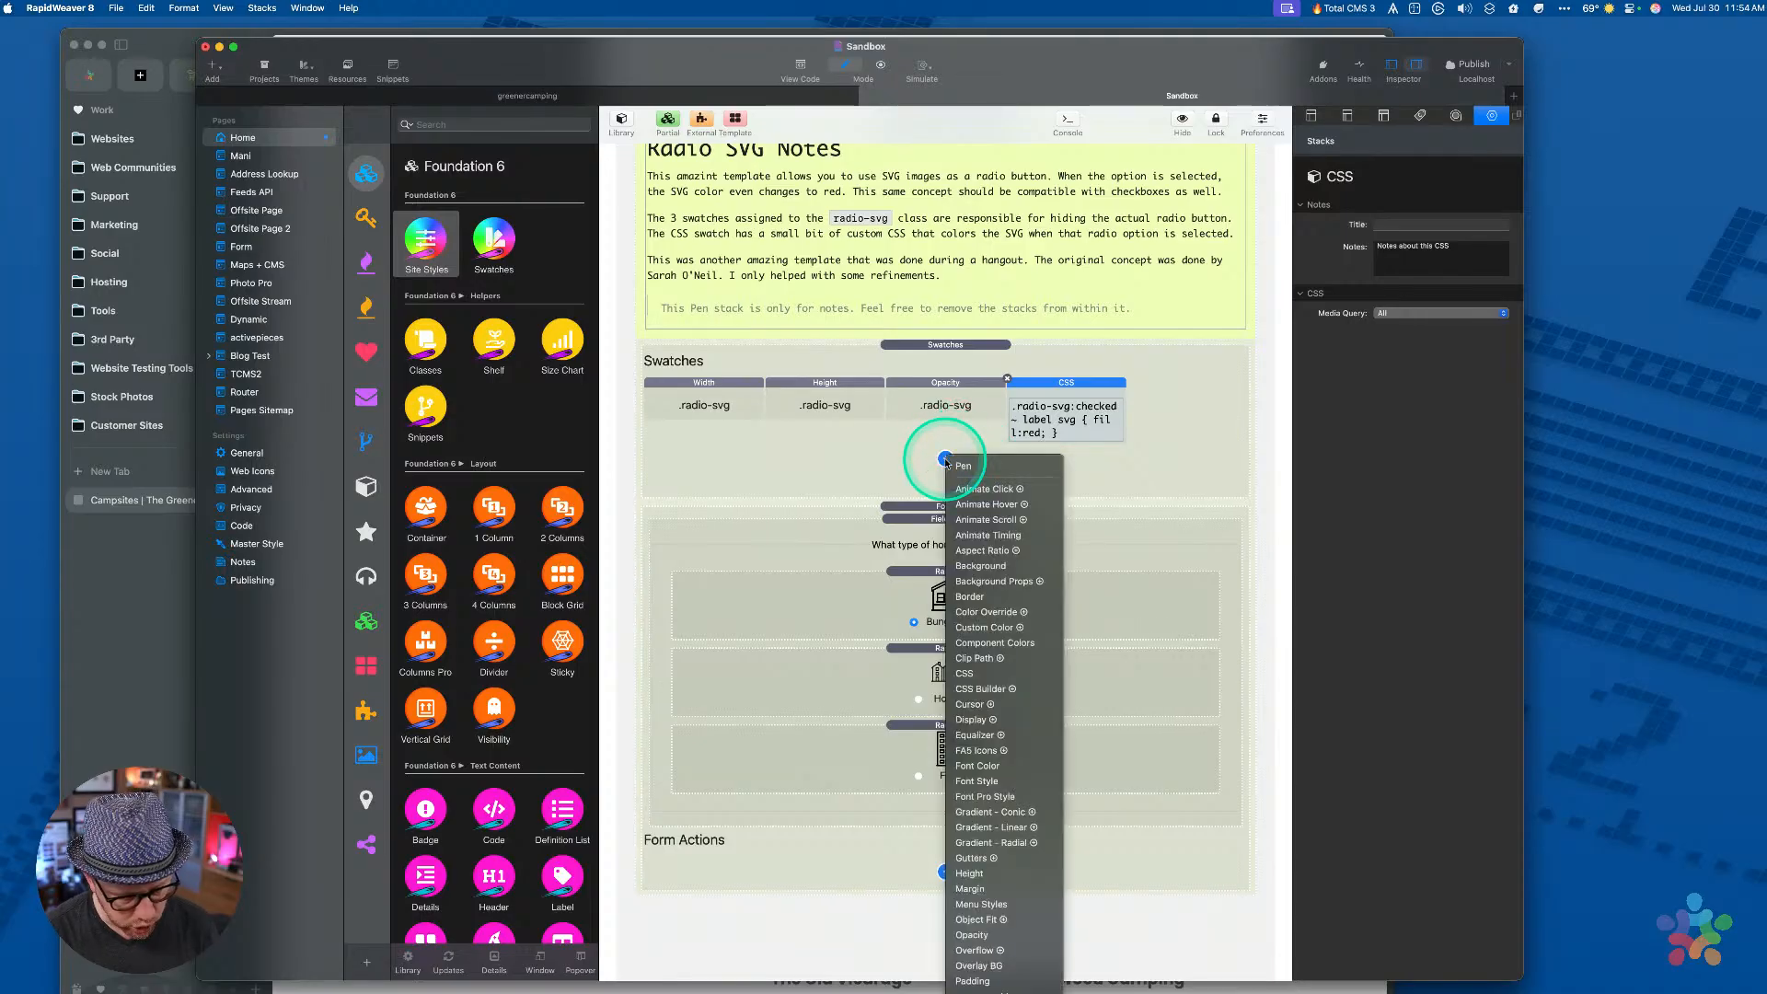
text(sv)
key(Return)
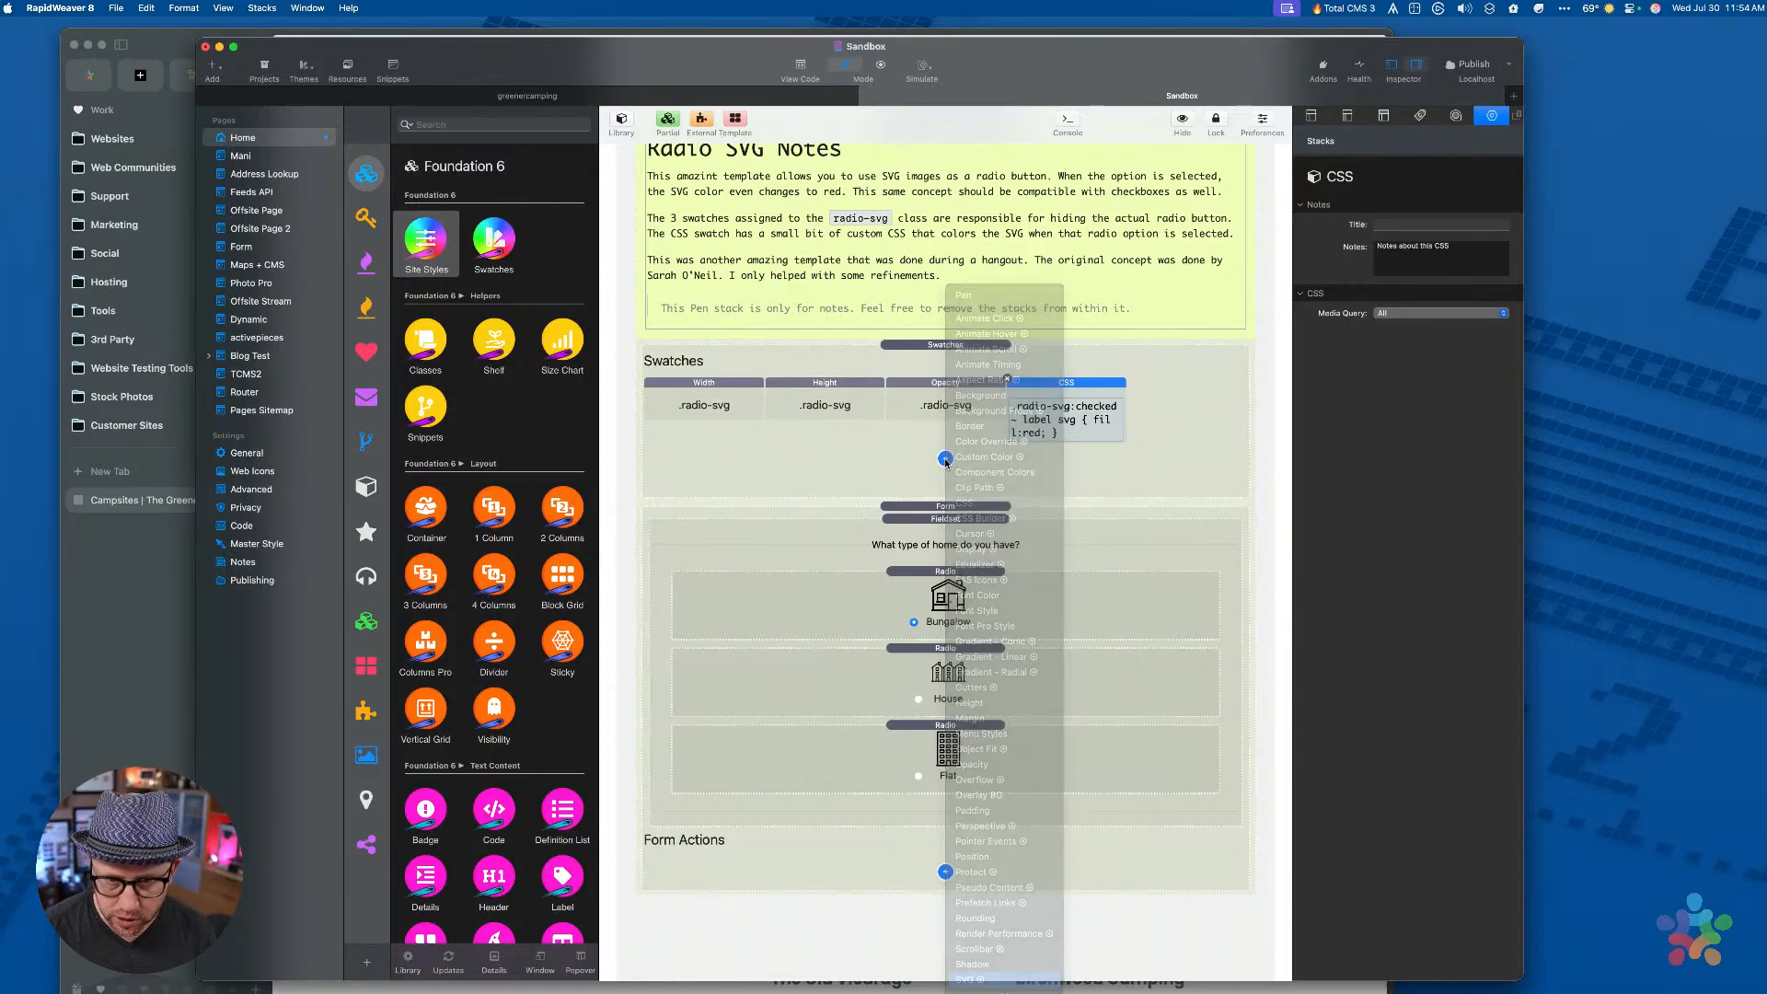
Cut the .radio-svg:checked ~ label svg selector out of the CSS swatch's rule
click(1049, 405)
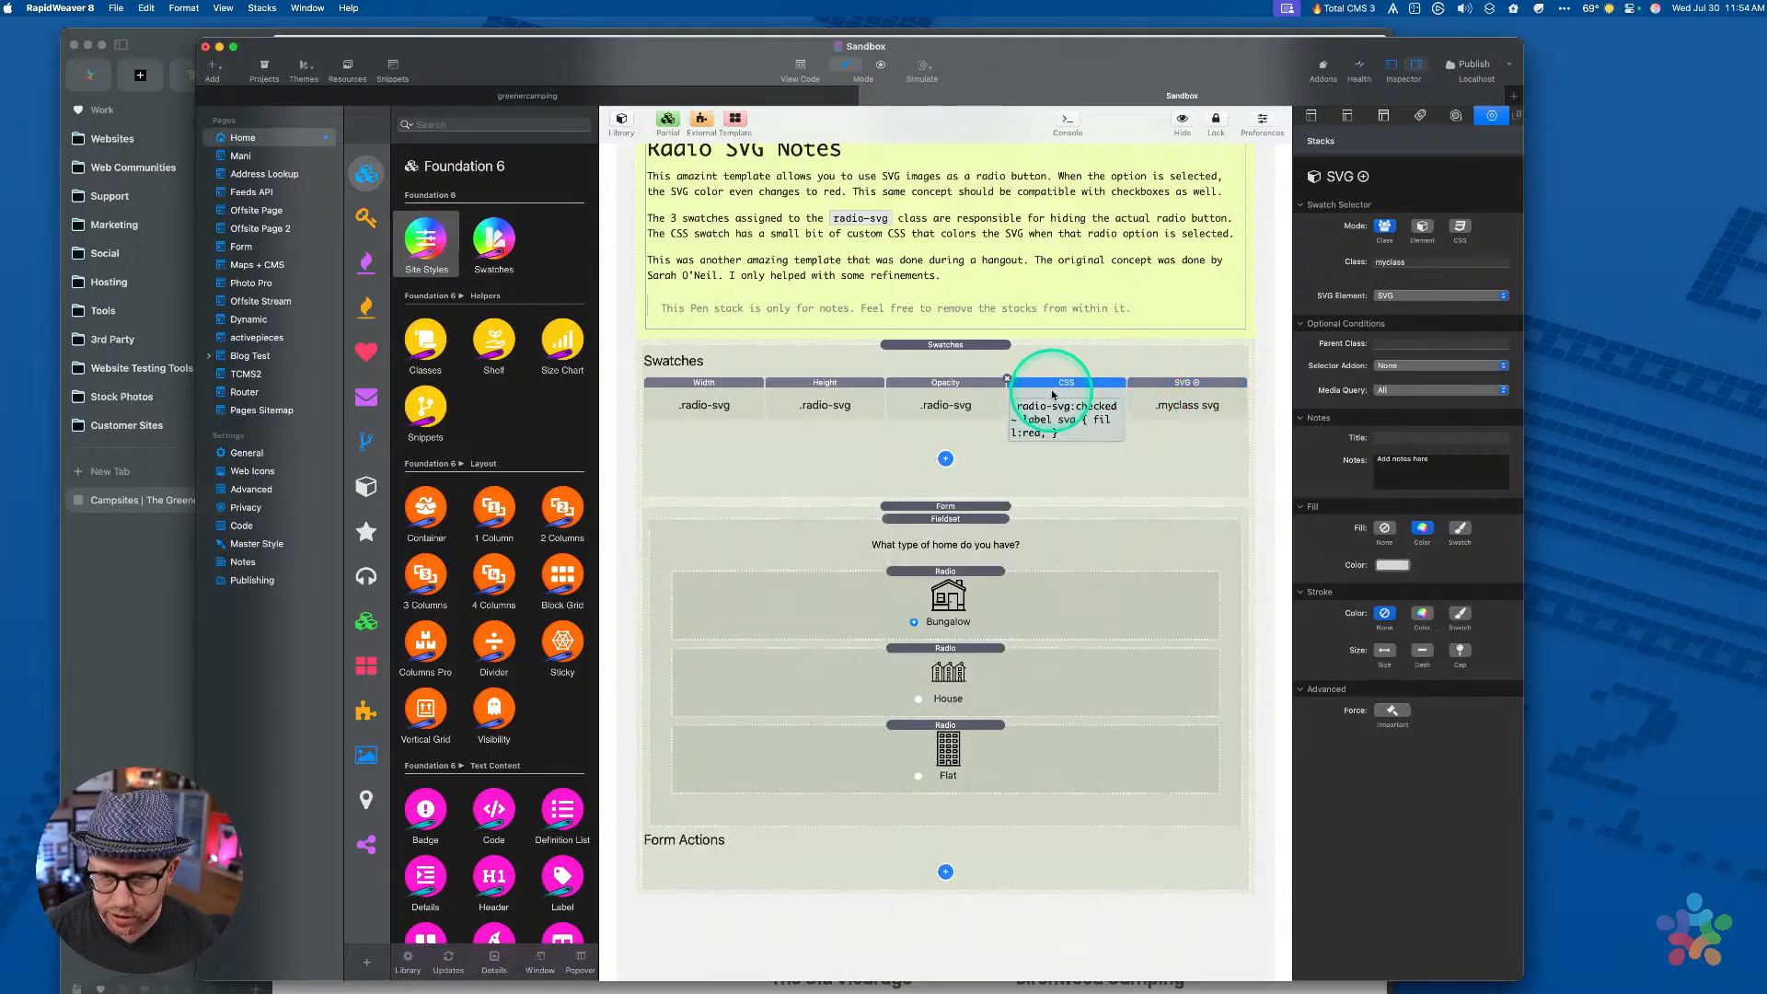
double_click(1047, 407)
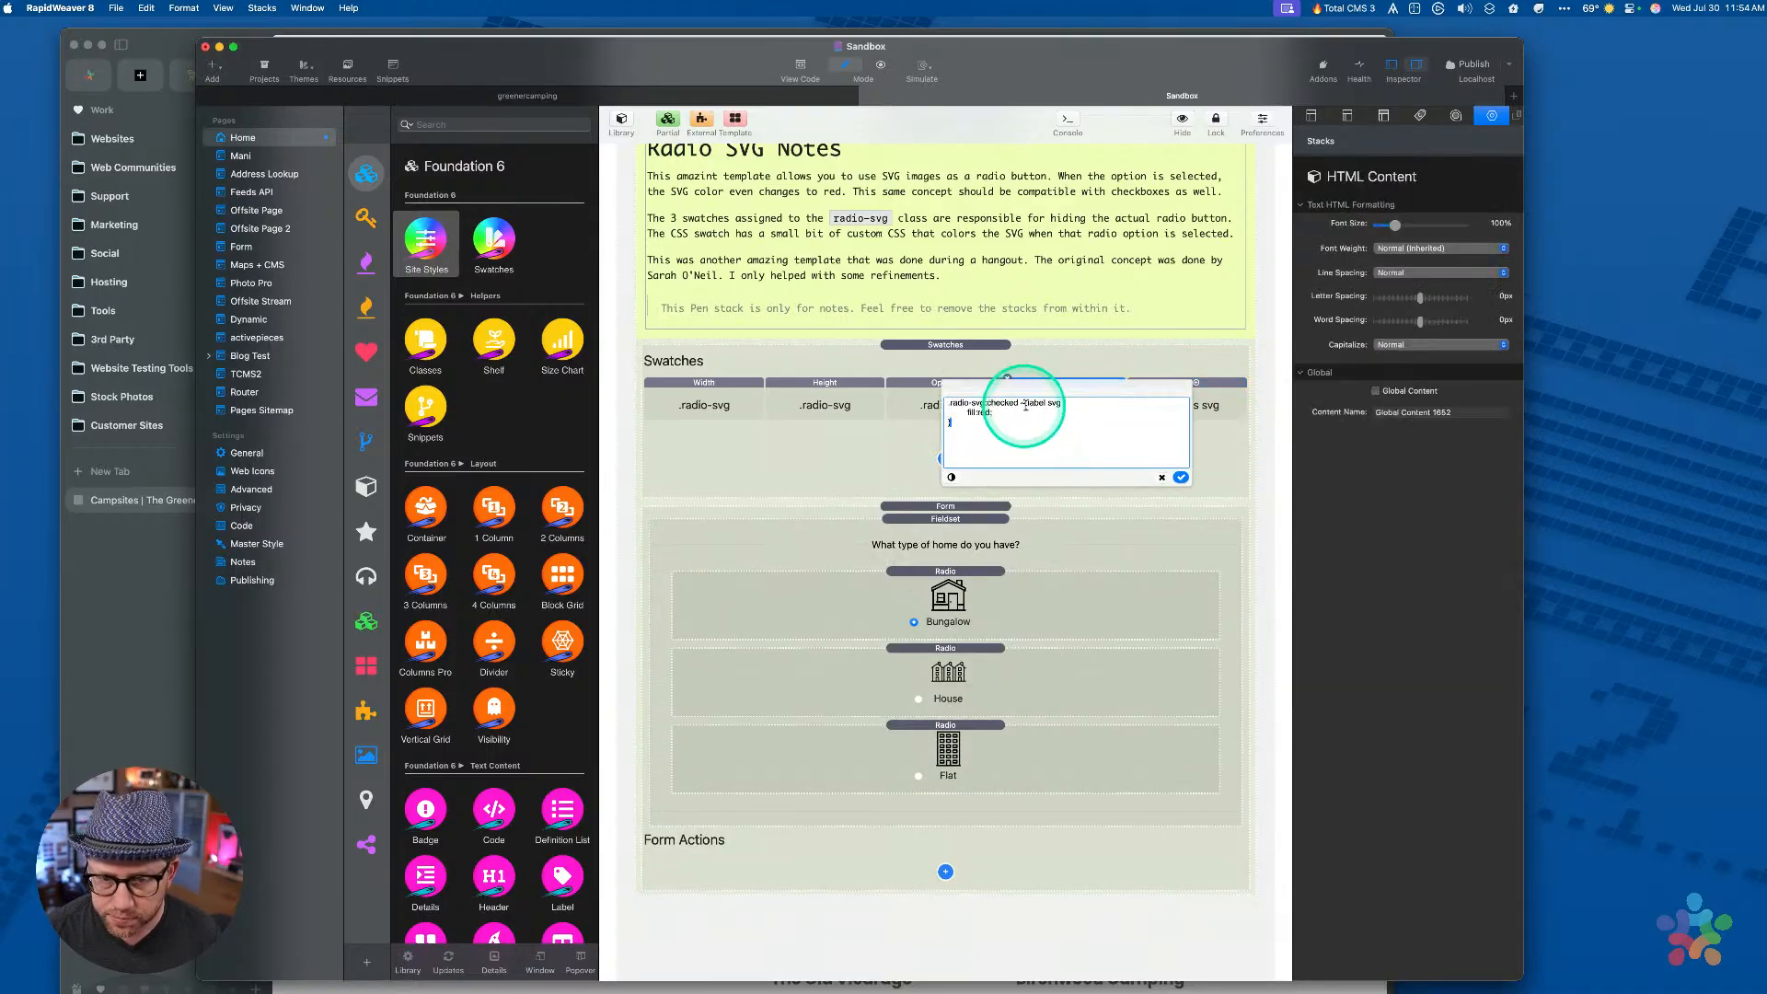
click(1045, 402)
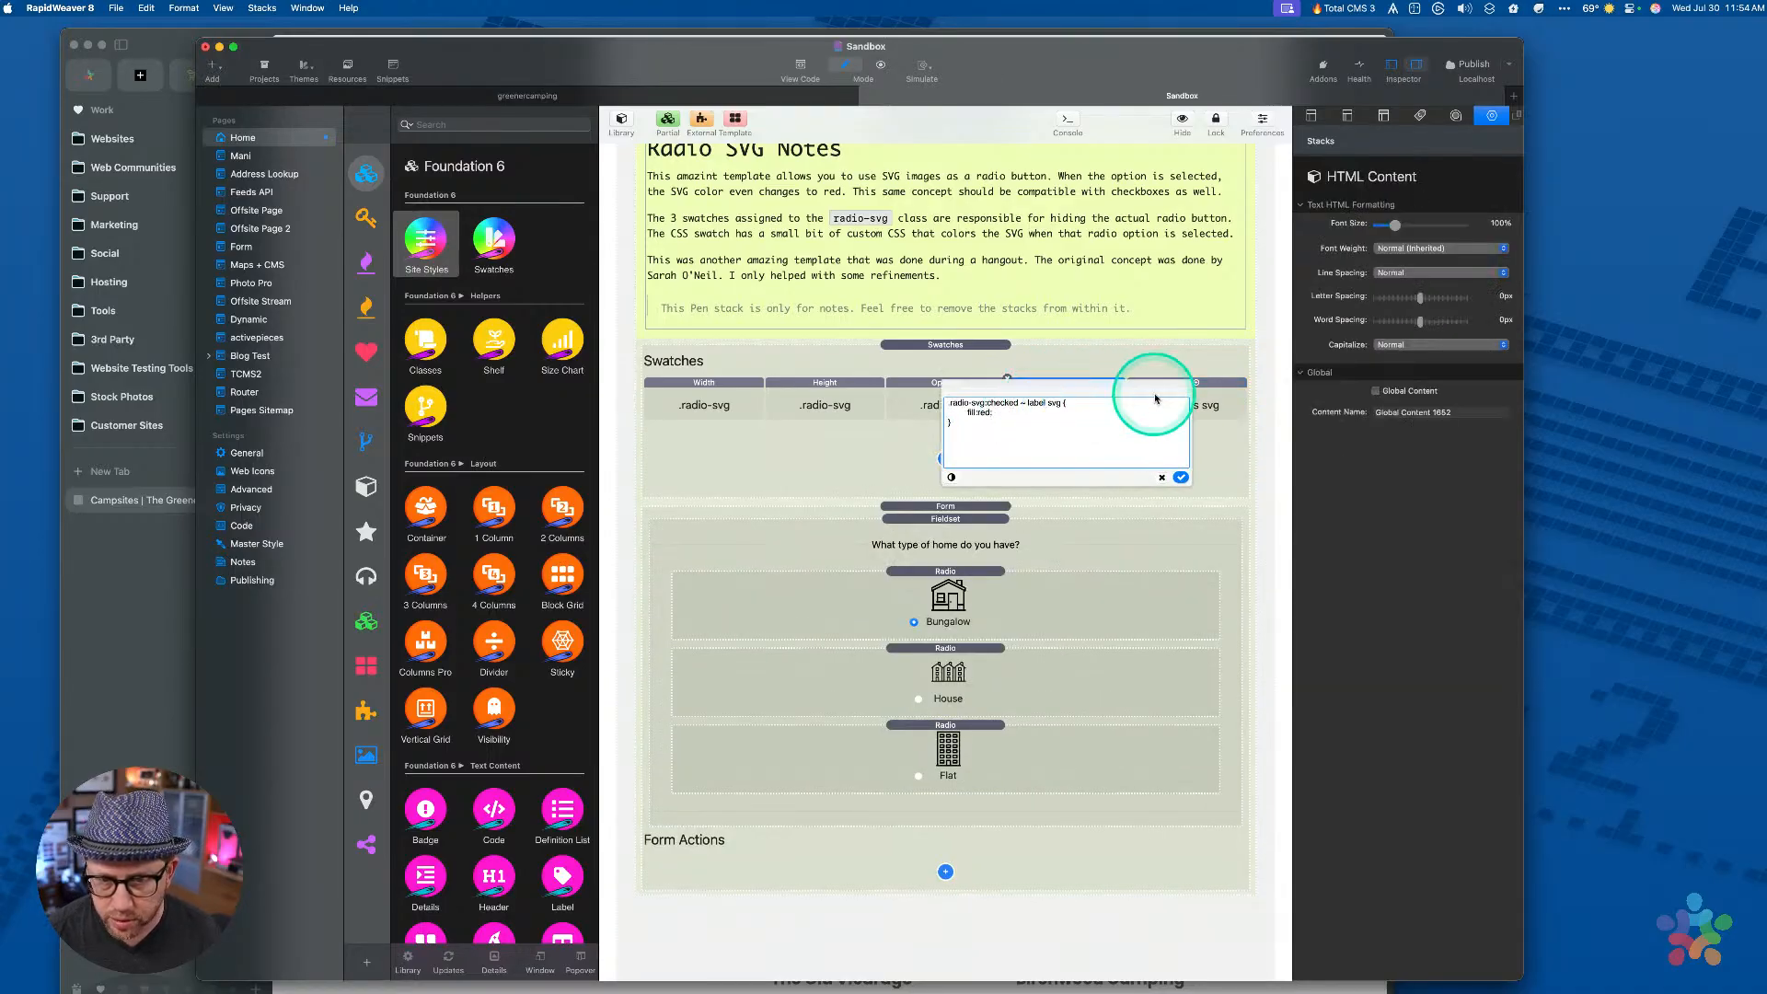
key(super+shift+Left)
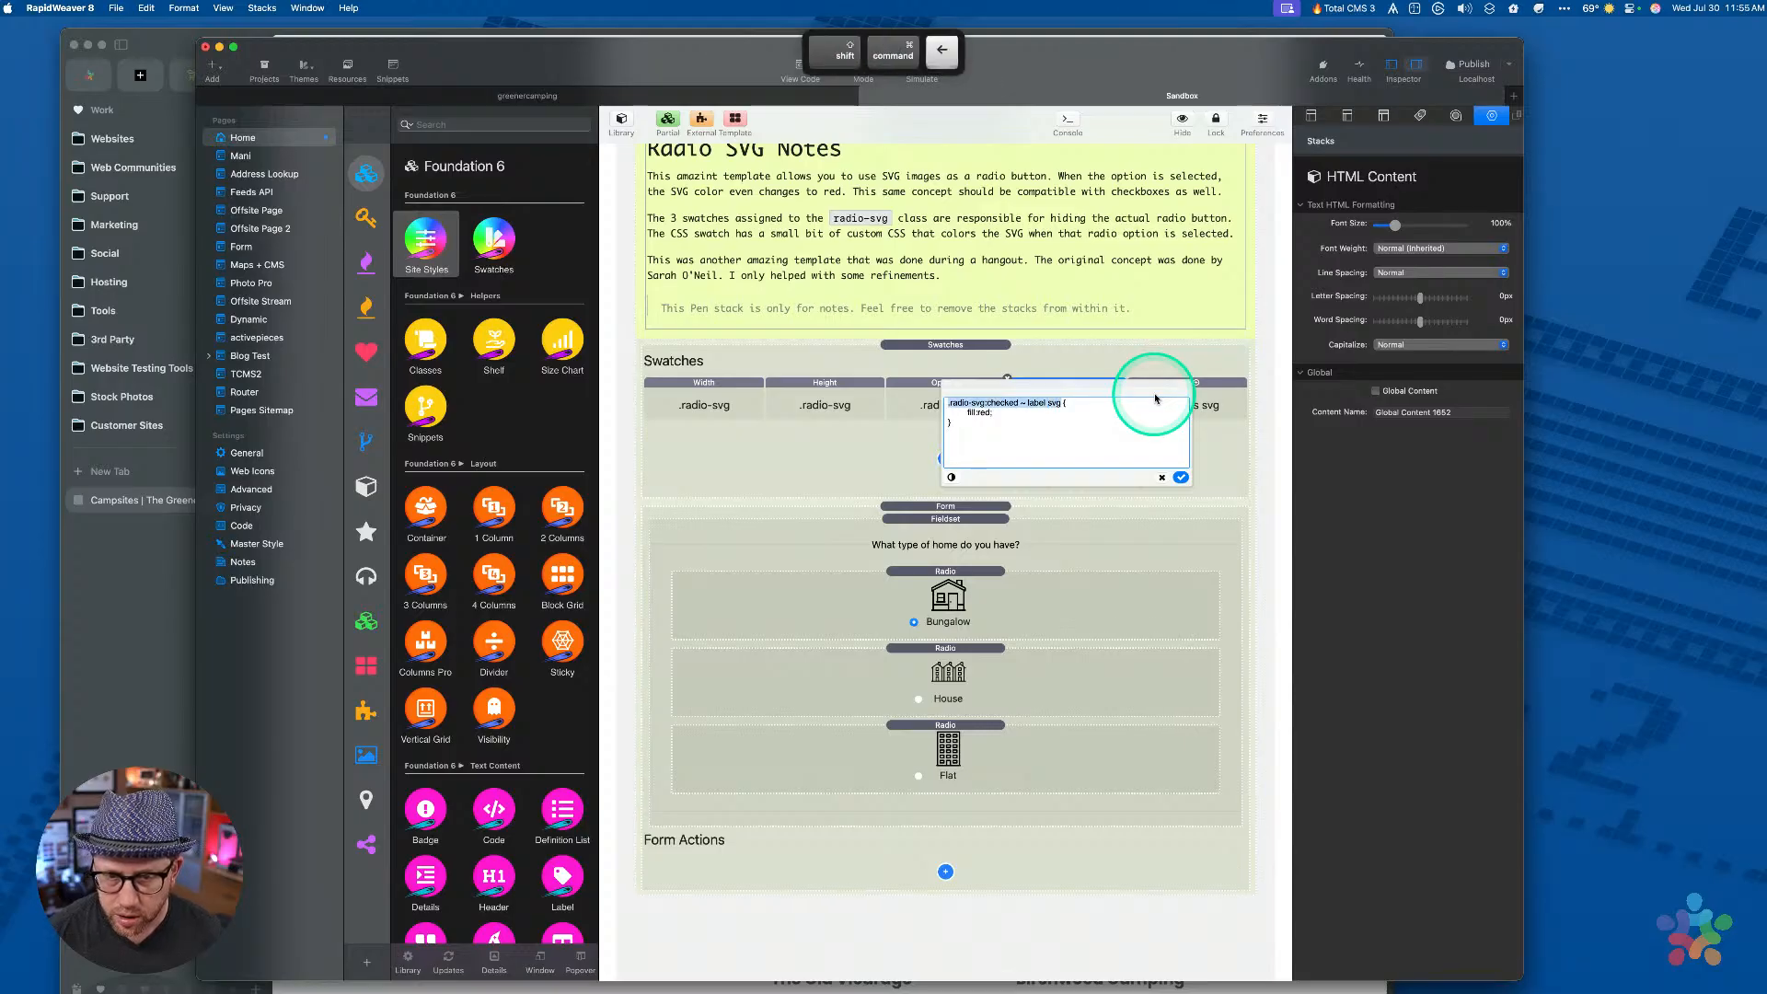
key(super+x)
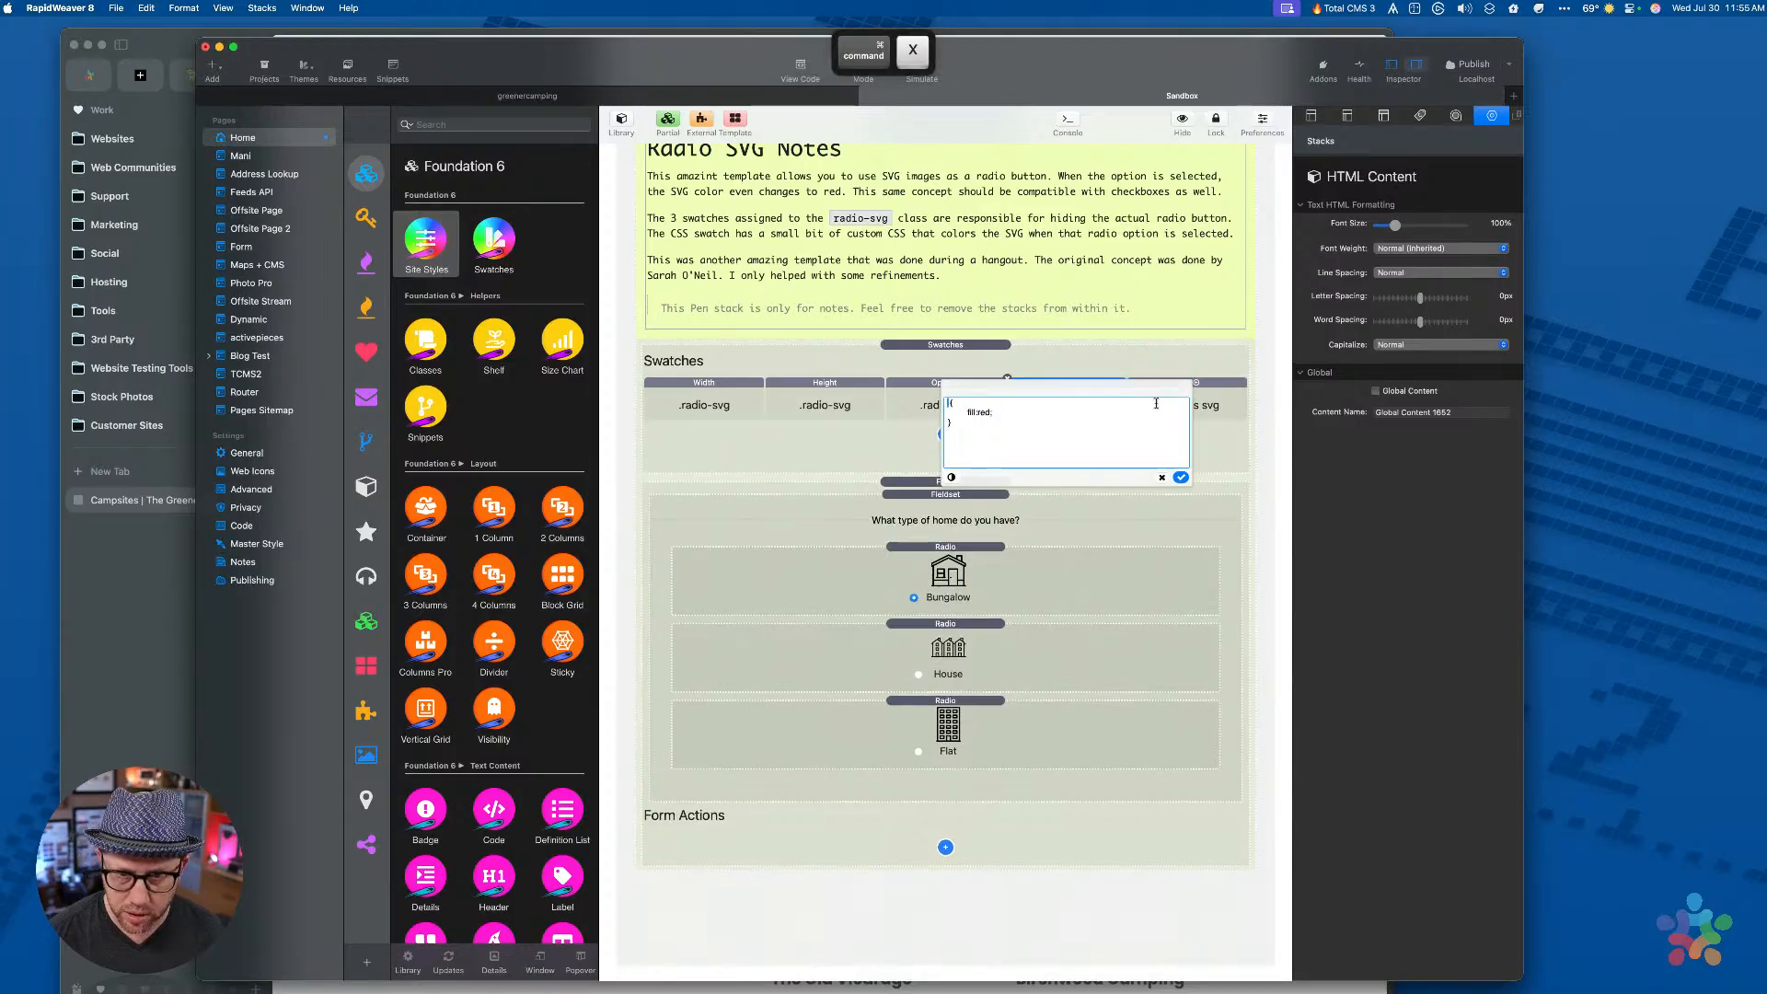
click(1179, 477)
click(1185, 405)
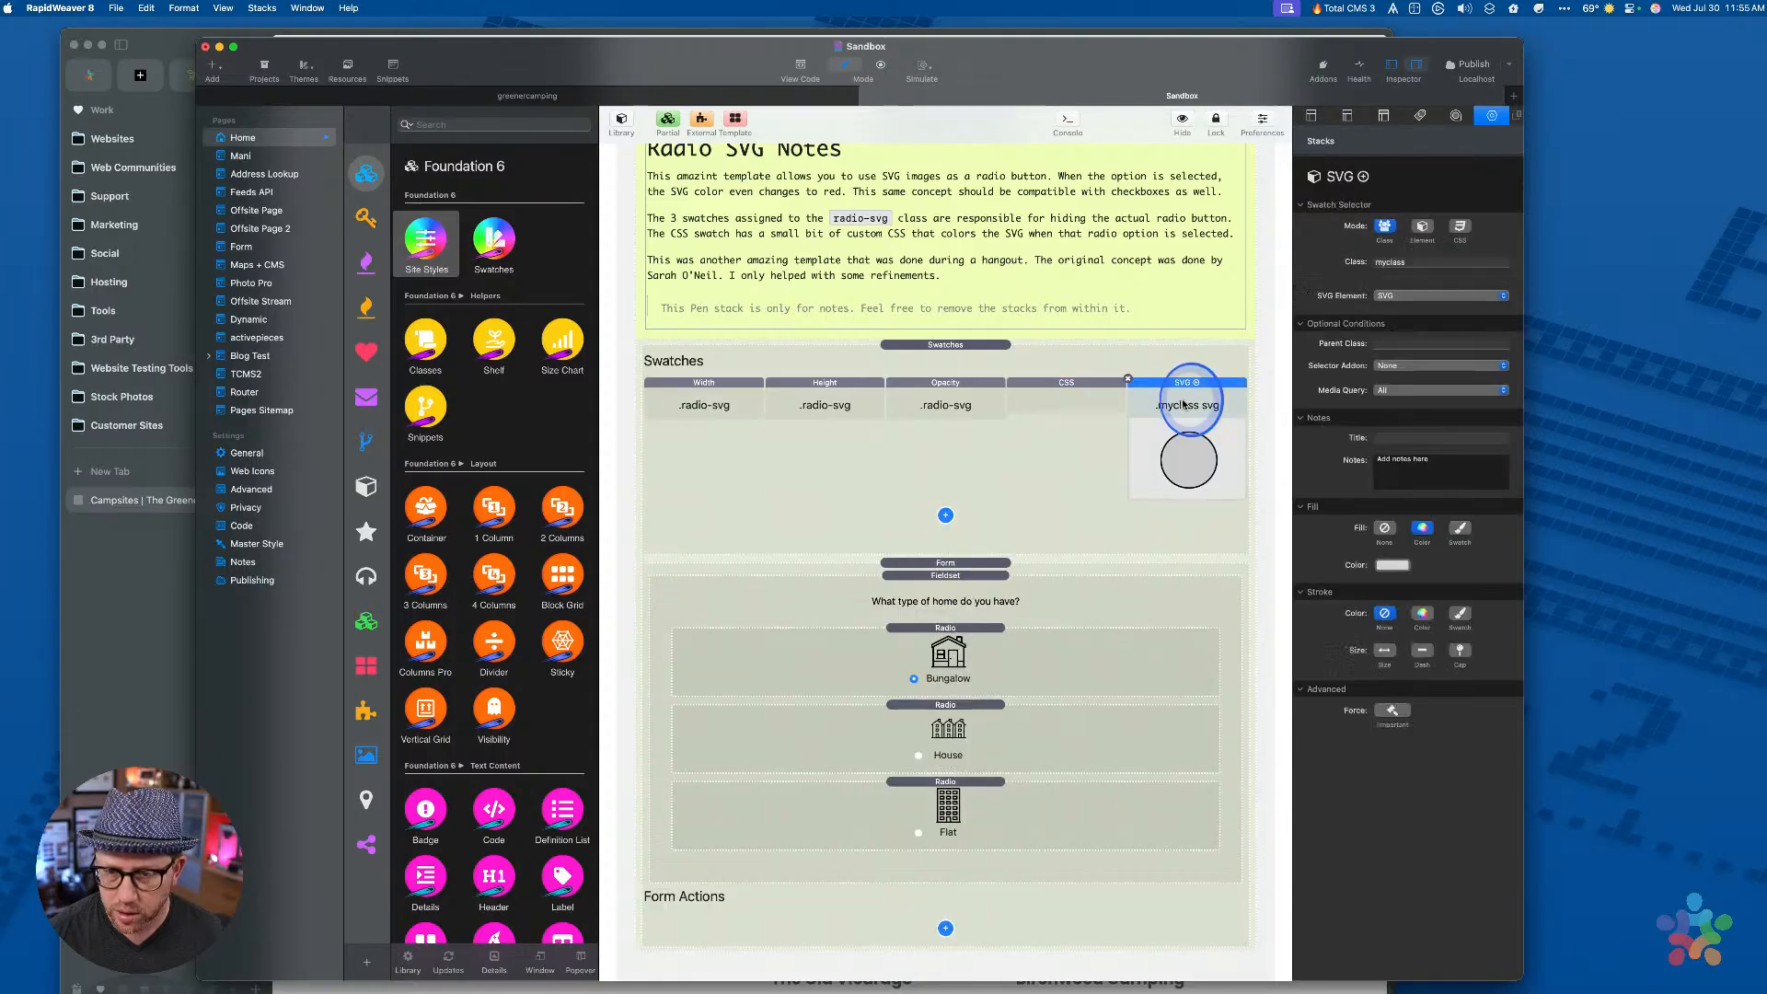
Paste the .radio-svg:checked ~ label svg selector into the SVG swatch's custom CSS selector
click(1460, 227)
triple_click(1394, 265)
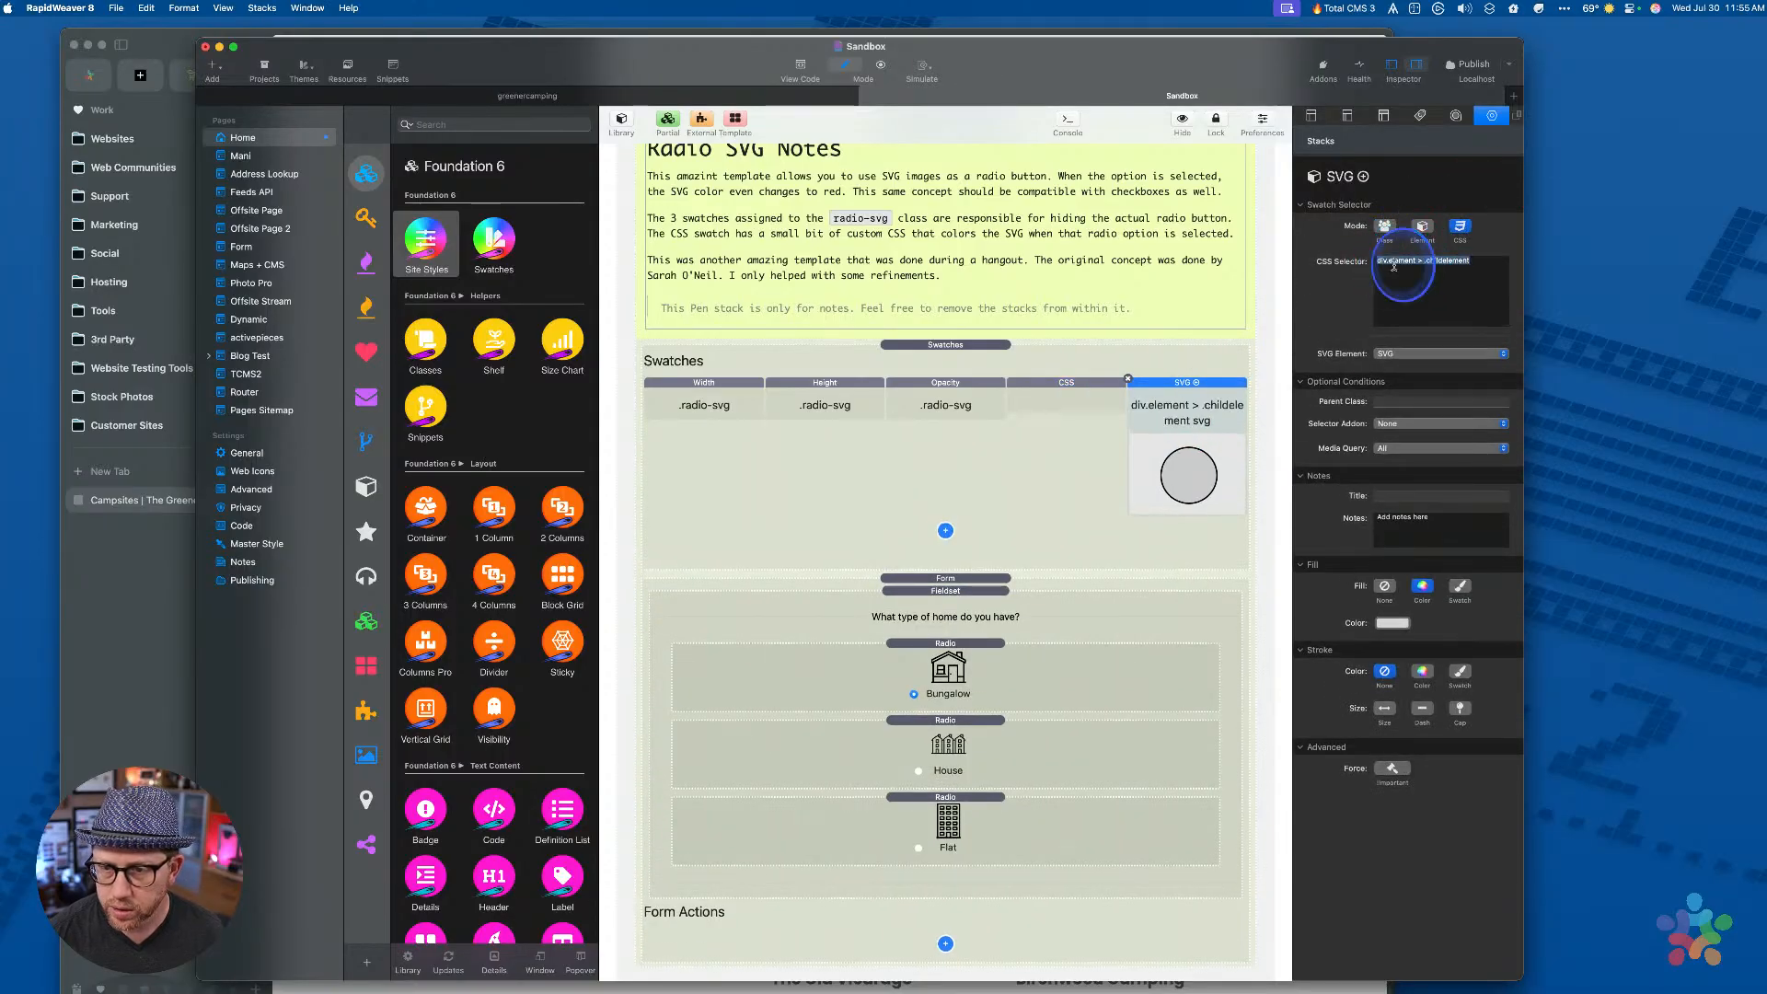
key(super+v)
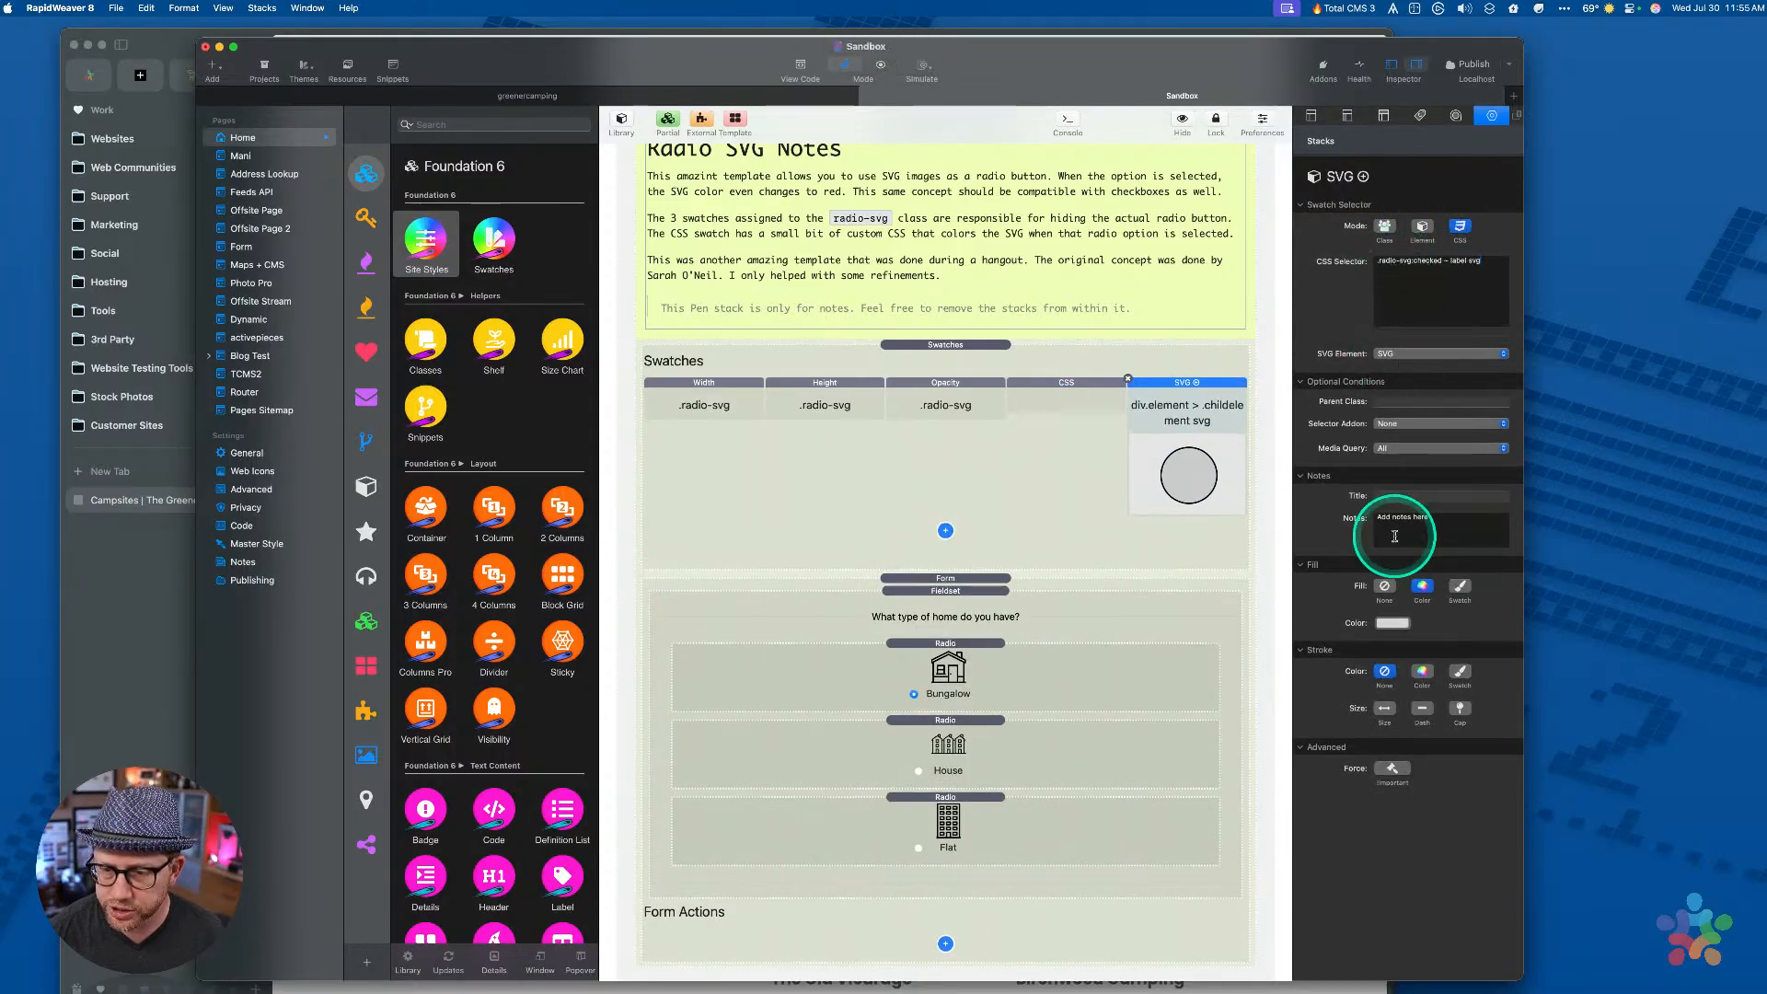
Set the SVG swatch's fill colour to Strawberry from the Crayons palette
click(1392, 625)
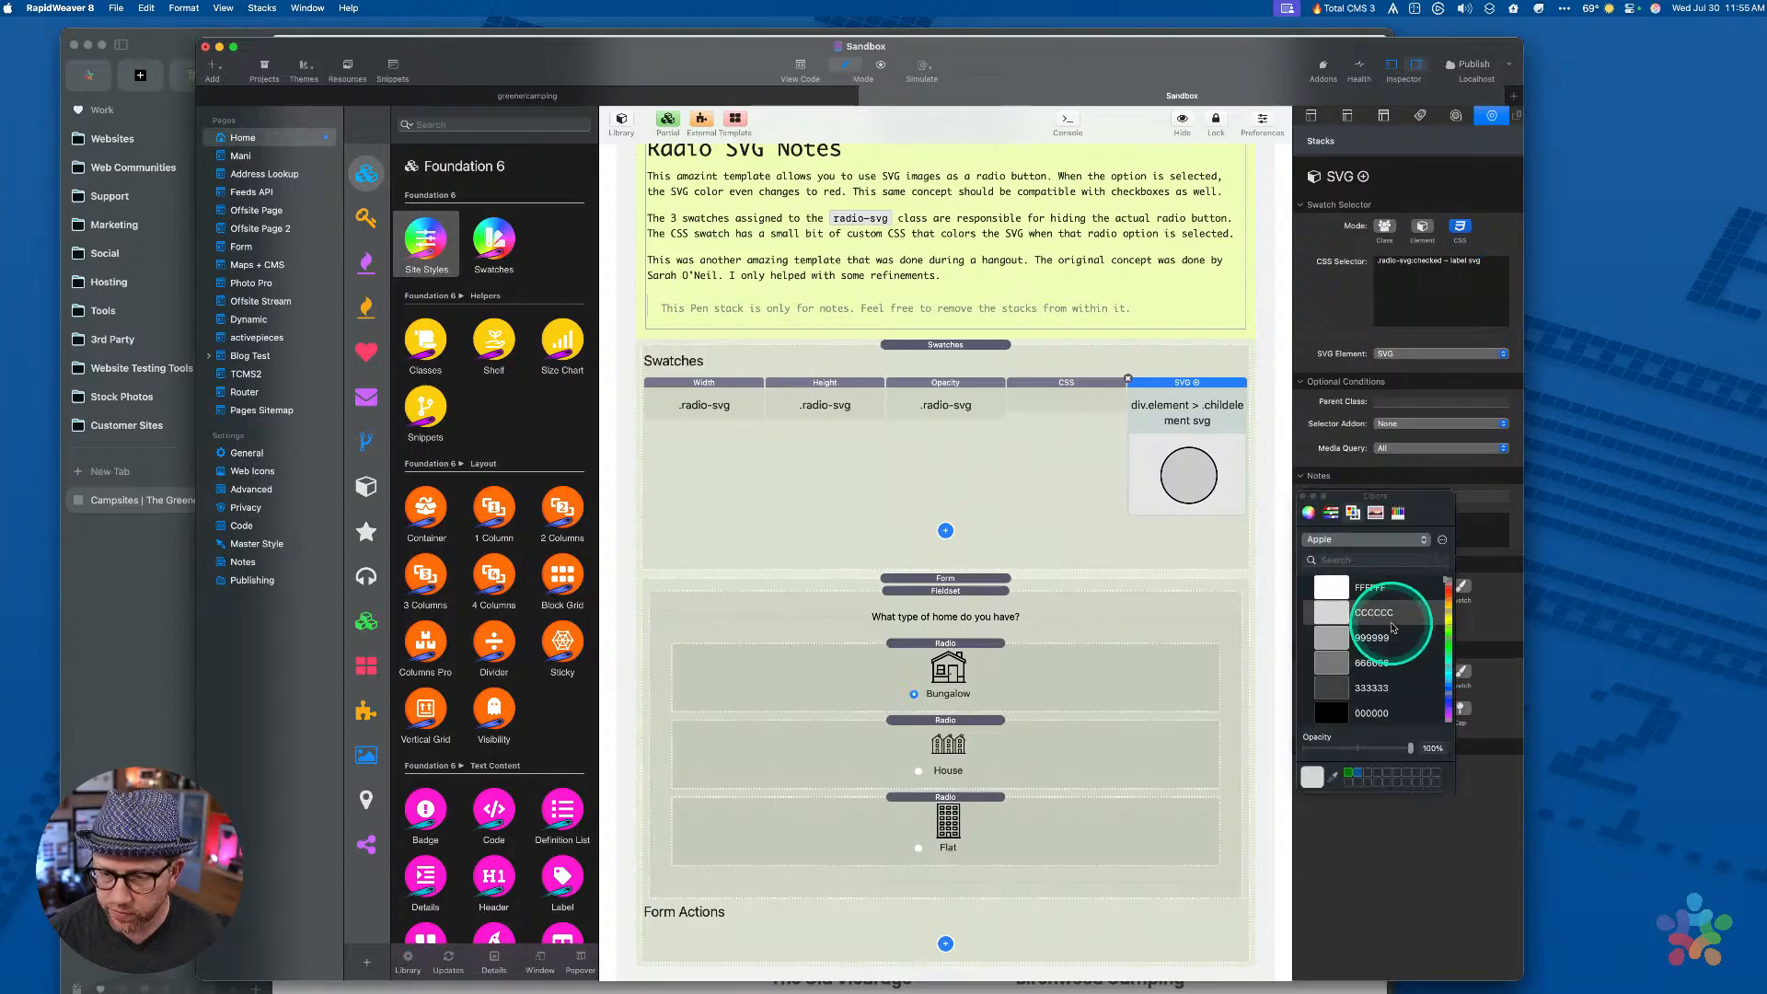
click(1348, 539)
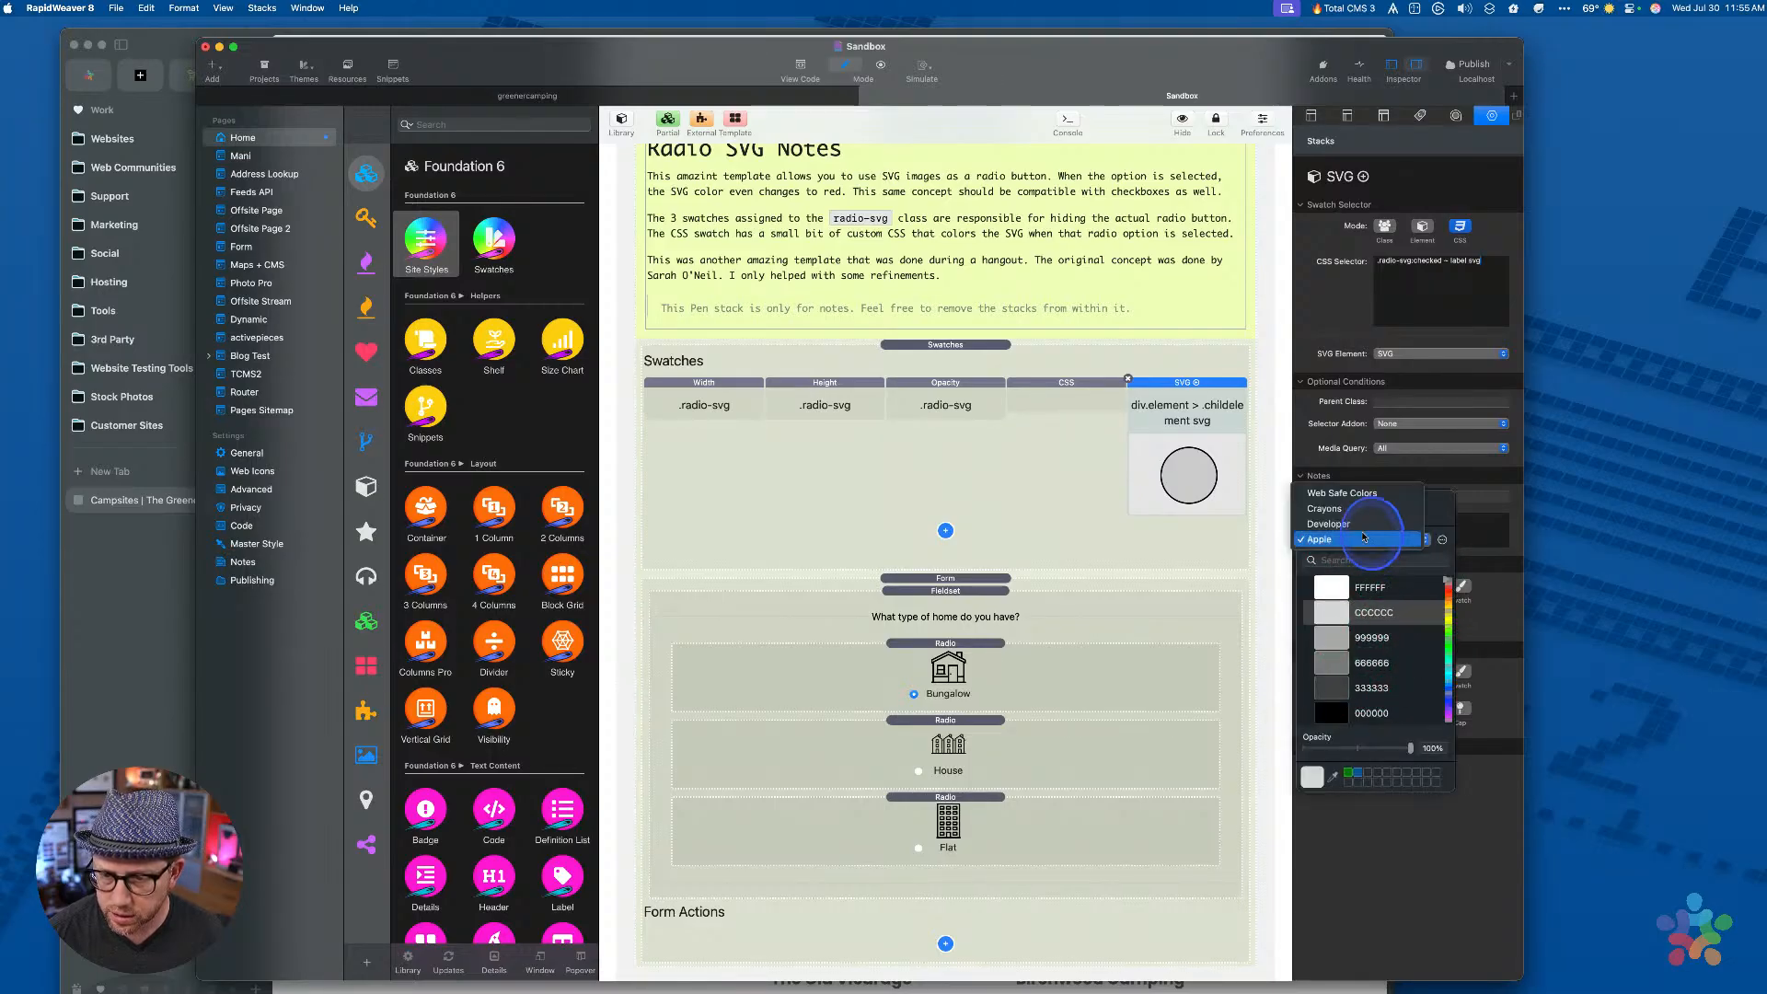
click(1355, 650)
click(1352, 539)
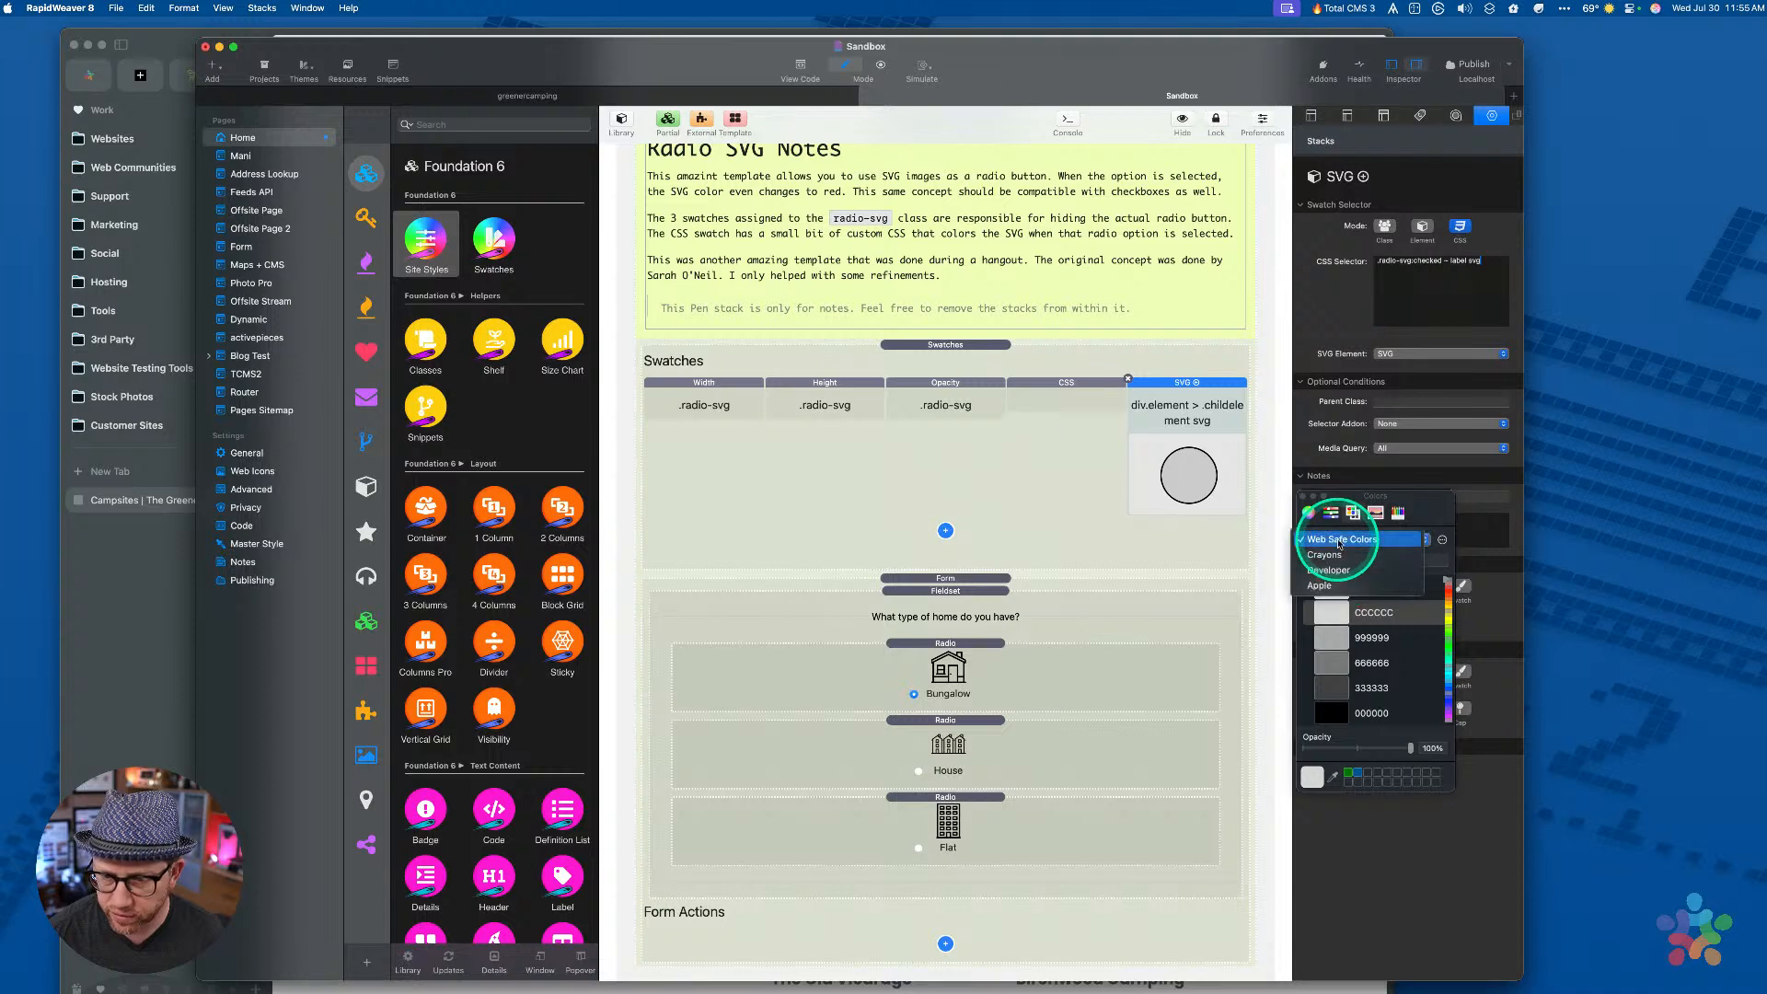
click(1365, 615)
scroll(1344, 635, down, 10)
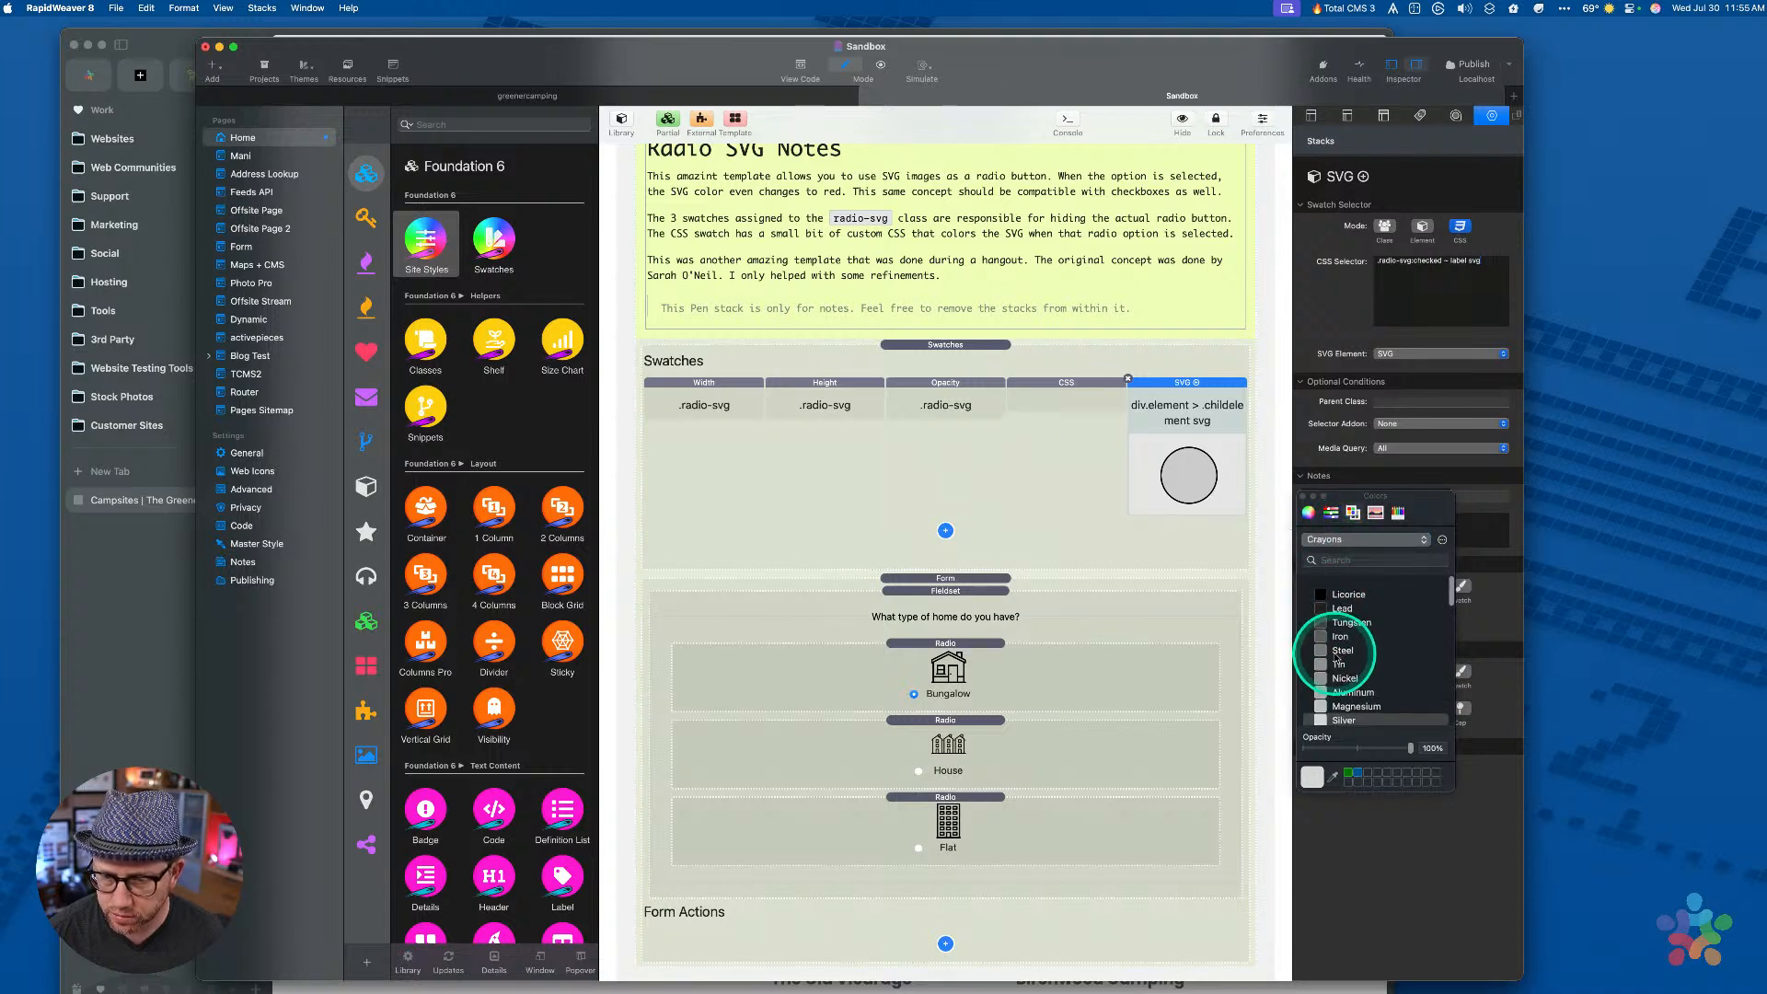
scroll(1336, 656, up, 4)
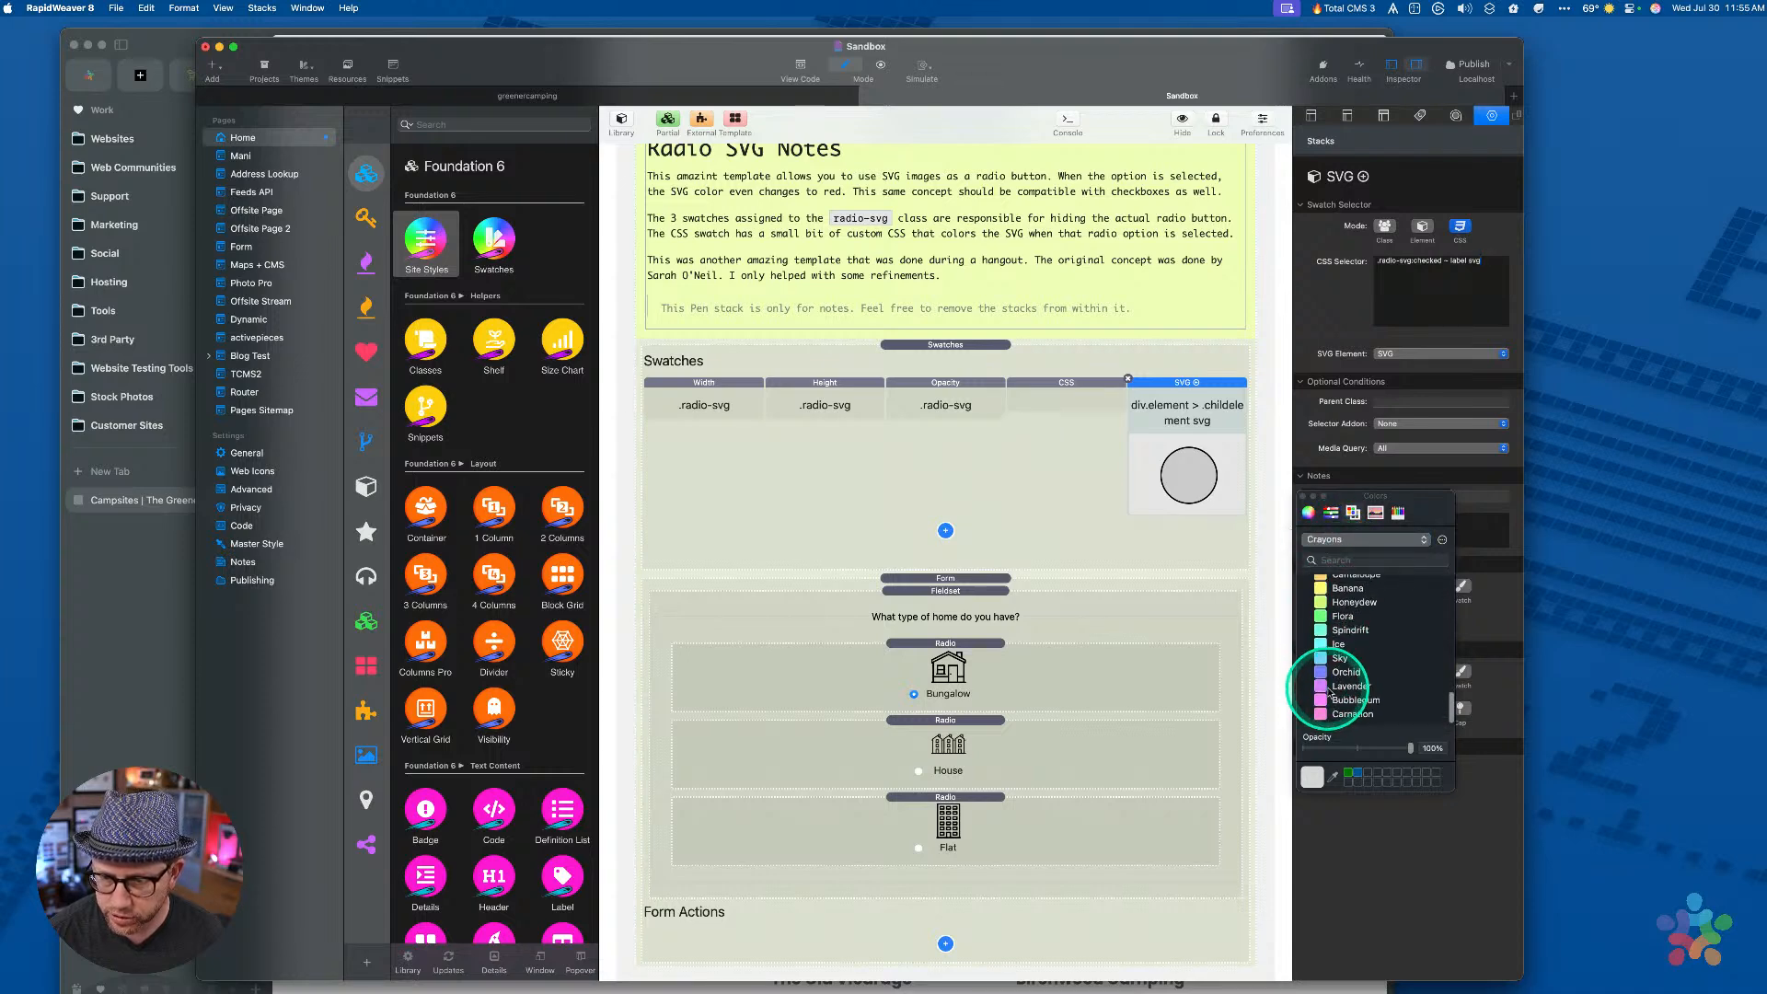
click(1324, 666)
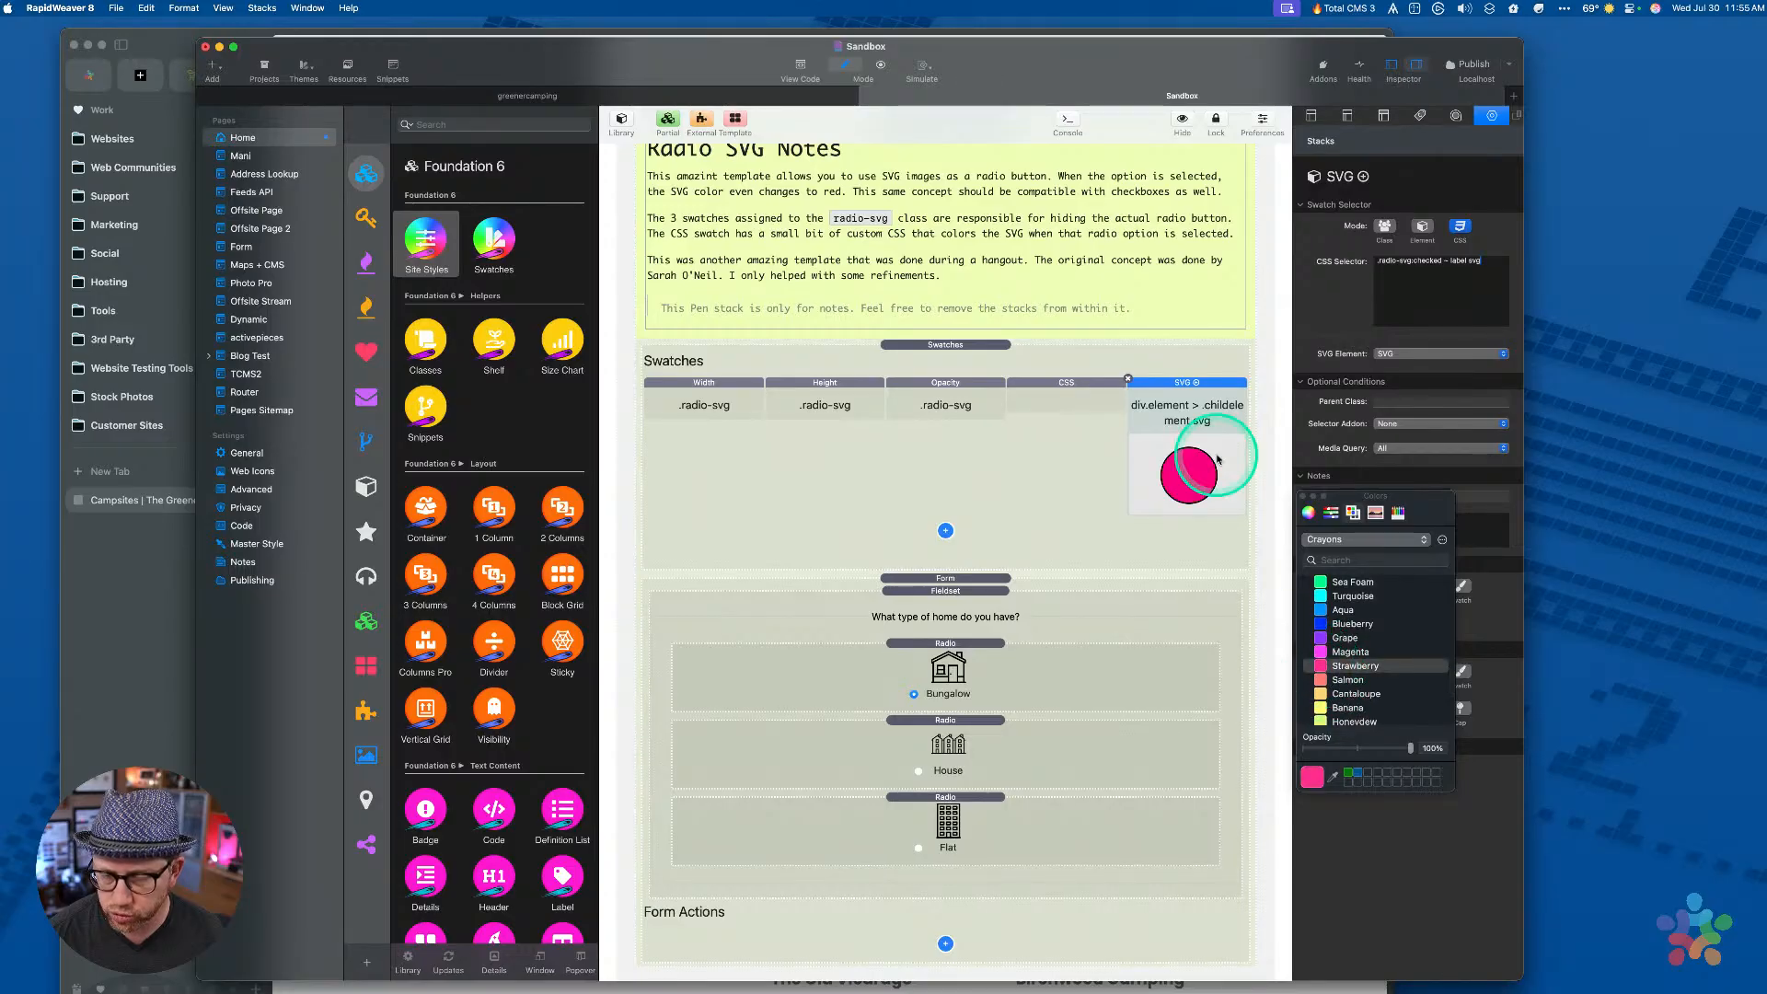
click(1302, 498)
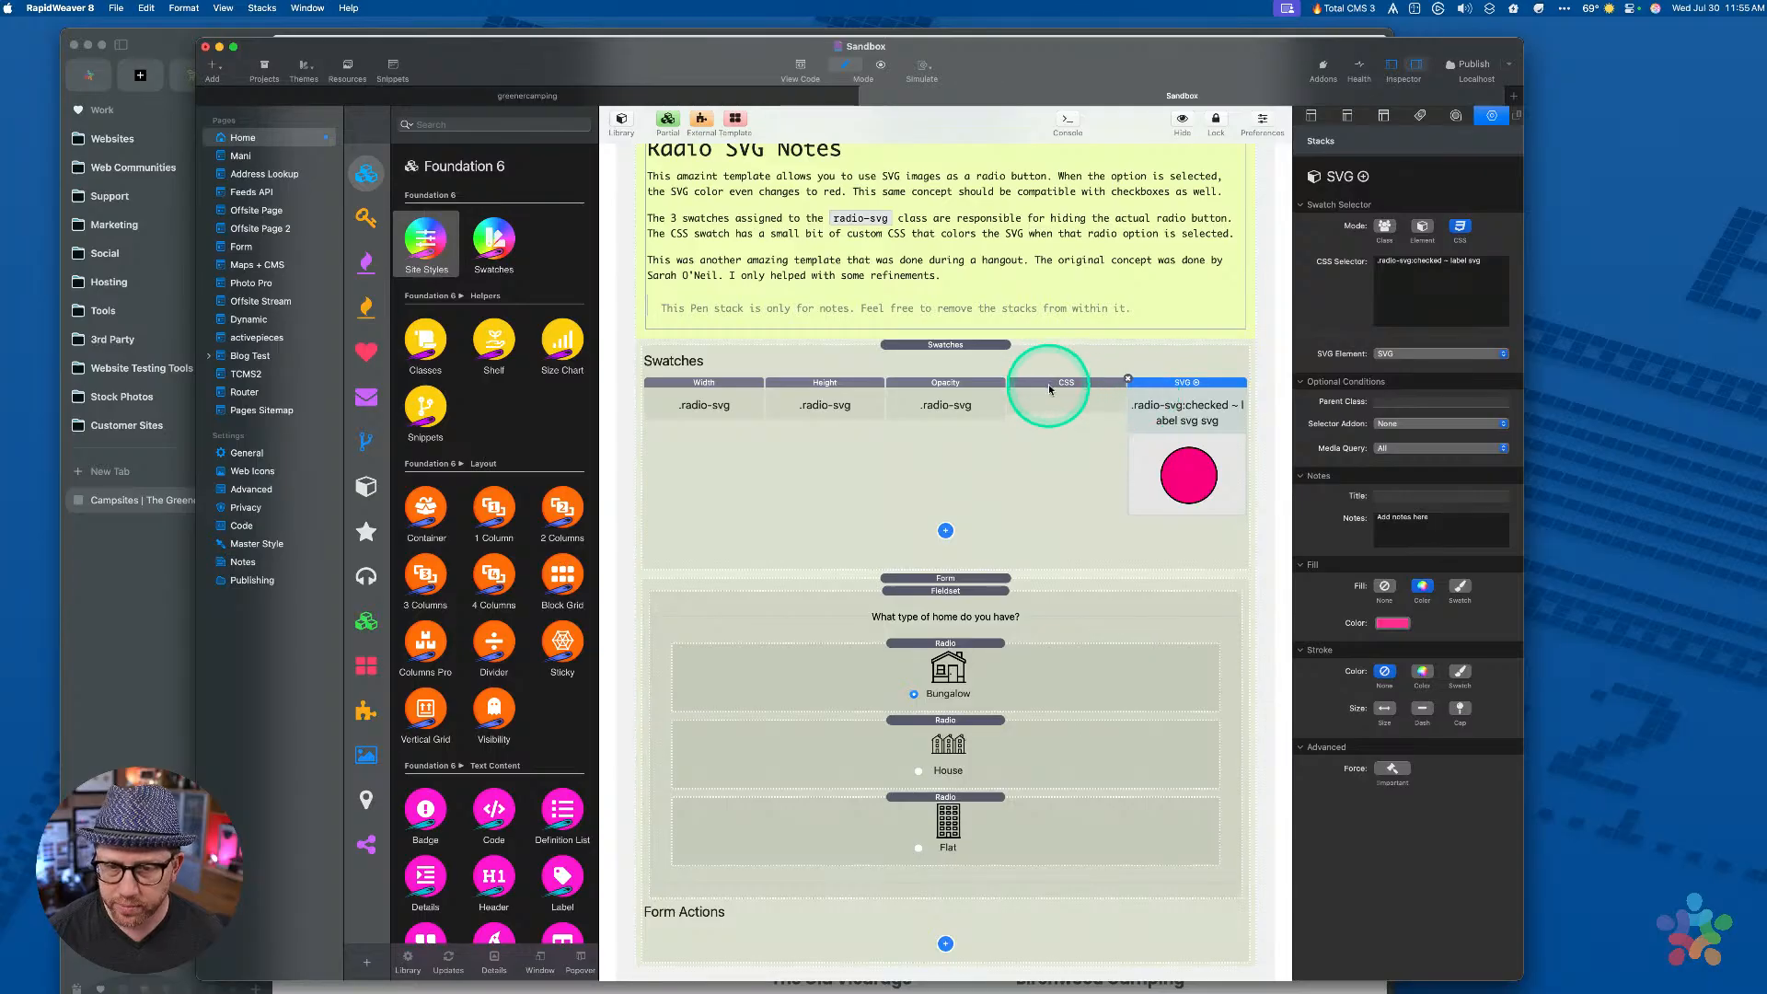
Delete the CSS swatch stack and preview the page
click(1019, 391)
click(1007, 379)
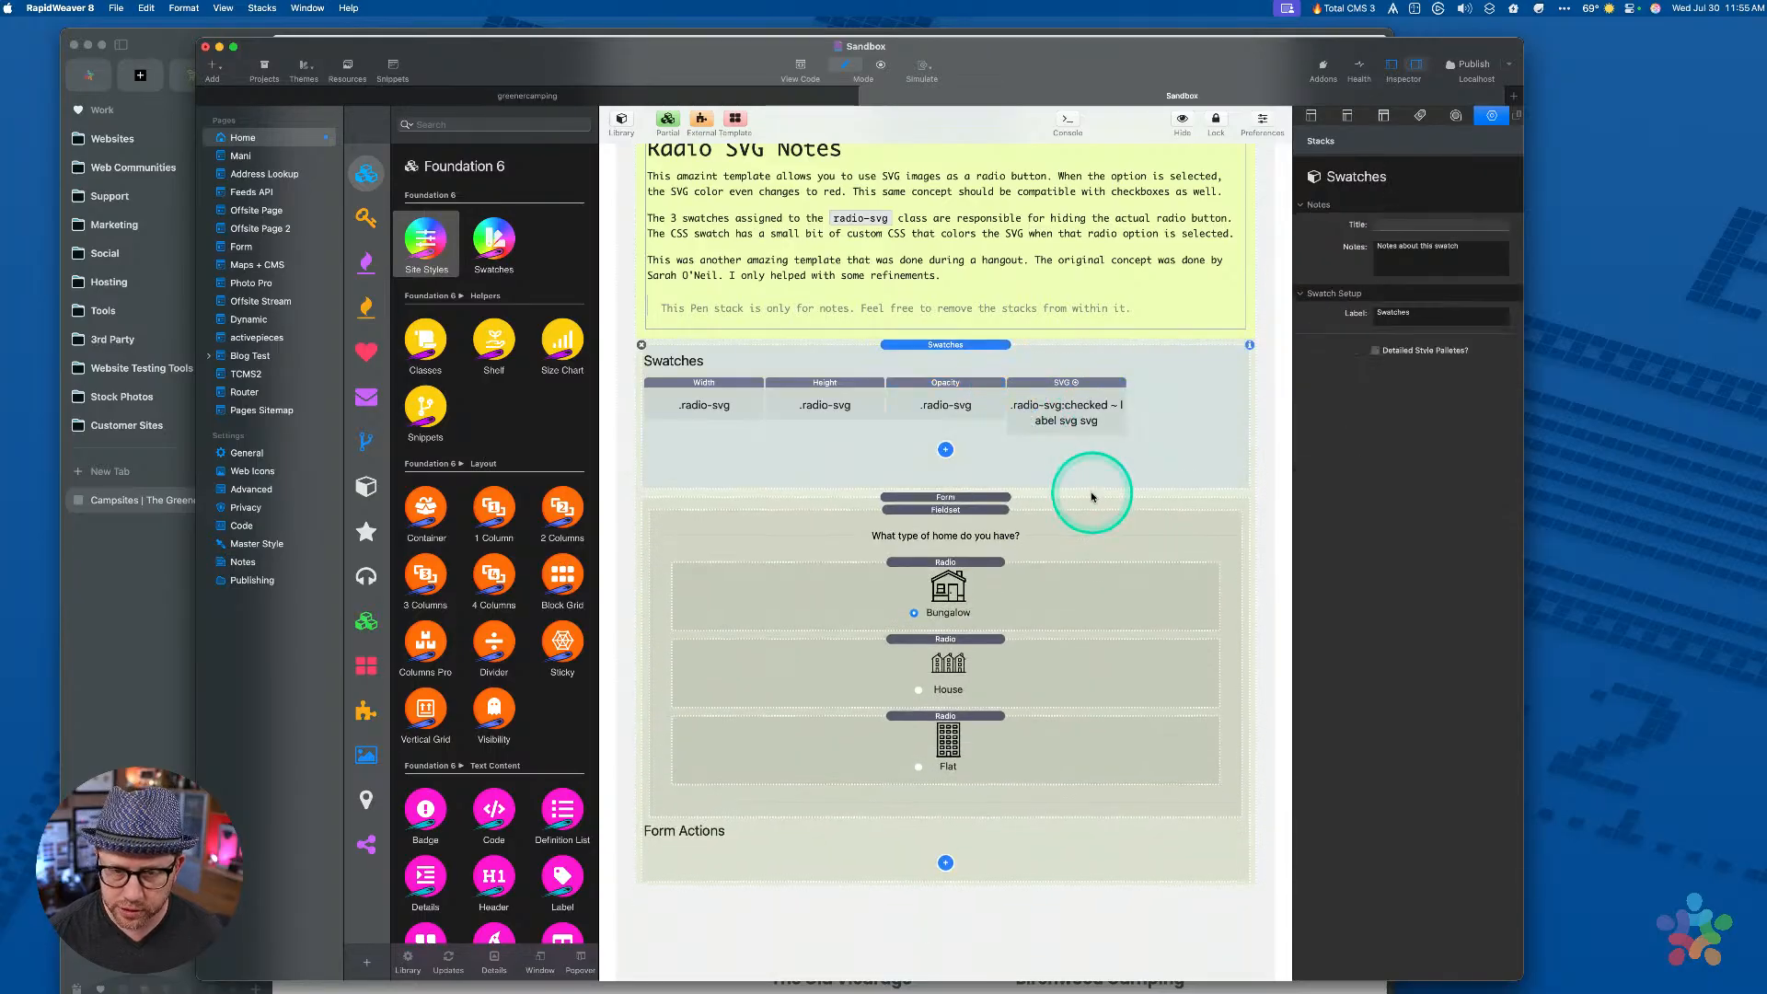
key(cmd+r)
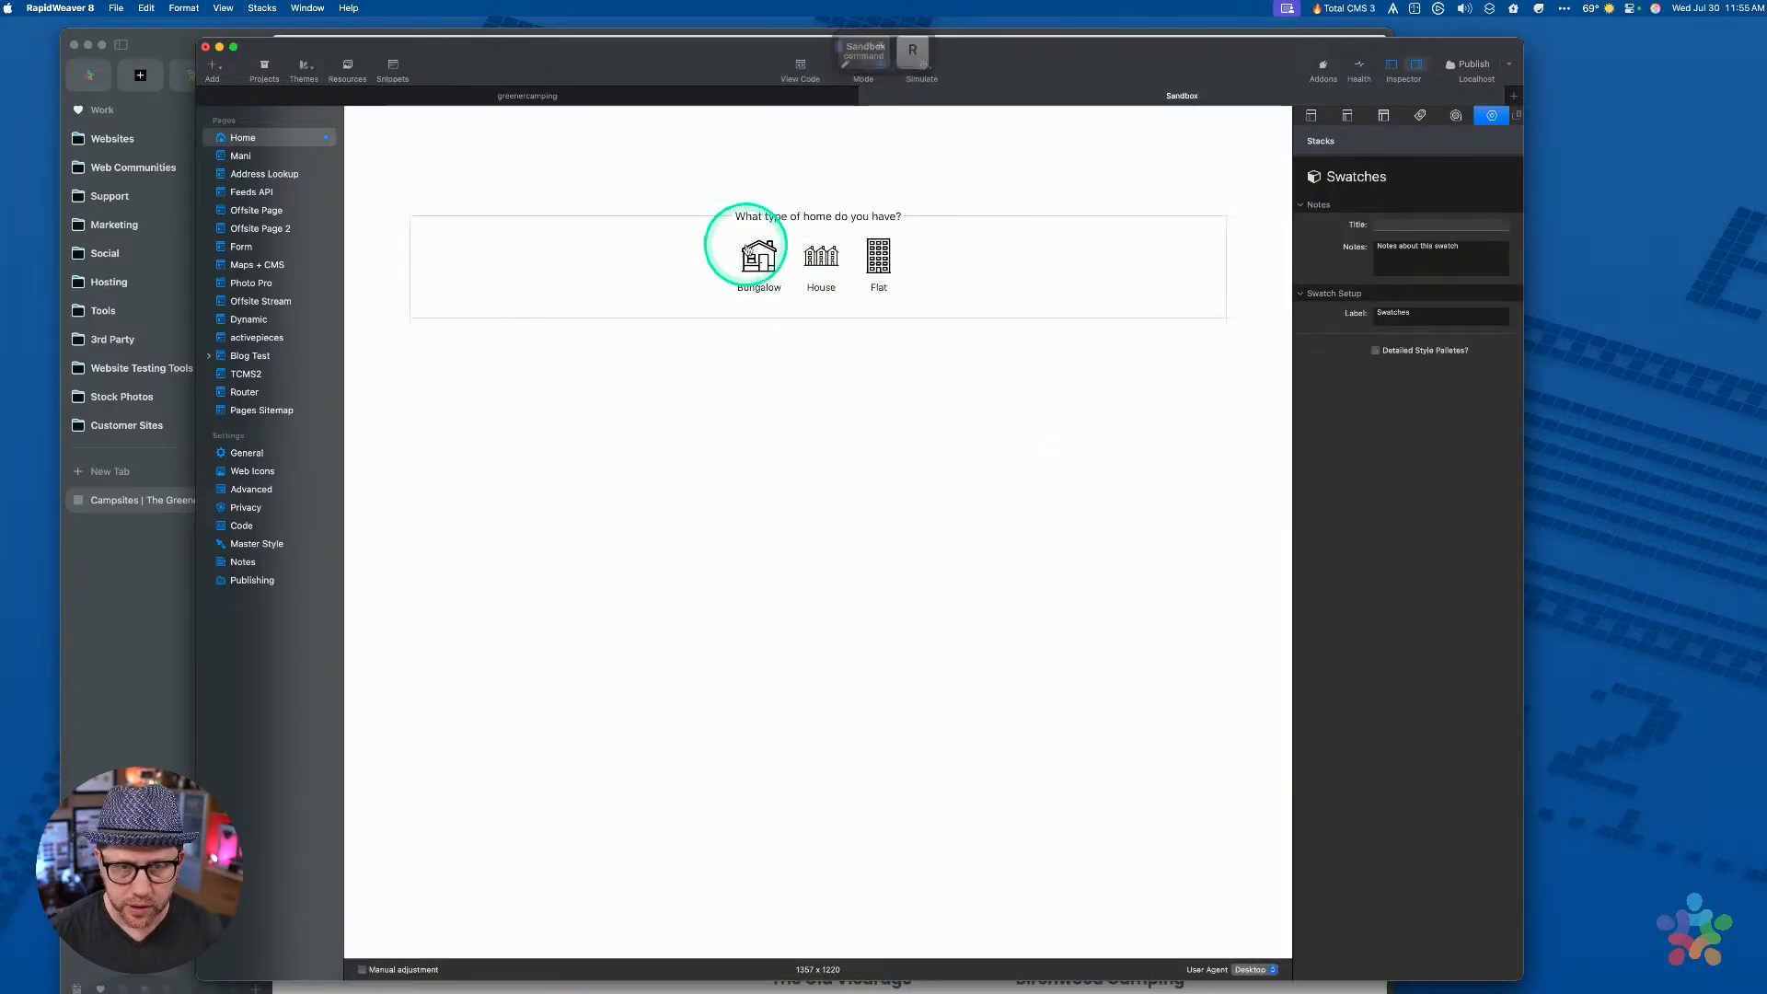
Try Bungalow, House and Flat in the preview, then return to editing
click(755, 253)
click(820, 256)
click(879, 256)
key(cmd+r)
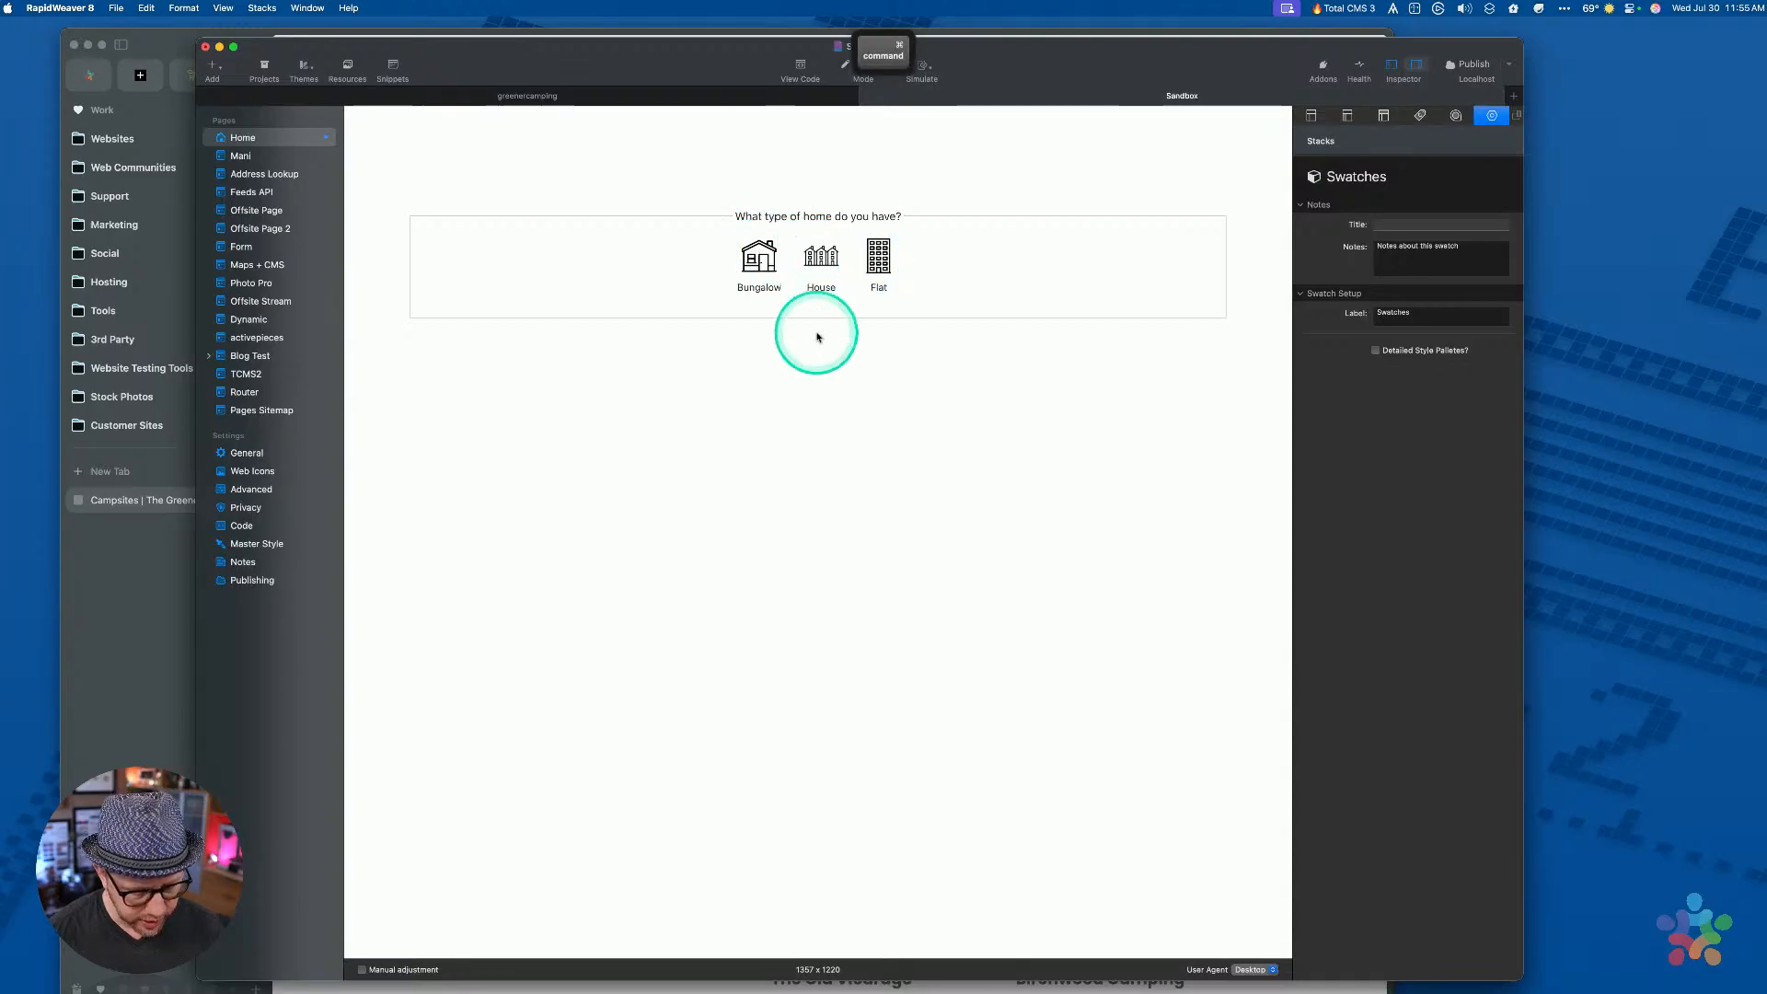
Restore the CSS swatch, drop the trailing svg from the SVG selector, then delete the CSS swatch
key(cmd+z)
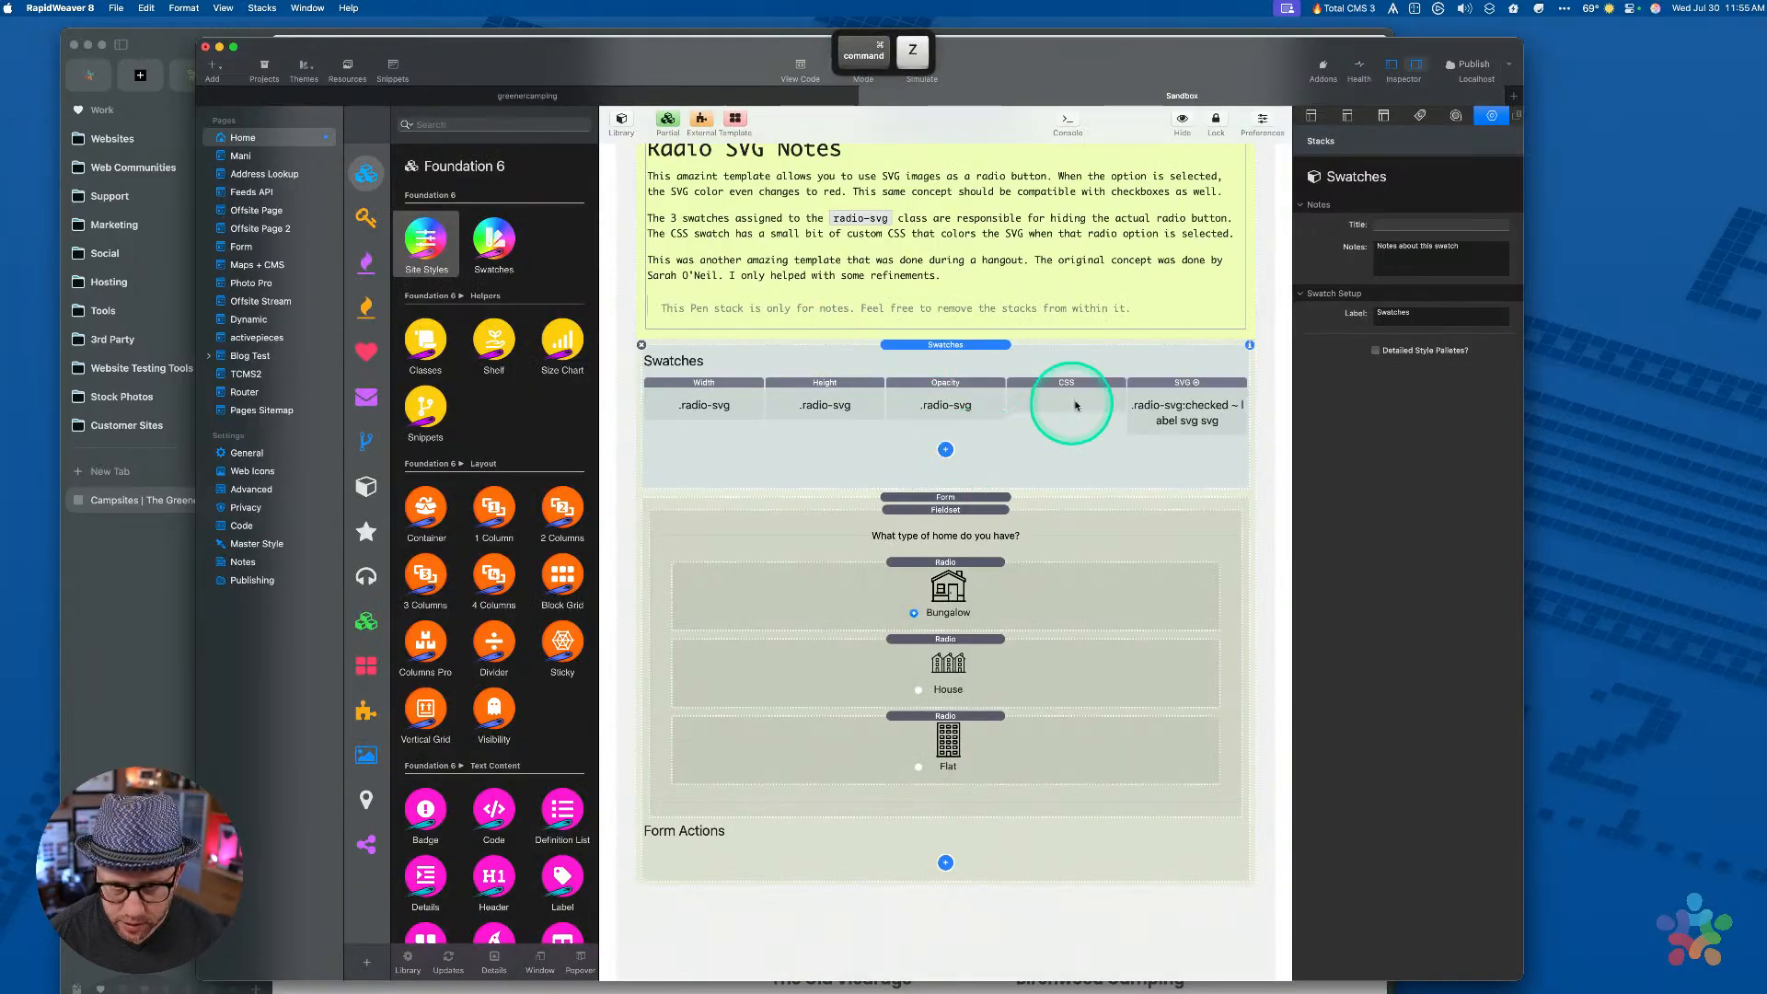
click(1081, 398)
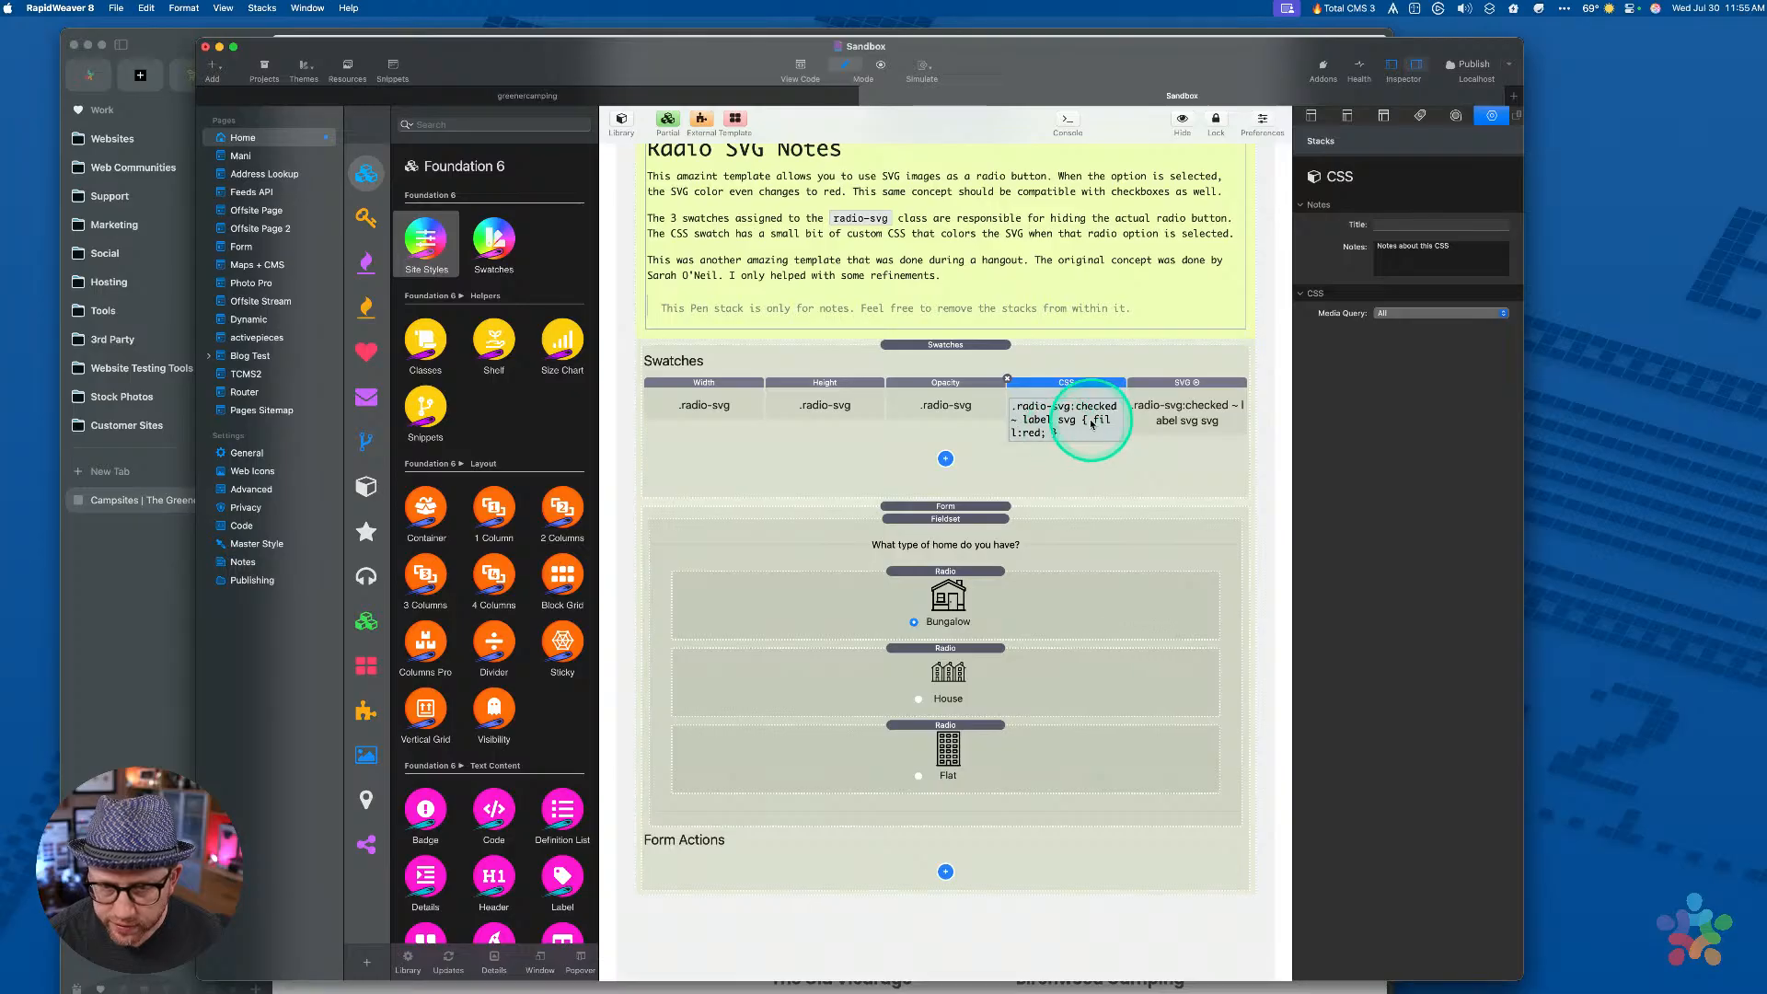
click(1131, 416)
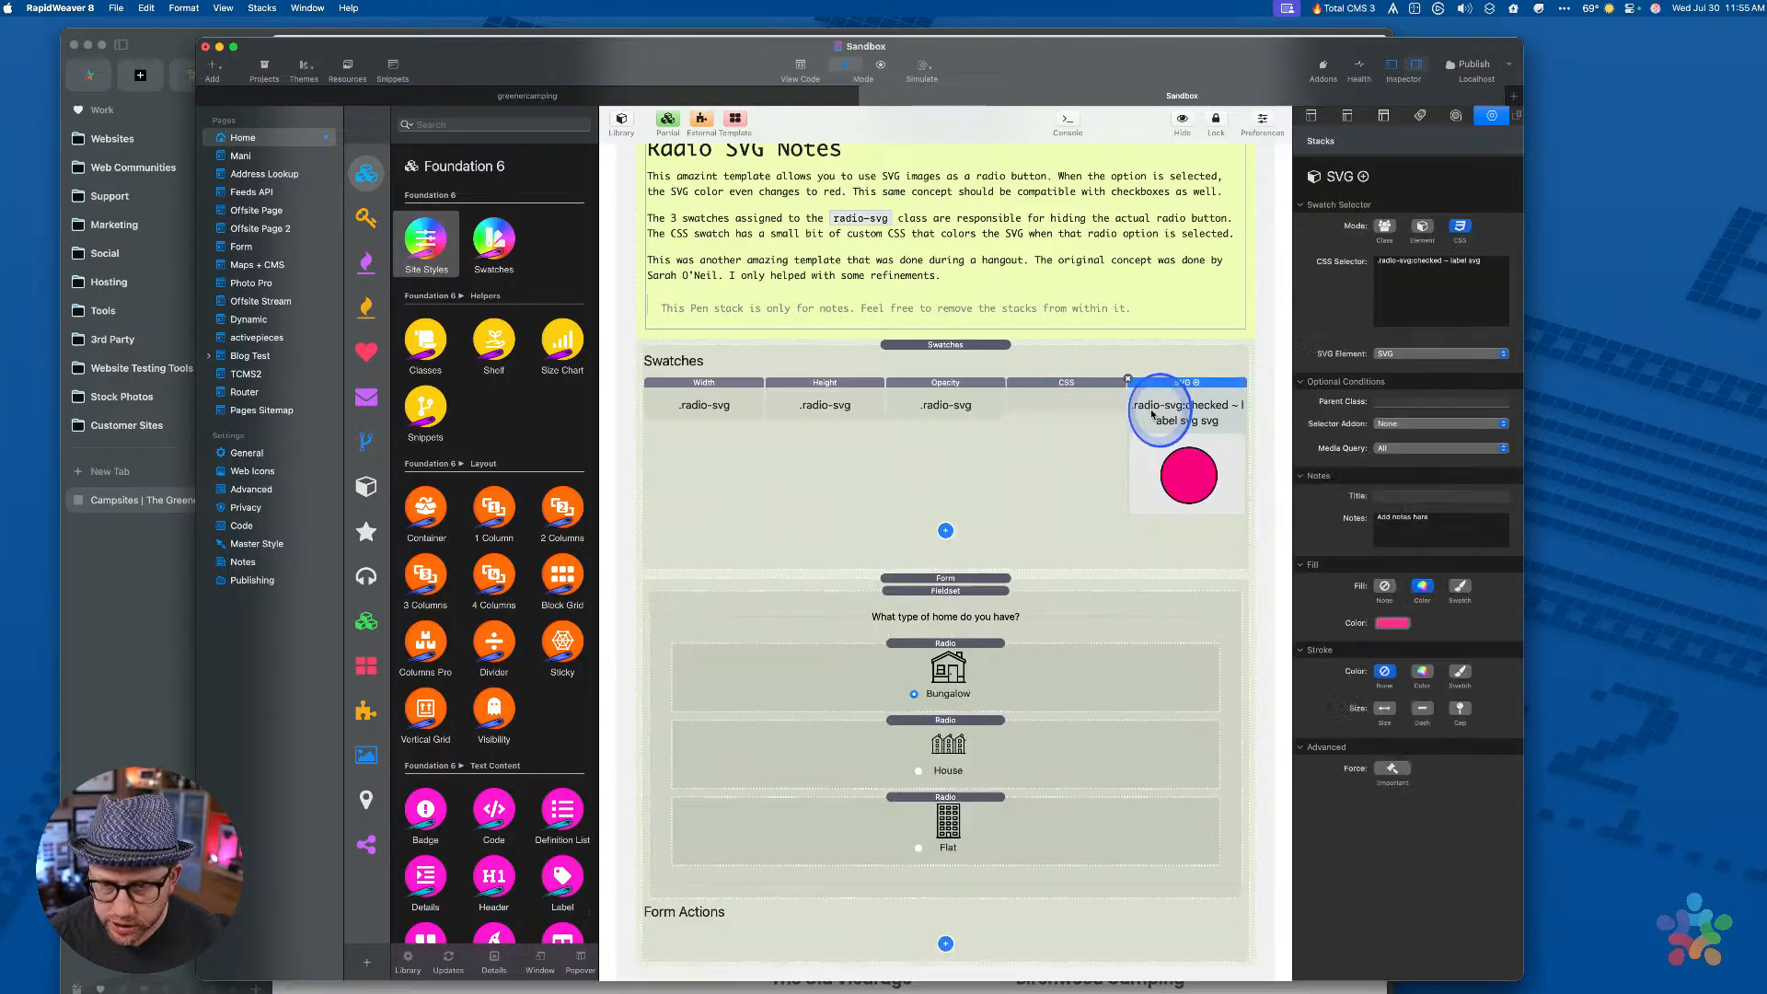
double_click(1473, 261)
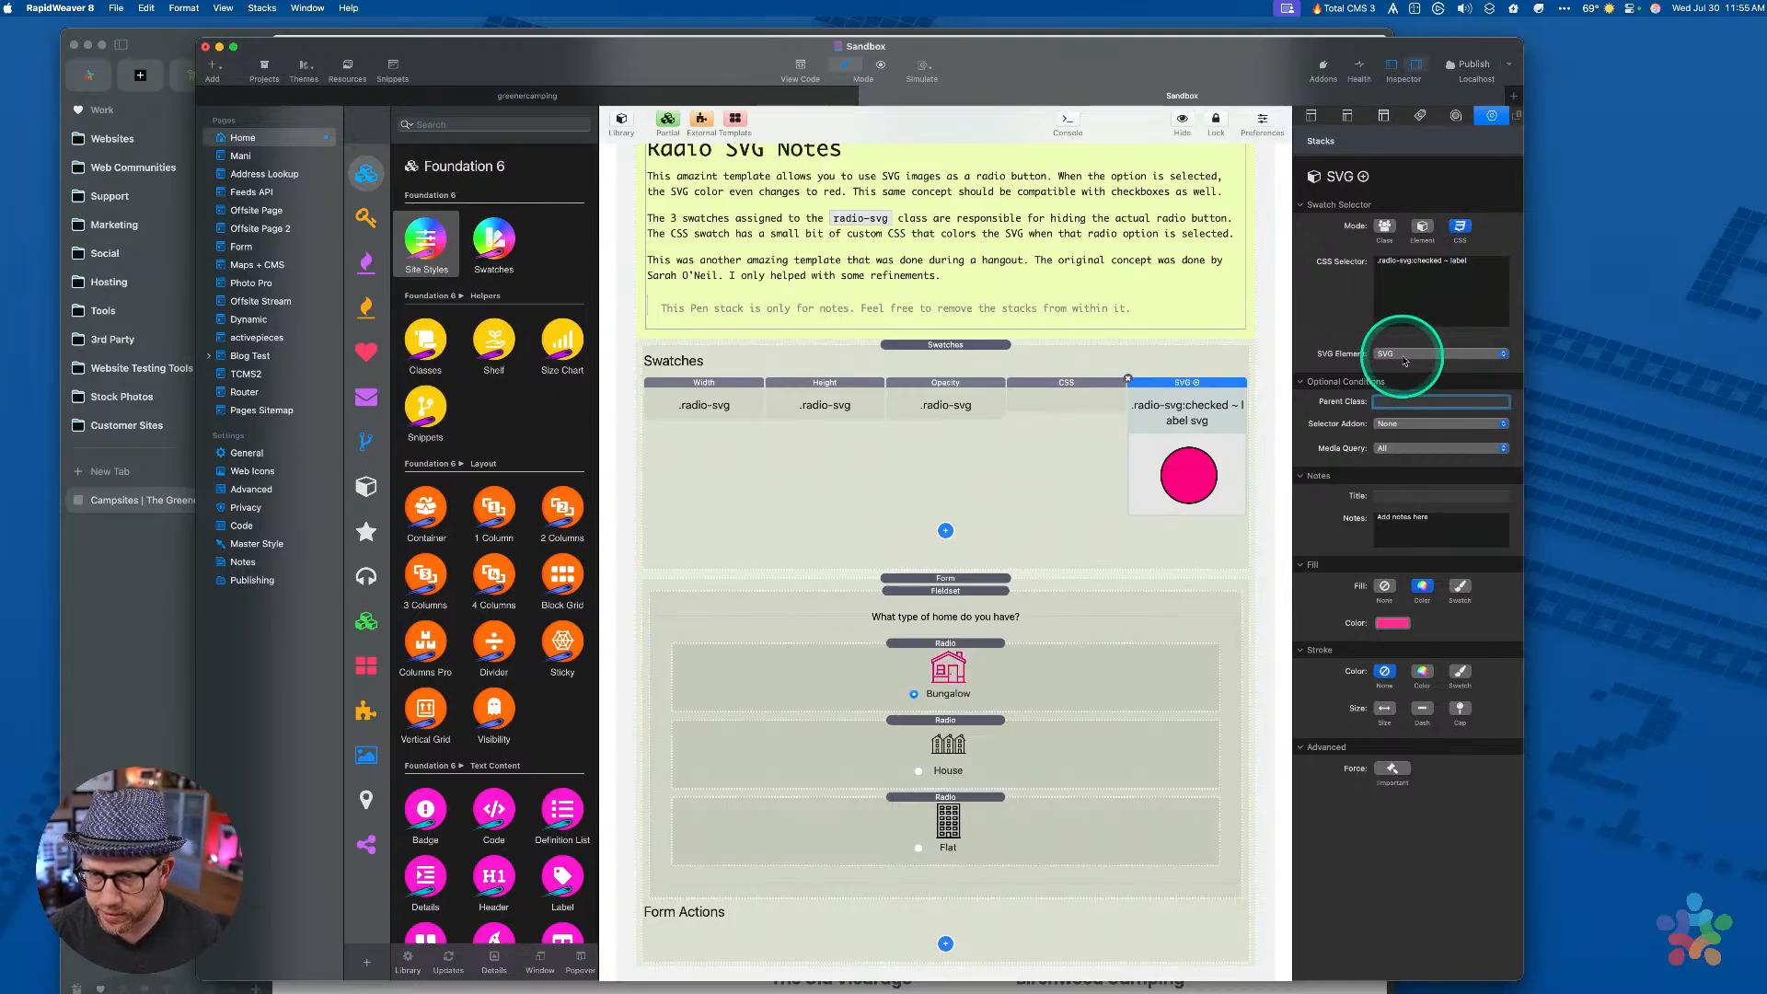
click(1077, 398)
click(1007, 378)
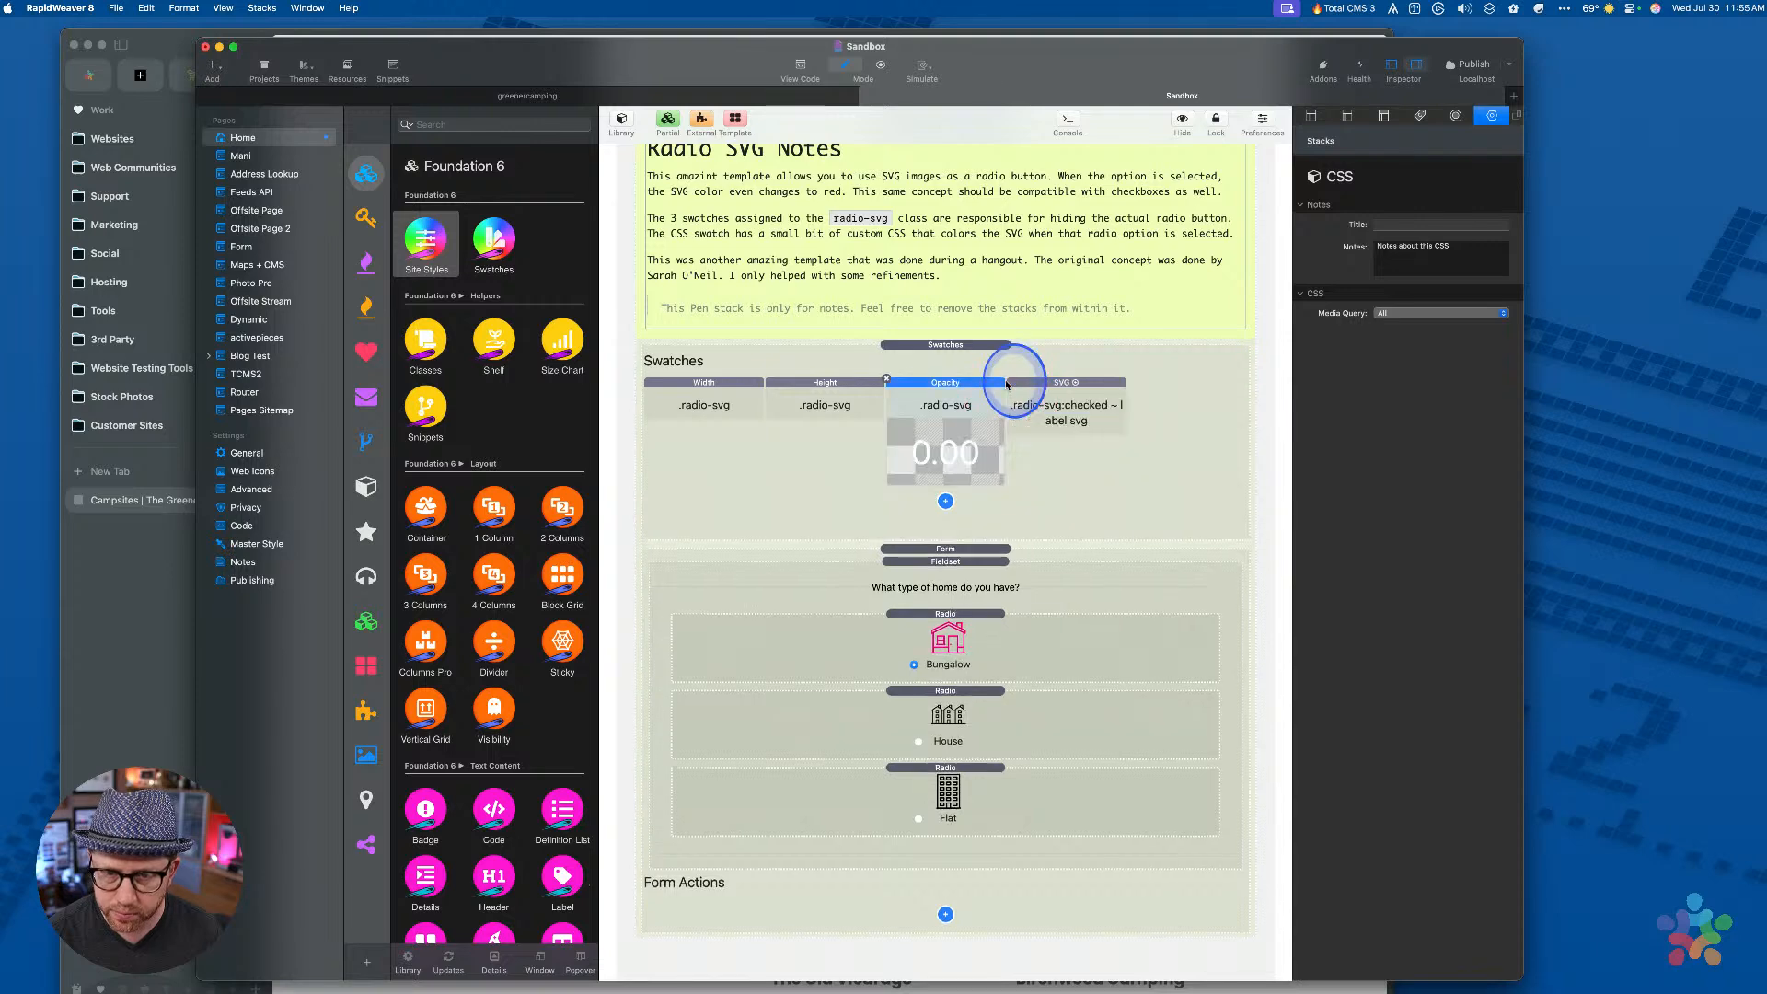
click(1108, 475)
Preview and cycle through Bungalow, House and Flat to confirm the checked icon turns pink
key(super+r)
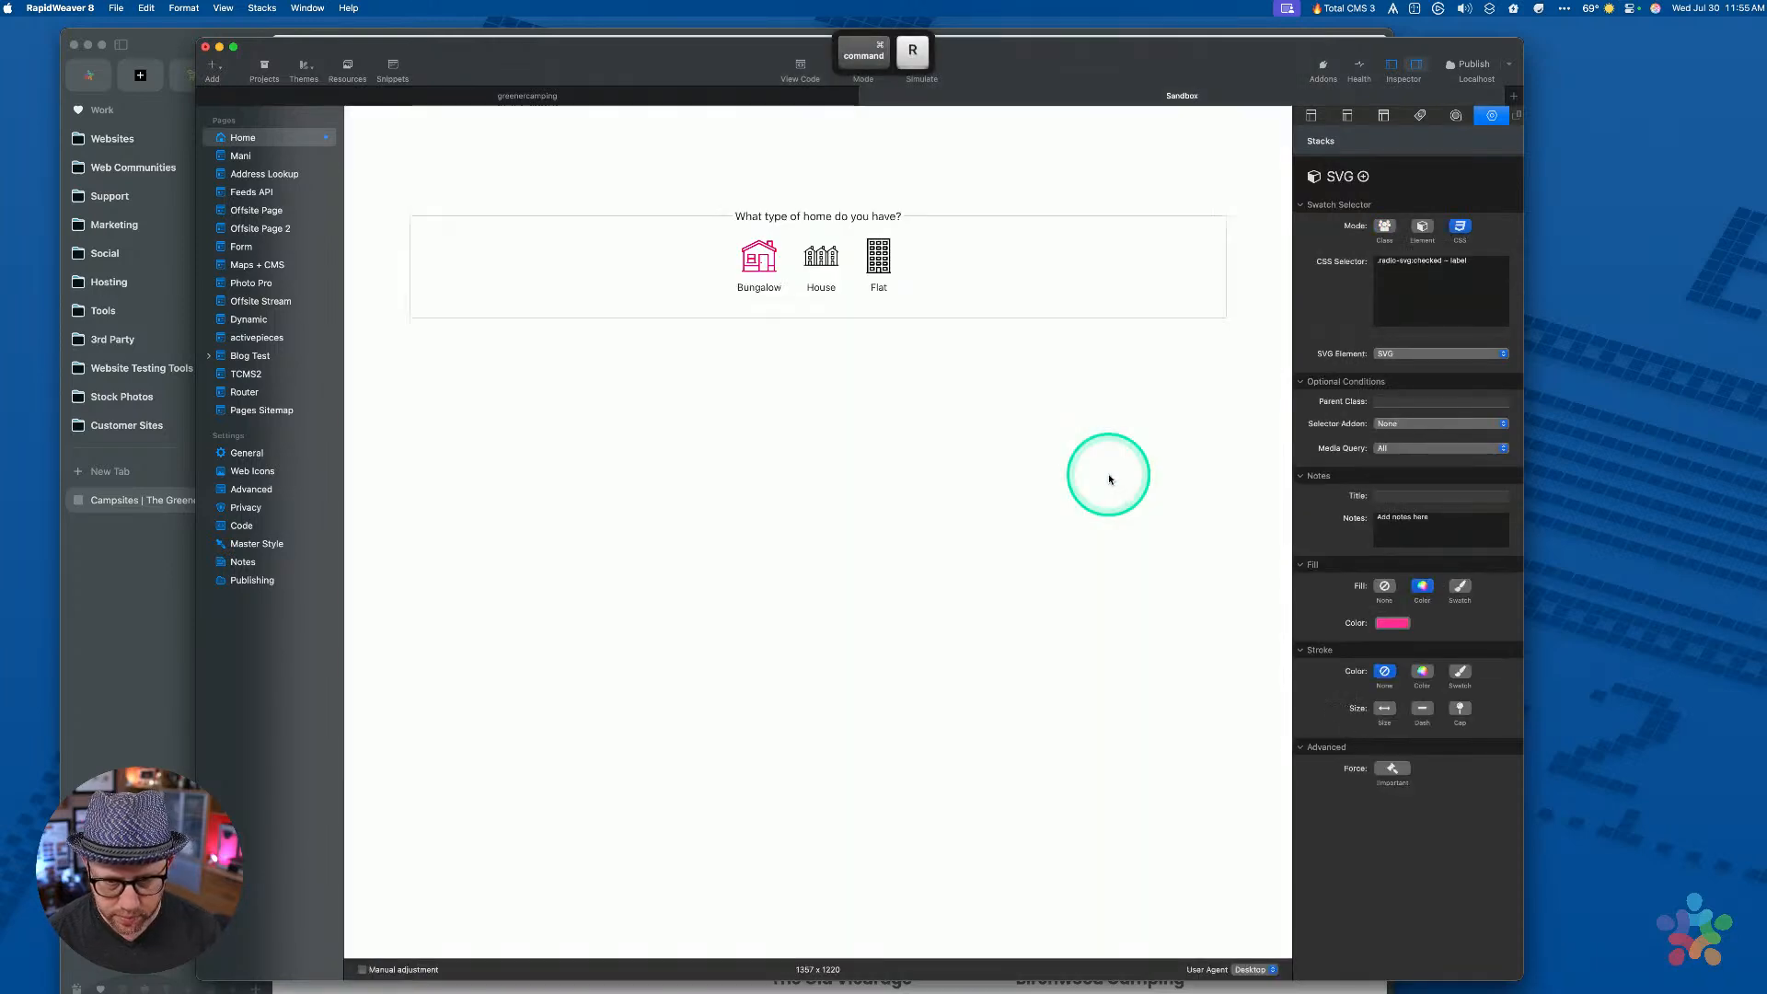
click(820, 262)
click(879, 261)
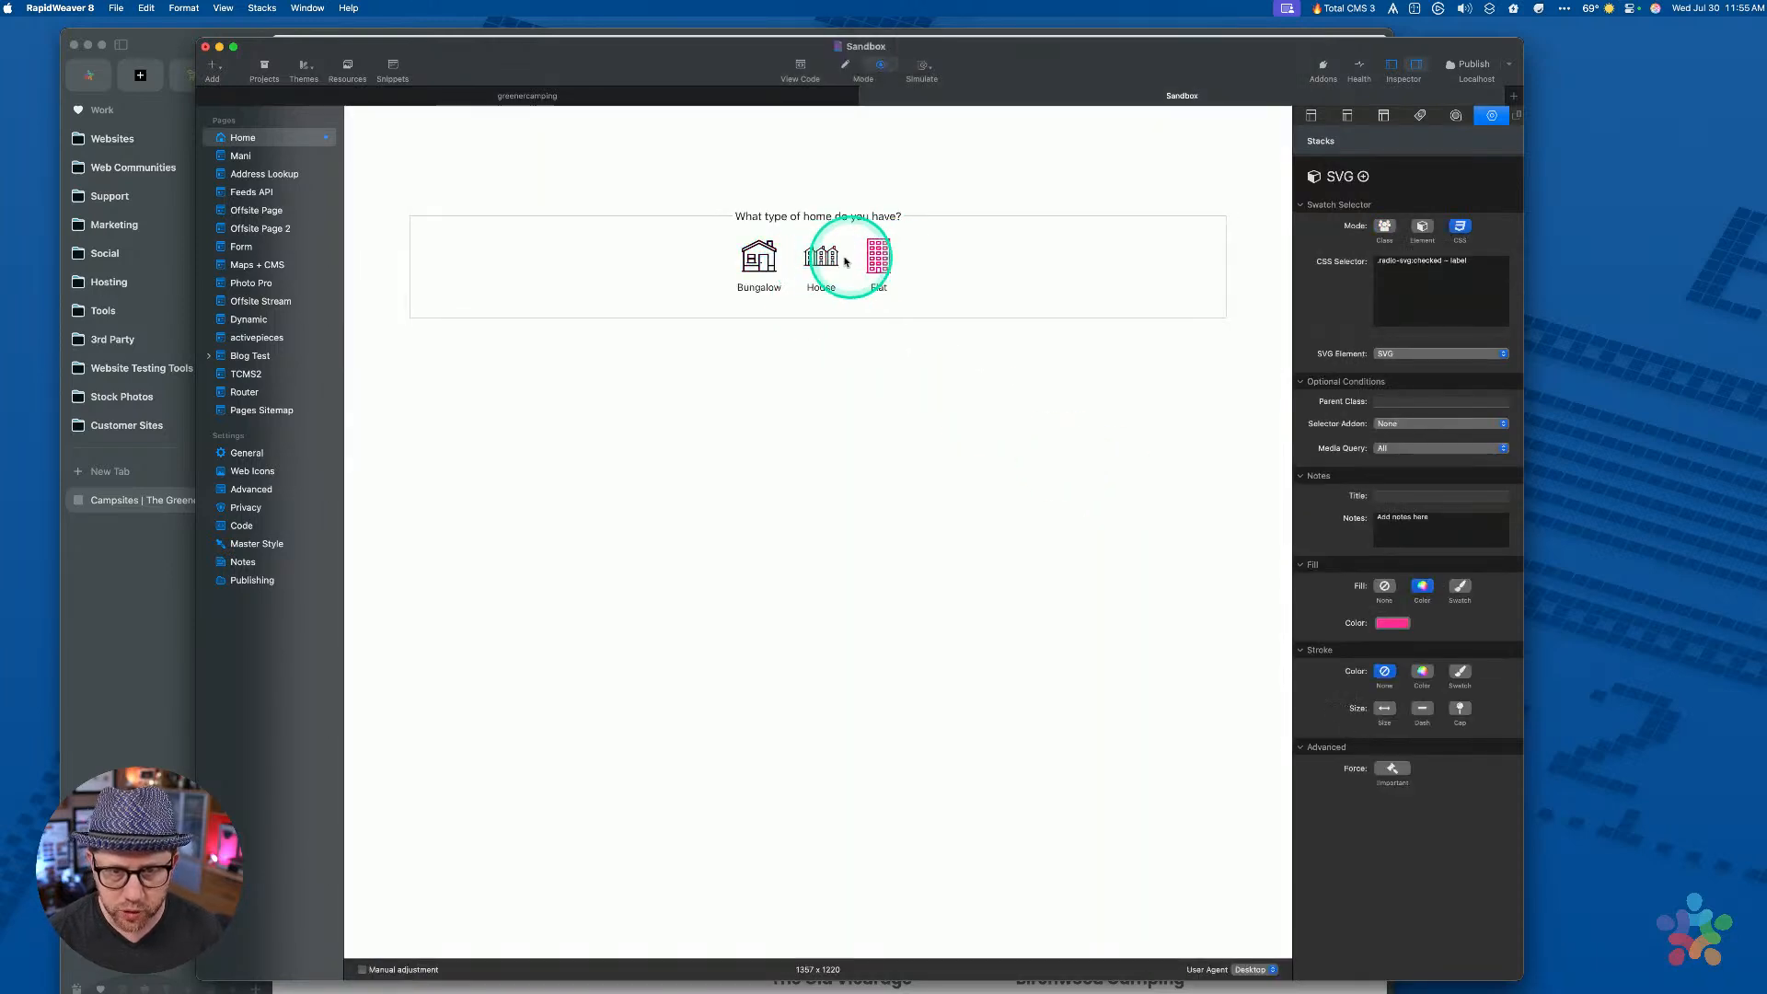
click(821, 258)
click(760, 258)
click(821, 256)
click(888, 261)
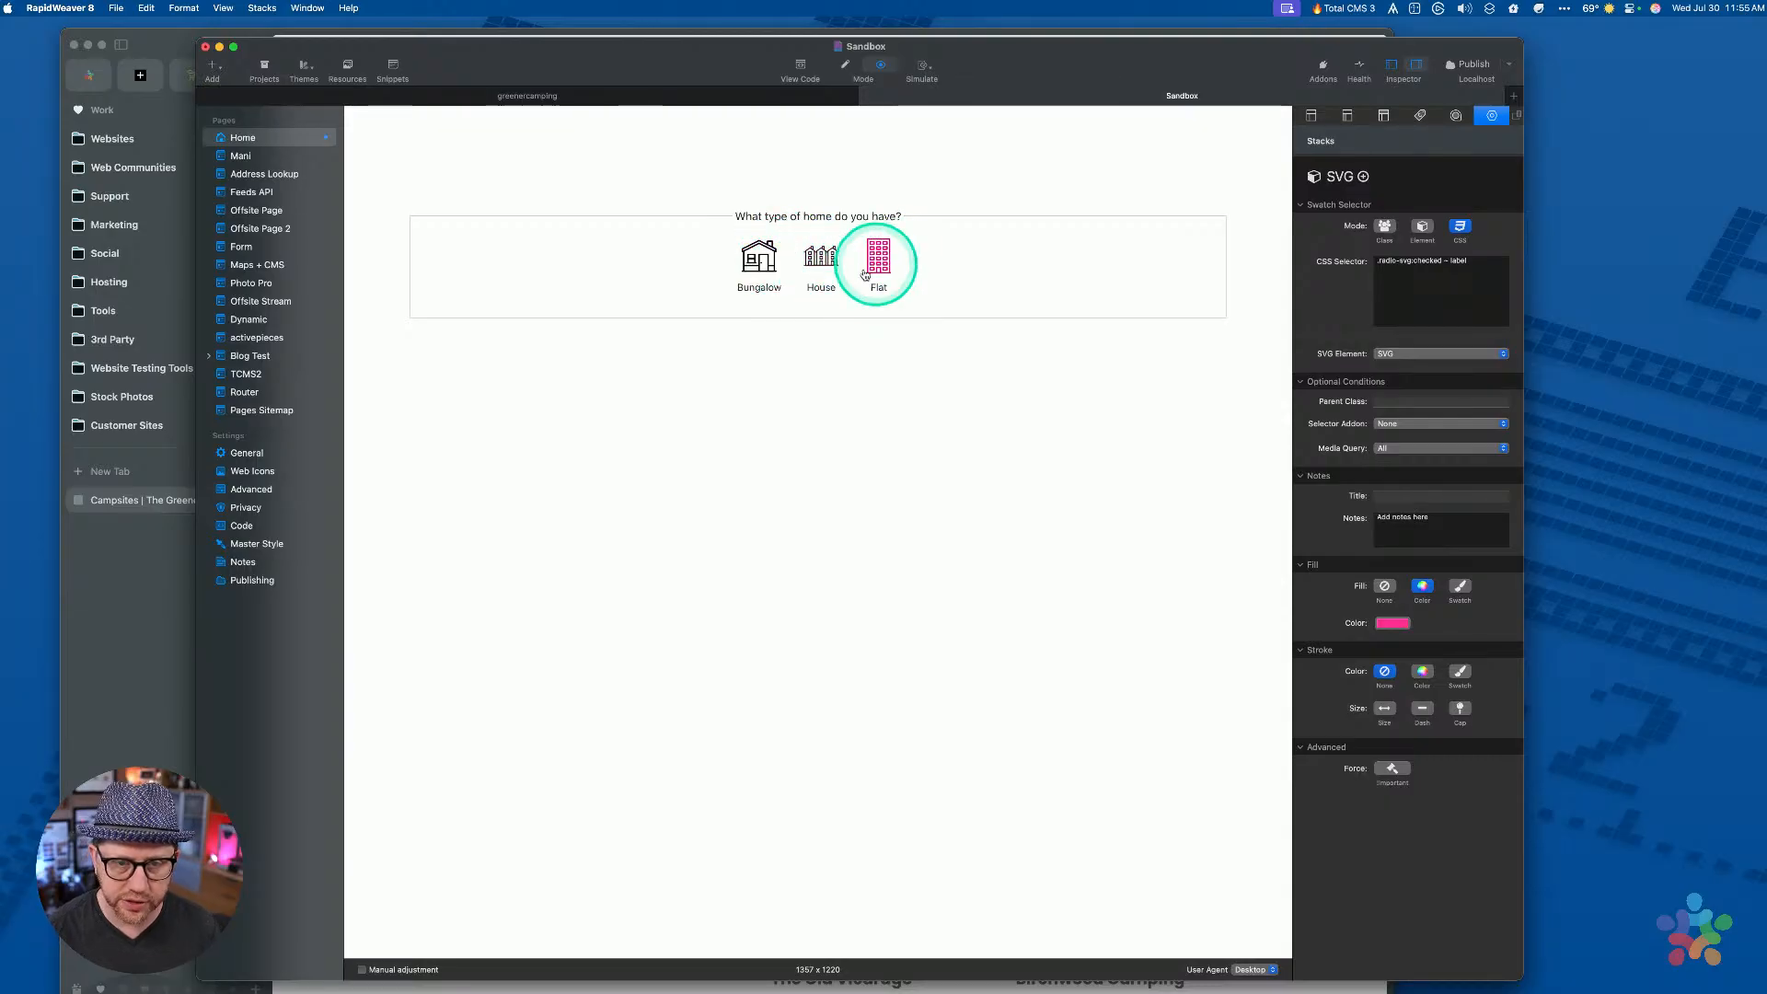
click(820, 256)
click(759, 257)
click(833, 259)
click(879, 258)
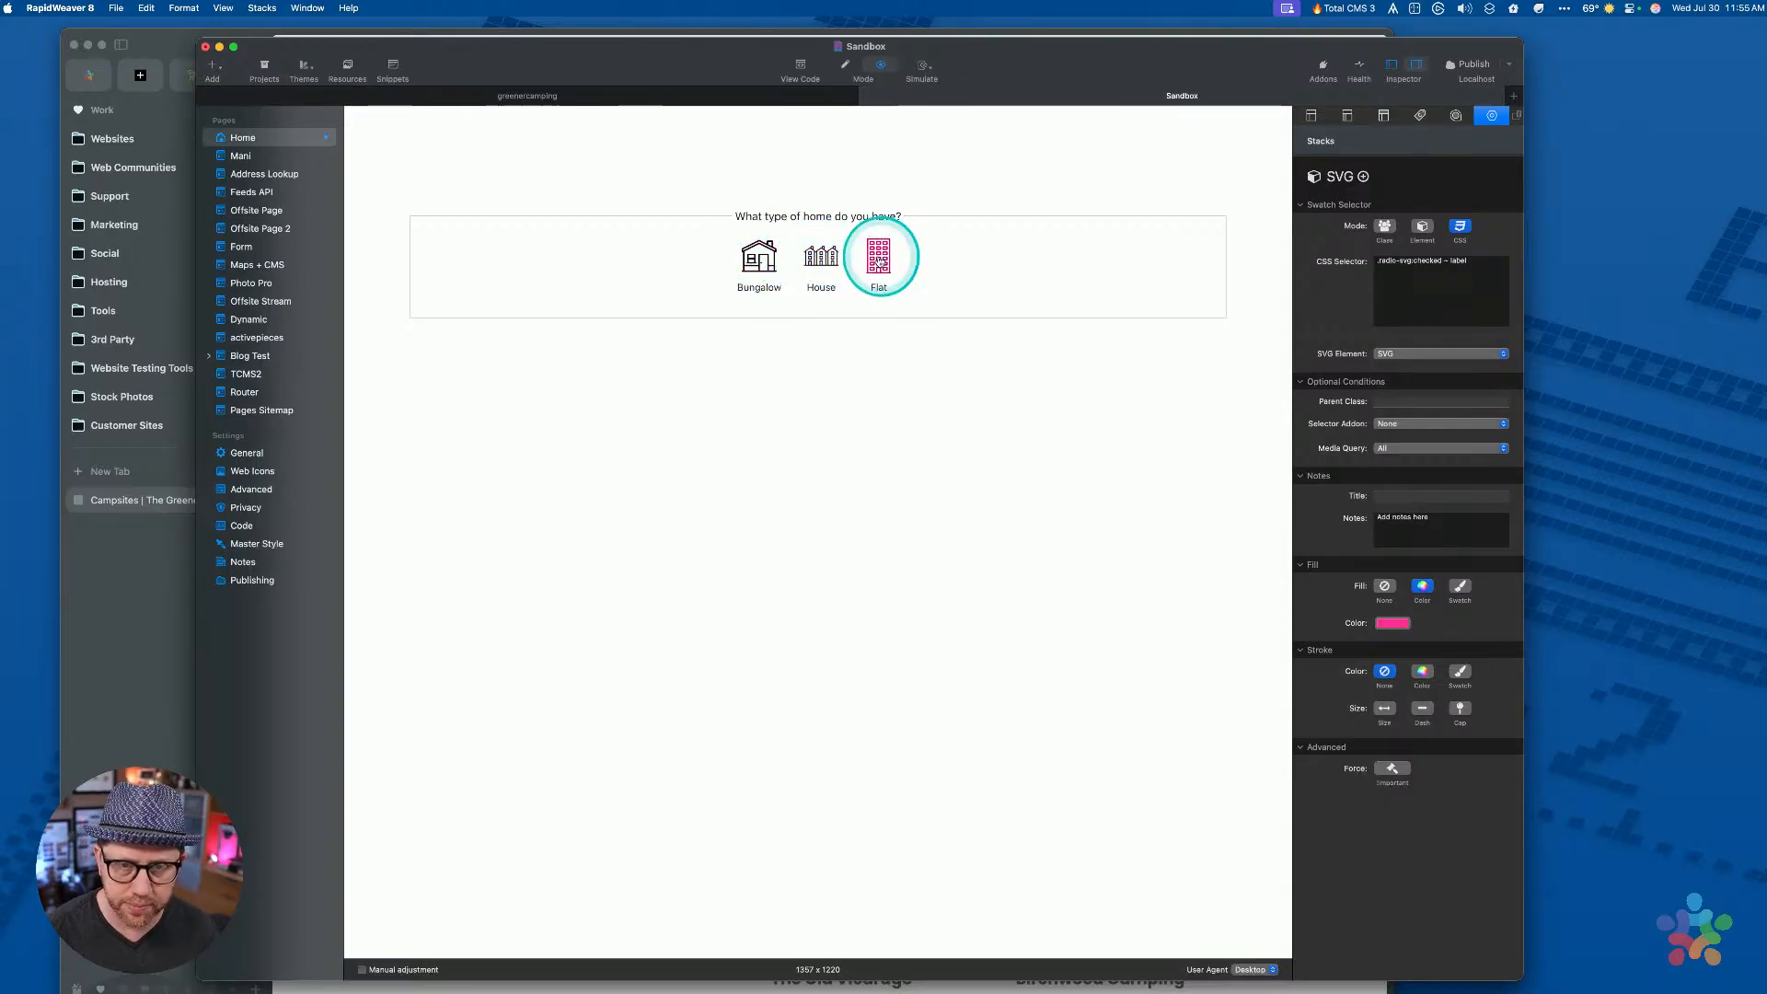
key(super+r)
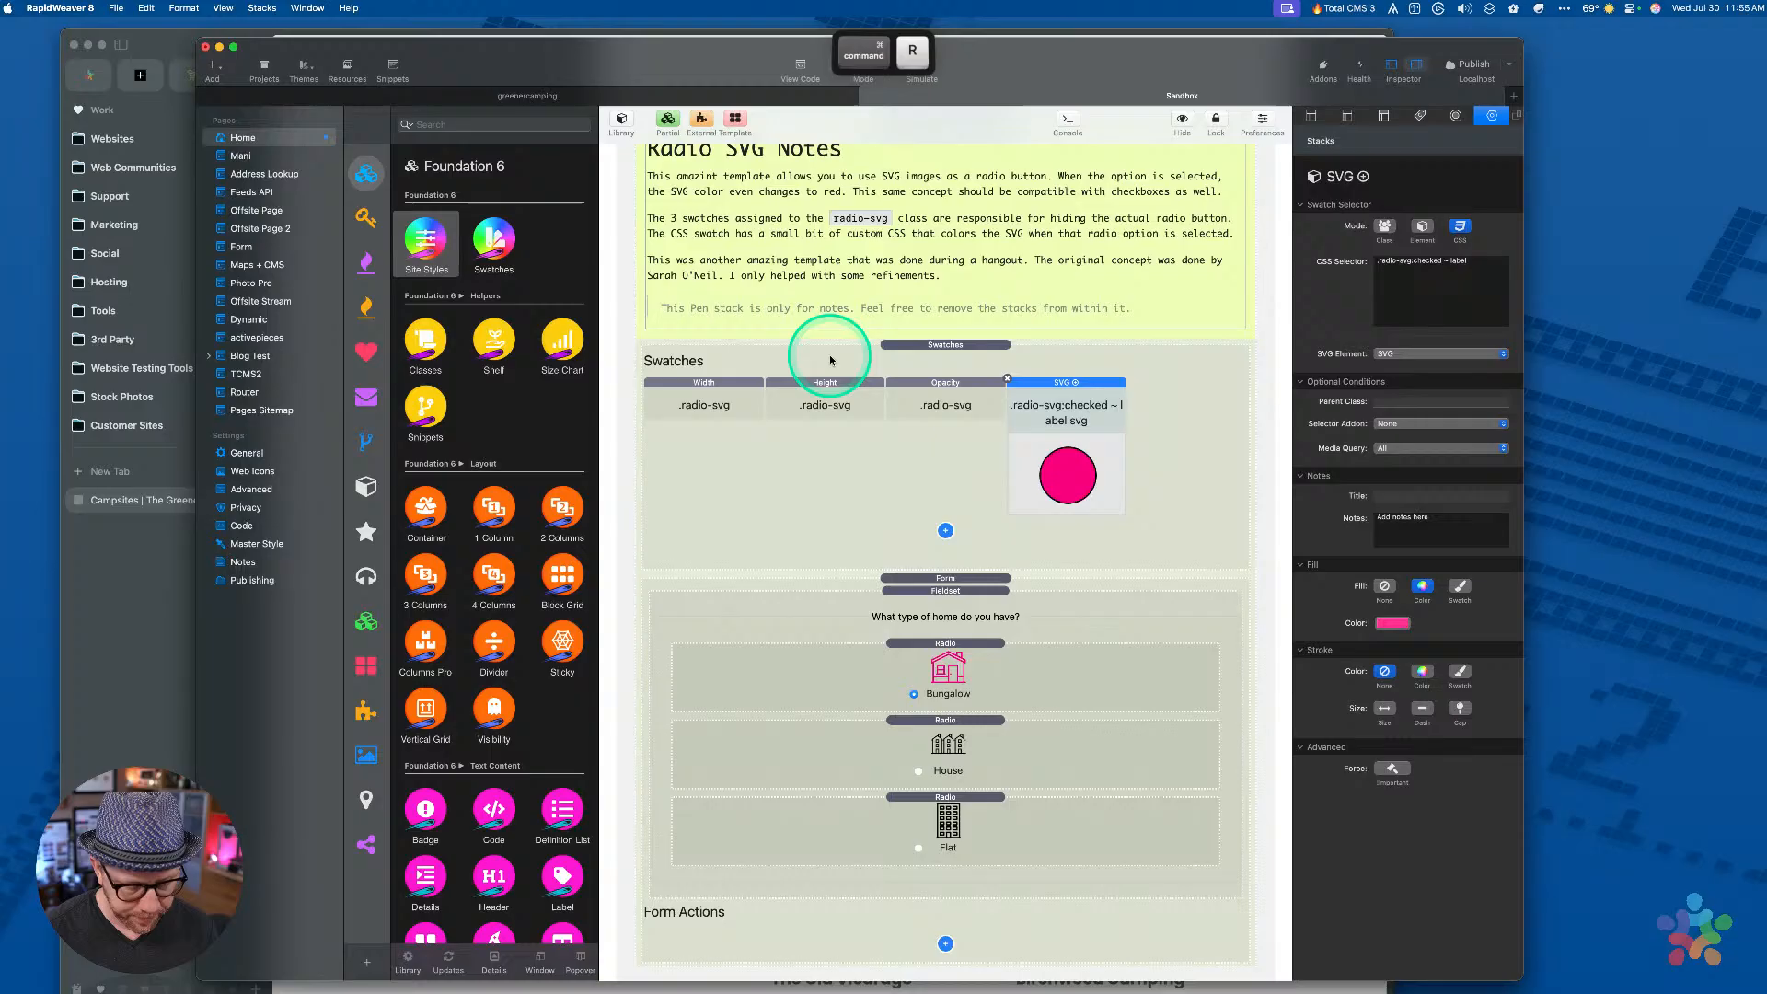
Inspect the Opacity swatch, the Bungalow radio stack and the Swatches stack
click(920, 407)
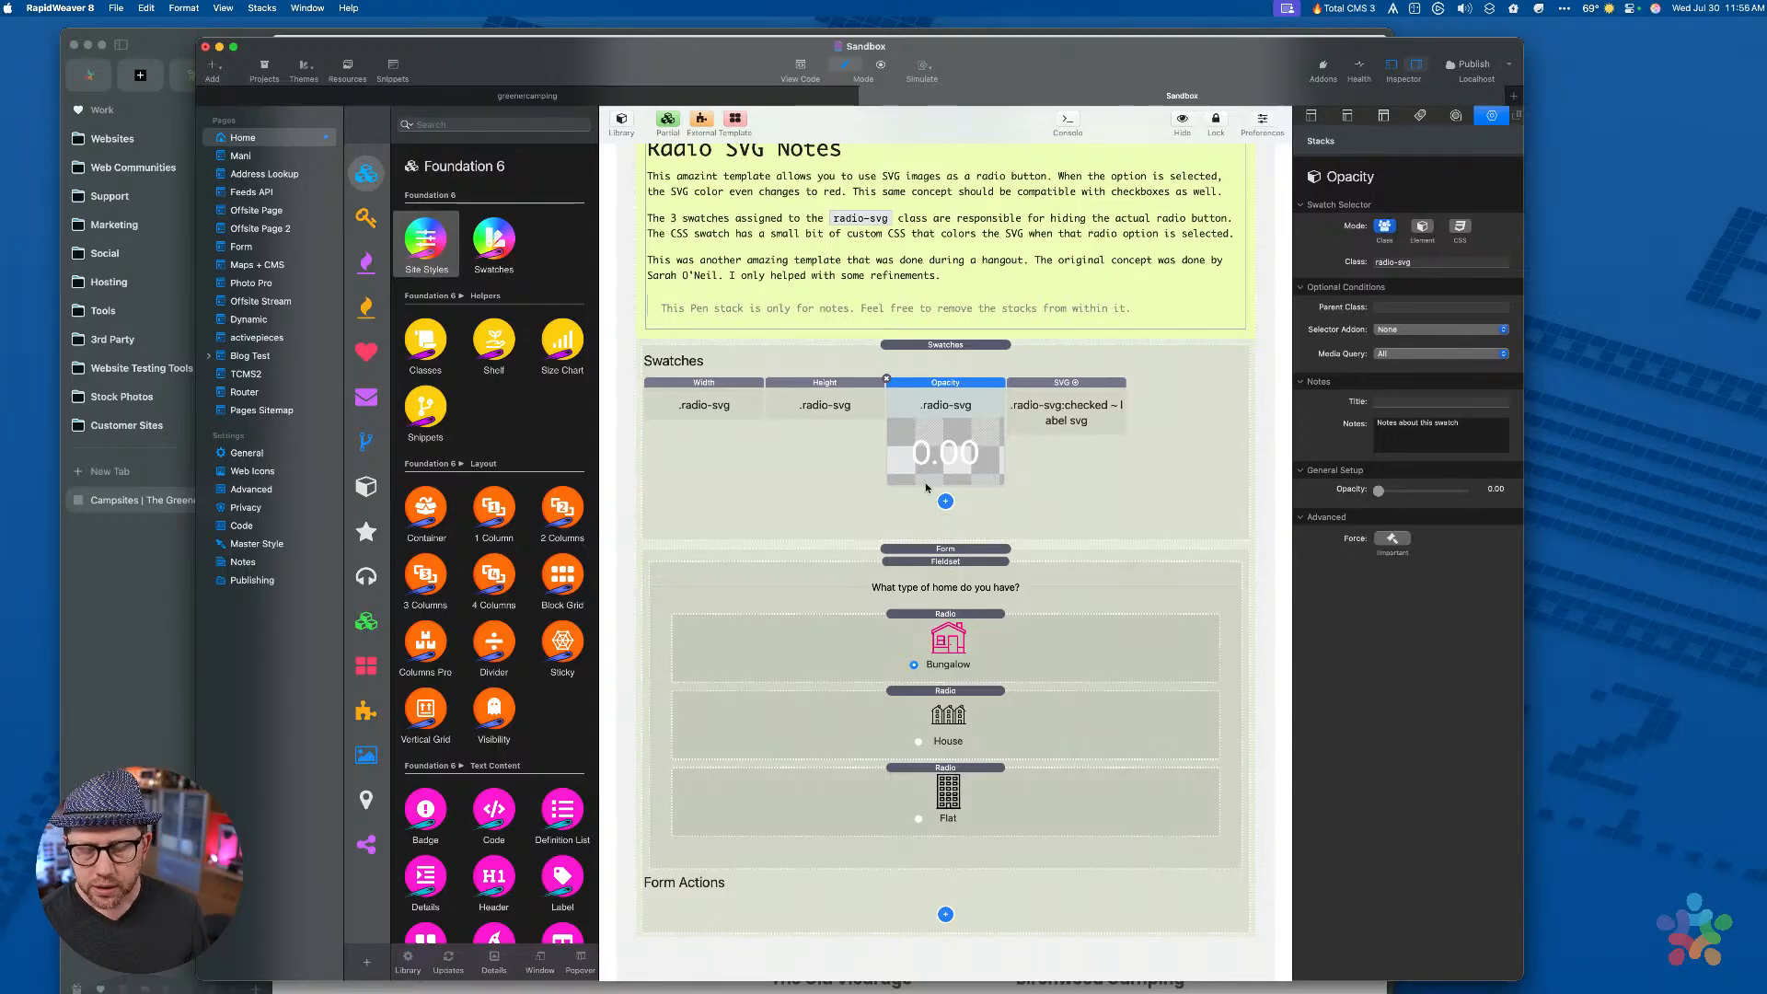
click(957, 614)
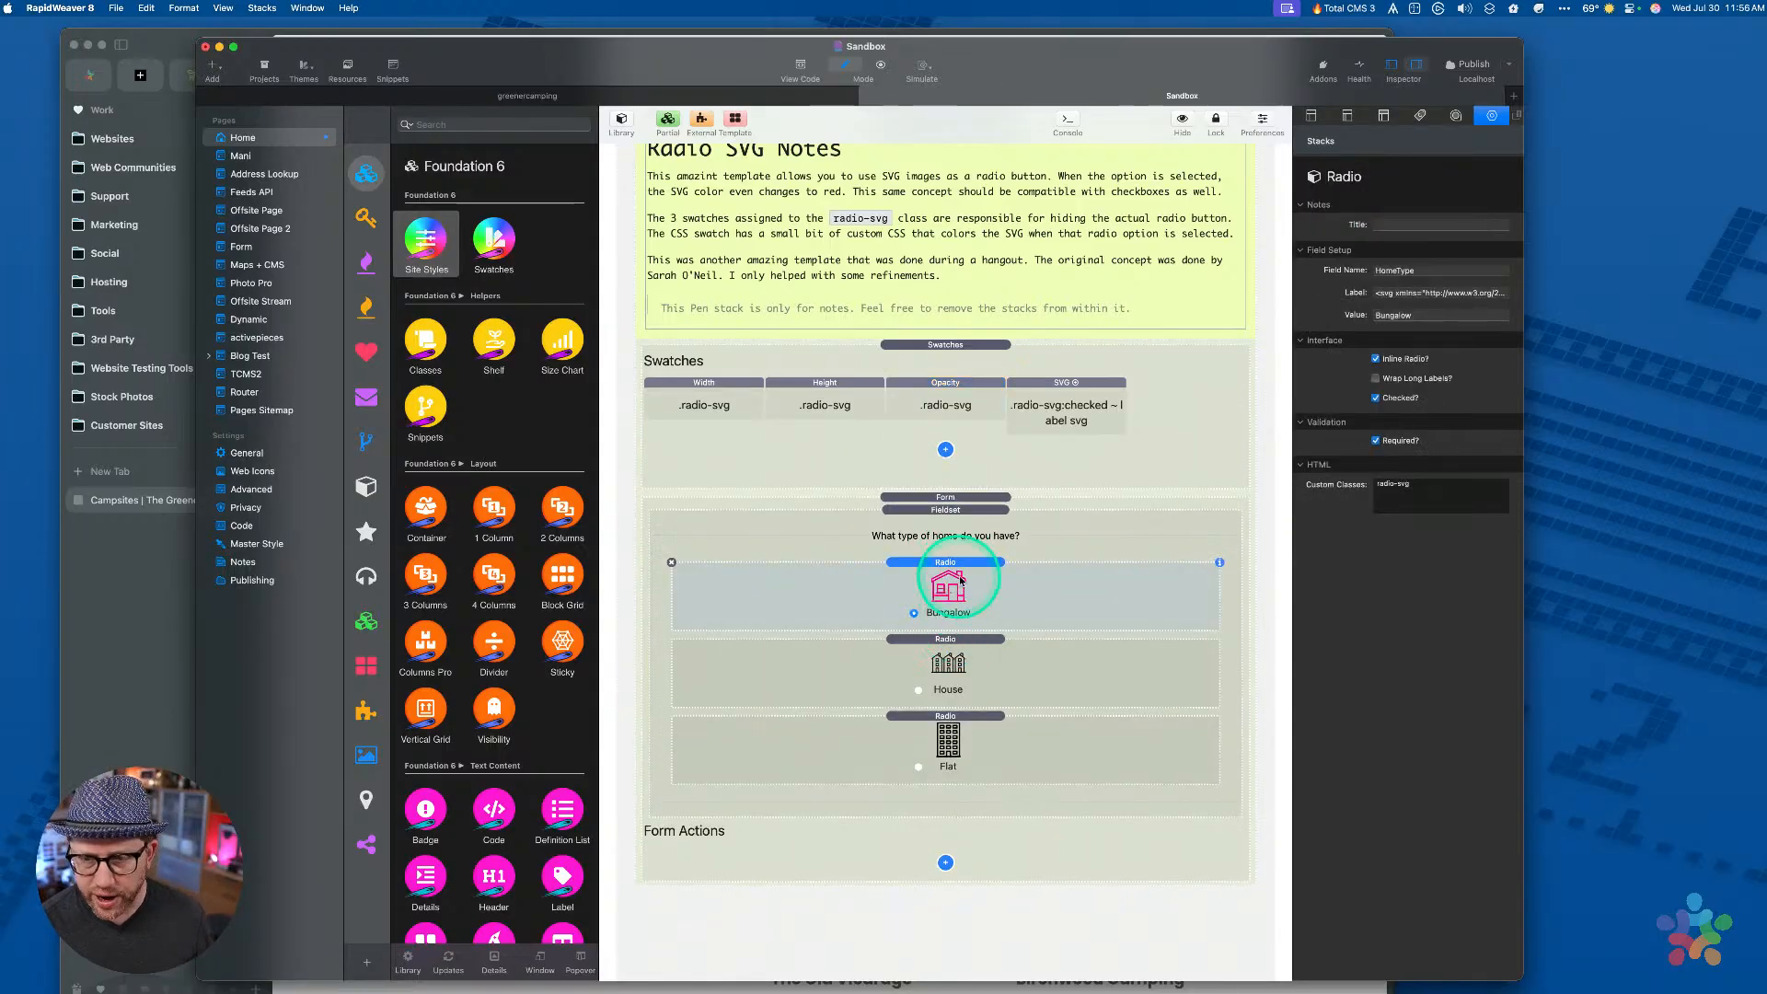
click(927, 349)
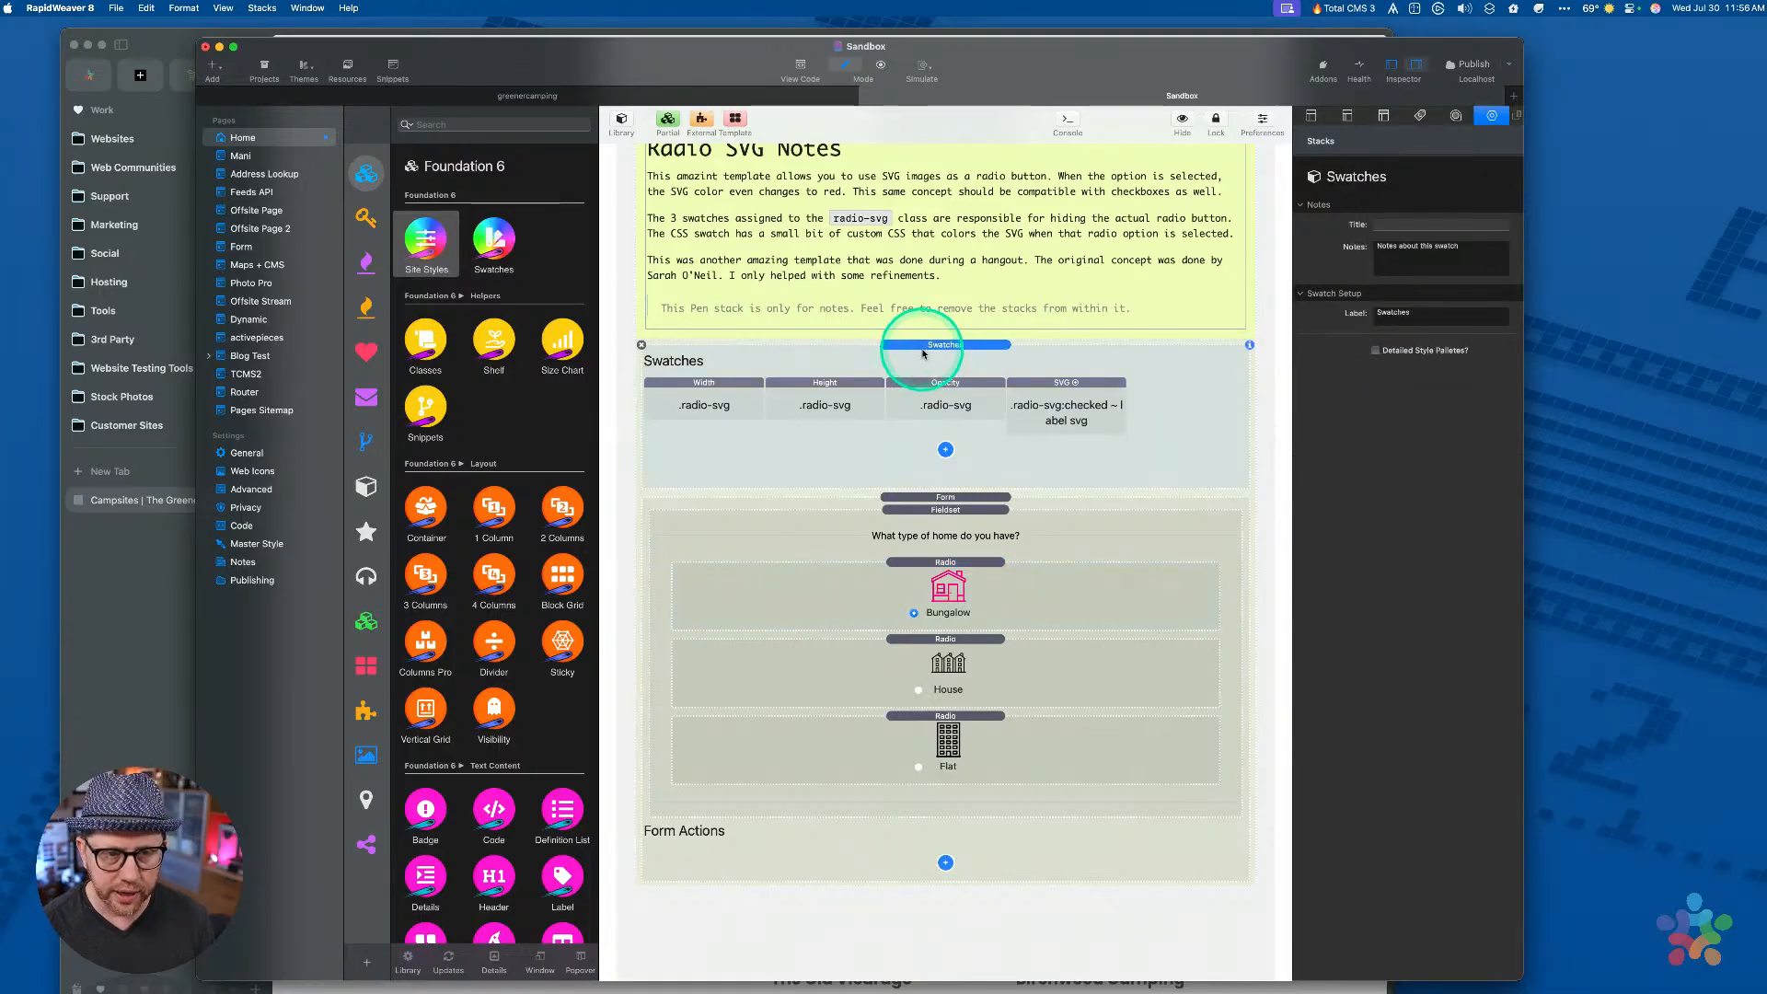
scroll(923, 353, up, 3)
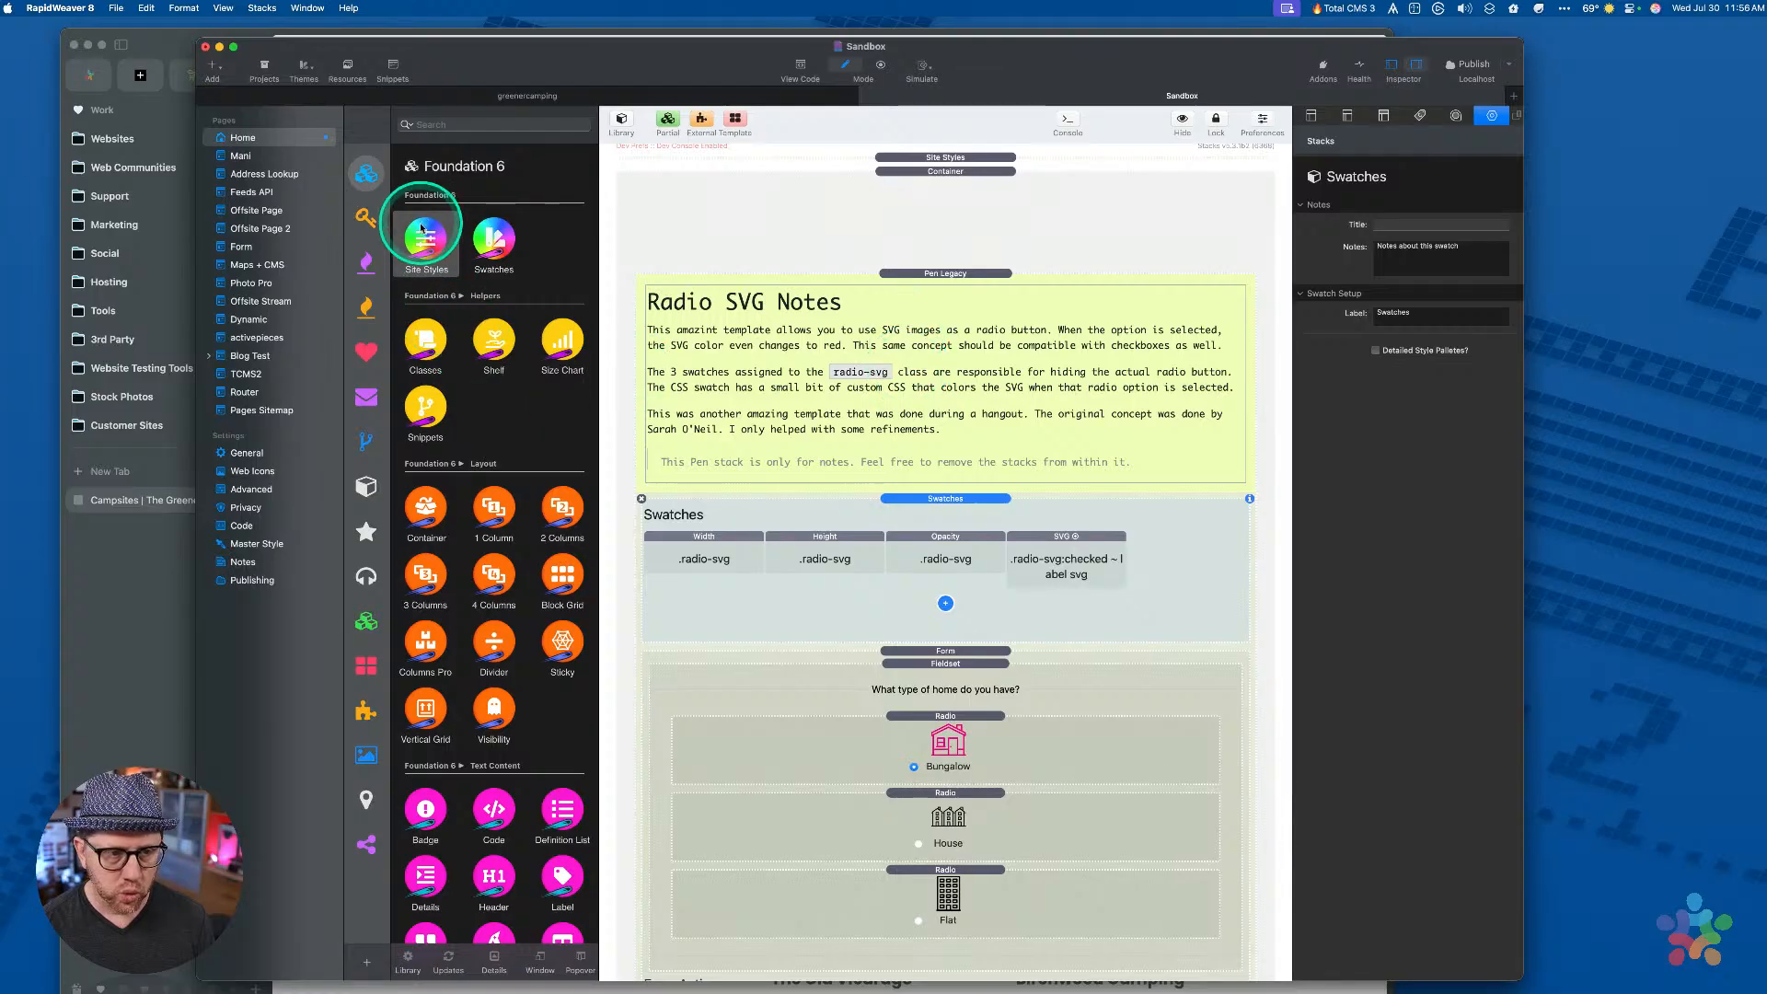
Wrap the Swatches in a new Starter Pack Pen stack set to Do Not Publish Content, then preview
click(366, 217)
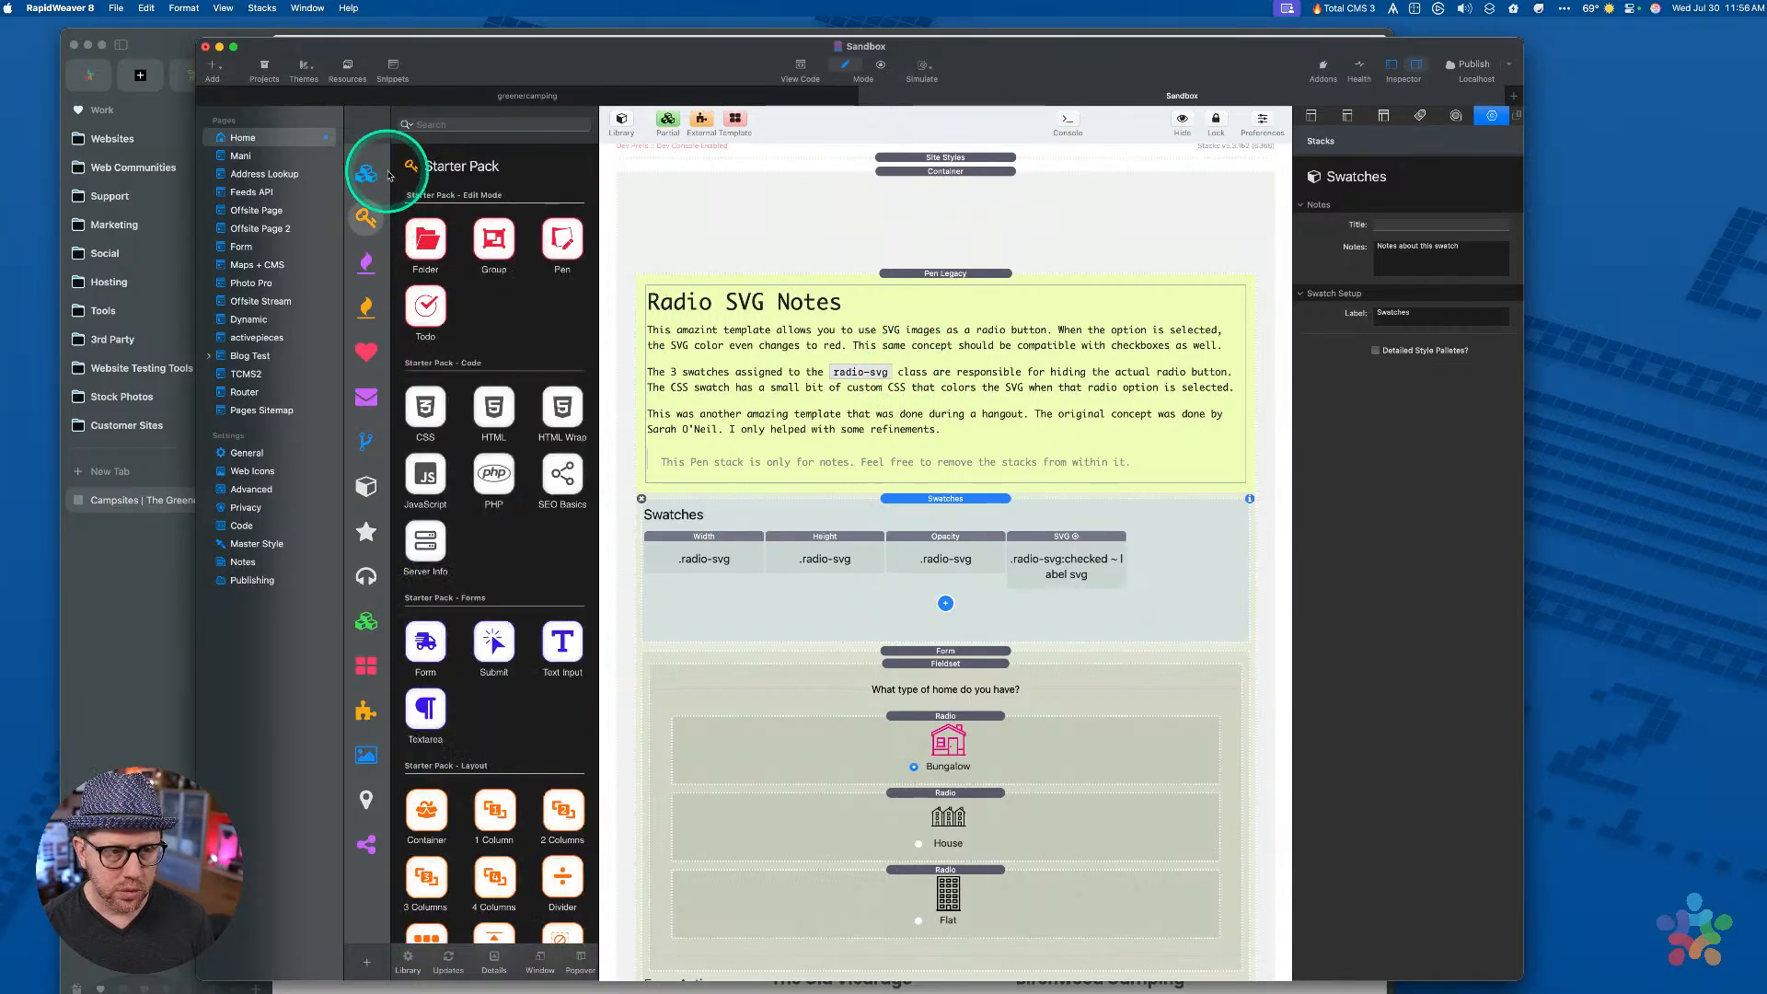
drag(562, 241, 931, 513)
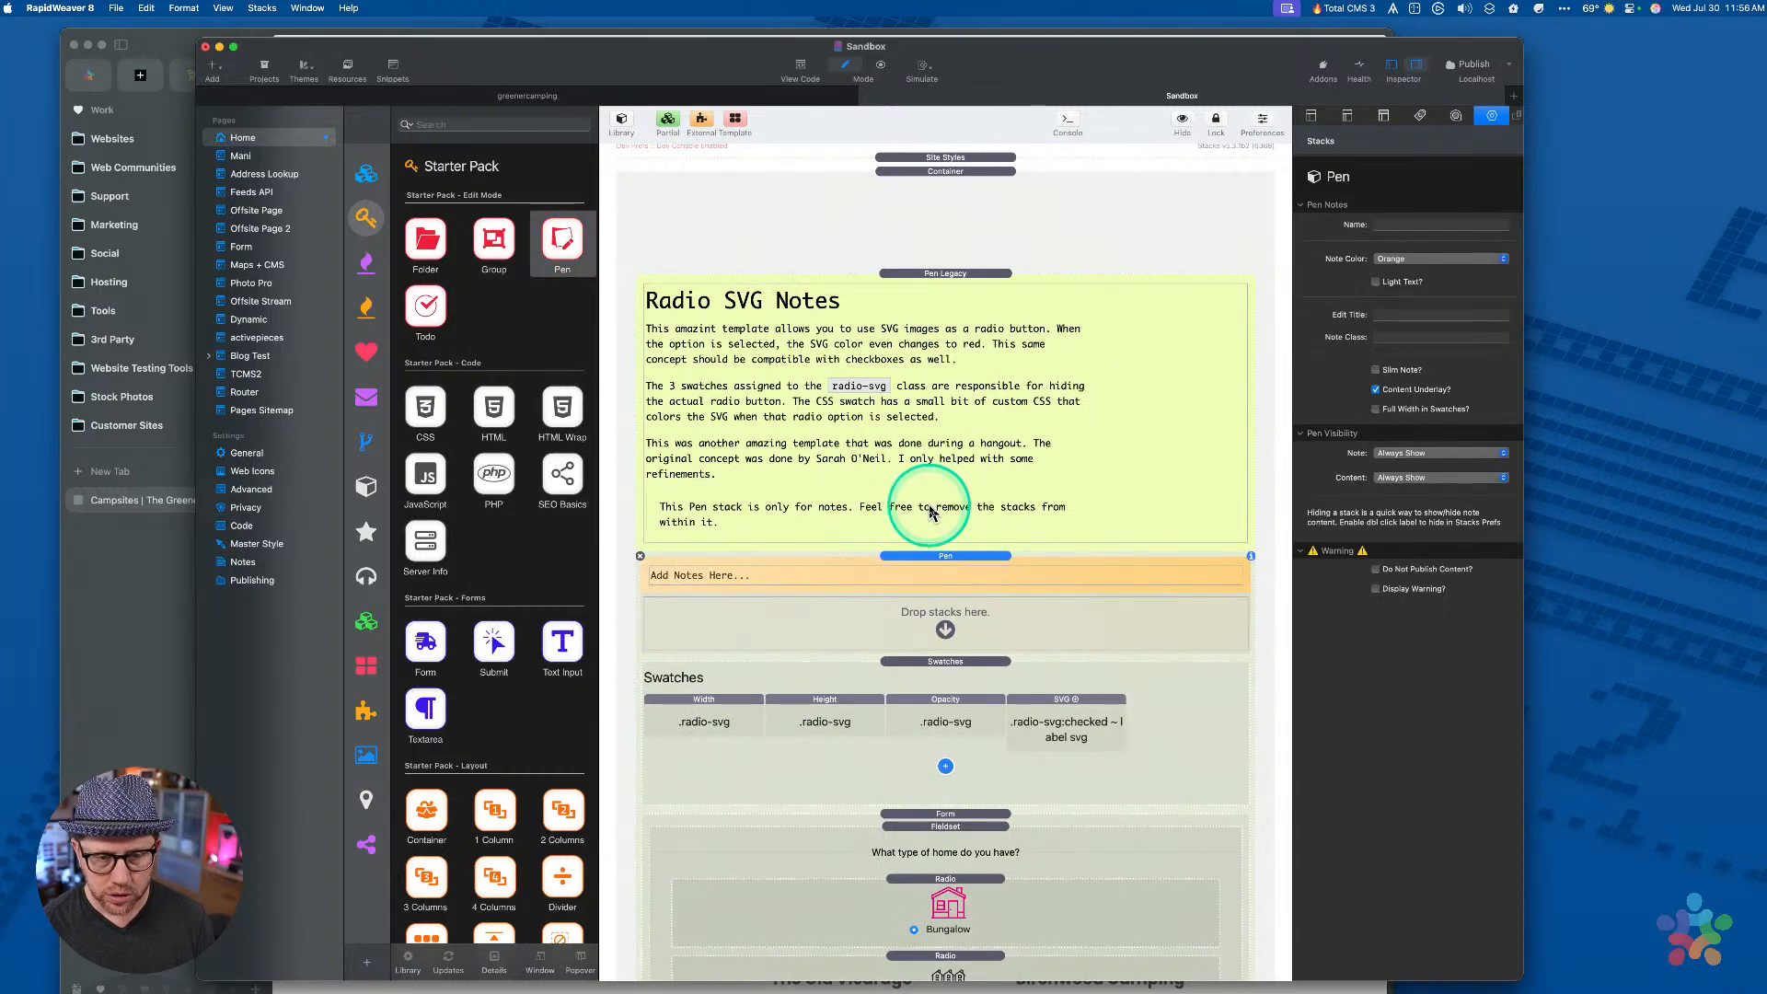
drag(916, 652, 921, 622)
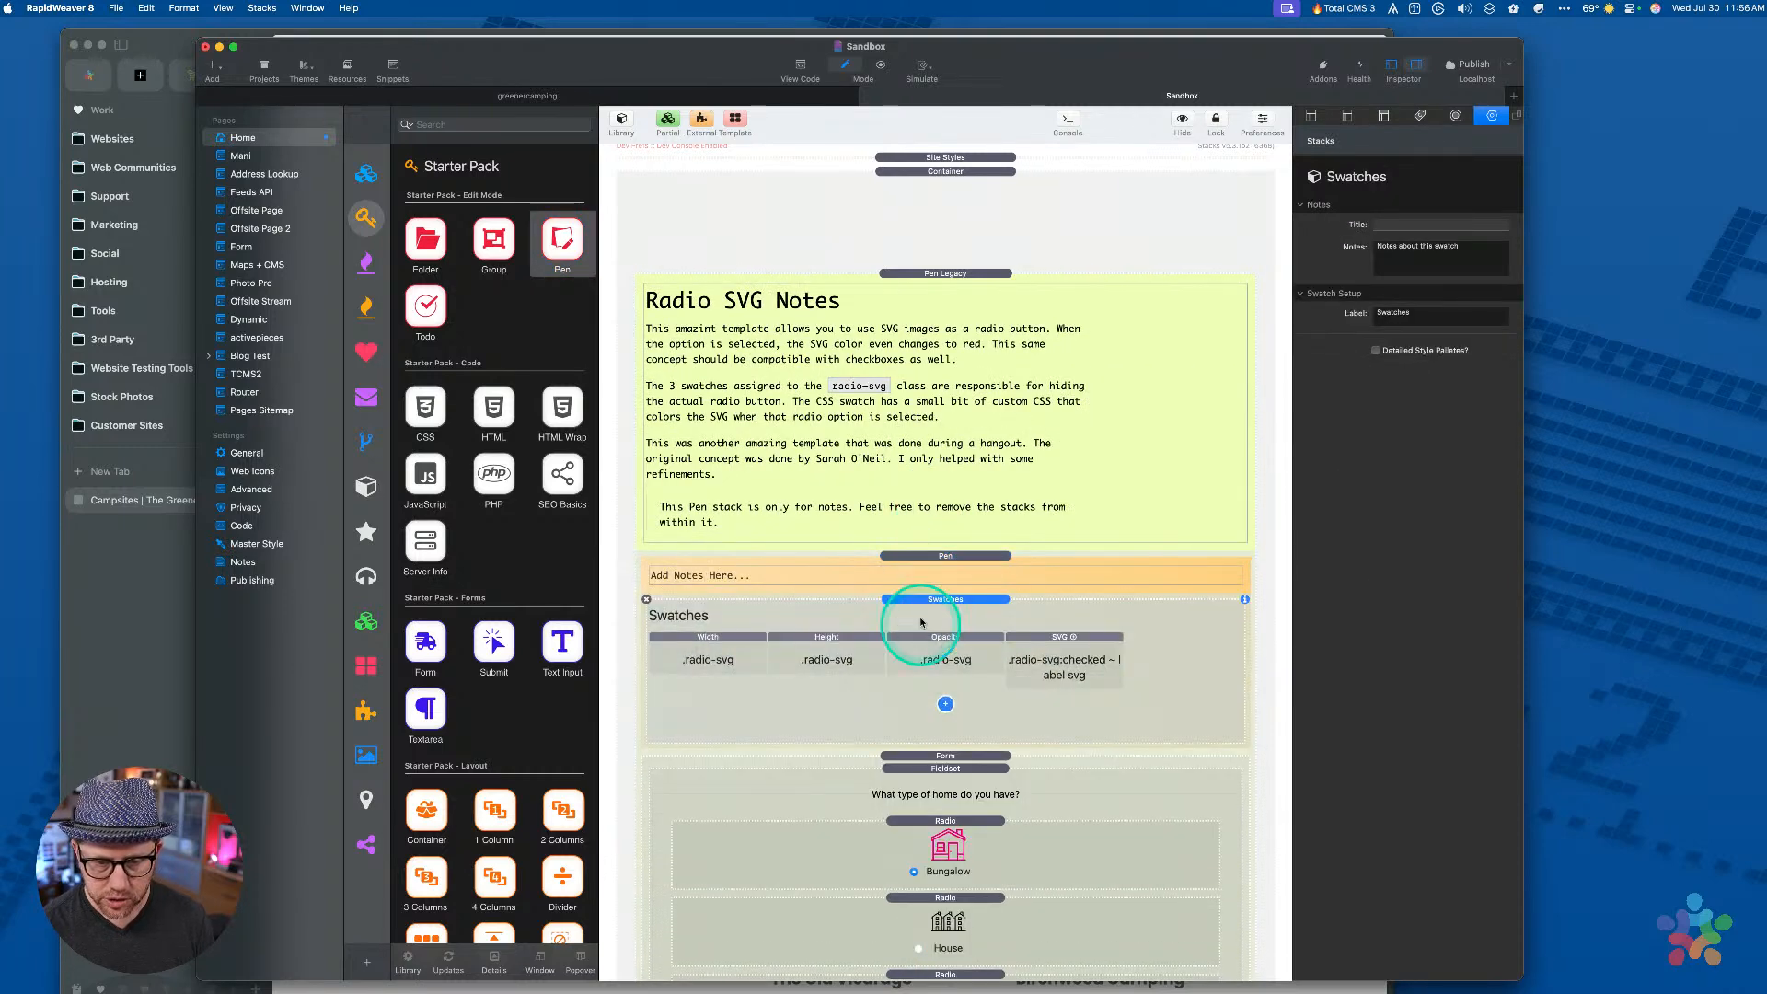
click(939, 560)
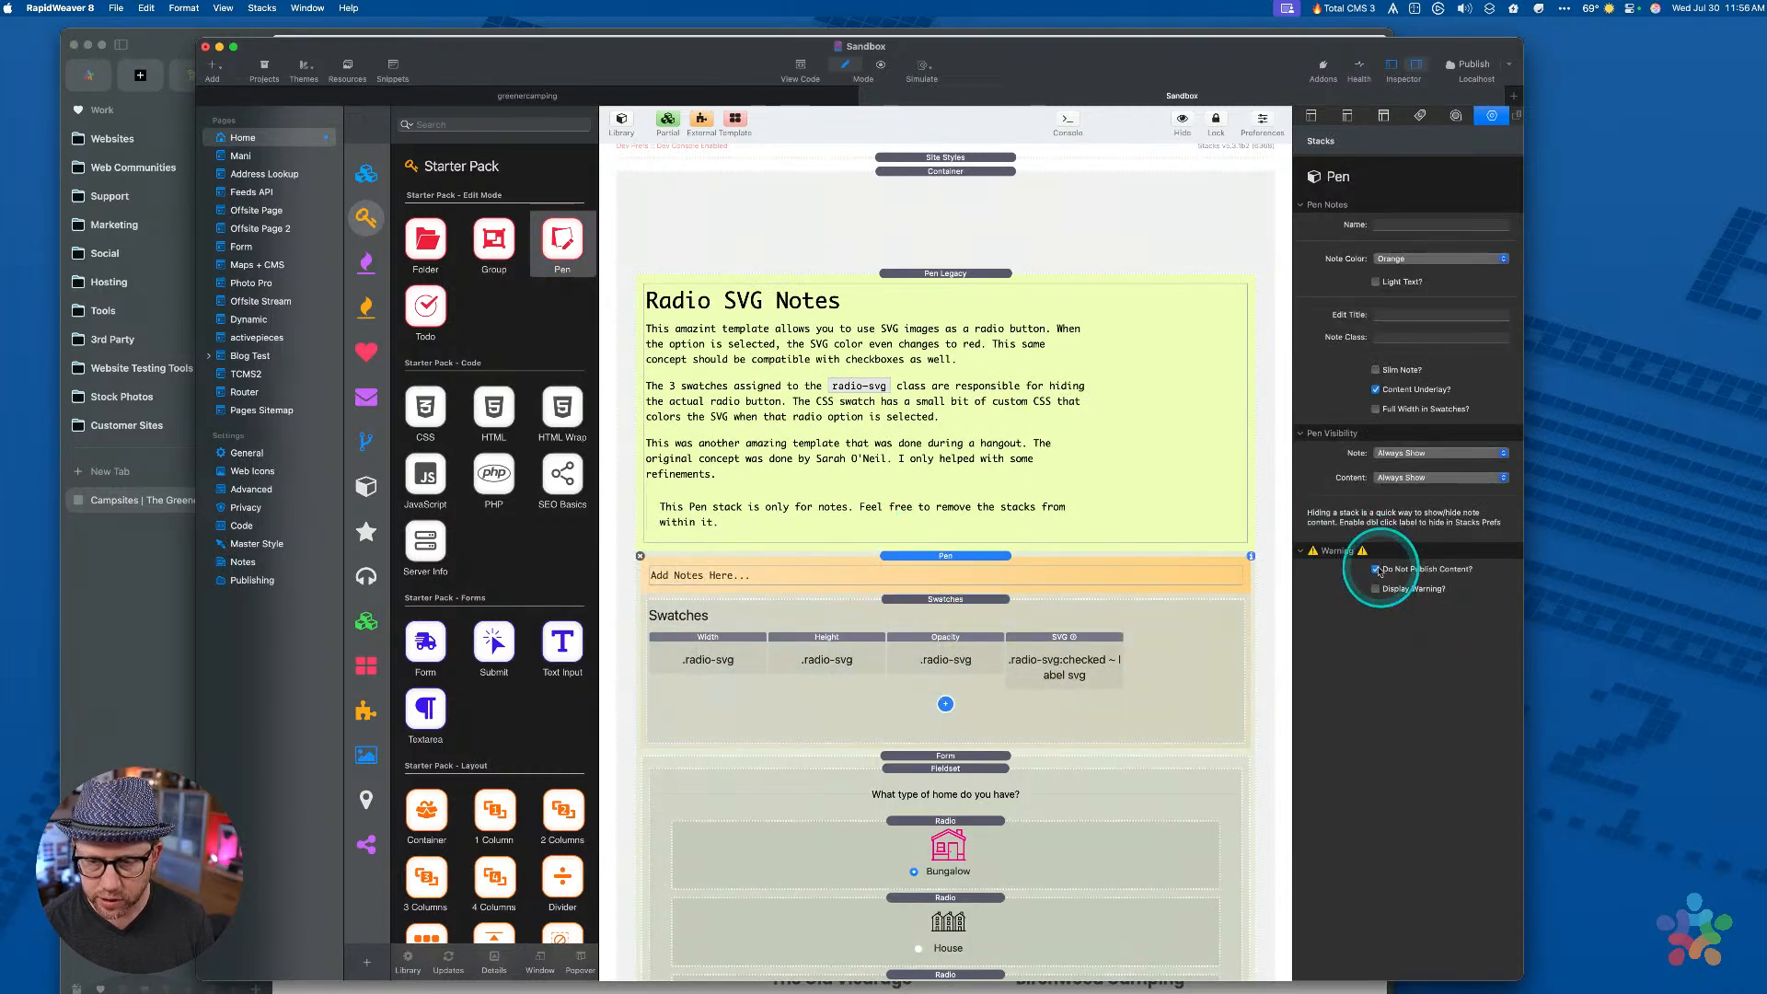
key(super+r)
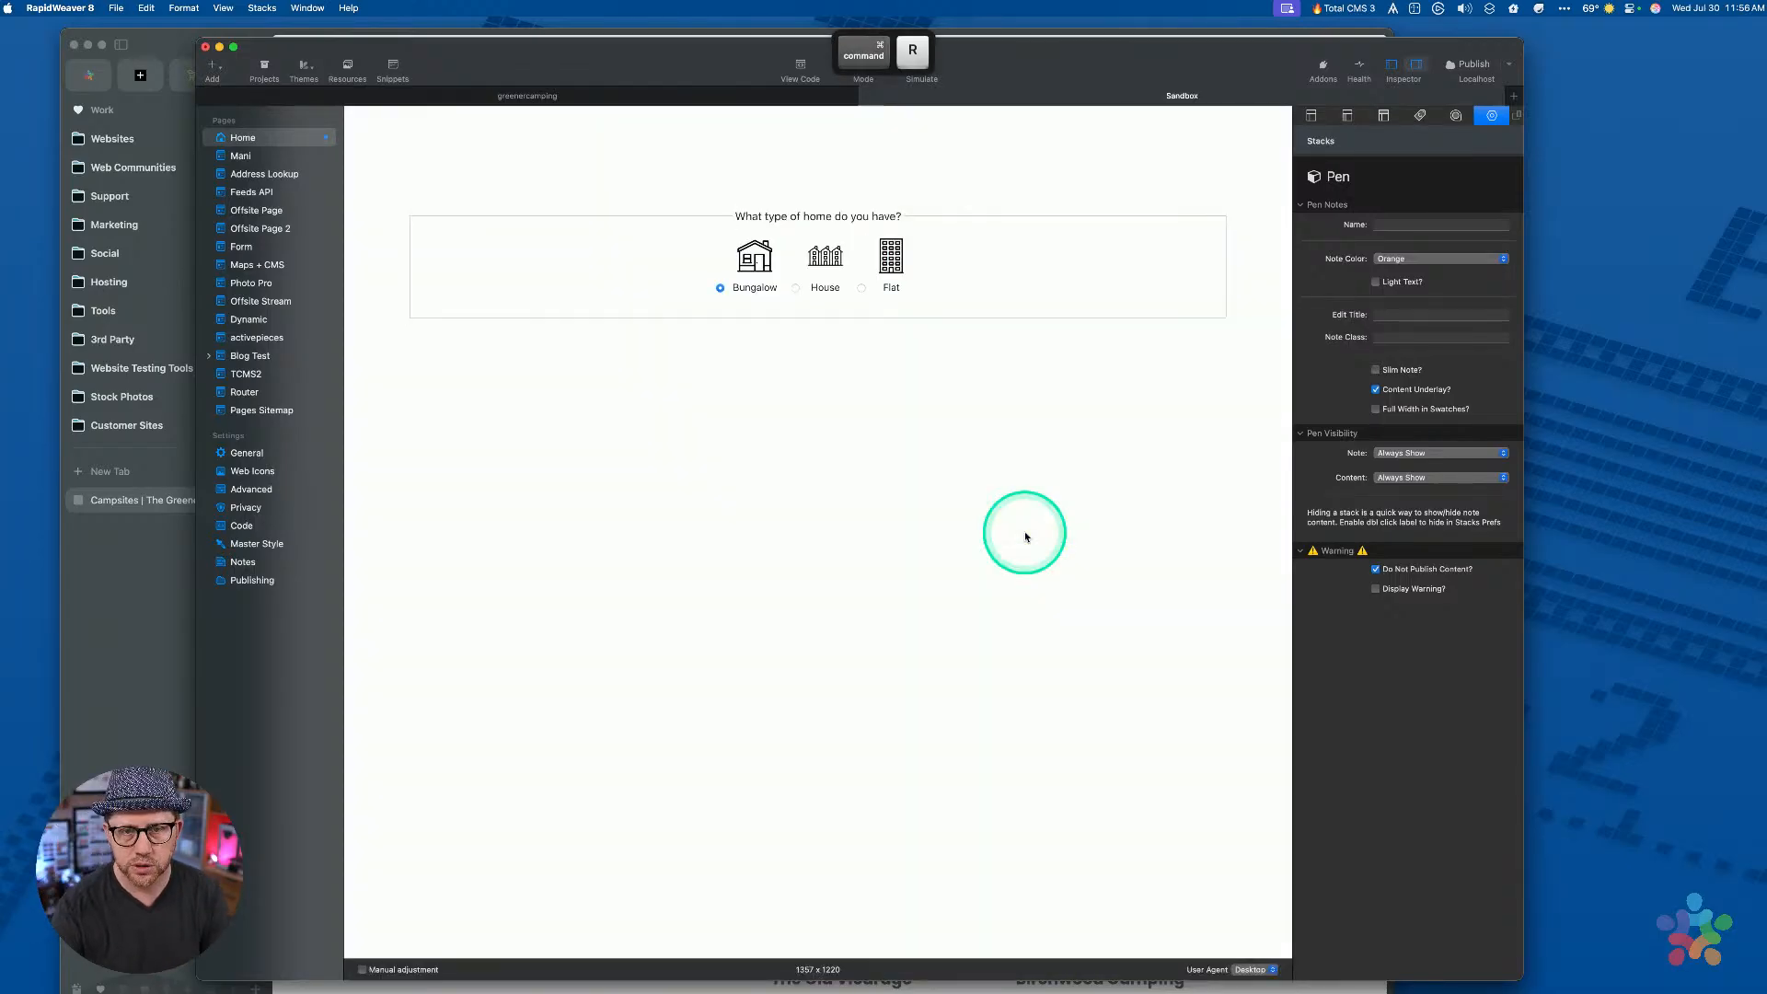
Test the Bungalow, House and Flat SVG radio choices in preview, then return to edit mode
click(824, 257)
click(890, 256)
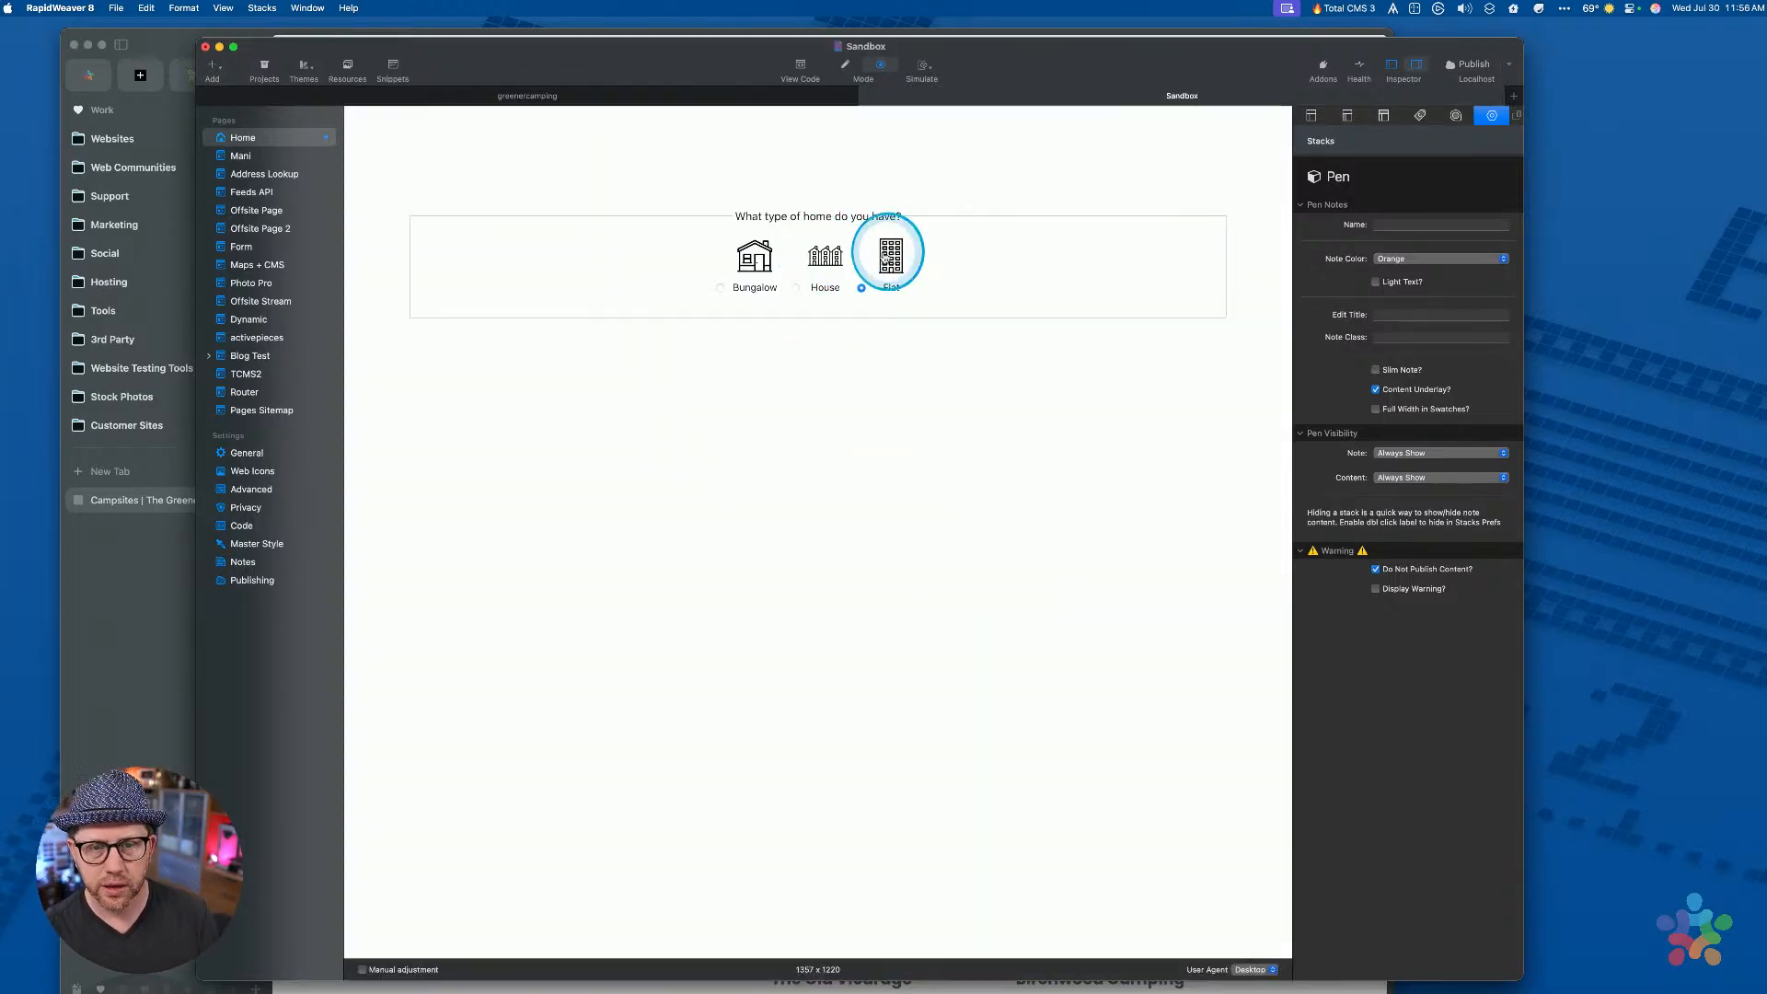
click(763, 287)
click(828, 262)
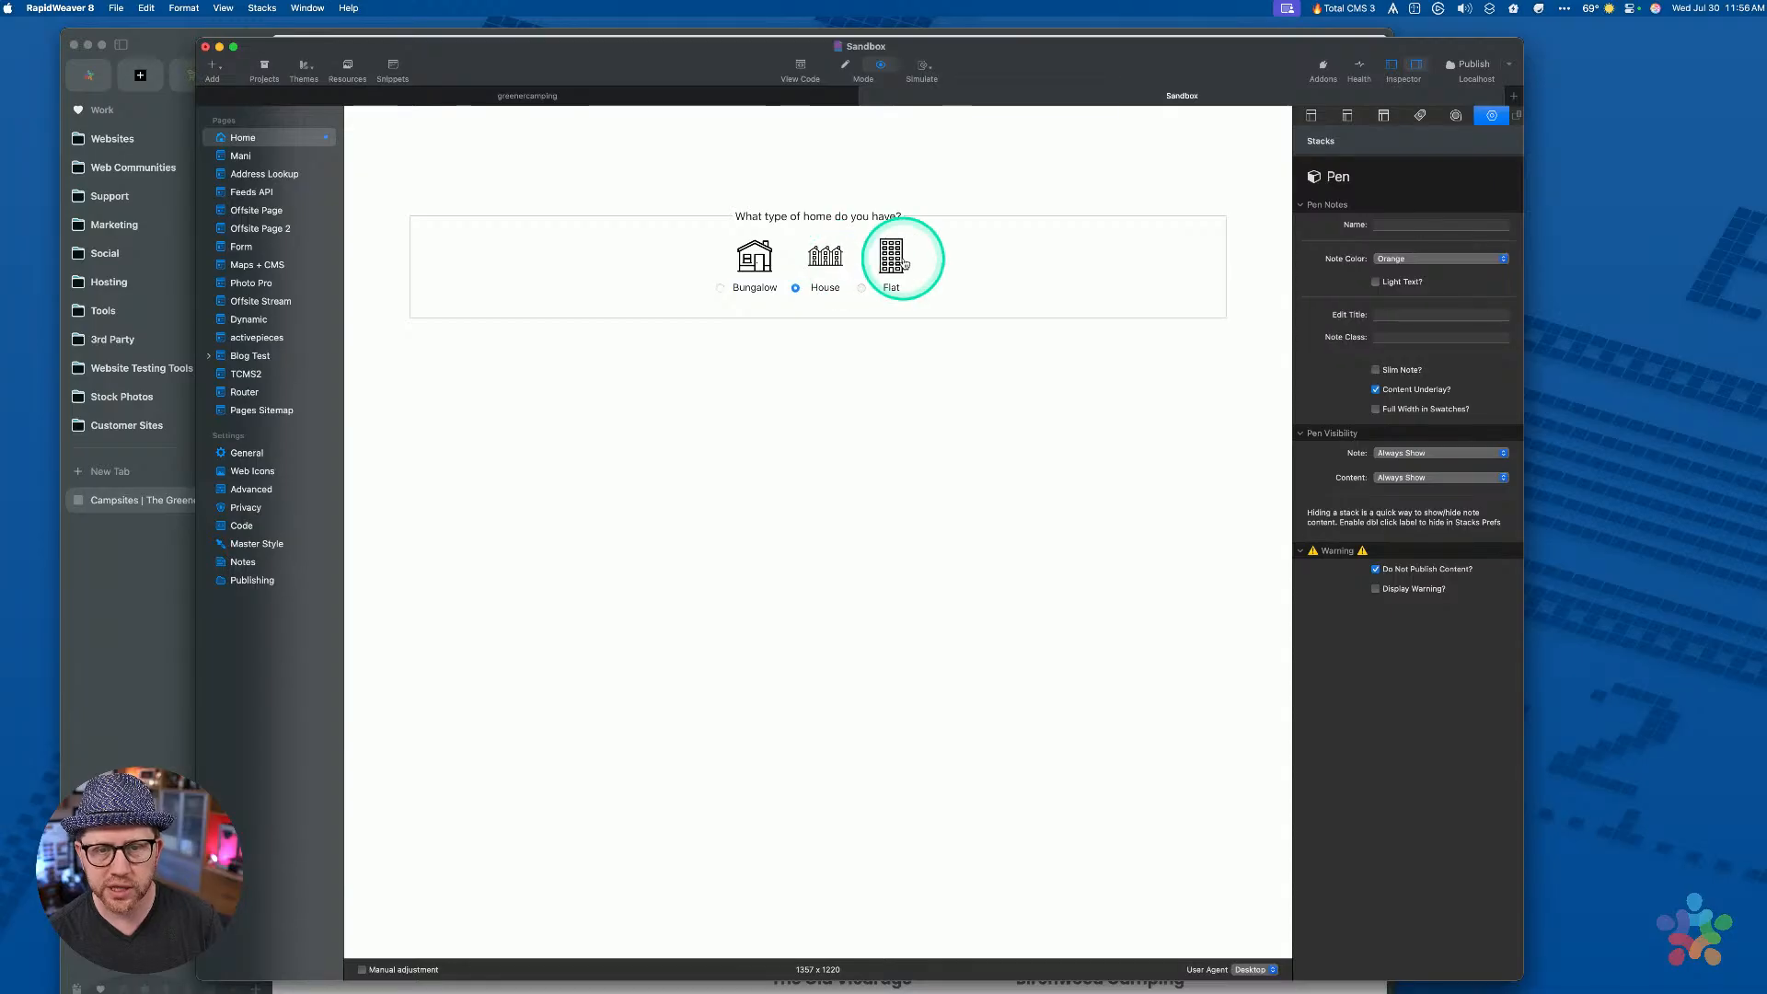
click(904, 264)
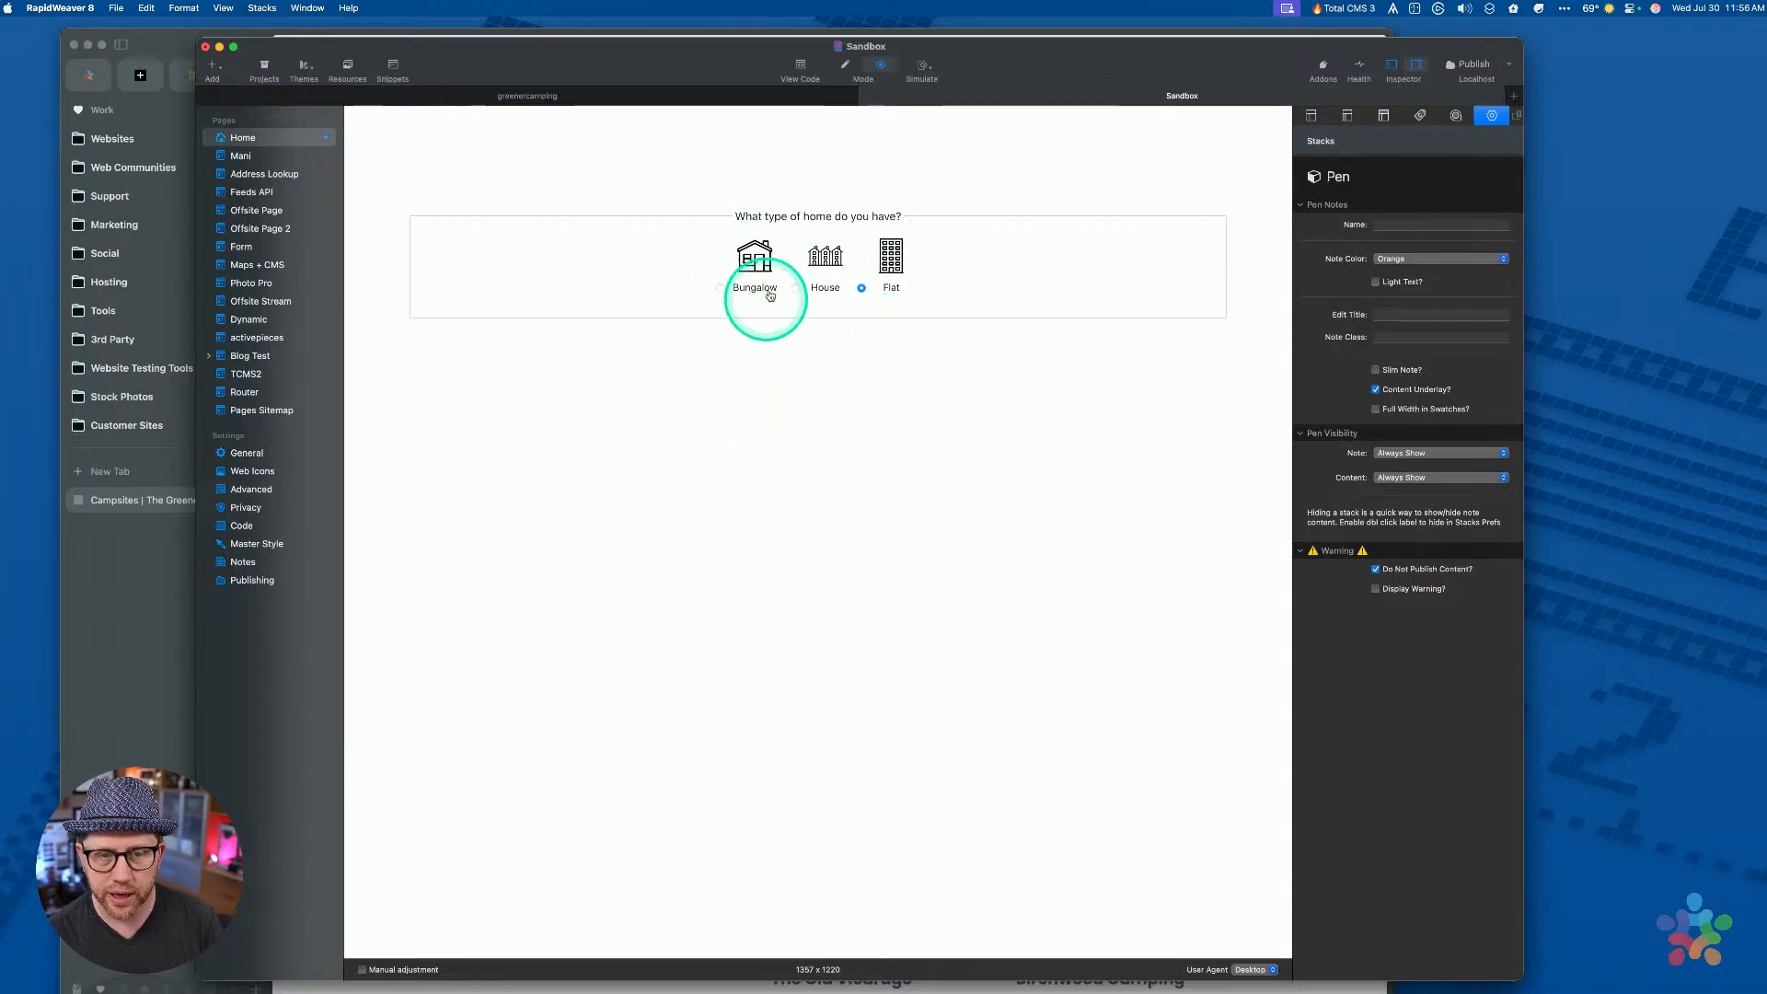
click(726, 293)
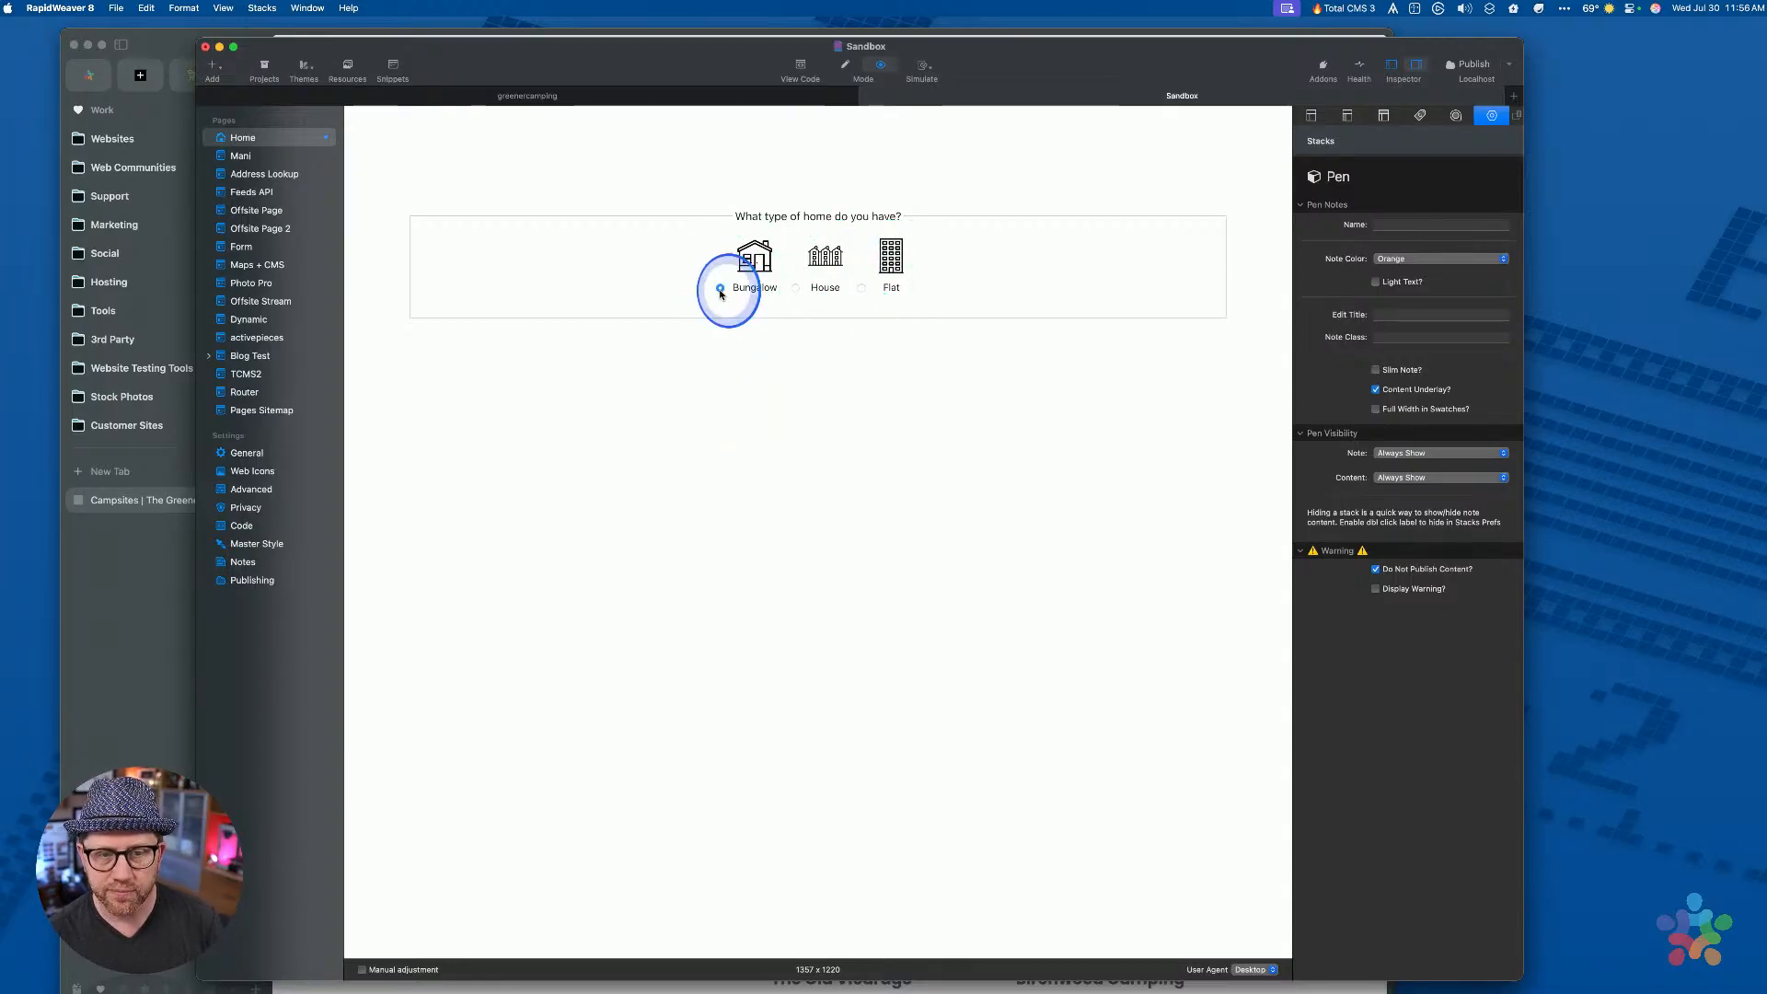
click(807, 288)
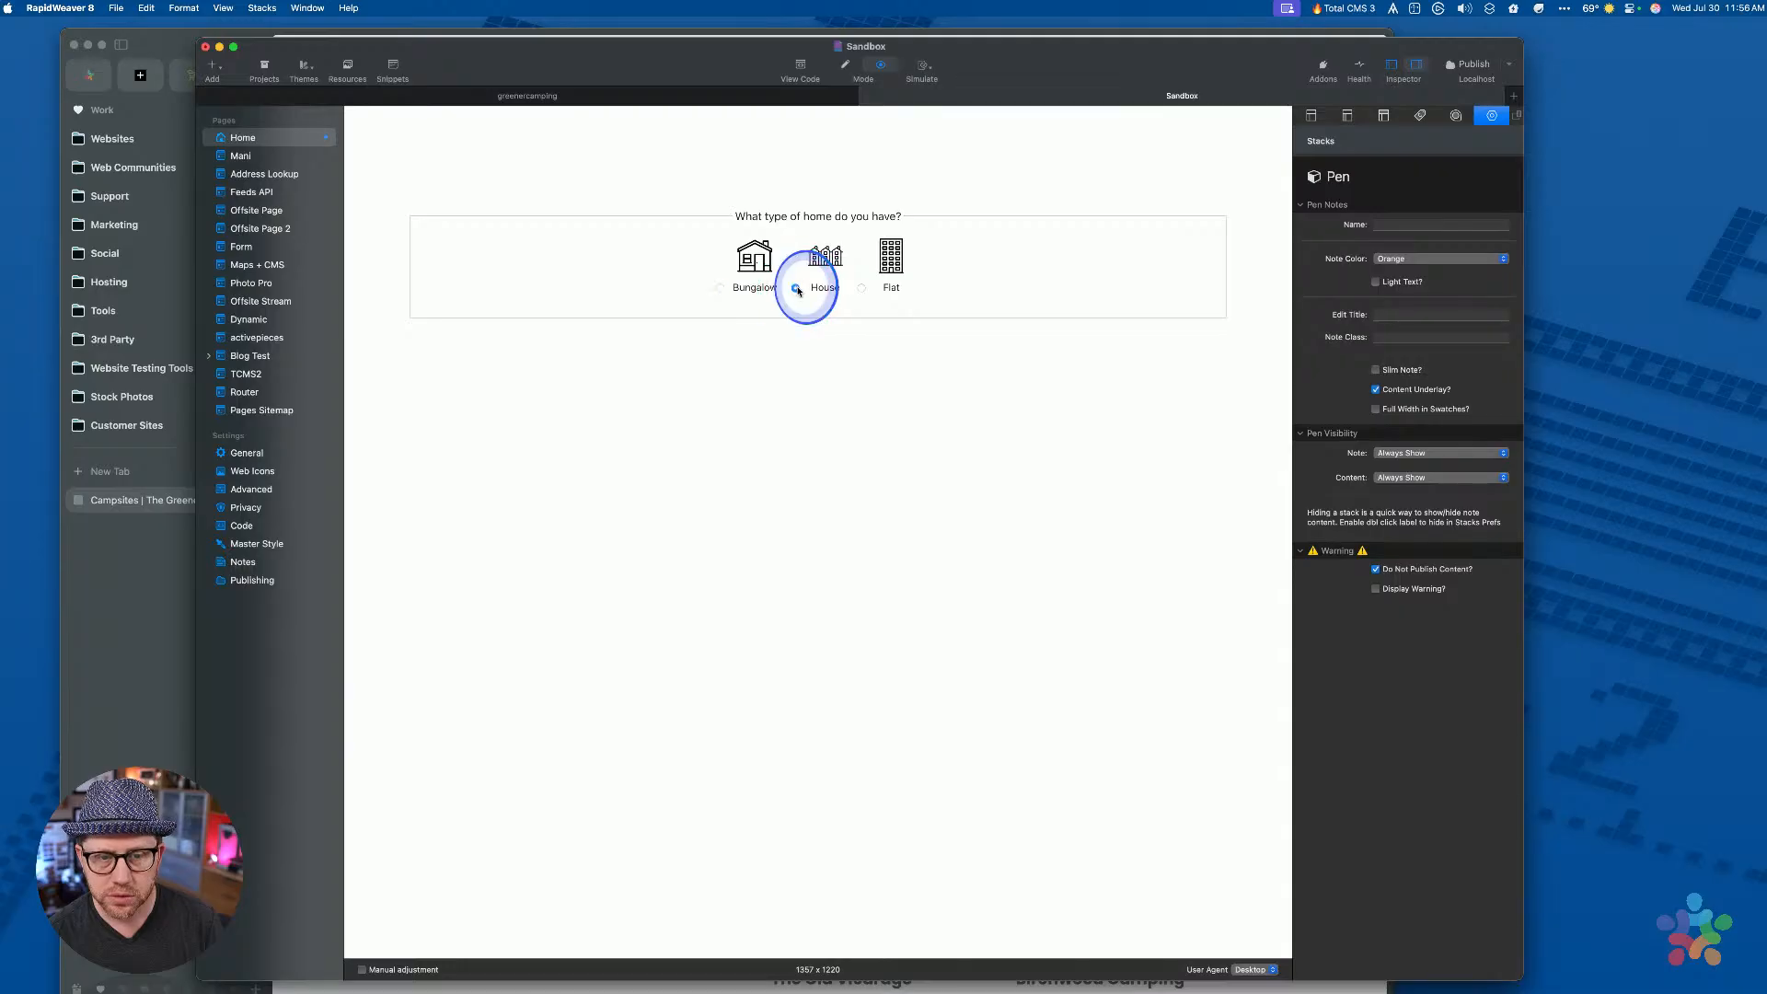
click(890, 260)
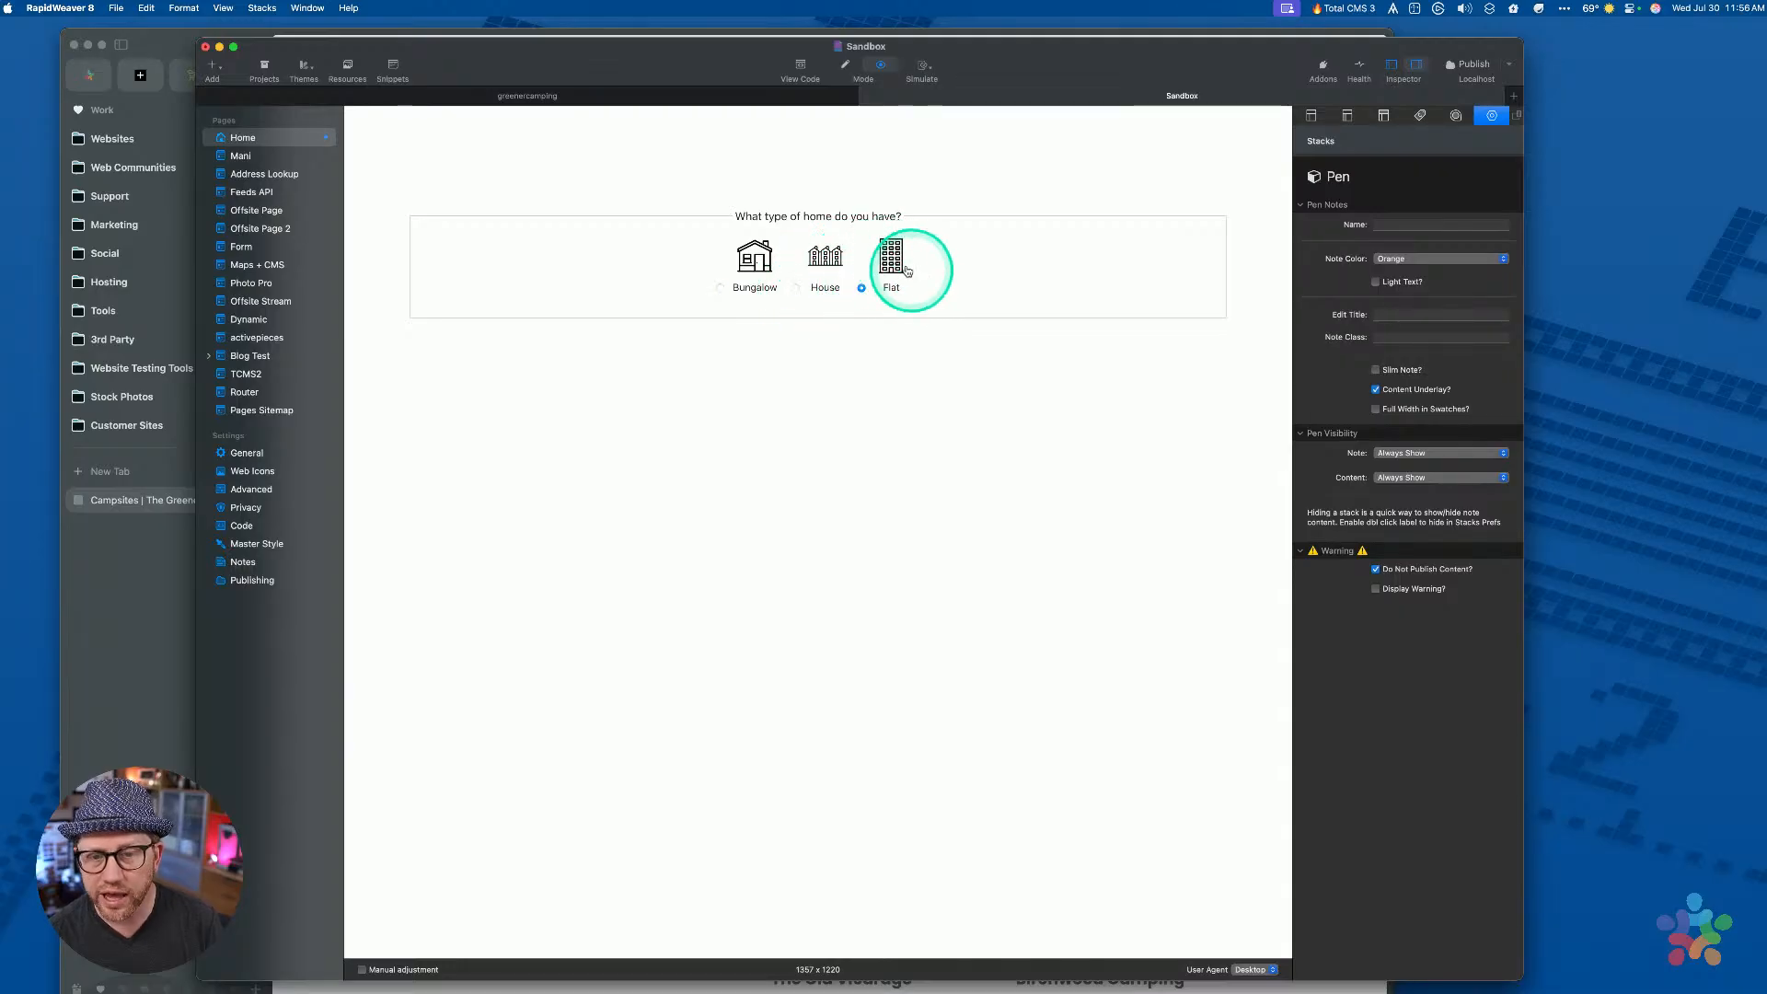
click(750, 265)
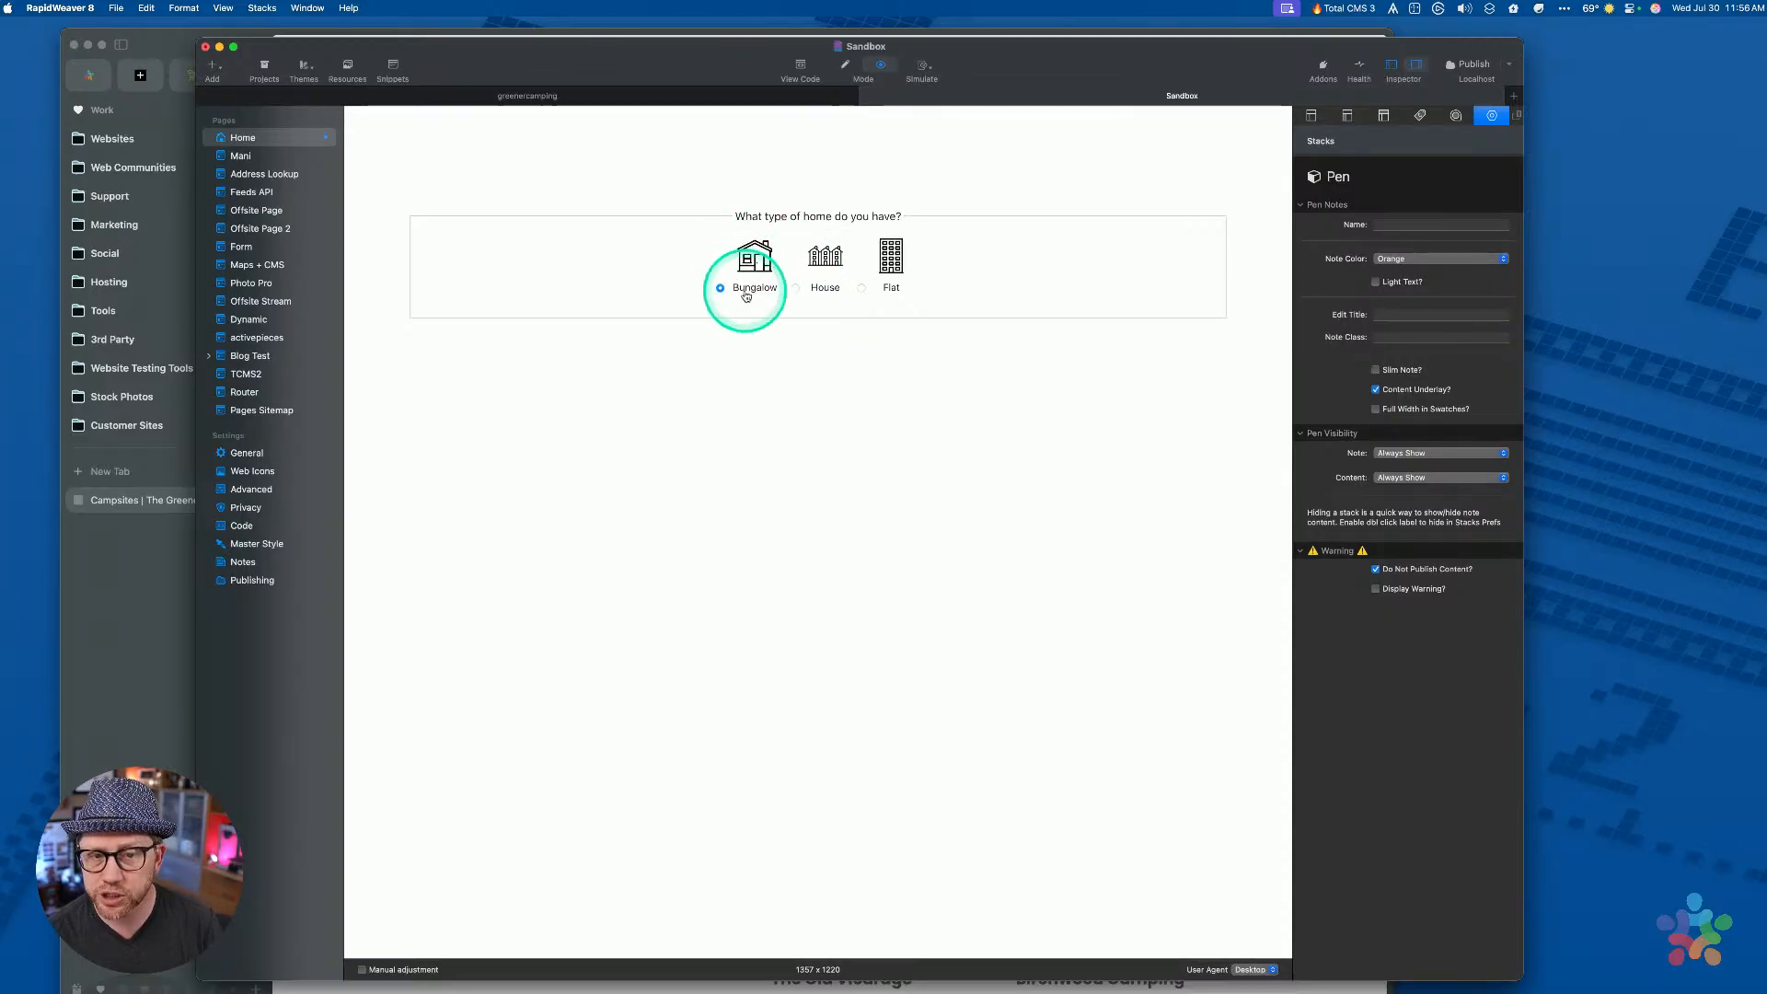
click(824, 260)
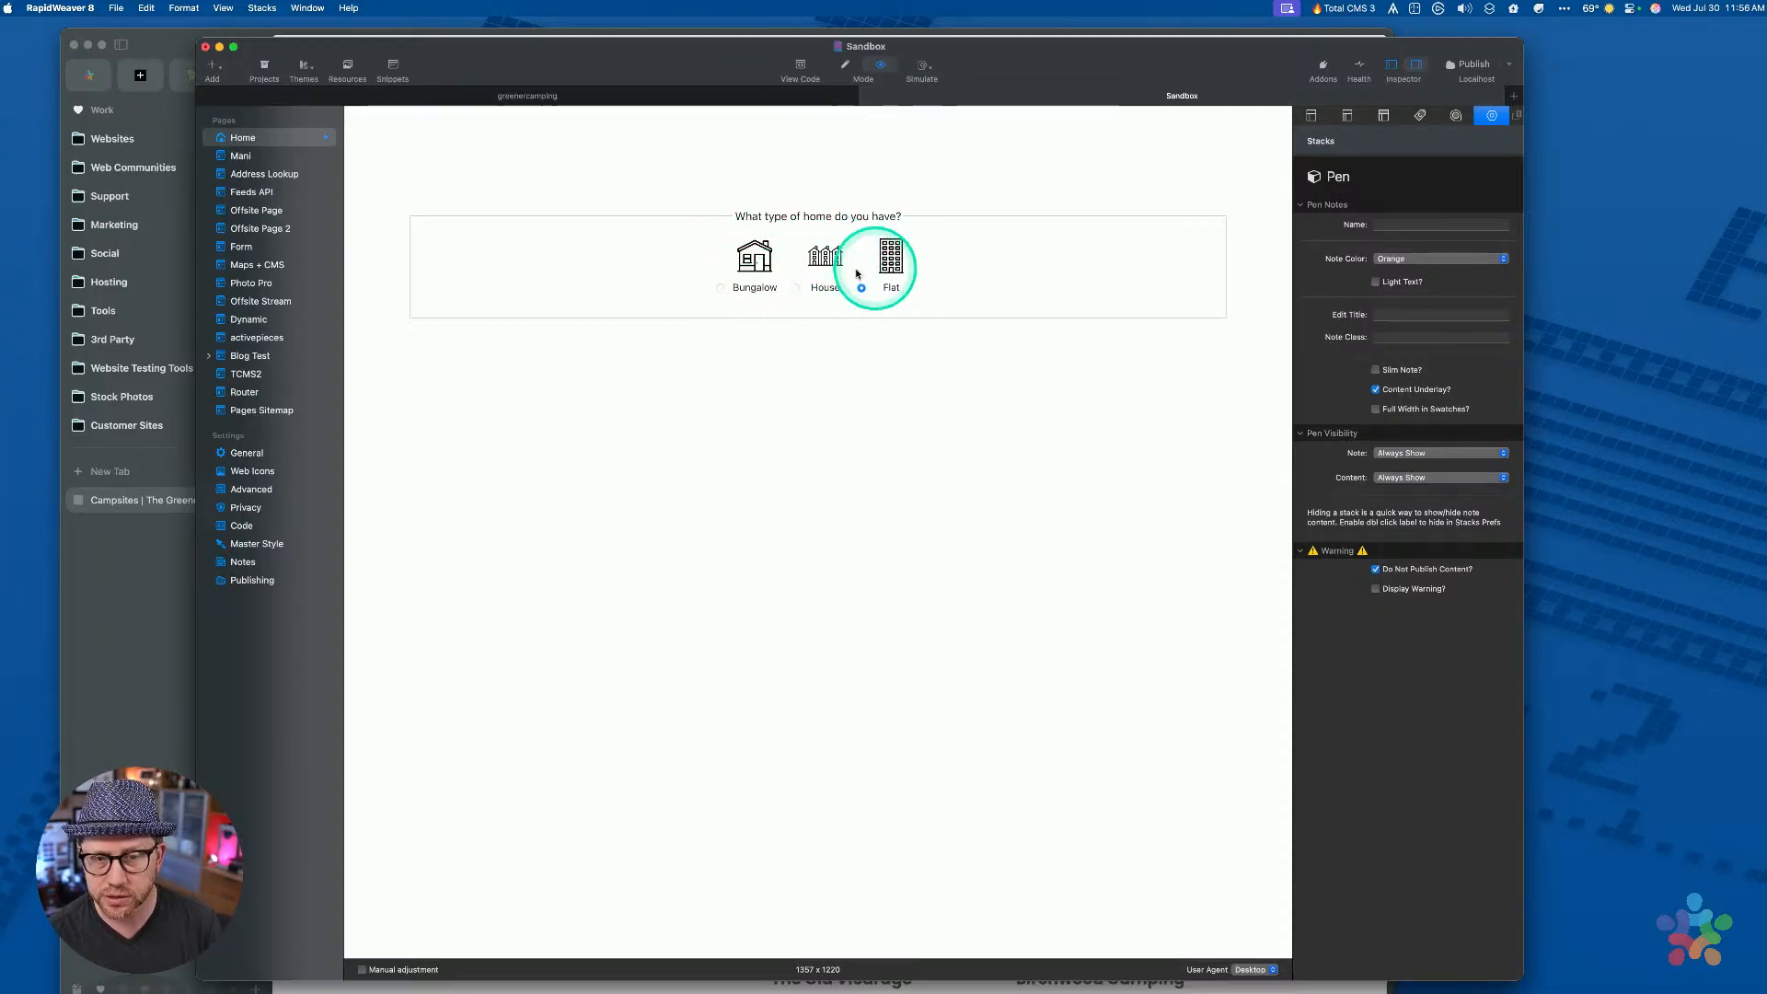
click(750, 261)
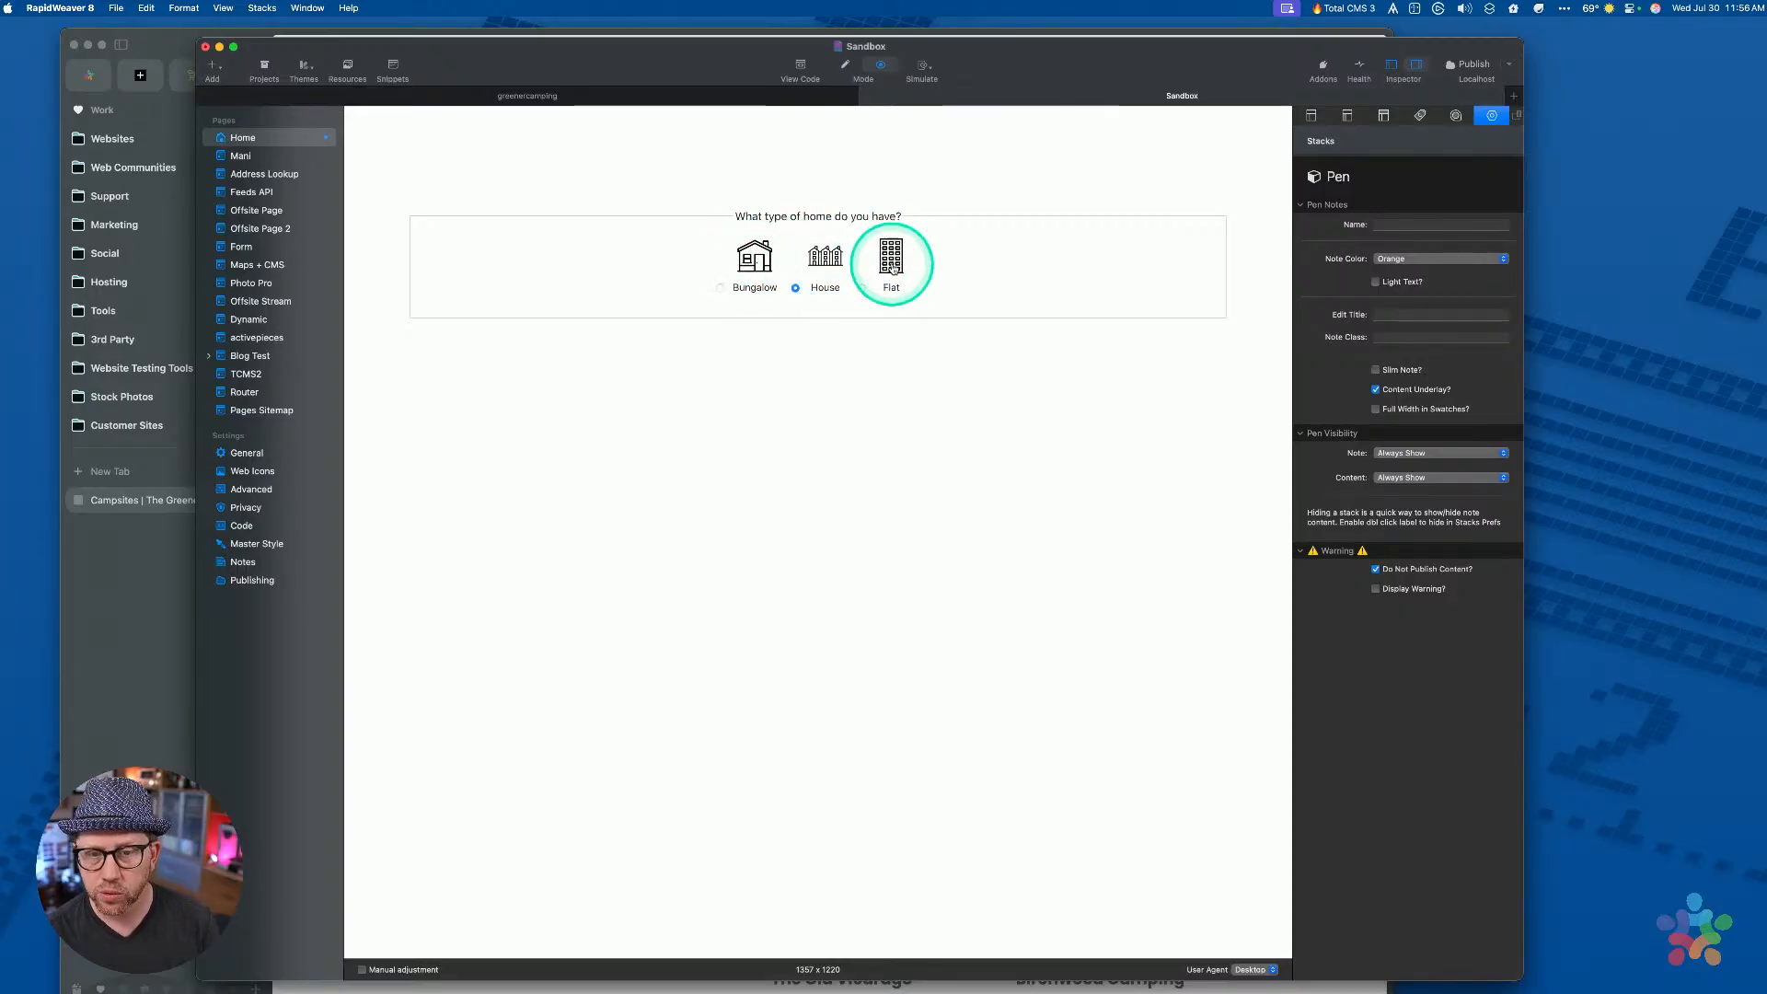
click(891, 260)
key(super+r)
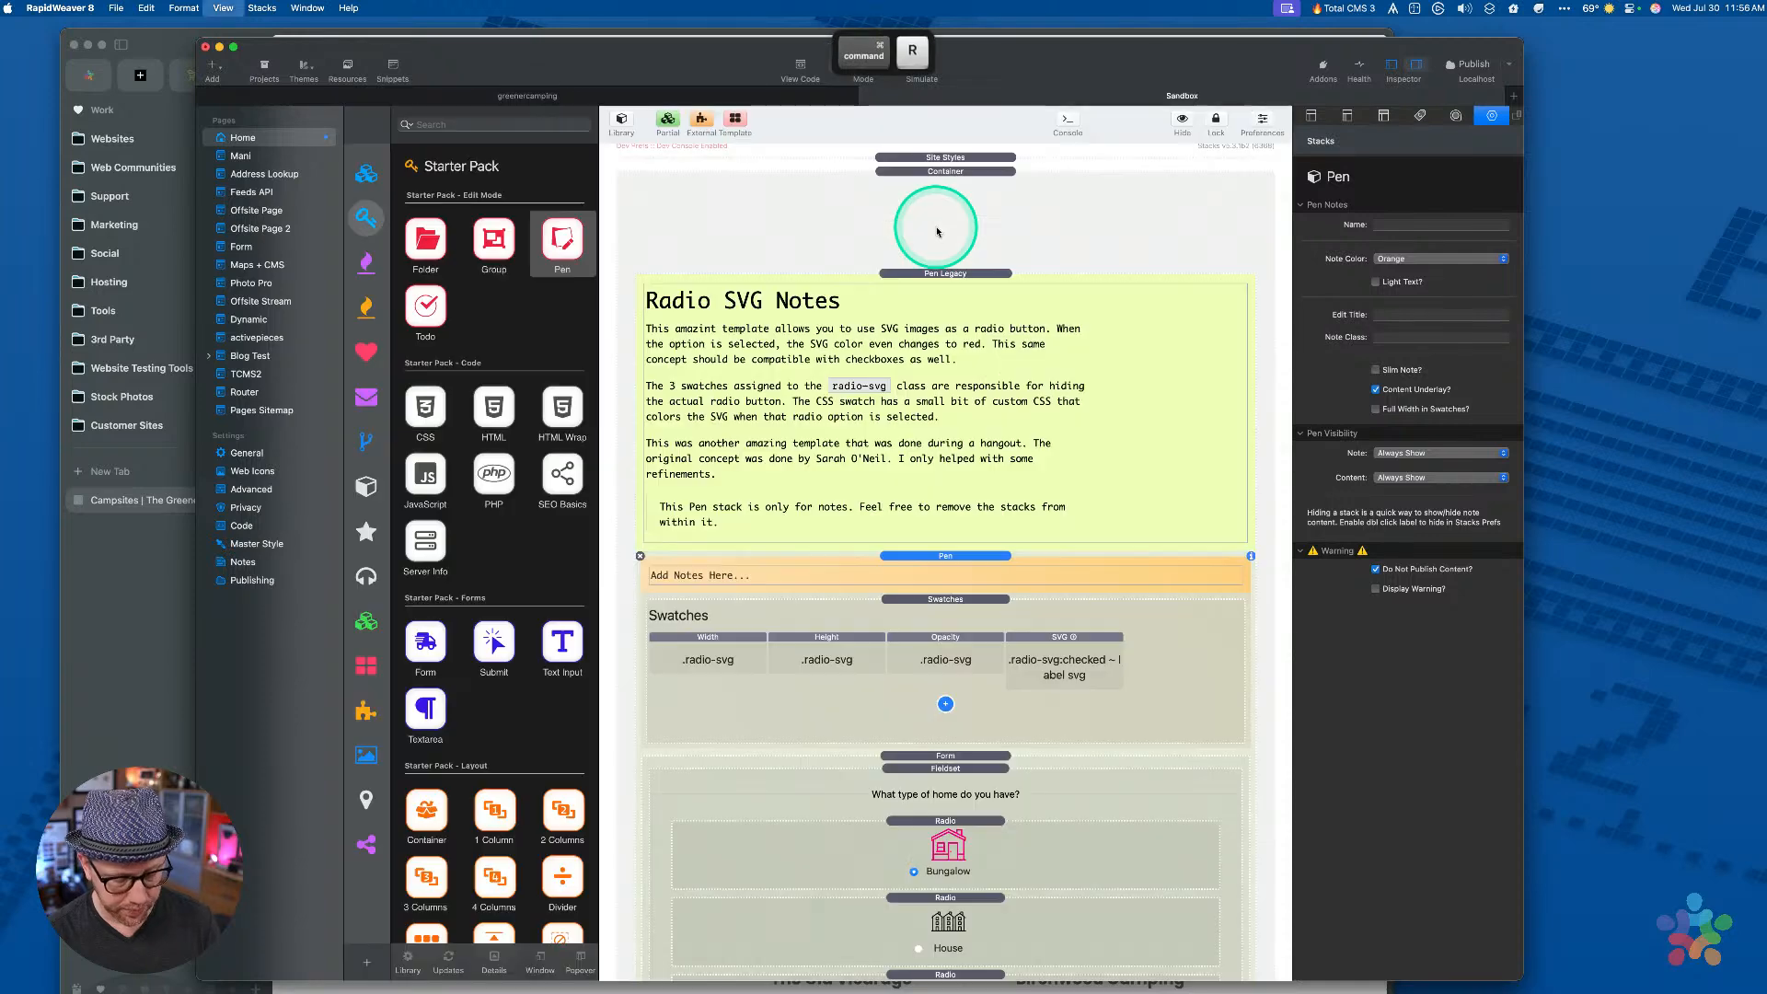
Compare the HomeType field name on the Bungalow and House radio stacks
scroll(957, 736, down, 5)
click(948, 561)
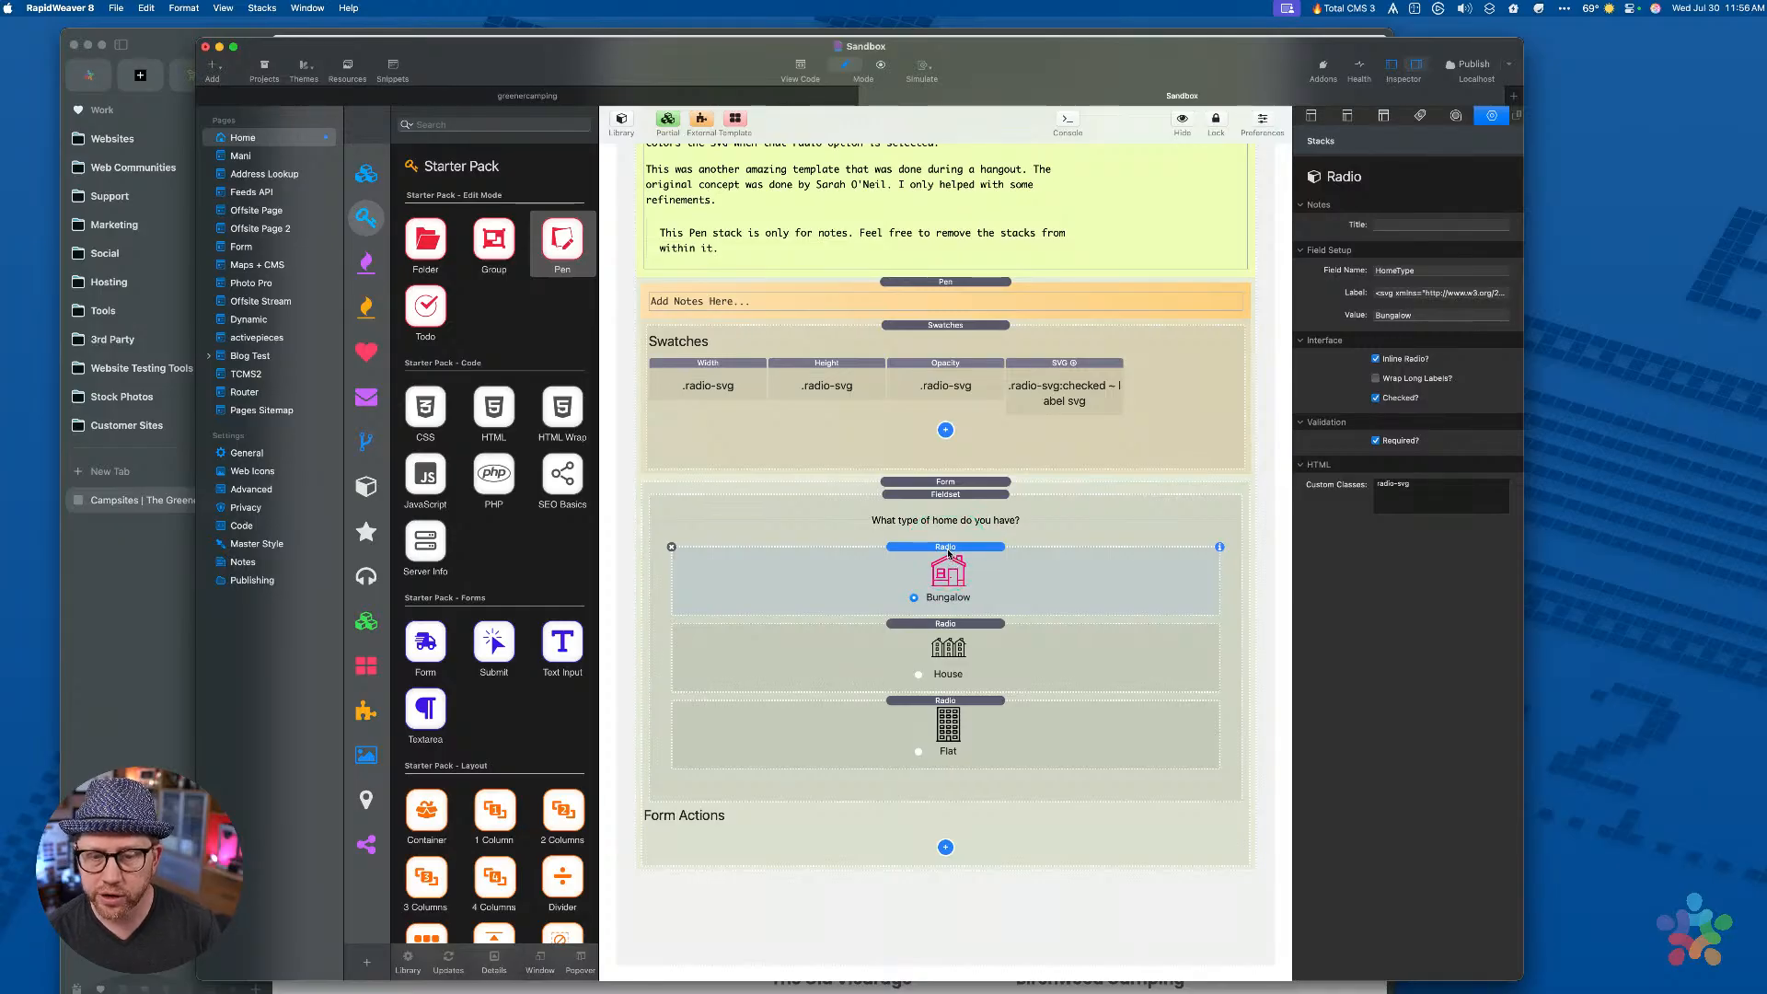
double_click(1417, 271)
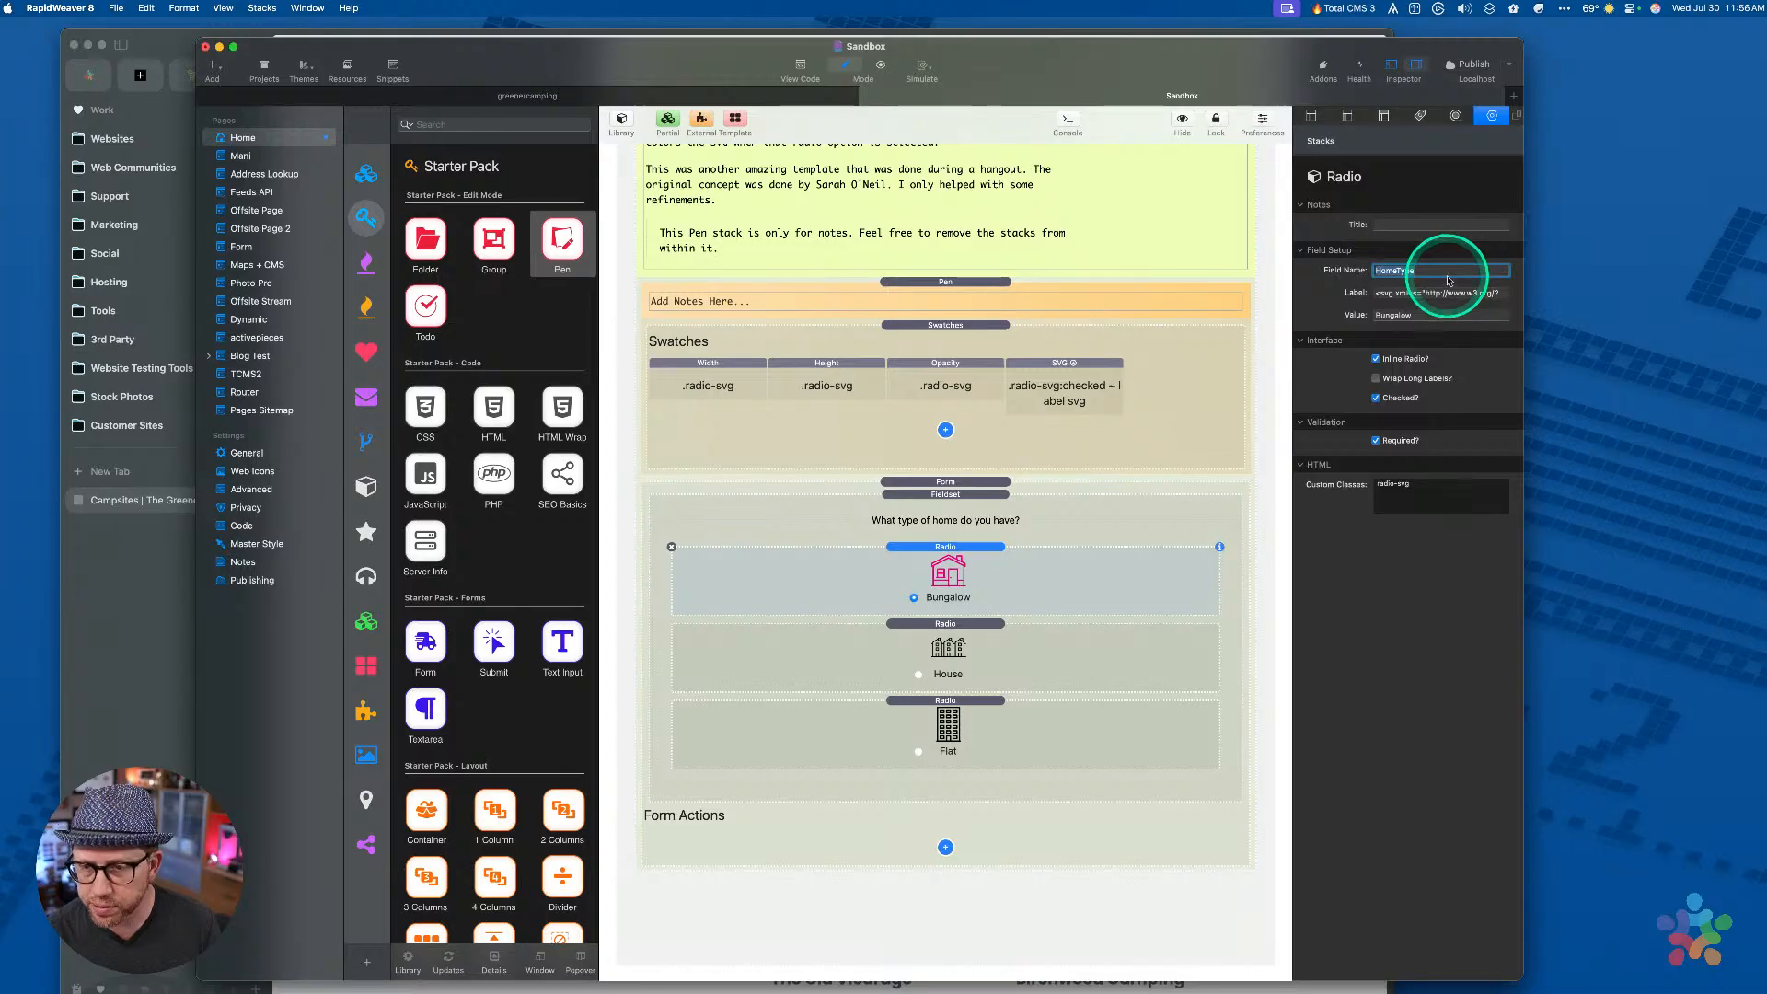
click(1071, 655)
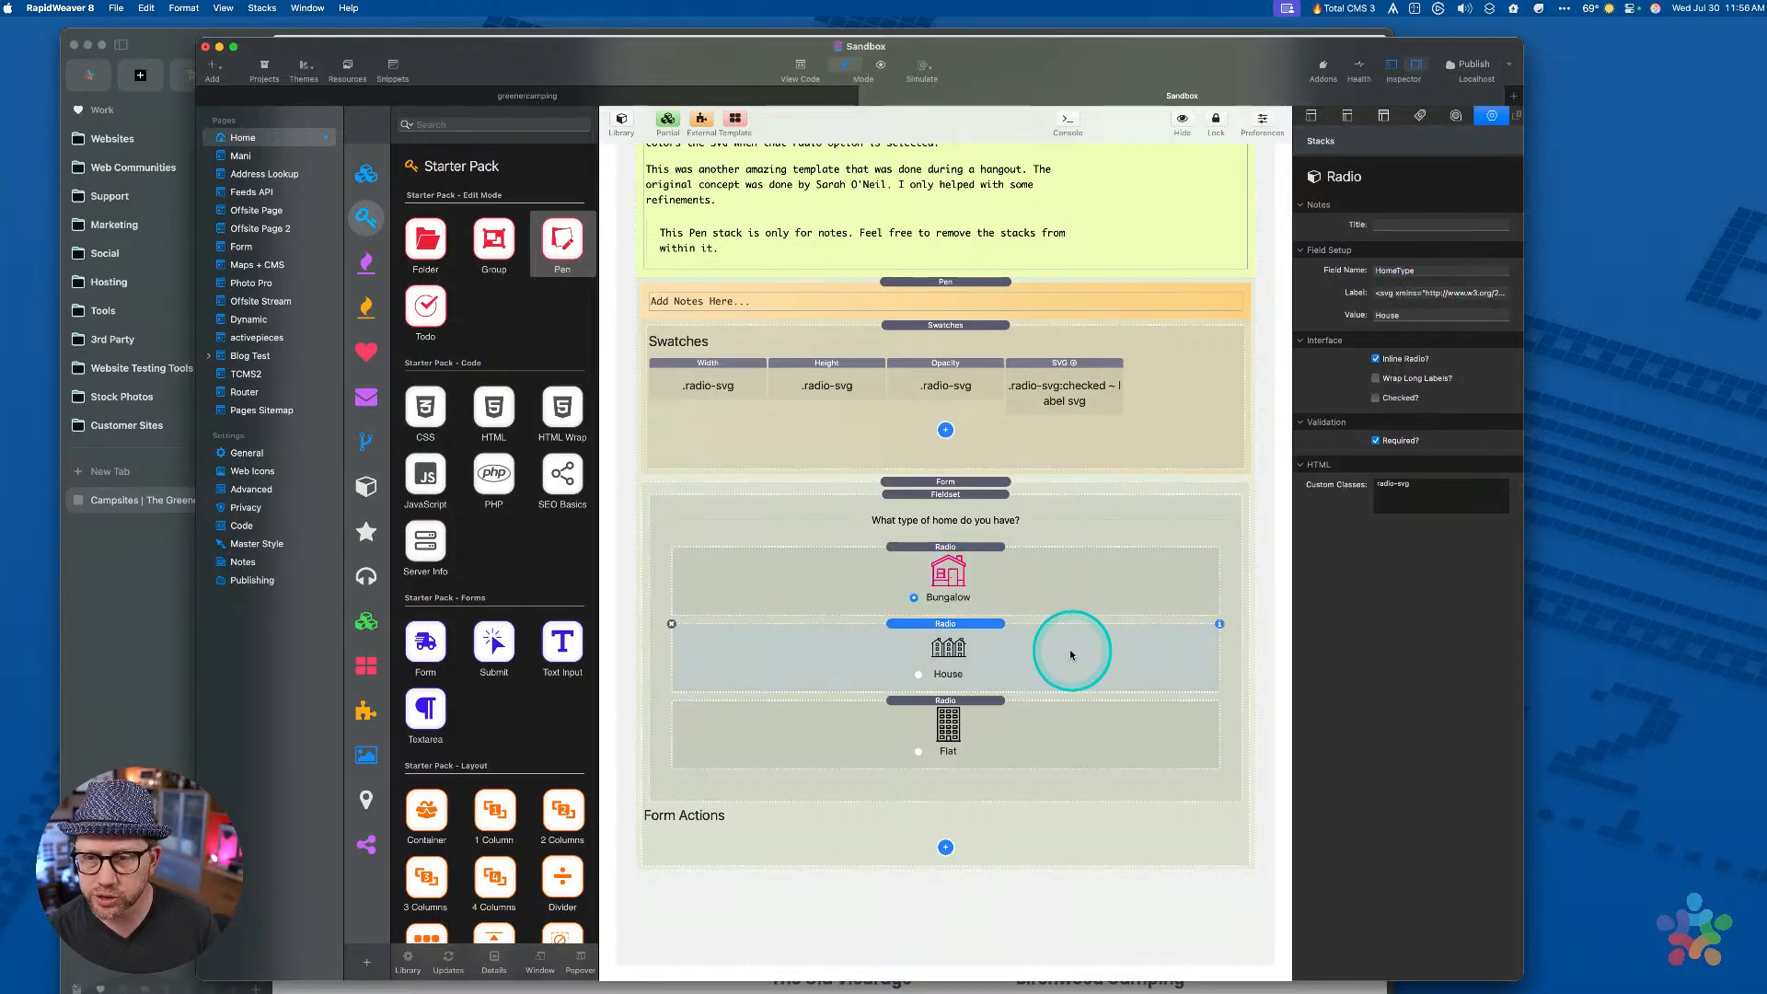
click(1031, 576)
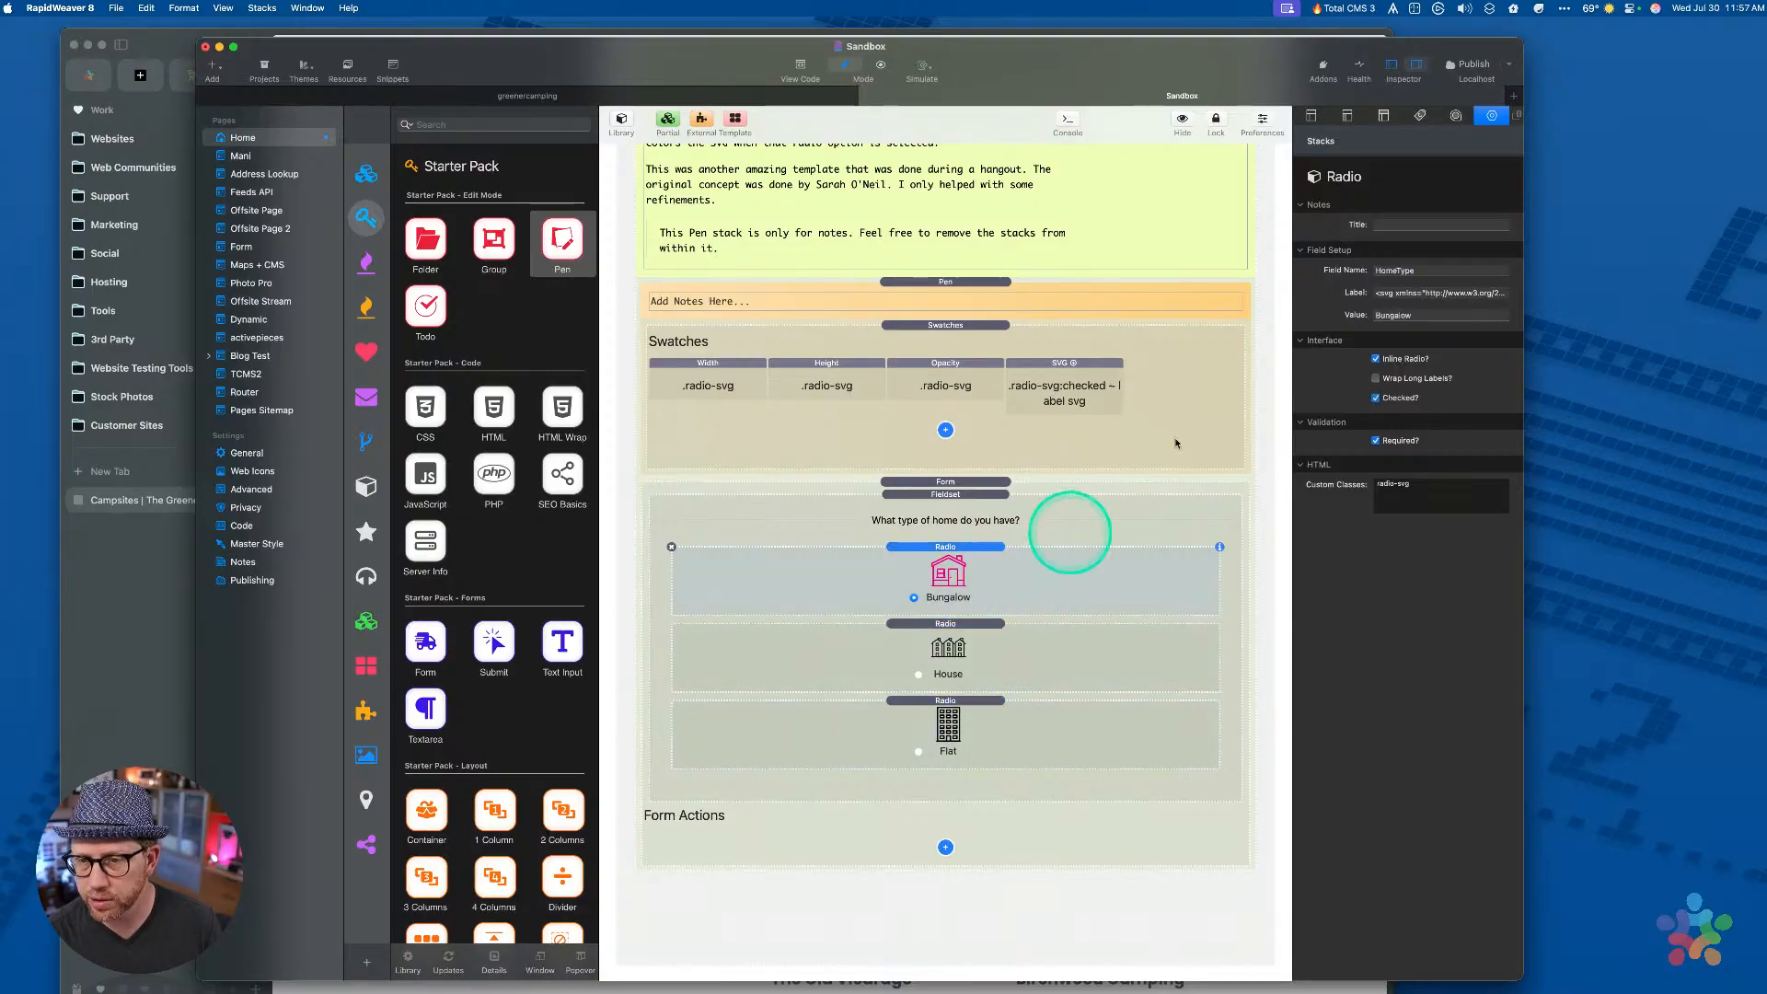
click(1440, 274)
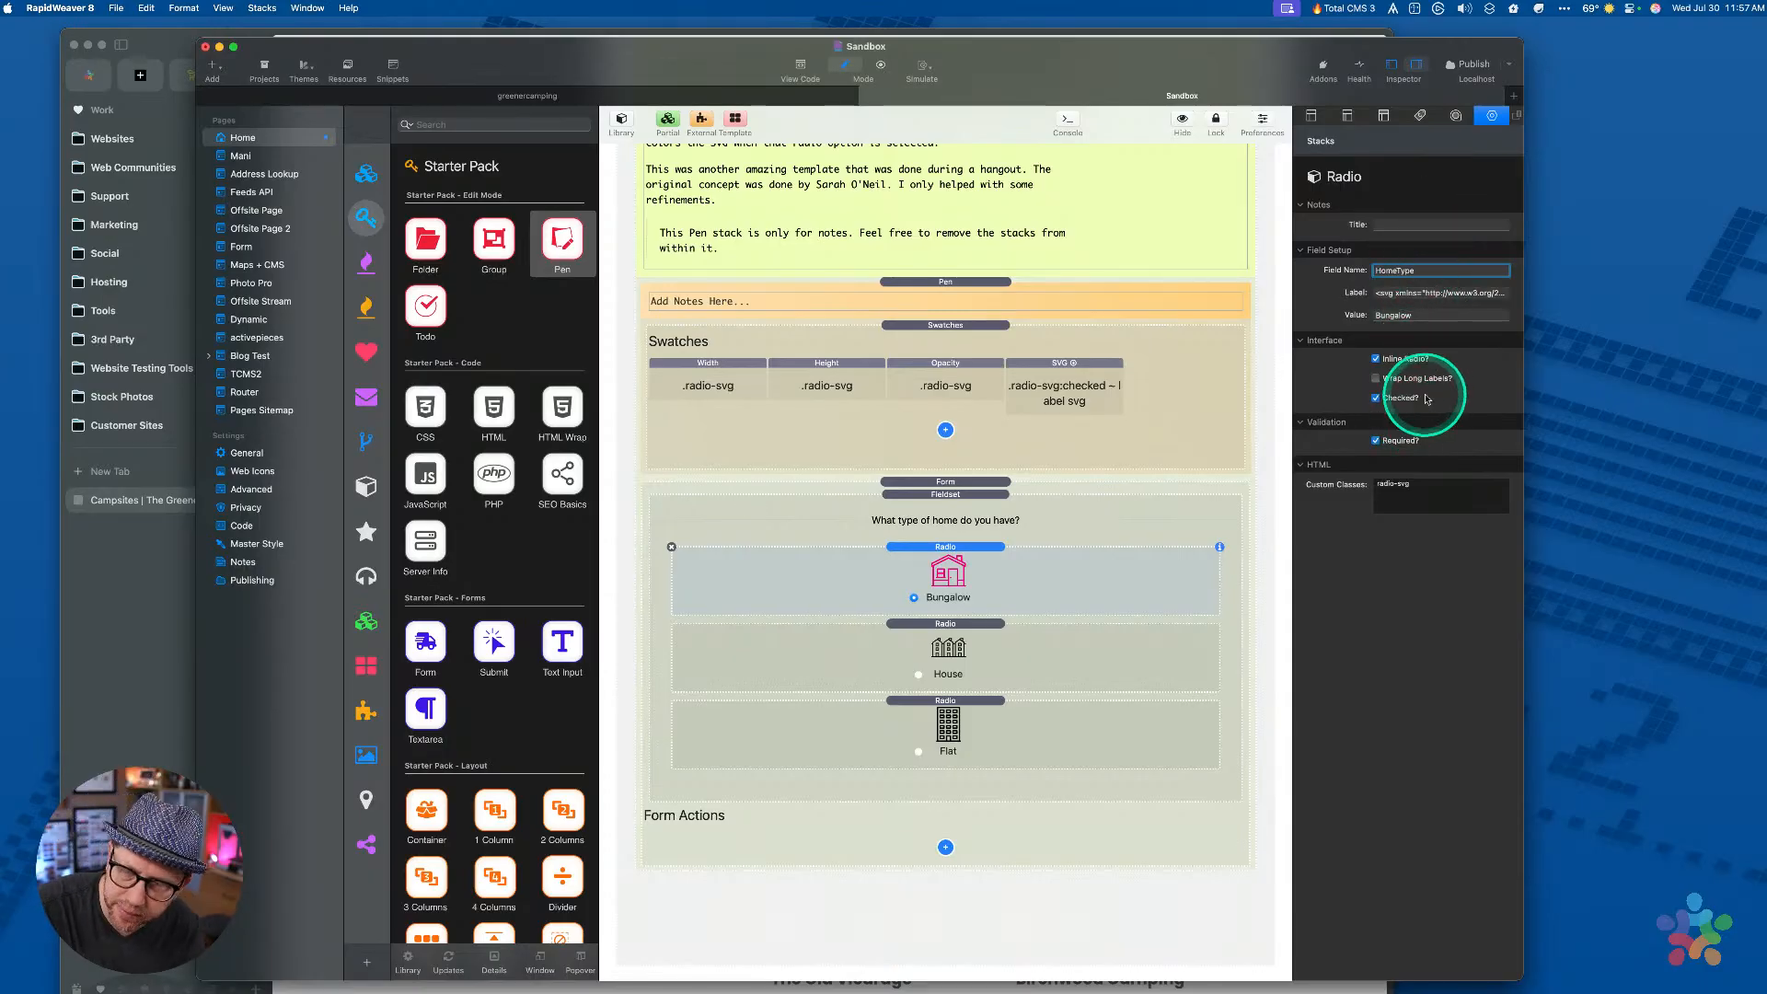
Examine the Bungalow radio's SVG label markup against House's, then preview the form
click(1412, 292)
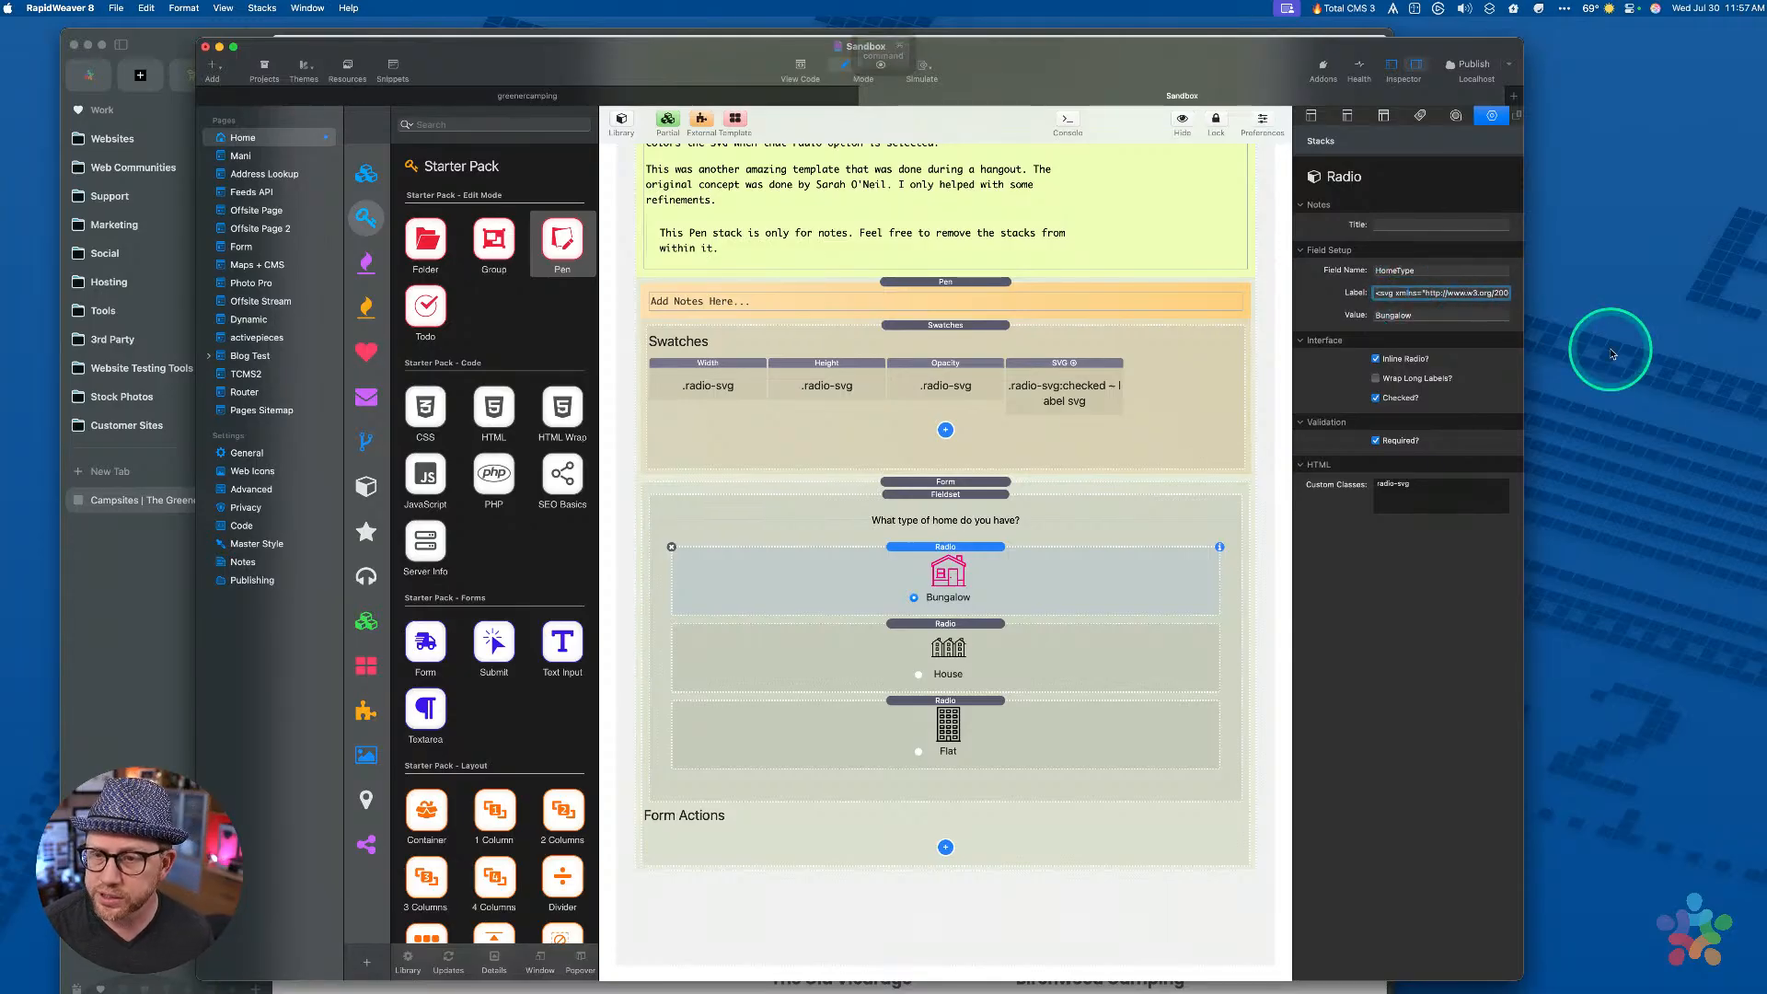
key(super+Right)
key(alt+Left)
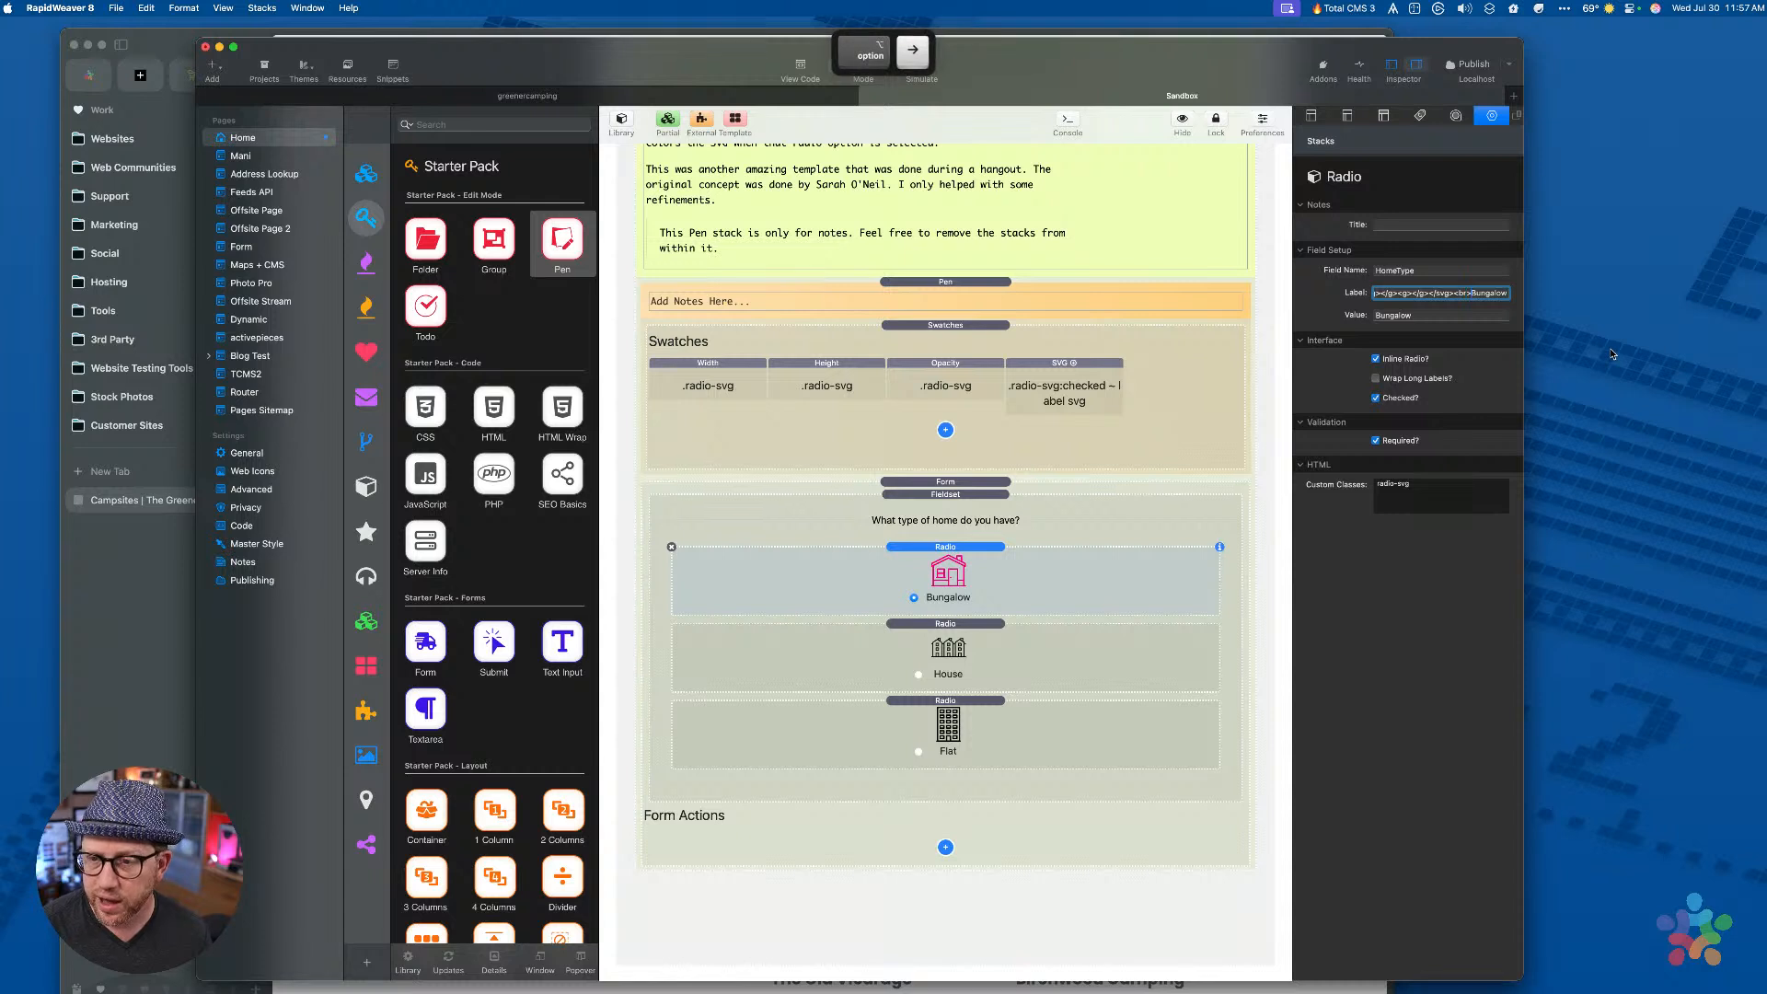
key(super+Left)
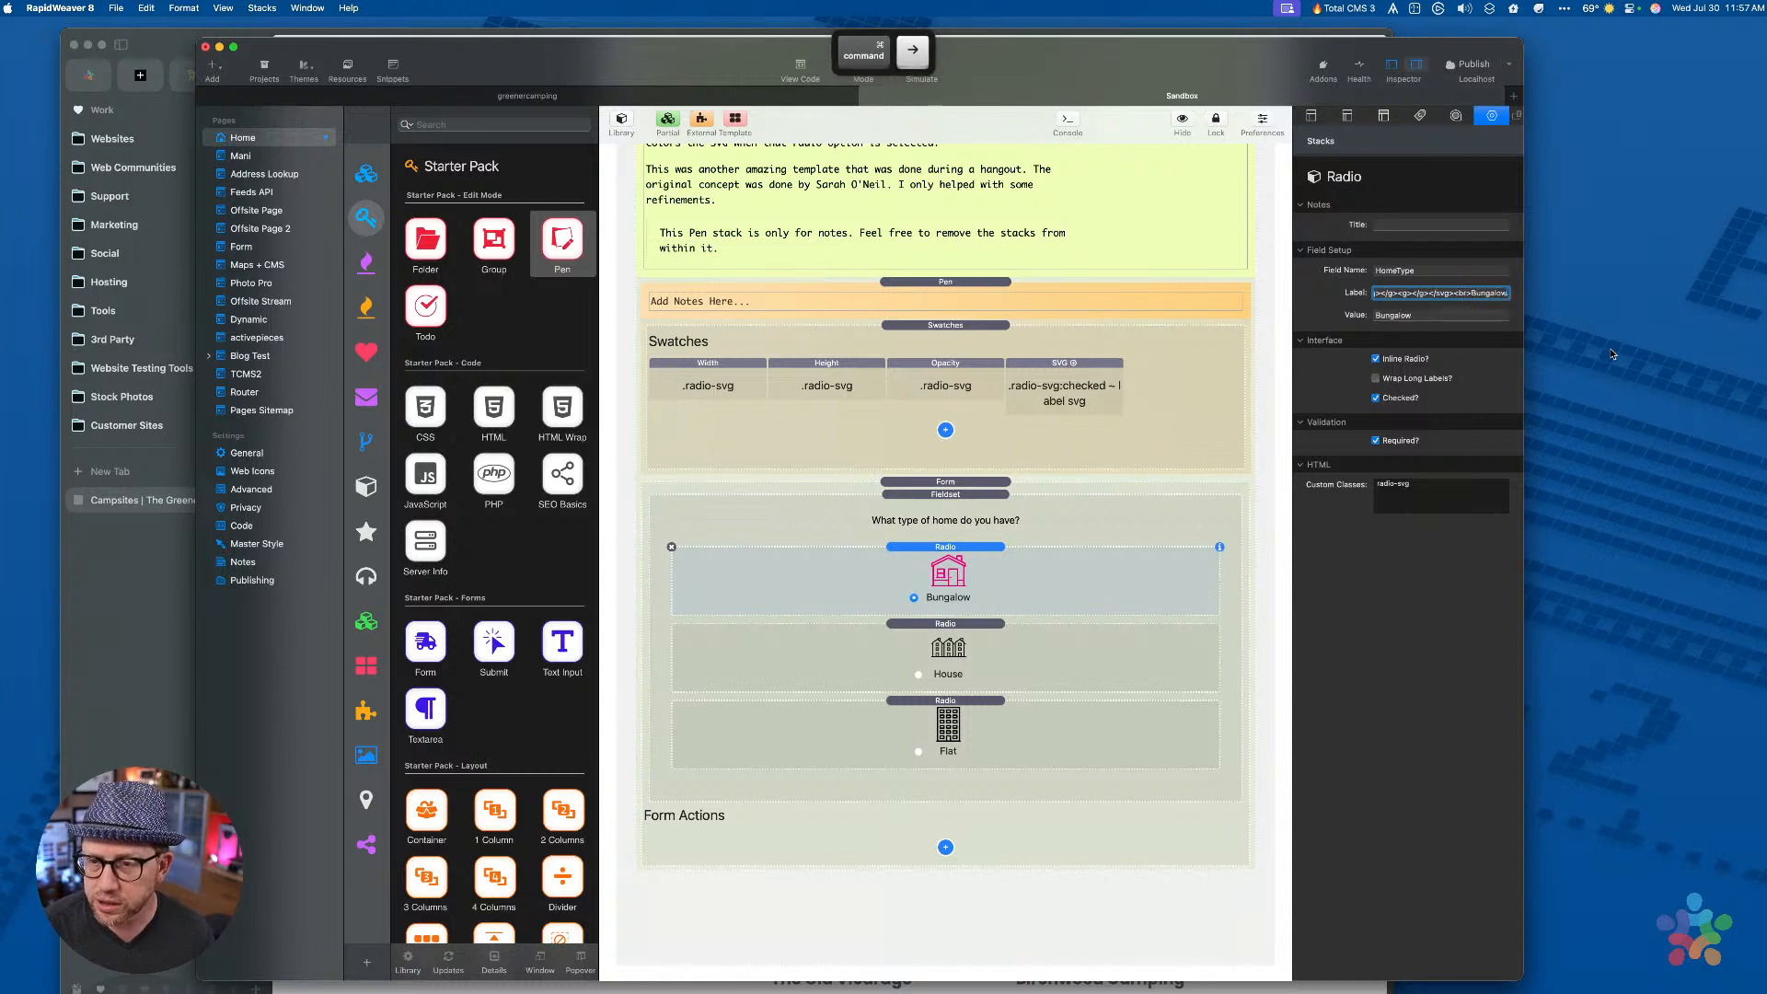
key(alt+shift+Left)
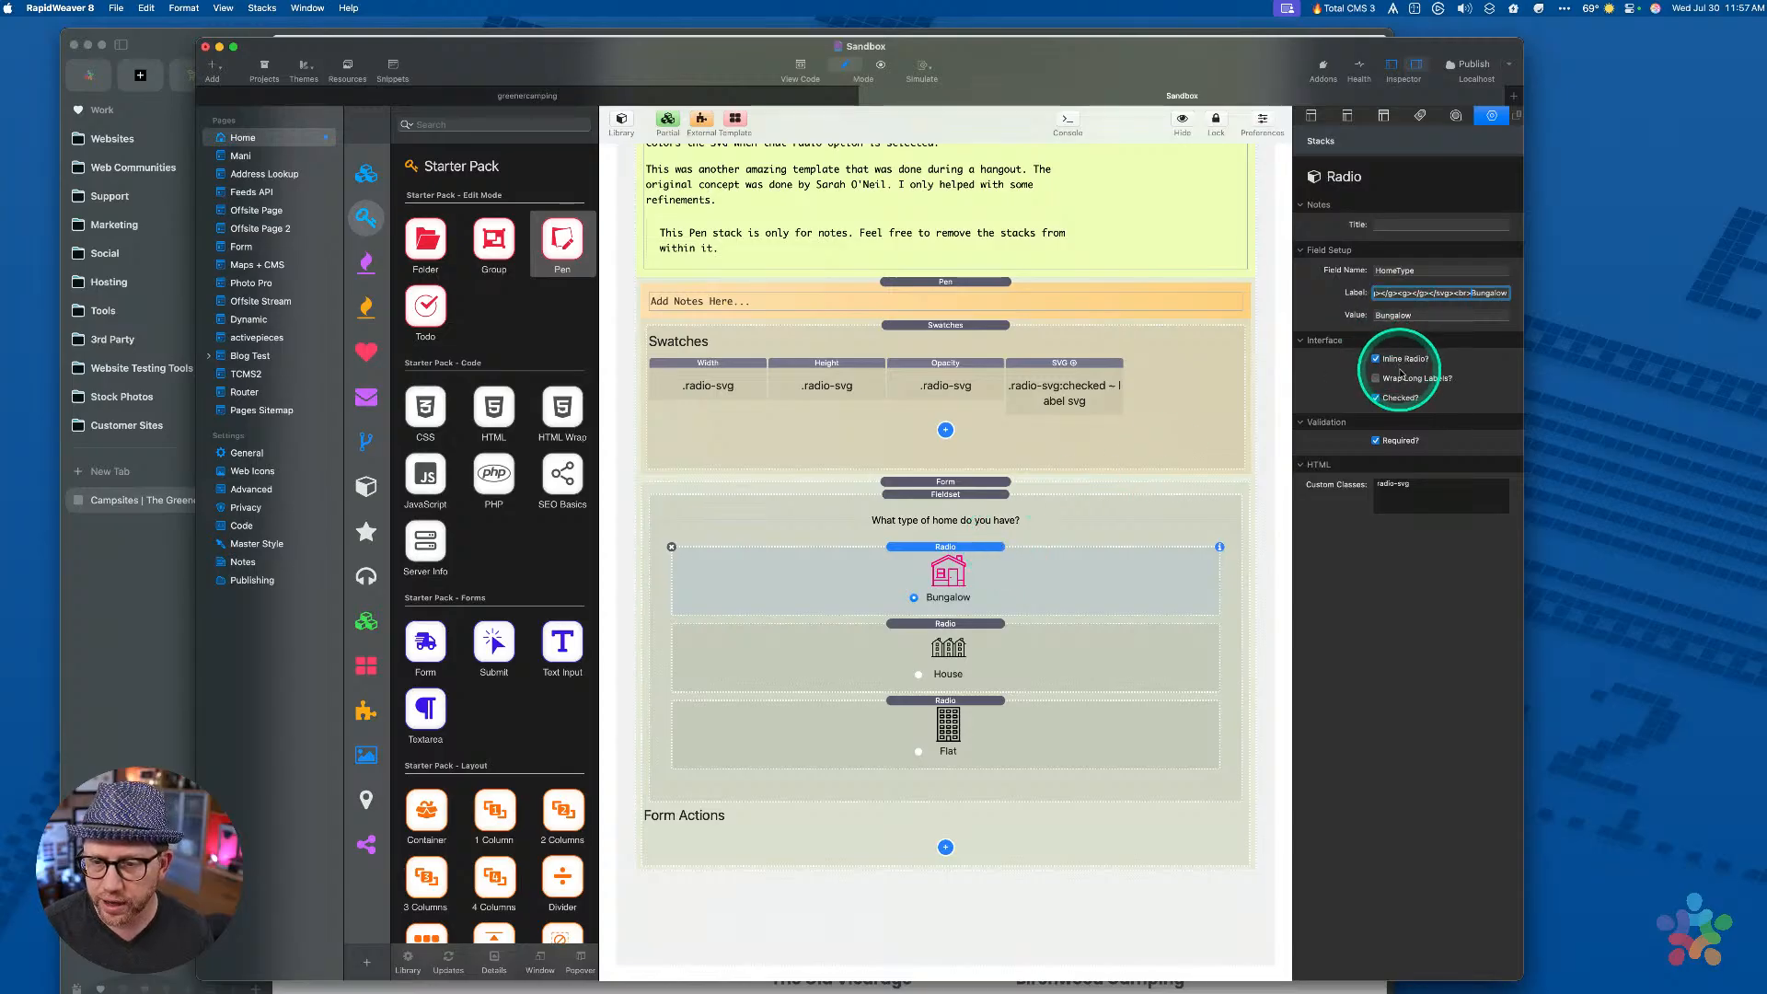
click(1122, 649)
click(1063, 571)
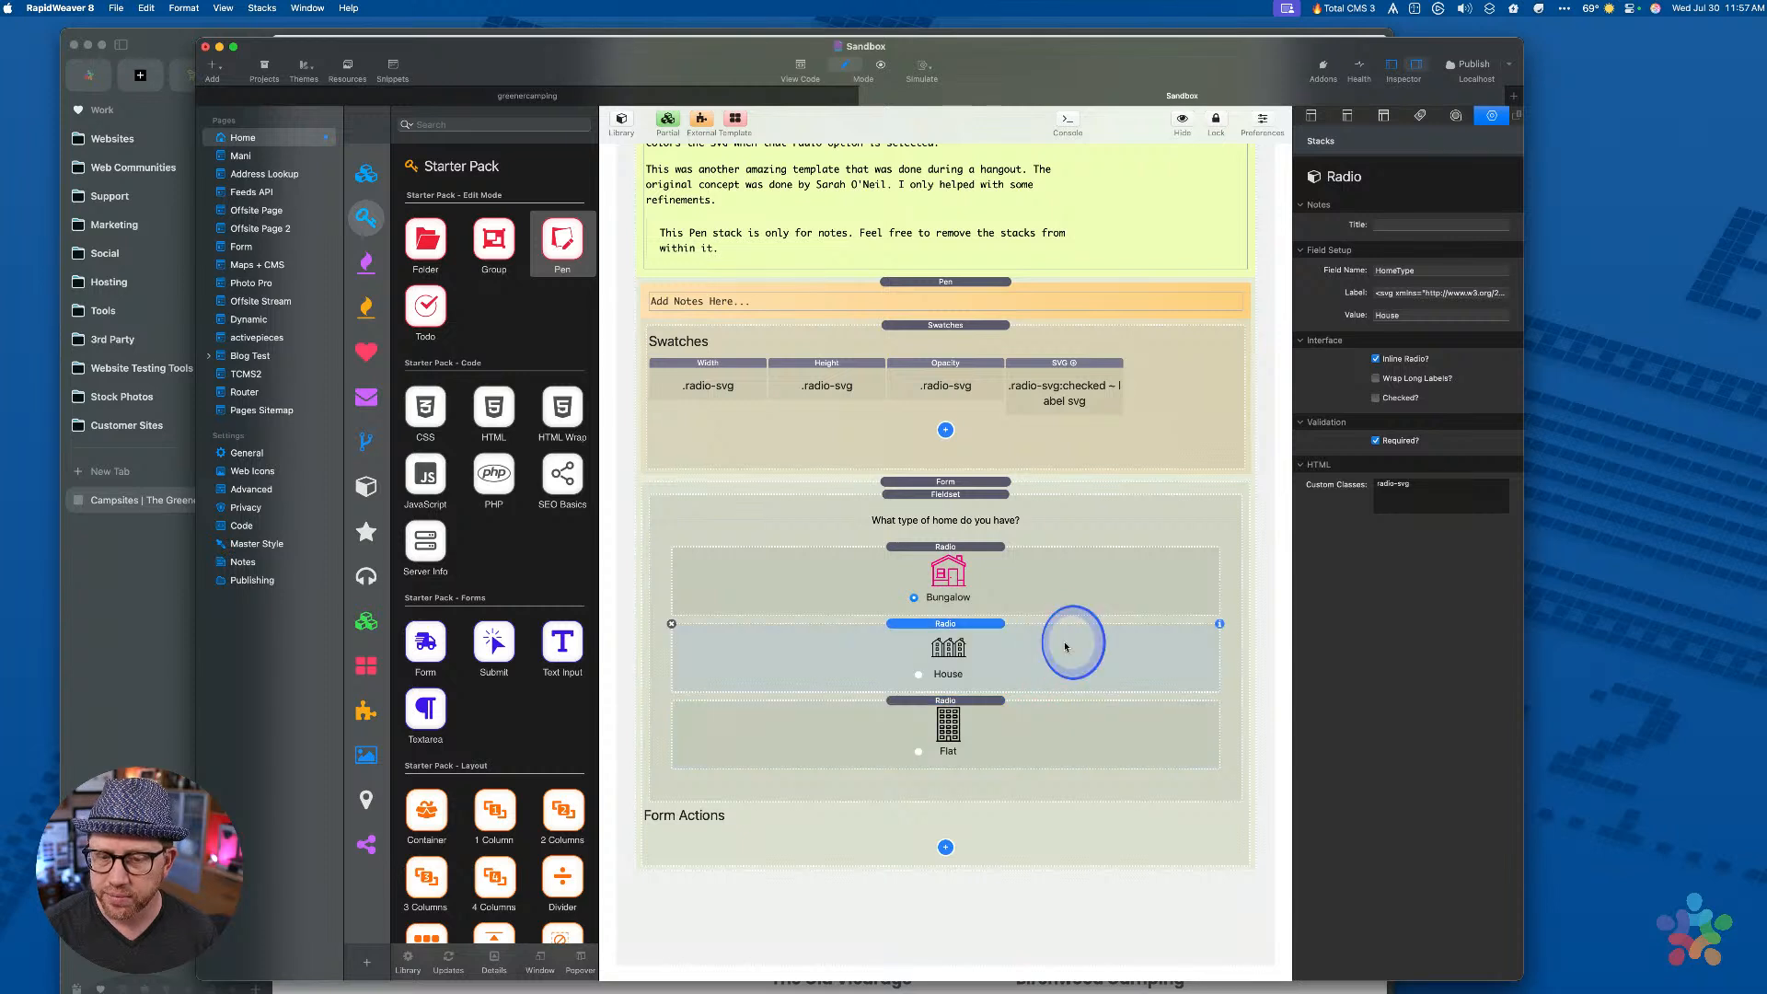
key(super+r)
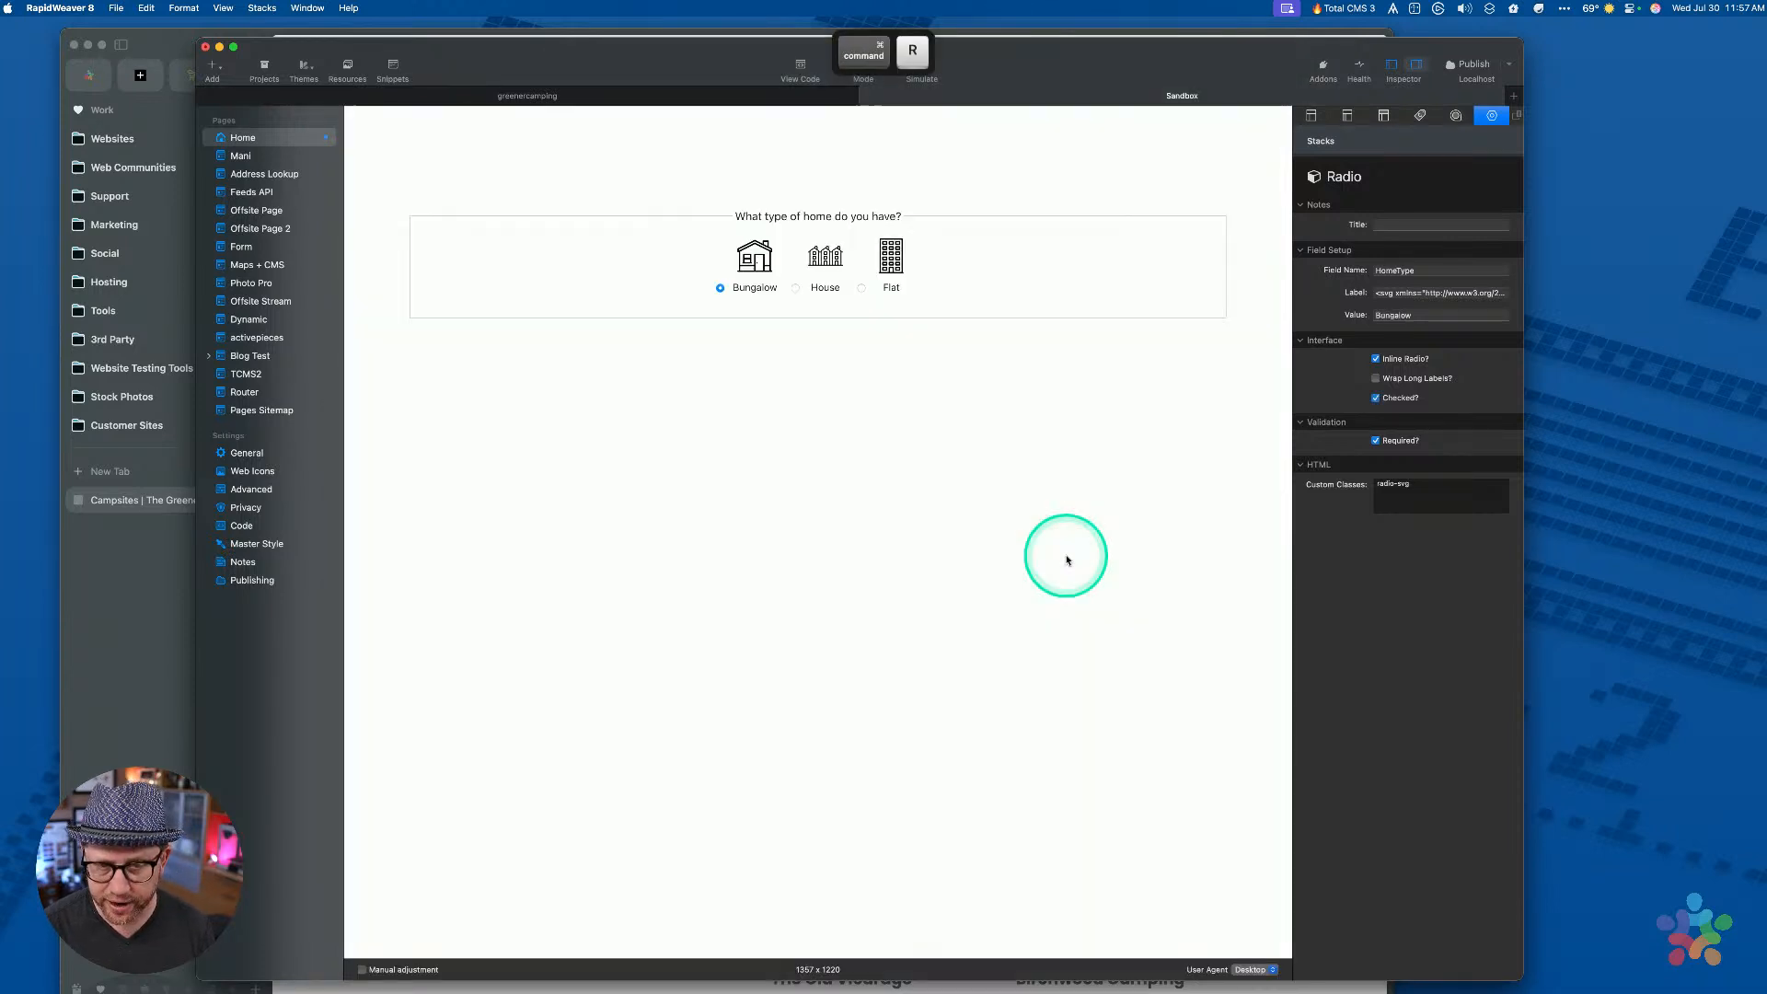
Try the Flat, Bungalow and House radios in preview, then return to edit mode
click(824, 260)
click(890, 260)
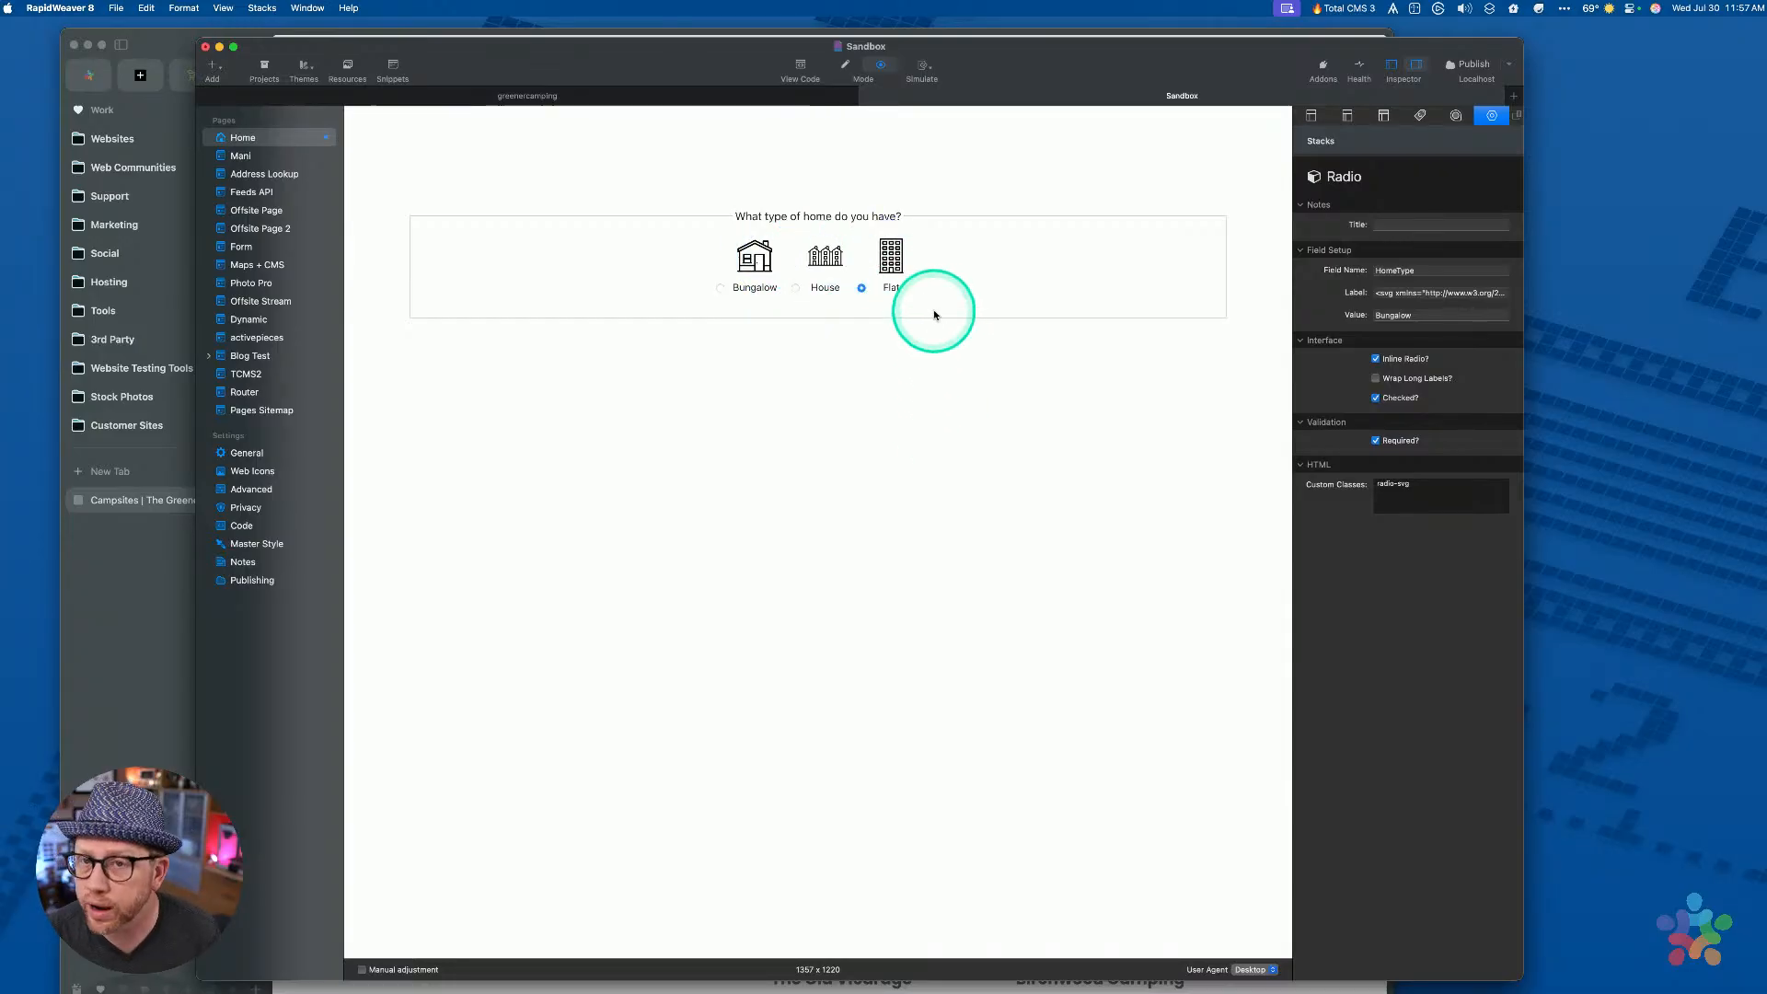
click(753, 260)
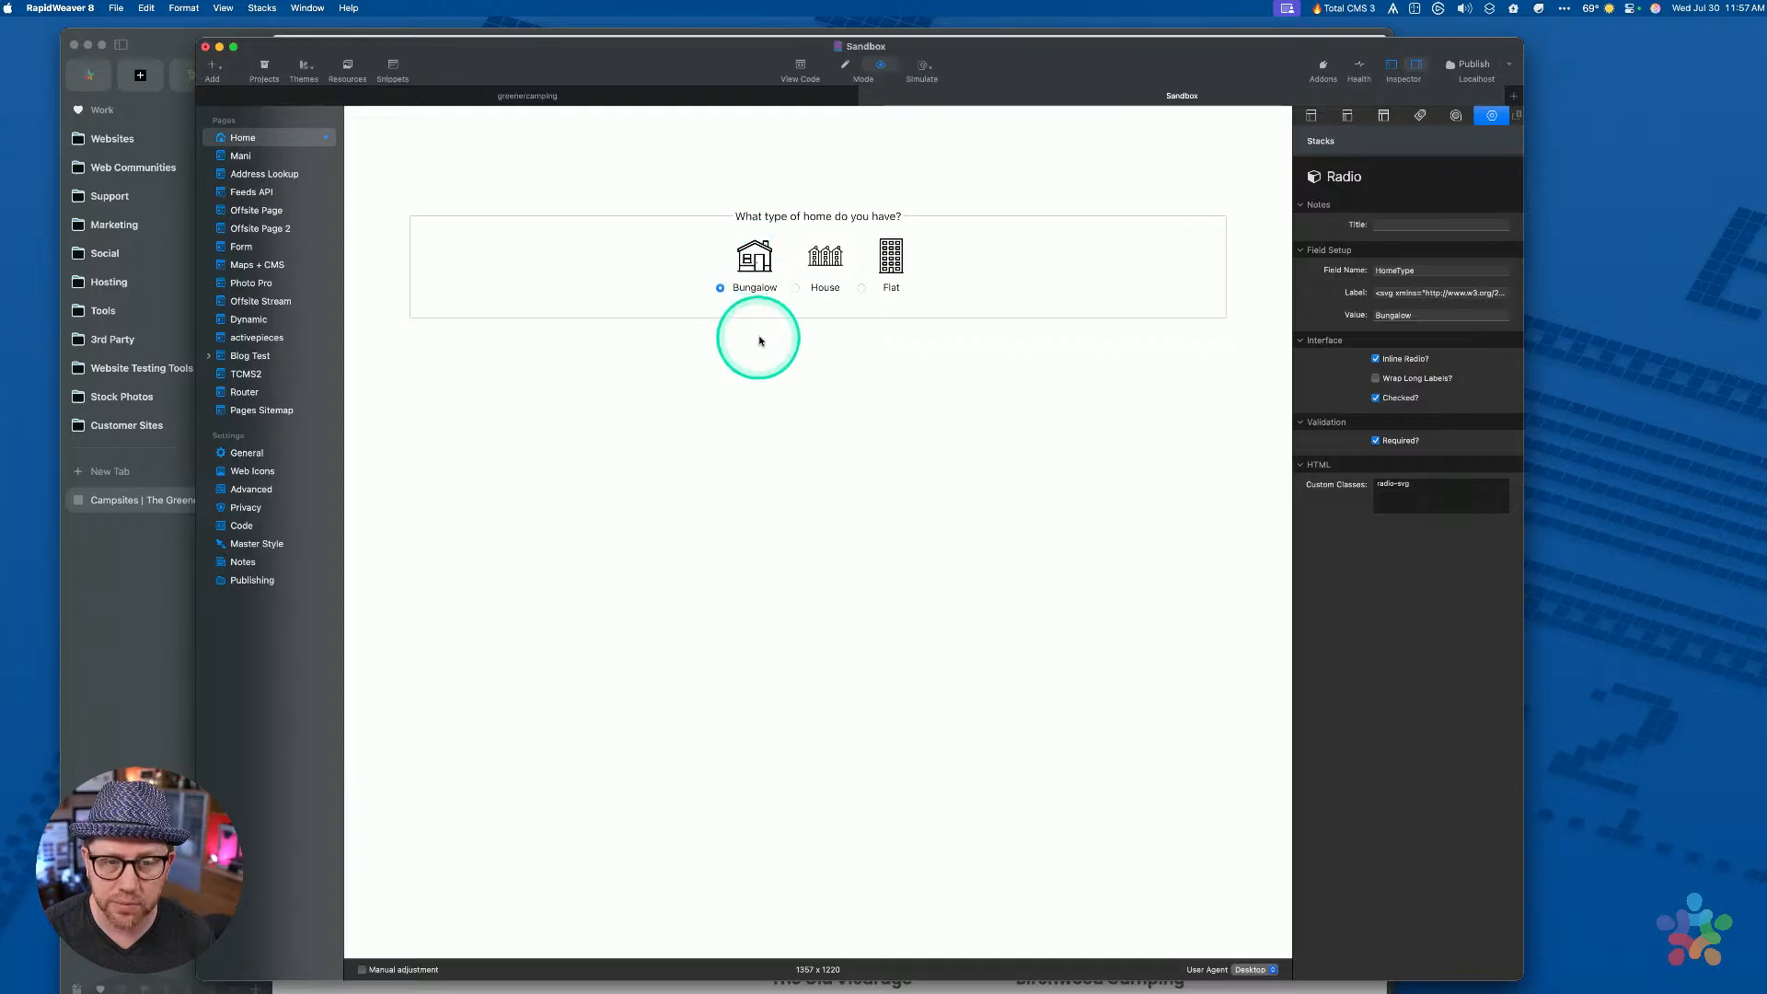
click(825, 256)
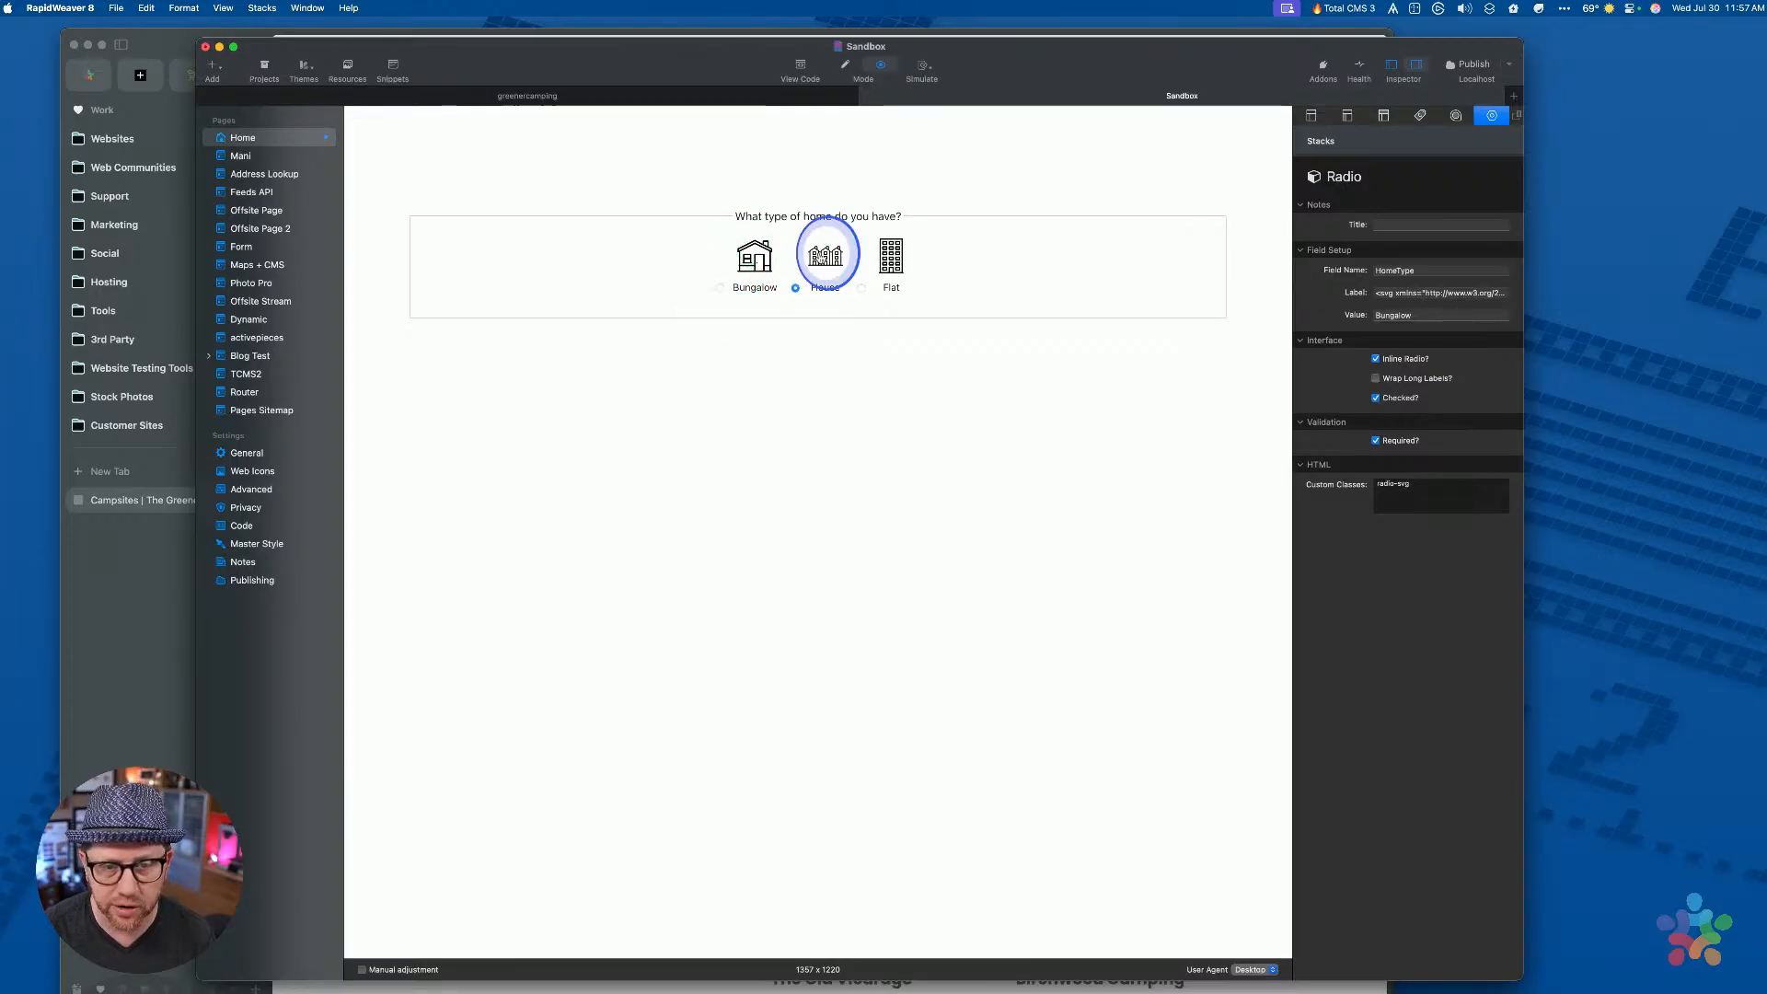
click(889, 260)
click(754, 260)
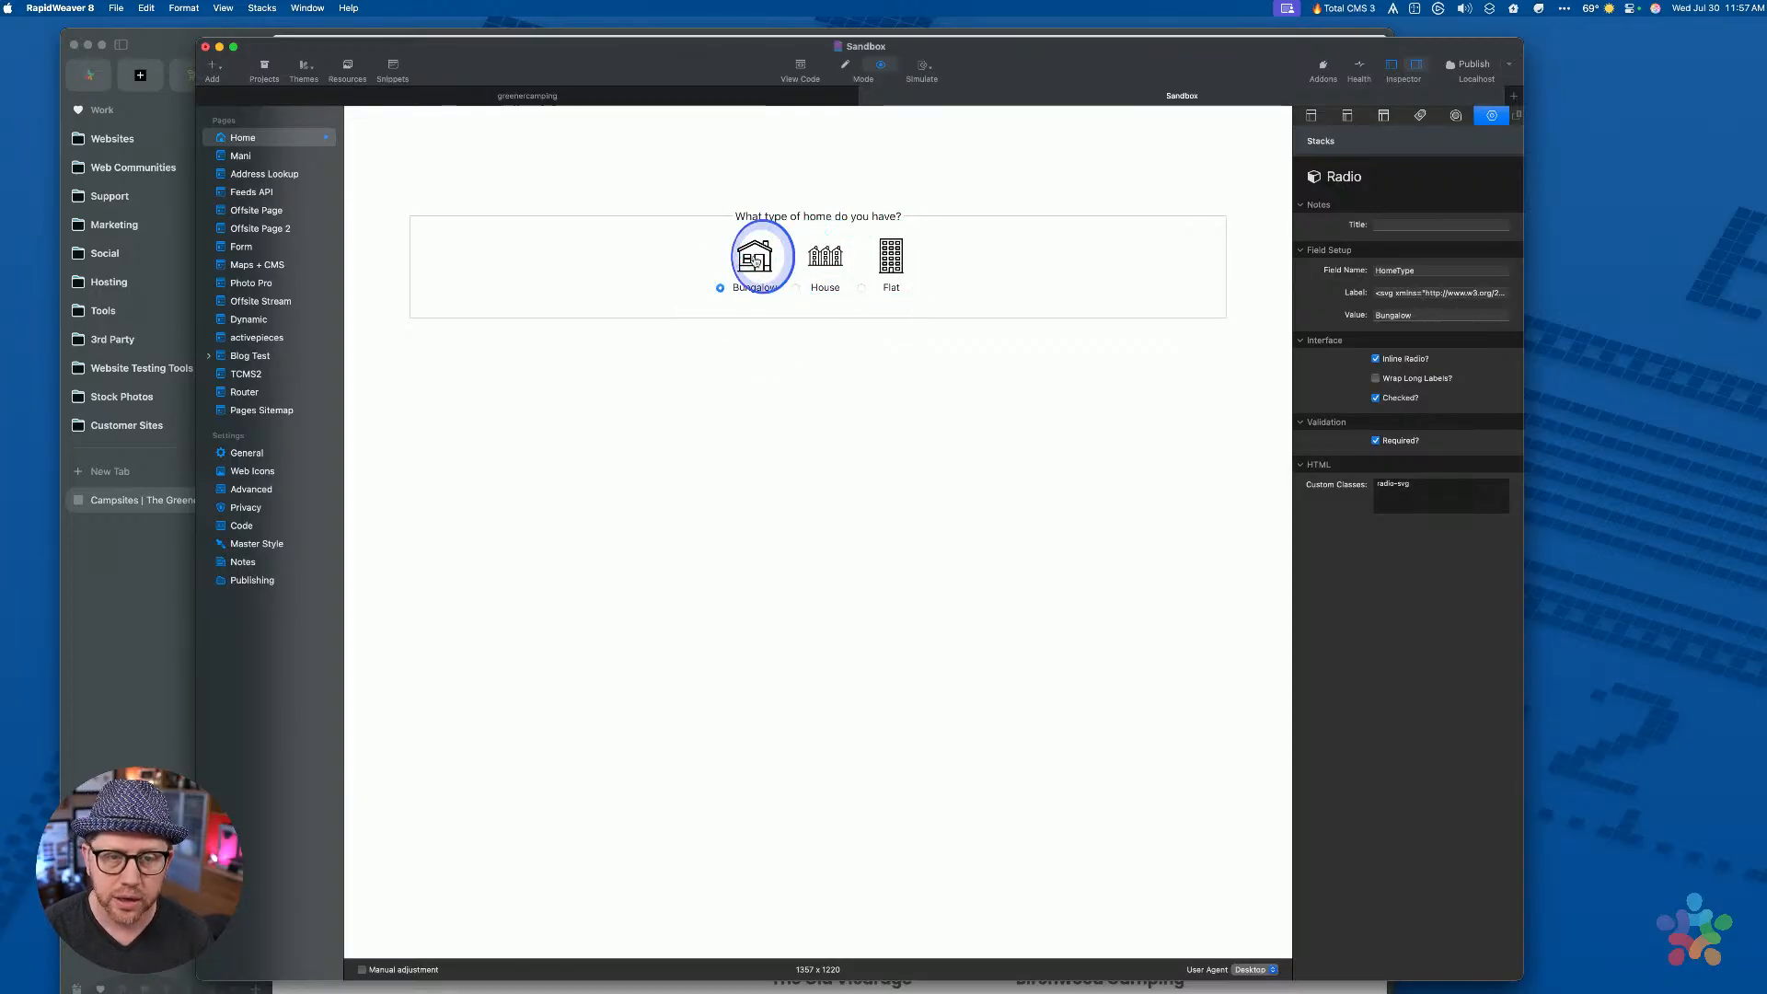
key(super+r)
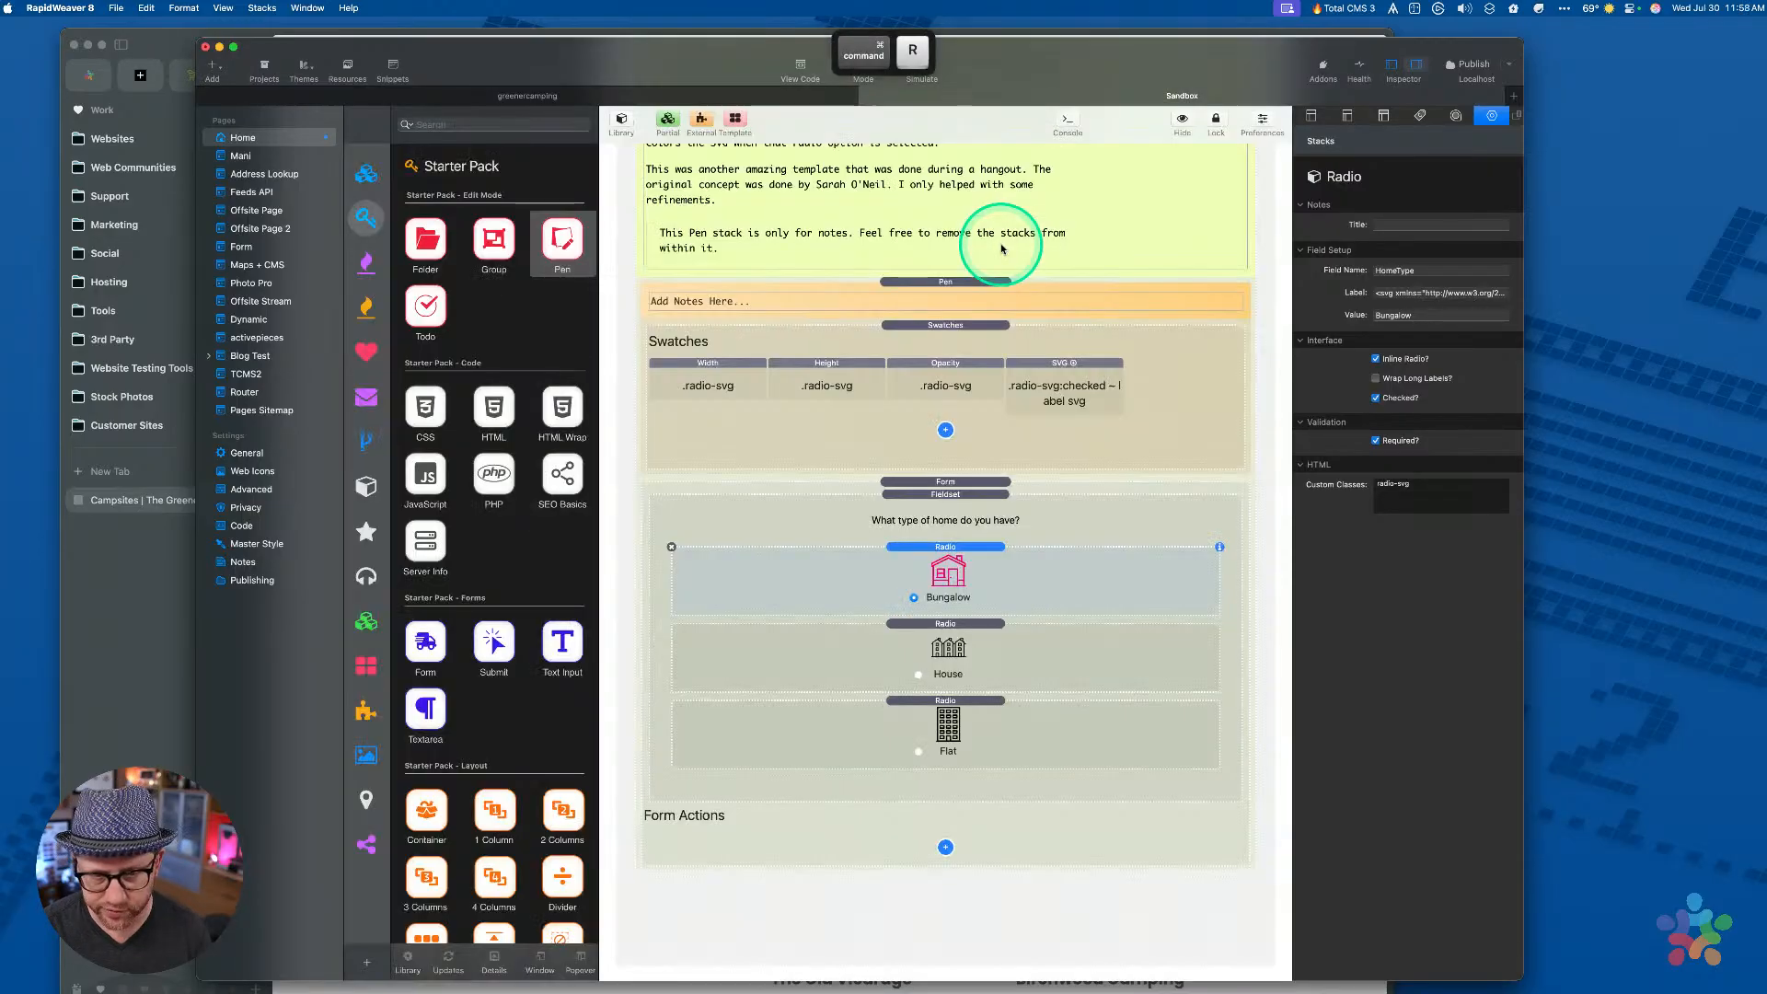
Move the Swatches out of the Pen stack and delete the Pen stack
click(924, 328)
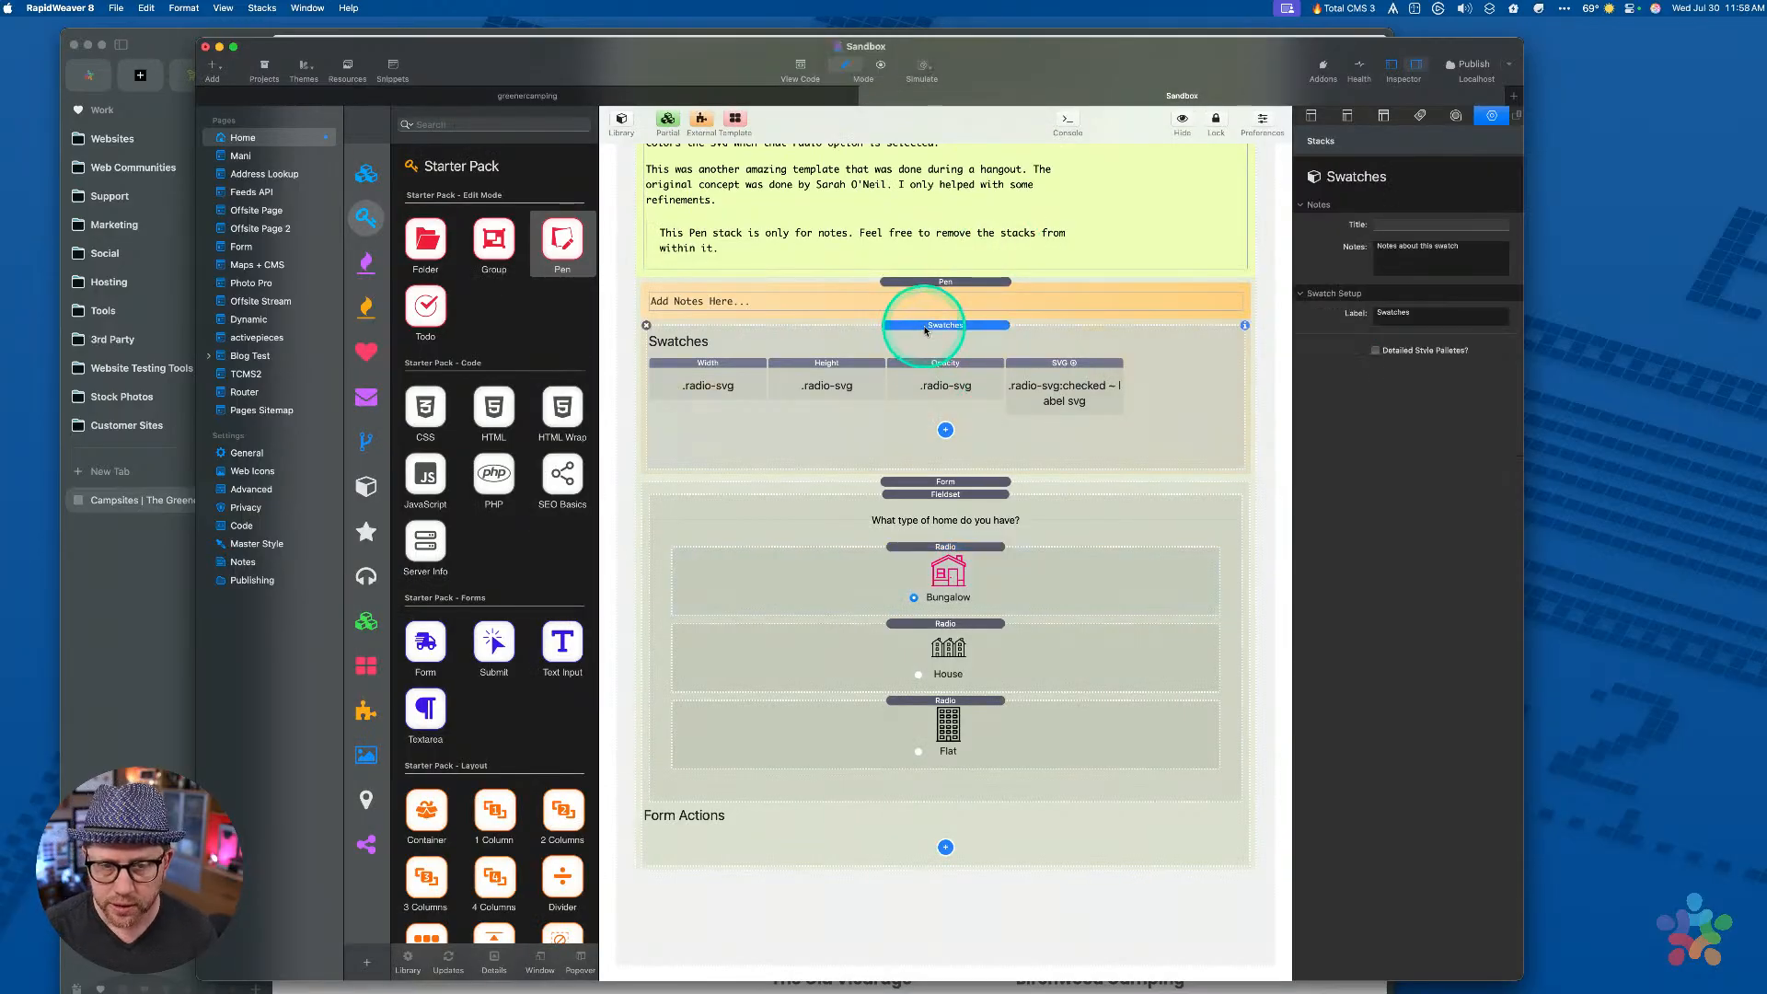
drag(925, 330, 929, 481)
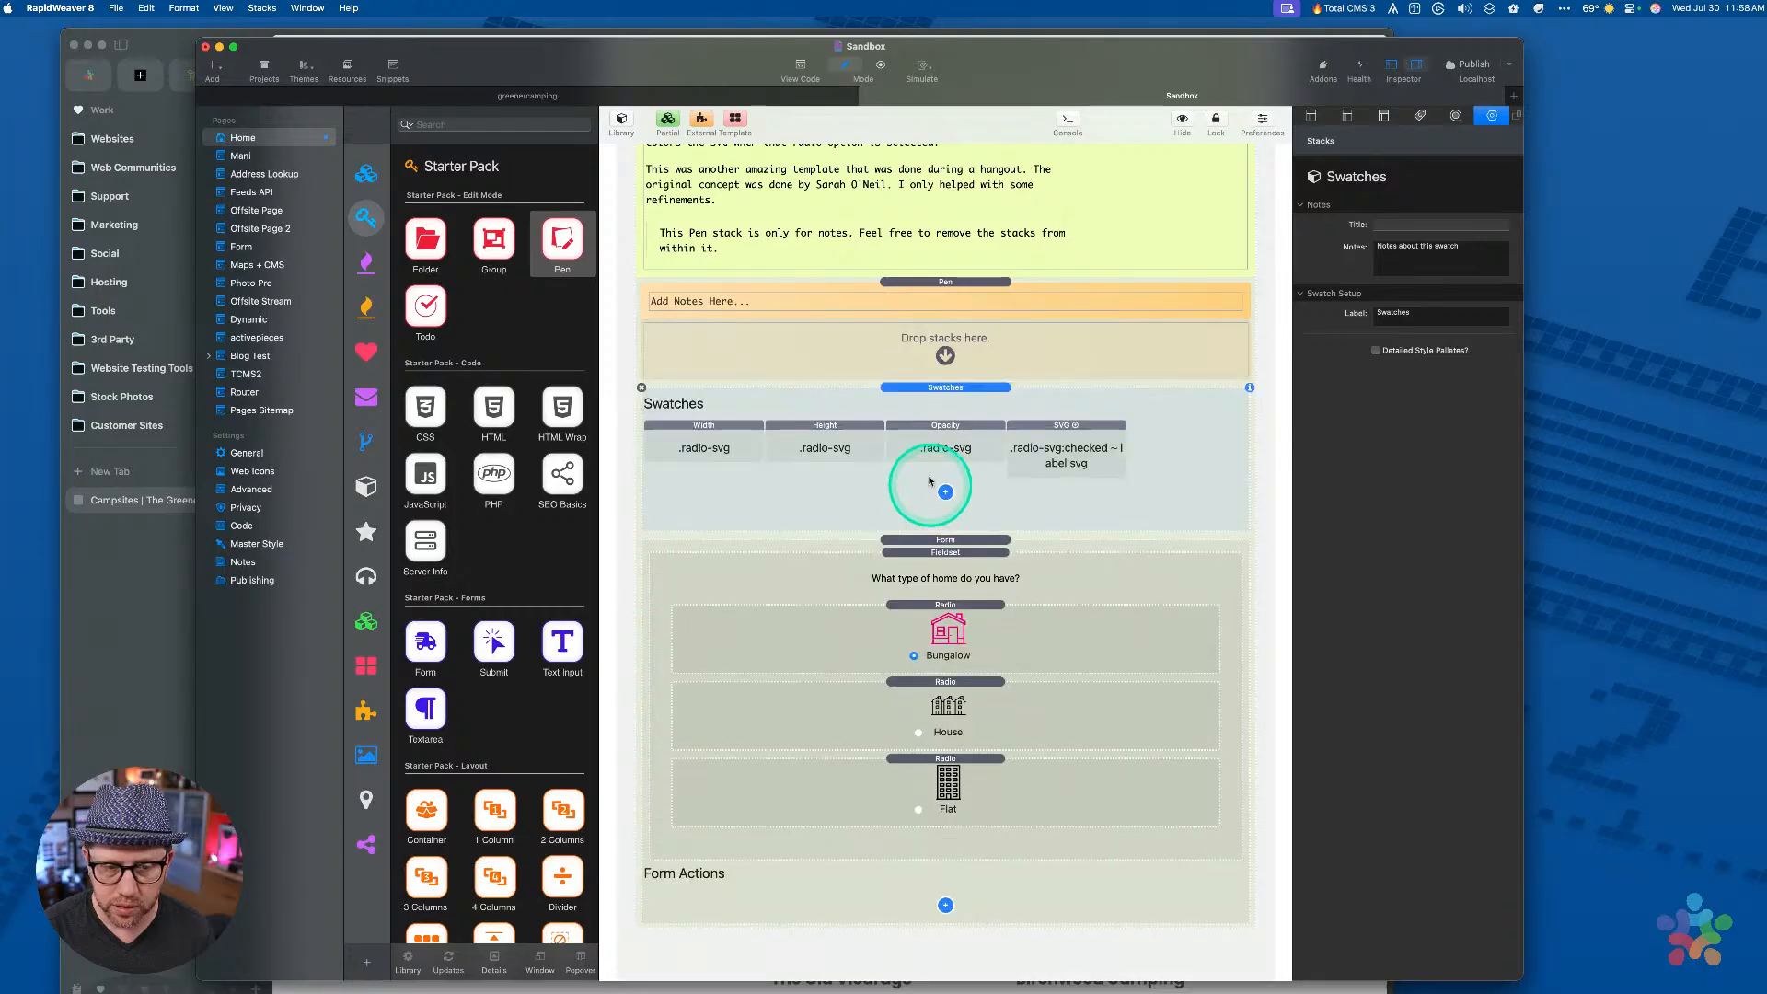
click(920, 318)
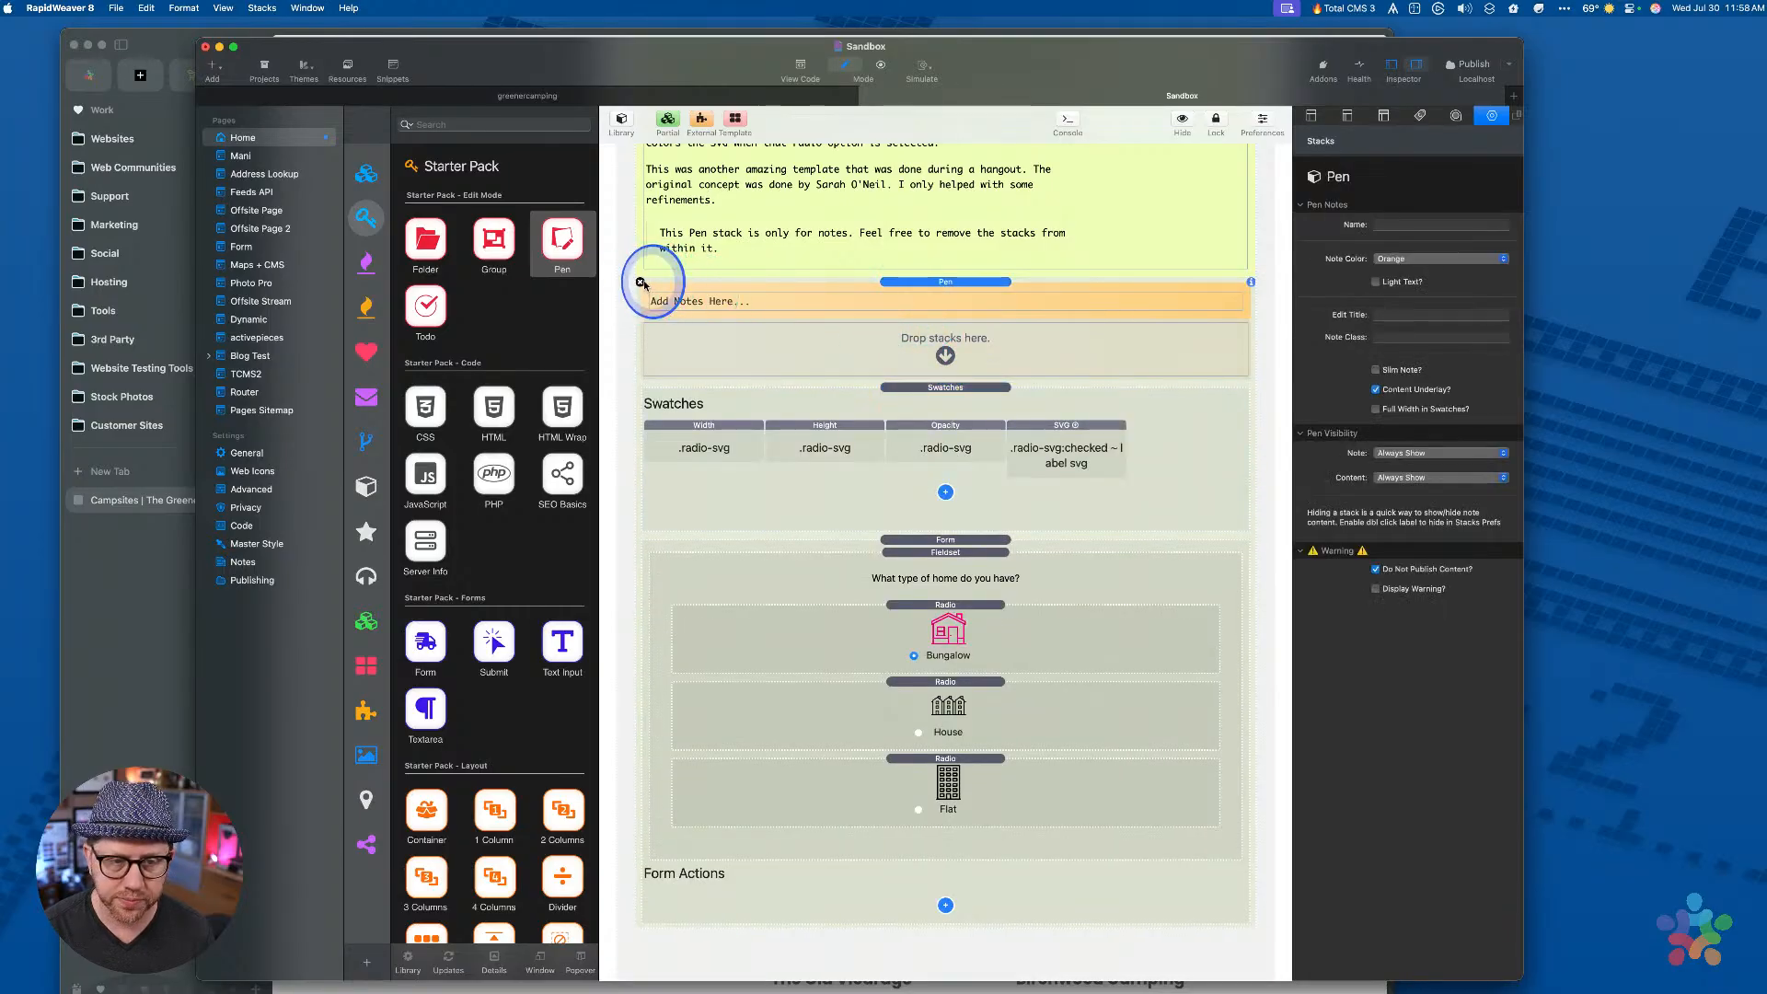
click(642, 283)
Review the Bungalow radio stack's radio-svg custom class
click(716, 387)
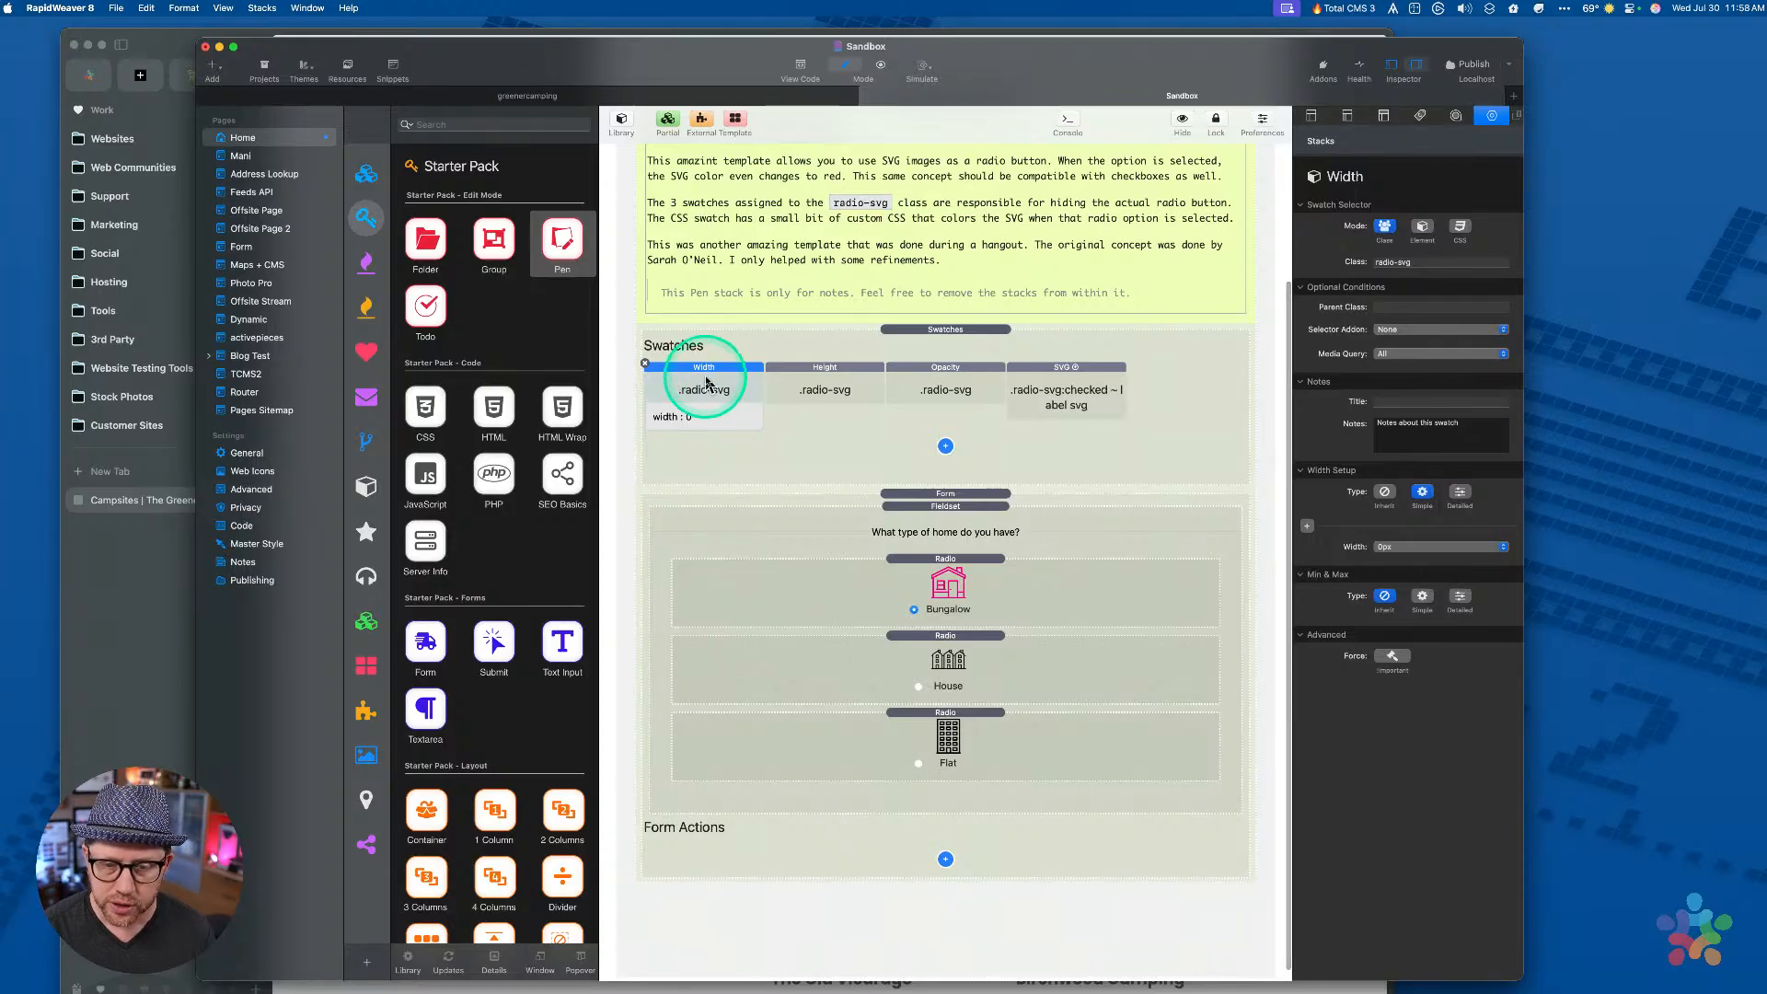
click(947, 566)
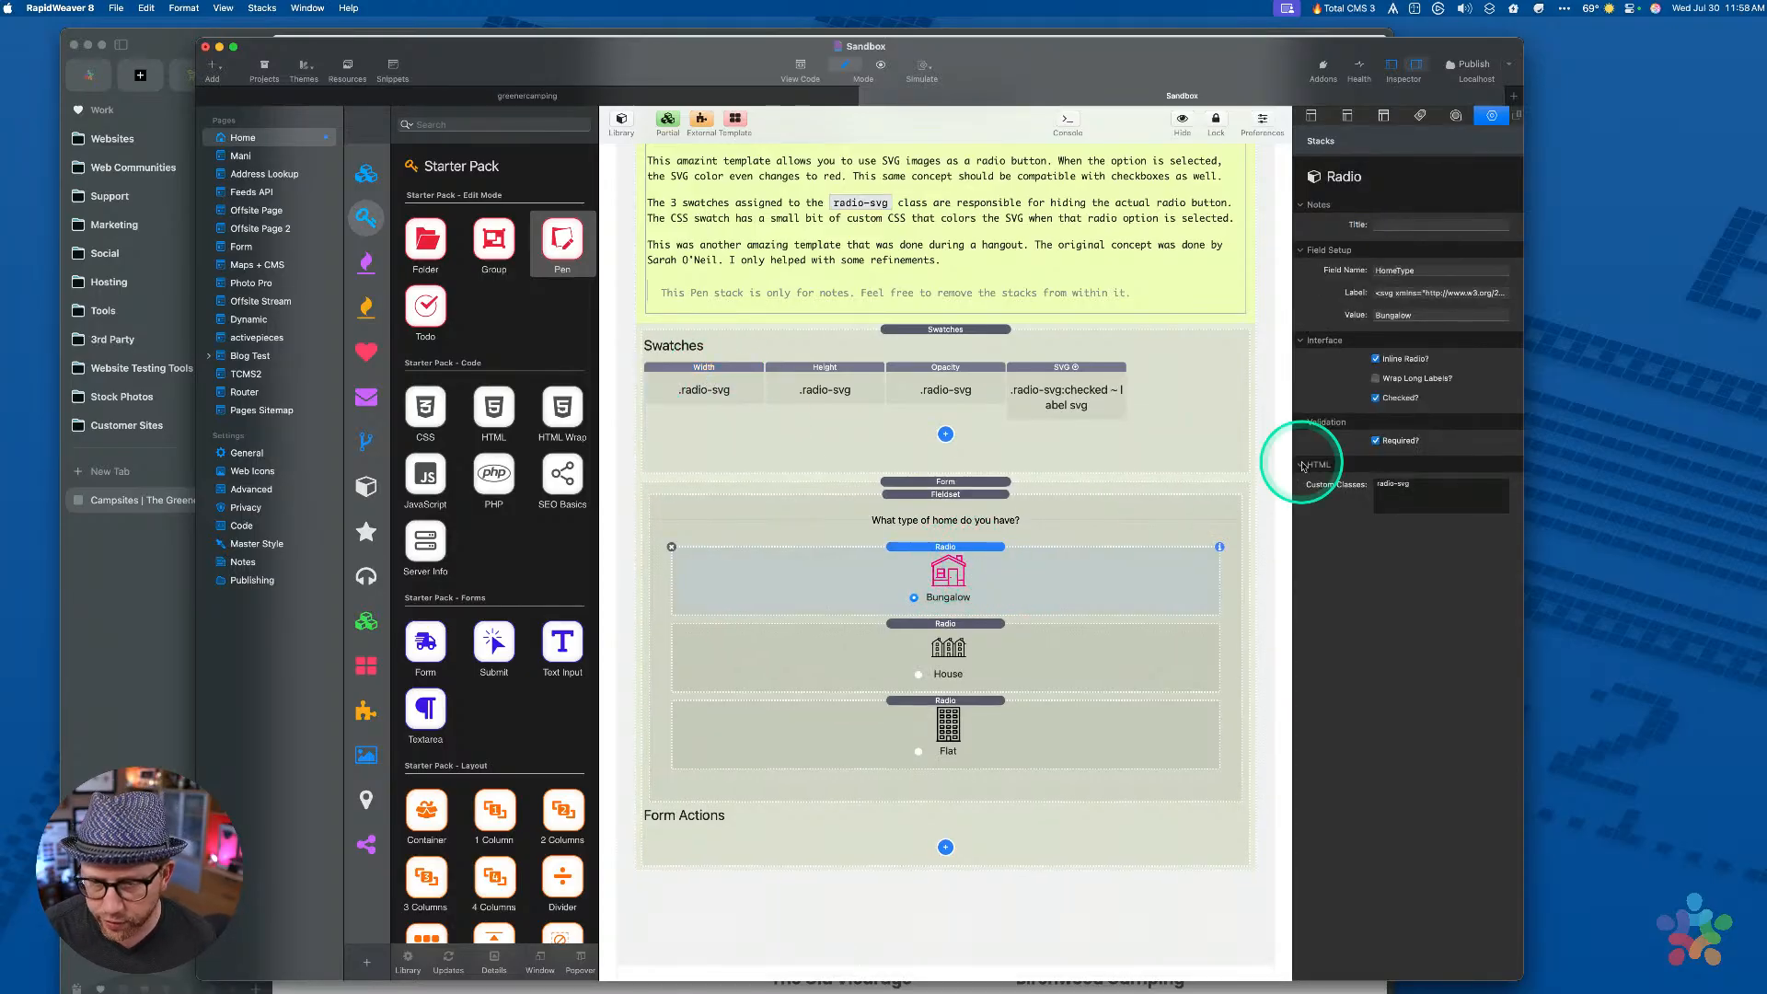
drag(1427, 483, 1260, 488)
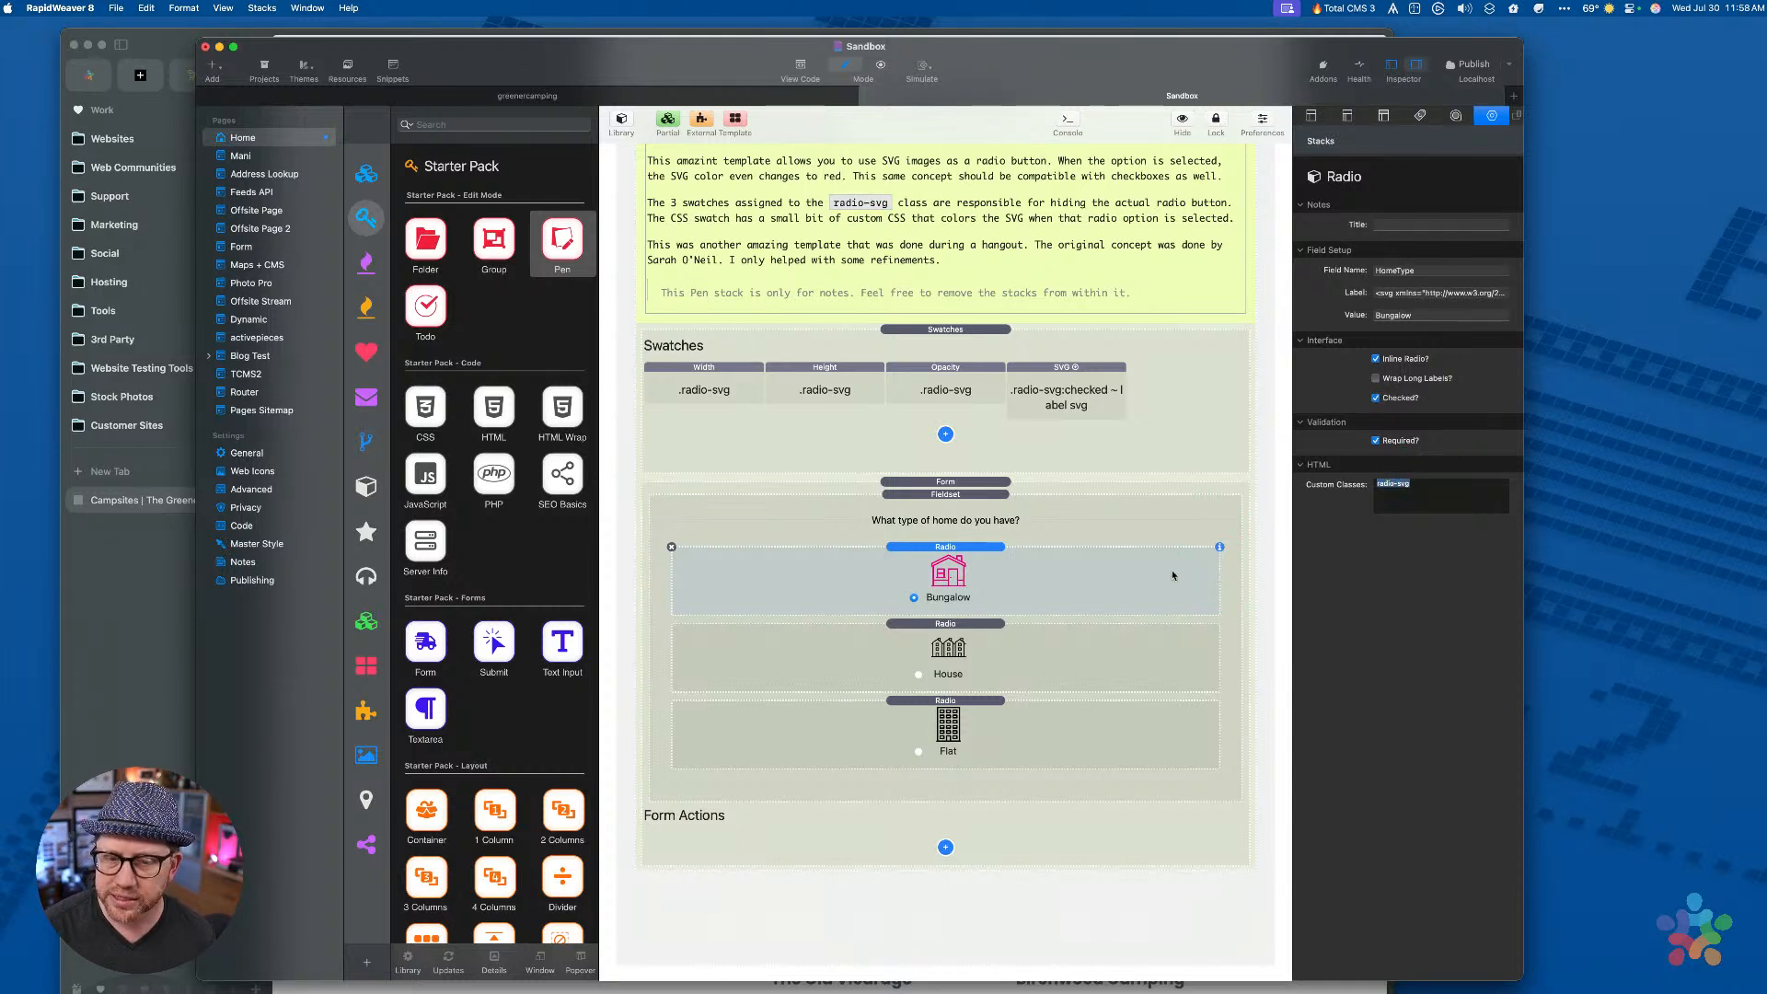
click(918, 606)
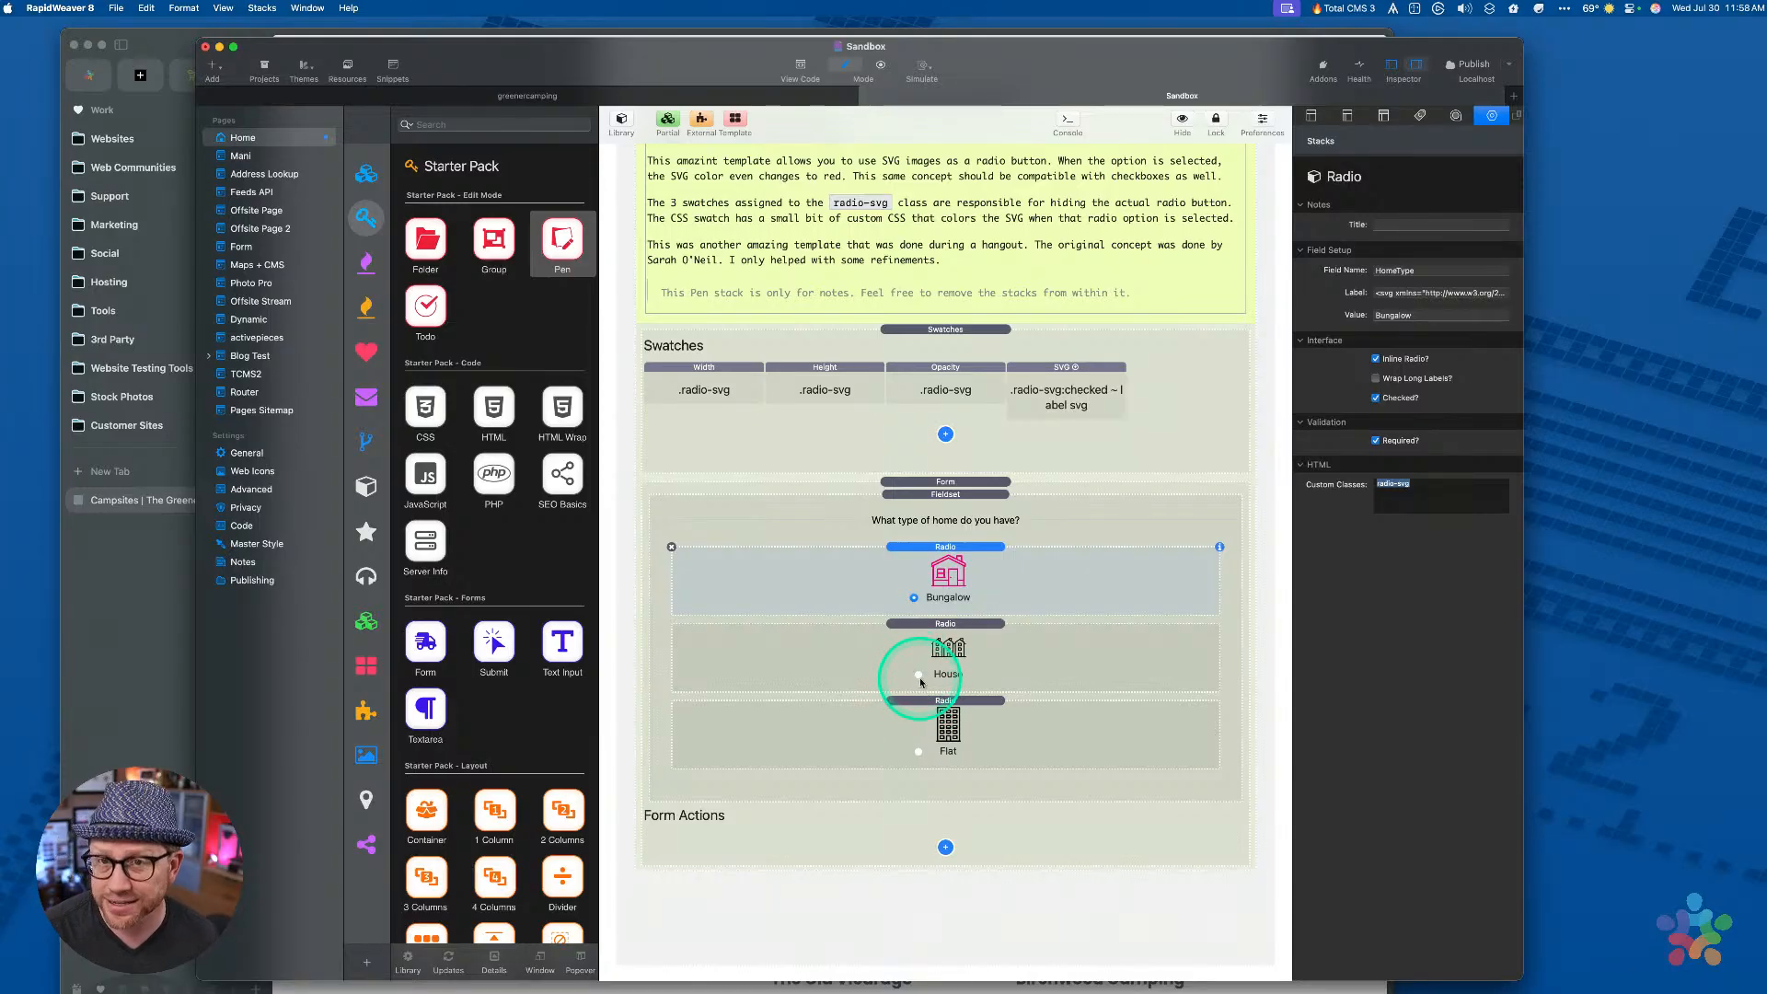
Check the Width, Height and Opacity swatch settings, then preview the icon-only form
click(695, 384)
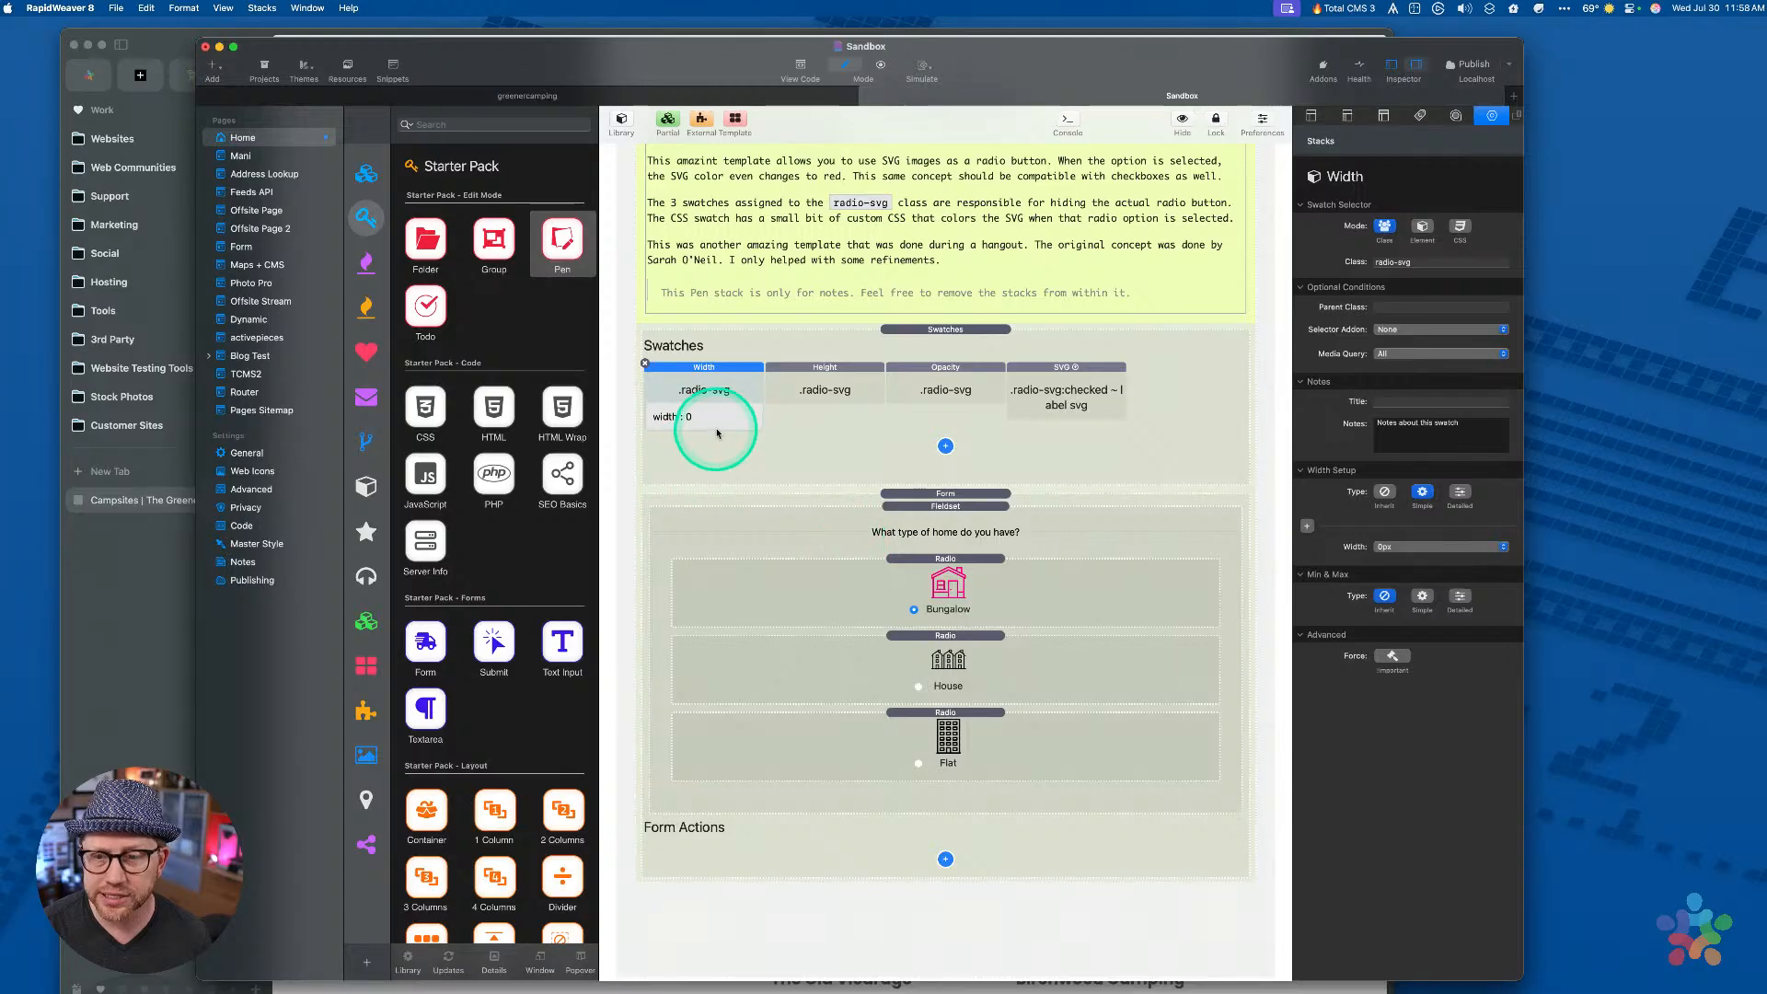
click(815, 387)
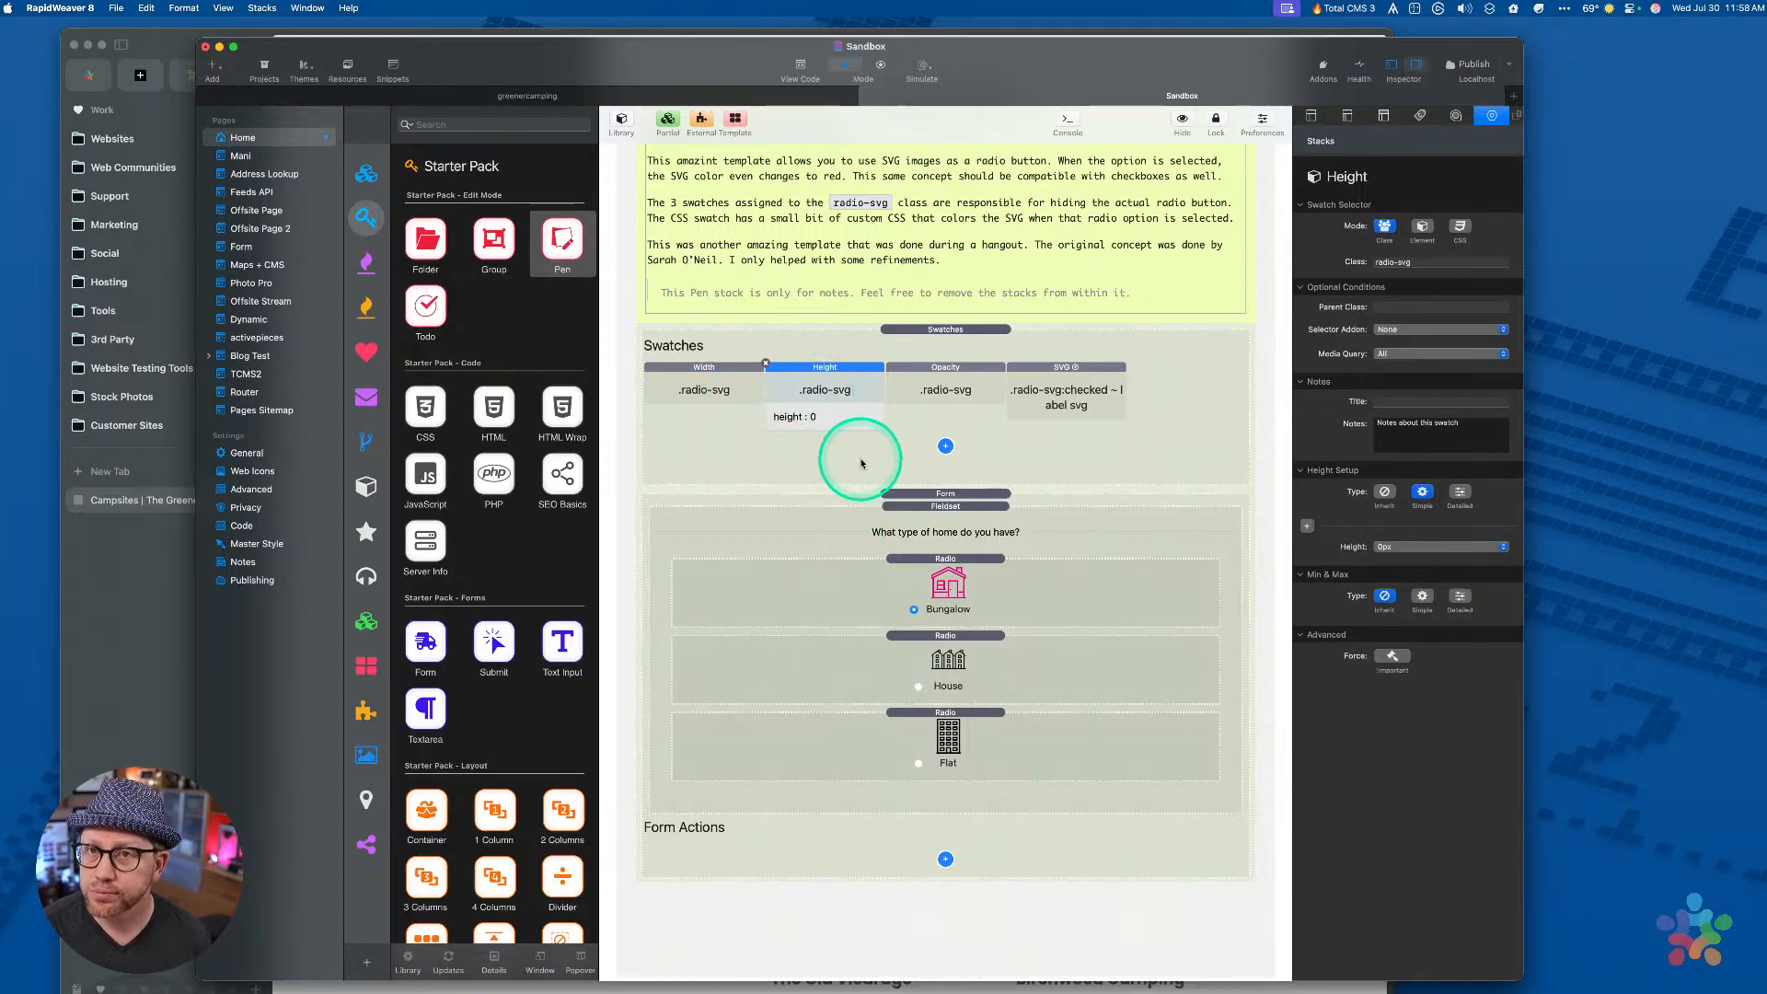
click(988, 372)
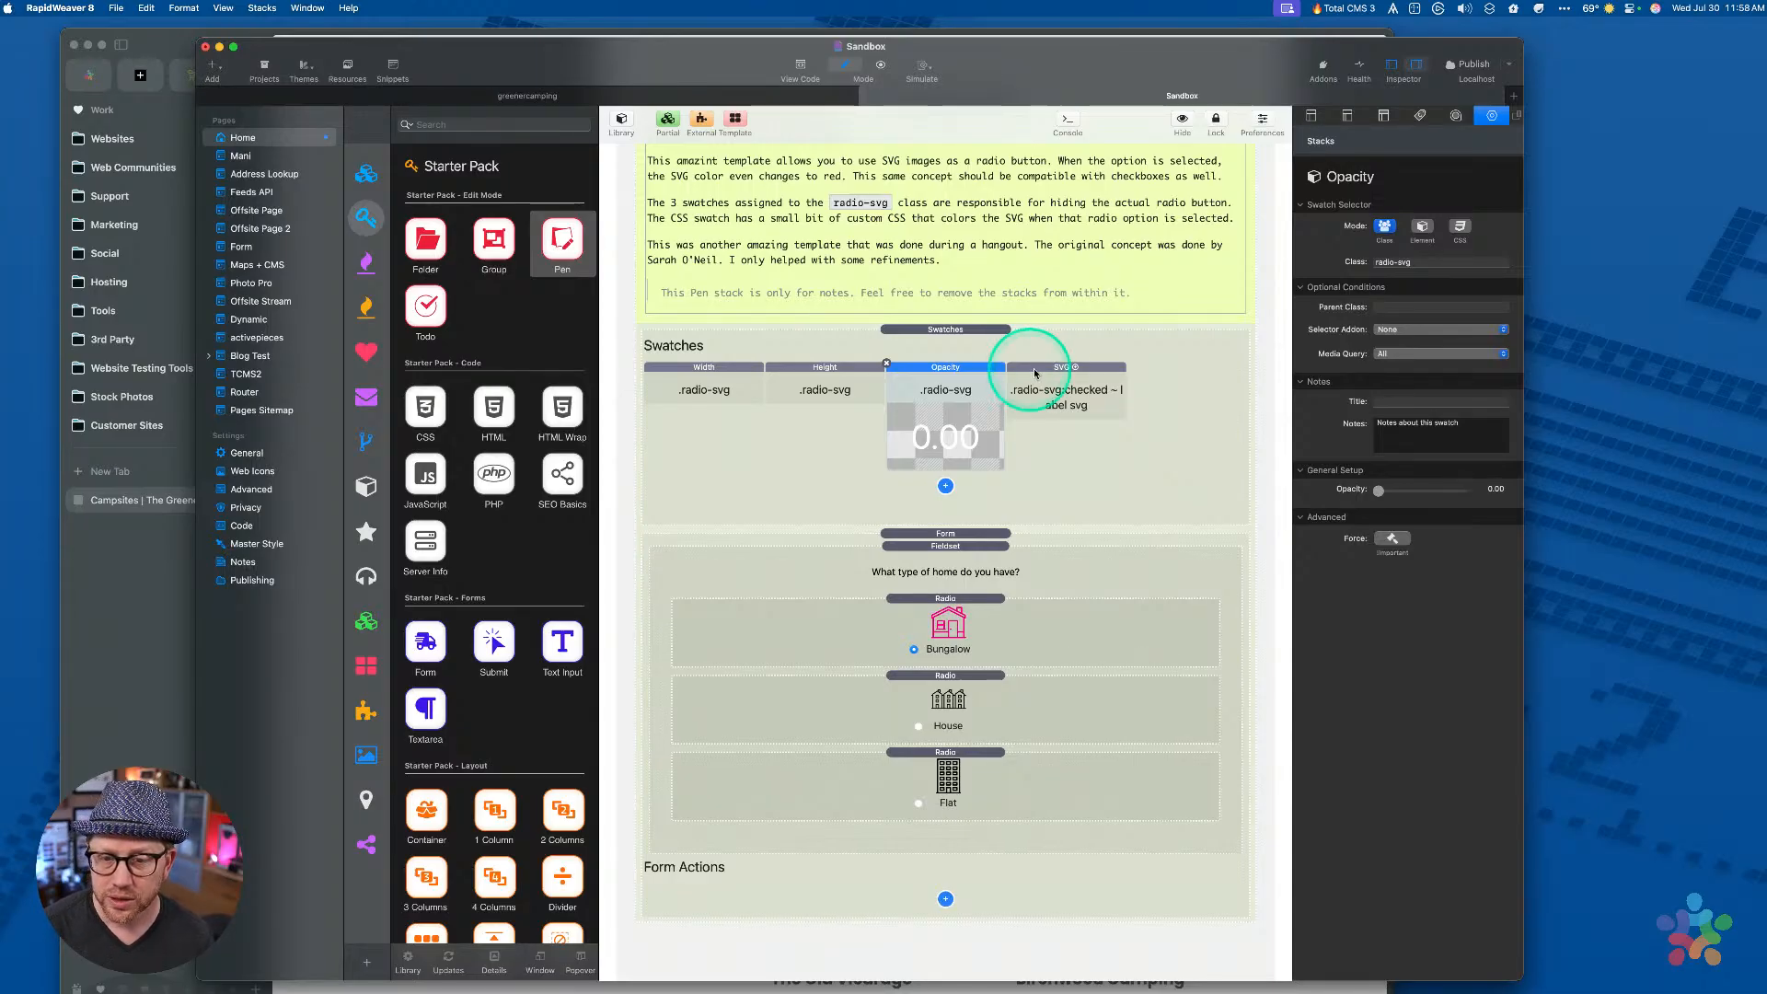
click(729, 377)
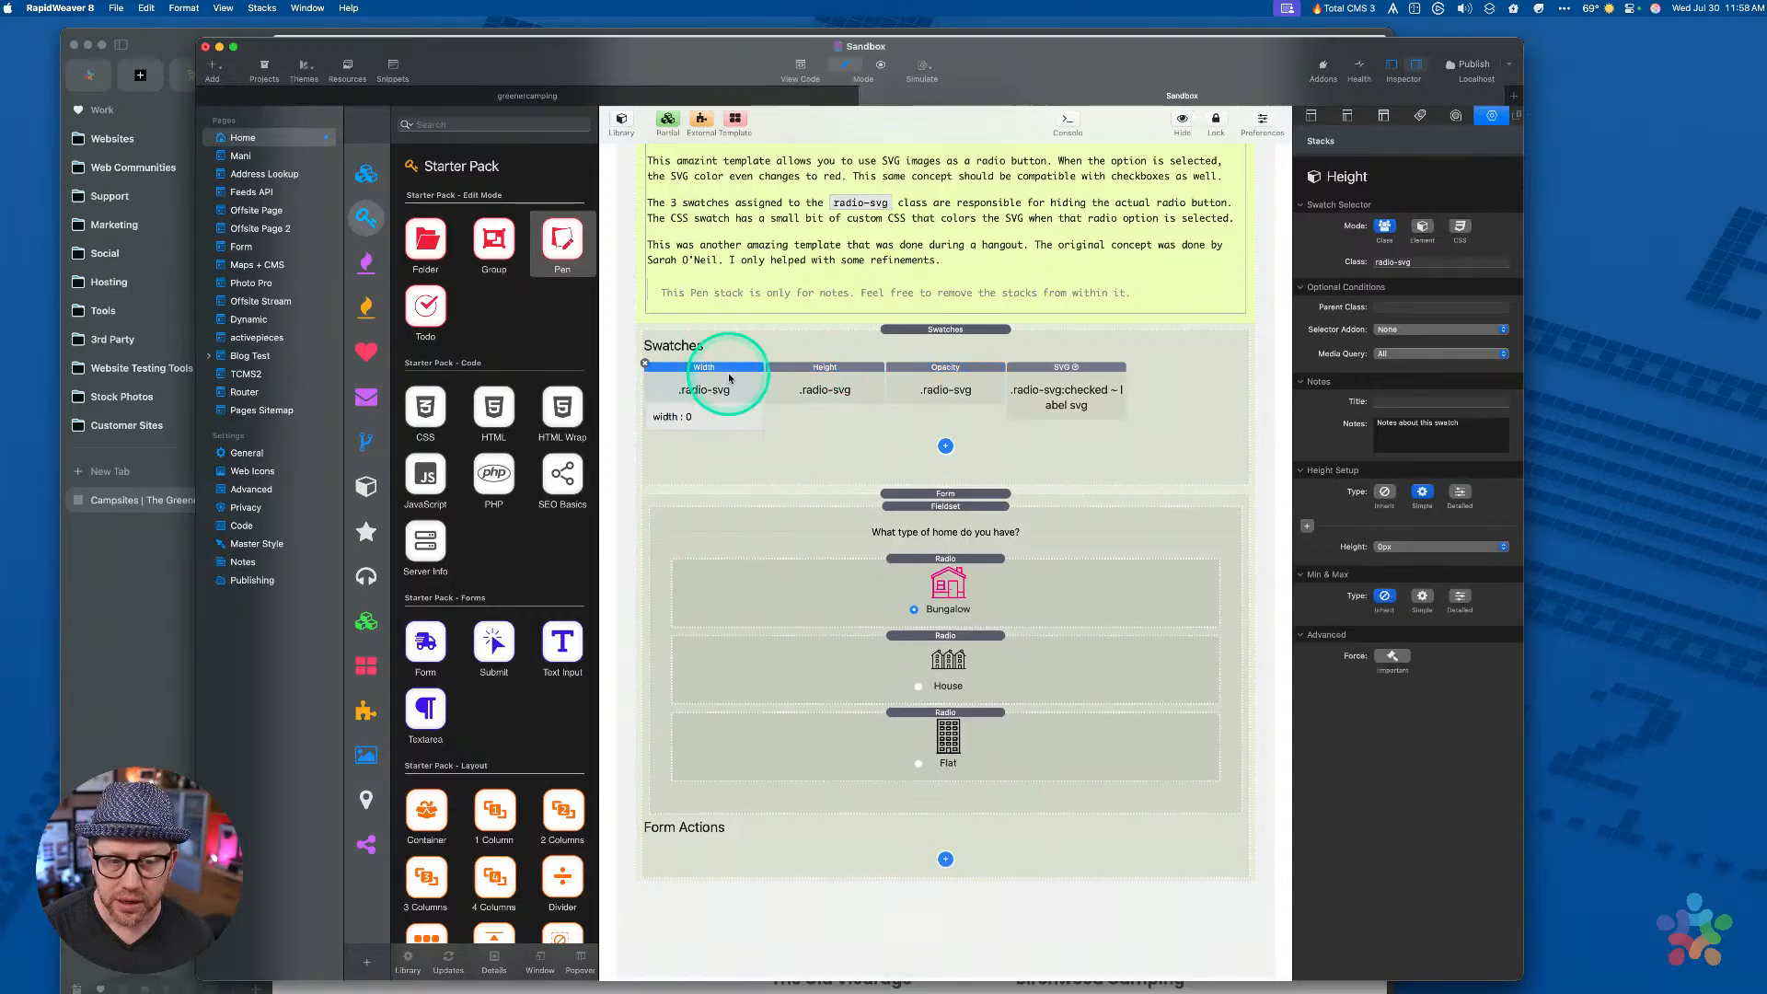
click(810, 378)
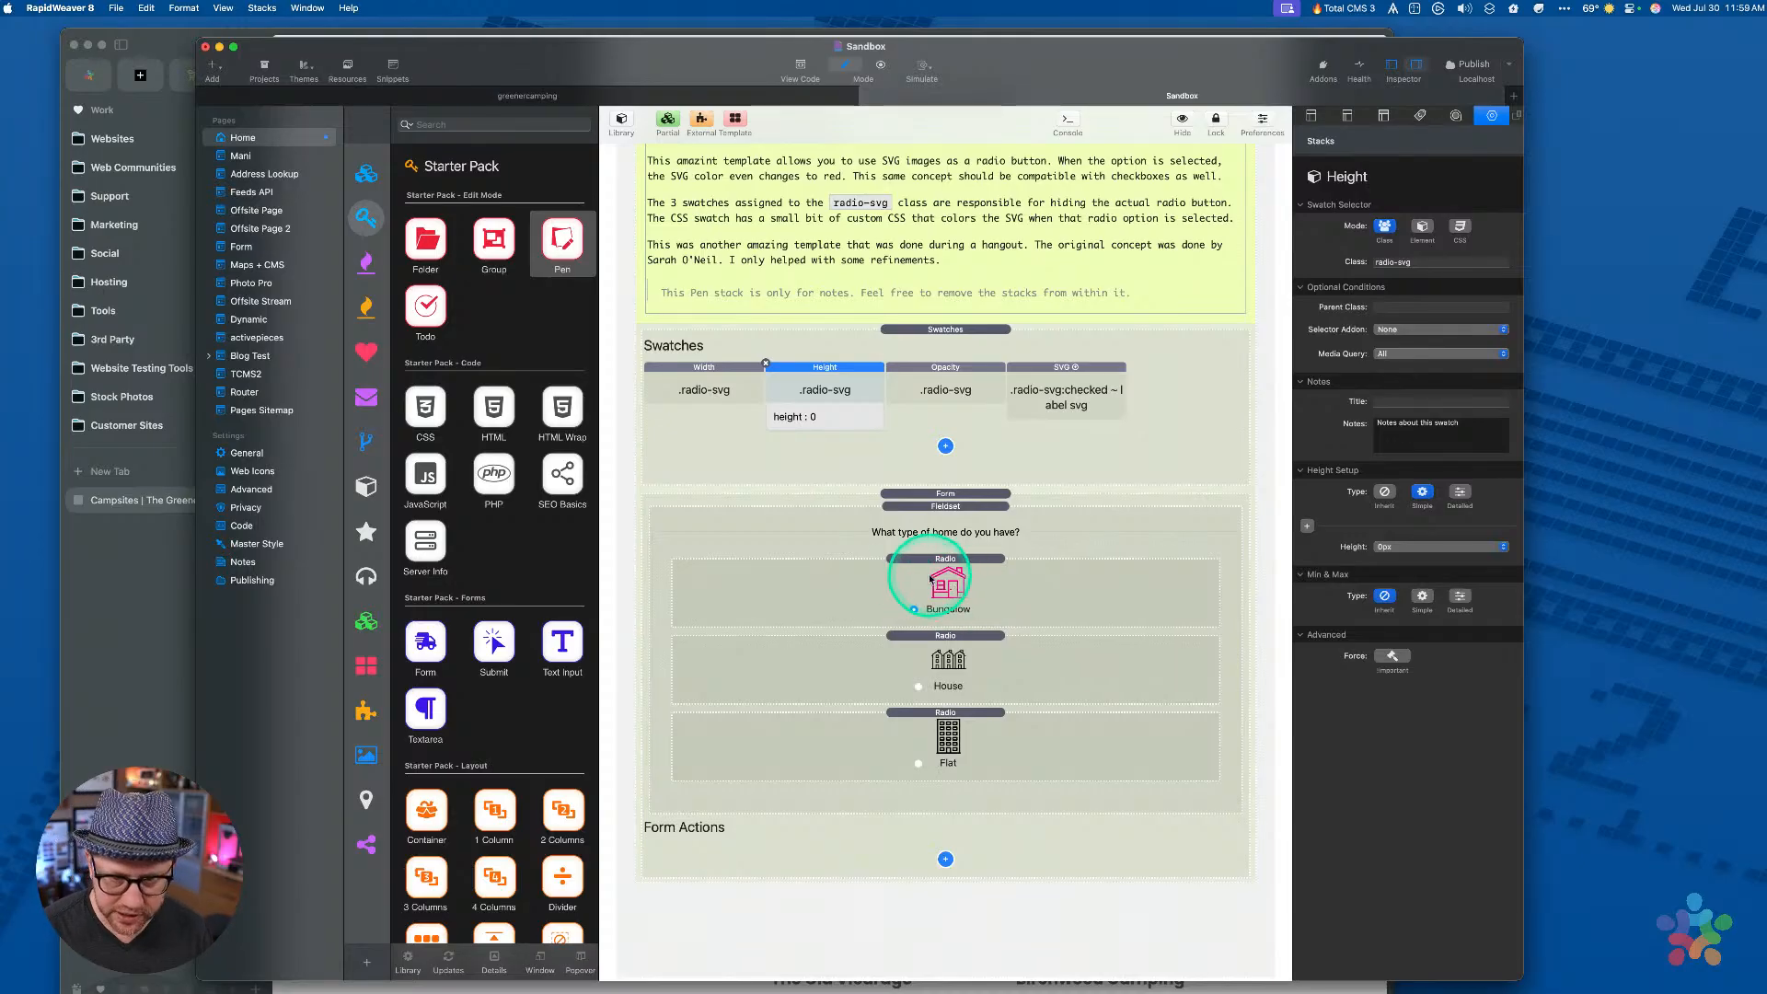
key(super+r)
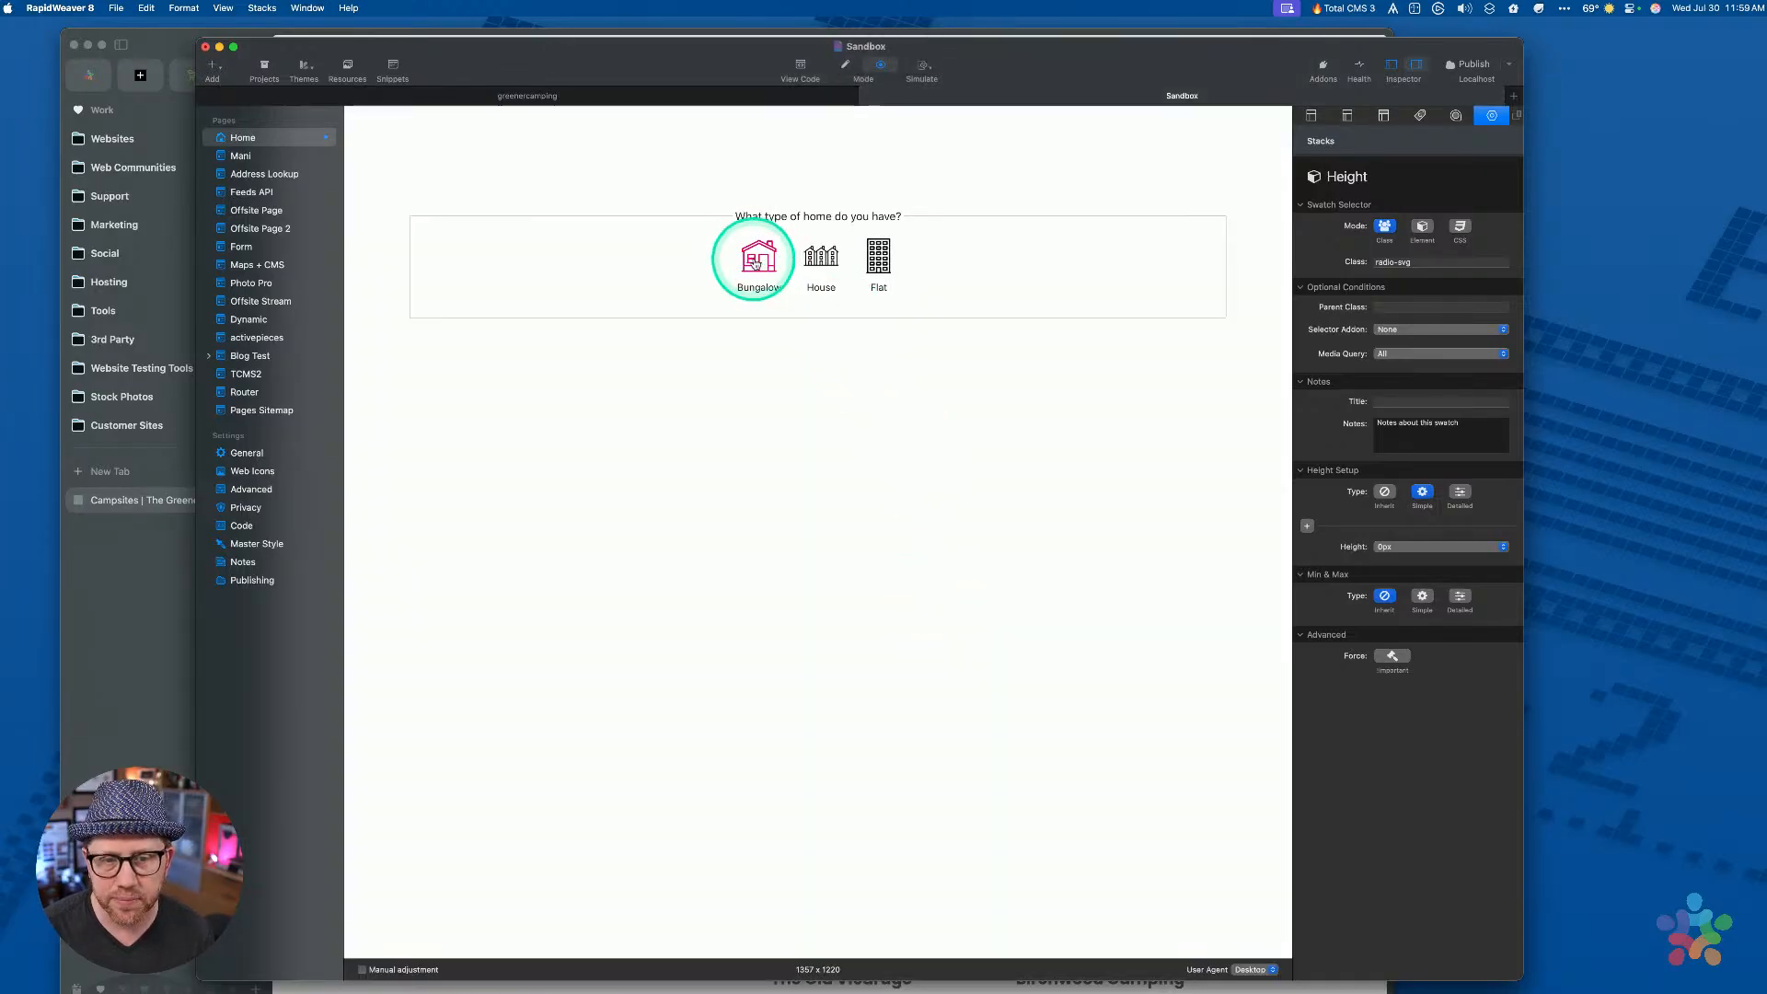
Open the preview in Arc with DevTools, Console drawer closed and panel made taller
key(super+alt+p)
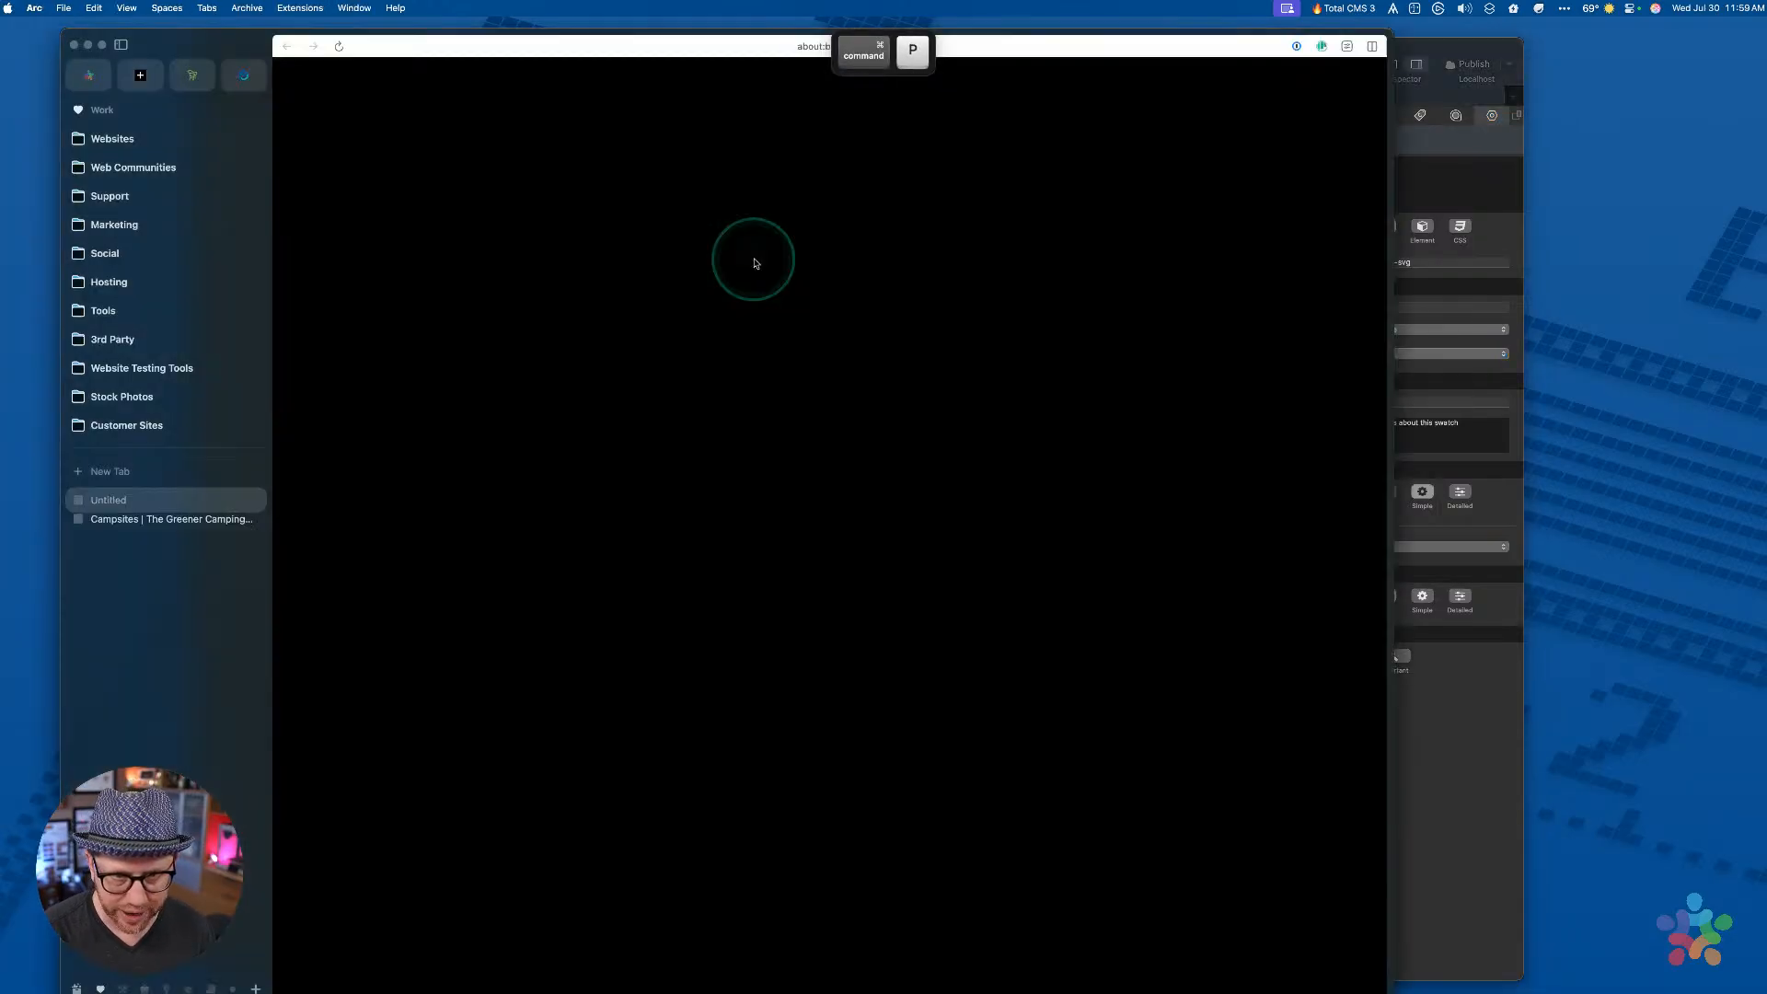
key(super+alt+i)
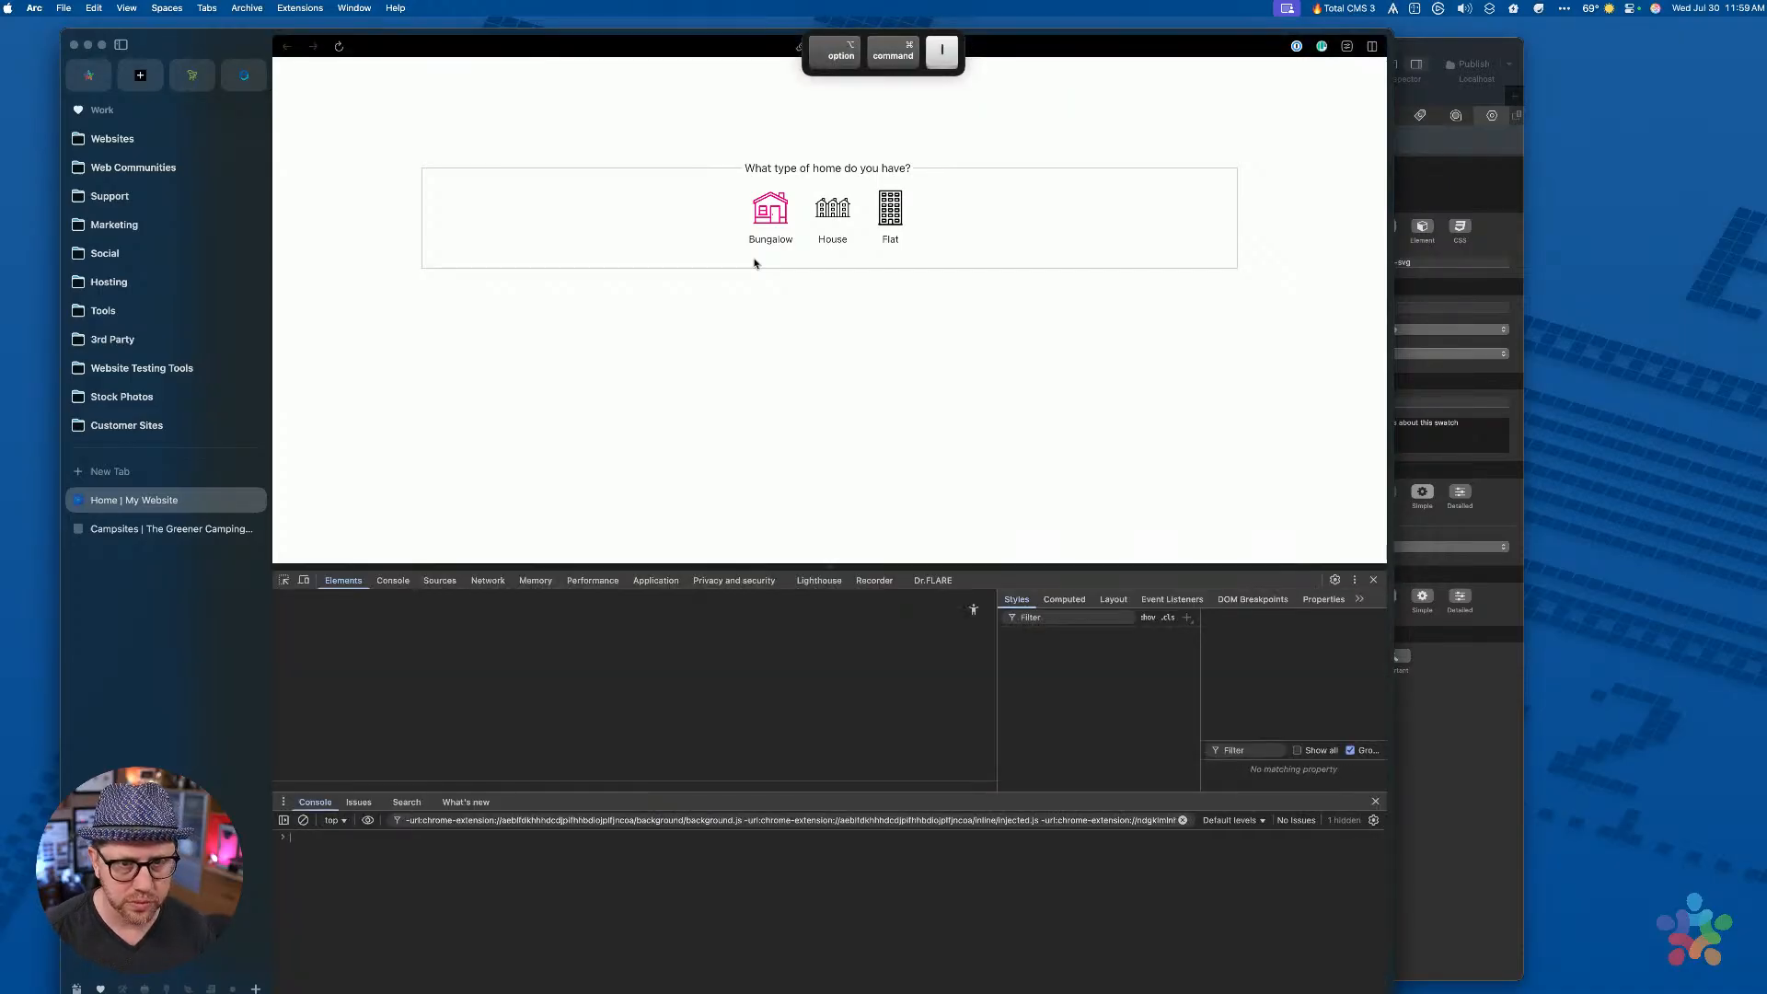
click(1375, 801)
drag(1024, 570, 1052, 358)
Choose House, then inspect the Bungalow label's hidden radio-svg input with enlarged DevTools text
click(832, 210)
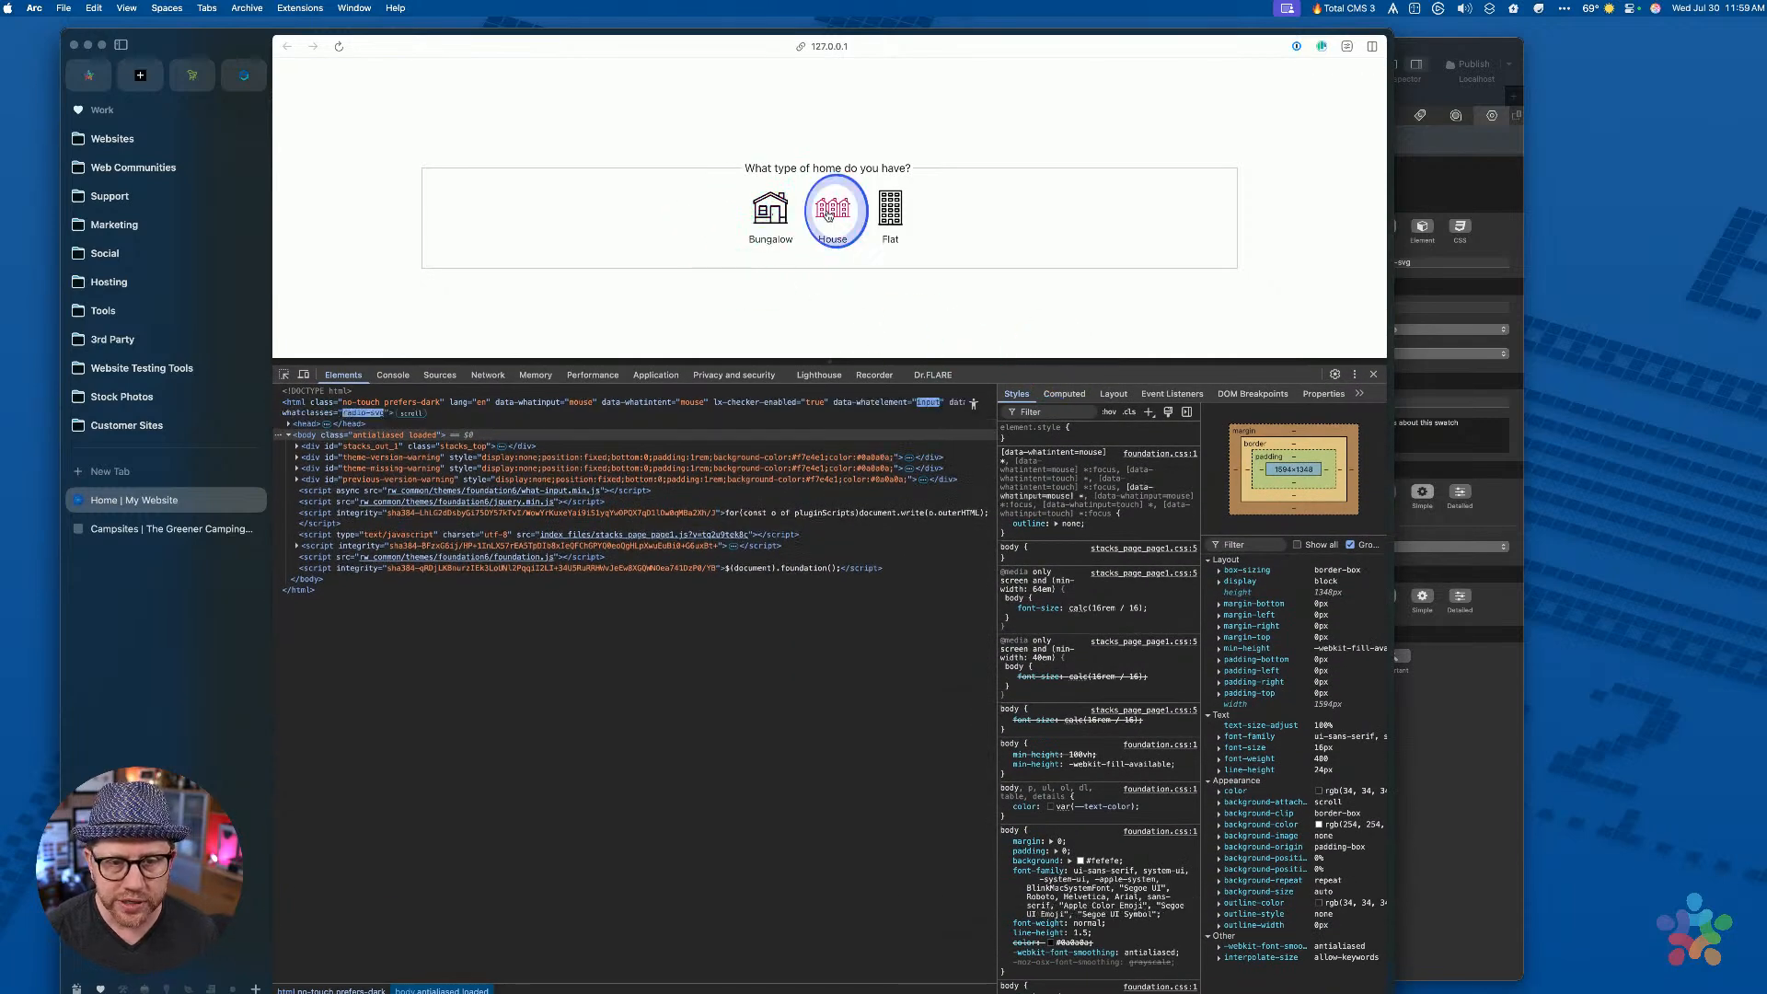
click(292, 376)
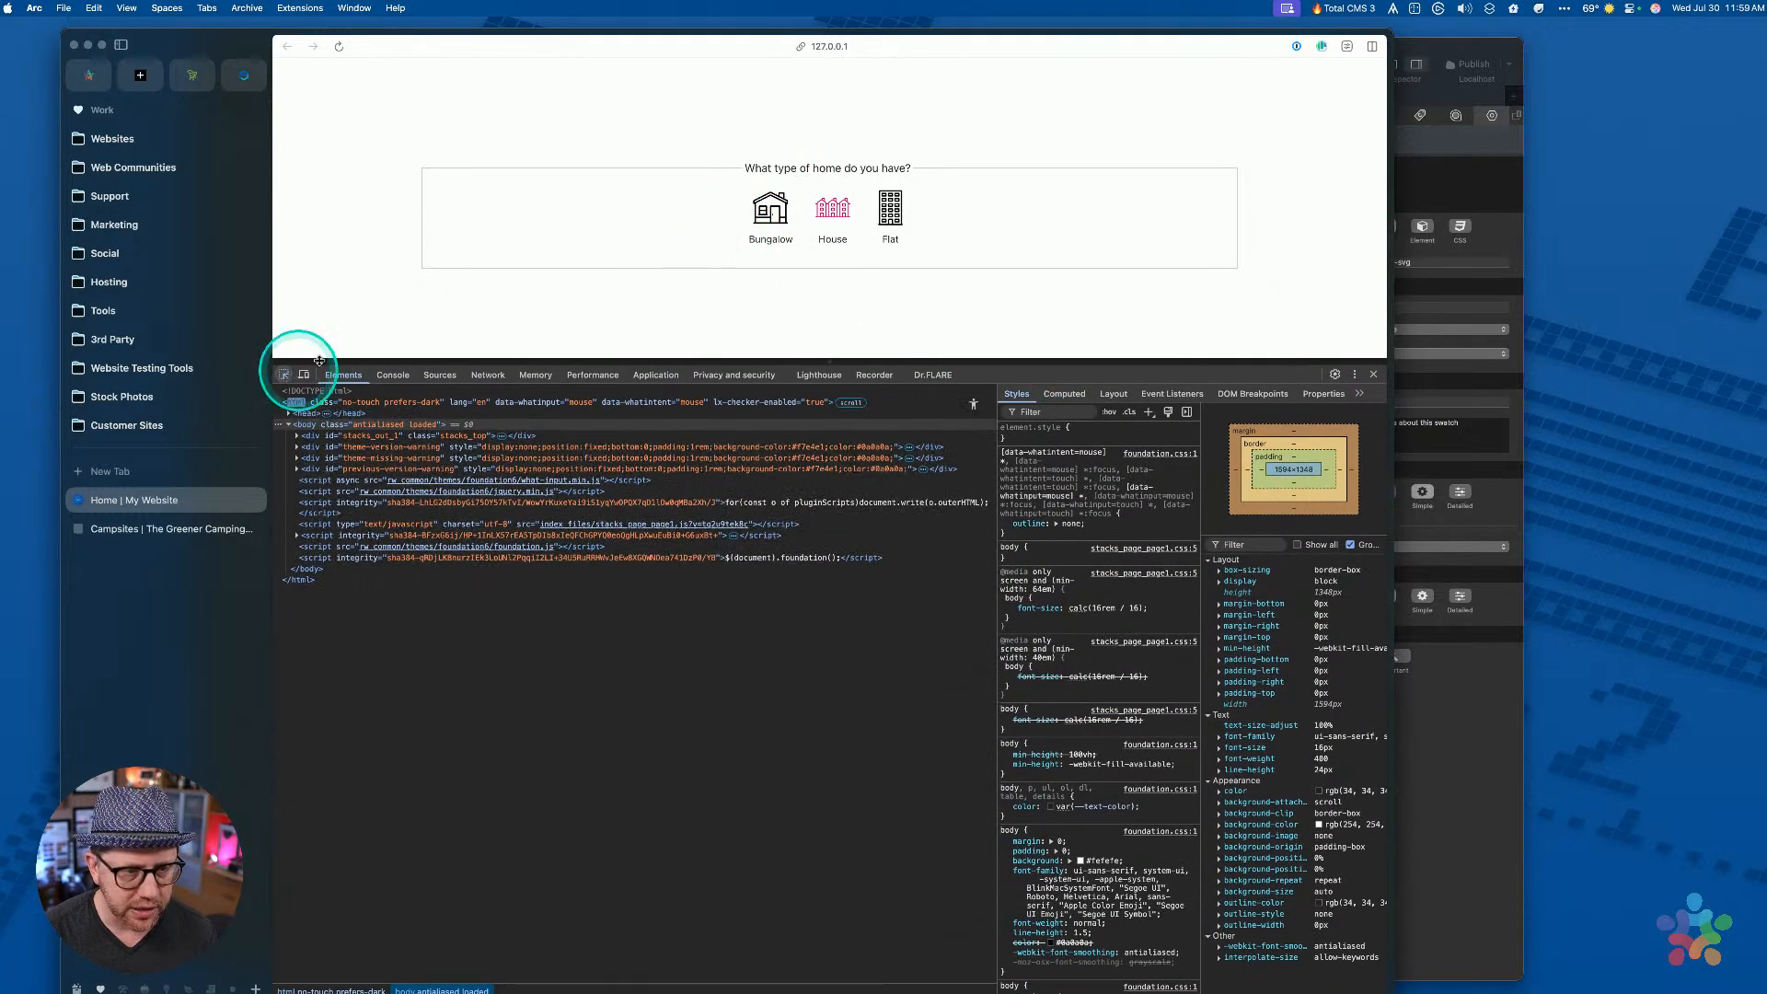
click(770, 207)
click(382, 580)
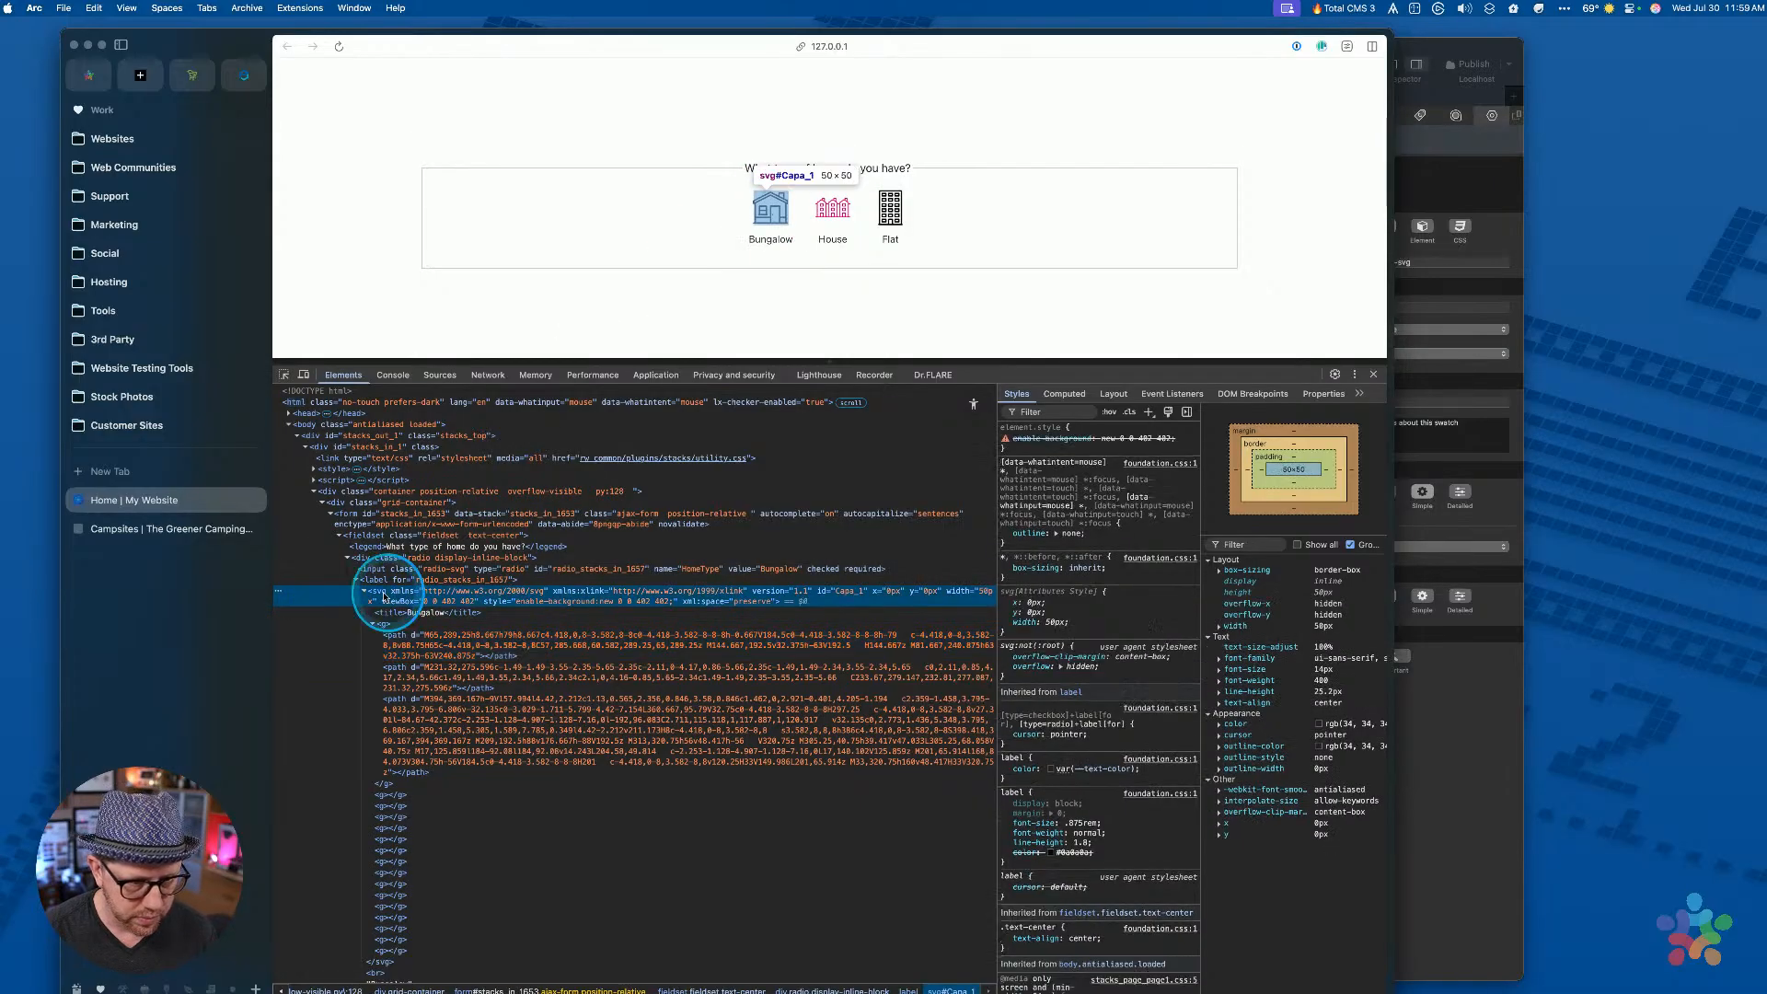
key(Left)
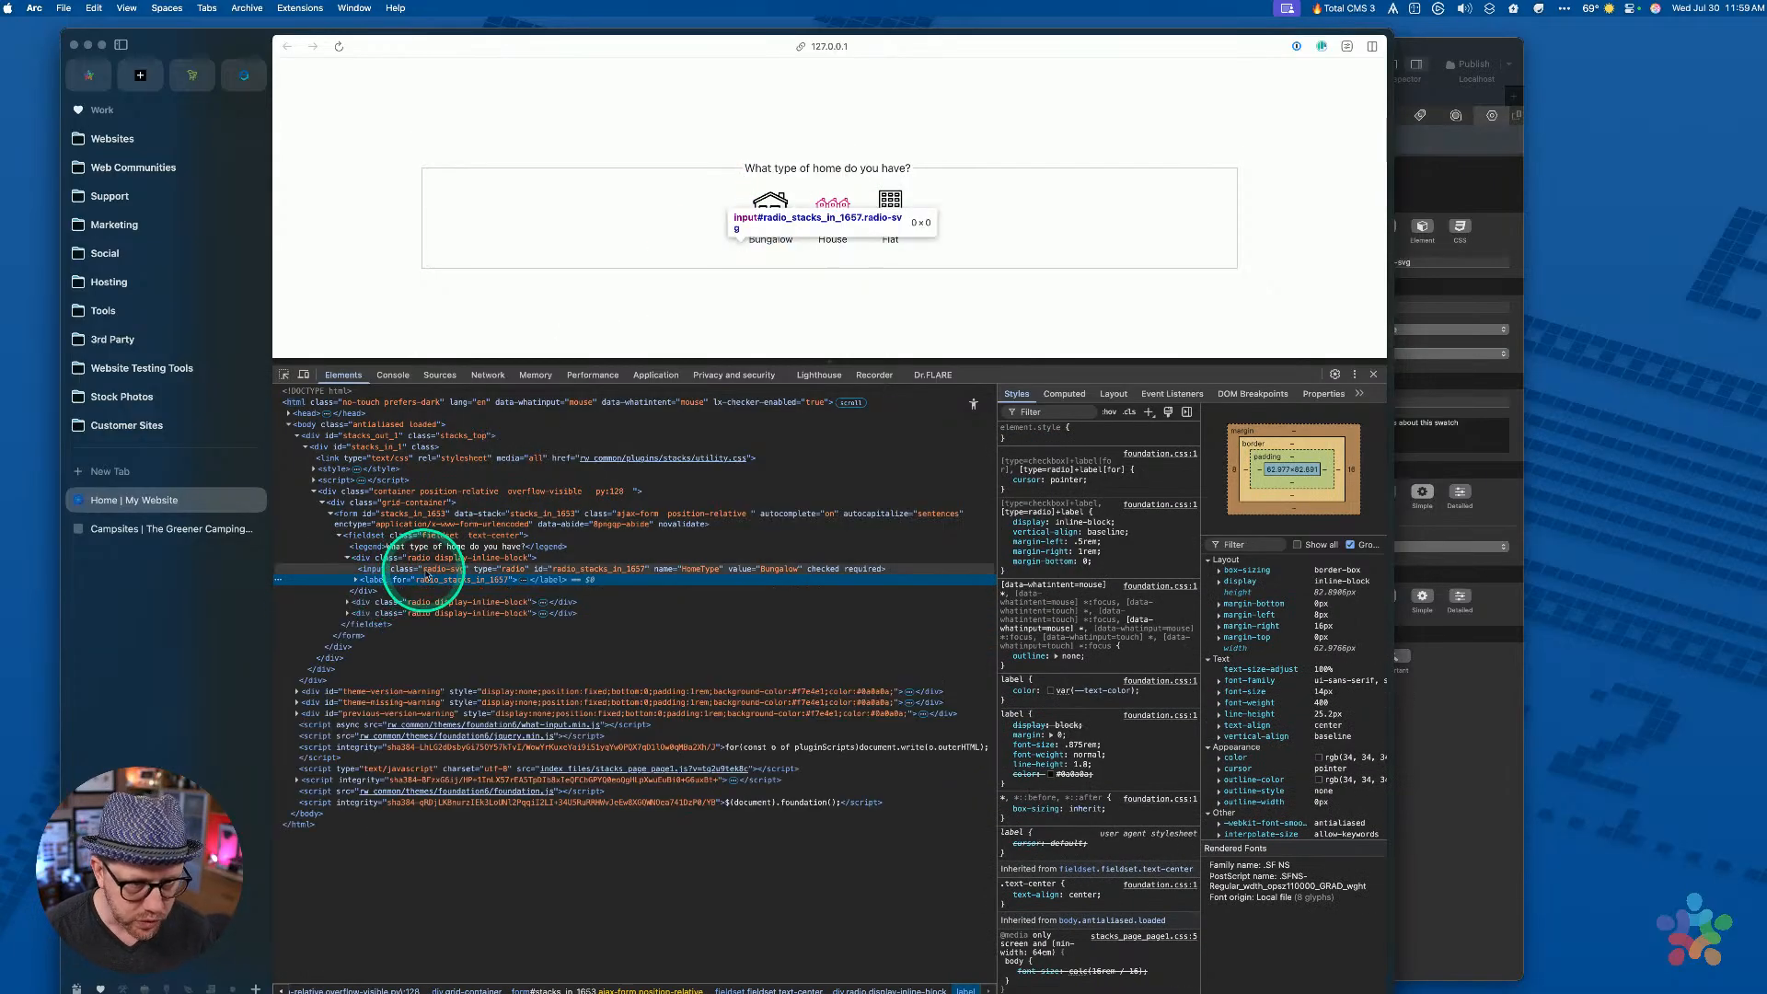
click(424, 569)
key(super+equal)
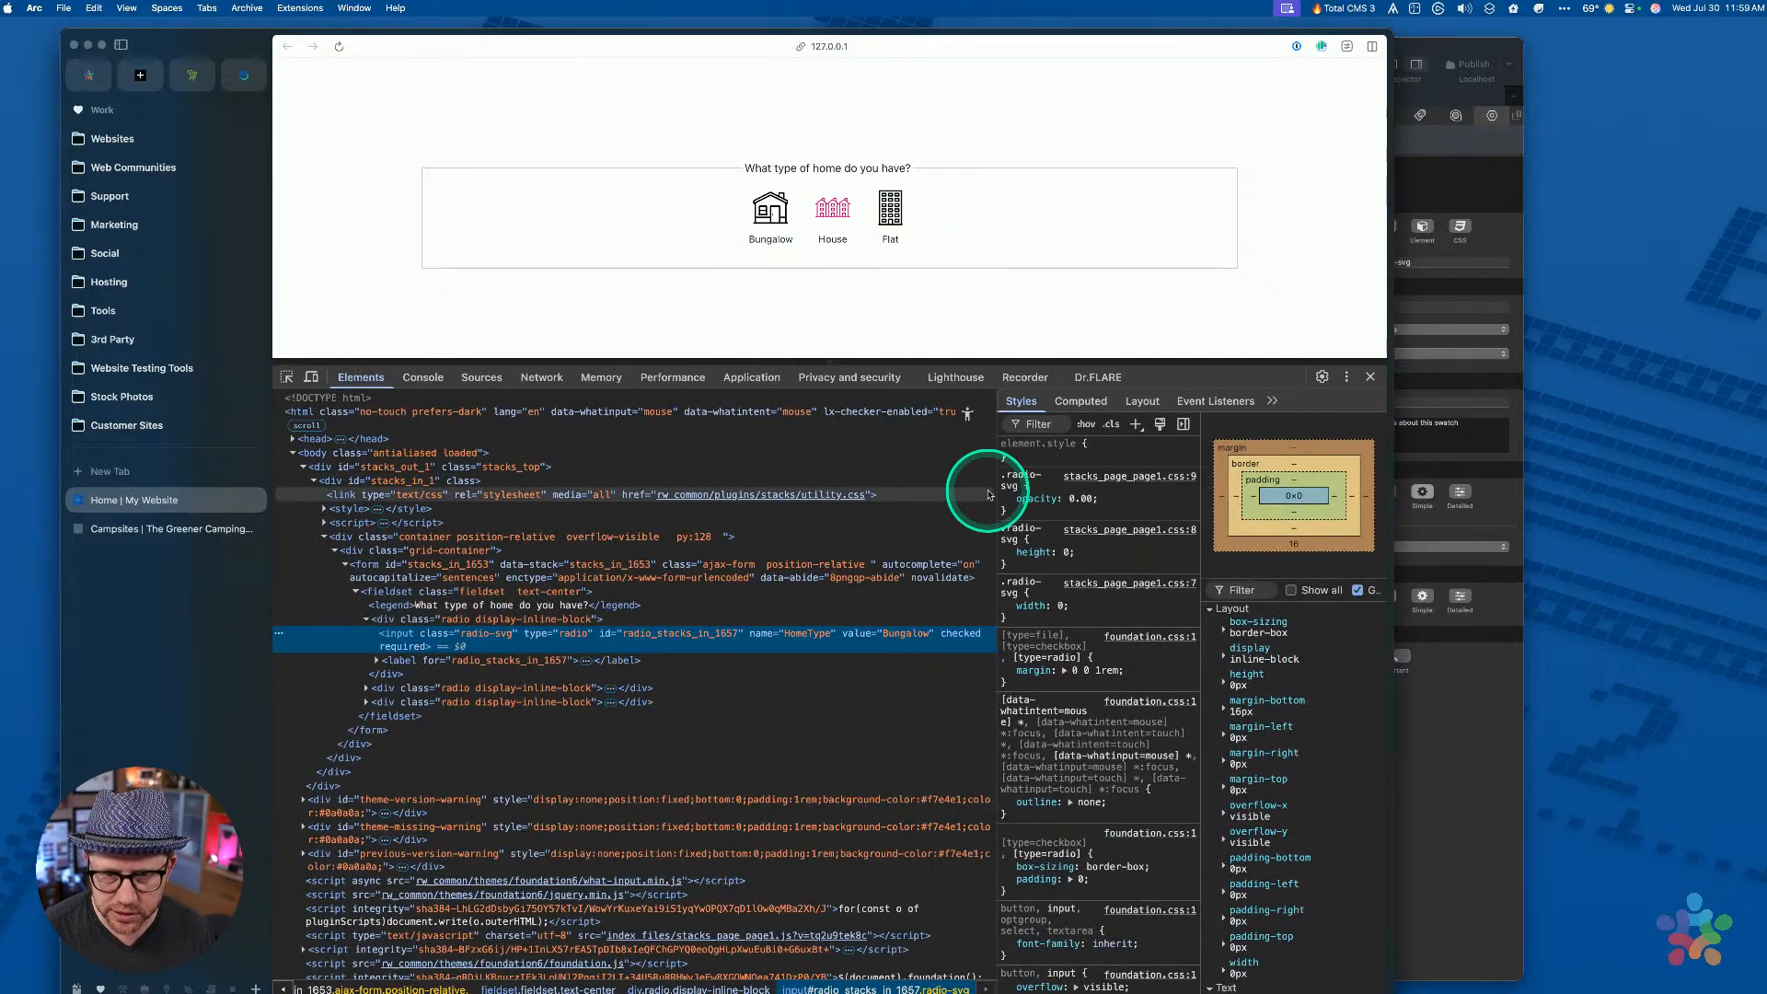
Disable the .radio-svg opacity, height and width rules to reveal the radios, then restore width
drag(993, 486, 1094, 461)
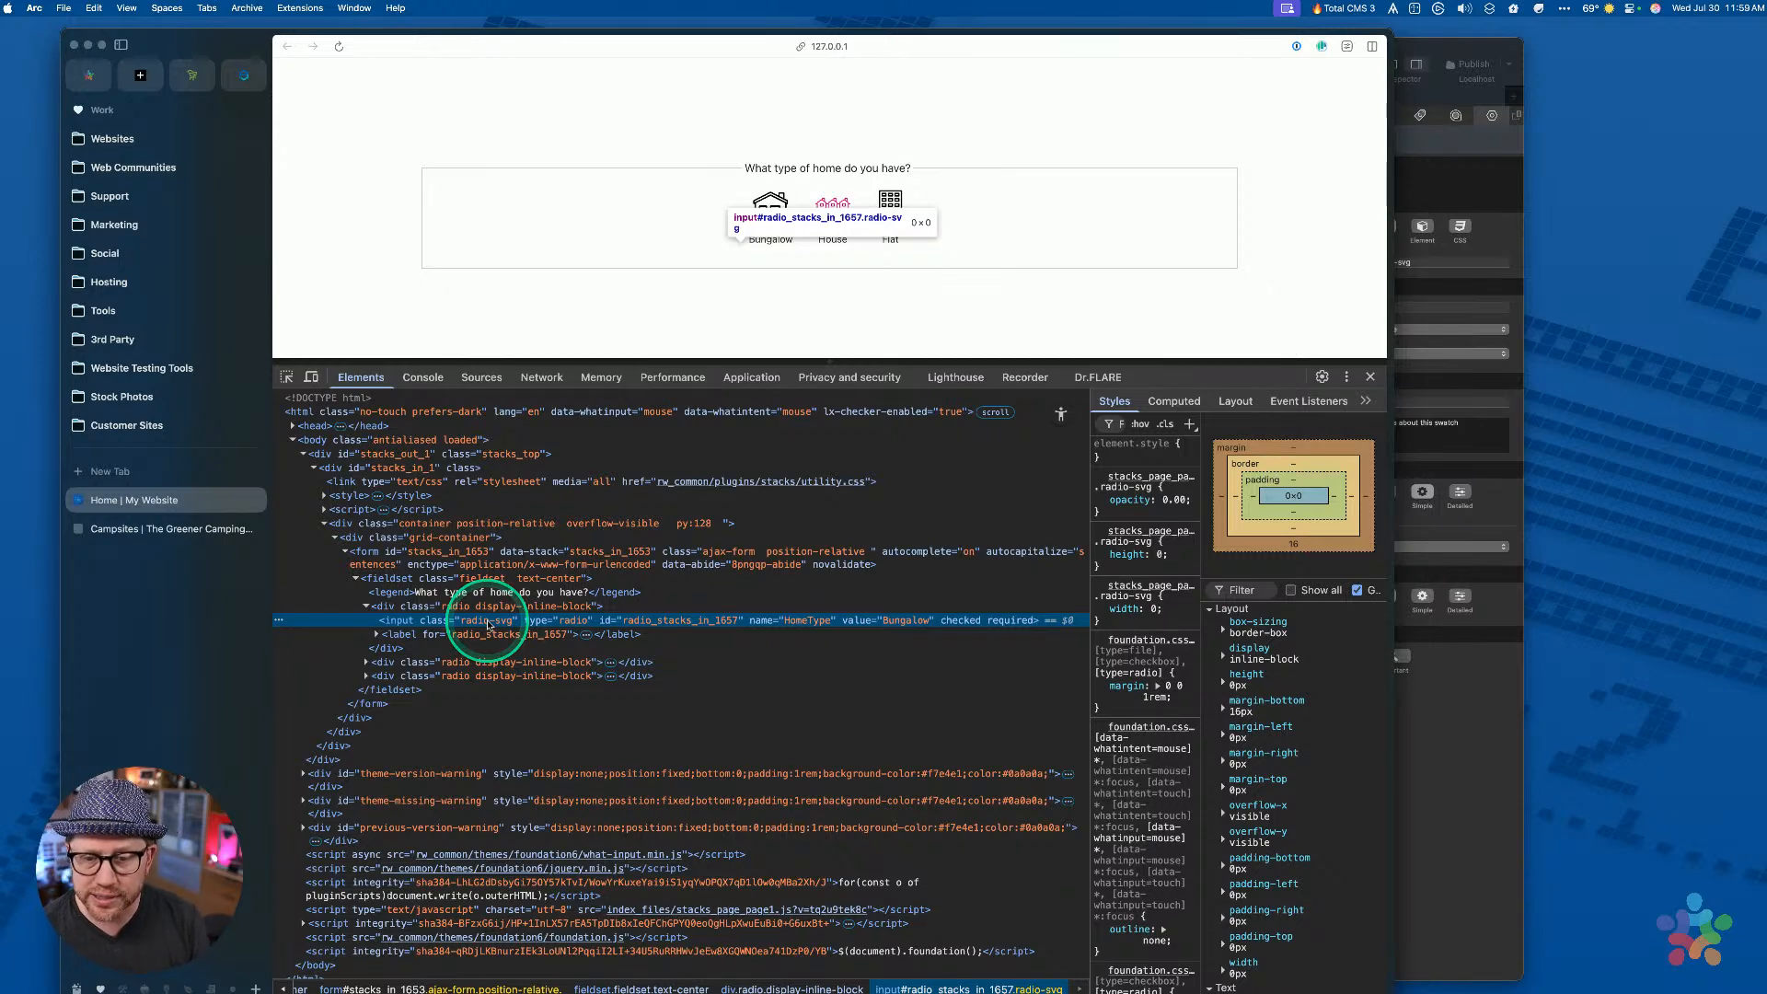
click(1100, 499)
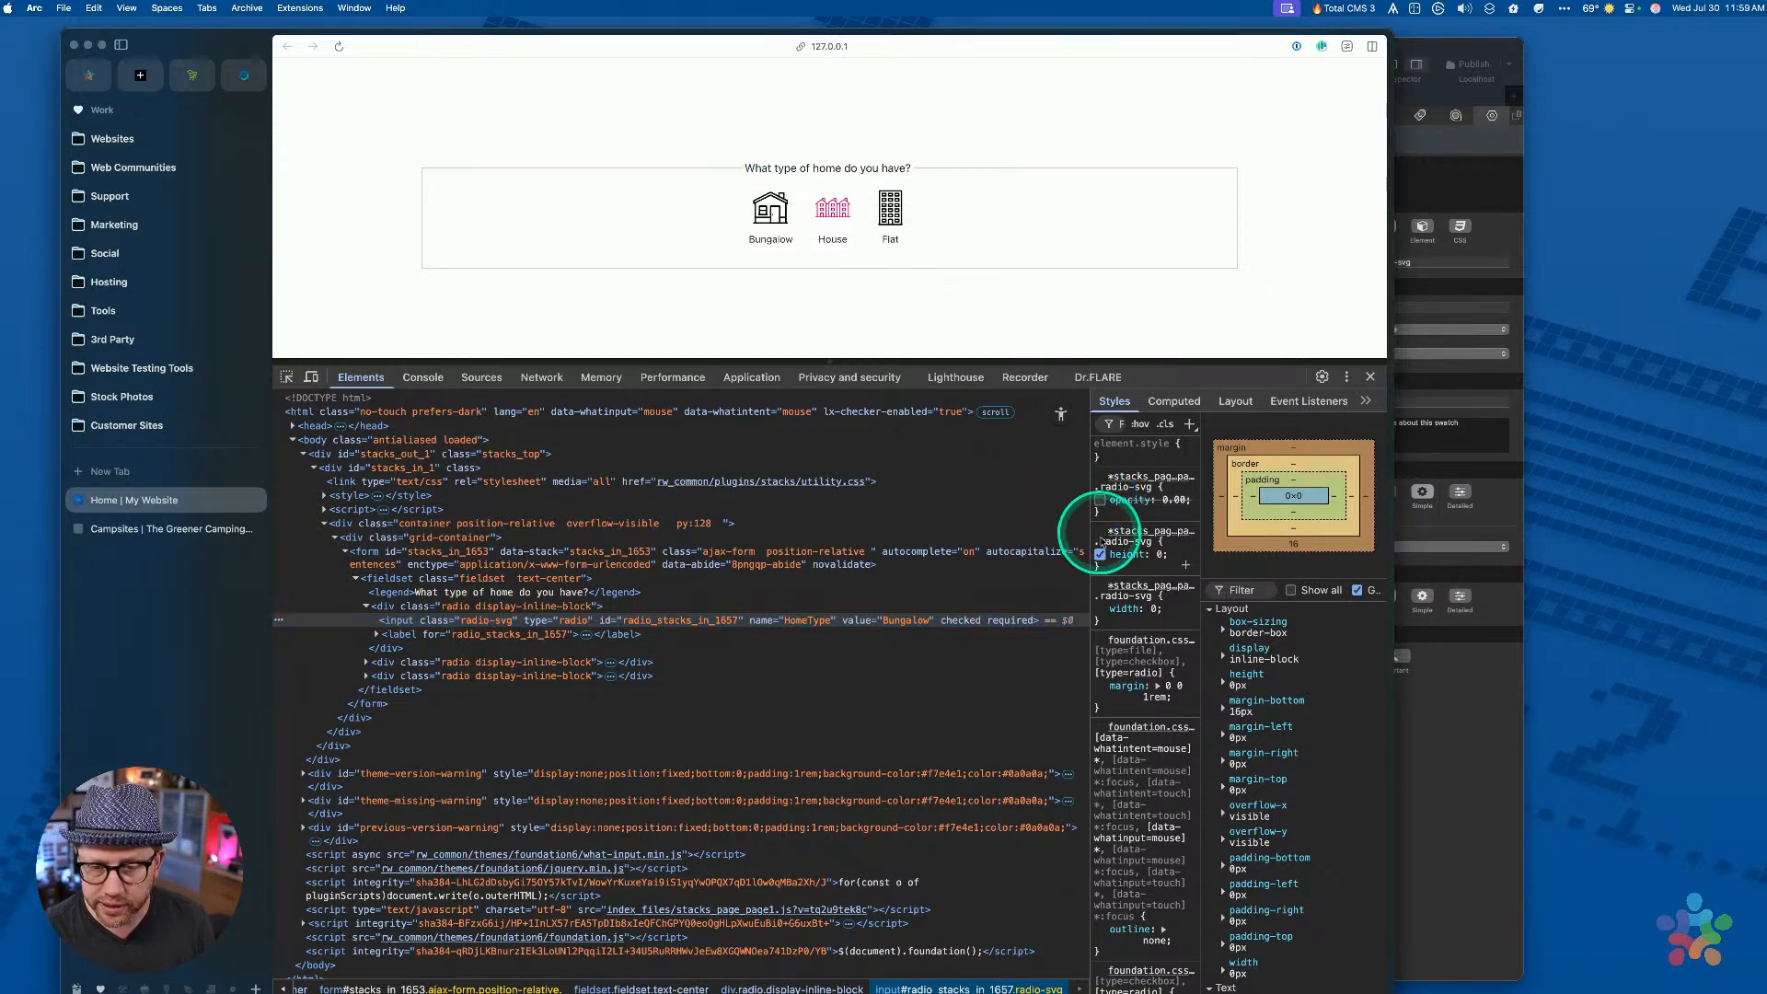
click(1099, 554)
click(1099, 609)
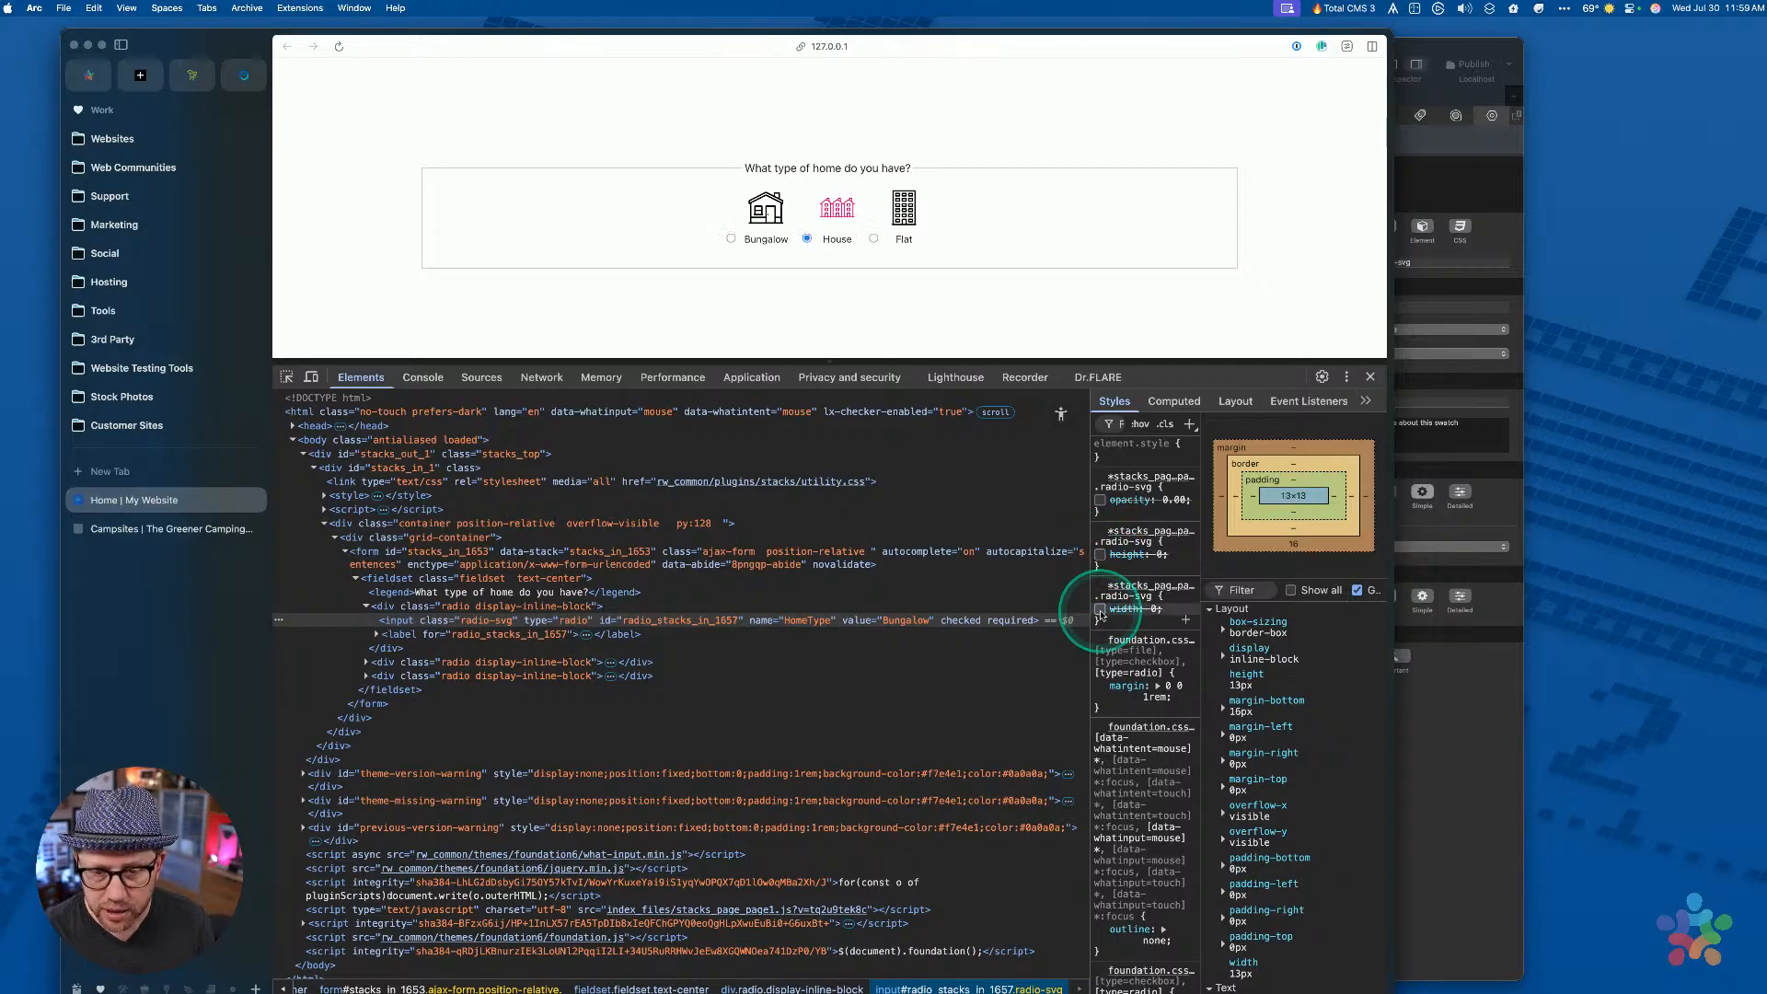
click(1099, 609)
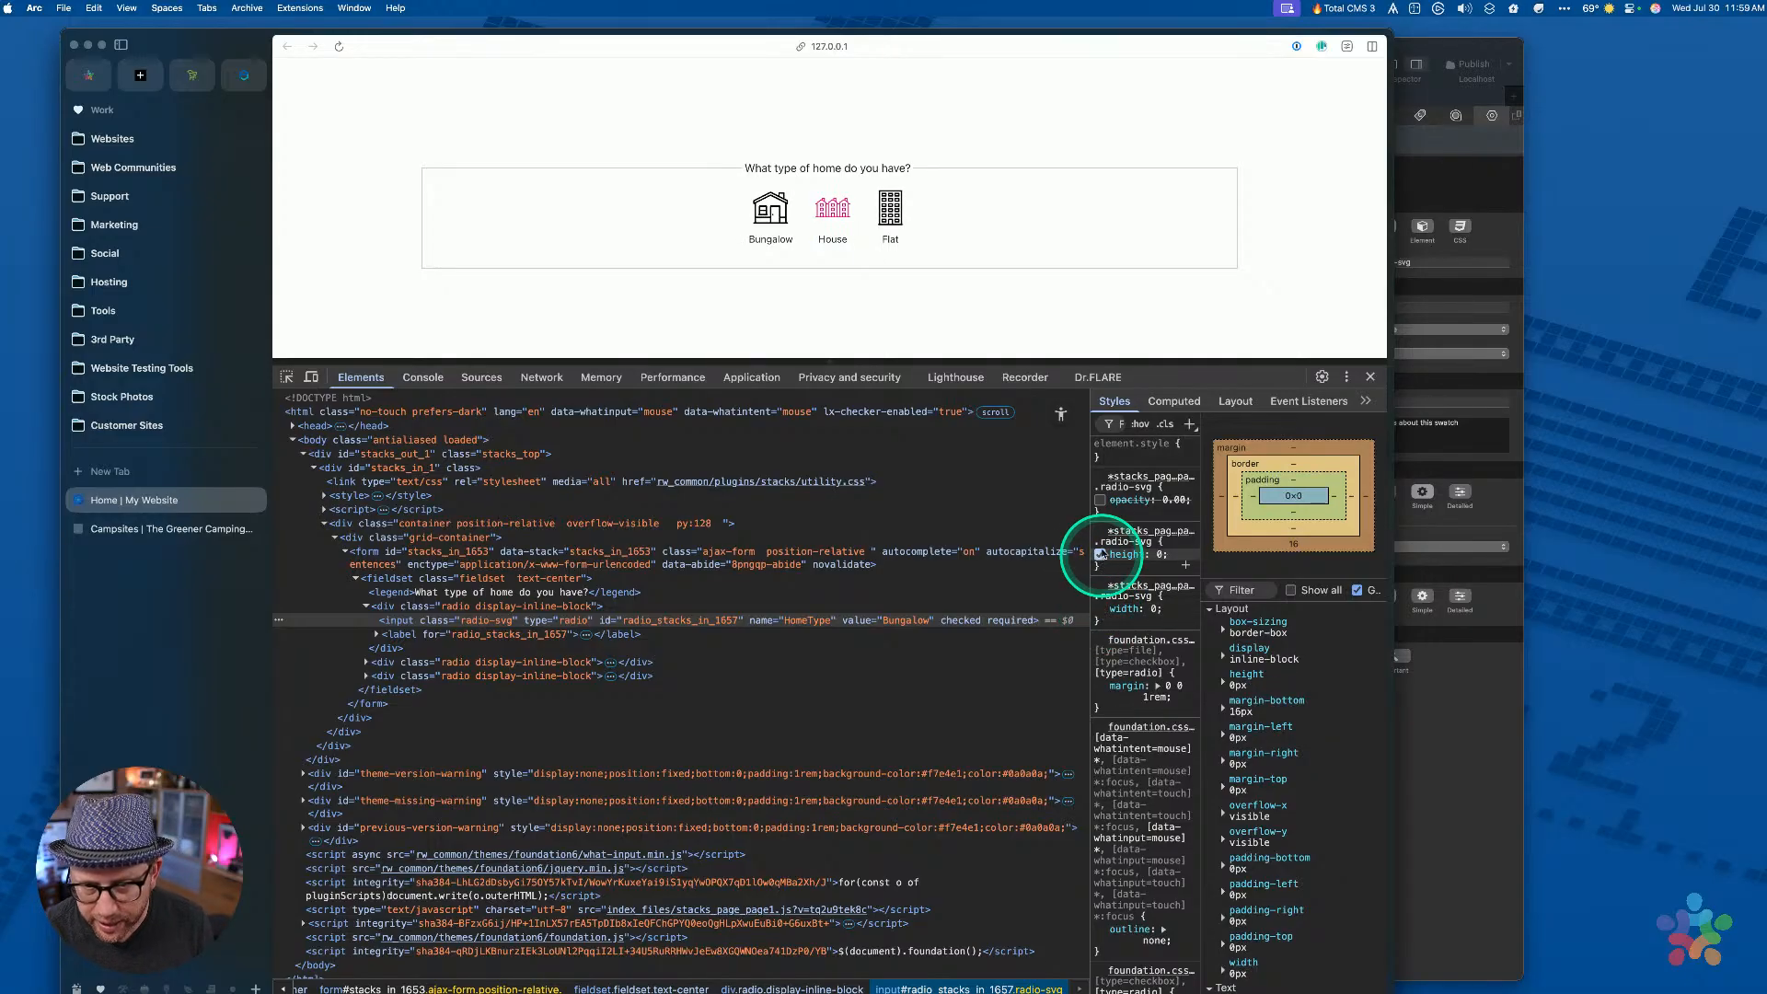
Toggle width: 0 repeatedly, leaving only width disabled with opacity and height re-enabled
click(1100, 501)
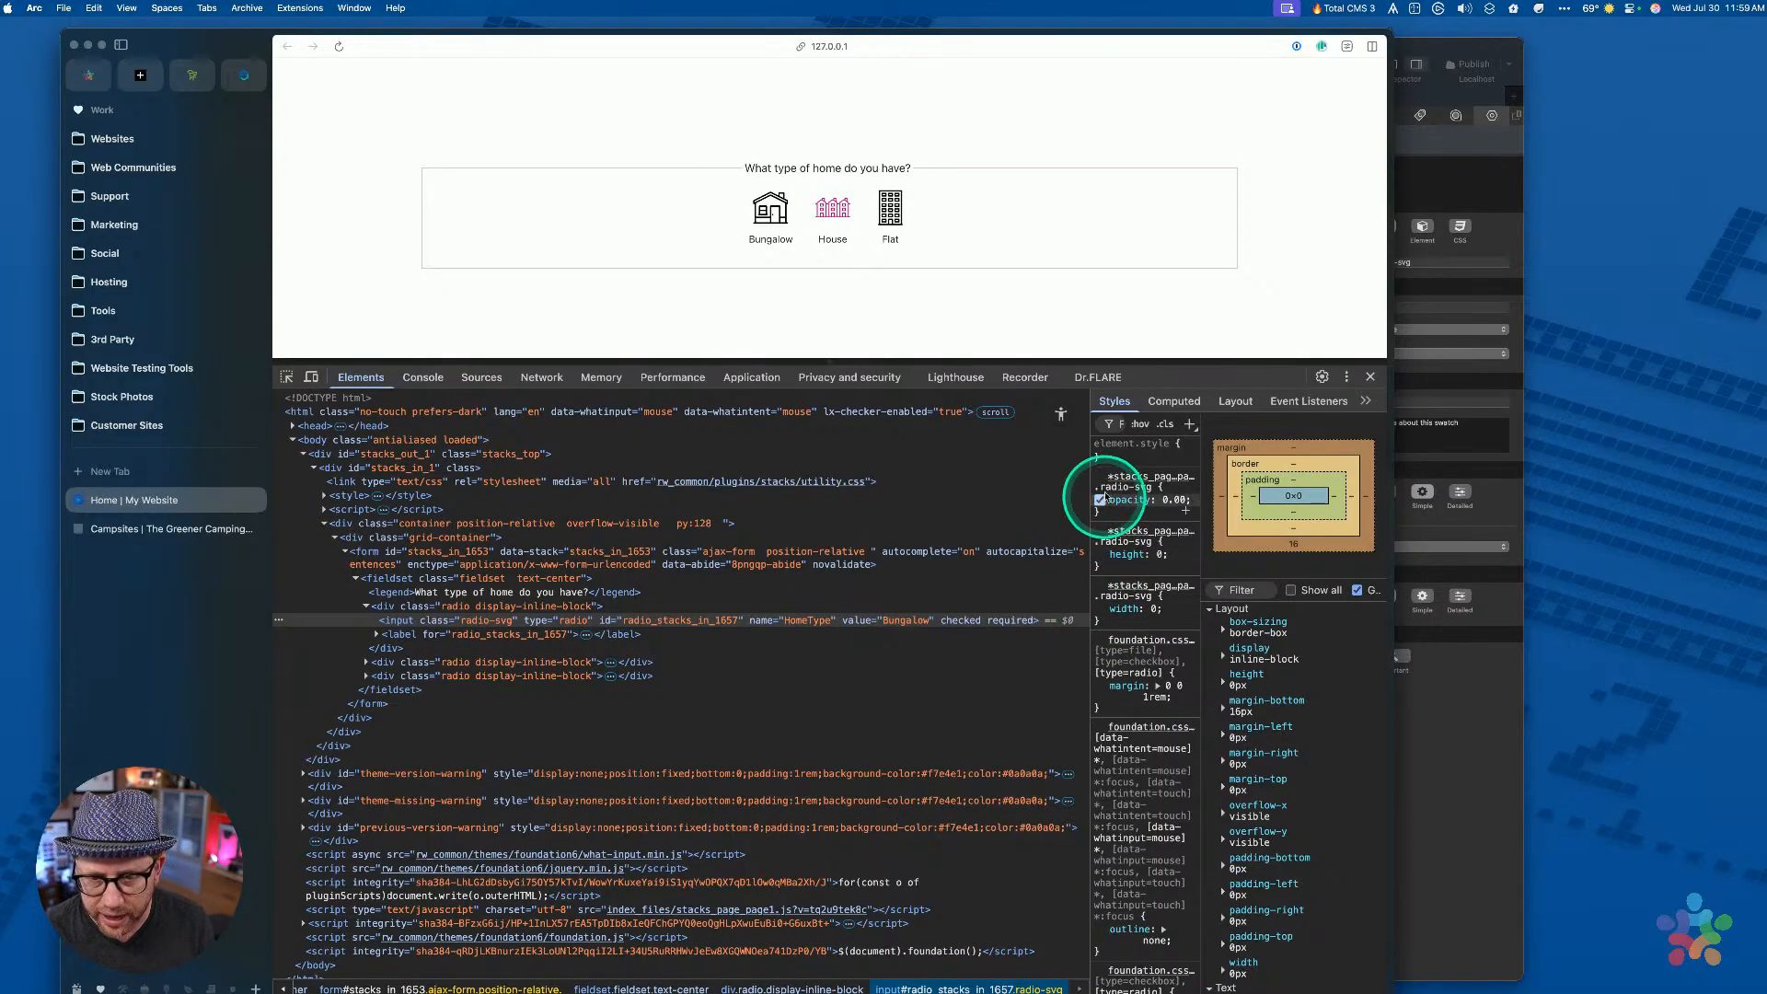
click(1101, 608)
click(1101, 608)
click(1099, 608)
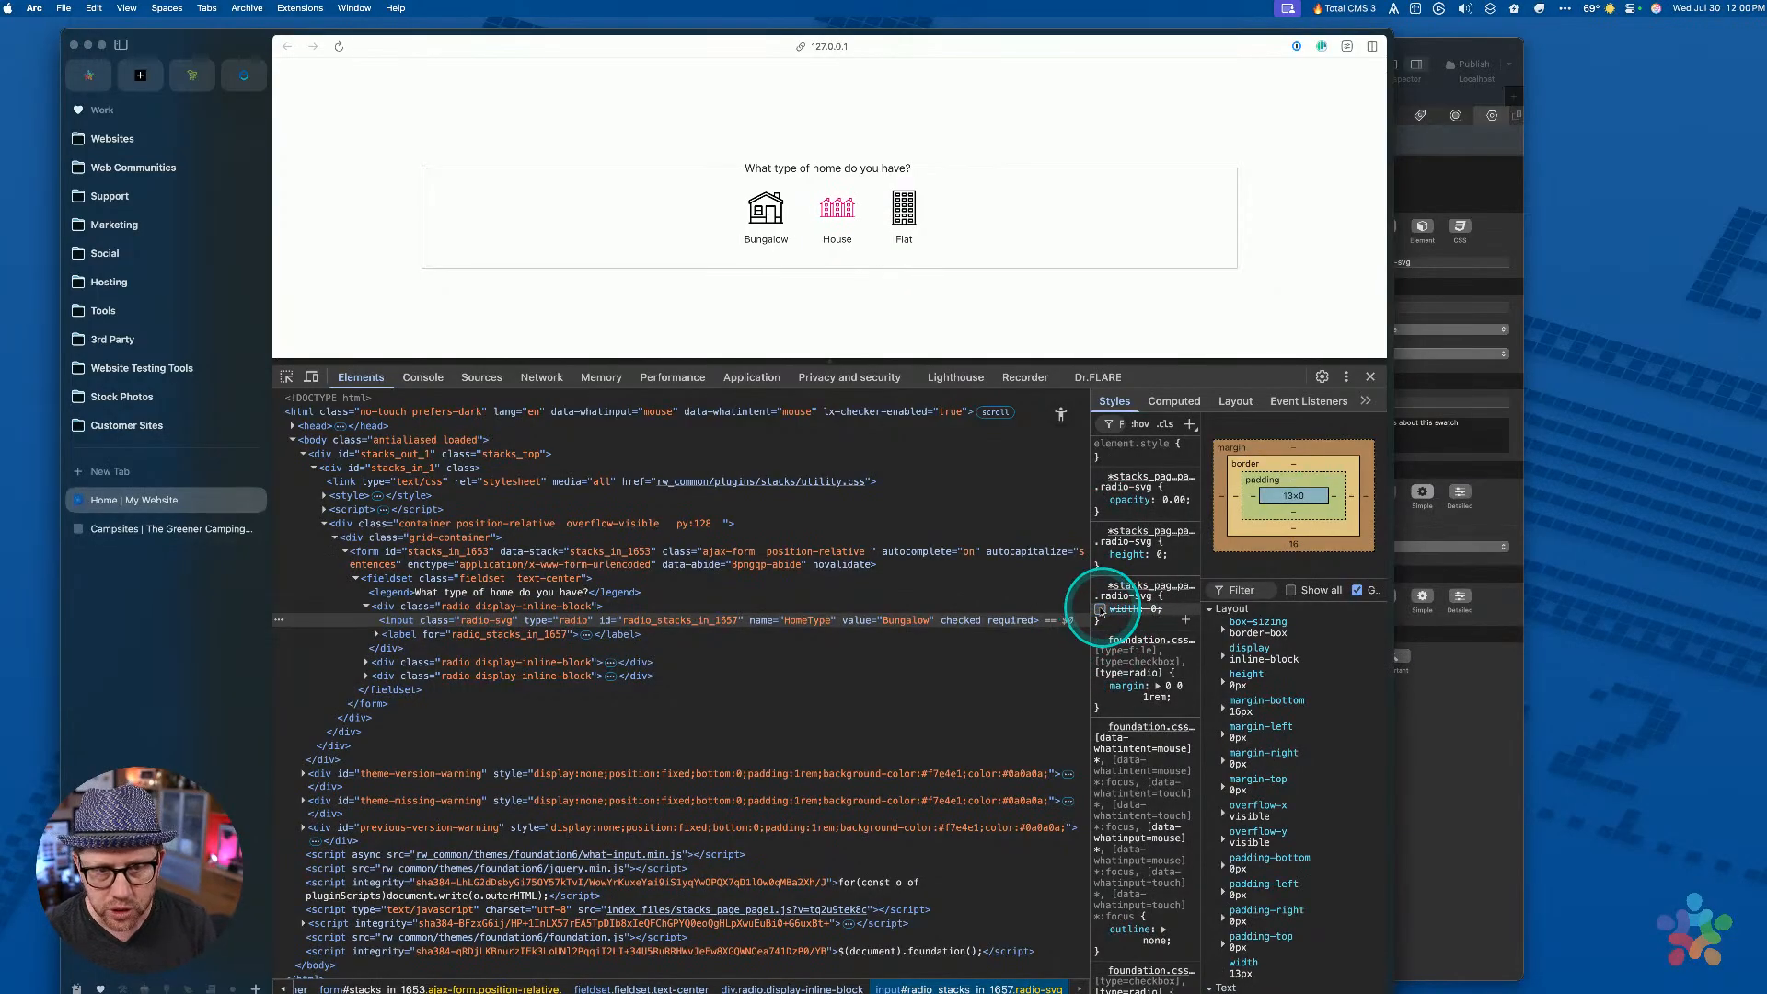
click(1099, 608)
click(1101, 609)
click(1099, 499)
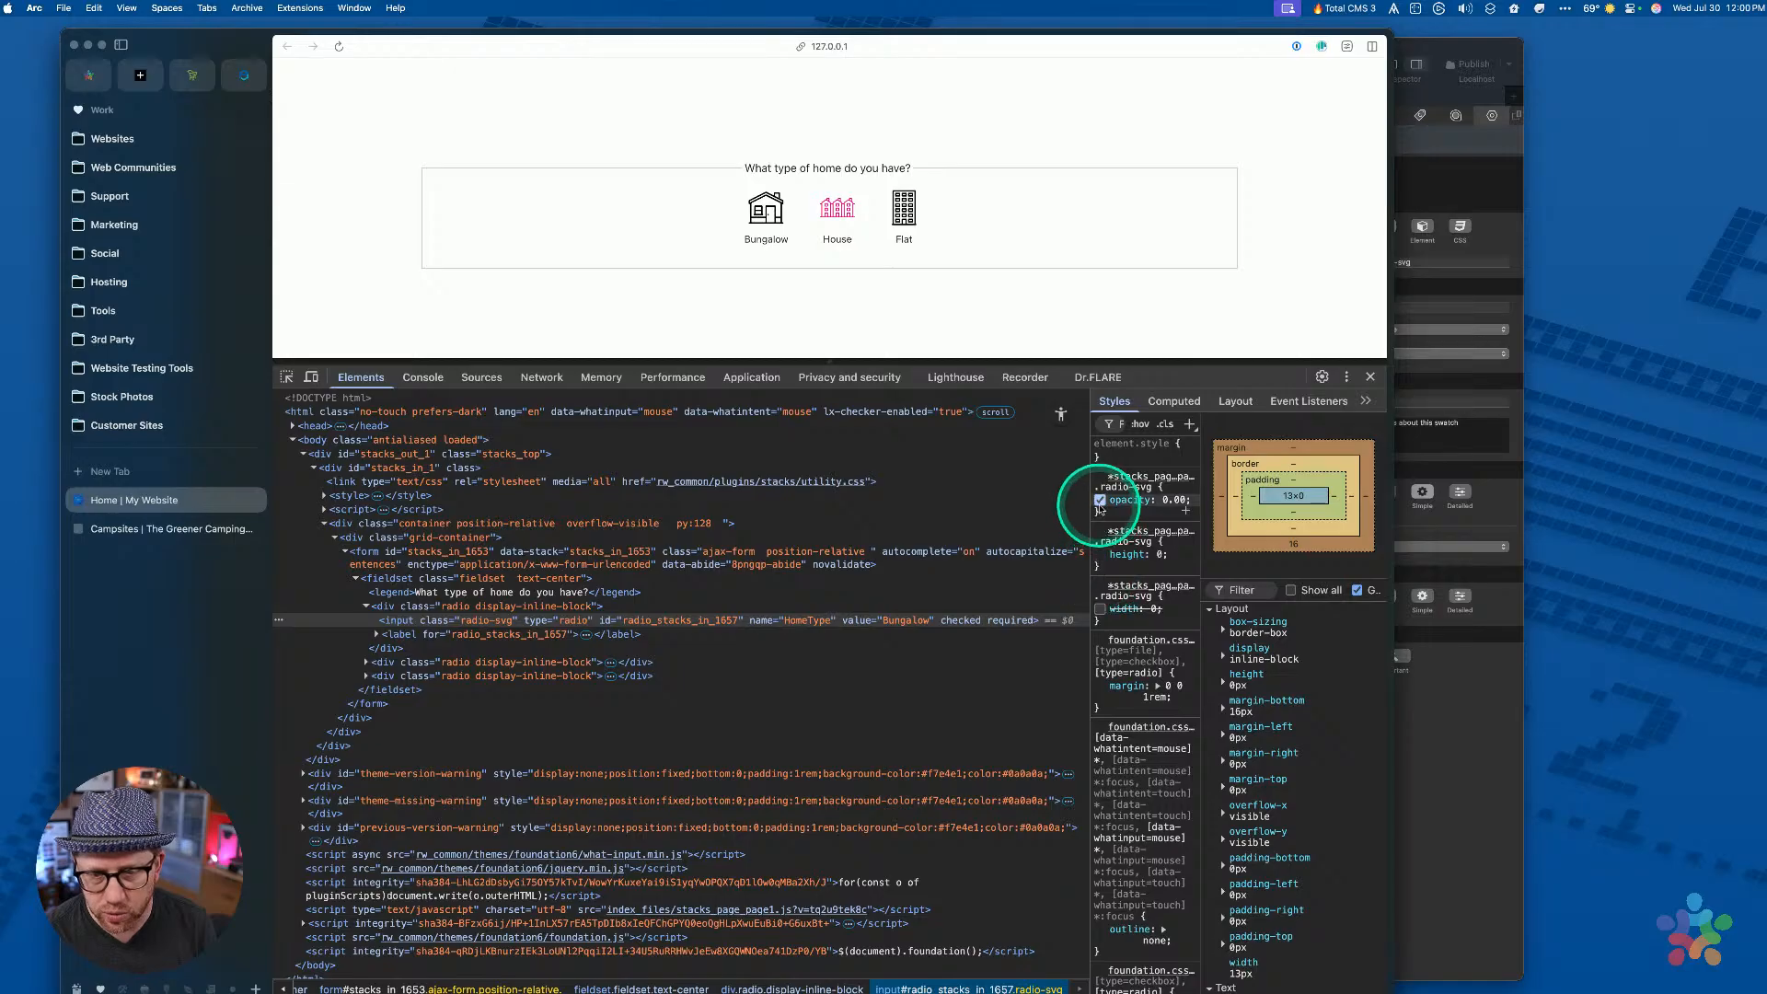
click(1100, 500)
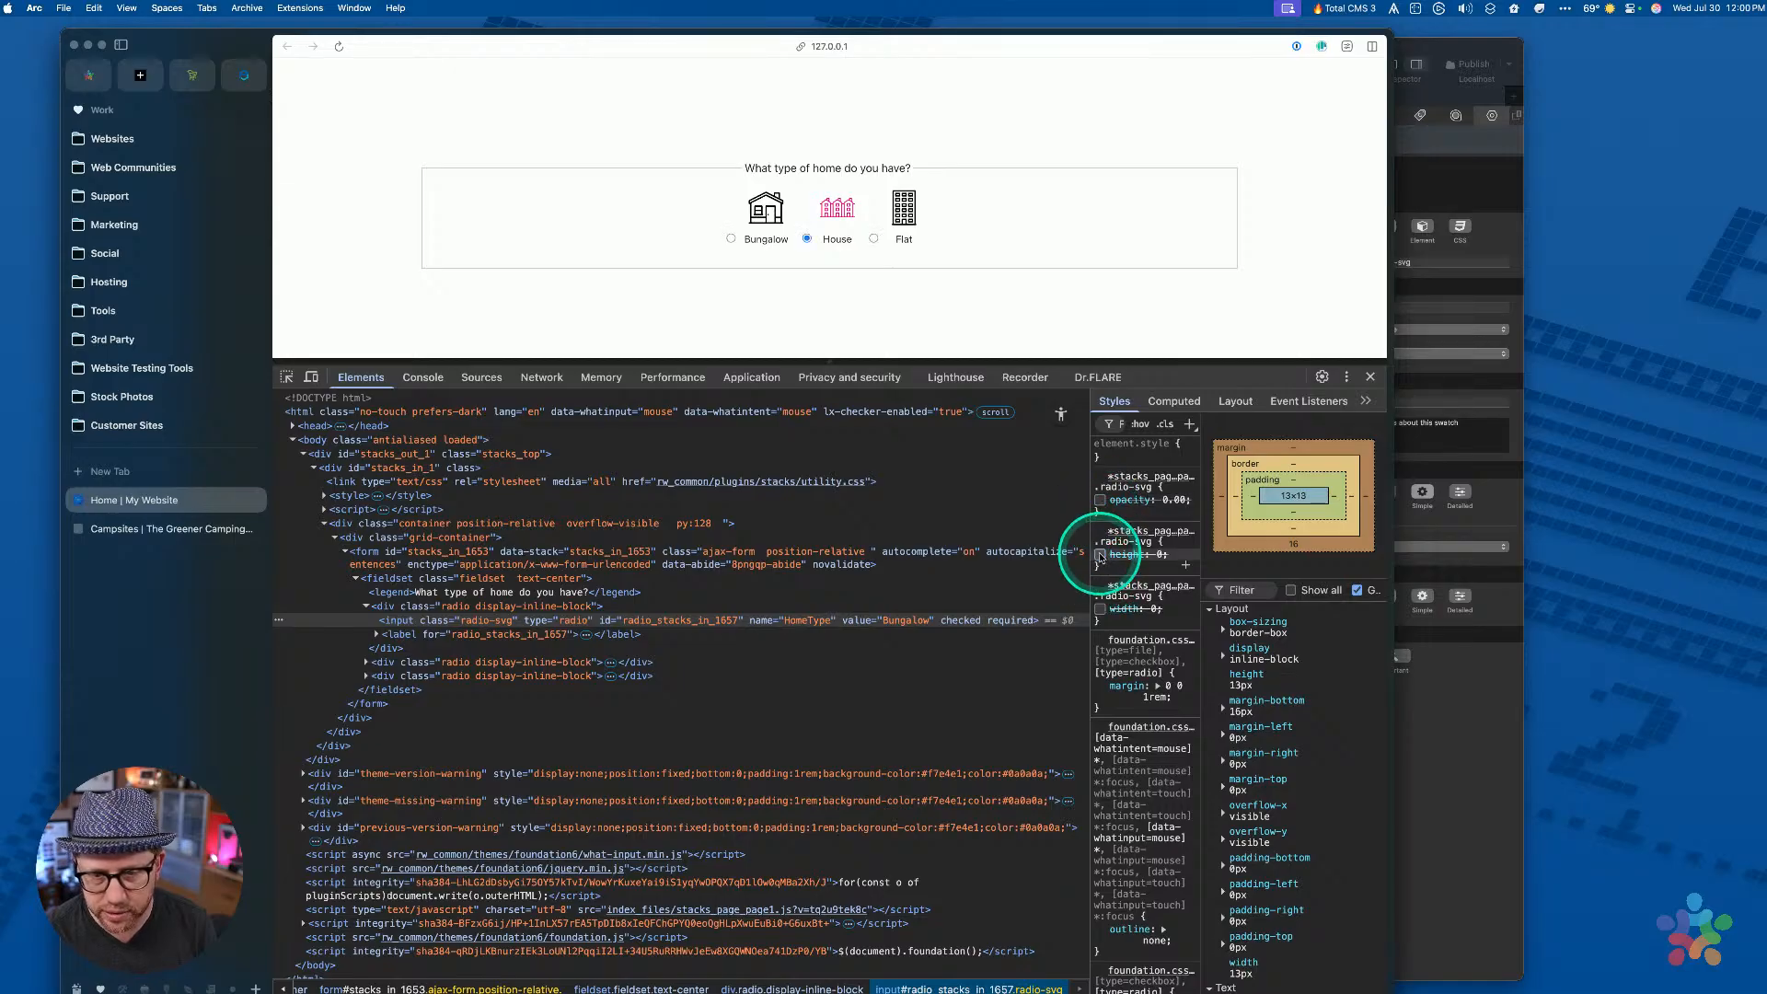
click(1099, 555)
click(1099, 499)
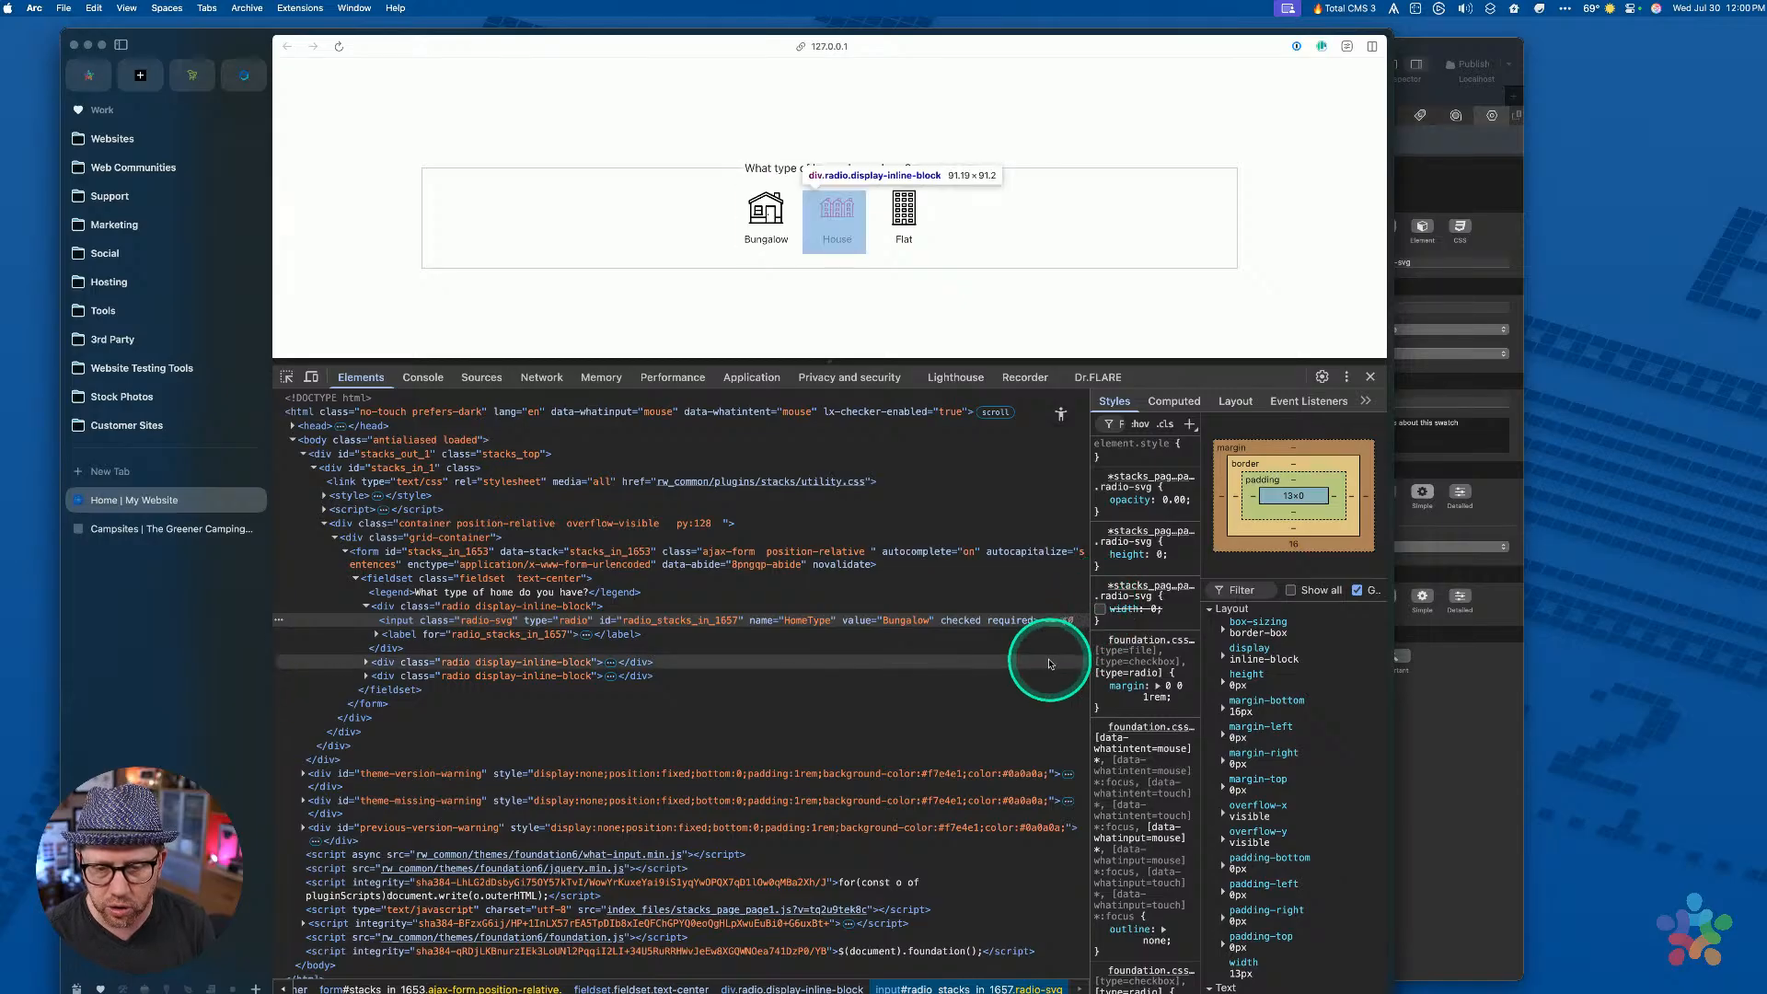
Restore width: 0 and inspect the Bungalow label and radio-svg input styles
click(1099, 610)
click(1100, 609)
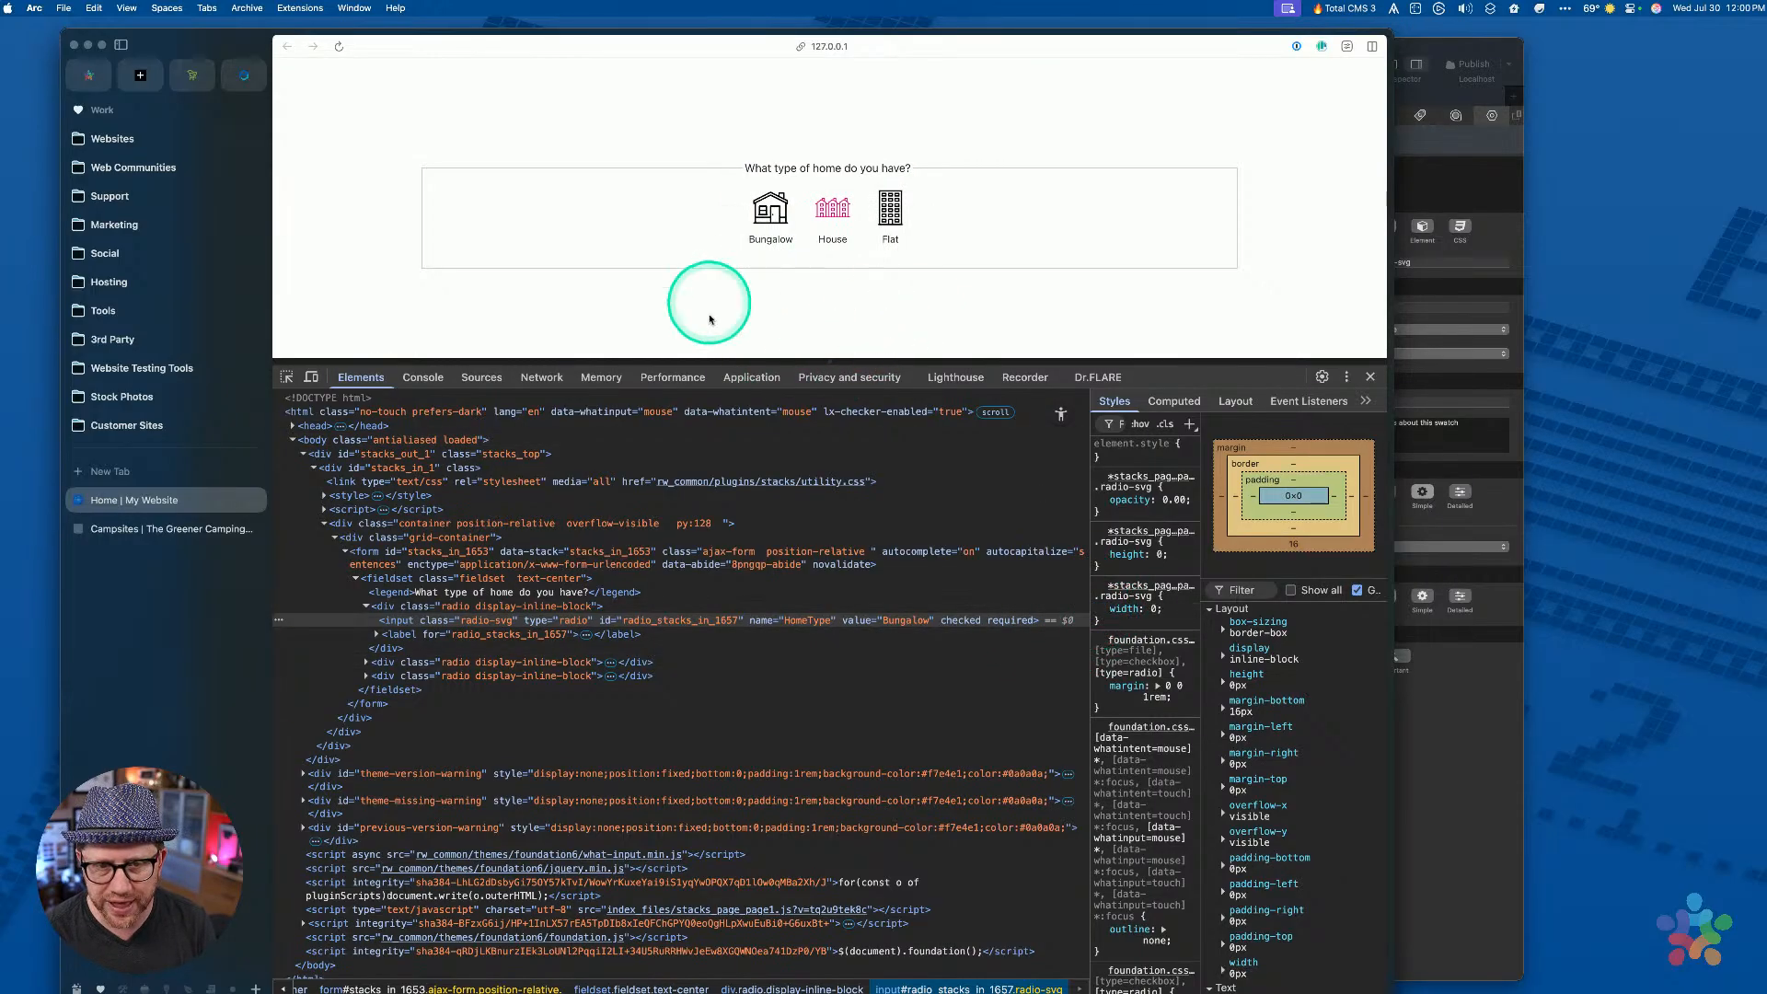
click(539, 642)
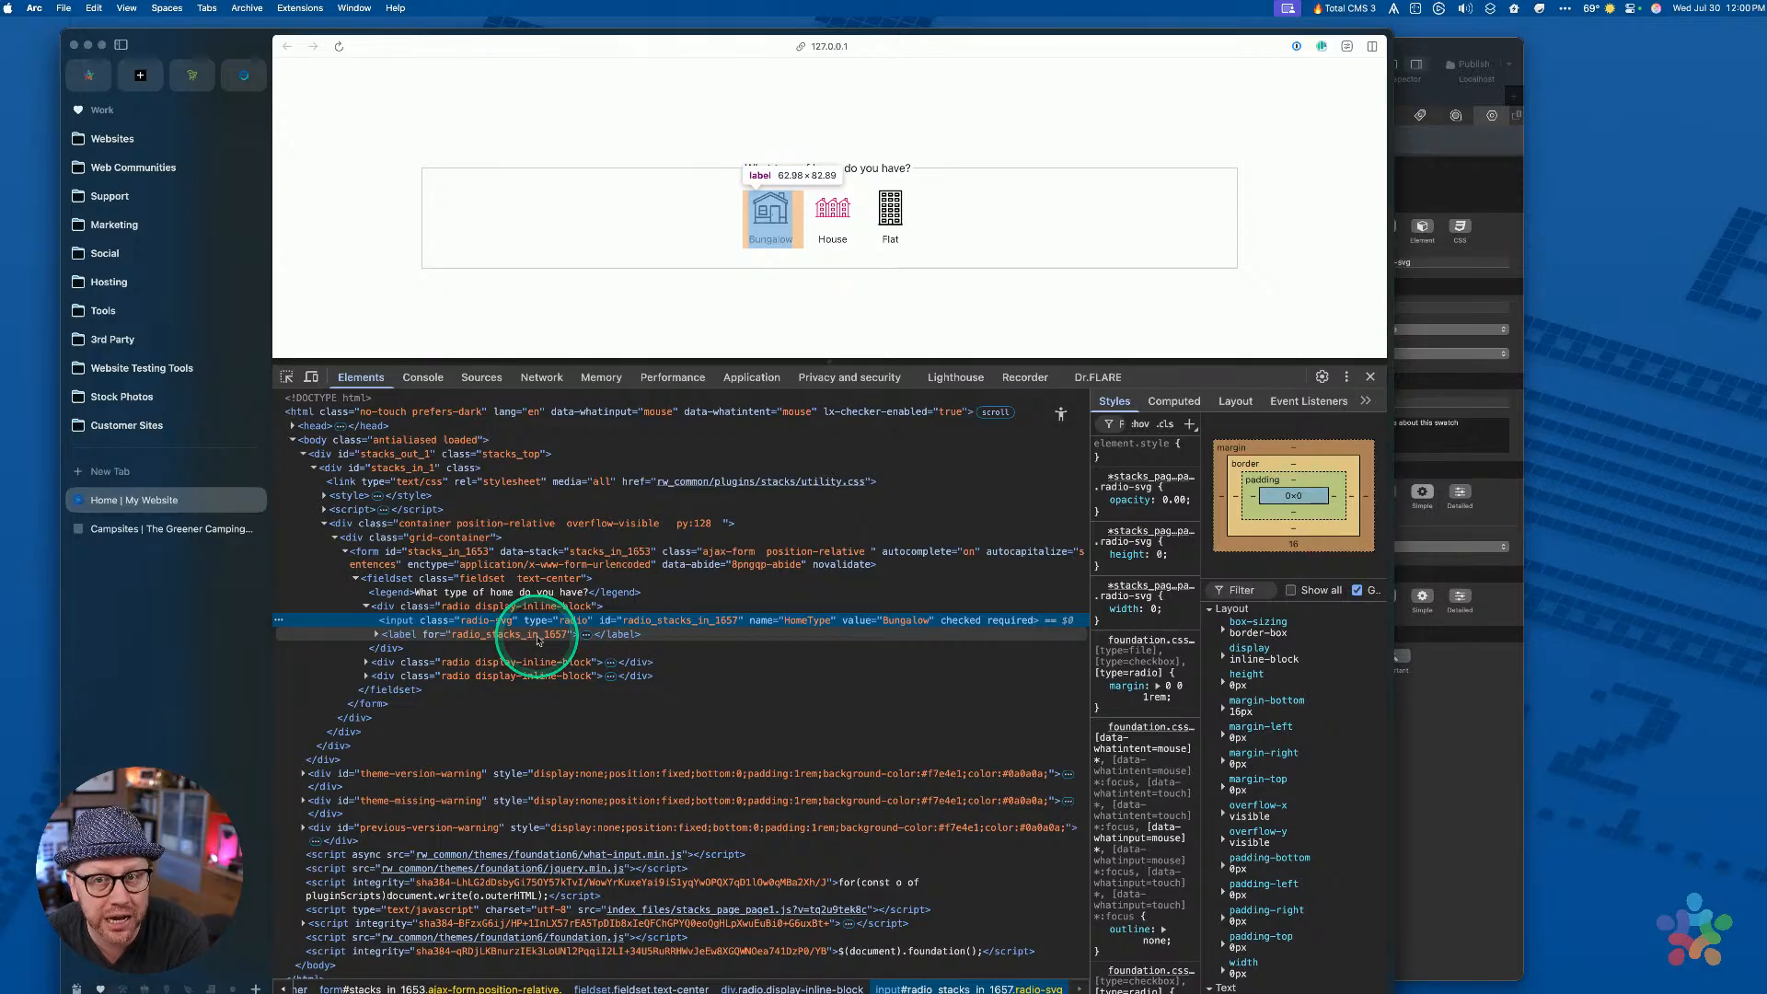
click(539, 641)
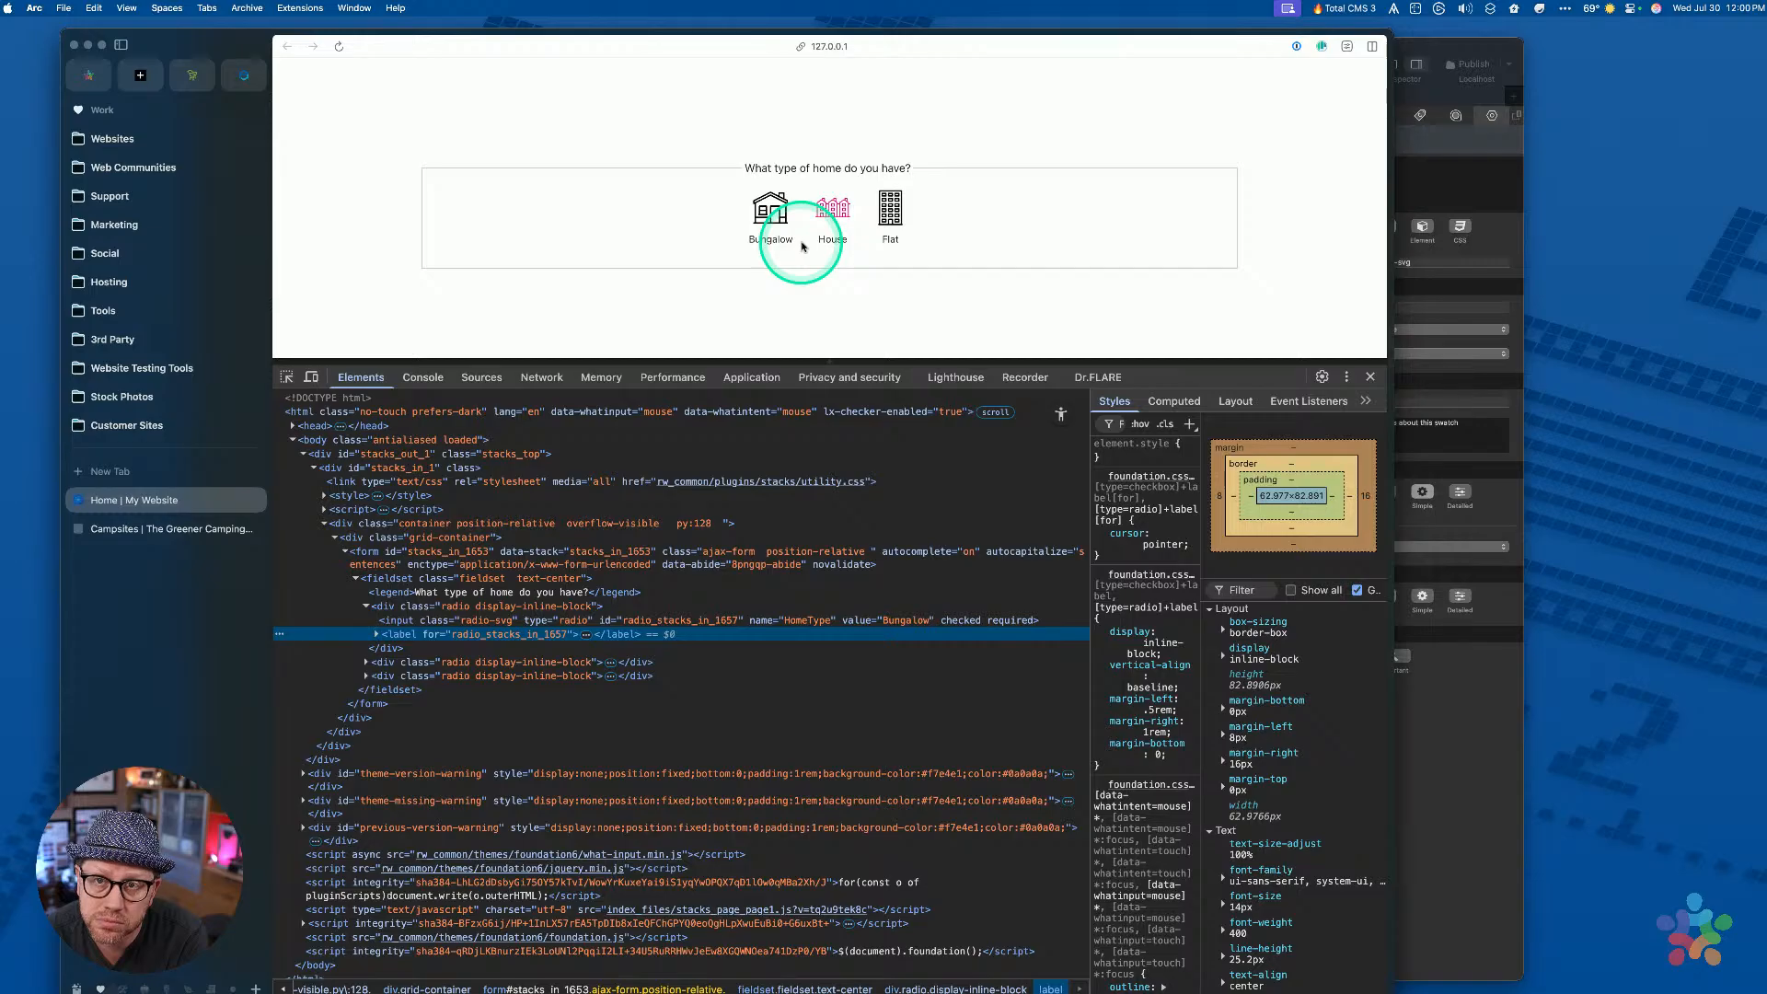
click(594, 620)
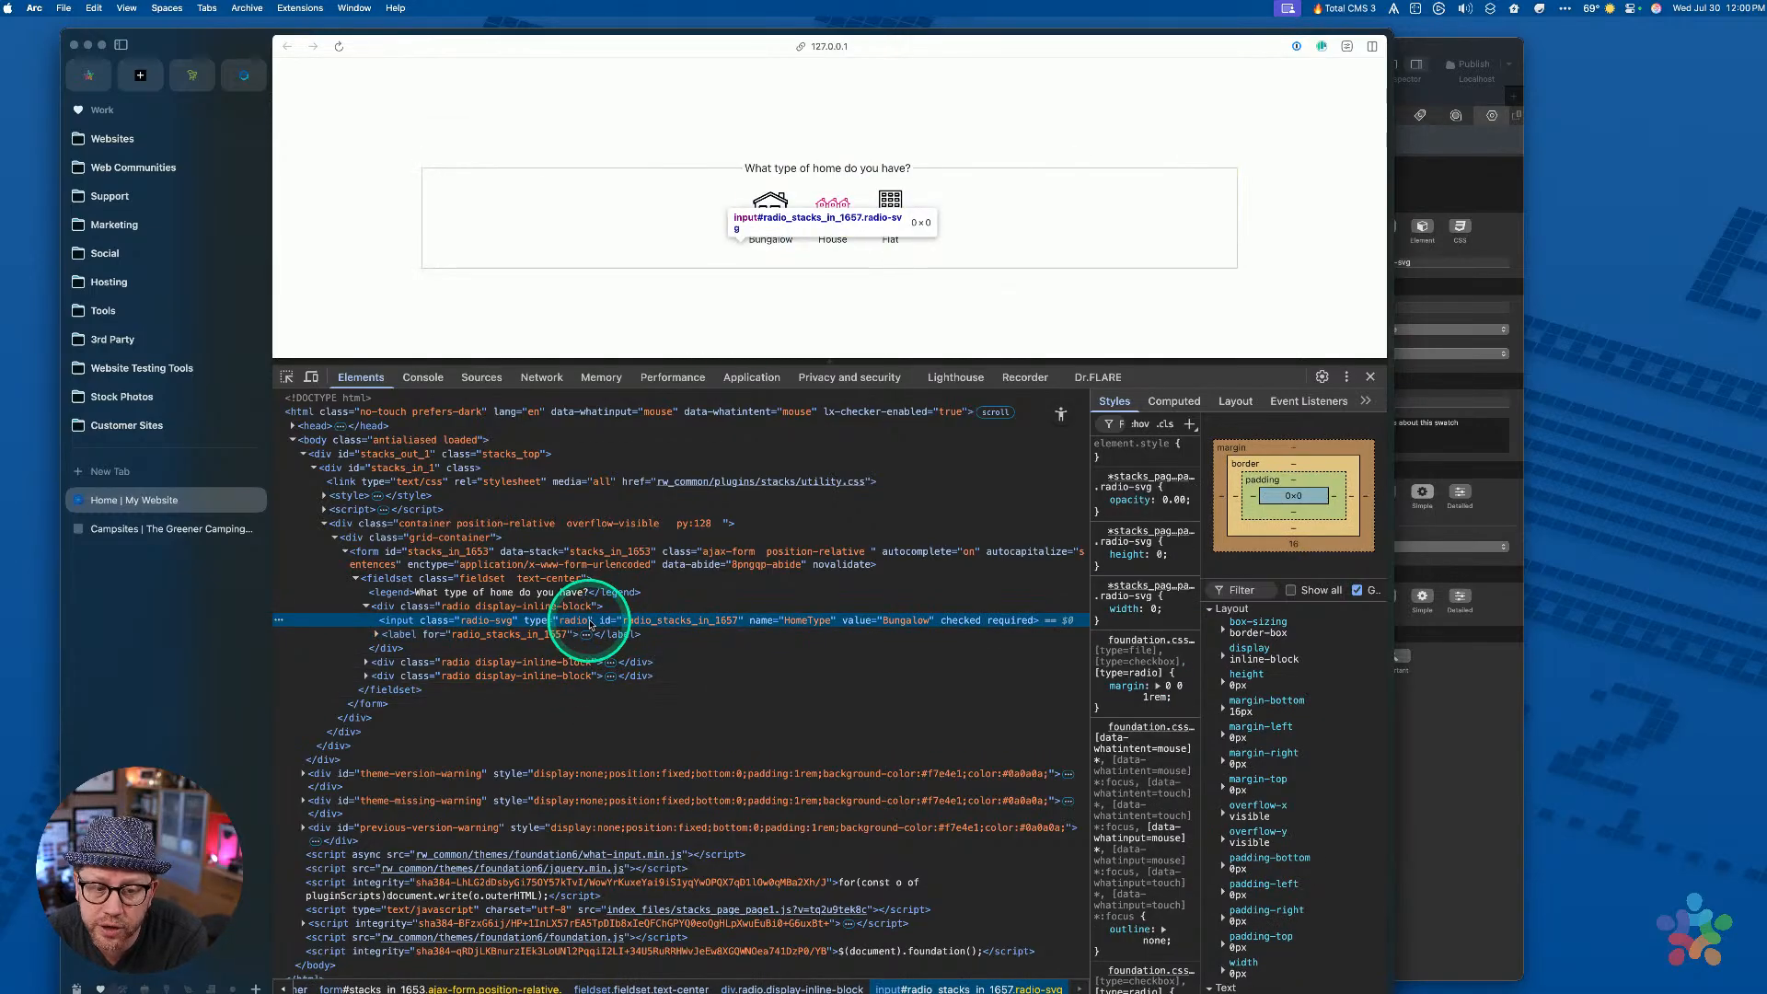
click(568, 635)
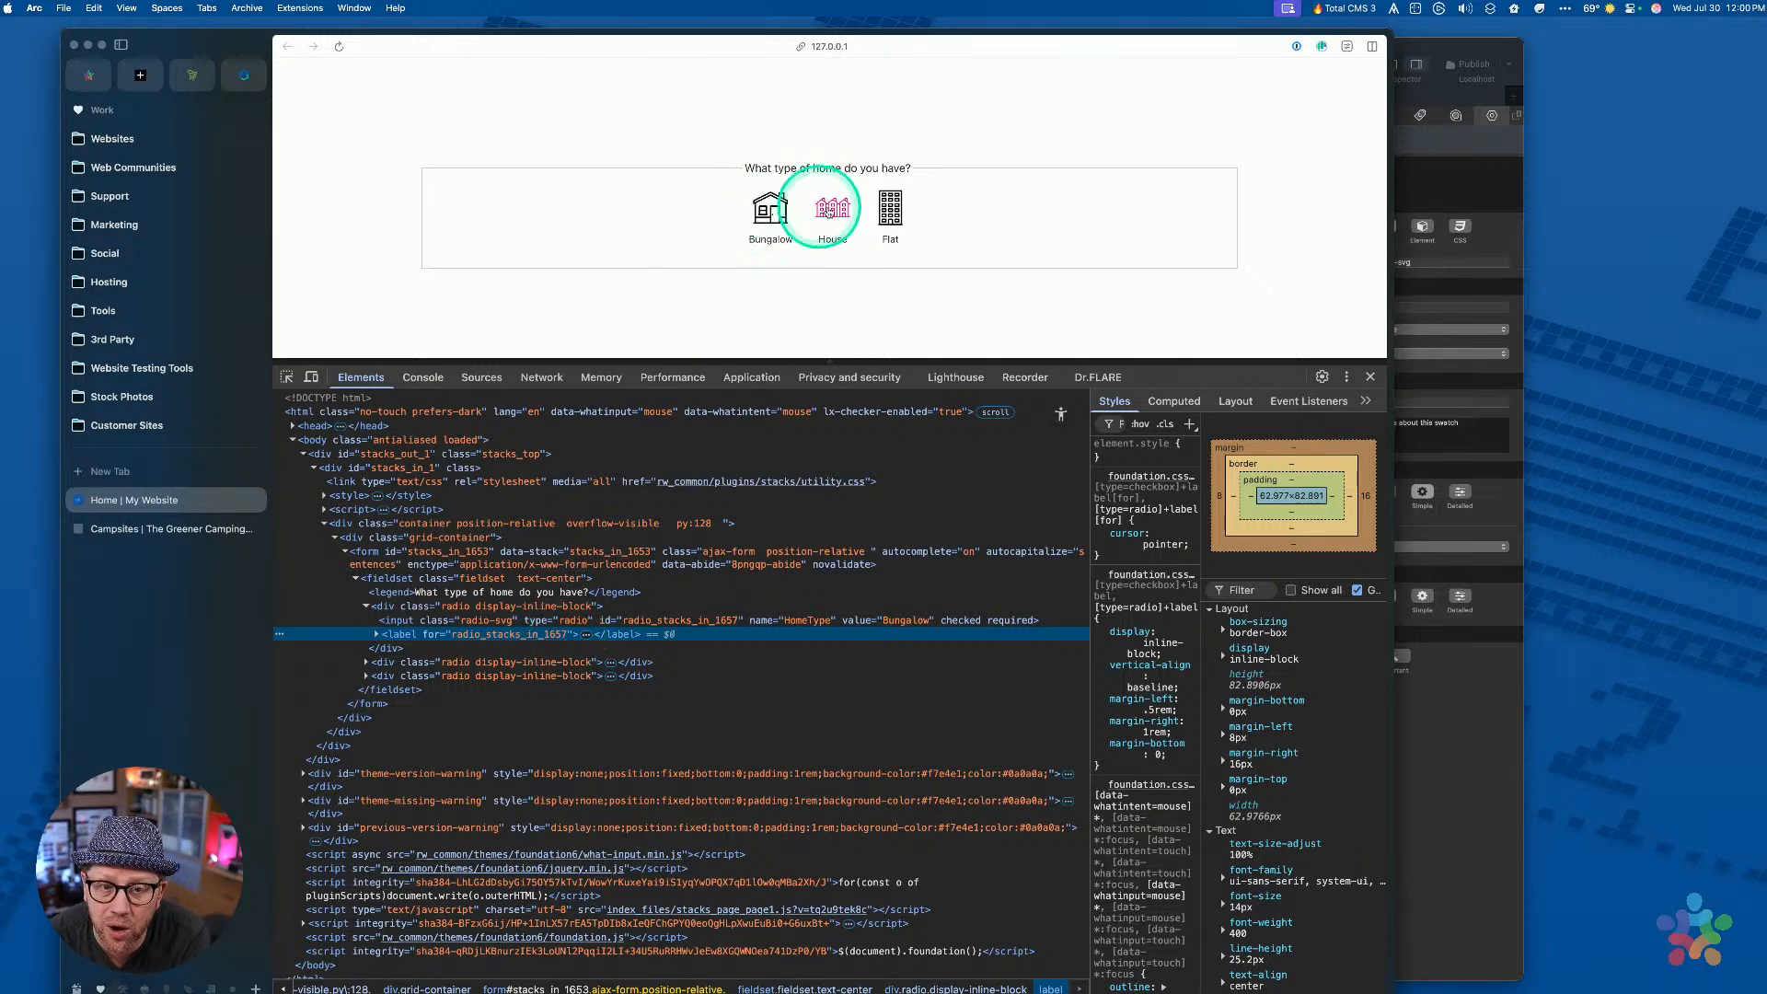
Test Bungalow, Flat and House choices while re-inspecting the radio input element
click(888, 208)
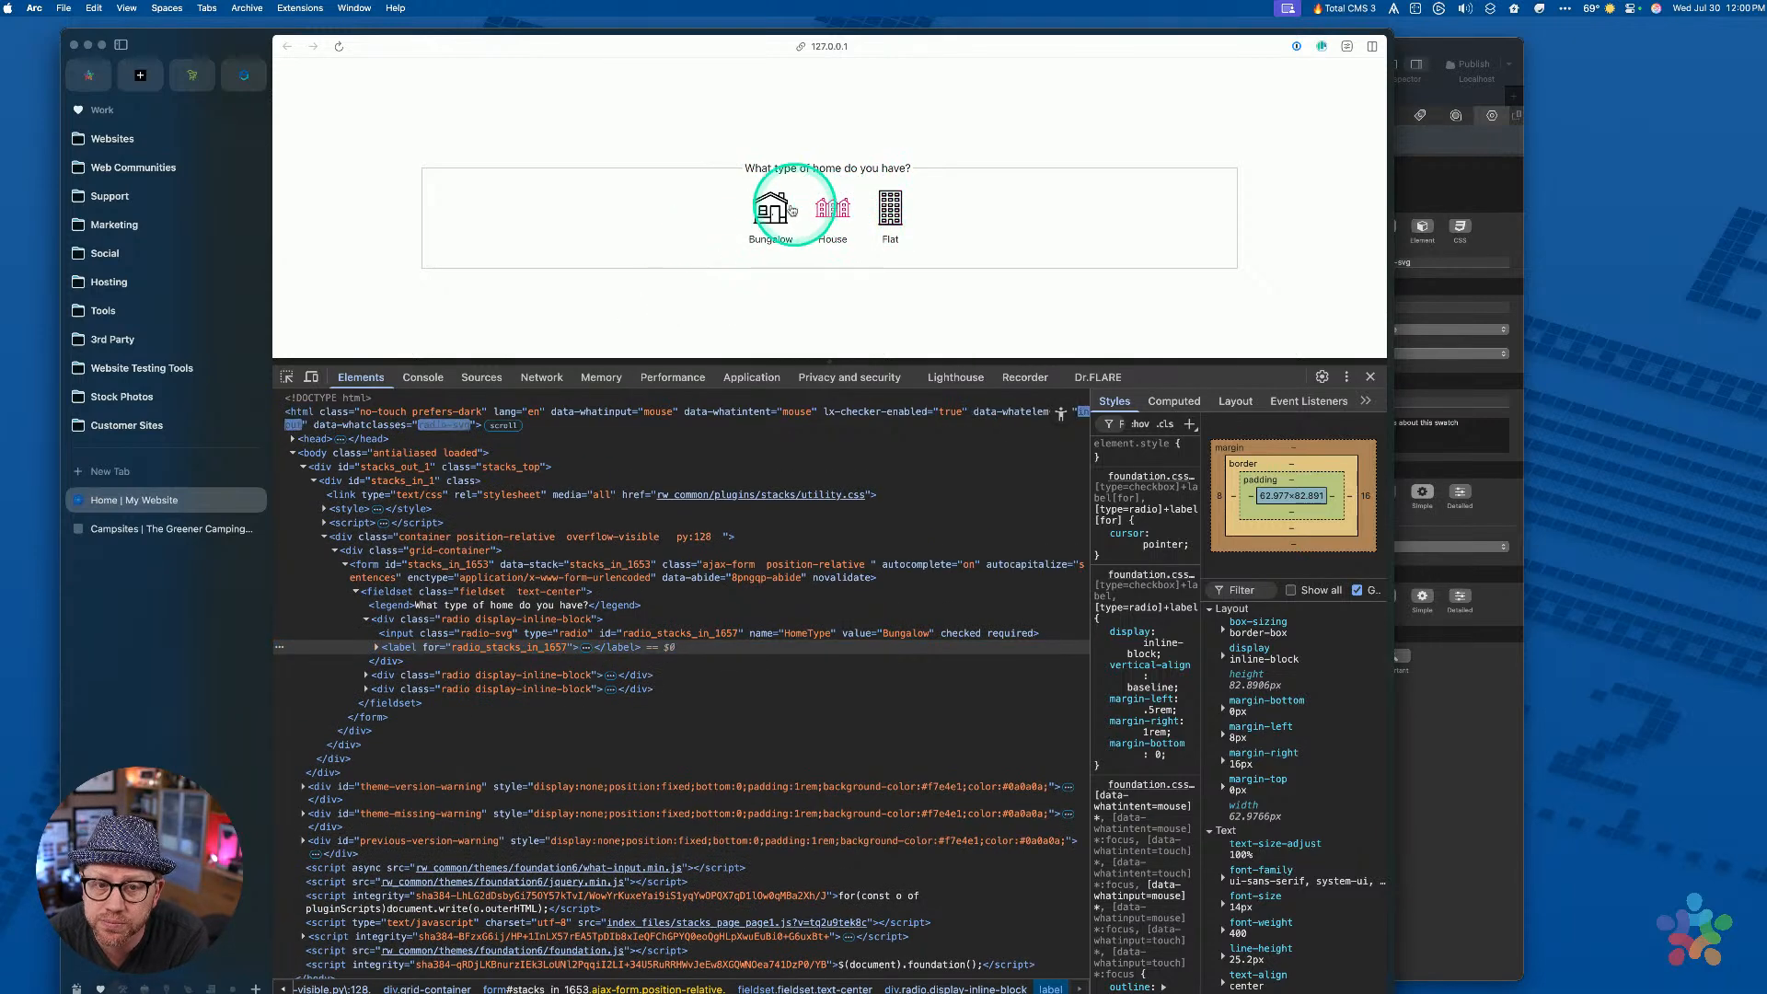
click(888, 209)
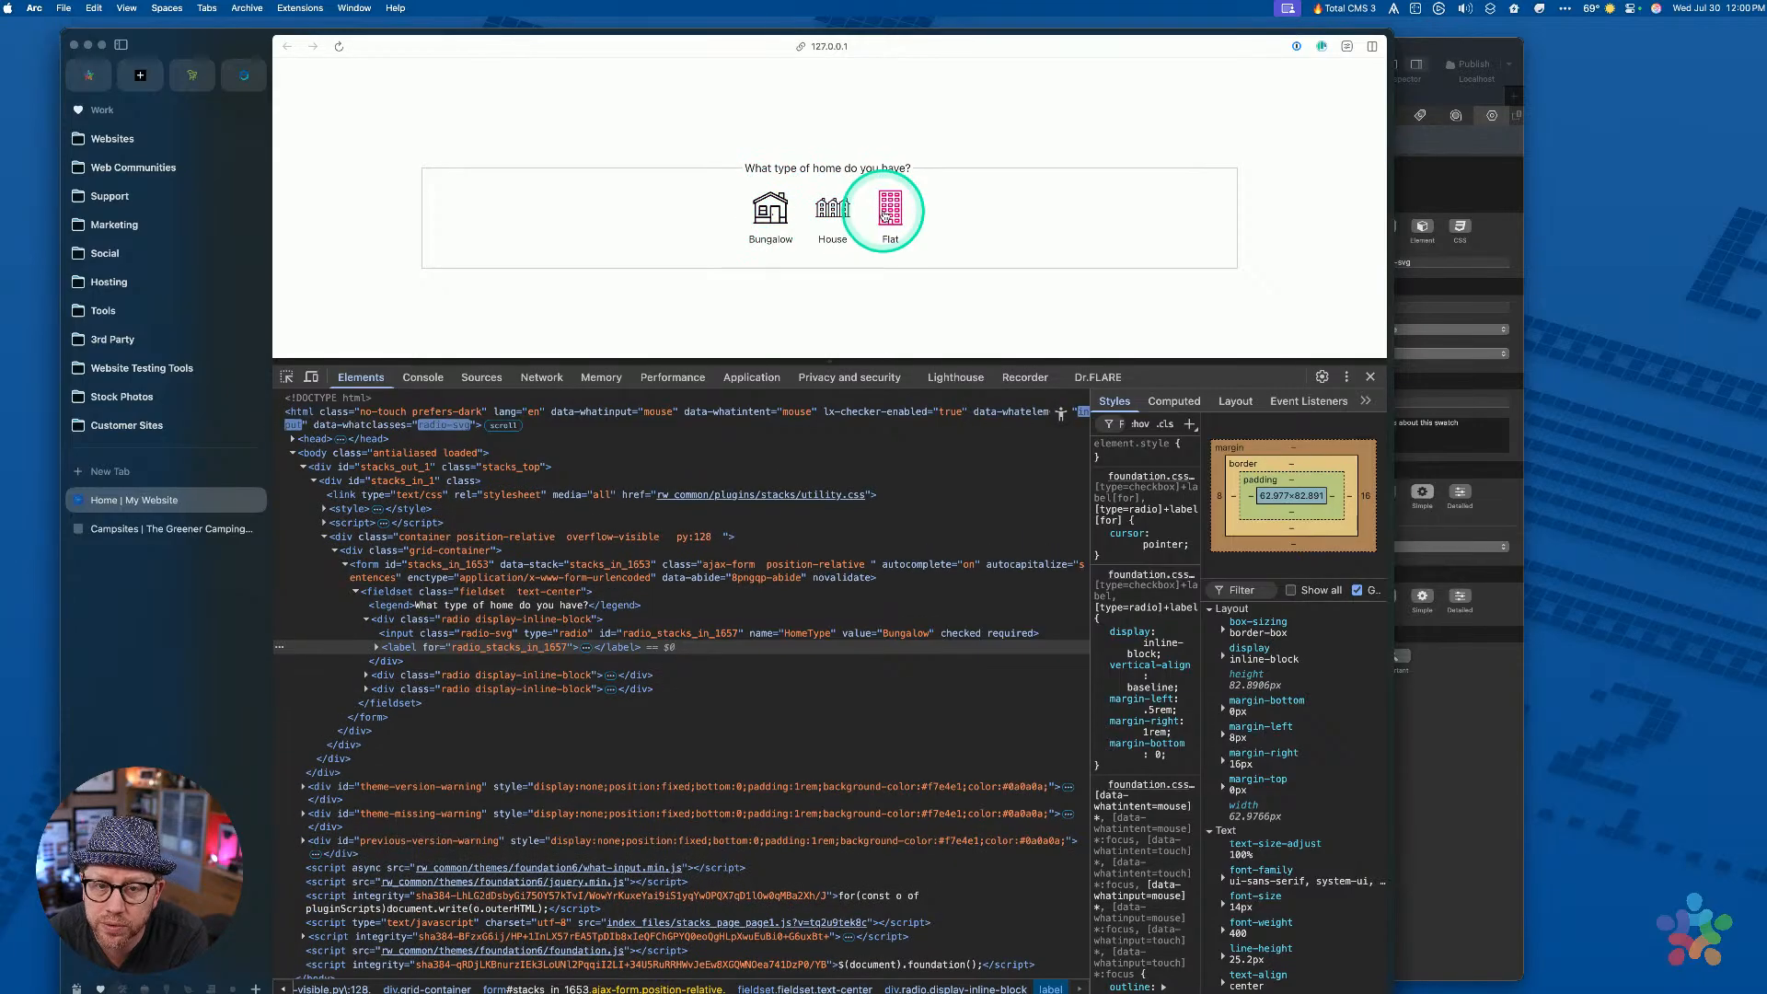
click(771, 210)
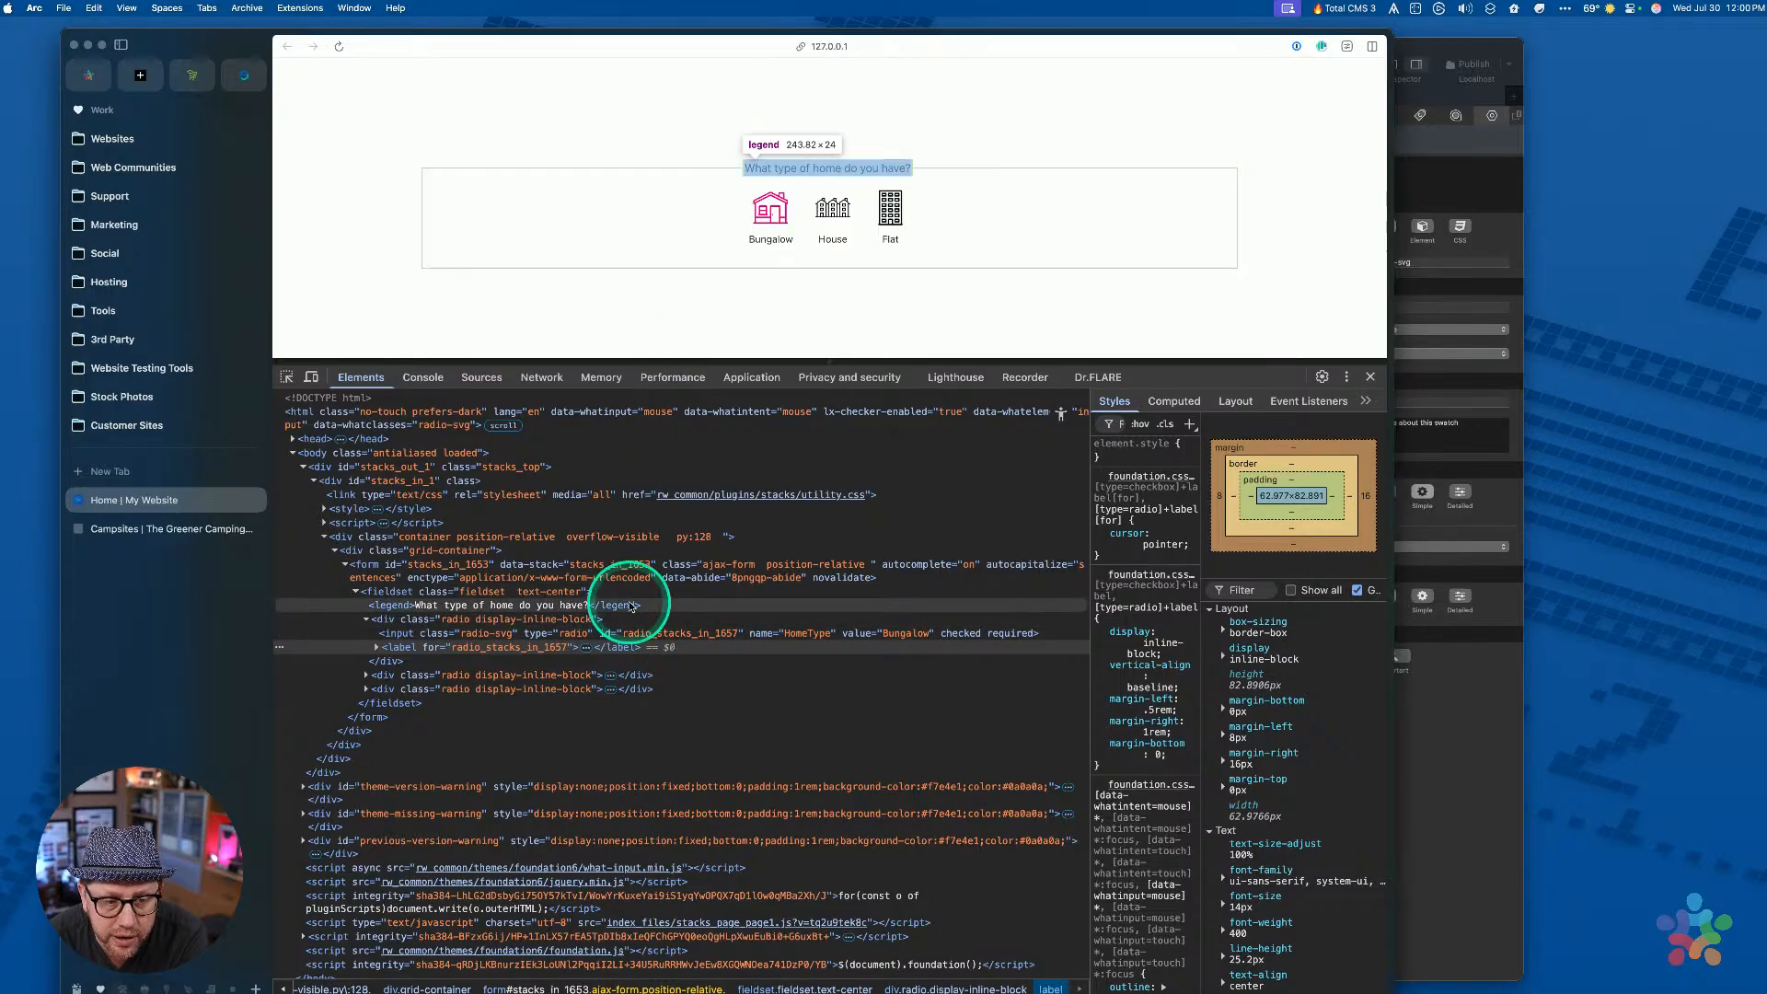
click(625, 634)
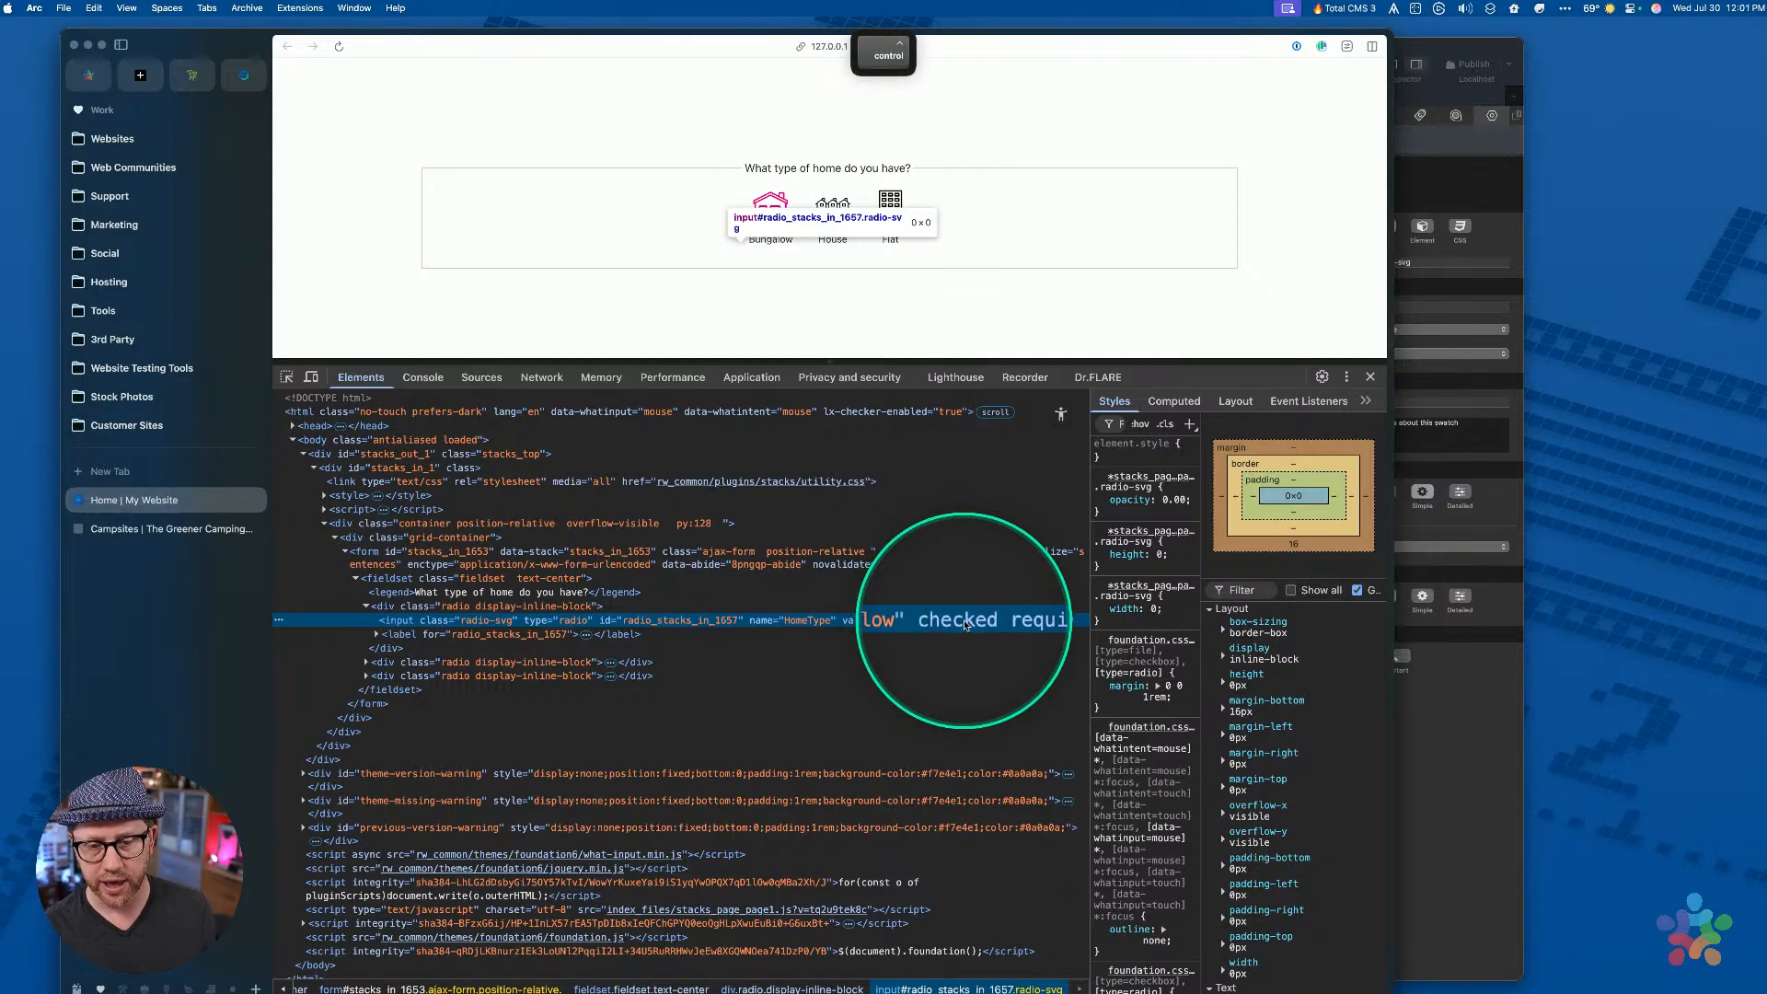
click(833, 203)
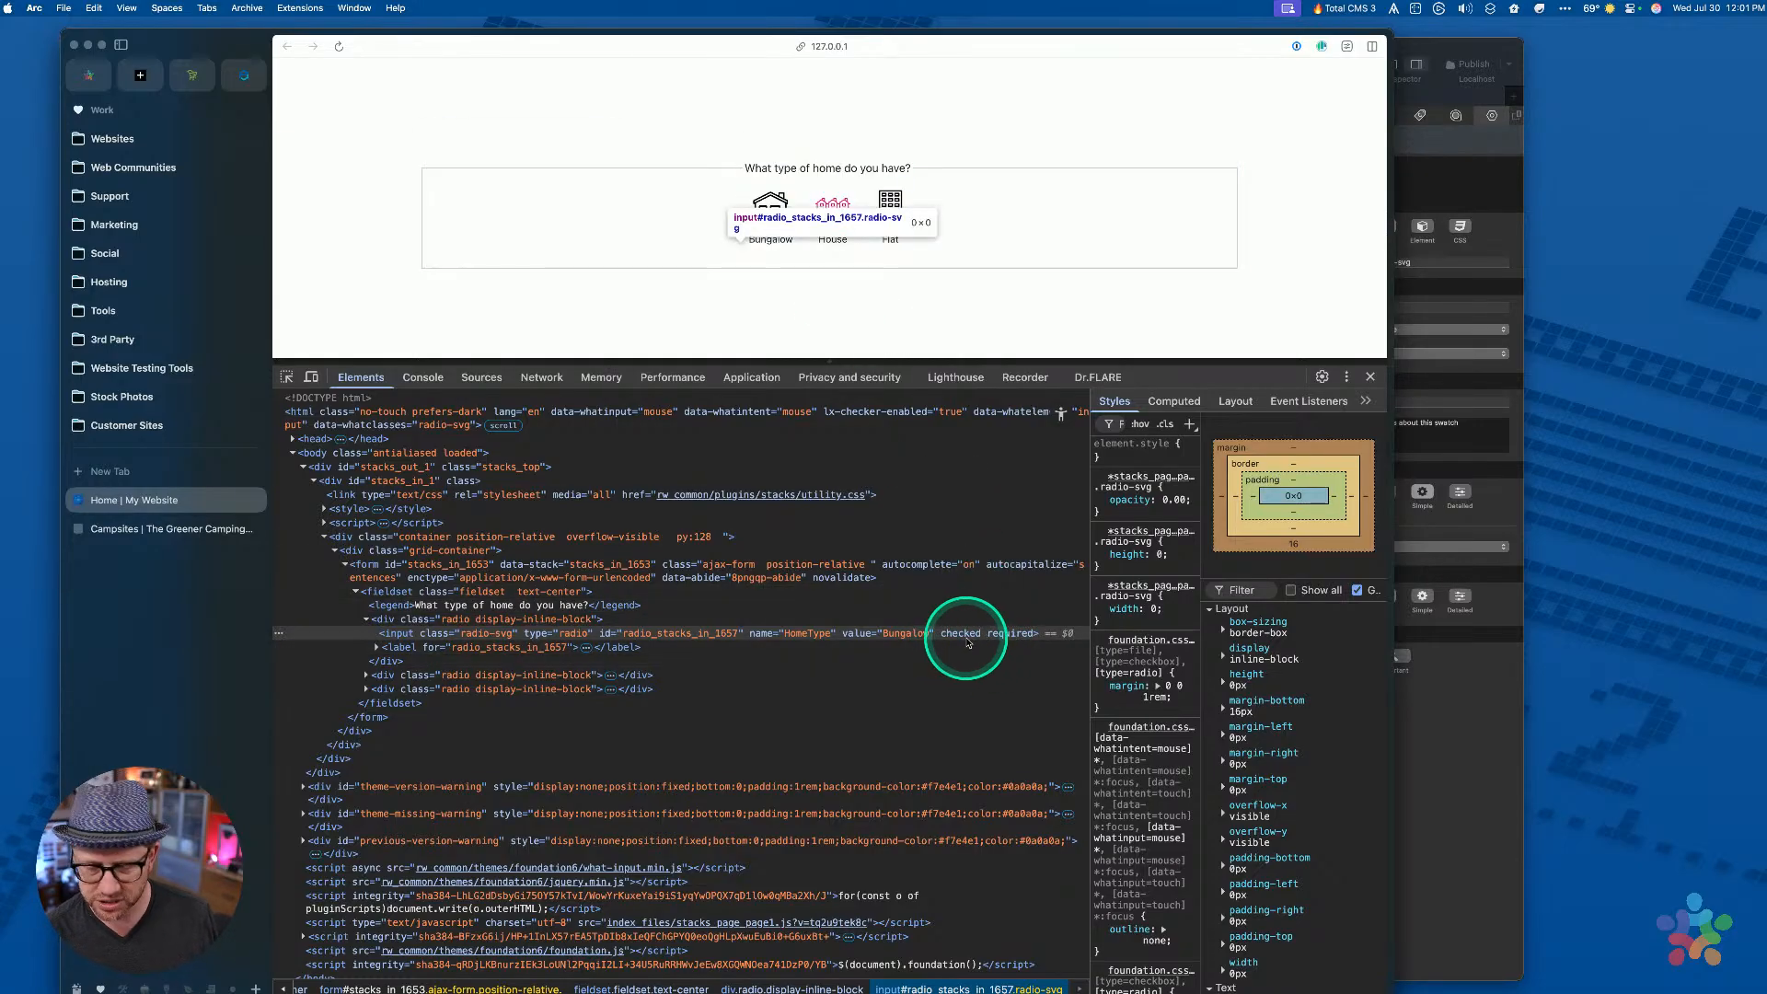
click(1093, 490)
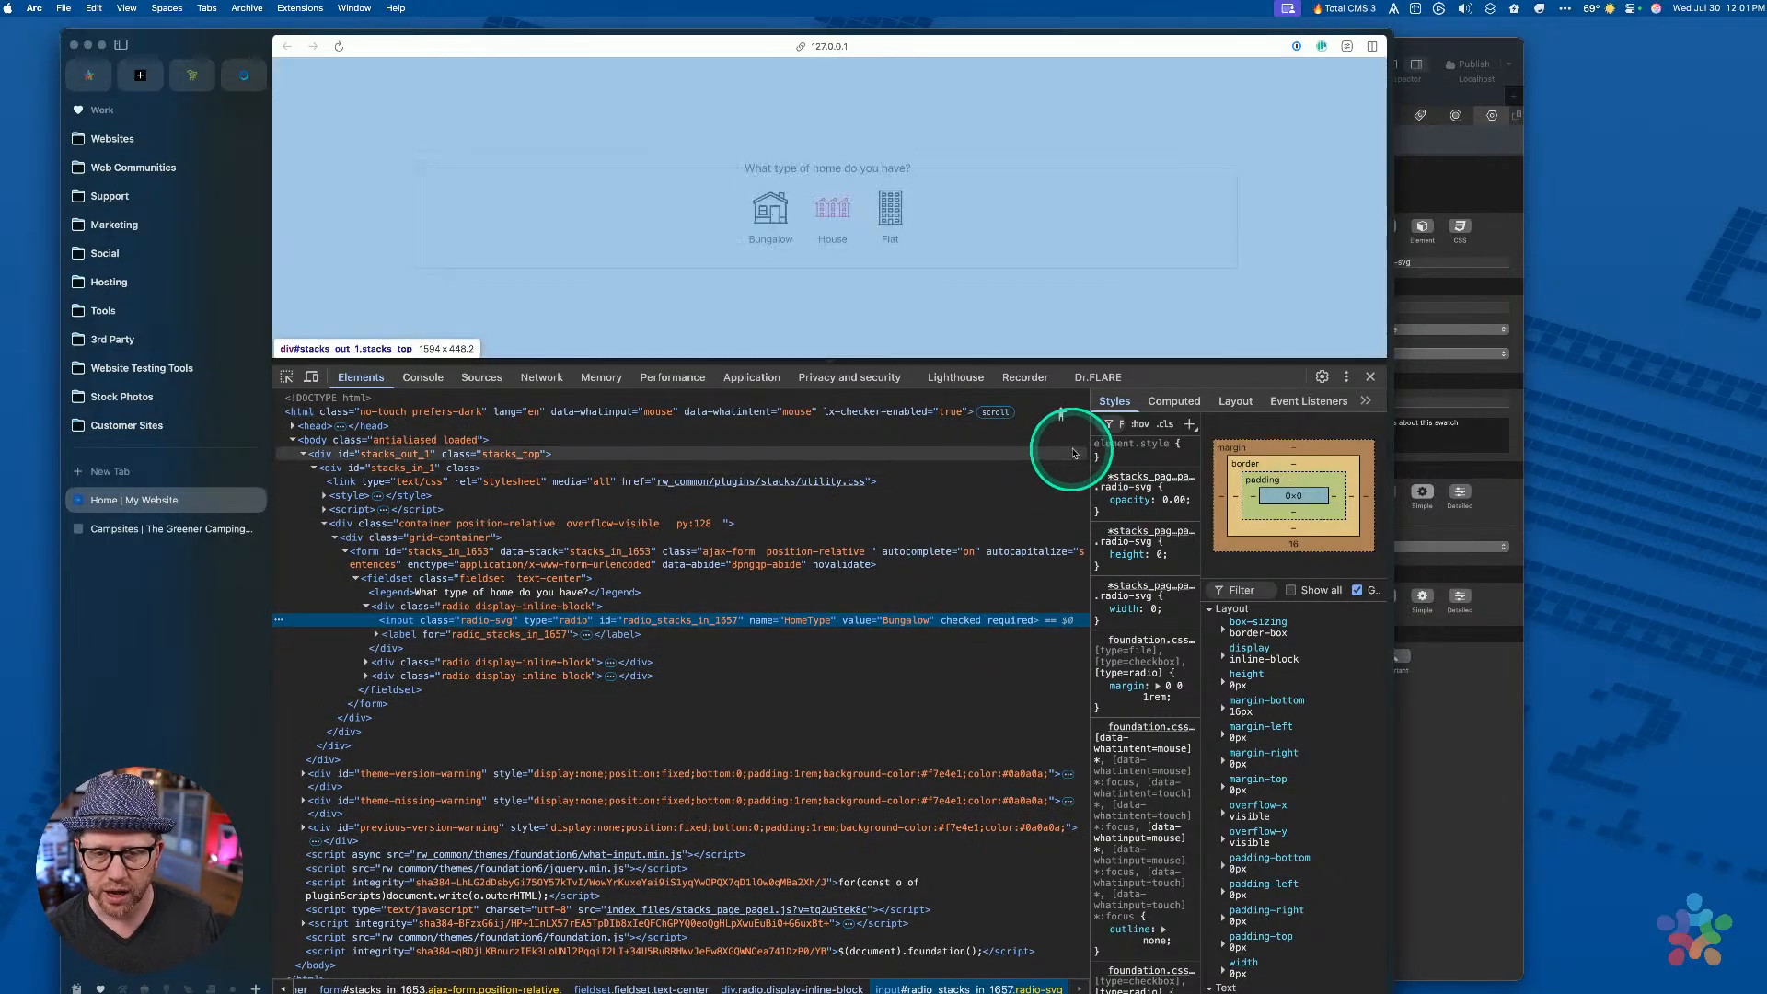
Widen the Styles pane and confirm the pink icon follows Flat and Bungalow, then return to RapidWeaver
drag(1092, 446, 1003, 445)
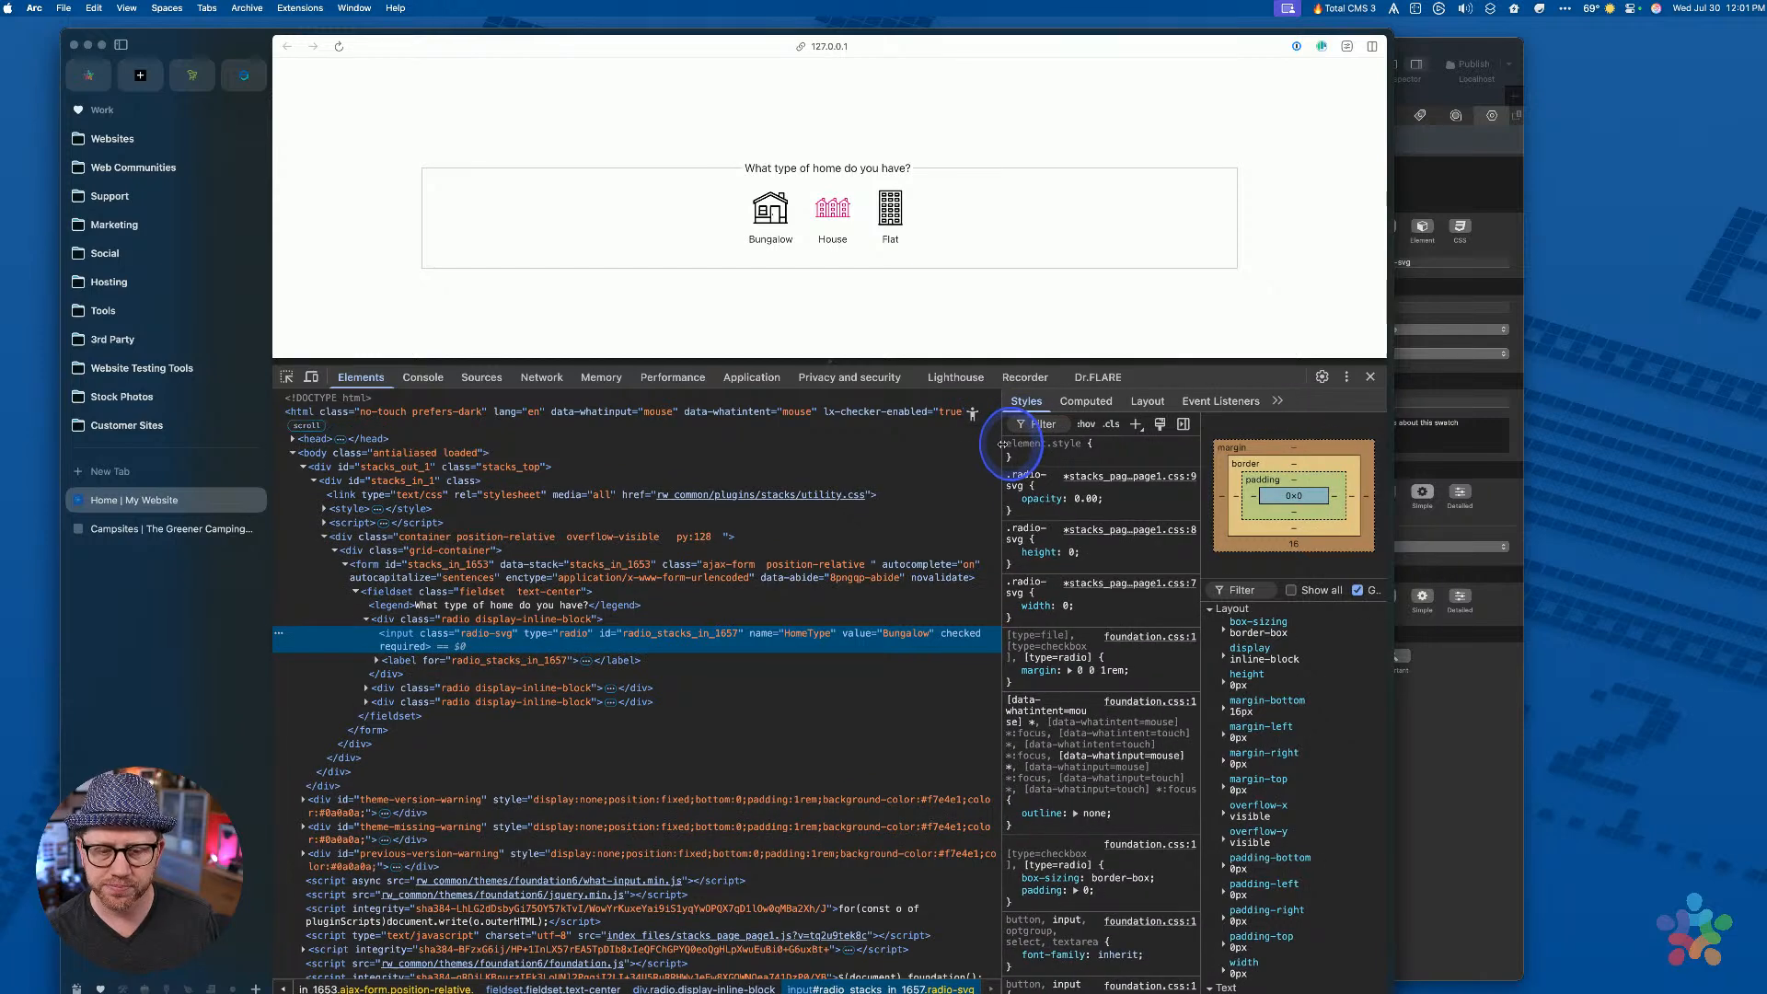
click(834, 210)
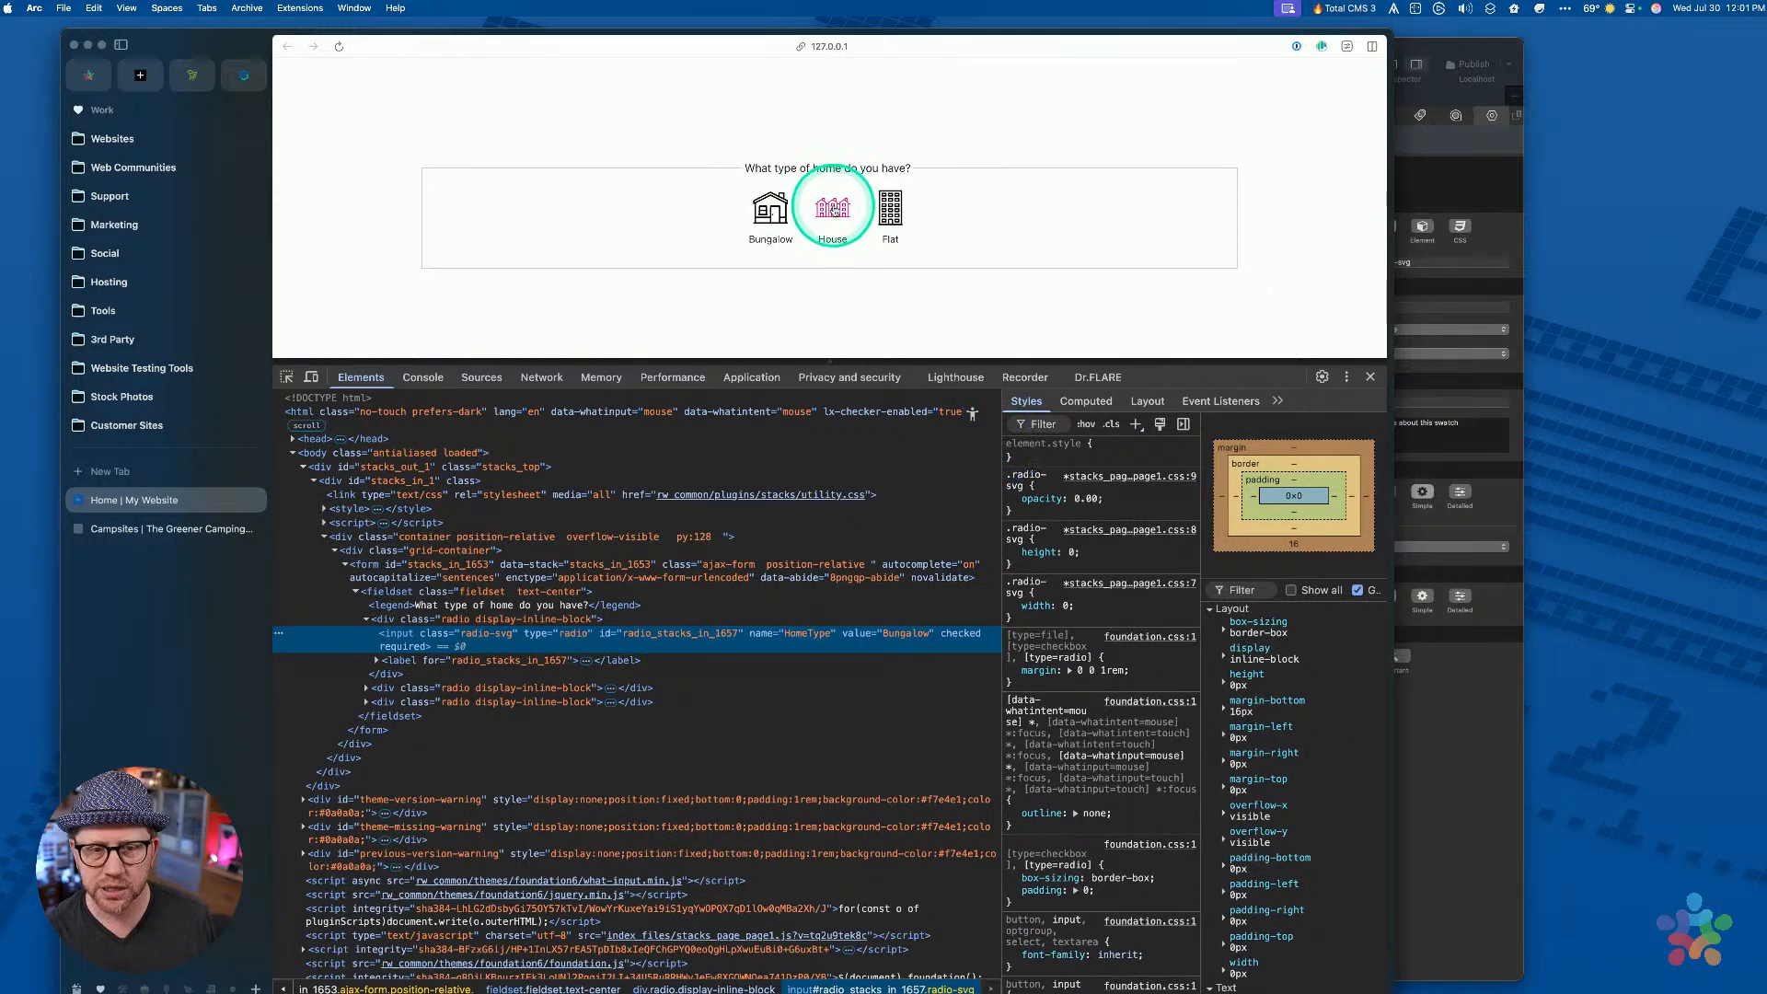
click(890, 208)
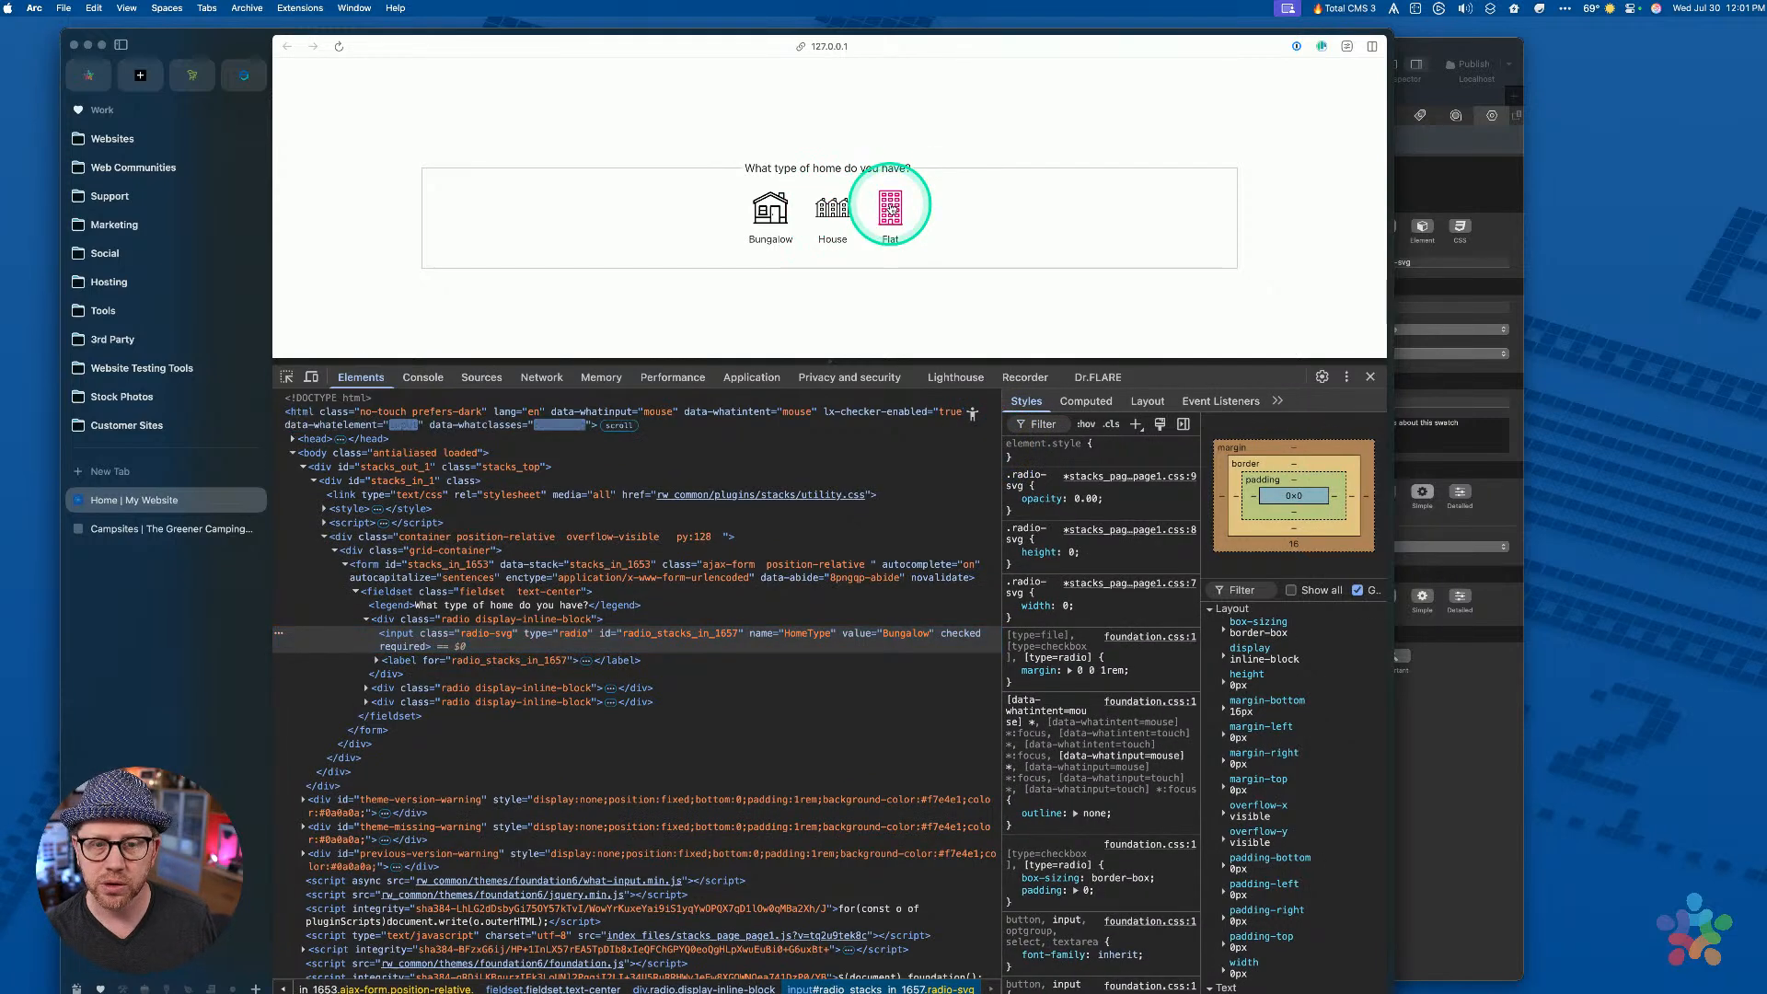
click(769, 211)
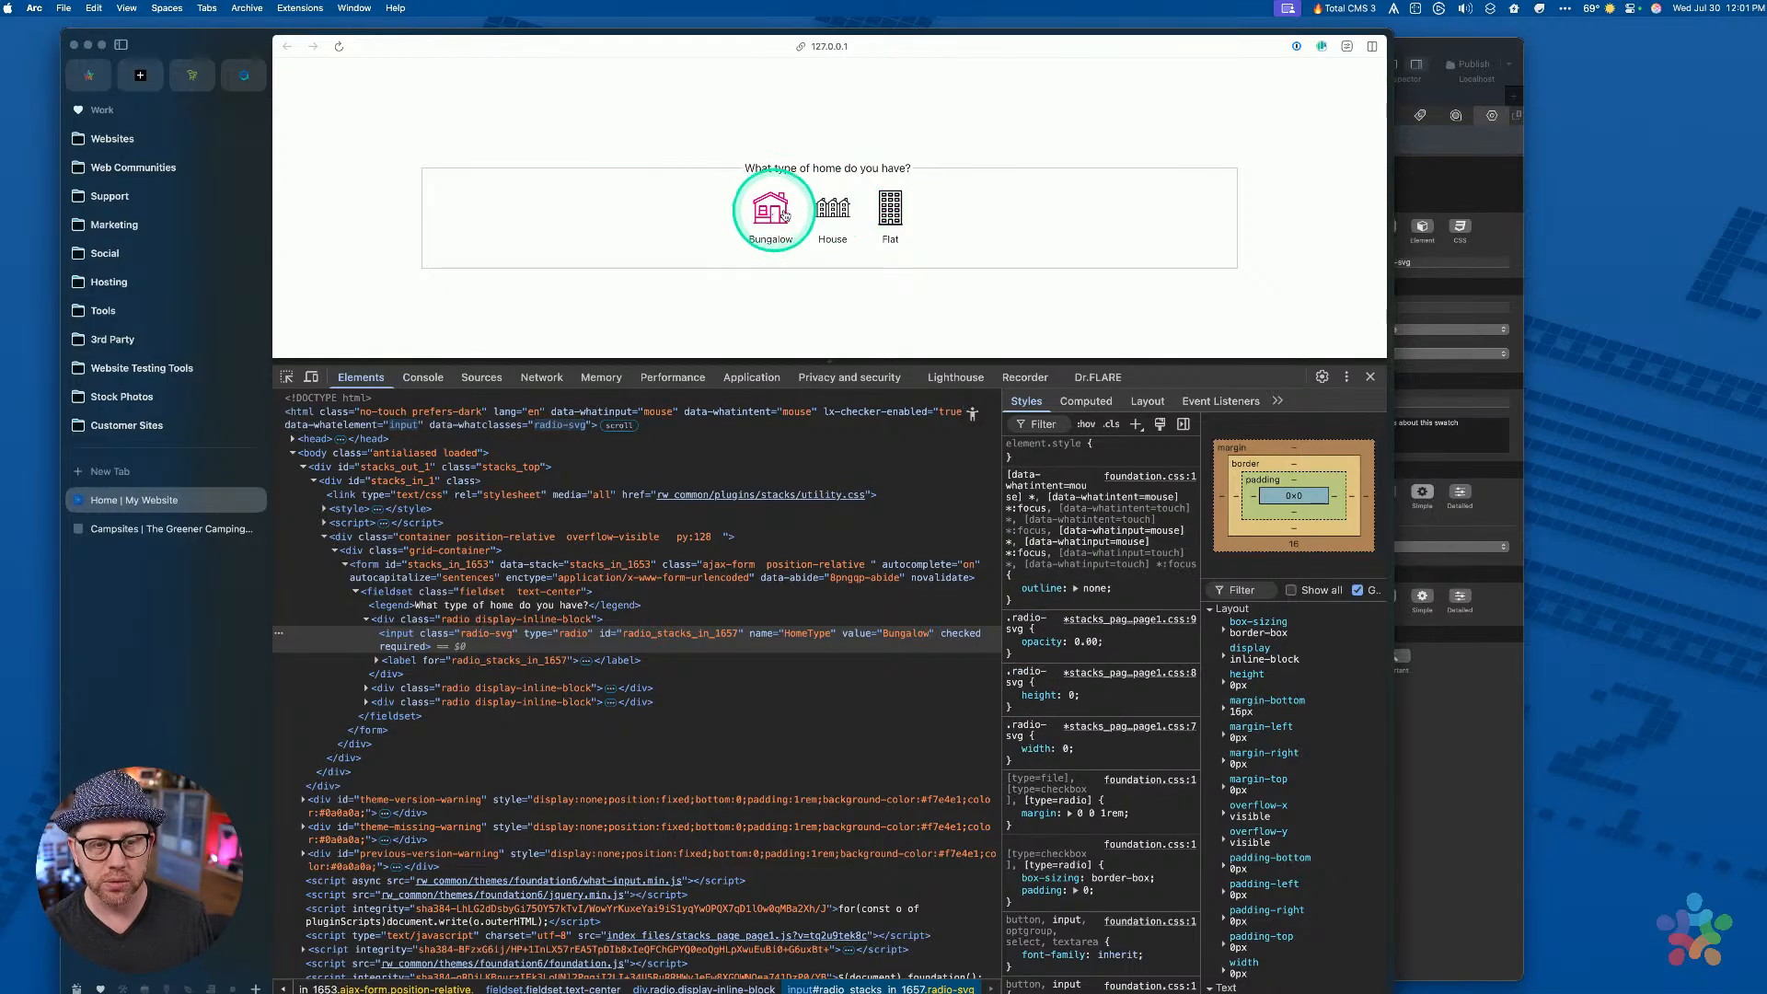
click(890, 208)
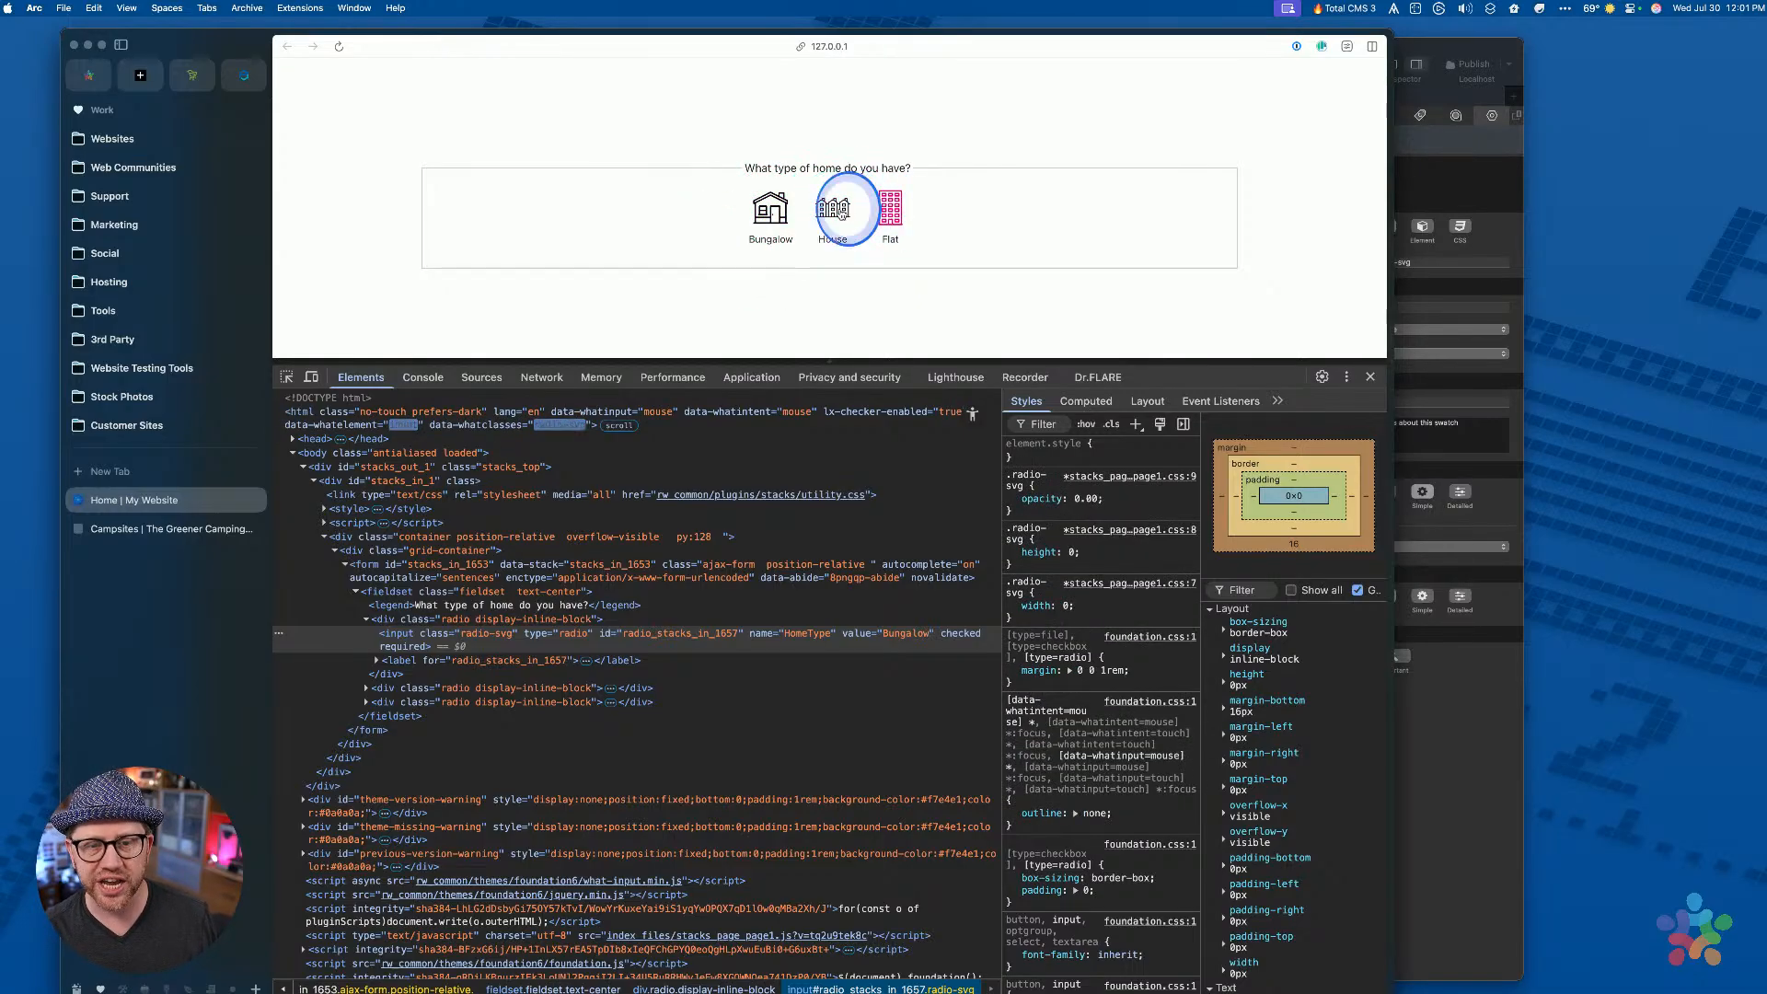
click(771, 210)
click(1441, 733)
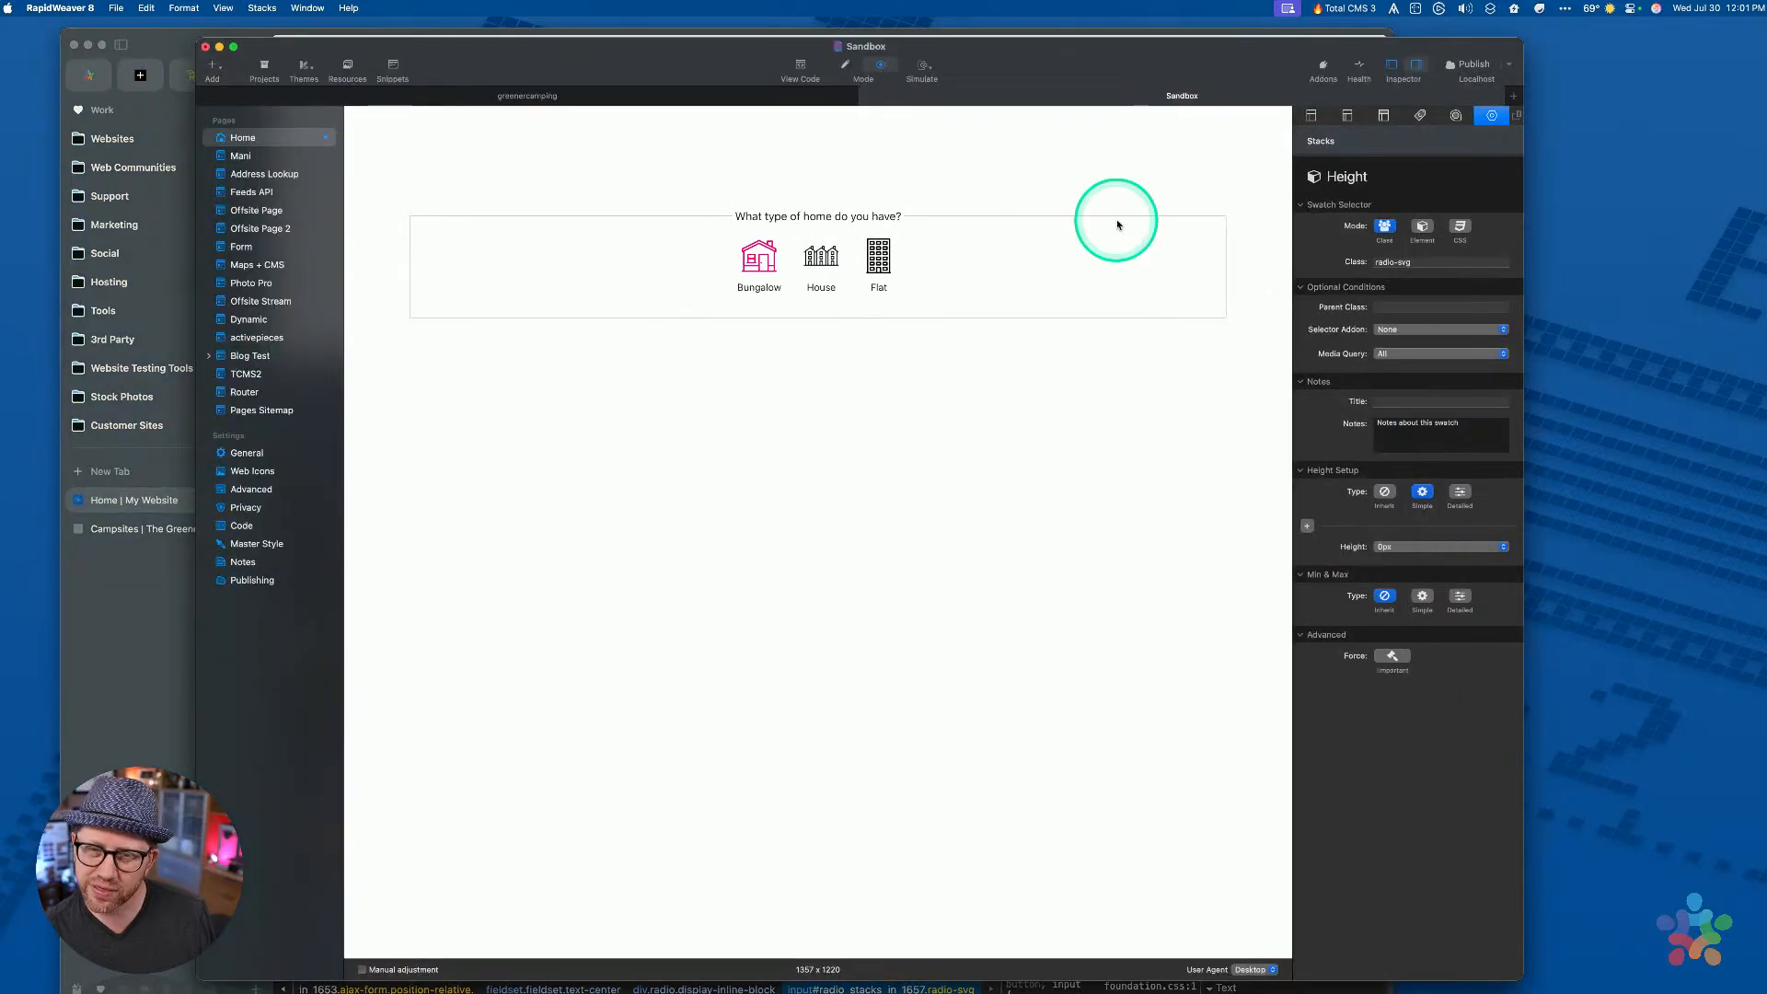
In edit mode, review the SVG checked swatch's CSS Selector, keeping the whole SVG as target
click(1030, 257)
key(super+r)
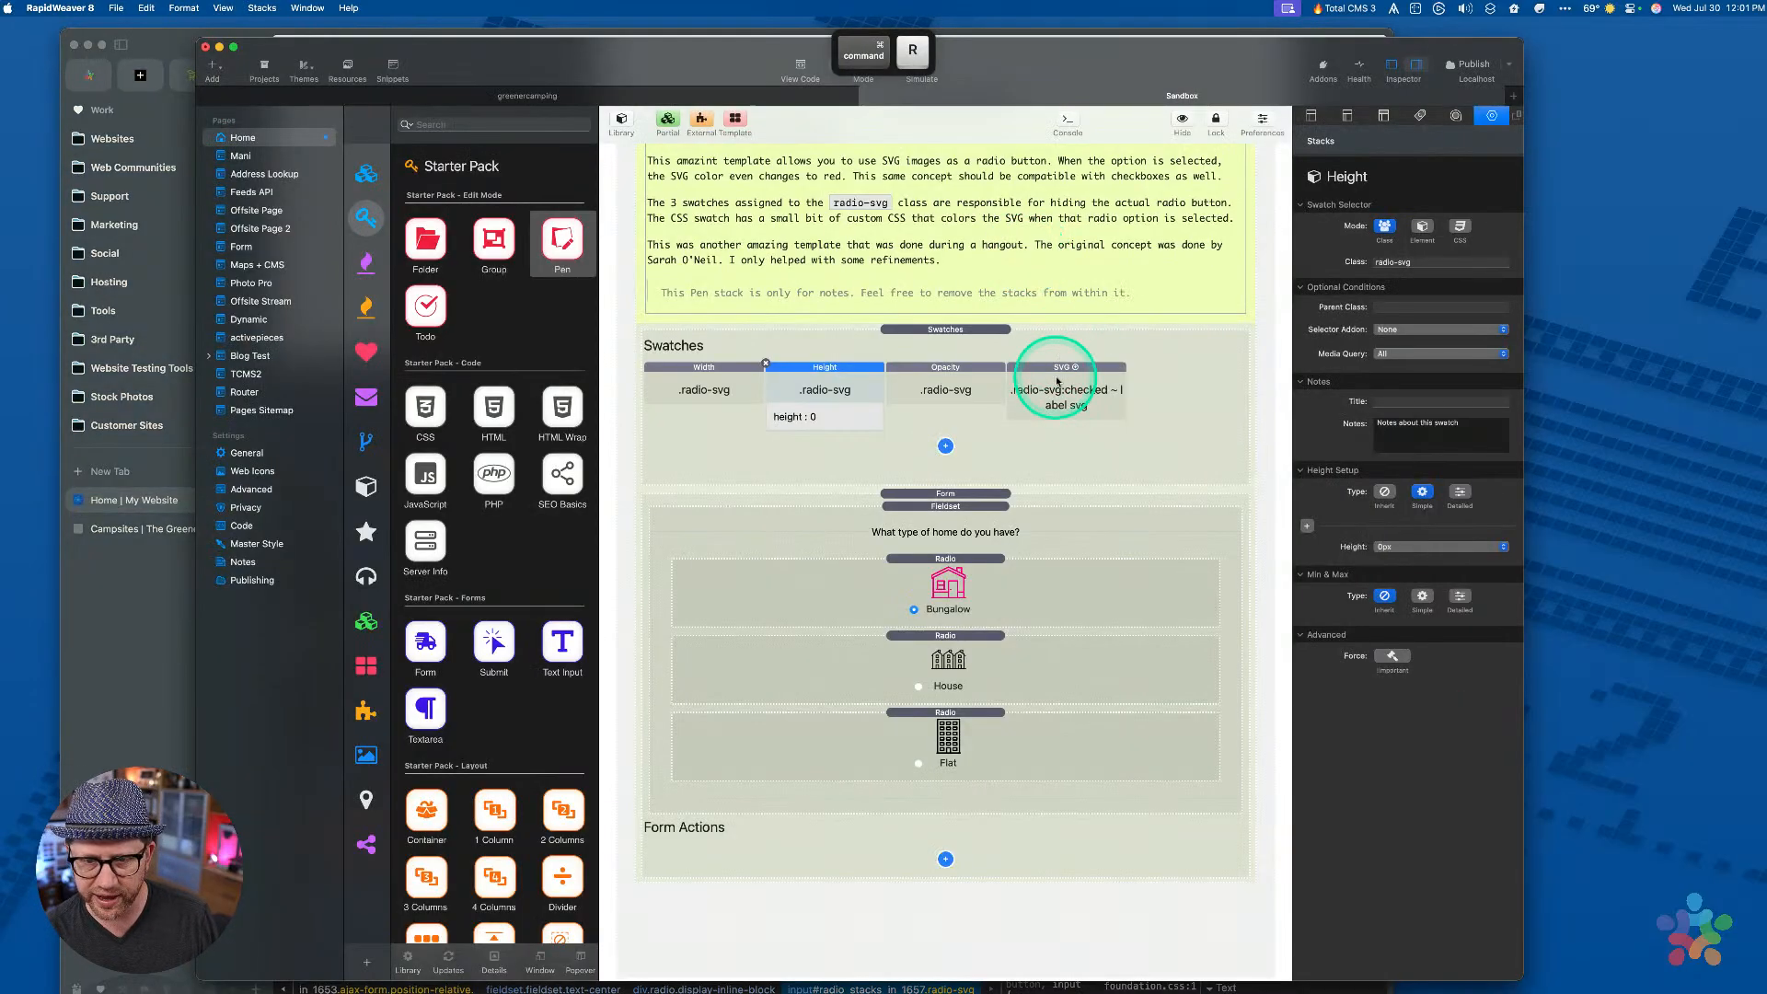
click(1056, 380)
drag(1371, 263, 1481, 262)
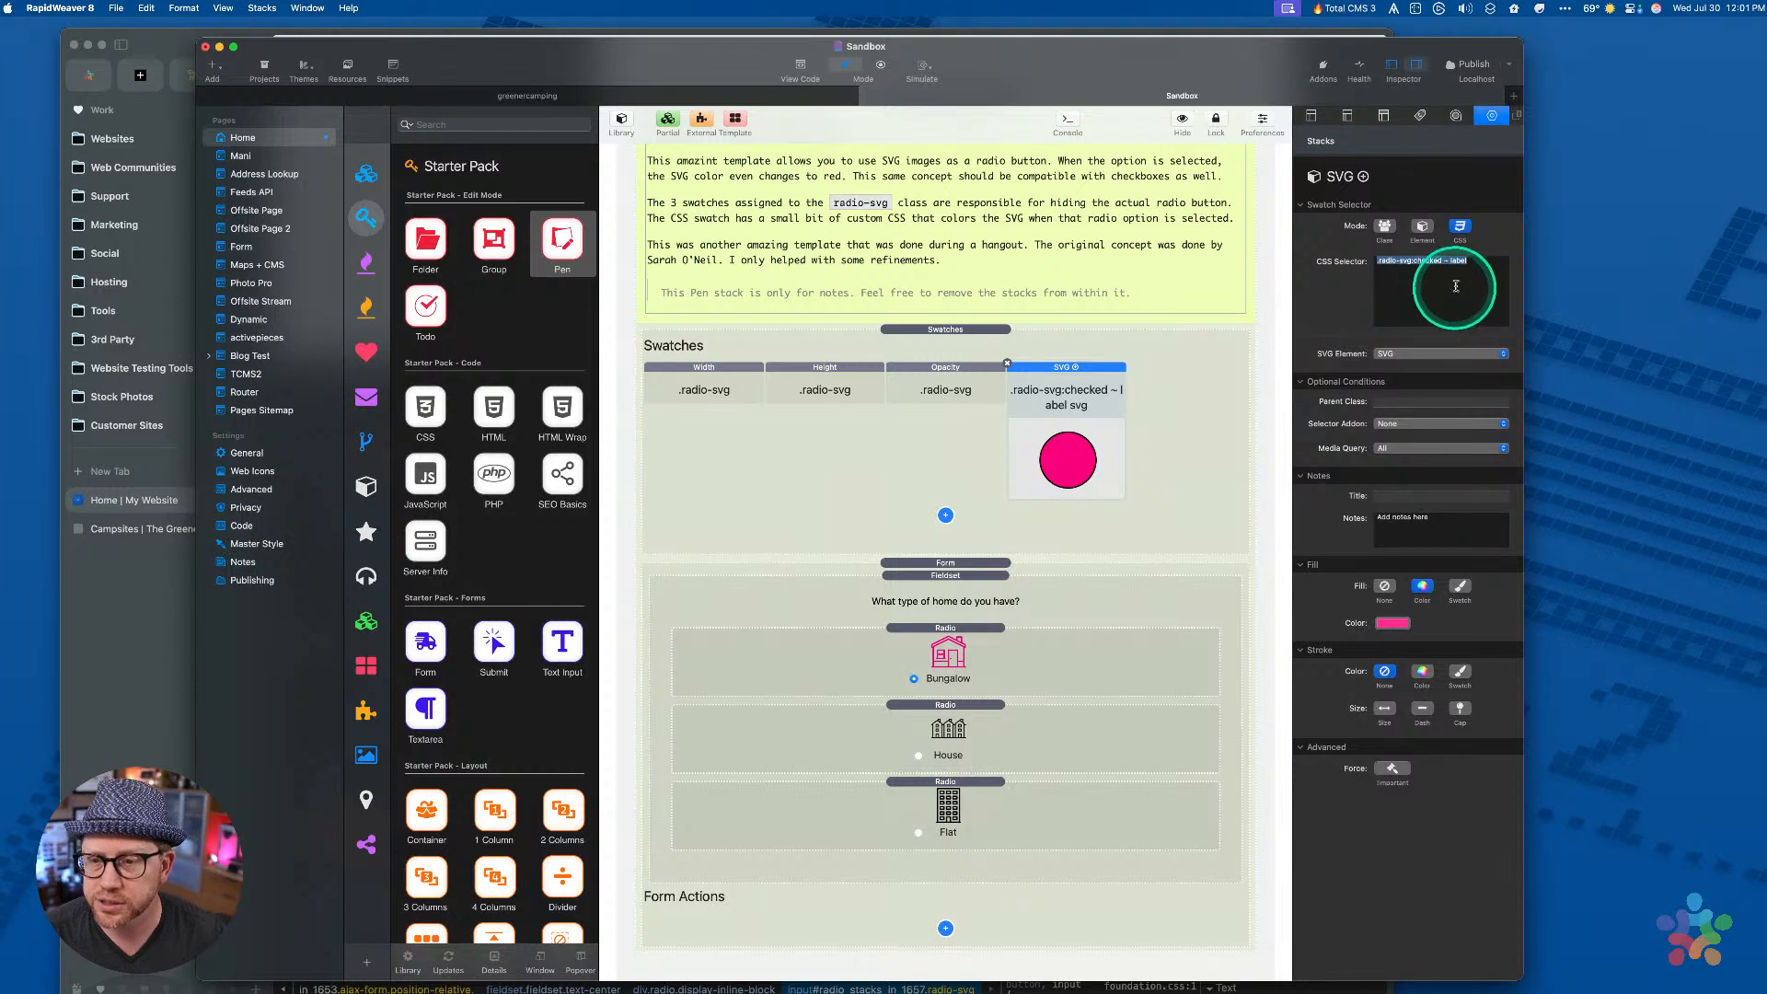
click(1377, 264)
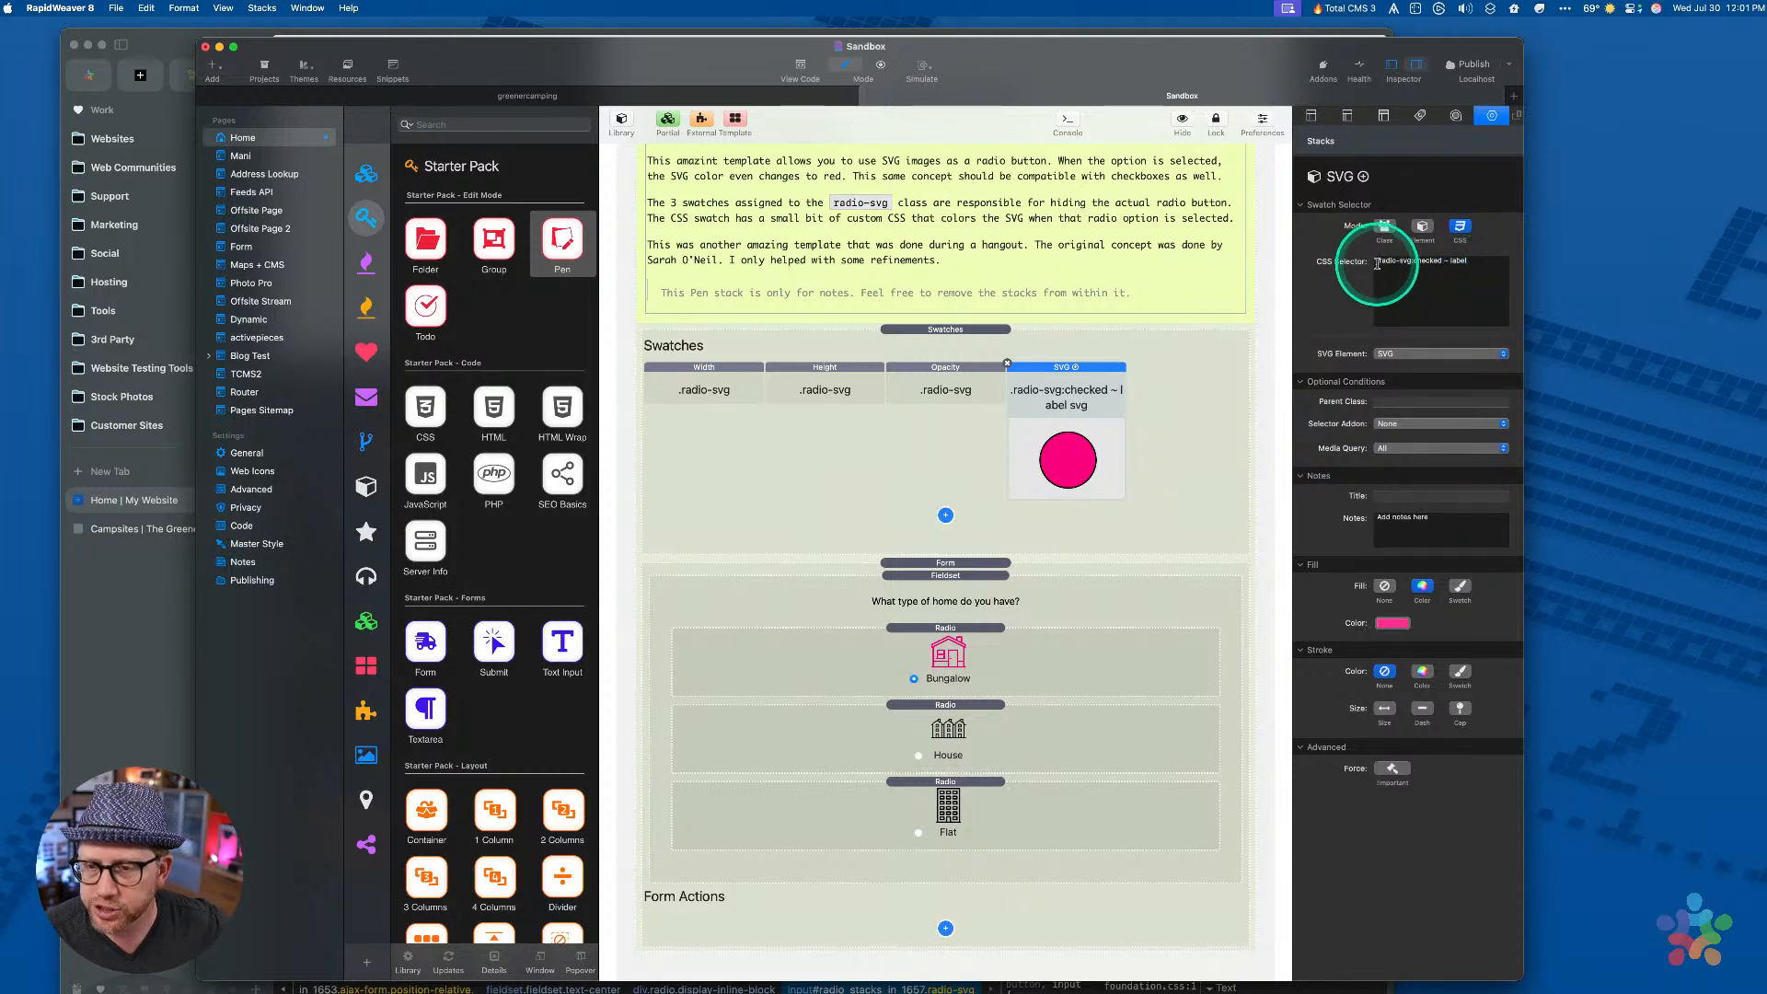
triple_click(1442, 262)
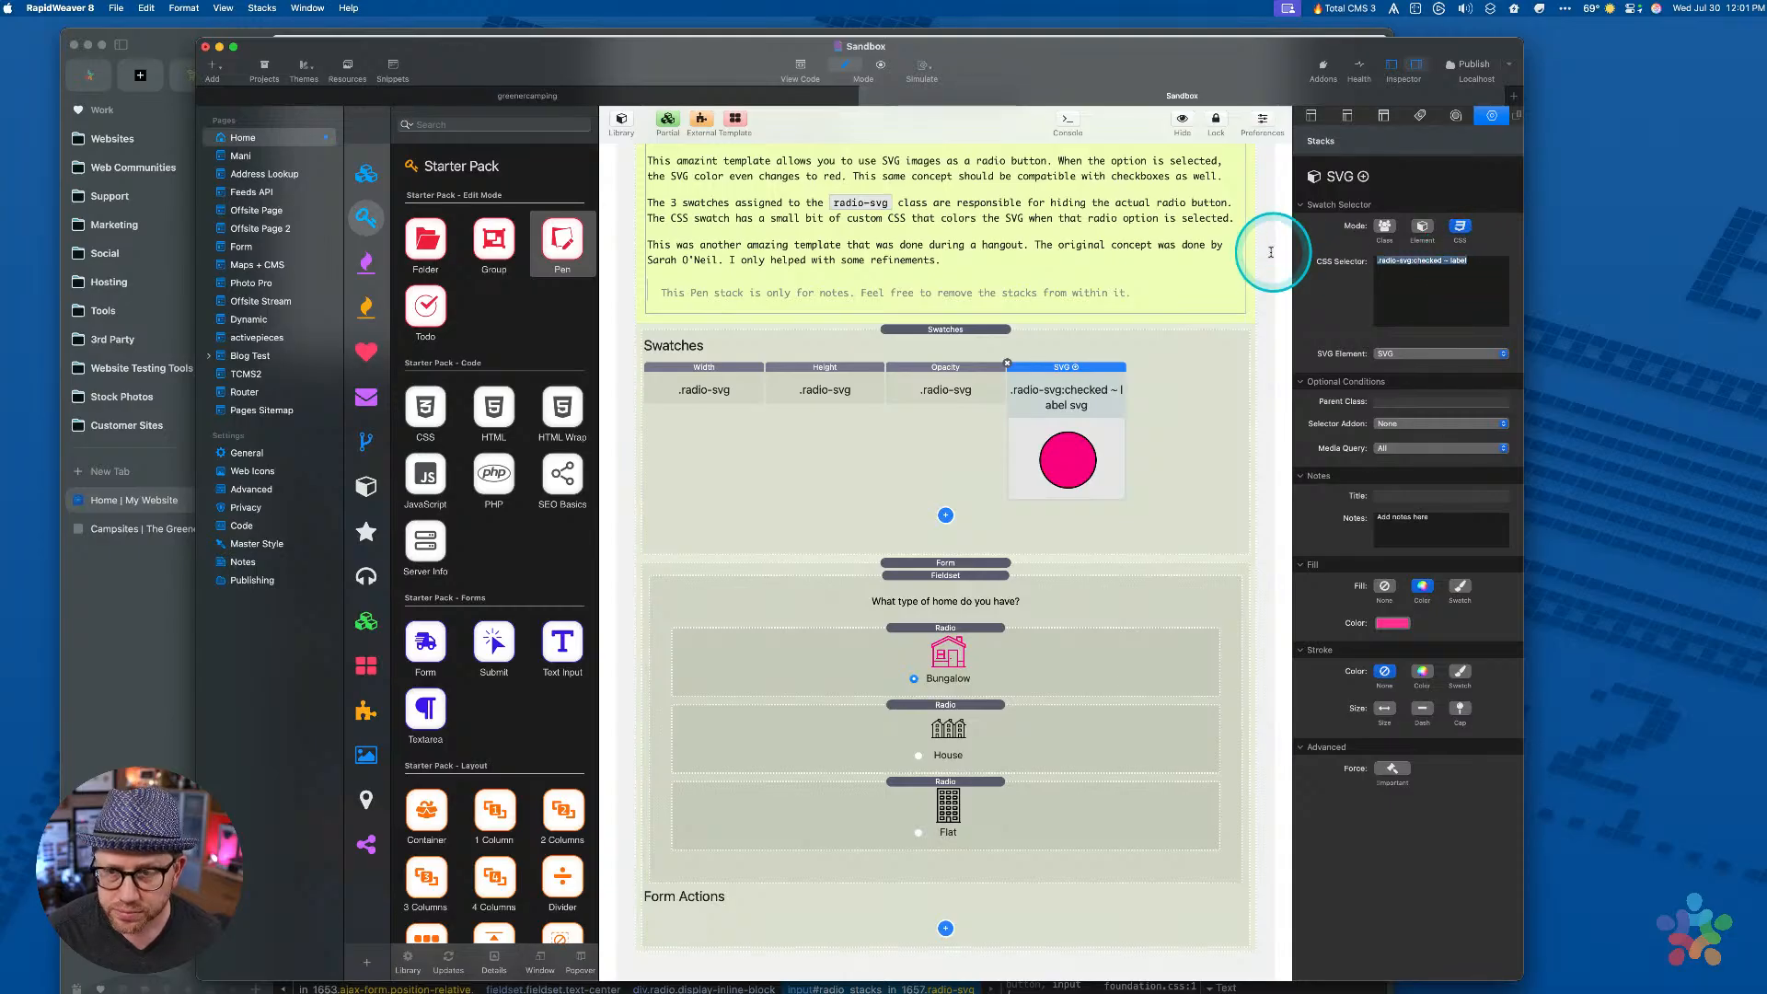
click(1394, 357)
click(1393, 355)
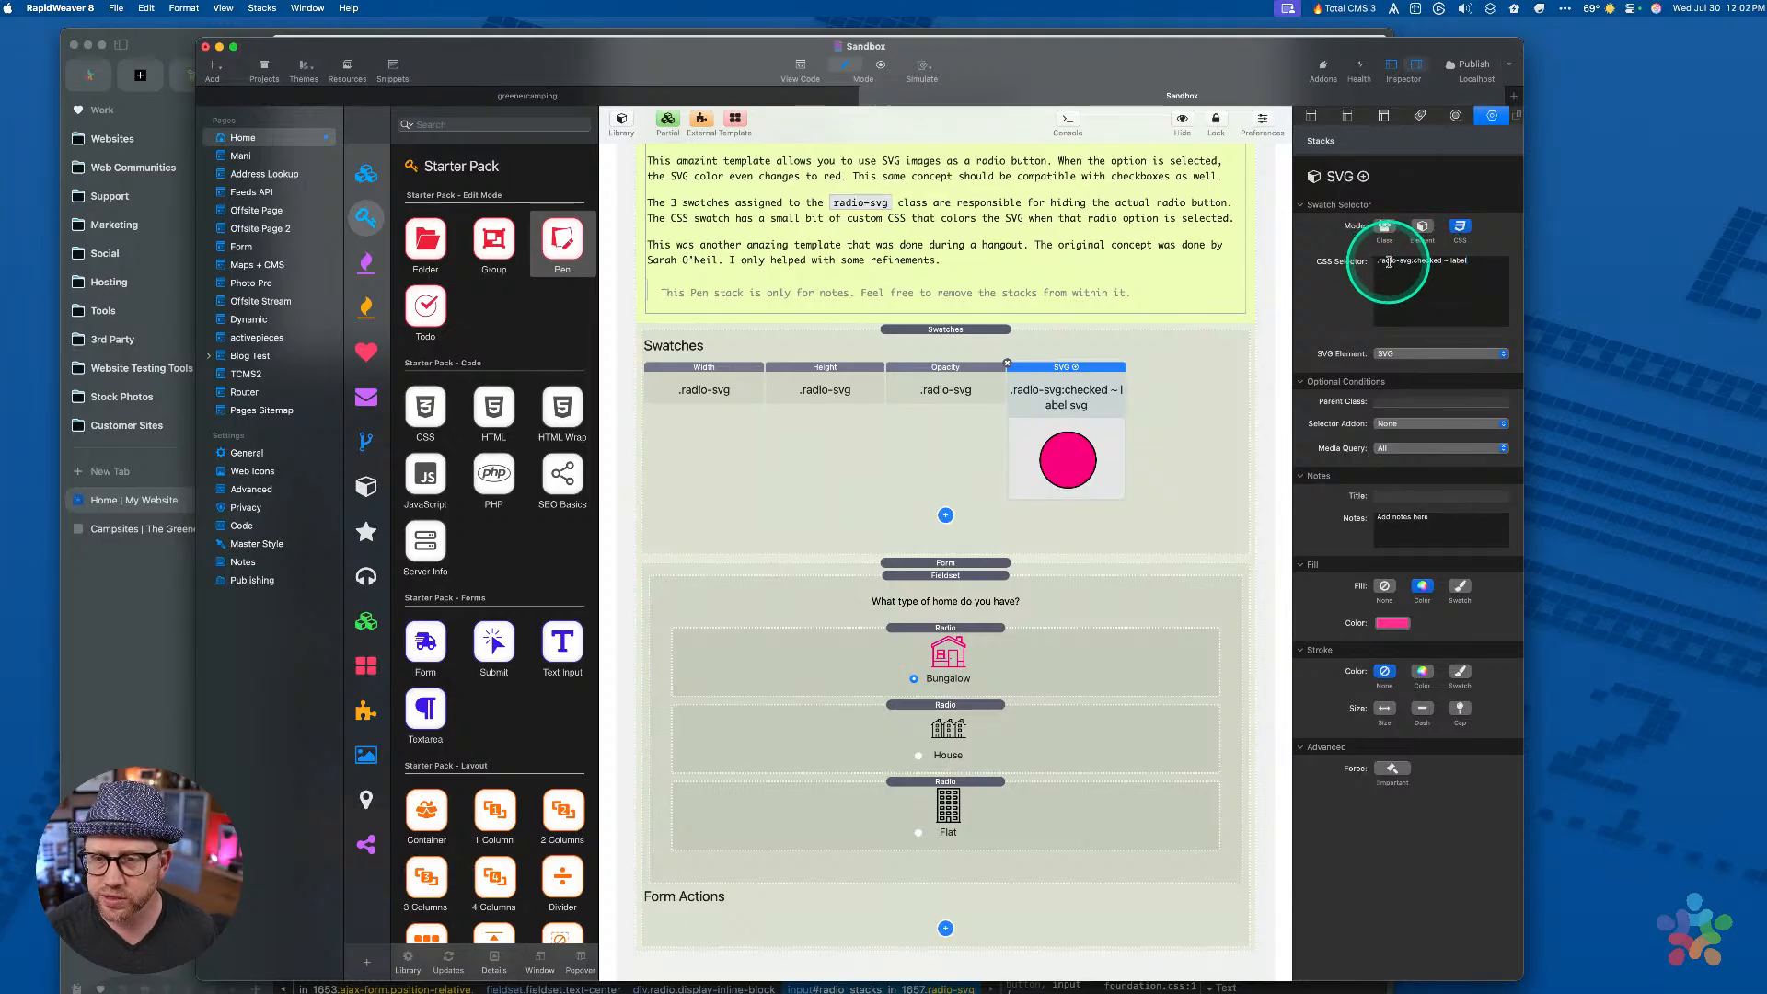
Compare the Bungalow radio stack with the browser preview, then switch to greenercamping
key(ctrl)
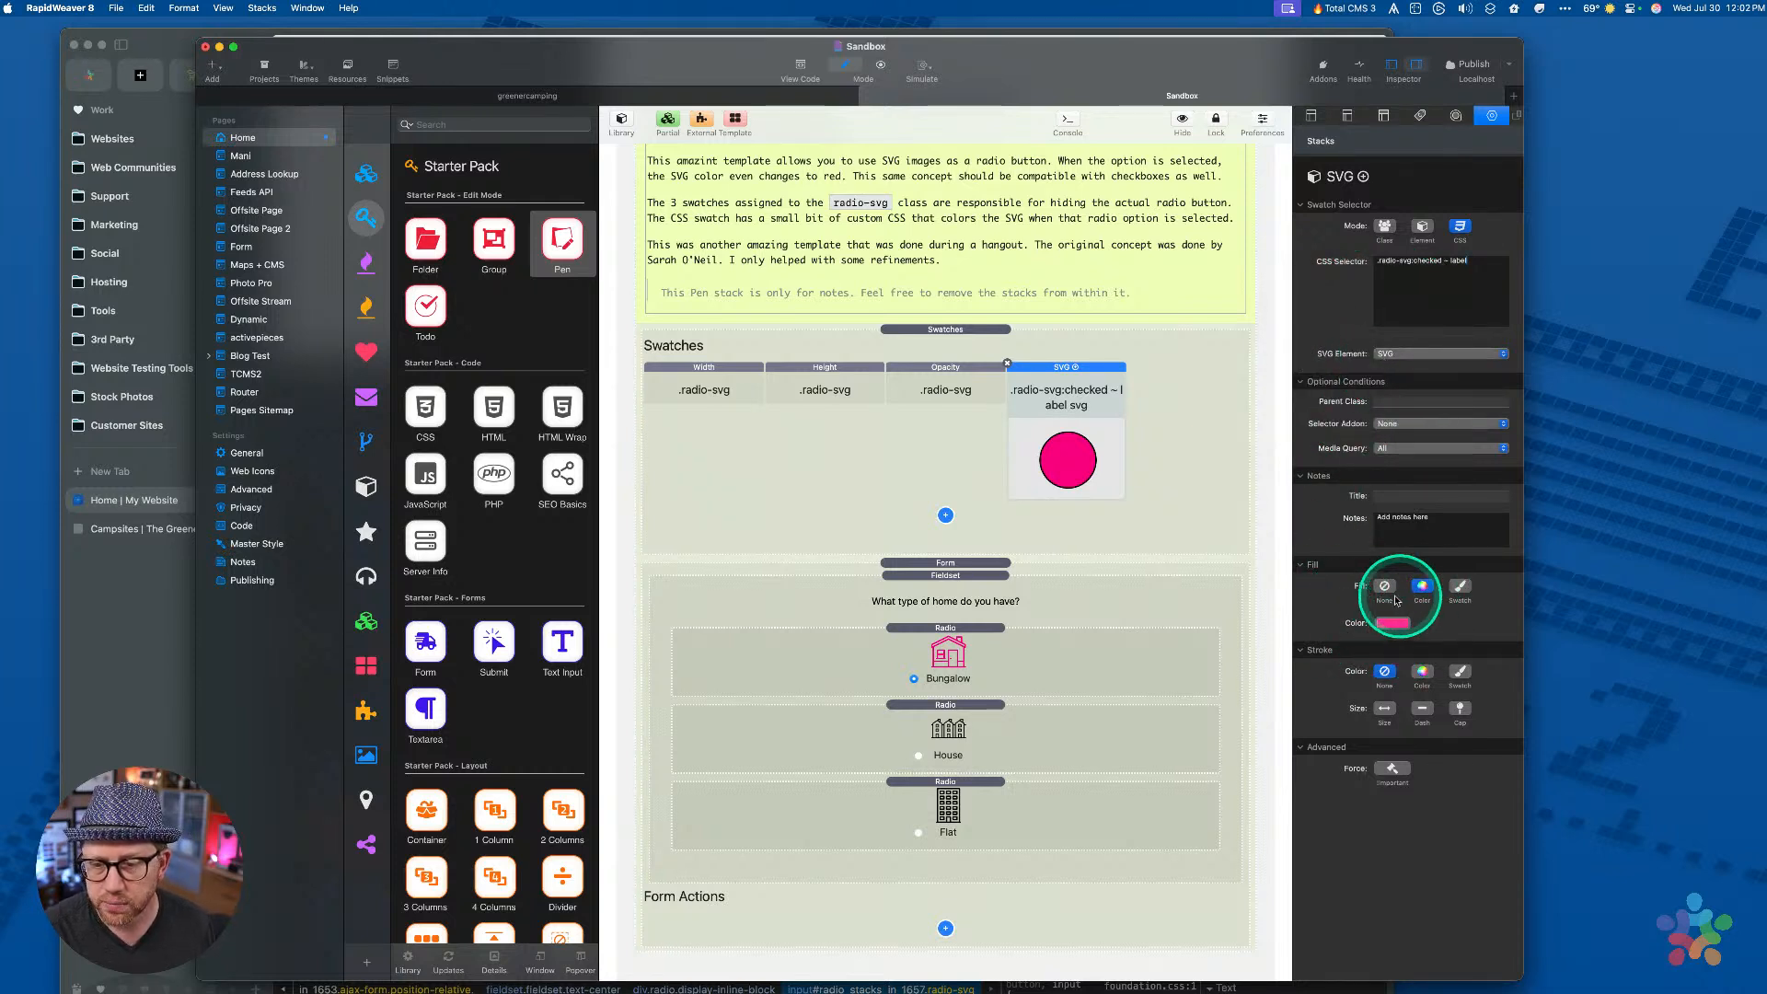
ctrl+scroll(1394, 633, up, 3)
ctrl+scroll(1396, 633, down, 3)
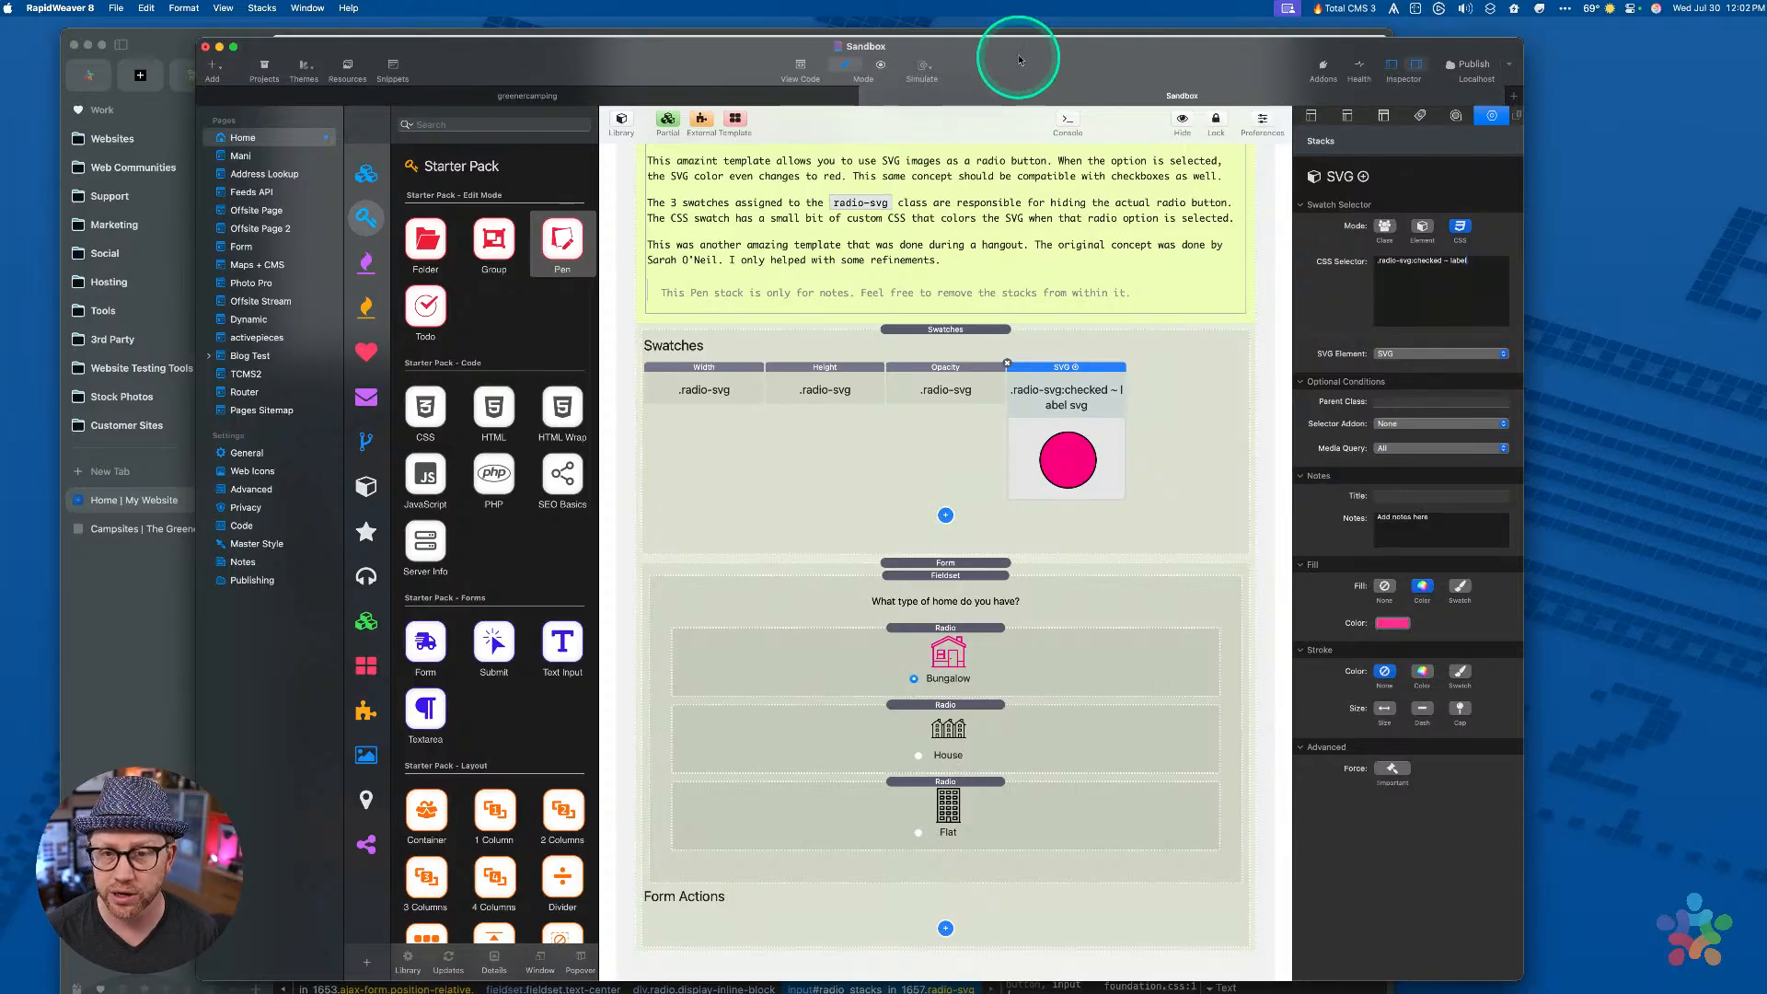
drag(1021, 57, 1170, 55)
click(1073, 690)
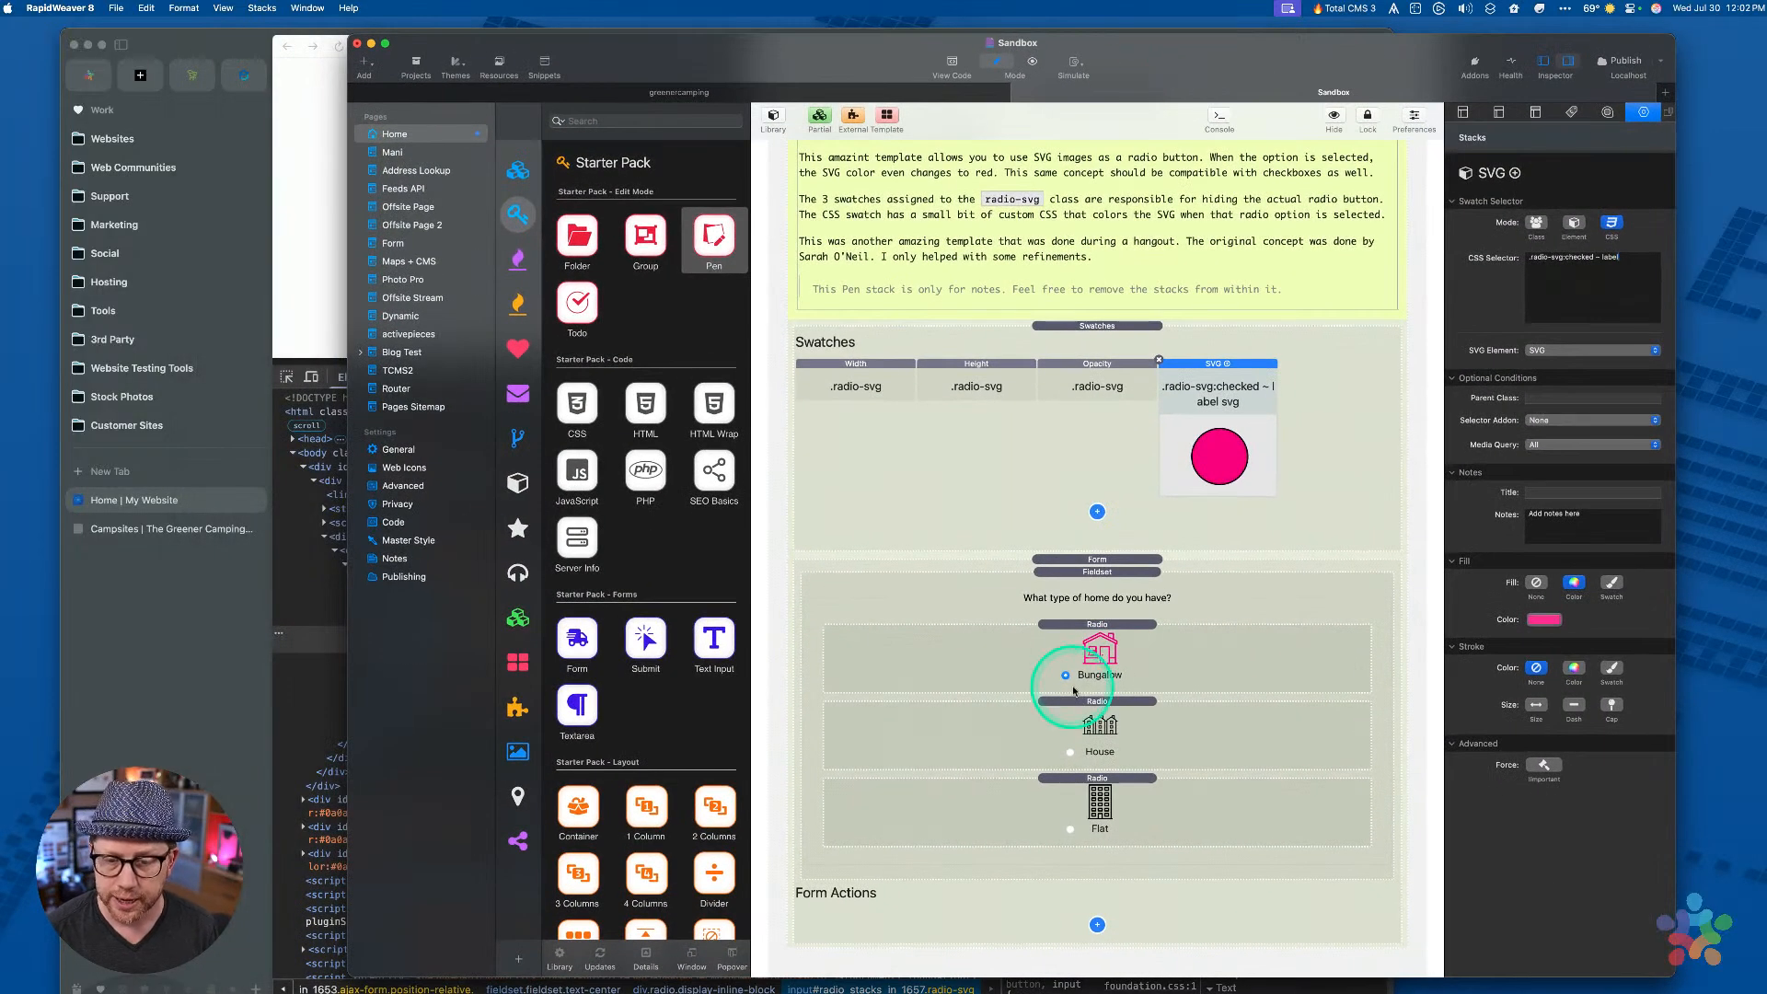
click(296, 288)
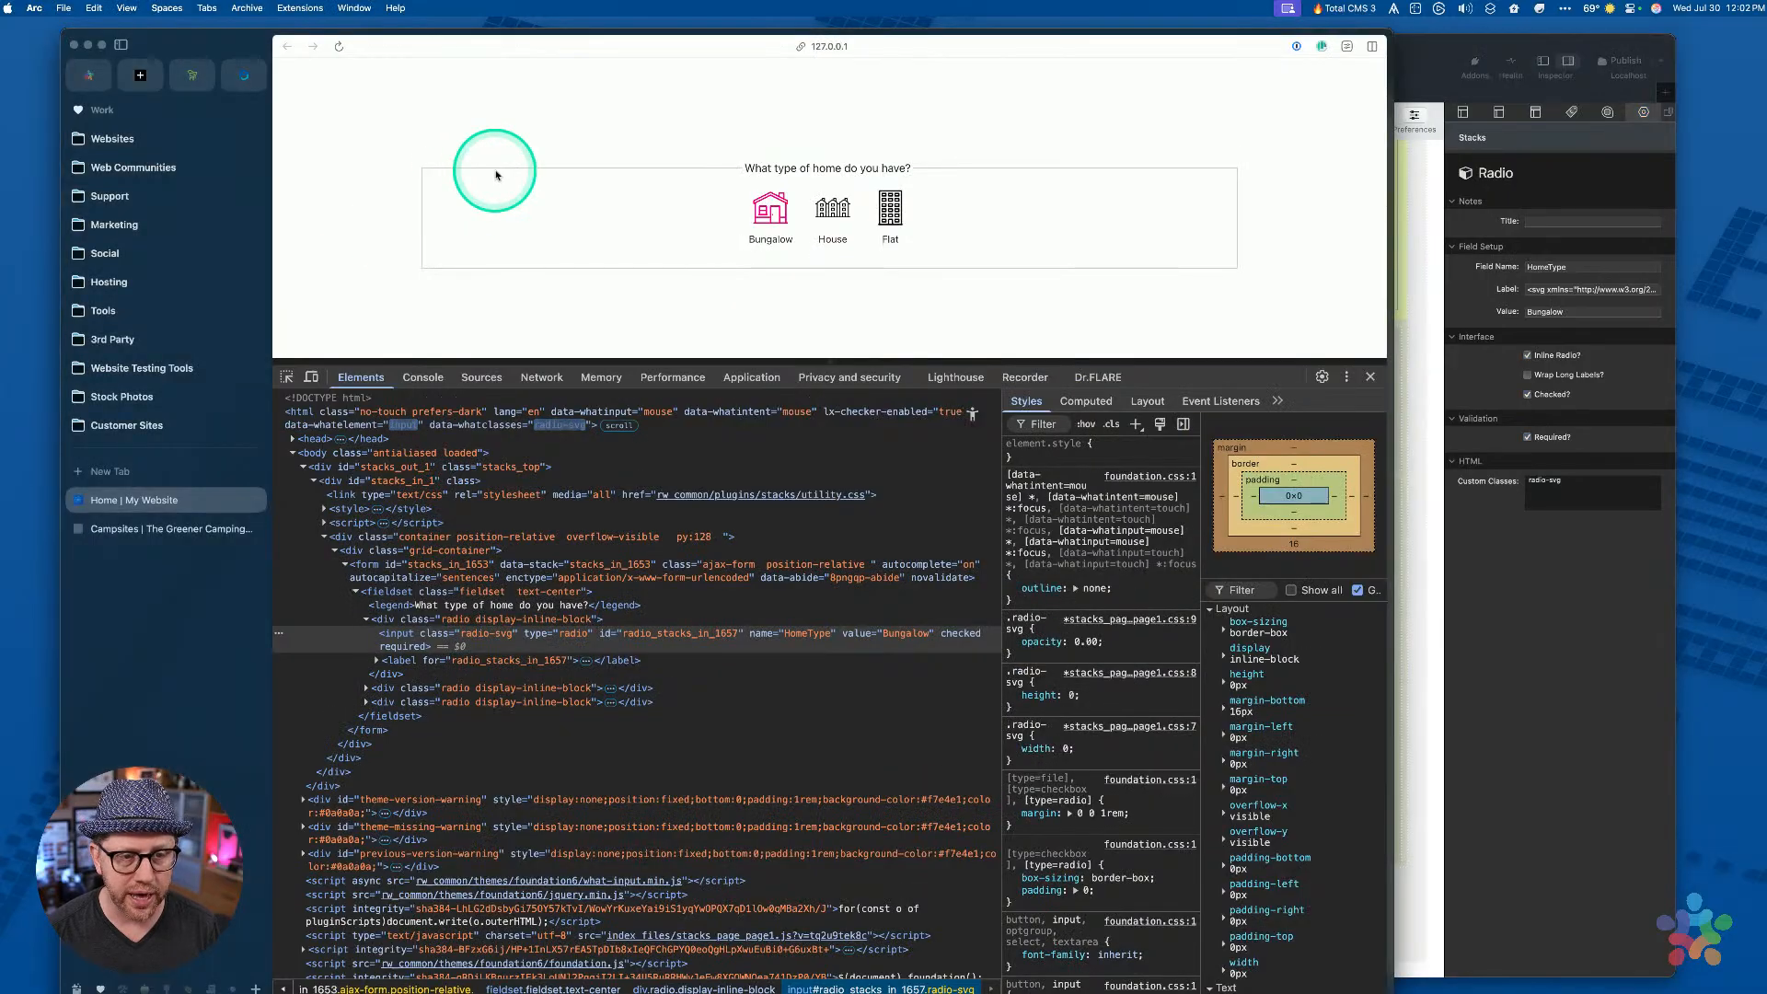
click(1577, 763)
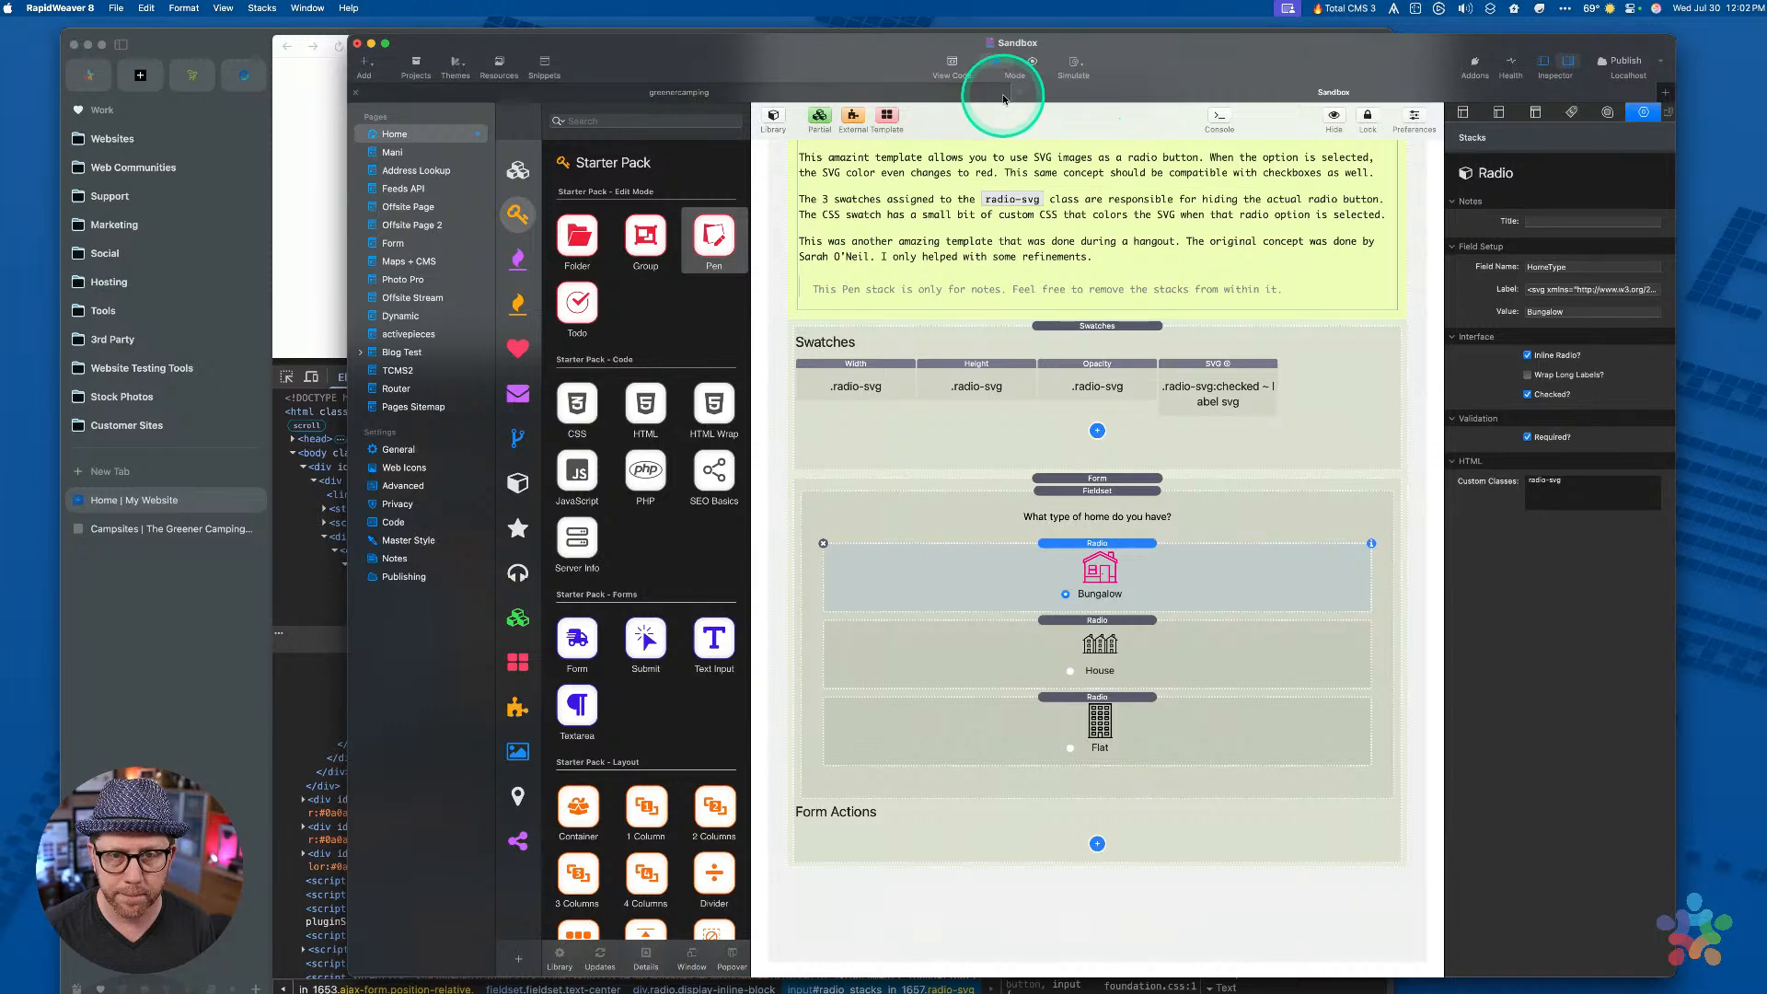
click(992, 65)
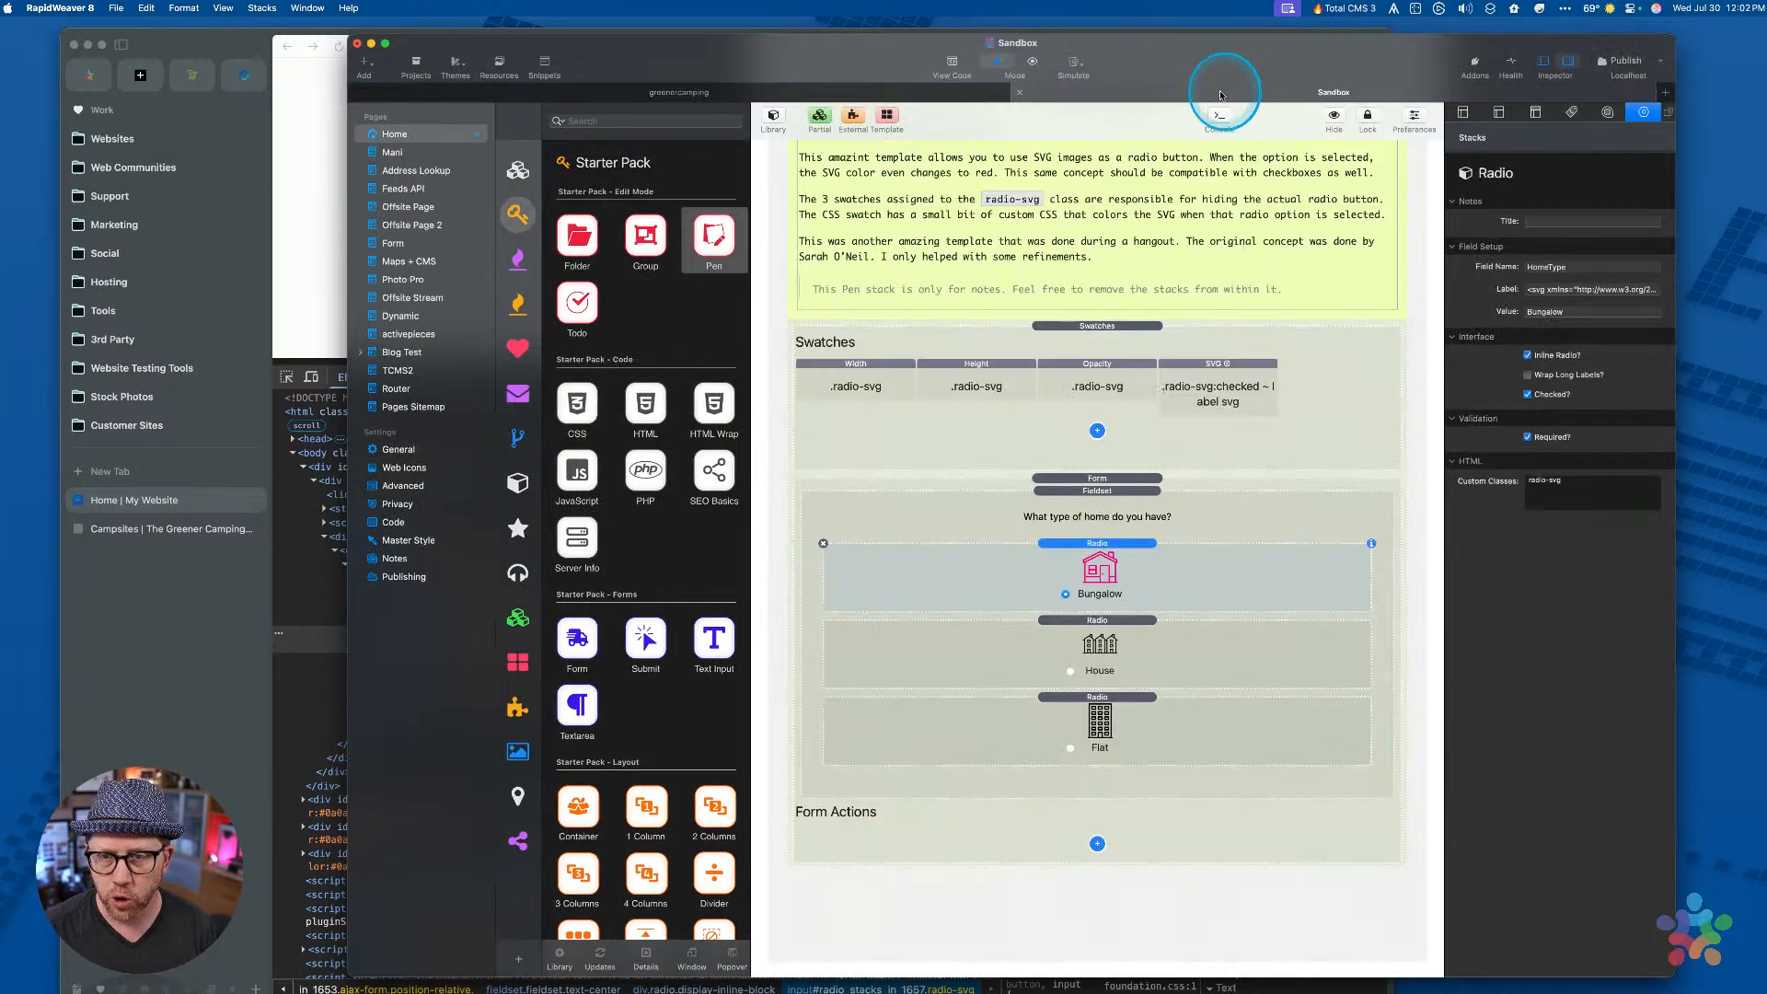
click(908, 99)
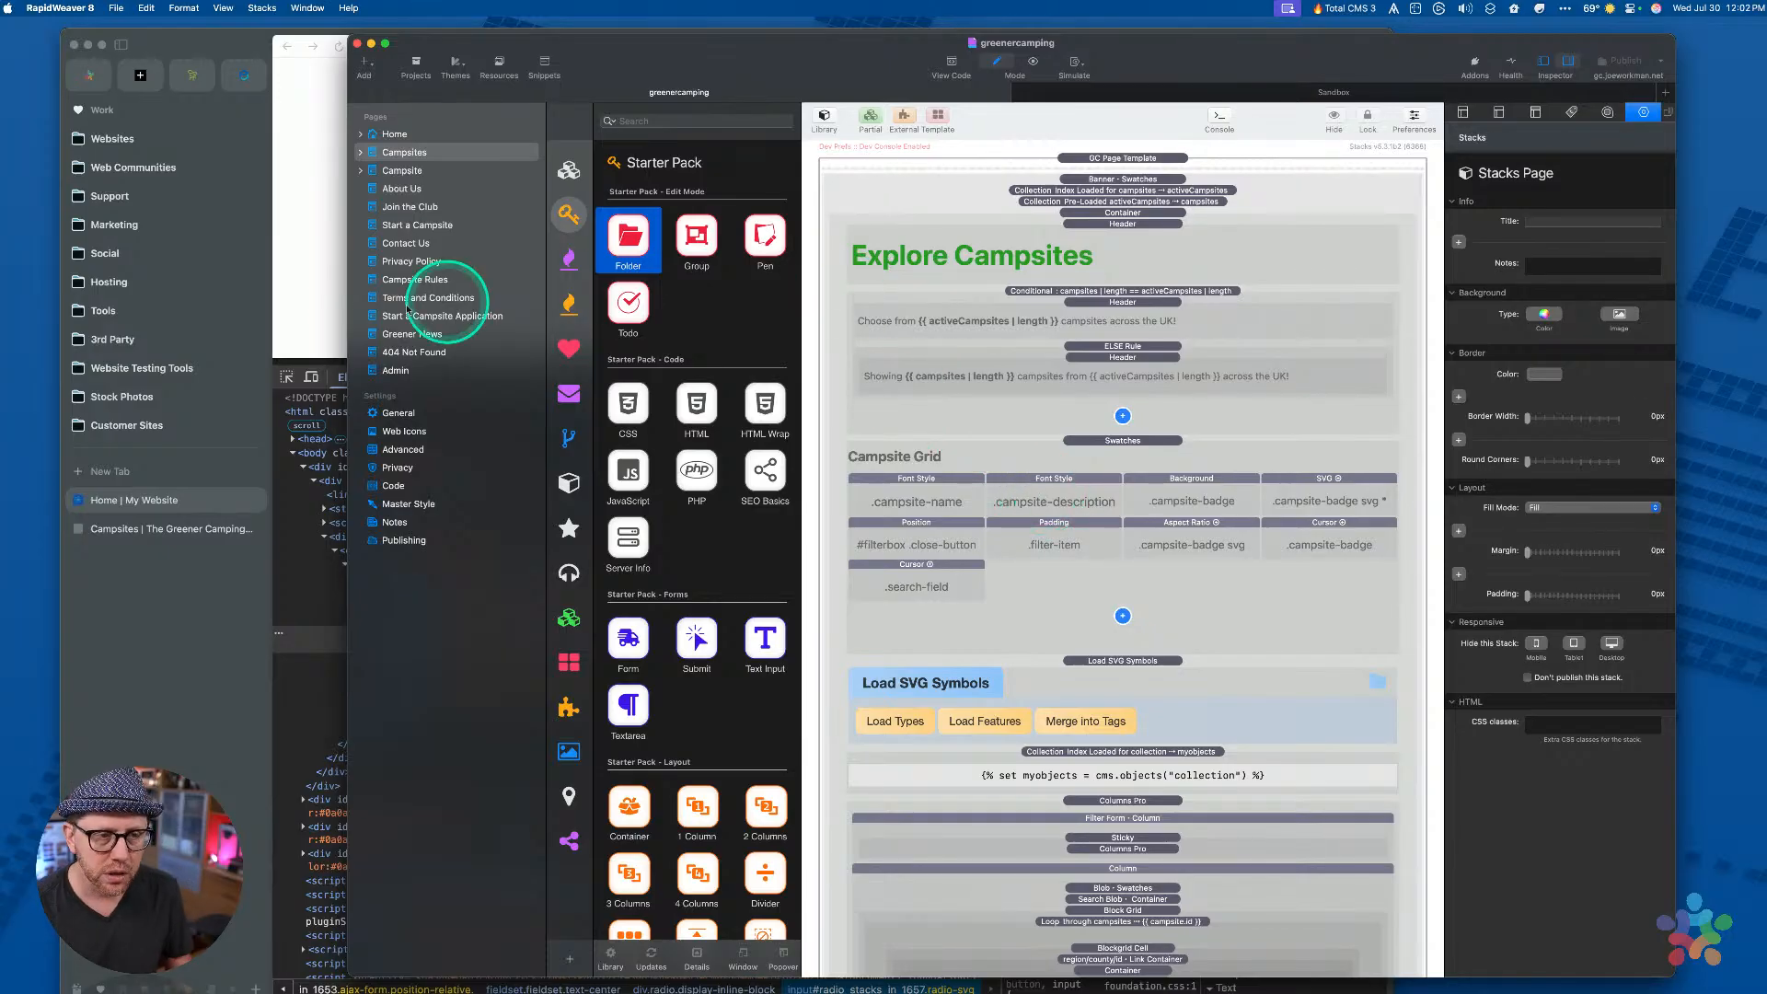
click(299, 311)
click(235, 529)
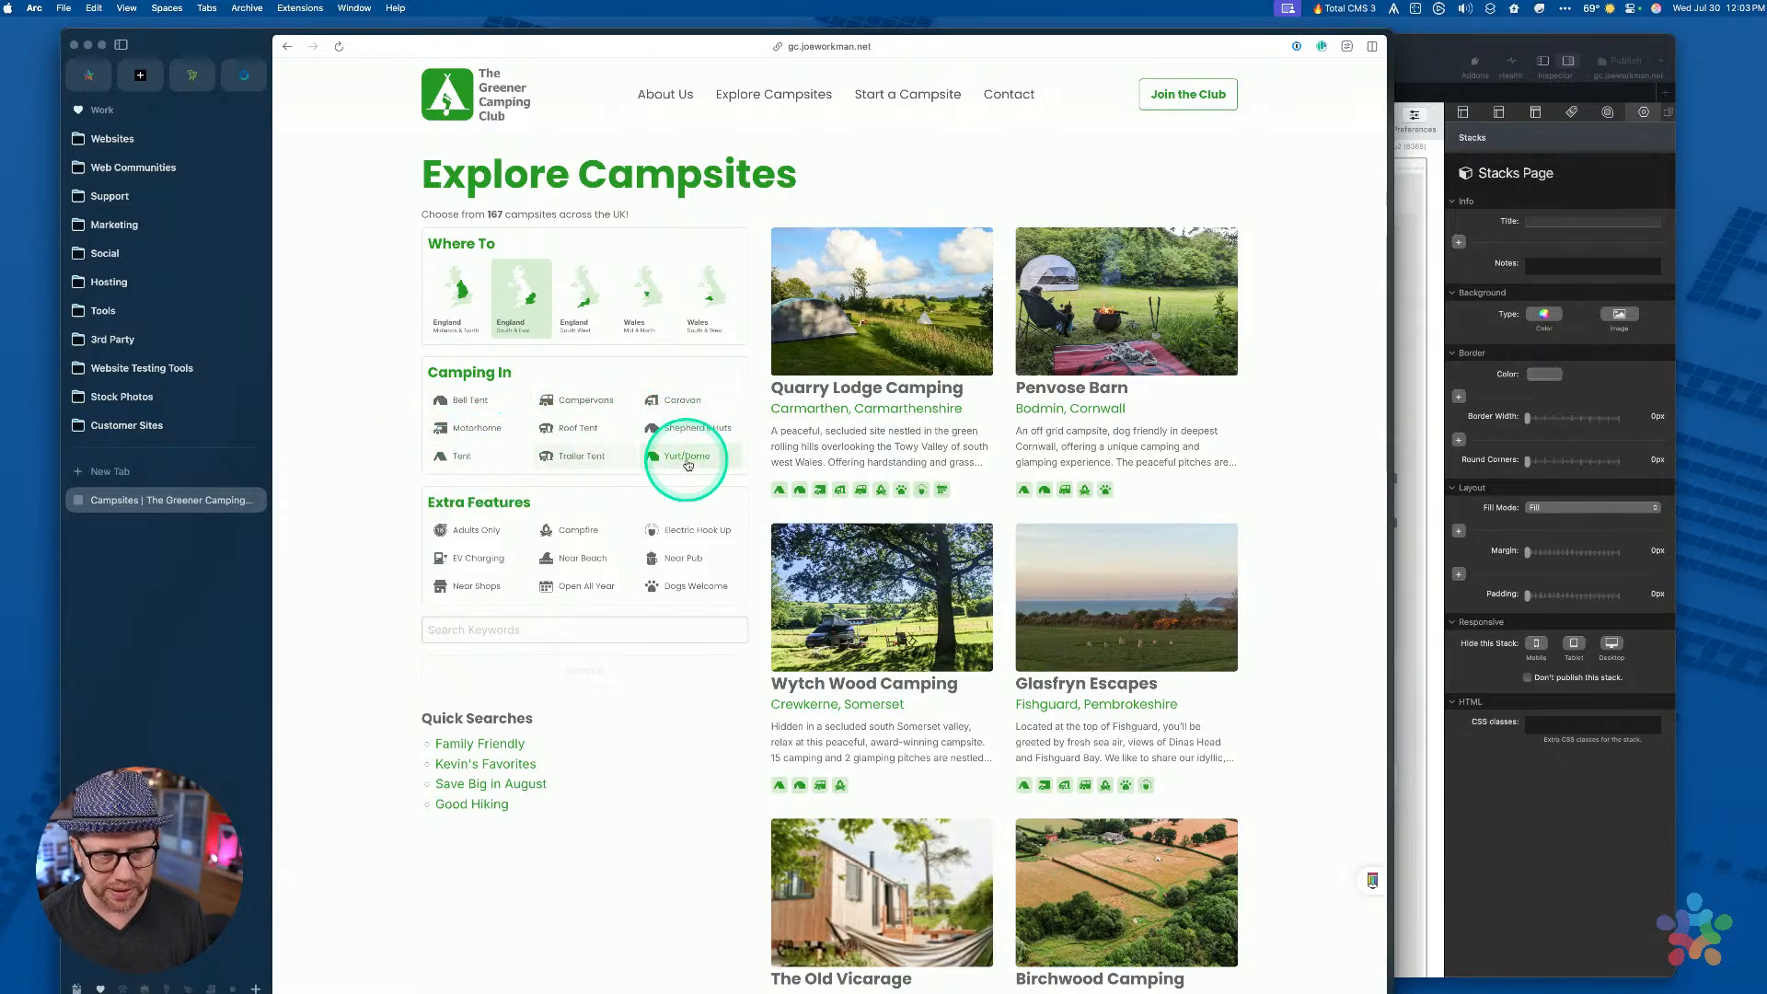
click(1510, 806)
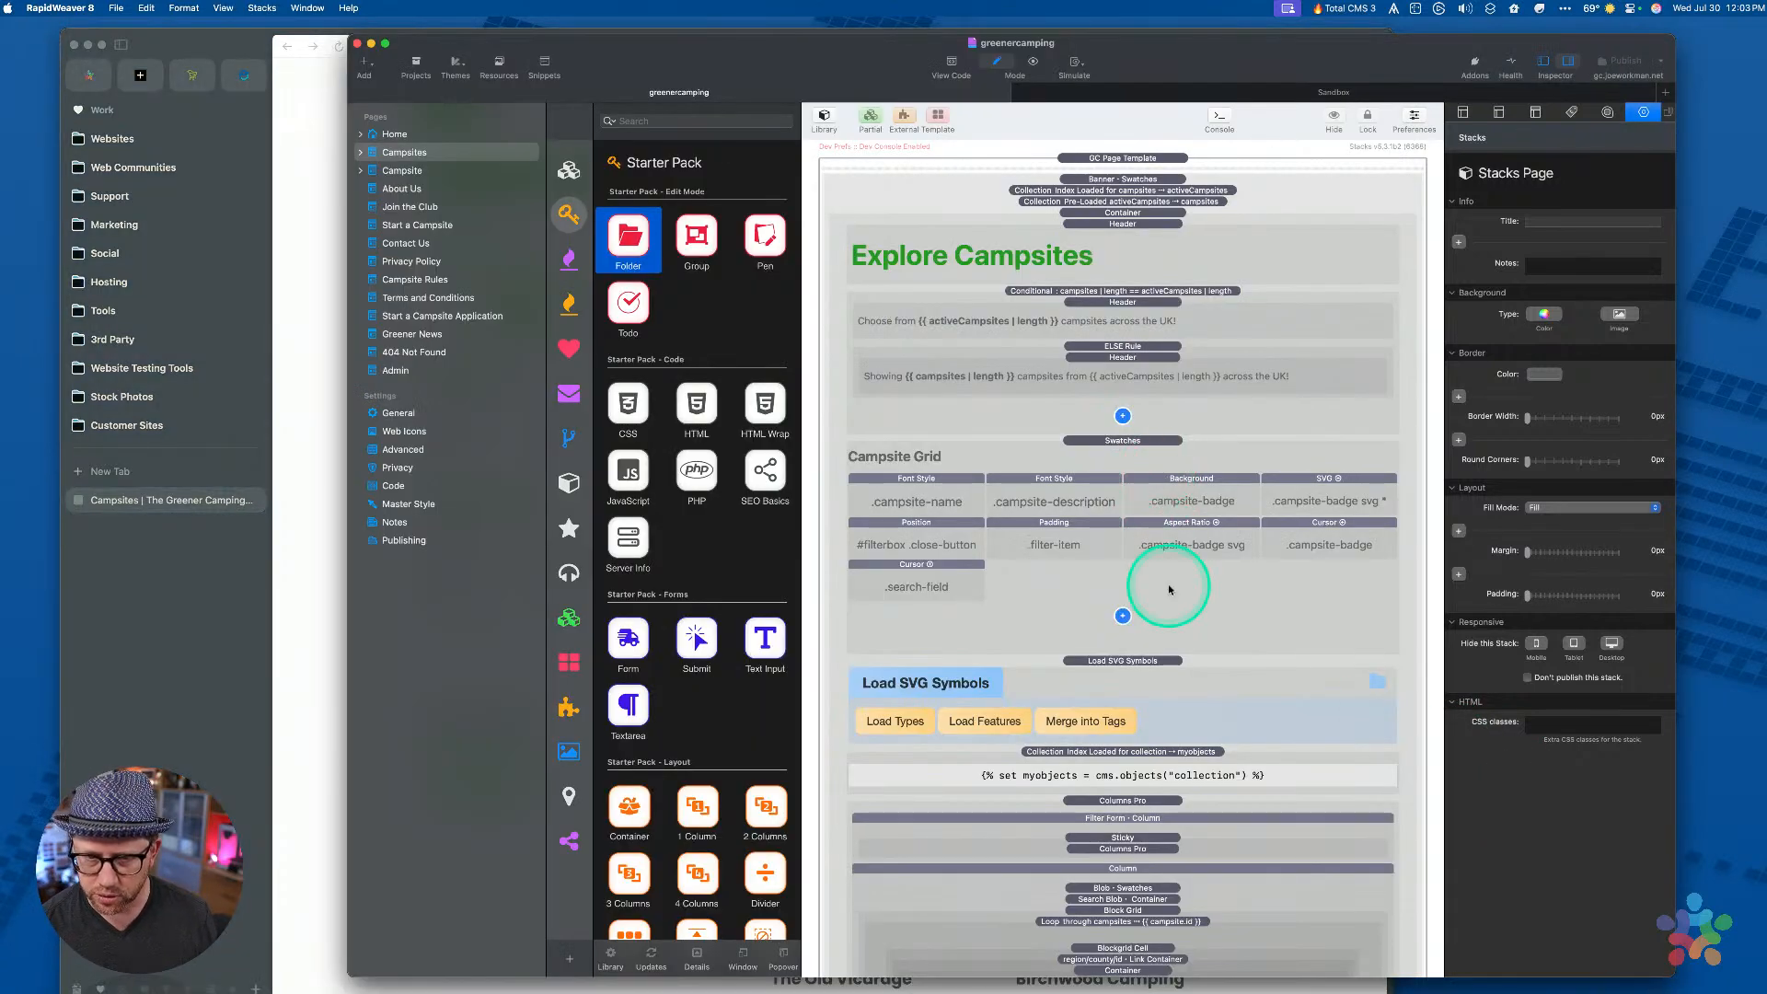
scroll(1169, 589, down, 15)
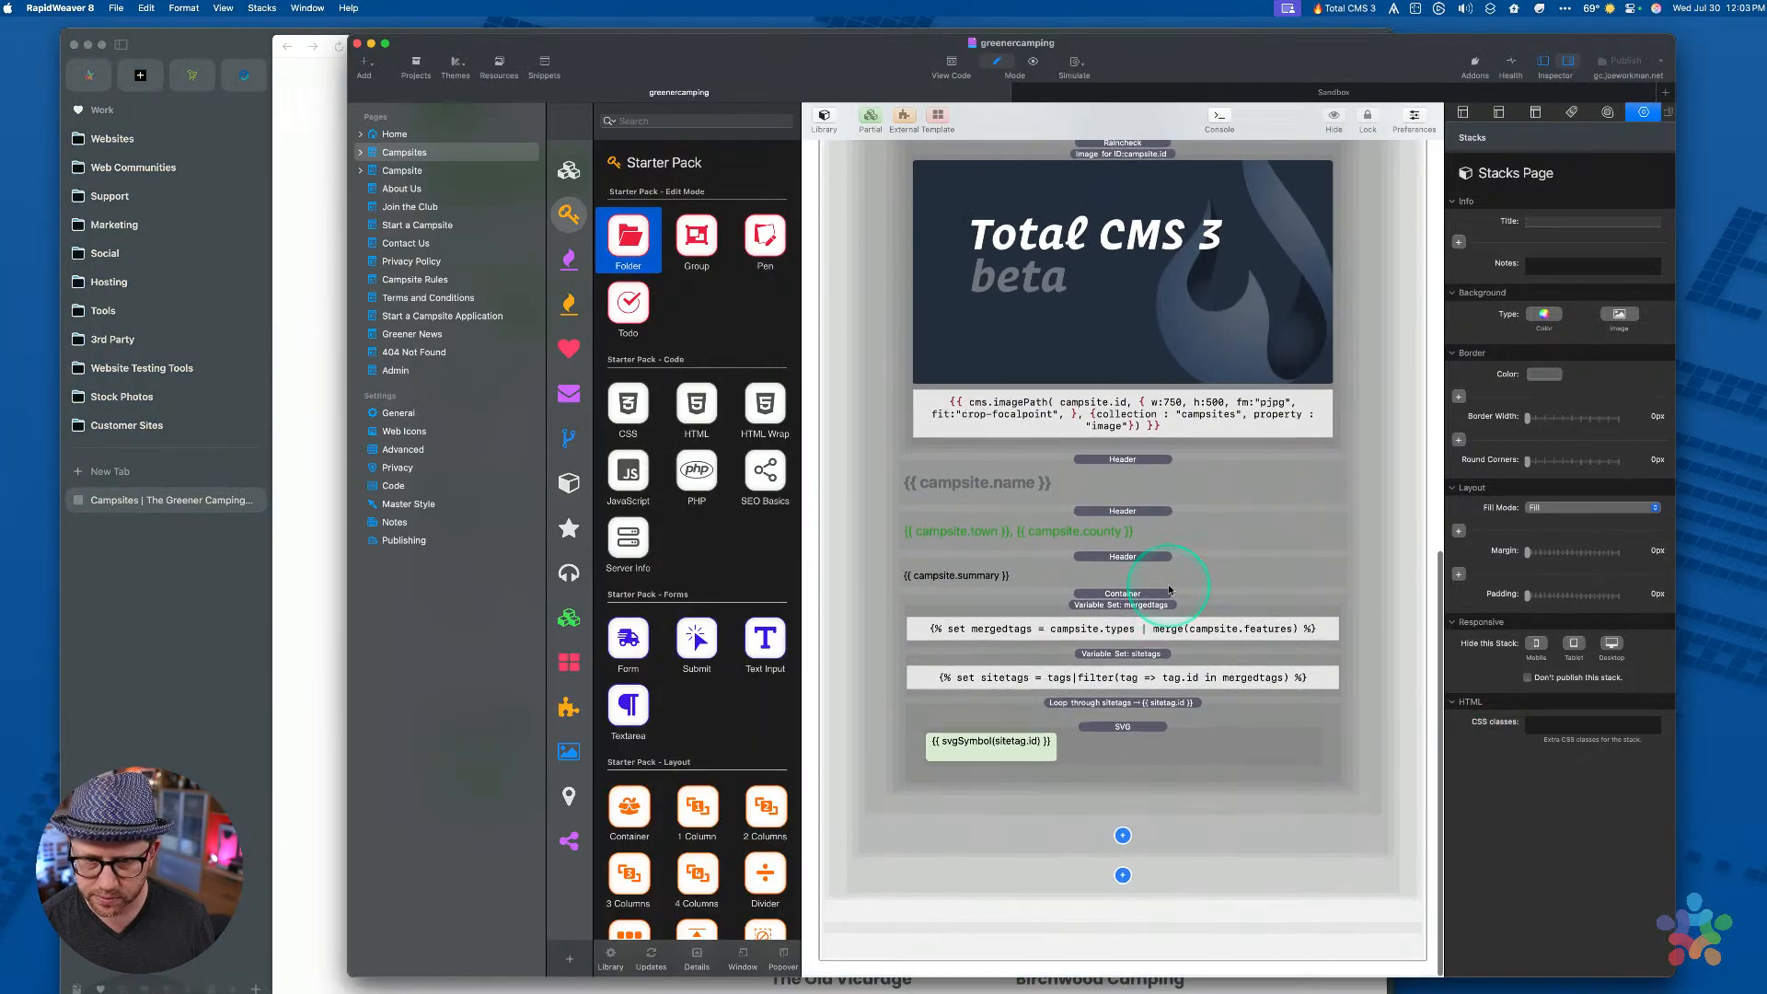
scroll(1169, 588, up, 15)
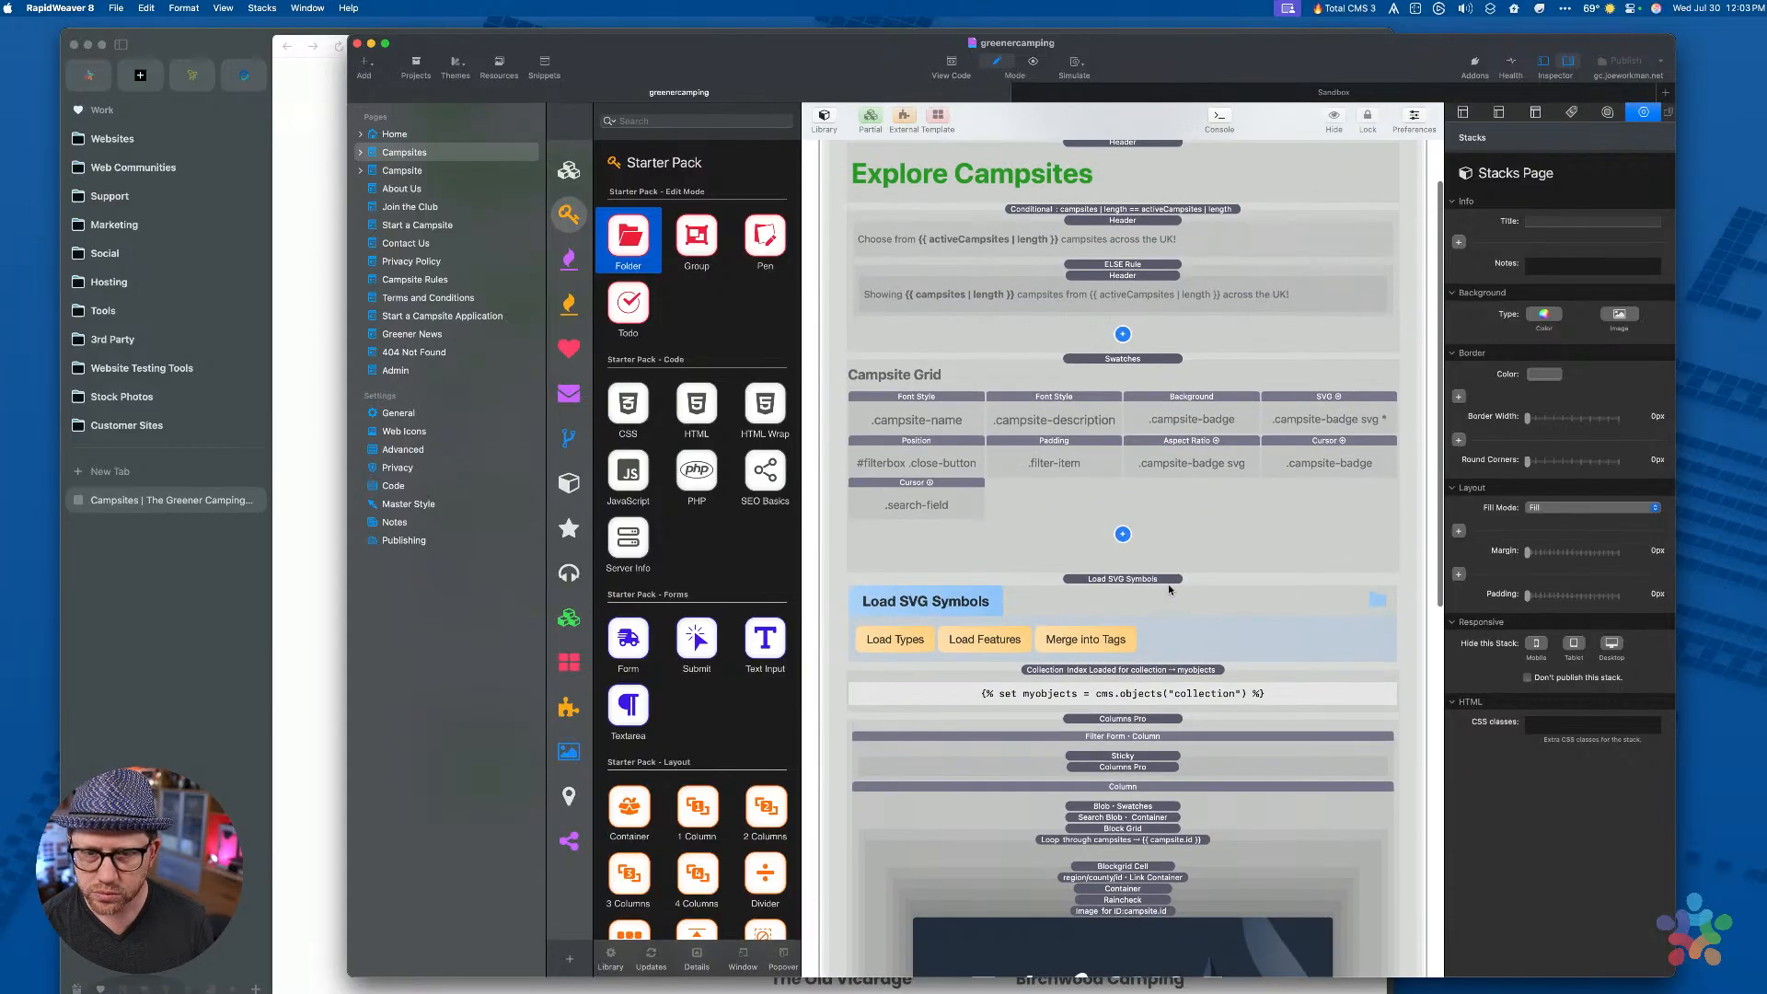
click(1110, 601)
scroll(1114, 580, down, 5)
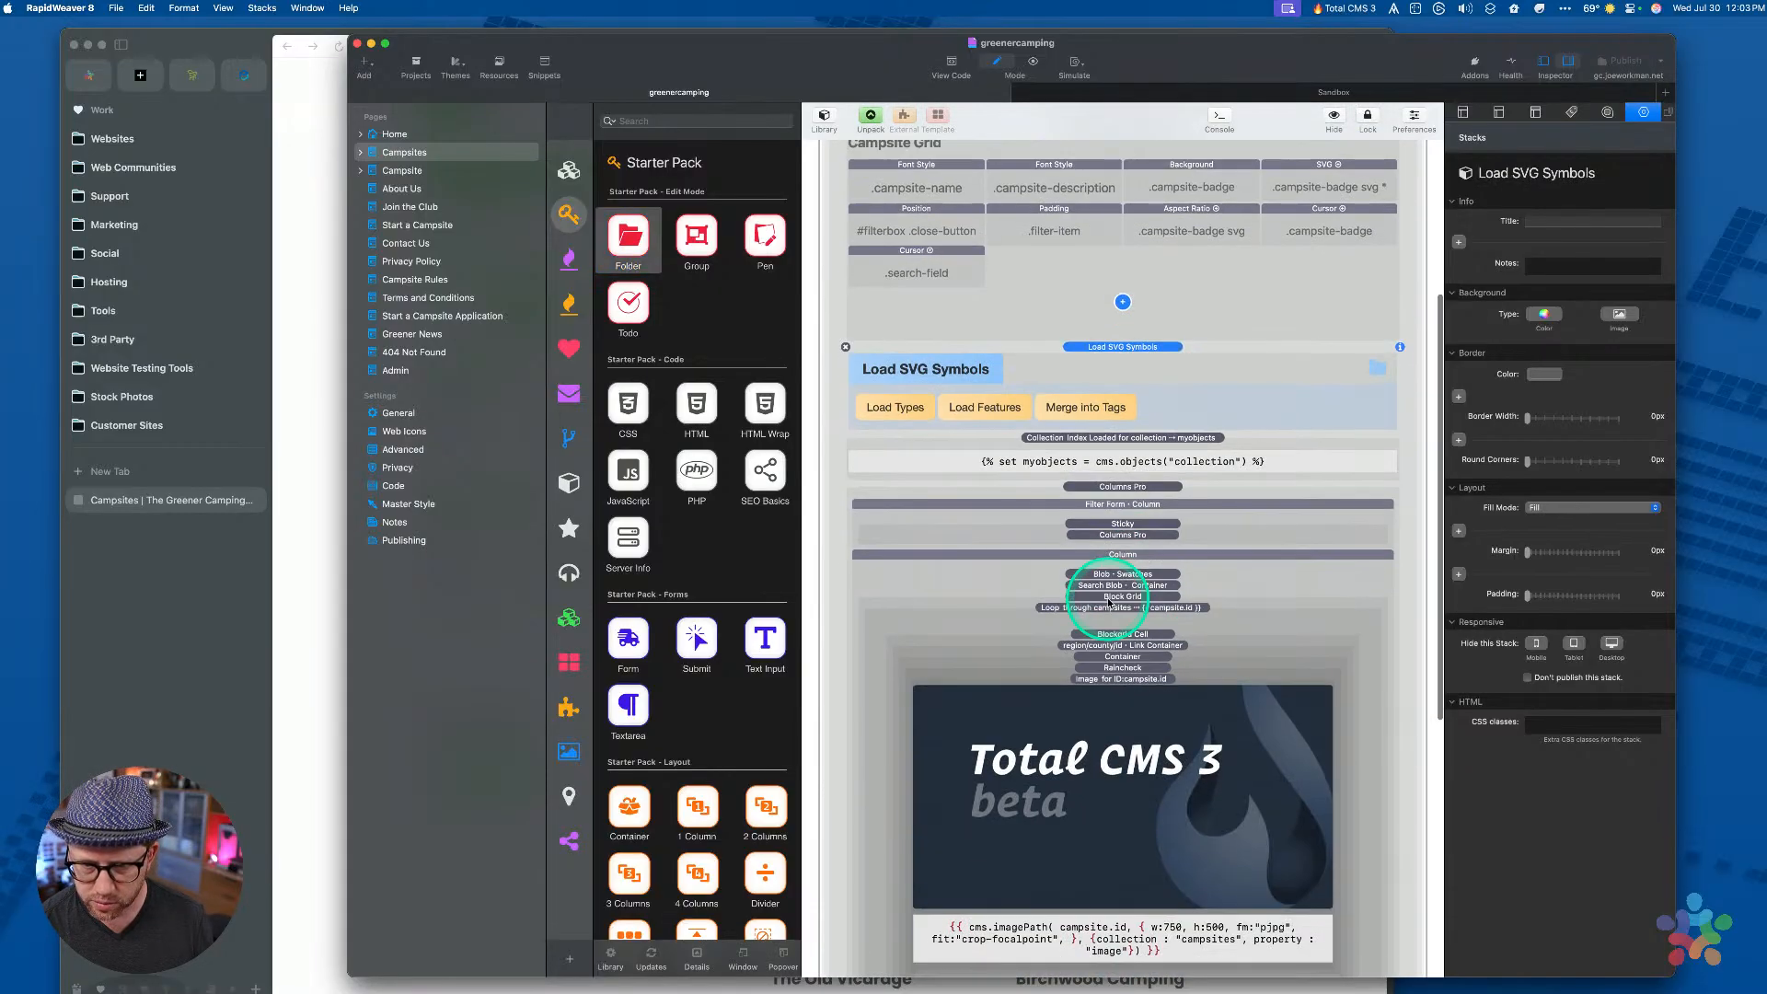
click(1120, 533)
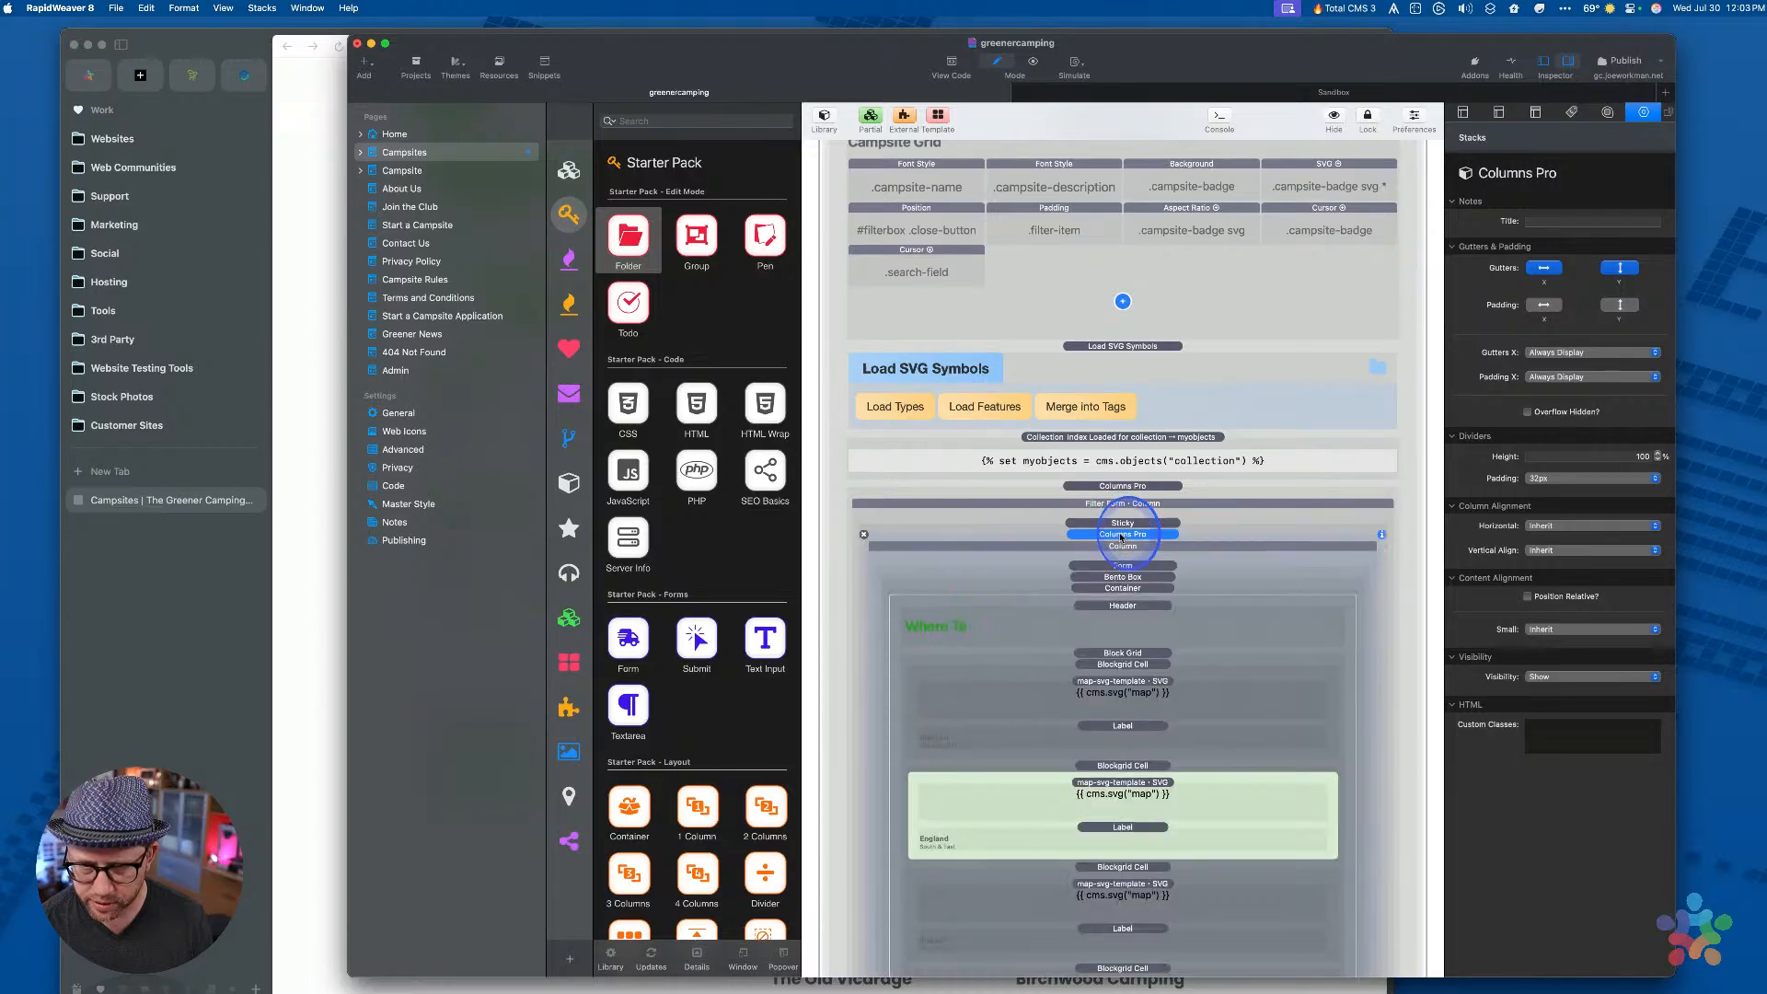
scroll(1120, 539, down, 8)
scroll(1119, 515, down, 4)
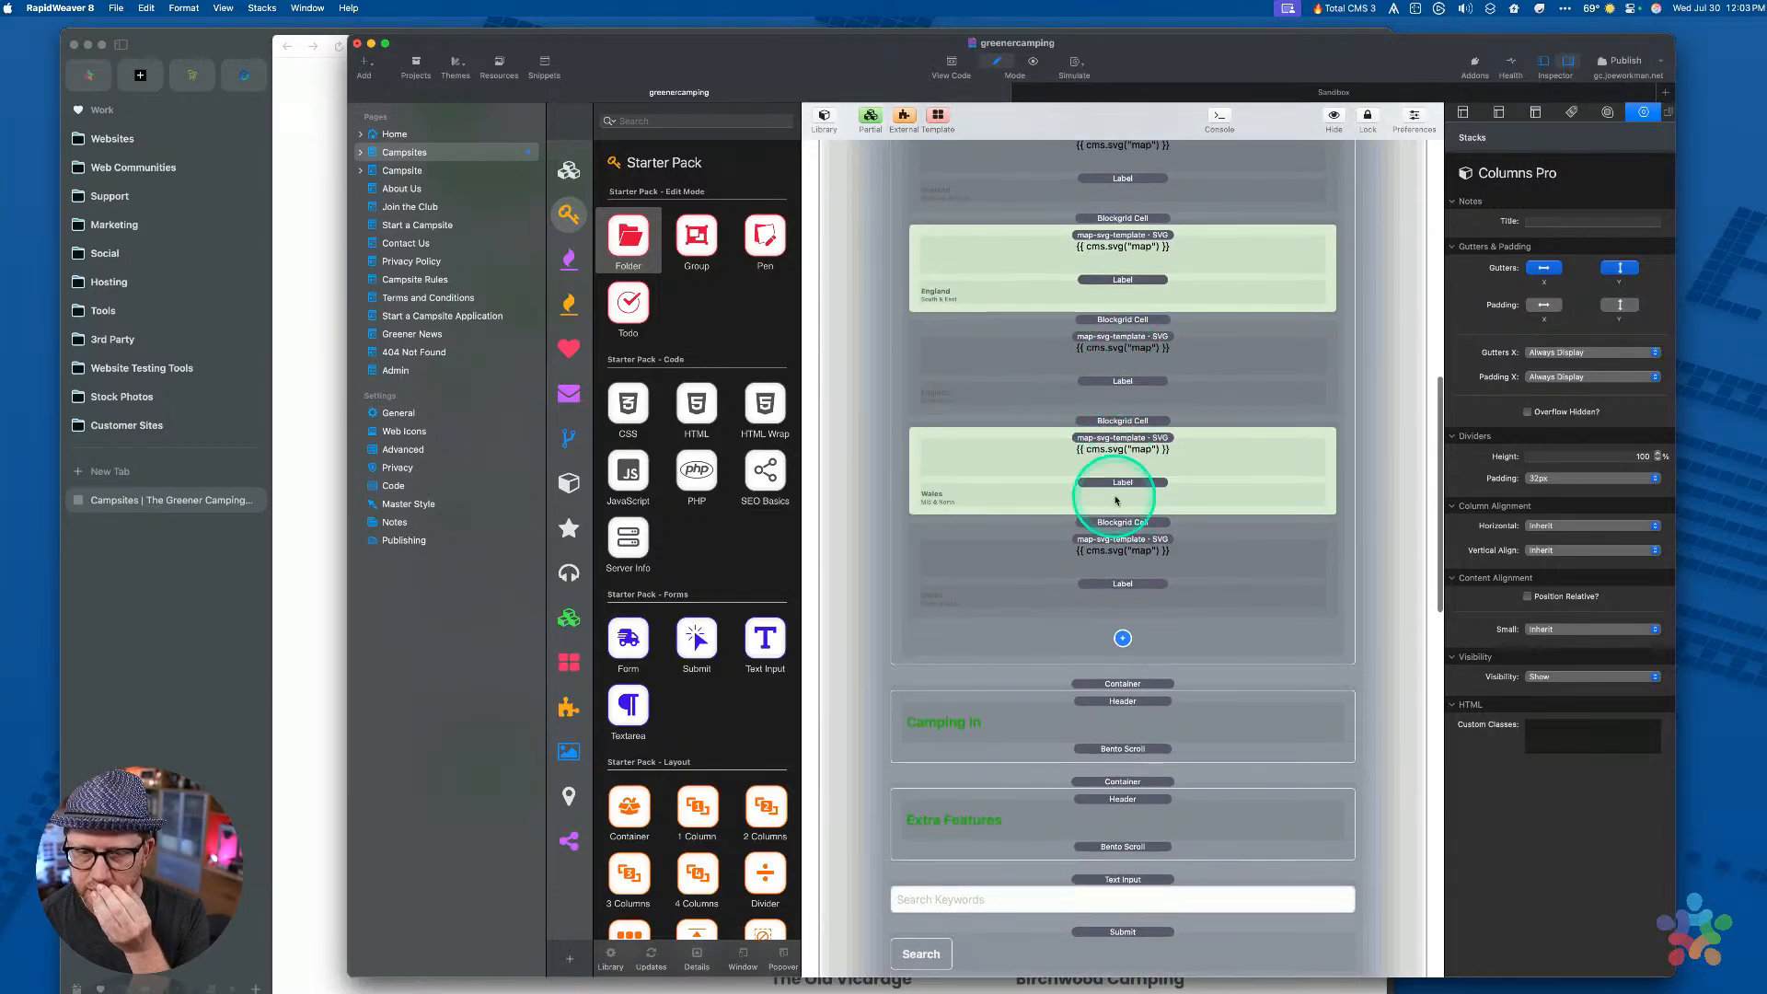
scroll(1125, 371, up, 3)
scroll(1120, 190, up, 2)
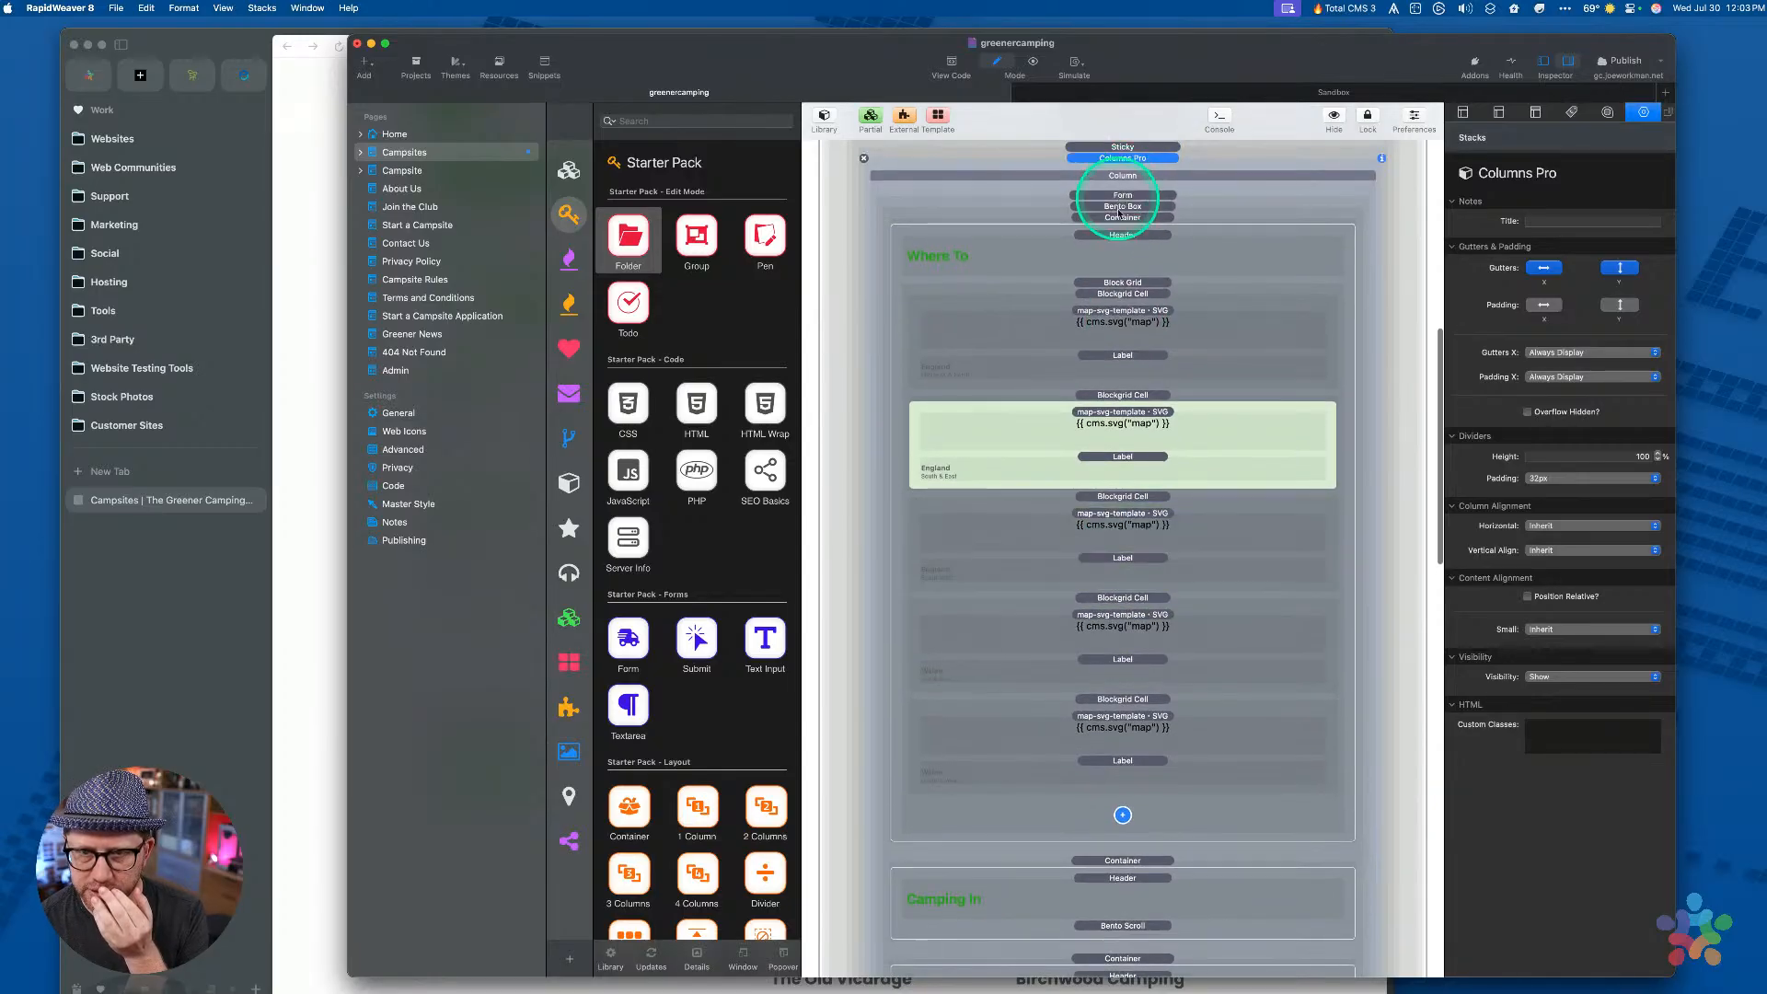
click(1118, 219)
Collapse the first container and title it Region Filters
double_click(1117, 221)
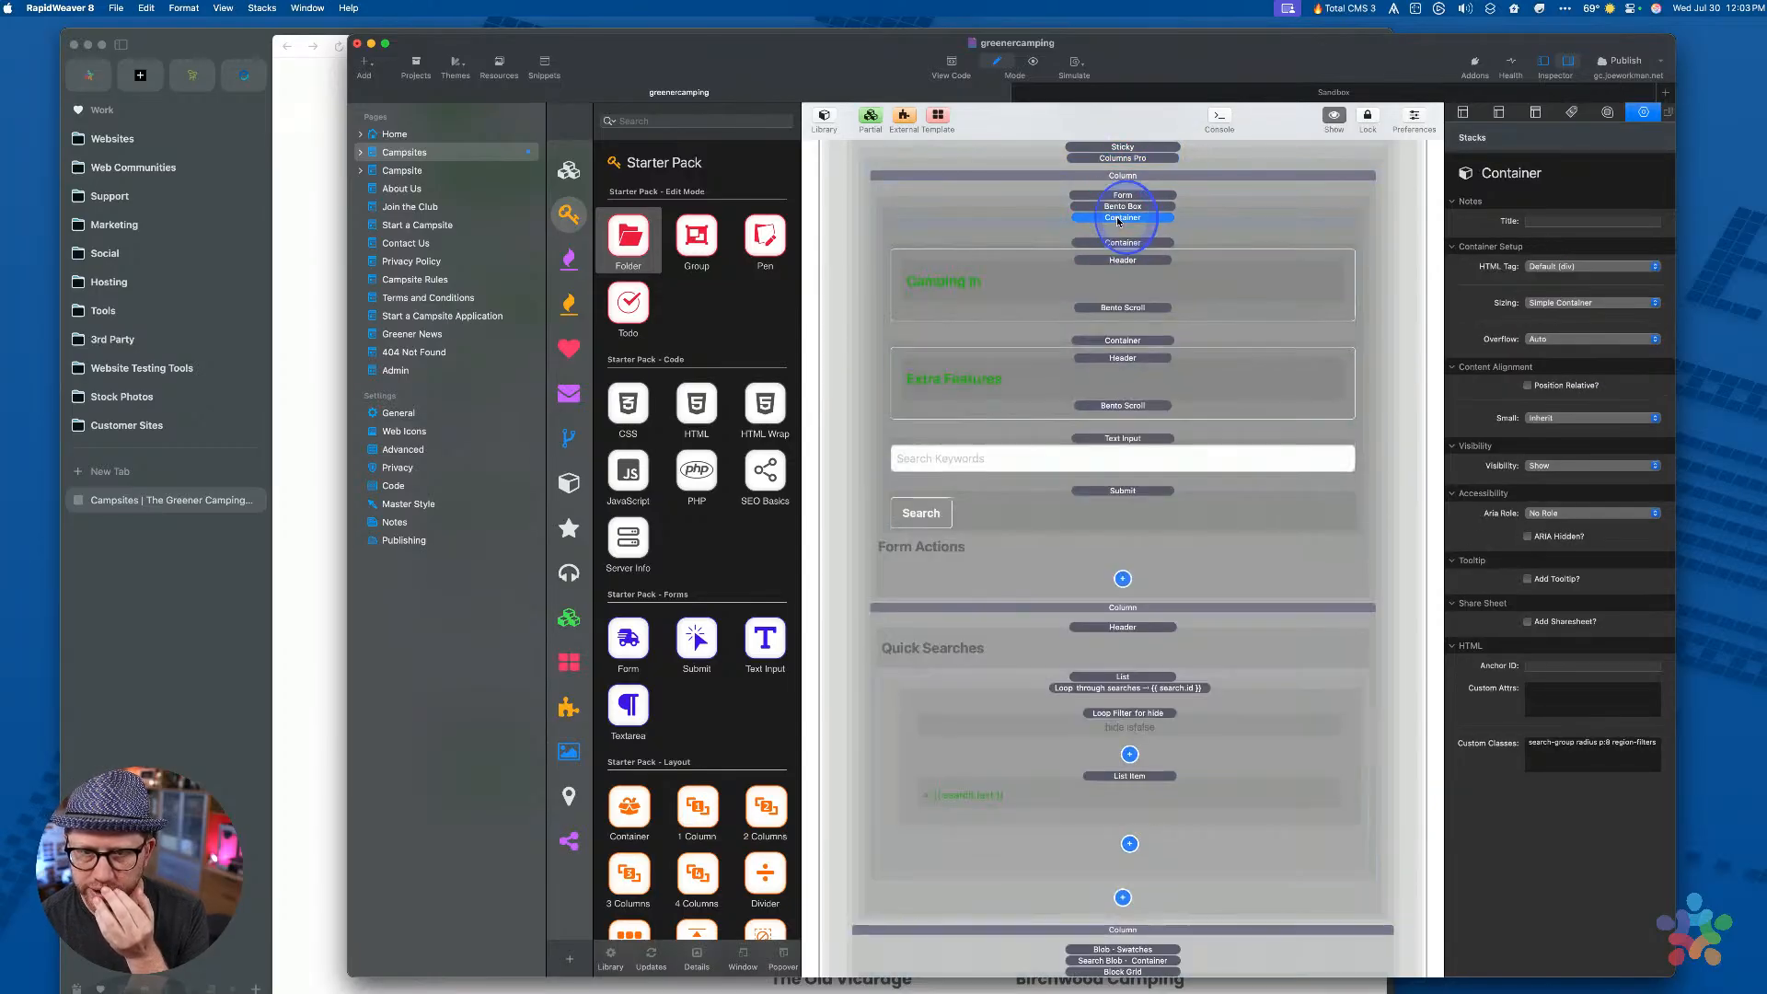
click(1579, 224)
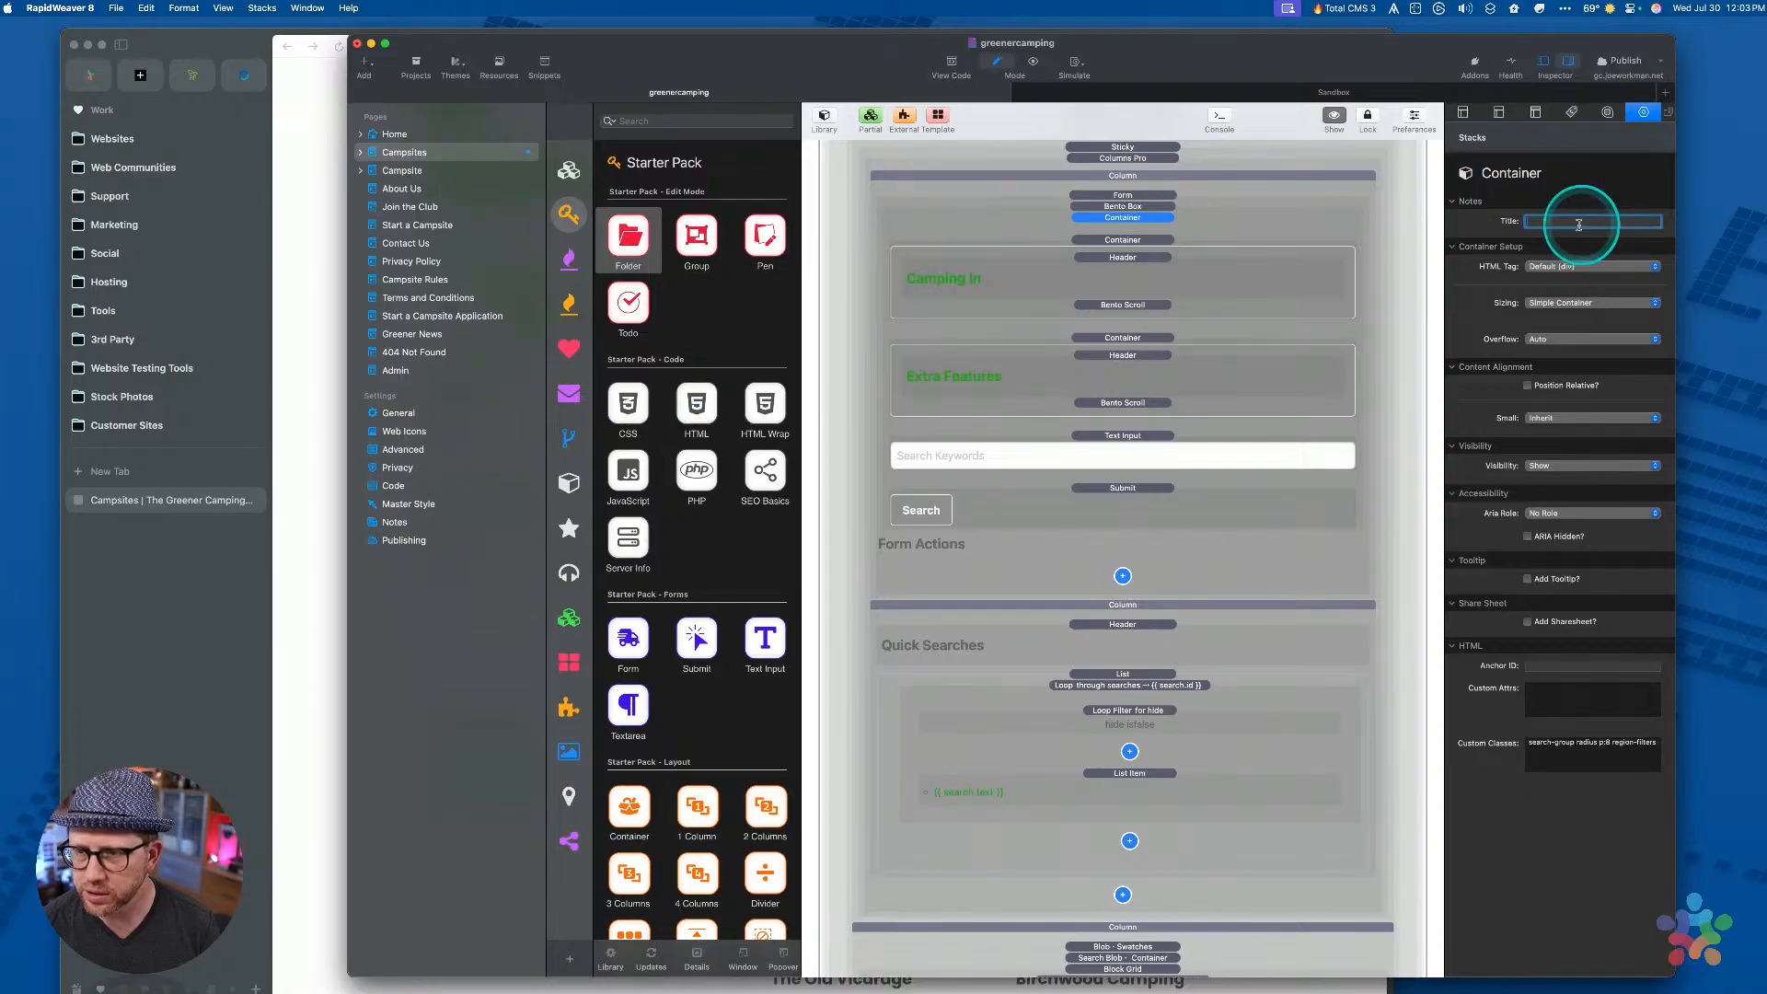
text(M)
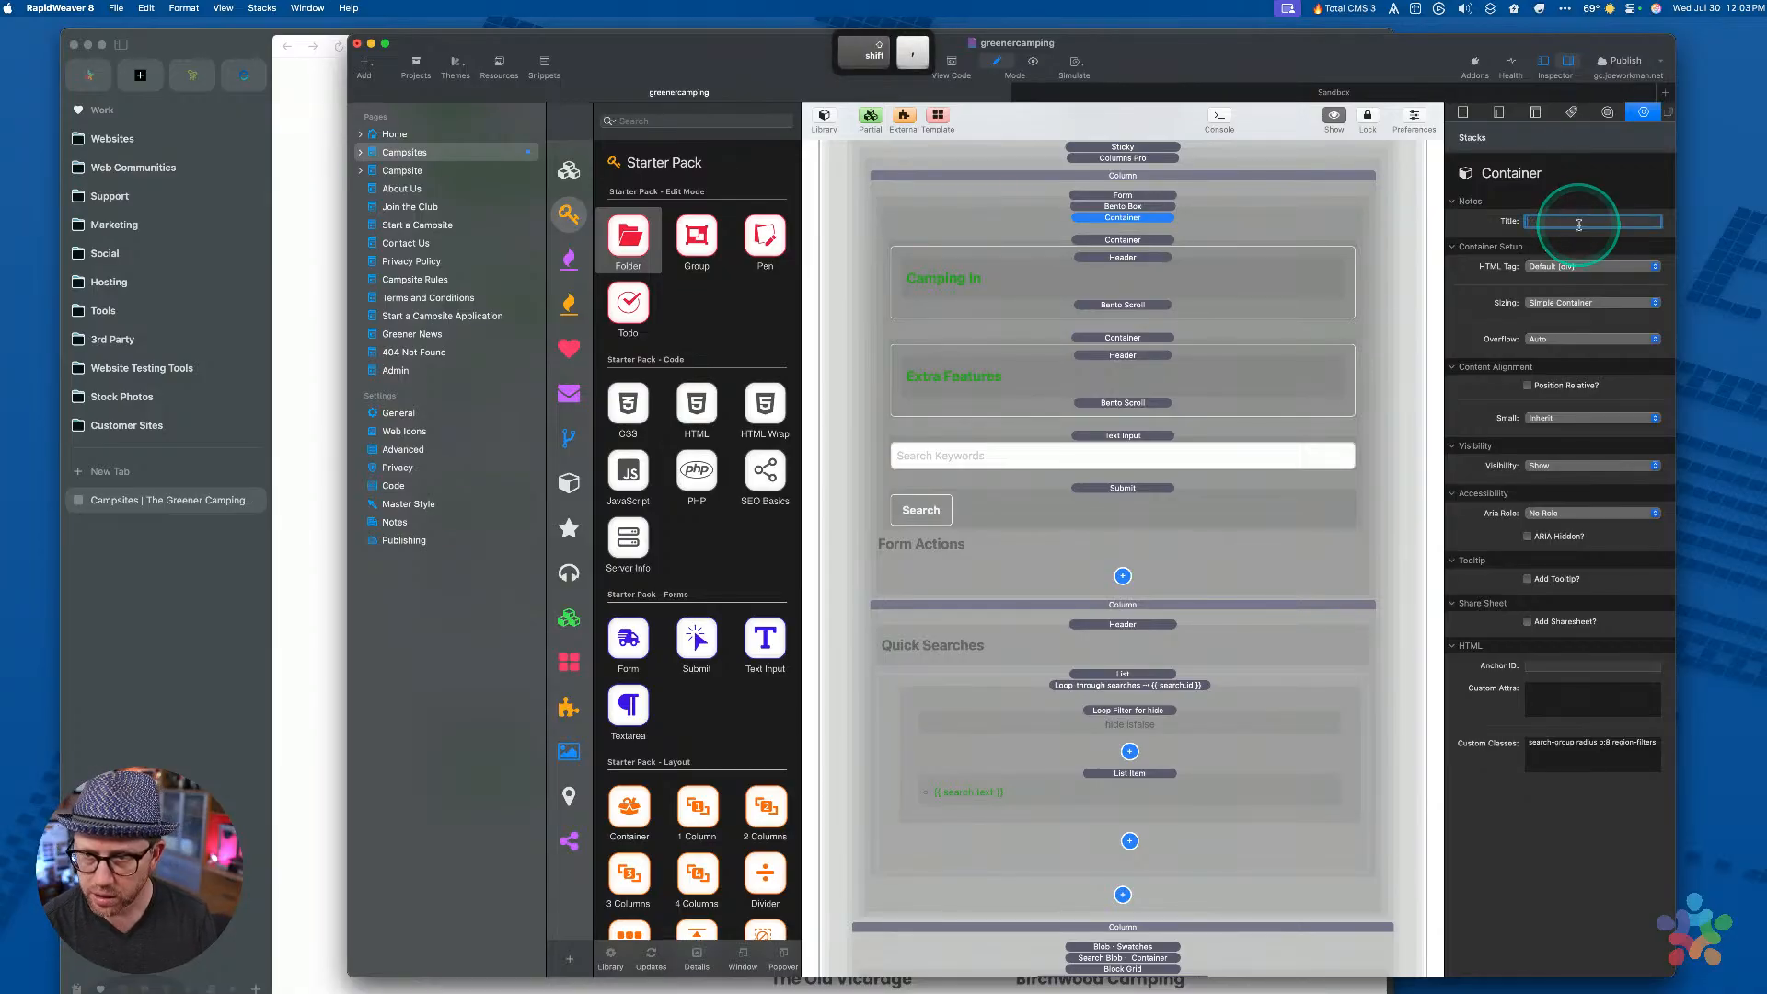
text(Region F)
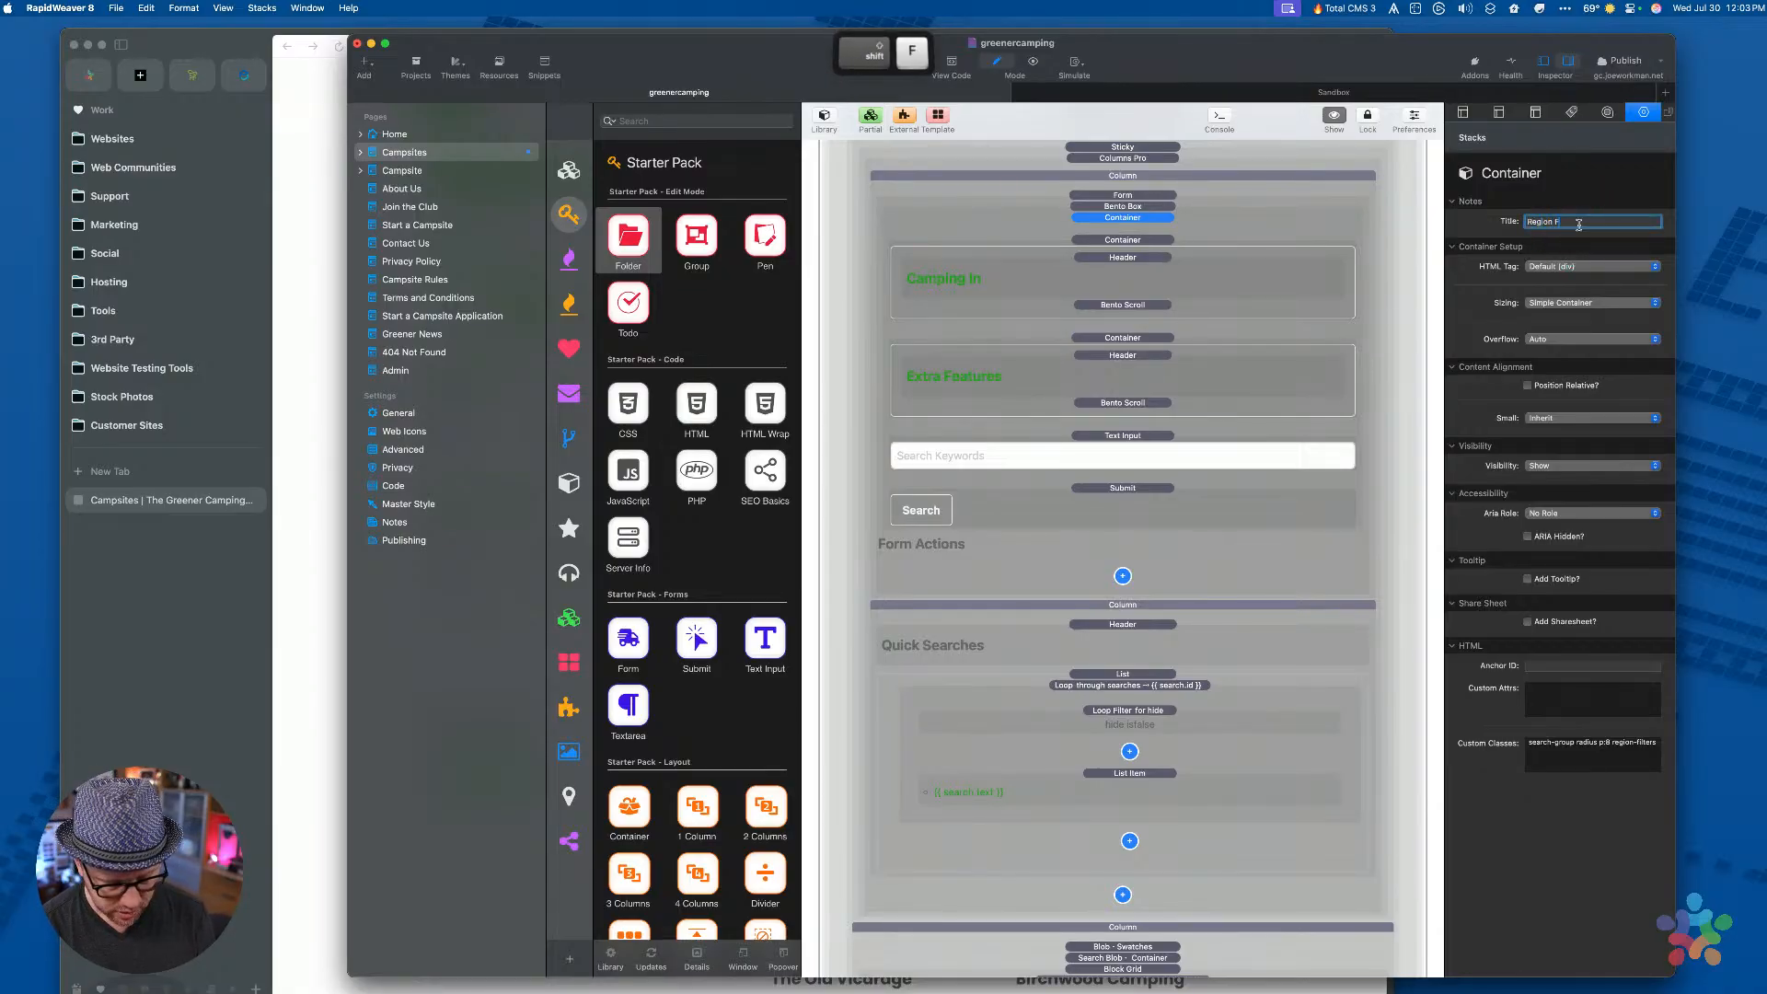
text(ilters)
key(Tab)
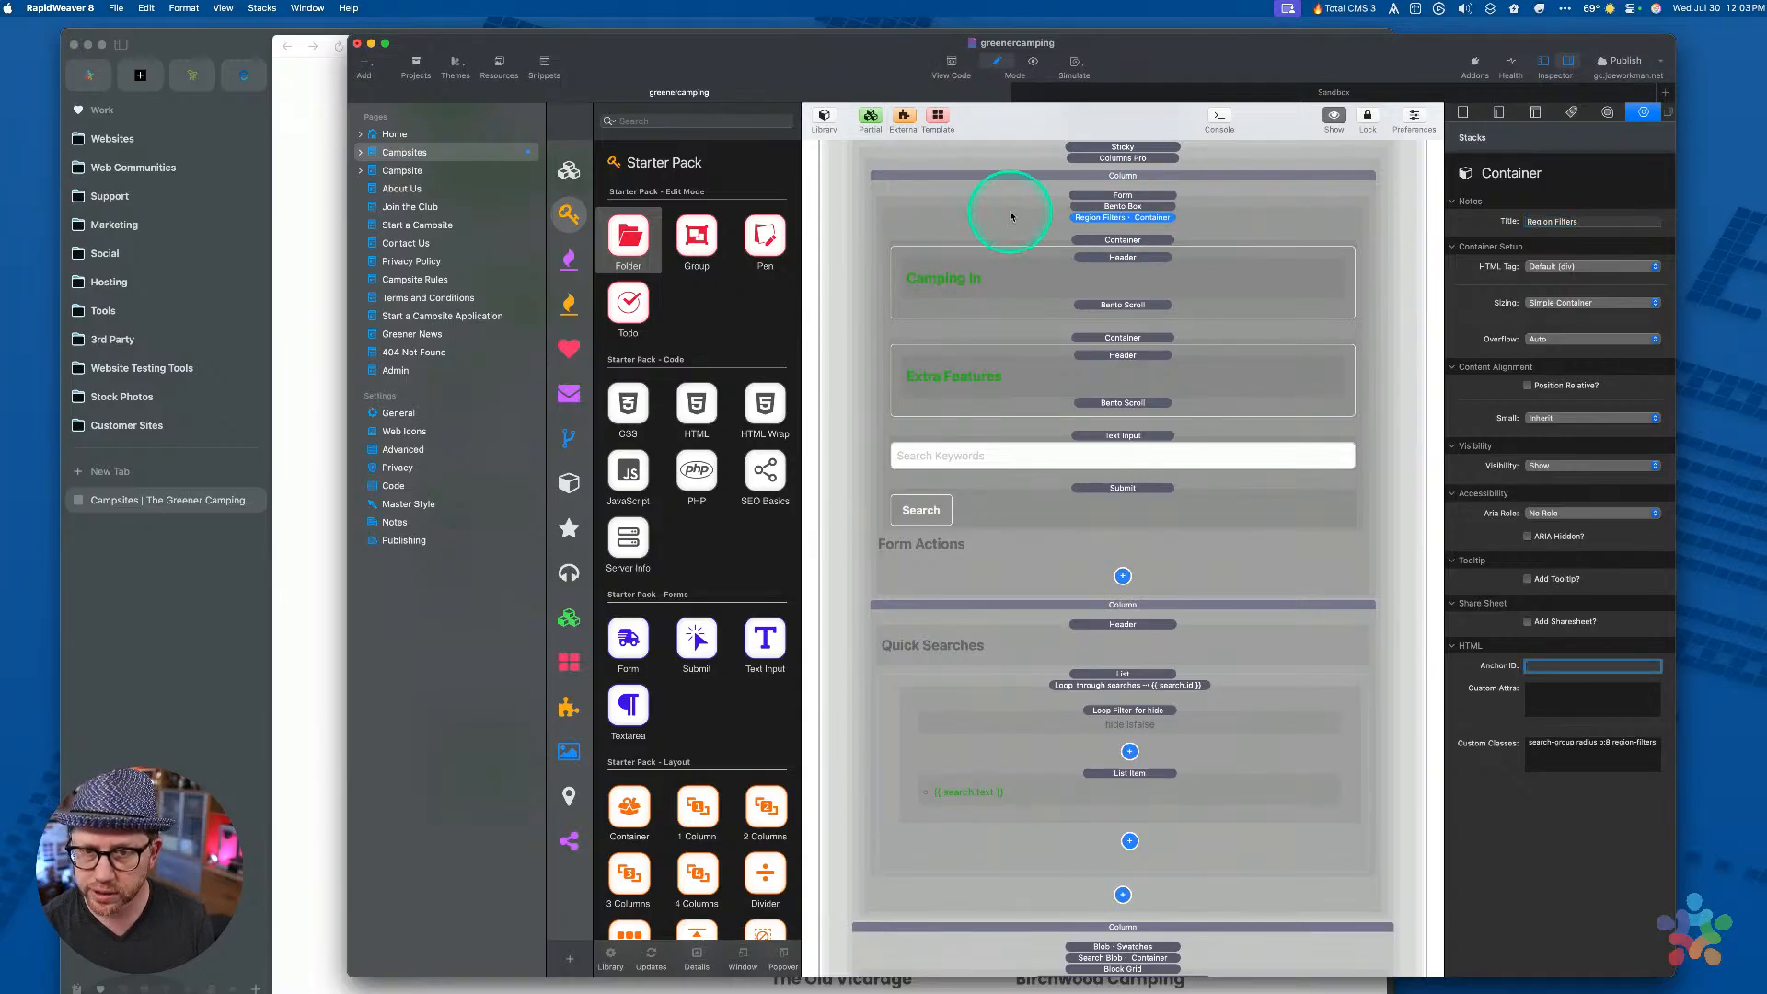
Title the next container Camping In Filters and collapse it
click(1109, 242)
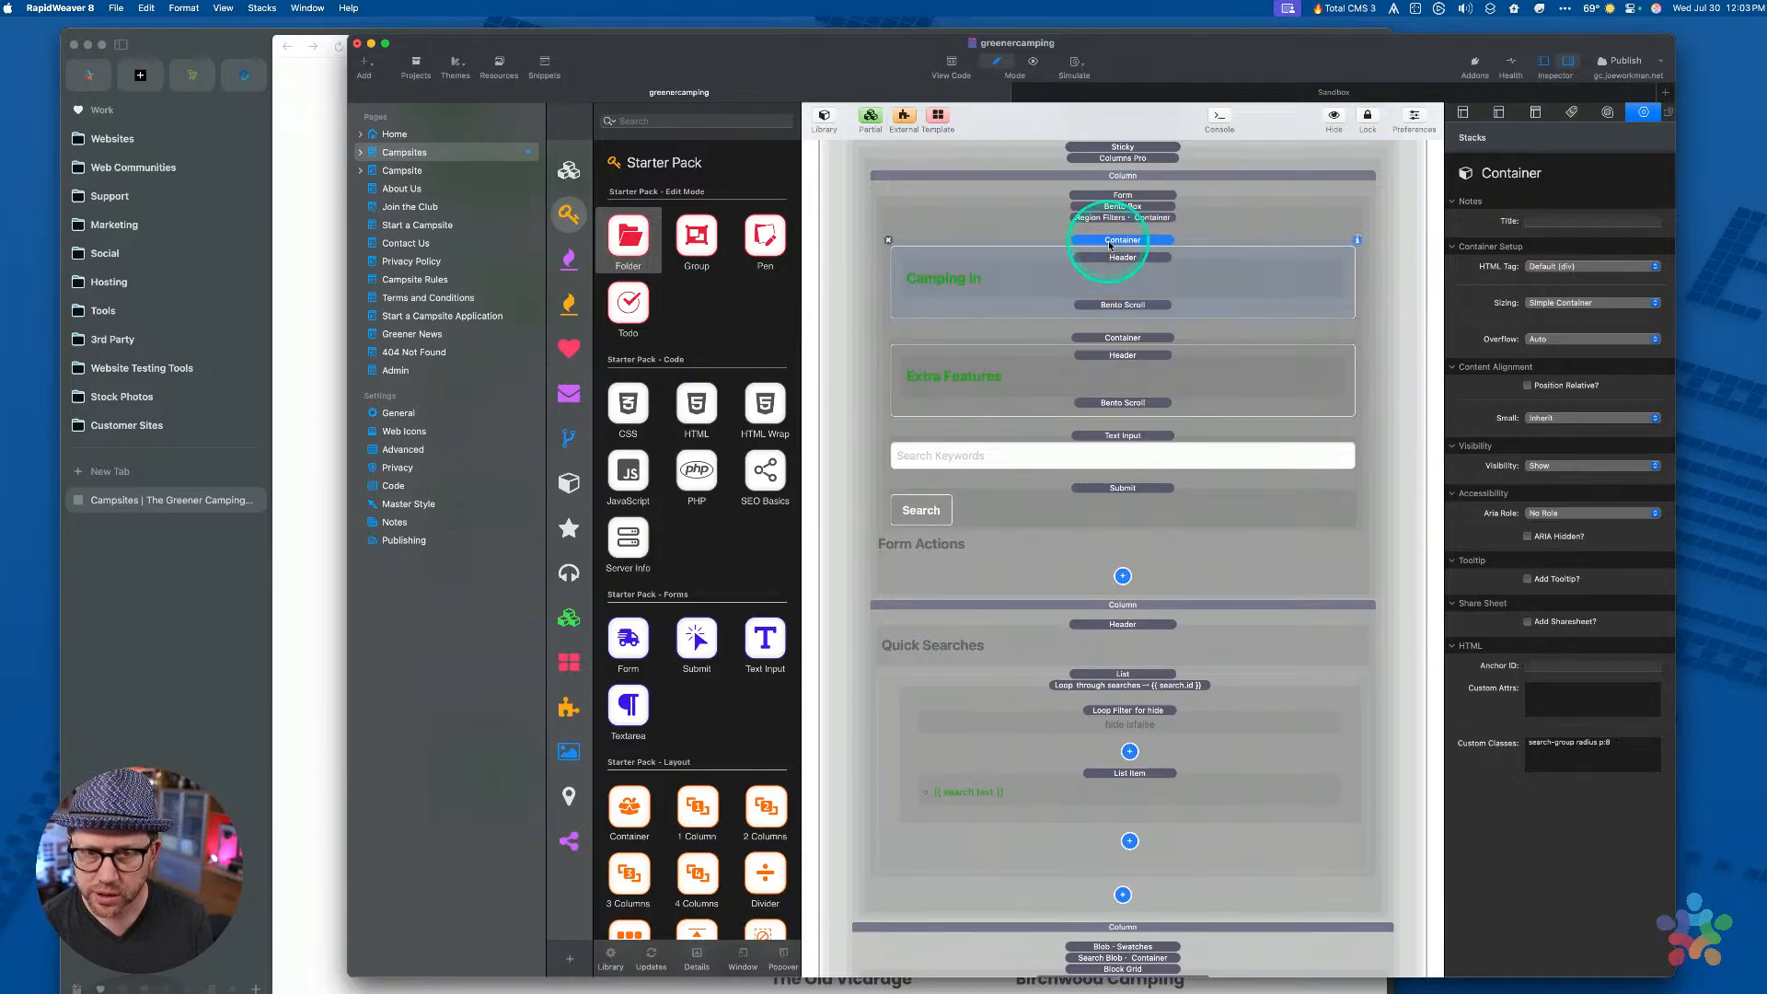
click(1567, 222)
click(182, 671)
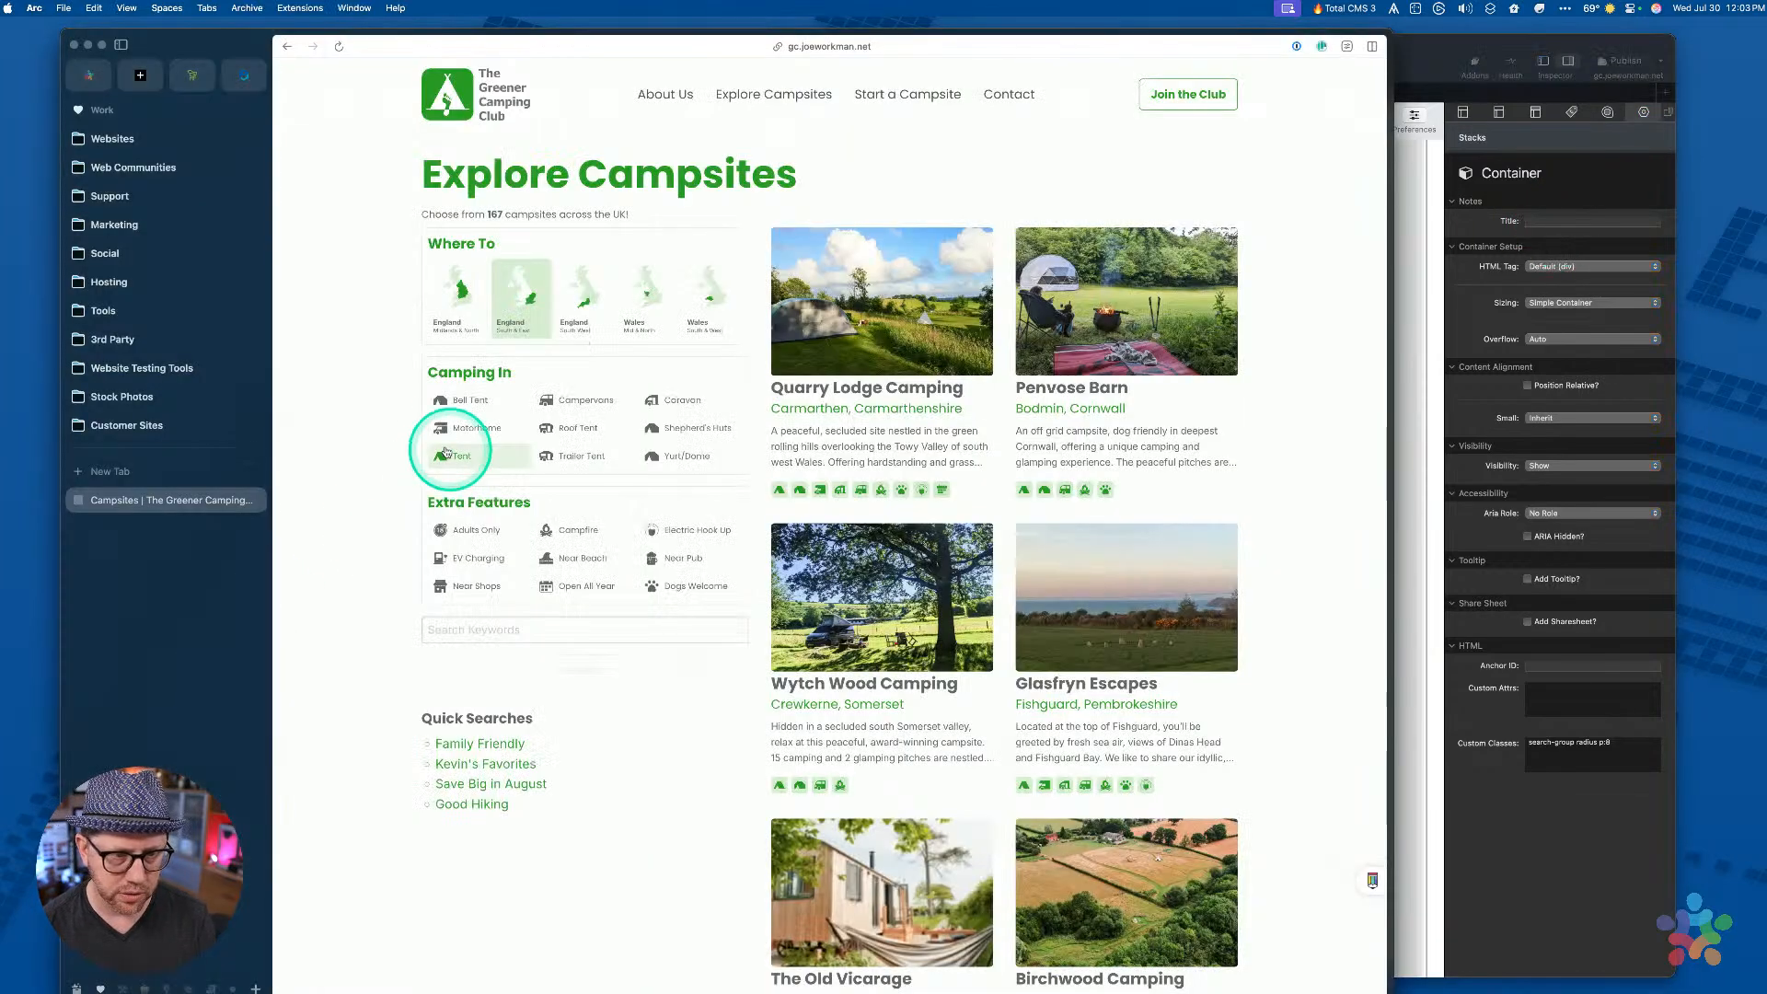
click(1556, 220)
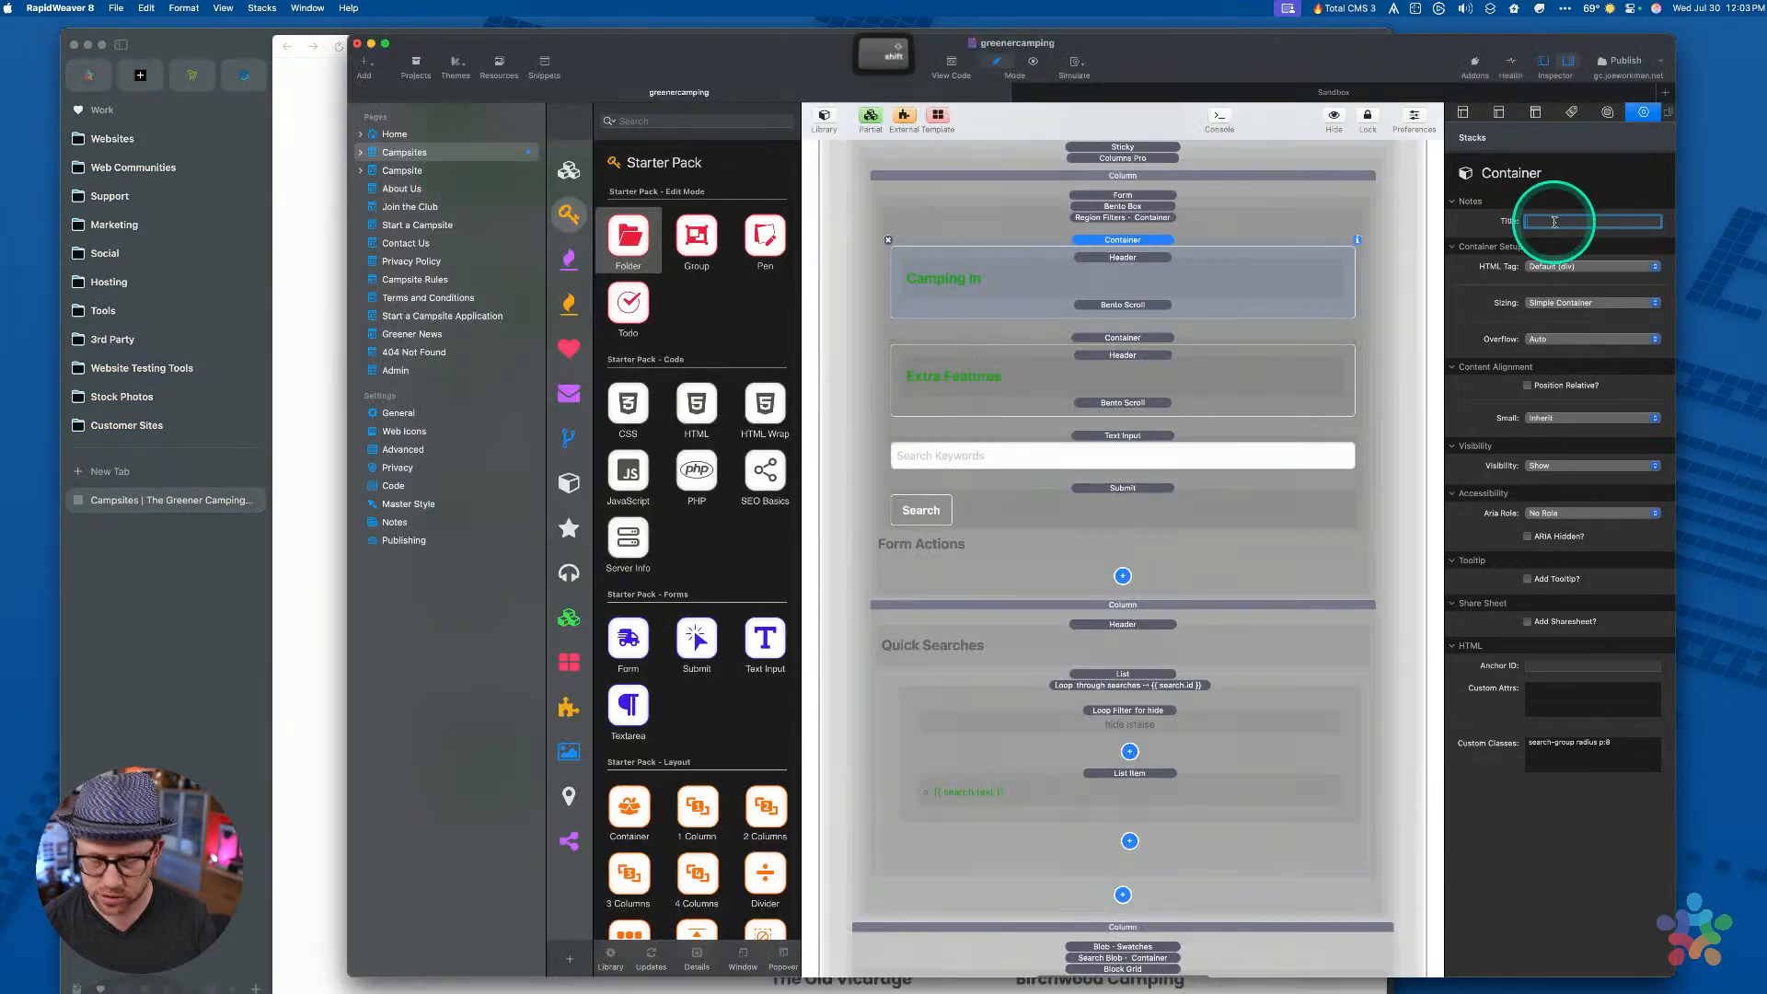
text(Camping In)
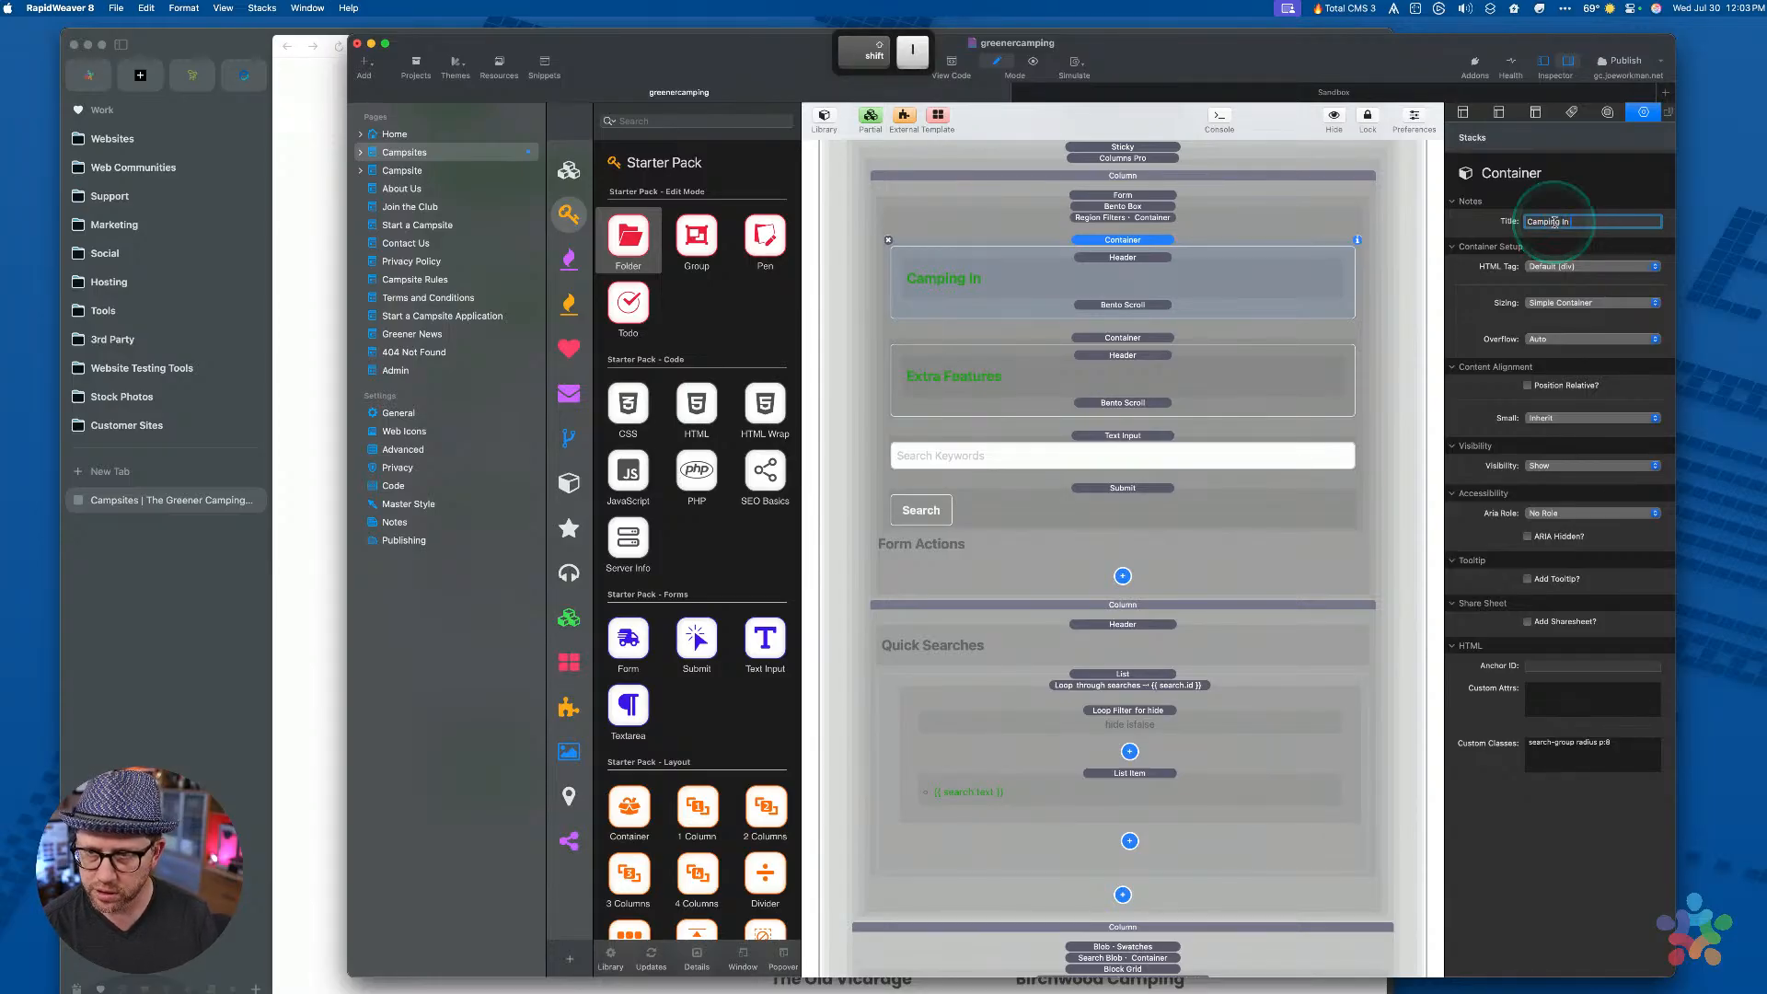
text( Filters)
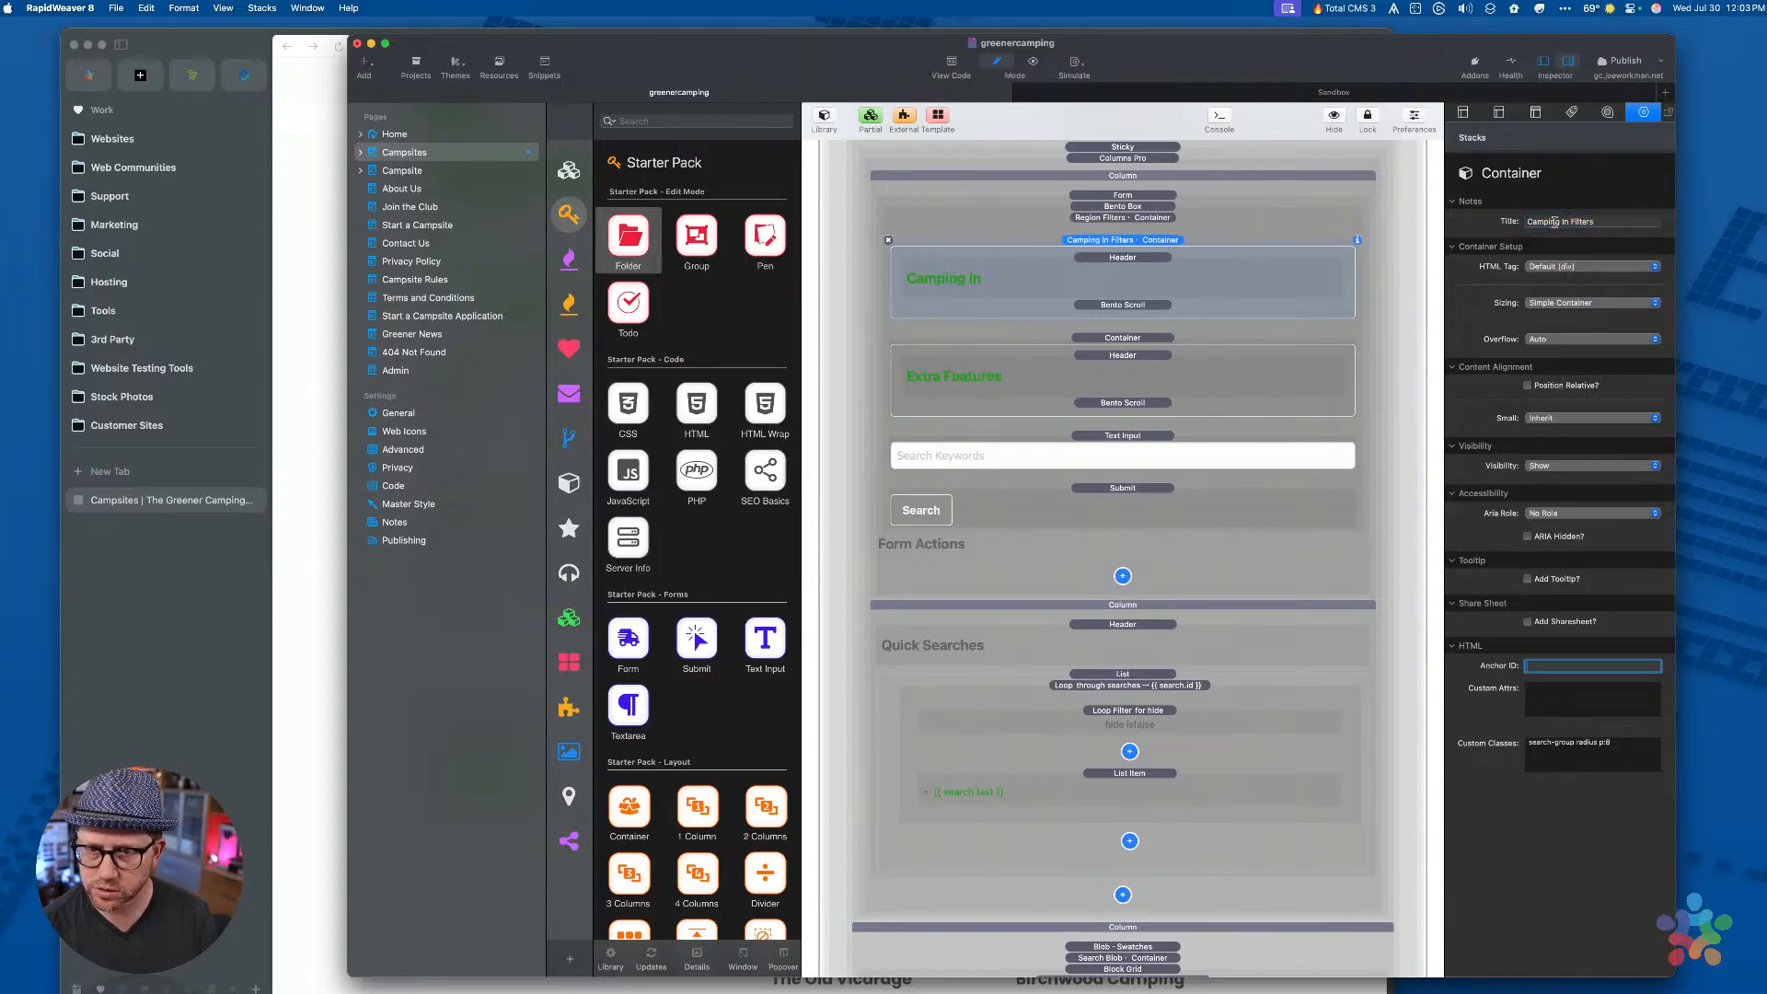
double_click(1147, 242)
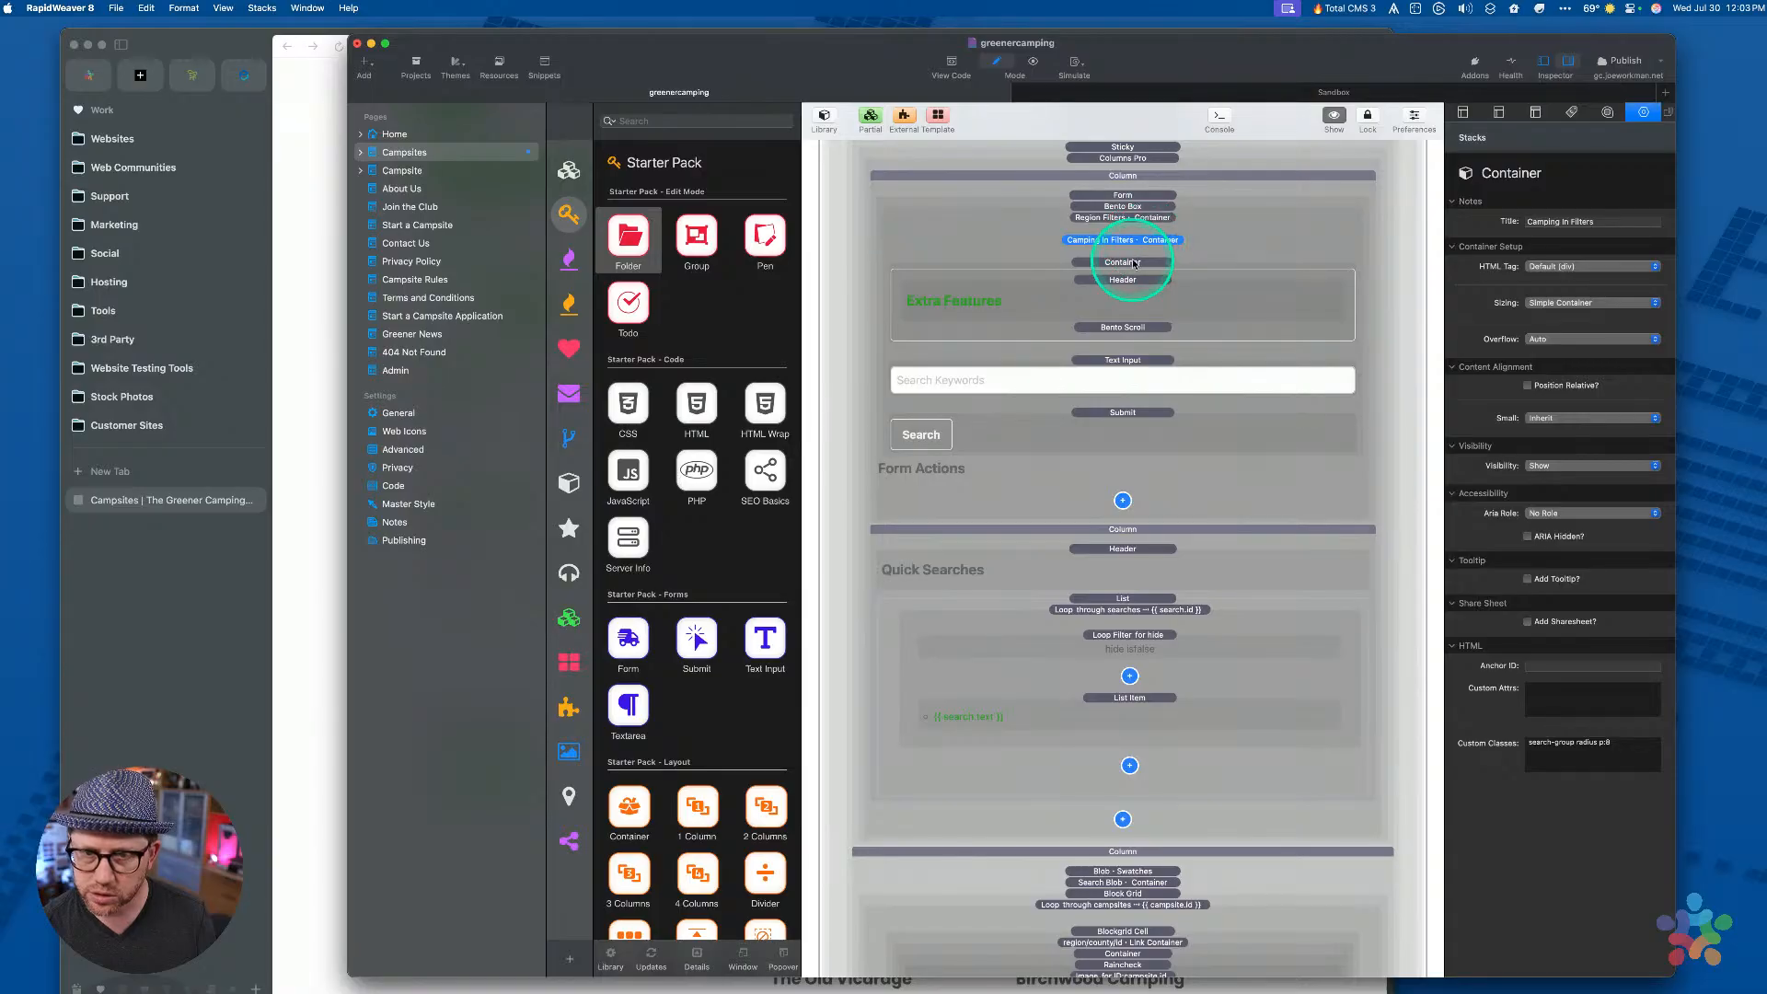
Title the Extra Features container Extra Features Filters and collapse it
click(1134, 264)
click(326, 457)
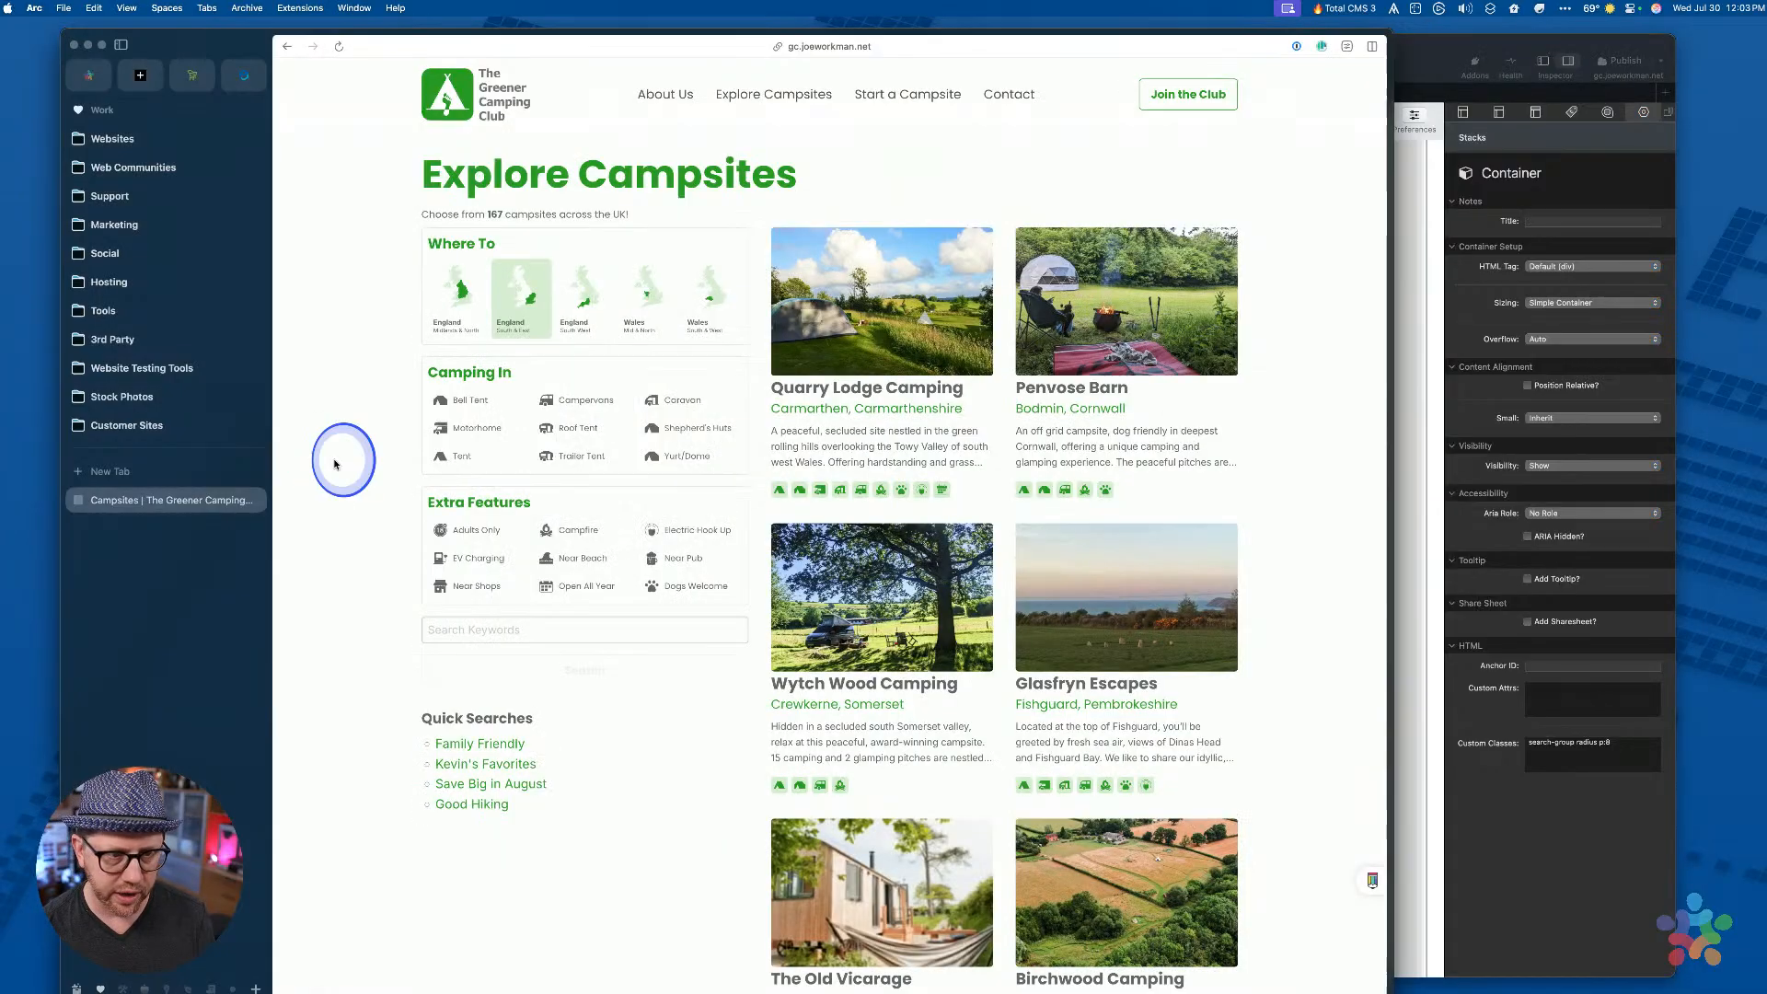
click(1452, 80)
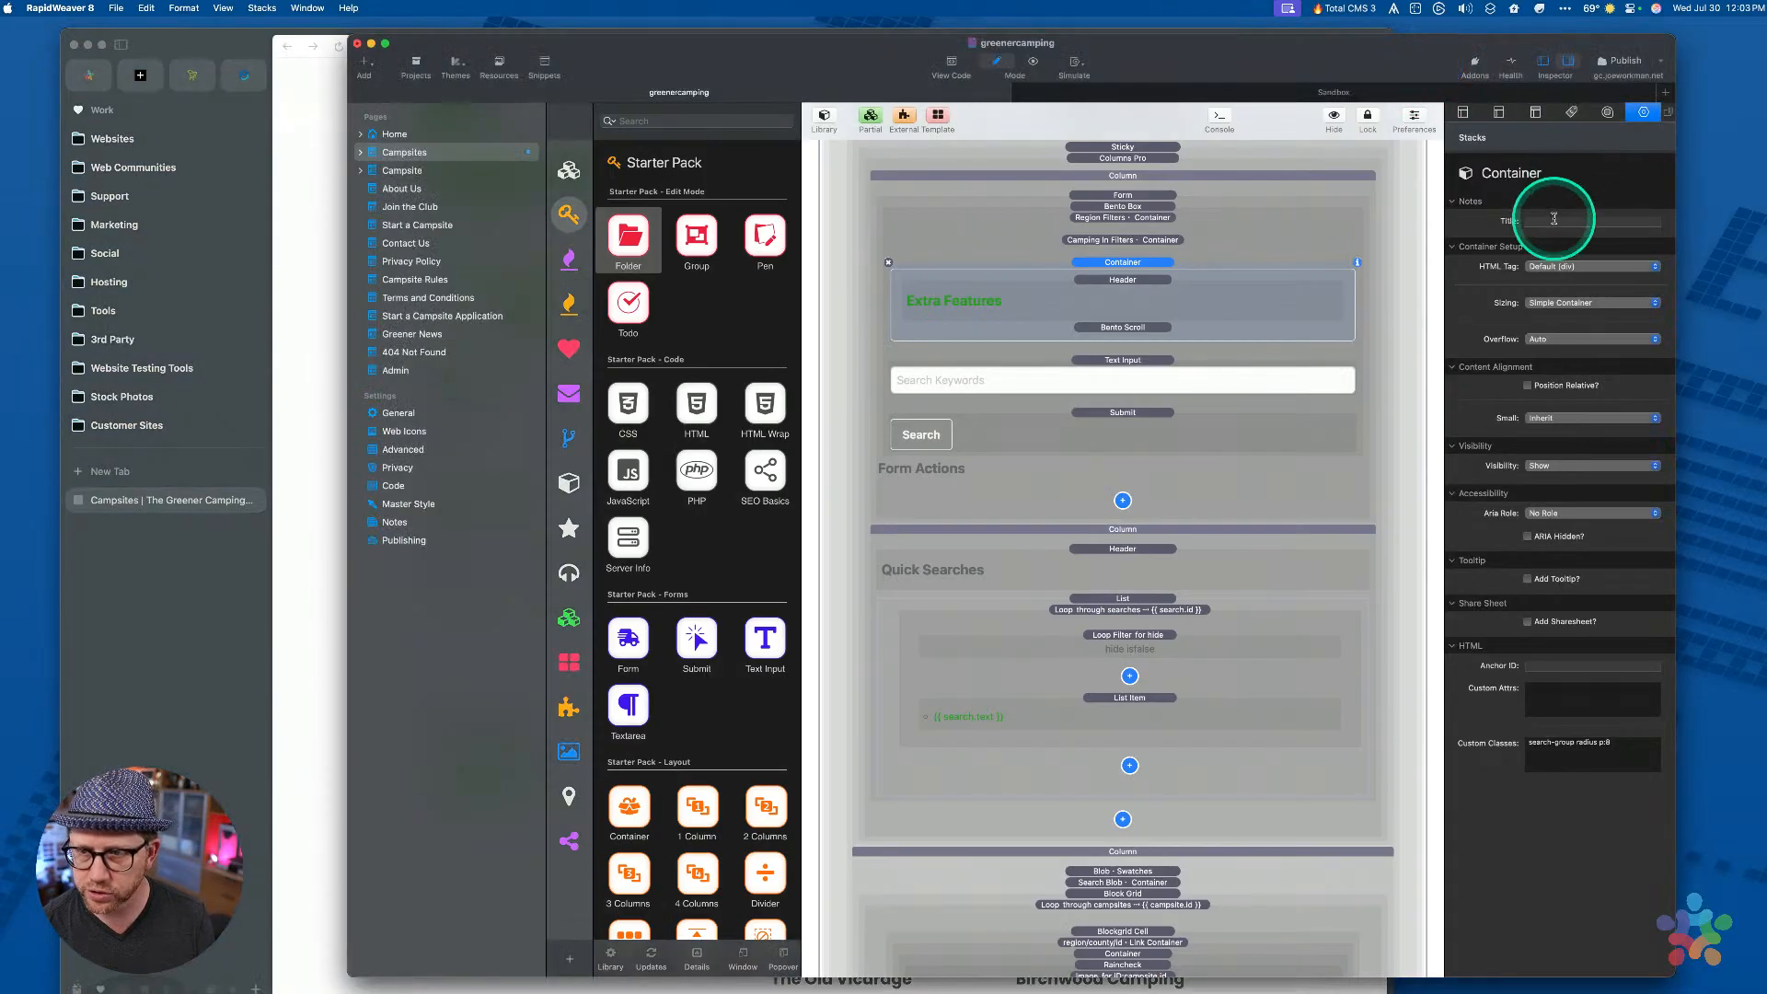
click(1553, 222)
text(WE)
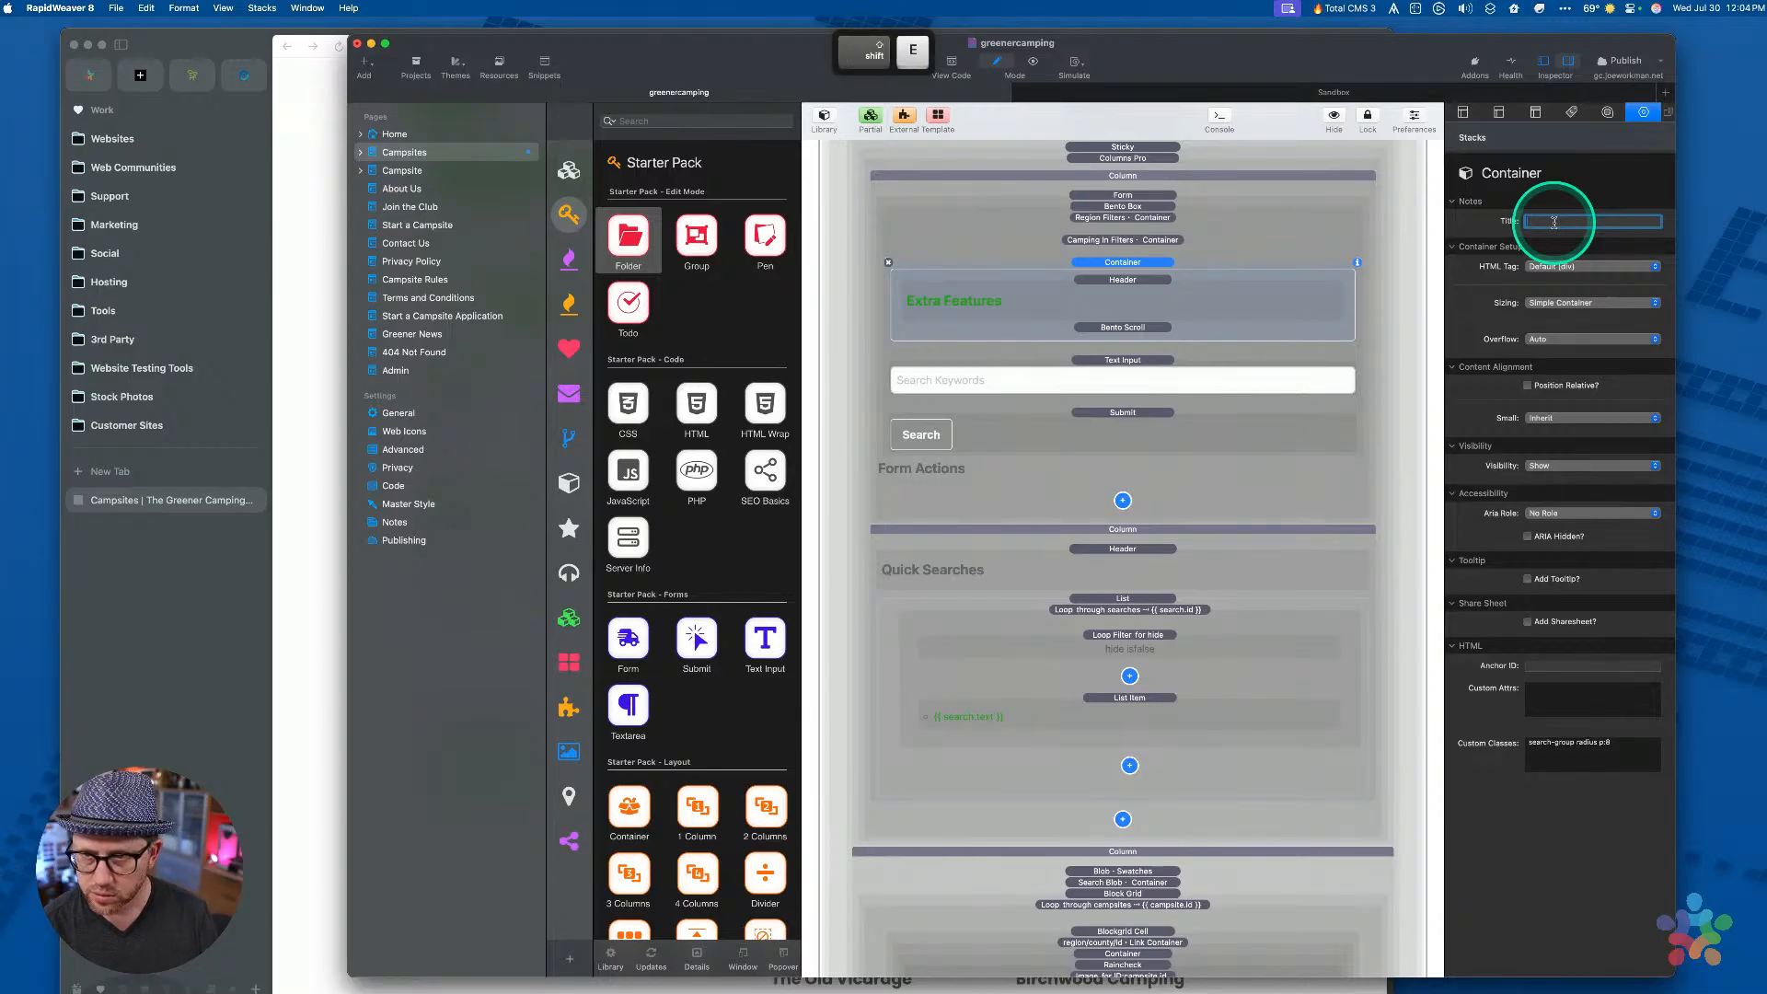
text(Extra Fea)
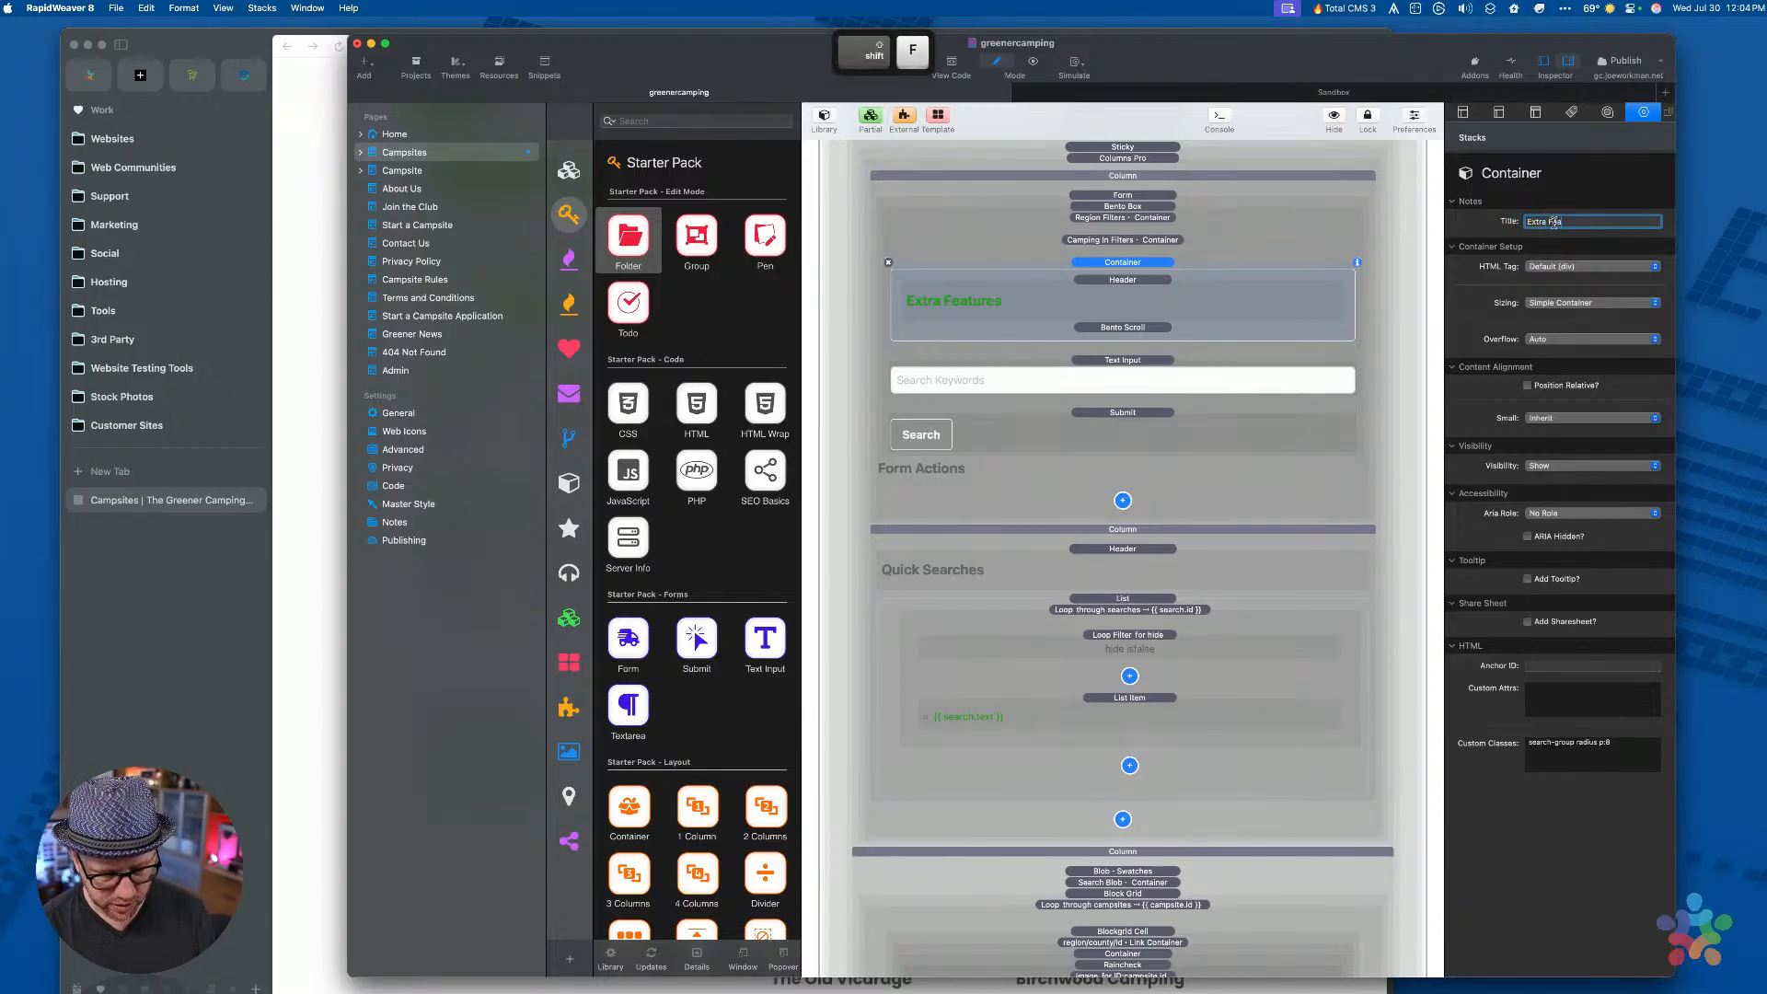
text(tures Filters)
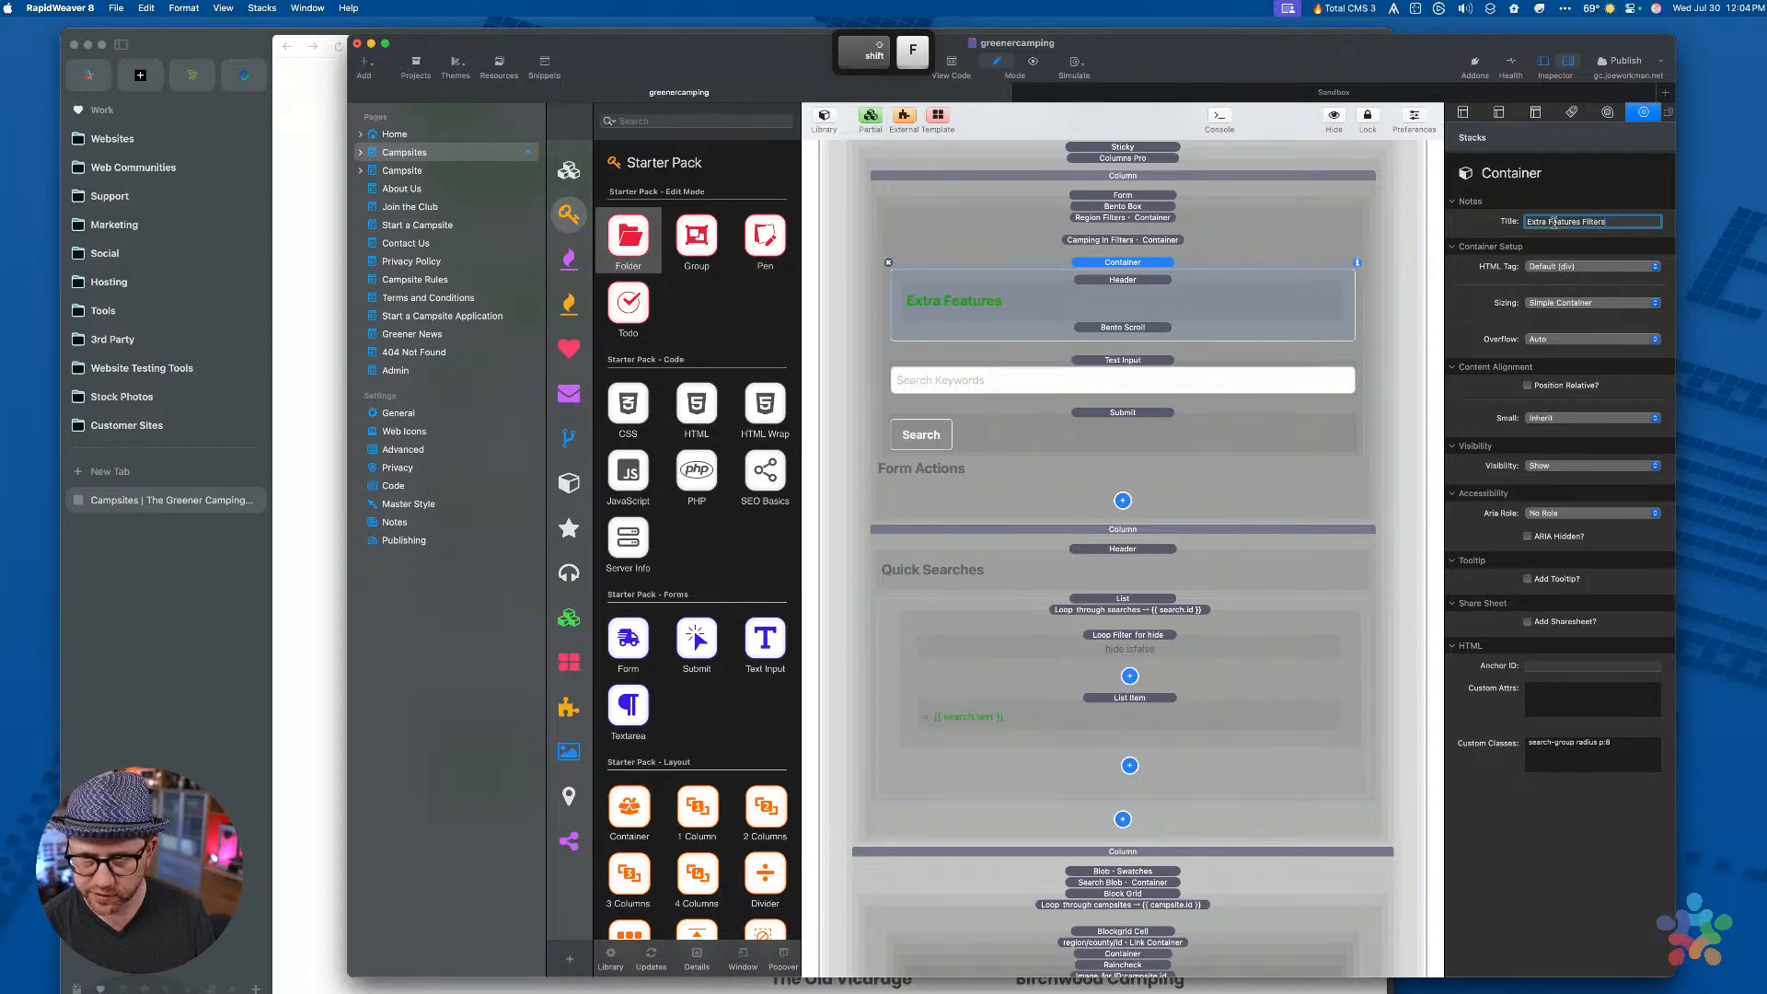
key(Tab)
double_click(1110, 267)
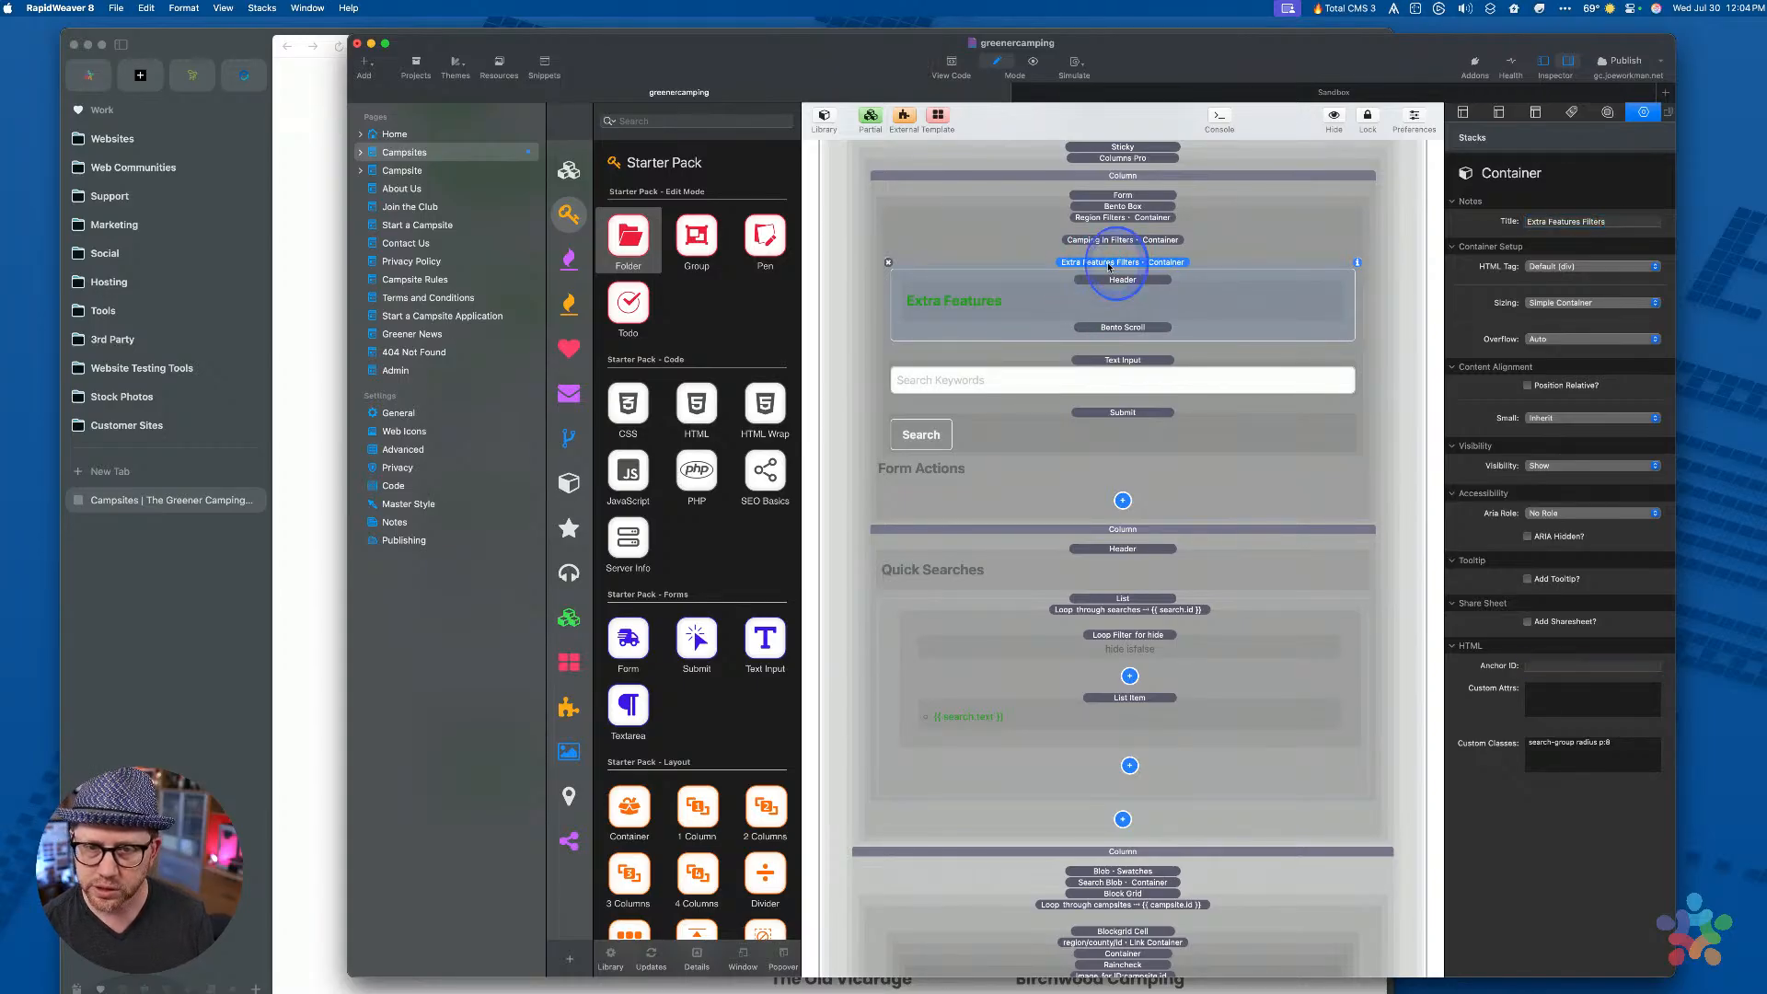
Title the keyword Text Input Custom Search, collapse it, and reopen Camping In Filters
click(1110, 286)
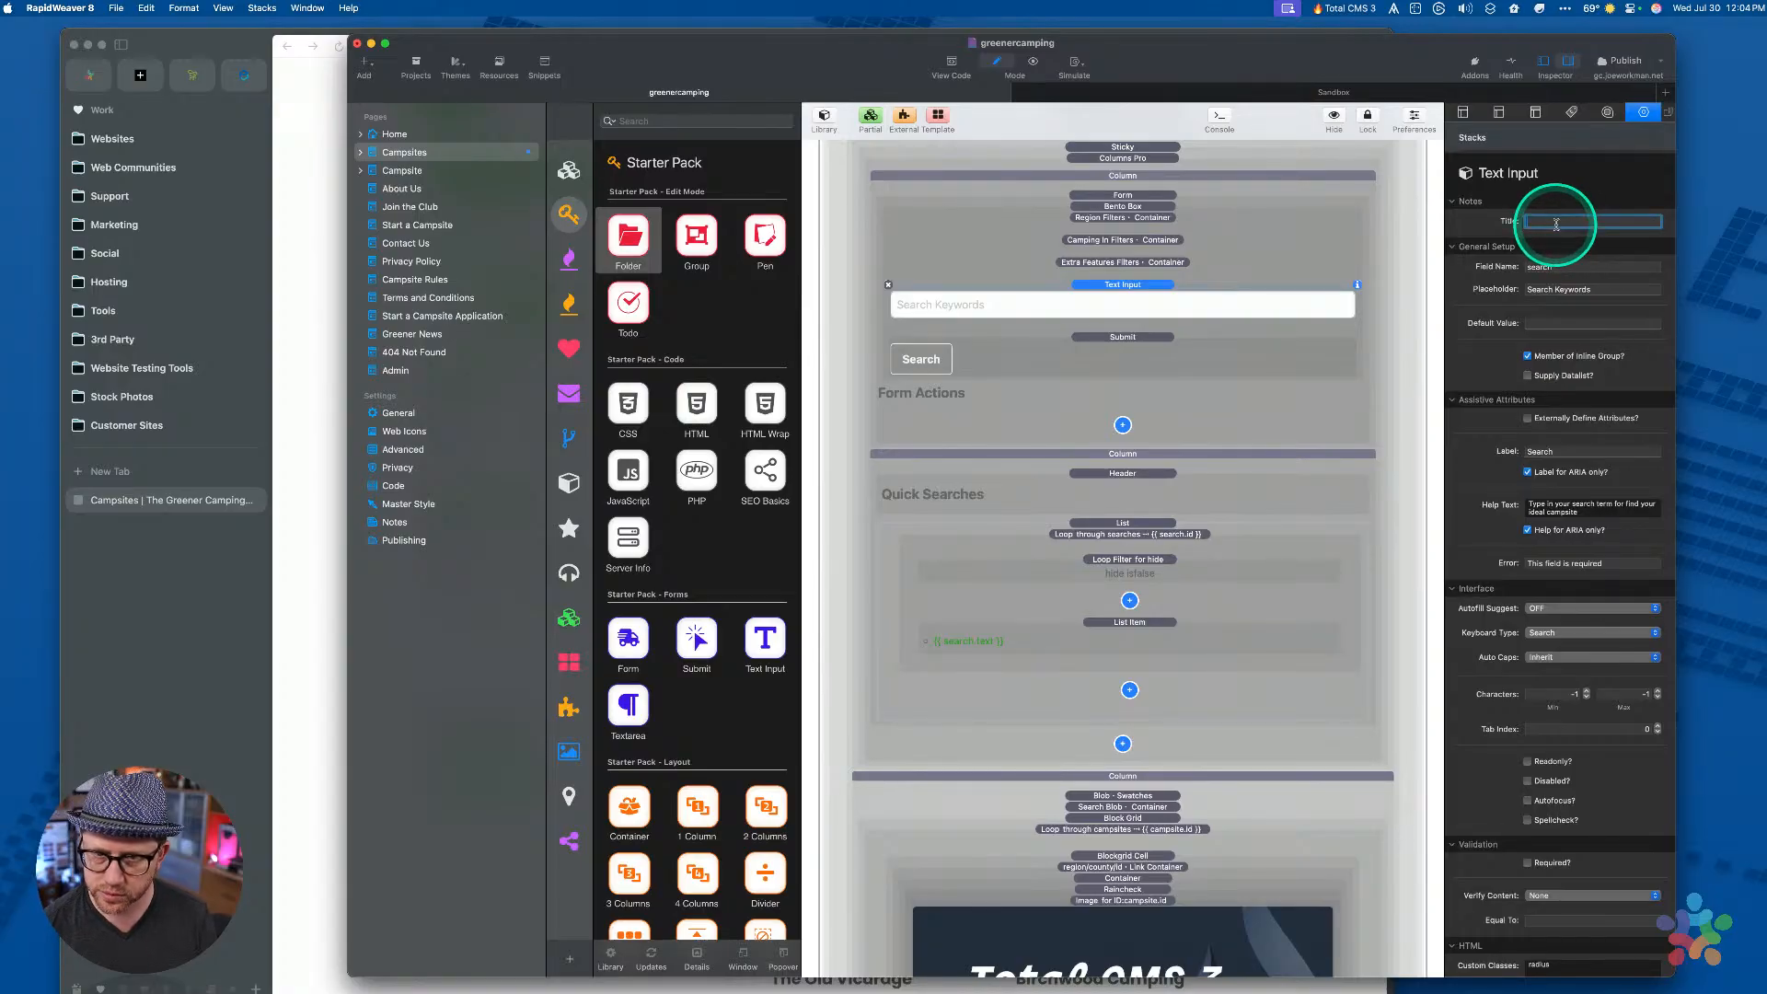
text(Cu)
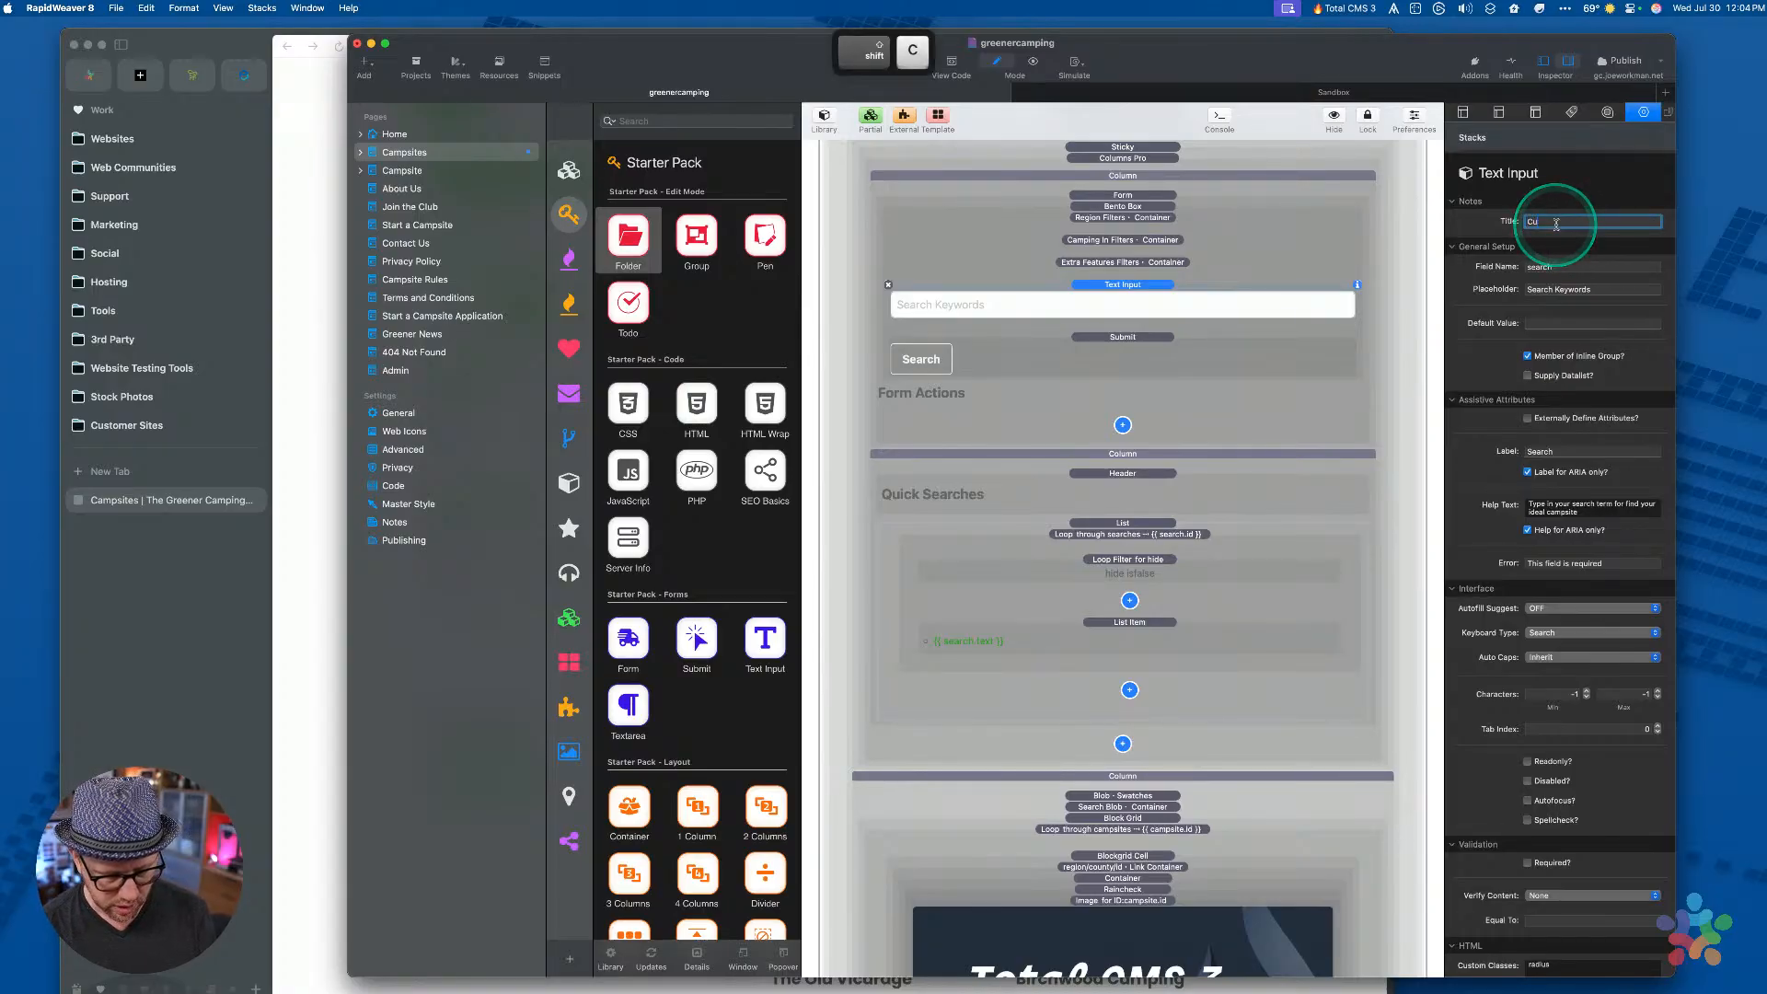
text(stom Search)
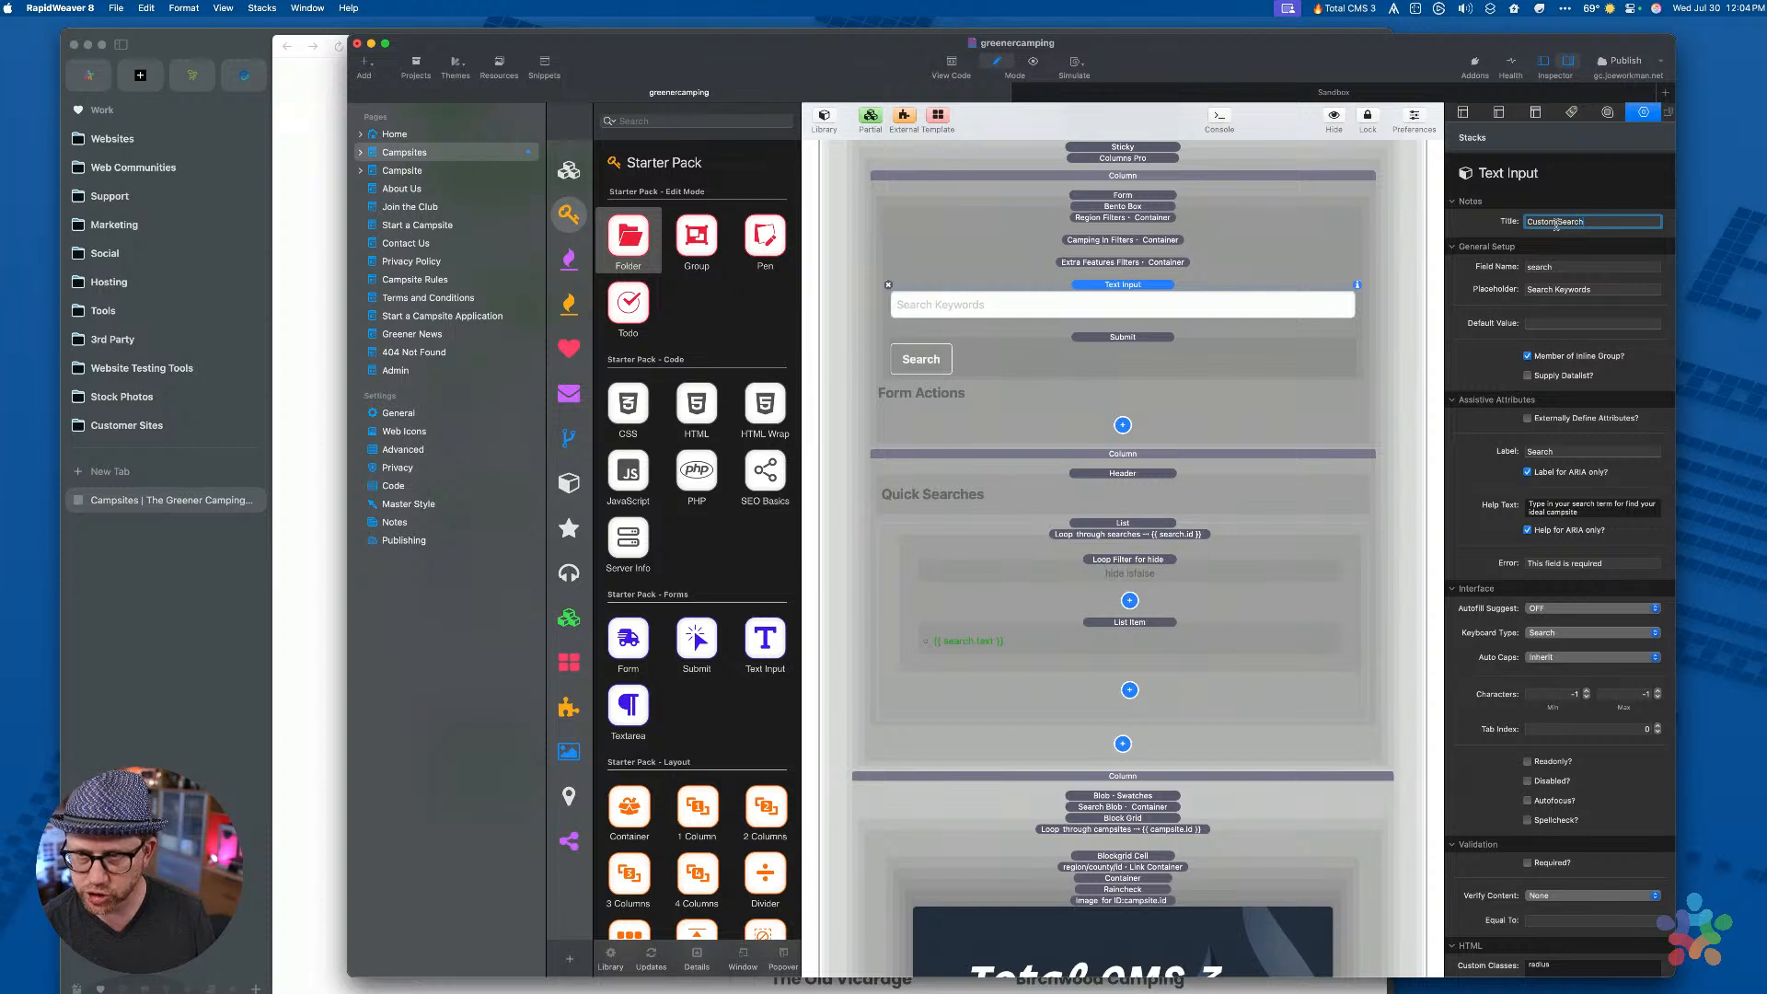
click(1126, 286)
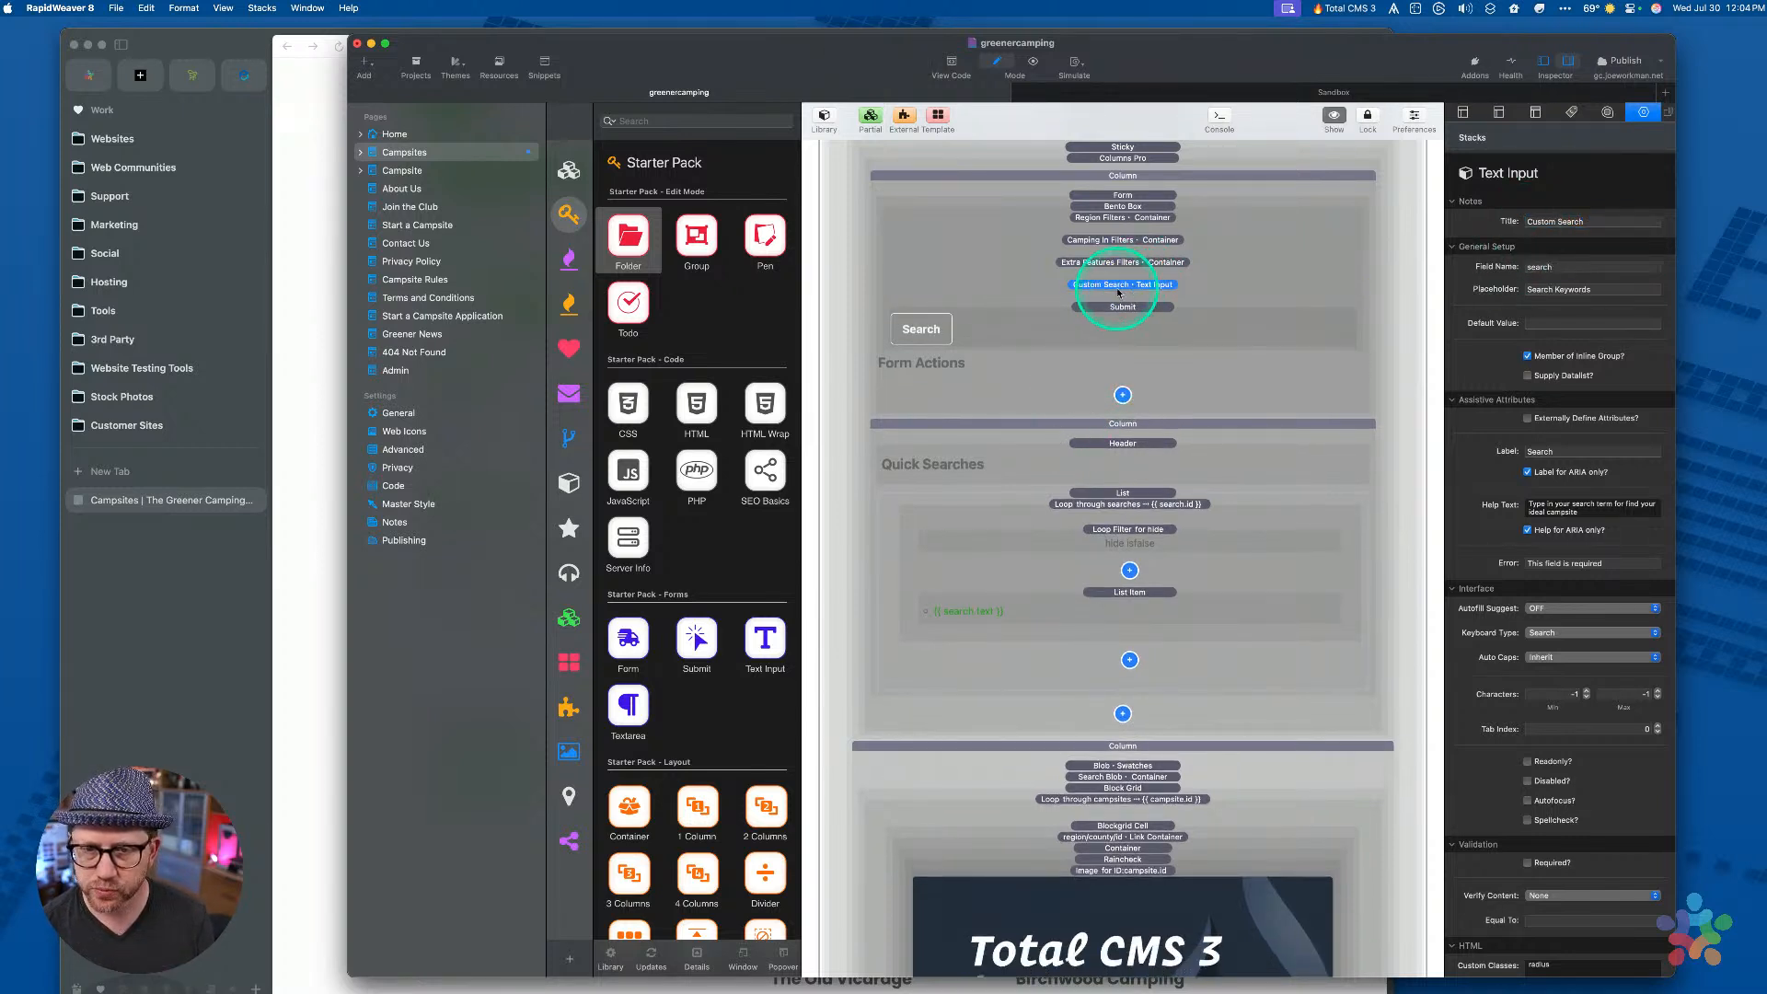
click(1110, 241)
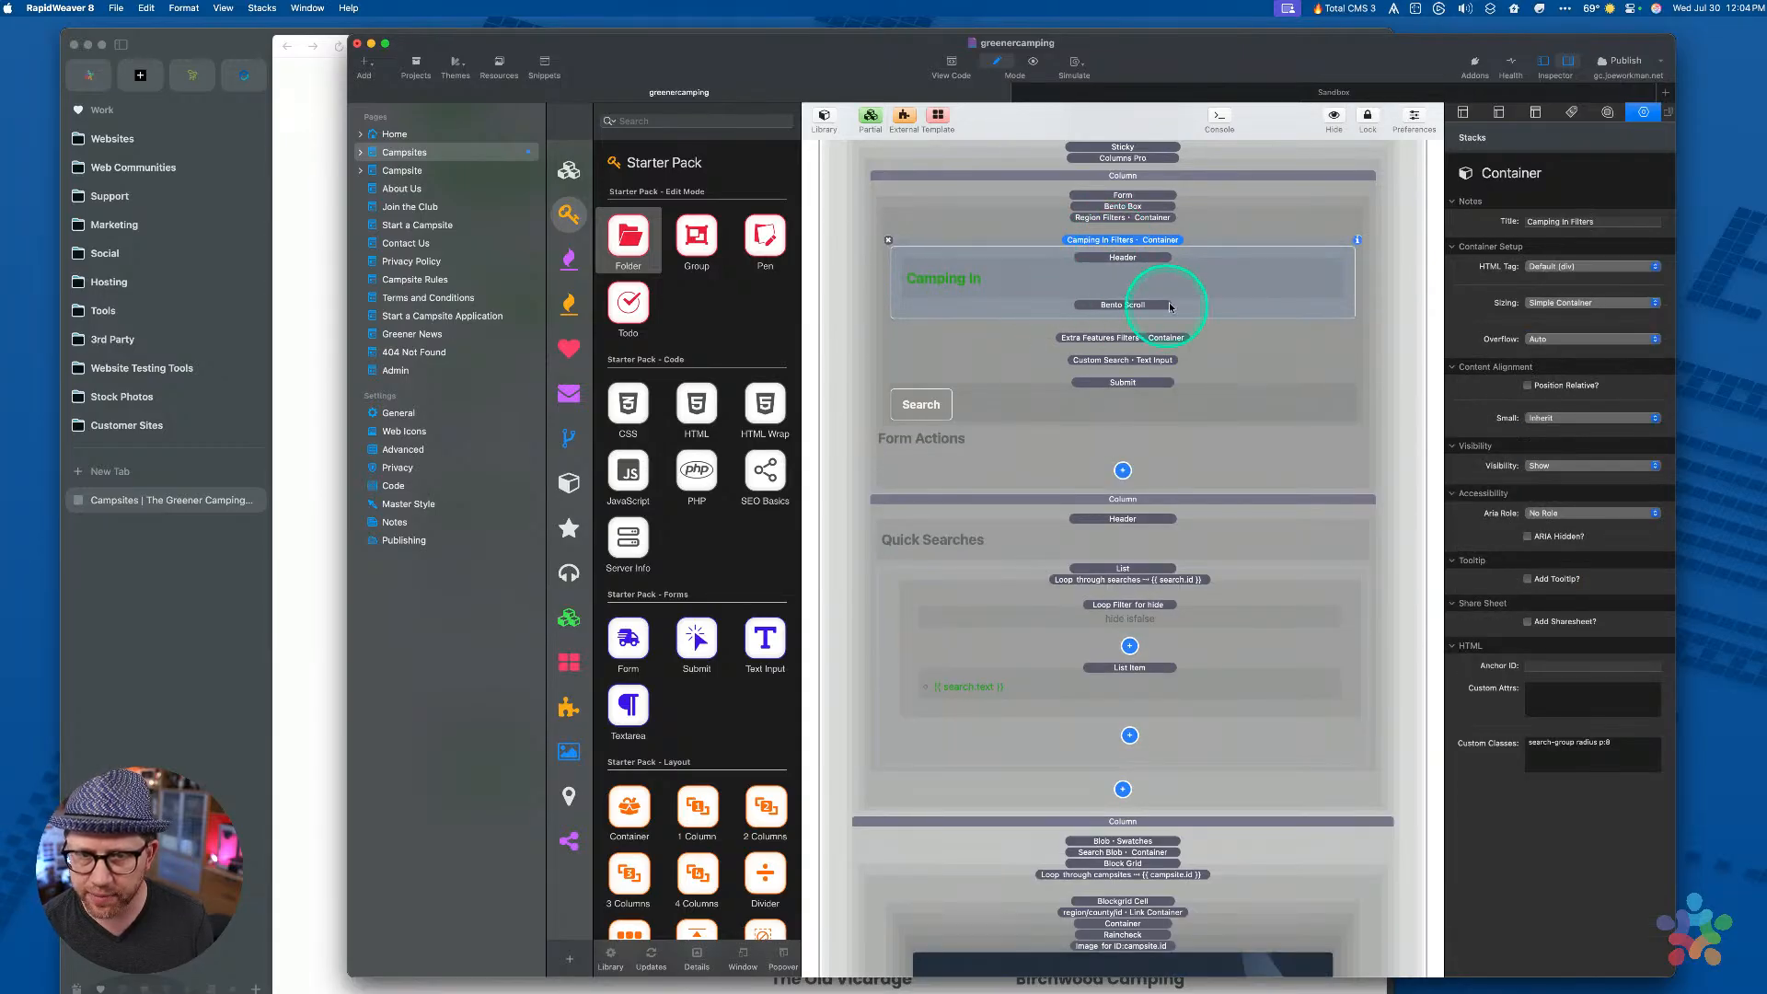
Expand and review the Camping In Bento Scroll grid, then return to the live Explore Campsites page in Arc
click(1125, 310)
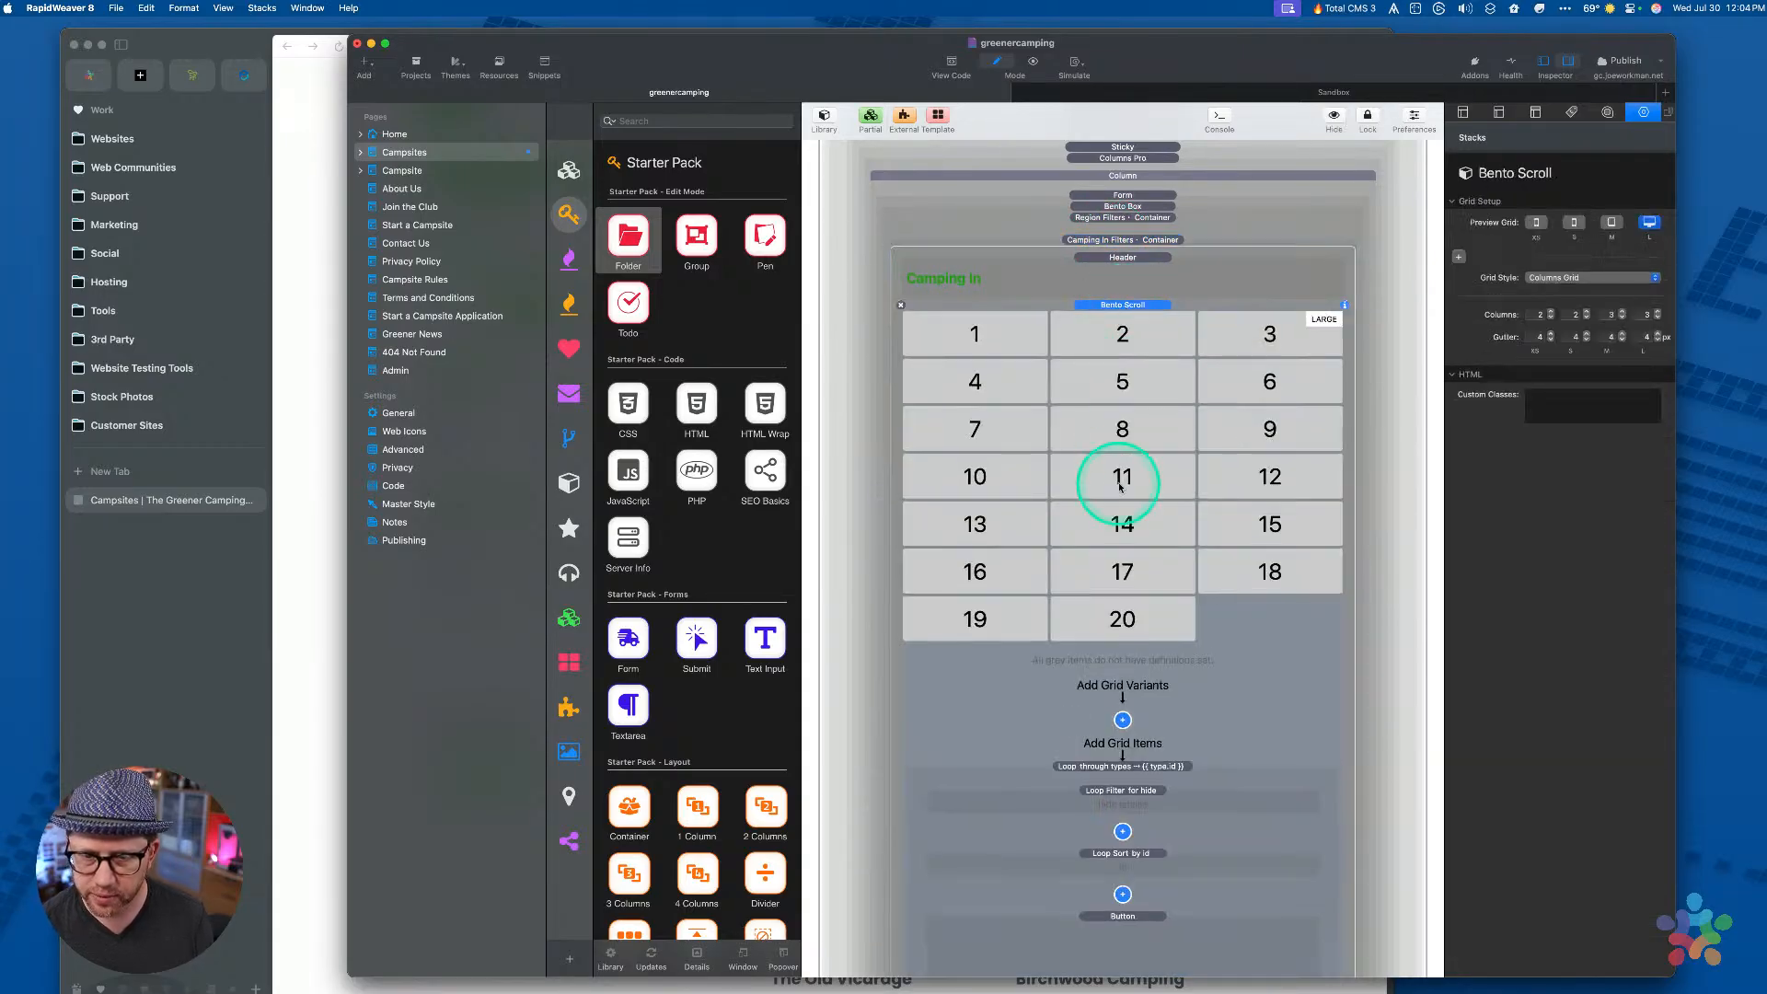
scroll(1120, 486, down, 6)
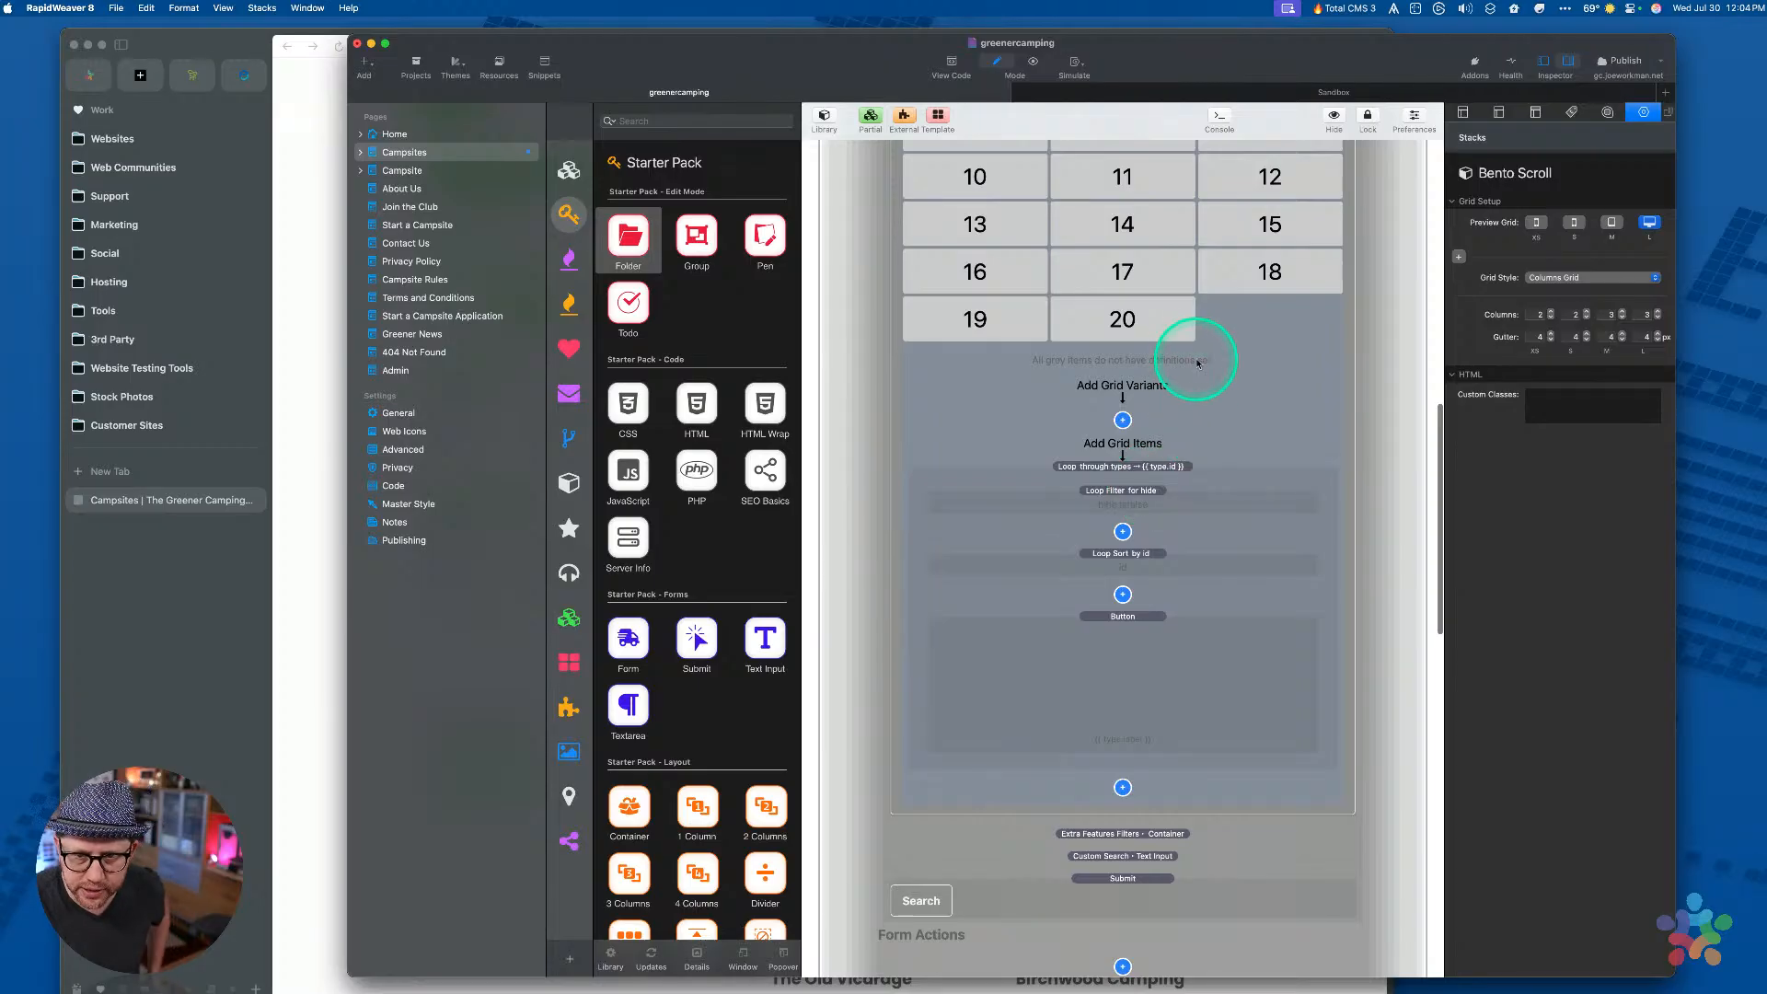
scroll(1084, 486, up, 1)
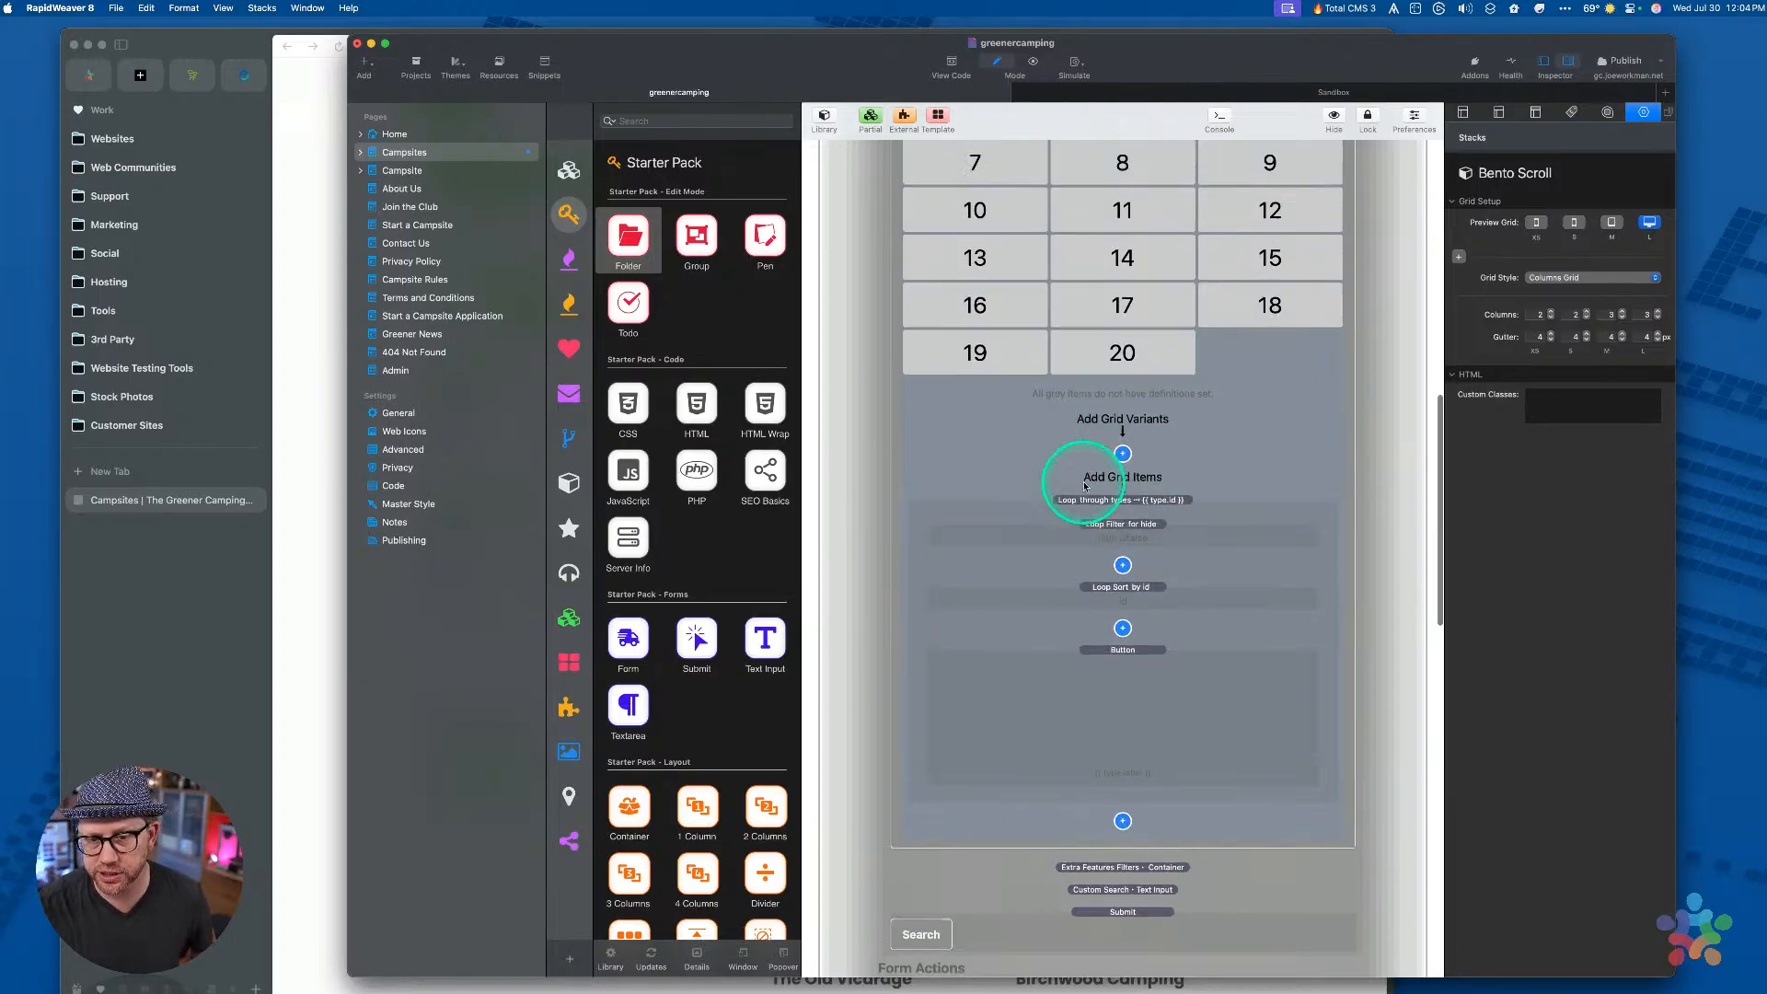
scroll(1084, 486, up, 3)
click(335, 513)
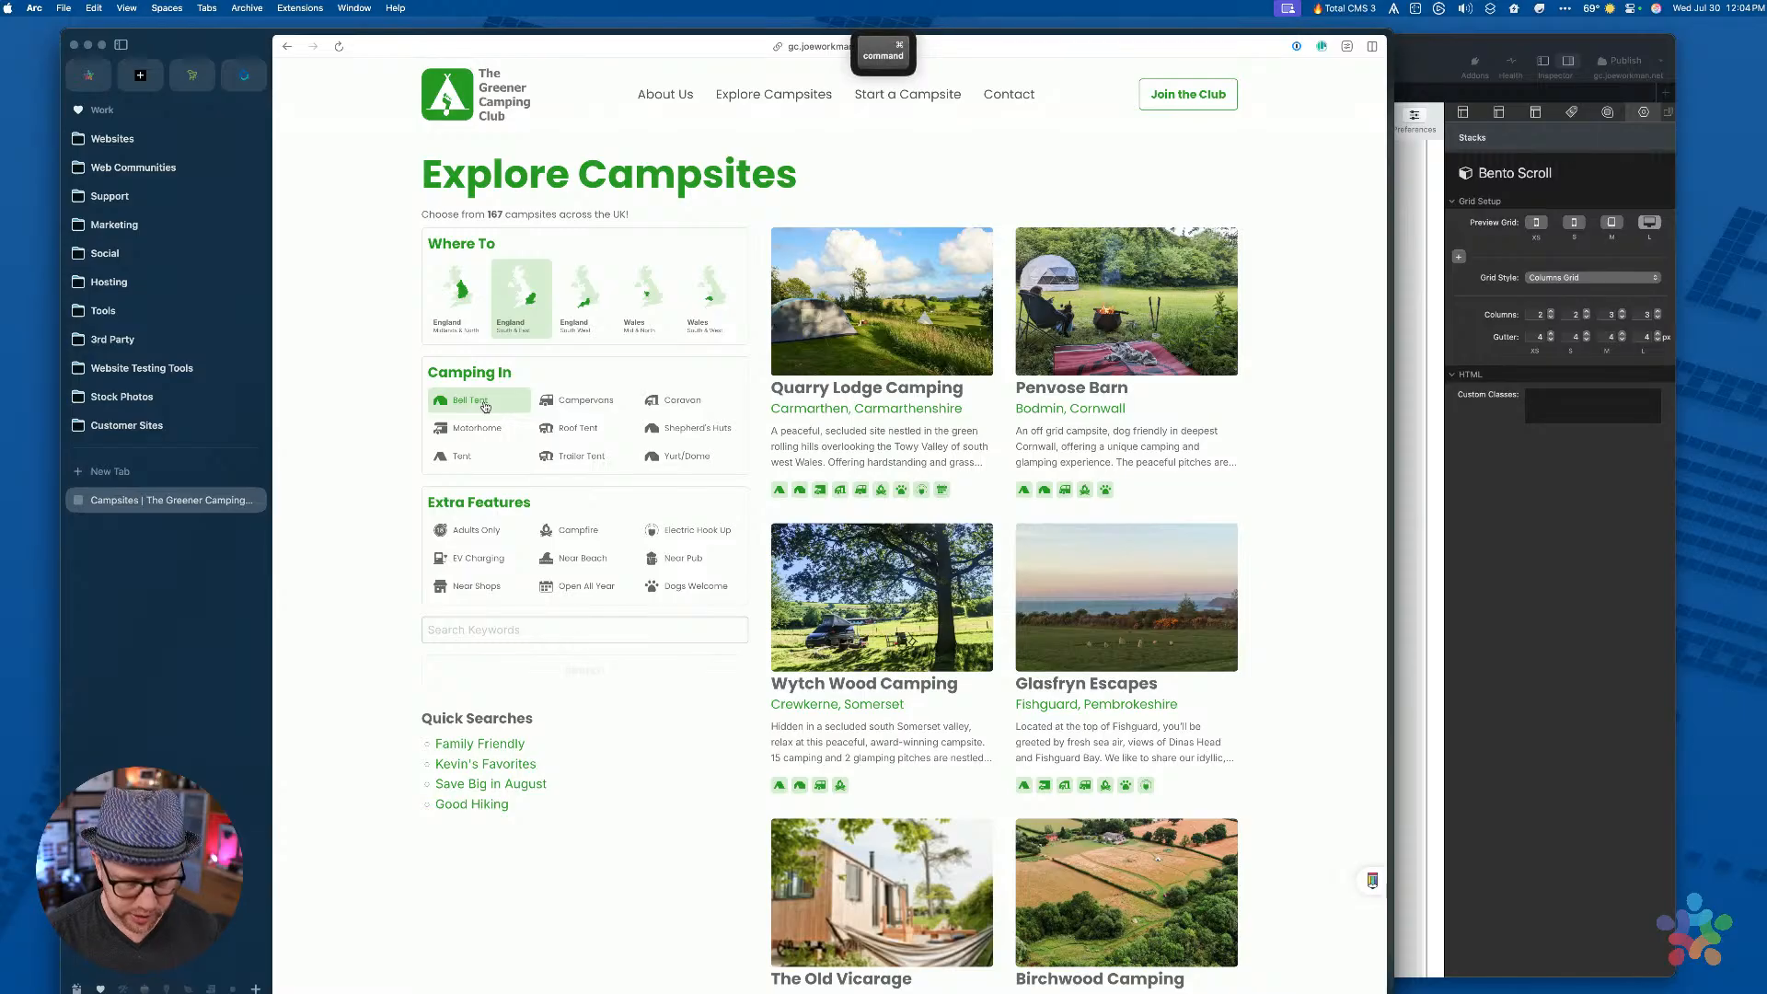
Reload the Explore Campsites page, then drop 'campsites' from the address to reach the Total CMS login
key(super+l)
key(Right)
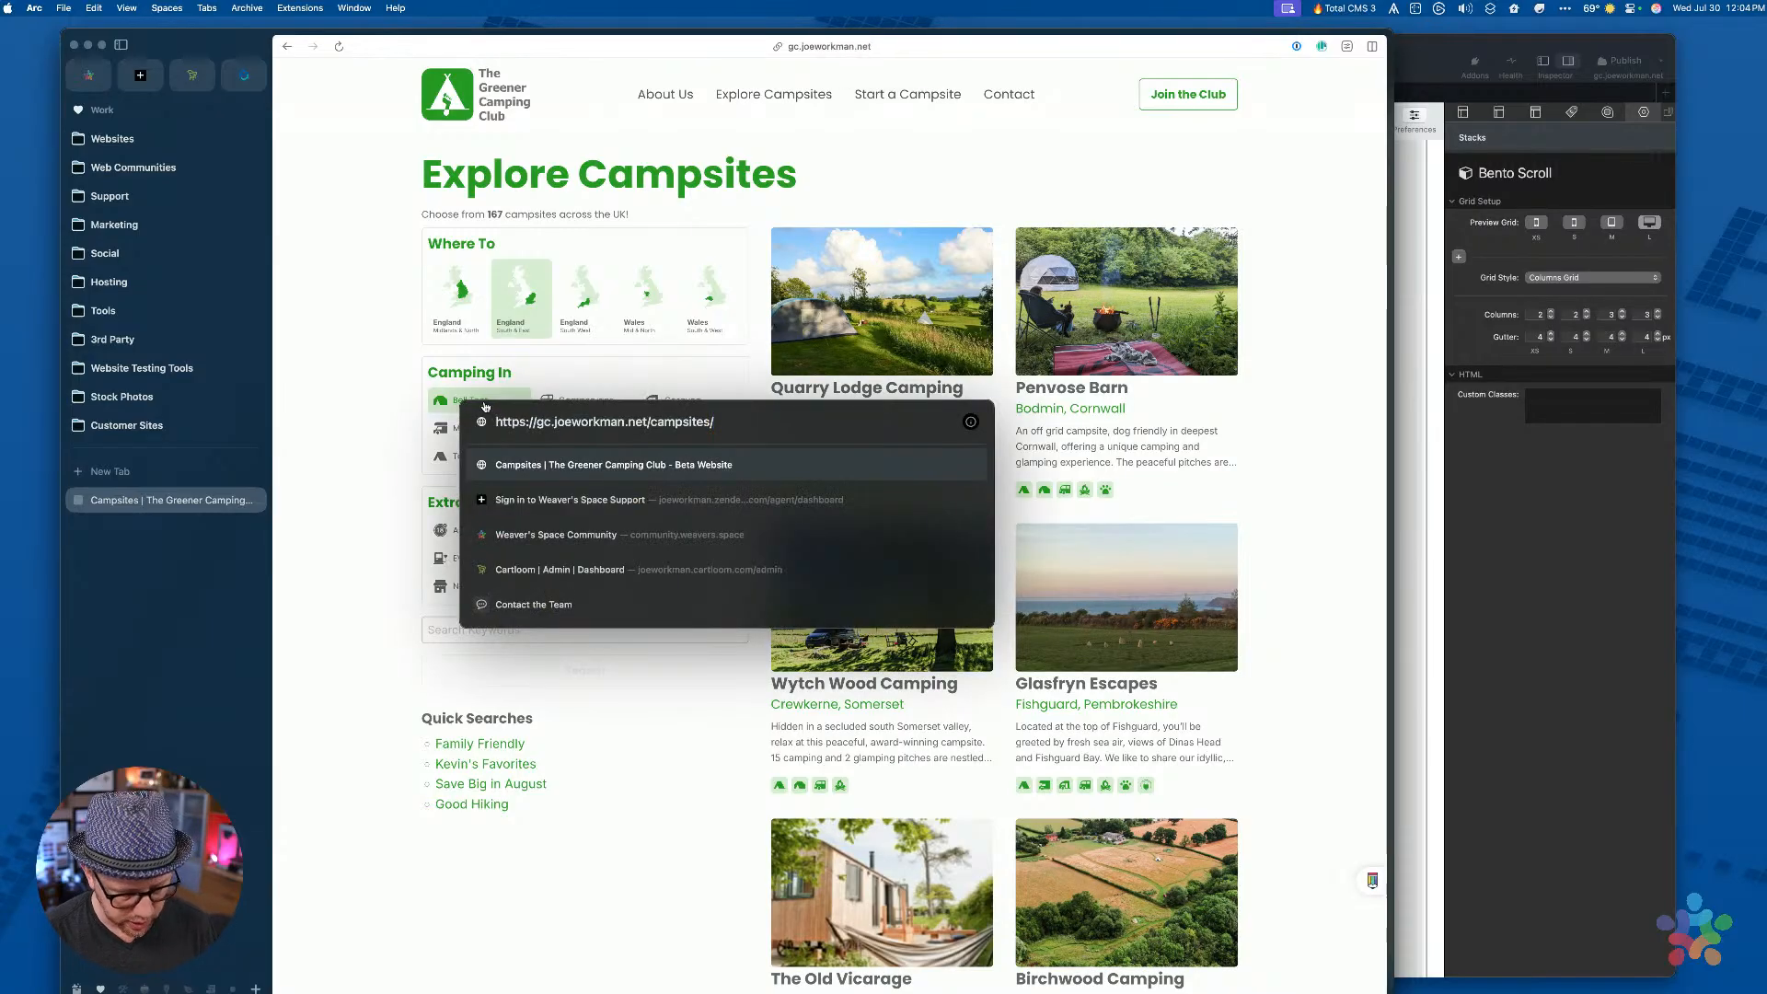
text(admin)
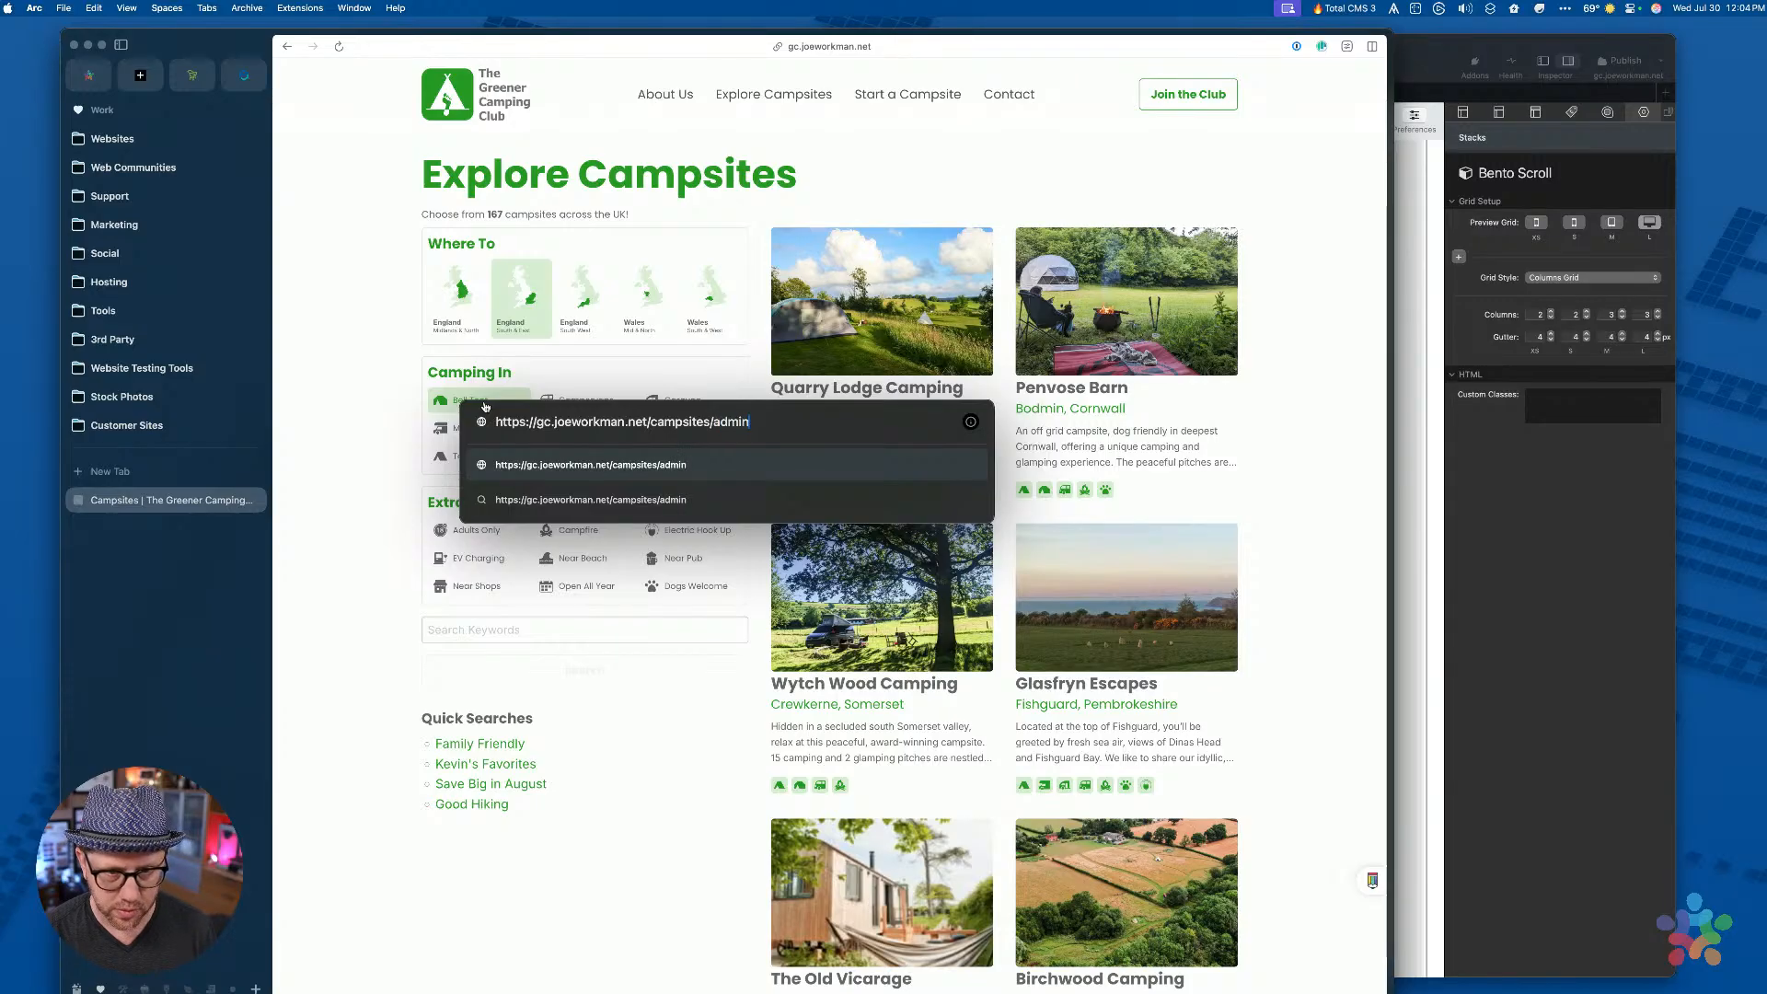
key(Return)
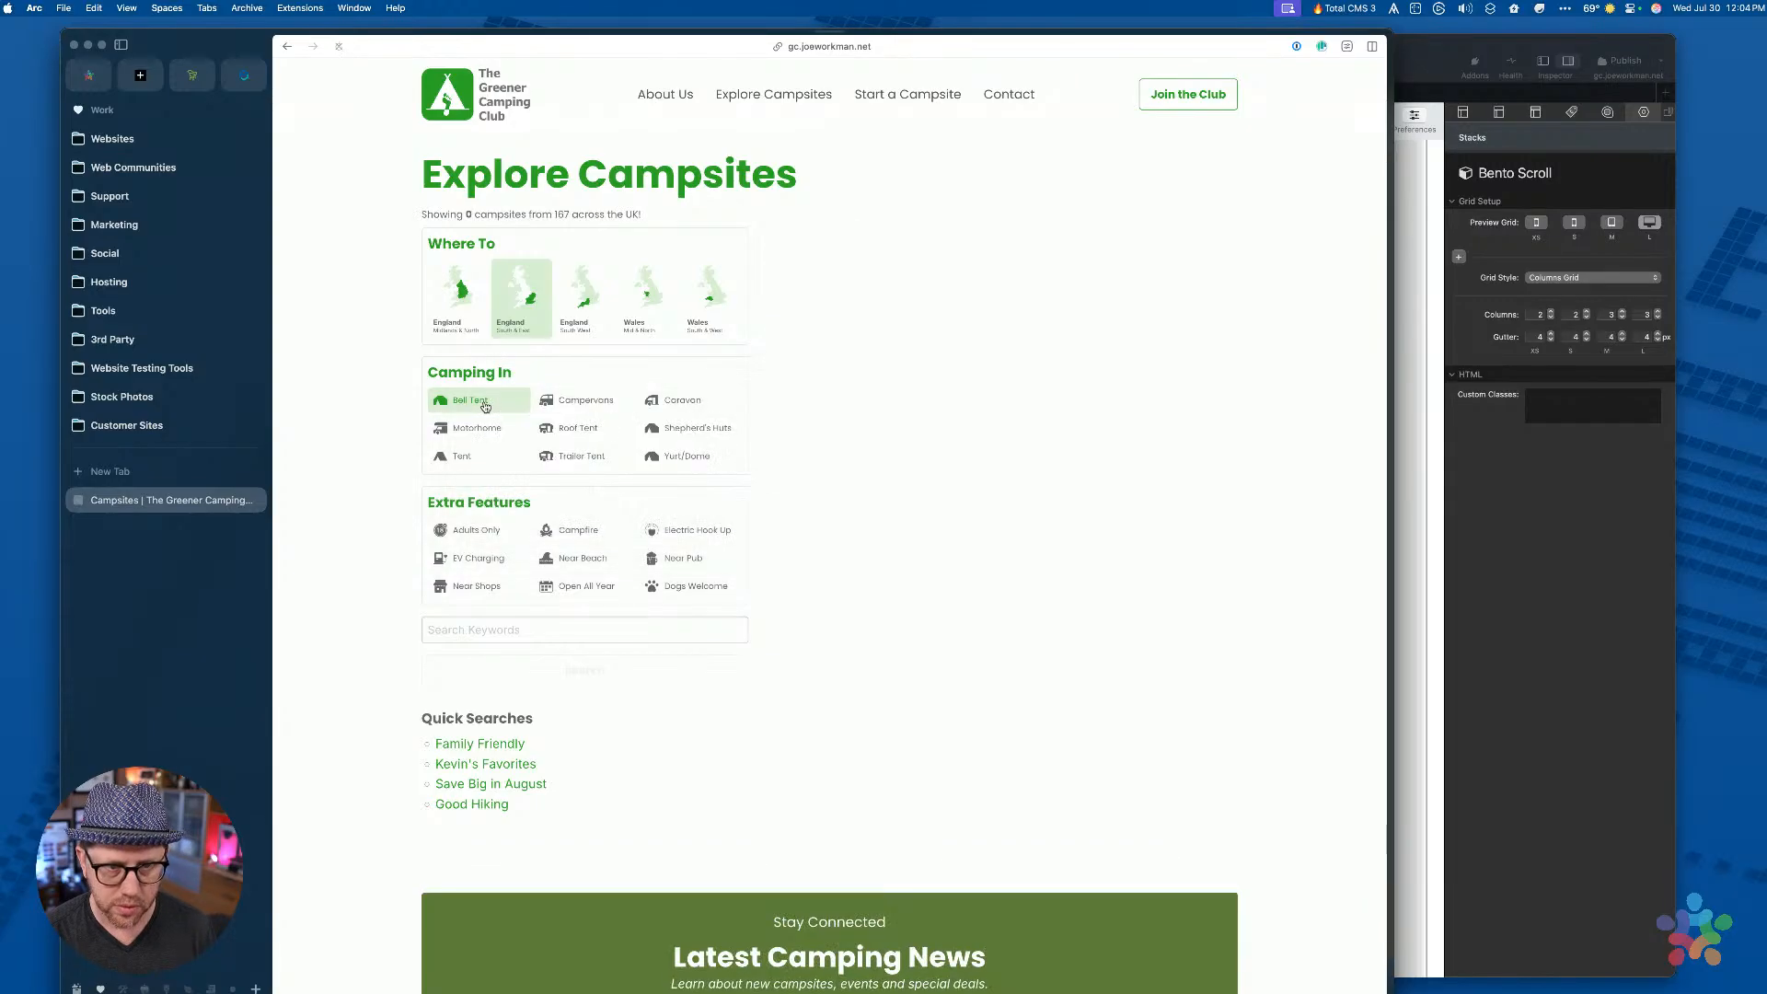
click(351, 591)
key(super+l)
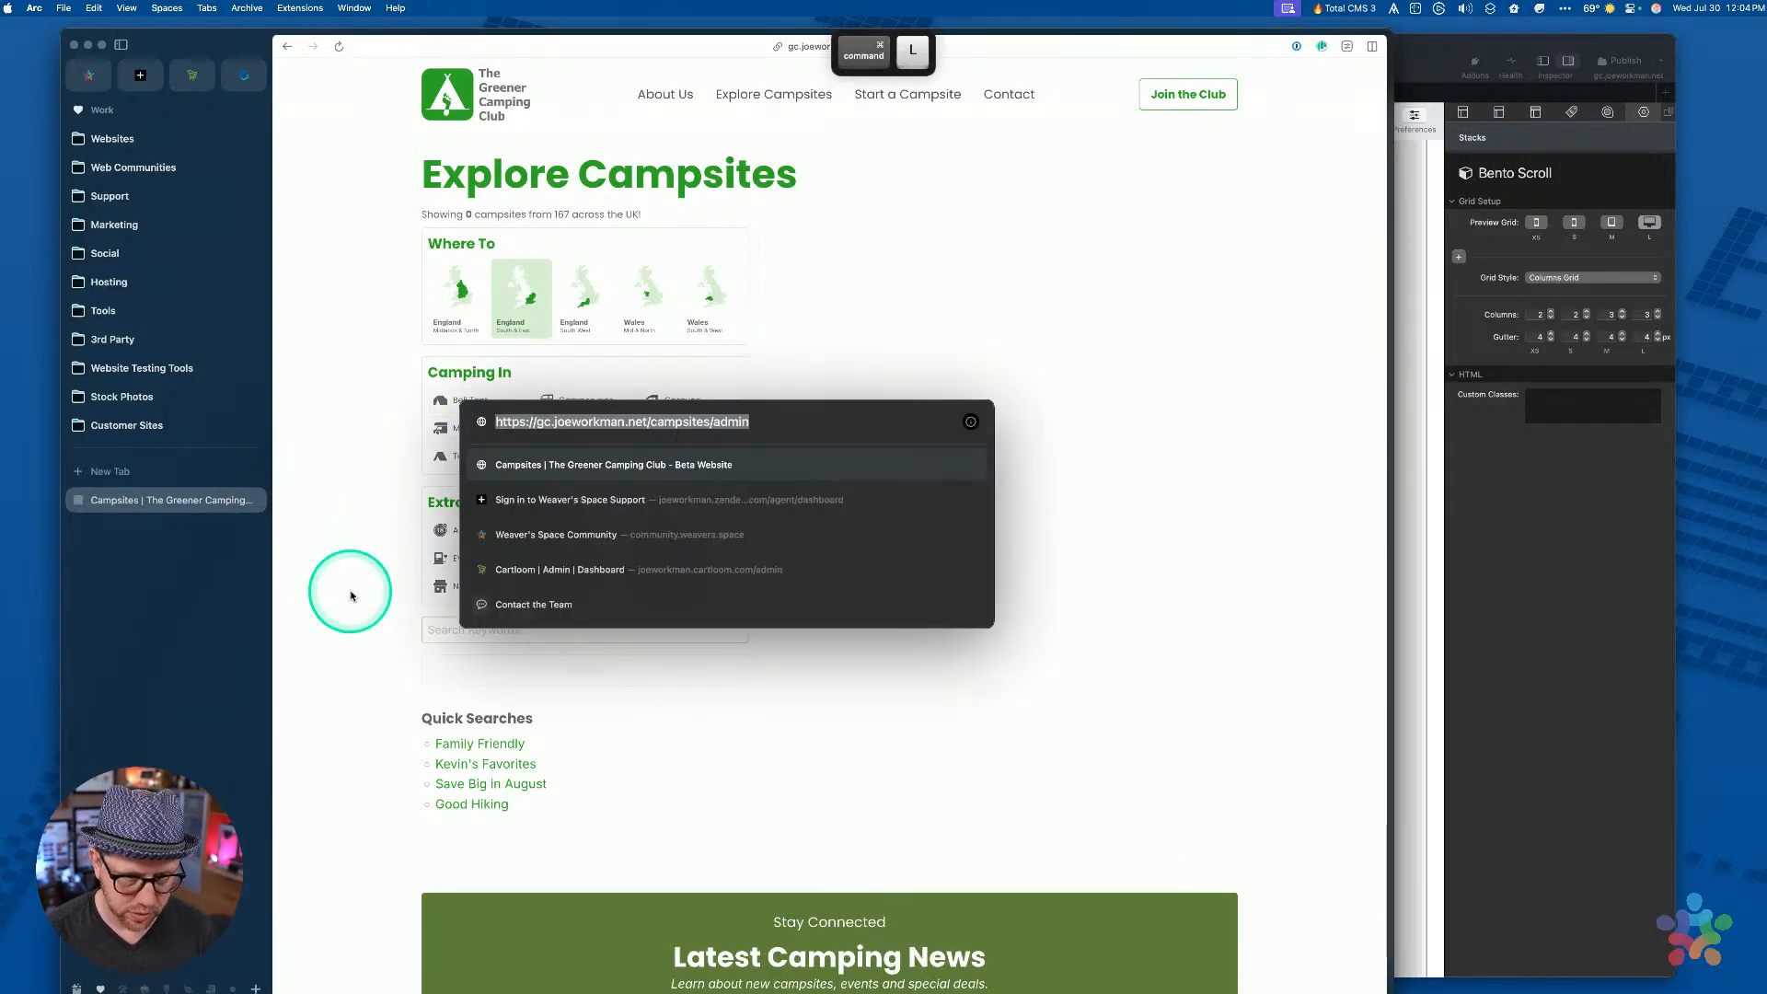
key(alt+Left)
key(alt+Left)
key(alt+shift+Right)
key(BackSpace)
key(BackSpace)
key(Return)
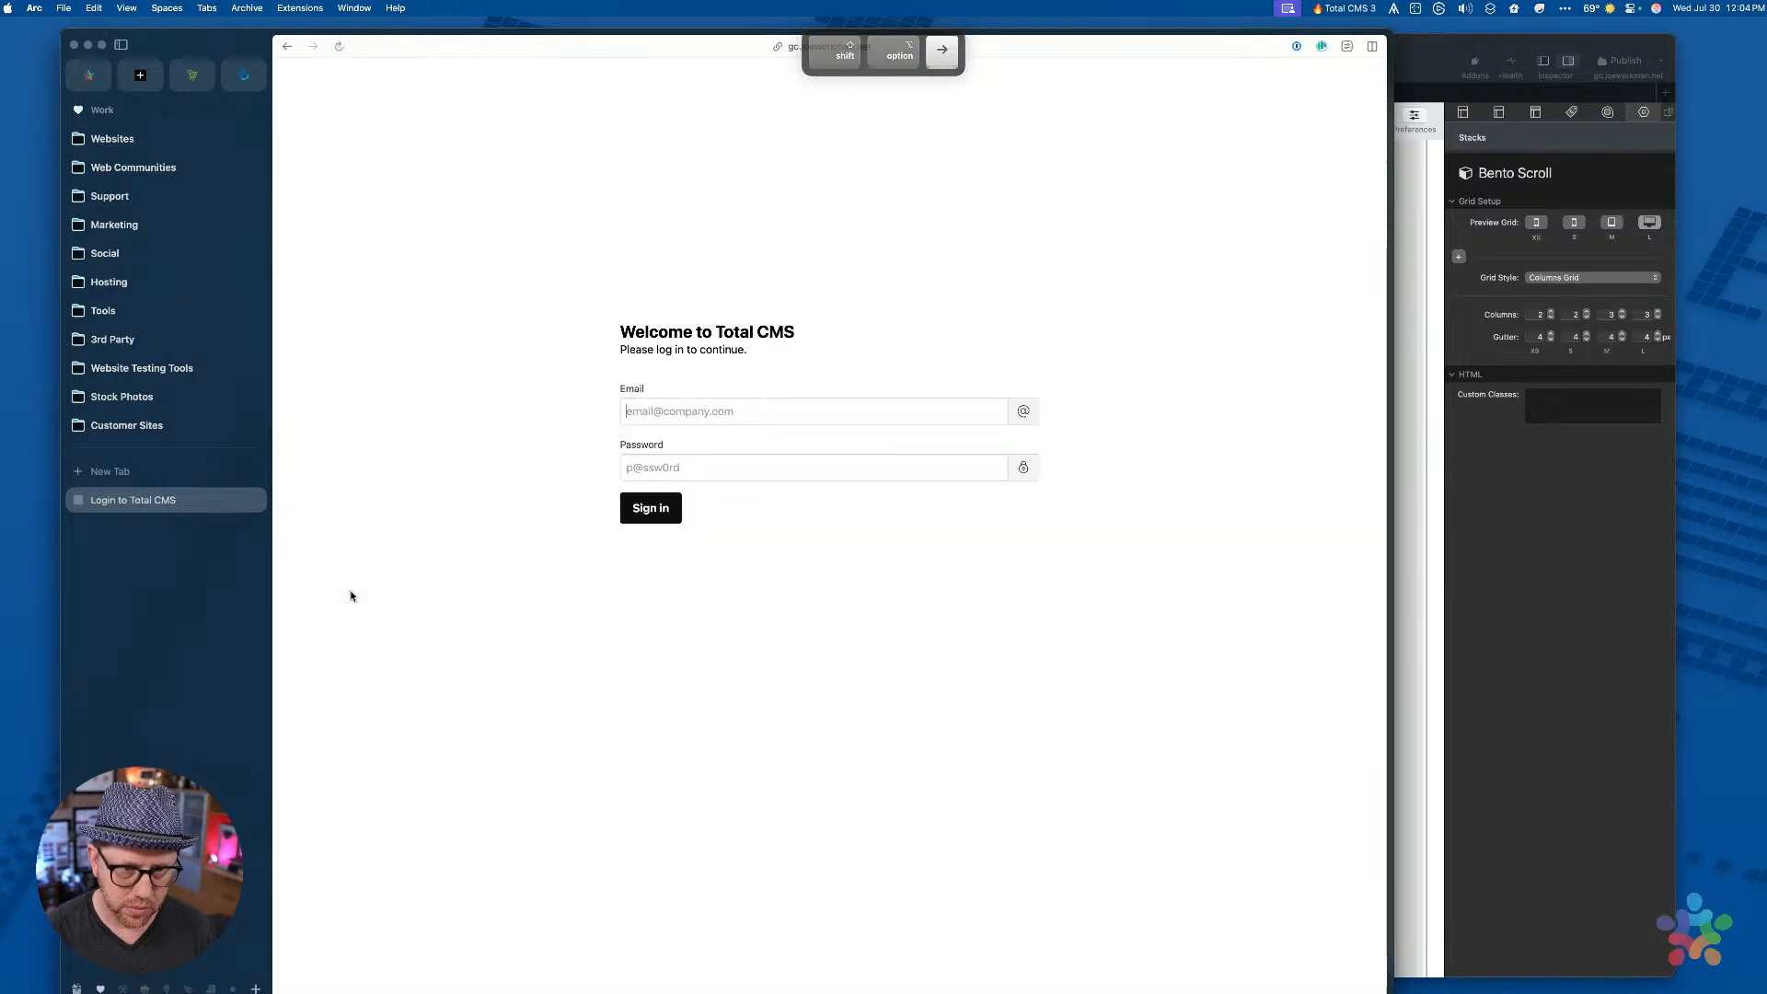
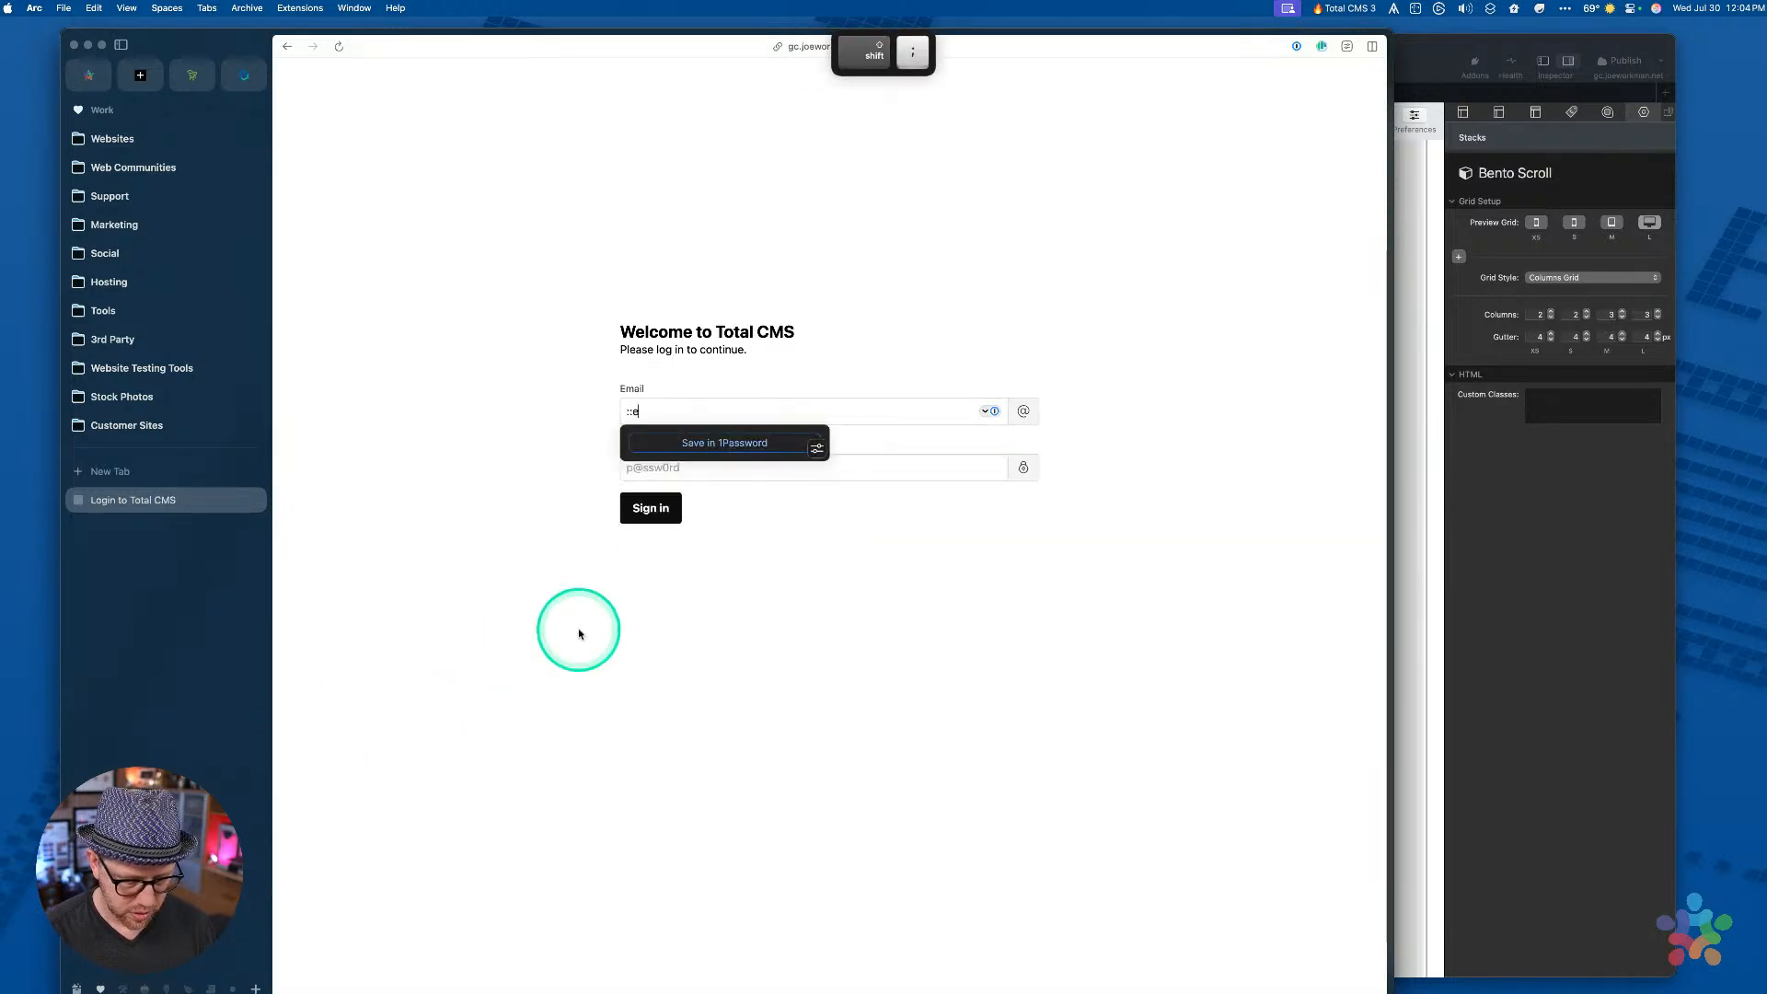
Sign in to Total CMS with the admin e-mail and password
key(Tab)
text(•••••)
key(Return)
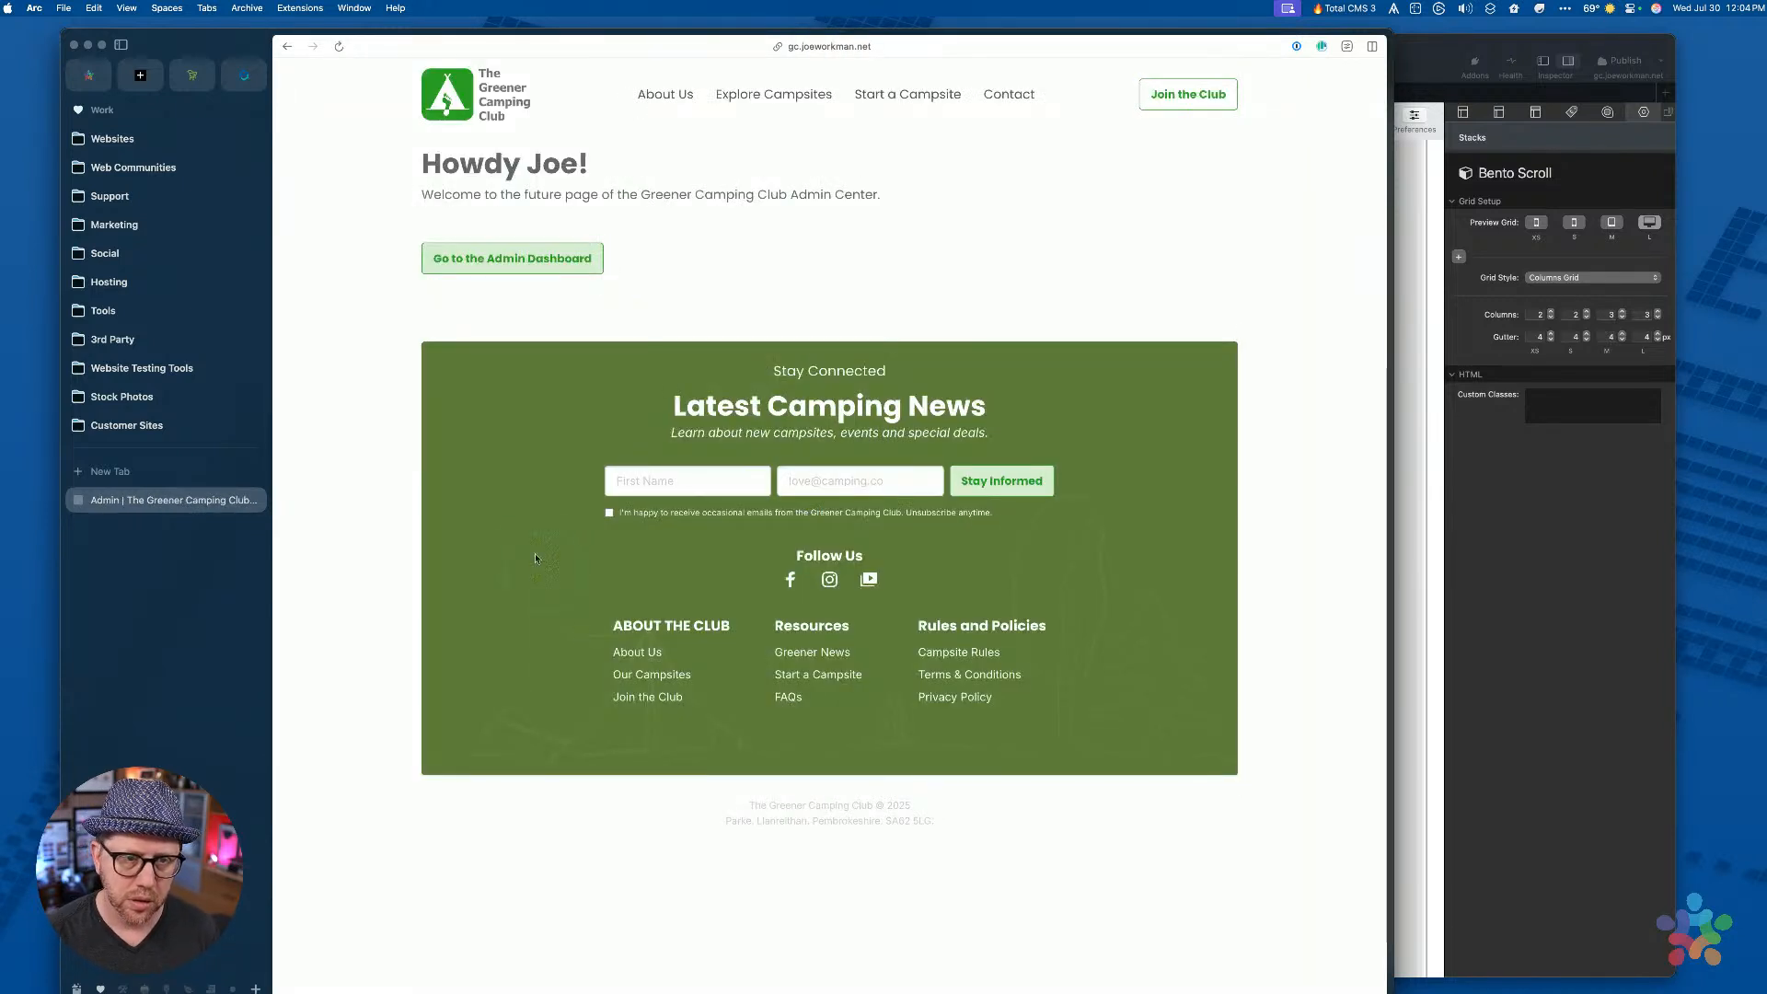
Open the admin dashboard, check the tag schema, and view the Collections overview
click(530, 264)
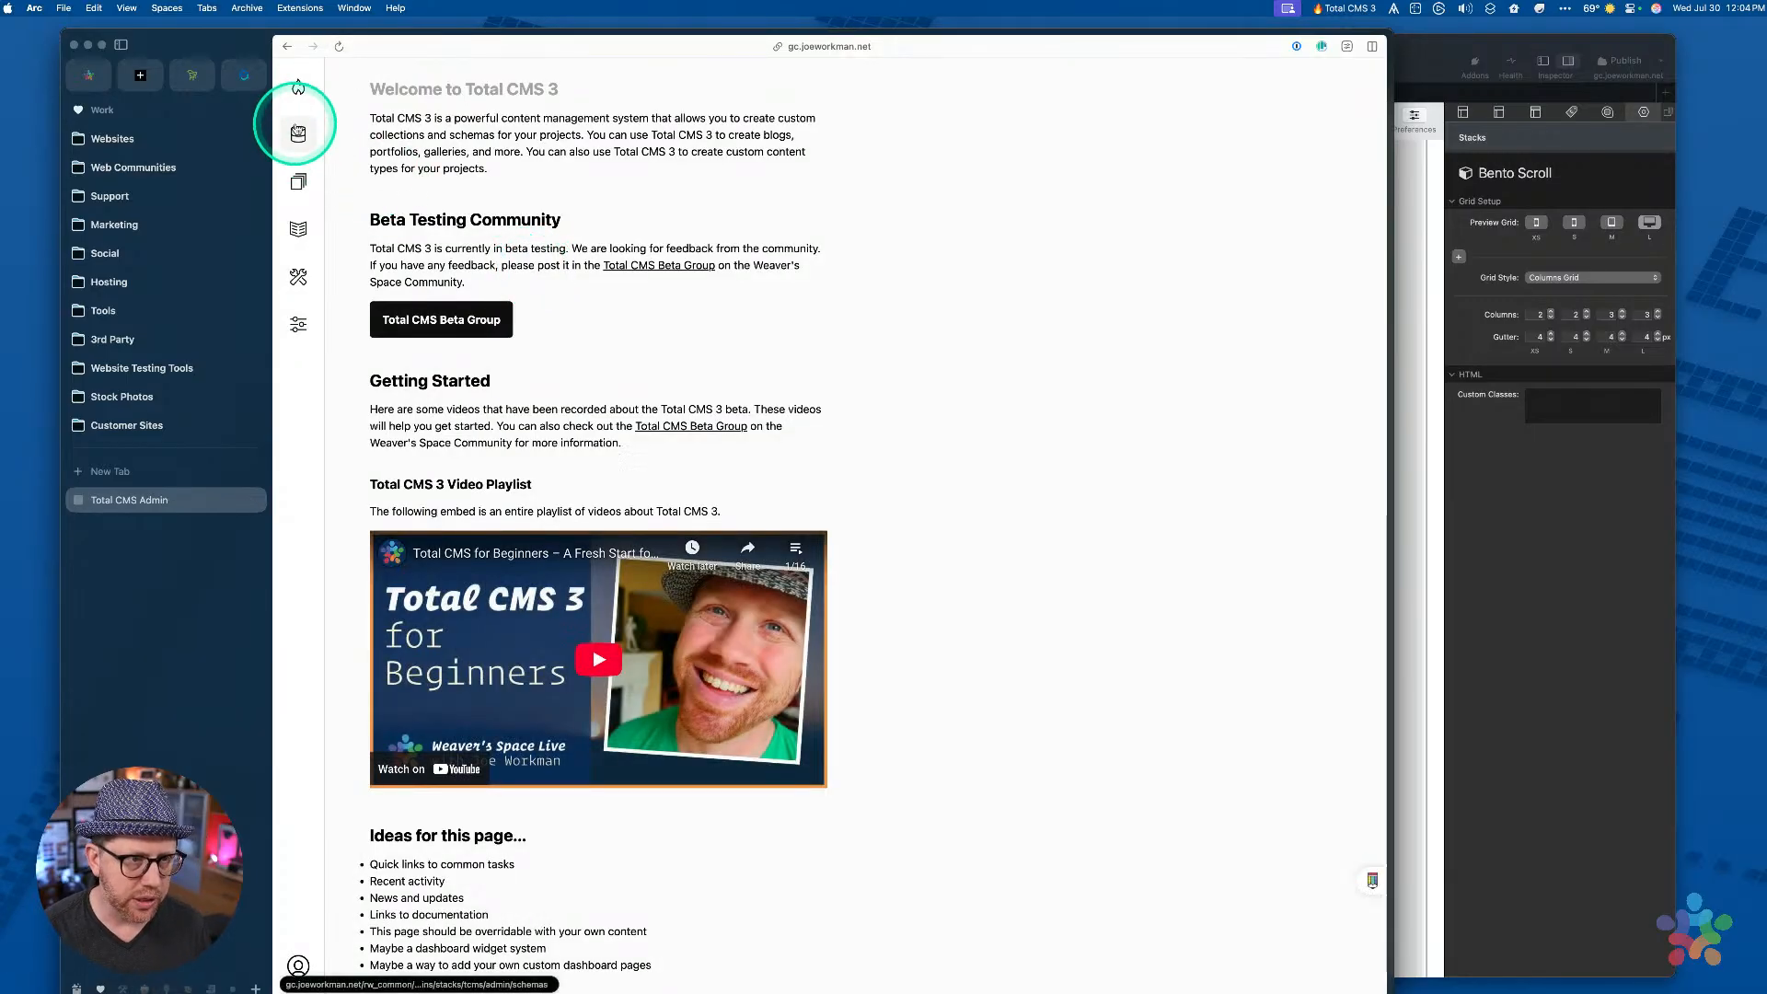
click(297, 131)
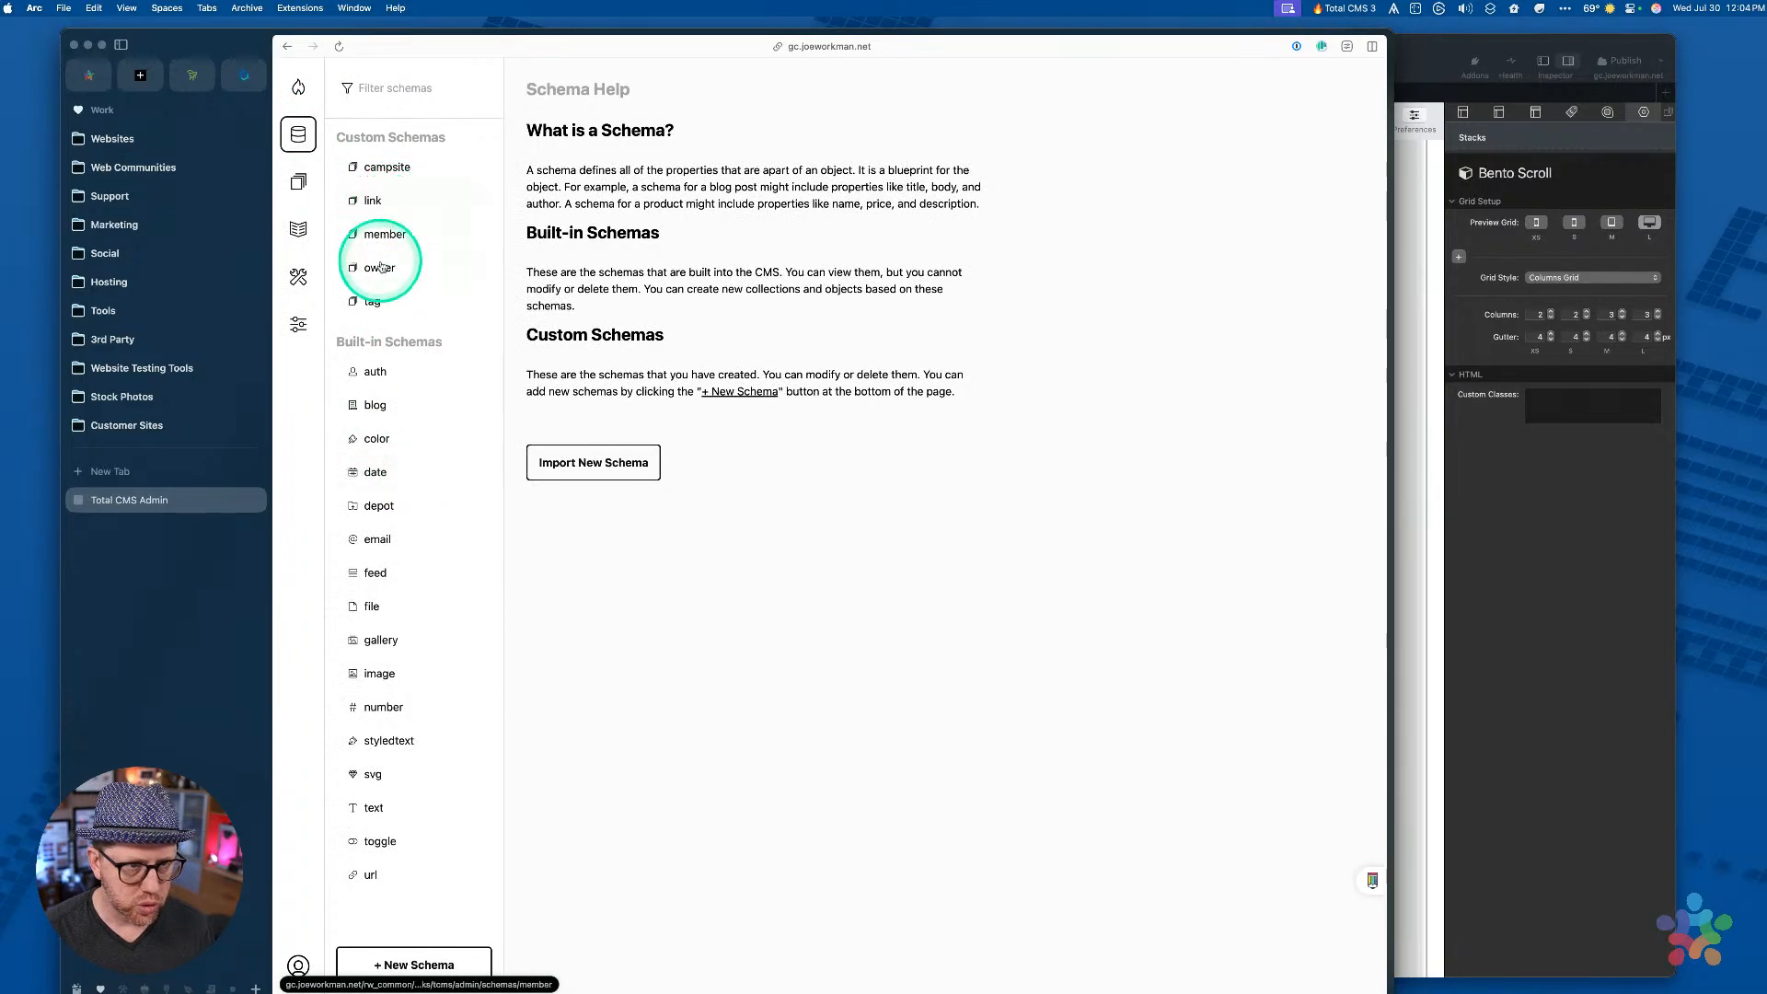
click(376, 306)
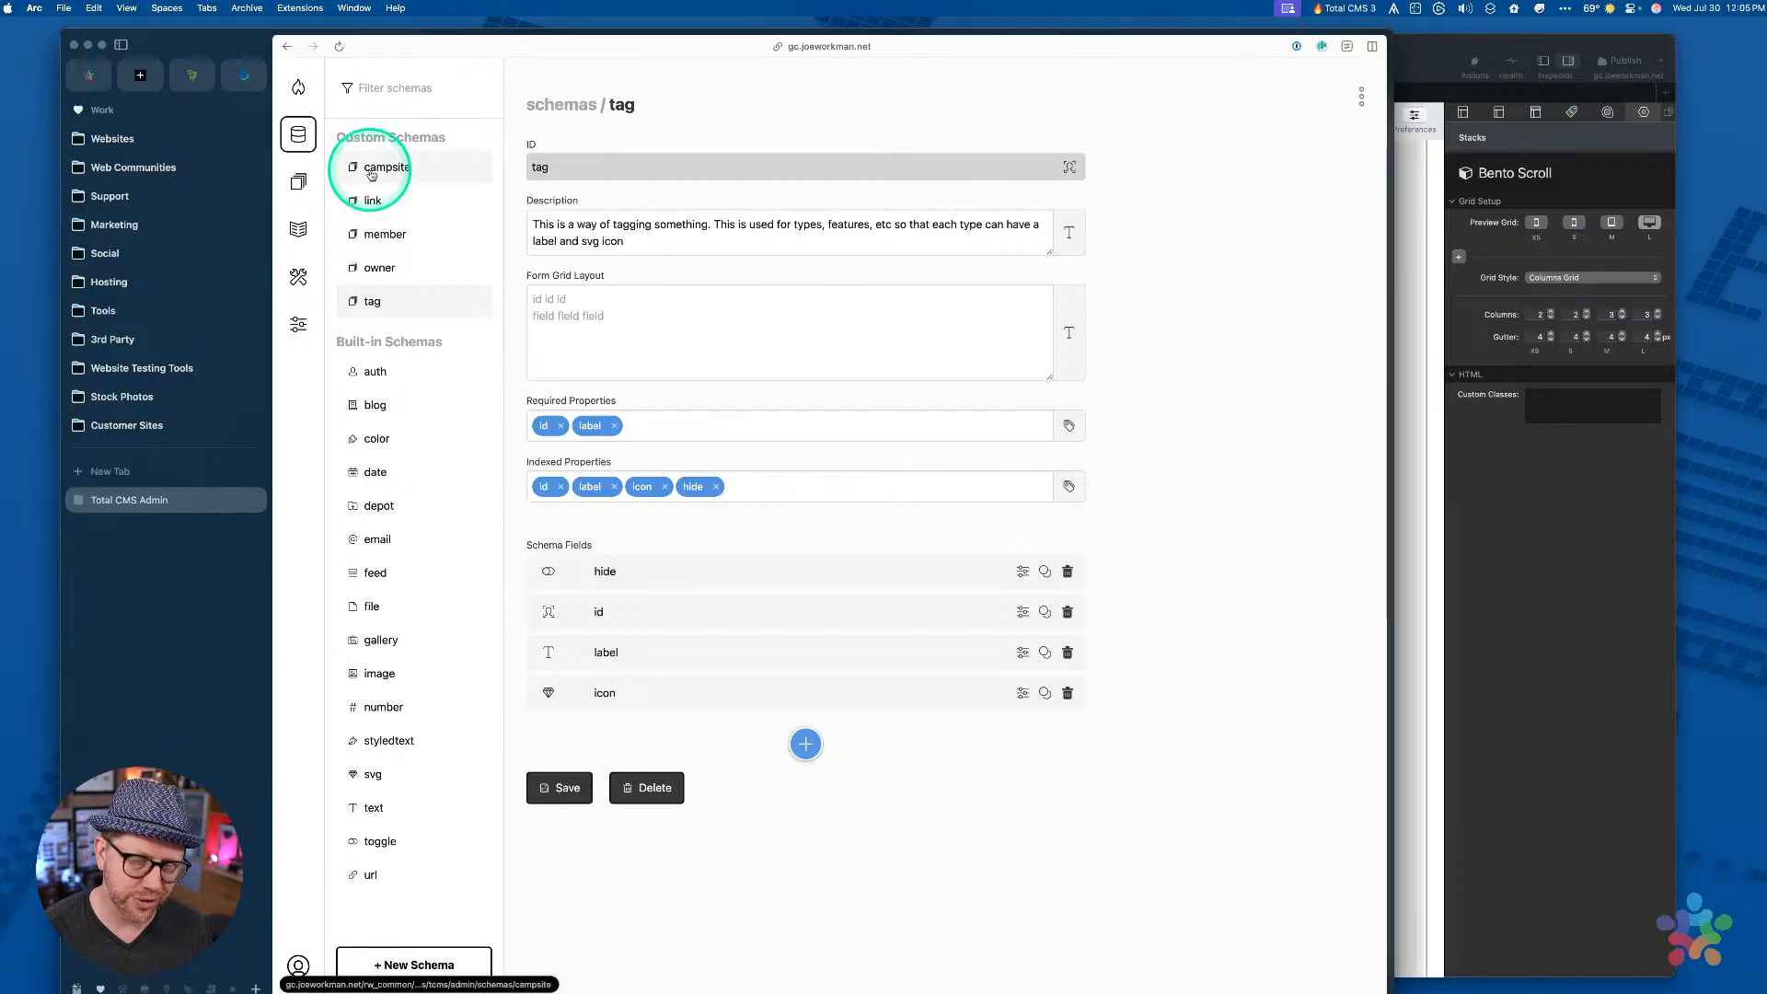
click(301, 184)
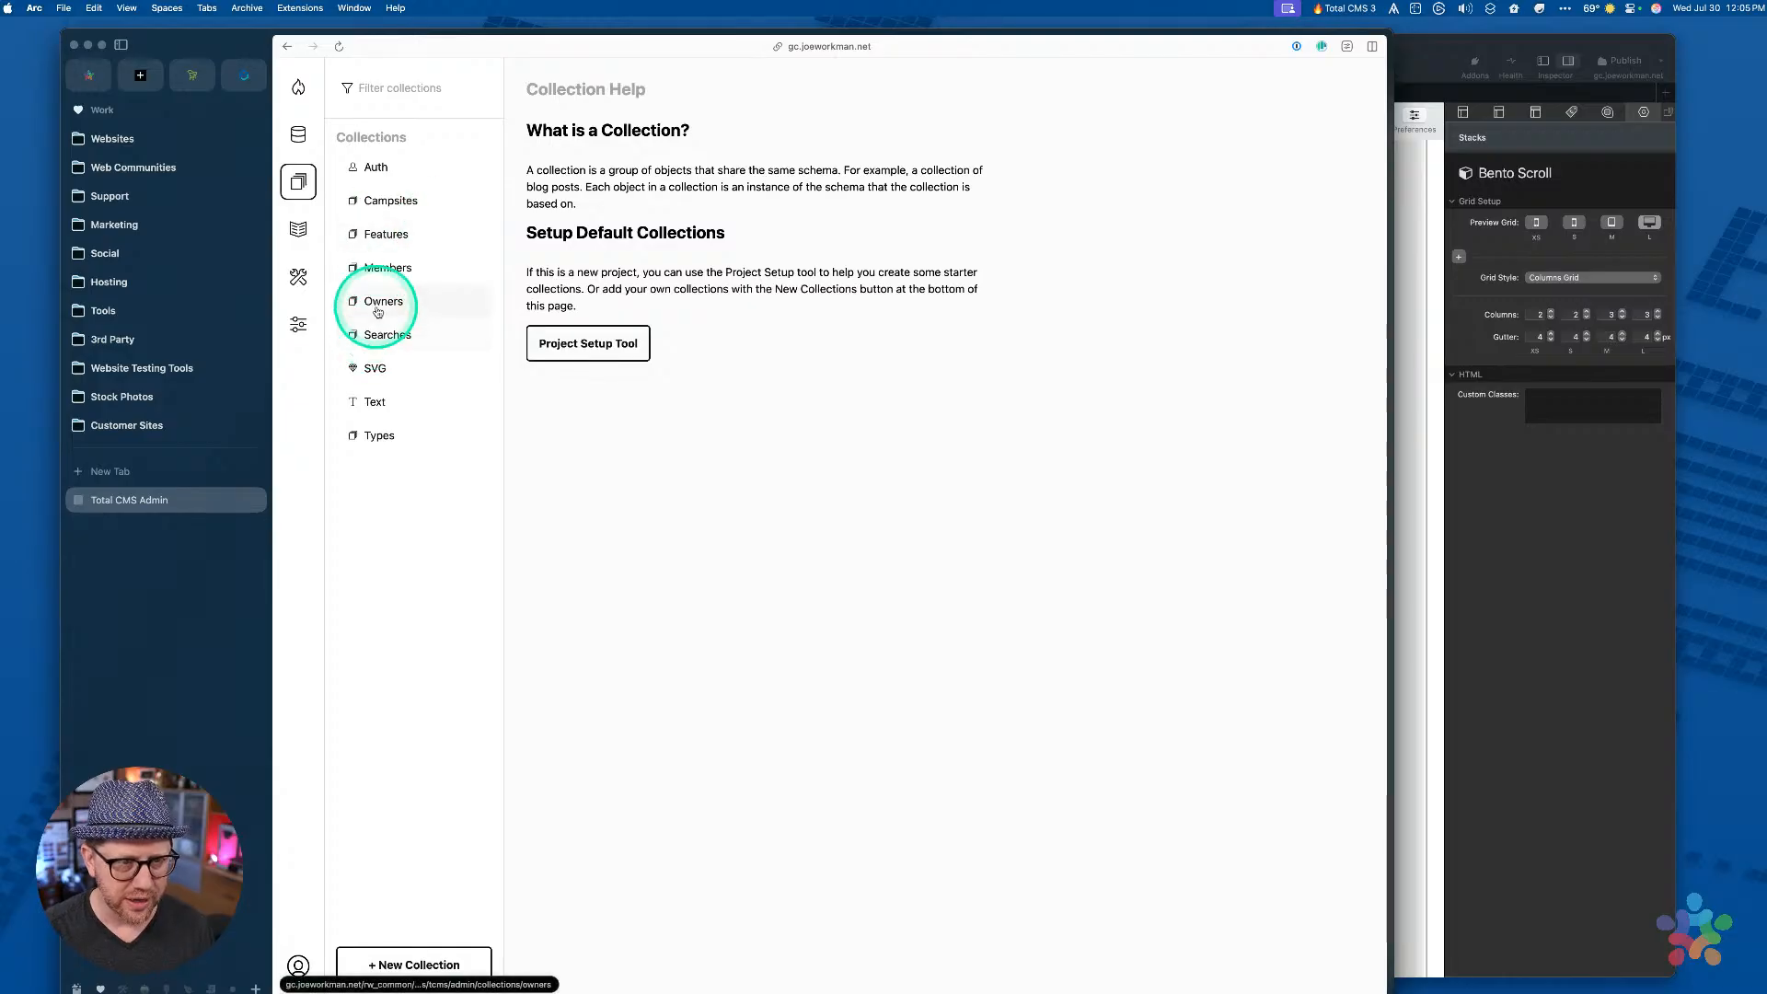
click(1566, 488)
double_click(1330, 68)
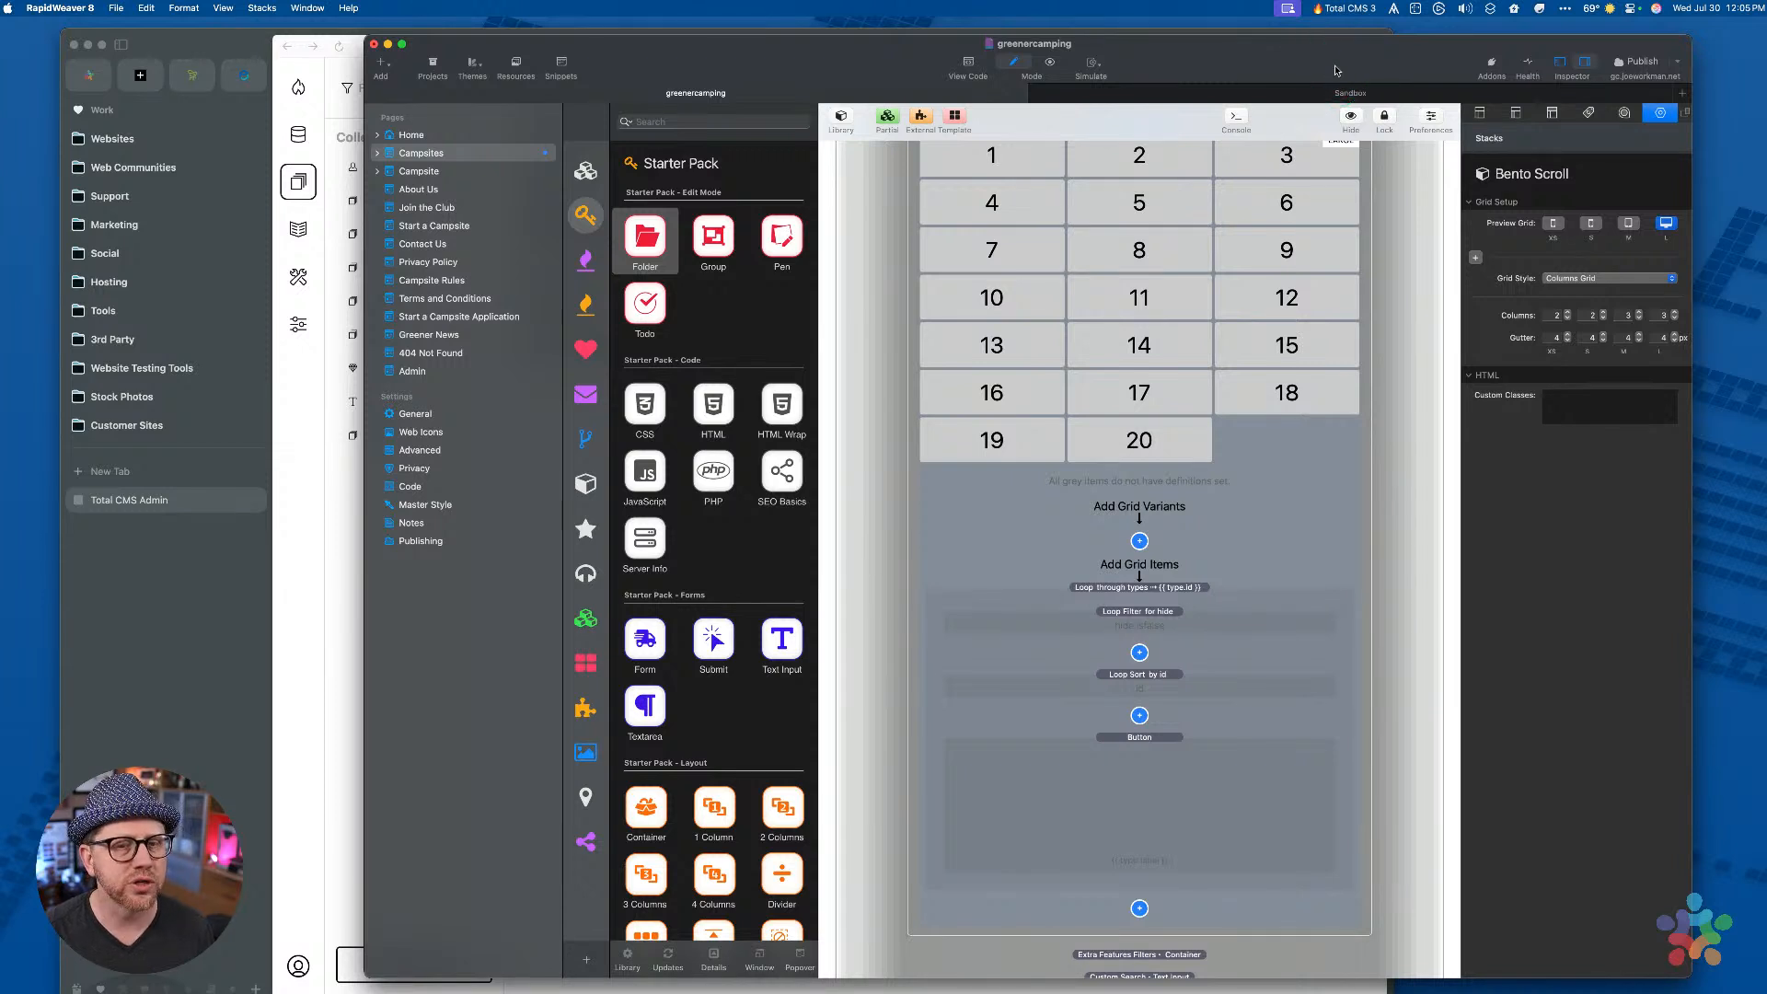
Re-publish all files of the Greener Camping site and monitor the upload progress
double_click(1337, 71)
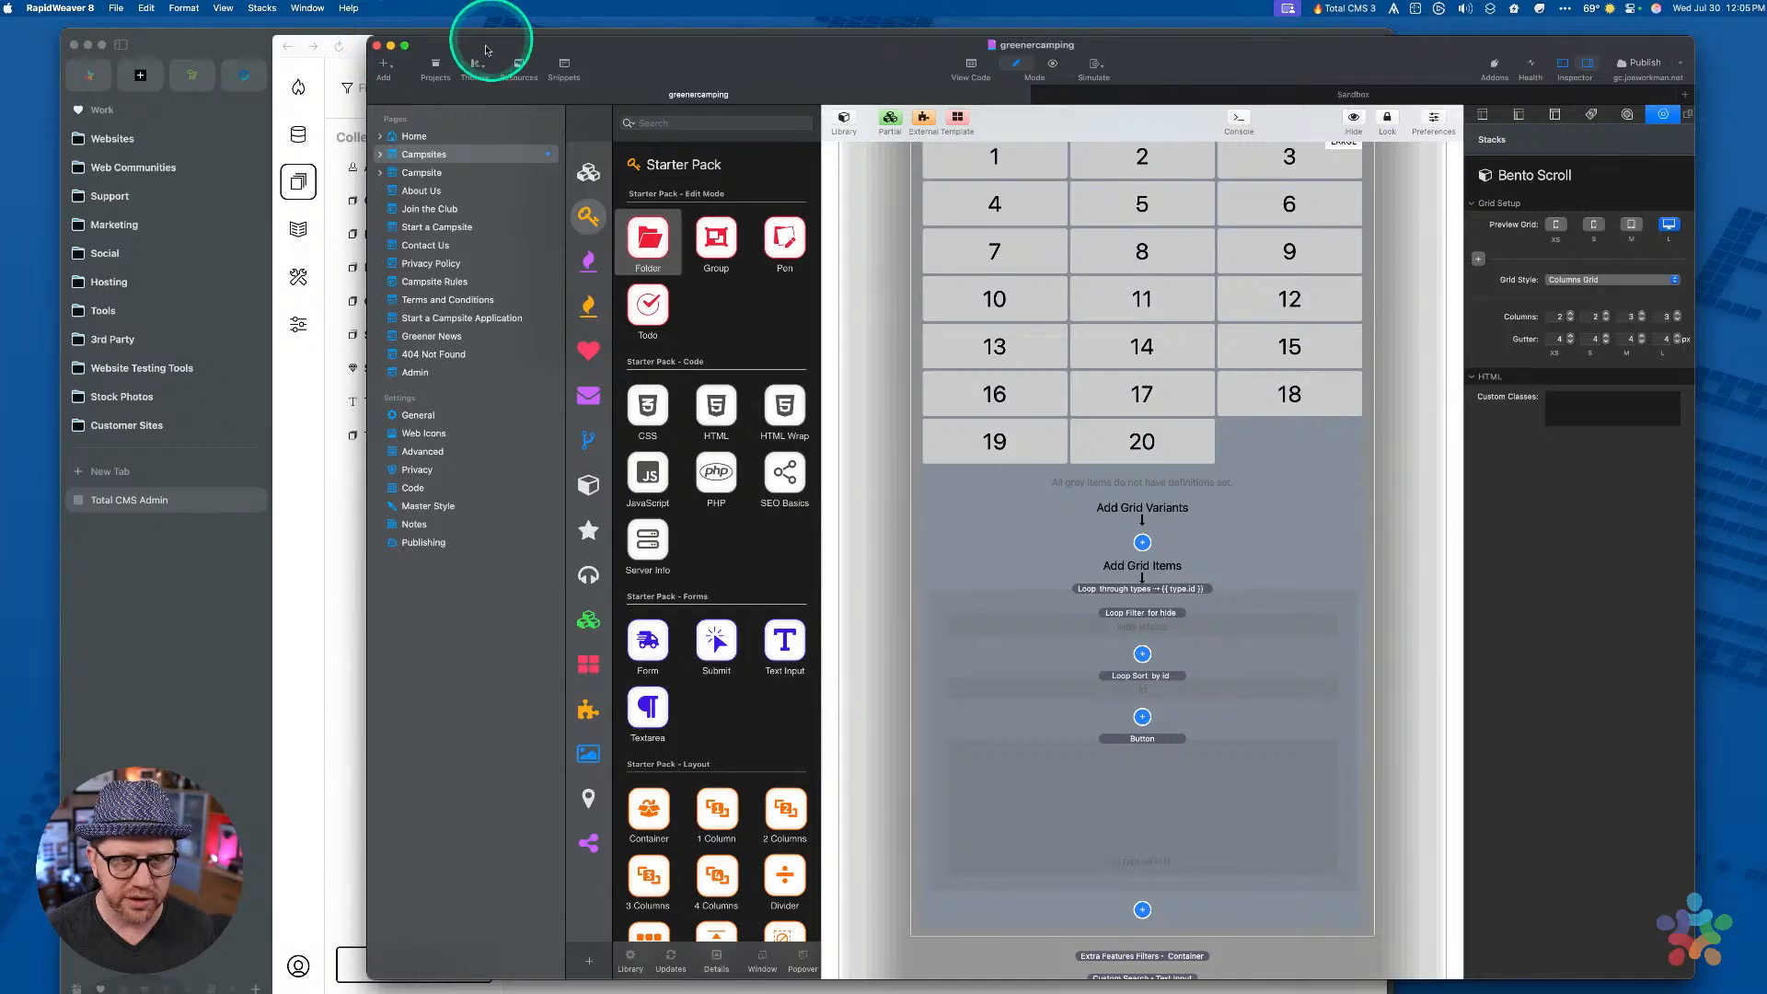
click(111, 7)
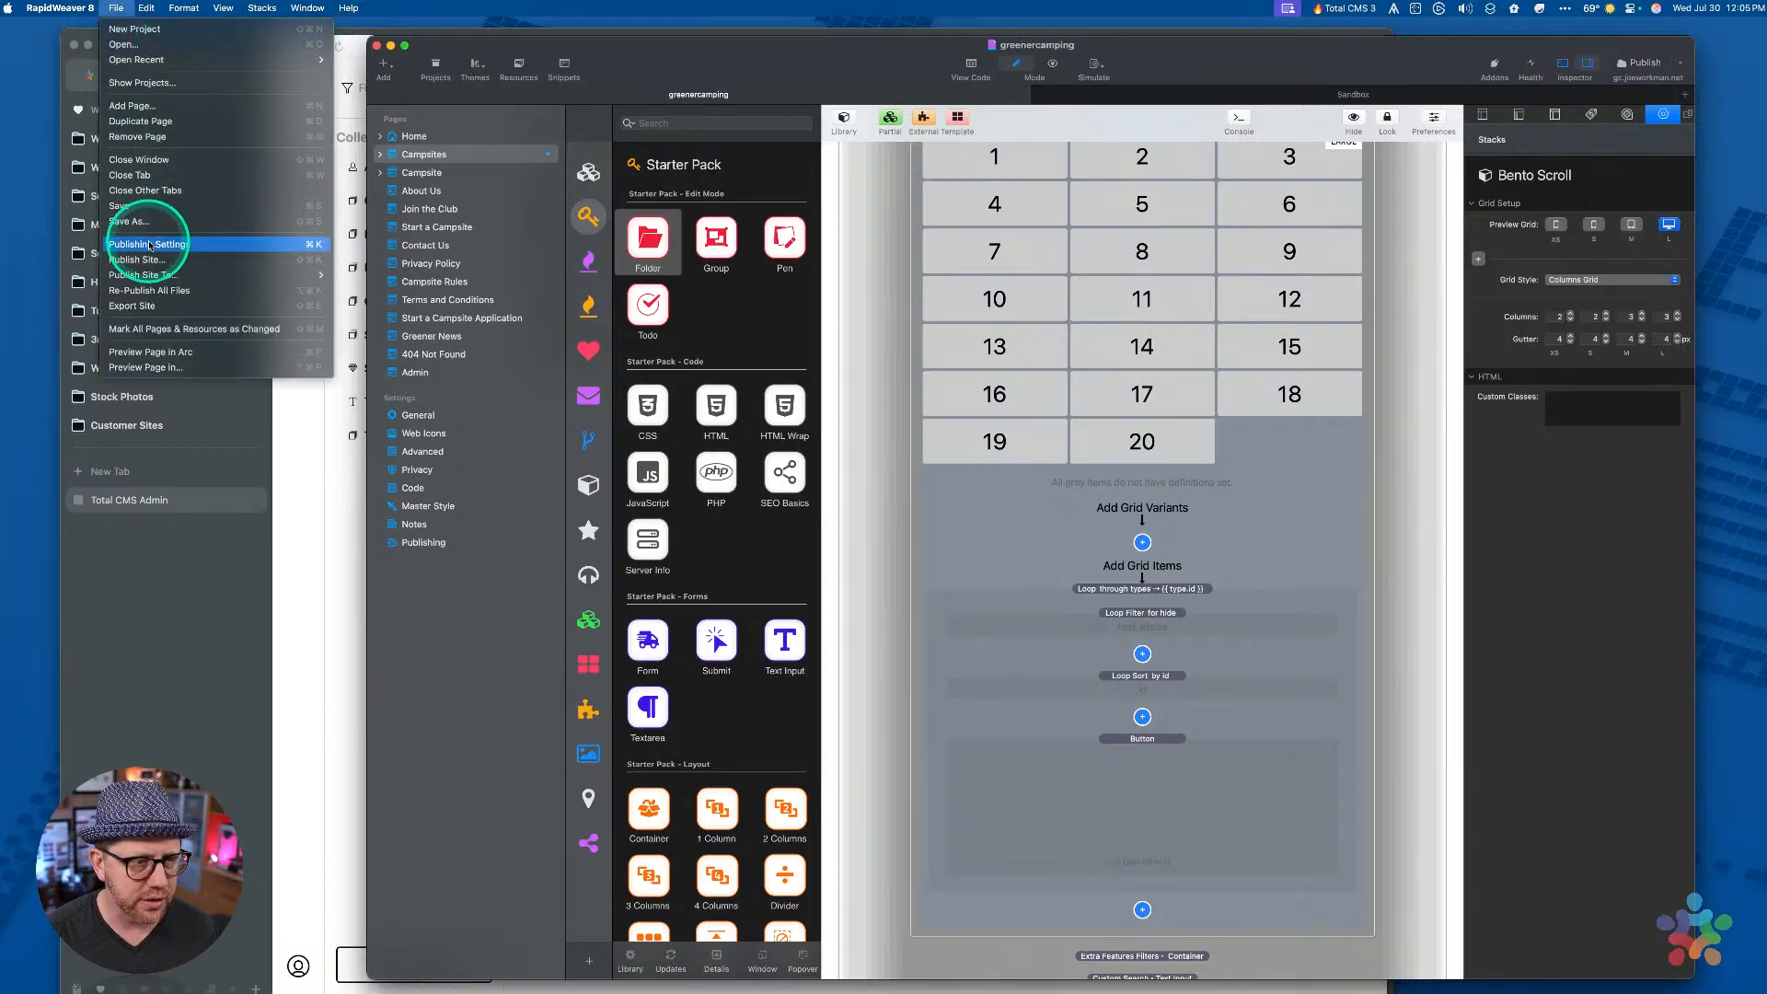
click(145, 291)
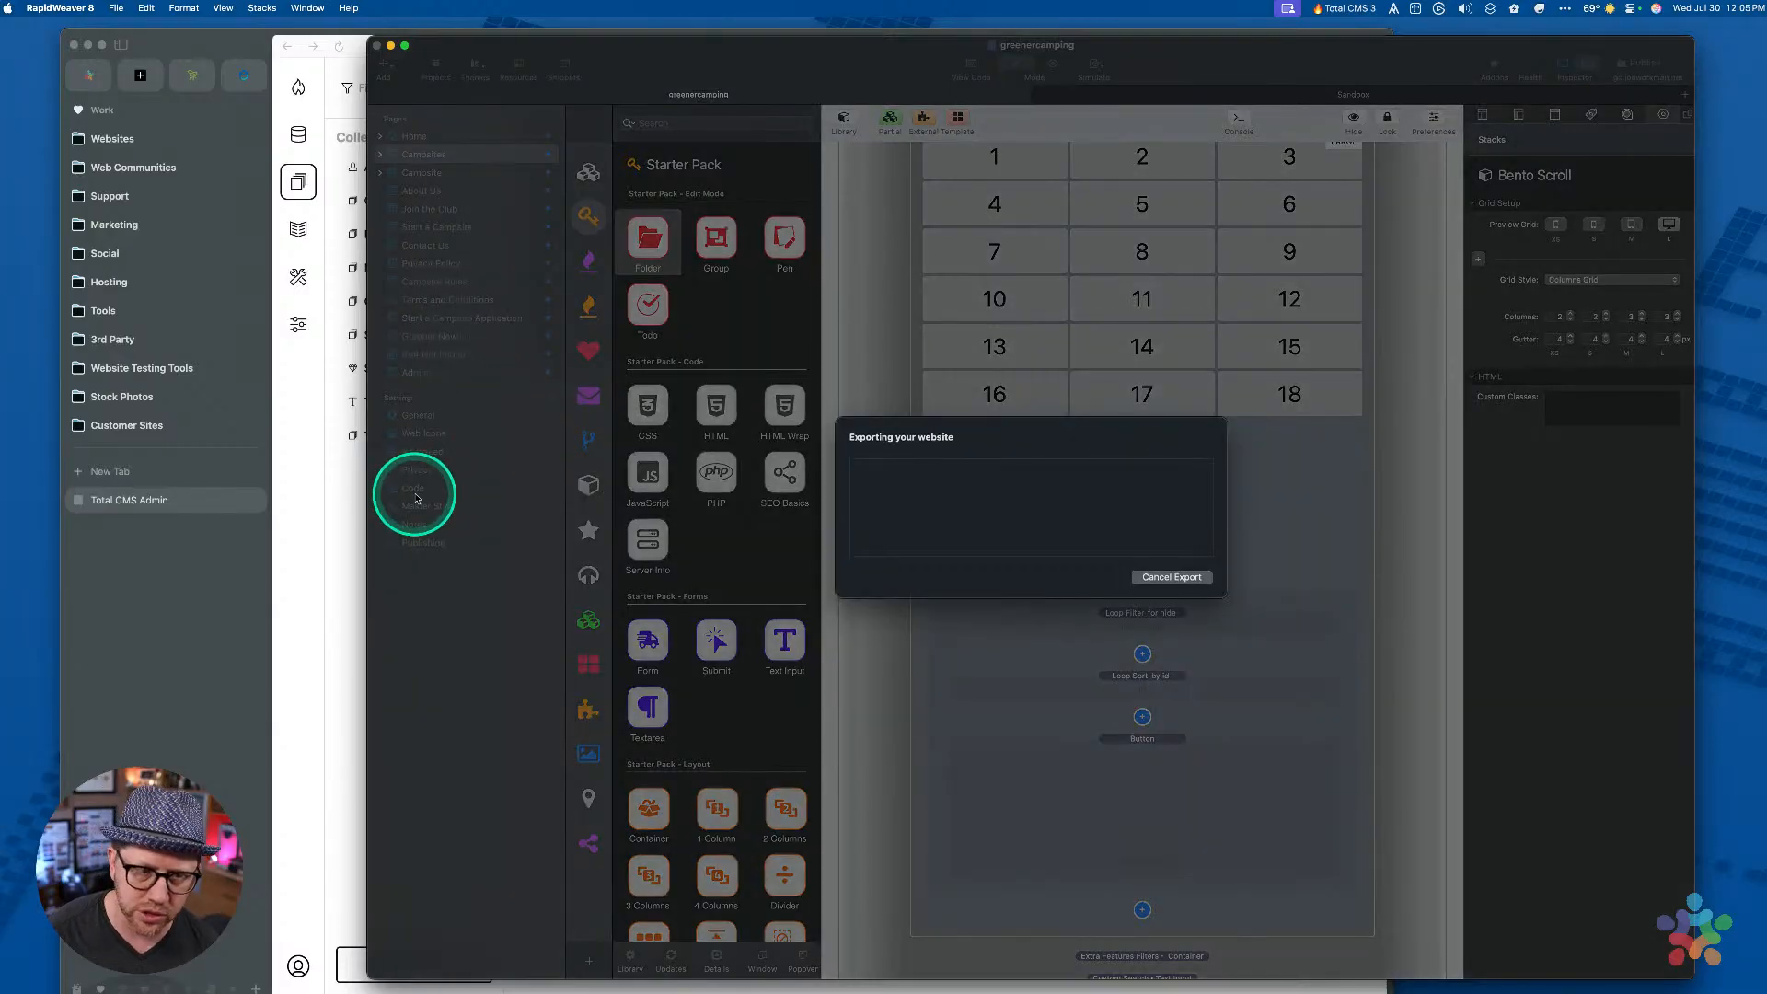
click(310, 525)
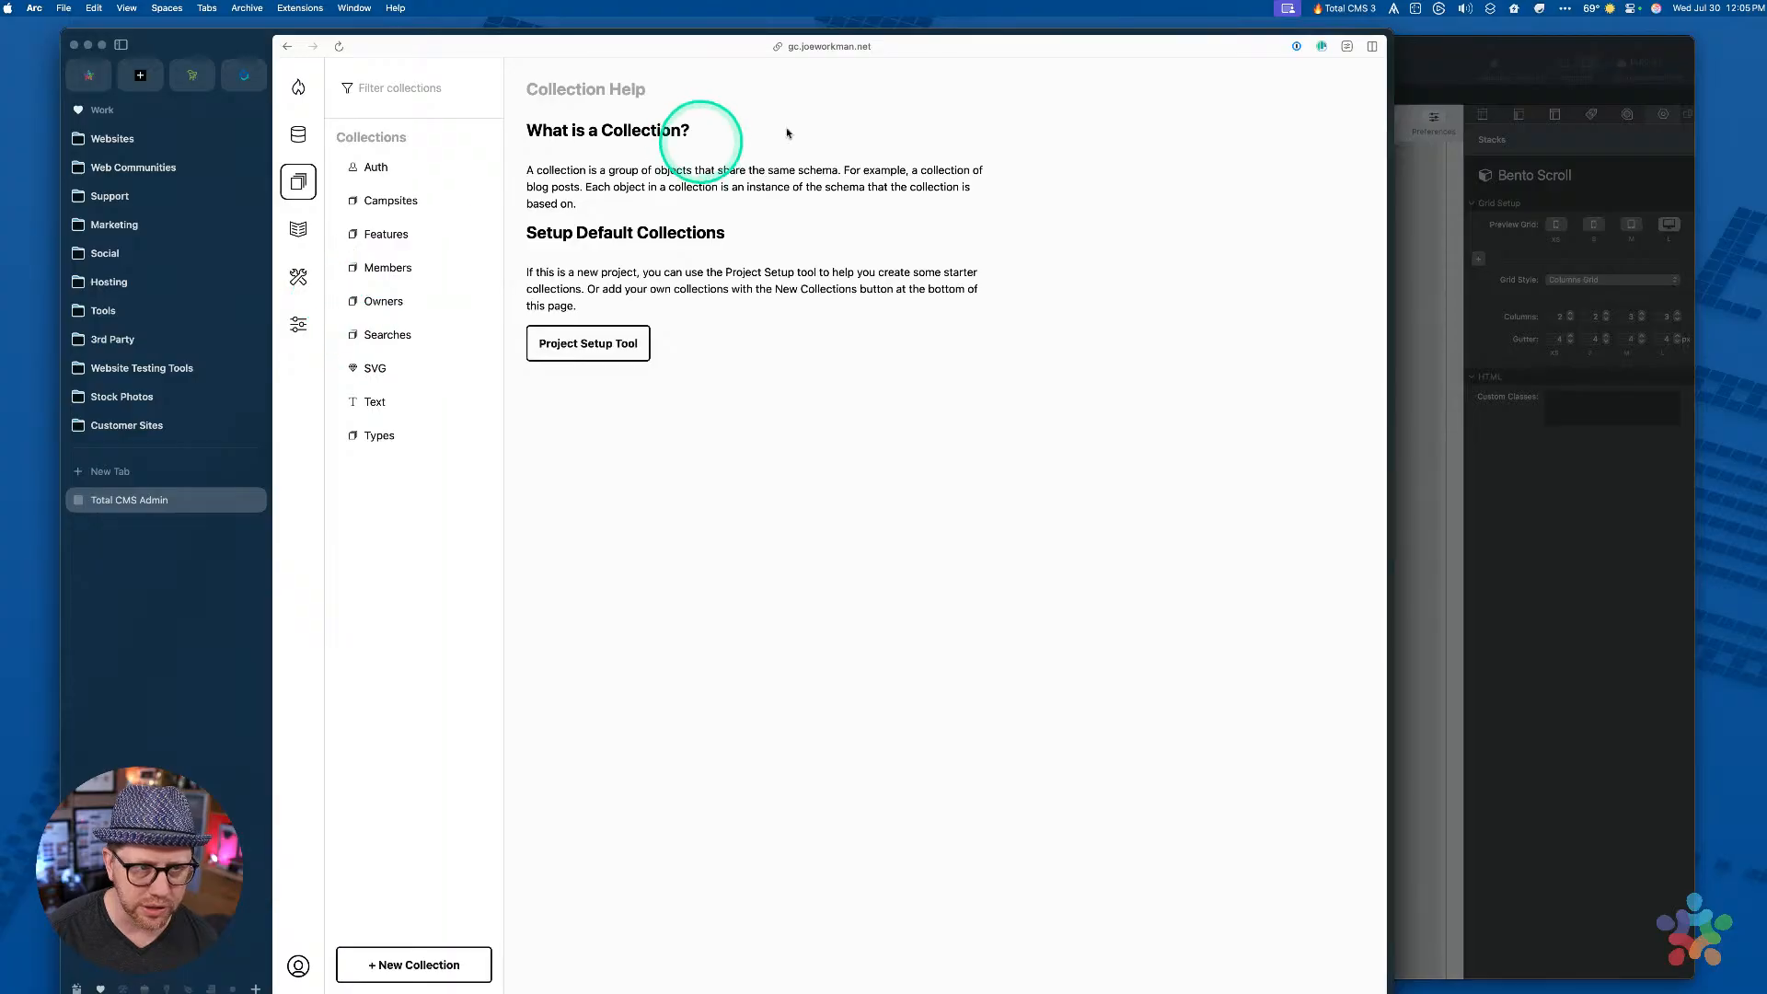
click(1519, 511)
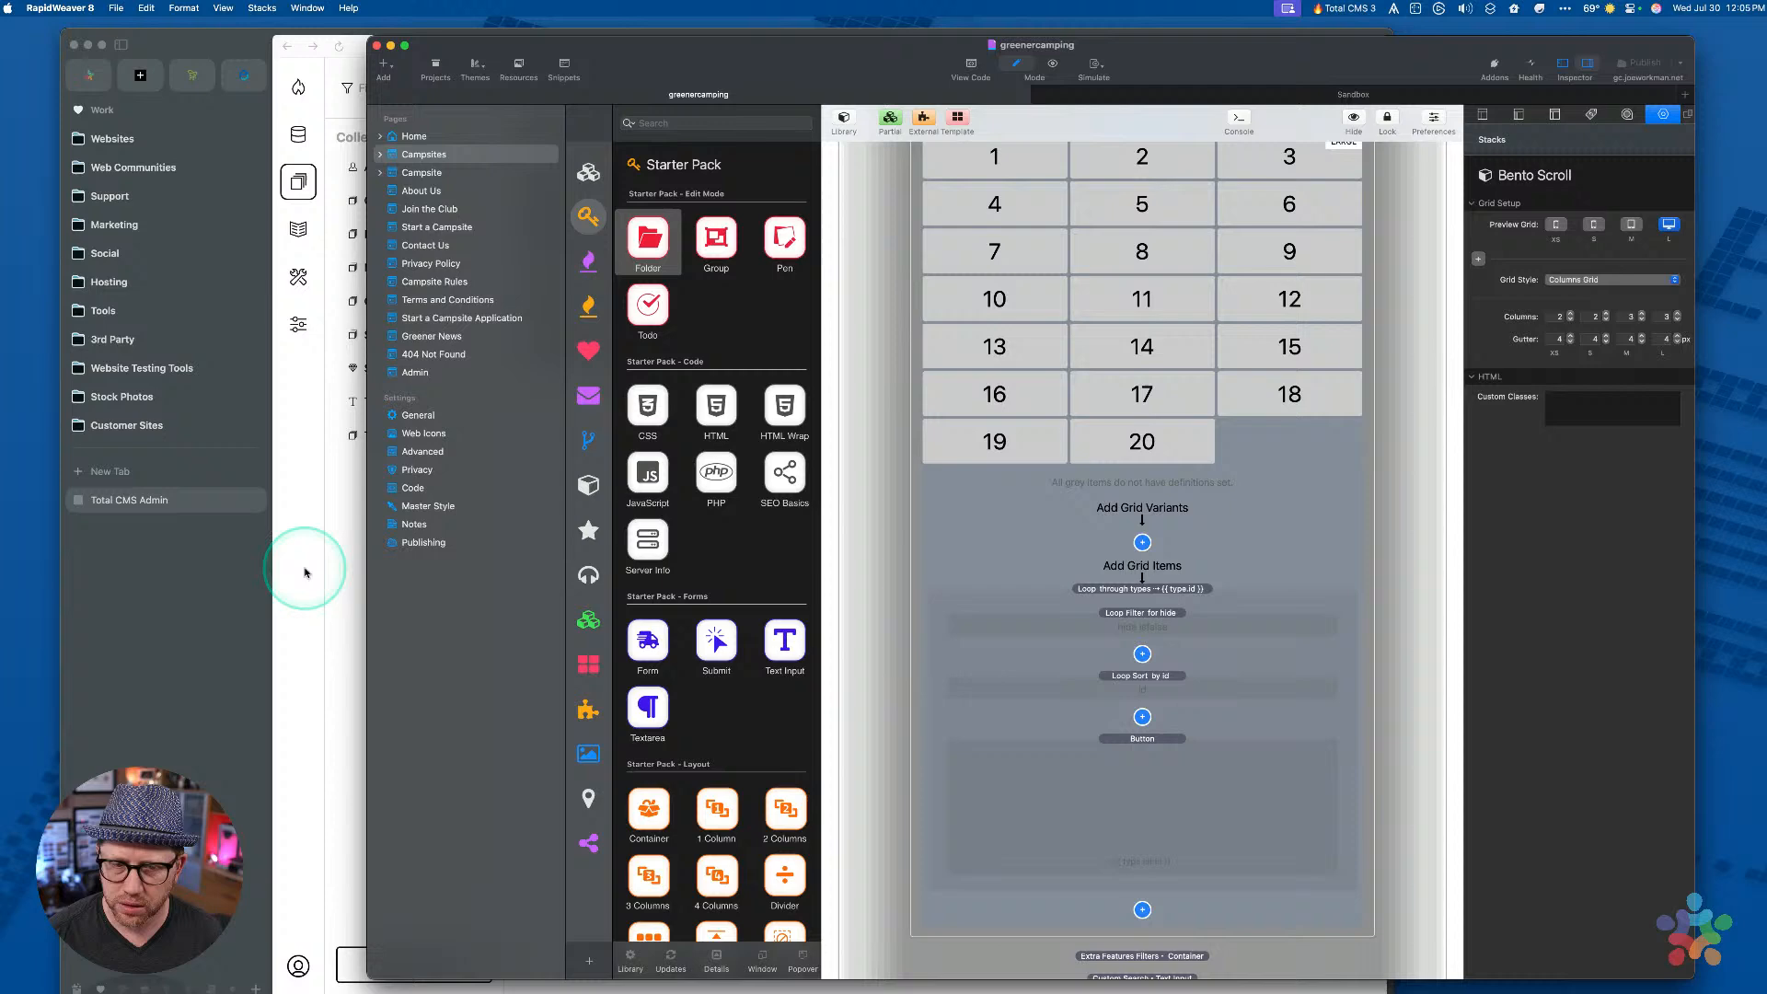
click(304, 571)
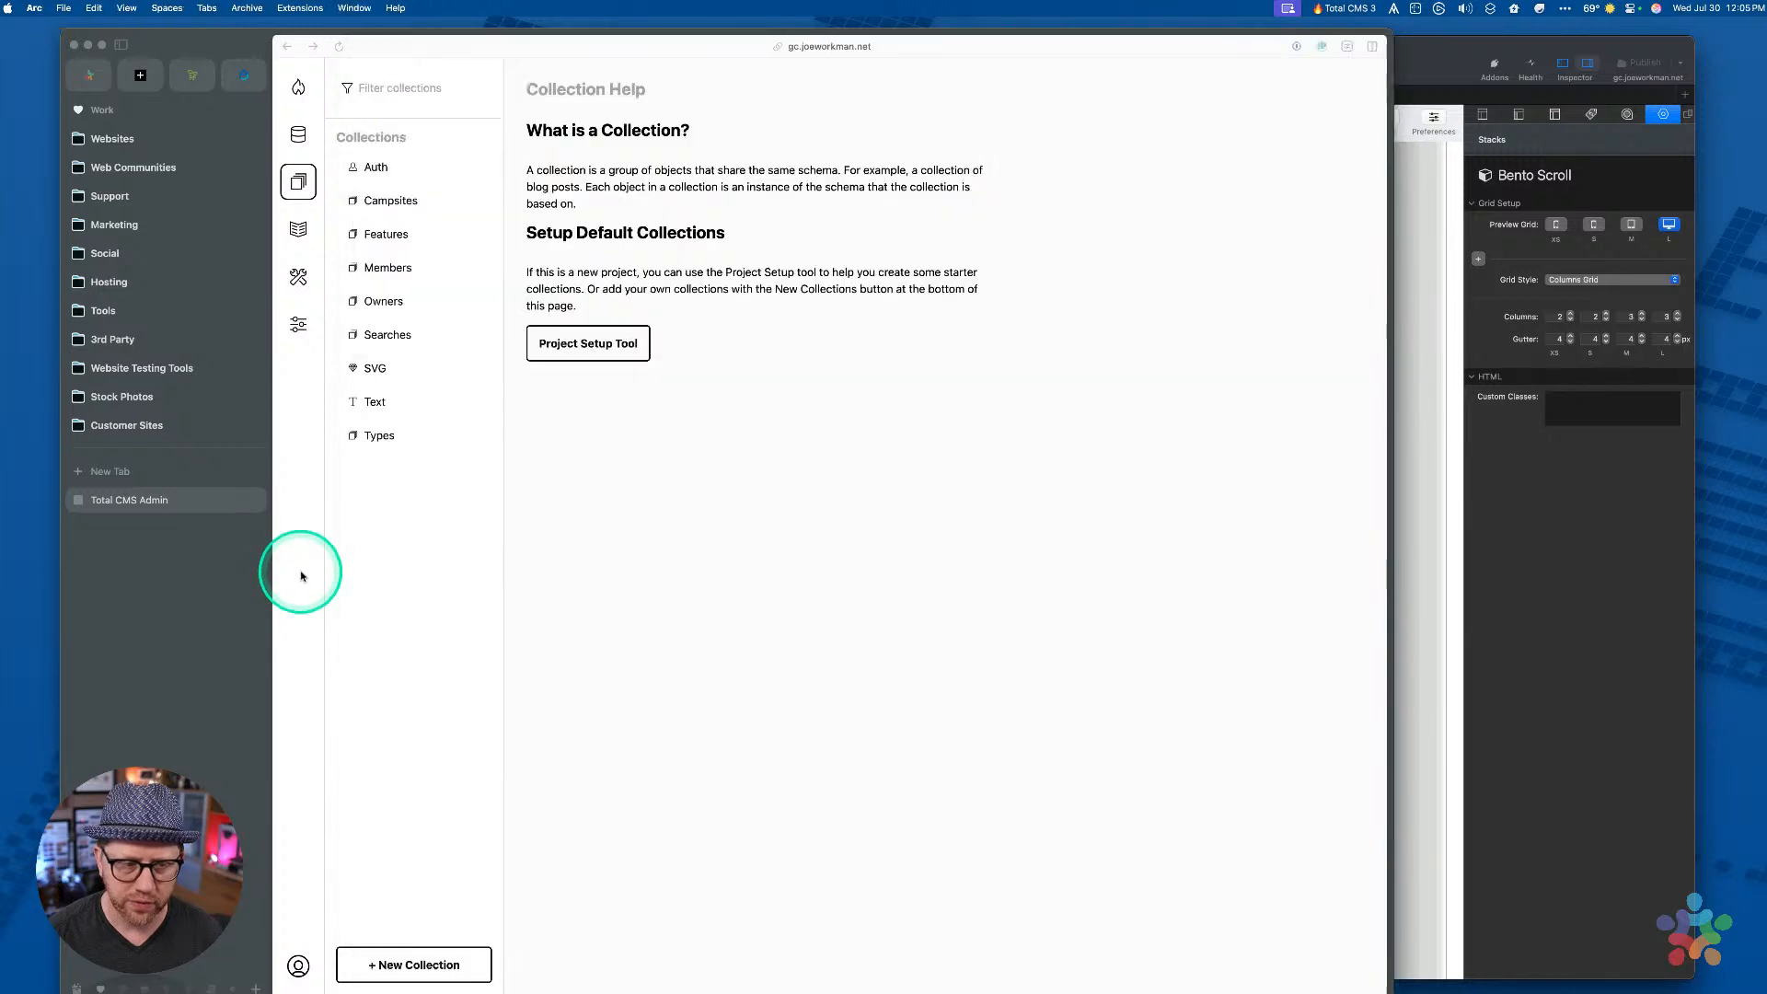
Reload the Total CMS admin and clear the content caches in Utilities > Cache Cleaner
key(super+r)
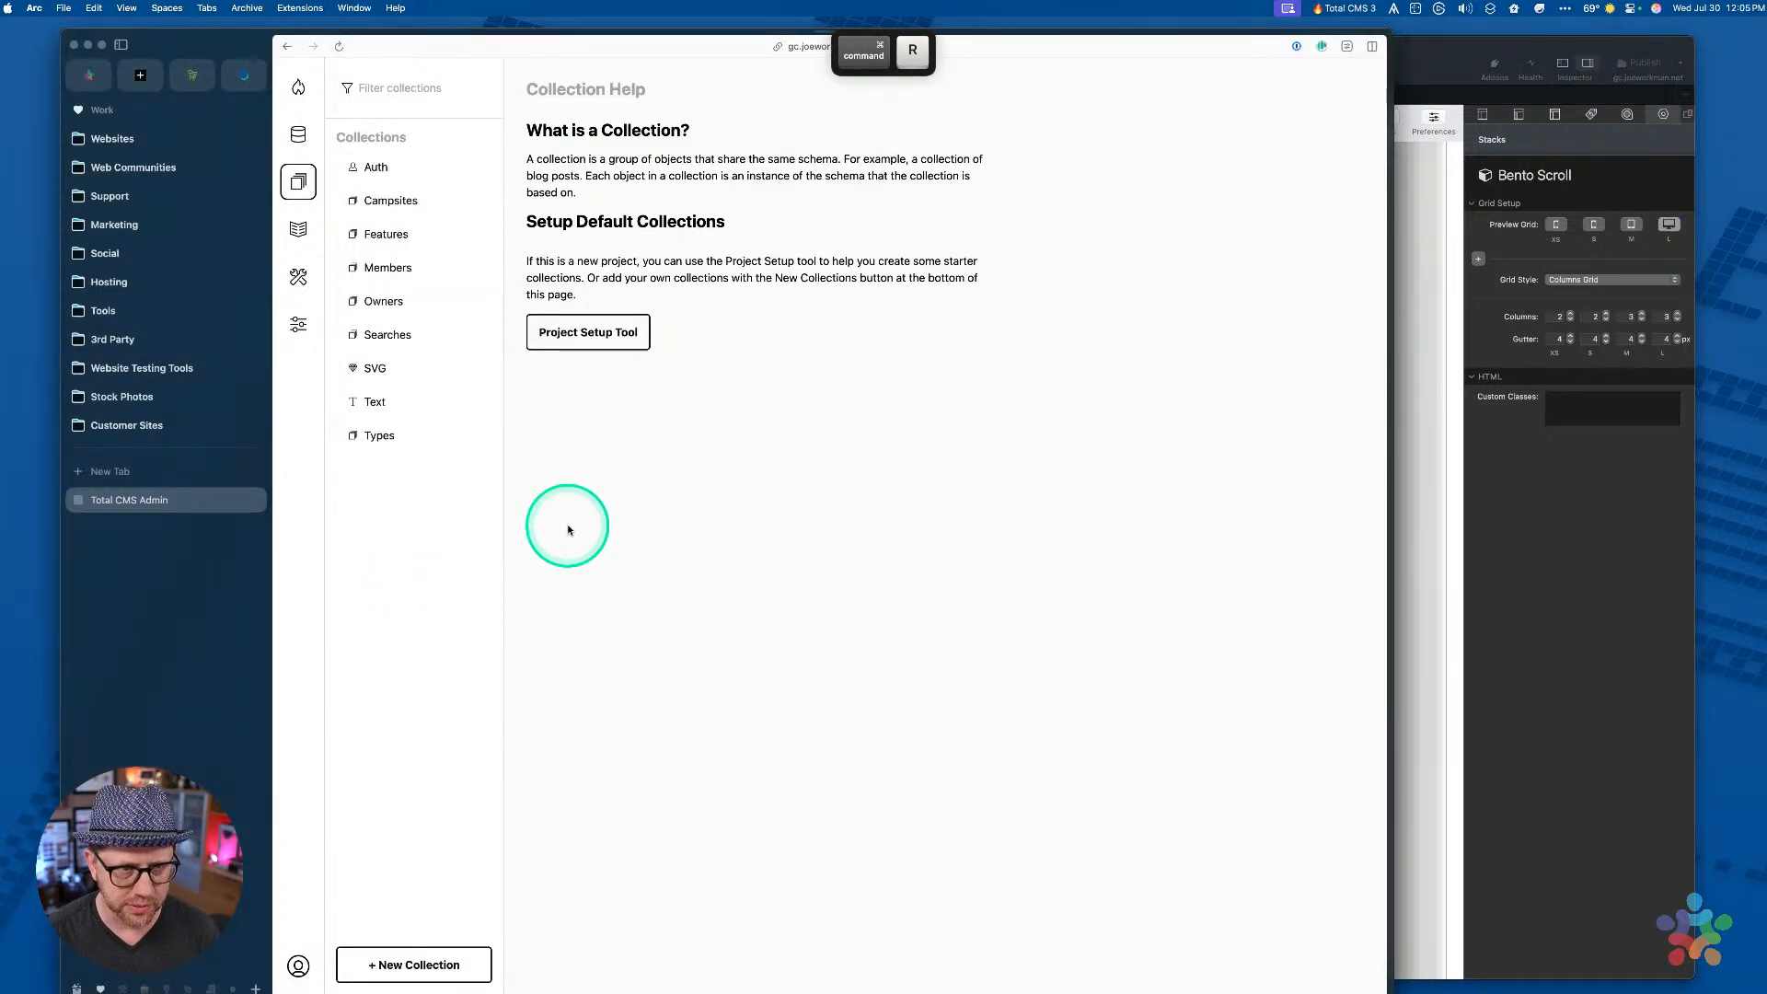
key(super+r)
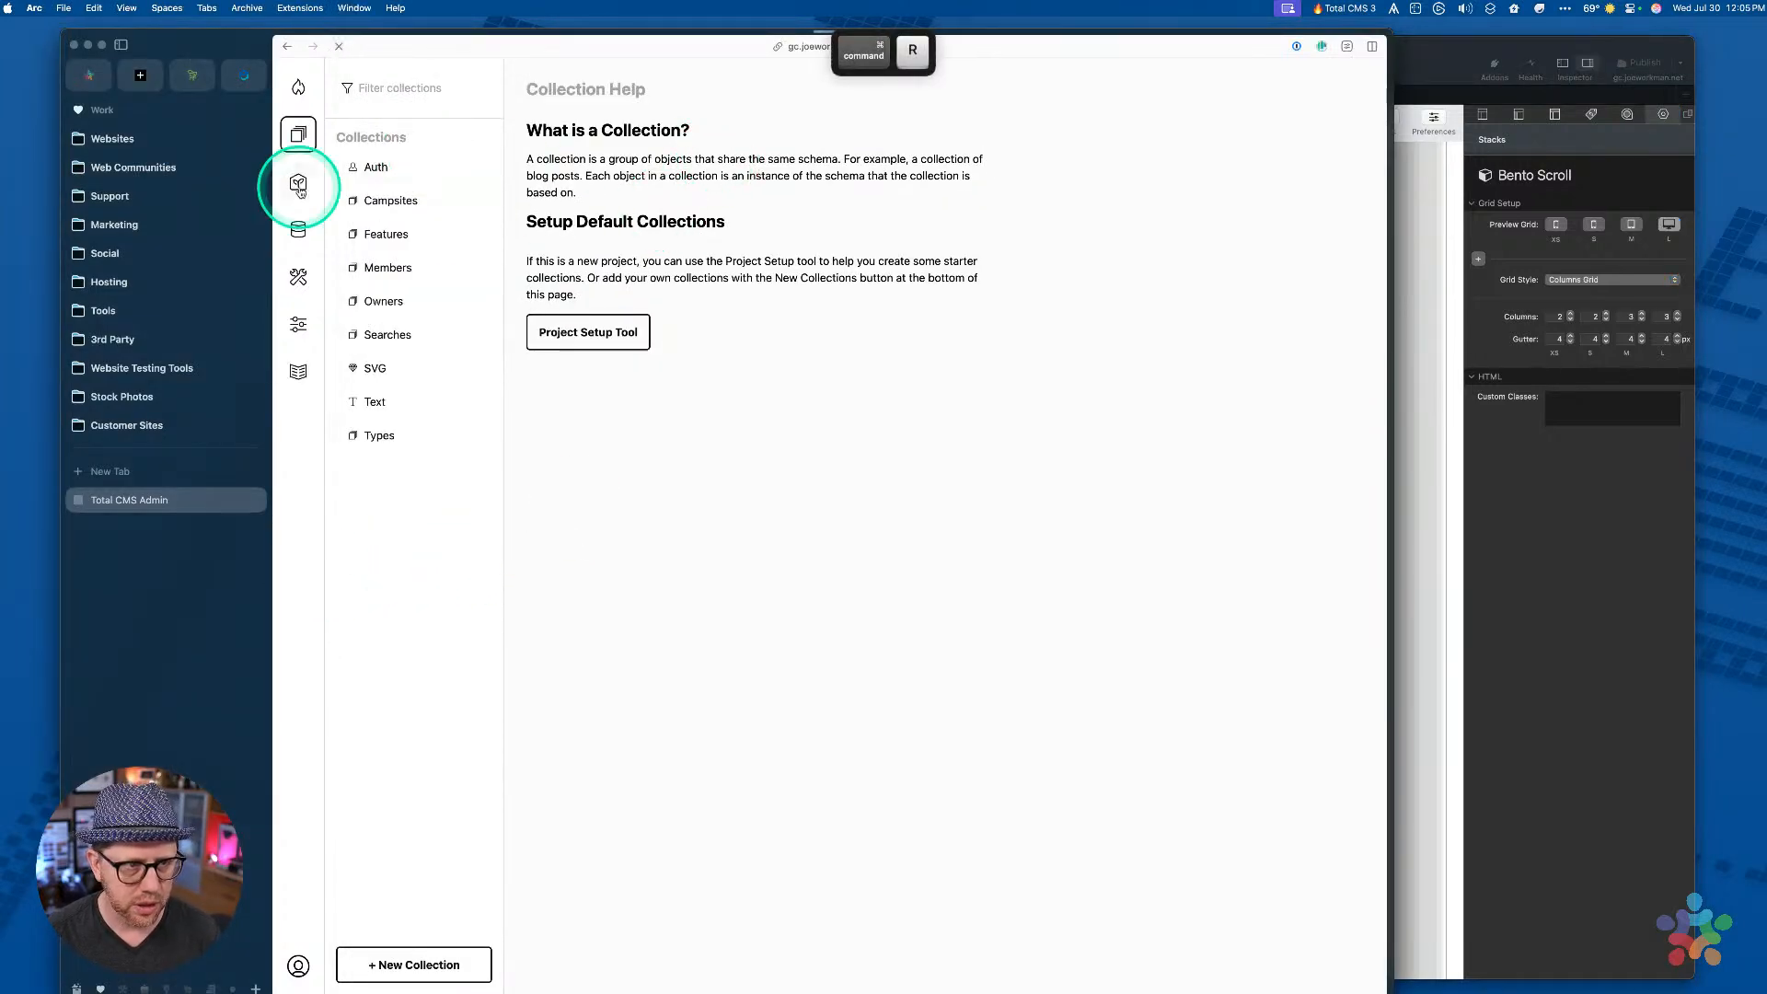
click(298, 279)
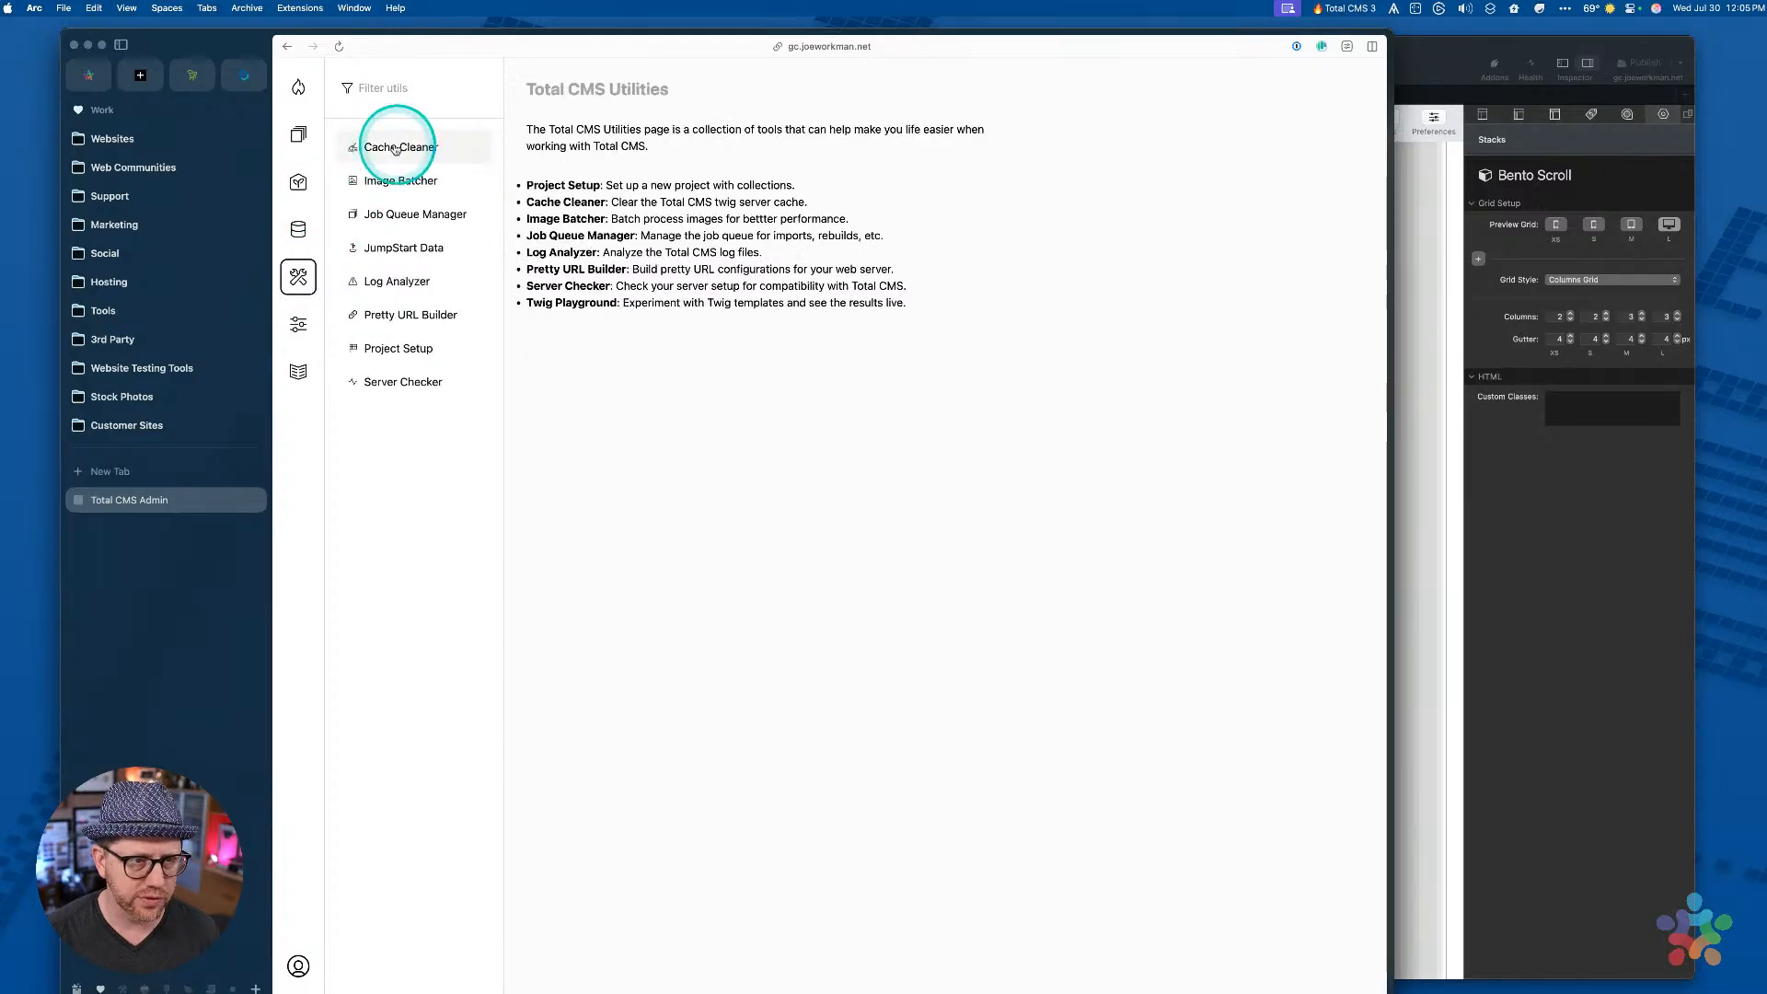
click(395, 149)
click(615, 285)
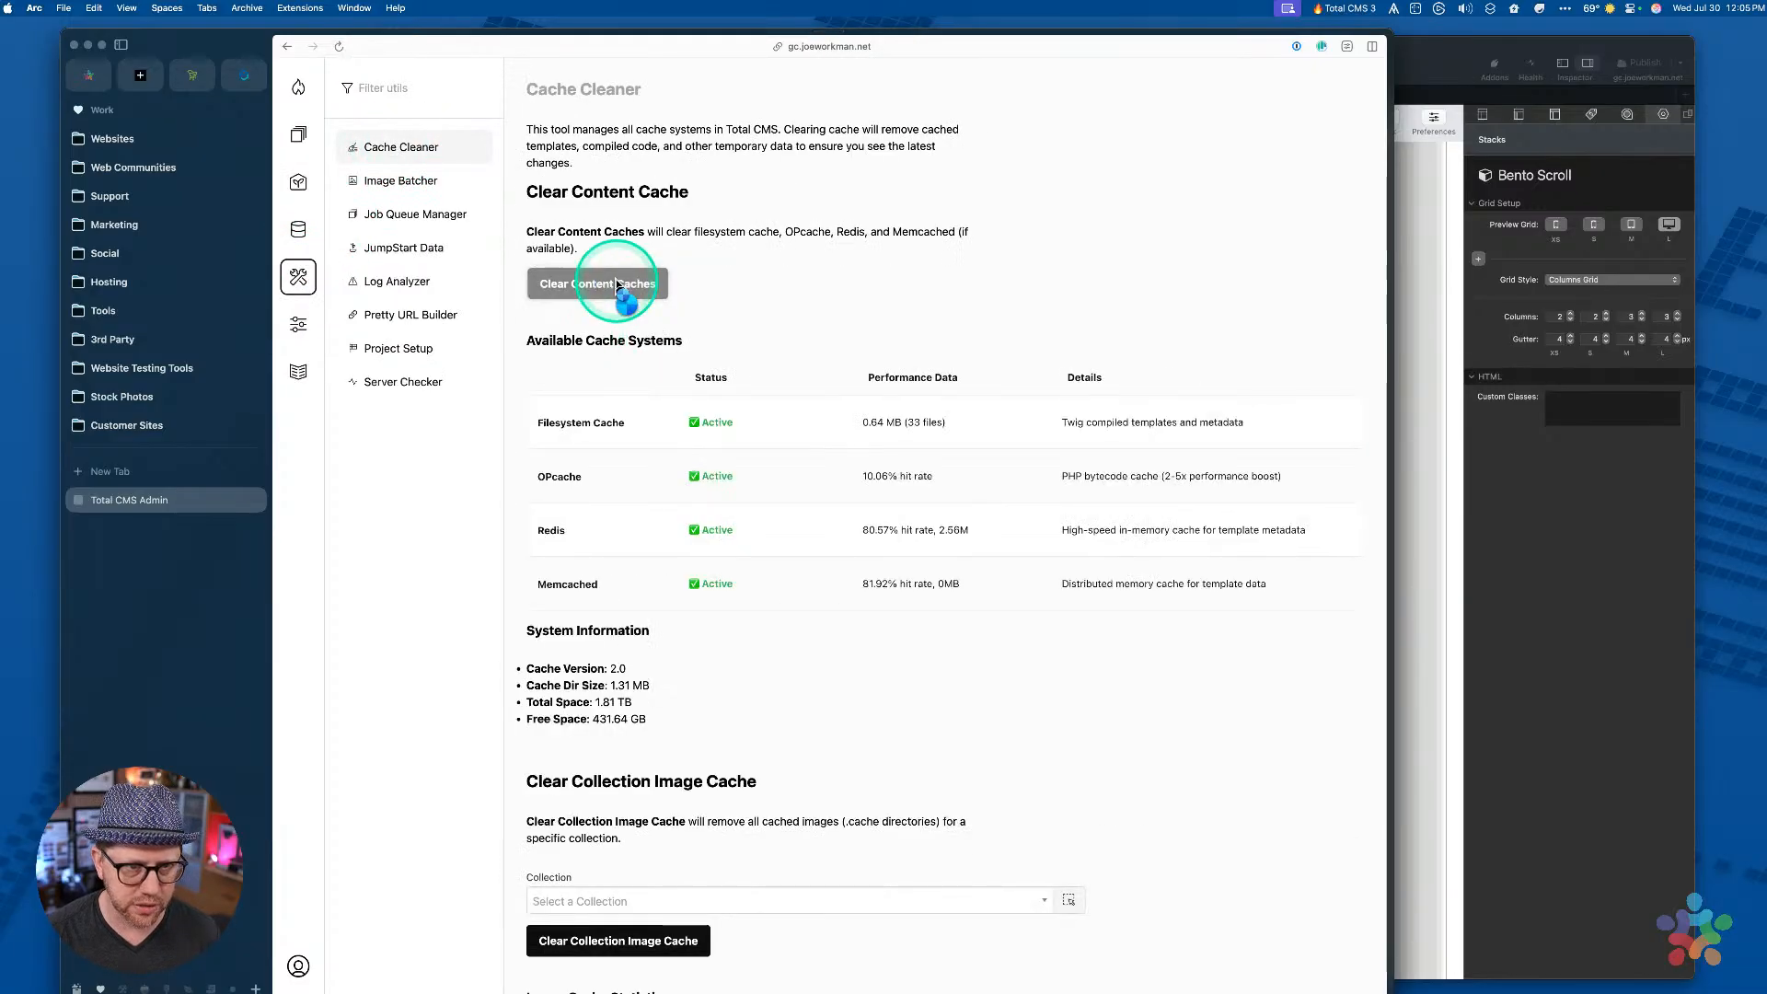
Open the Types collection to review the ten camping types
click(297, 138)
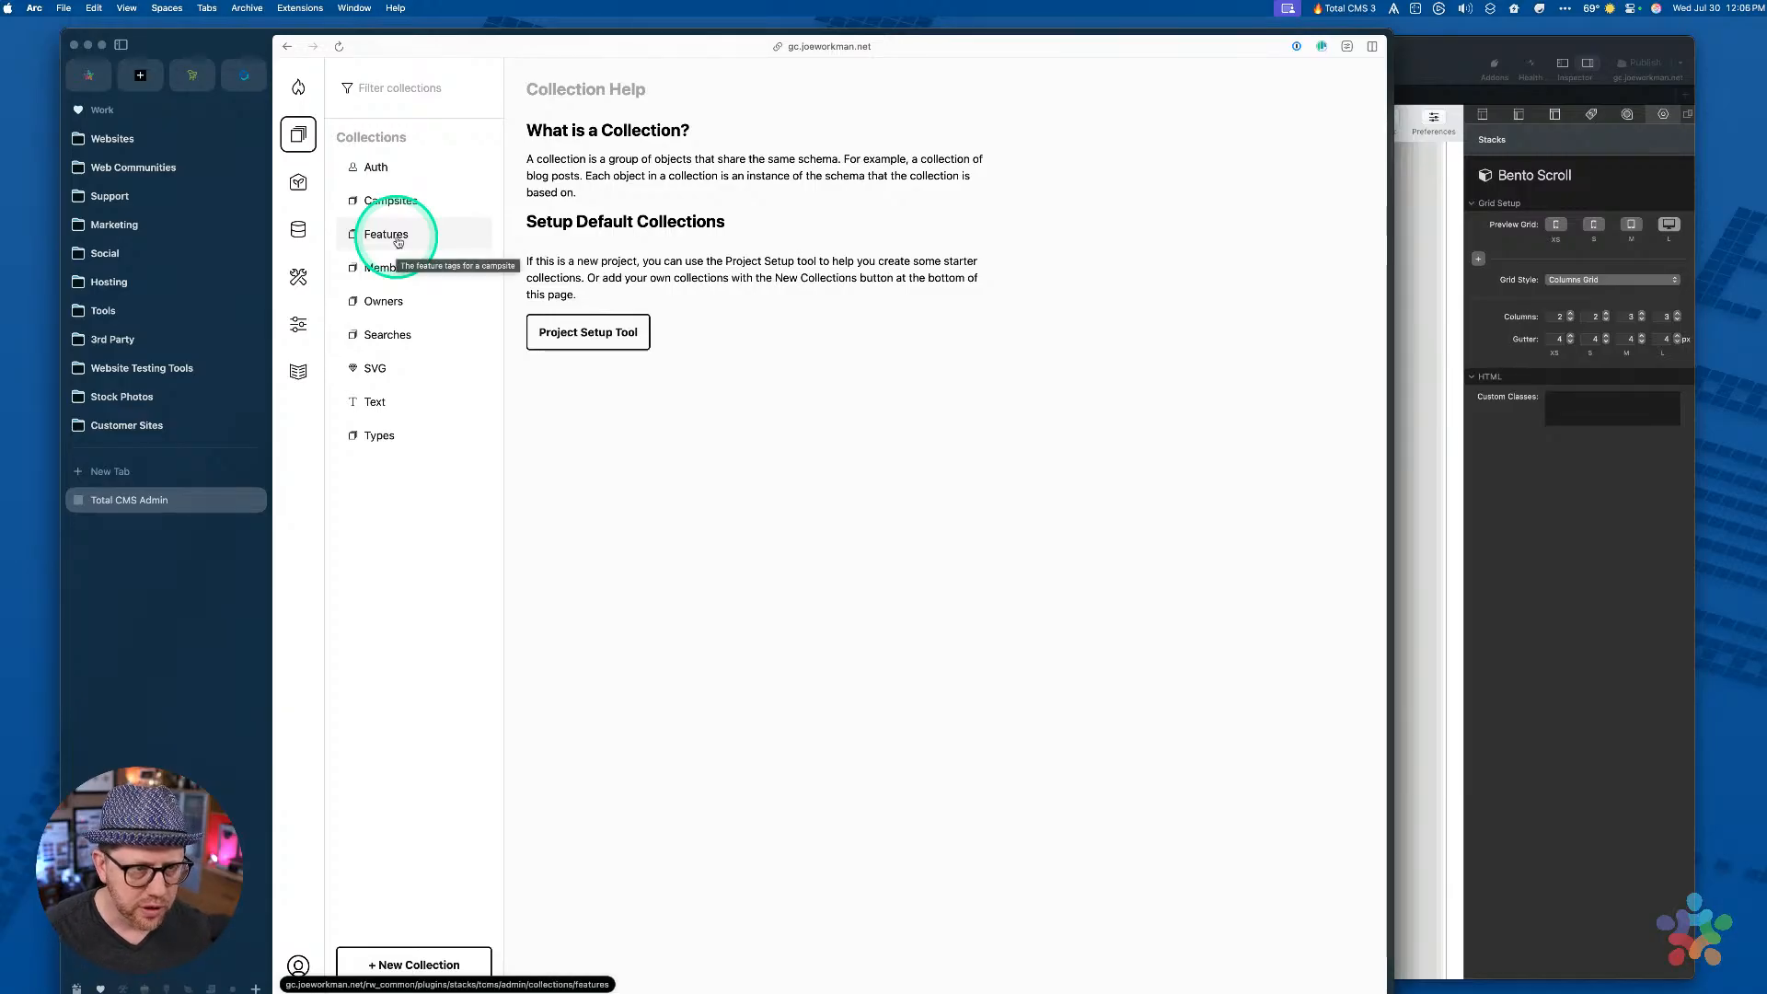
click(380, 435)
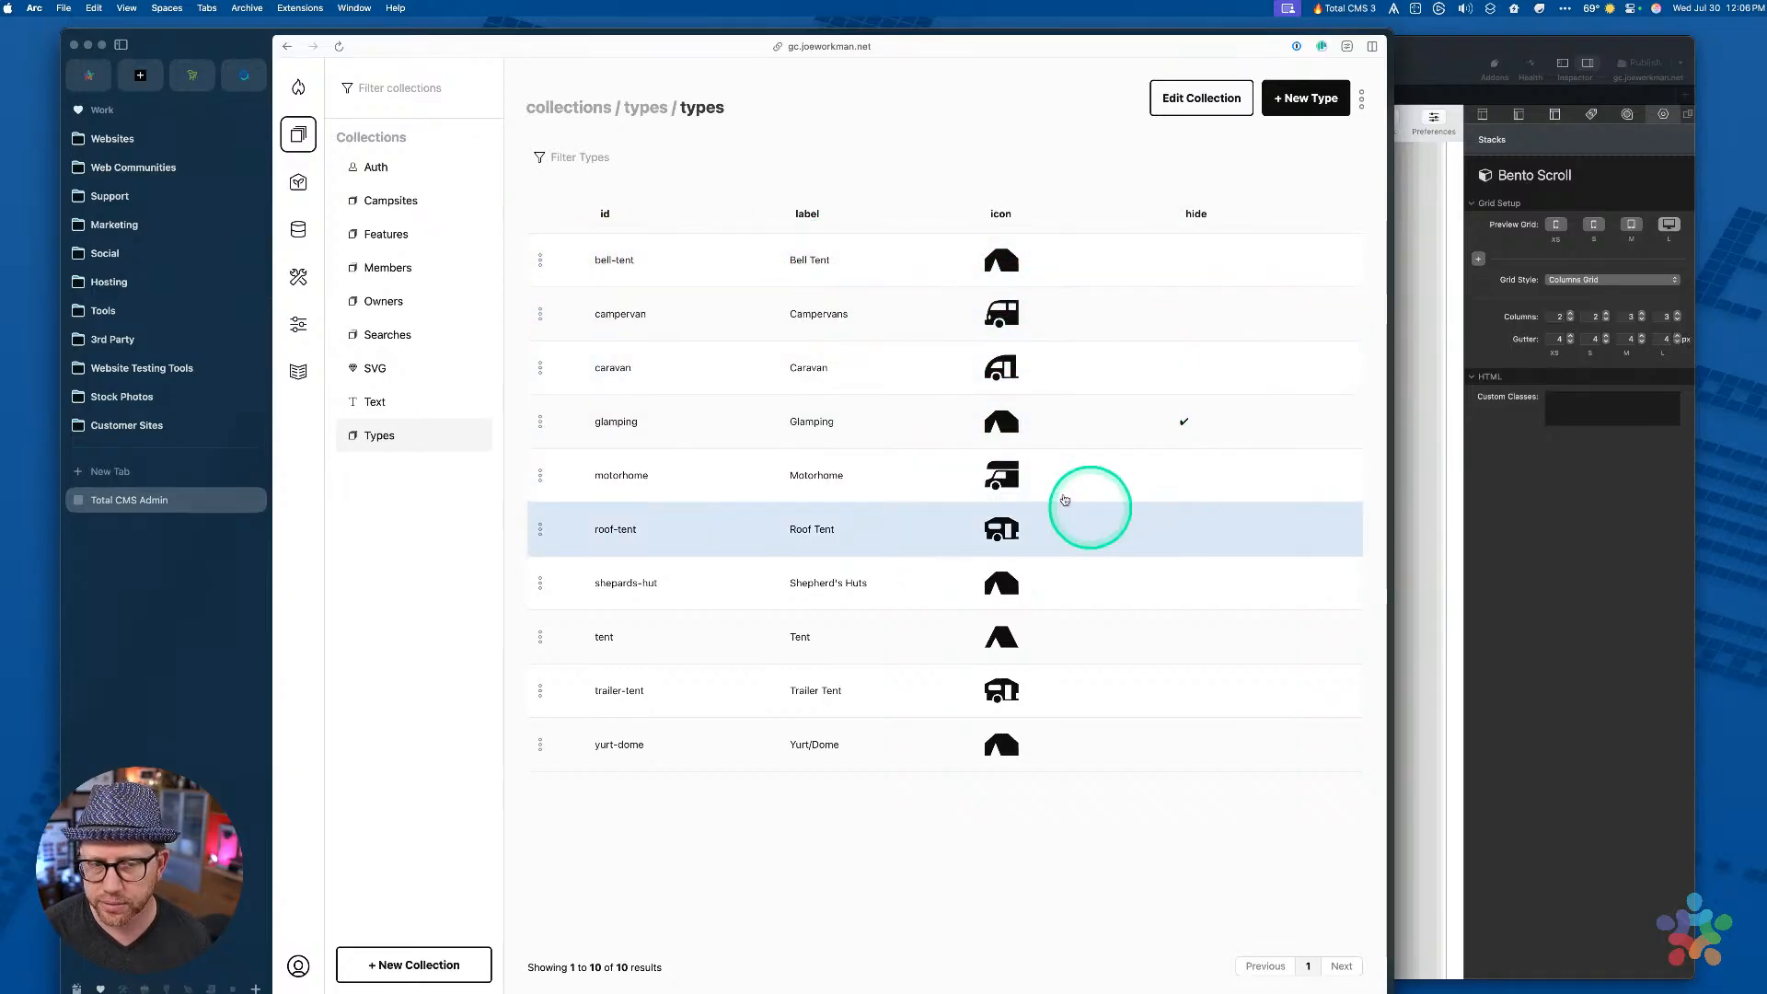
scroll(1013, 460, up, 1)
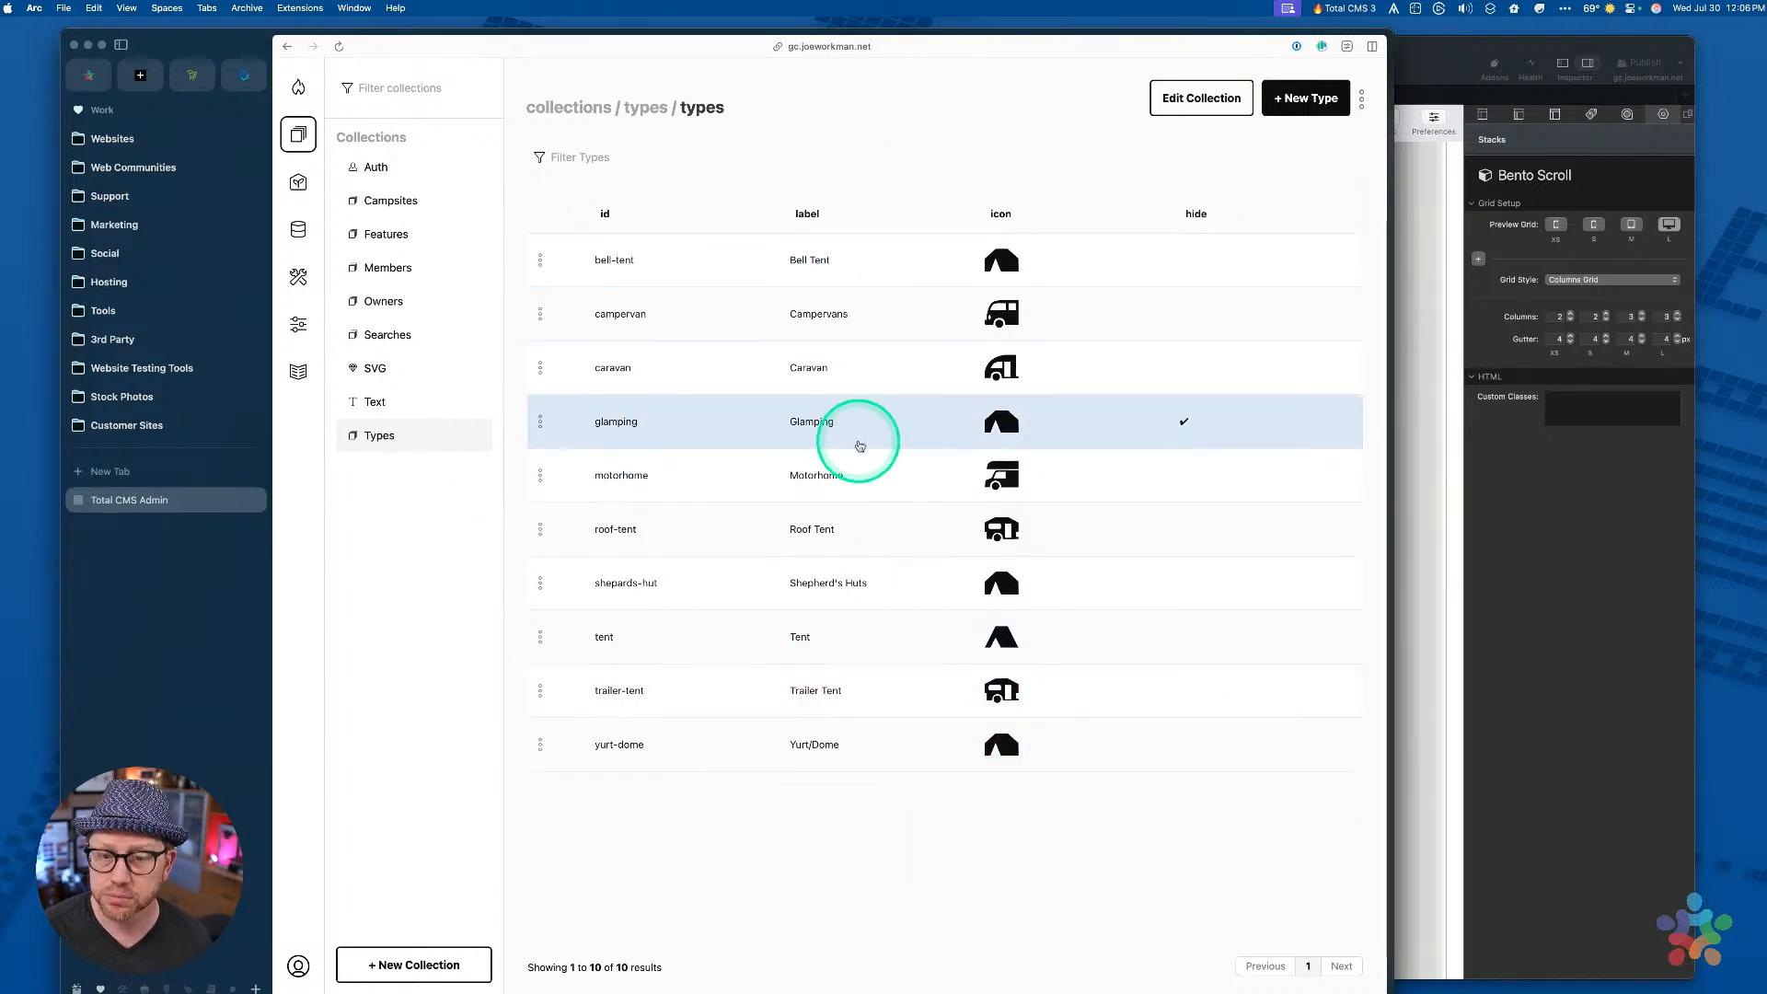
click(1586, 539)
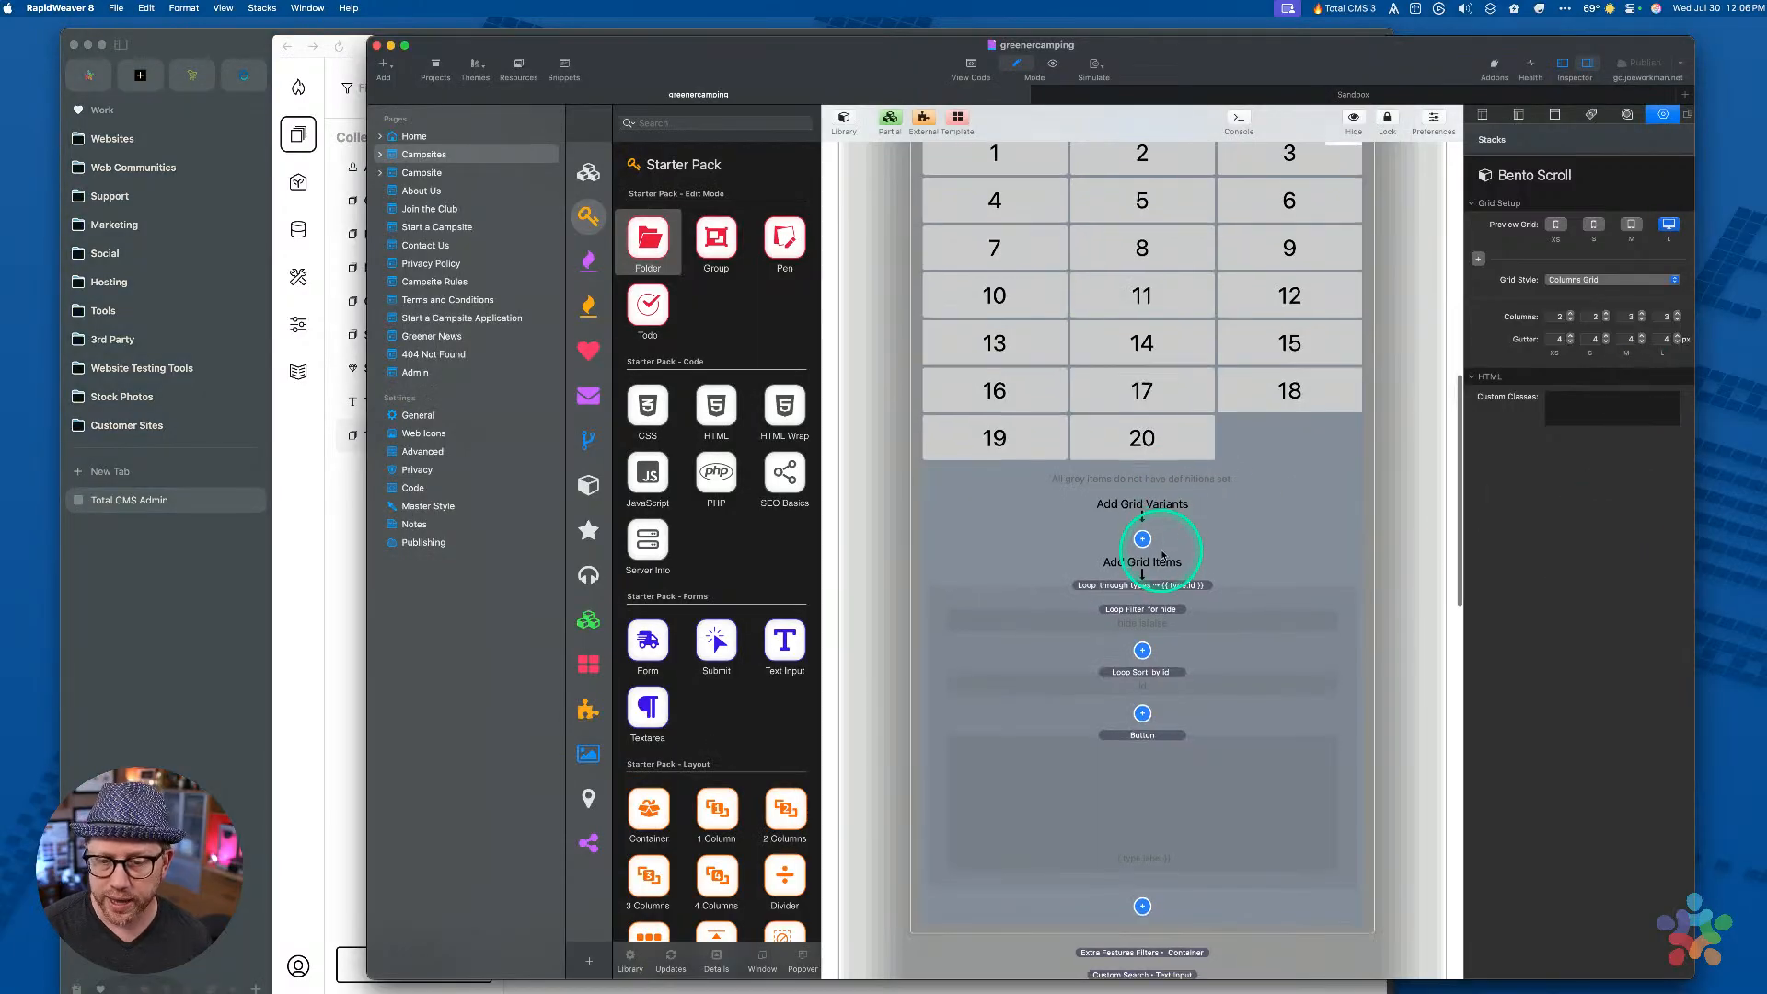
Select the Button inside the types loop and inspect its label markup
scroll(1163, 555, down, 1)
scroll(1163, 555, down, 3)
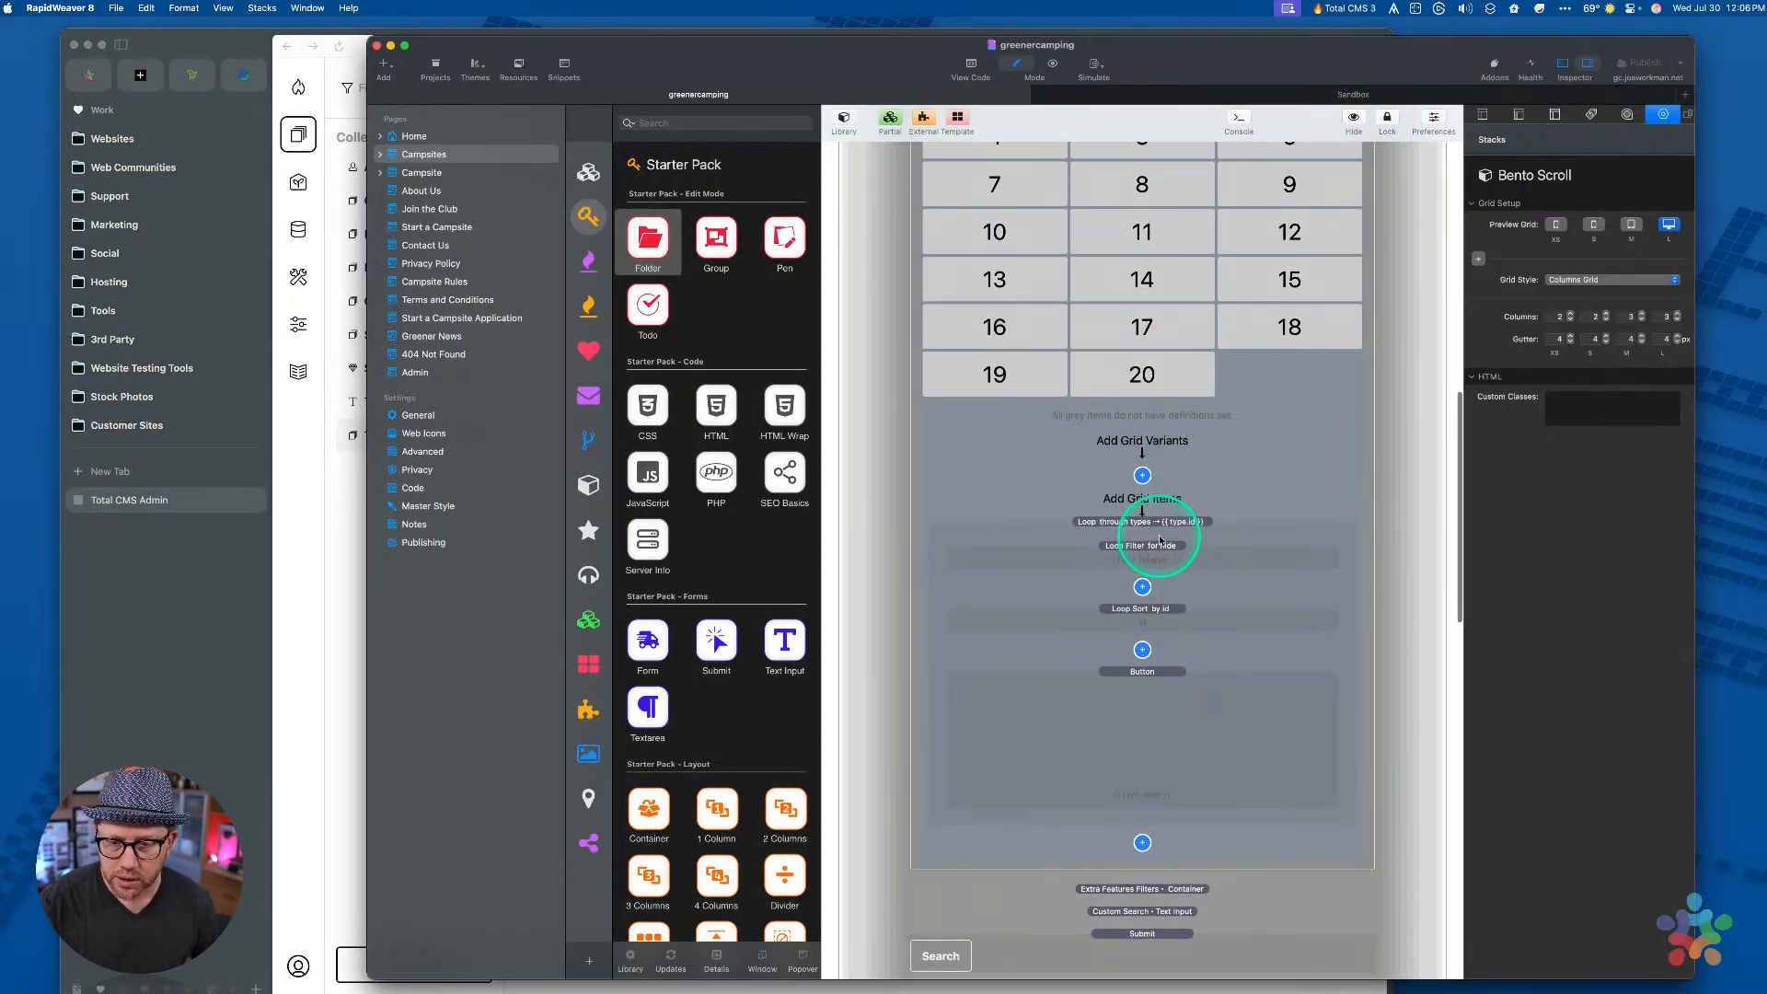
click(1157, 523)
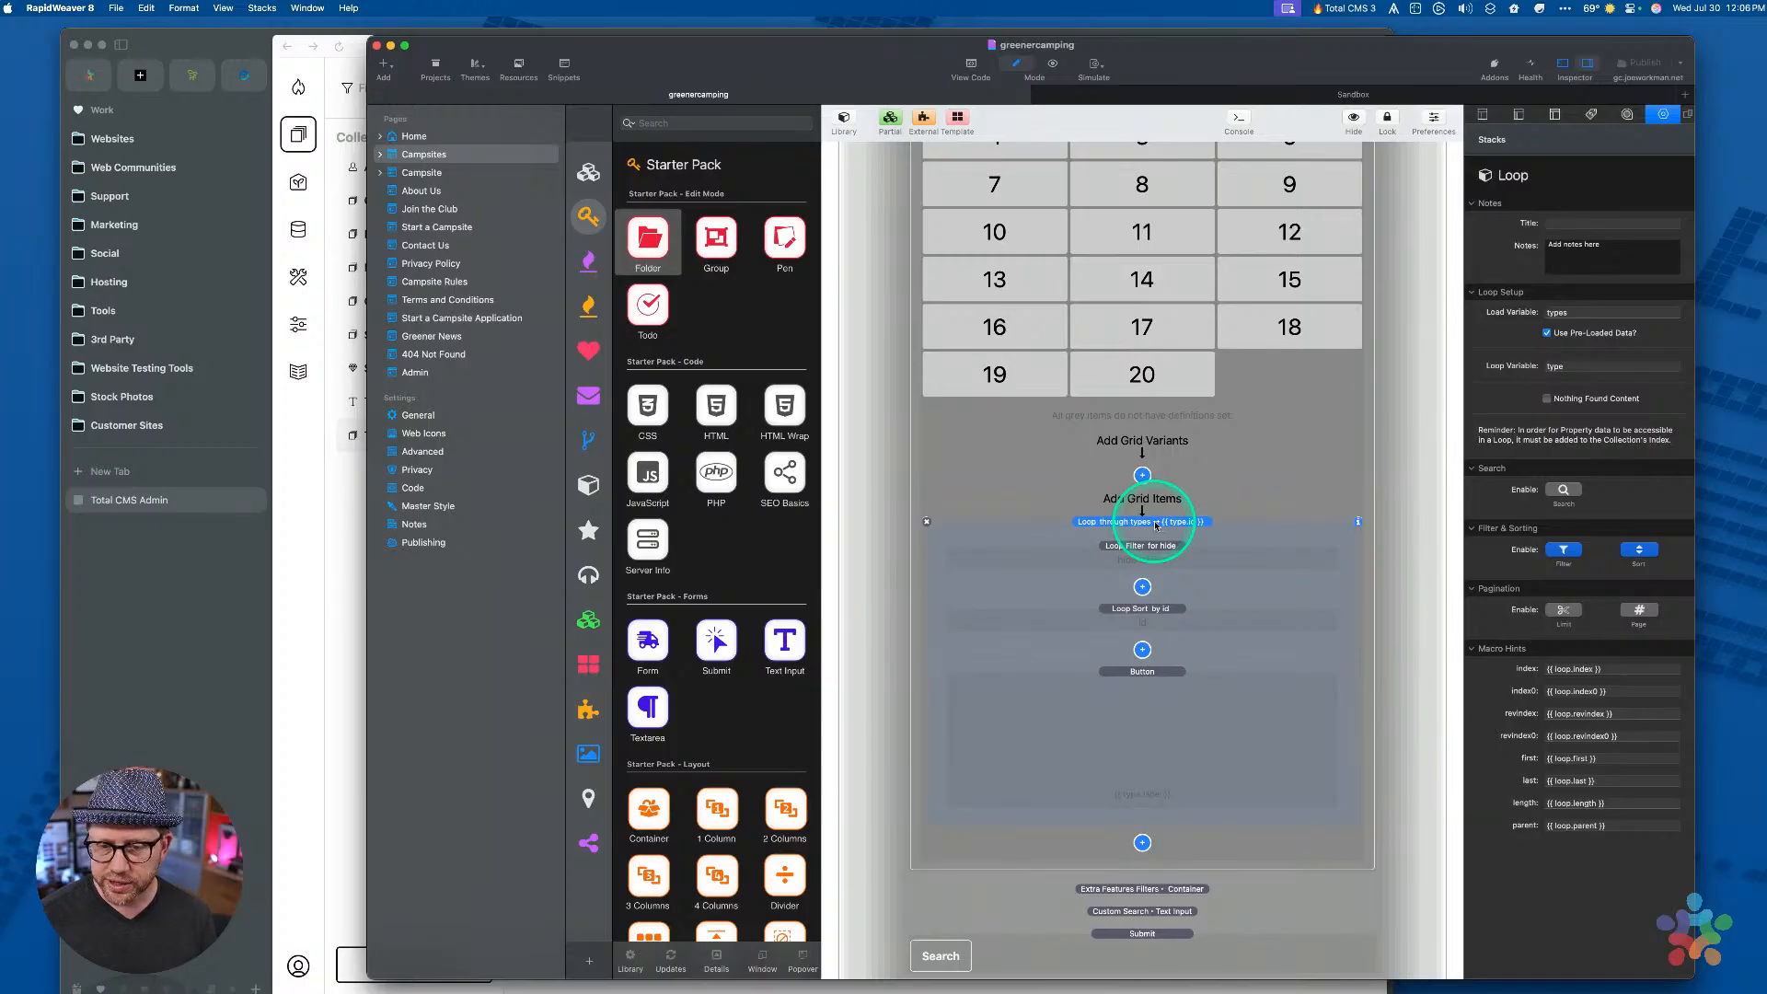
click(1121, 705)
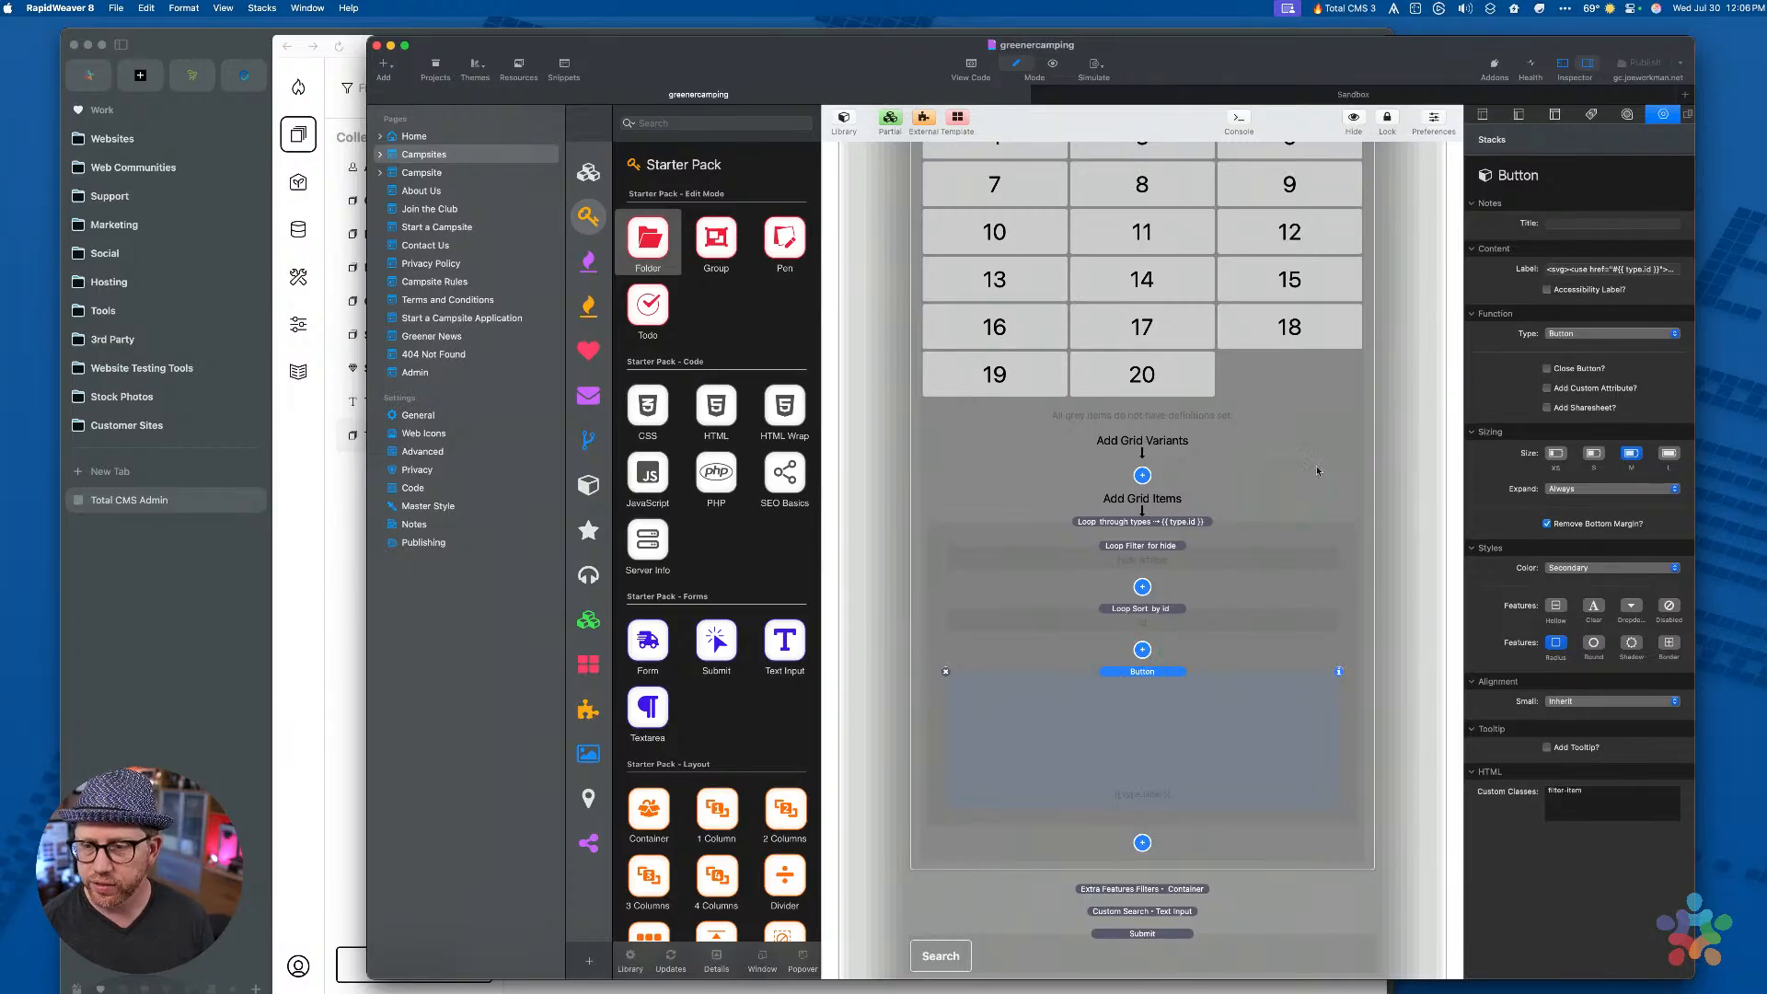
click(1559, 268)
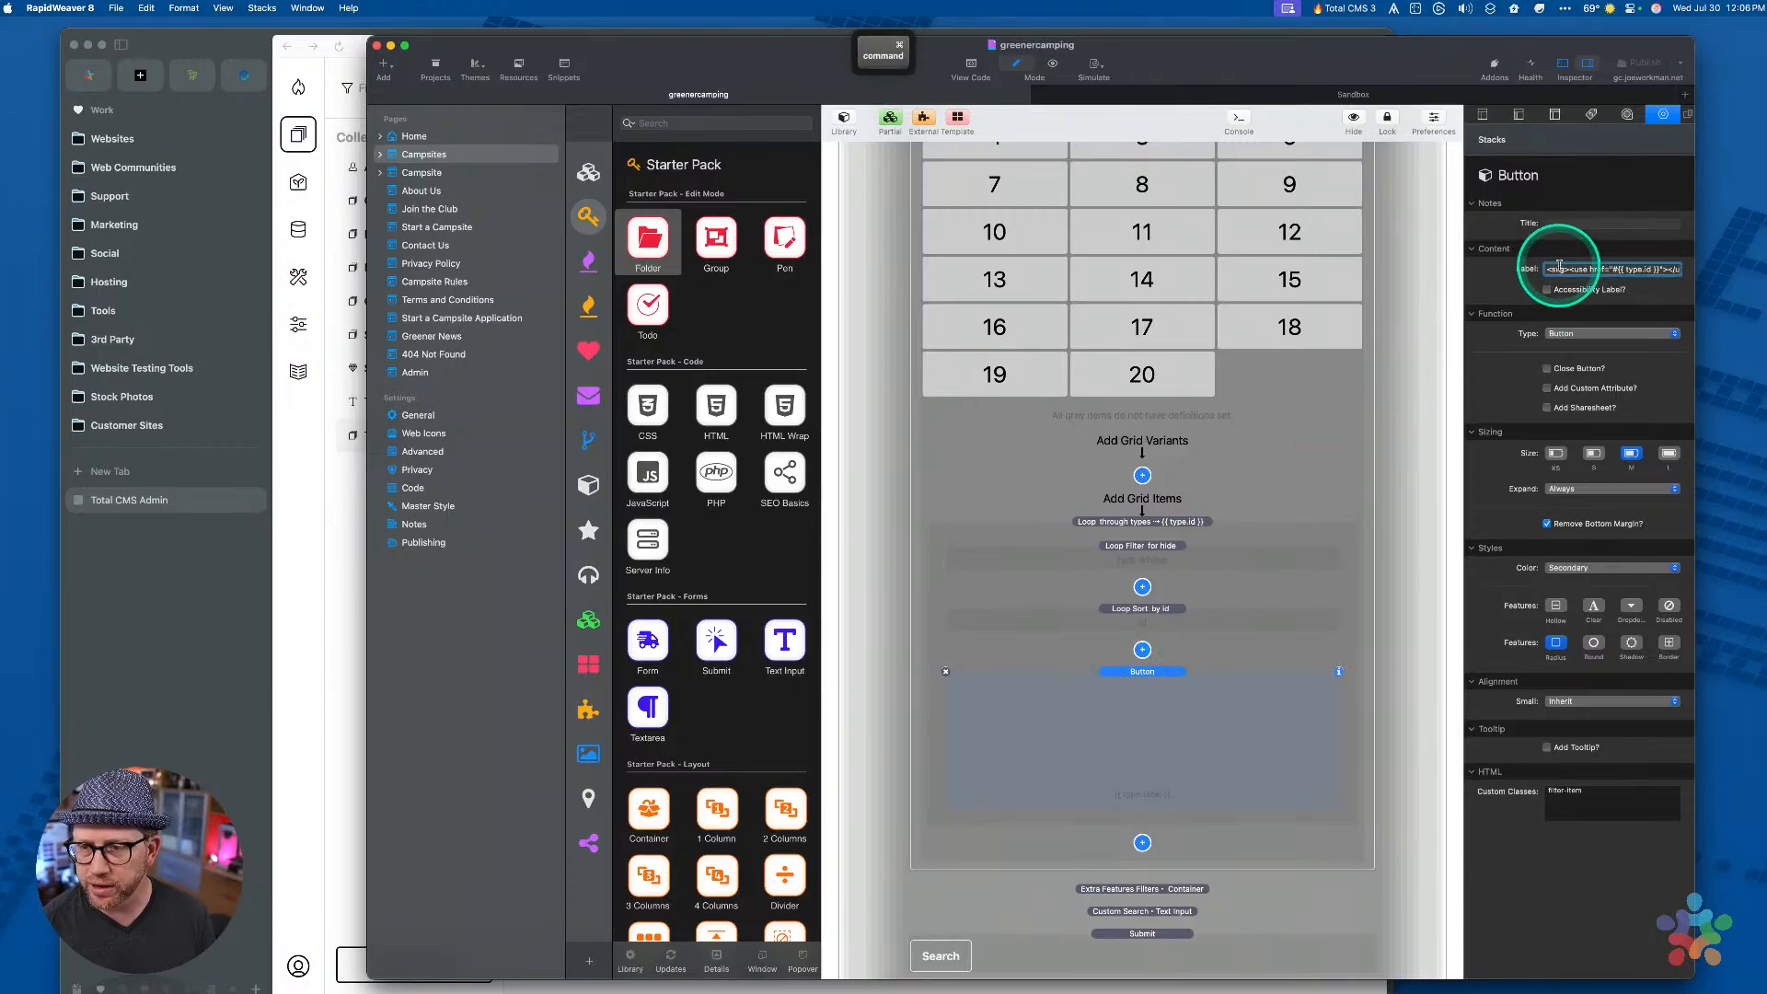
key(super+Right)
key(super+shift+Right)
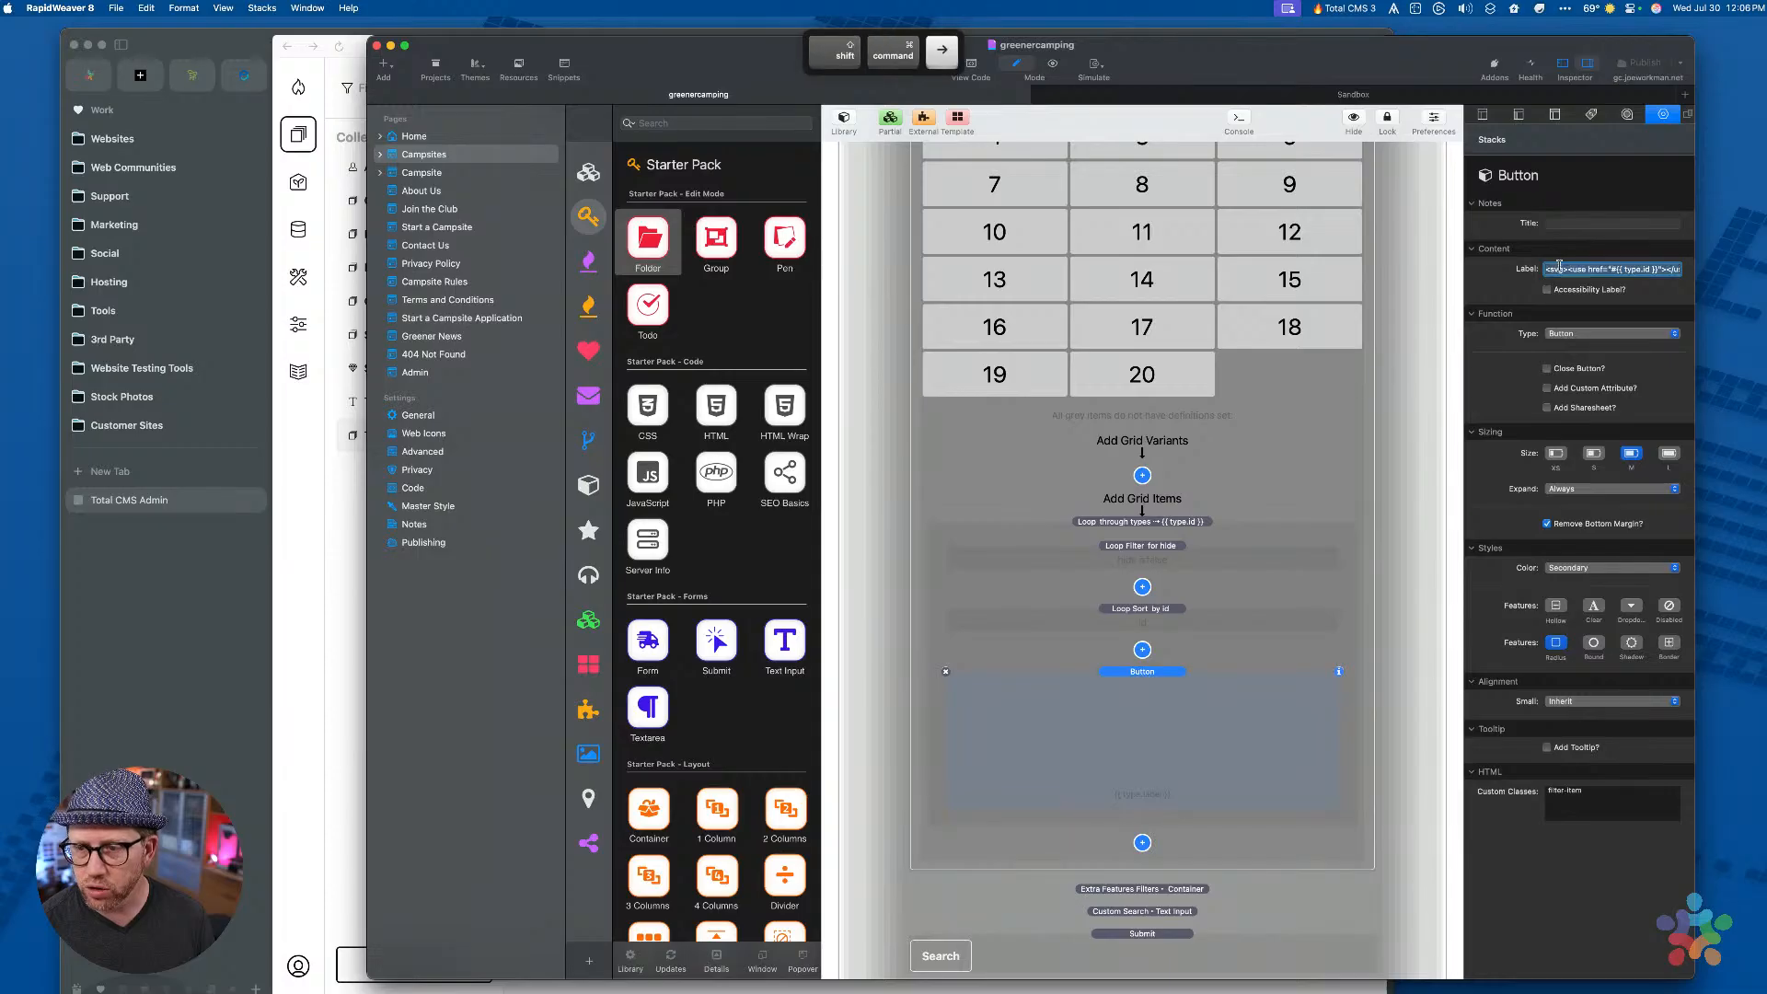
key(super+Right)
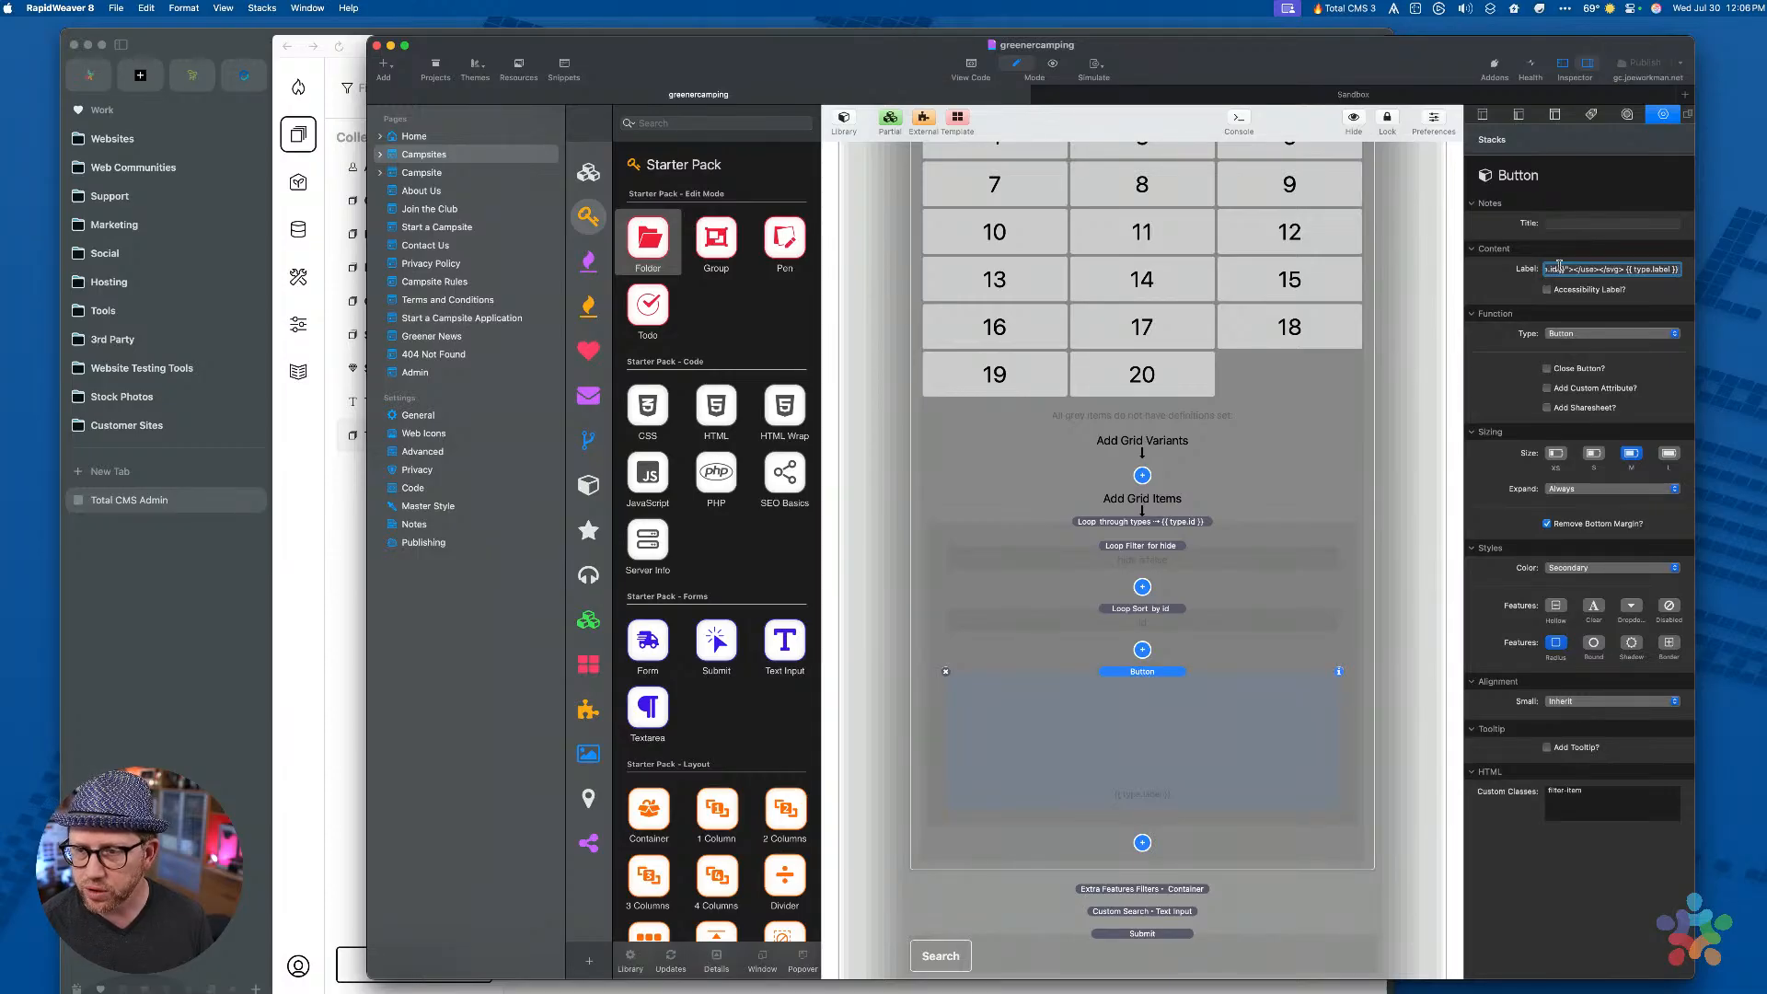
key(super+Left)
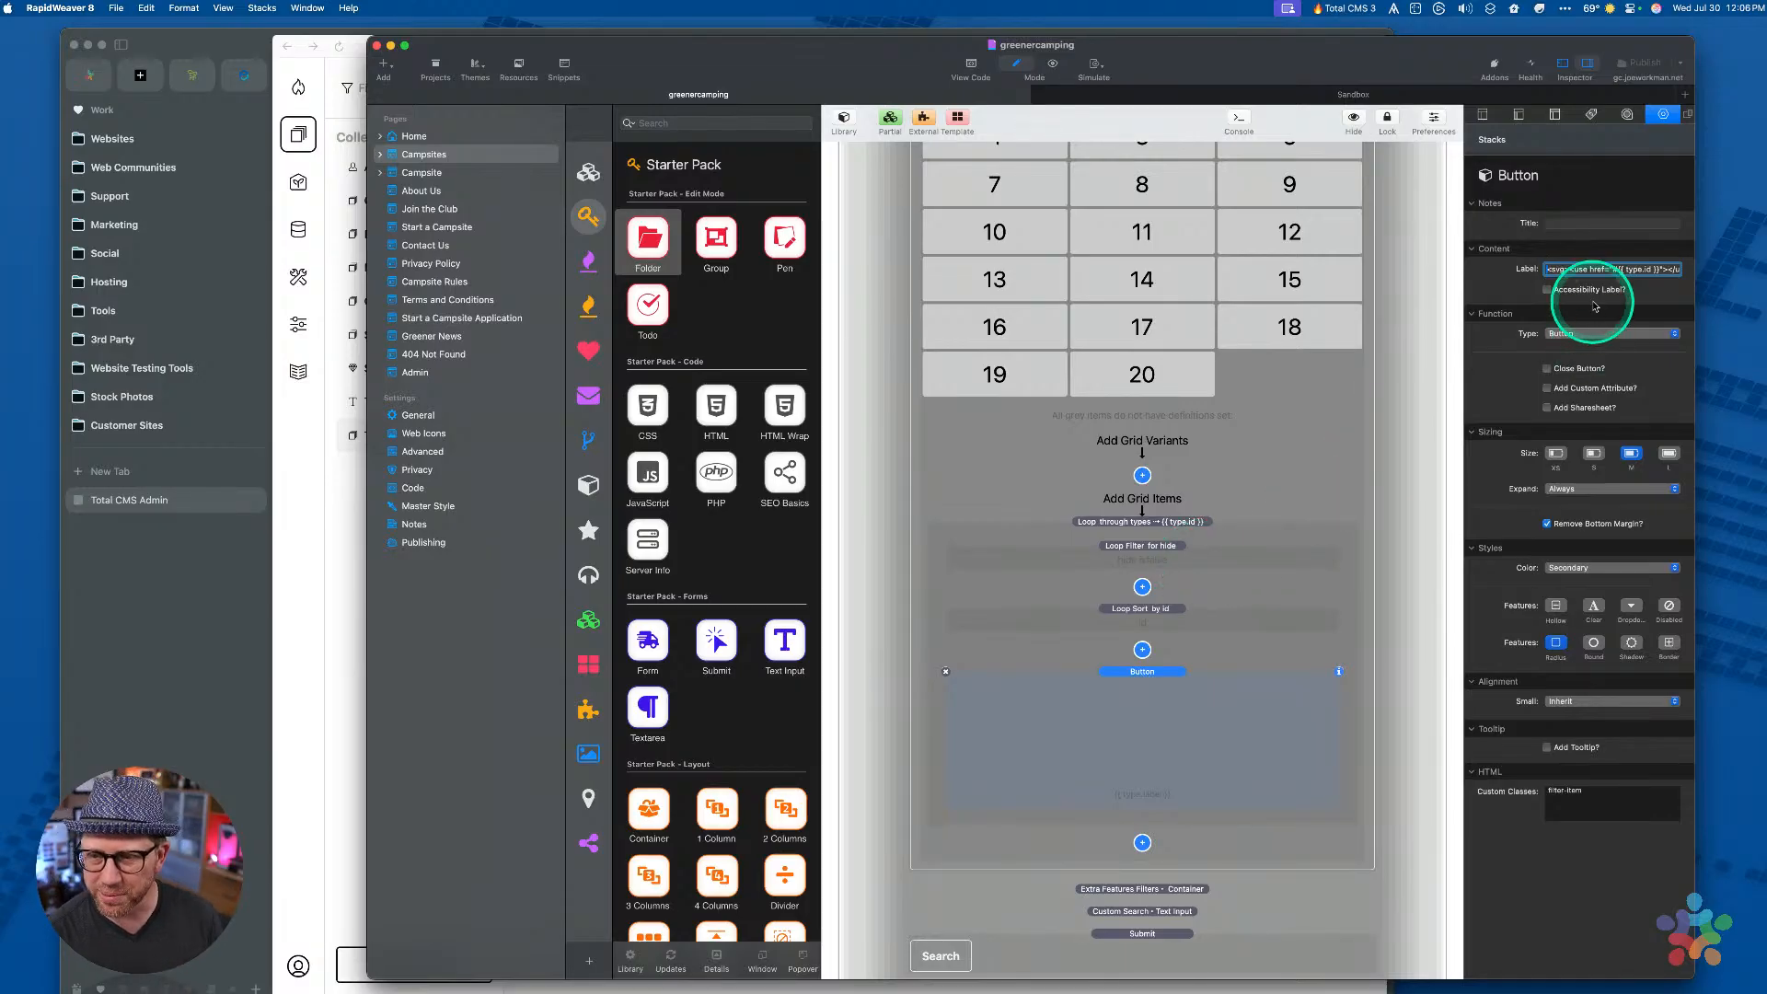
Review the Button's SVG-and-{{ type.label }} label and commit it
scroll(716, 534, down, 1)
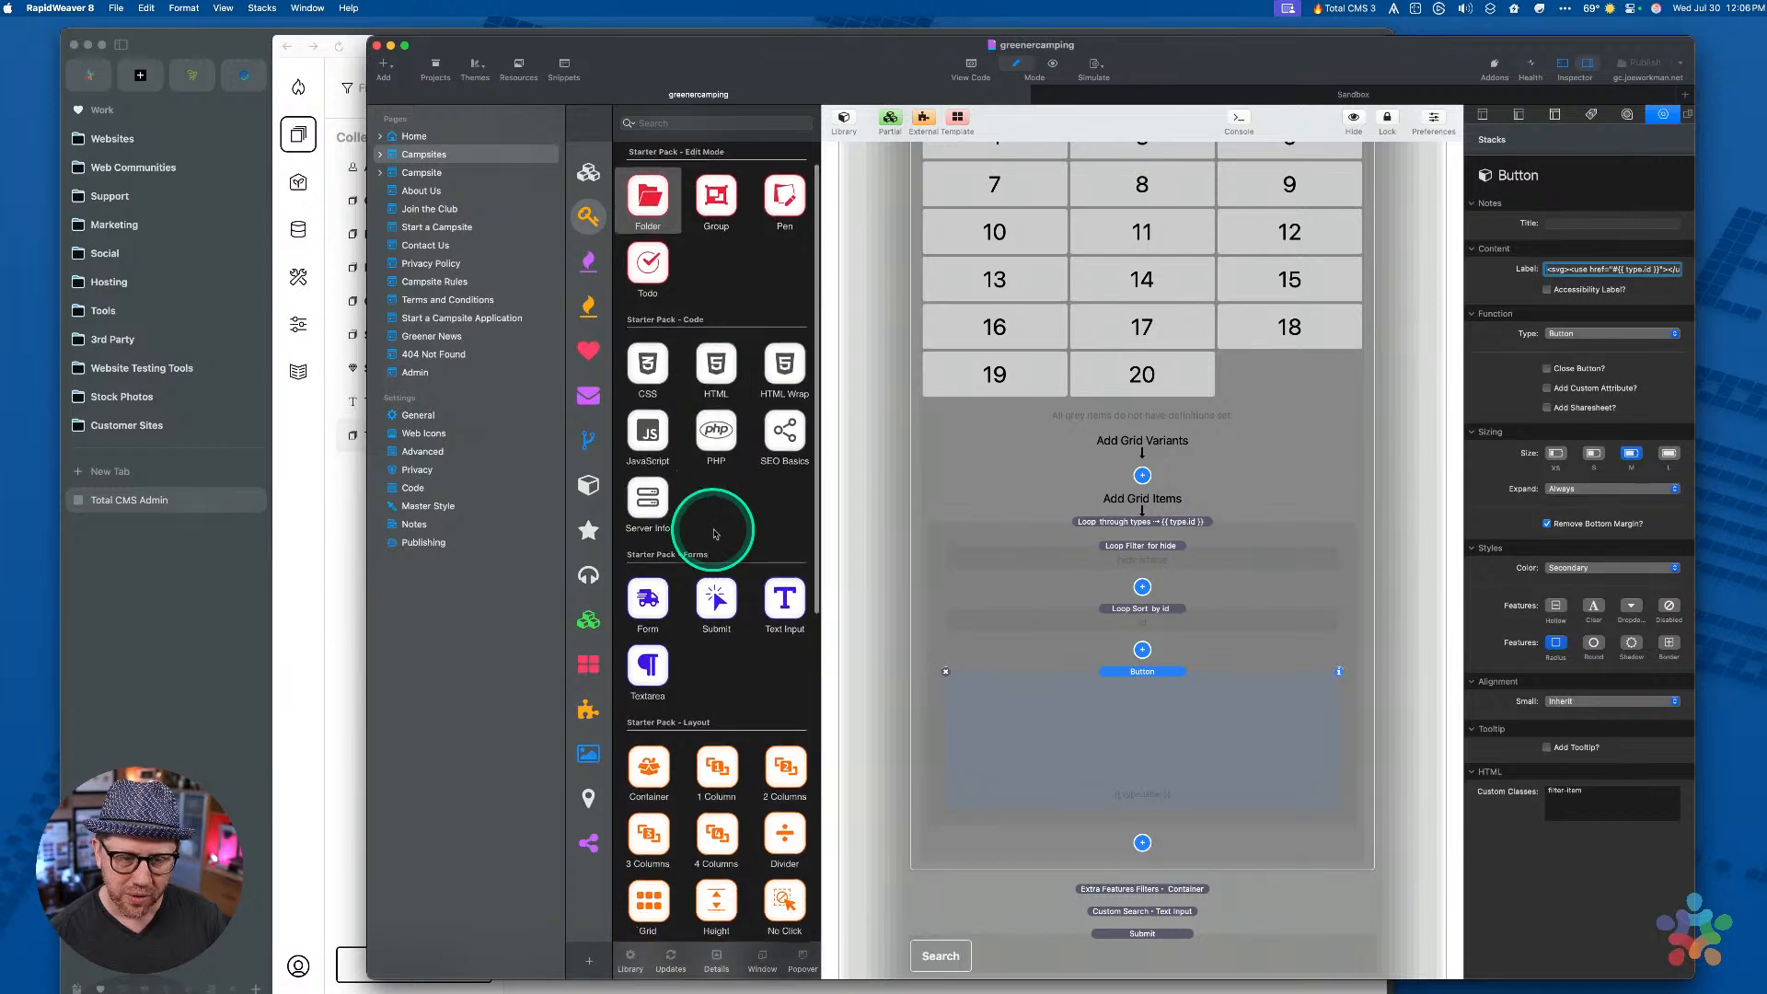
scroll(716, 533, down, 2)
scroll(1085, 451, up, 6)
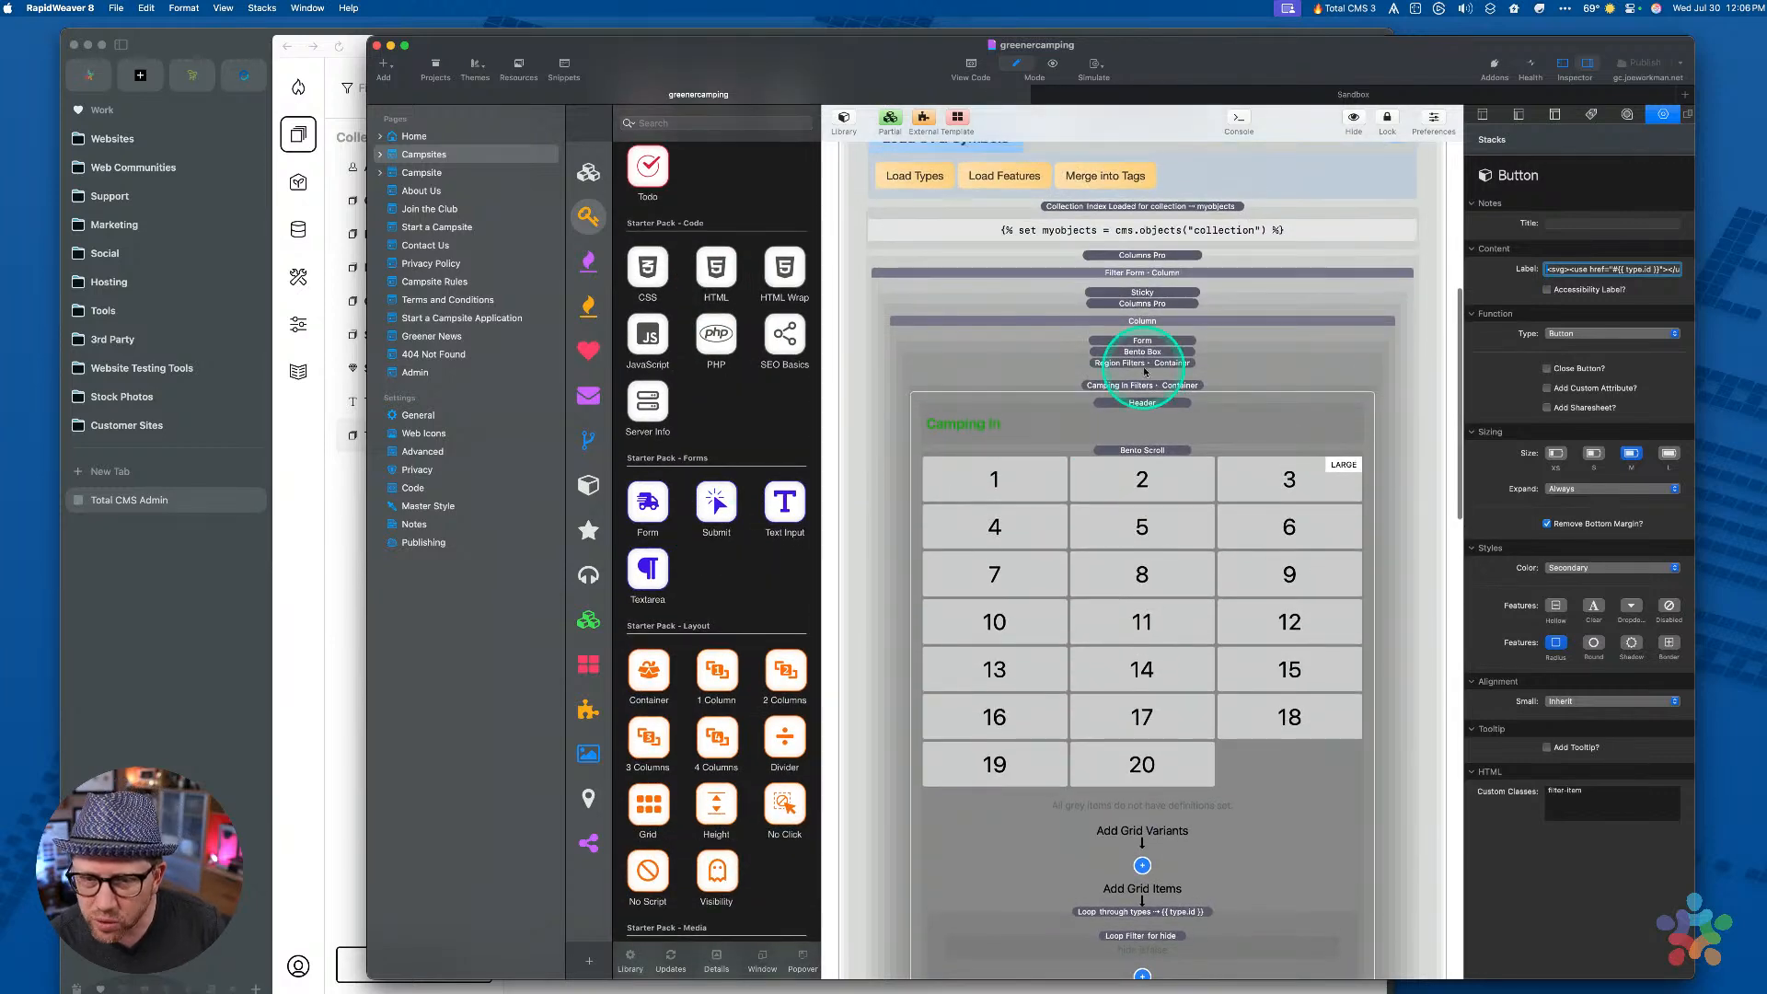
scroll(1132, 505, down, 6)
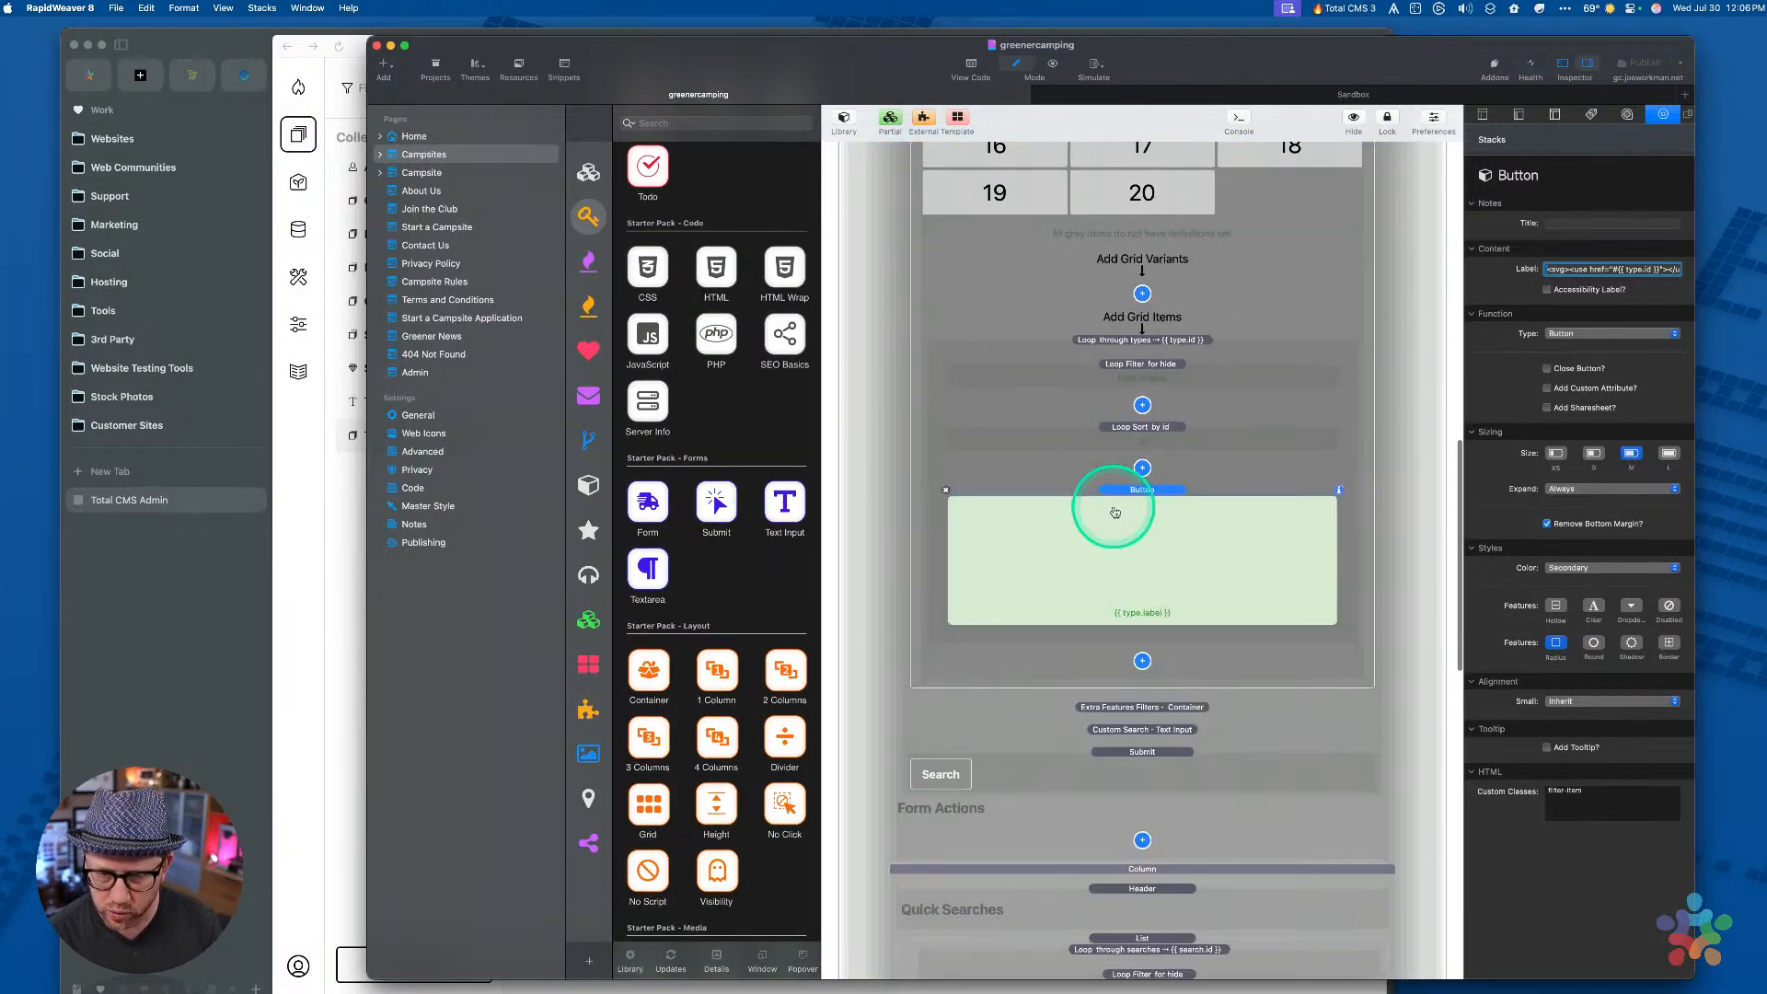
scroll(677, 699, down, 5)
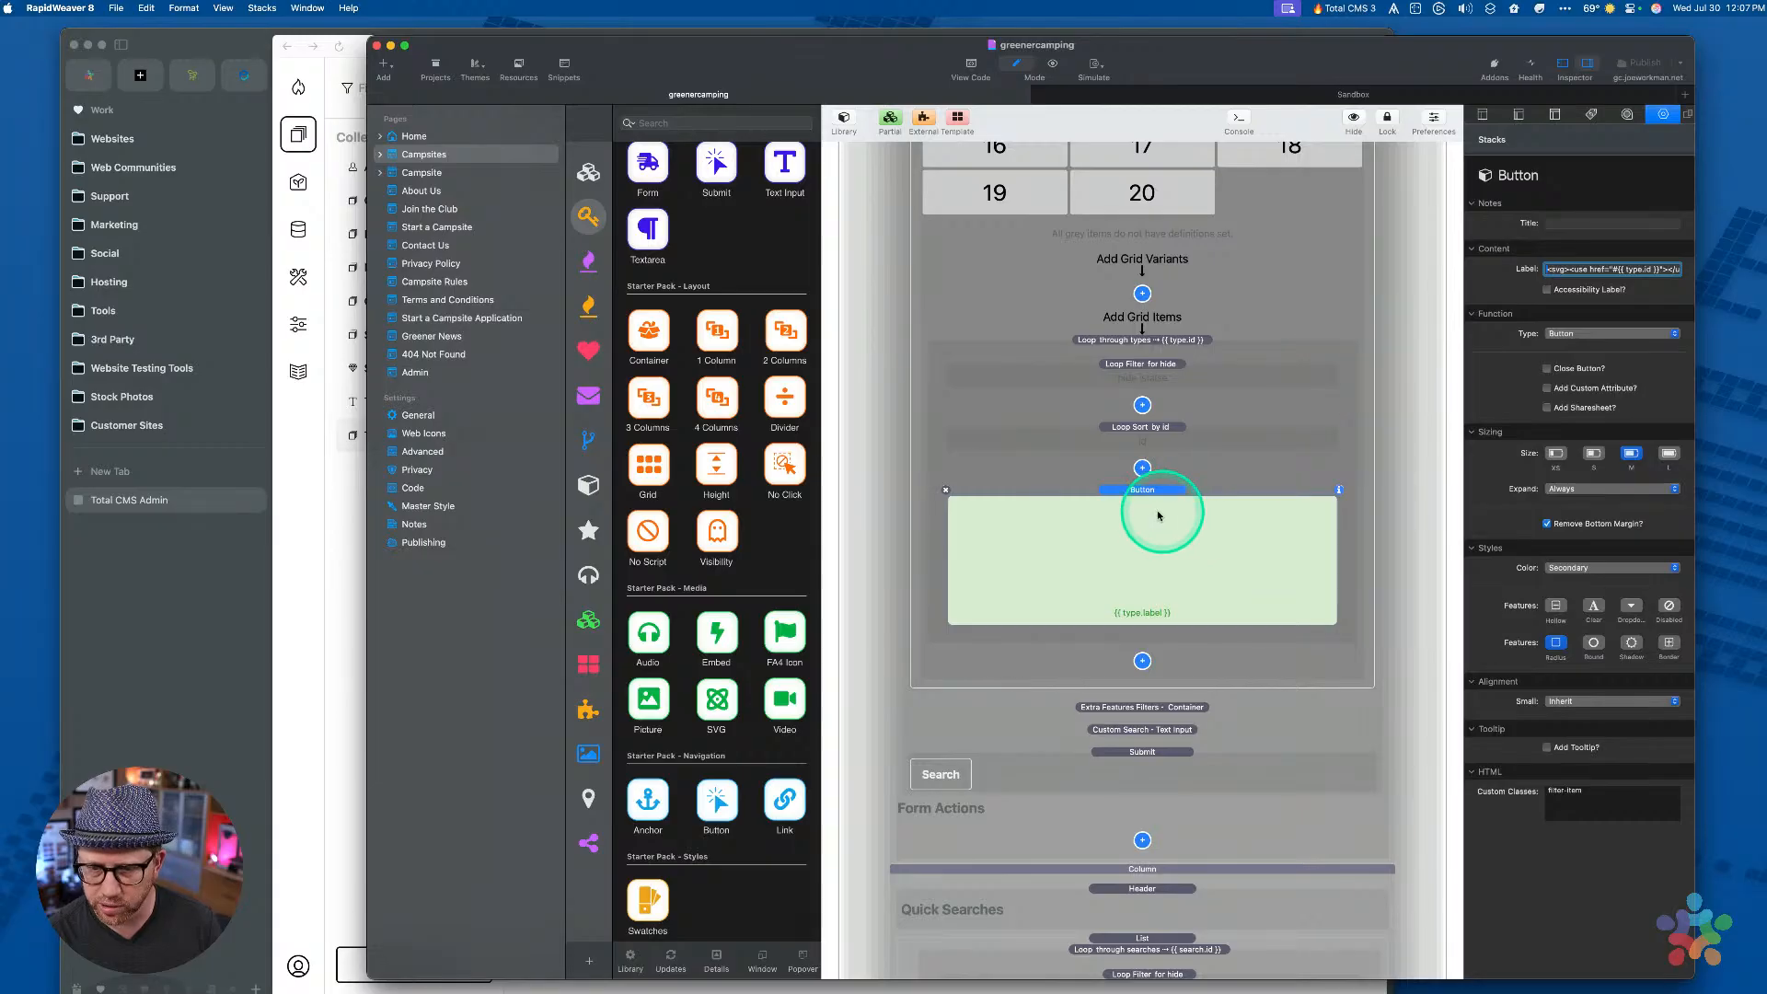
click(1136, 498)
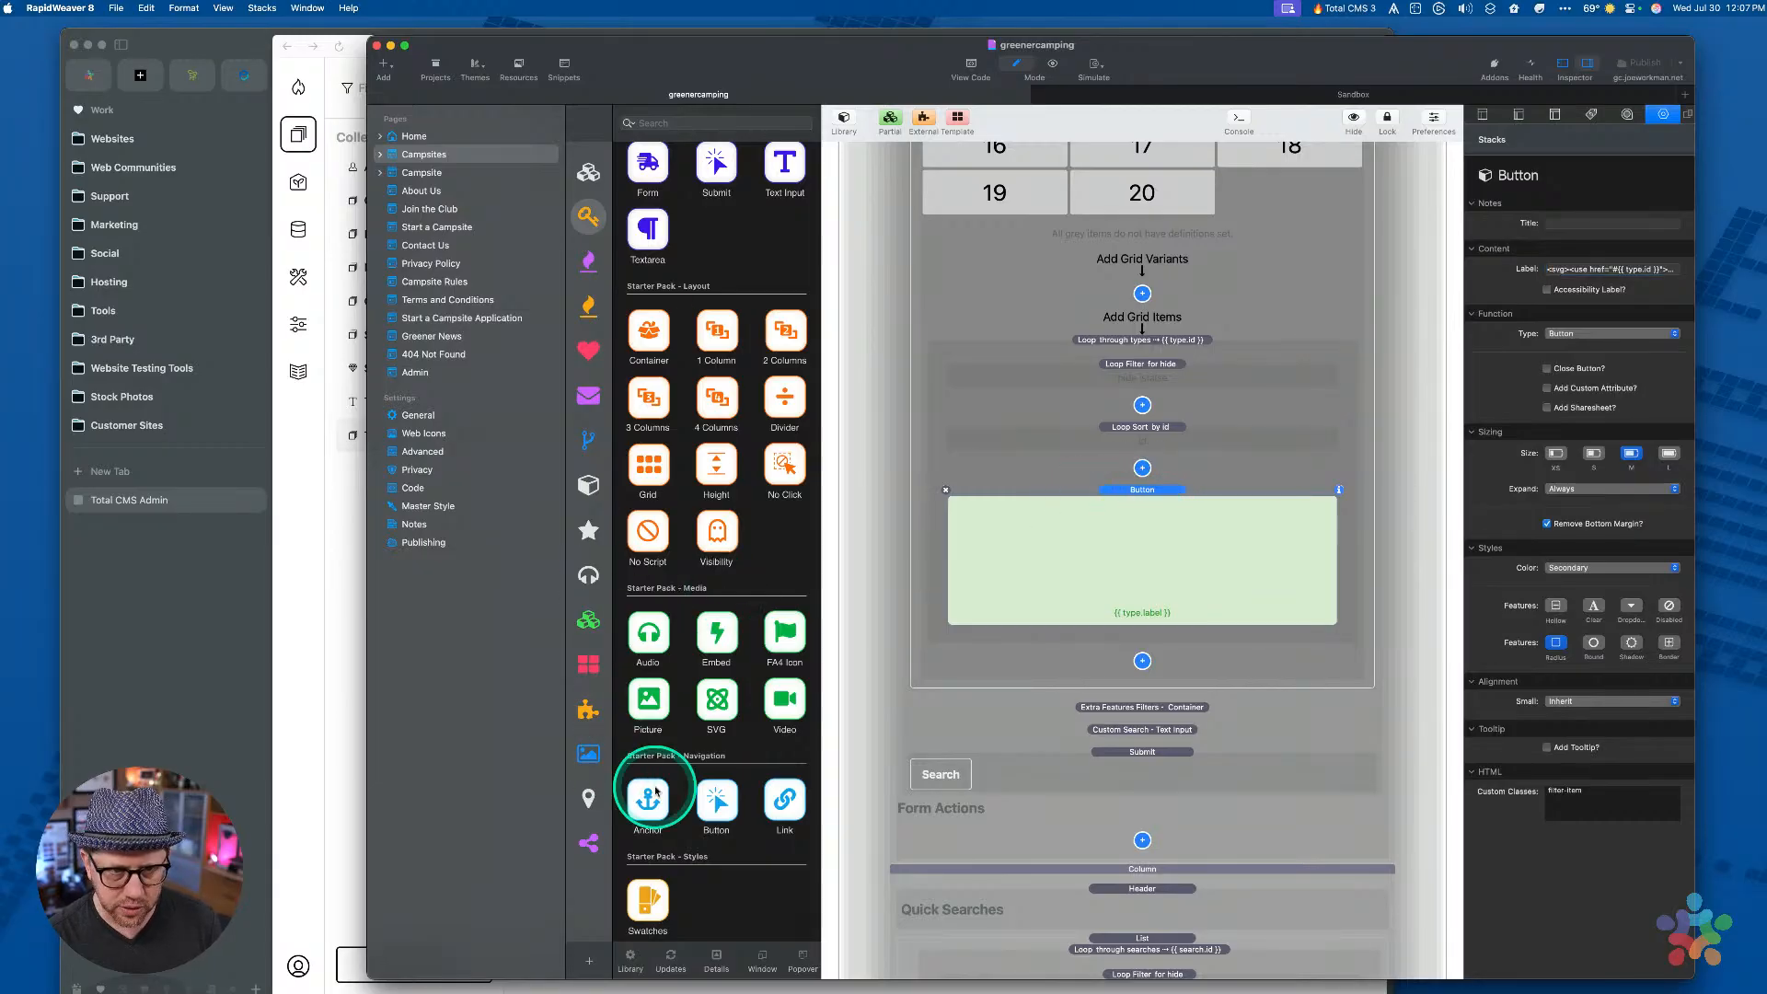
Switch the library to Foundation 6 stacks and pick the Forms Checkbox
scroll(654, 790, down, 3)
scroll(690, 570, up, 5)
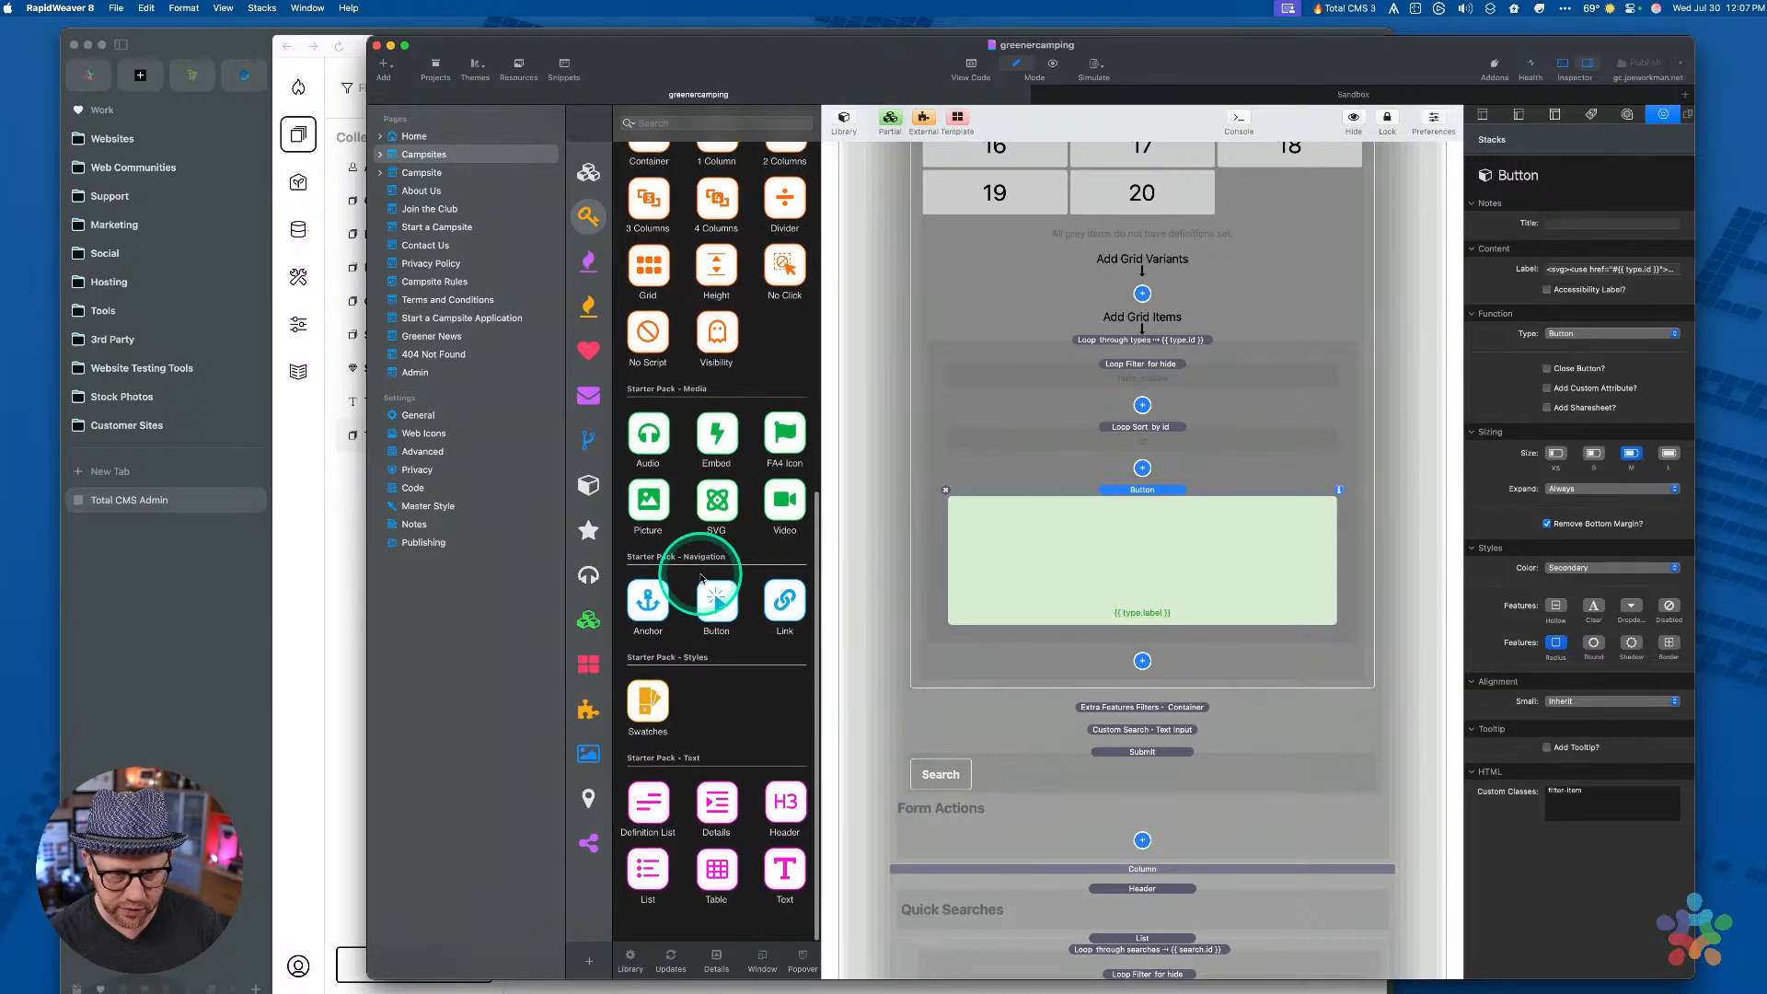
click(589, 175)
scroll(709, 373, down, 10)
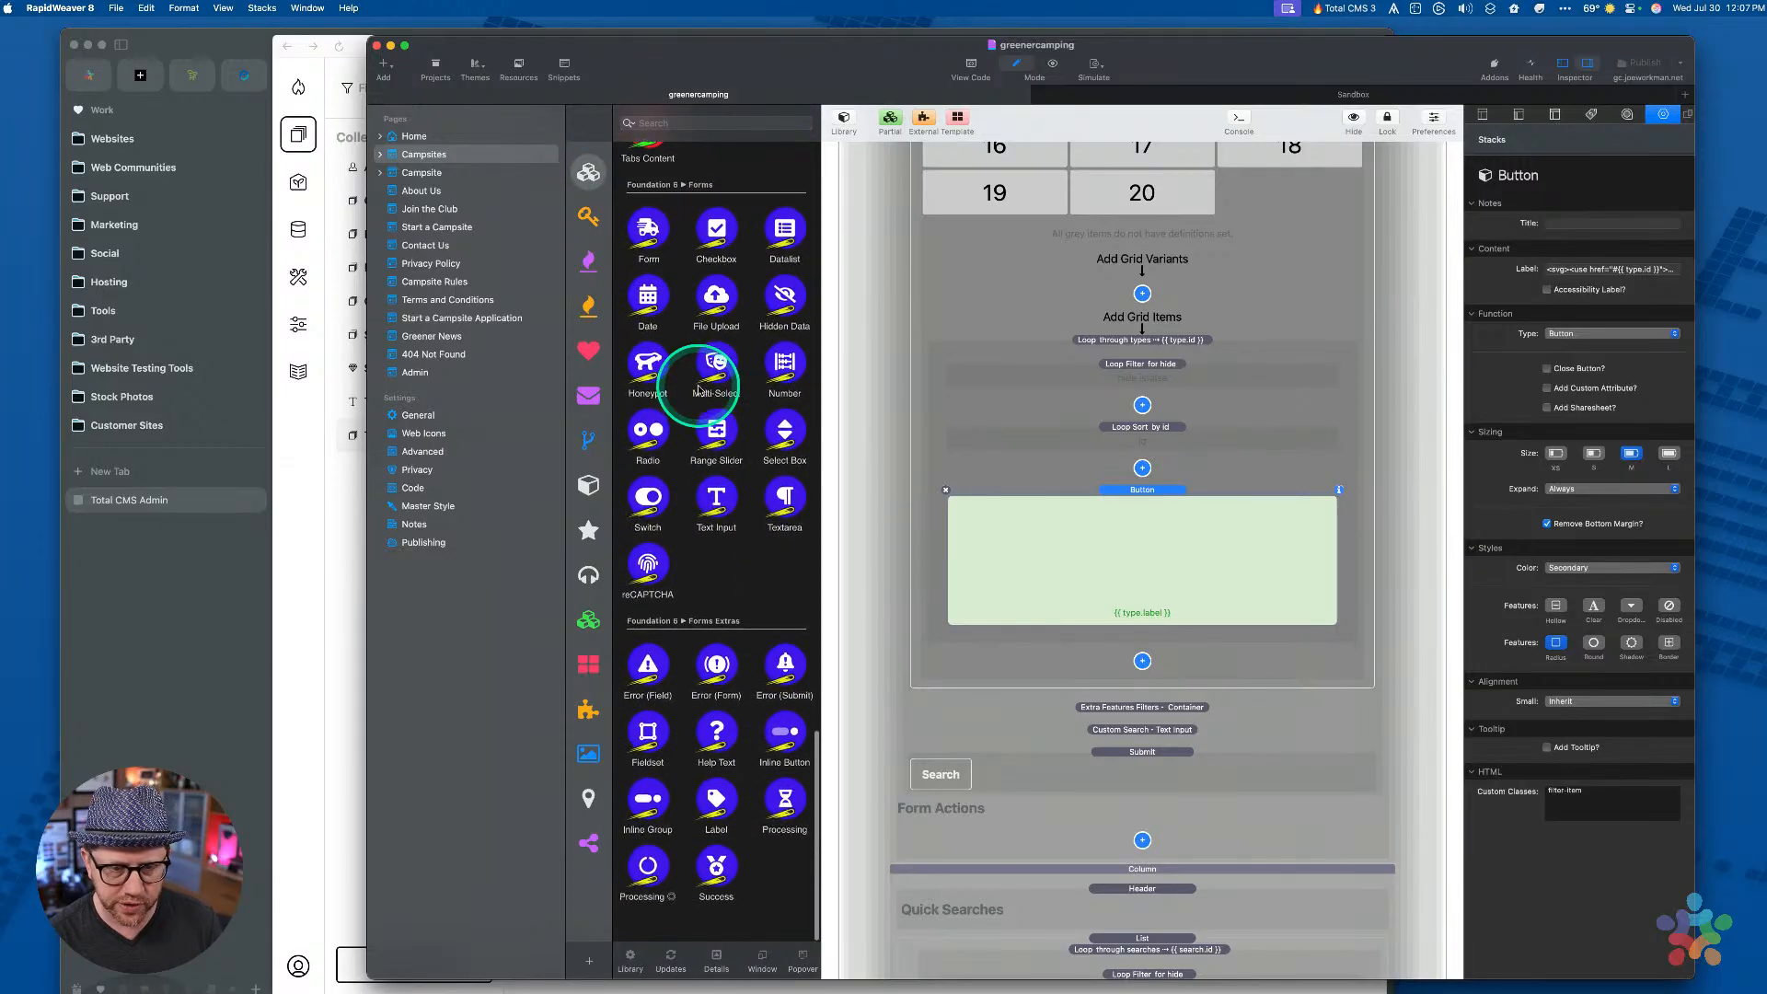
click(709, 301)
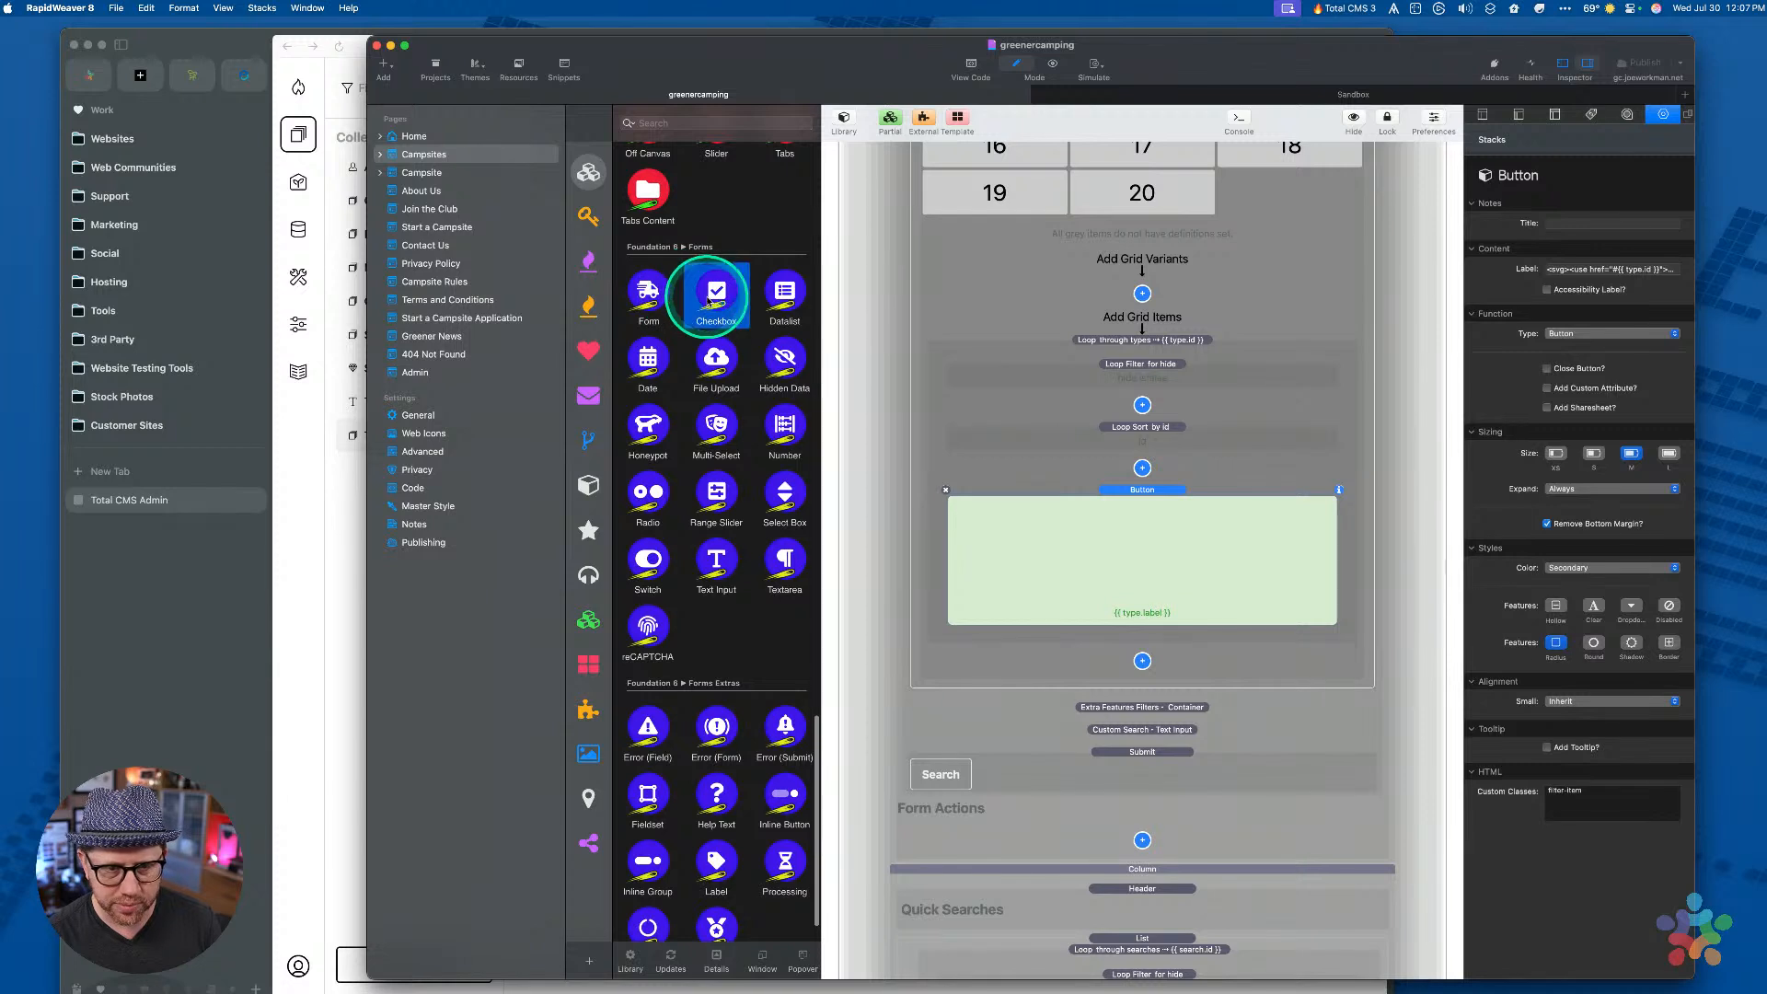
Place a Checkbox above the Button in the types loop and copy the Button's SVG label markup
drag(715, 303, 1086, 526)
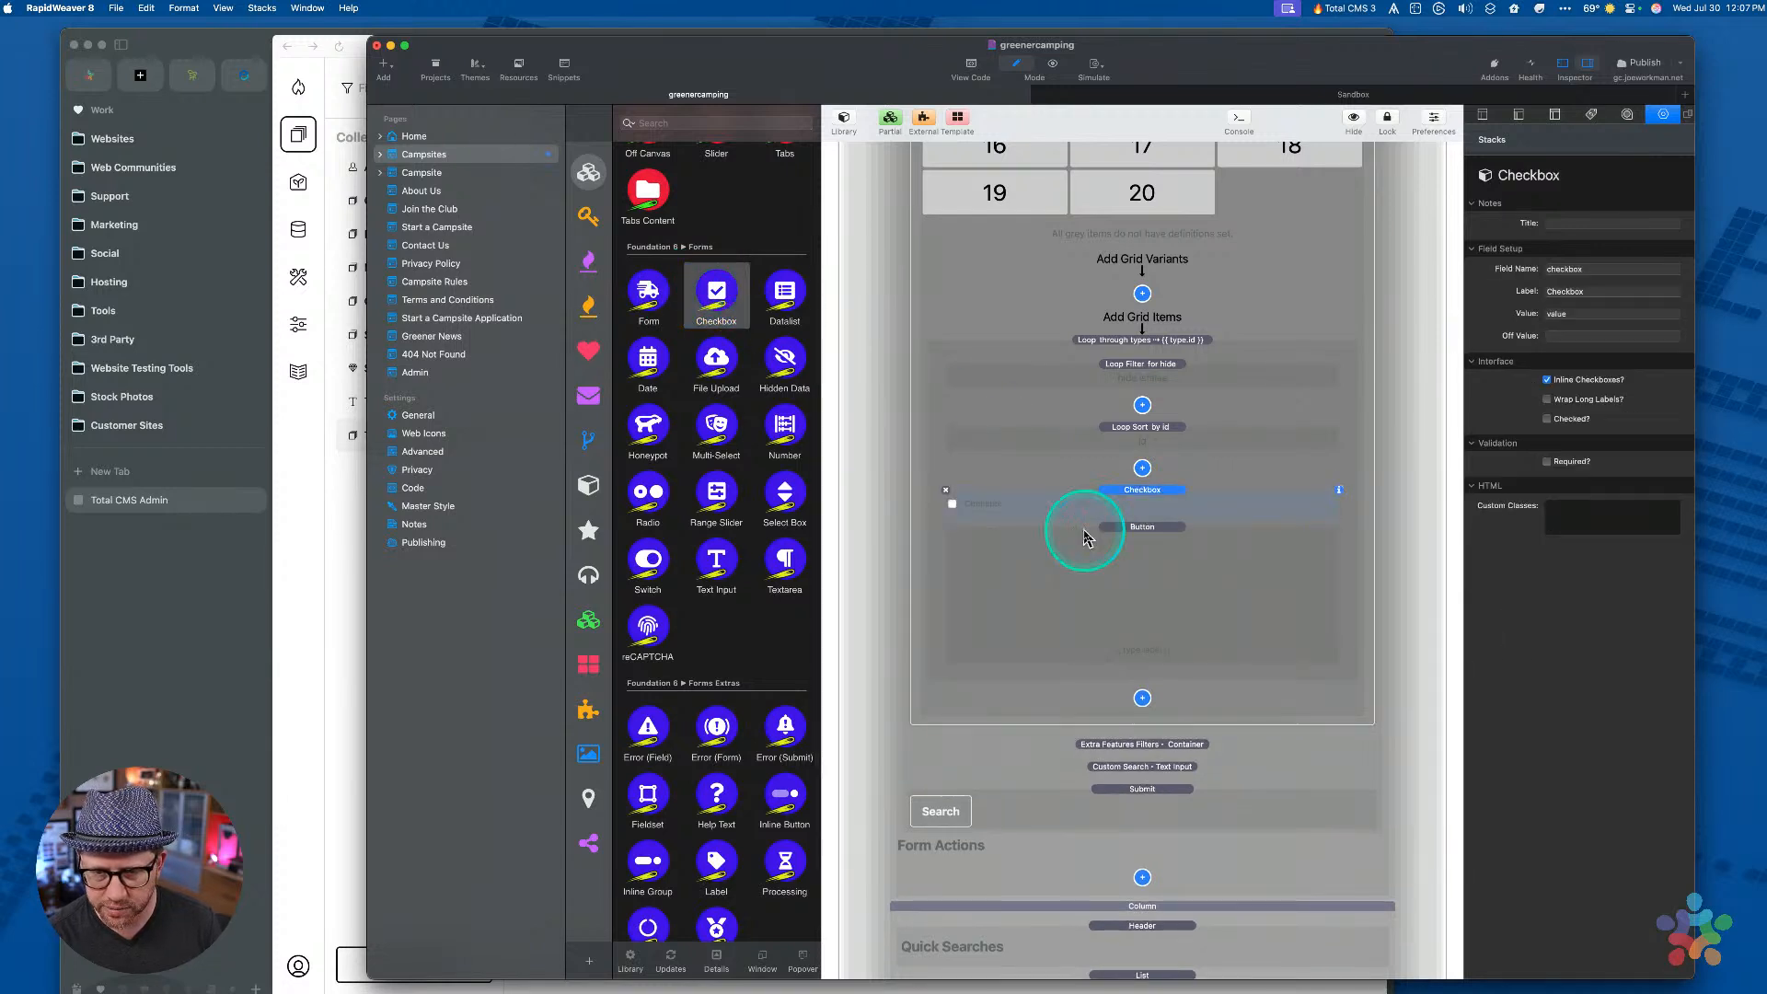
click(1124, 534)
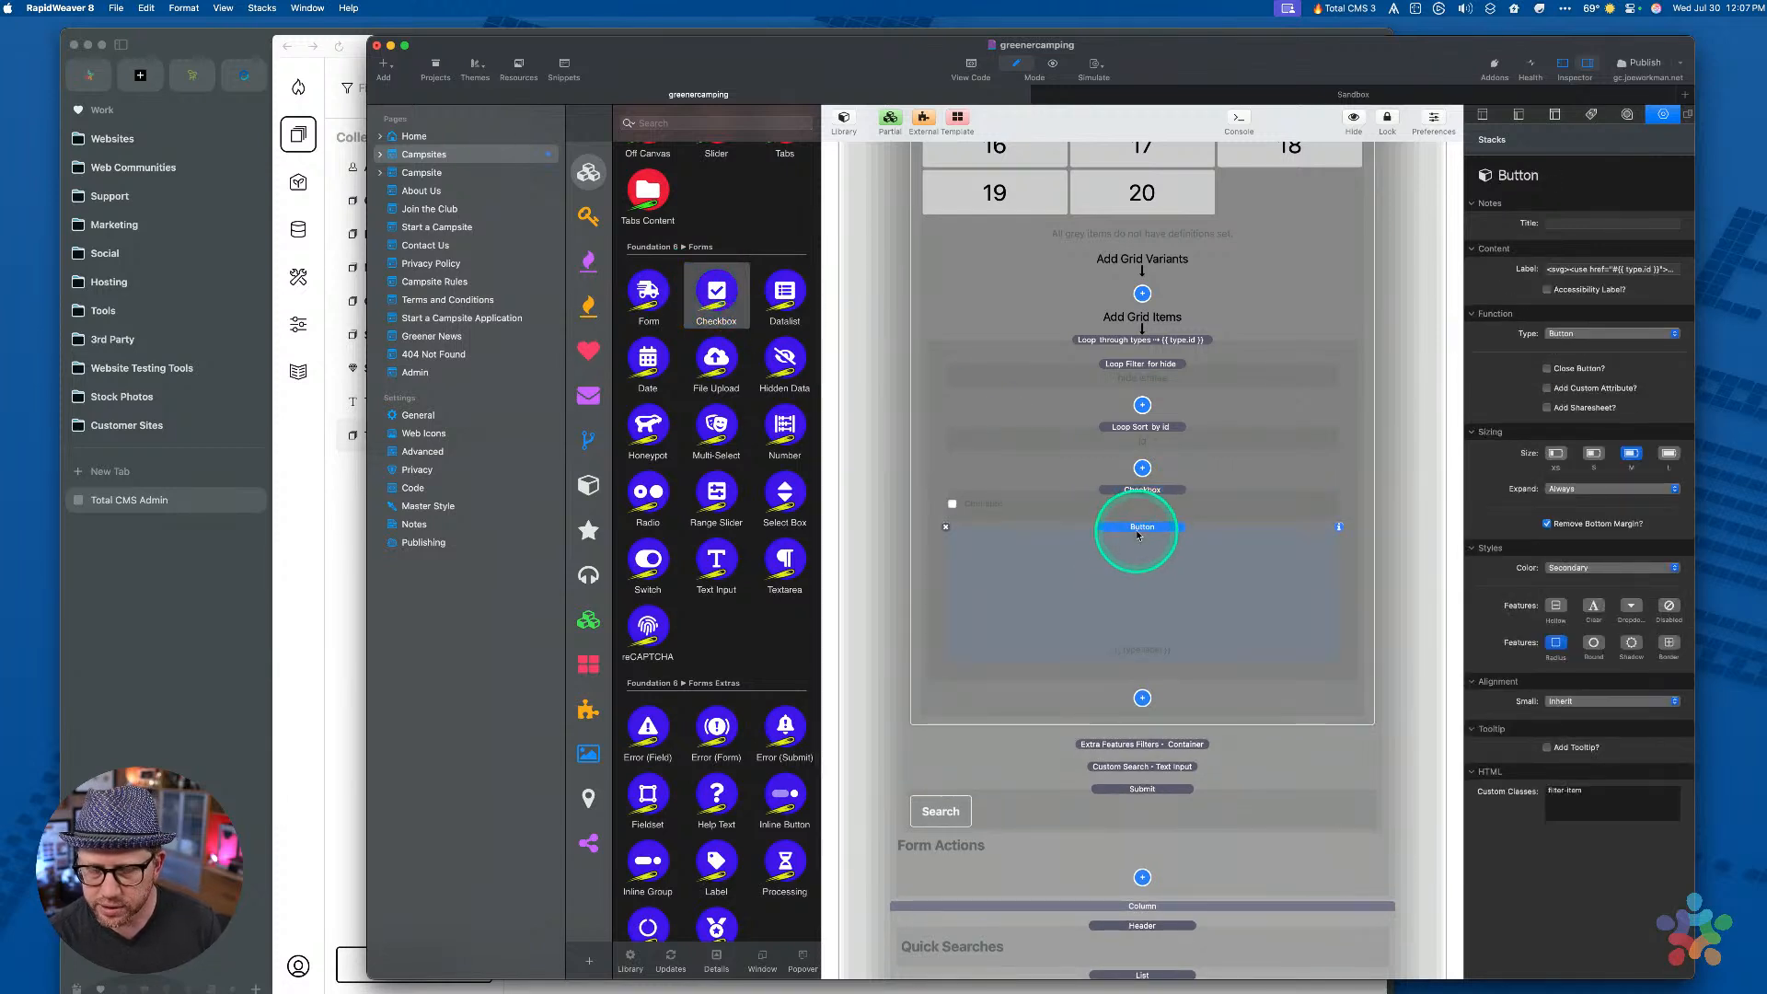
click(1579, 268)
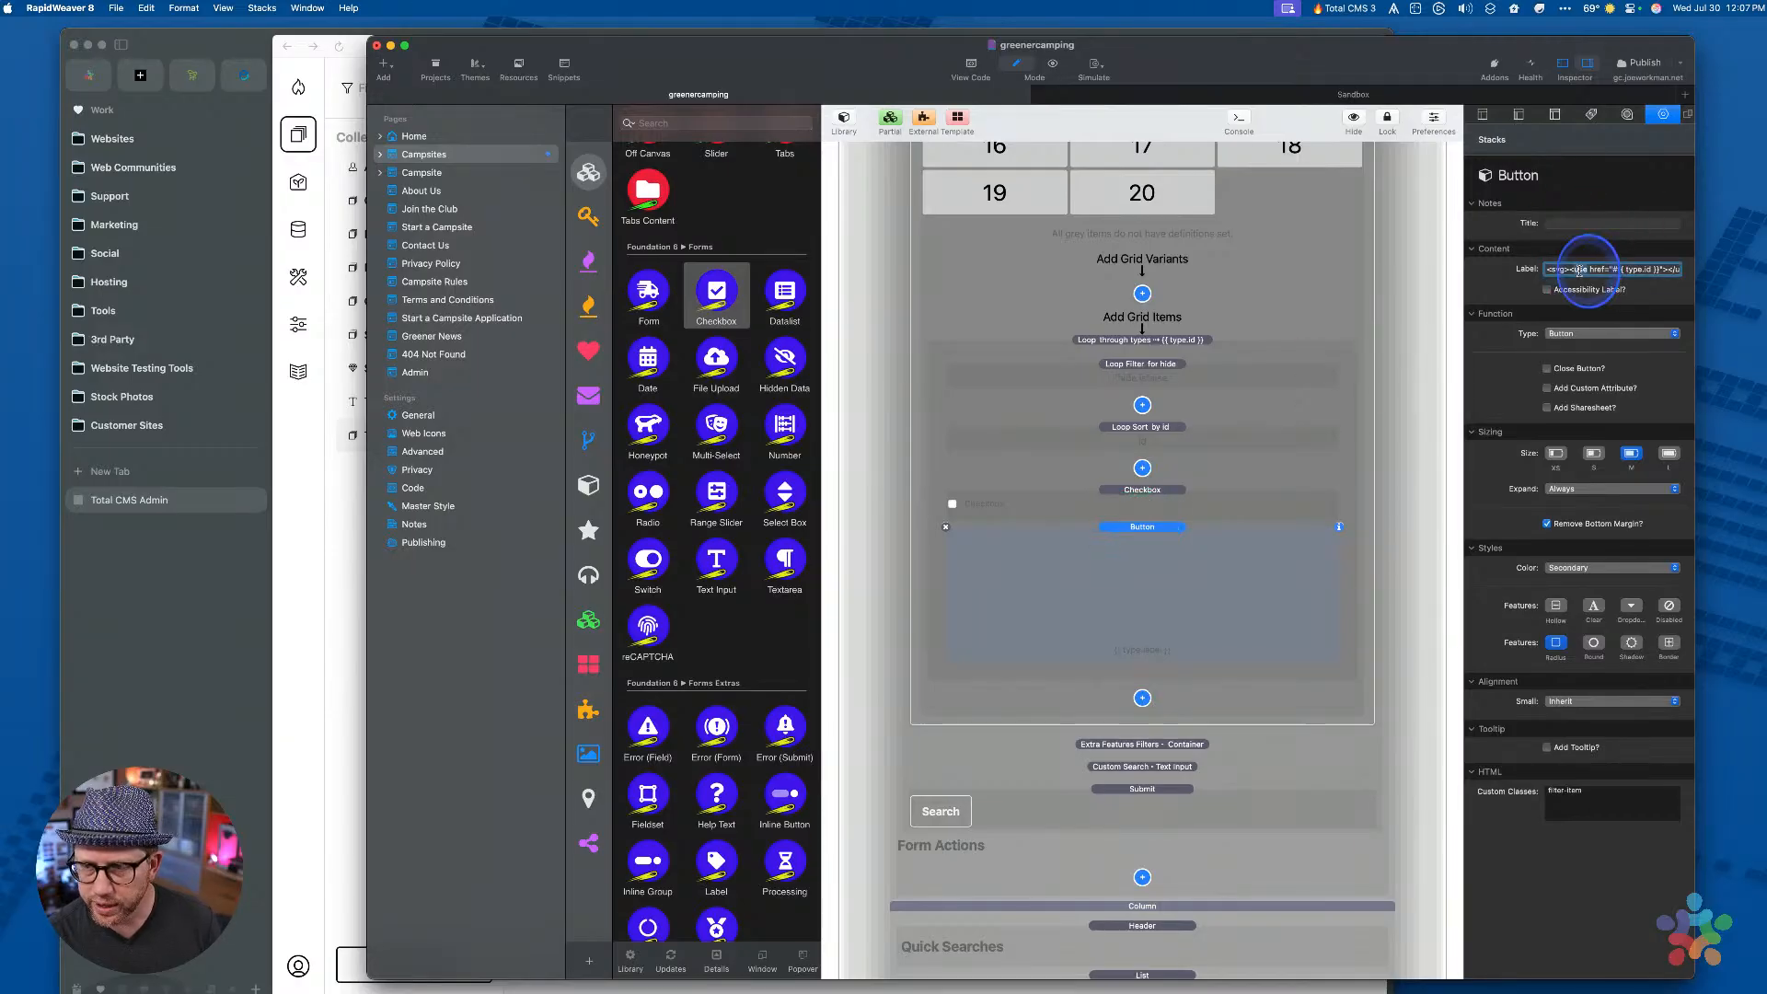
key(super+c)
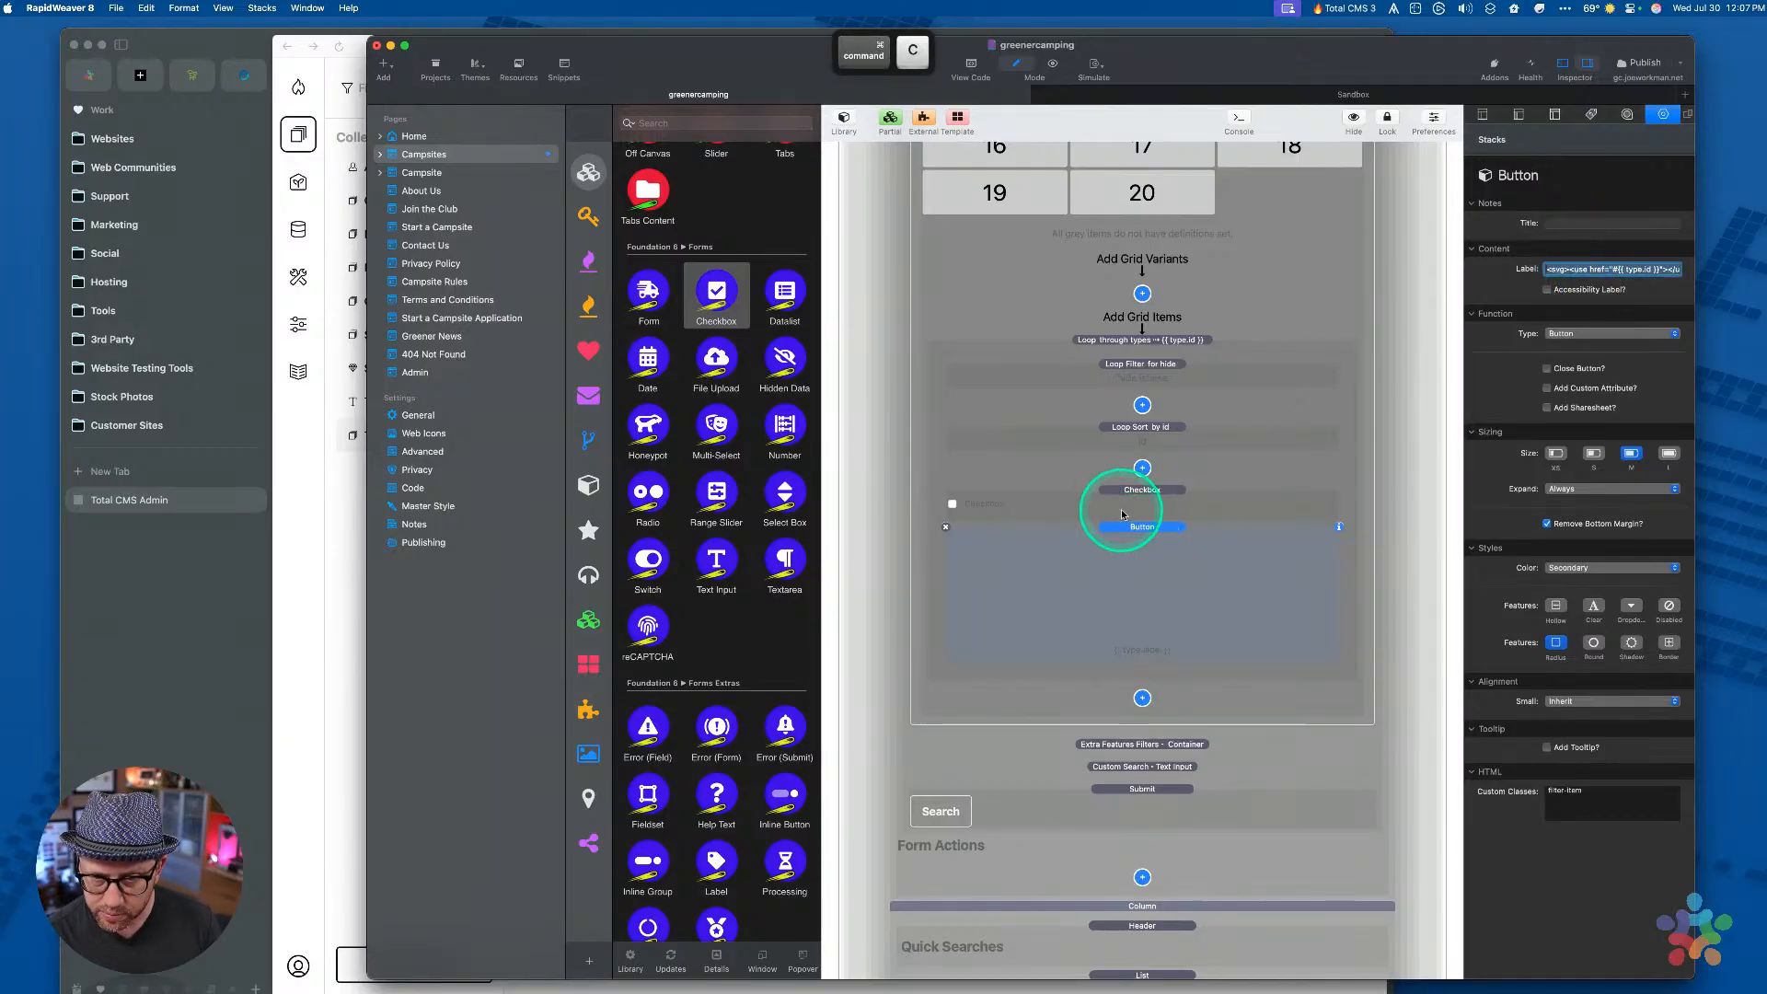
Replace the Checkbox's default label with the copied SVG markup
click(1146, 490)
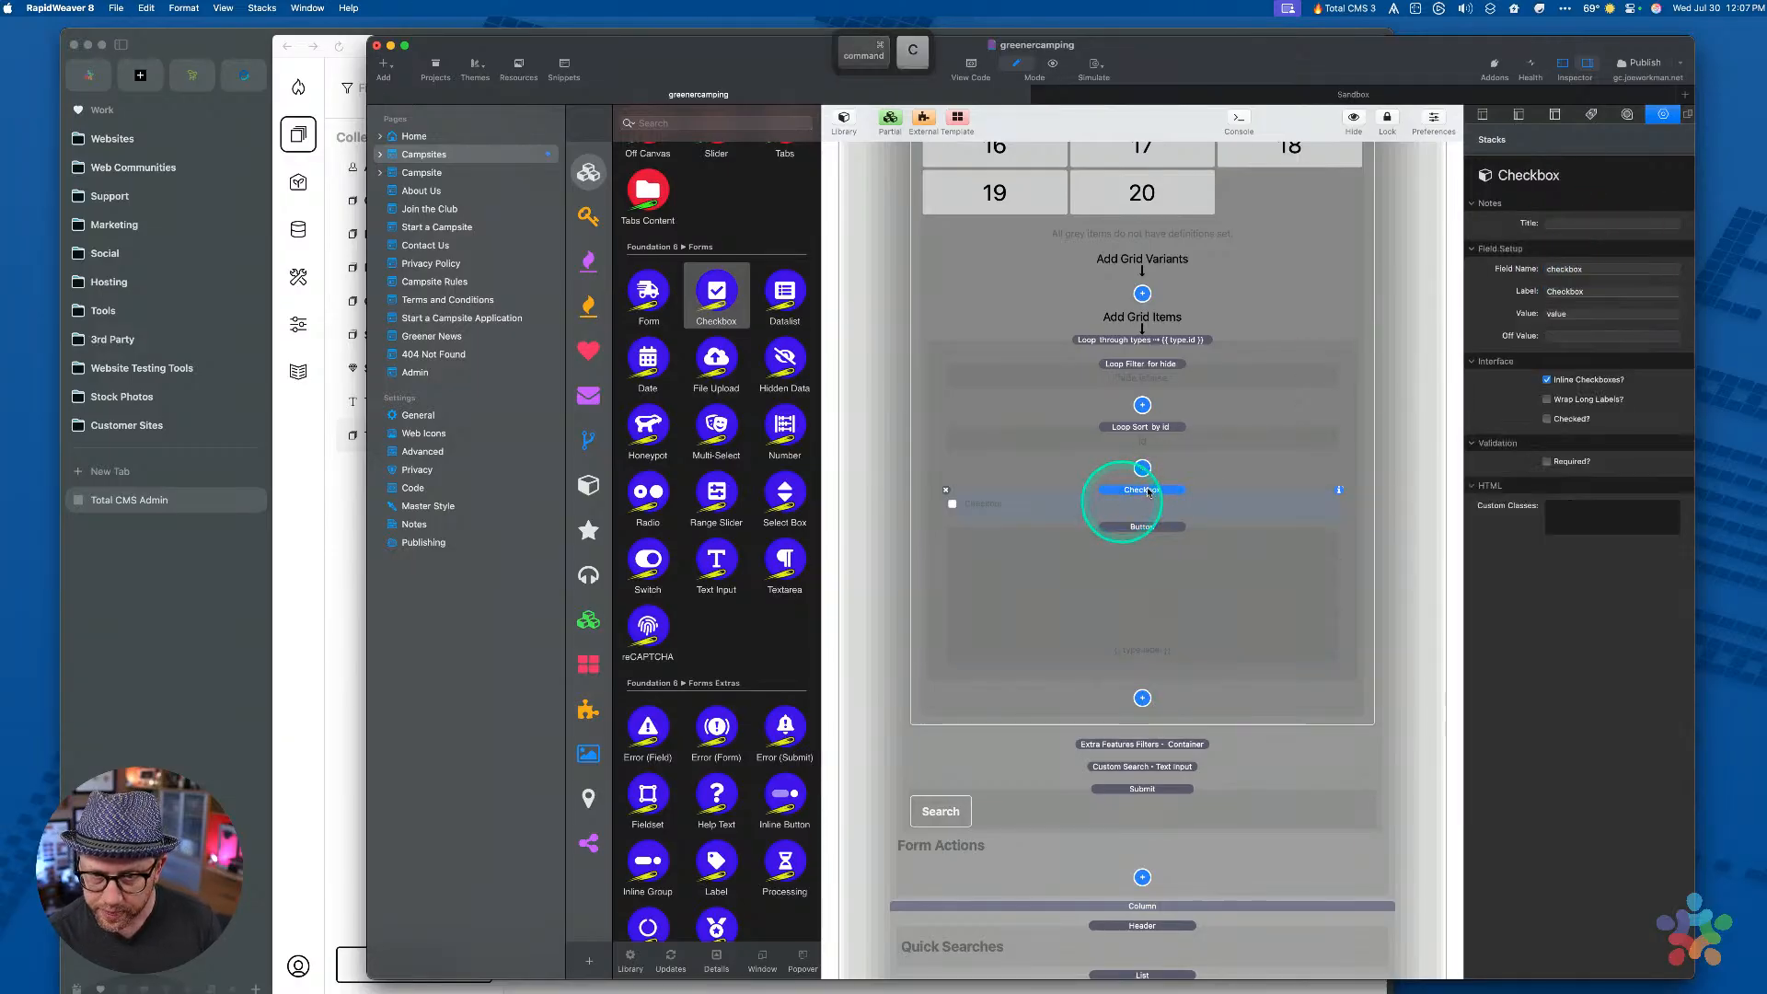
click(1574, 291)
key(super+v)
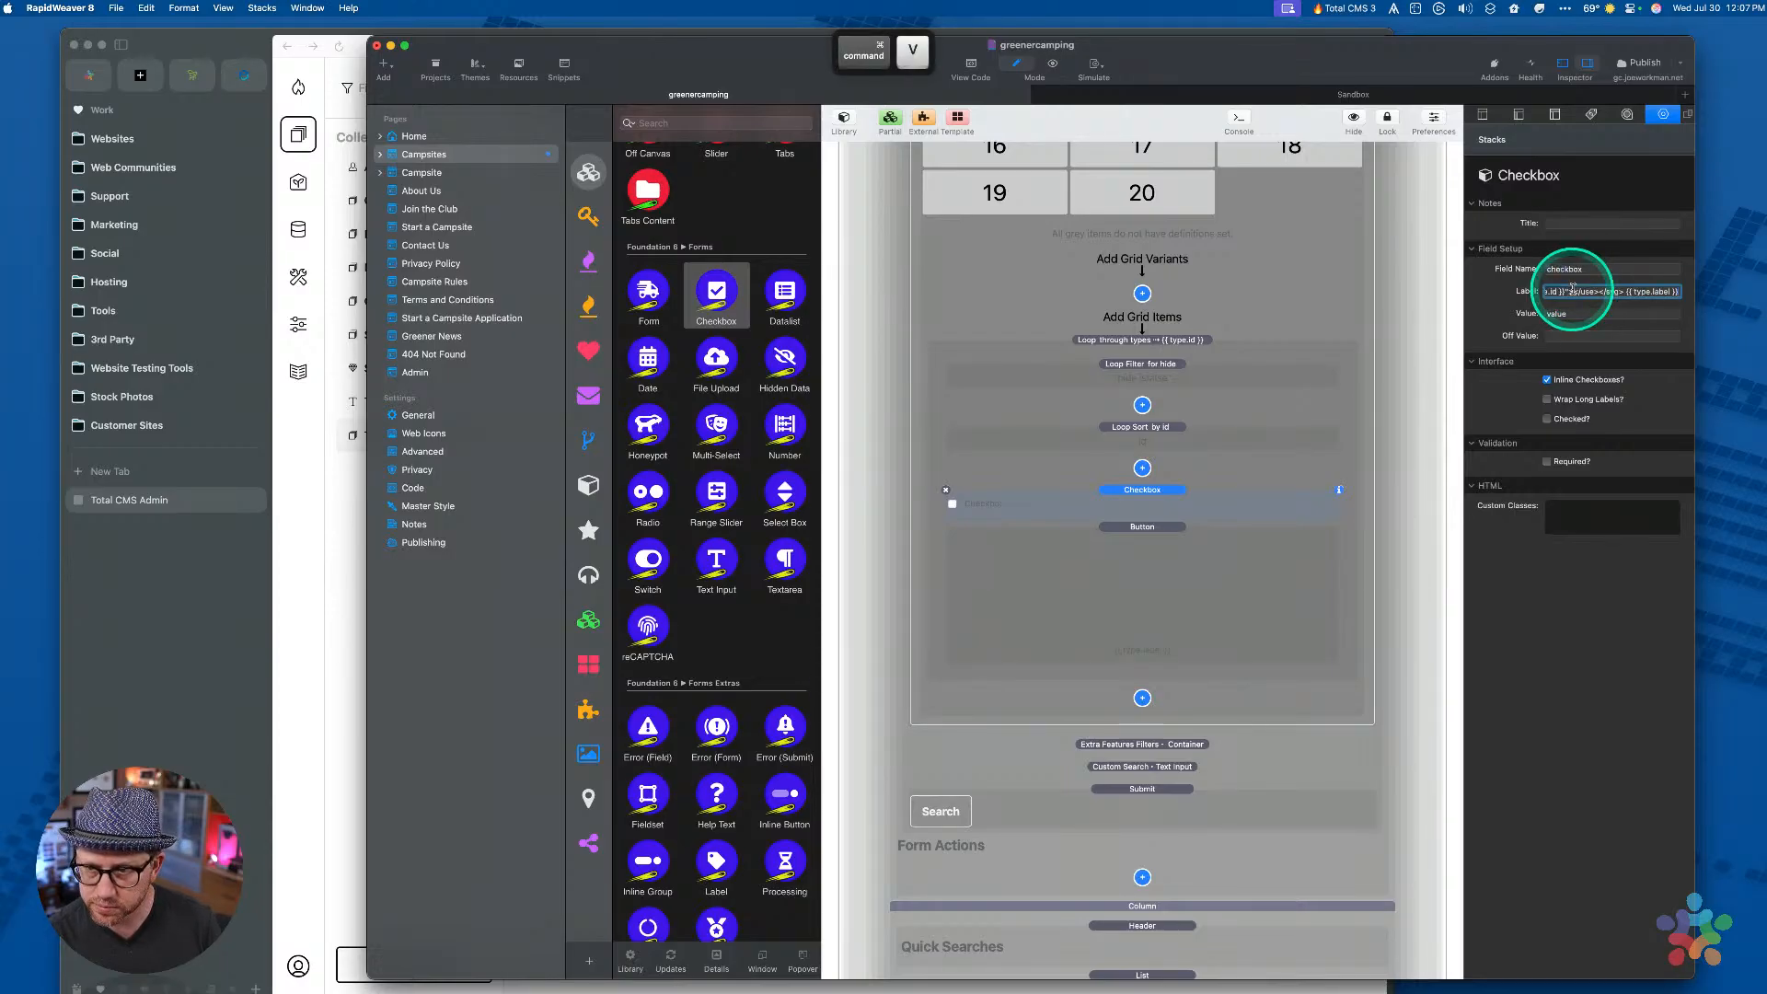
click(1215, 576)
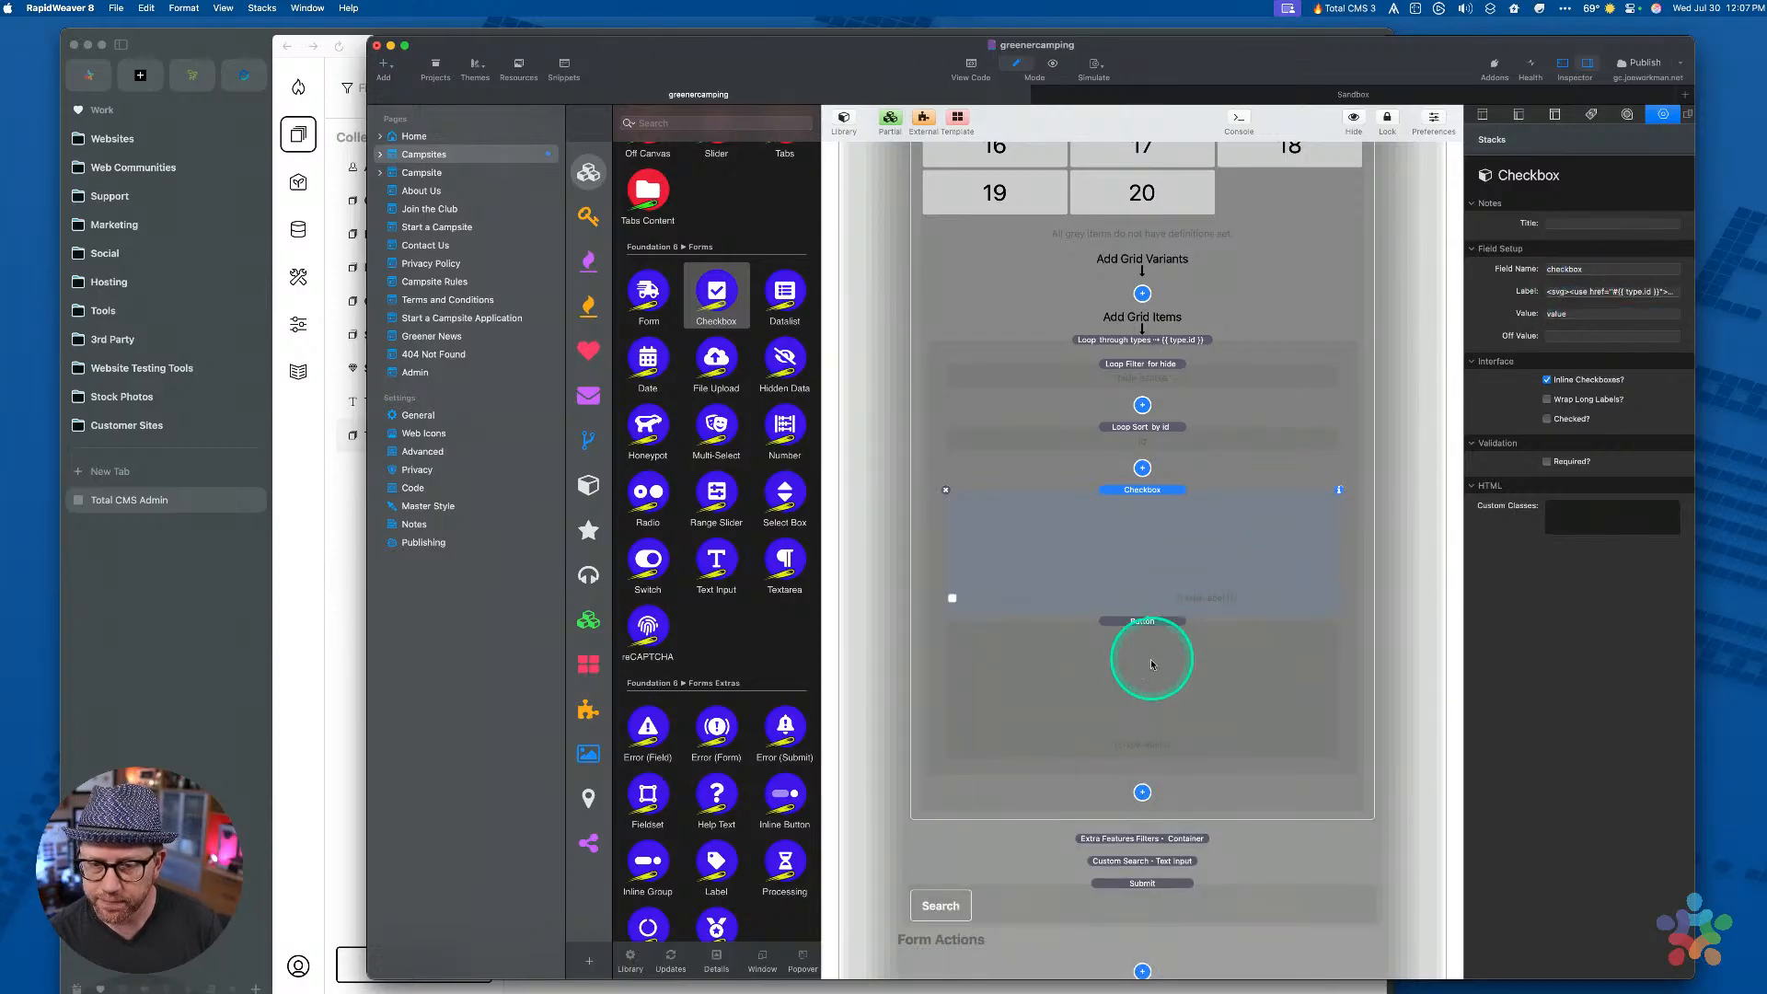
click(1592, 291)
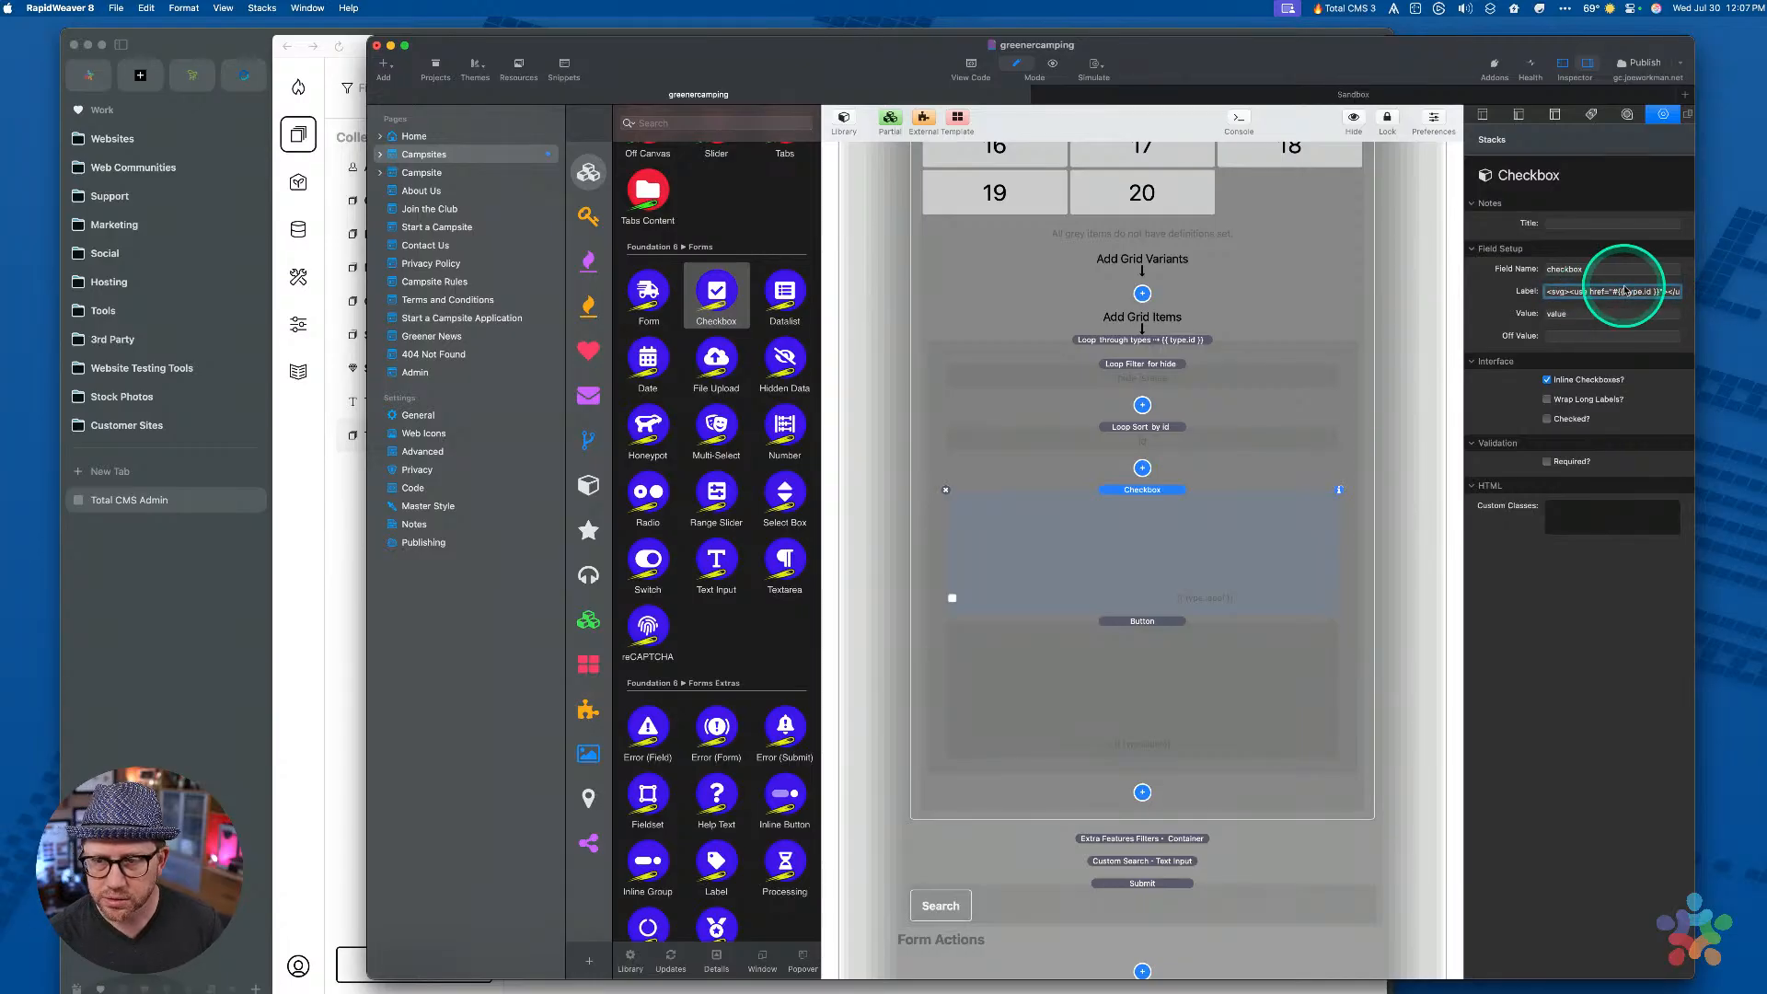
key(alt+Right)
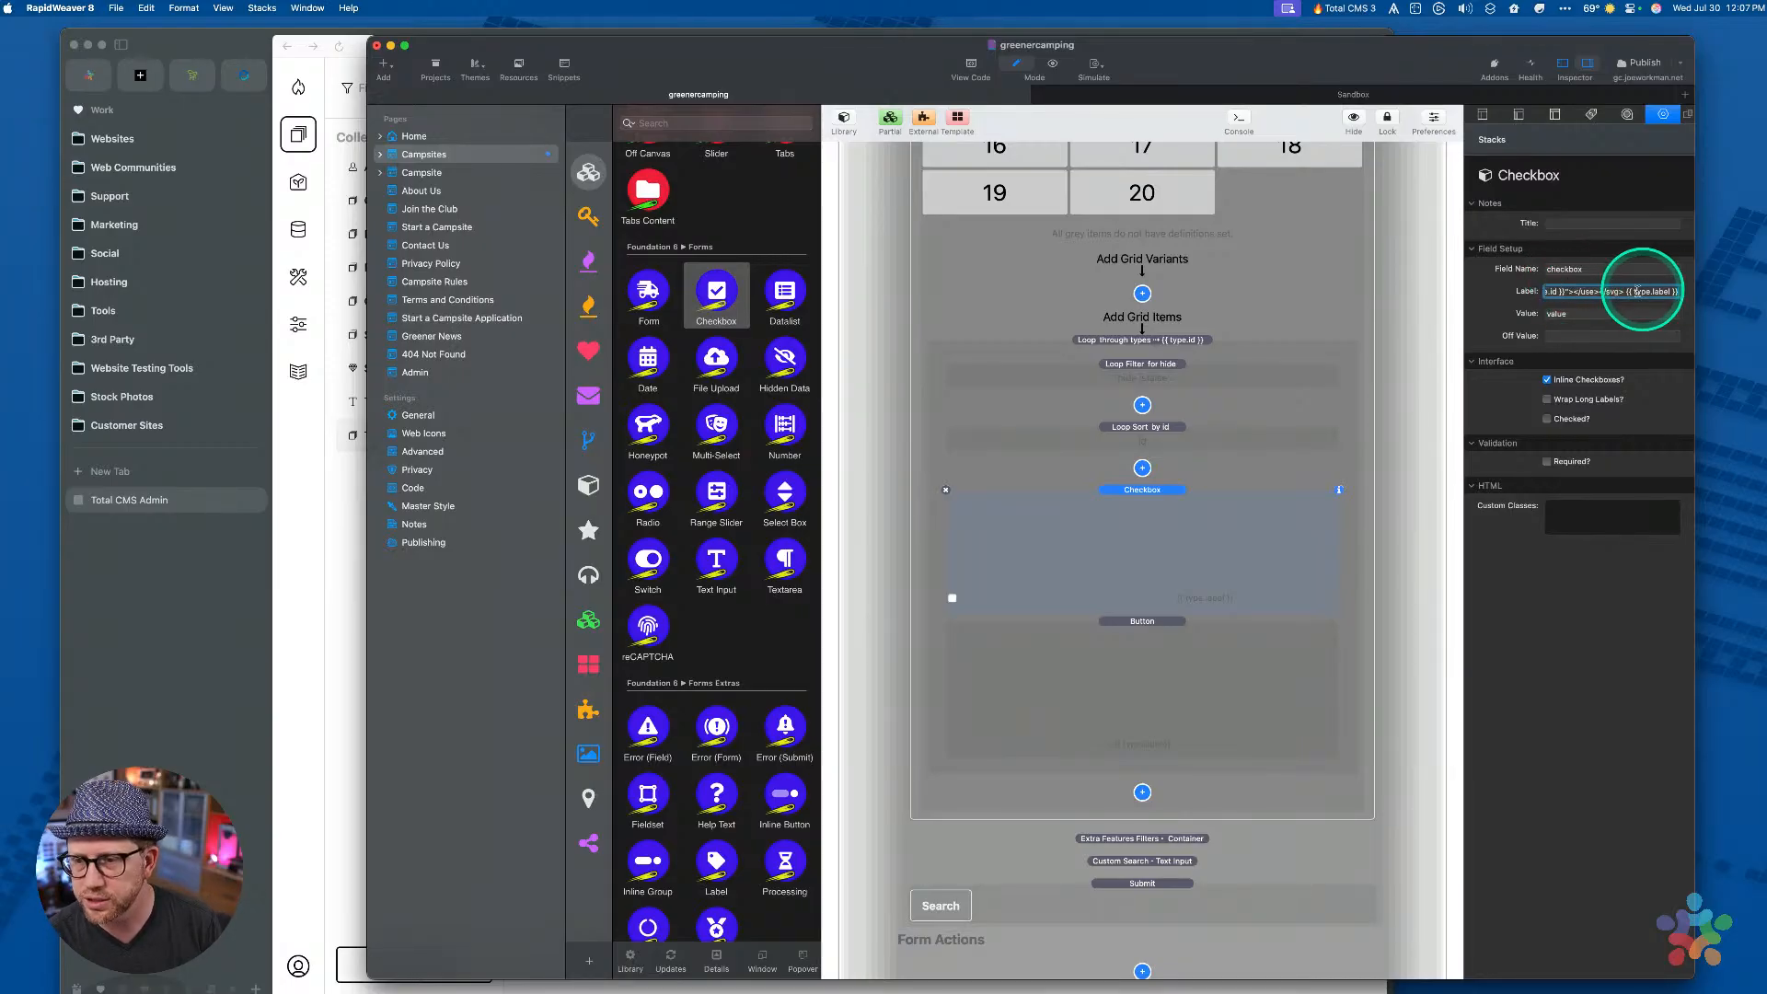
click(1144, 525)
Copy the Button's filter-item class into the Checkbox's Custom Classes field
click(1141, 626)
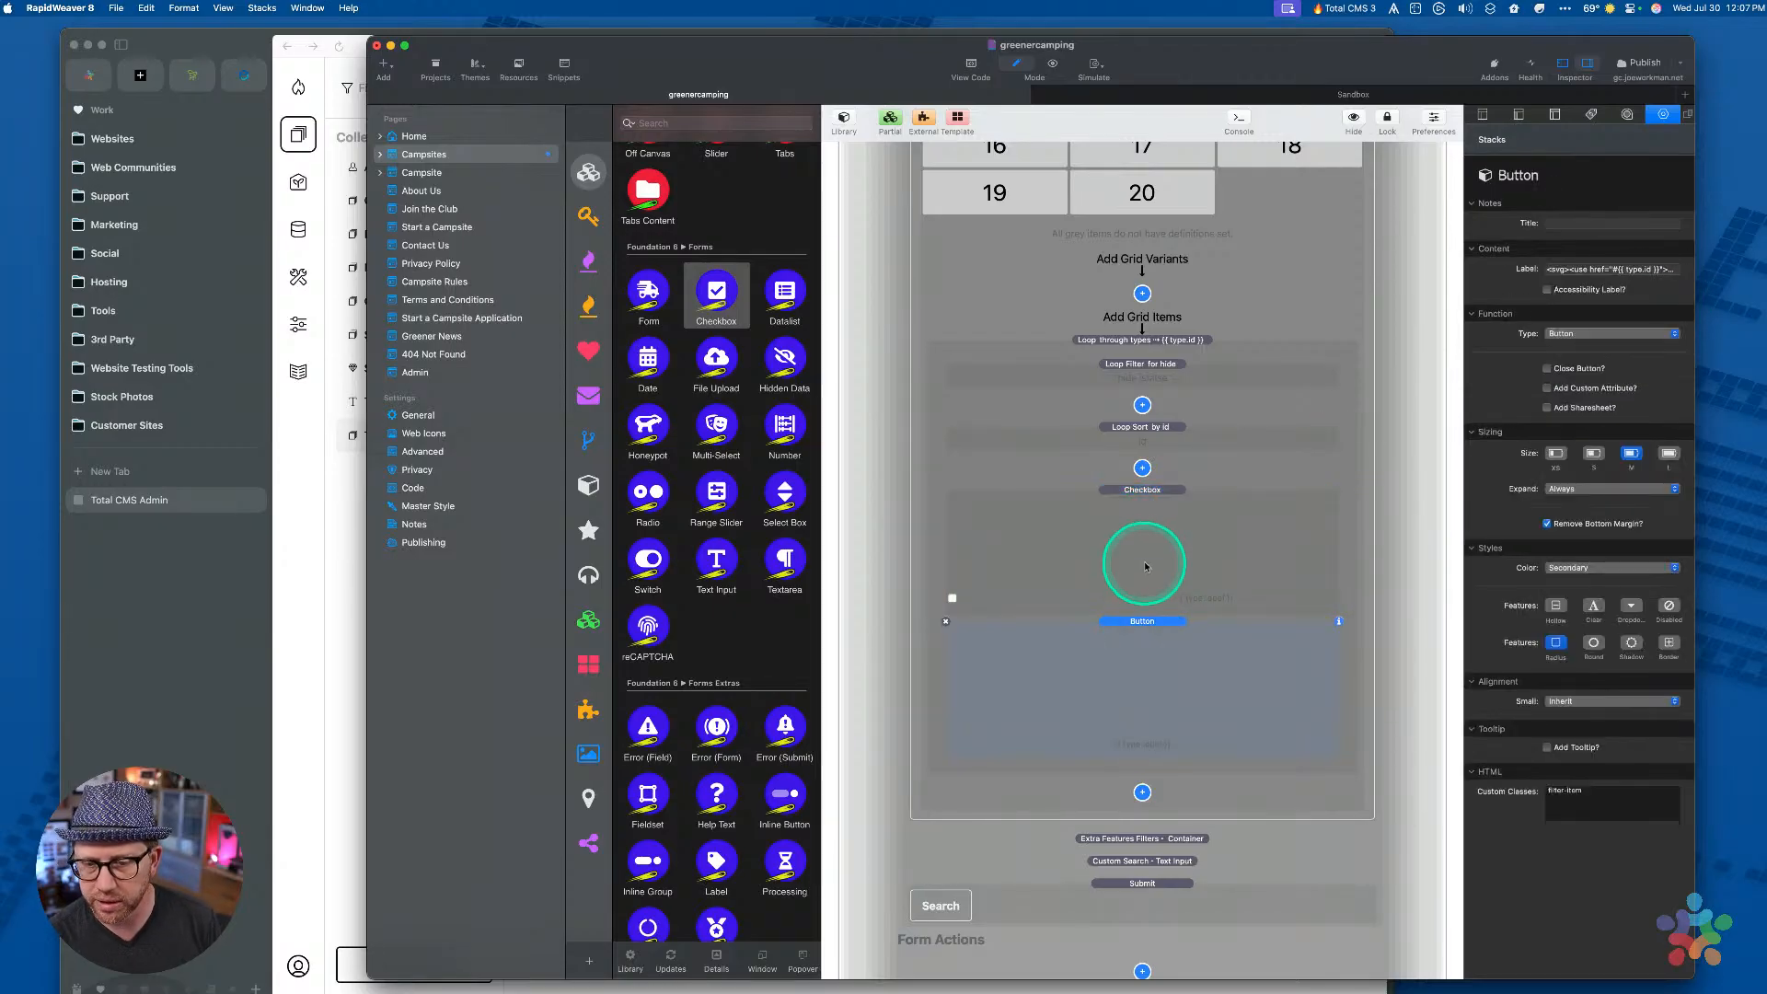
click(1145, 565)
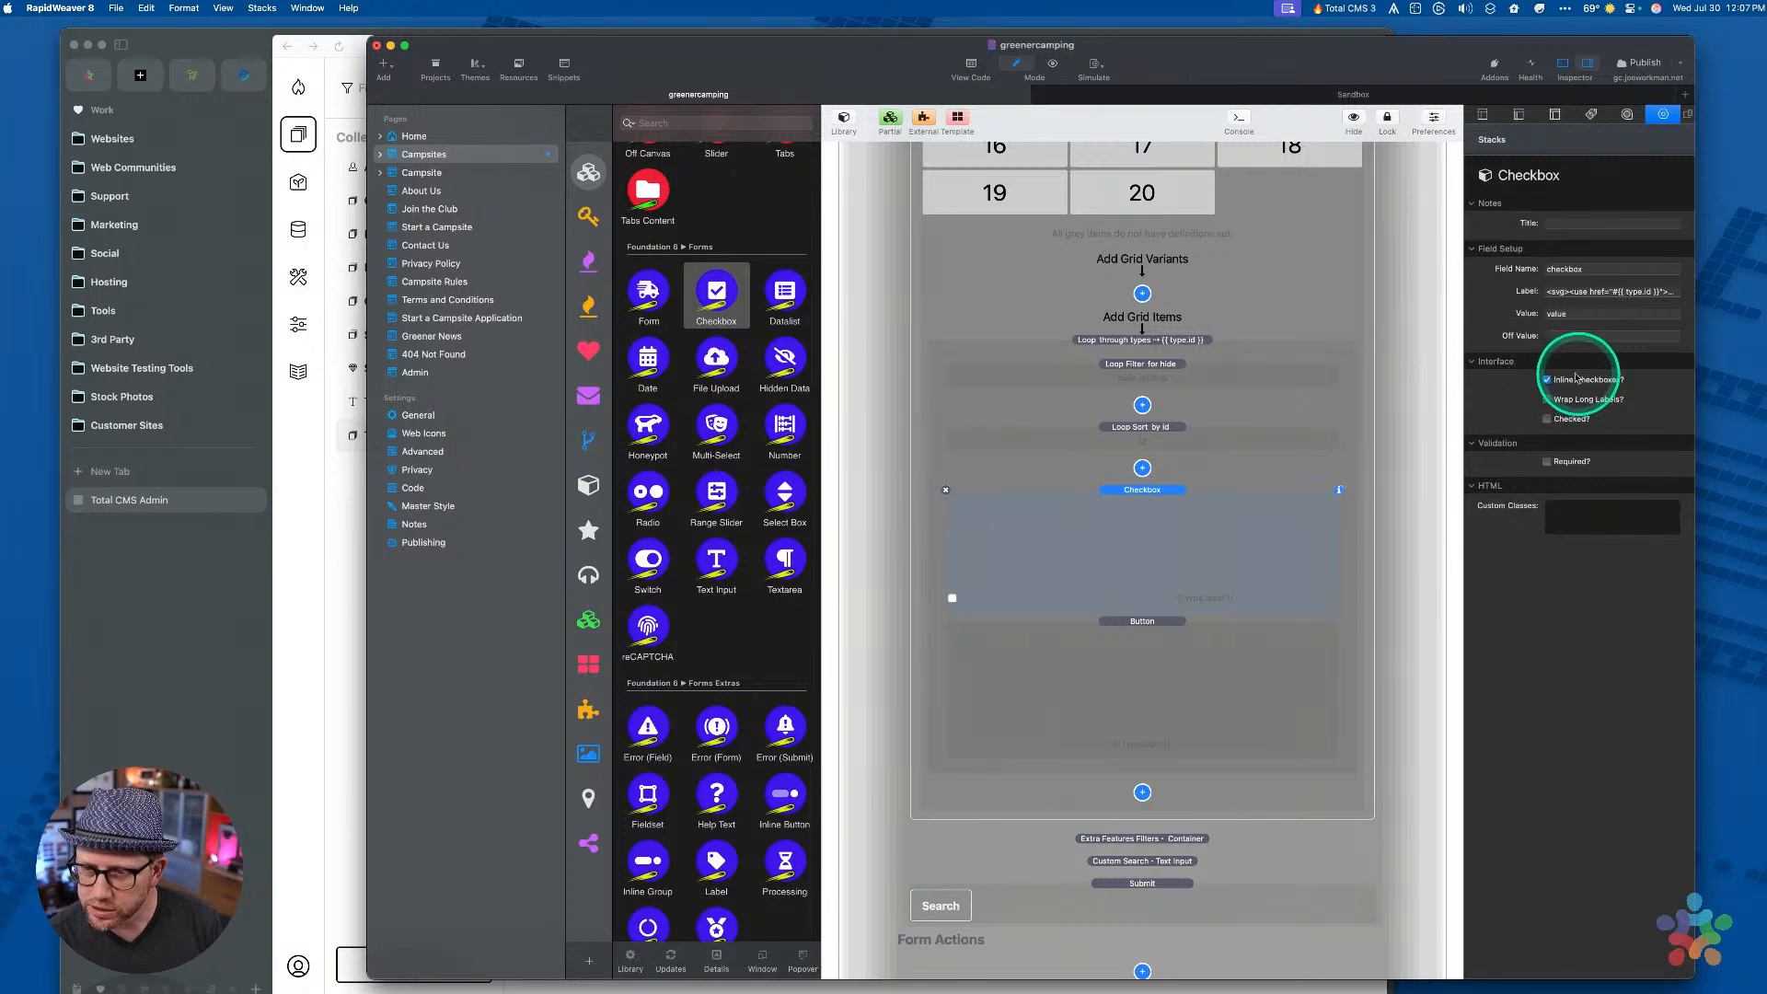
click(1189, 647)
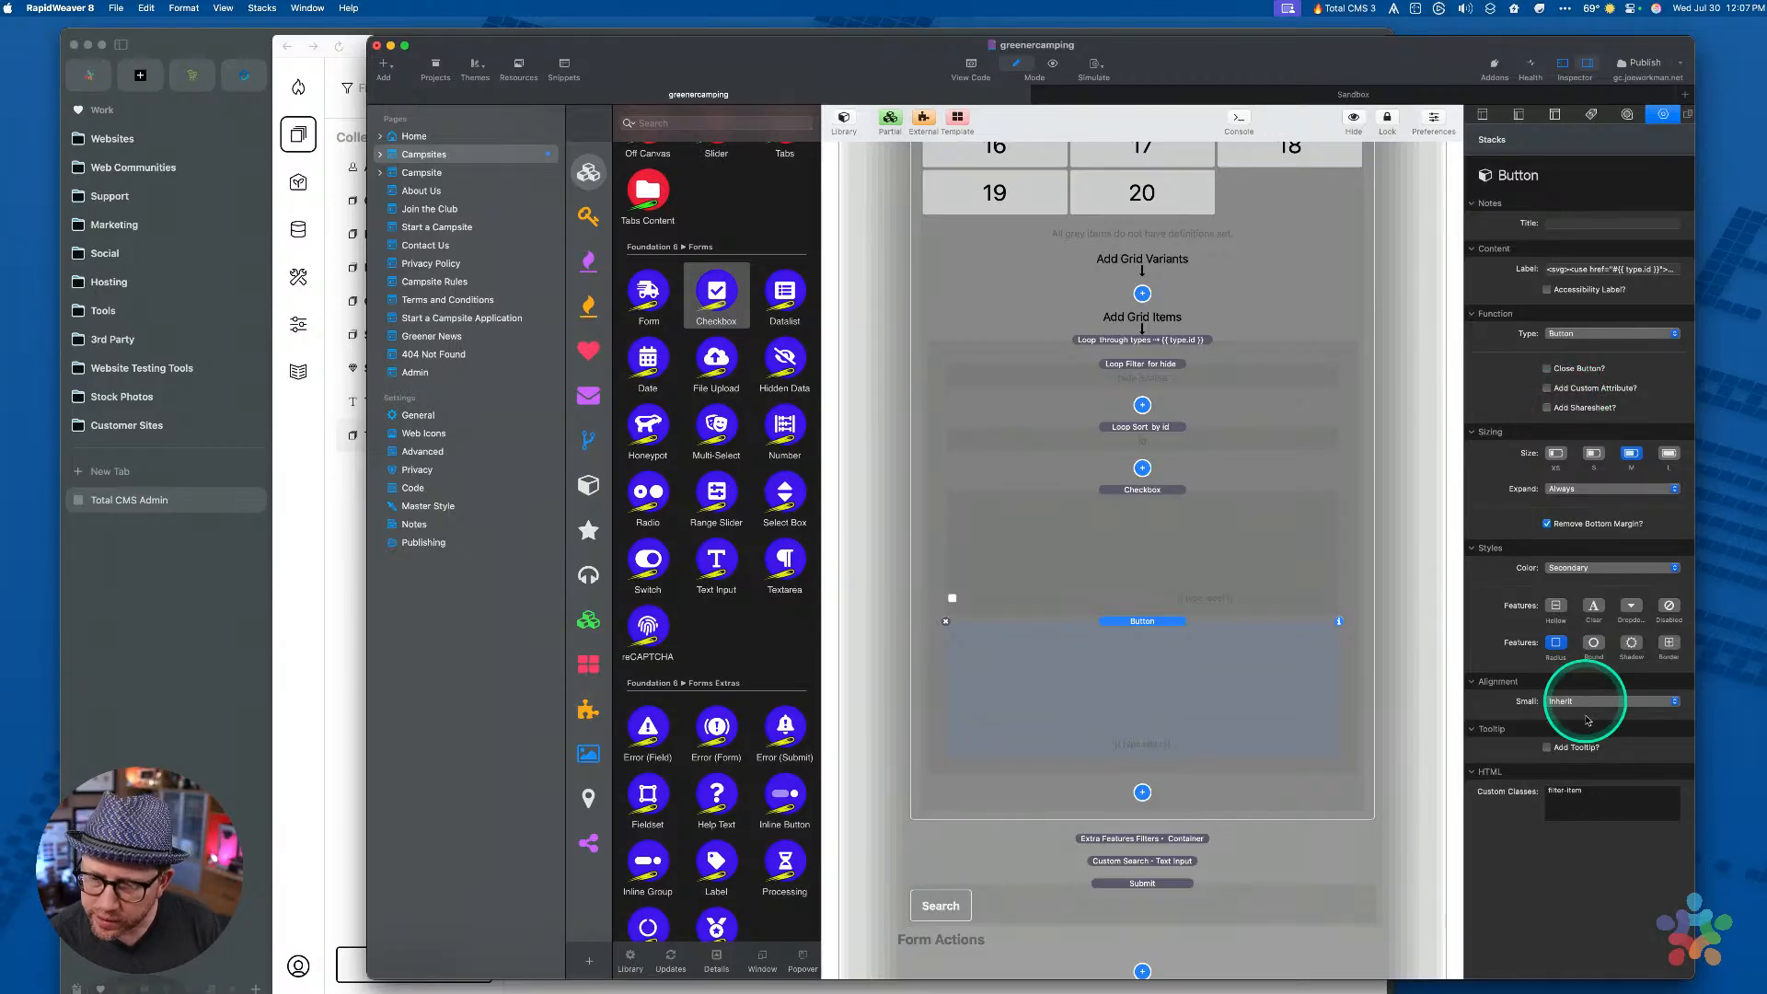
triple_click(1574, 793)
key(super+c)
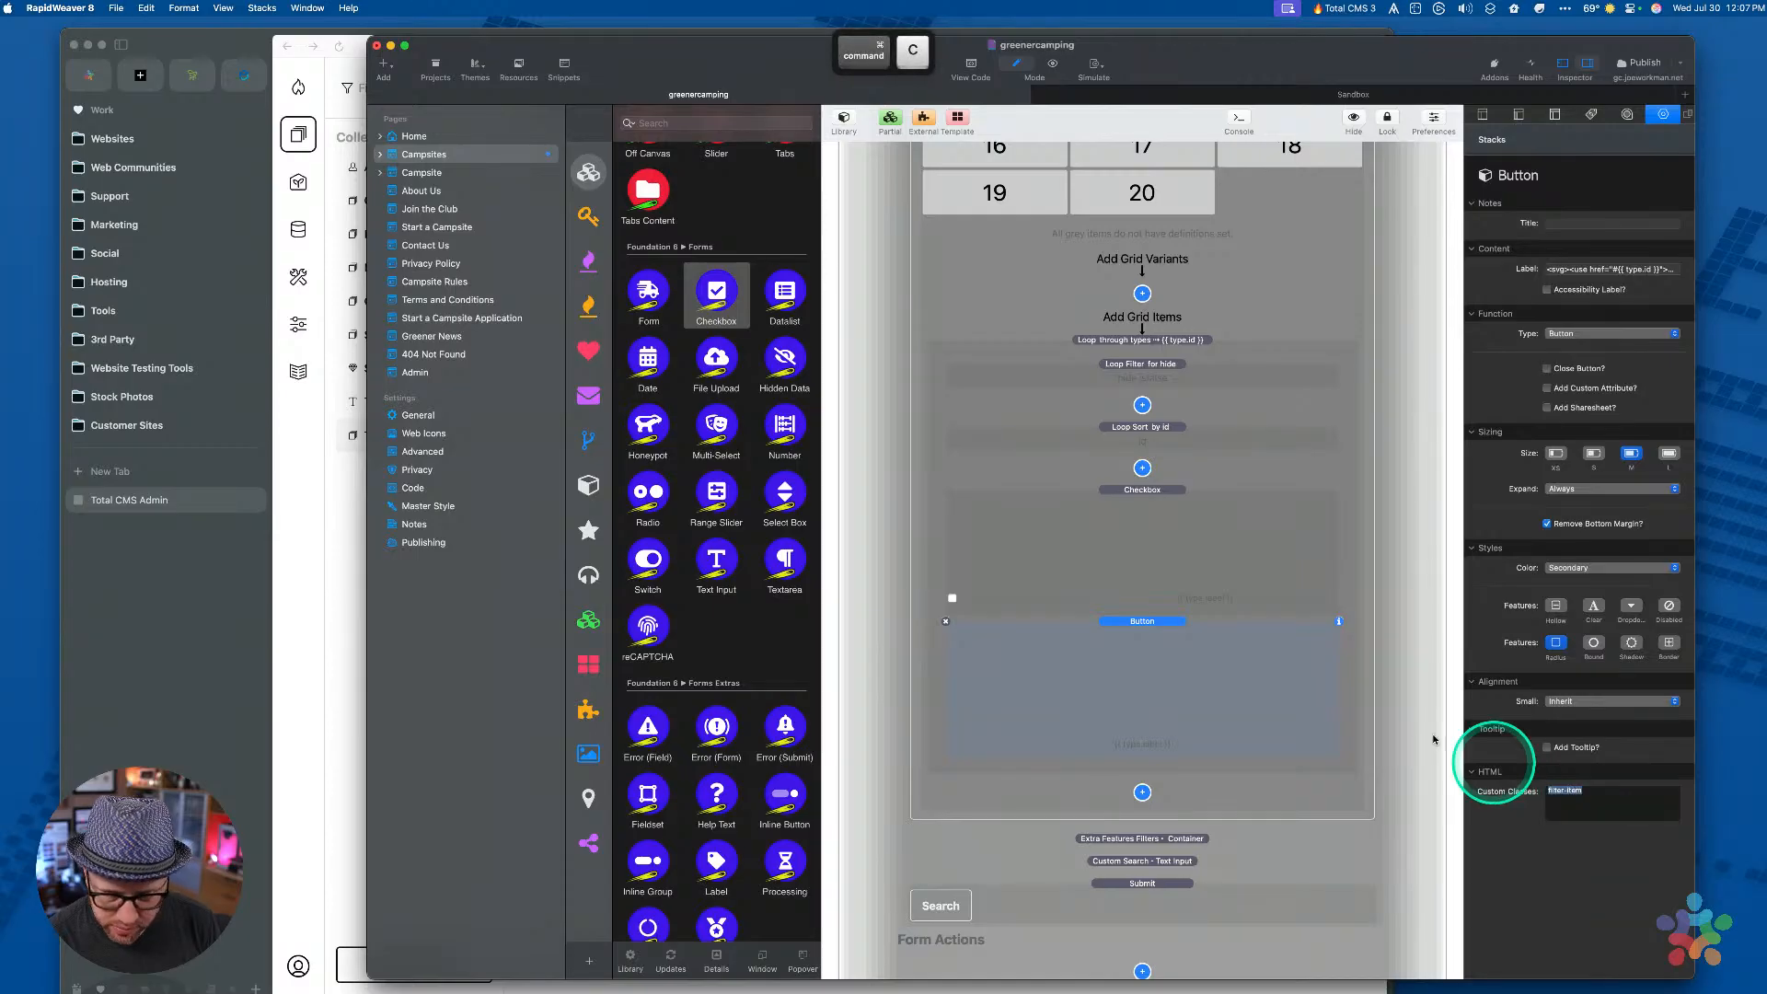
click(1230, 589)
click(1602, 506)
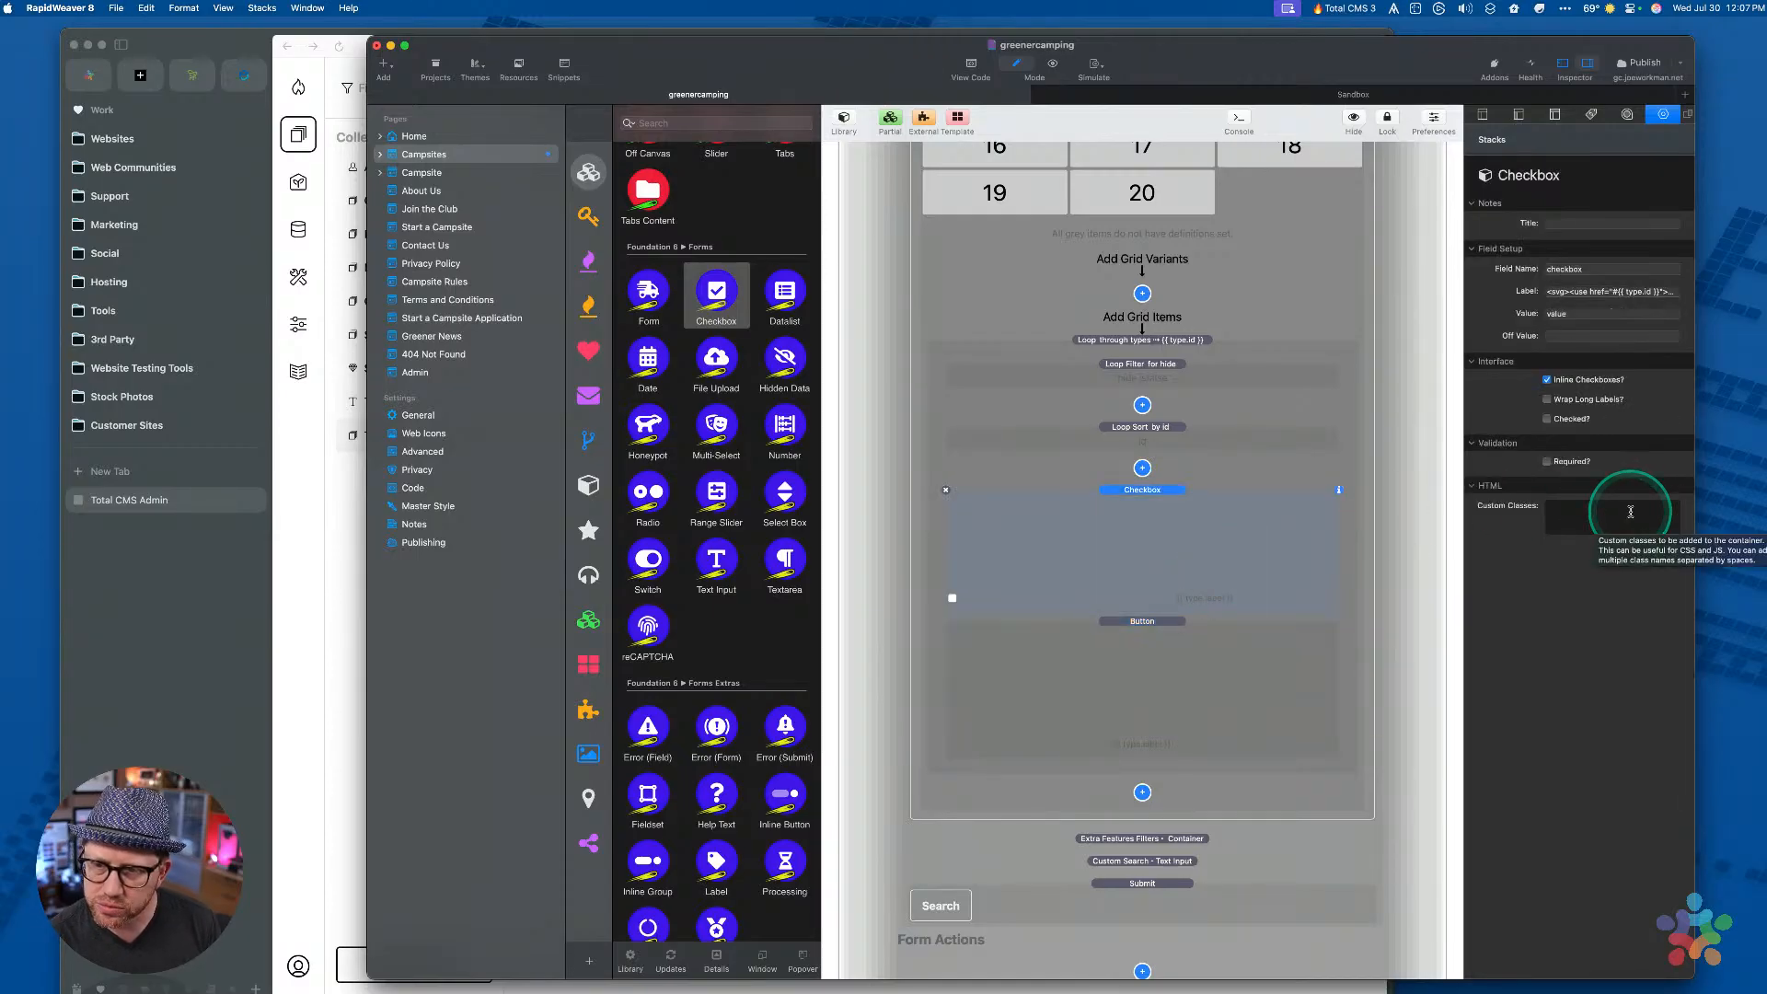
click(1629, 511)
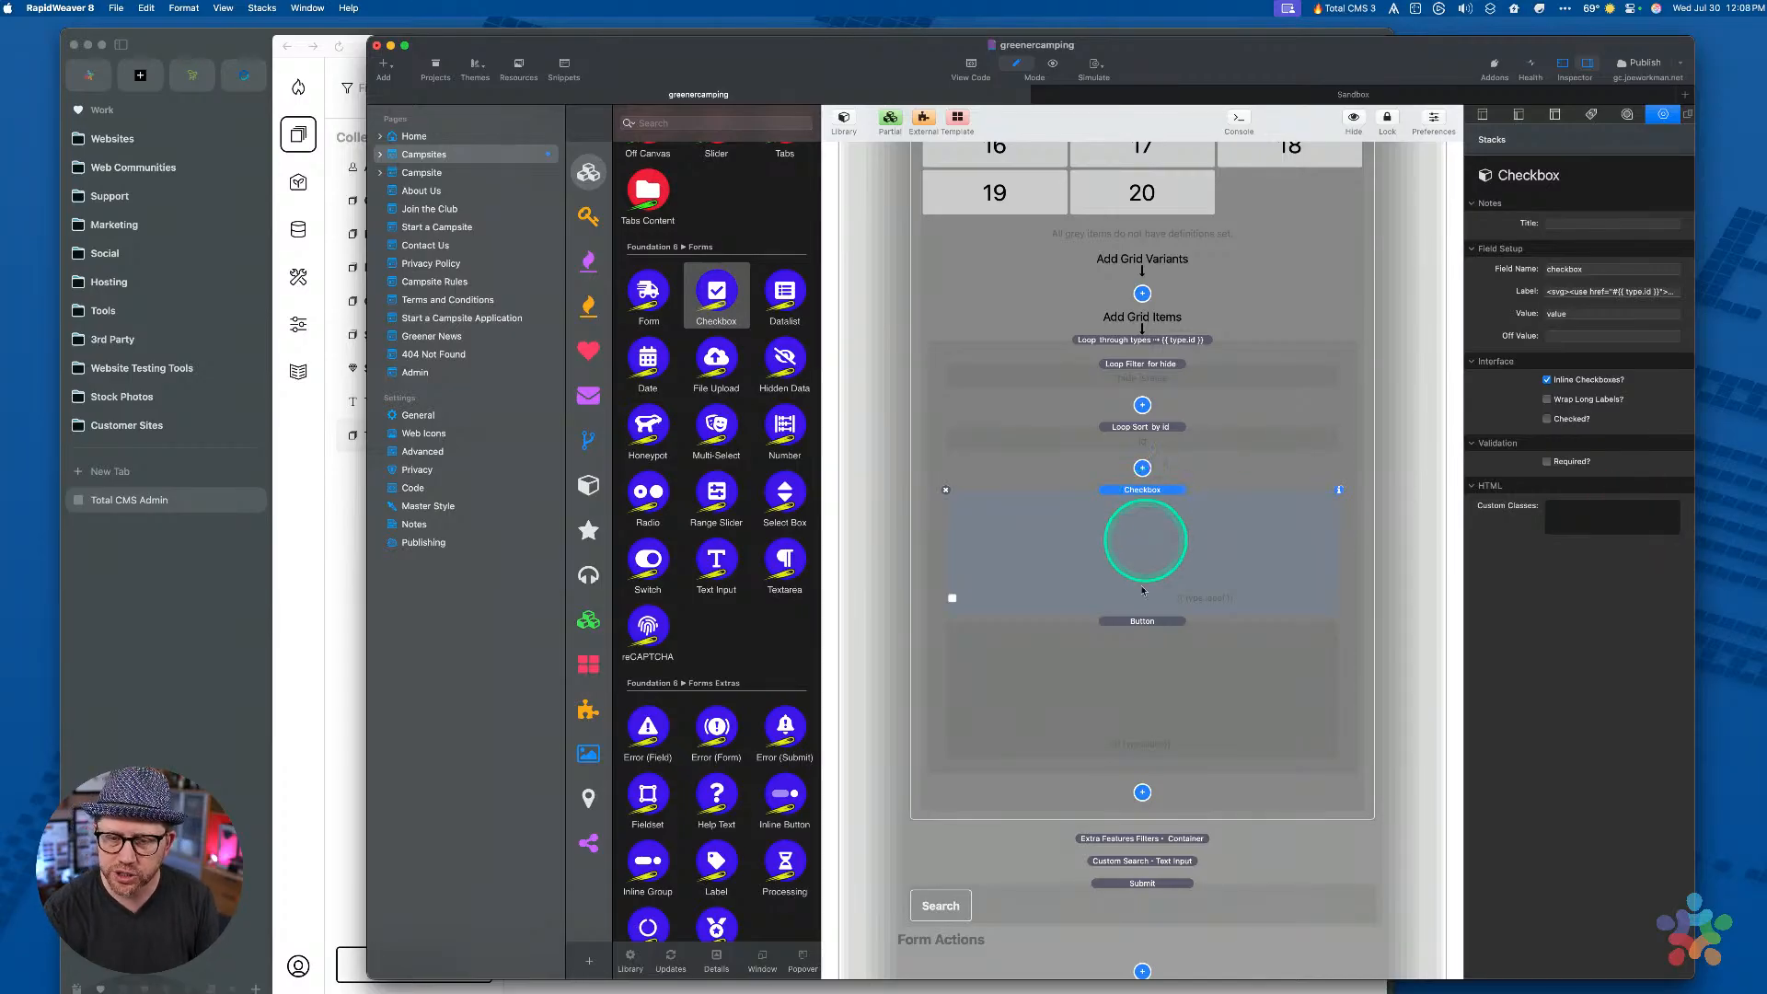
Compare the Button's custom classes with the Checkbox's
click(1138, 650)
click(1626, 834)
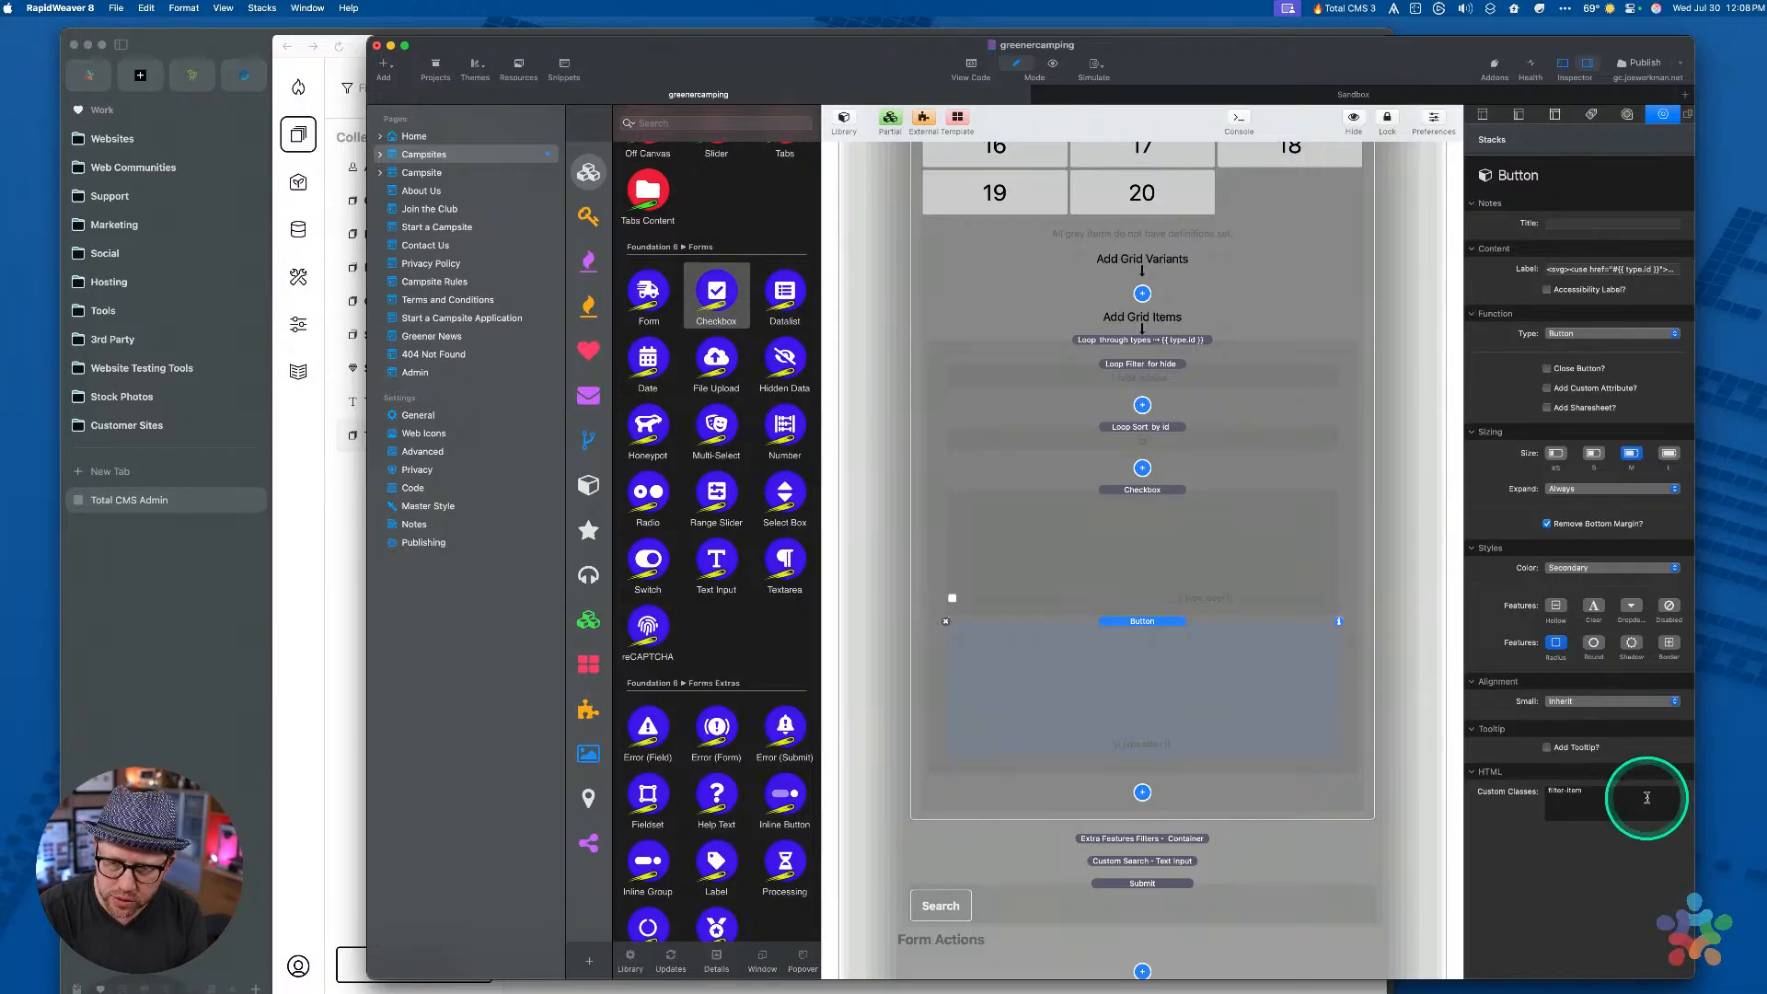
click(1648, 799)
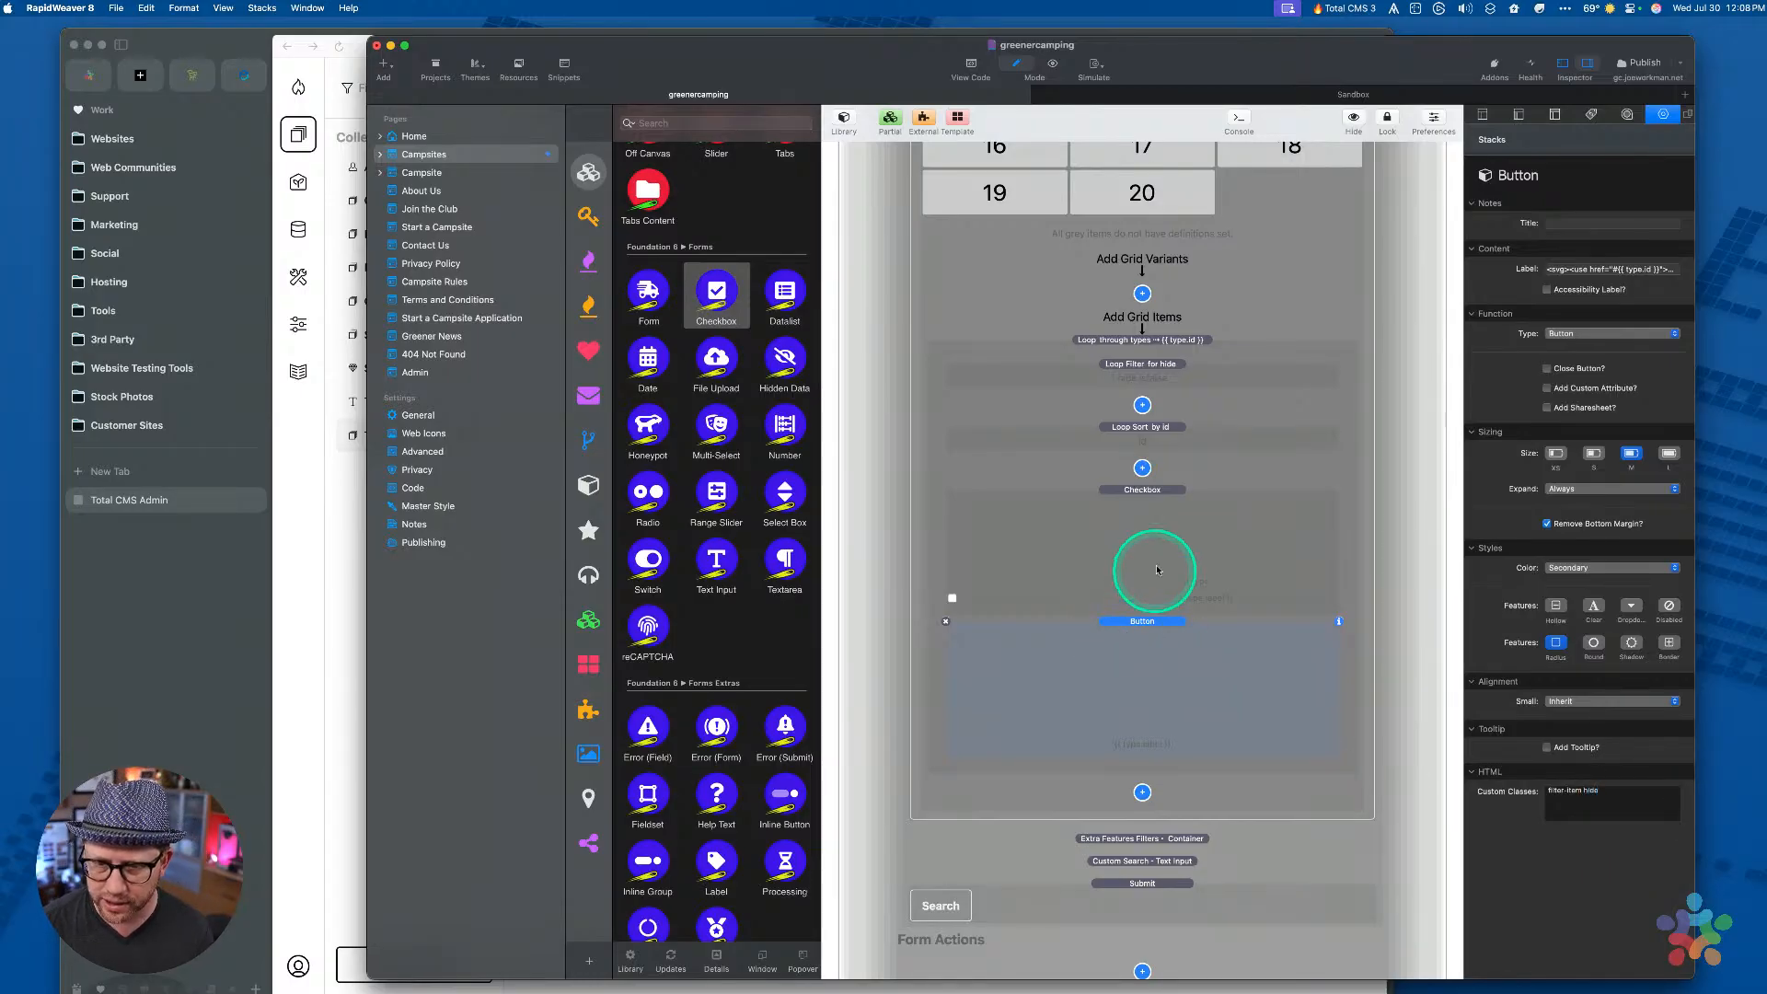
click(1156, 520)
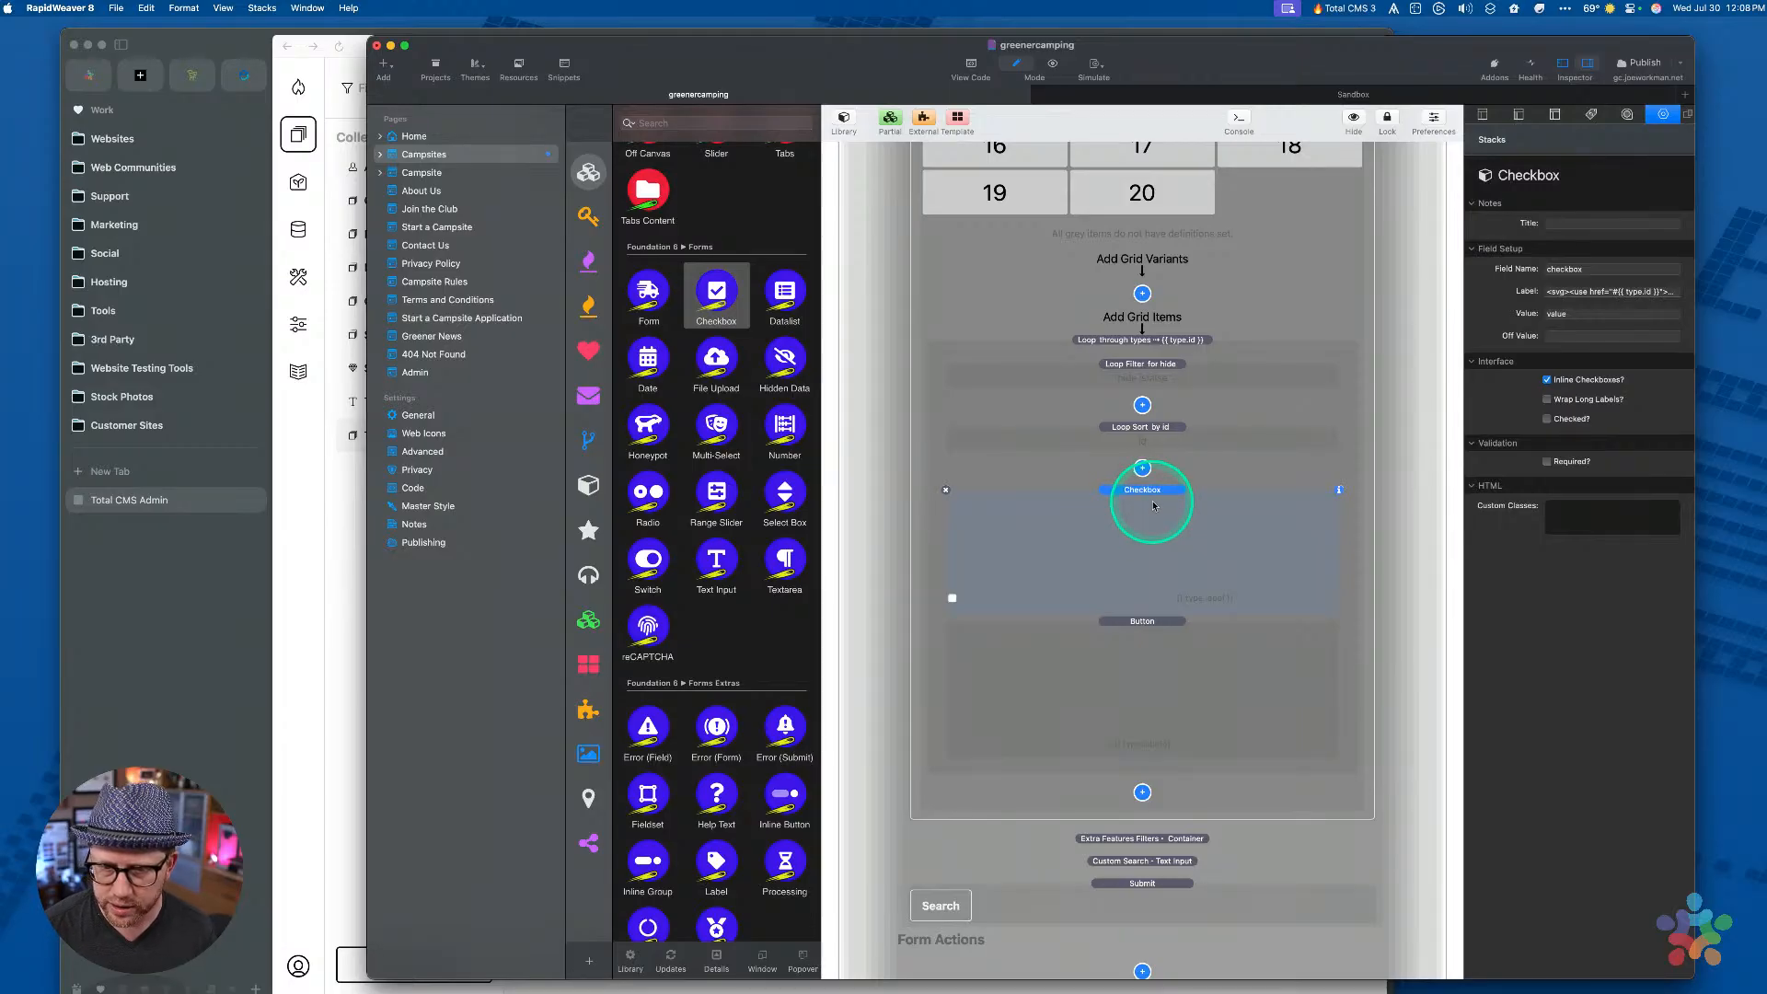
Publish the site, then load the Greener Camping Club homepage URL in a new Arc tab
click(1644, 64)
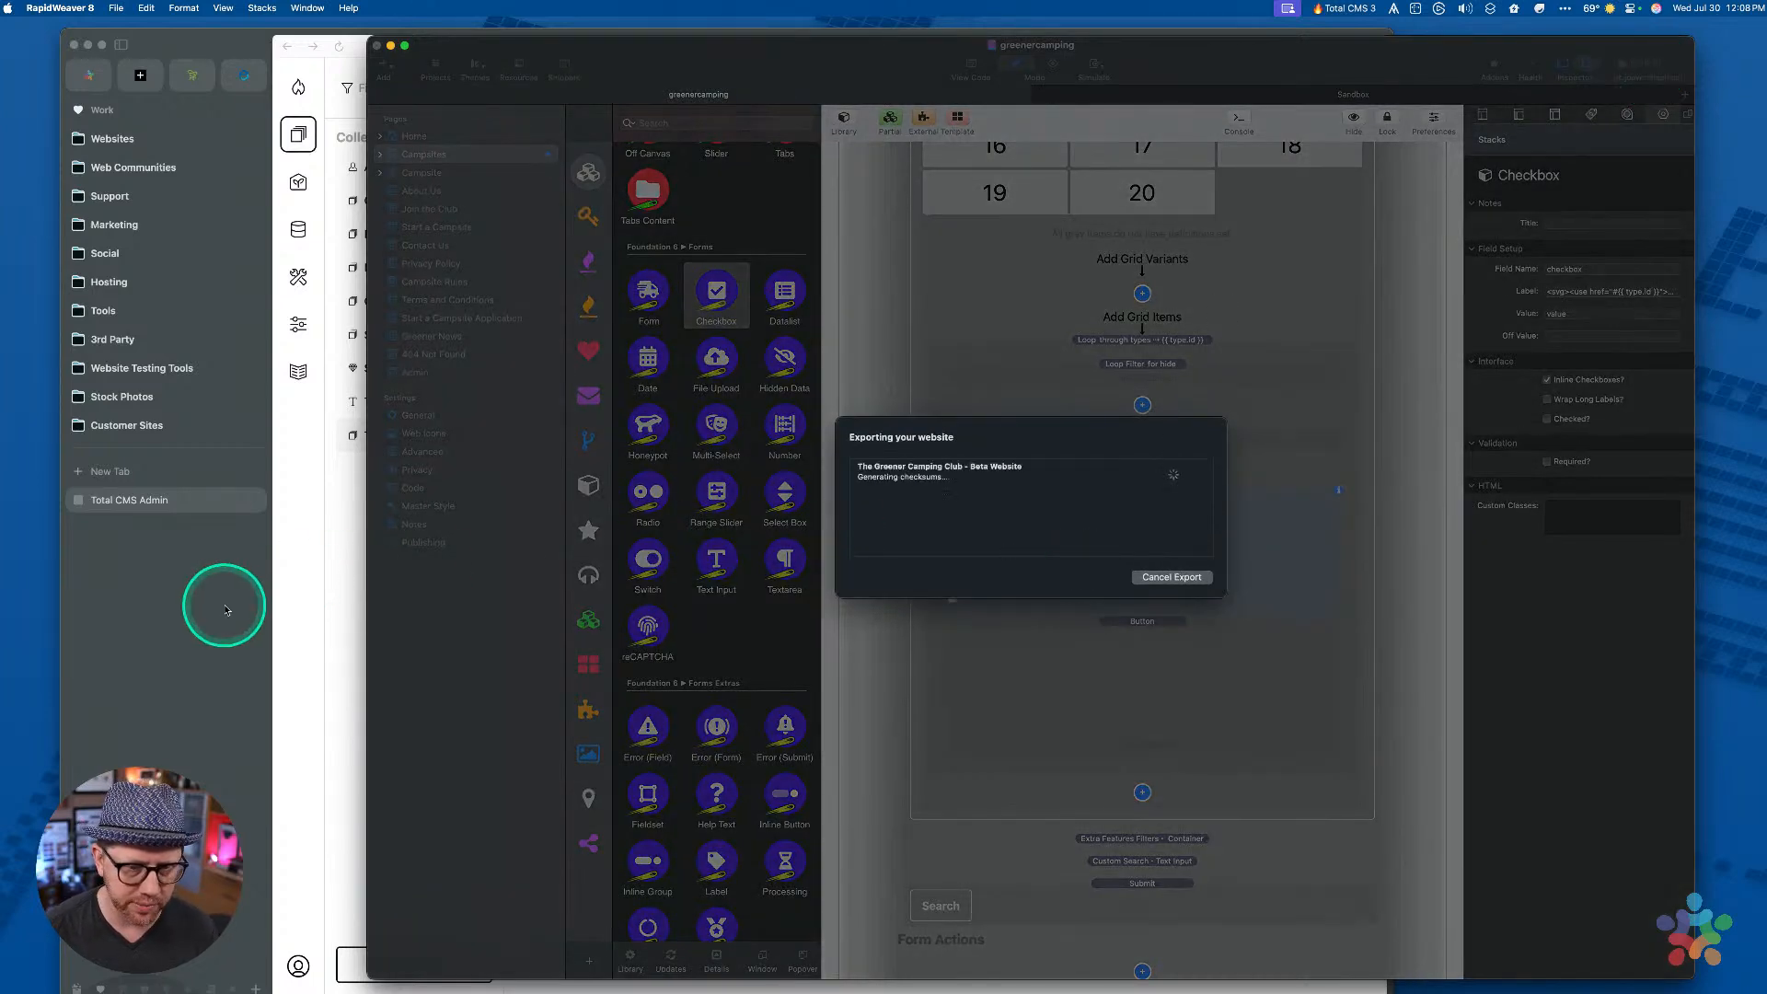
click(202, 569)
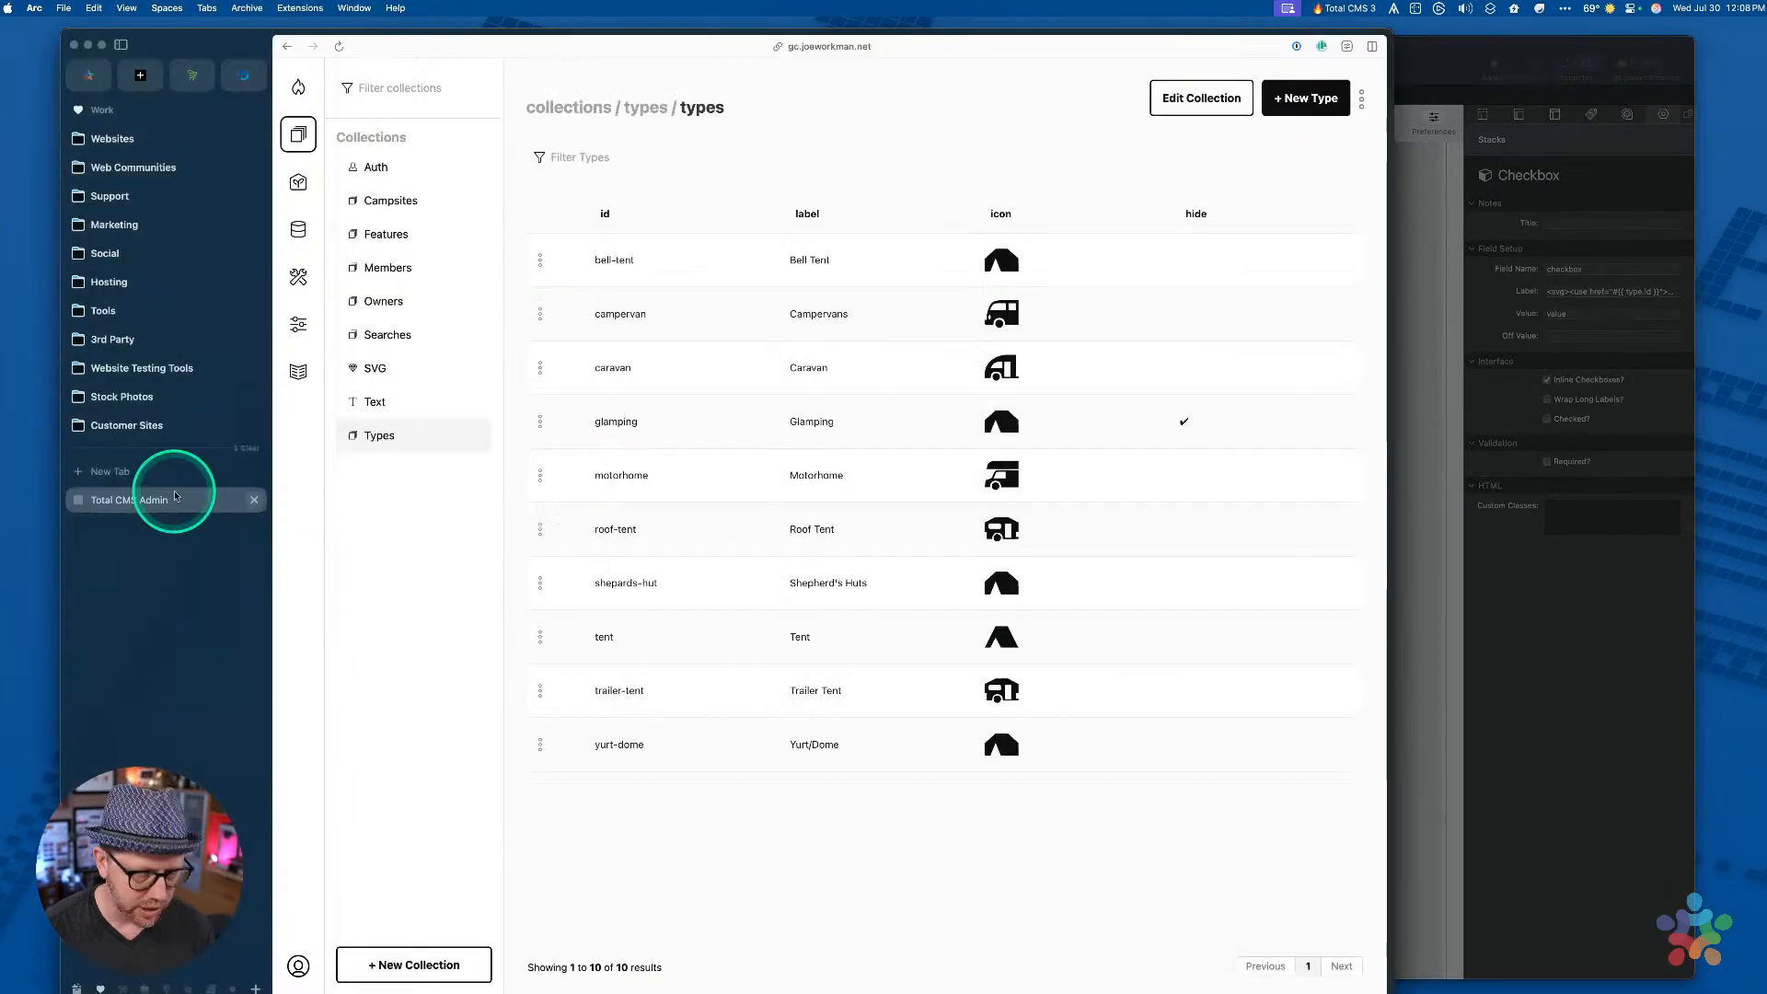
key(super+n)
text(gc.joeworkman.net)
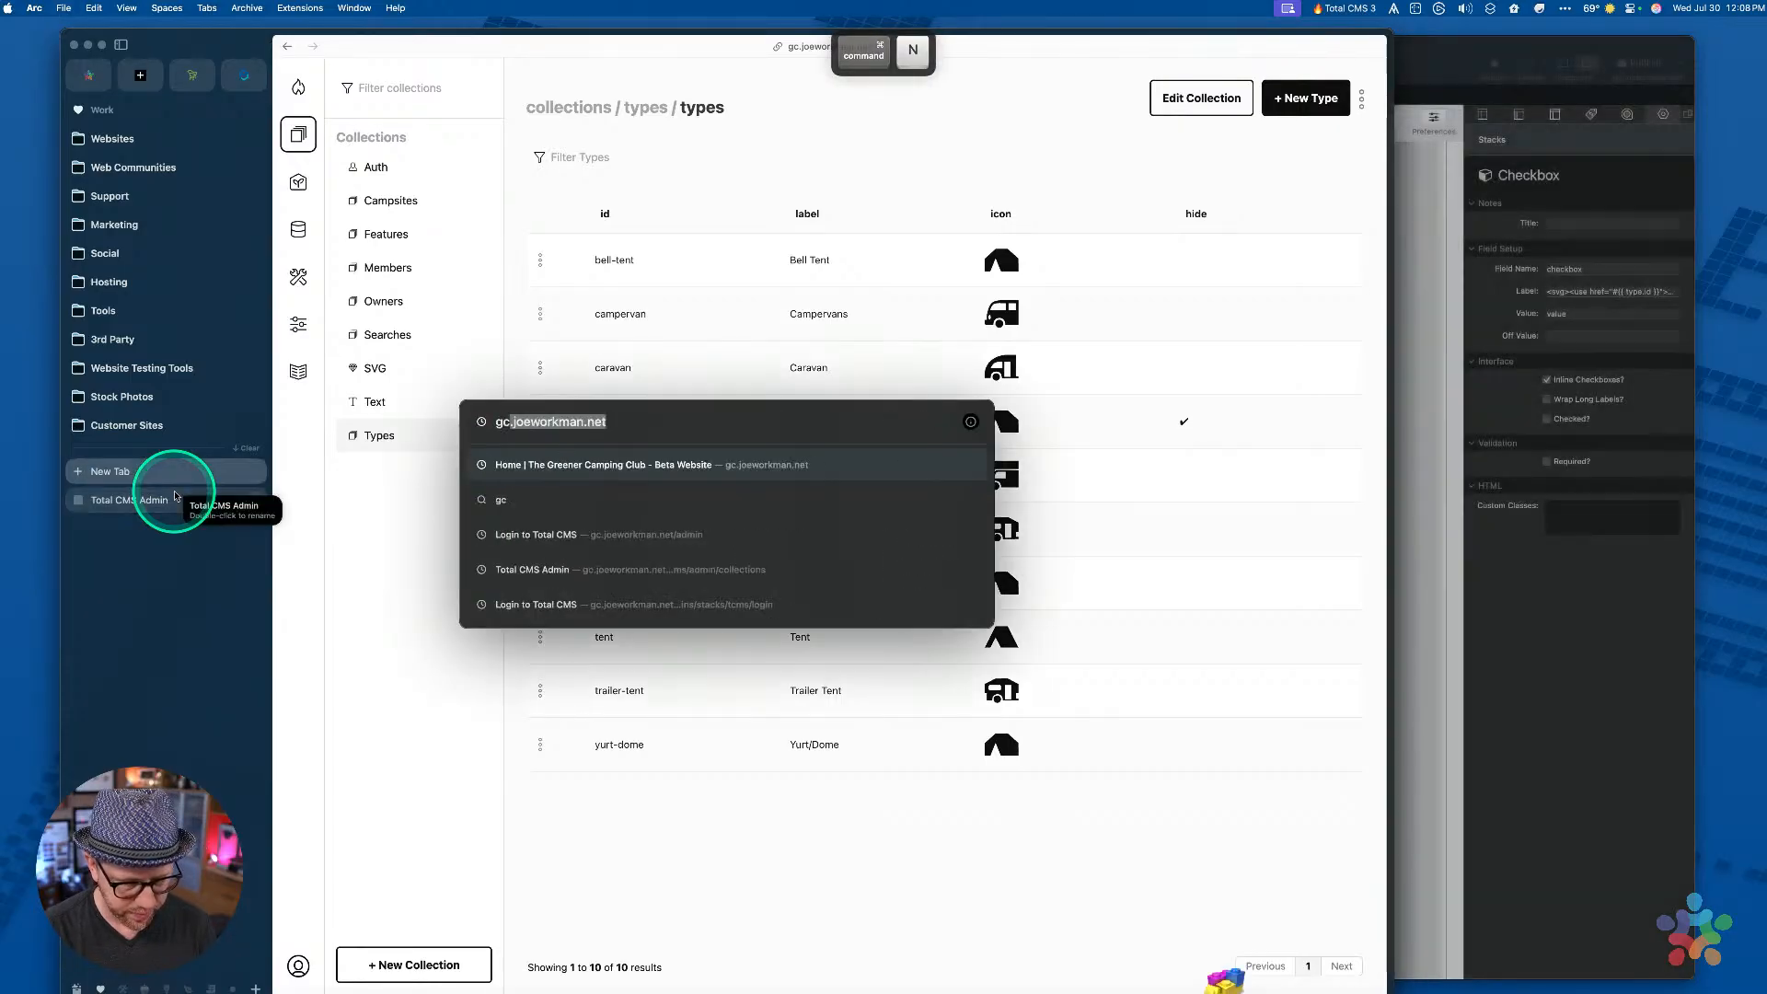
key(Return)
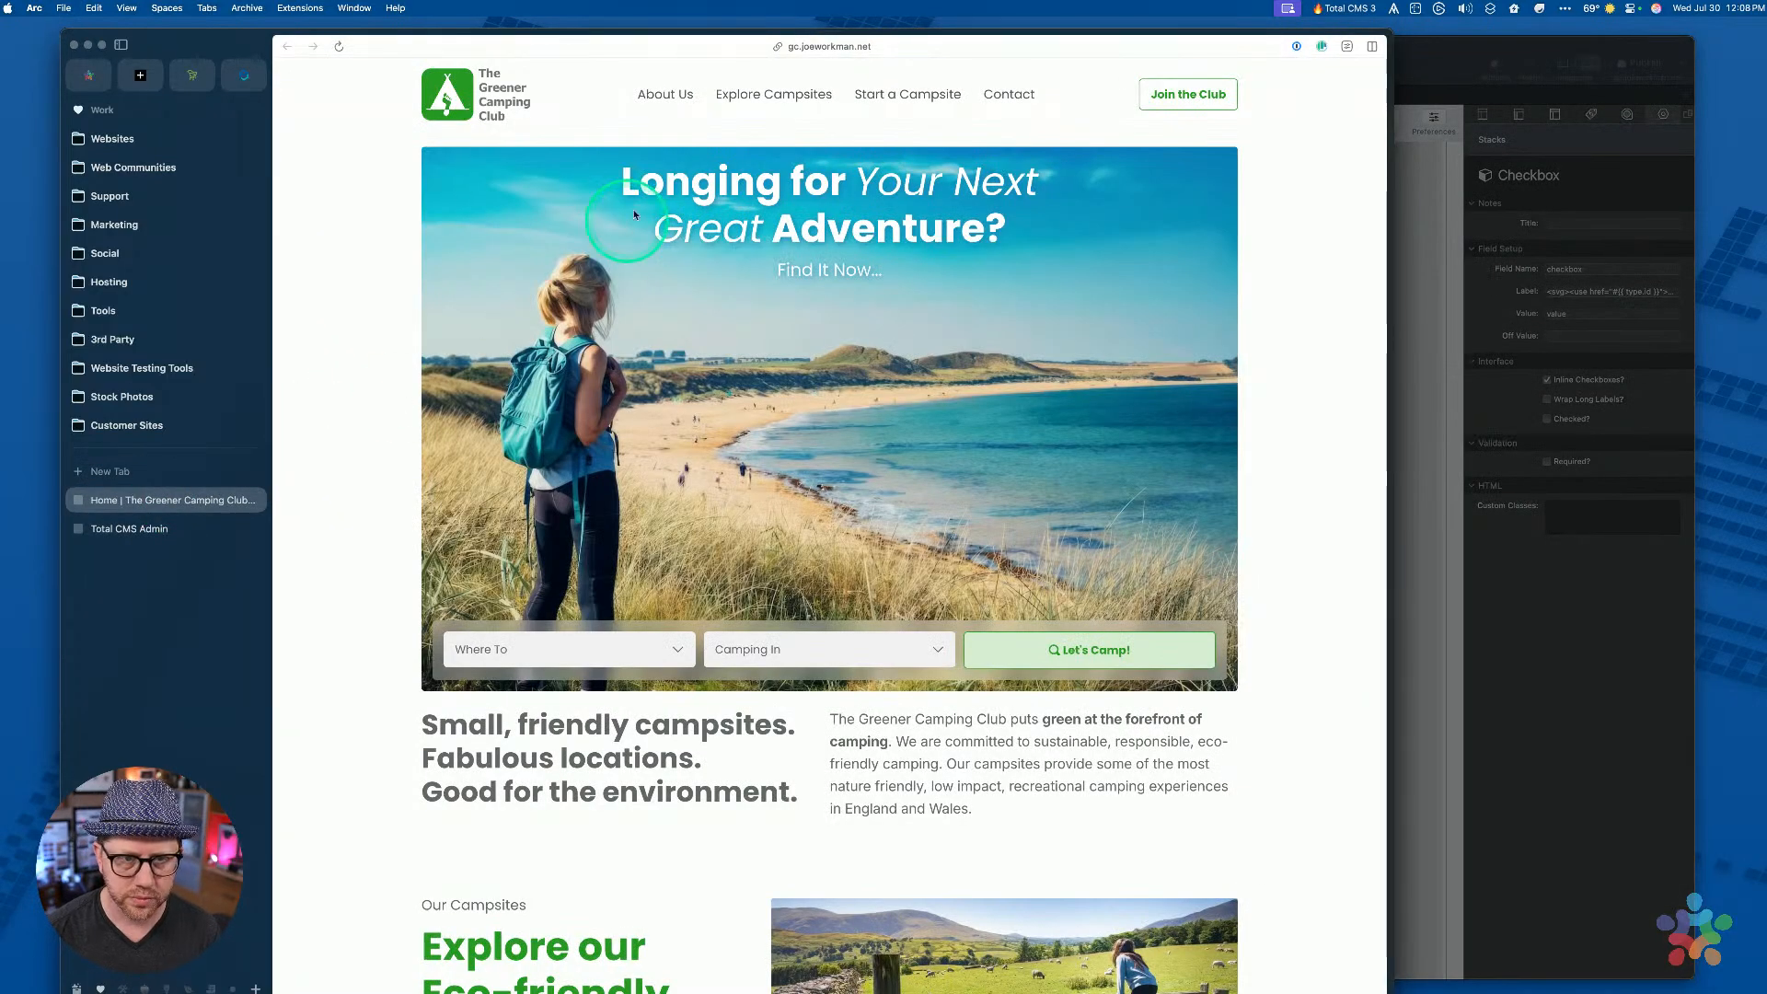
Open Explore Campsites, widen the browser, and test the Bell Tent and Campervans checkbox labels
click(773, 94)
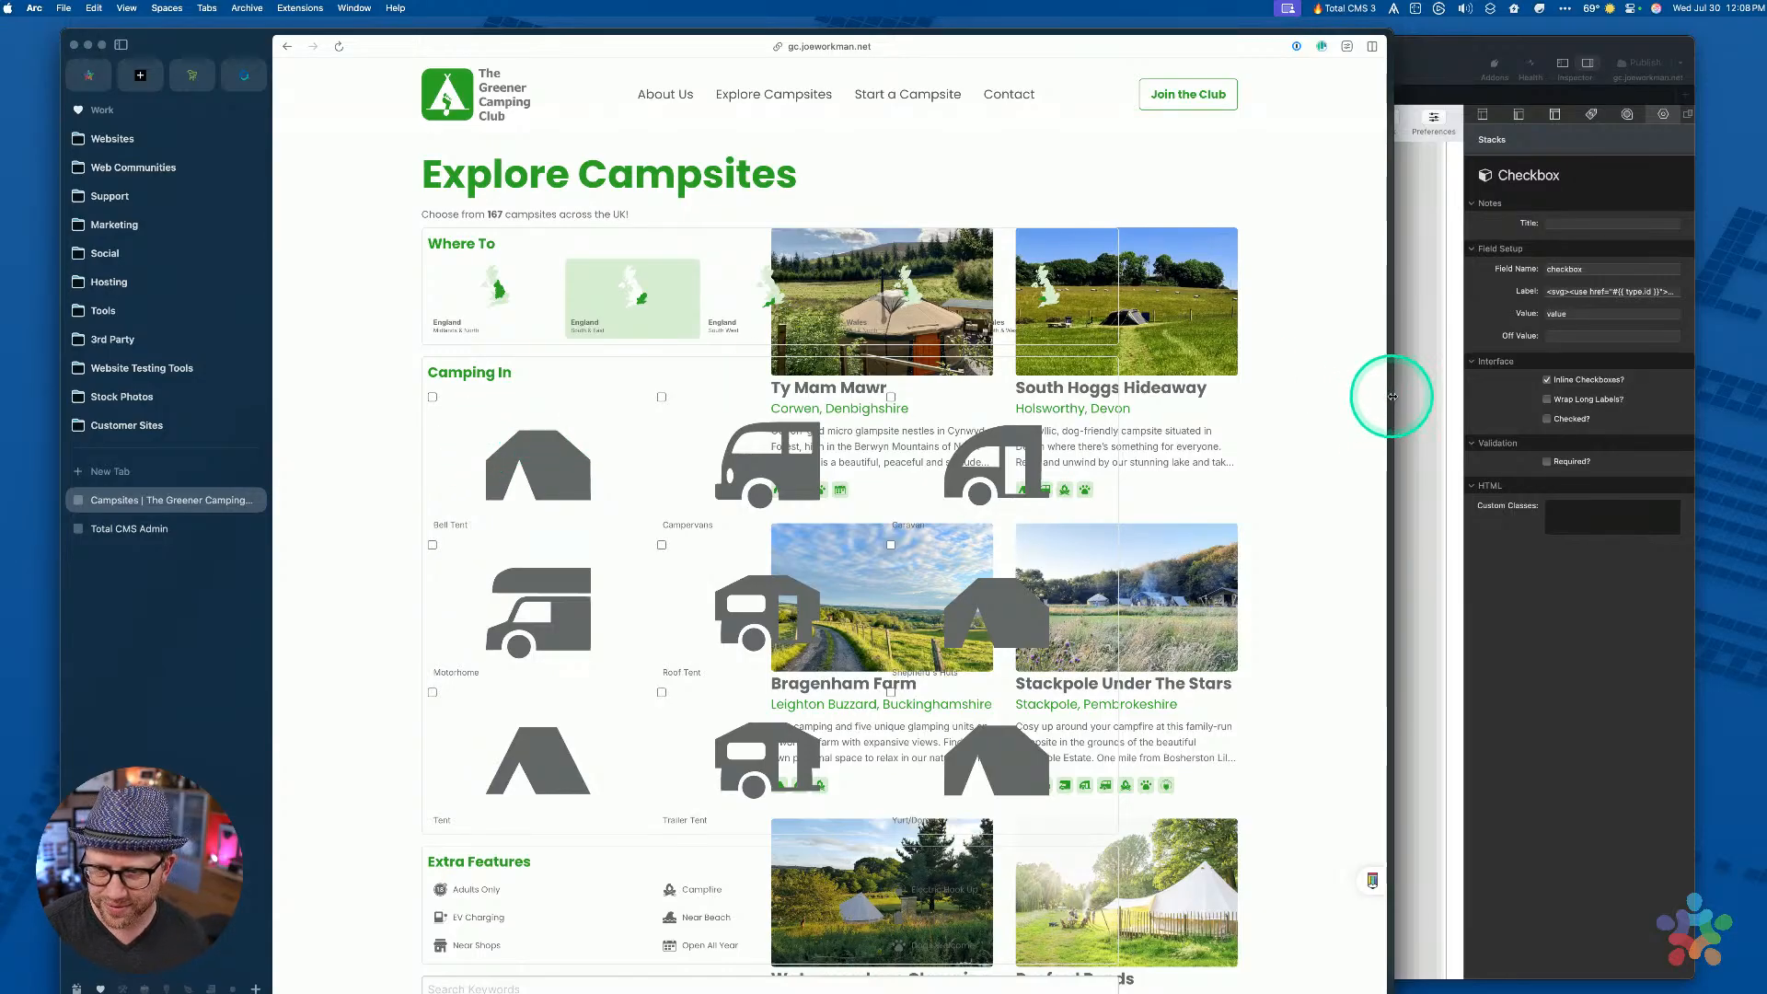
drag(1392, 396, 1499, 398)
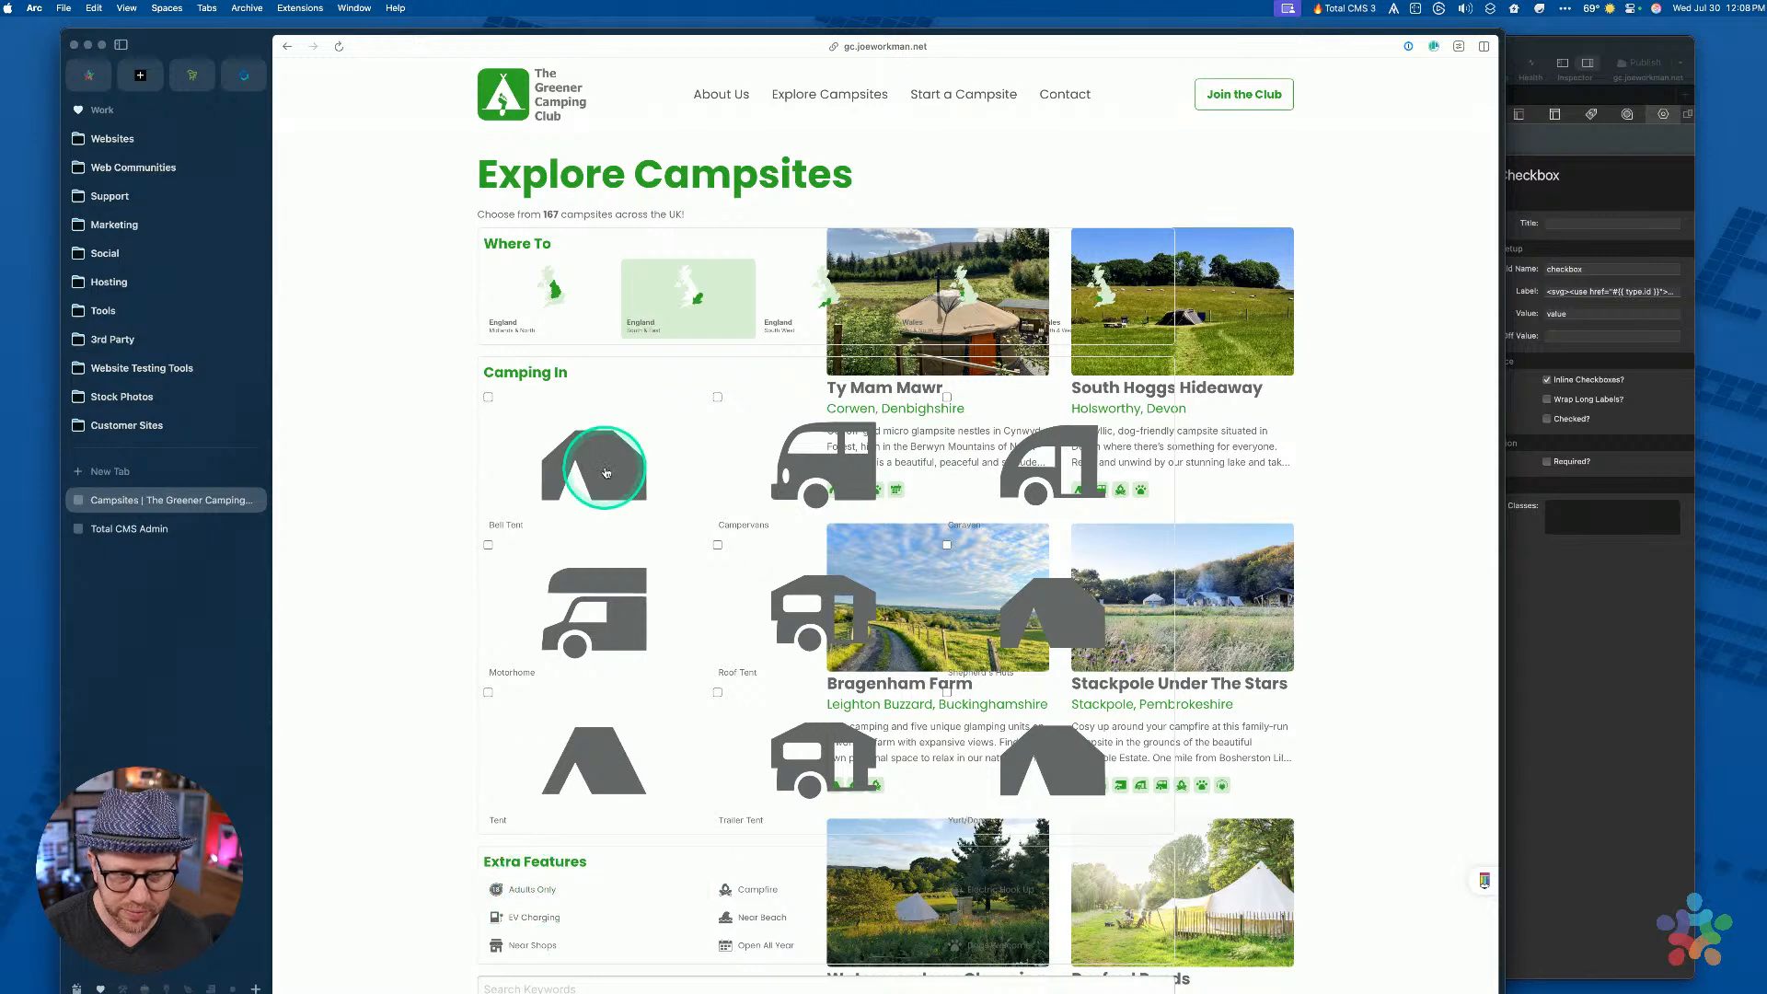
click(487, 398)
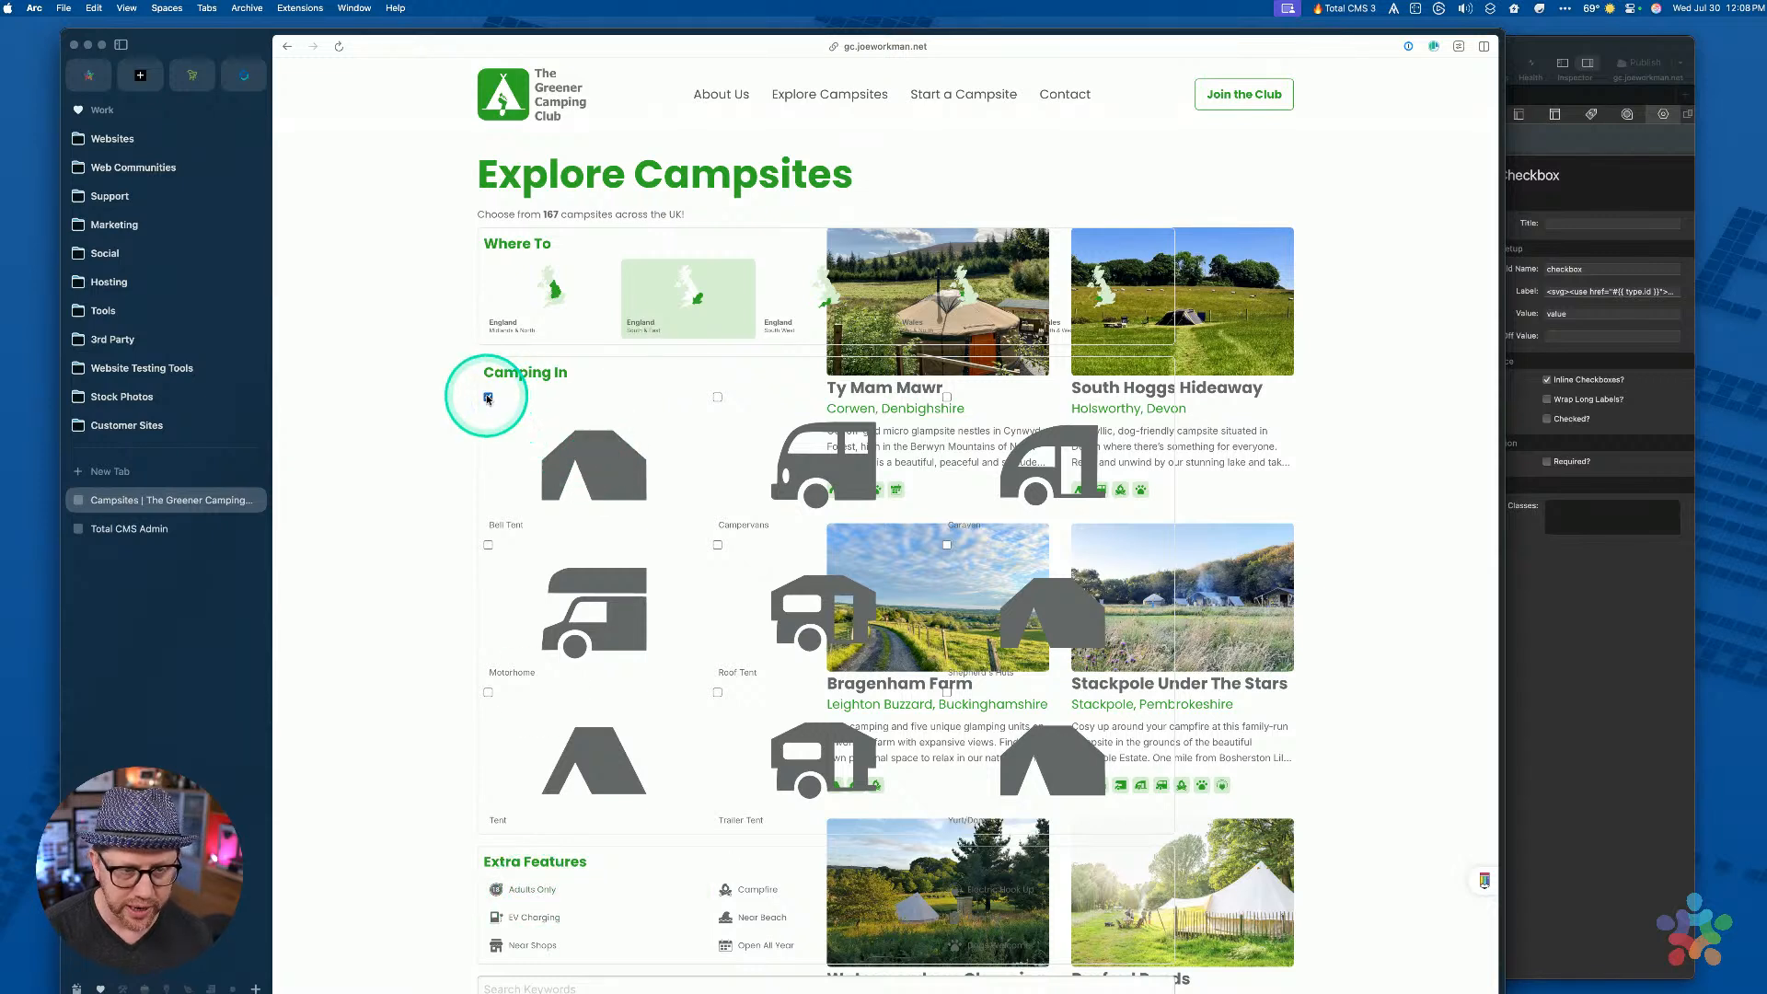
click(488, 398)
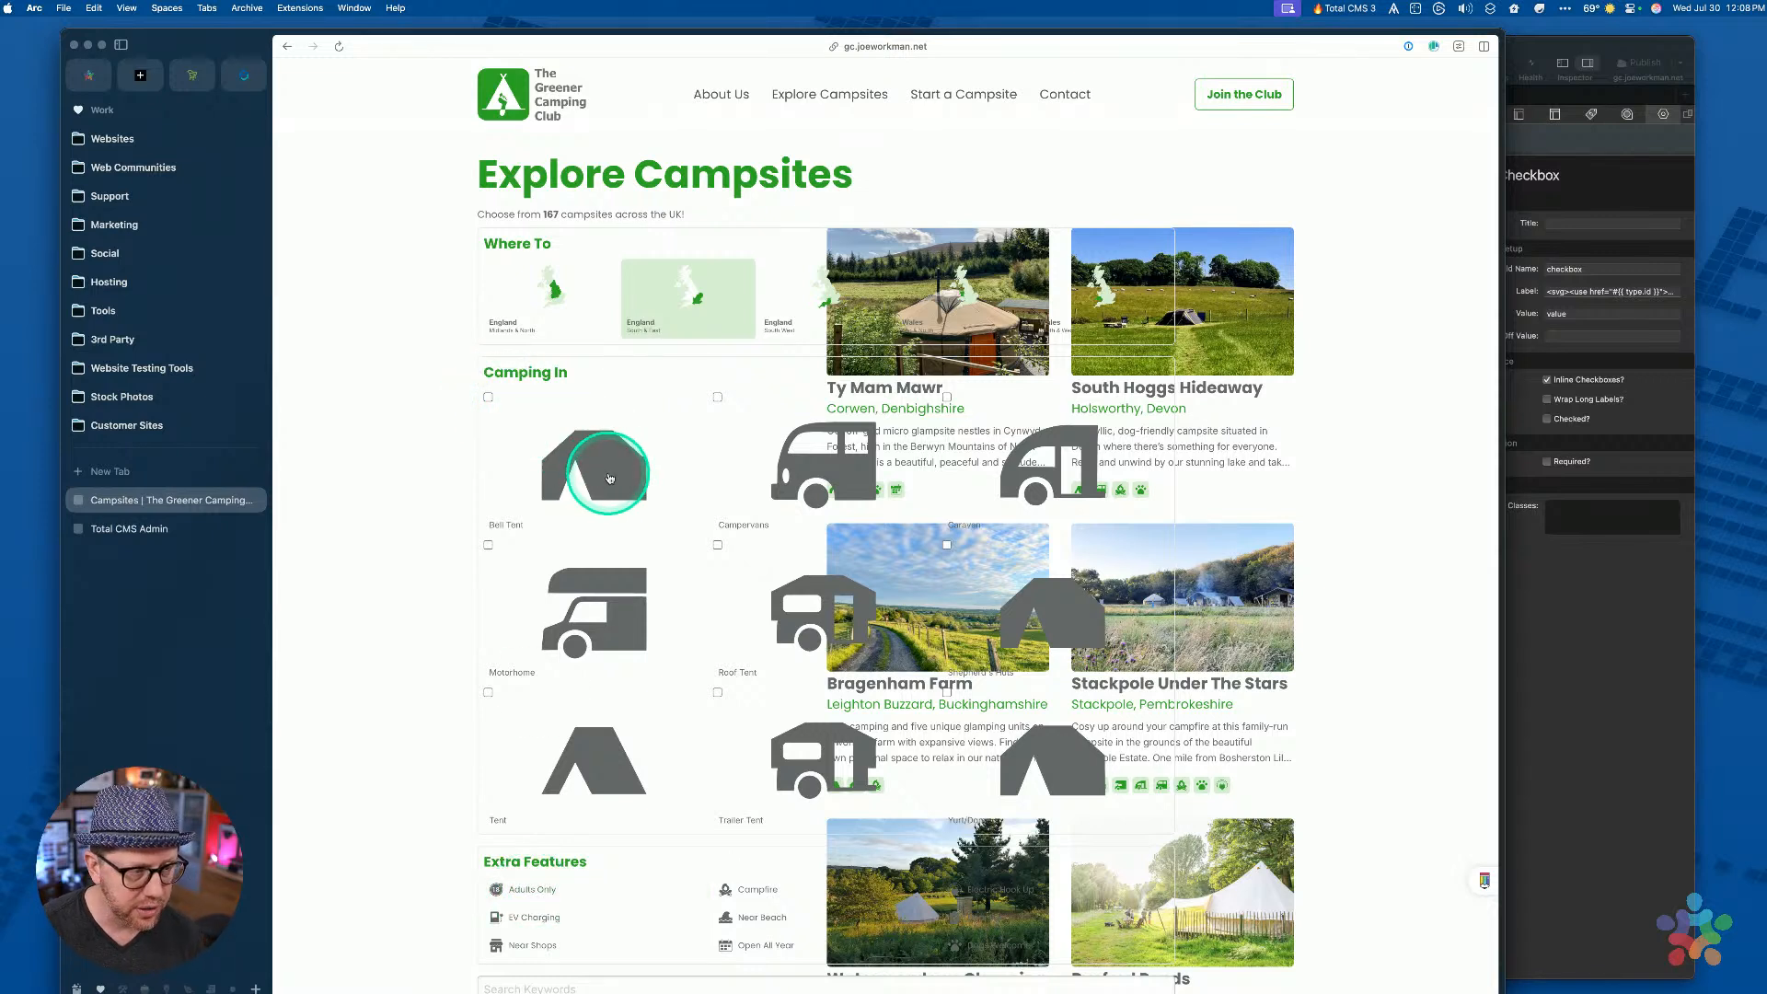
drag(481, 521, 540, 531)
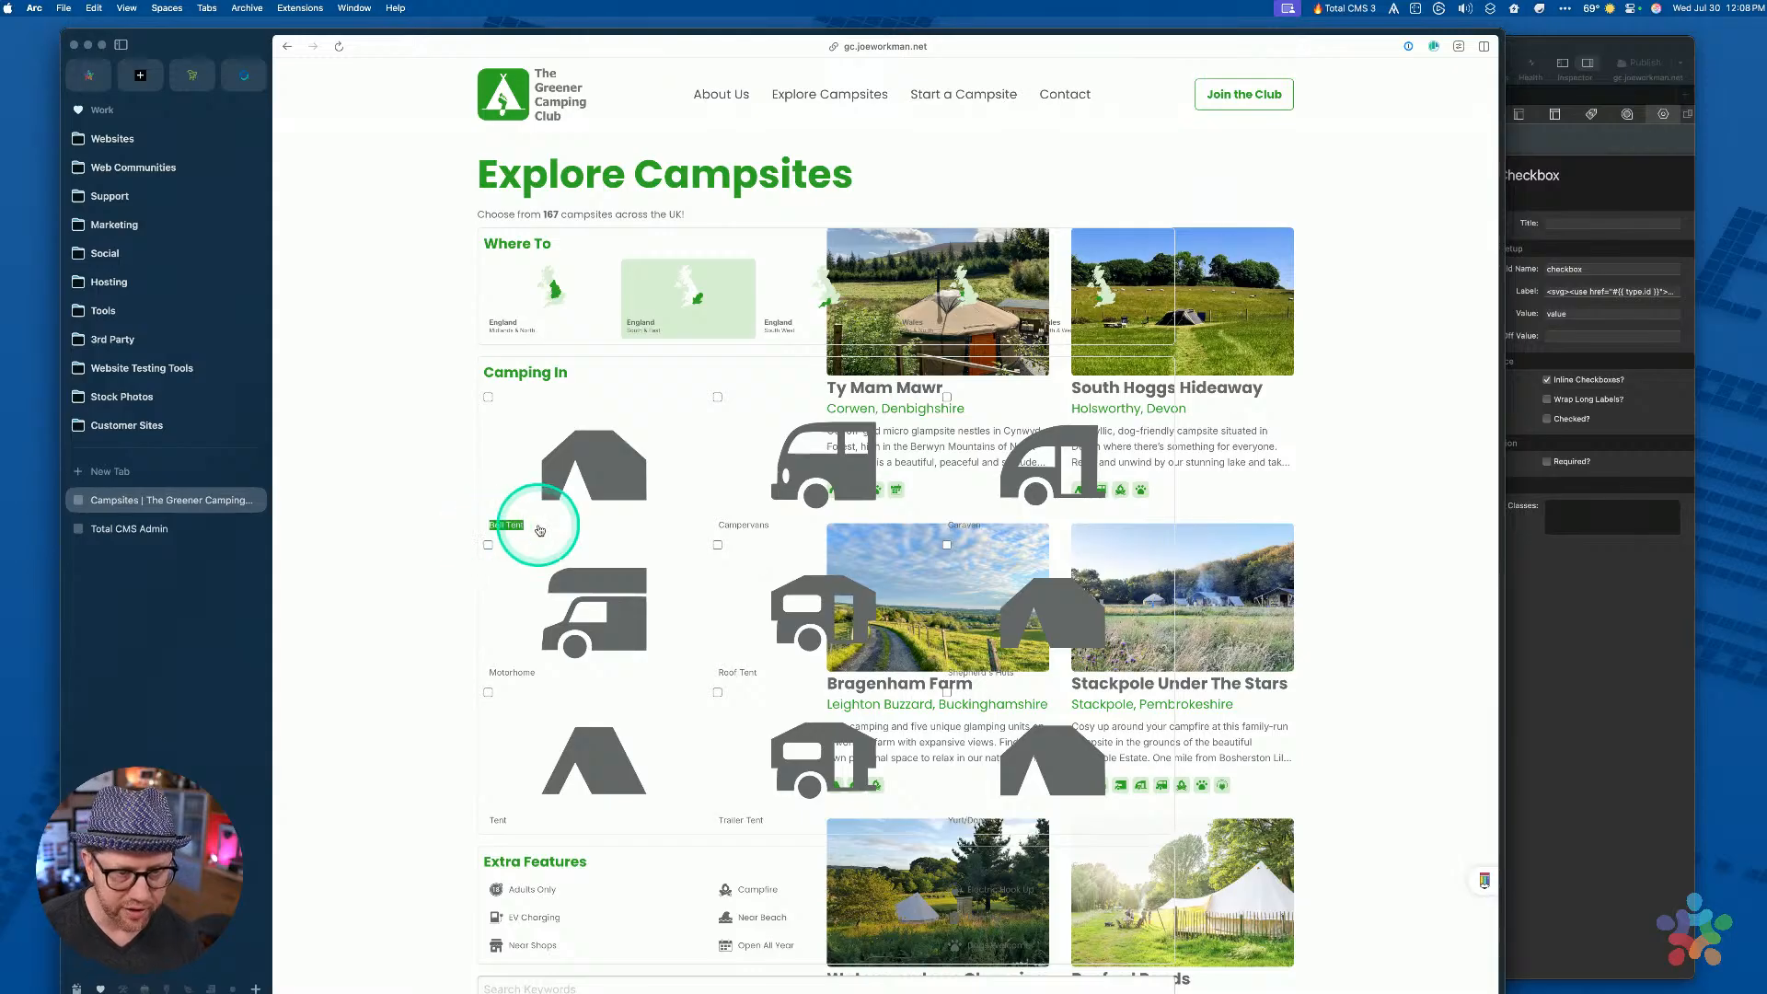
drag(670, 525, 769, 520)
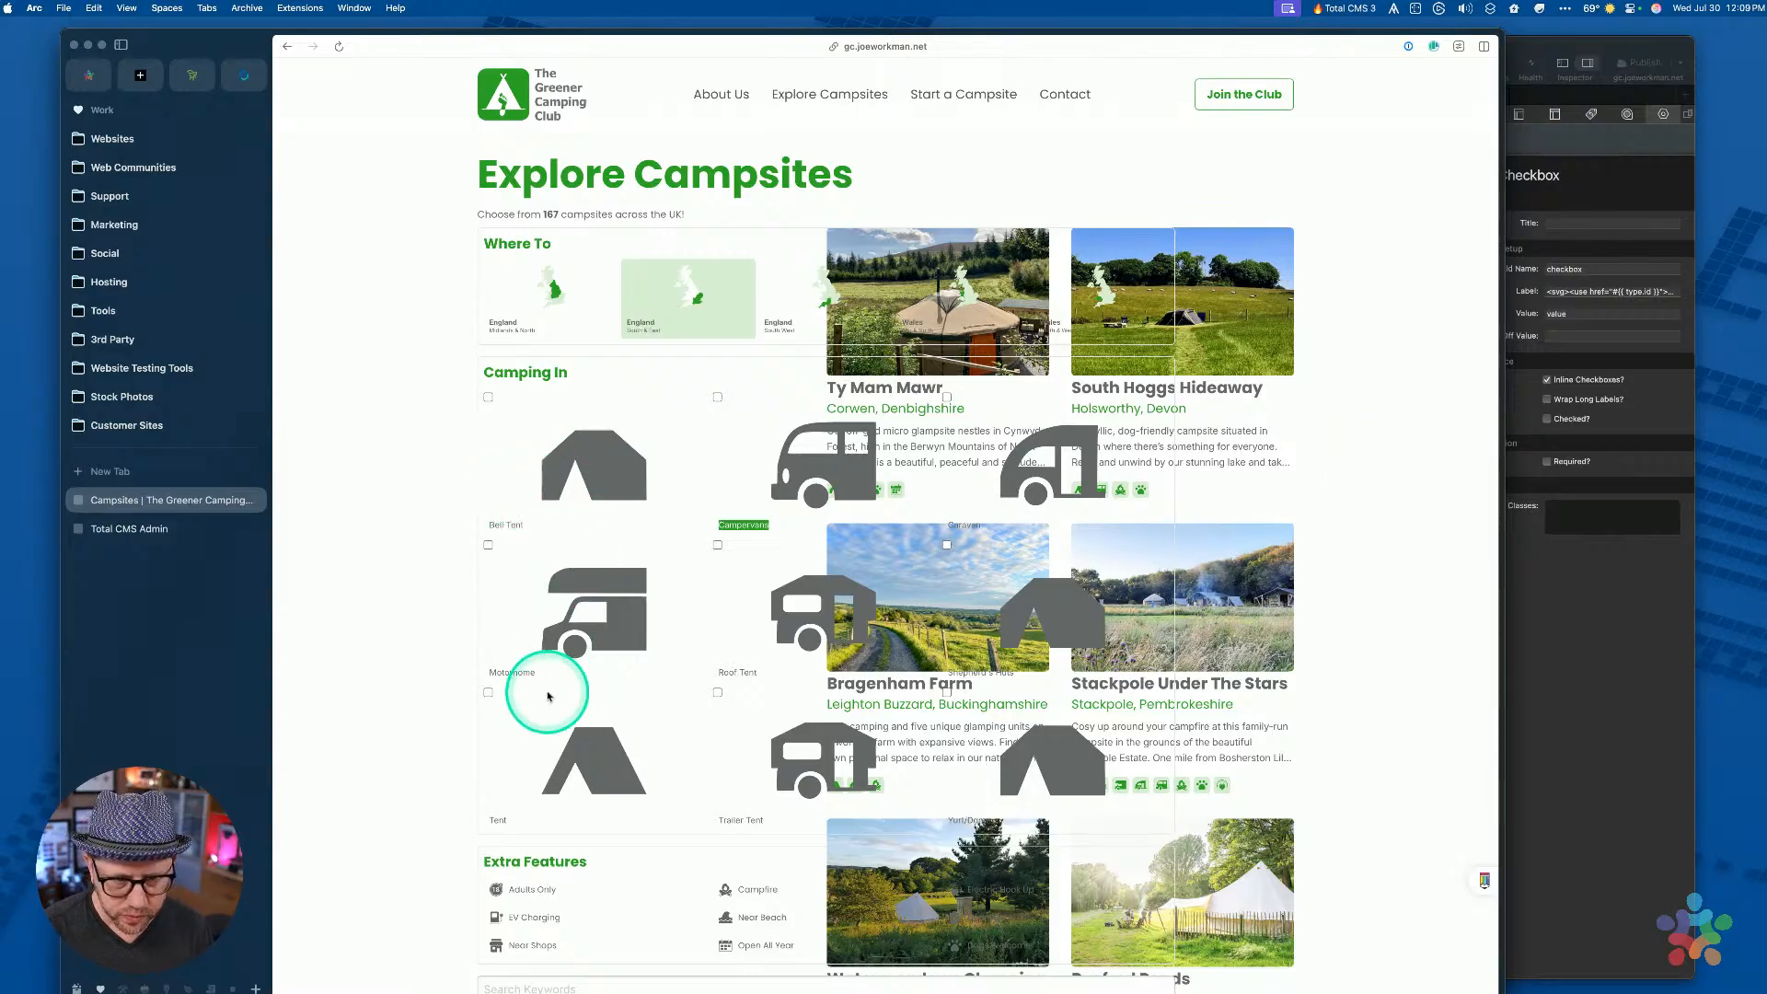
click(1618, 607)
Select the Button stack and check its filter-item custom class
click(1161, 622)
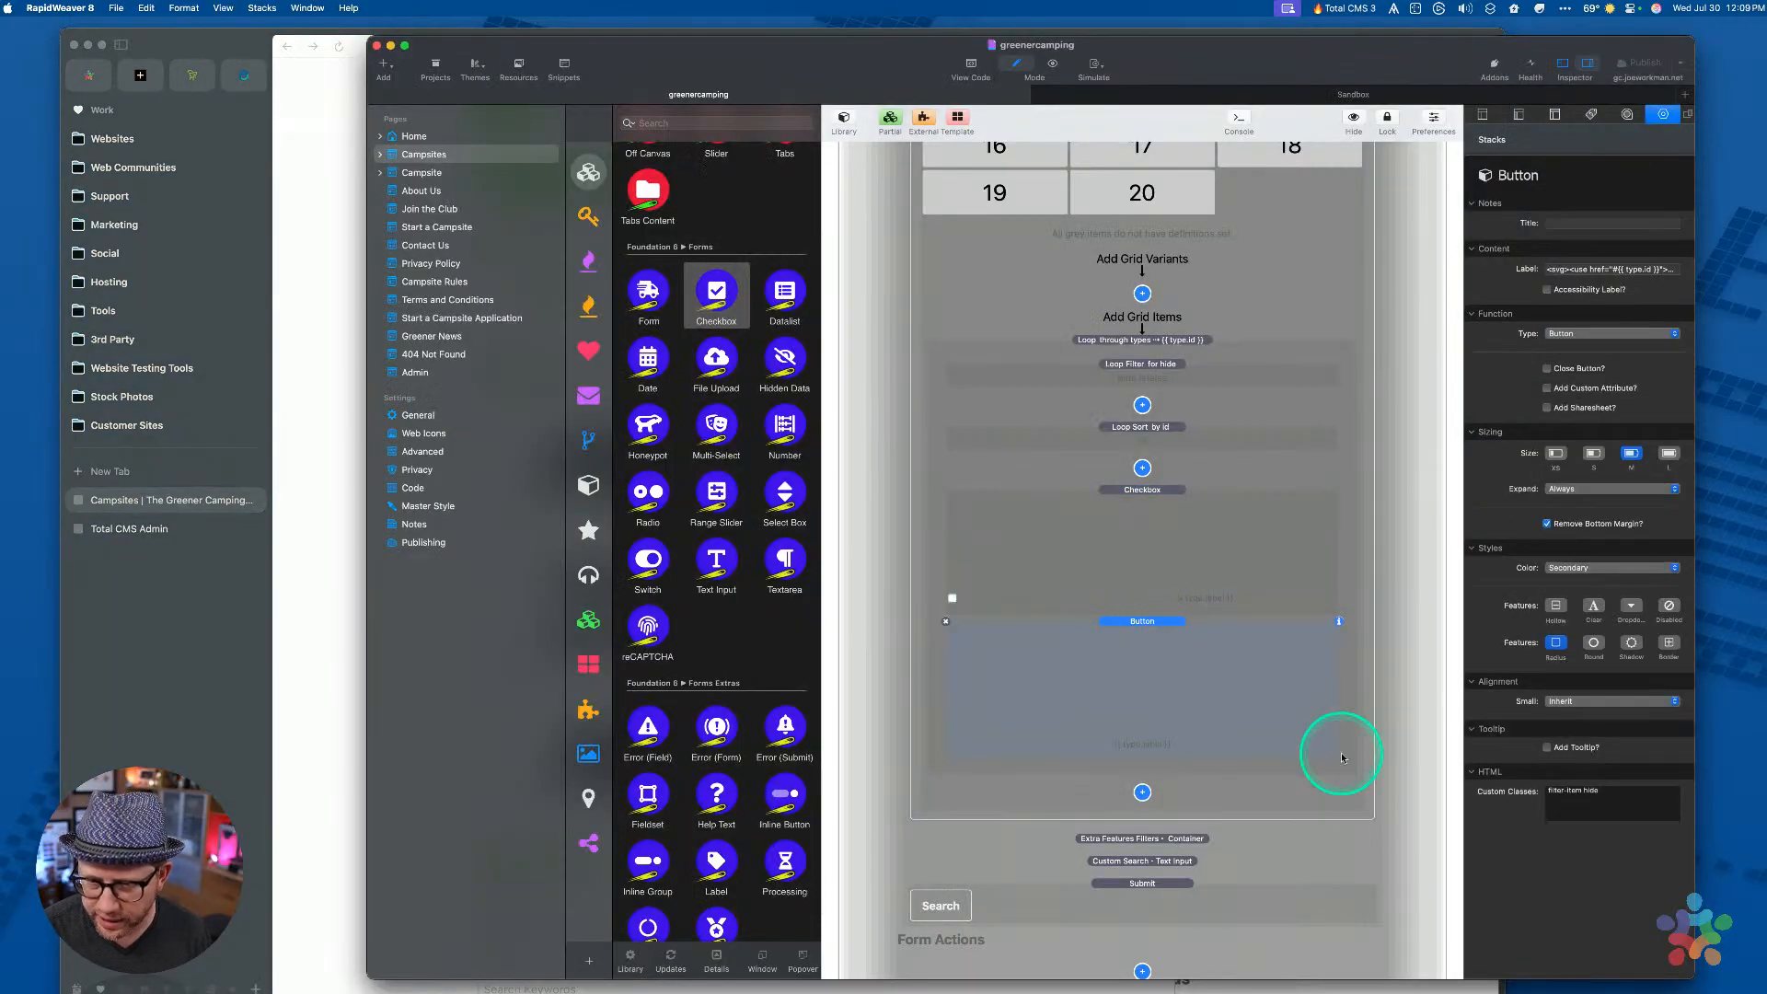
drag(1548, 791, 1582, 790)
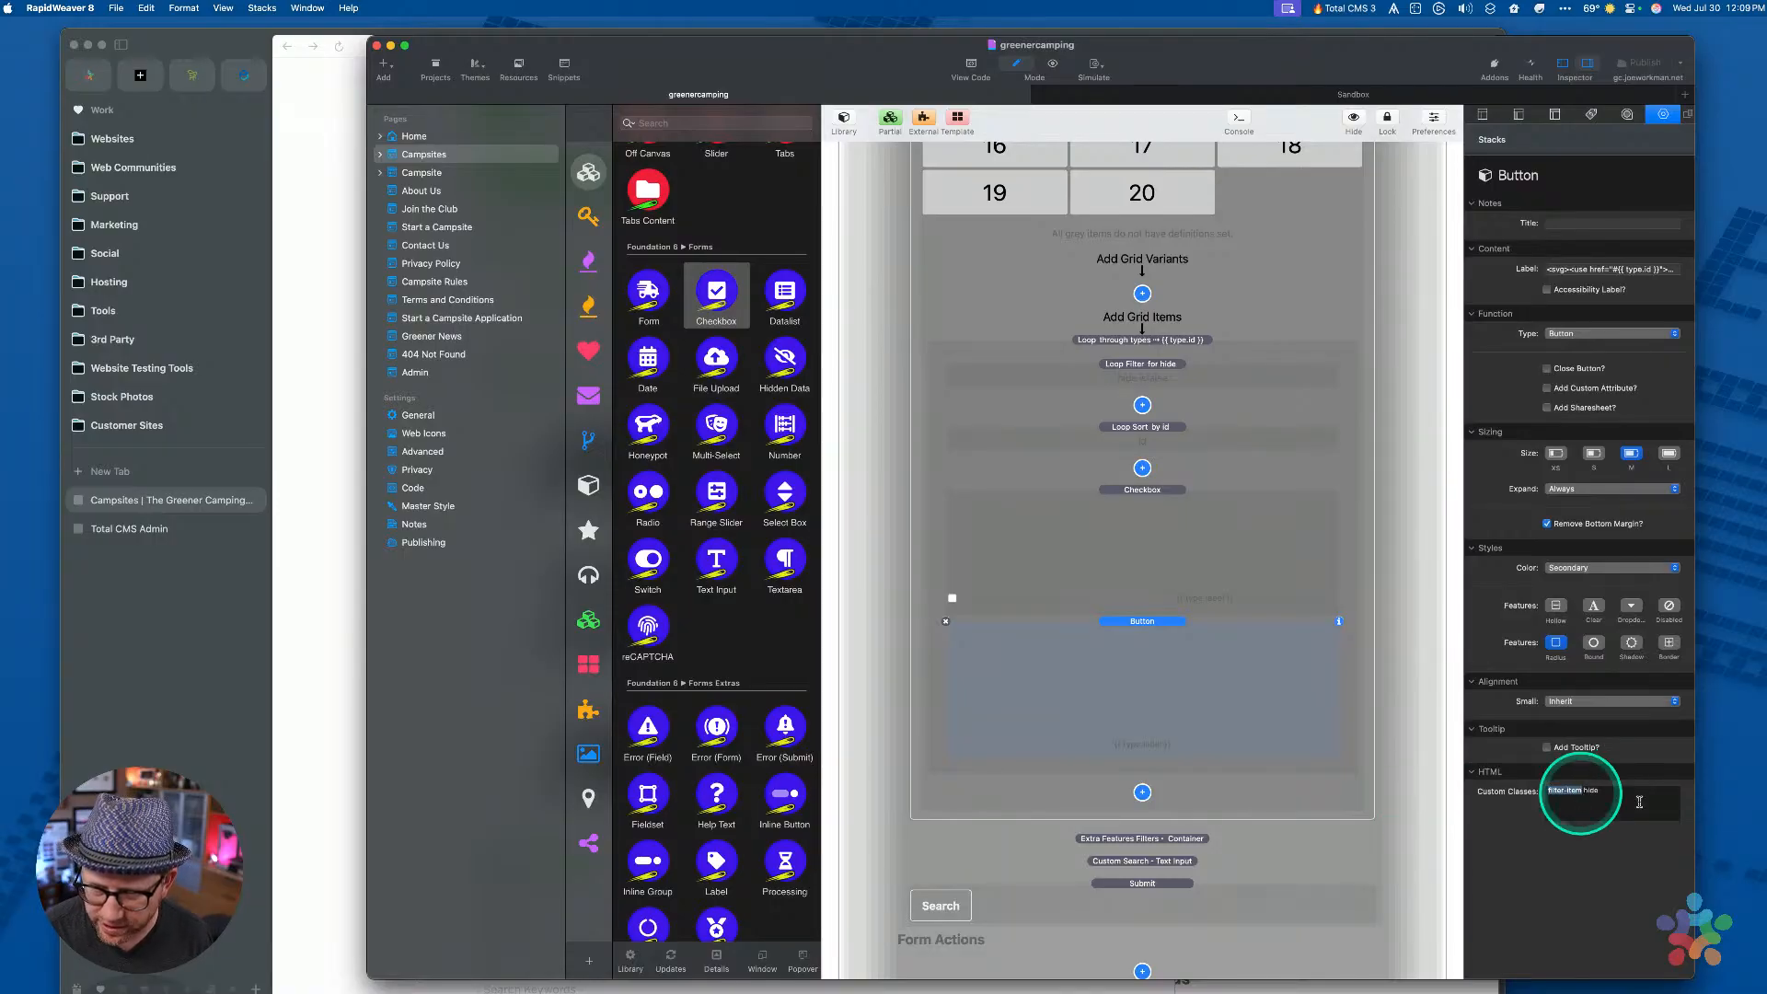
scroll(1097, 552, up, 7)
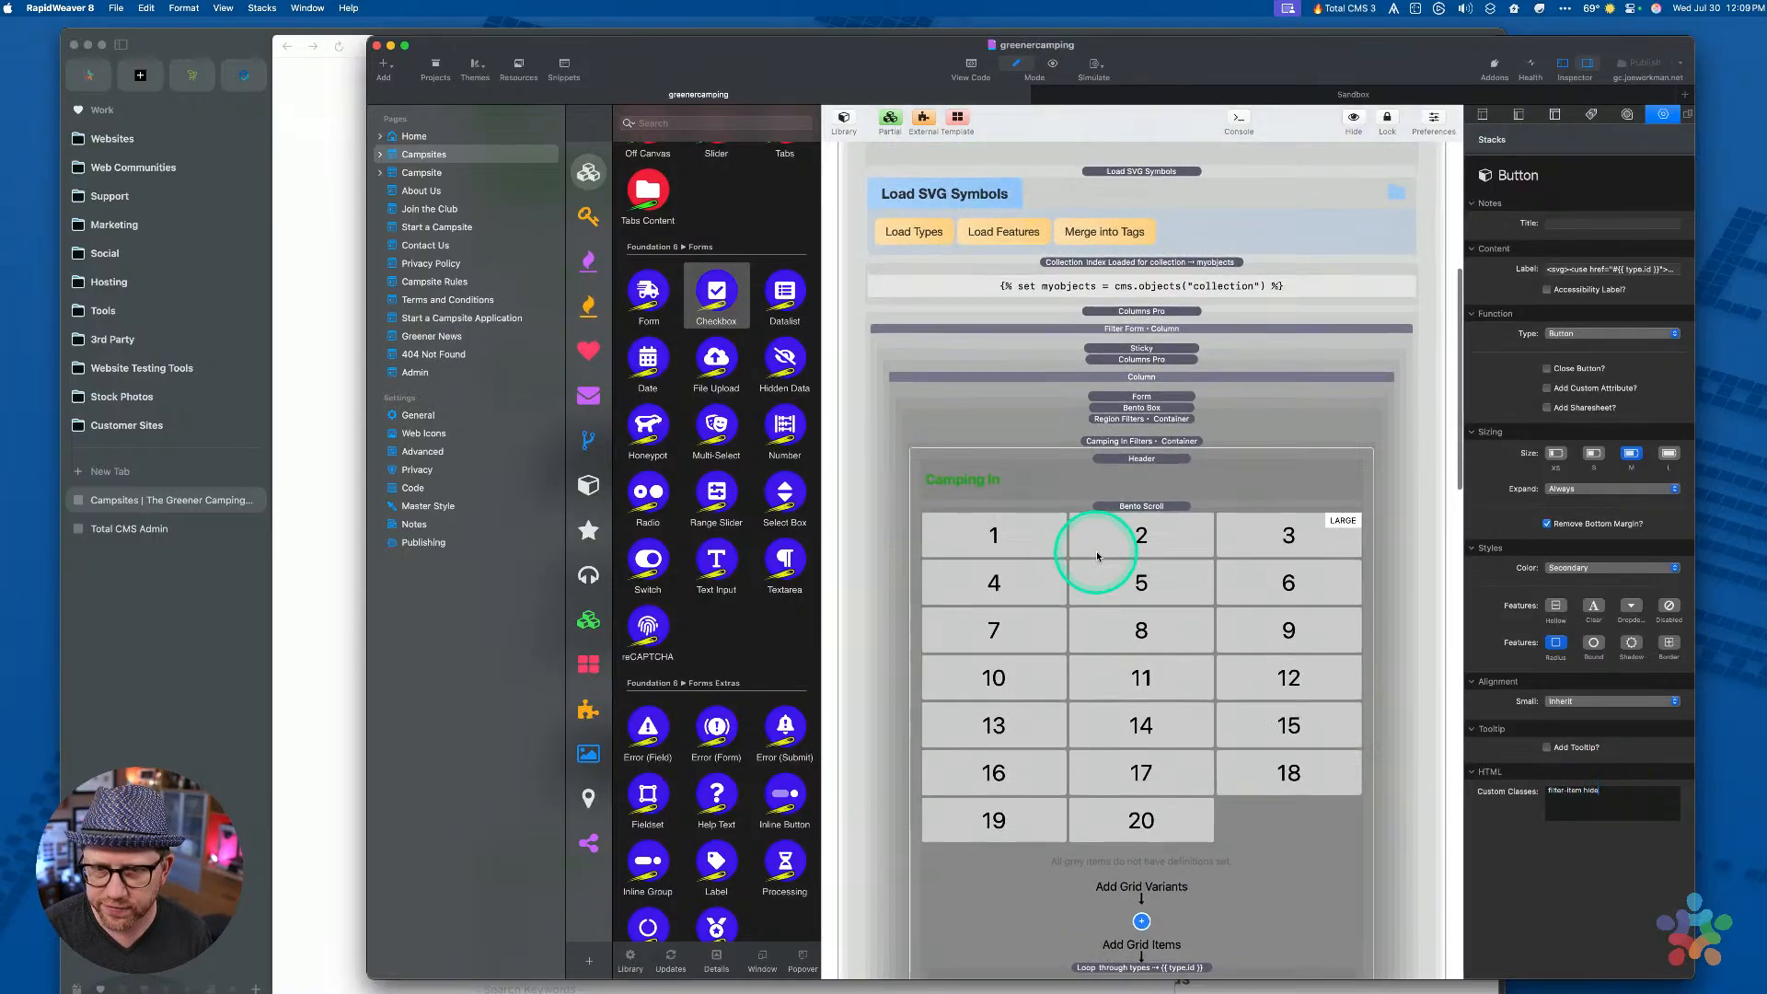
scroll(1096, 556, up, 1)
scroll(1150, 354, up, 2)
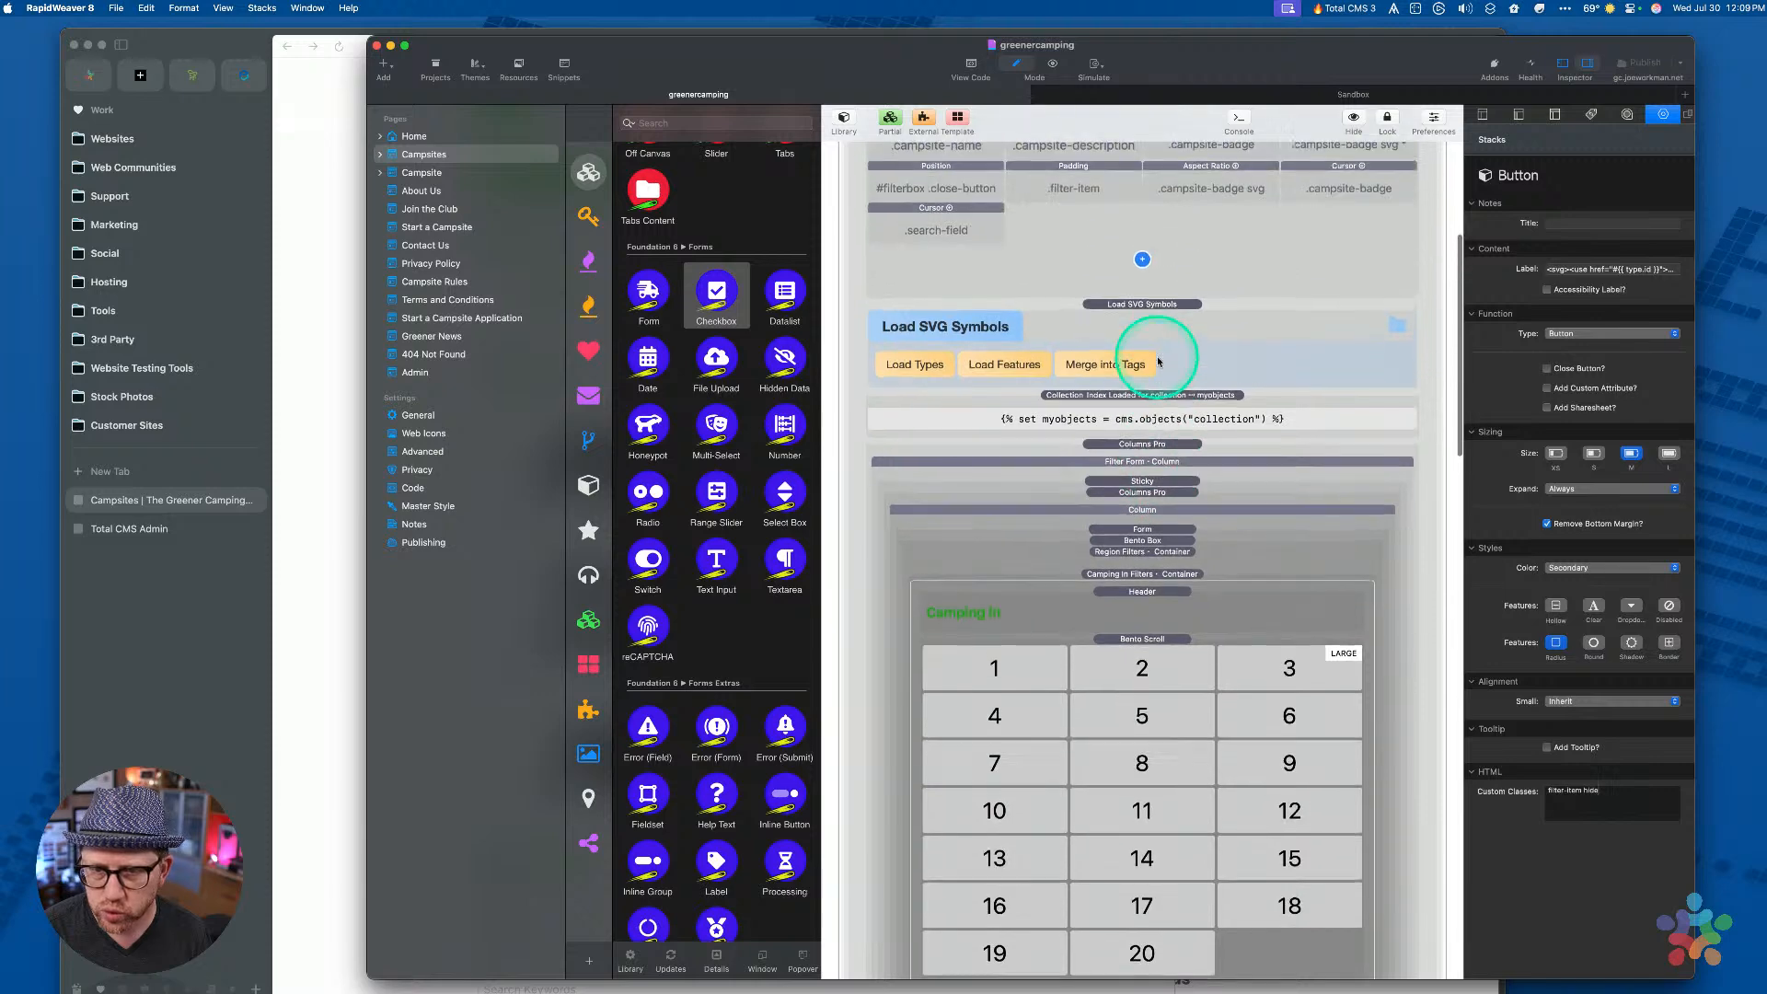
Inspect the Load SVG Symbols partial, return to the page, and select the Campsite Grid swatches
click(1124, 307)
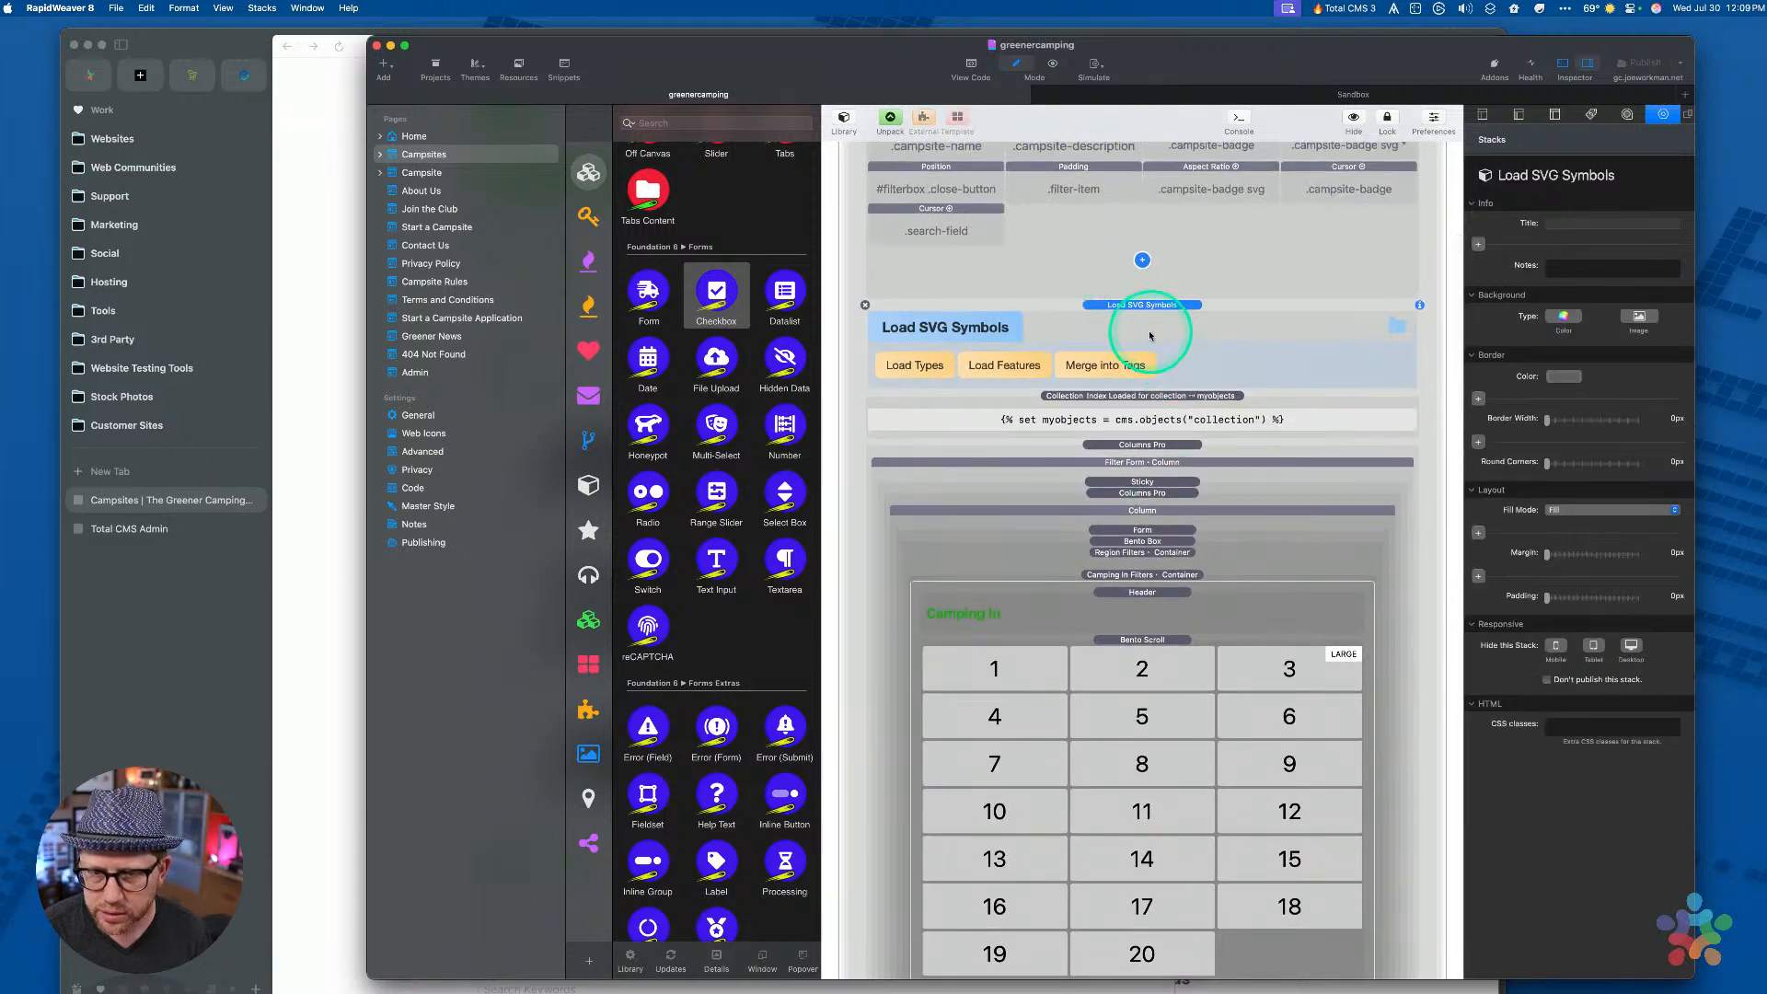
double_click(1104, 309)
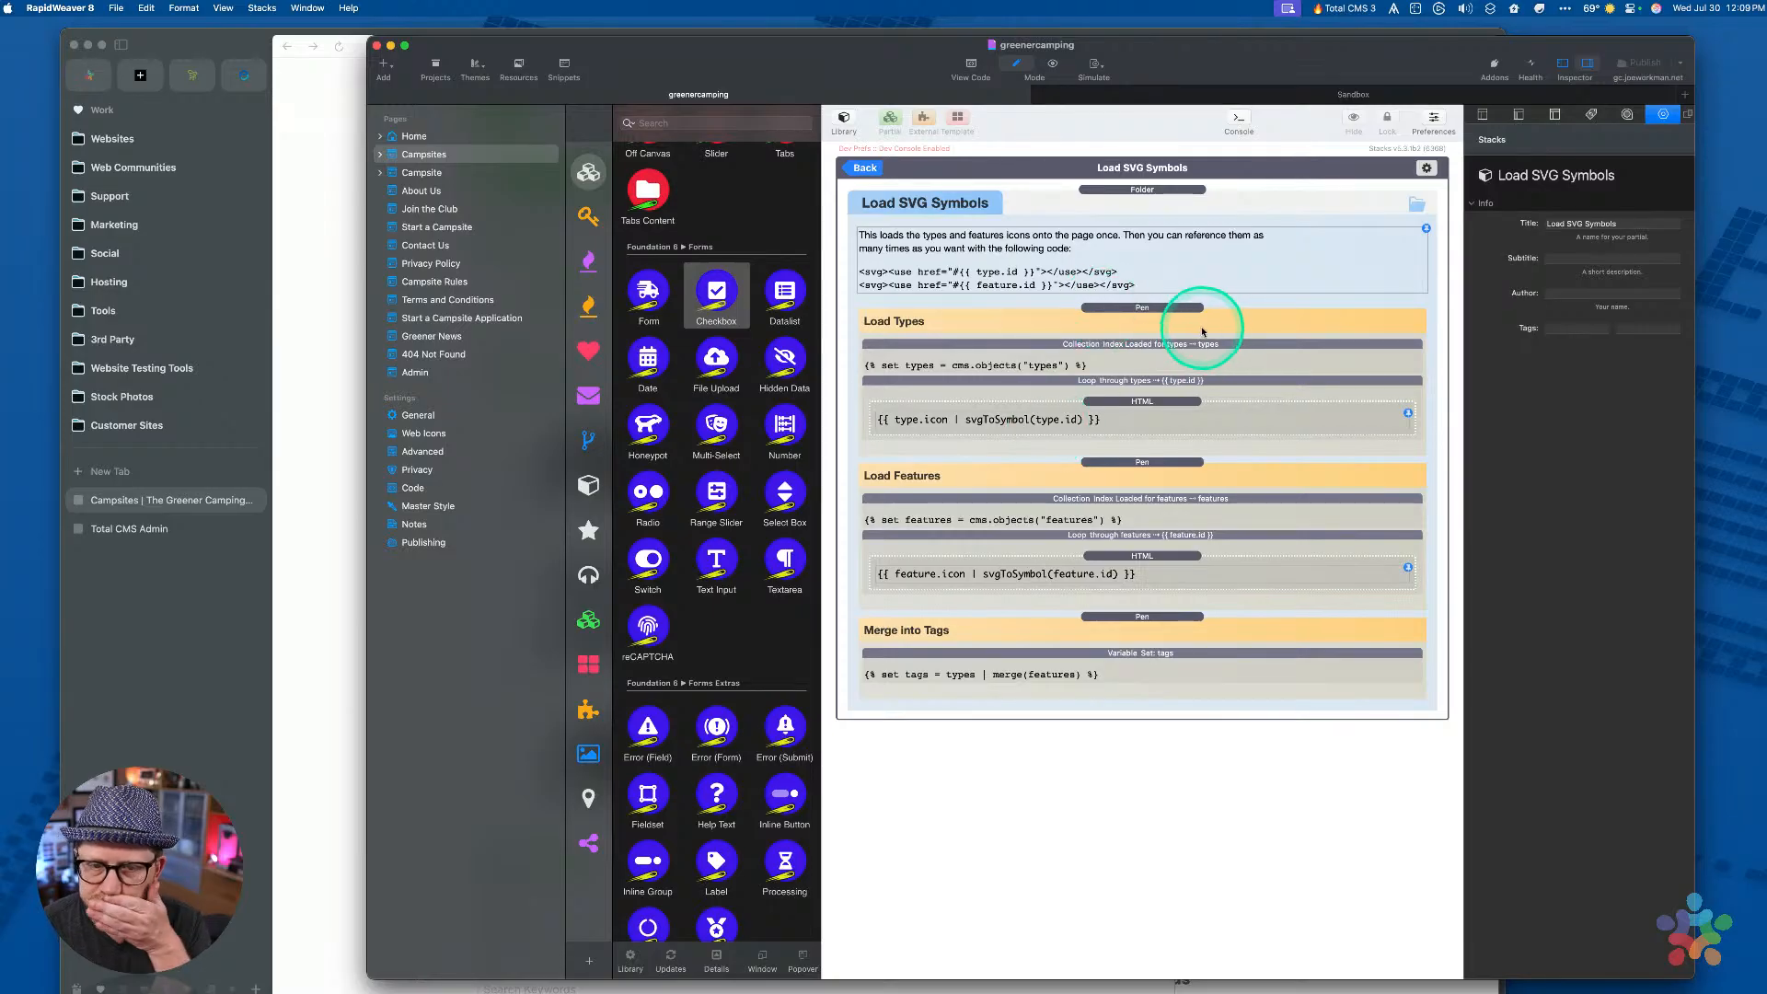
click(865, 167)
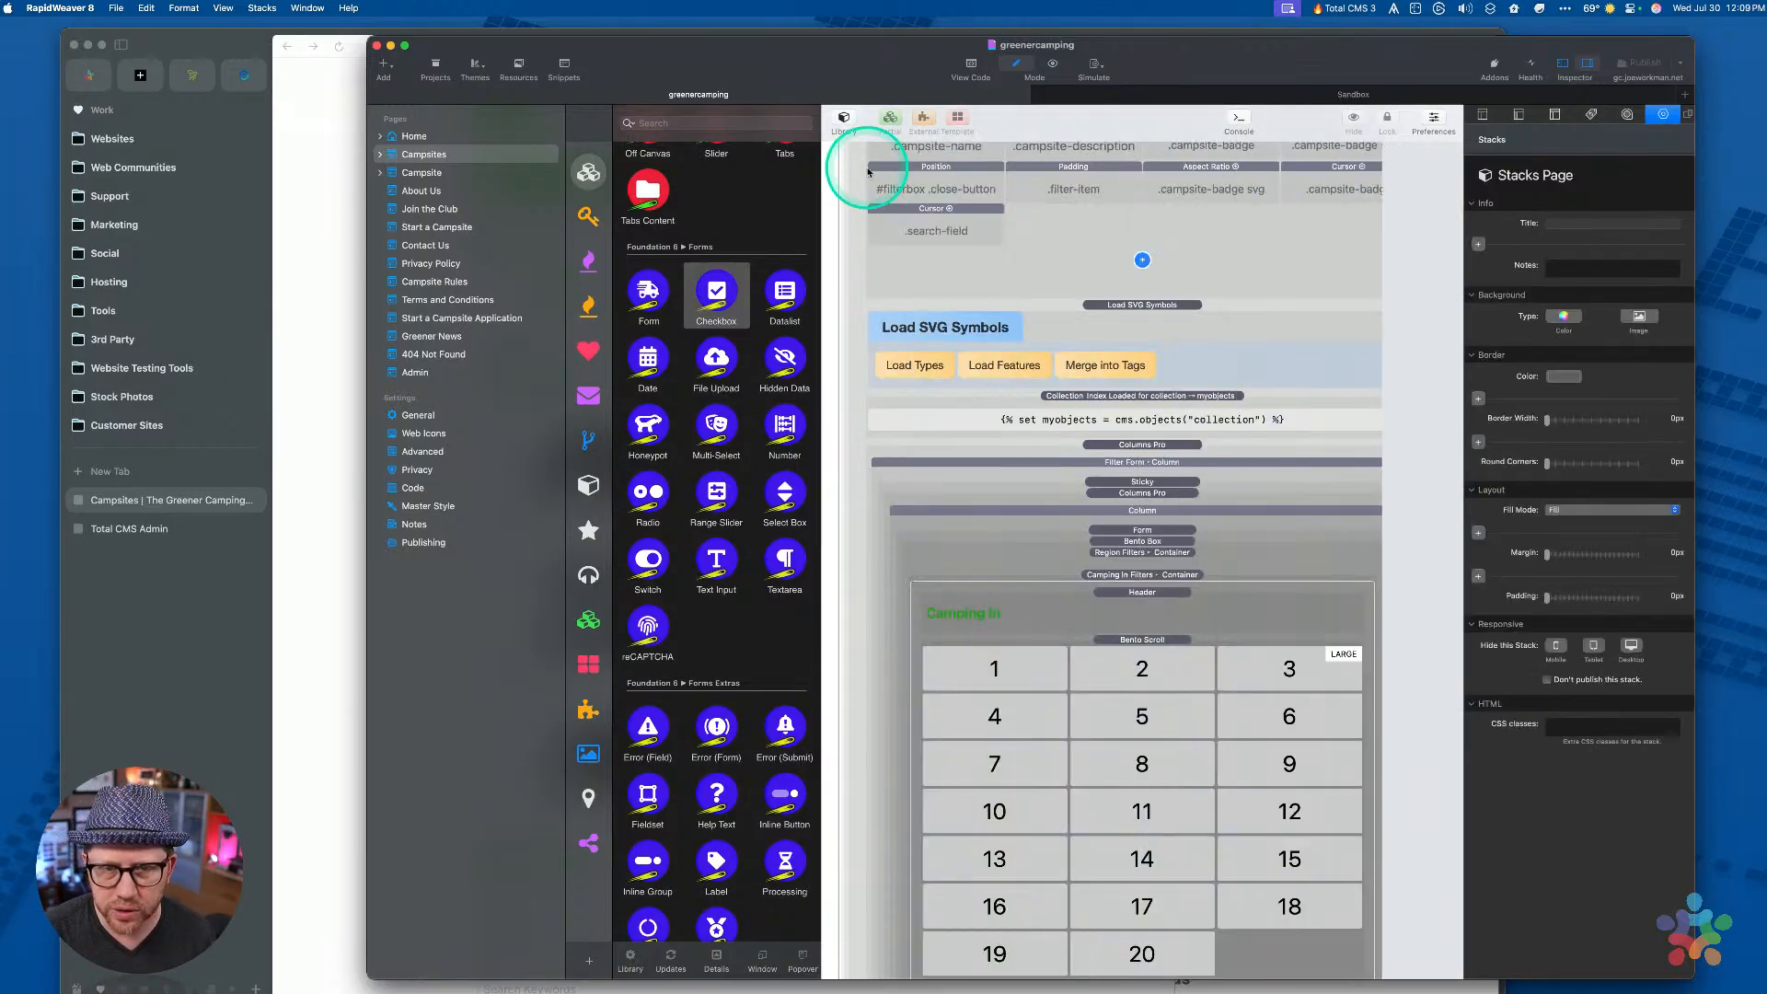
scroll(1117, 460, up, 5)
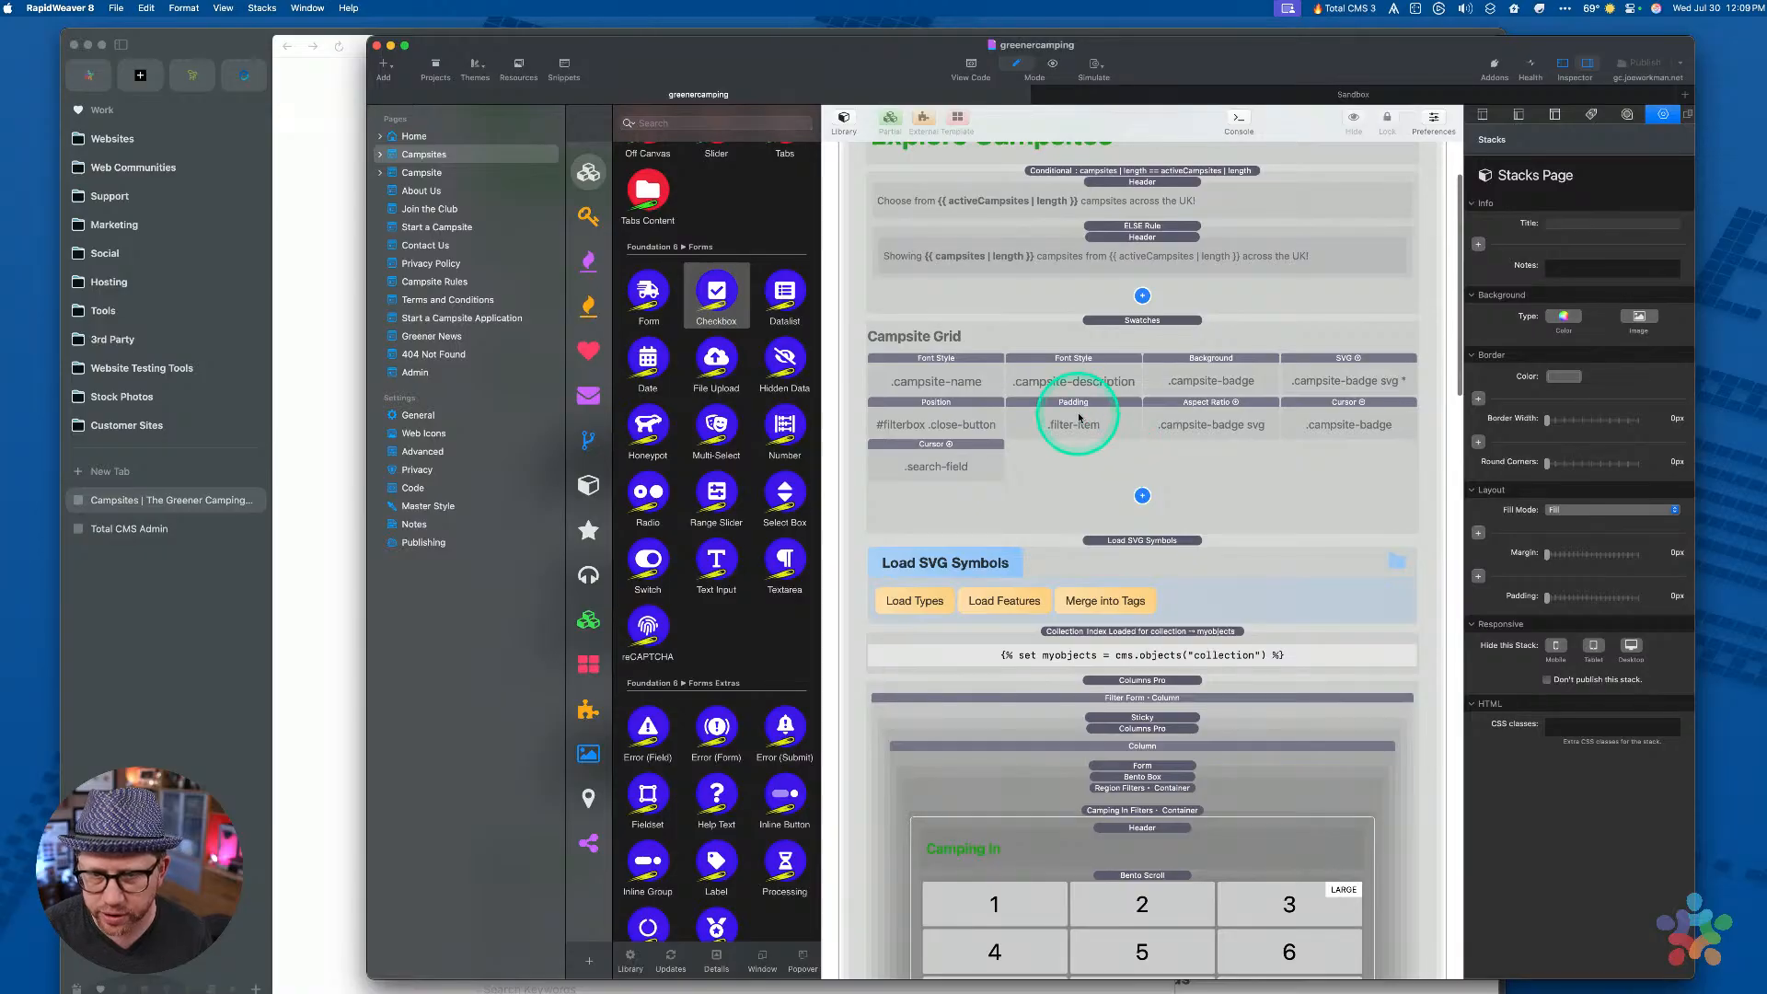
click(1131, 327)
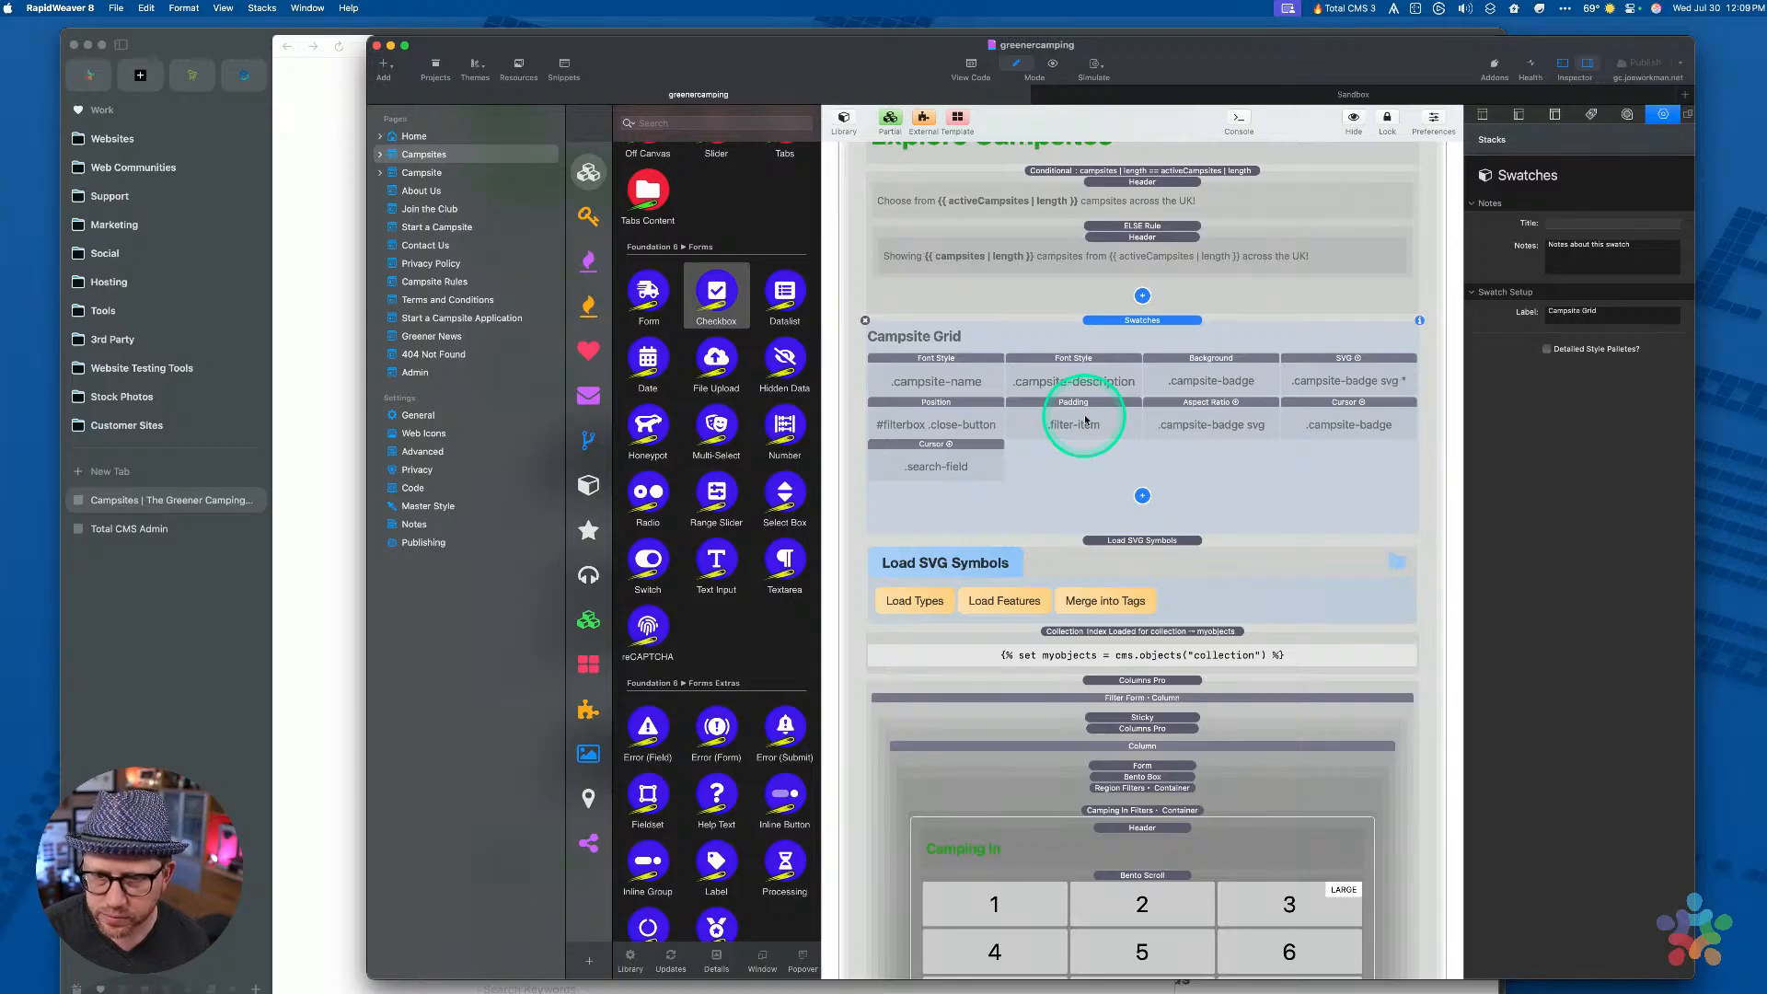
scroll(1112, 327, up, 1)
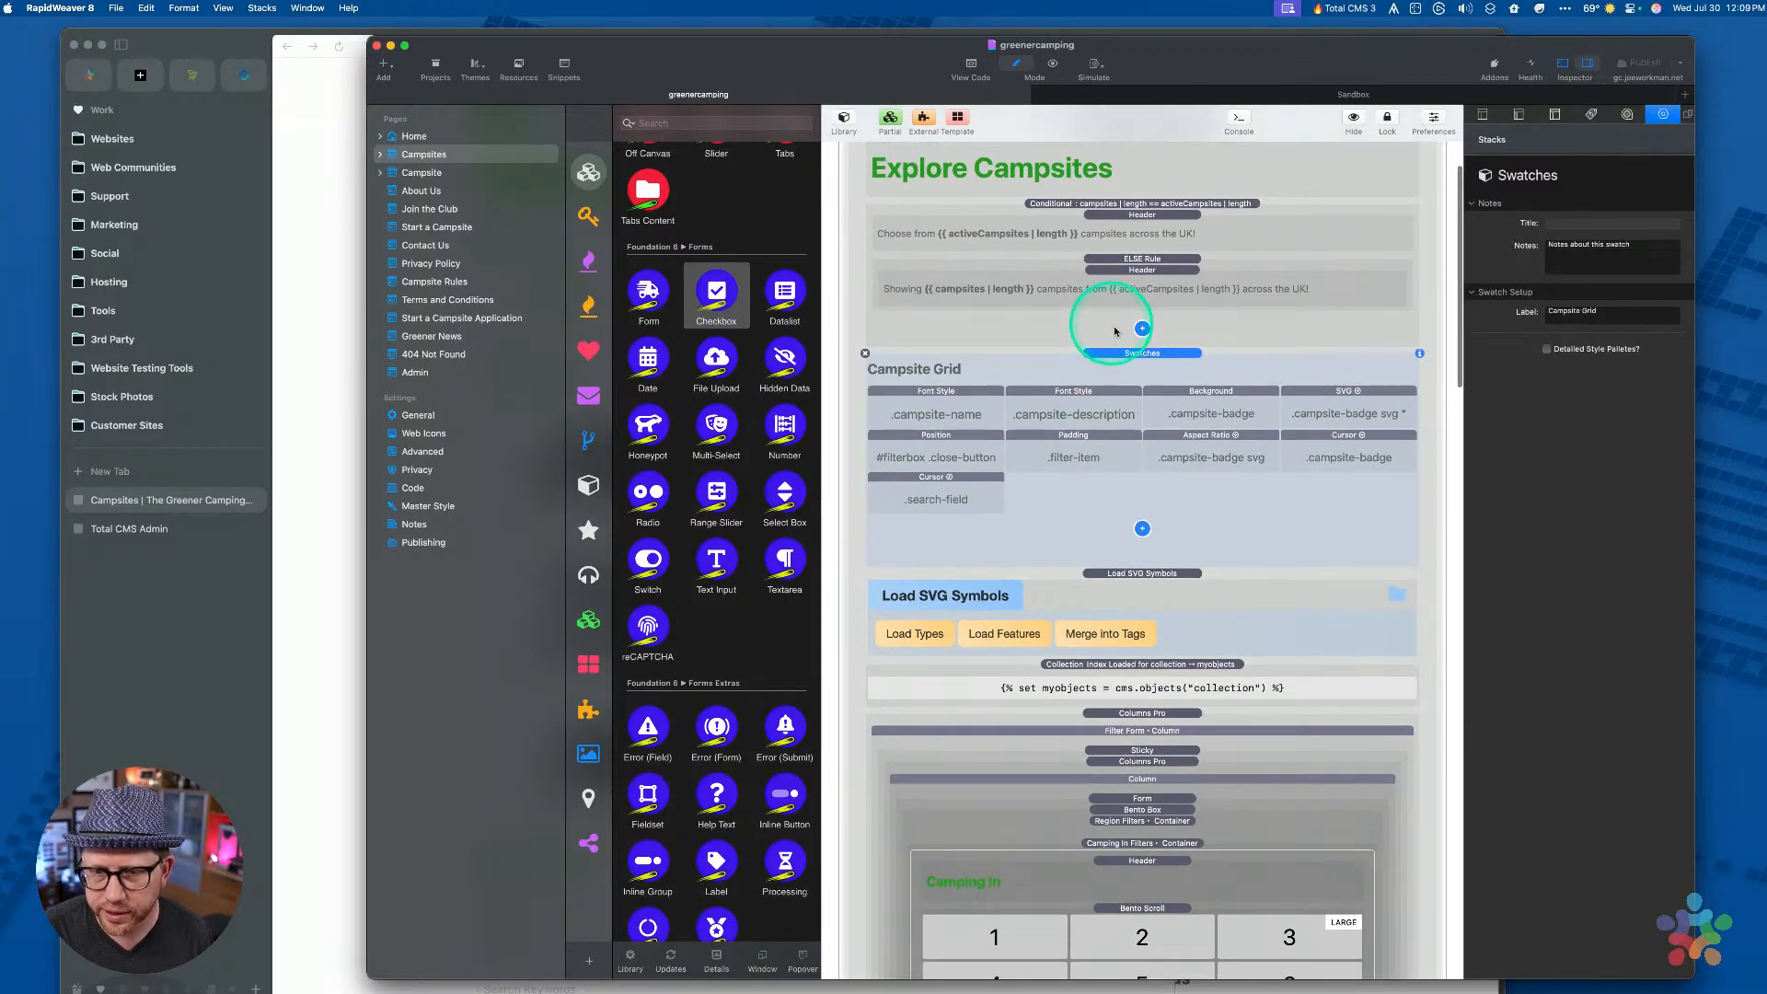
Duplicate the Campsite Grid swatches with Cmd+D, then select the Button in the types loop
key(super+d)
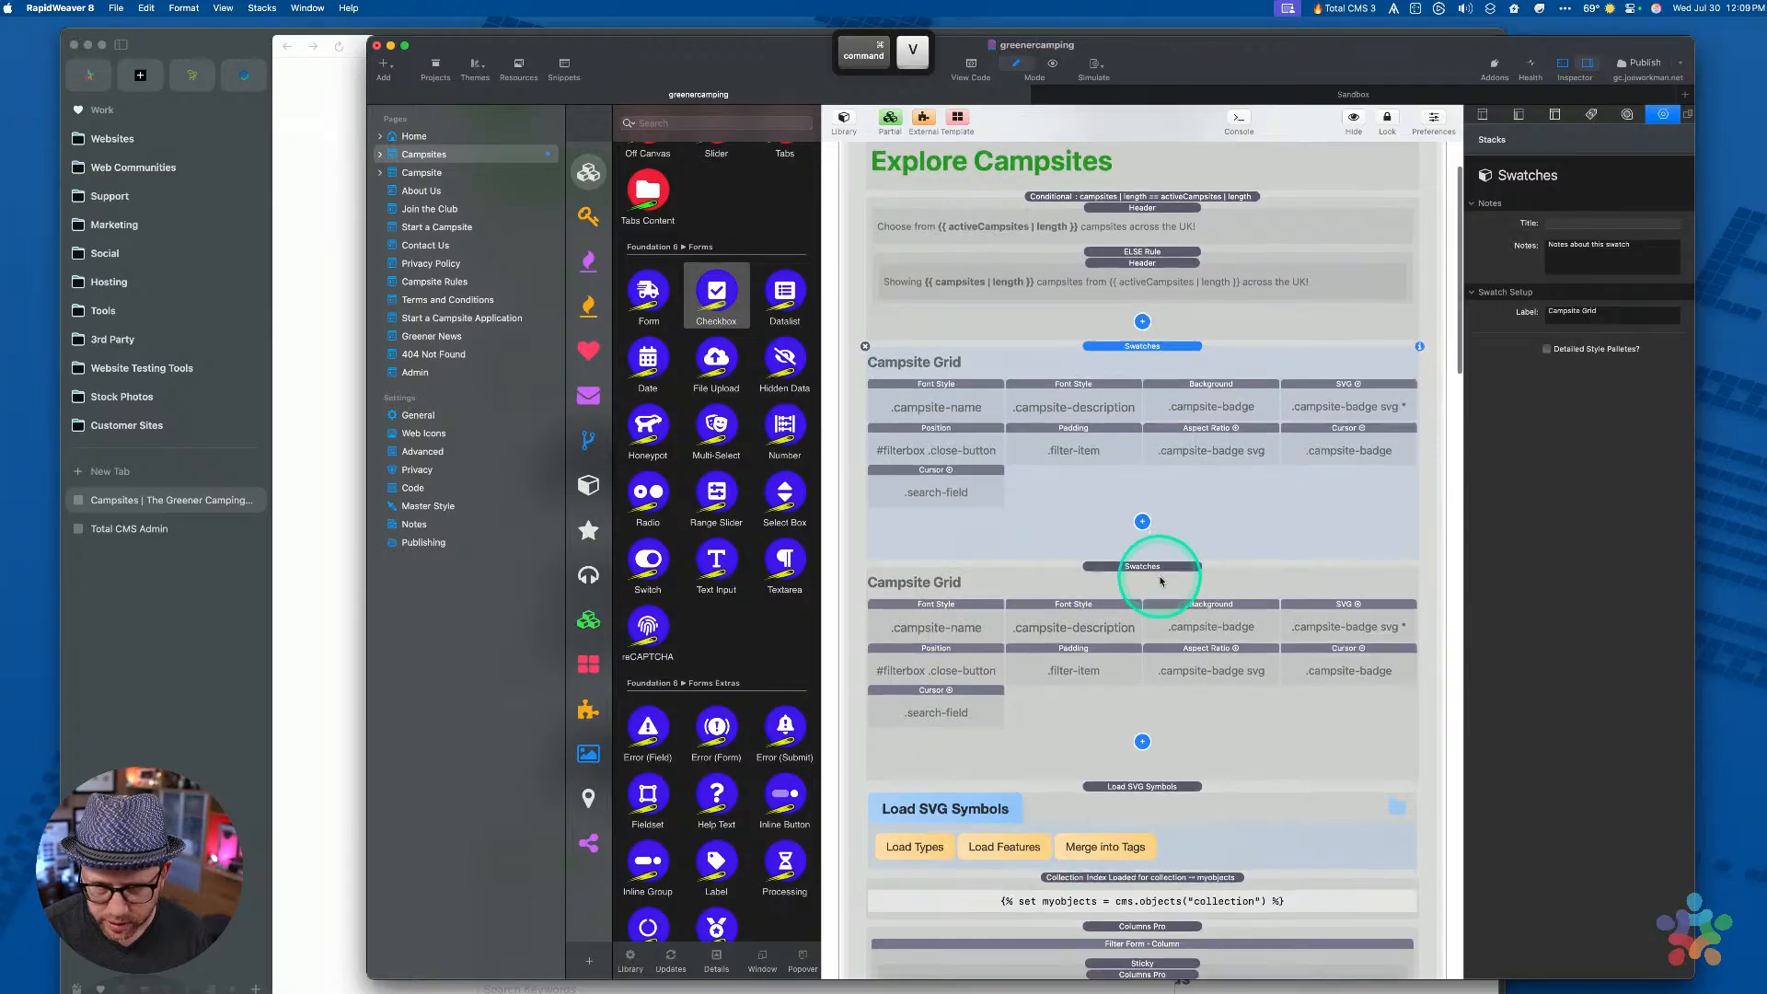
scroll(1148, 571, down, 2)
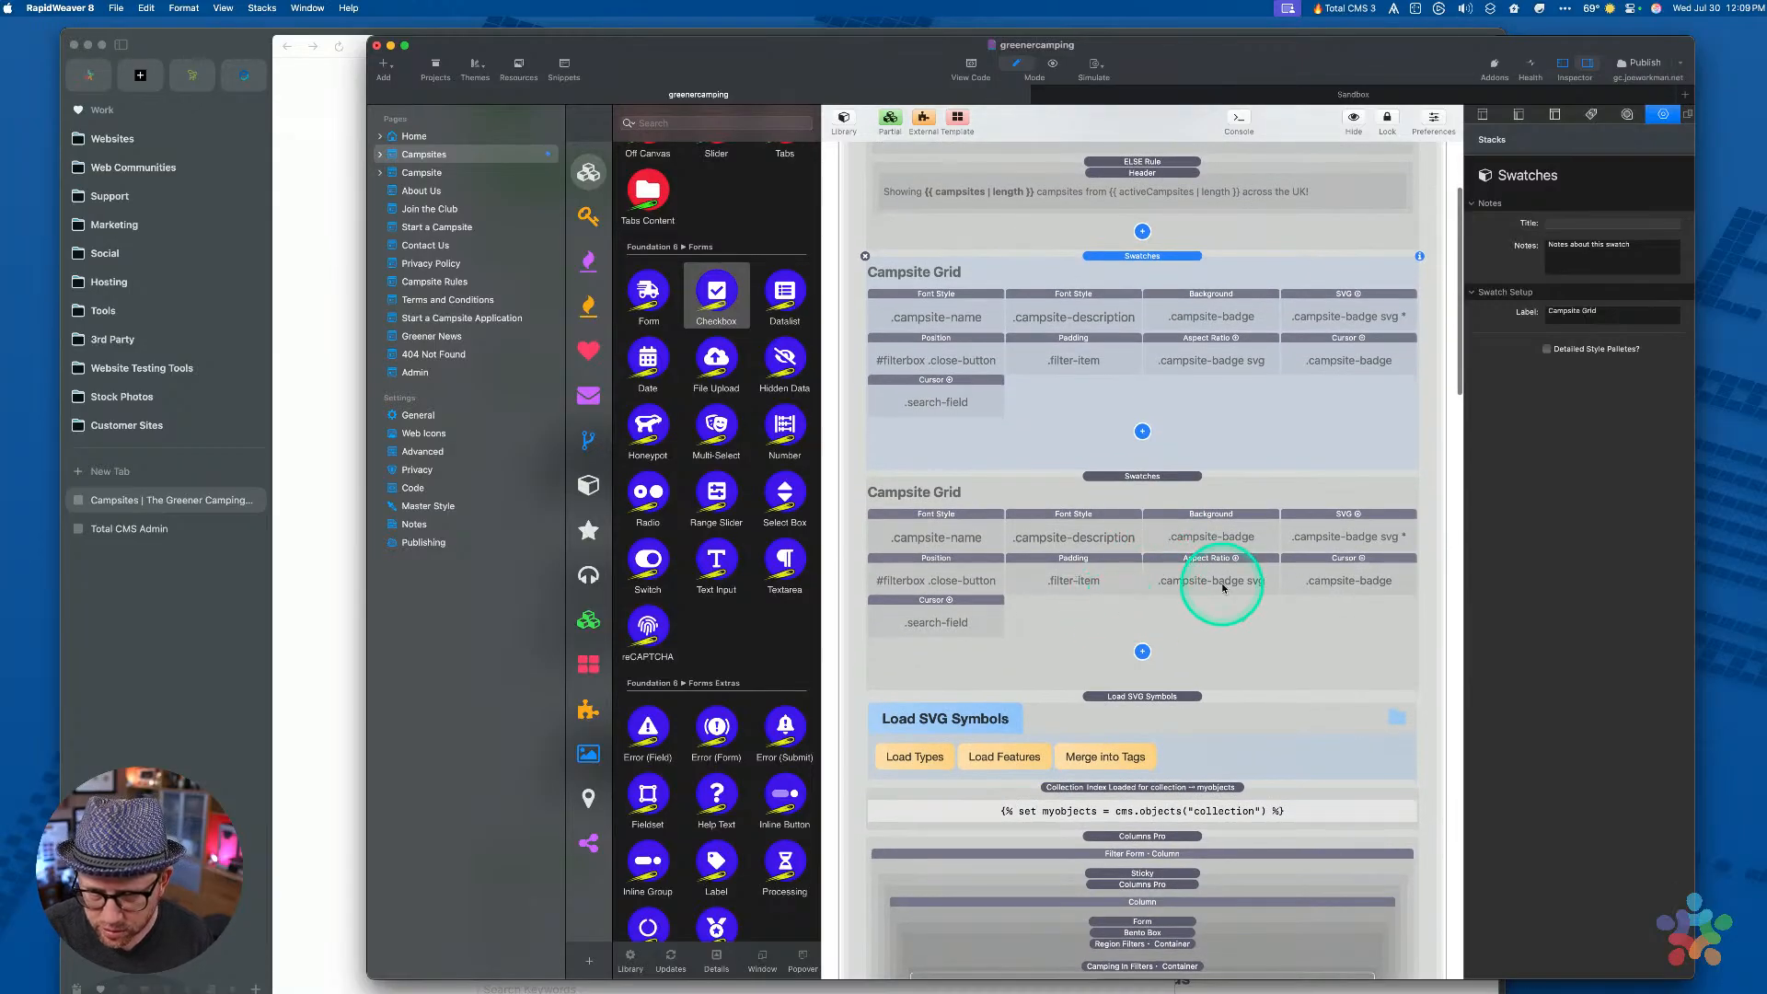
scroll(1238, 583, down, 10)
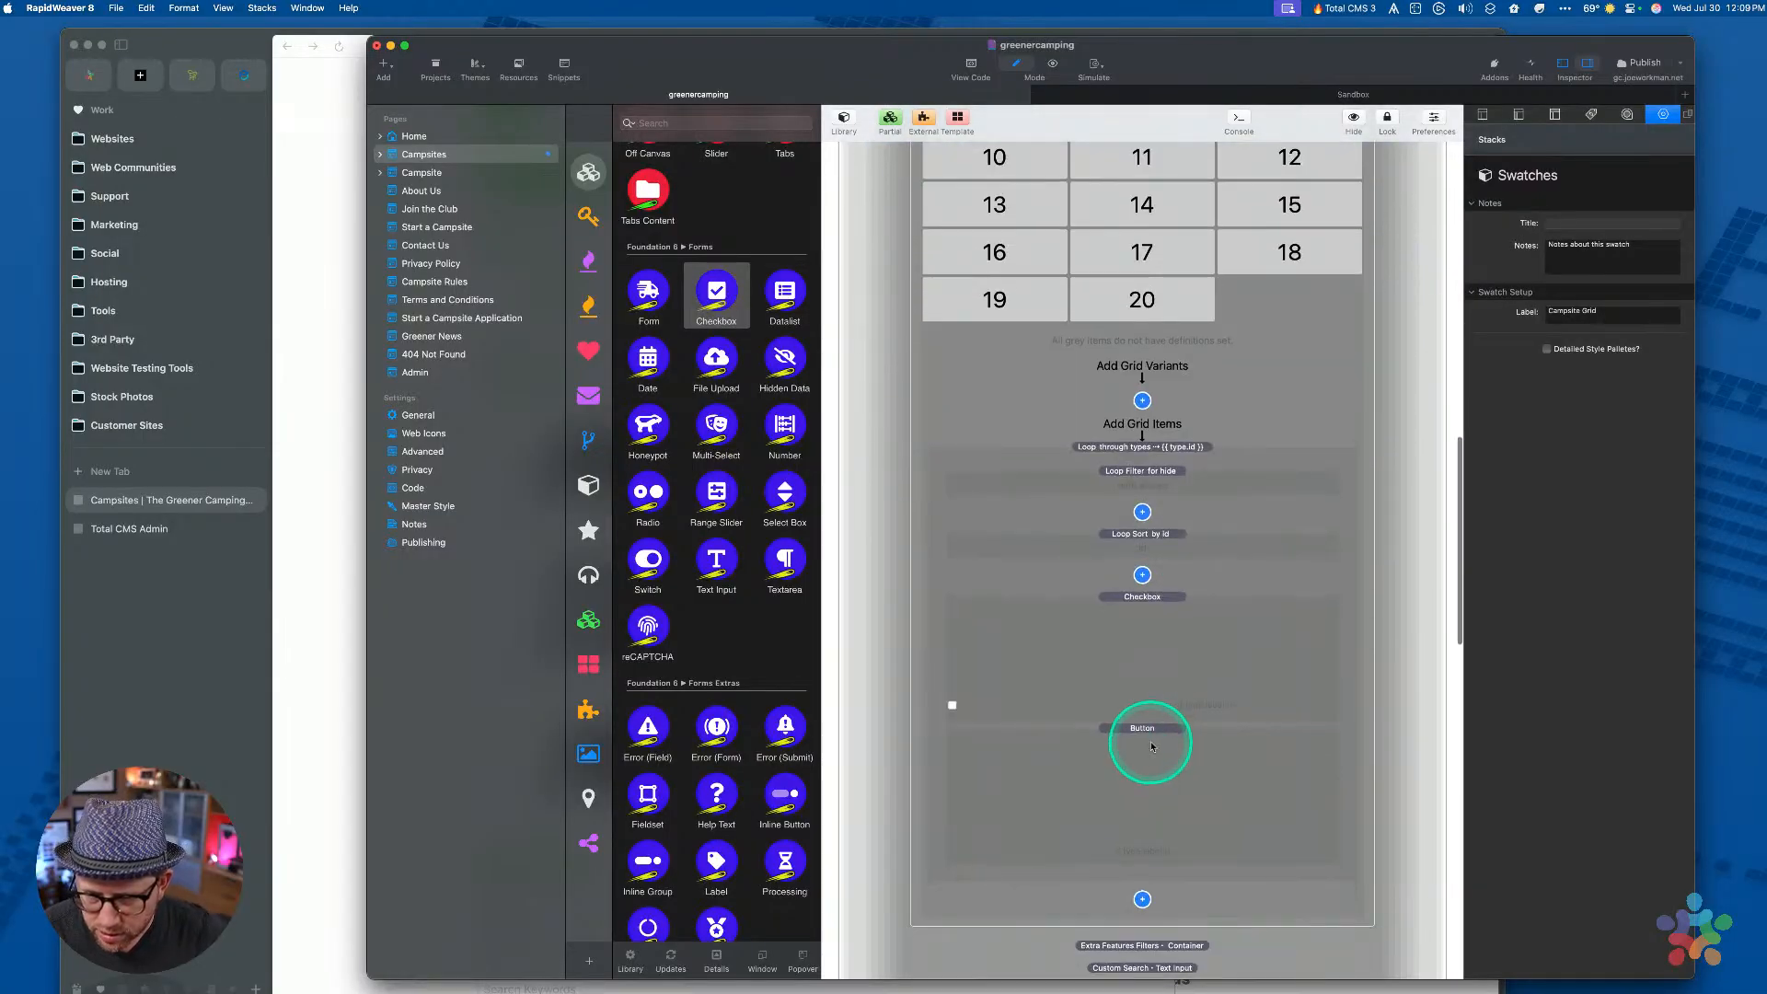
click(1144, 732)
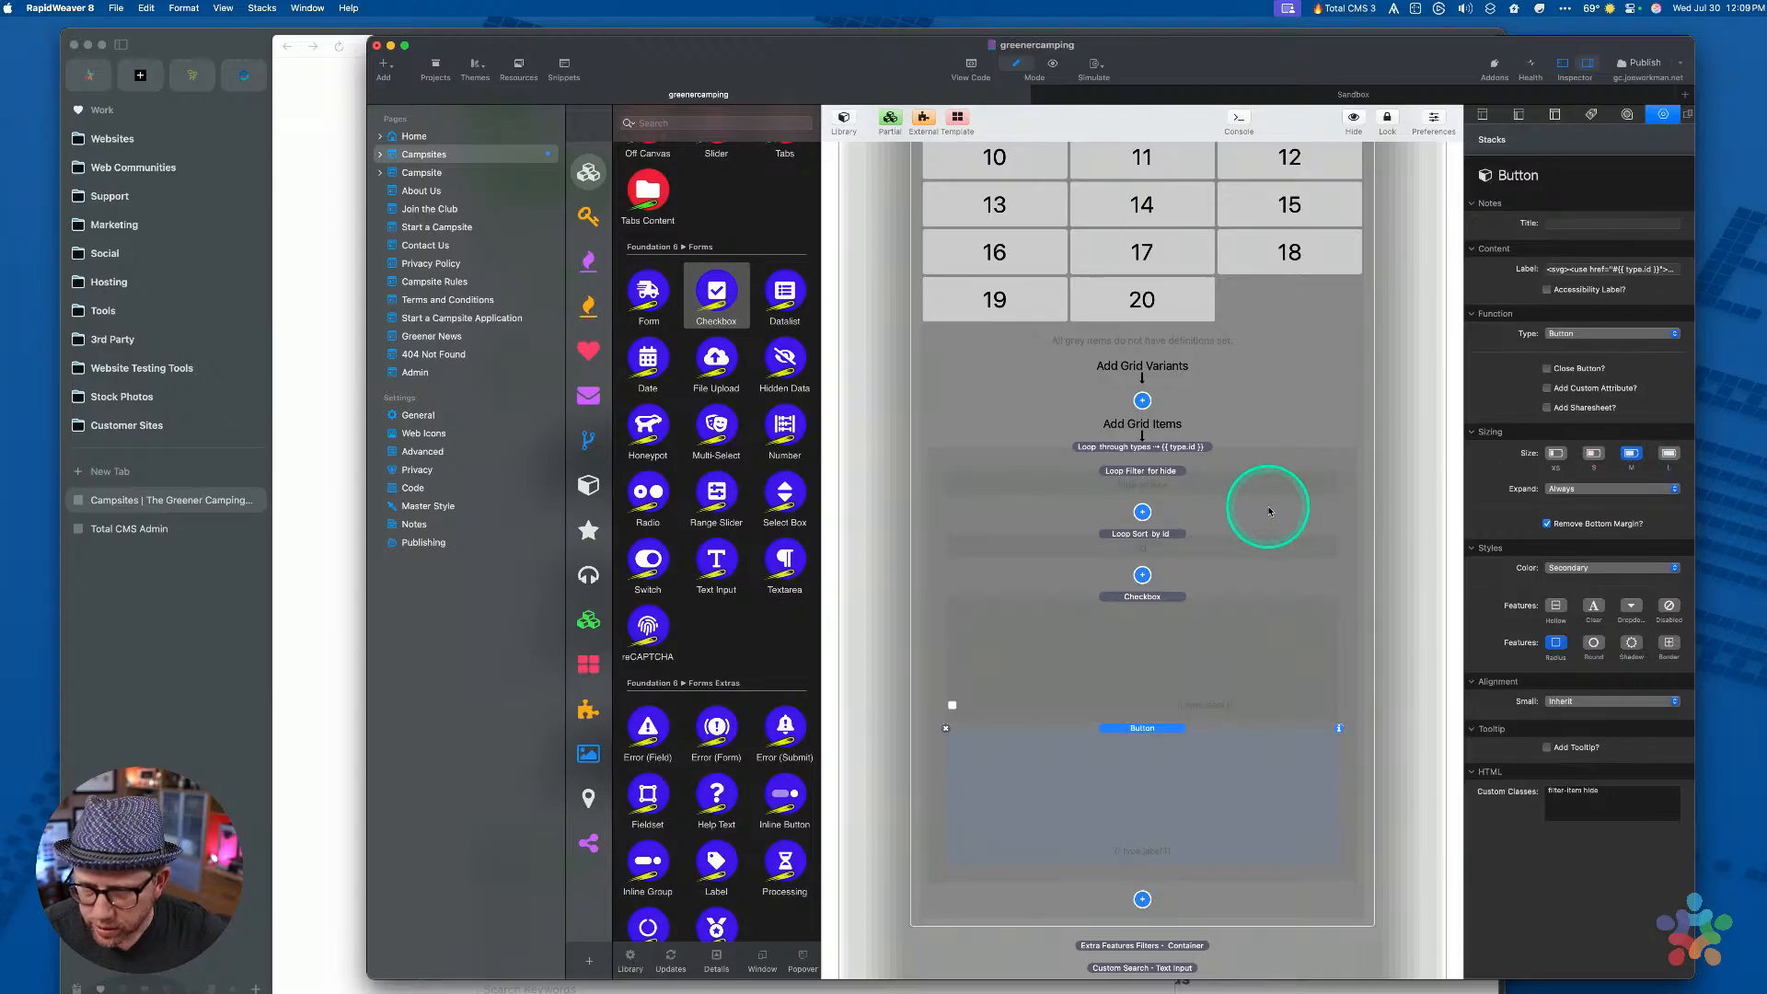
scroll(1265, 507, up, 10)
scroll(1269, 511, up, 3)
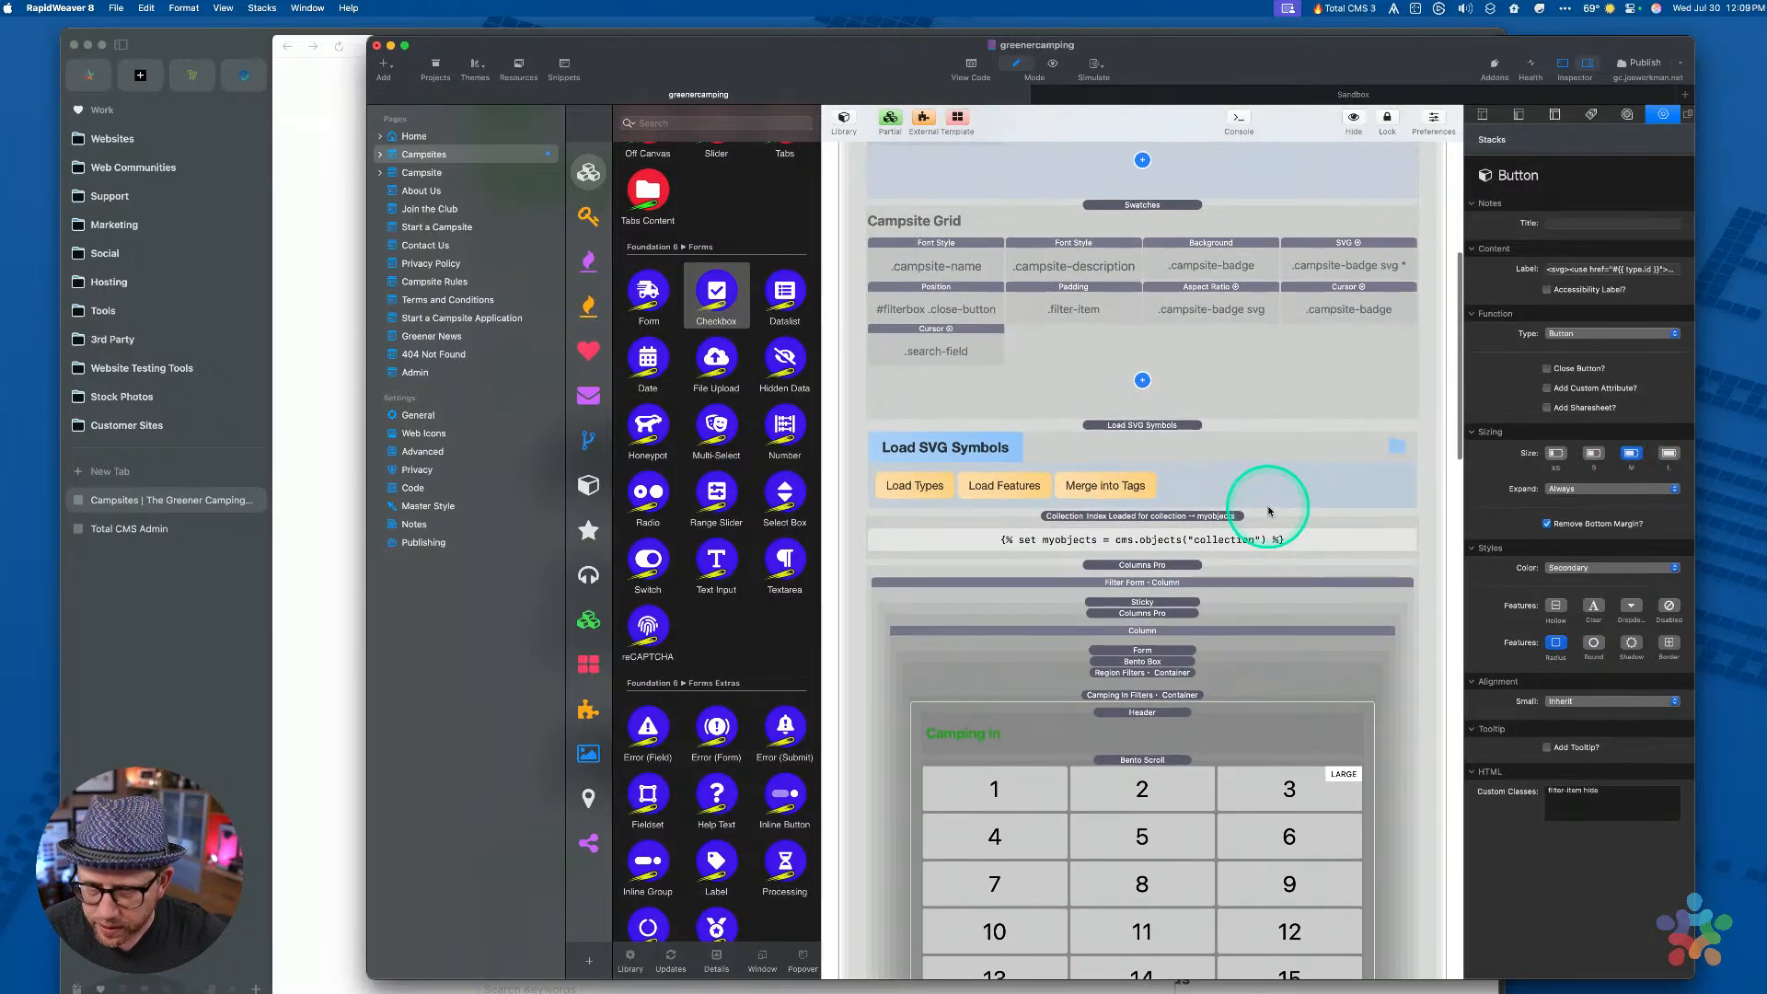
scroll(1269, 512, up, 1)
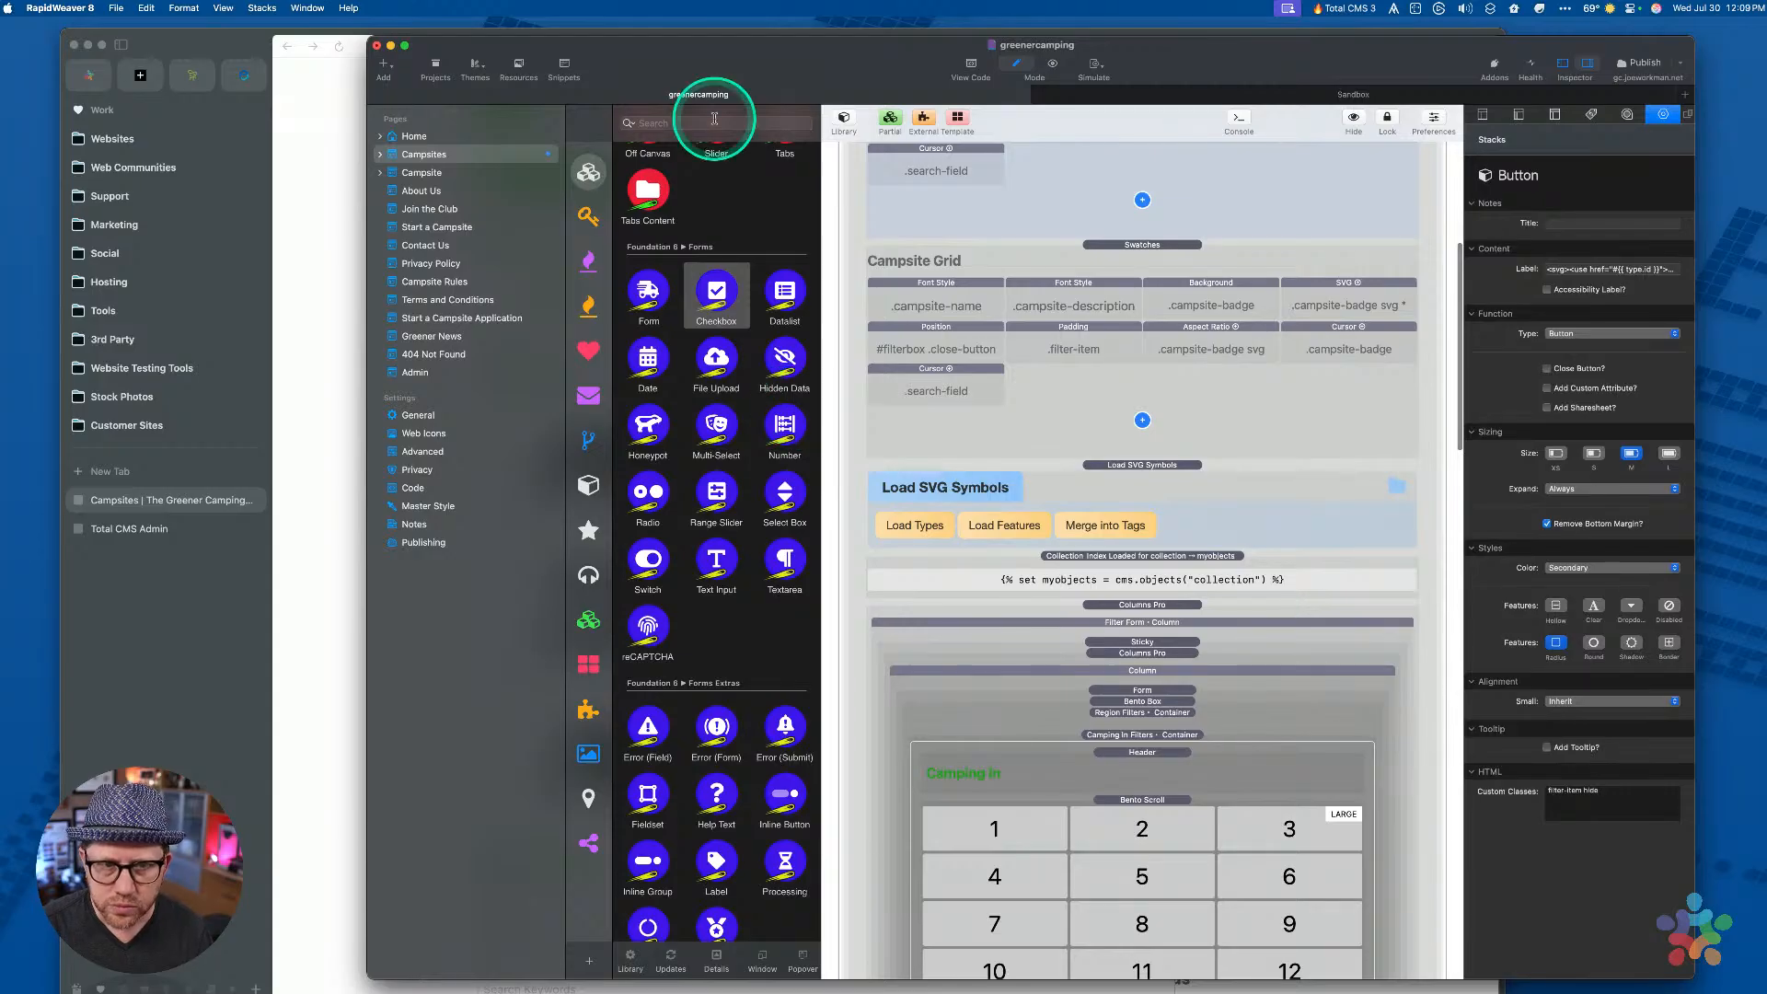
Return to the live Explore Campsites page in Arc and select the Bell Tent label text
click(320, 549)
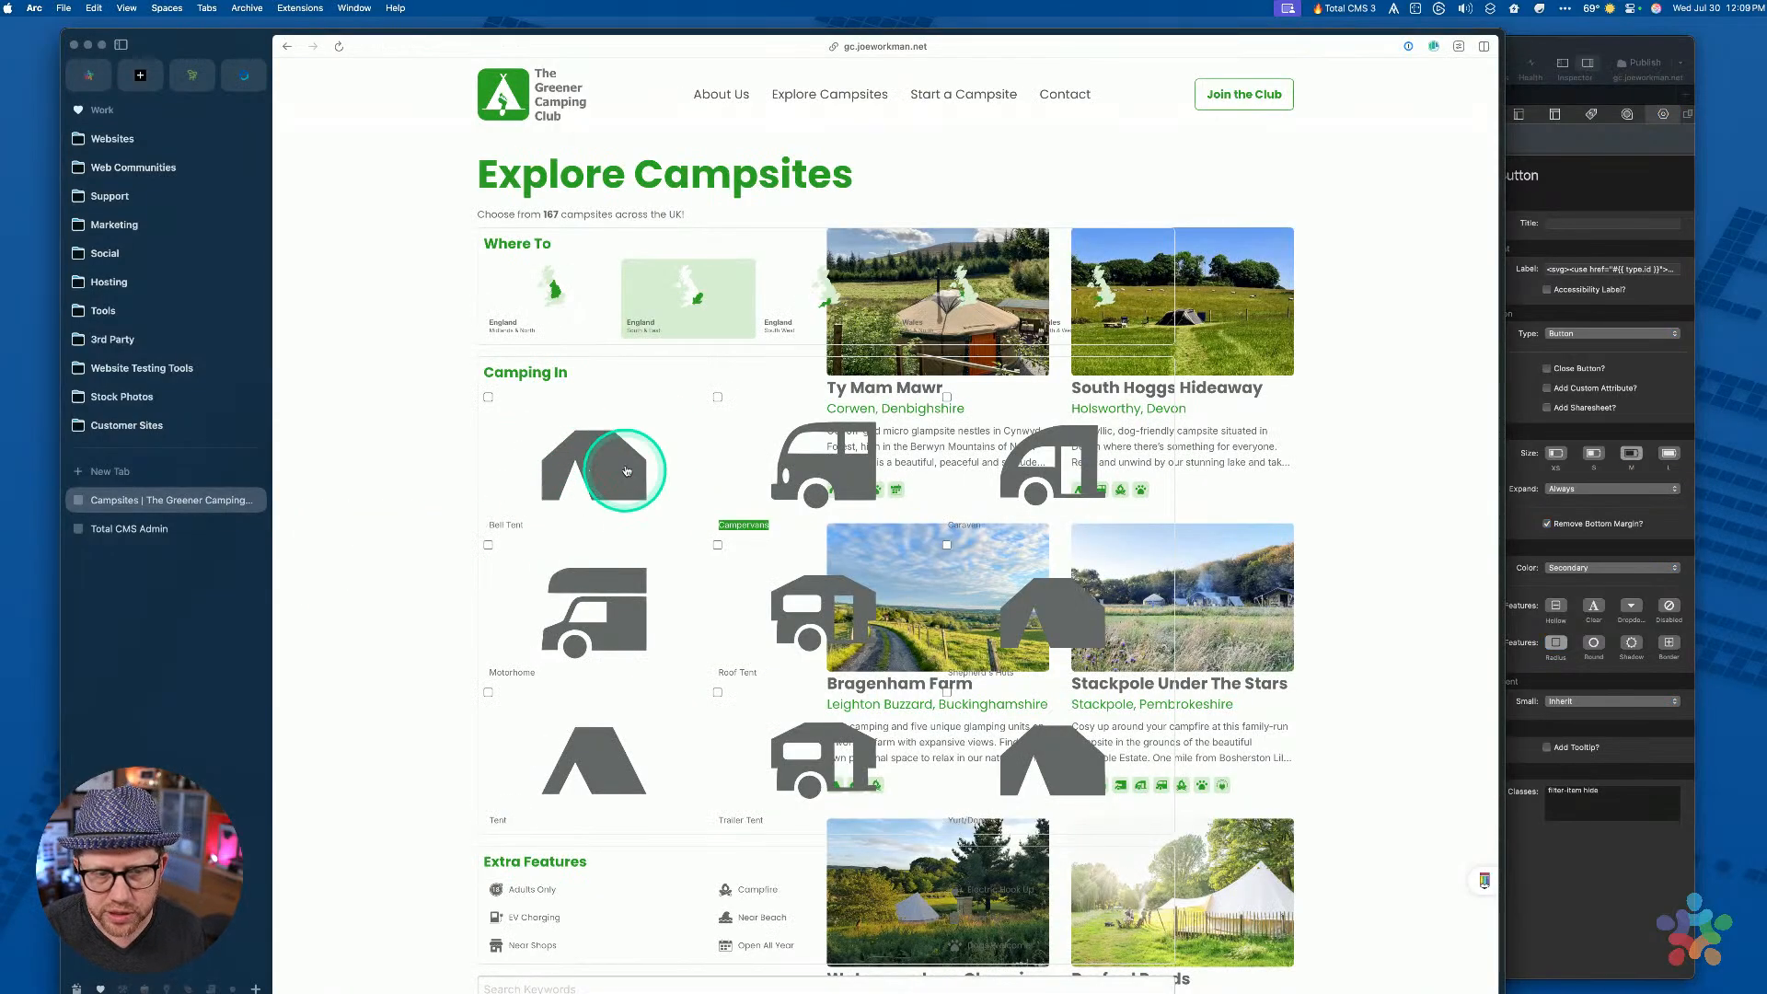
drag(487, 527, 527, 528)
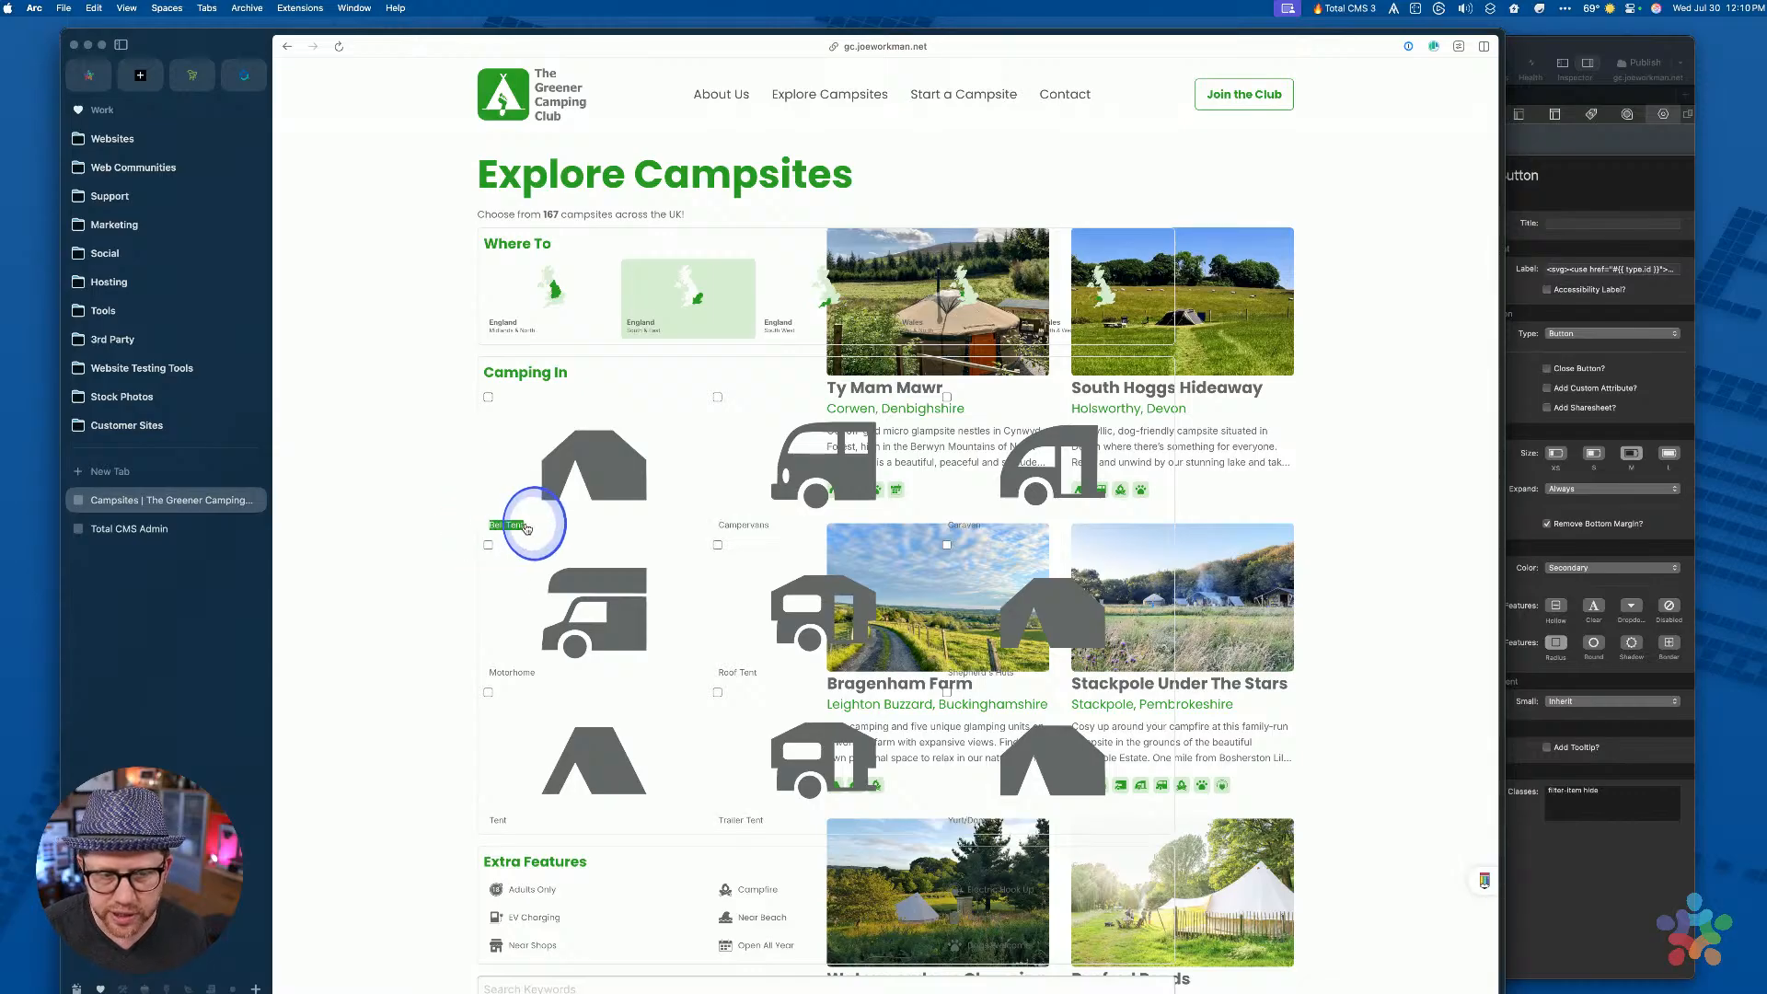
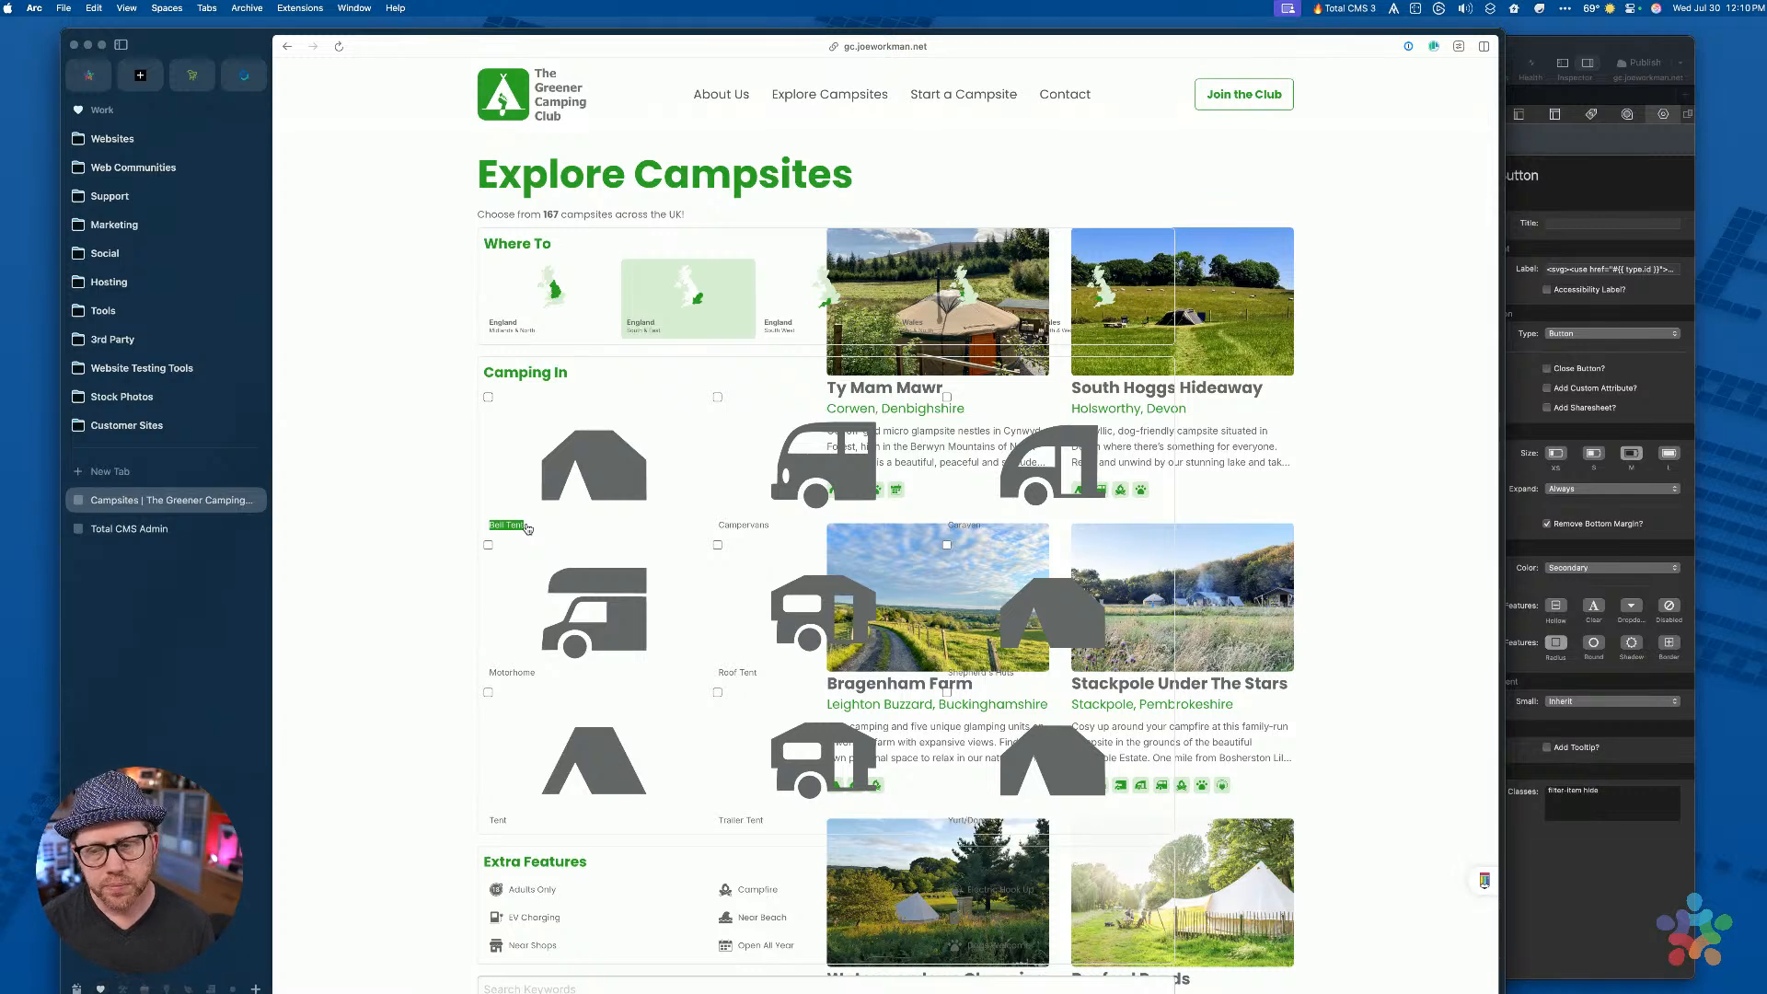
Bring the RapidWeaver greenercamping project window in front of the Arc preview
click(1599, 898)
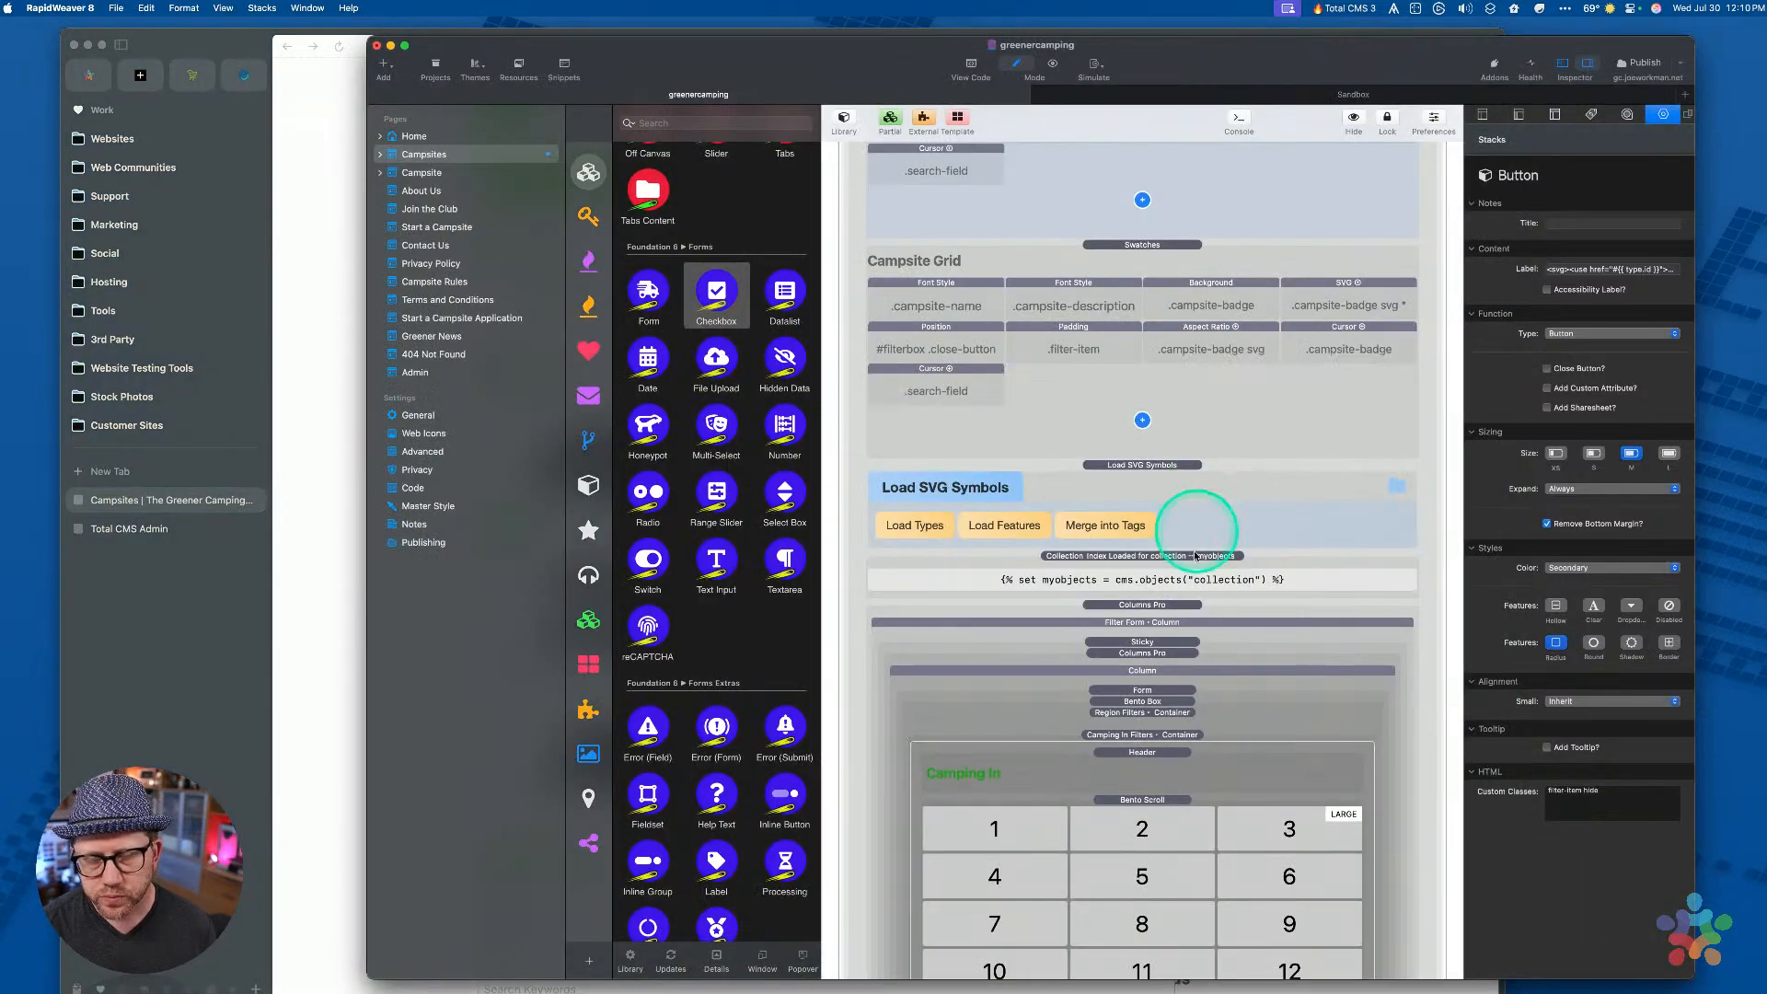
scroll(1190, 603, down, 5)
click(1176, 585)
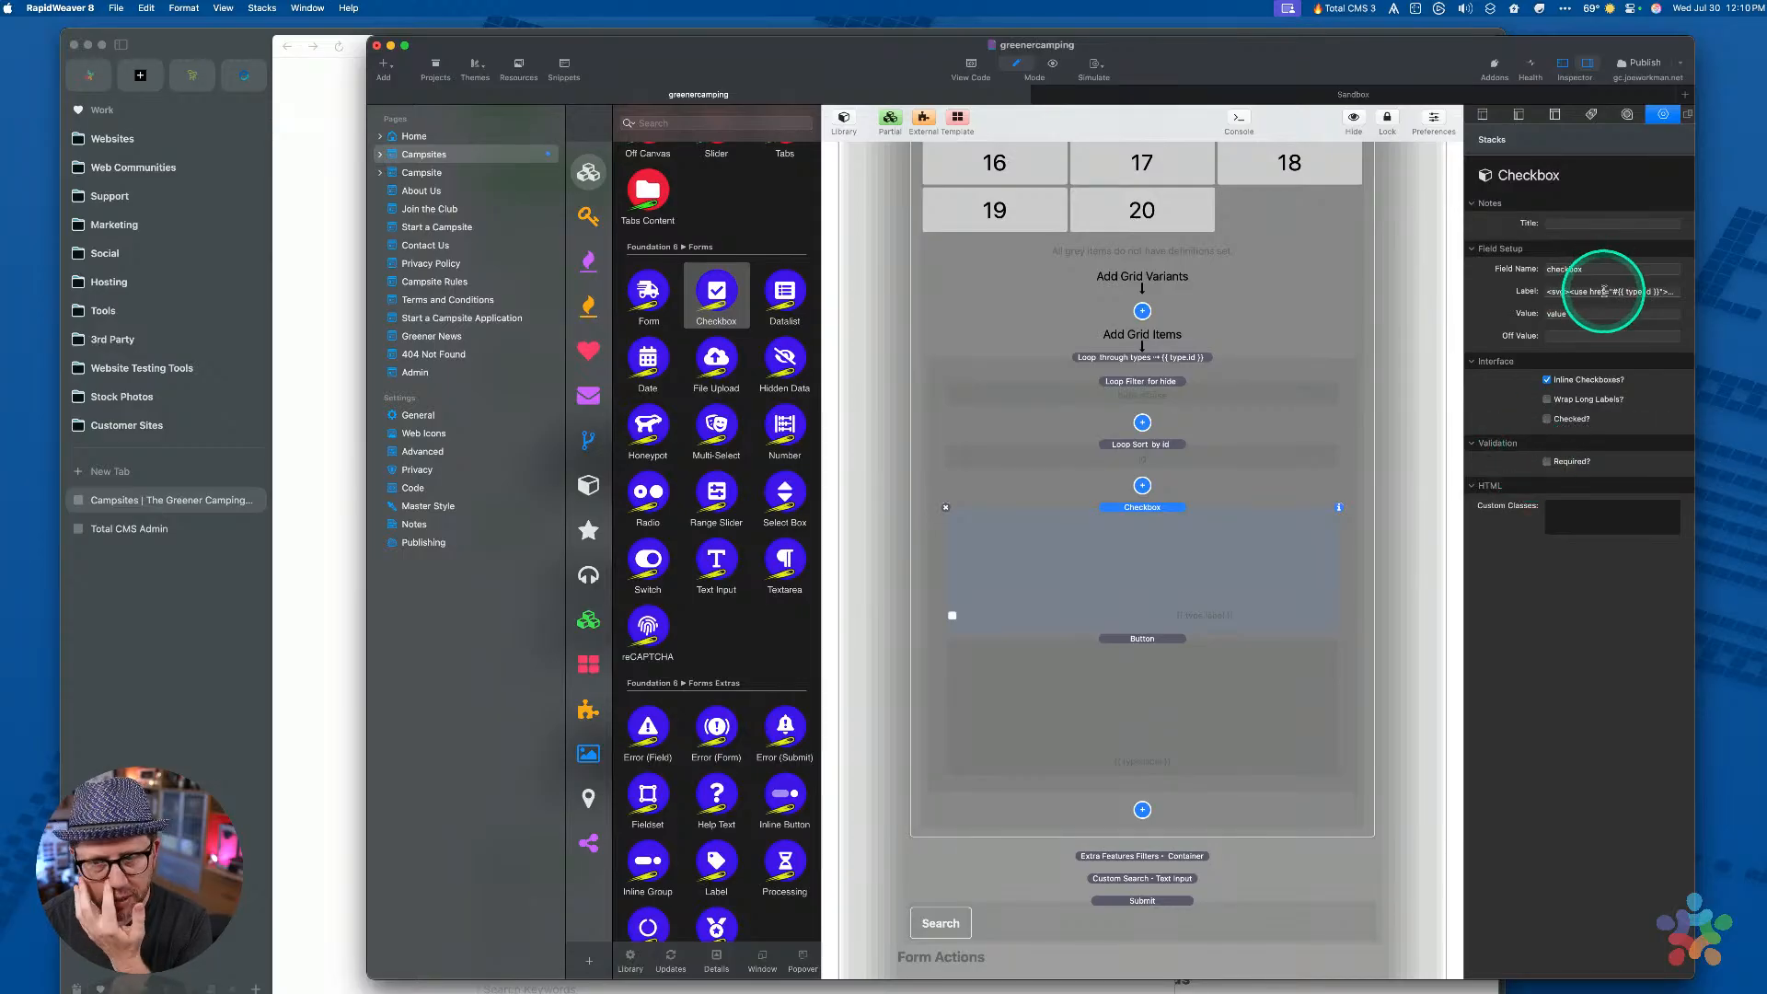
scroll(737, 664, down, 2)
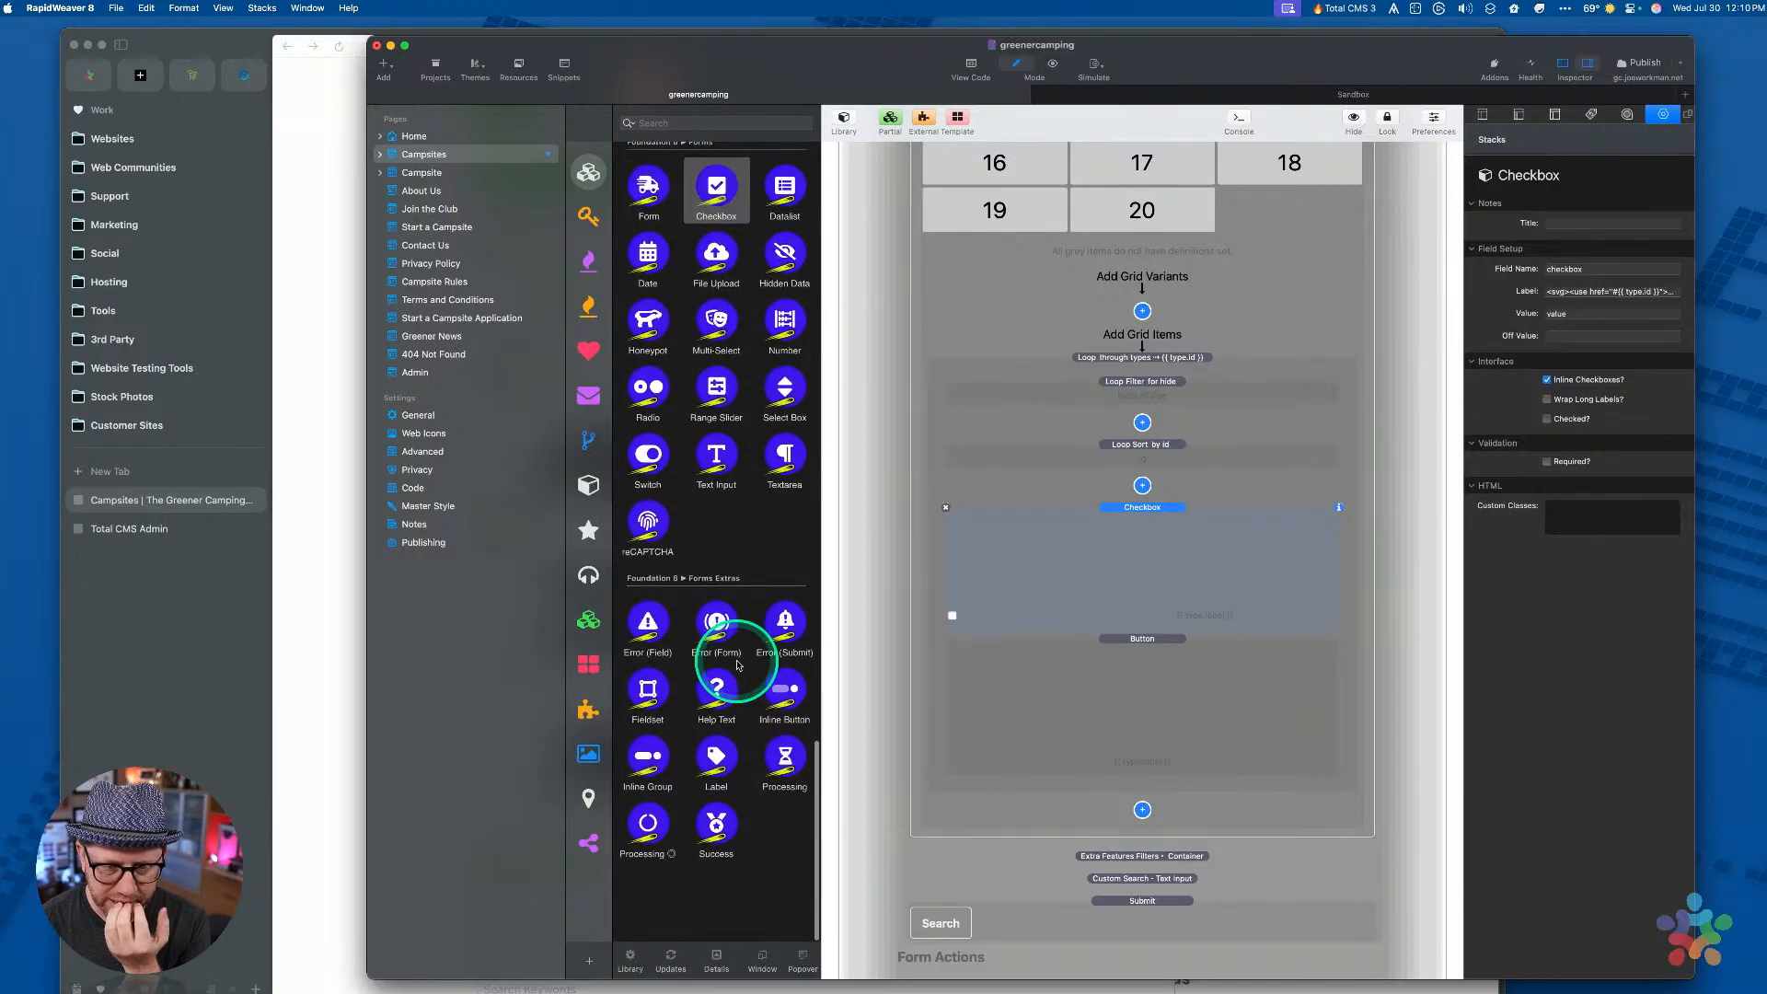
scroll(737, 665, up, 1)
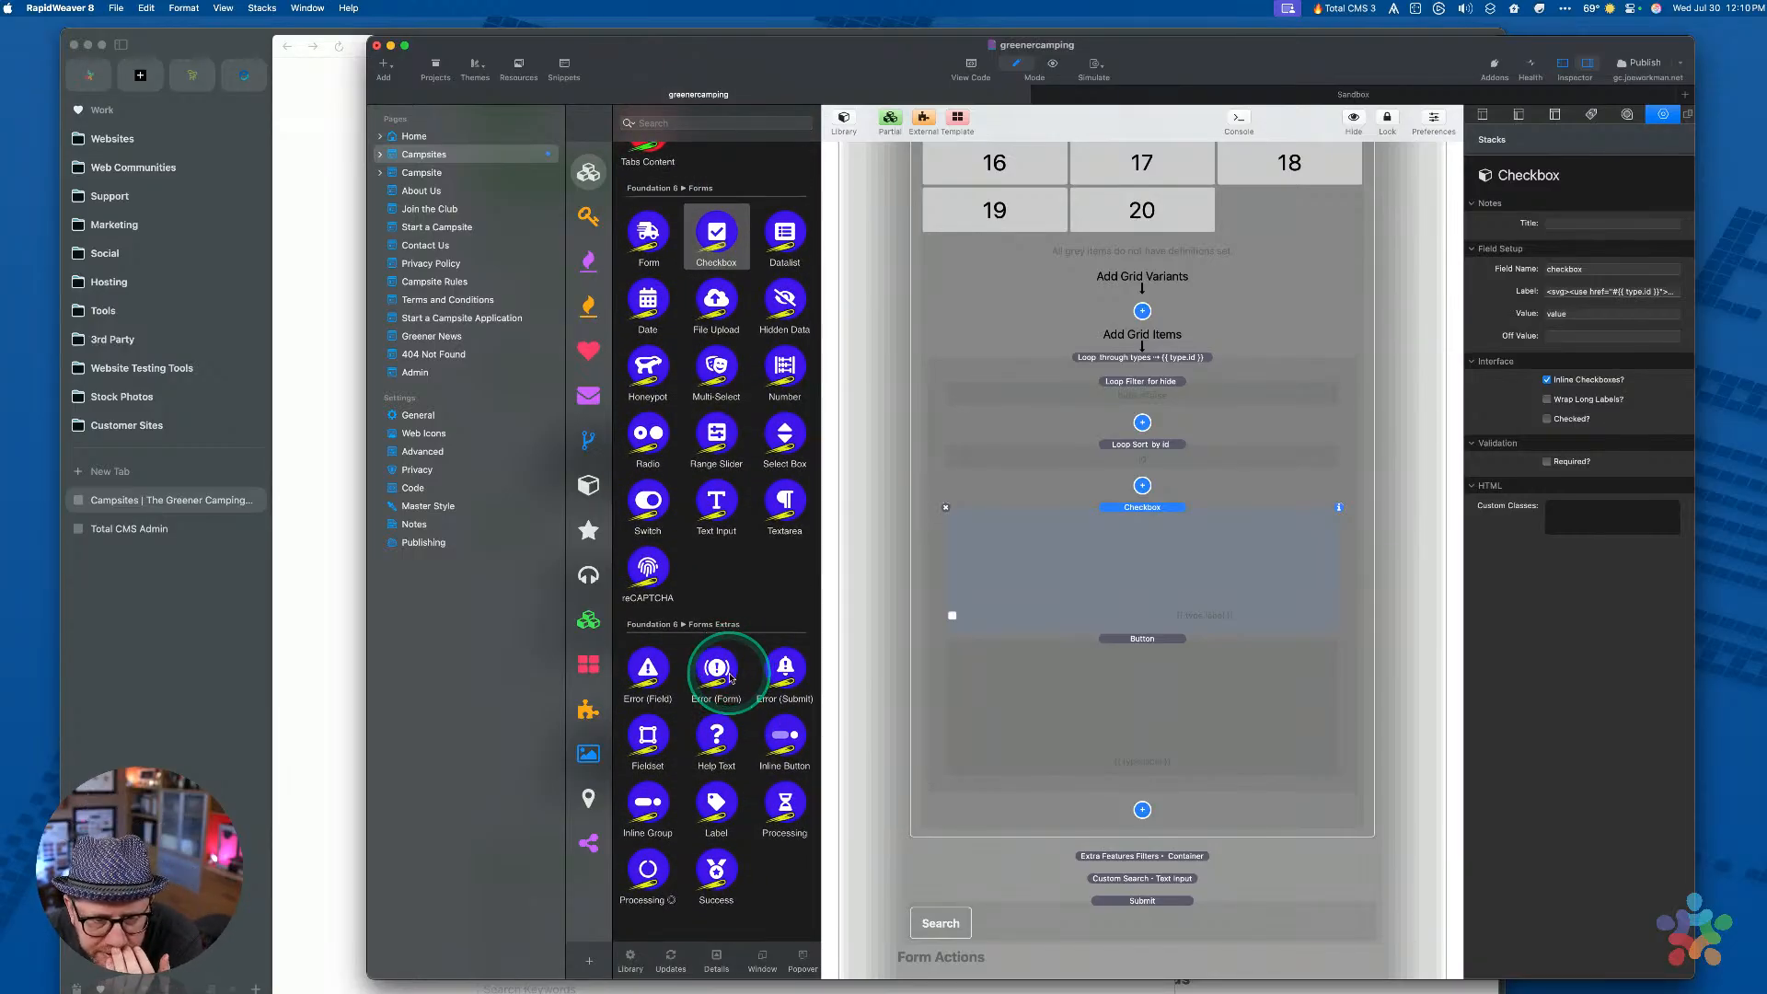
drag(716, 802, 1123, 514)
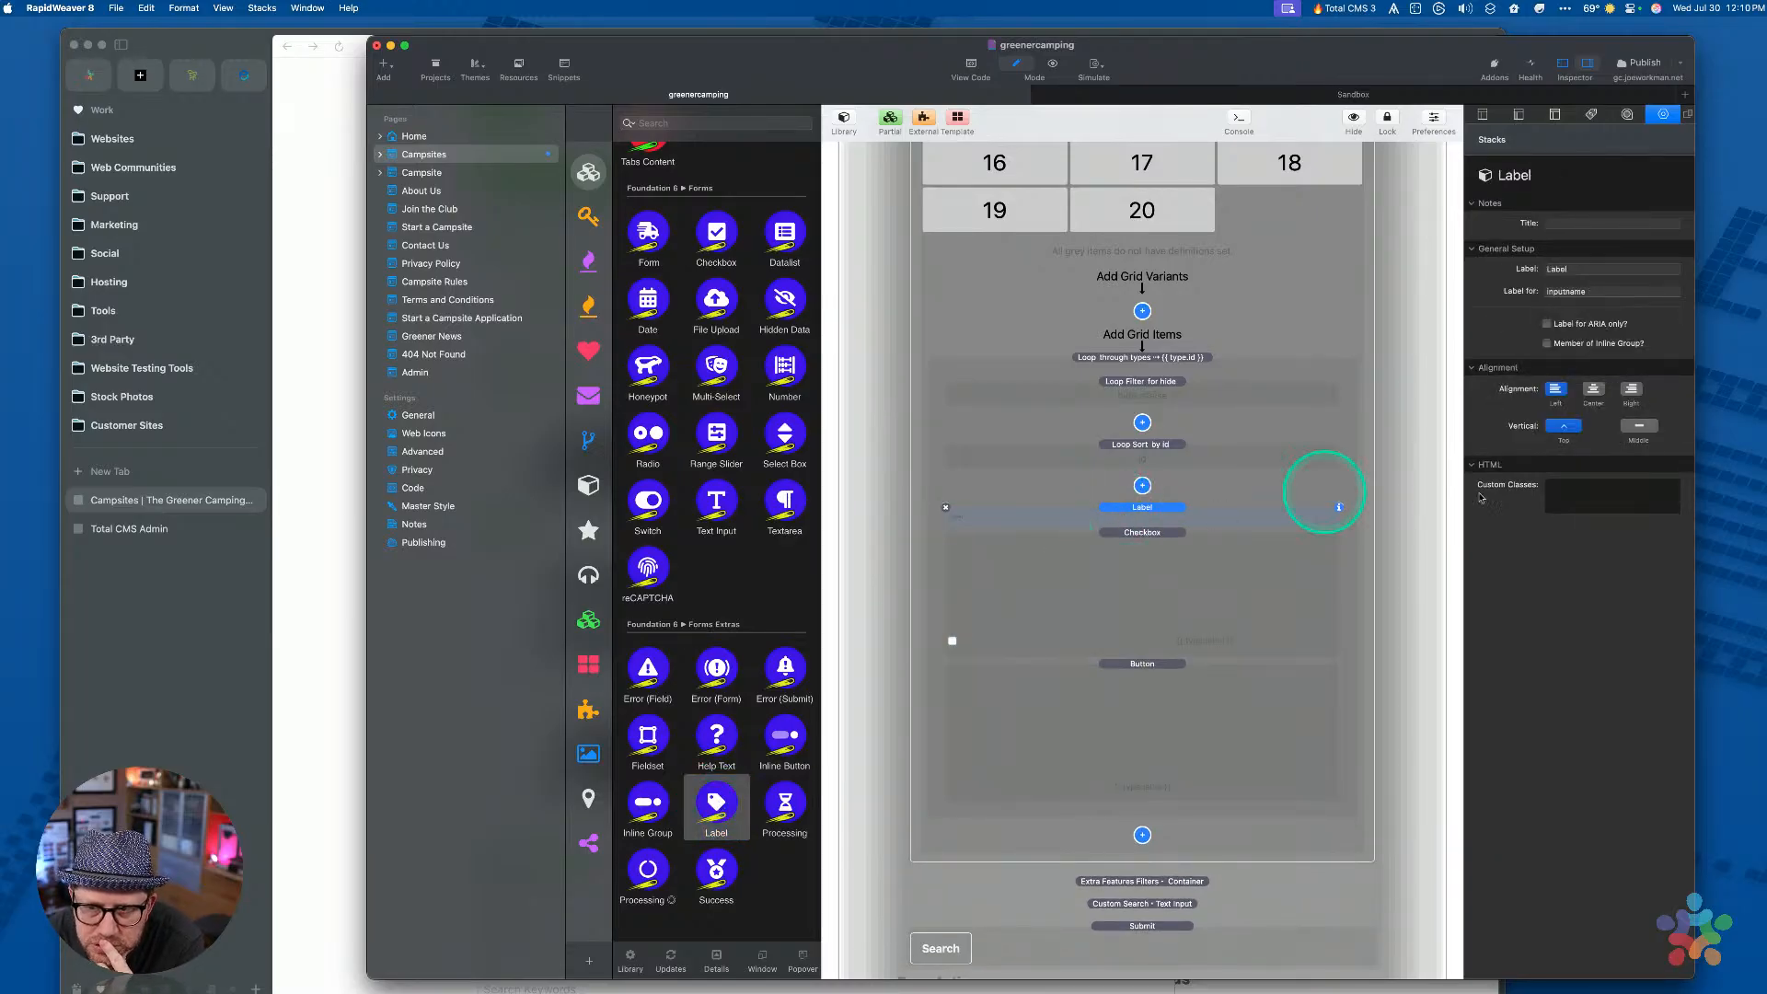
click(945, 507)
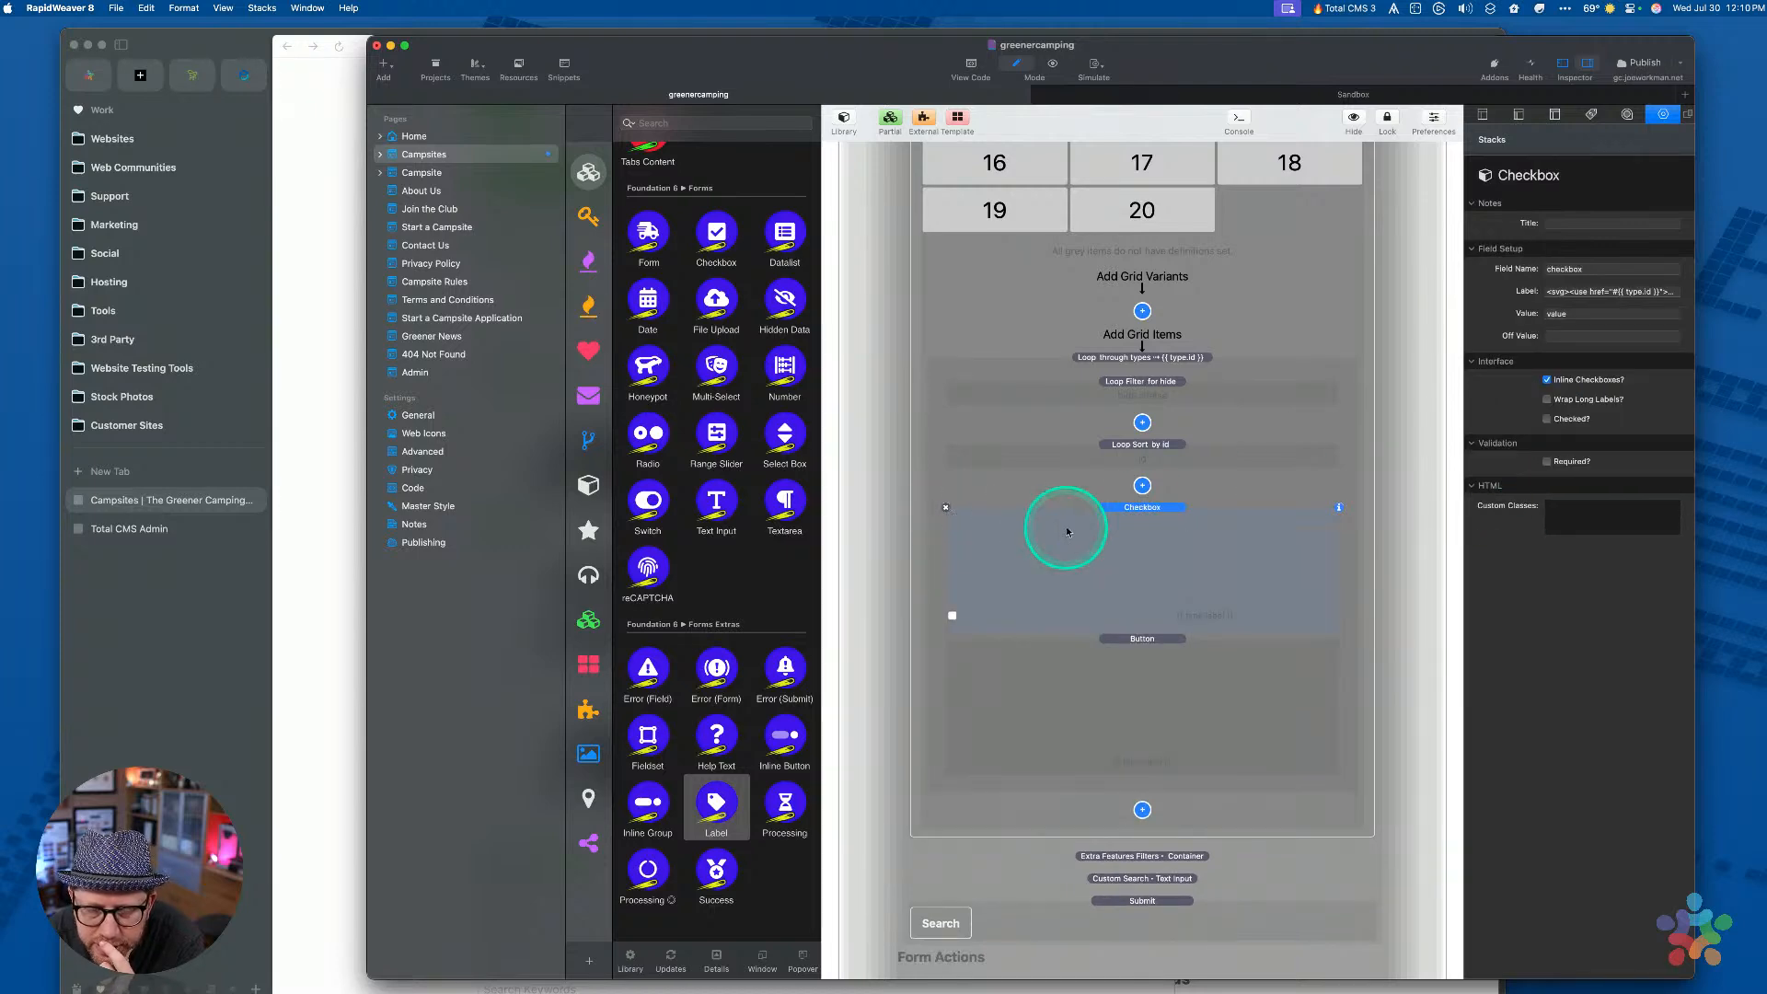
scroll(1067, 532, up, 6)
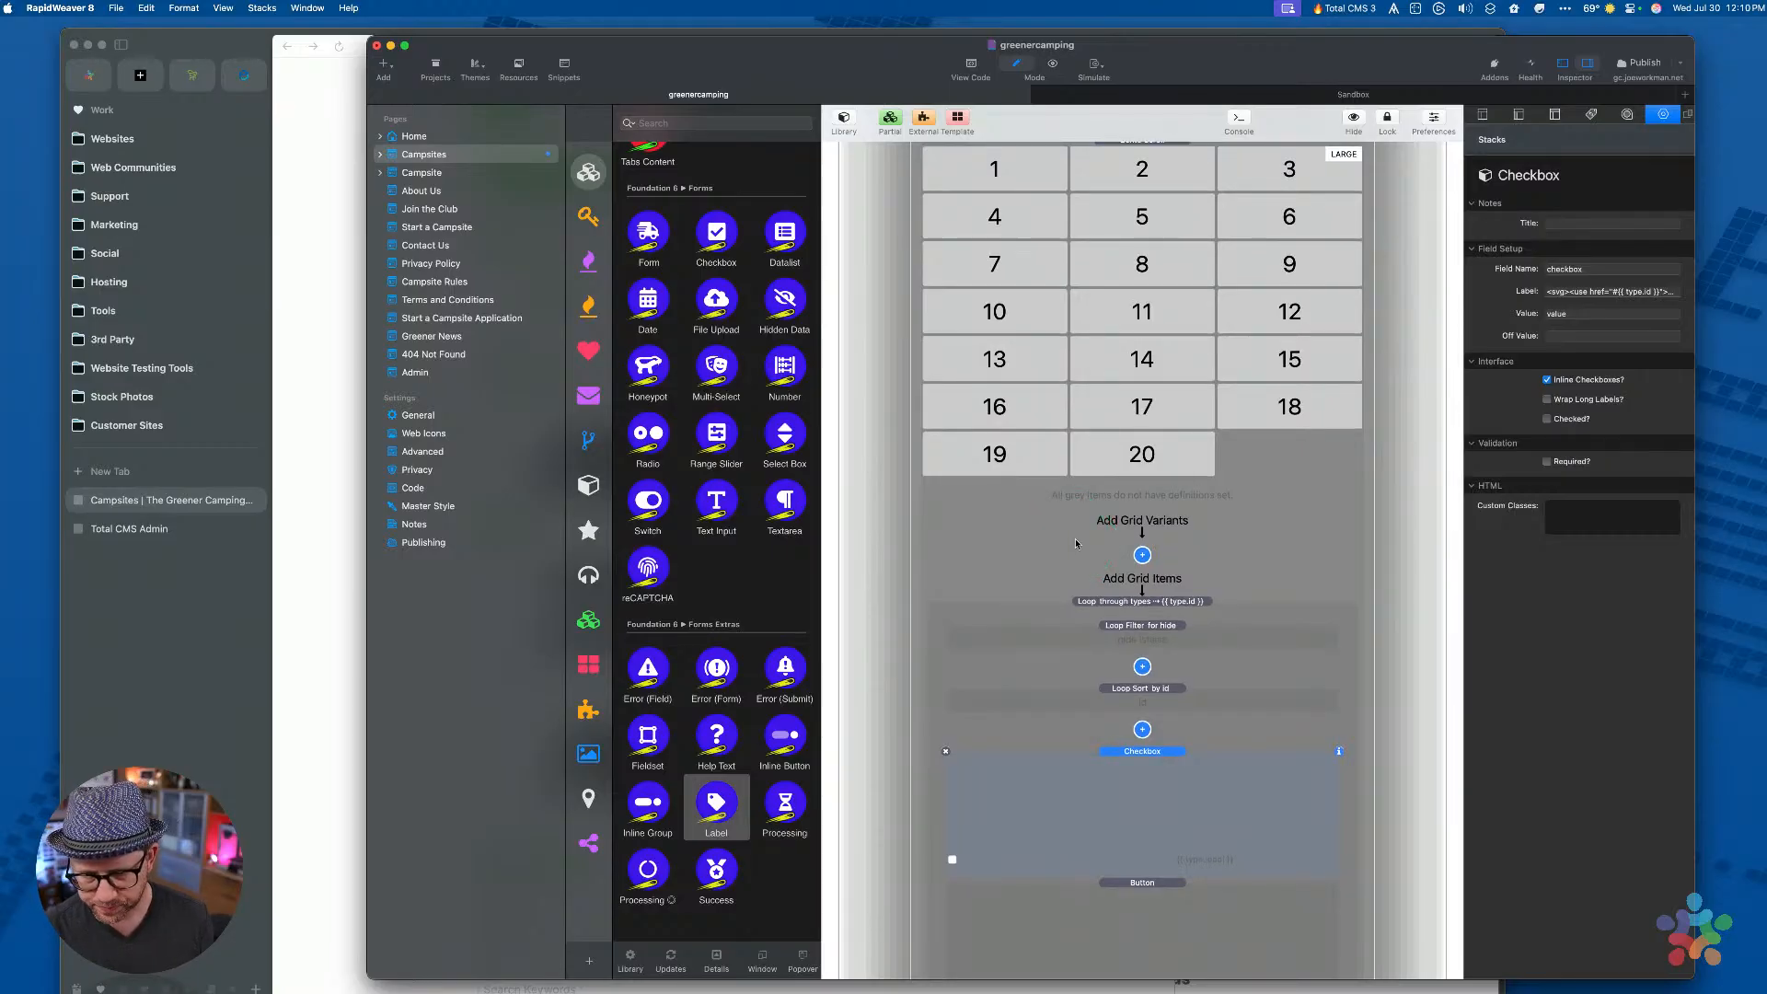
drag(1186, 831, 1135, 778)
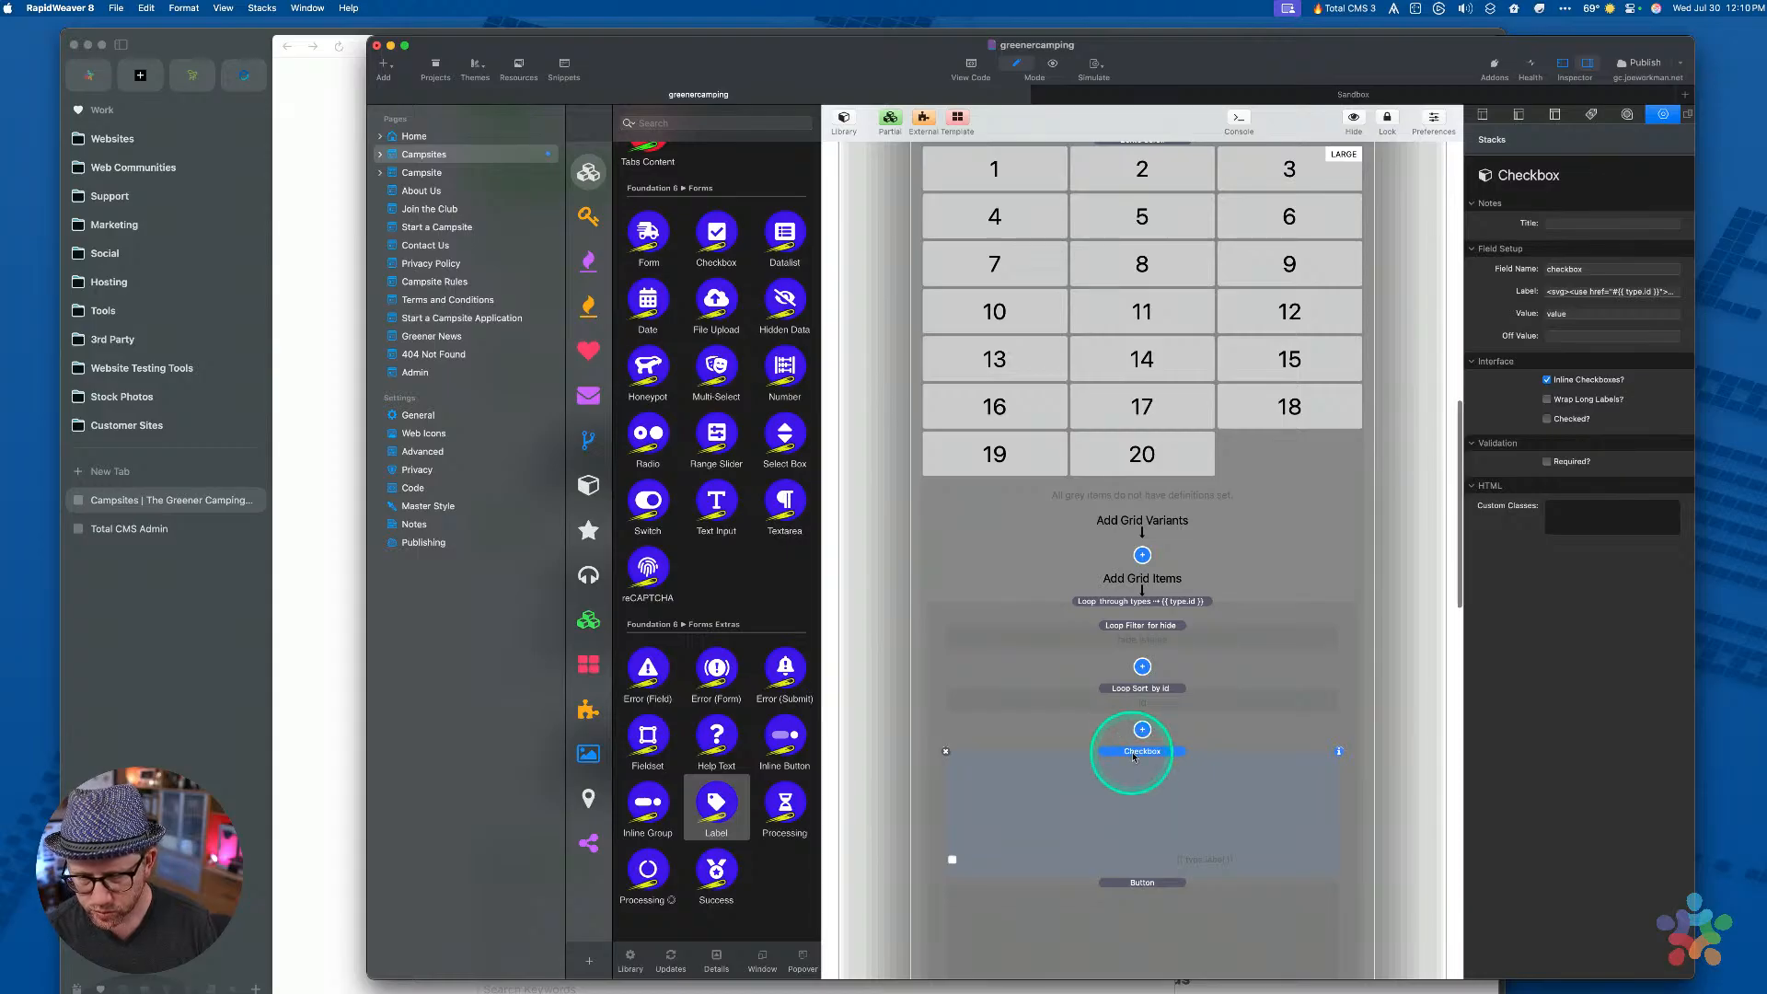
scroll(1134, 757, up, 5)
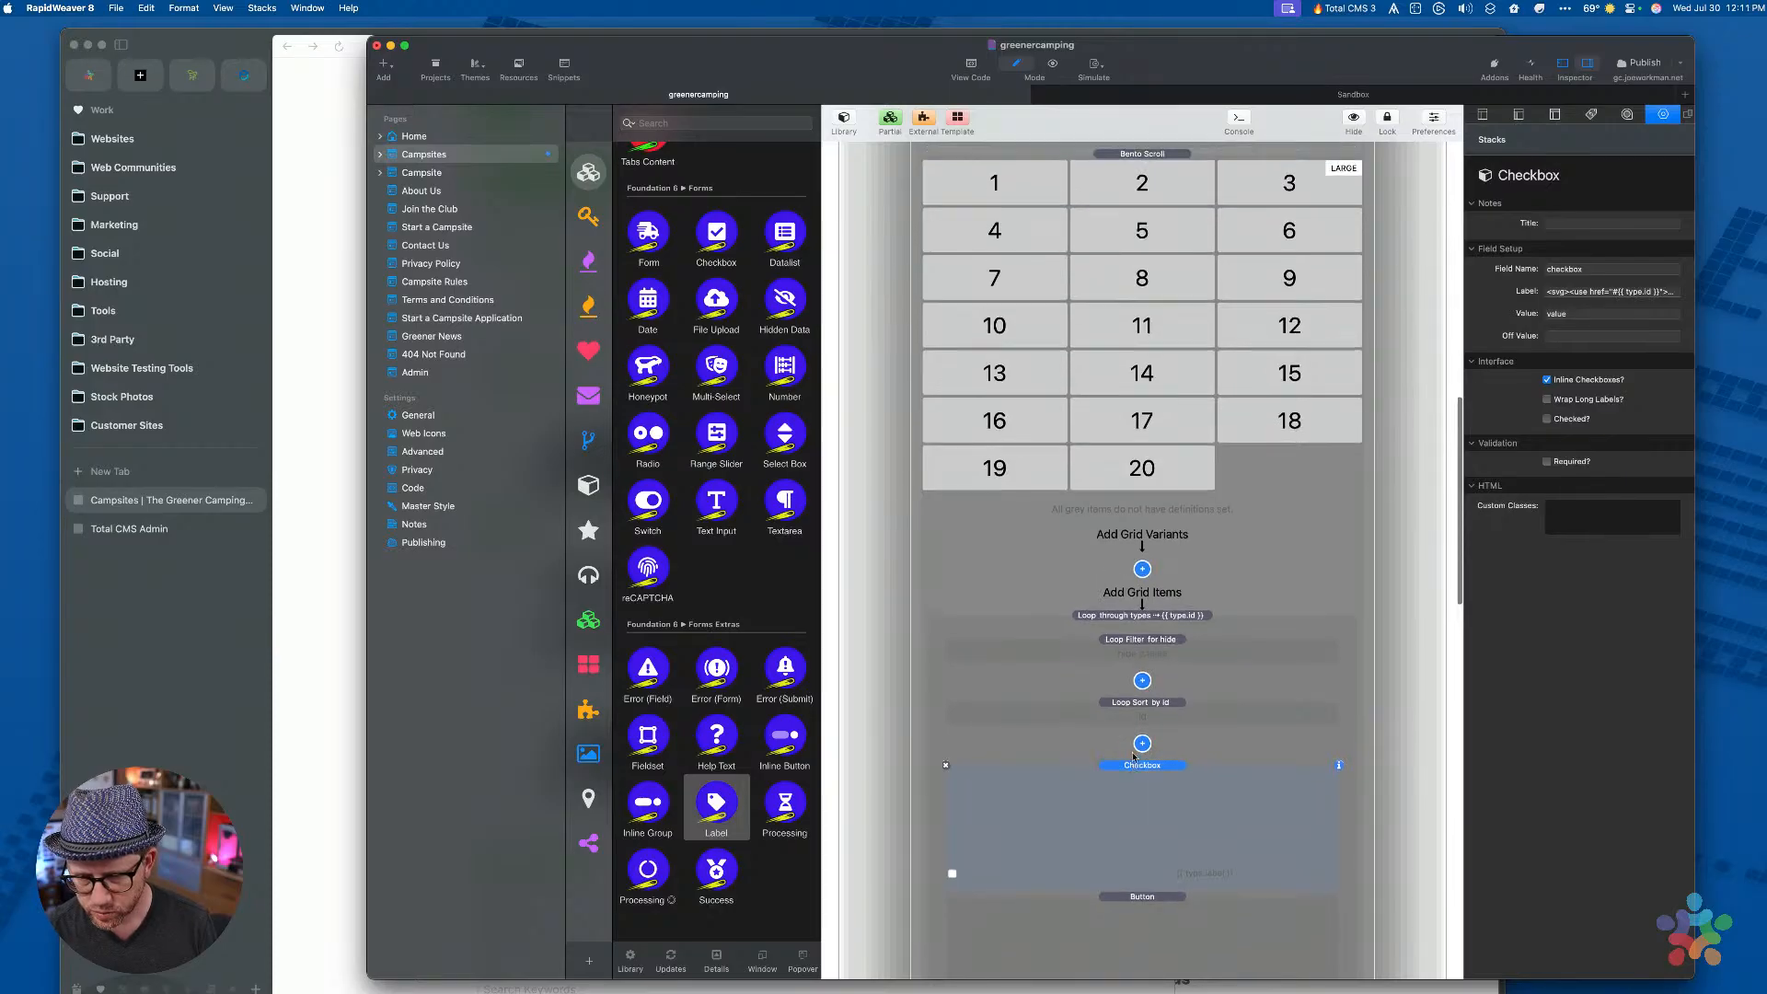
scroll(1095, 403, up, 3)
scroll(1099, 460, up, 3)
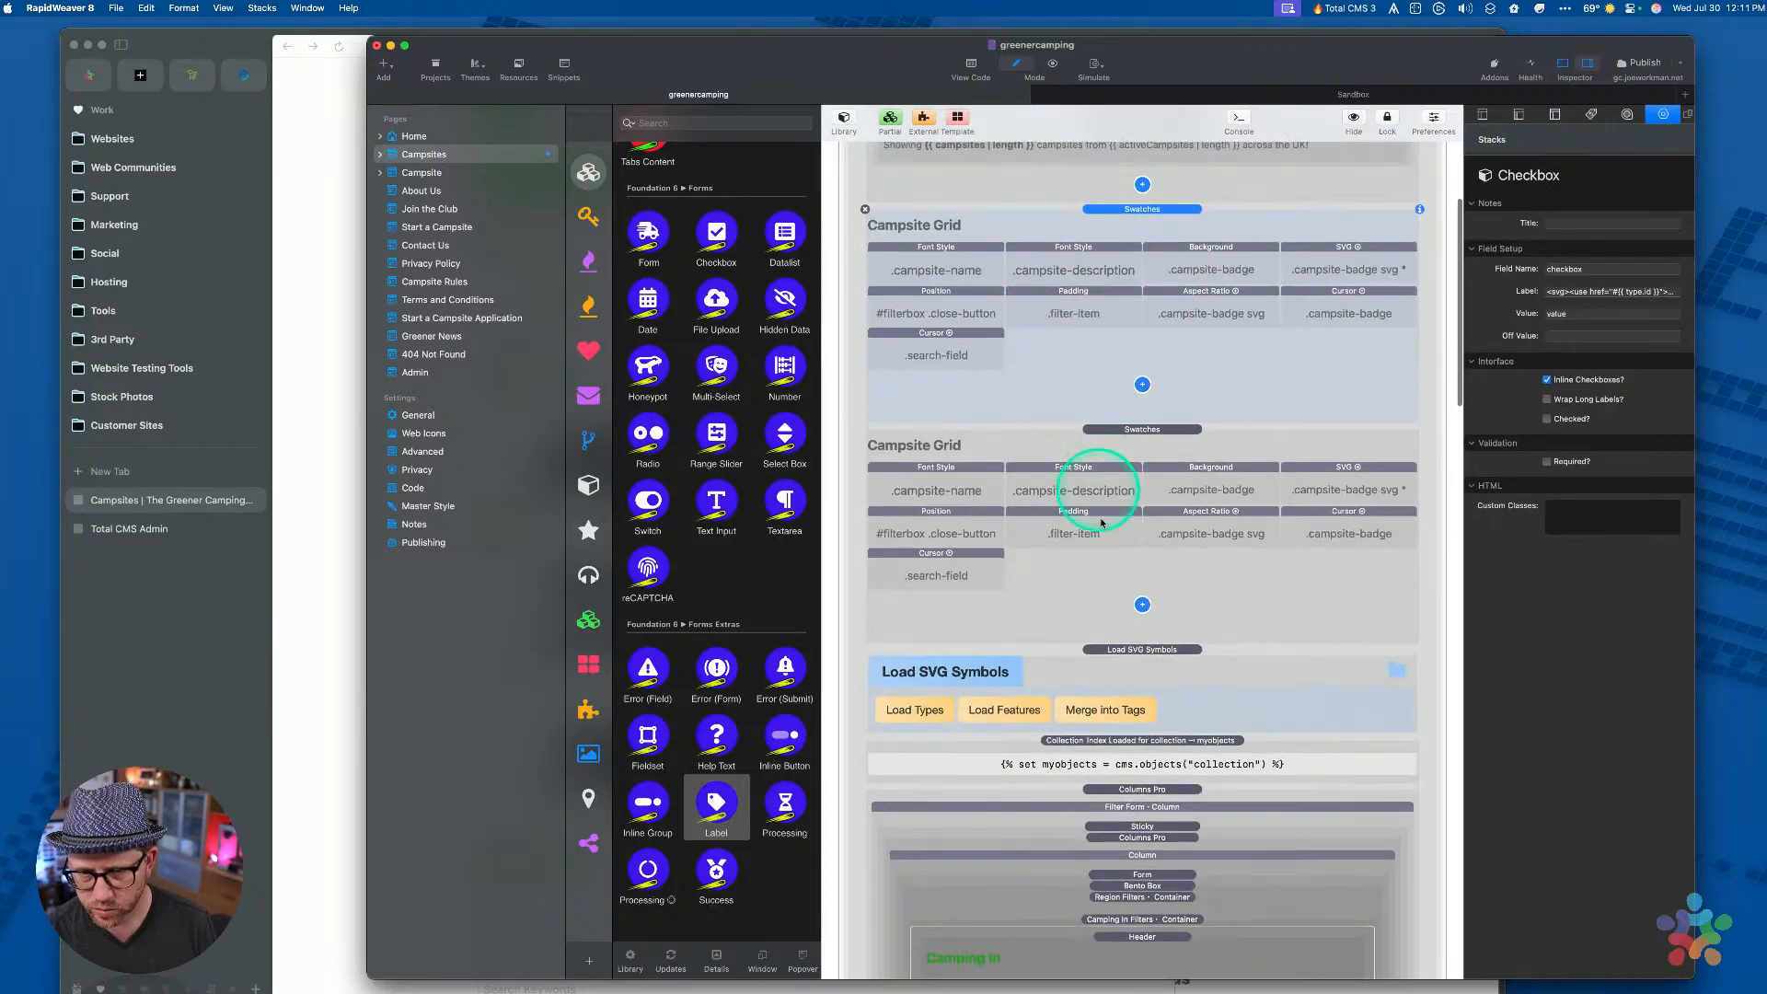
In the second Campsite Grid block, select the .campsite-name, .campsite-description, .campsite-badge and SVG swatches
click(1107, 587)
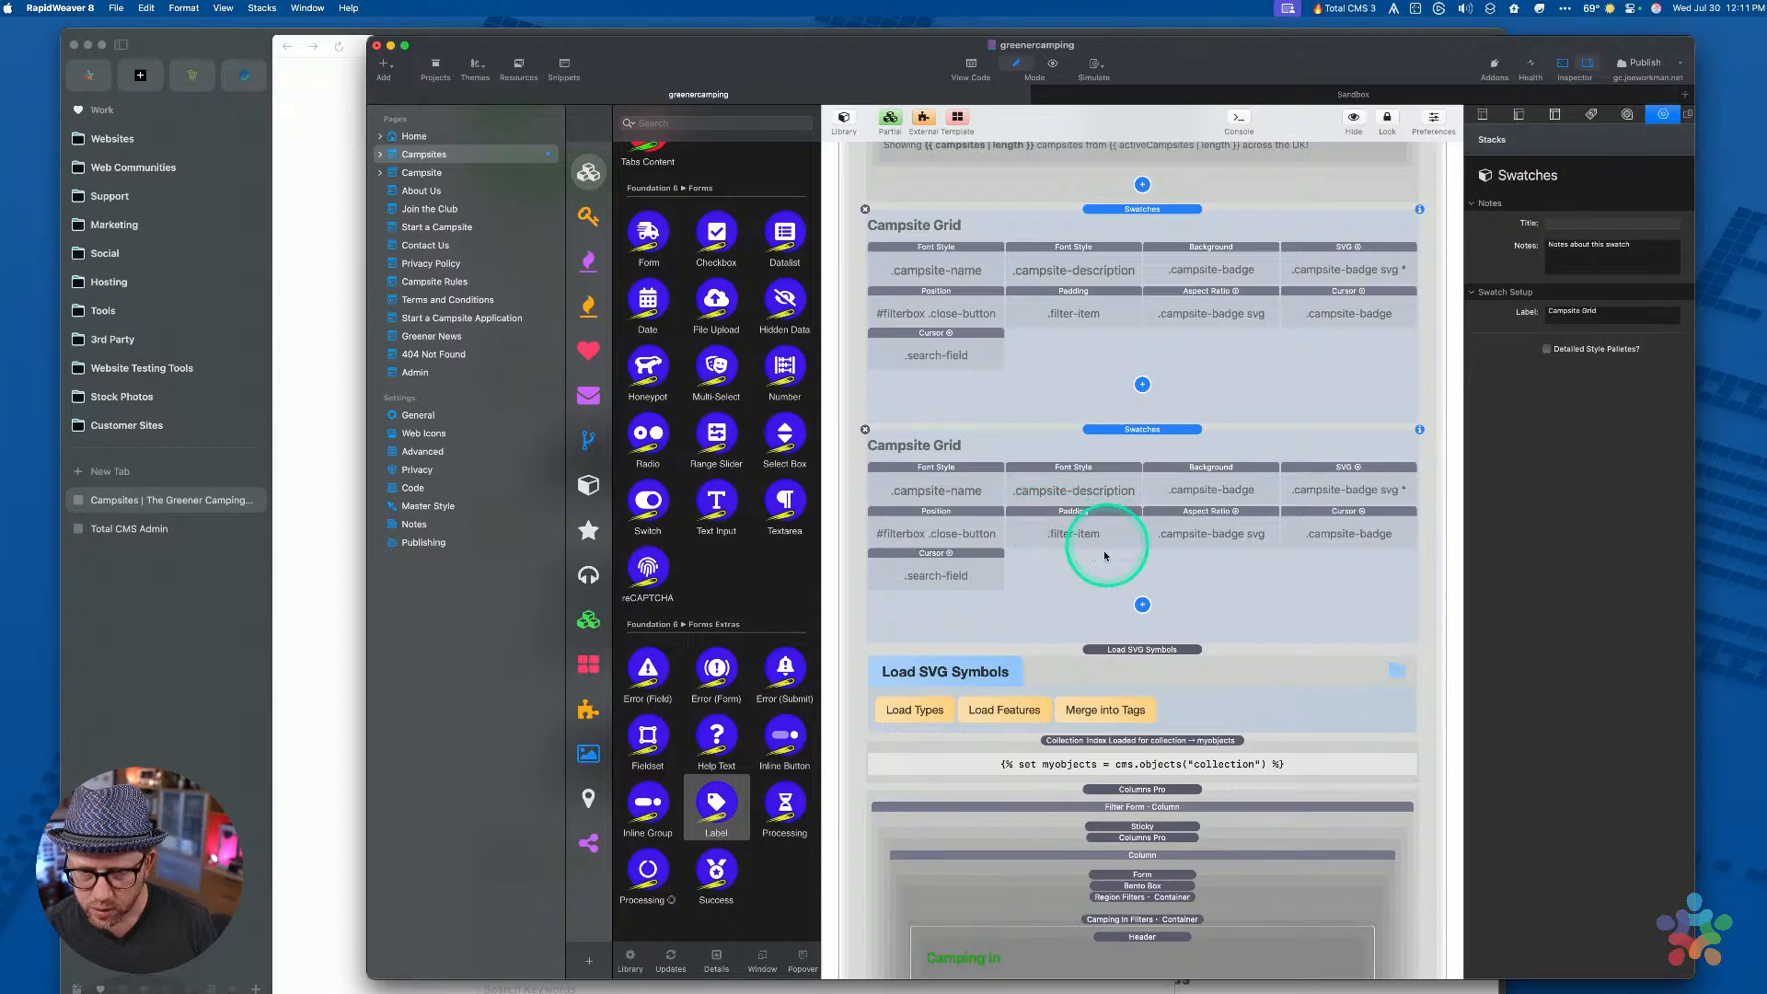
click(908, 492)
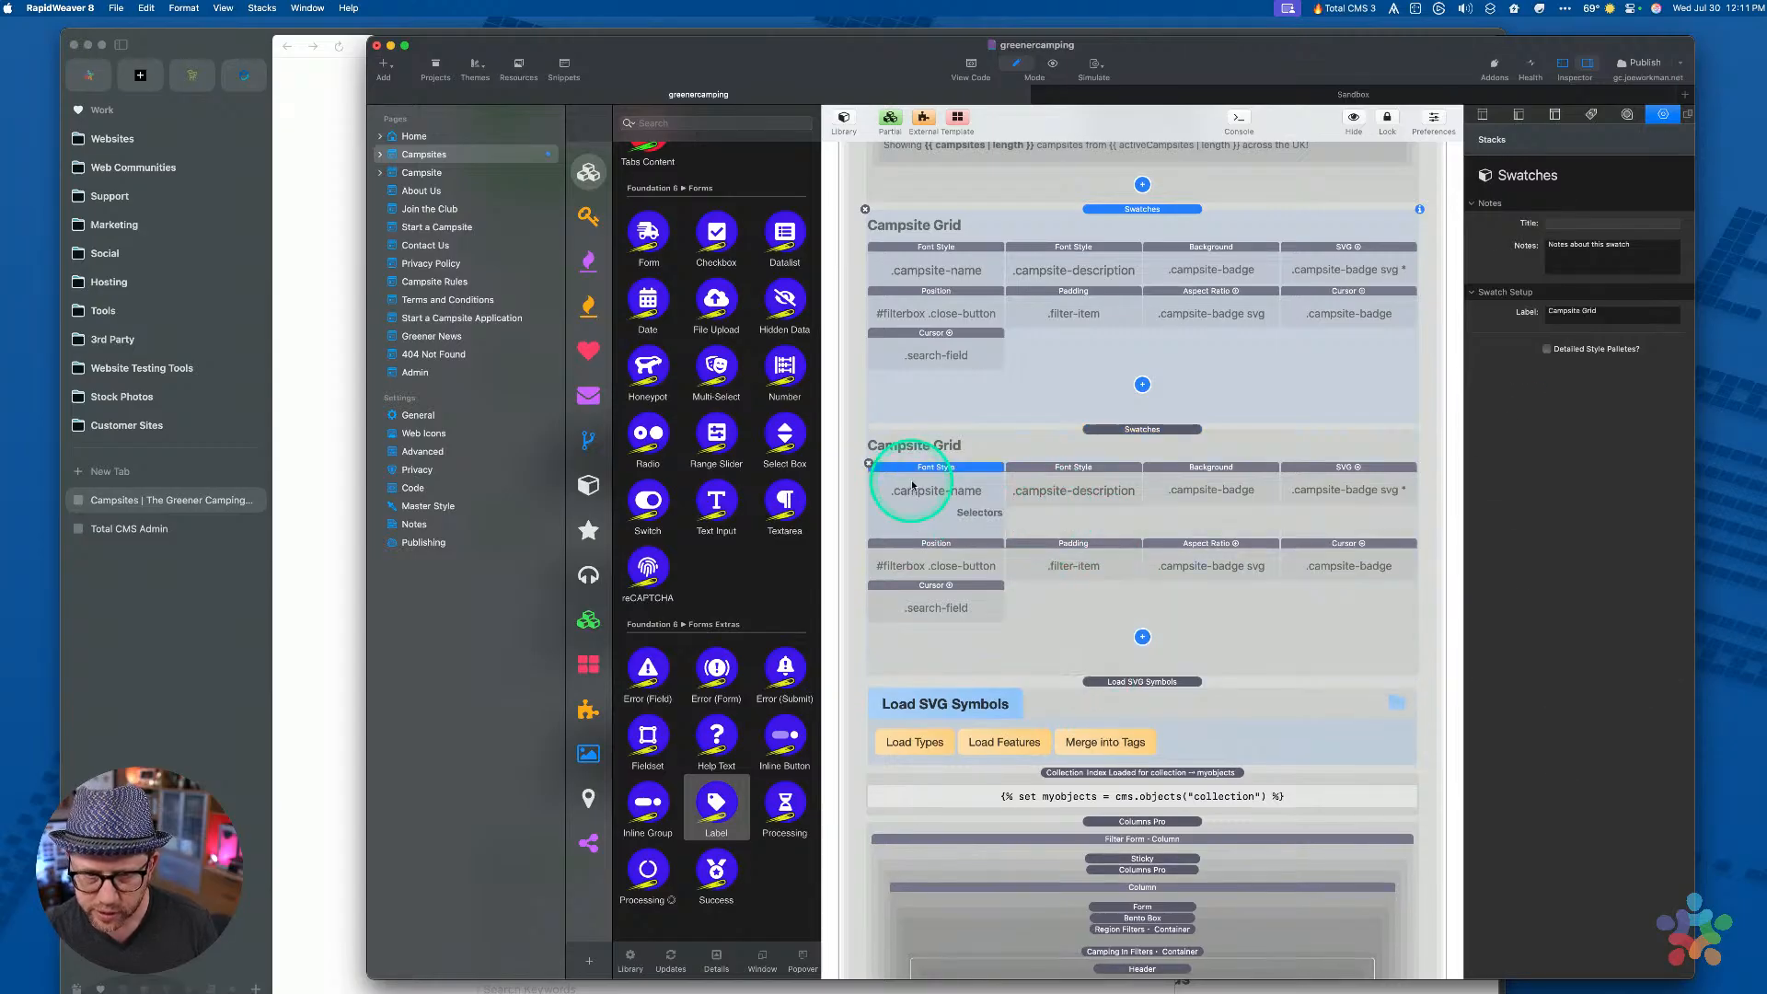
shift+click(1084, 478)
shift+click(1215, 477)
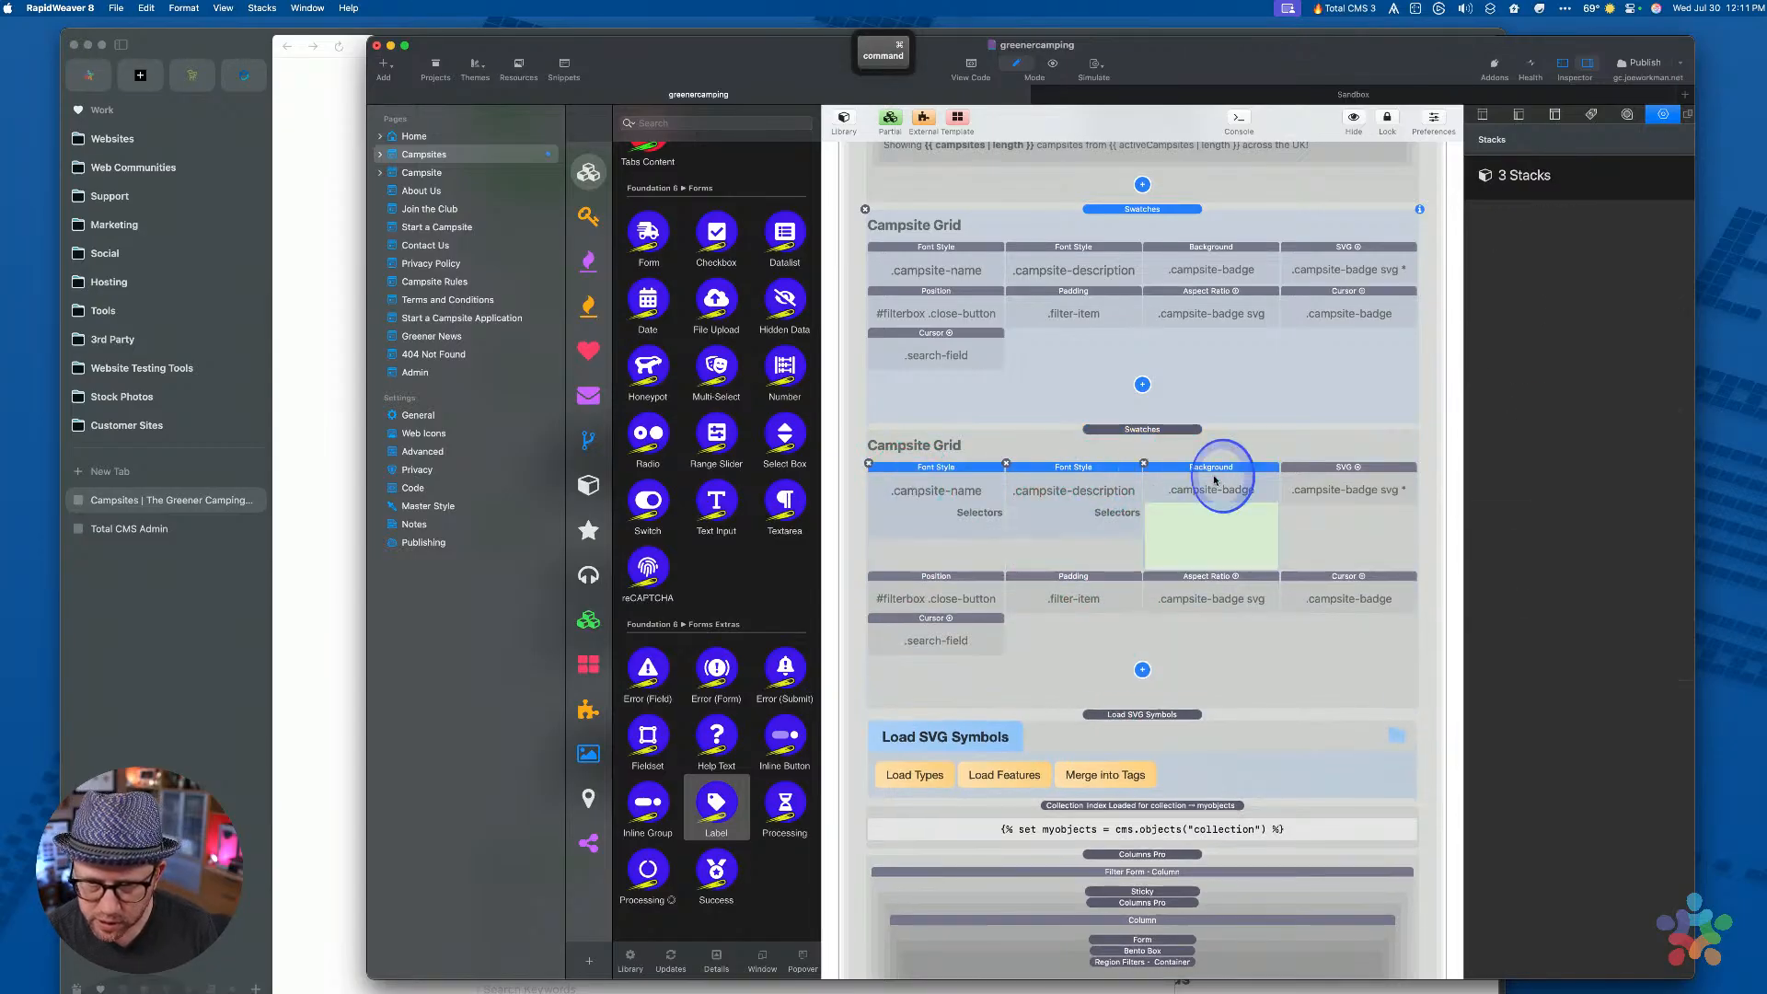
shift+click(1334, 479)
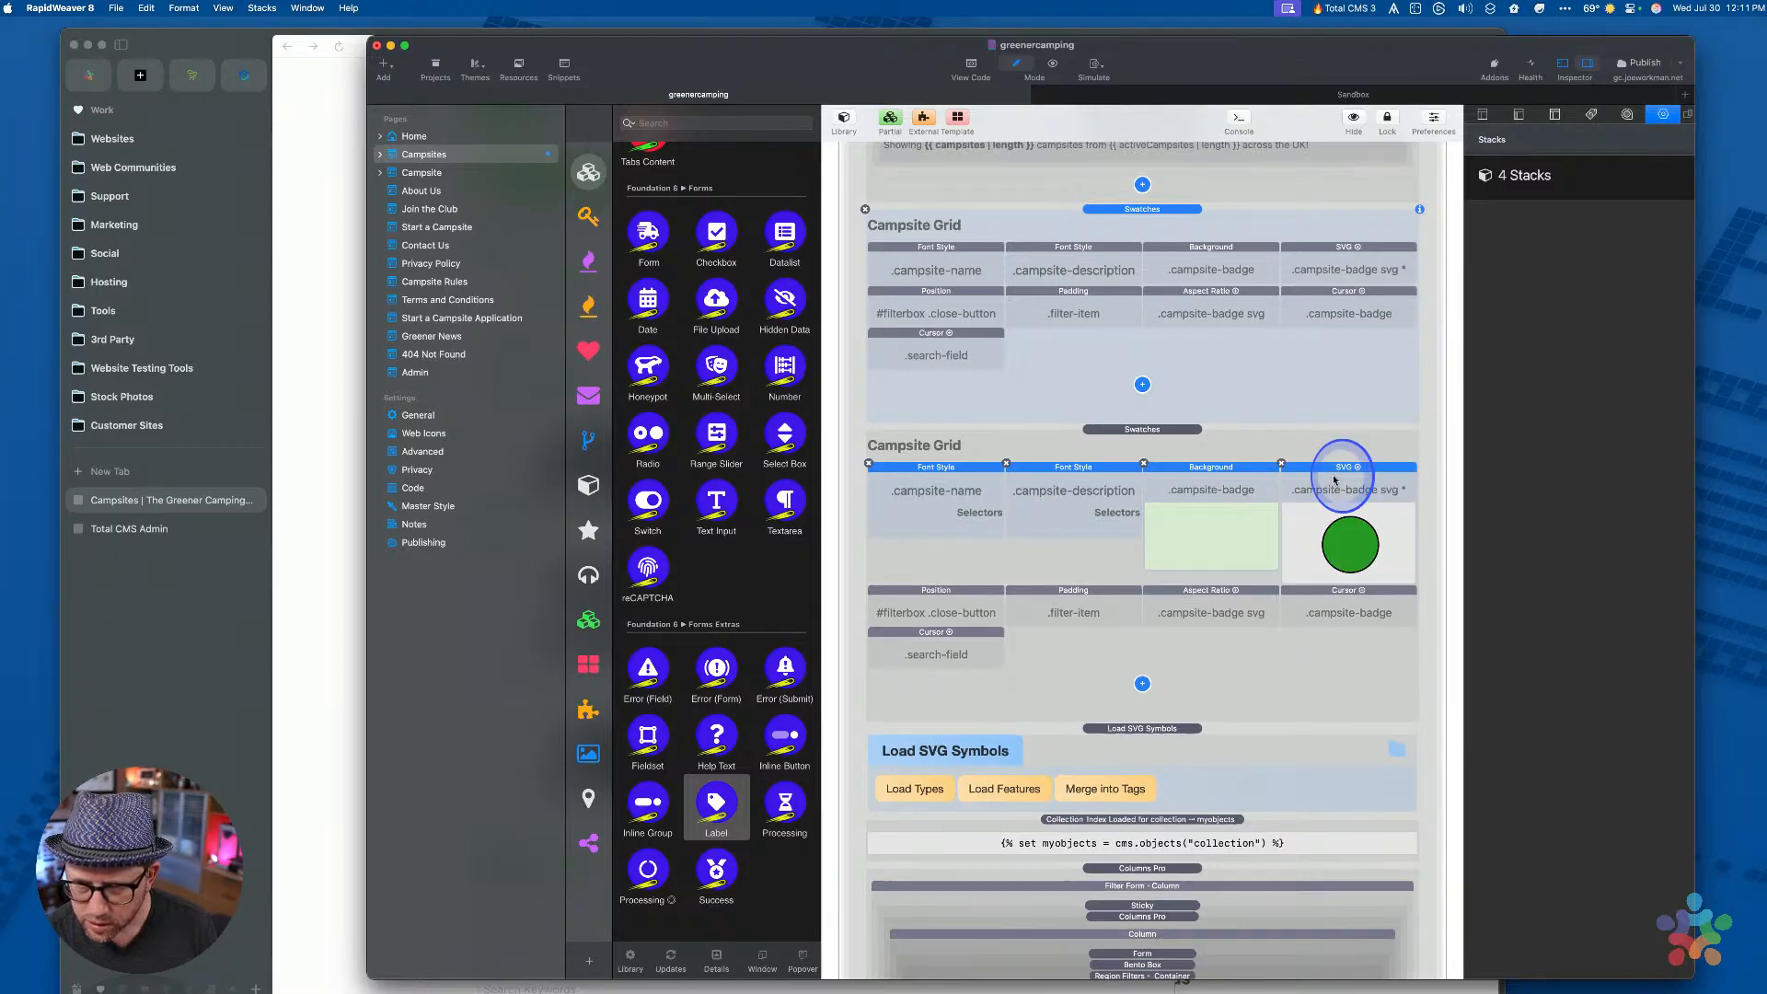
Compare with the Arc preview, inspect the .filter-item Padding swatch alone, then return to Arc
click(288, 580)
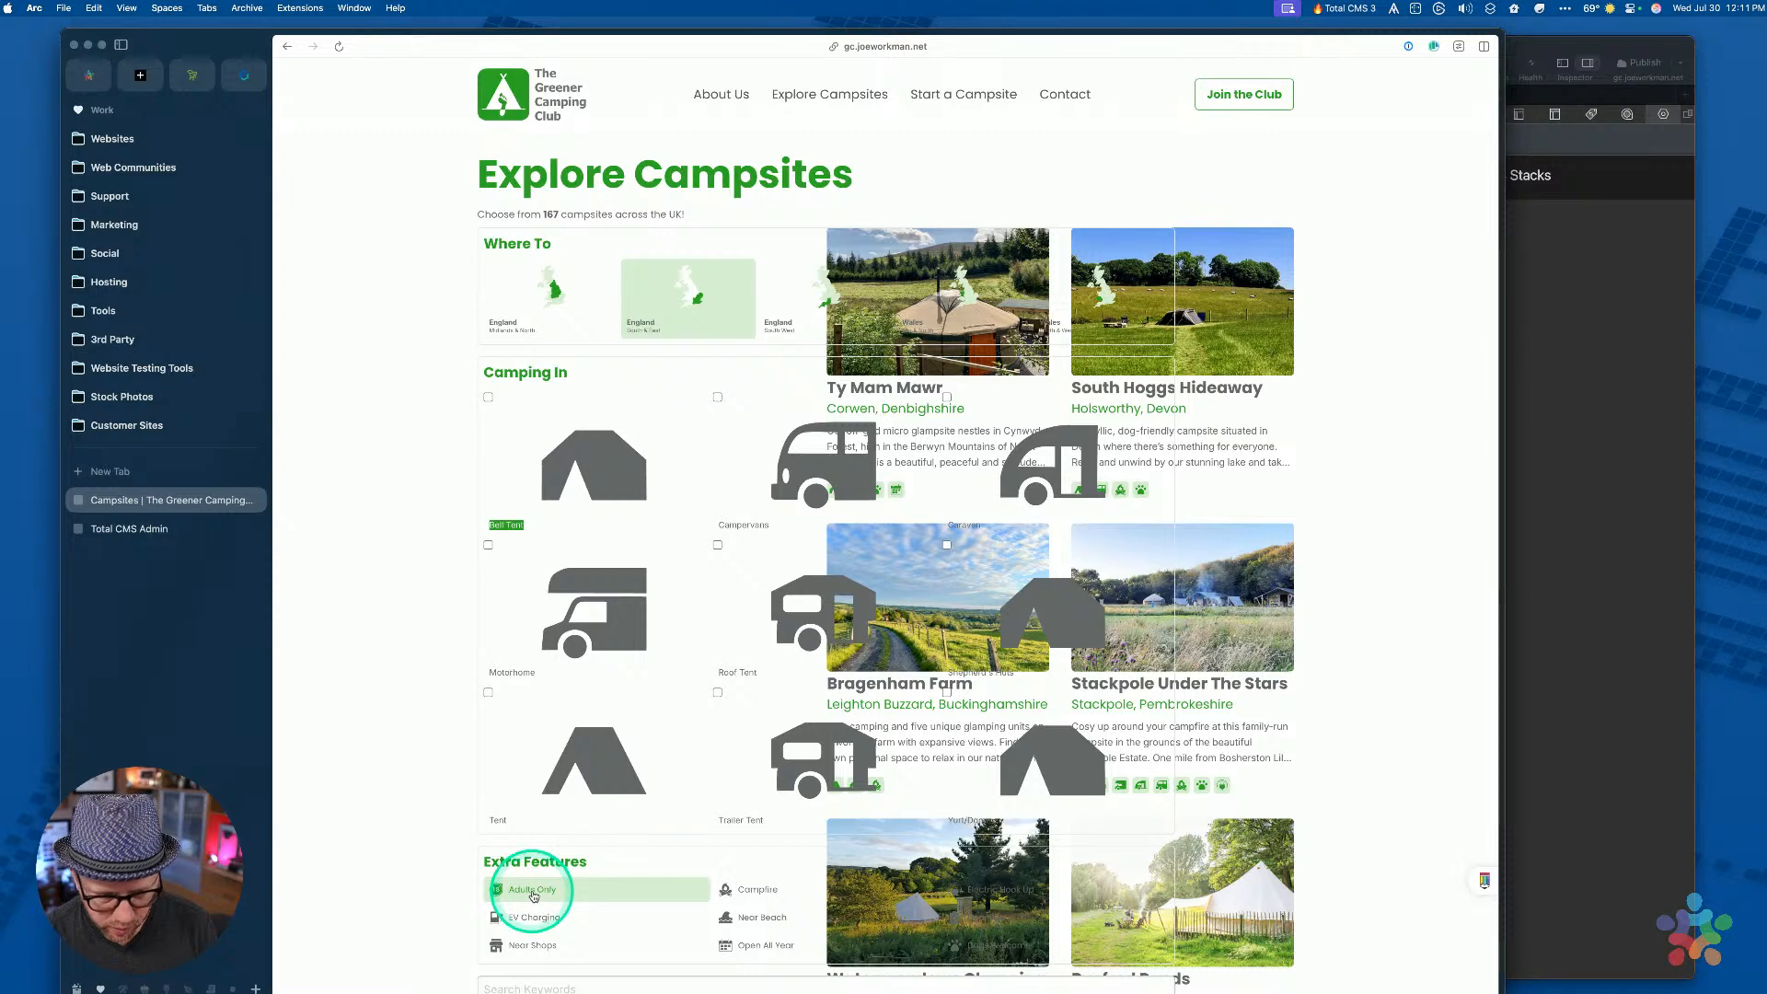
click(1528, 543)
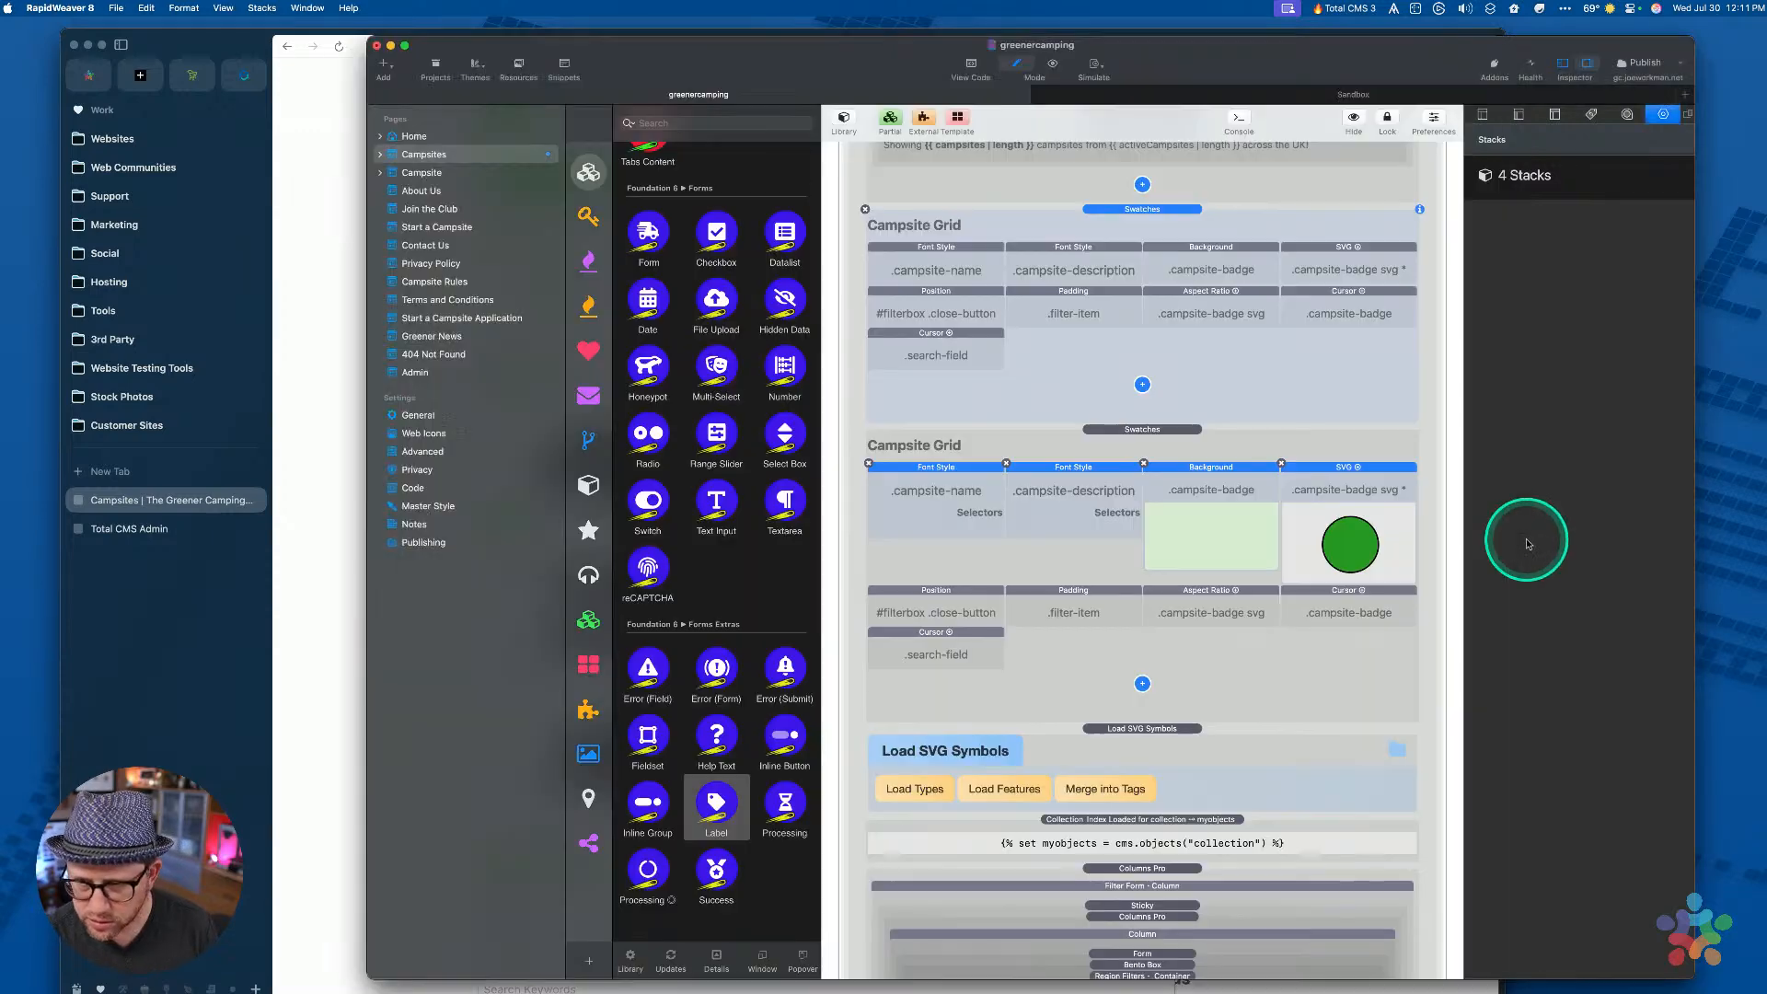
click(1100, 598)
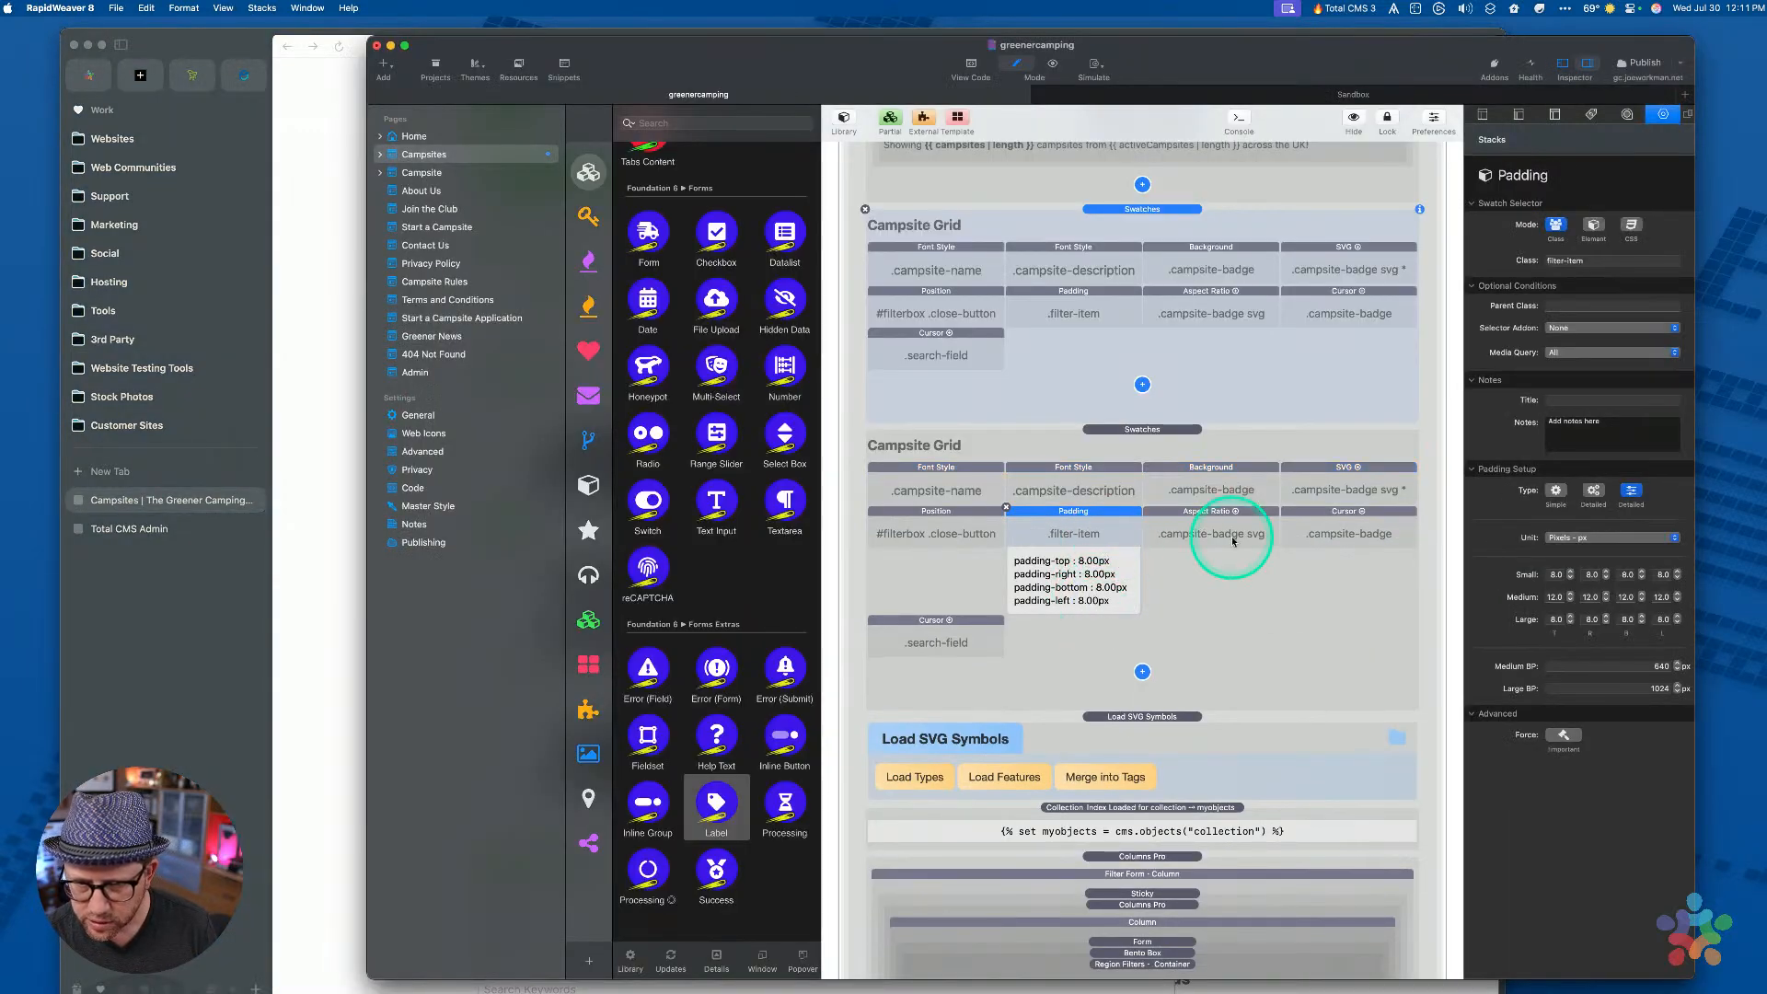
scroll(1108, 456, up, 3)
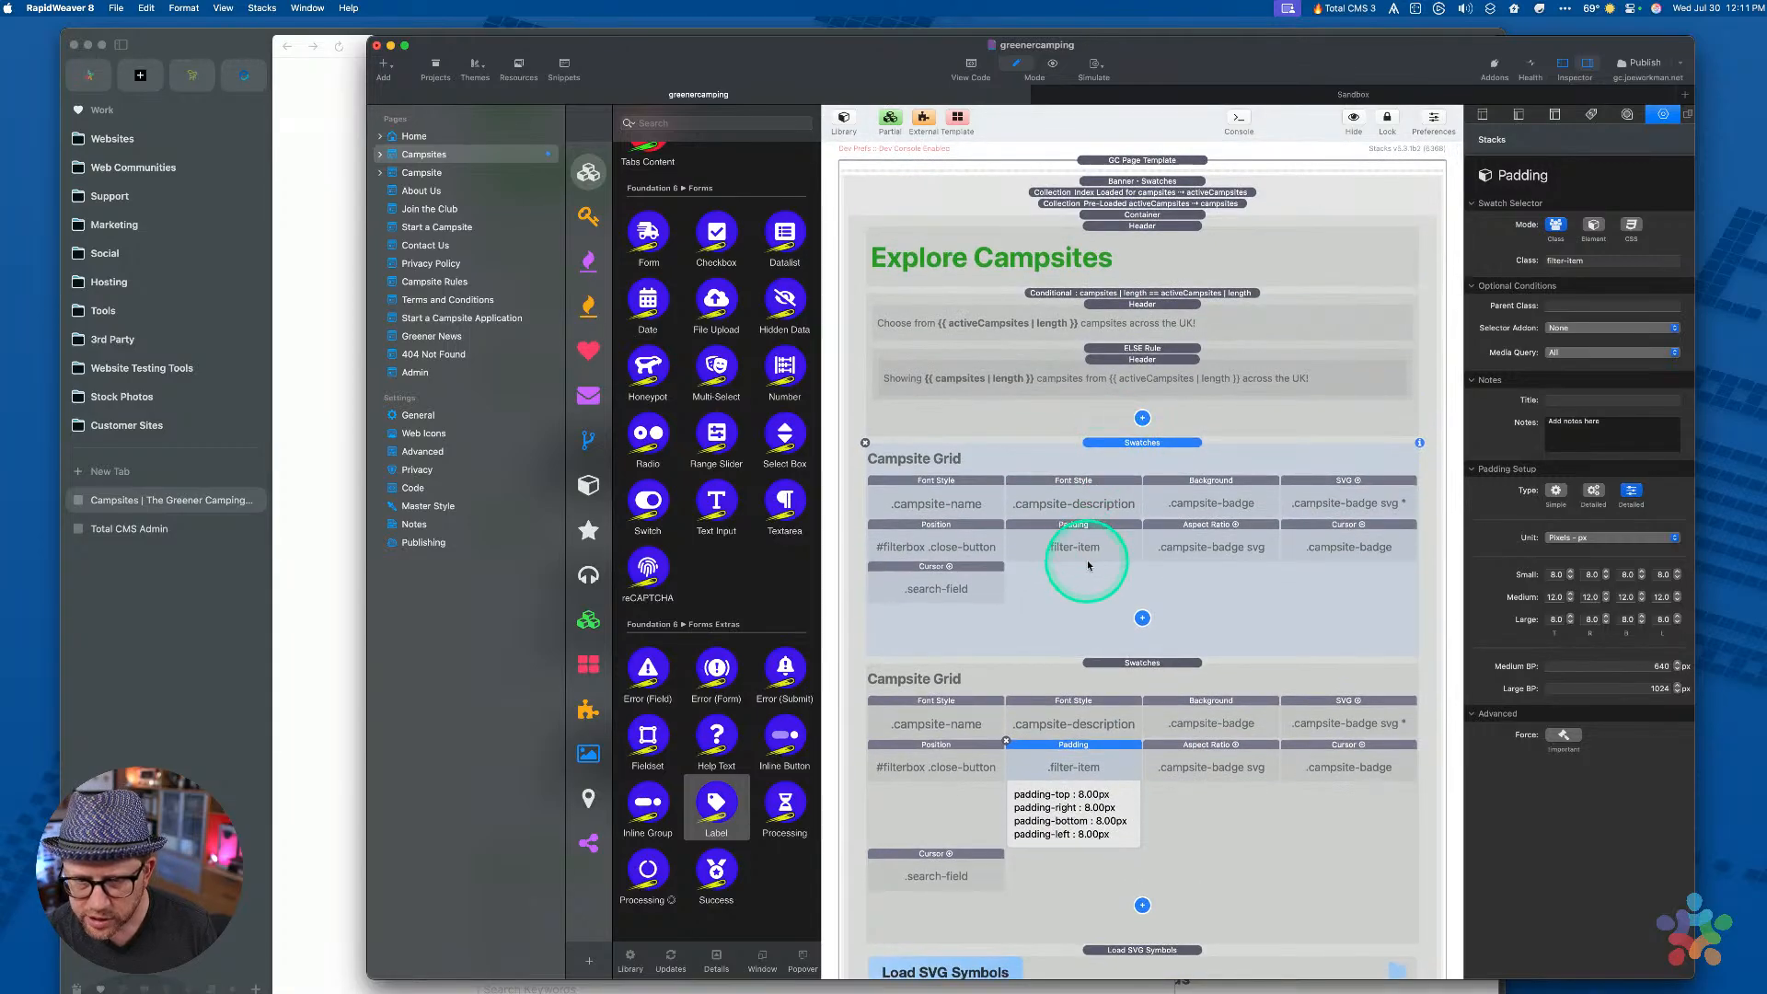
click(317, 765)
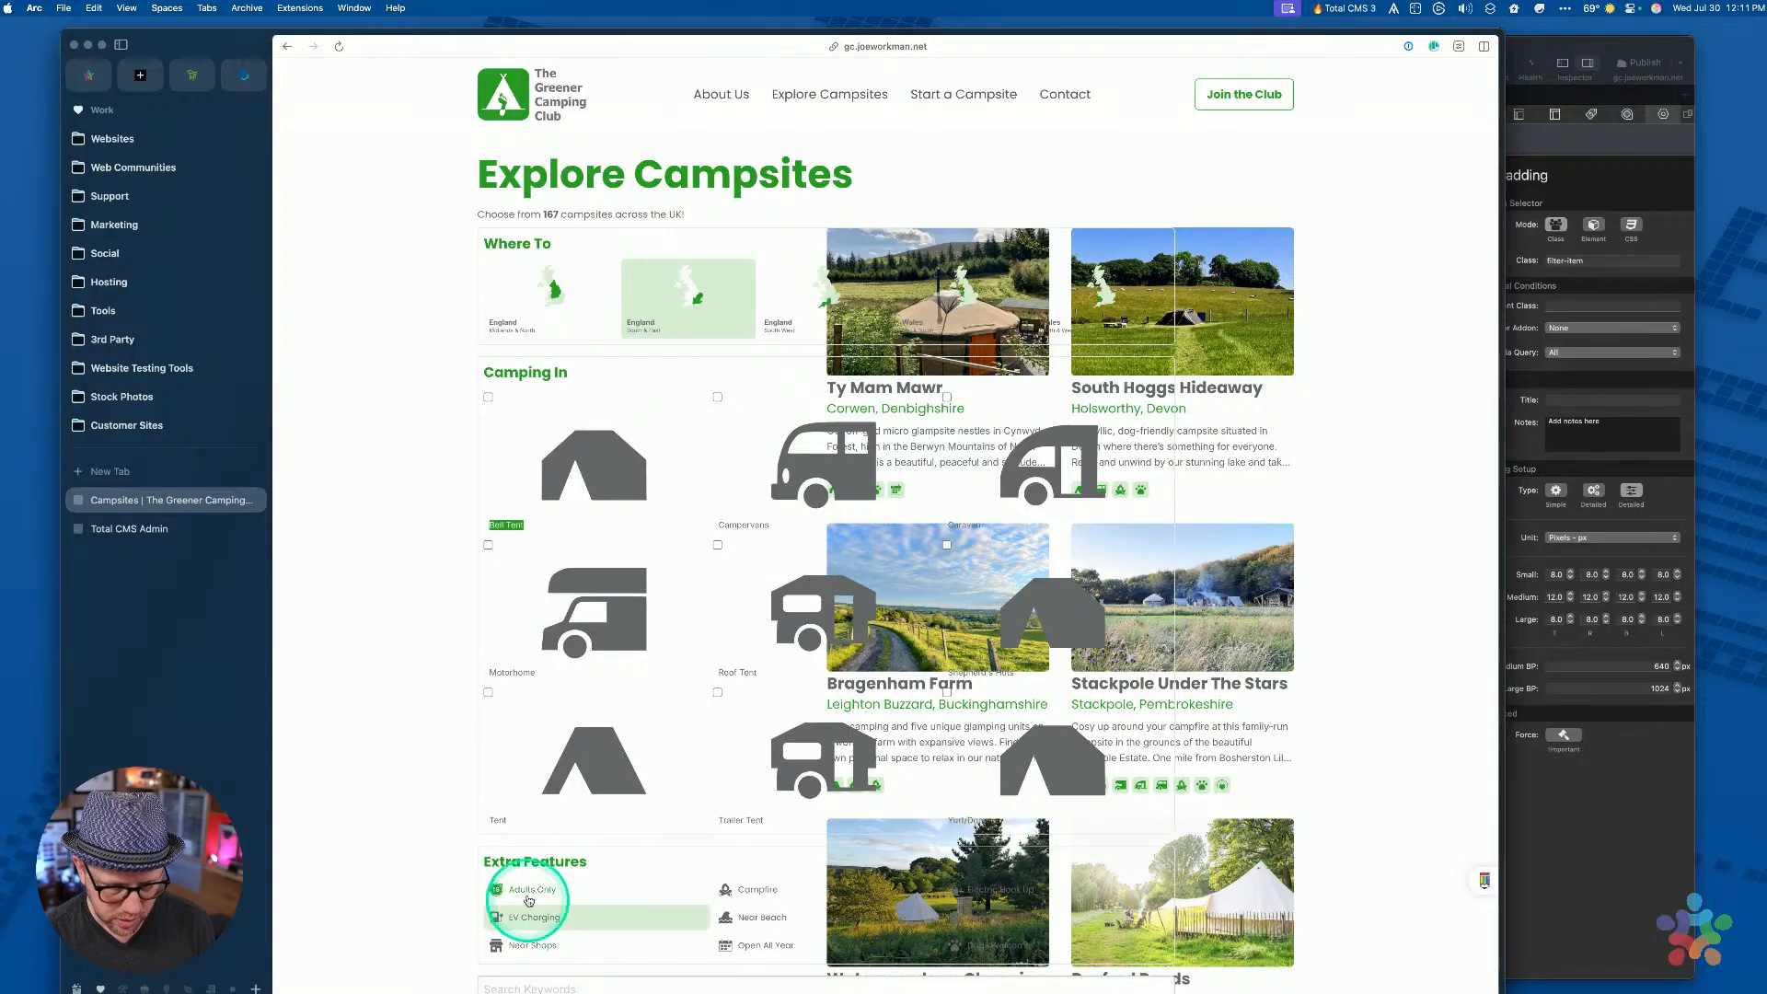
Open Arc's DevTools, adjust their text zoom, and resize the panel to show more page
key(super+alt+i)
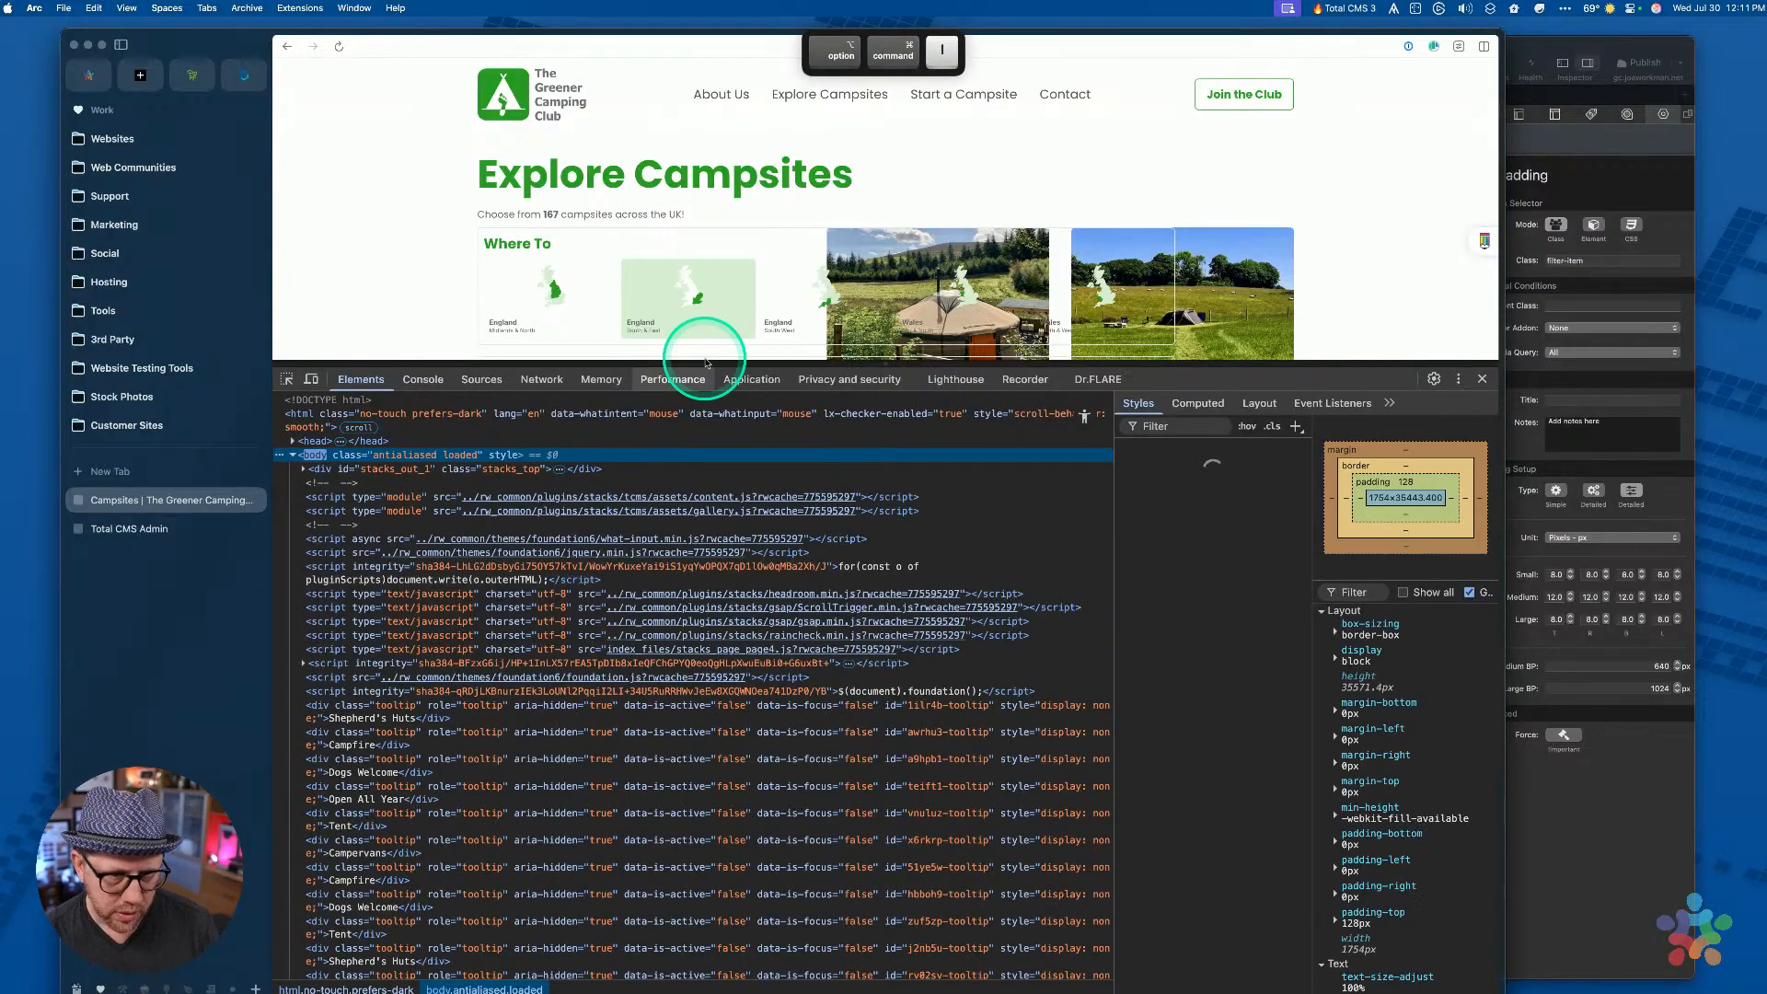
scroll(699, 276, down, 5)
key(super+minus)
key(super+minus)
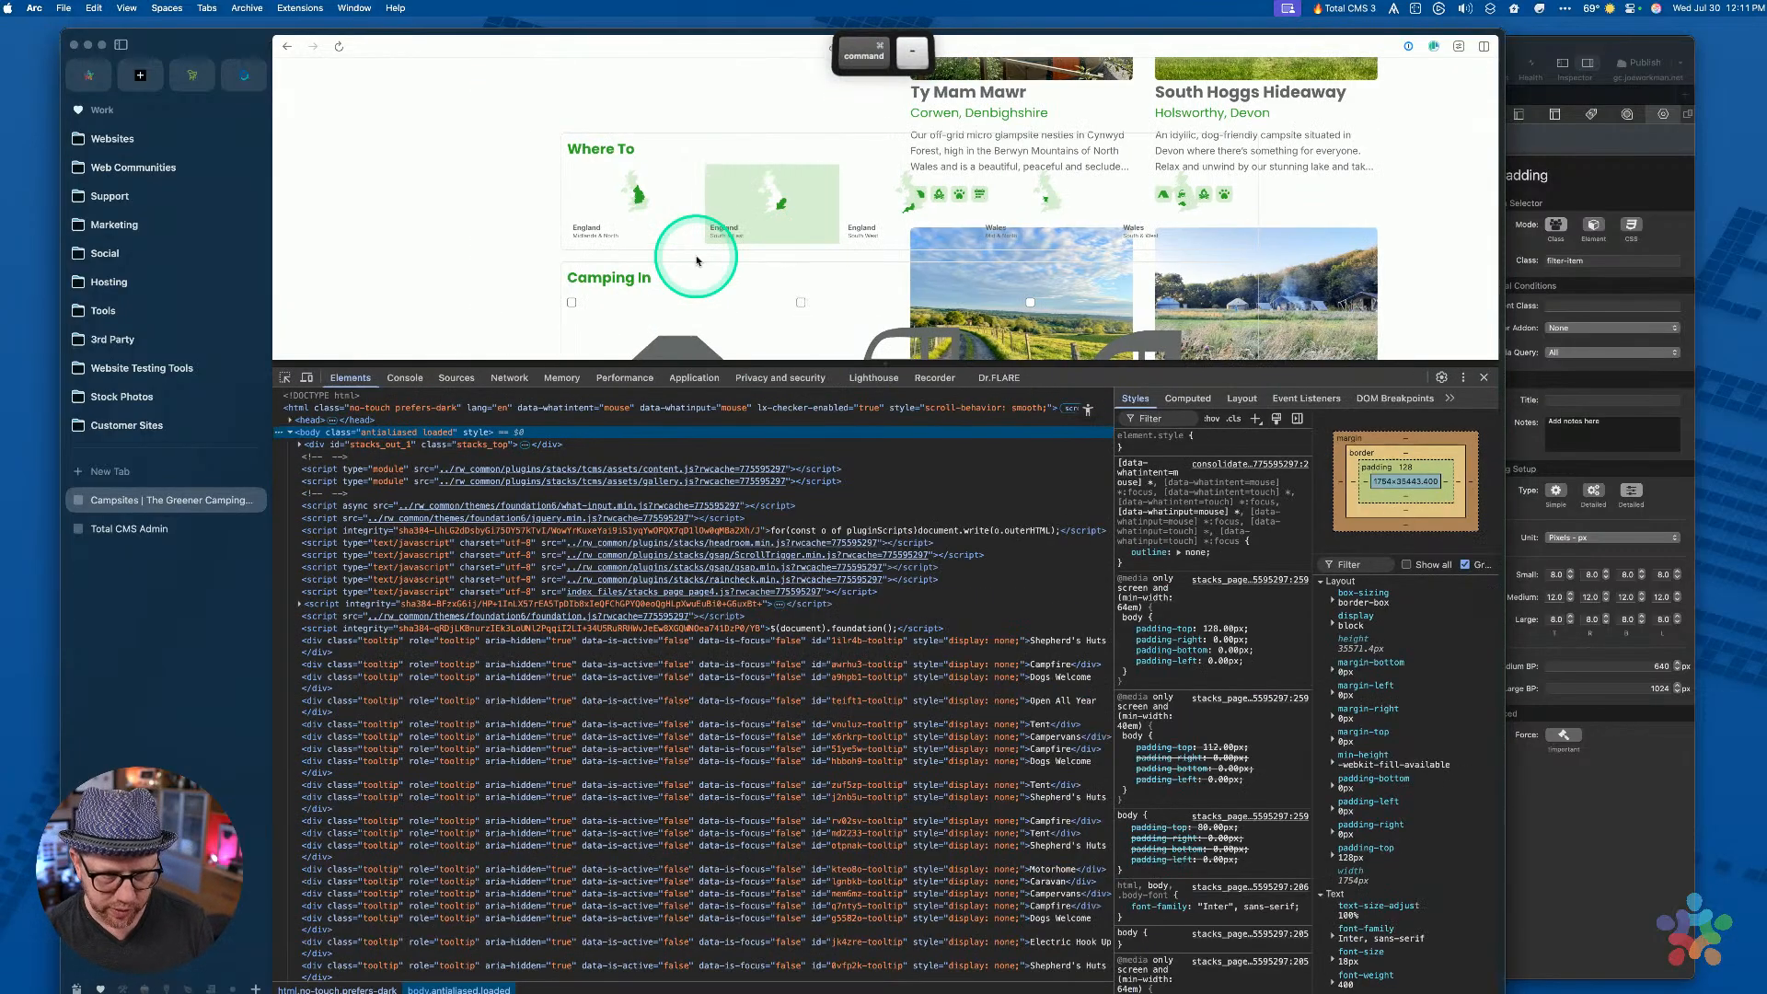
key(super+equal)
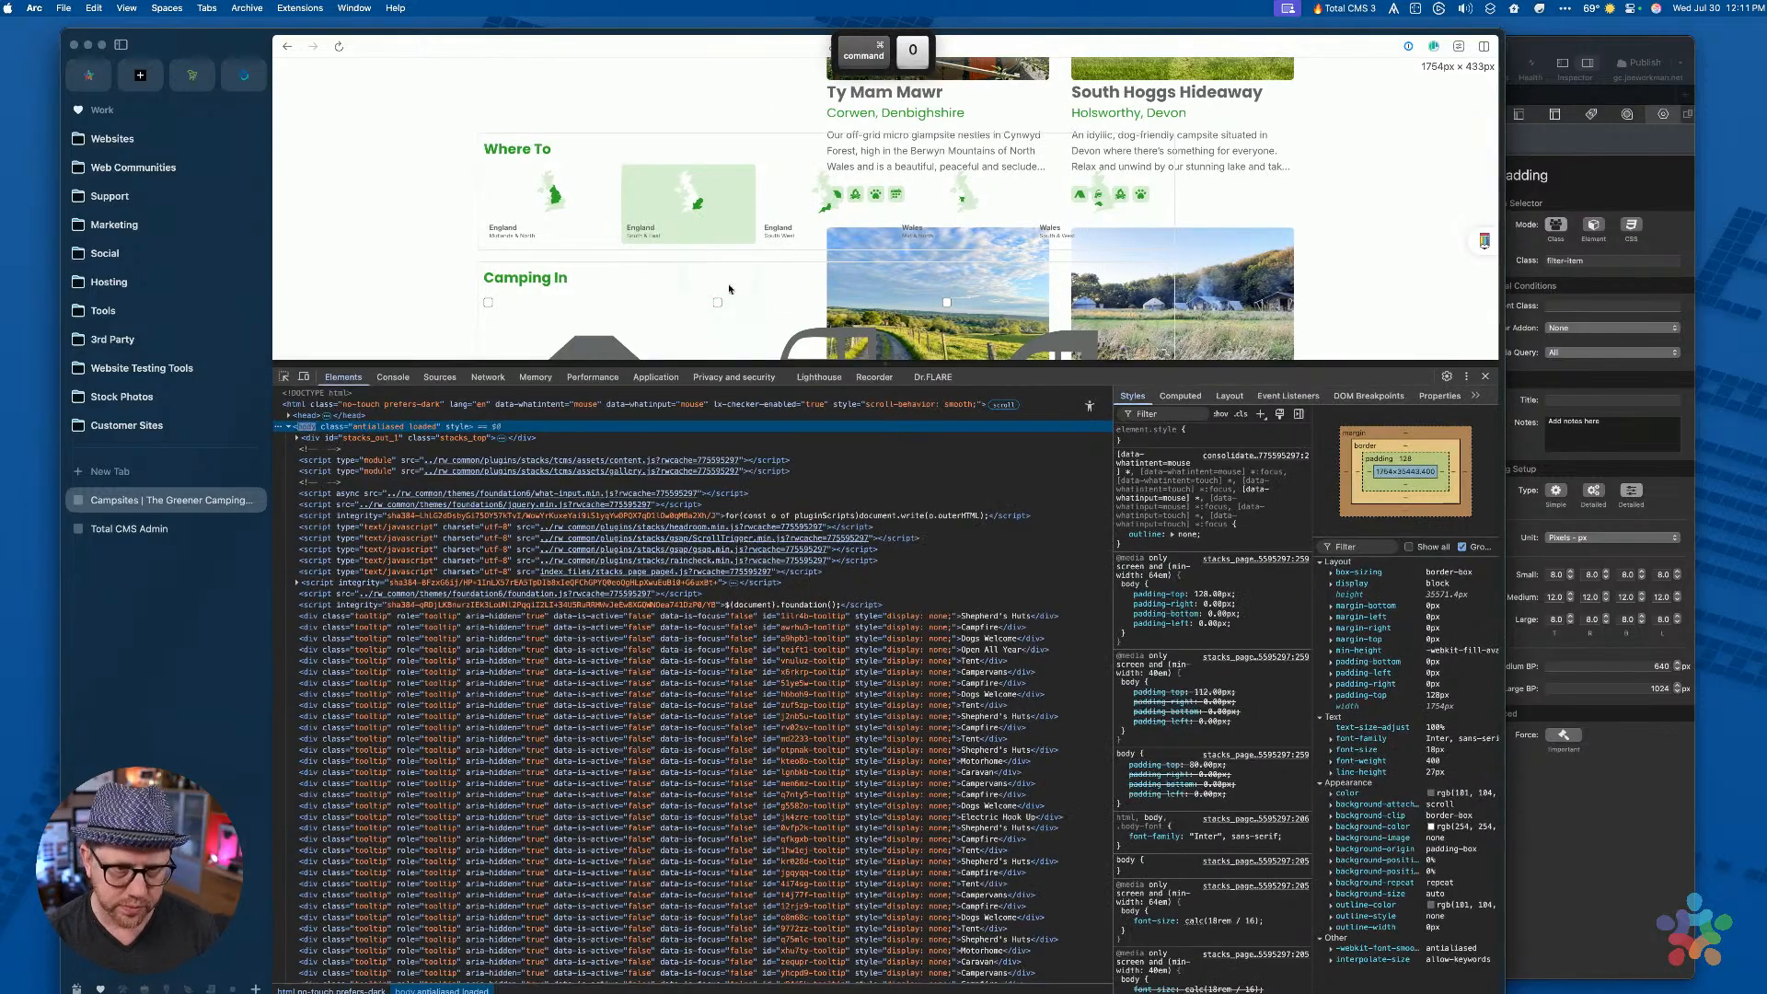
drag(764, 364, 761, 540)
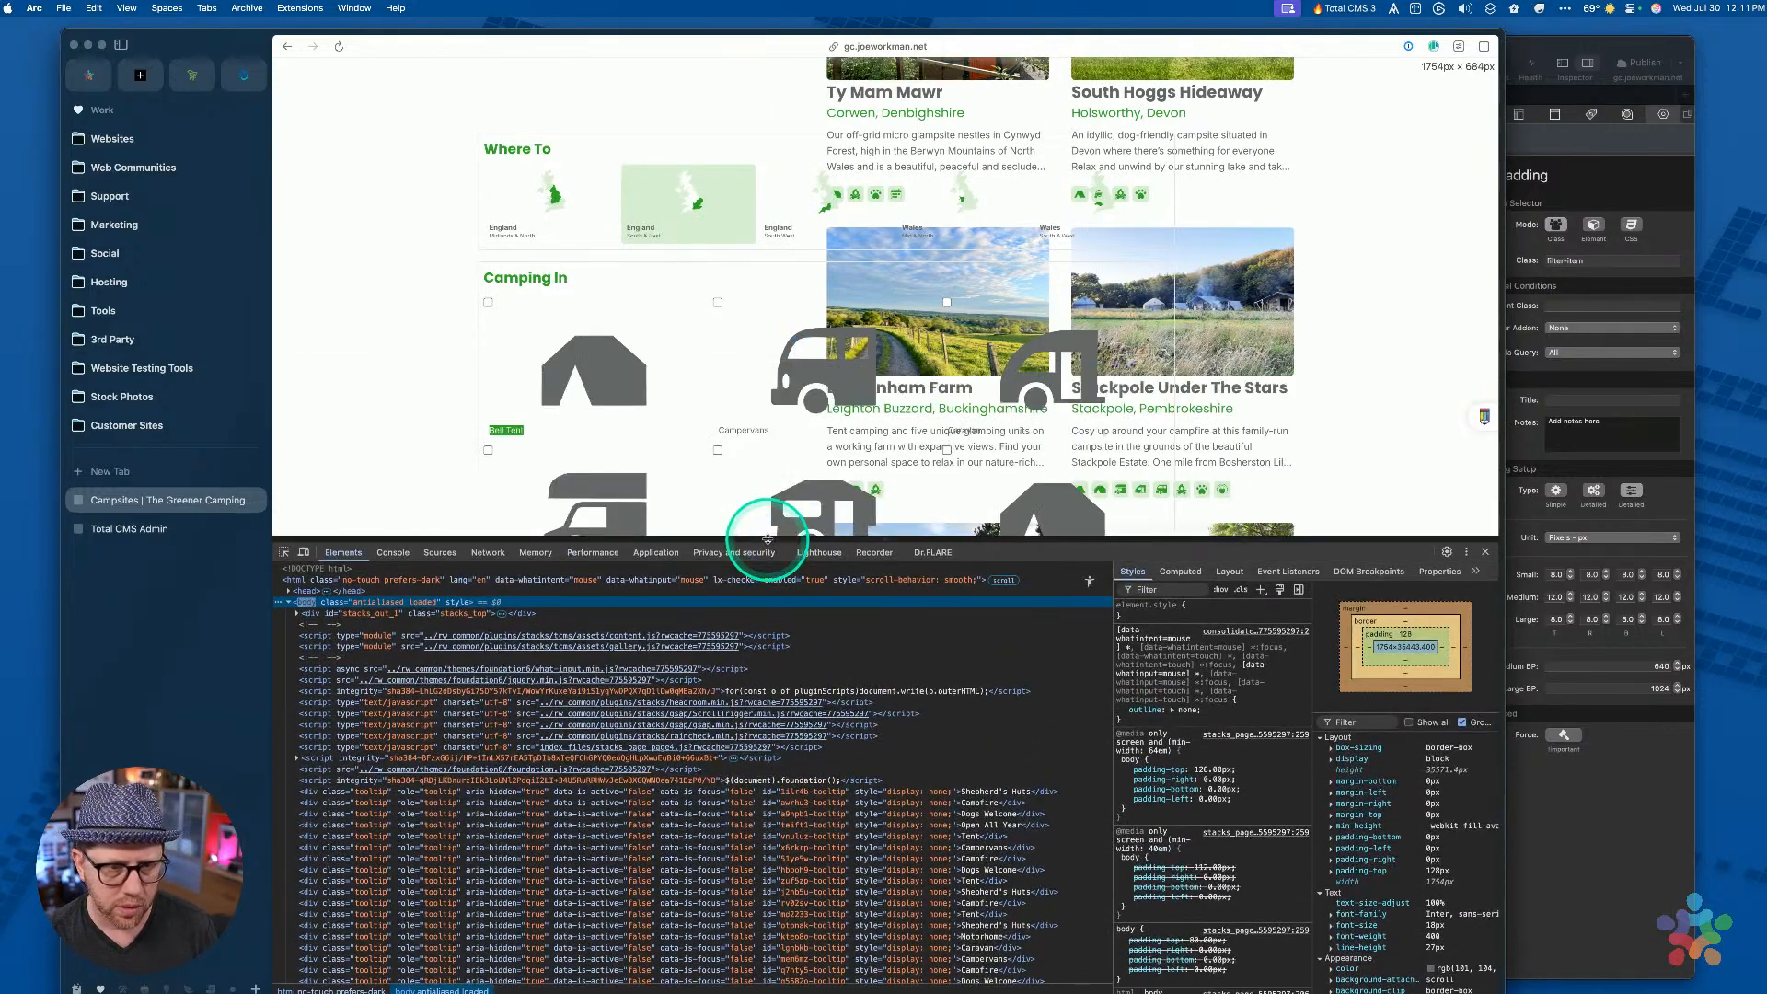
scroll(777, 362, down, 6)
scroll(423, 409, down, 3)
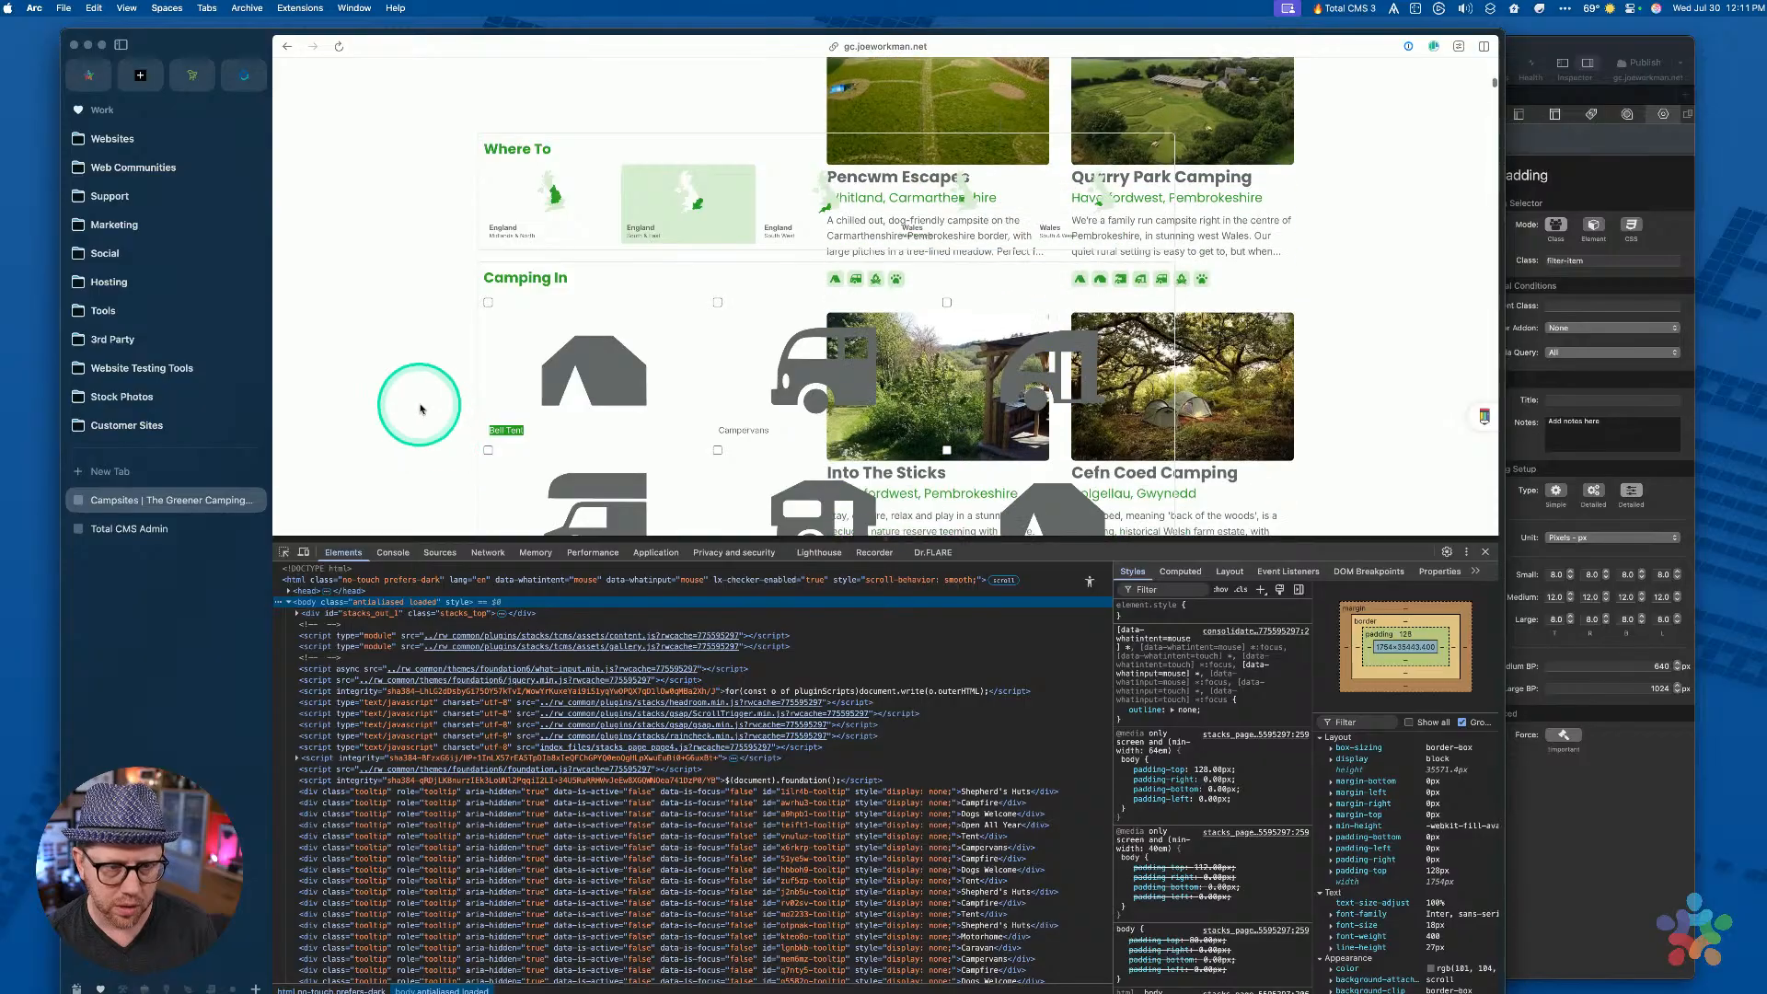
drag(436, 542, 423, 823)
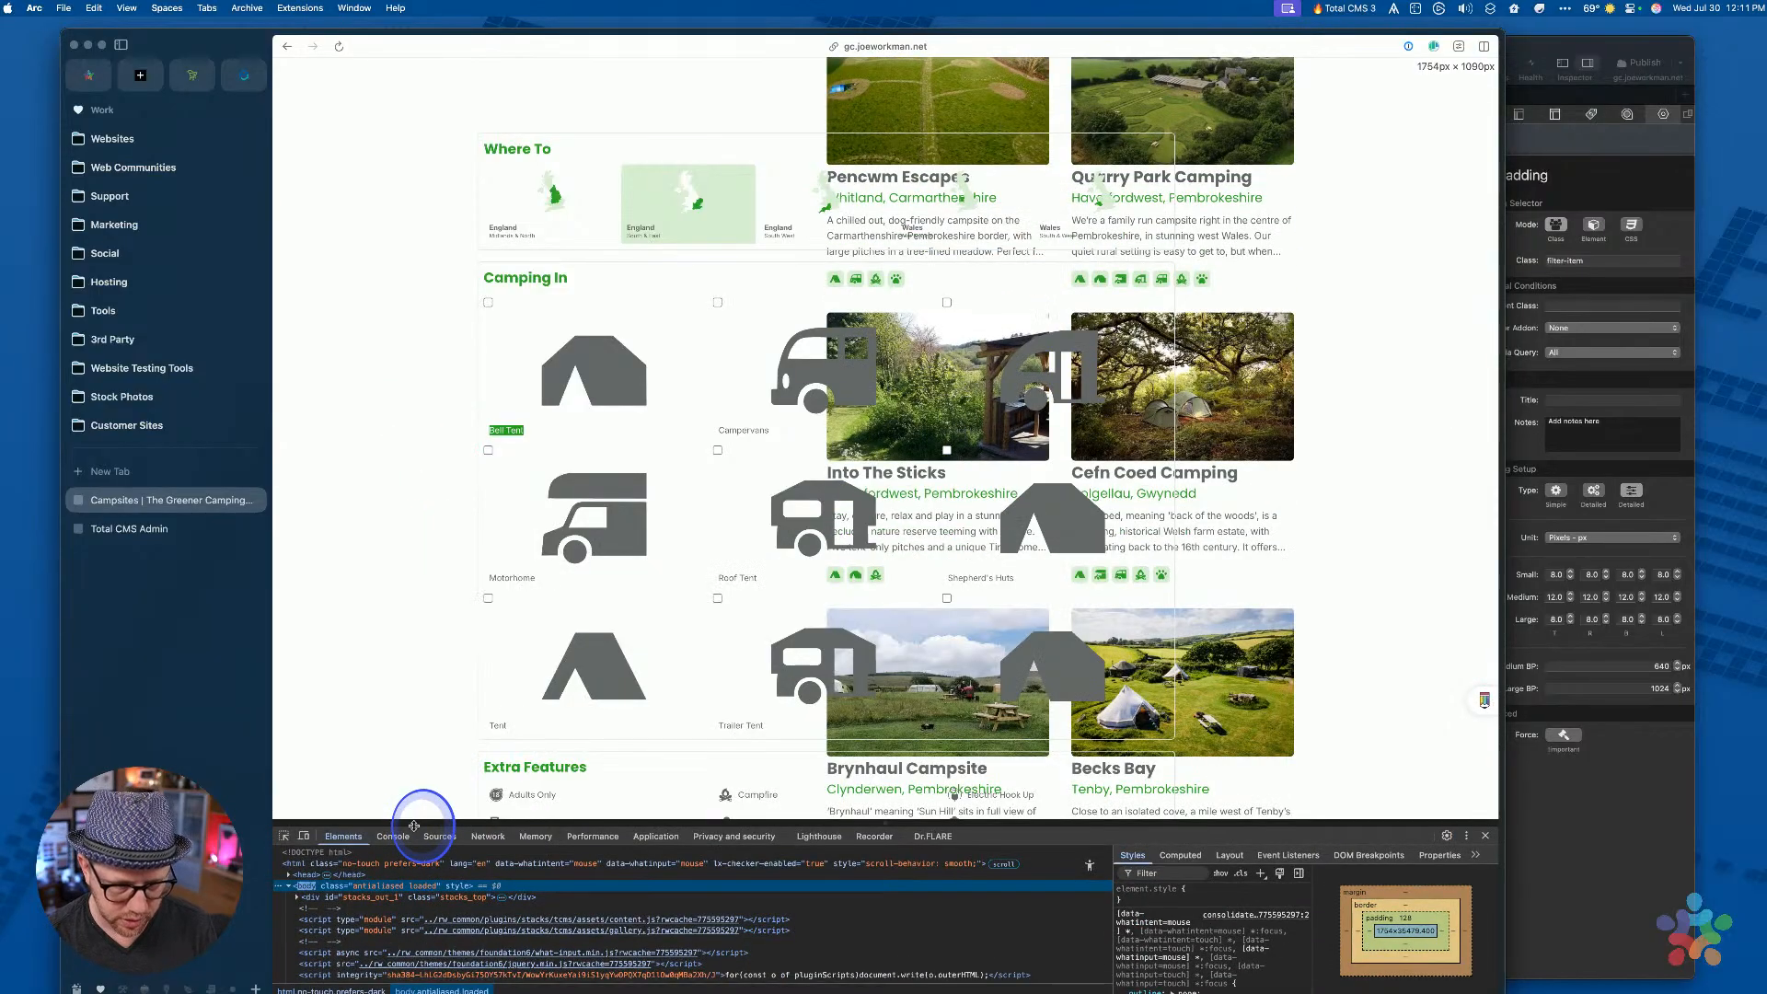
Pick the Adults Only filter button in Elements and dock DevTools on the right
click(284, 835)
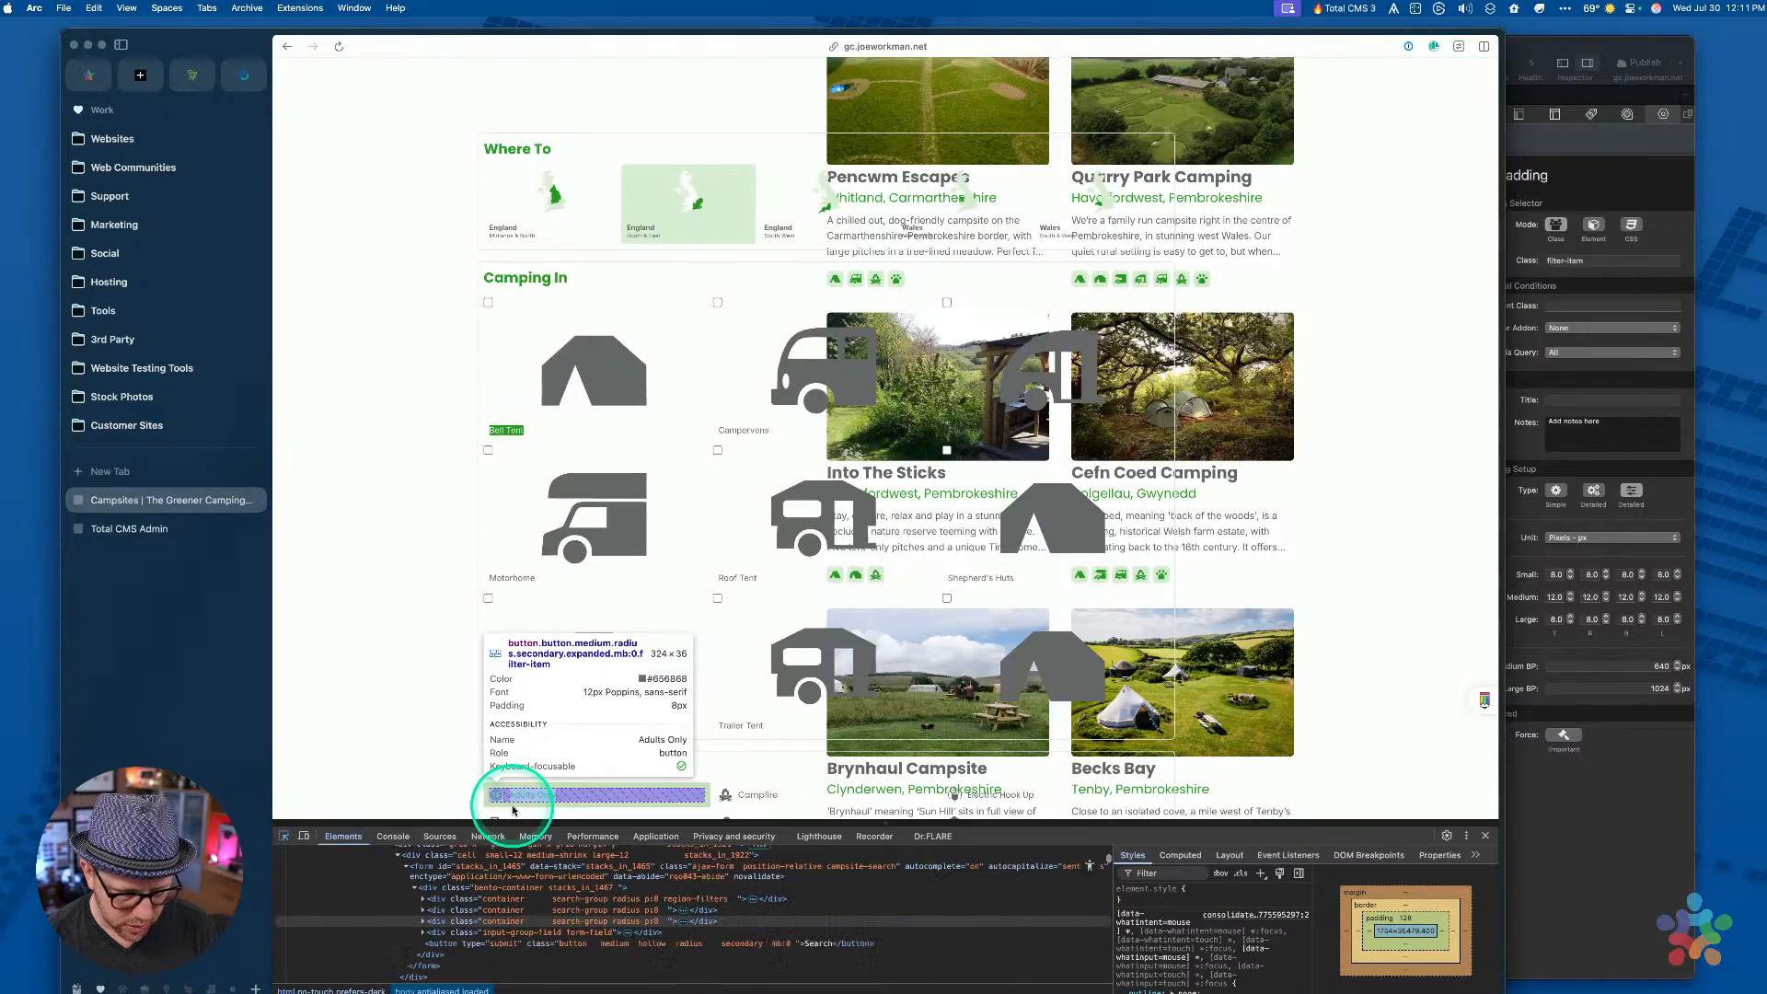
click(513, 807)
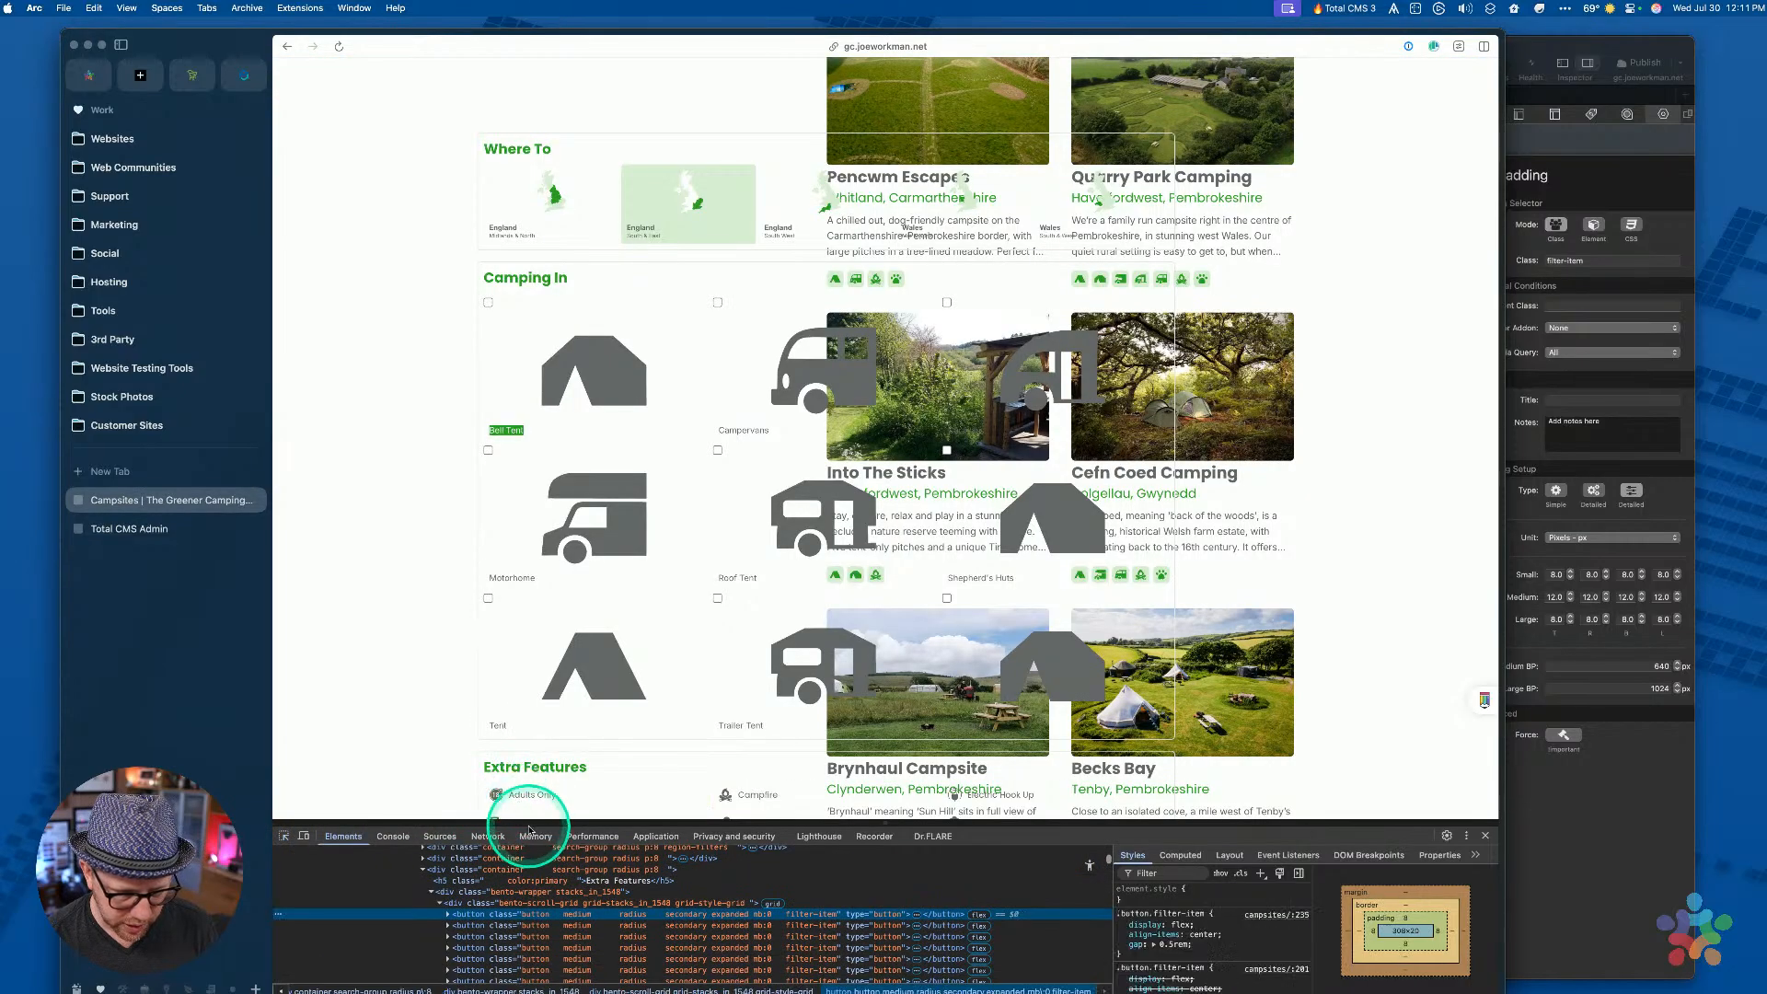
drag(531, 821, 552, 480)
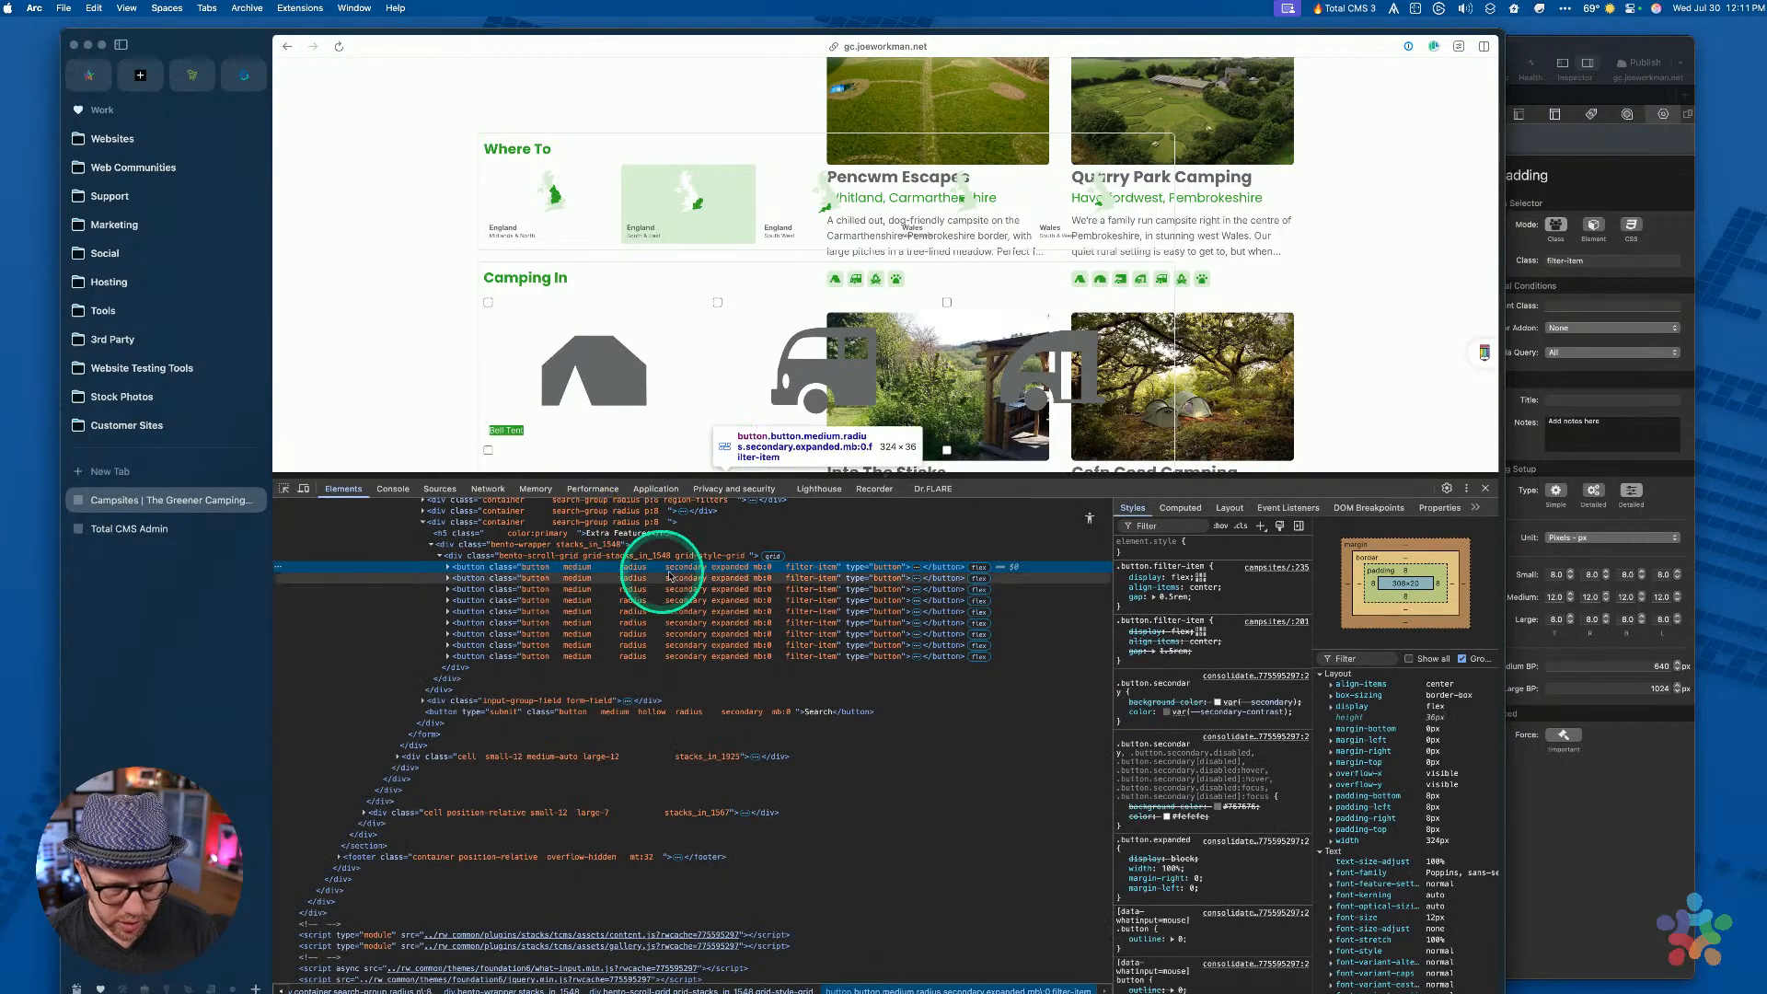
scroll(739, 373, down, 5)
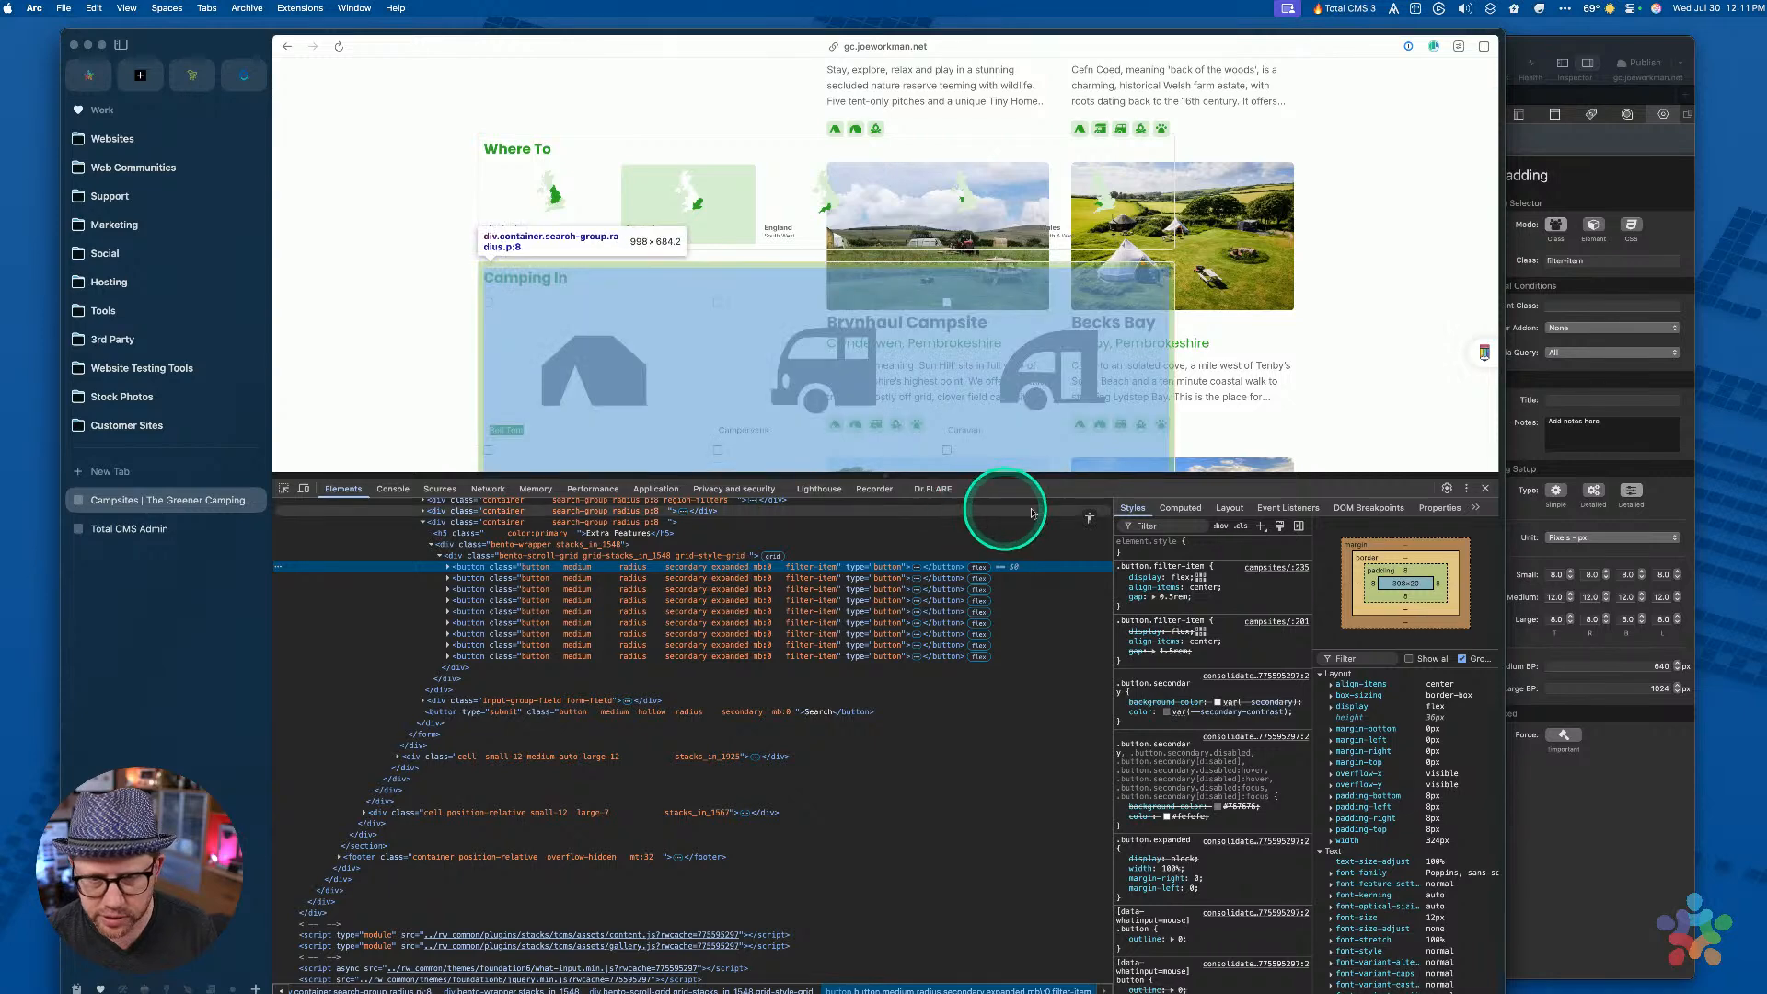
click(1466, 489)
click(1472, 511)
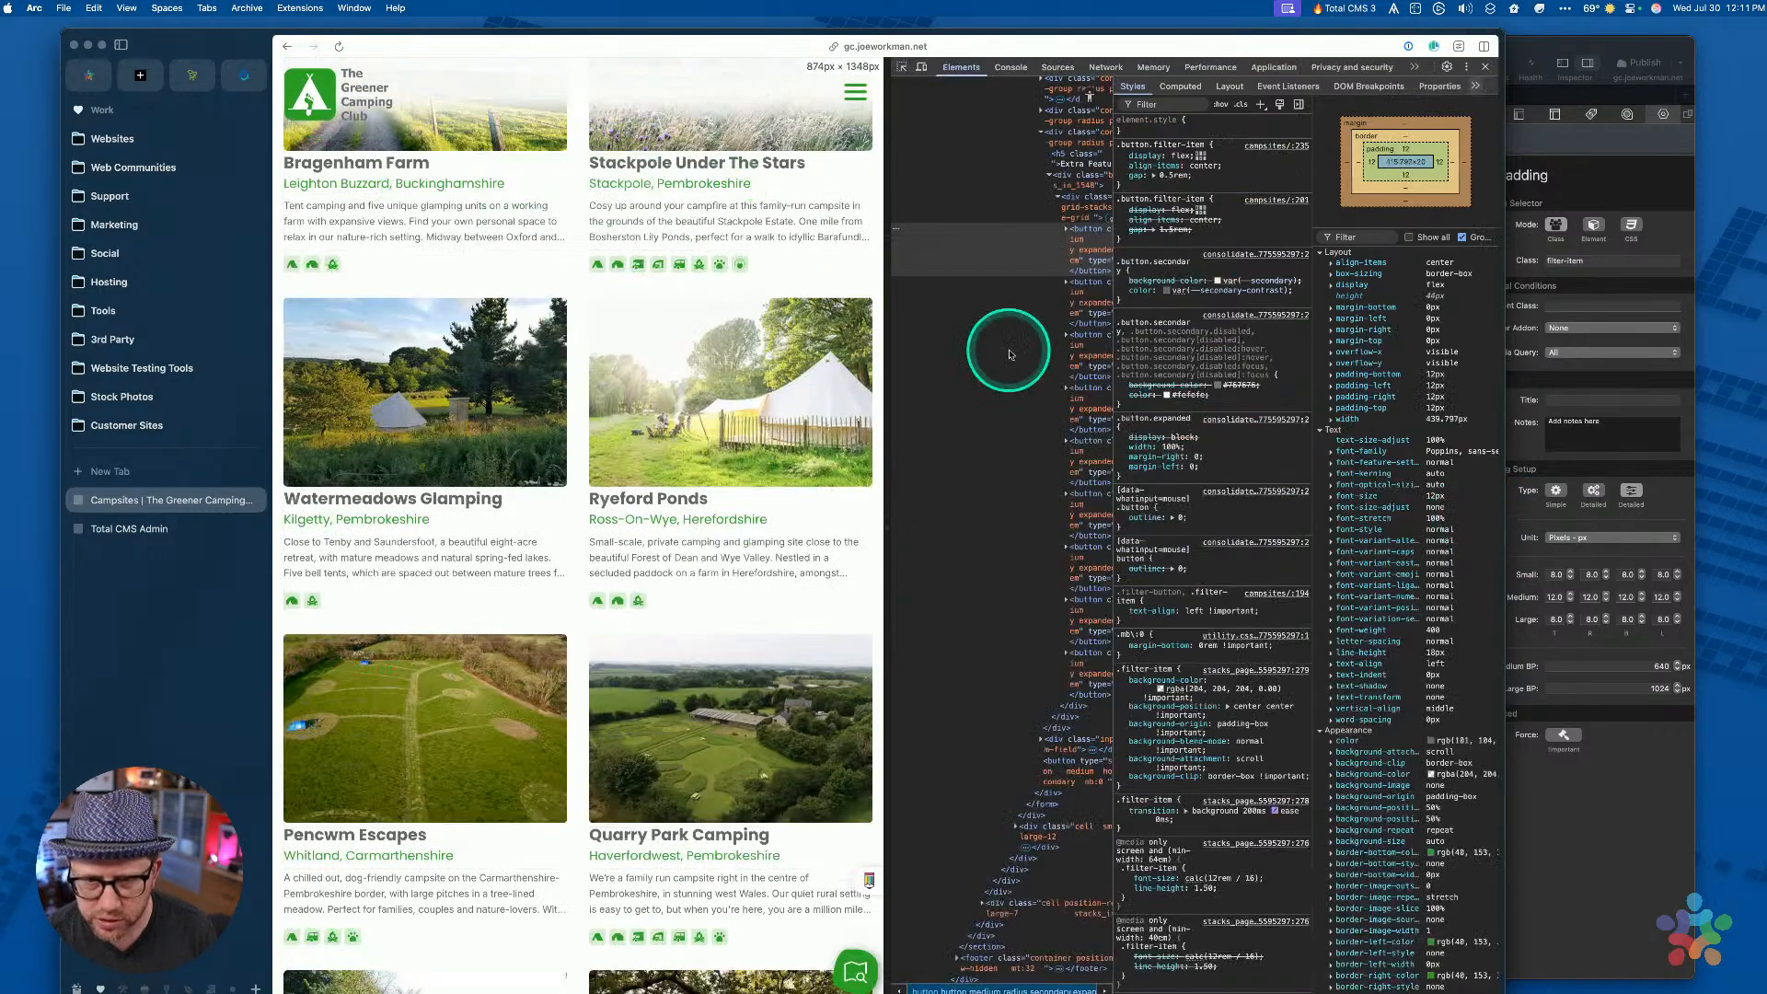
scroll(592, 343, up, 15)
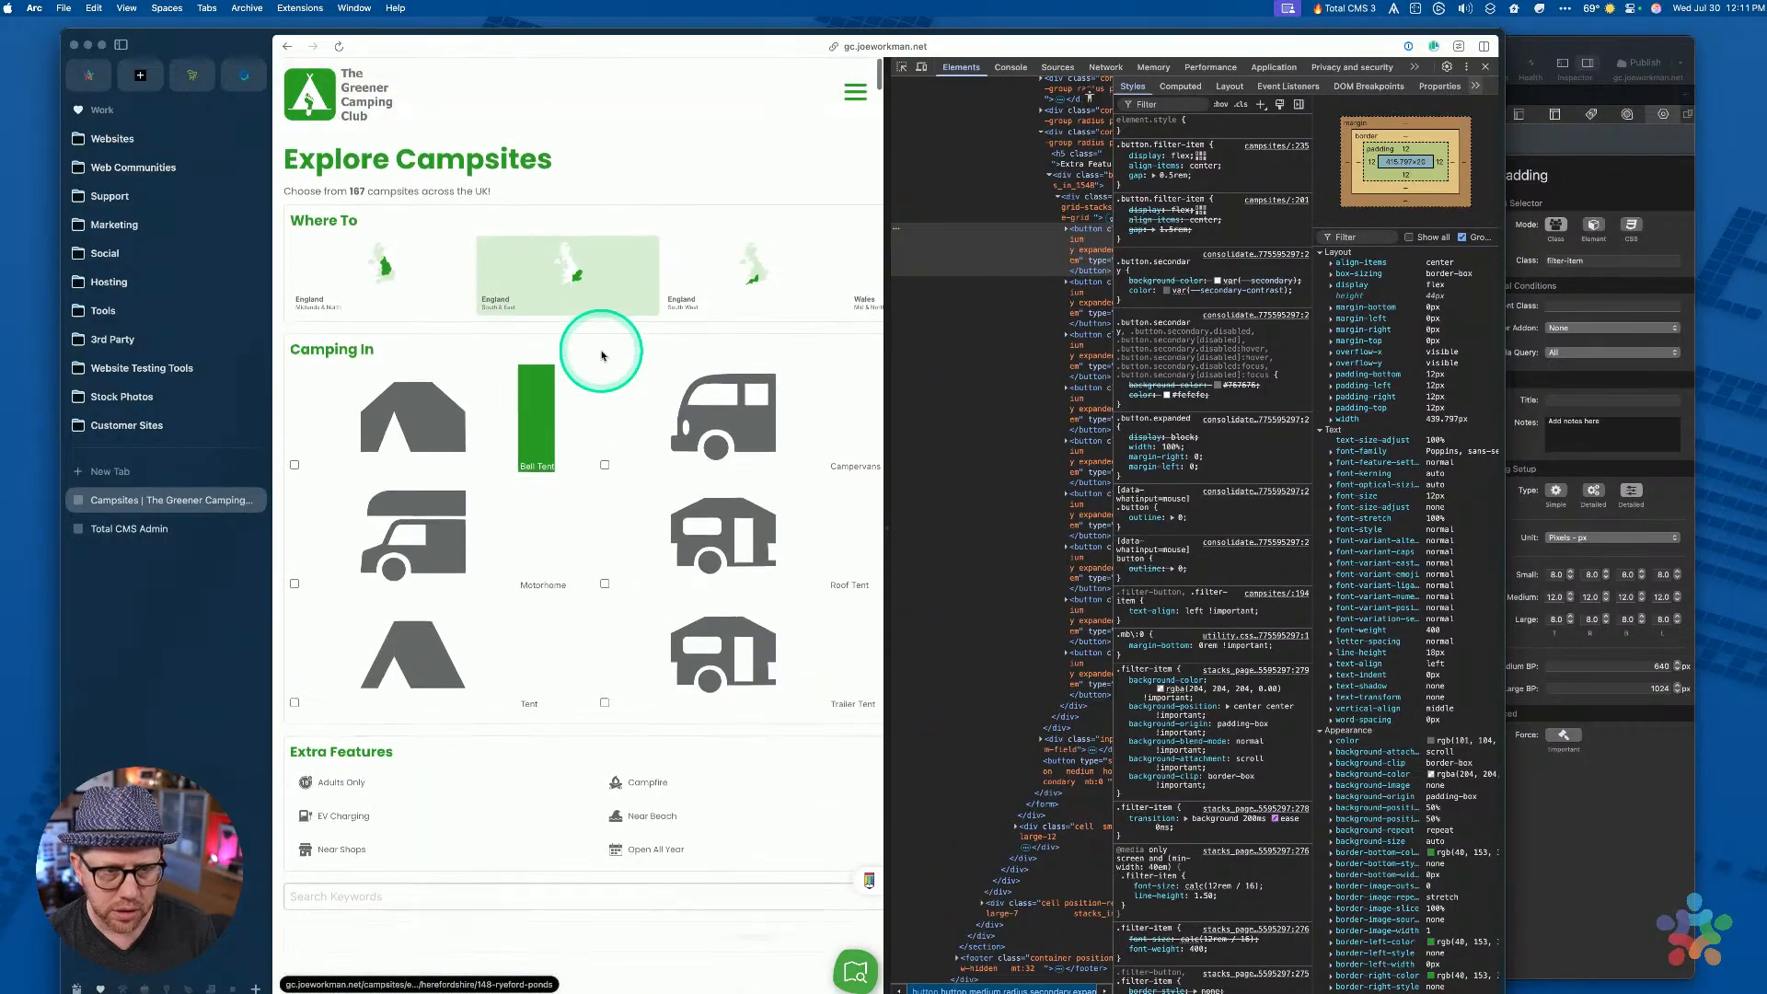
scroll(607, 460, down, 4)
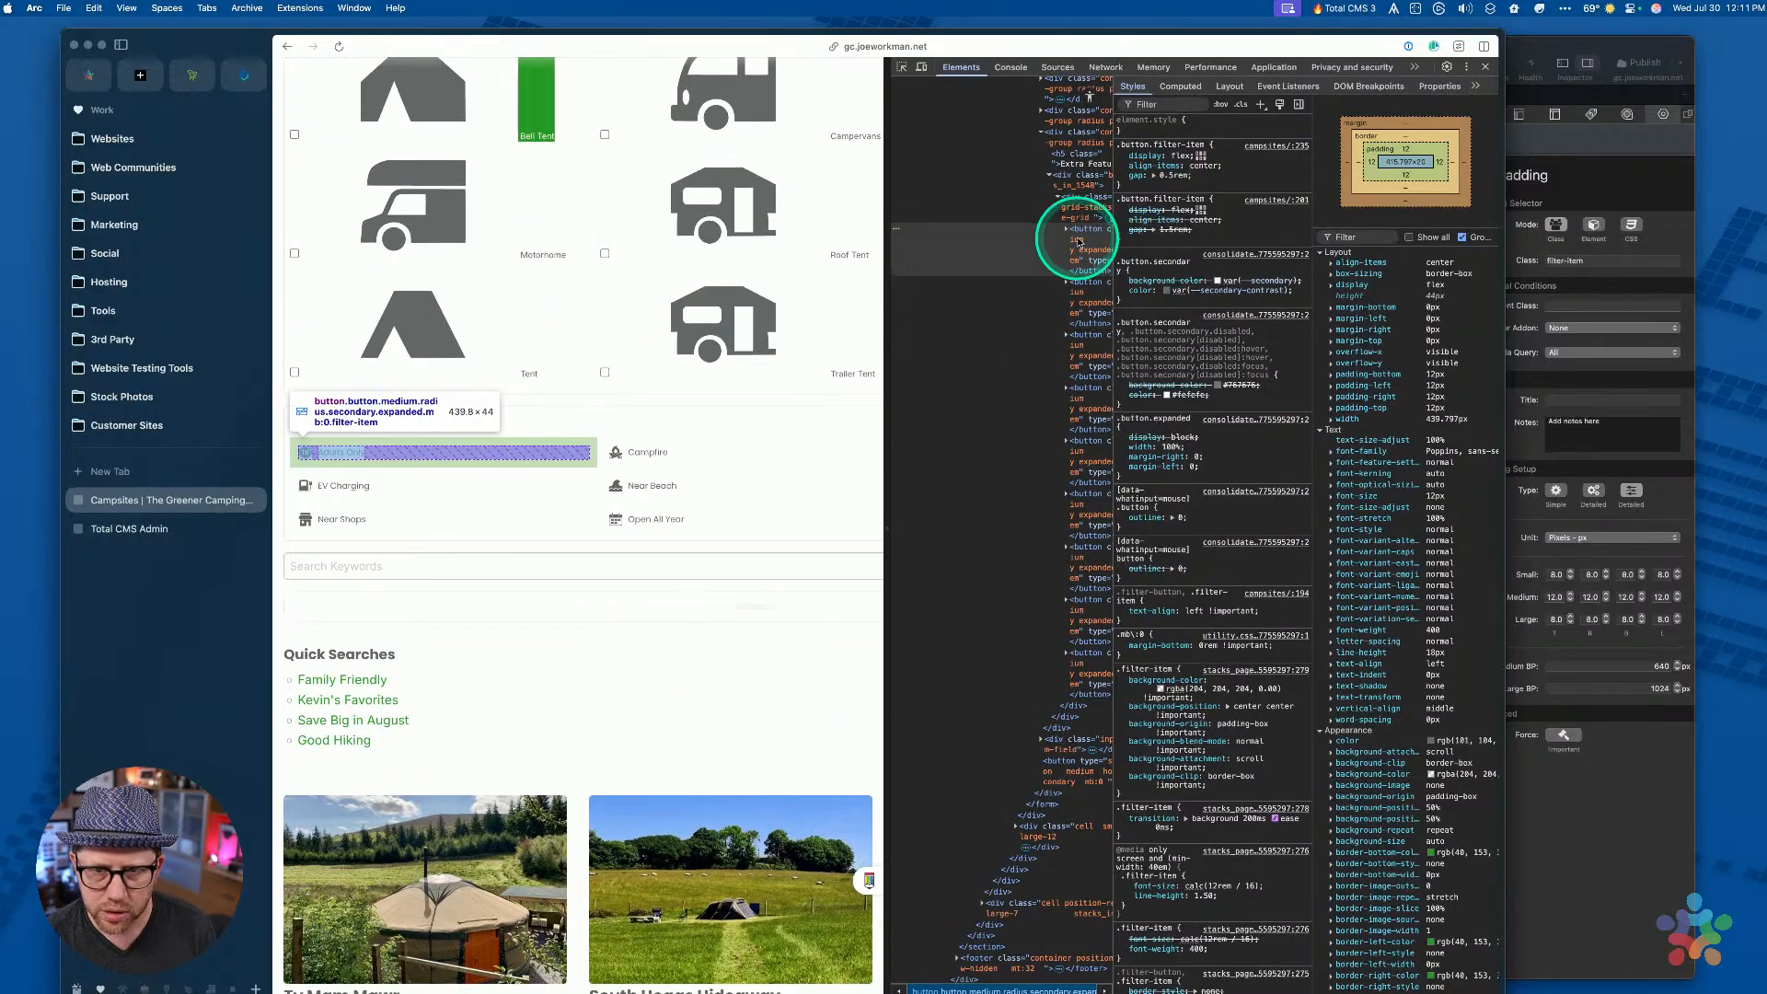
Force the filter button's :hover state to review its green hover rules, then return to RapidWeaver
click(1079, 242)
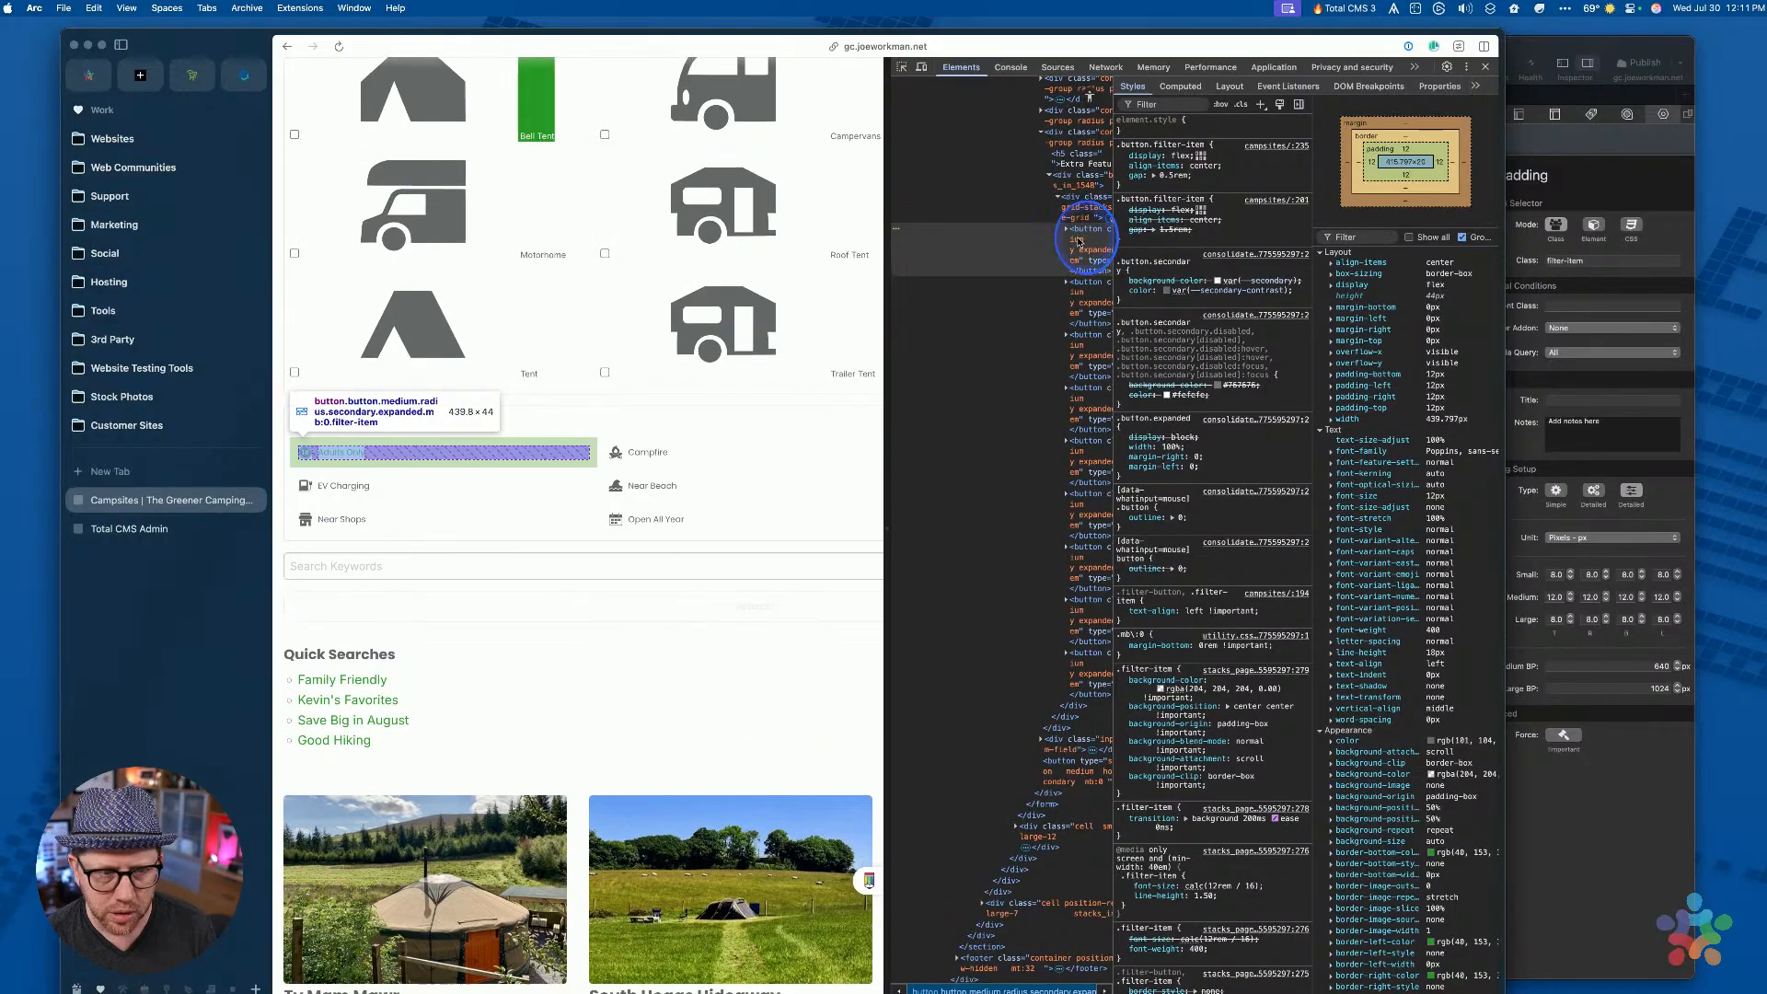
click(1224, 104)
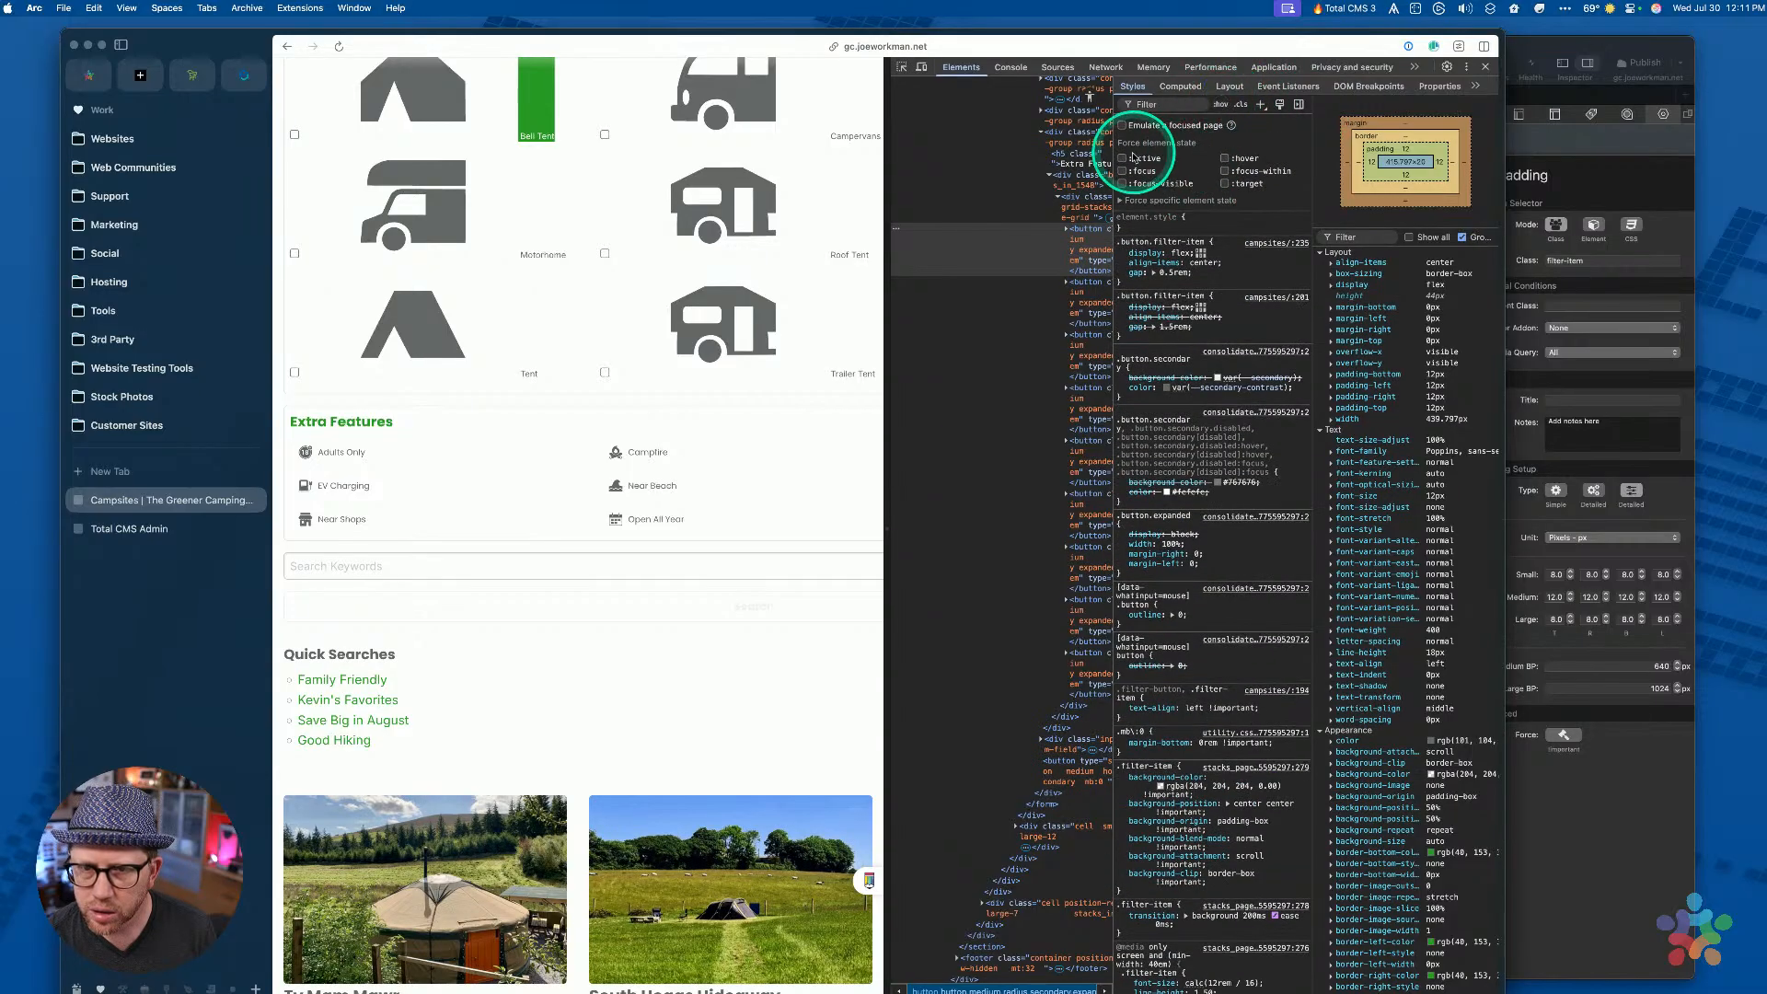
click(1225, 158)
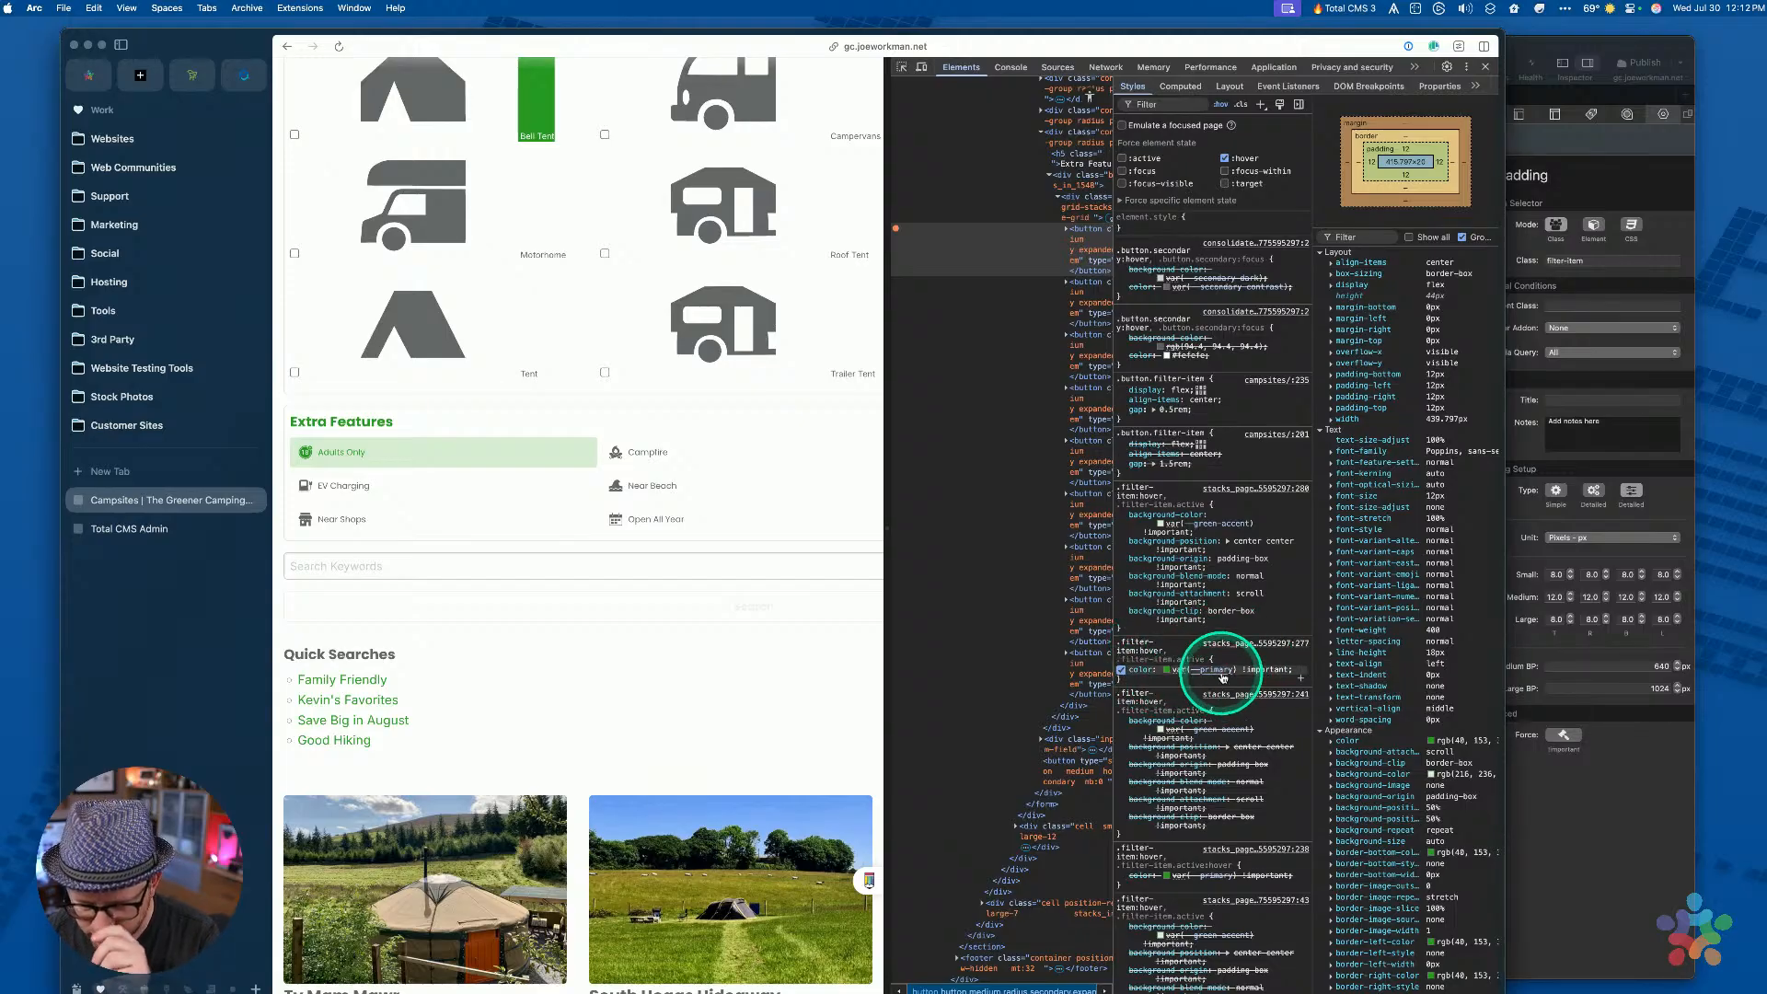
click(1557, 826)
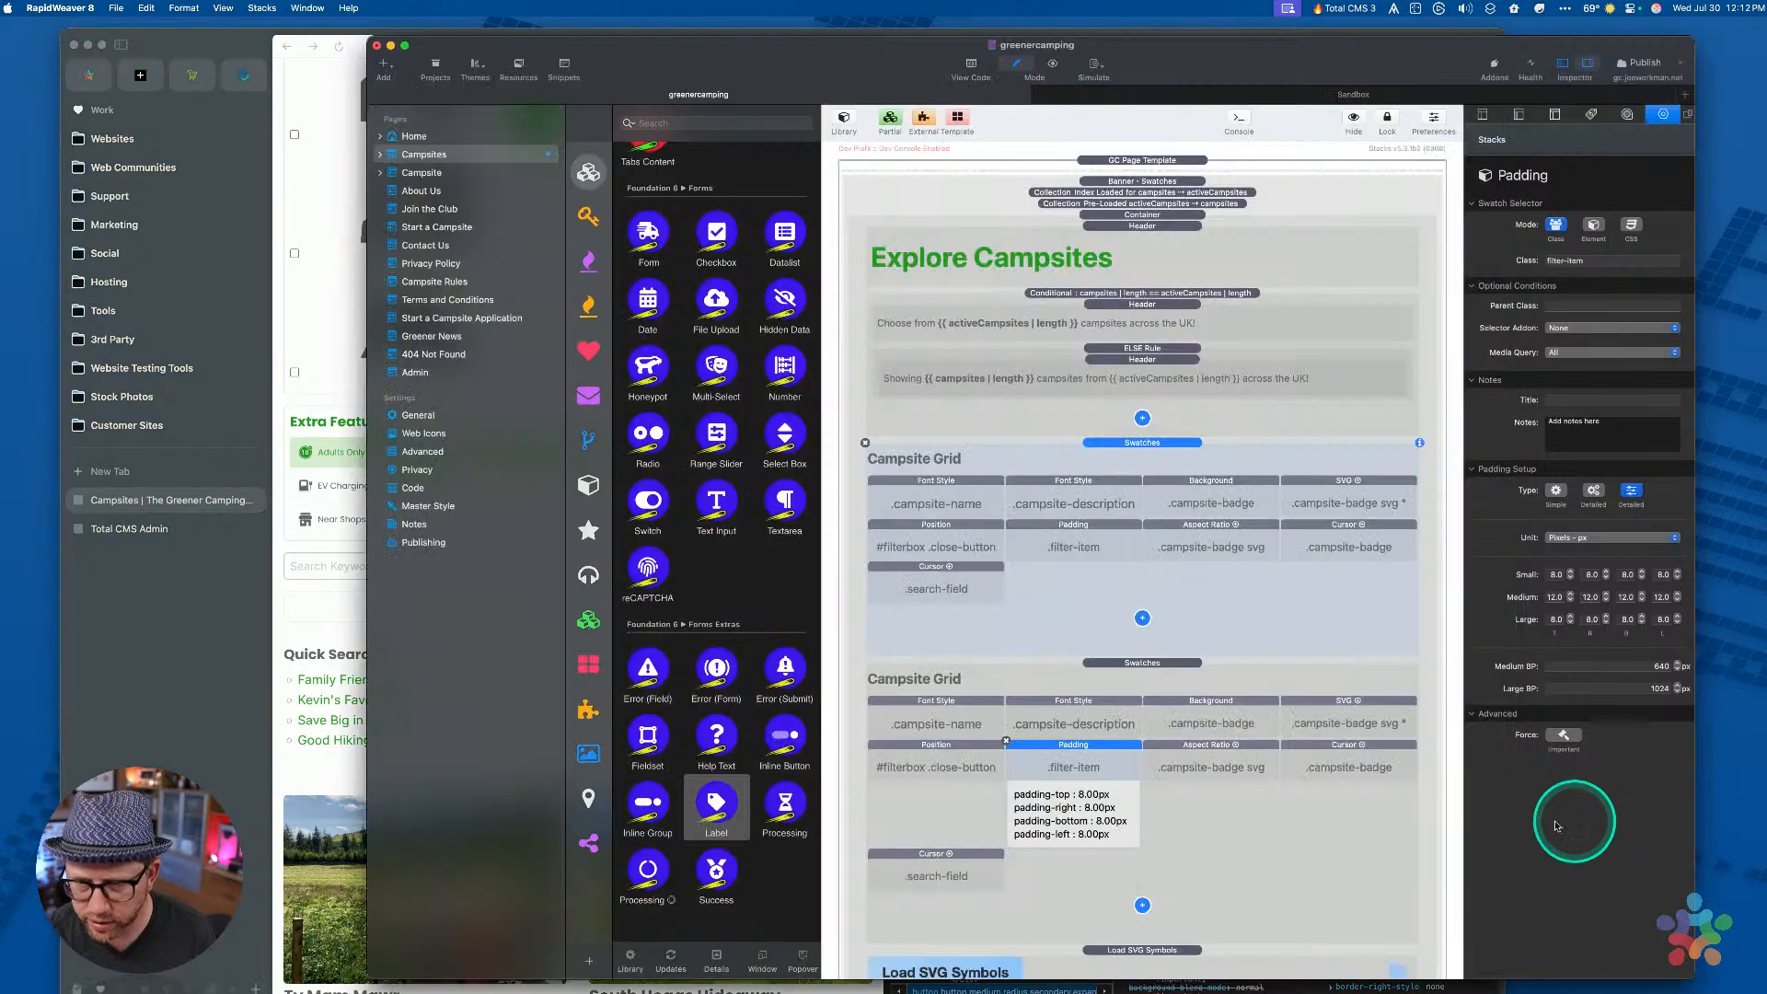
Copy the .filter-button, .filter-item Pen note from the Banner swatches
click(1267, 556)
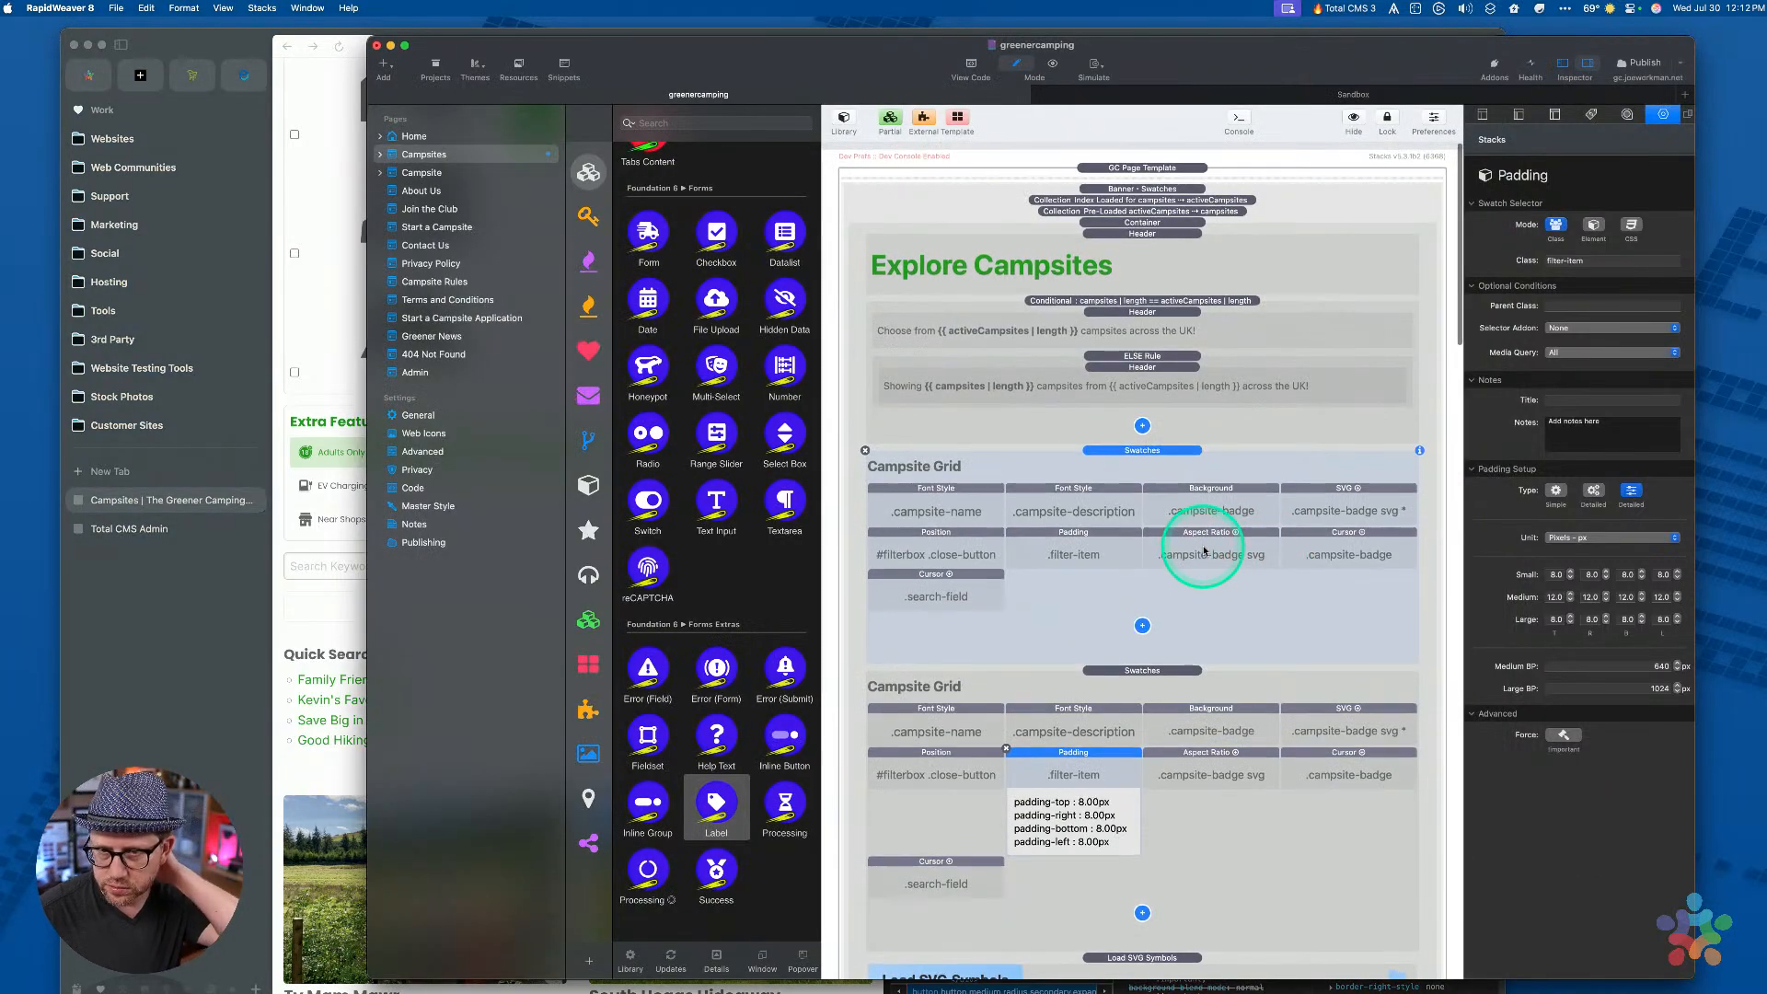
click(1131, 169)
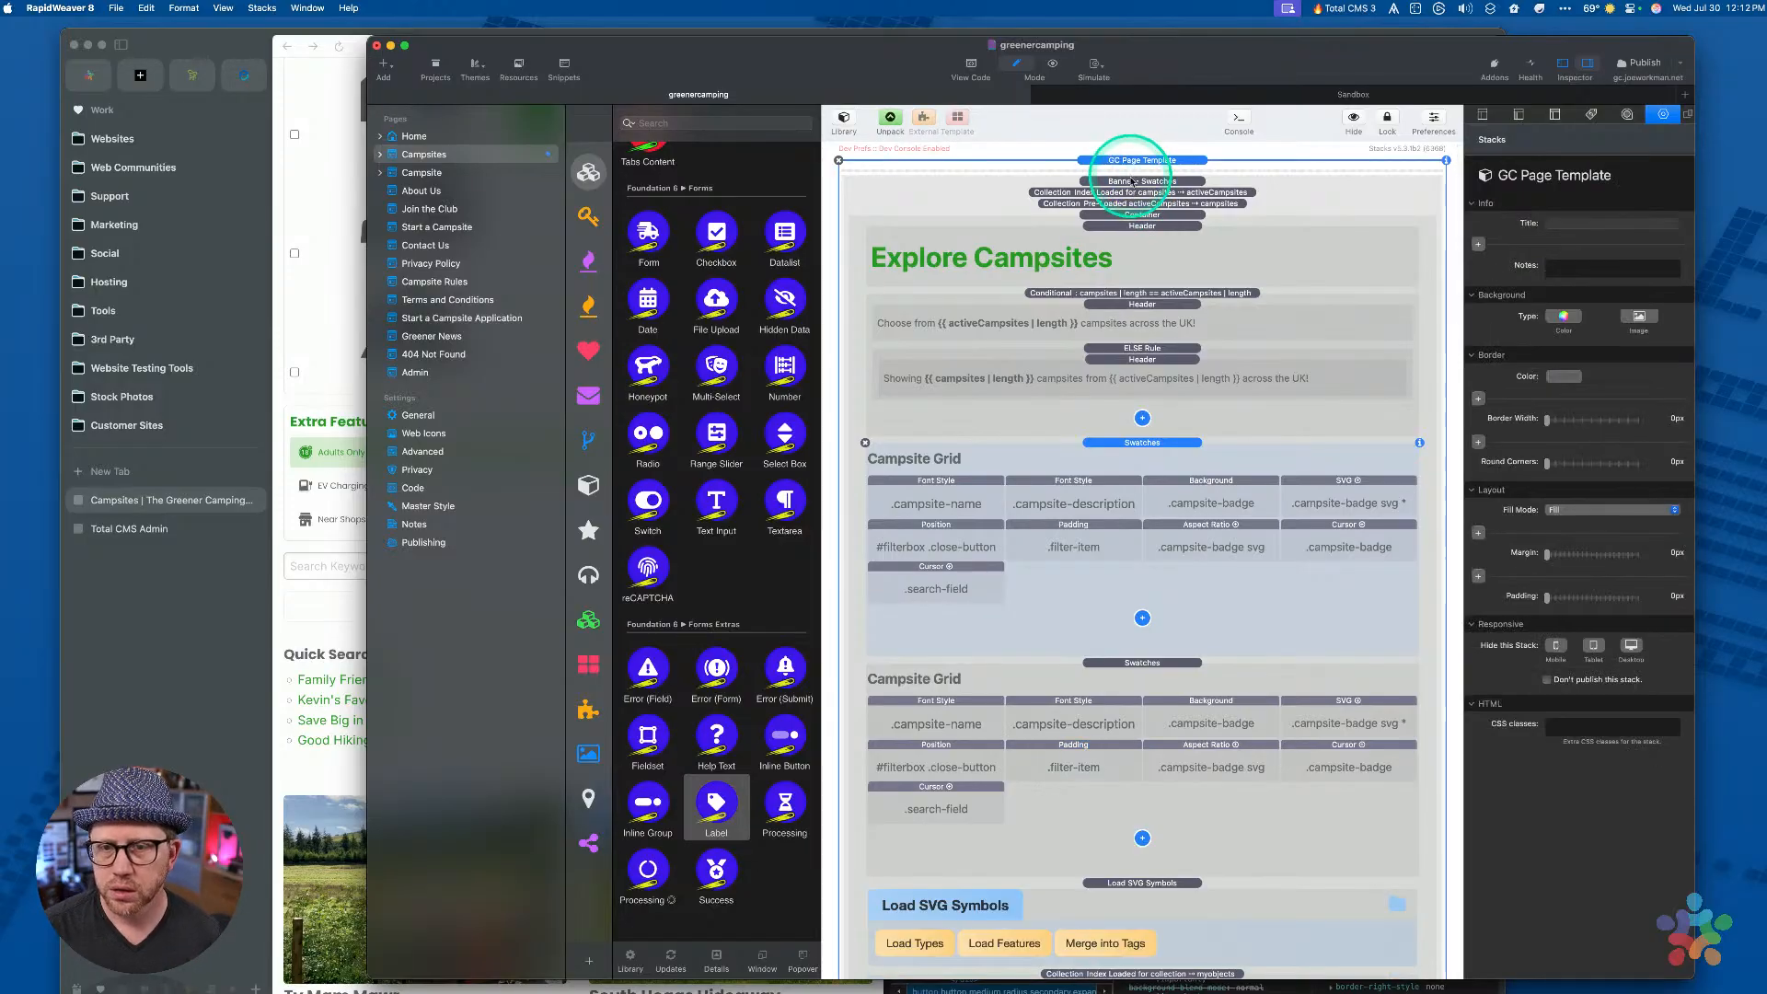
click(1130, 182)
click(1131, 183)
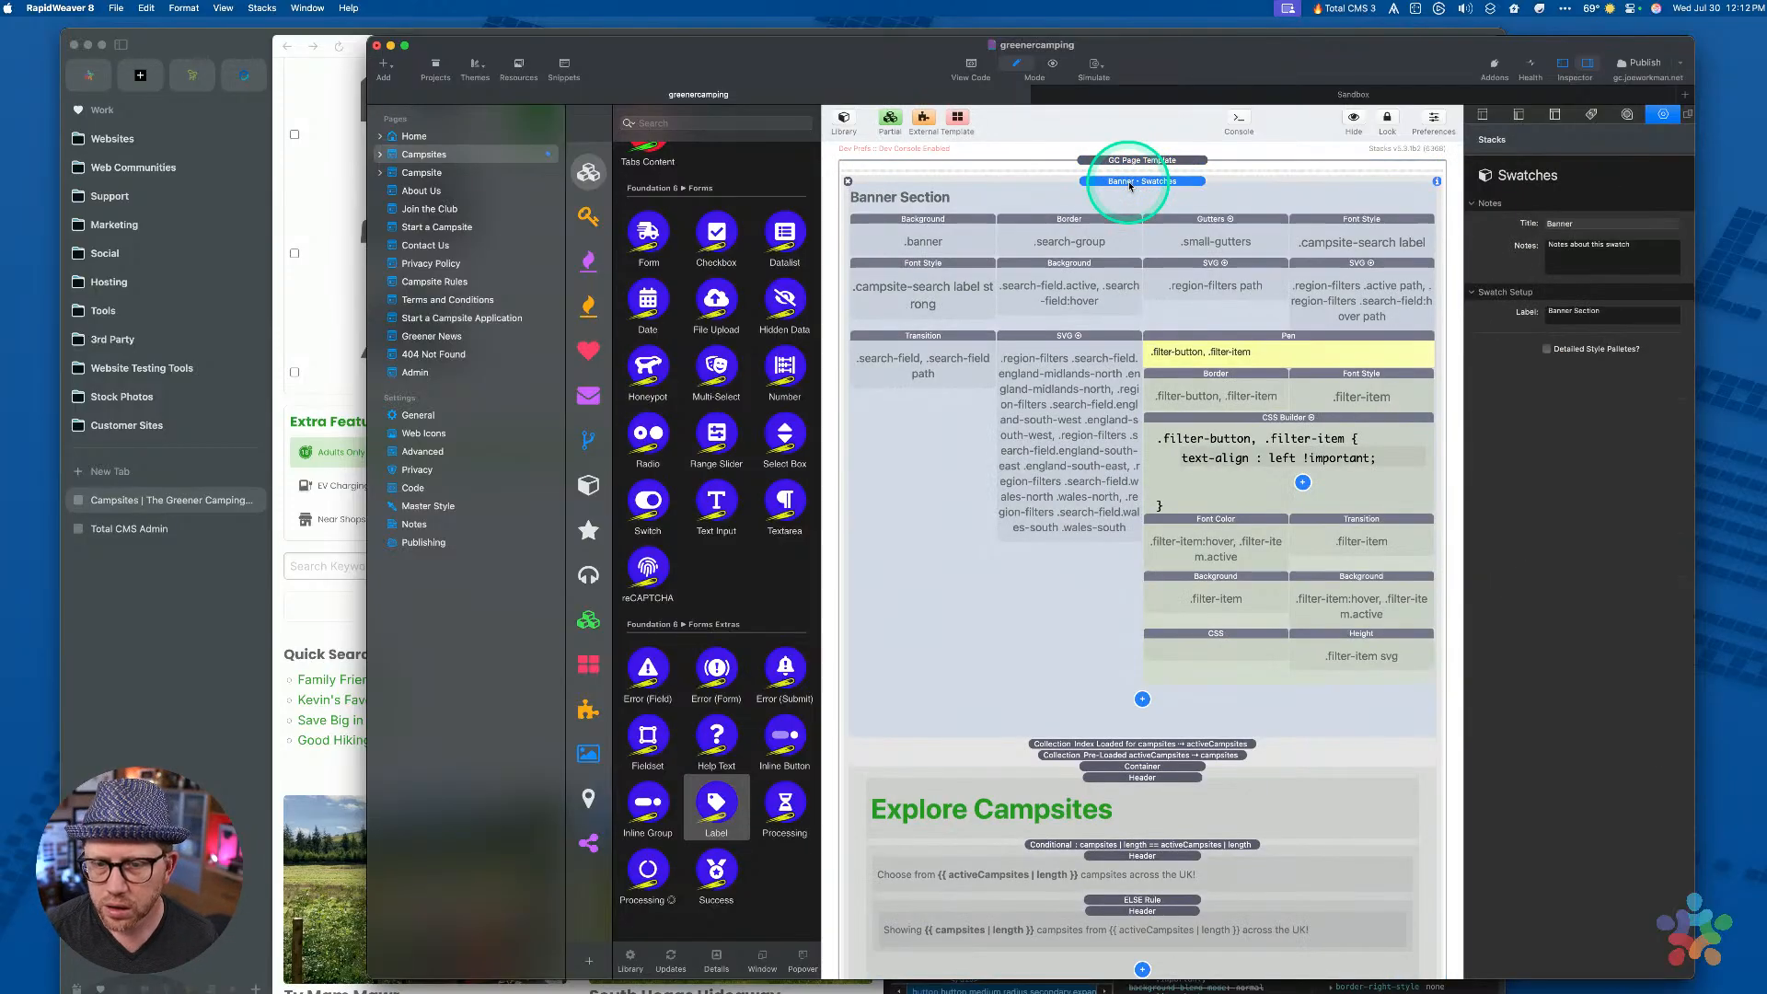
scroll(1104, 350, down, 2)
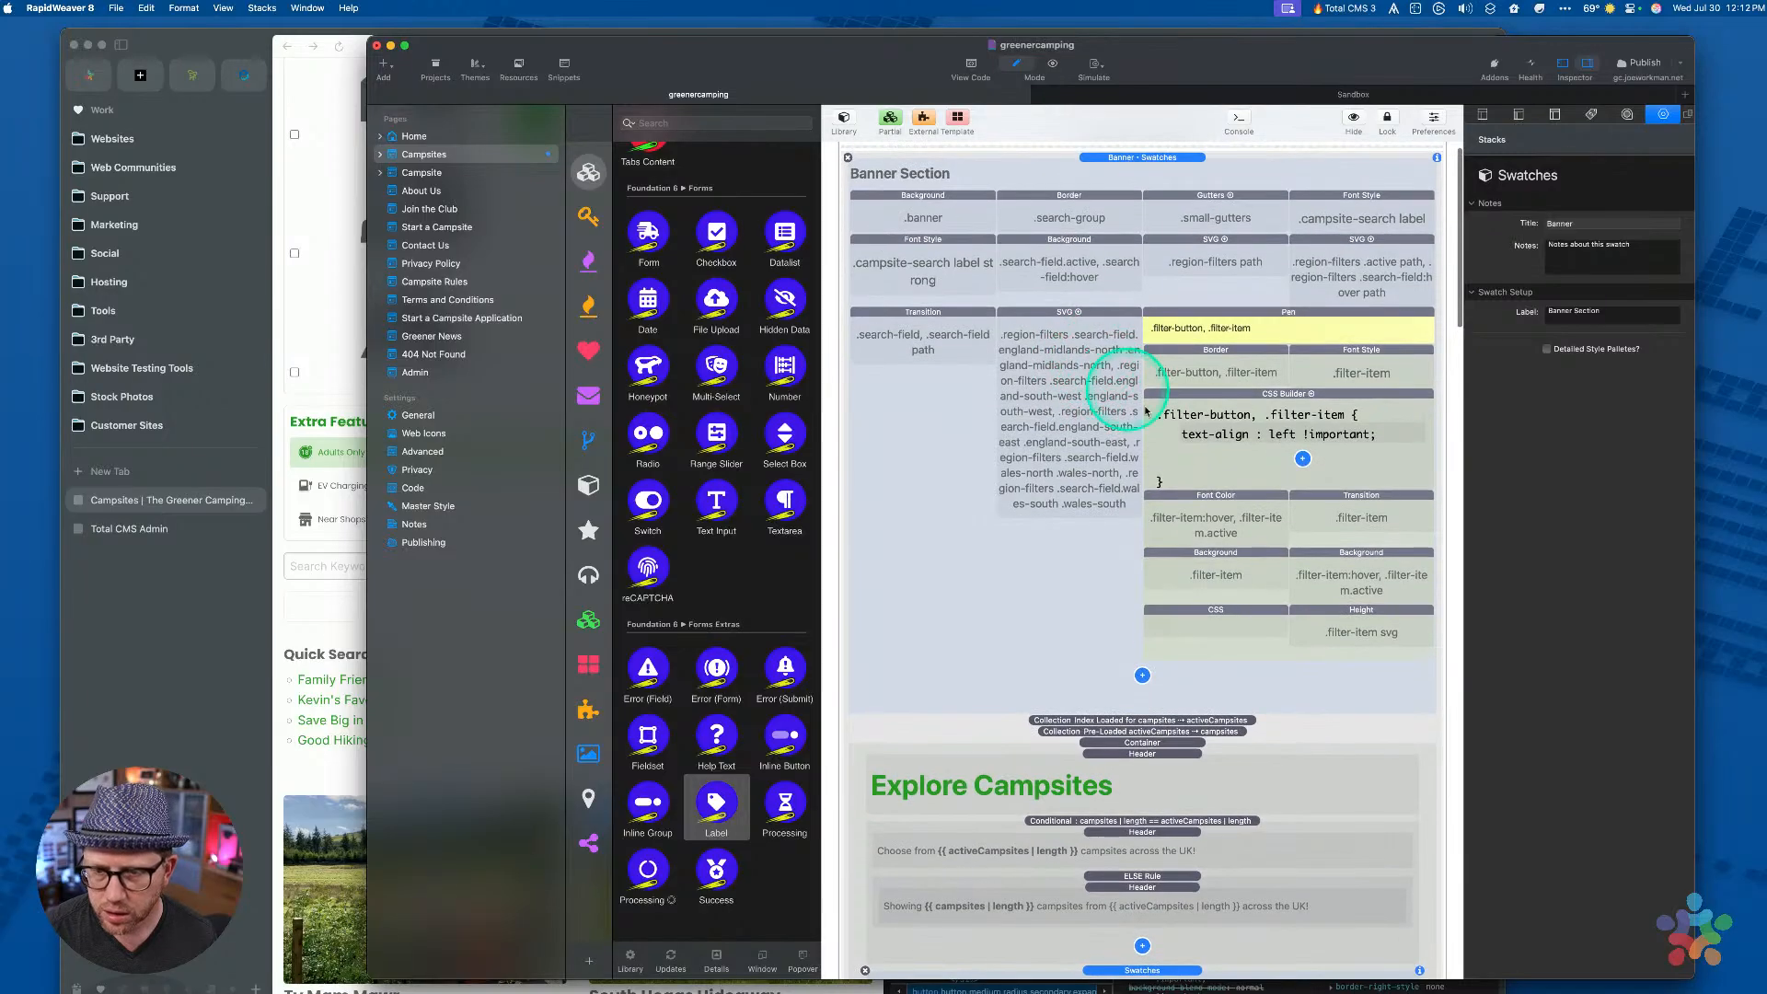
click(1254, 313)
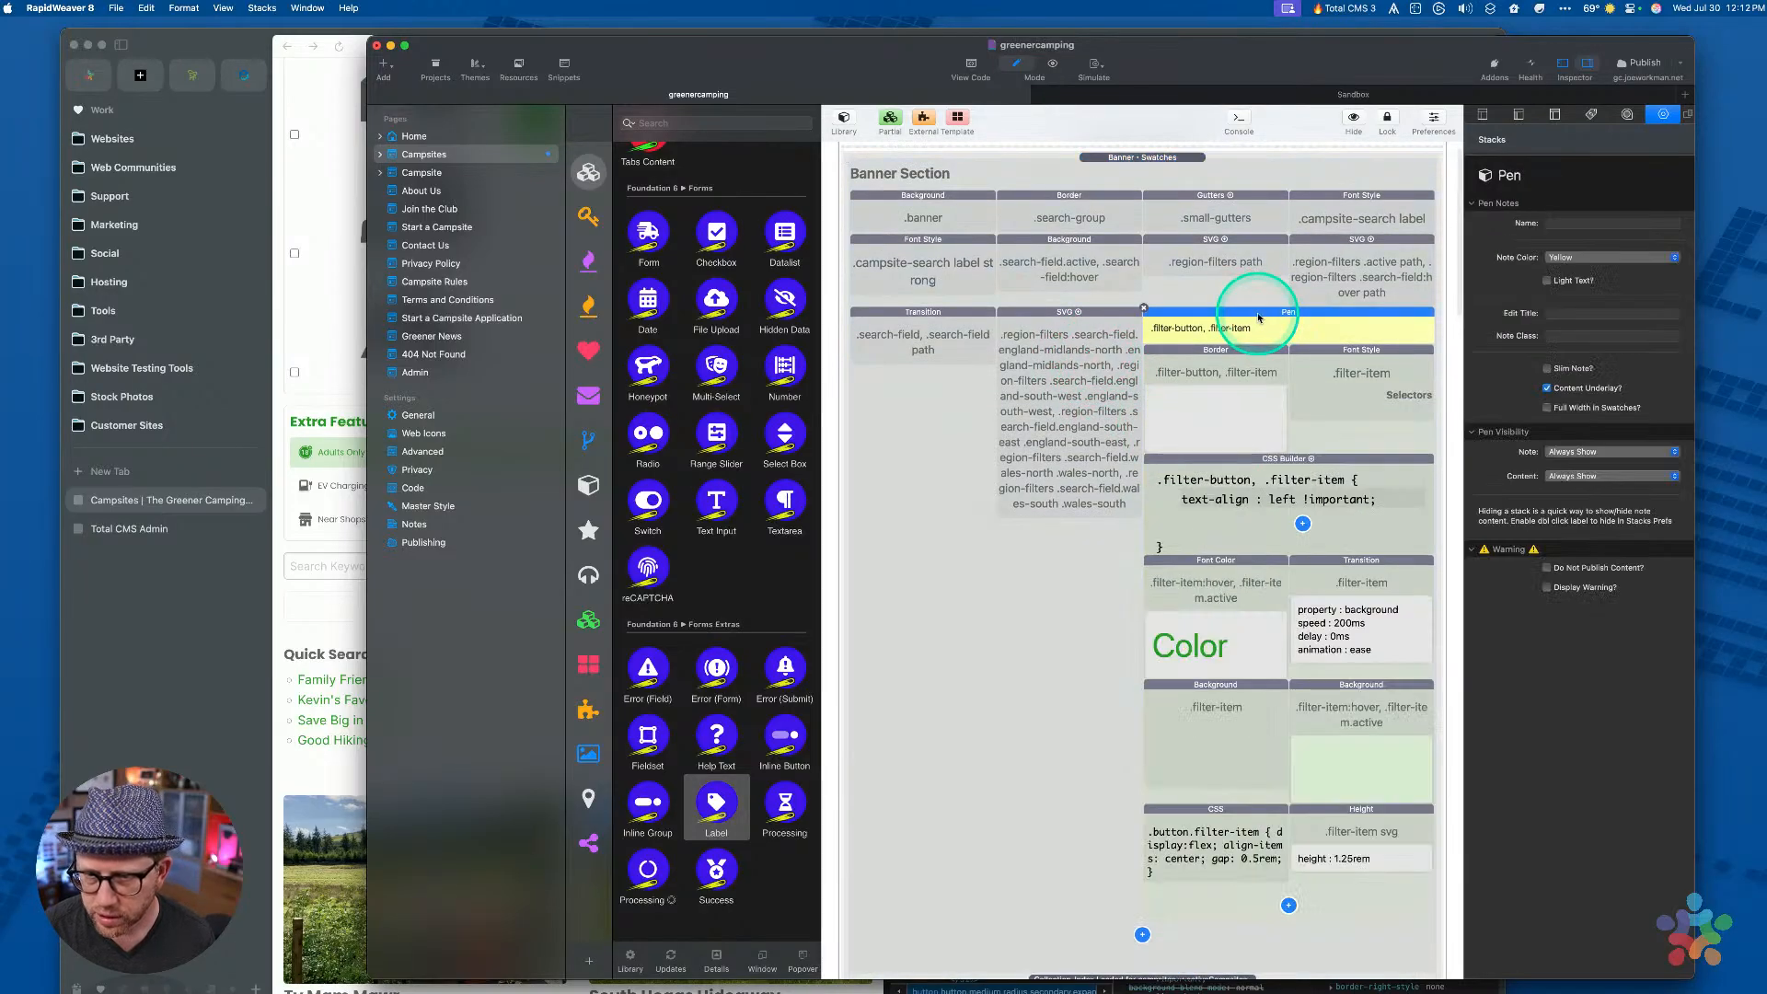
scroll(1102, 521, down, 4)
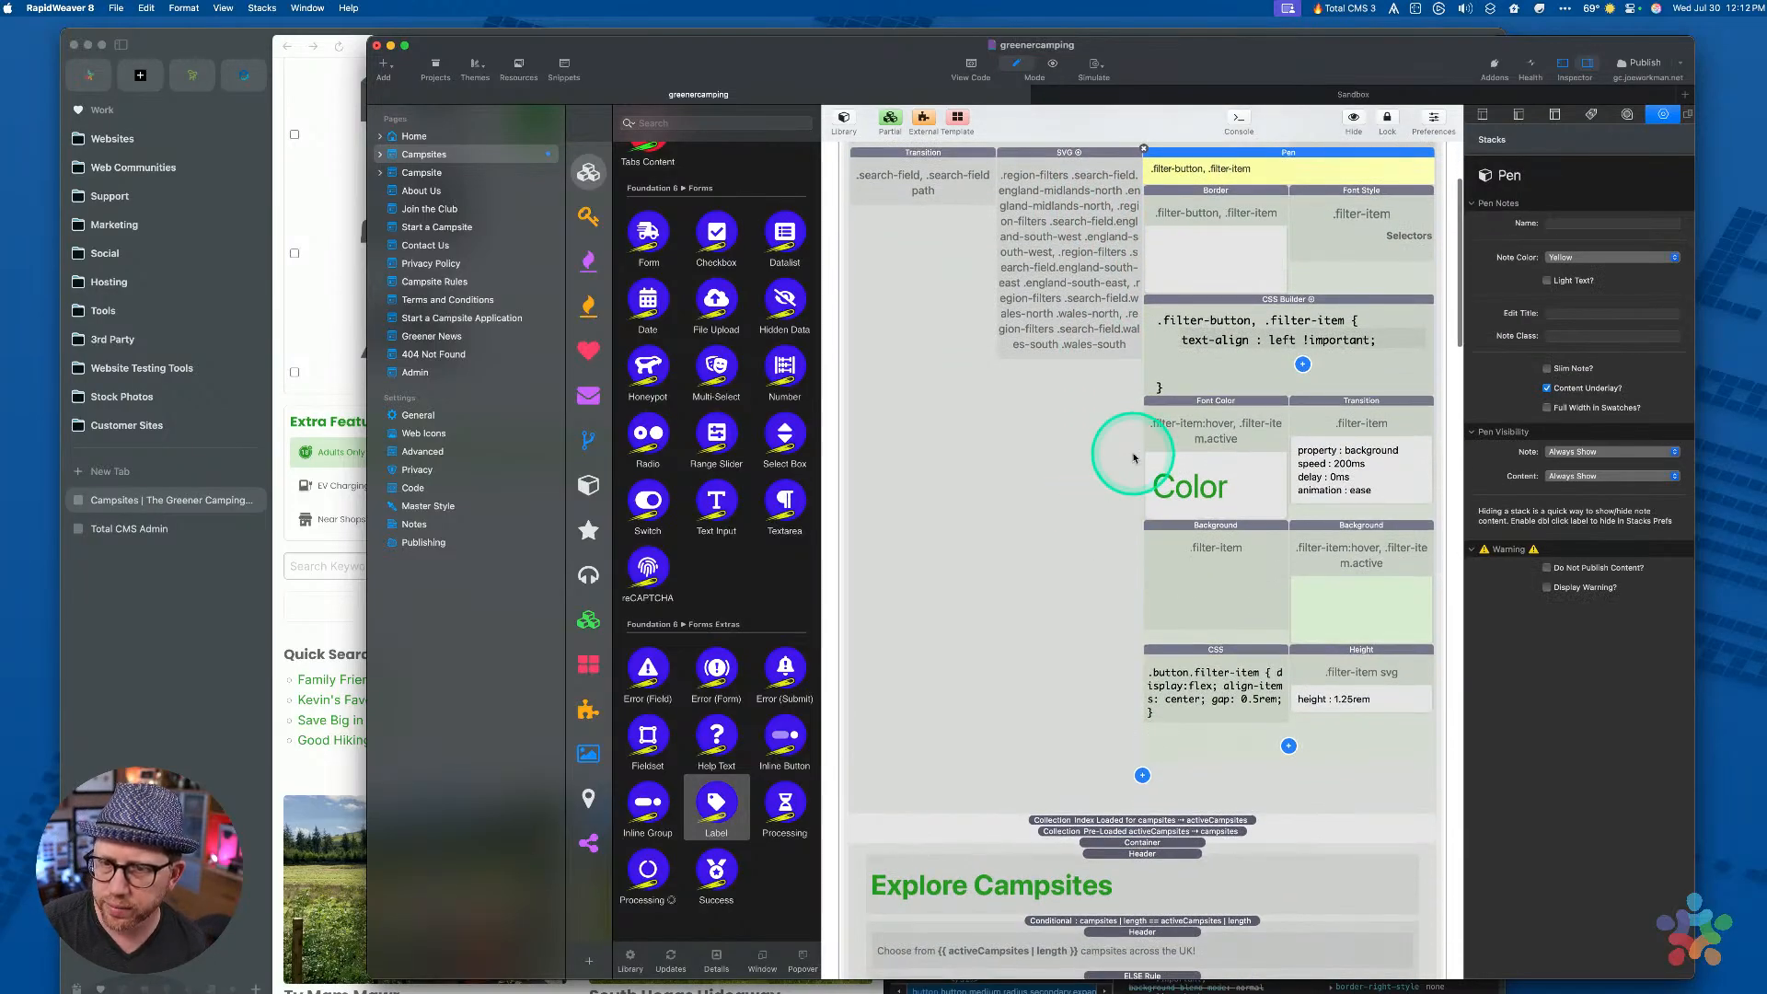
scroll(1141, 457, up, 4)
click(1266, 313)
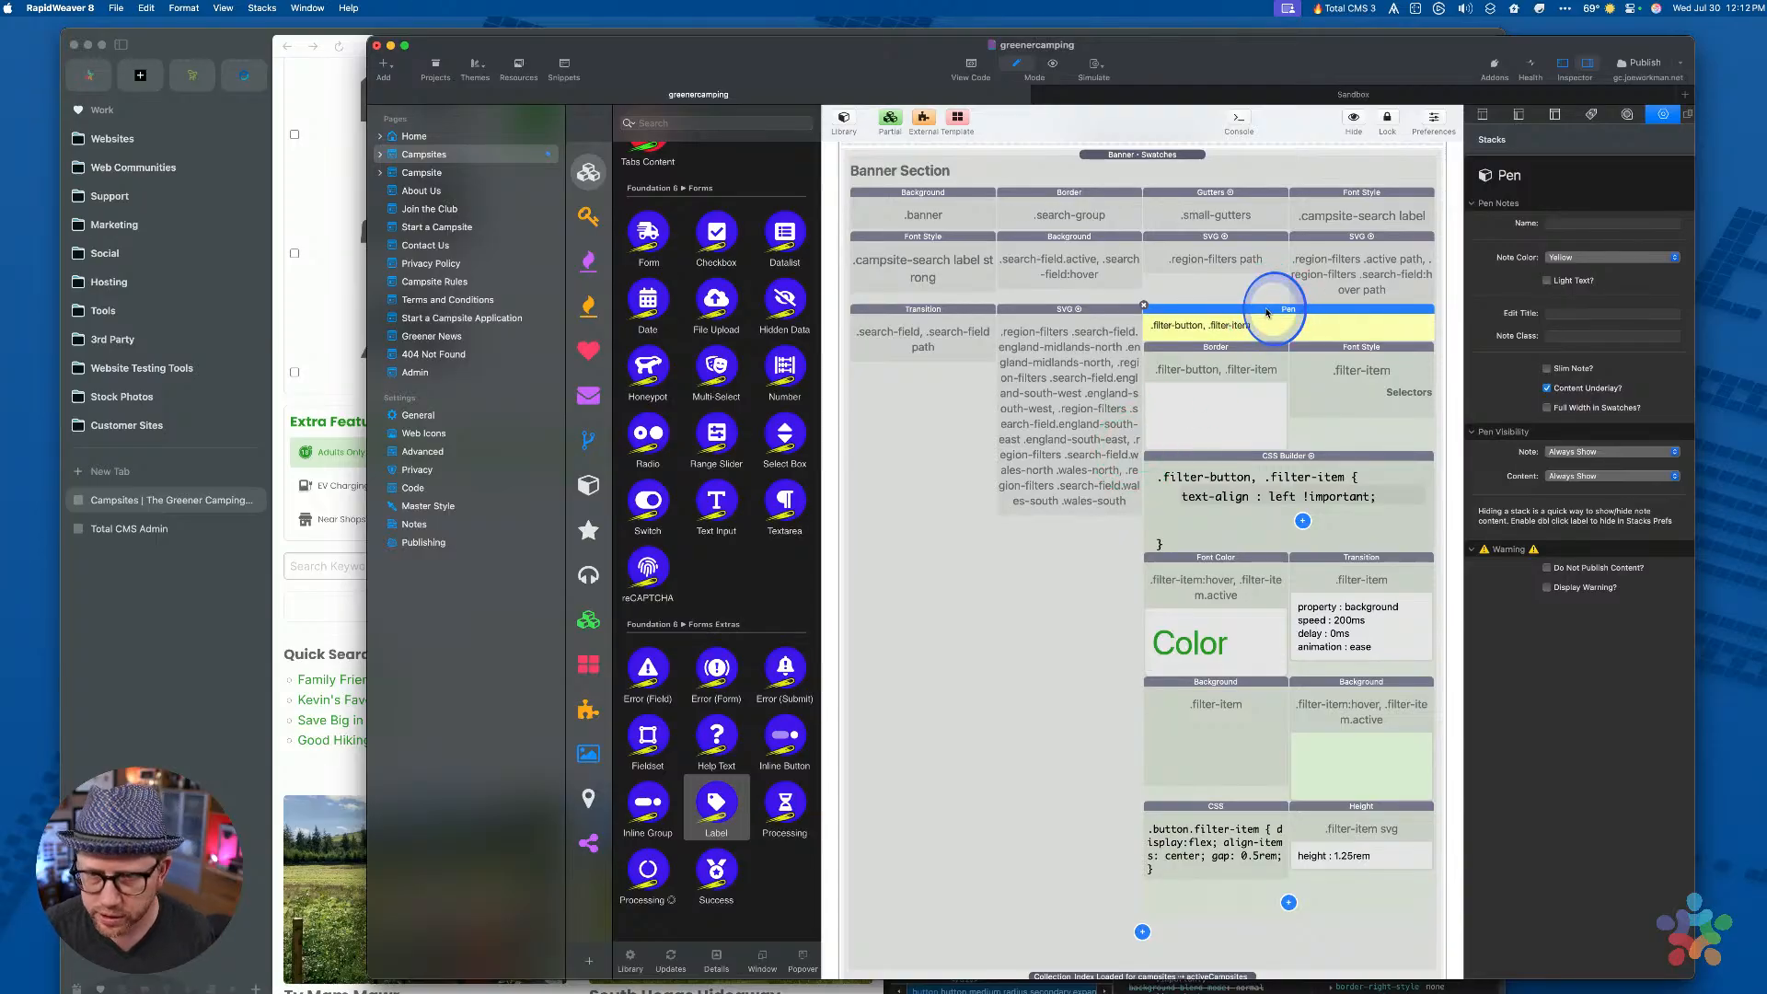
key(super+c)
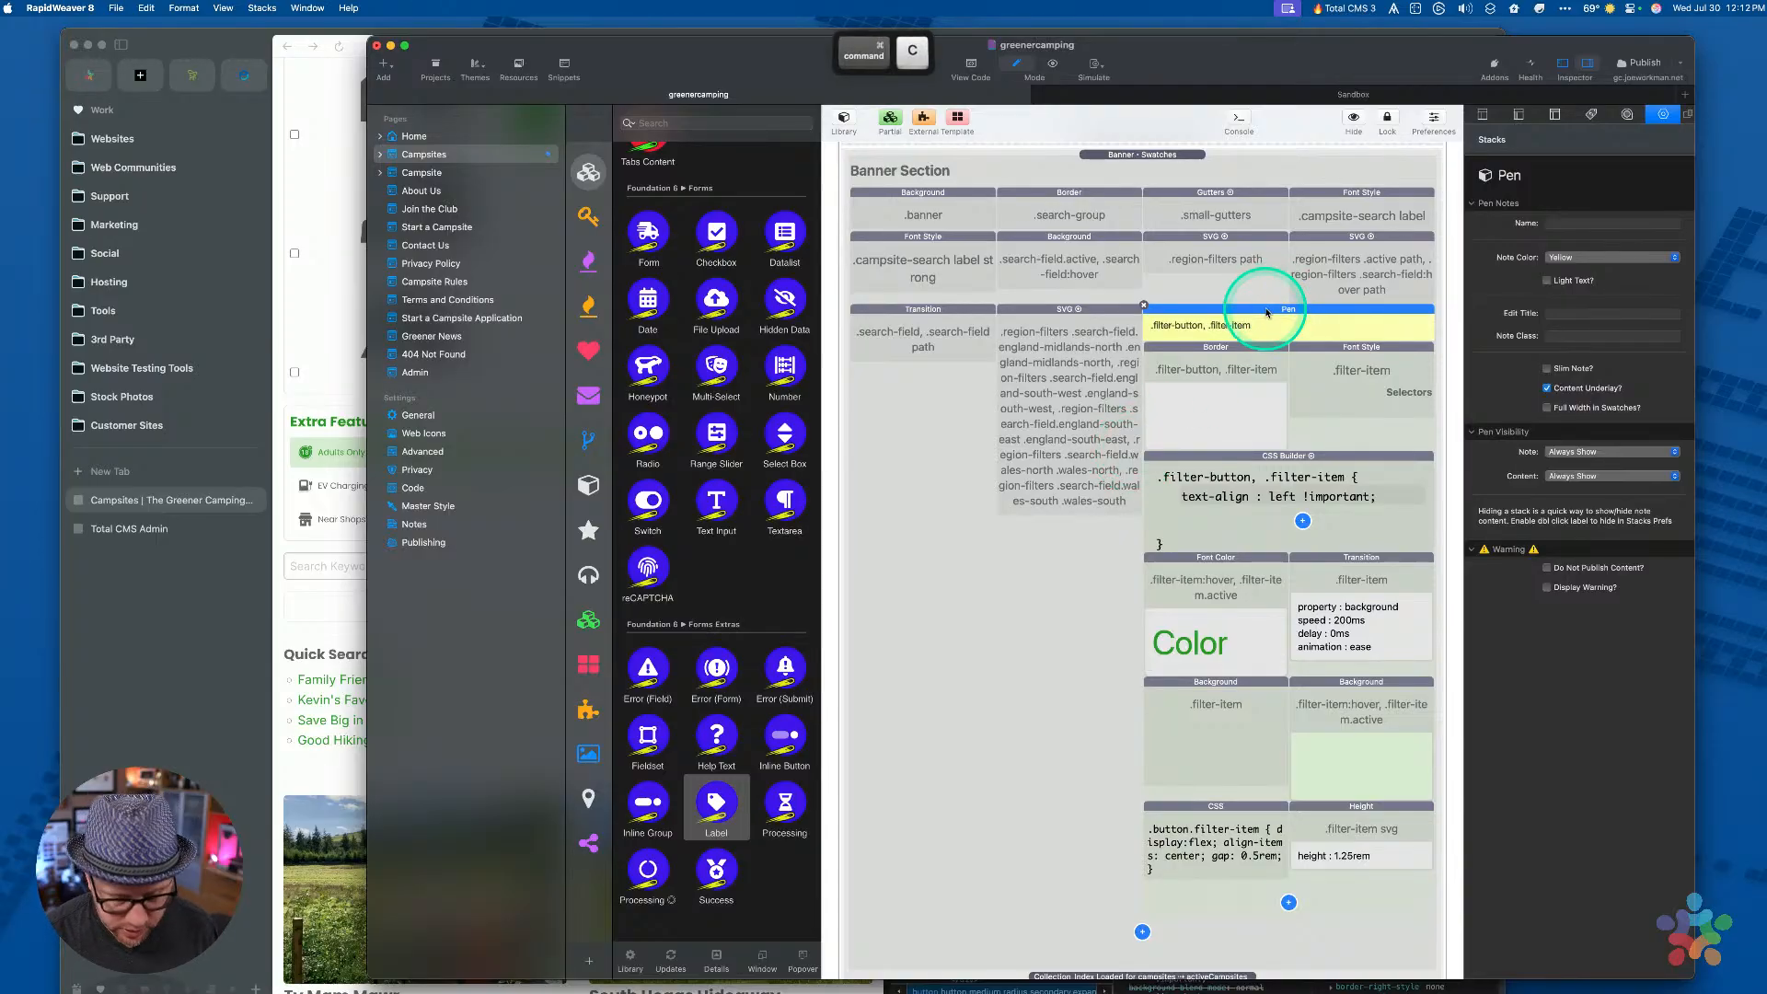
Paste the Pen note beside Cursor in Campsite Grid swatches and make it Full Width
click(1114, 171)
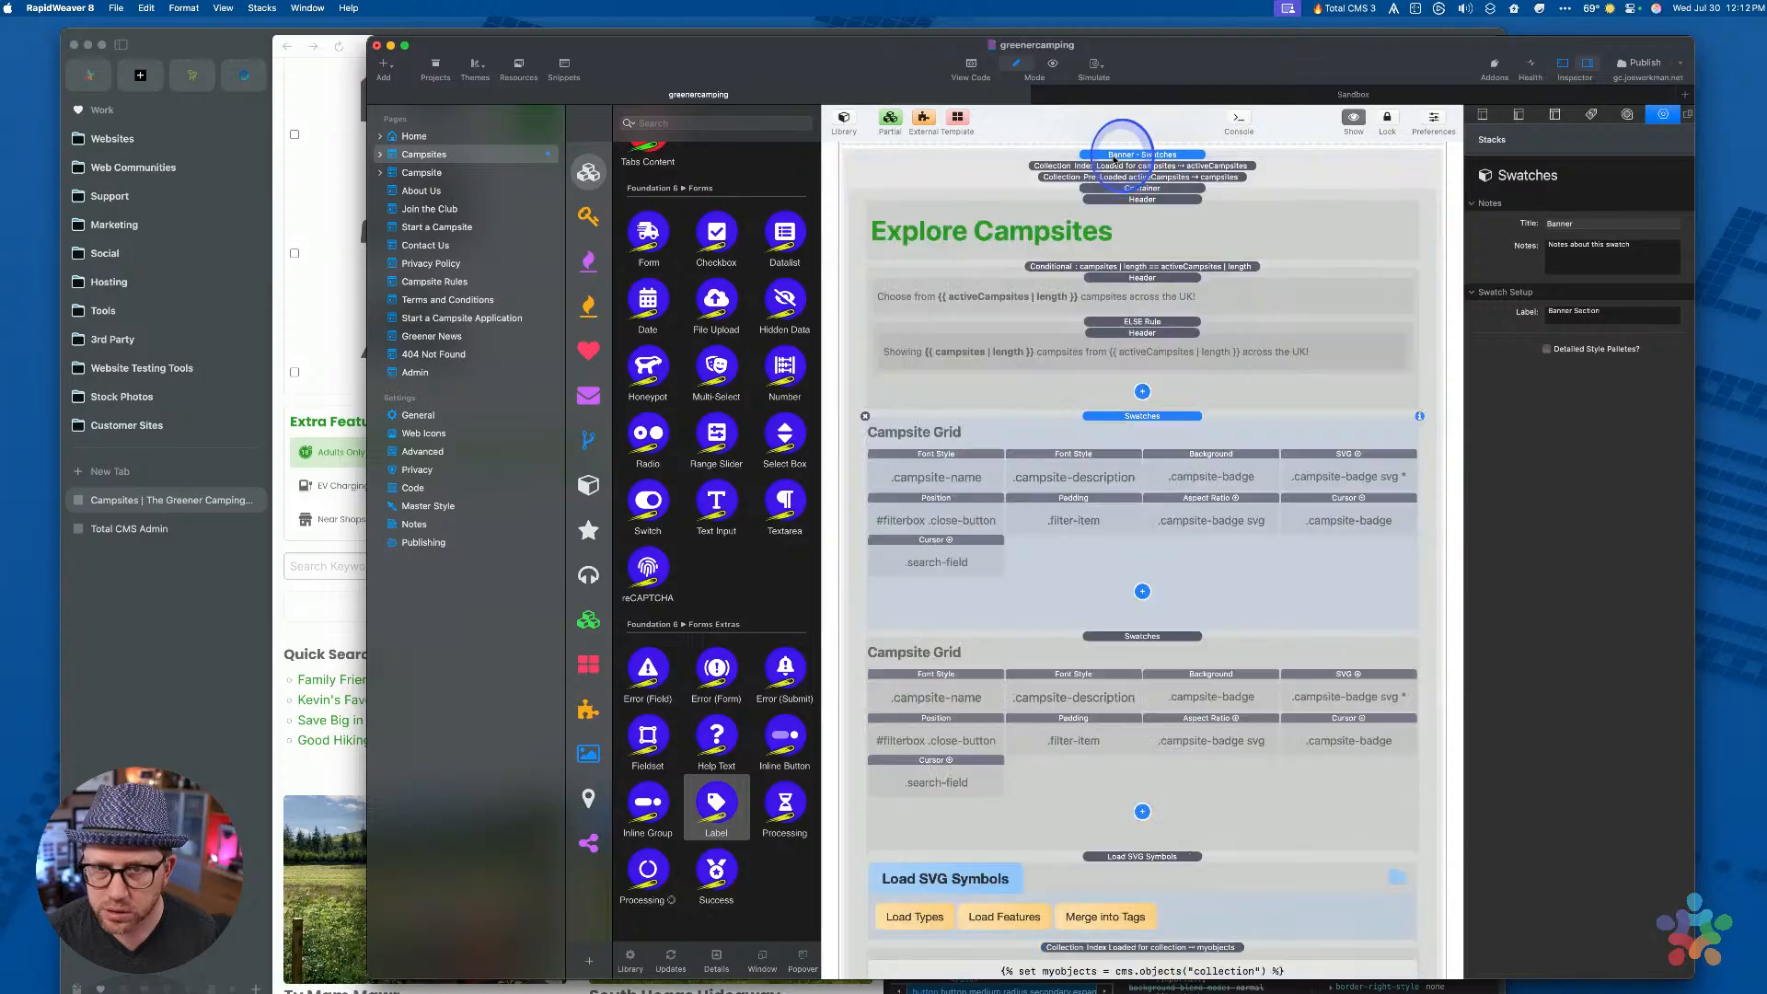
click(1070, 653)
scroll(1069, 653, down, 5)
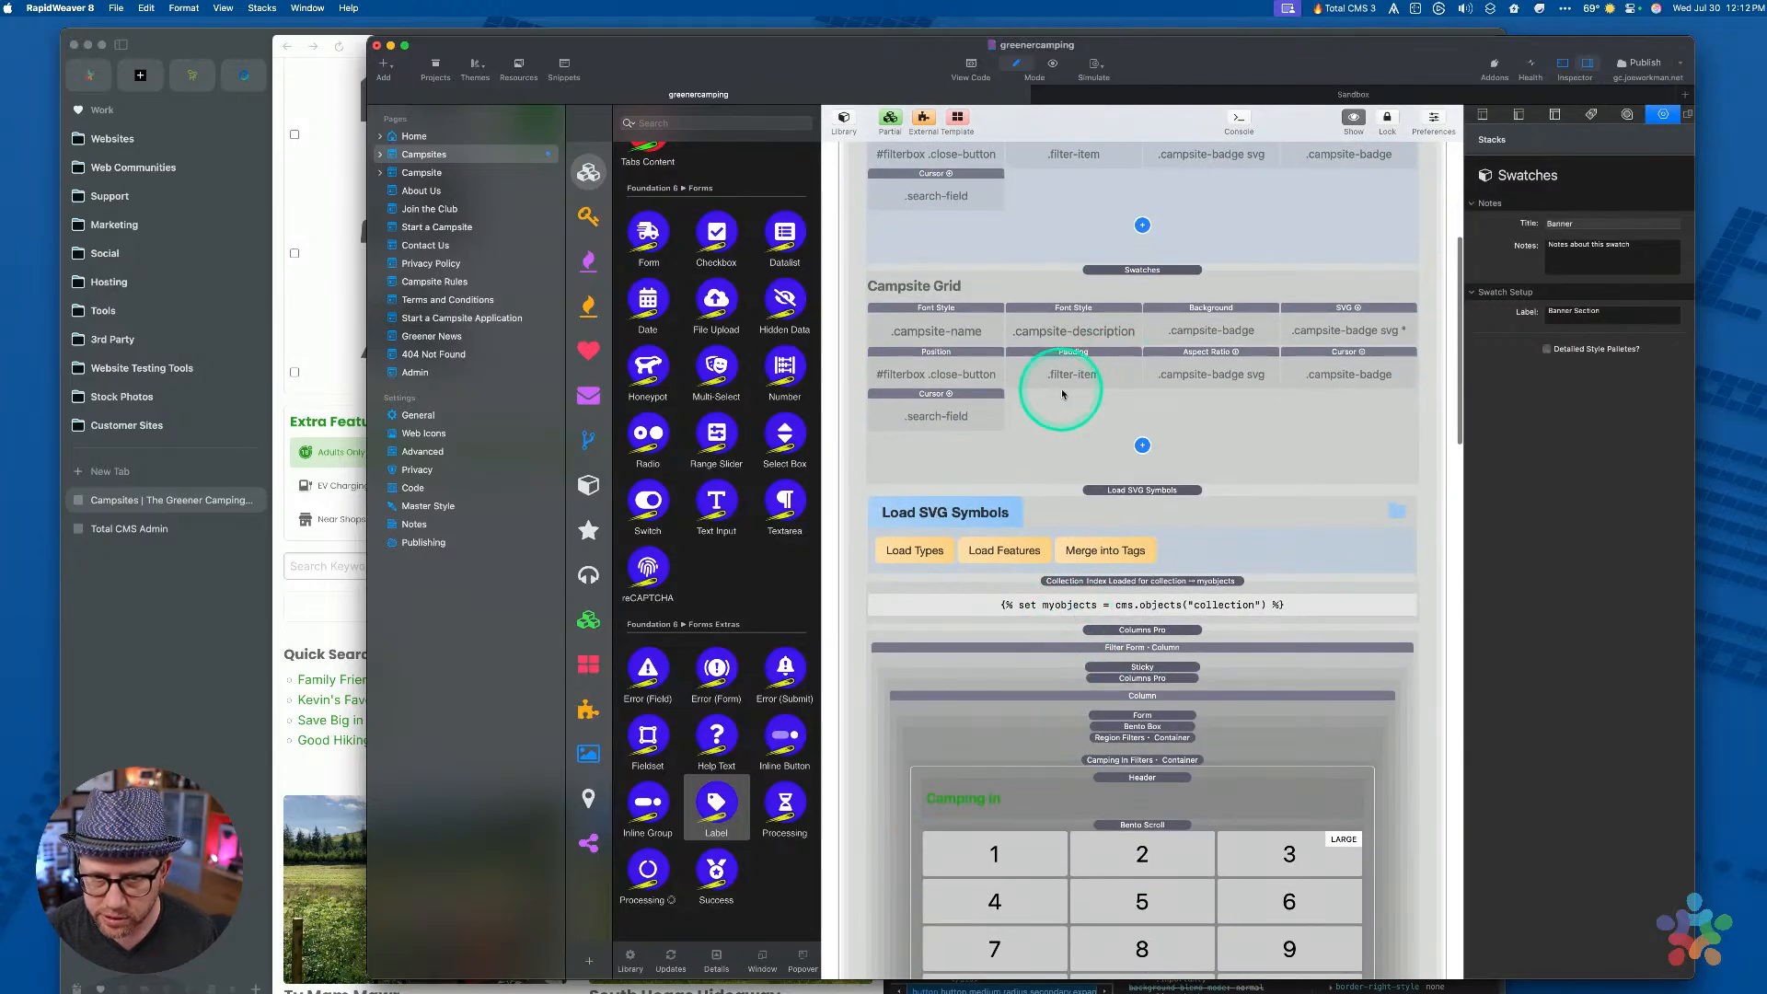
click(1137, 274)
click(948, 408)
key(super+v)
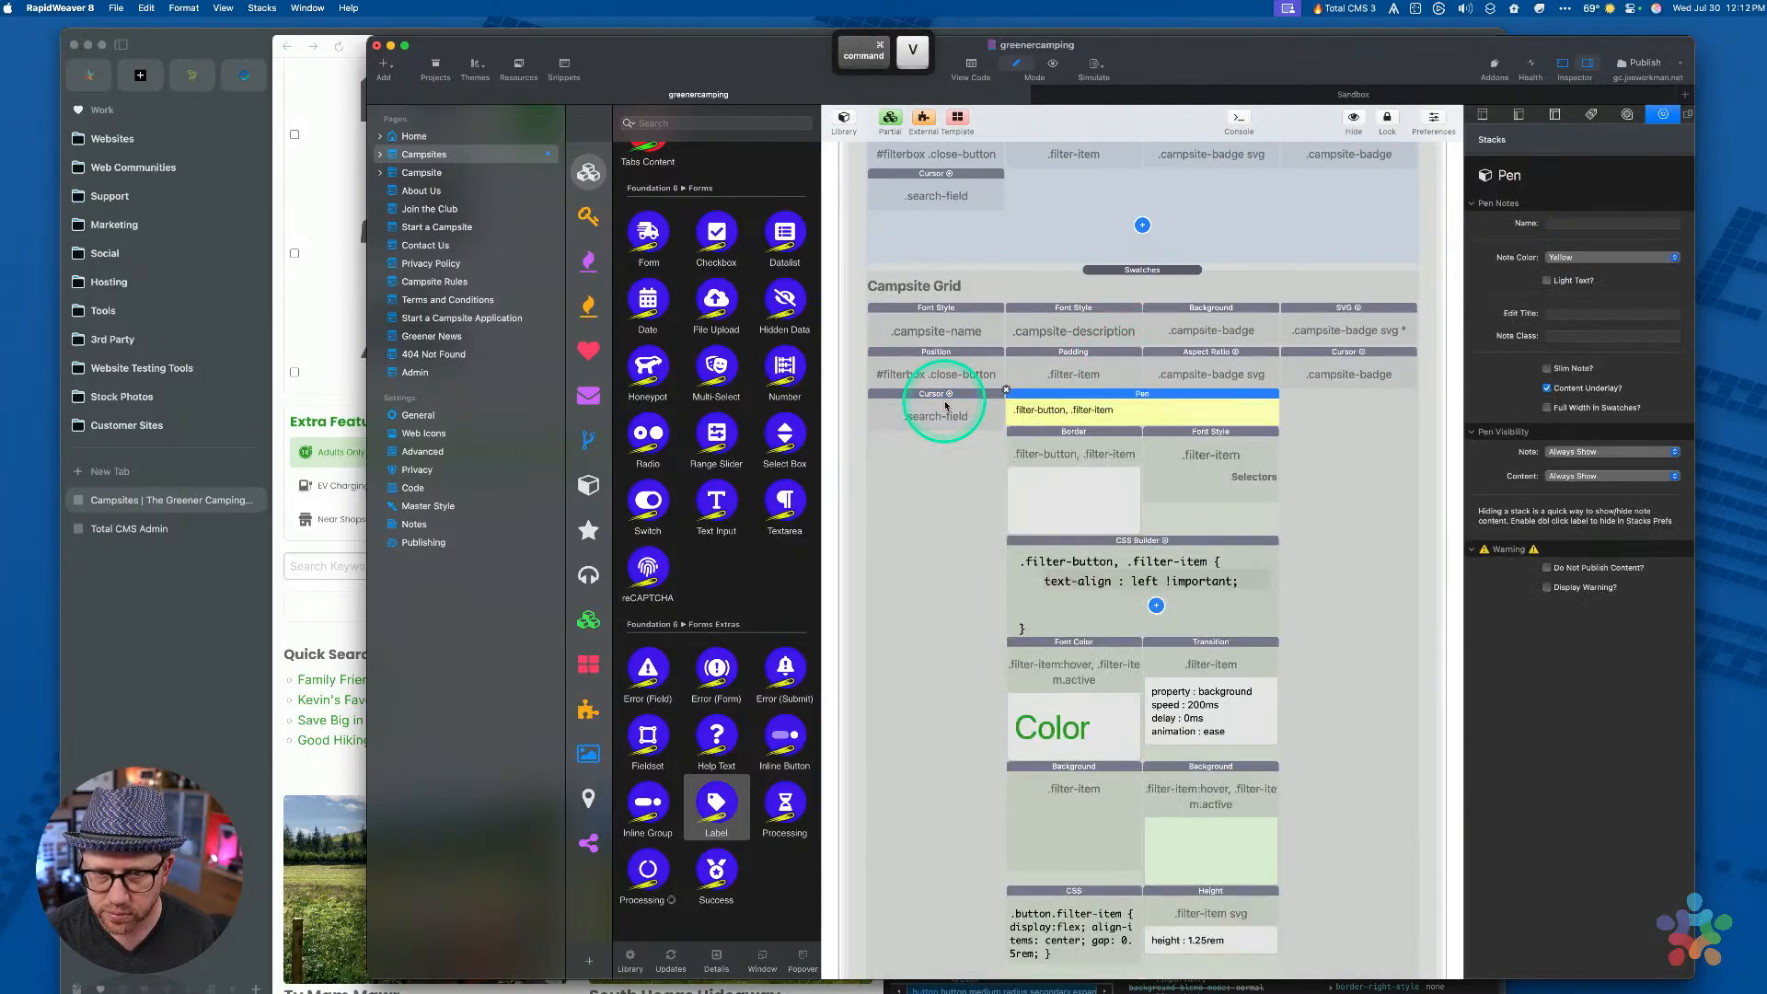
click(959, 453)
click(1099, 400)
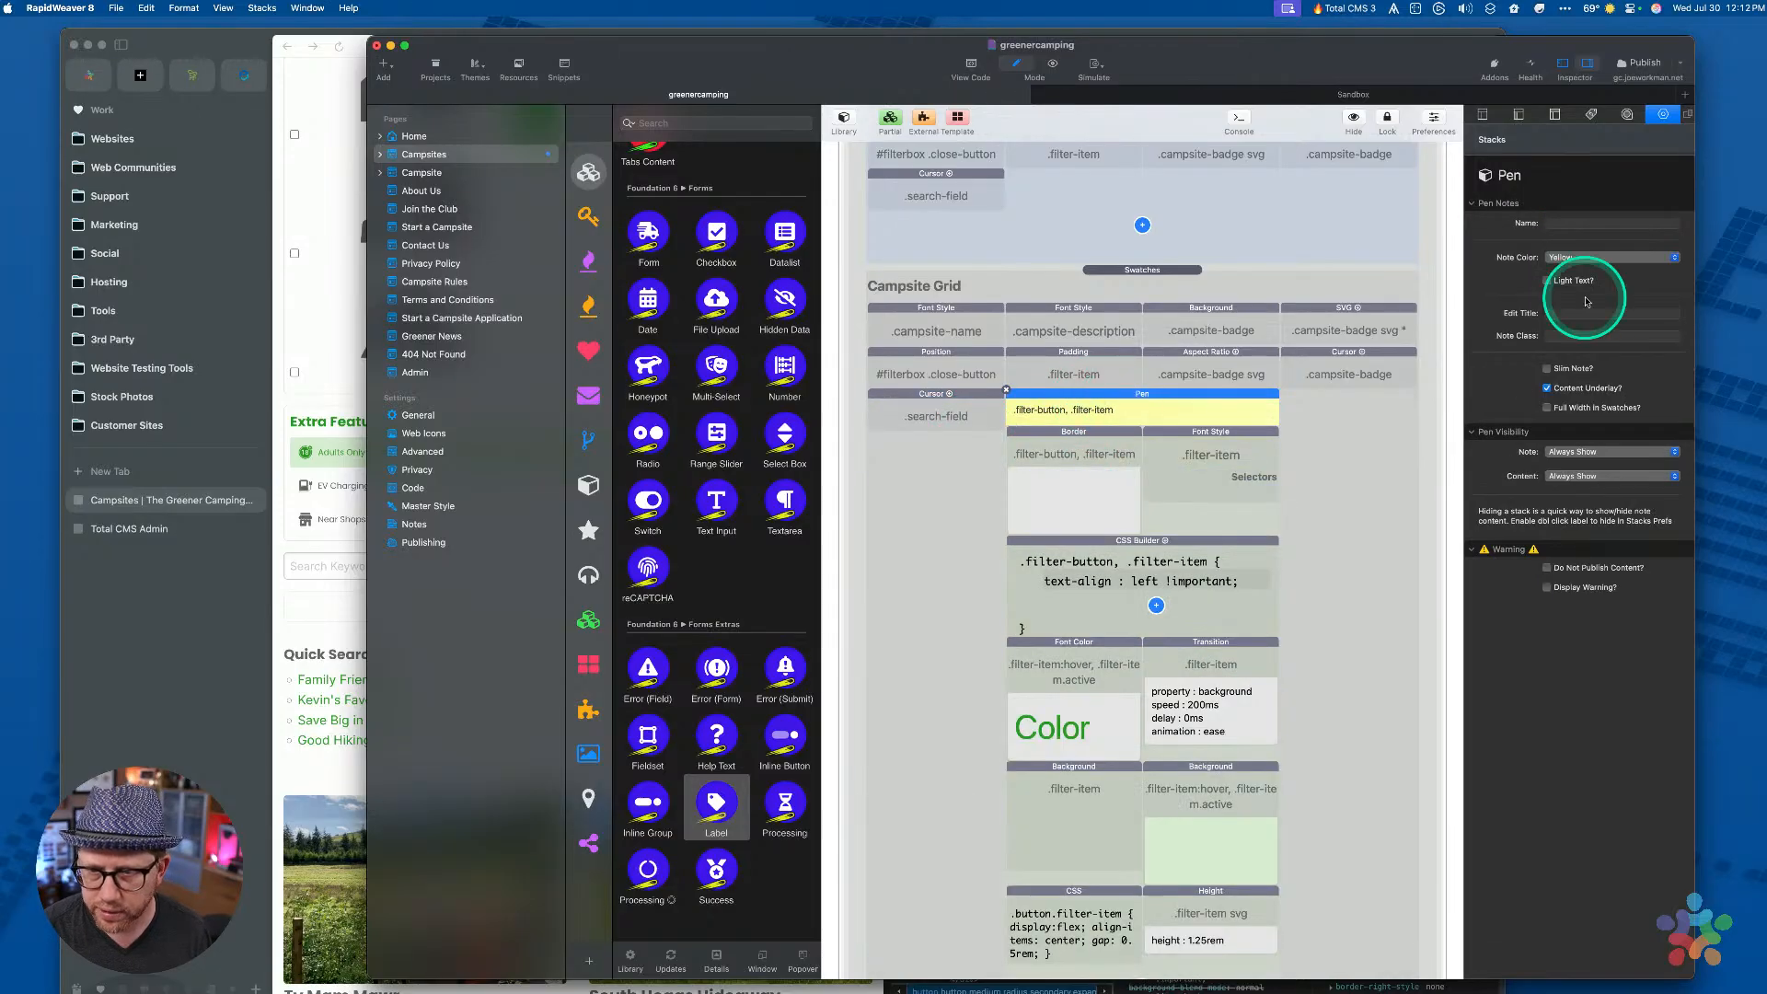
click(1548, 410)
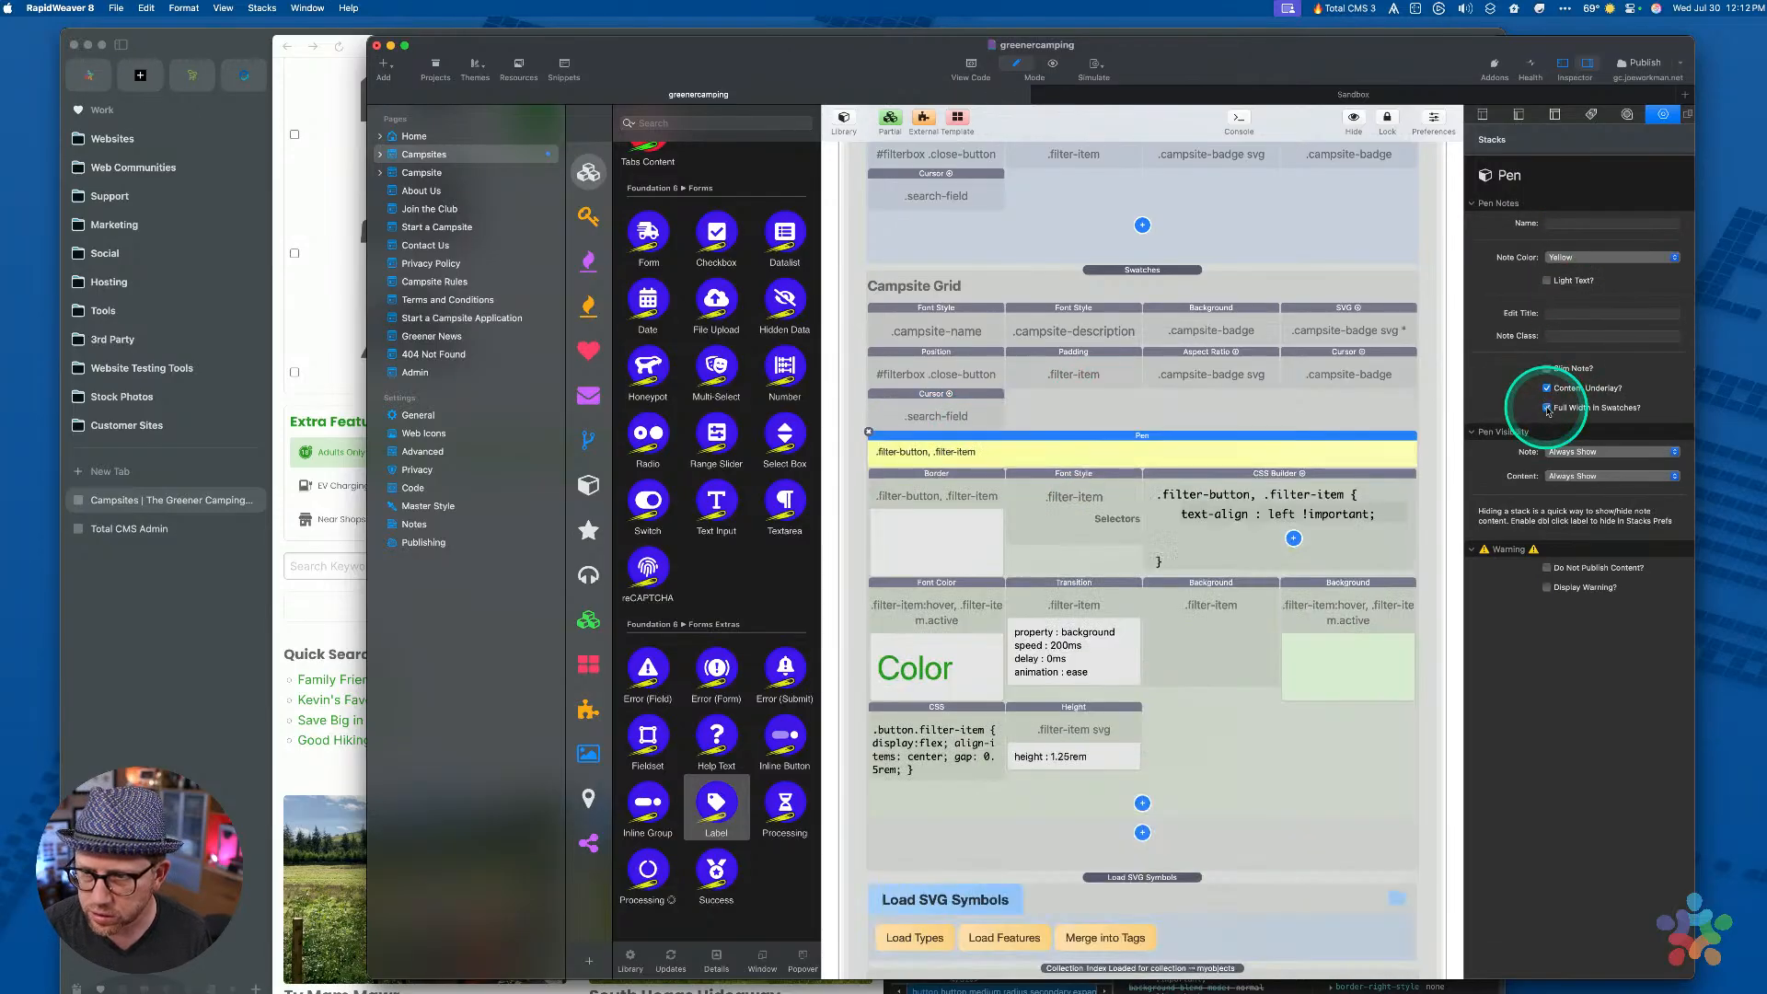
Move the Padding swatch into the Pen note, review its contents, then switch to Arc
click(1167, 397)
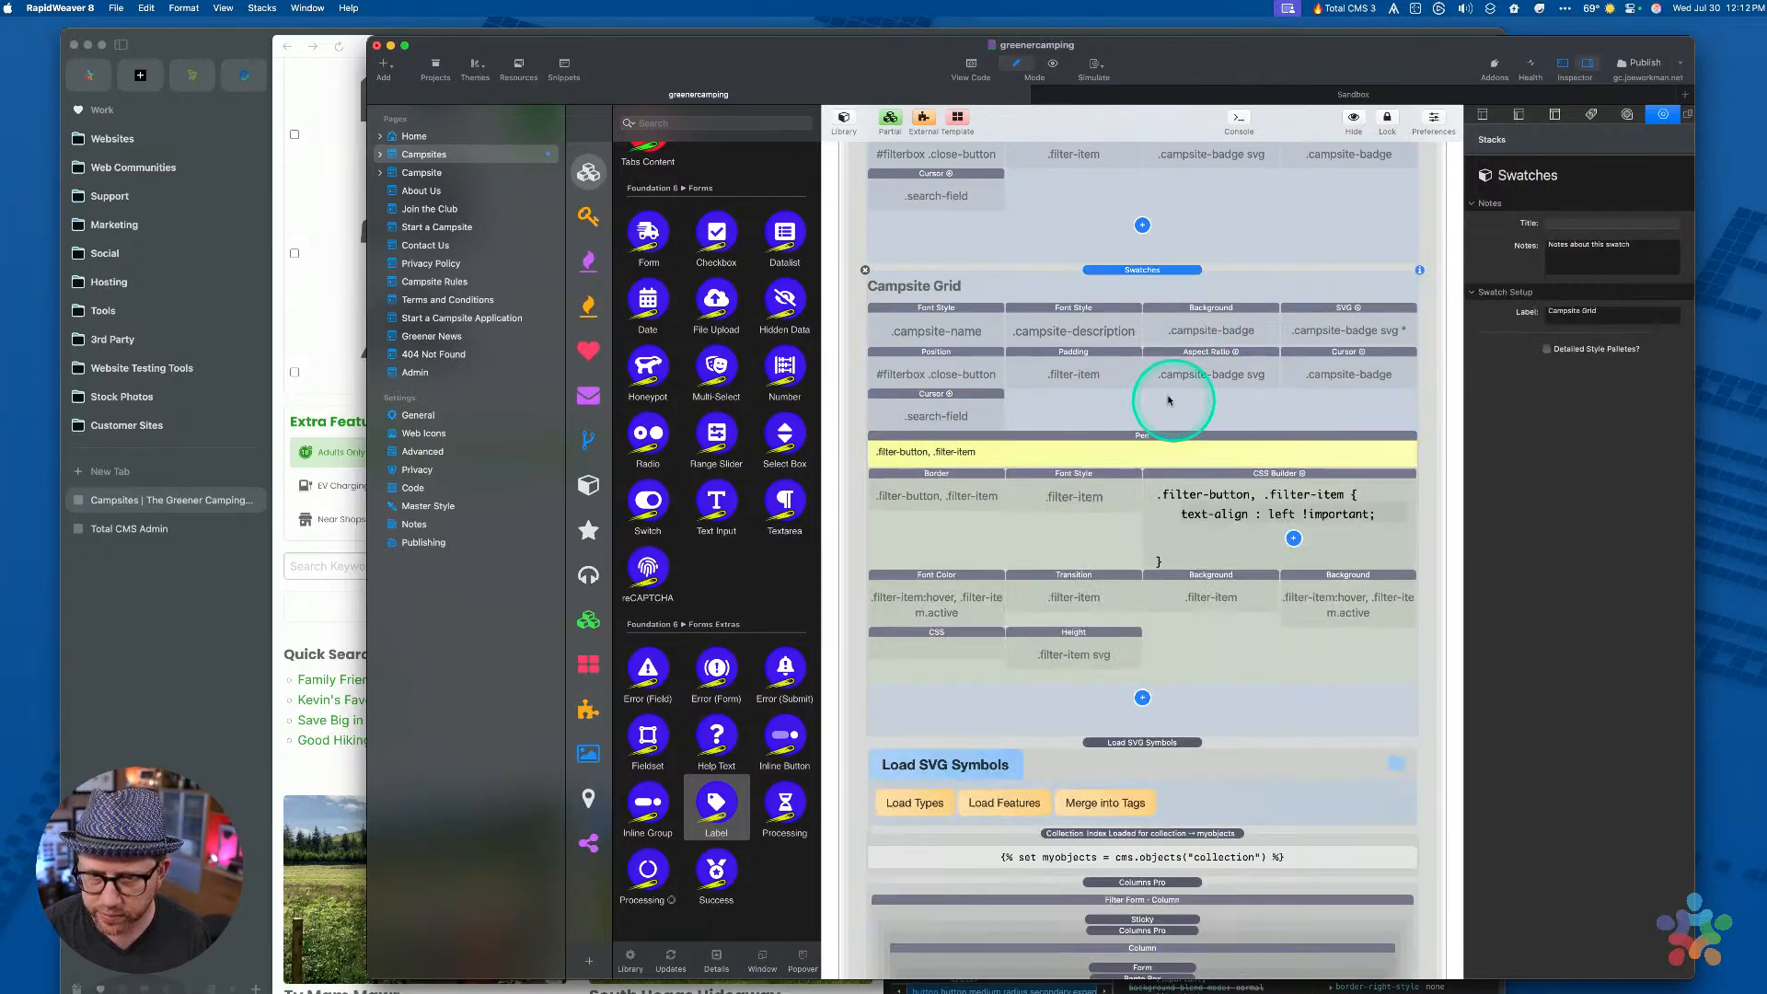
click(1067, 436)
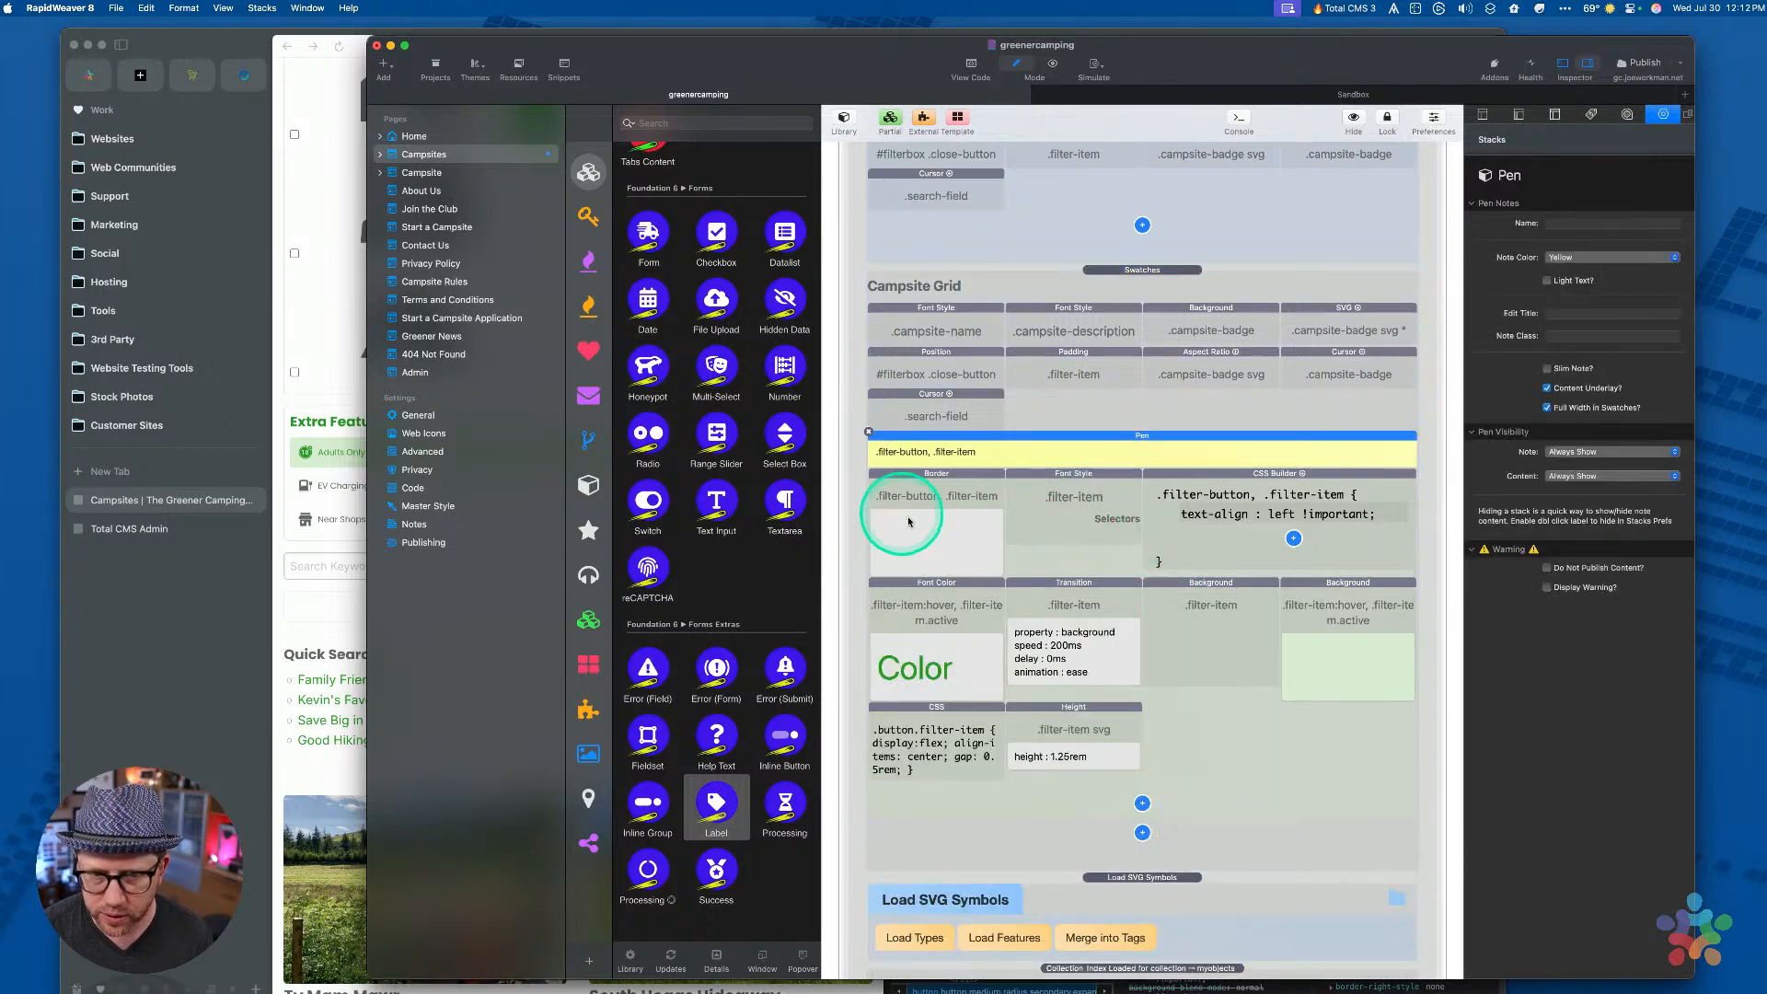
scroll(962, 509, down, 2)
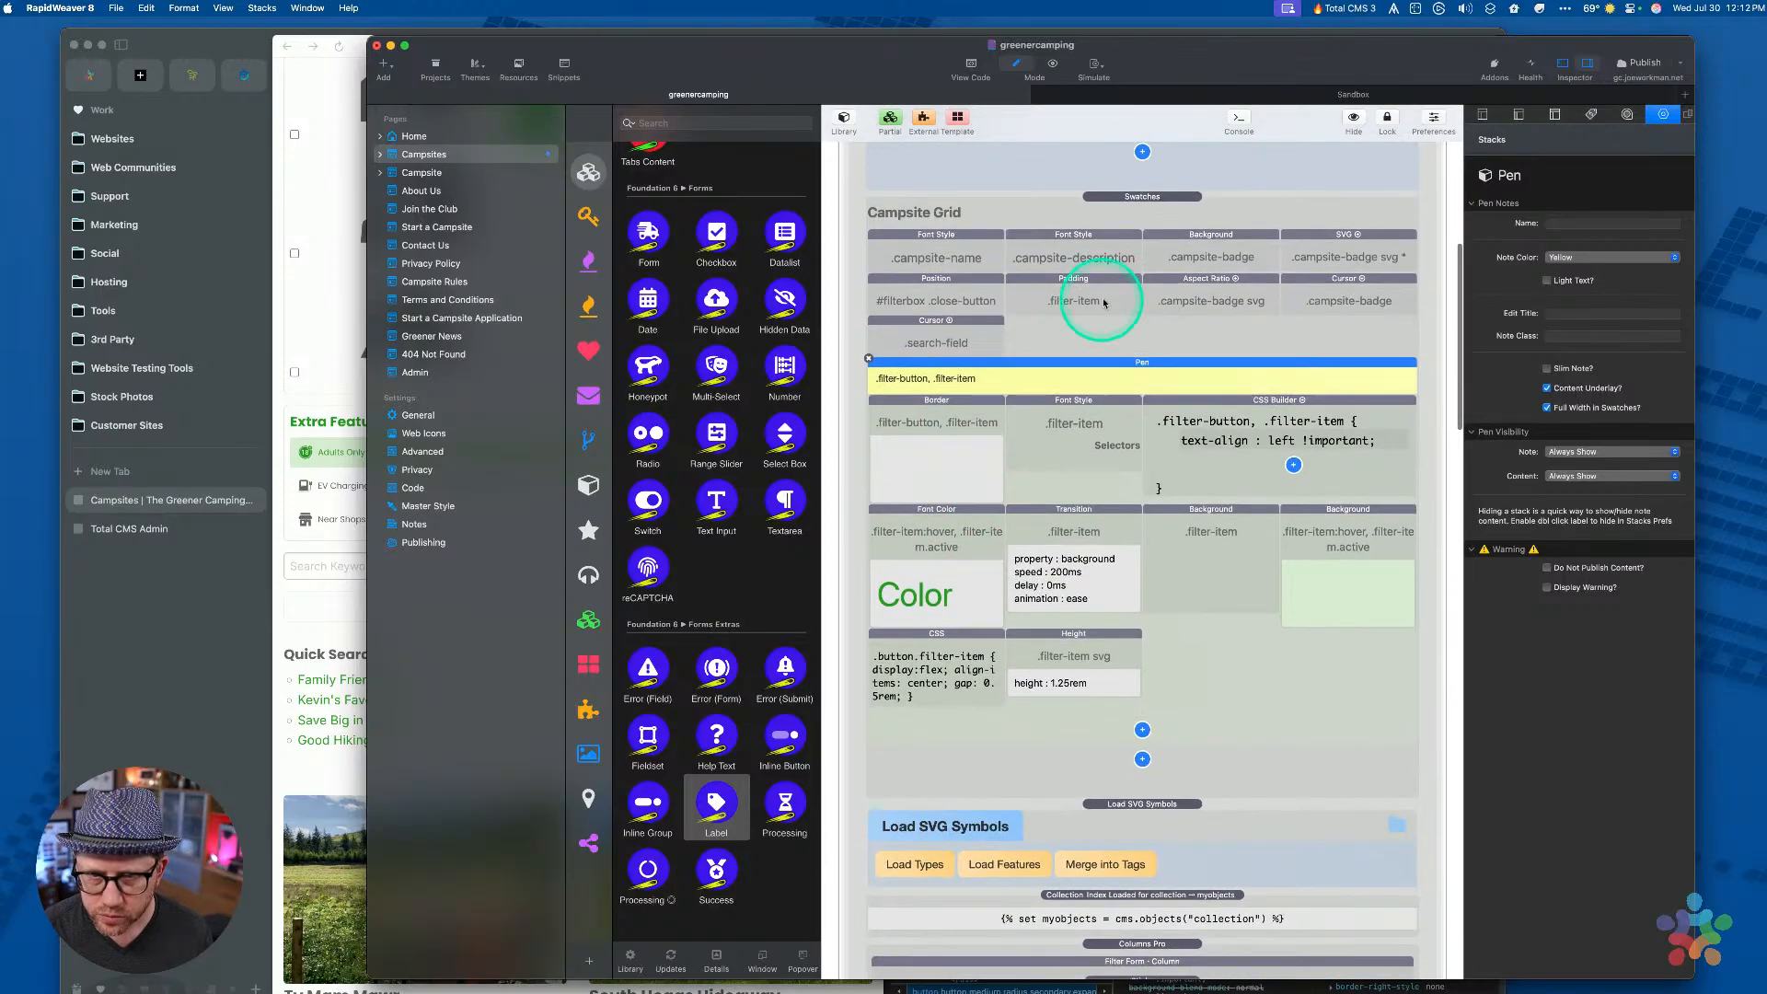
click(1095, 295)
drag(1081, 286, 1036, 388)
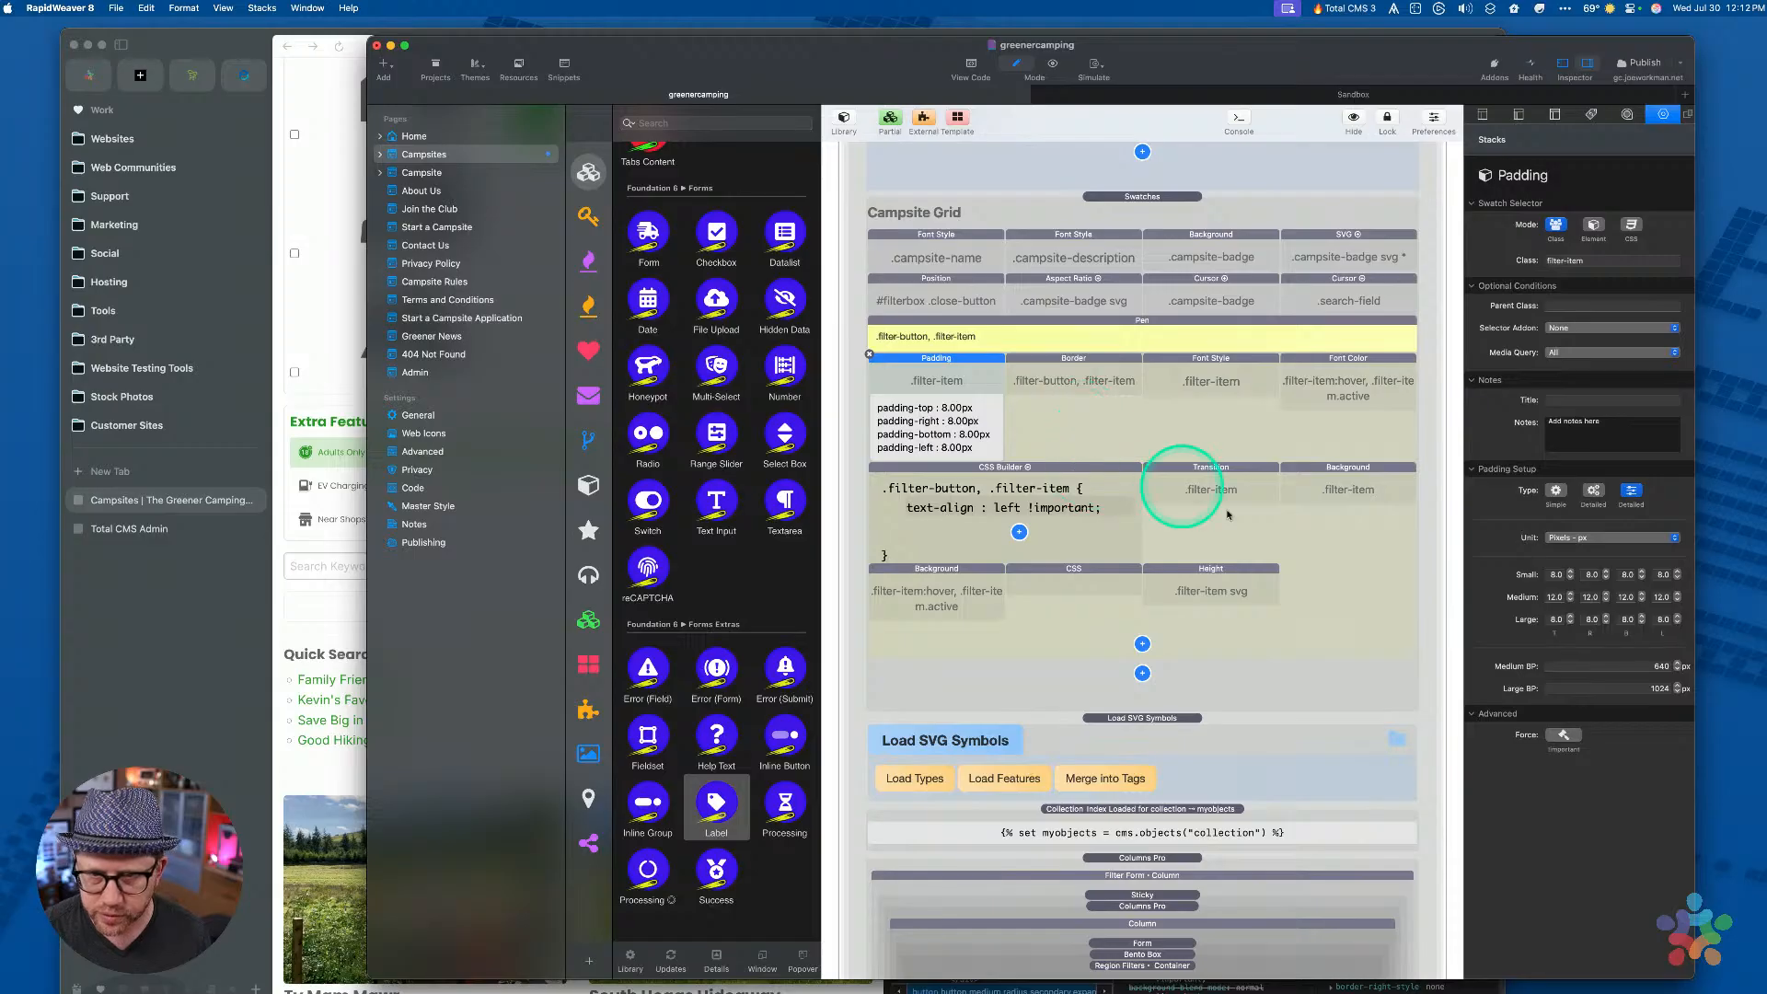
click(1375, 644)
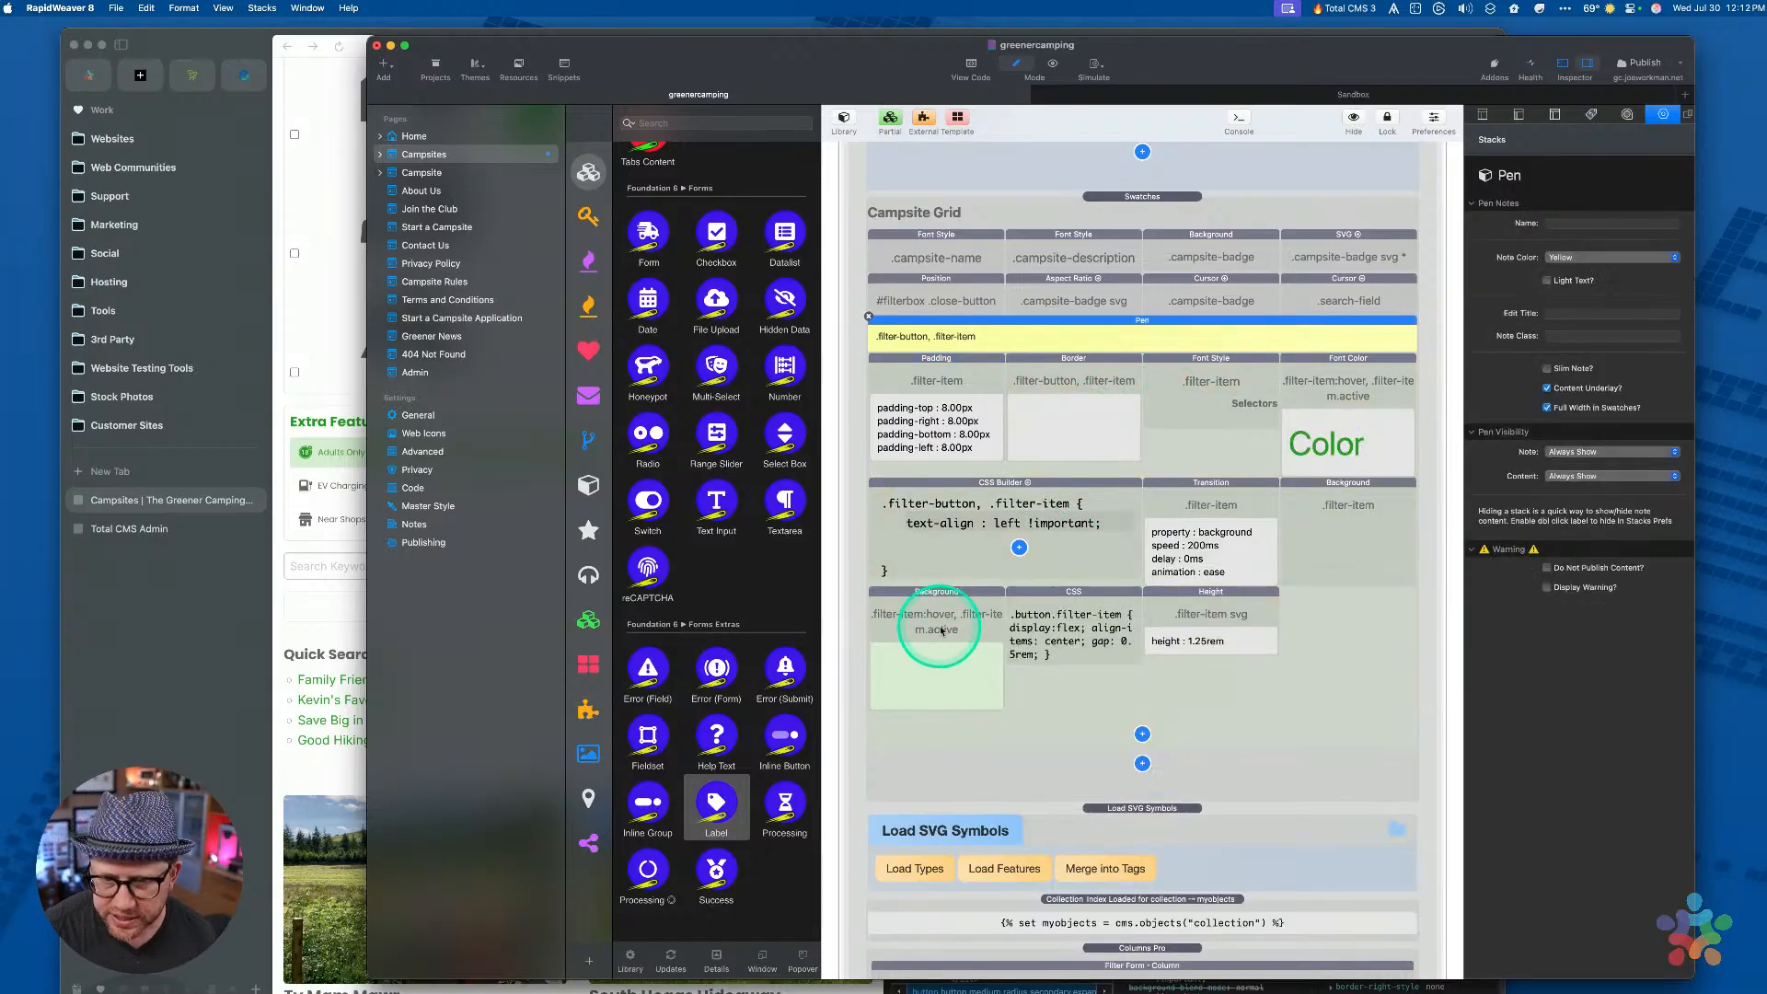
scroll(1205, 538, down, 3)
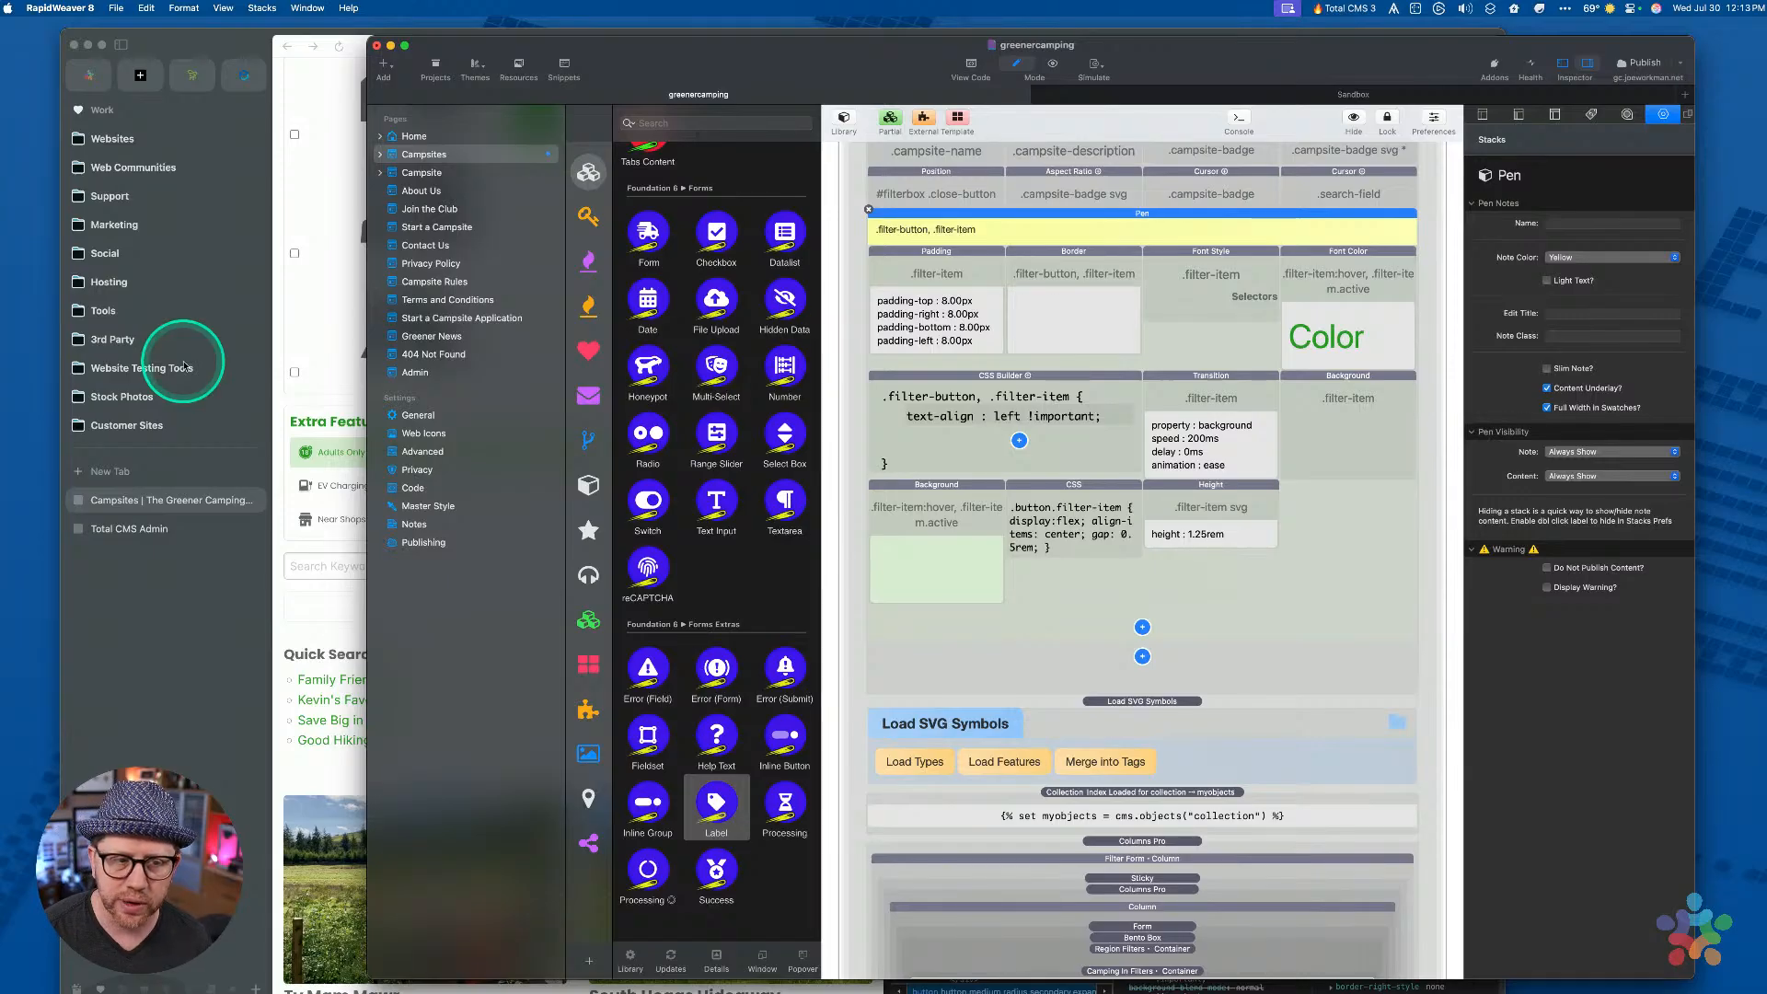
click(290, 354)
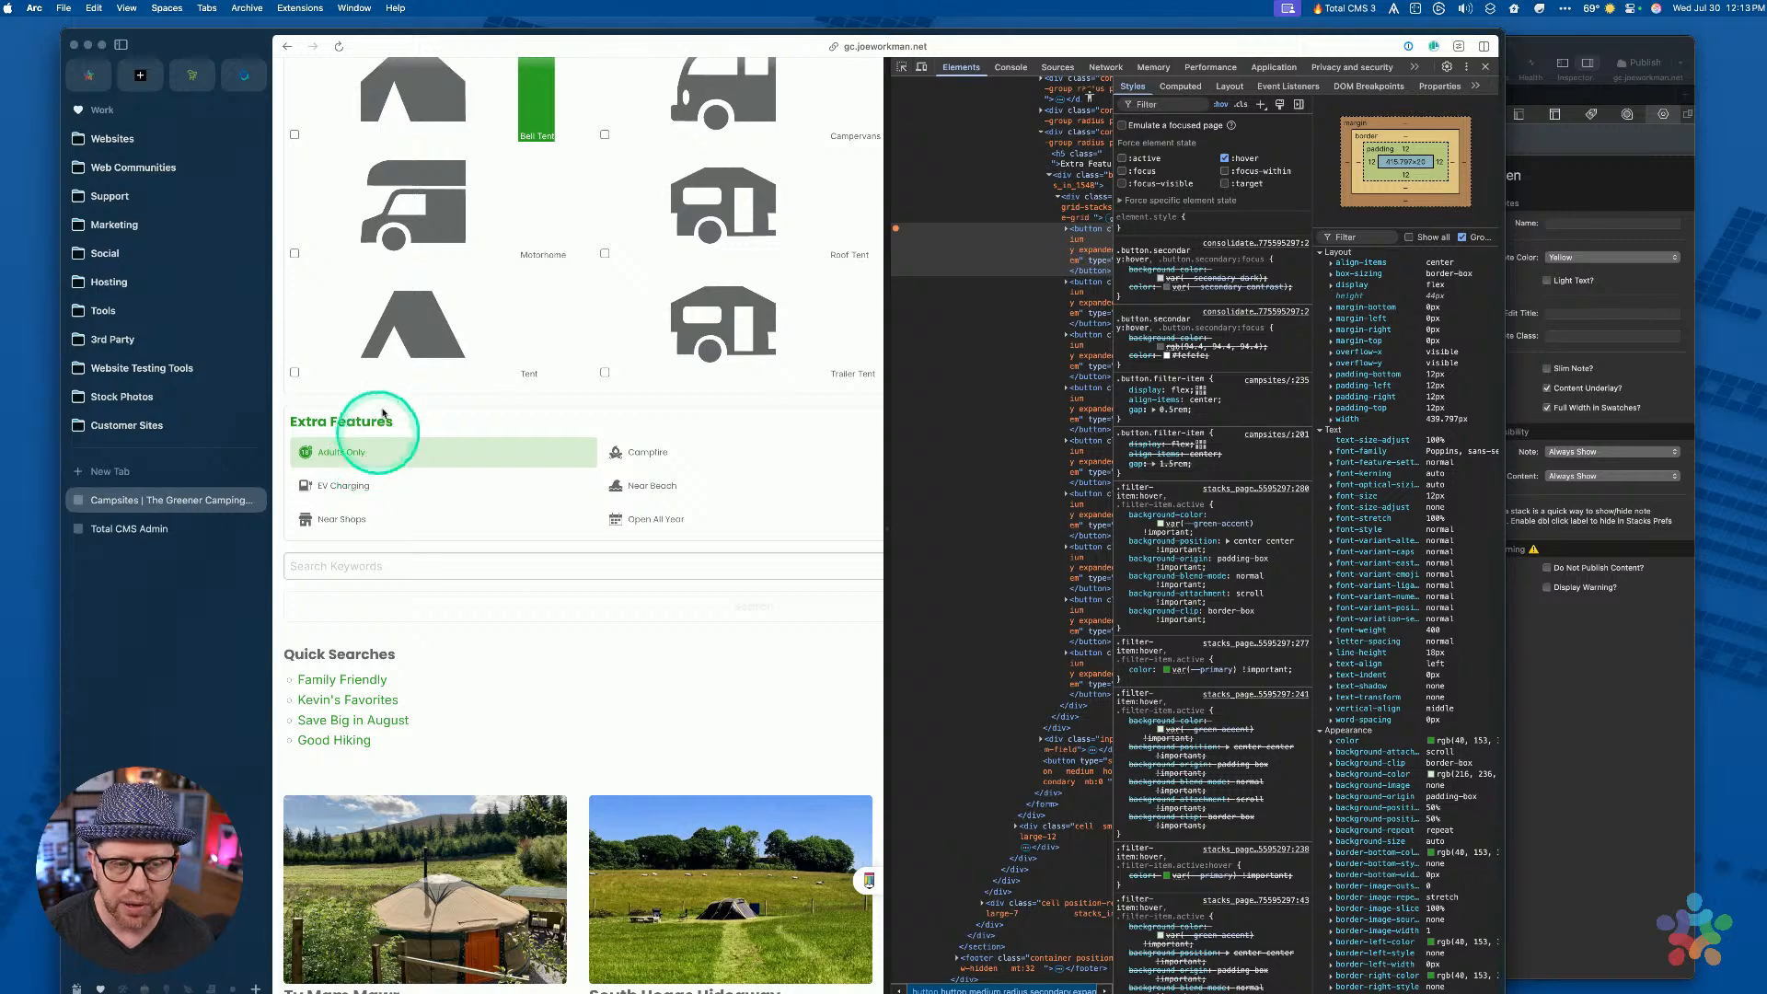
Widen the DevTools Elements tree and stretch Arc to the screen edge, then return to RapidWeaver
click(411, 328)
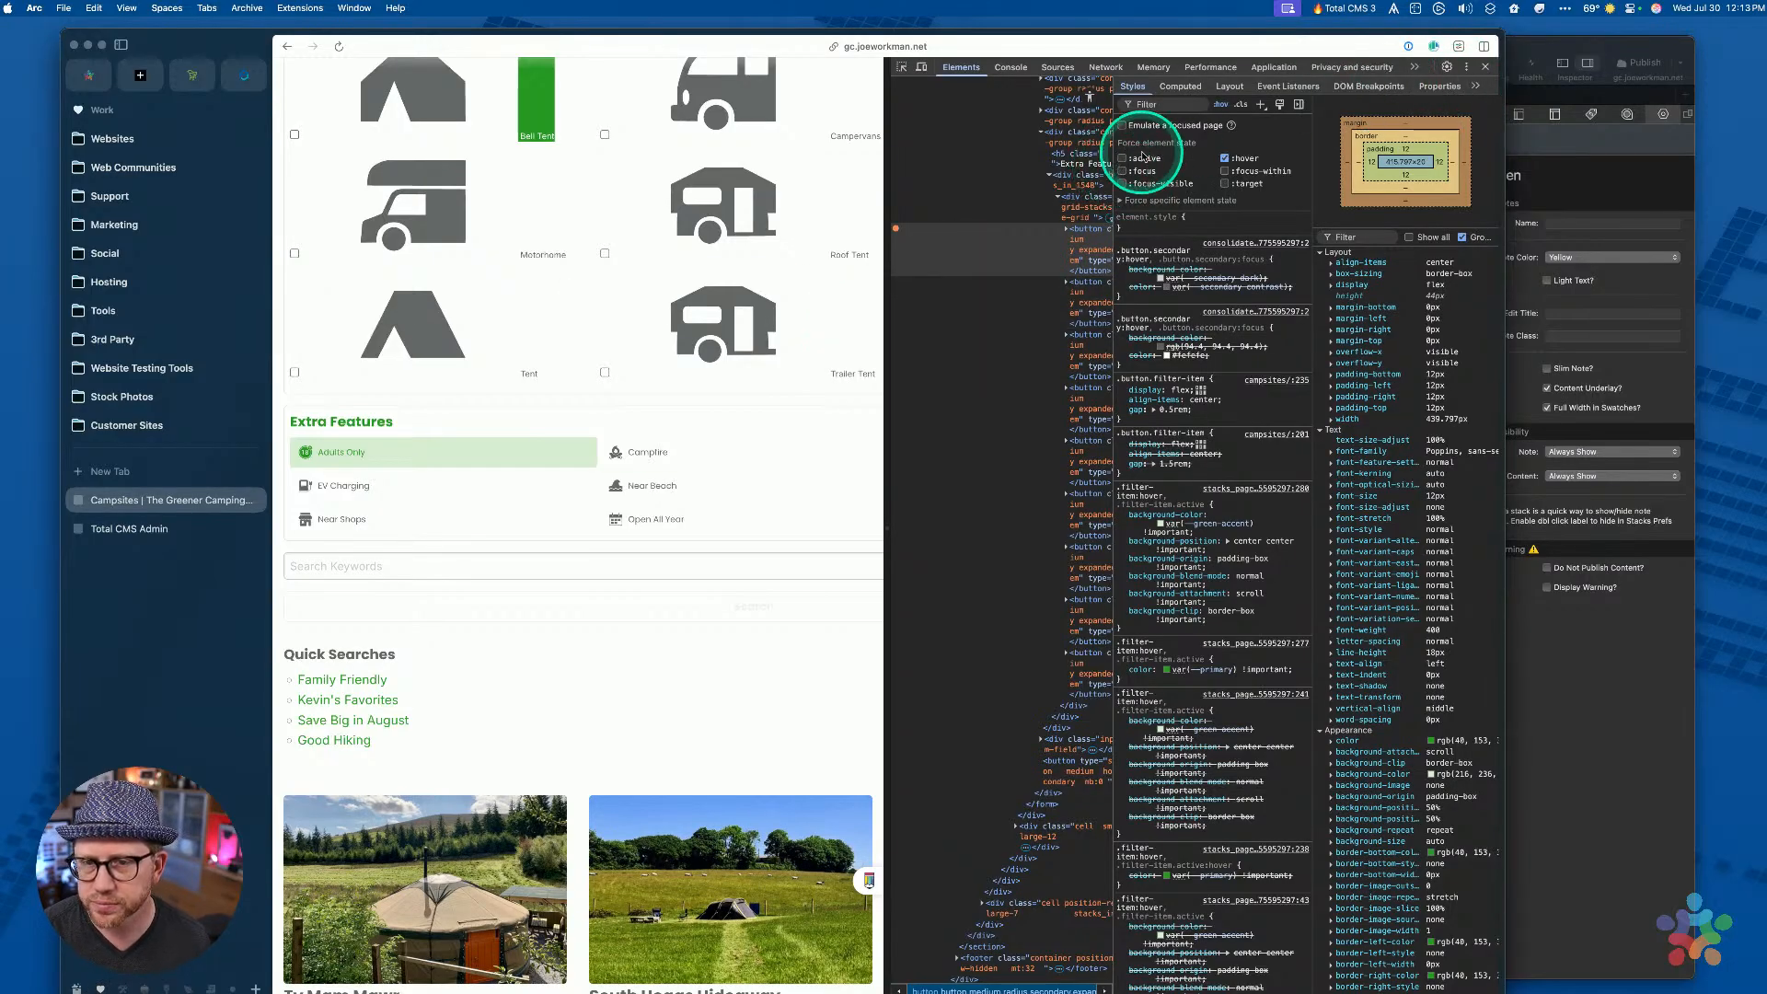
drag(1115, 120, 1180, 156)
drag(1506, 187, 1758, 188)
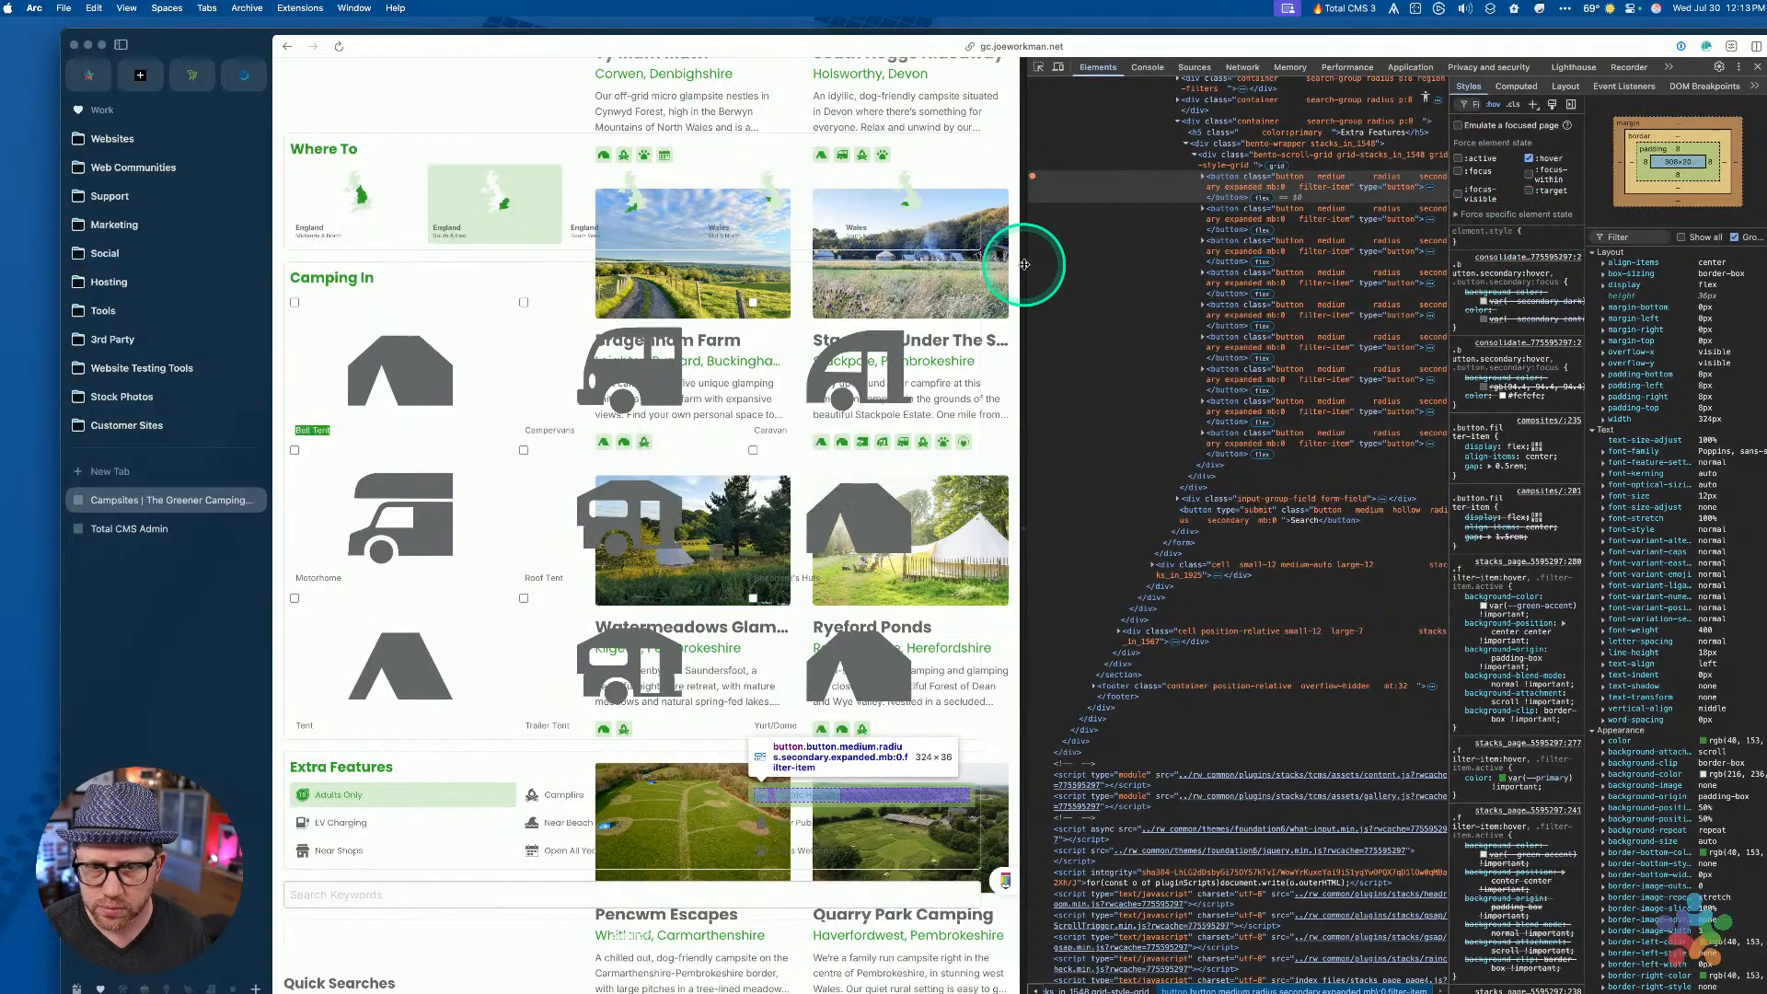
drag(1024, 264, 899, 252)
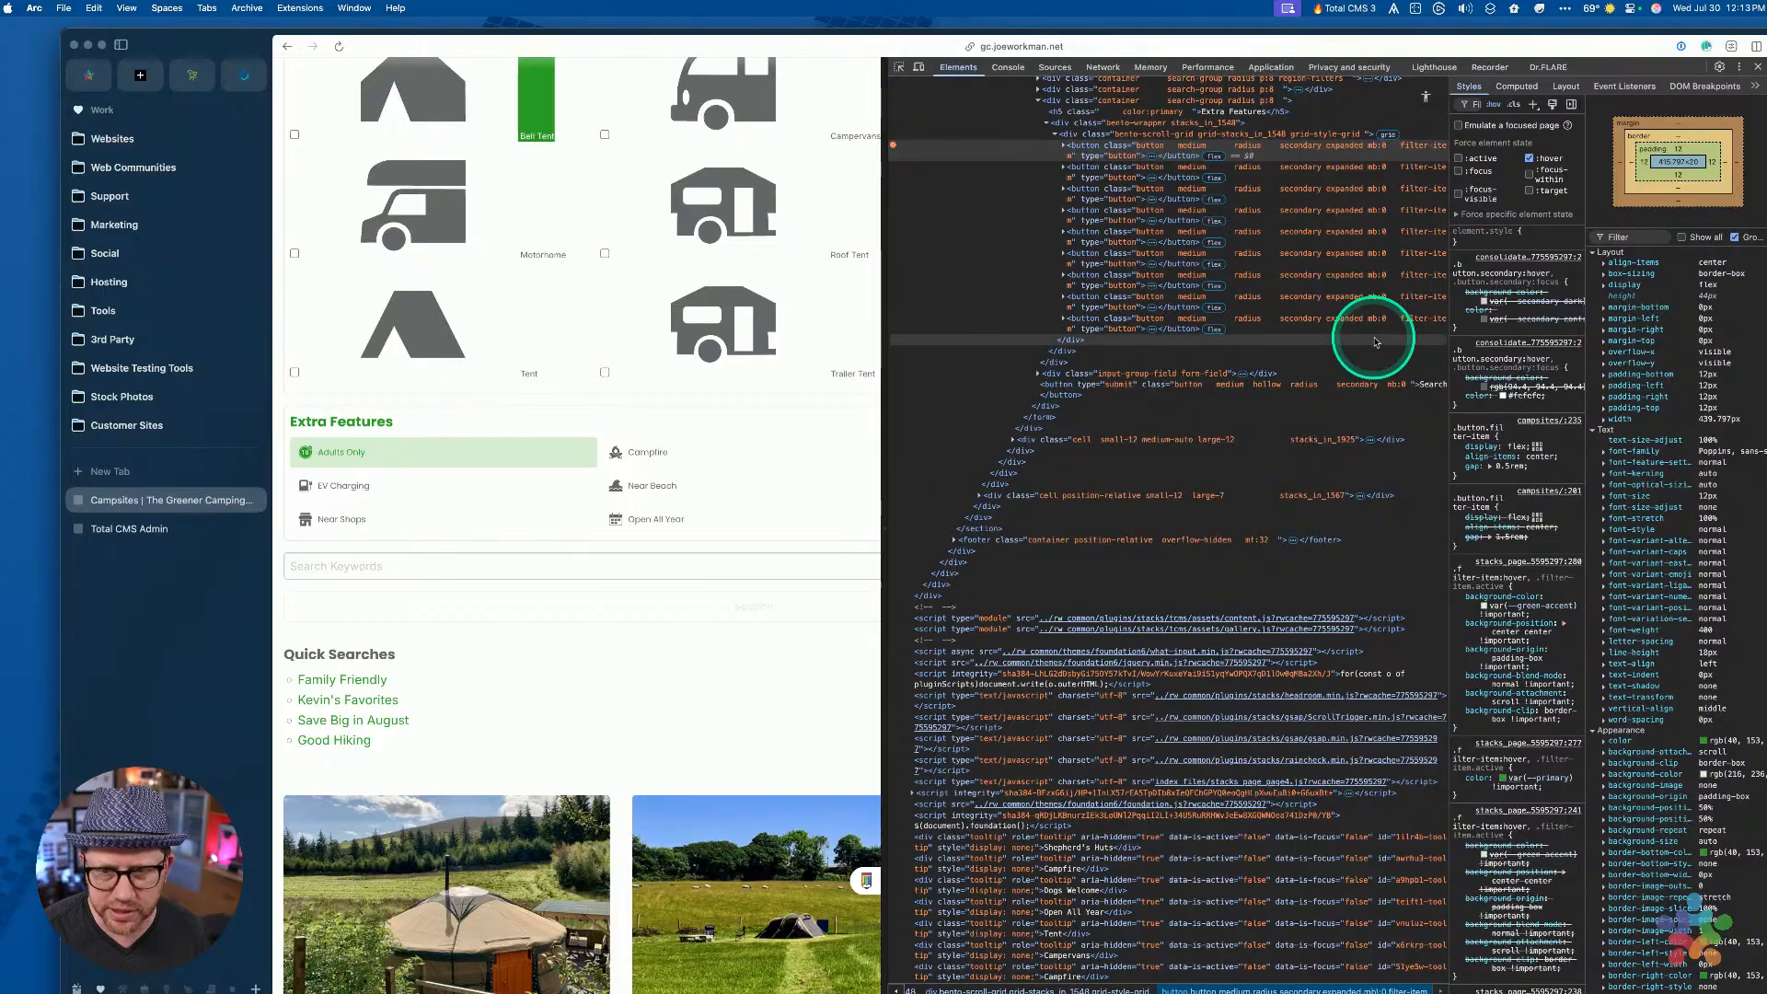
key(ctrl+Up)
click(1073, 523)
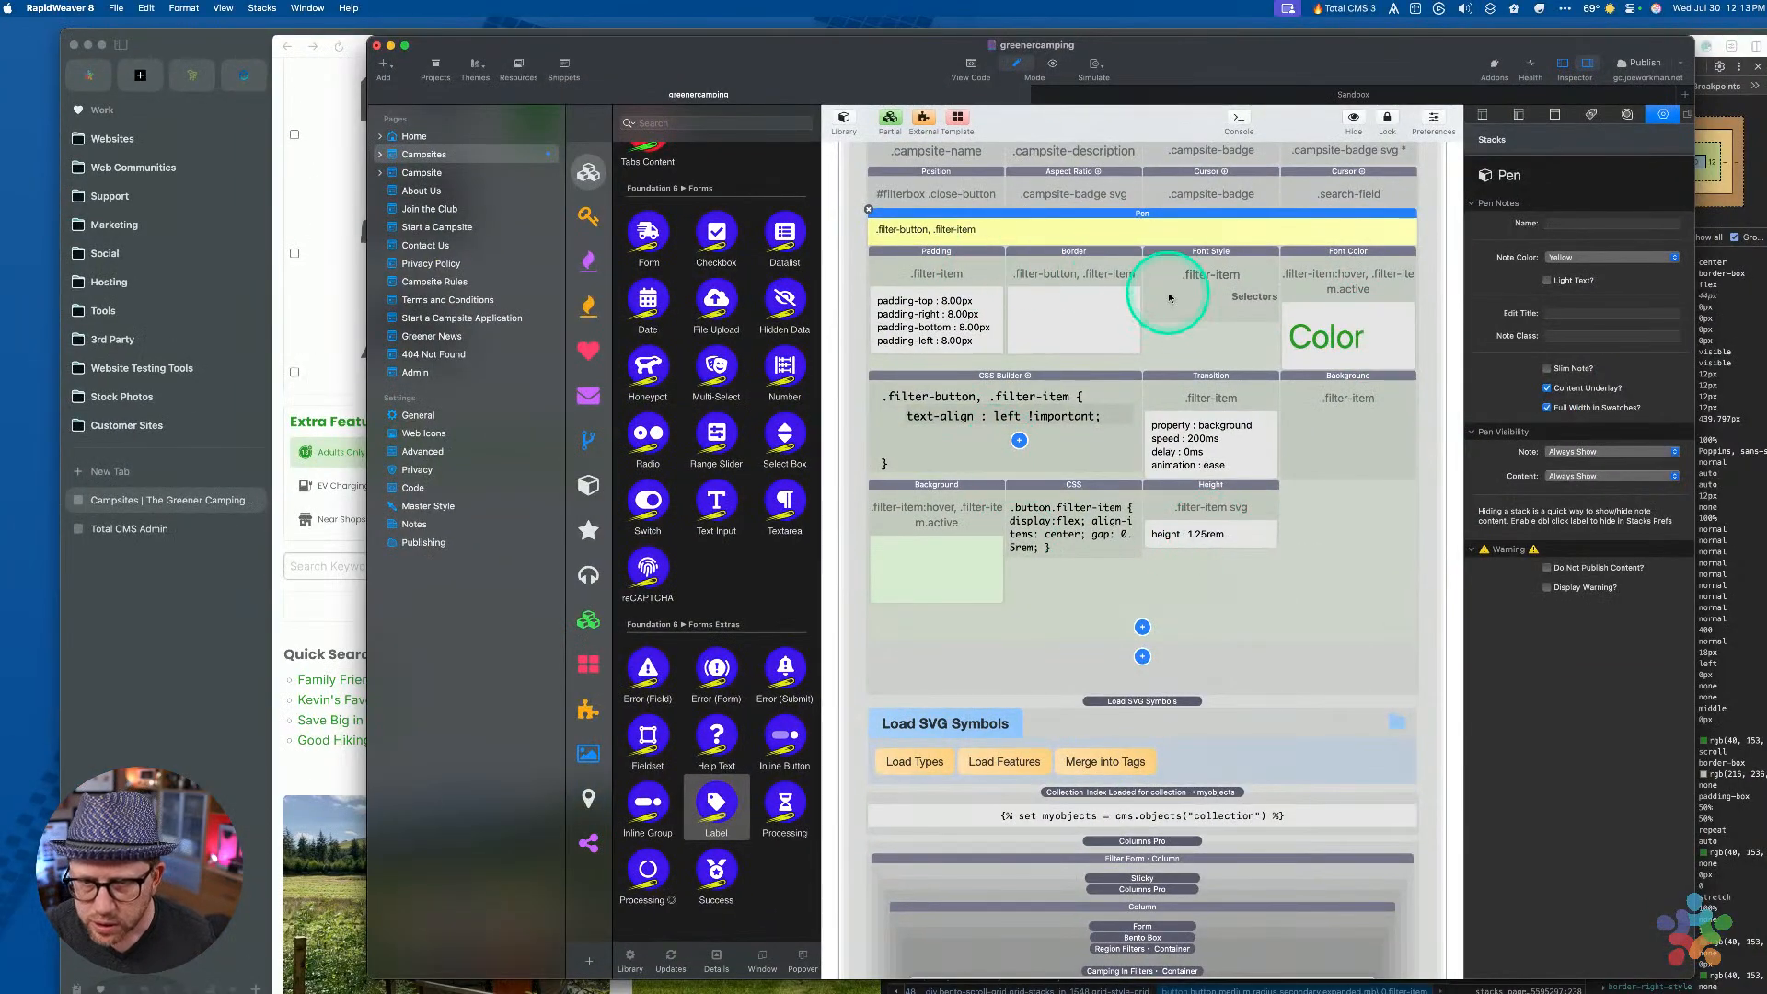
After checking the Height swatch, select the Checkbox stack named checkbox in the types loop
click(1215, 493)
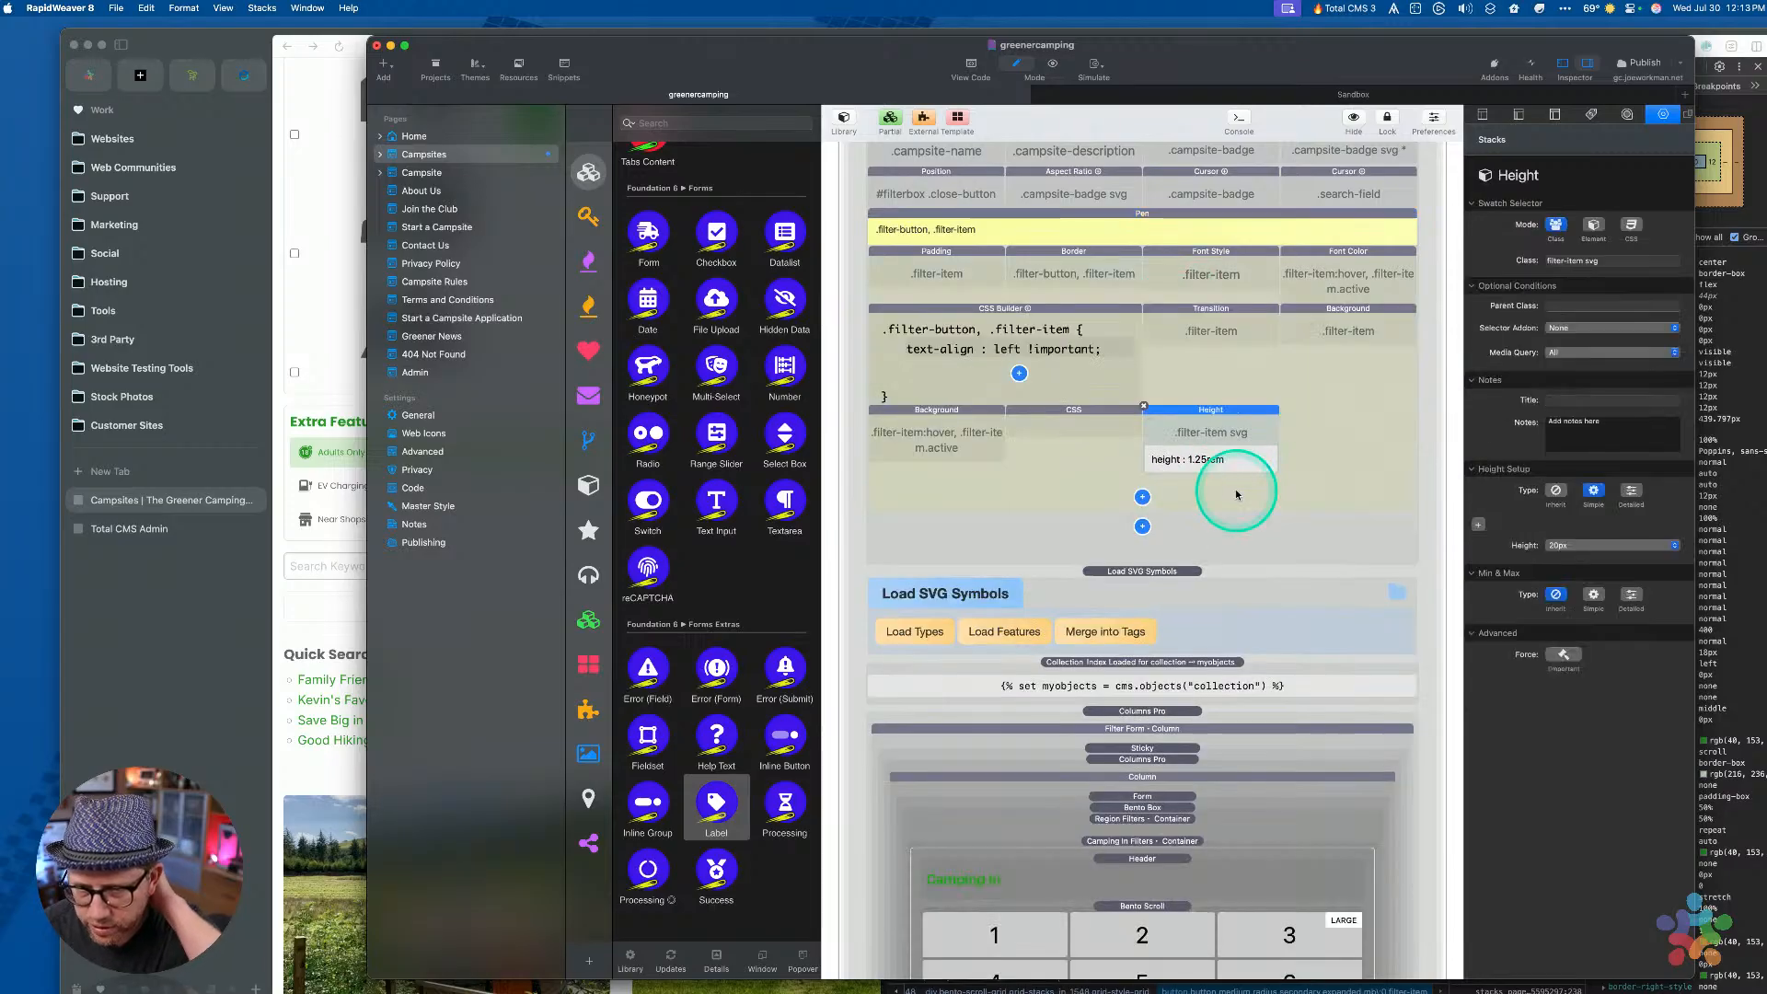
click(365, 363)
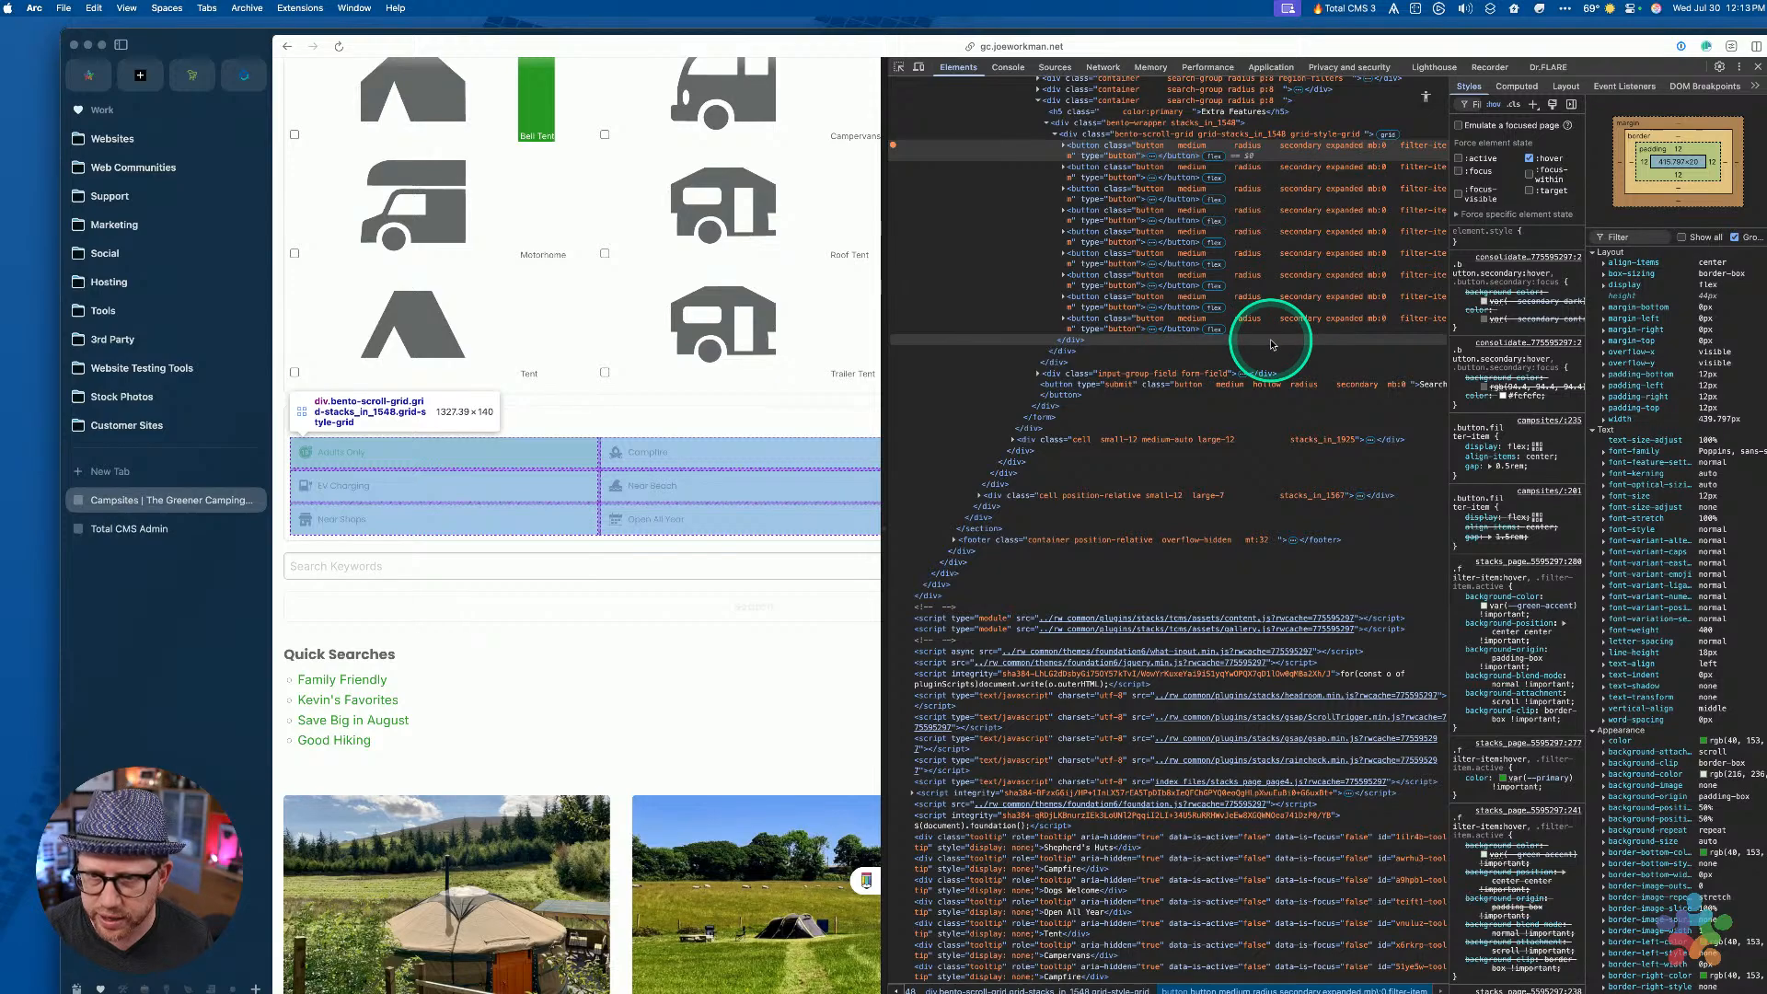
key(ctrl+Up)
click(1207, 395)
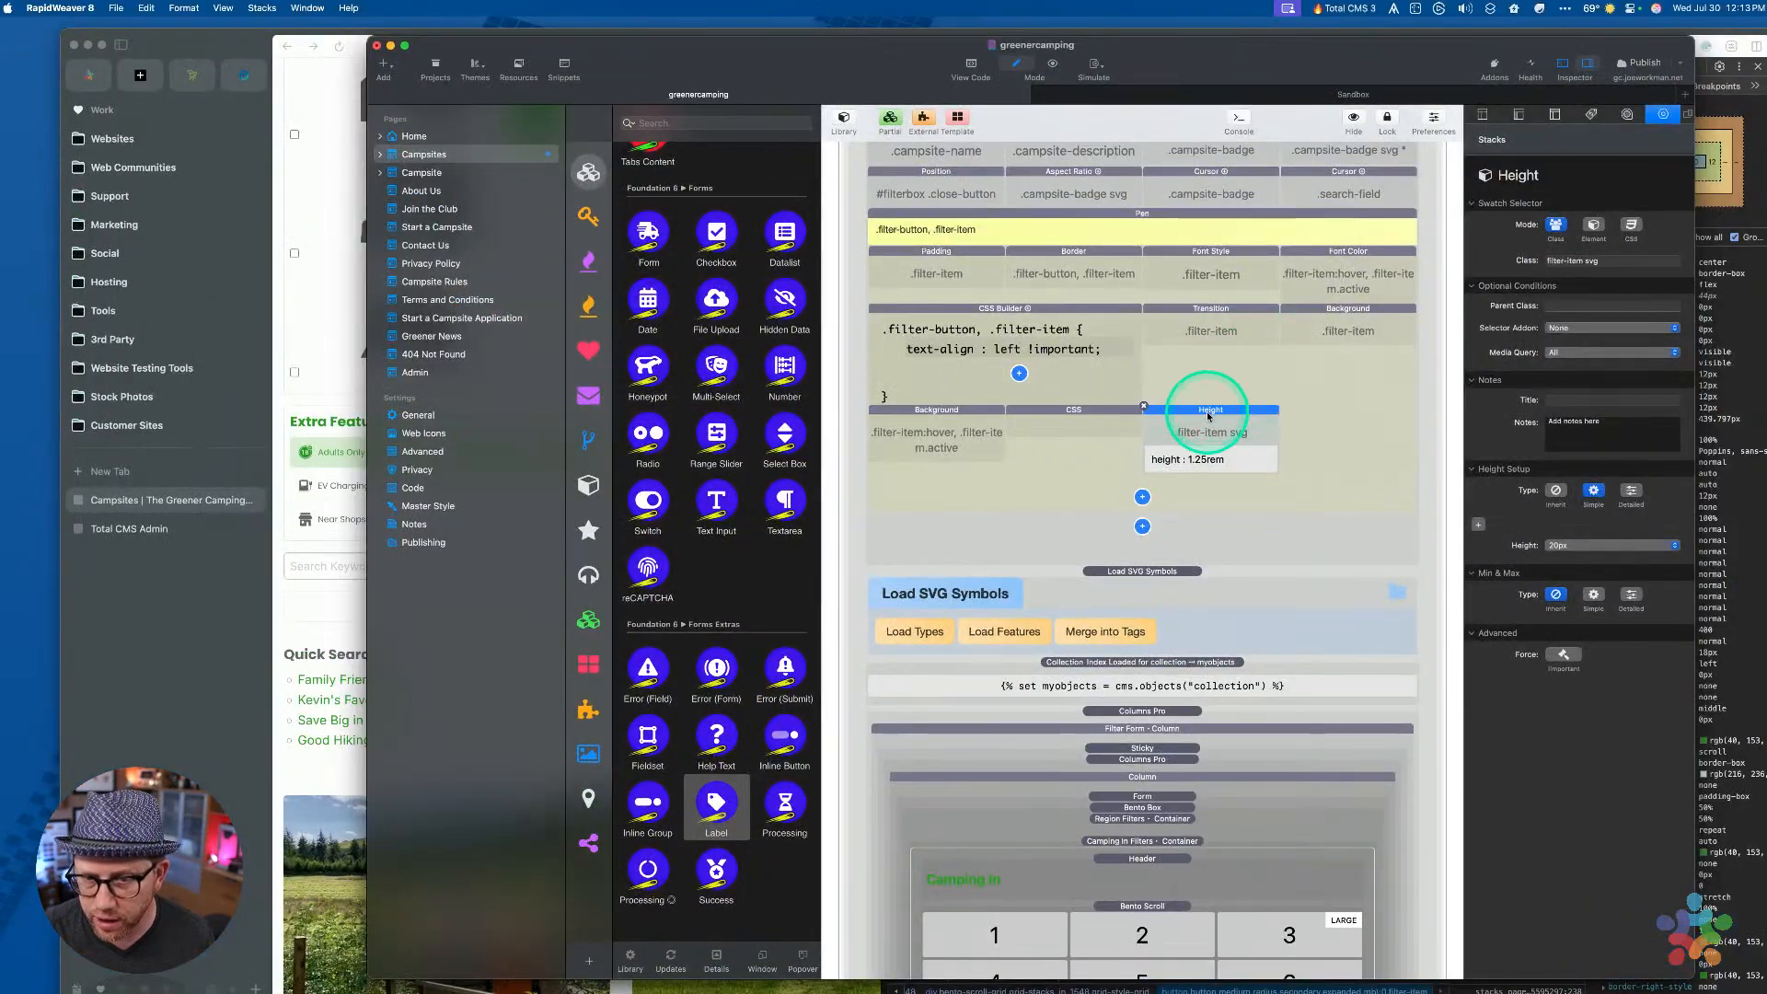
scroll(1261, 521, down, 10)
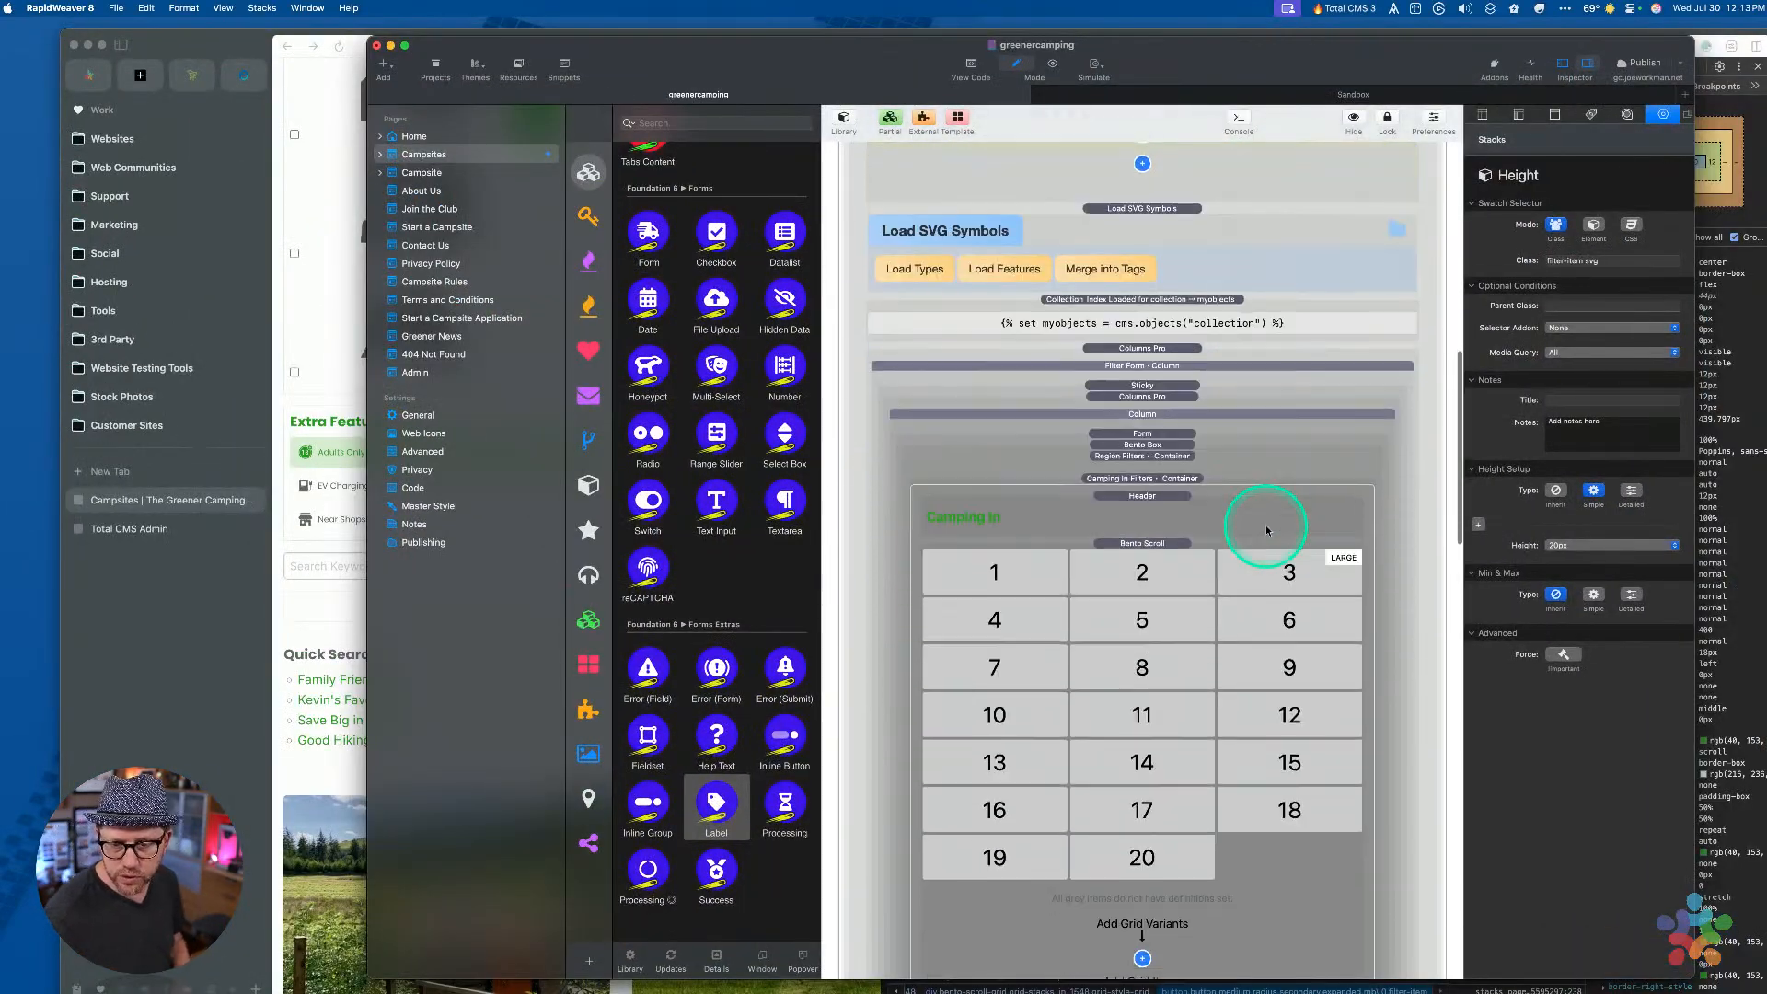
click(1195, 781)
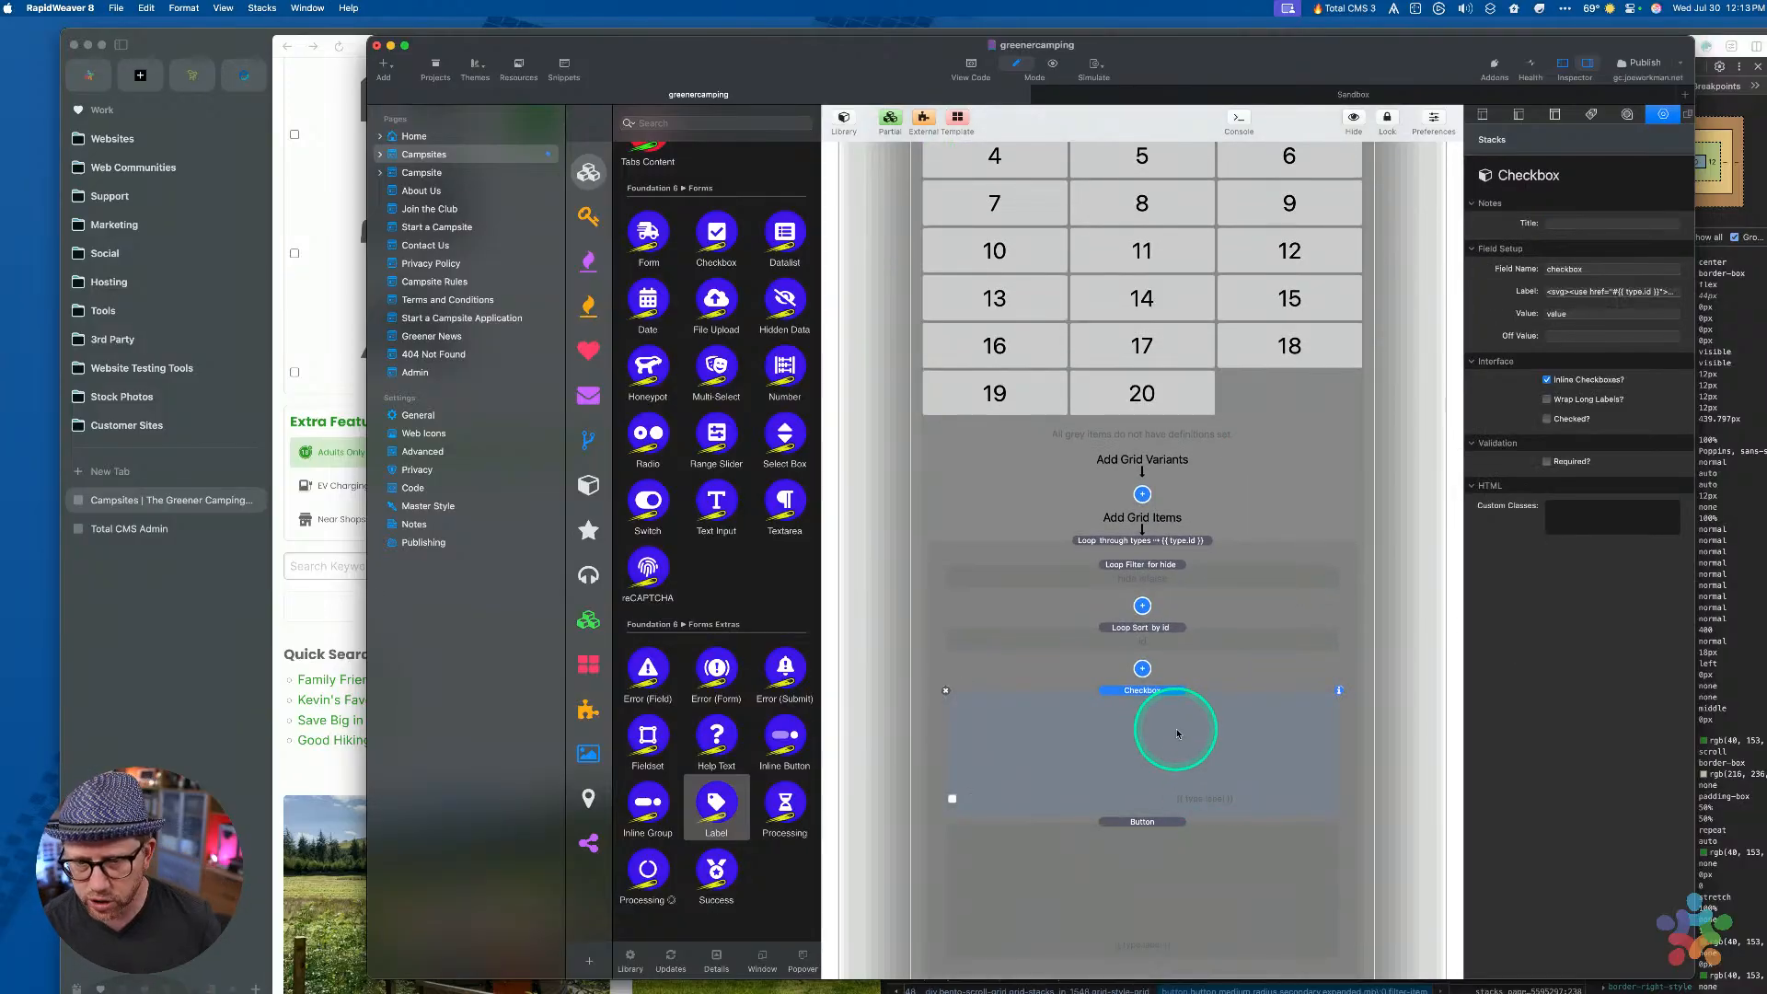
Inspect the Tent filter icon and compare the input id with its label's for, check_stacks_in_2126
click(247, 444)
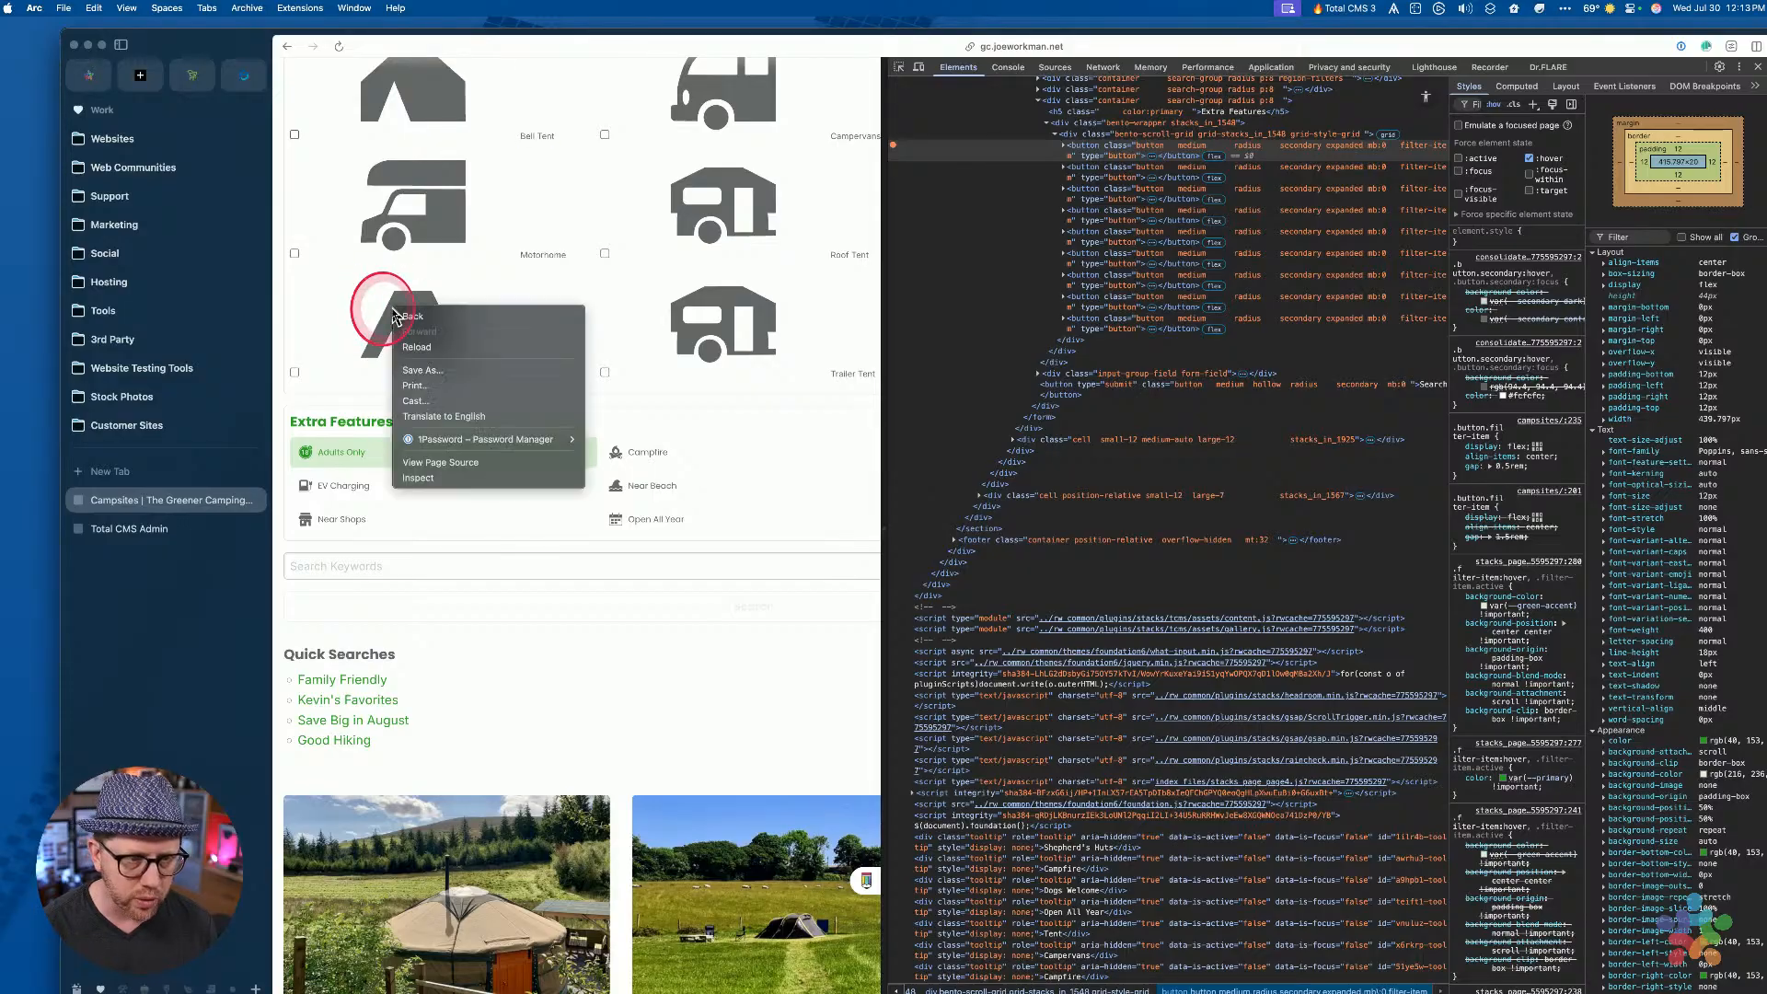
right_click(392, 307)
click(421, 479)
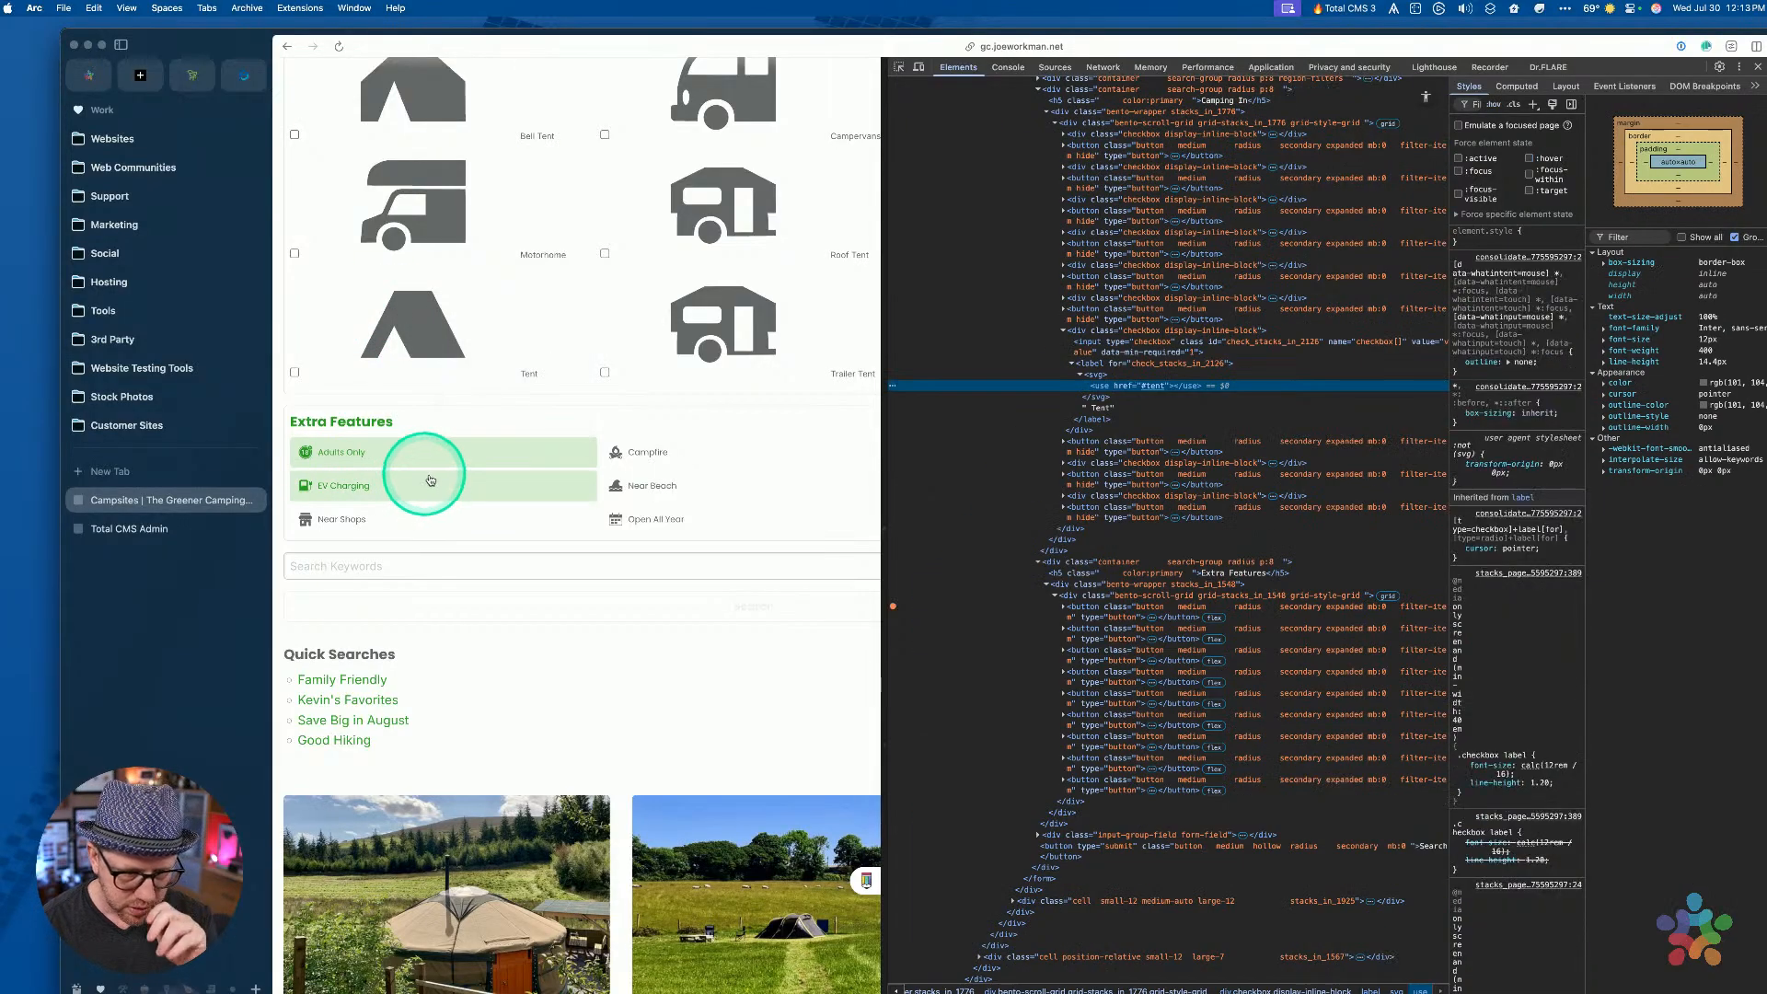
click(1158, 363)
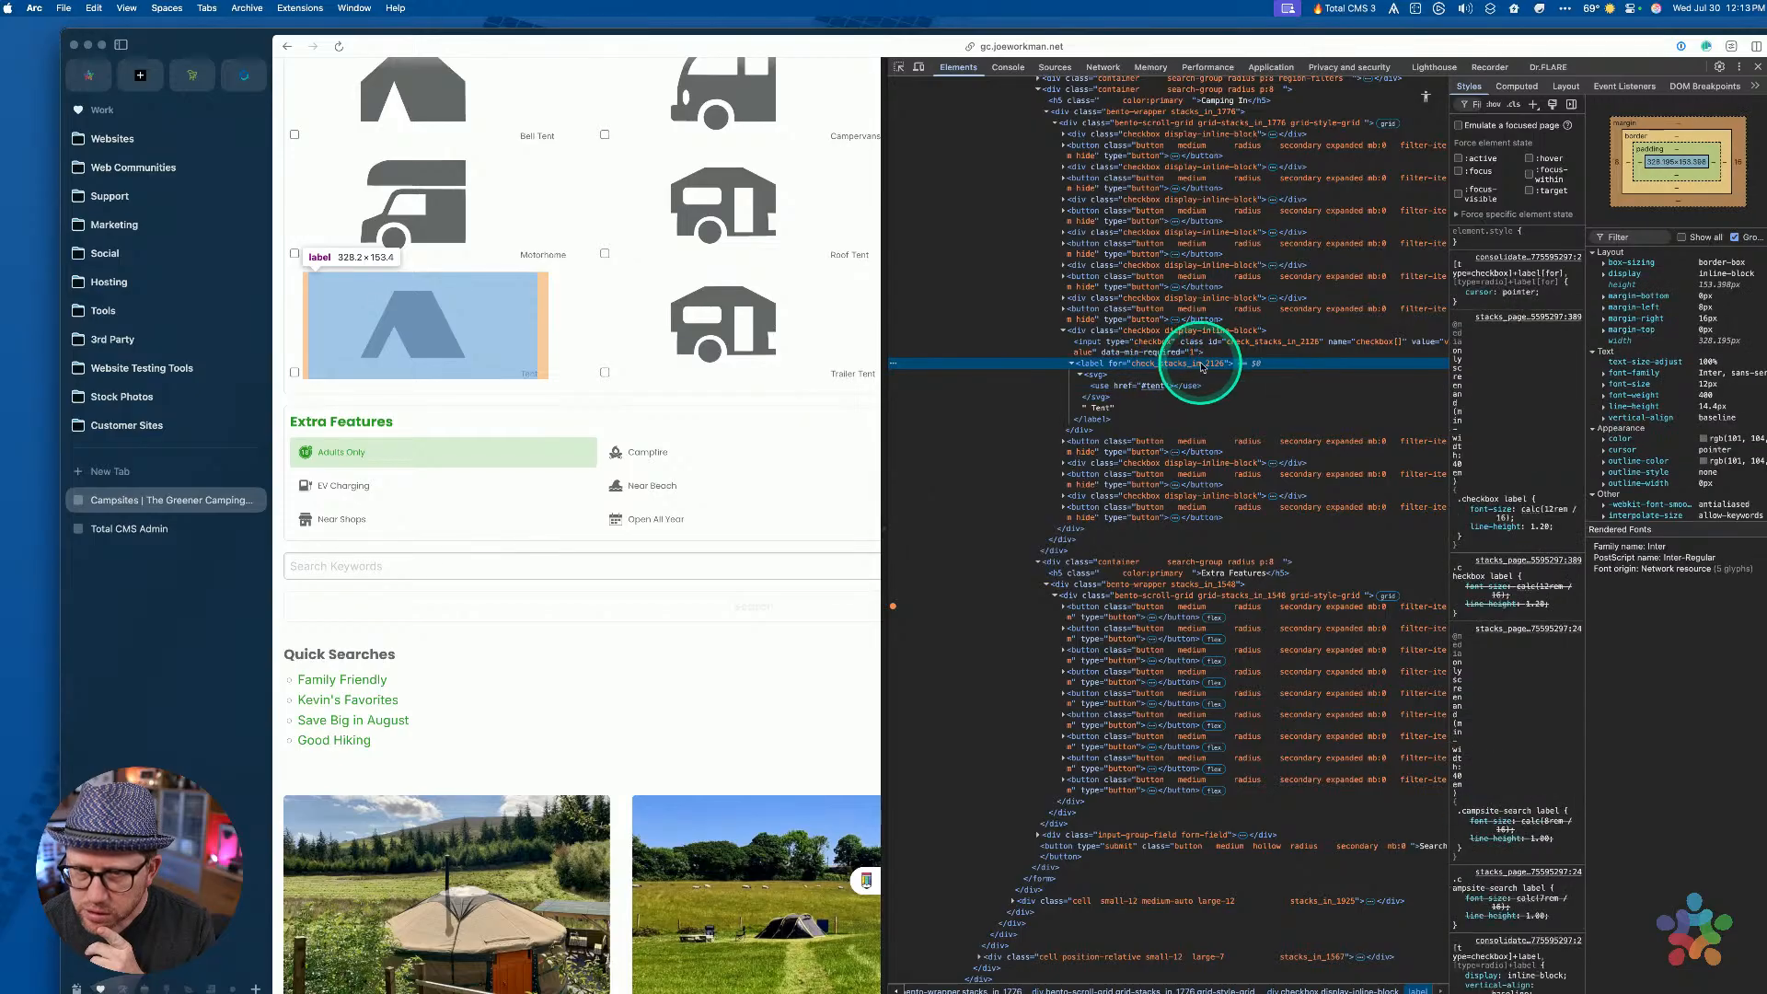
click(1072, 364)
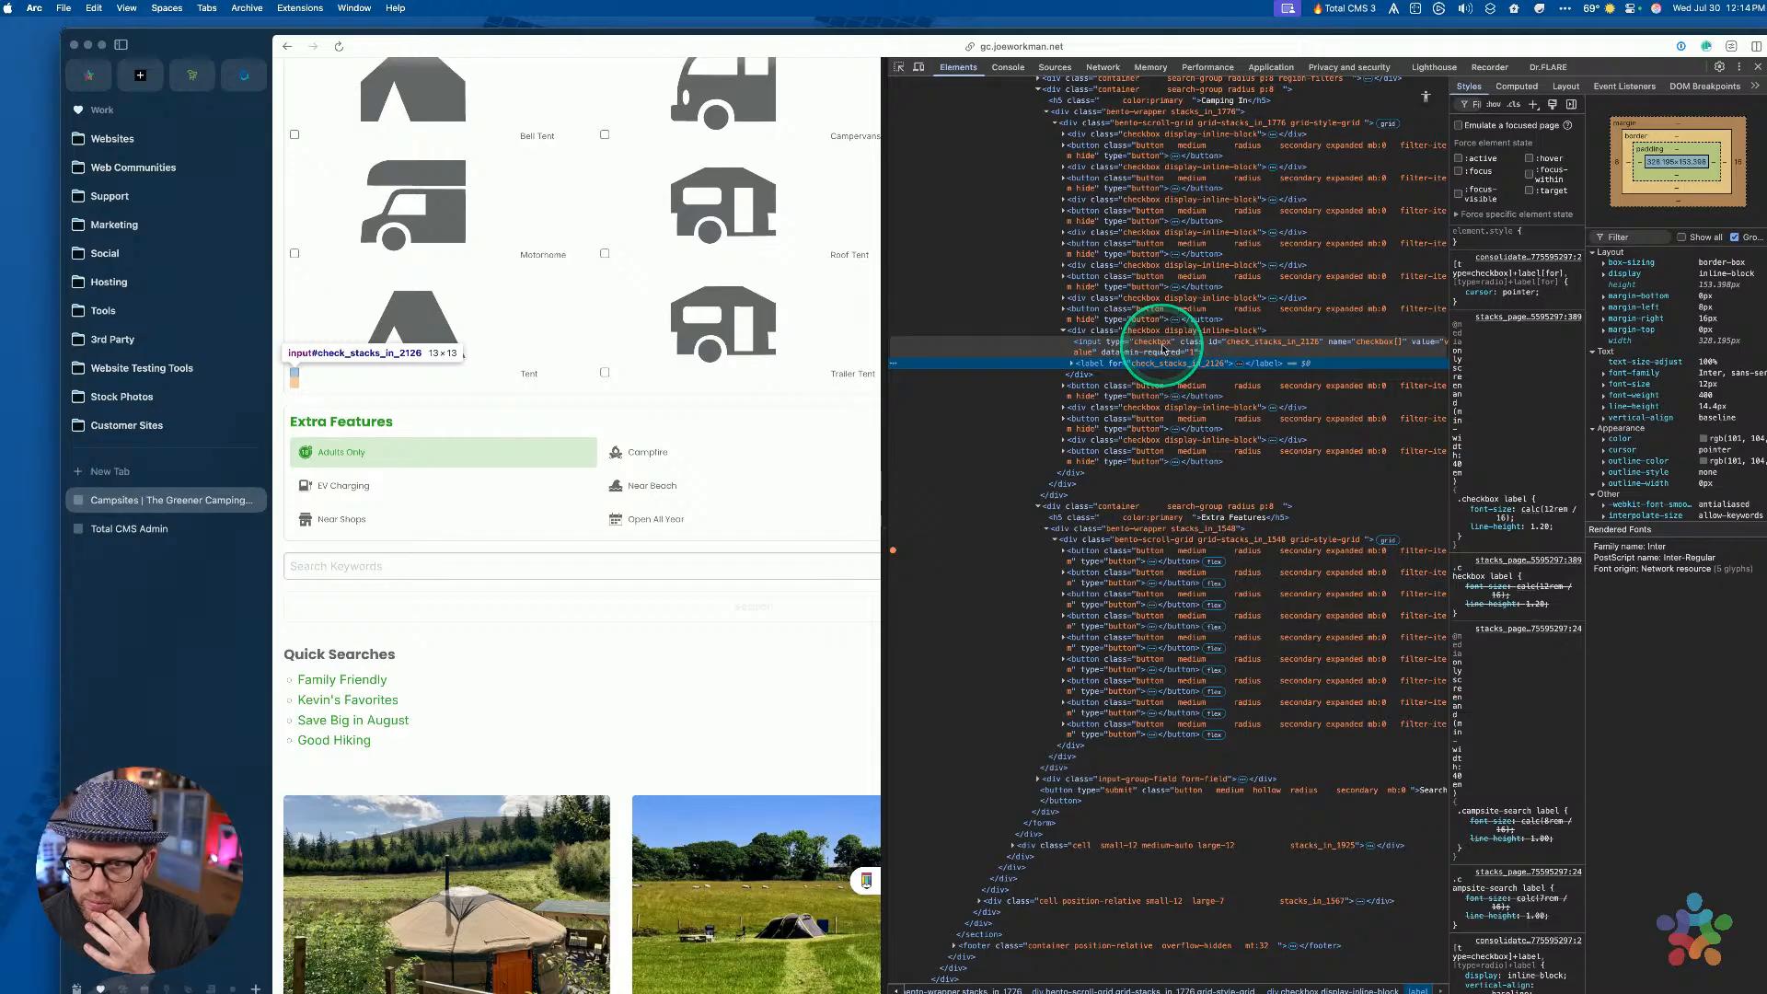
click(1162, 349)
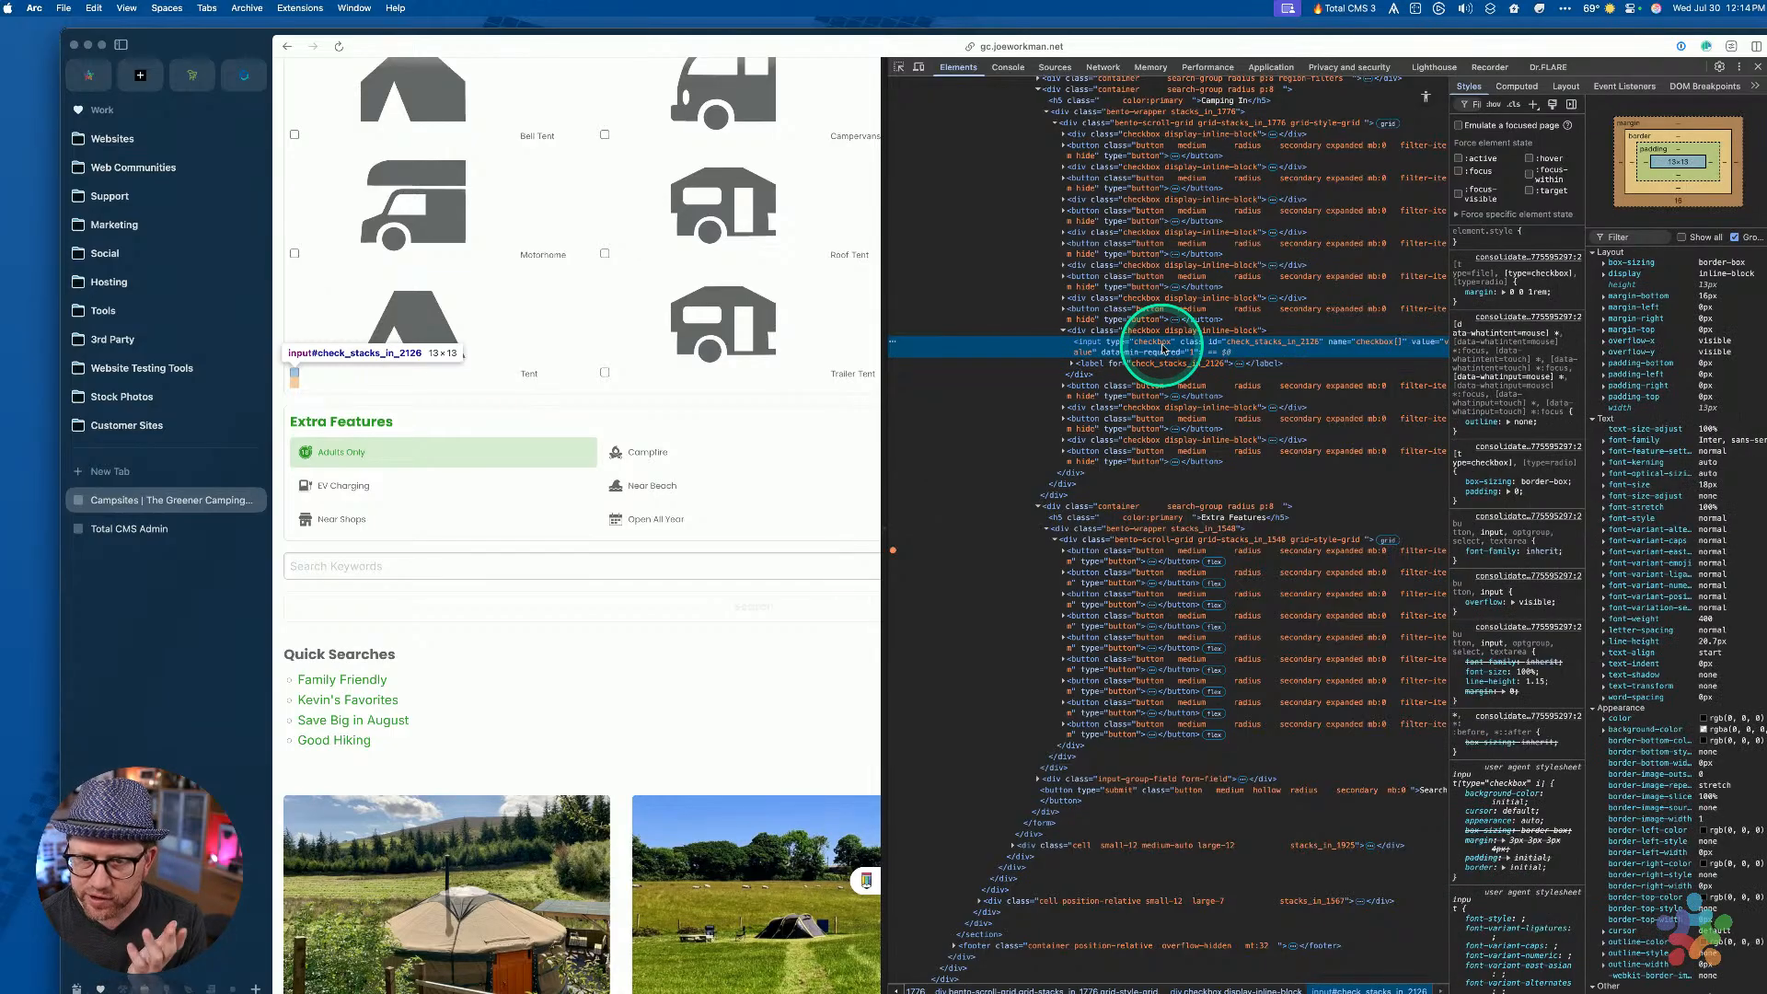
click(1156, 367)
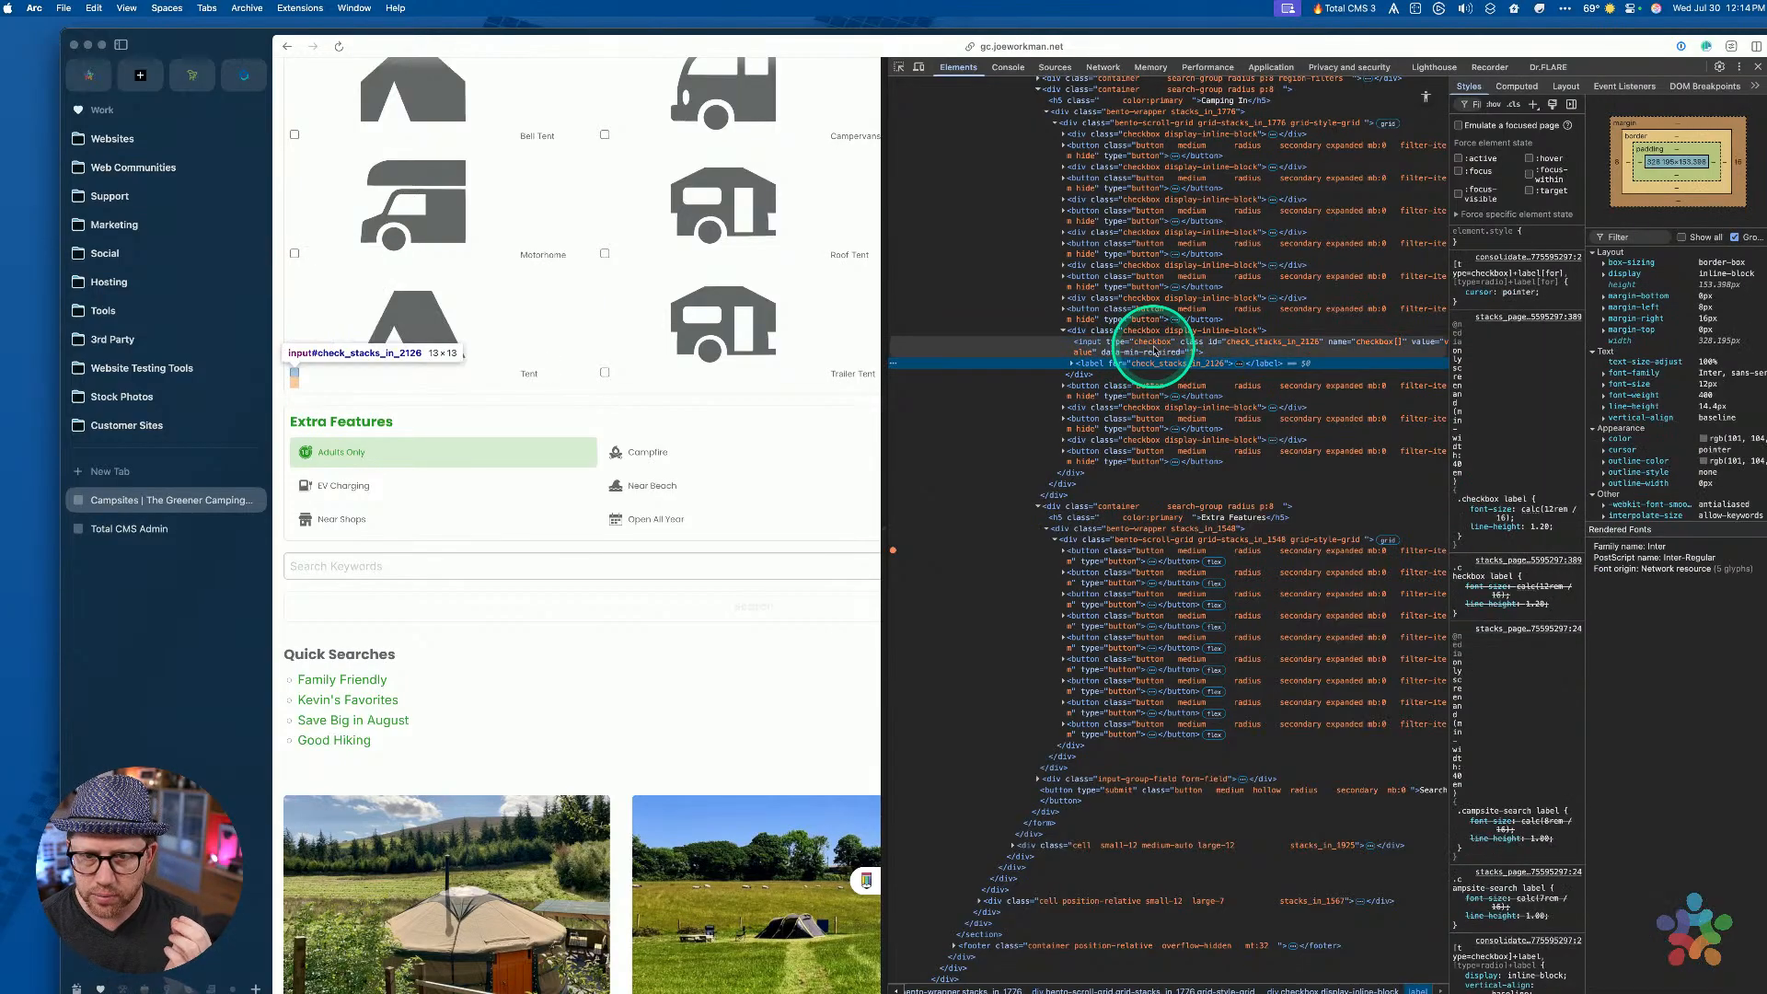
click(1150, 346)
click(1149, 368)
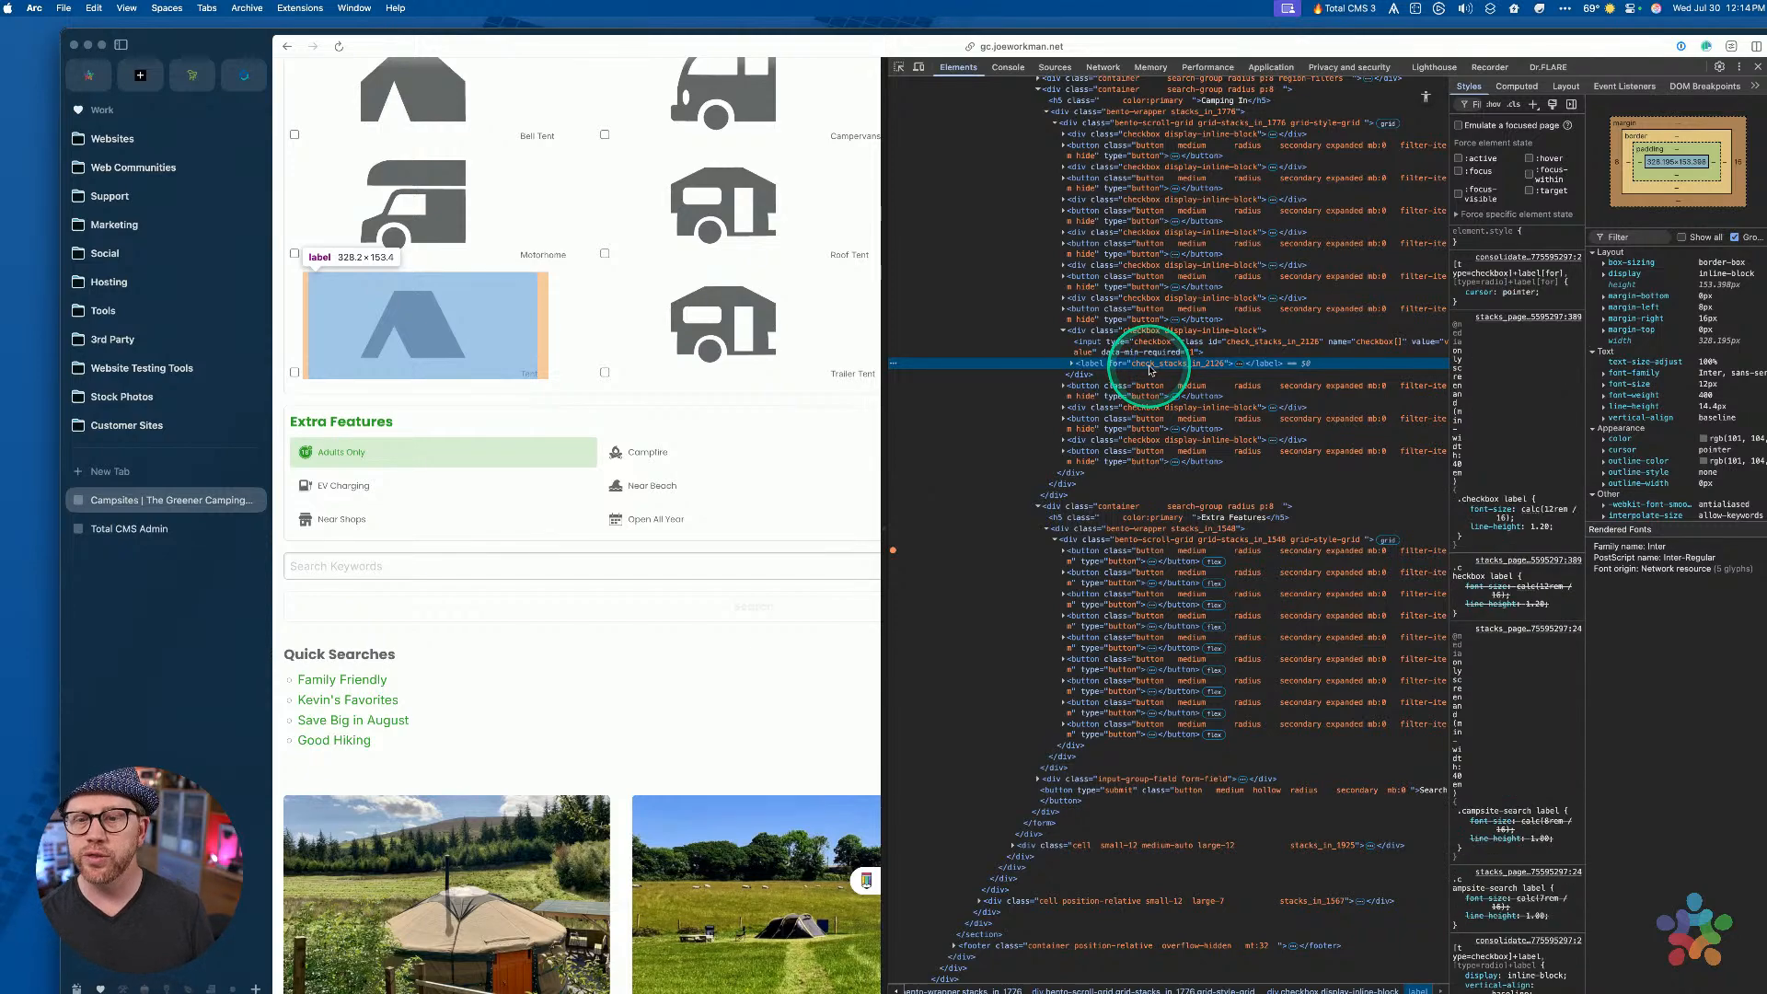
Use Mission Control to switch back to RapidWeaver
key(ctrl+Up)
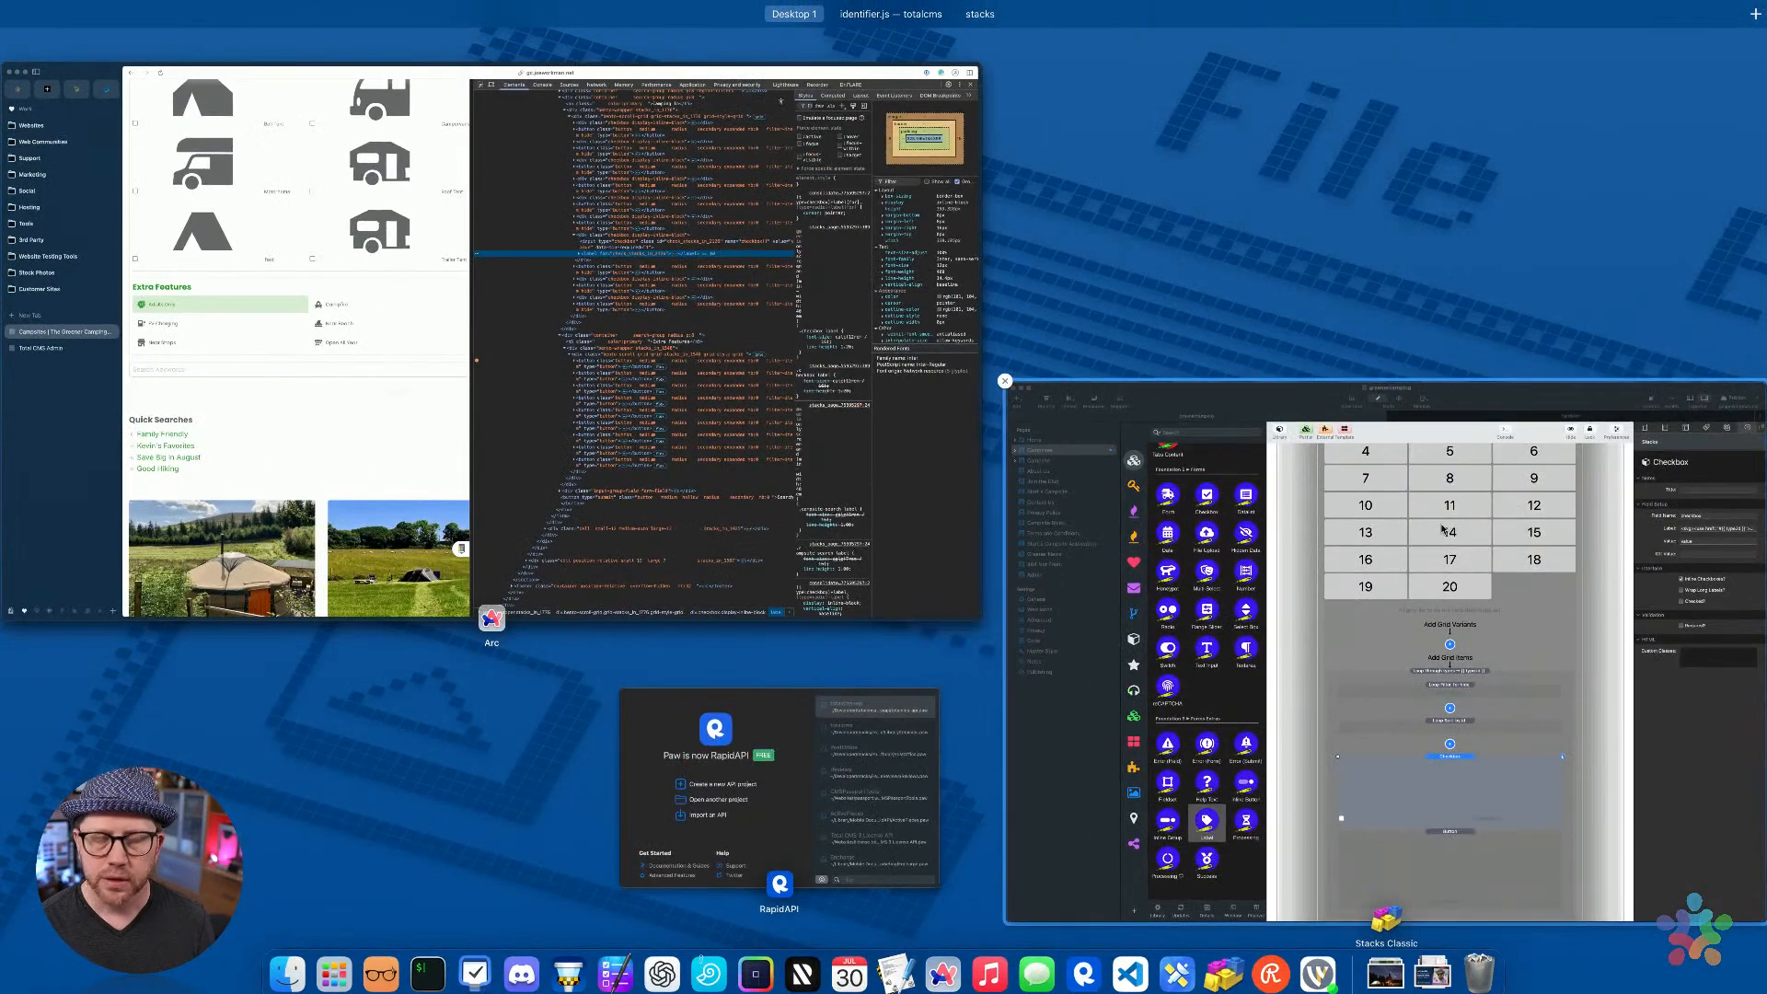
click(922, 500)
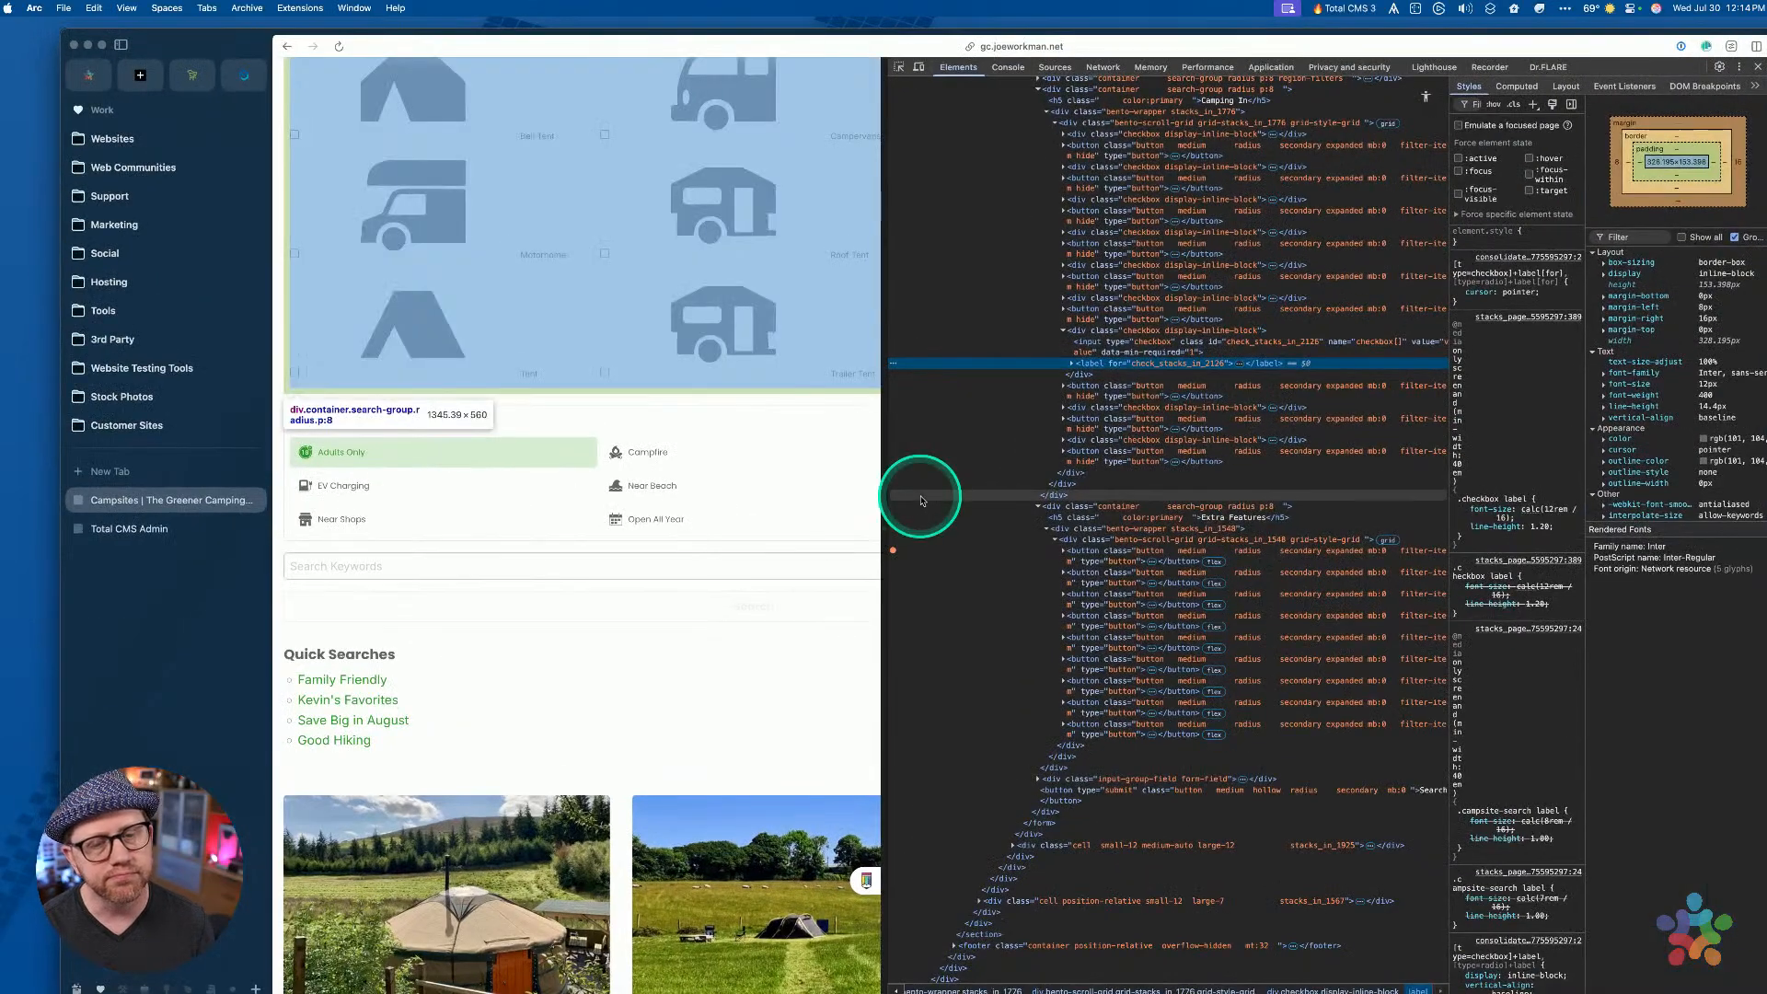
key(ctrl+Up)
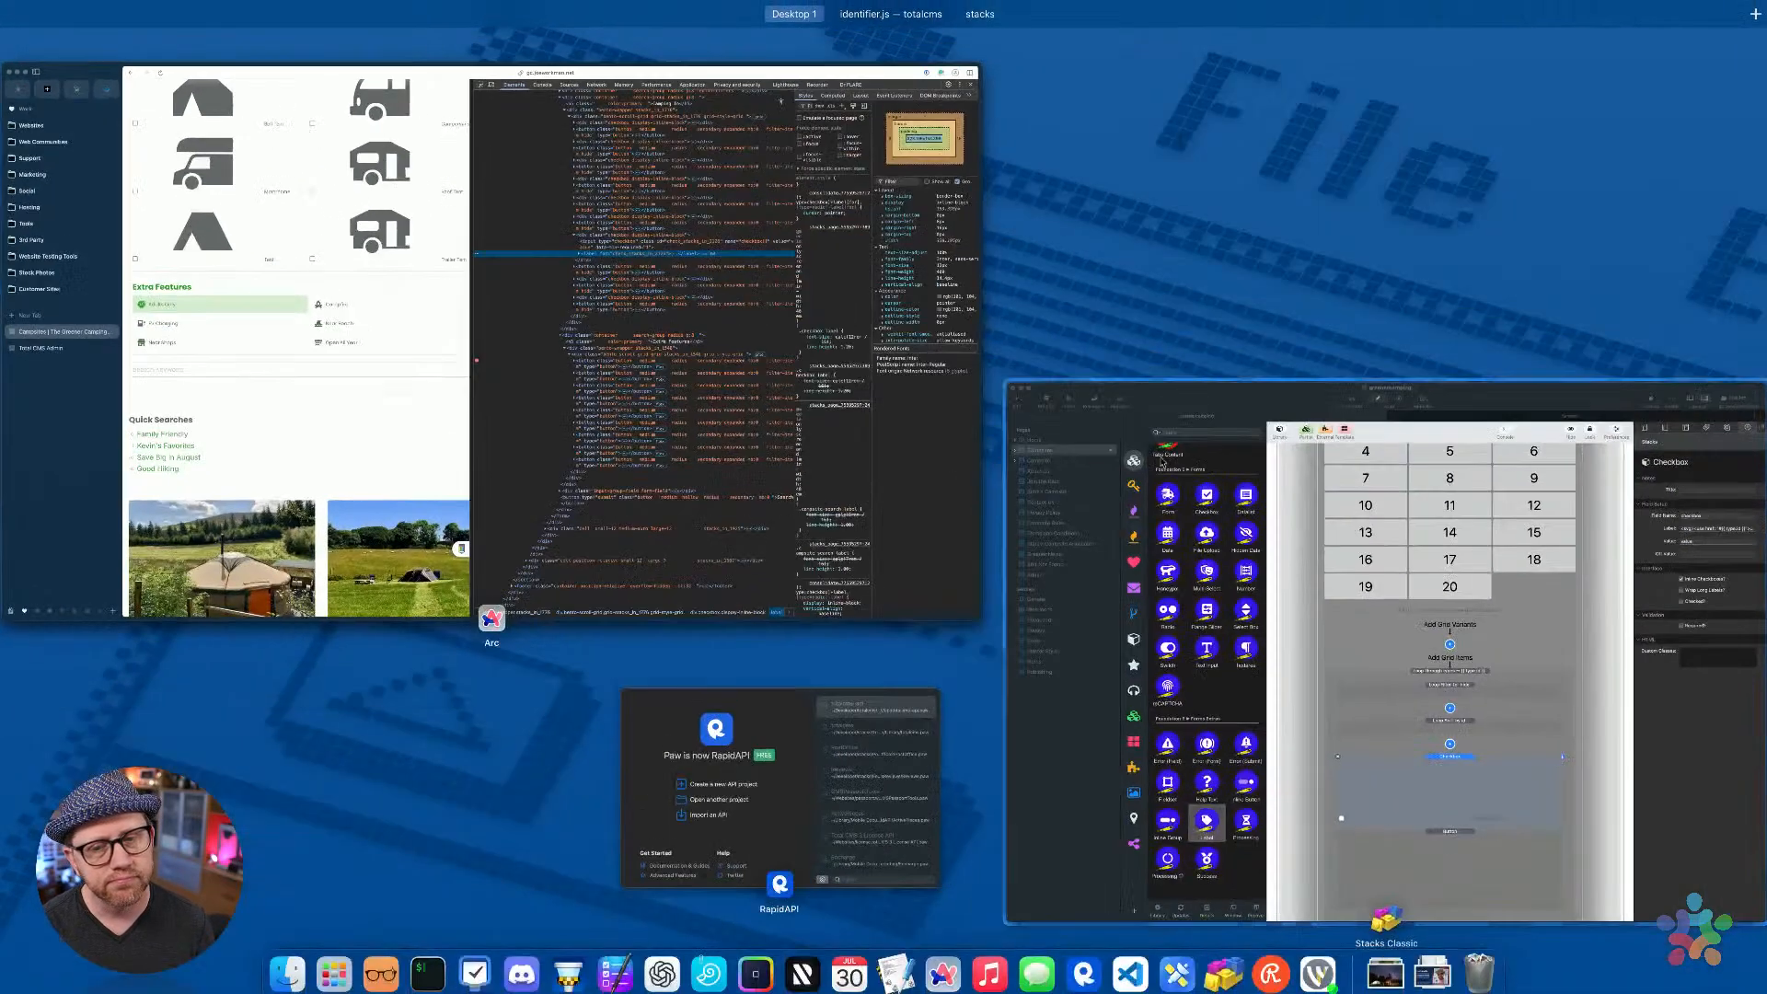
click(1008, 474)
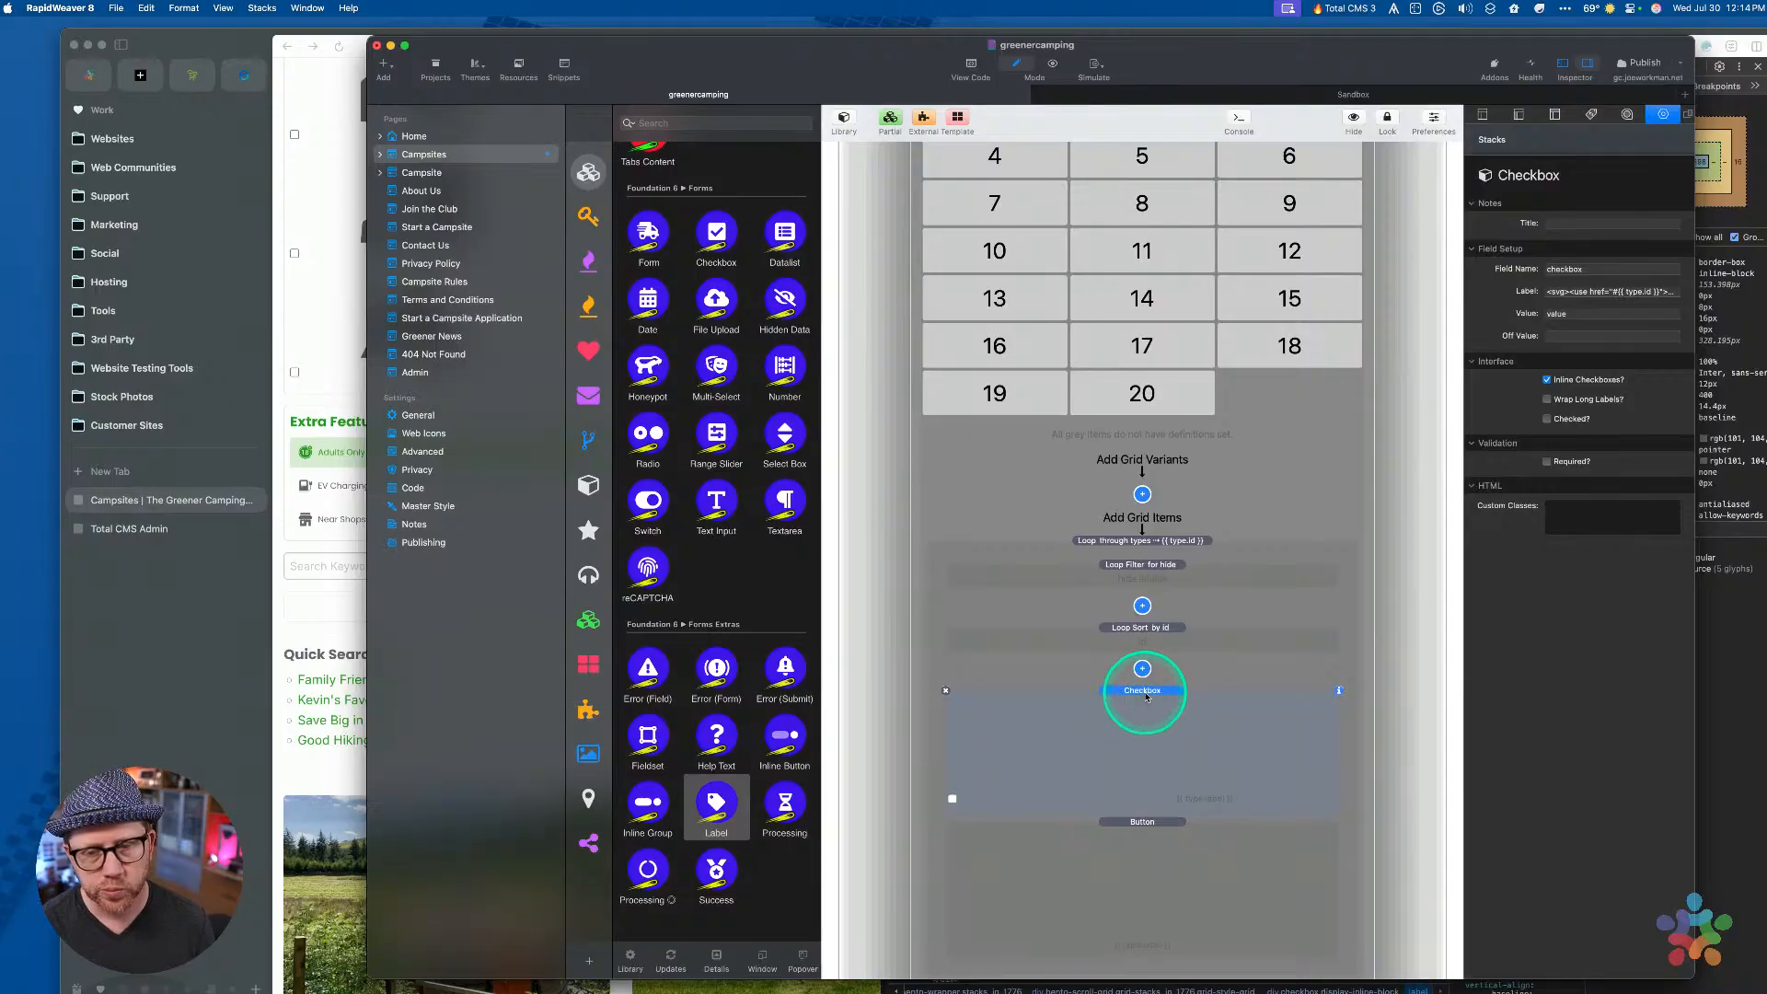
Review the Transition and Pen stacks, then switch the library to the Starter Pack category
scroll(1142, 696, up, 10)
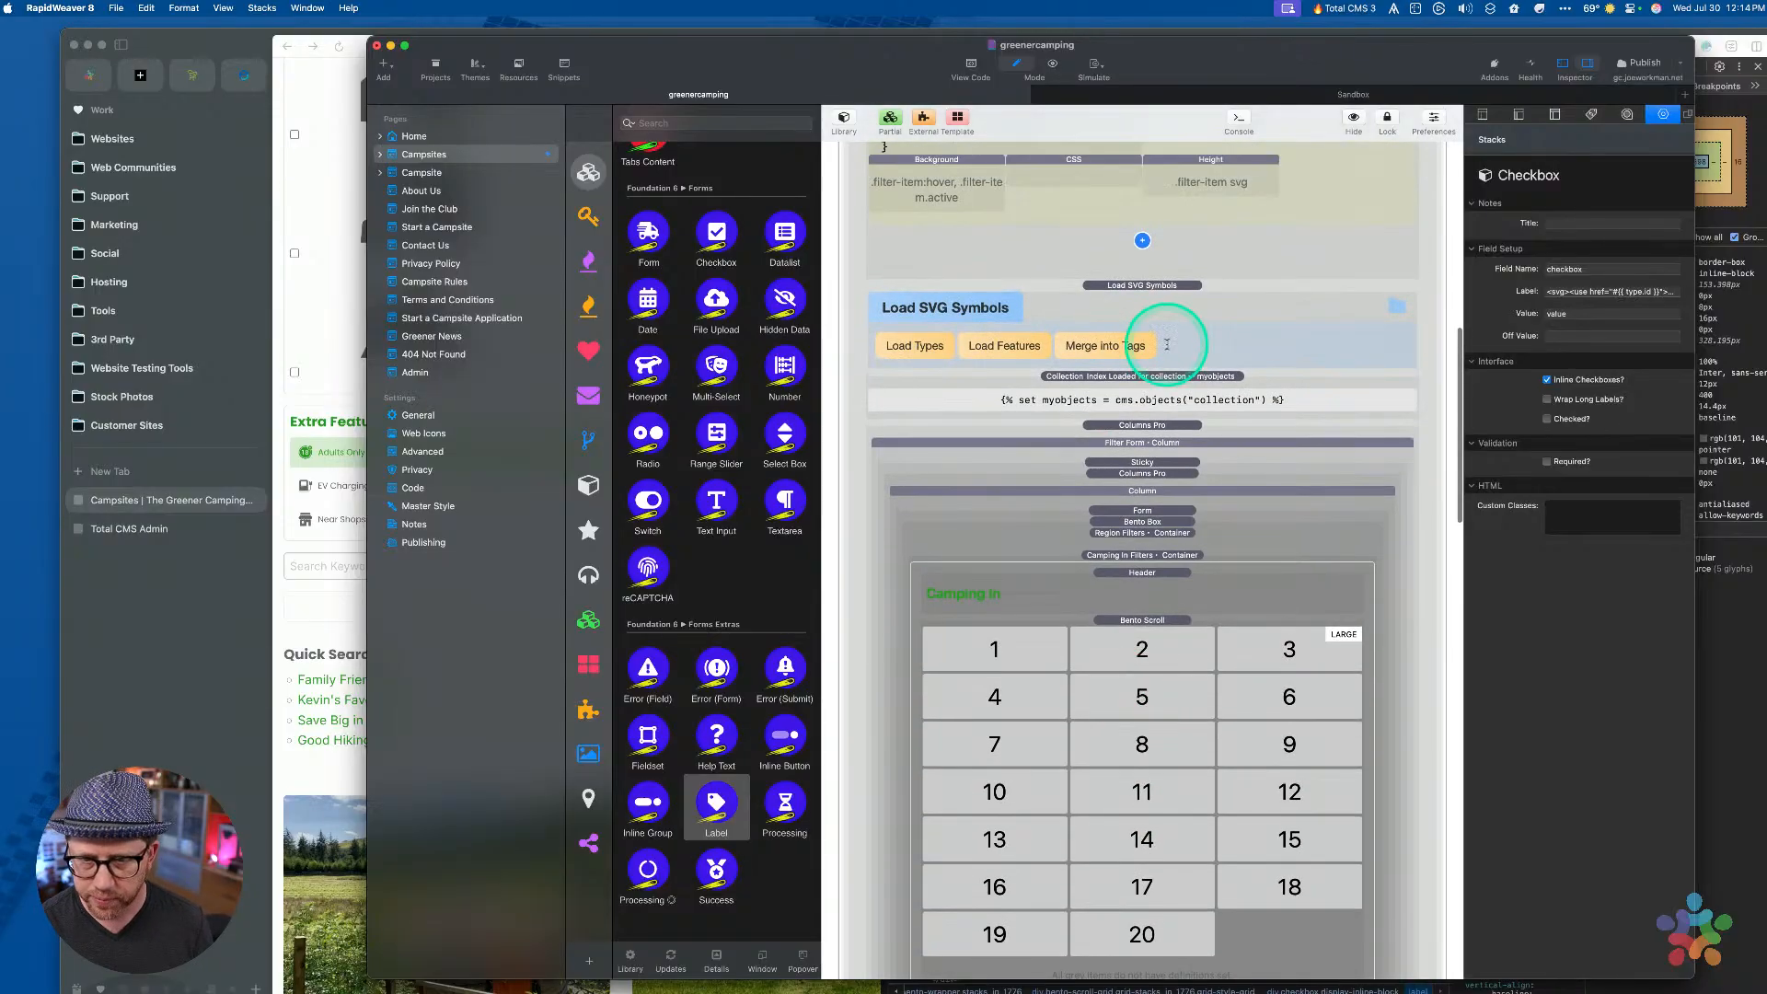
click(1247, 364)
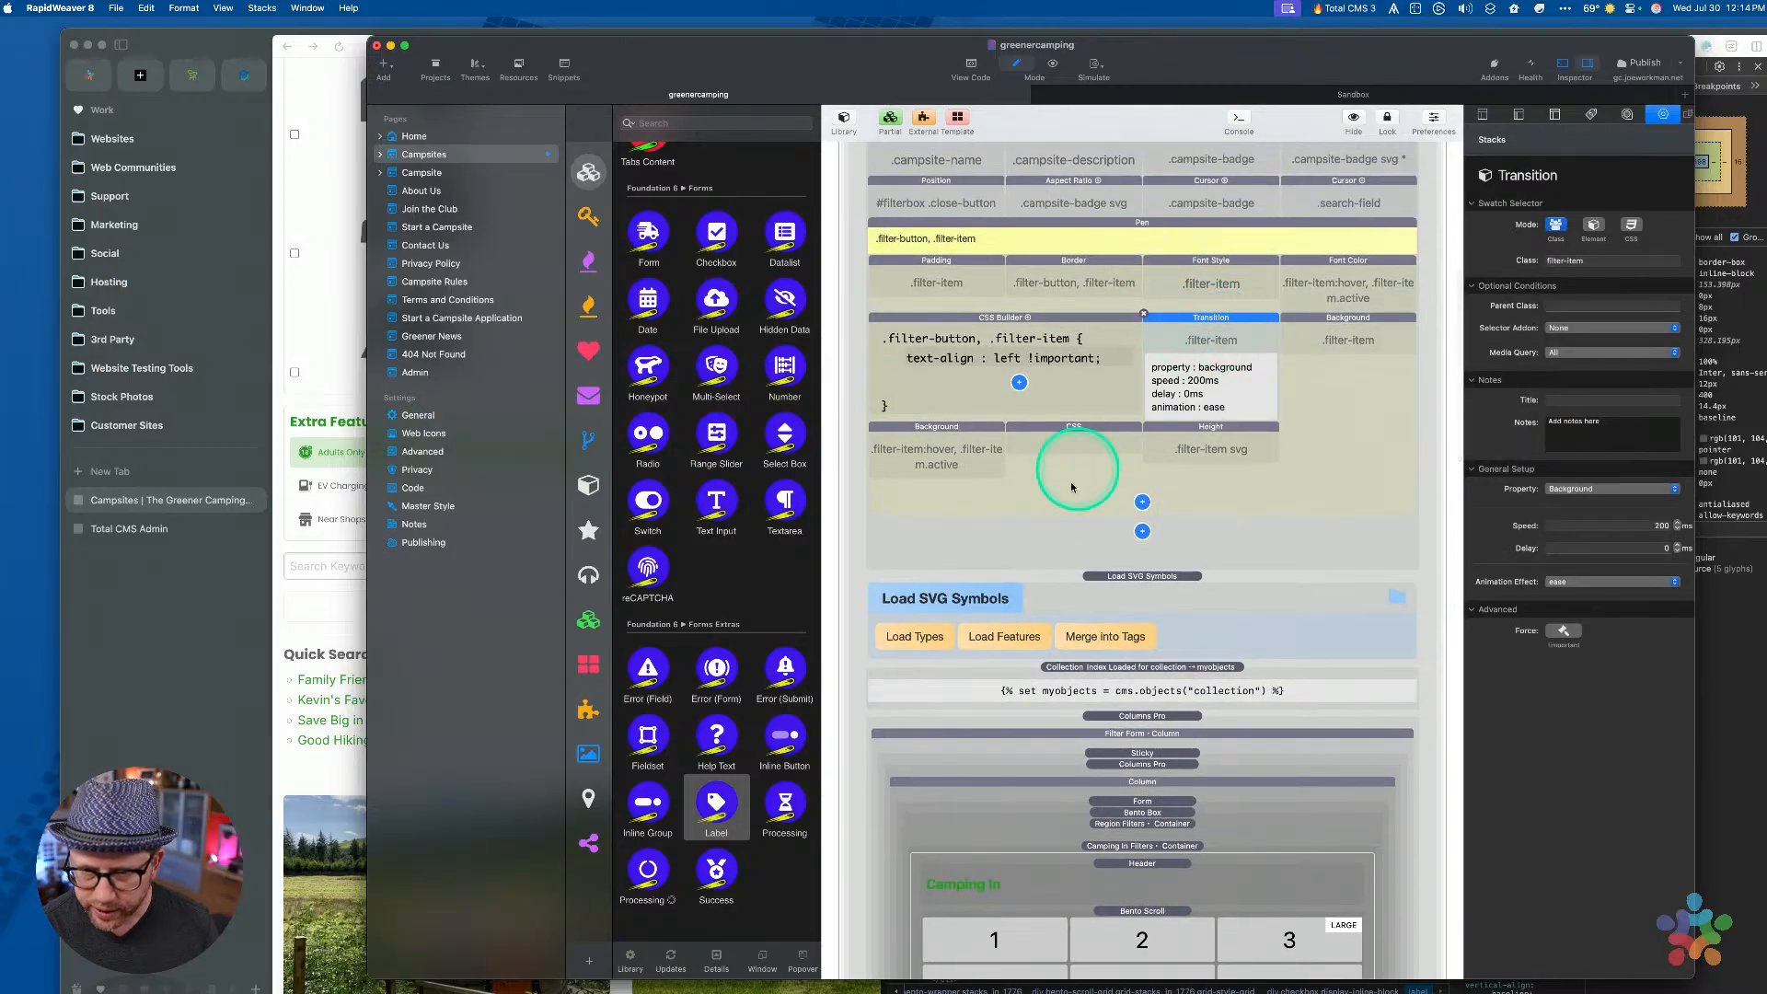
scroll(1038, 490, up, 5)
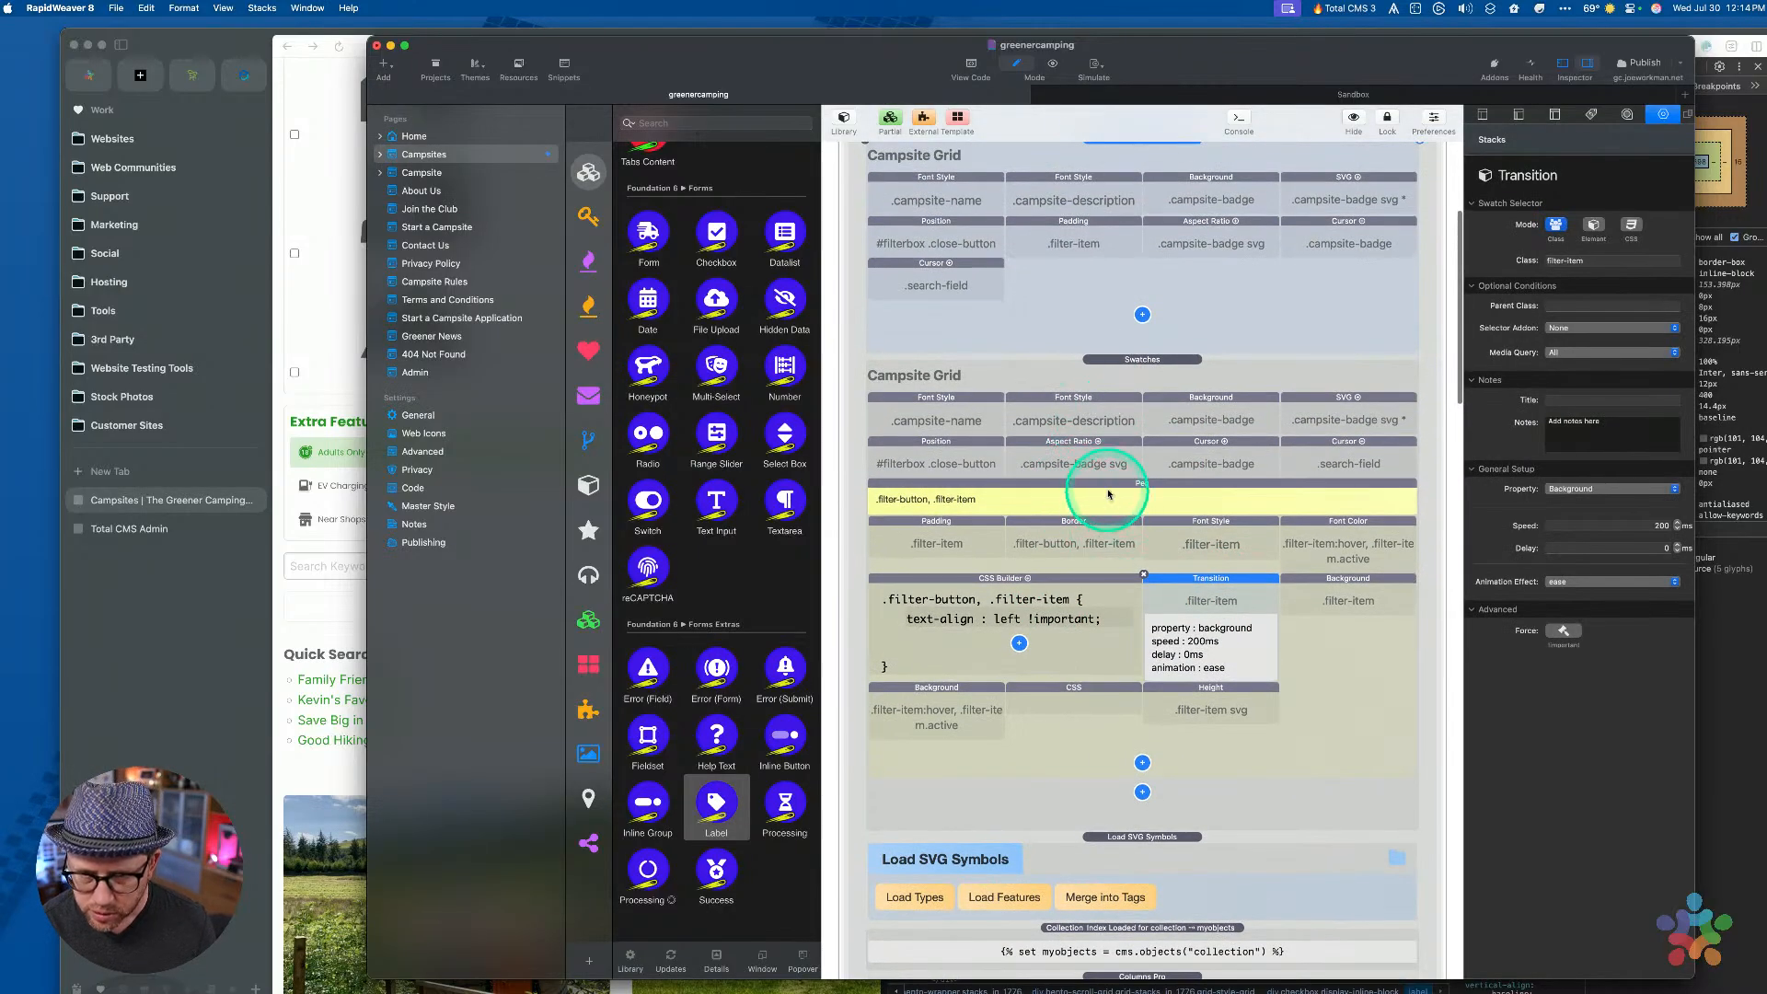
click(1108, 494)
scroll(1077, 520, down, 5)
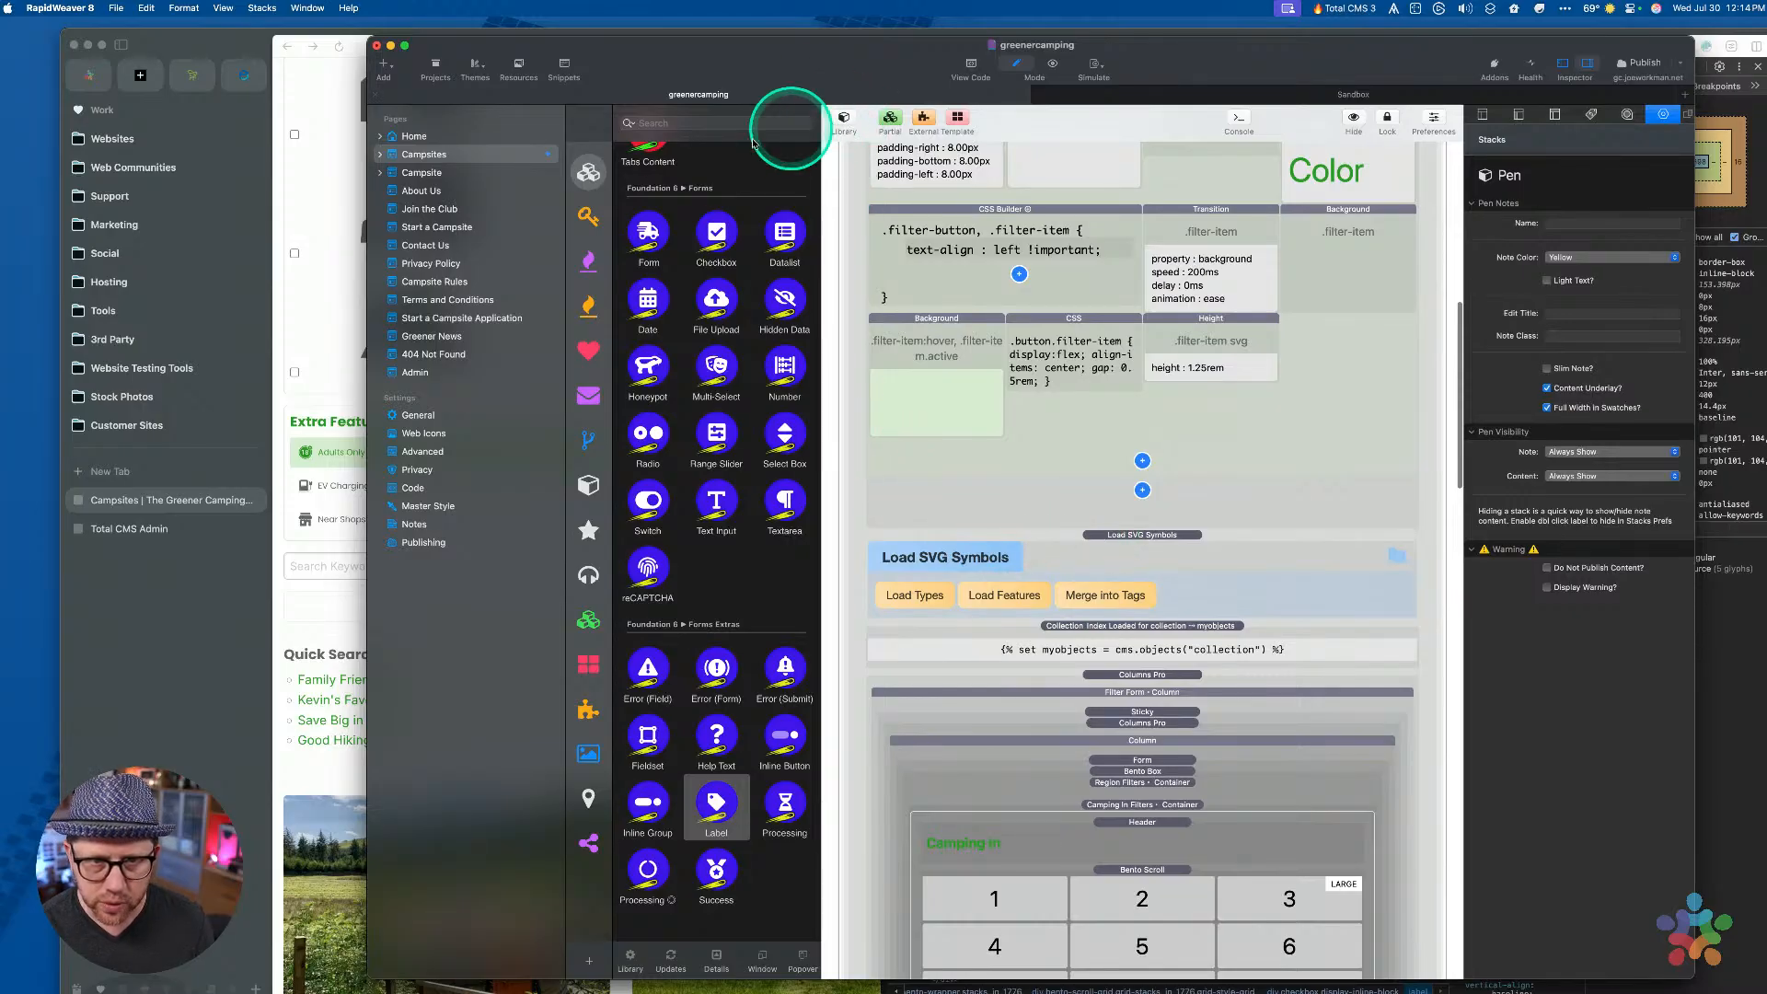
click(589, 216)
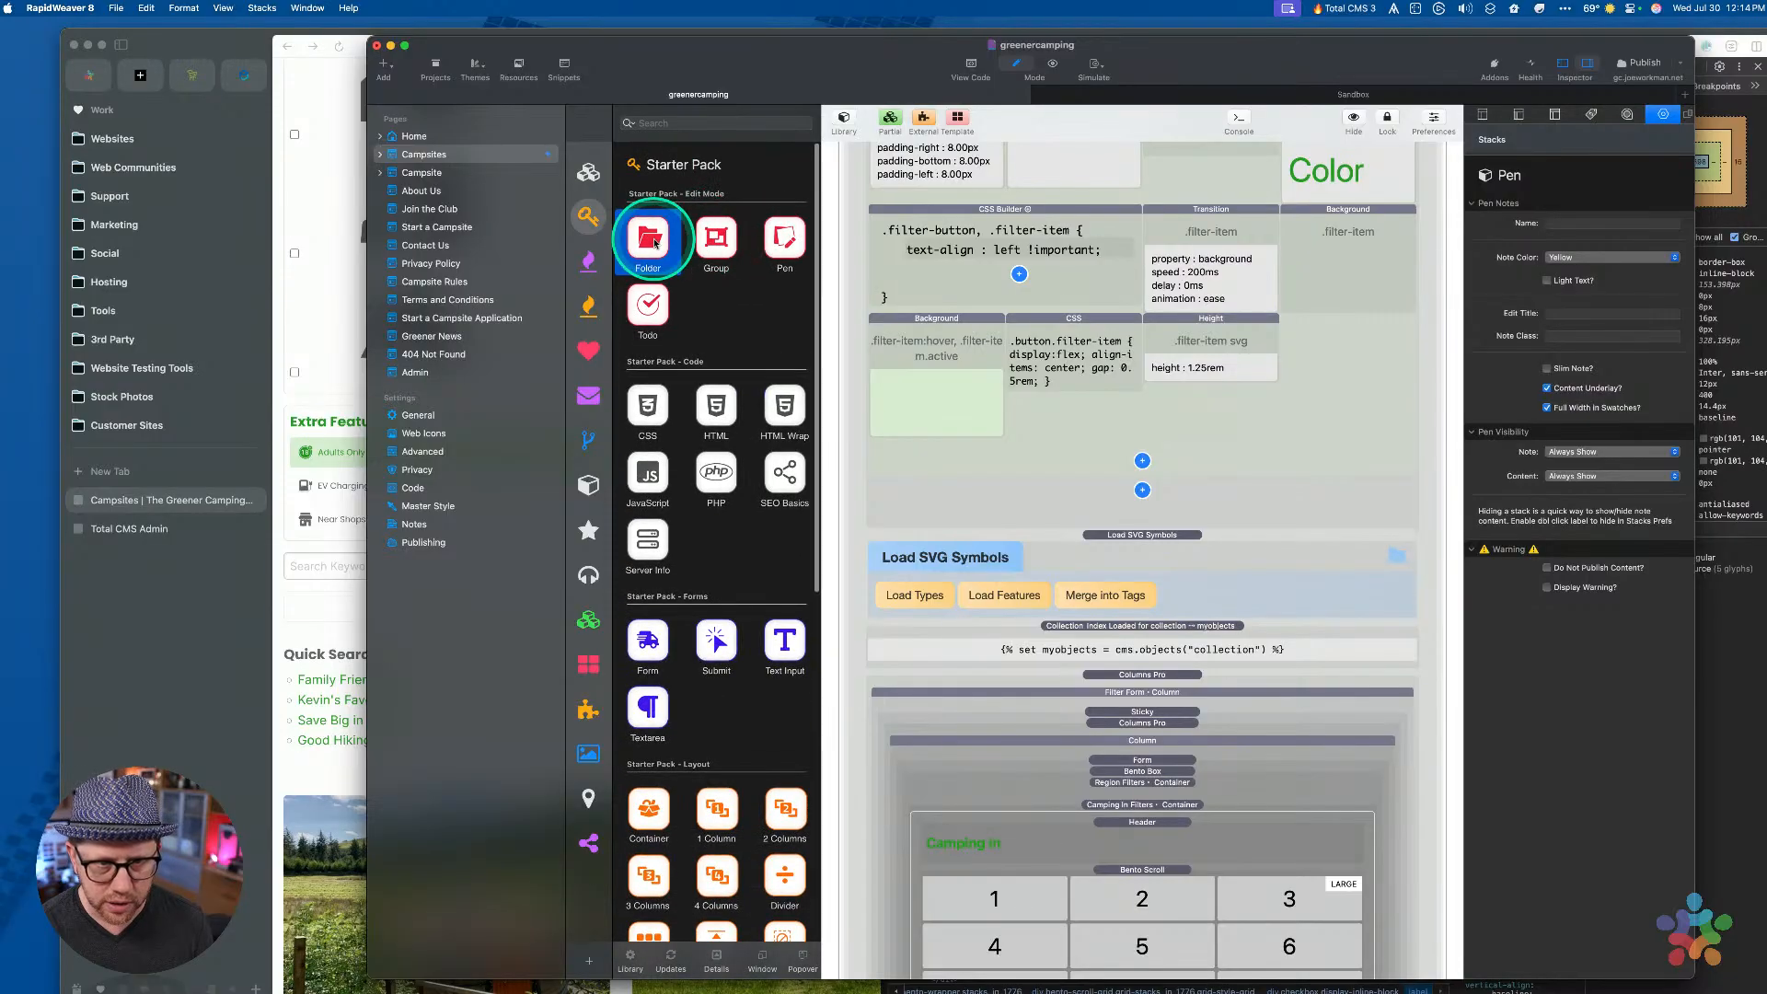
Add a Folder above Load SVG Symbols, copy the Height stack in, and name it Filter Item Styles
drag(653, 242, 1073, 554)
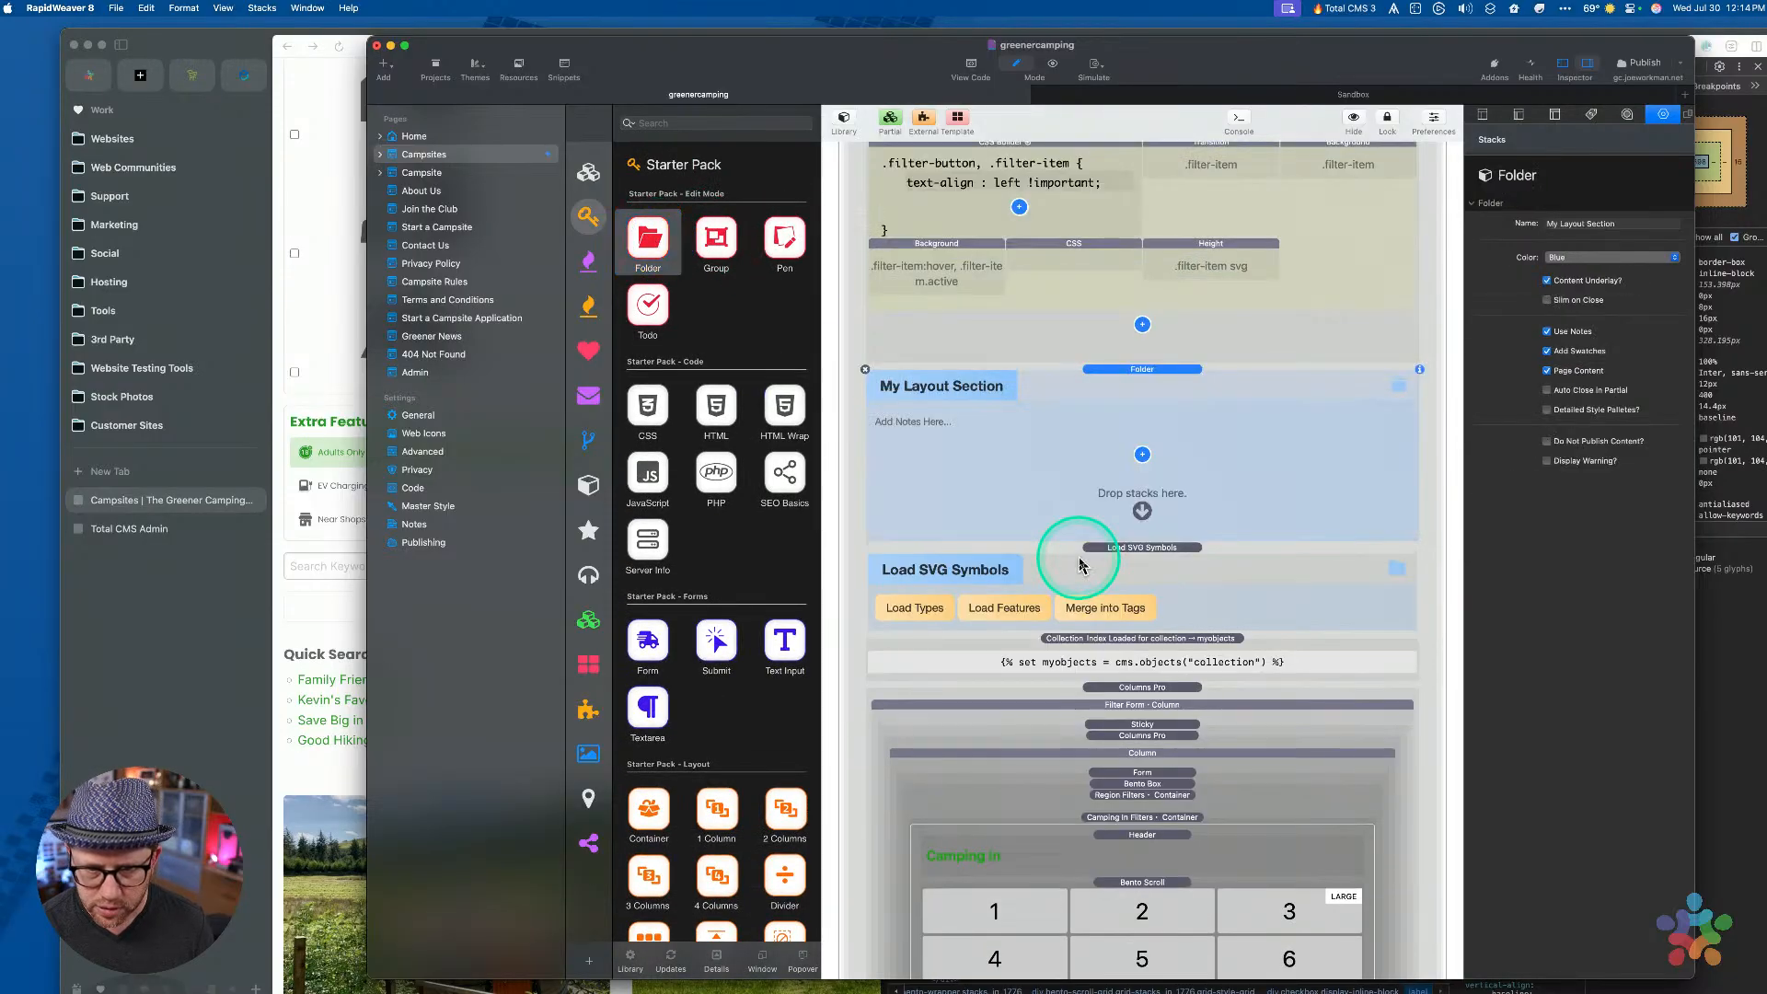
click(1158, 258)
drag(1183, 245, 1063, 497)
click(958, 382)
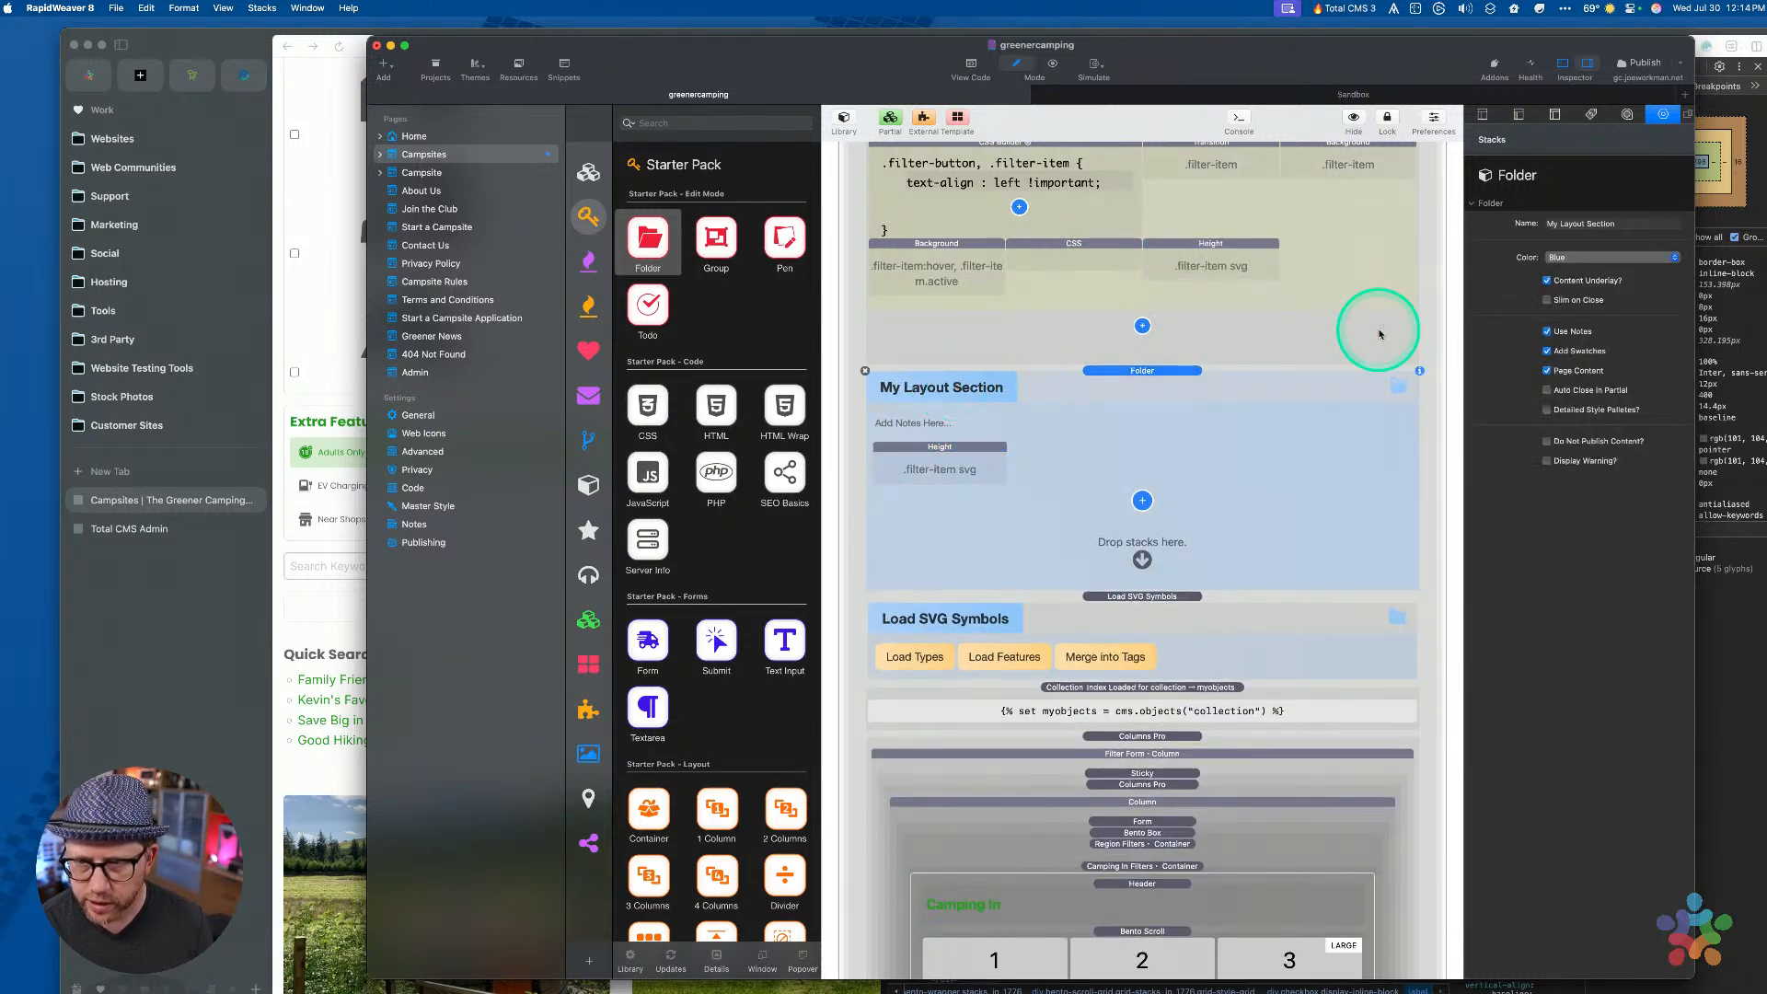
click(1547, 223)
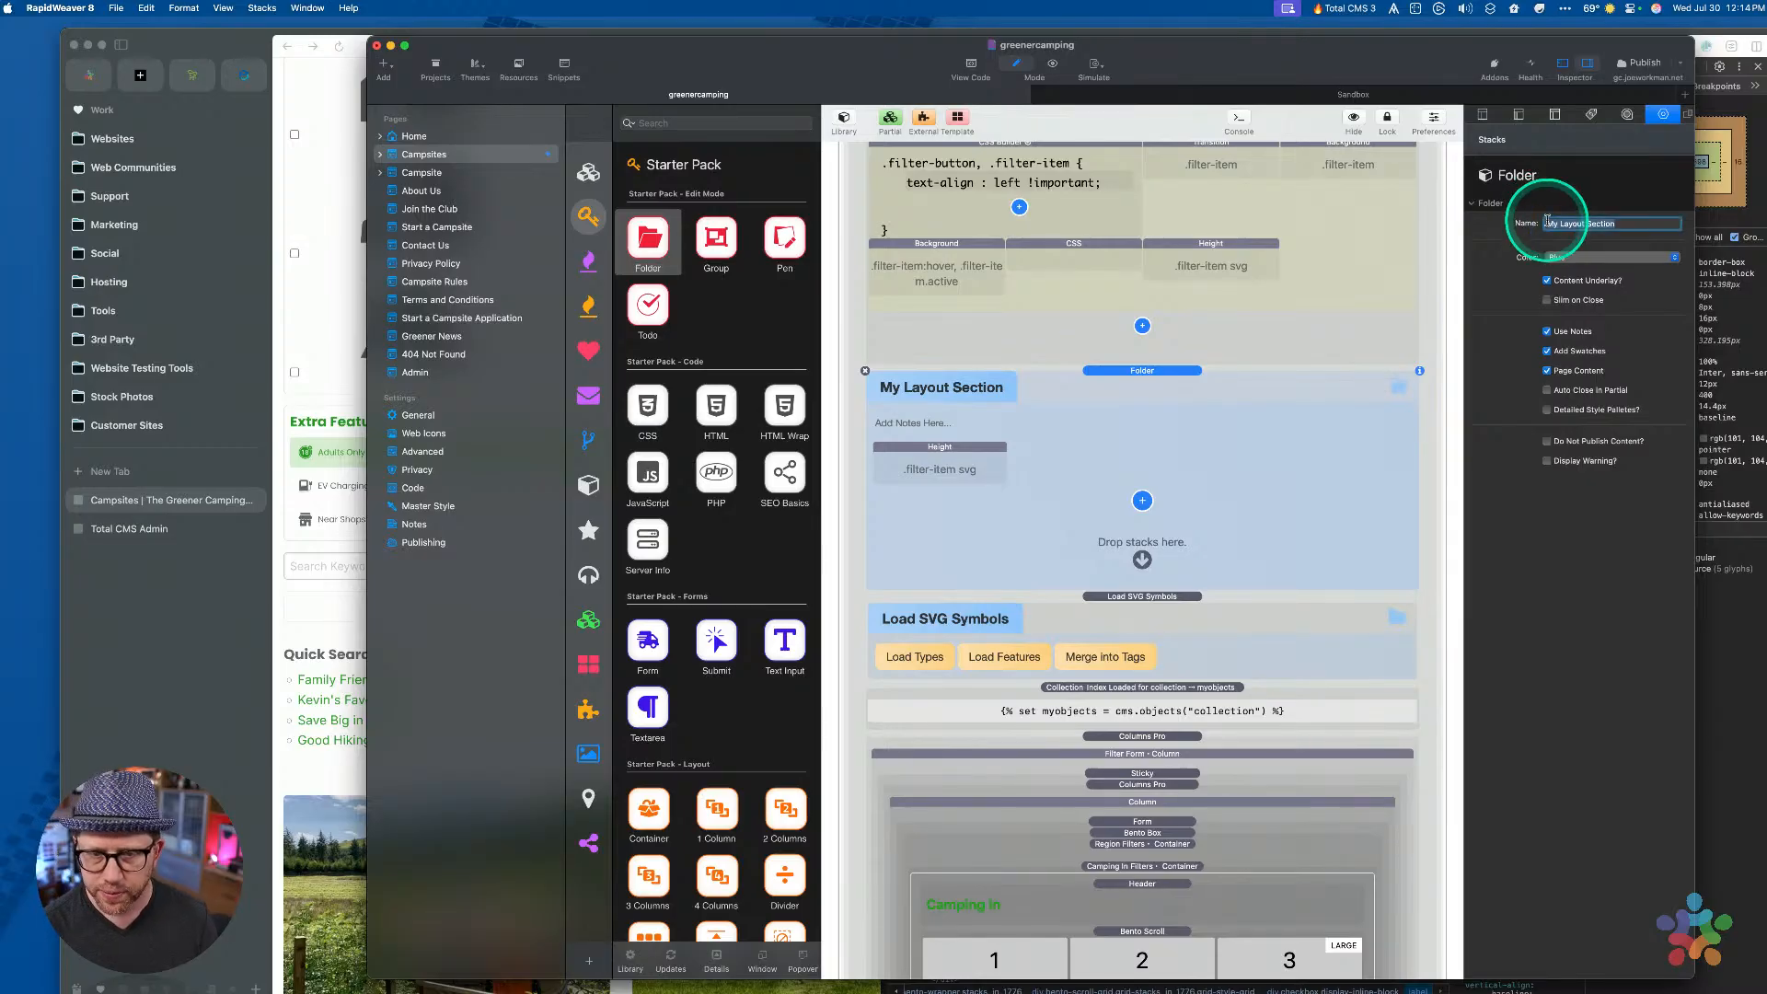
text(Filter)
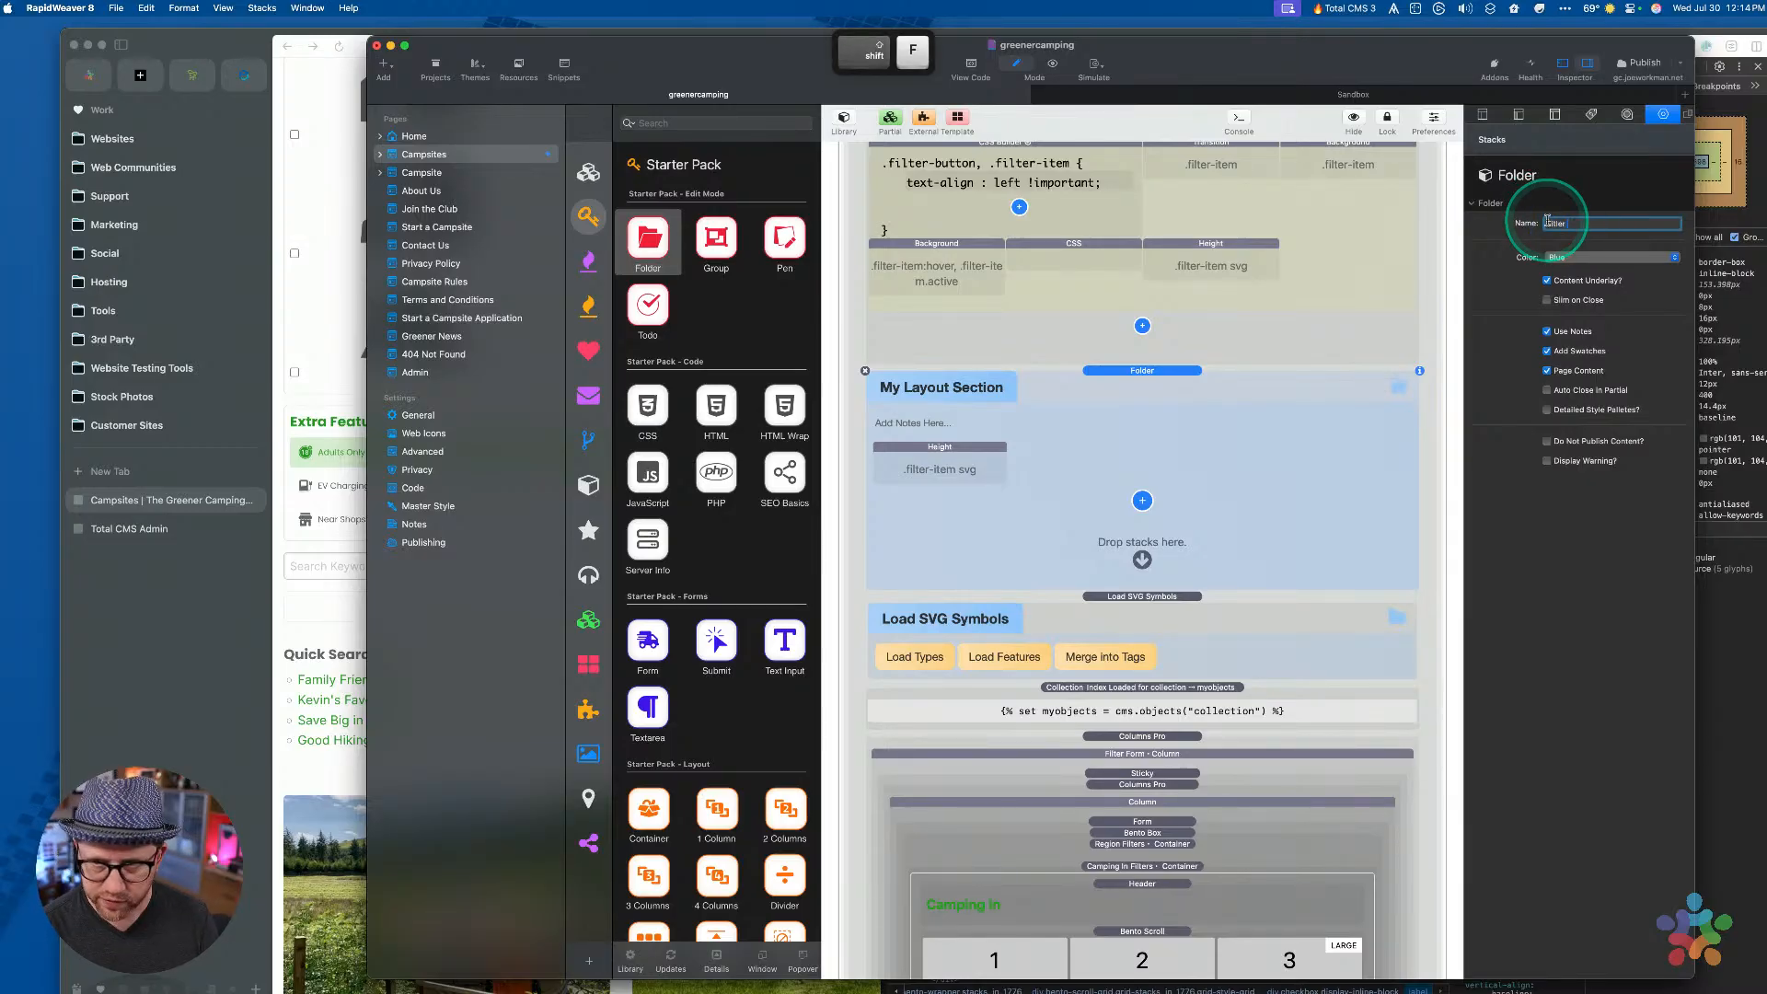
text(itle)
key(BackSpace)
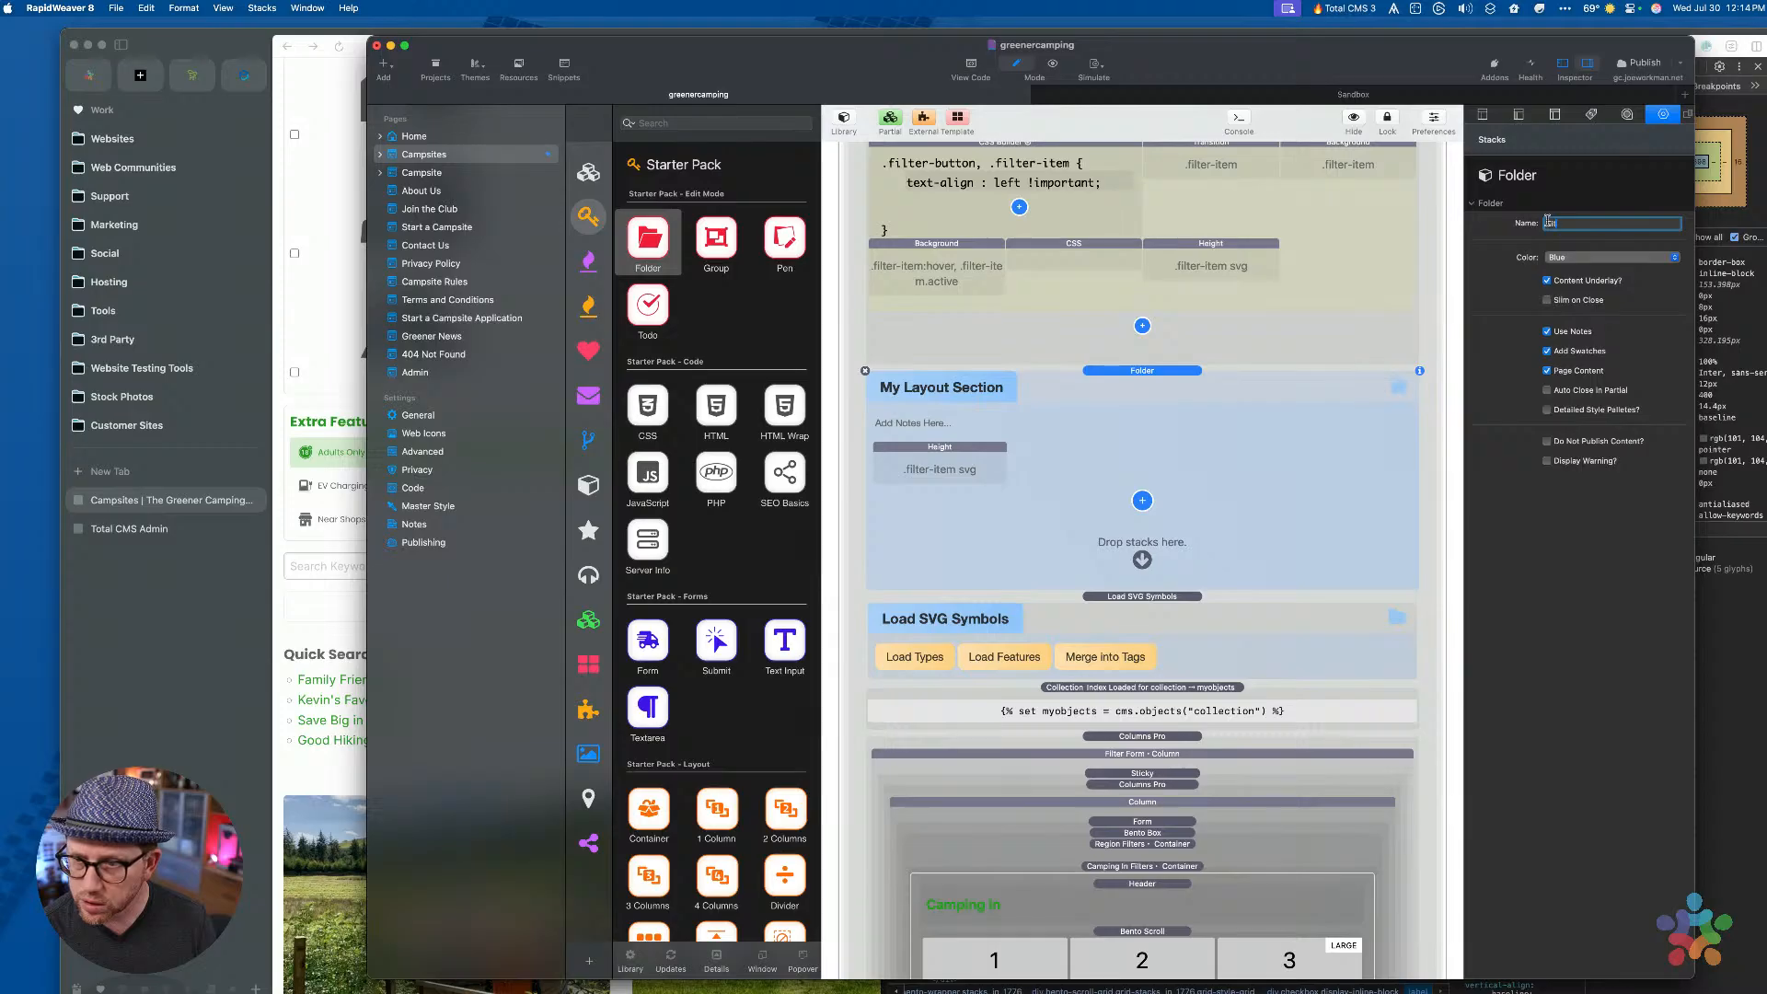
text(er Ite)
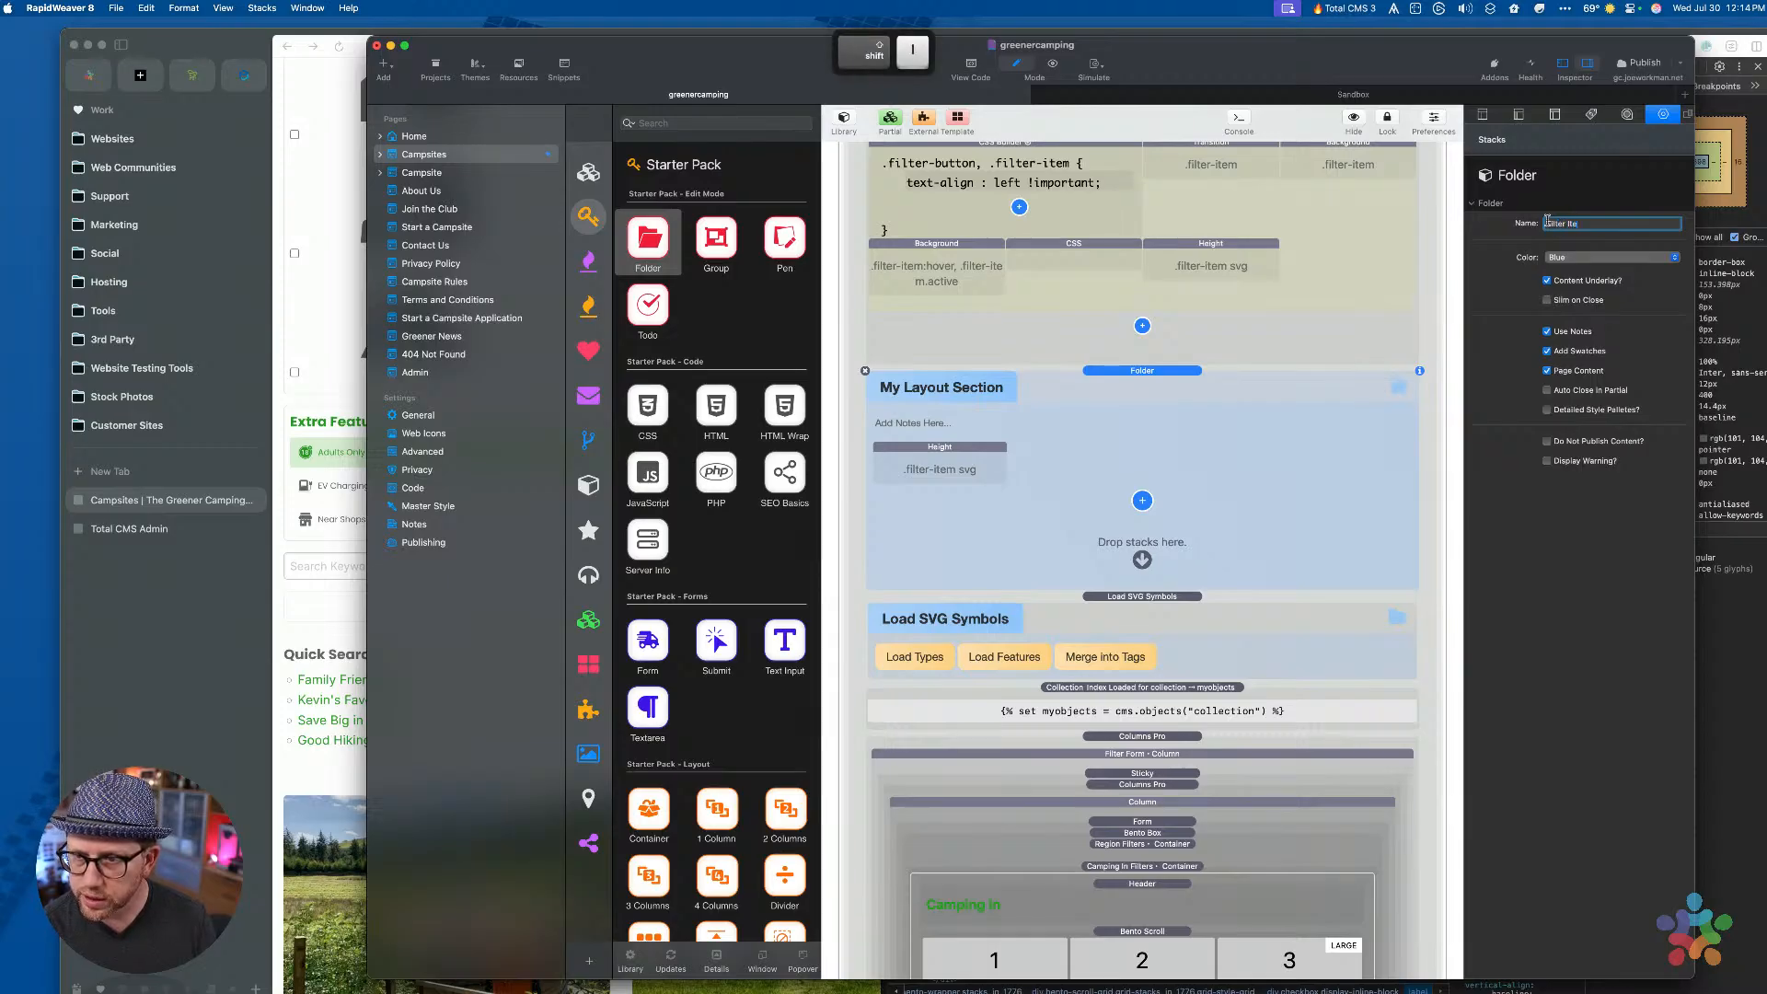
text(m Styl)
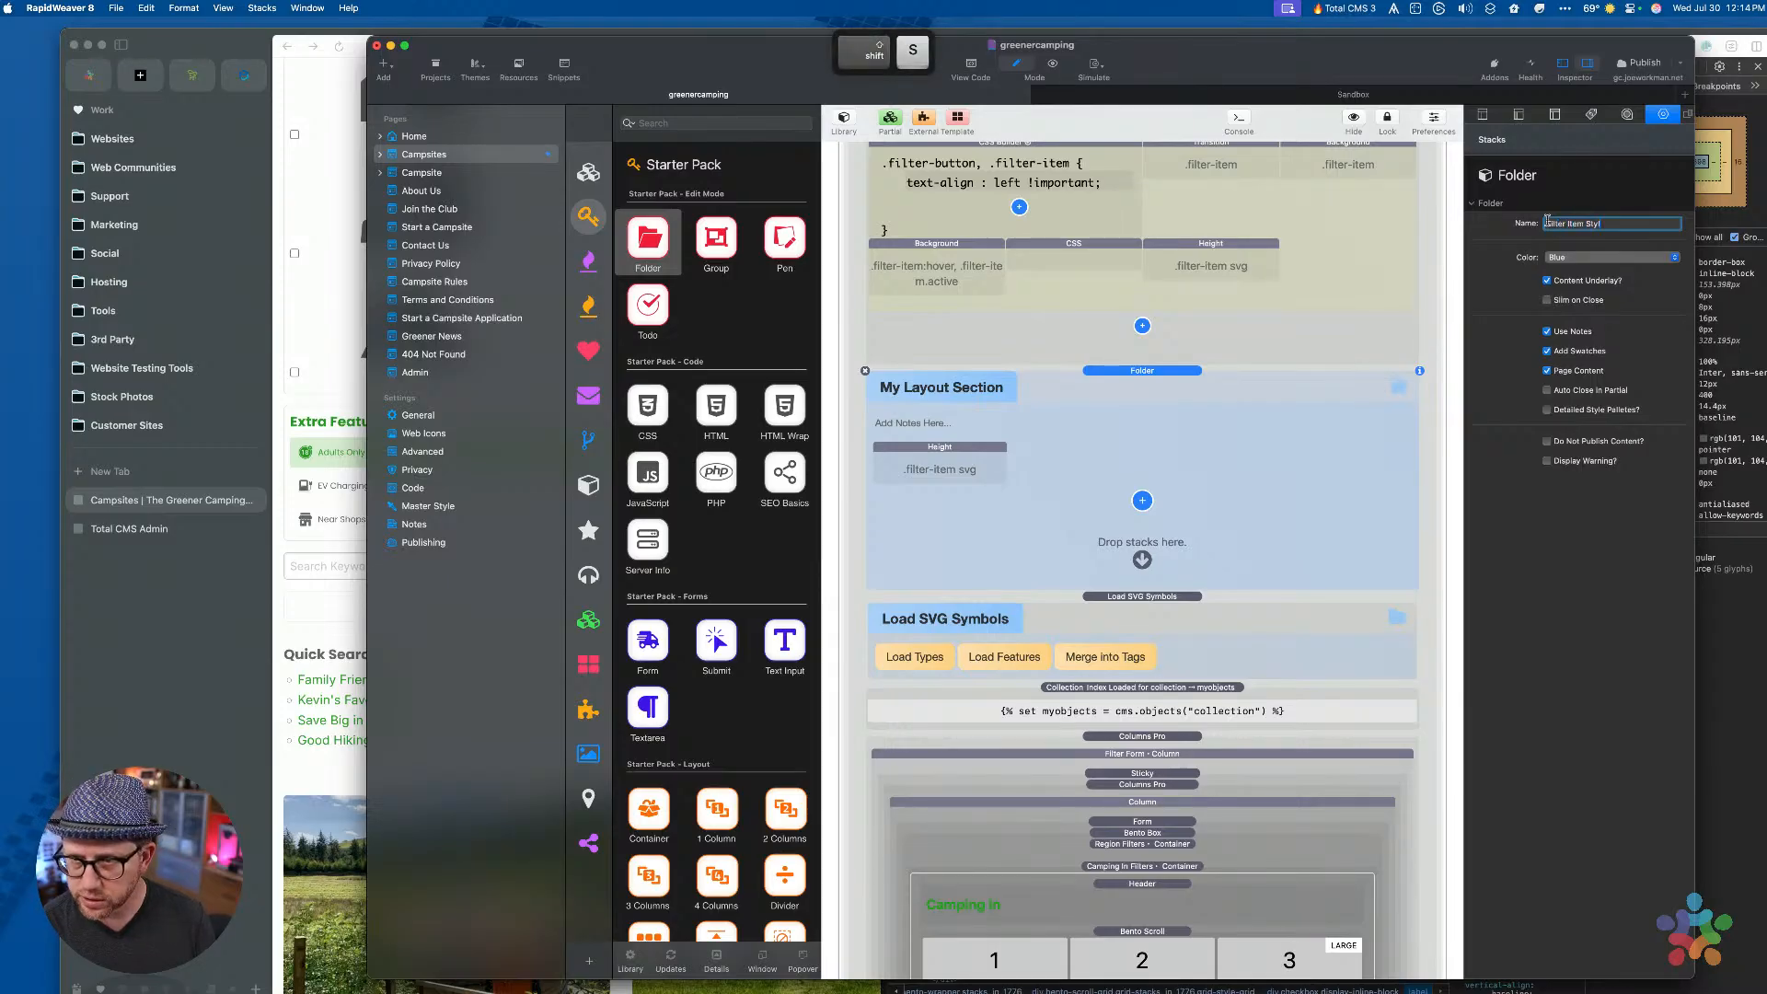
text(es)
key(Return)
Turn off Use Notes for the folder and start editing the copied Height stack's class selector
click(1156, 414)
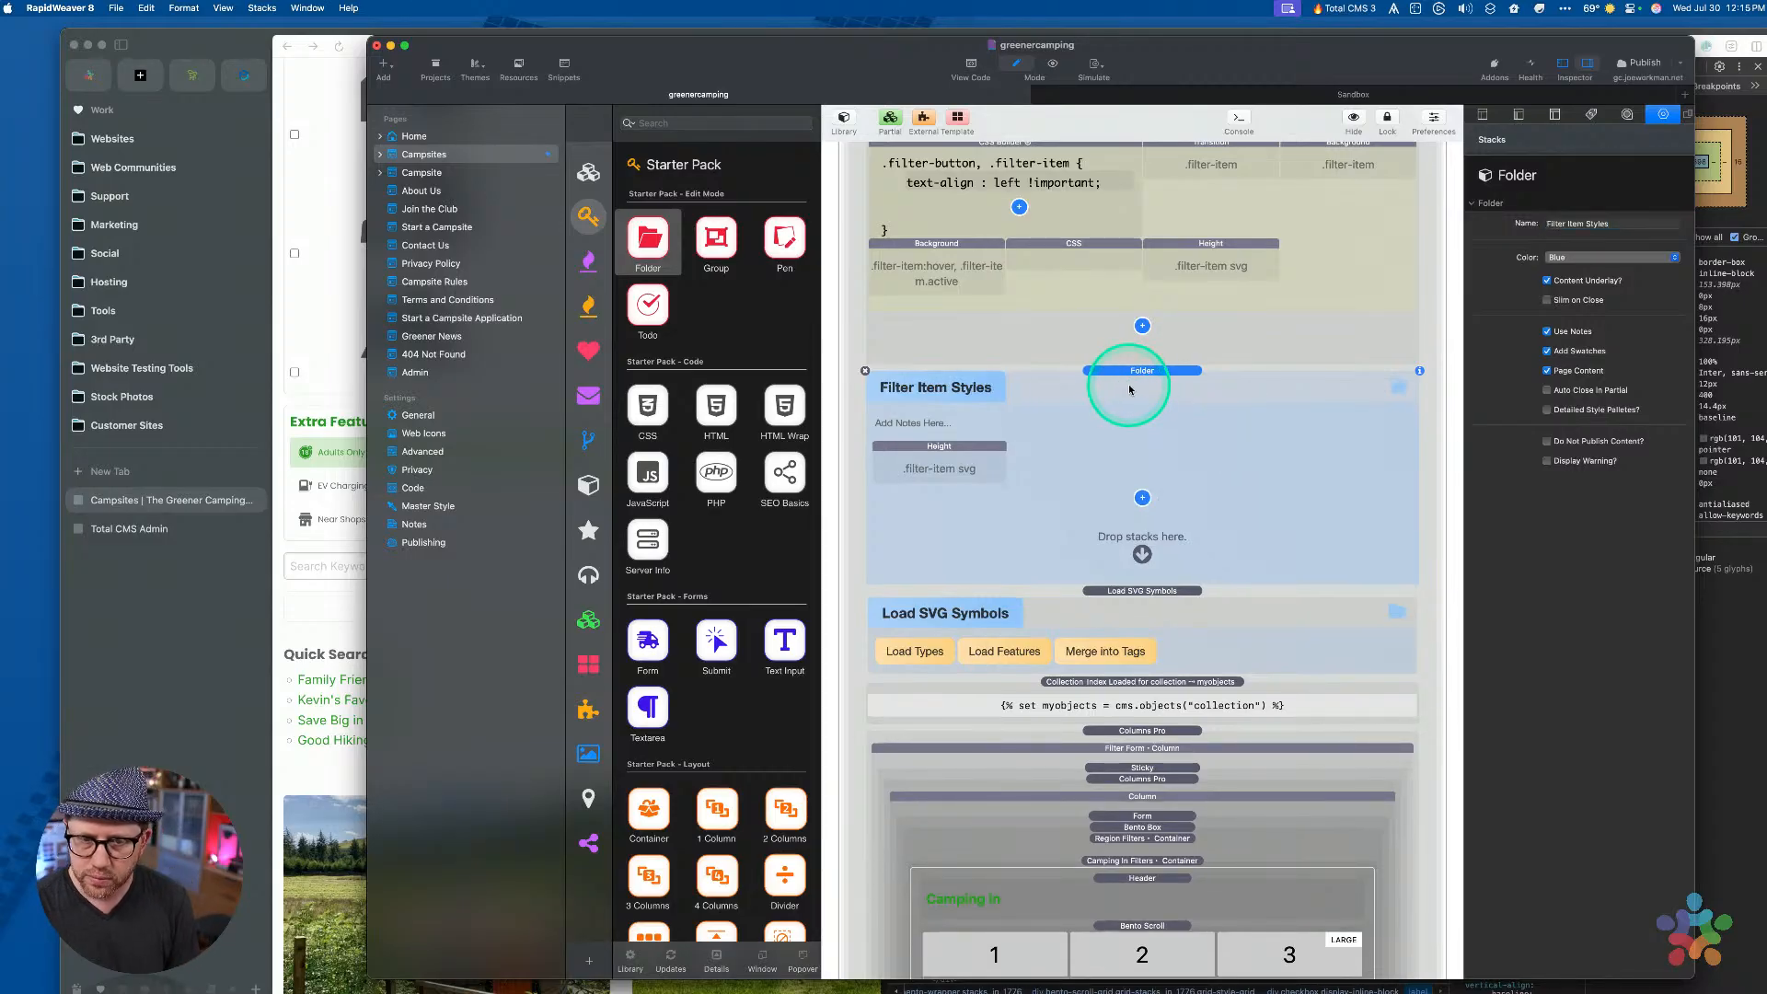
click(942, 449)
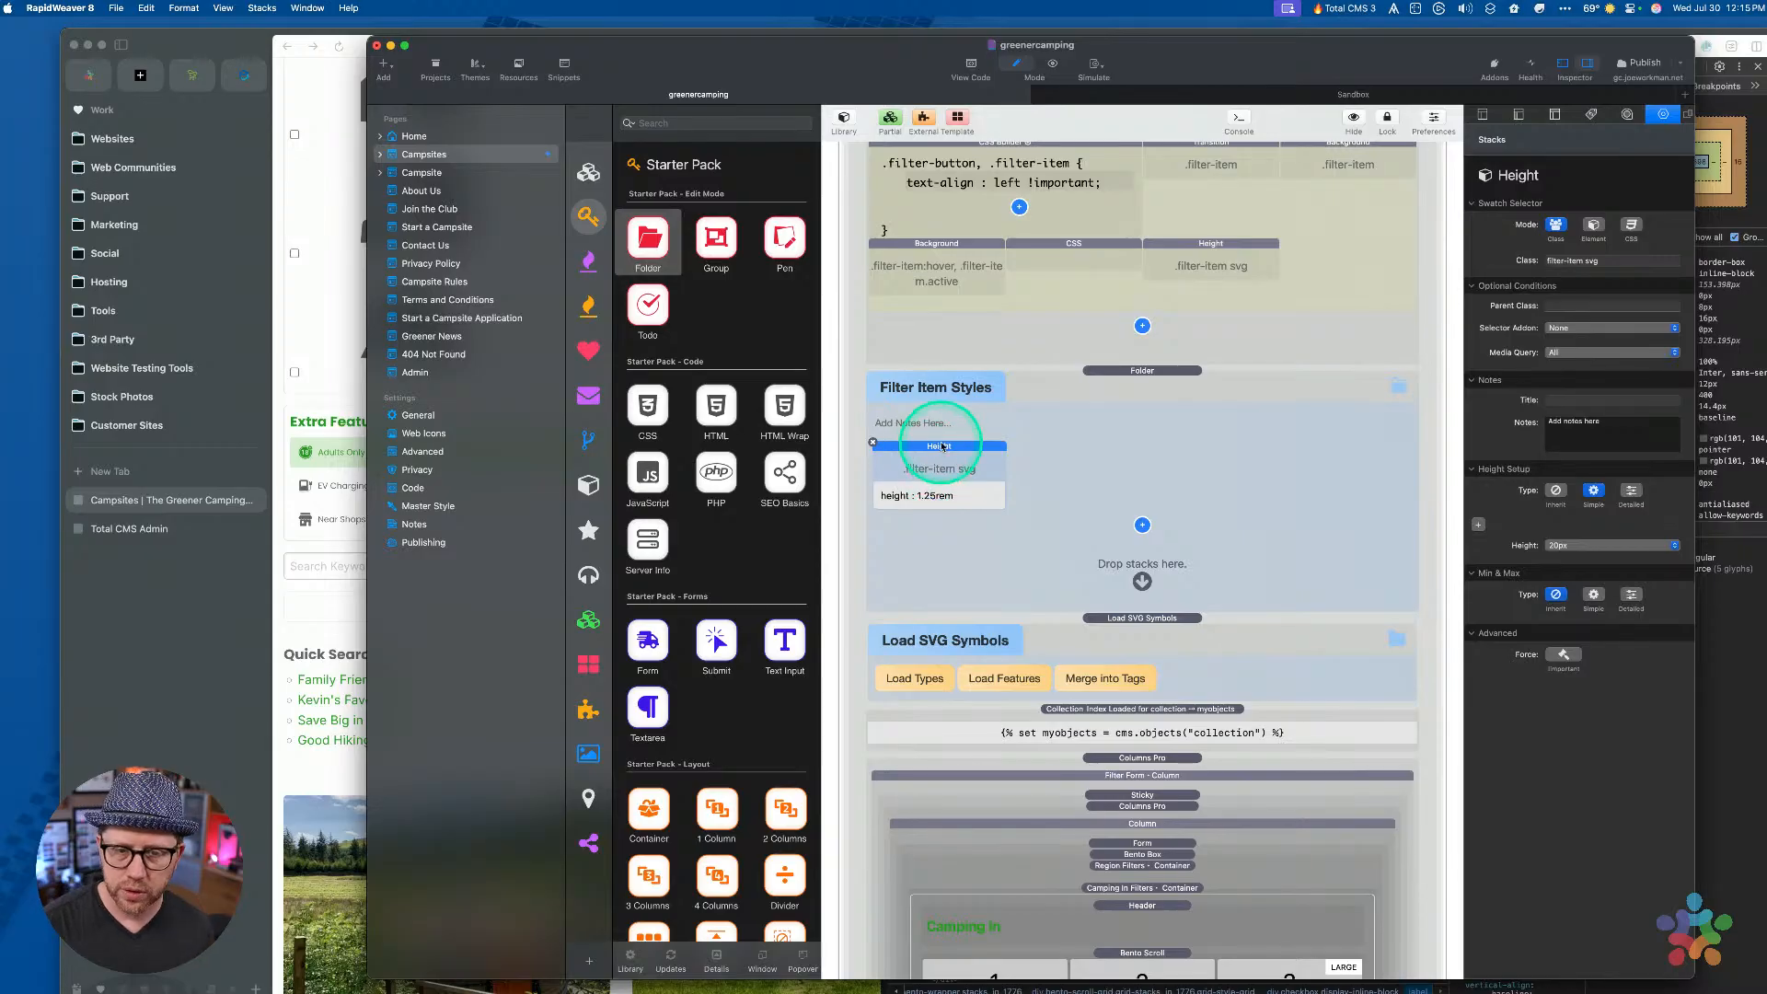
click(1137, 487)
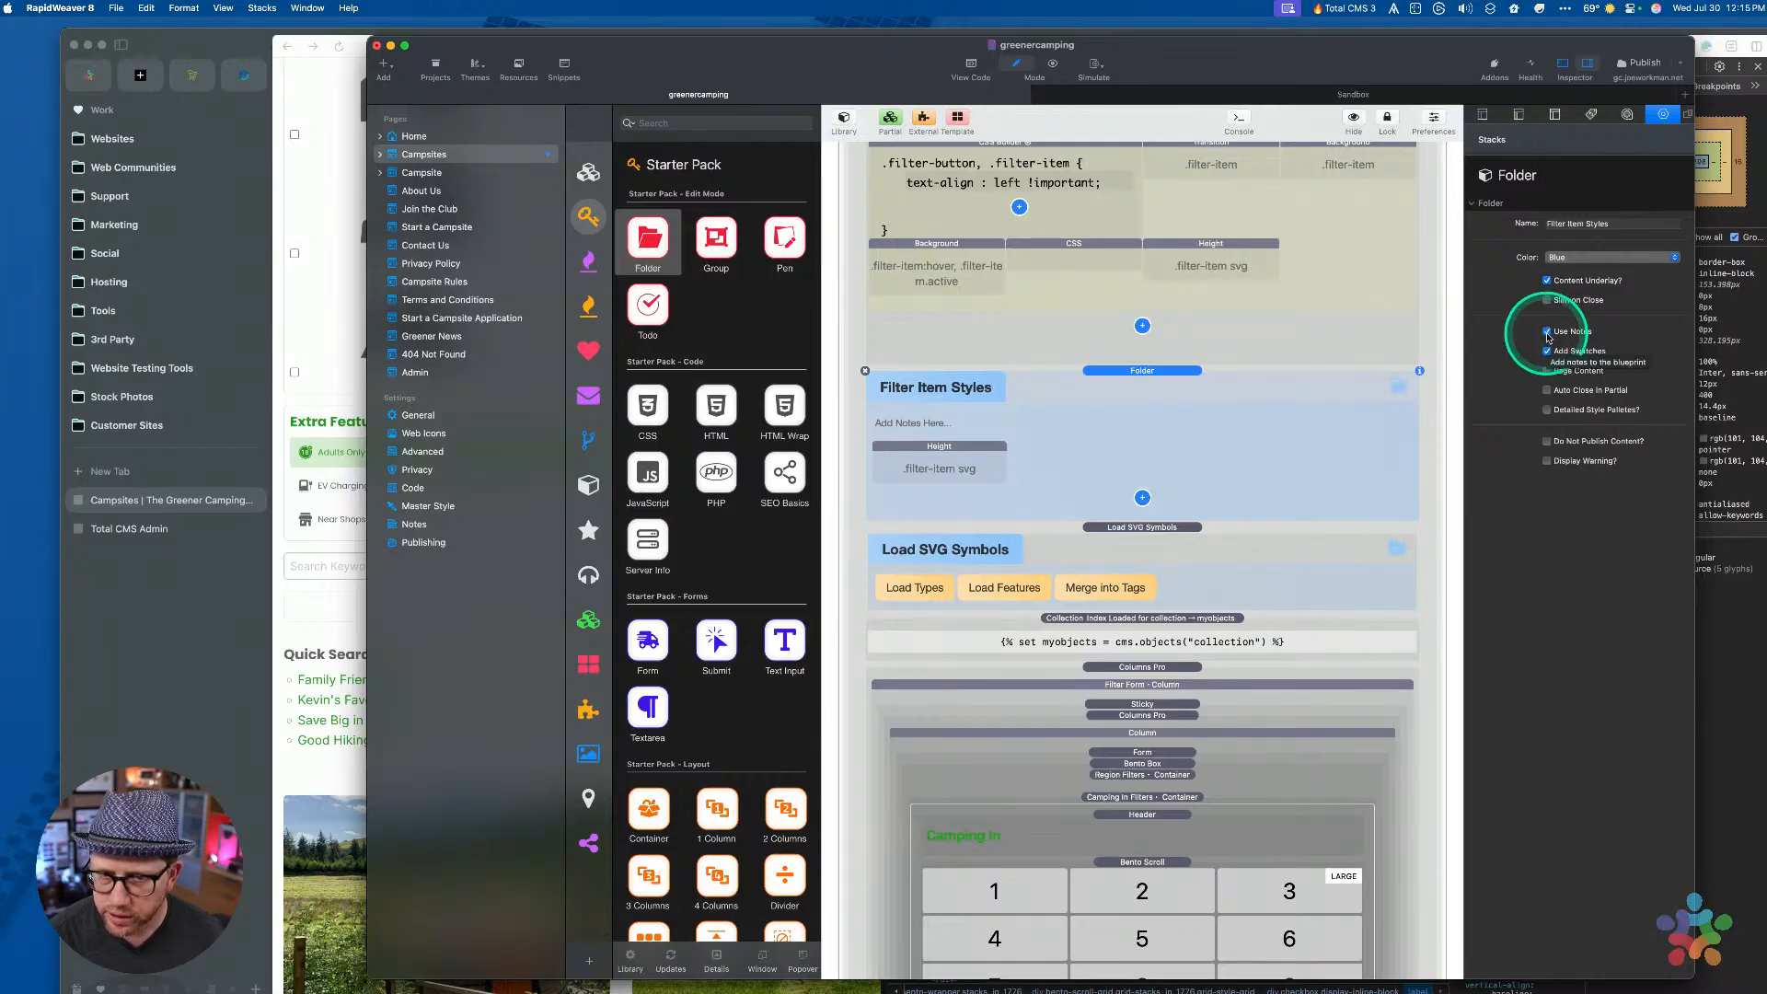
click(1548, 332)
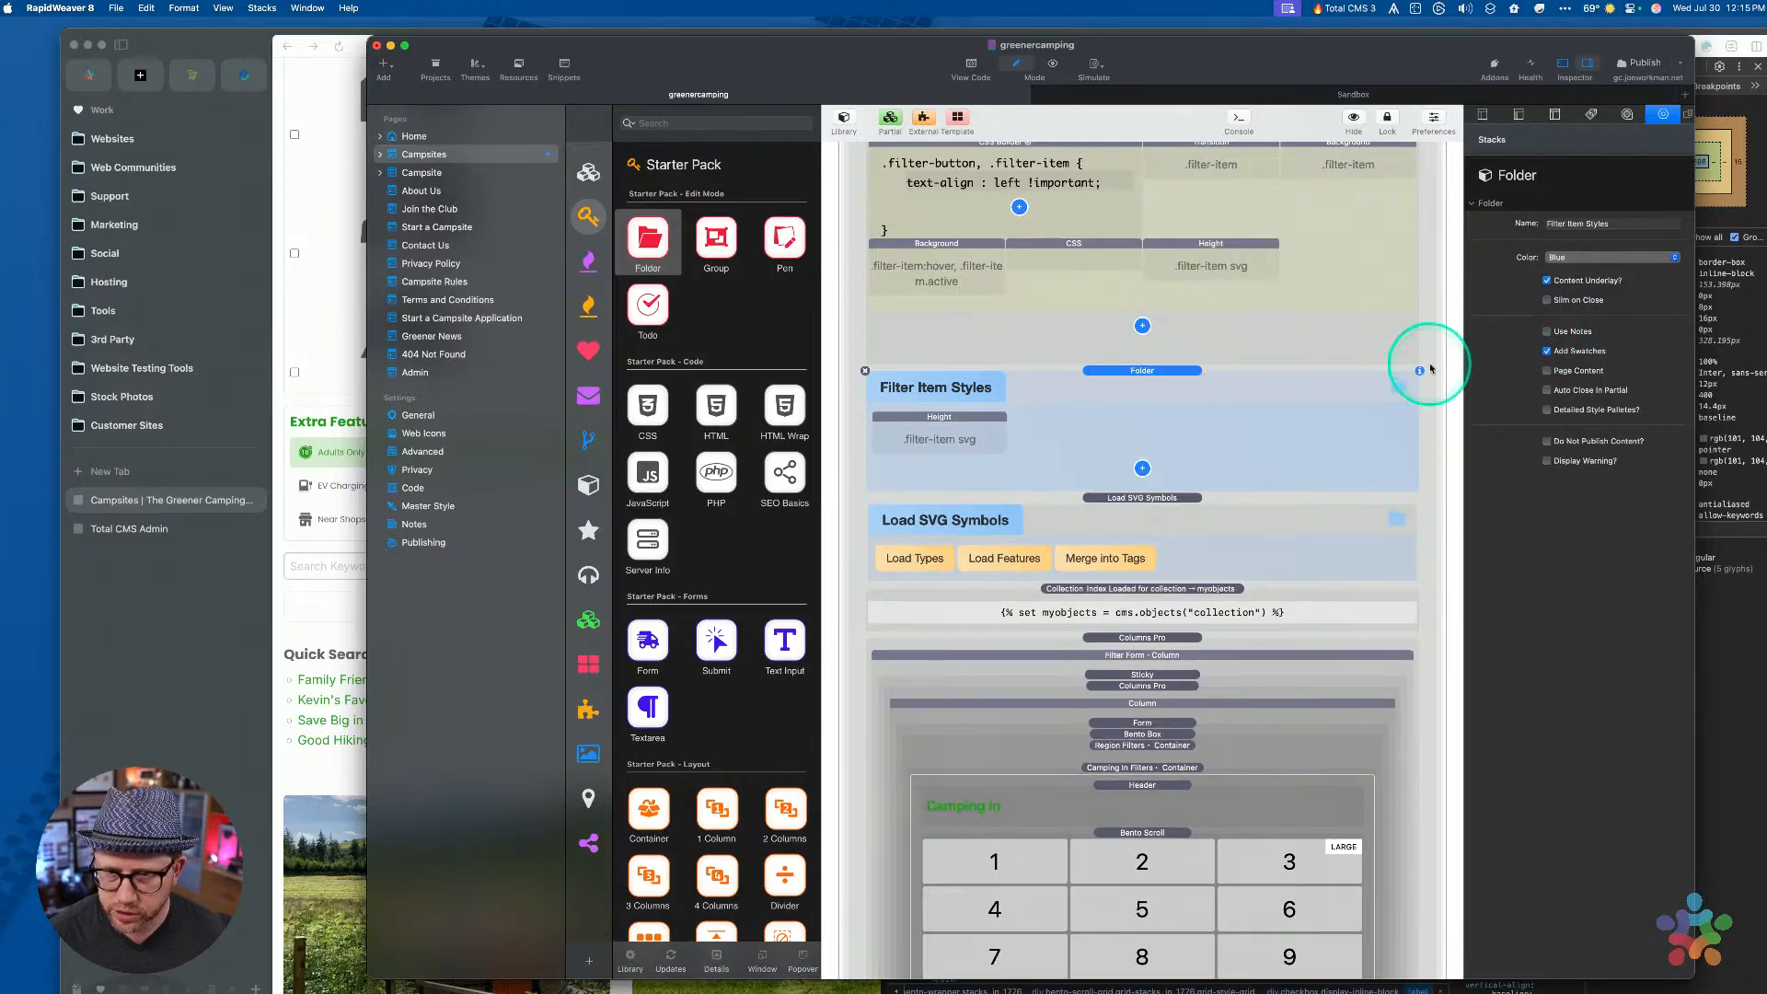
click(948, 433)
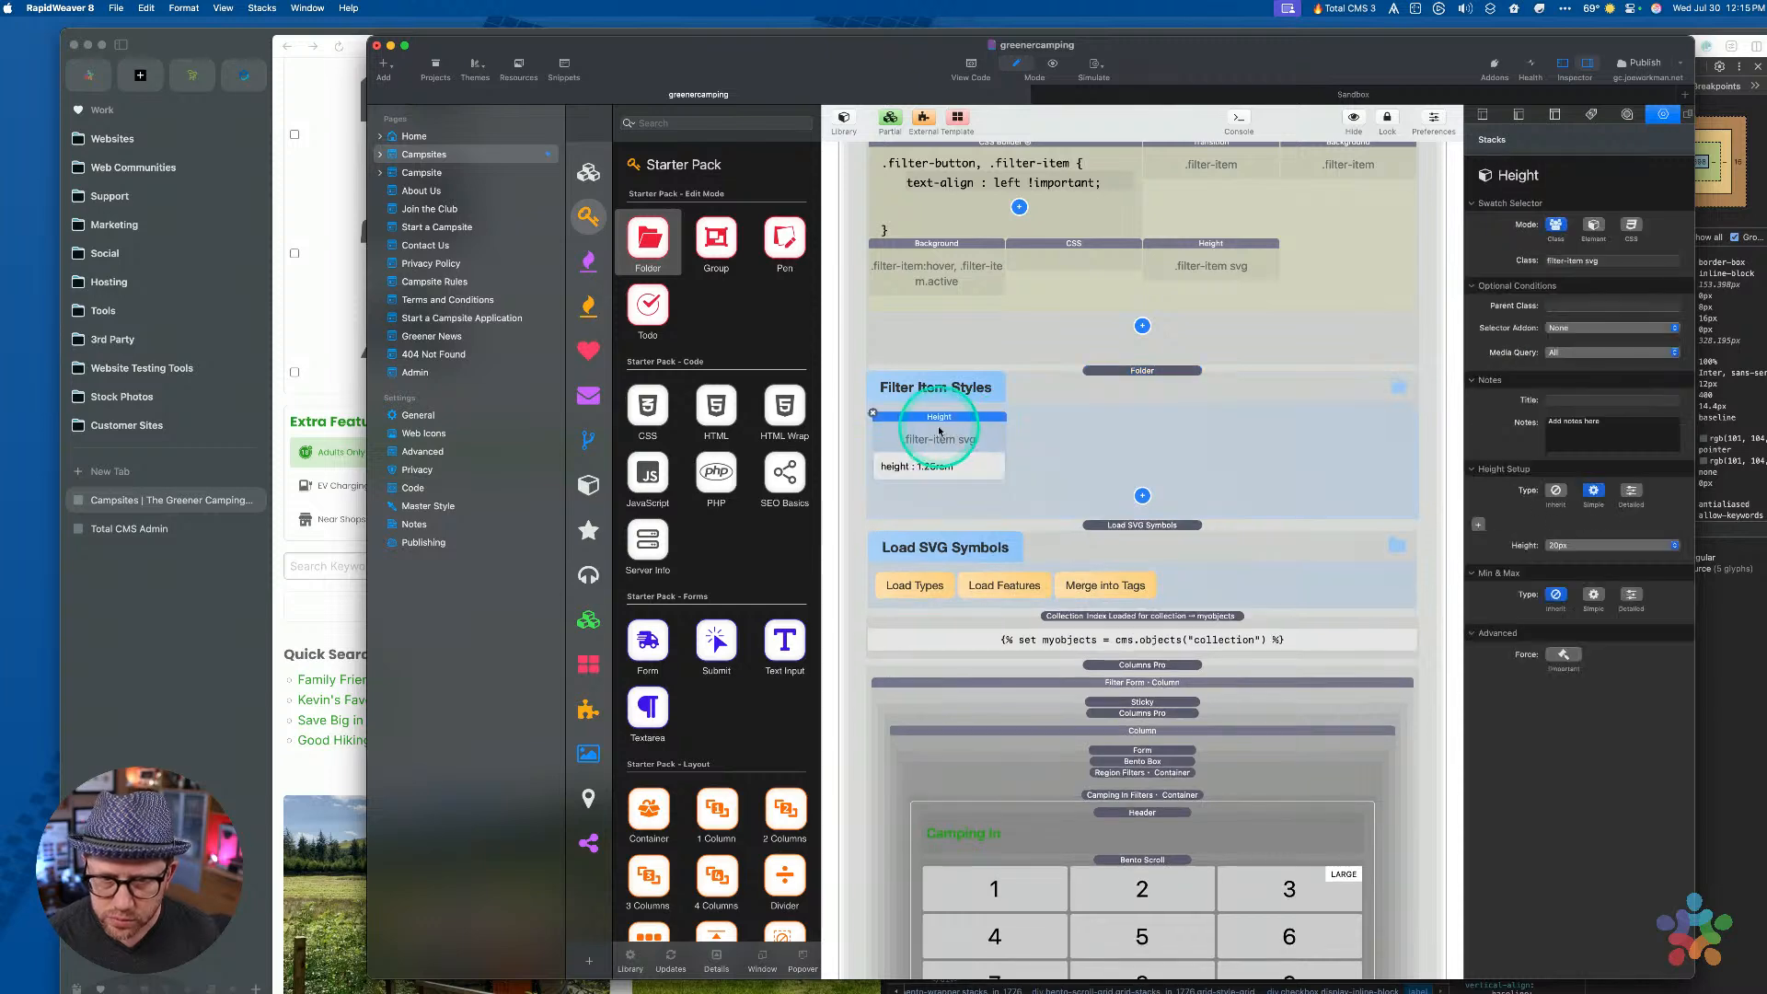
click(1585, 261)
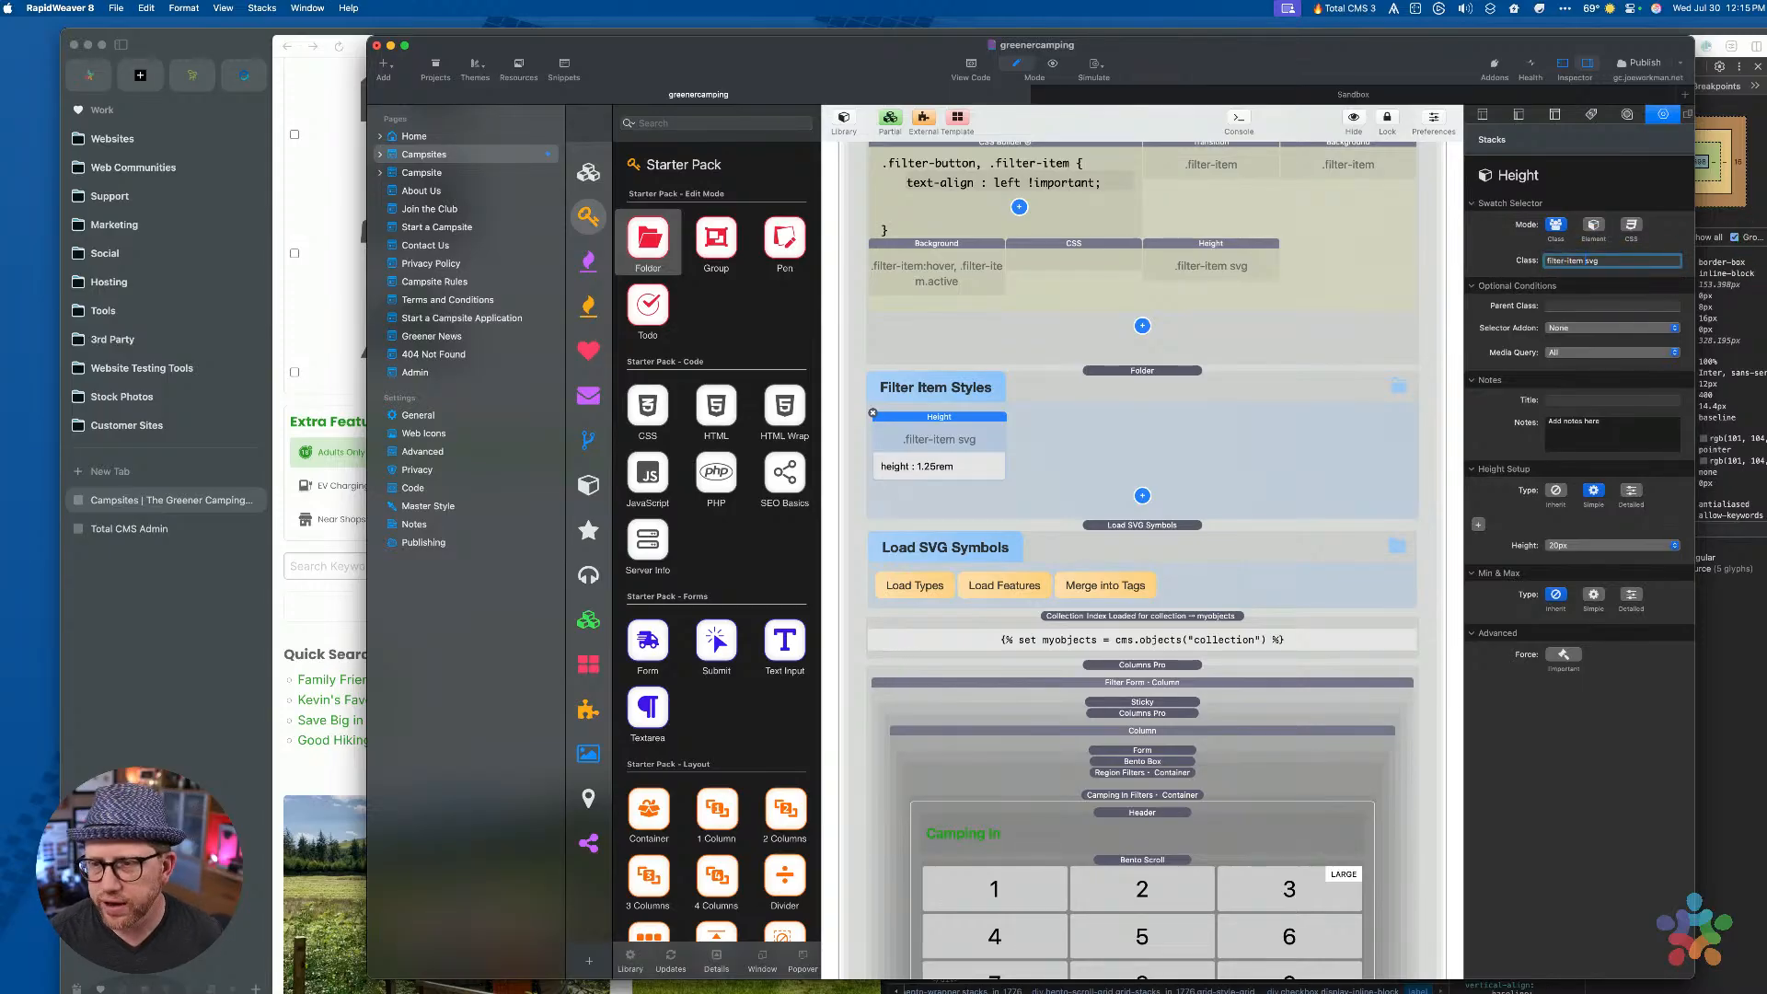
key(shift+super+Left)
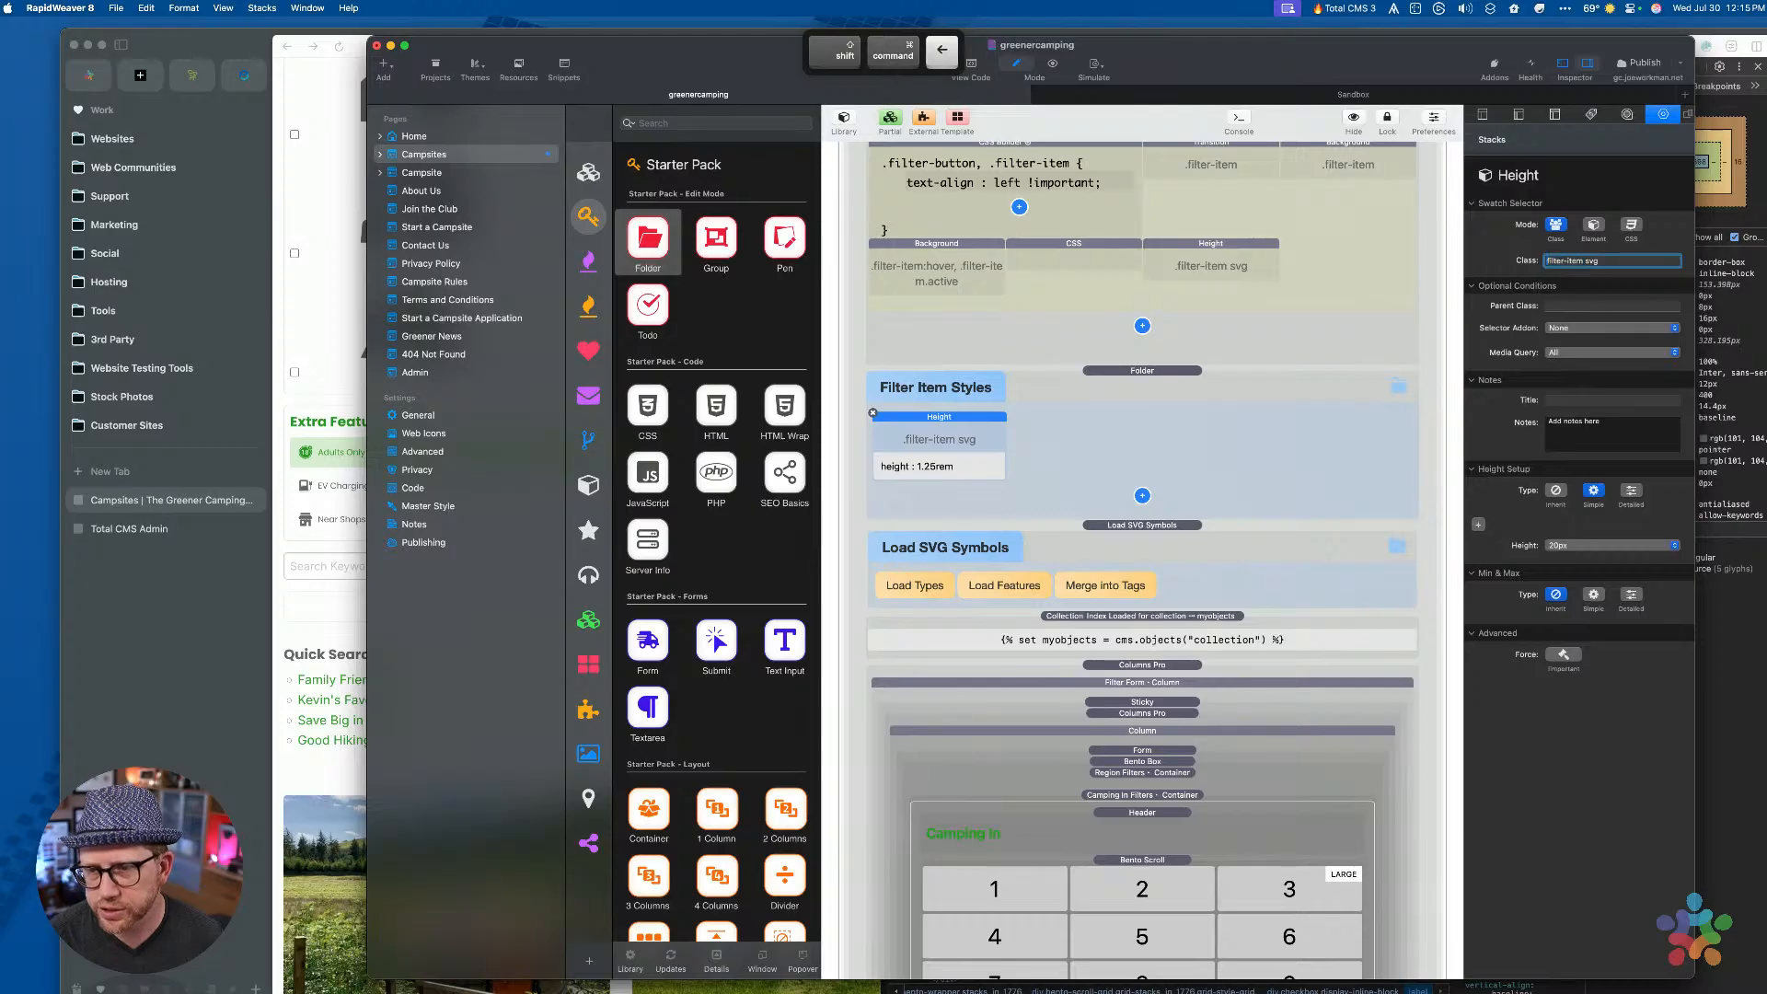
key(shift+alt+Right)
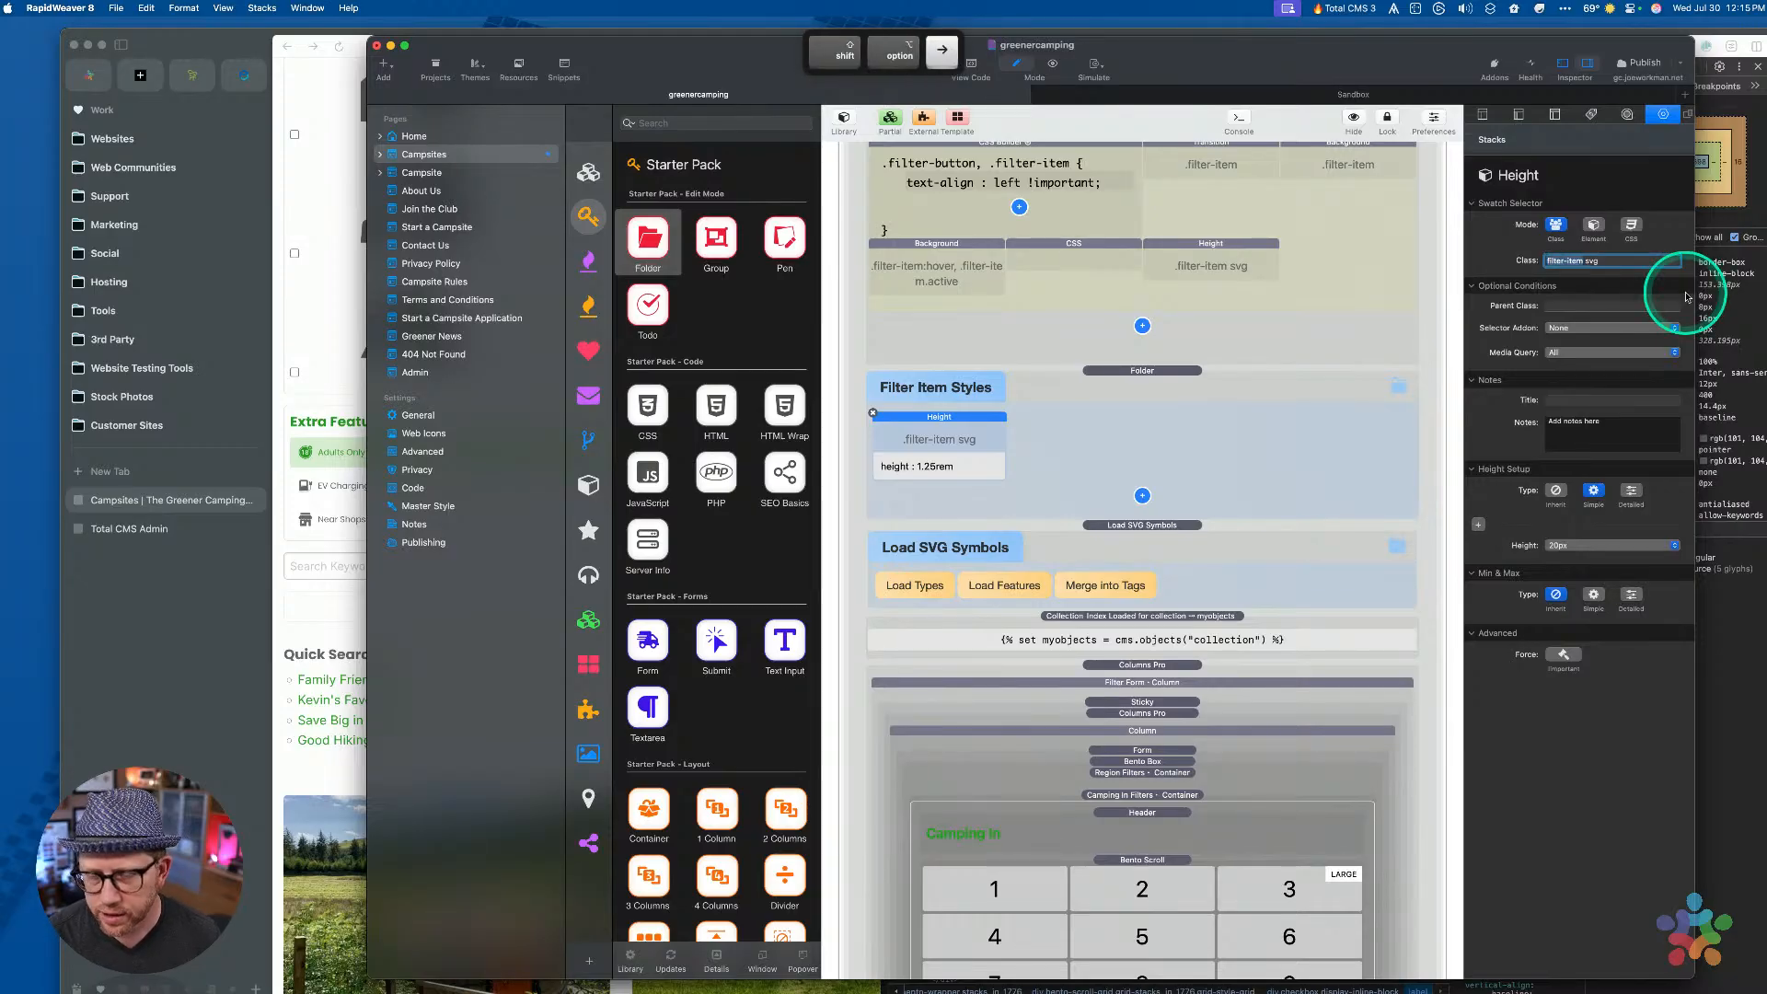
Replace 'svg' with '~ label' so the Height swatch targets filter-item ~ label at 1.25rem
key(super+c)
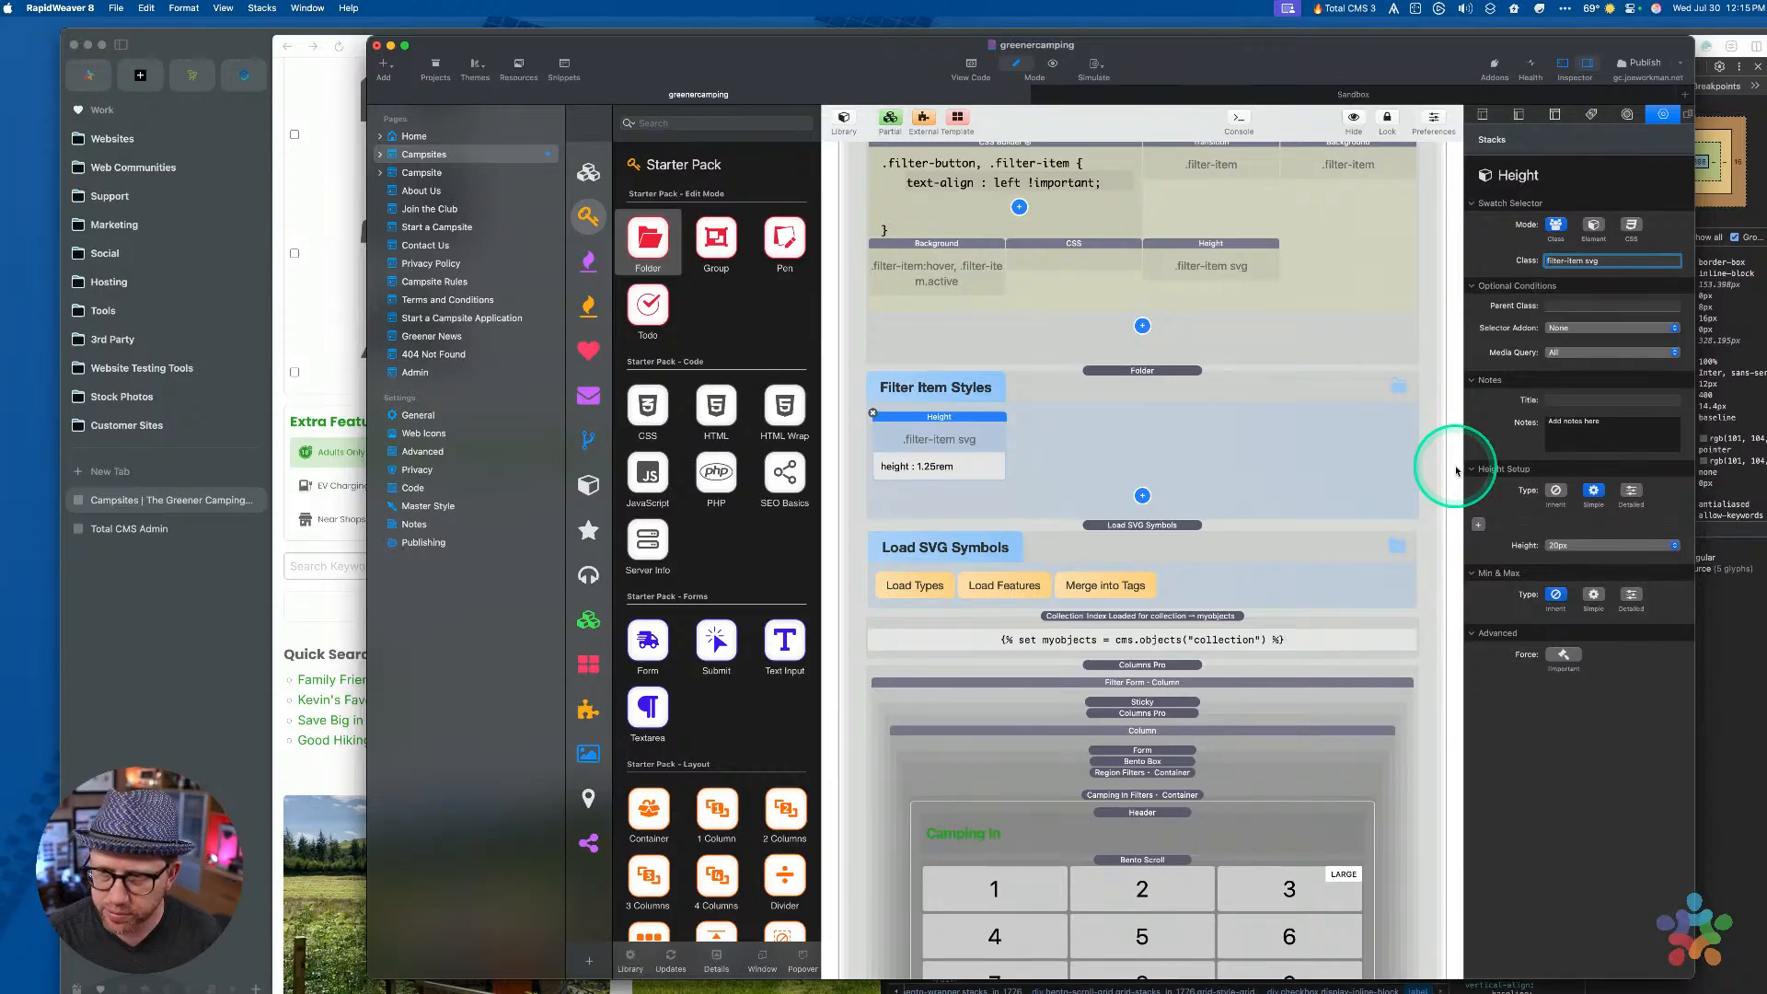
key(shift+alt+Left)
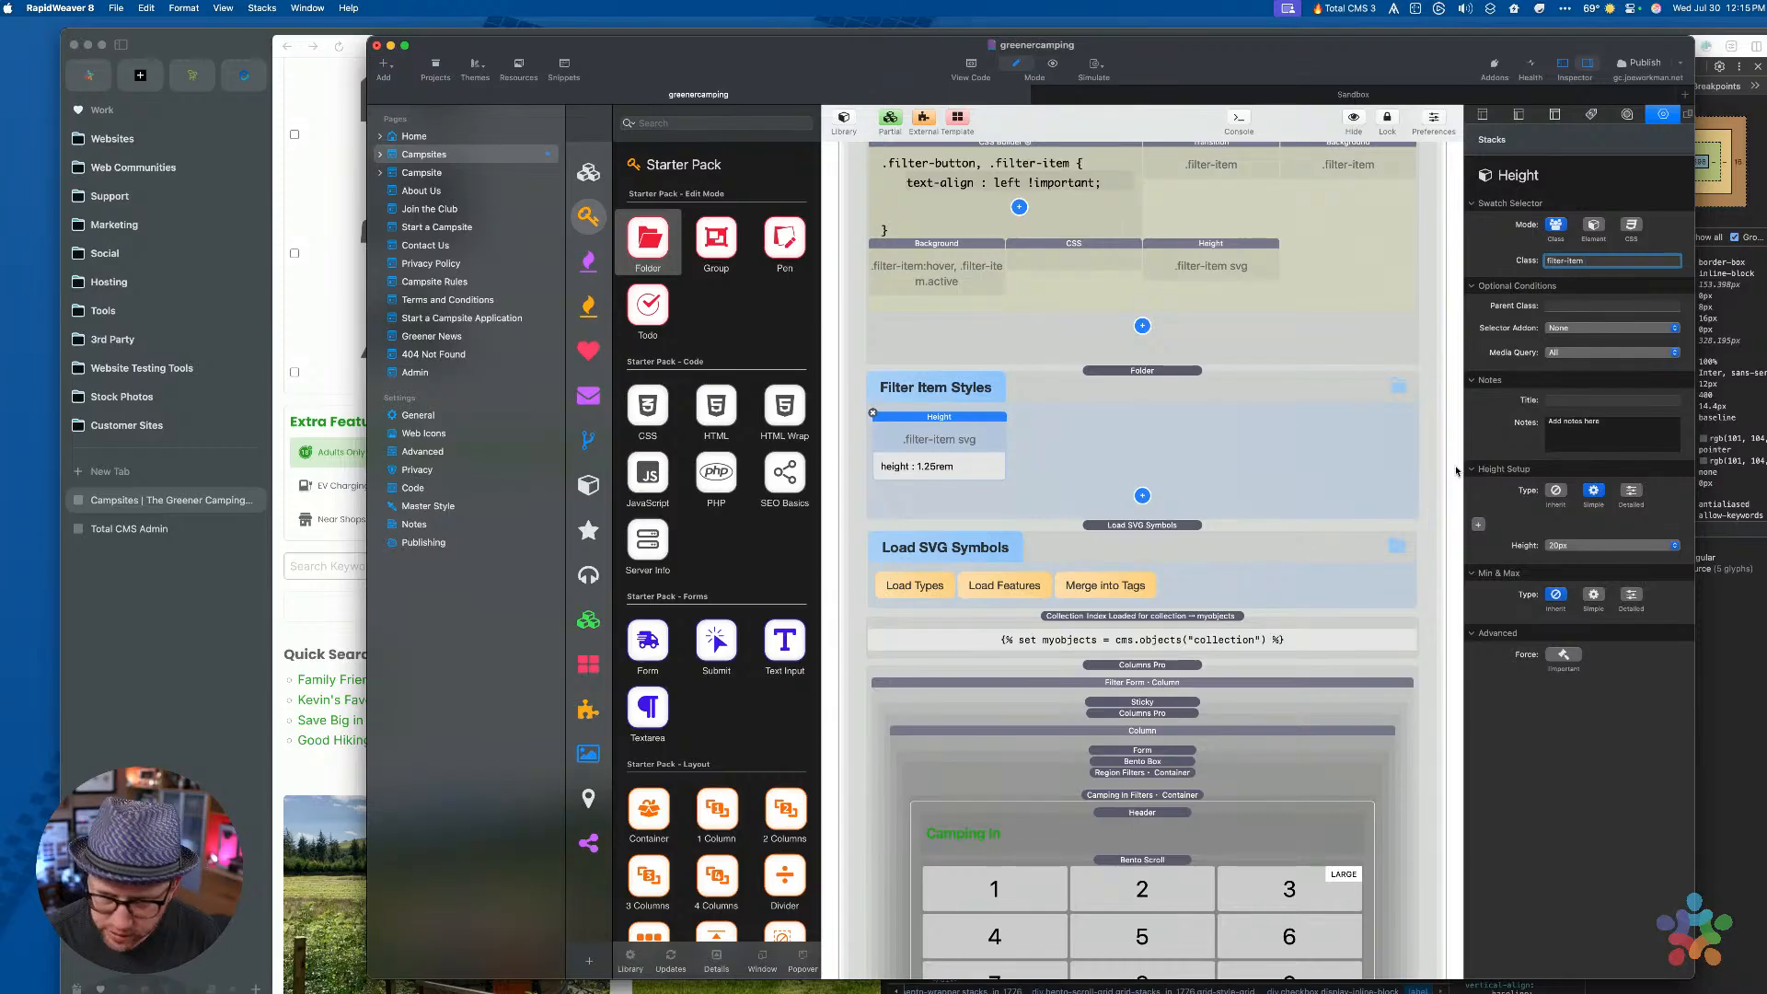
text(~ label)
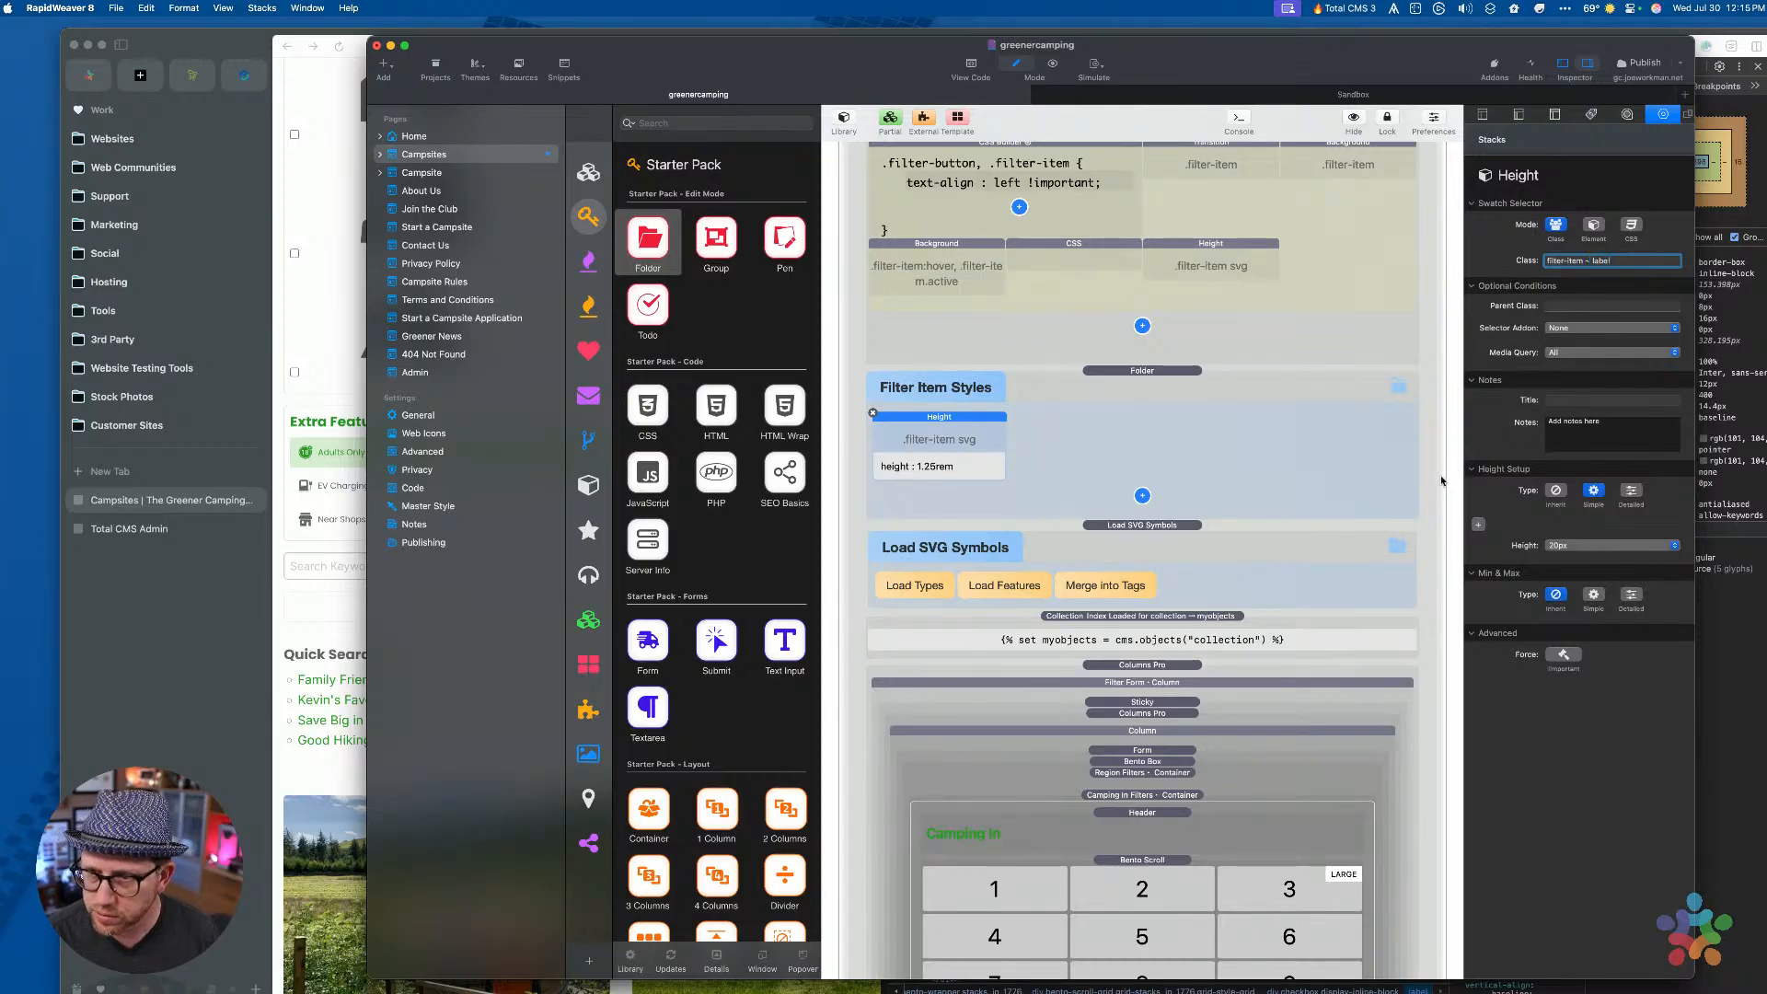
key(ctrl)
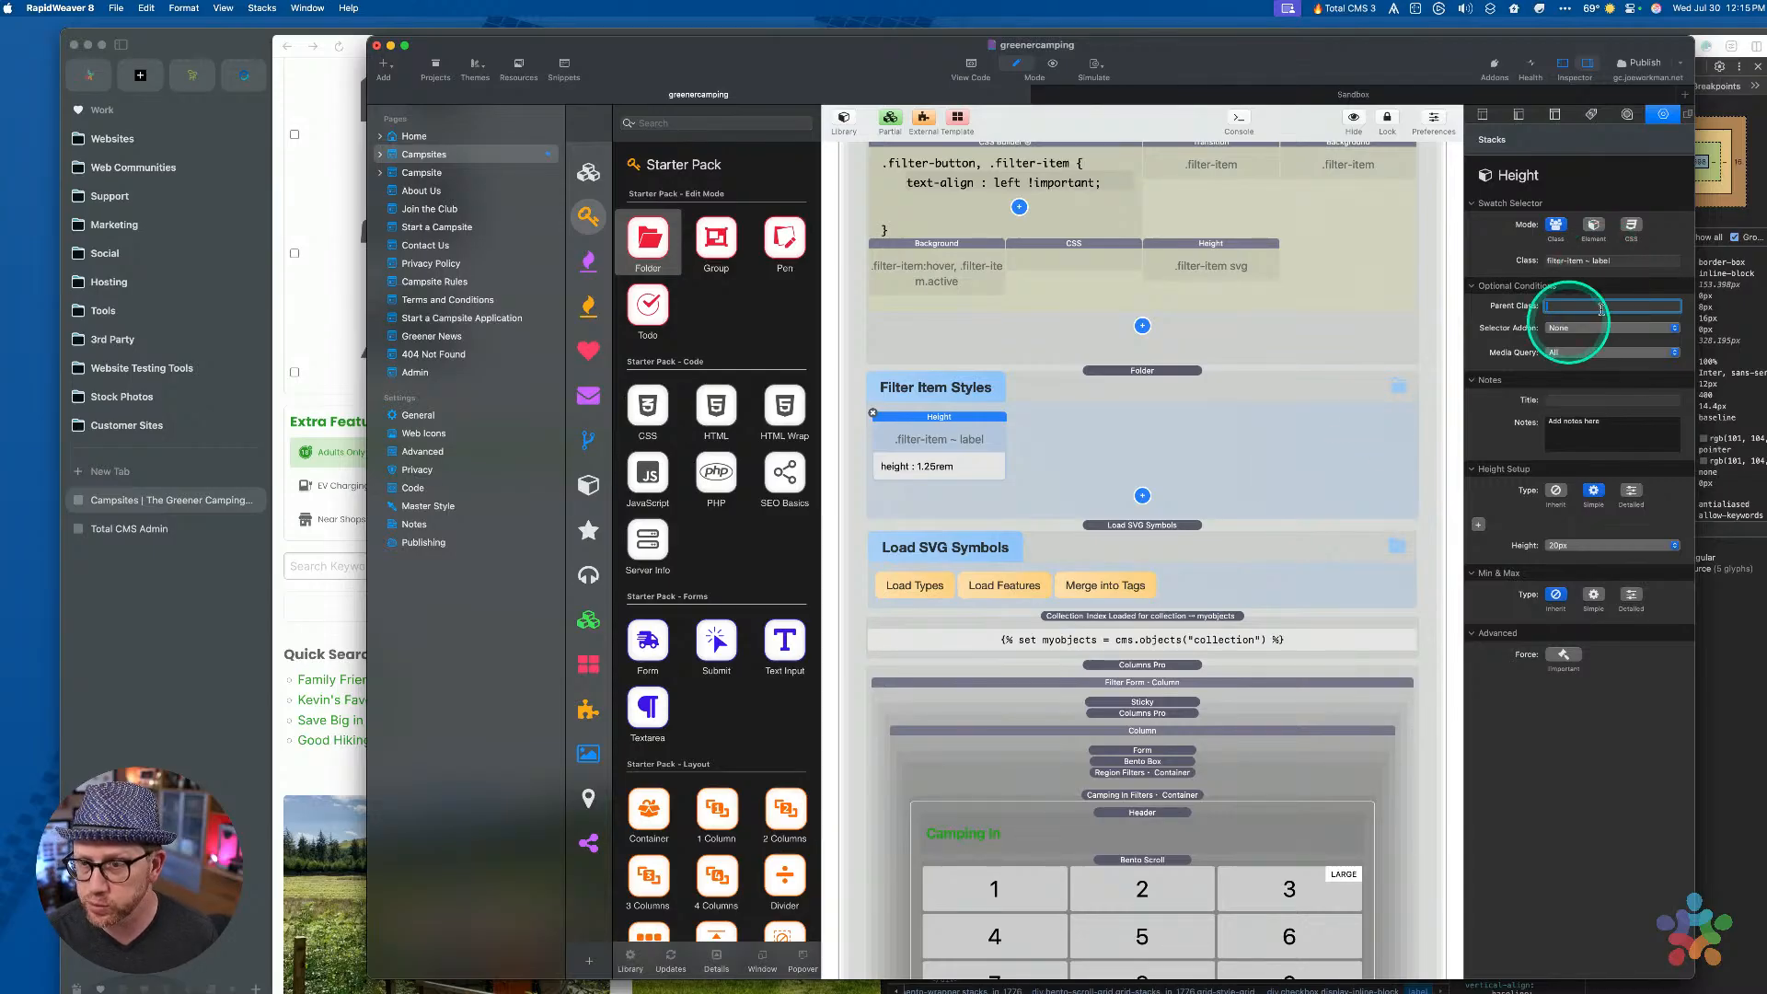
key(ctrl)
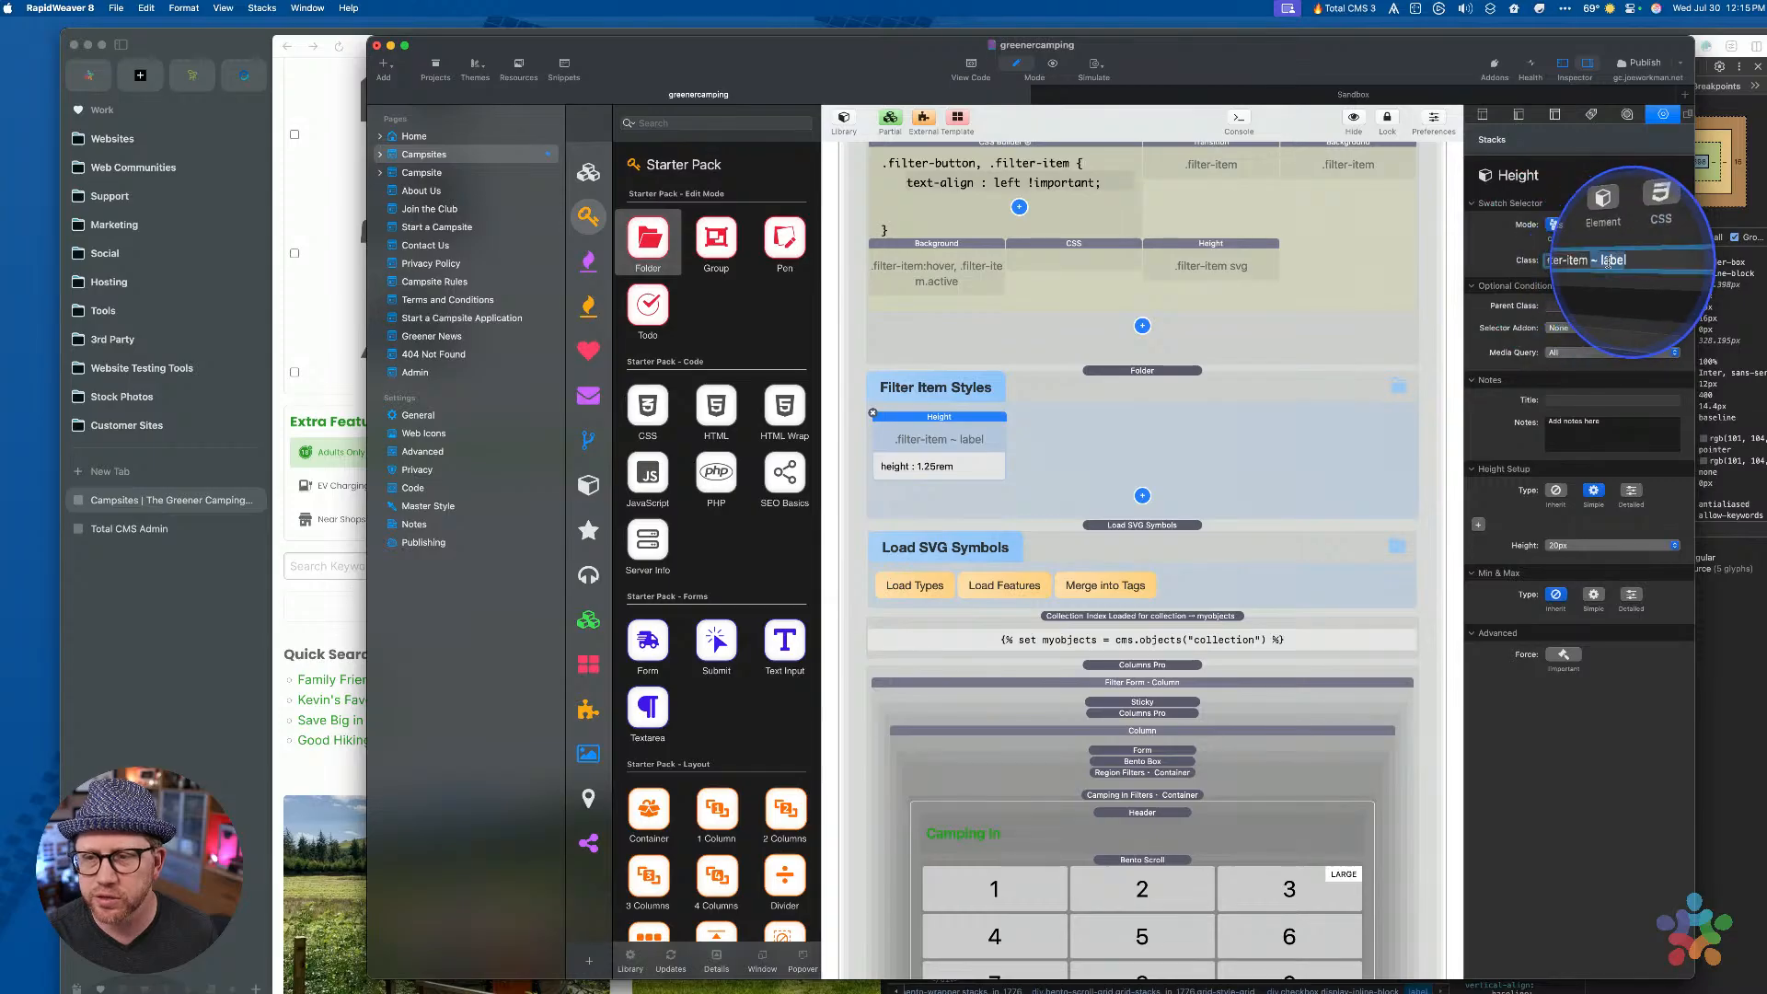
click(1587, 262)
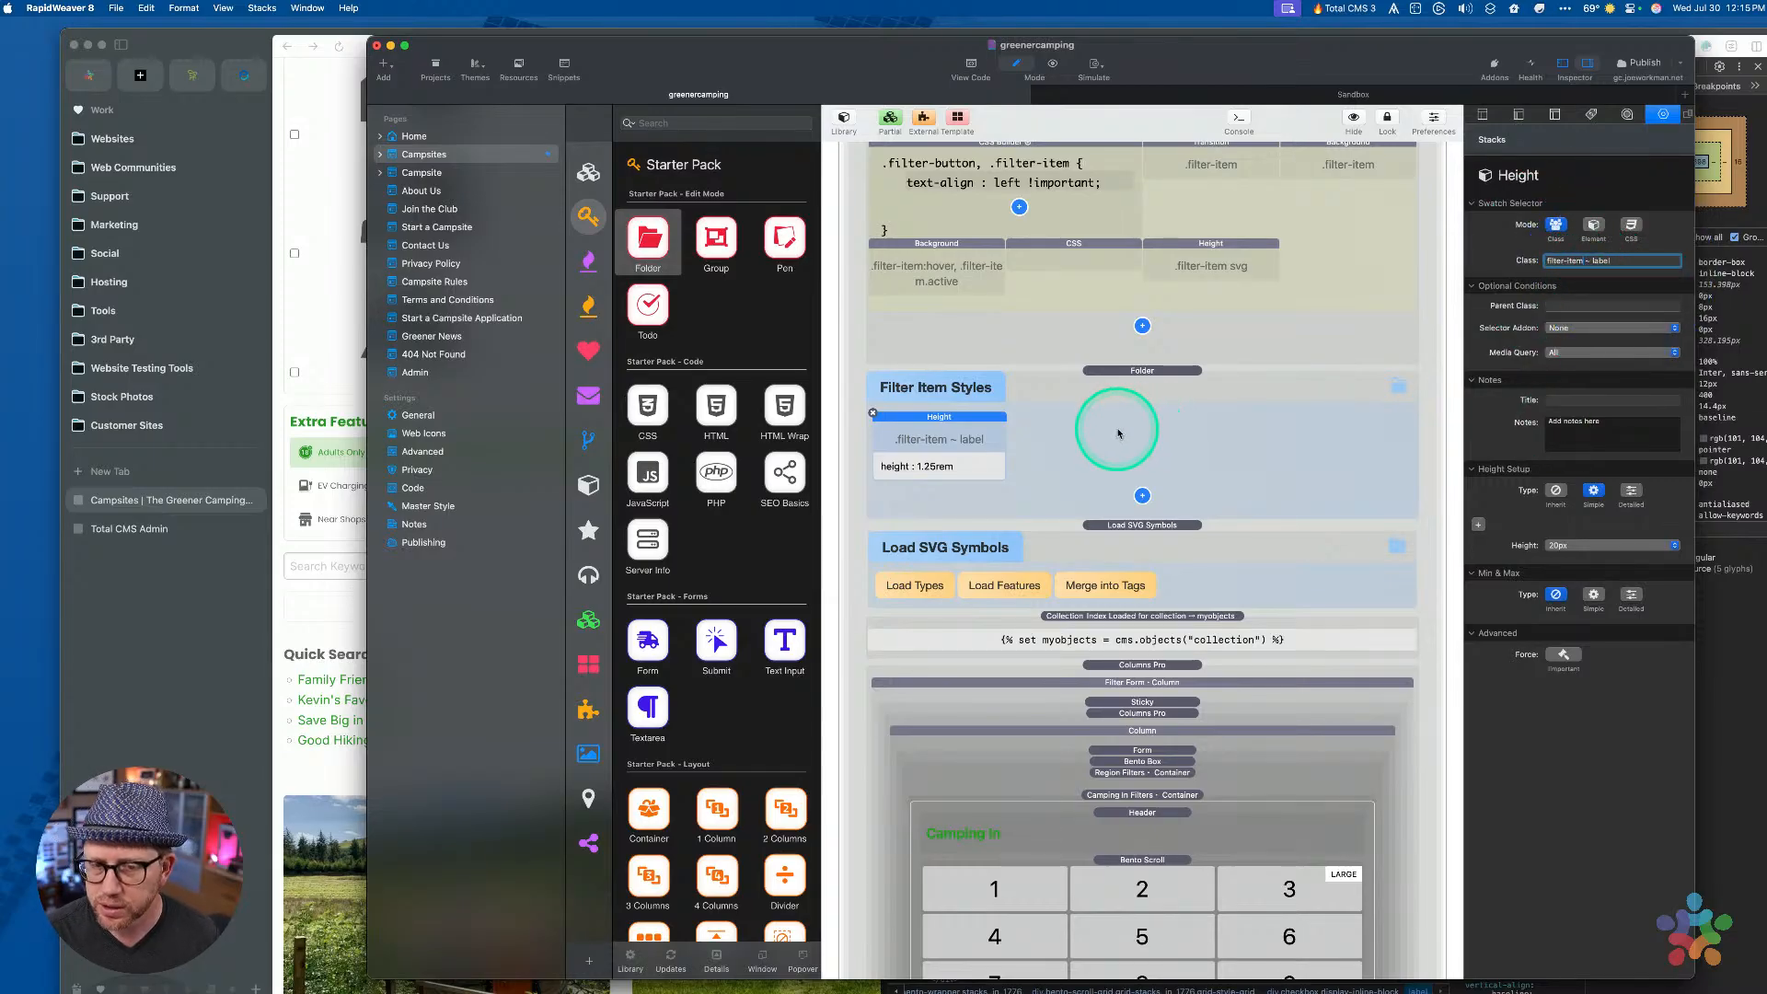
scroll(1118, 432, down, 15)
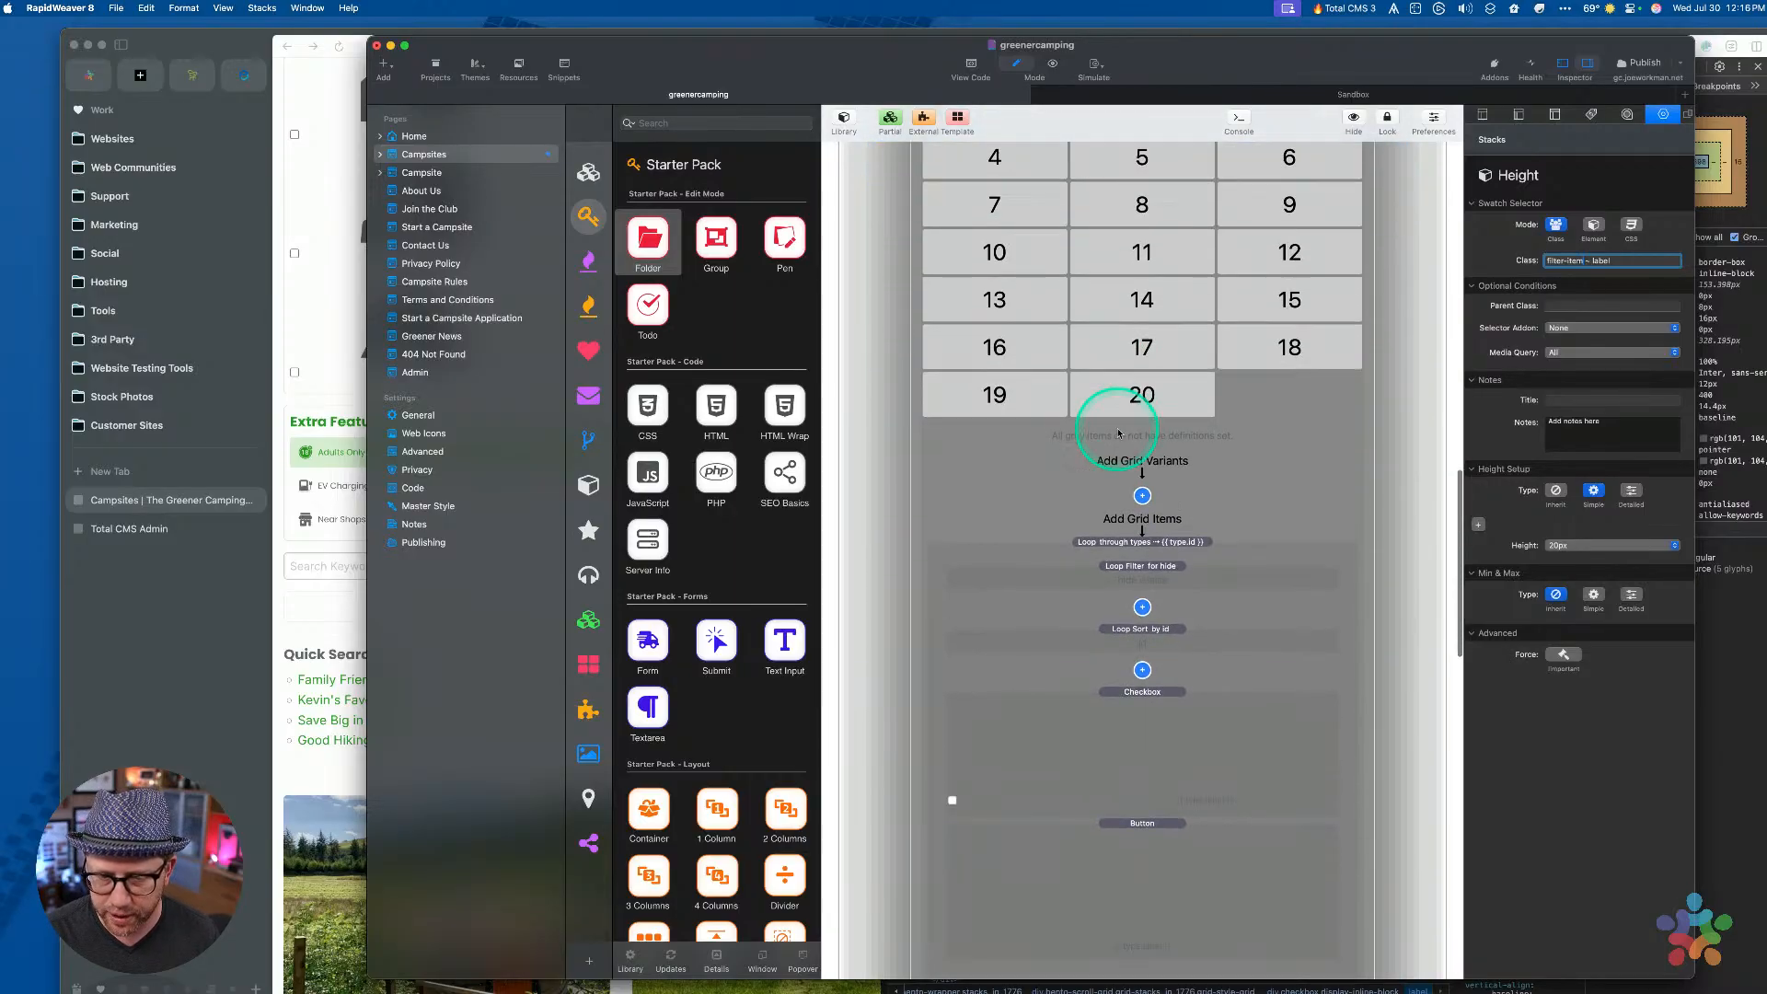
Change the Height style's selector to 'filter-checkbox ~ label' and copy the 'filter-checkbox' part
scroll(1118, 433, down, 5)
click(1121, 444)
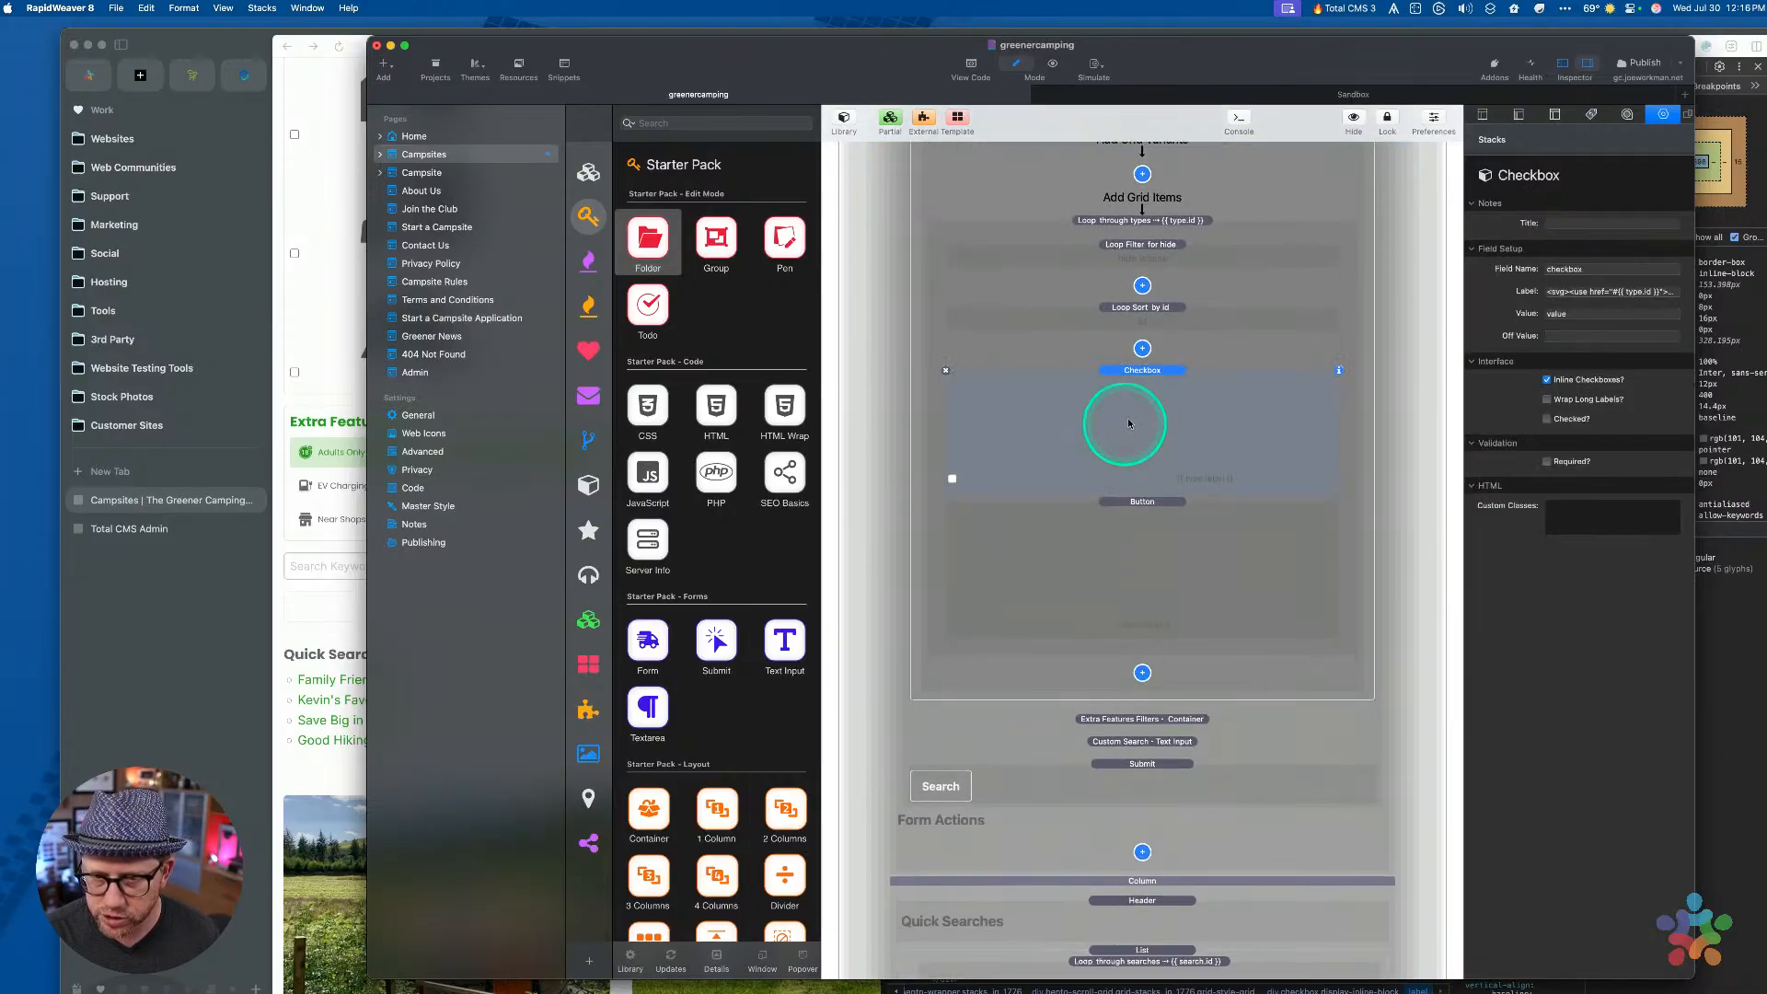
click(1586, 515)
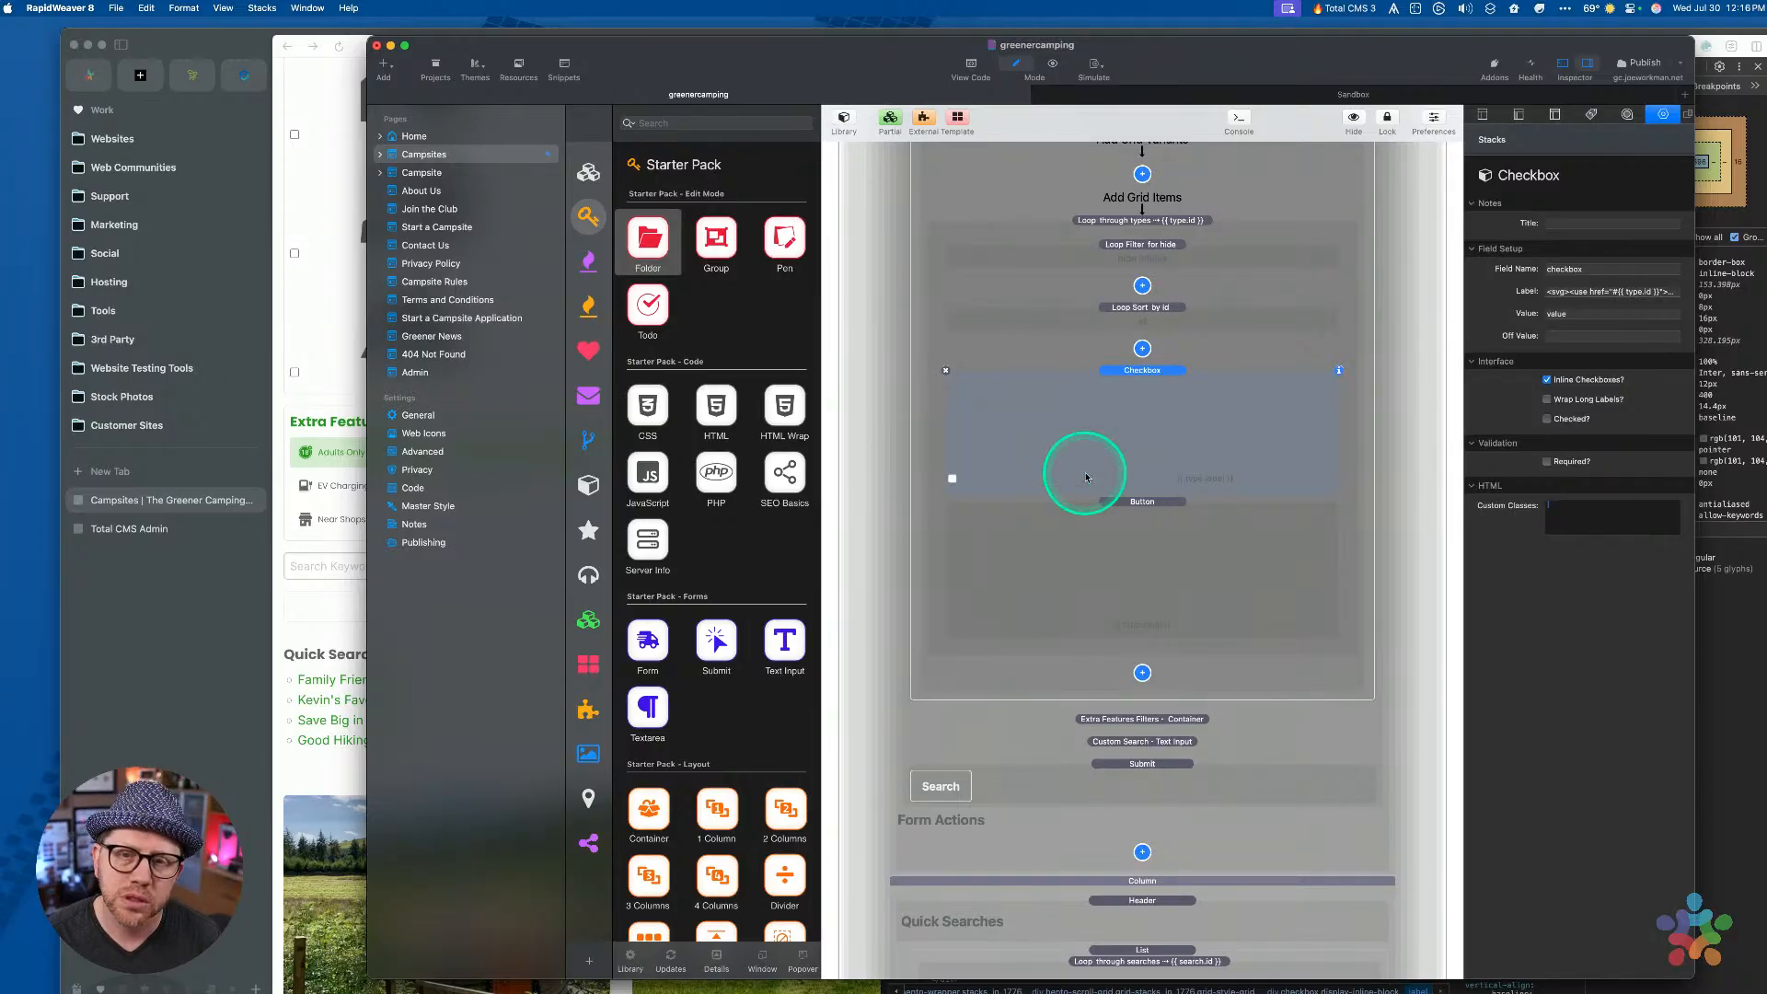
scroll(1068, 475, up, 20)
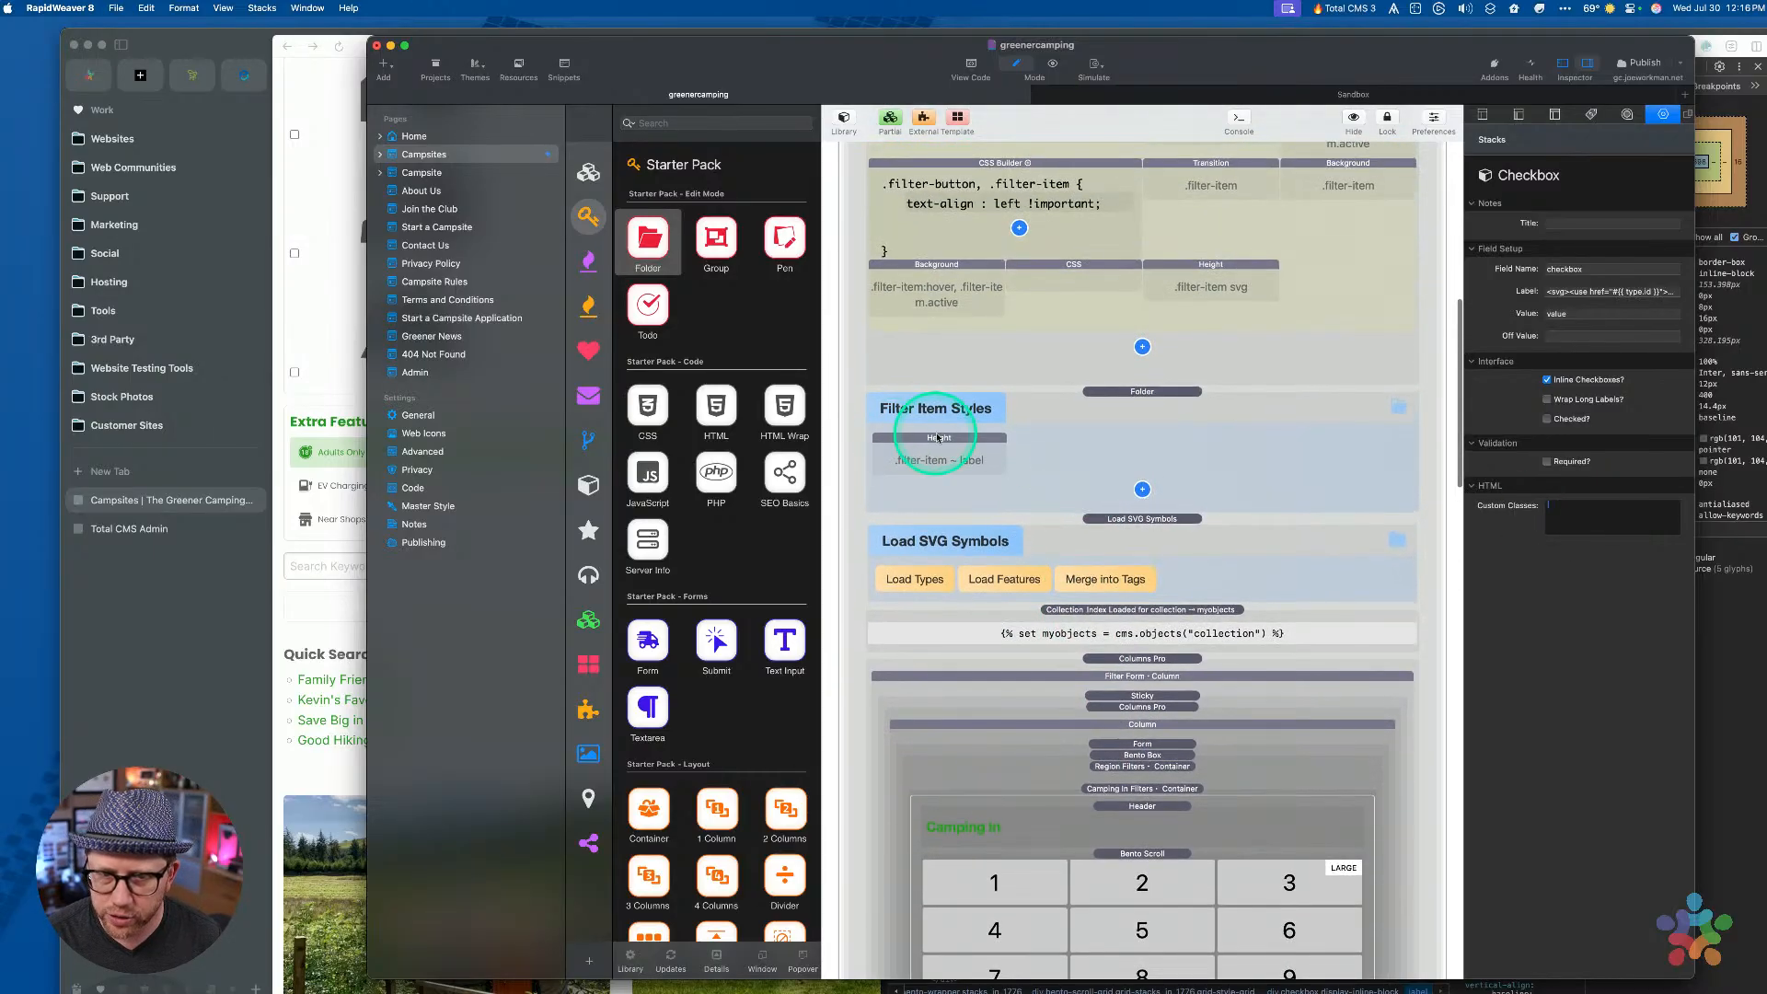
click(977, 433)
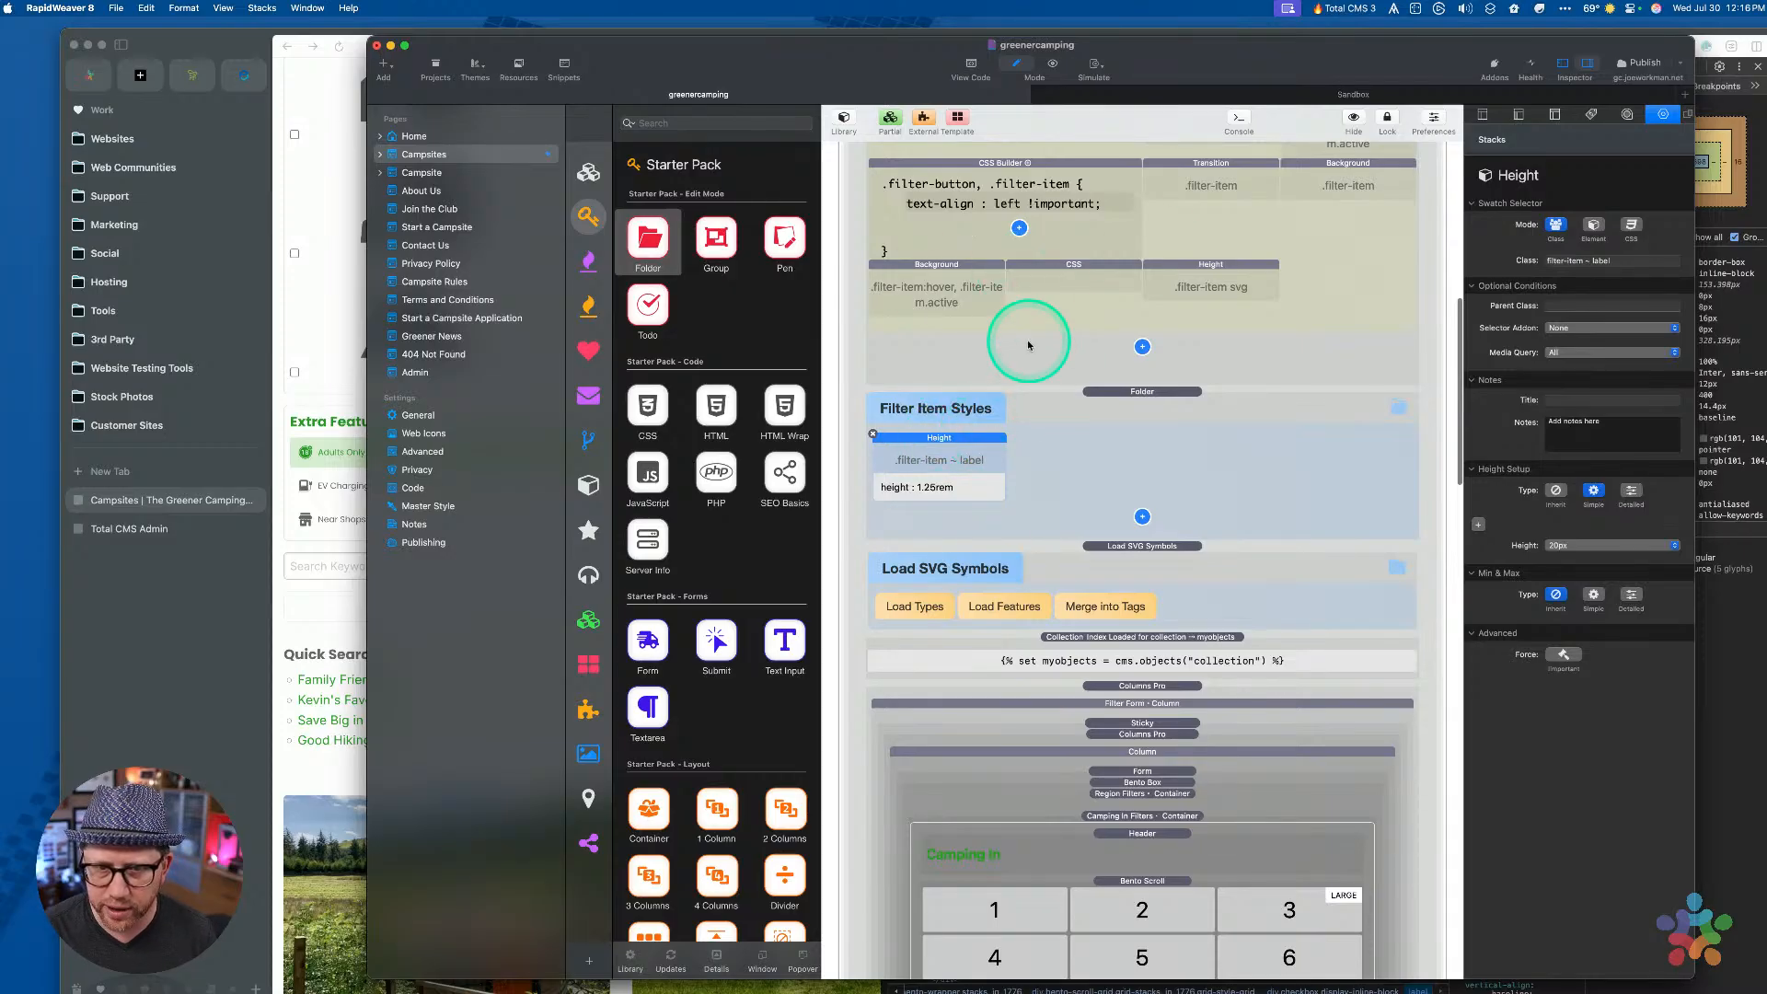
triple_click(1583, 261)
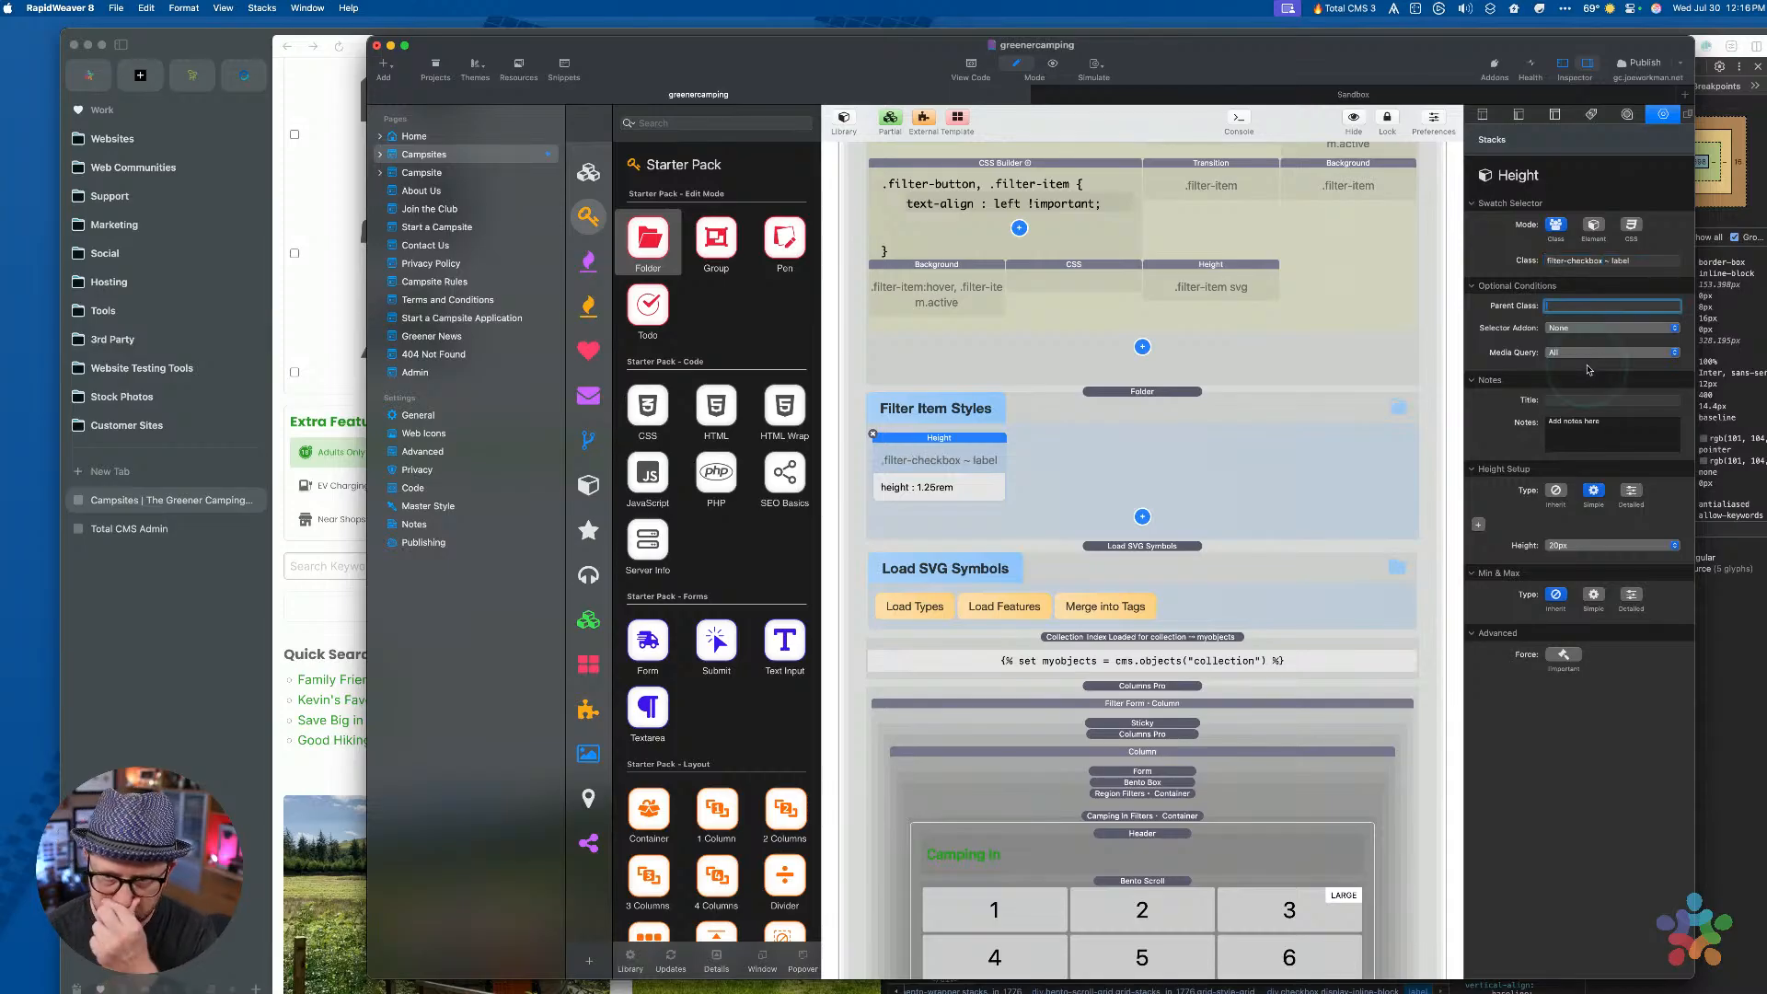
click(1571, 259)
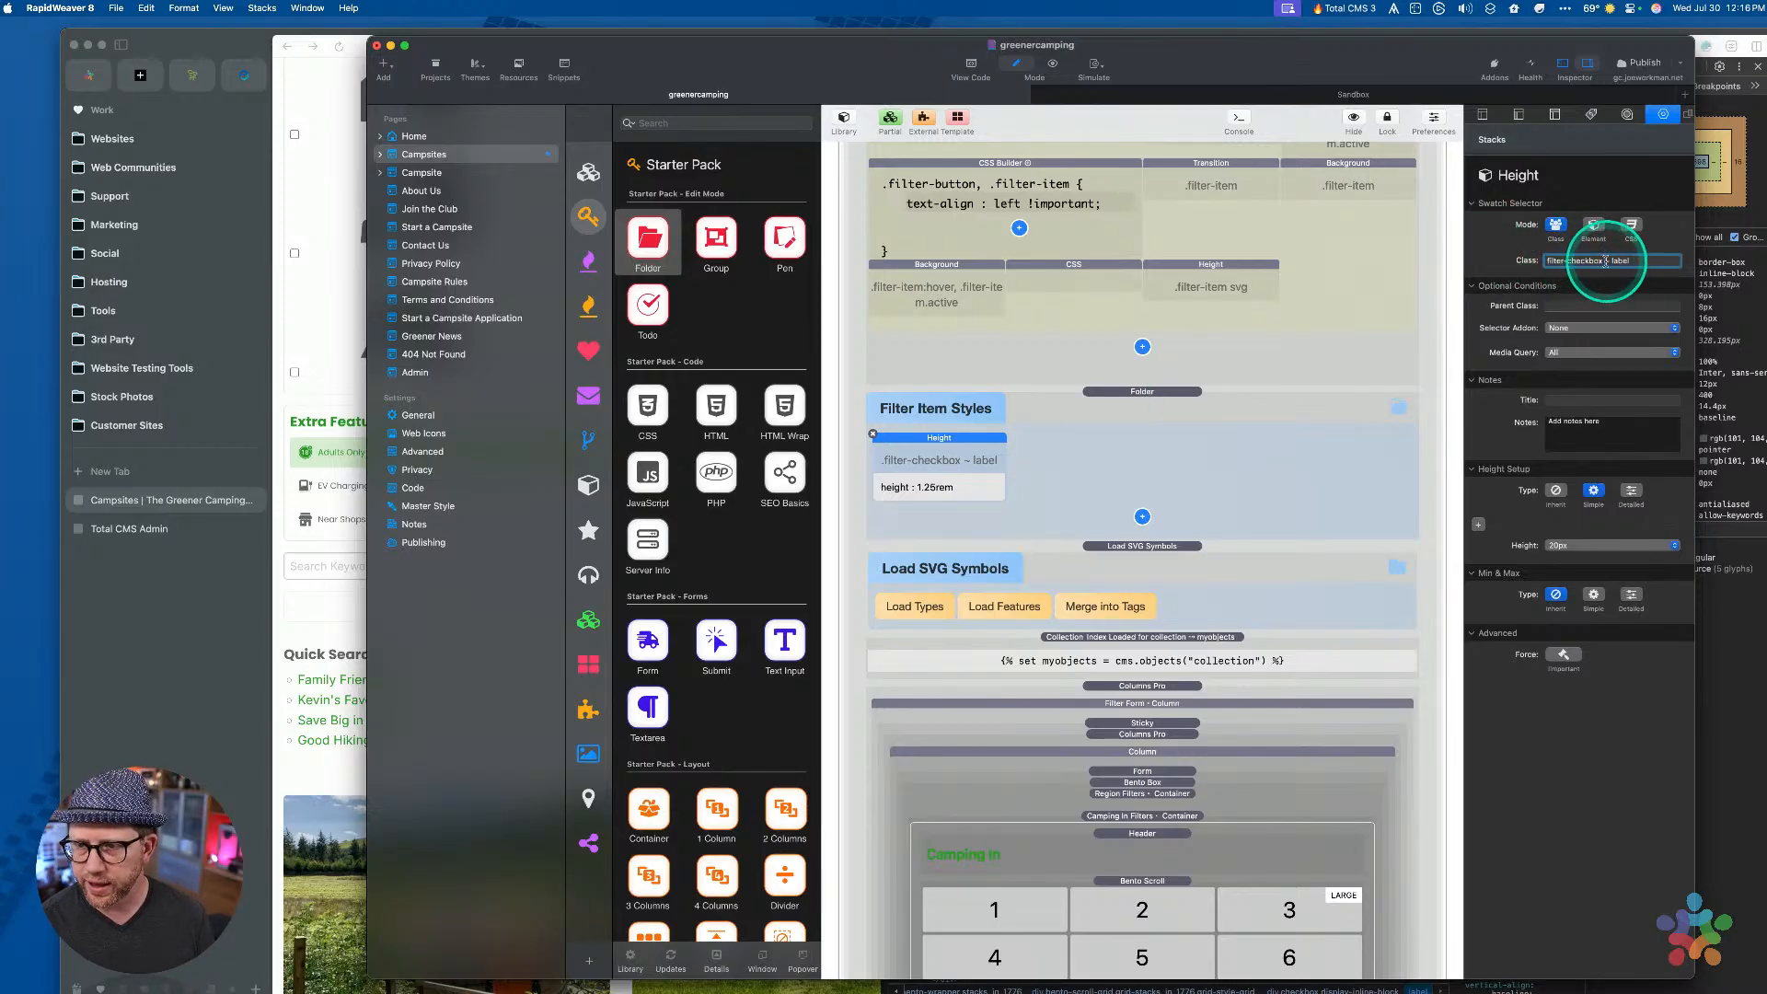
key(shift+super+Left)
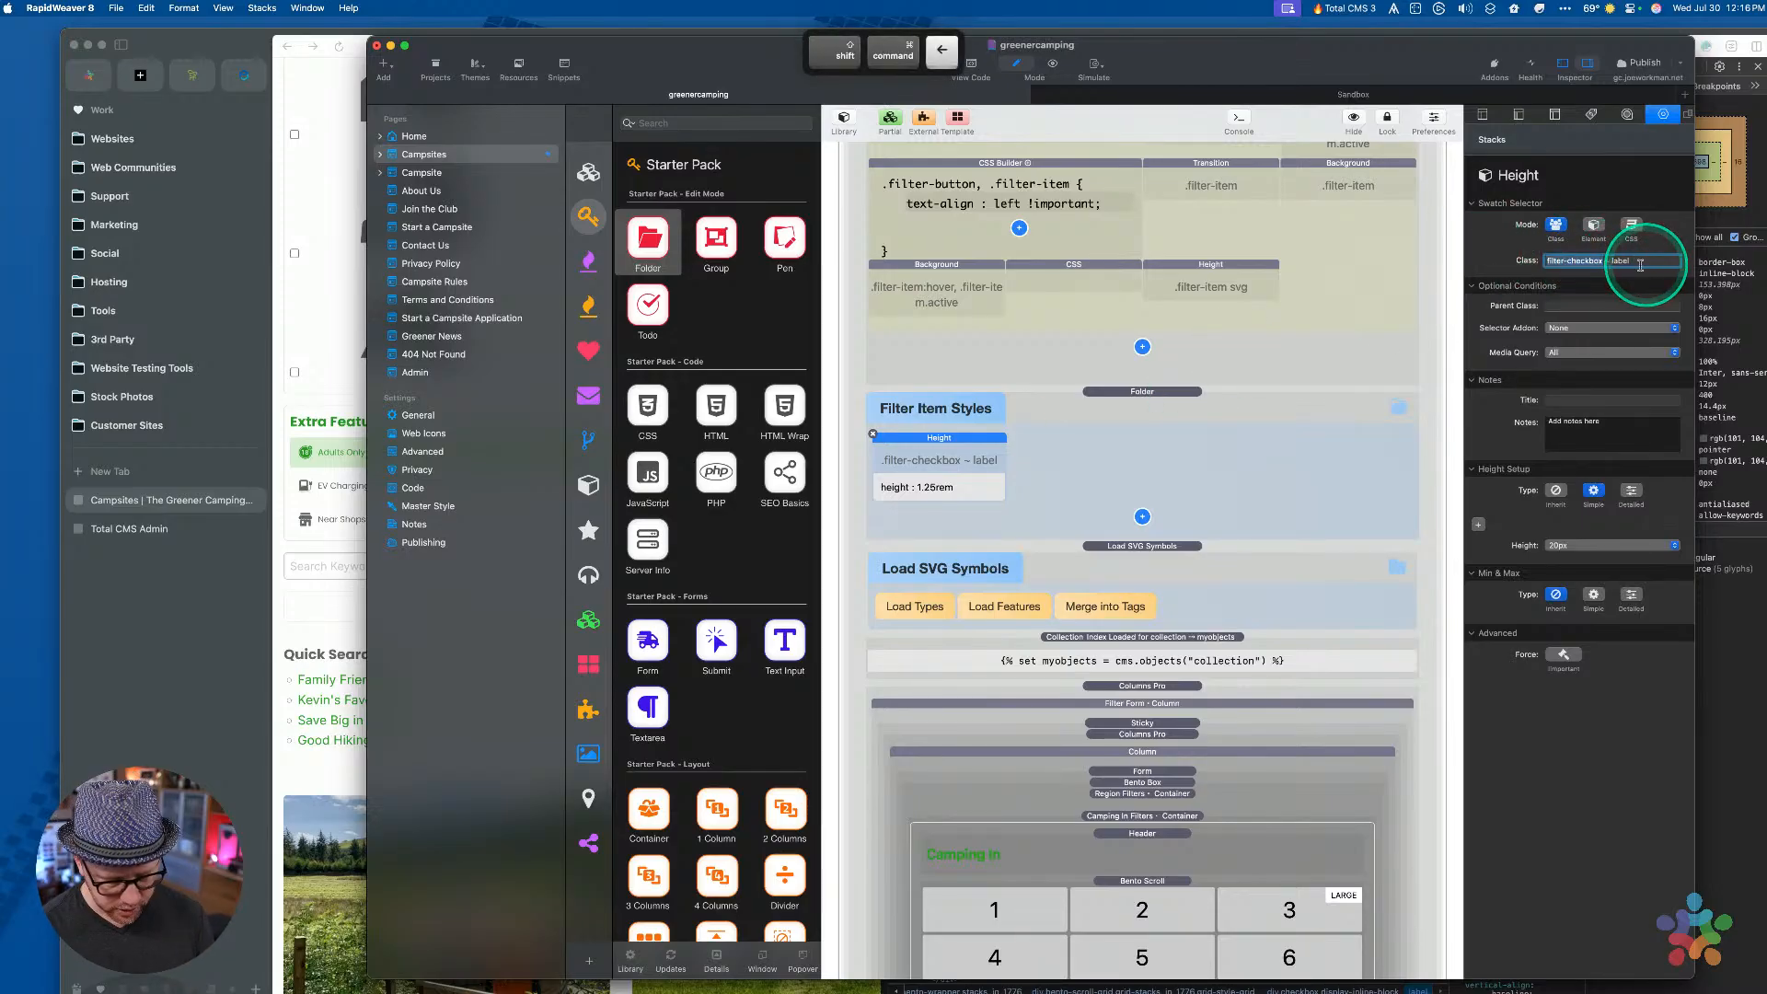
Paste 'filter-checkbox' into the Checkbox field's Custom Classes
scroll(1021, 723, down, 10)
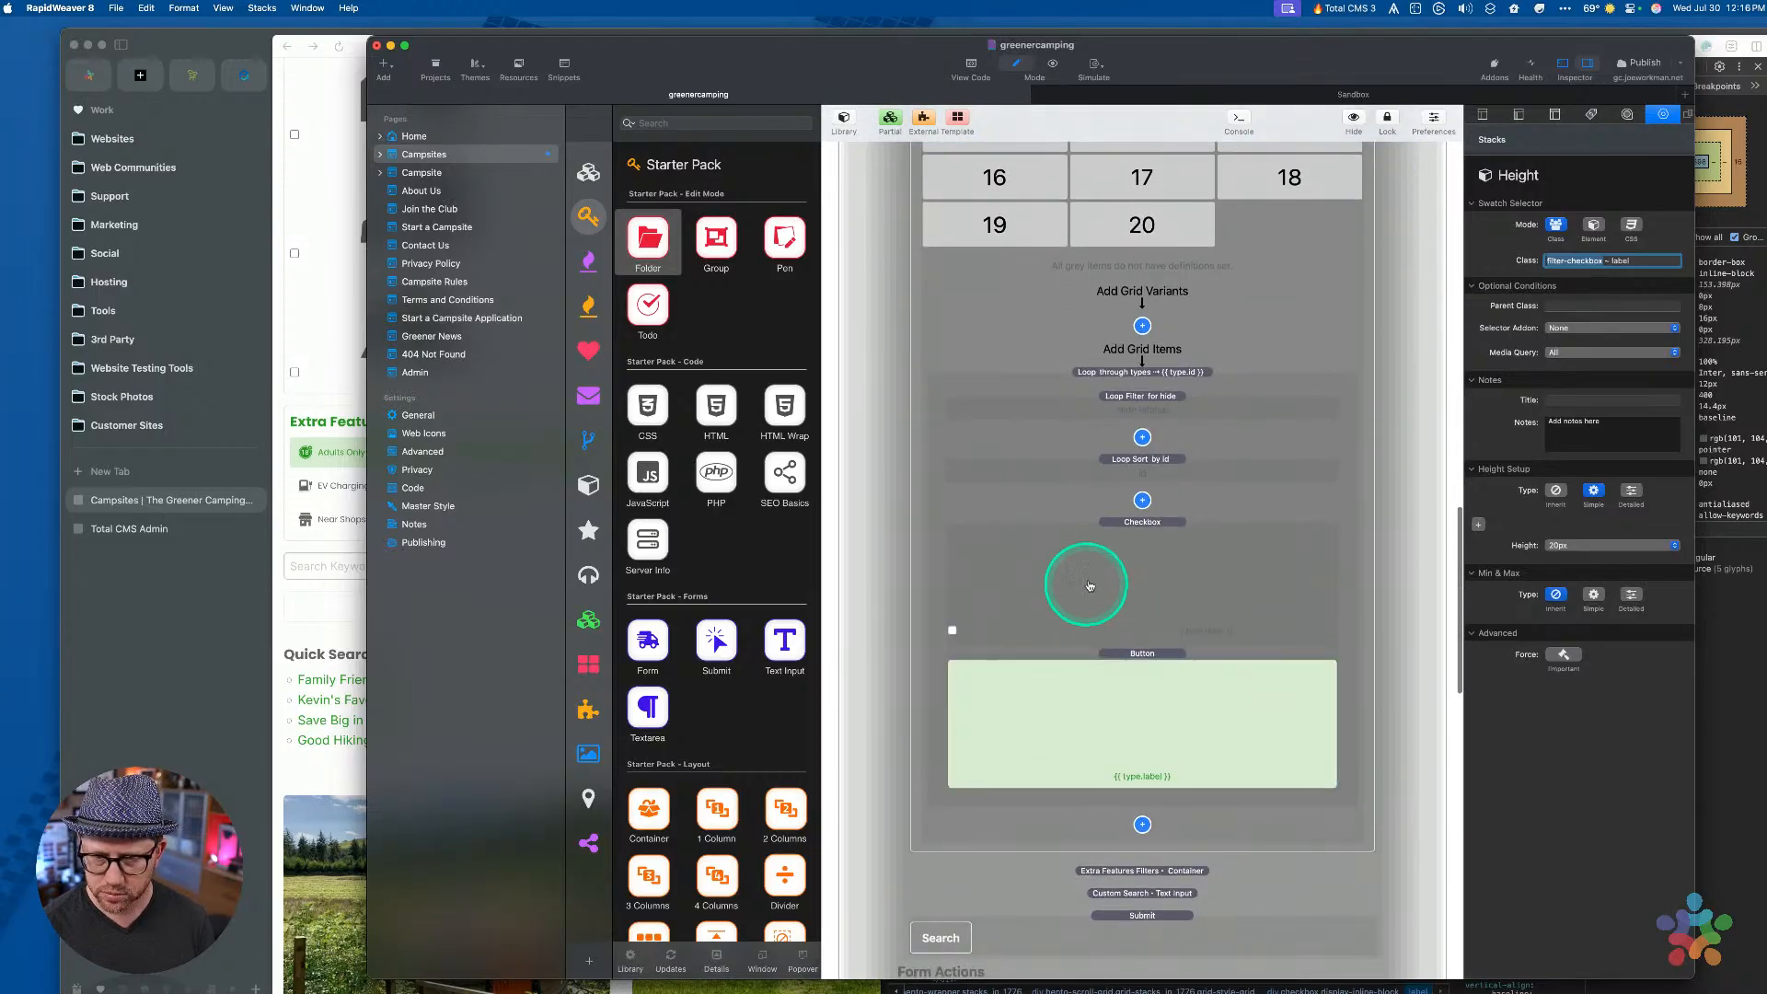
click(1089, 585)
click(1575, 508)
key(super+v)
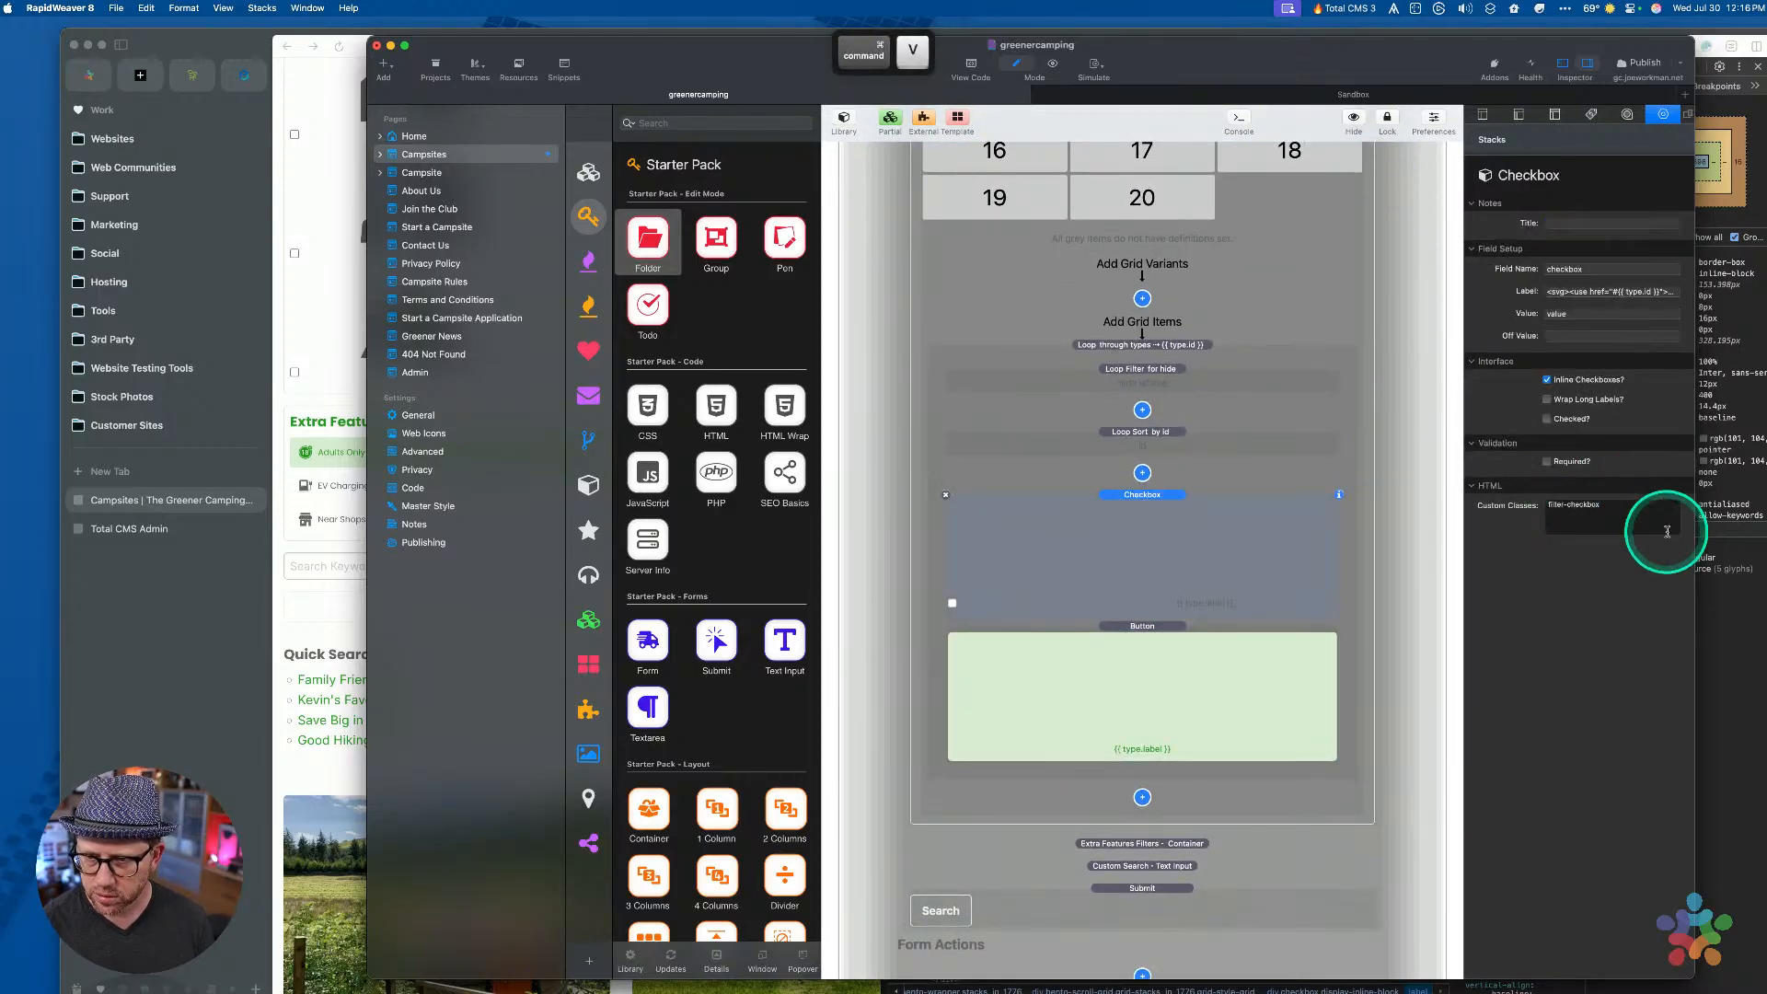
scroll(1180, 525, up, 5)
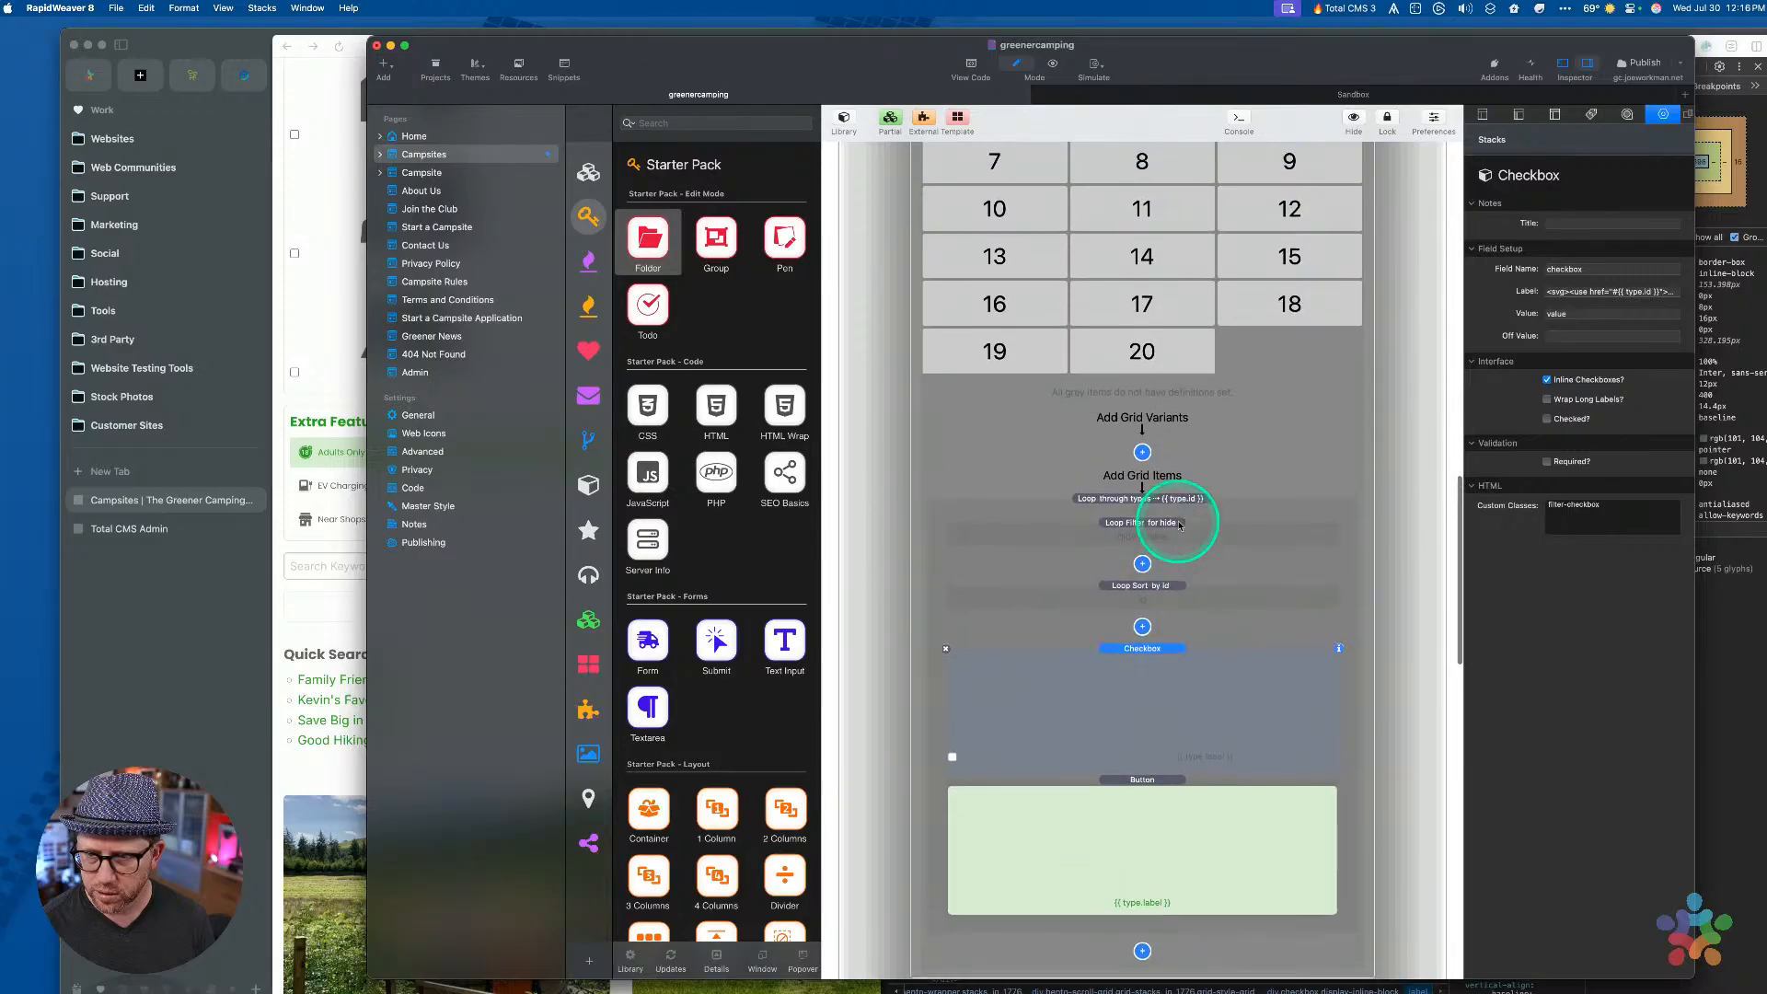
scroll(1236, 295, up, 10)
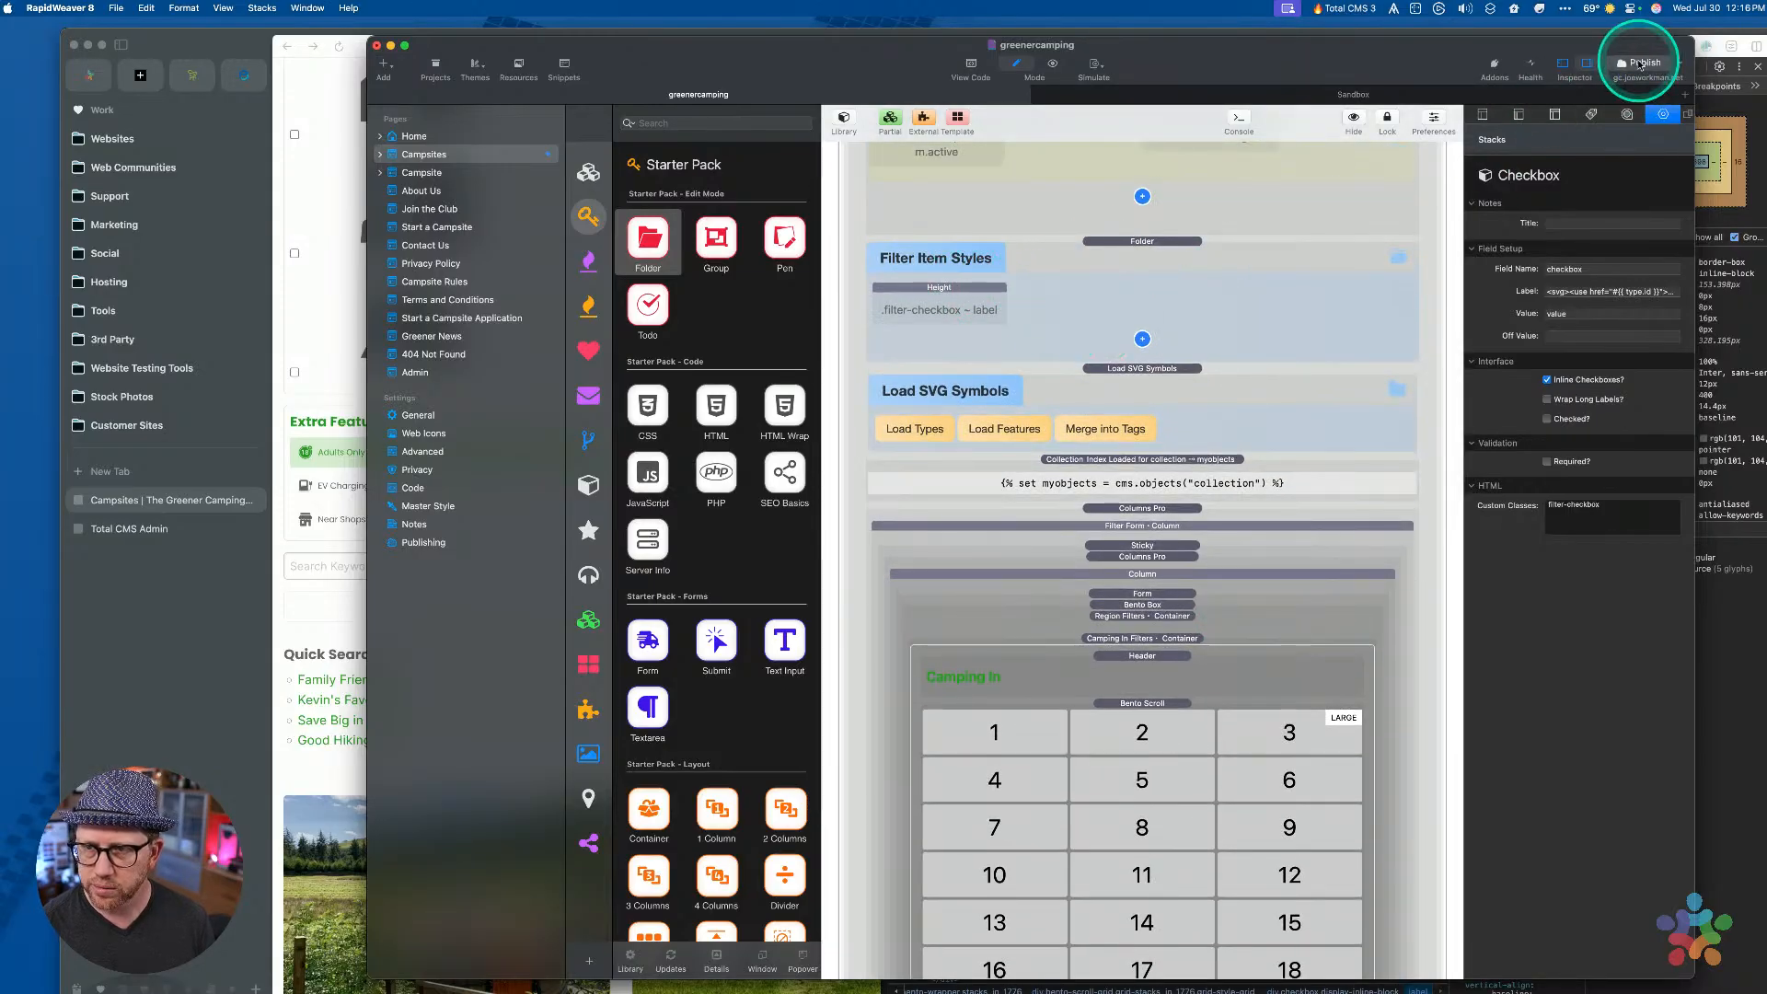
Publish the site and try the Near Beach filter on the live page in Arc
click(896, 183)
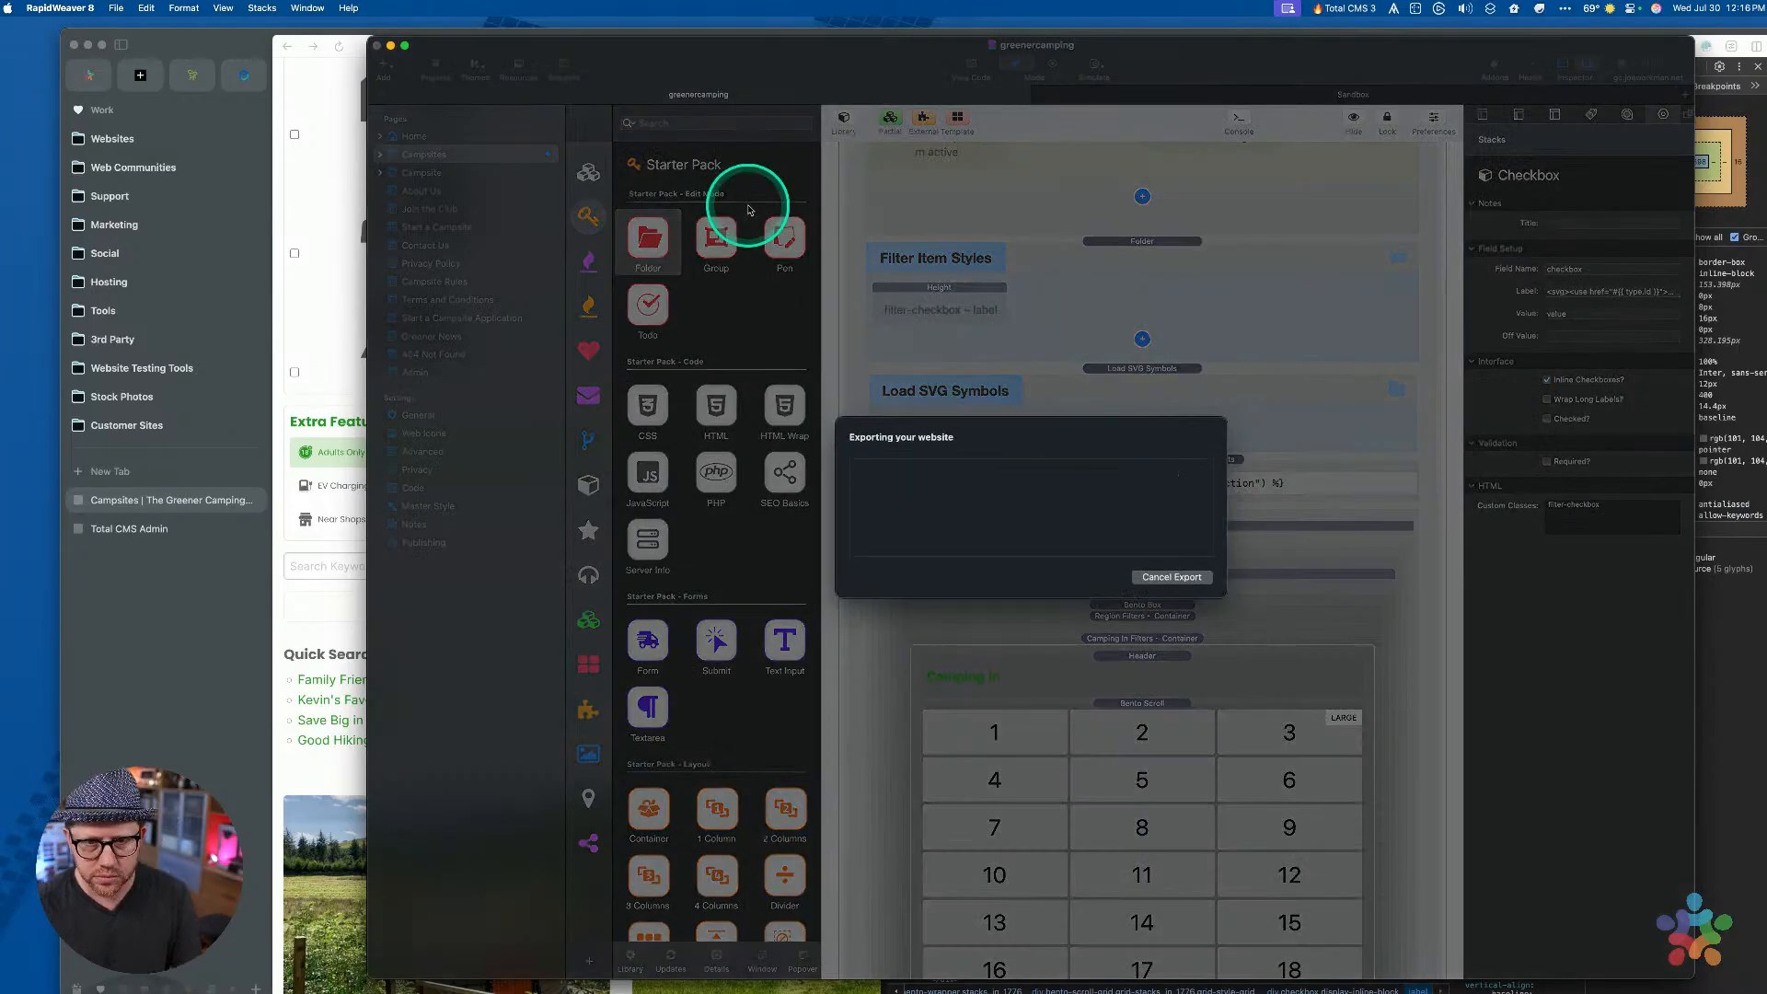
click(219, 617)
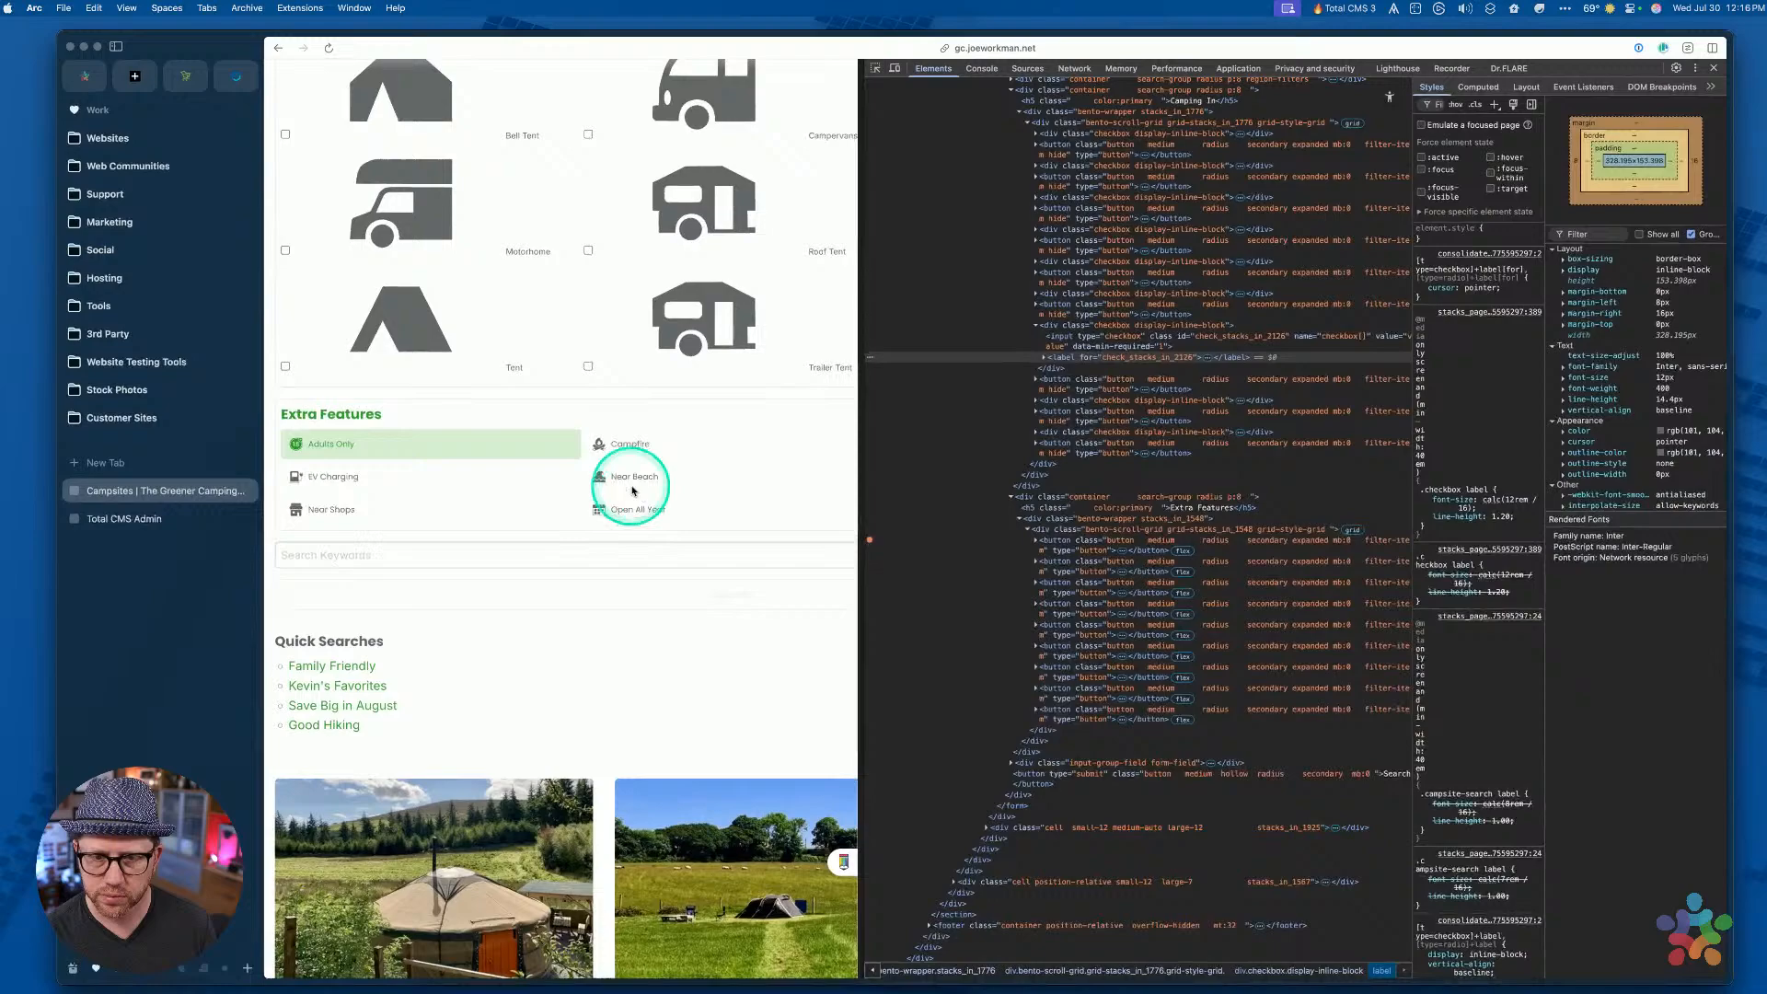
click(633, 491)
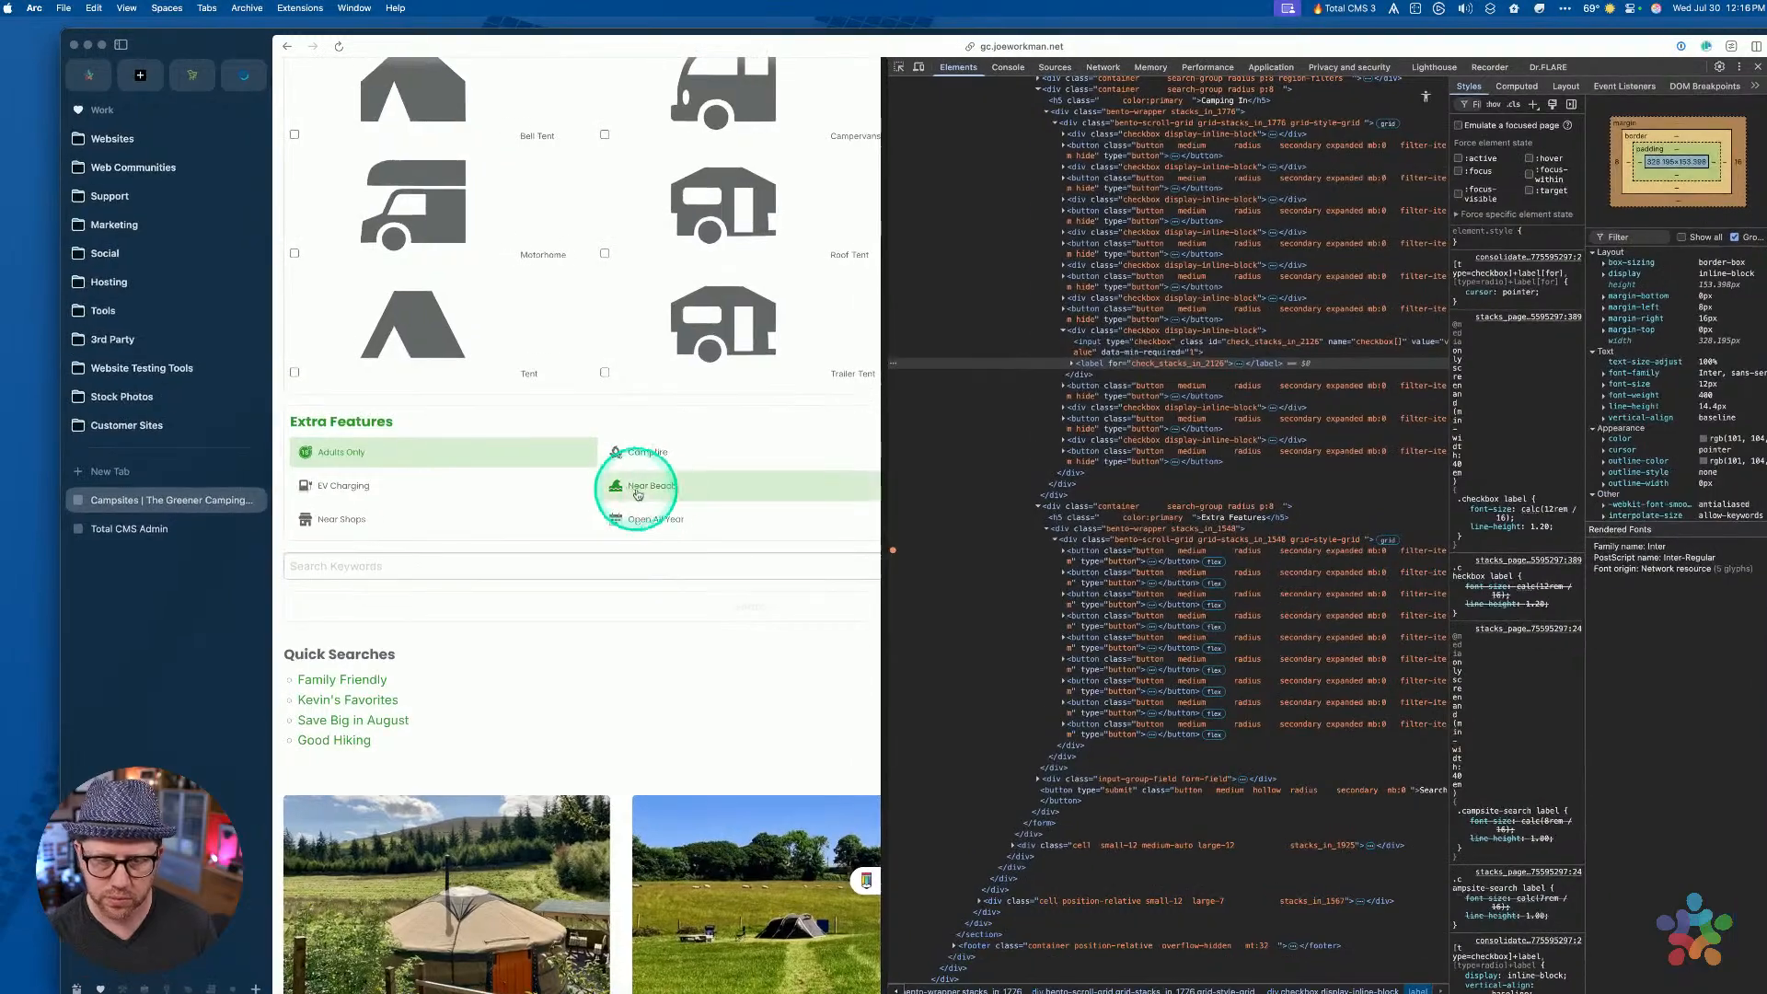
key(ctrl+Up)
click(1208, 514)
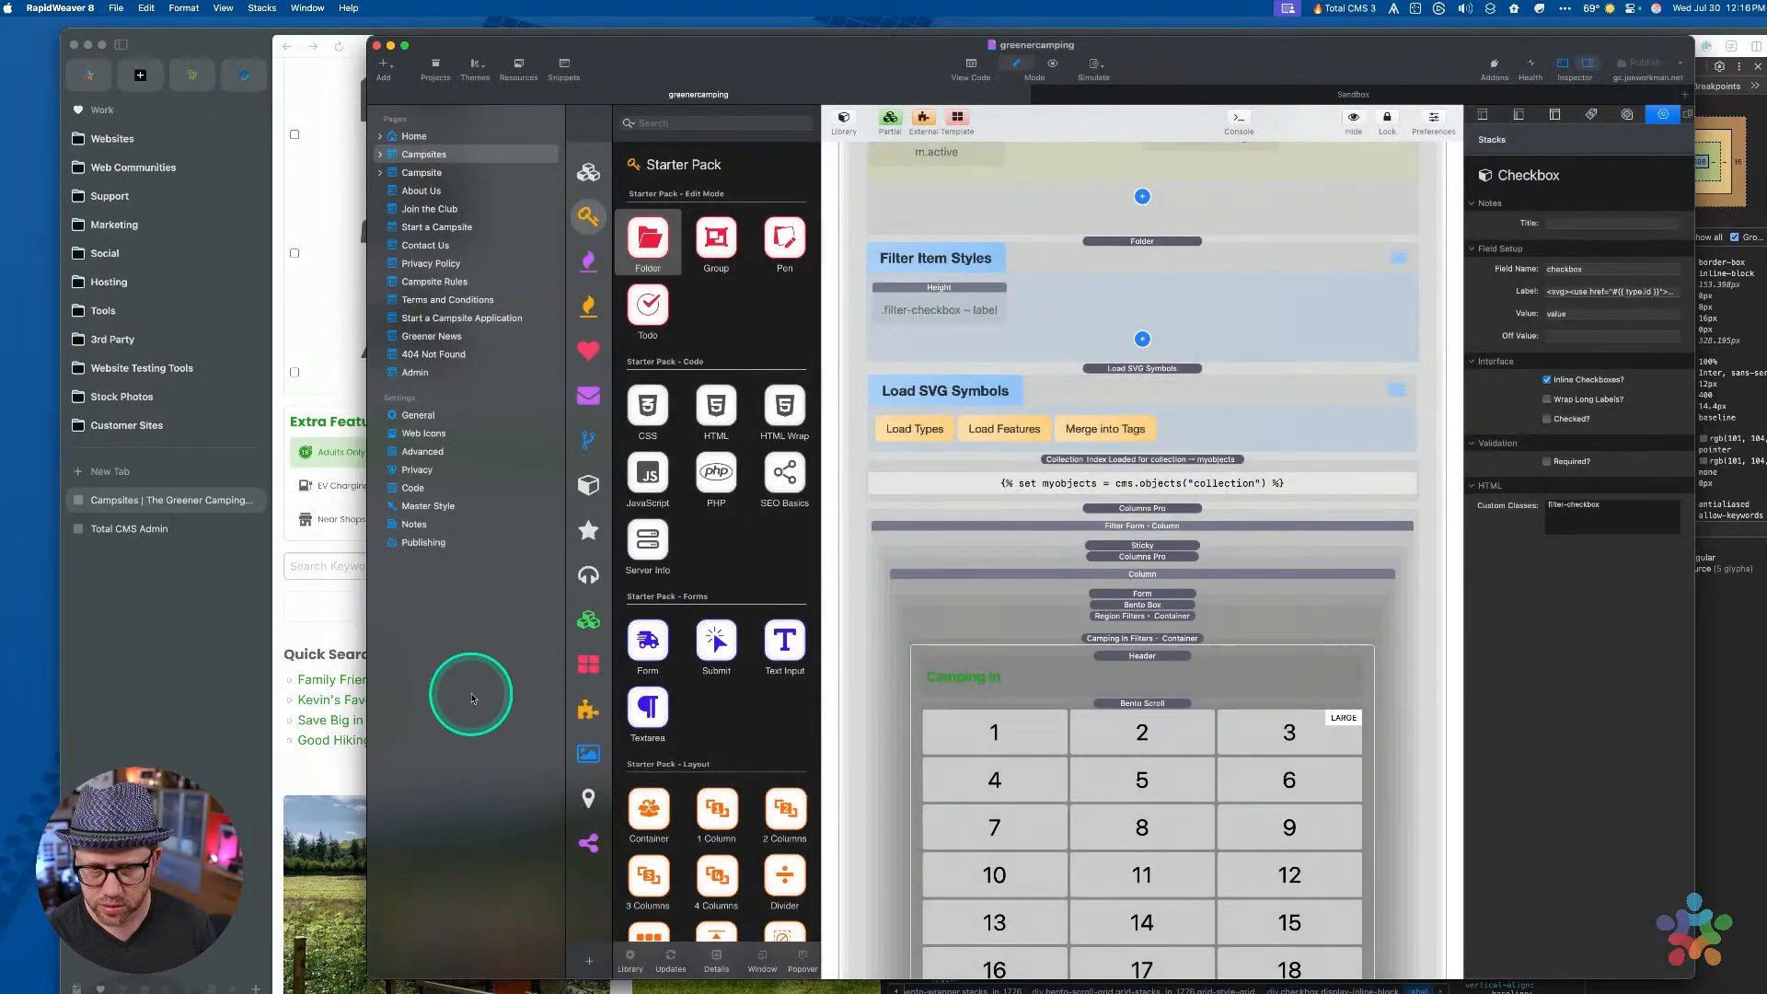
Reload the live campsites page in Arc twice, then return to the RapidWeaver project
click(206, 703)
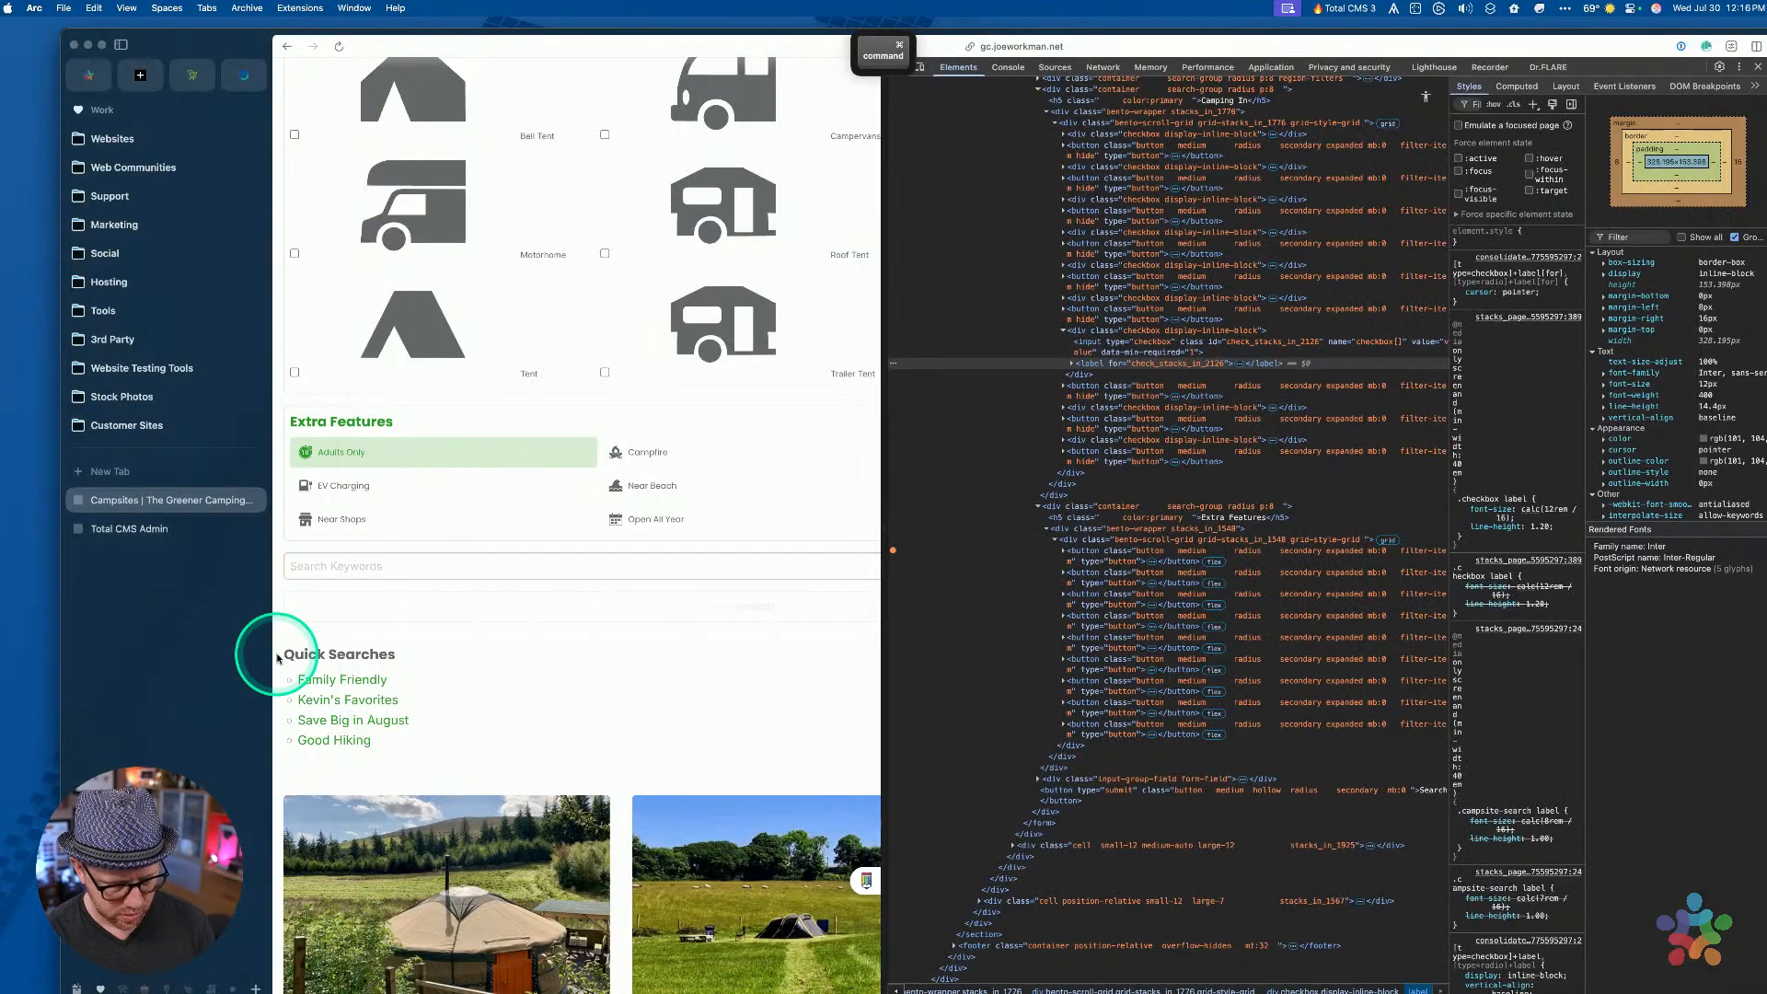
key(super+r)
scroll(552, 259, up, 3)
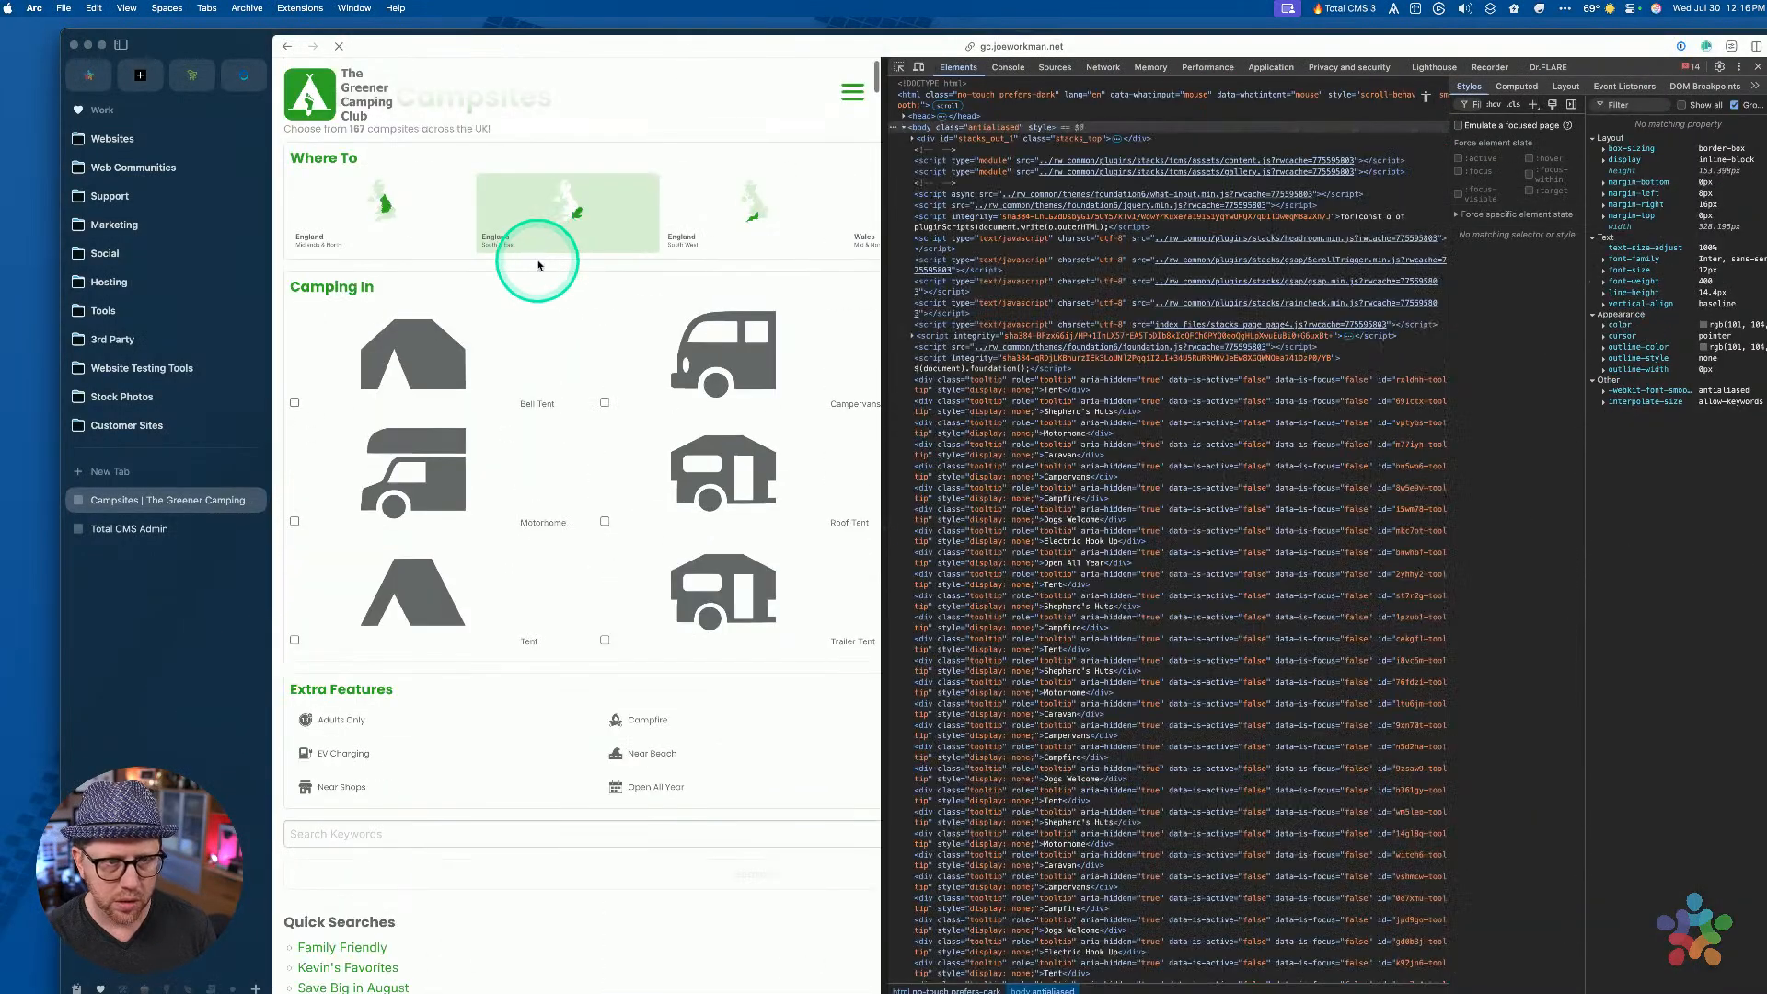
key(super+r)
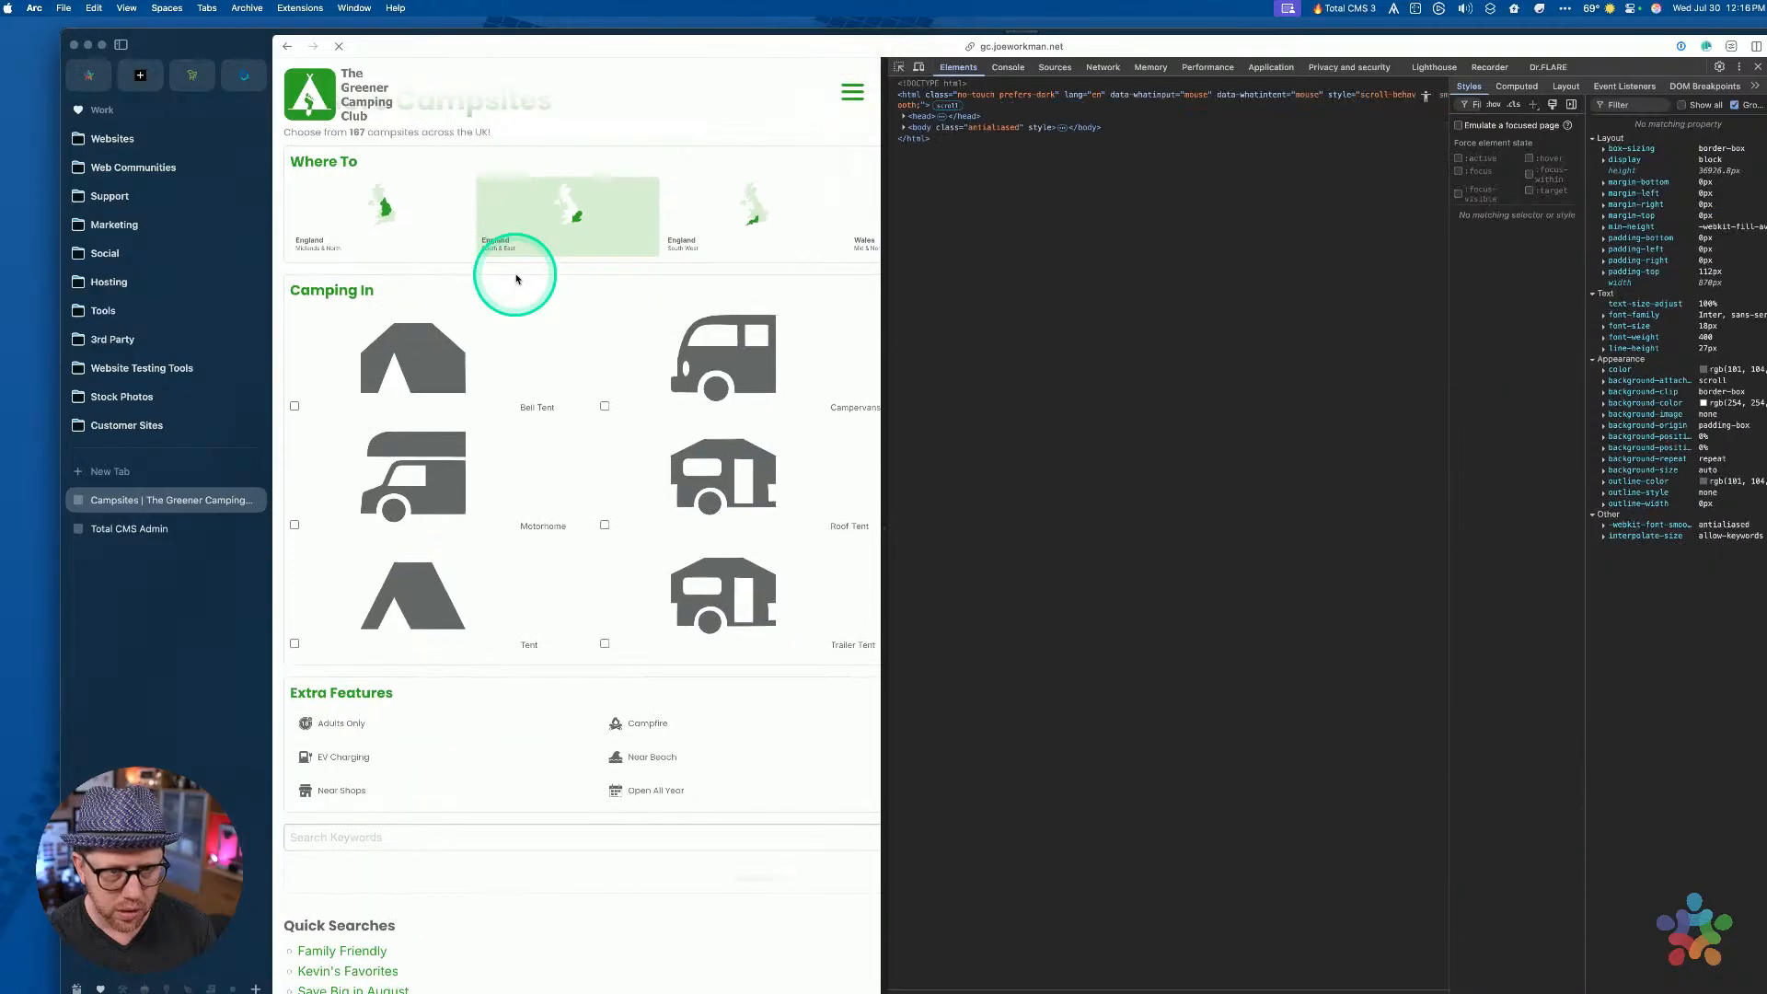
key(ctrl+Up)
click(1192, 386)
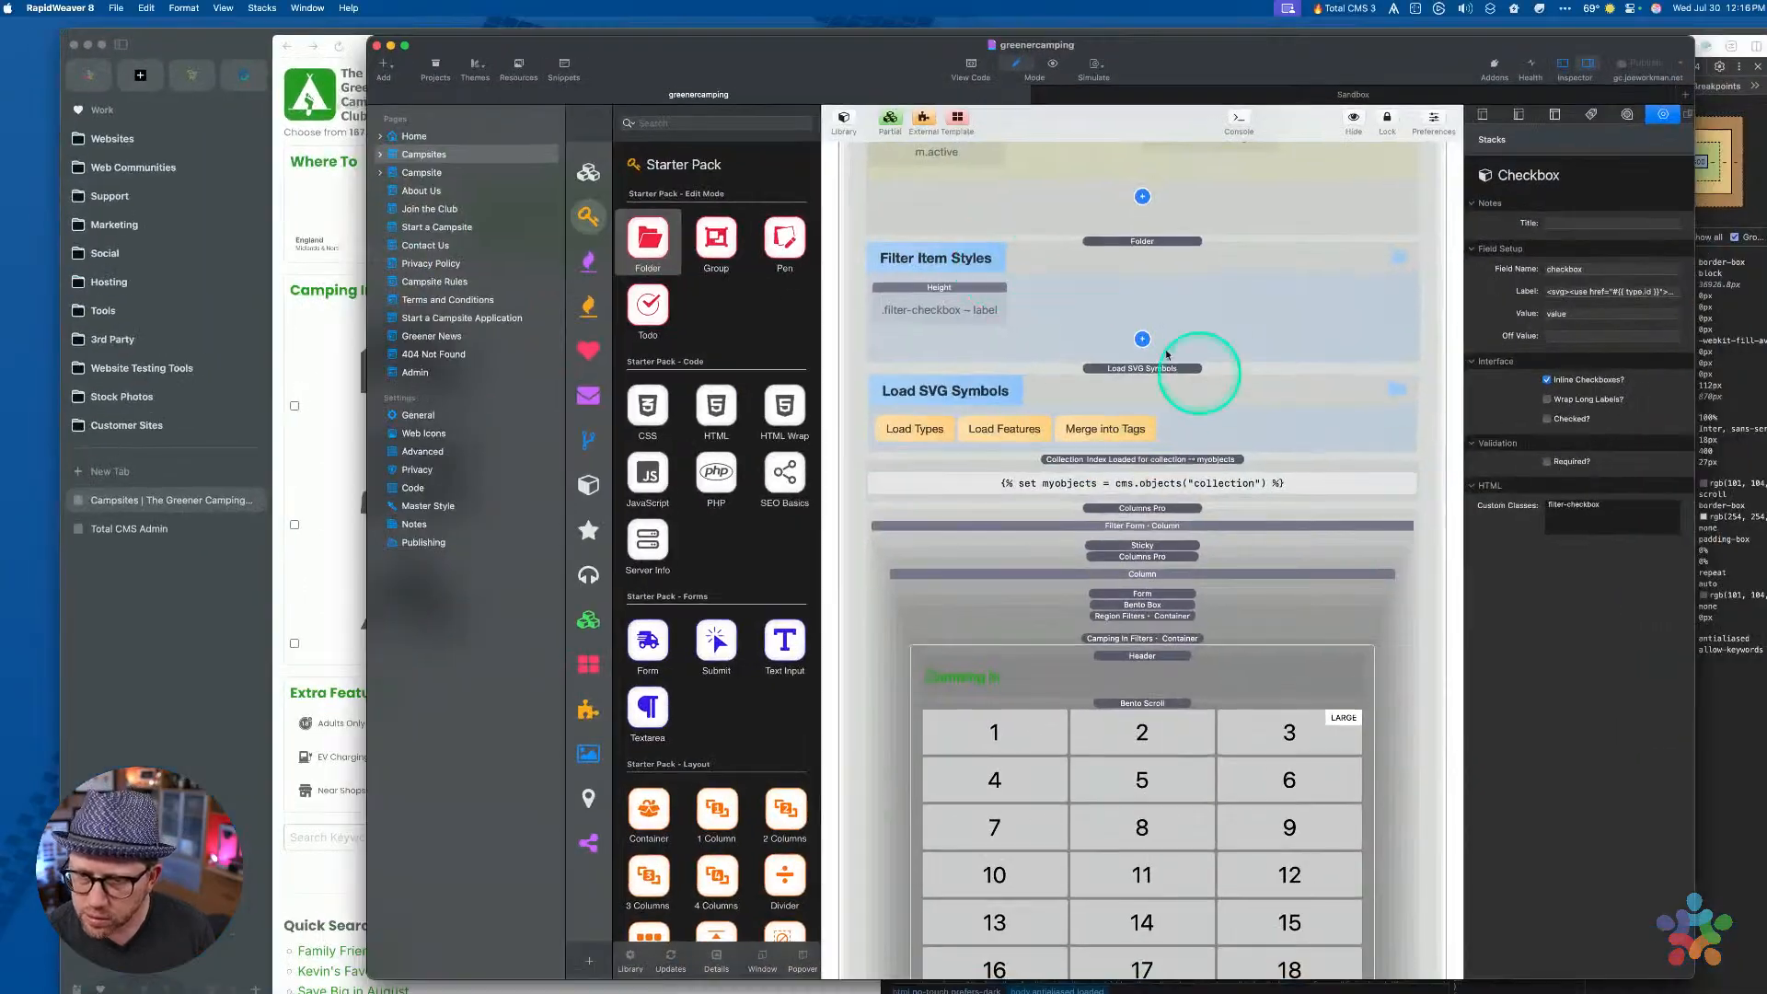
Extend the Height selector to 'filter-checkbox ~ label svg', republish, and reload the live page in Arc
click(978, 301)
click(1653, 261)
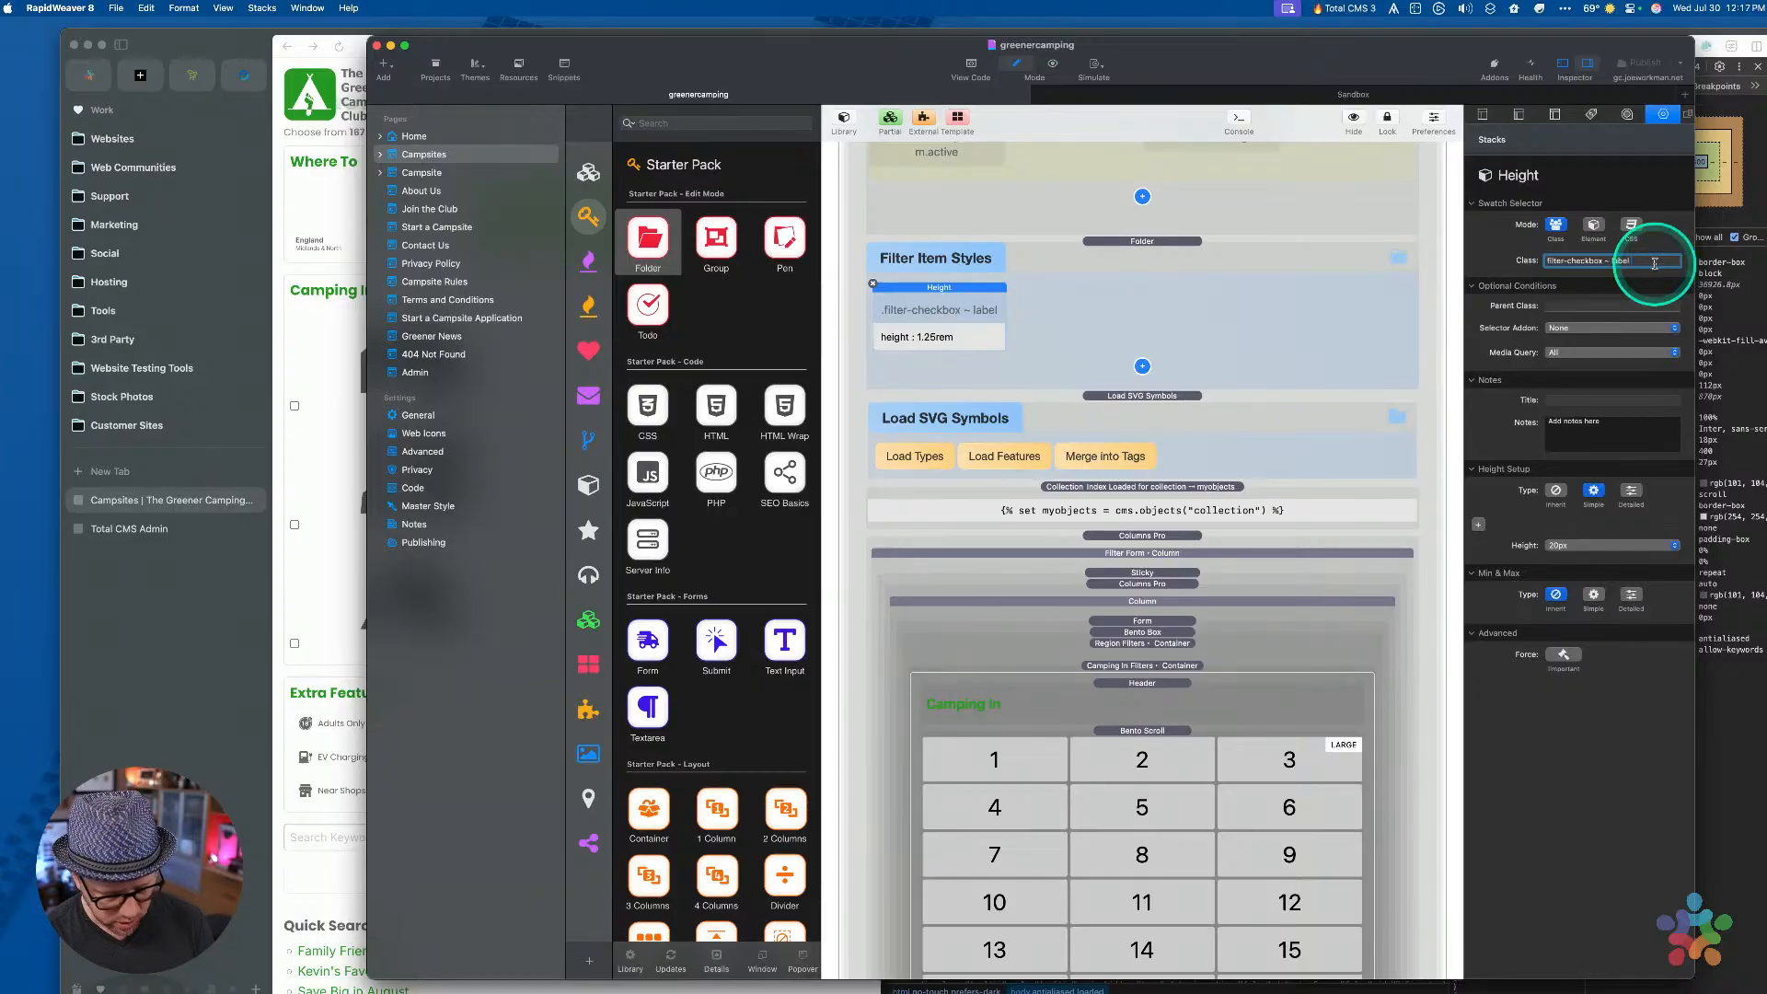
key(Tab)
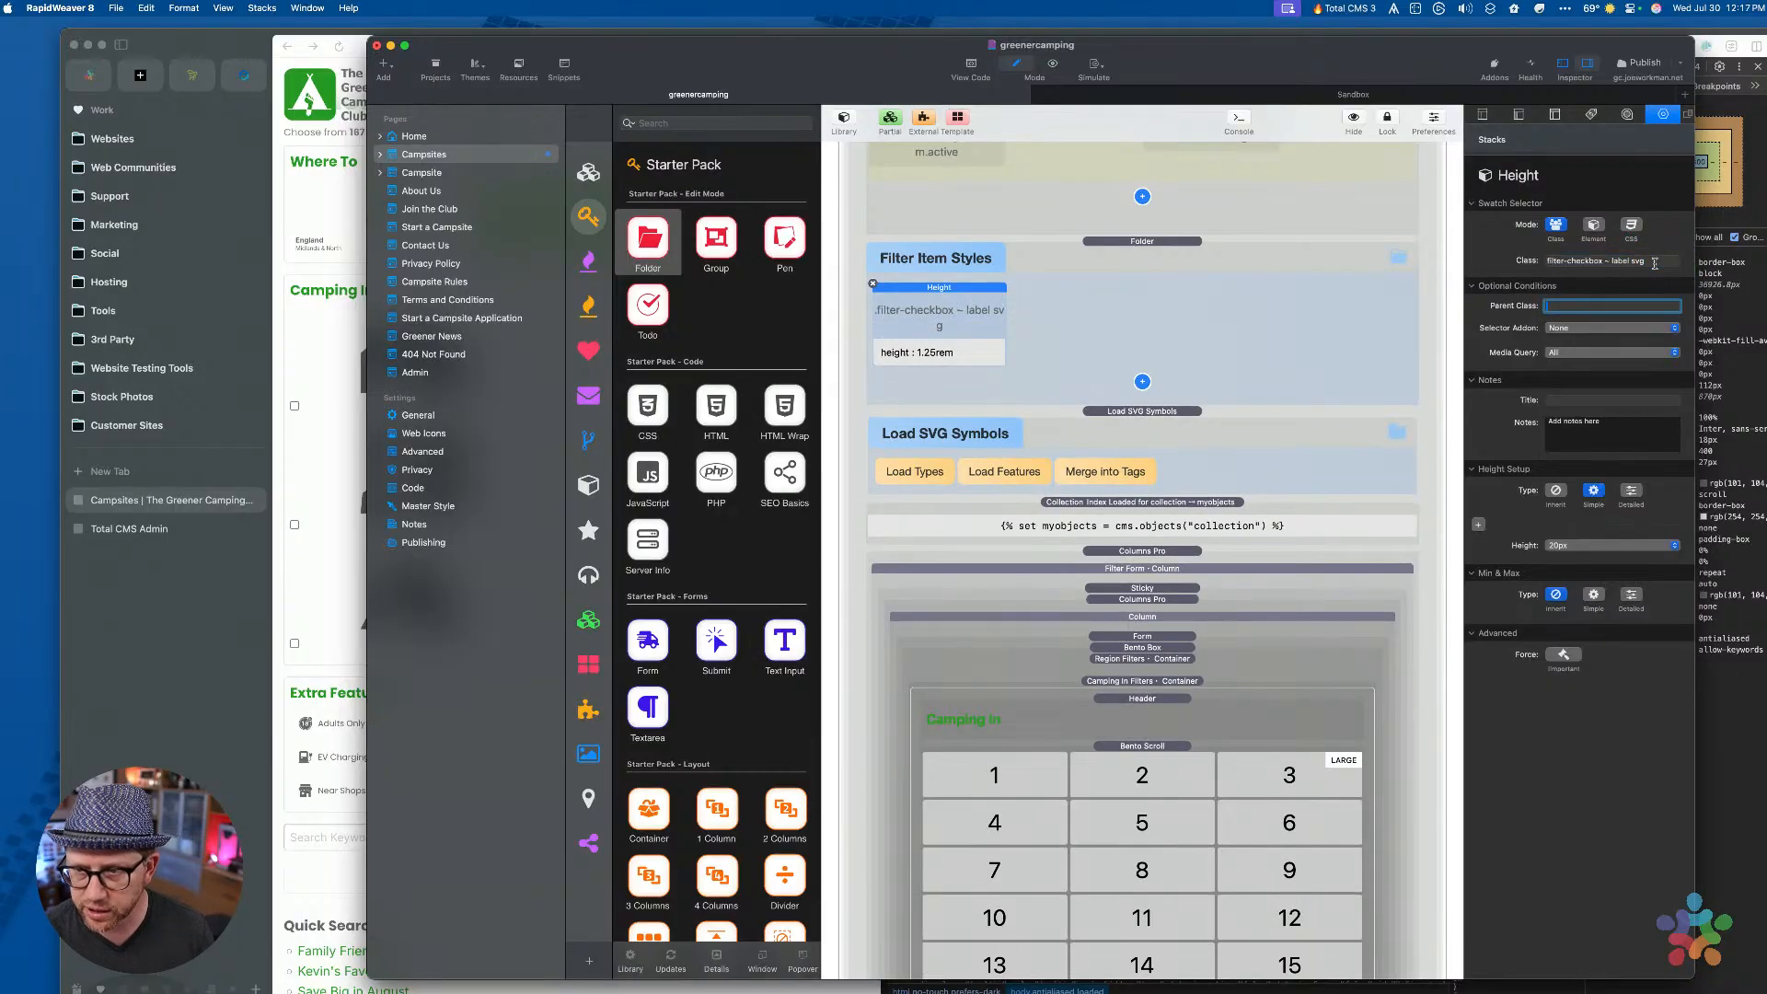
click(1631, 70)
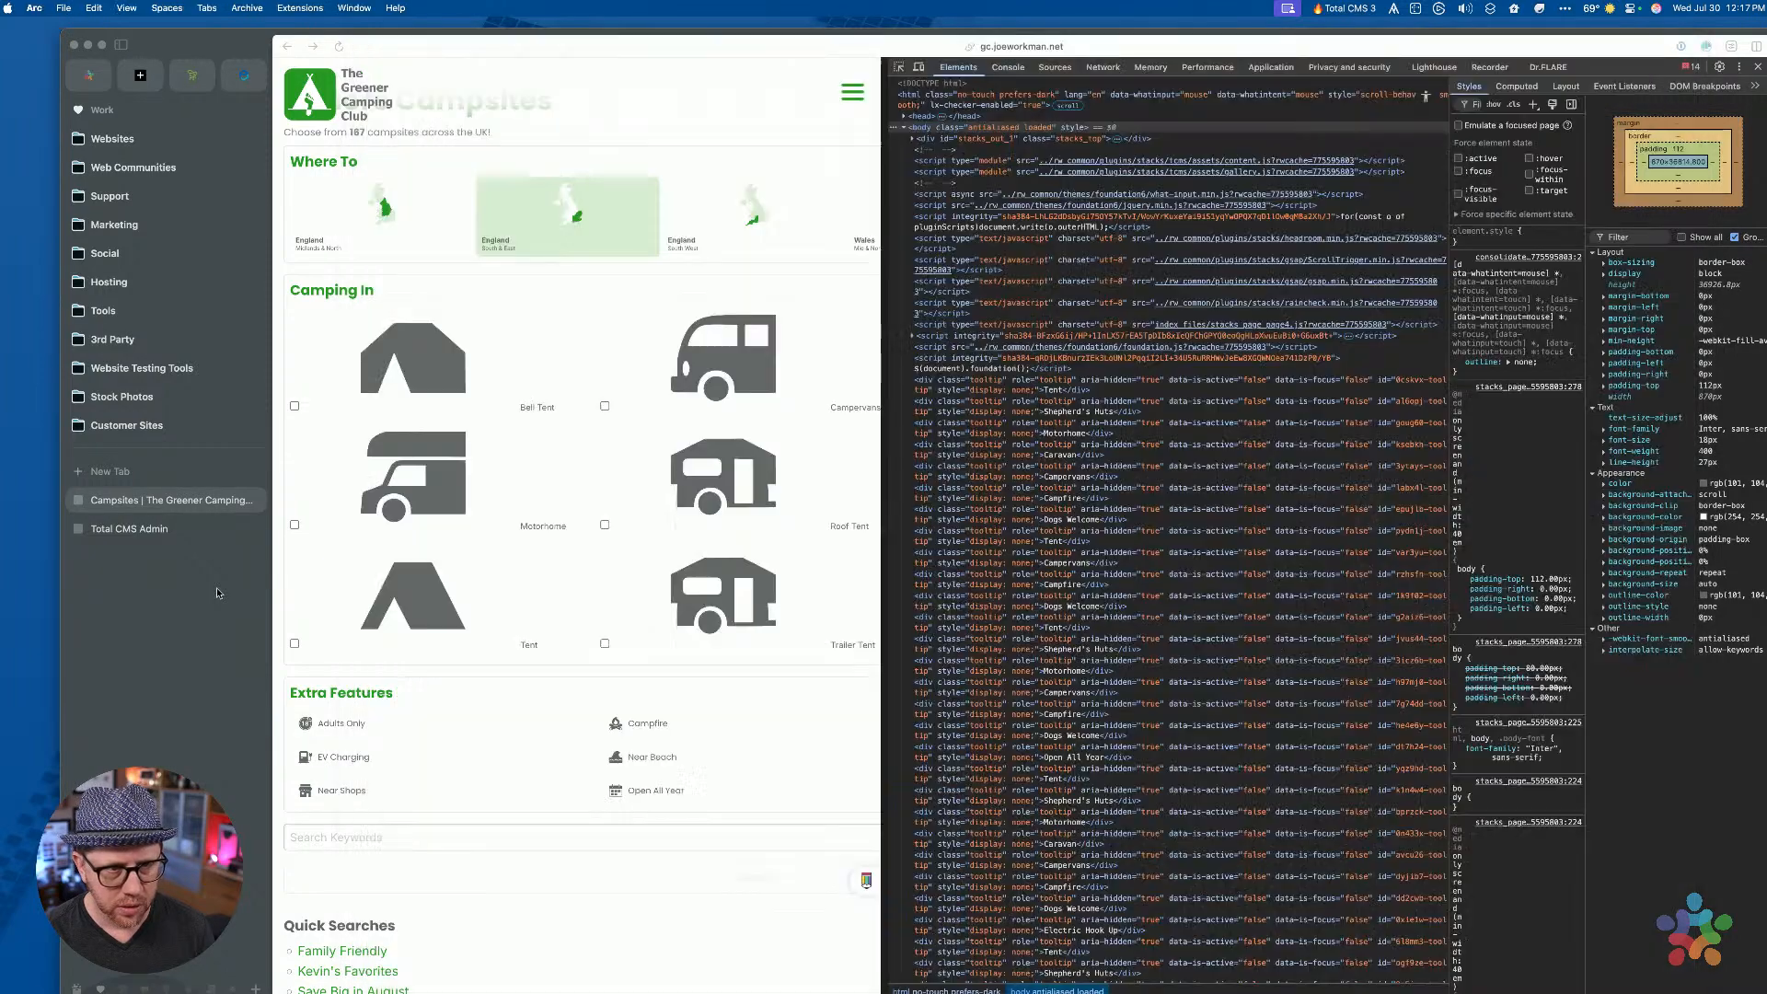
click(217, 593)
key(super+r)
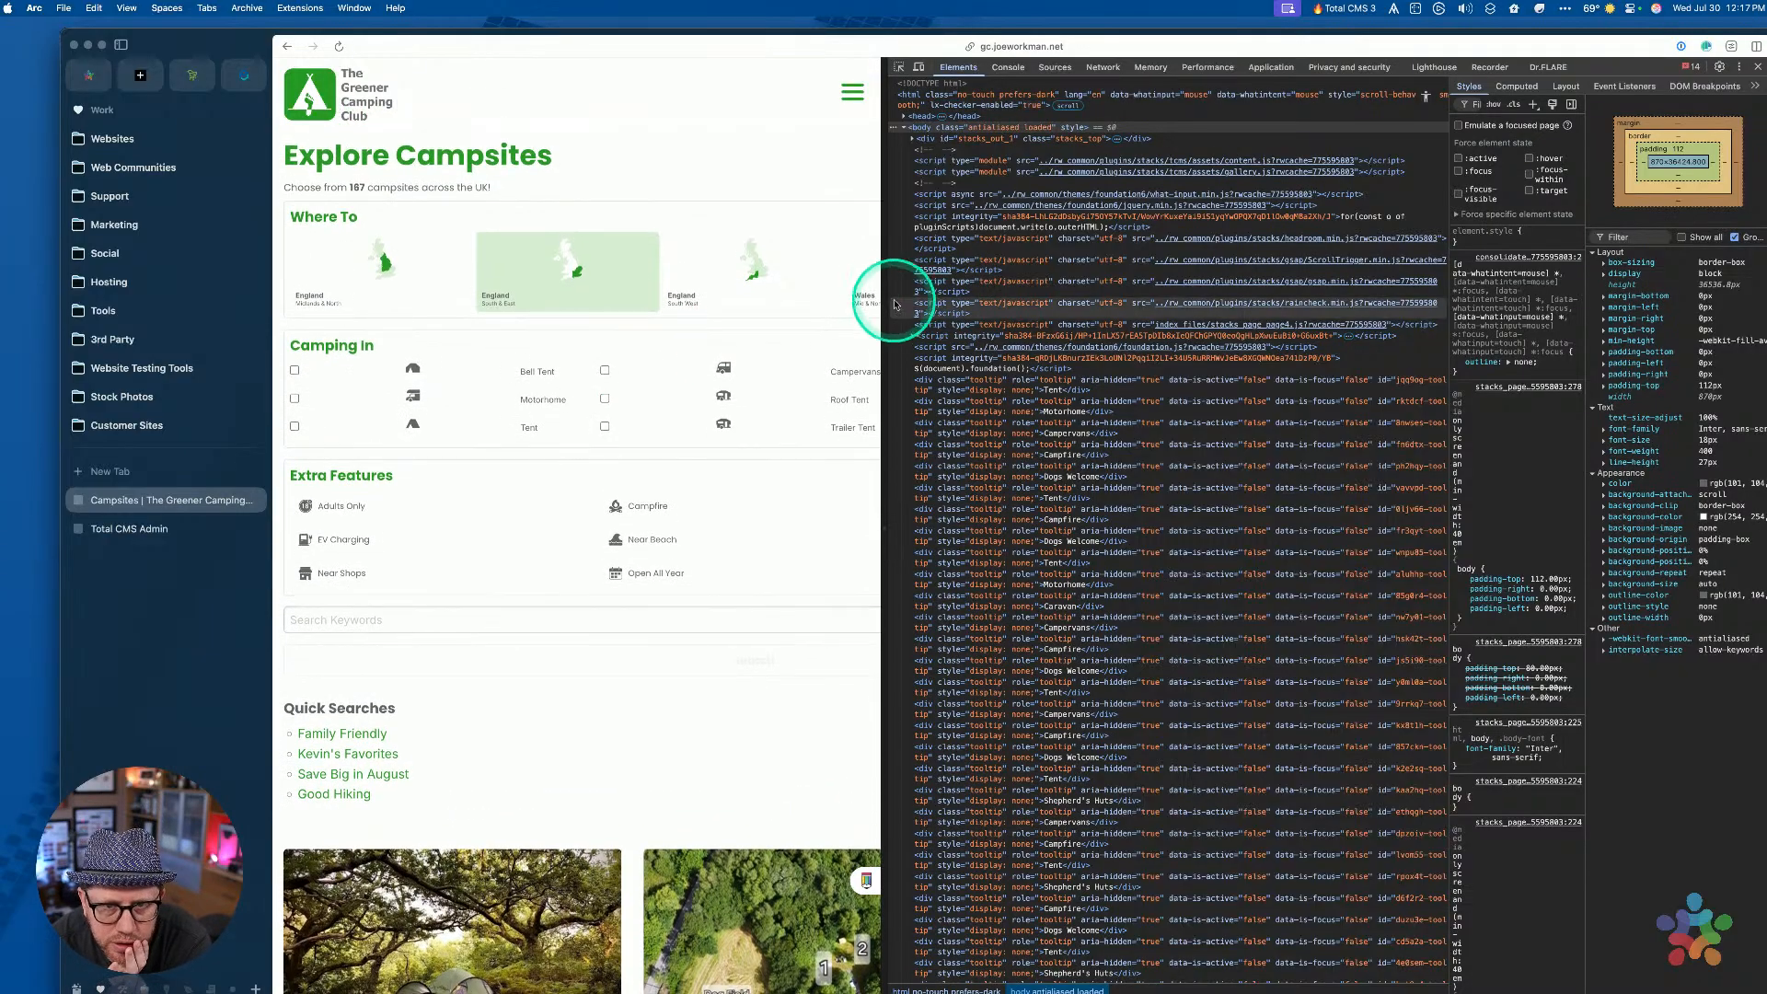
Resize the page to the single-column filter layout and inspect the Bell Tent checkbox icon
drag(896, 304, 1010, 284)
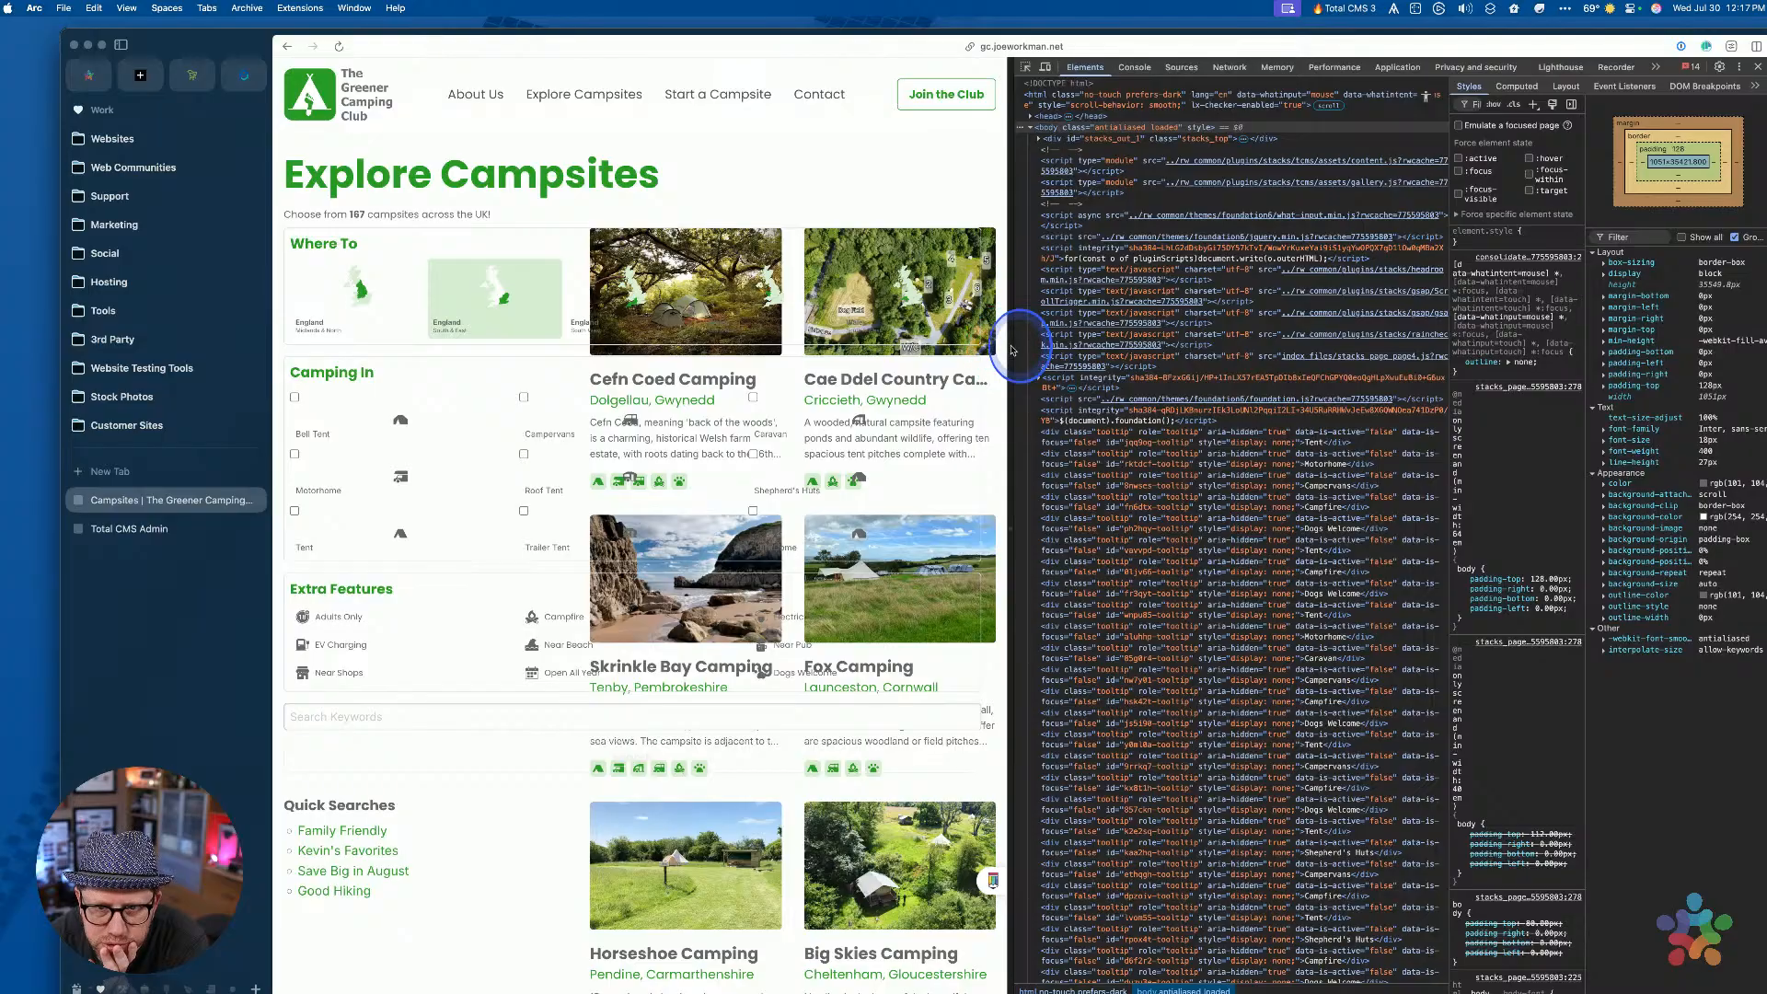
drag(1011, 344, 808, 347)
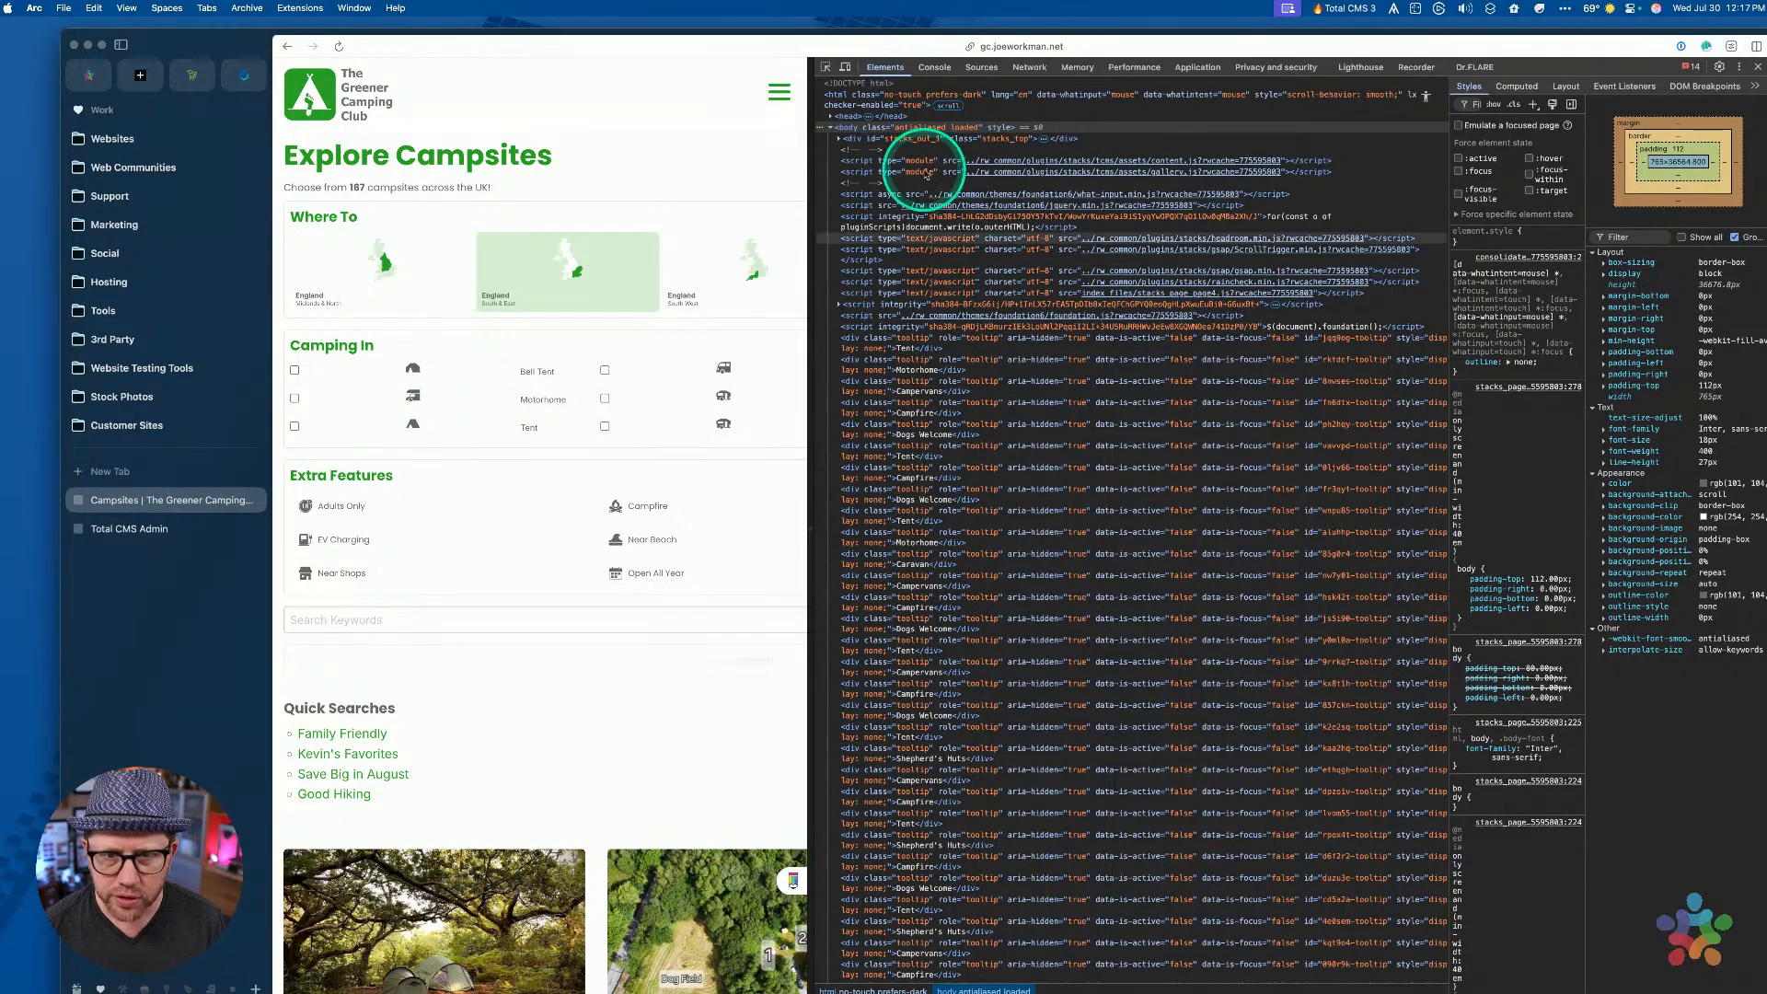
click(825, 67)
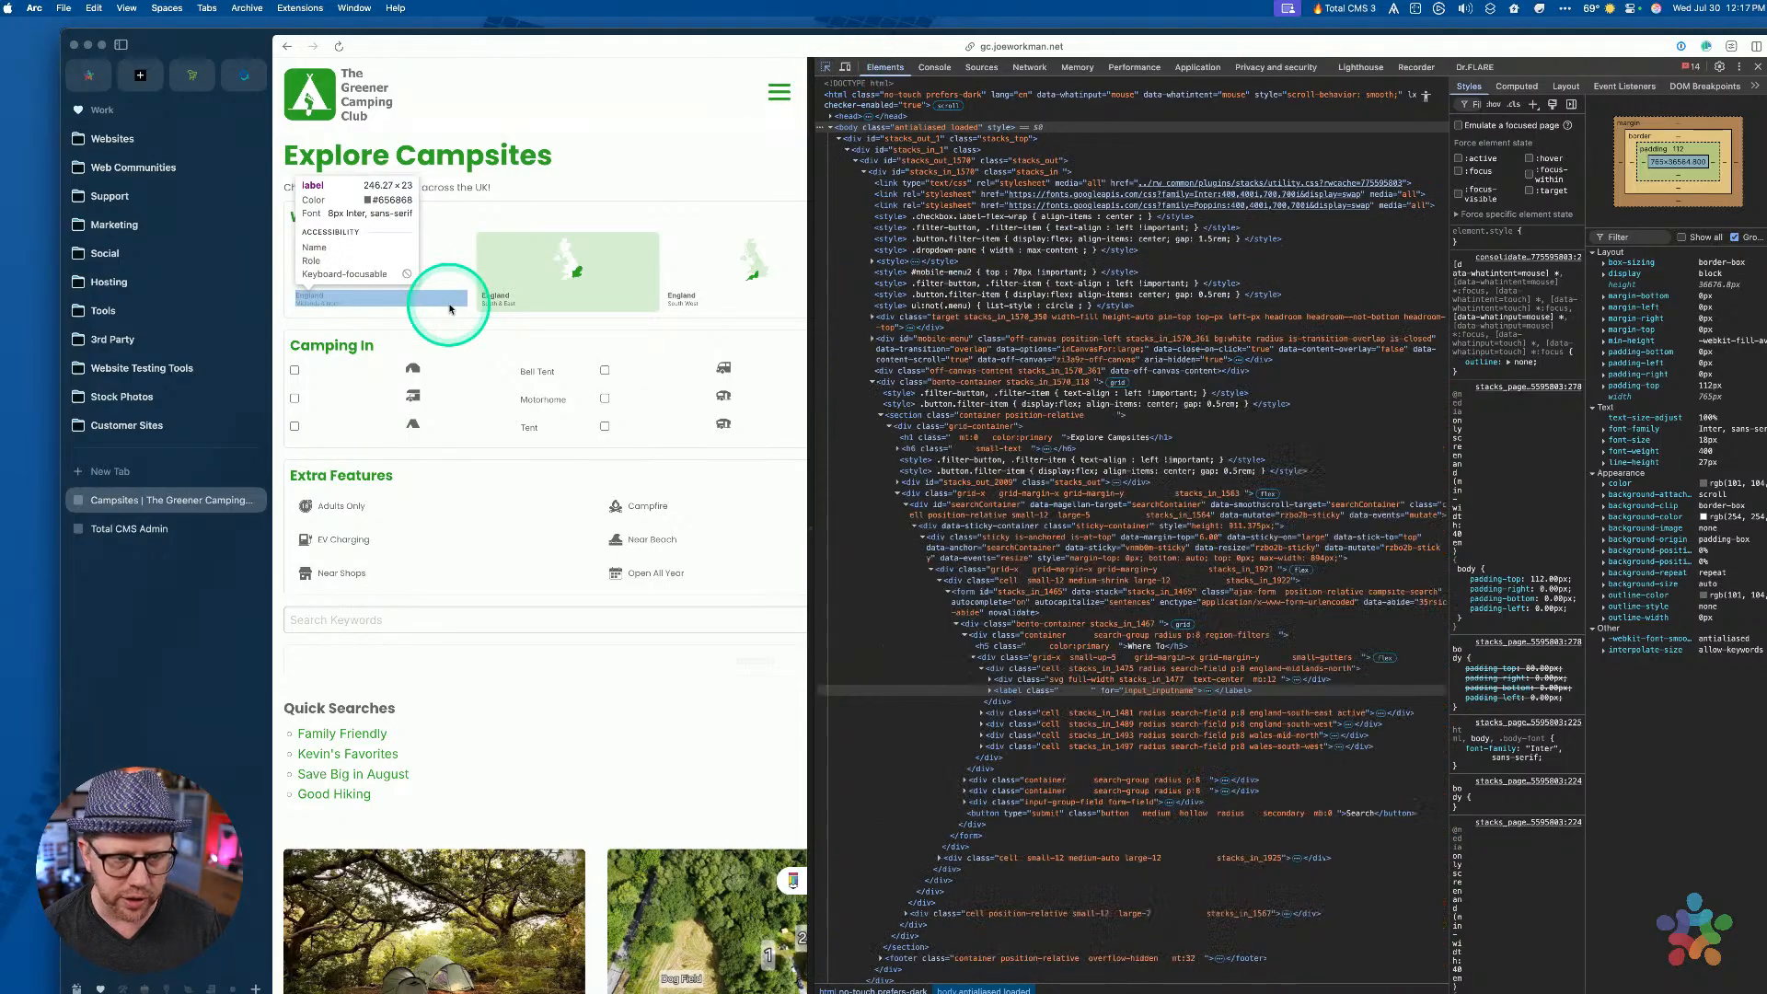
click(416, 368)
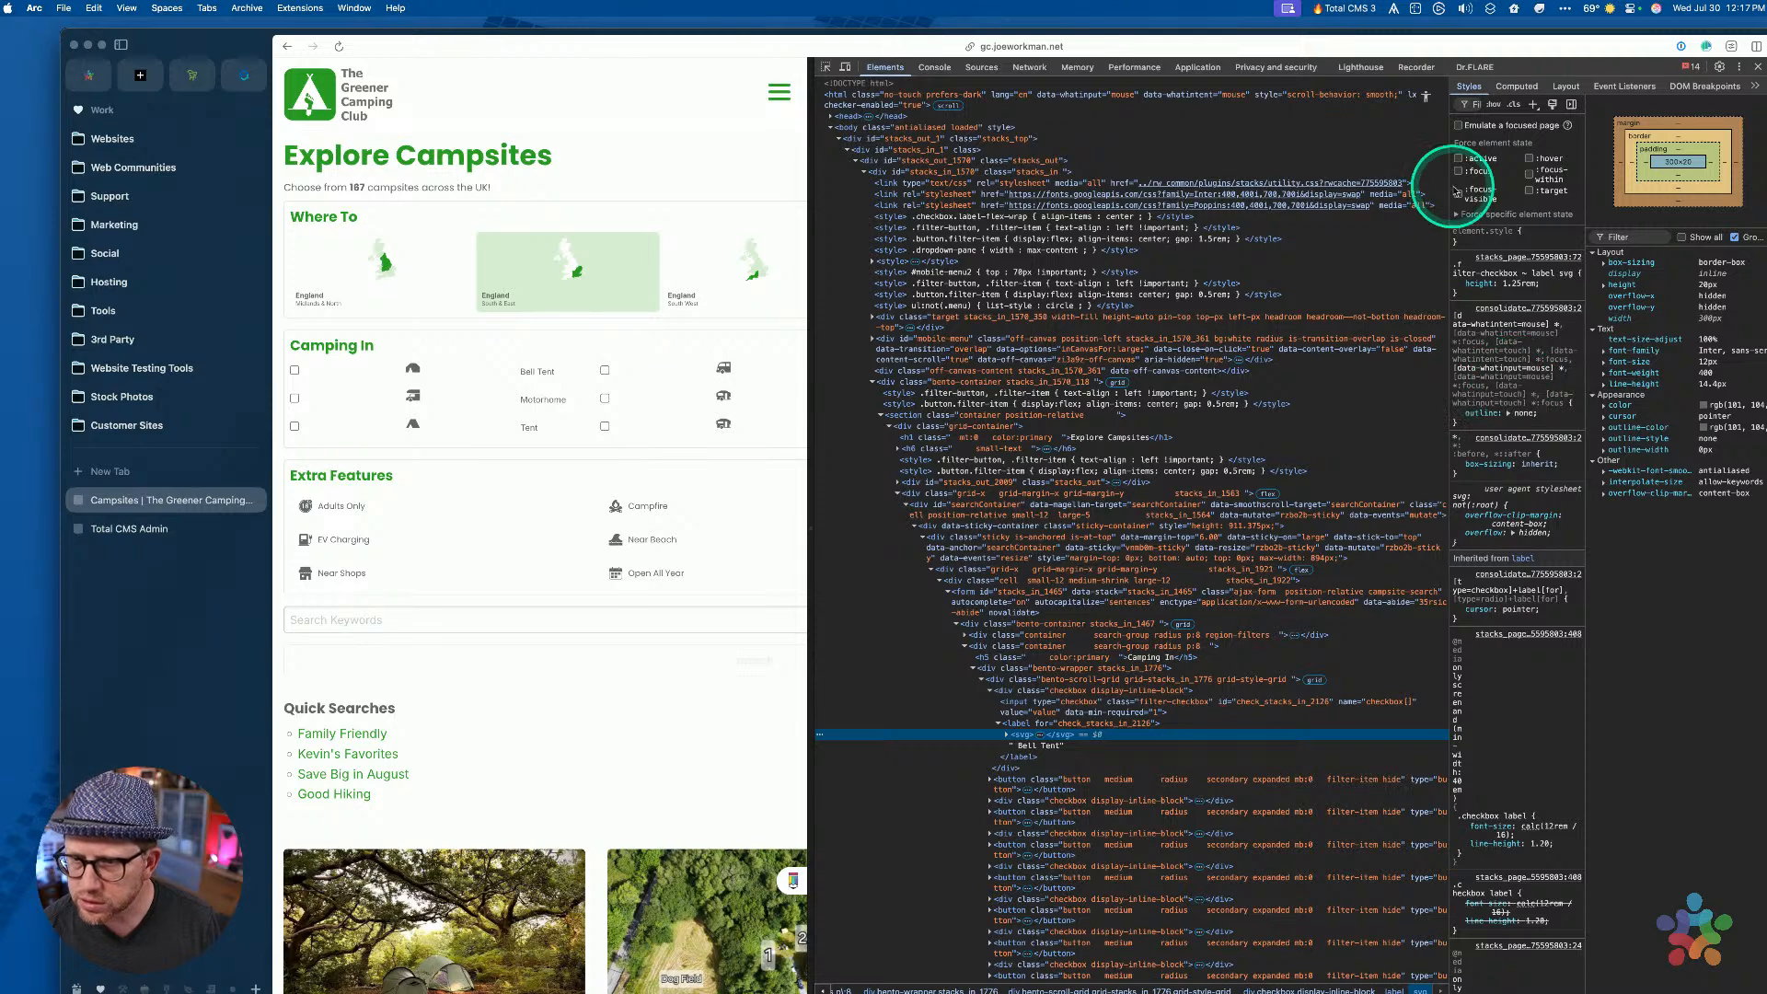
Add 'width: auto' below 'height: 1.25rem' in the icon's label svg rule
drag(1449, 184, 1335, 175)
click(1358, 260)
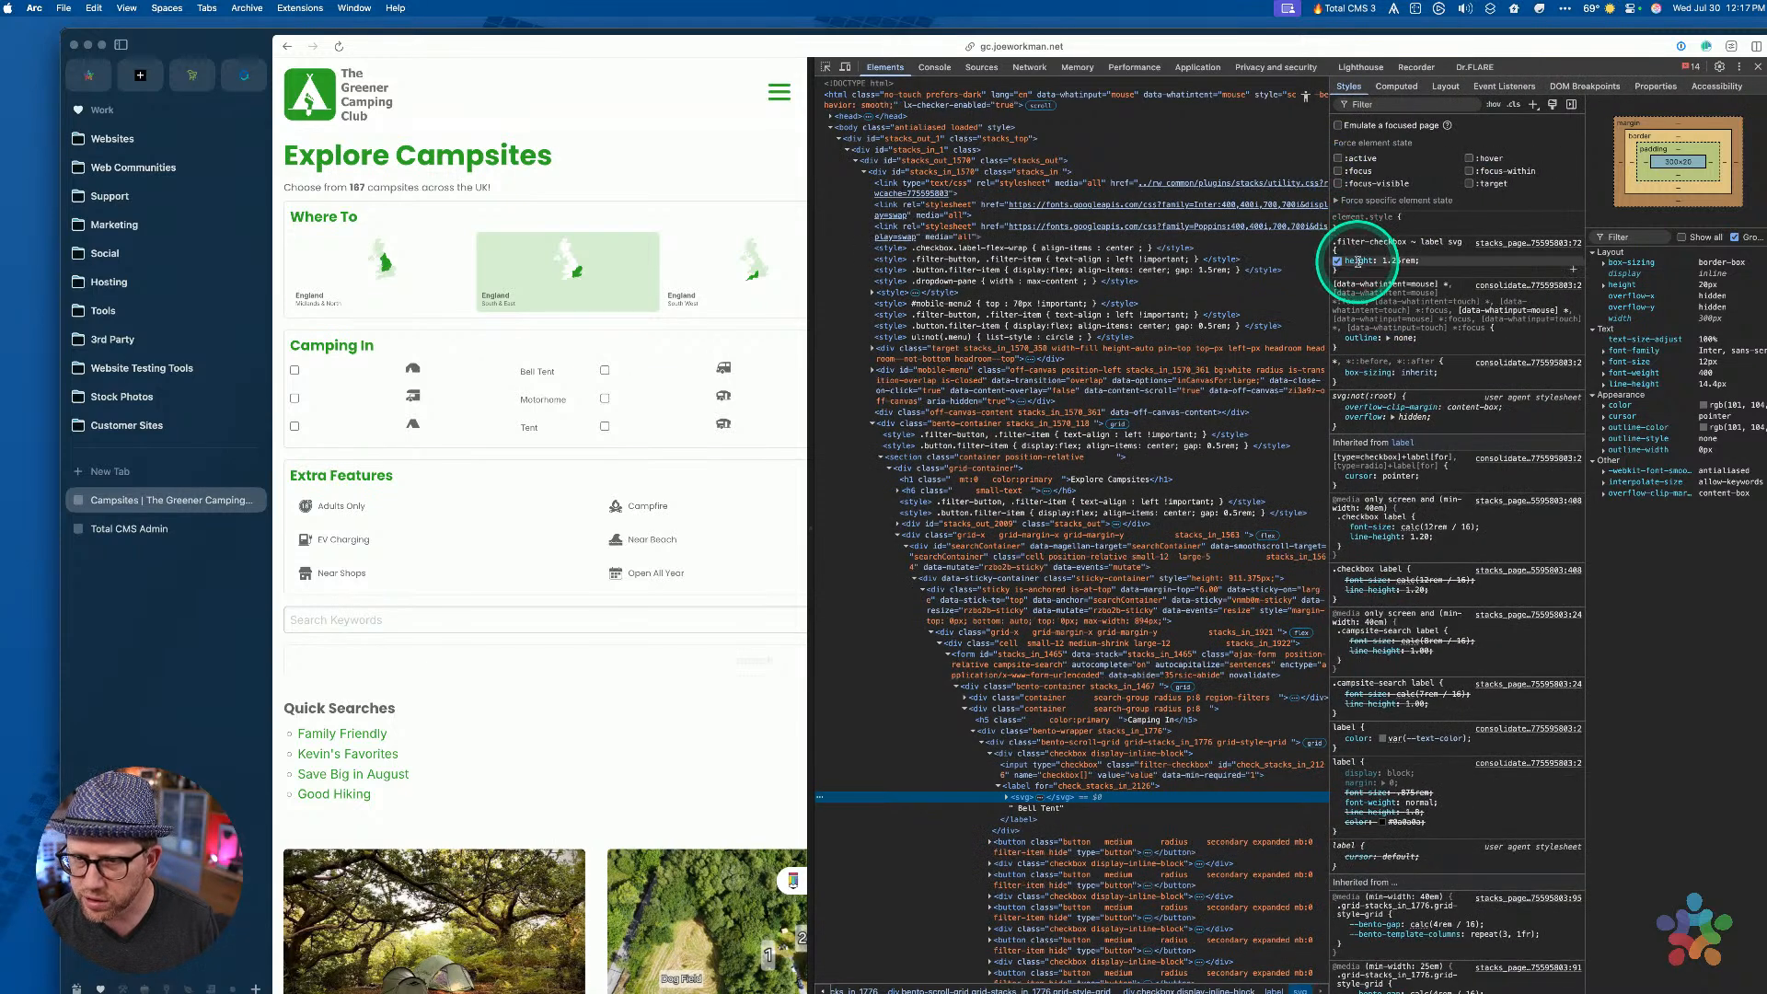
key(Tab)
key(Tab)
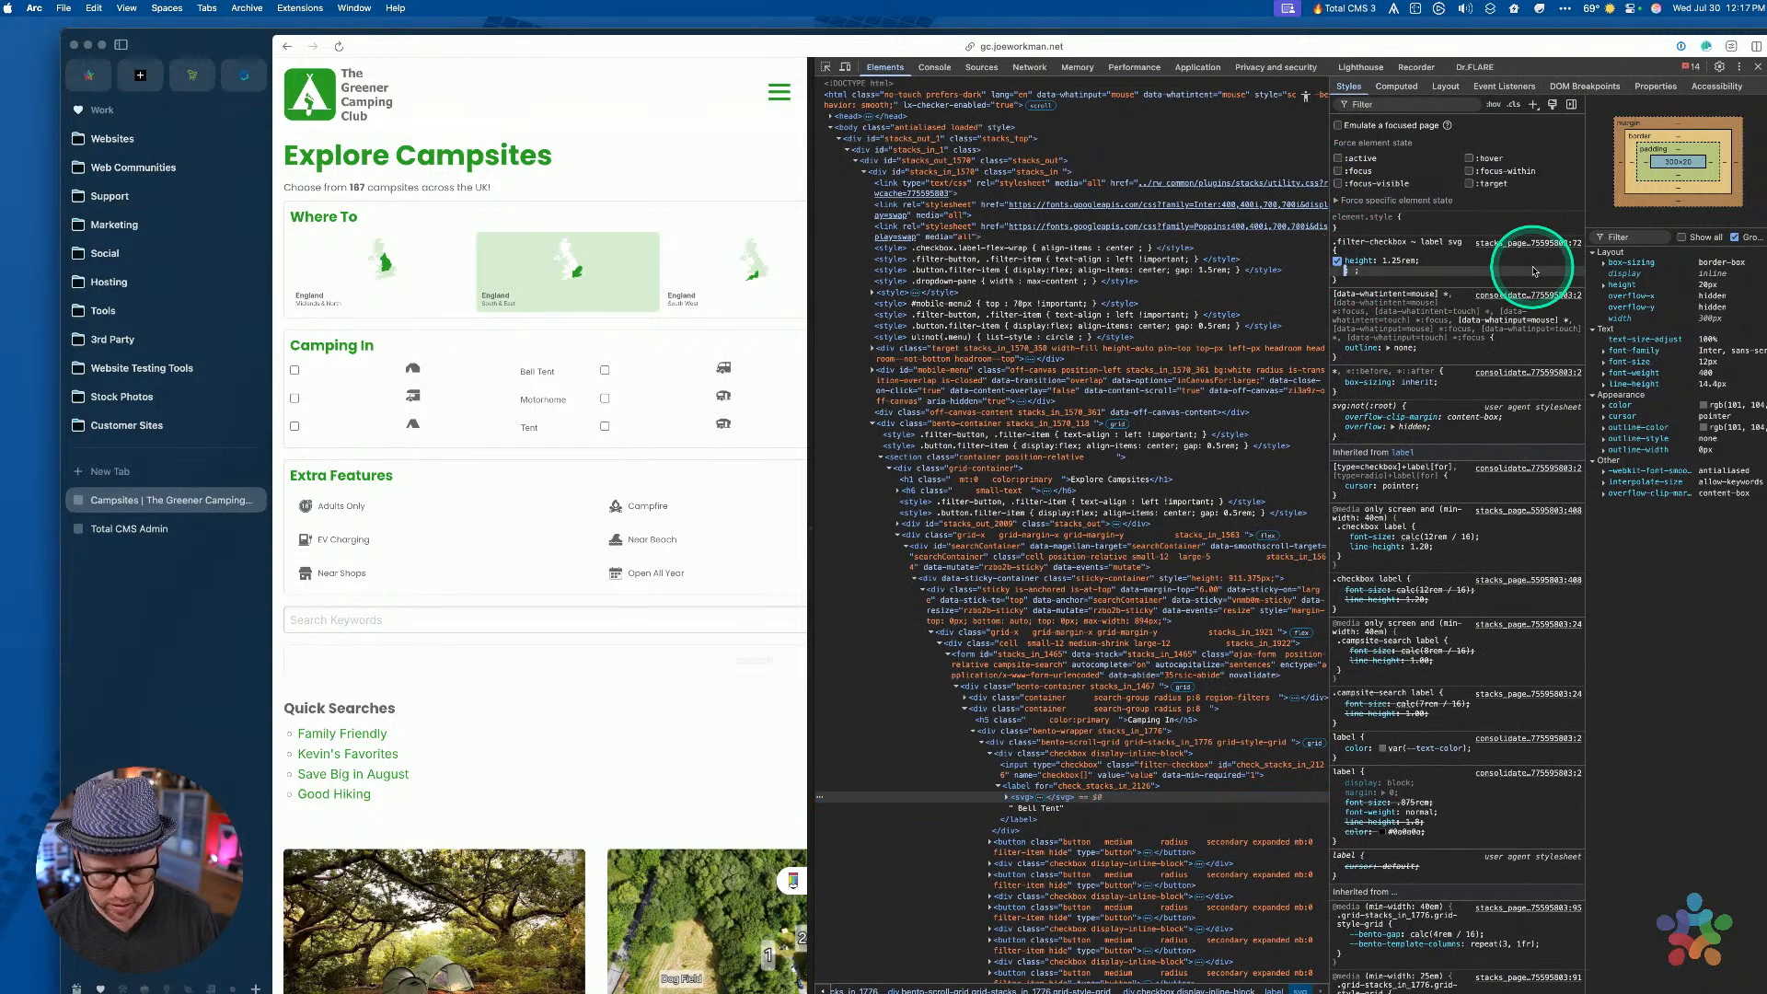
text(width: )
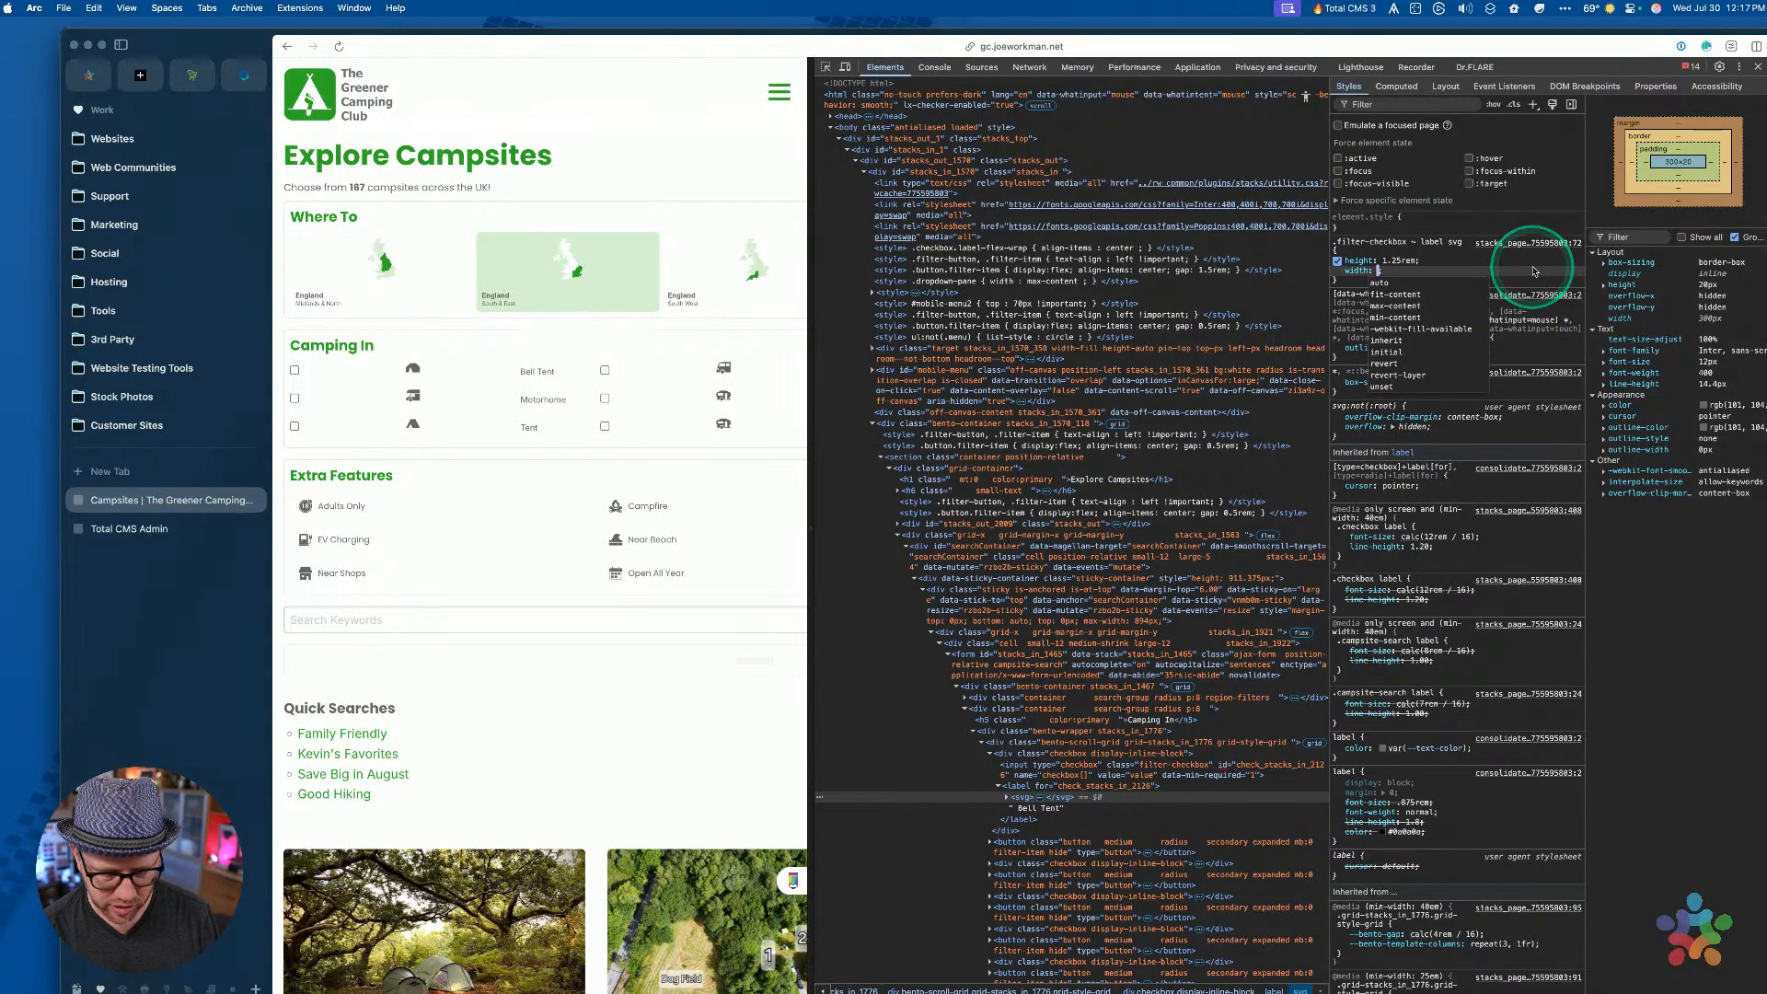
text(0)
key(BackSpace)
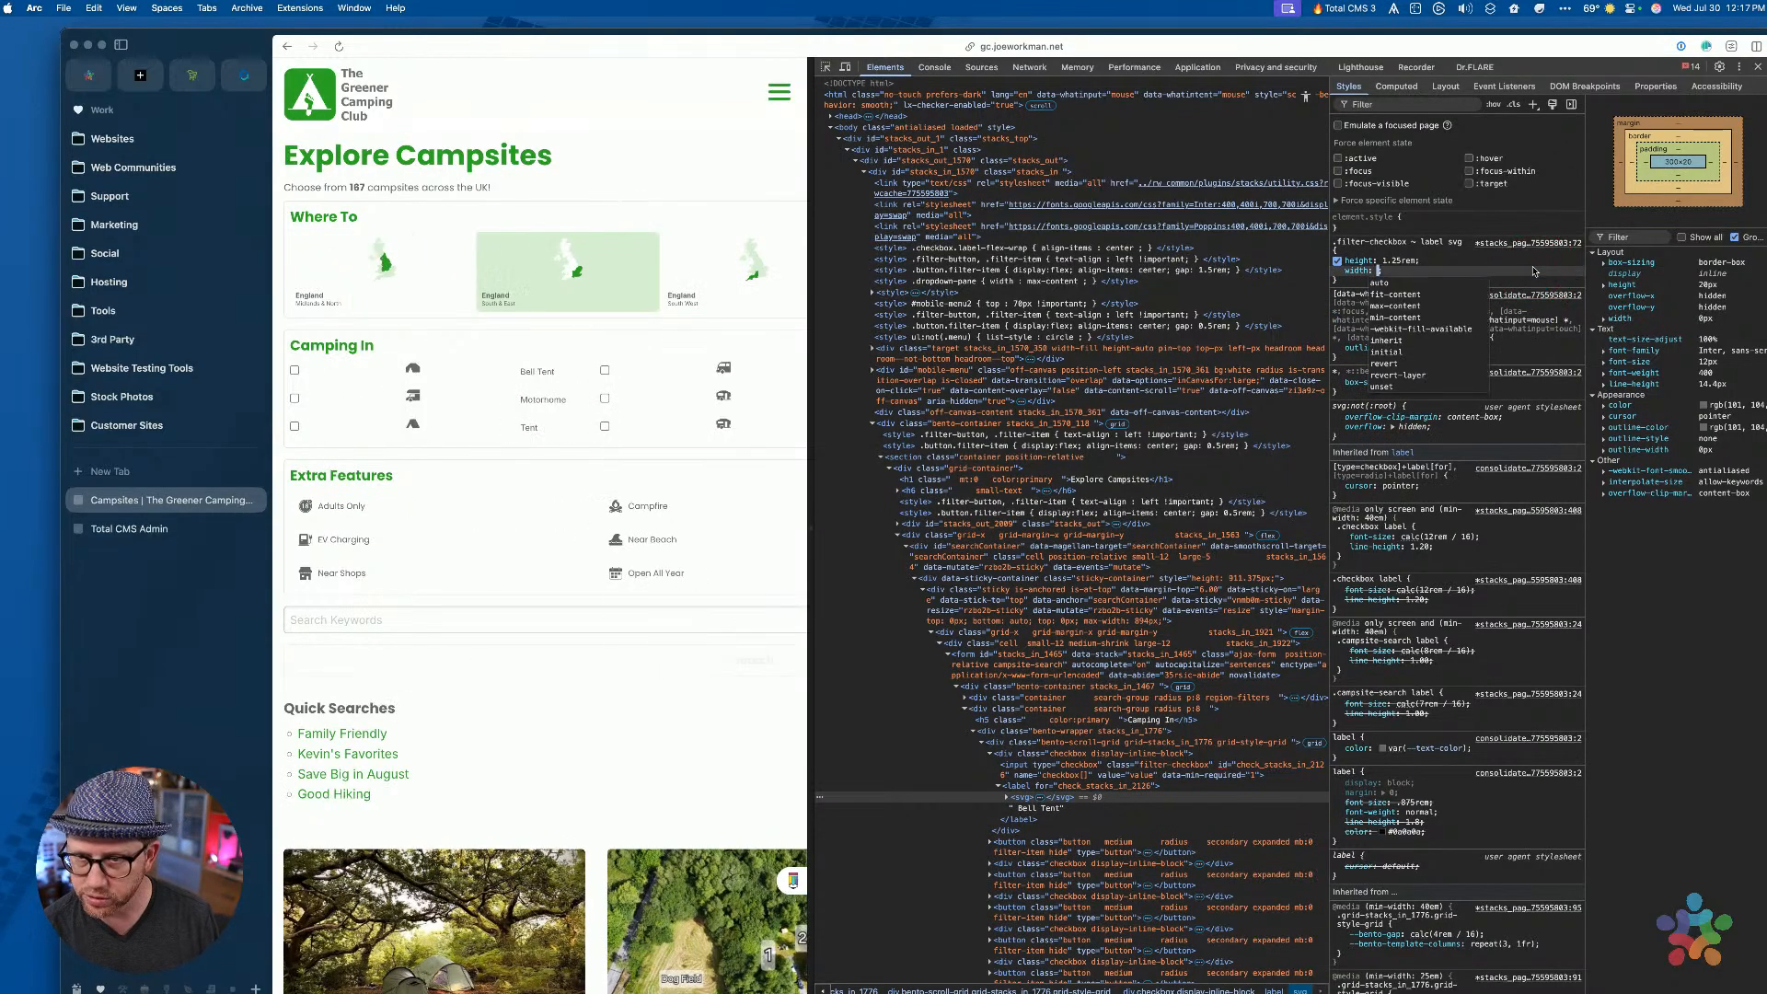
text(auto)
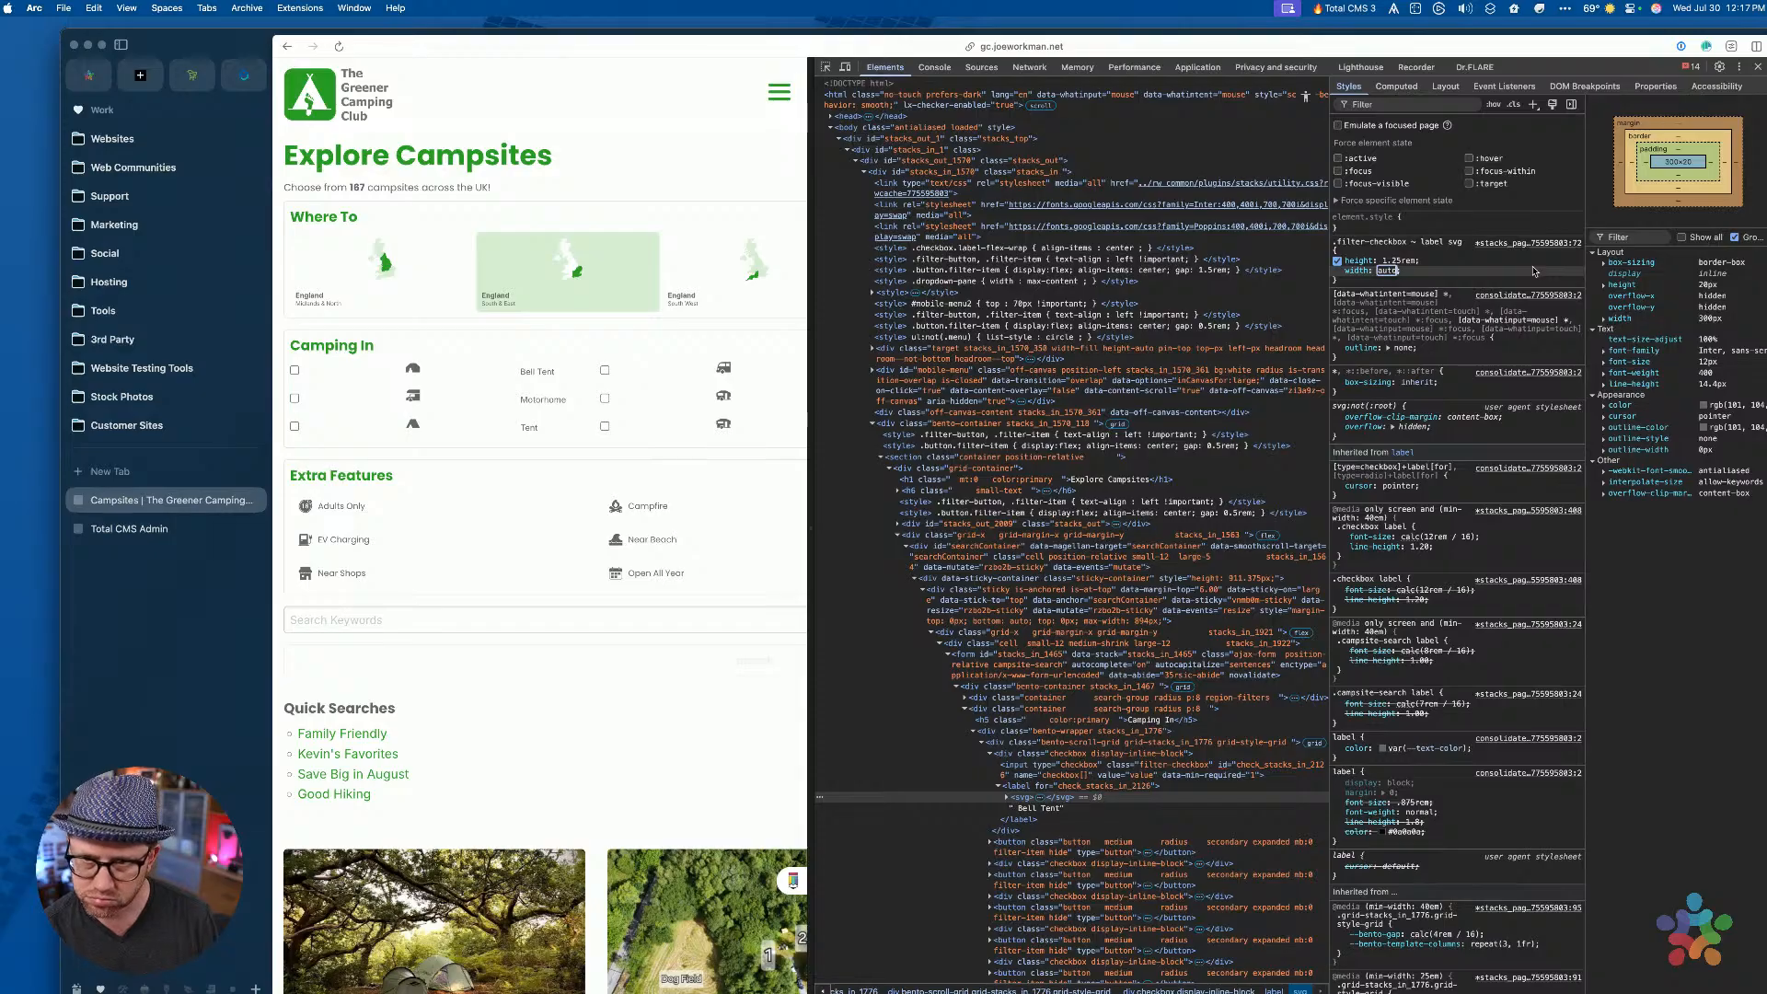
key(Return)
key(Escape)
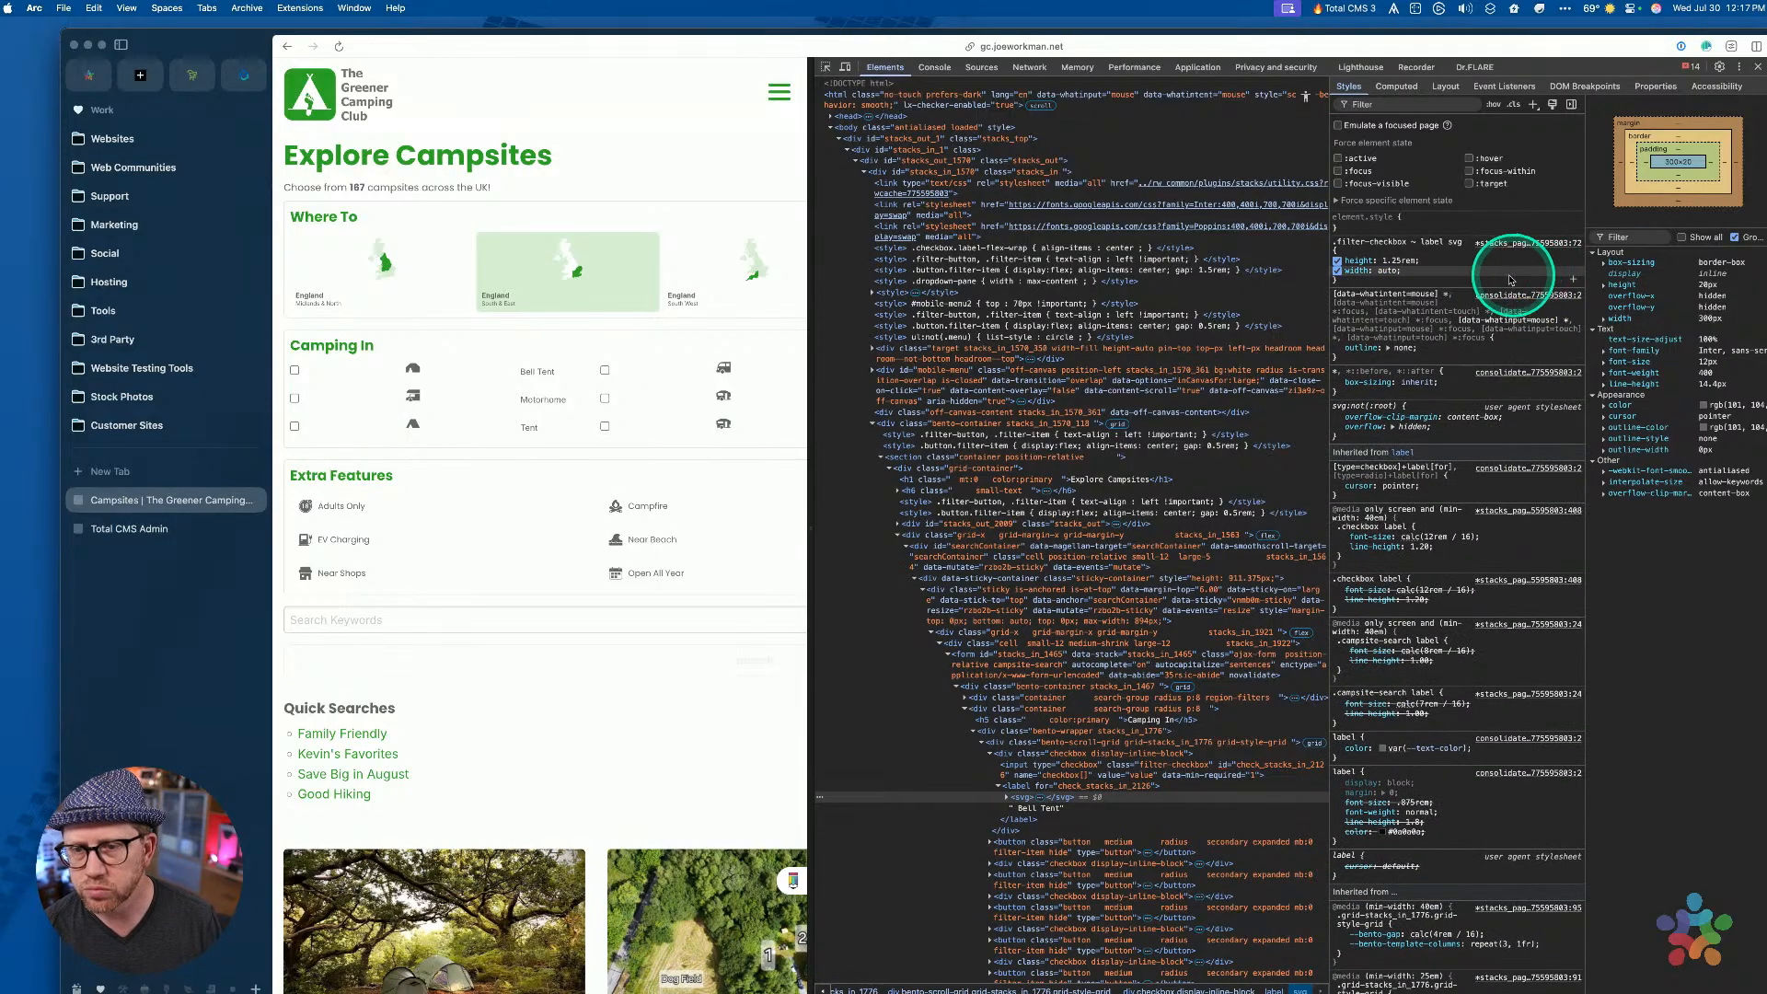
Try an inline 'display: flex' on the Bell Tent label, then disable it
click(1053, 788)
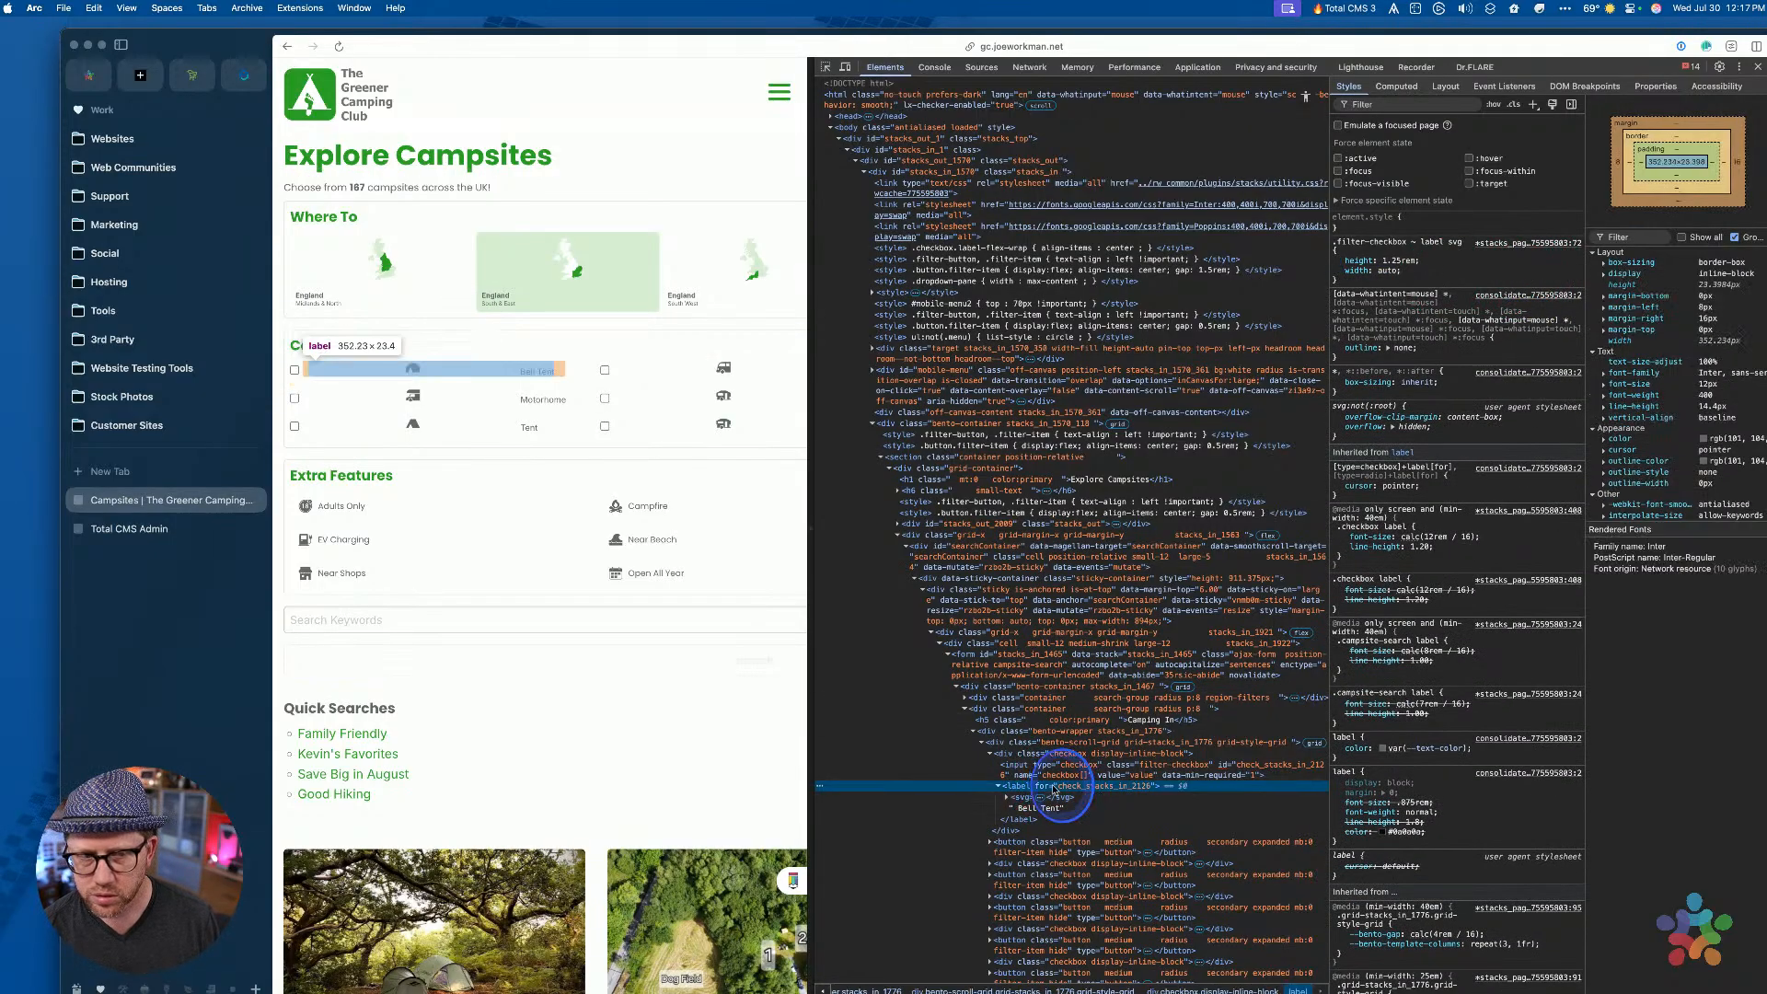
click(1366, 229)
text(display: )
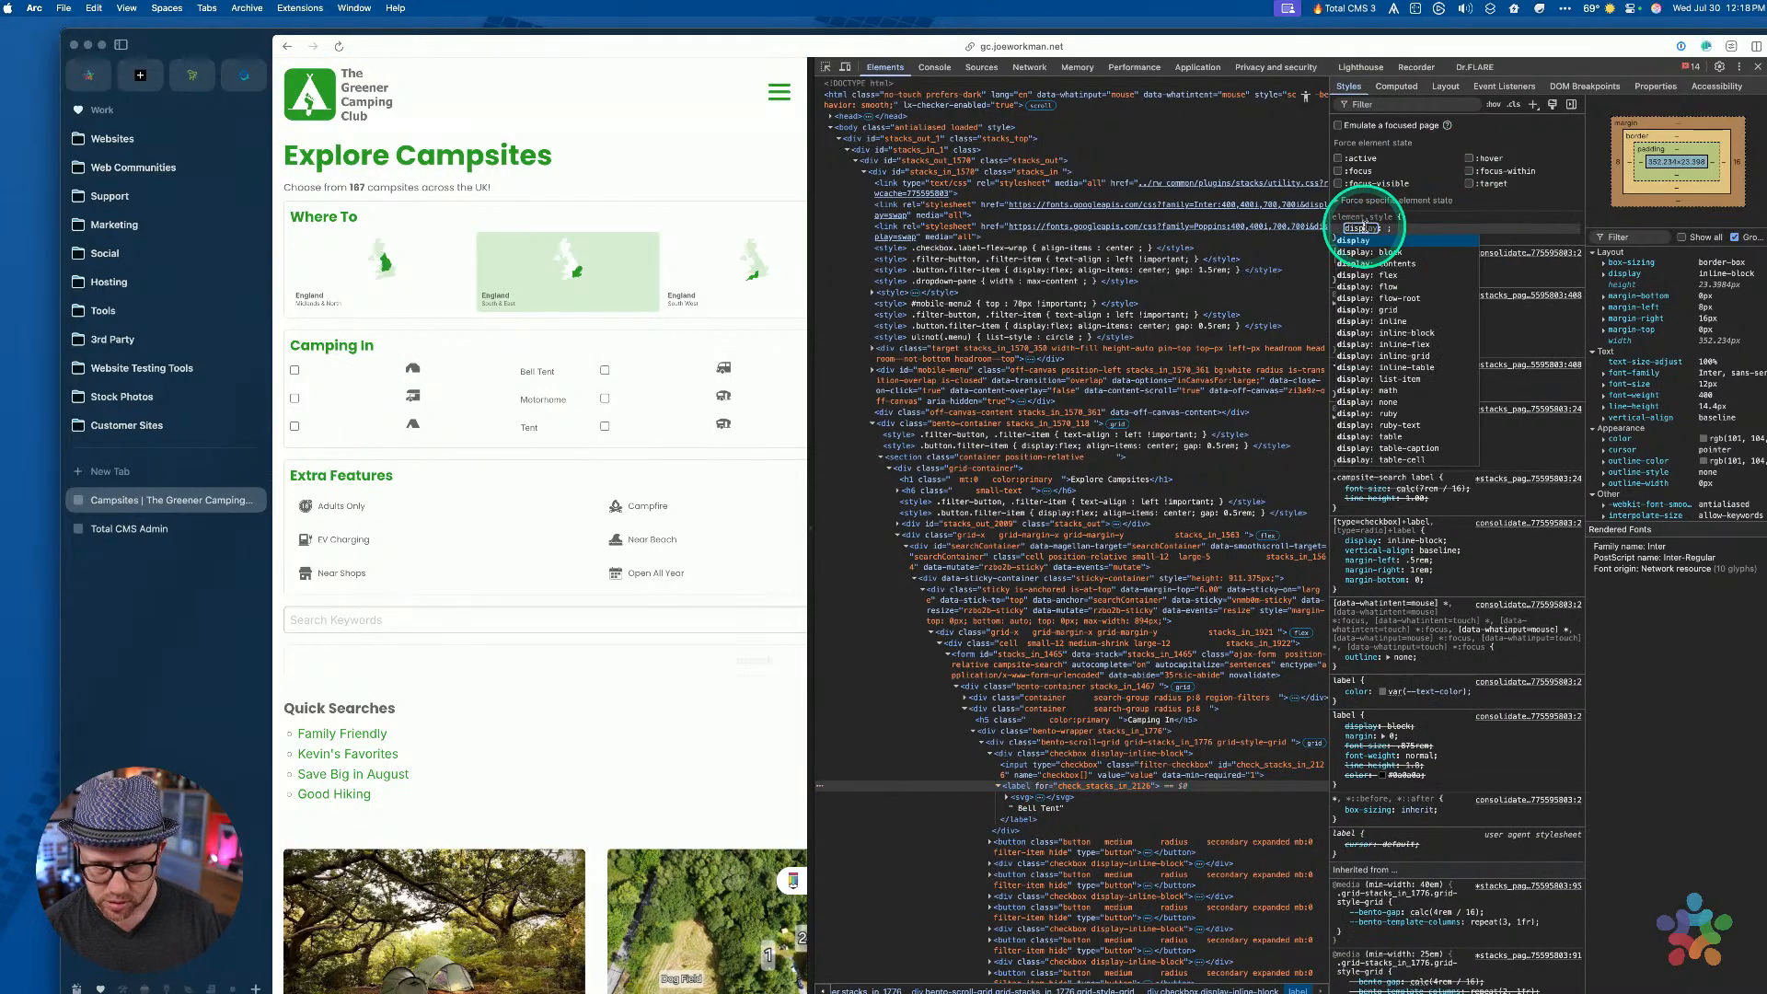
text(flex)
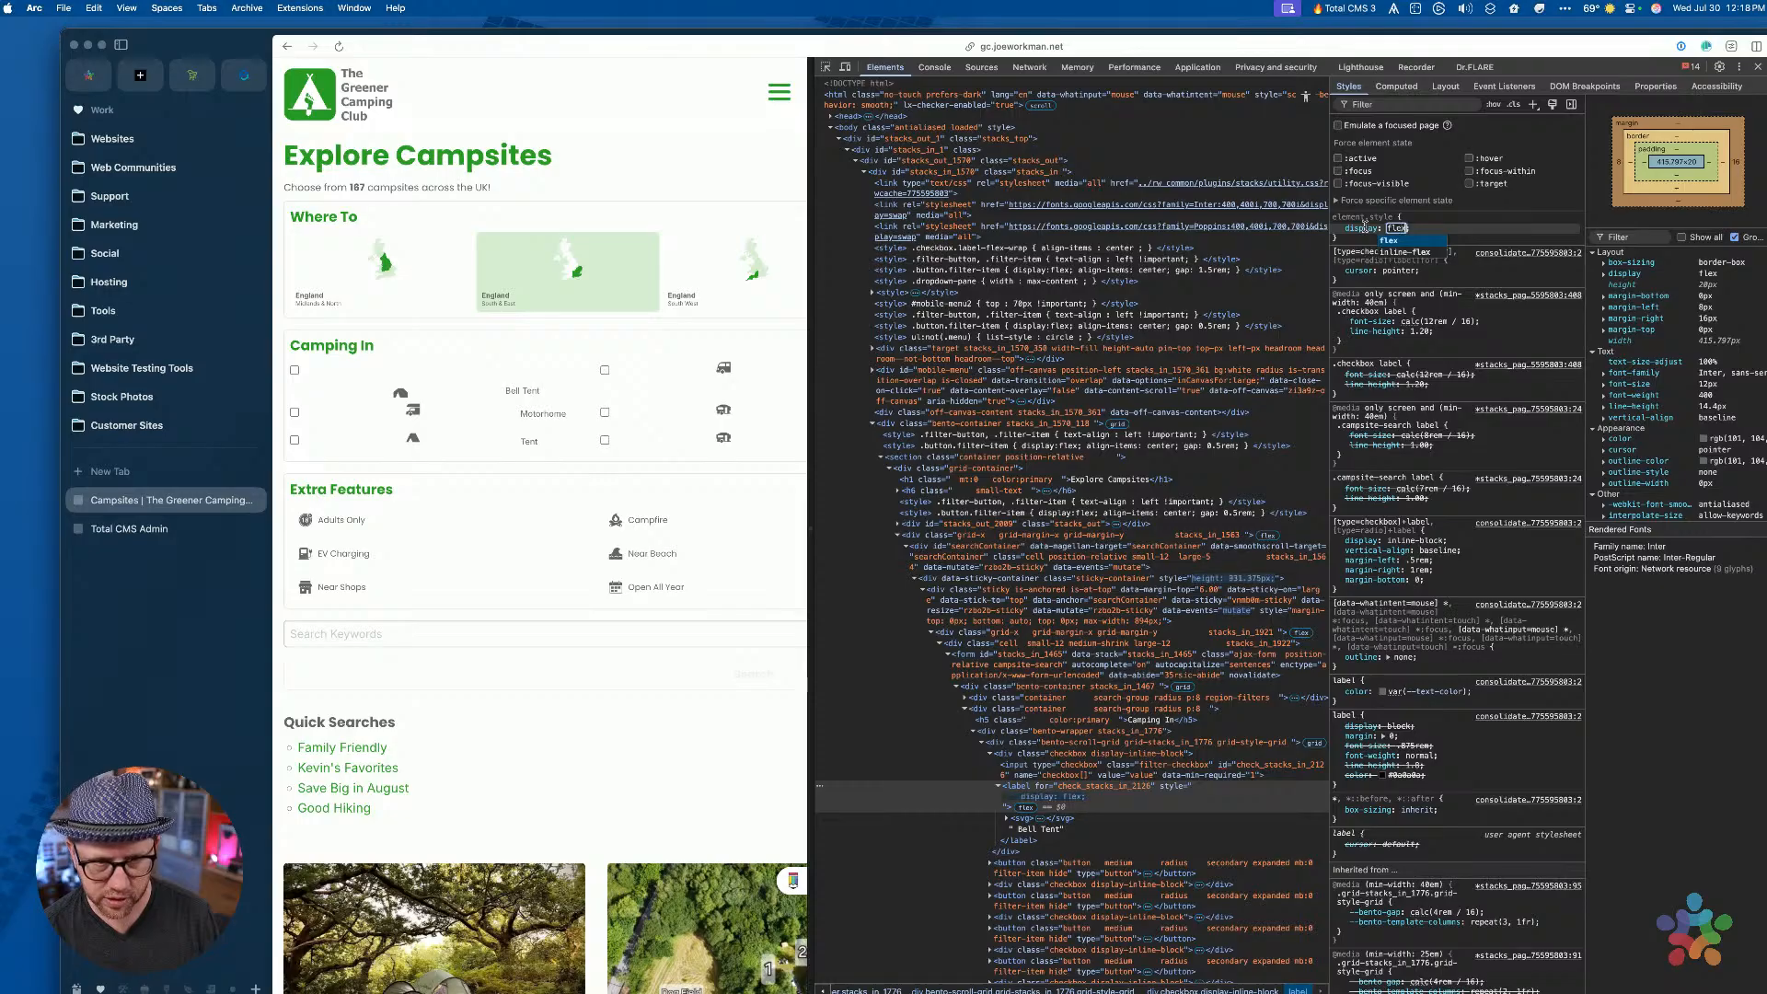
key(Return)
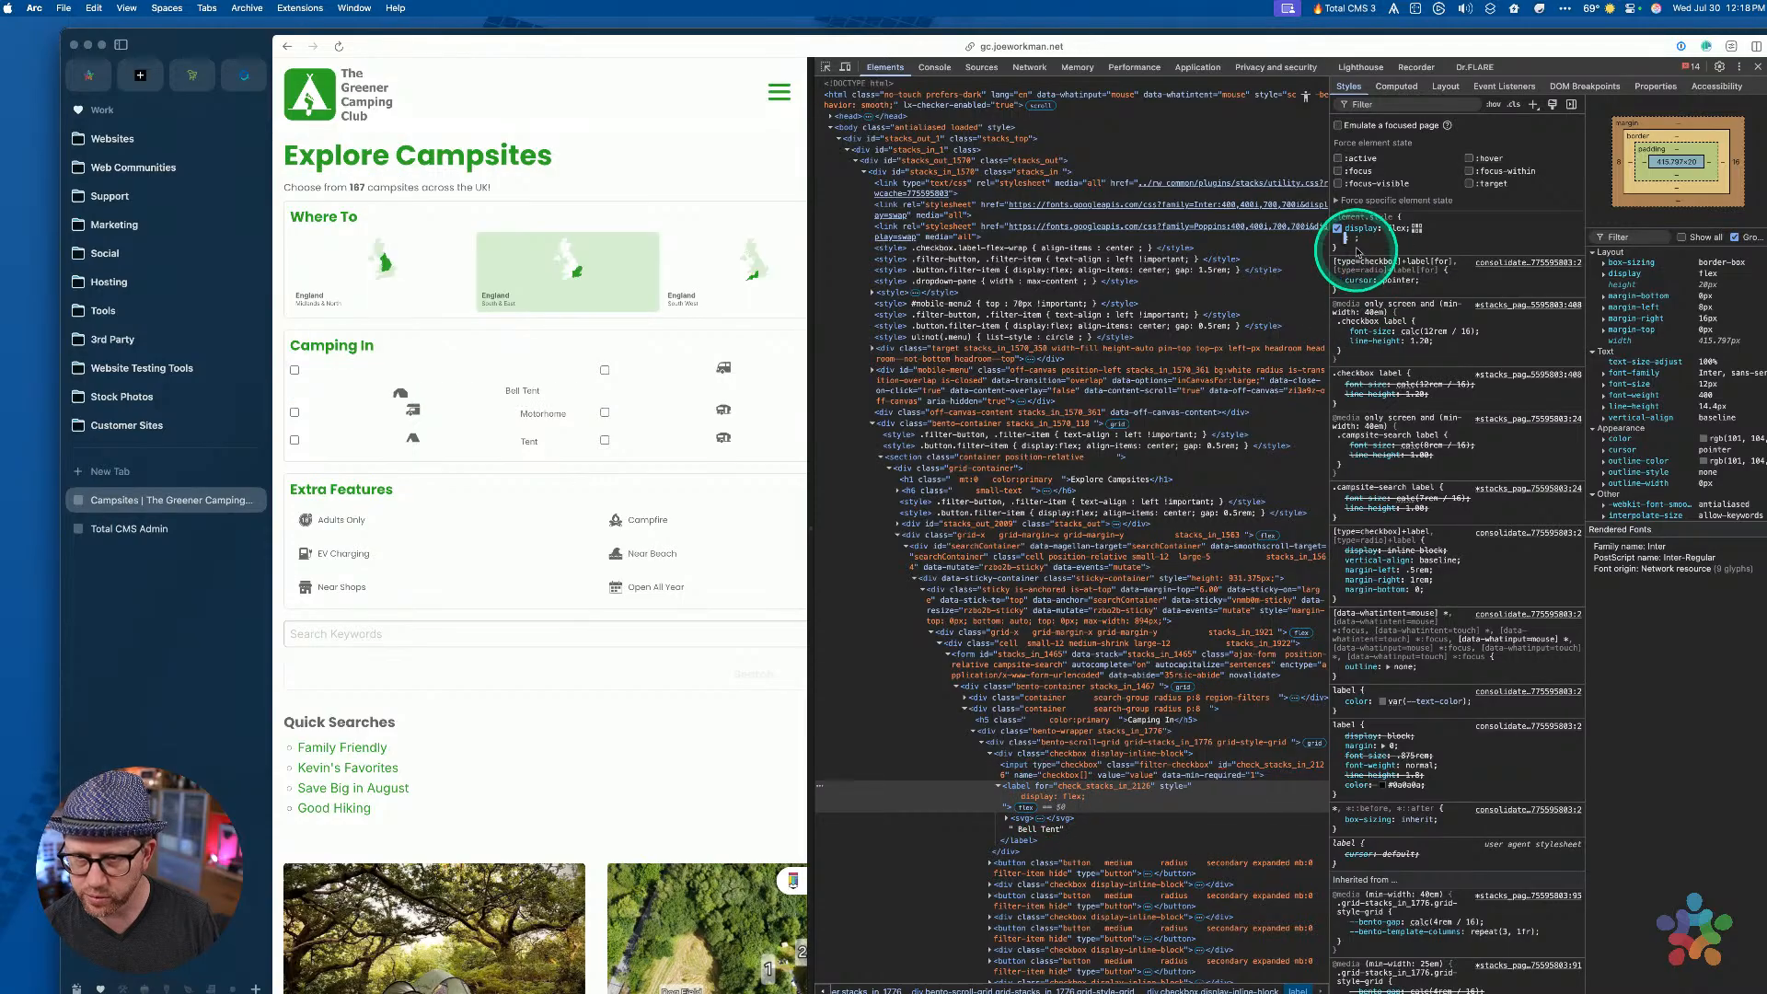
click(1337, 228)
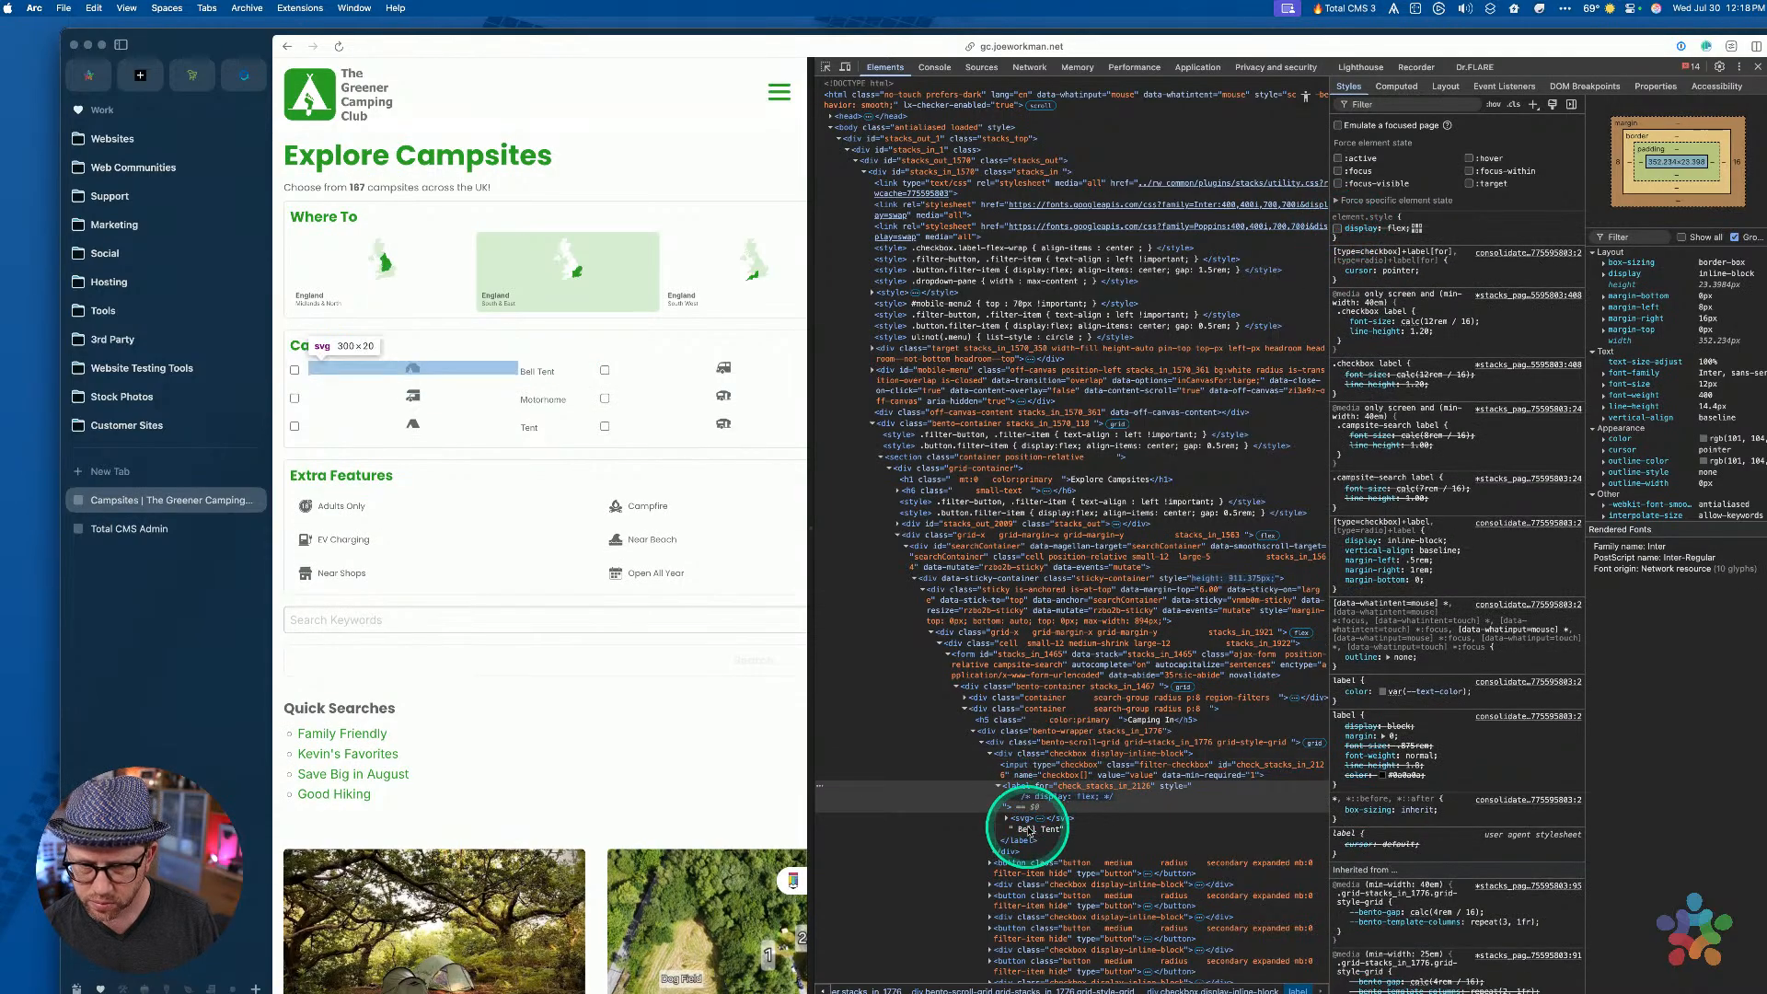
Turn the label's disabled inline declaration into 'text-align: left'
click(1024, 819)
click(1032, 793)
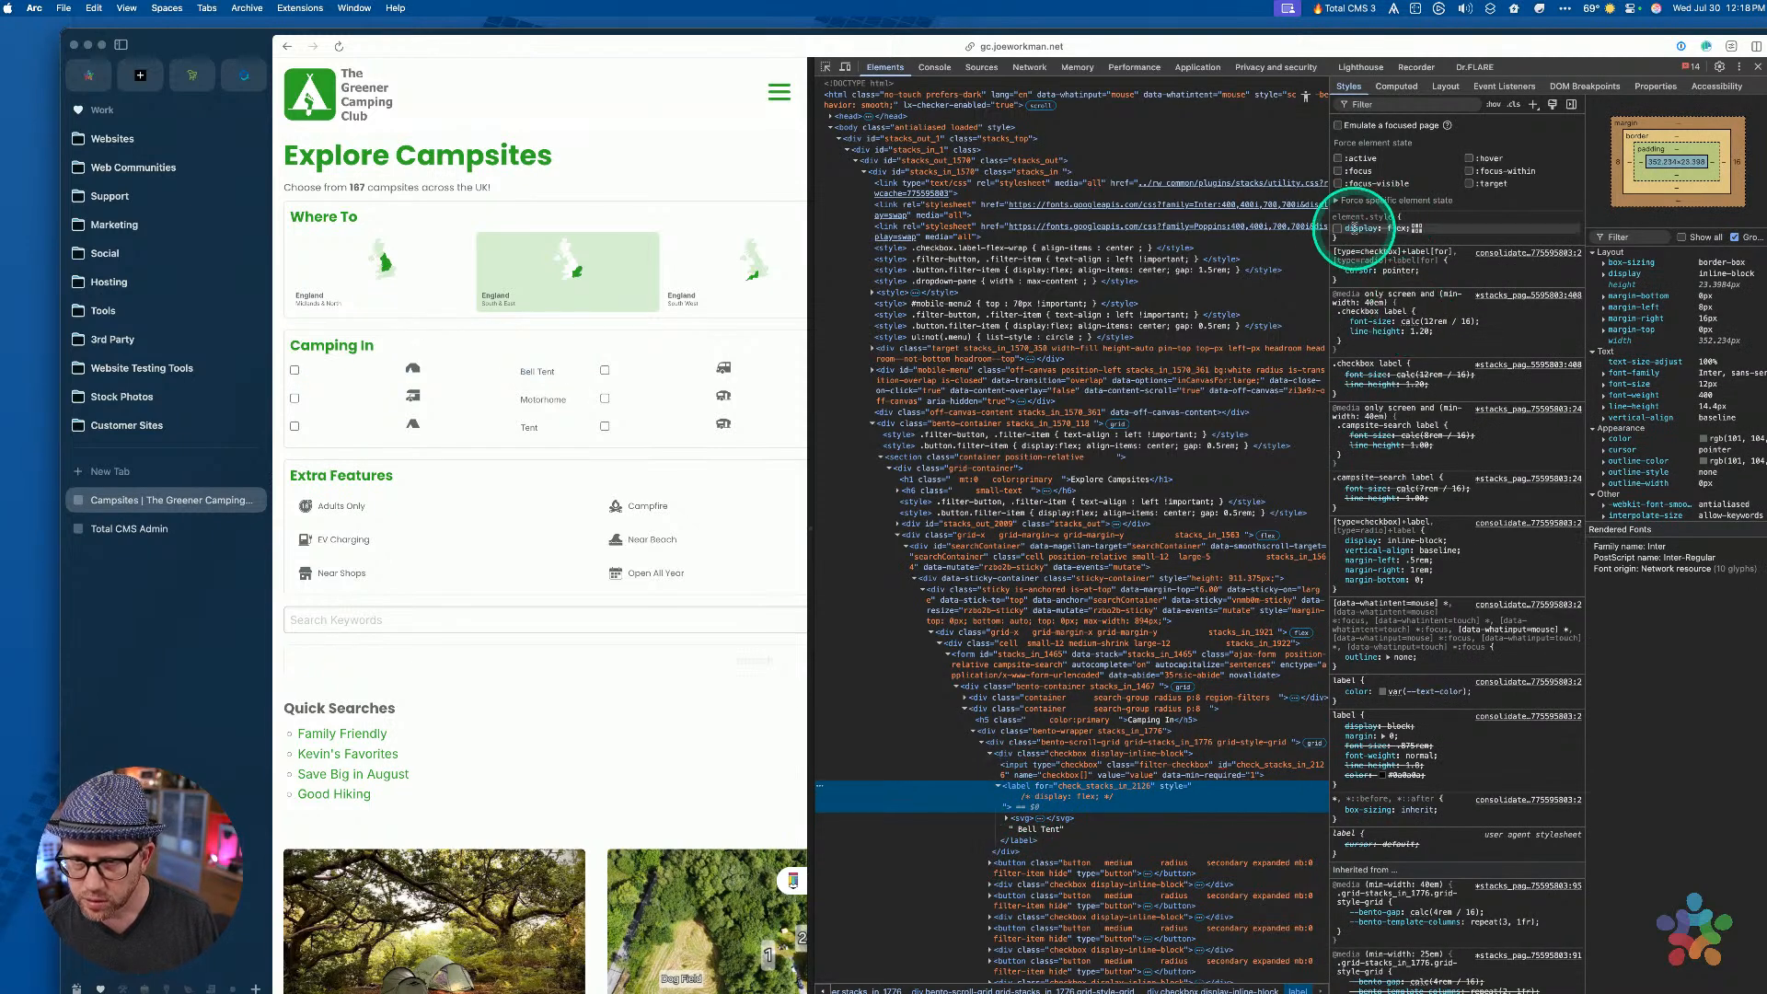
click(1360, 229)
text(text)
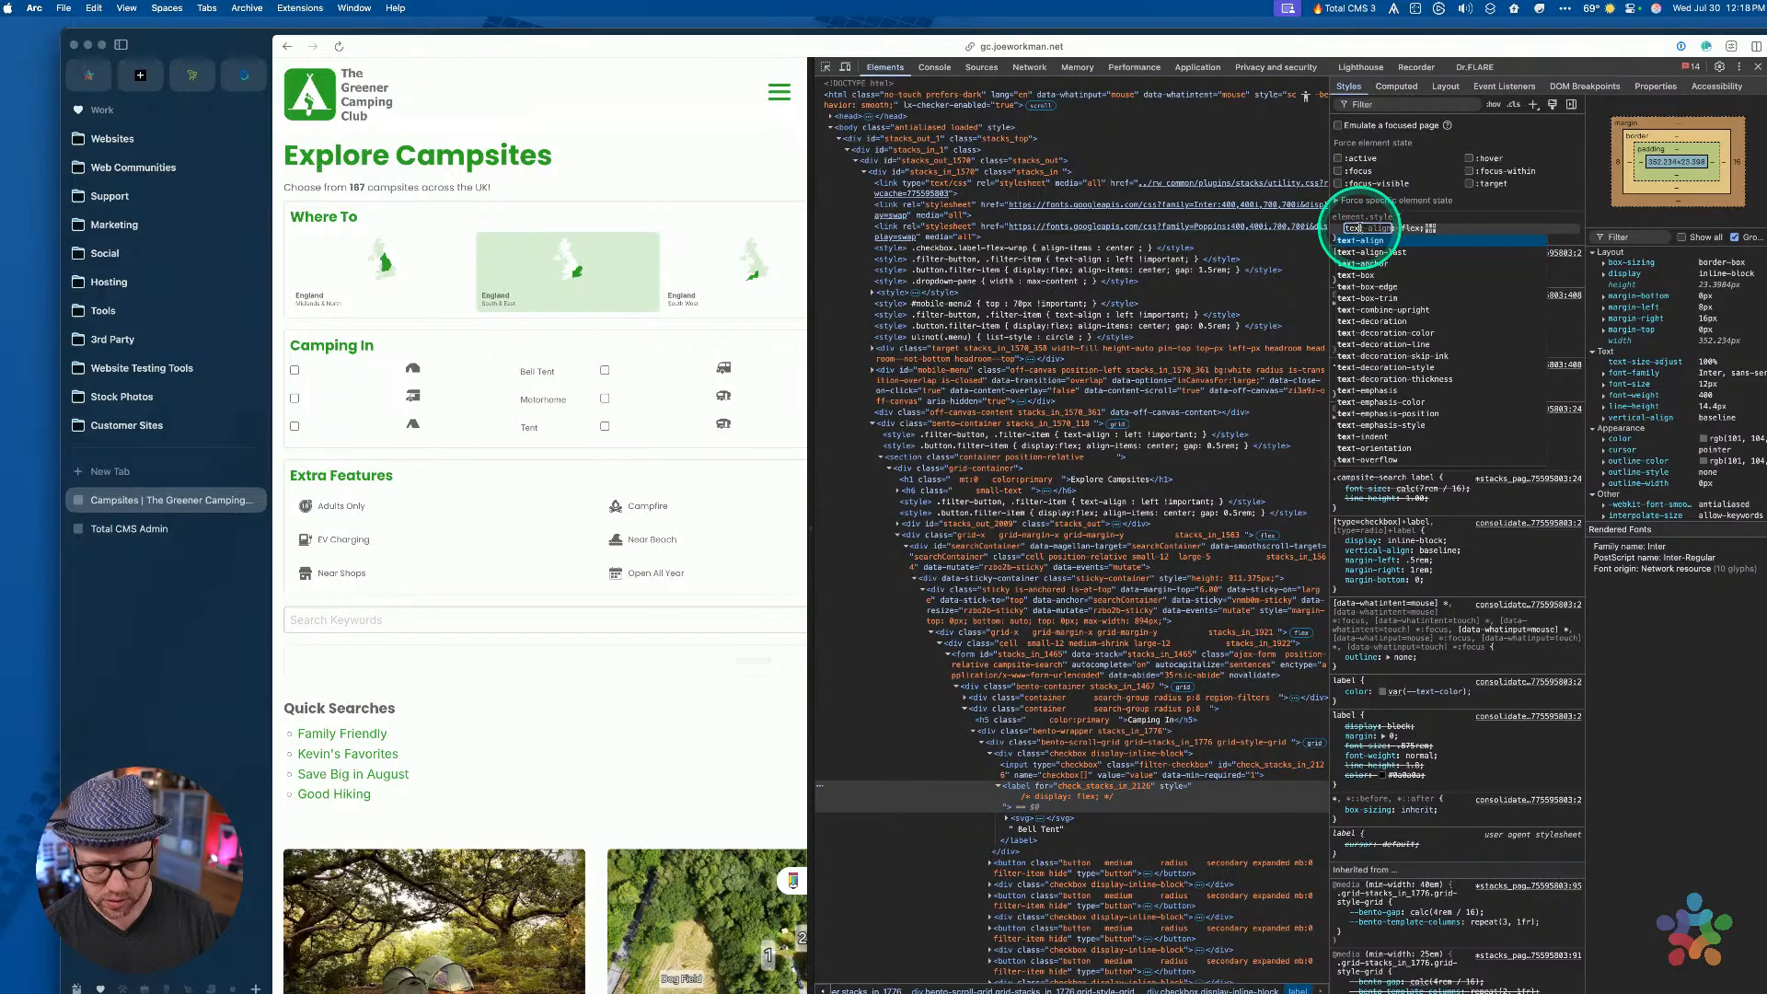
key(Tab)
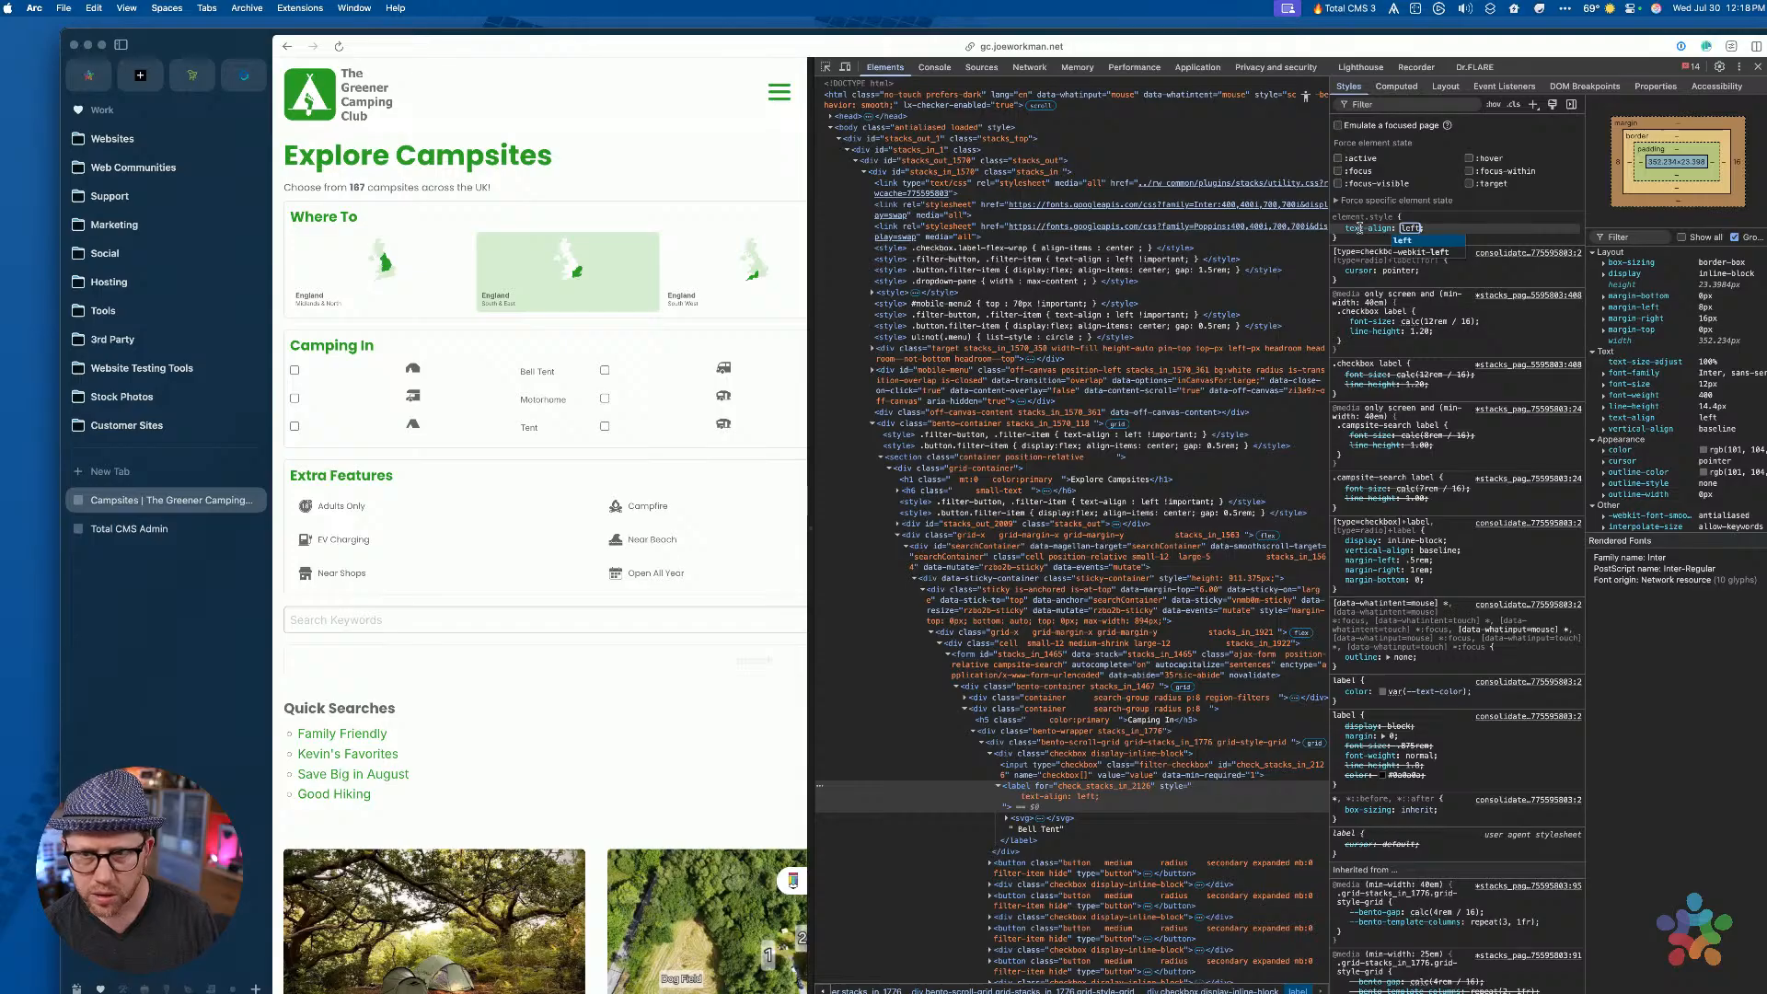
key(Return)
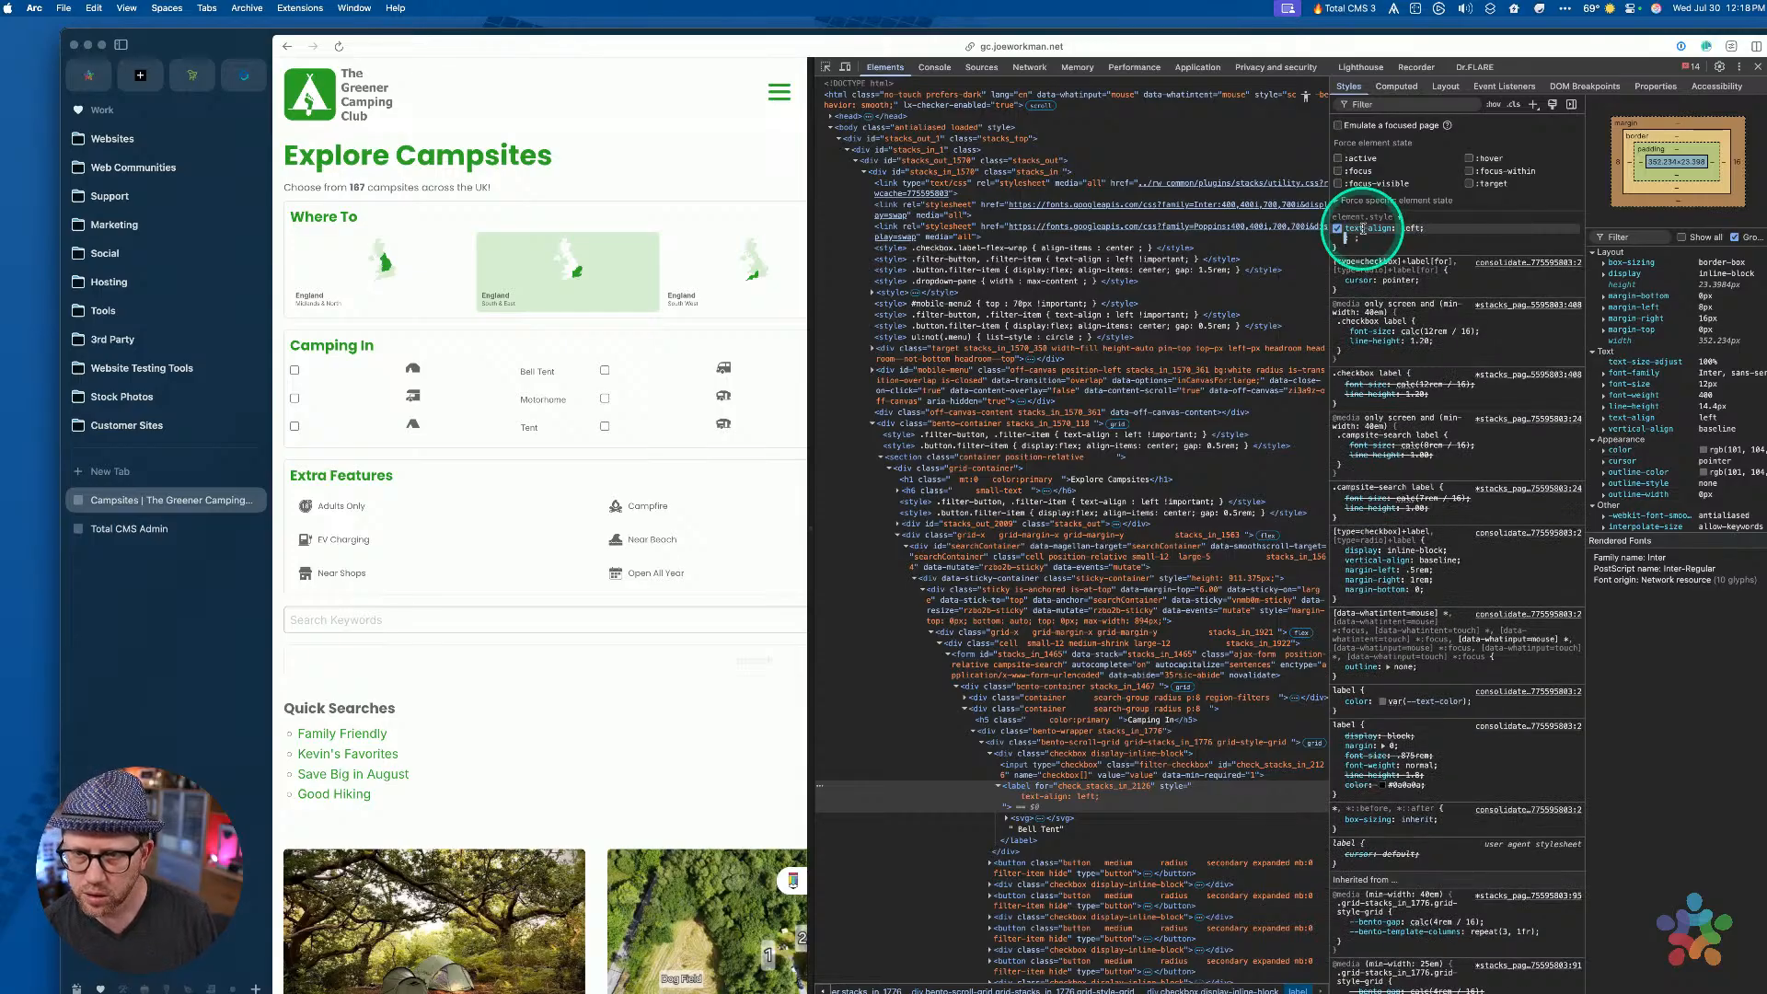
click(1040, 787)
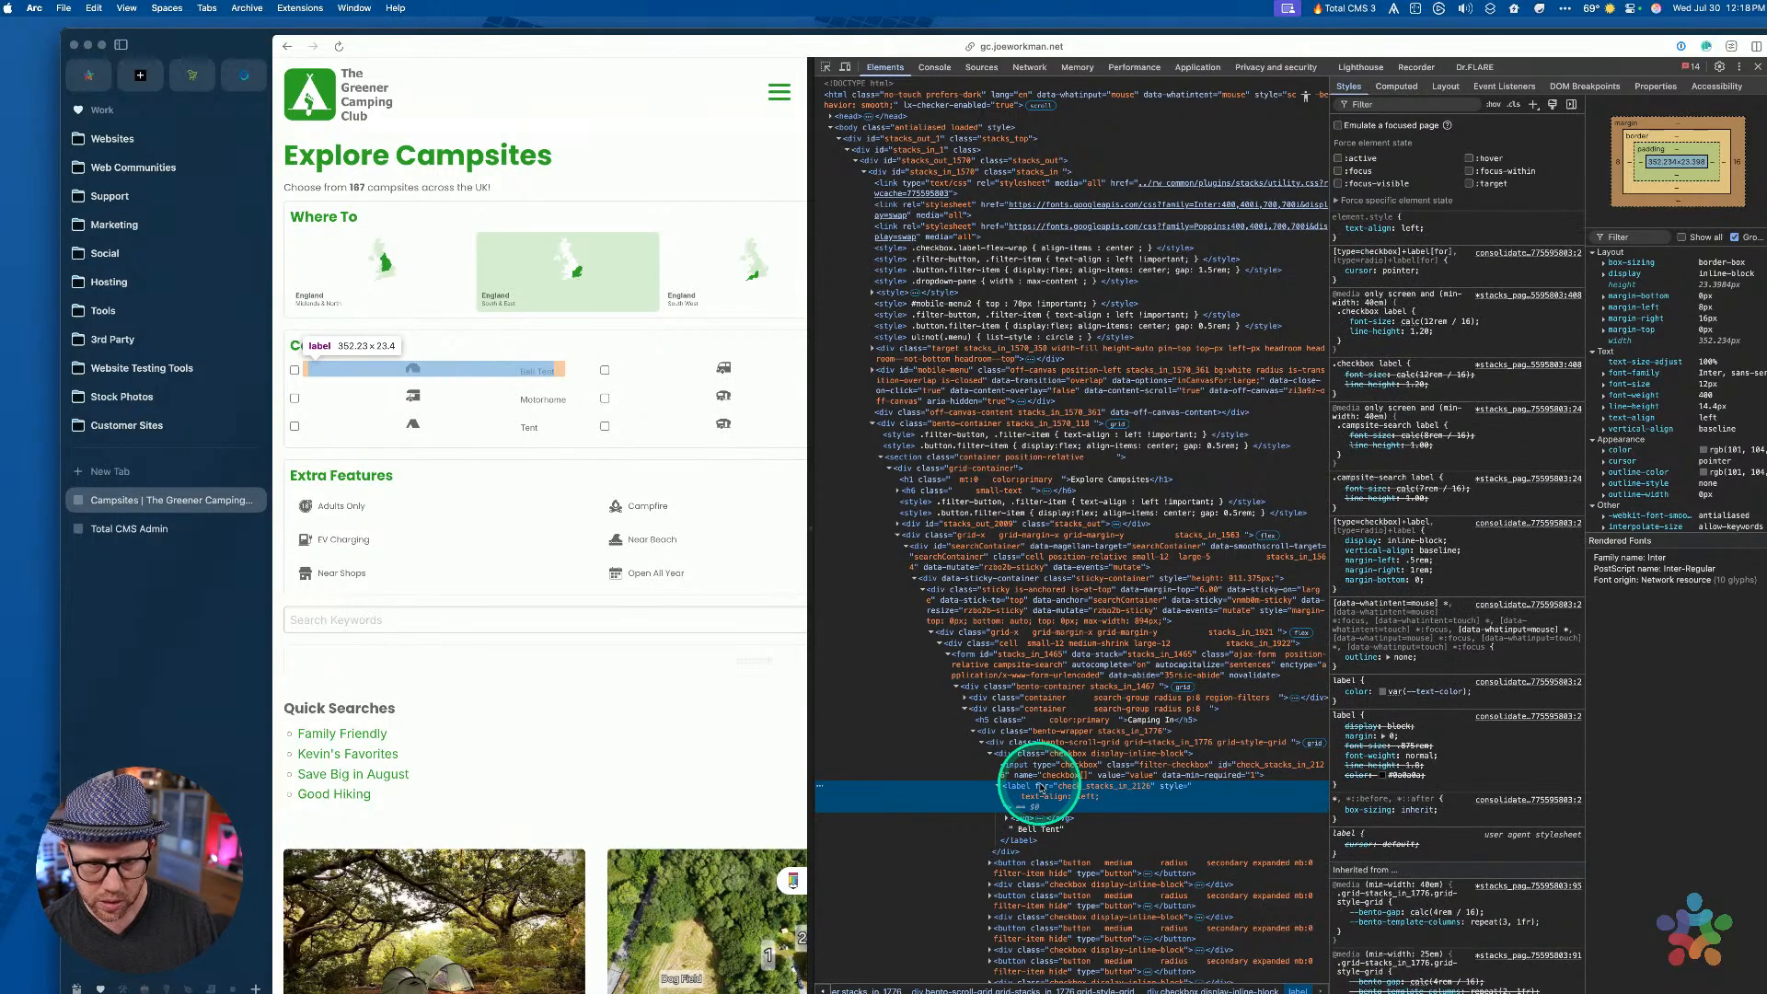
Add inline 'display: inline-block' to the label after comparing it with inline-flex
click(1366, 226)
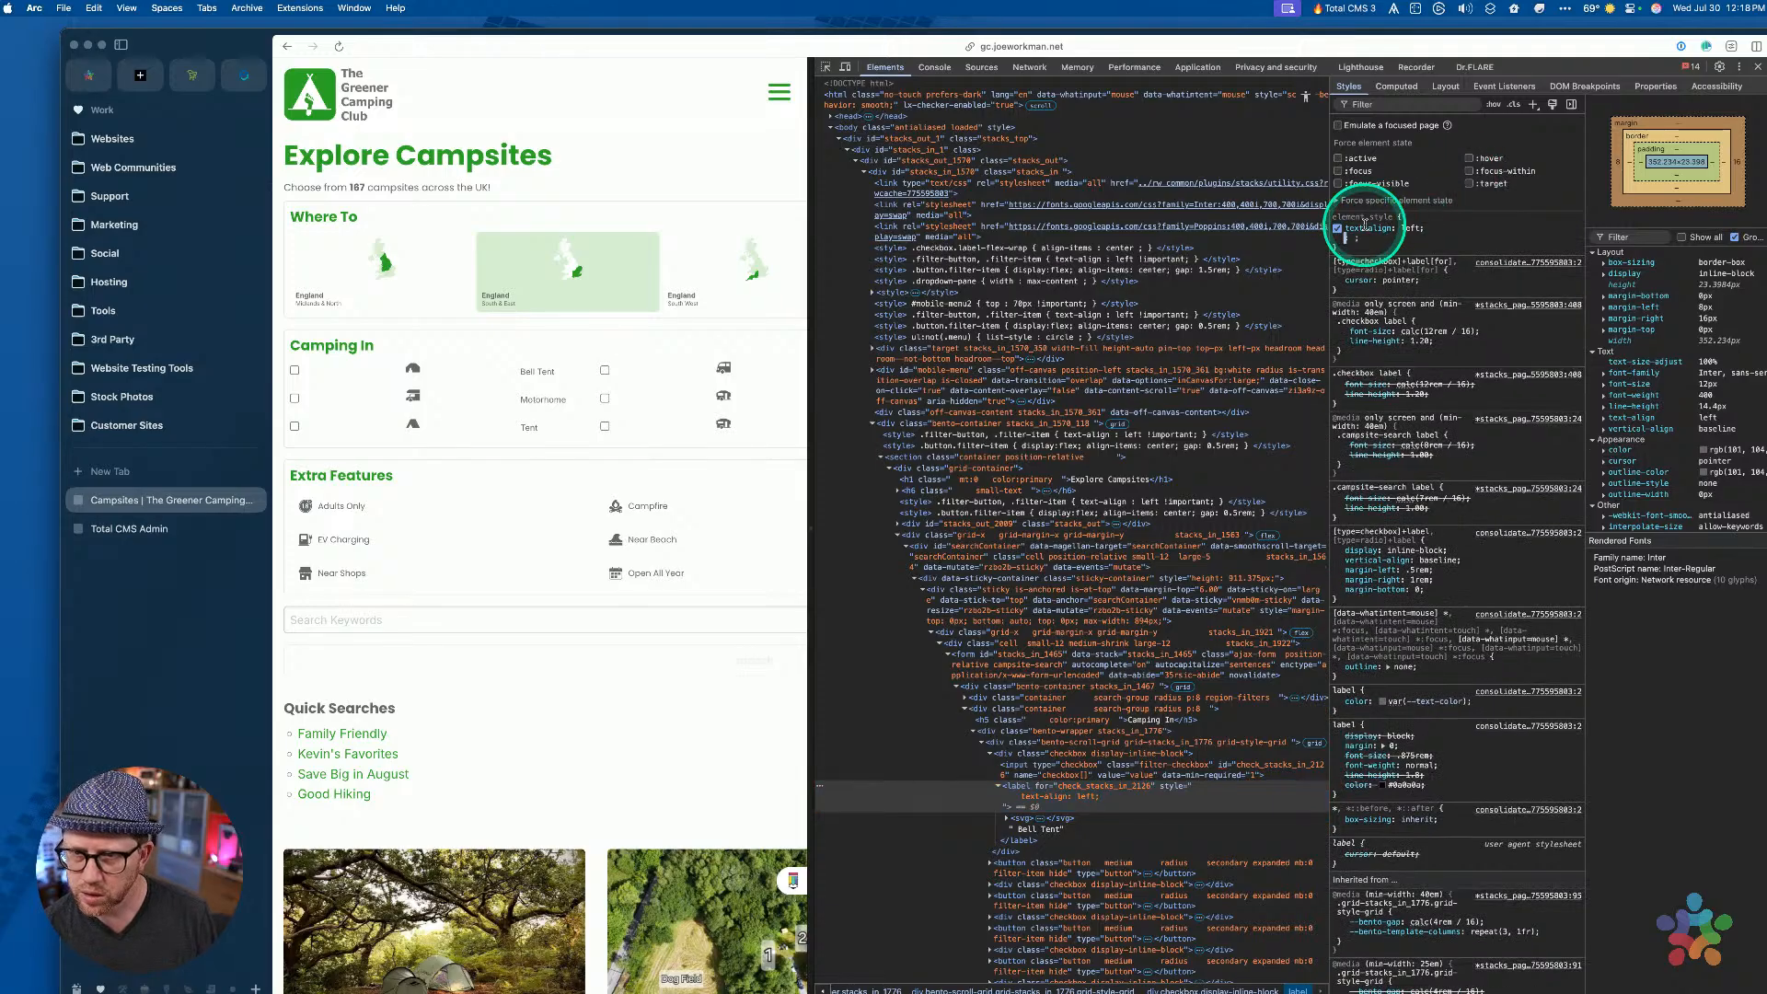
text(display)
key(Tab)
text(io)
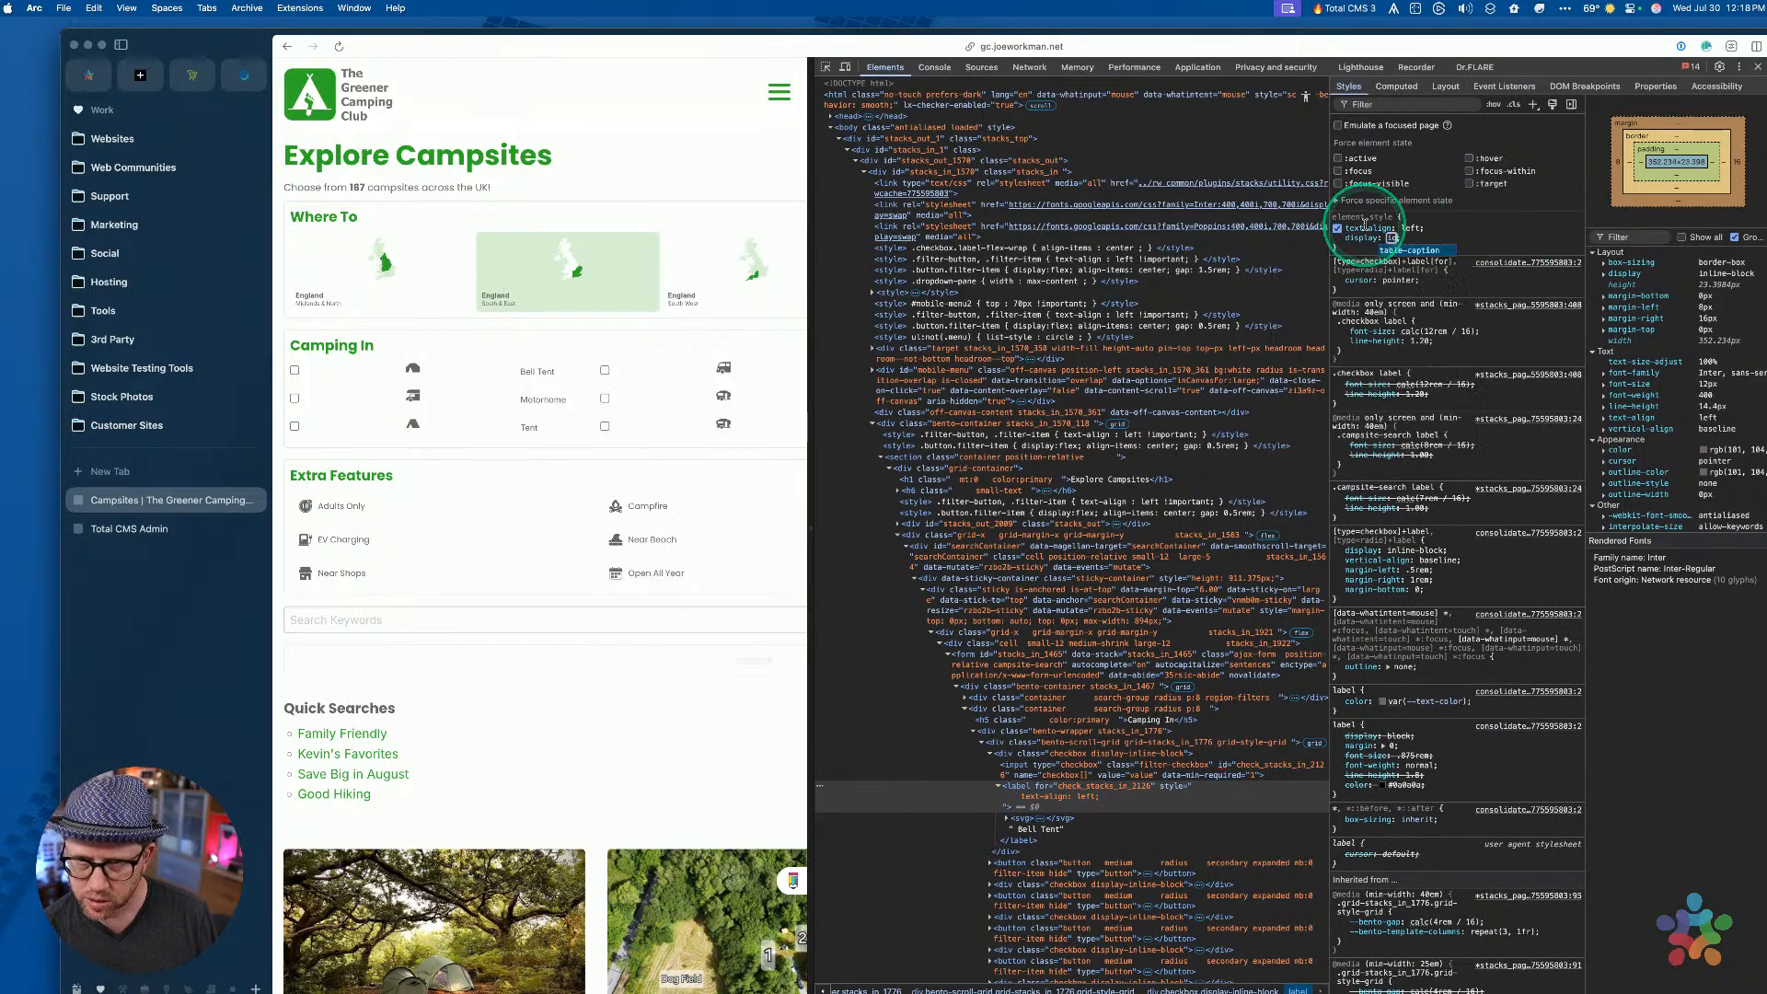
text(n)
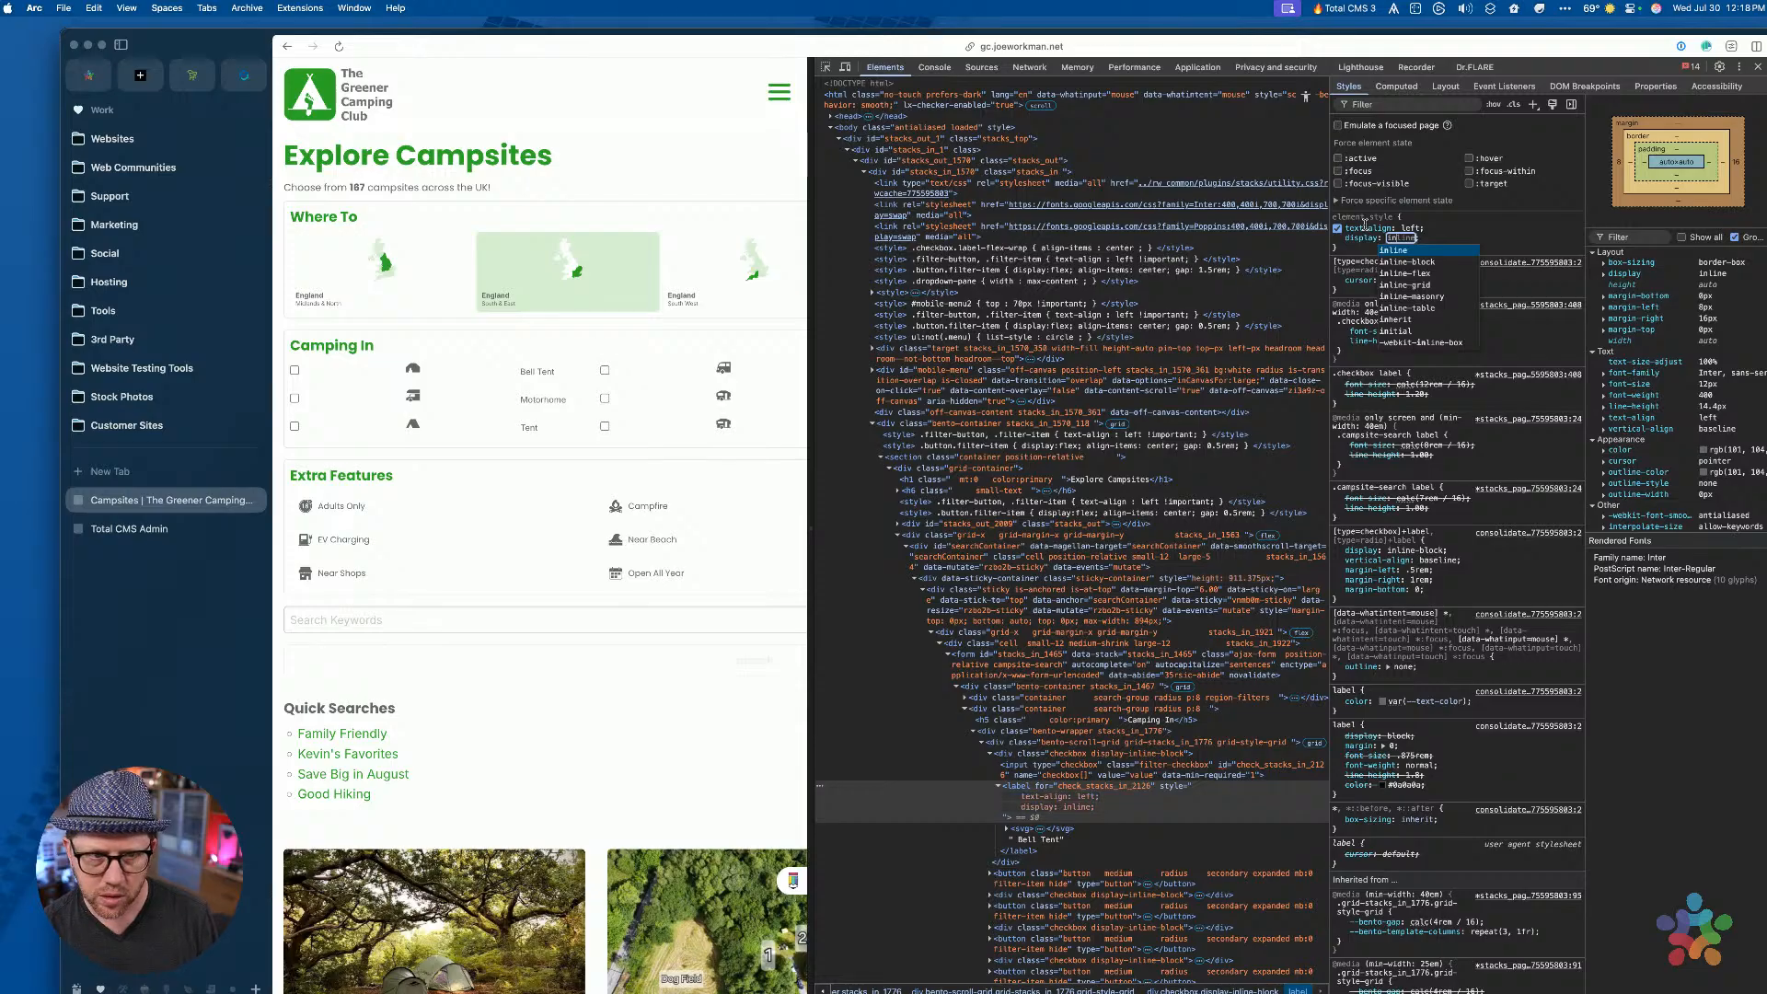
key(Down)
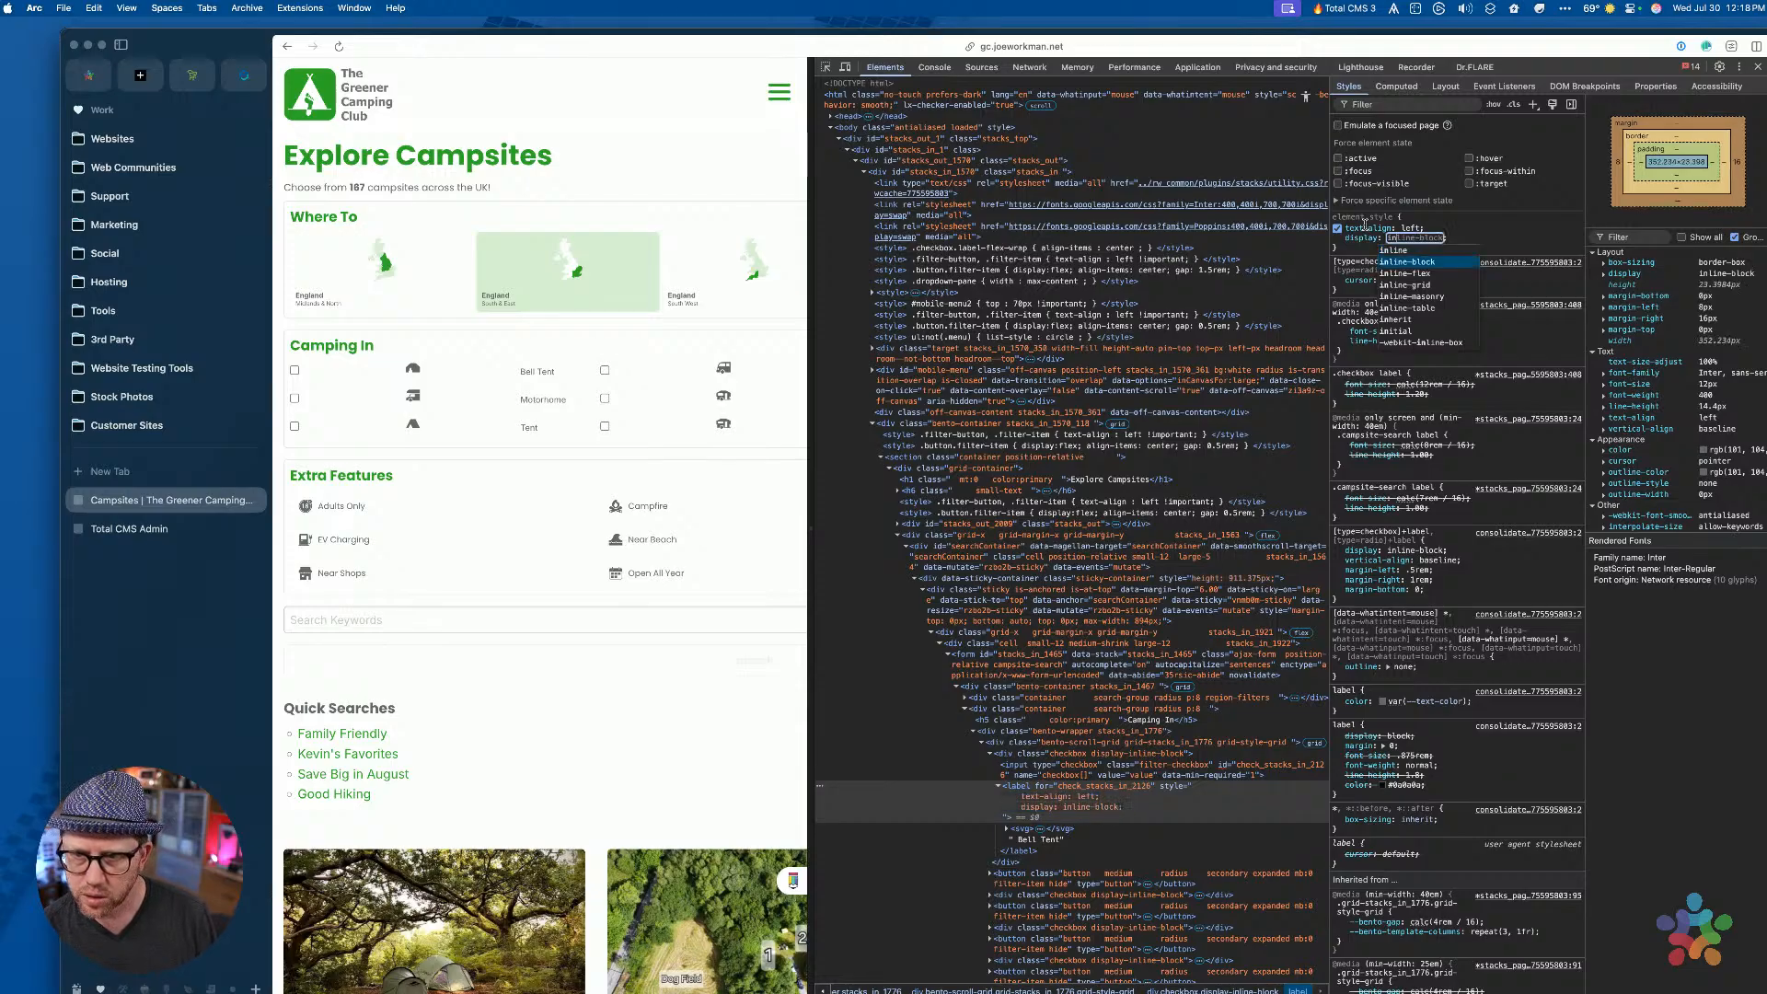
key(Down)
key(Up)
key(Down)
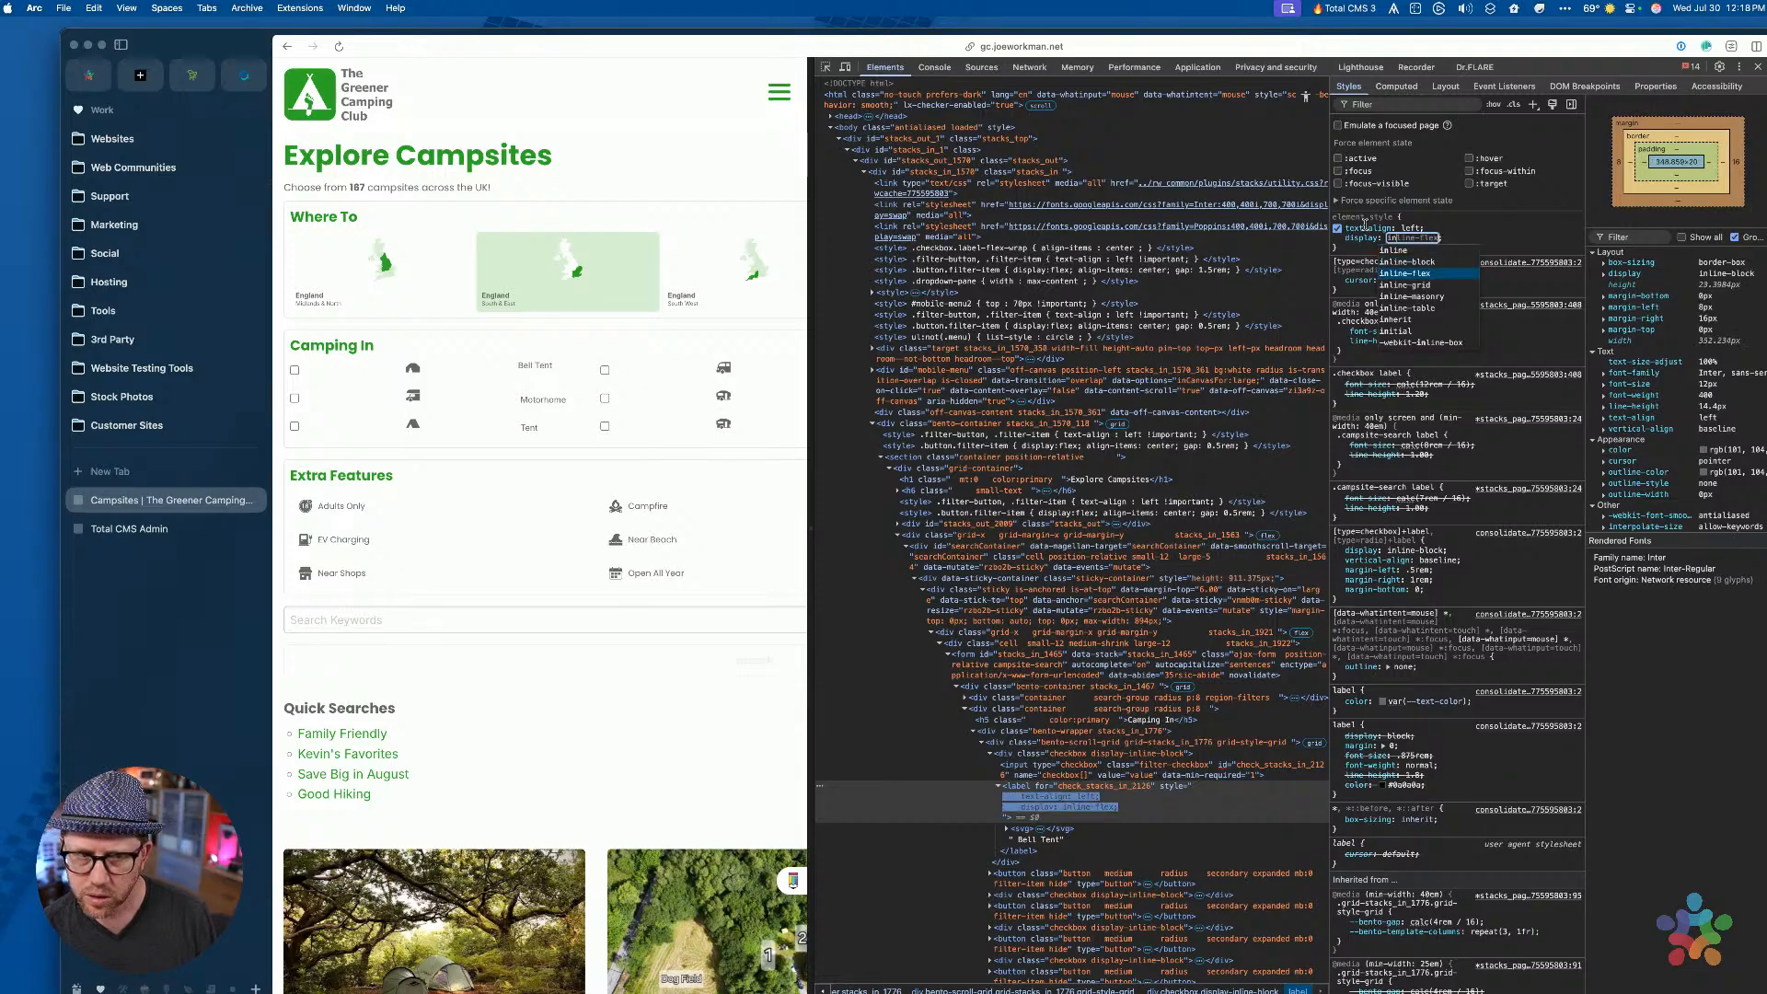
key(Up)
key(Up)
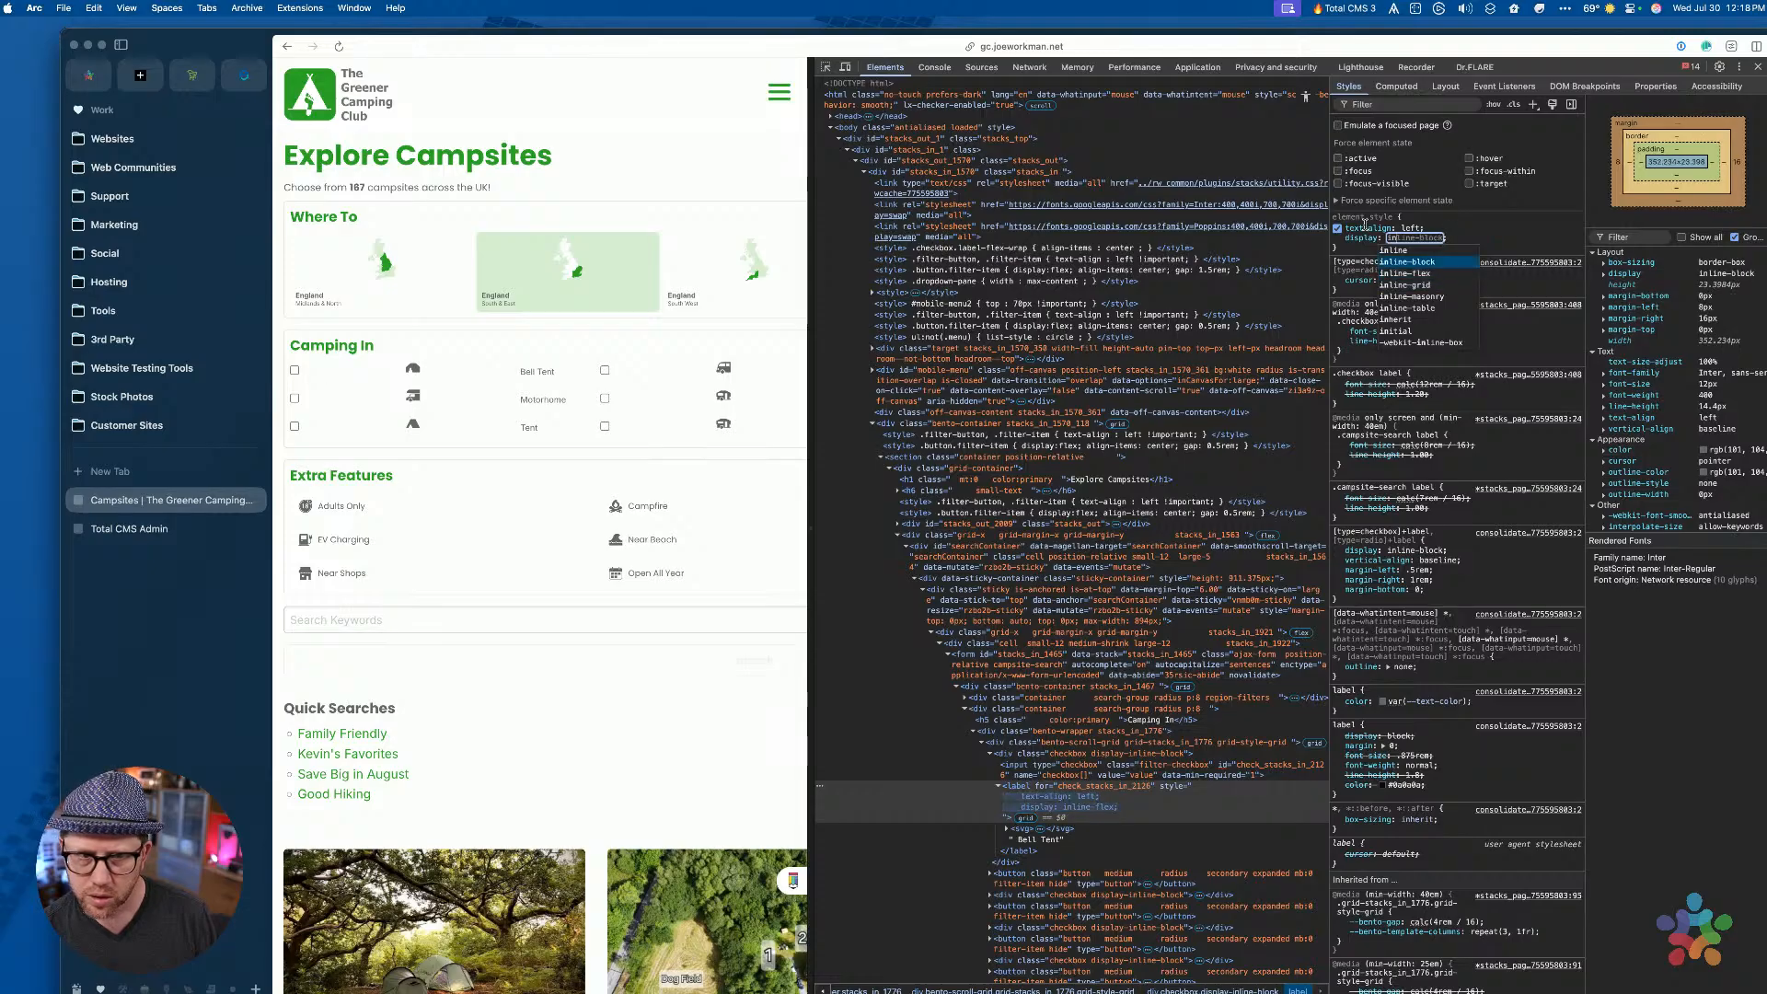
key(Down)
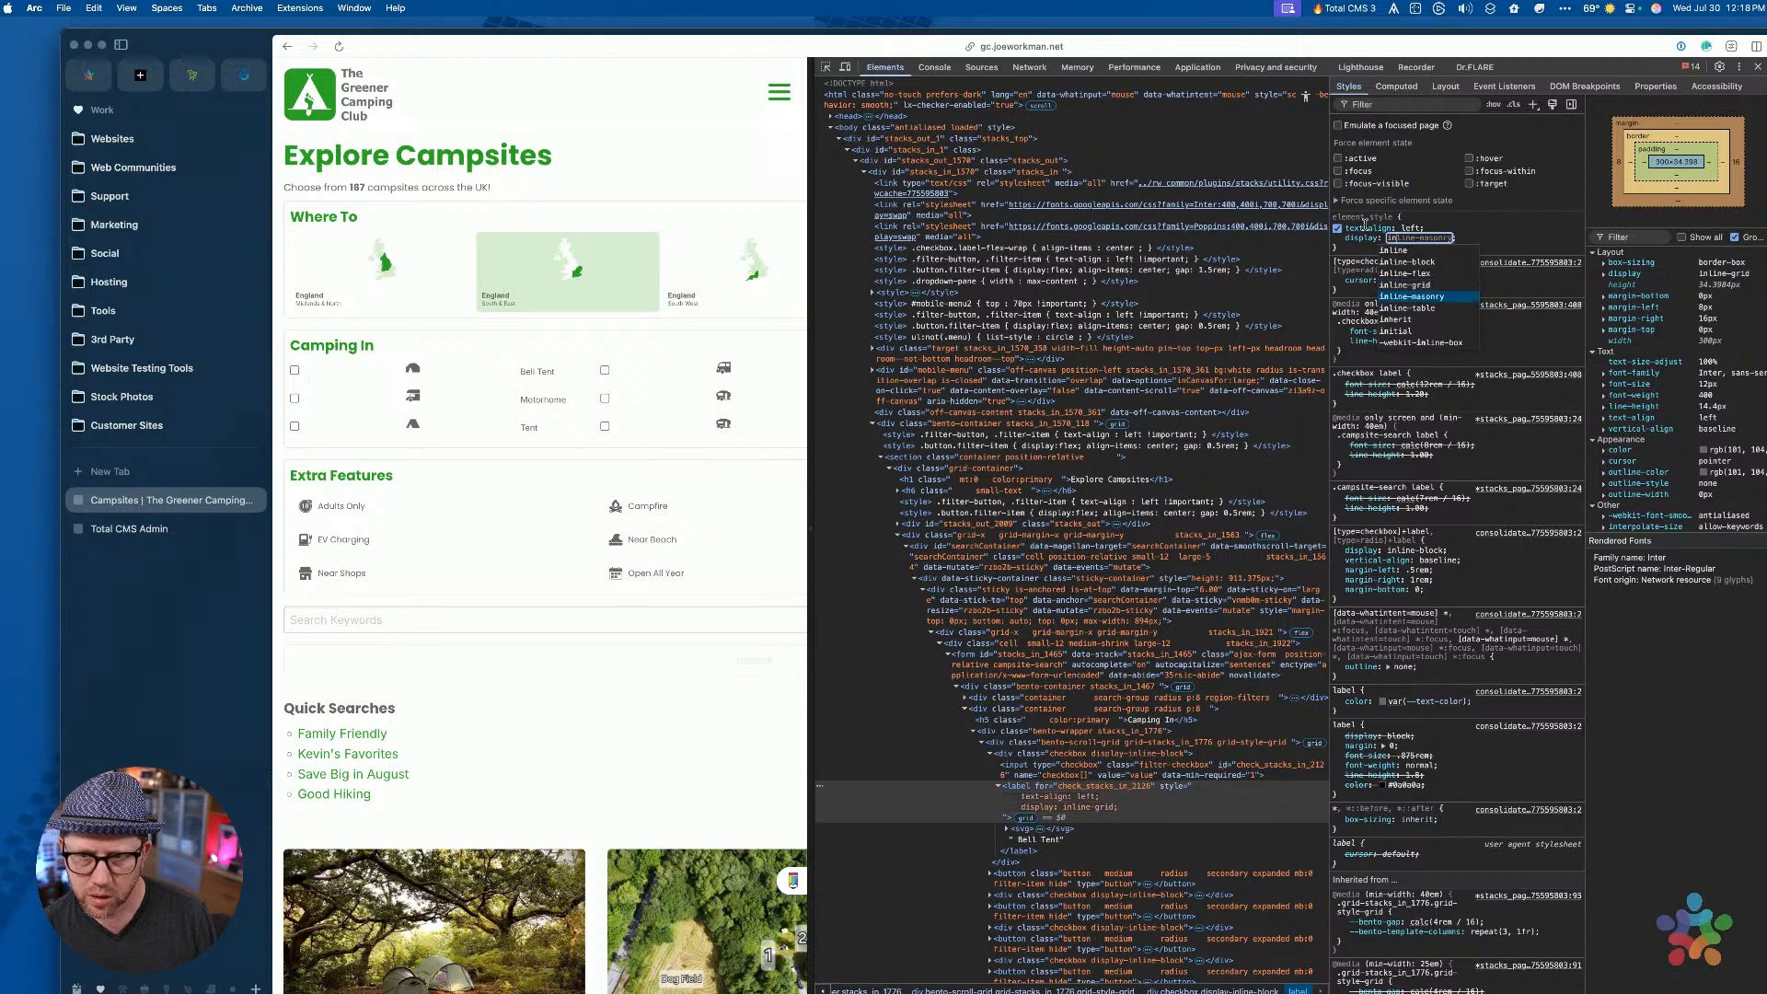
key(Up)
key(Up)
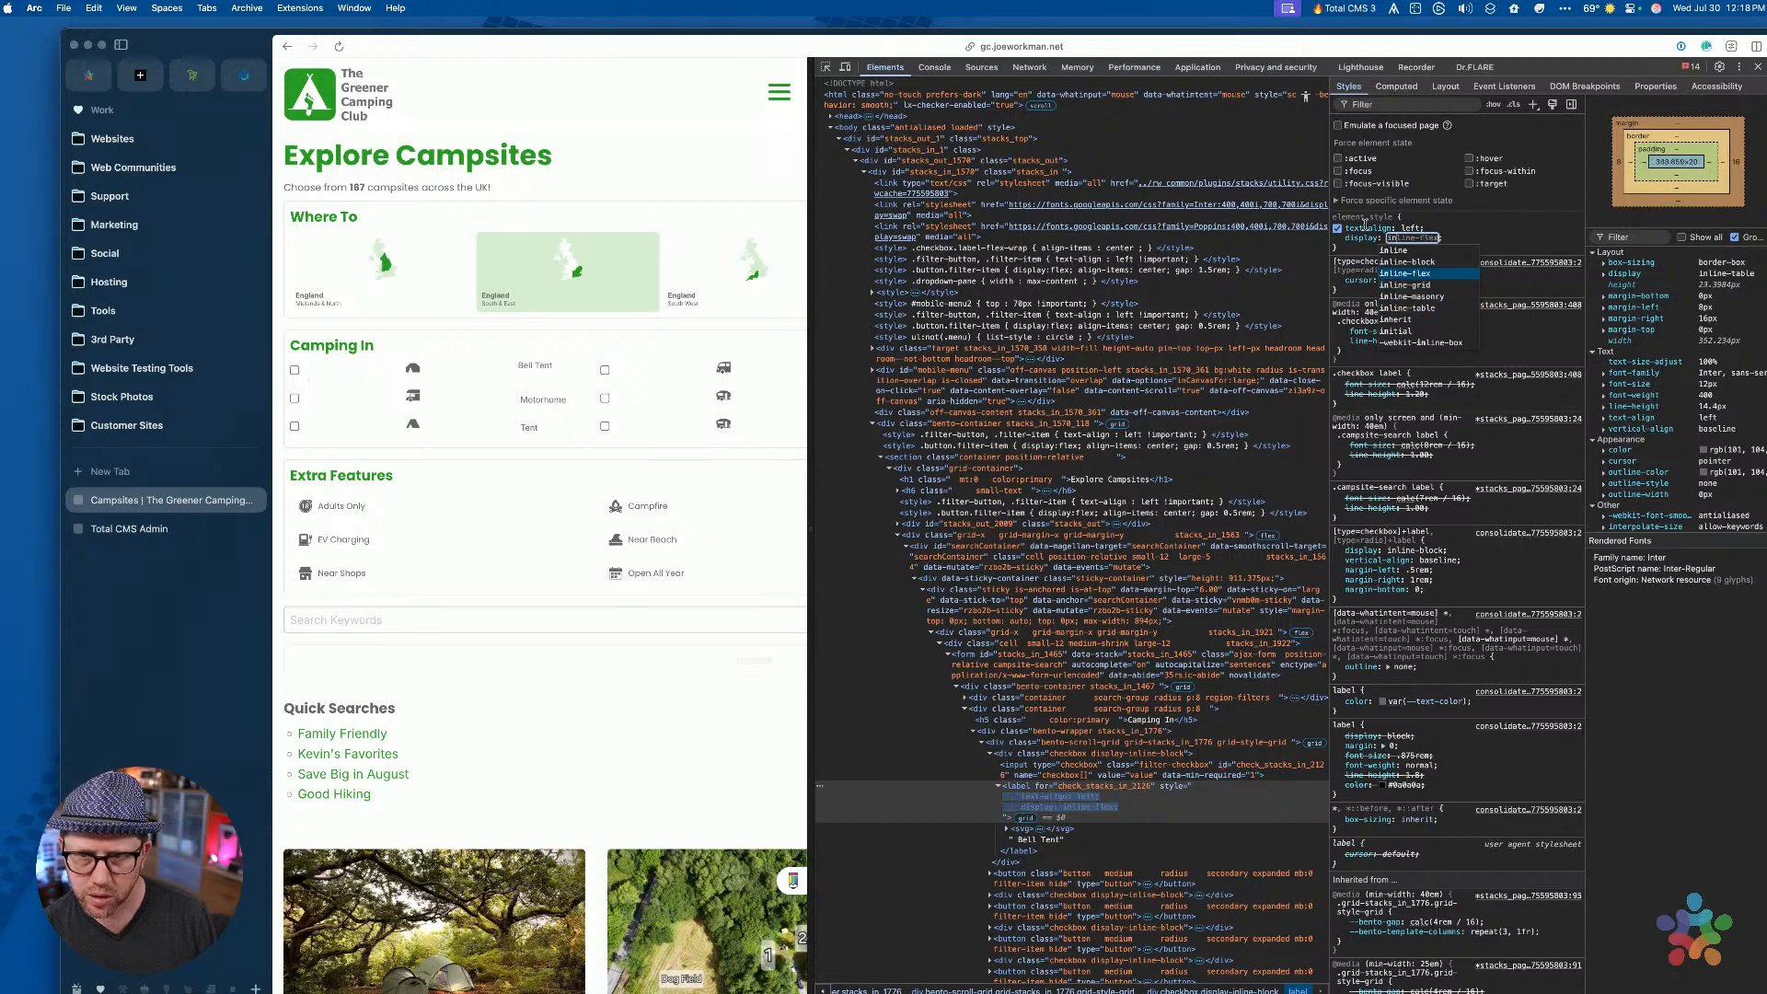
key(Up)
key(Return)
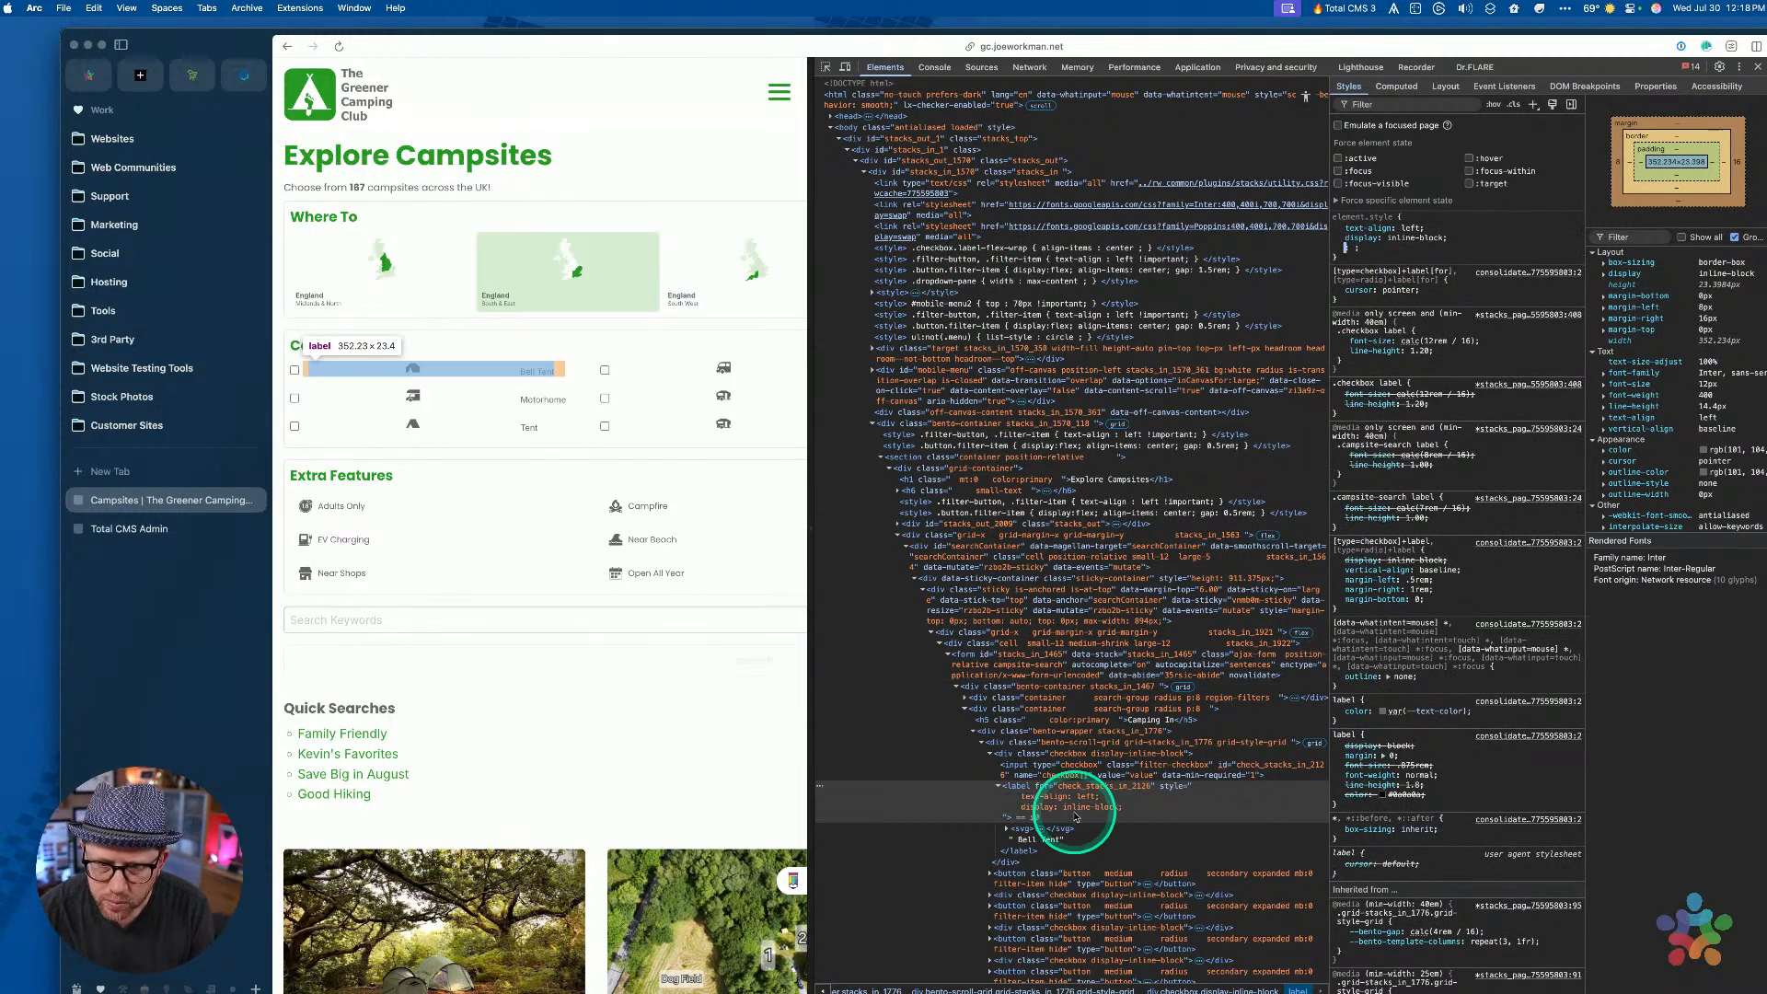
click(1063, 807)
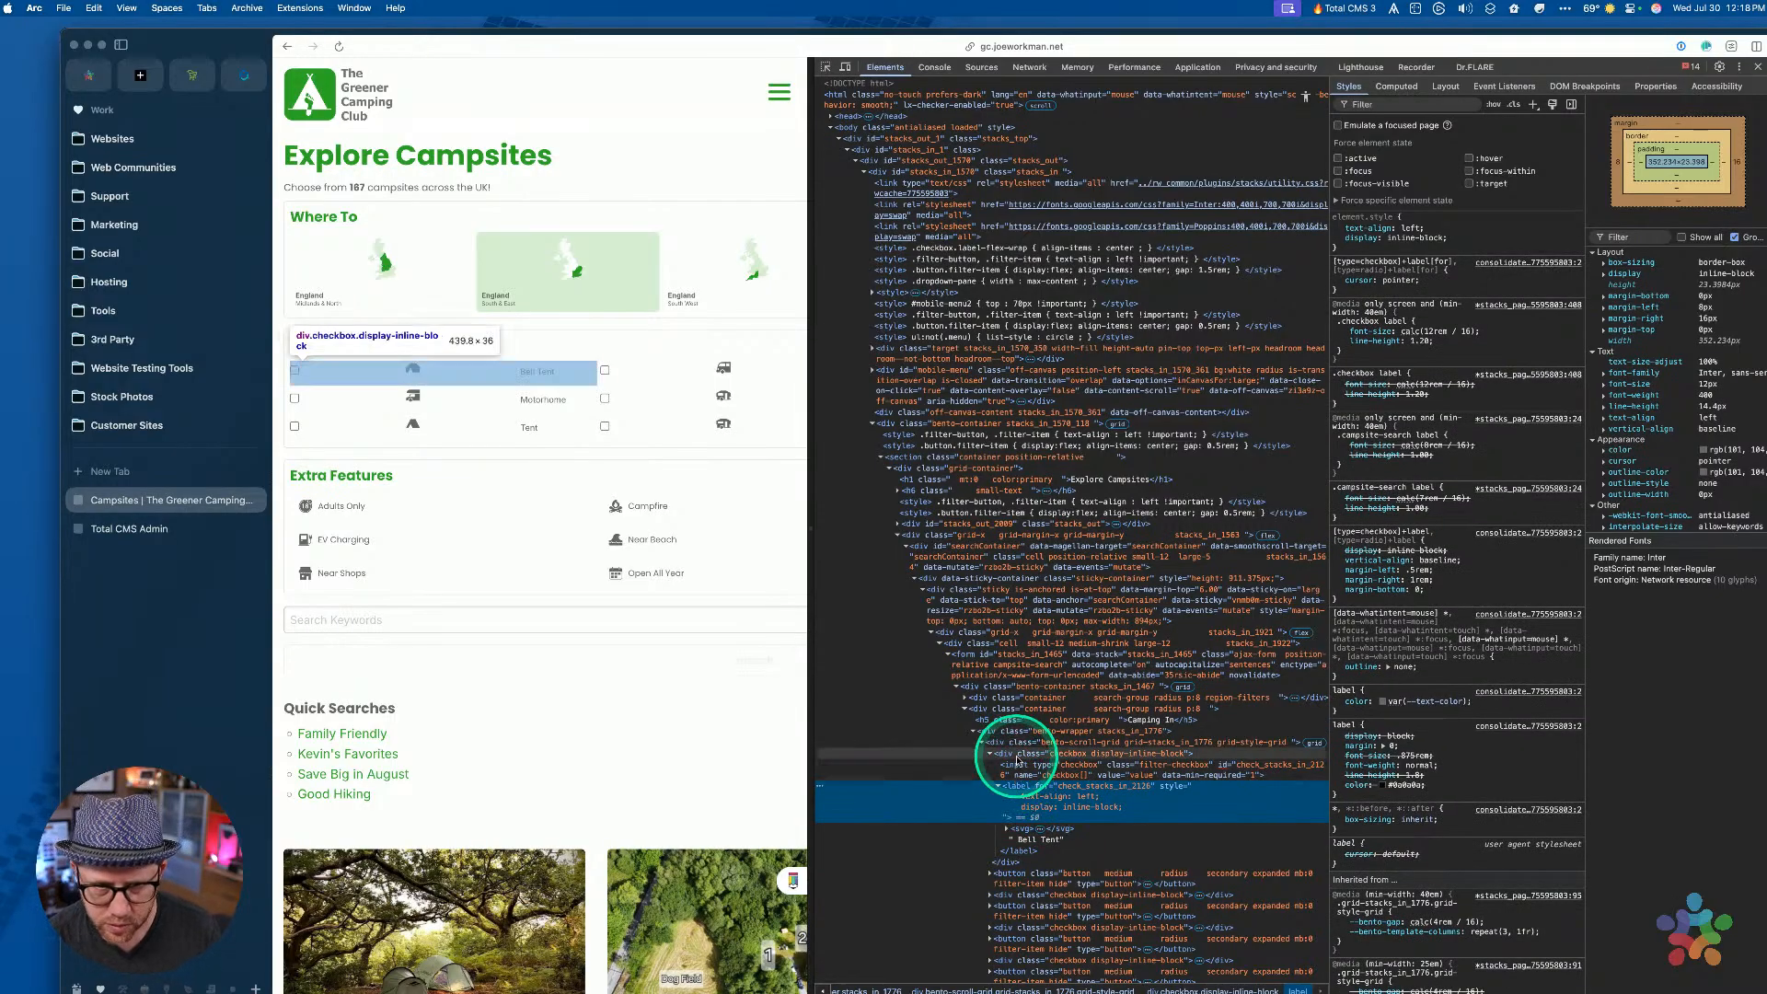
click(1019, 760)
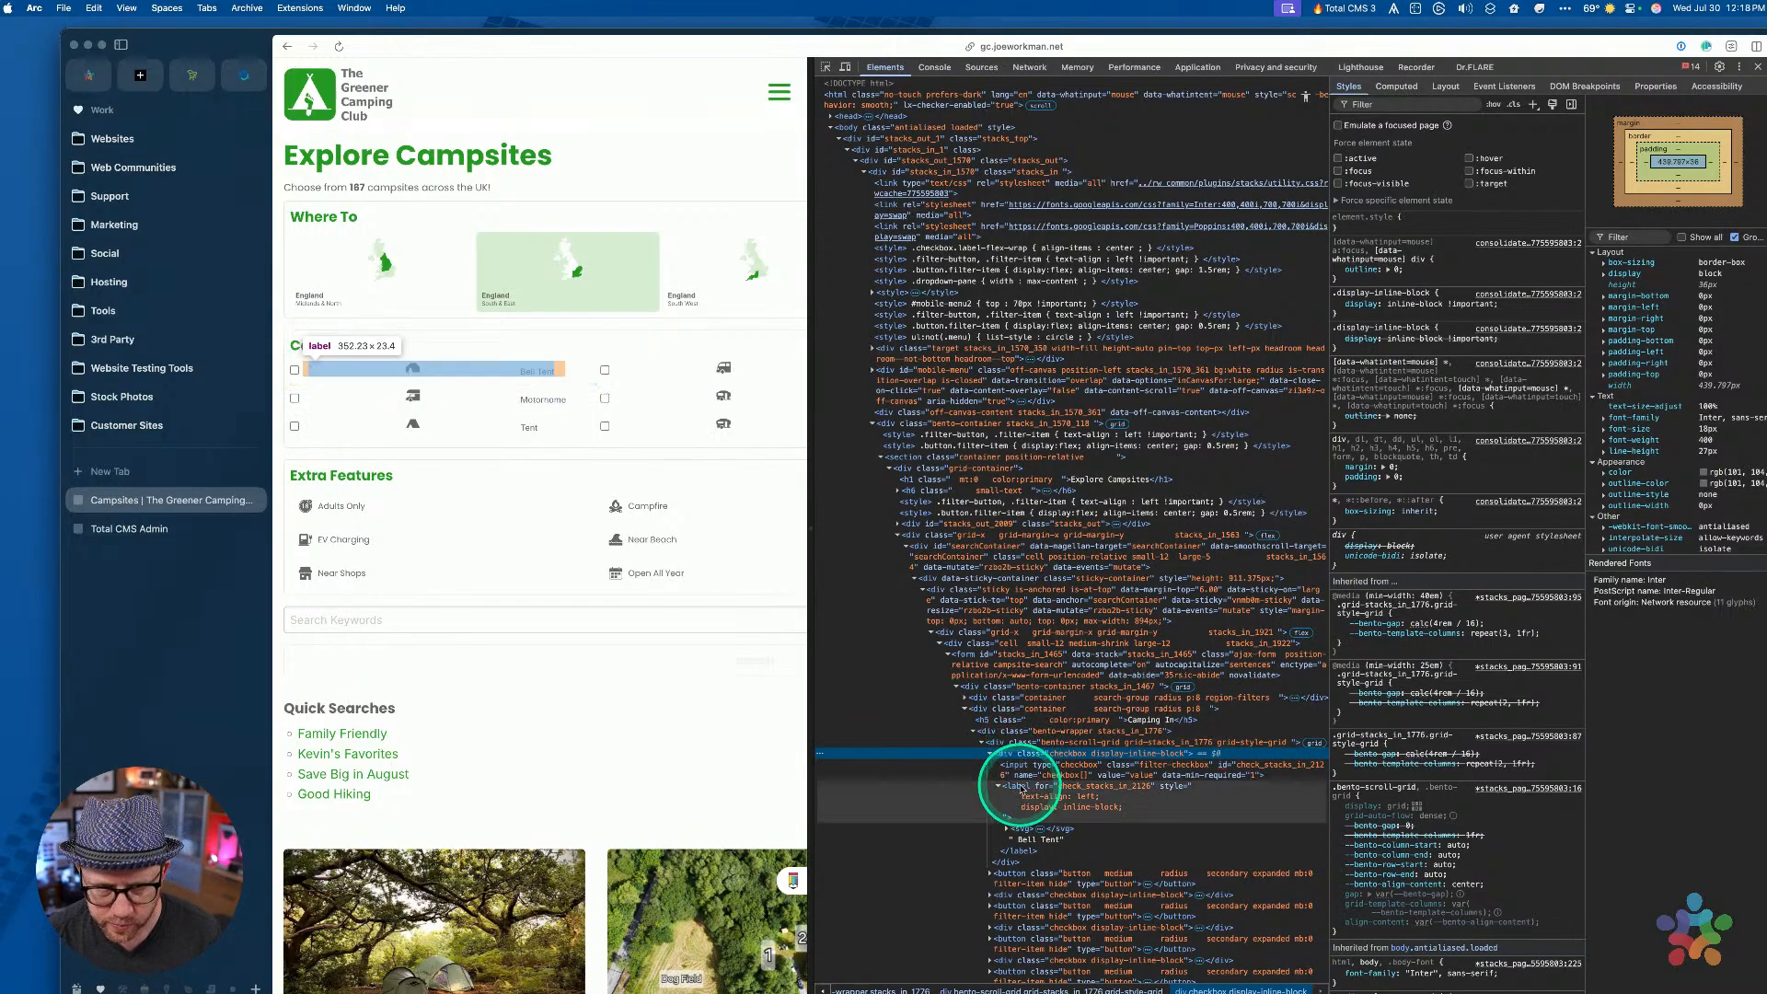
Replace the icon rule's width with 'aspect-ratio: 1' in the Styles pane
click(1019, 787)
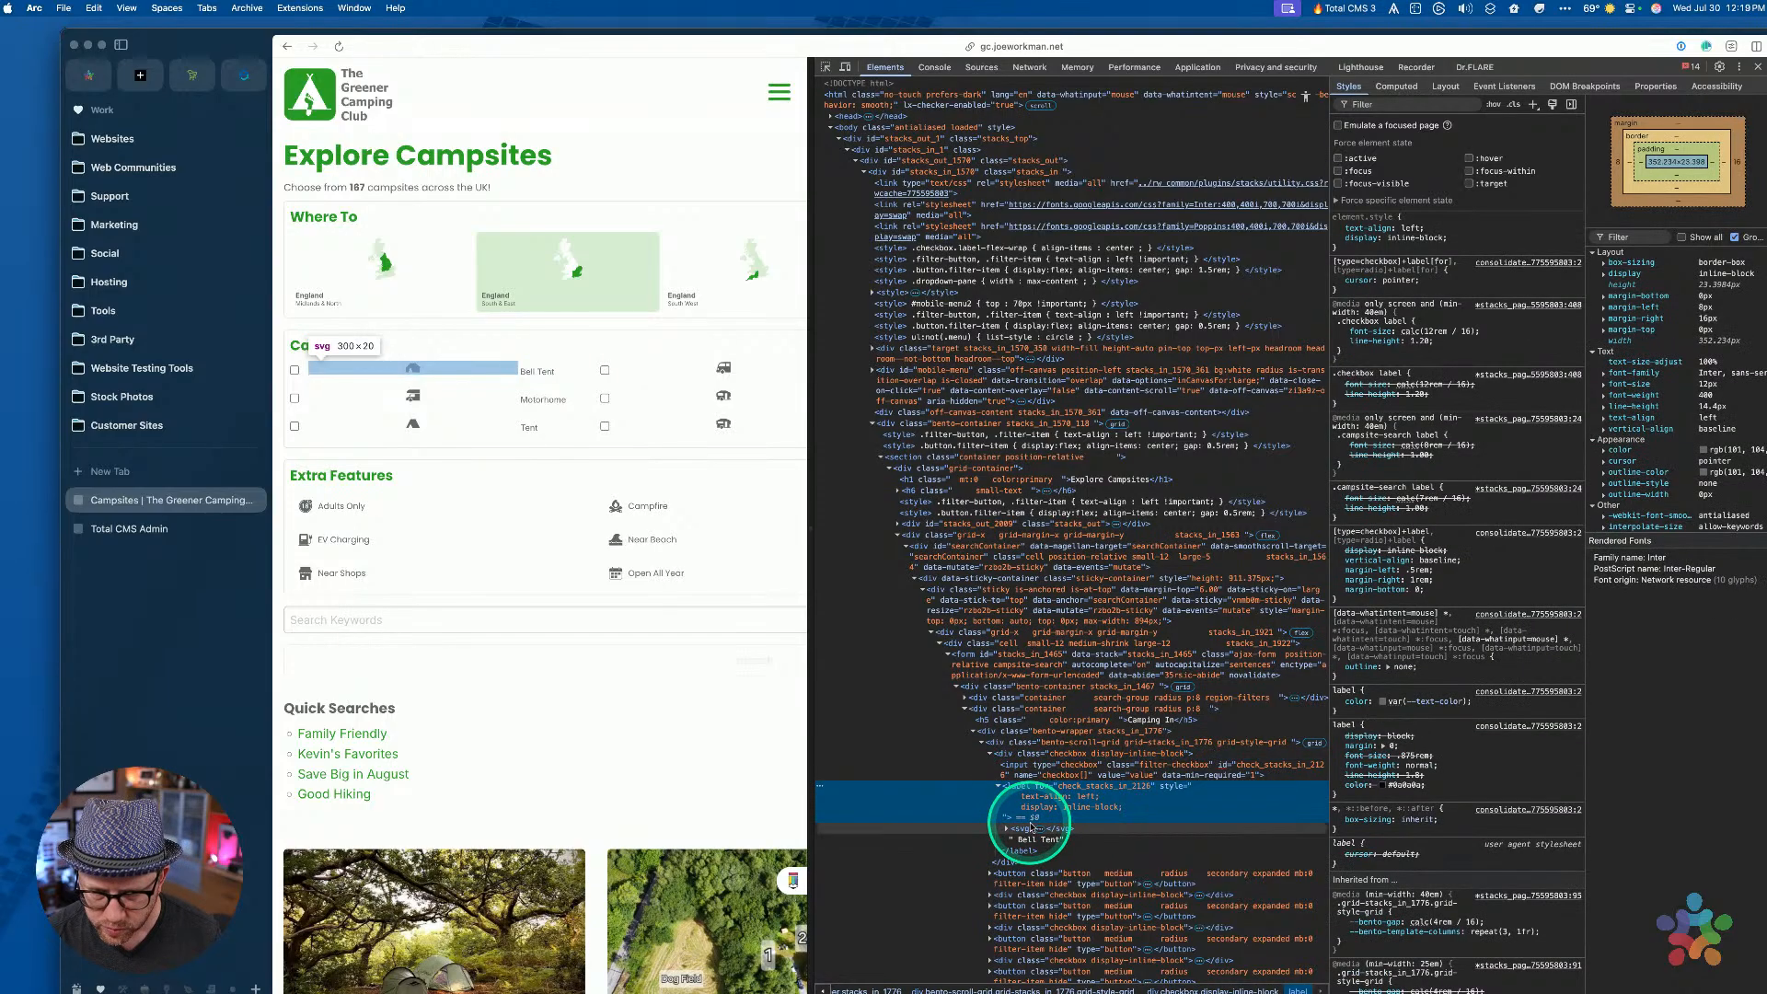
click(1028, 829)
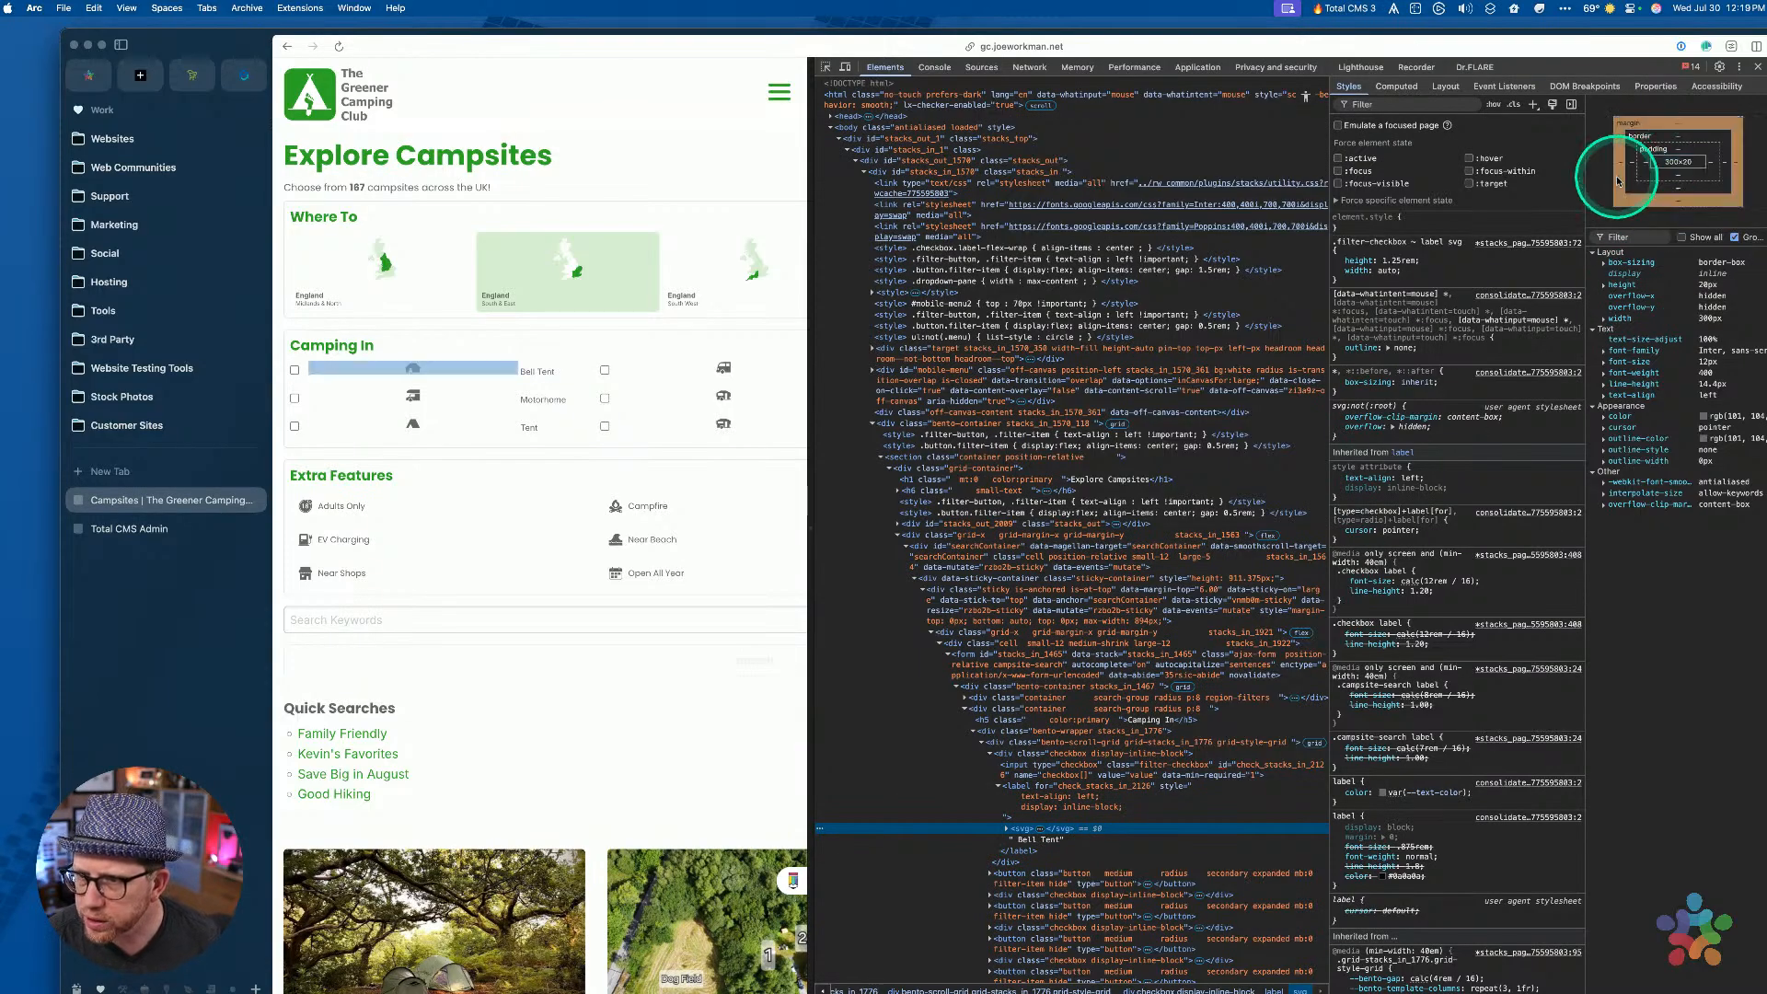
click(1380, 270)
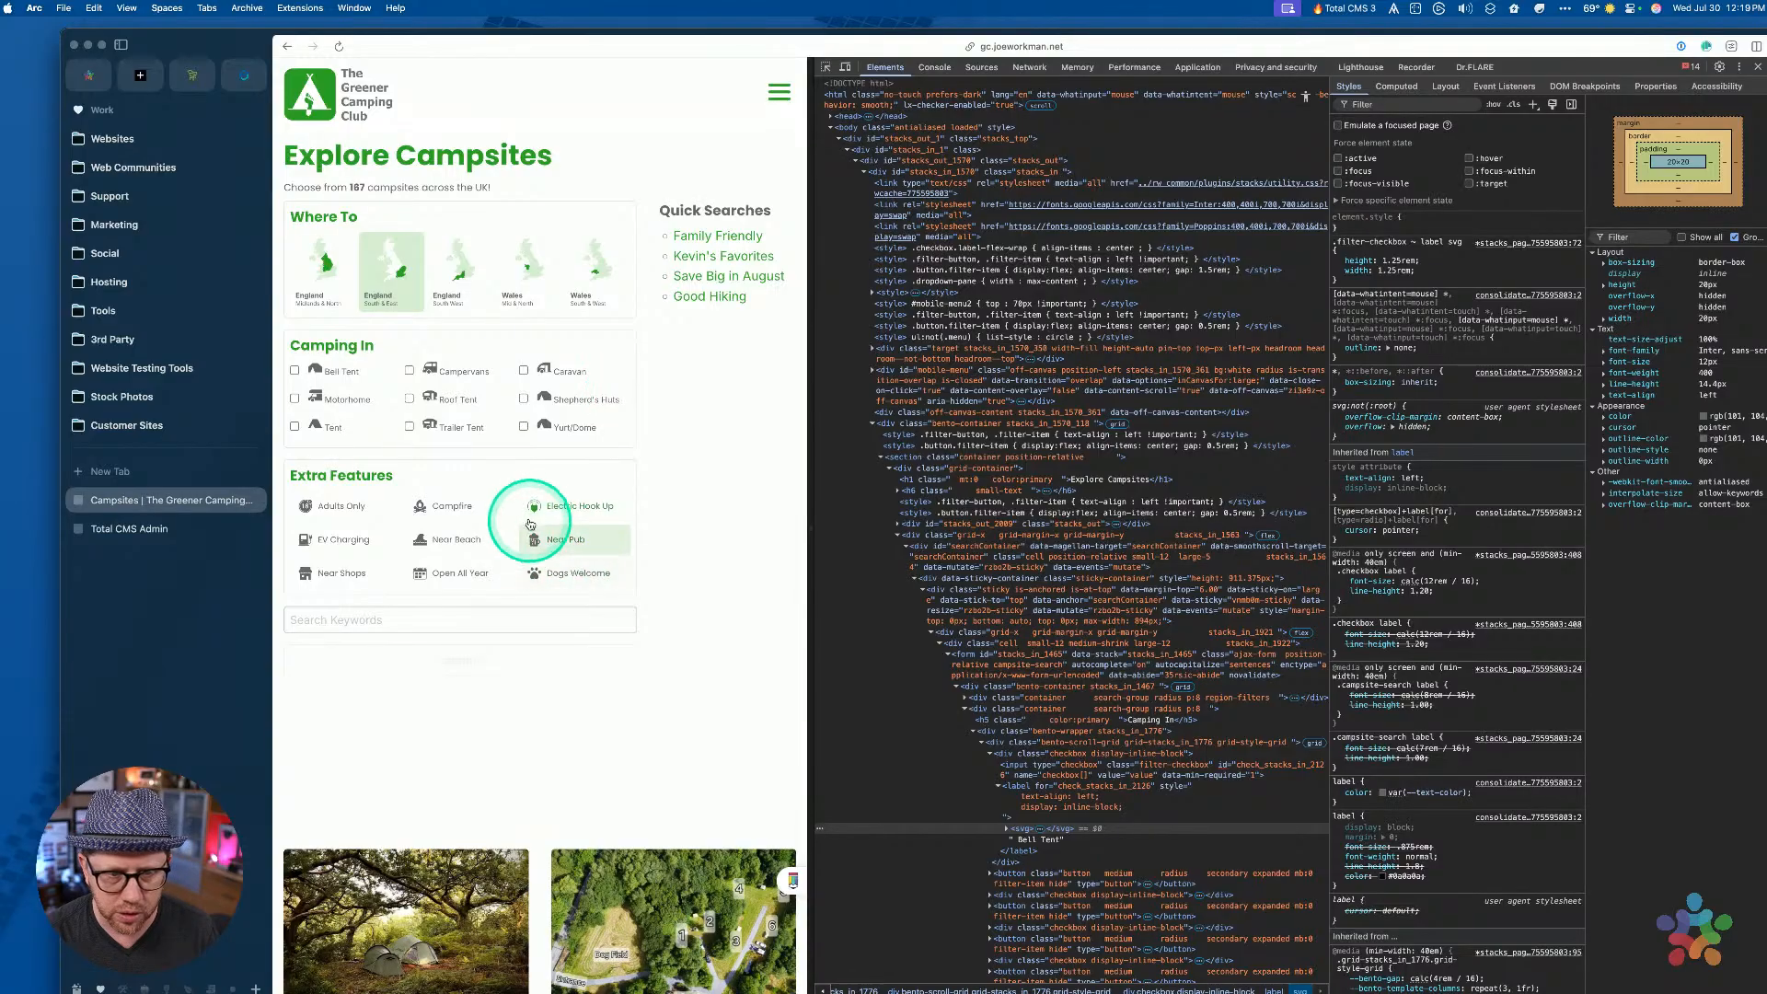
click(1357, 271)
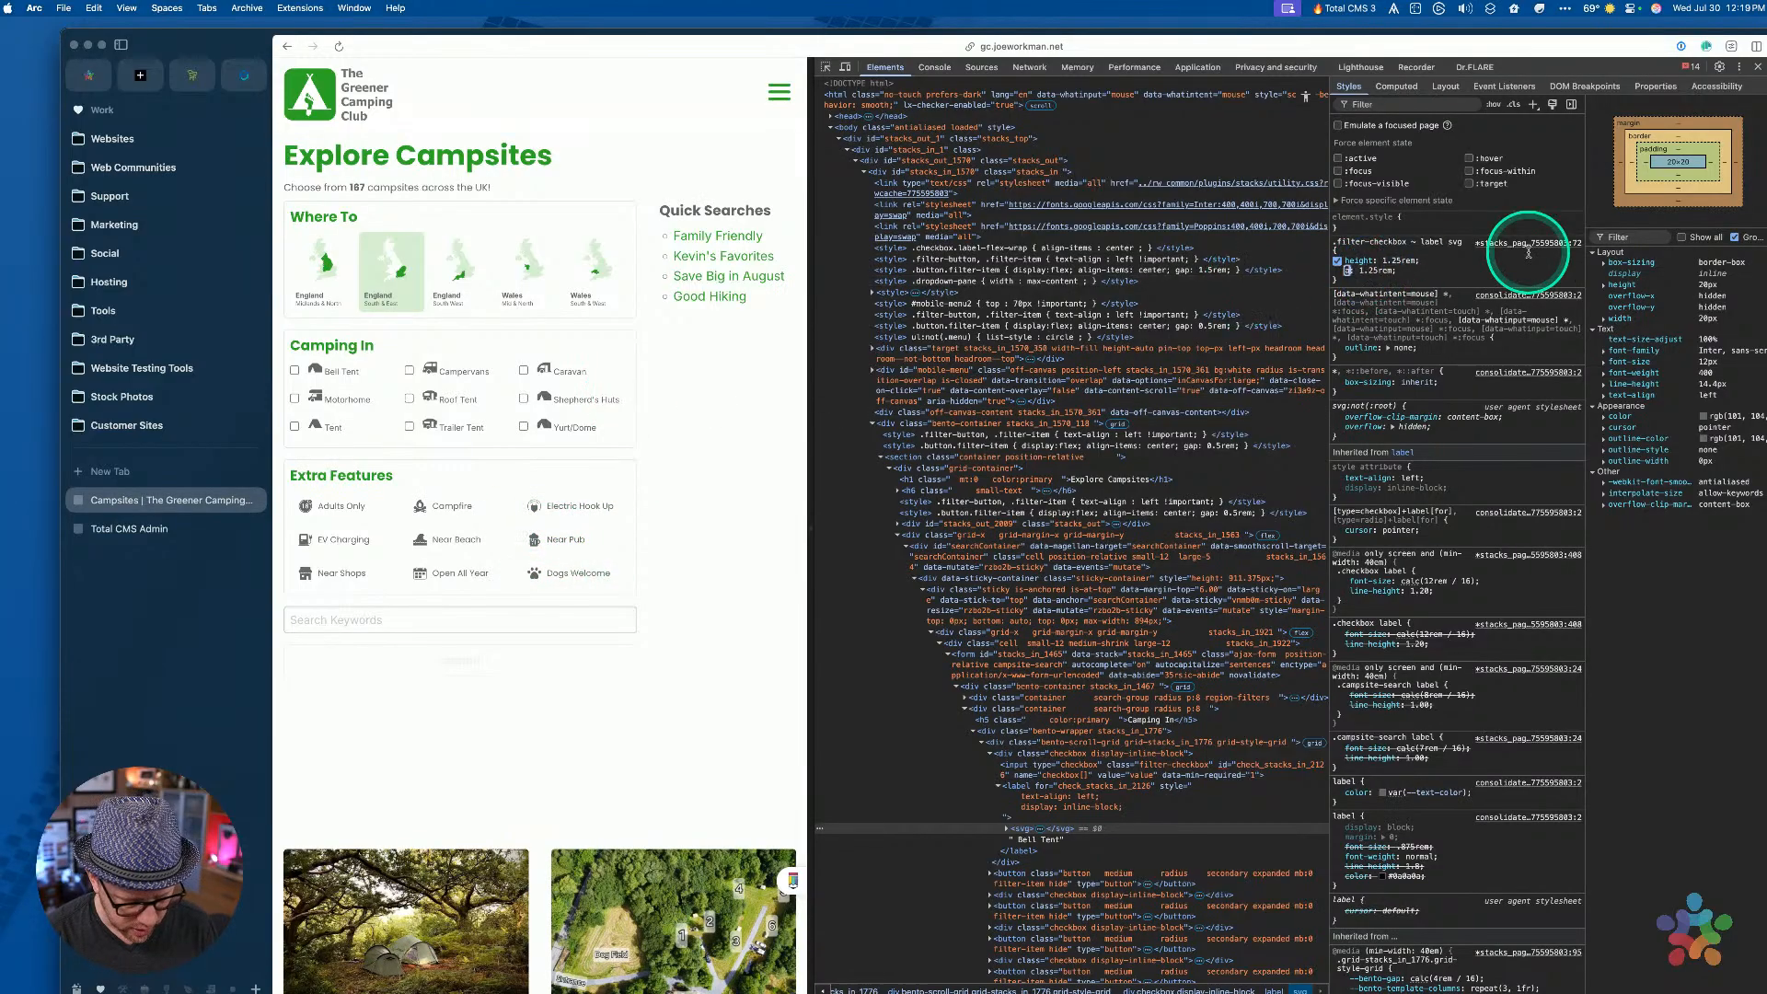
text(aspect)
key(Tab)
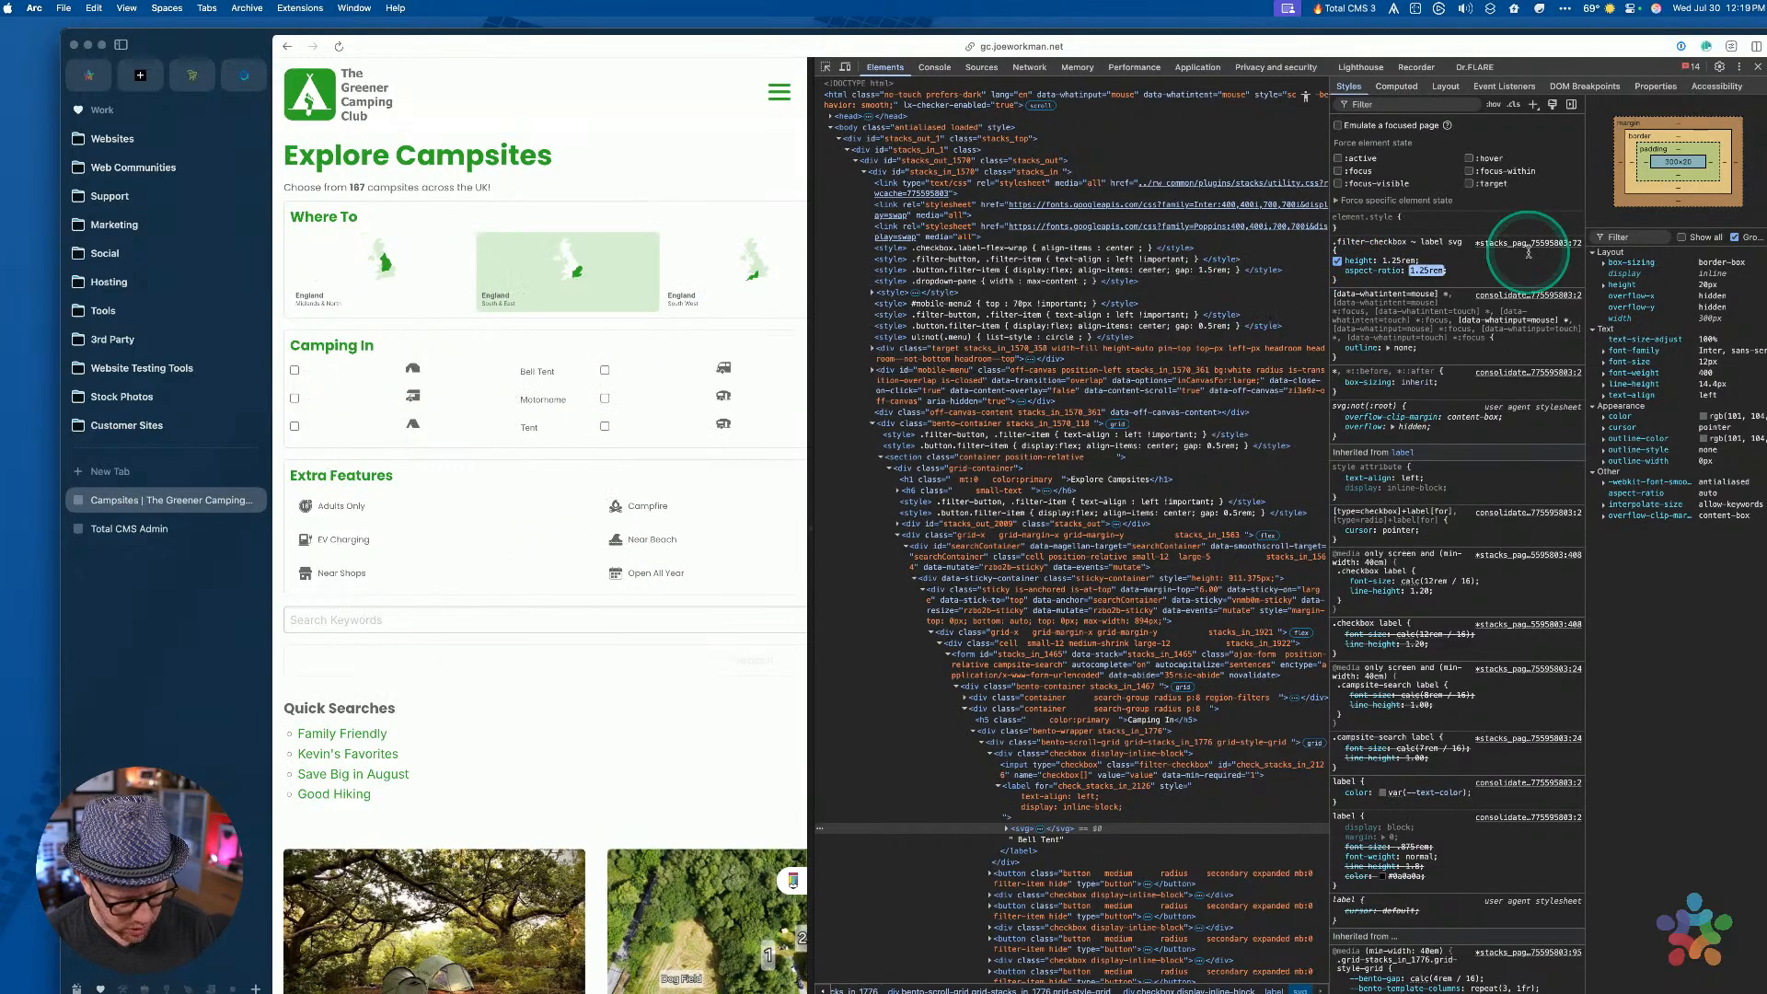
text(1)
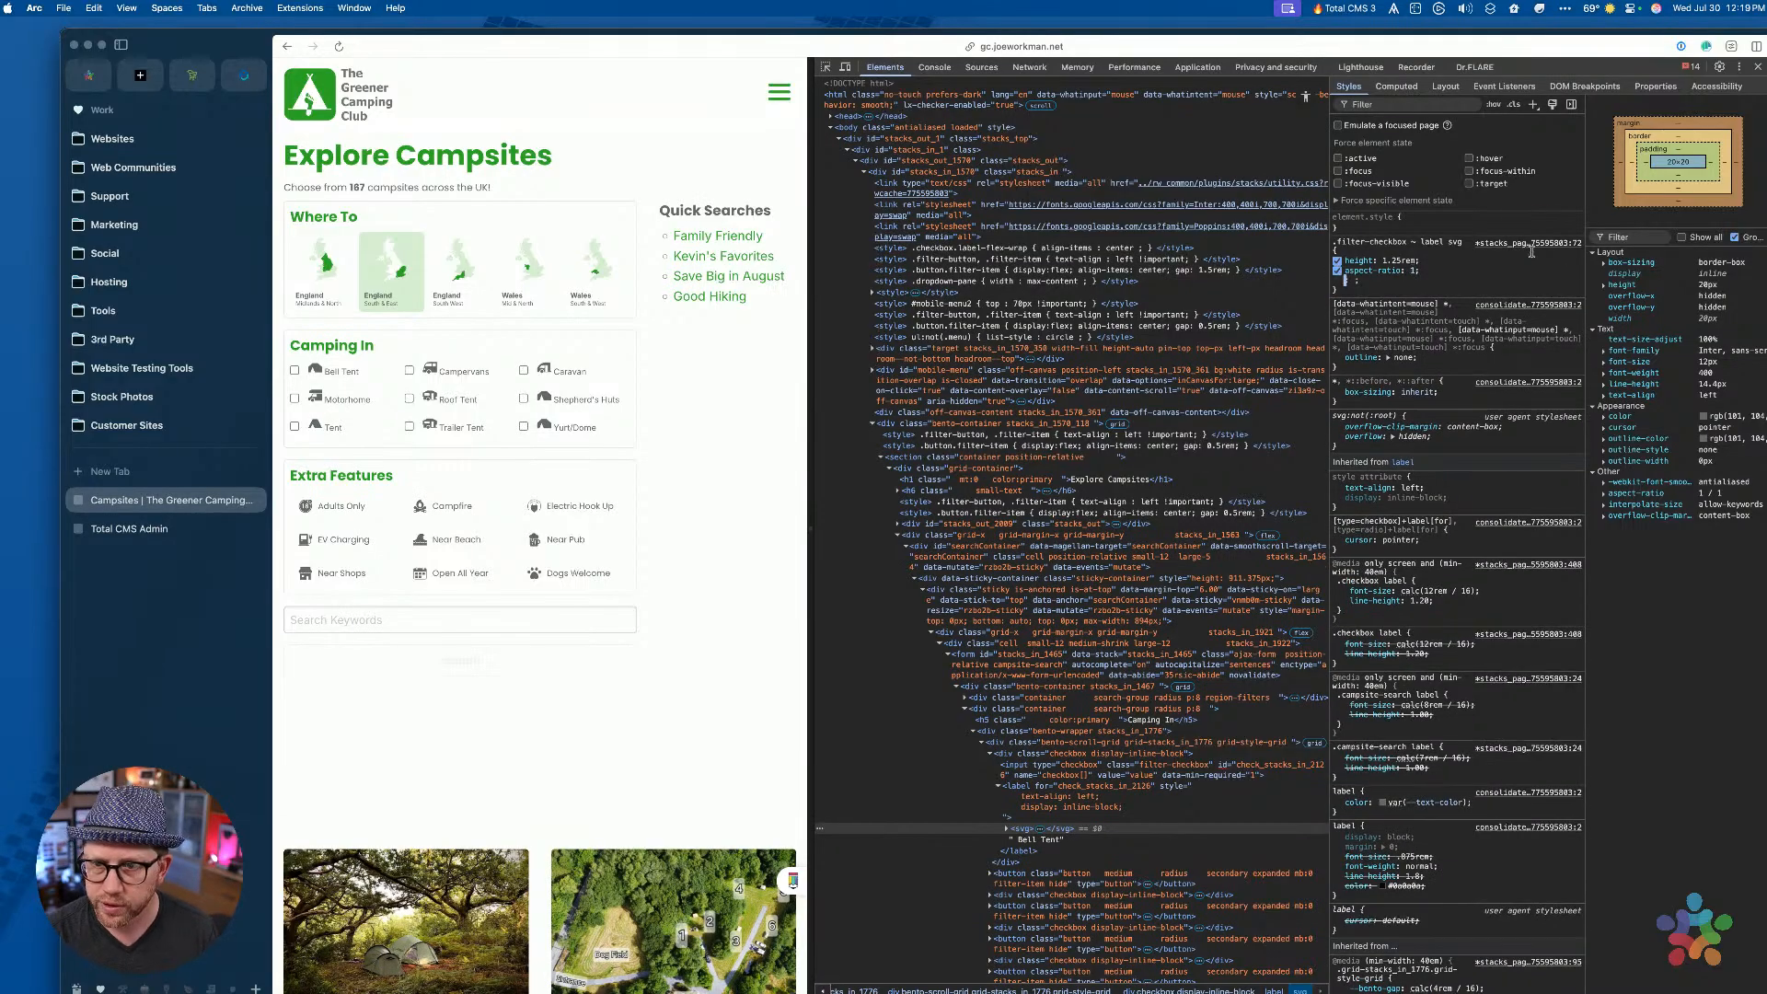
click(1523, 262)
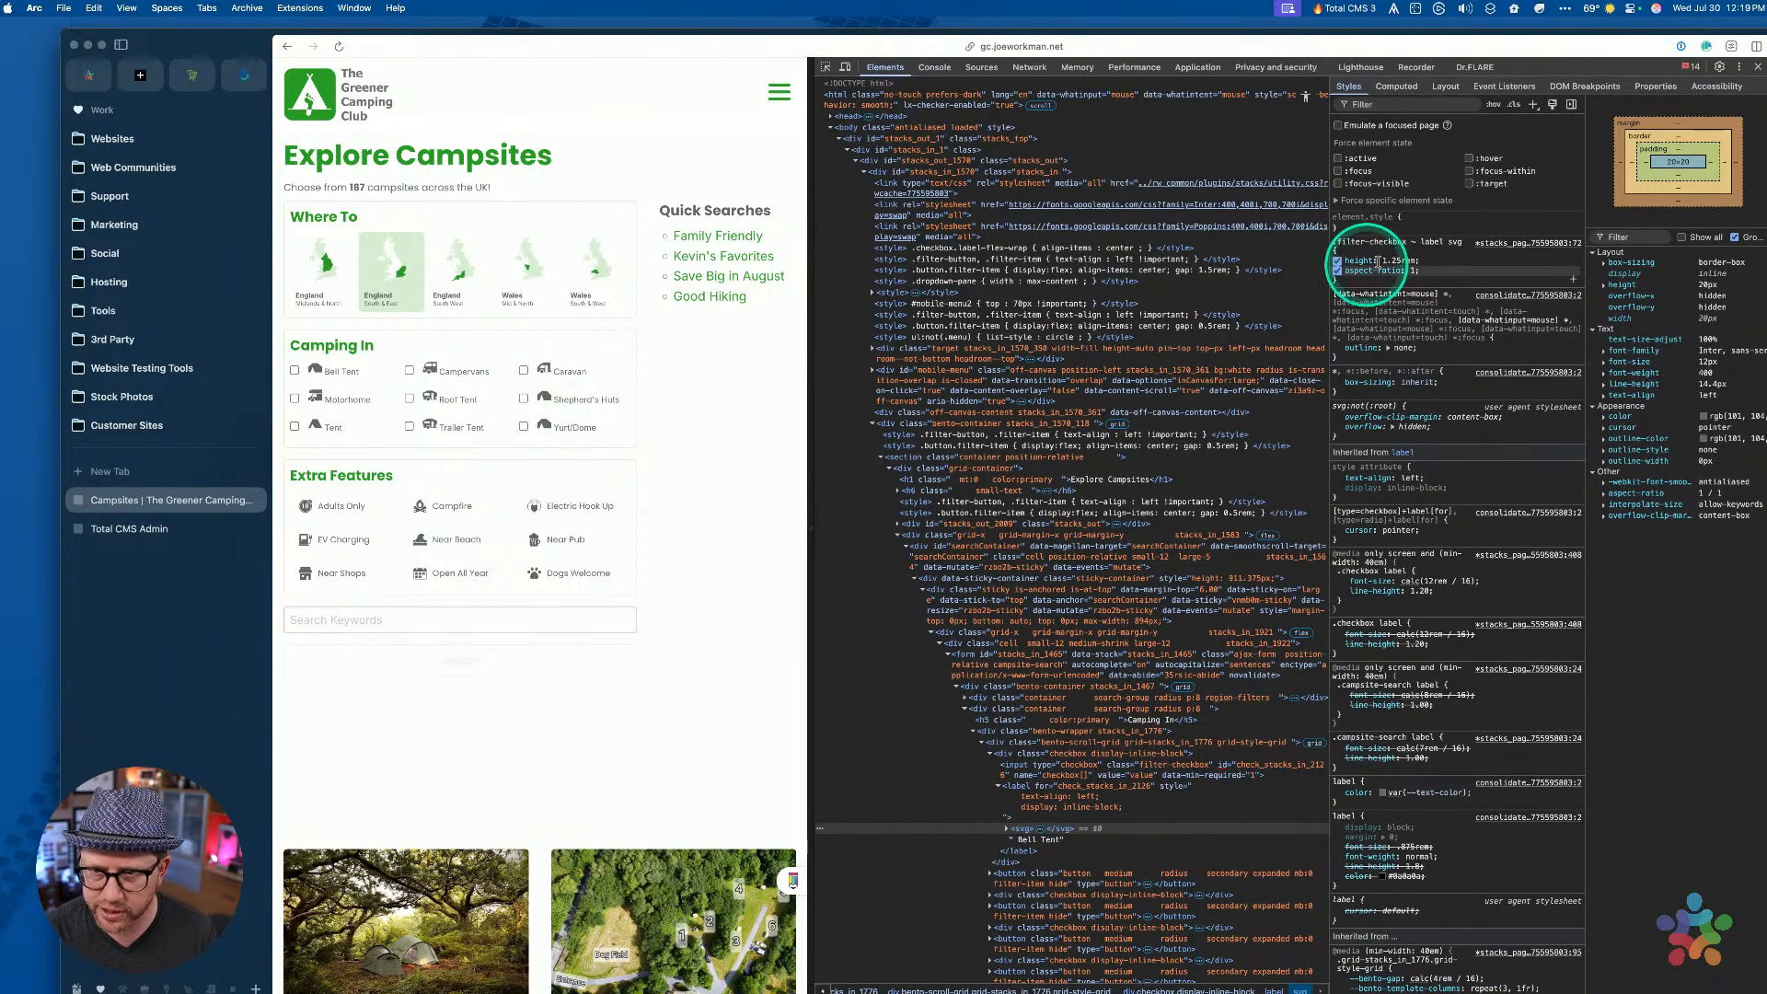
Bring the RapidWeaver greenercamping project back to the front
key(ctrl+Right)
key(ctrl+Left)
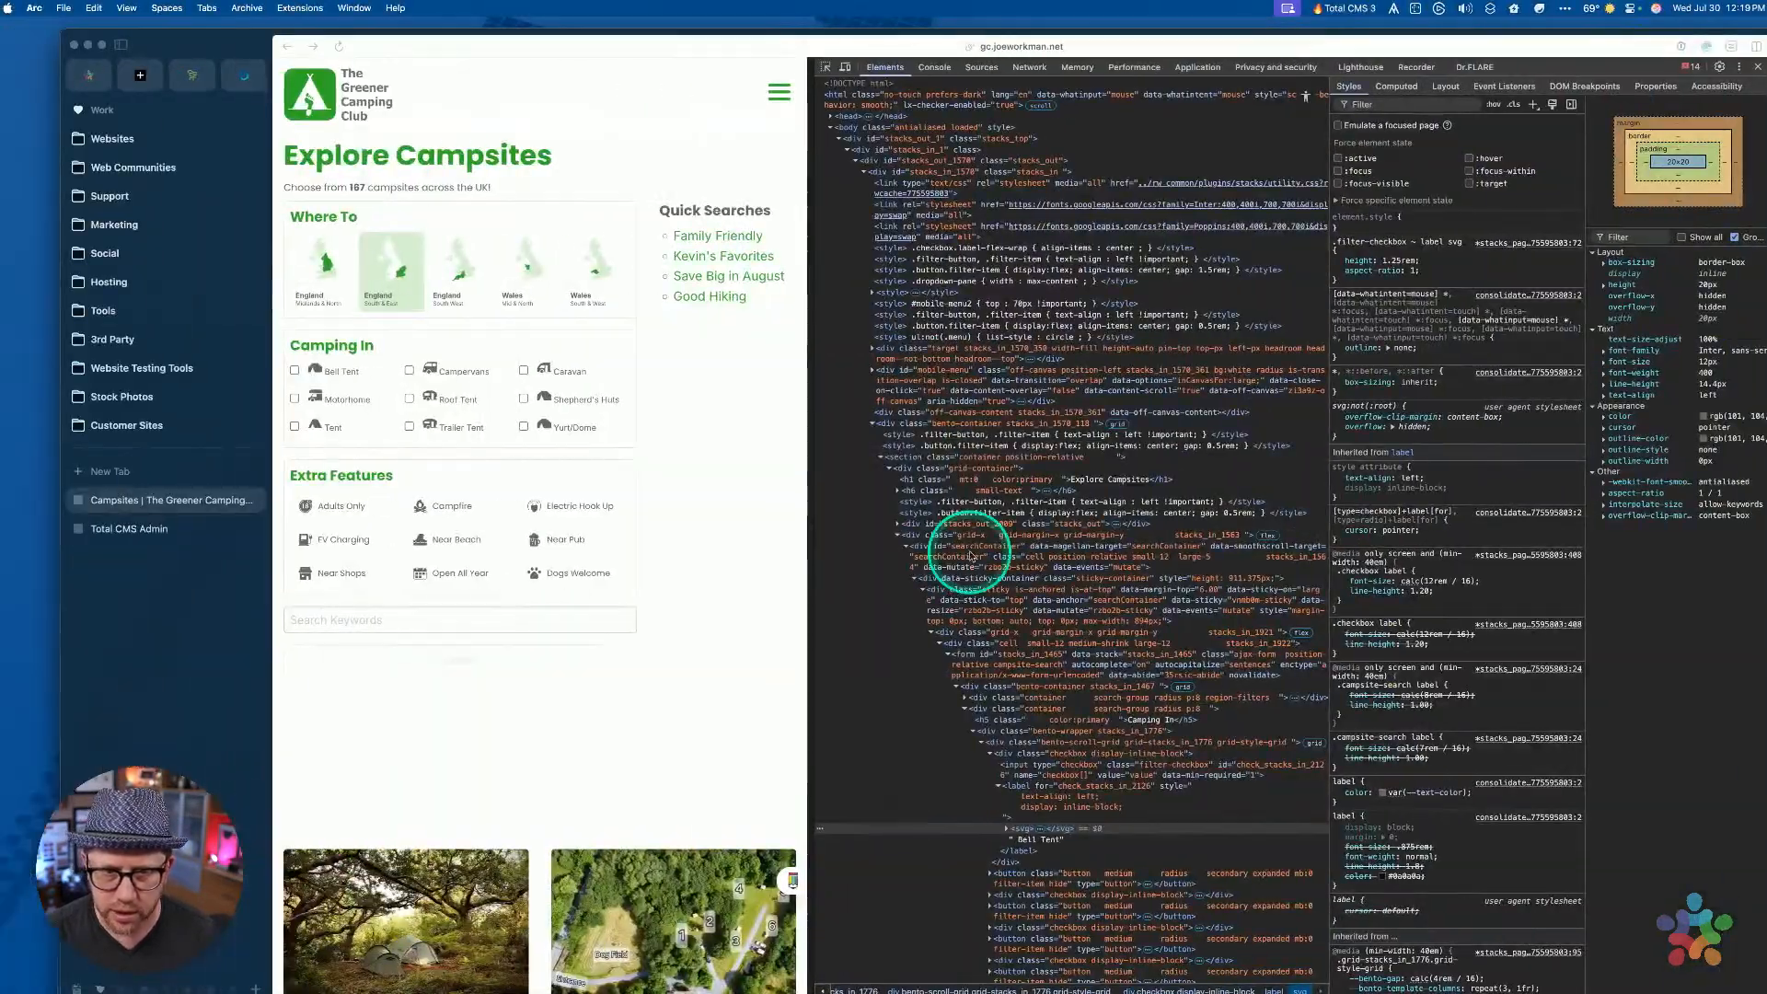
key(ctrl+Up)
click(1123, 668)
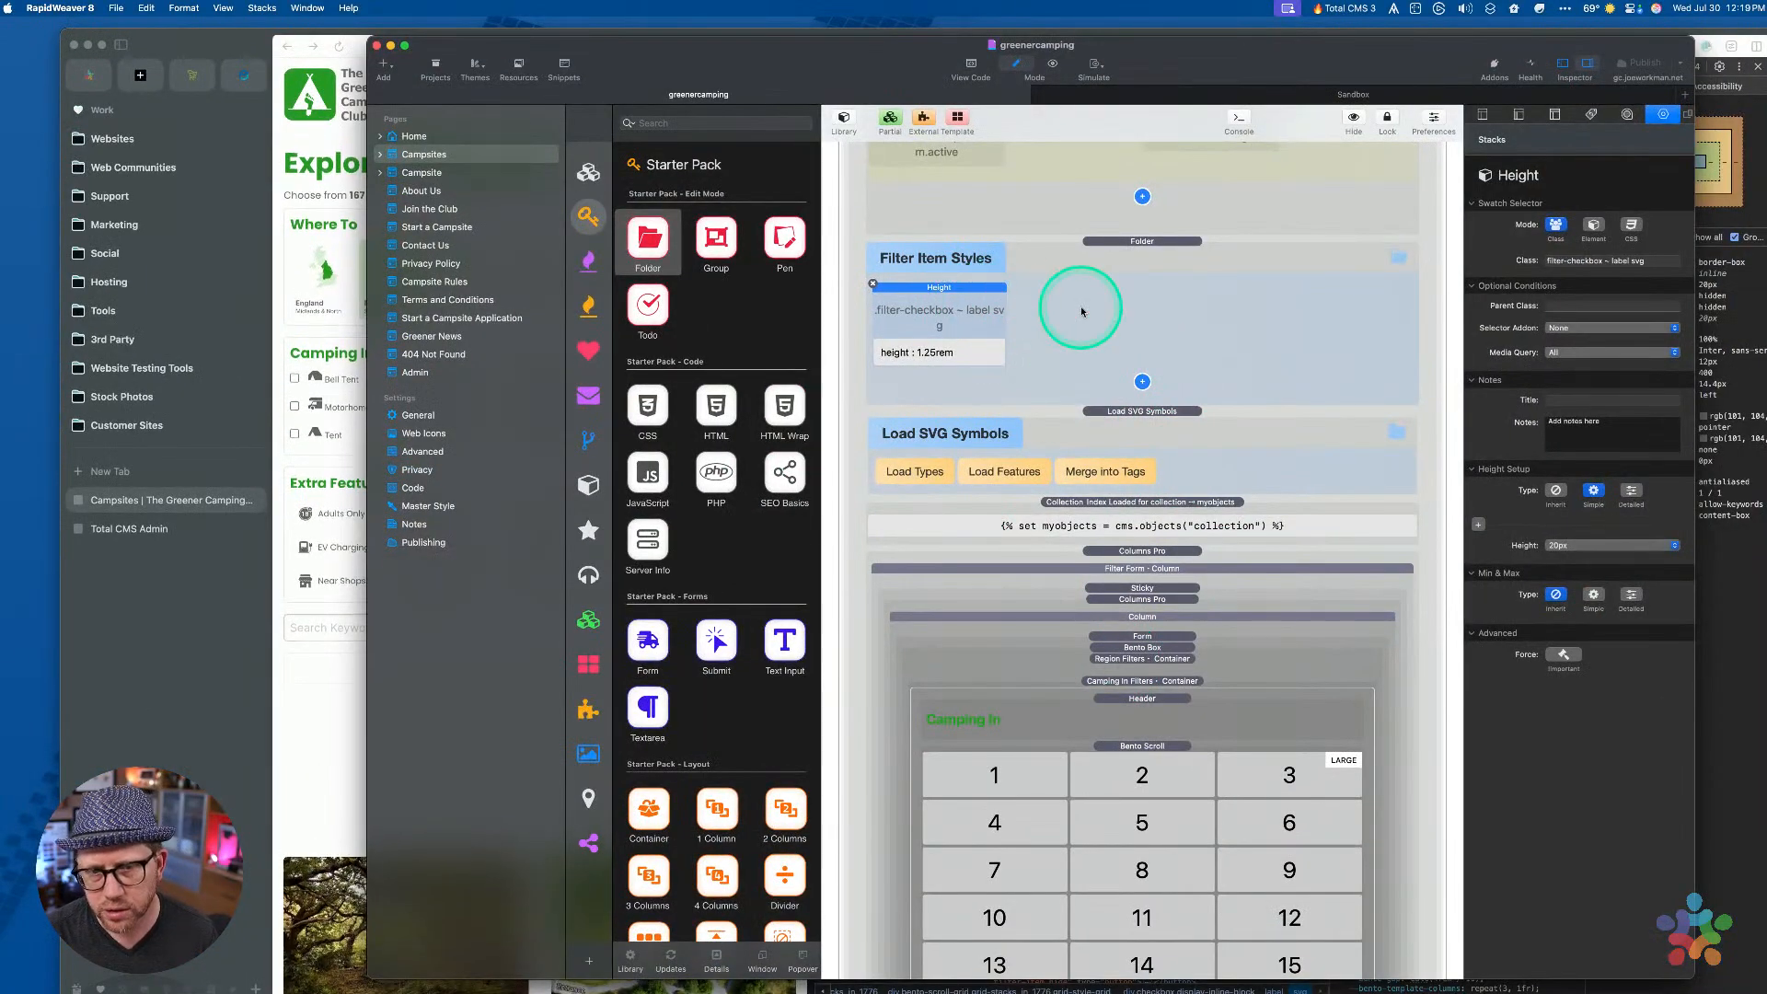
Add an Aspect Ratio style to Filter Item Styles, targeting '.filter-checkbox ~ label svg' like Height
click(1142, 382)
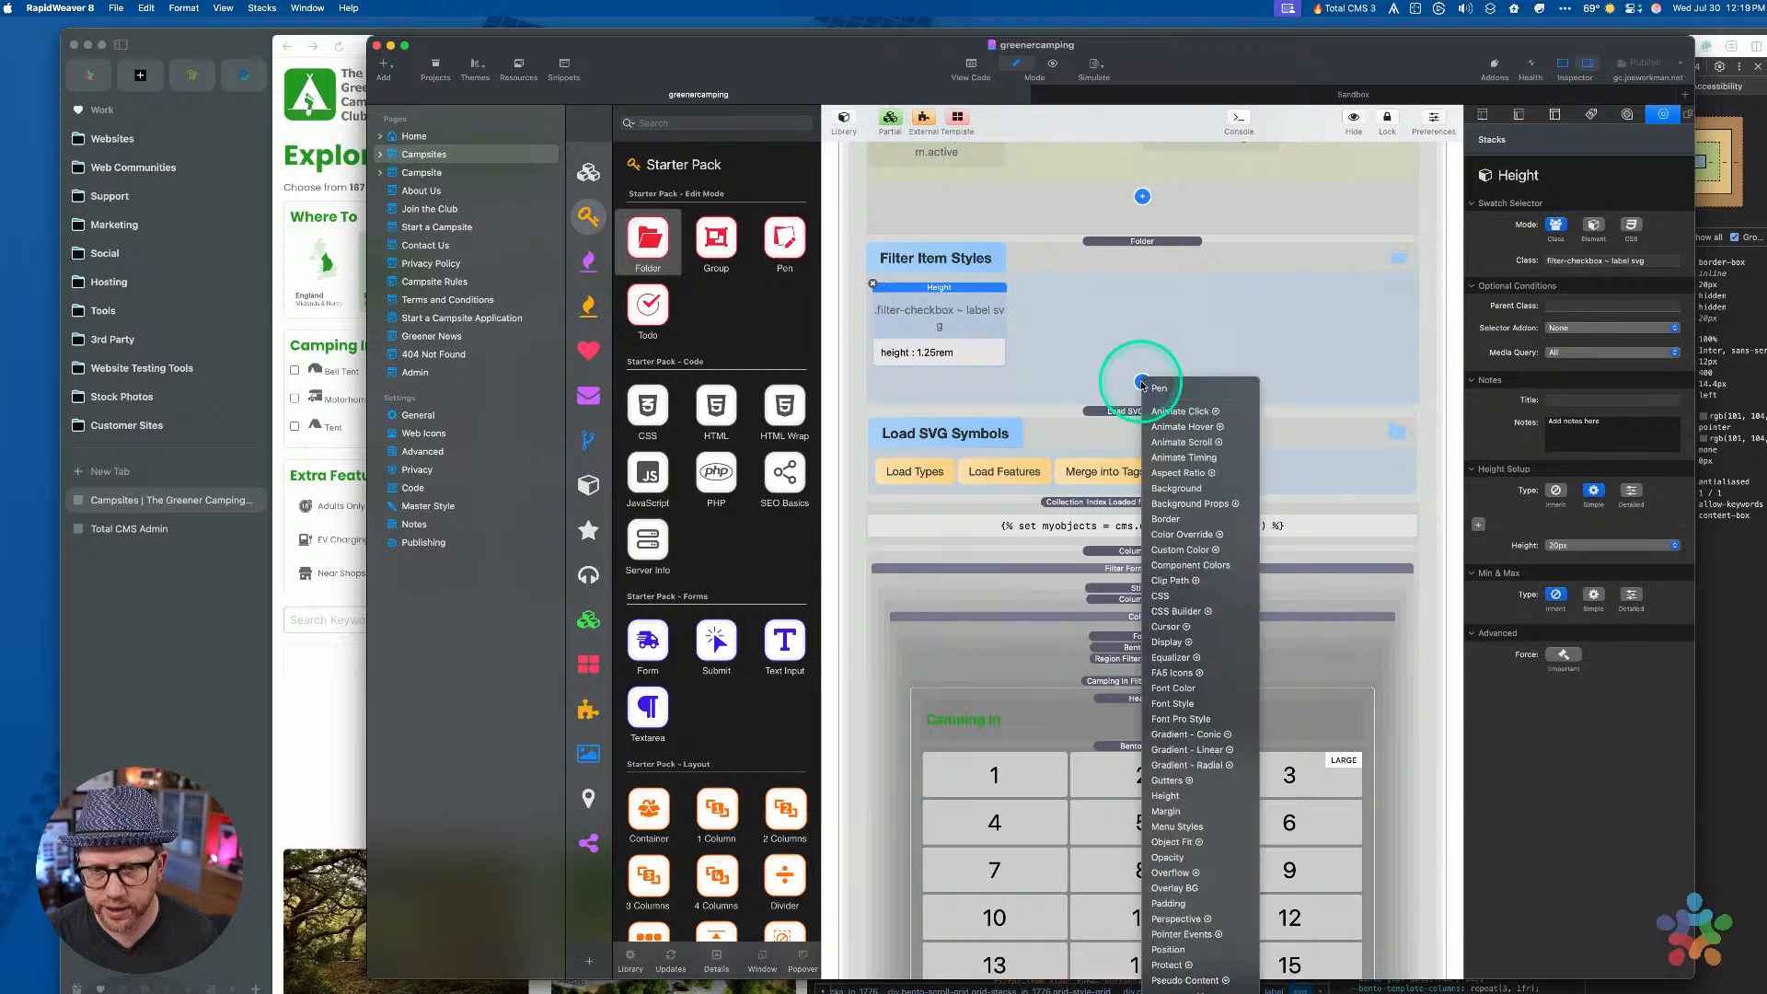
click(1178, 472)
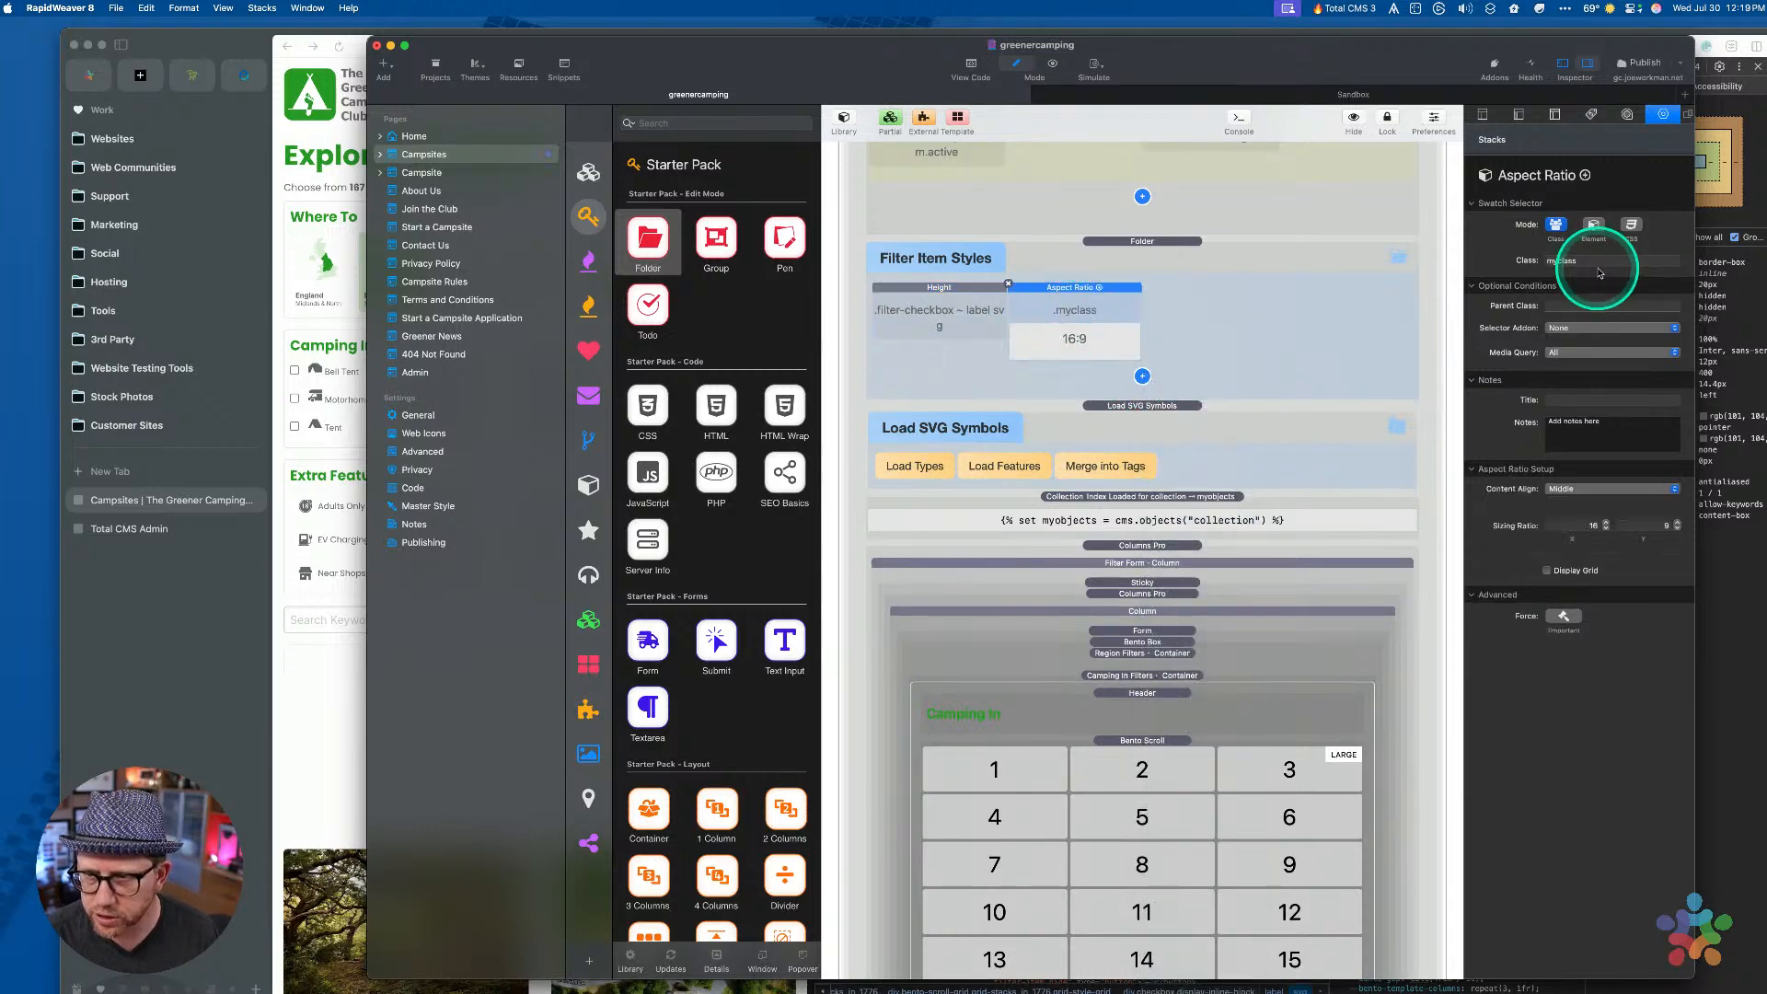
click(907, 322)
click(1592, 260)
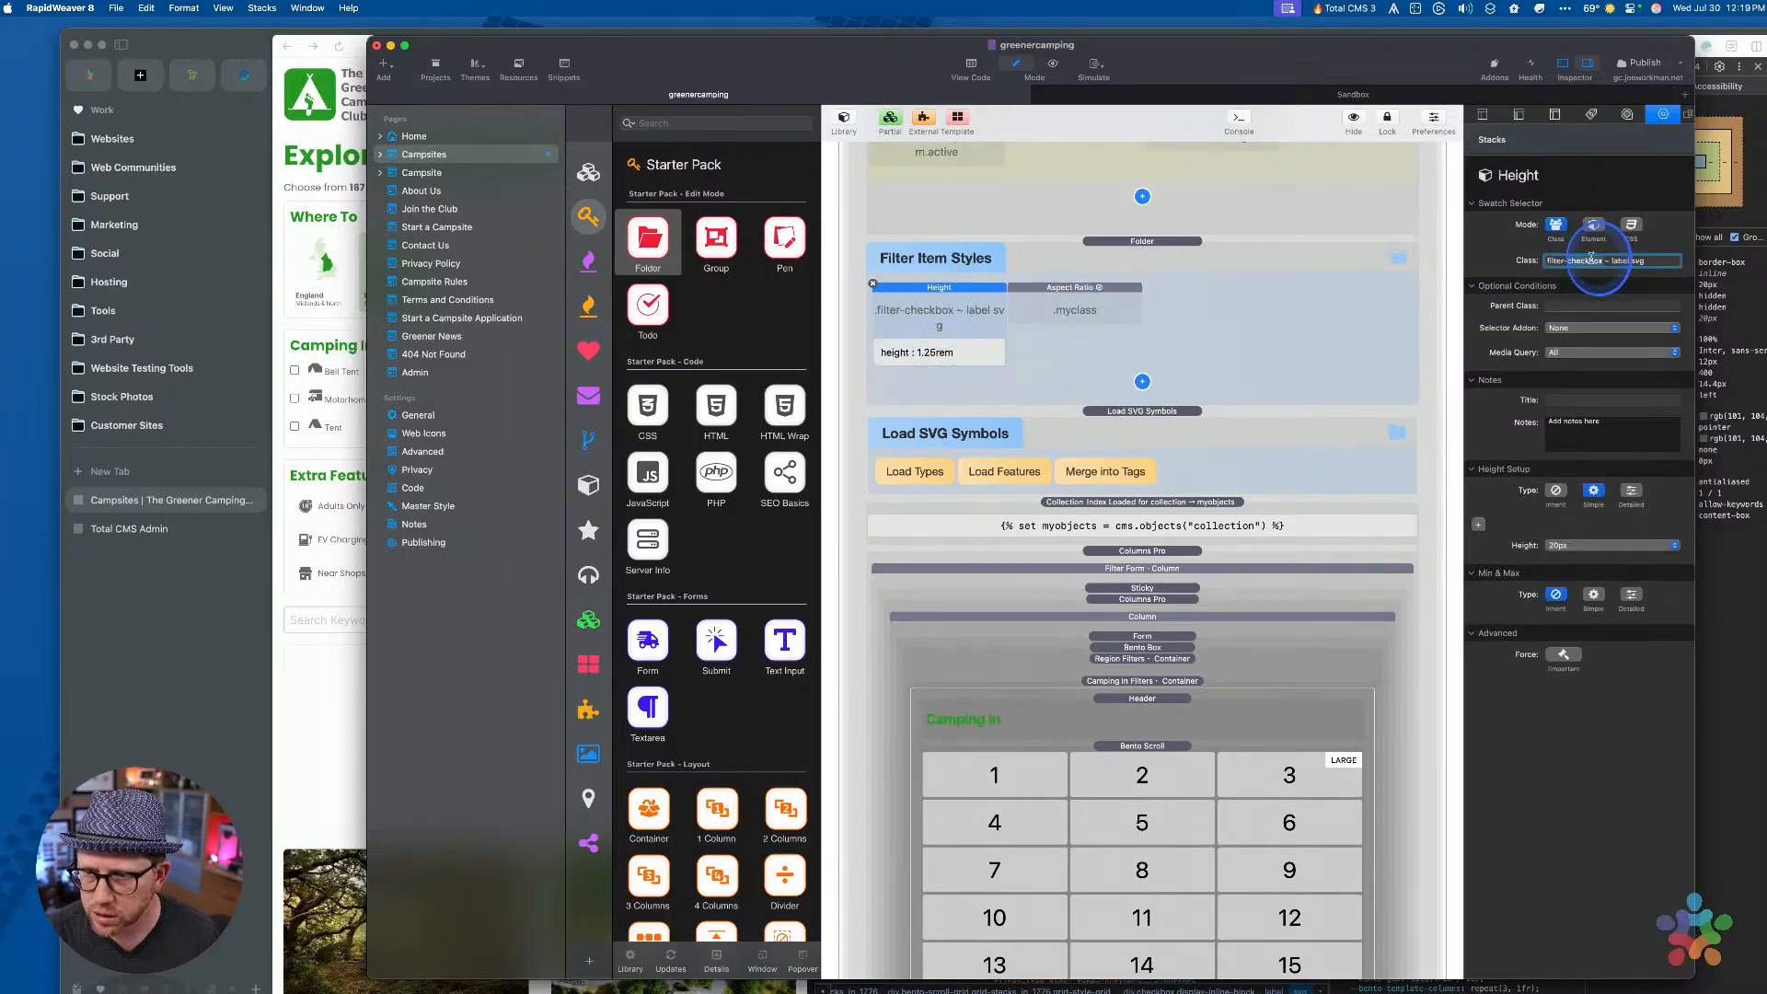
click(1134, 305)
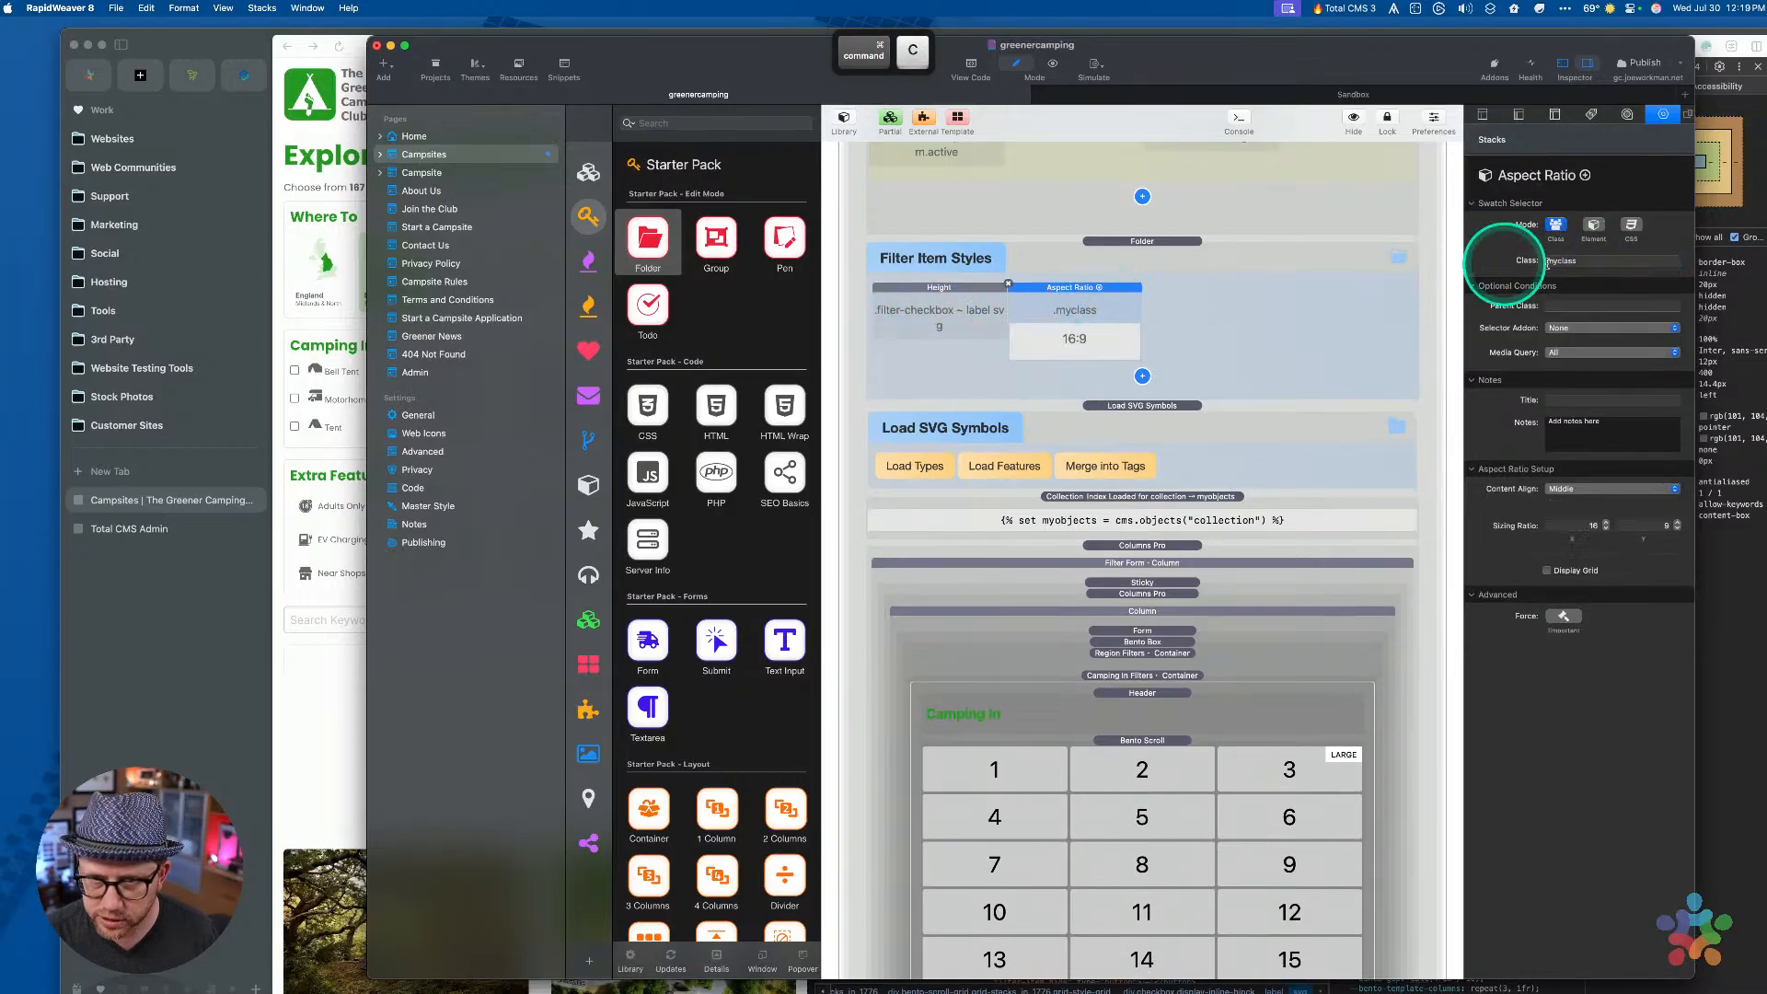
click(1587, 260)
key(super+a)
Set the Aspect Ratio style's Sizing Ratio to 1:1 and confirm it in the folder
click(1581, 526)
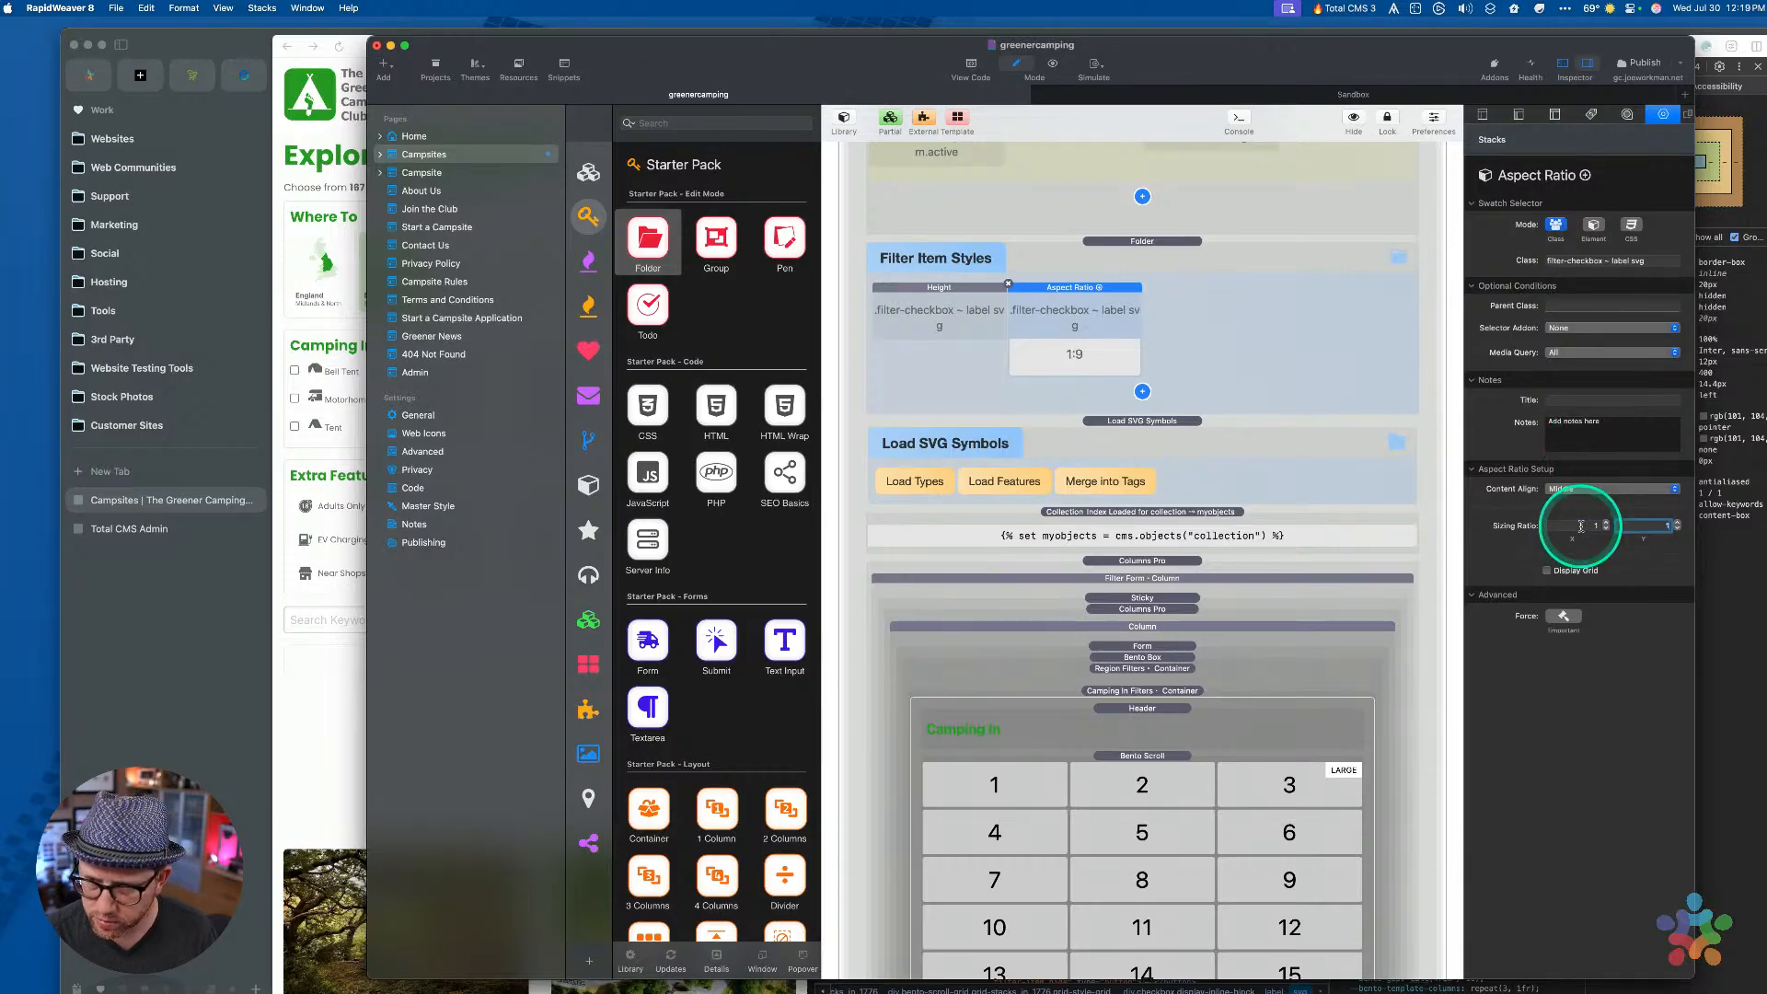
click(1225, 353)
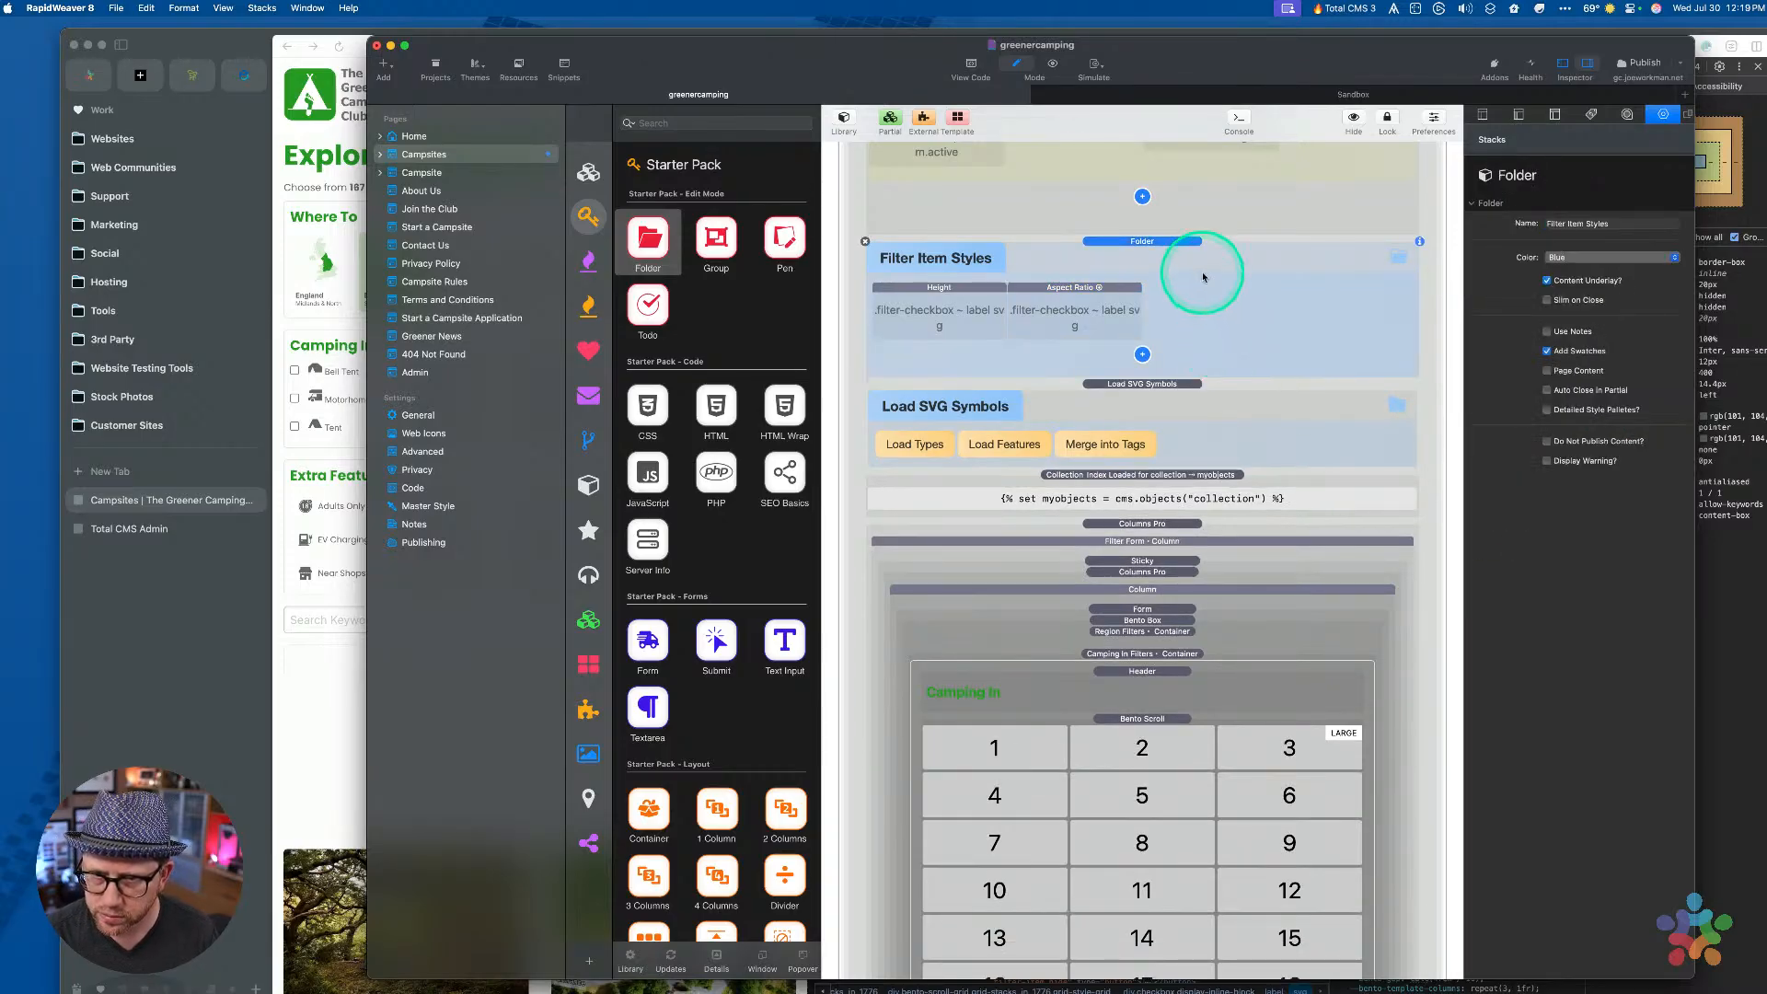
click(1093, 328)
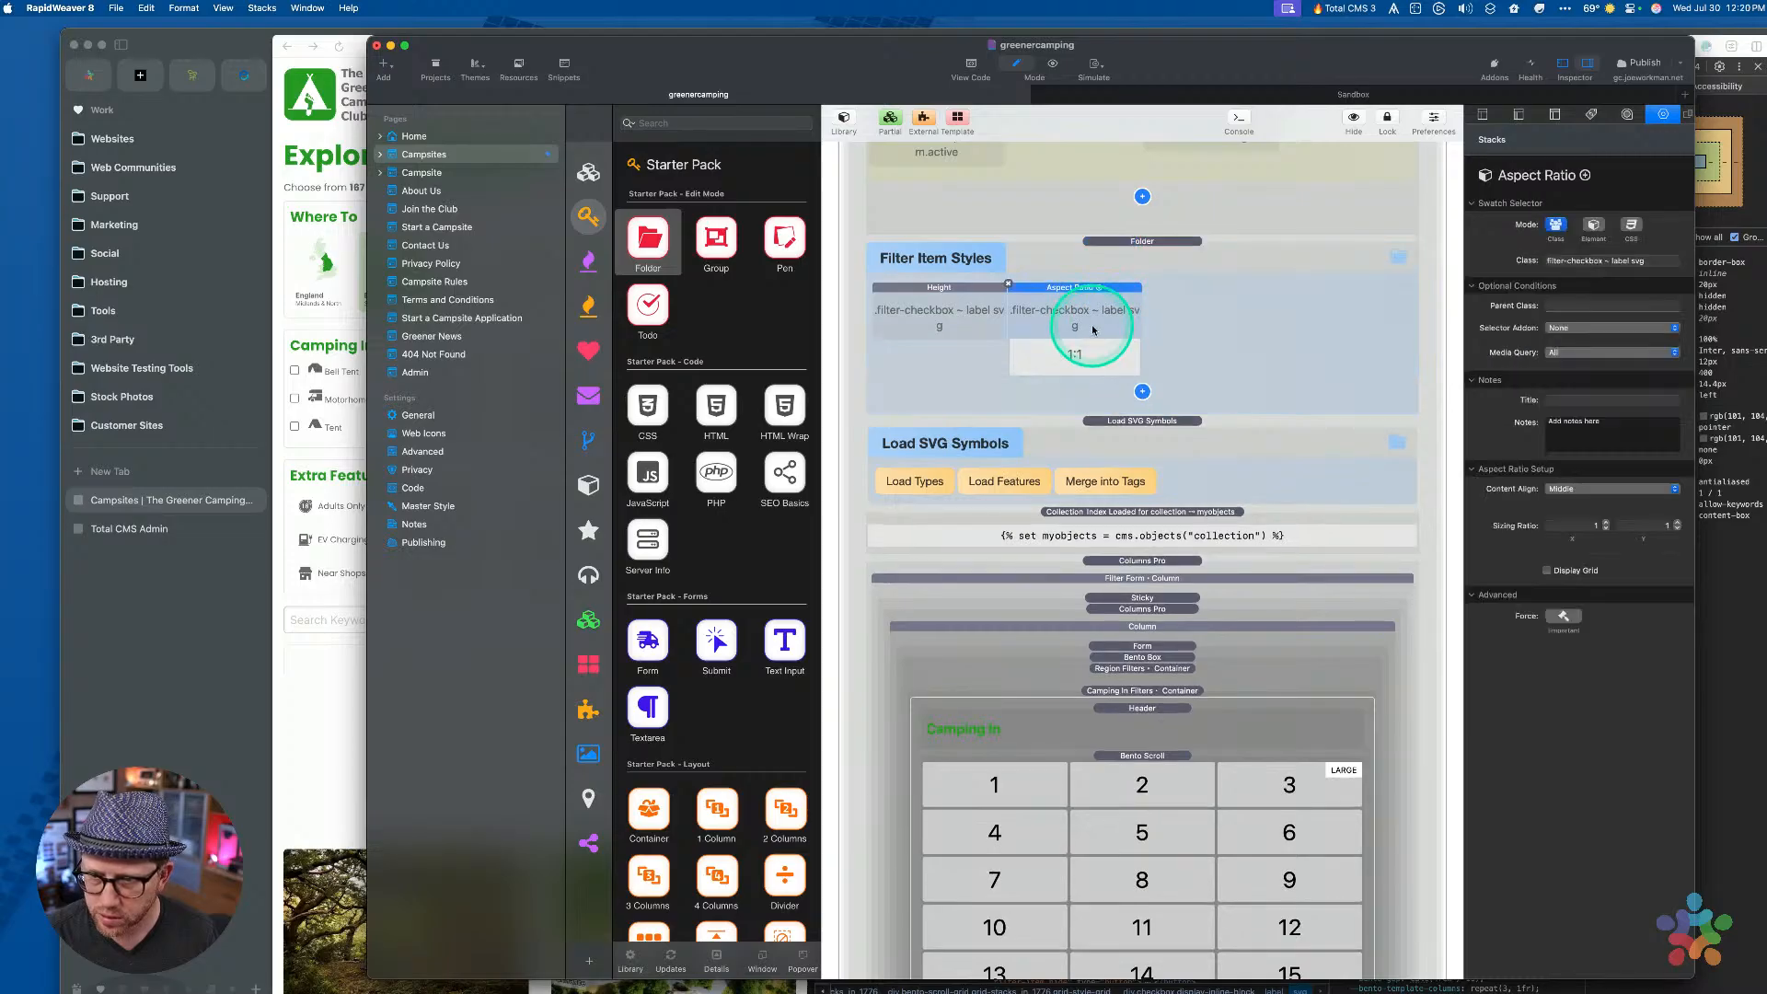
click(1213, 309)
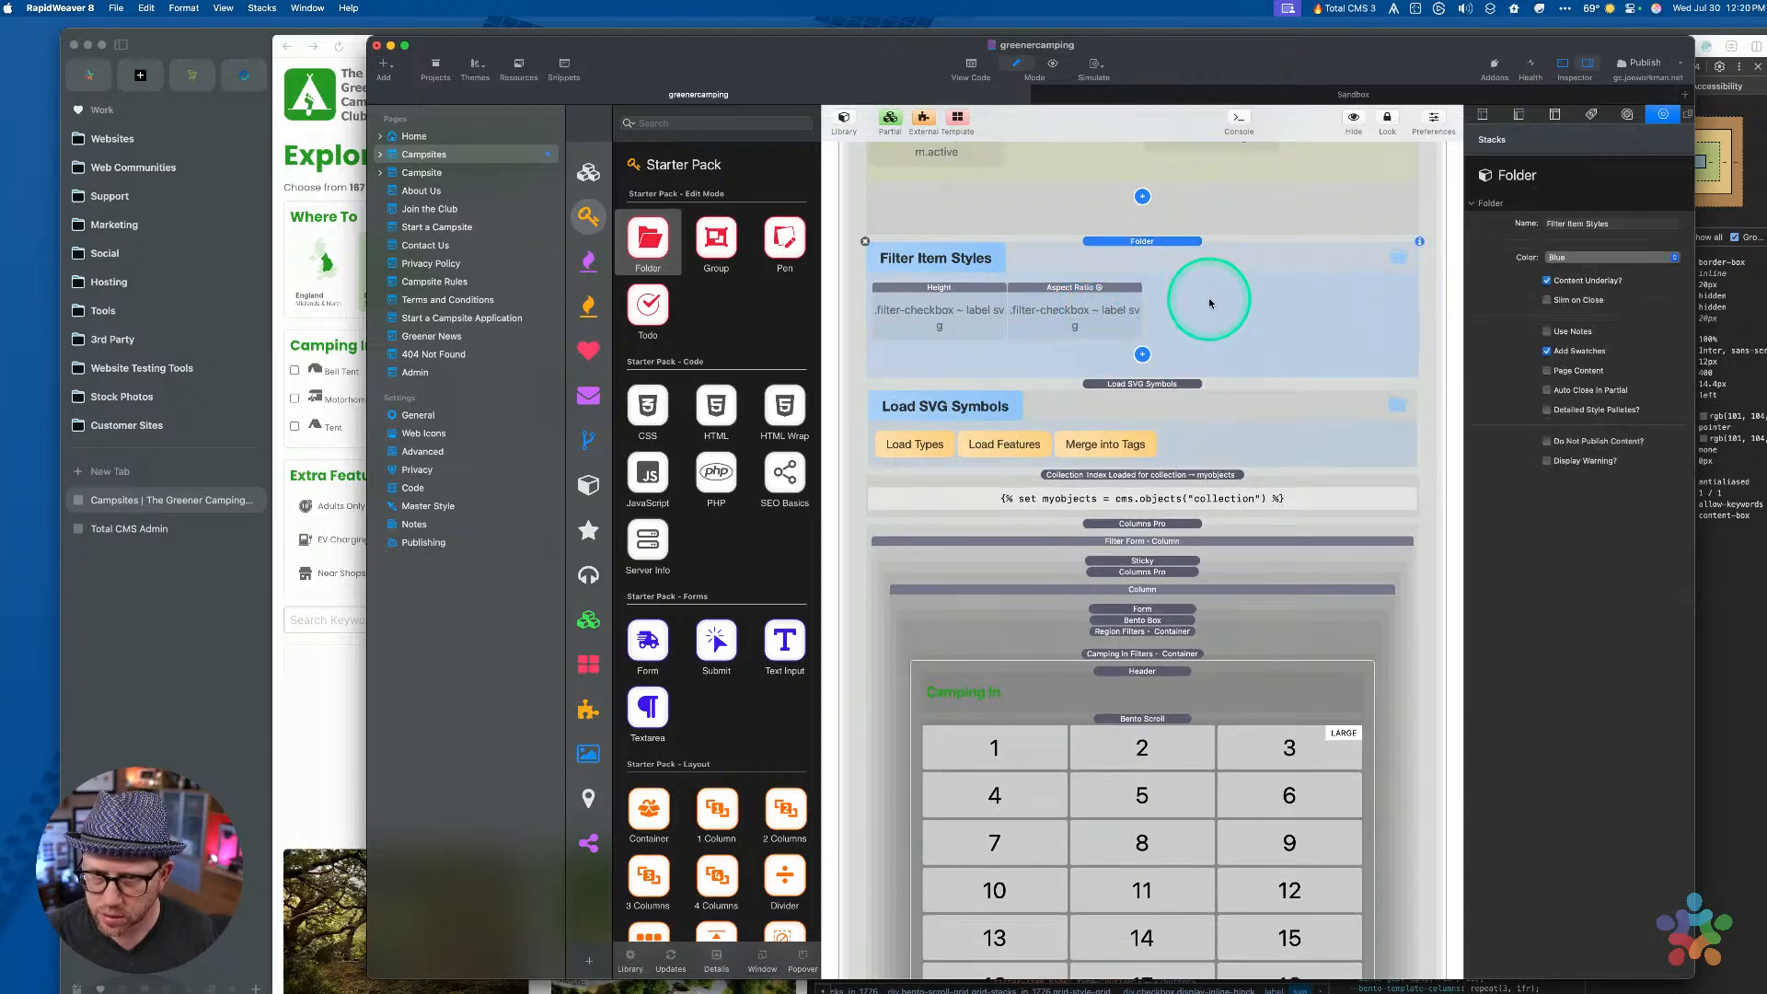
Publish only the Campsites page as a single page and close the finished dialog
right_click(483, 157)
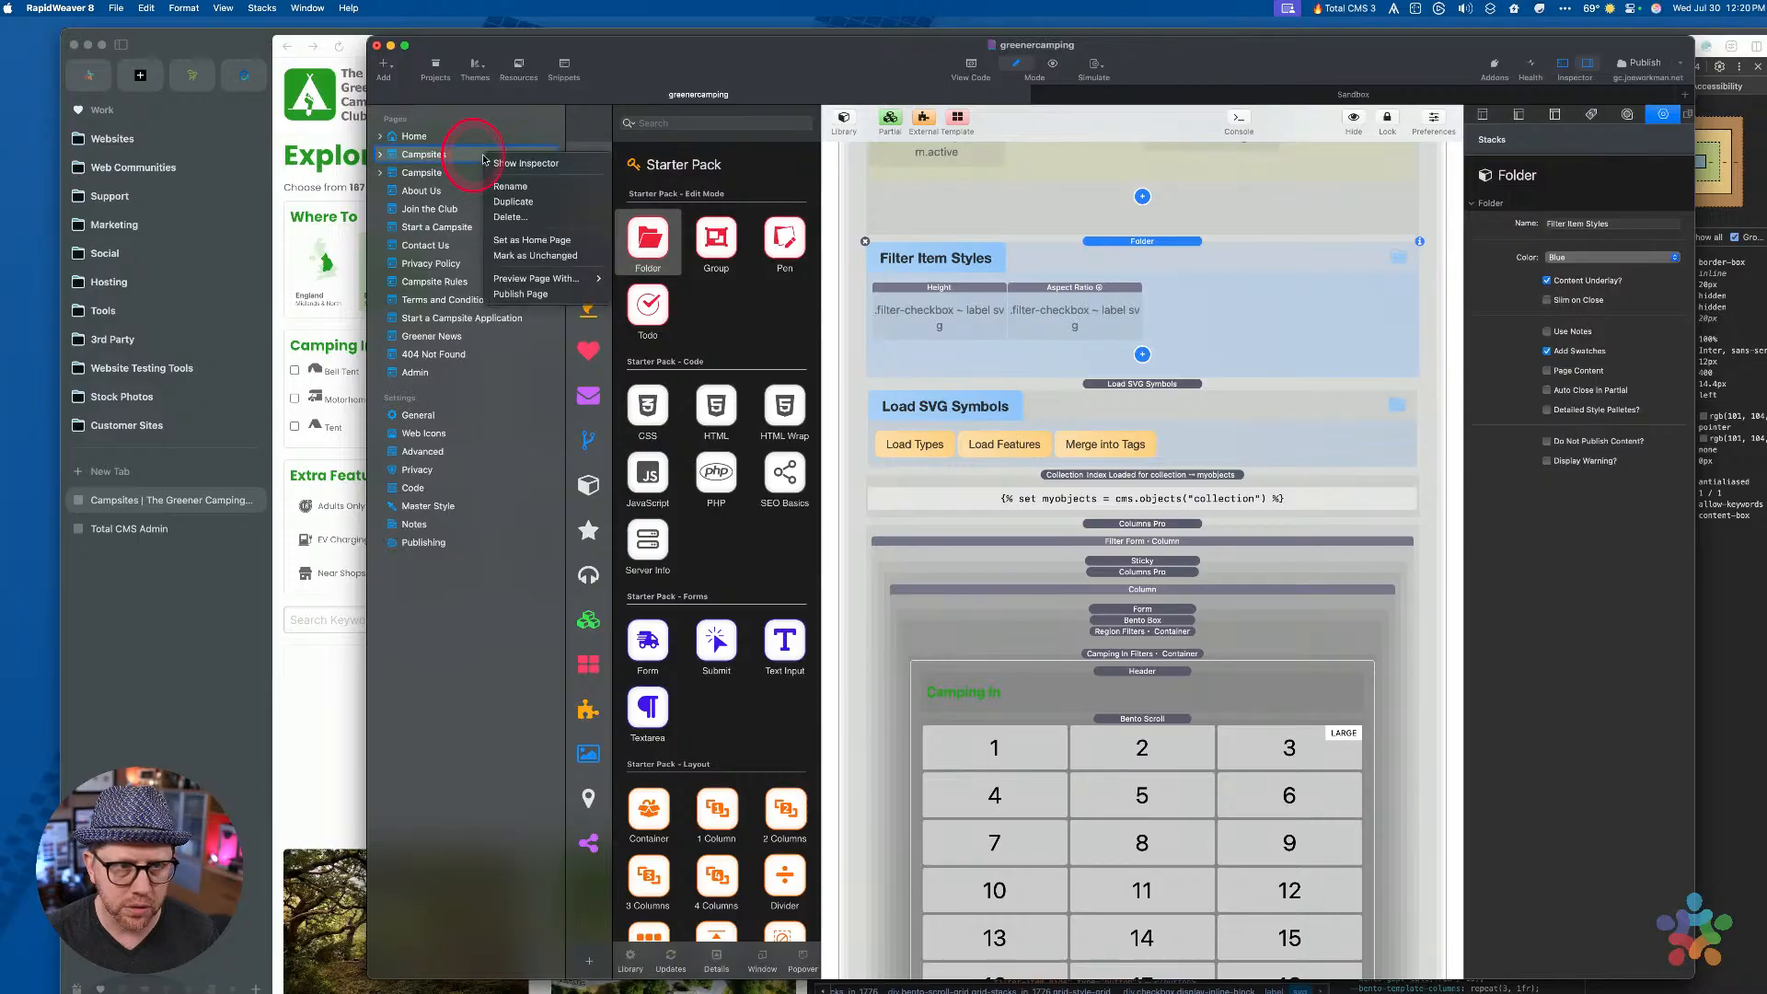
click(507, 294)
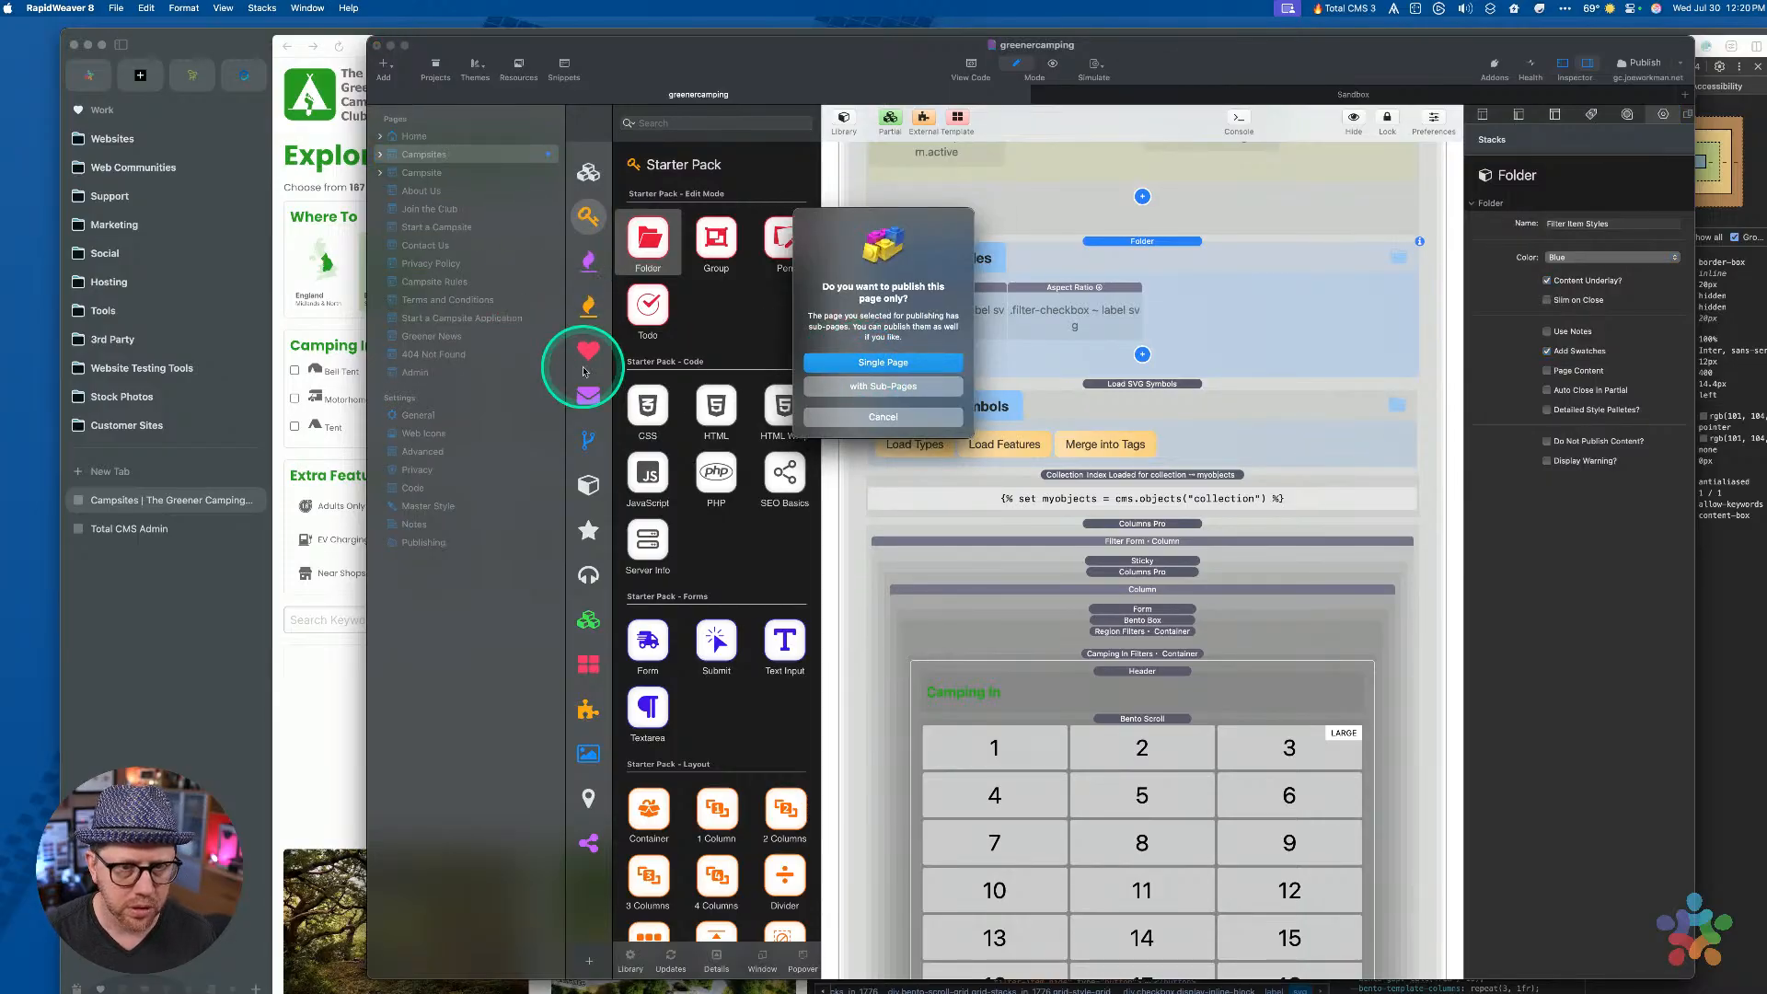
click(838, 366)
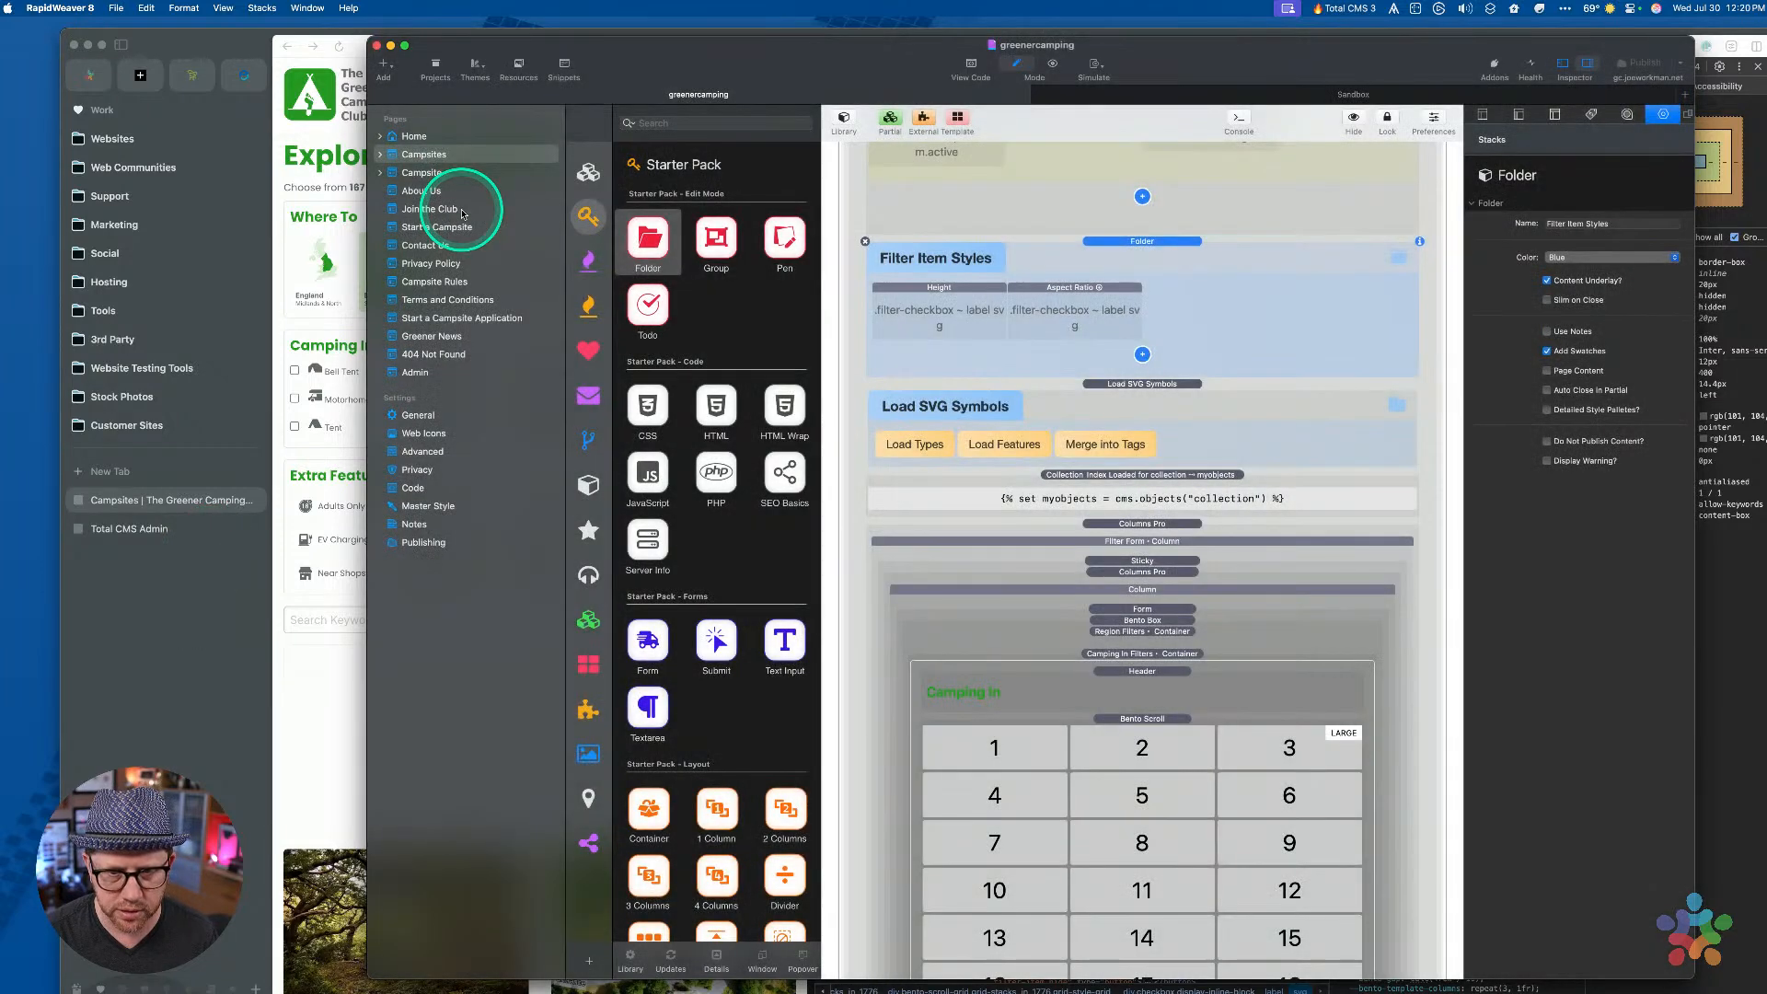
click(190, 594)
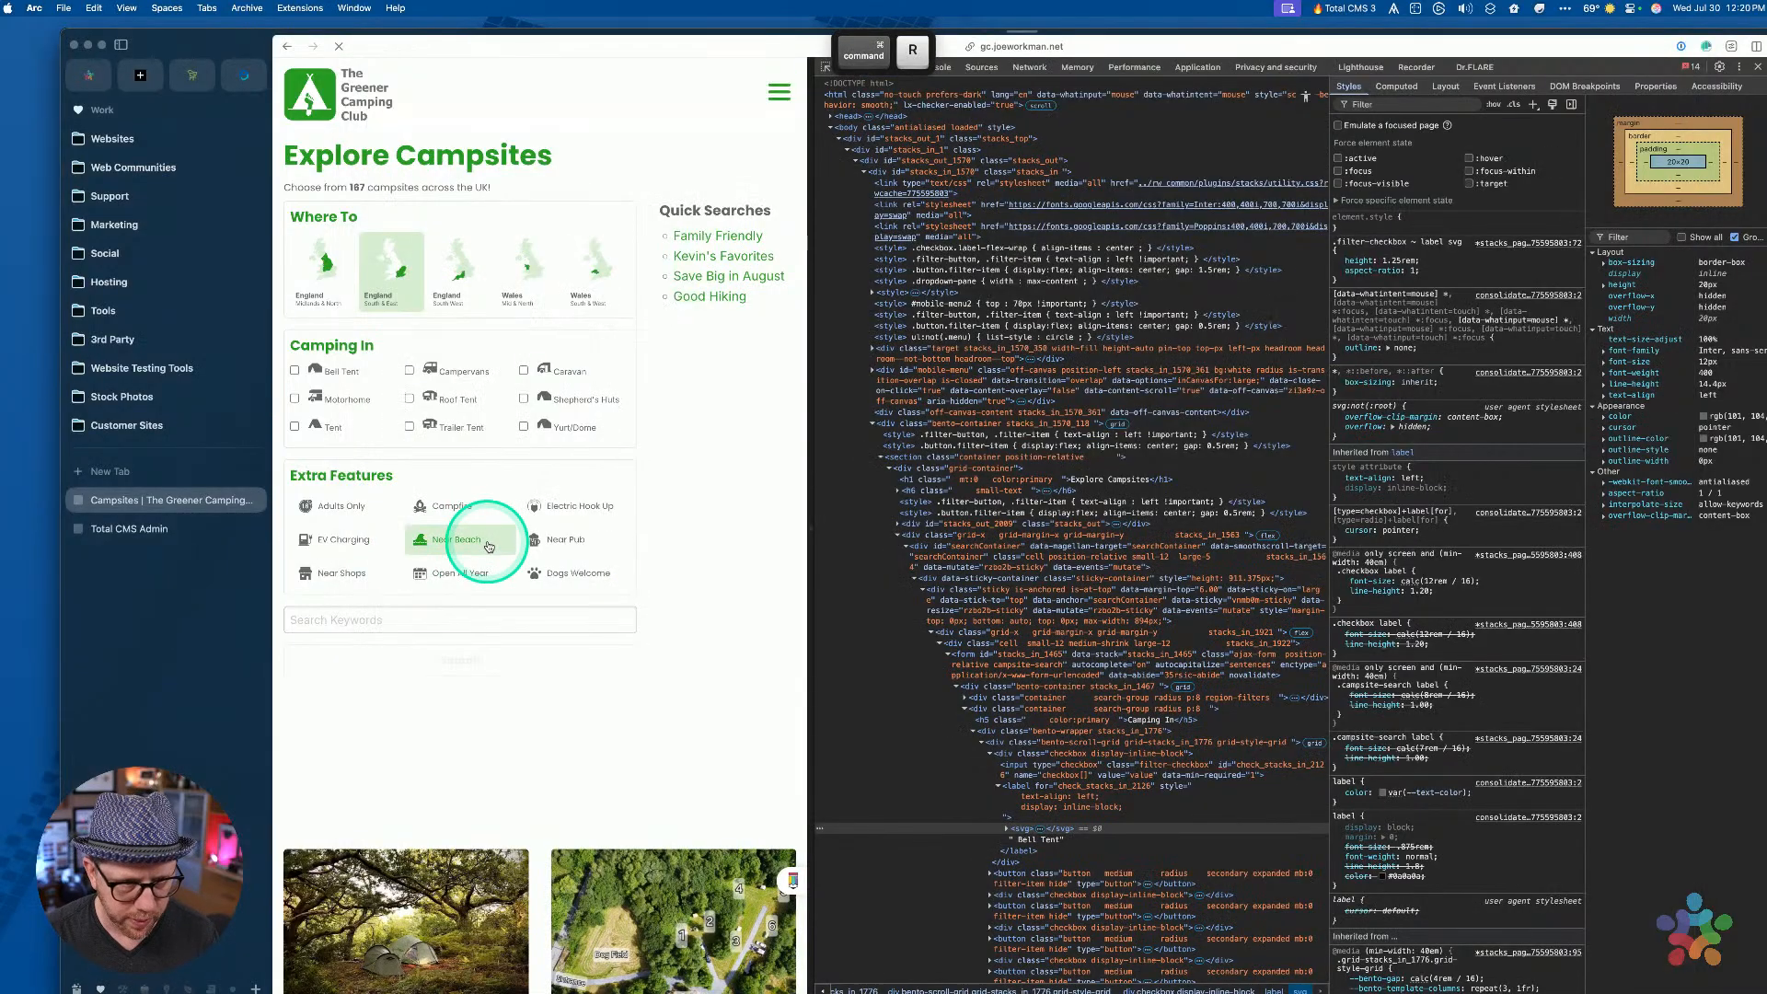
Reload the live page and inspect the Bell Tent label and svg, showing aspect-ratio 1 / 1
key(super+r)
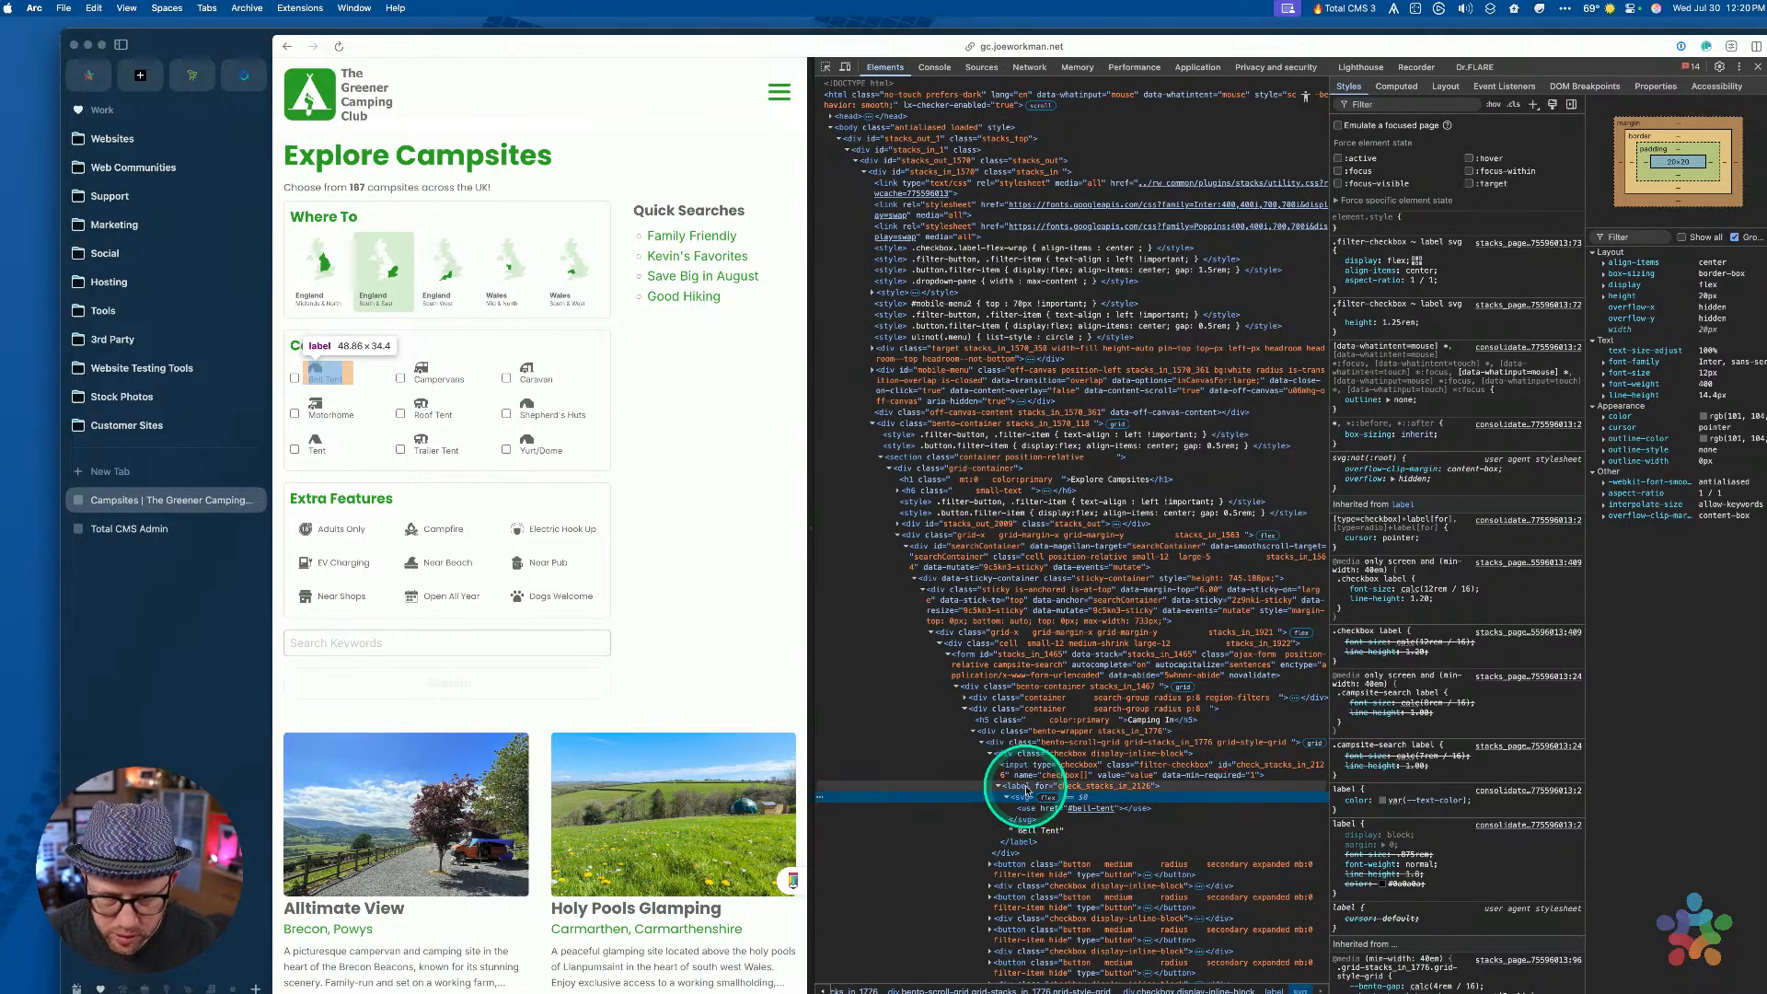
click(1027, 788)
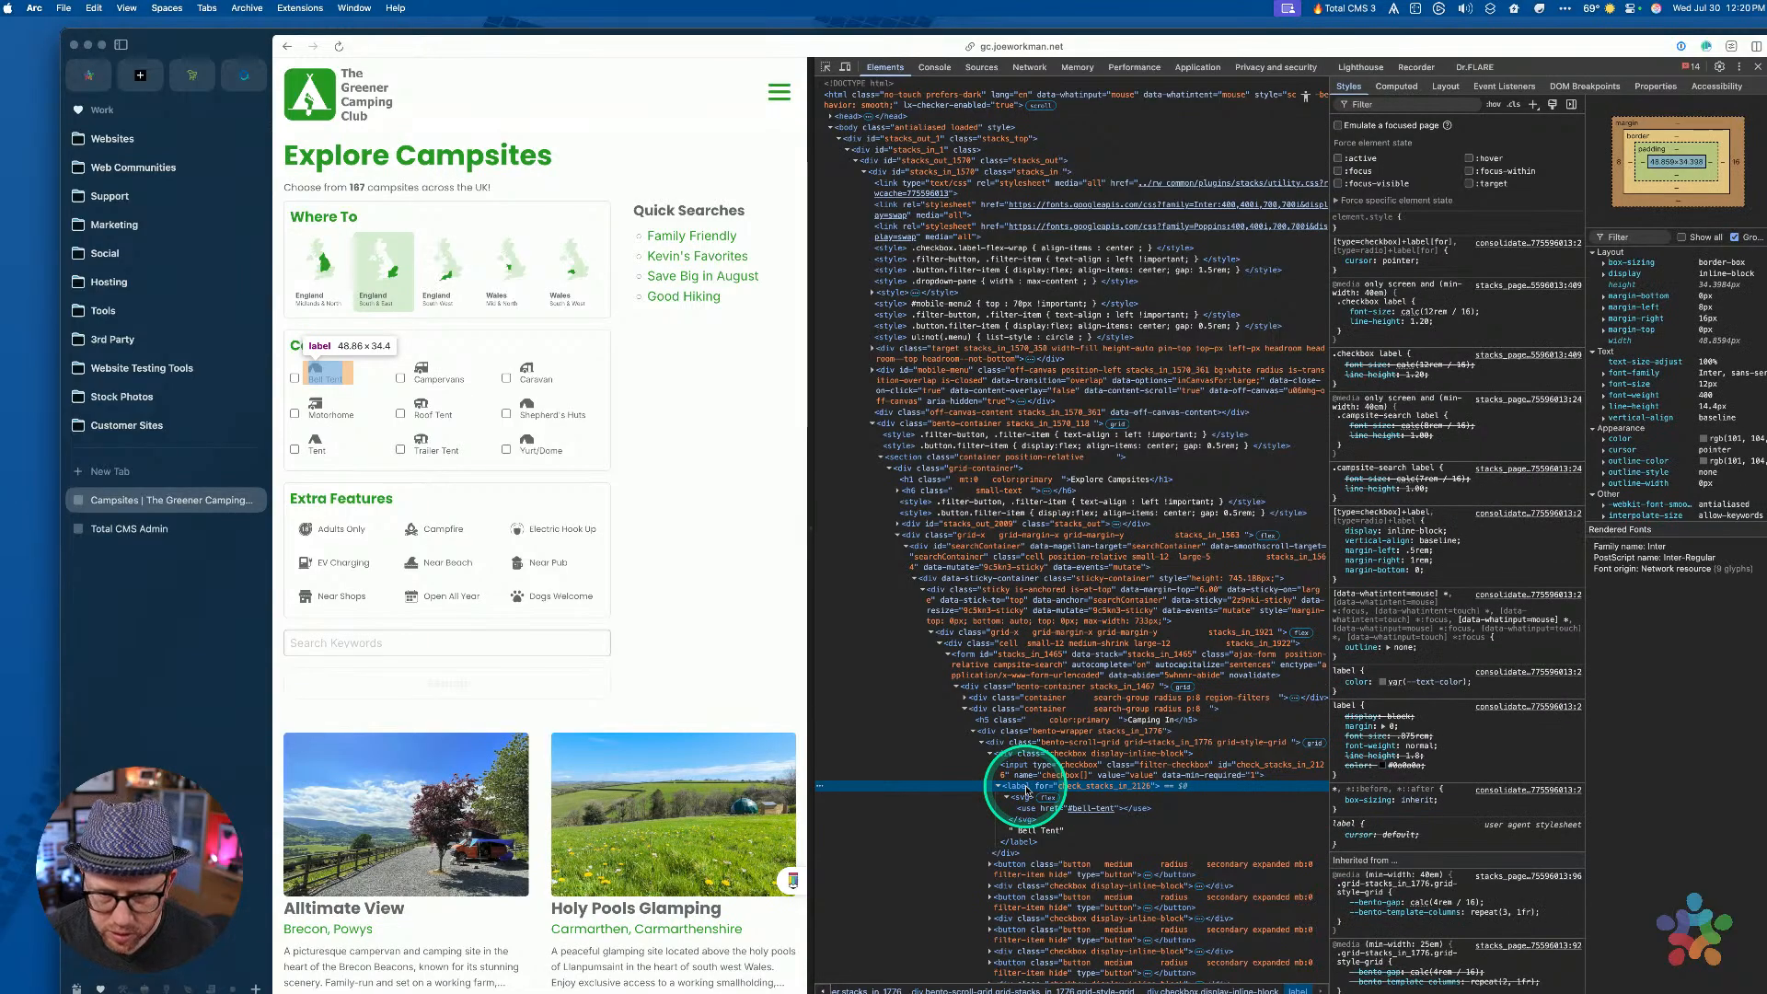
click(1014, 796)
click(1007, 797)
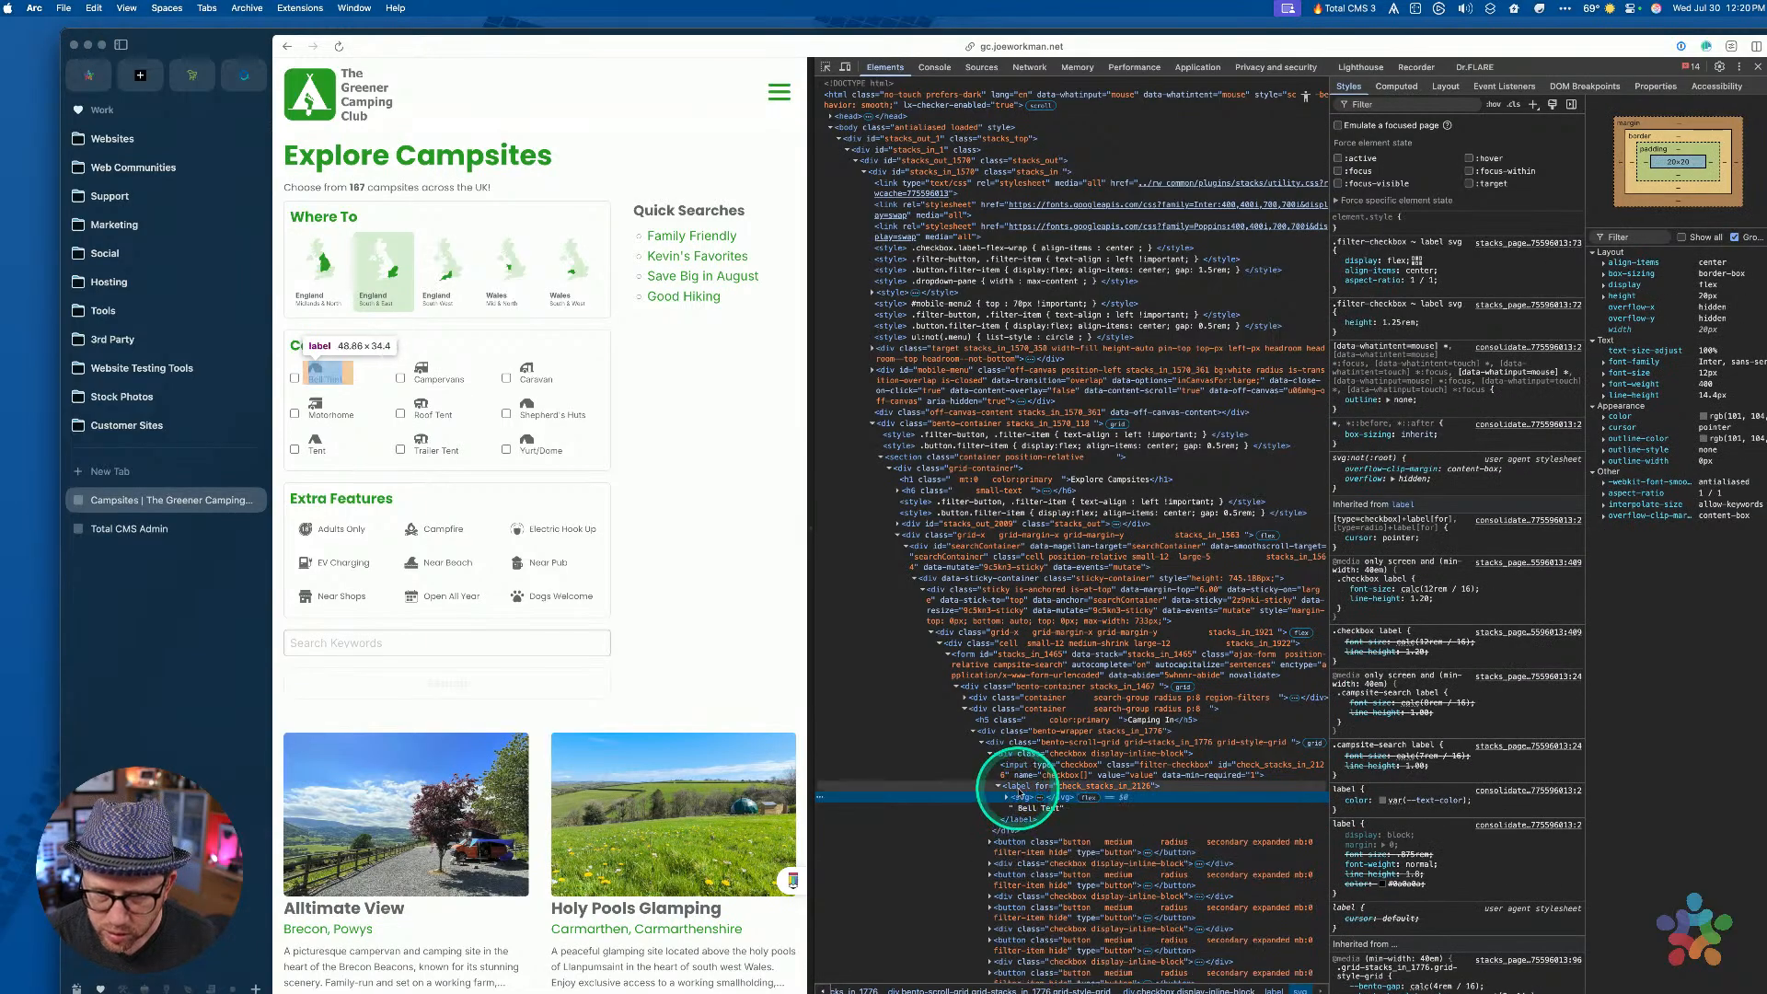
click(1019, 787)
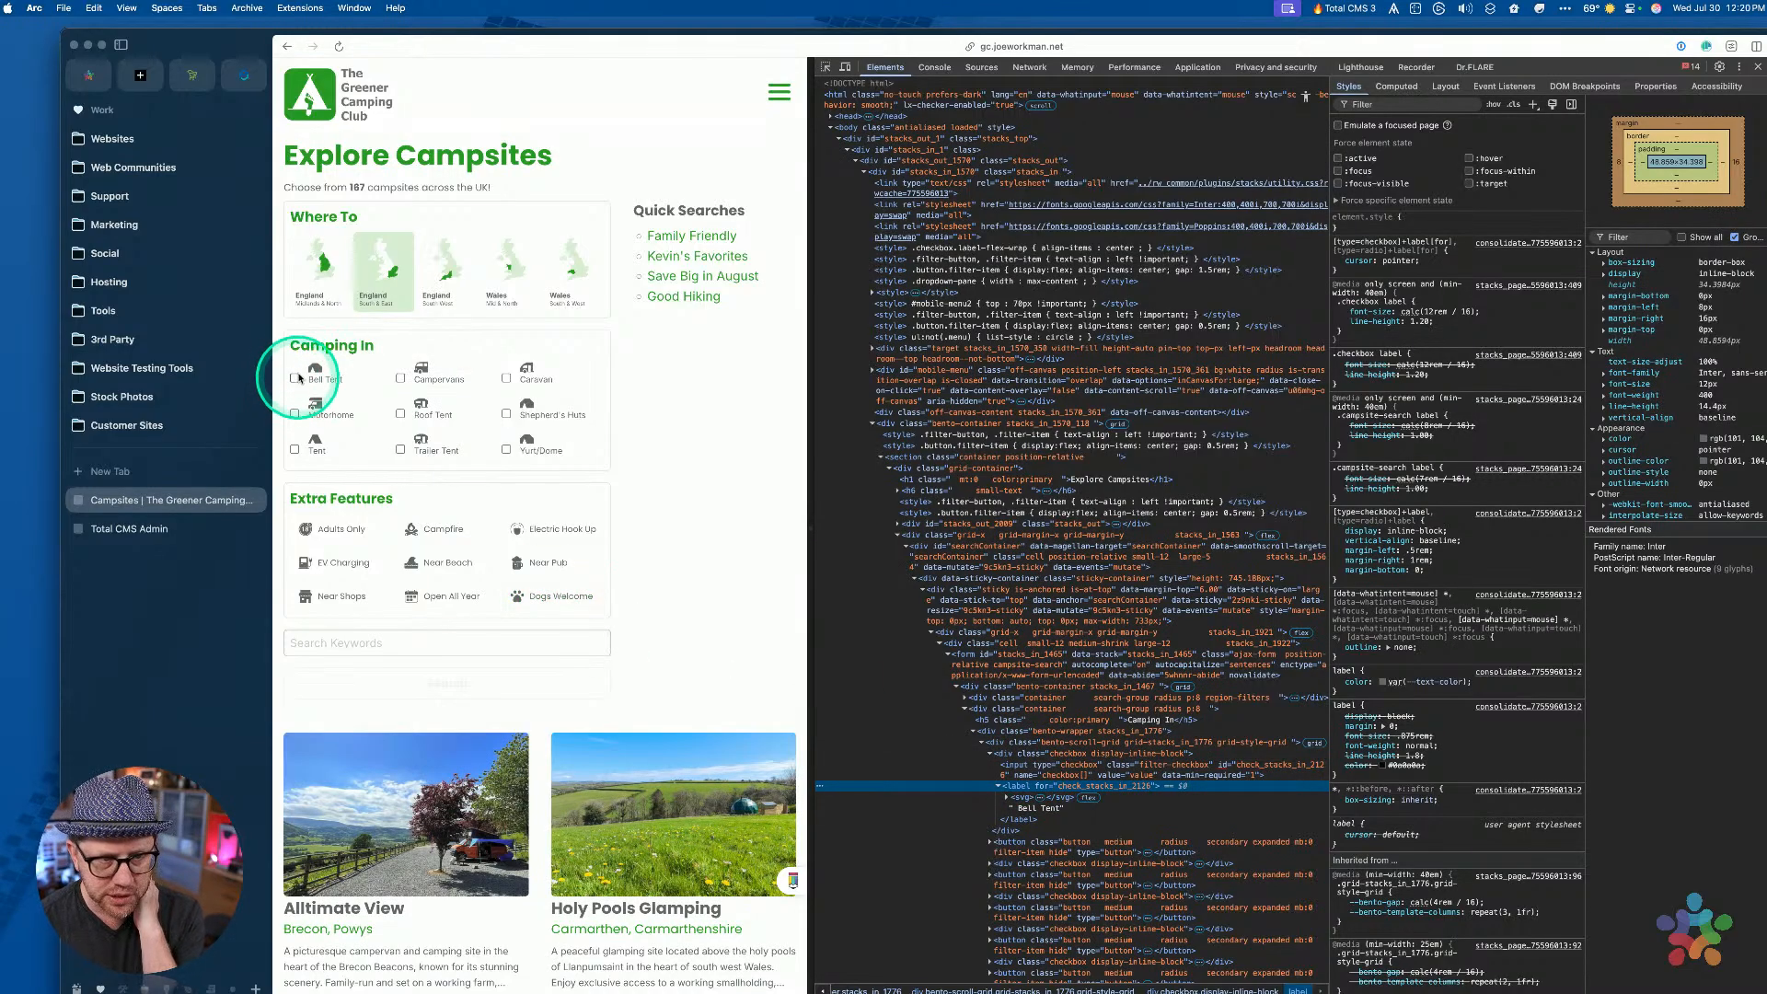
Tick Caravan, test a label click, and inspect the Bell Tent checkbox input and label
click(506, 379)
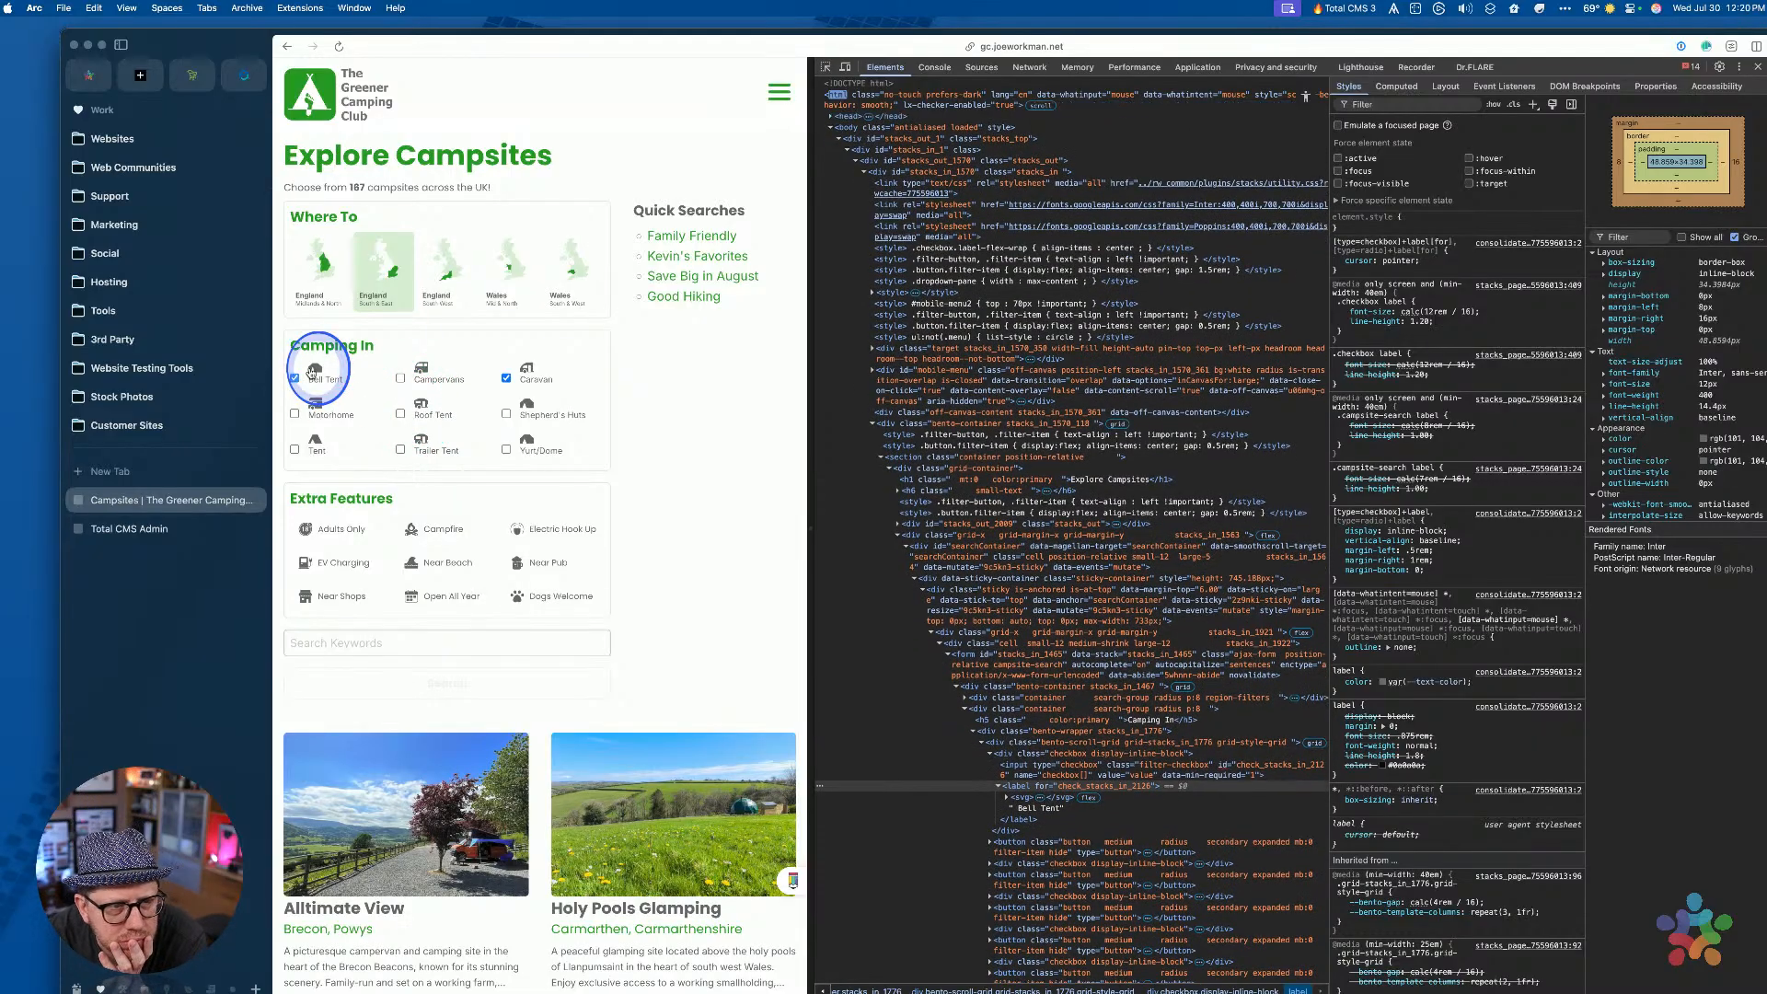
click(422, 380)
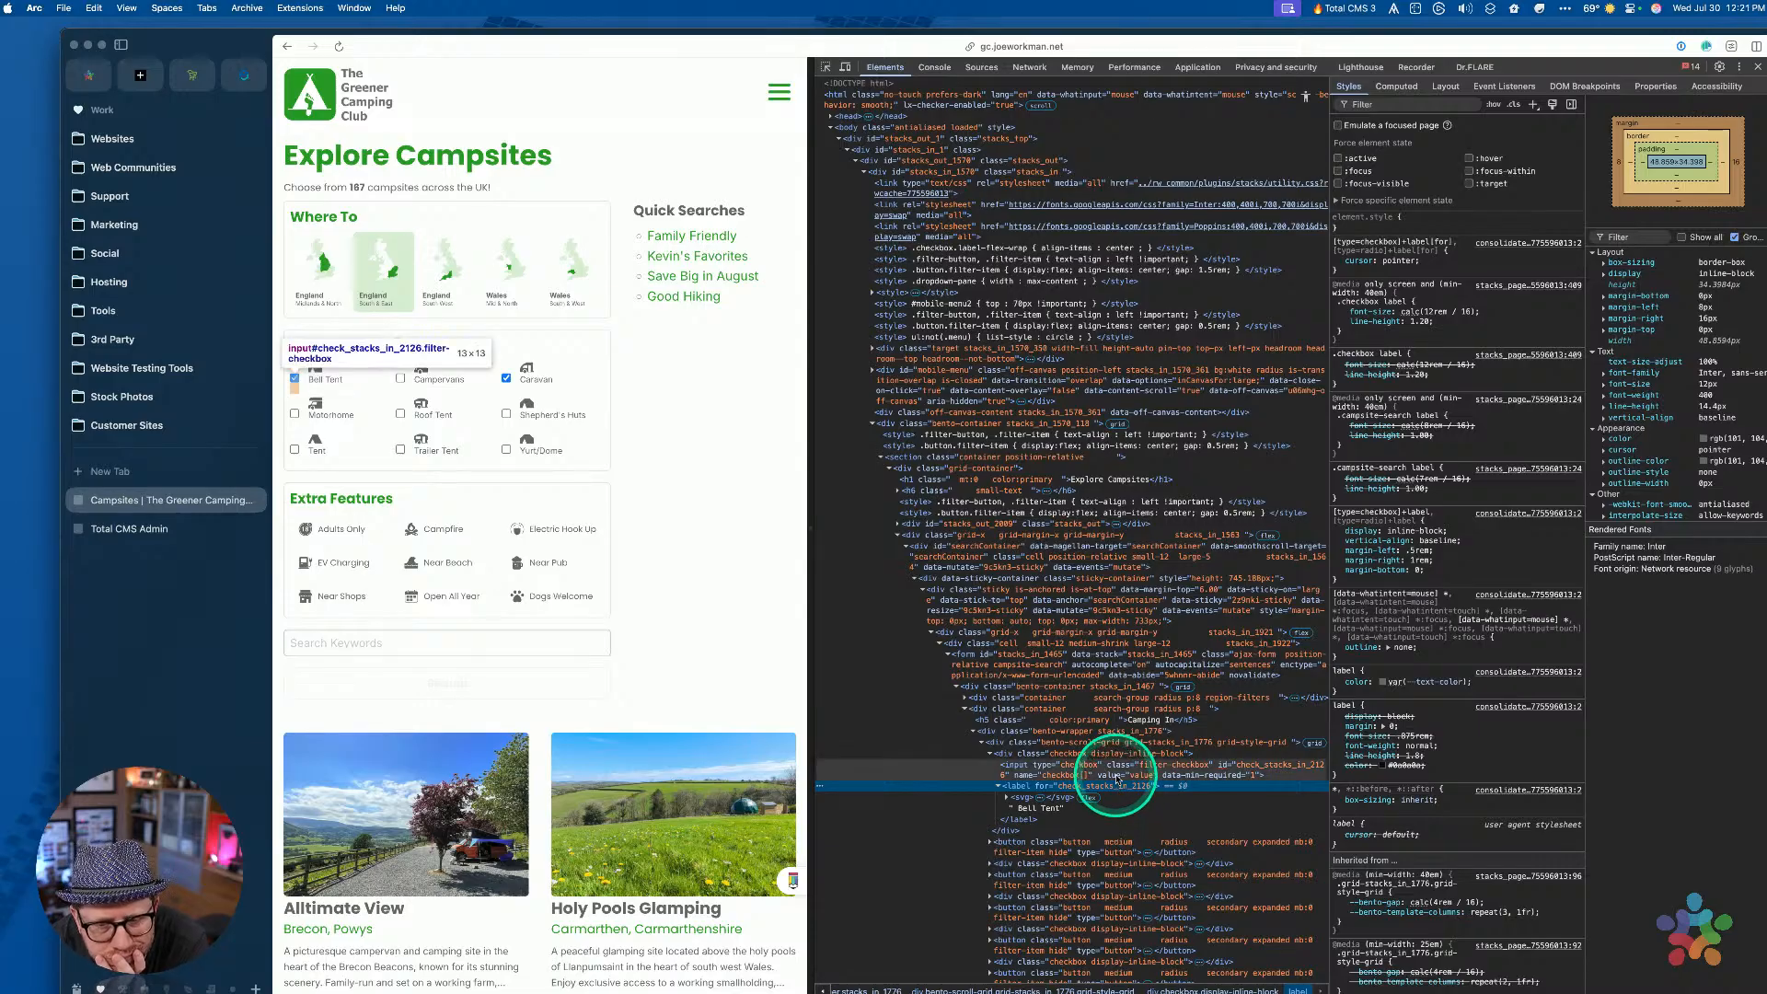
click(1116, 778)
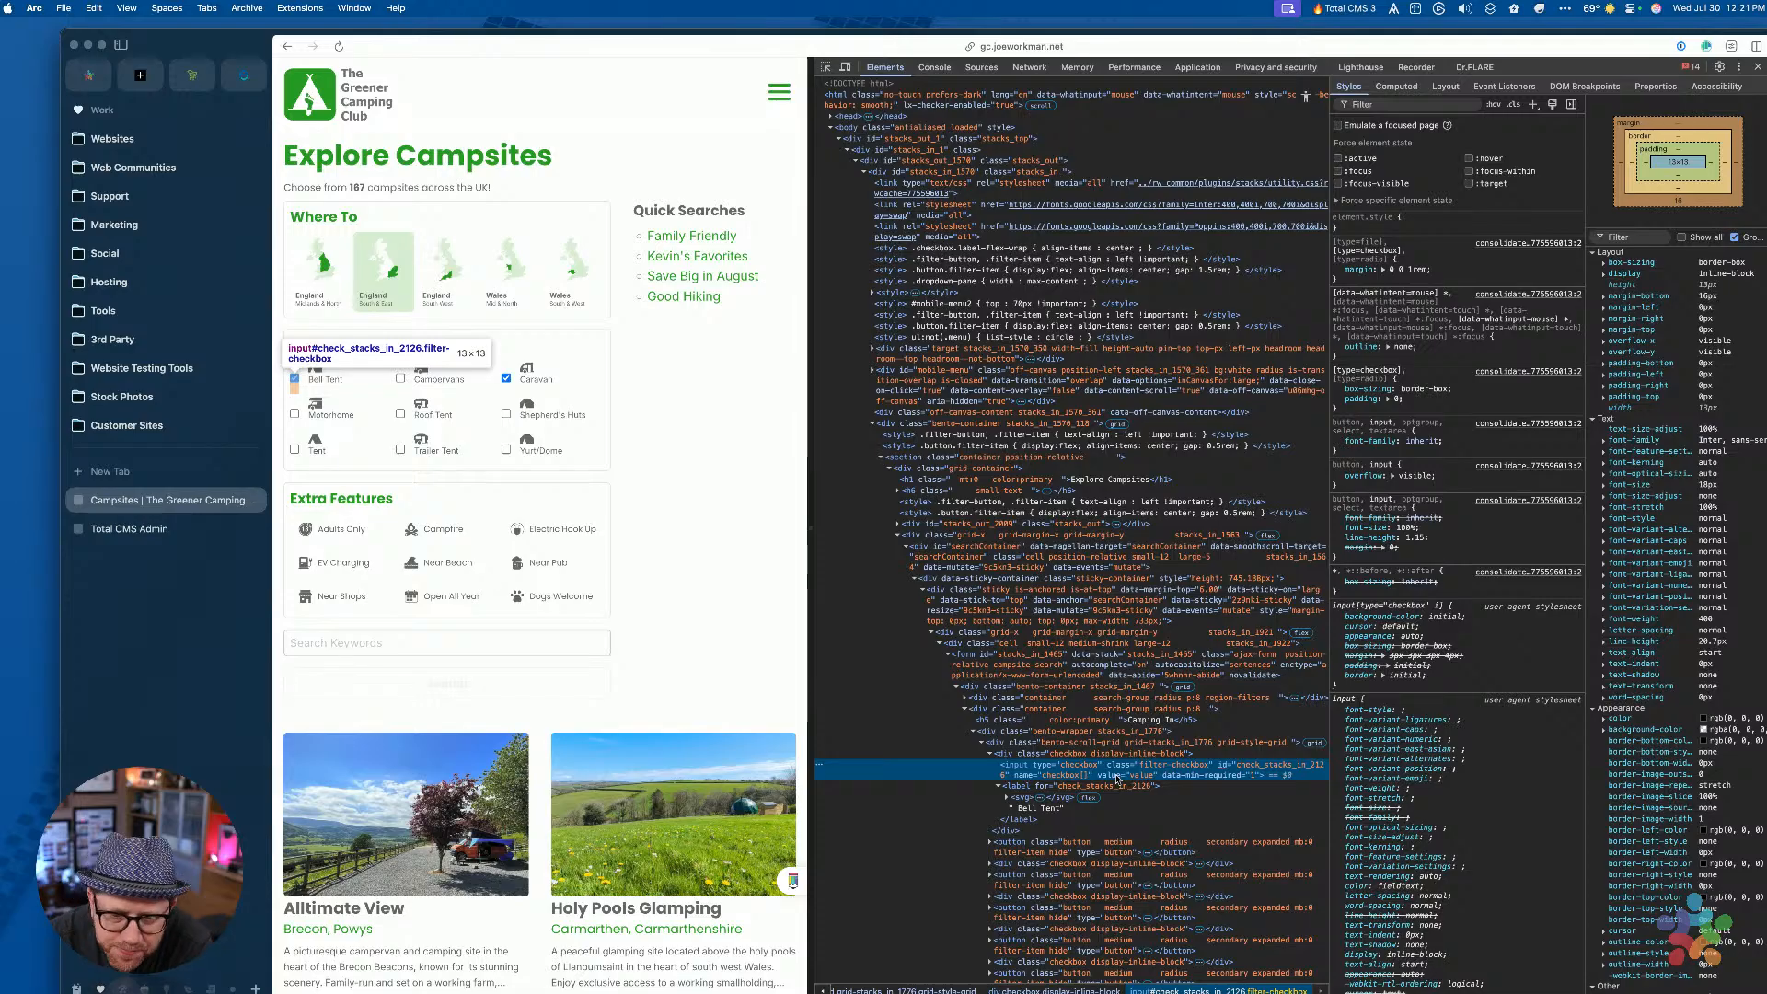
click(1109, 793)
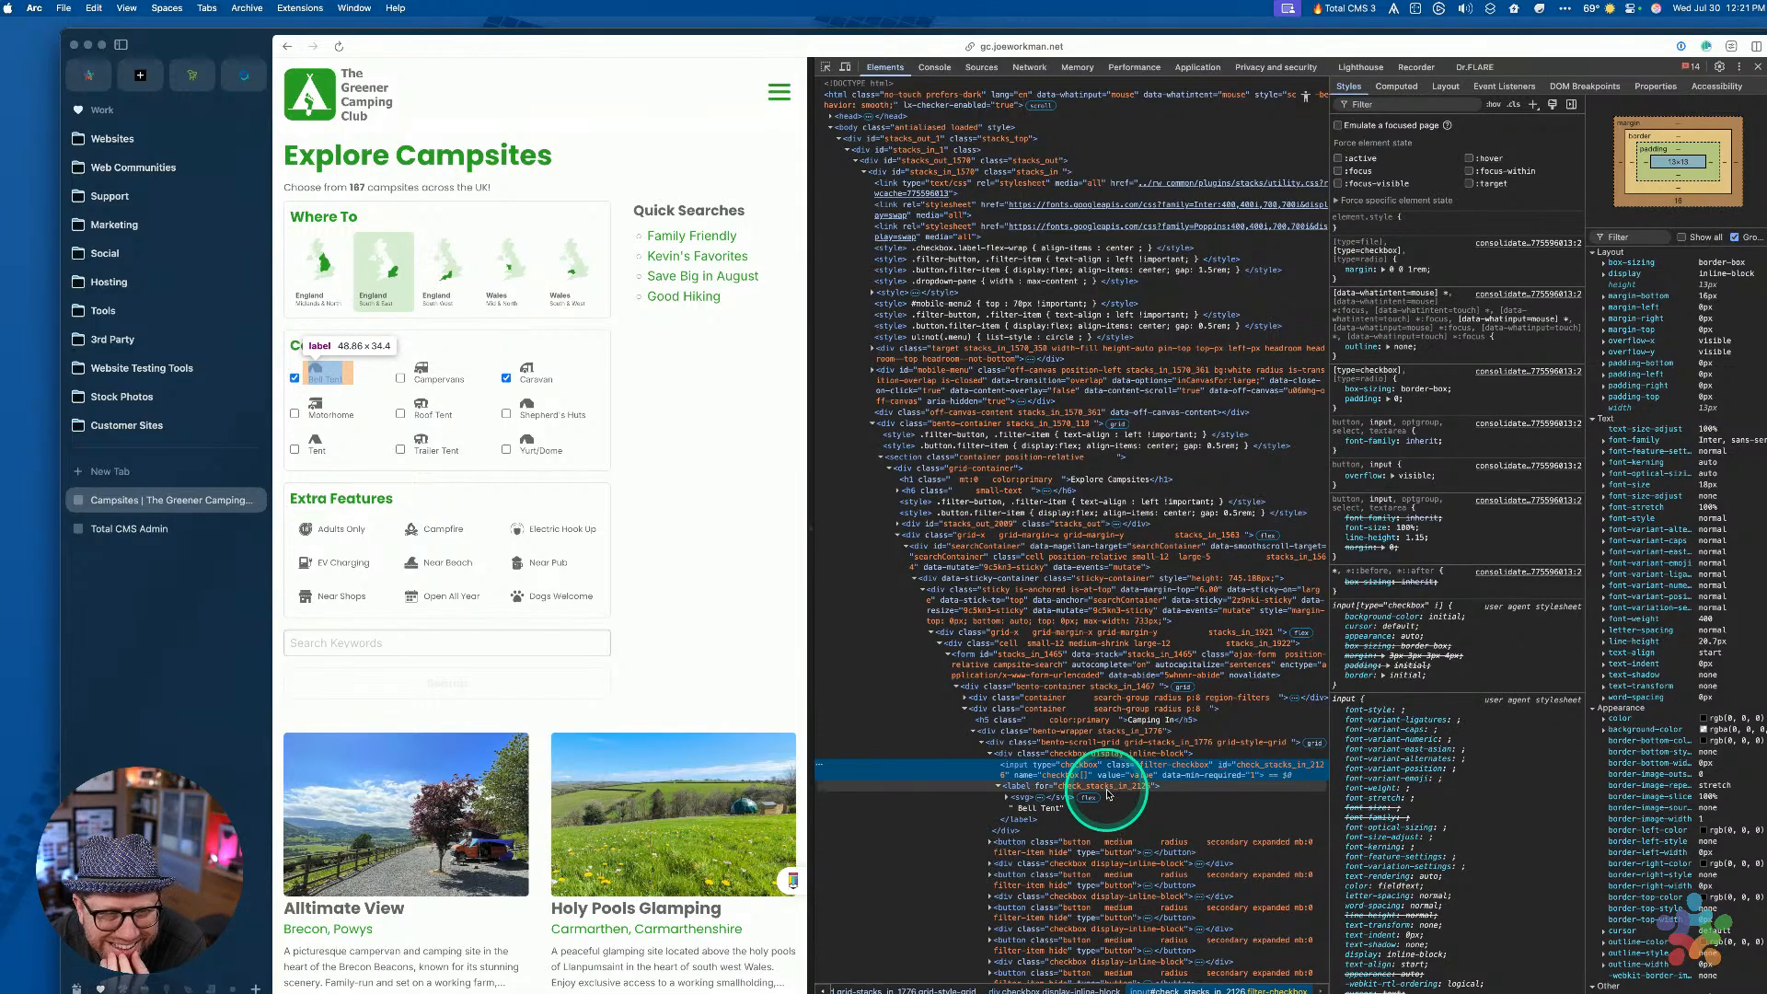
Toggle the Camping In filters: Shepherd's Huts, Bell Tent, Caravan, Motorhome, Trailer Tent, Roof Tent, Campervans, Yurt/Dome
click(507, 414)
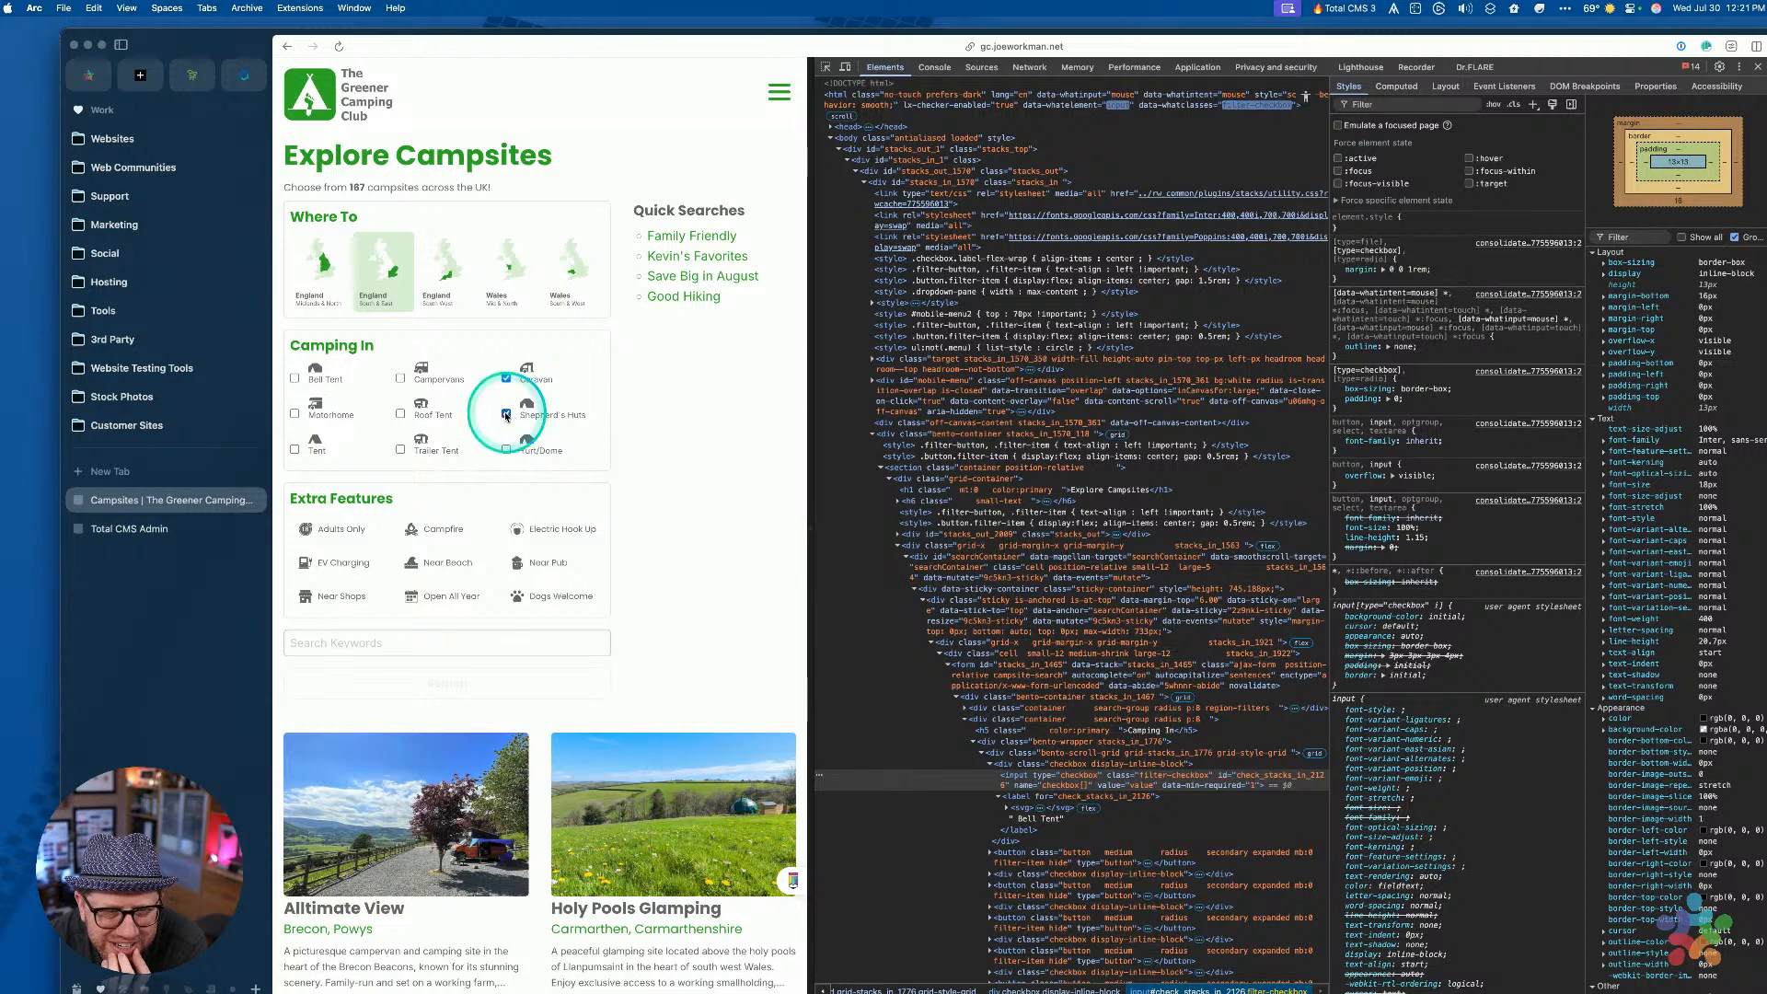
click(469, 385)
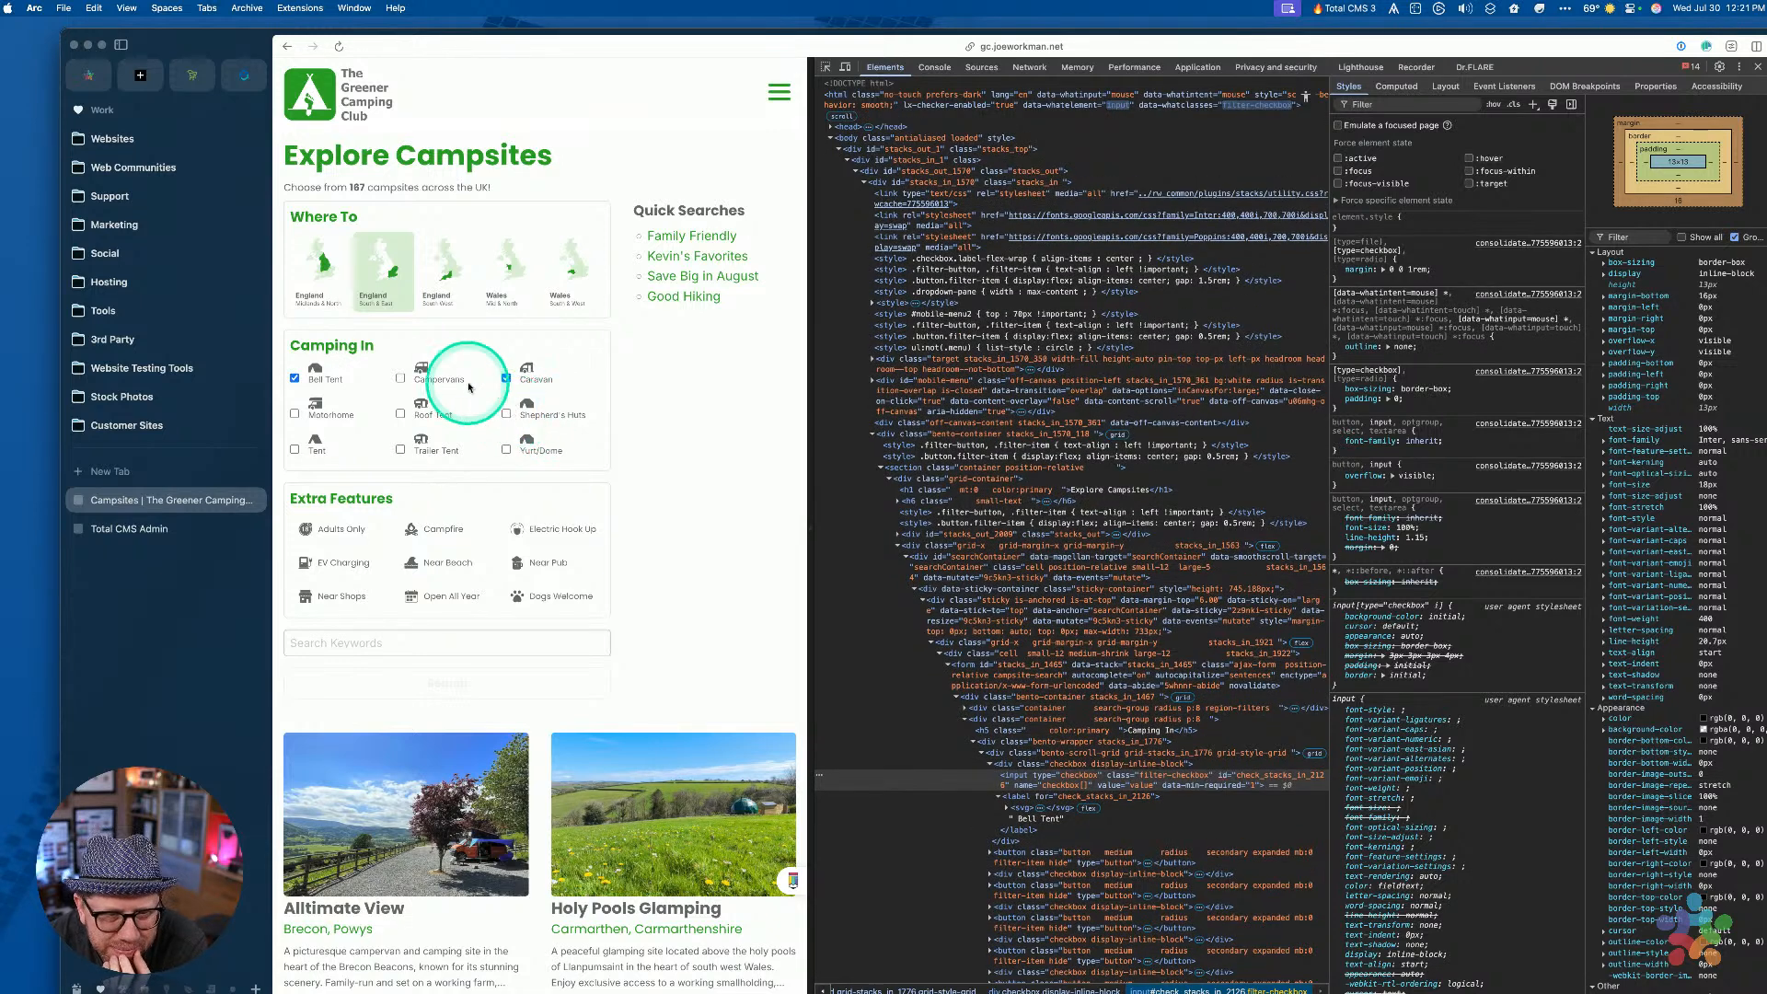
click(296, 379)
click(507, 378)
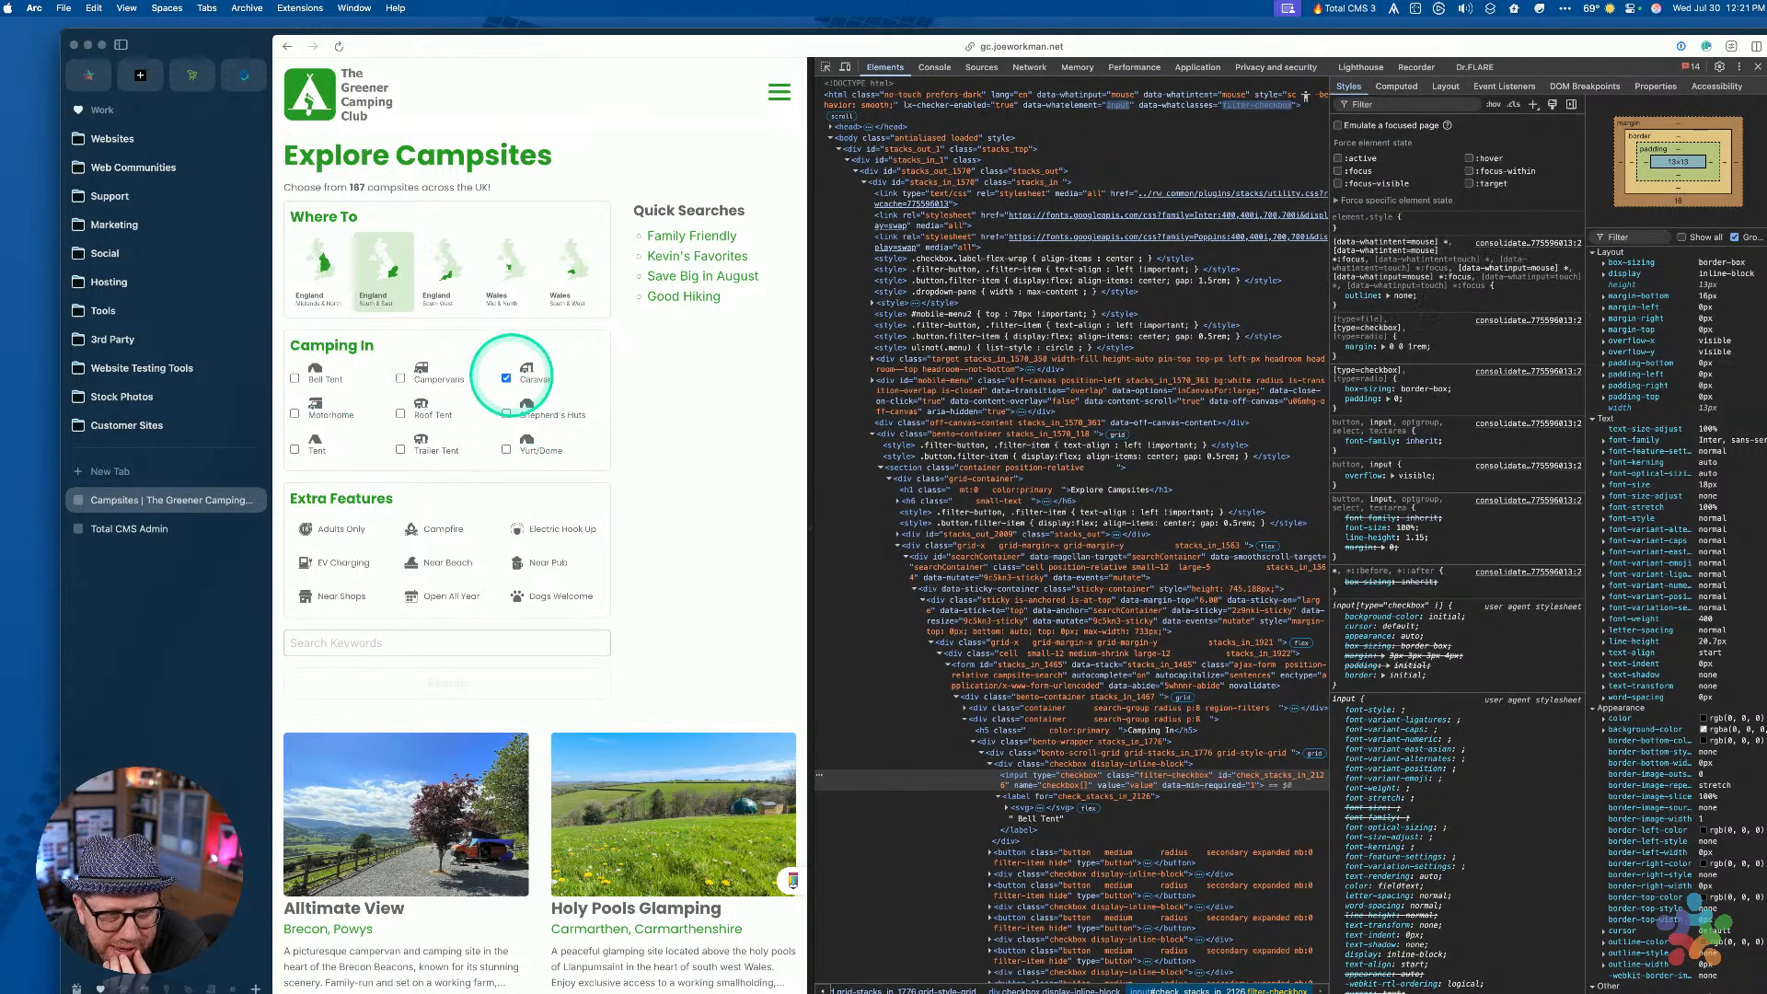
click(507, 379)
click(507, 412)
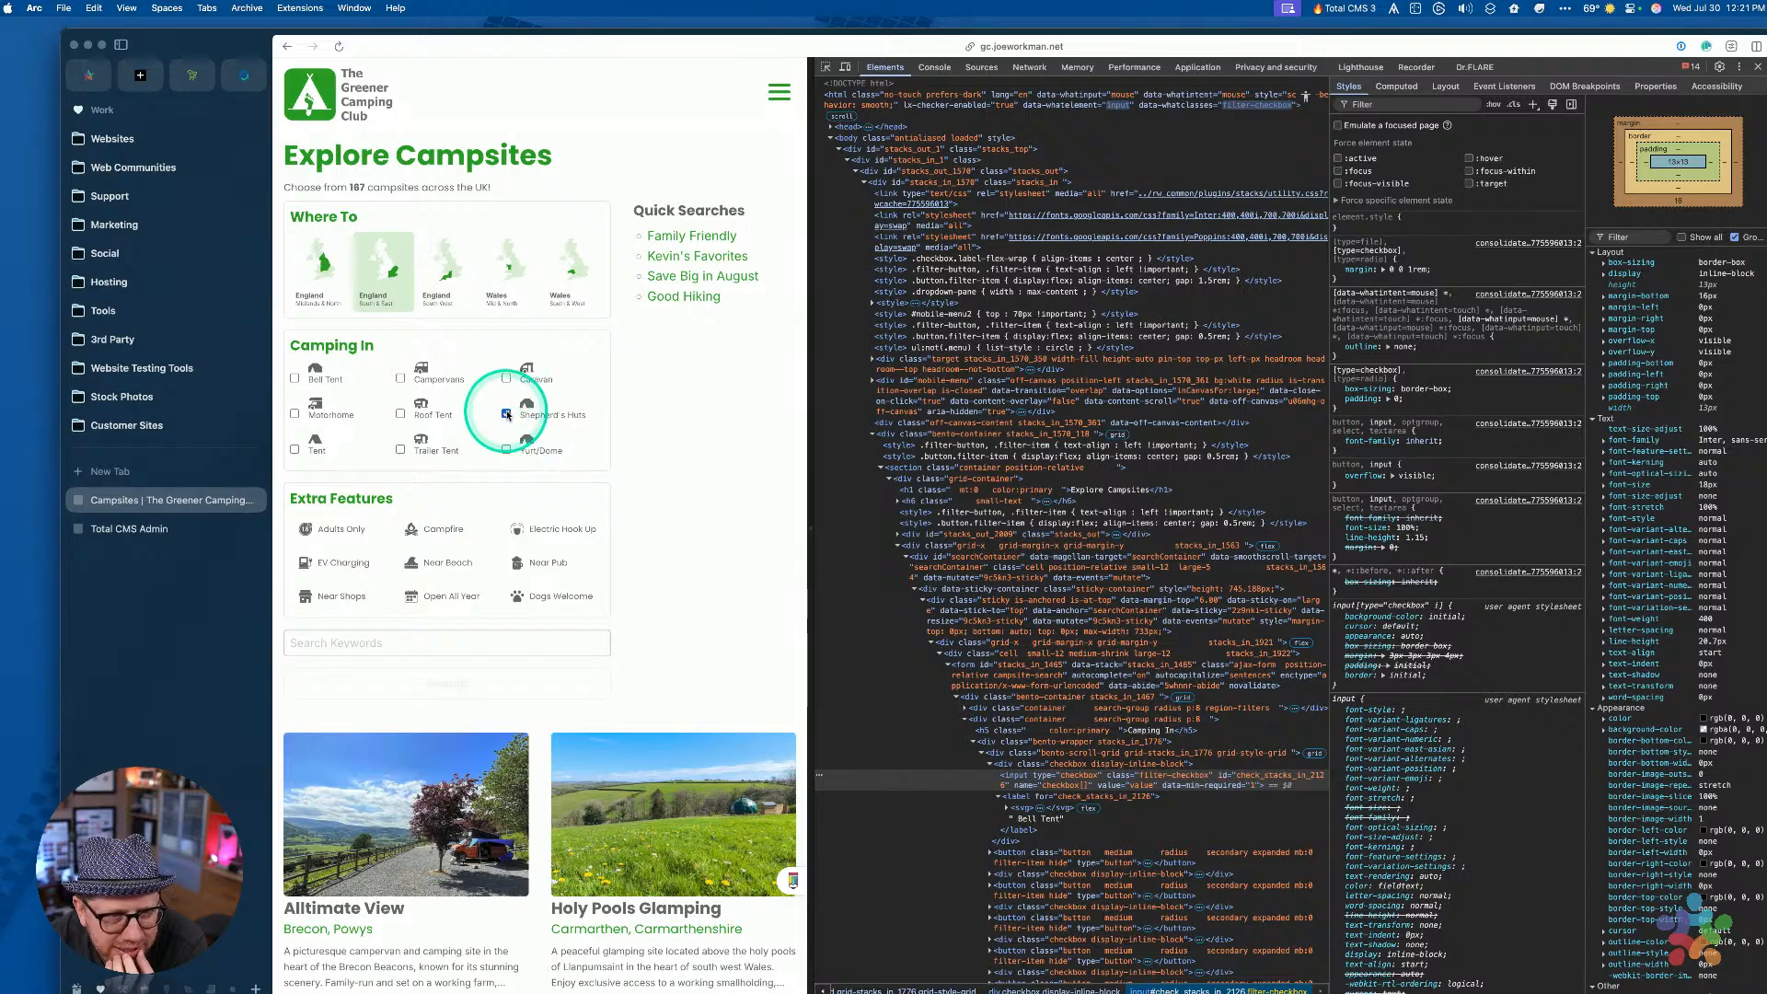
click(297, 376)
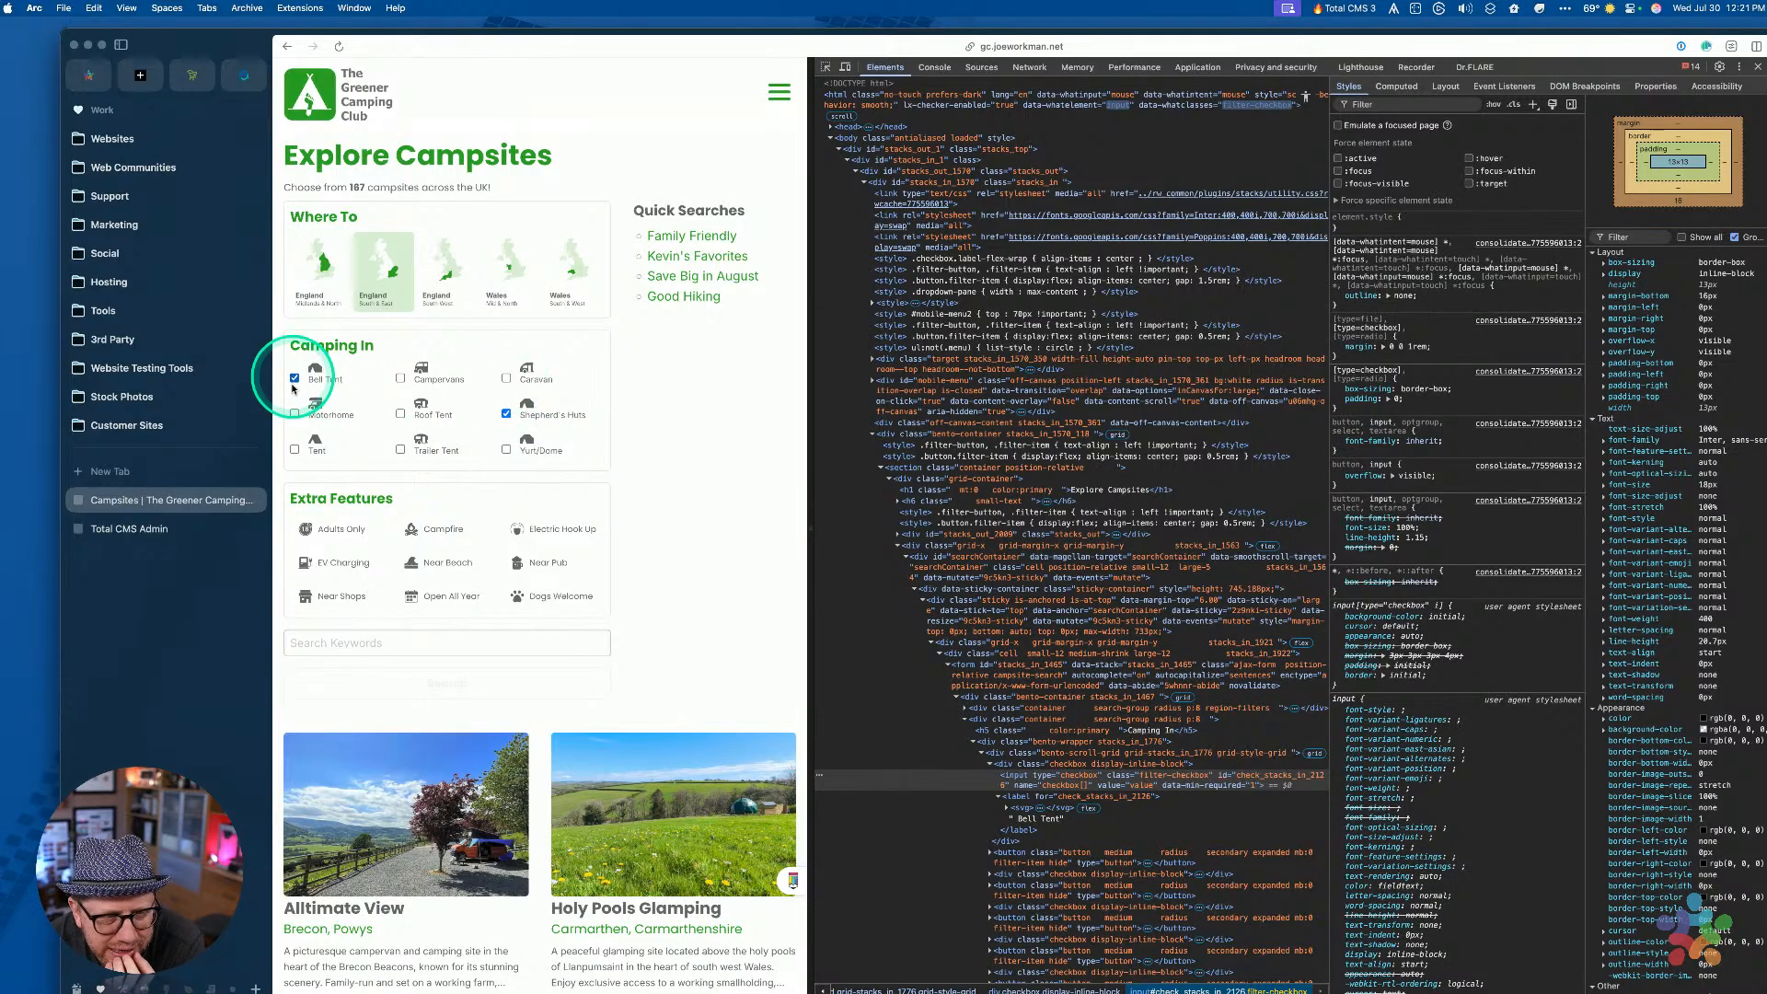
click(307, 414)
click(399, 448)
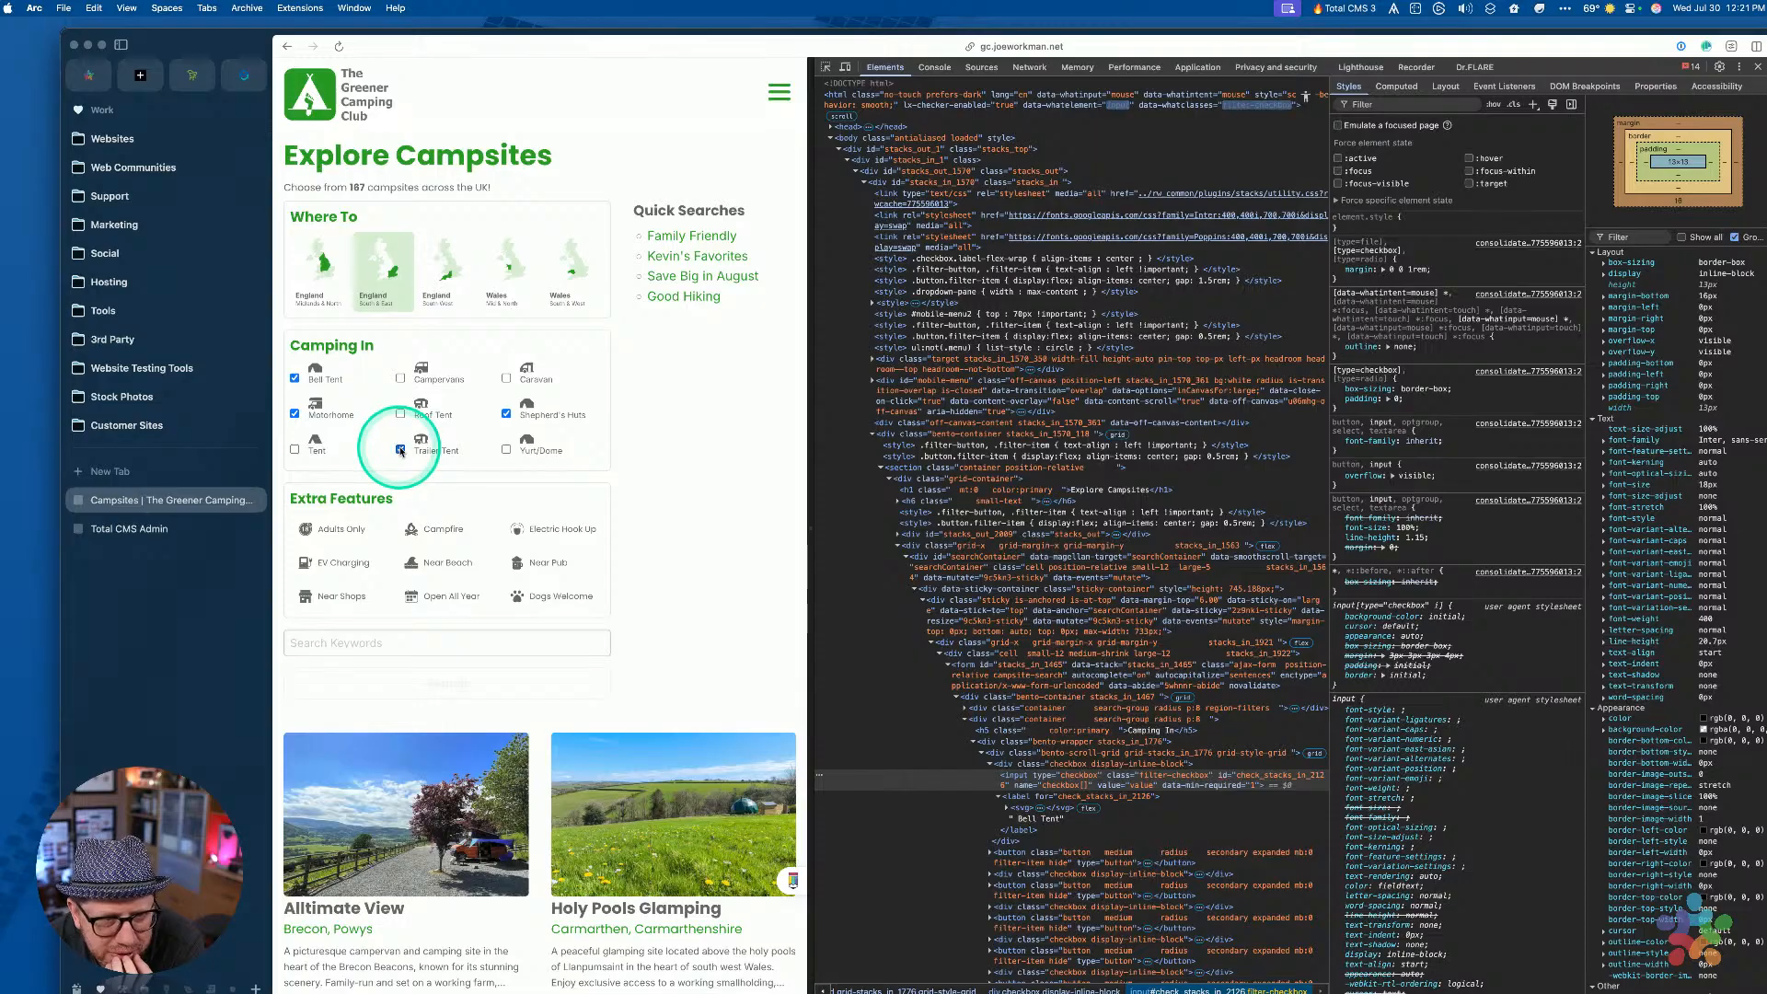
click(402, 414)
click(401, 378)
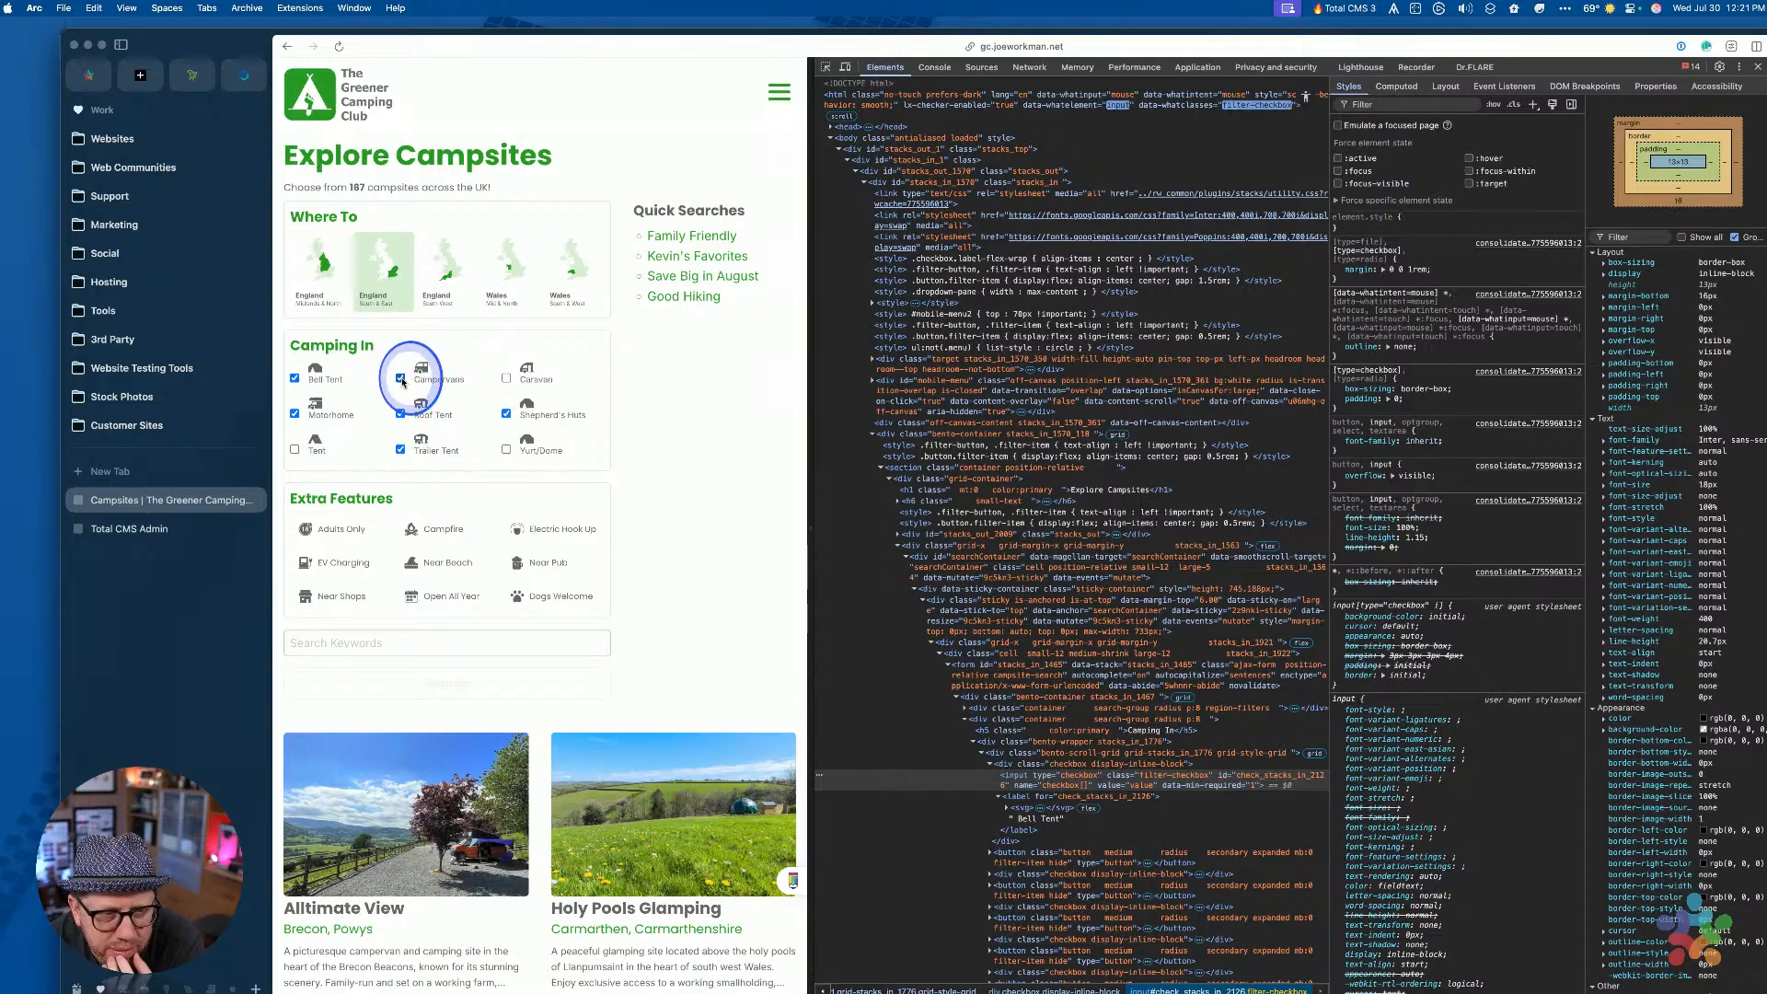
click(506, 451)
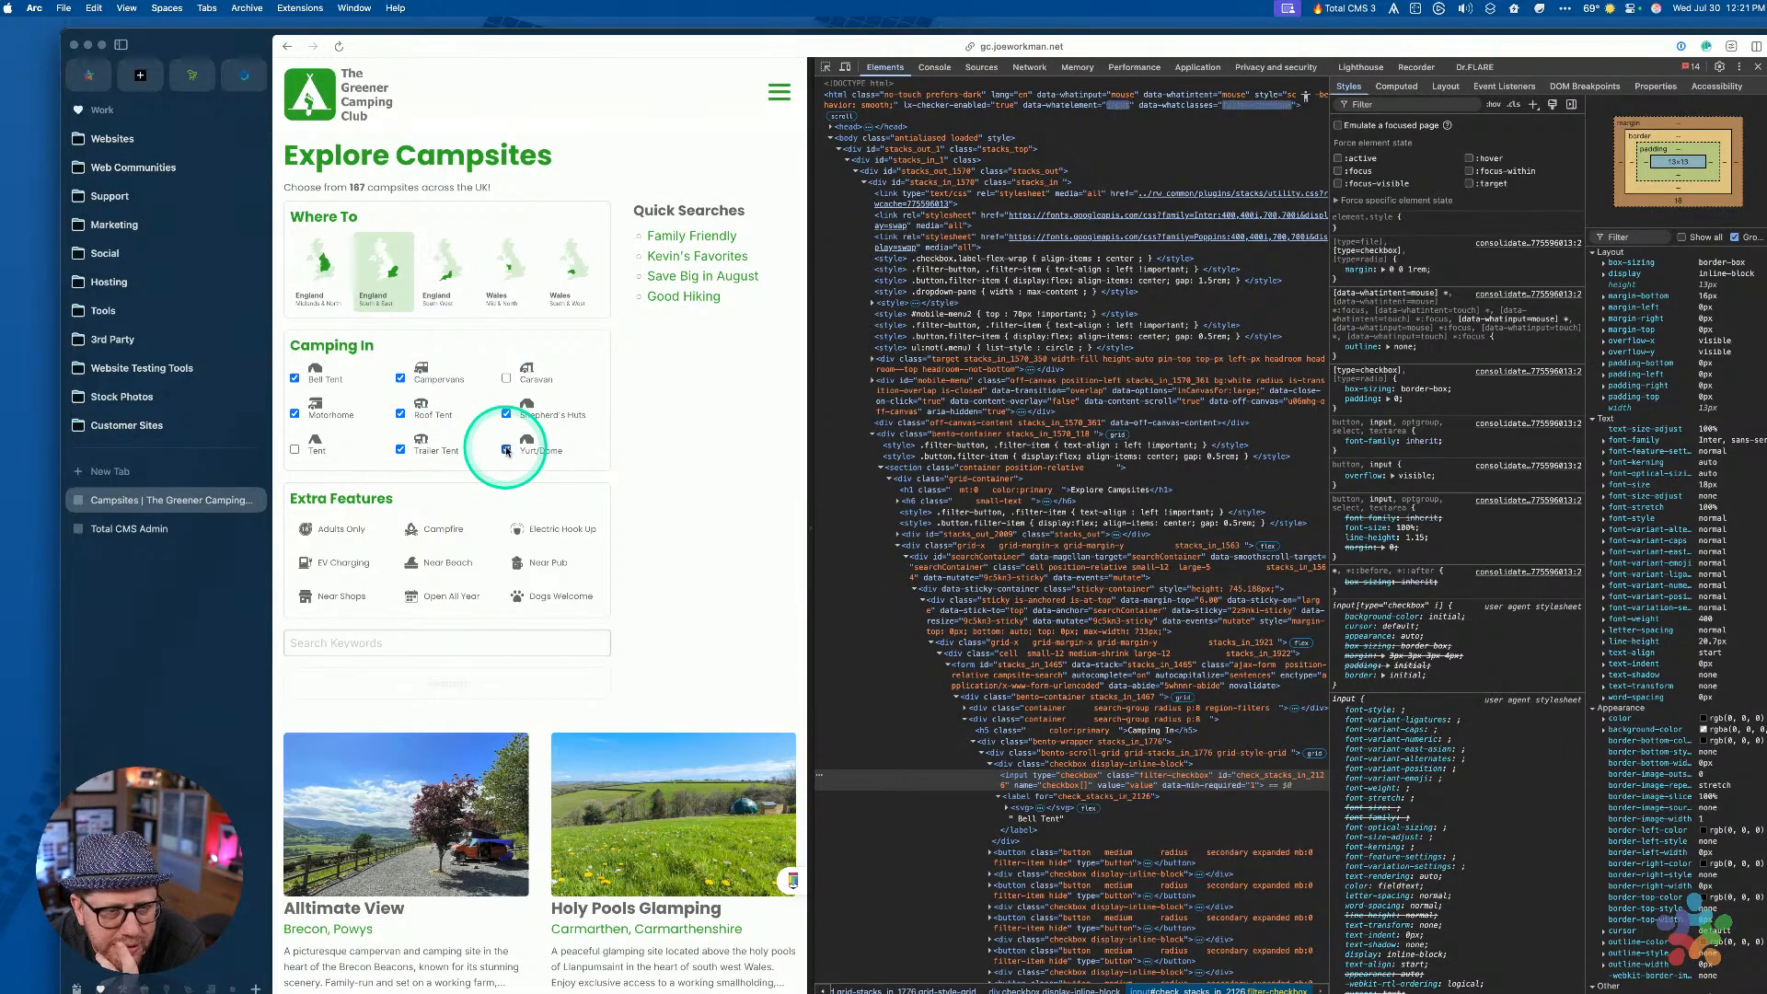
click(506, 380)
click(506, 379)
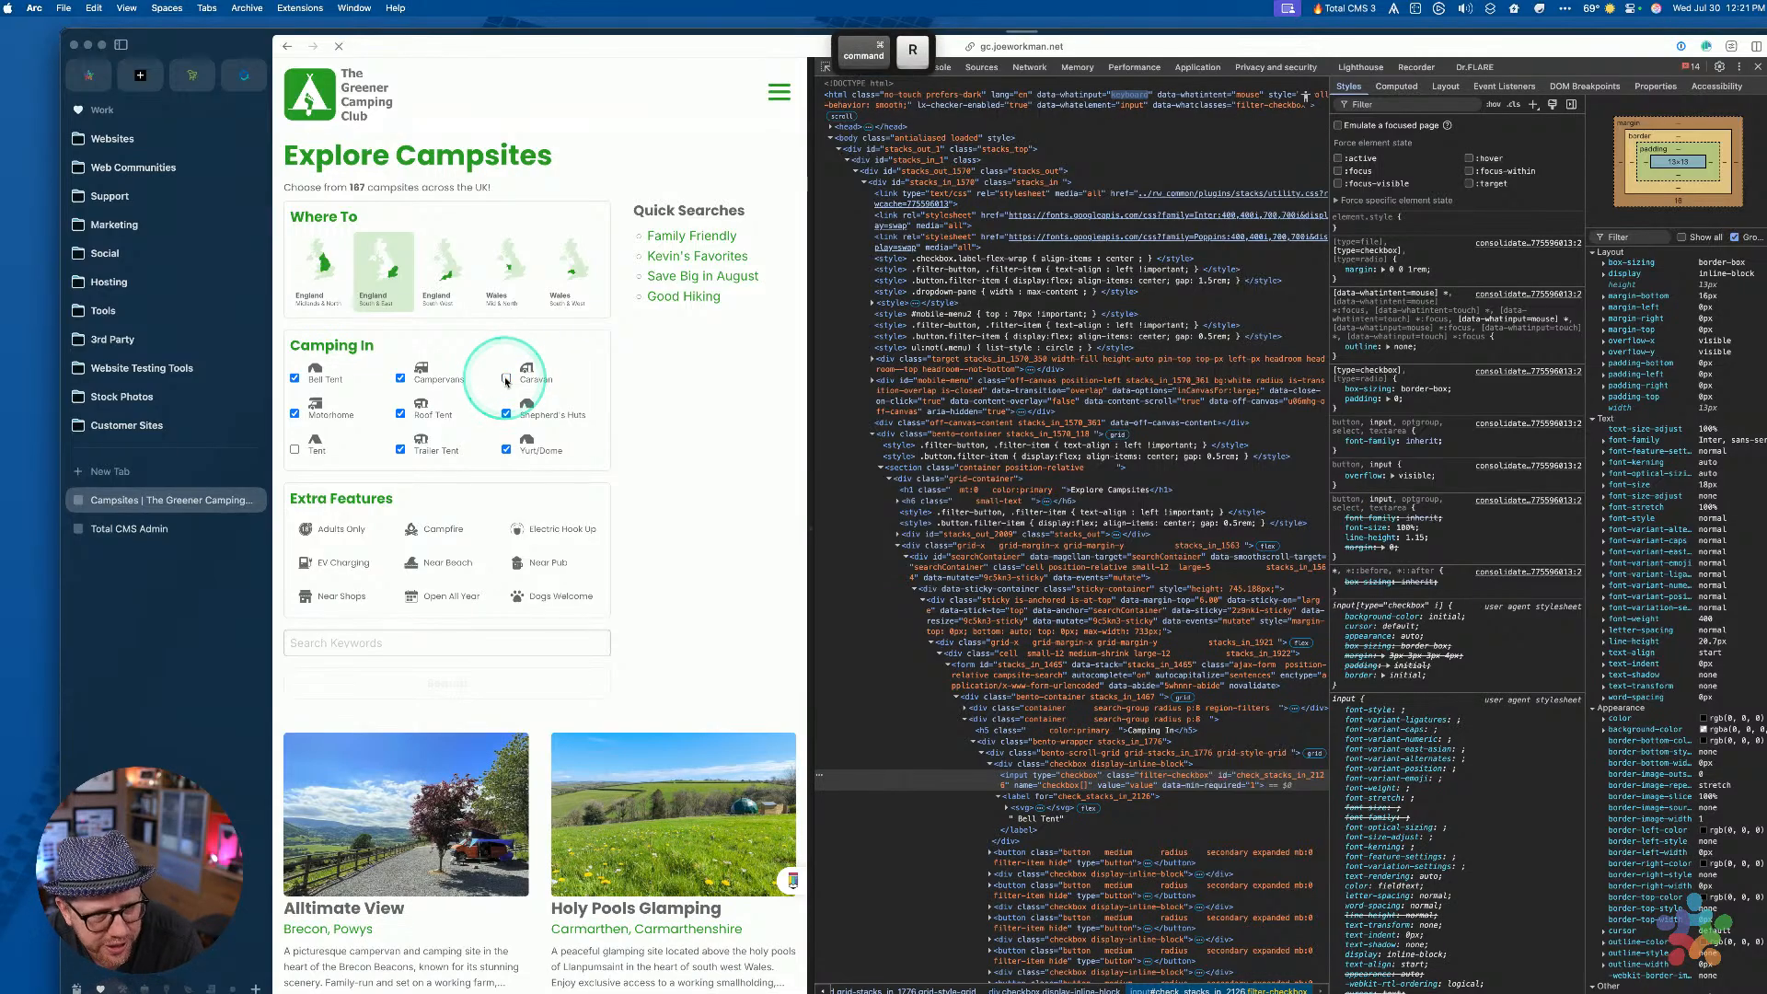
click(505, 414)
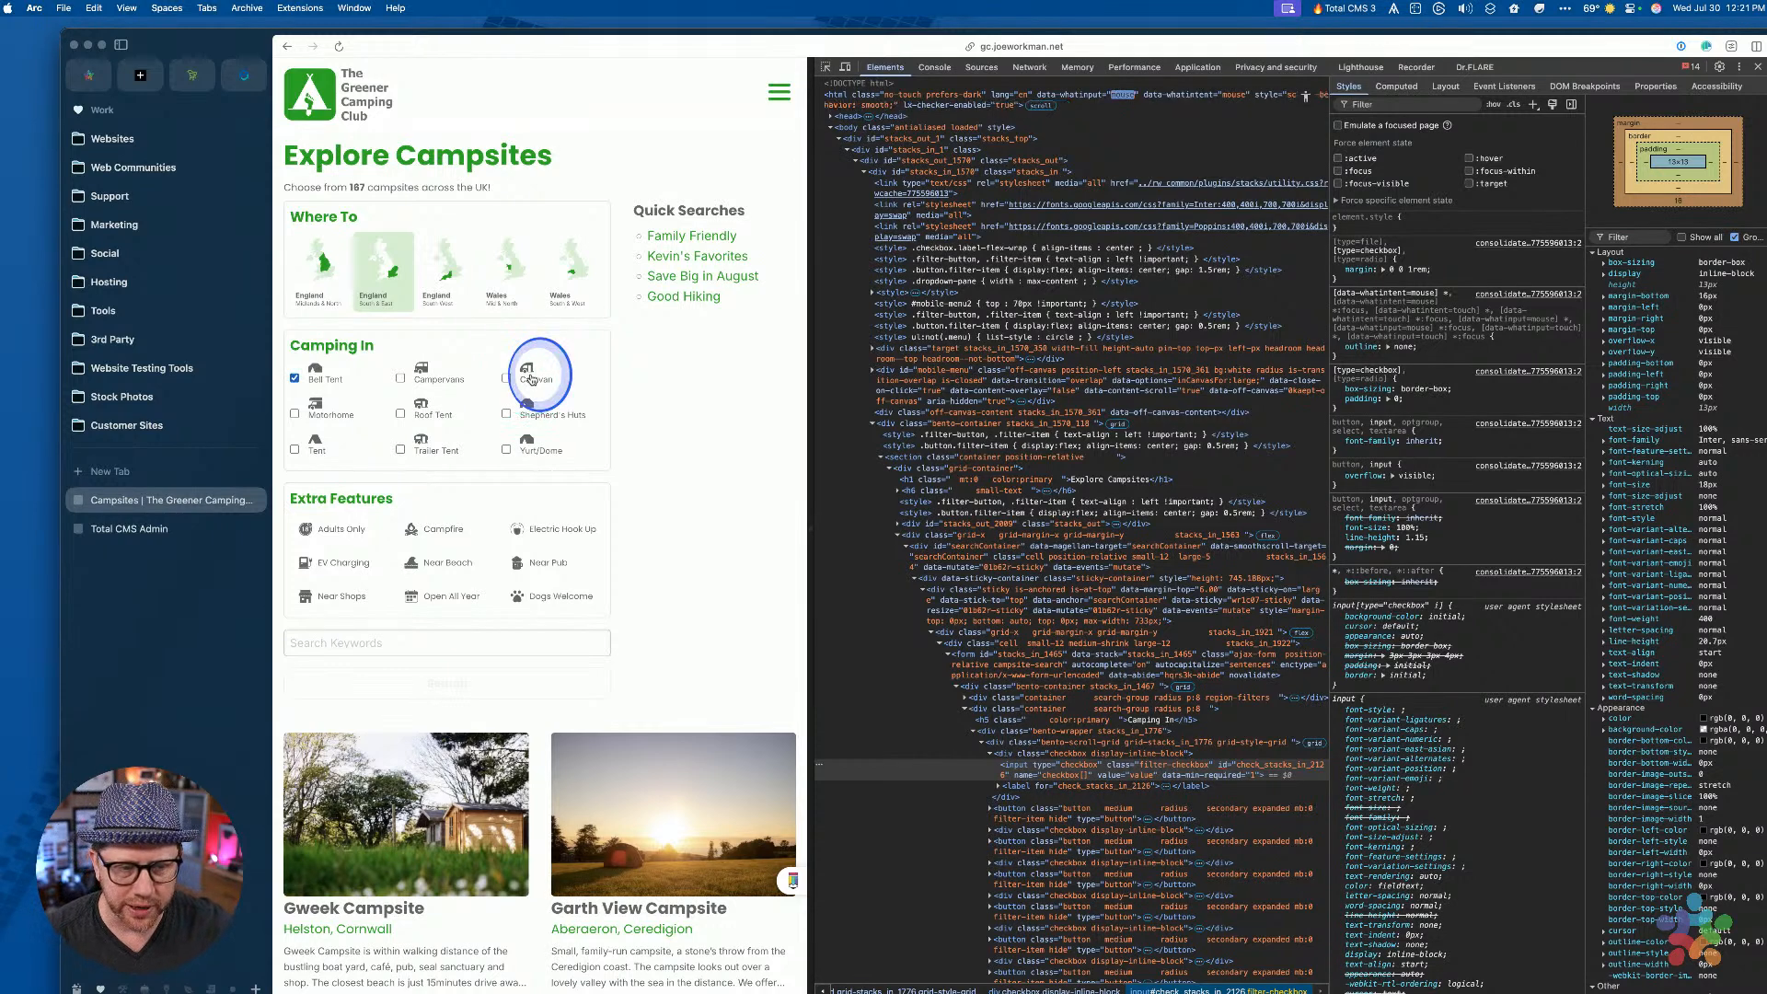
click(294, 377)
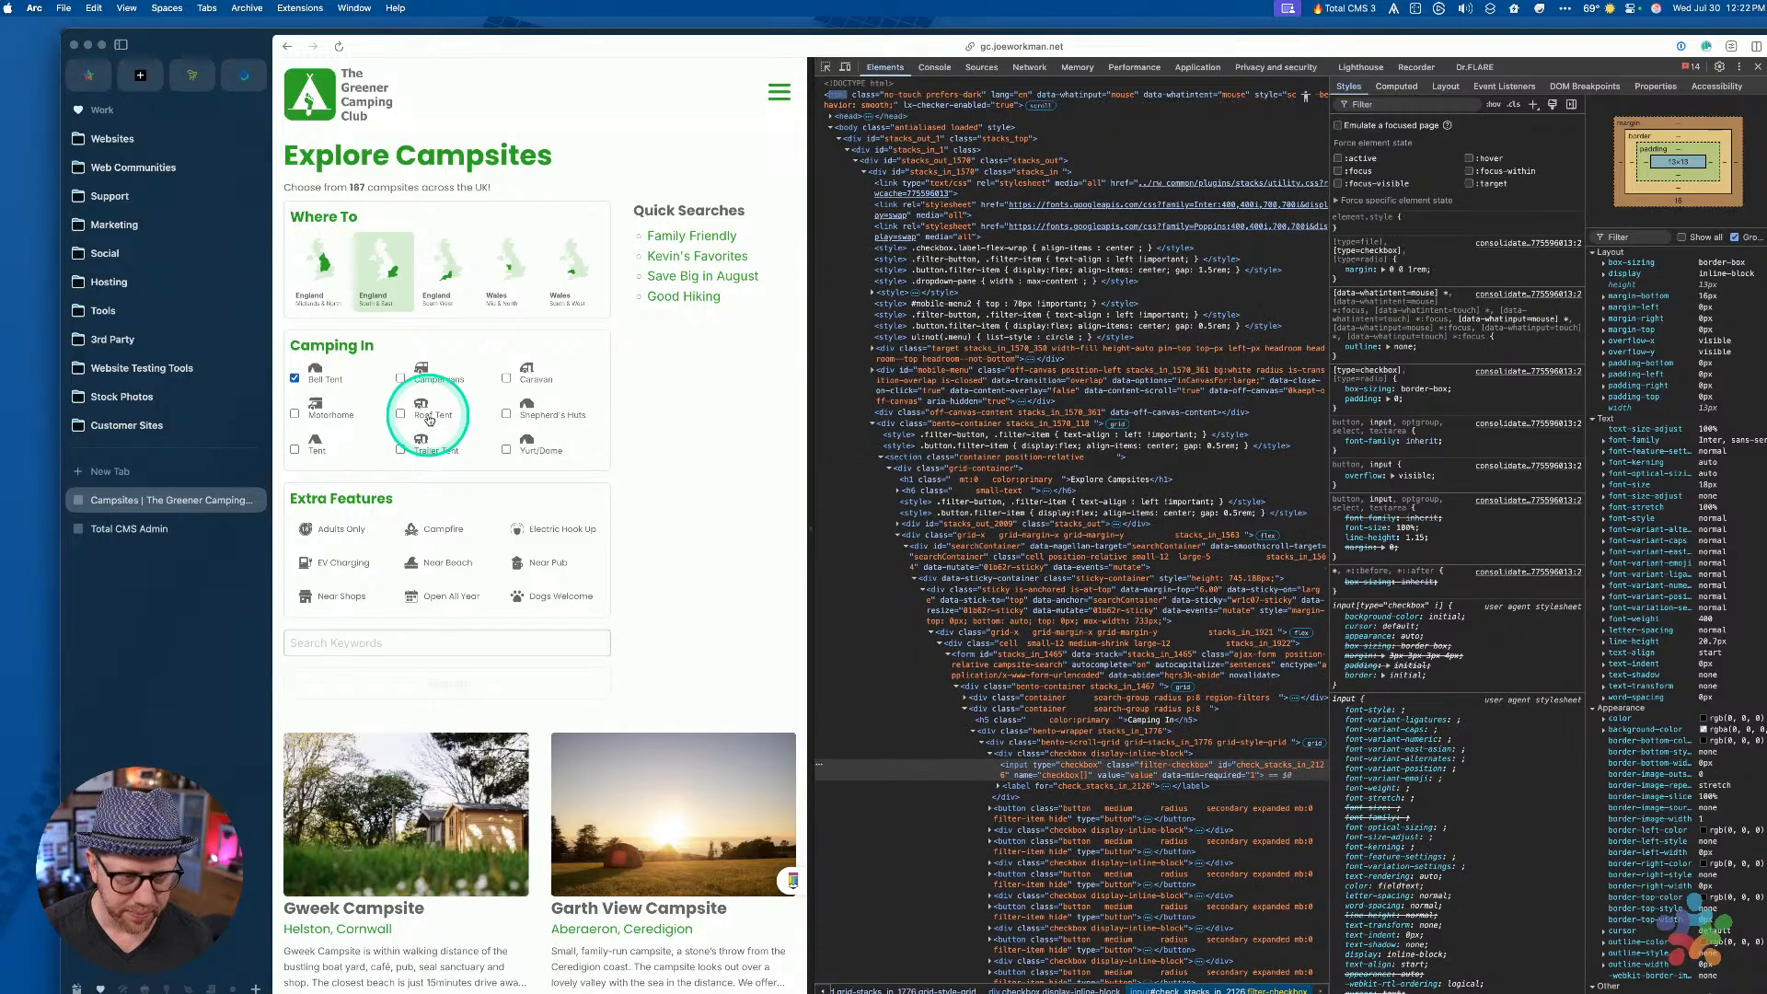
Click the Roof Tent, Shepherd's Huts, Campervans and Yurt/Dome labels, finding only Bell Tent's box ticks
click(303, 376)
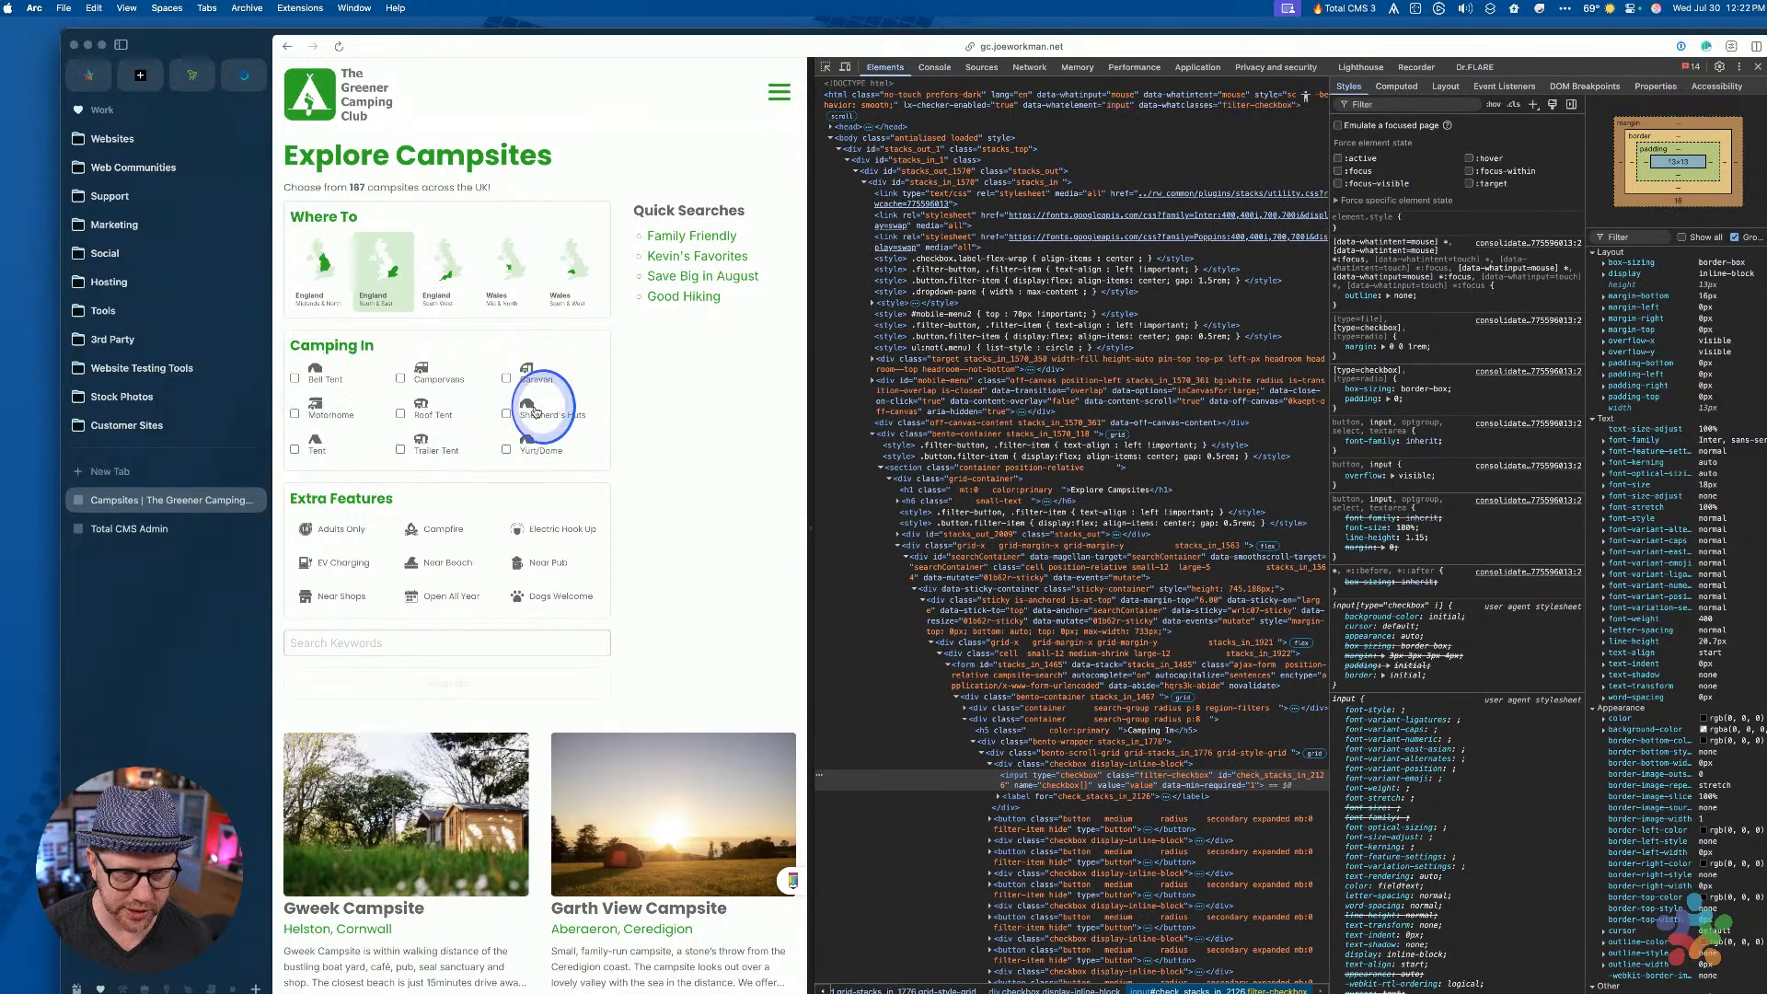
click(296, 377)
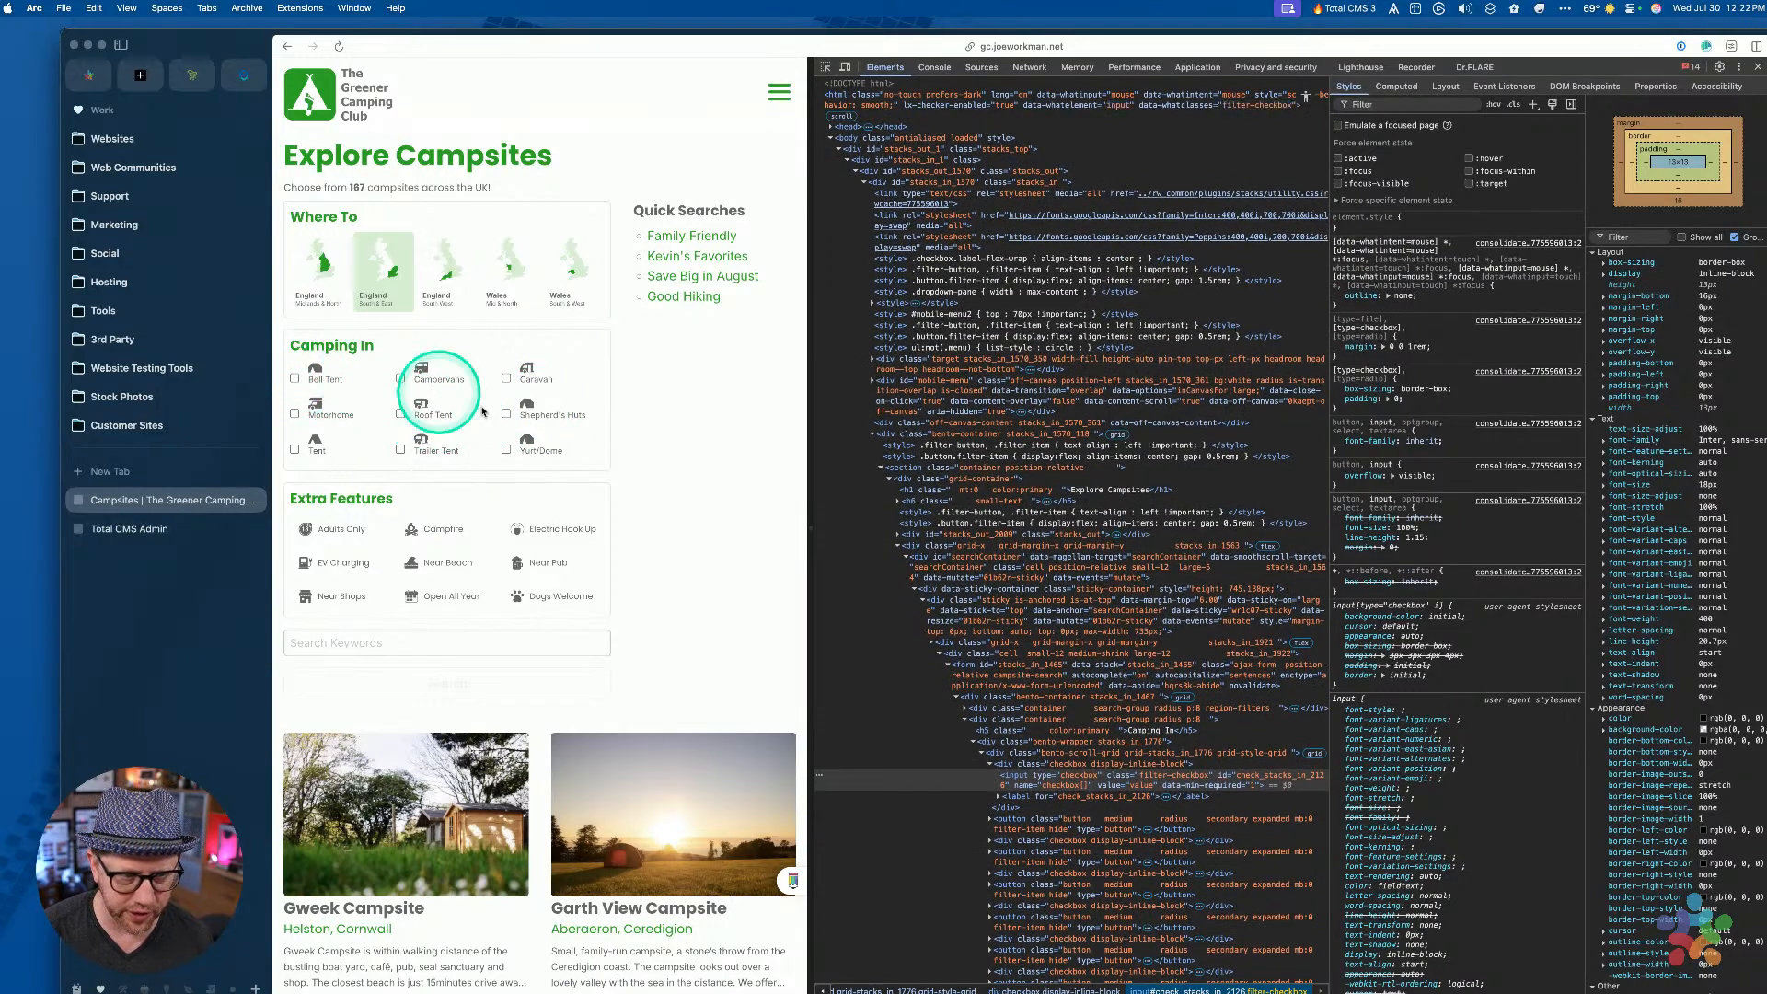
click(296, 379)
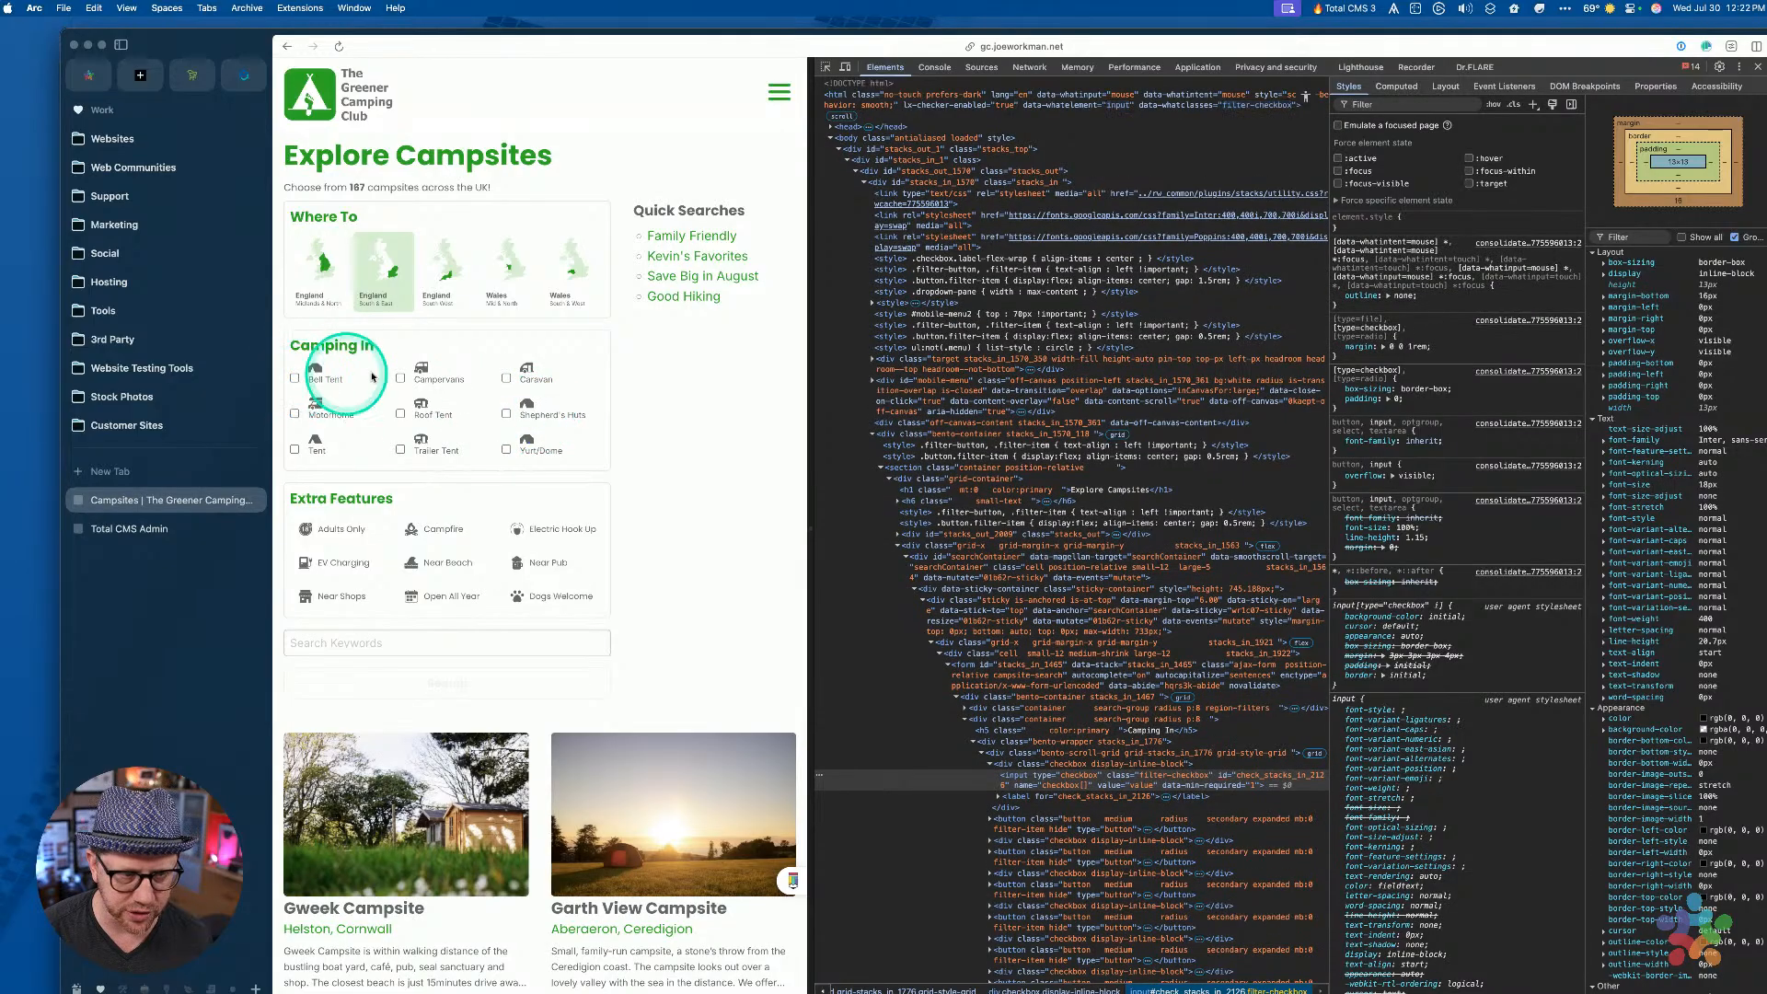
click(294, 378)
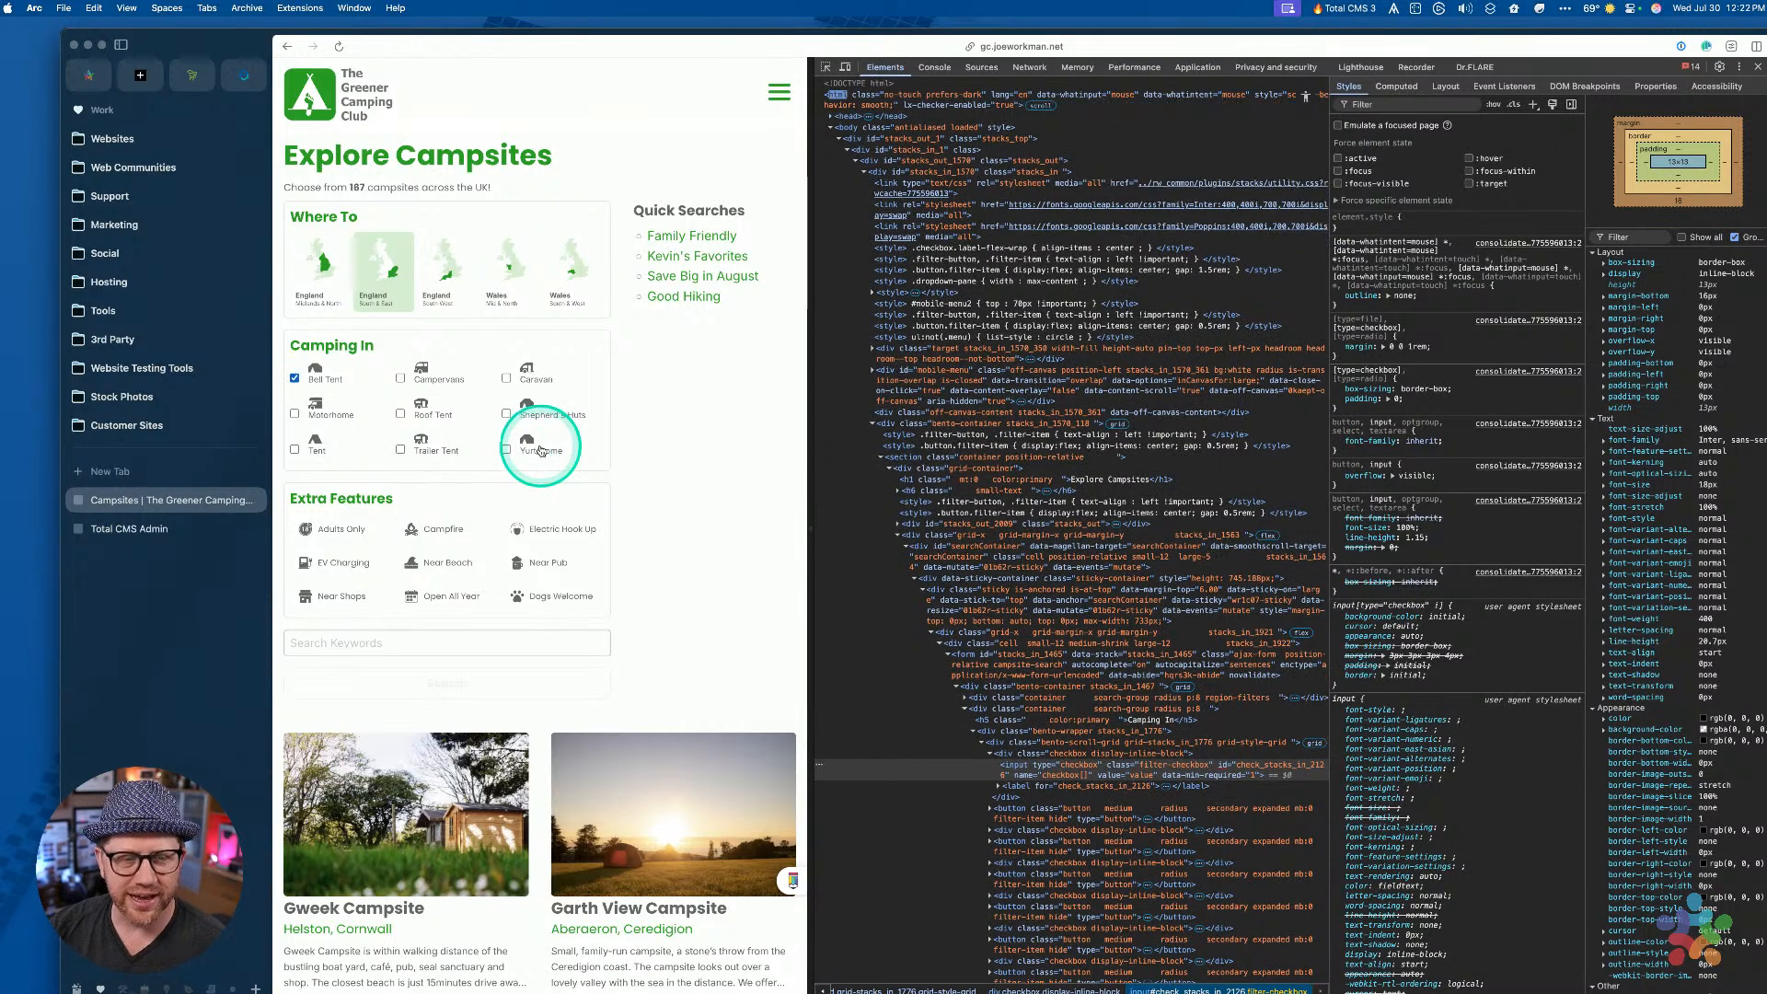
click(294, 380)
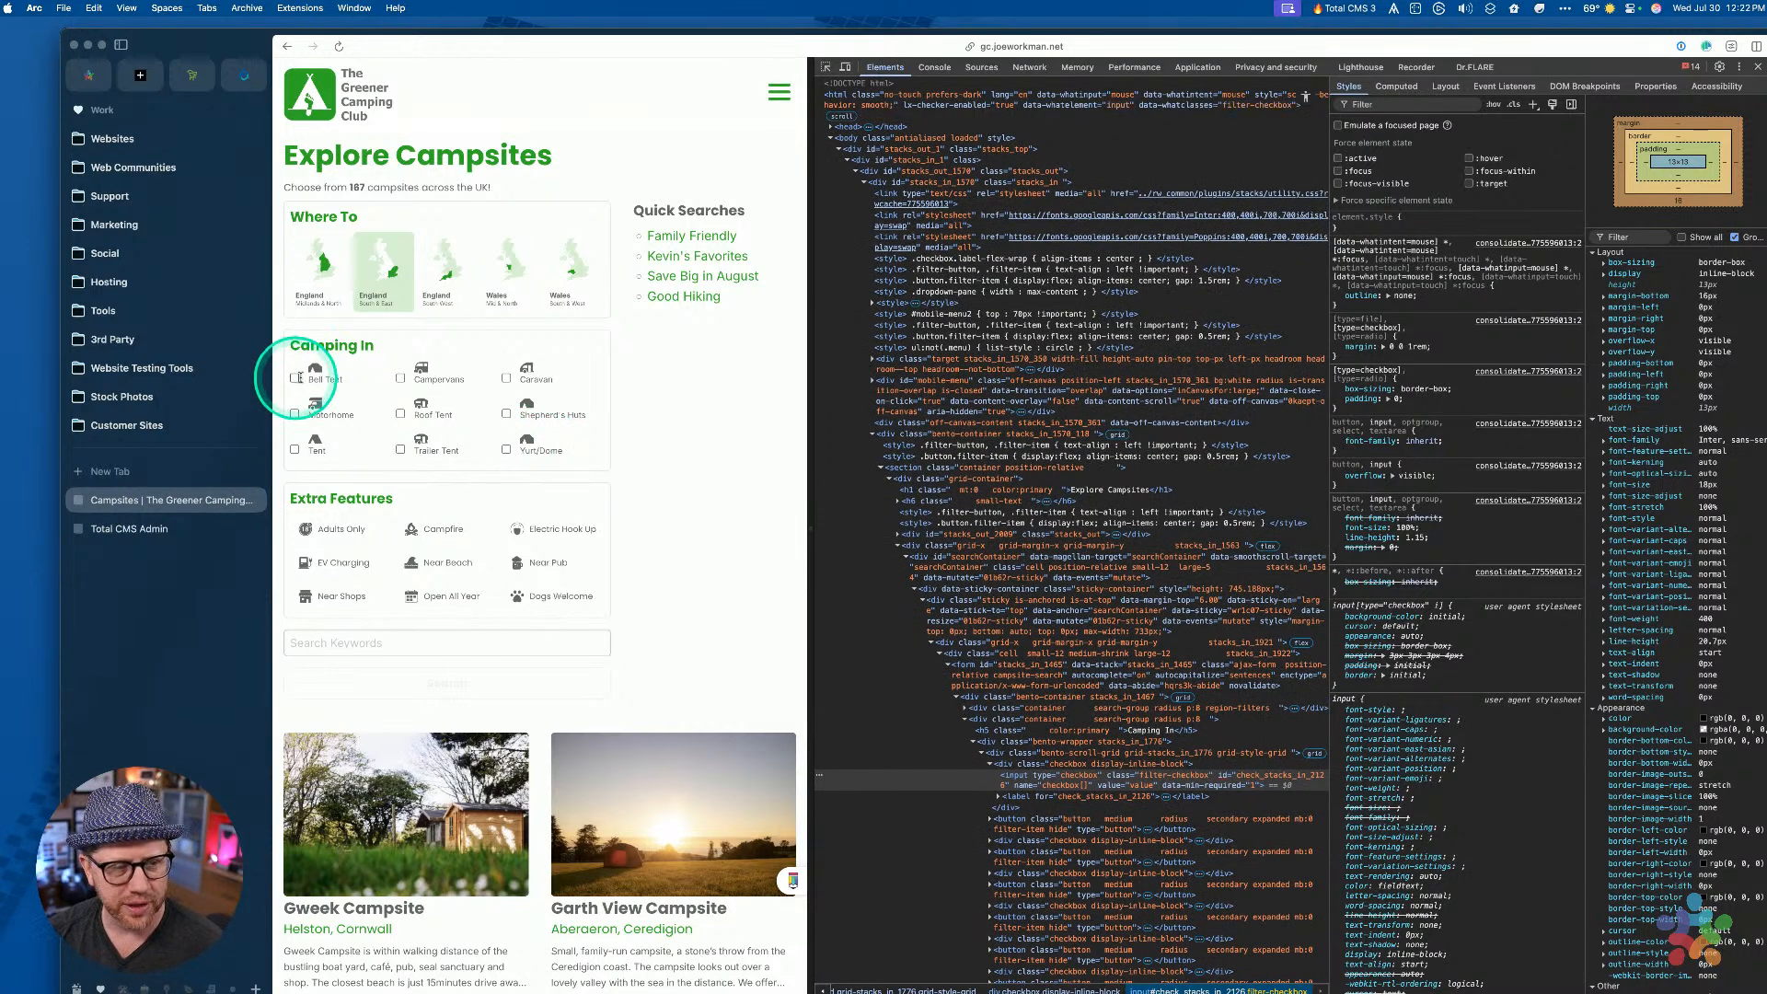
click(294, 378)
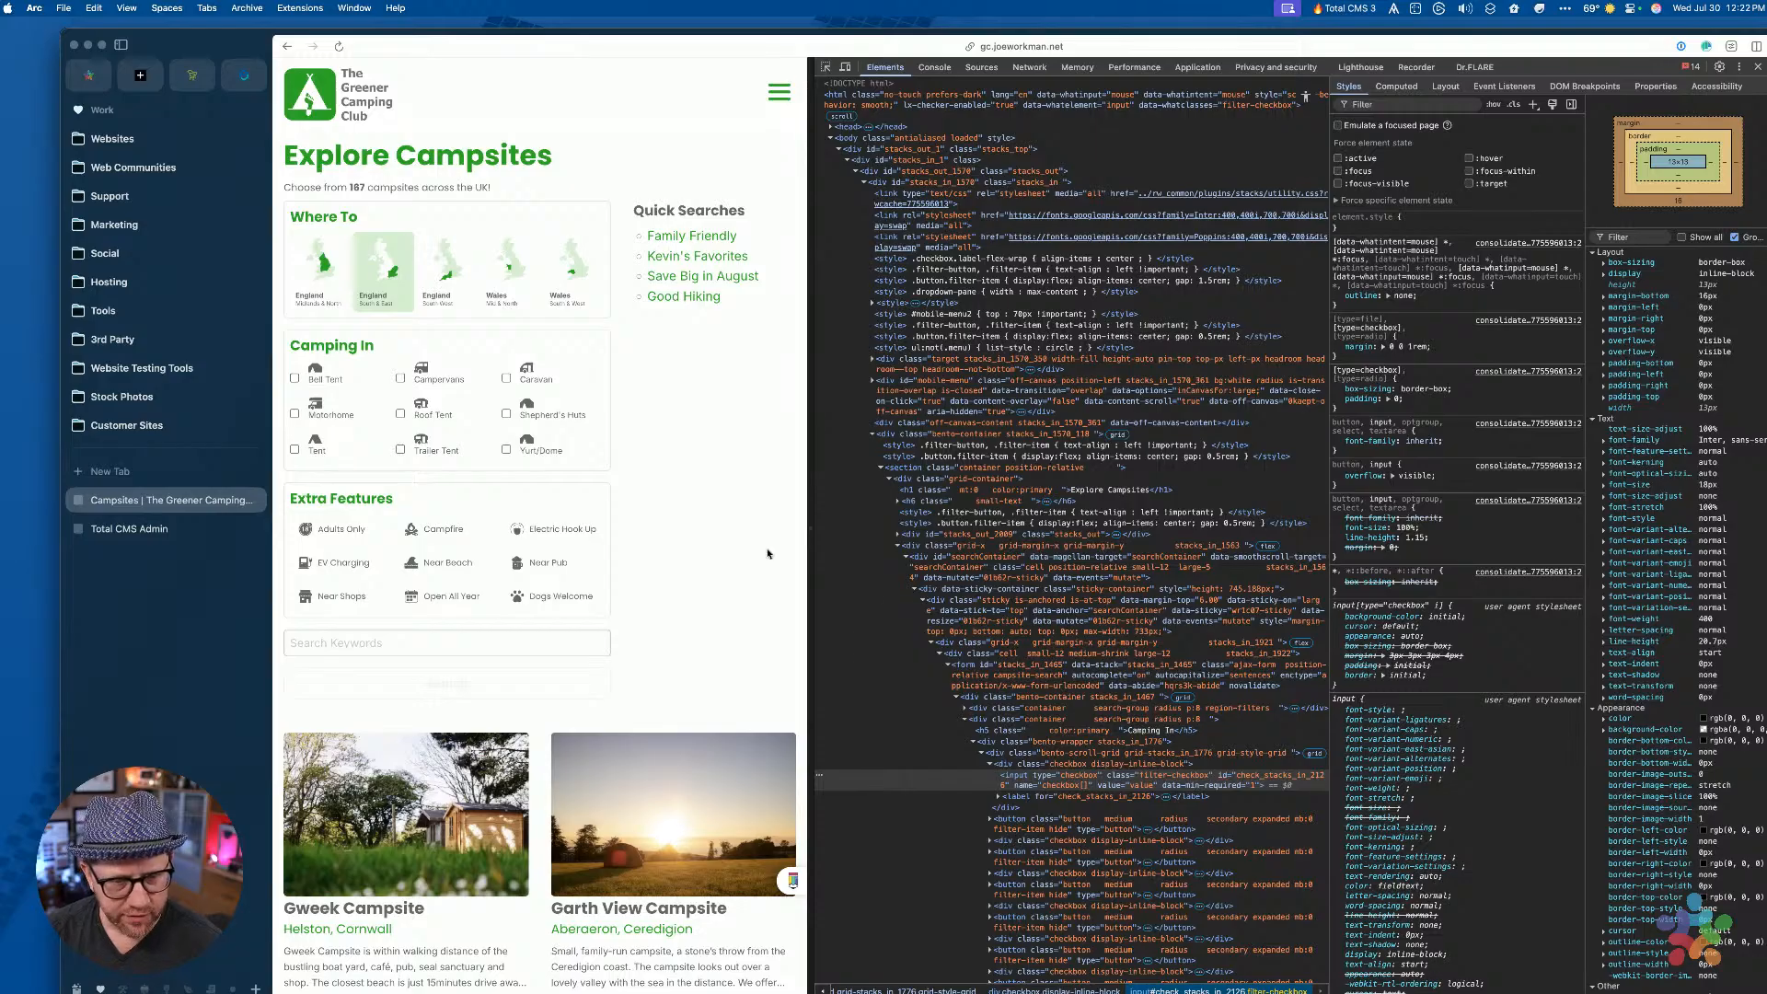
scroll(1084, 749, down, 4)
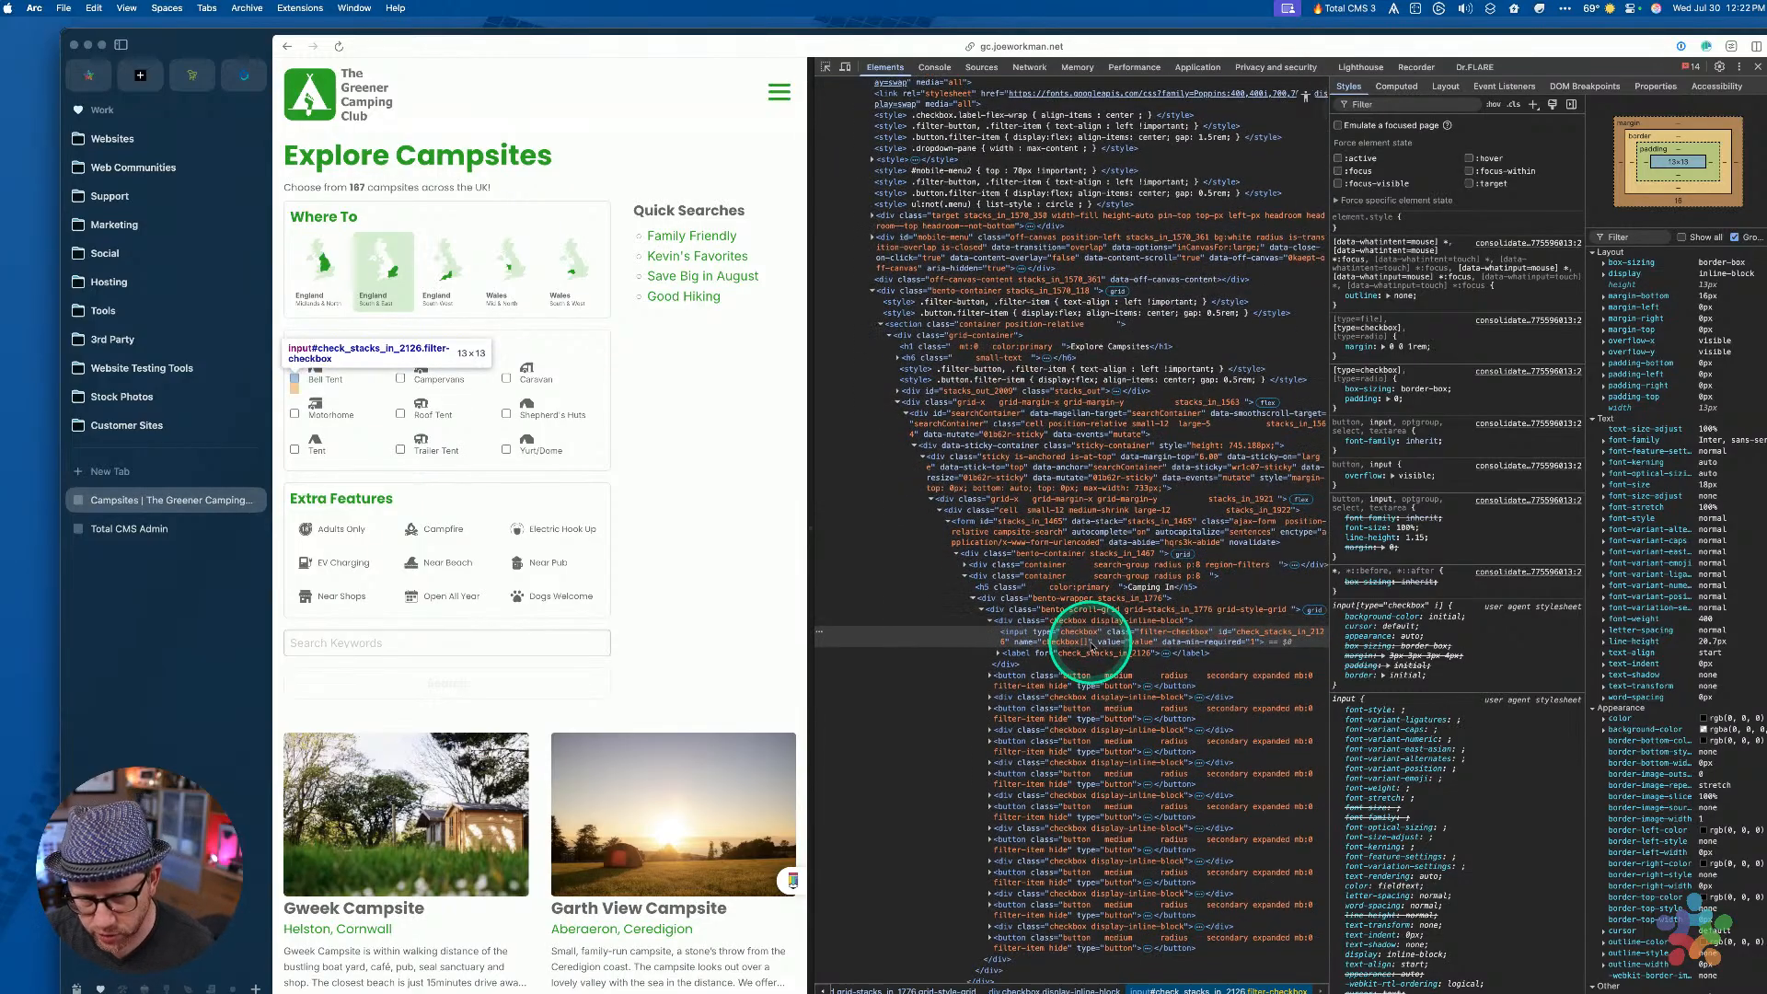
Inspect the Bell Tent label and checkbox wrapper, enlarging the DevTools text twice
click(1034, 653)
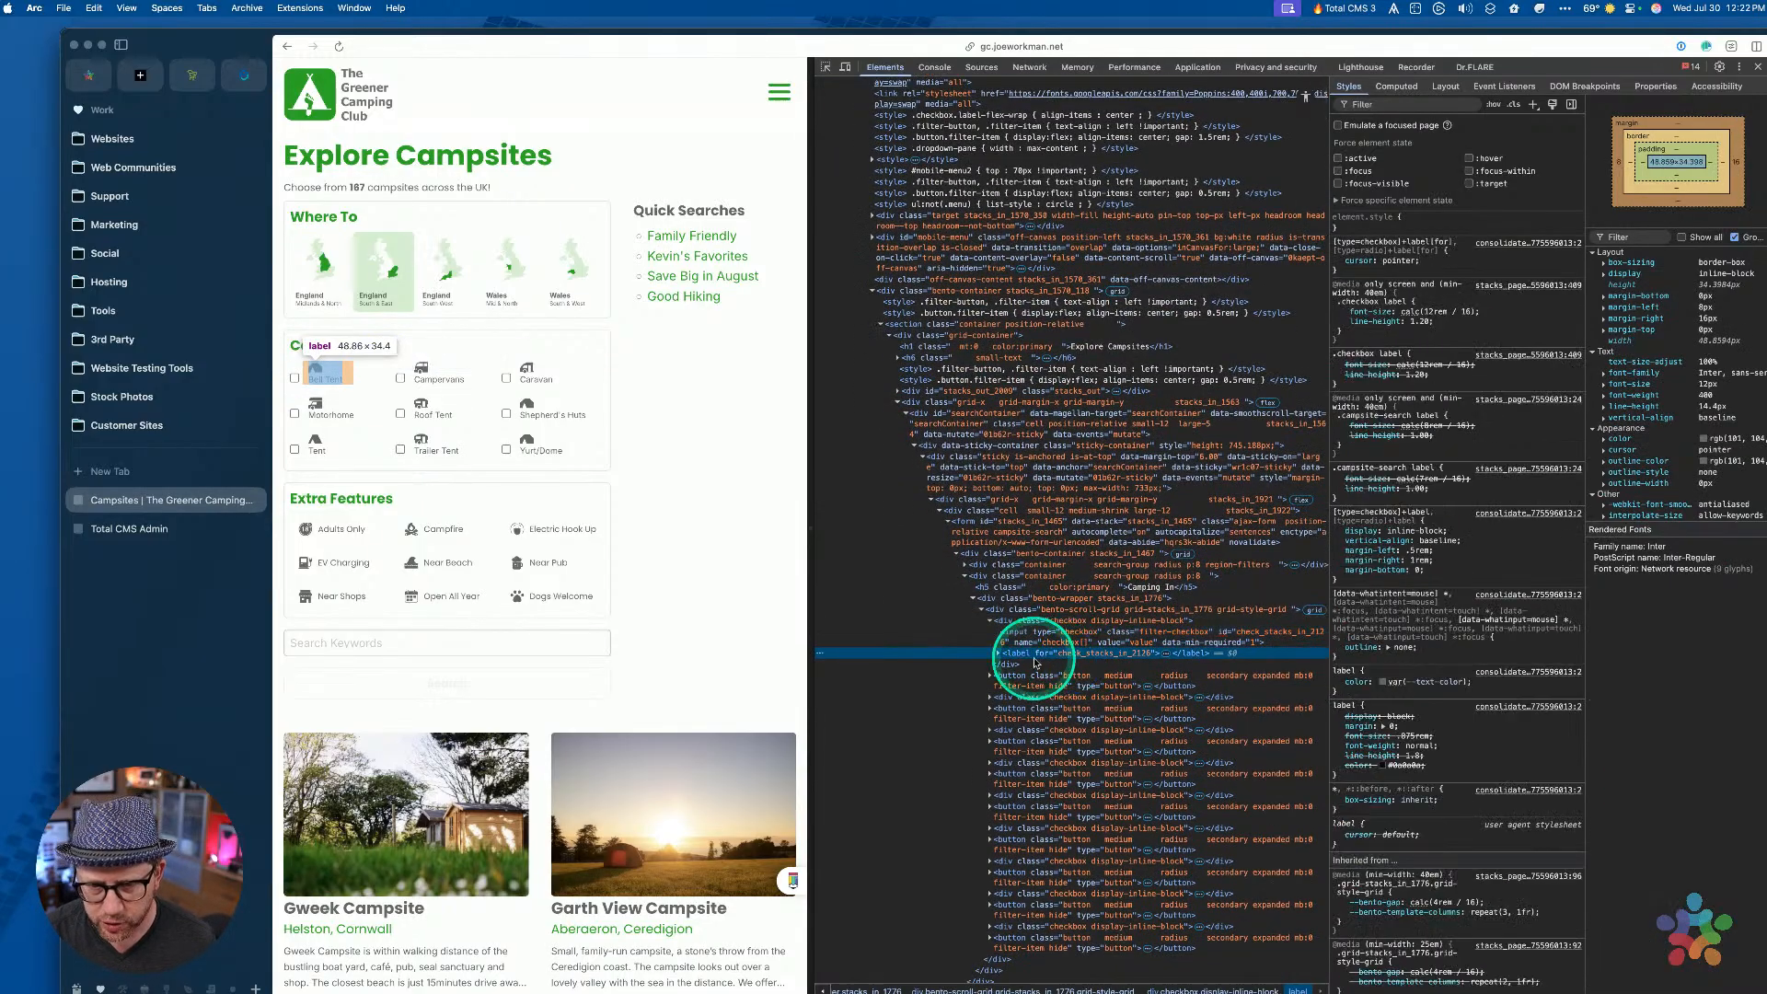
key(super)
key(super+r)
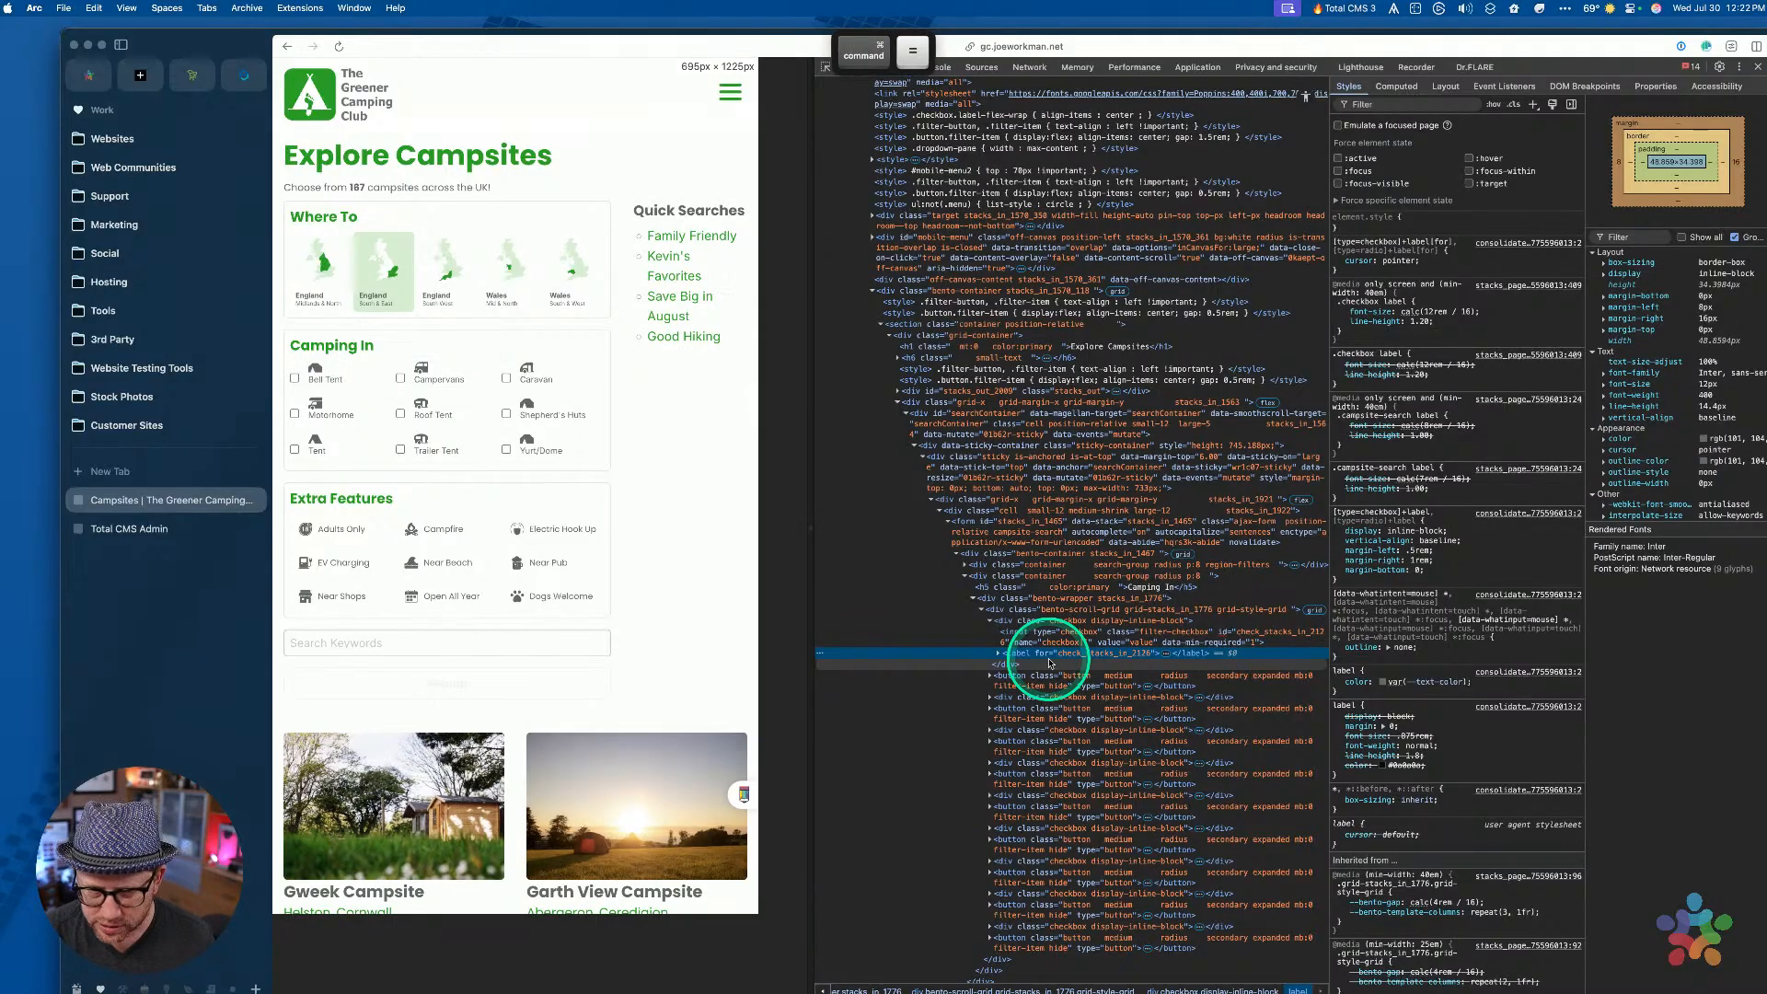
click(1049, 662)
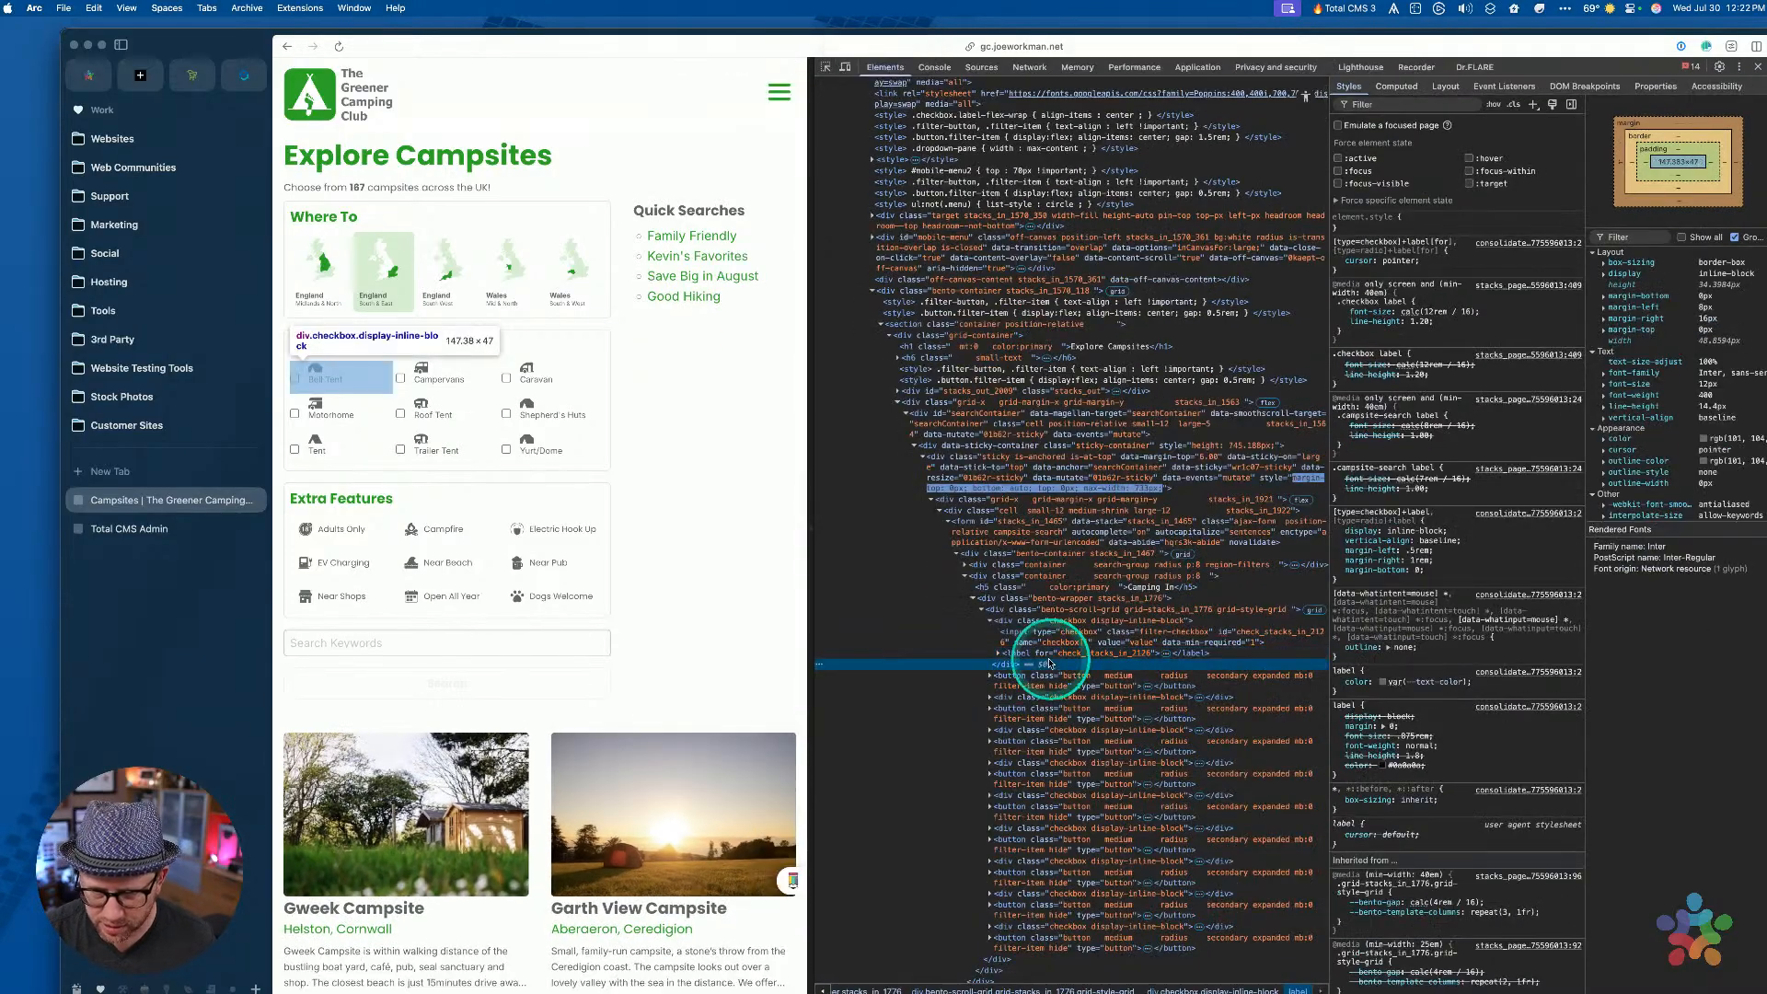
key(super+equal)
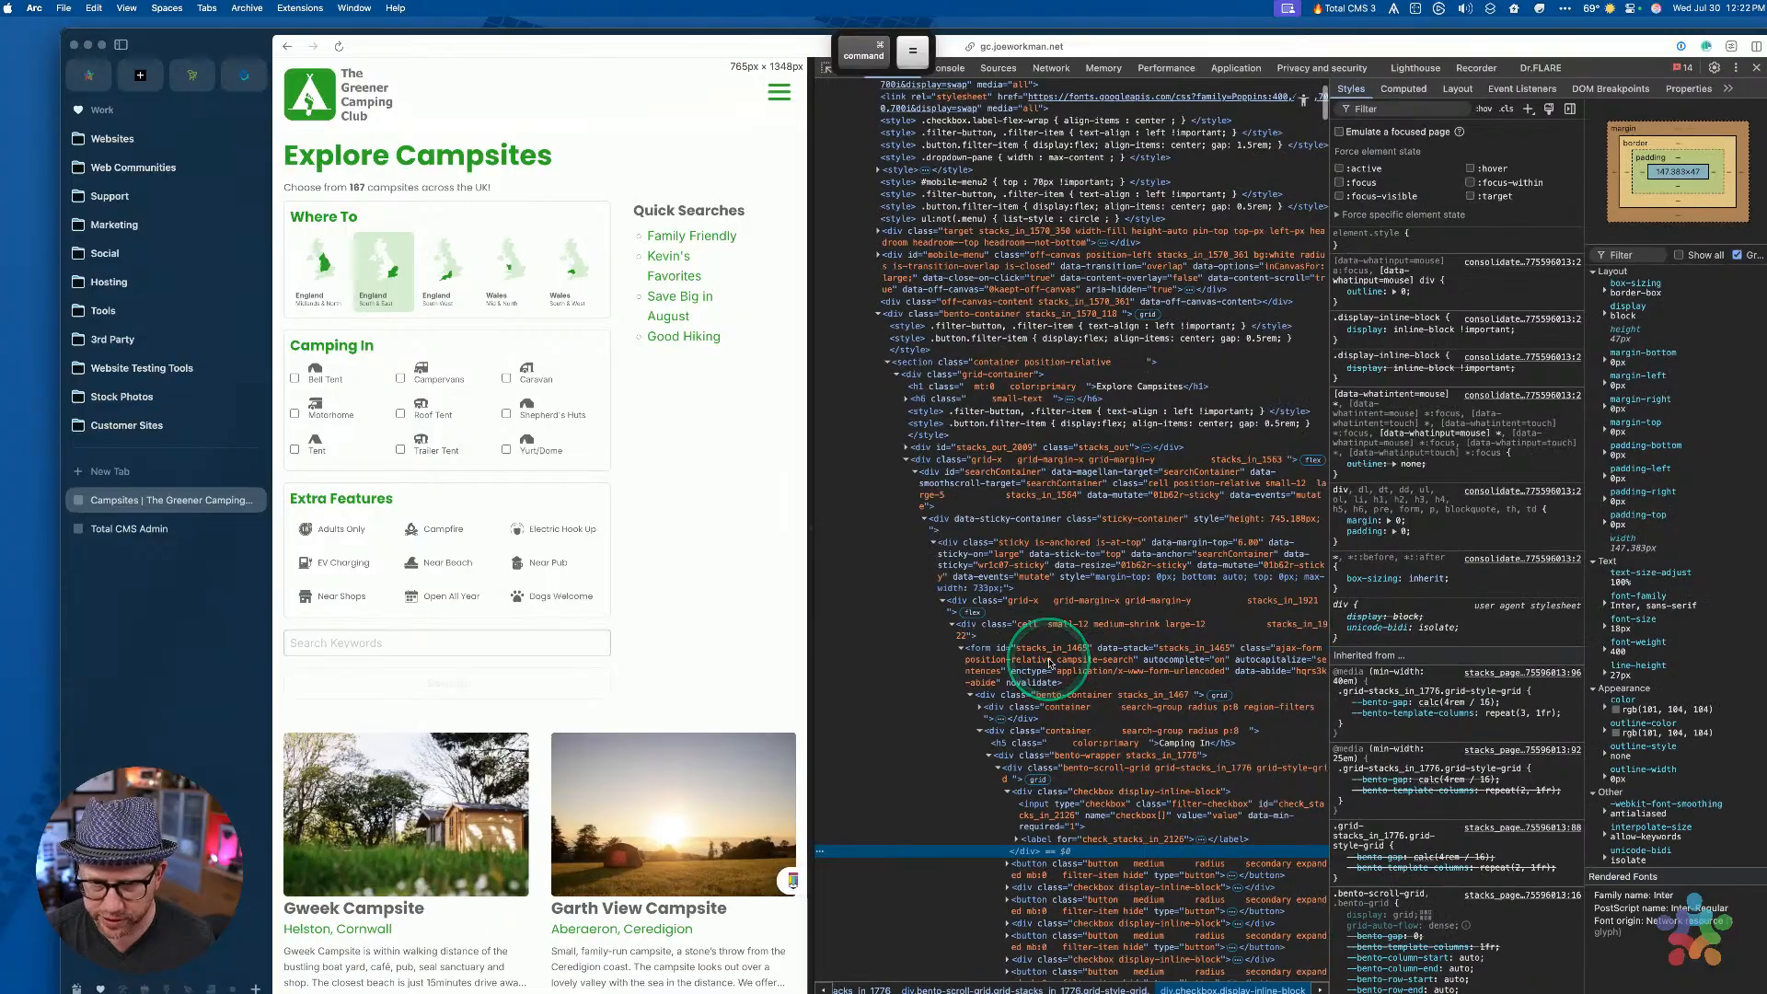
key(super+equal)
Widen the Elements tree and select the Bell Tent label and checkbox input nodes
scroll(1049, 656, down, 3)
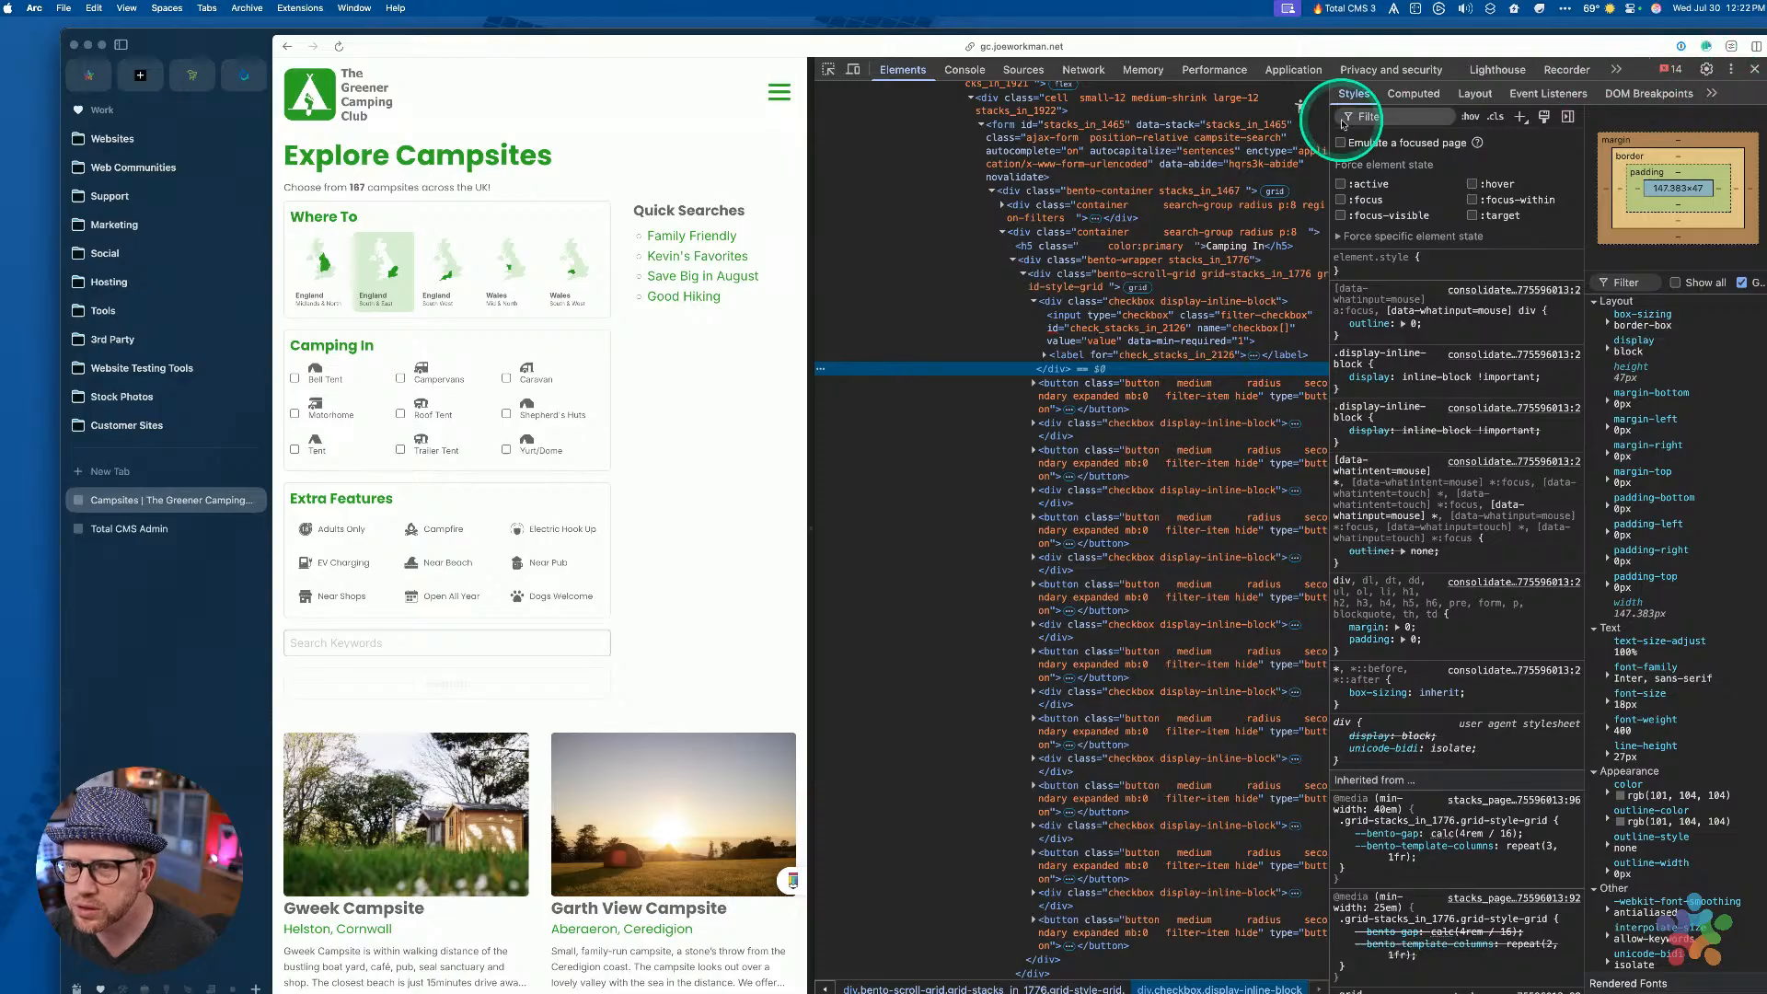
drag(1411, 129, 1600, 120)
scroll(1168, 240, up, 3)
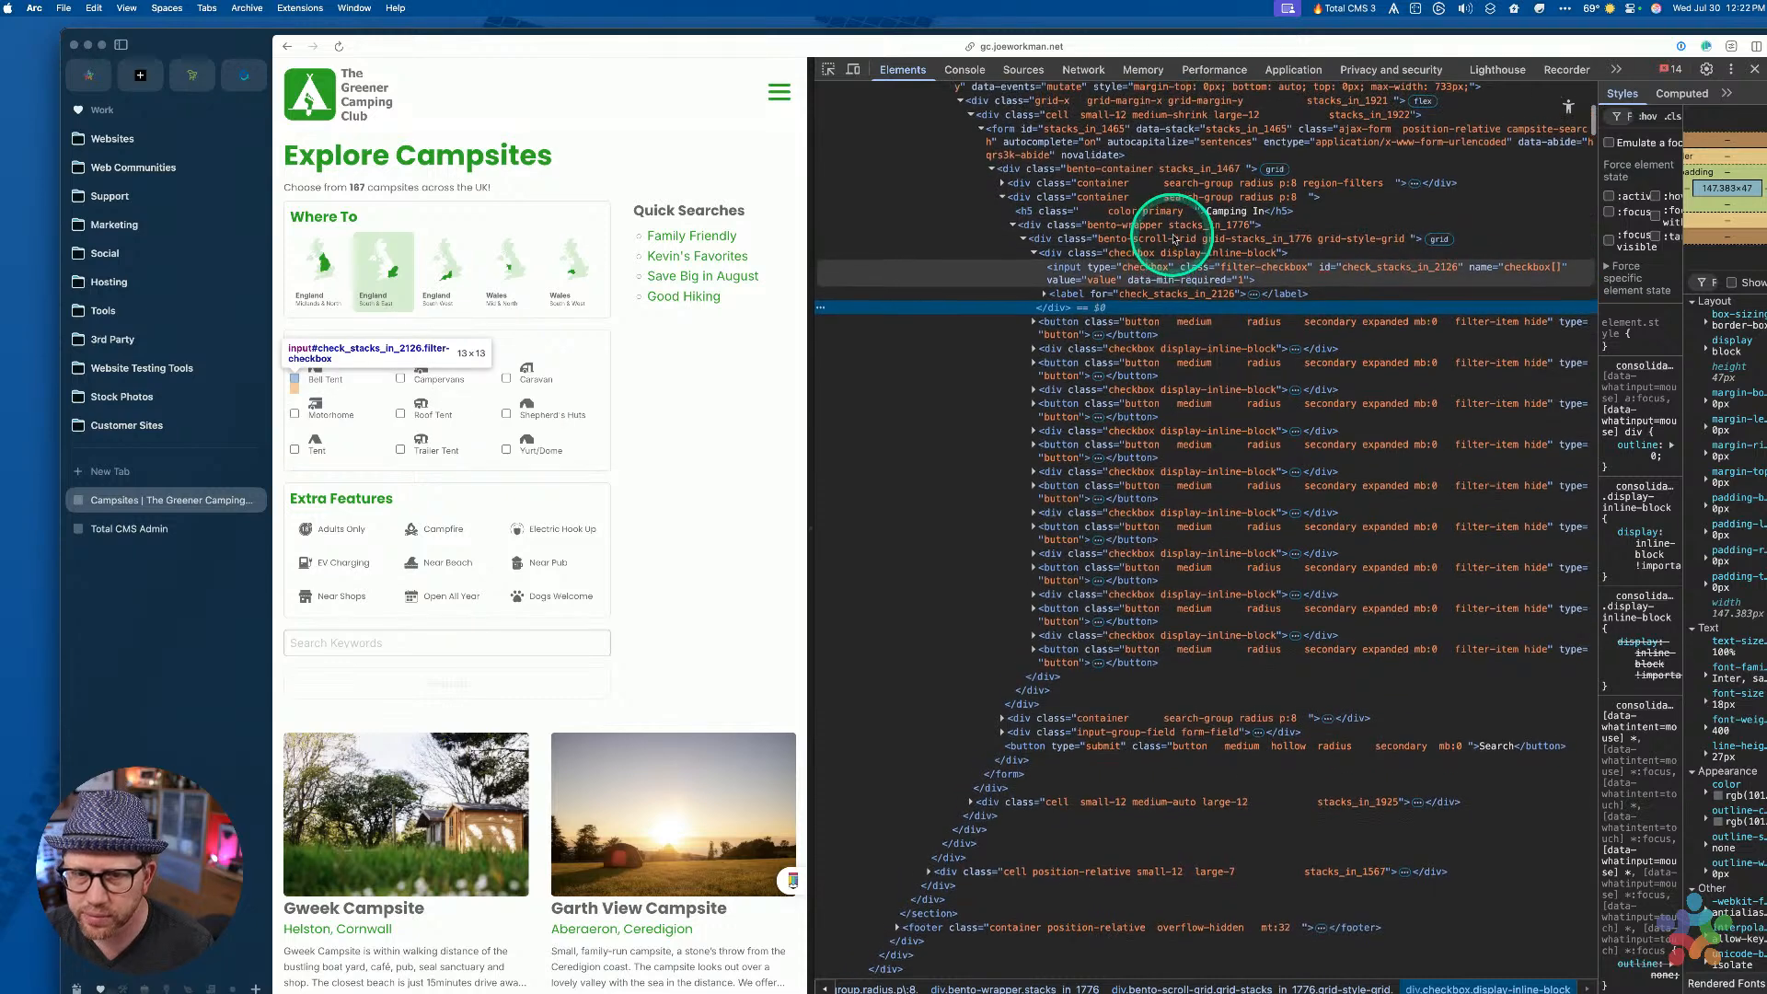
click(1124, 372)
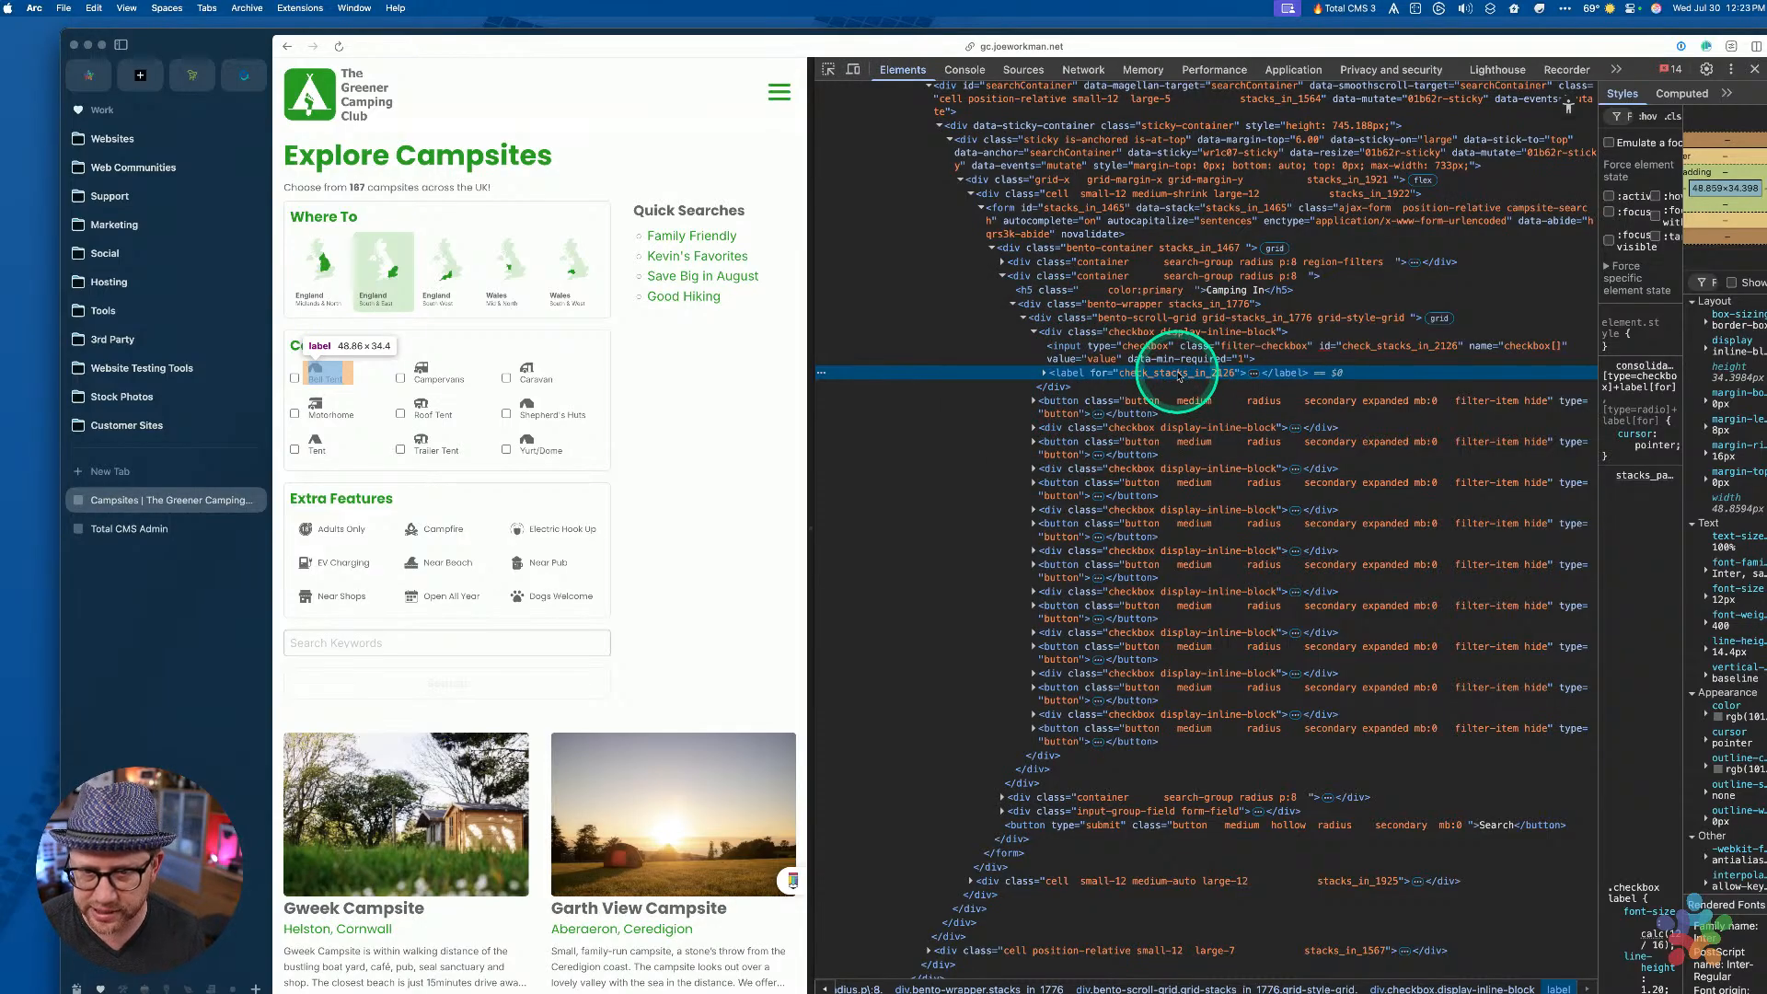
click(1211, 348)
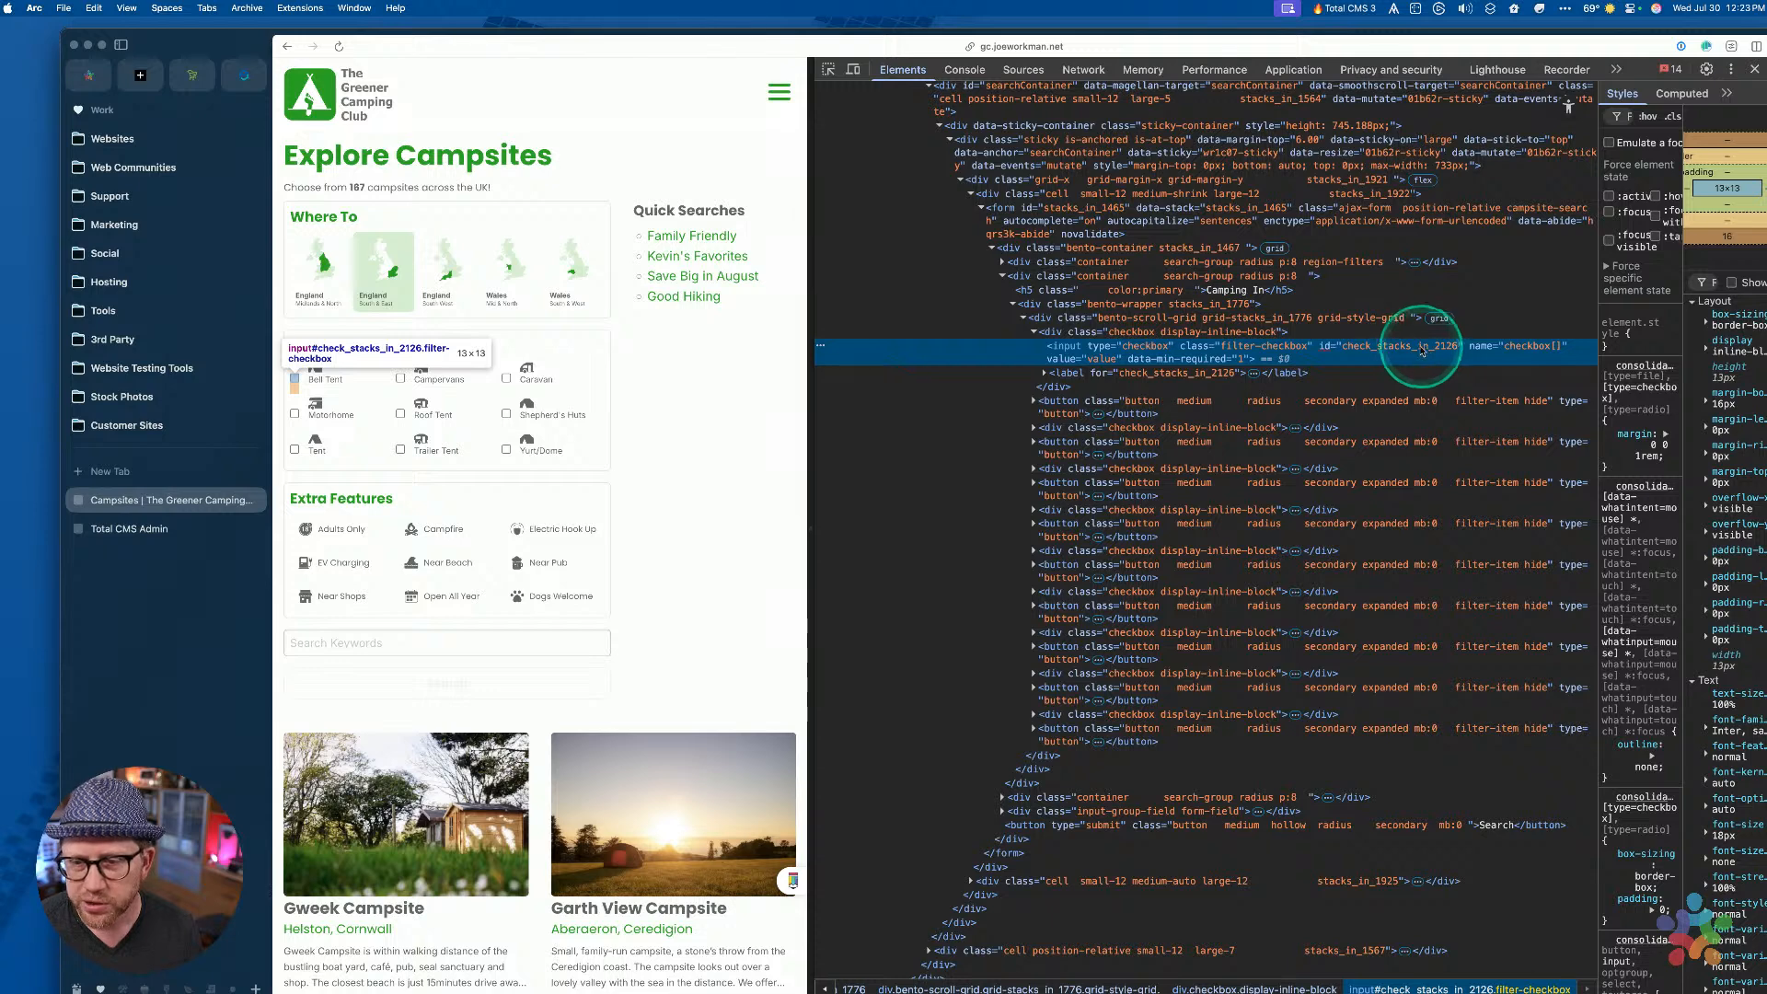
Magnify the checkbox id and the label's for attribute, then inspect the next filter button
key(ctrl)
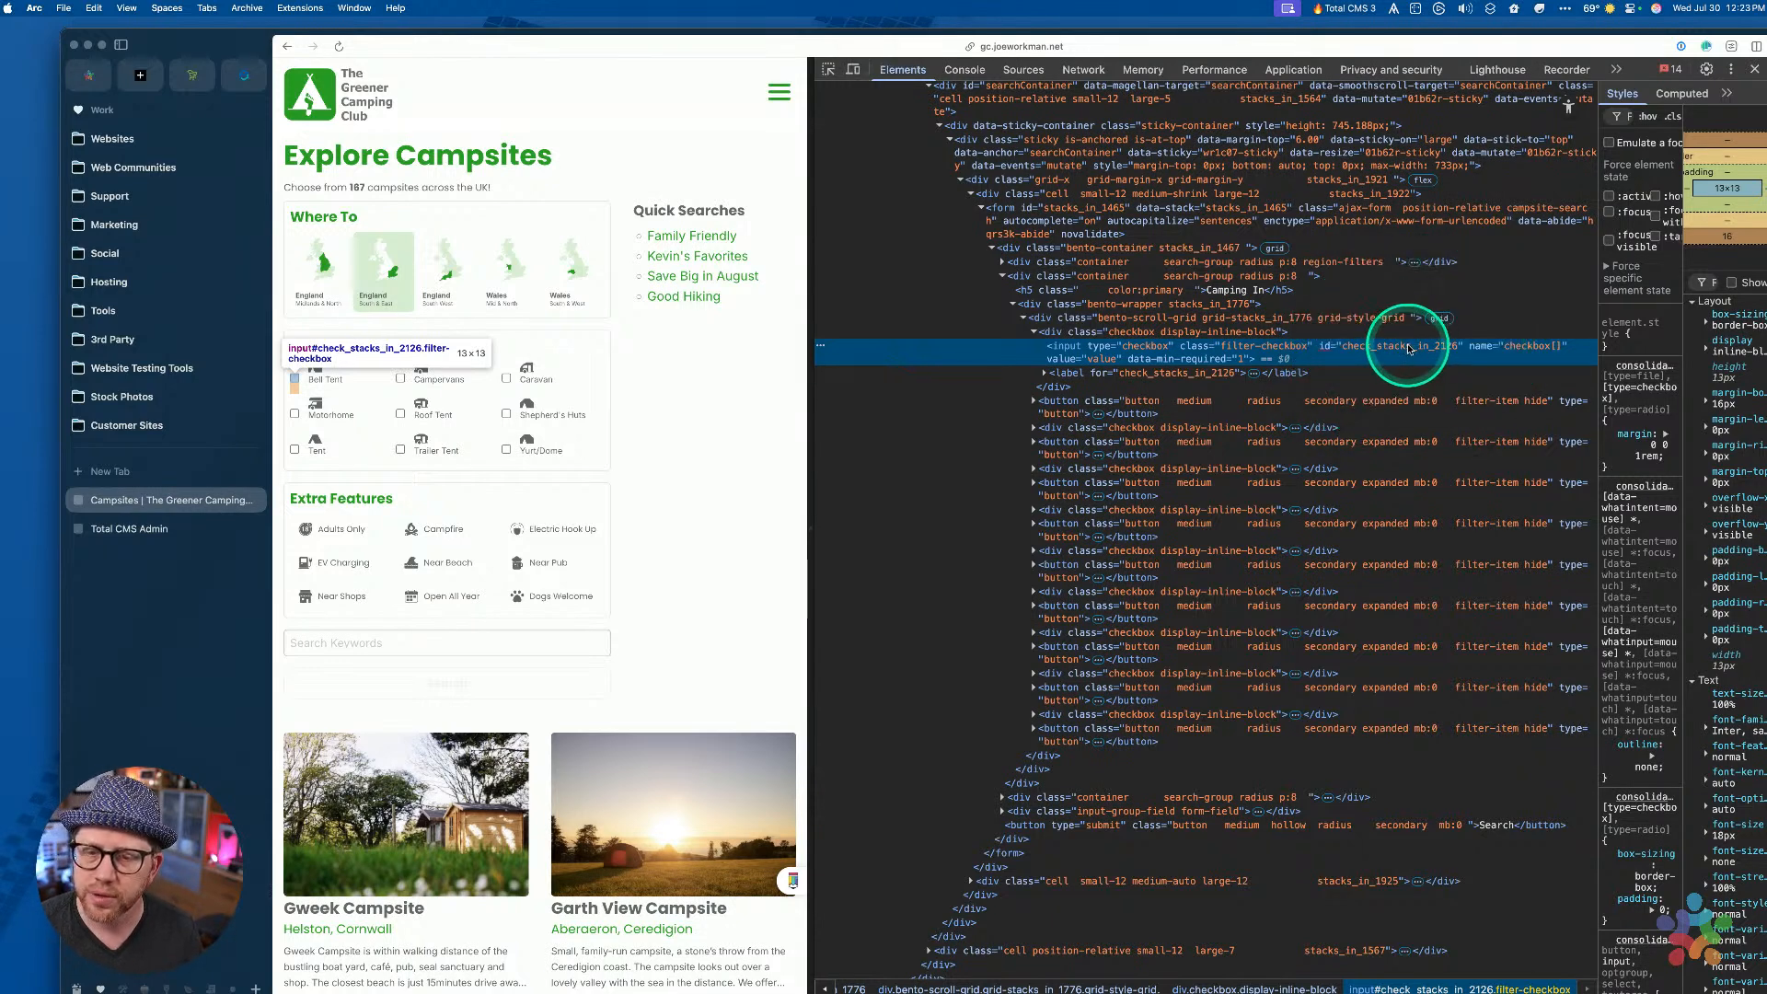
key(ctrl)
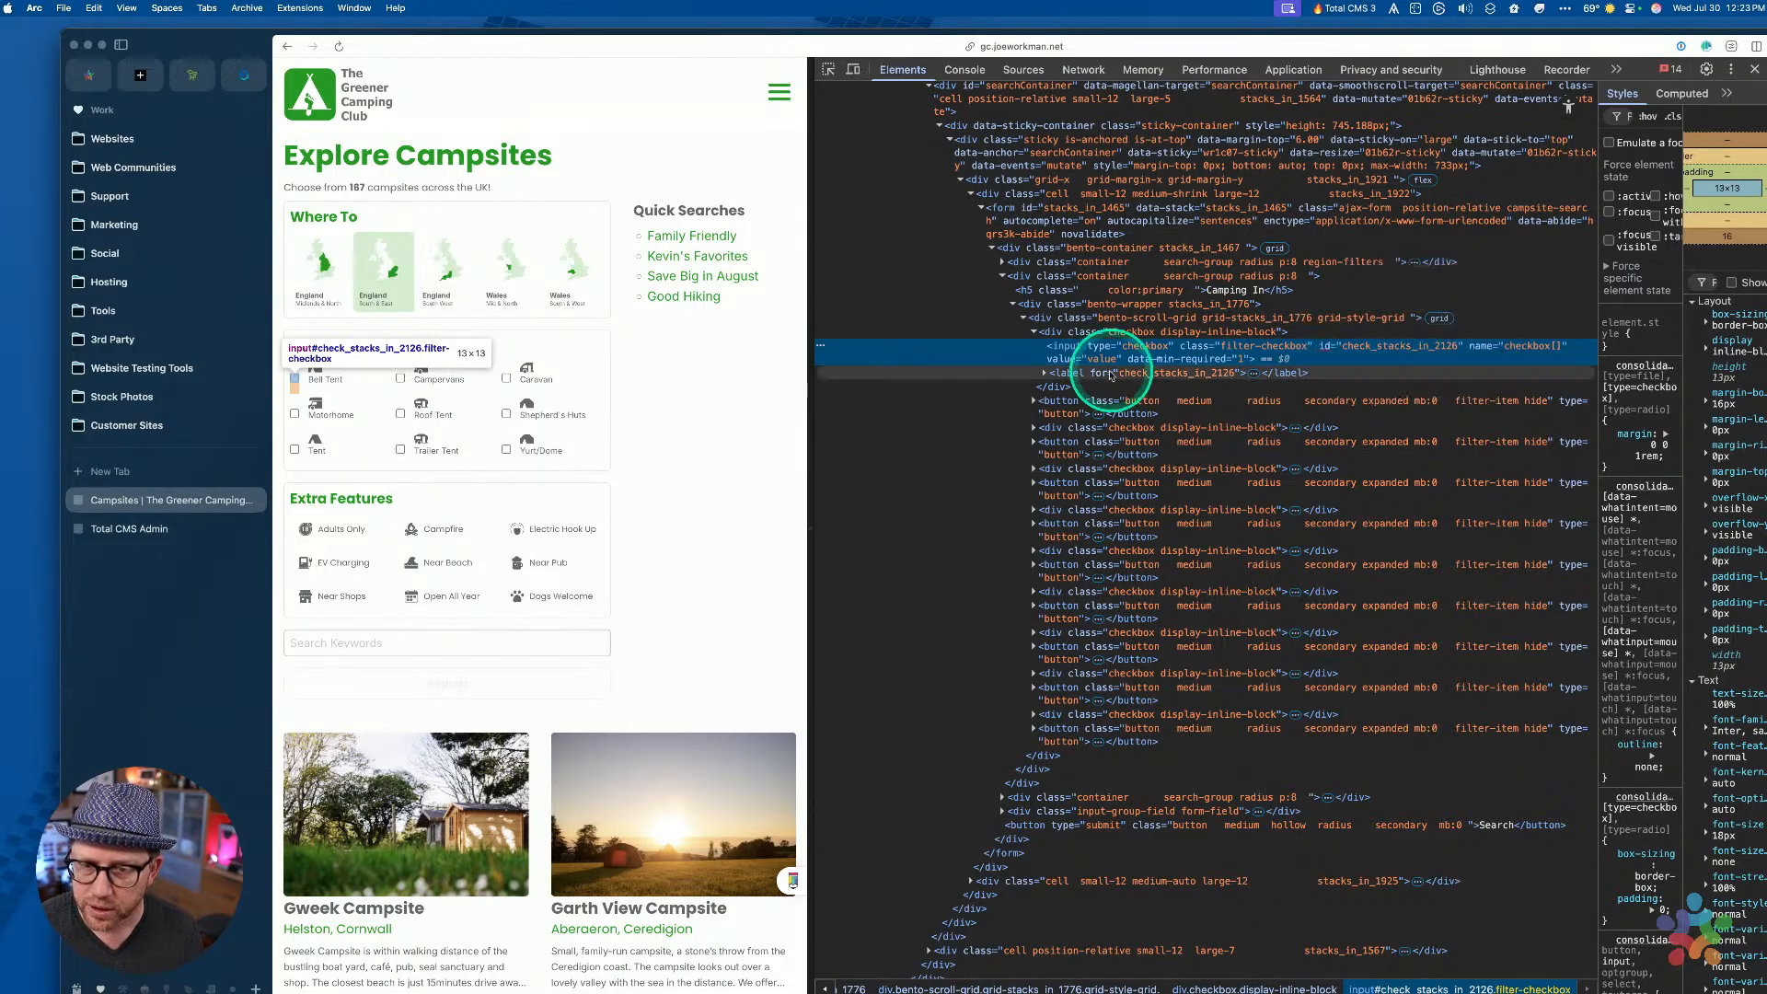
click(1057, 406)
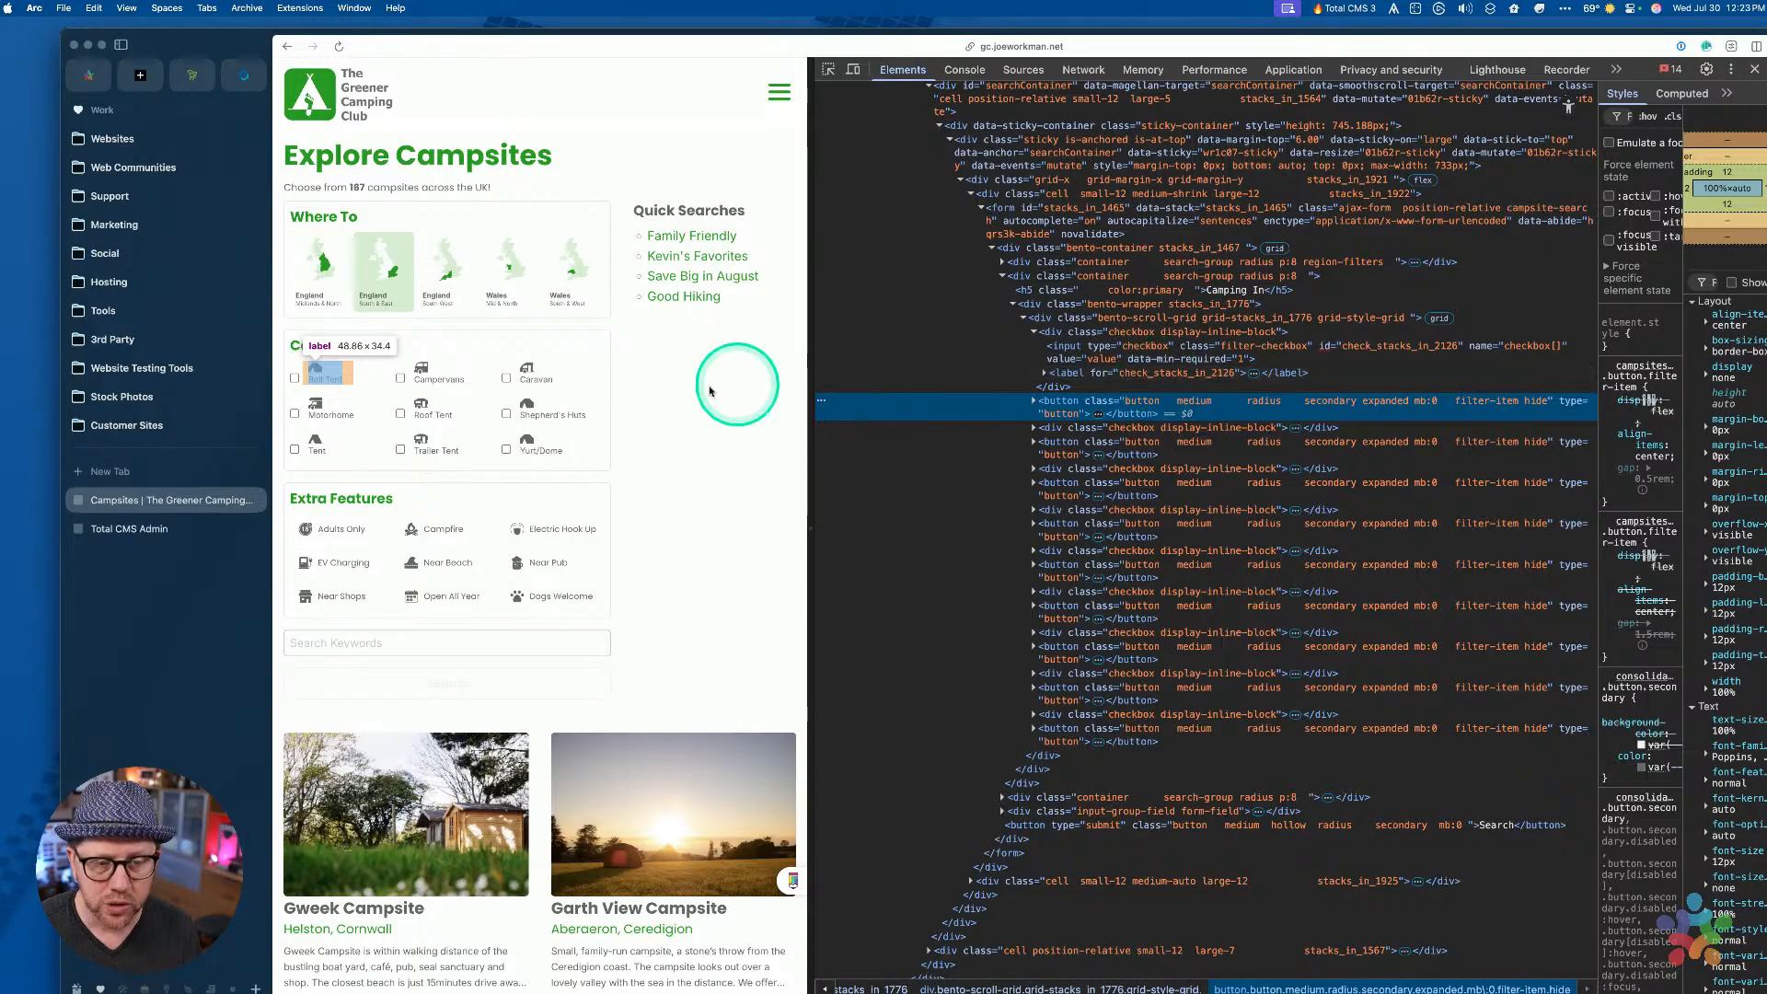
Tick Bell Tent via the Yurt/Dome label, untick it, and re-inspect the label and input
click(539, 449)
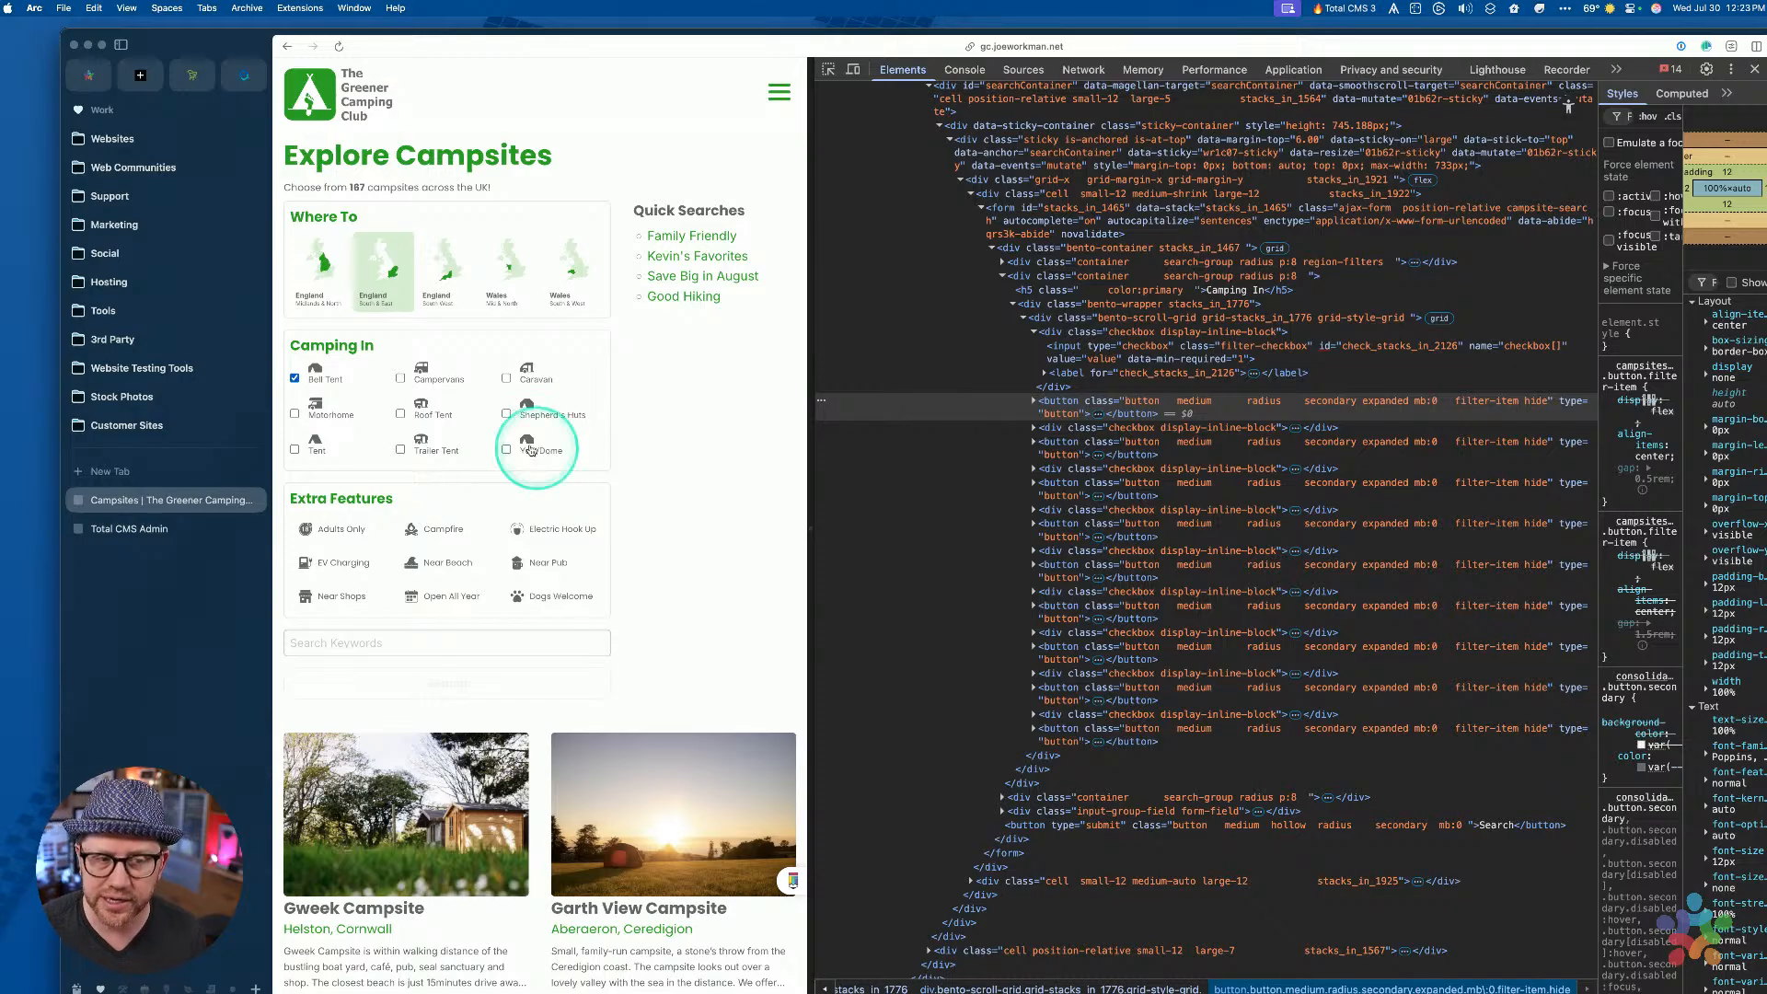
click(302, 372)
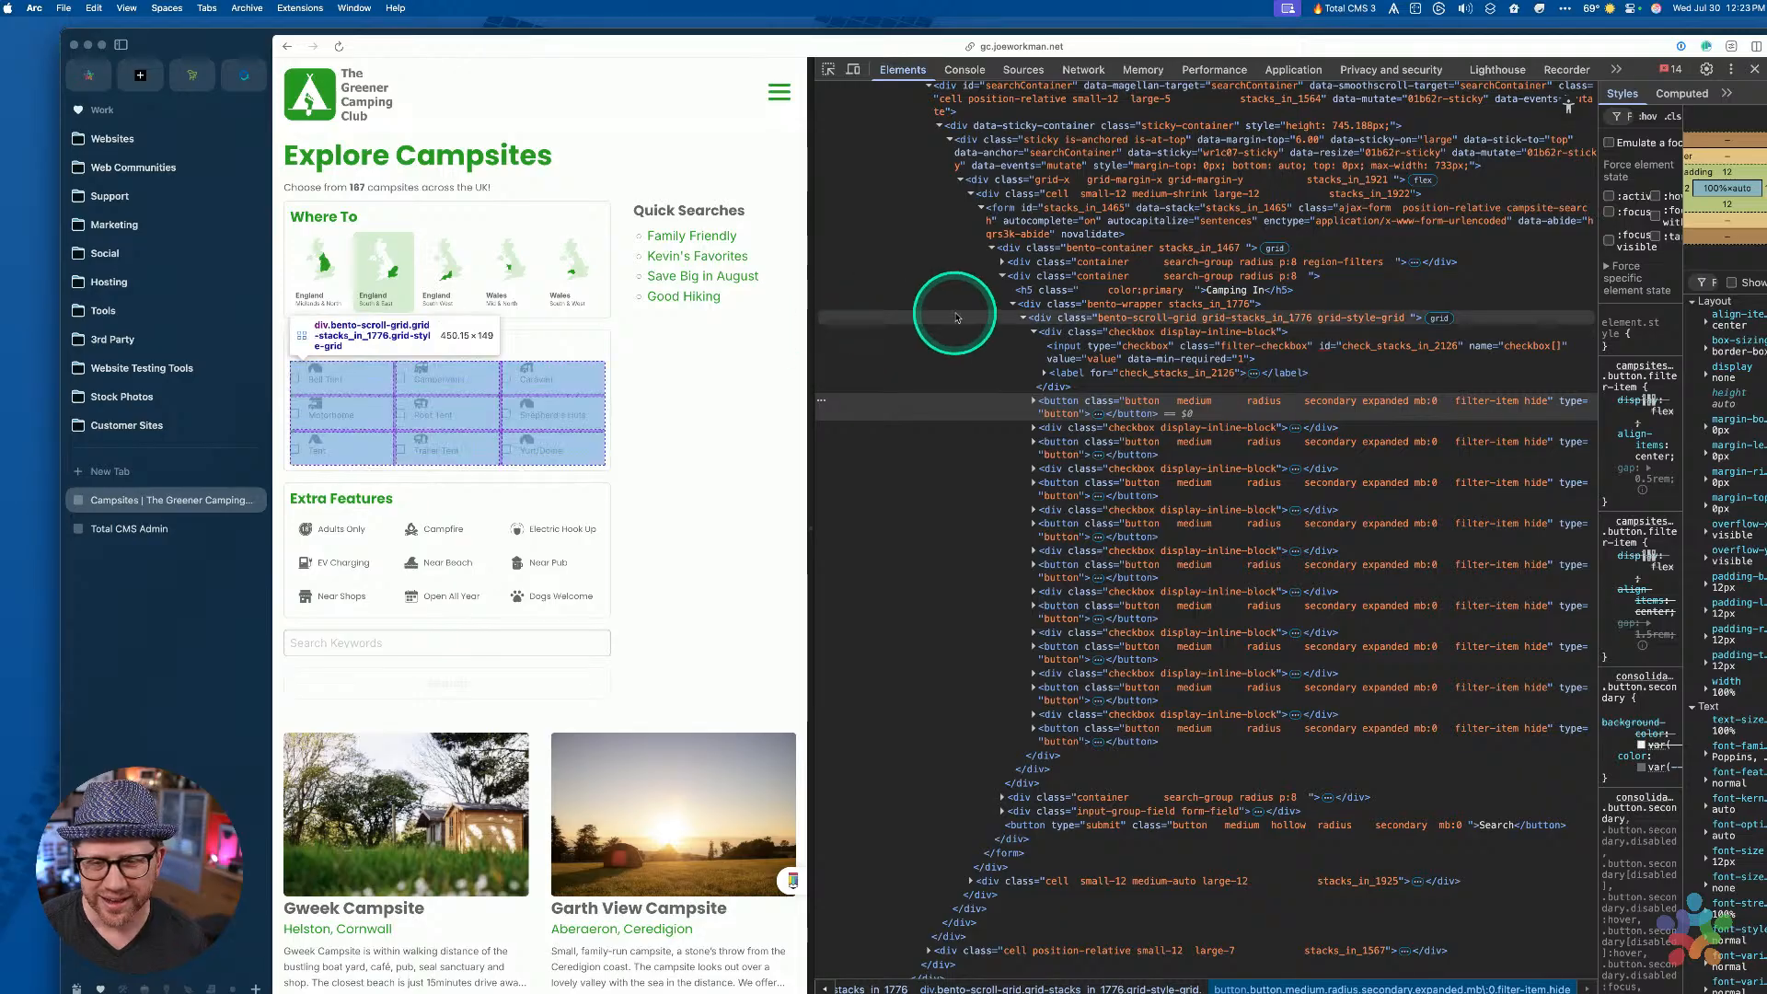
click(1133, 373)
click(1131, 355)
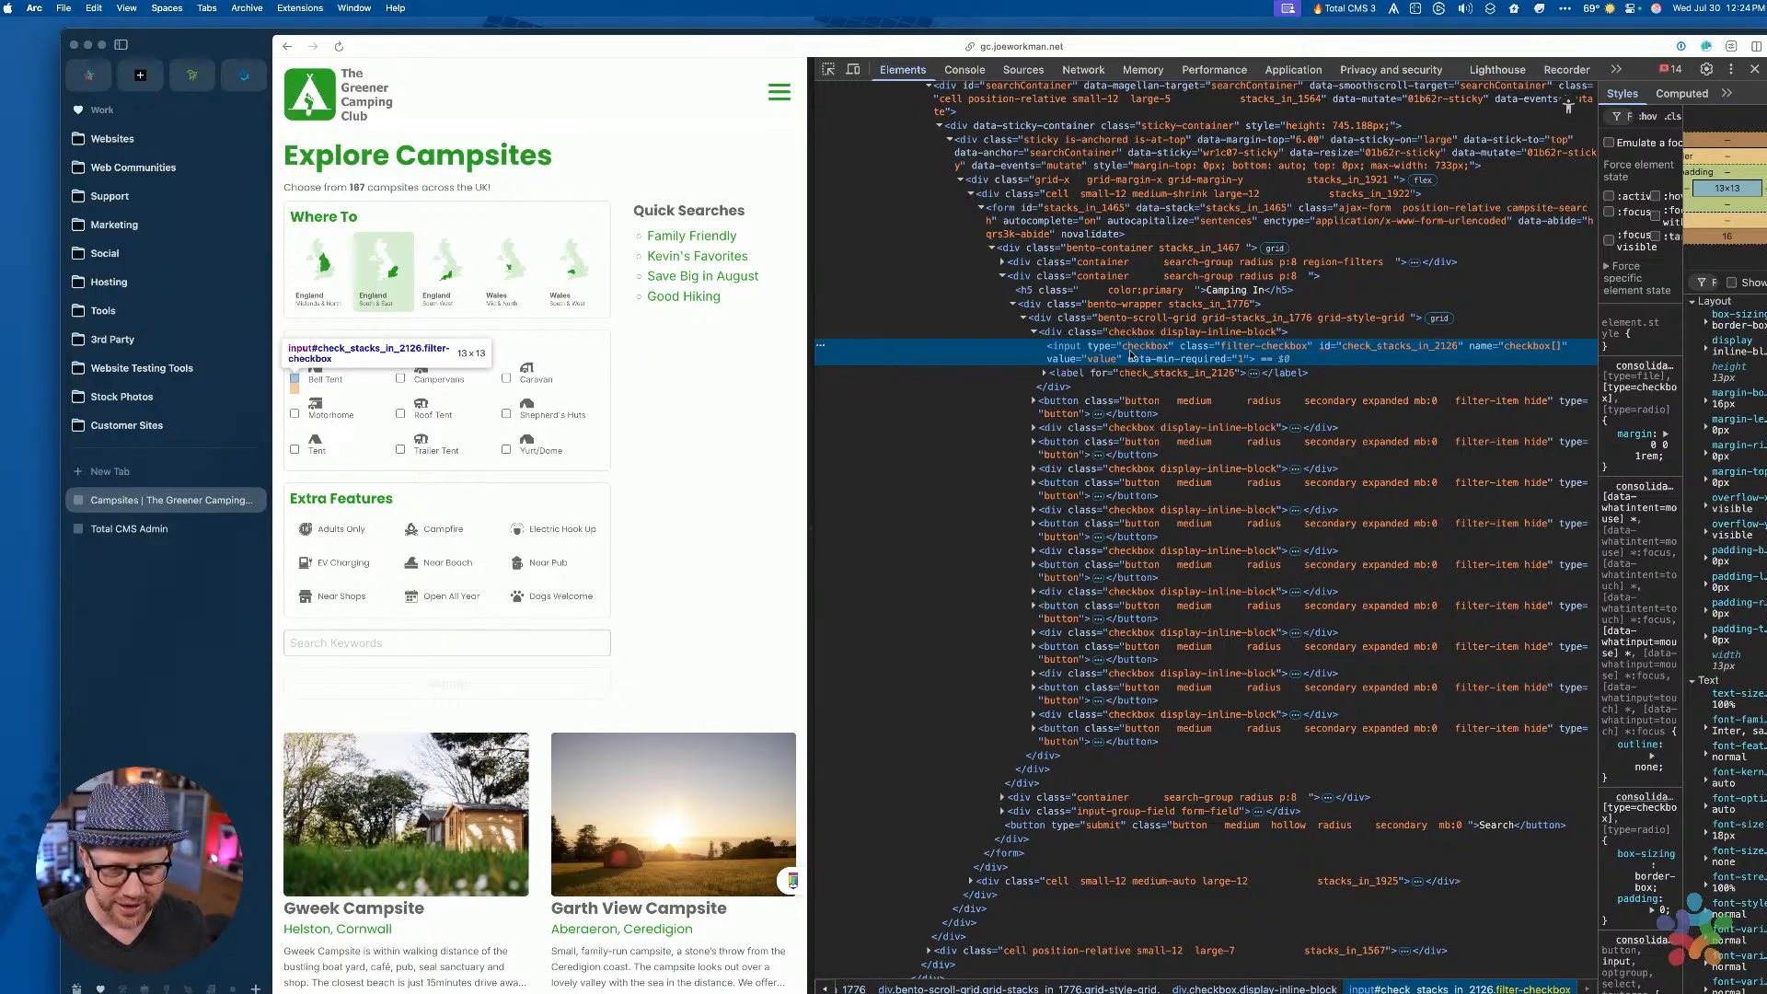
click(1133, 359)
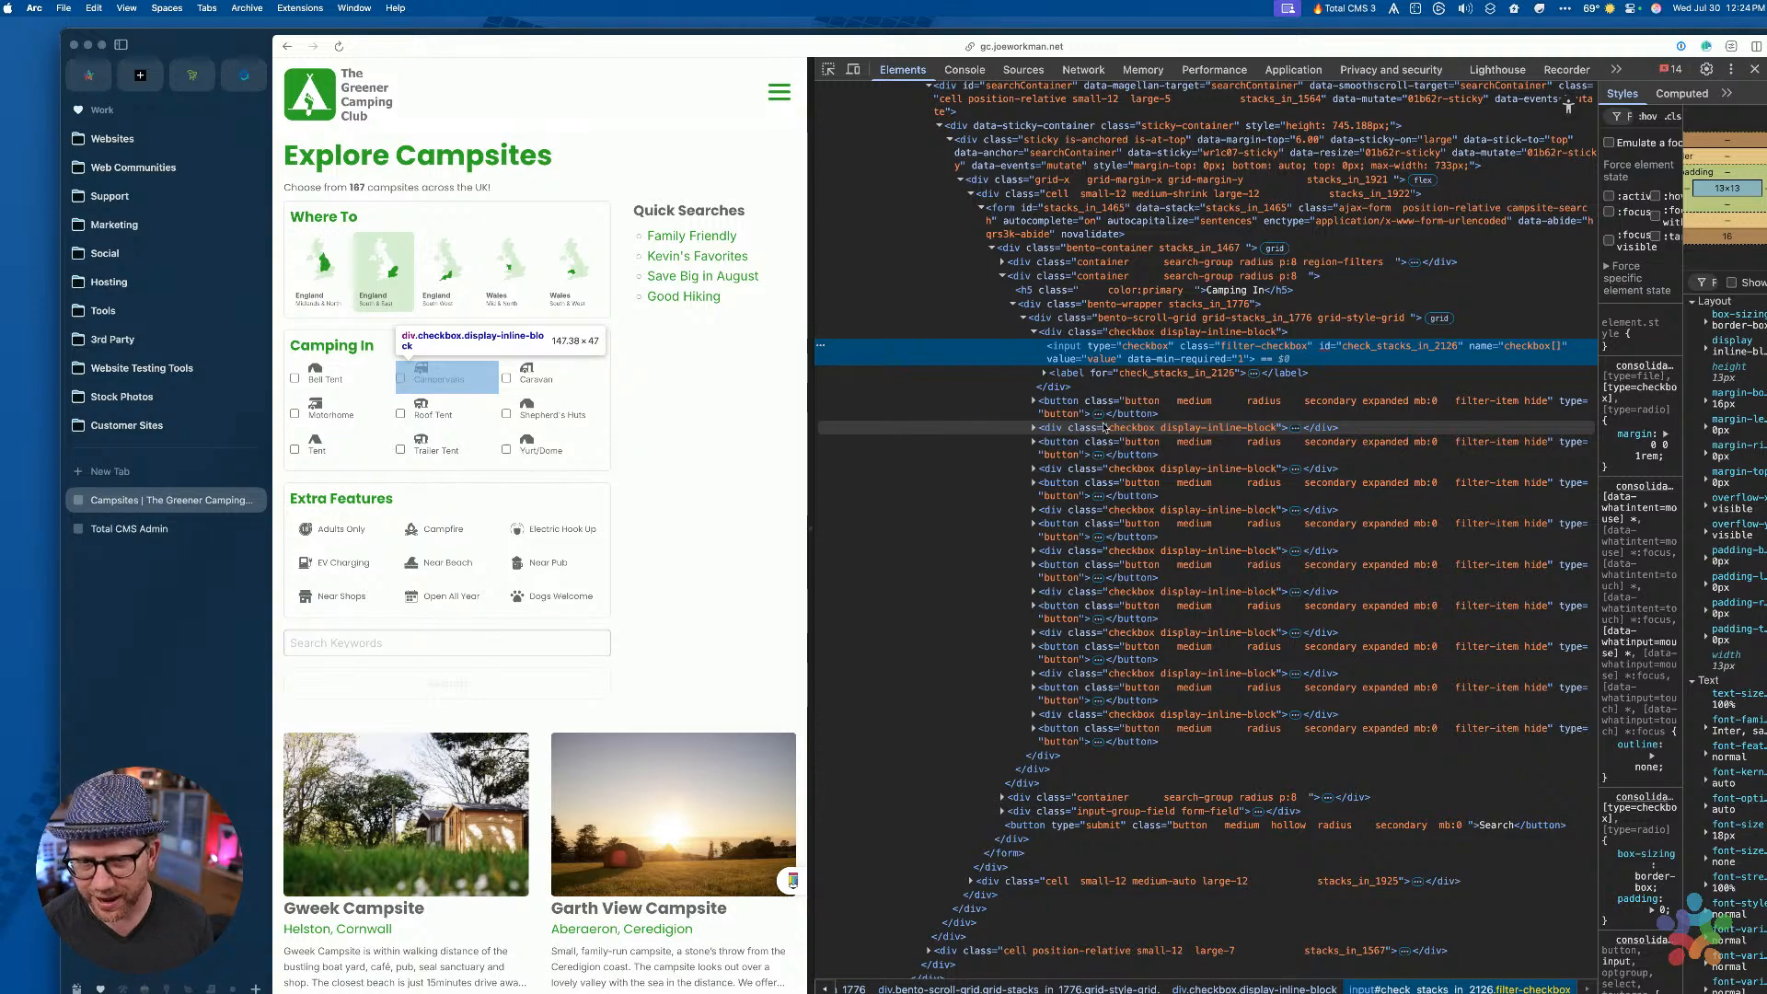
click(1112, 431)
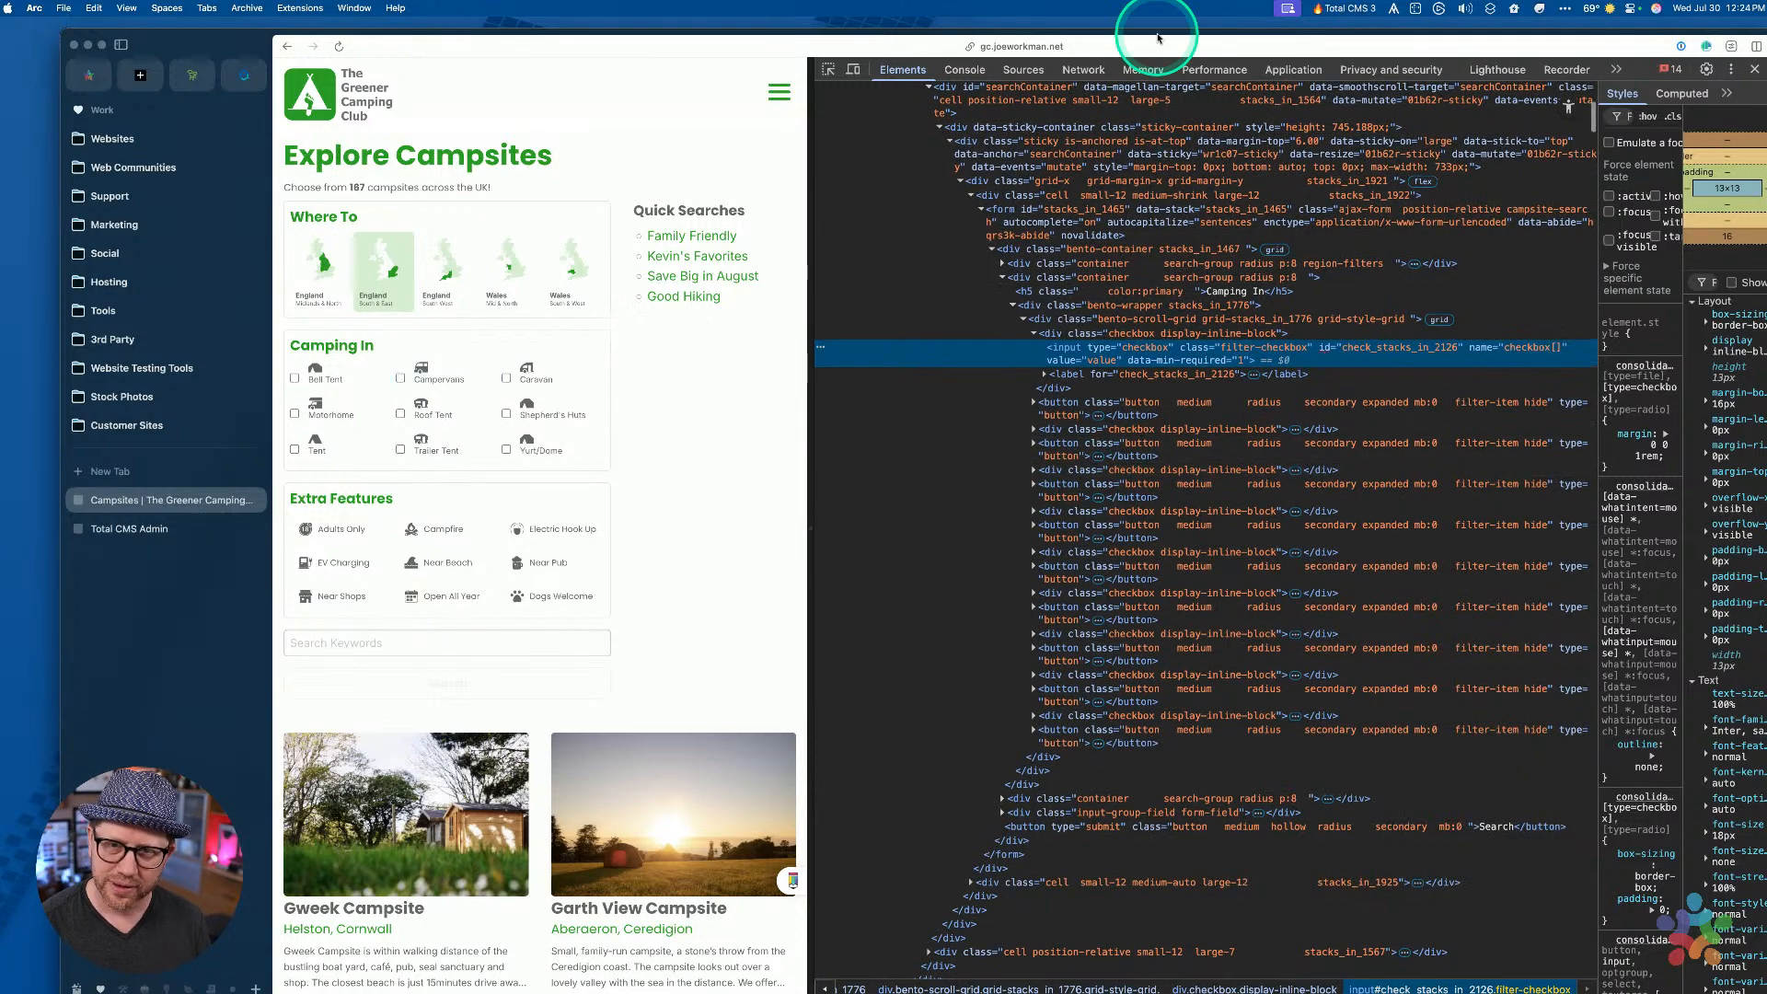
drag(1163, 34, 1130, 34)
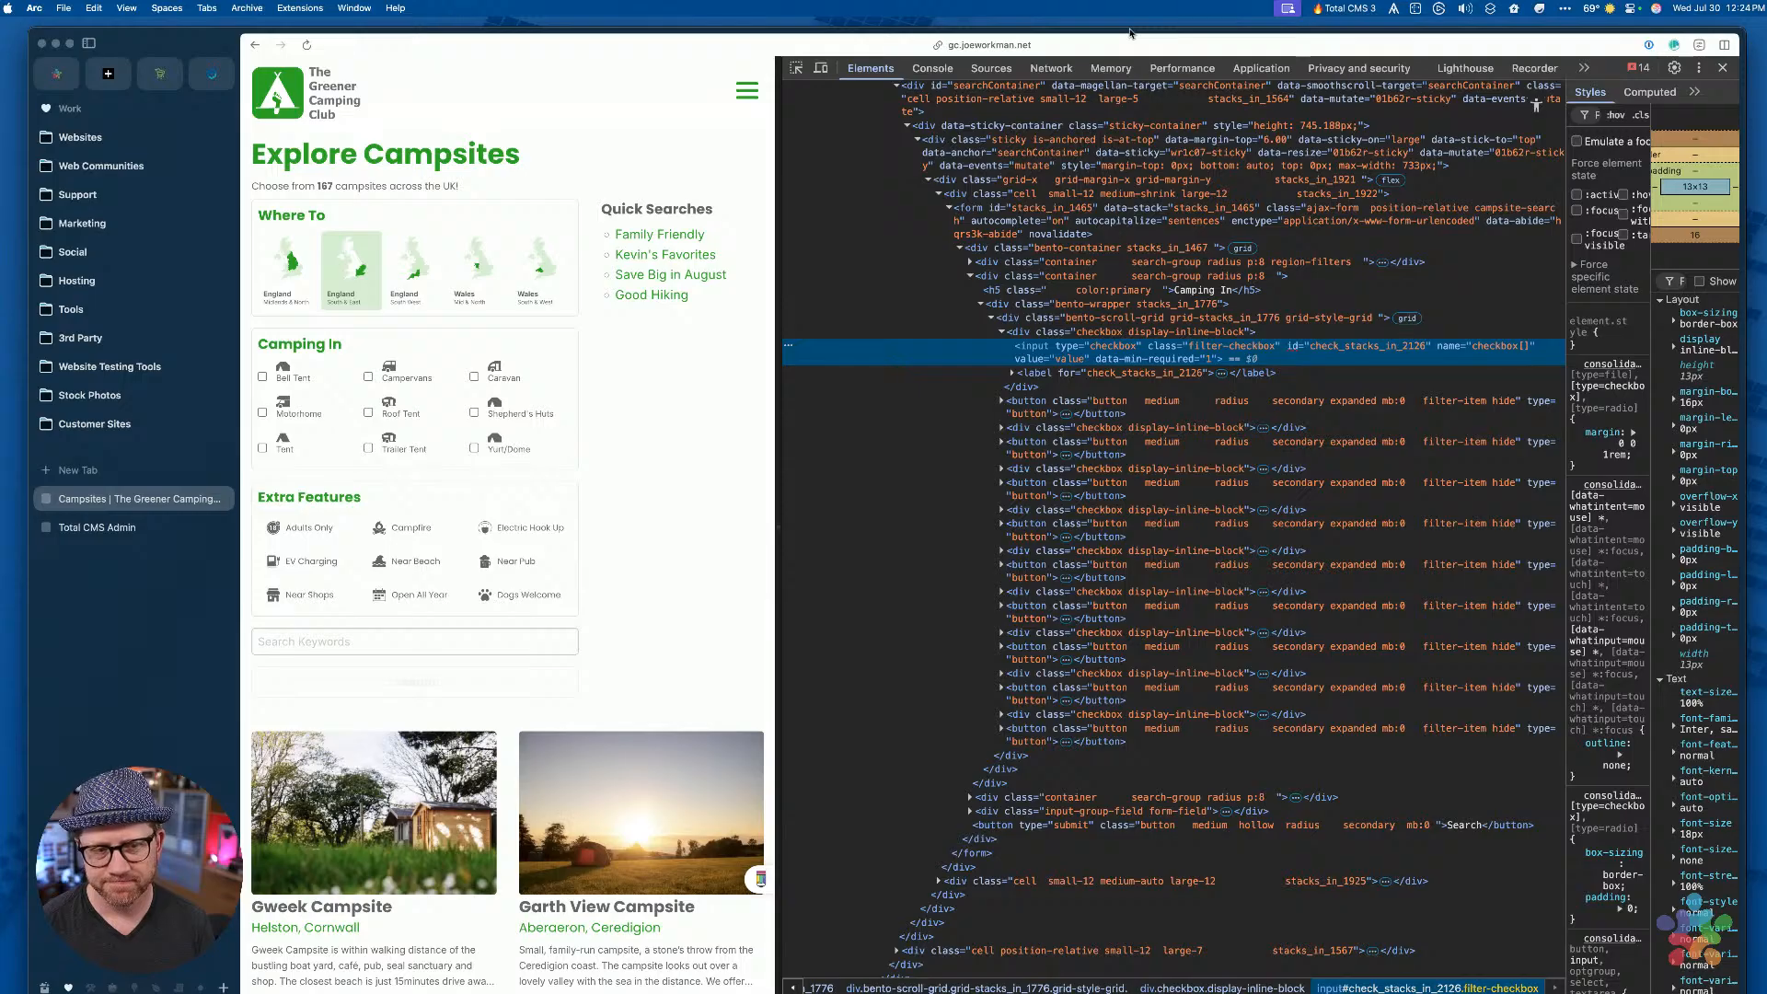
Bring the greenercamping project forward, enlarge its window, and select the Checkbox stack
key(ctrl+Up)
click(1068, 419)
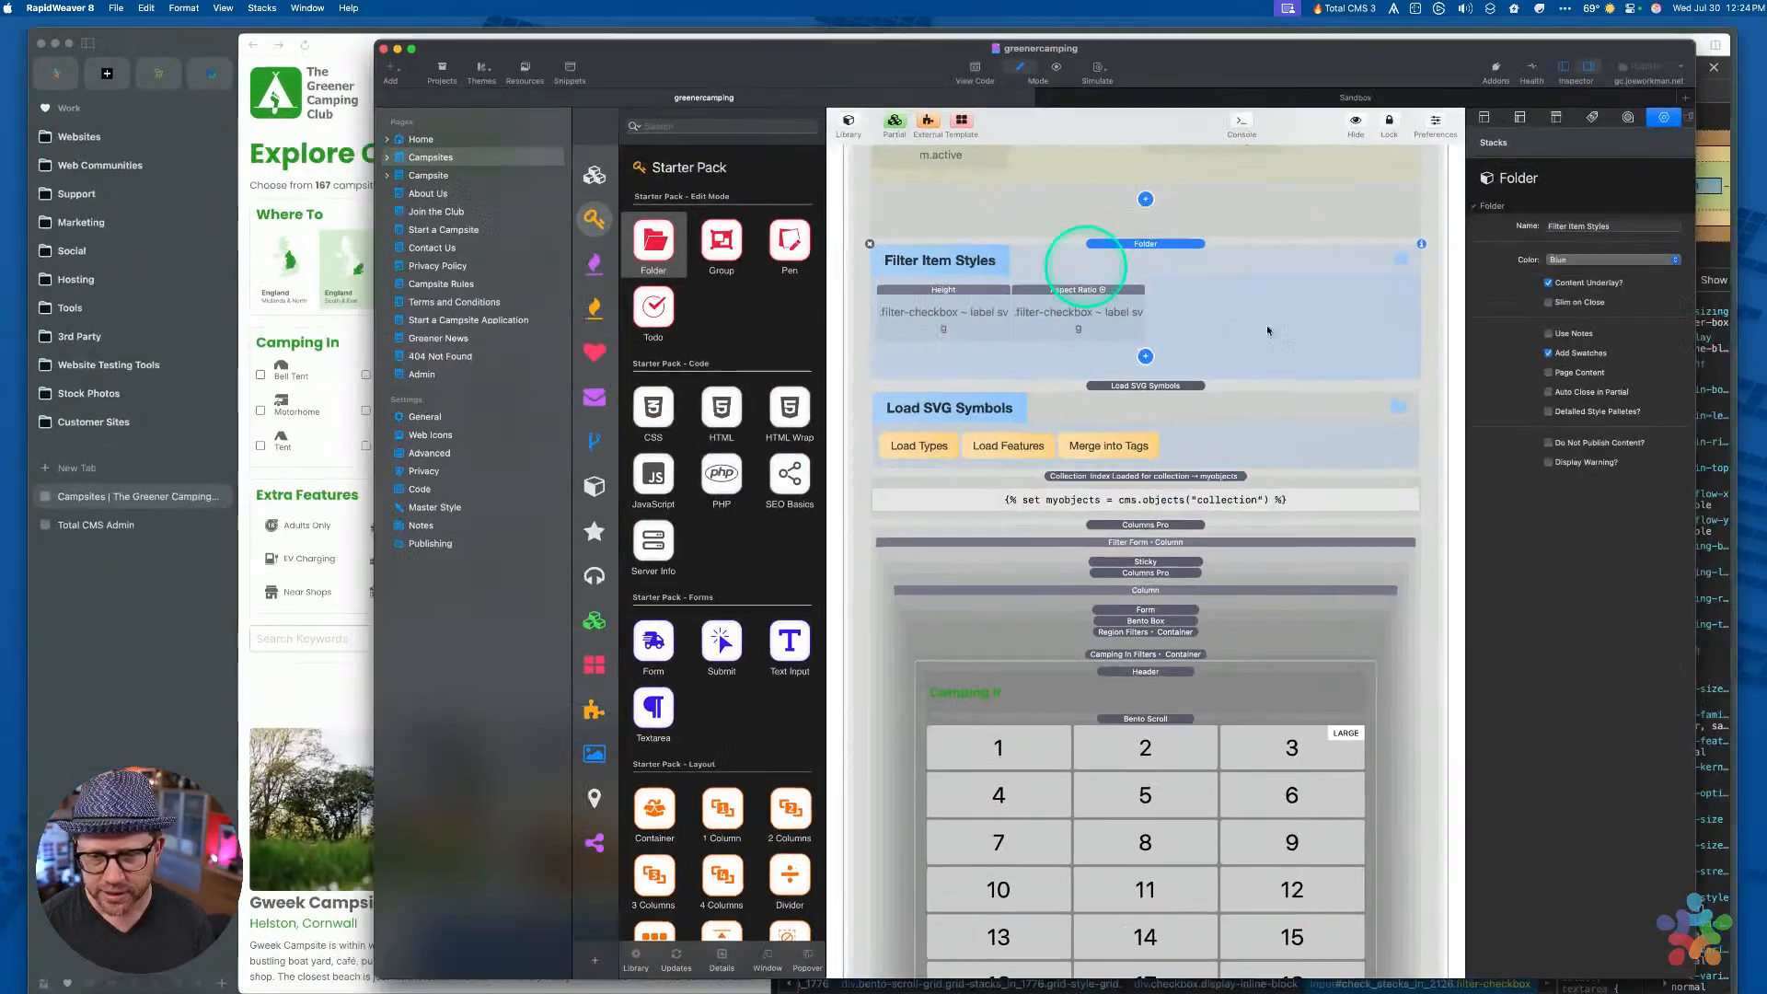
drag(1282, 82, 1033, 28)
drag(1484, 483, 1723, 467)
scroll(899, 599, down, 10)
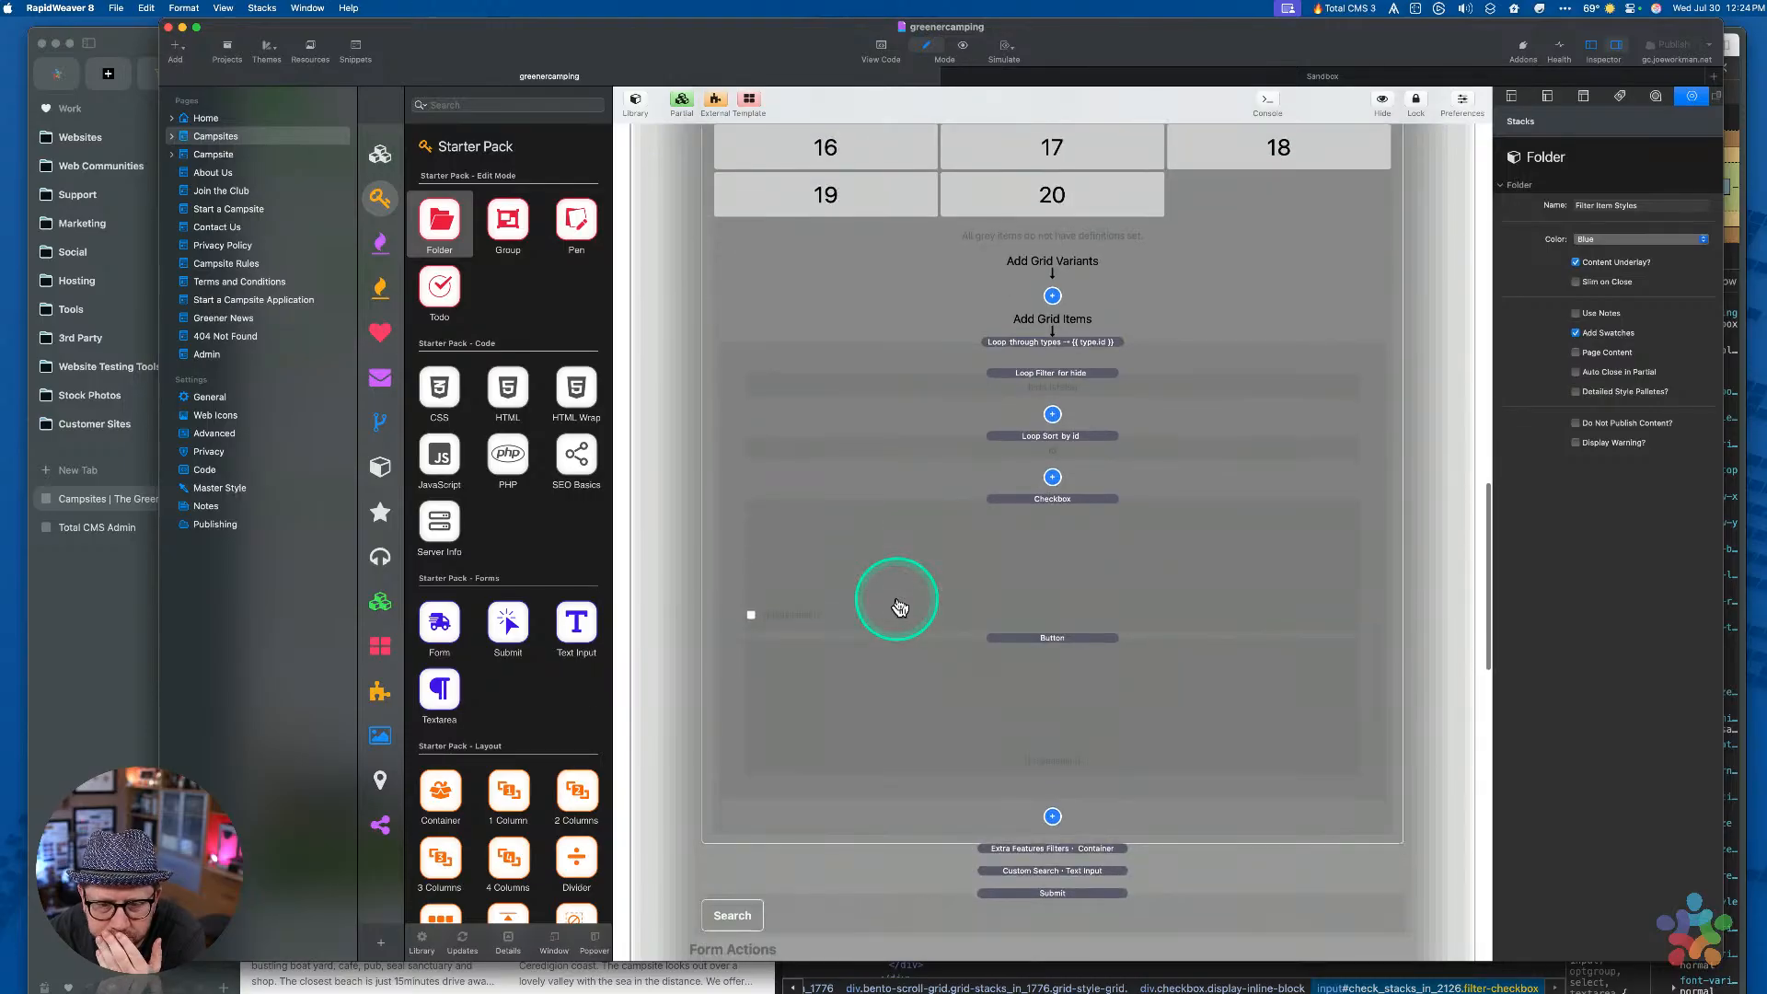
click(944, 531)
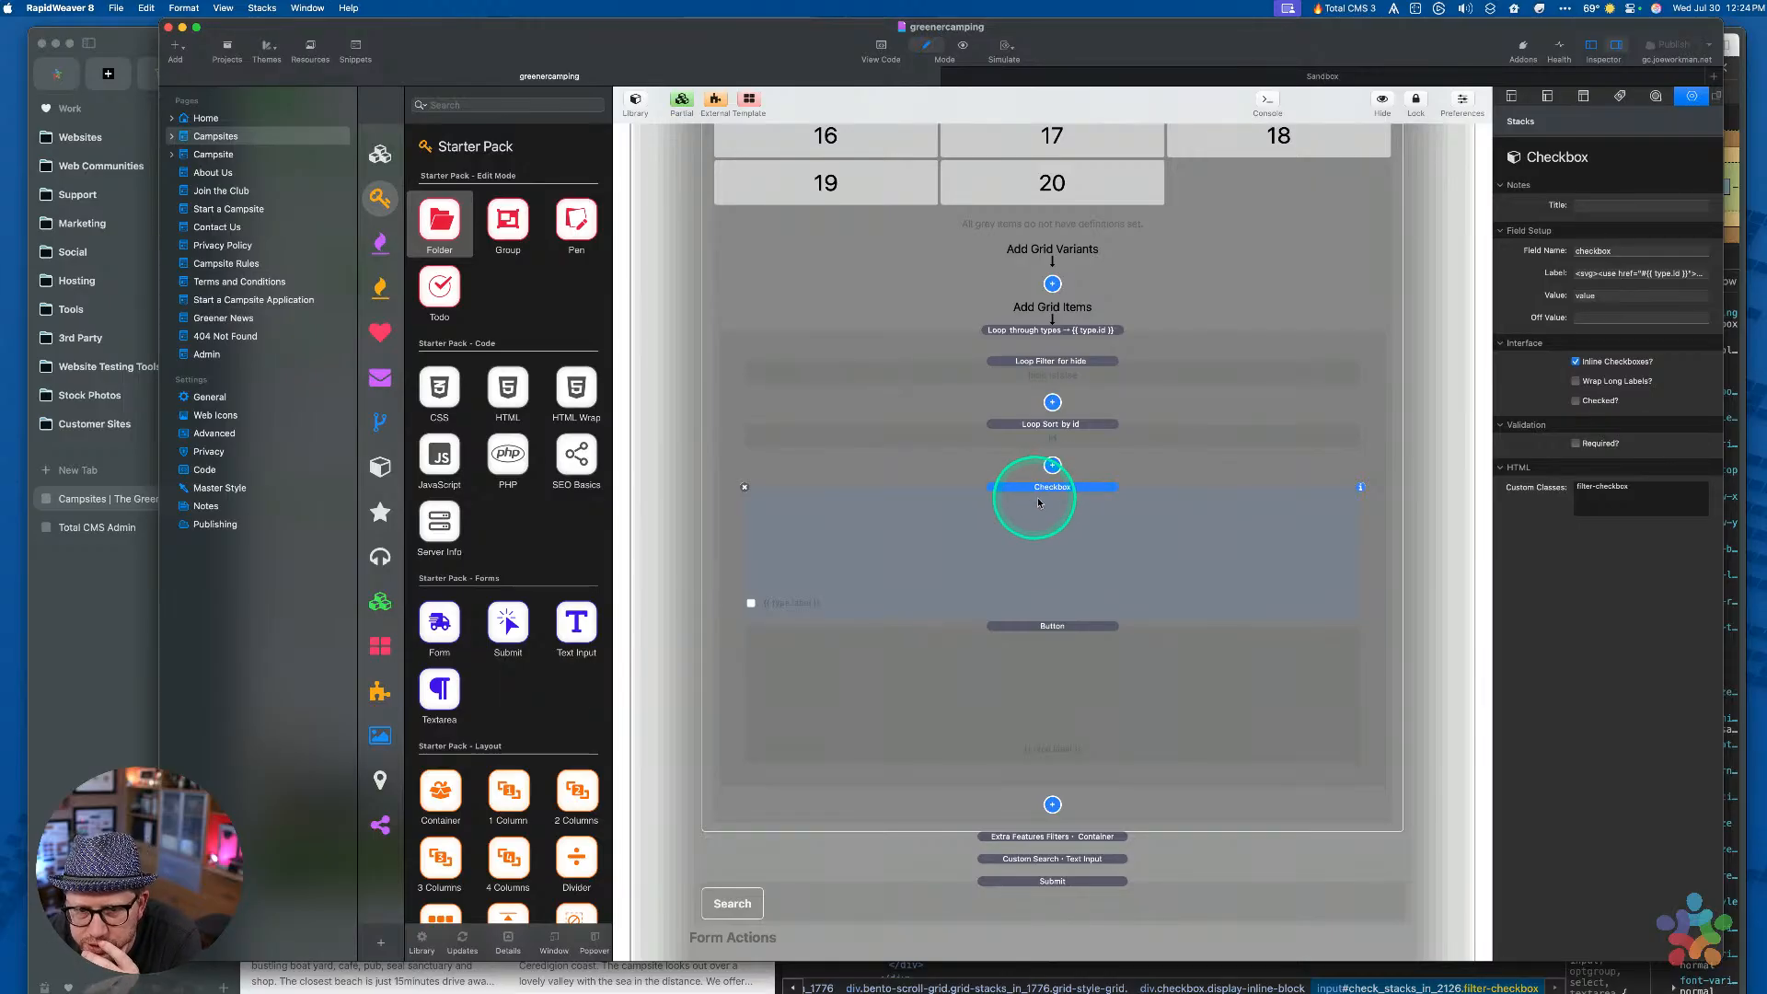
Add a Foundation 6 Label stack above the Checkbox and review its target field and text
scroll(512, 626, down, 10)
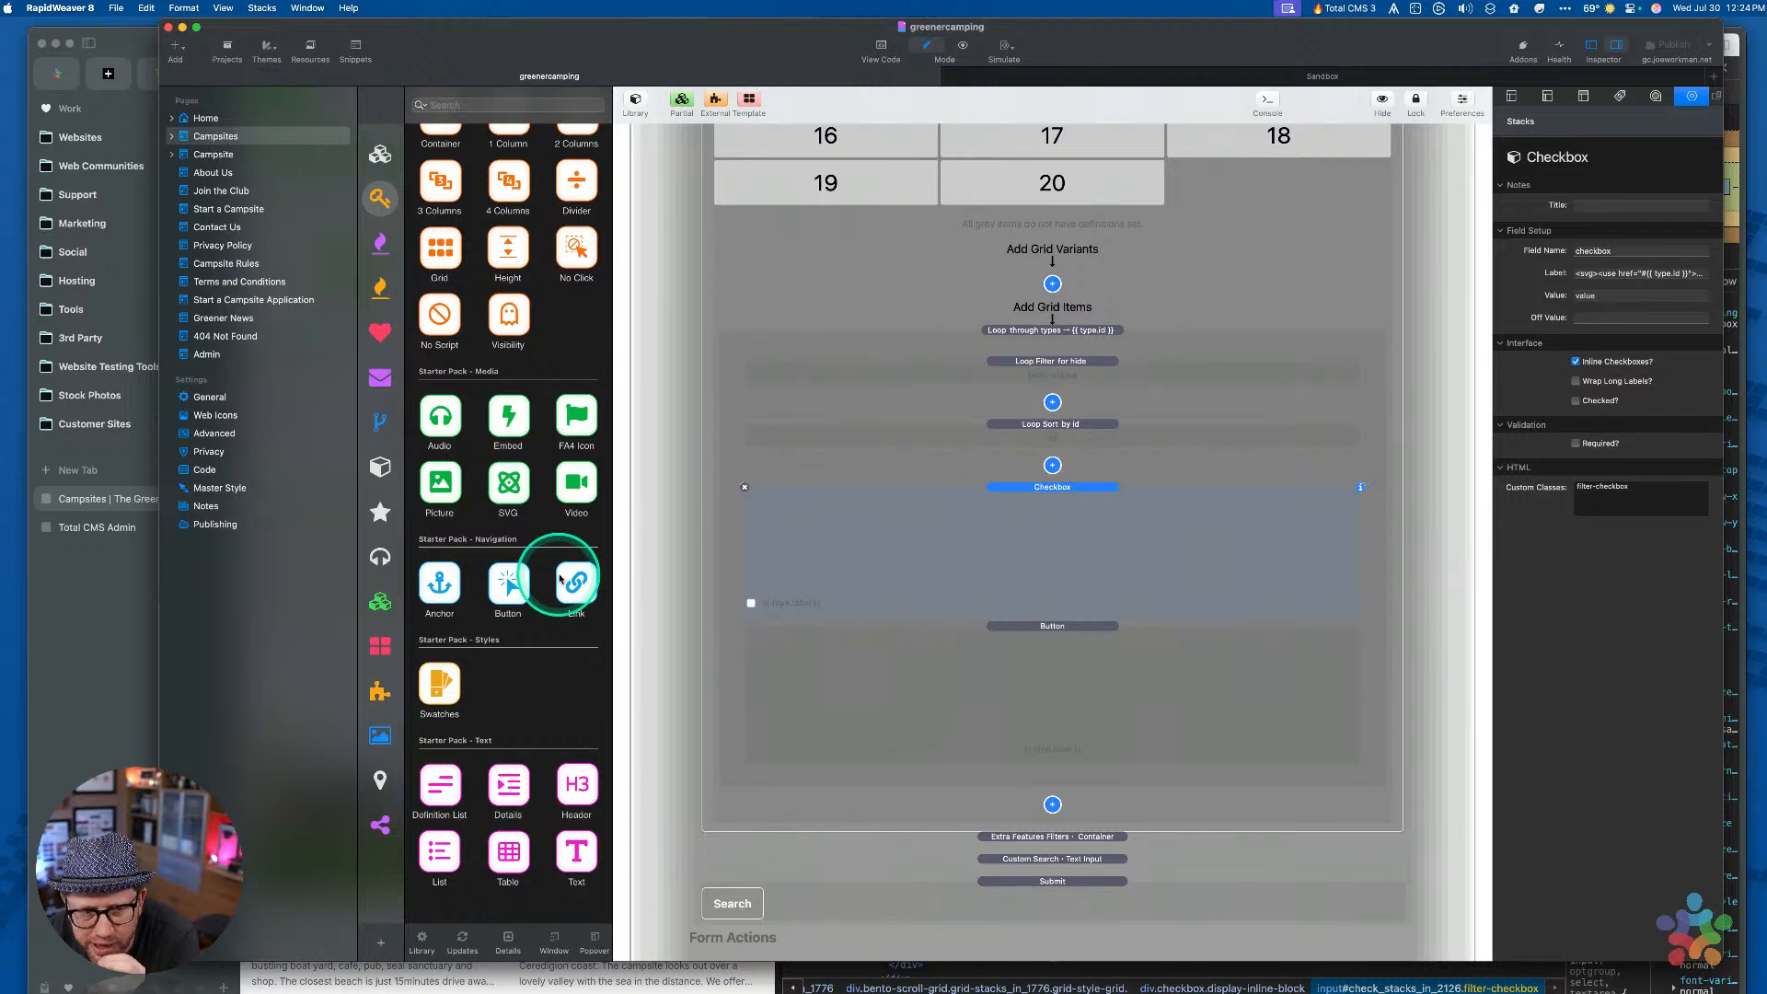
scroll(497, 507, up, 10)
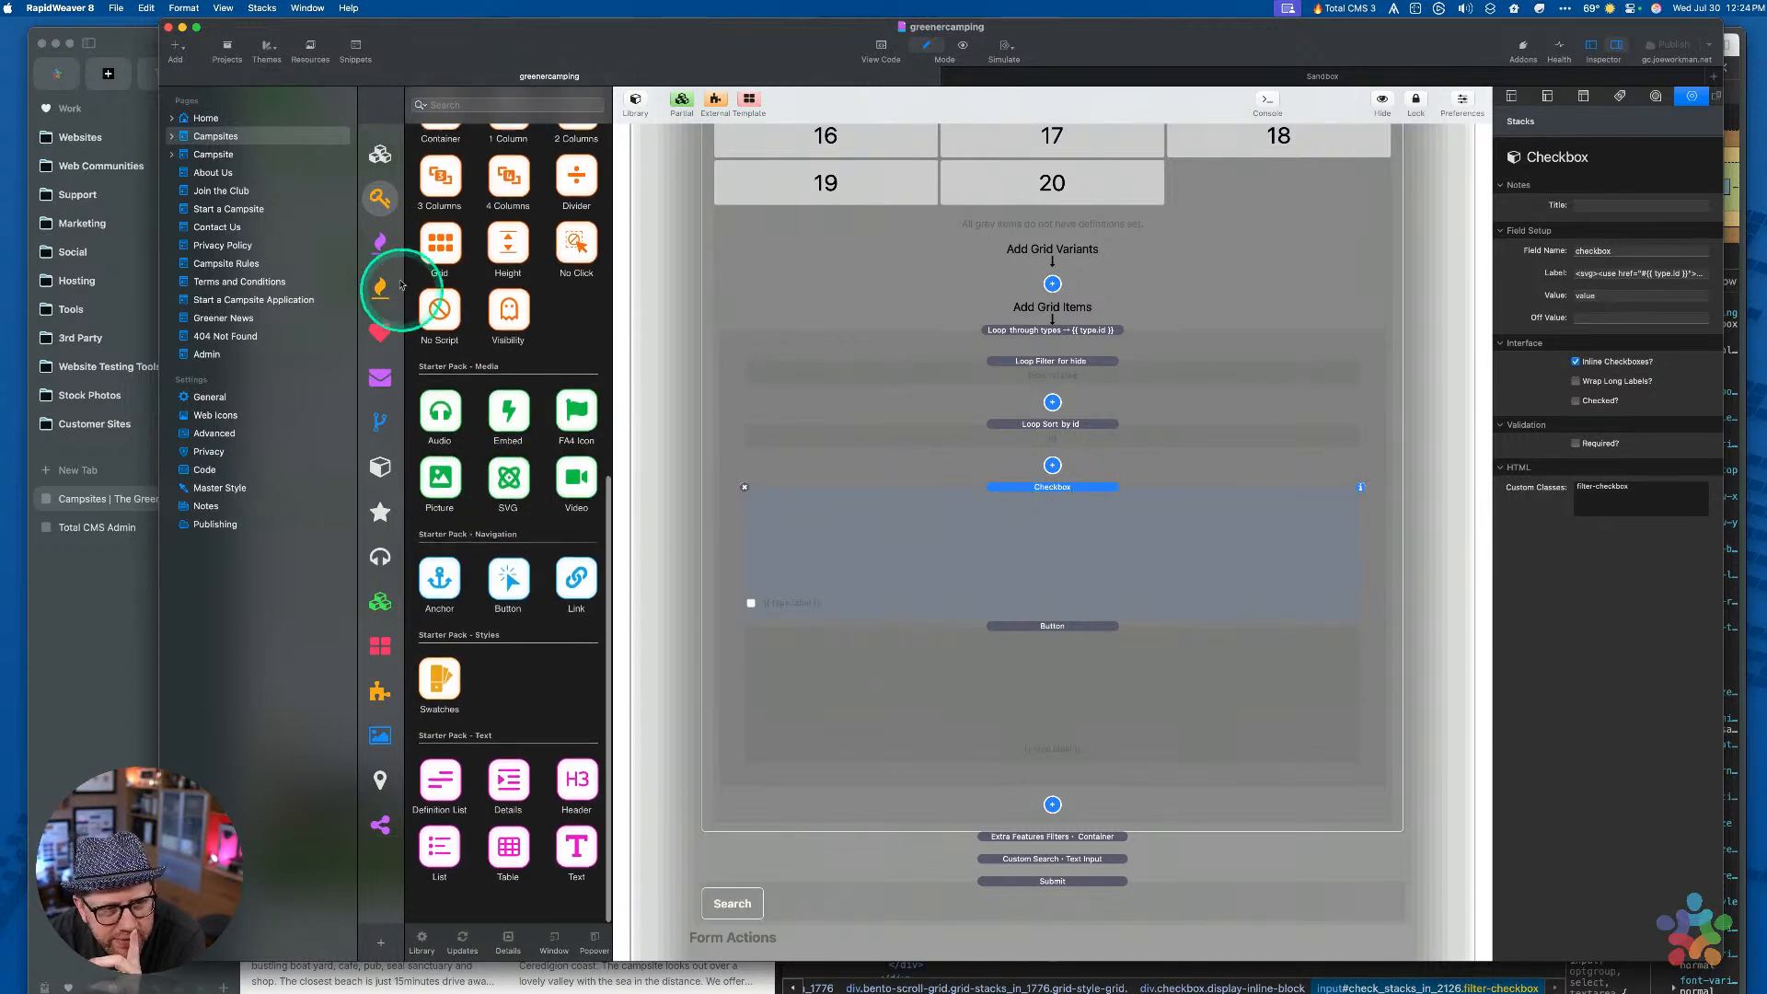
click(380, 154)
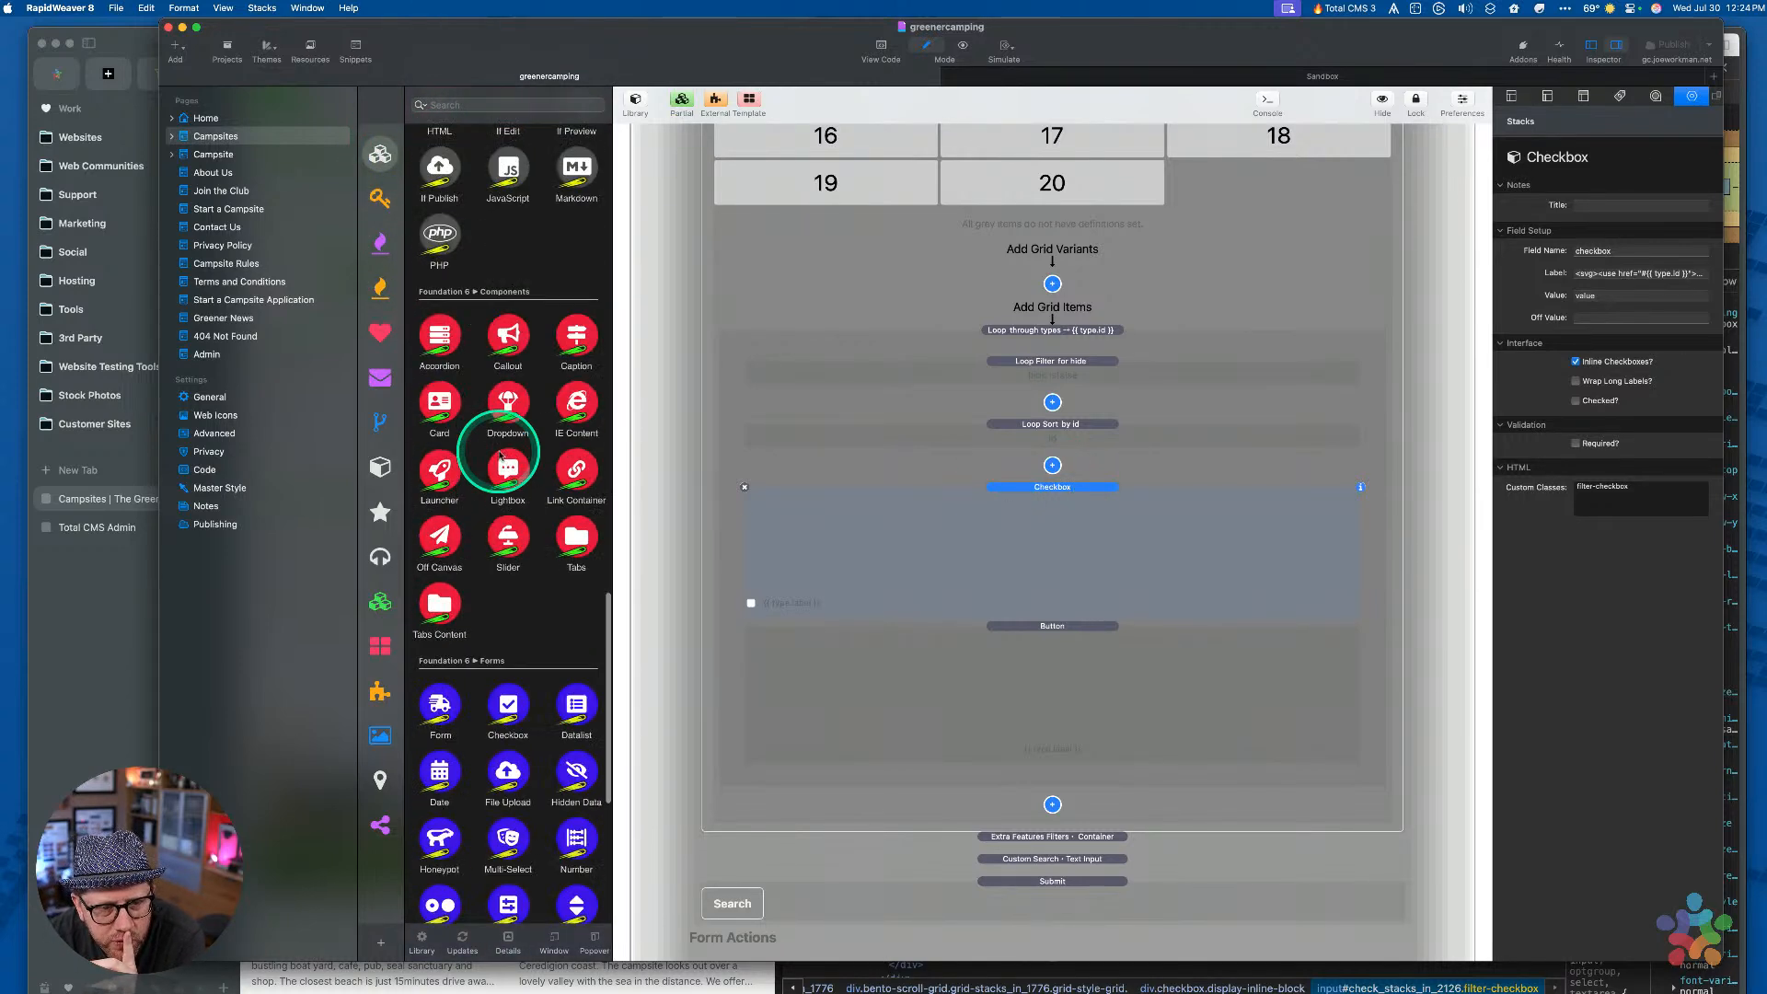
scroll(495, 453, down, 15)
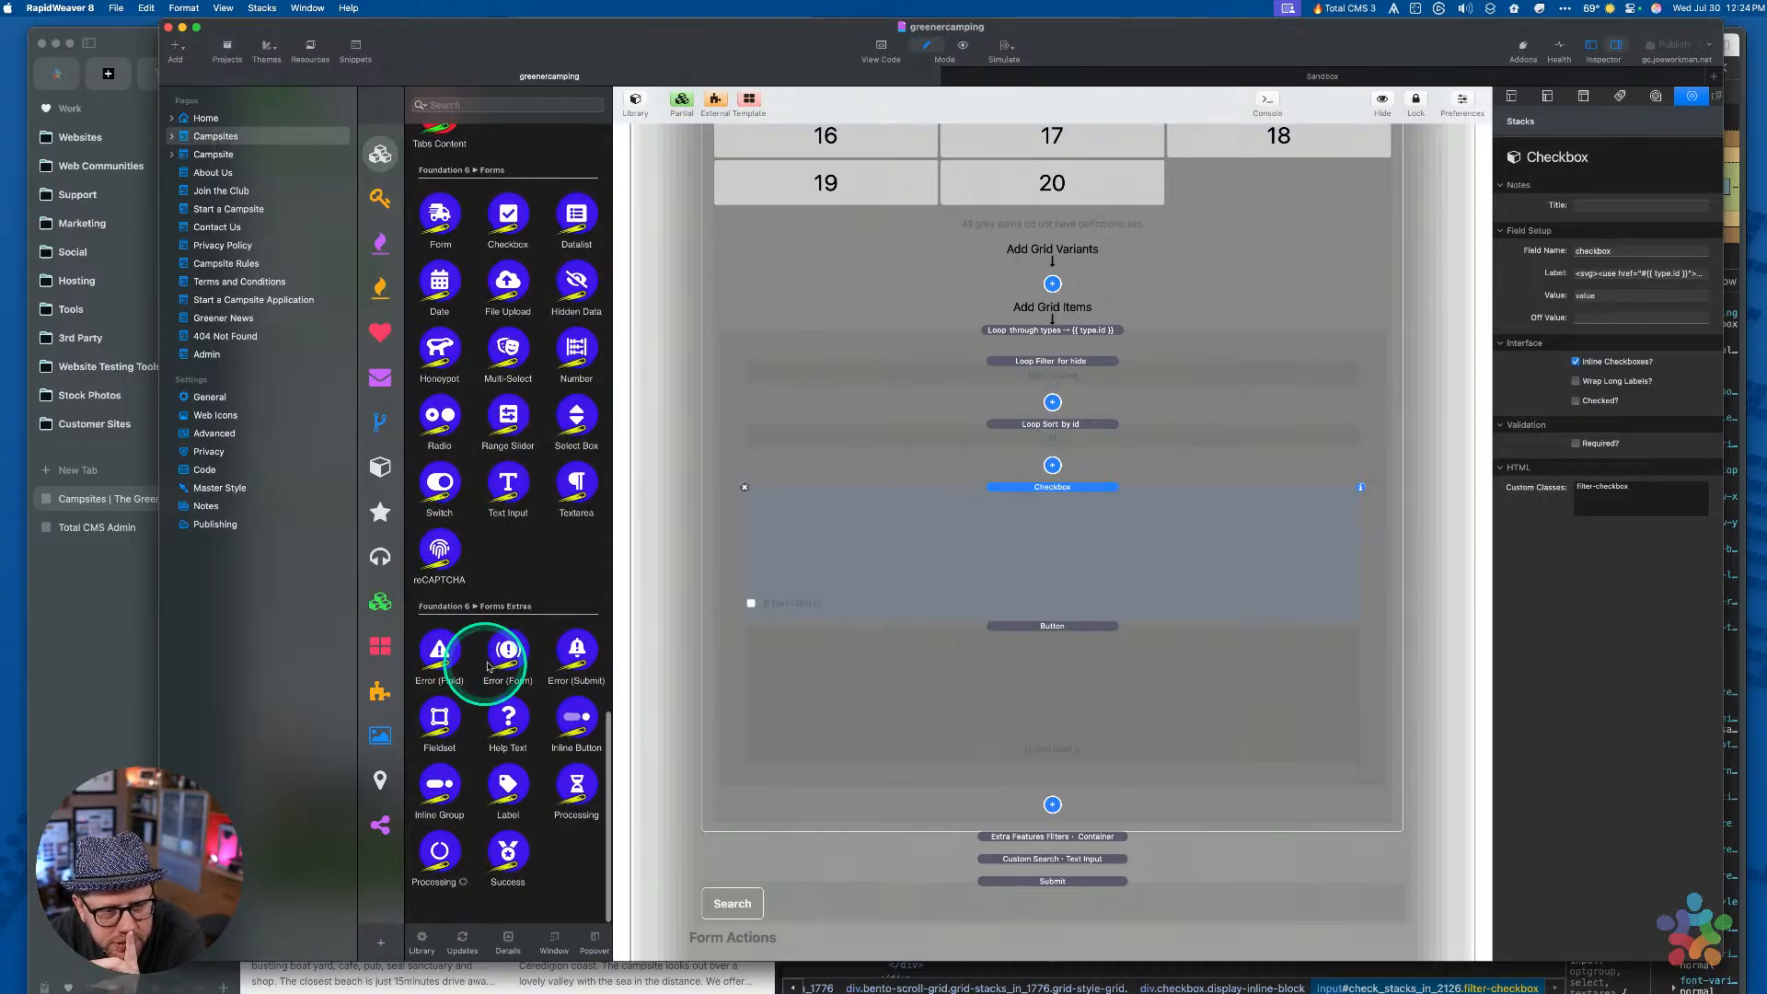
scroll(445, 637, up, 1)
scroll(445, 637, down, 1)
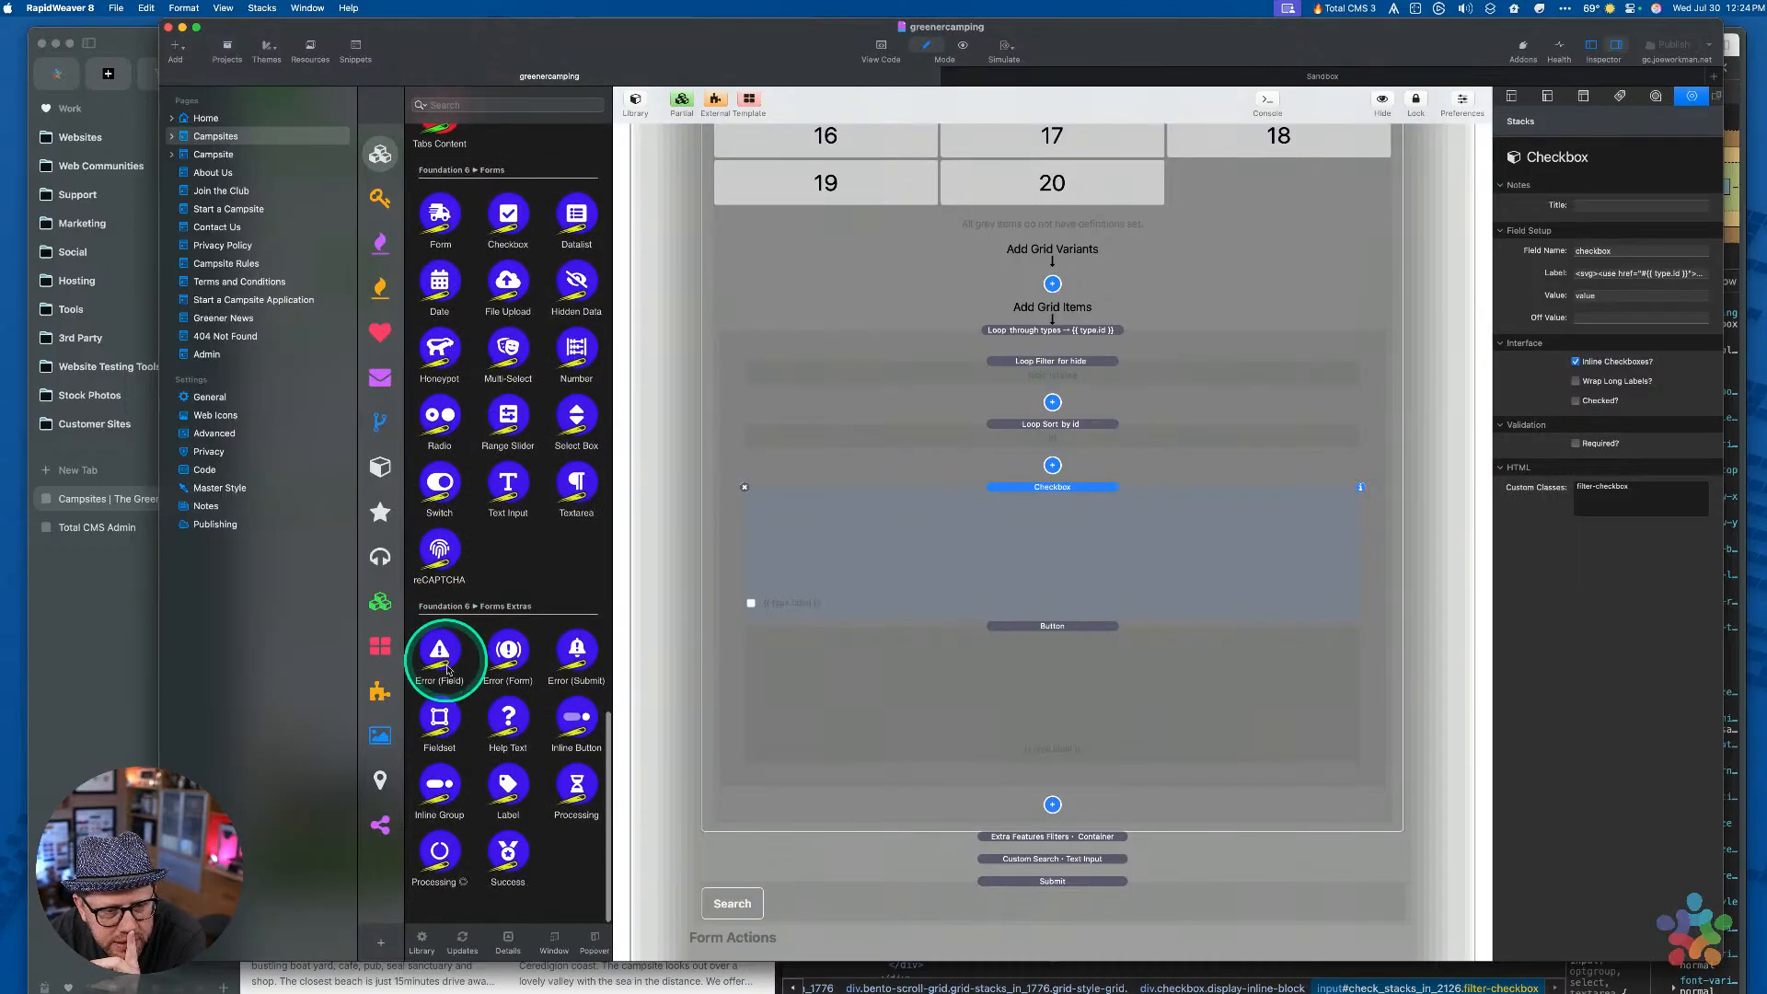
click(492, 788)
drag(493, 788, 1035, 503)
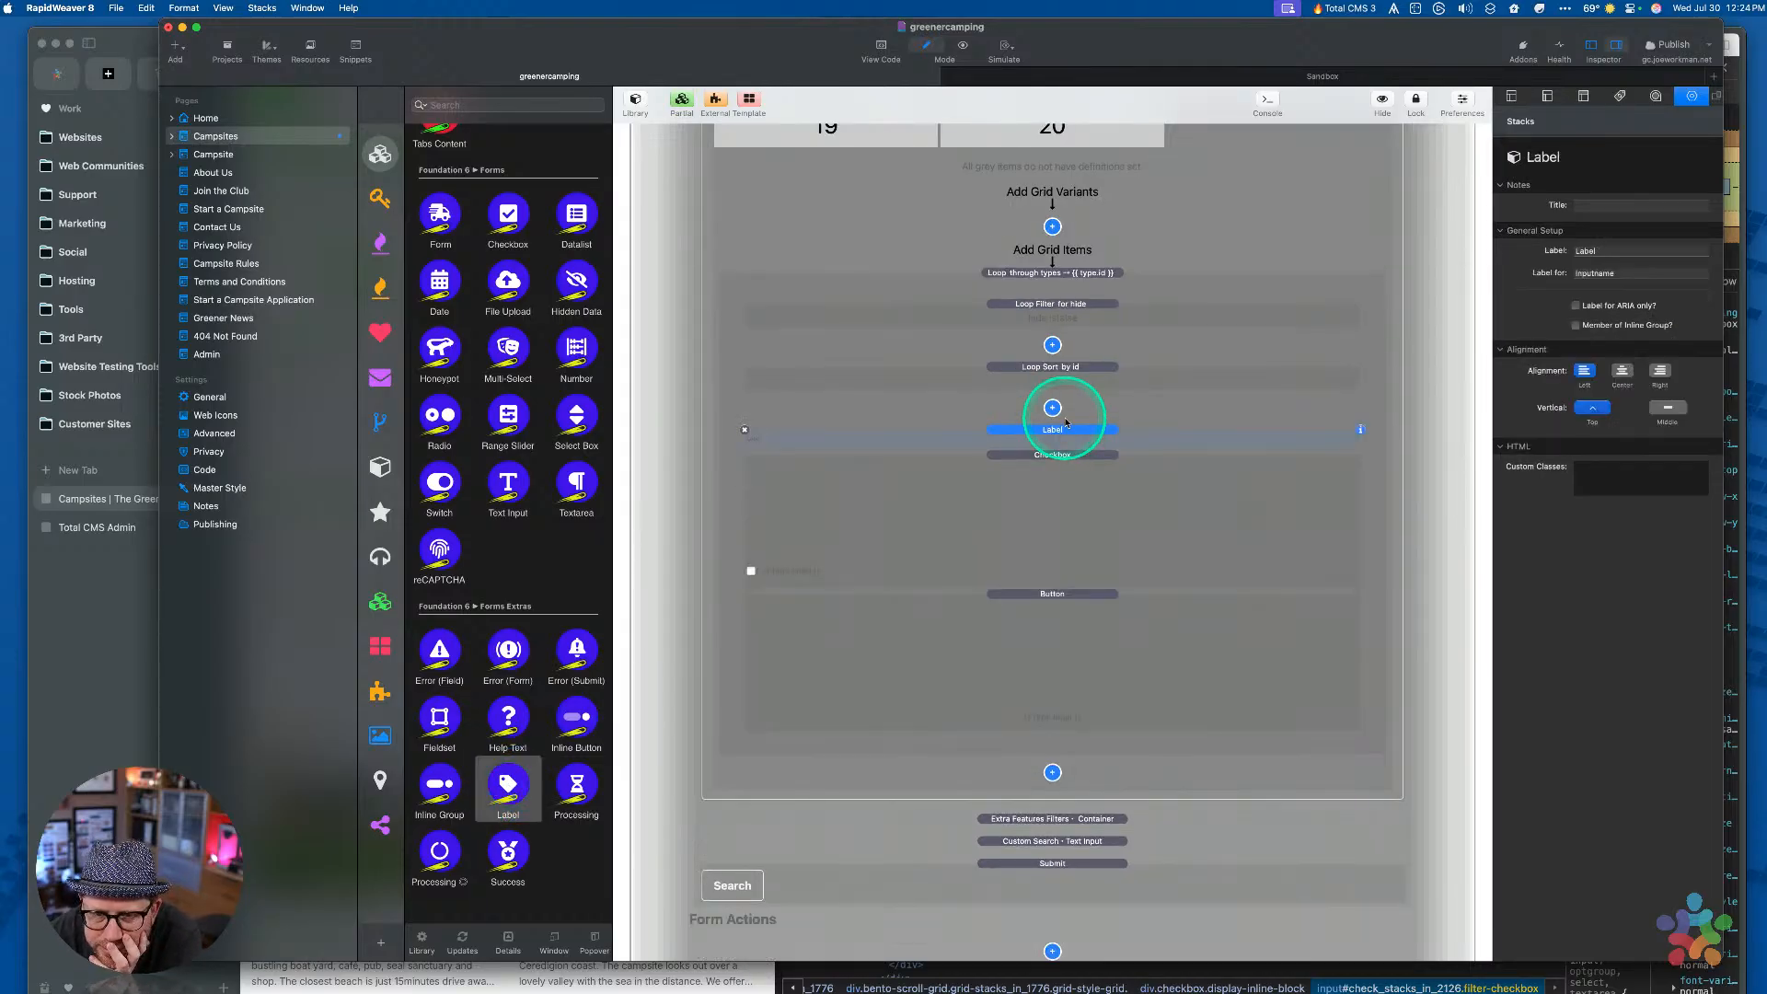
click(1647, 272)
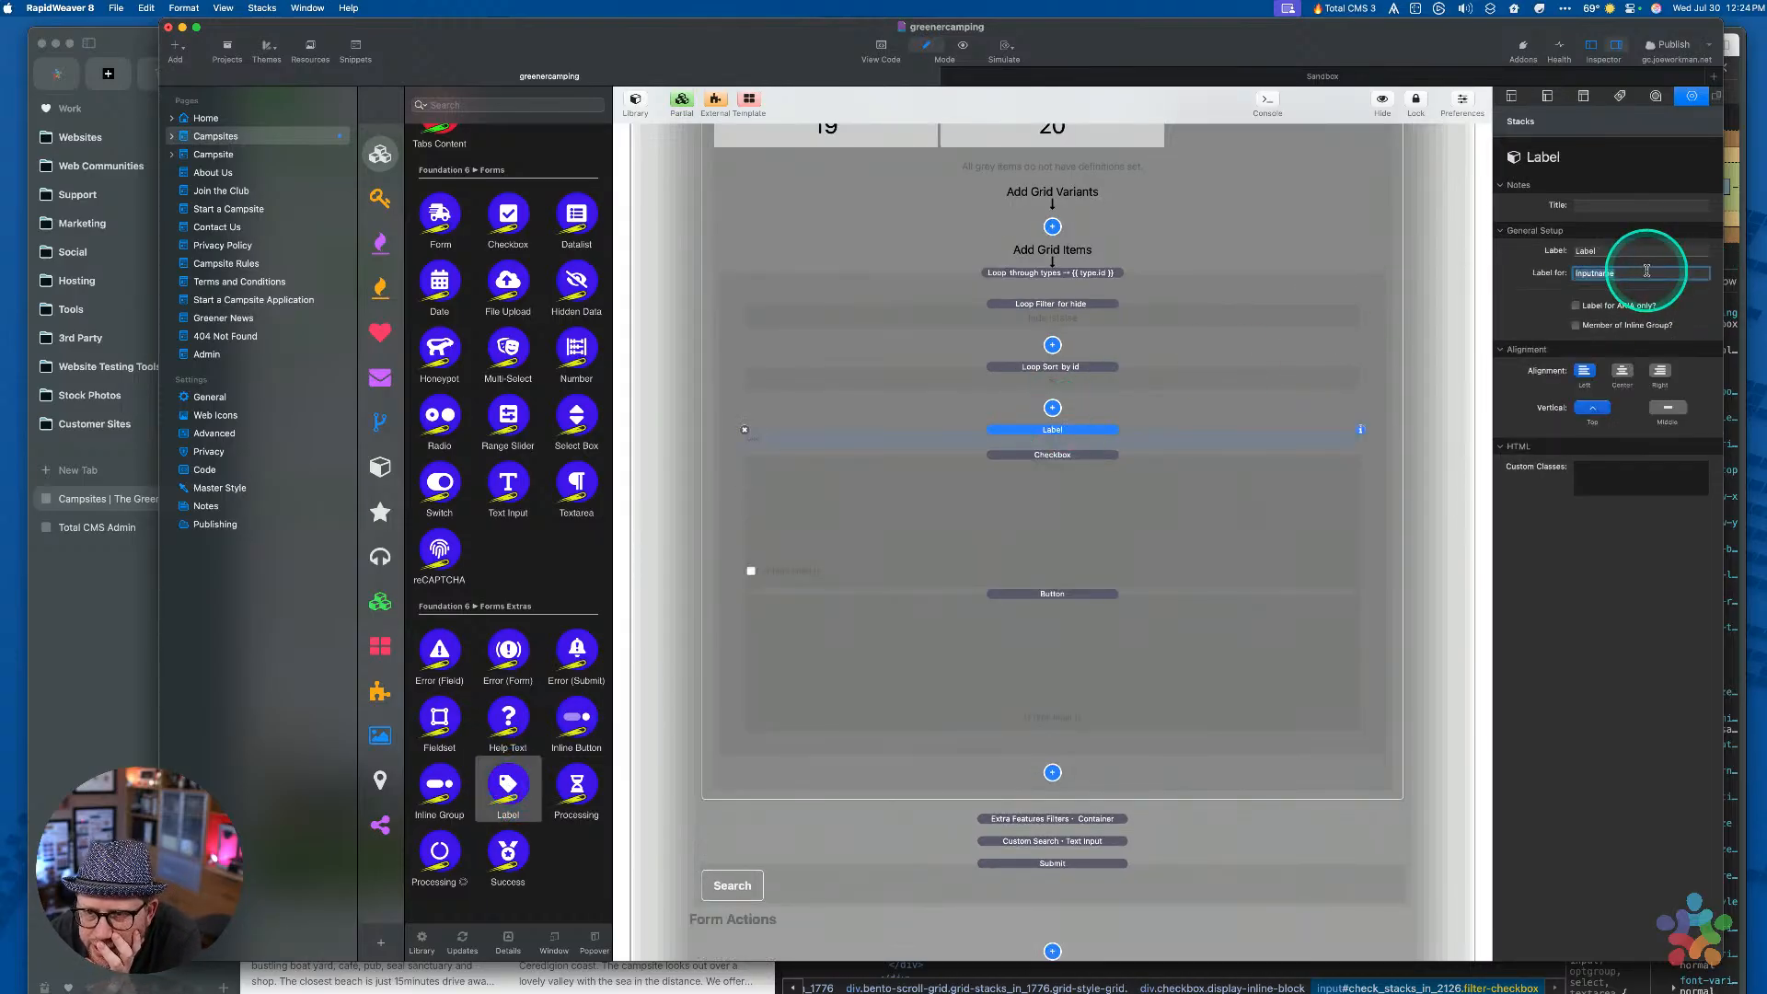
click(1616, 251)
click(1622, 272)
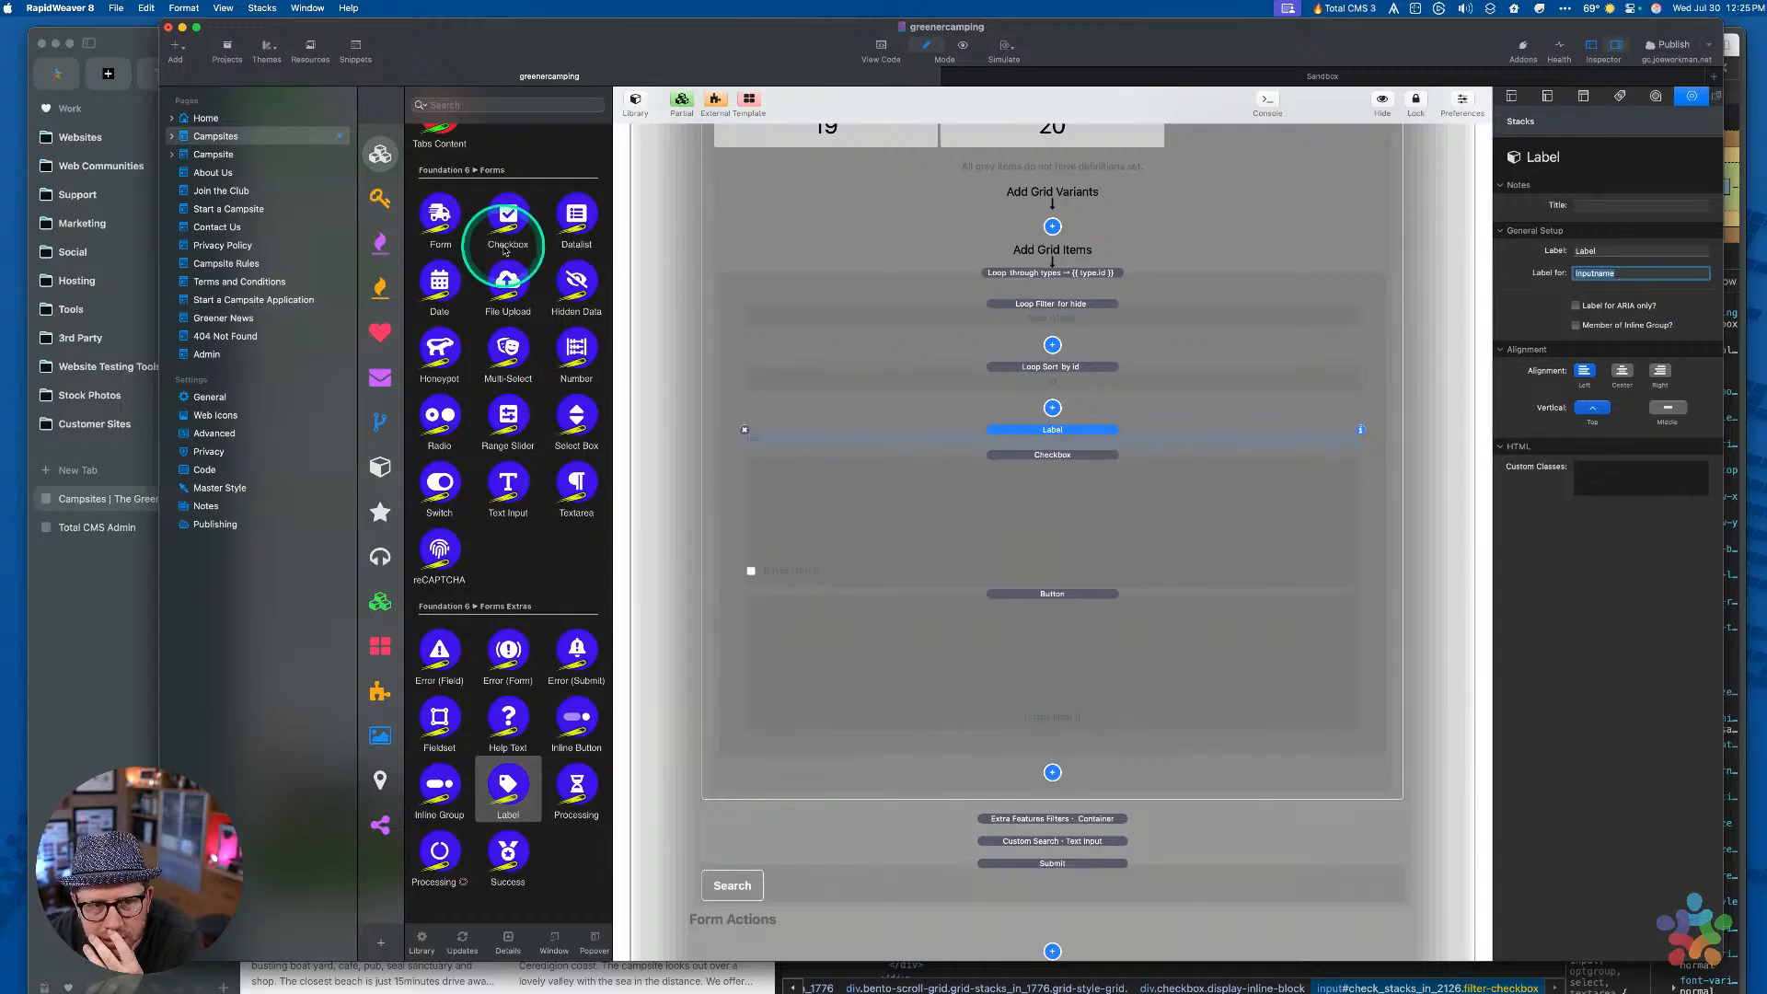
Add a Text Input with Externally Define Attributes ticked, then cut it to the clipboard
click(1034, 488)
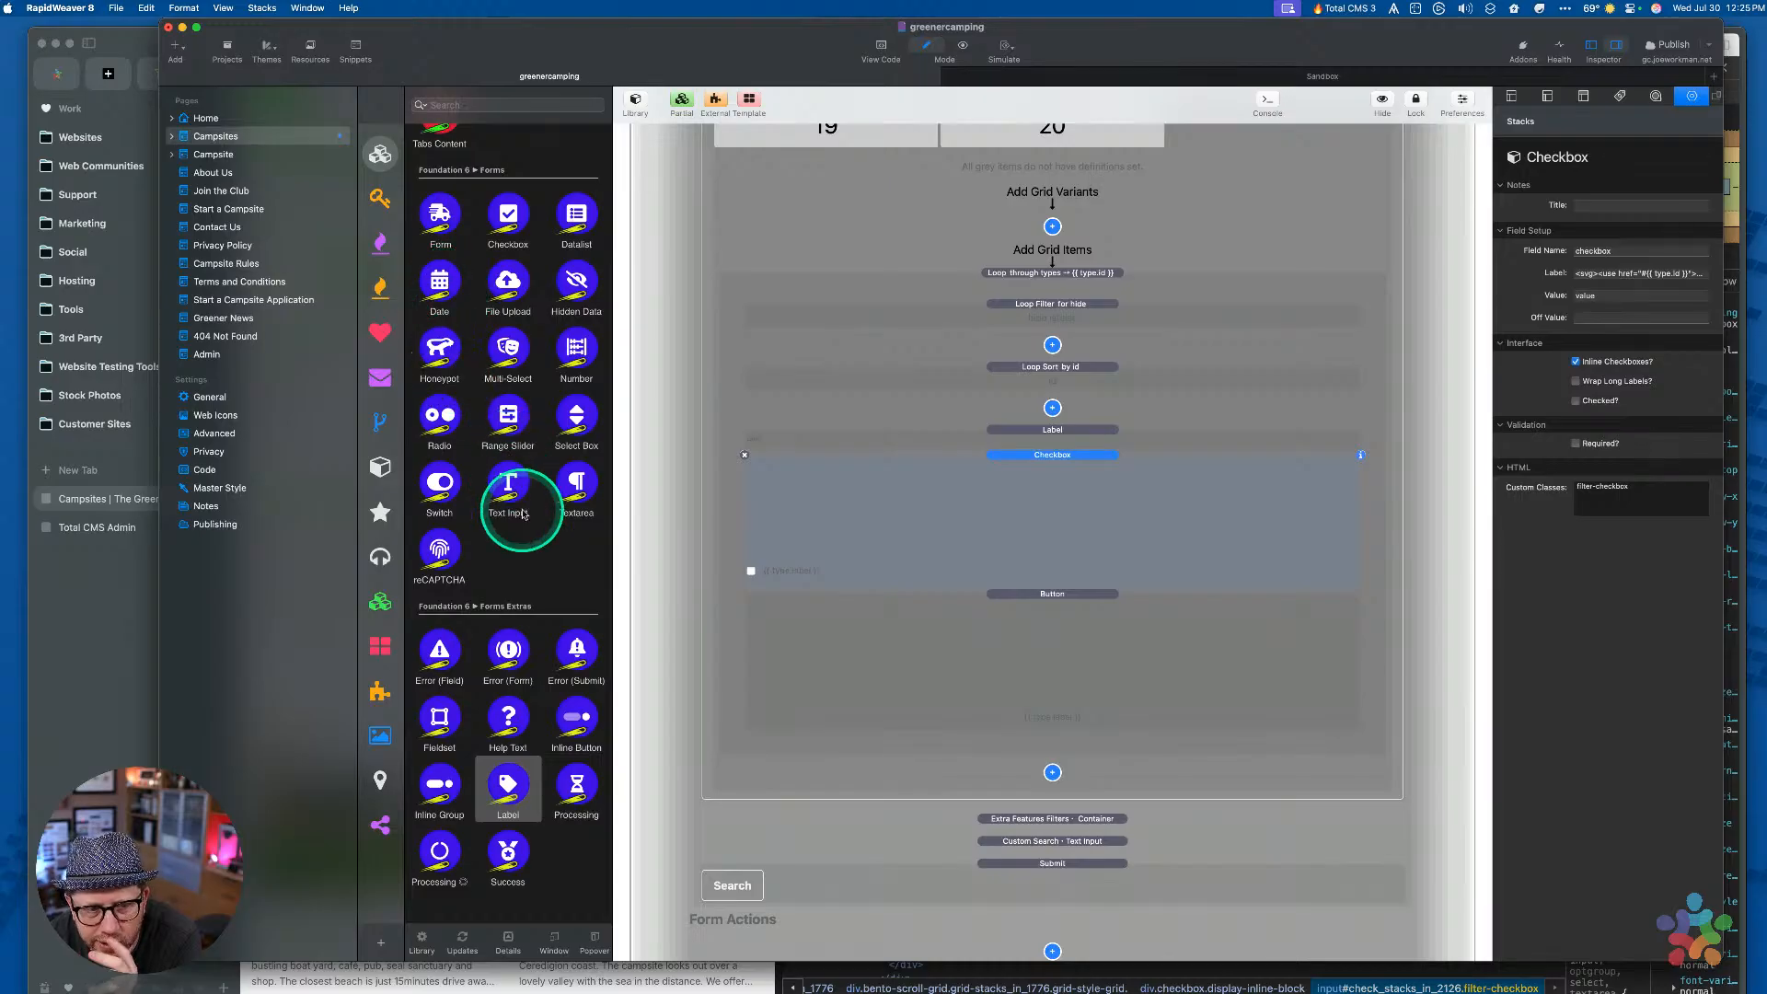
drag(508, 481, 1047, 466)
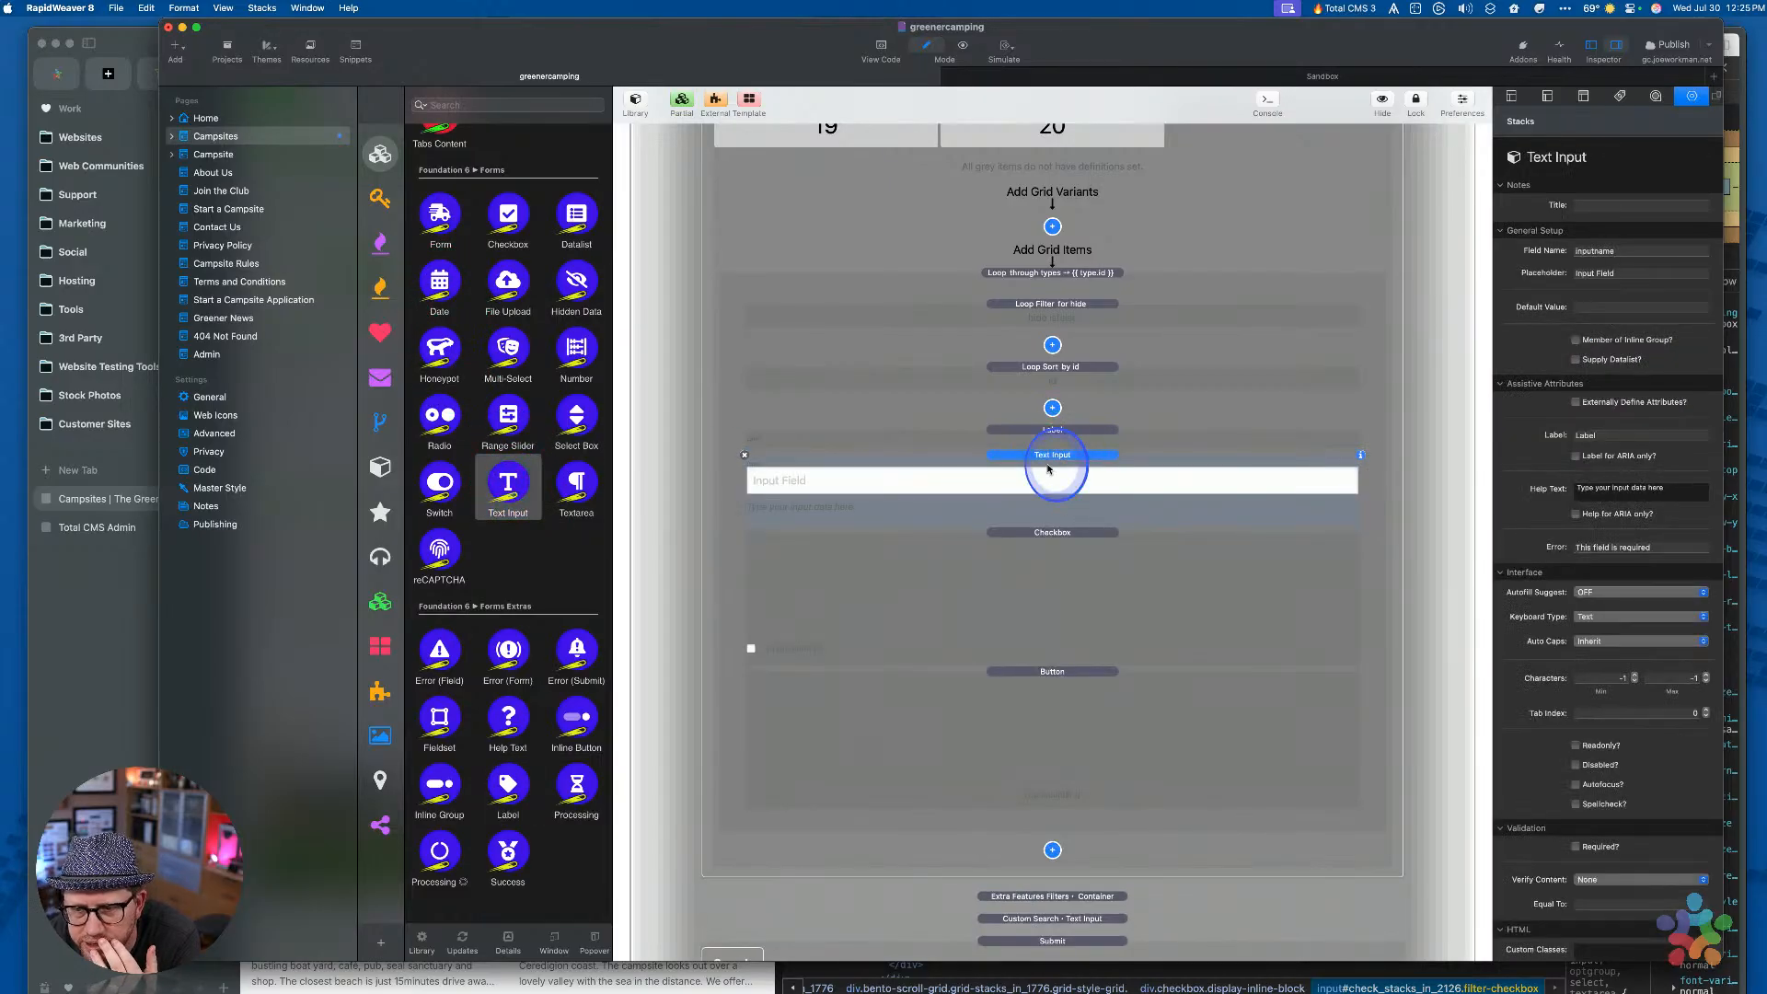
click(1601, 405)
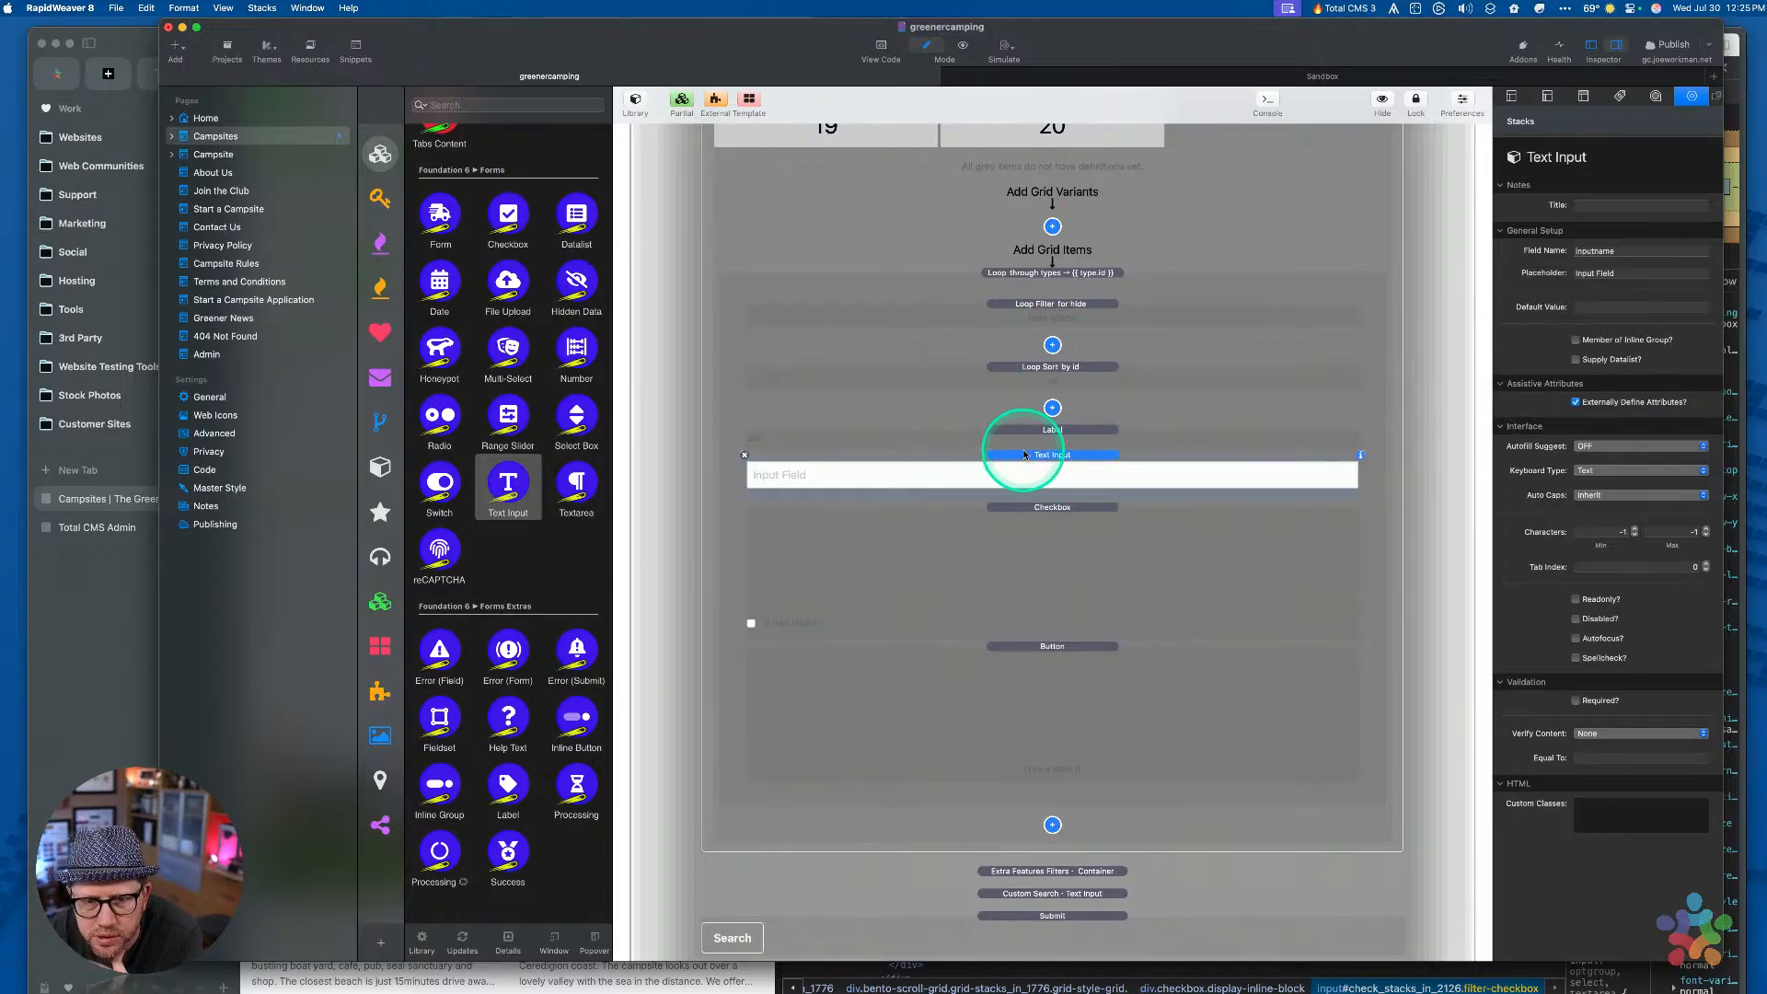
key(BackSpace)
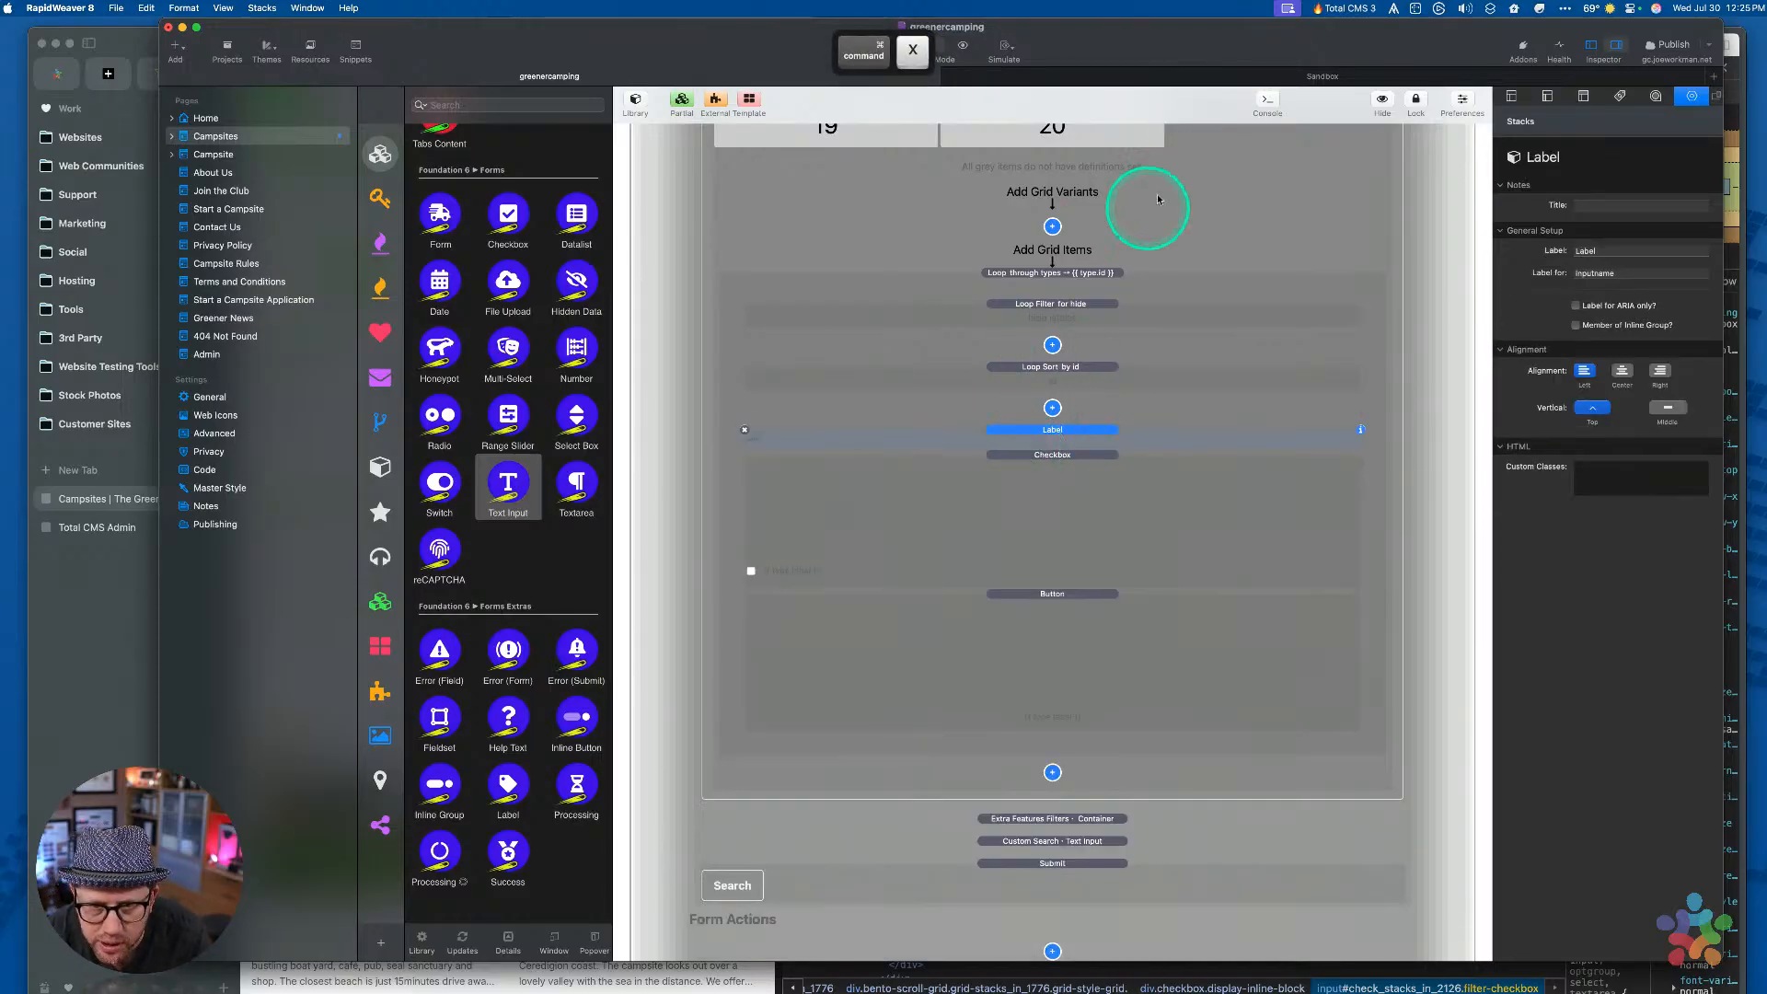
In the Sandbox project, paste the Text Input into the Radio SVG form's fieldset
click(1203, 74)
scroll(1021, 469, up, 4)
click(1034, 379)
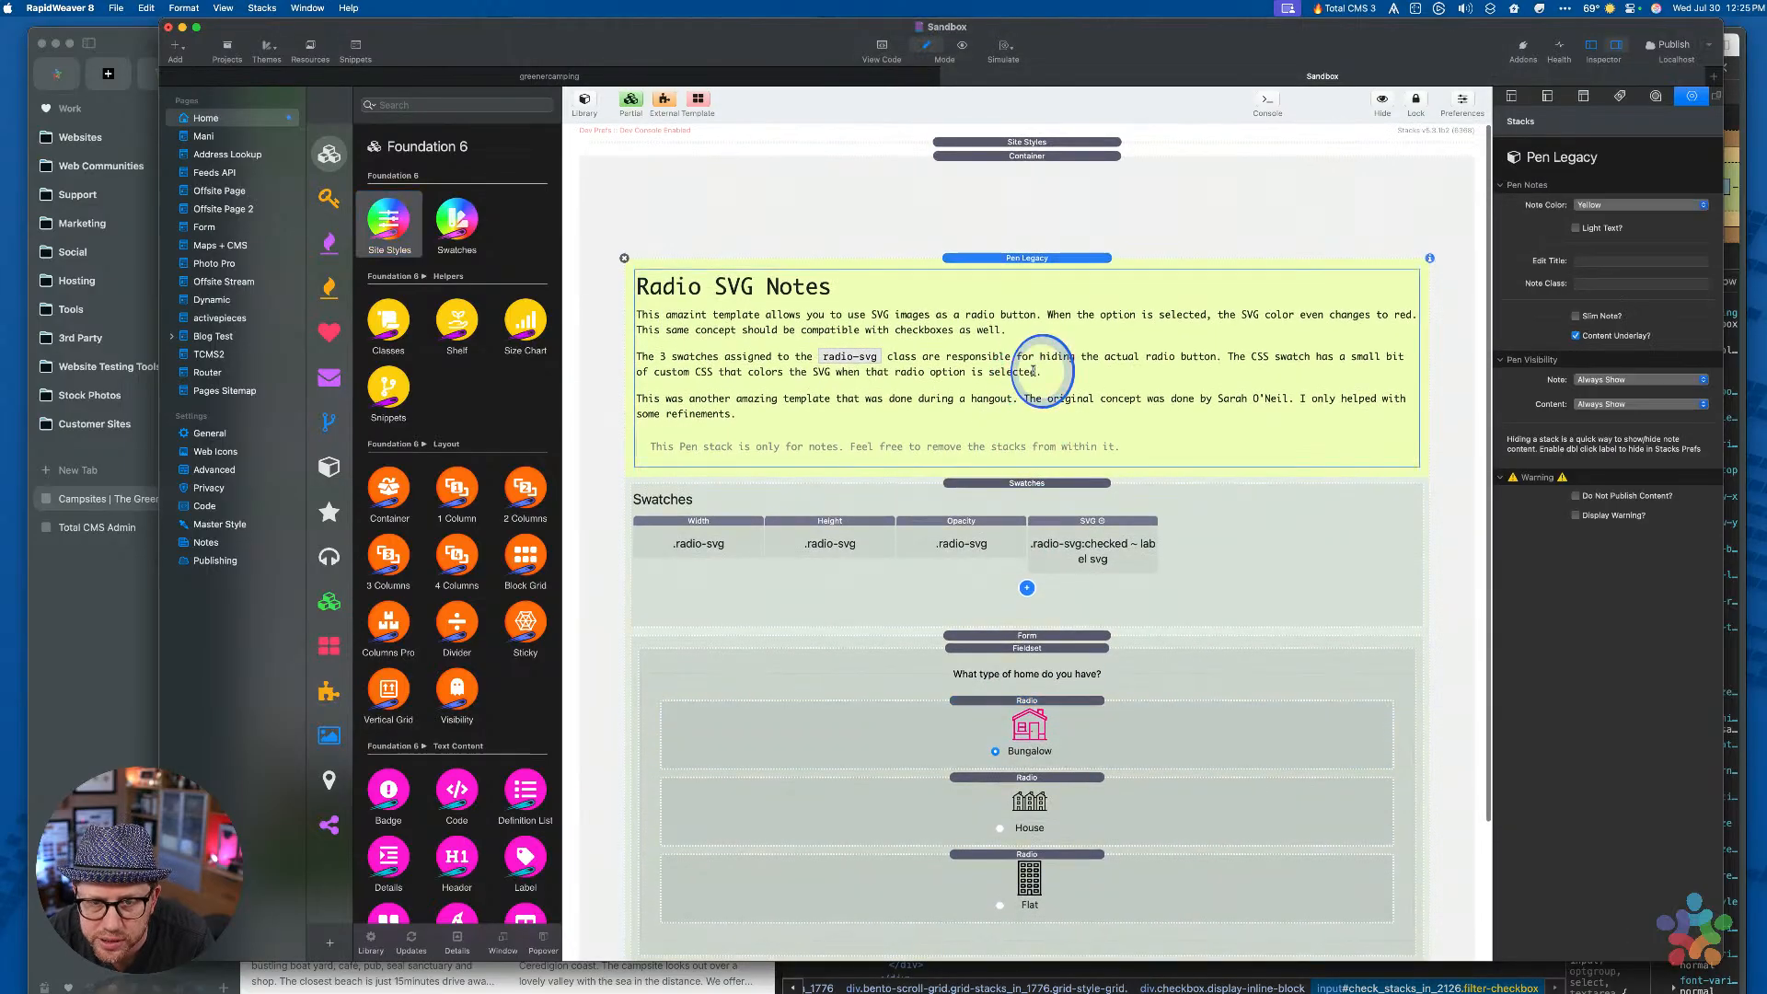
click(1024, 603)
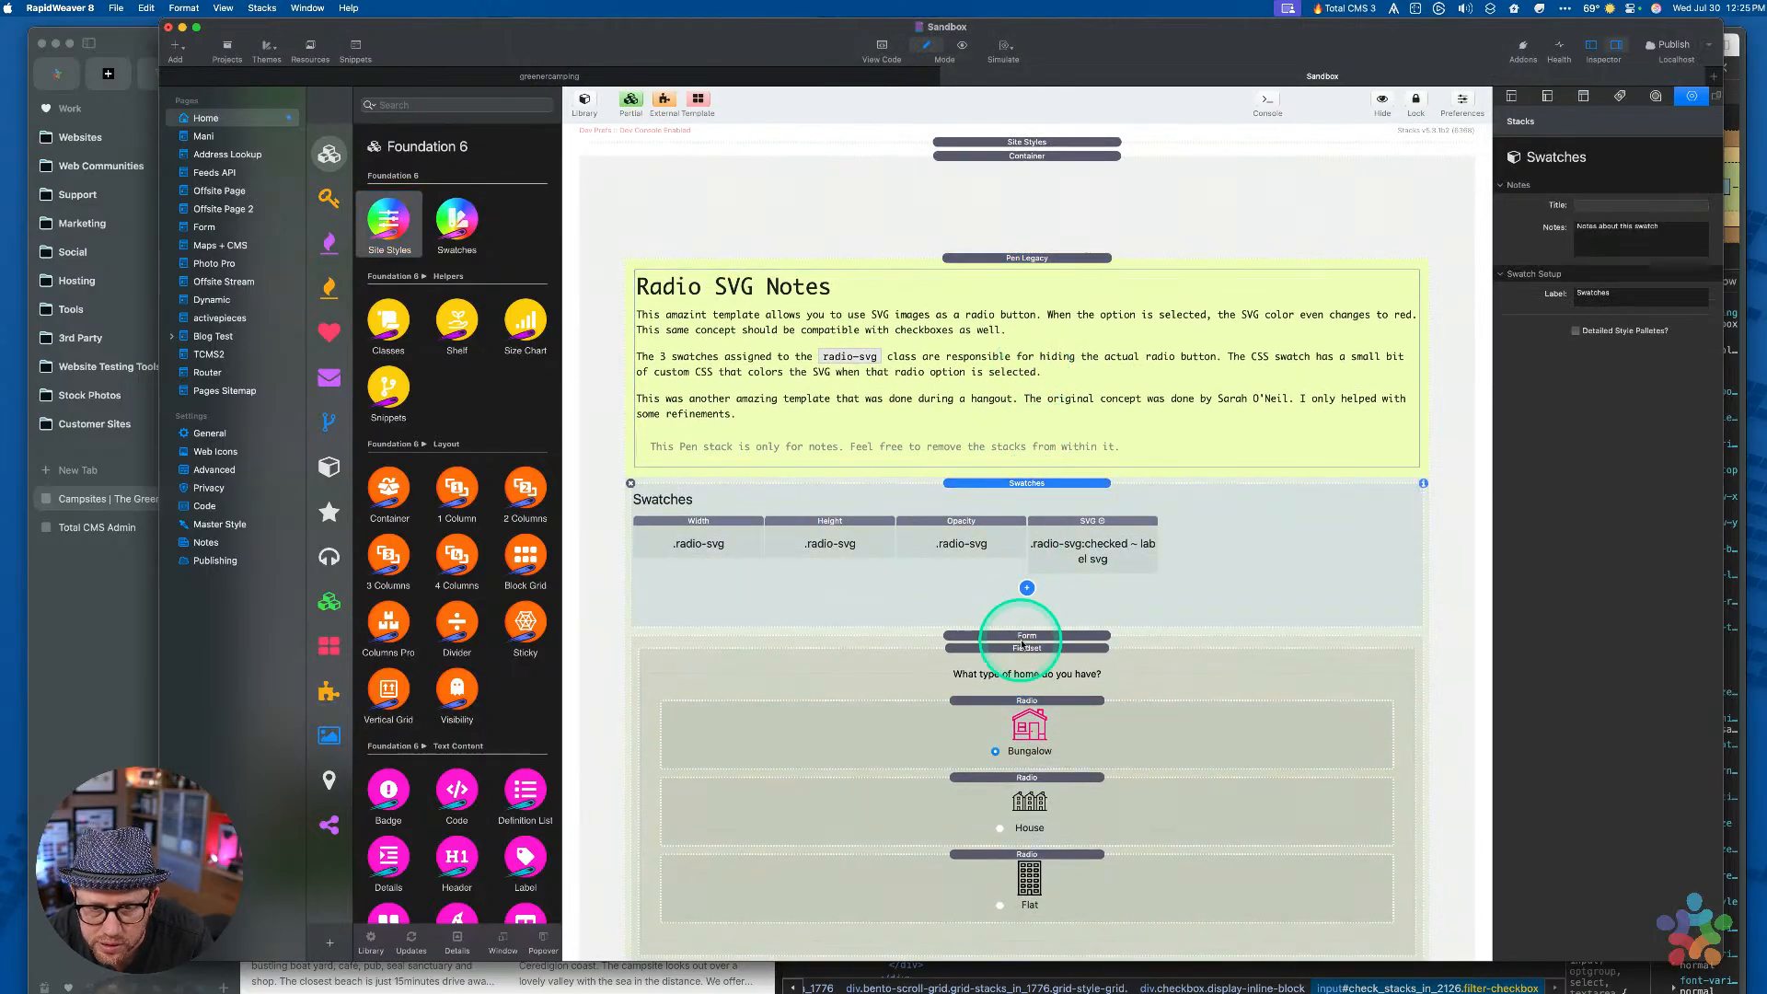
click(1024, 636)
click(1024, 648)
key(super+v)
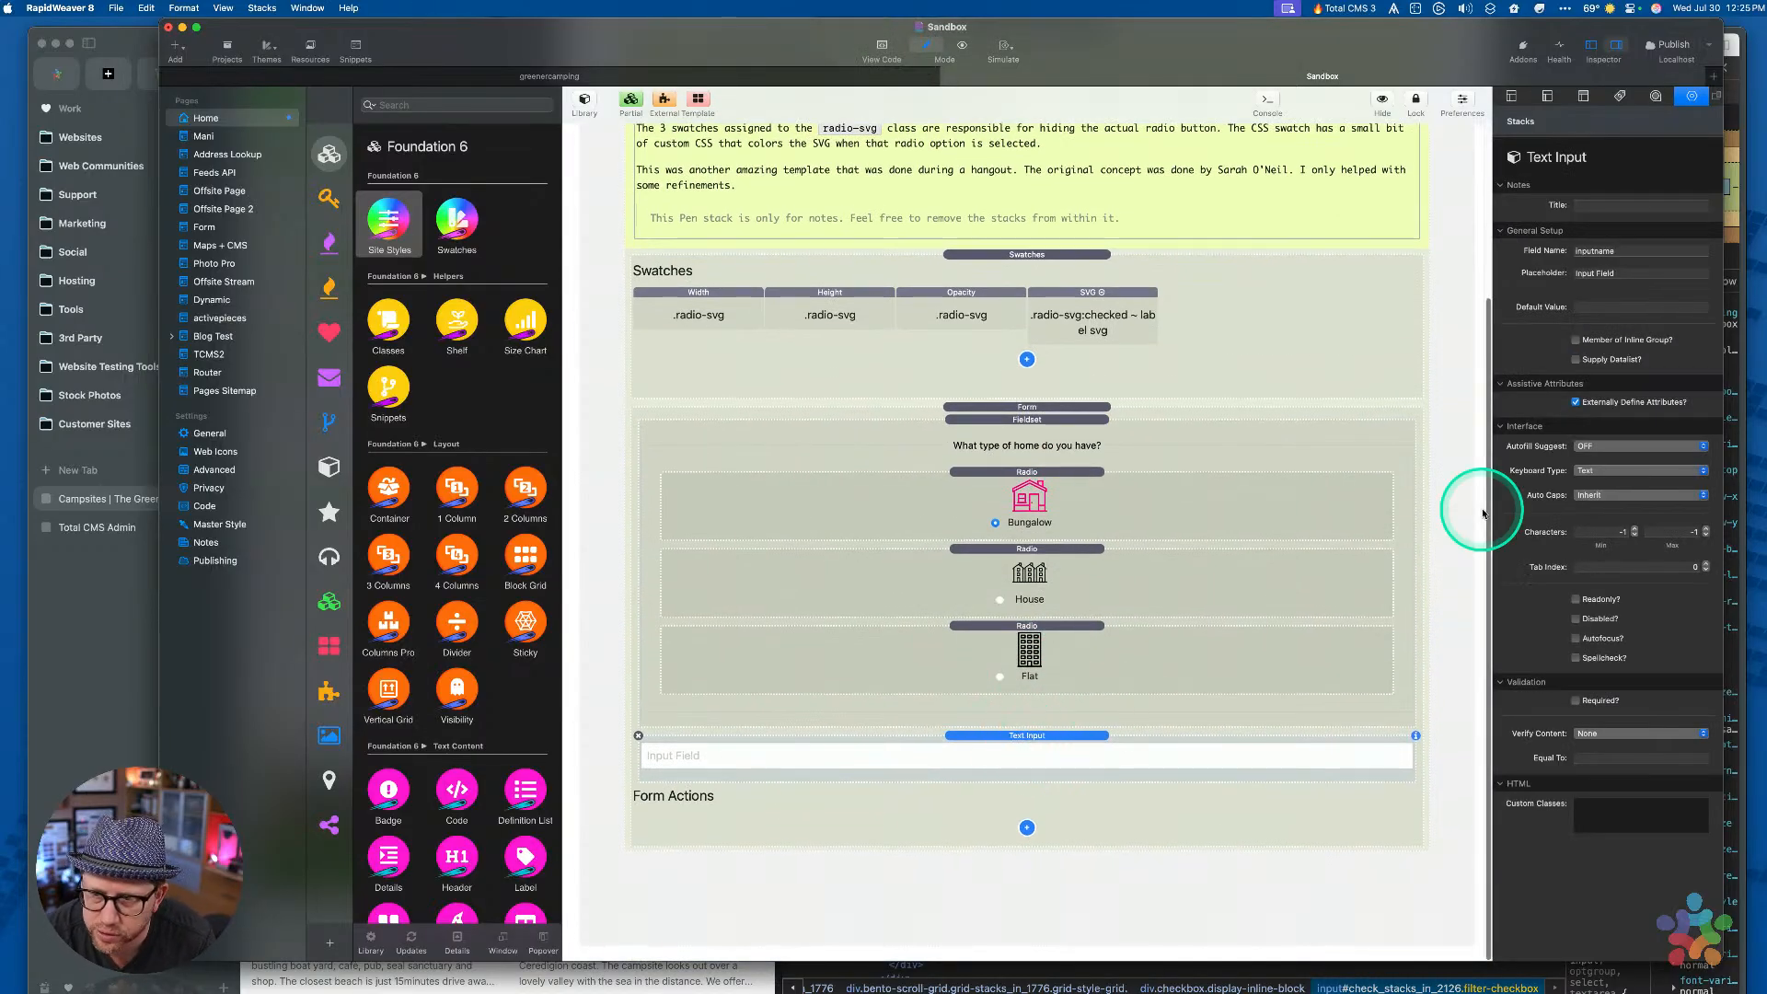
Add a Label above the Text Input and set its Label For to the field name mytext
scroll(915, 668, up, 1)
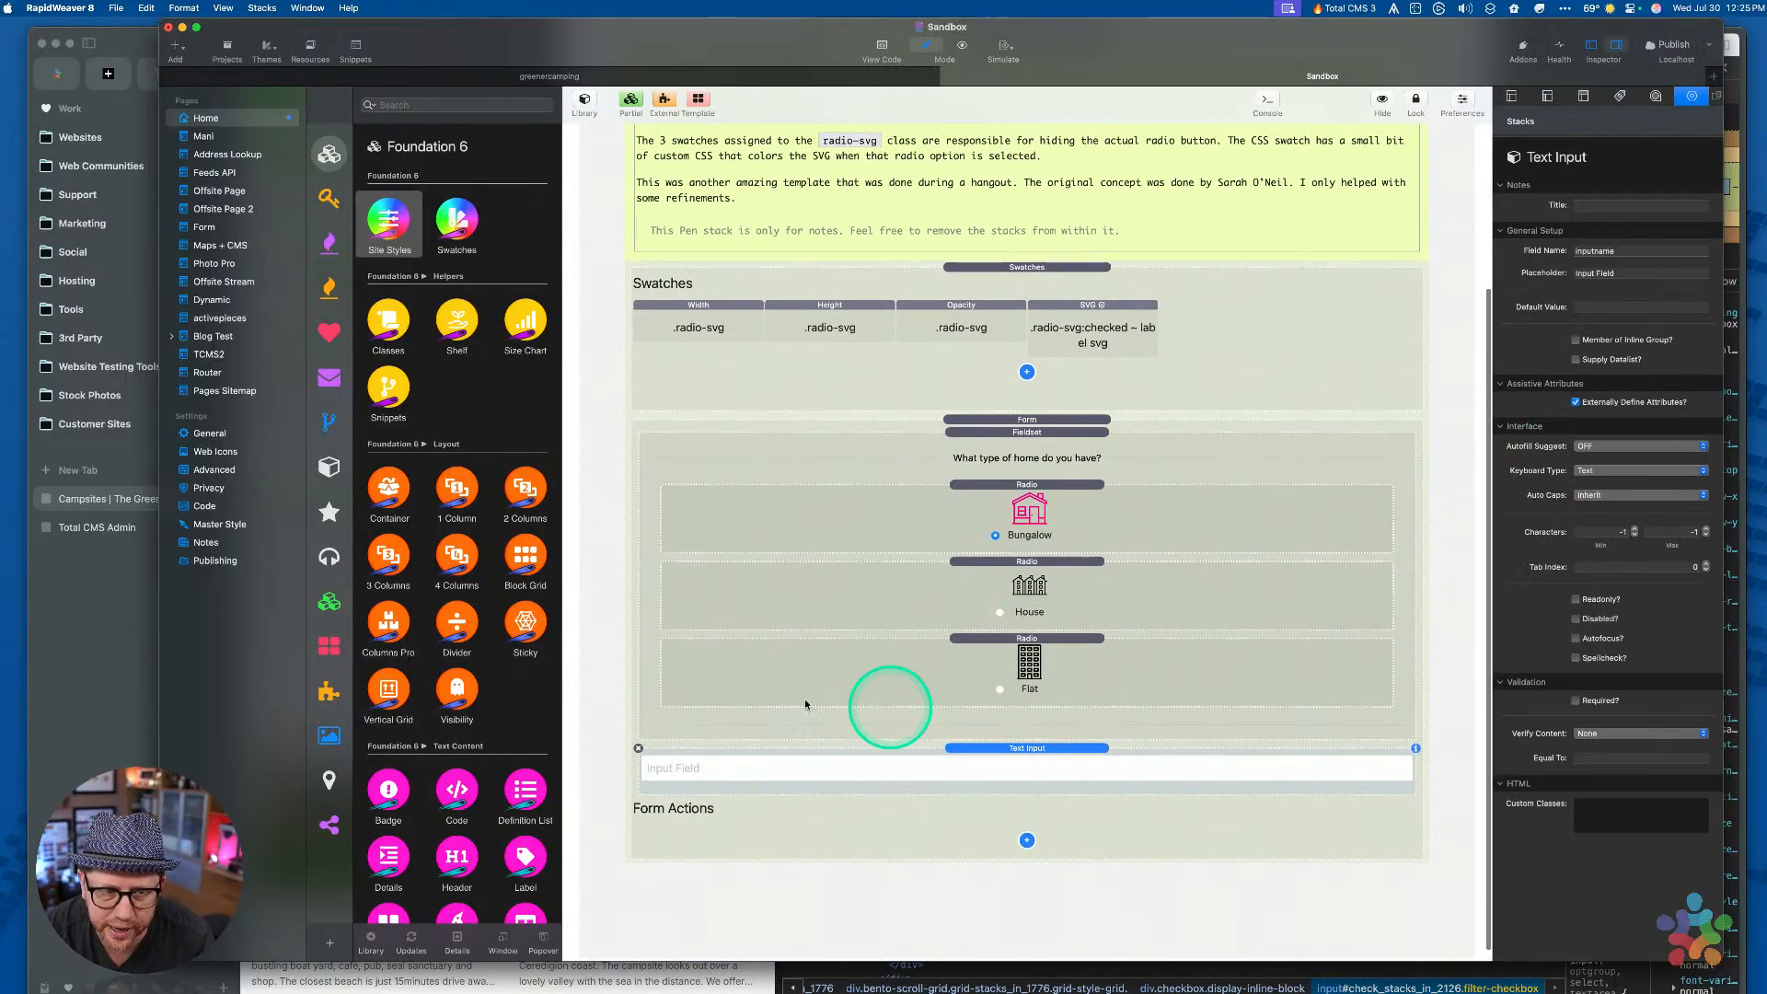
scroll(402, 578, down, 15)
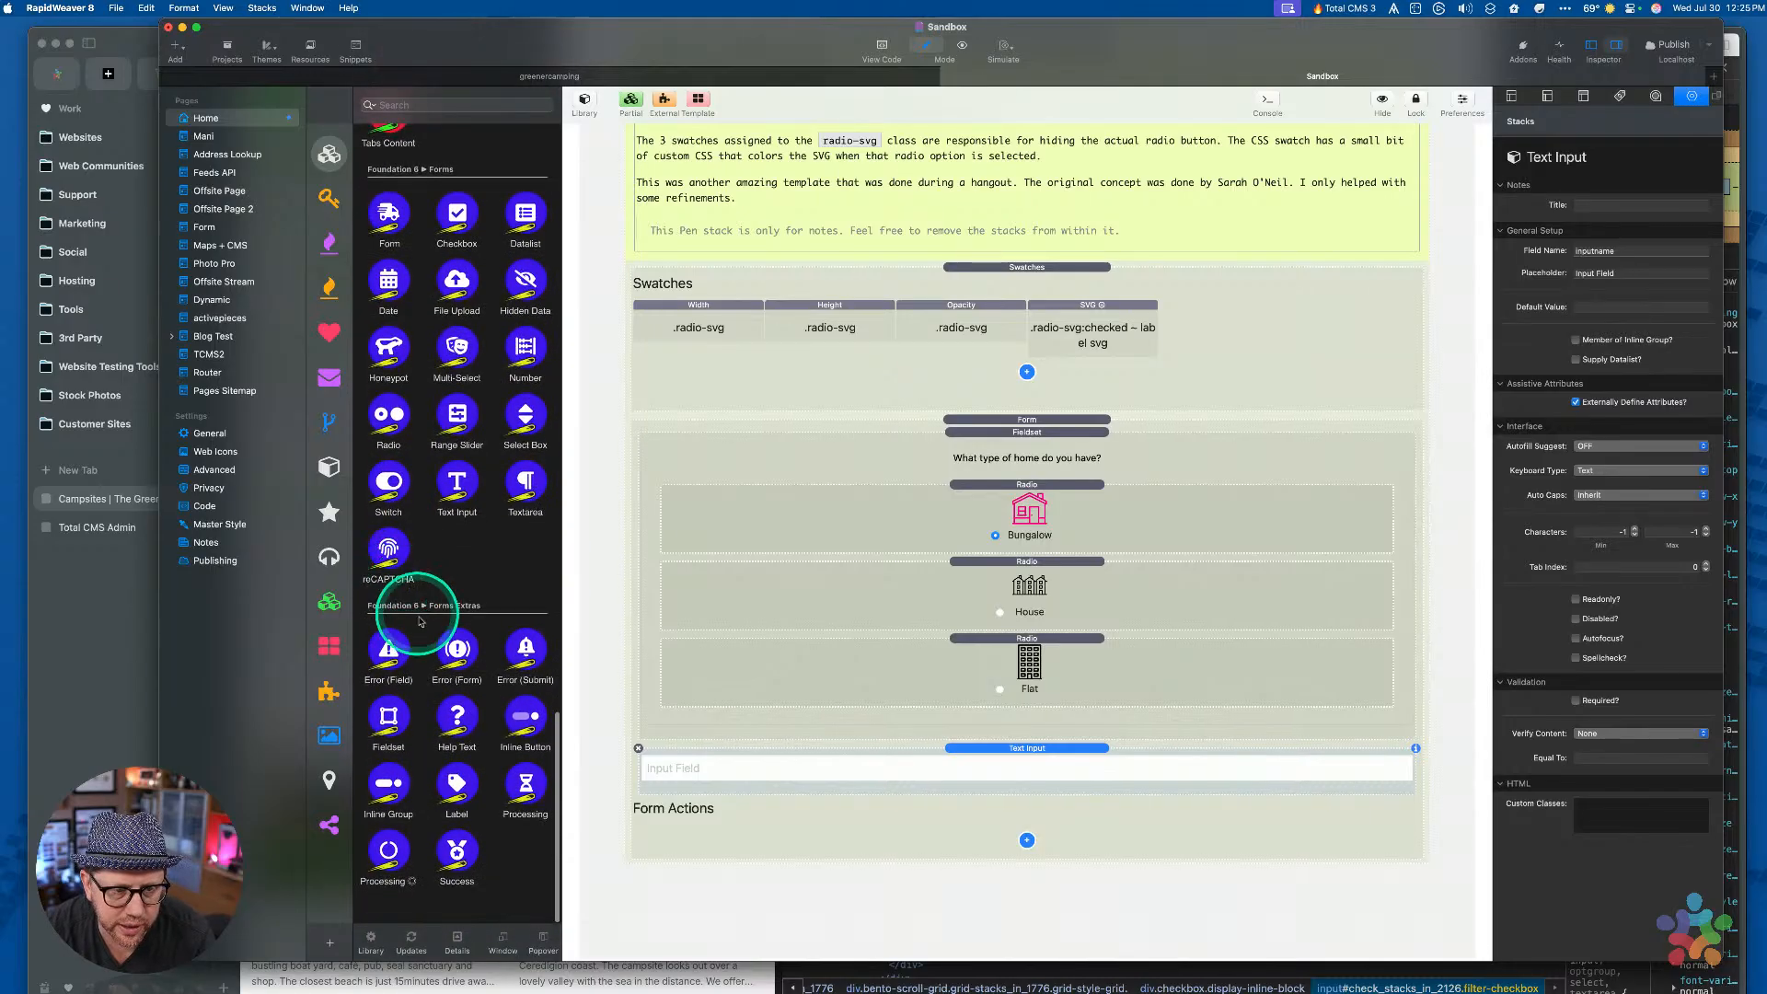
drag(462, 803, 997, 749)
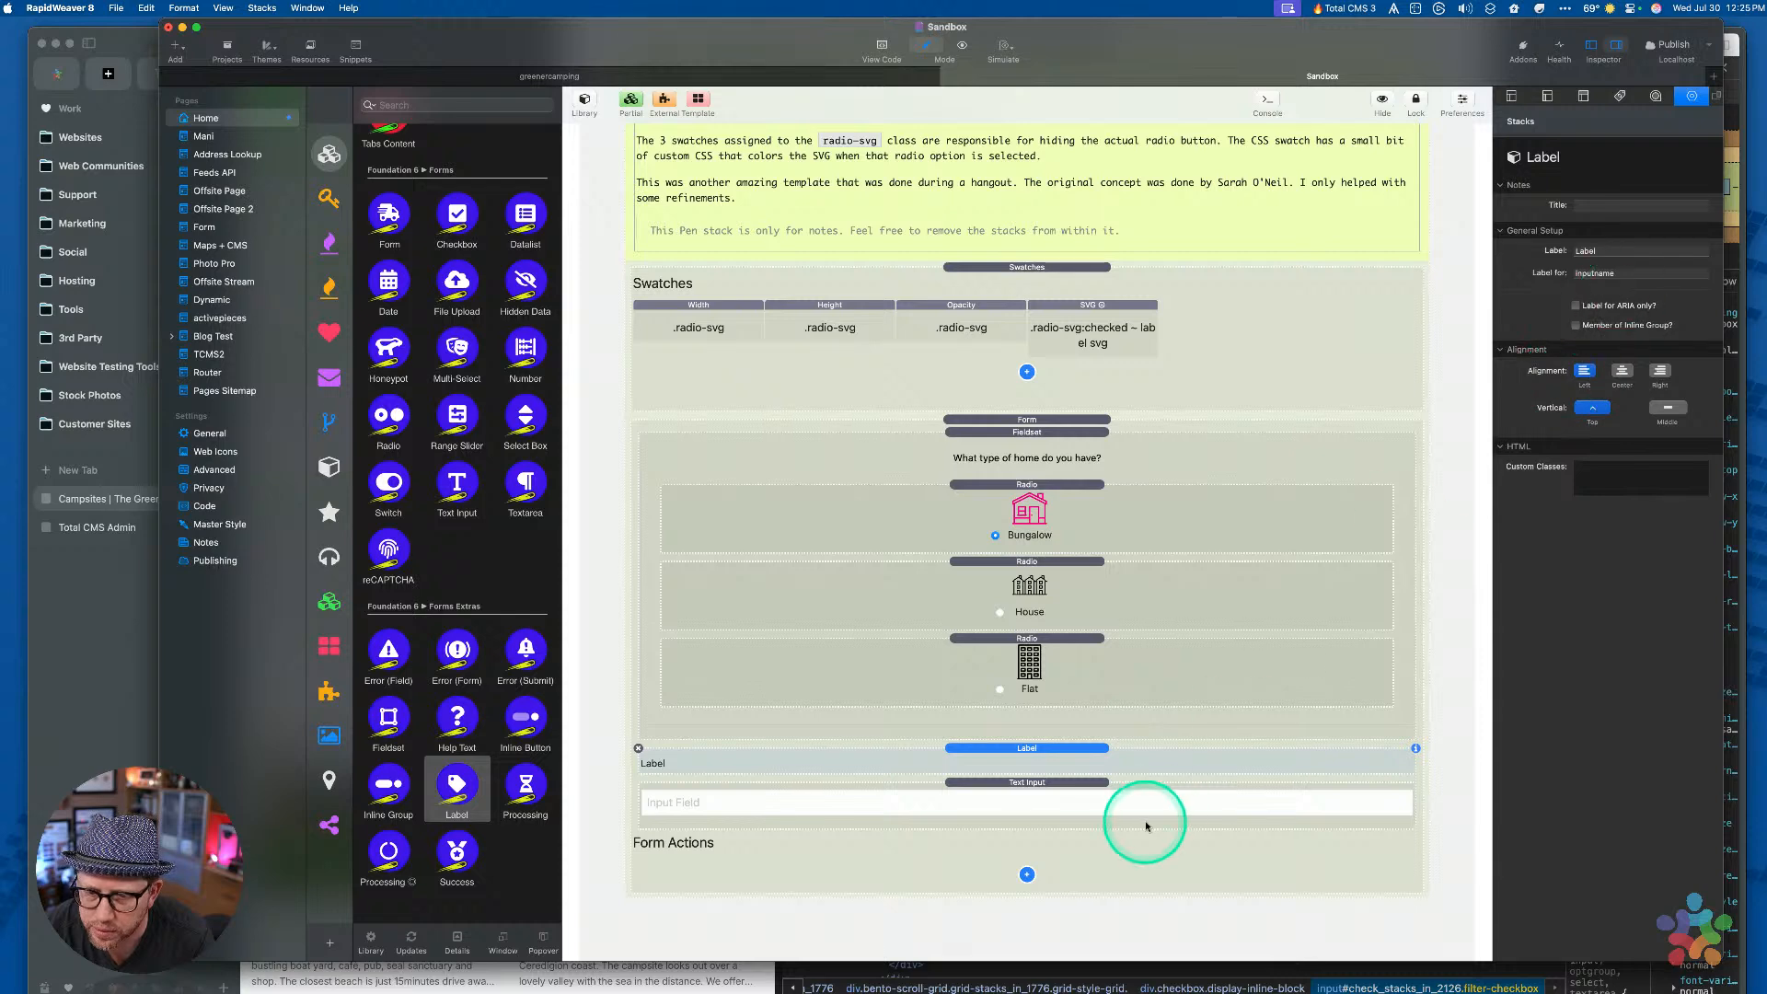
click(1067, 795)
double_click(1641, 250)
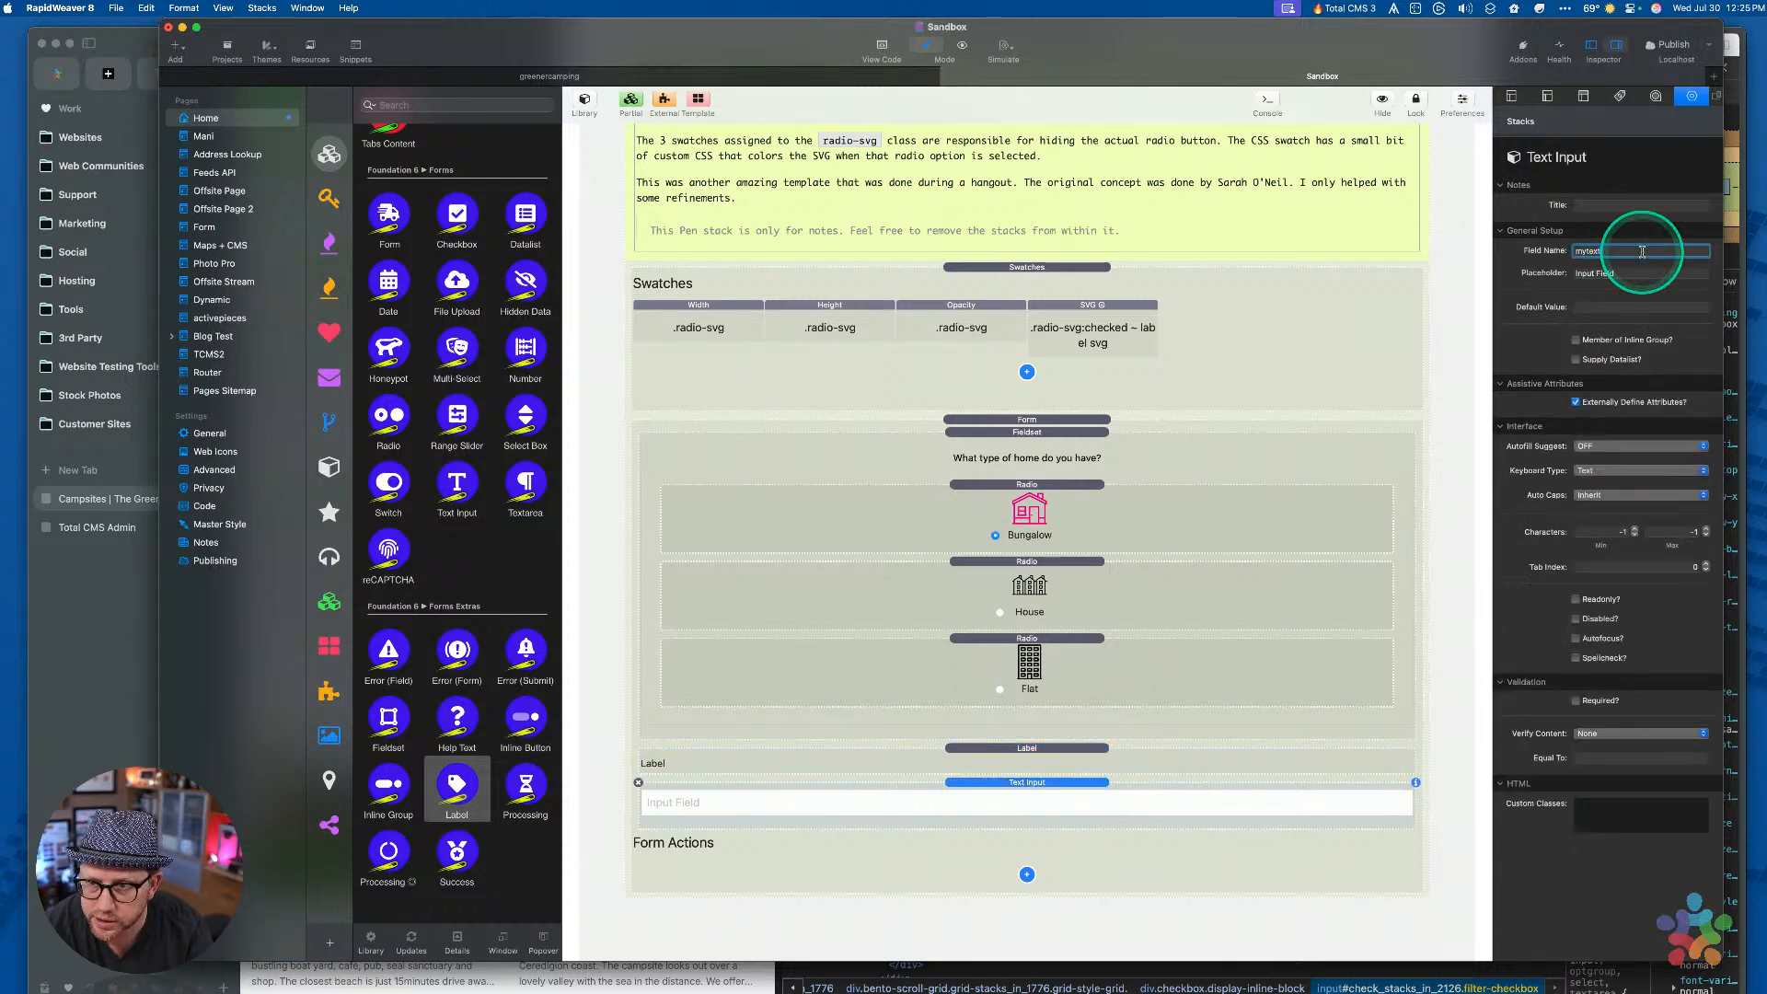
key(super+c)
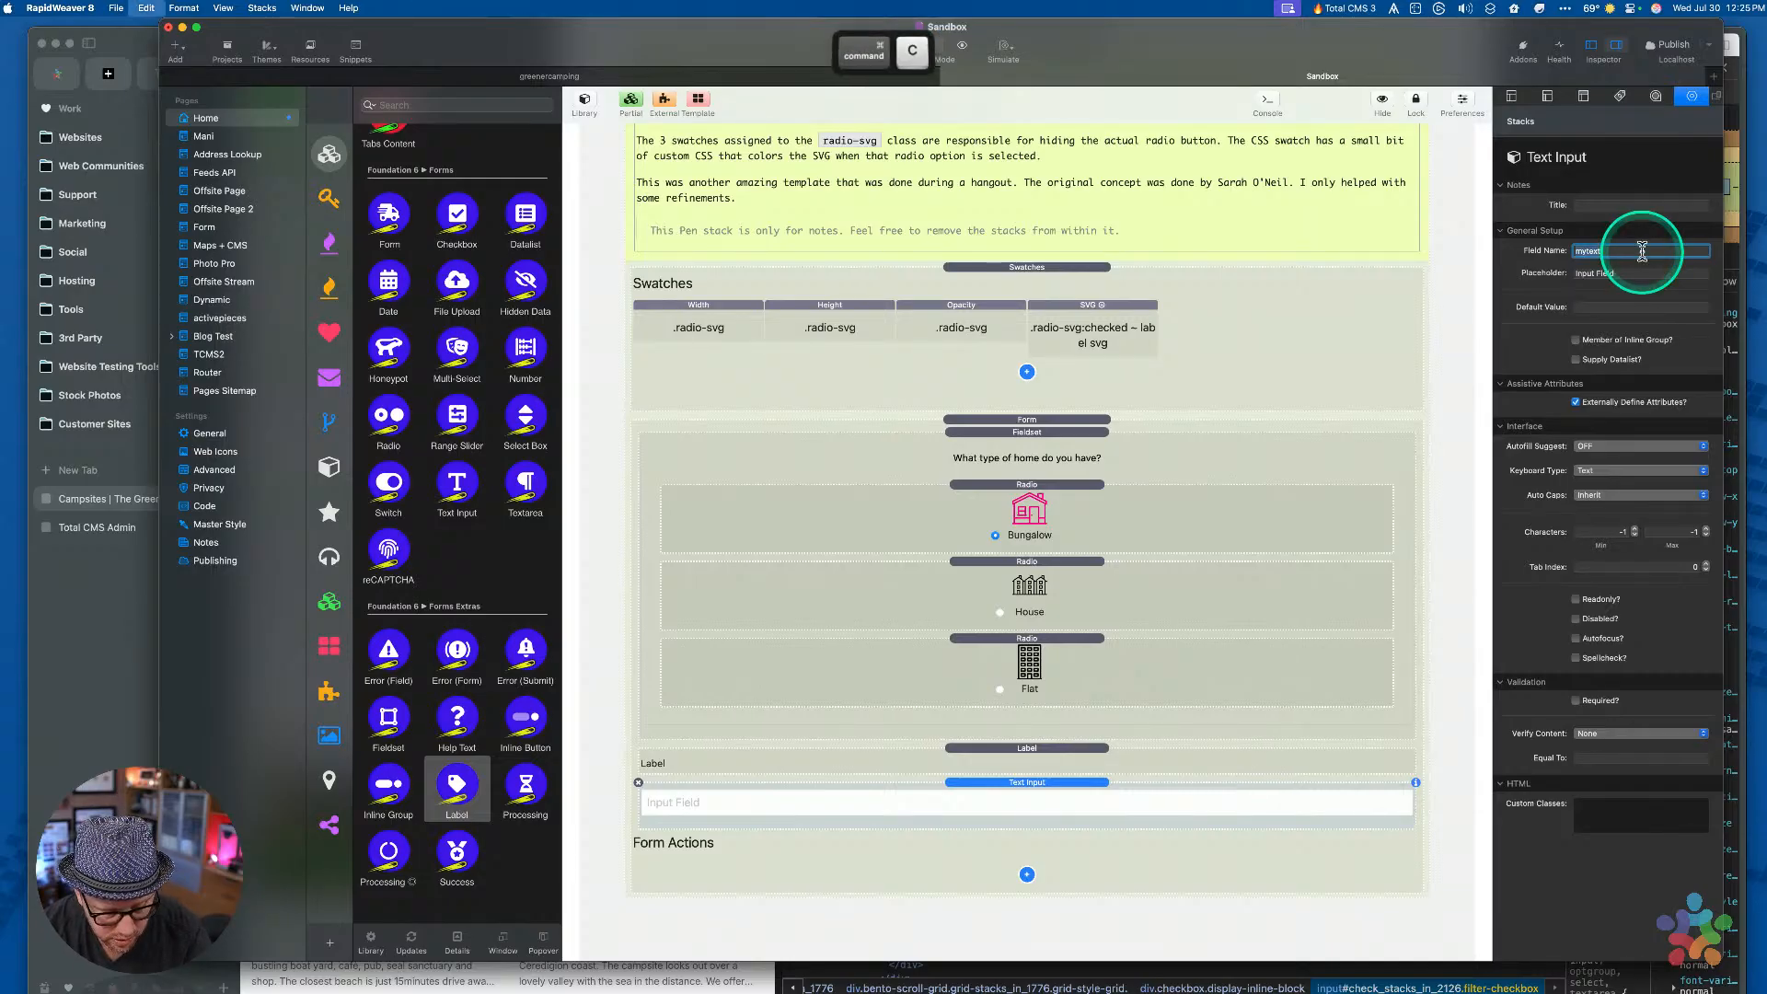
click(1073, 748)
click(1628, 274)
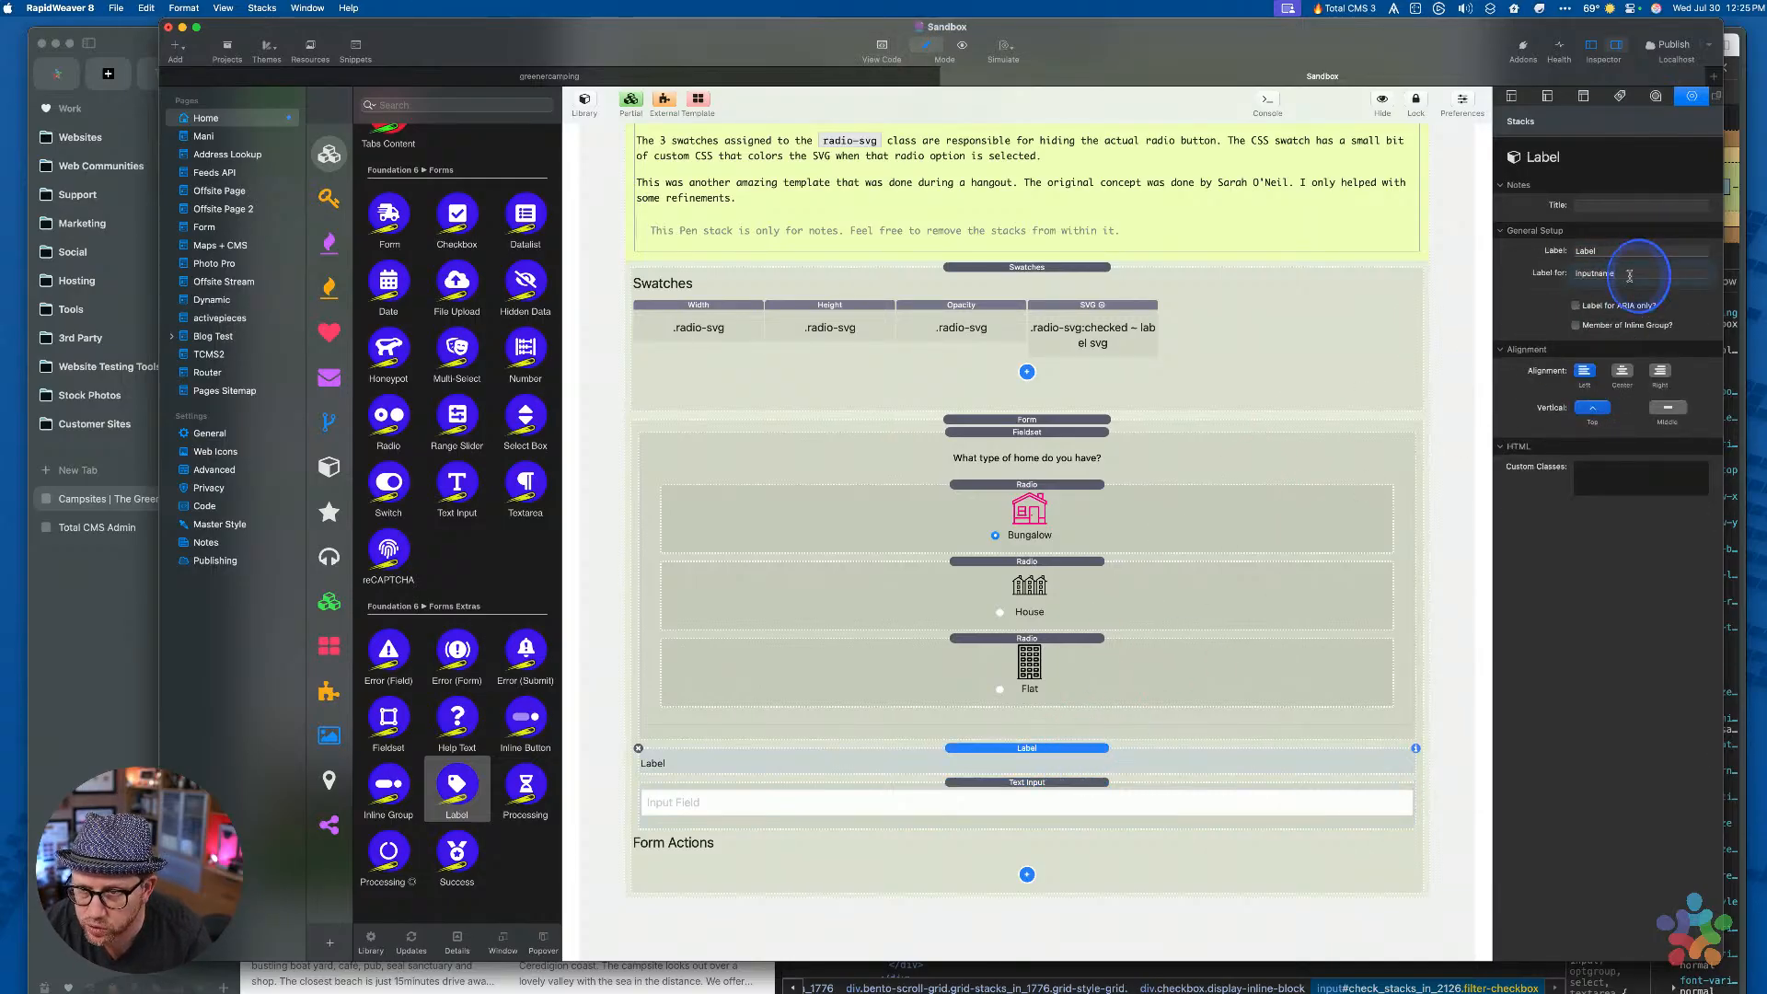
key(super+a)
key(super+v)
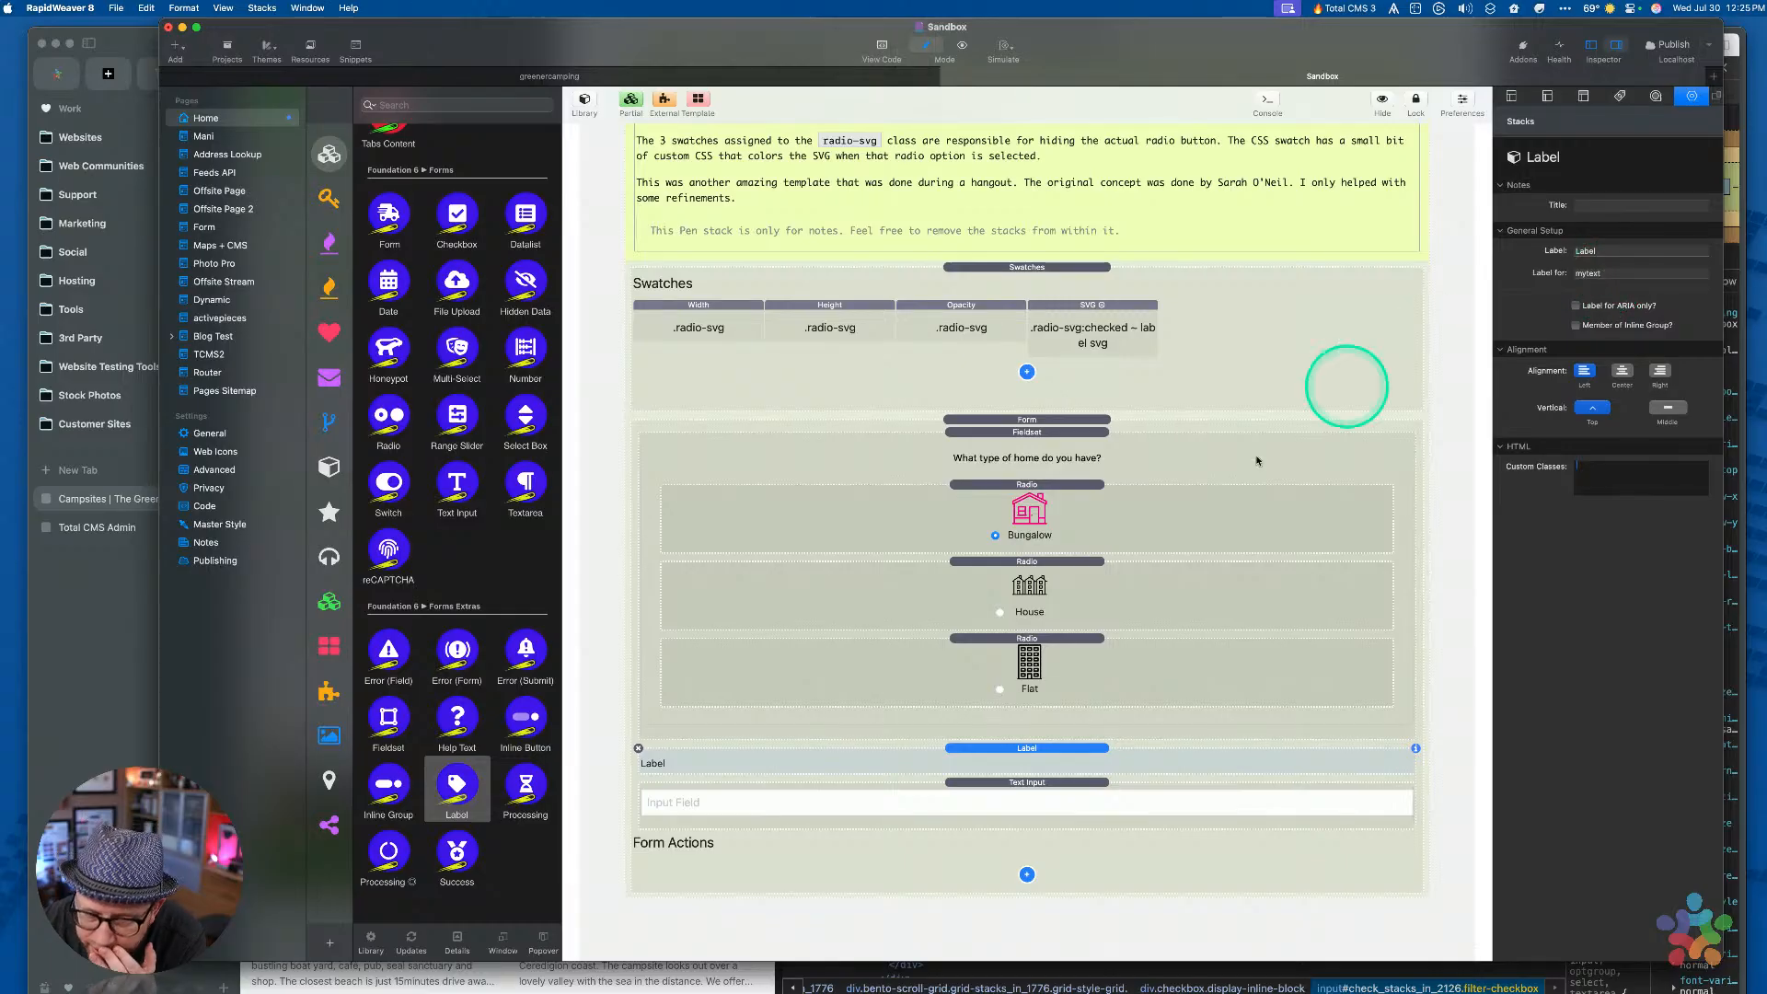
click(1008, 784)
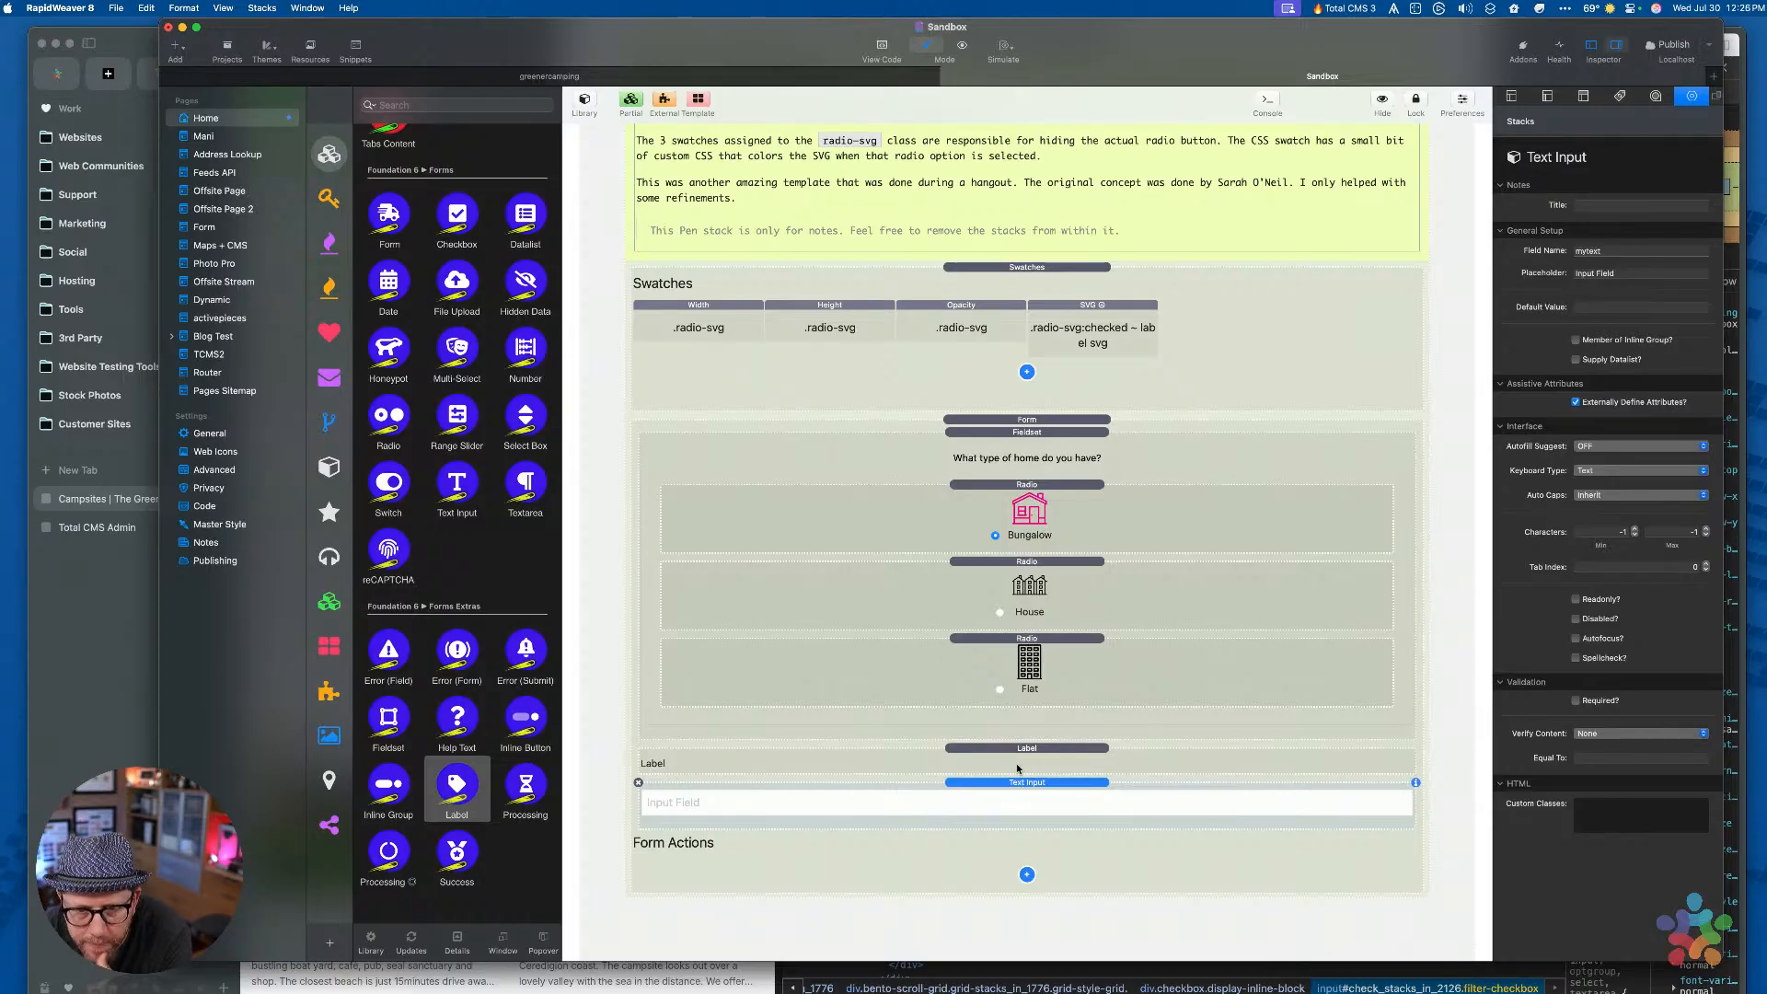
click(1017, 768)
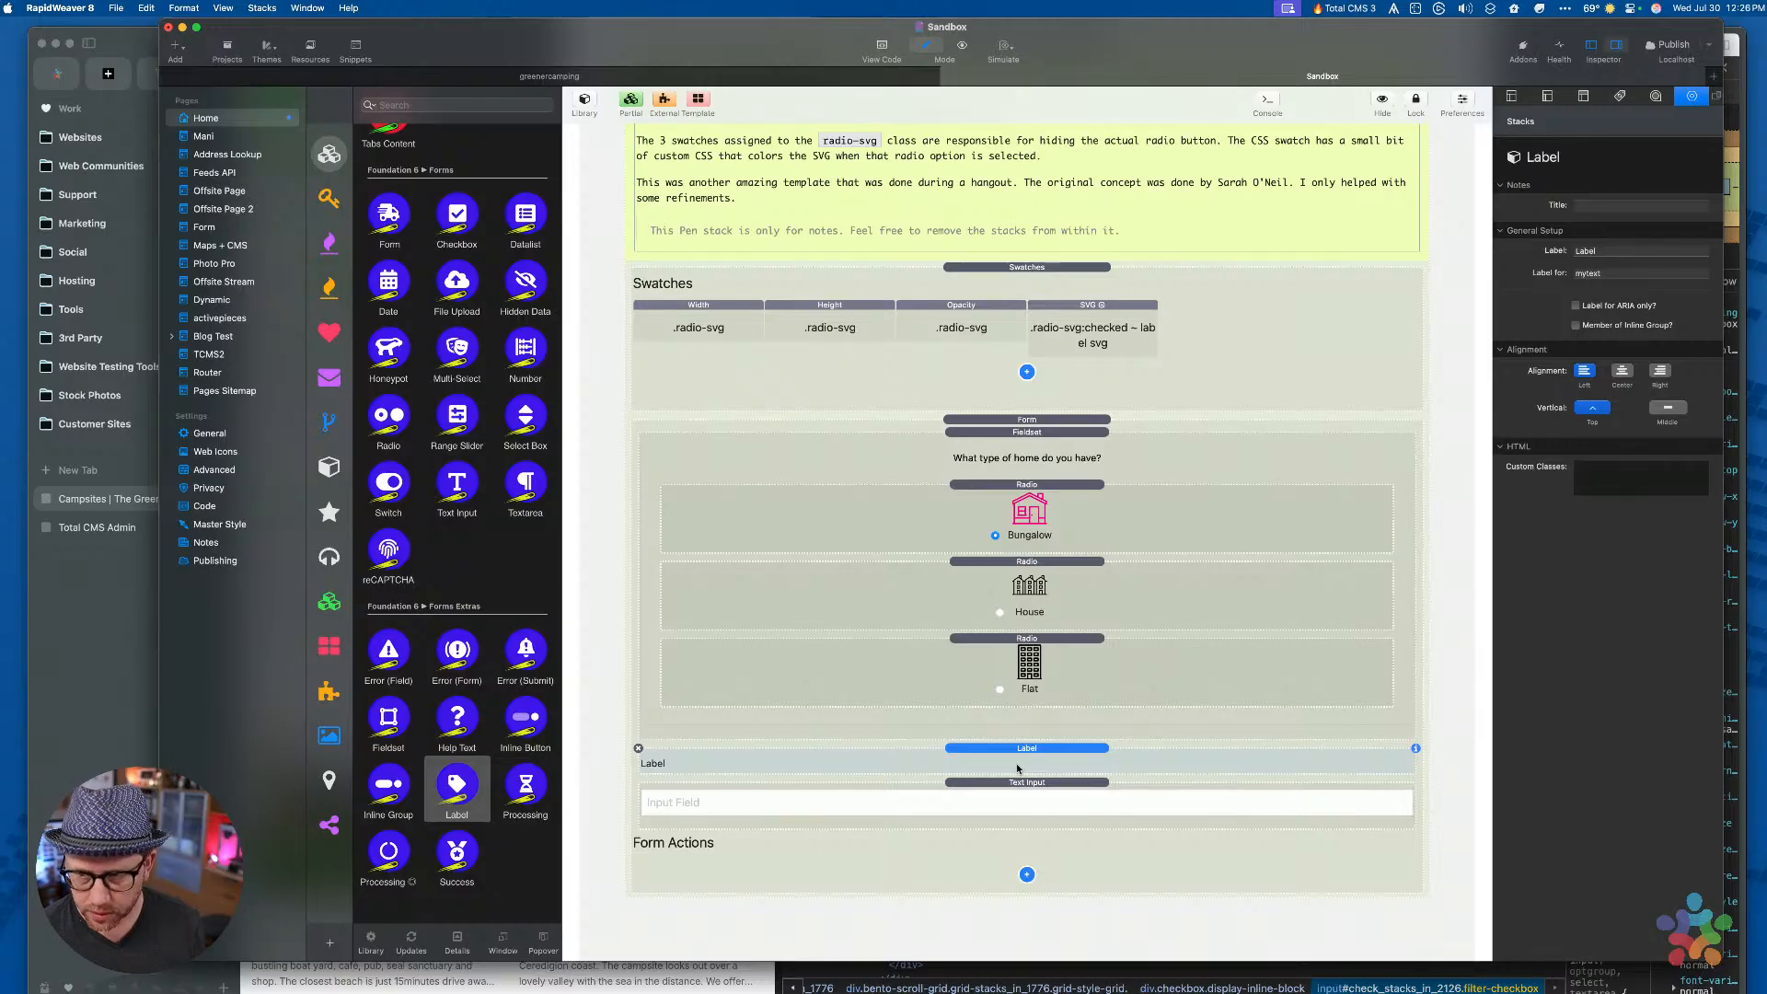
Preview the Sandbox page in Arc and inspect the label's for attribute against input_mytext
key(super+alt+p)
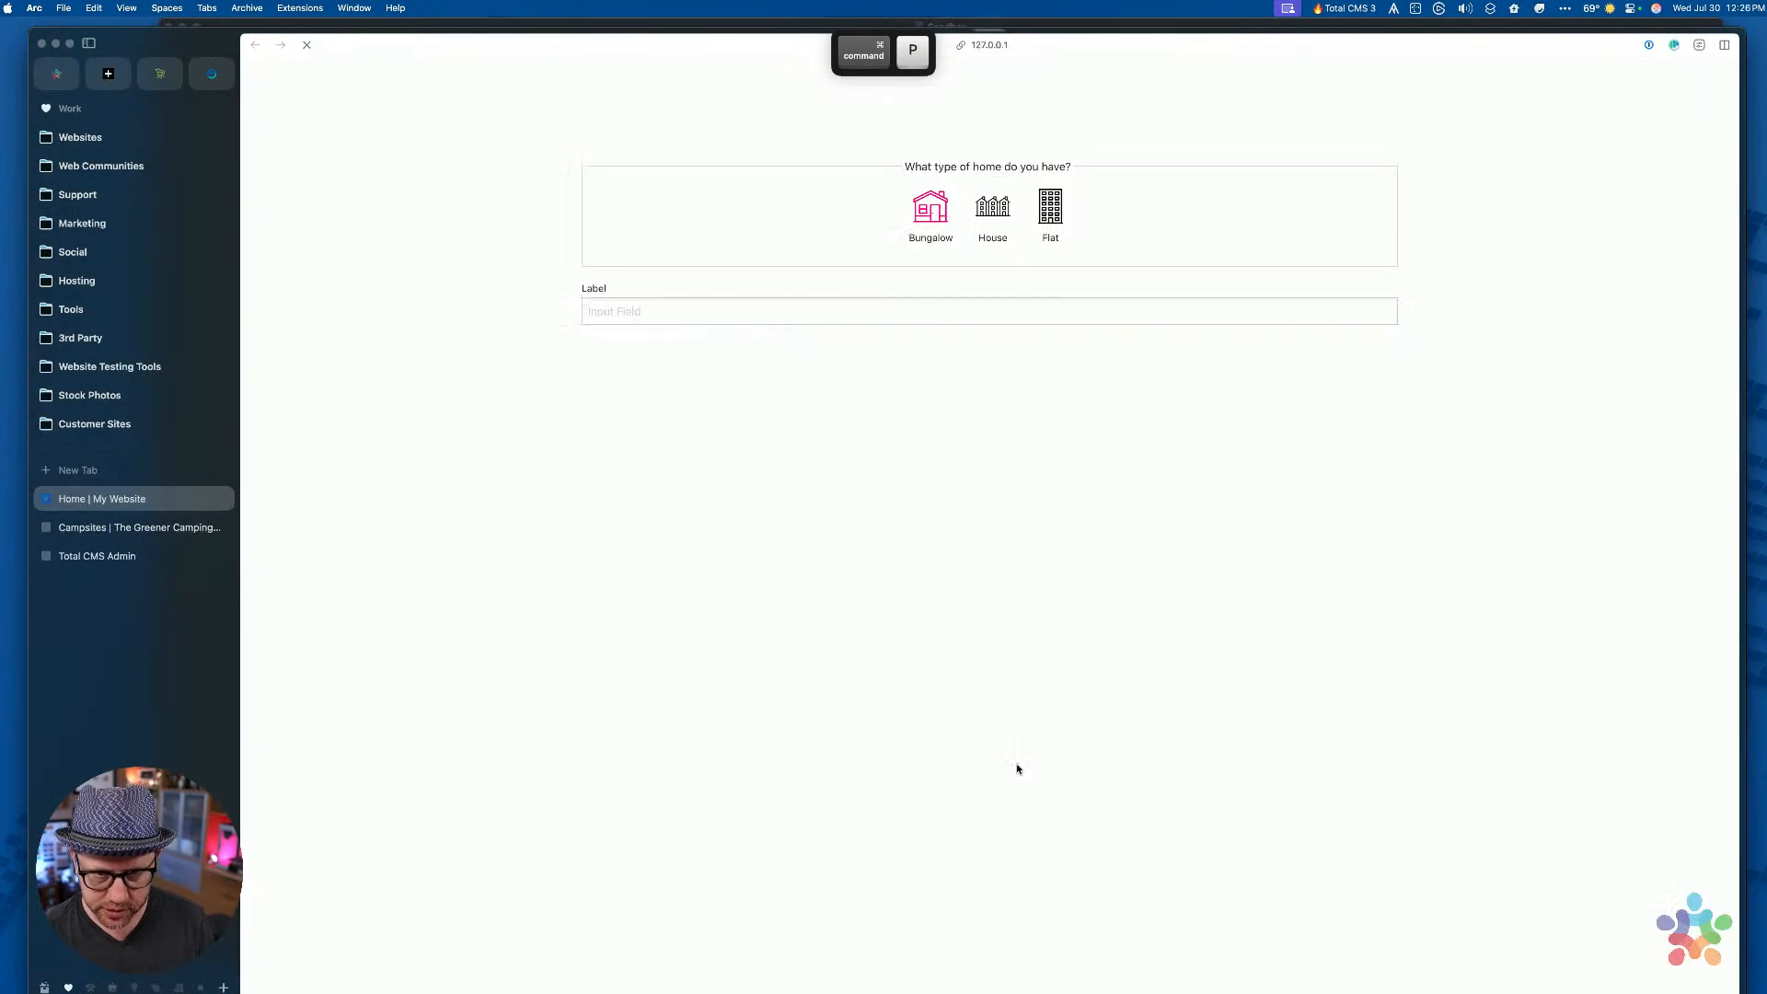
drag(891, 335, 715, 314)
right_click(639, 322)
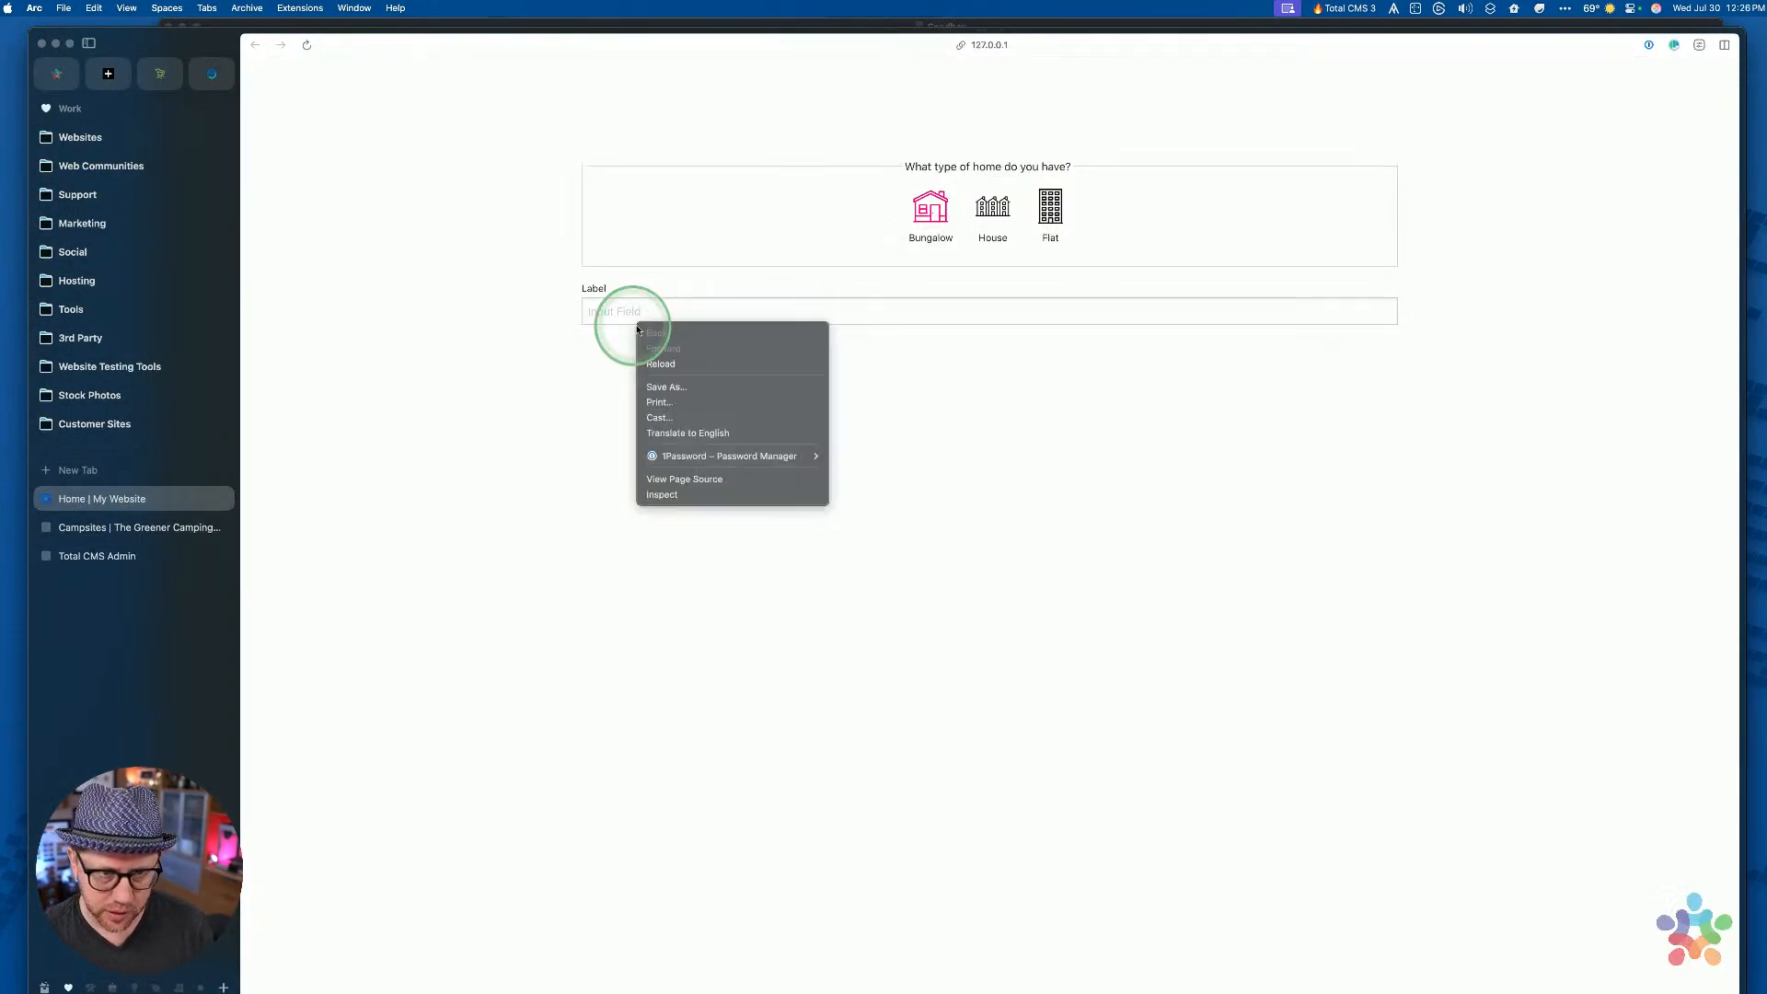
click(620, 315)
right_click(622, 319)
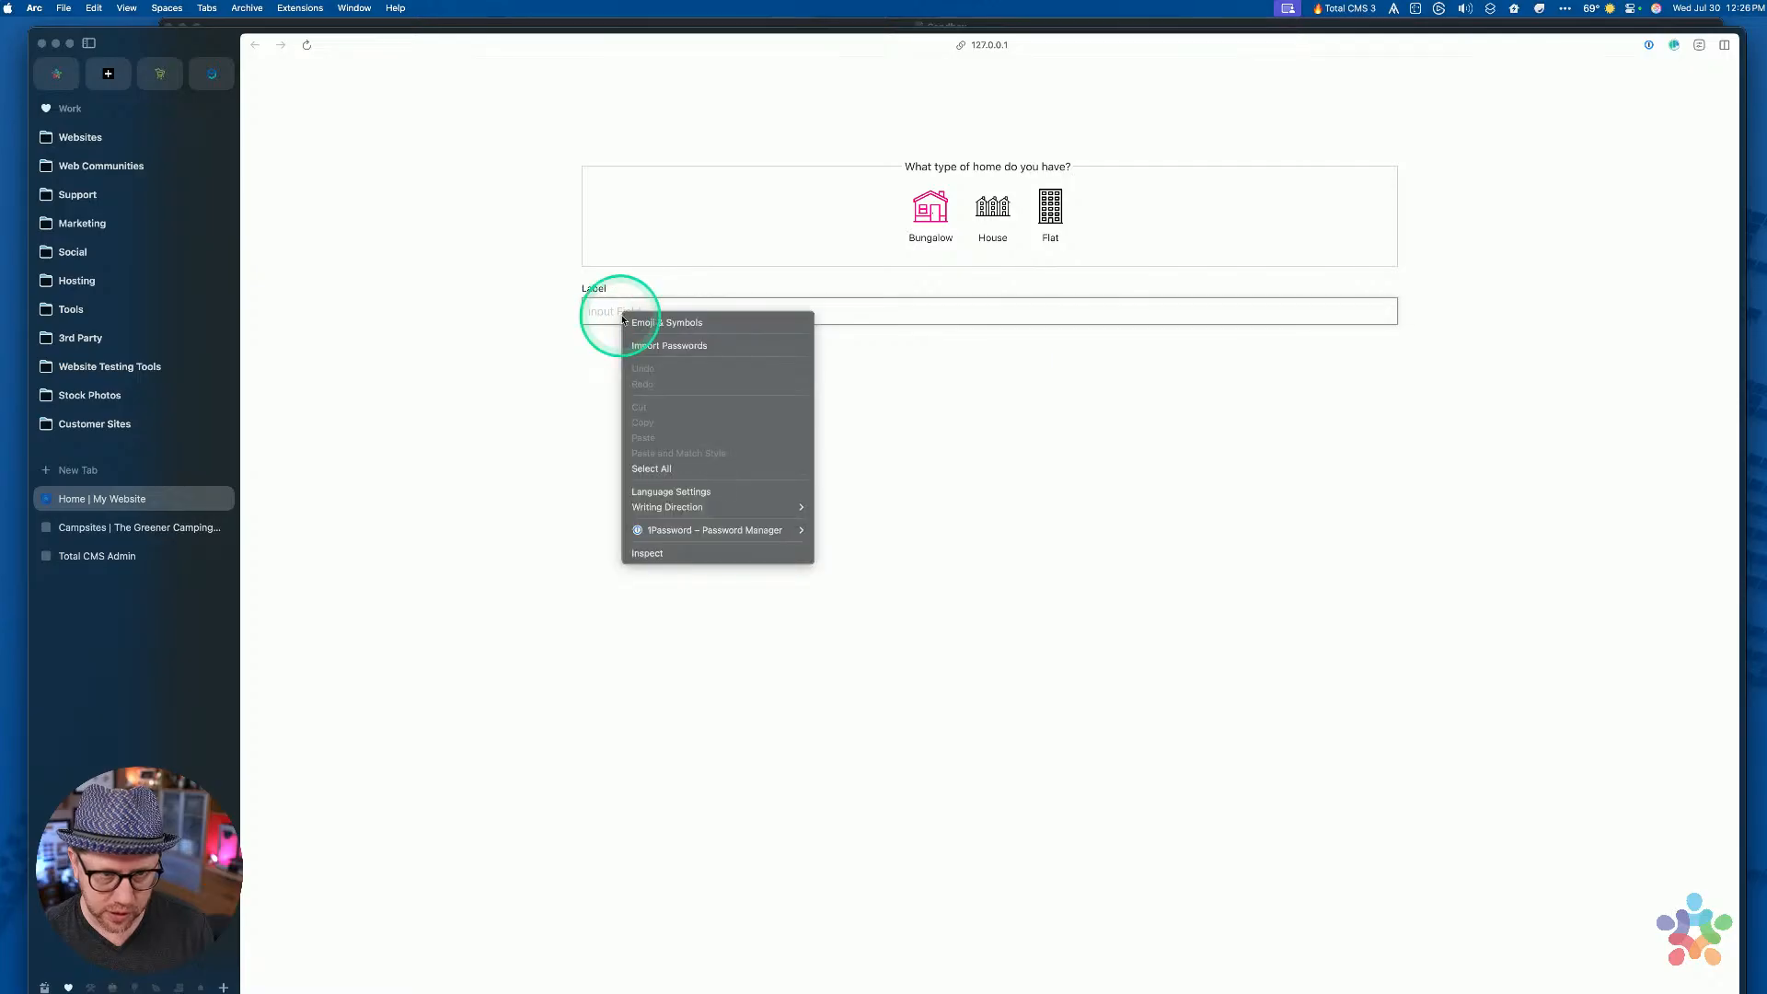
click(653, 553)
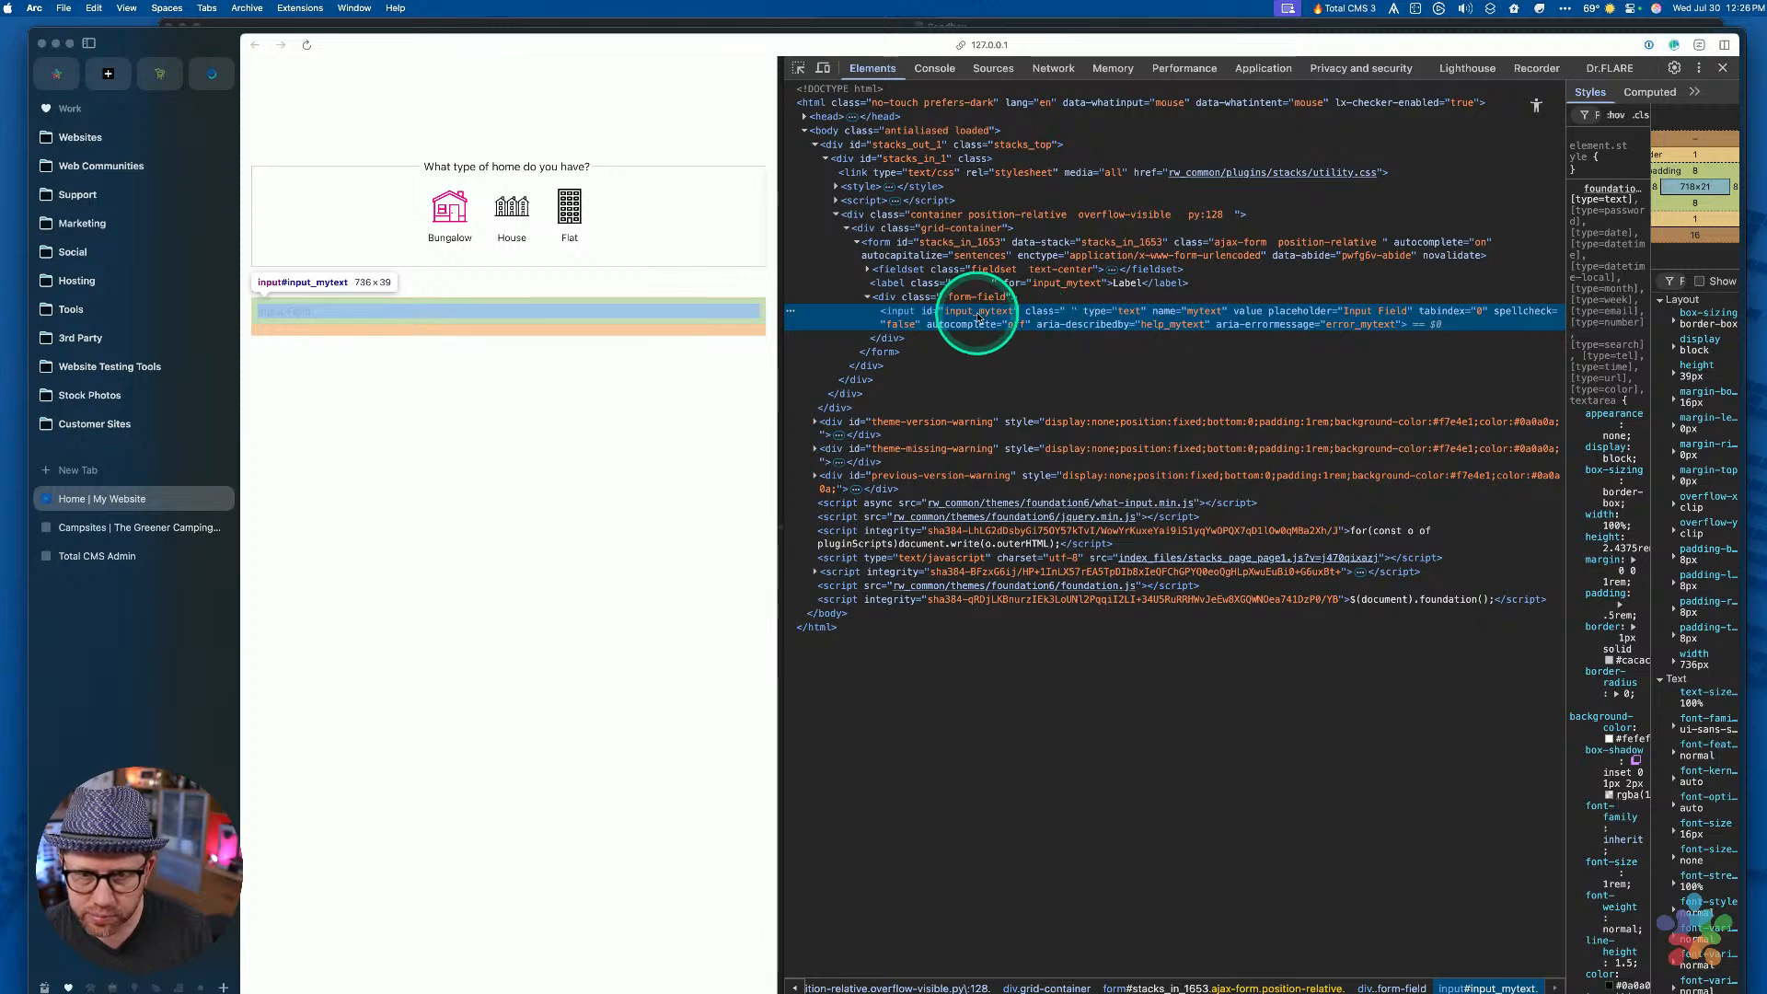
click(966, 283)
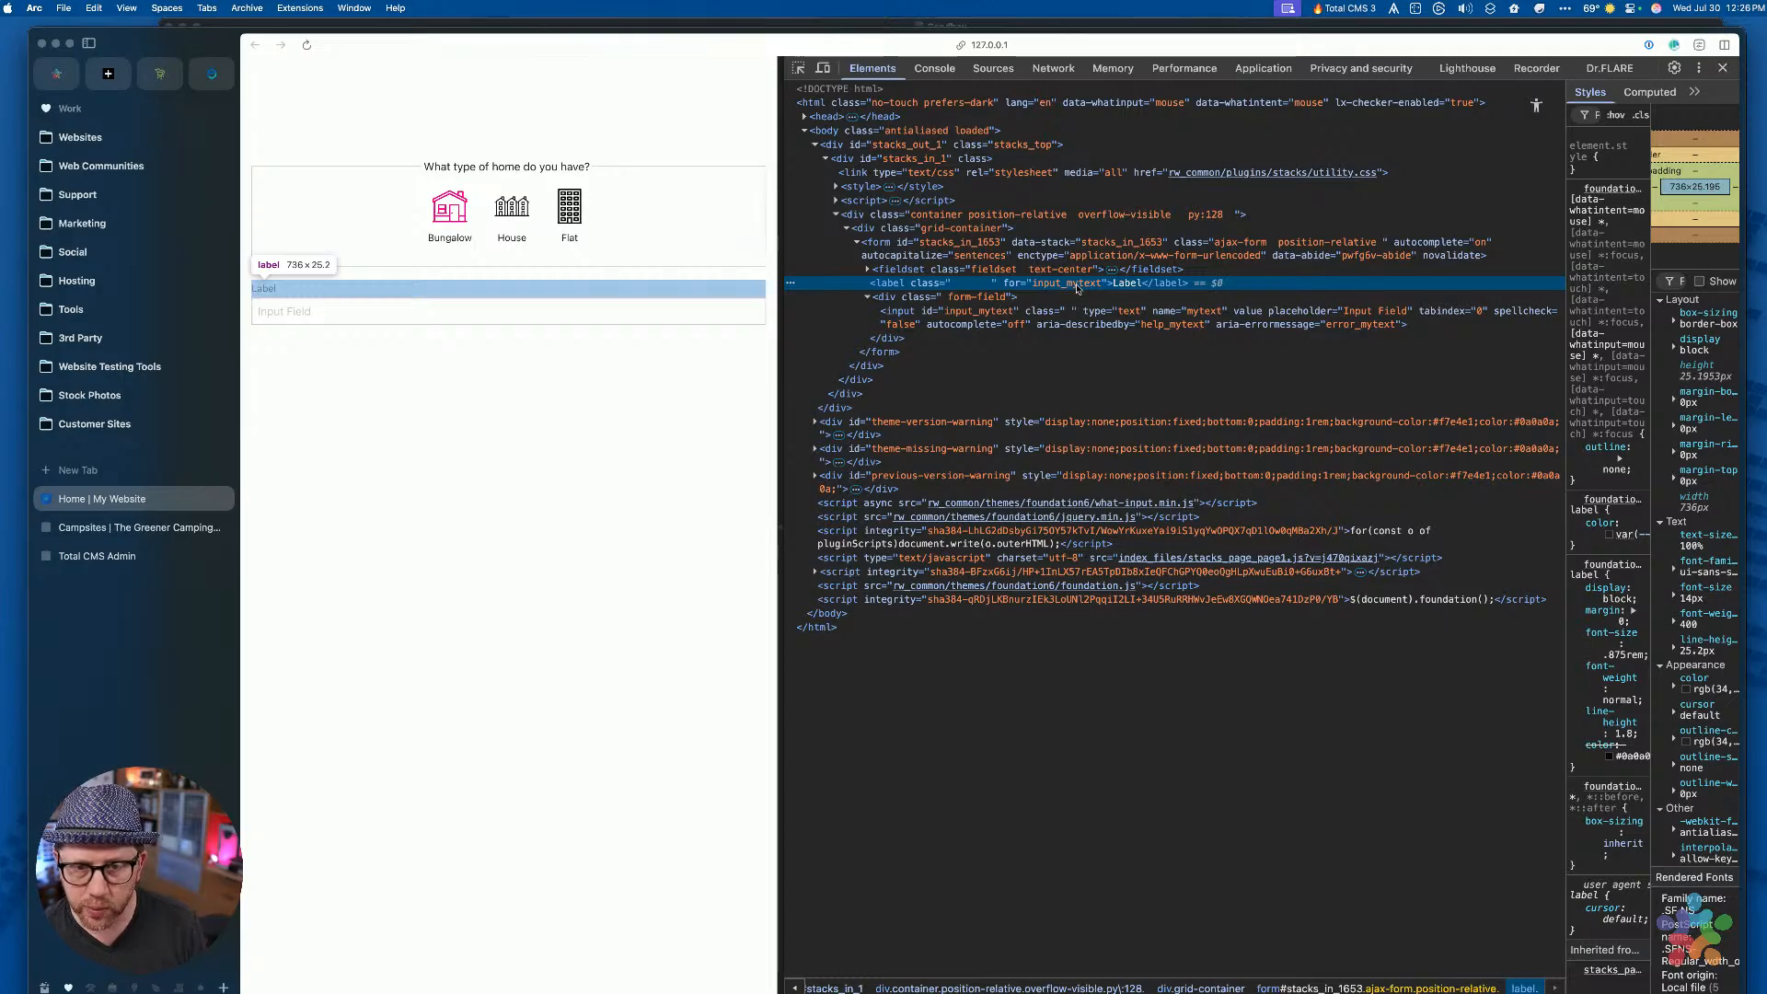
Reload the preview and spread out all open windows
click(770, 428)
key(super+r)
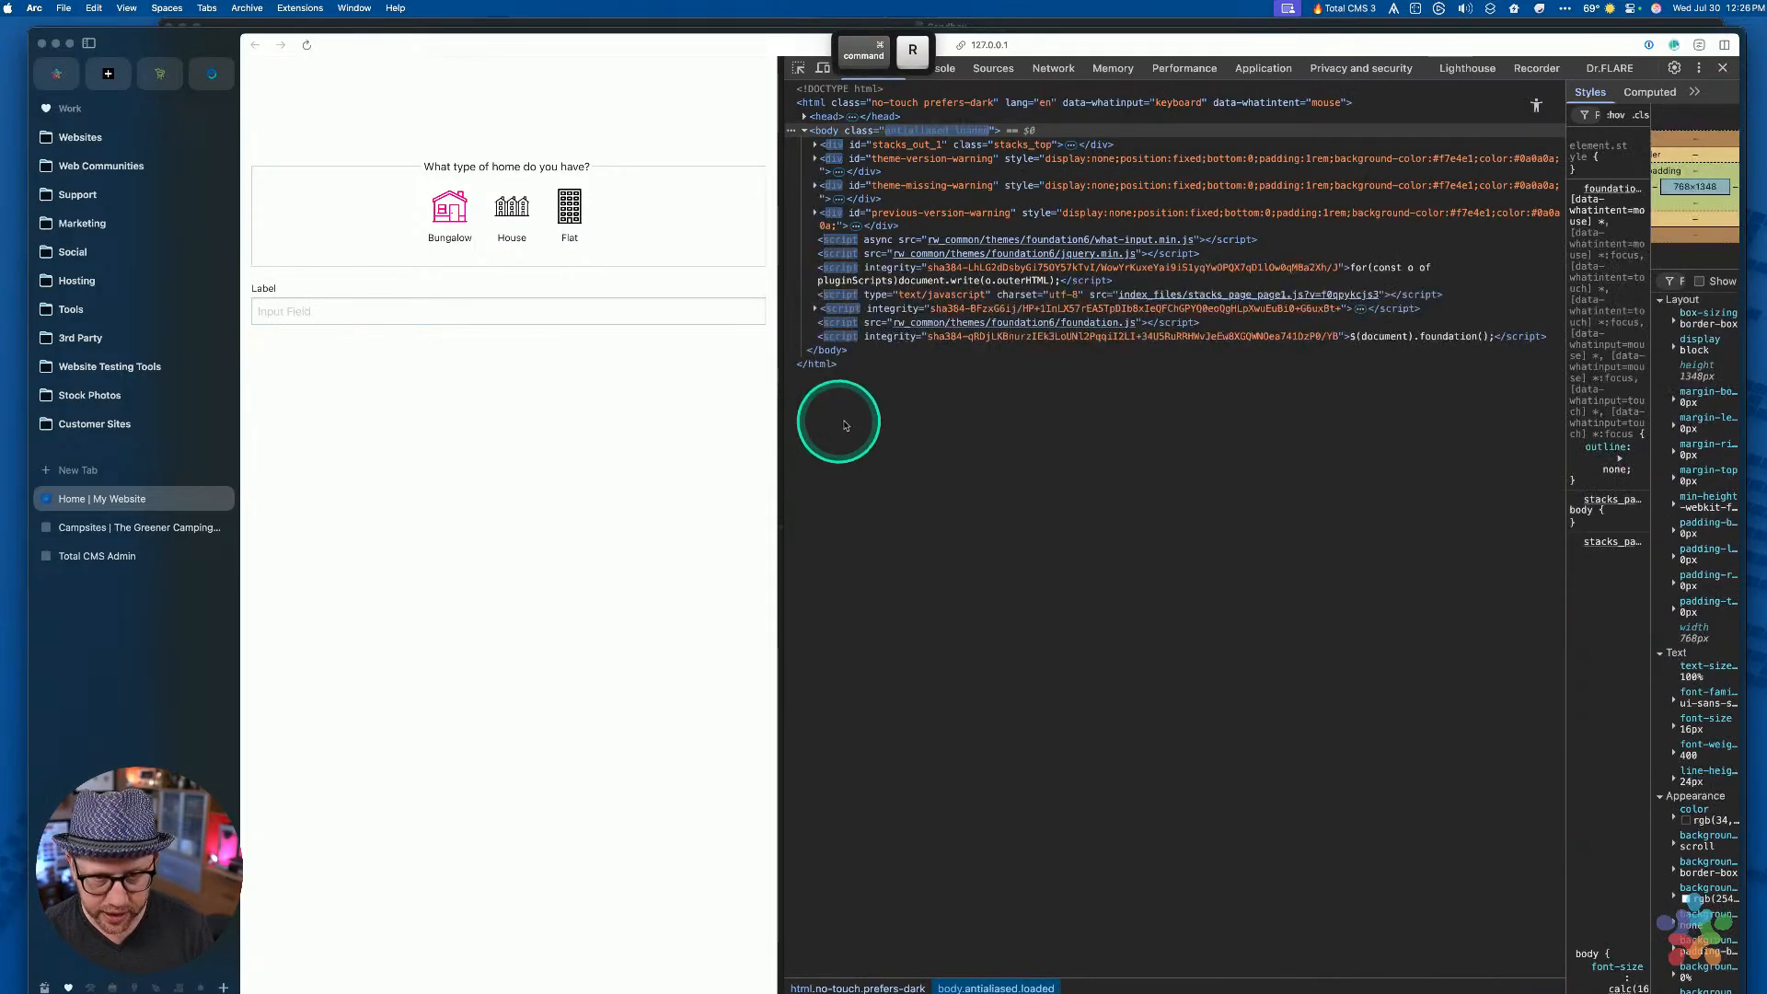
key(ctrl+Up)
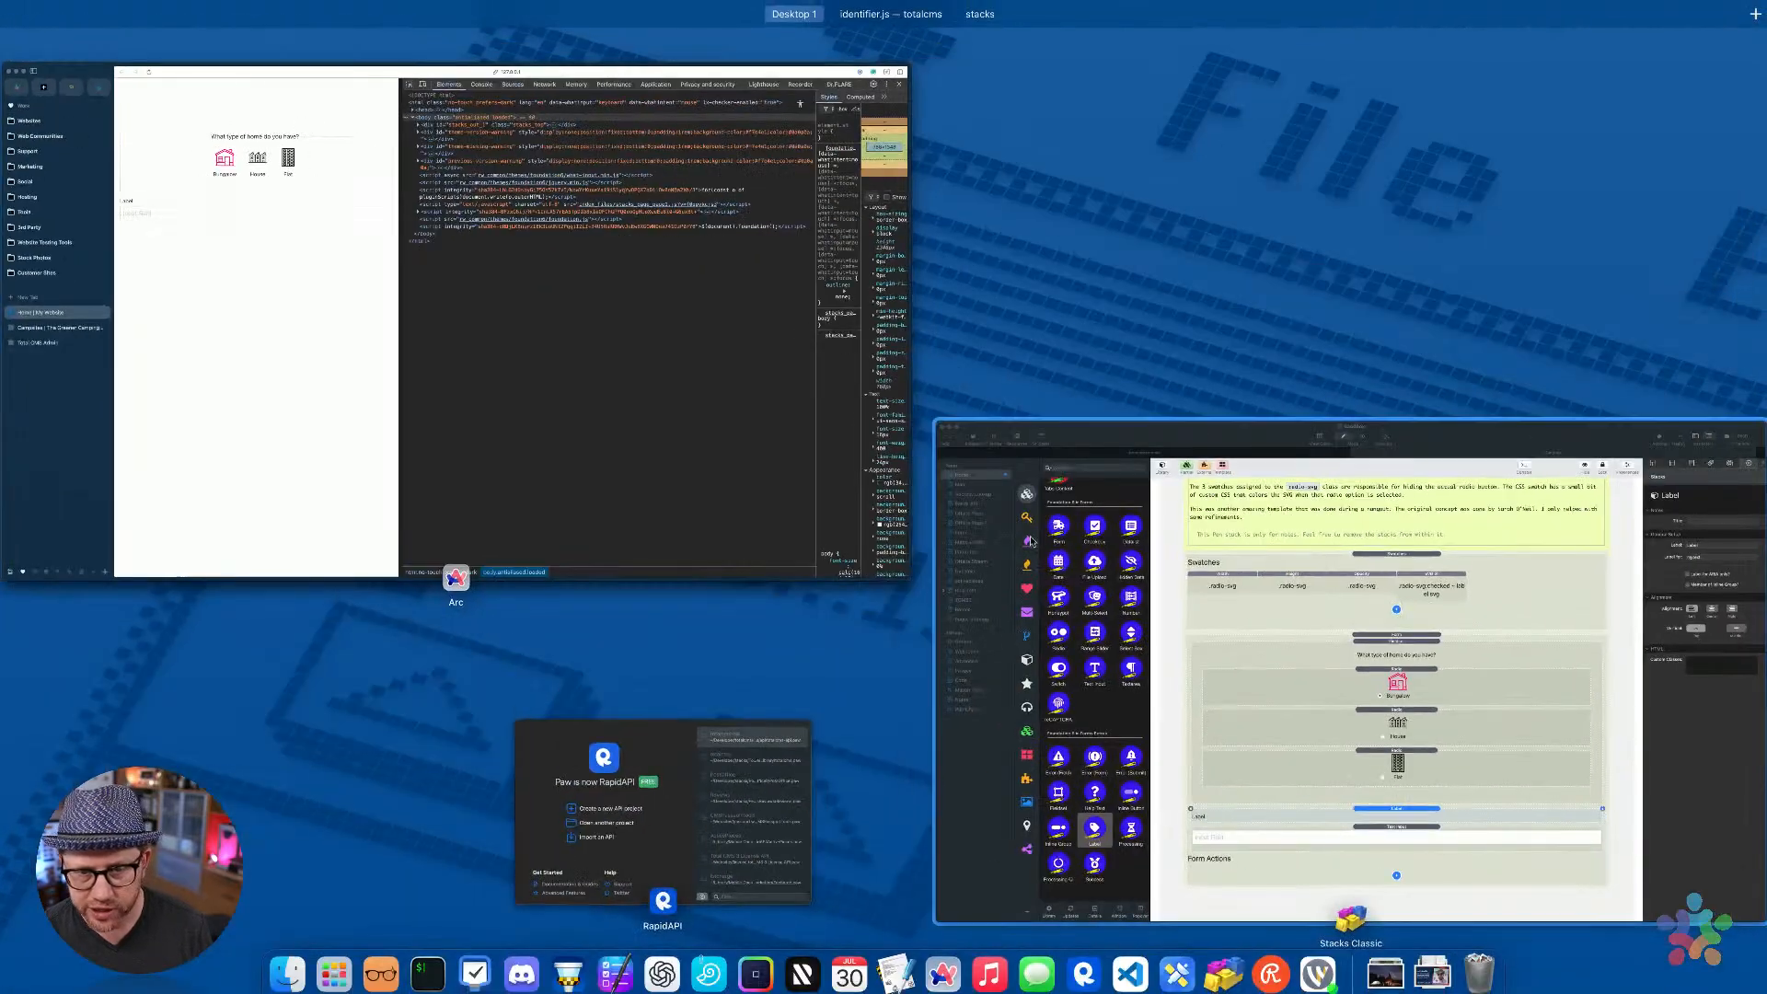
Back in the Sandbox project, drop a Checkbox stack below the Text Input and review the Label's settings
click(1009, 617)
click(1021, 784)
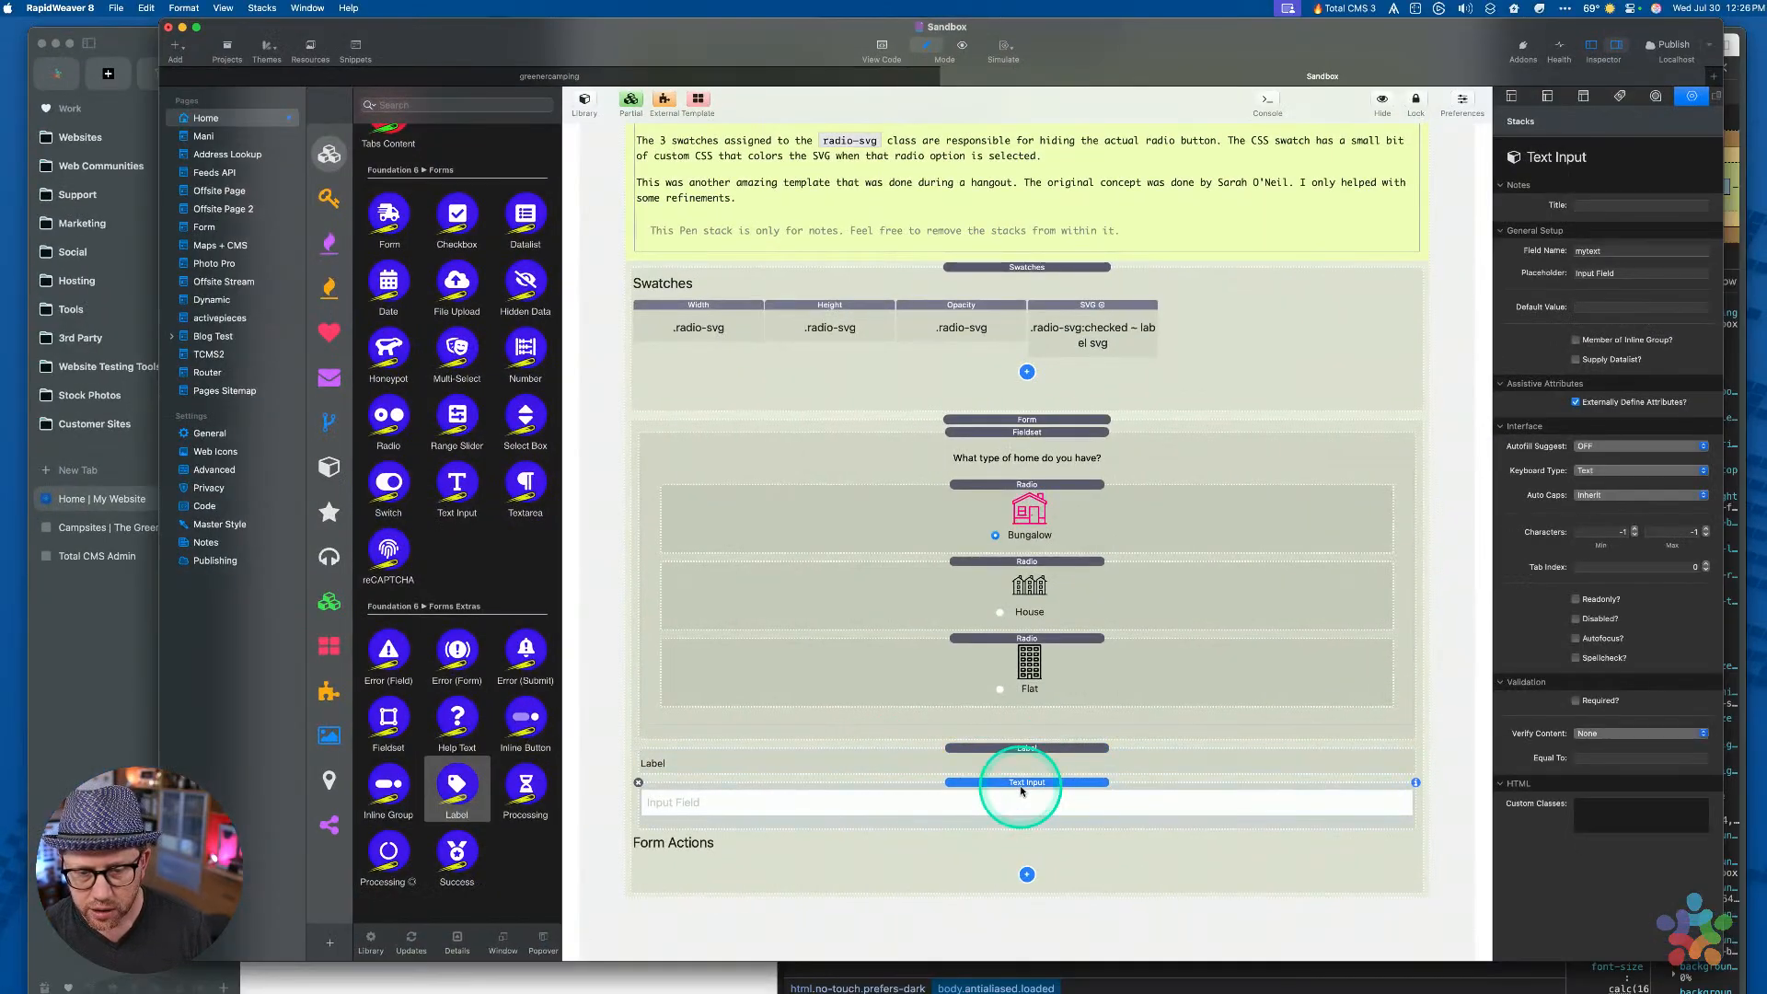
scroll(497, 676, down, 2)
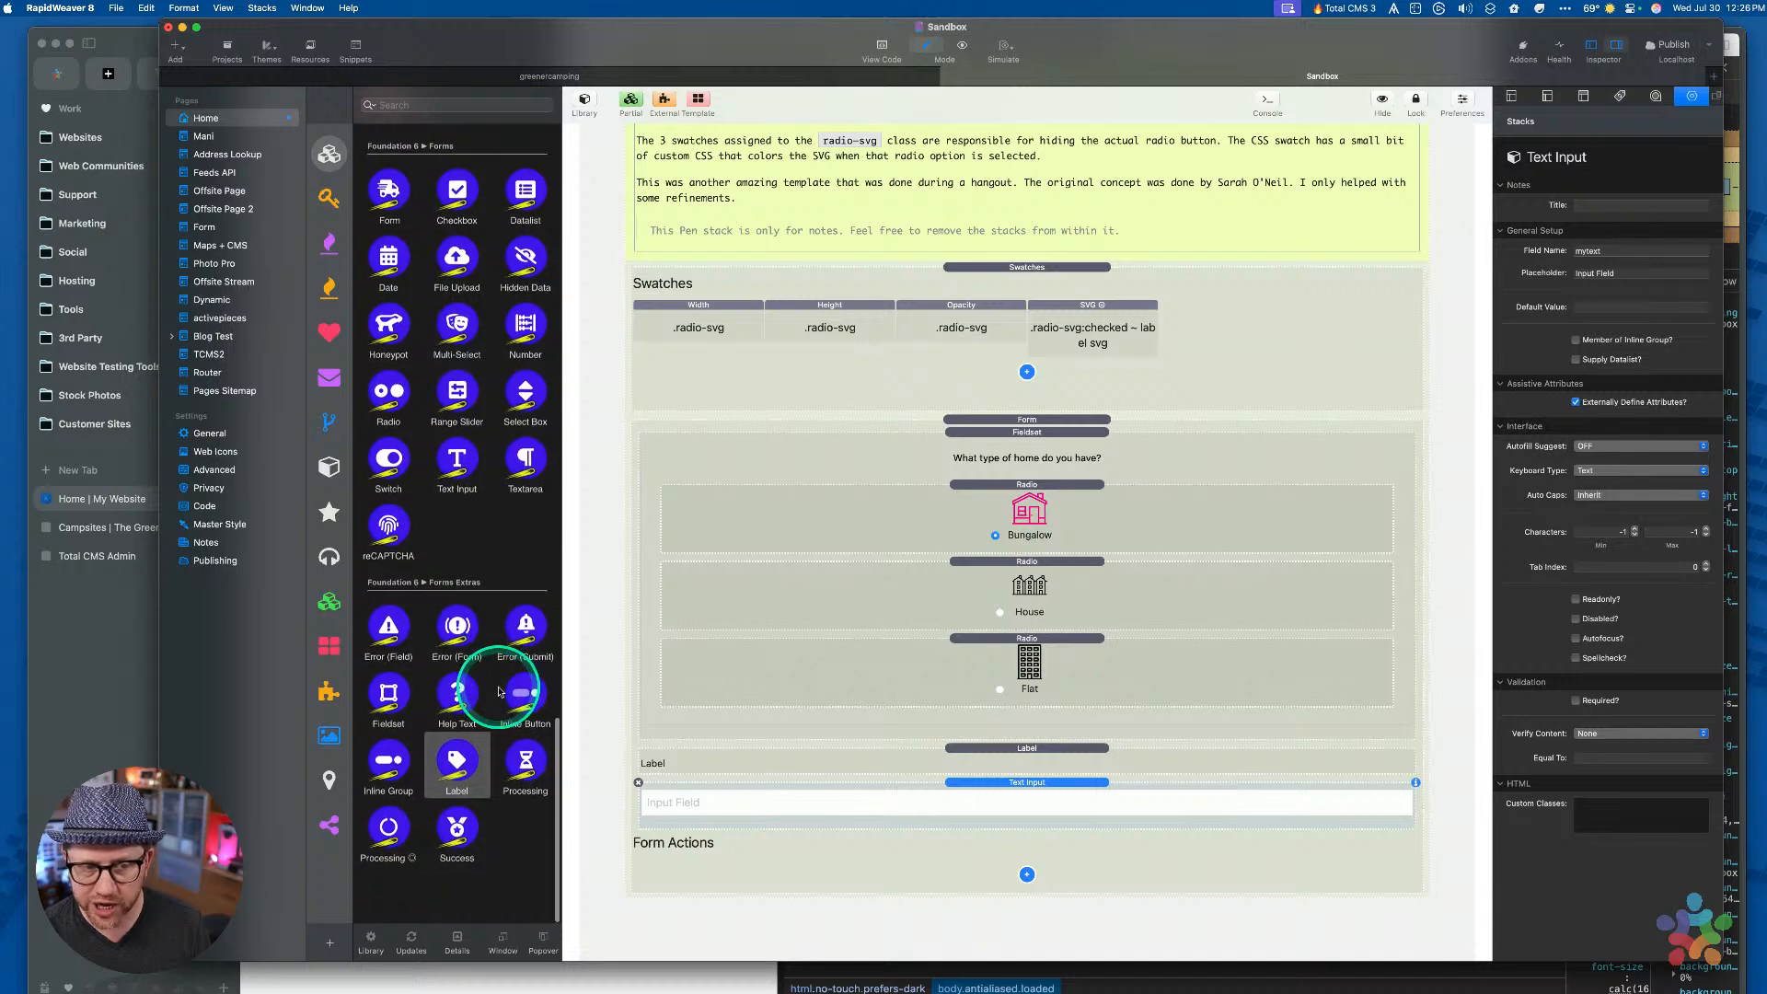
drag(457, 214, 1033, 810)
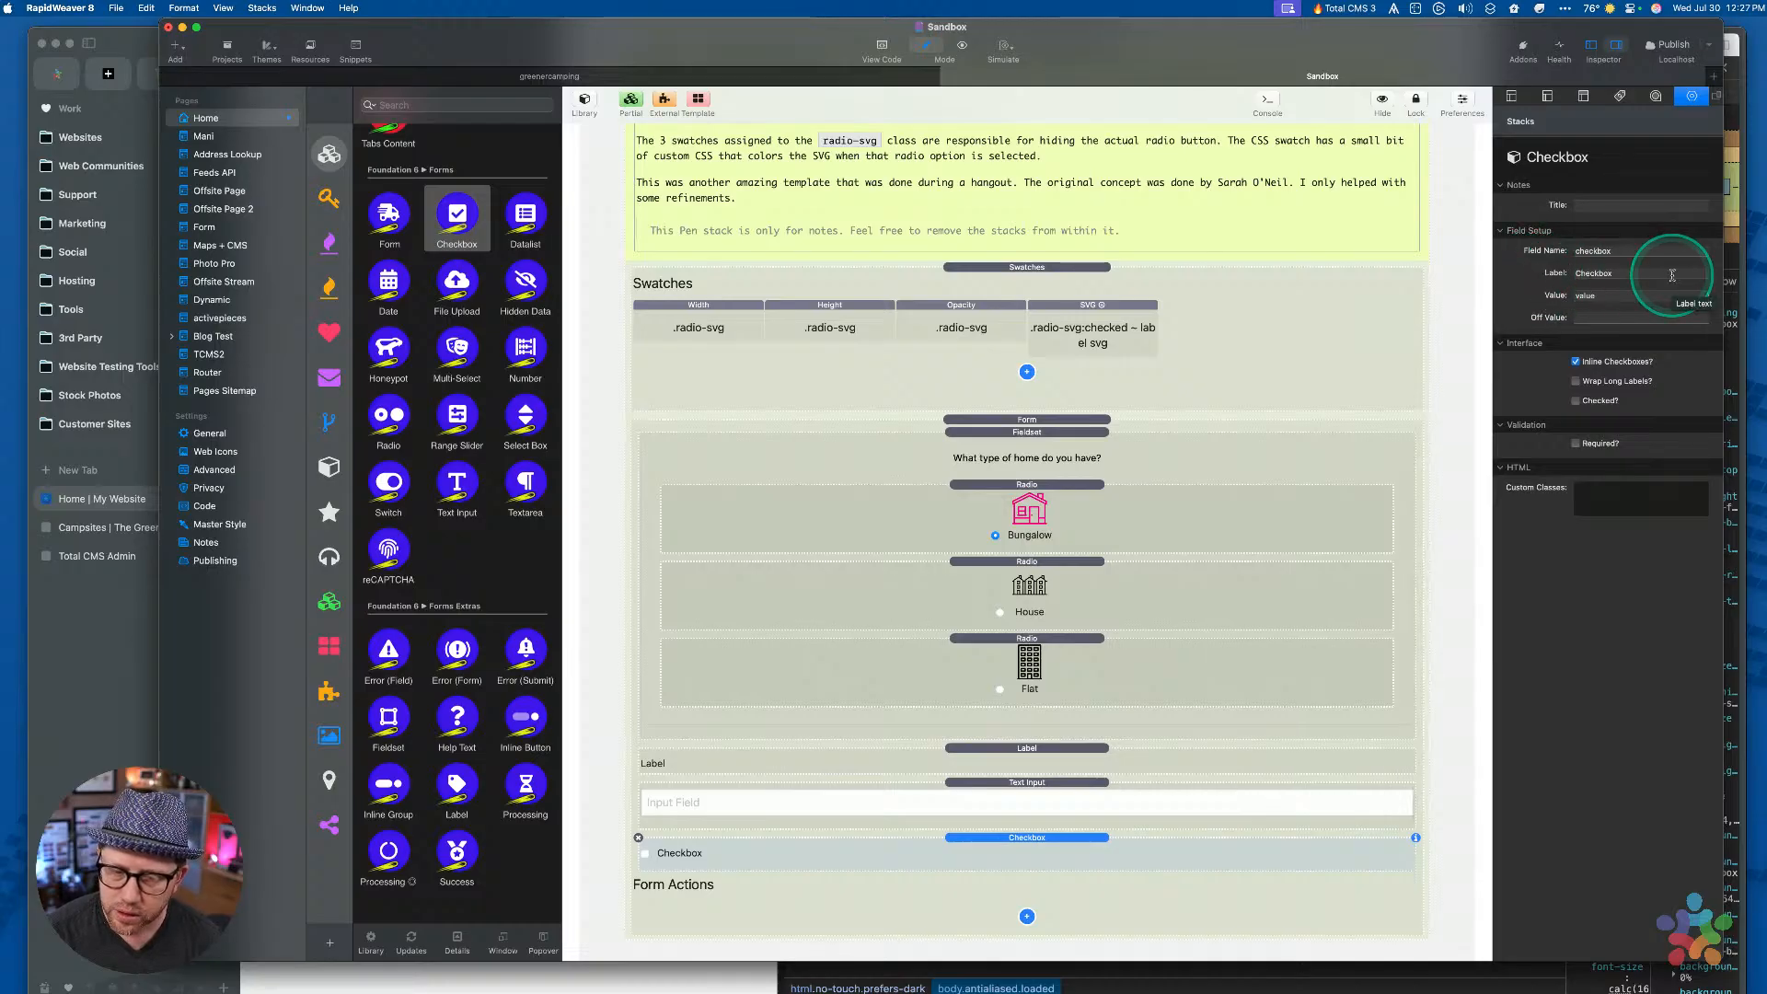
click(1050, 761)
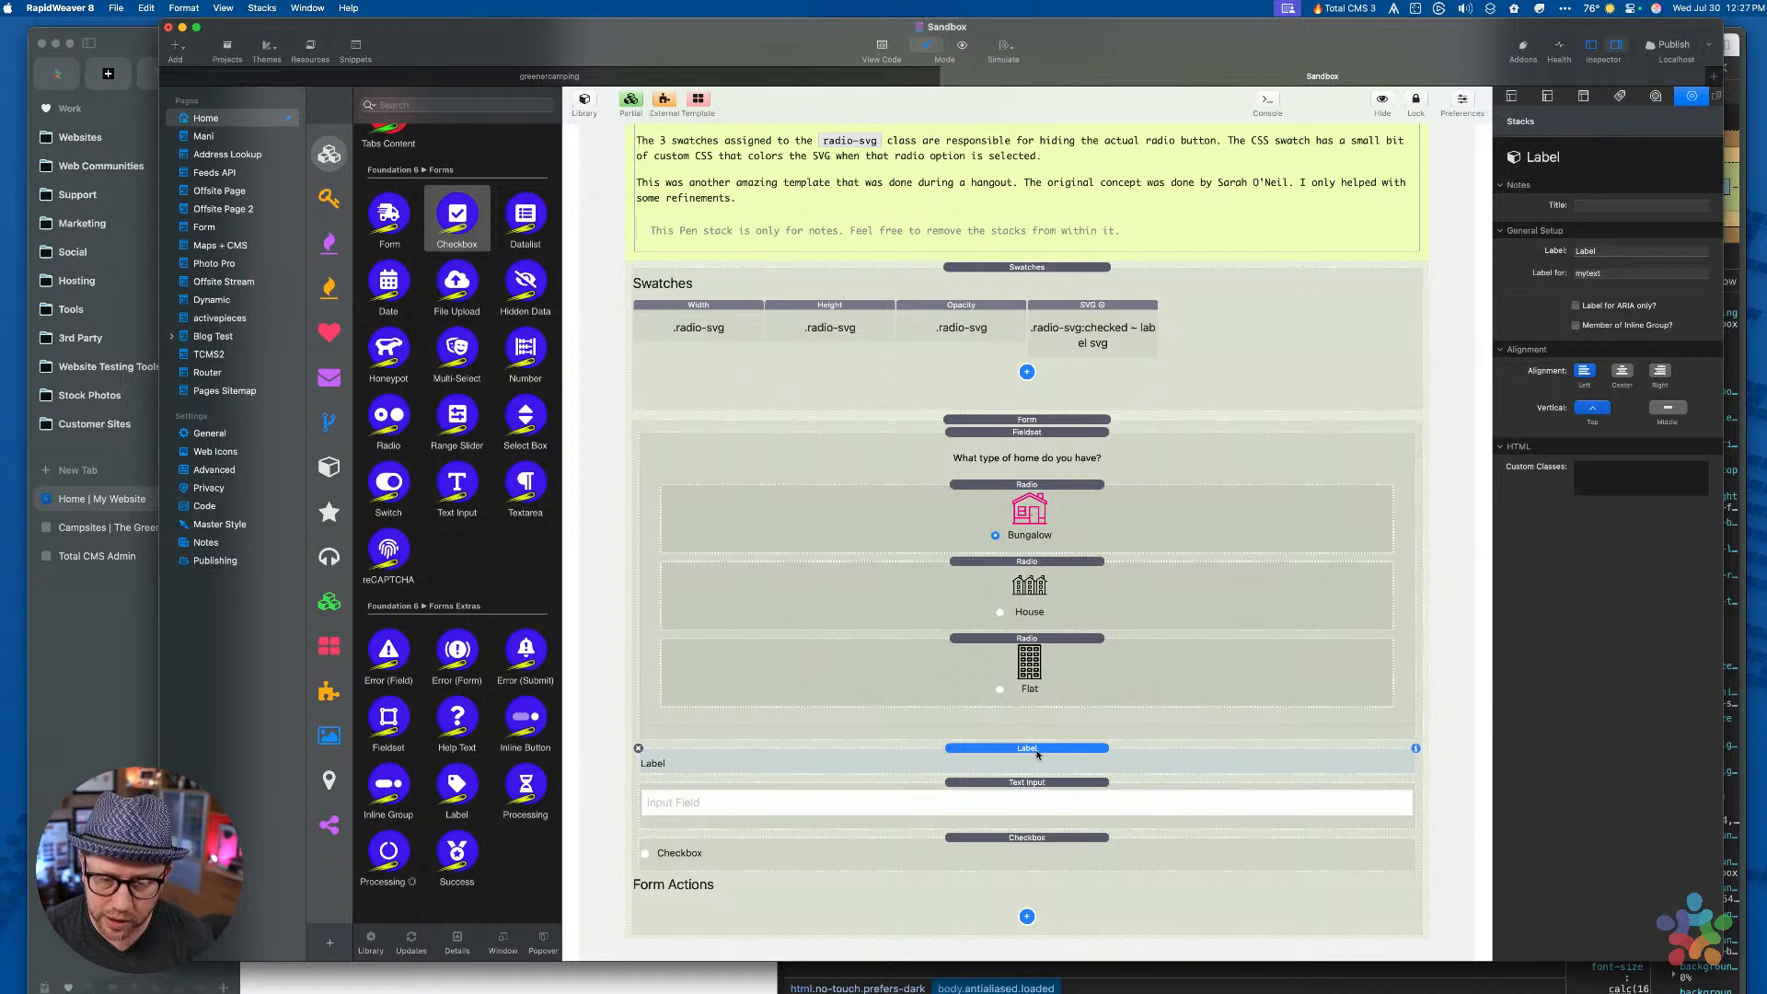
click(1584, 473)
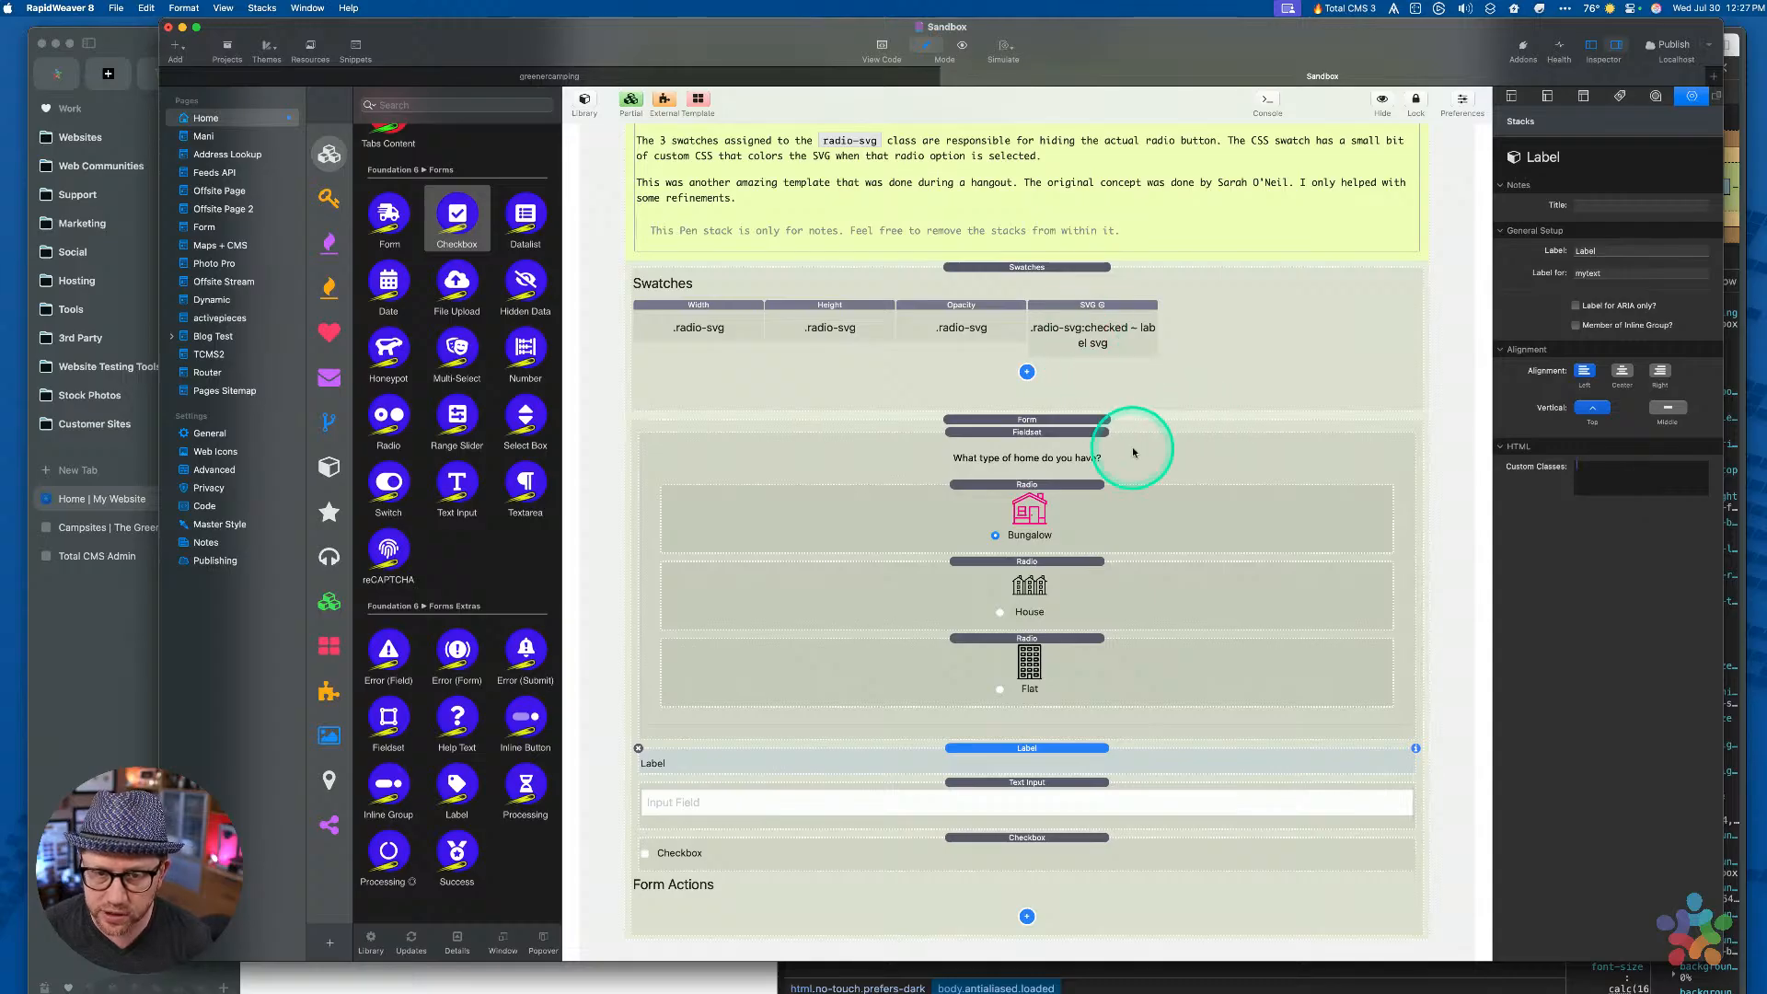
scroll(1093, 404, up, 2)
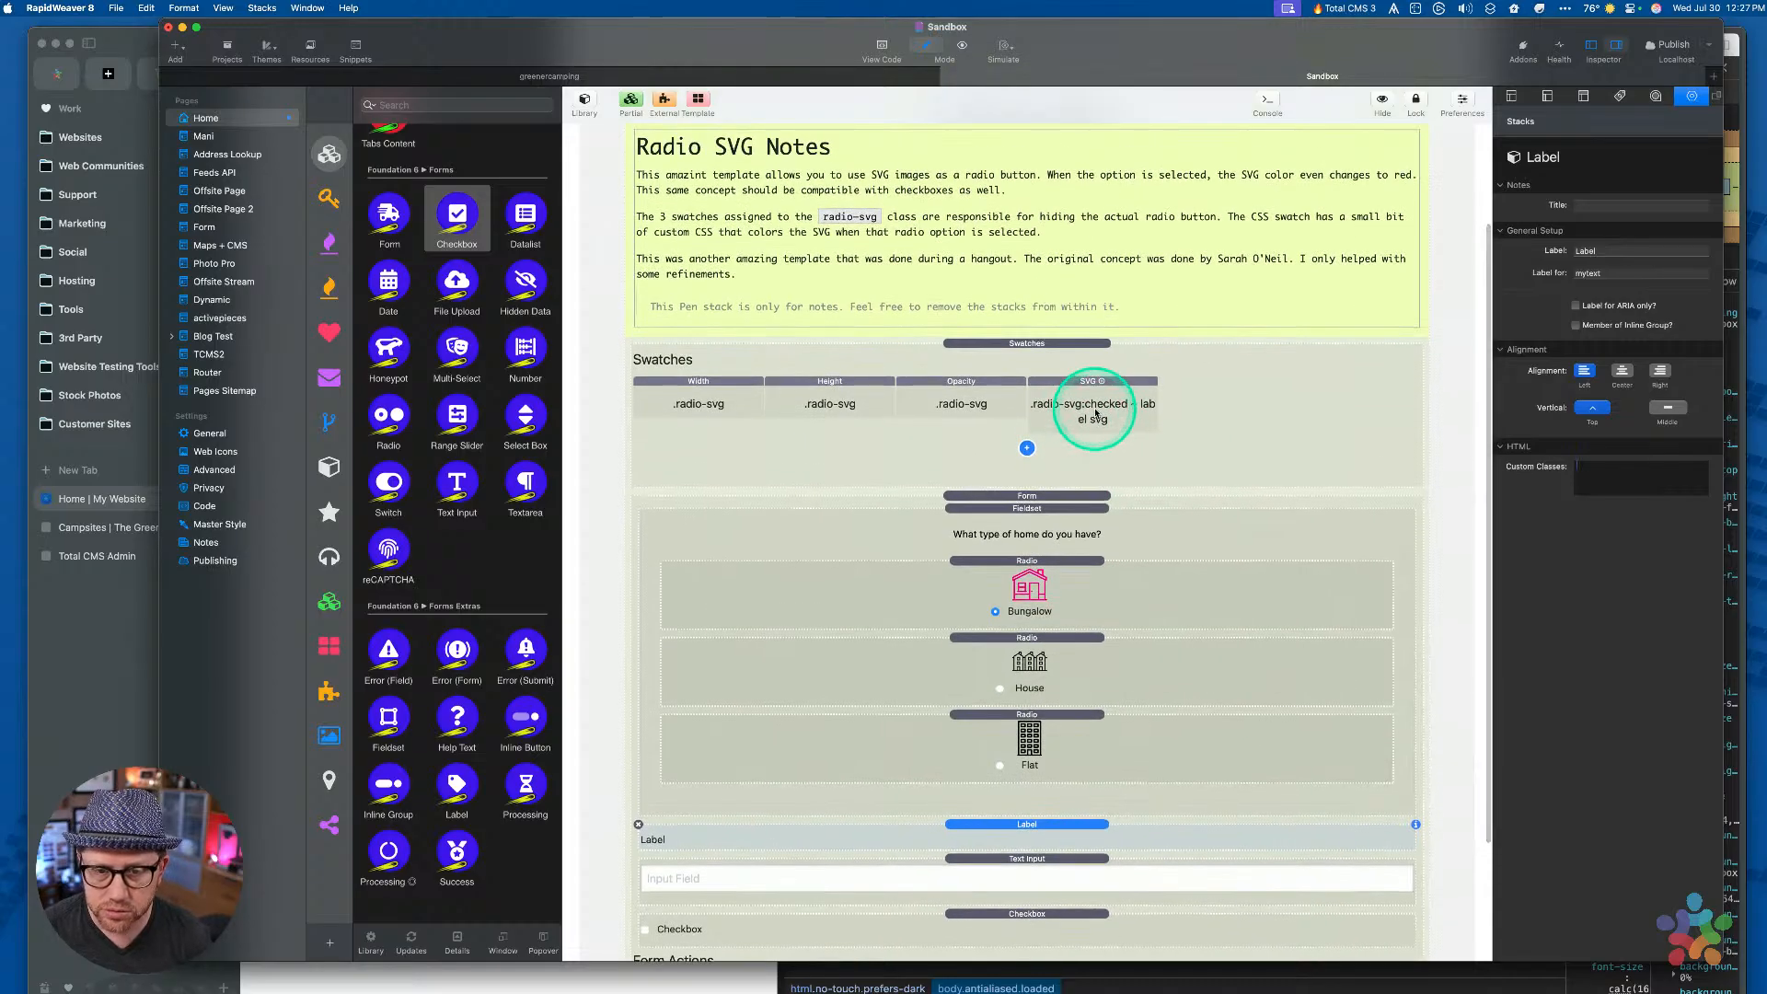
scroll(1095, 412, down, 4)
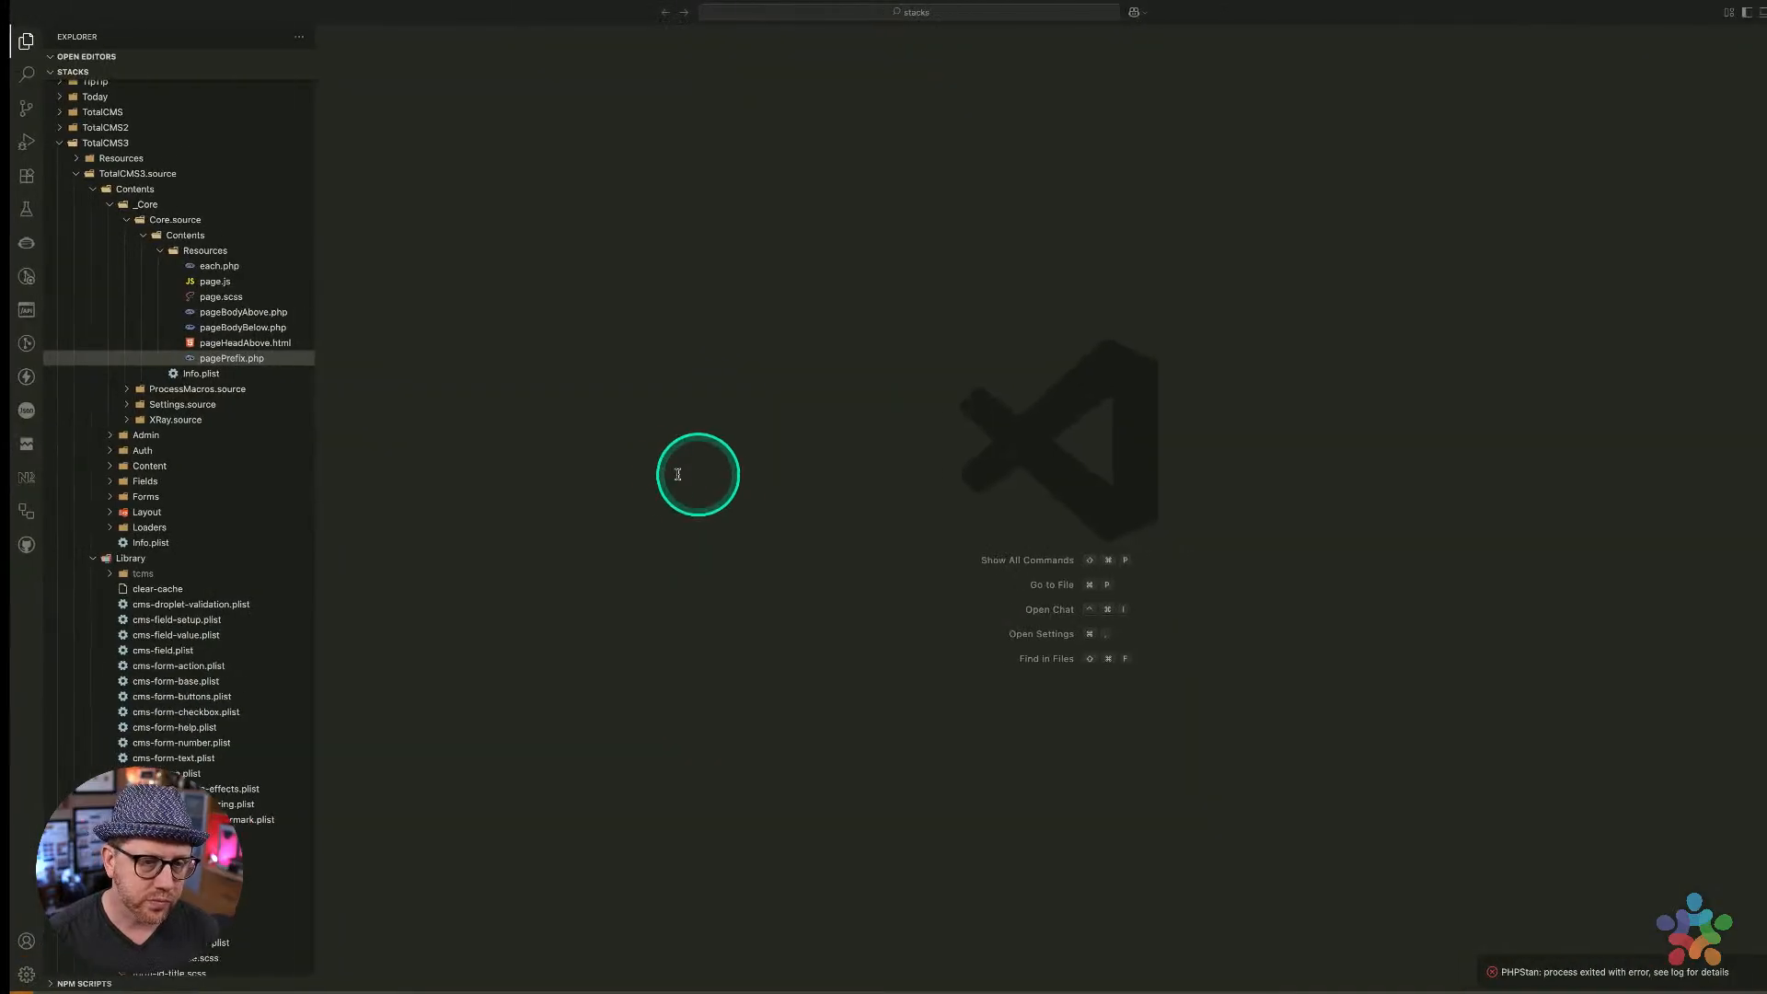
In VS Code, expand Foundation6.source down to Contents > Forms > Fields
key(ctrl+Up)
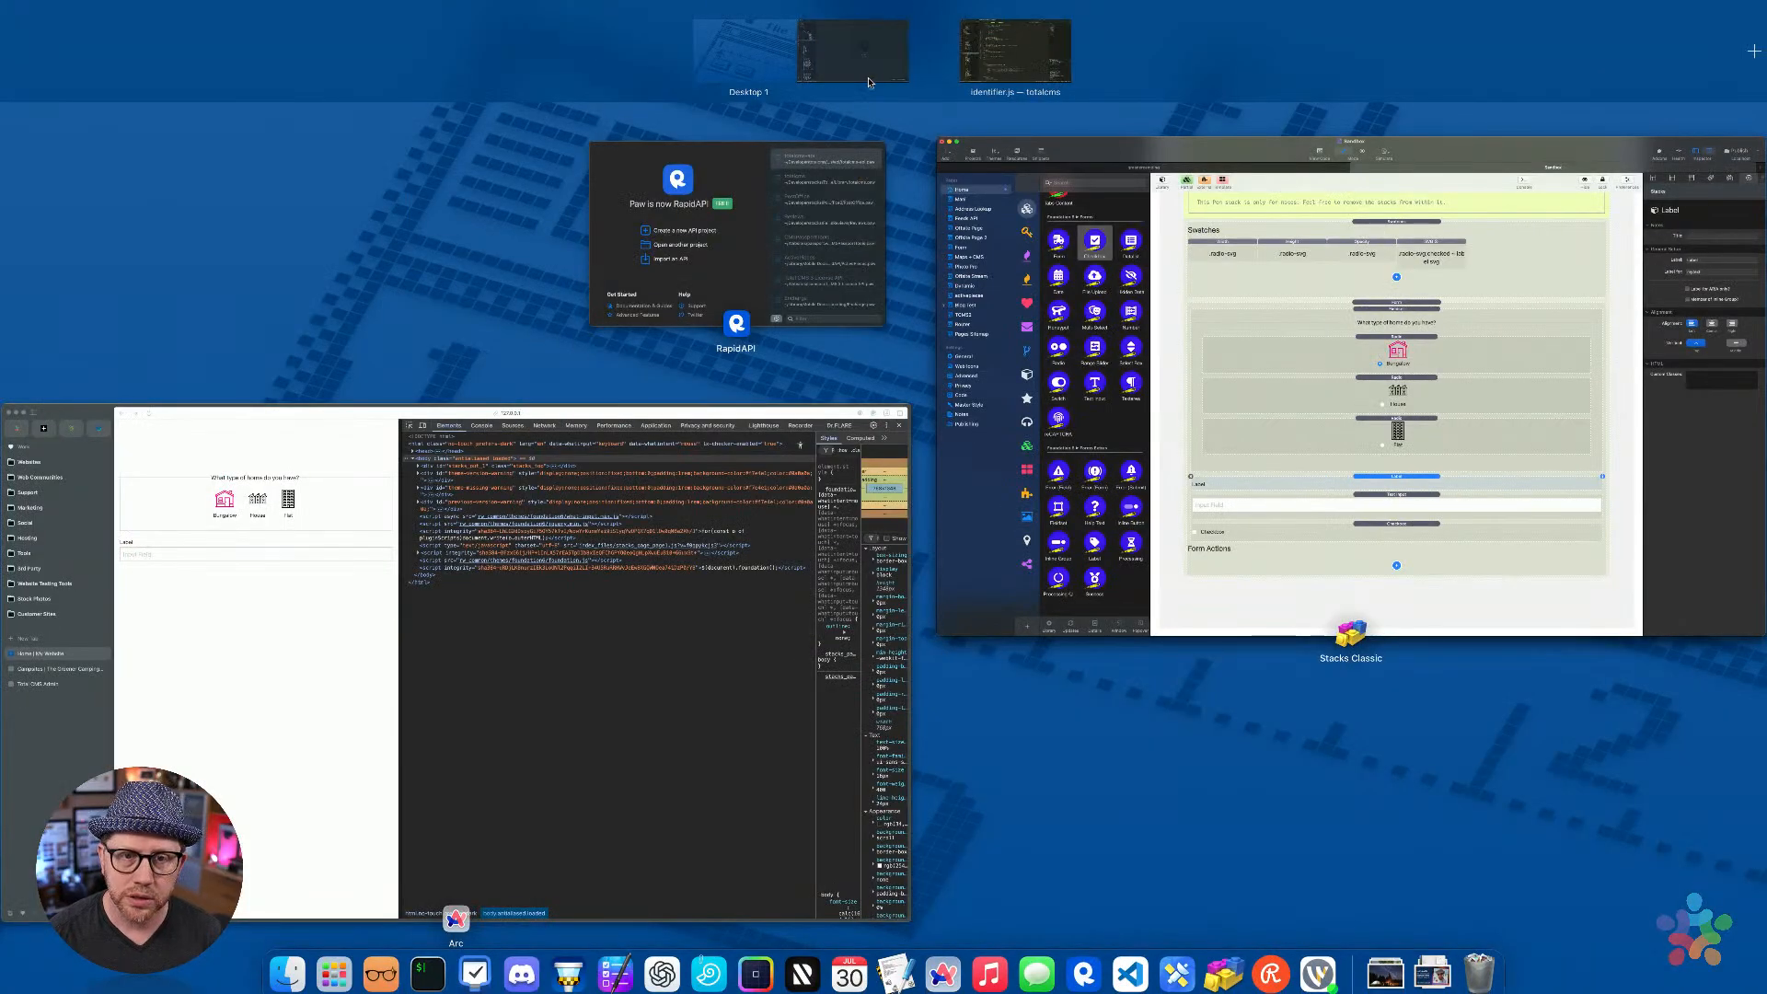
click(865, 65)
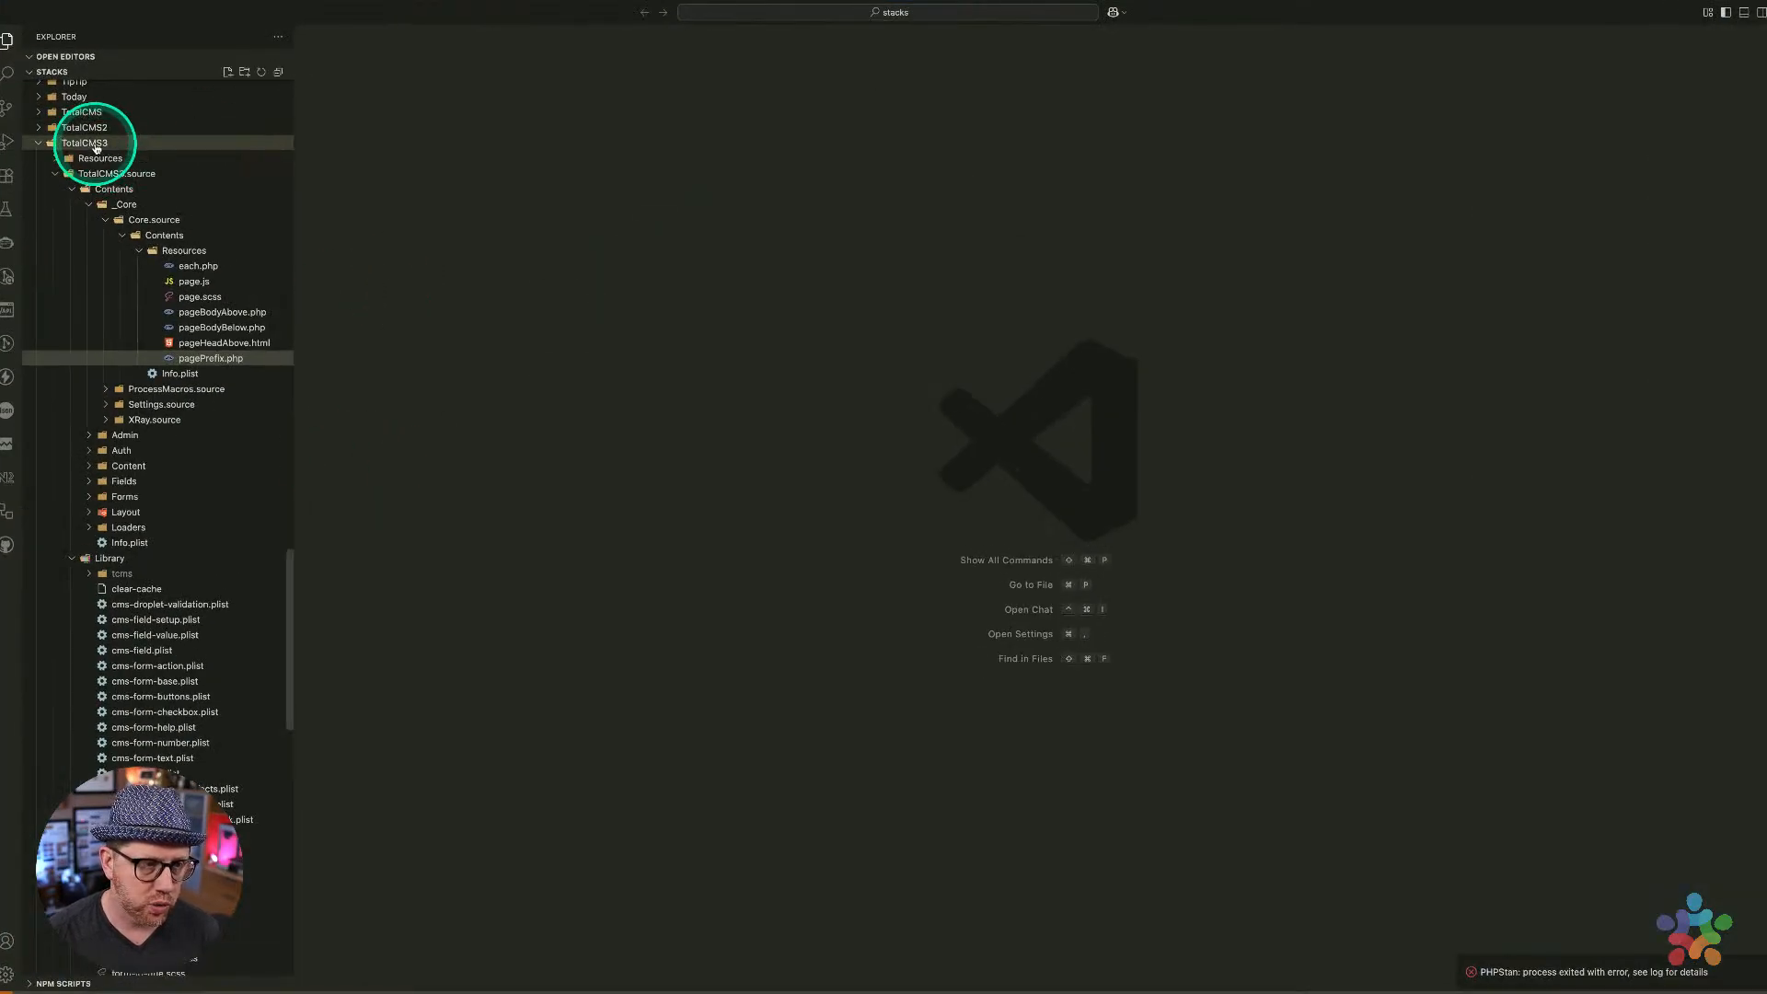
click(96, 146)
scroll(117, 181, up, 10)
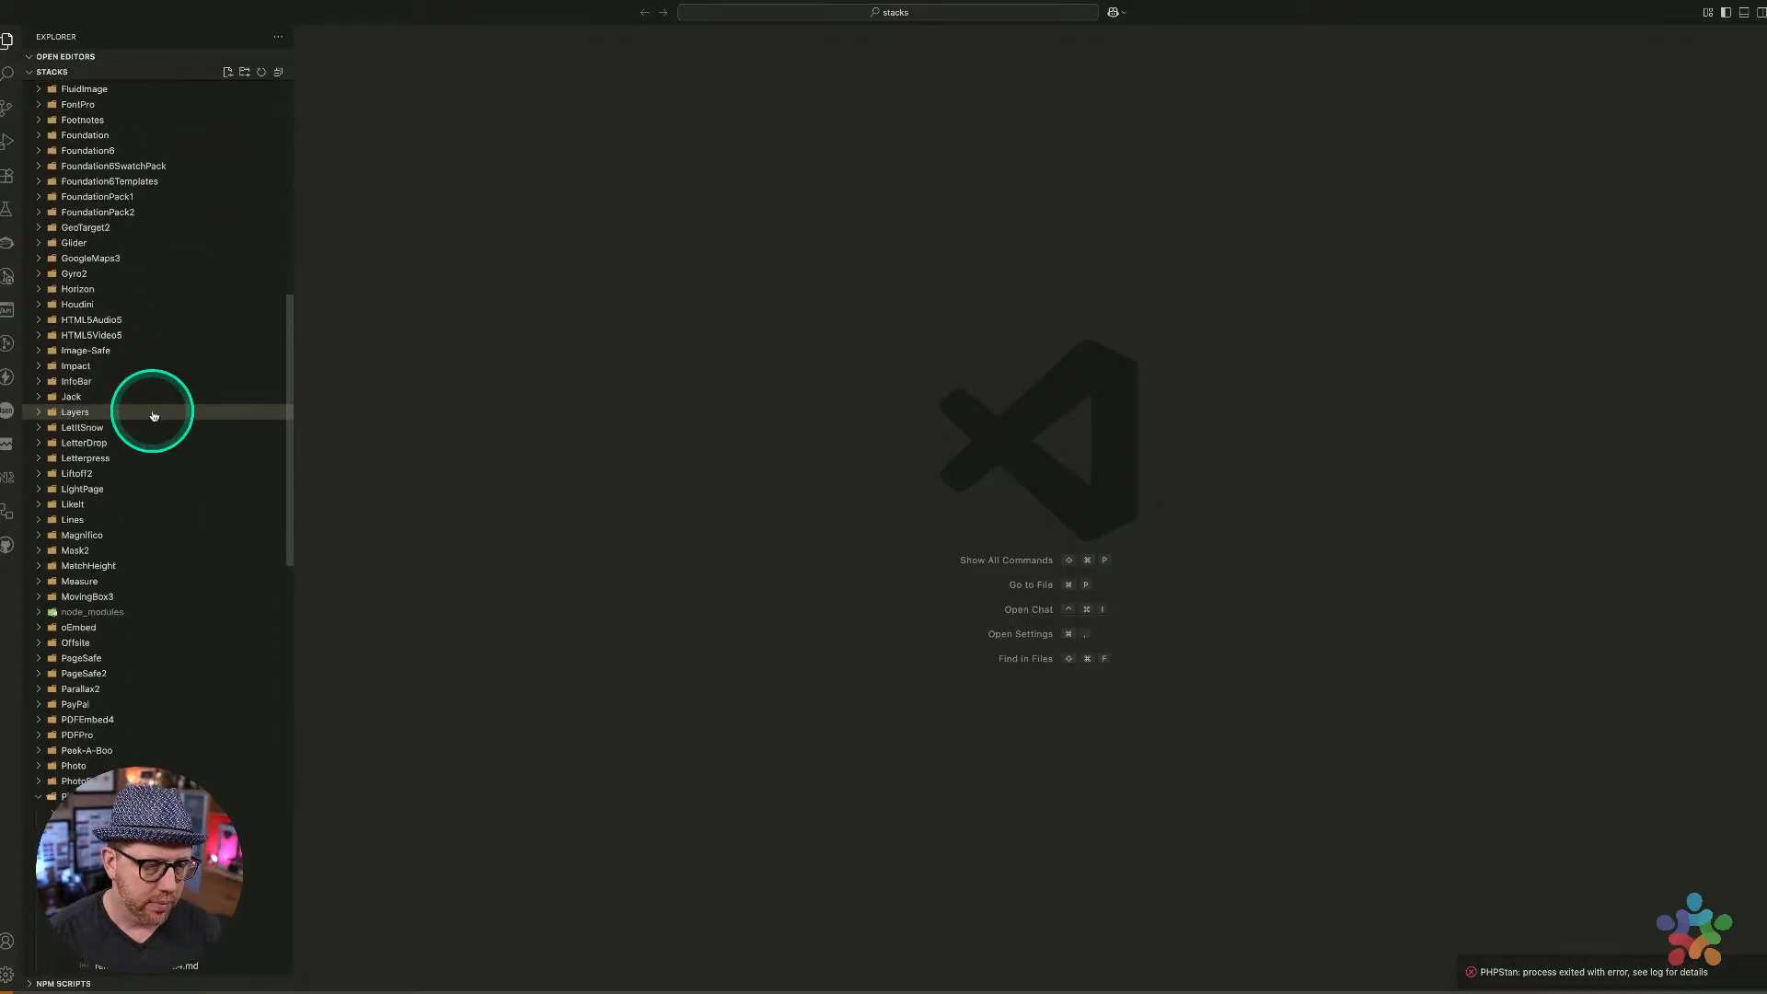
scroll(154, 416, up, 5)
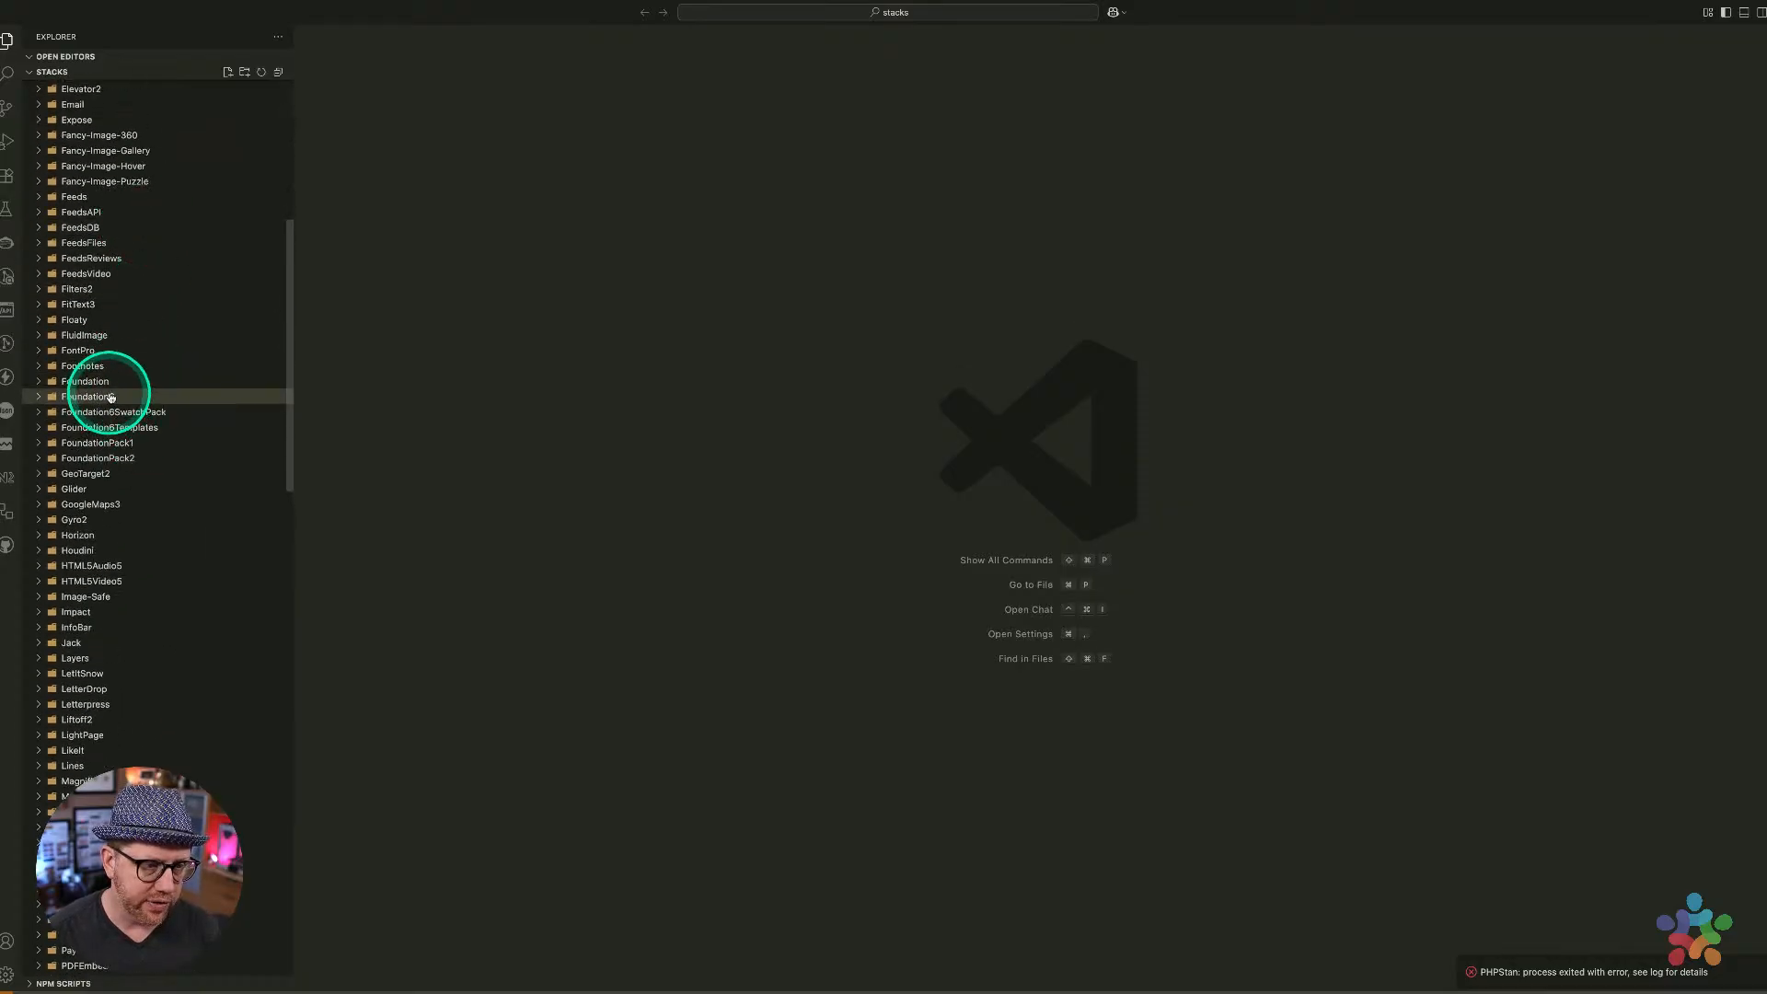
click(110, 396)
click(133, 427)
click(134, 427)
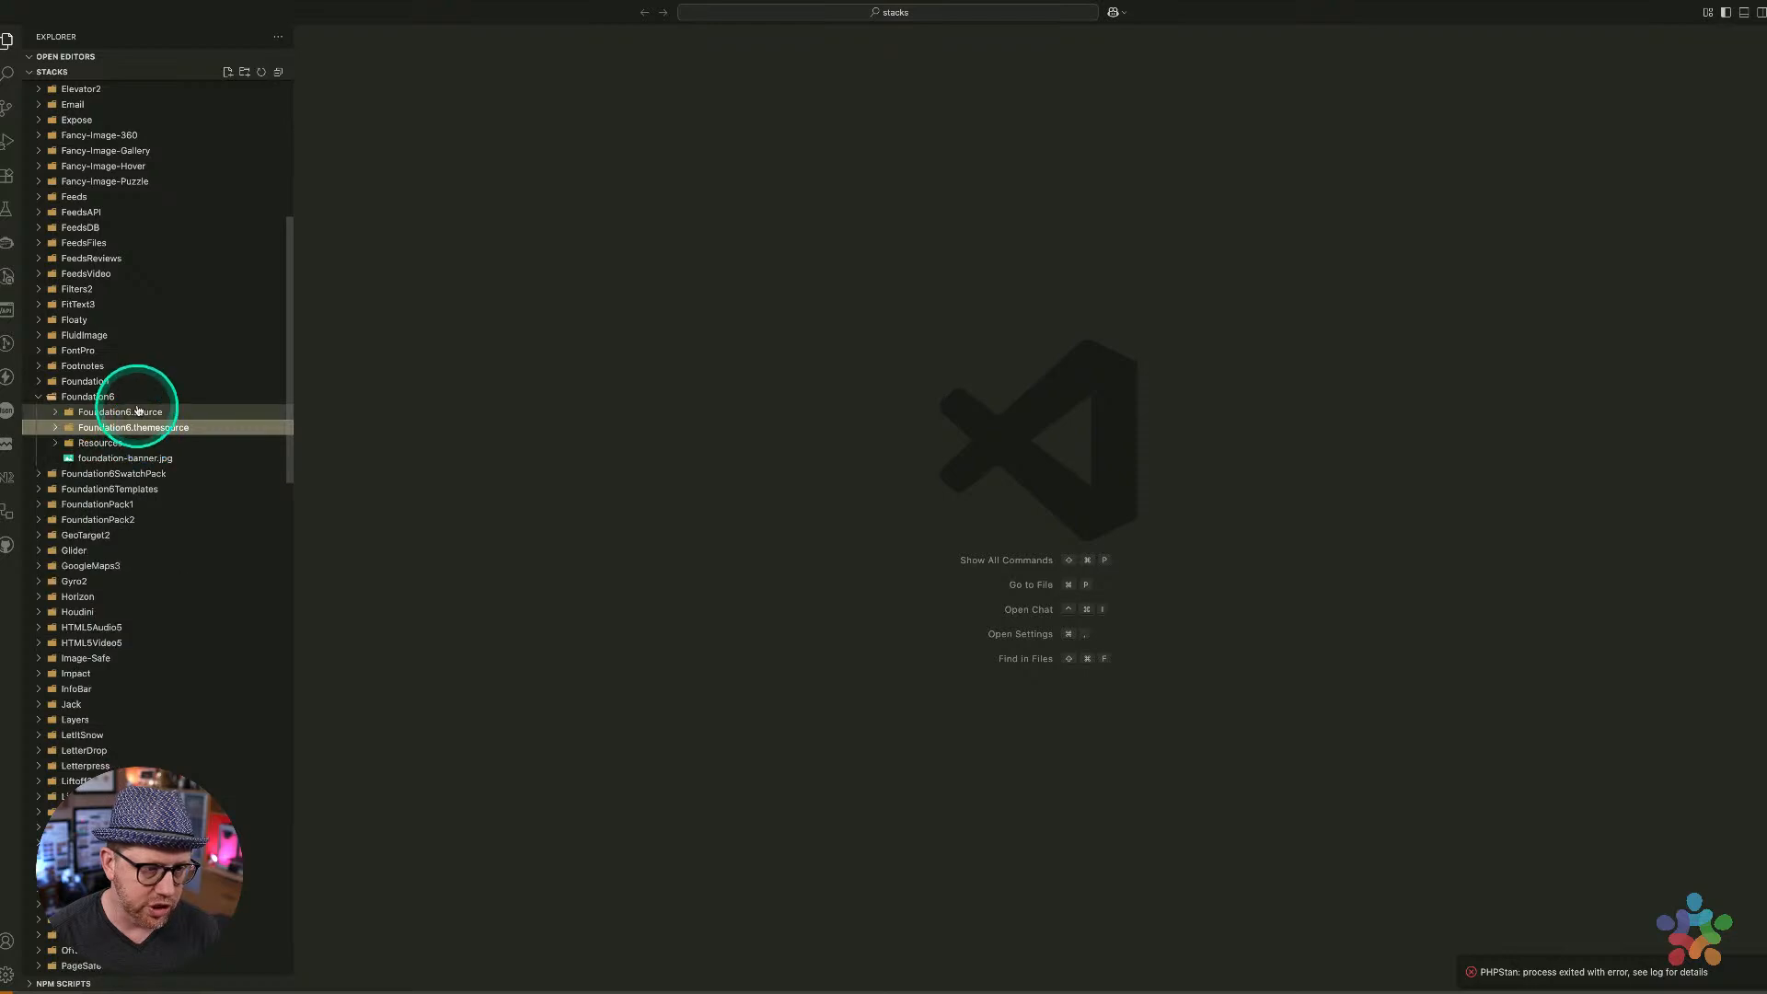
click(137, 411)
click(140, 443)
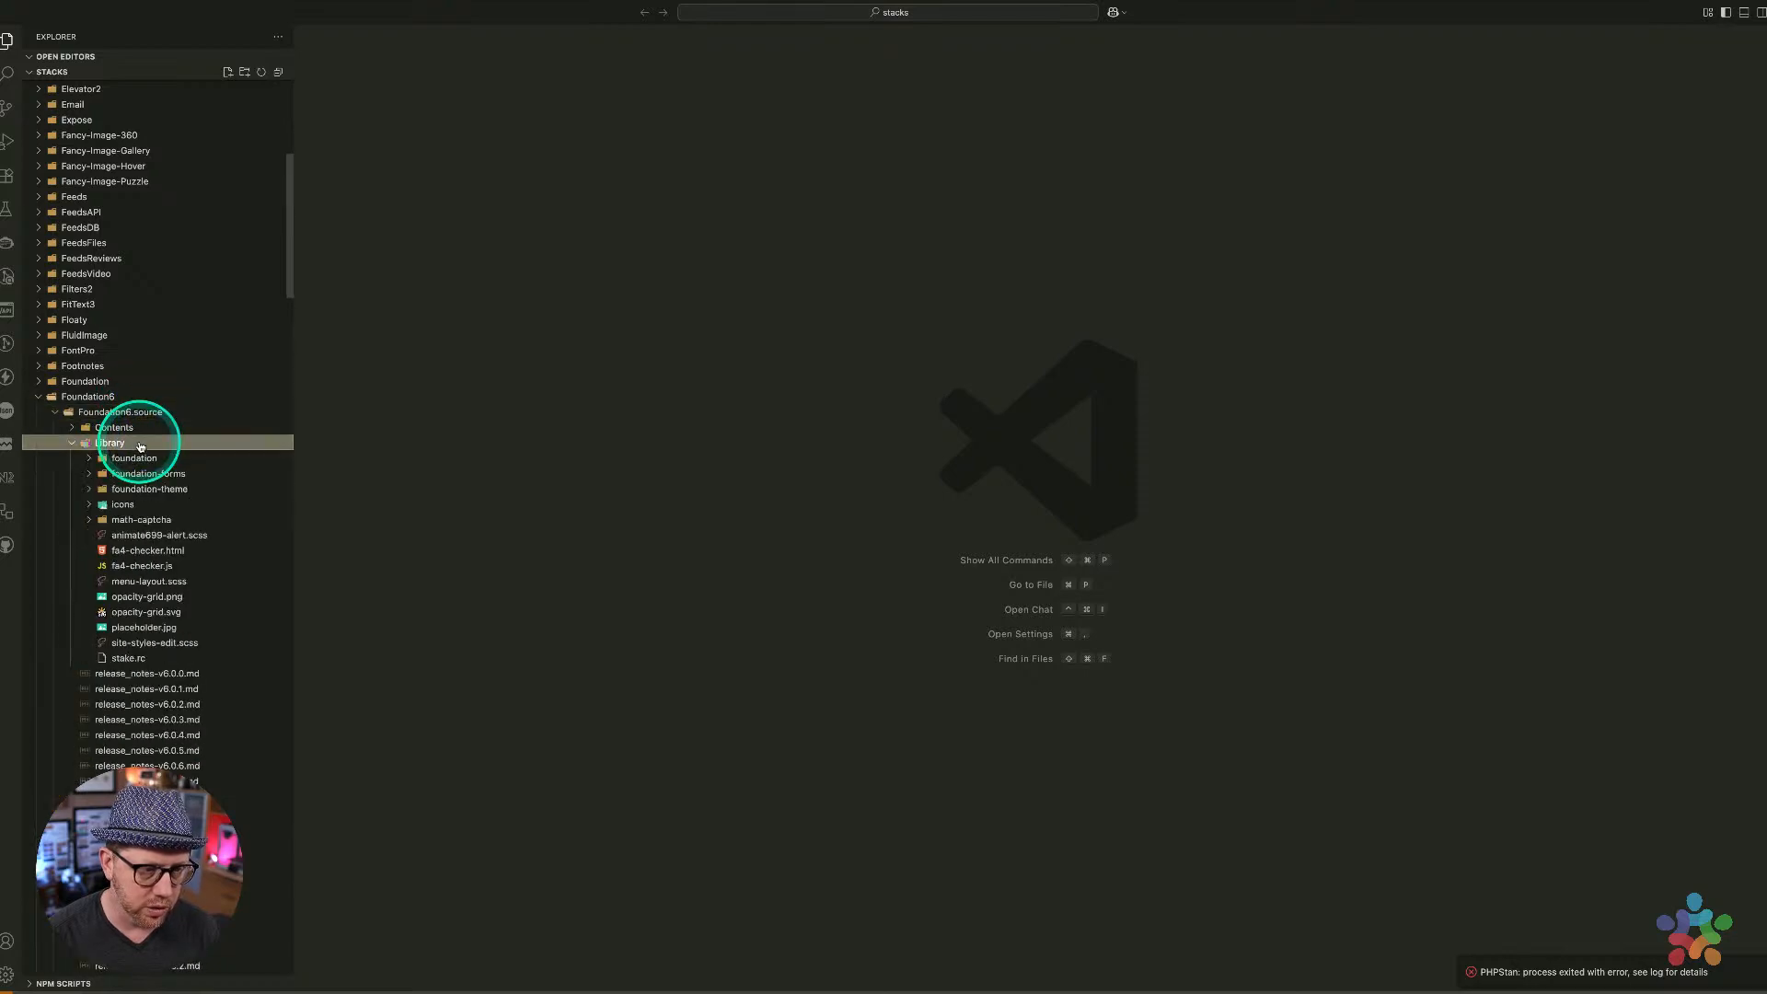
click(140, 443)
click(131, 428)
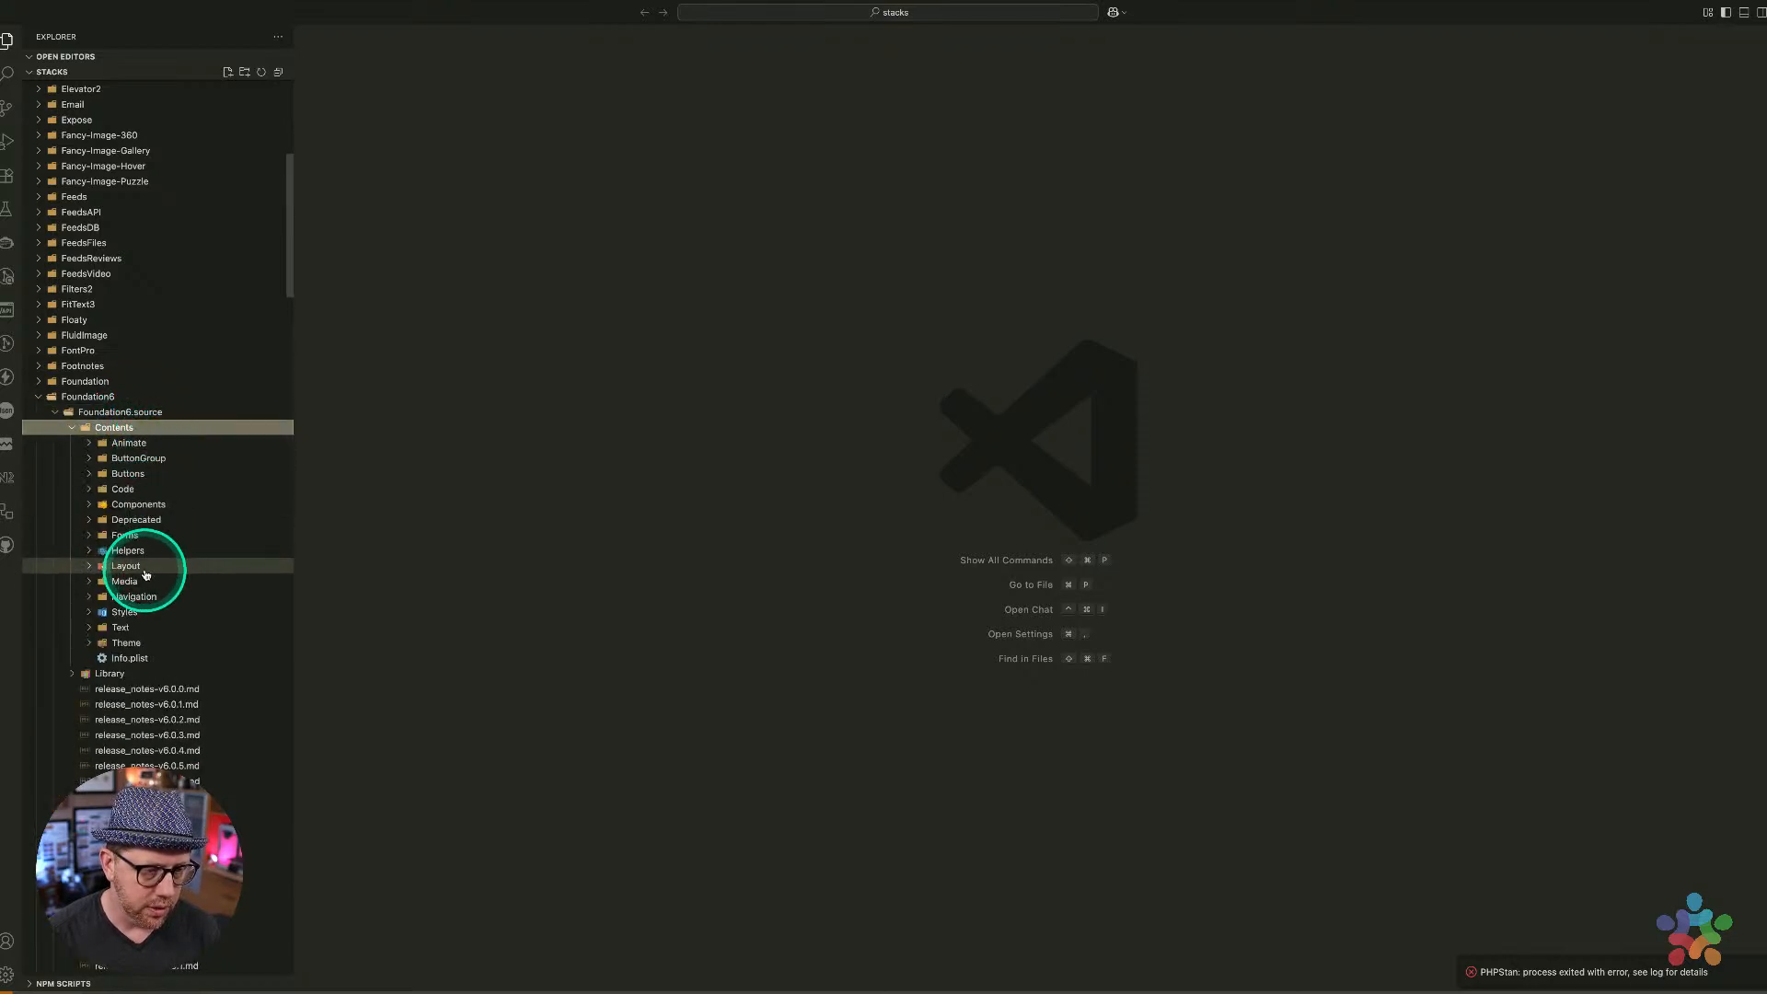
click(142, 534)
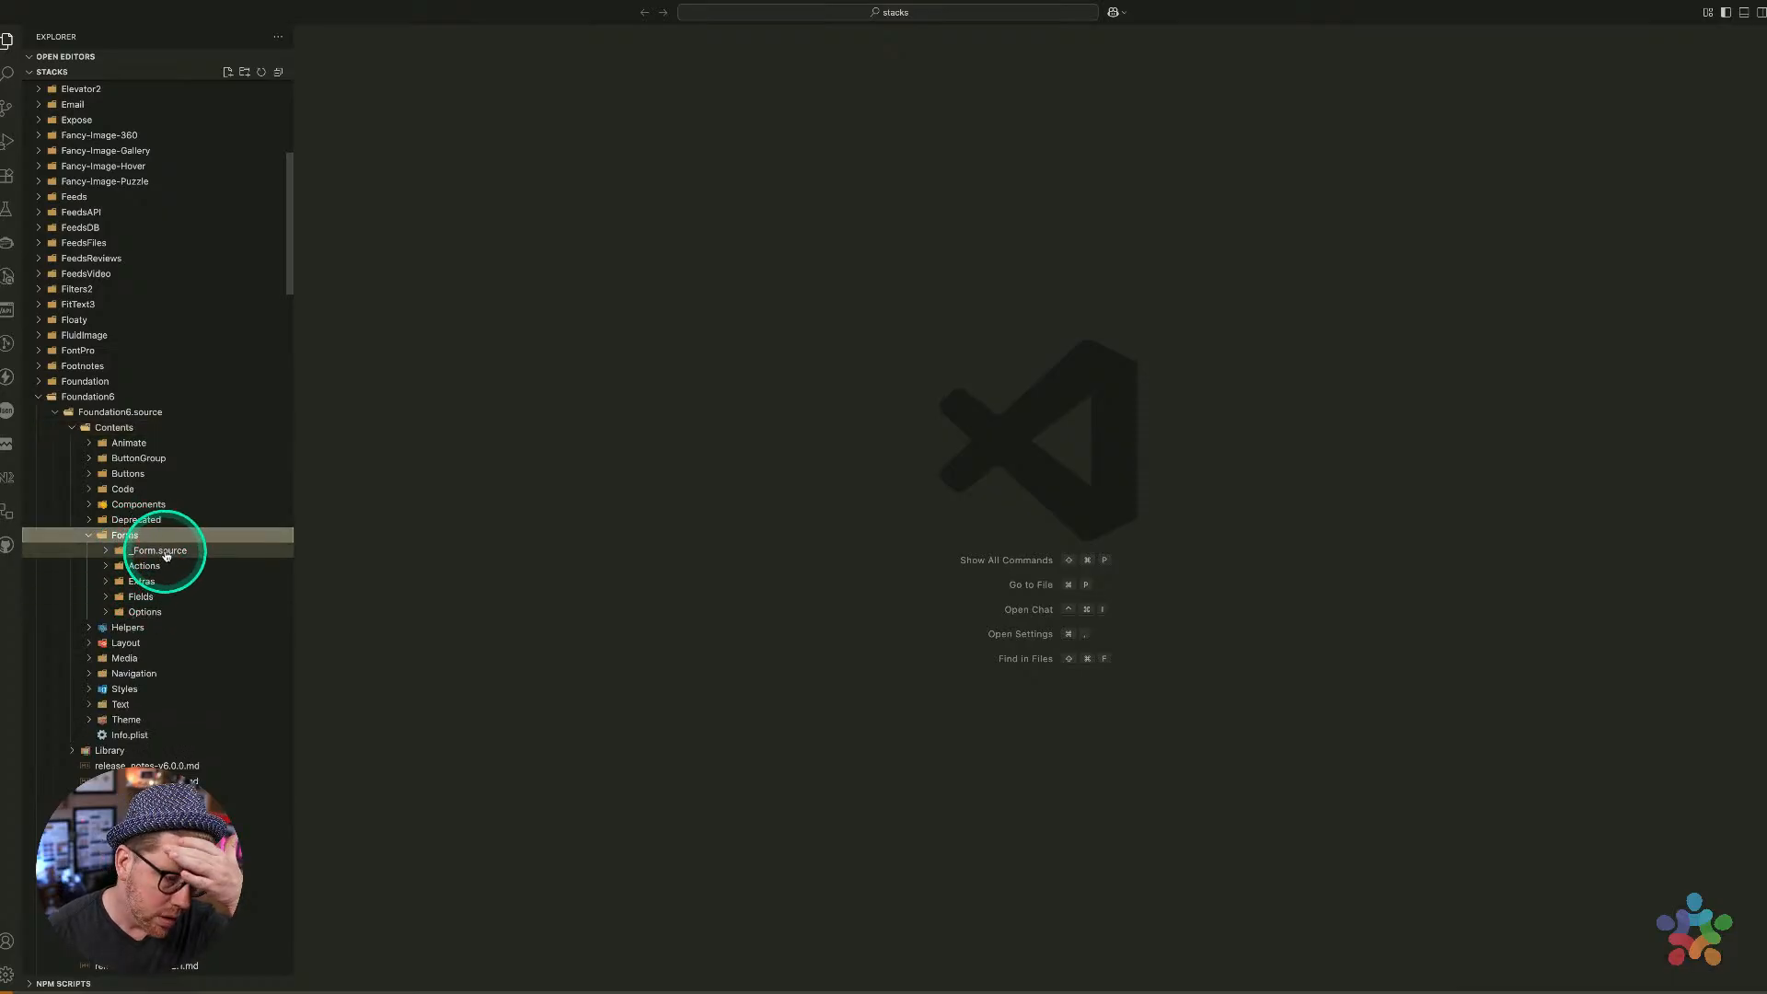
click(141, 597)
Expand Input.source > Contents > Resources and open the each.html template
scroll(188, 639, down, 3)
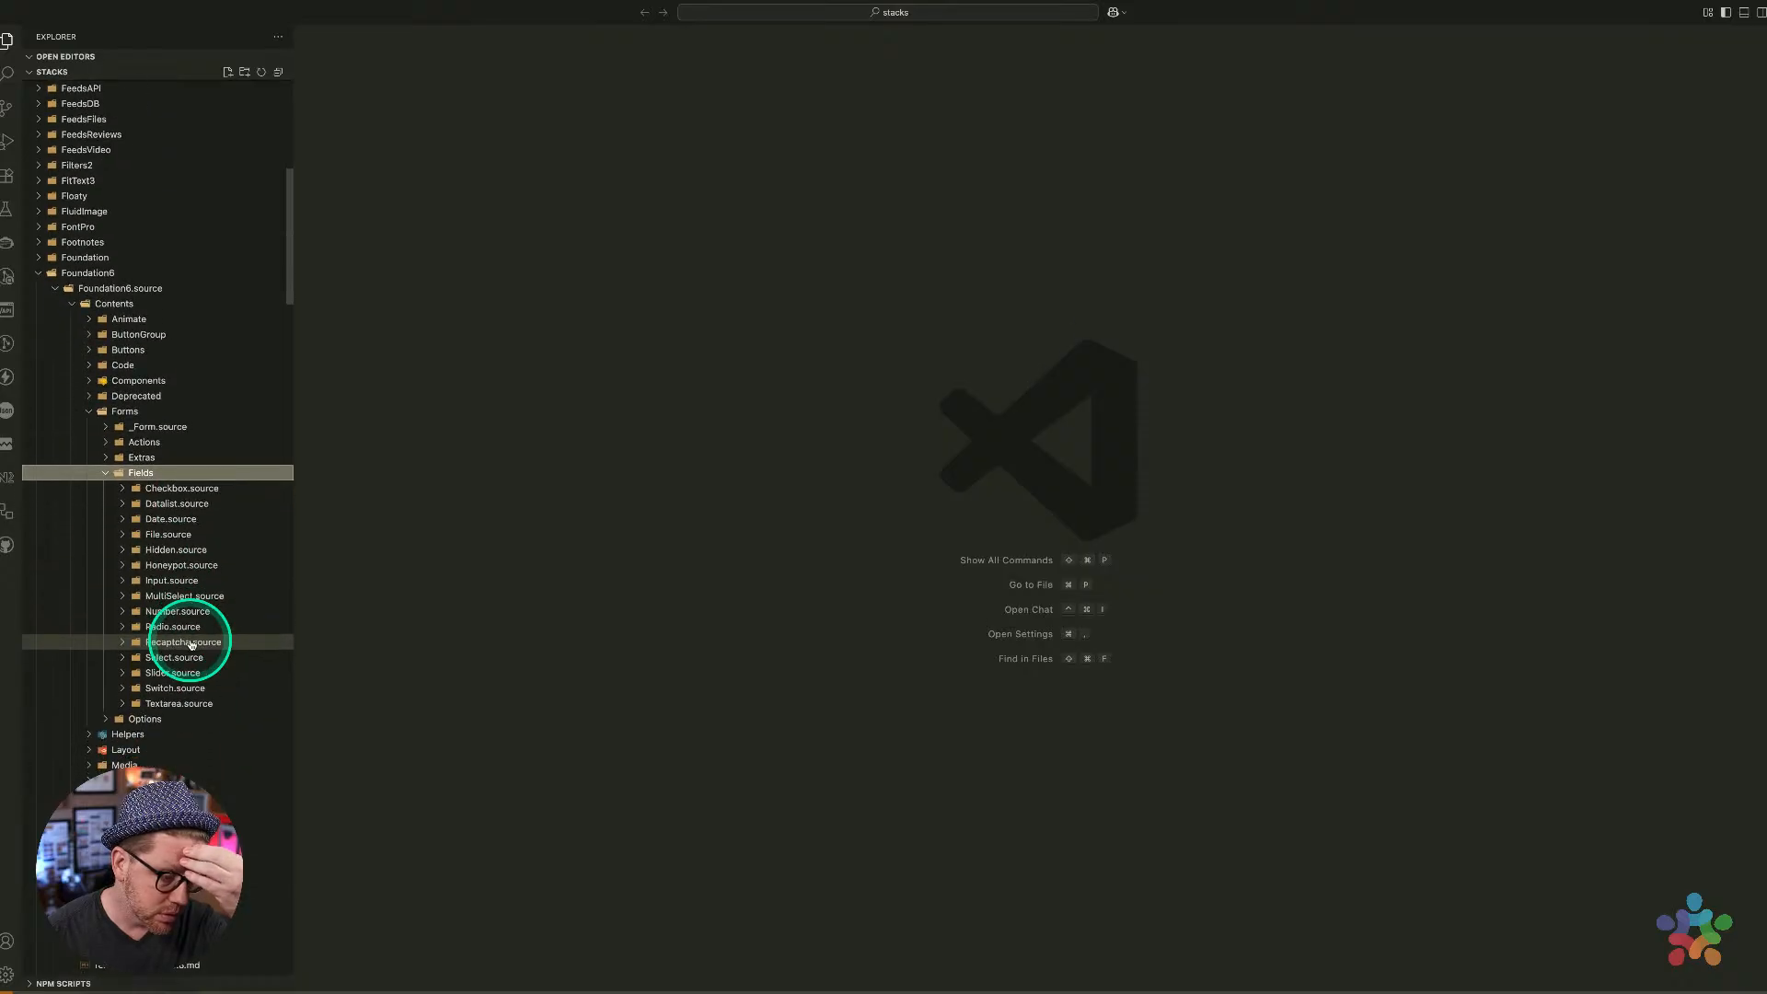
click(182, 488)
click(183, 521)
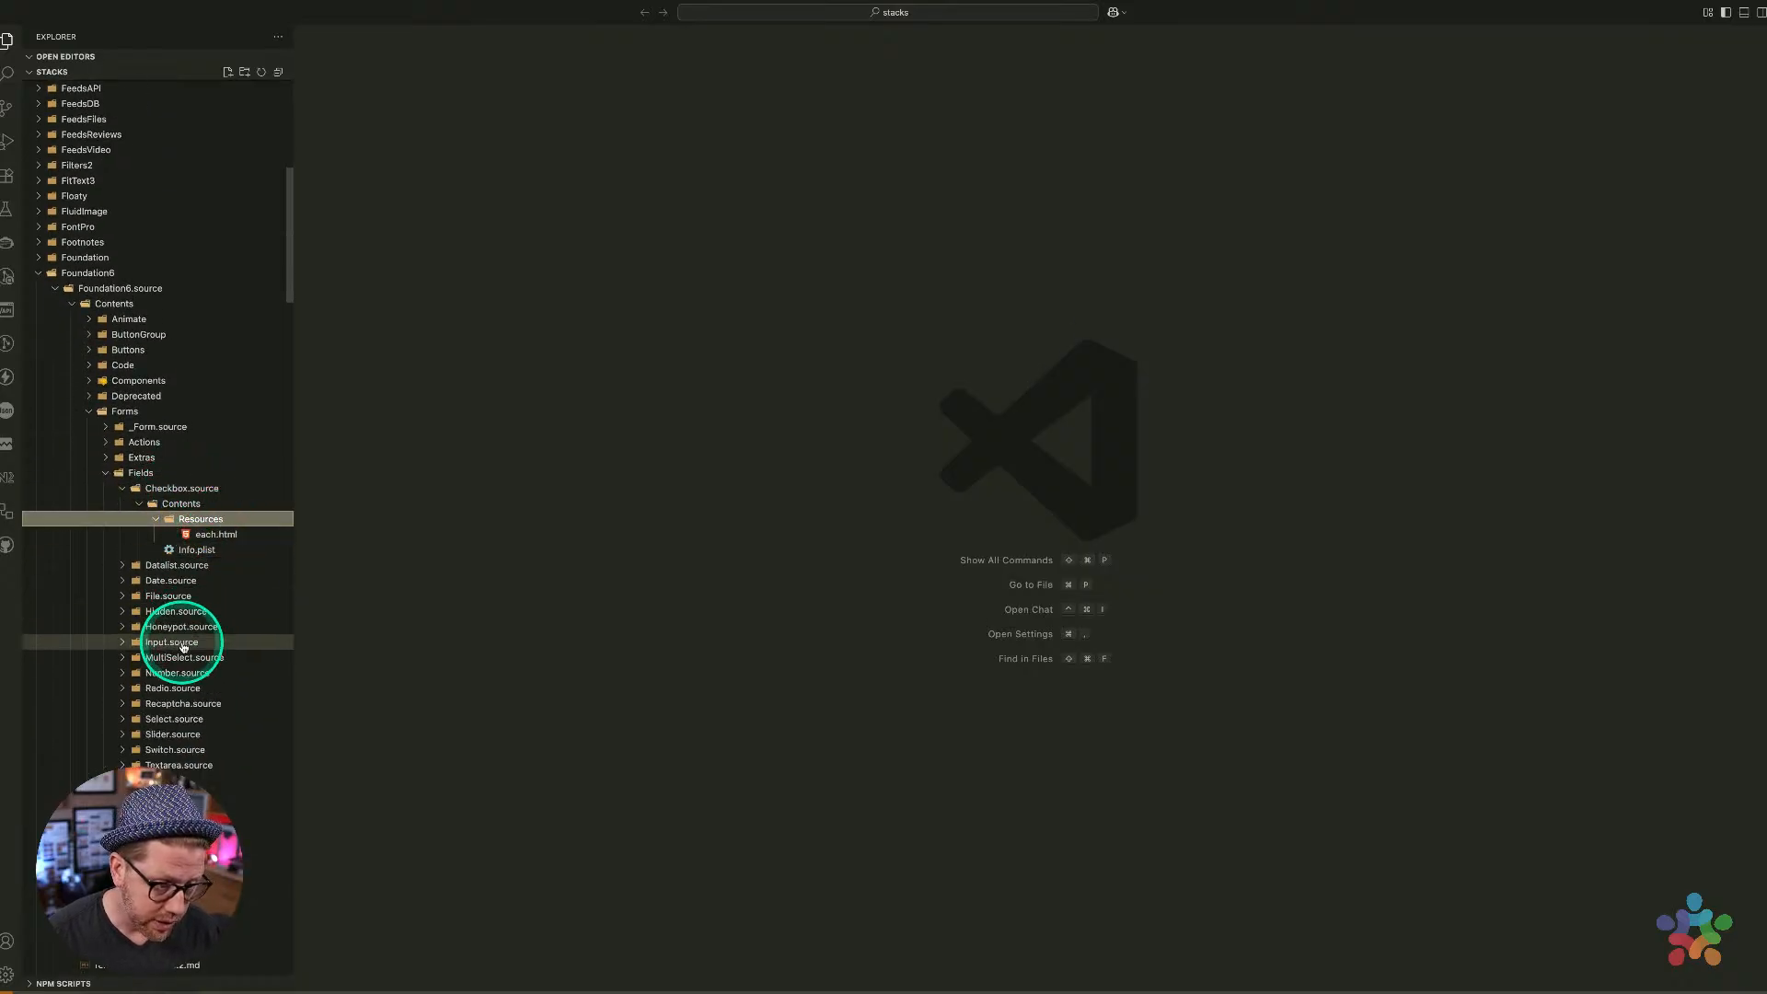
click(183, 647)
click(182, 657)
click(201, 672)
click(215, 687)
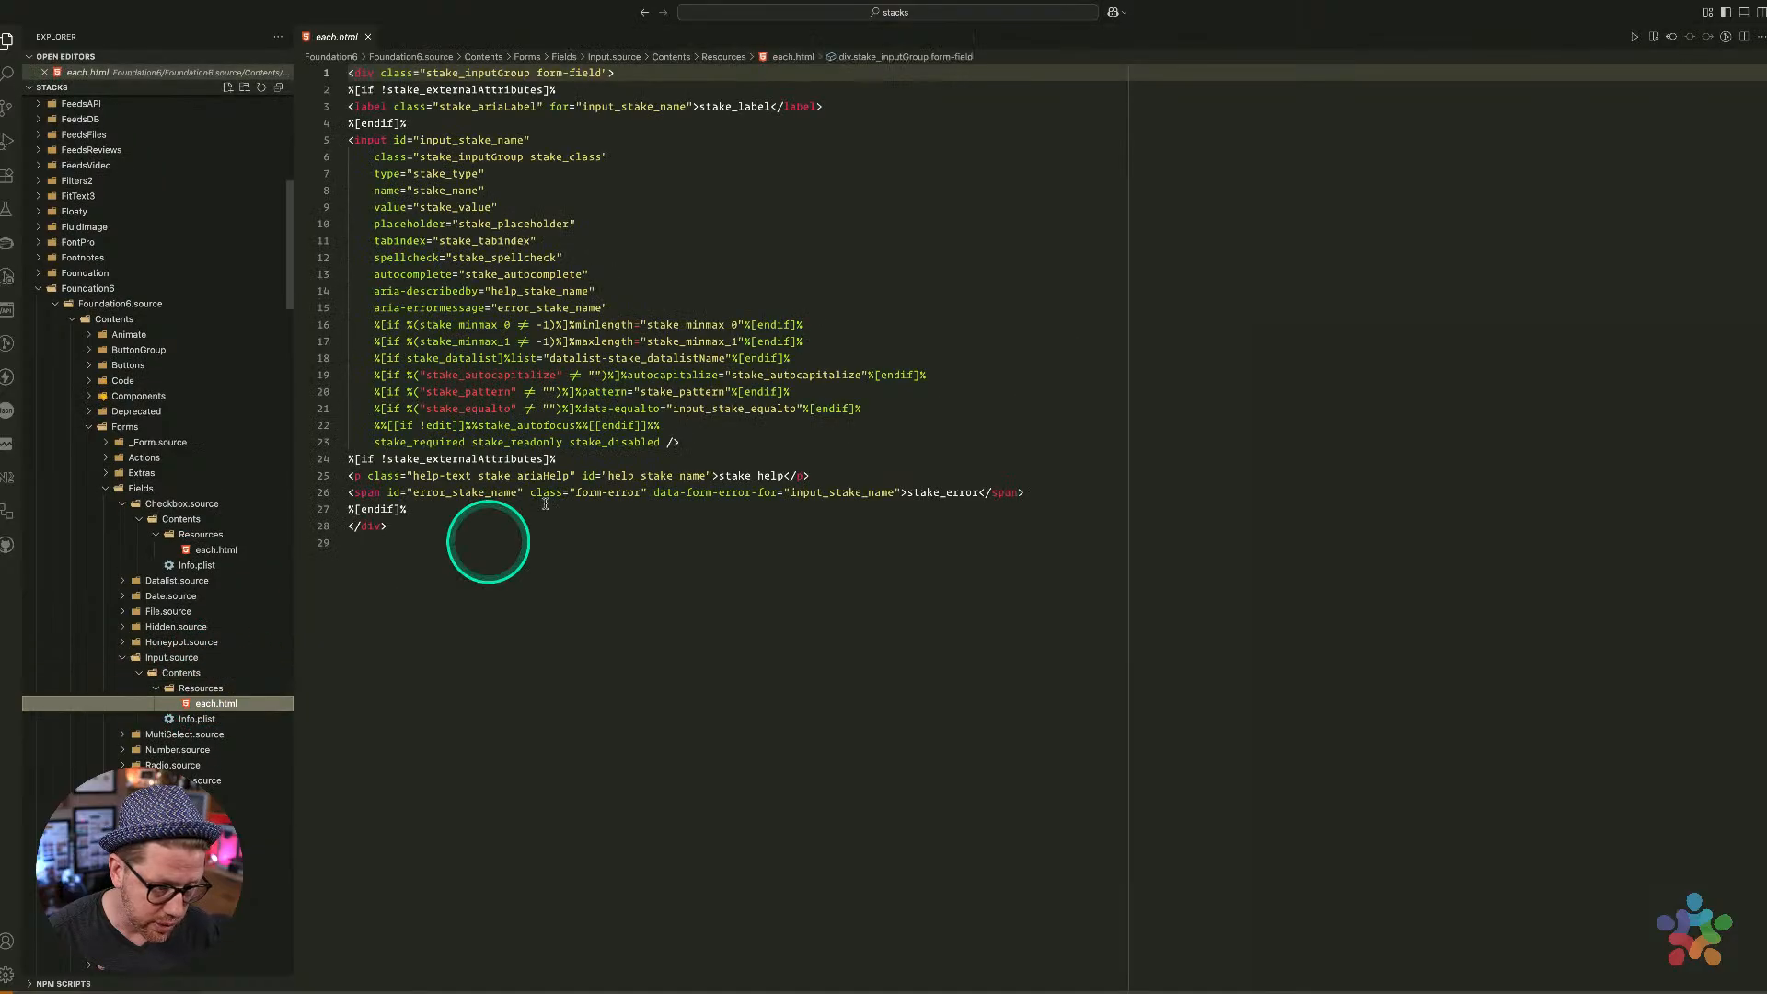
Examine the stake_externalAttributes label condition and the input_stake_name references in each.html
click(543, 307)
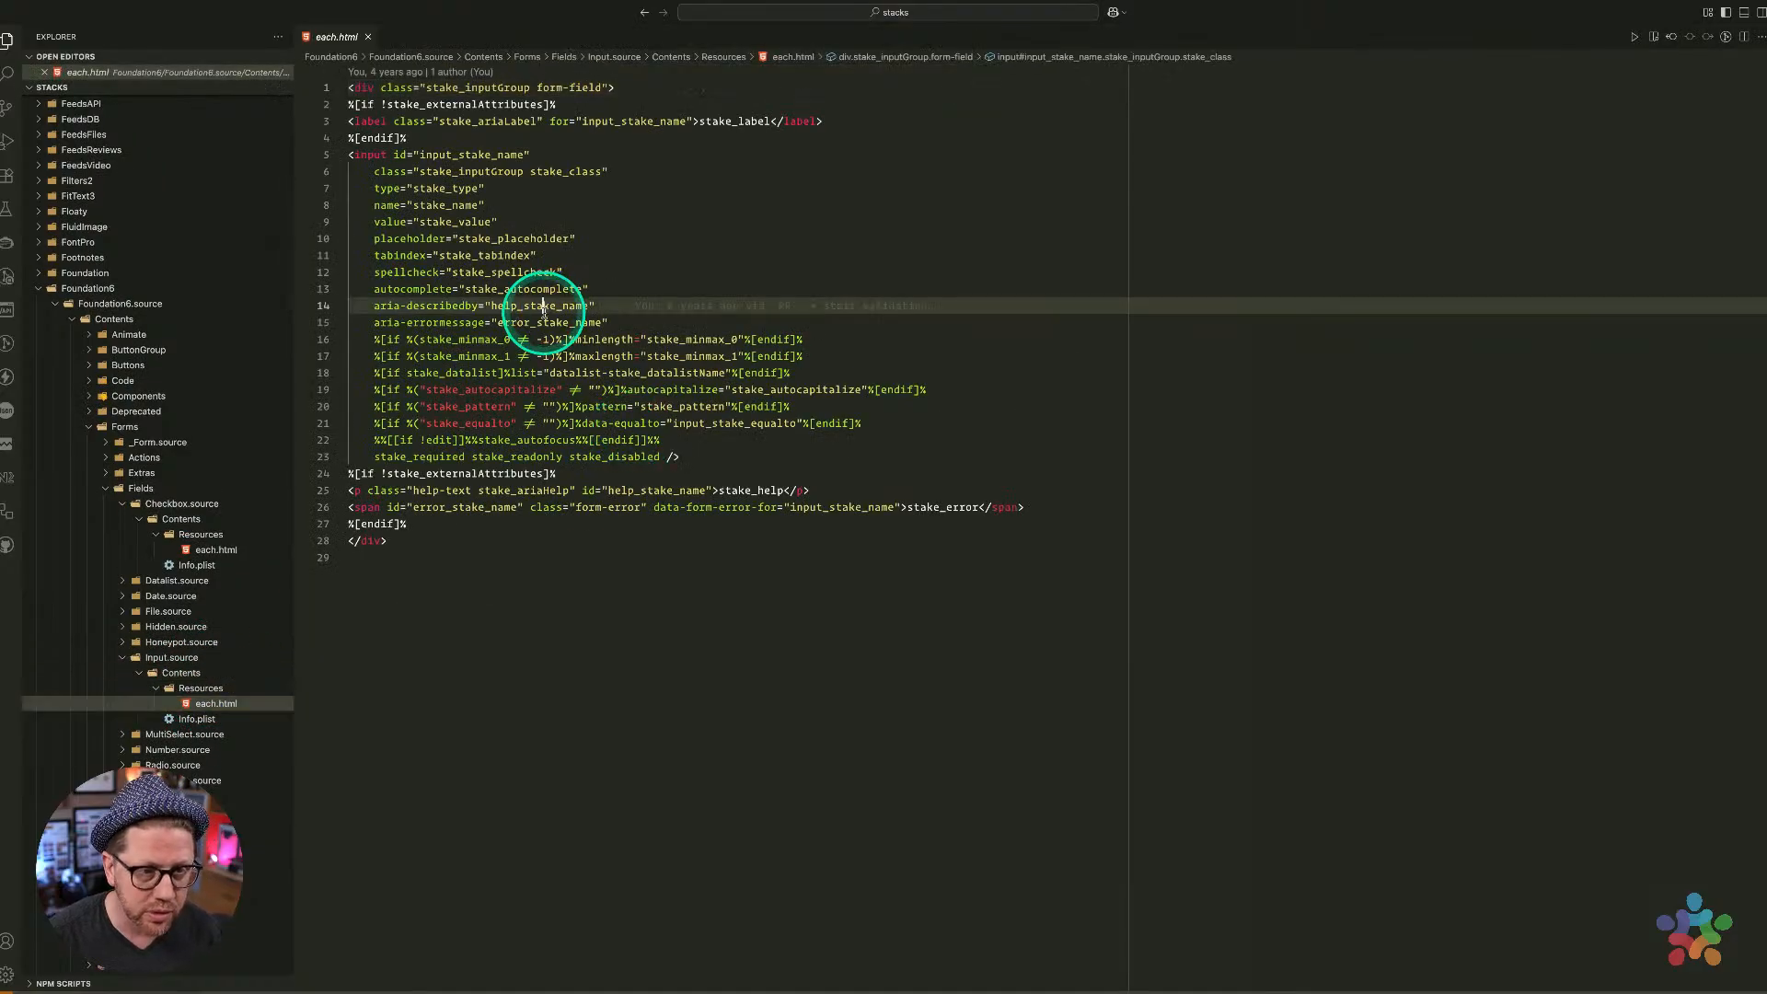
click(440, 103)
text(z)
key(BackSpace)
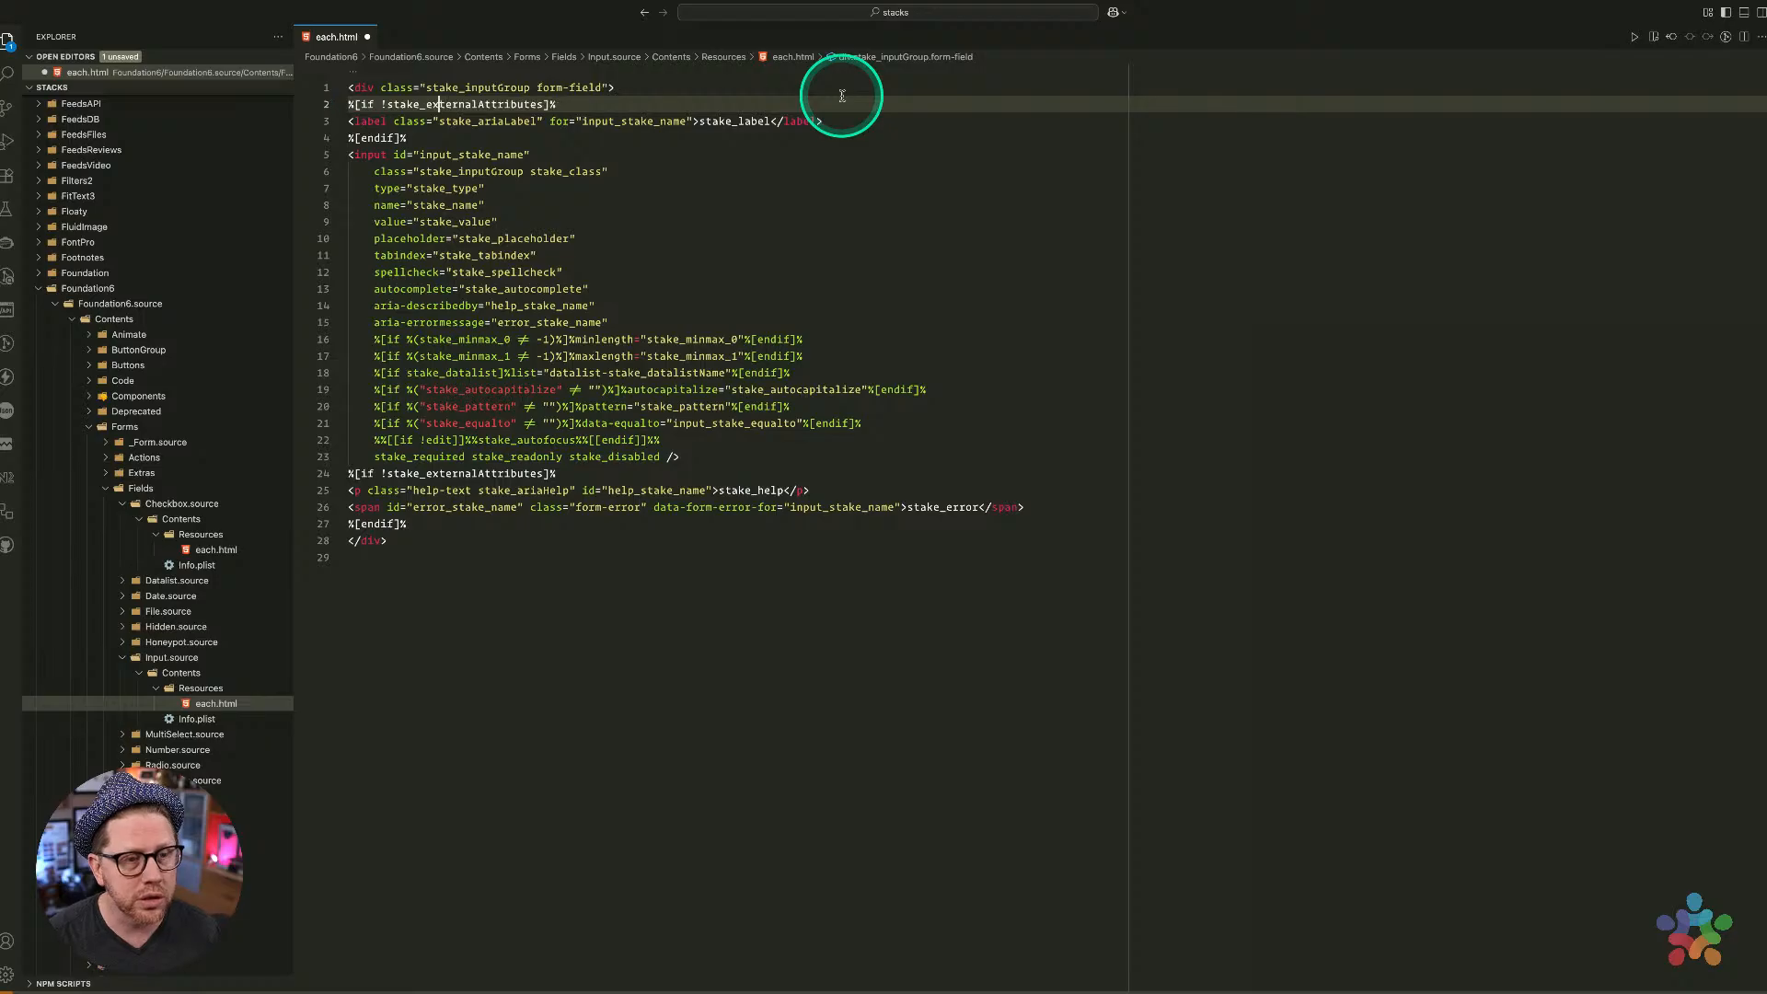
key(super+Left)
key(shift+Down)
key(shift+Down)
key(shift+Down)
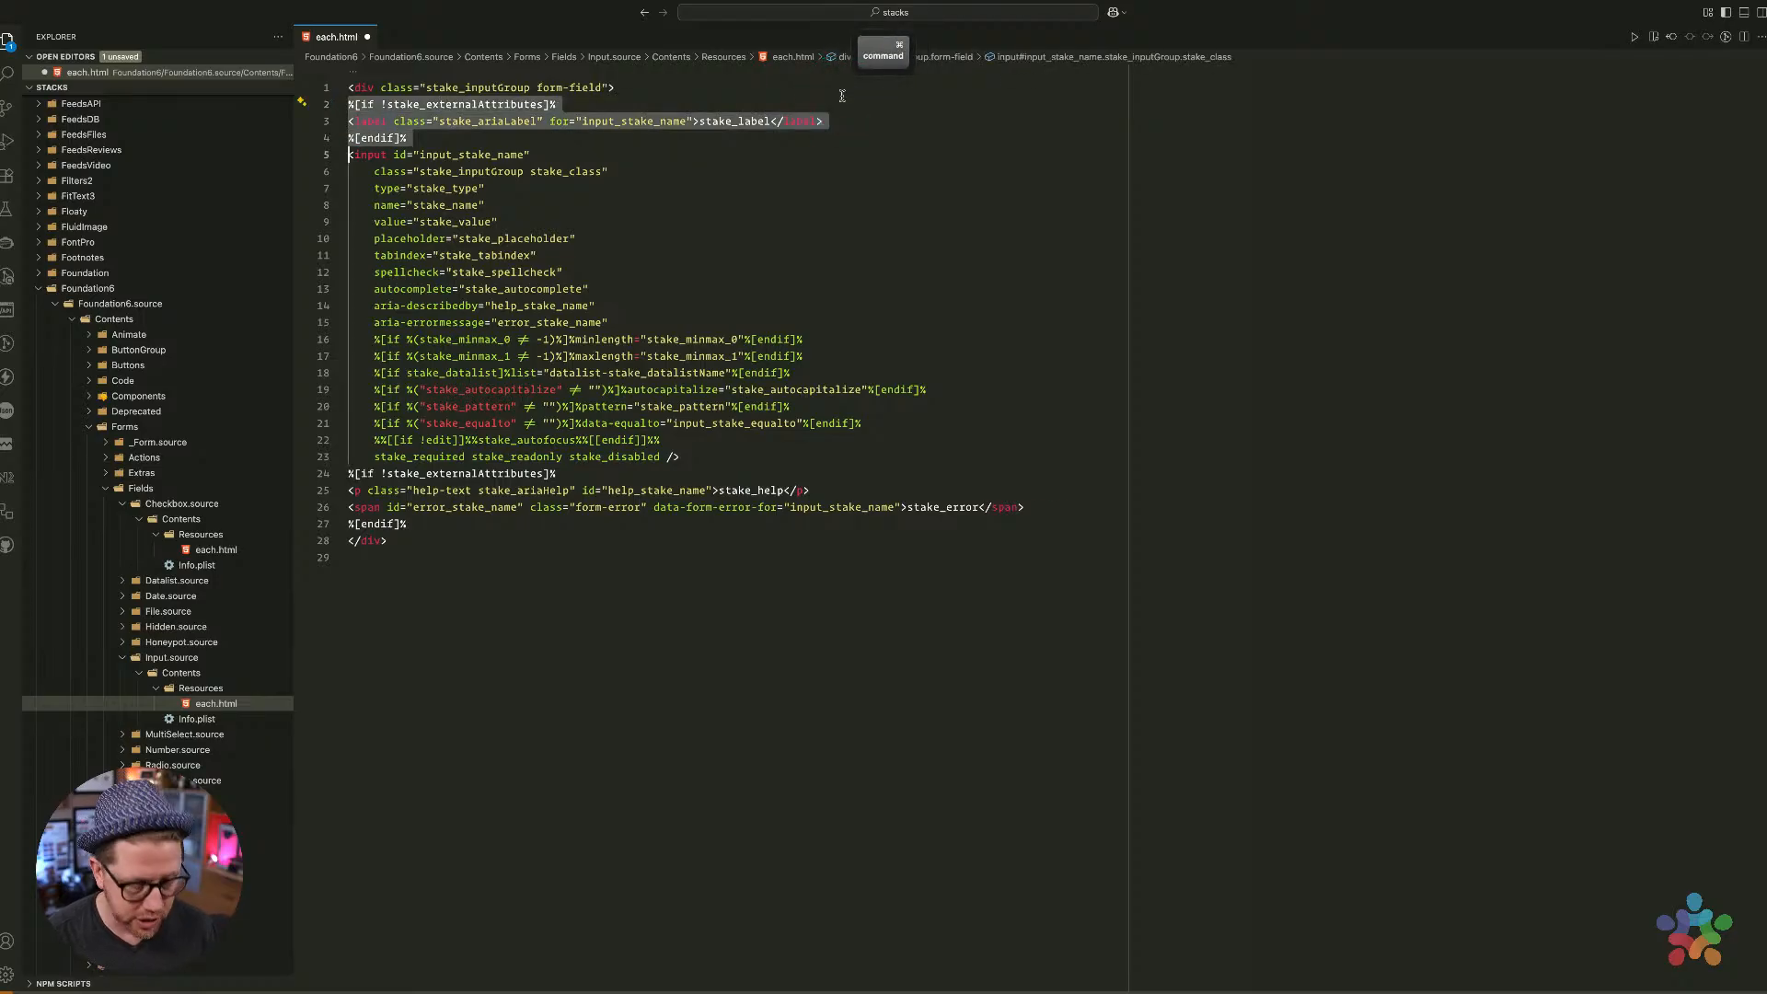
double_click(480, 103)
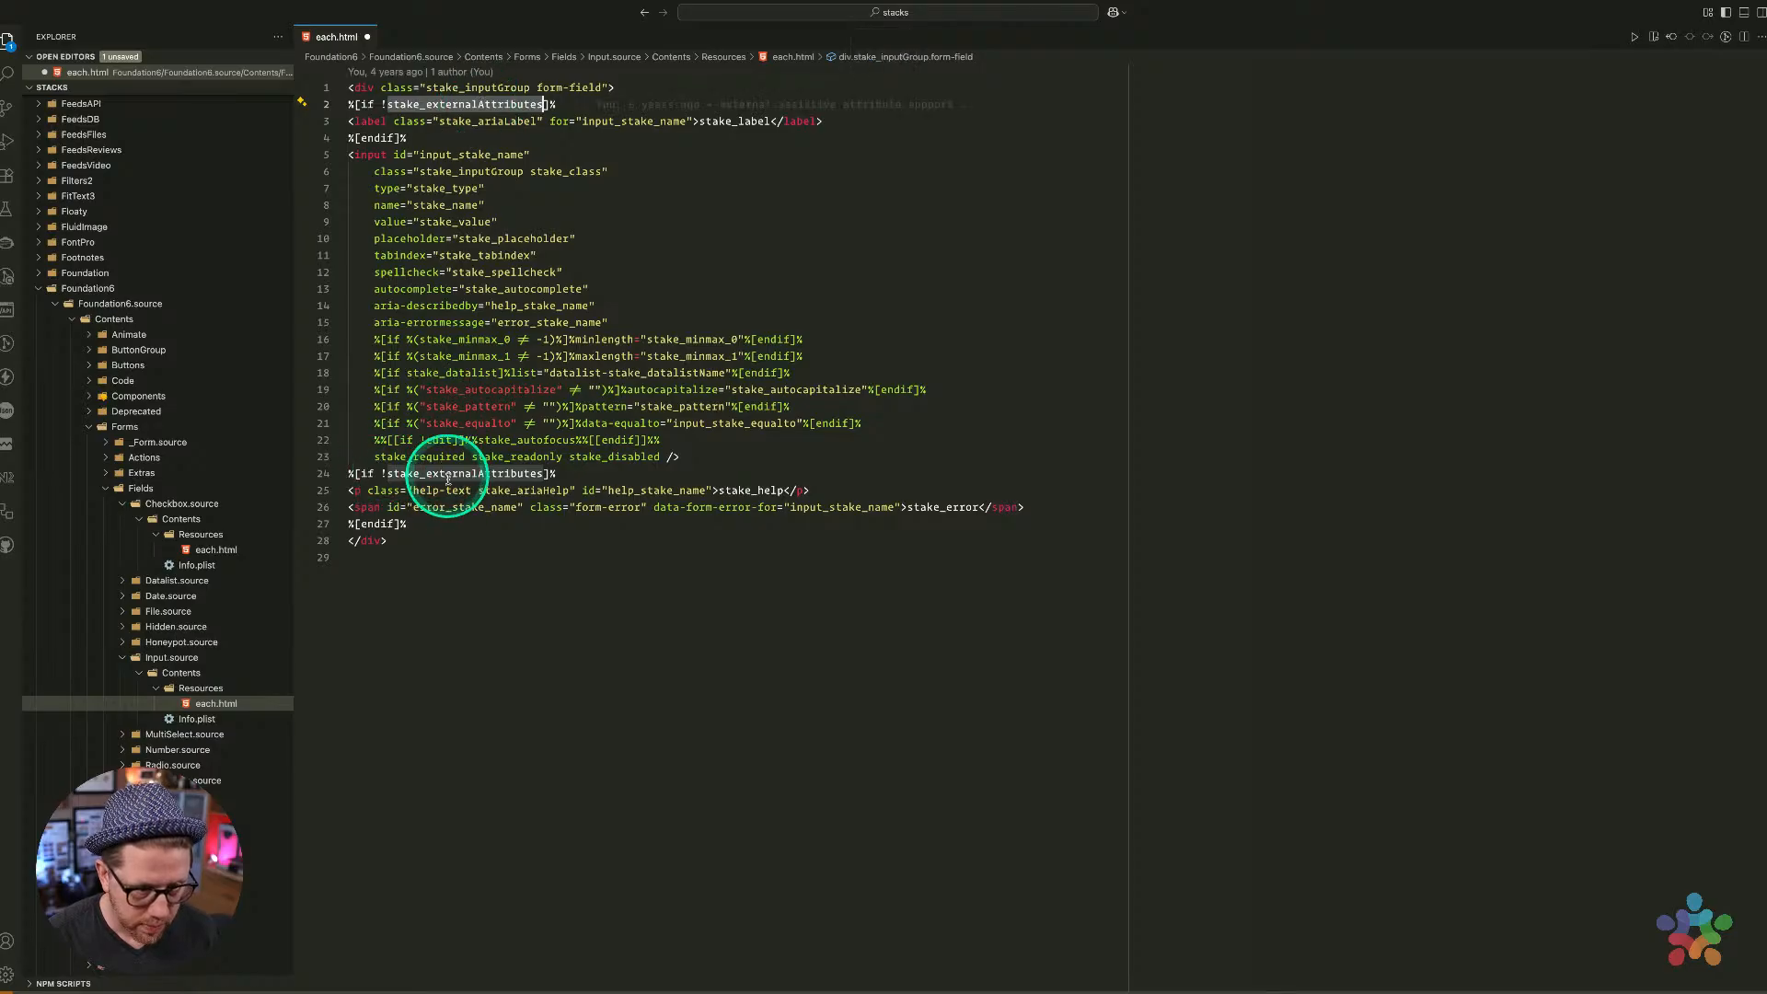
double_click(472, 155)
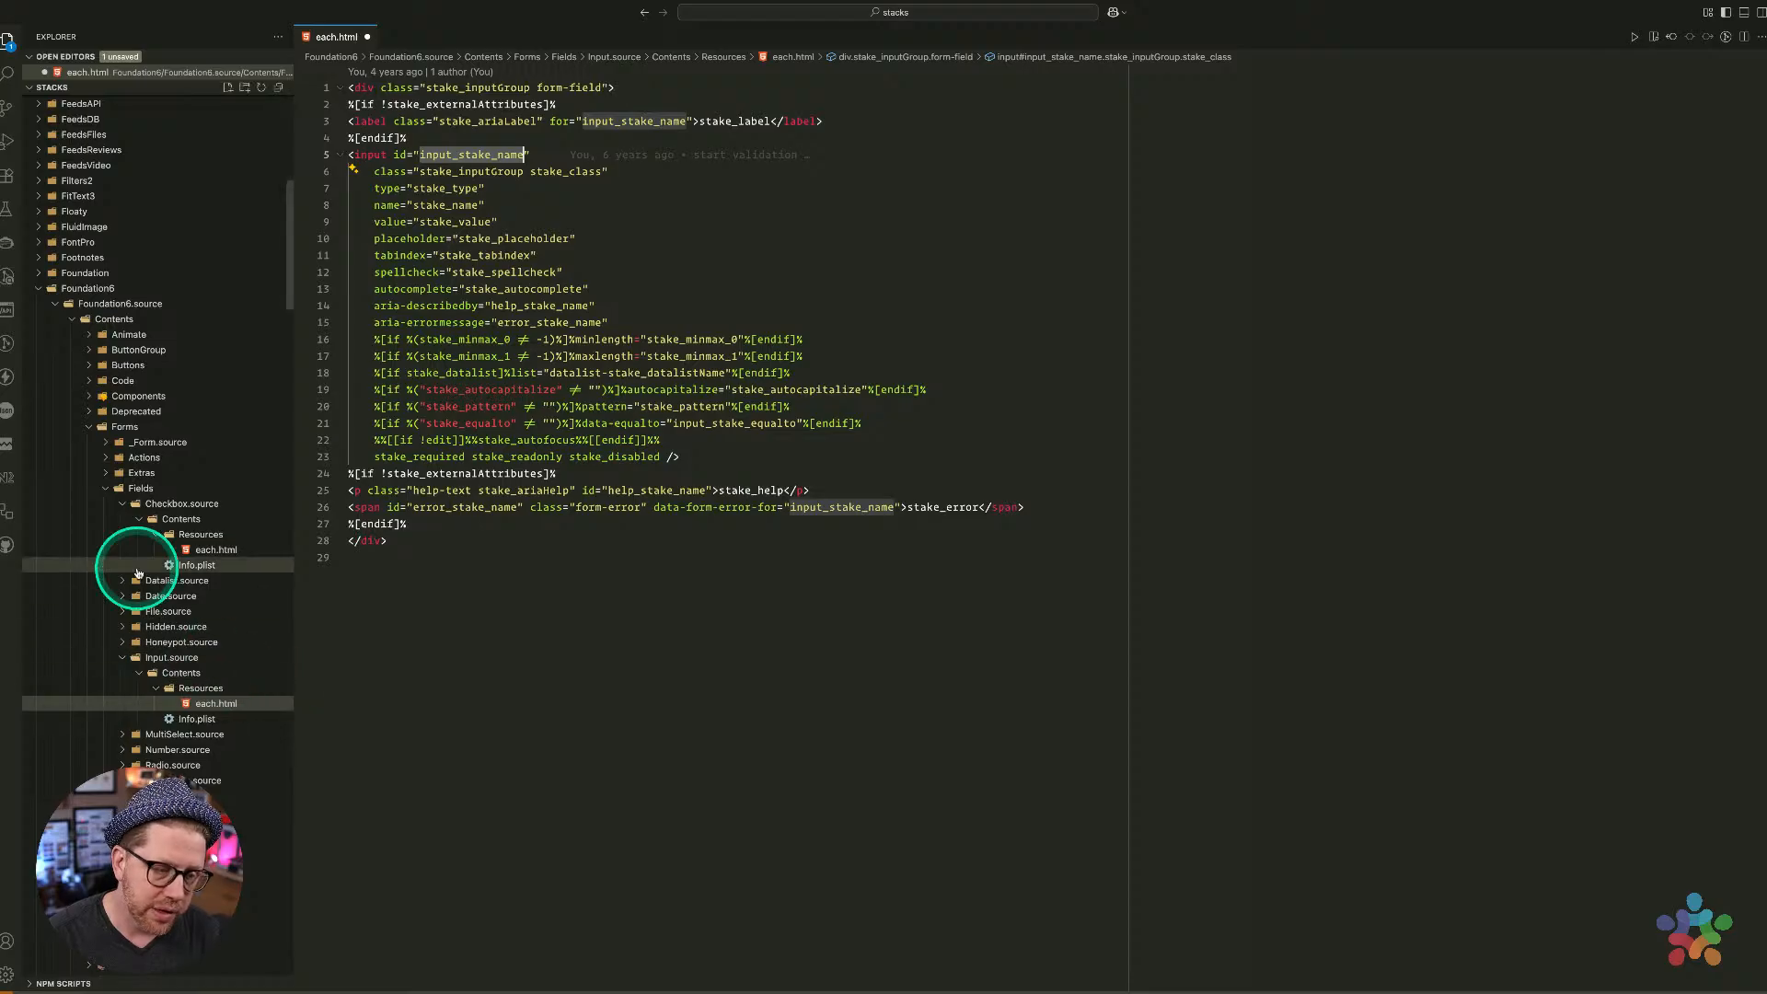
scroll(186, 608, down, 1)
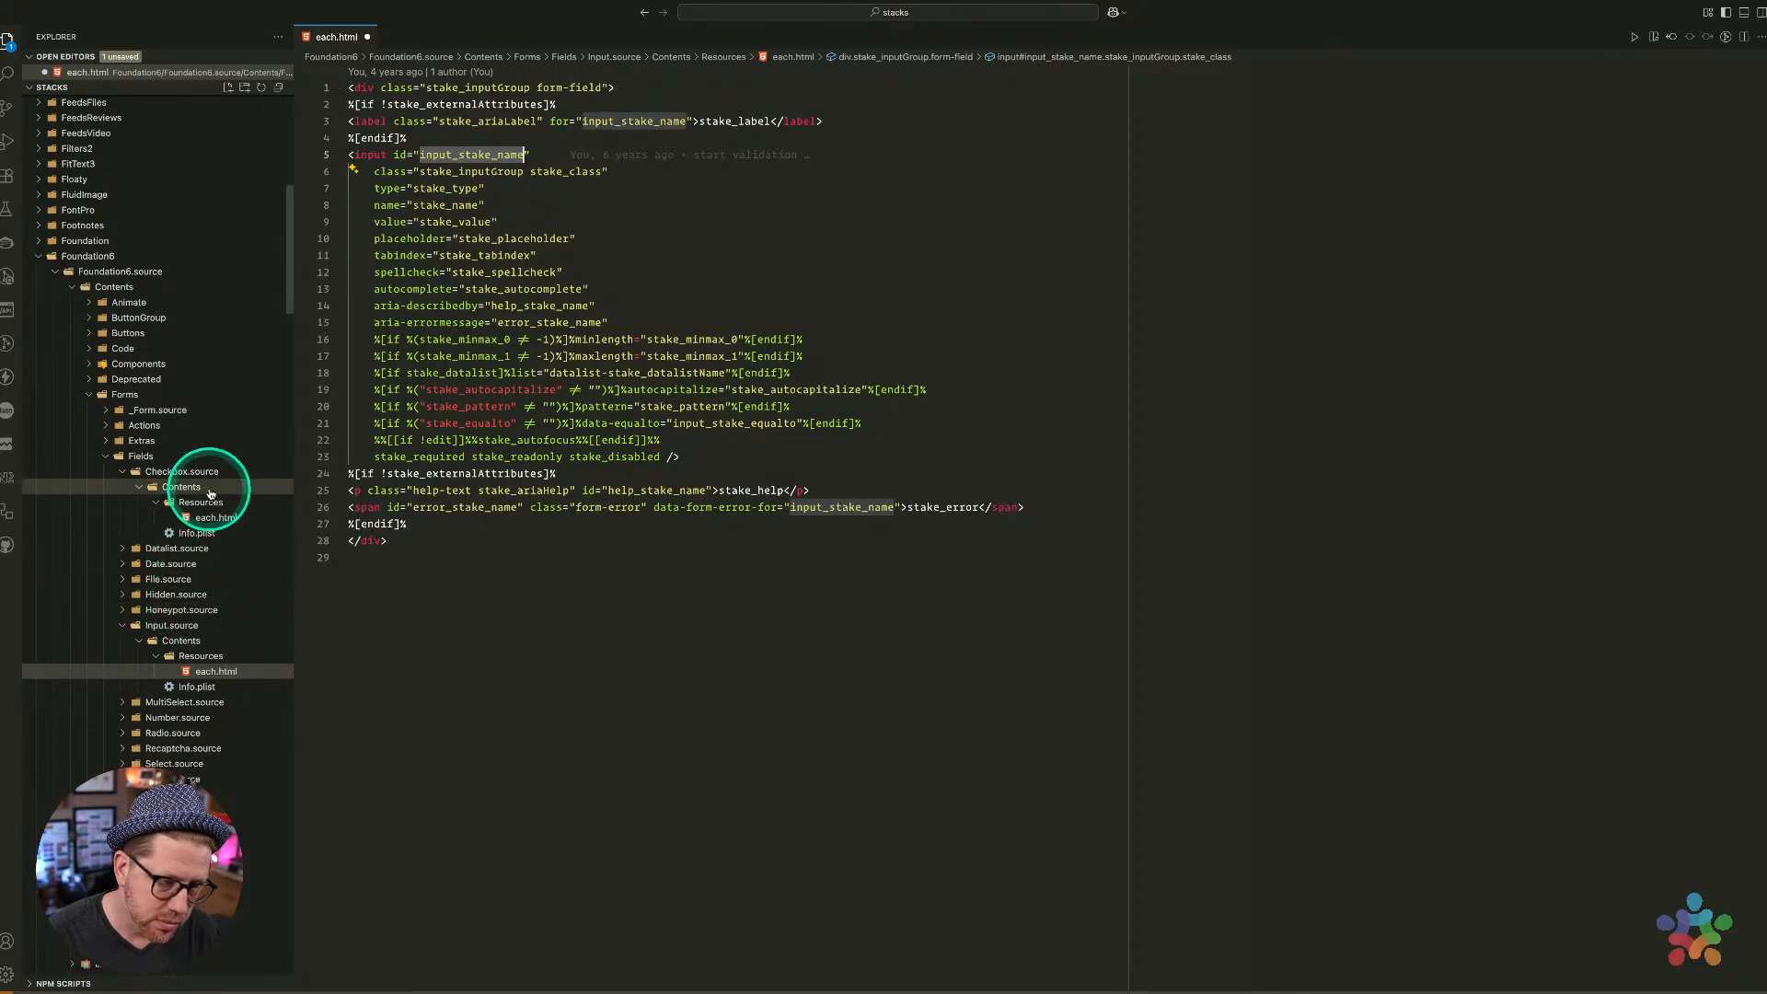
Back in RapidWeaver, select the Checkbox field and paste copies beneath it
key(ctrl+Left)
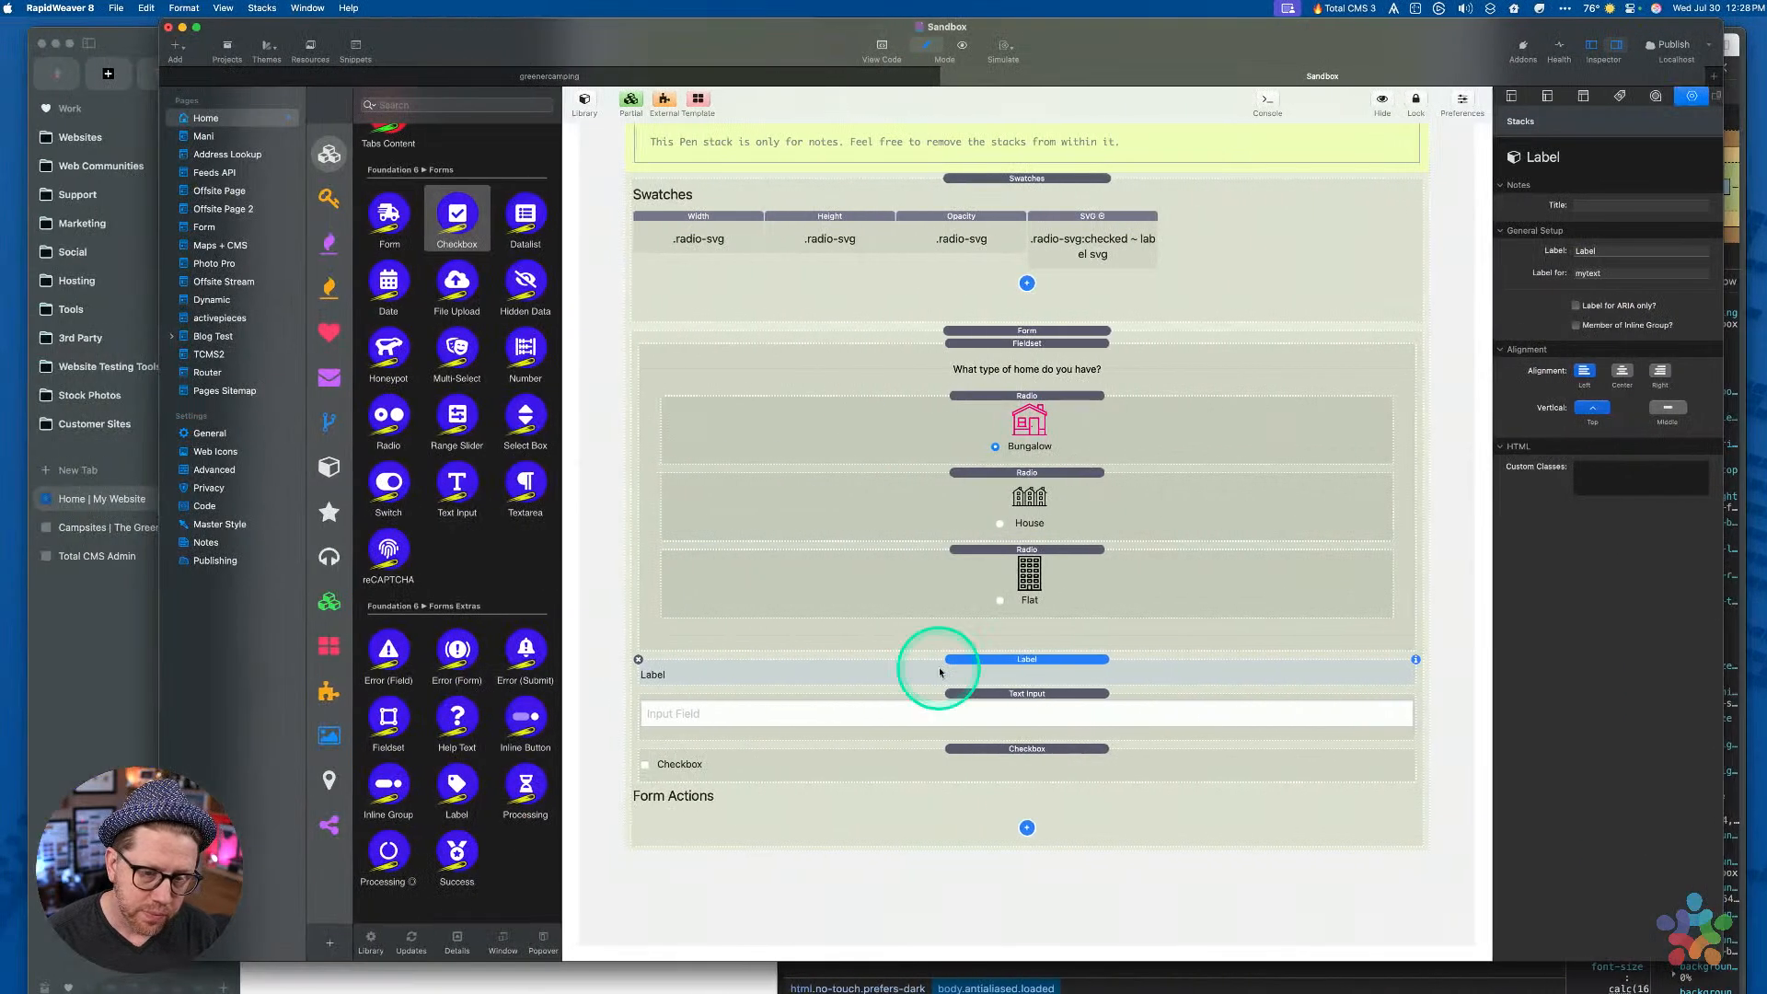
click(1022, 771)
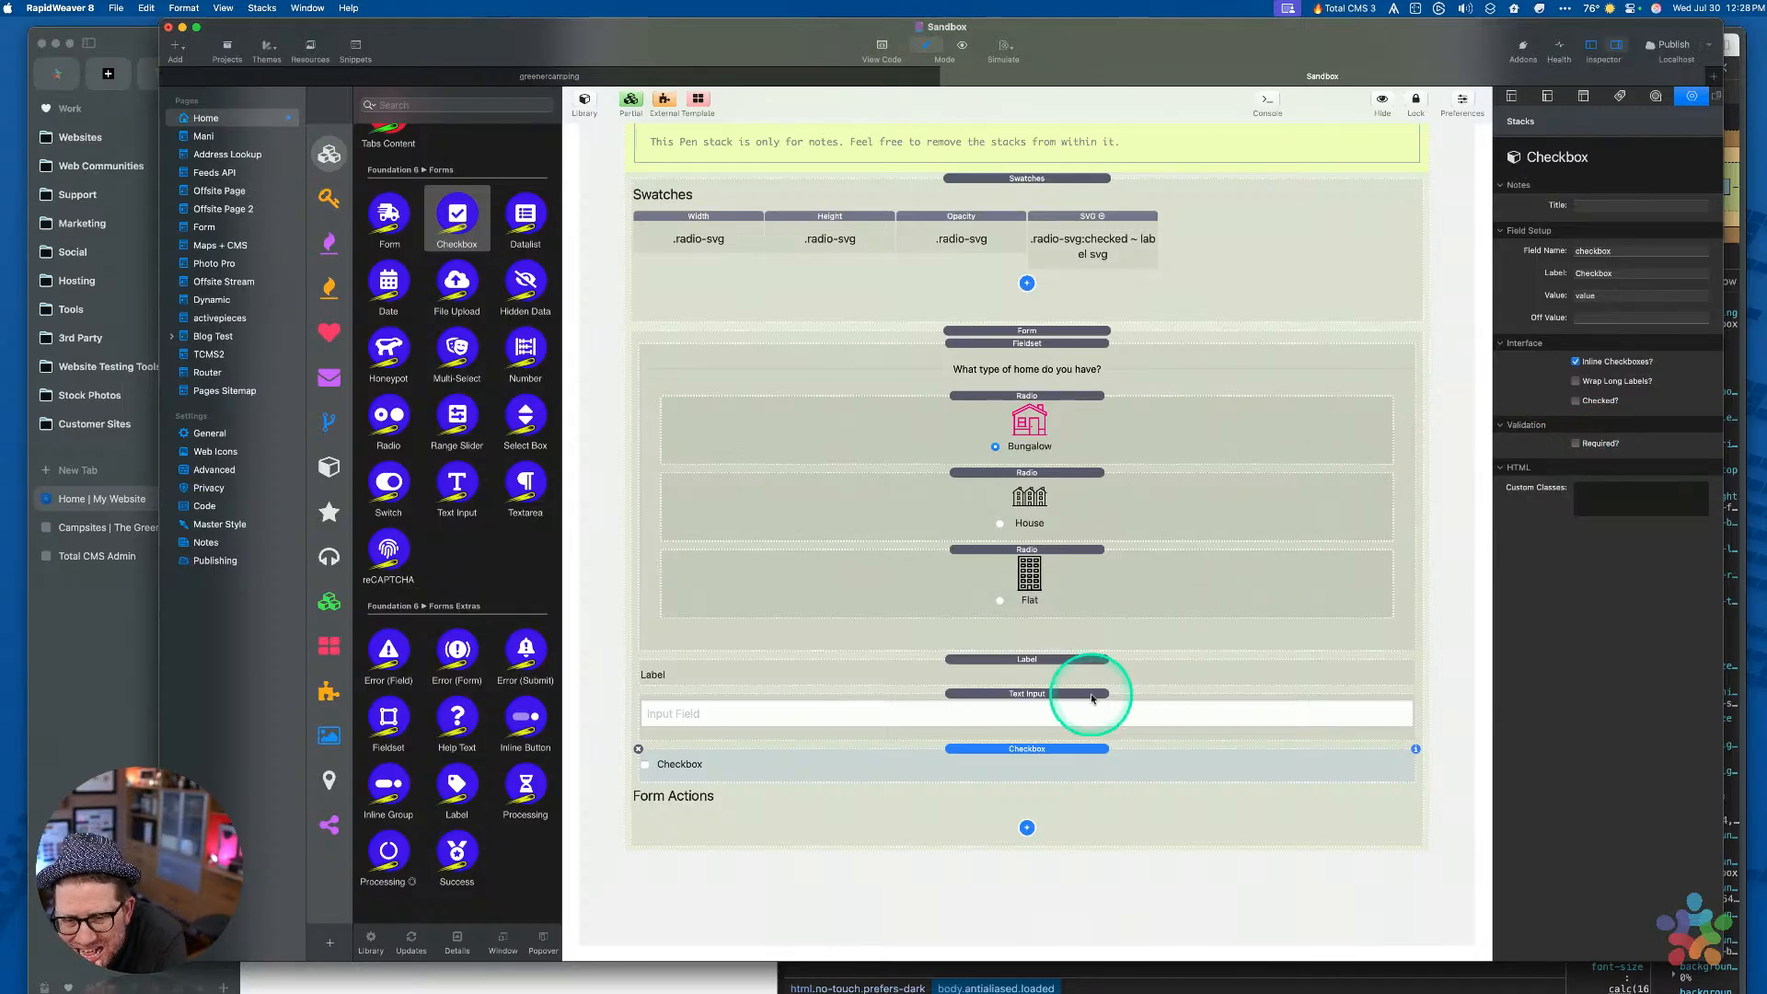
click(1048, 759)
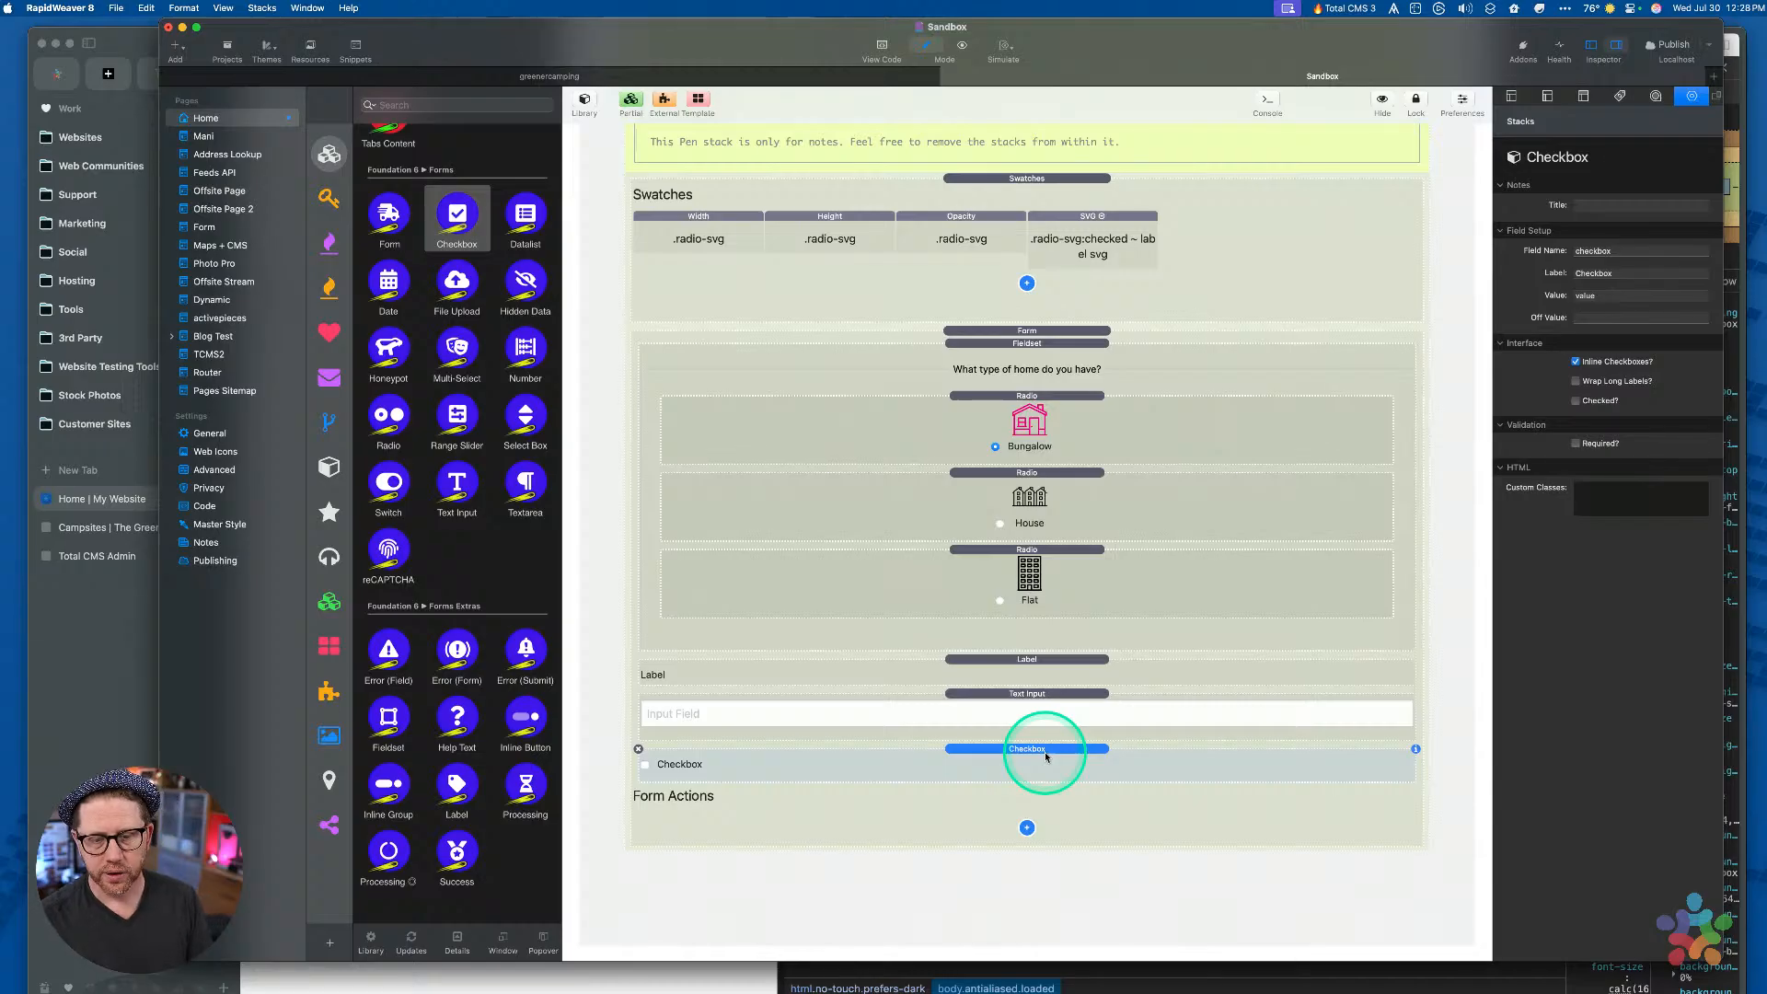
key(super+v)
key(super+v)
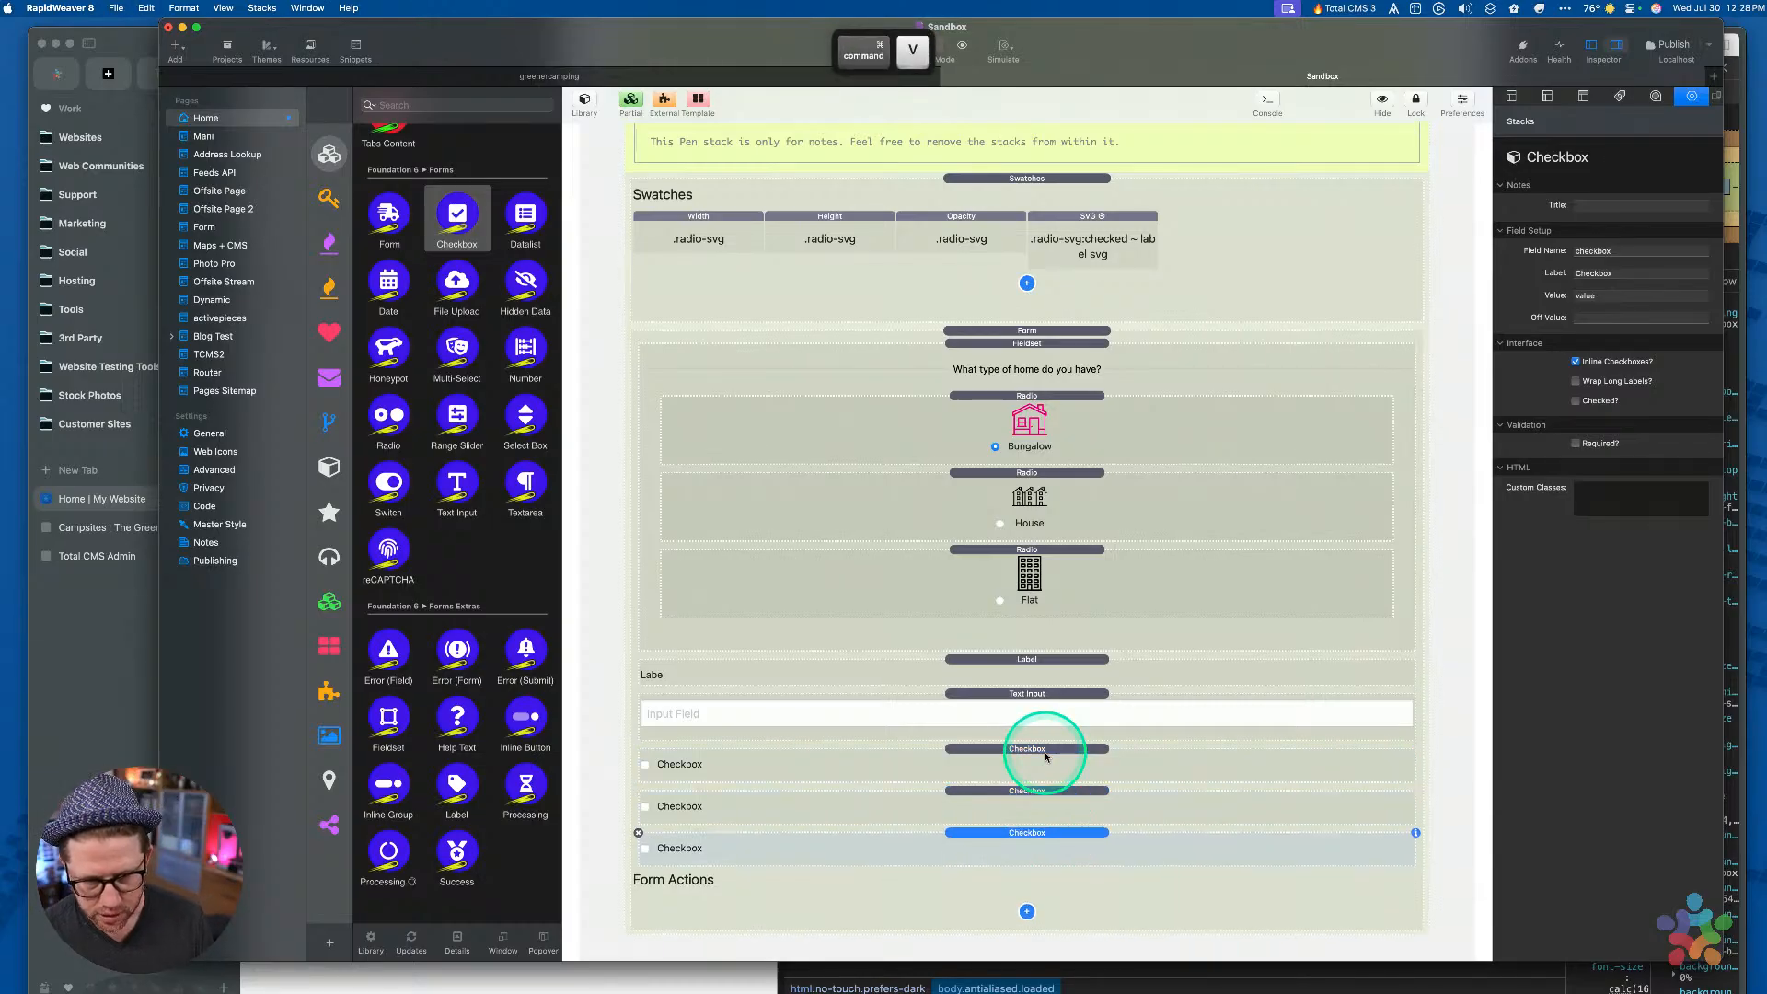
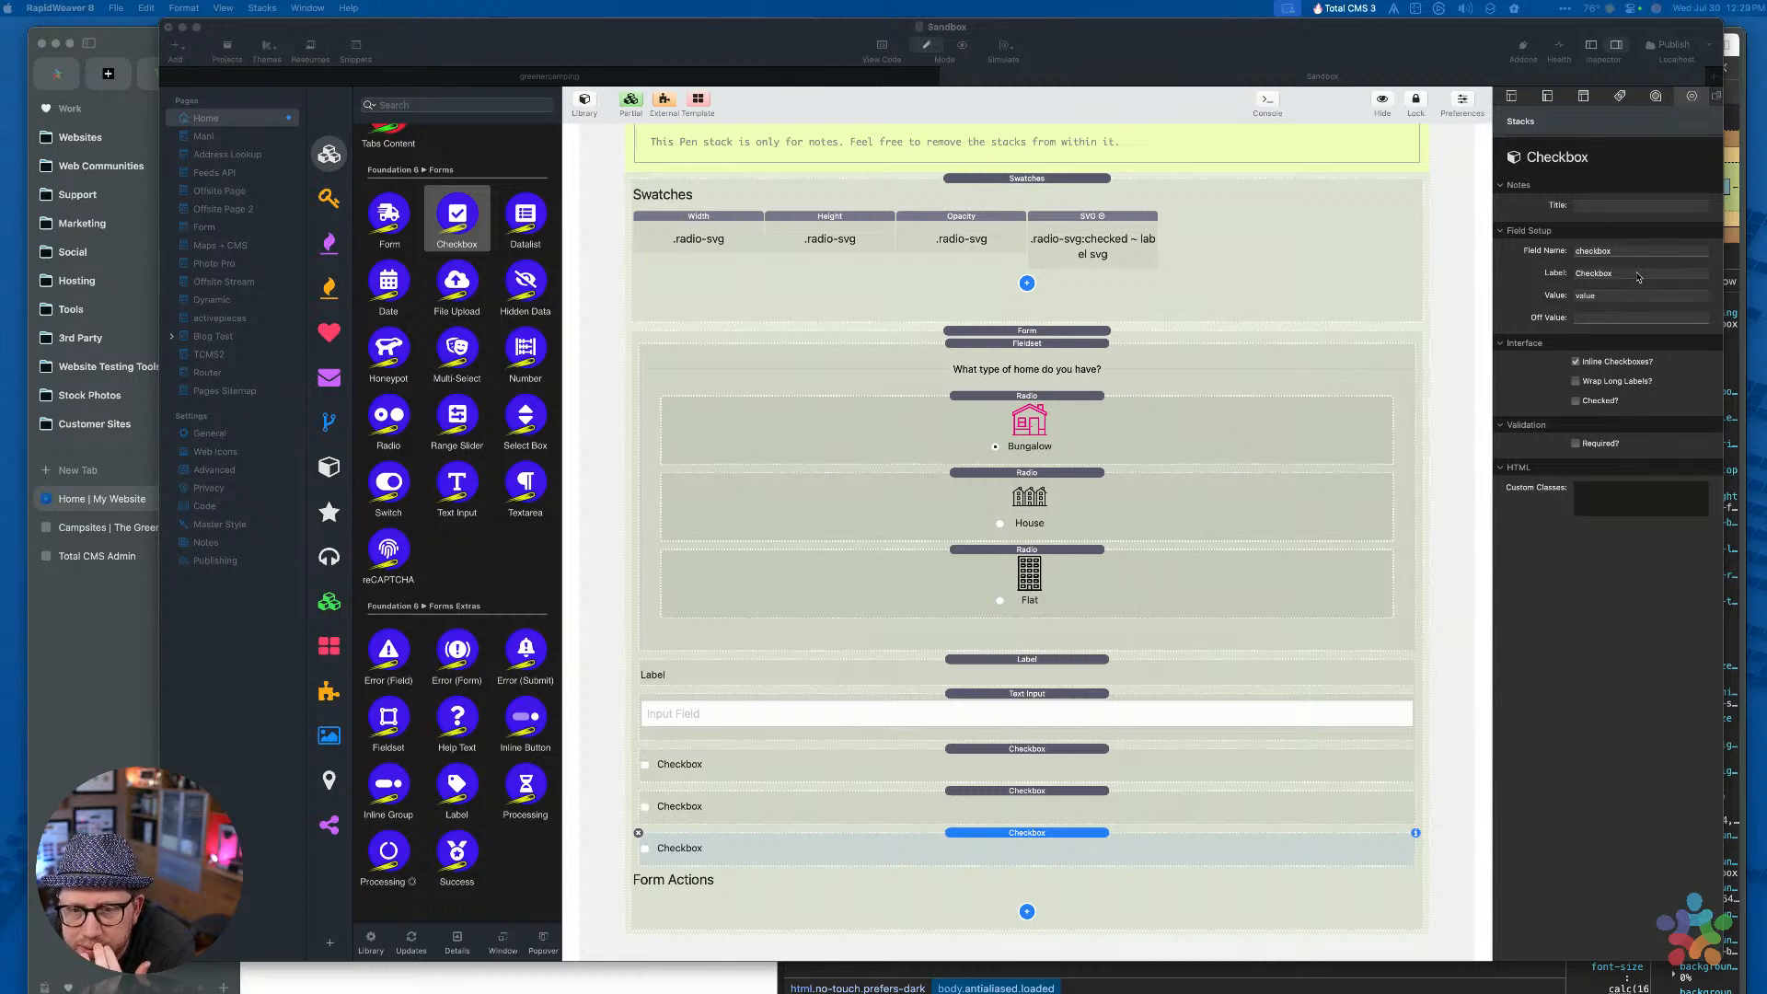
Check the inspector settings of the Label stack and the third Checkbox stack in the Sandbox form
click(1631, 409)
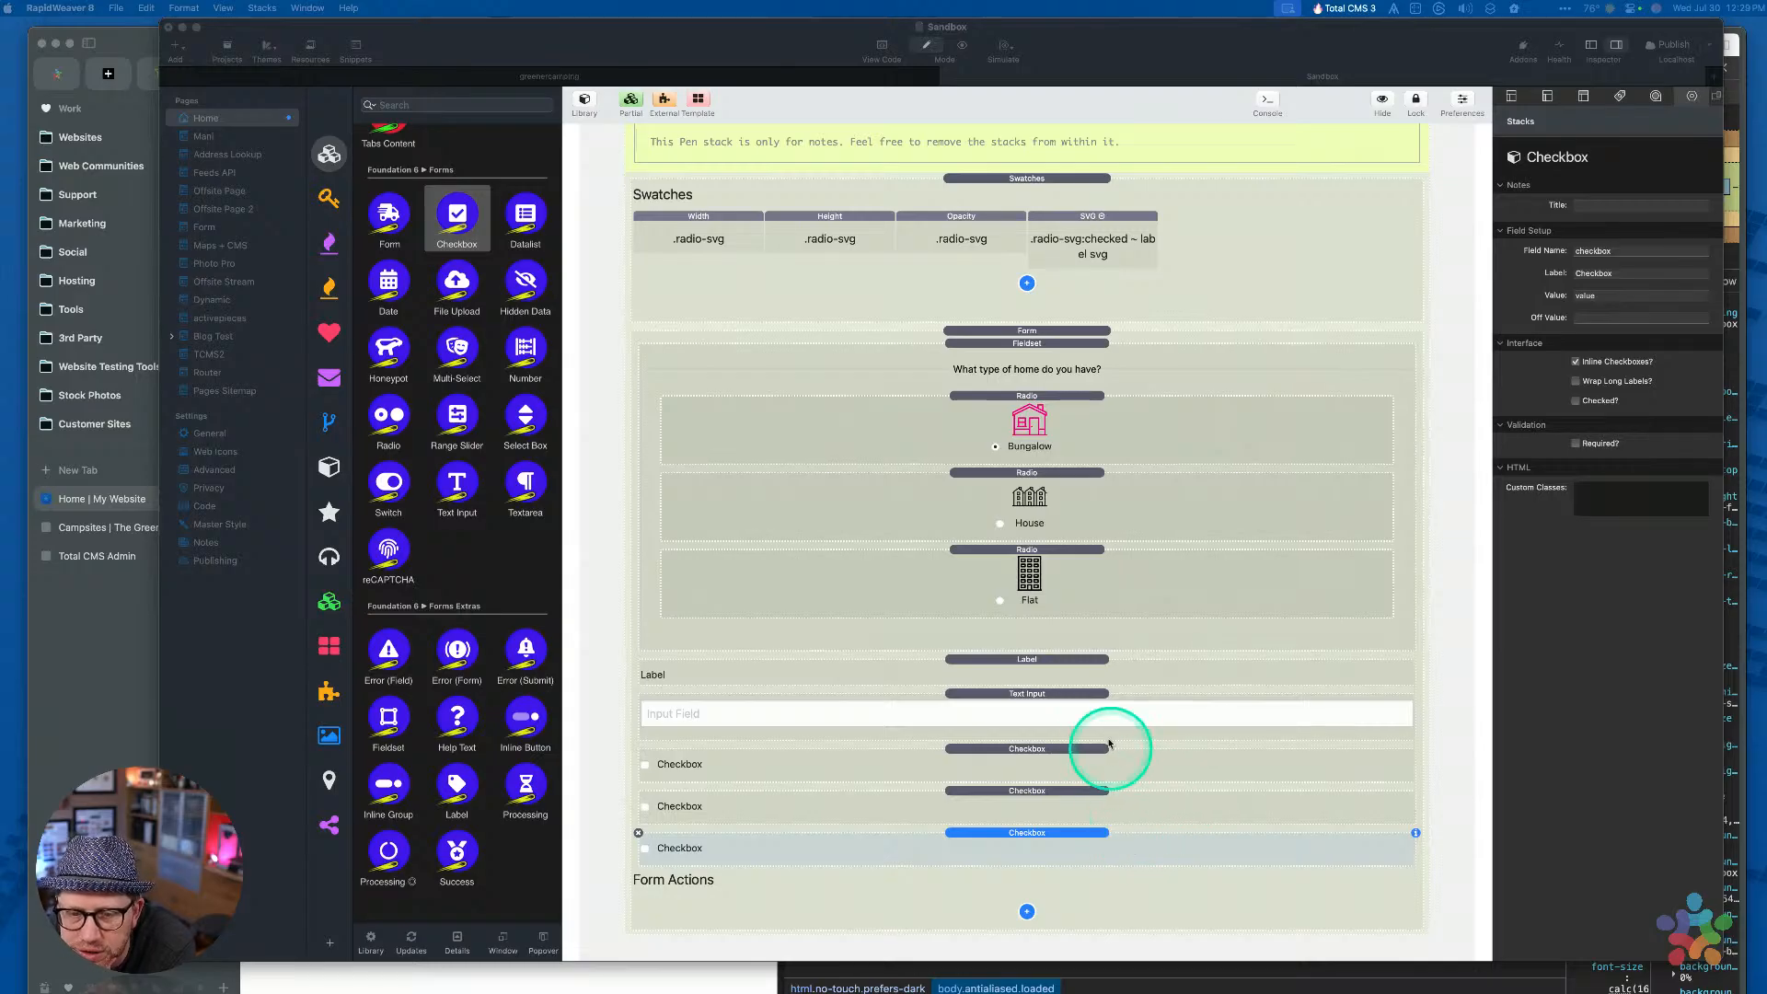
click(1095, 678)
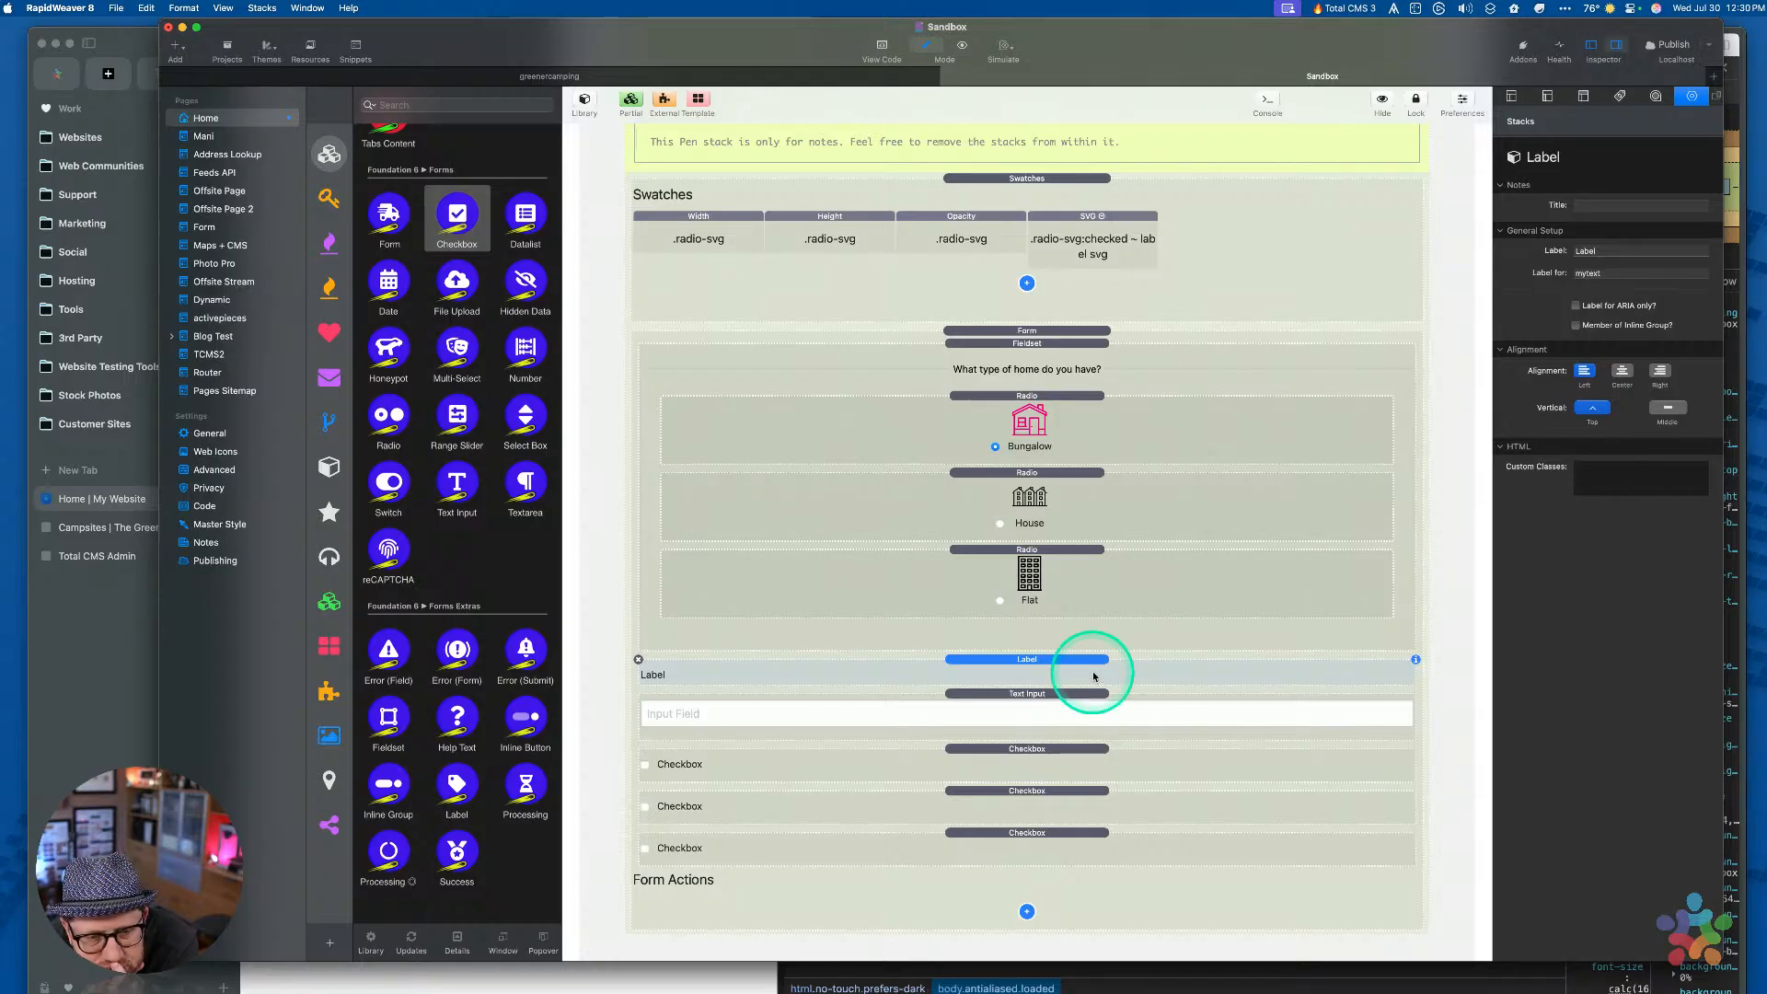
click(1049, 847)
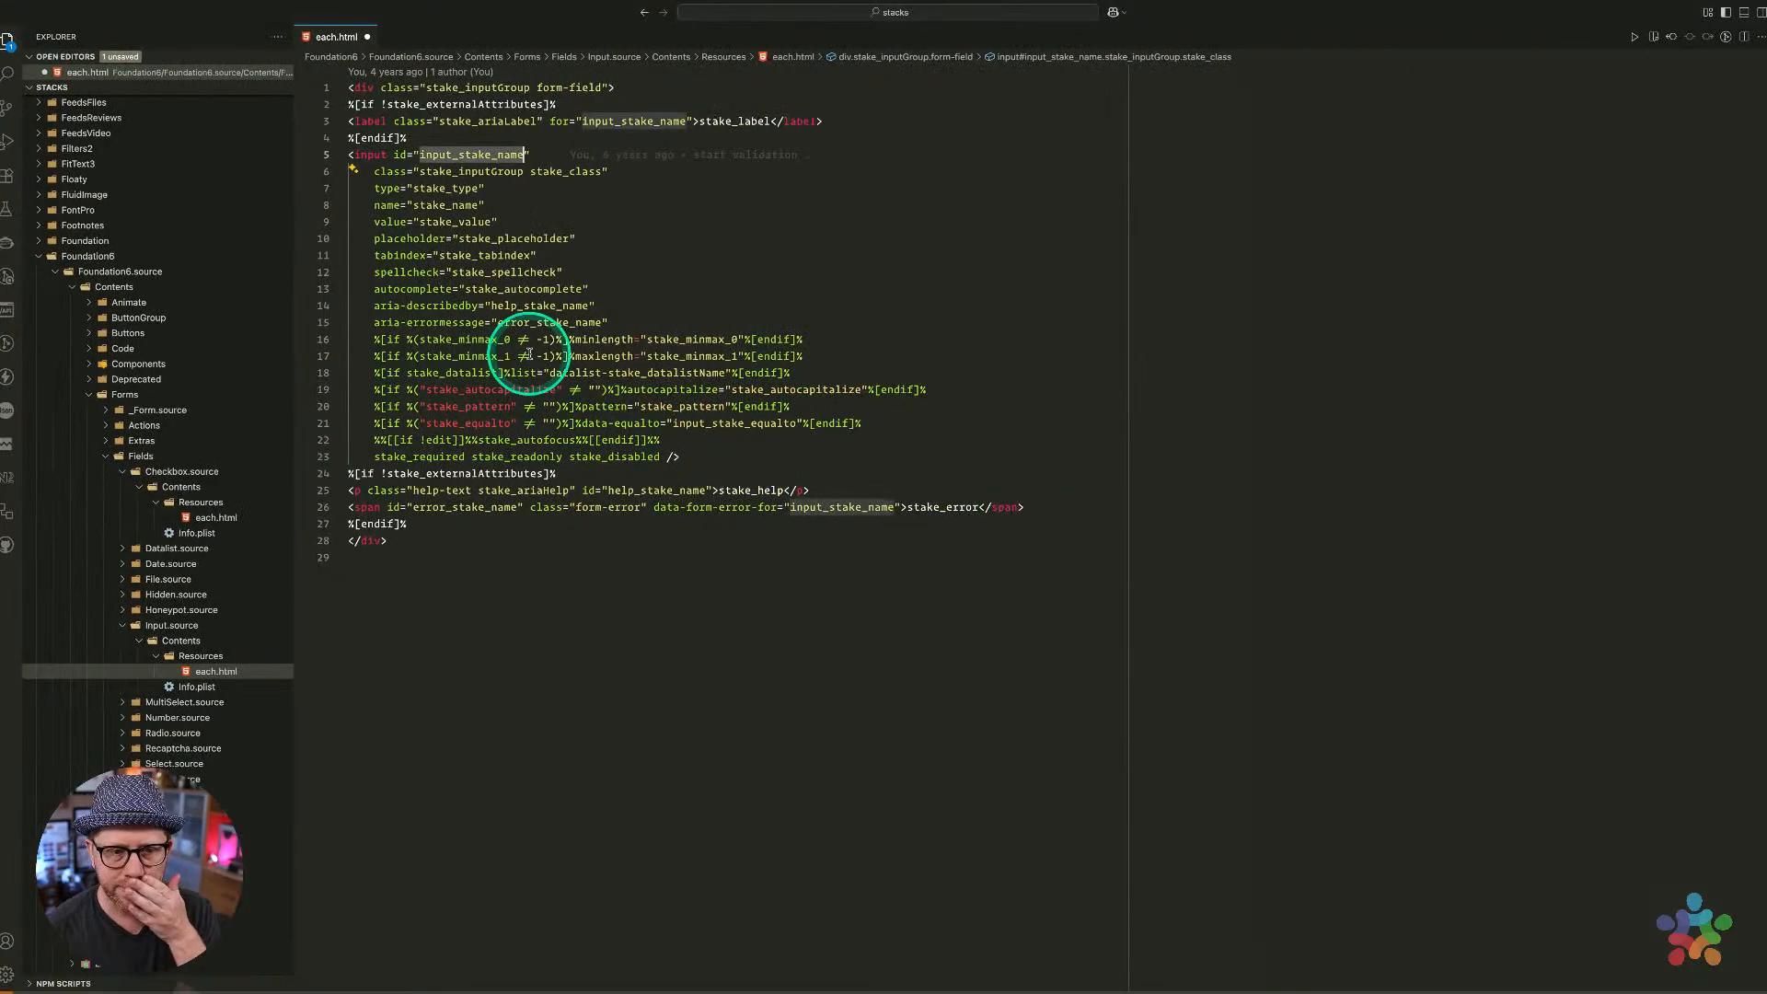
In the Checkbox each.html, examine the check_stake_stackid id and the label's matching for attribute
click(204, 518)
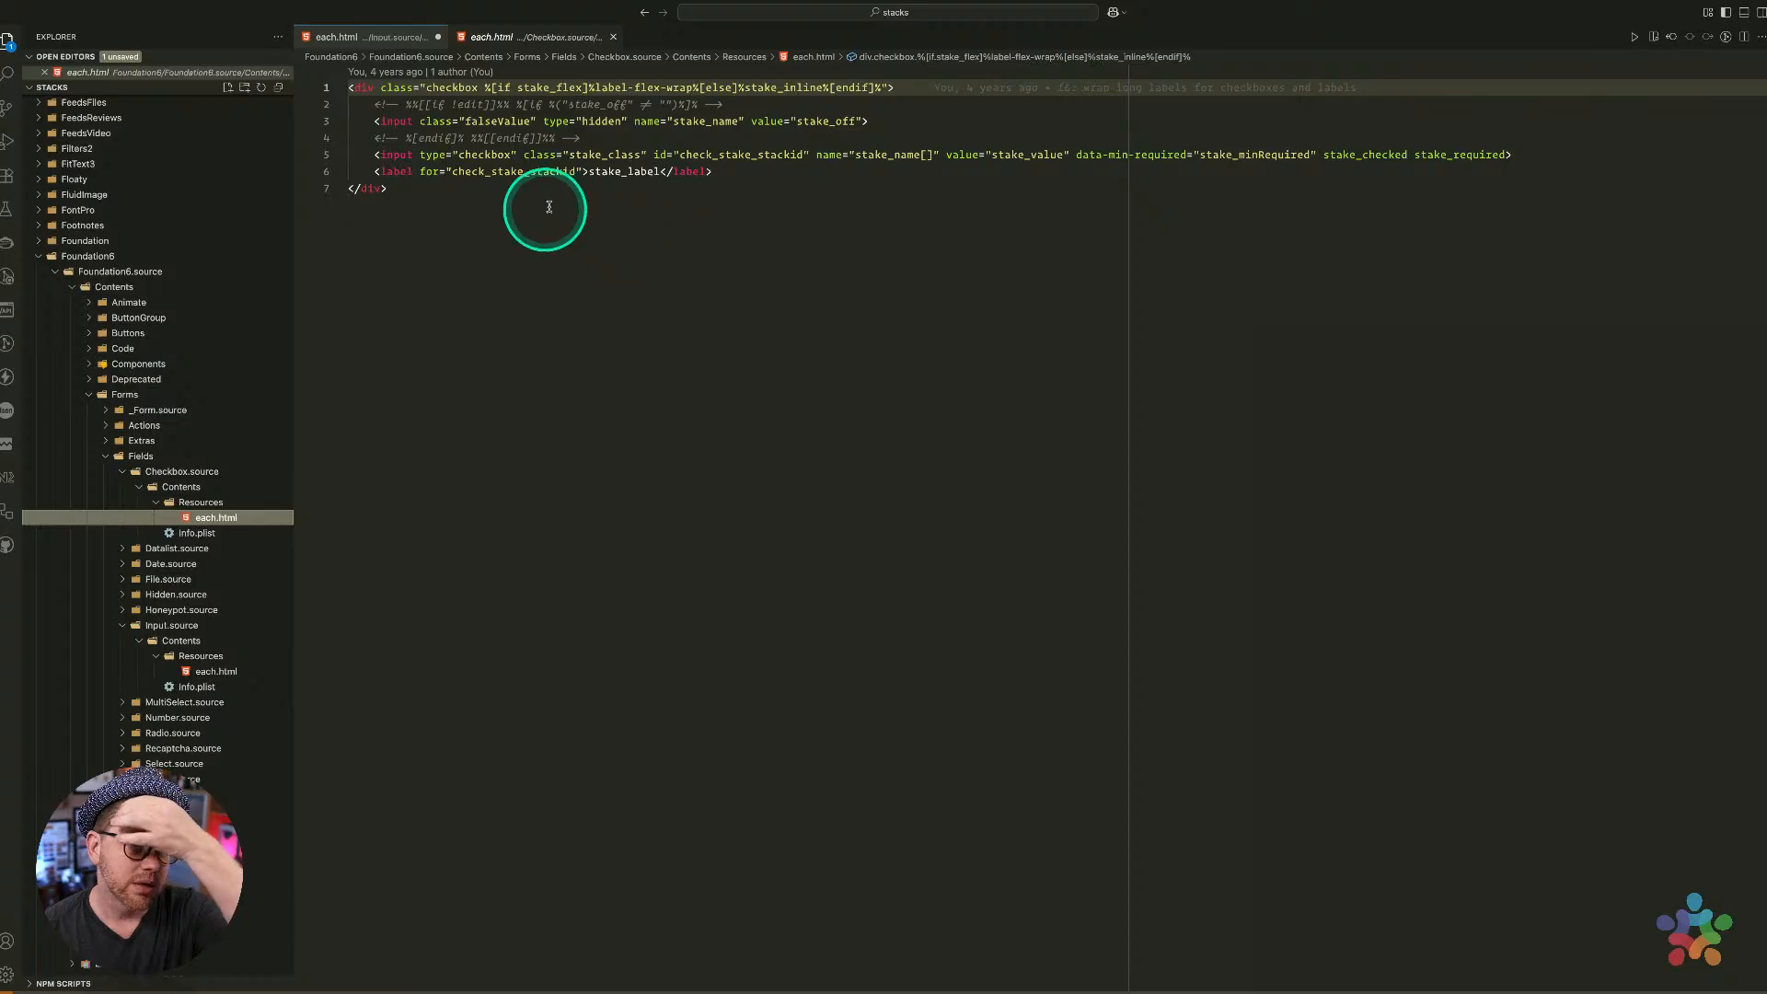
double_click(720, 154)
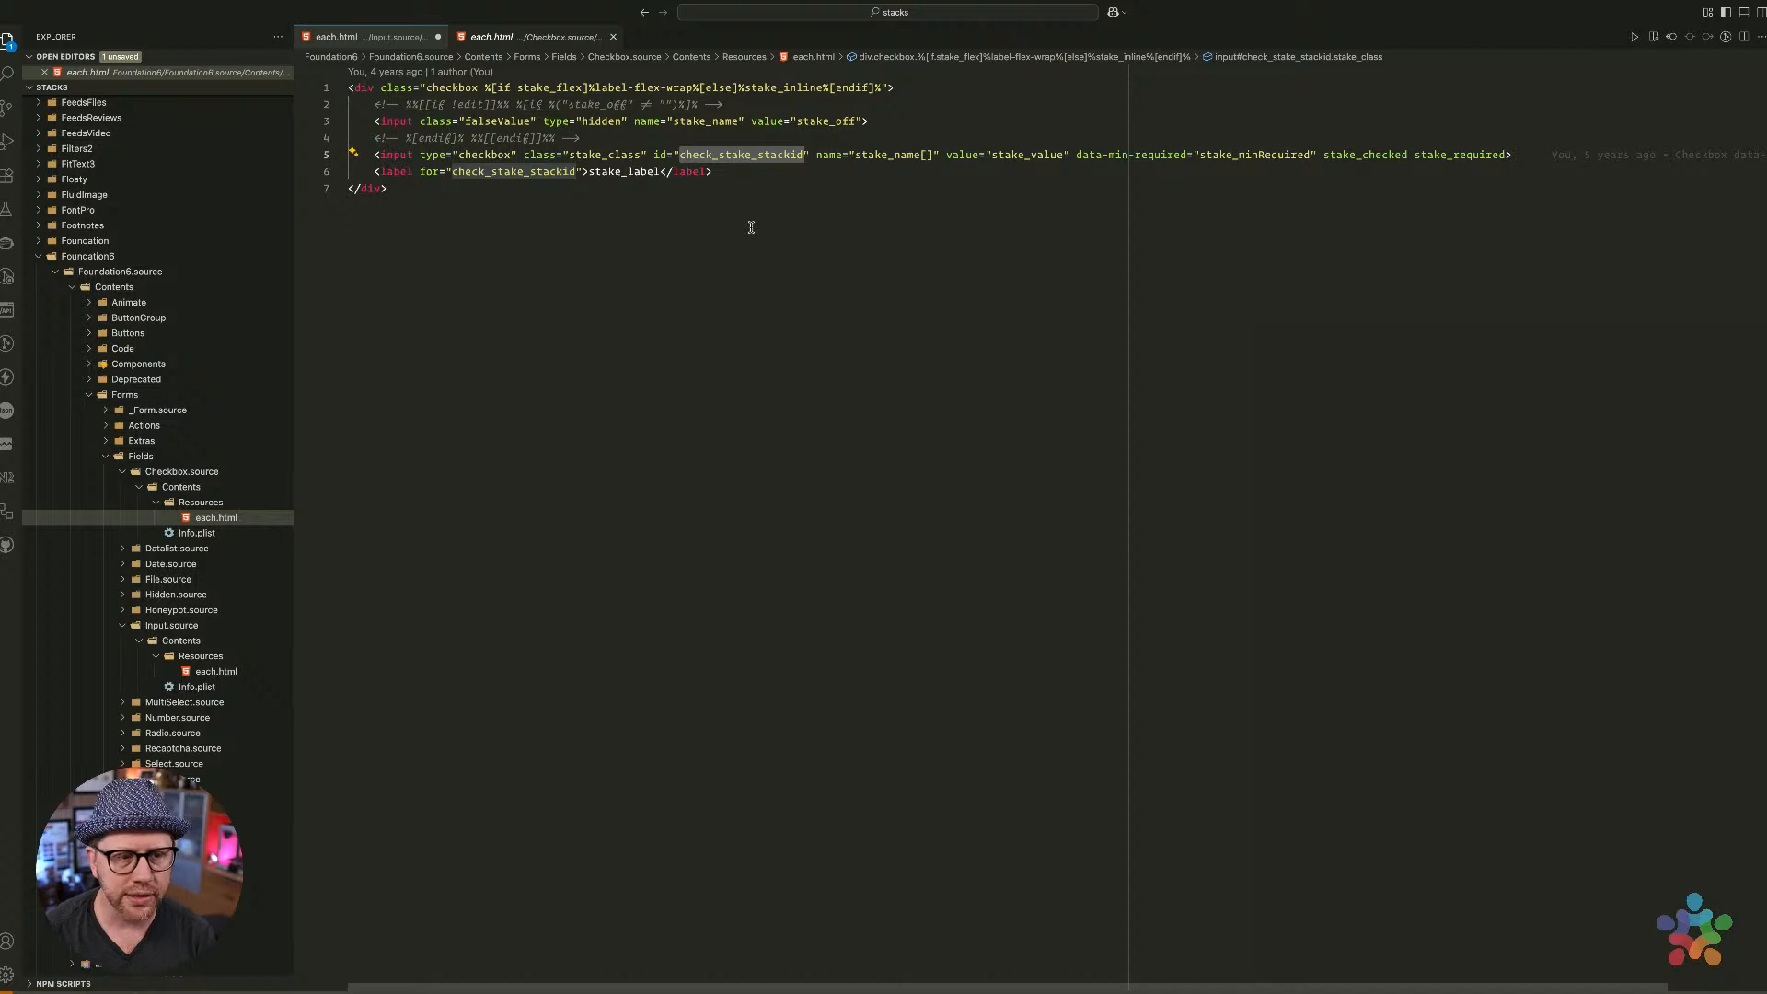
double_click(727, 154)
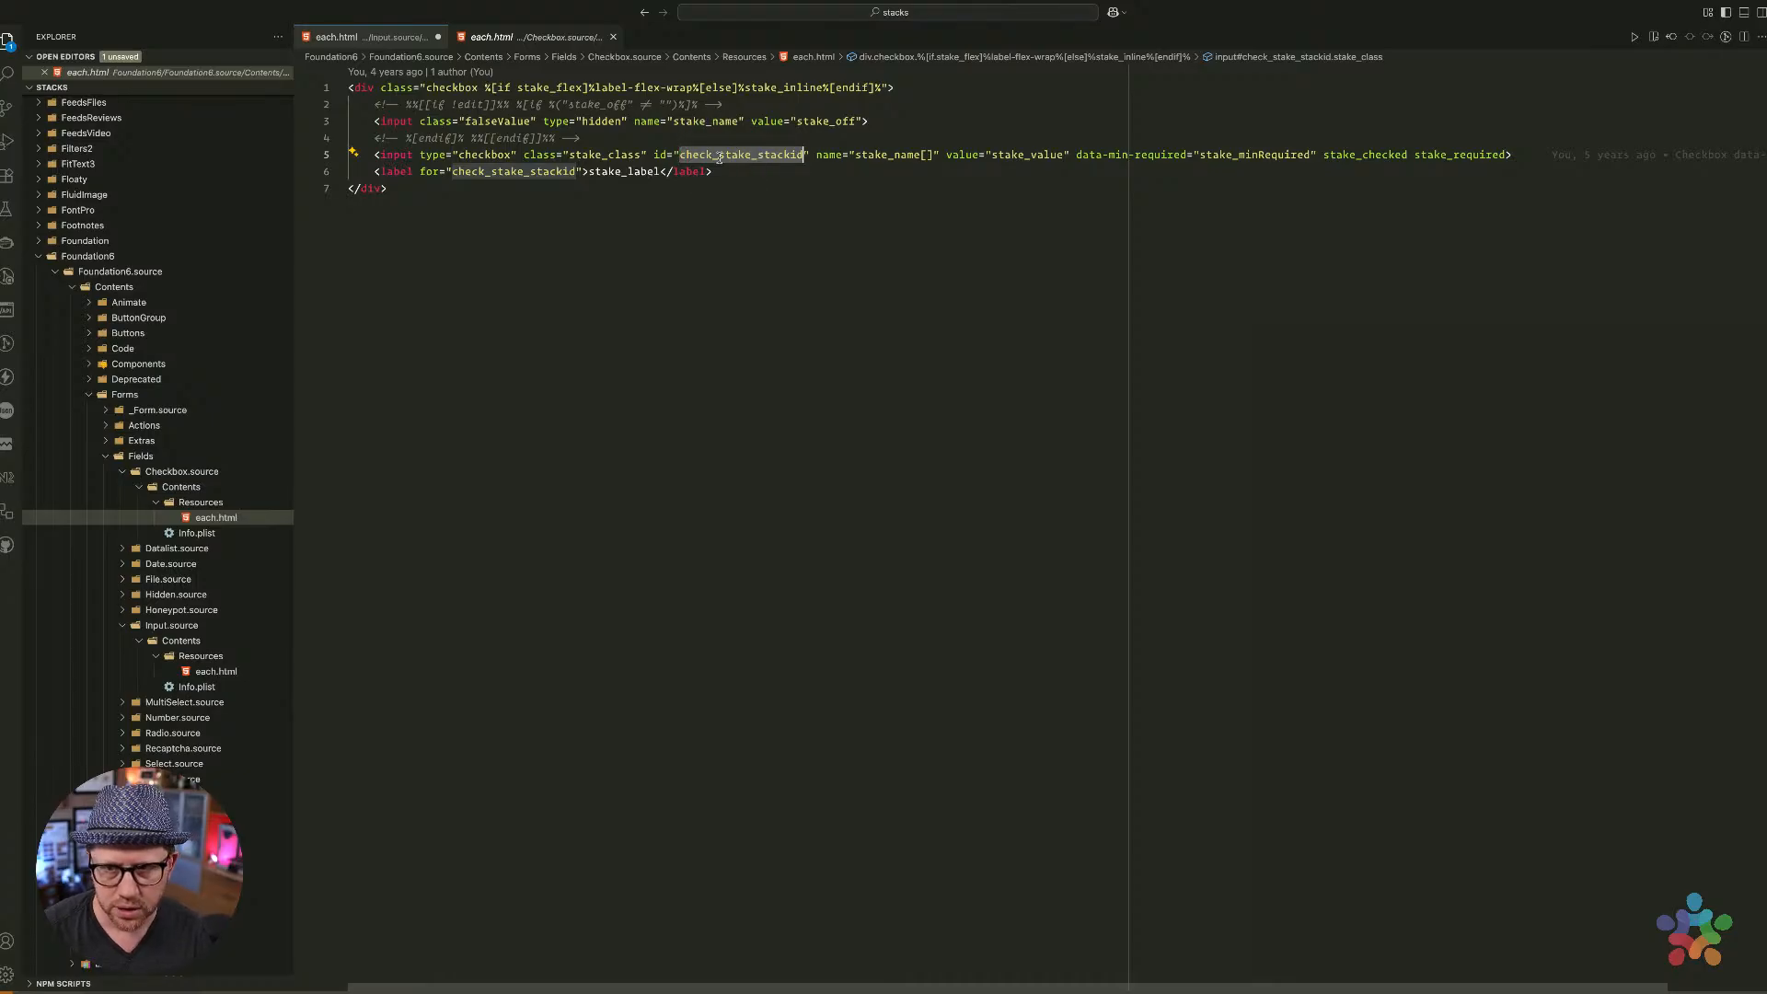
double_click(718, 156)
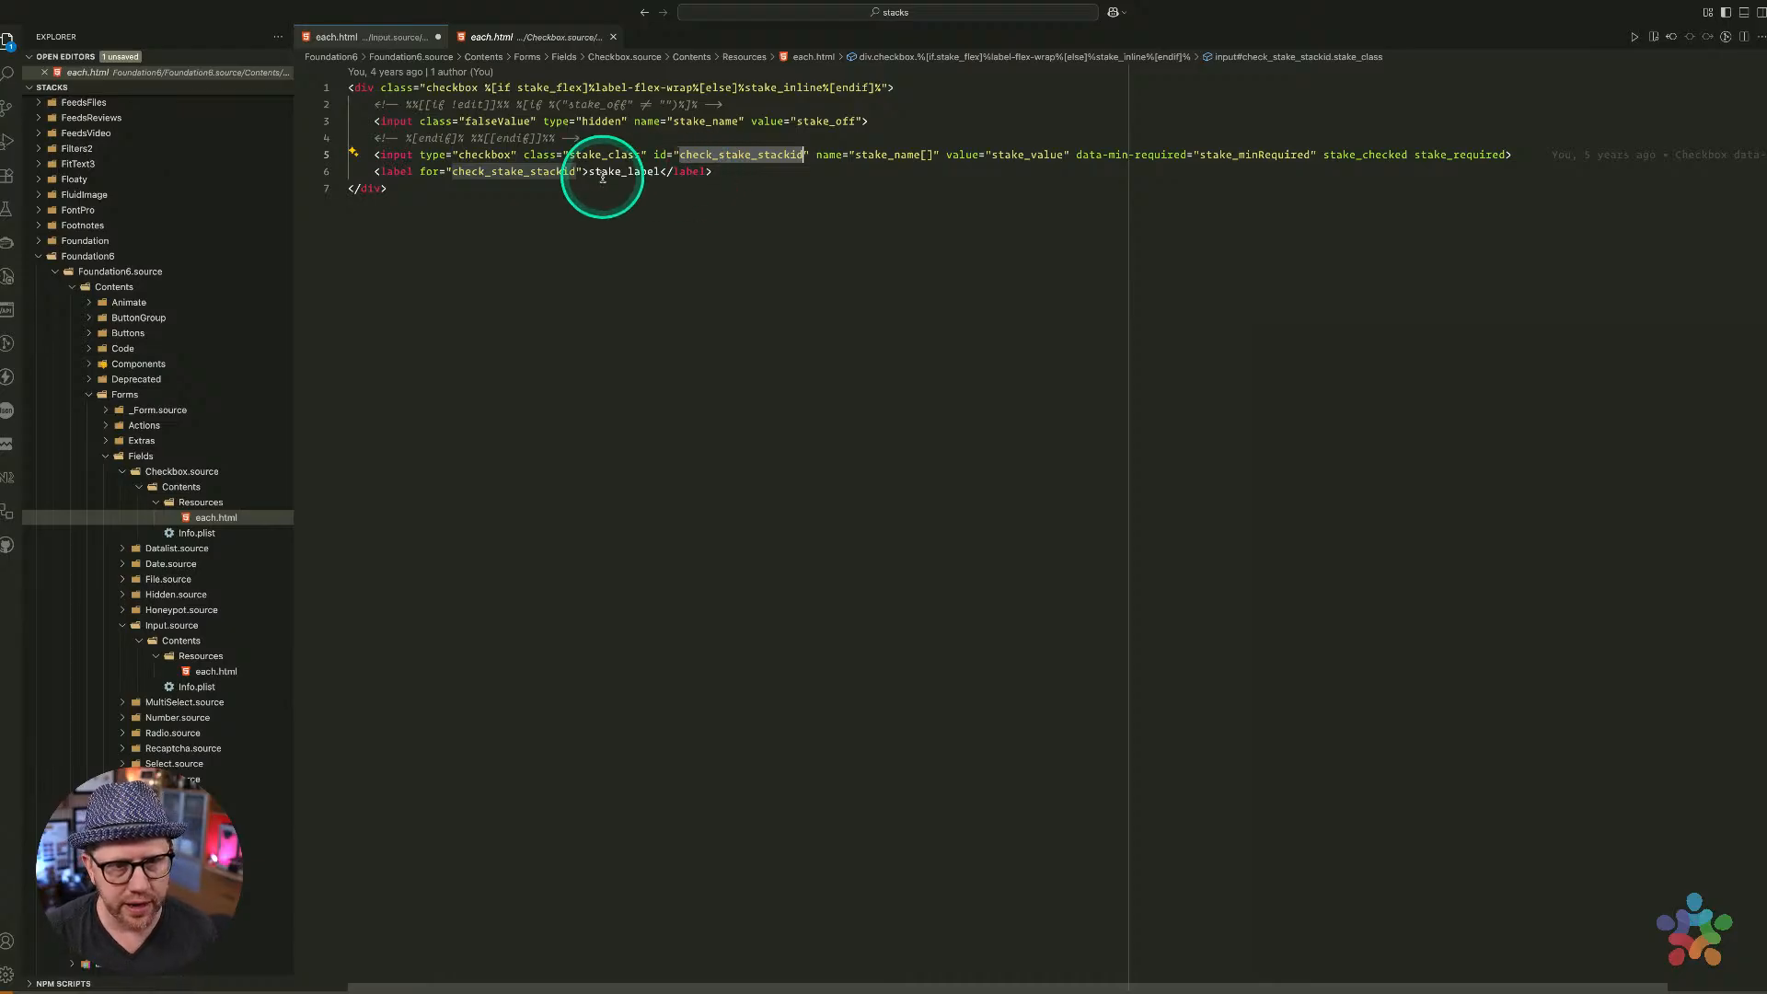
double_click(498, 172)
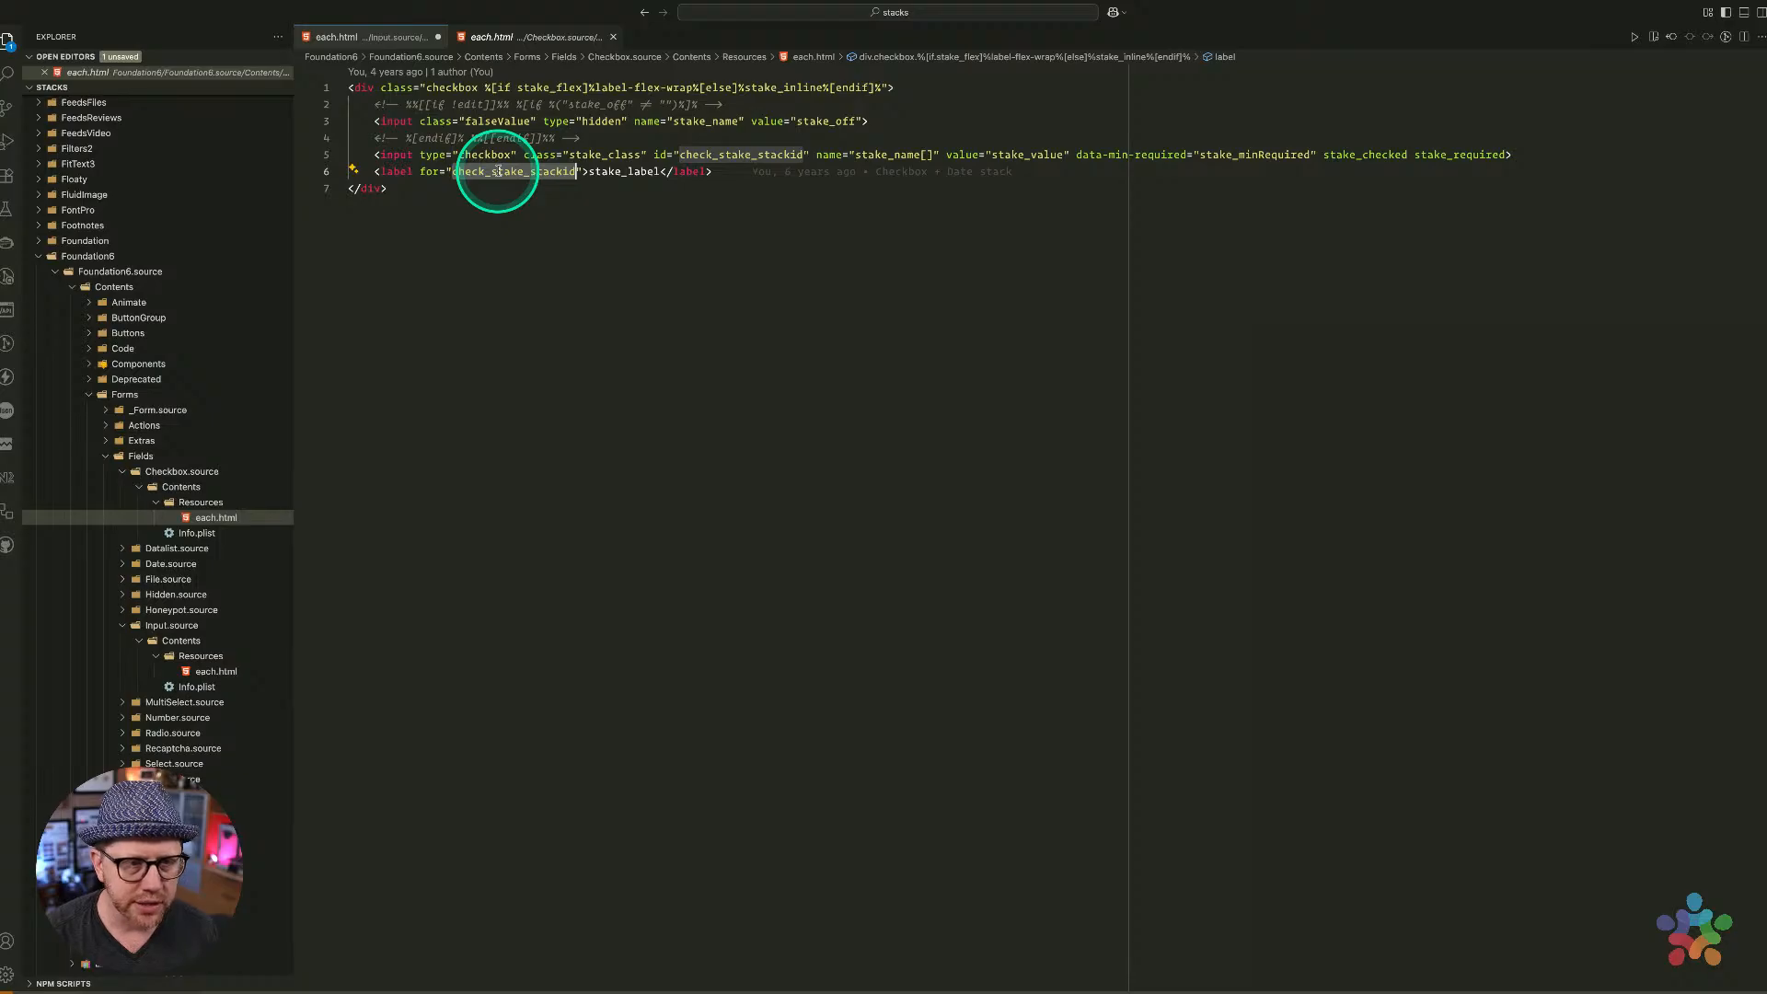
double_click(498, 172)
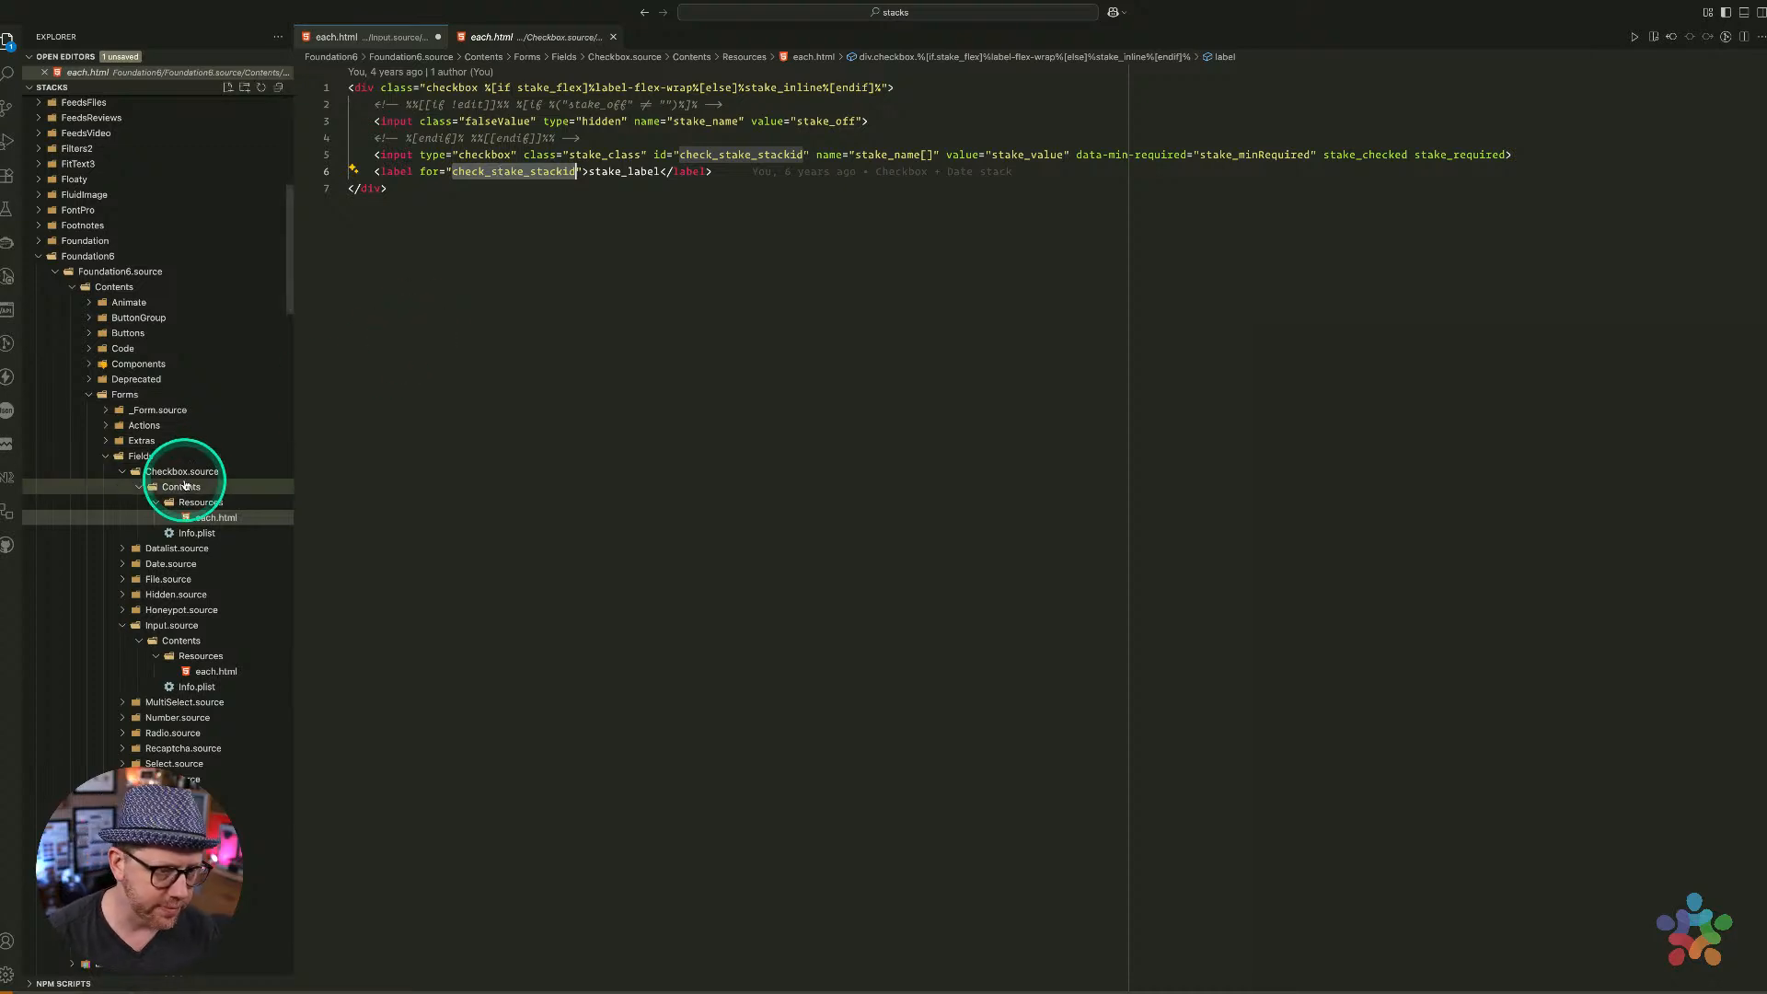
Open the Checkbox stack's Info.plist in PlistEdit Pro
click(180, 534)
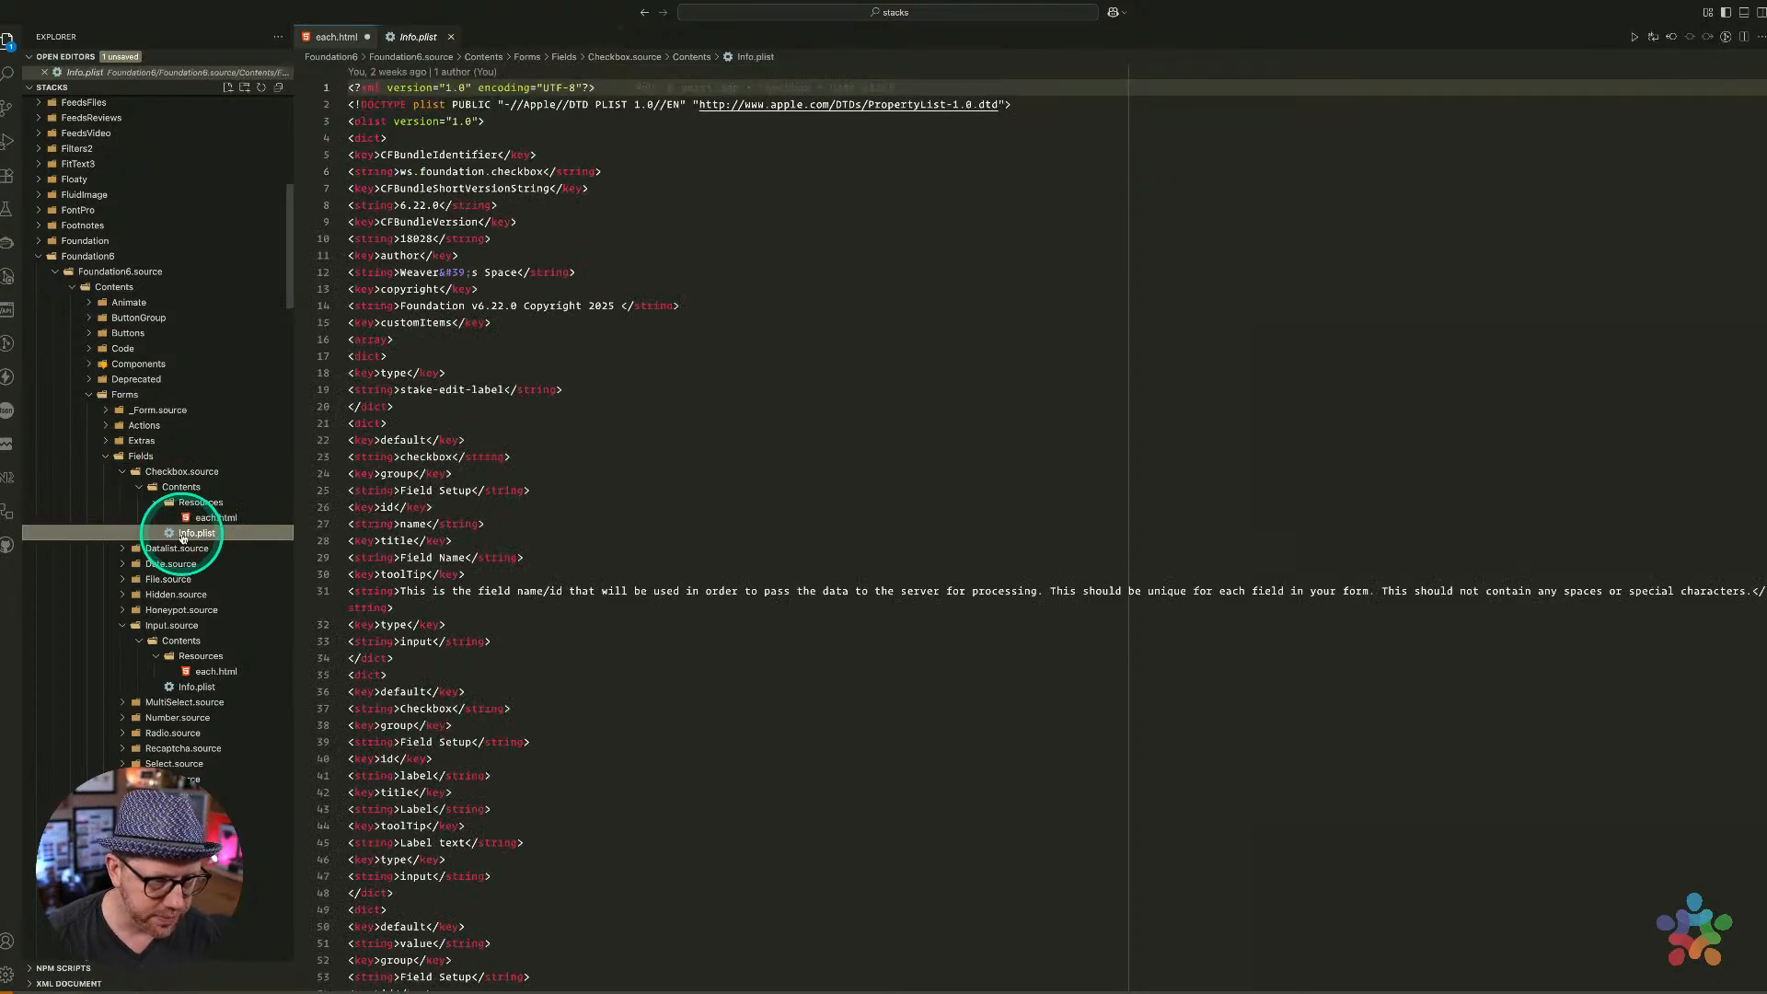
right_click(181, 533)
click(671, 356)
key(ctrl+Left)
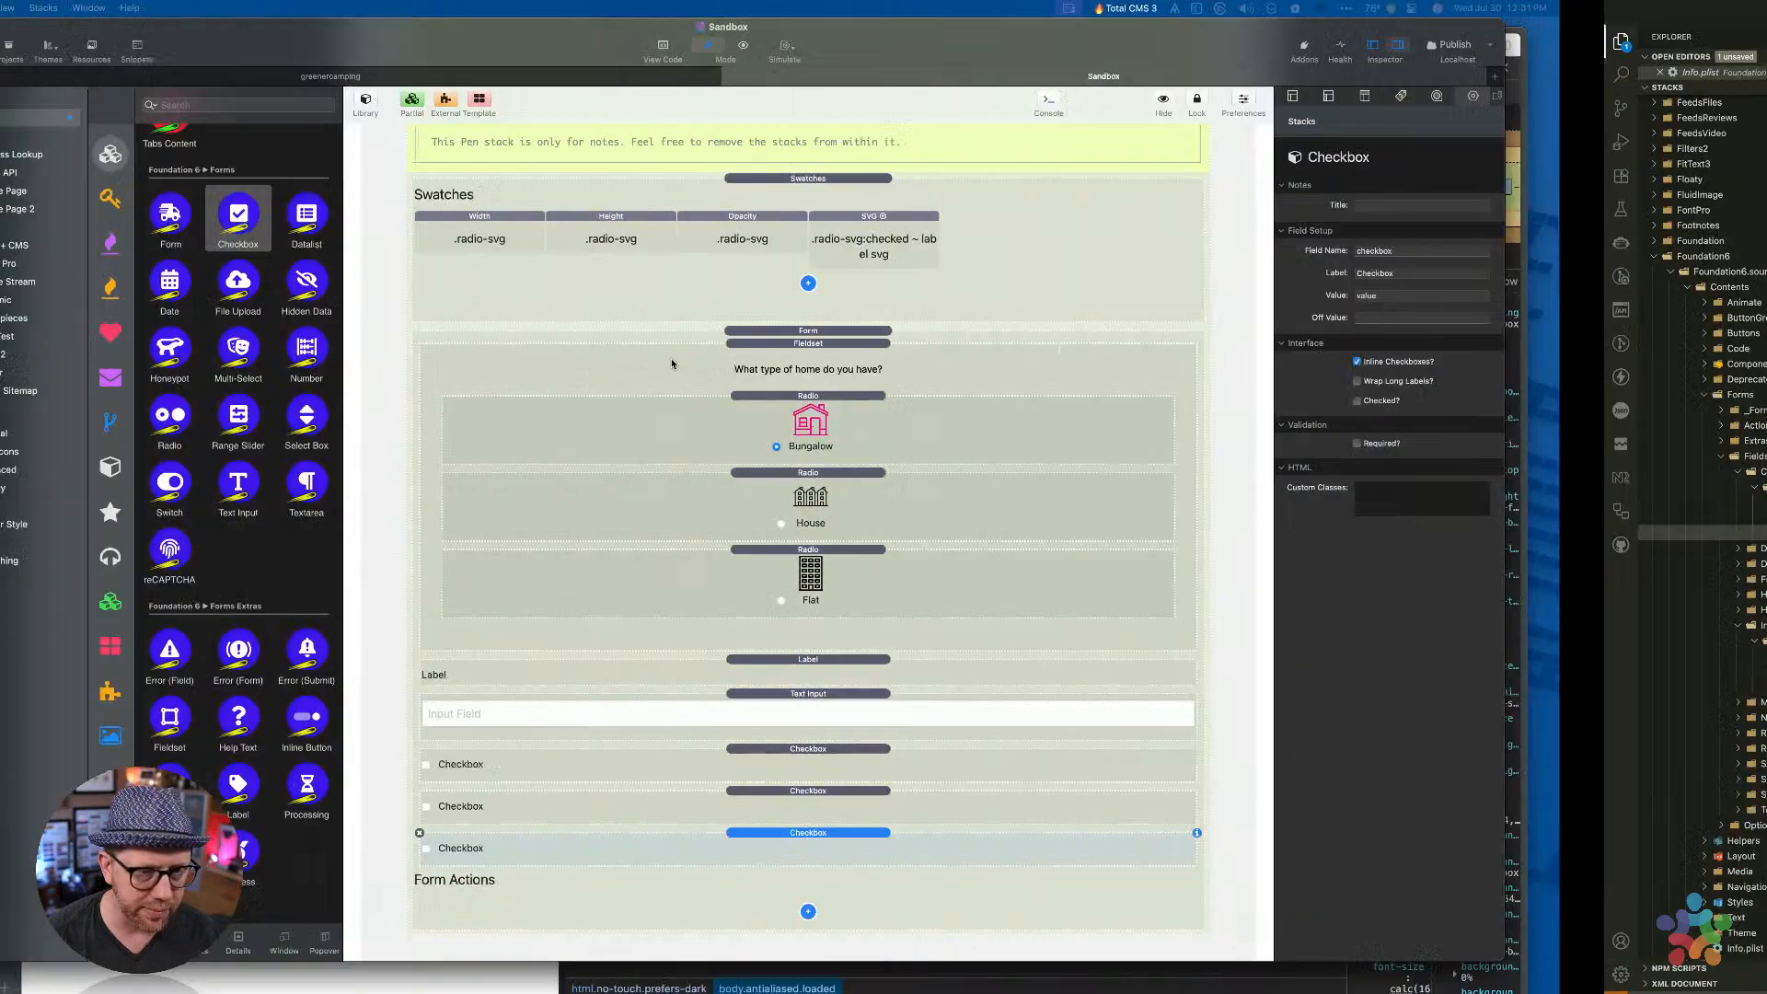
Move the Info.plist window left and search its entries for 'check'
click(828, 157)
drag(735, 27, 435, 6)
key(super+f)
text(c)
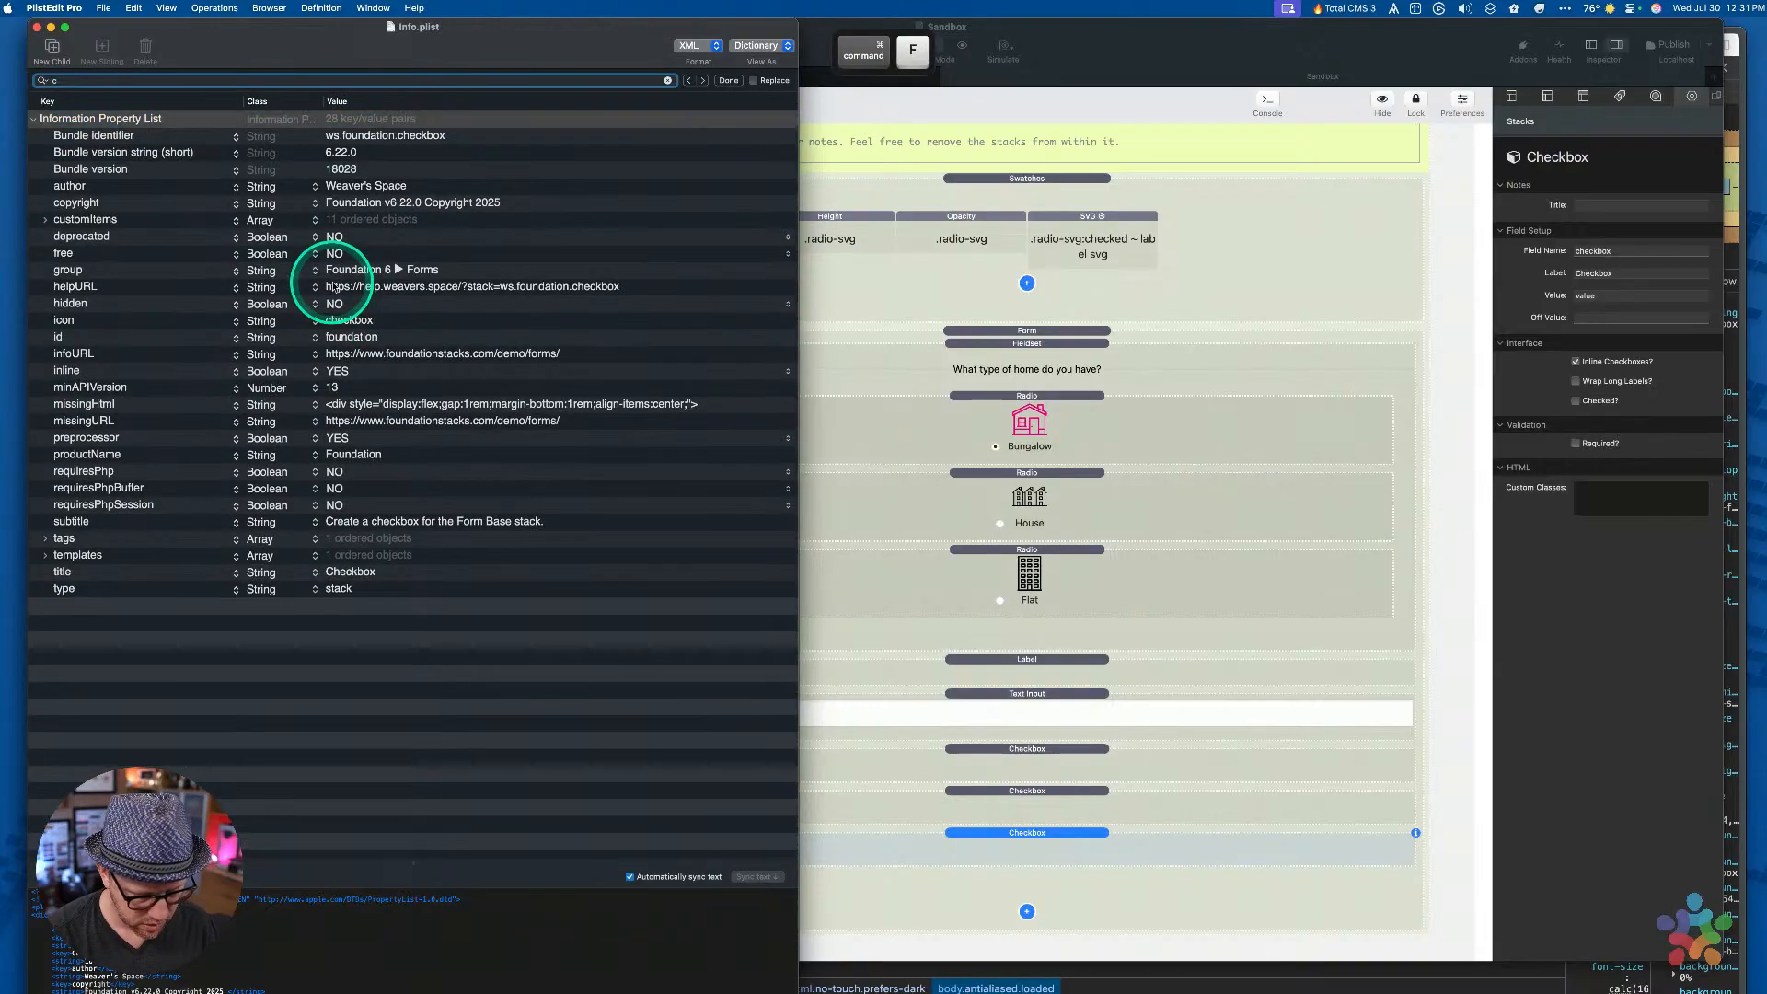
text(ehck)
key(Return)
text(check)
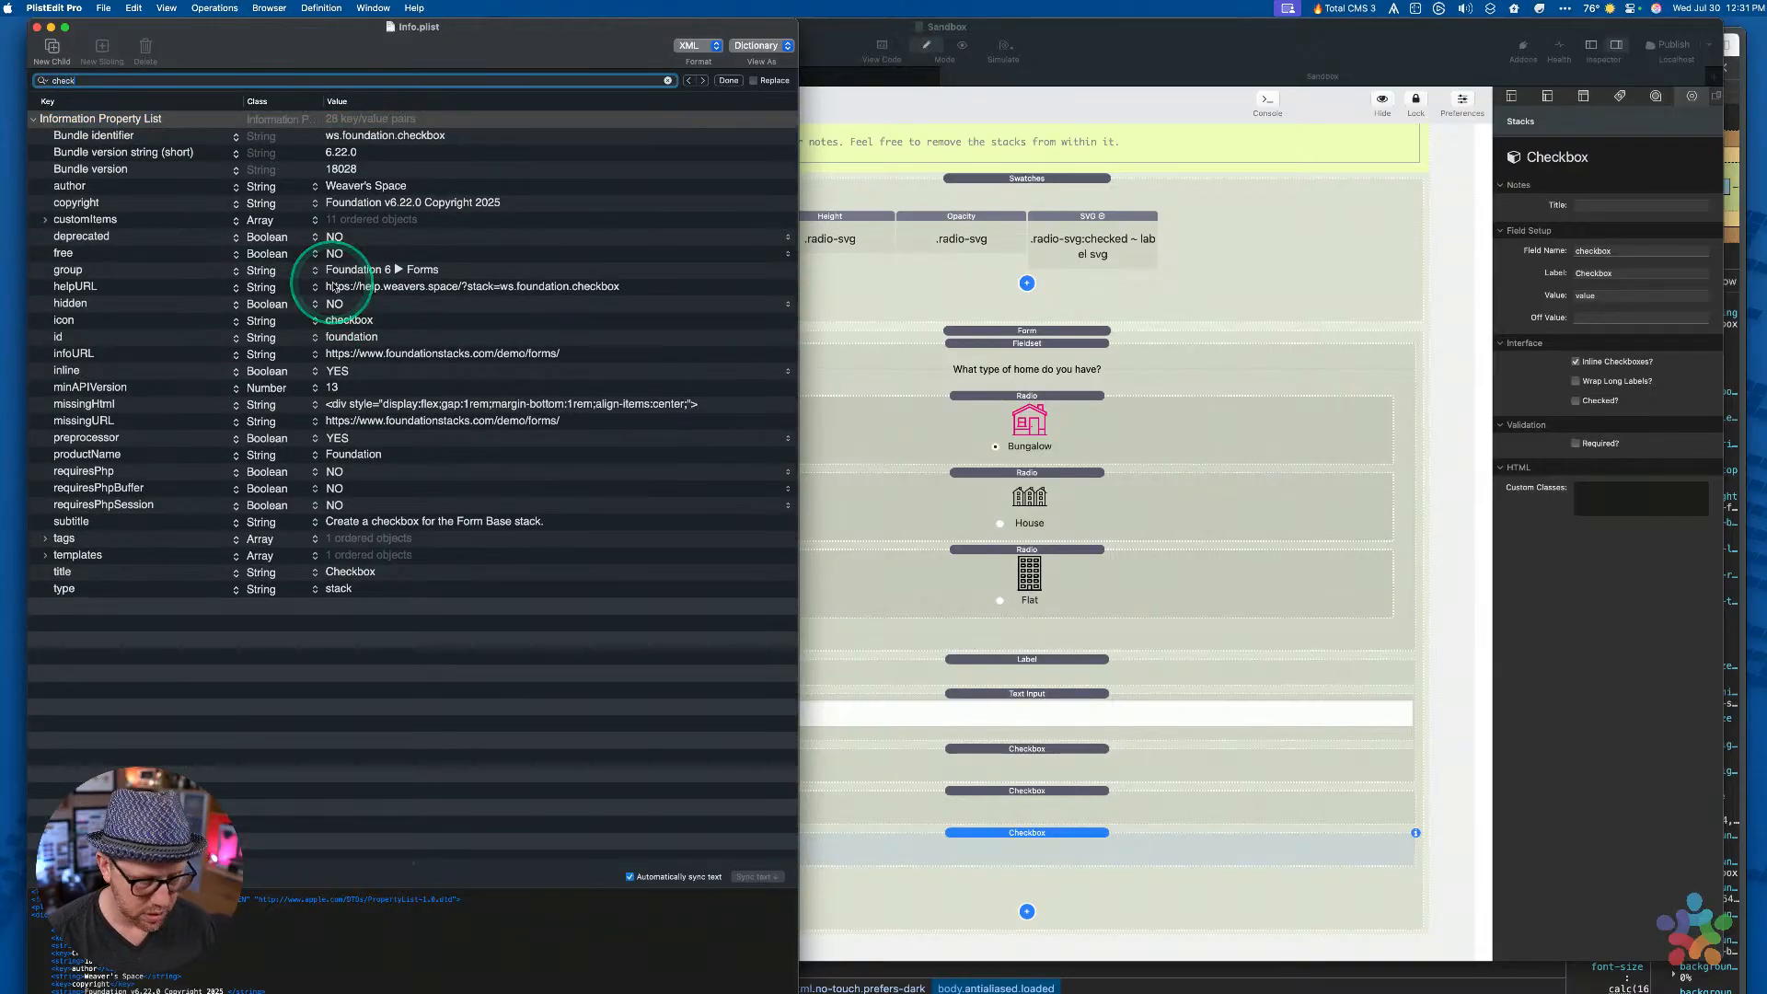
key(Return)
key(super+g)
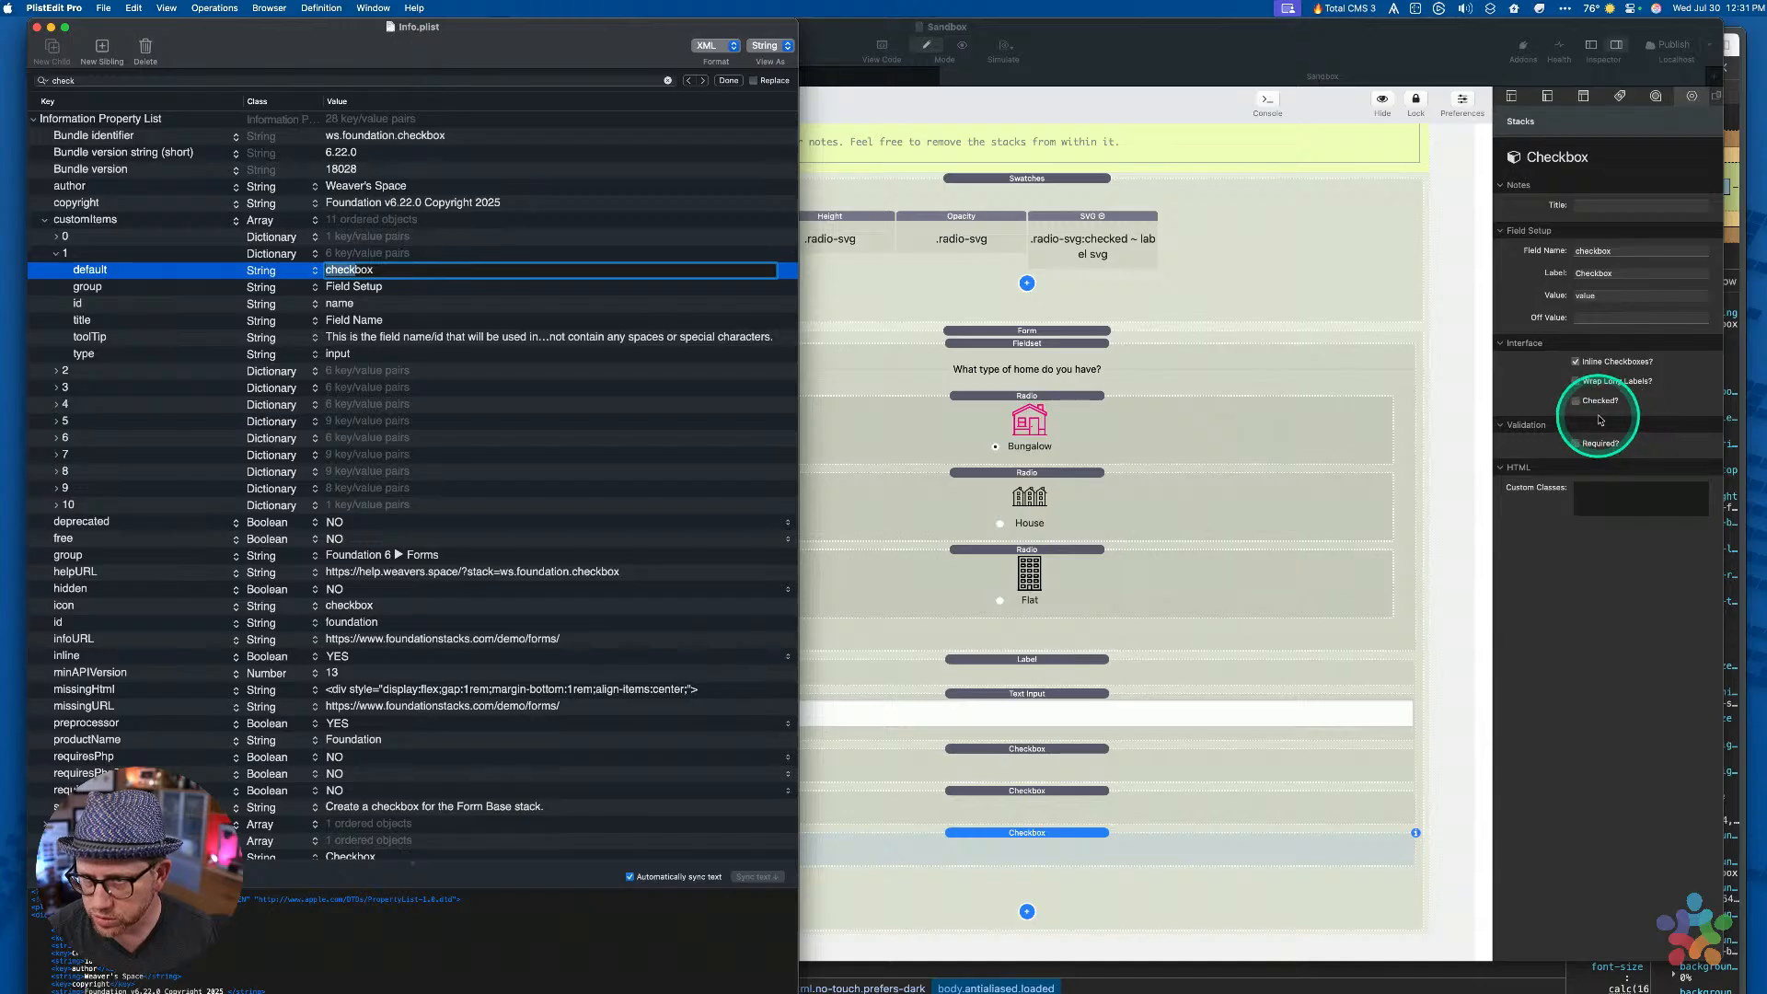
Duplicate customItems item 7 ('Checked?') to create item 8
click(128, 428)
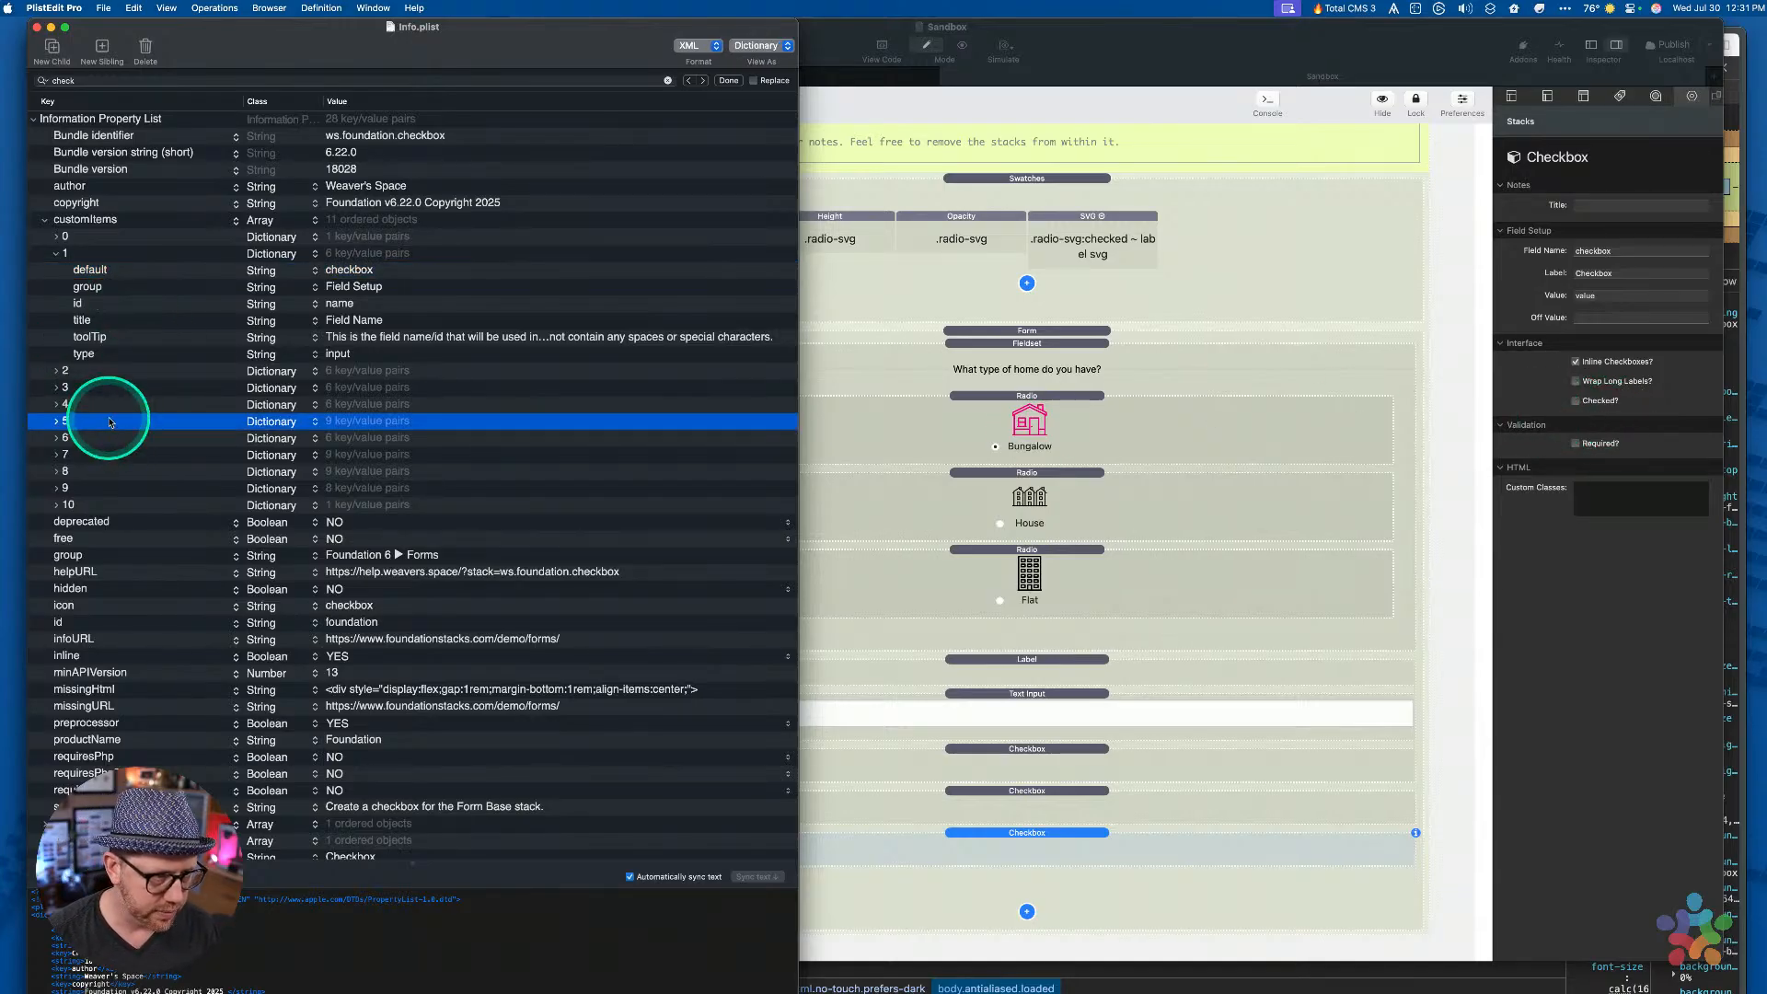
key(Right)
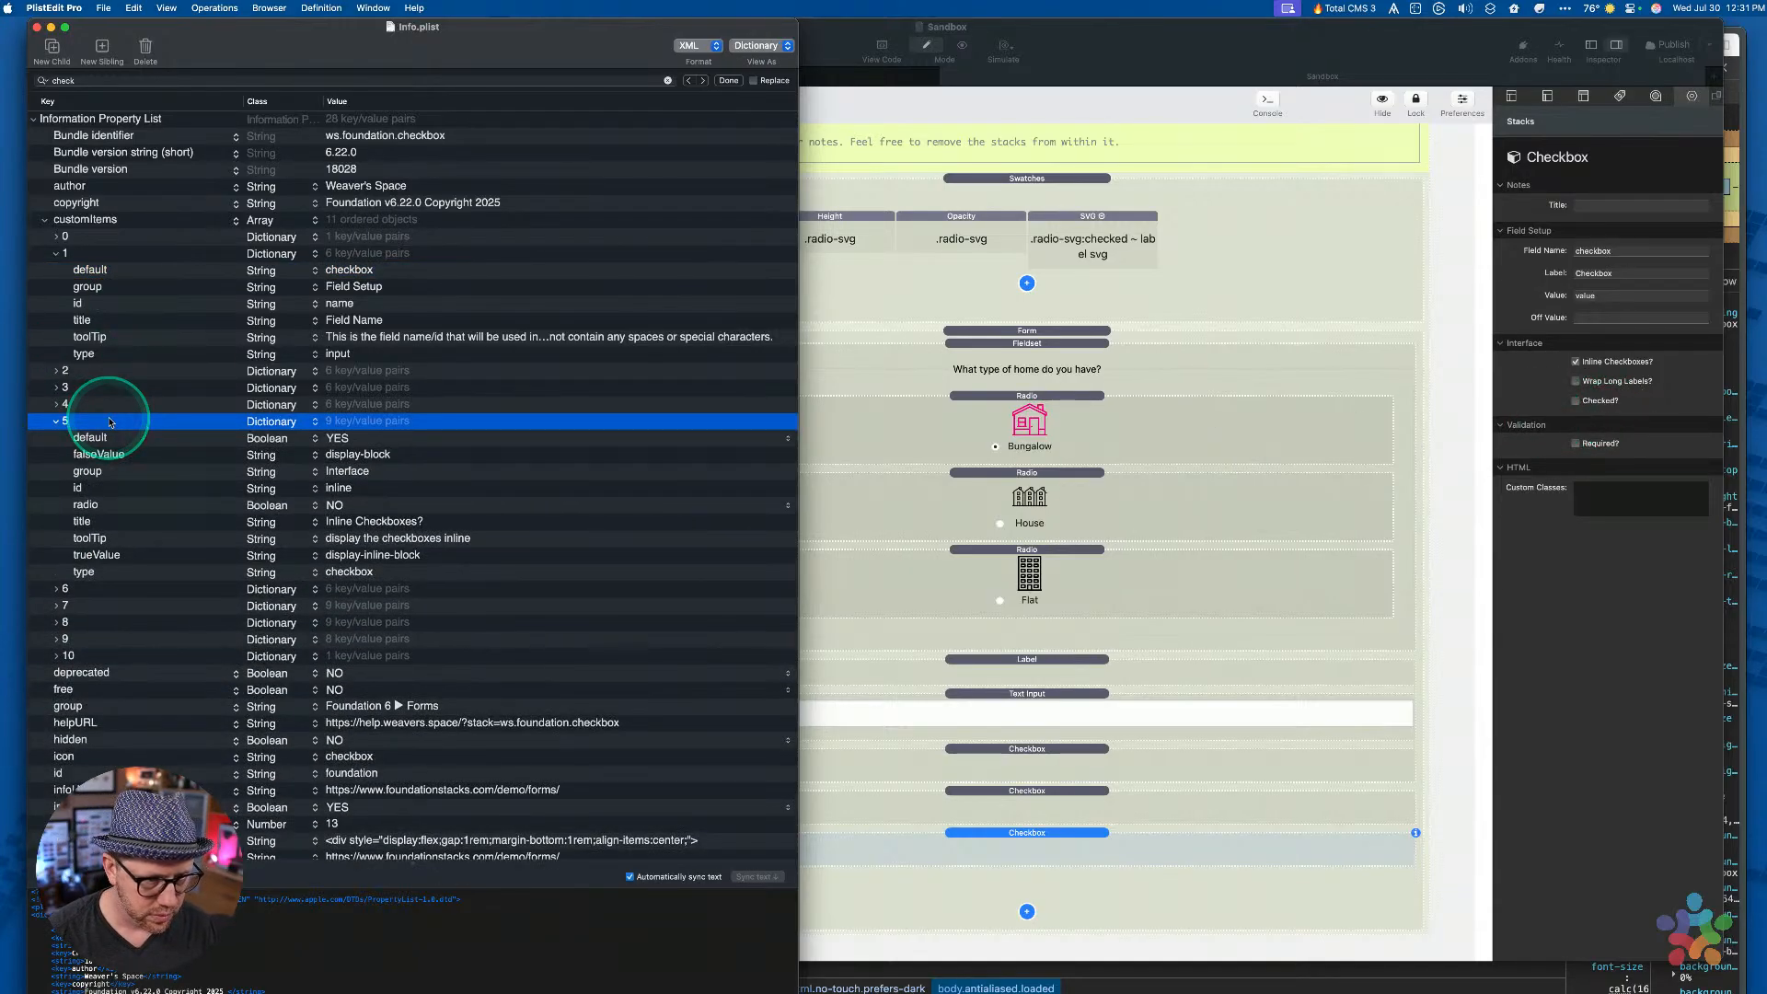
key(Left)
key(Down)
key(Down)
key(Right)
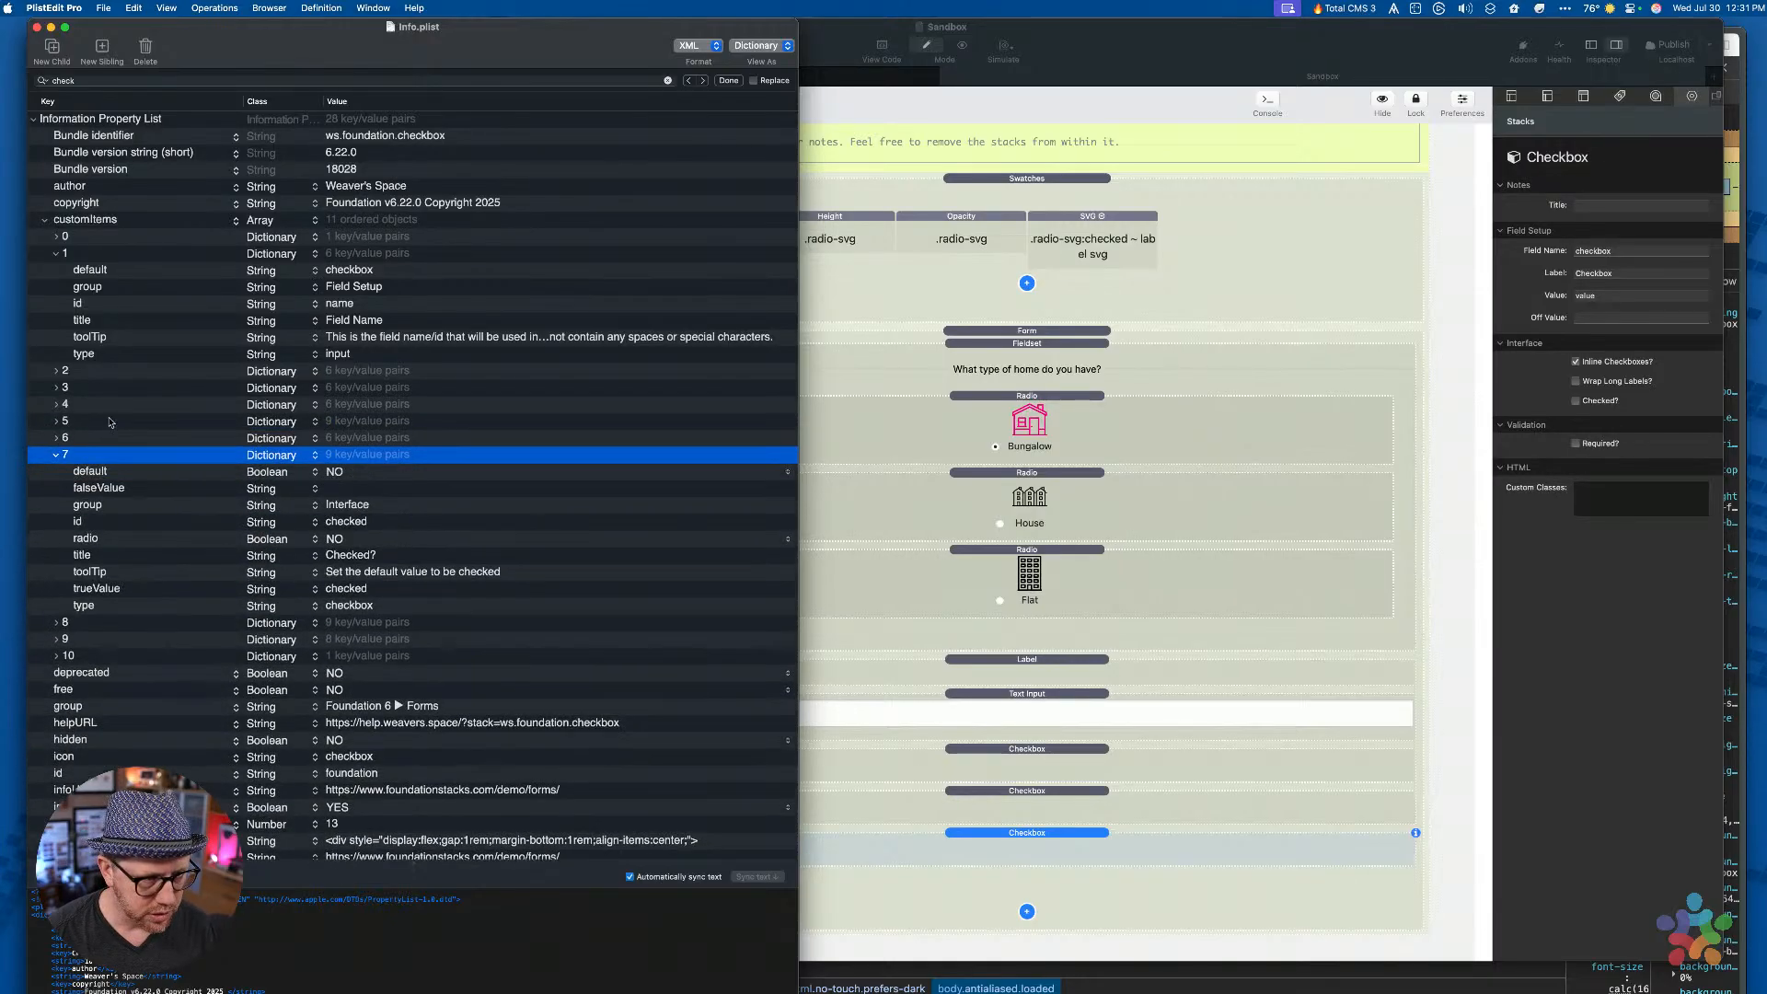
key(Down)
key(Up)
key(super+v)
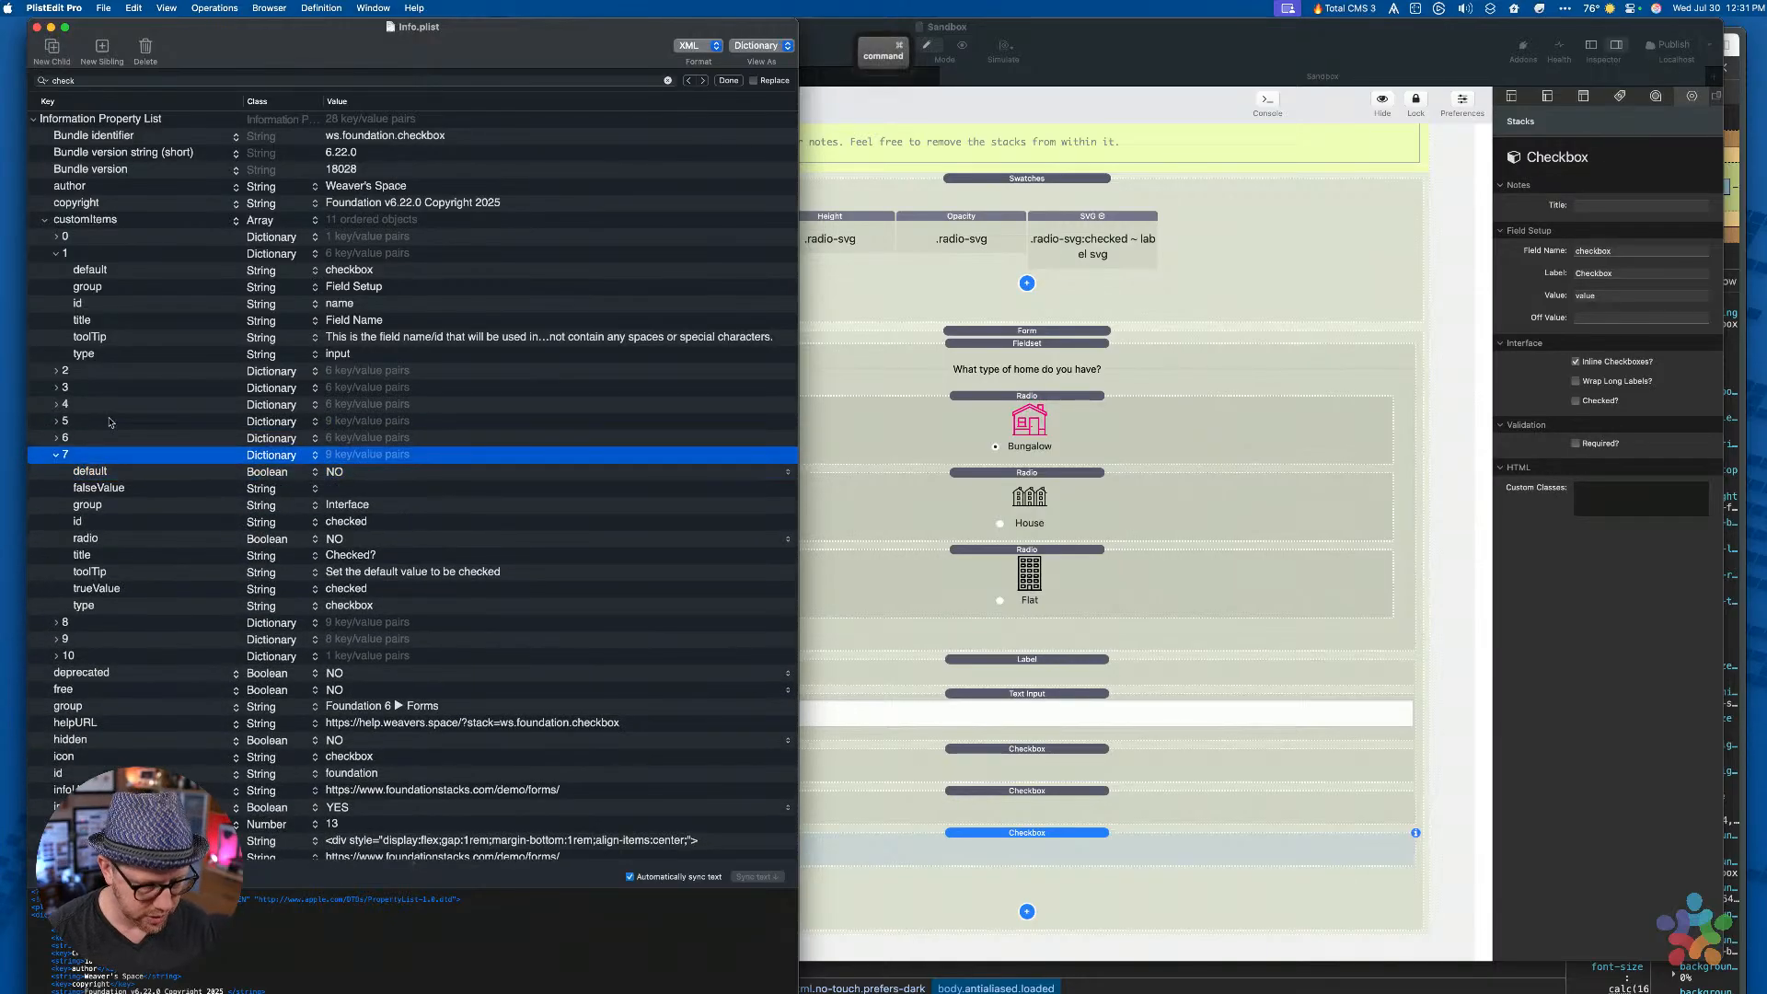
scroll(190, 521, down, 3)
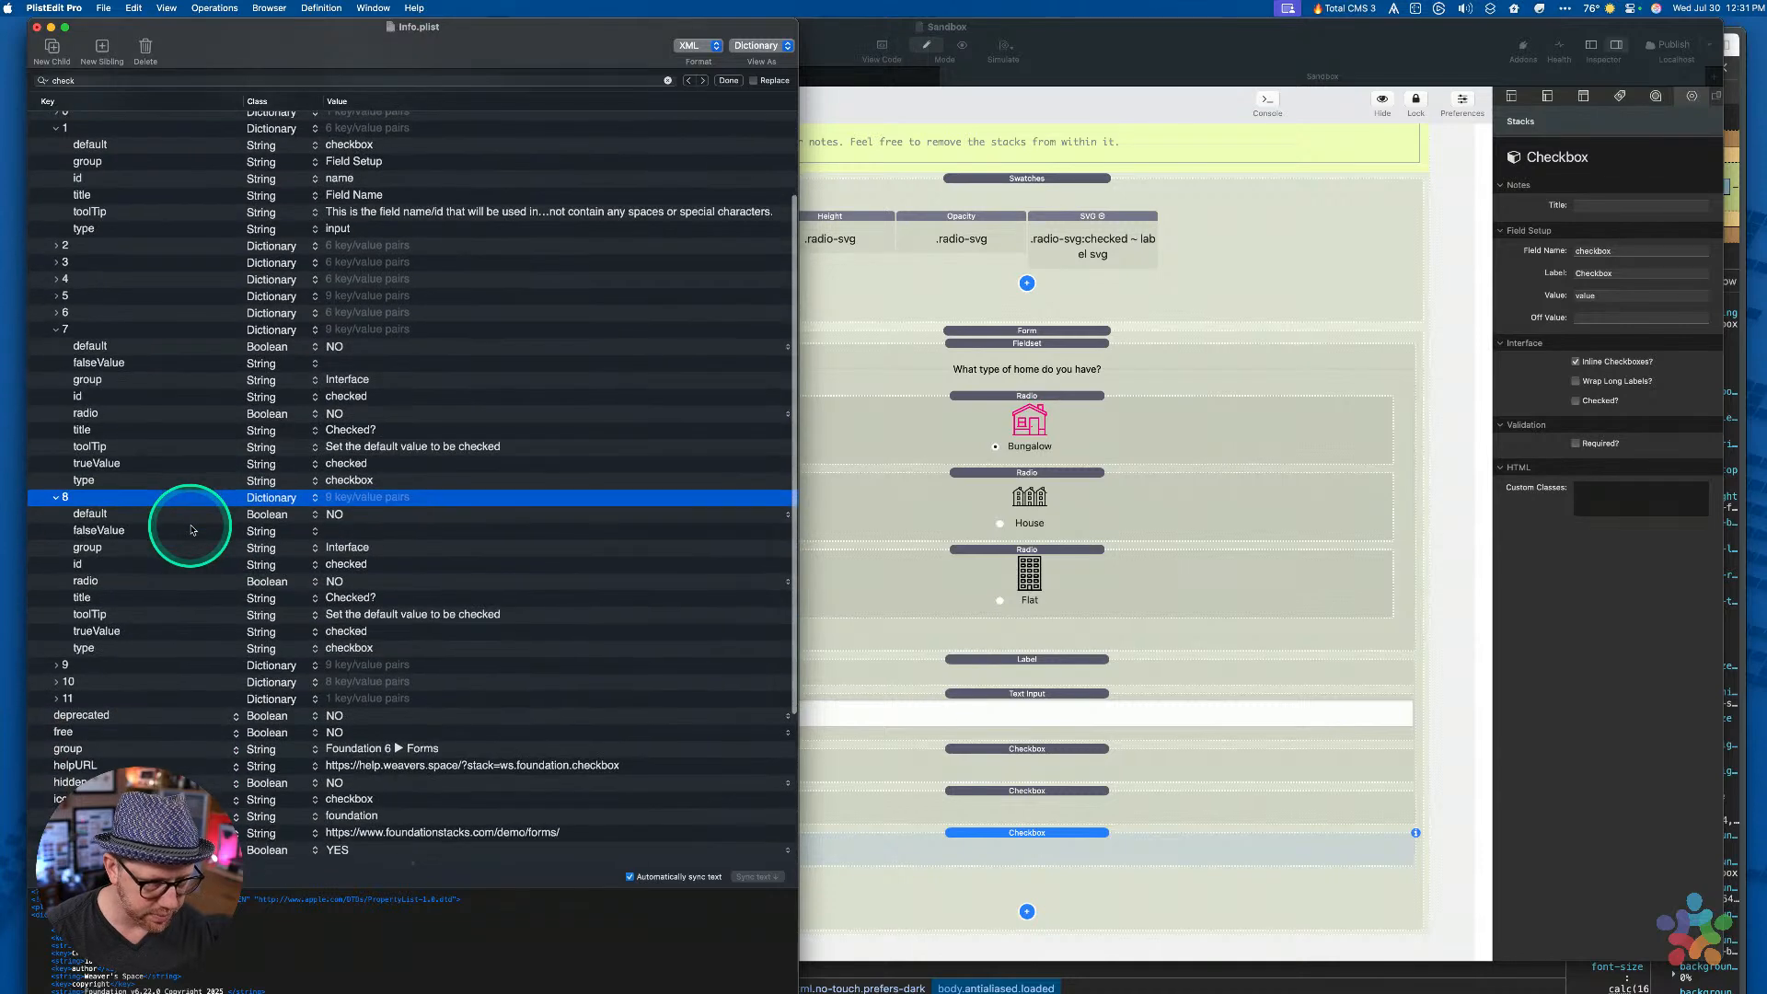
click(133, 533)
Remove item 8's falseValue and set its id to customId and title to 'Custom ID?'
key(BackSpace)
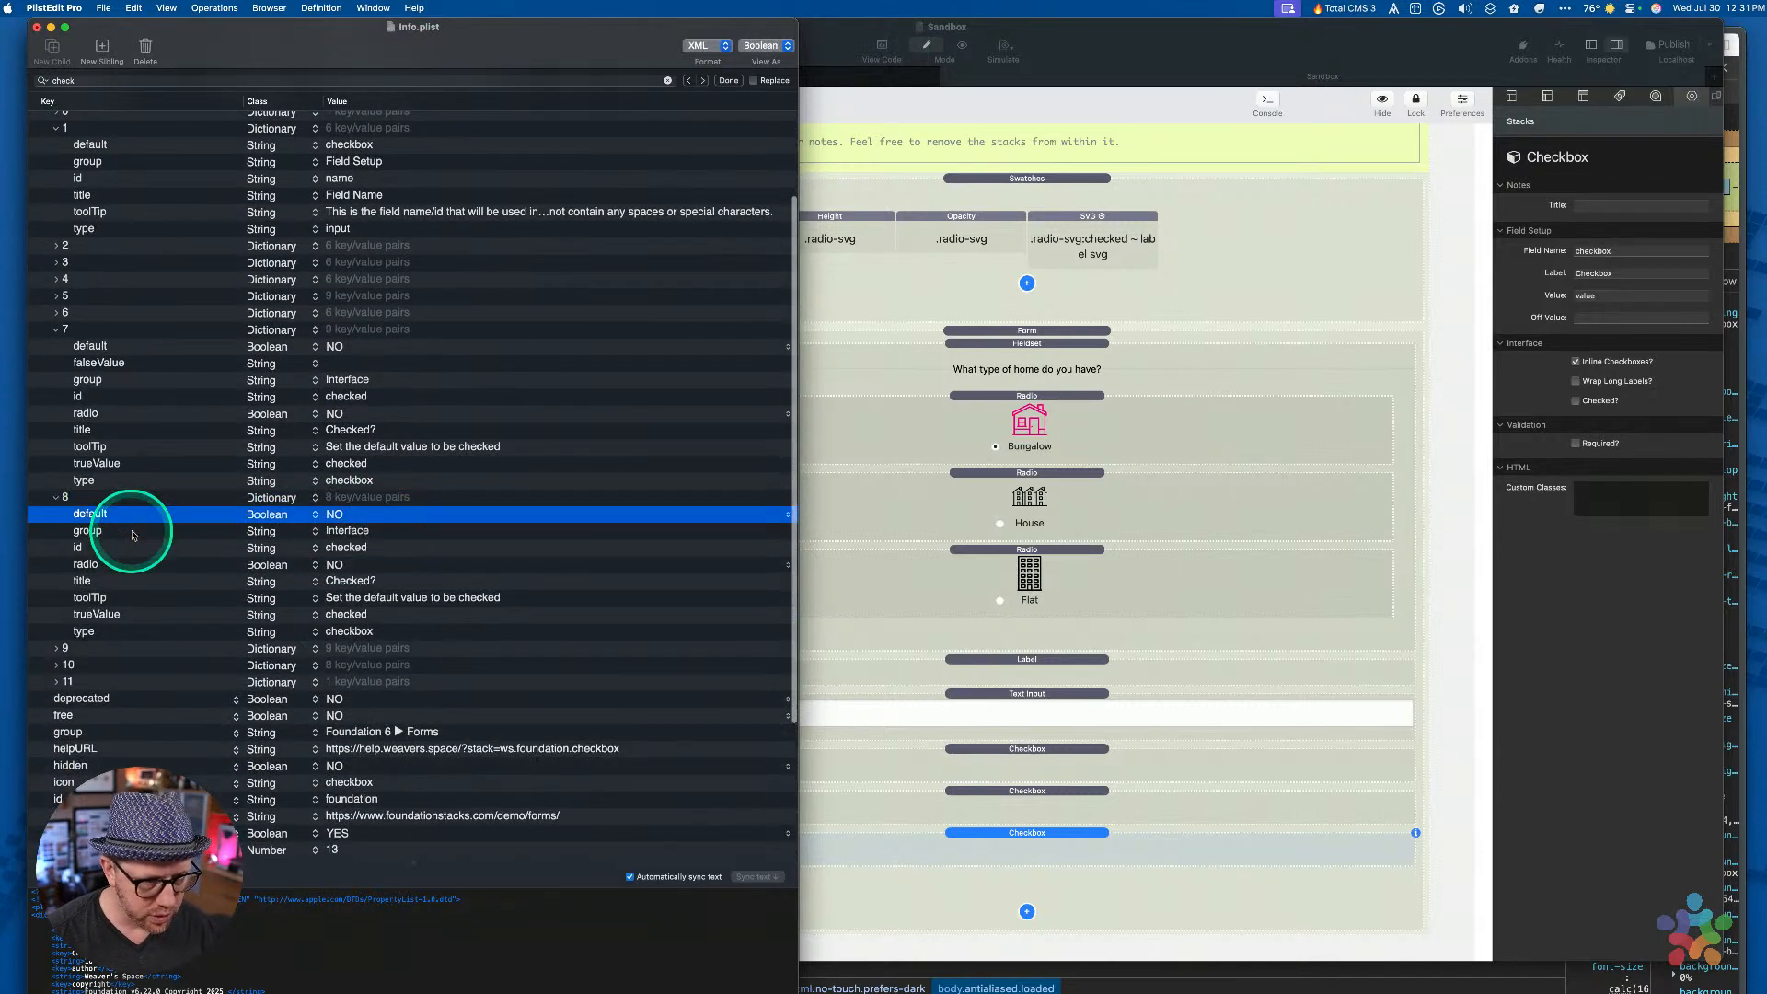
key(Down)
key(Down)
key(Down)
key(Up)
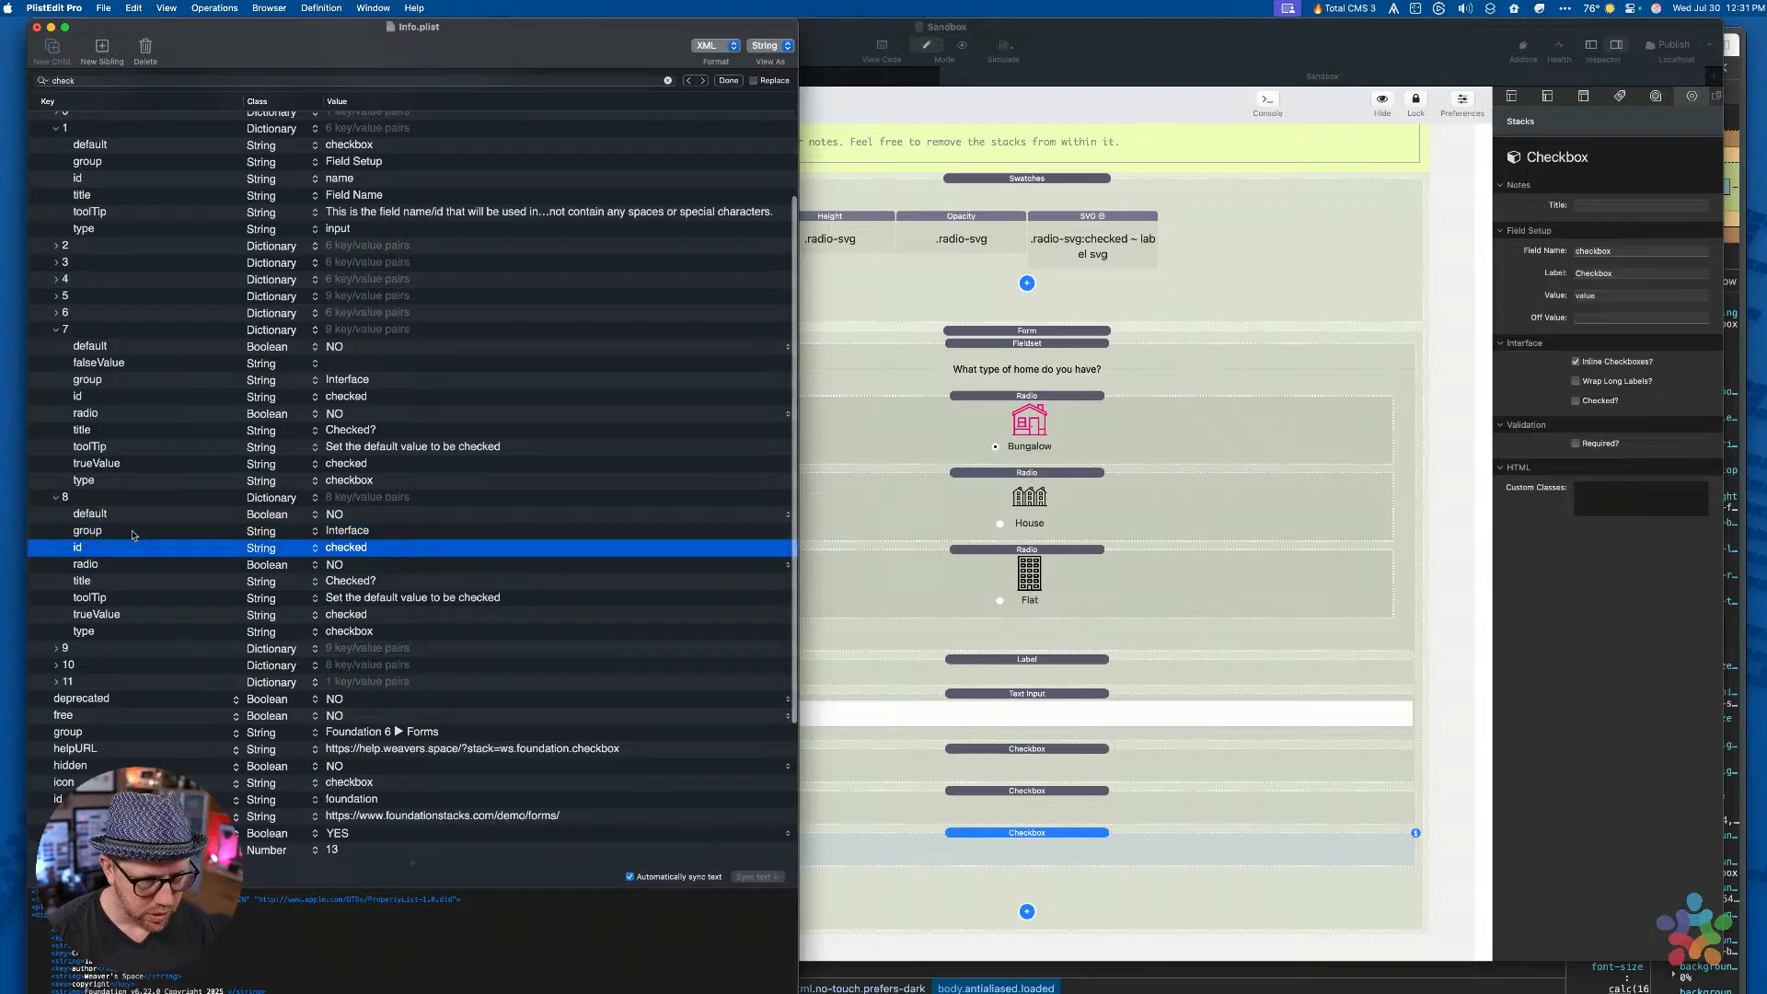
key(Return)
key(Tab)
text(custom)
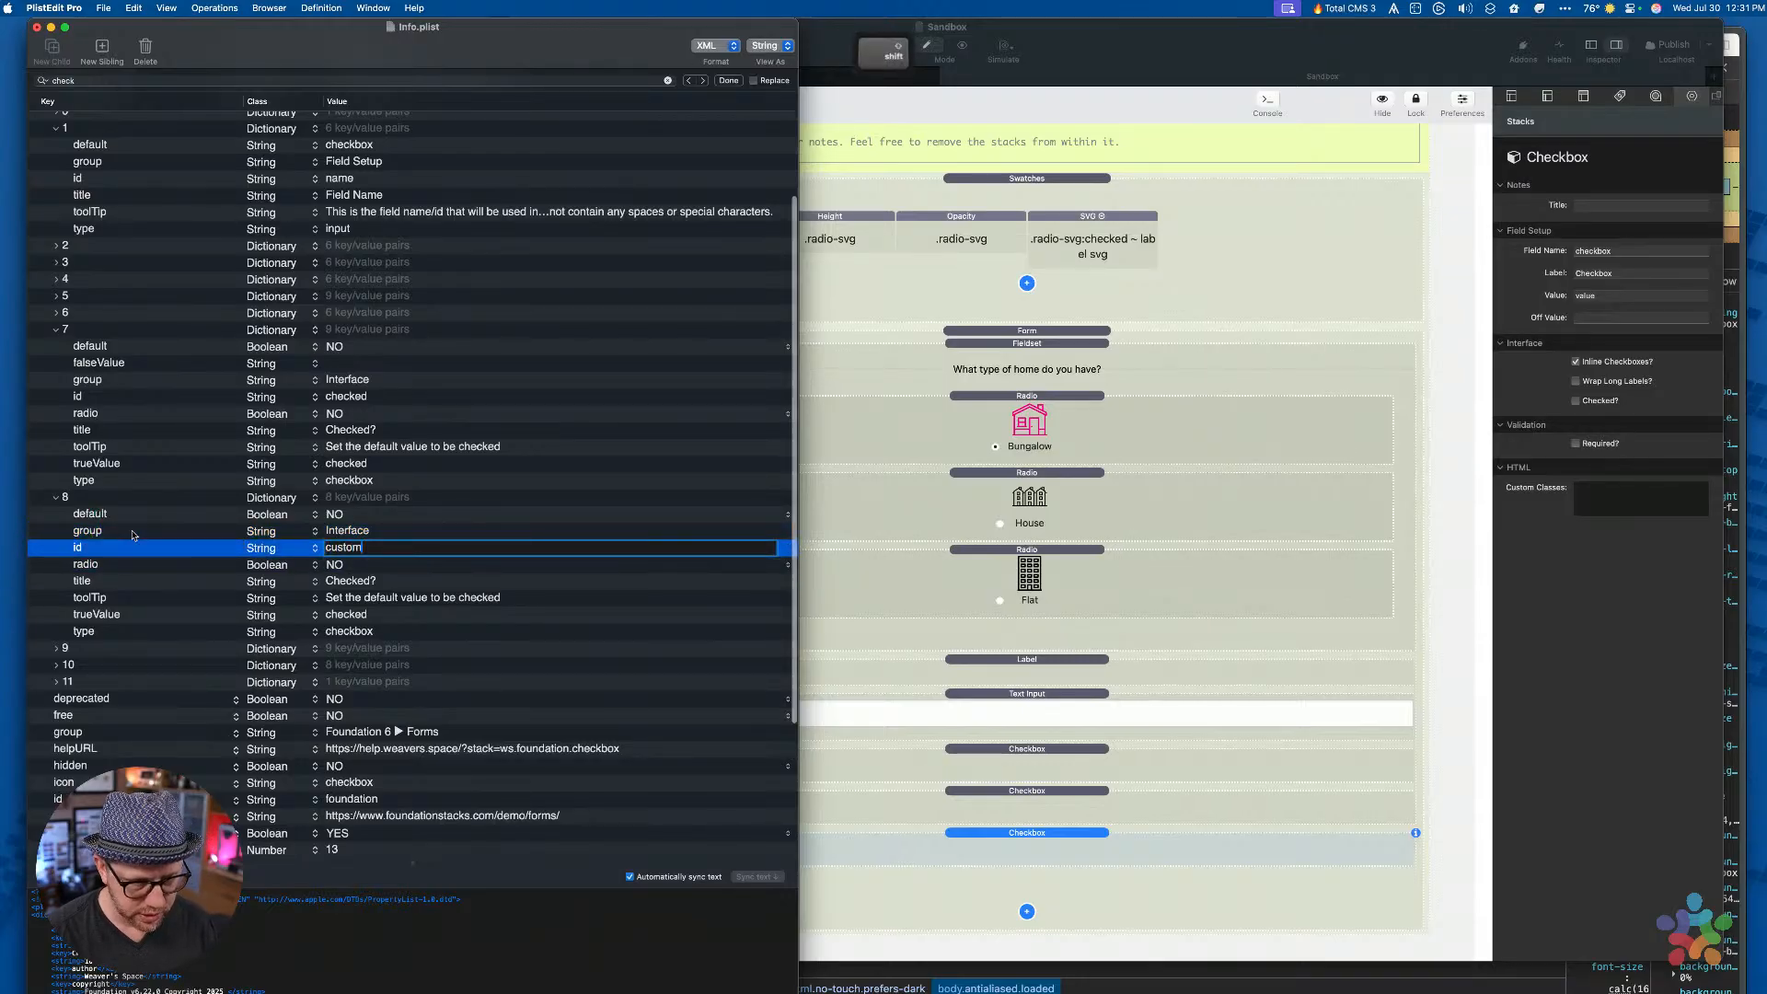
text(Id)
key(Return)
key(Up)
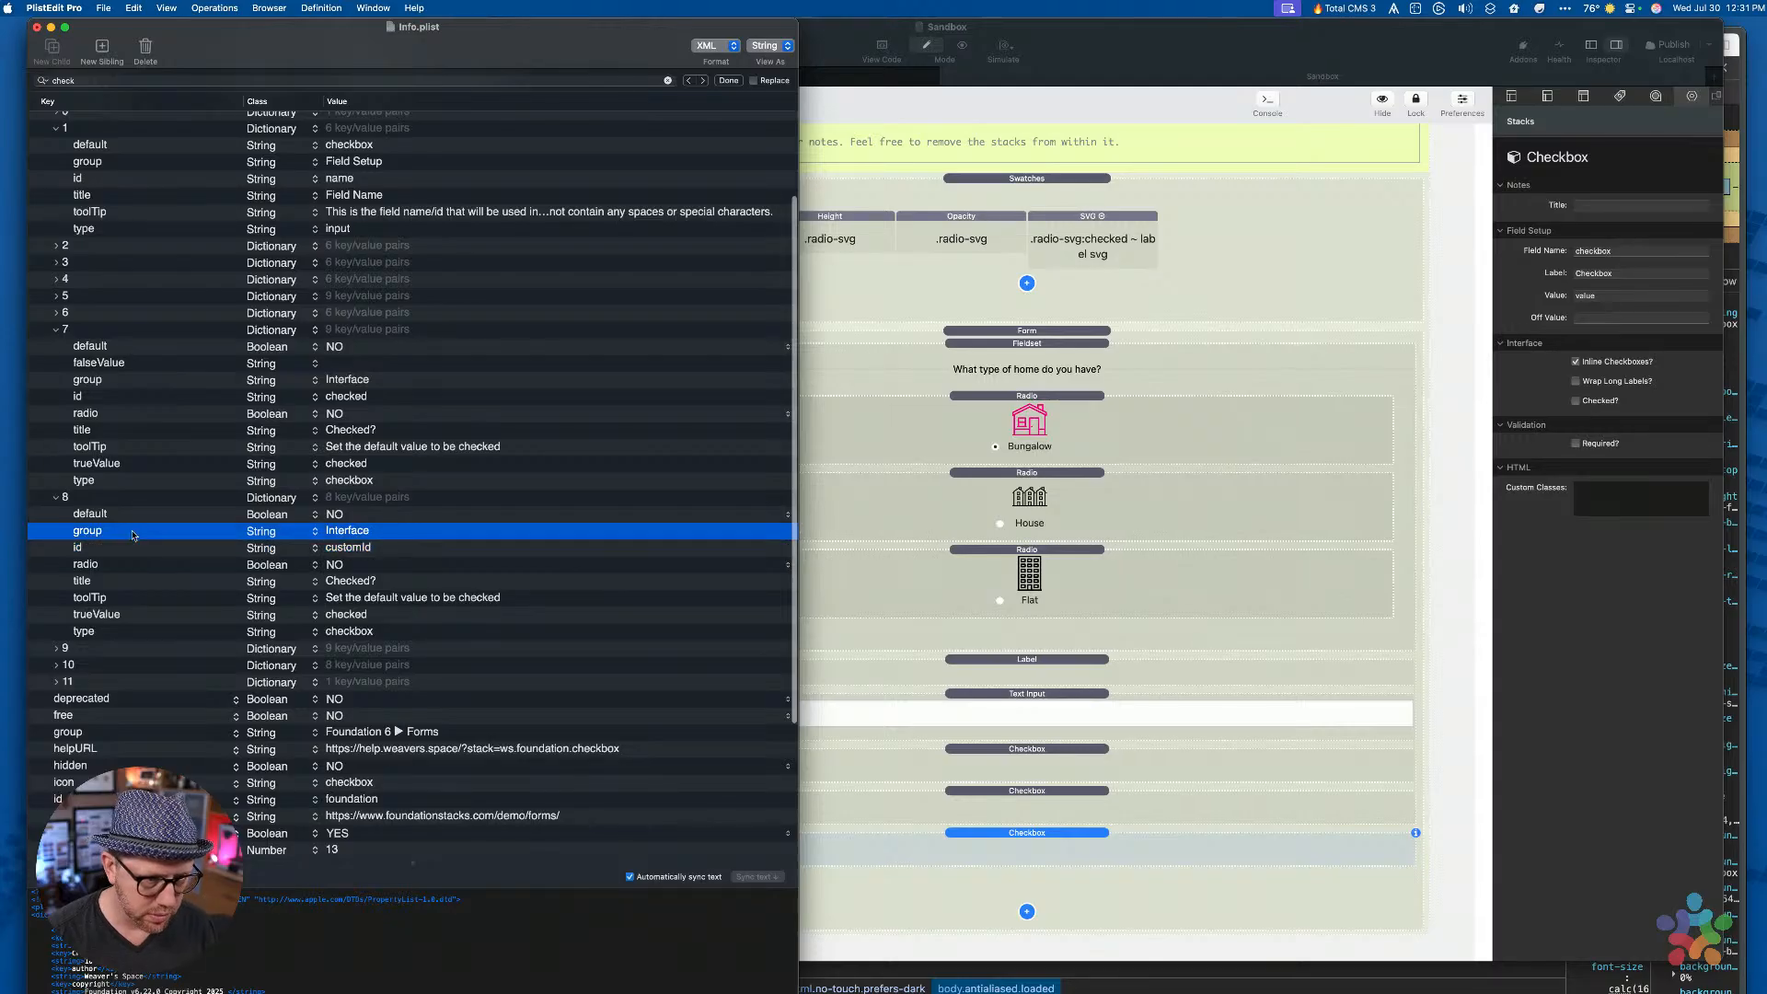
key(Down)
key(Down)
key(Down)
key(Return)
key(Tab)
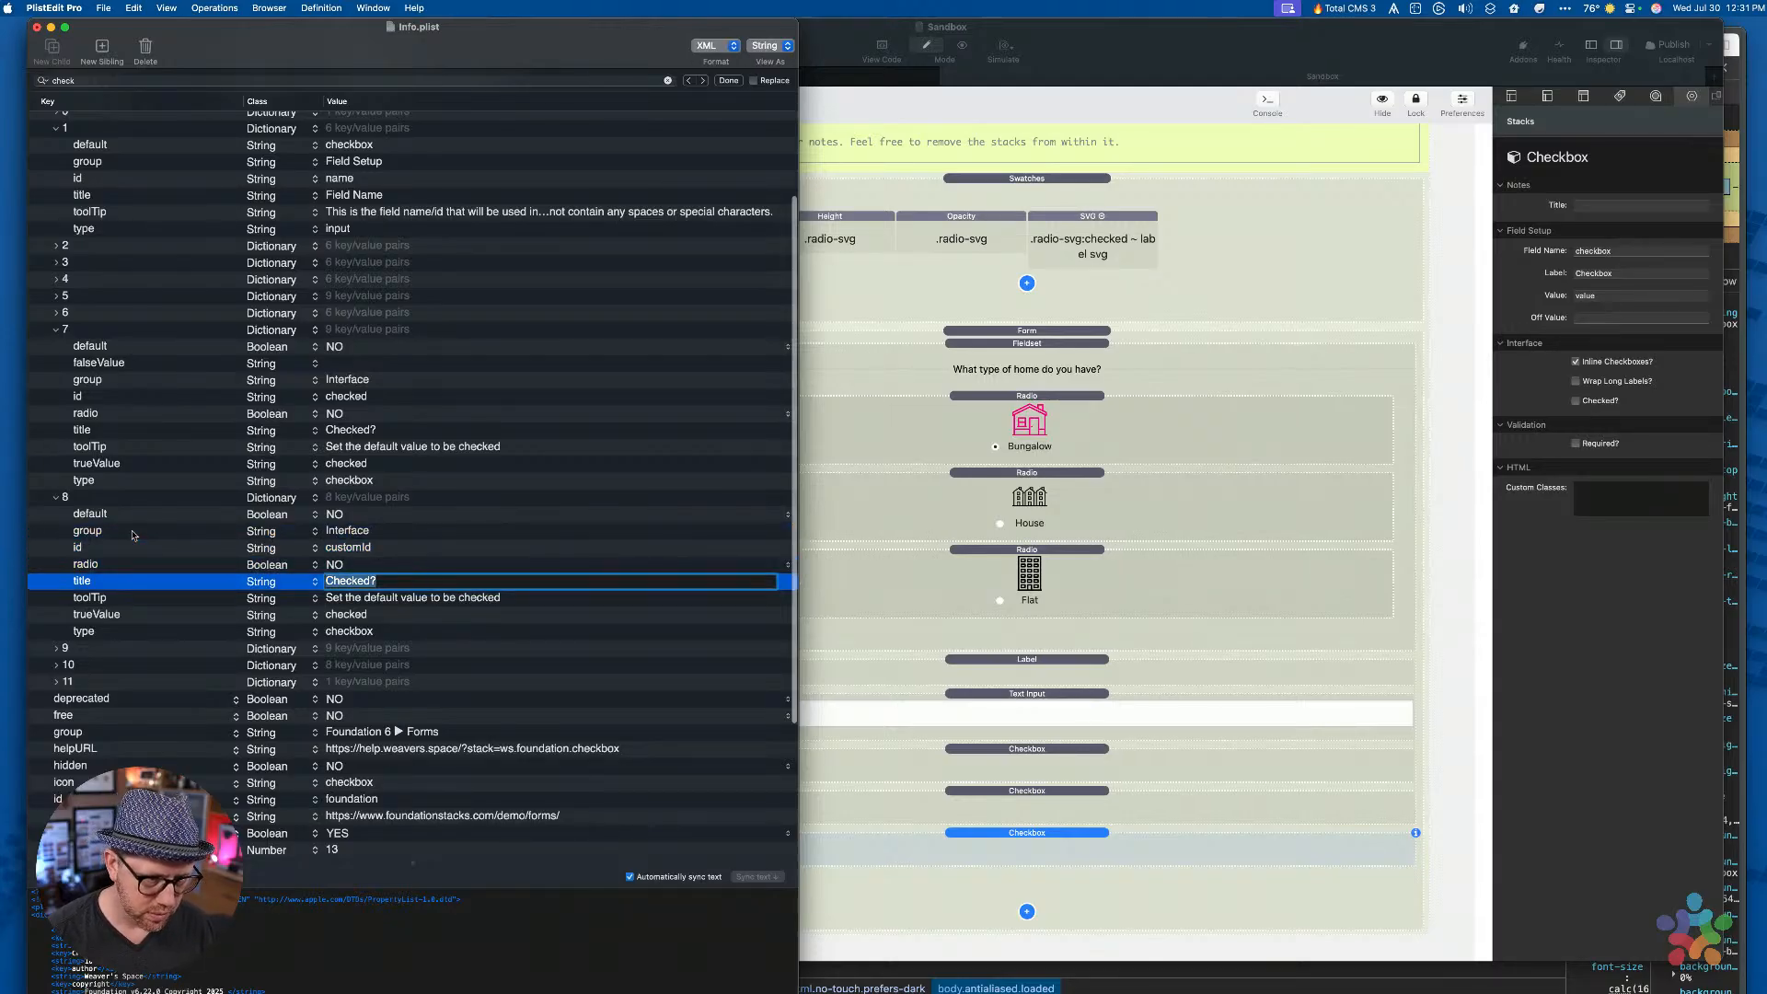
text(Custom)
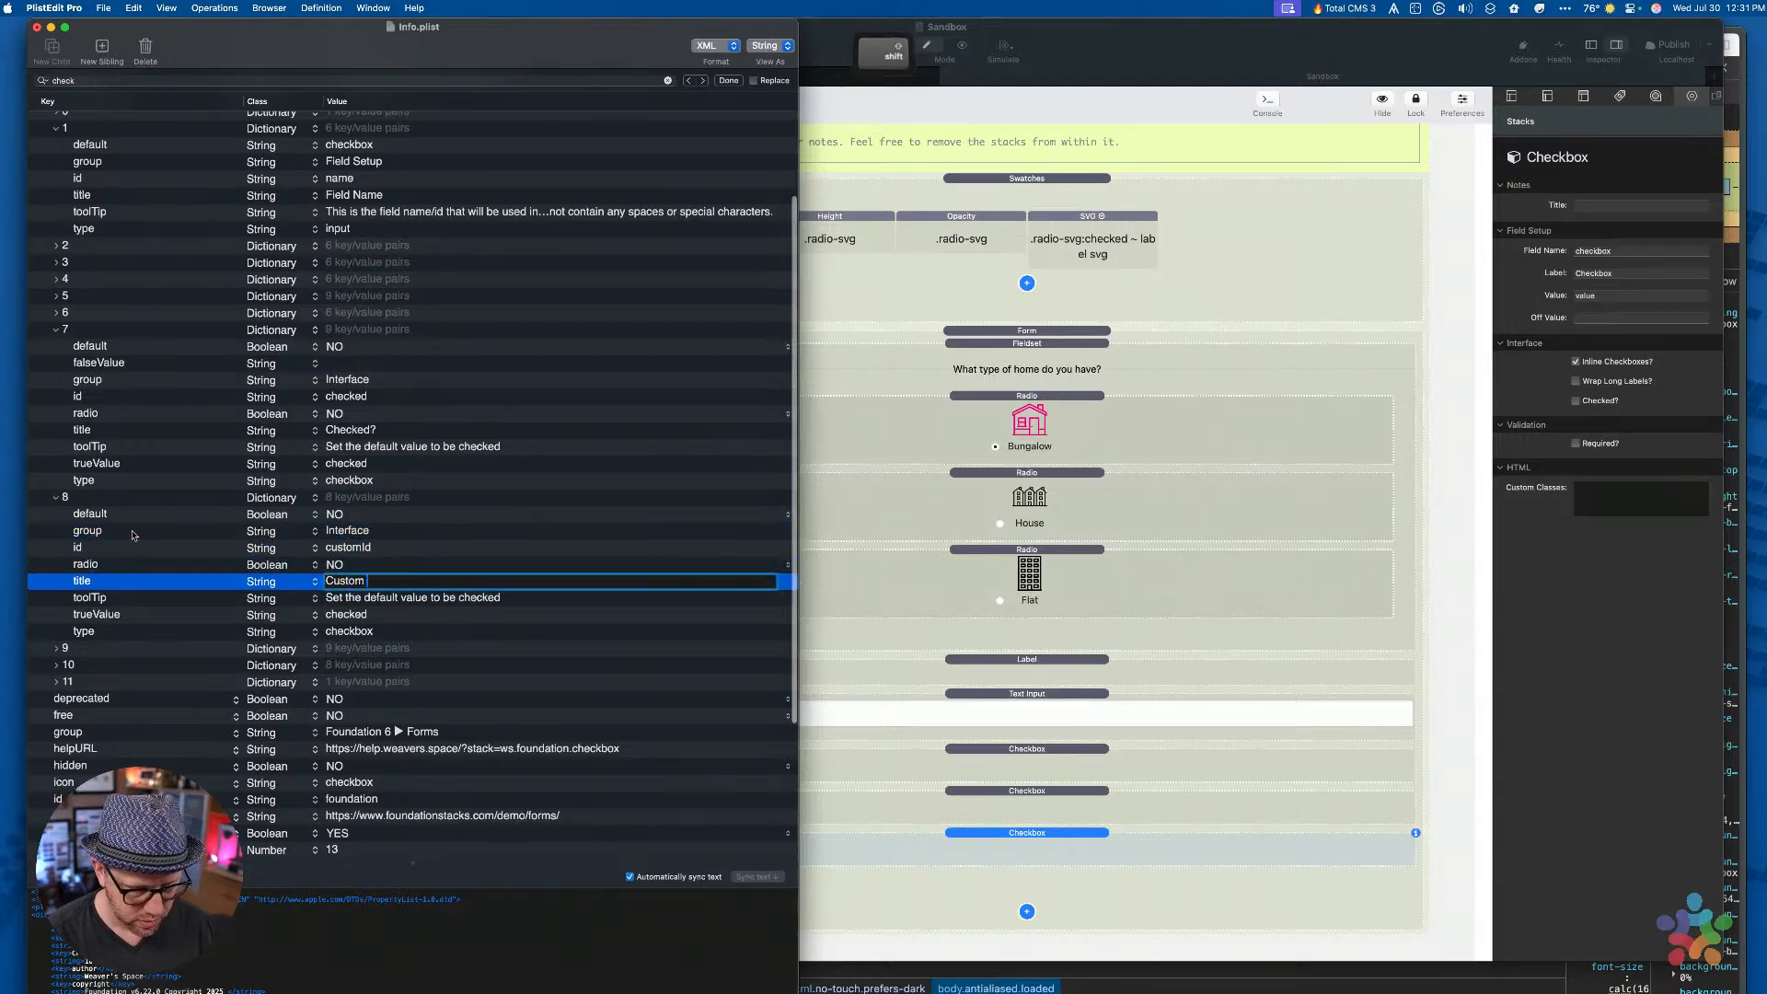
text( ID?)
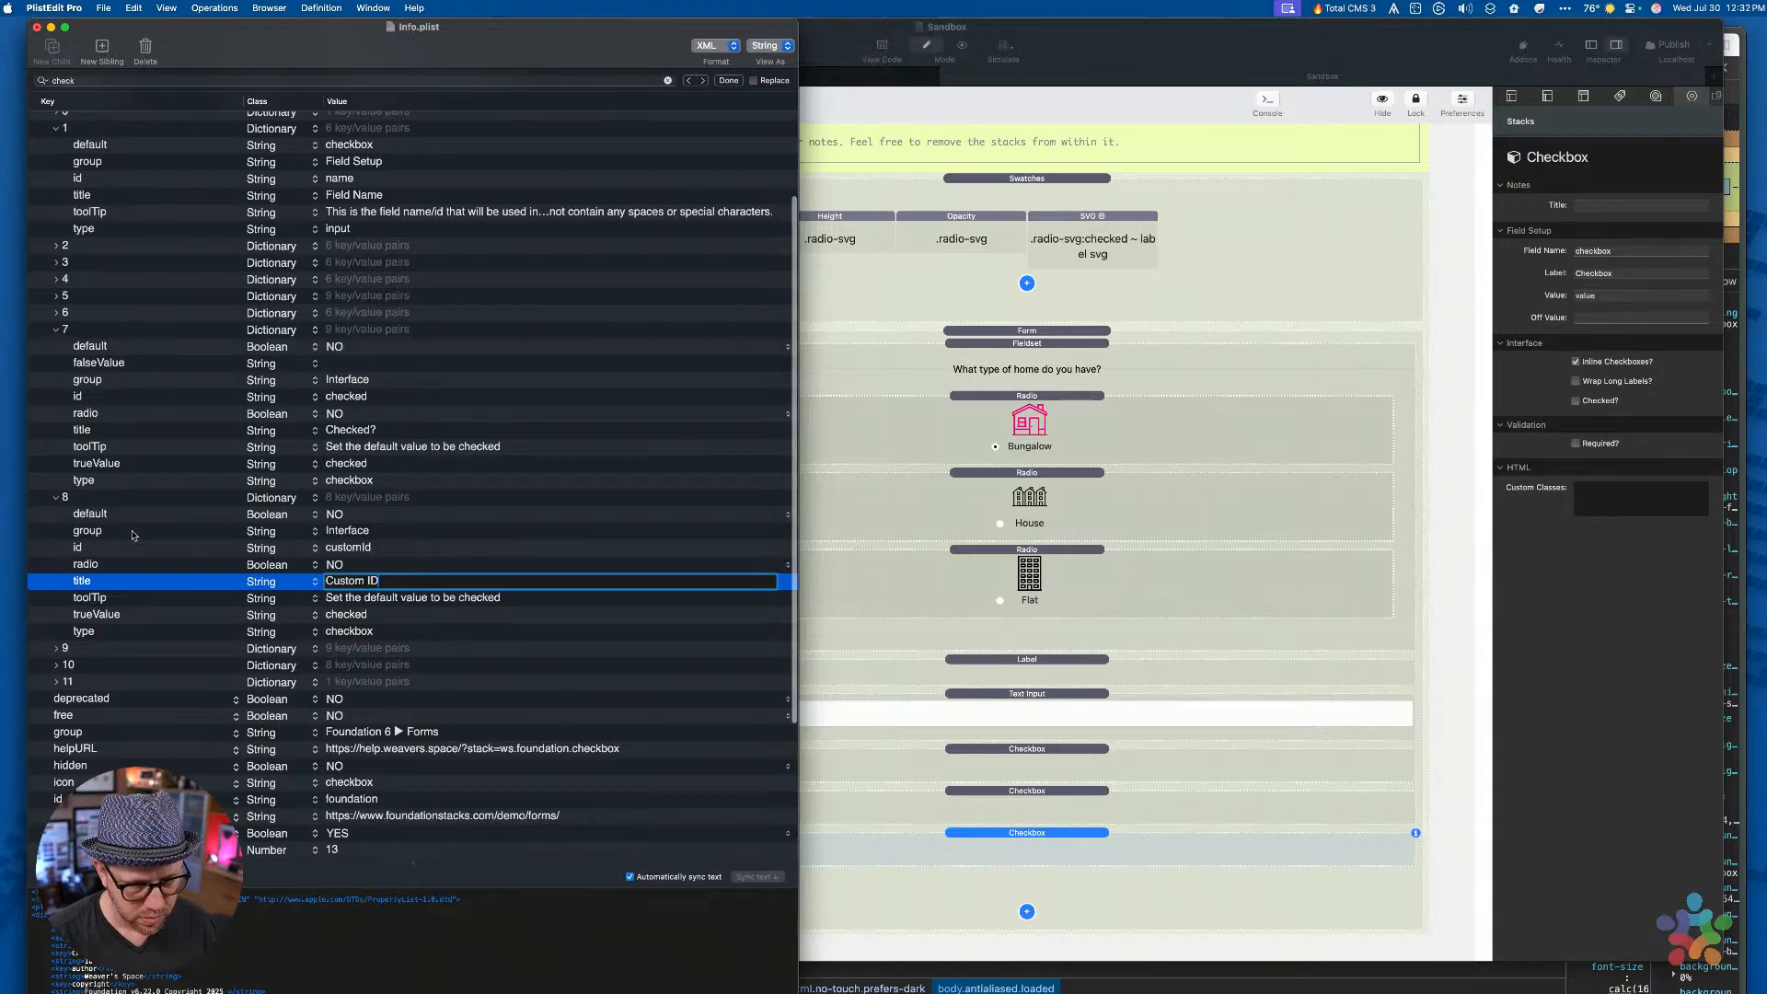
key(Return)
Set item 8's tooltip to 'Set a custom ID for your checkbox. This is useful if you need to dynamically create checkboxes with Total CMS, Feeds, etc.'
key(Down)
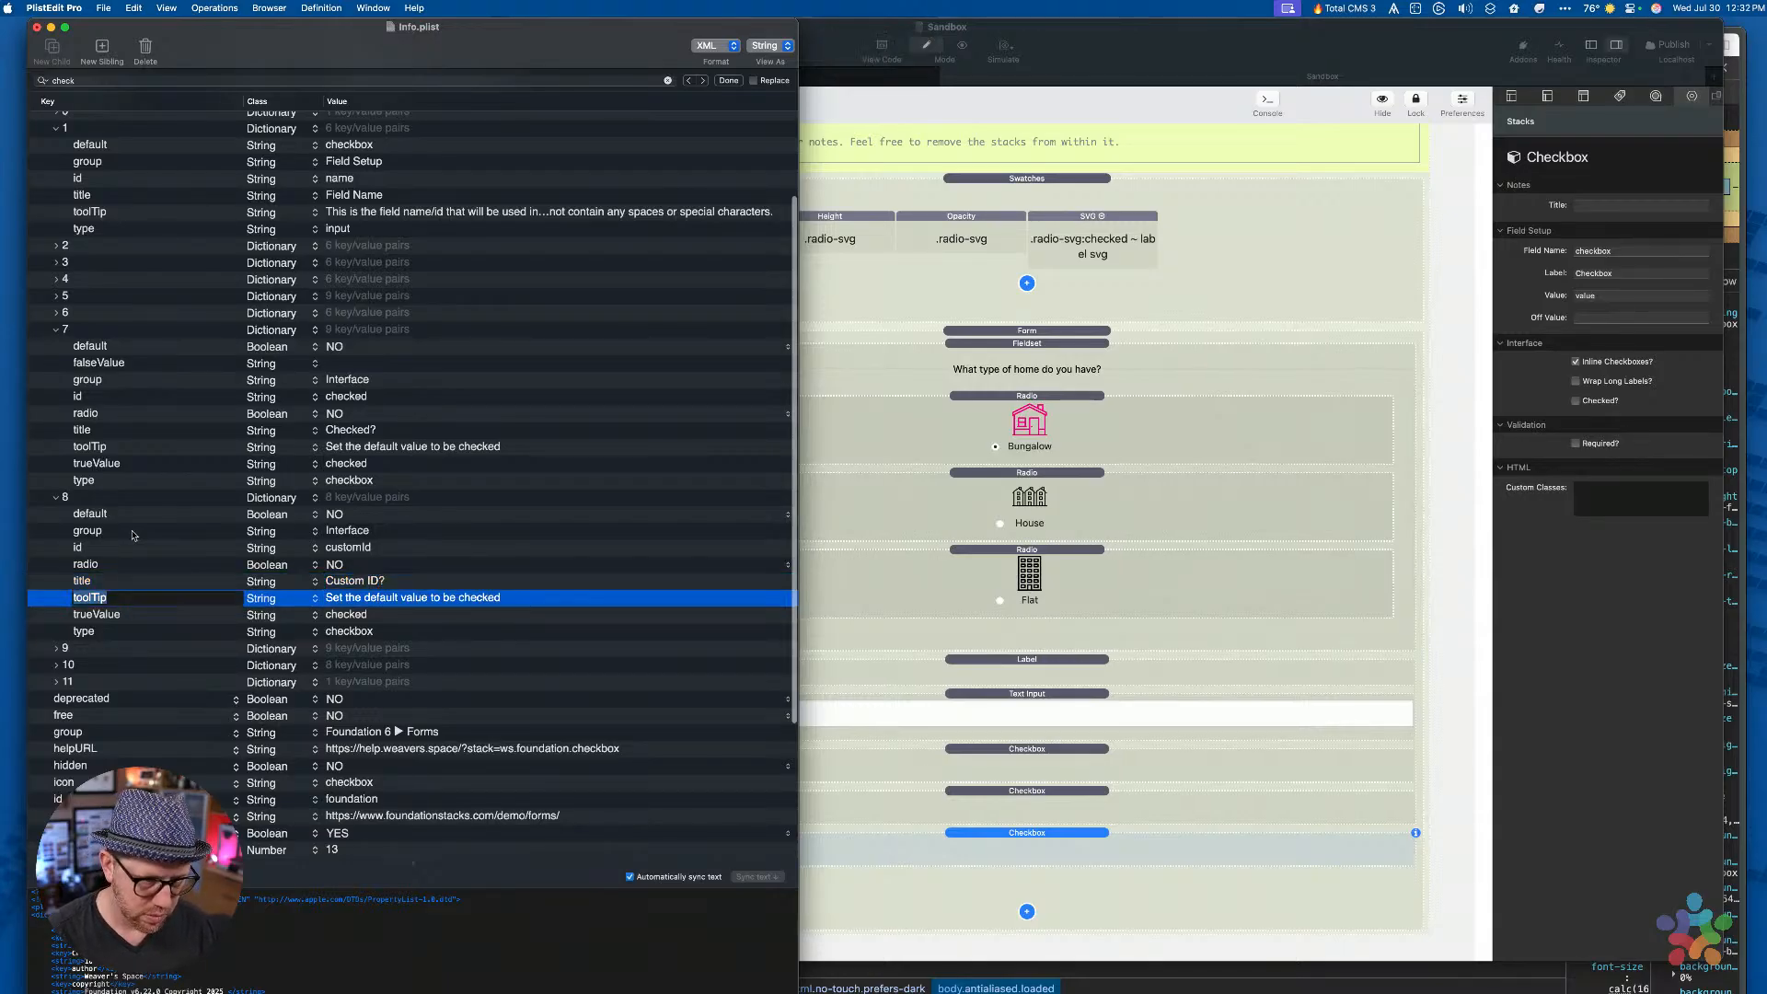
key(Return)
text(Set a custom ID)
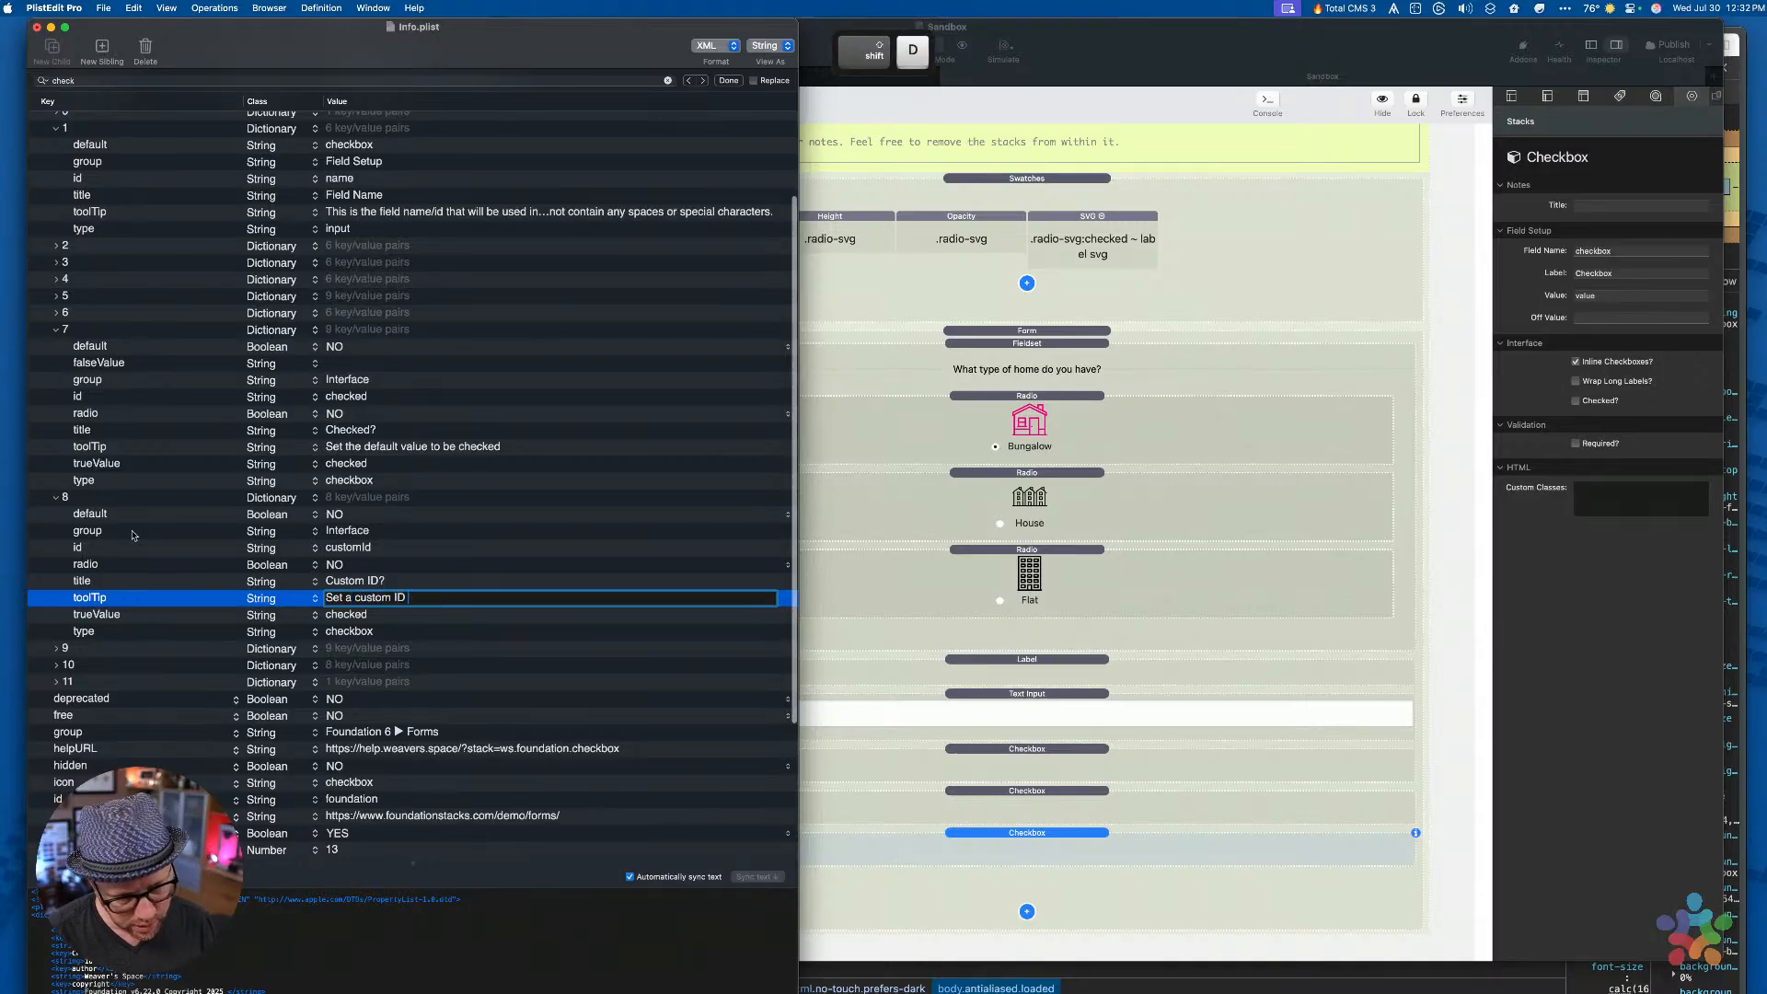
text( for your check)
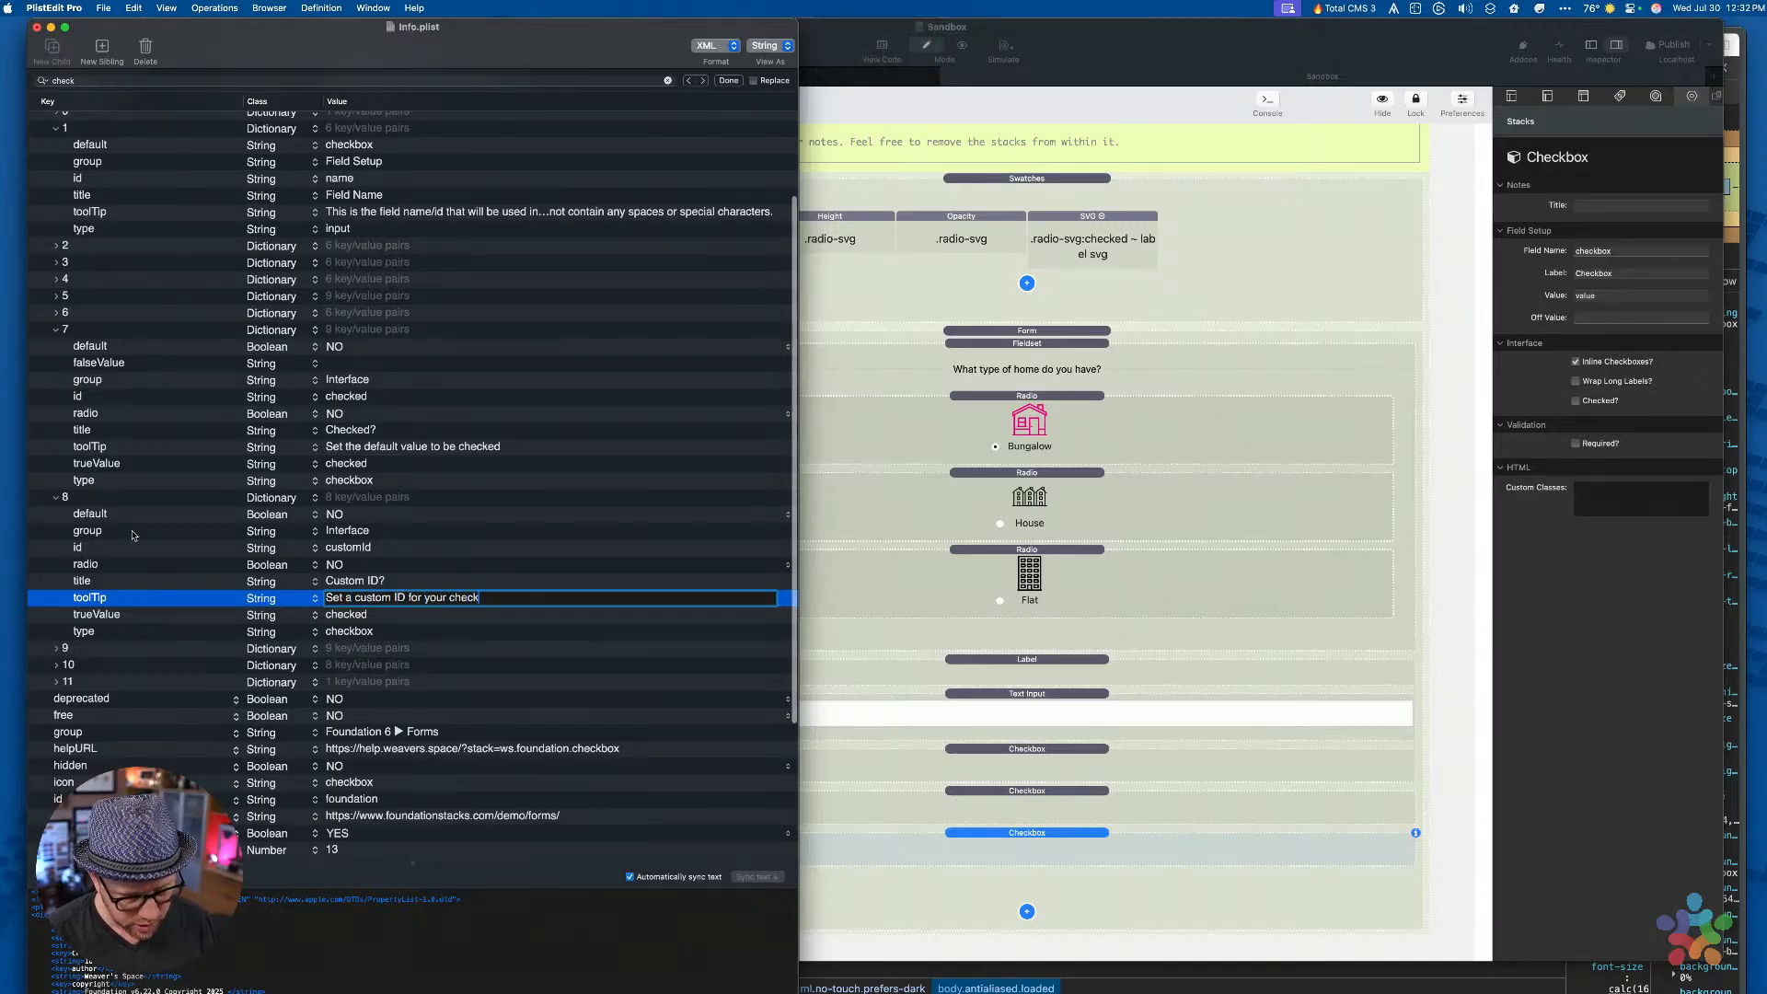
text(box. trhi)
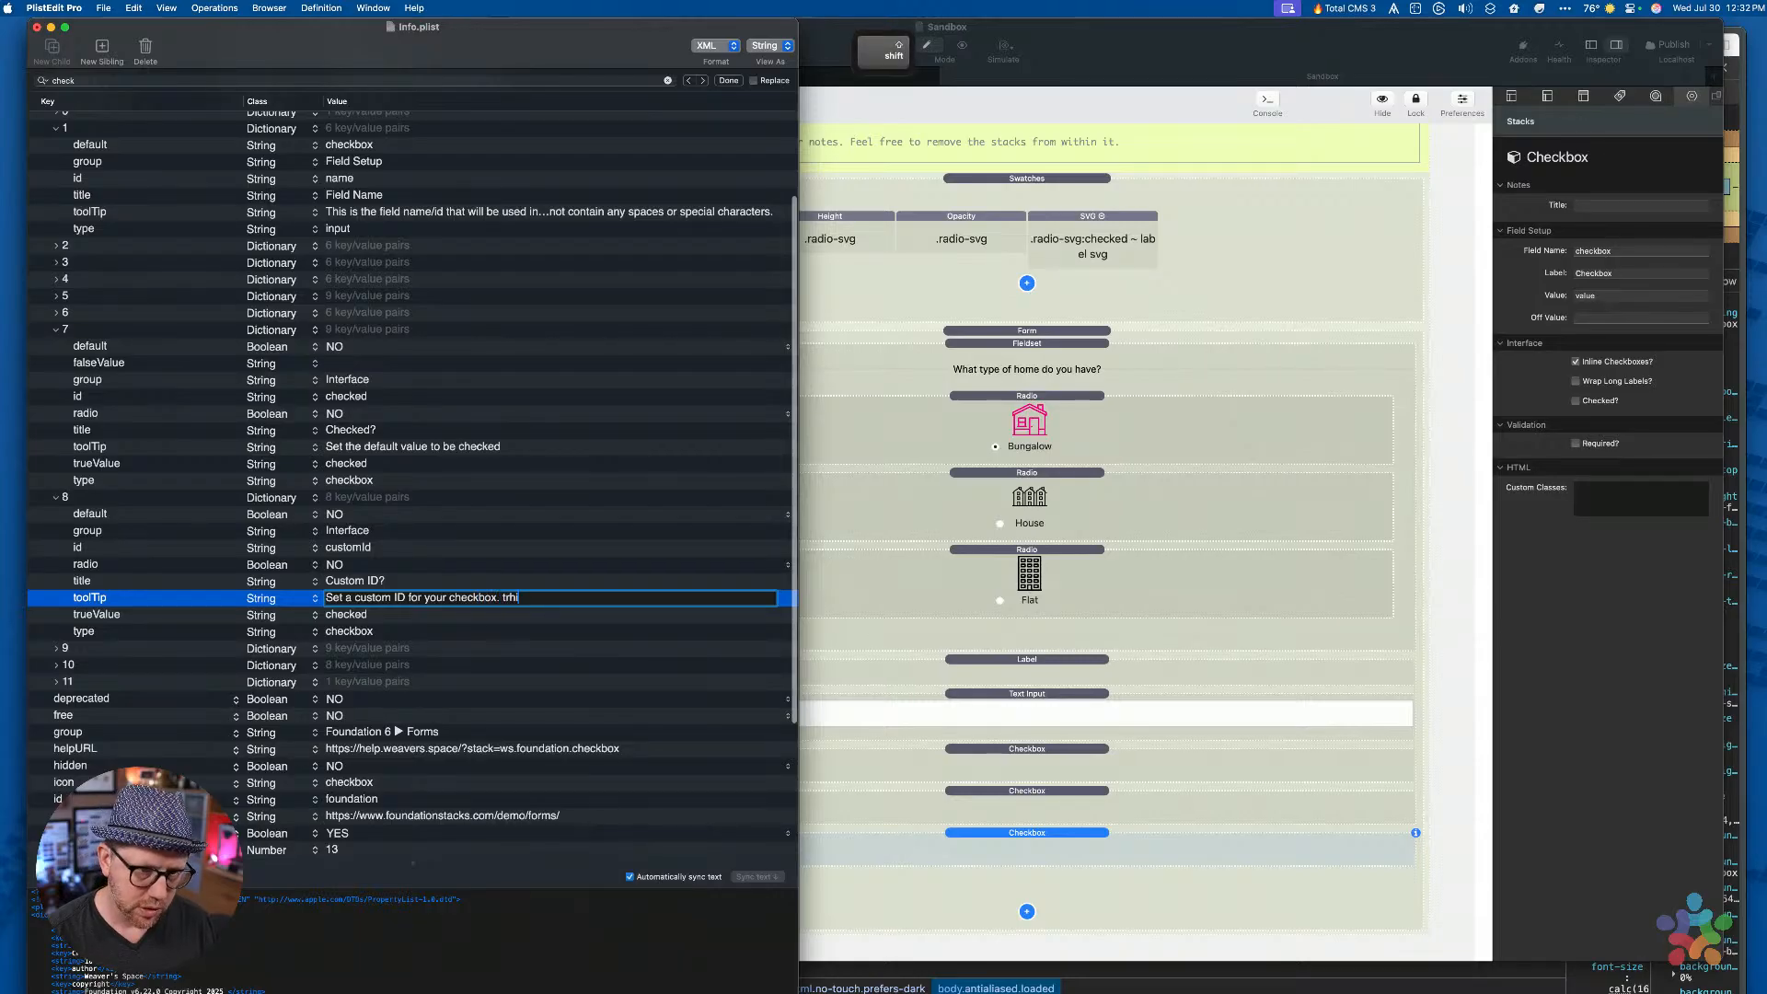
key(BackSpace)
key(BackSpace)
key(BackSpace)
text(This is )
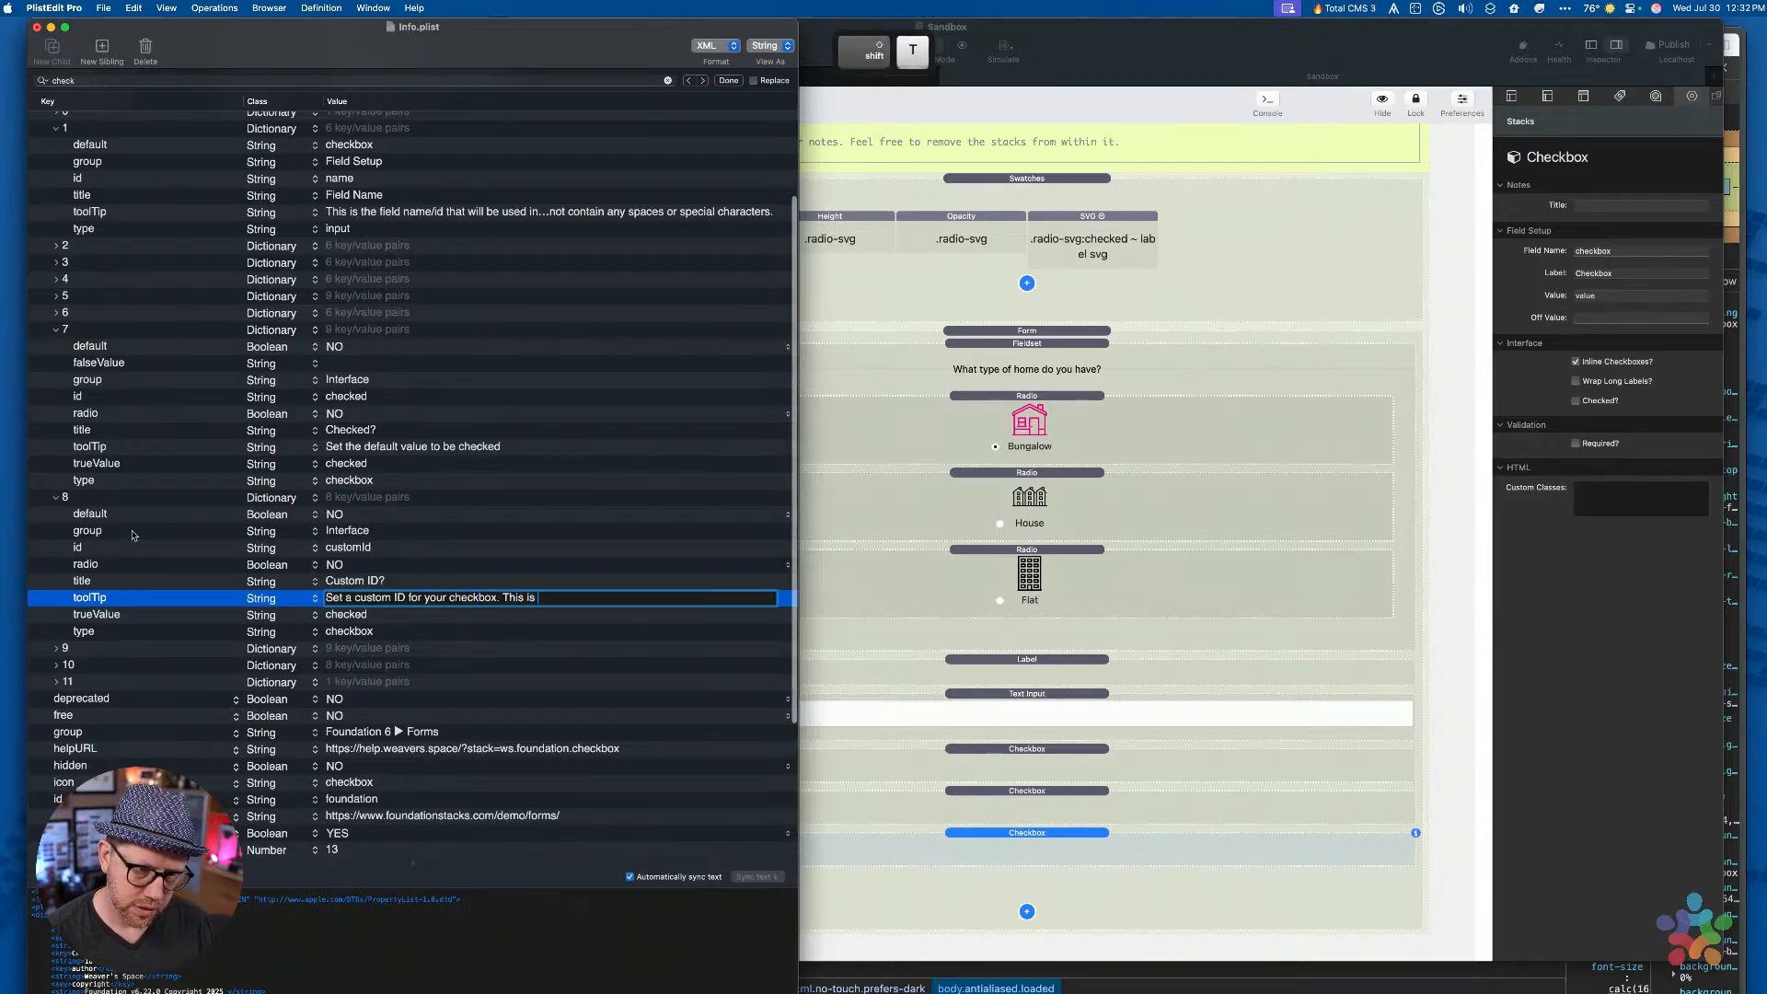
text(useful )
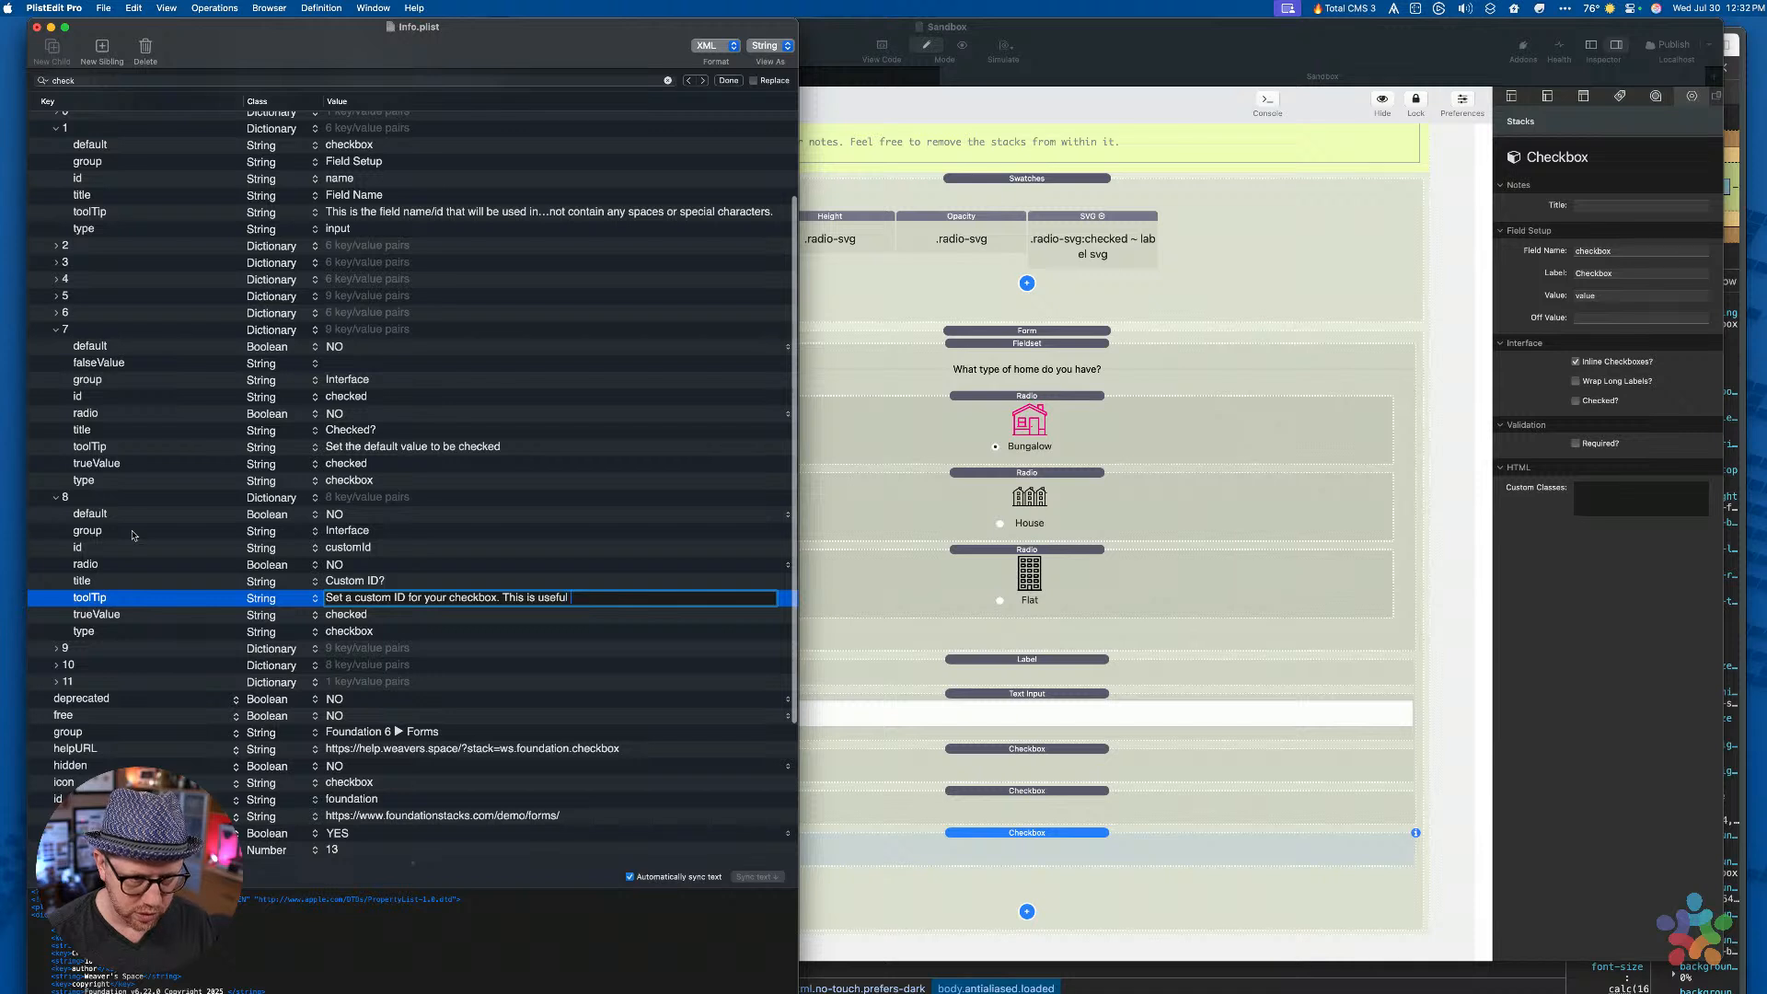
text(if you need to )
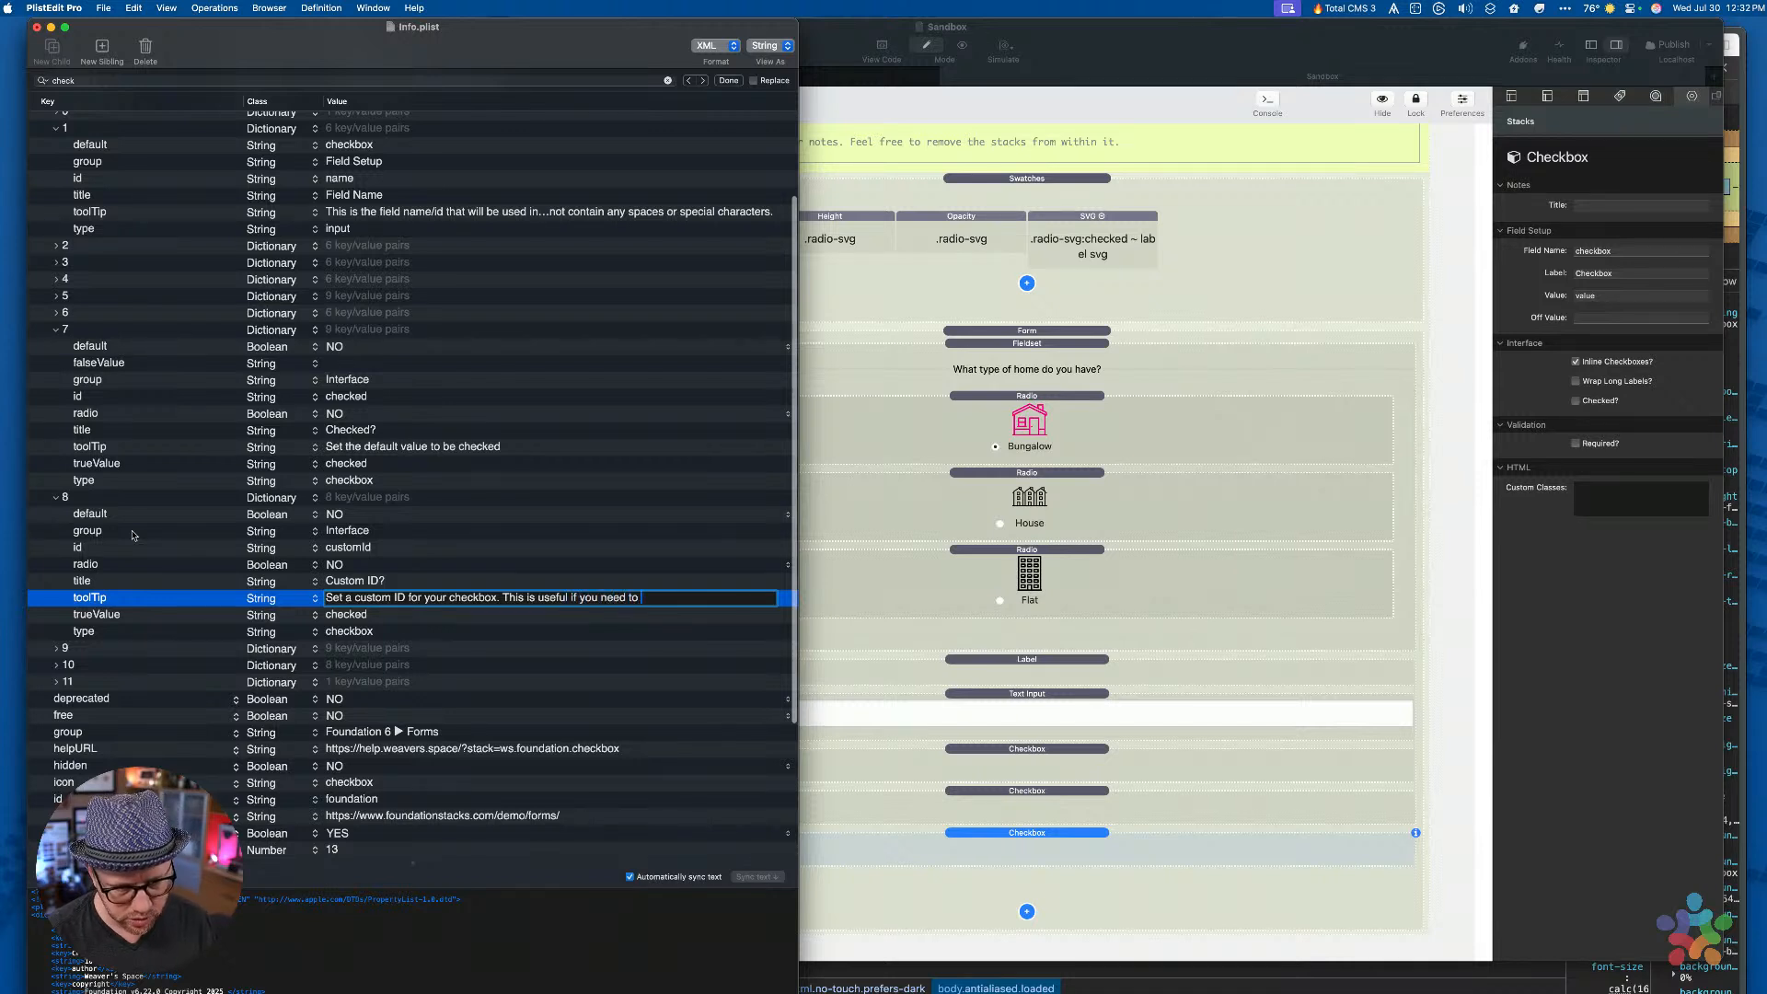
text(dynamica)
key(BackSpace)
key(BackSpace)
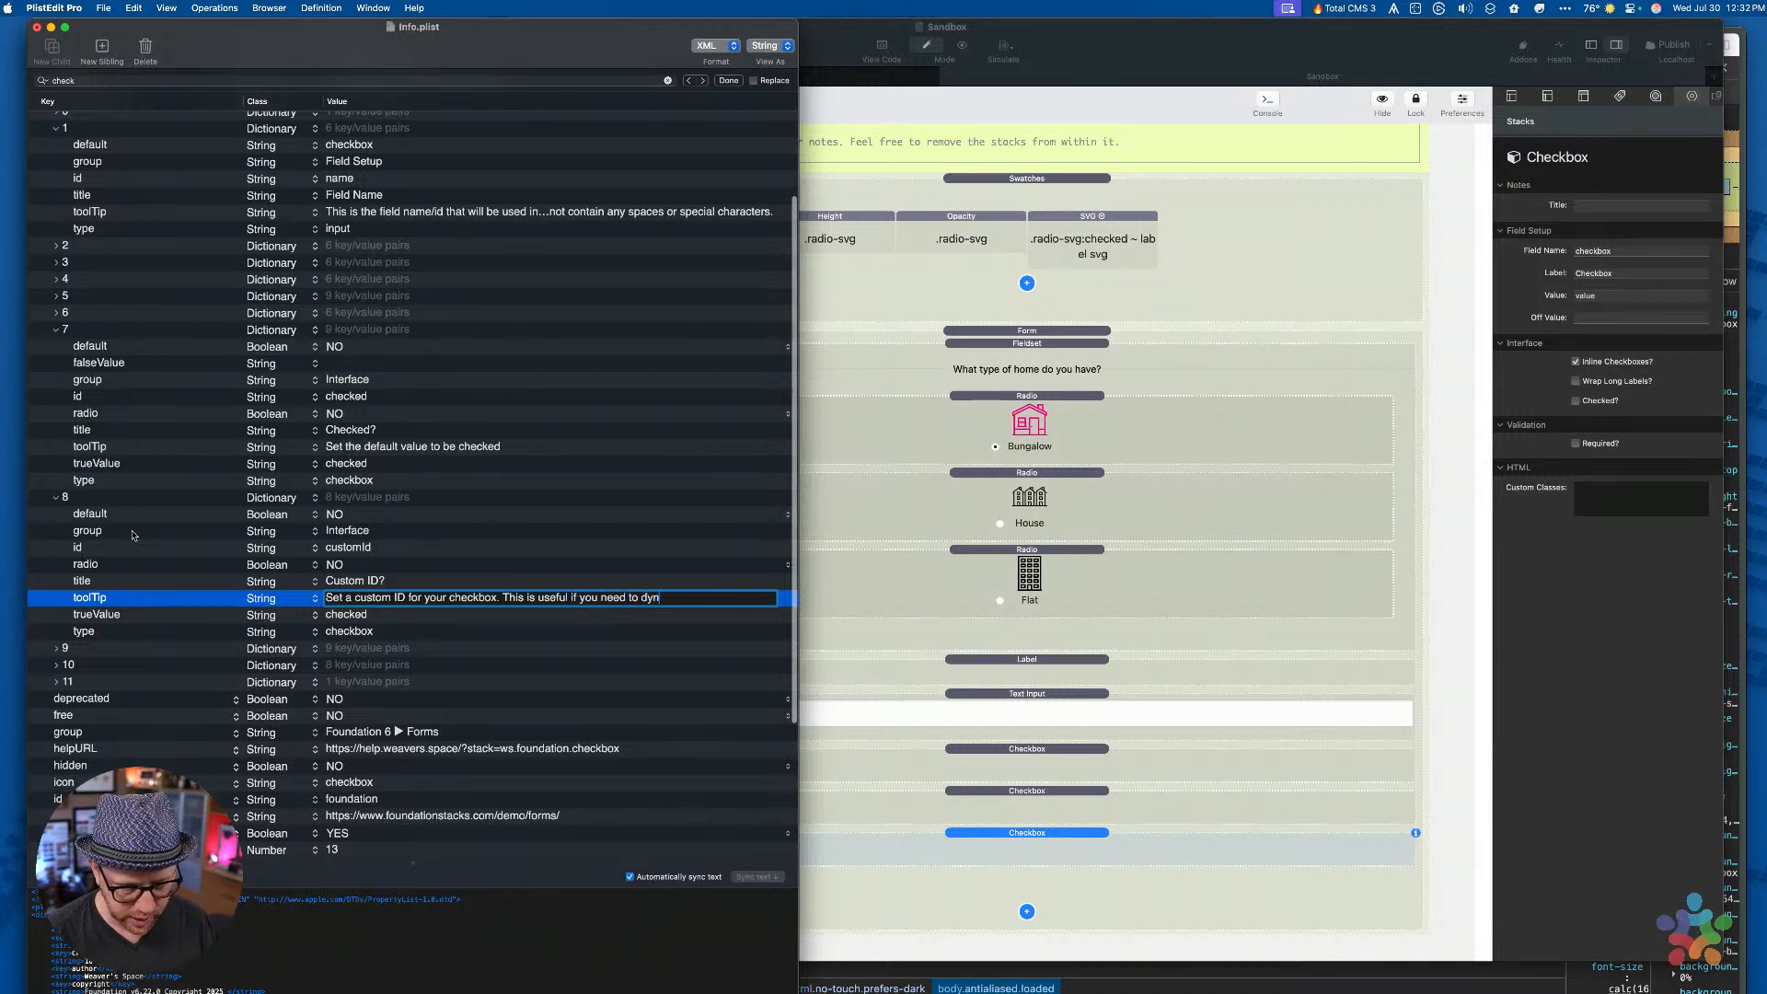
text(amically )
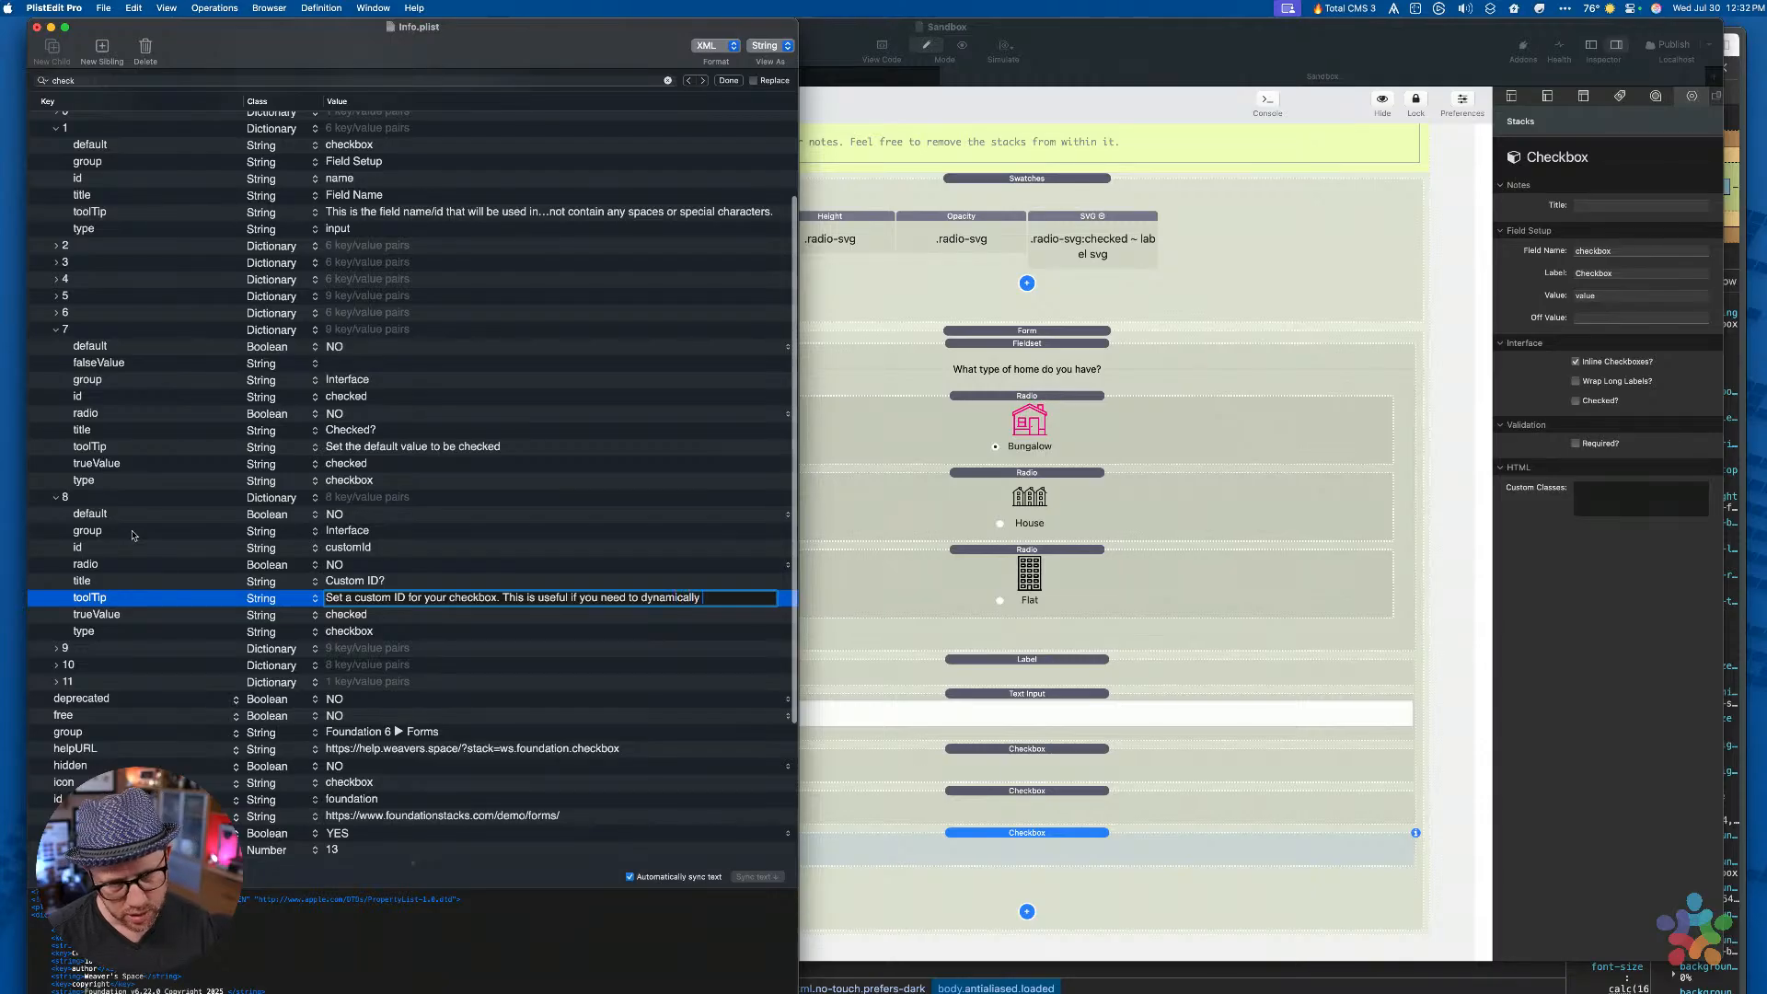
text(crea)
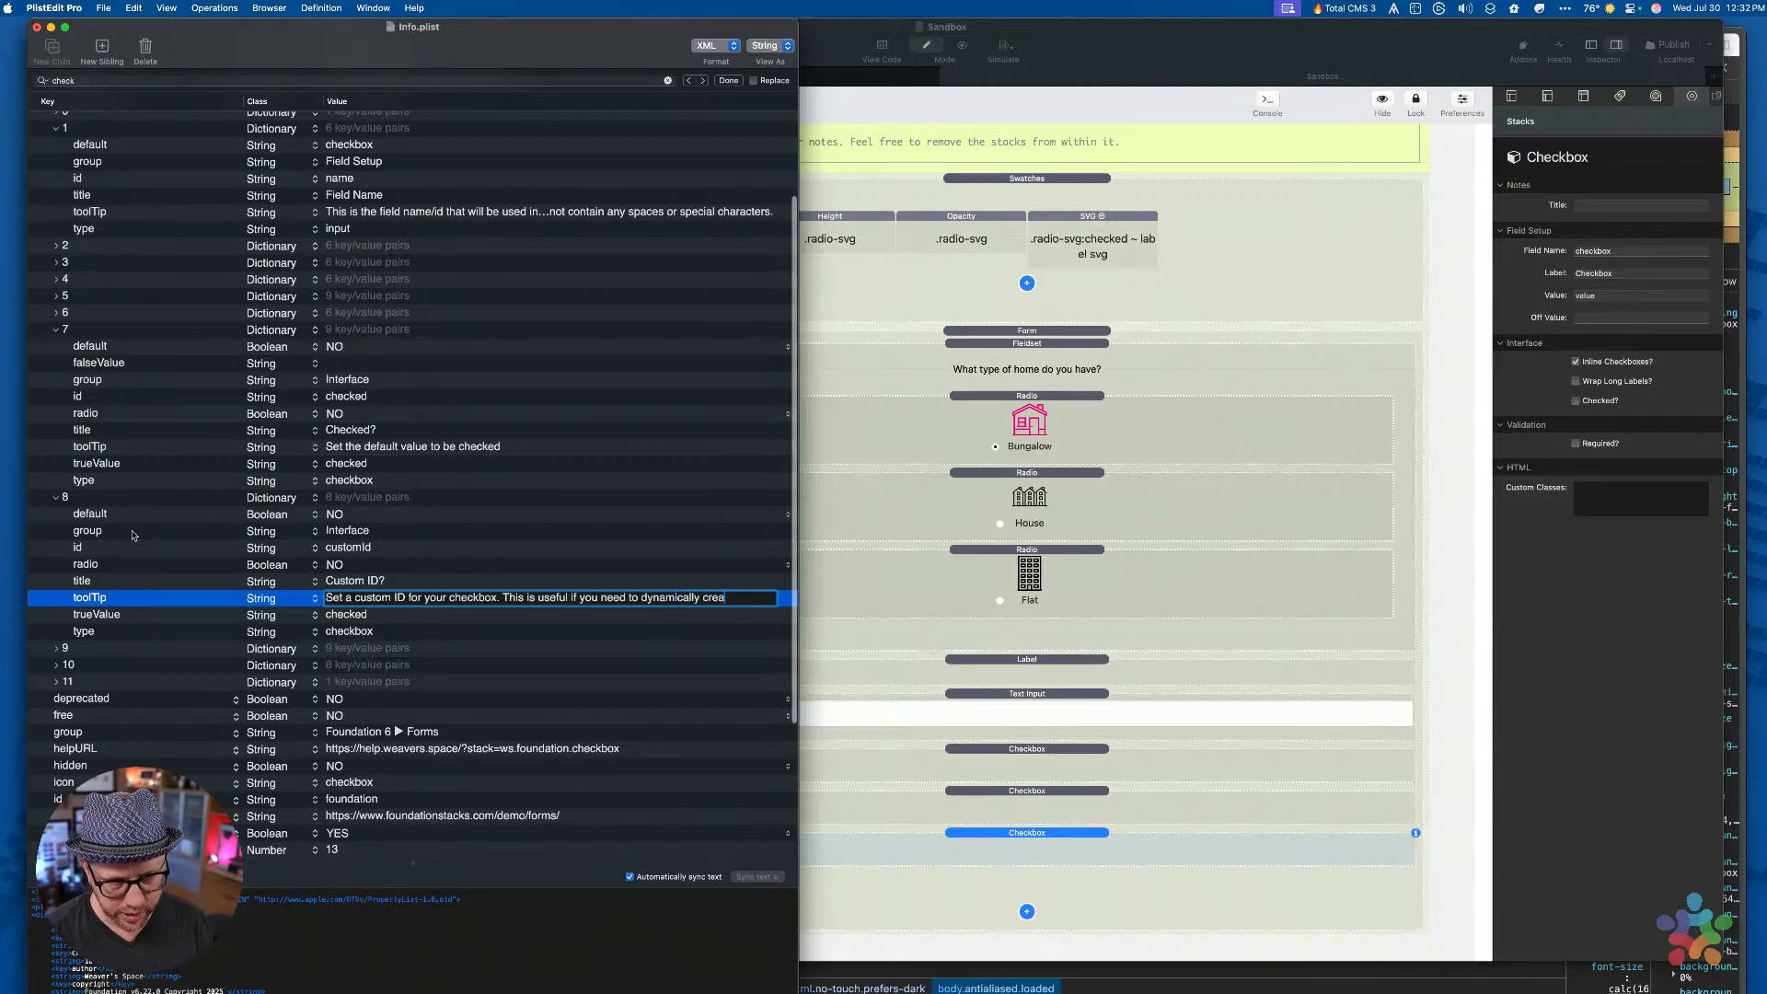
text(te check)
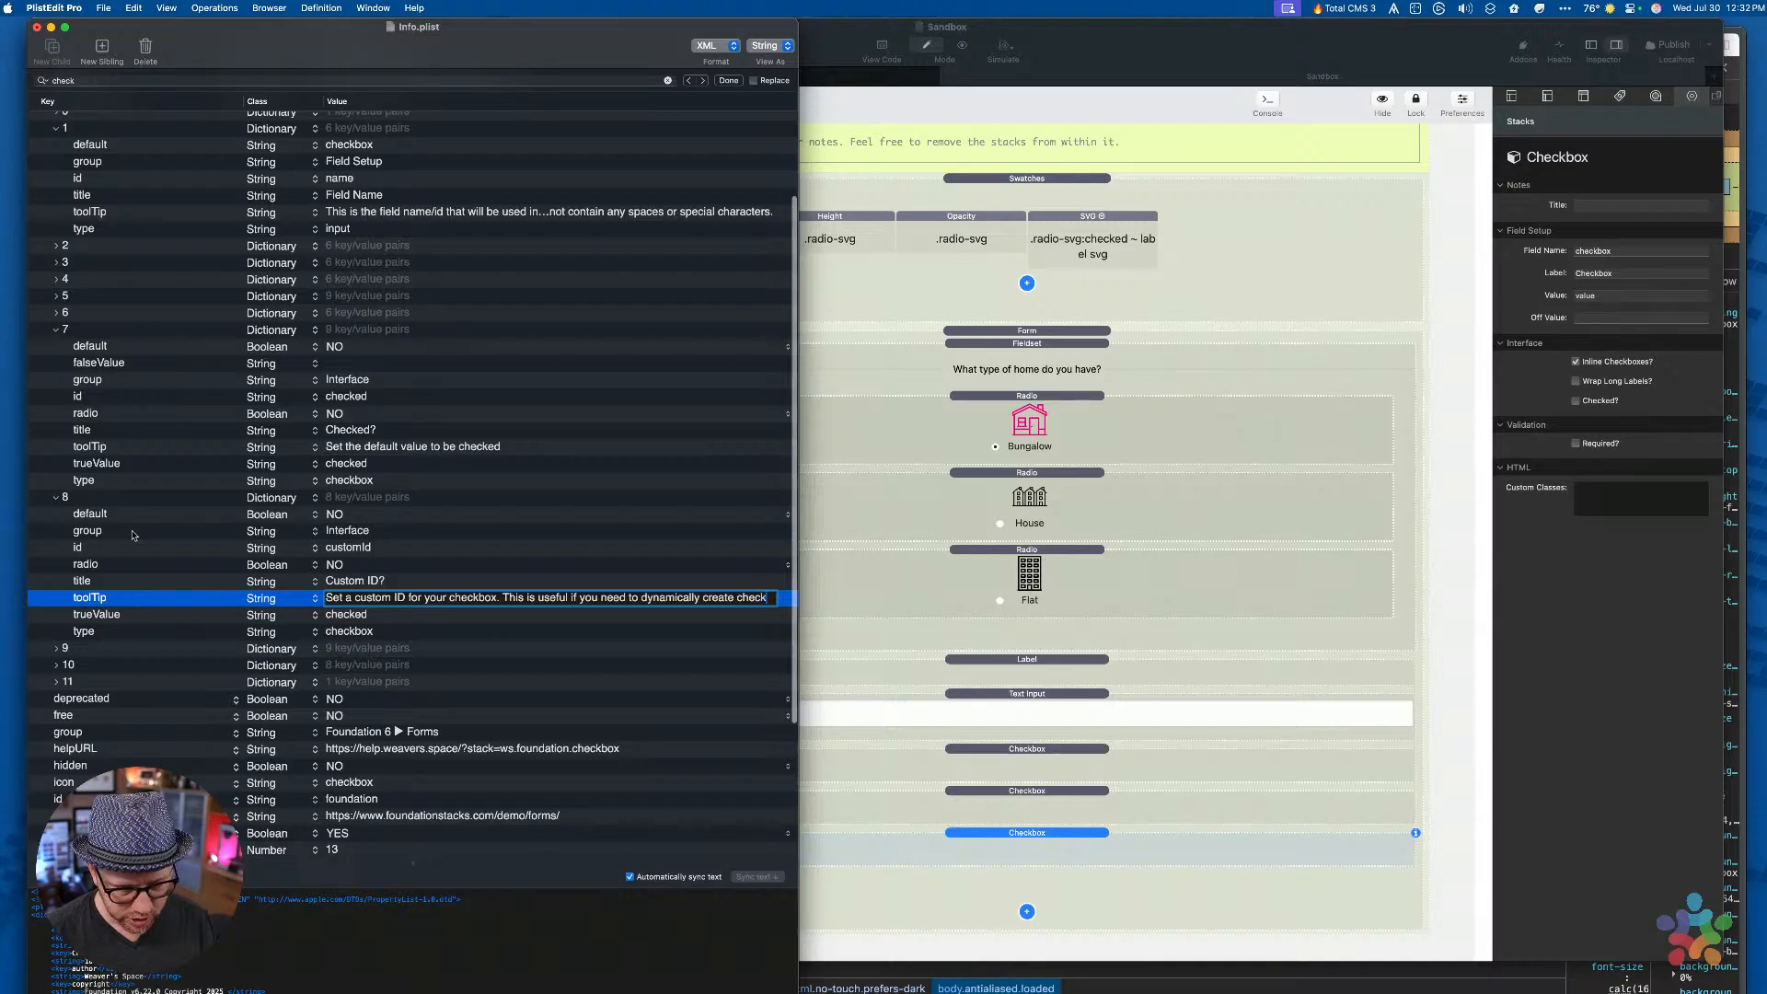
text(boxe)
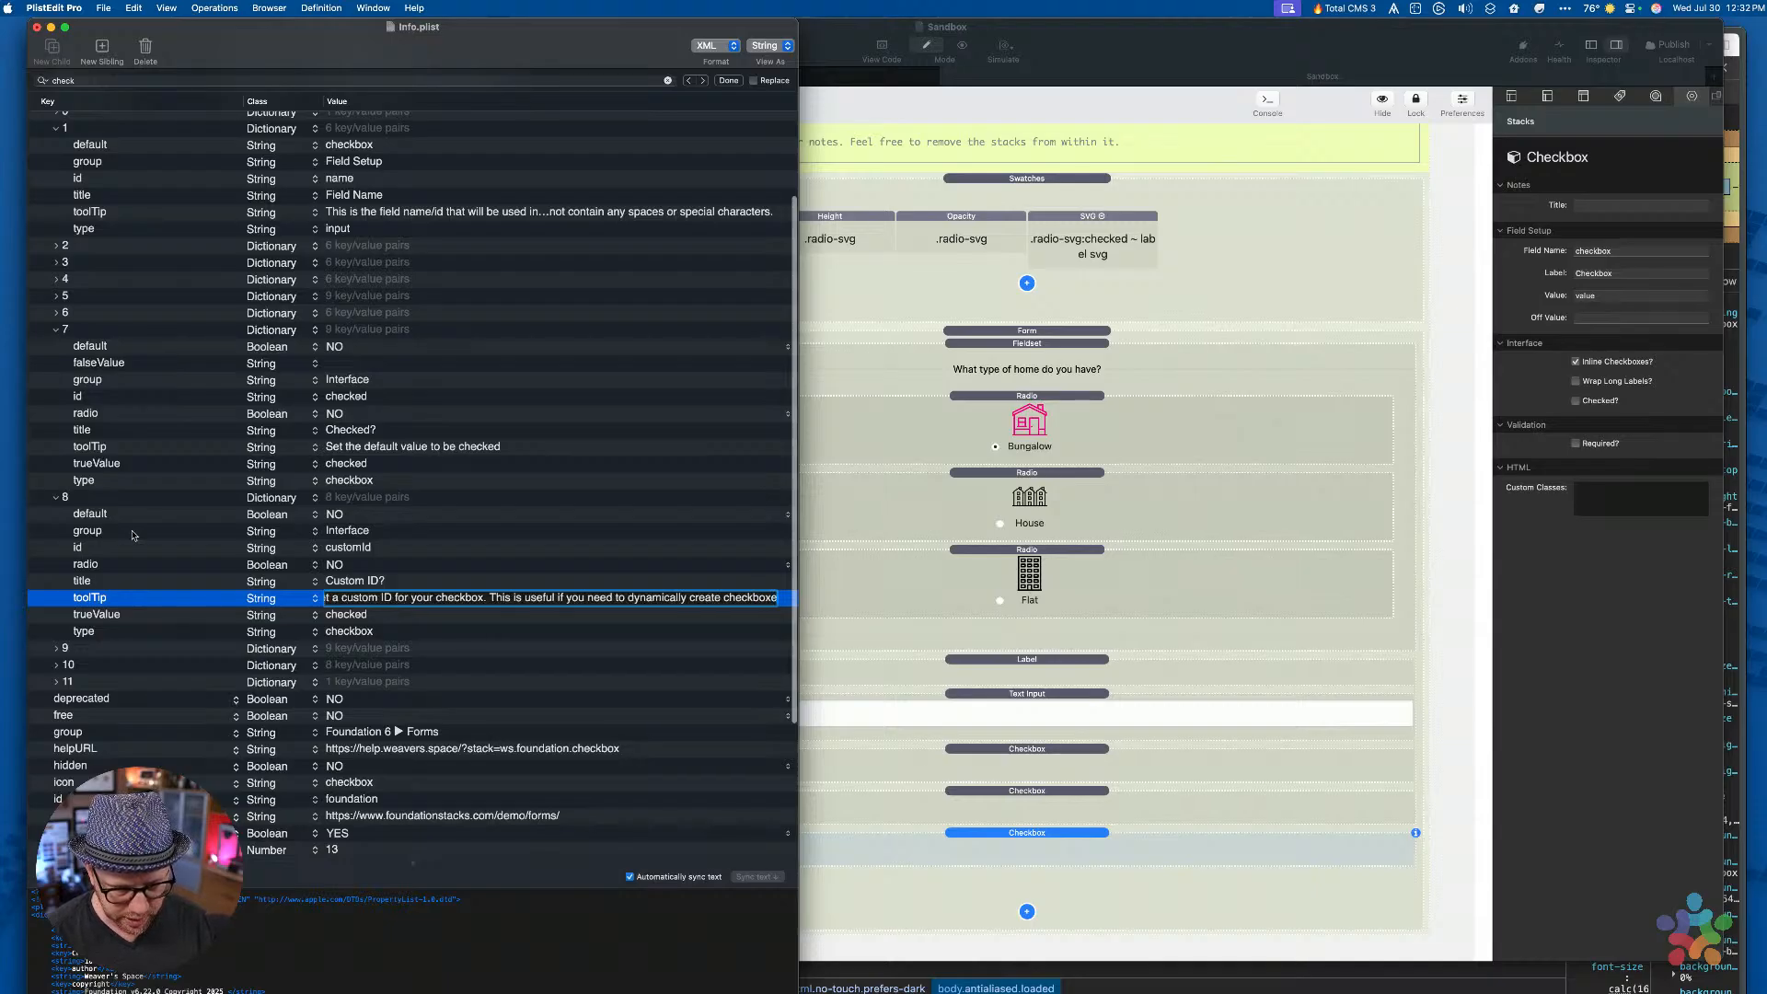
text(s with Tot)
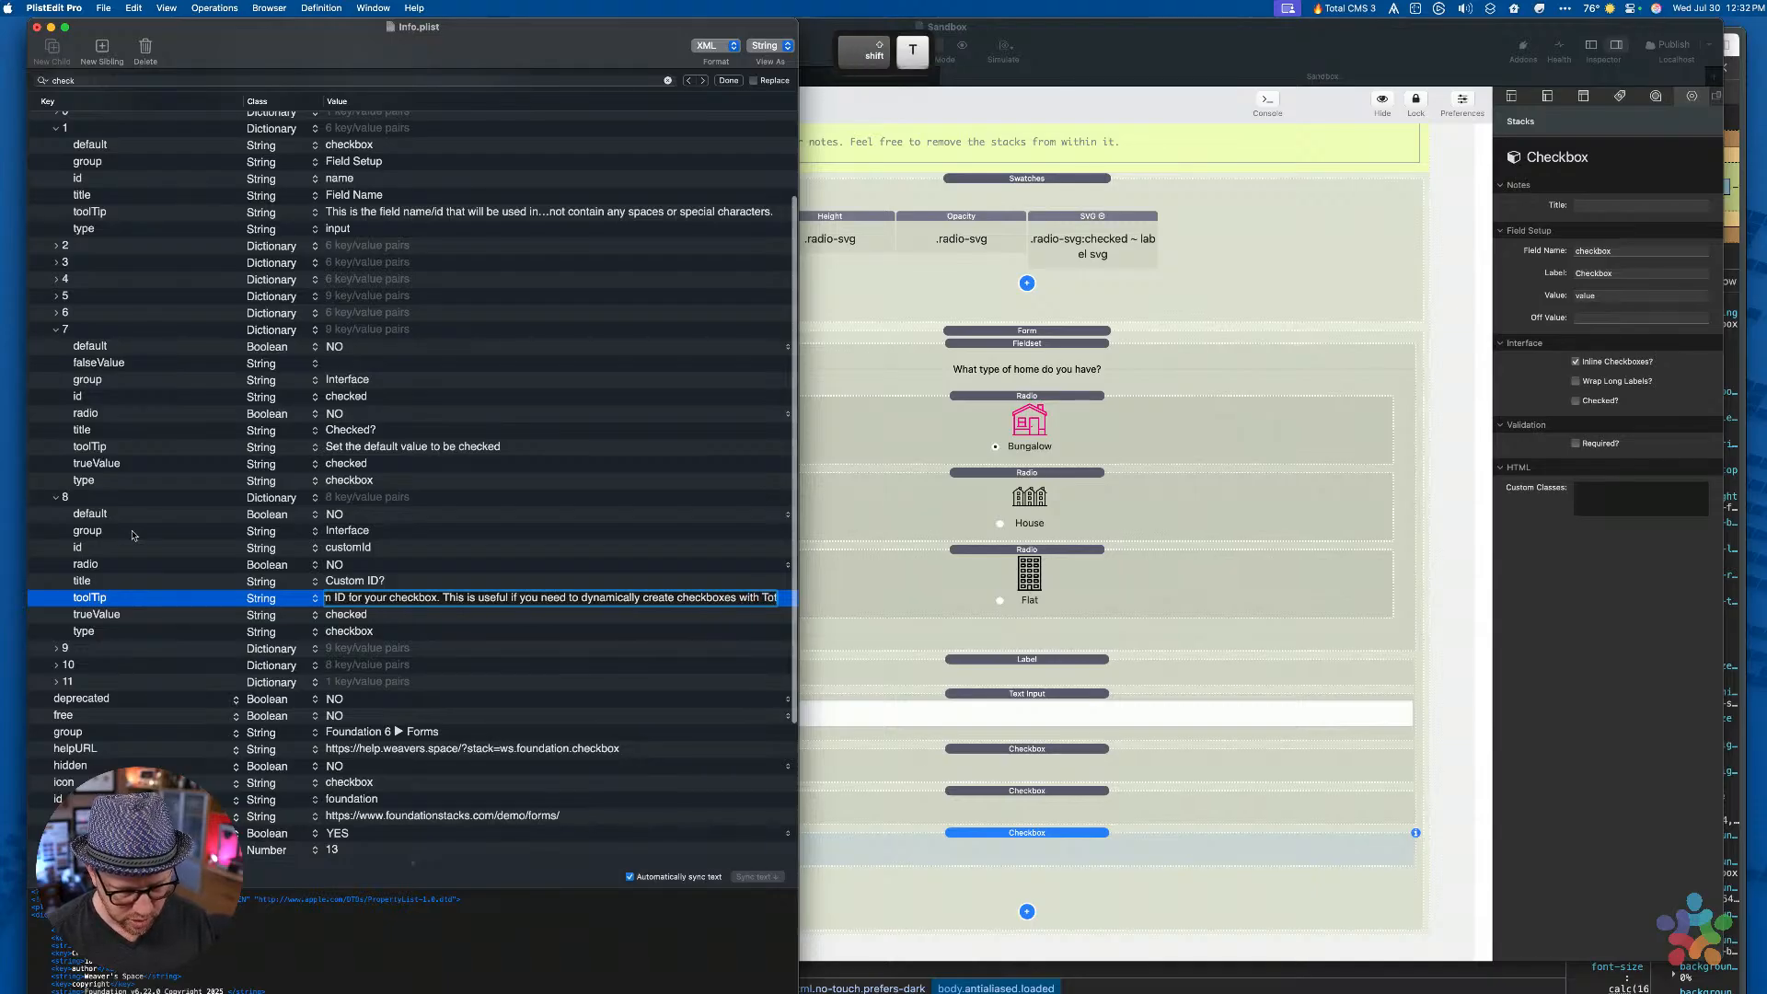
text(al CMS )
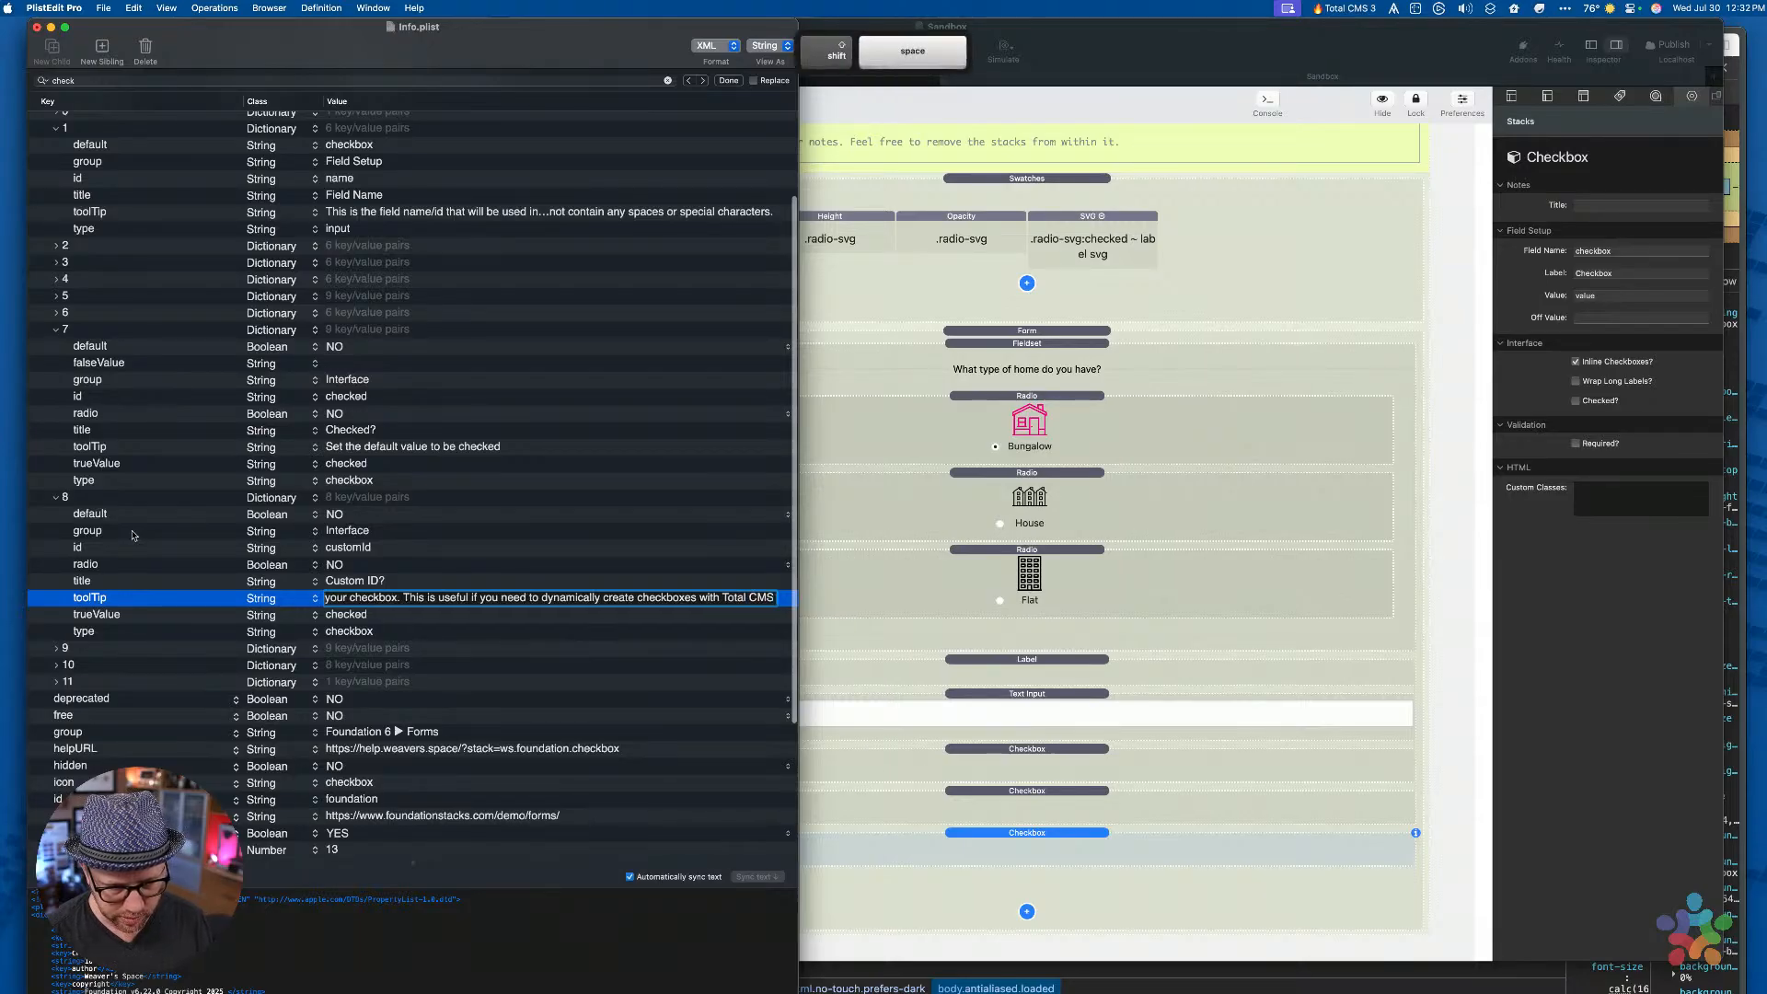
text(, F)
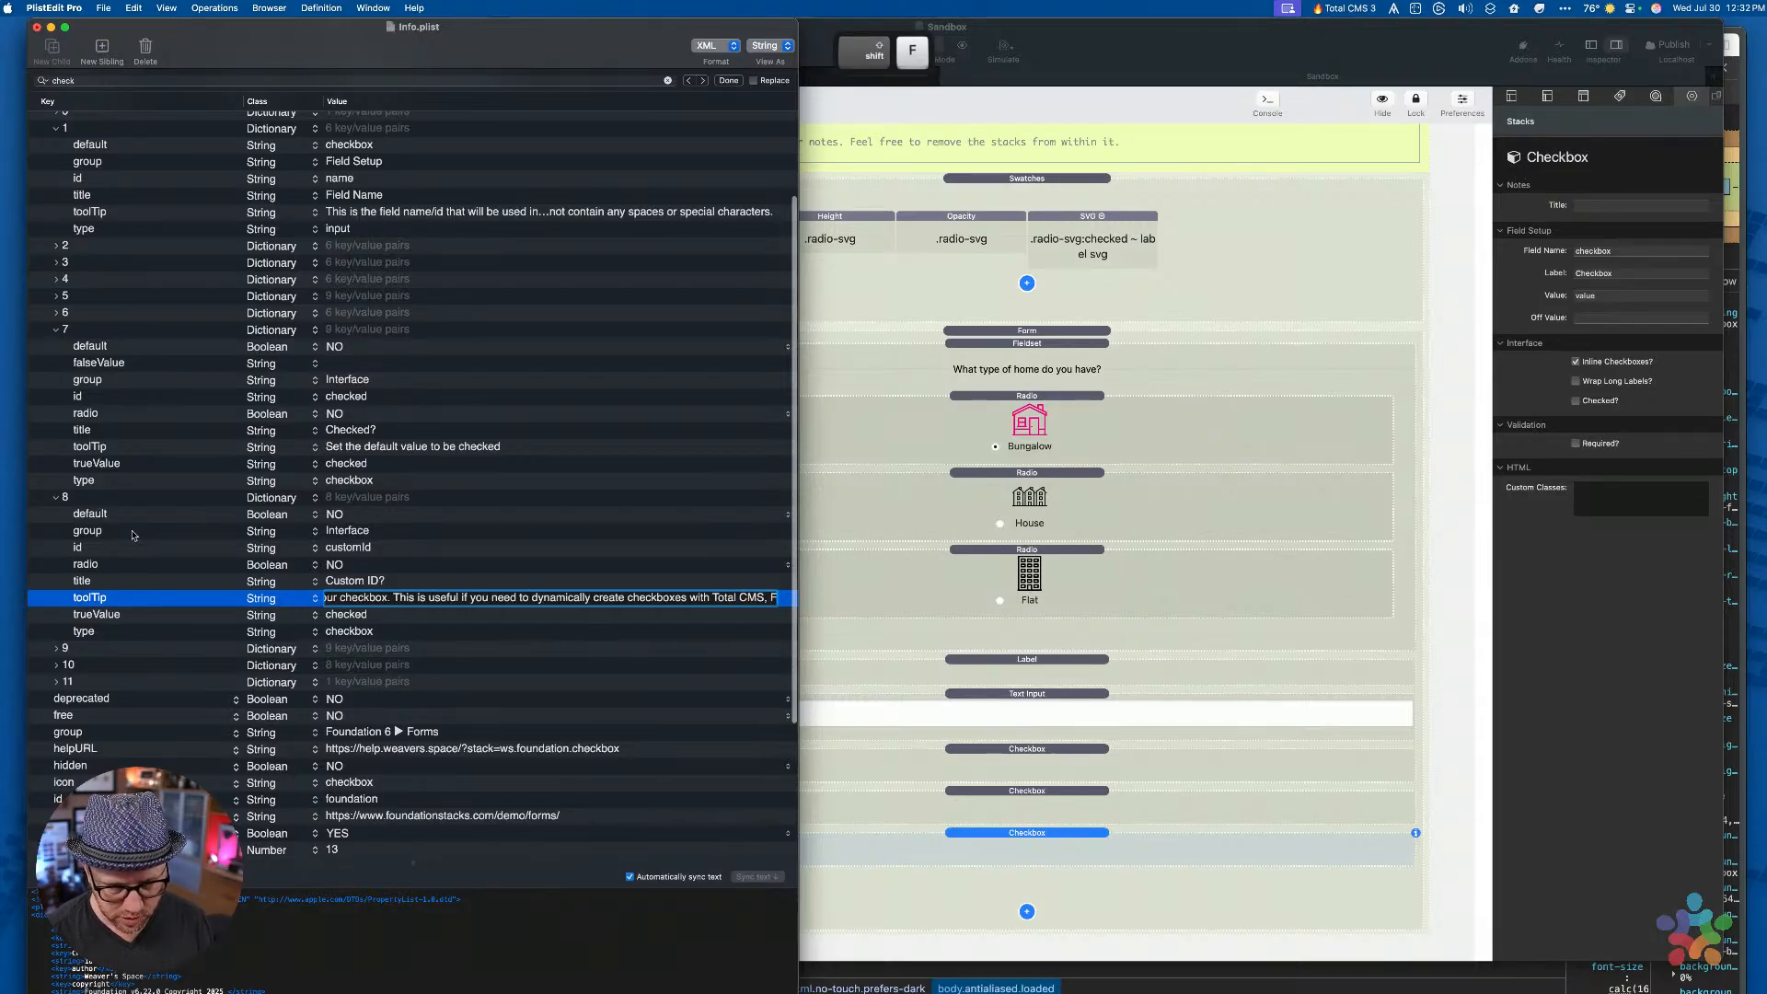
text(eeds, etc.)
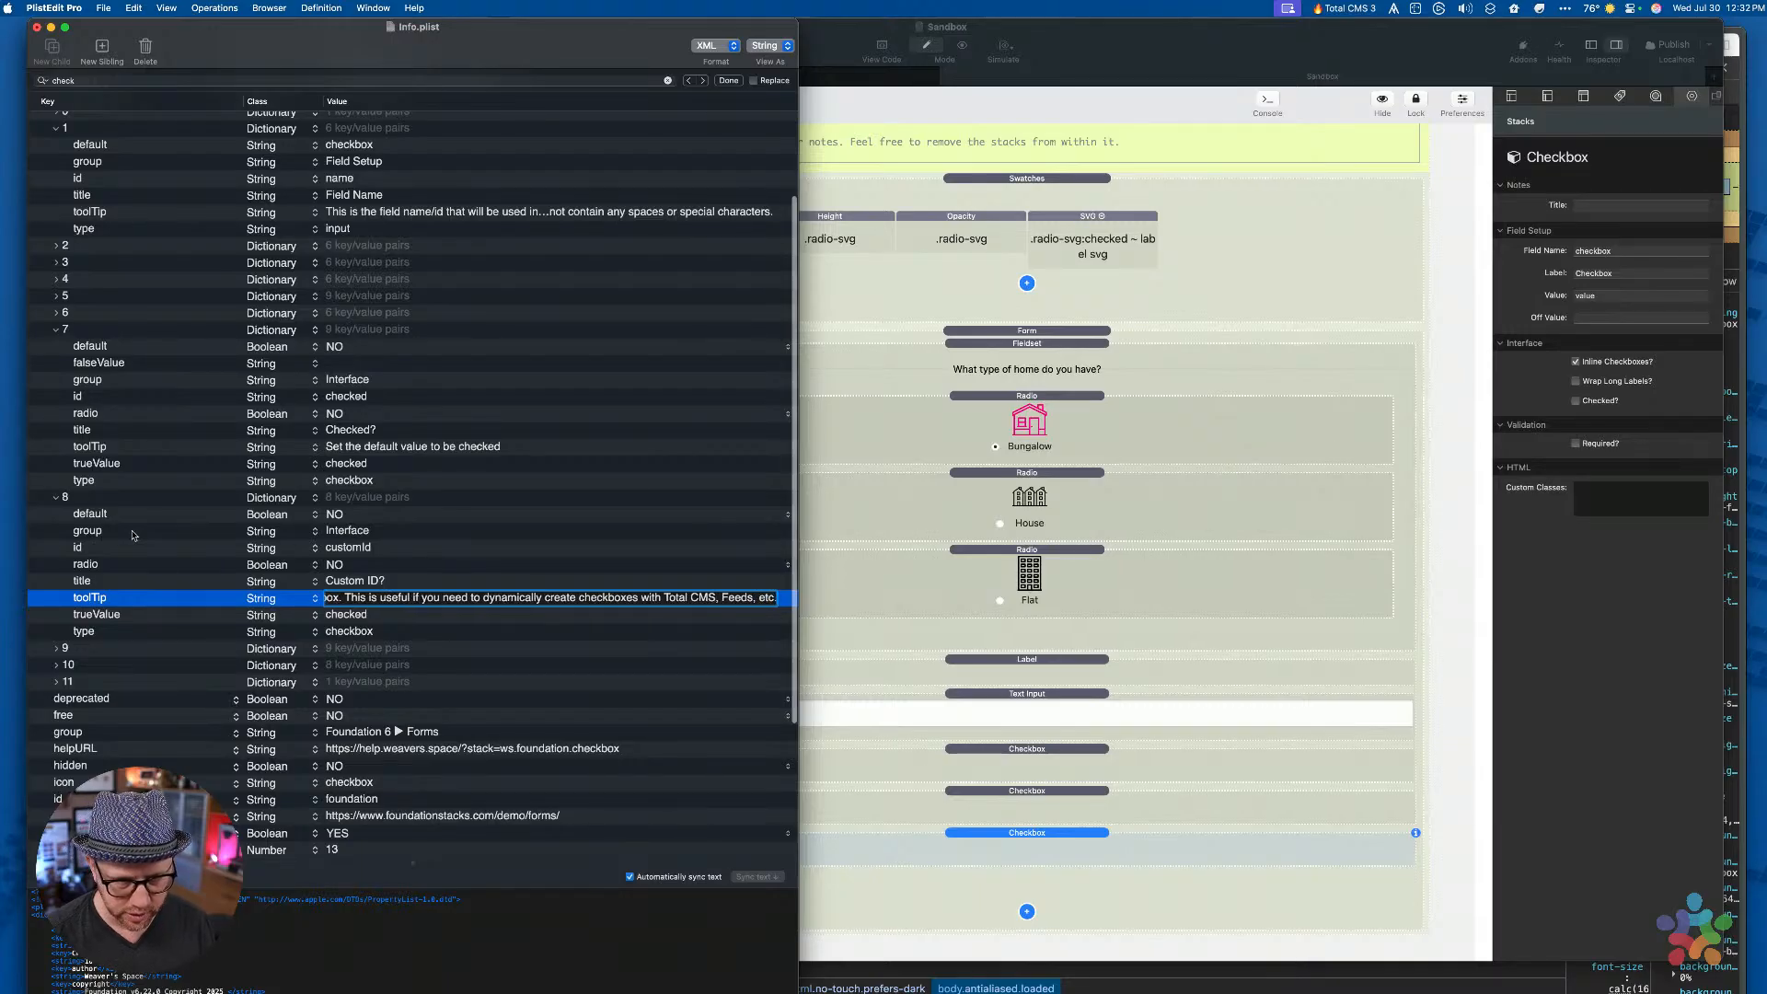
key(Return)
Delete item 8's trueValue entry and expand item 11
key(Down)
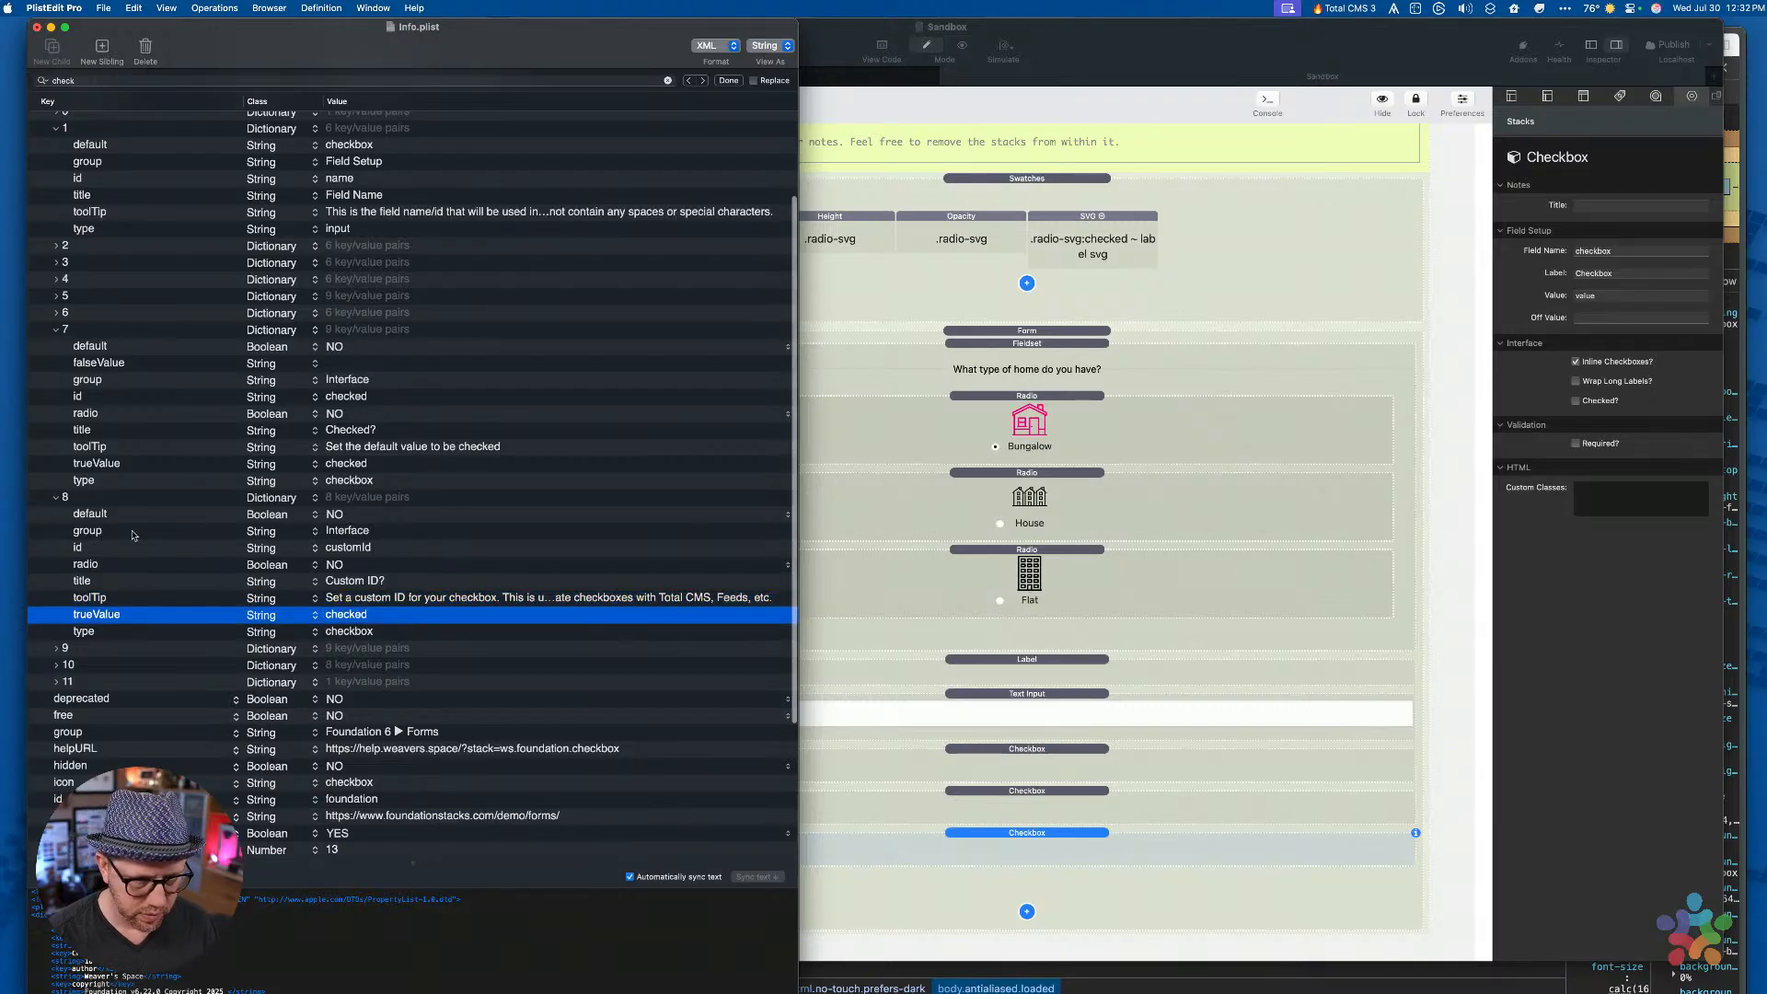
key(Delete)
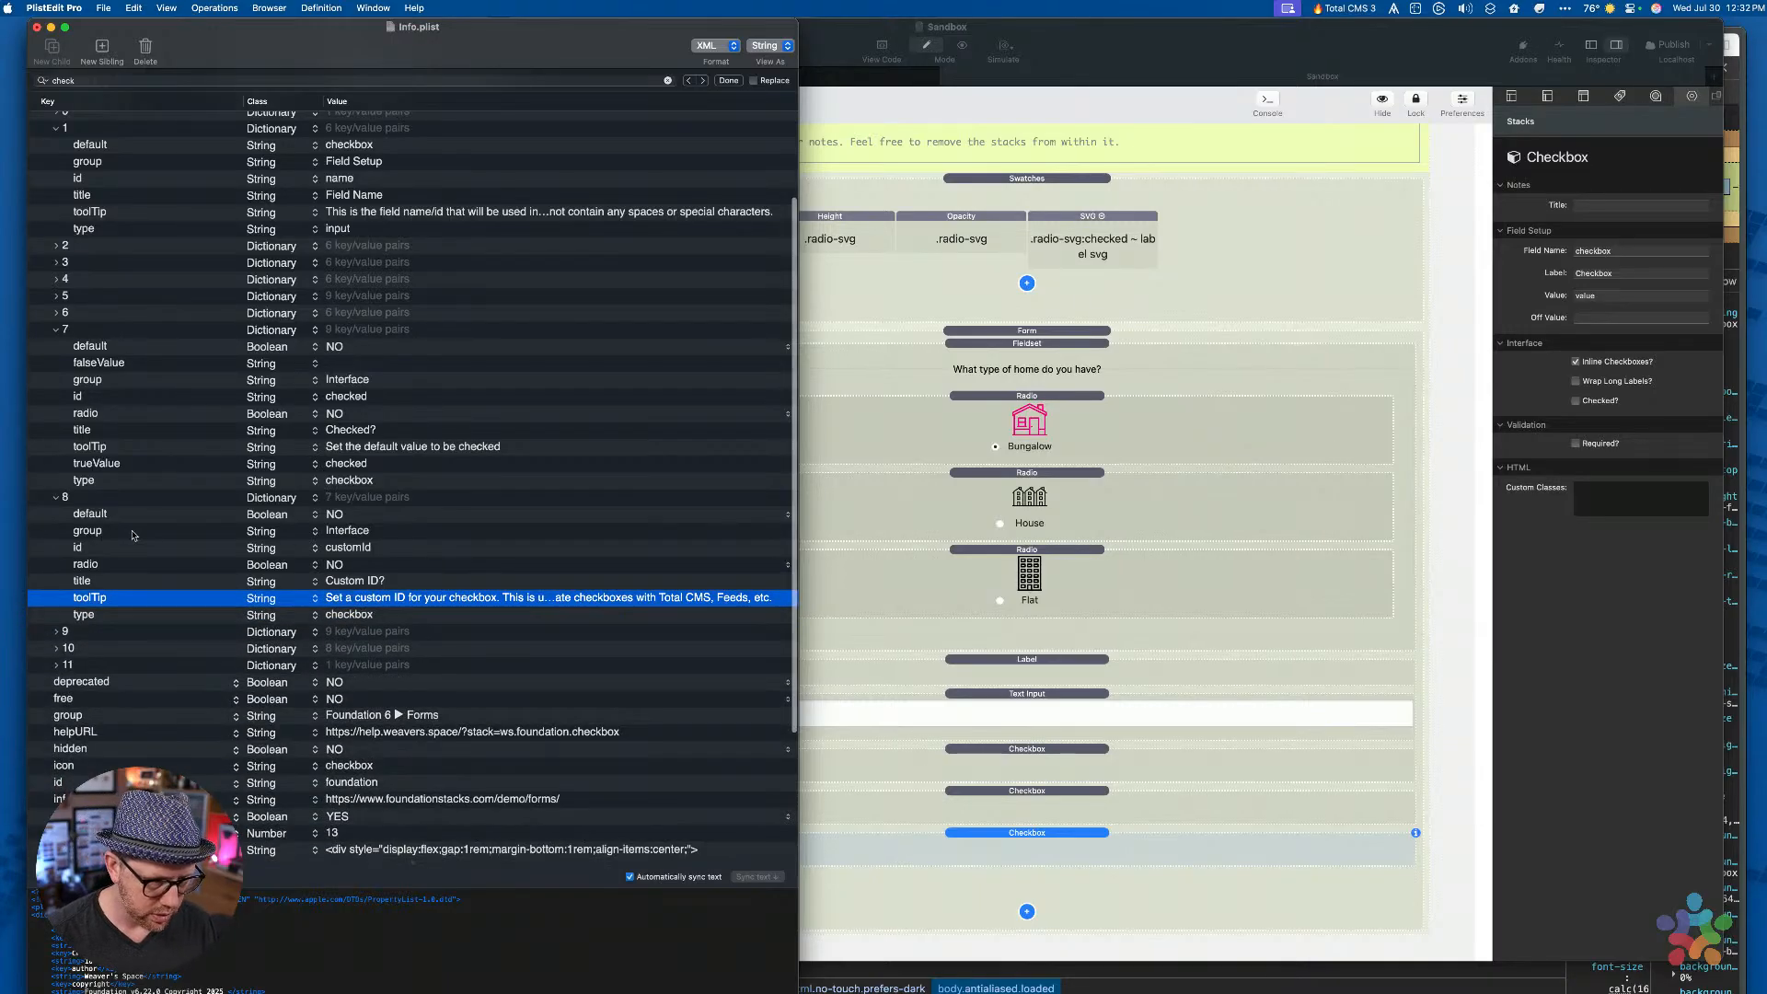
key(Up)
key(Up)
key(Up)
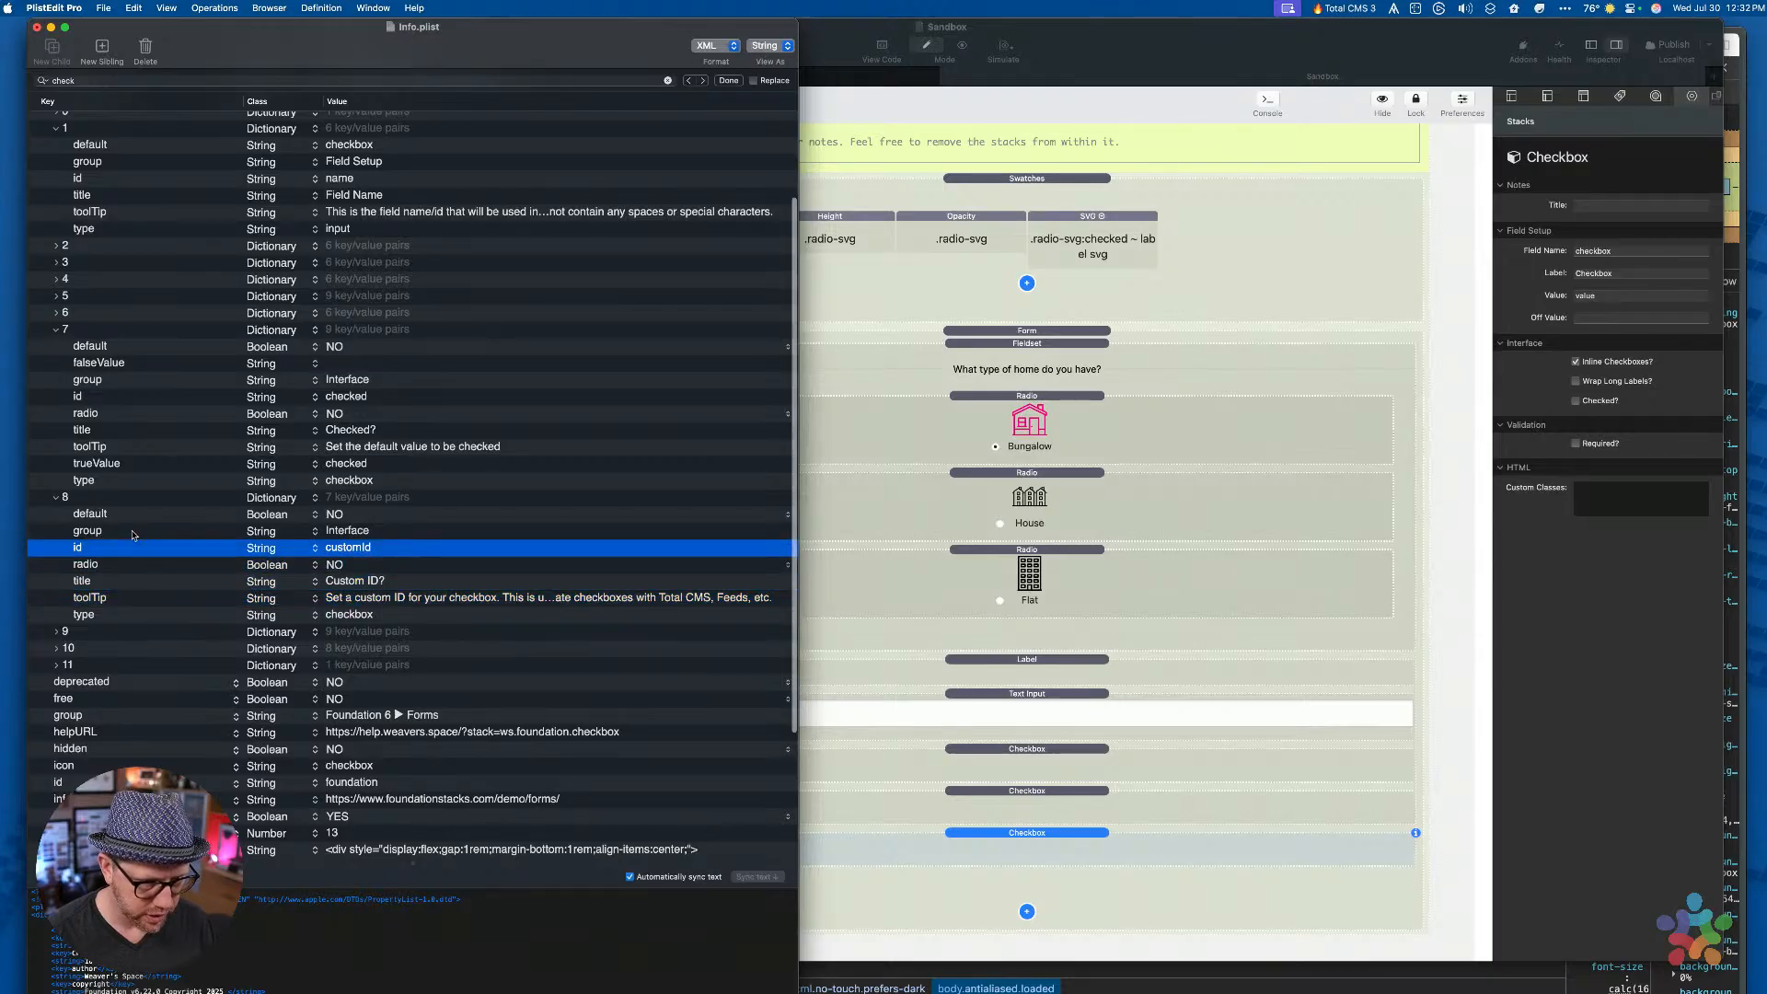
key(Down)
key(Down)
key(Down)
key(Down)
key(Down)
key(Down)
key(Down)
key(Right)
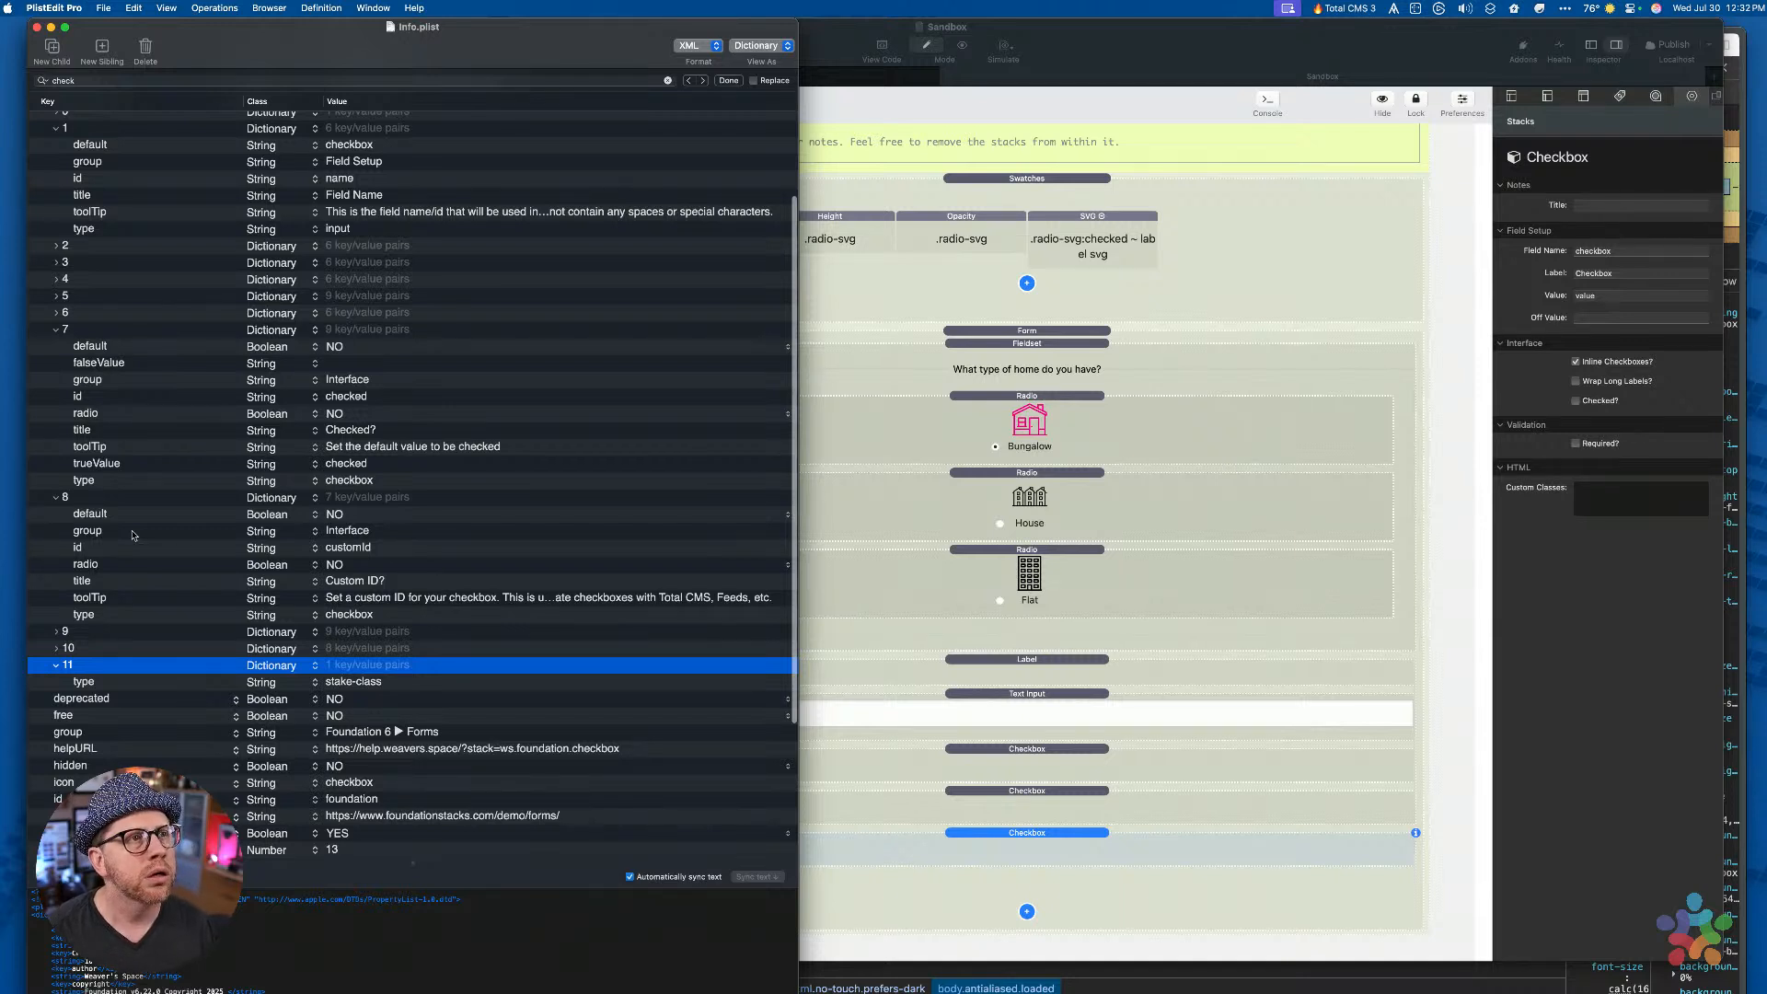
Duplicate the item 11 dictionary and give it an id entry with value label
key(super+z)
key(super+z)
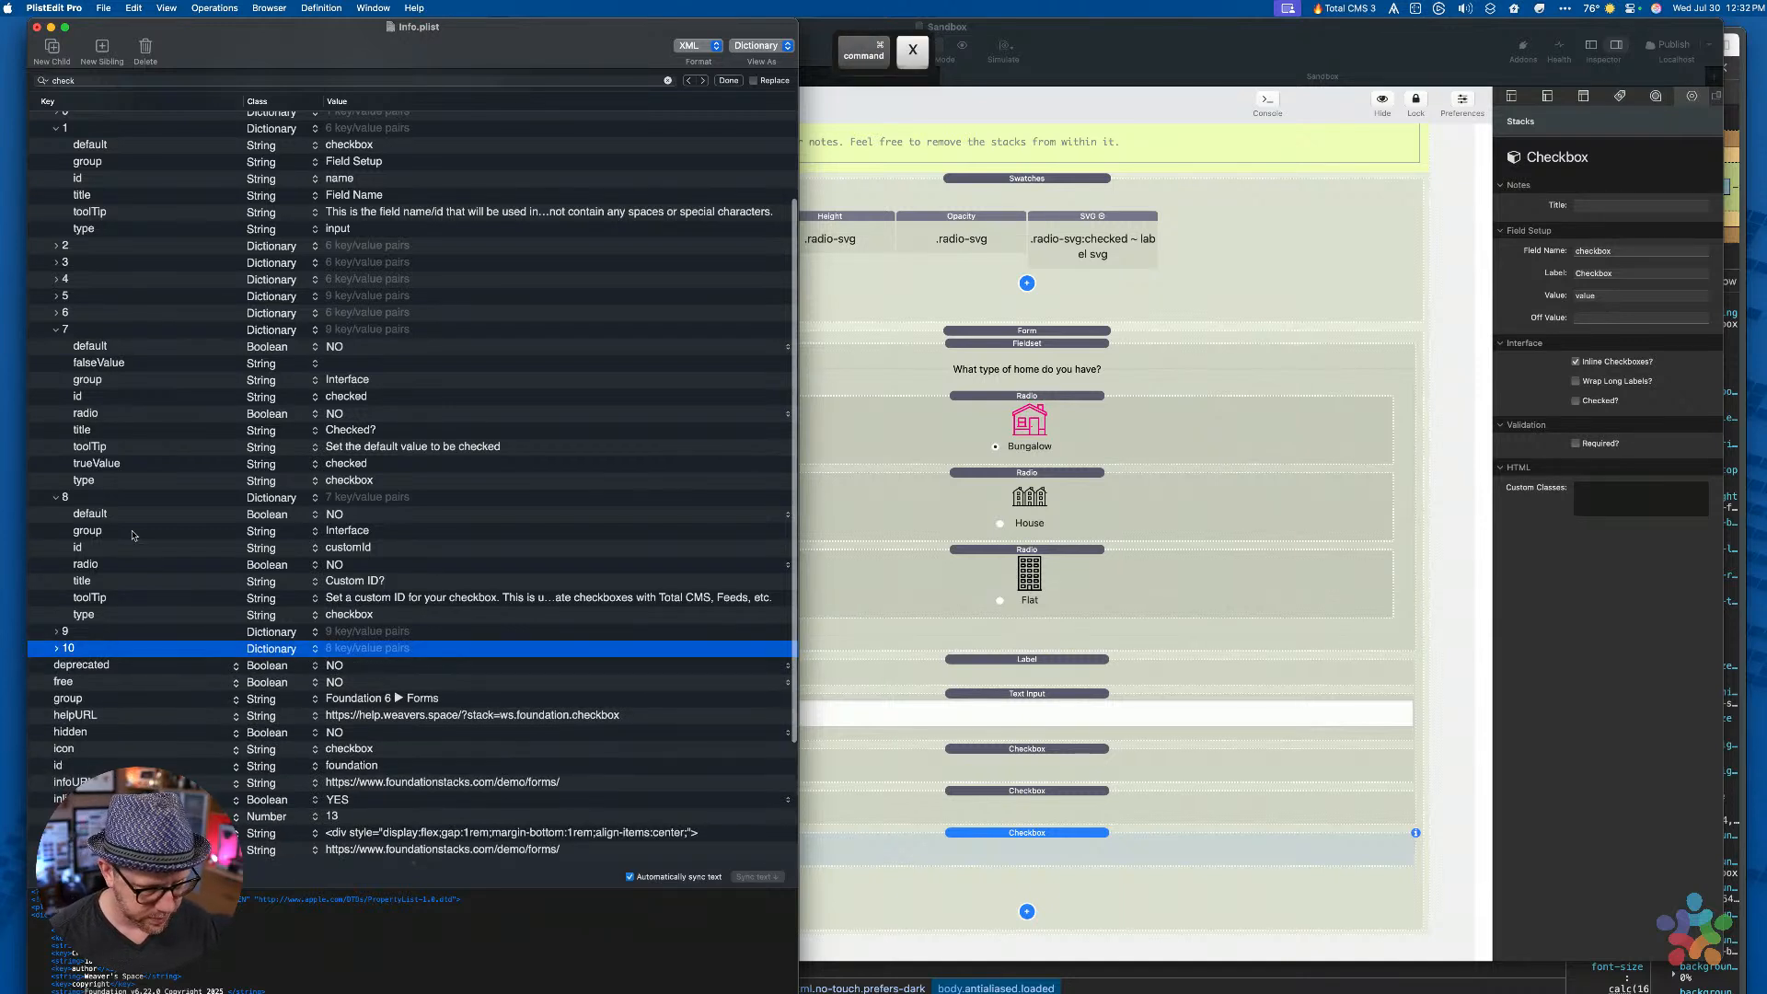
key(super+v)
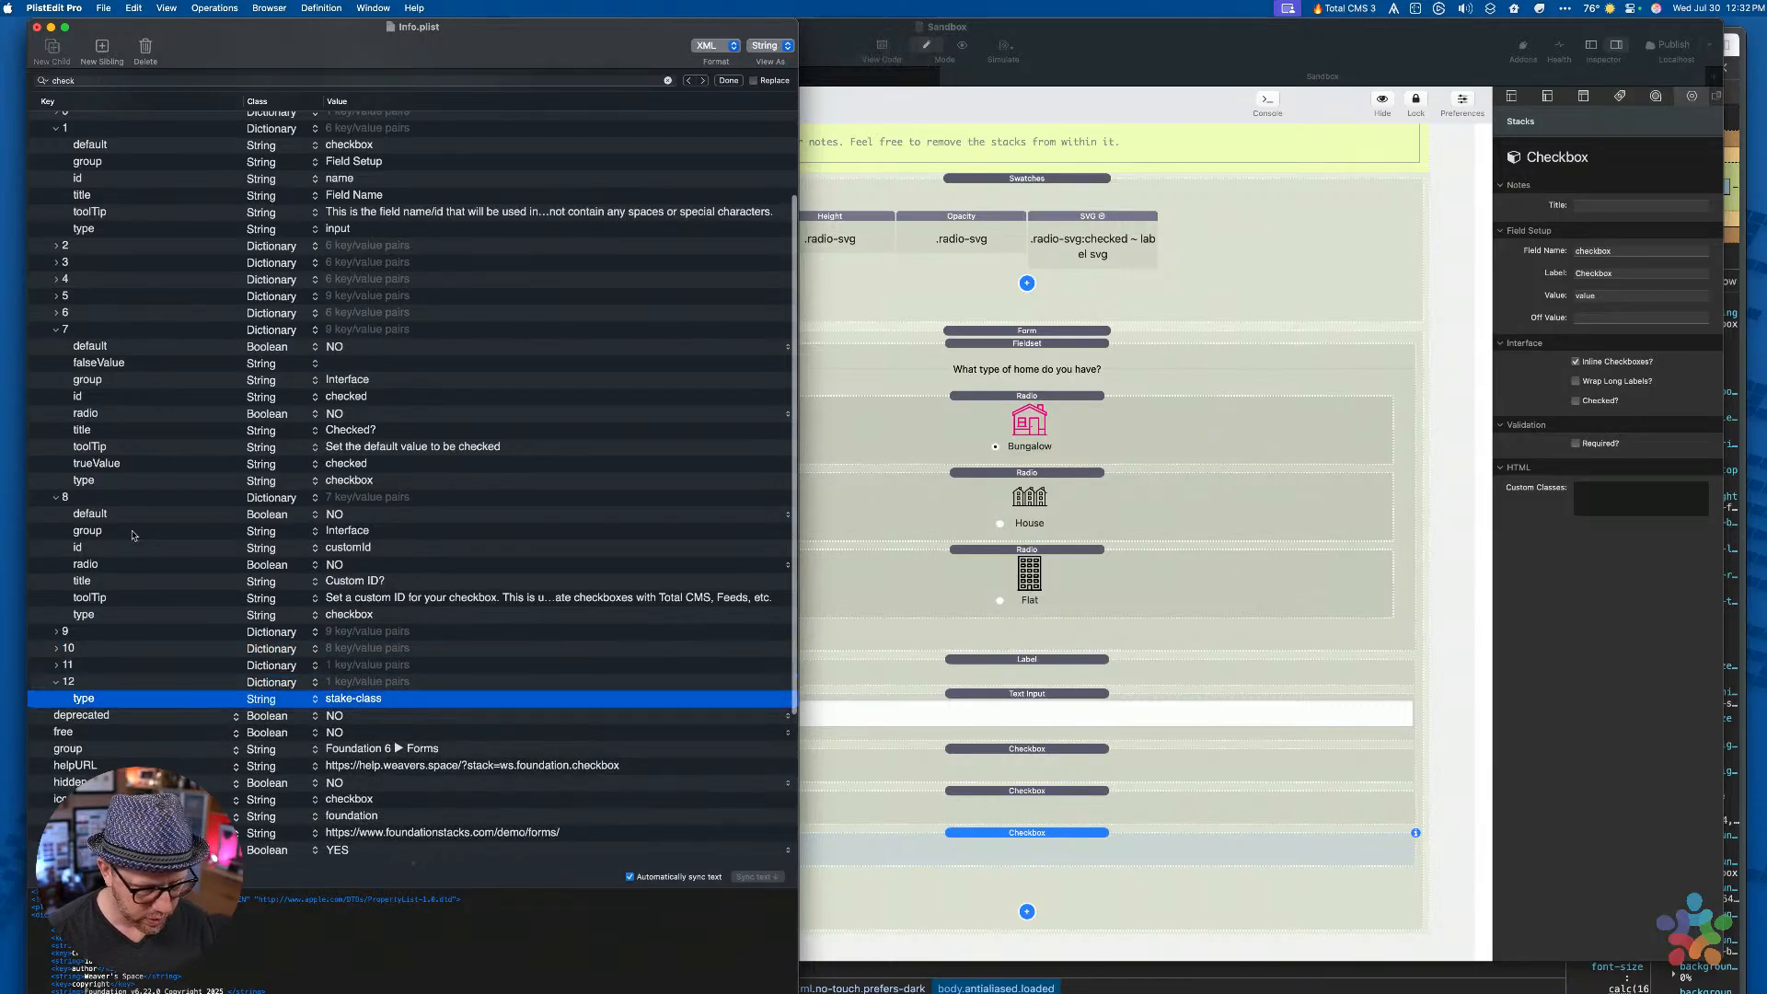
key(Up)
key(Right)
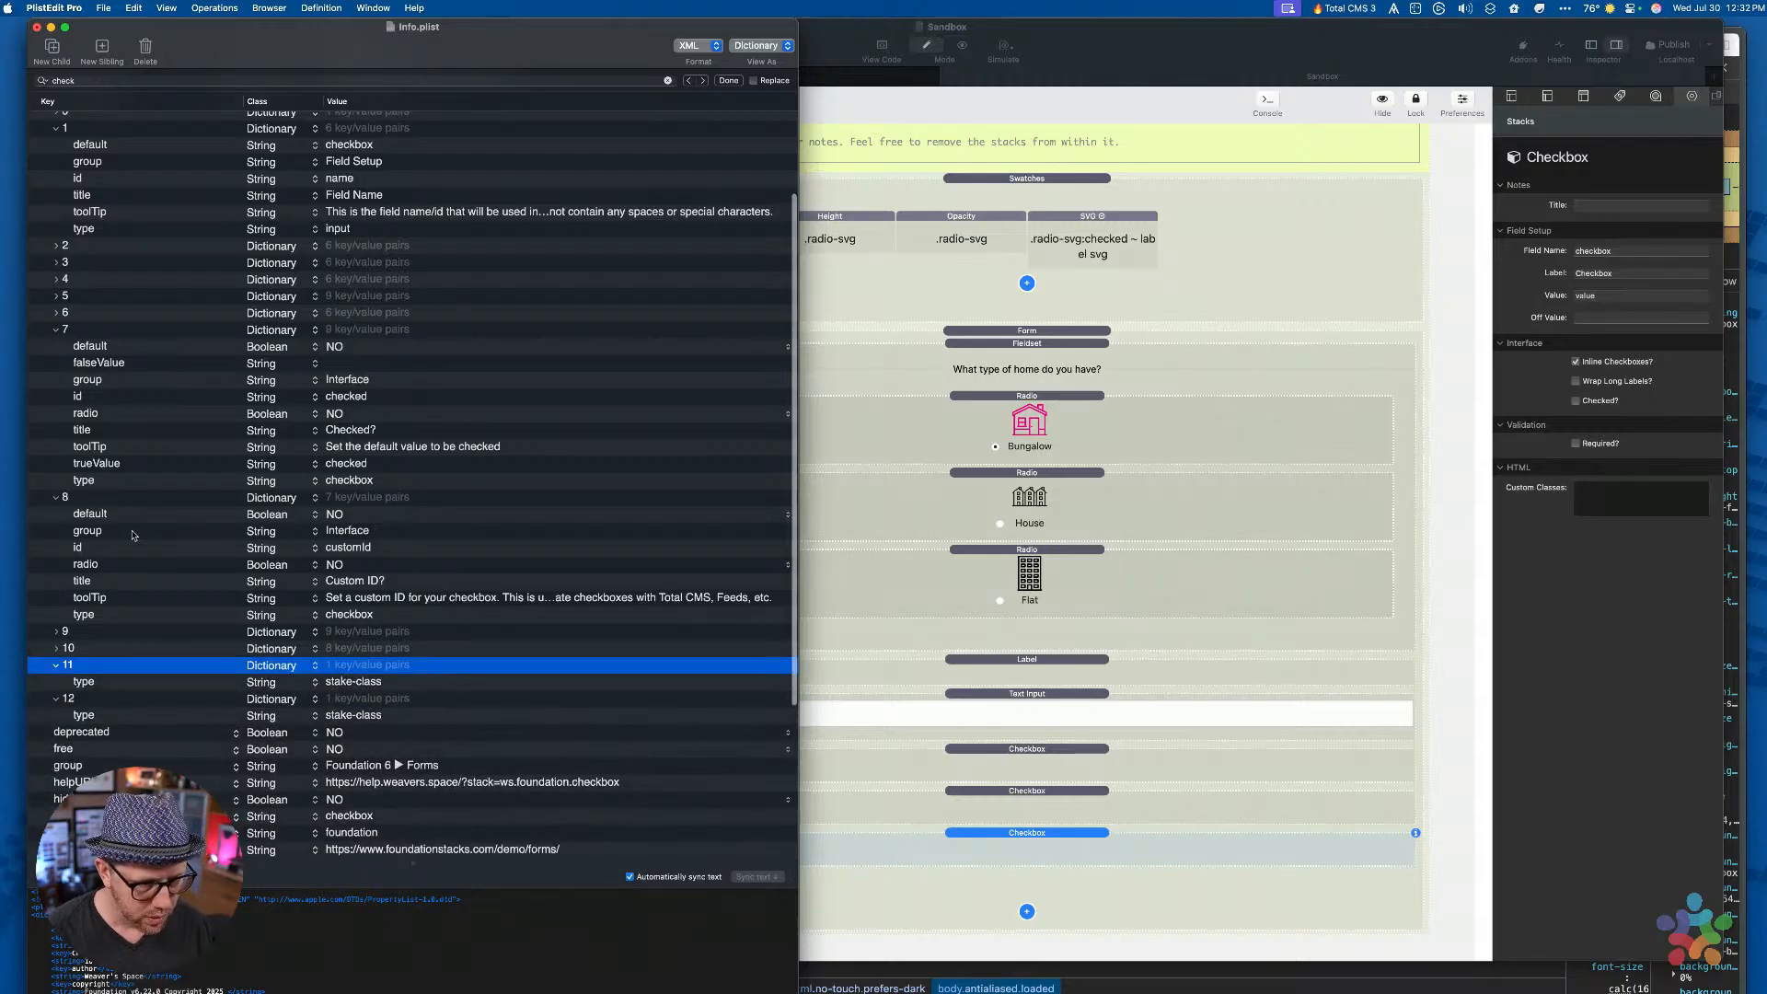
key(Down)
key(Up)
key(Down)
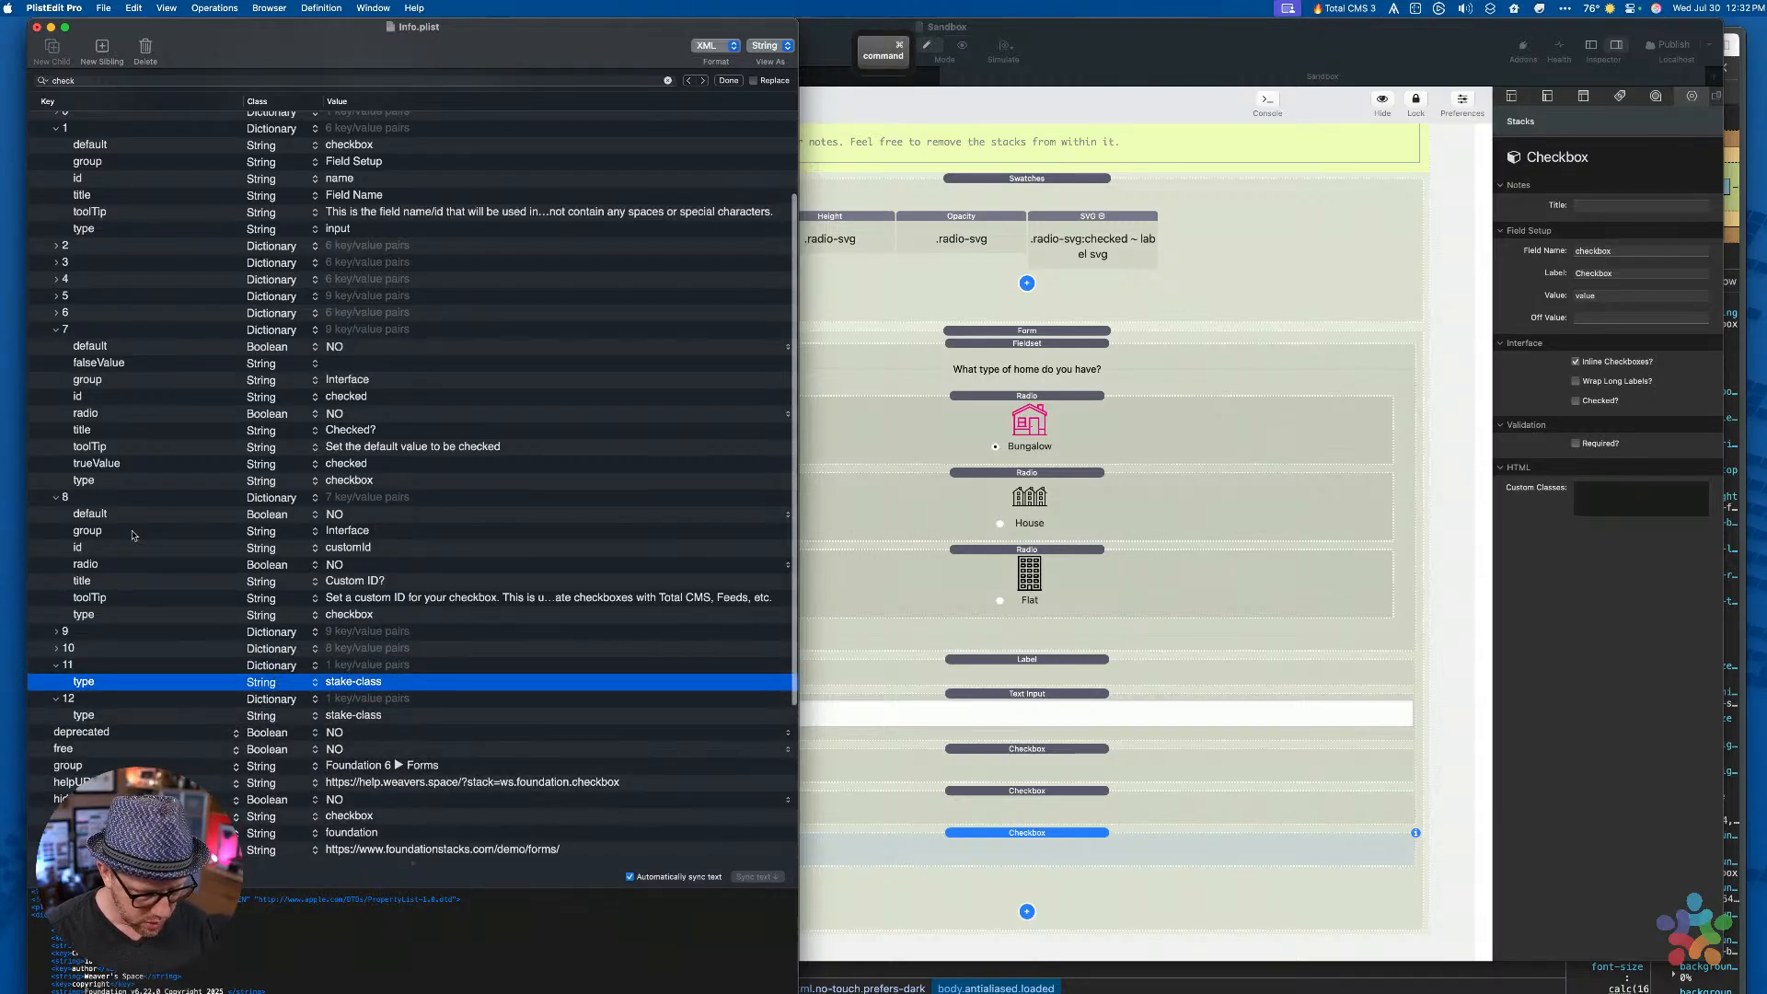
key(super+Return)
text(id)
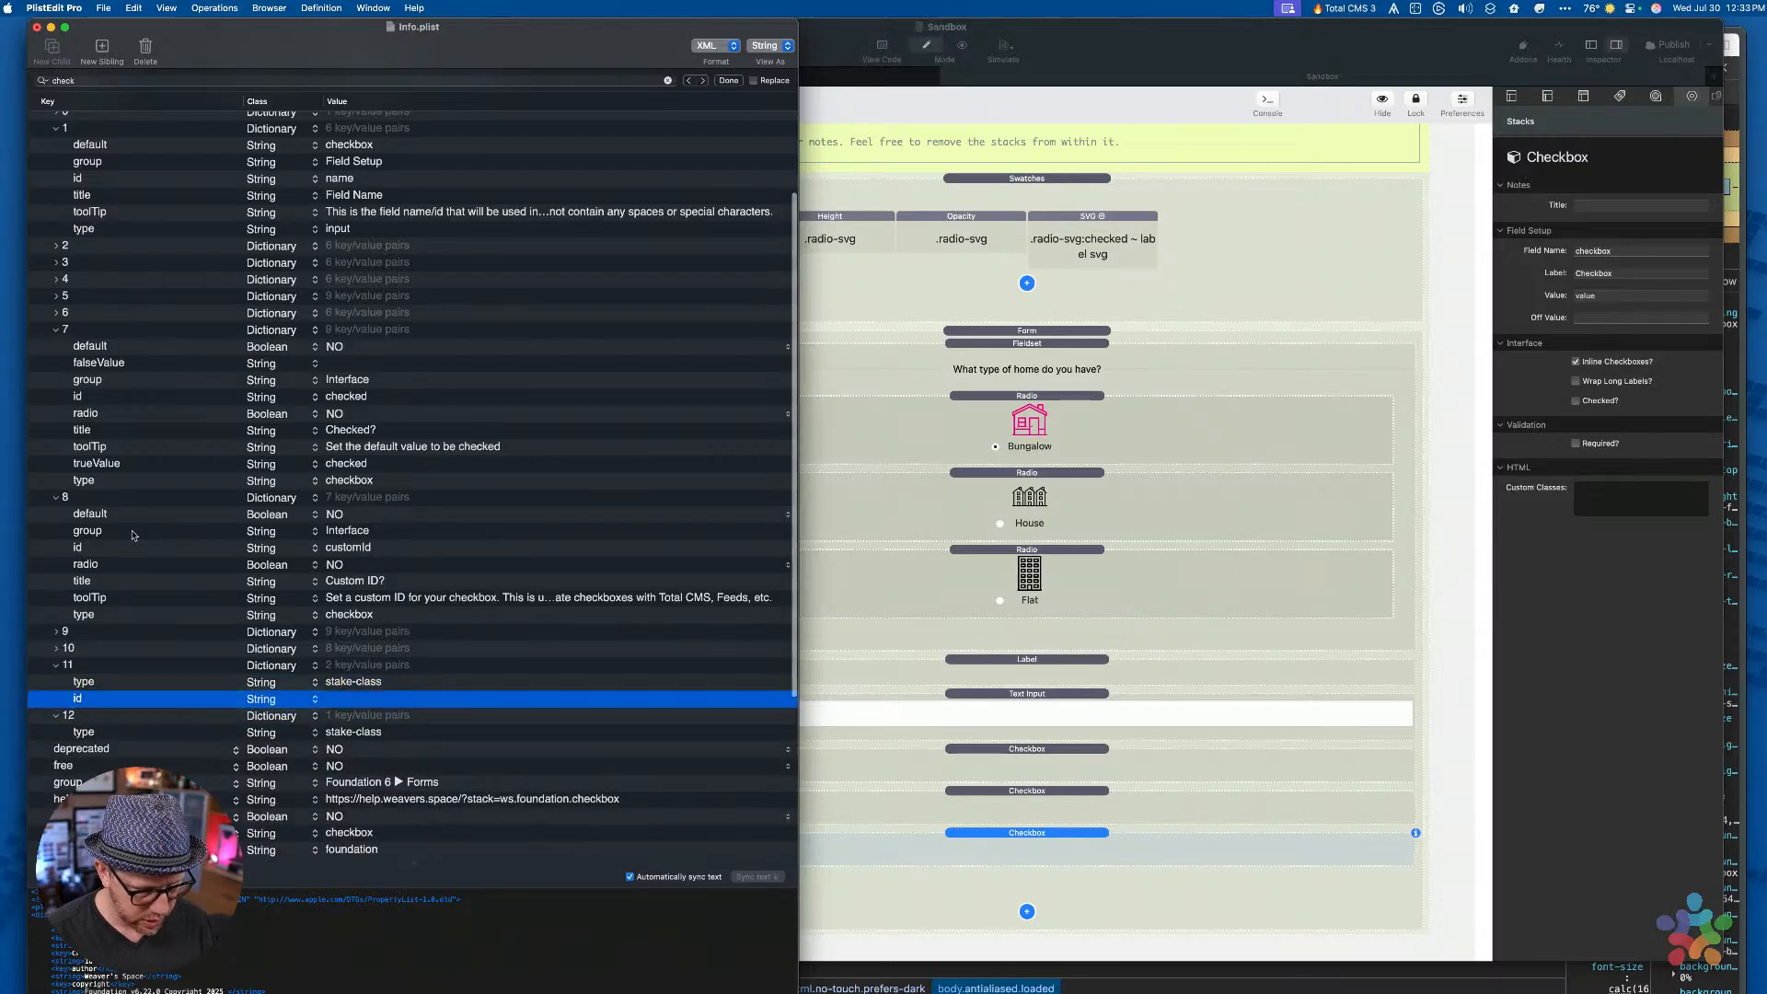
key(Tab)
text(labe)
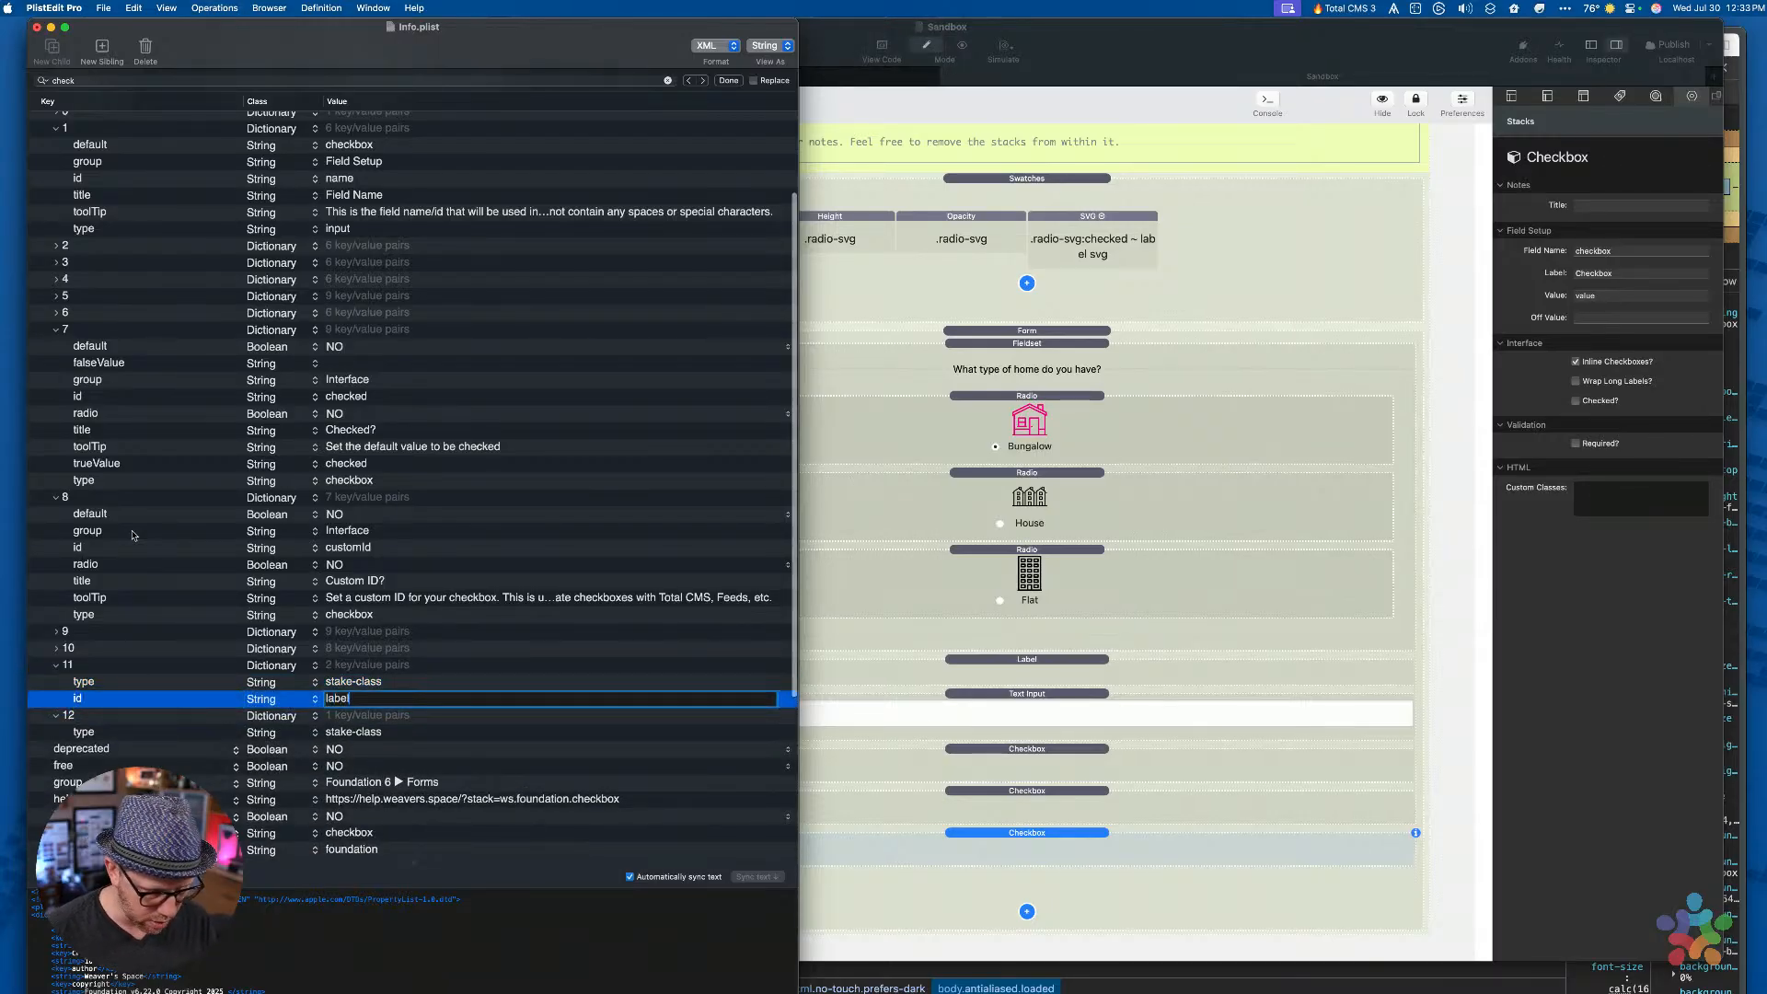
key(Return)
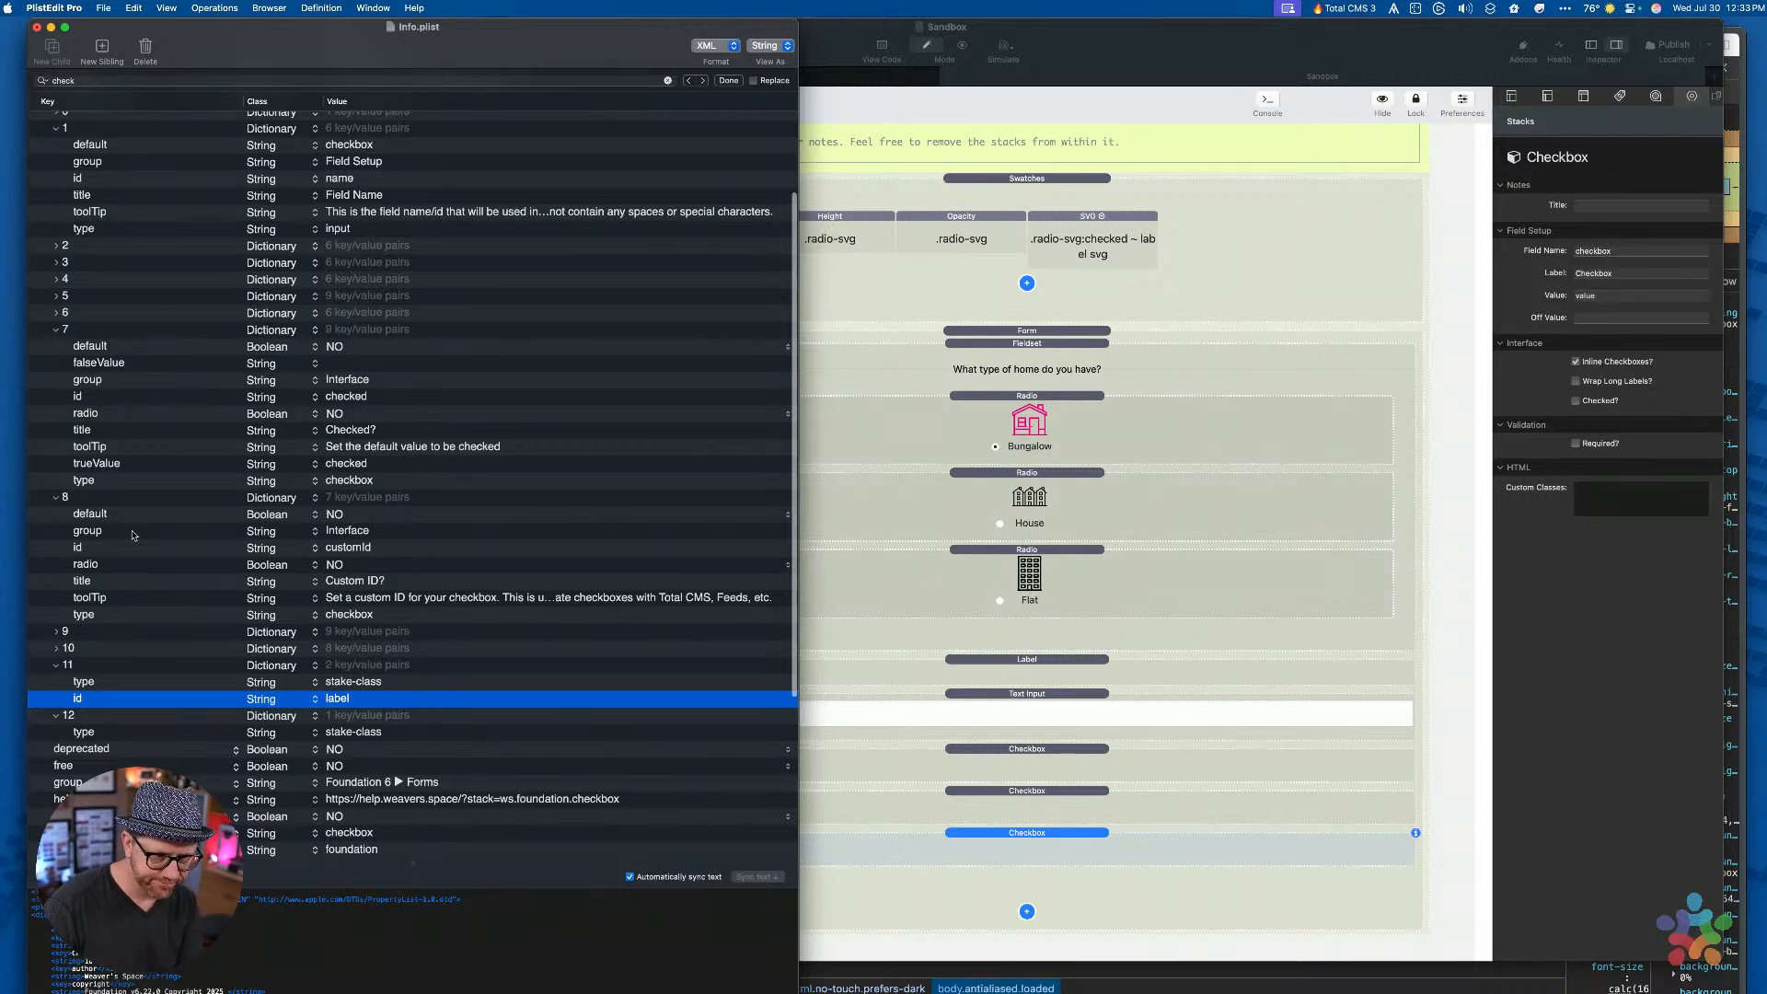
Add a title entry 'Label Class' to item 11 after its id
key(Up)
key(Up)
key(Down)
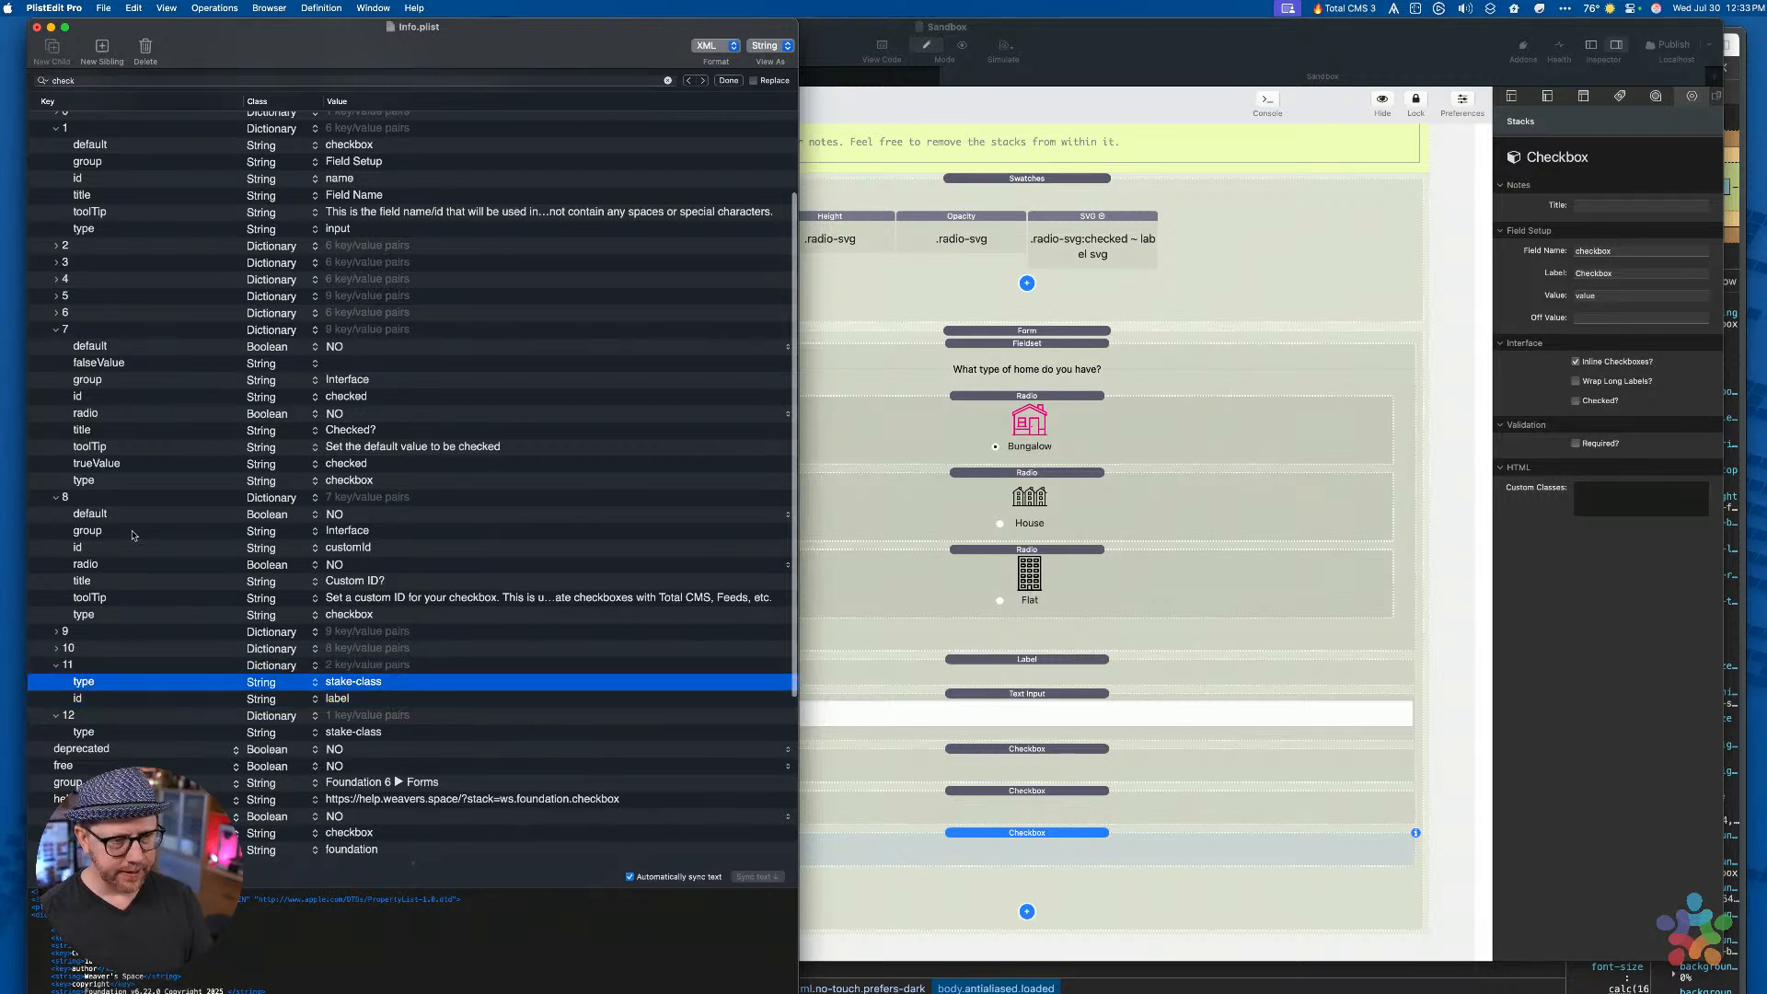
key(Down)
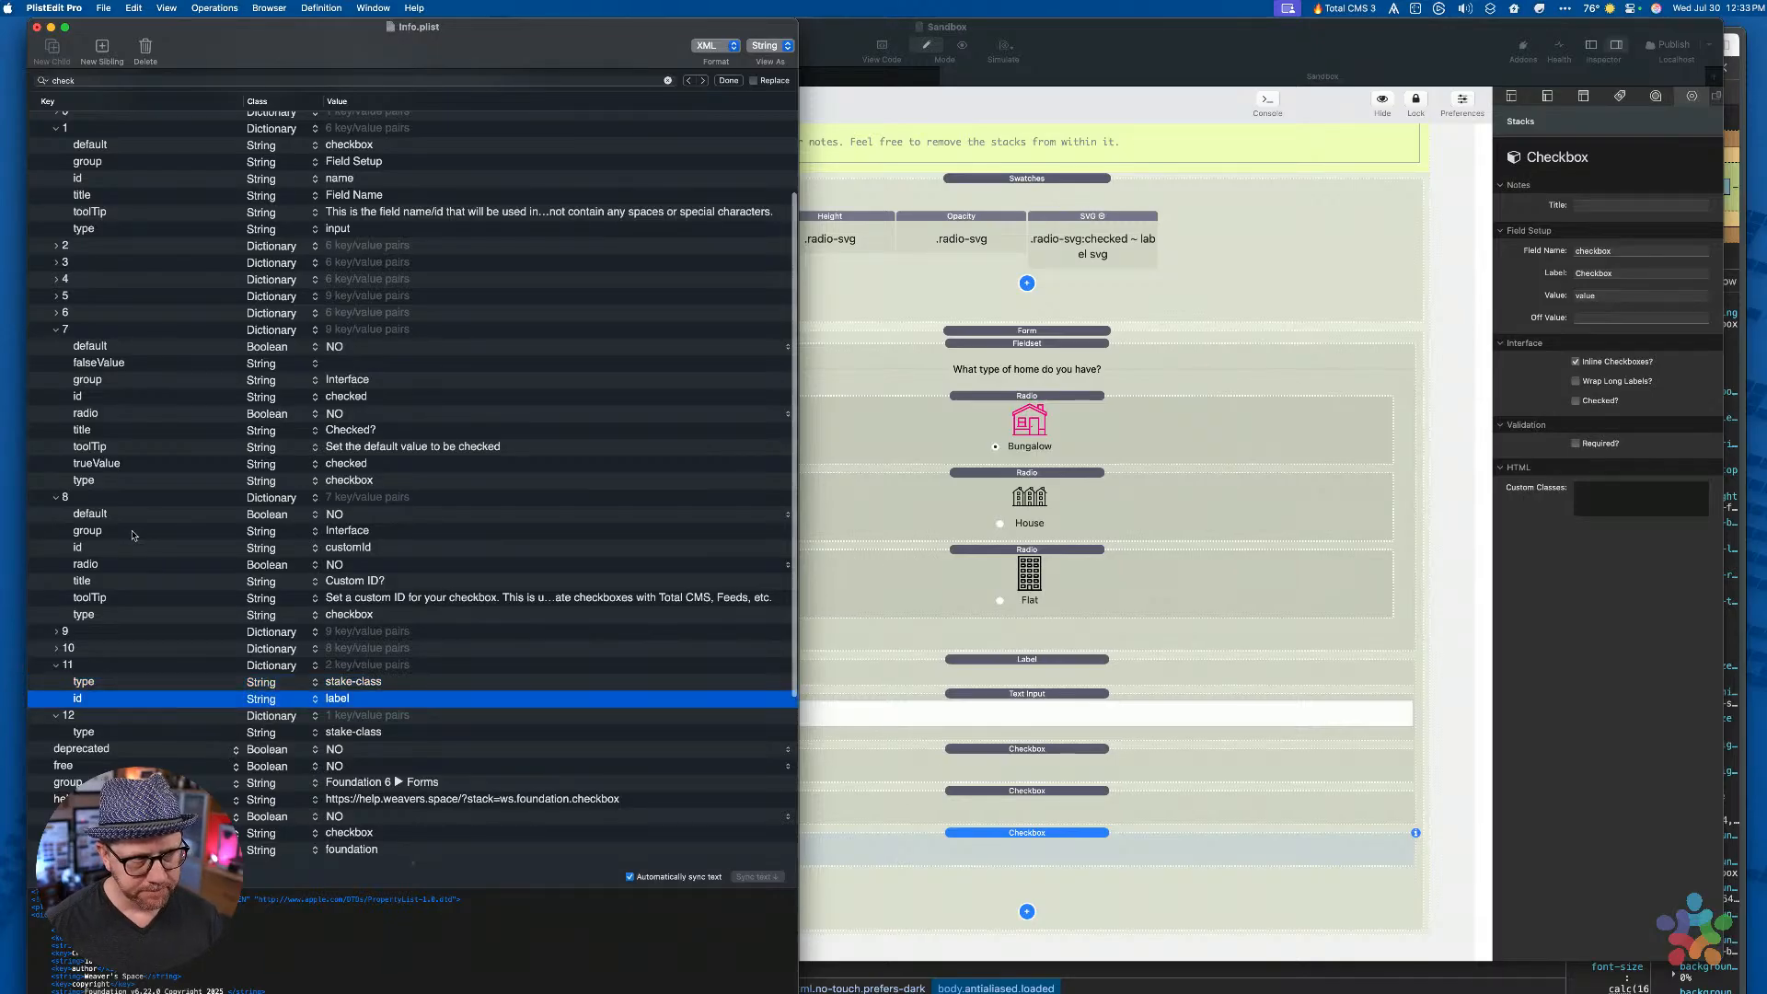
key(Tab)
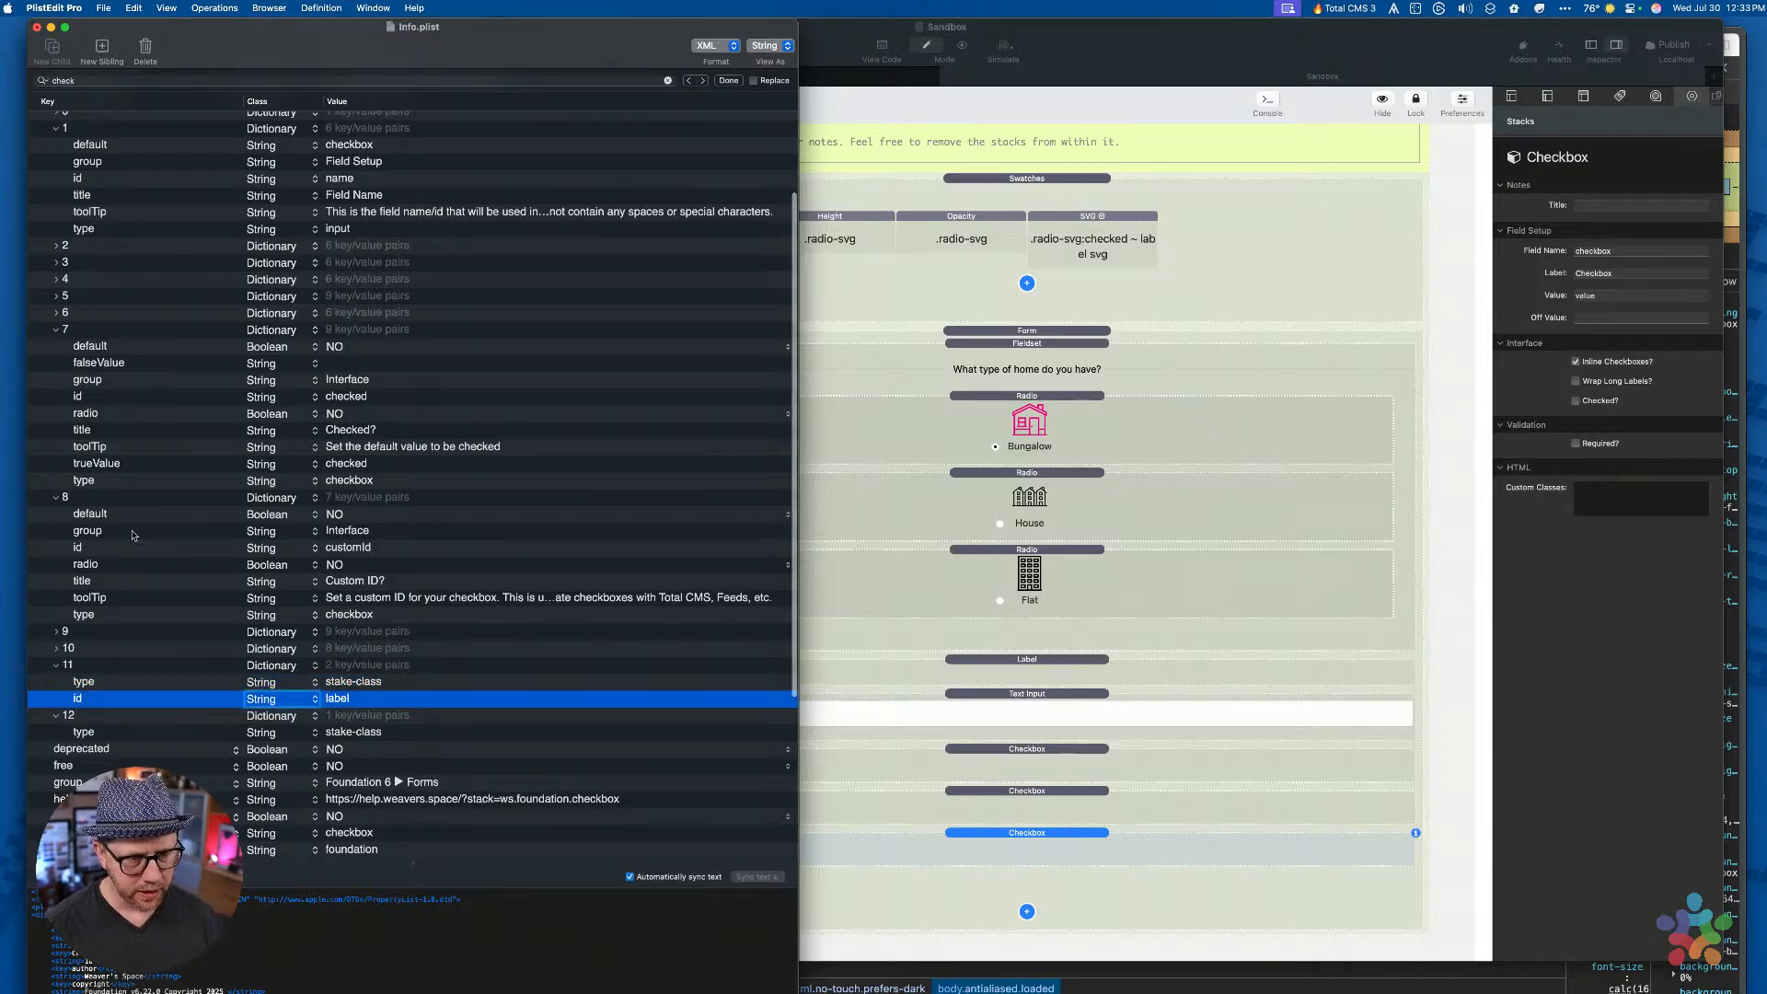
key(Down)
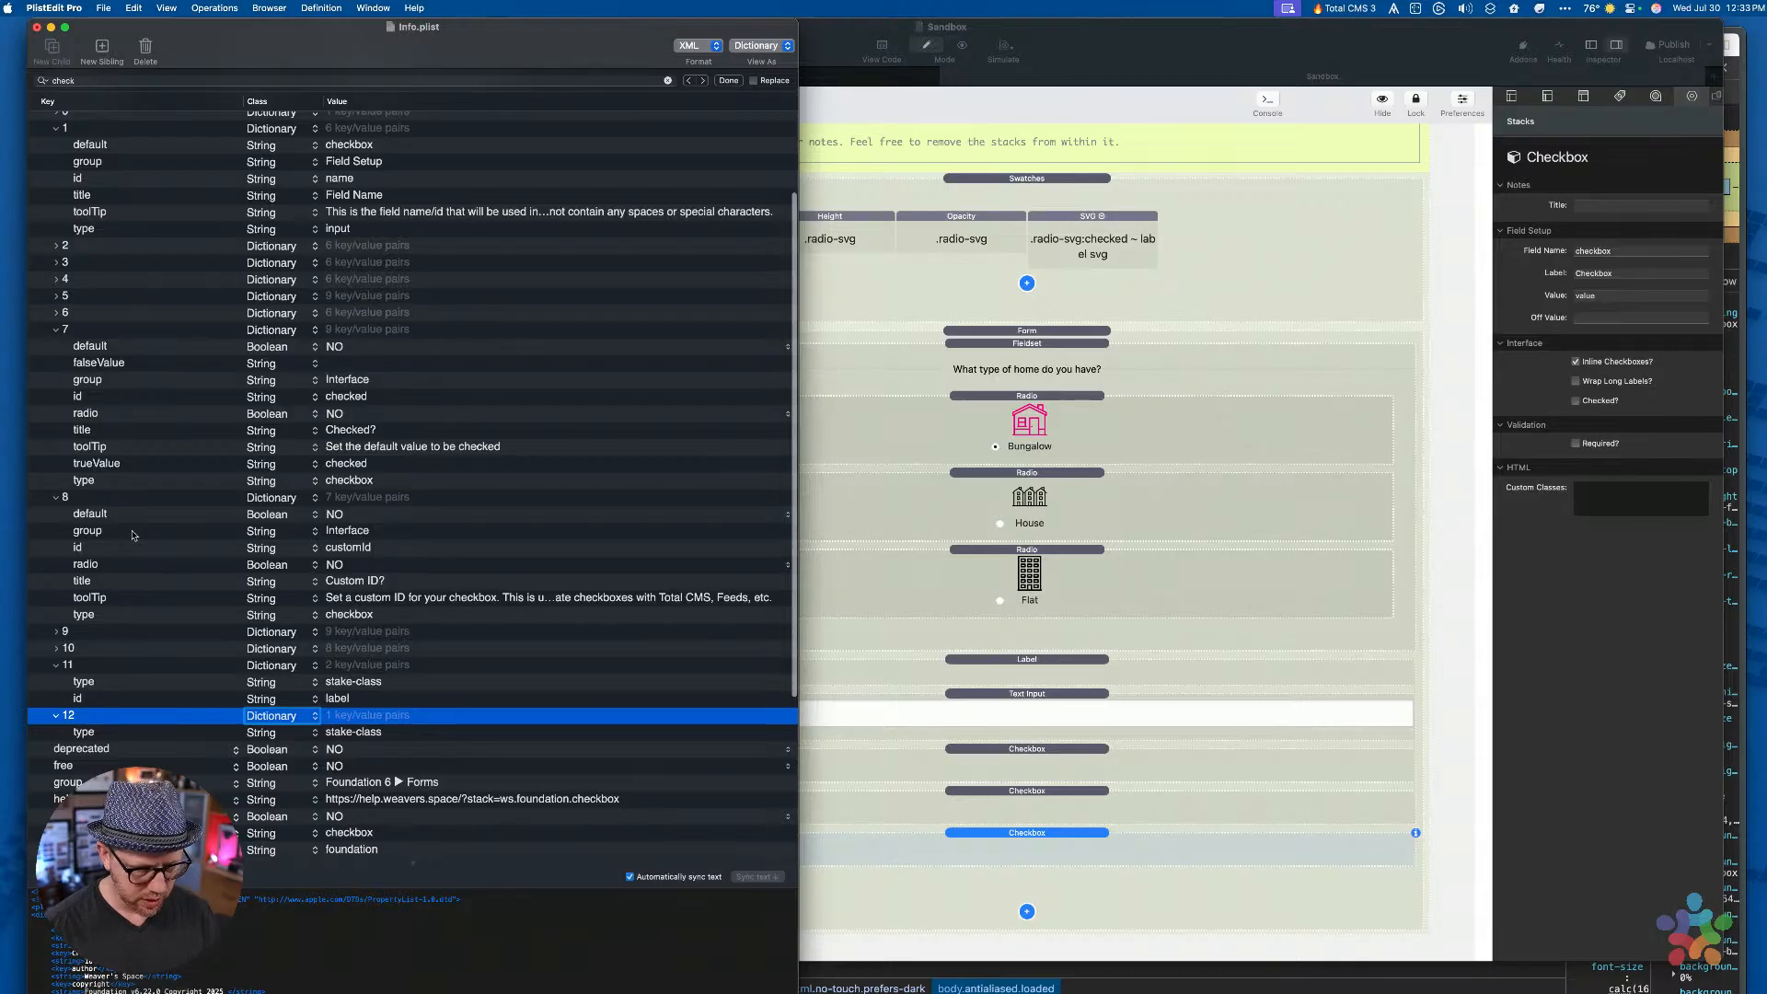
key(Up)
key(super+Return)
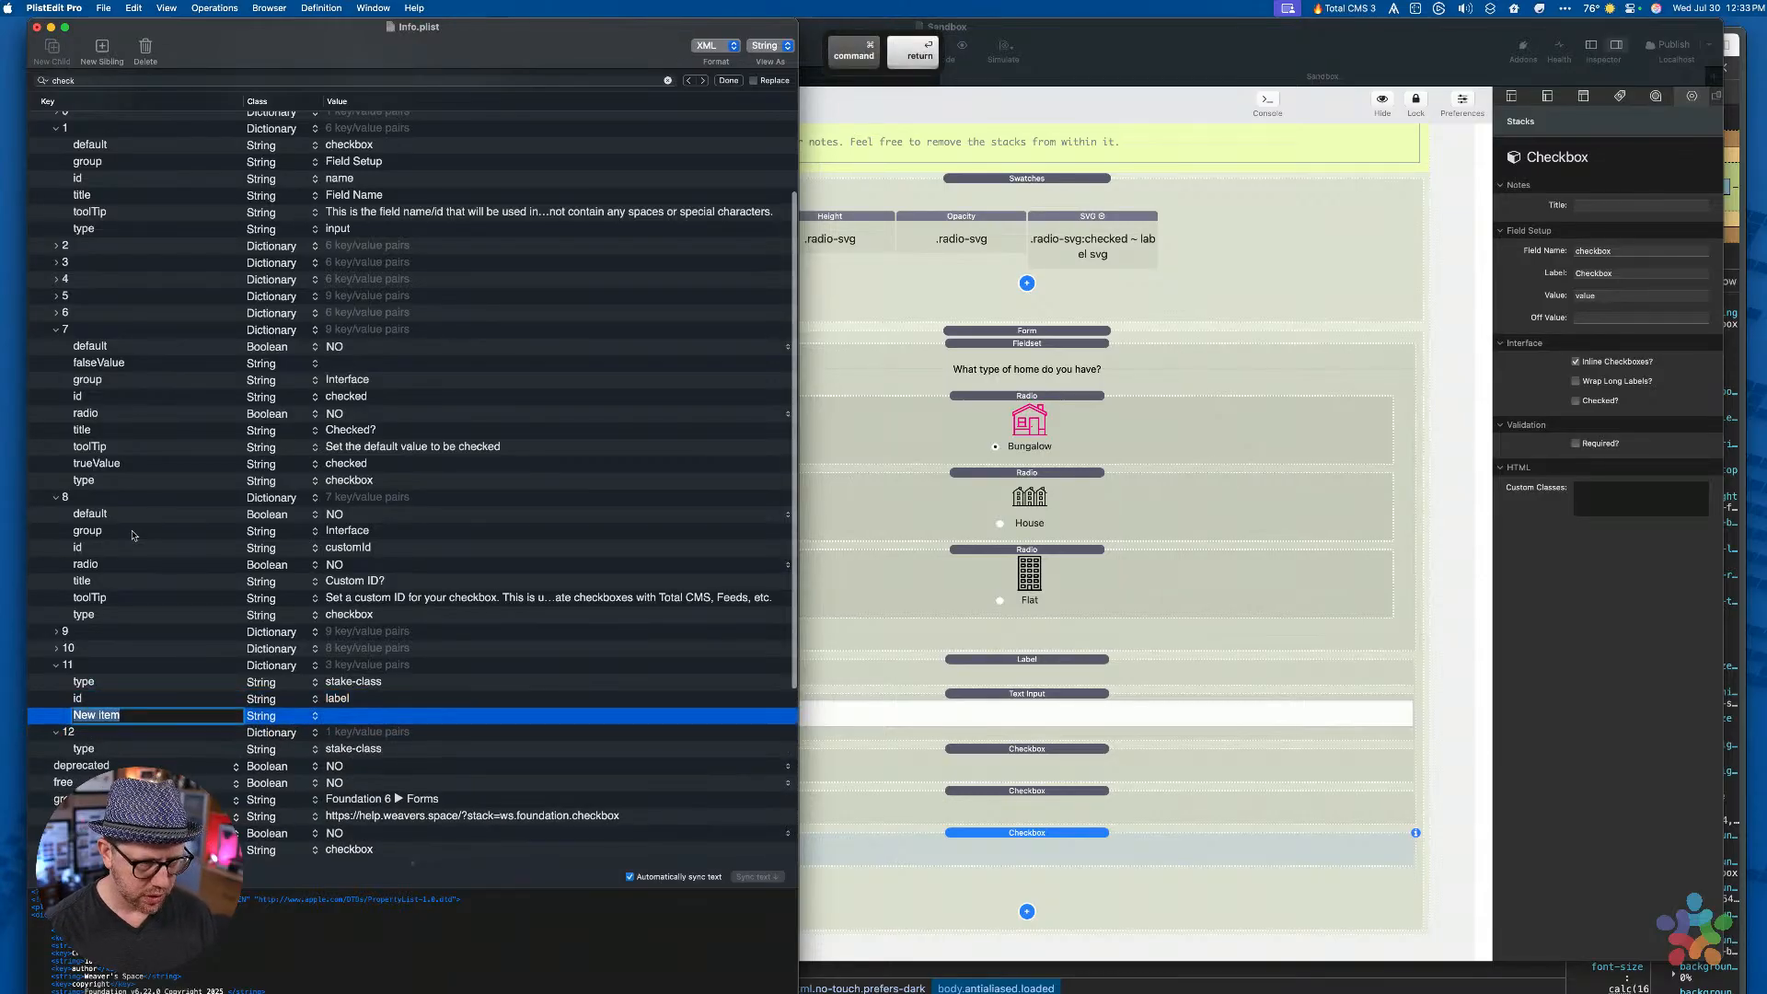
text(title)
key(Tab)
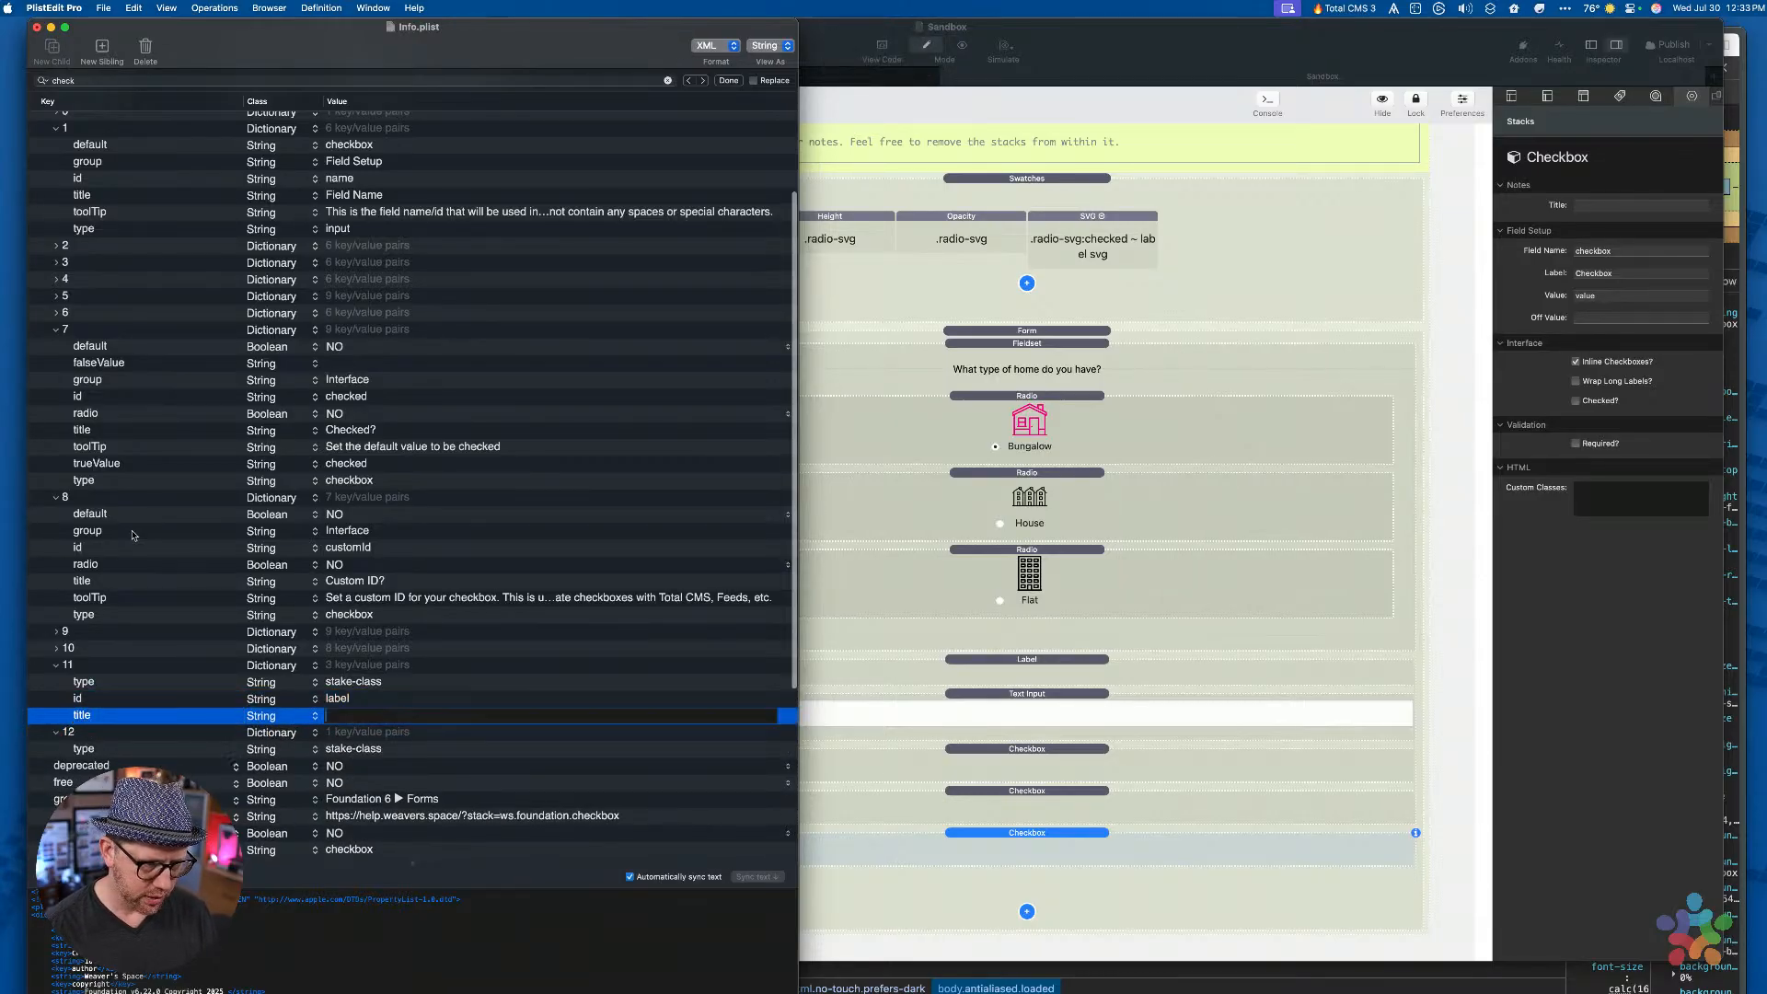
text(Label Class)
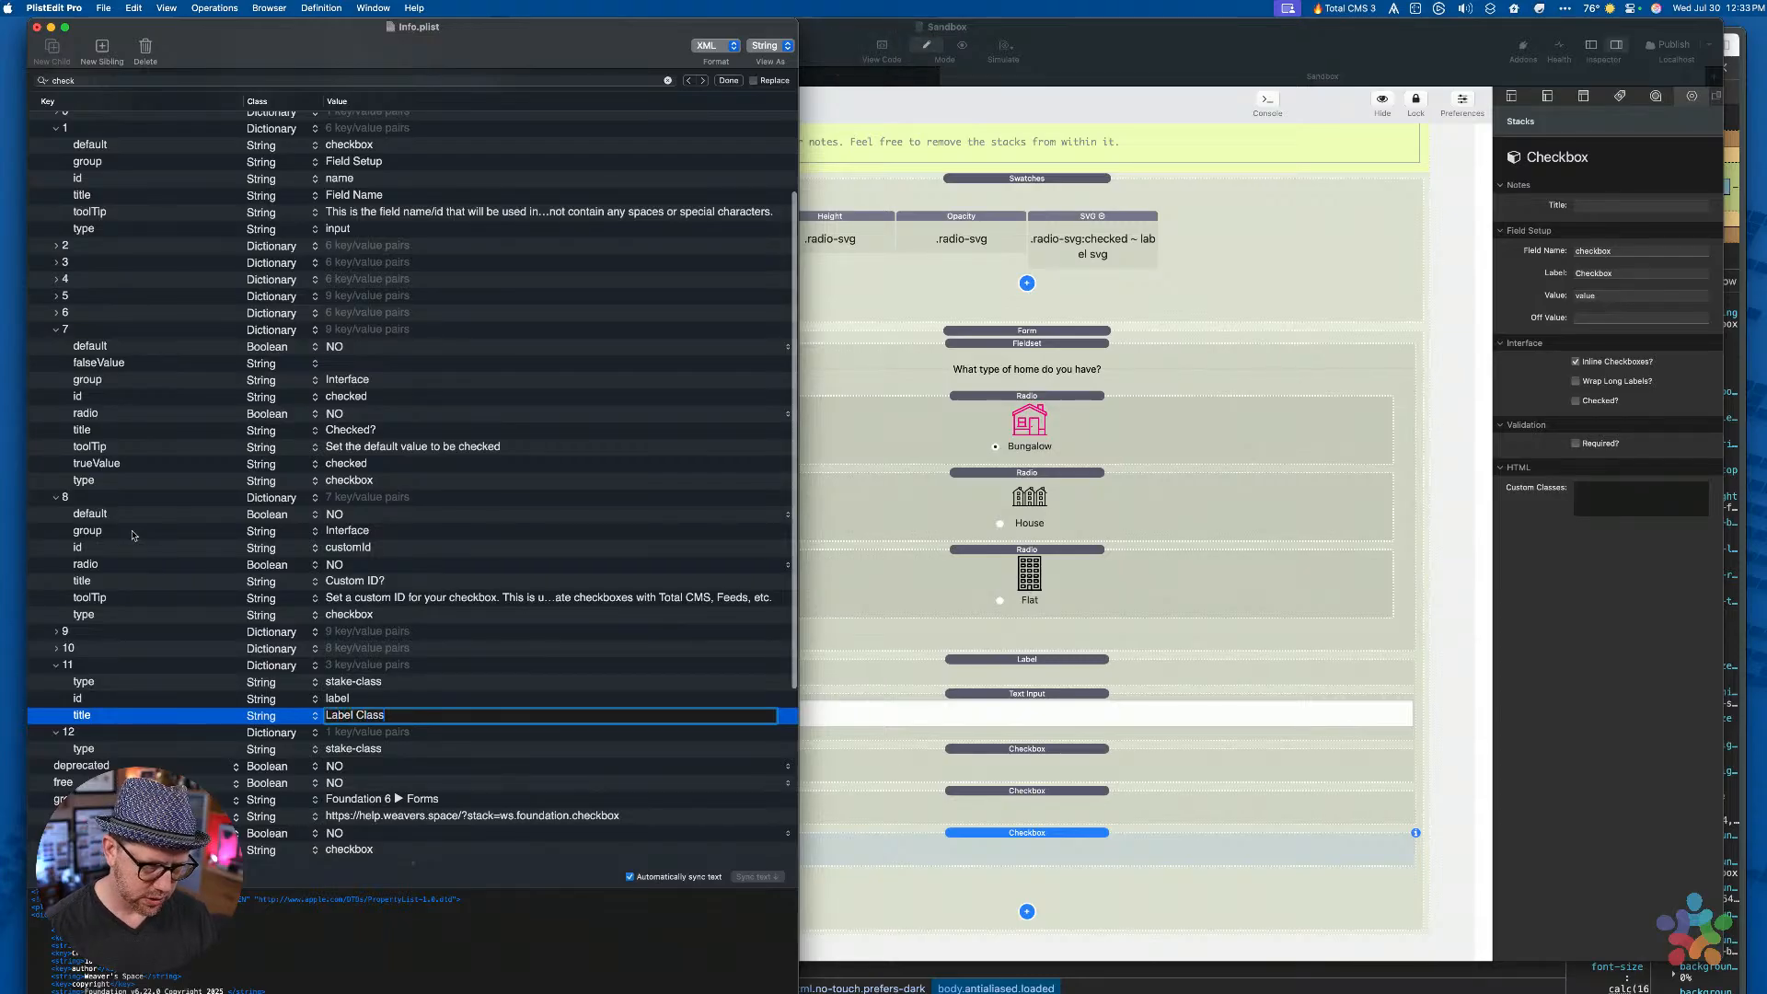
key(Return)
key(Up)
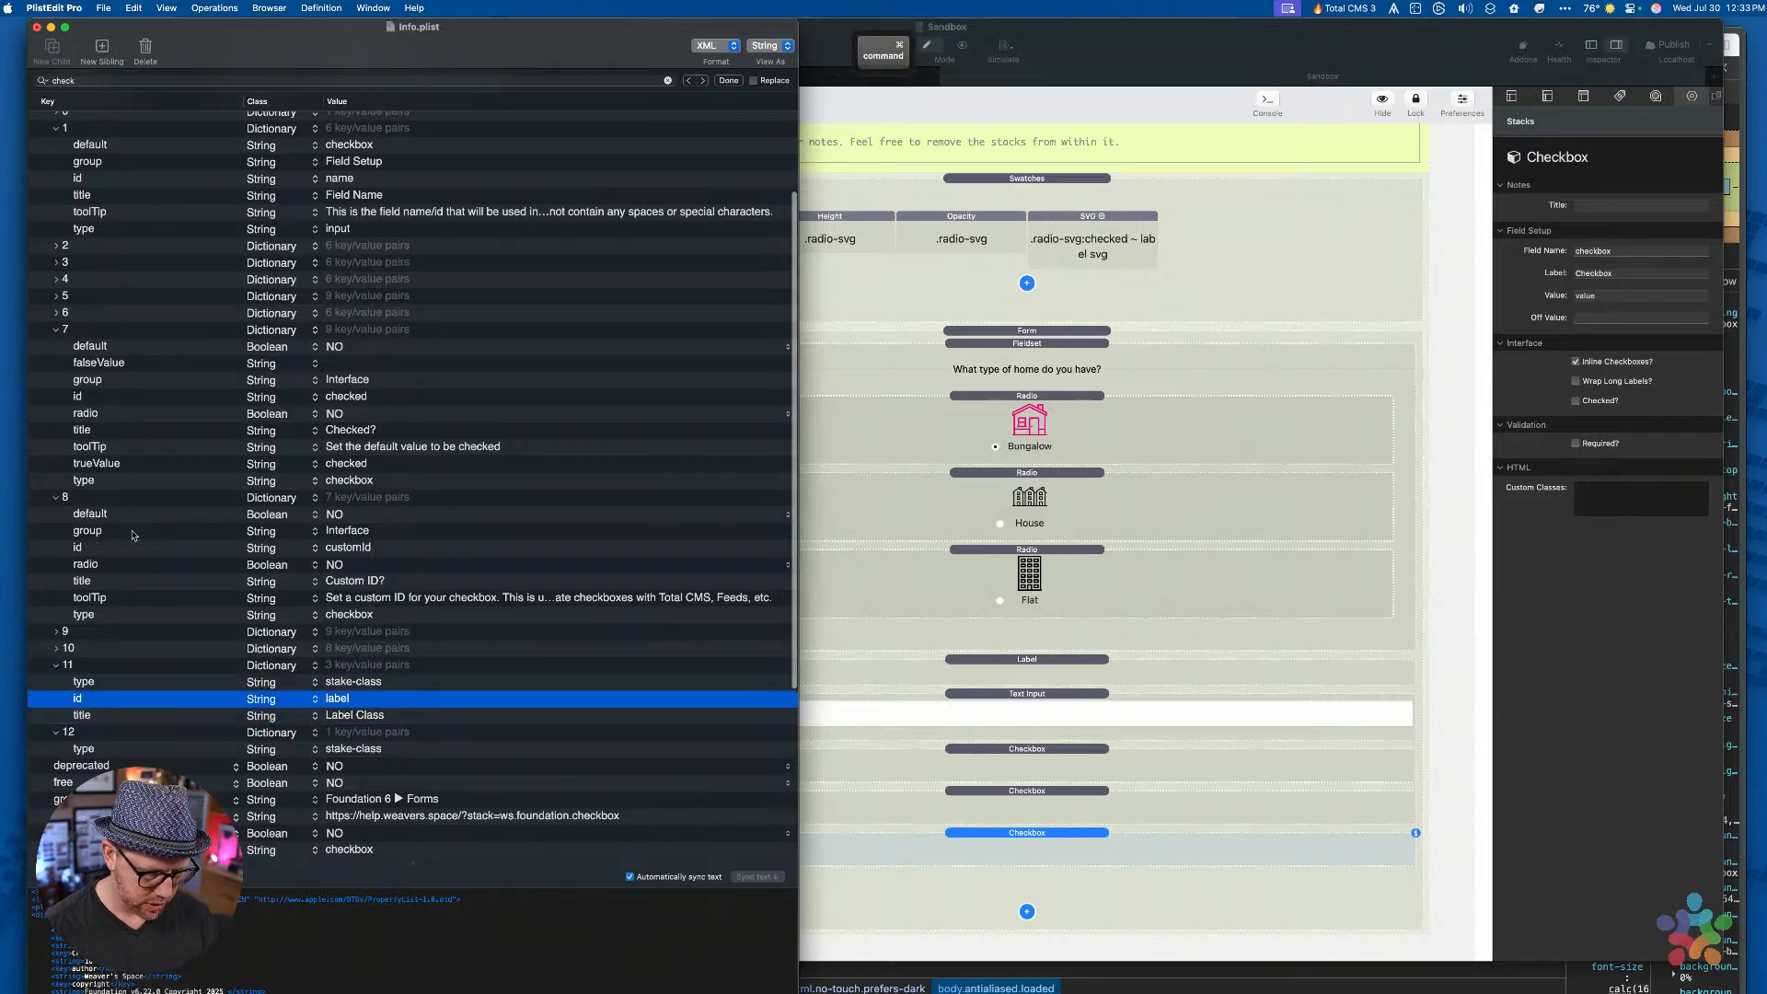
Save the Checkbox Info.plist
key(super+s)
key(super+Tab)
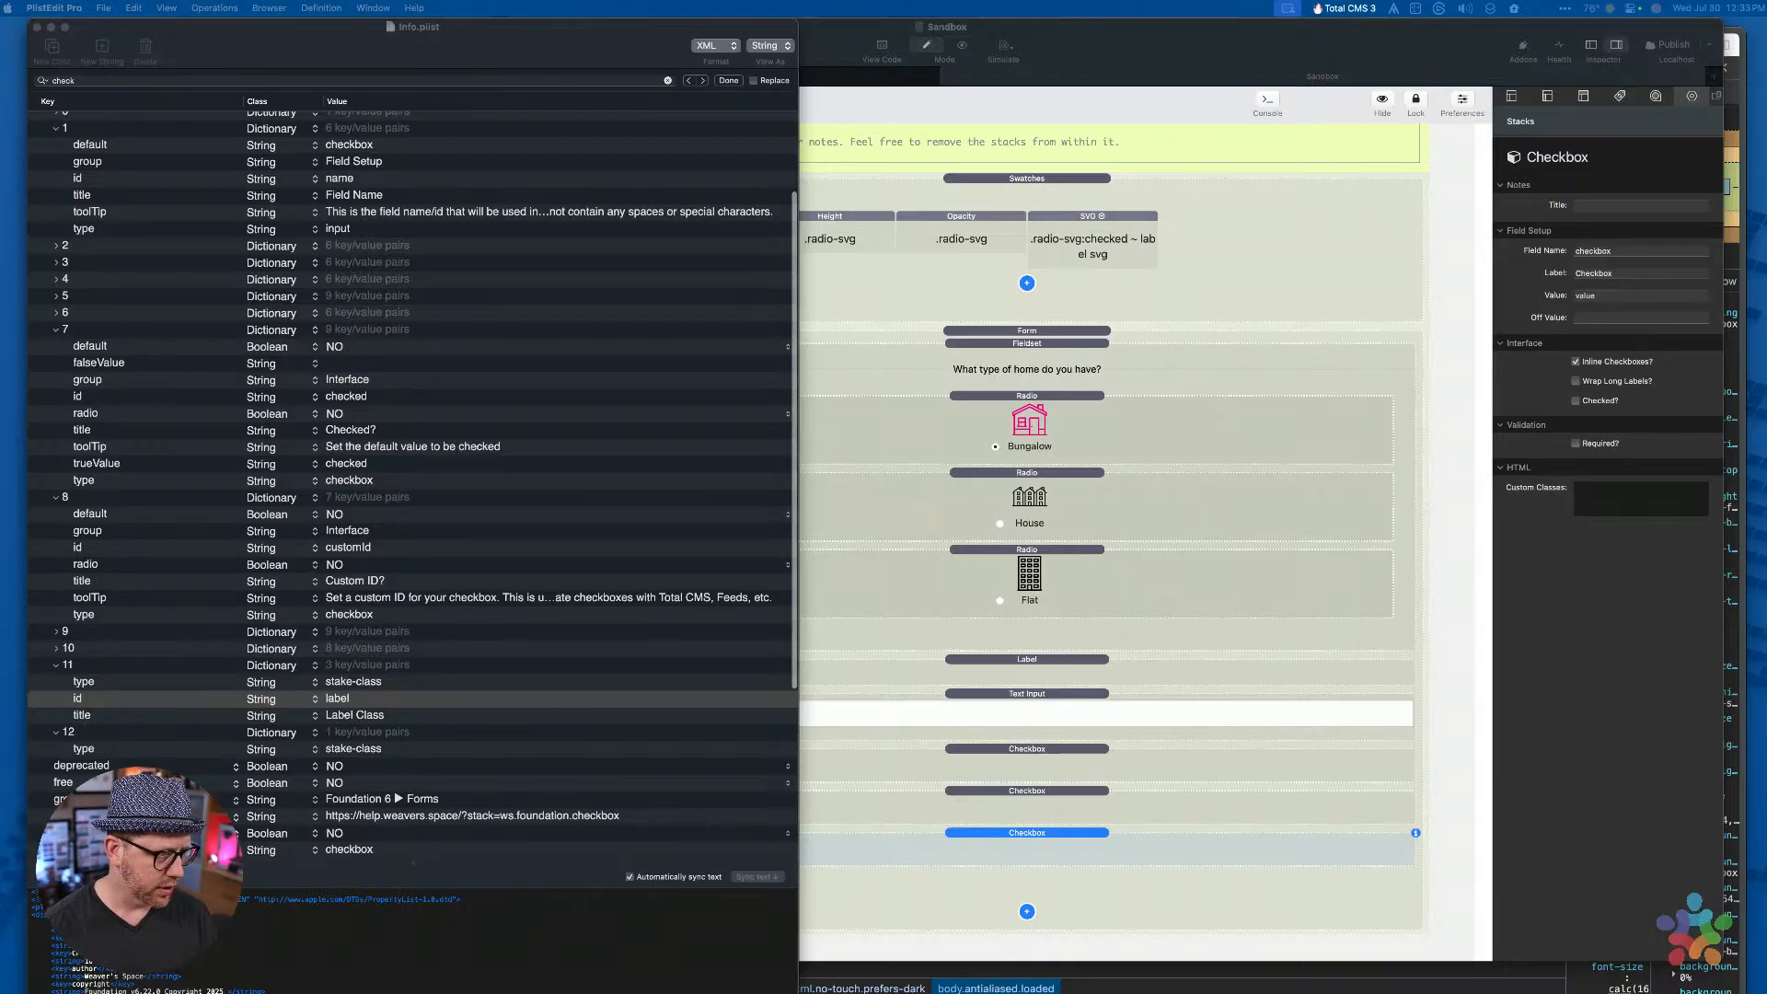
scroll(412, 486, up, 1)
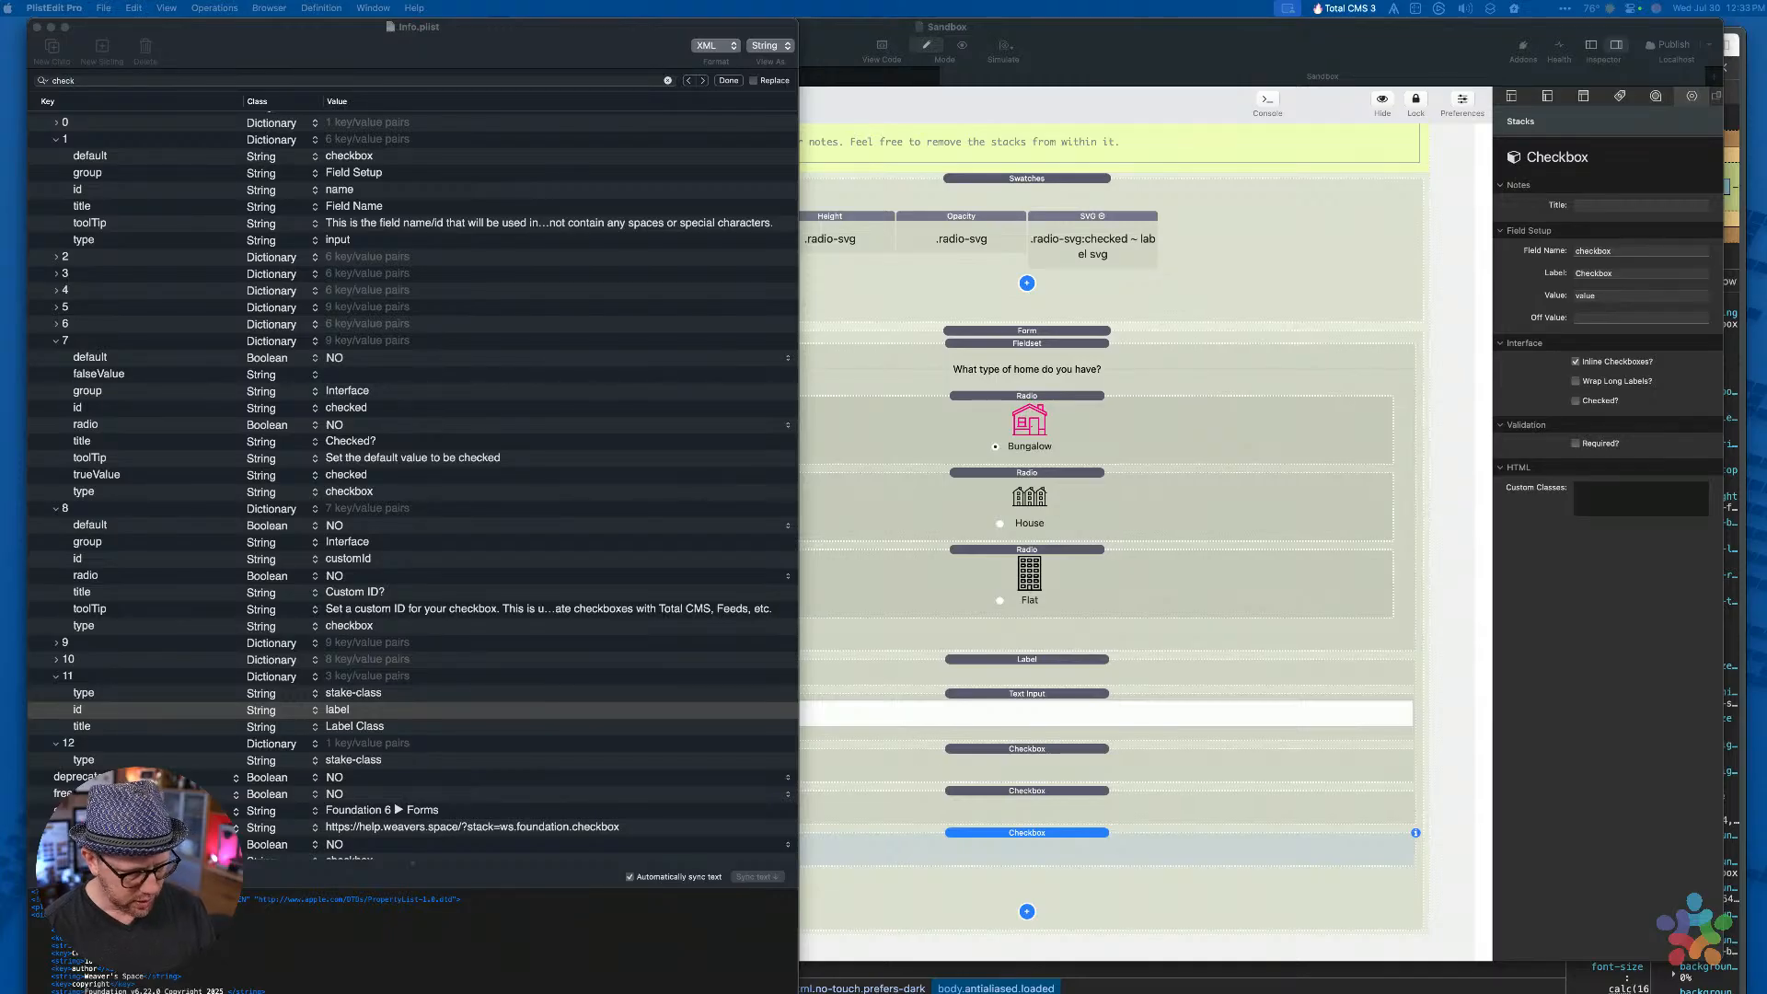
key(shift+f)
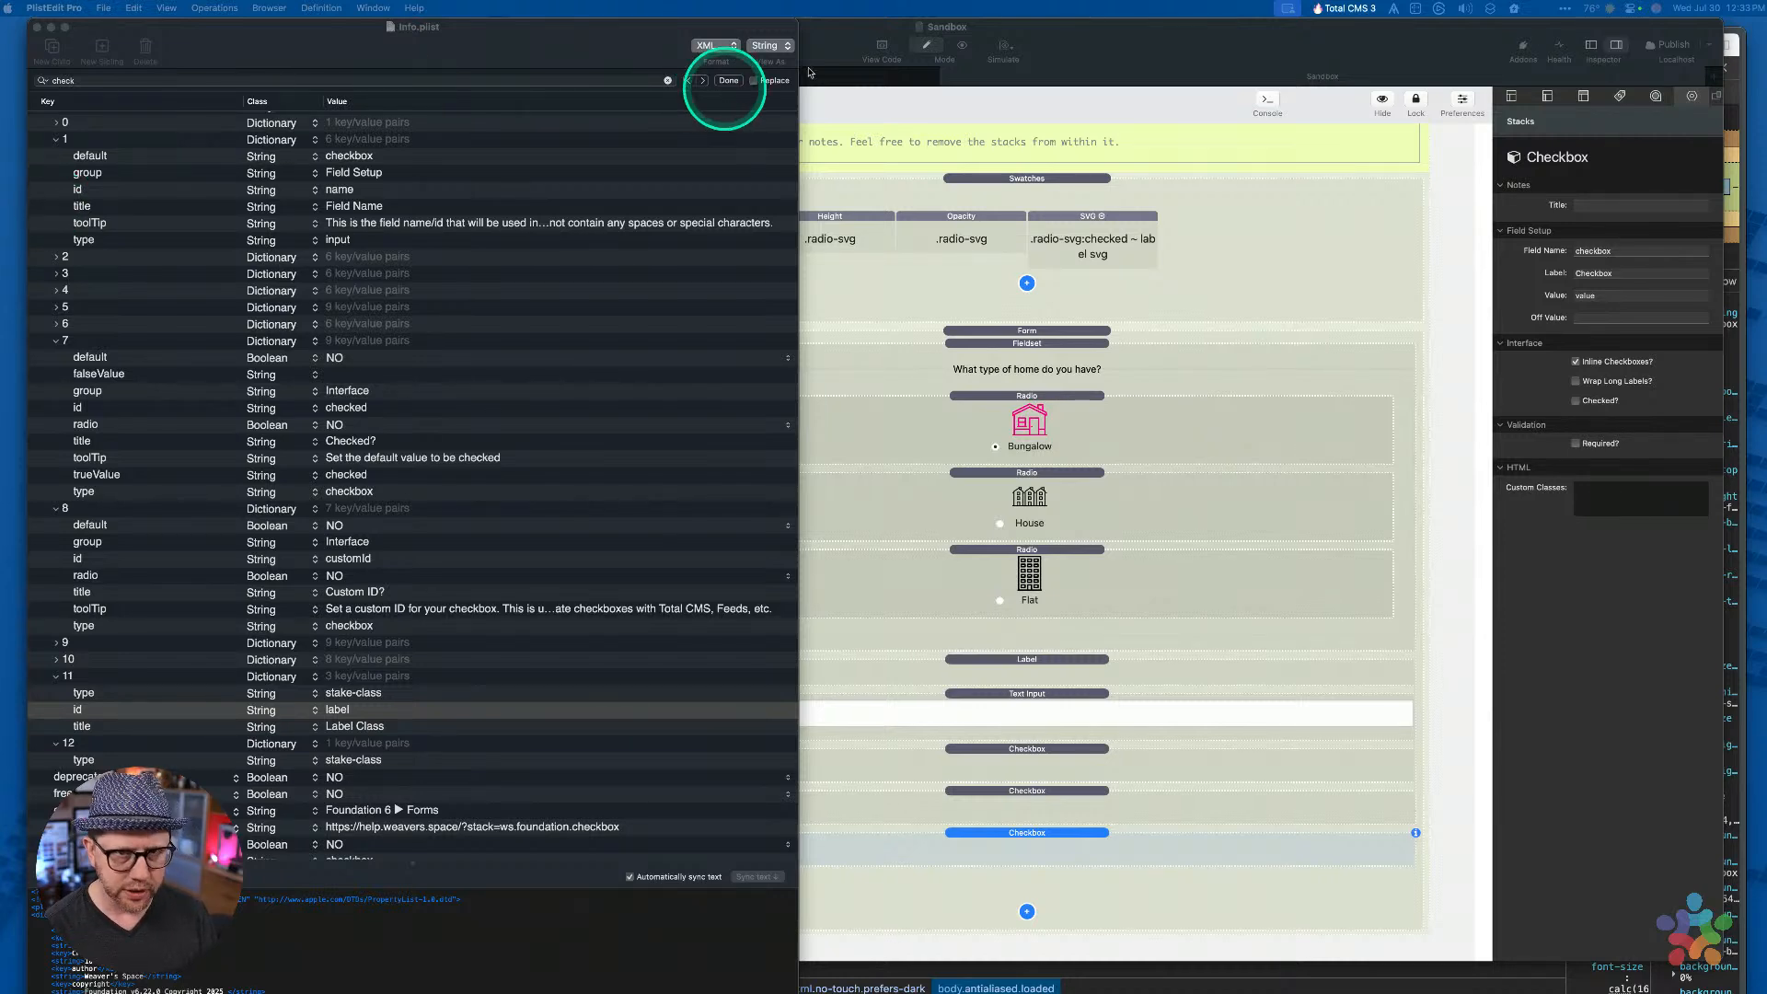
Save the Sandbox project and quit RapidWeaver, discarding greenercamping's unsaved changes
click(1140, 38)
key(super+s)
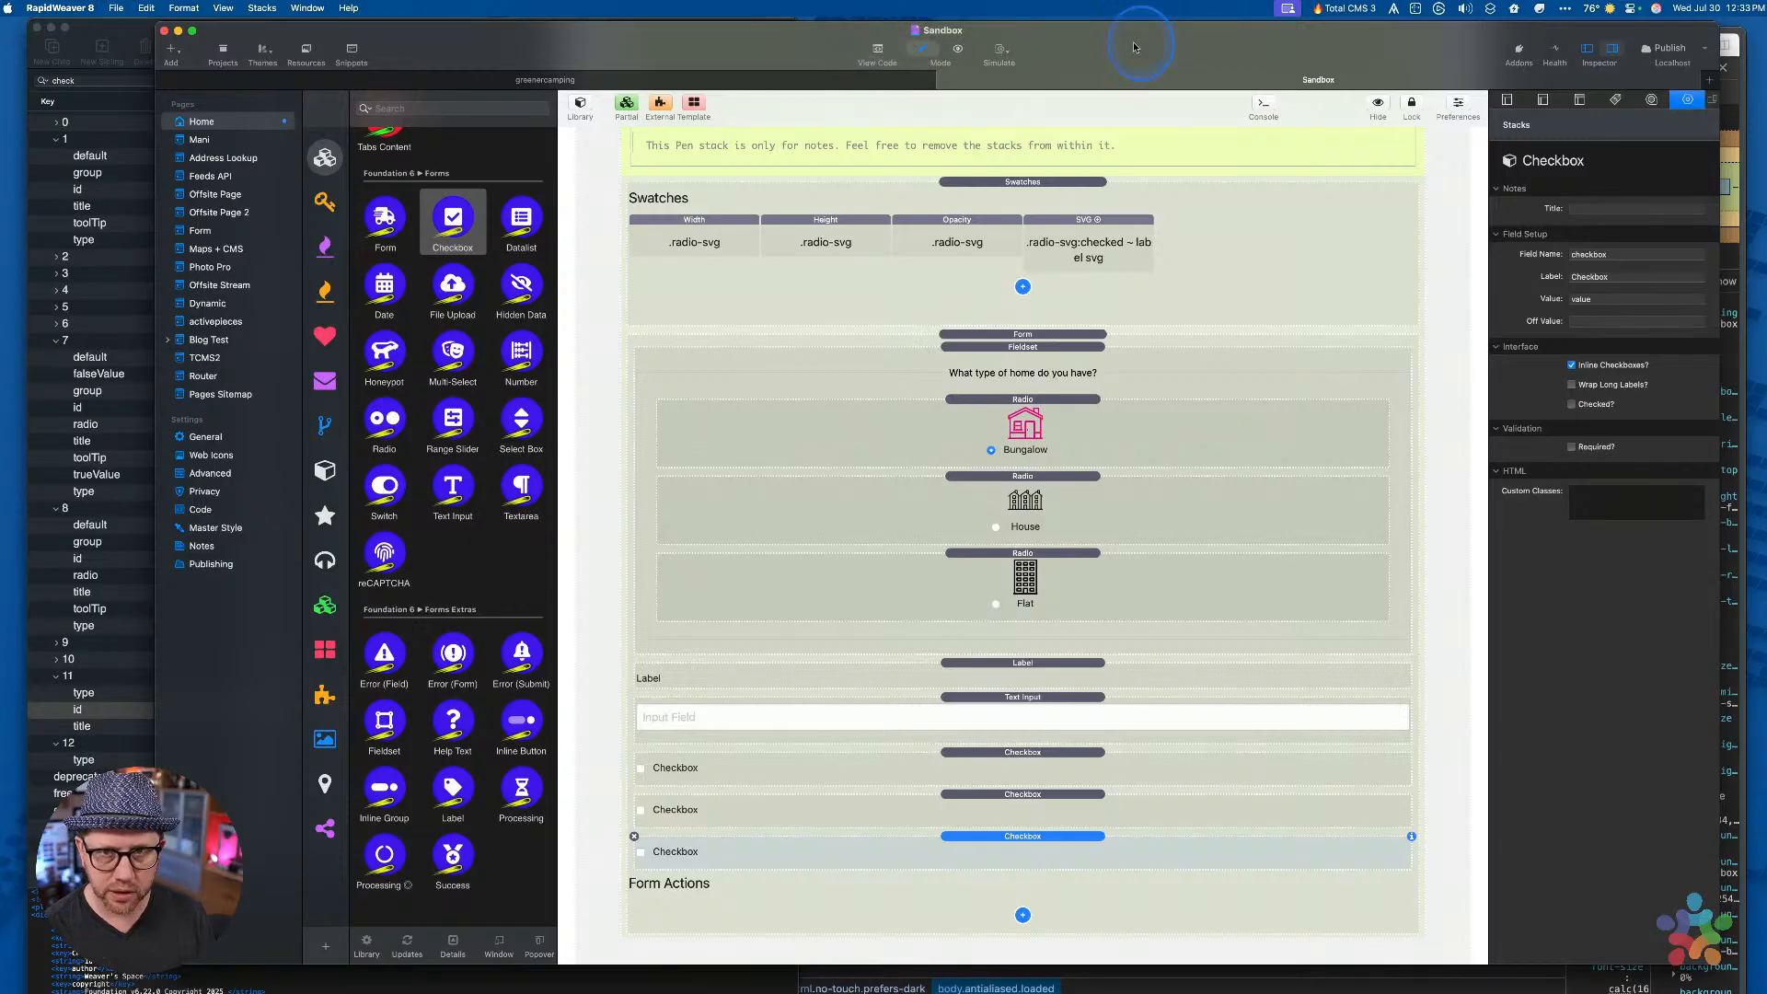
drag(1135, 47, 1139, 47)
key(super+q)
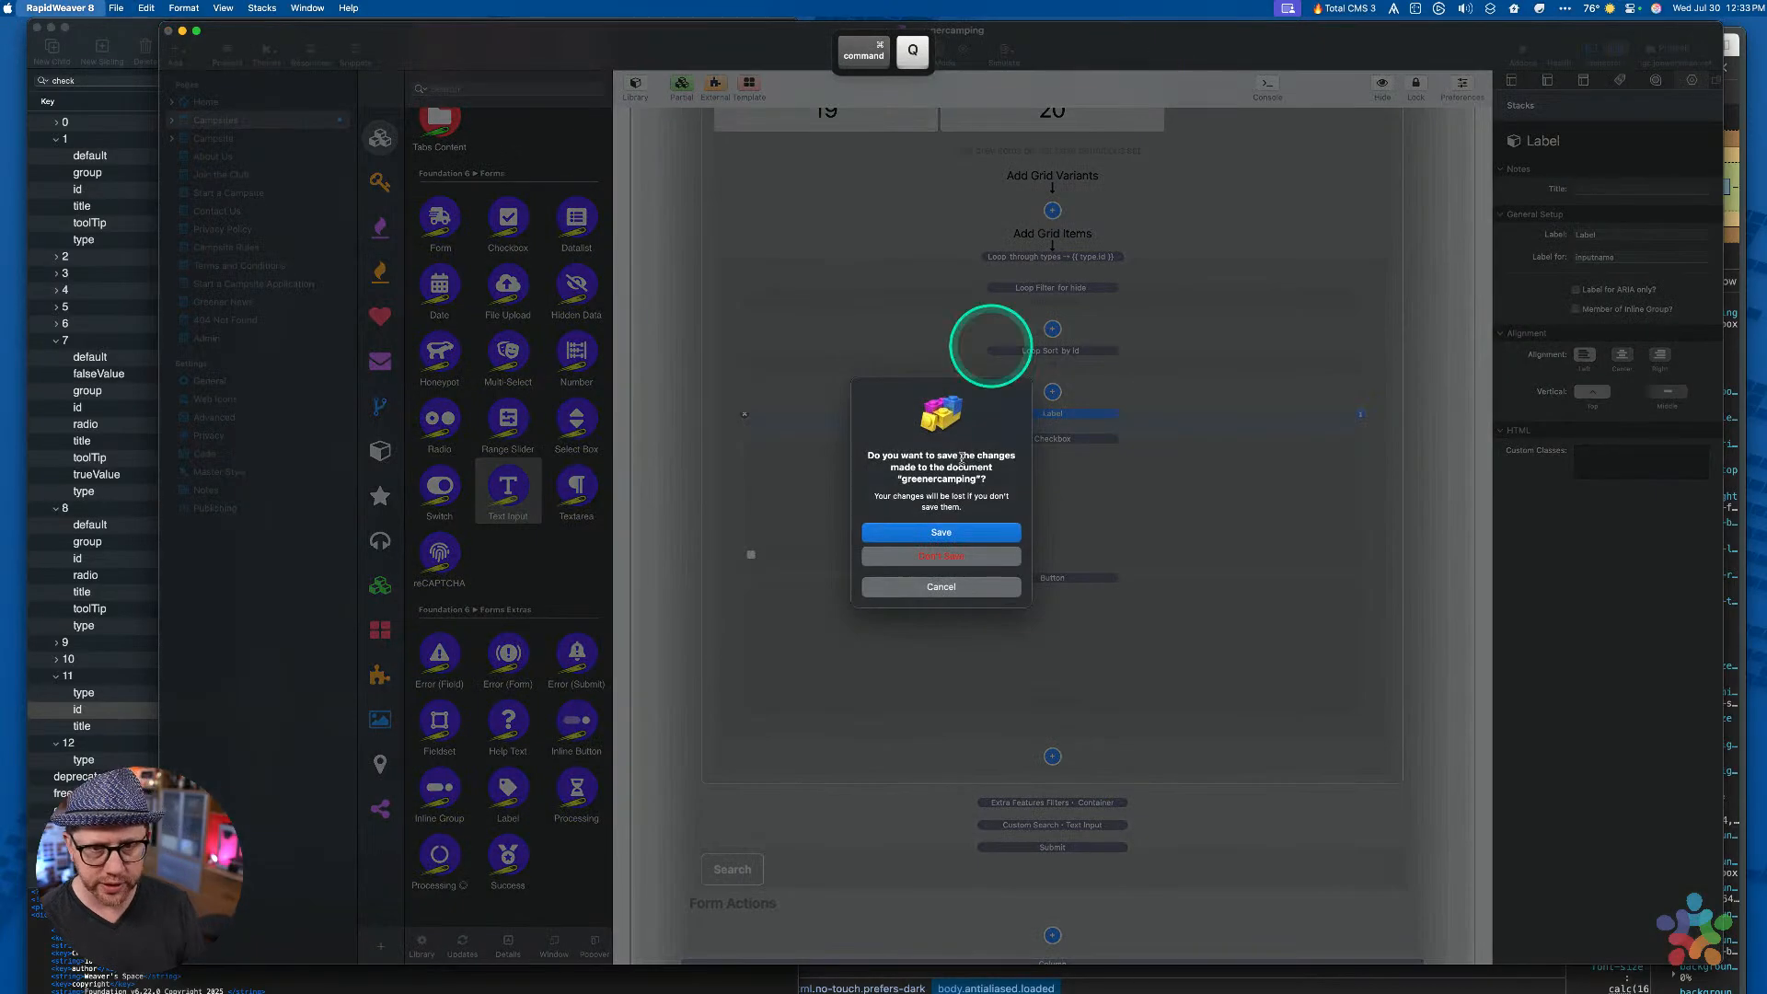
click(943, 557)
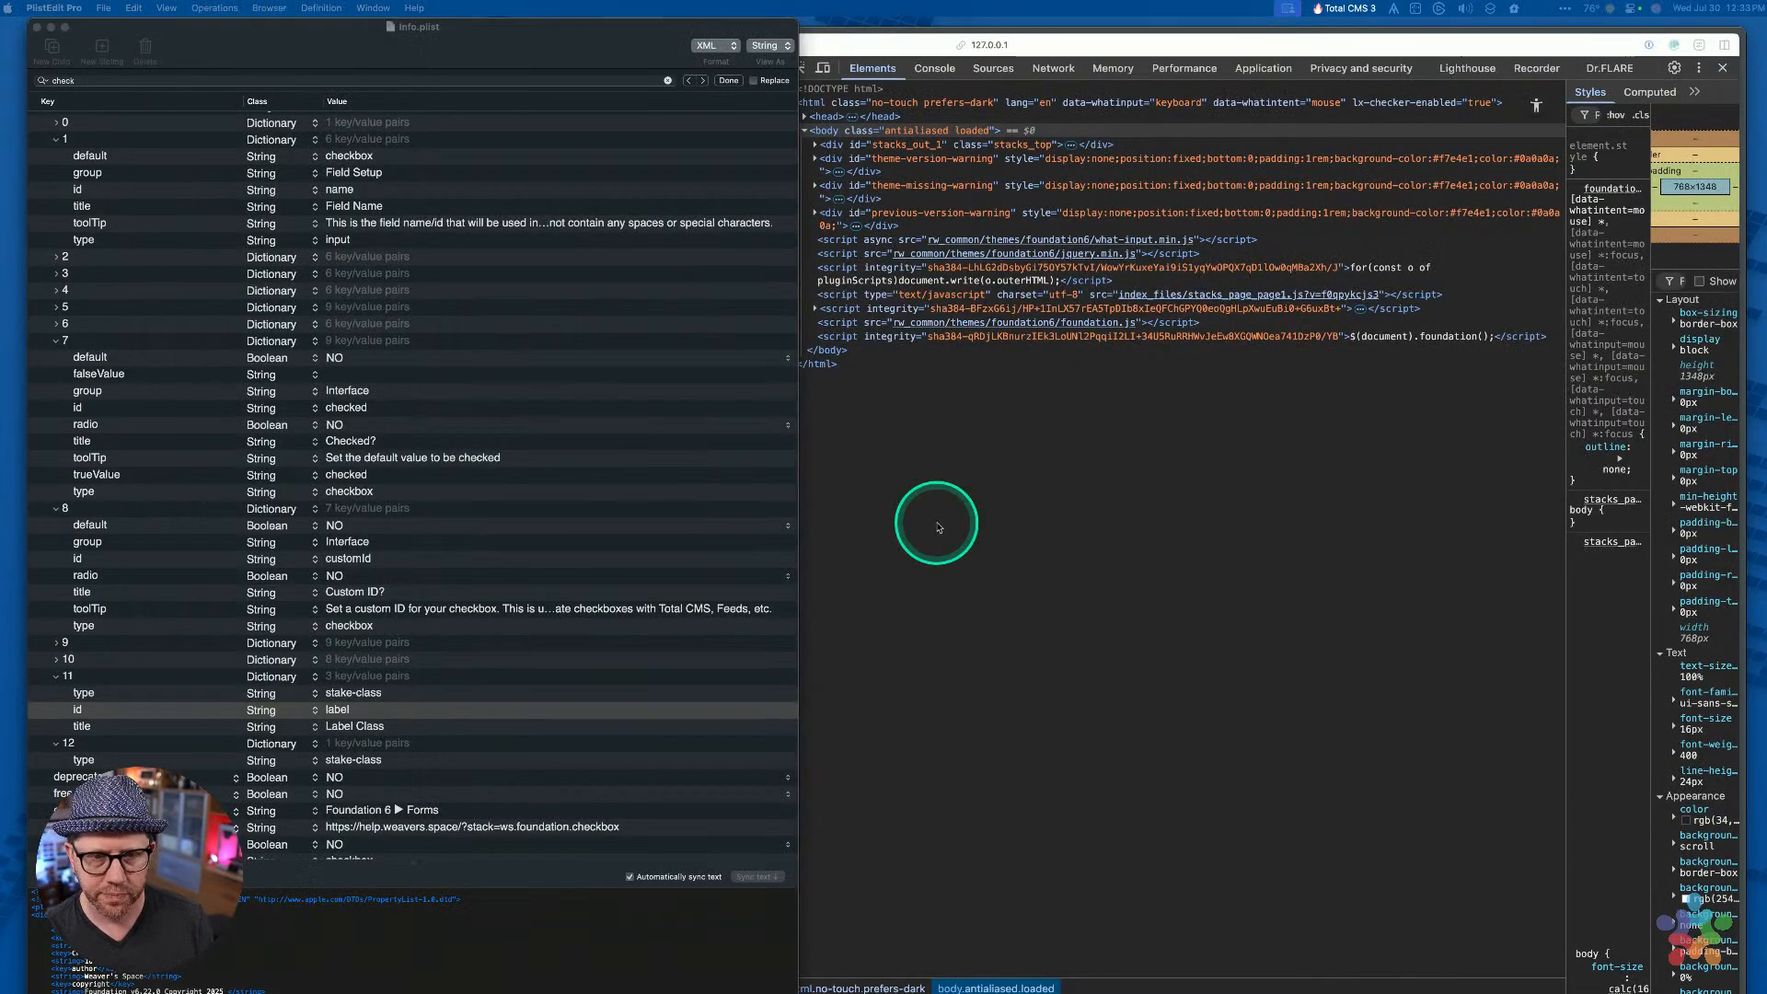
click(939, 527)
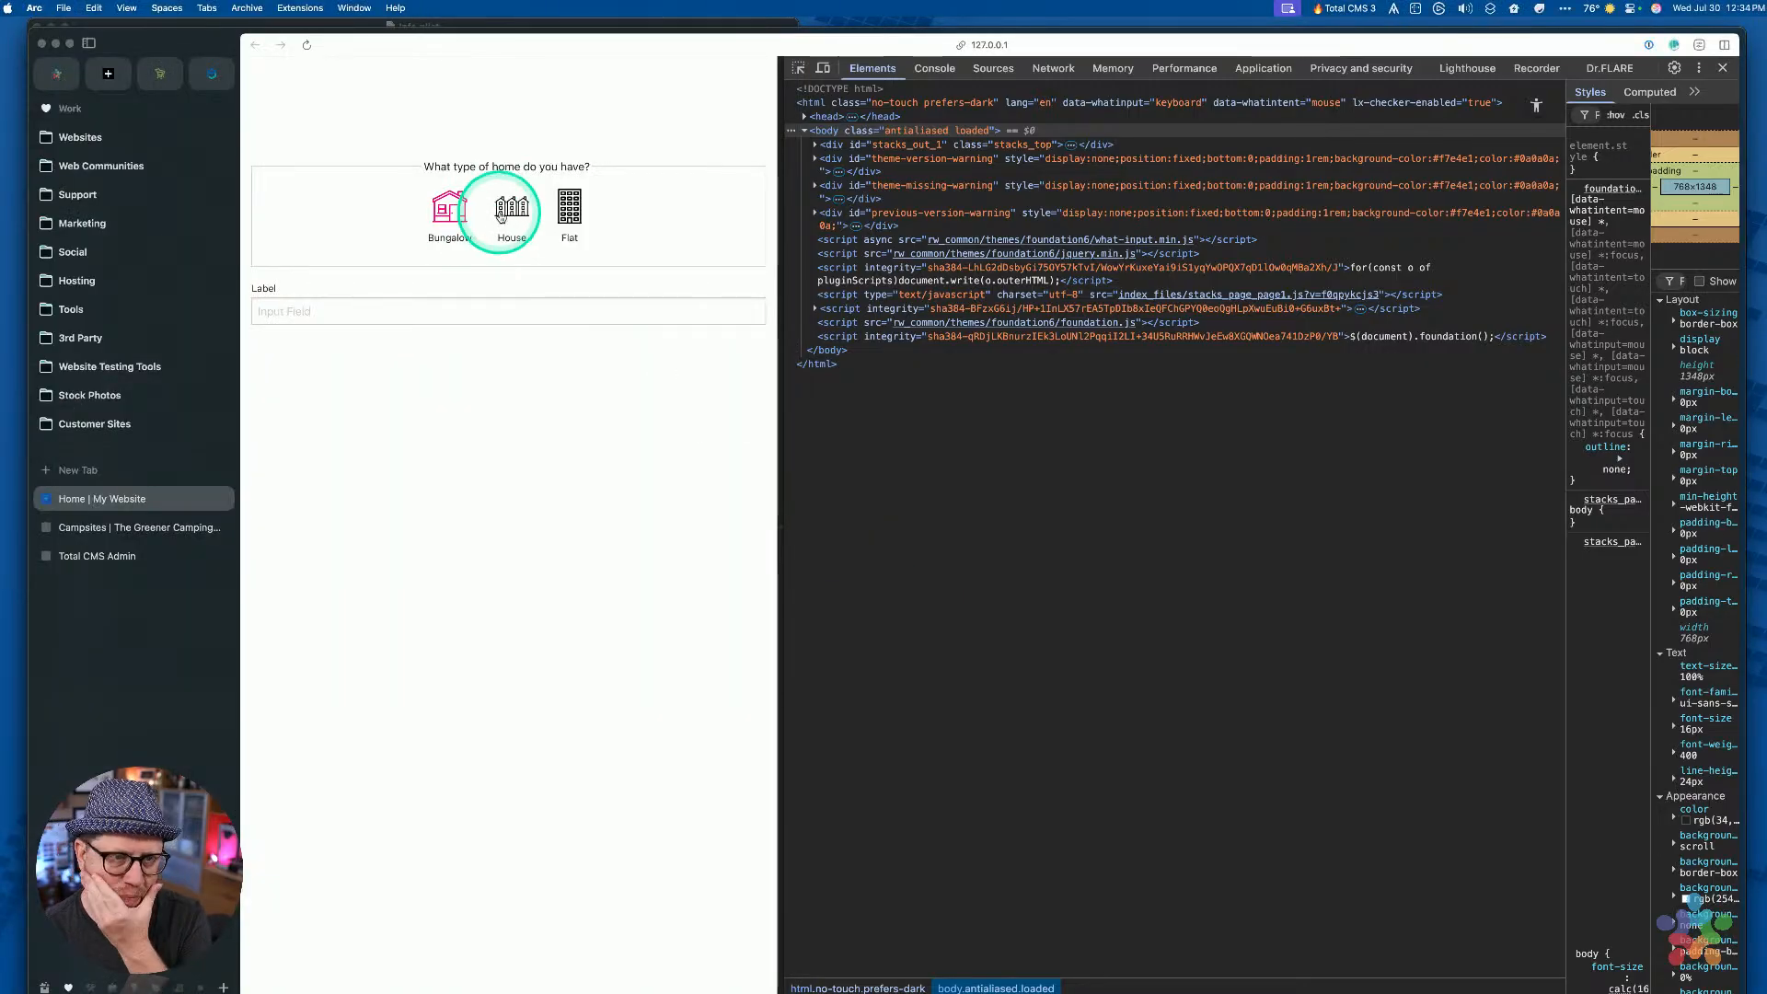
Check the Arc preview's Bungalow, House and Flat choices and Label field, then return to VS Code
key(ctrl+Up)
key(ctrl+Up)
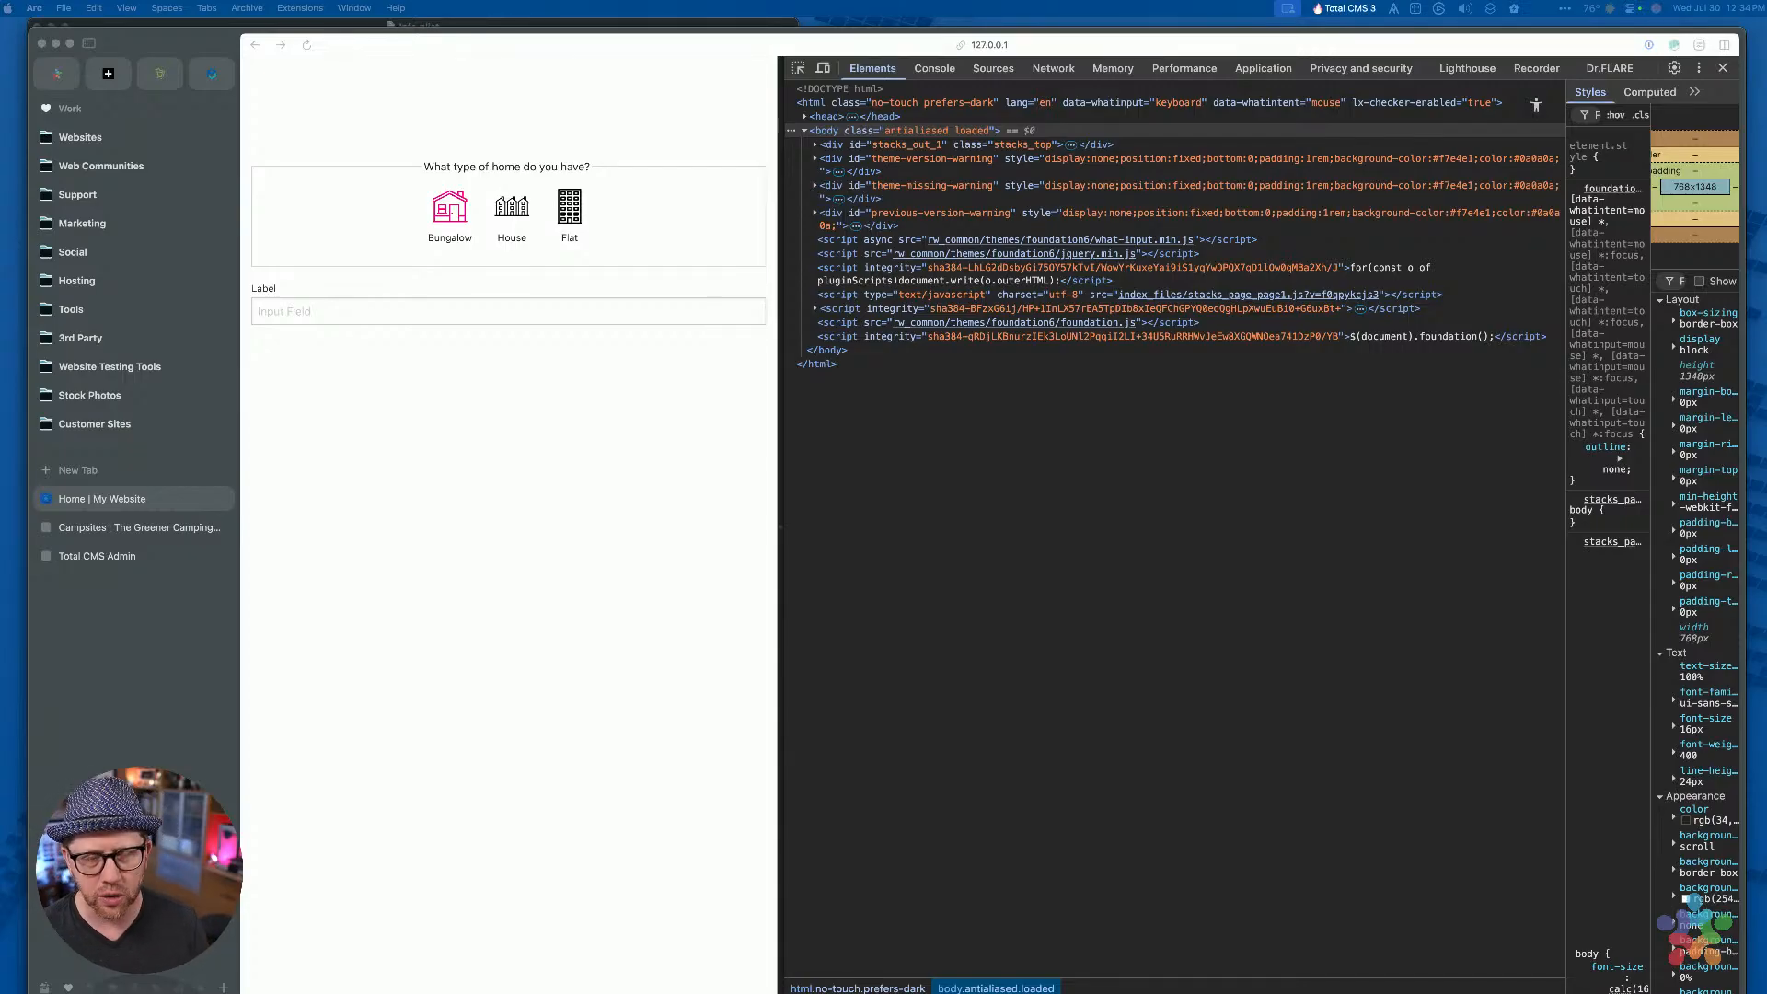
click(911, 394)
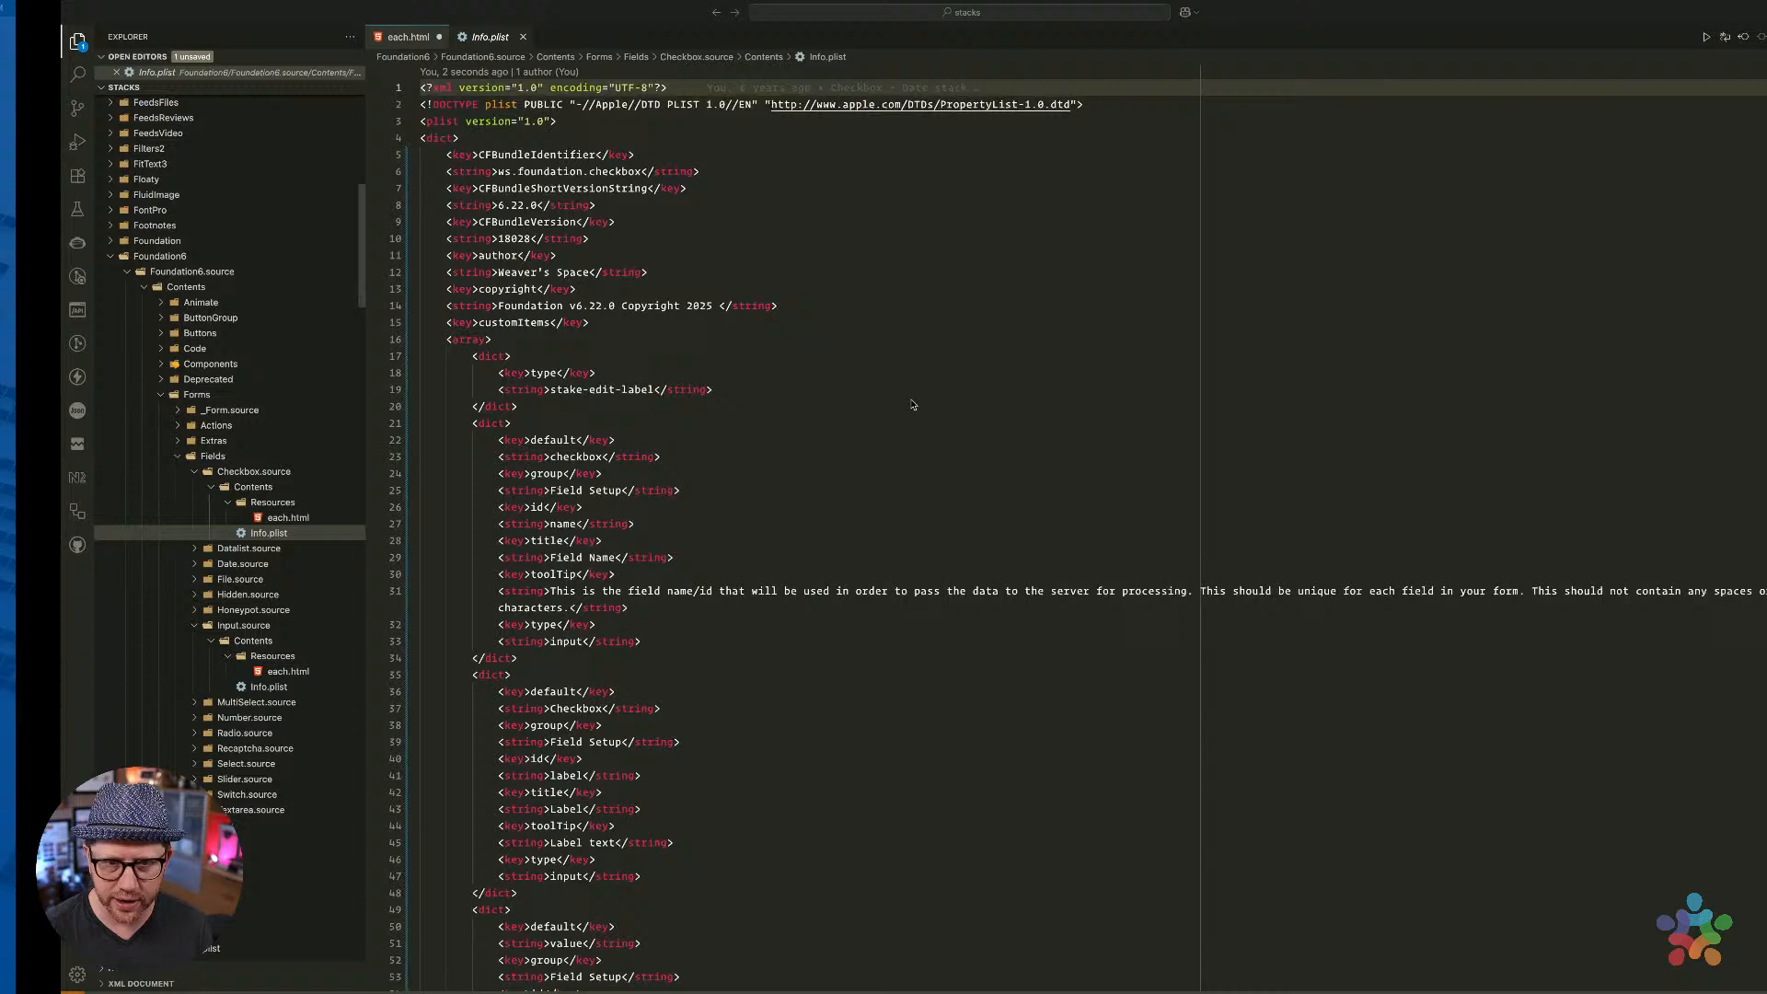
click(721, 382)
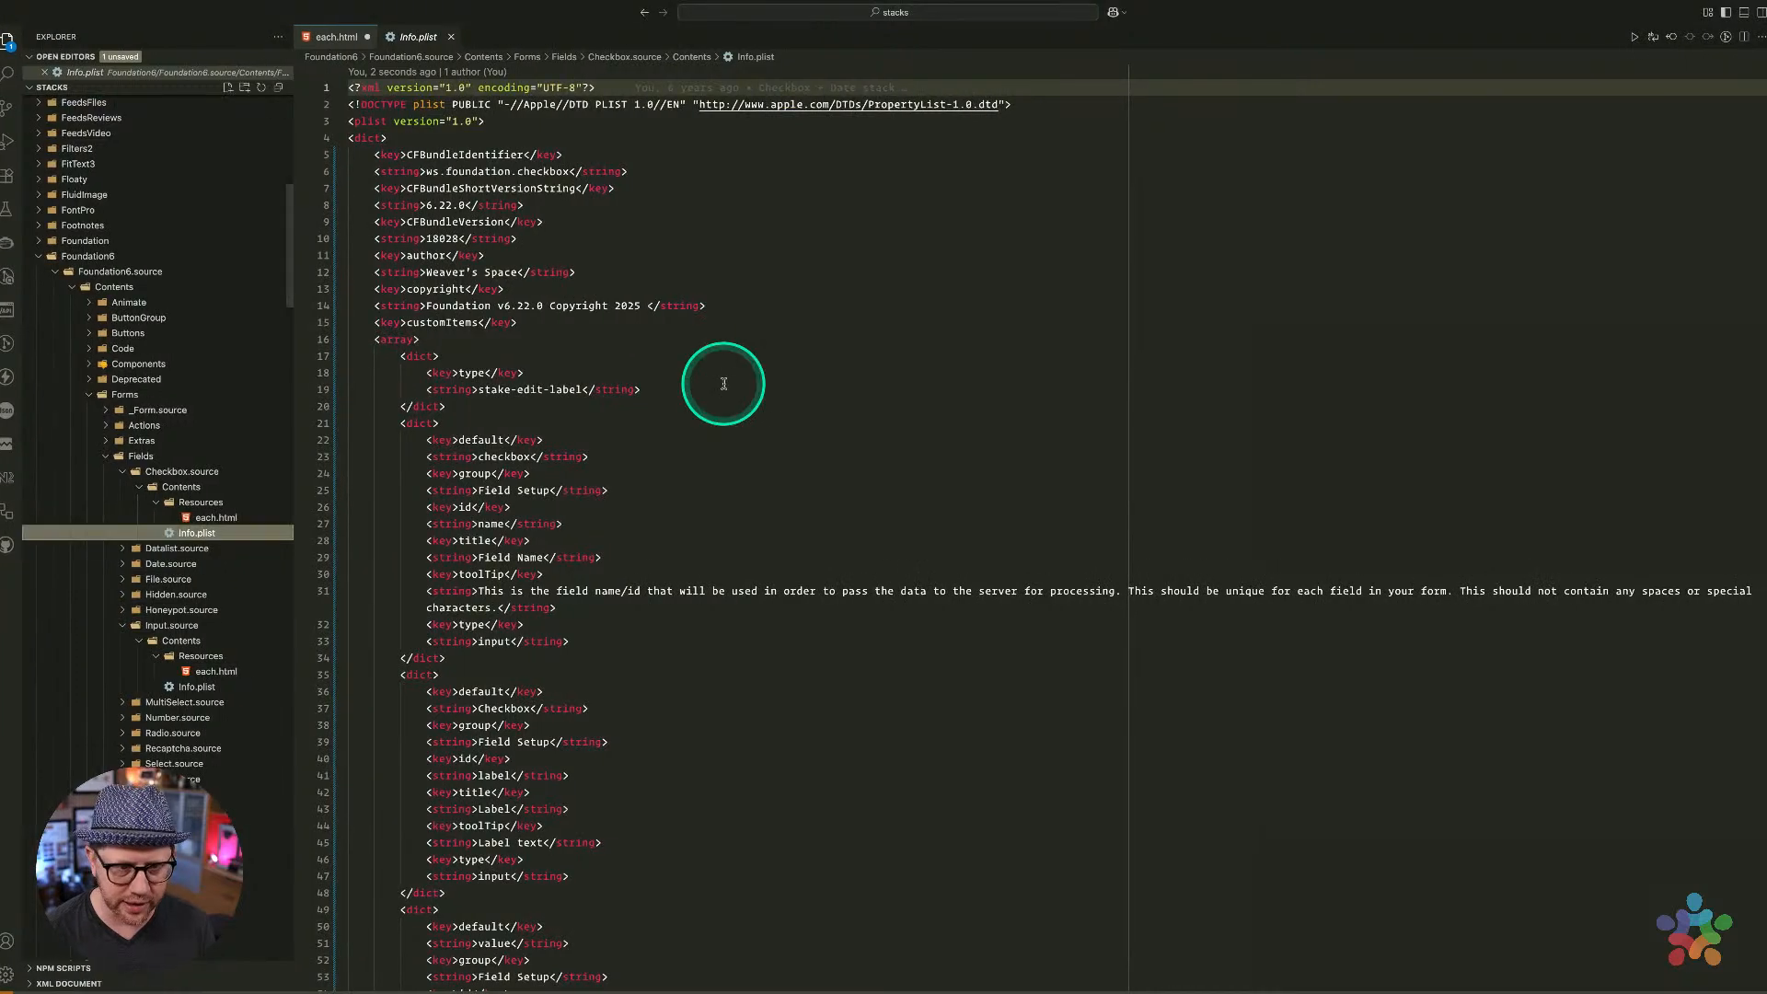
Add class="stake_labelClass" to the label tag in the Checkbox each.html
click(179, 534)
click(213, 517)
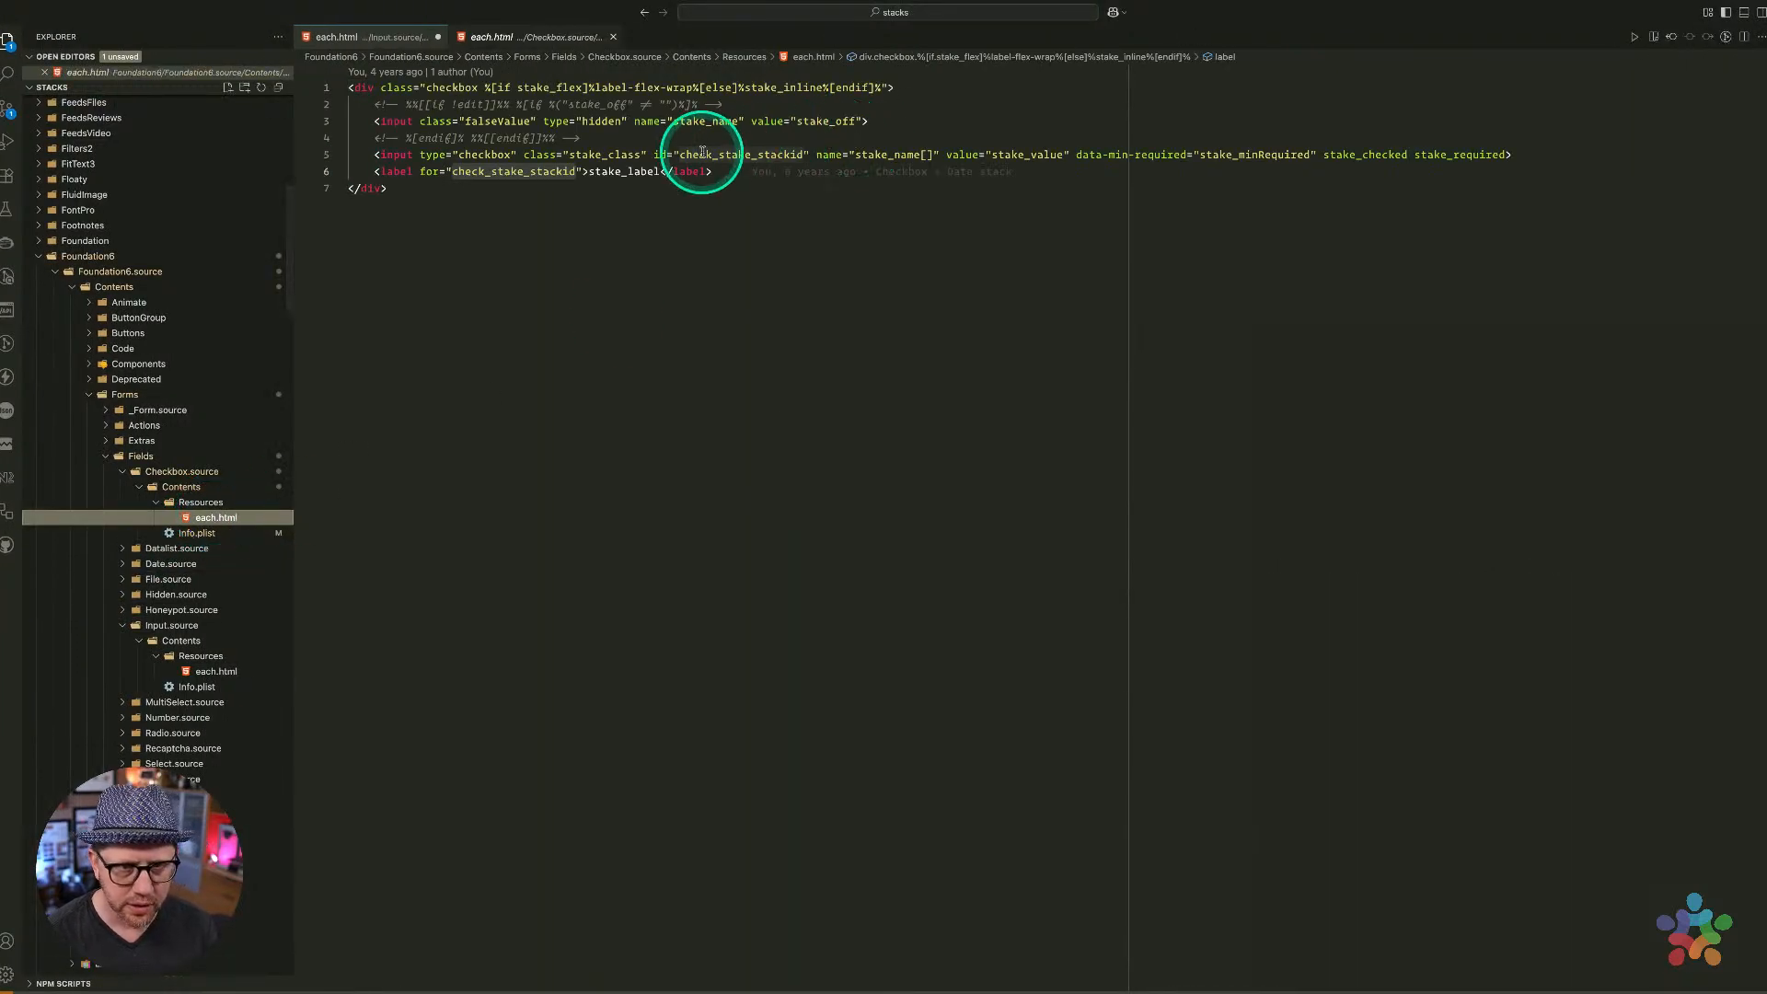
click(420, 172)
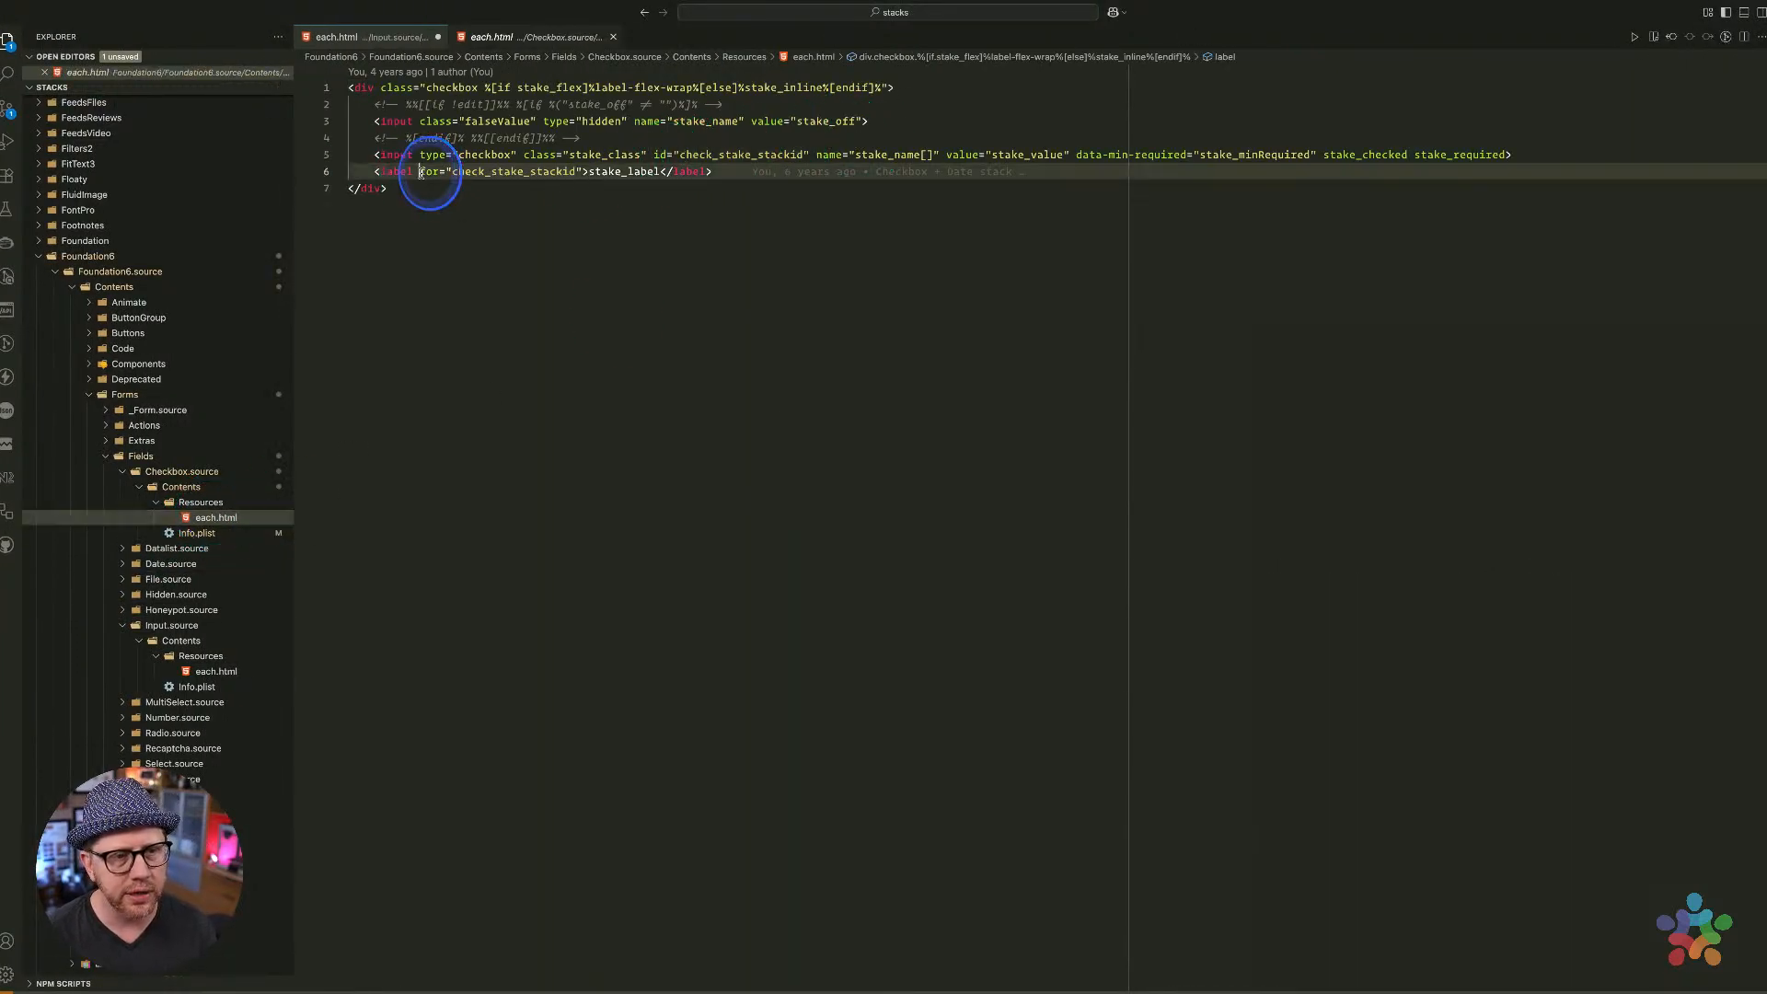
text(class)
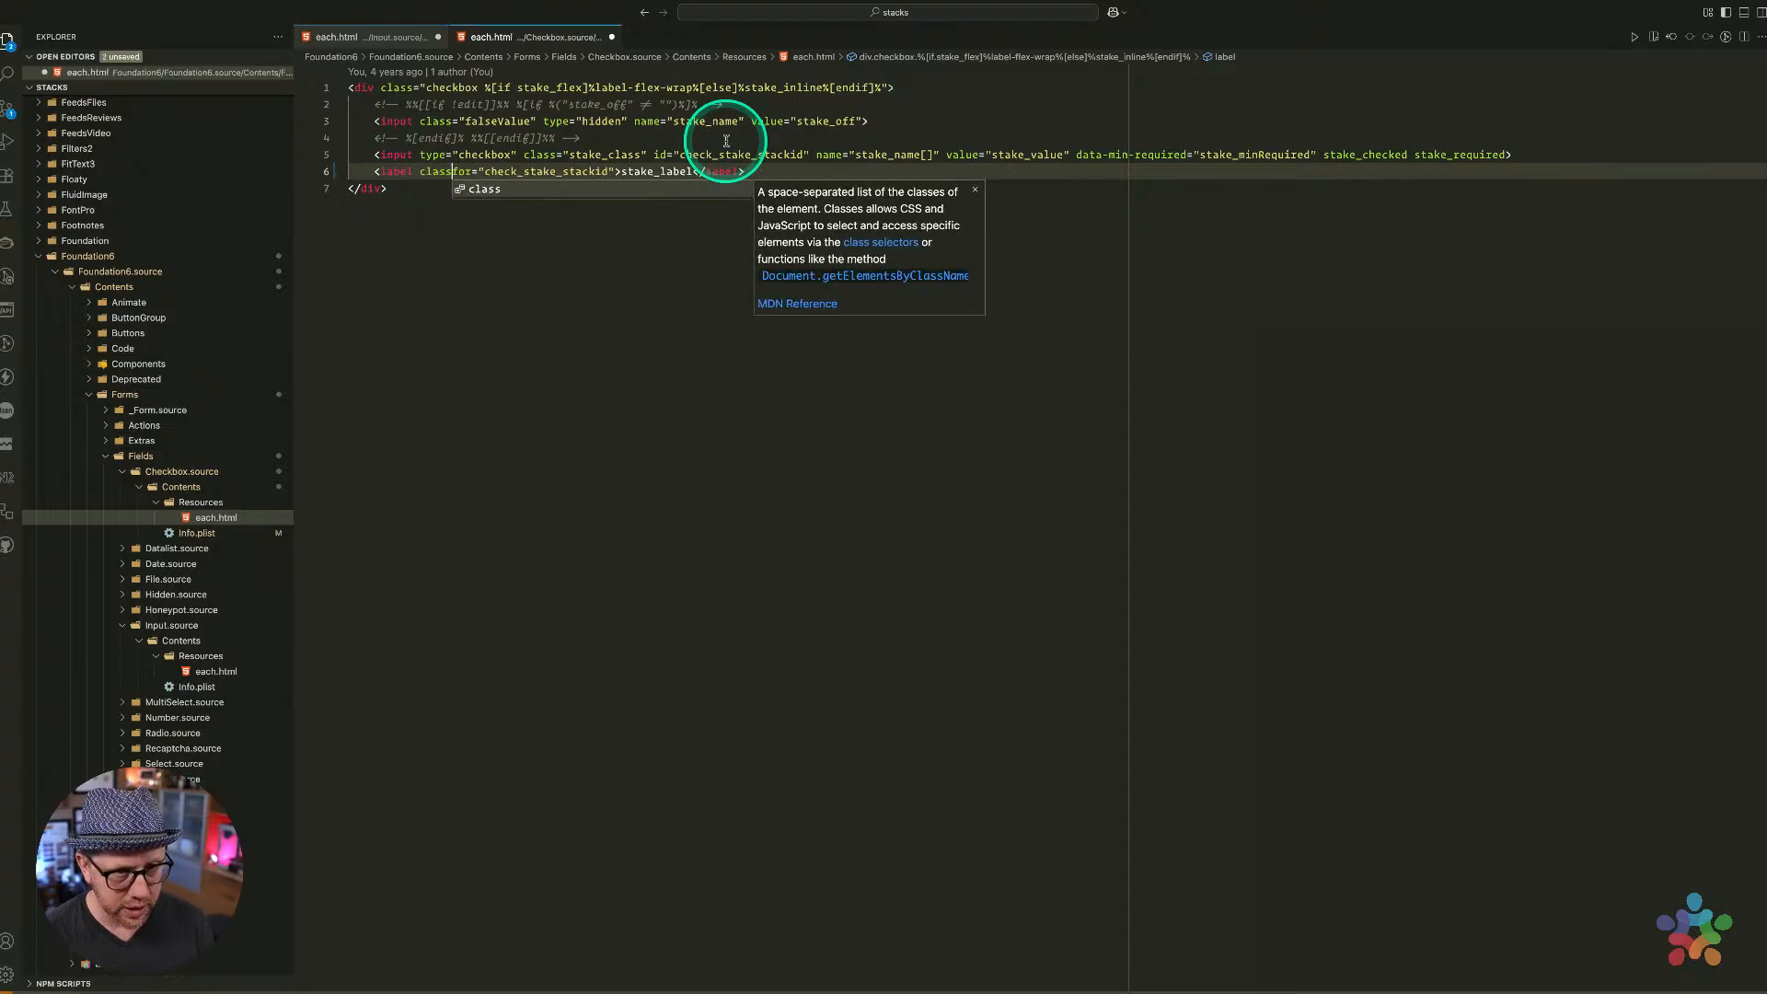
key(Tab)
text("s)
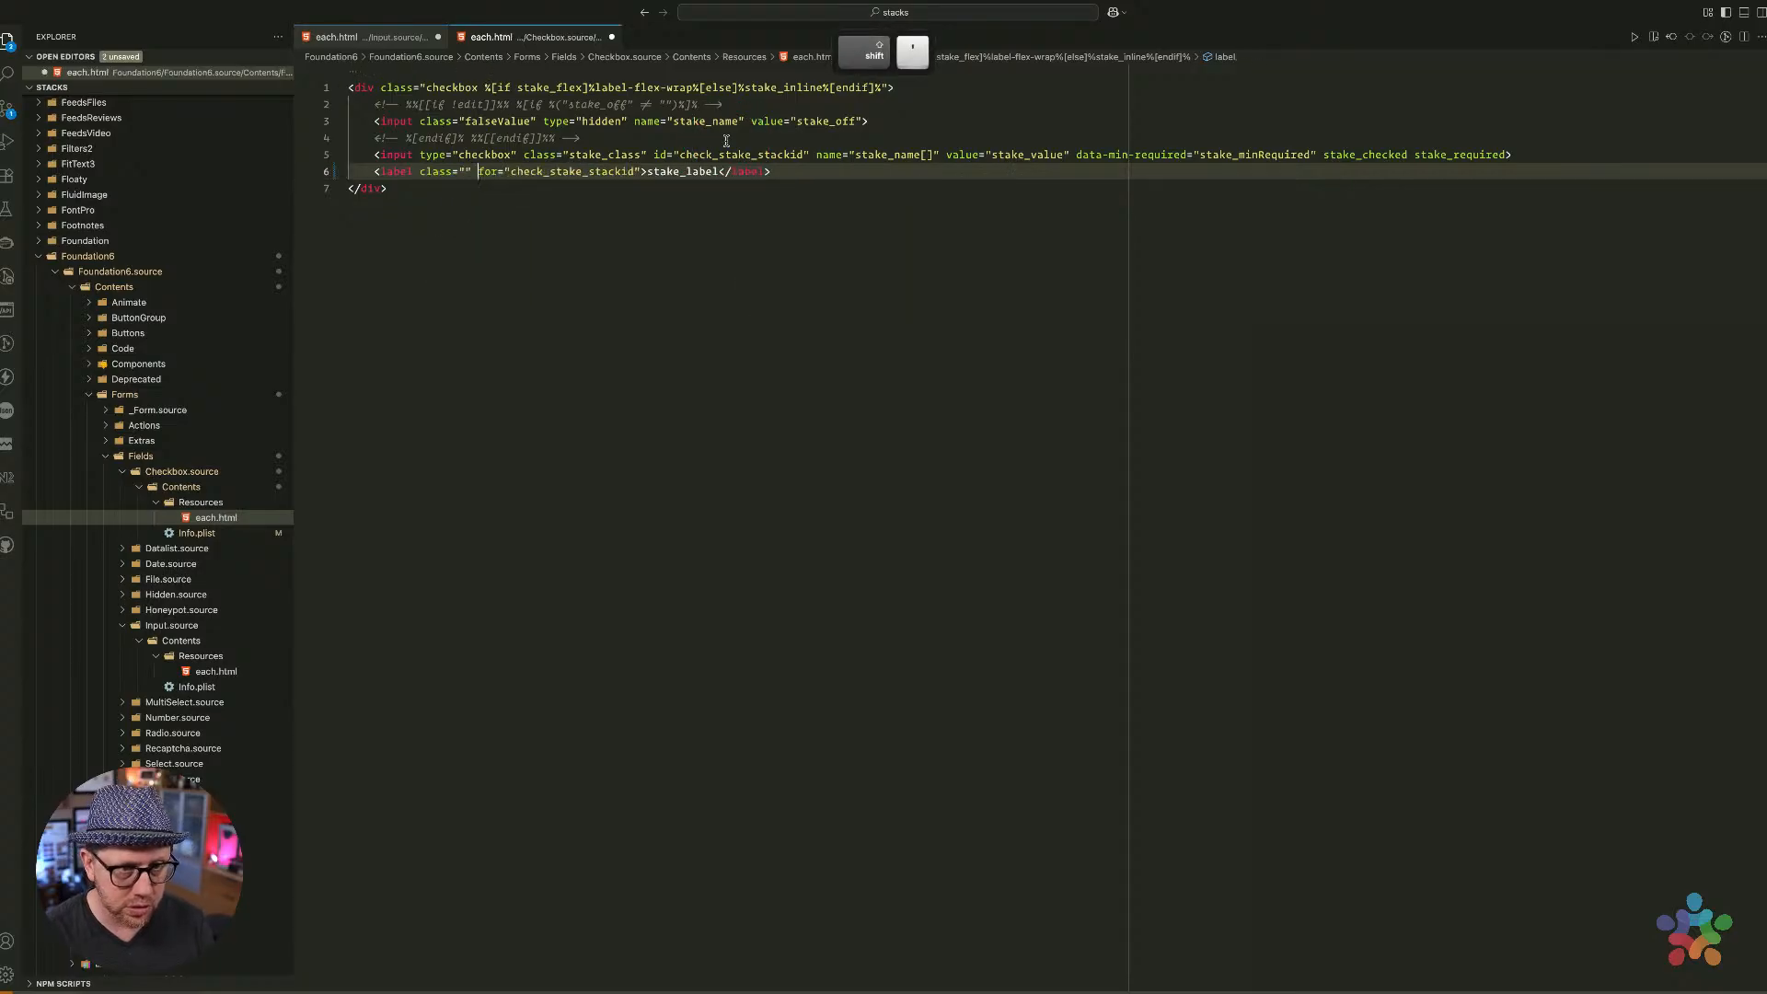
text(take)
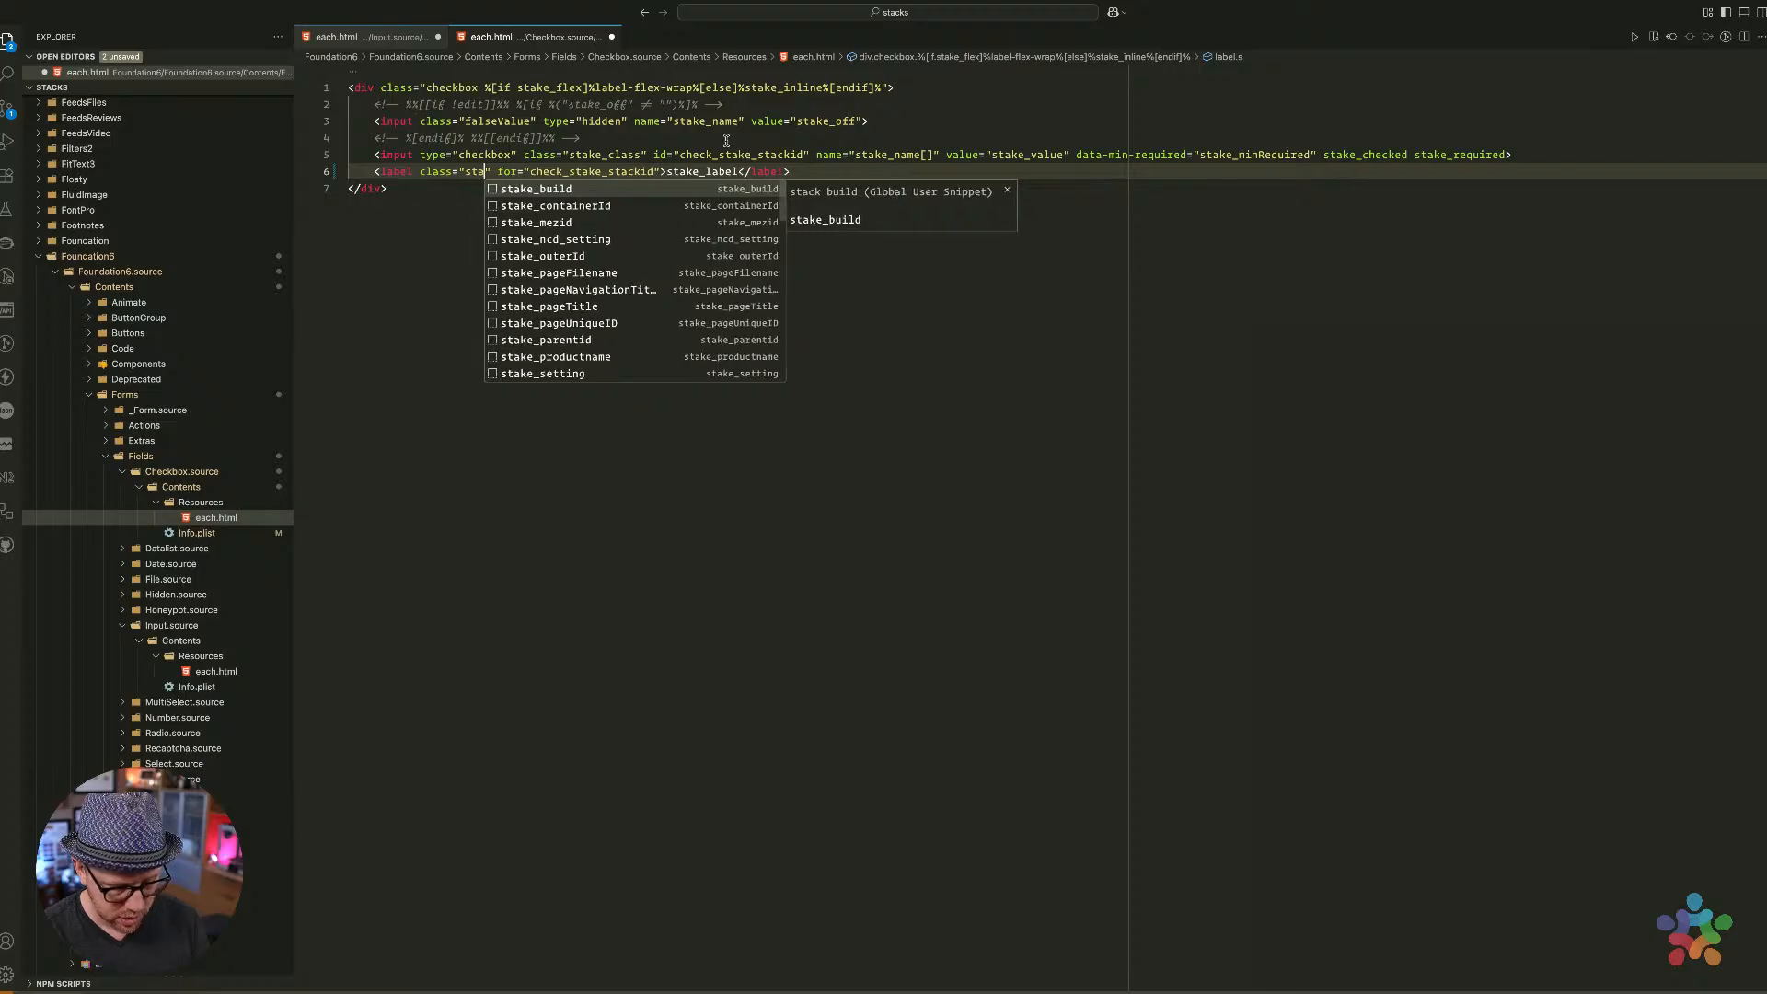
text(_labelC)
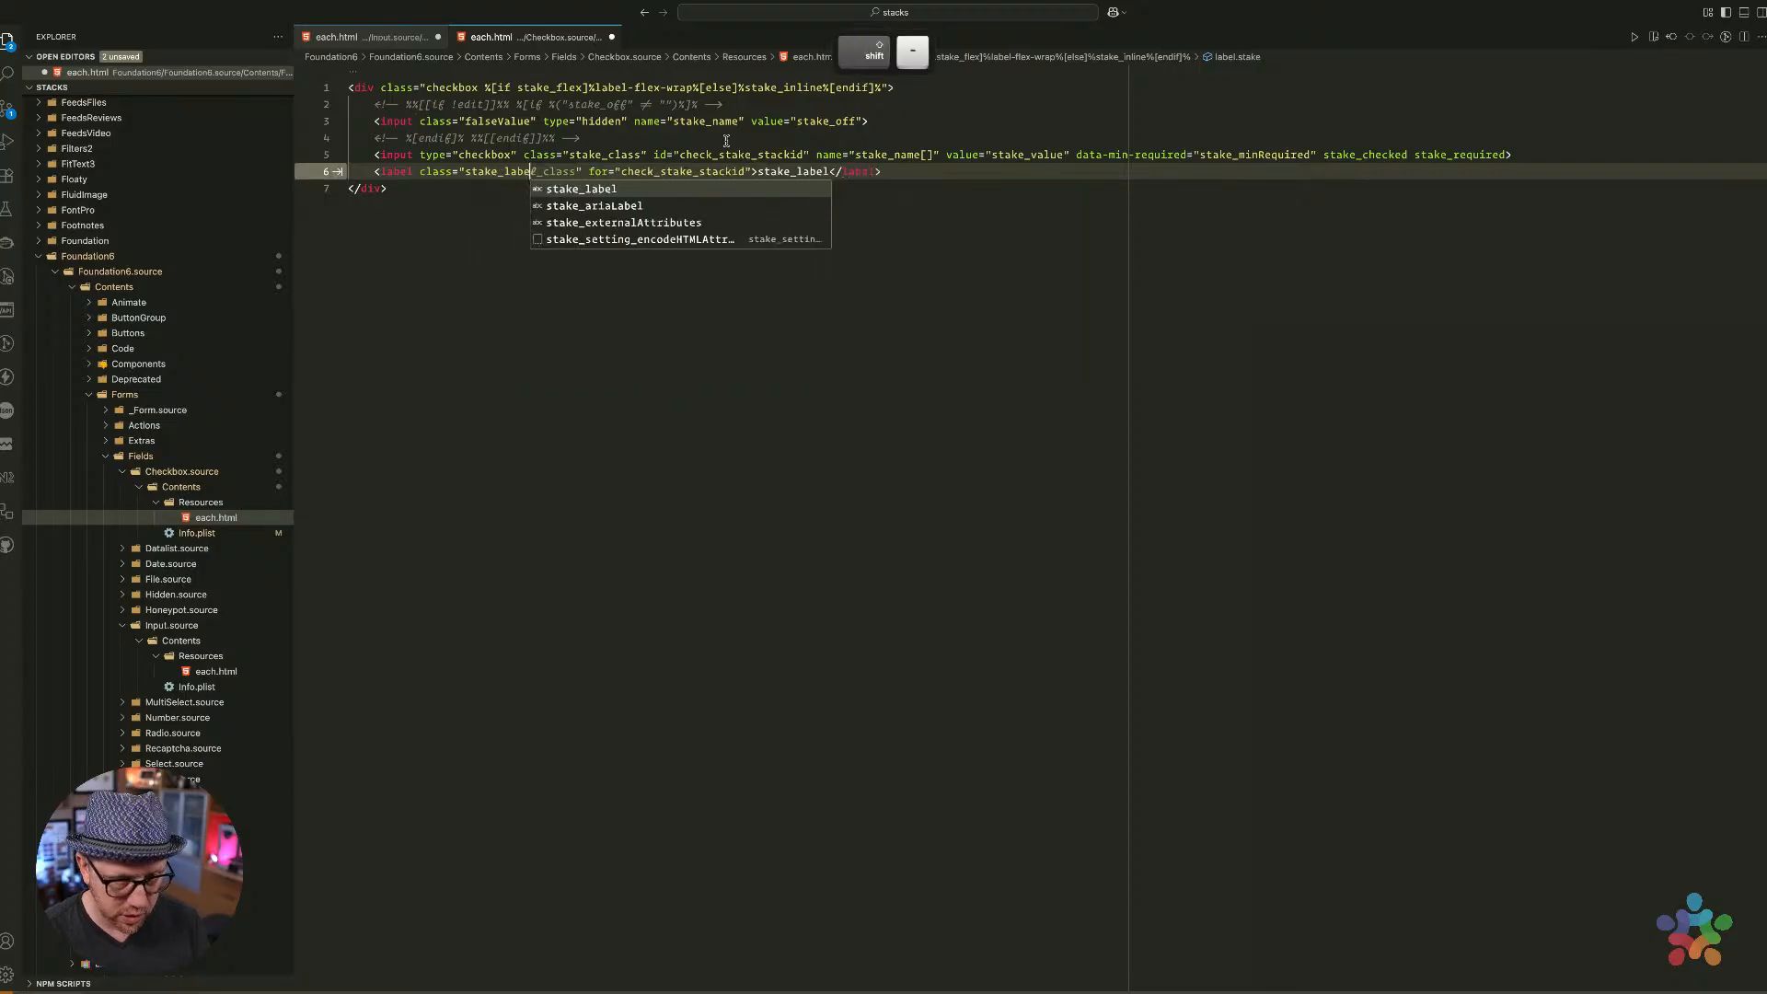
text(lass)
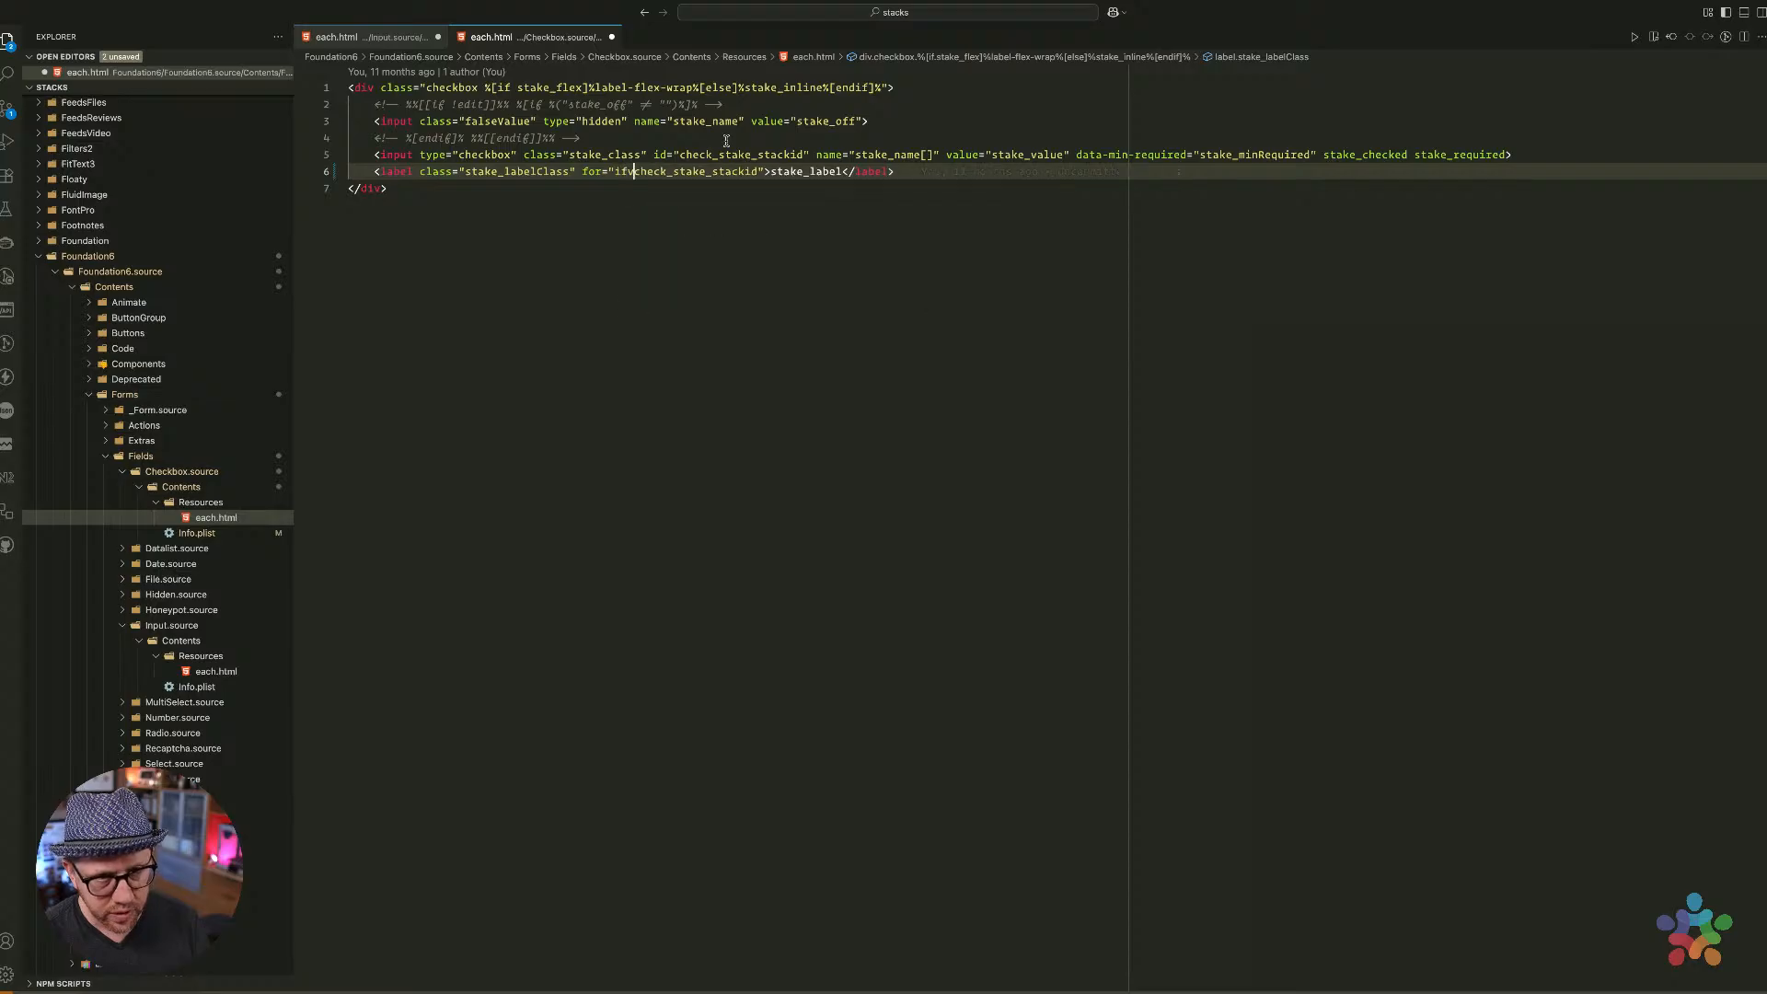
Insert an ifvar conditional for stake_customId below the closing div
key(Down)
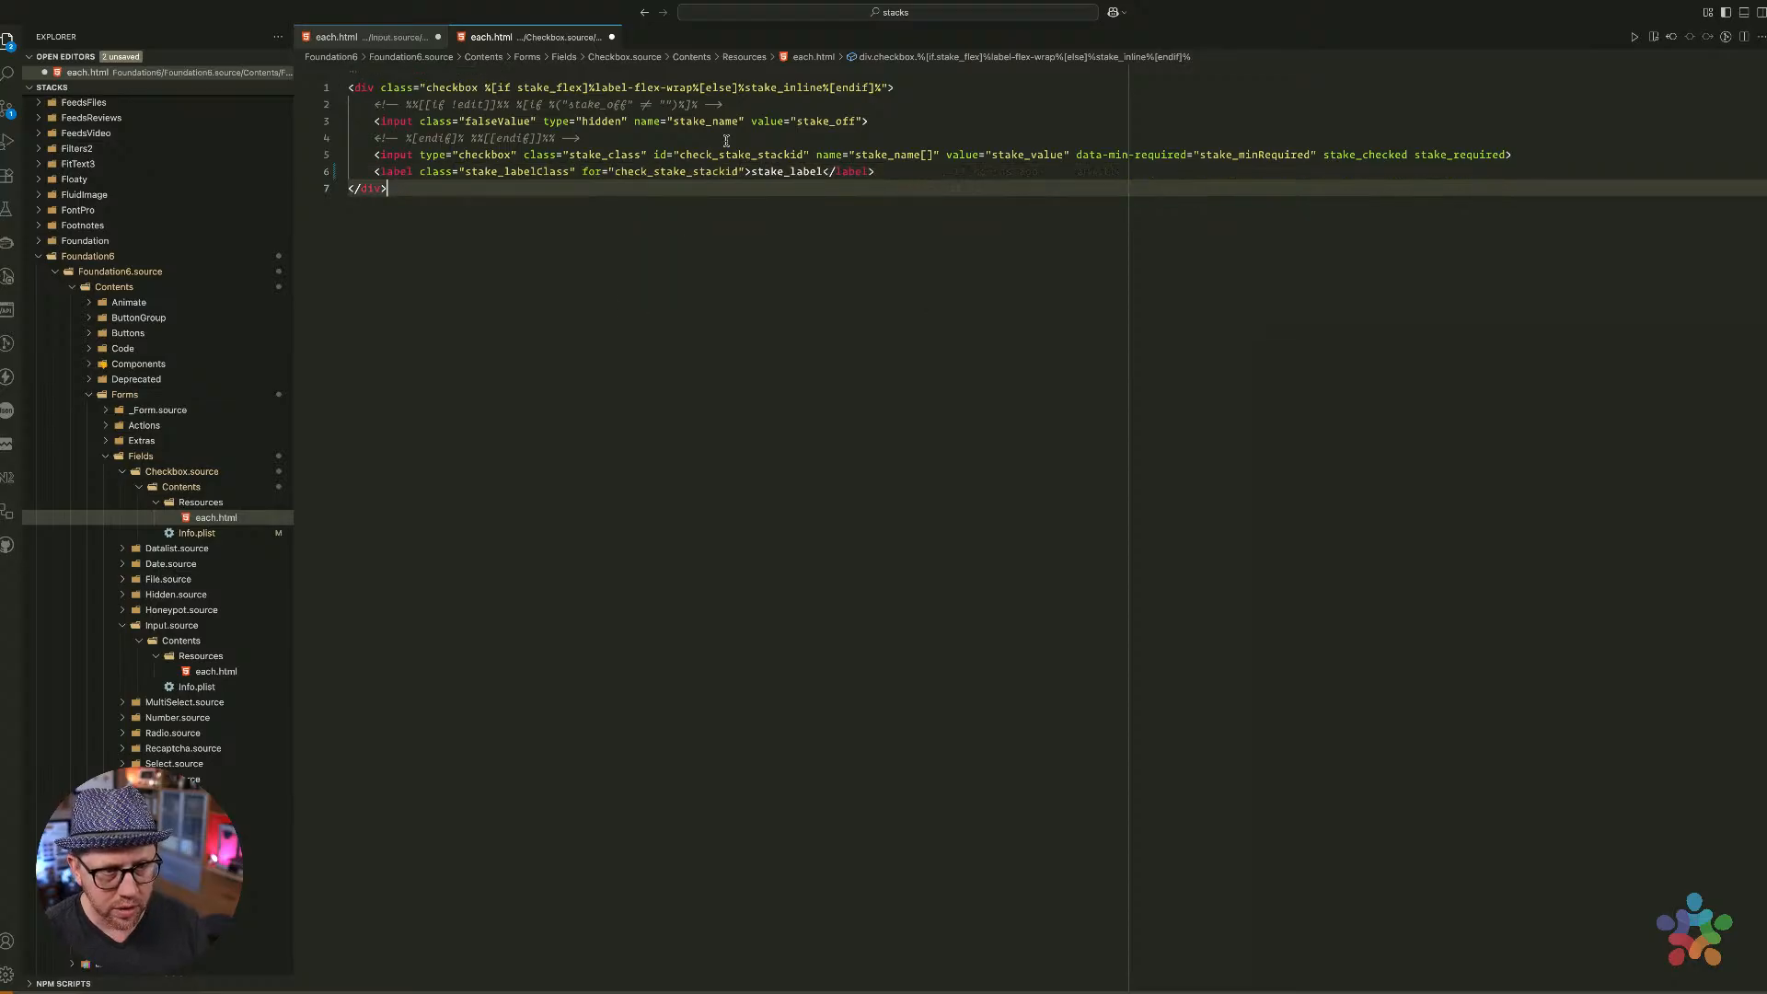
key(Return)
key(Return)
text(ifvar)
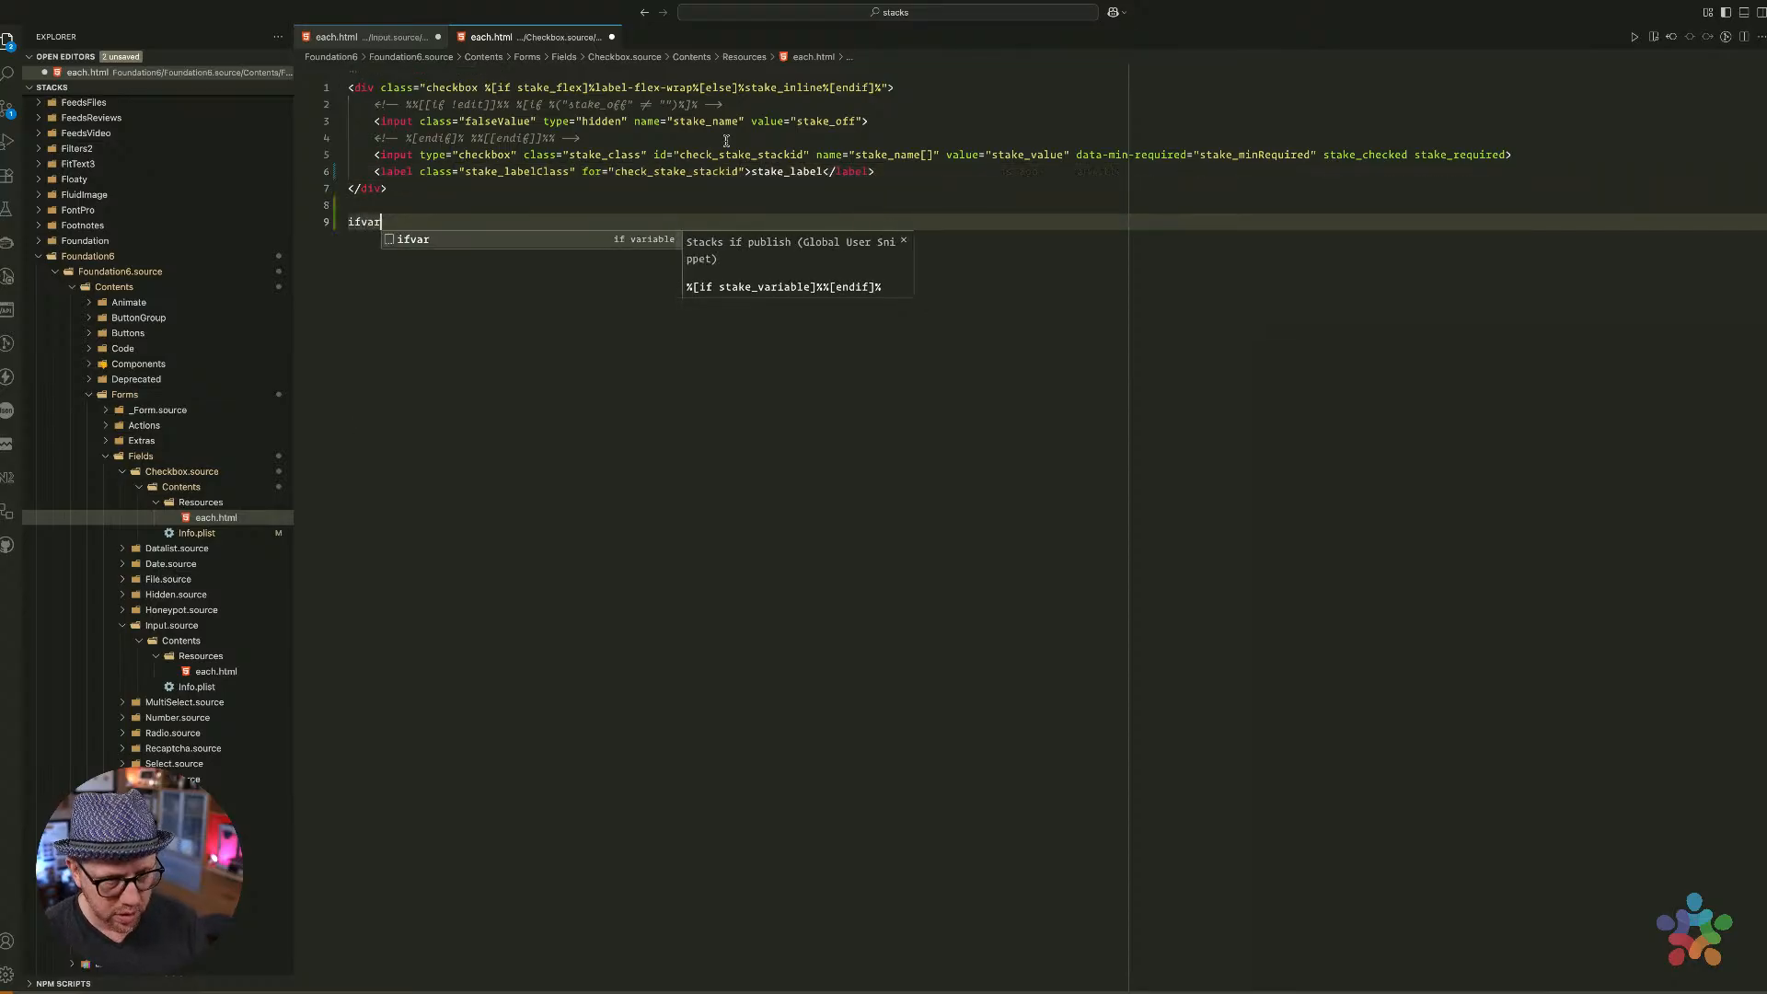
key(Tab)
text(customI)
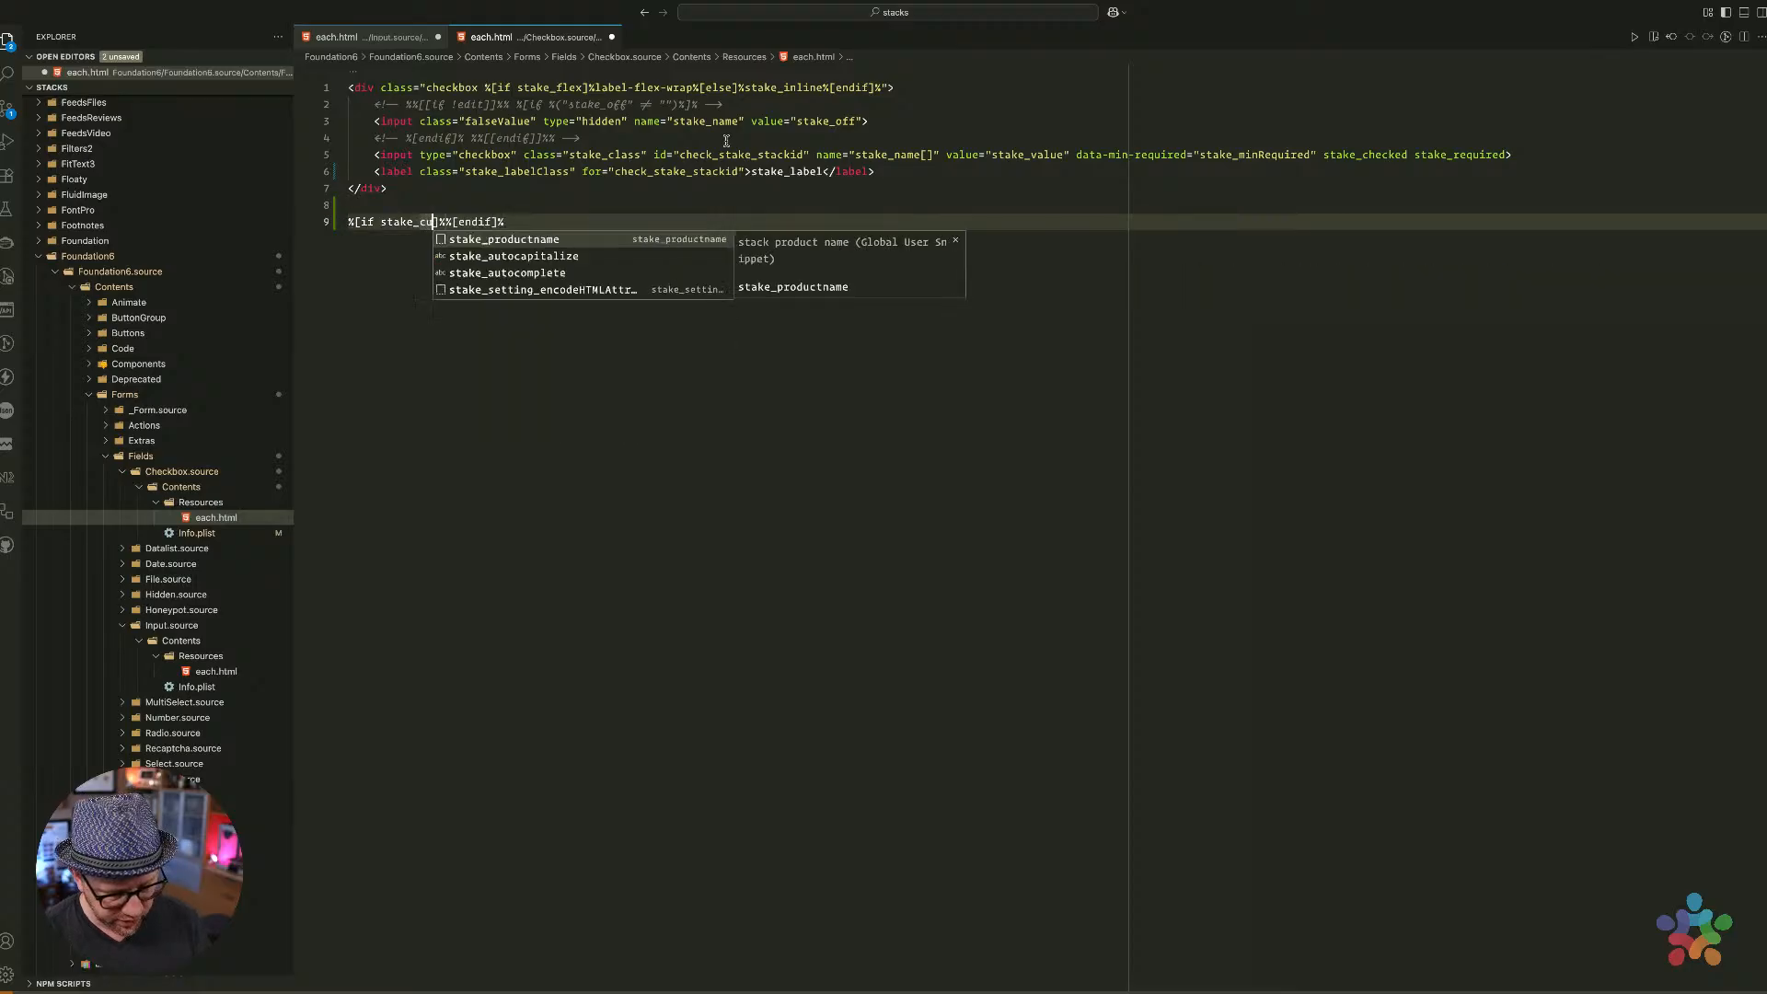
text(d)
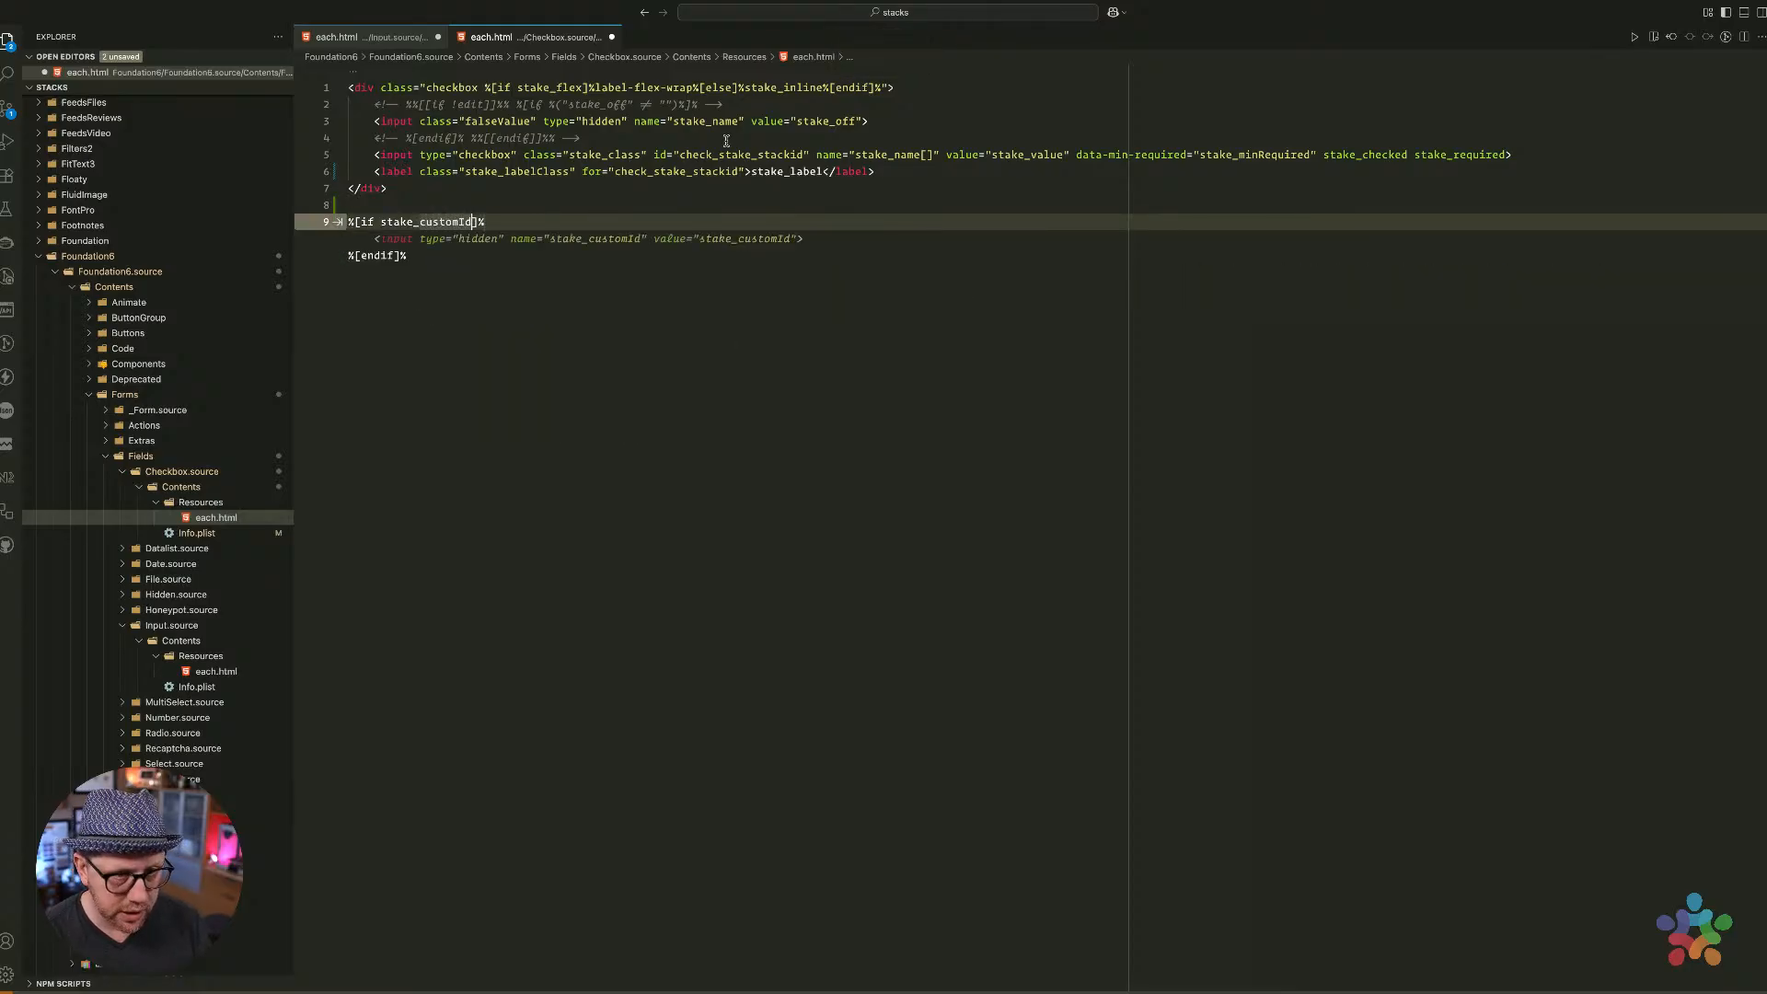
key(Right)
key(Right)
key(Up)
key(Down)
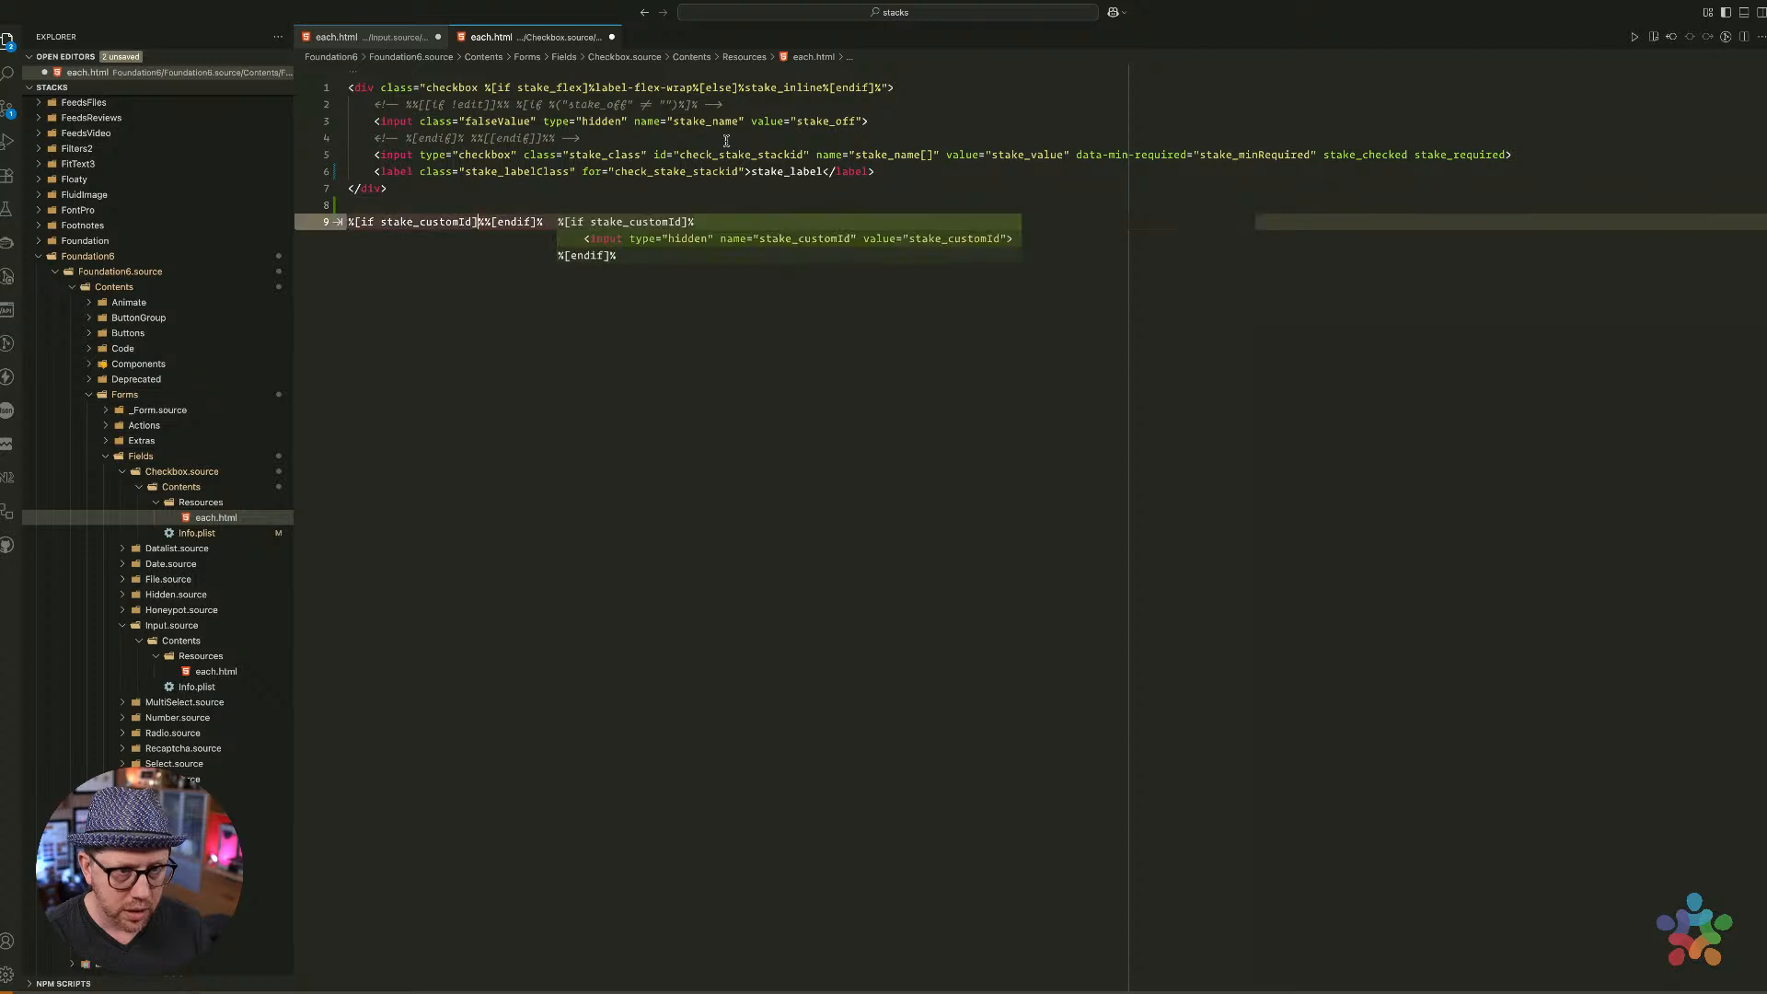
Add an else branch so the line reads %[if stake_customId]%%[else]%%[endif]%
key(super+shift+Right)
key(super+c)
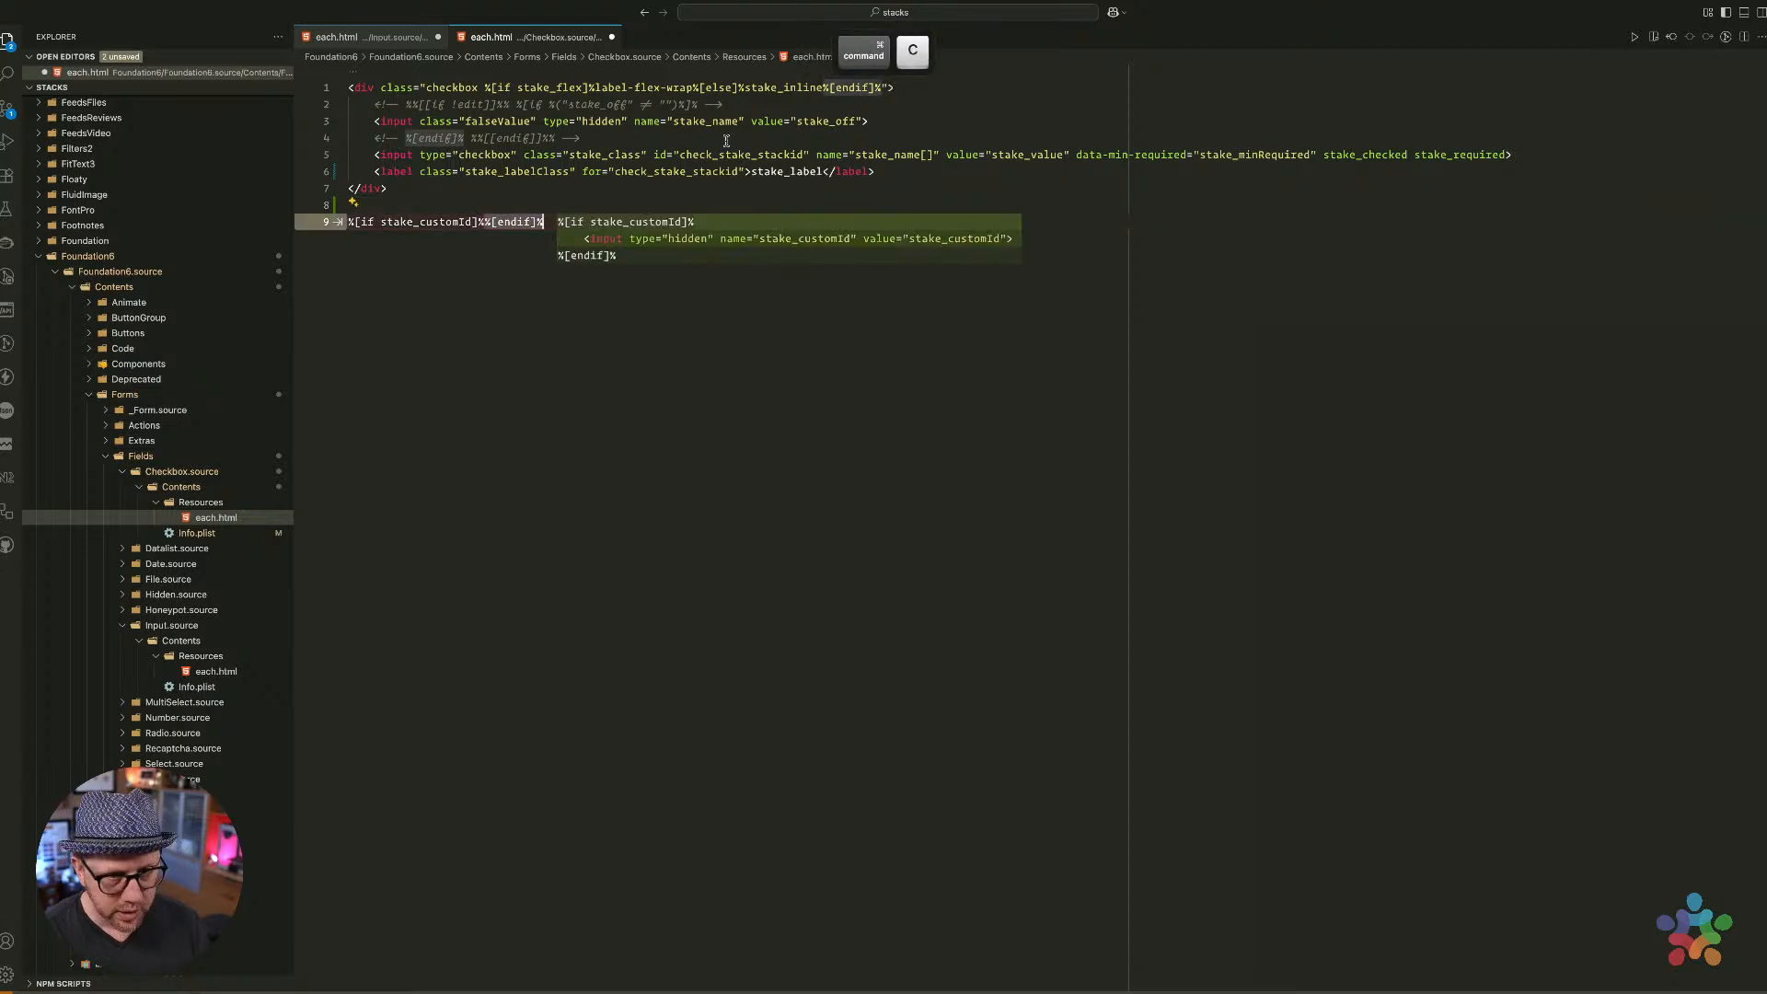
key(Left)
key(super+v)
key(Left)
key(alt+shift+Left)
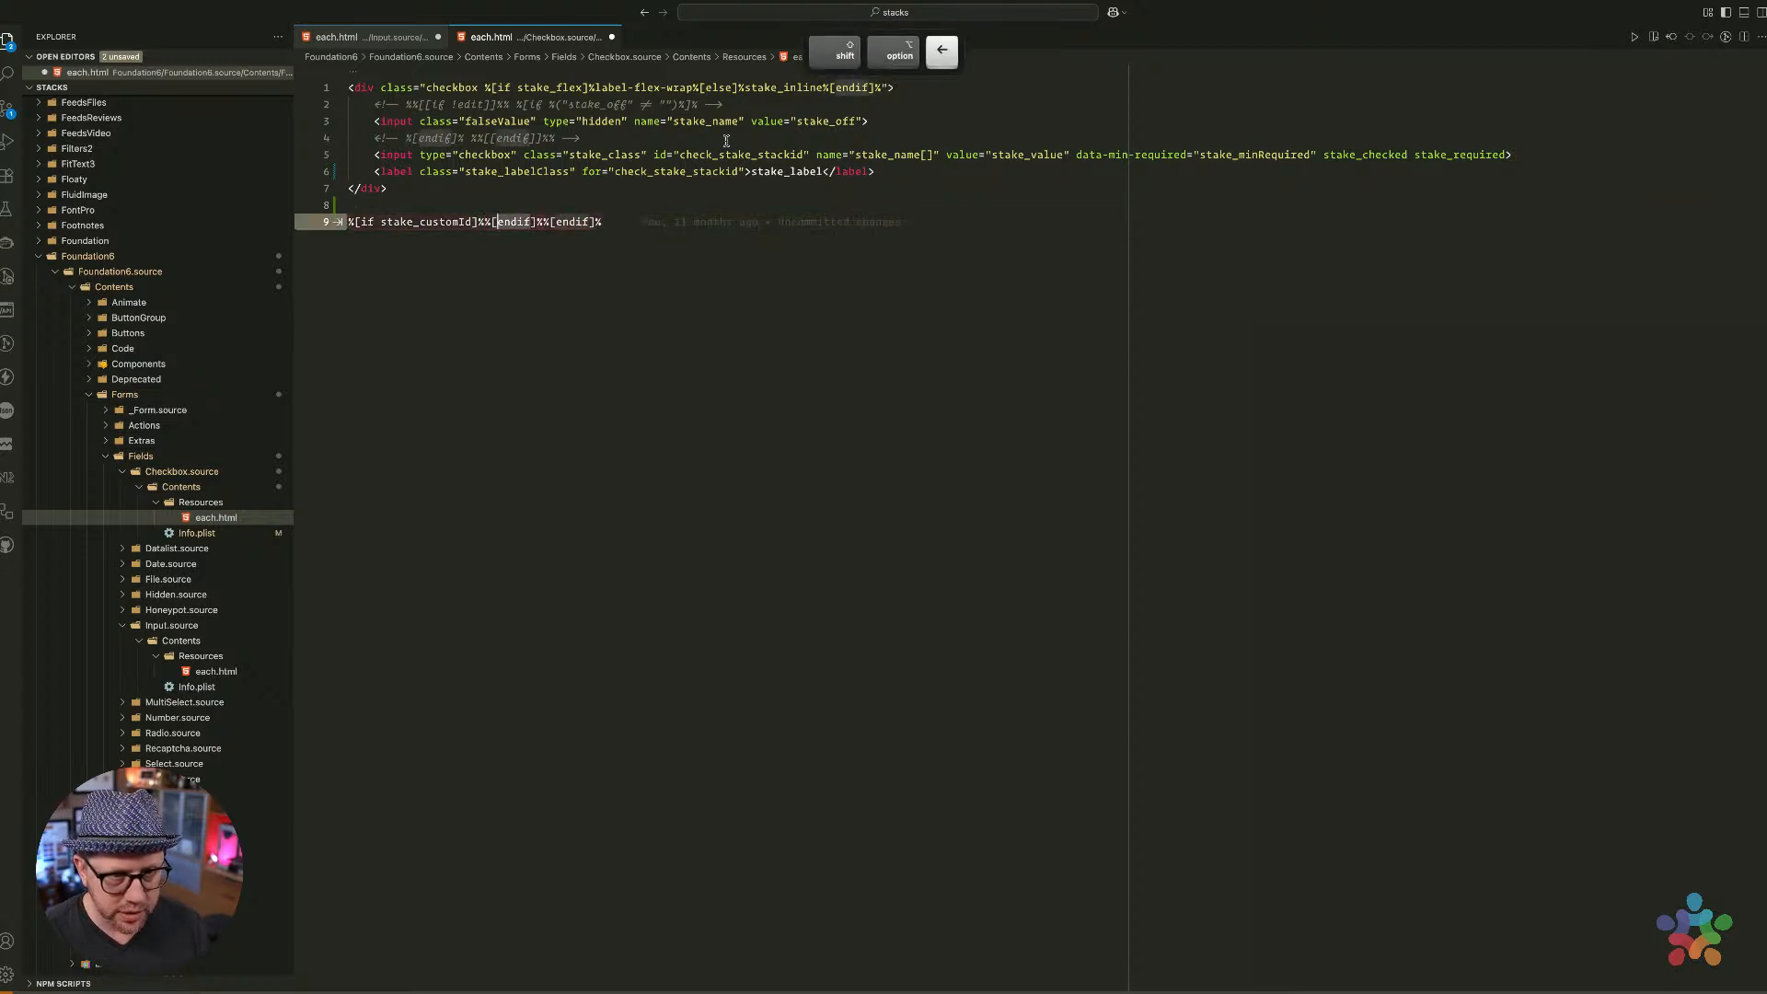
text(else)
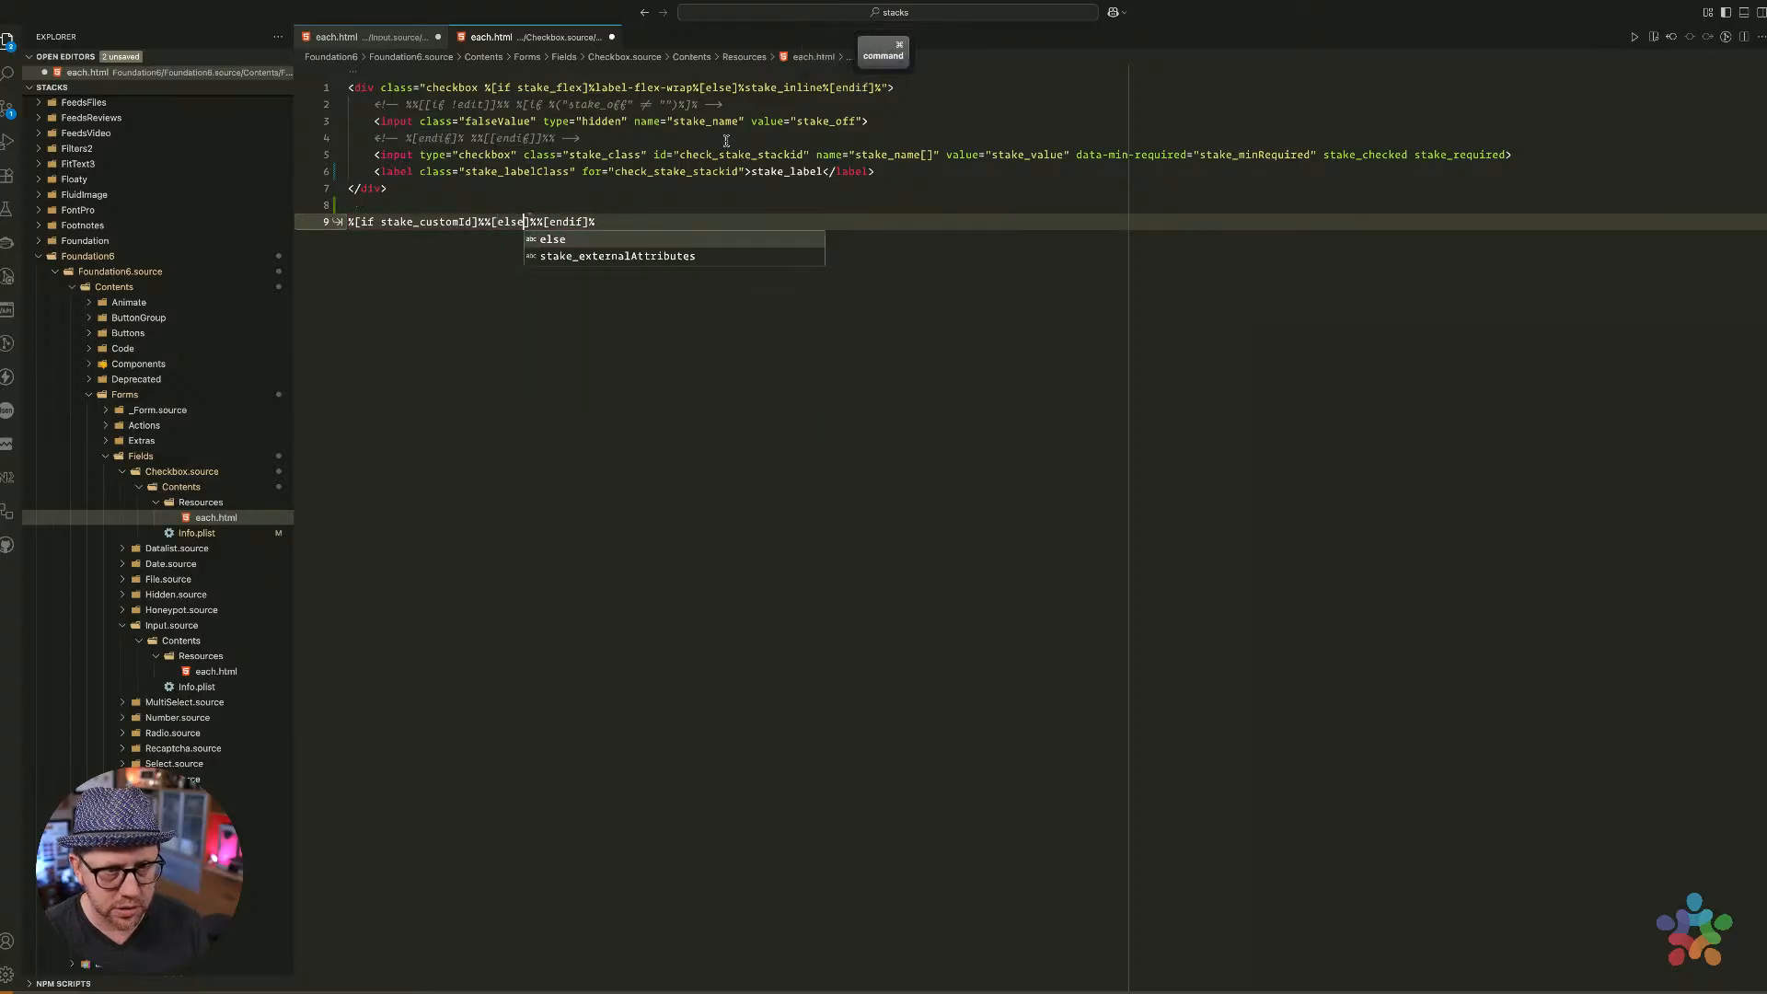
key(Escape)
key(Left)
key(Left)
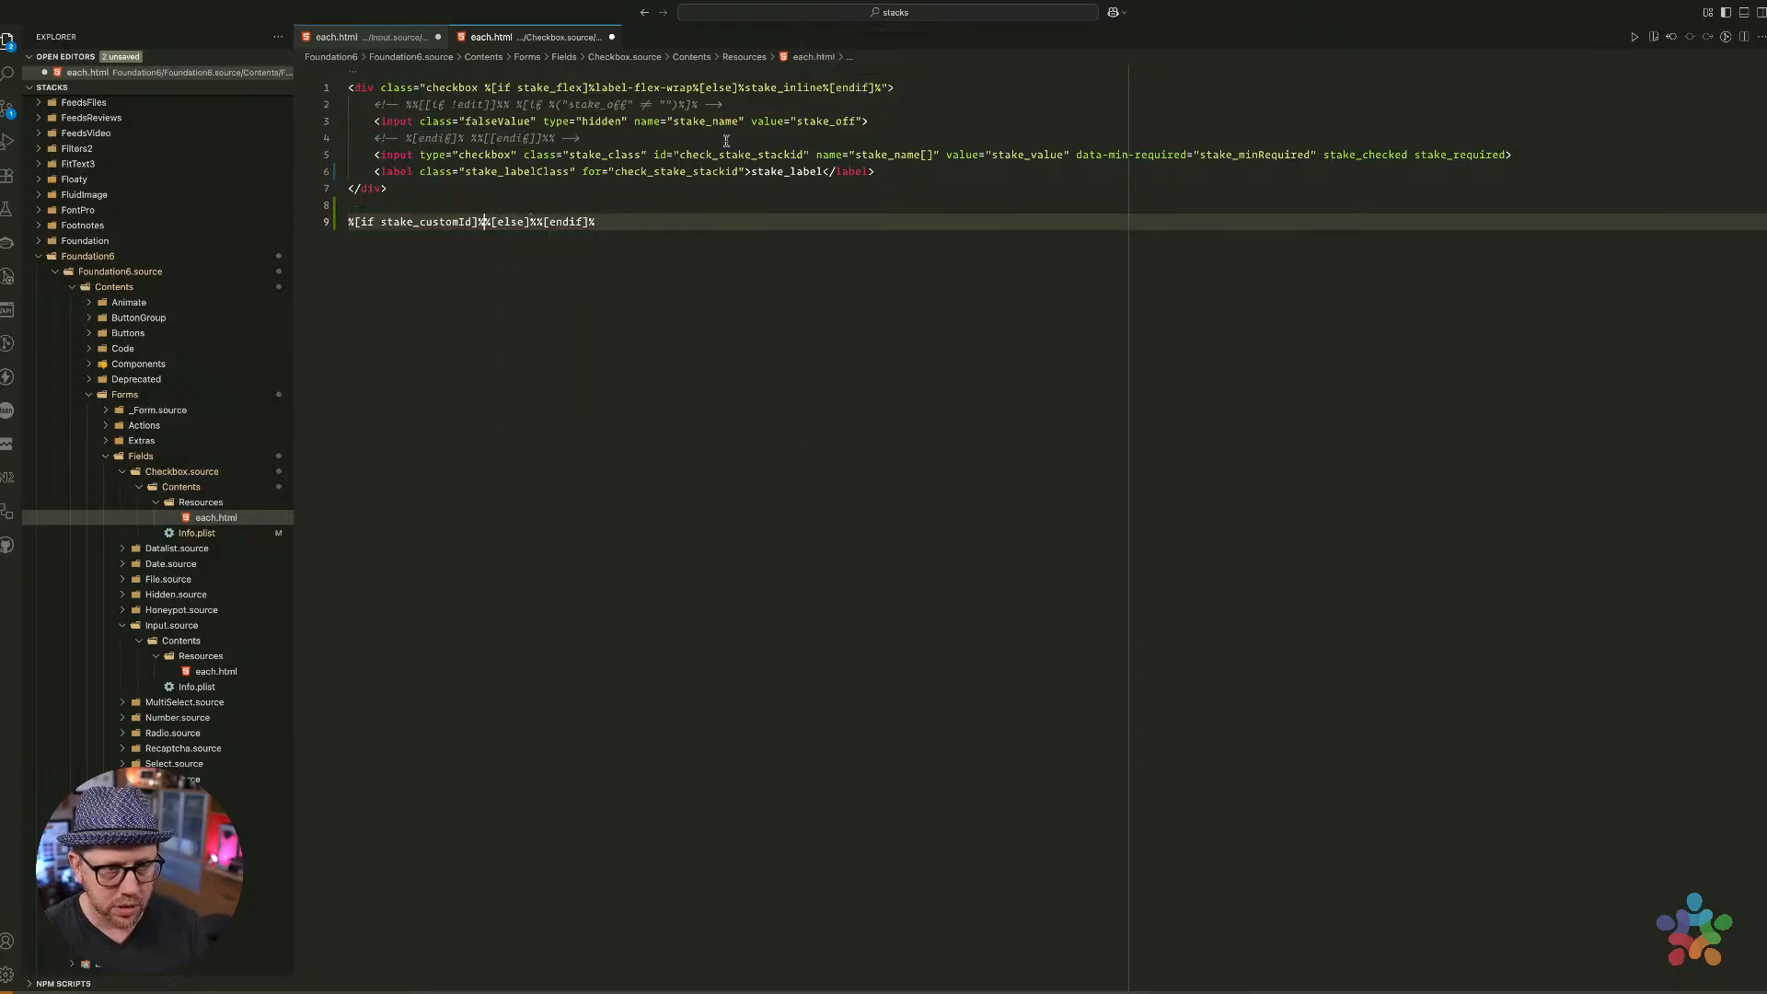
Open the Checkbox Info.plist in PlistEdit Pro via its default application
key(ctrl+Left)
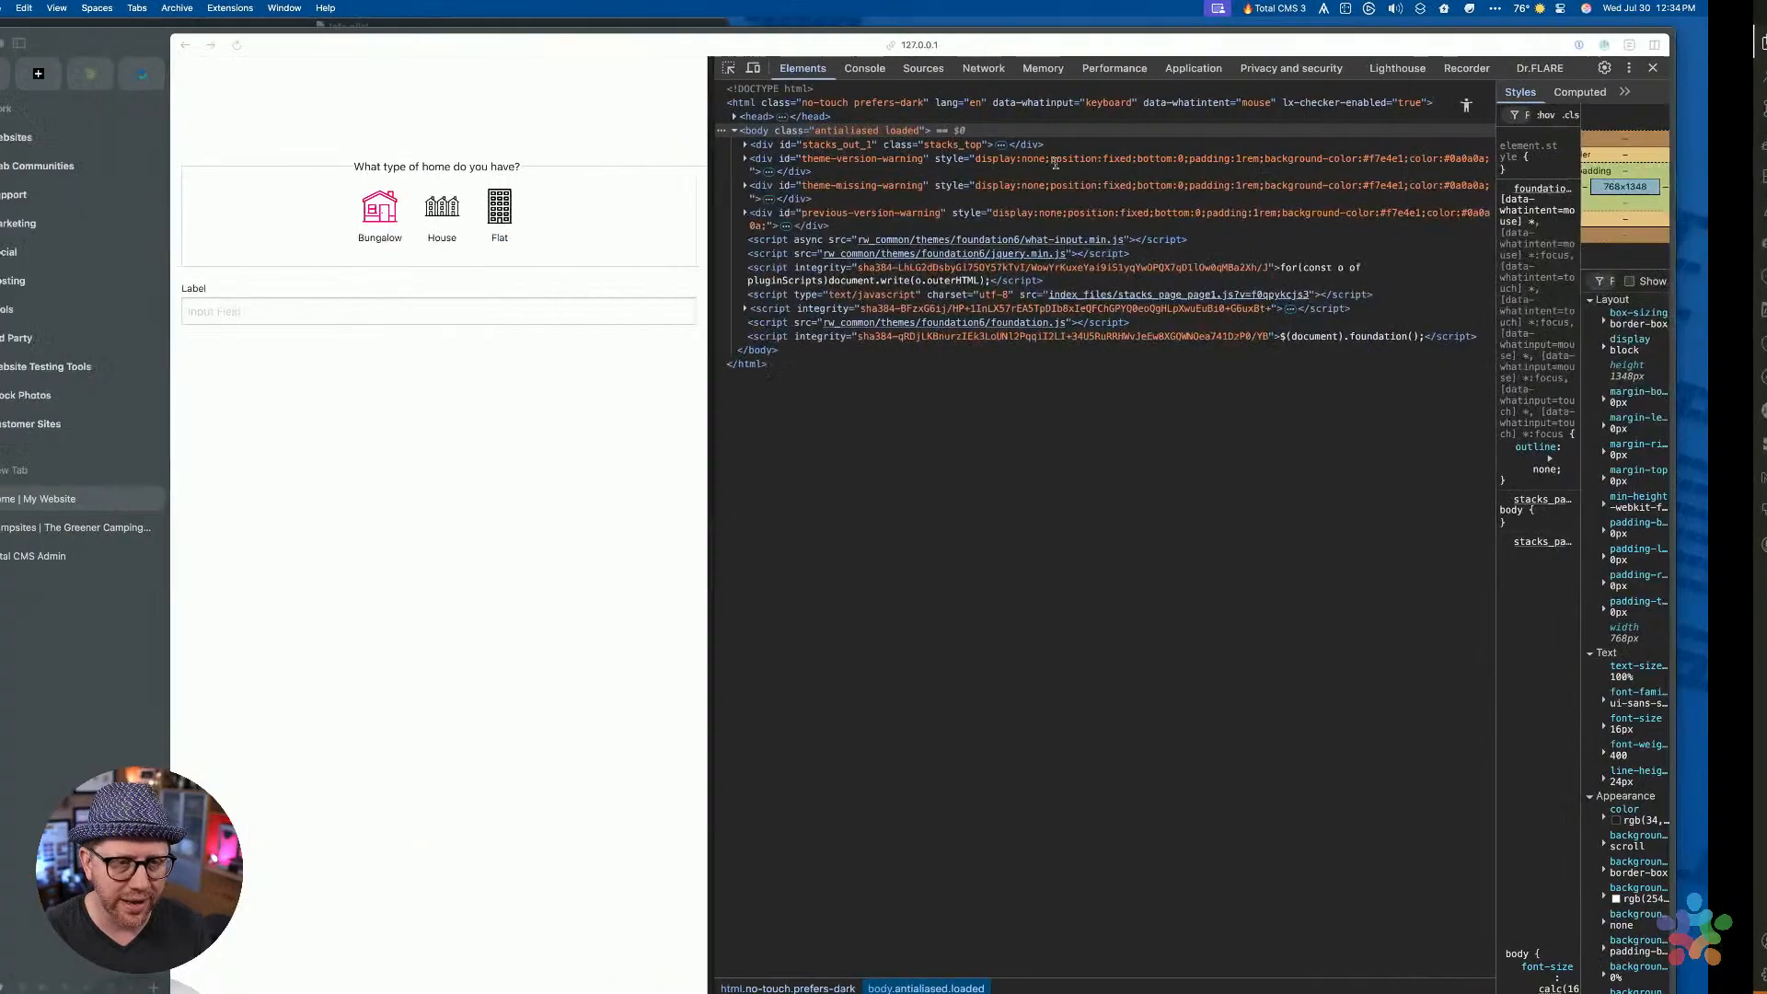
key(ctrl+Right)
click(193, 533)
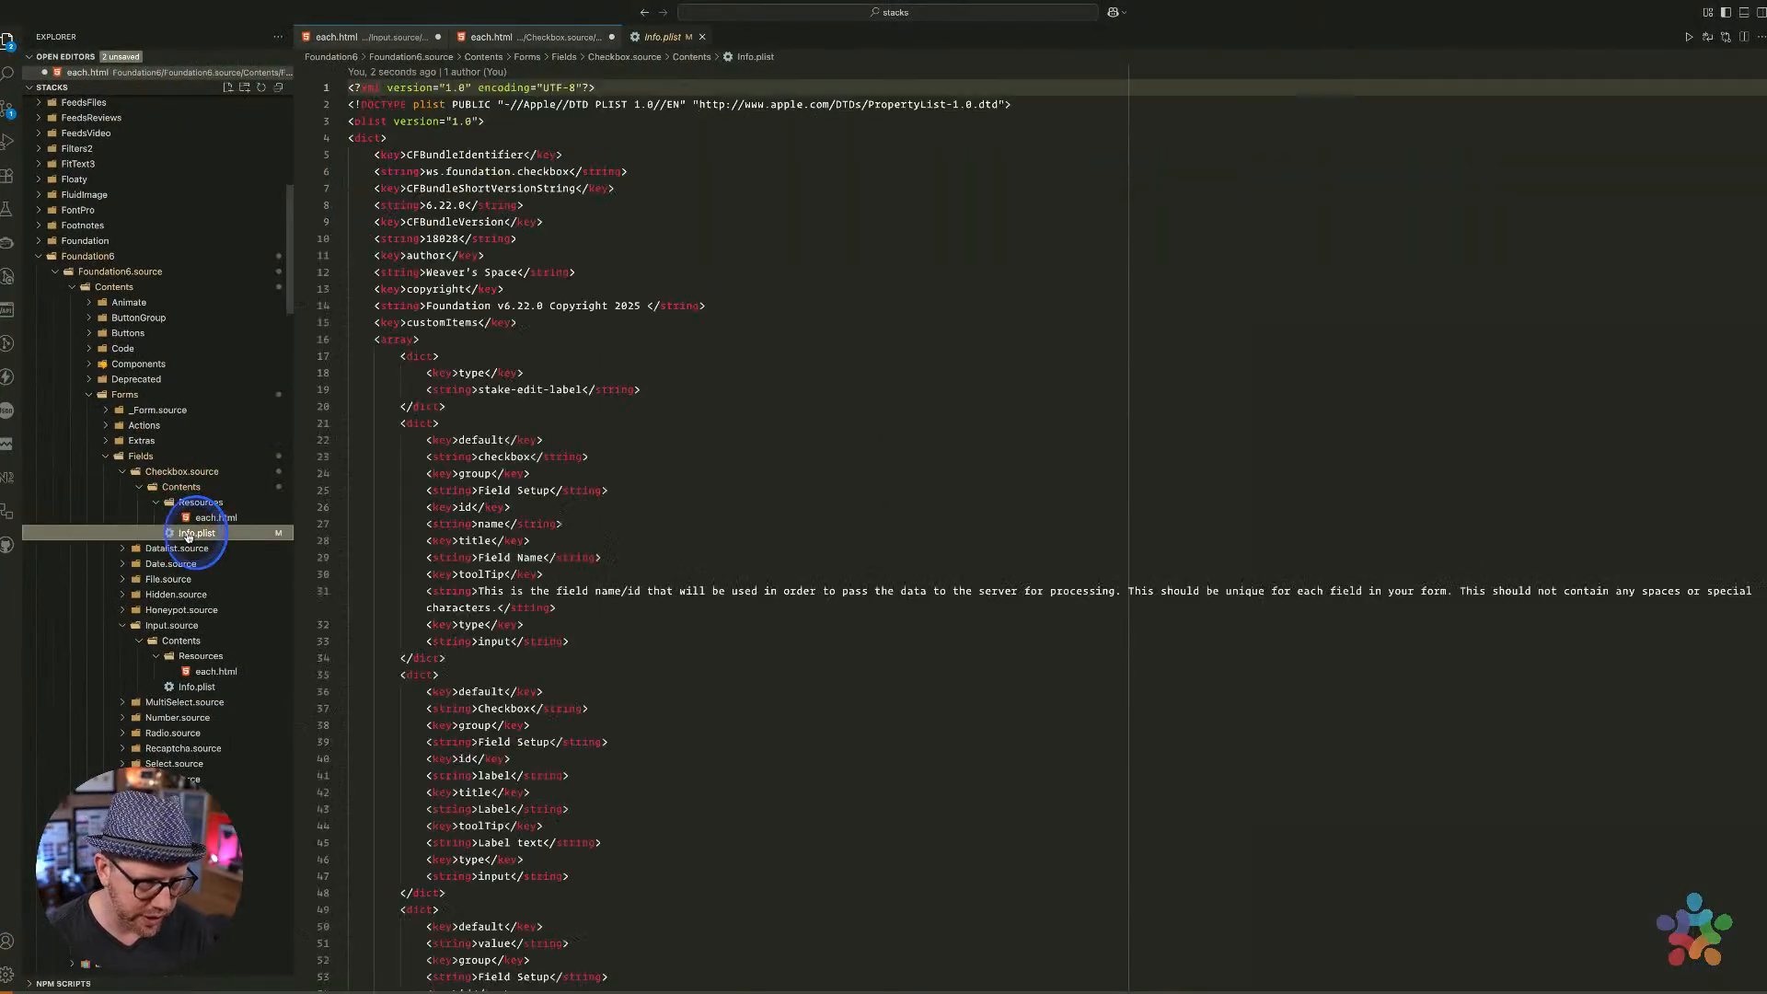
right_click(195, 533)
click(224, 506)
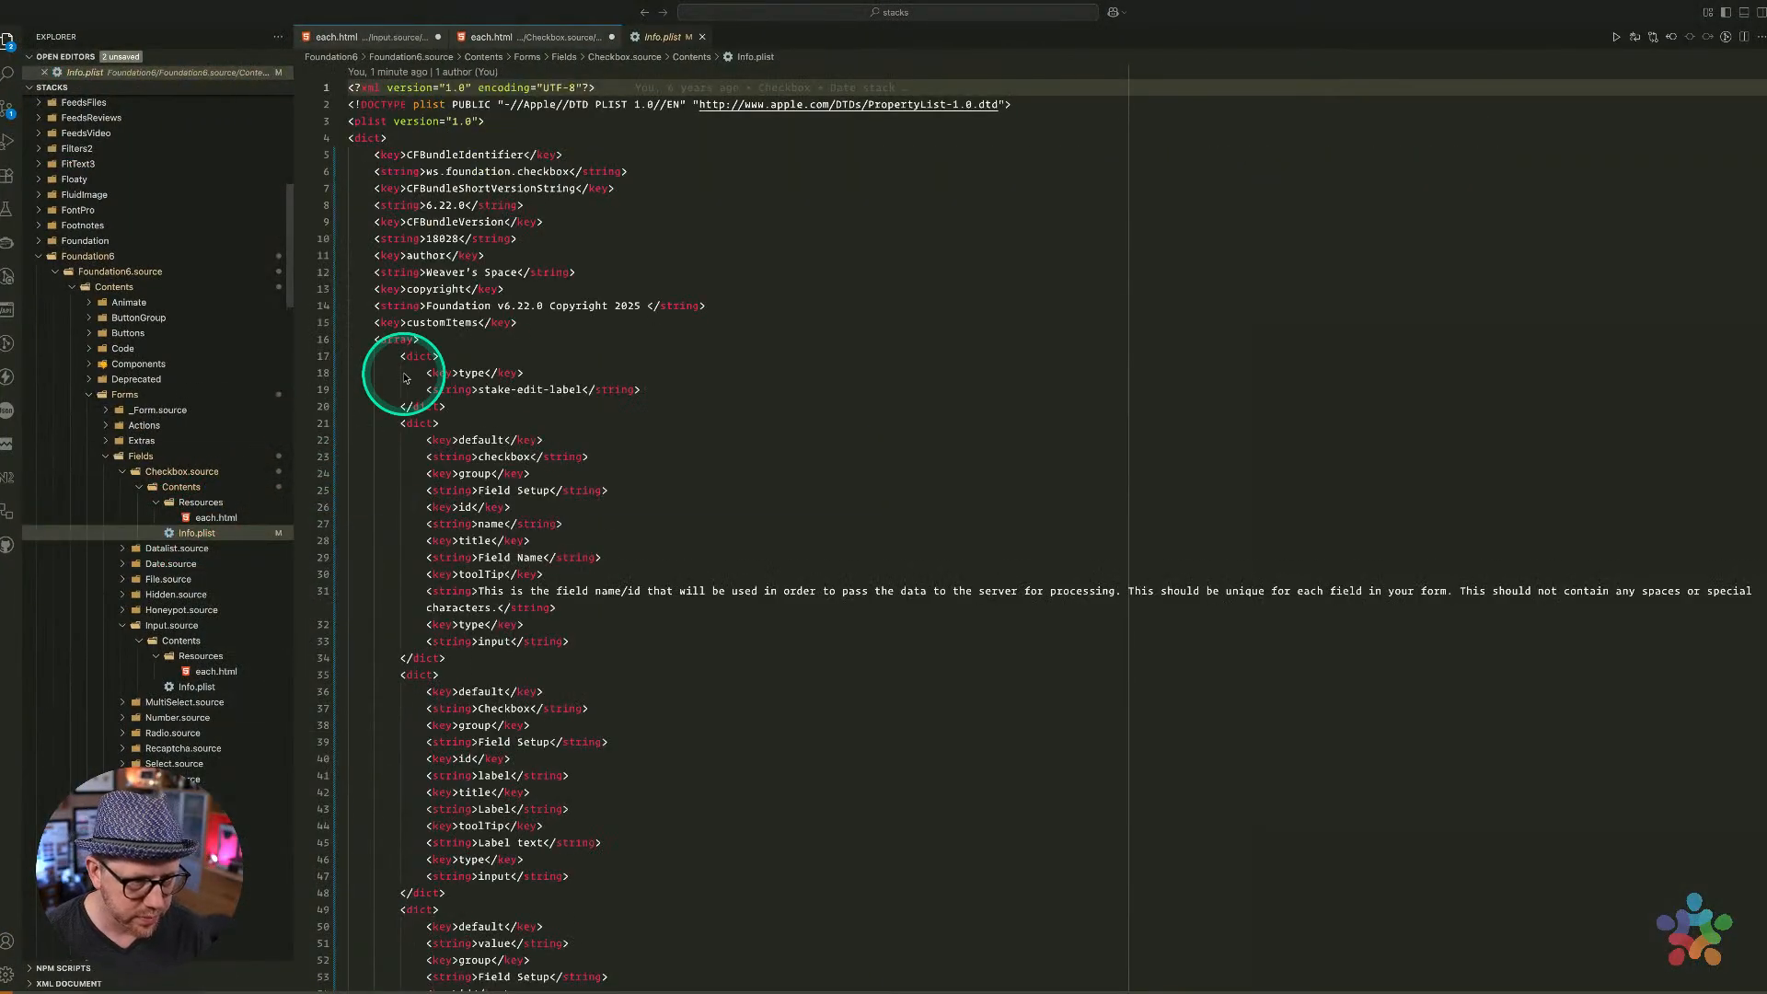
click(102, 343)
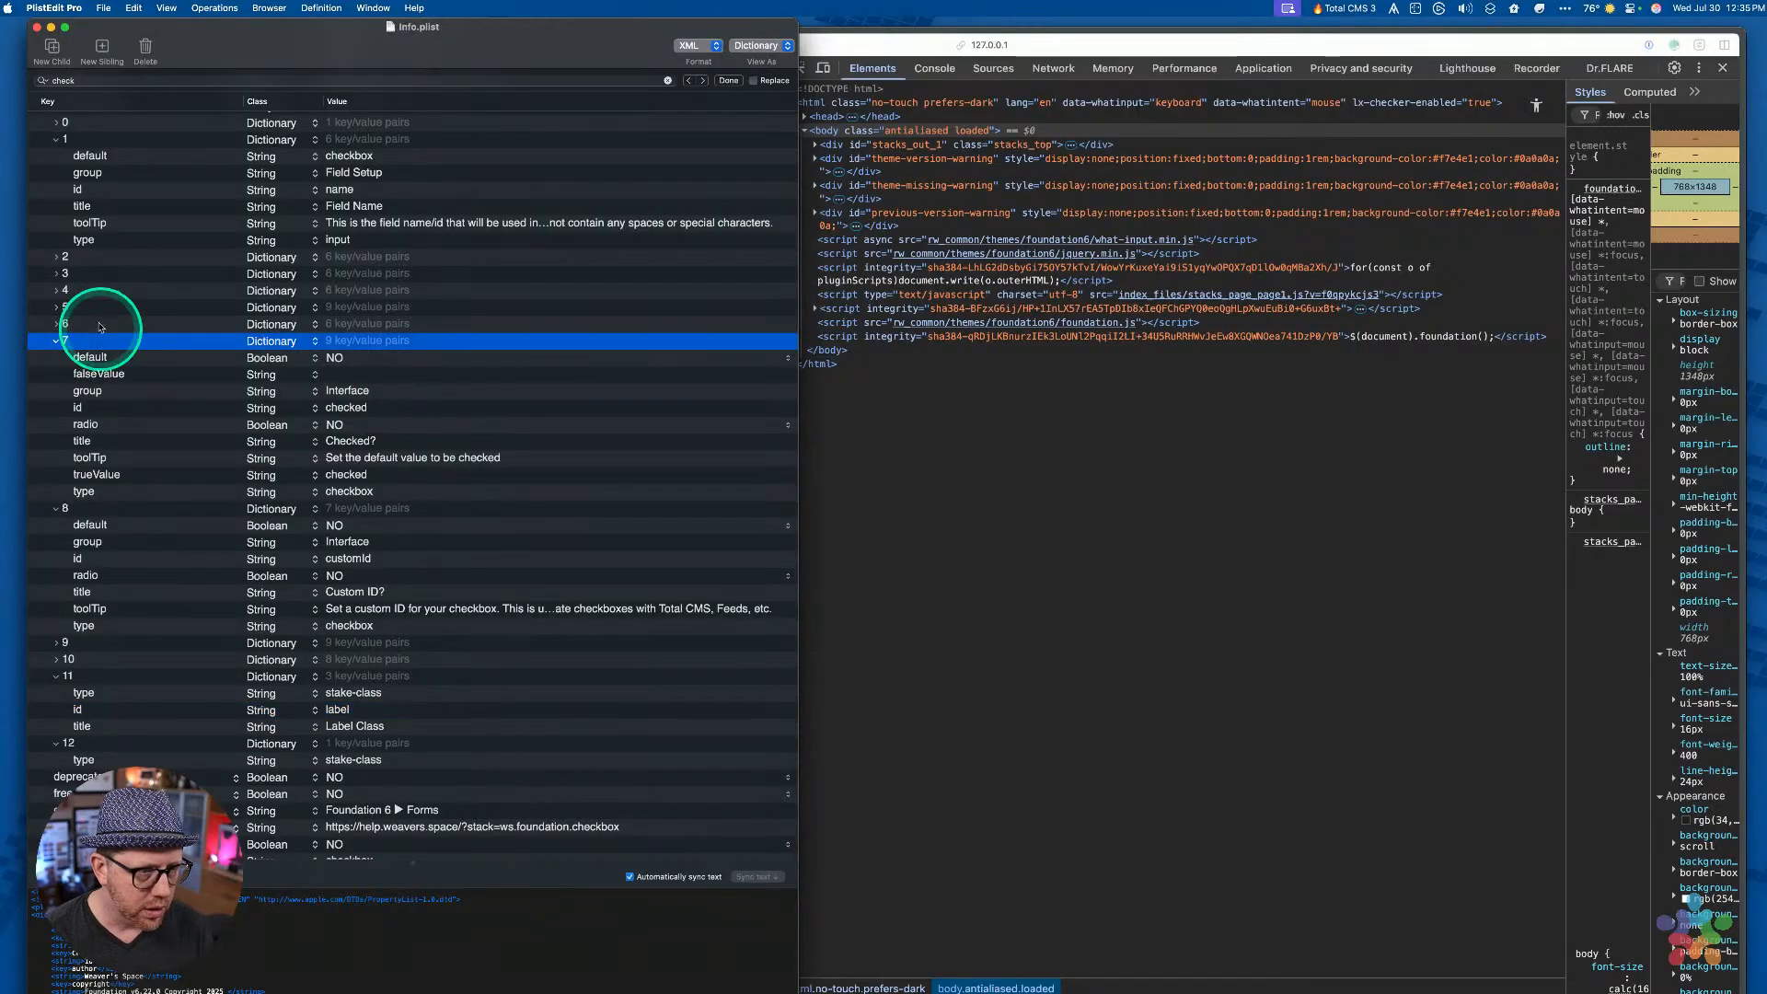
scroll(97, 241, up, 3)
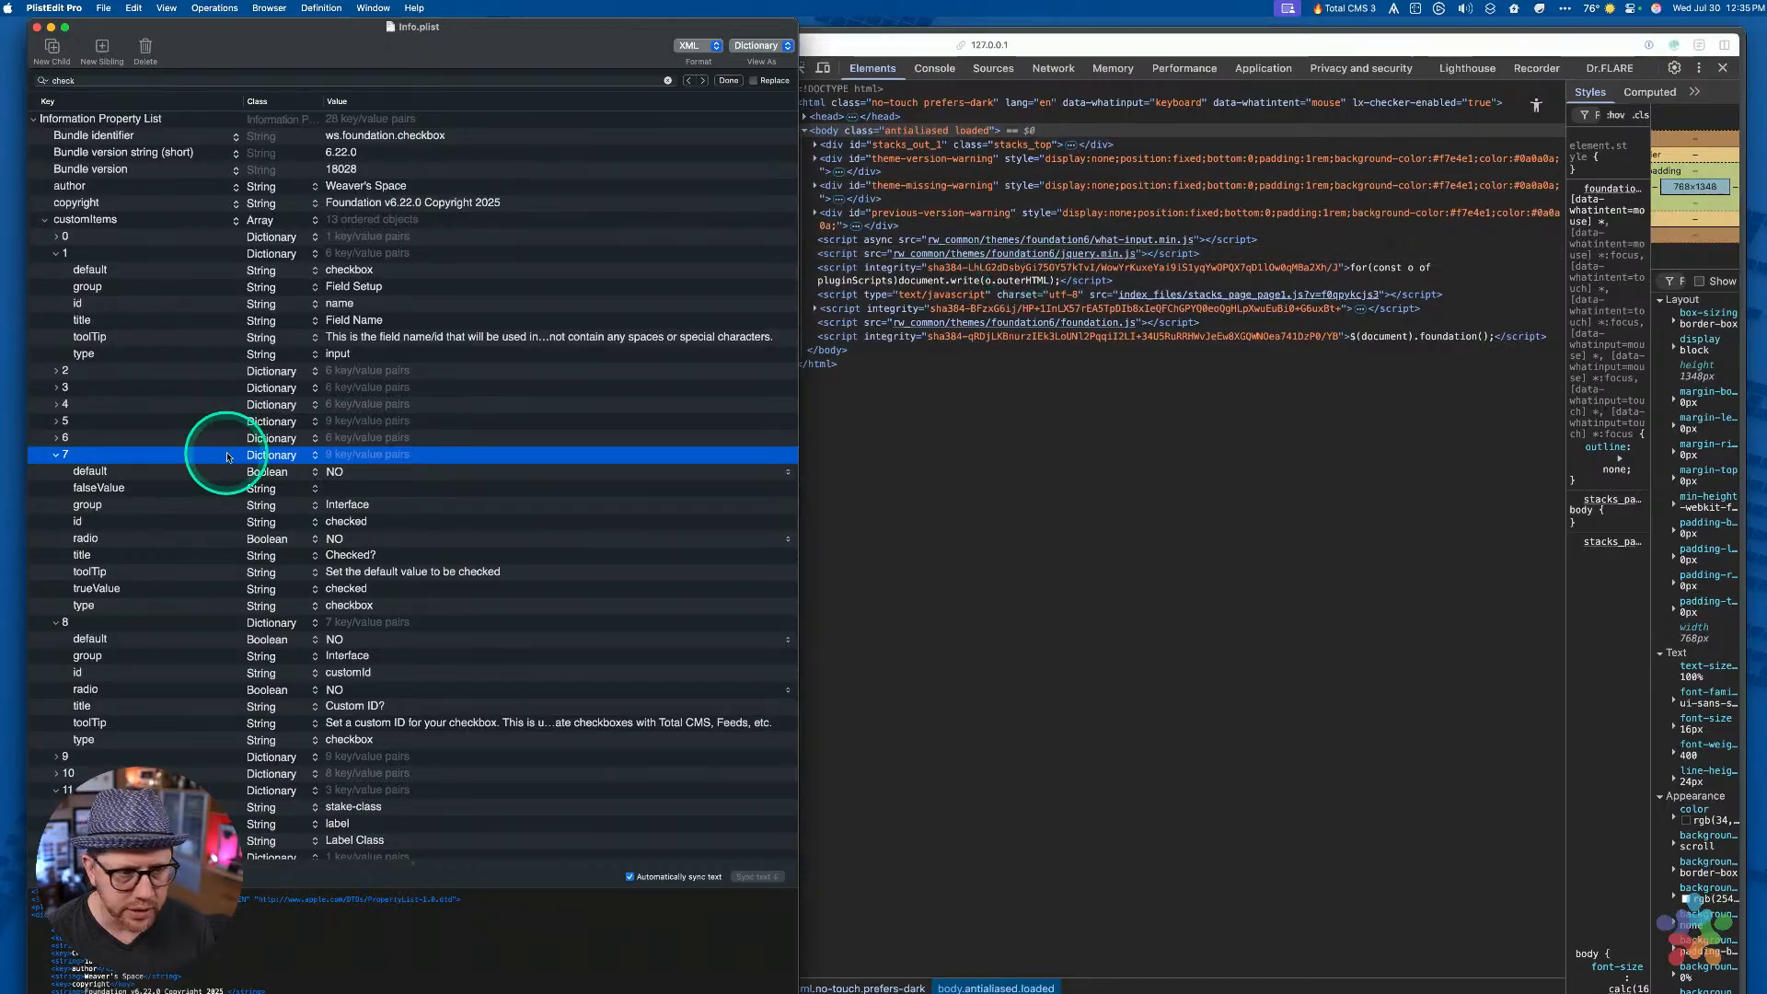
click(96, 255)
Duplicate the field name item and set the copy's id to customID
key(cmd+d)
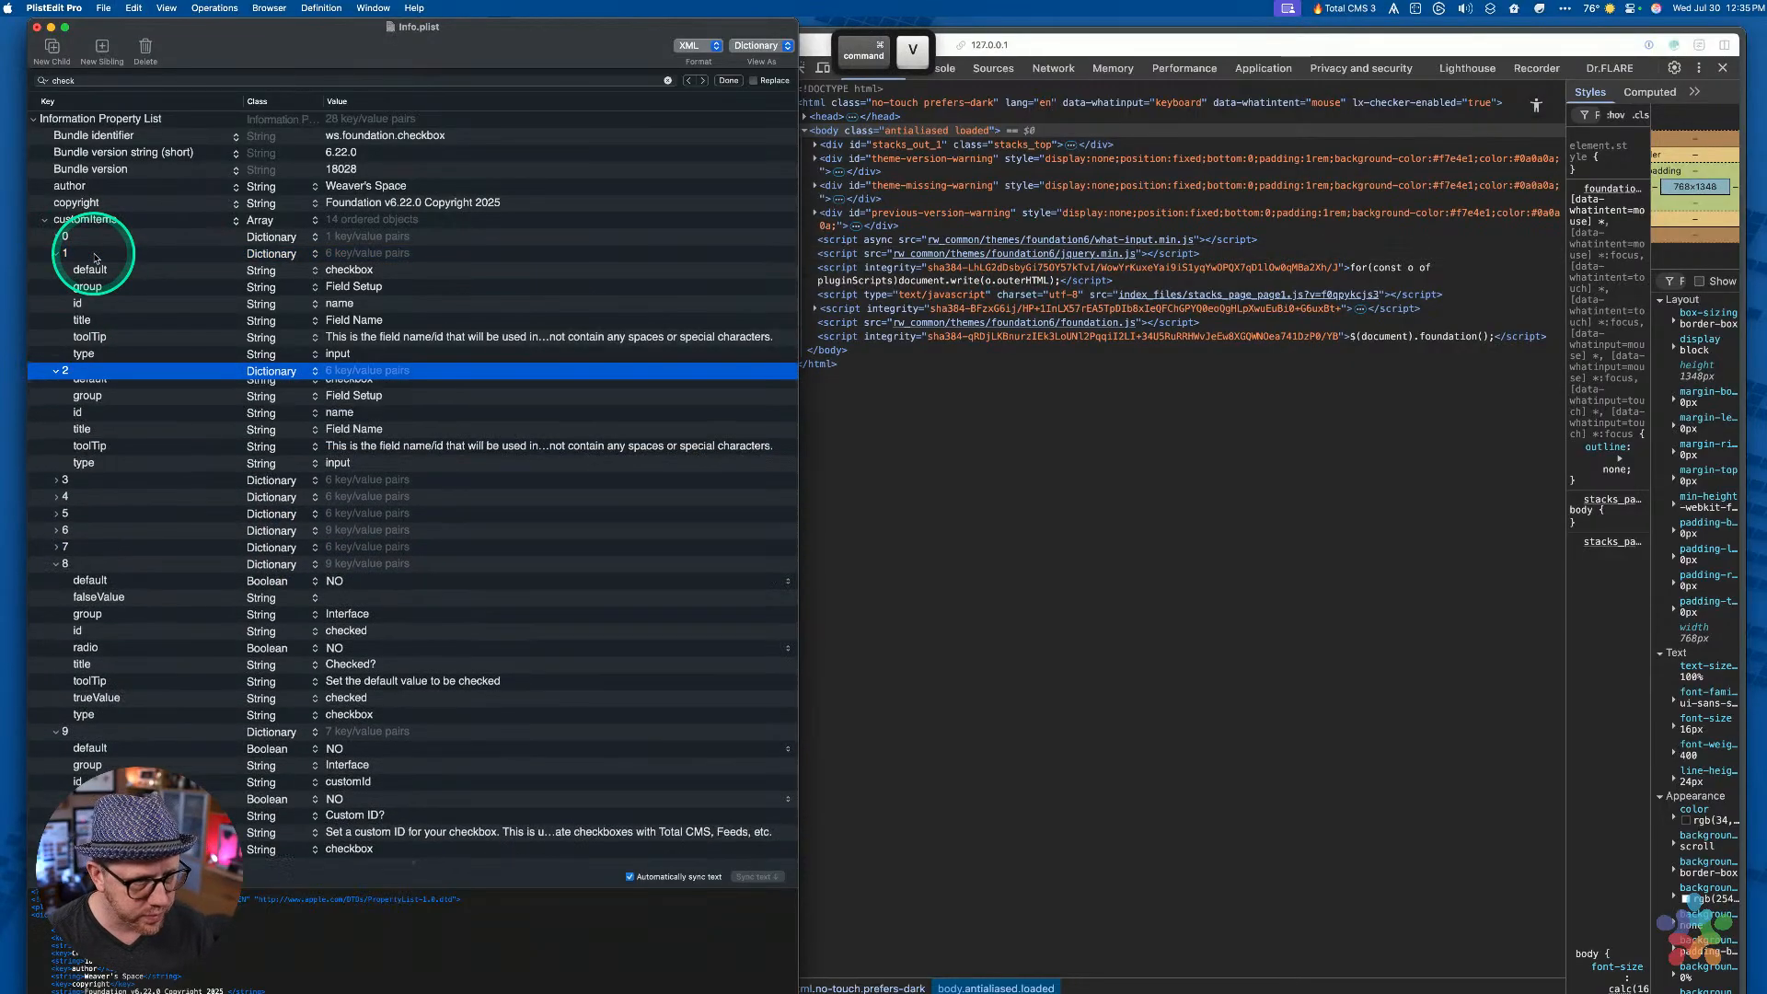
key(Down)
key(Down)
key(Down)
key(Return)
key(Tab)
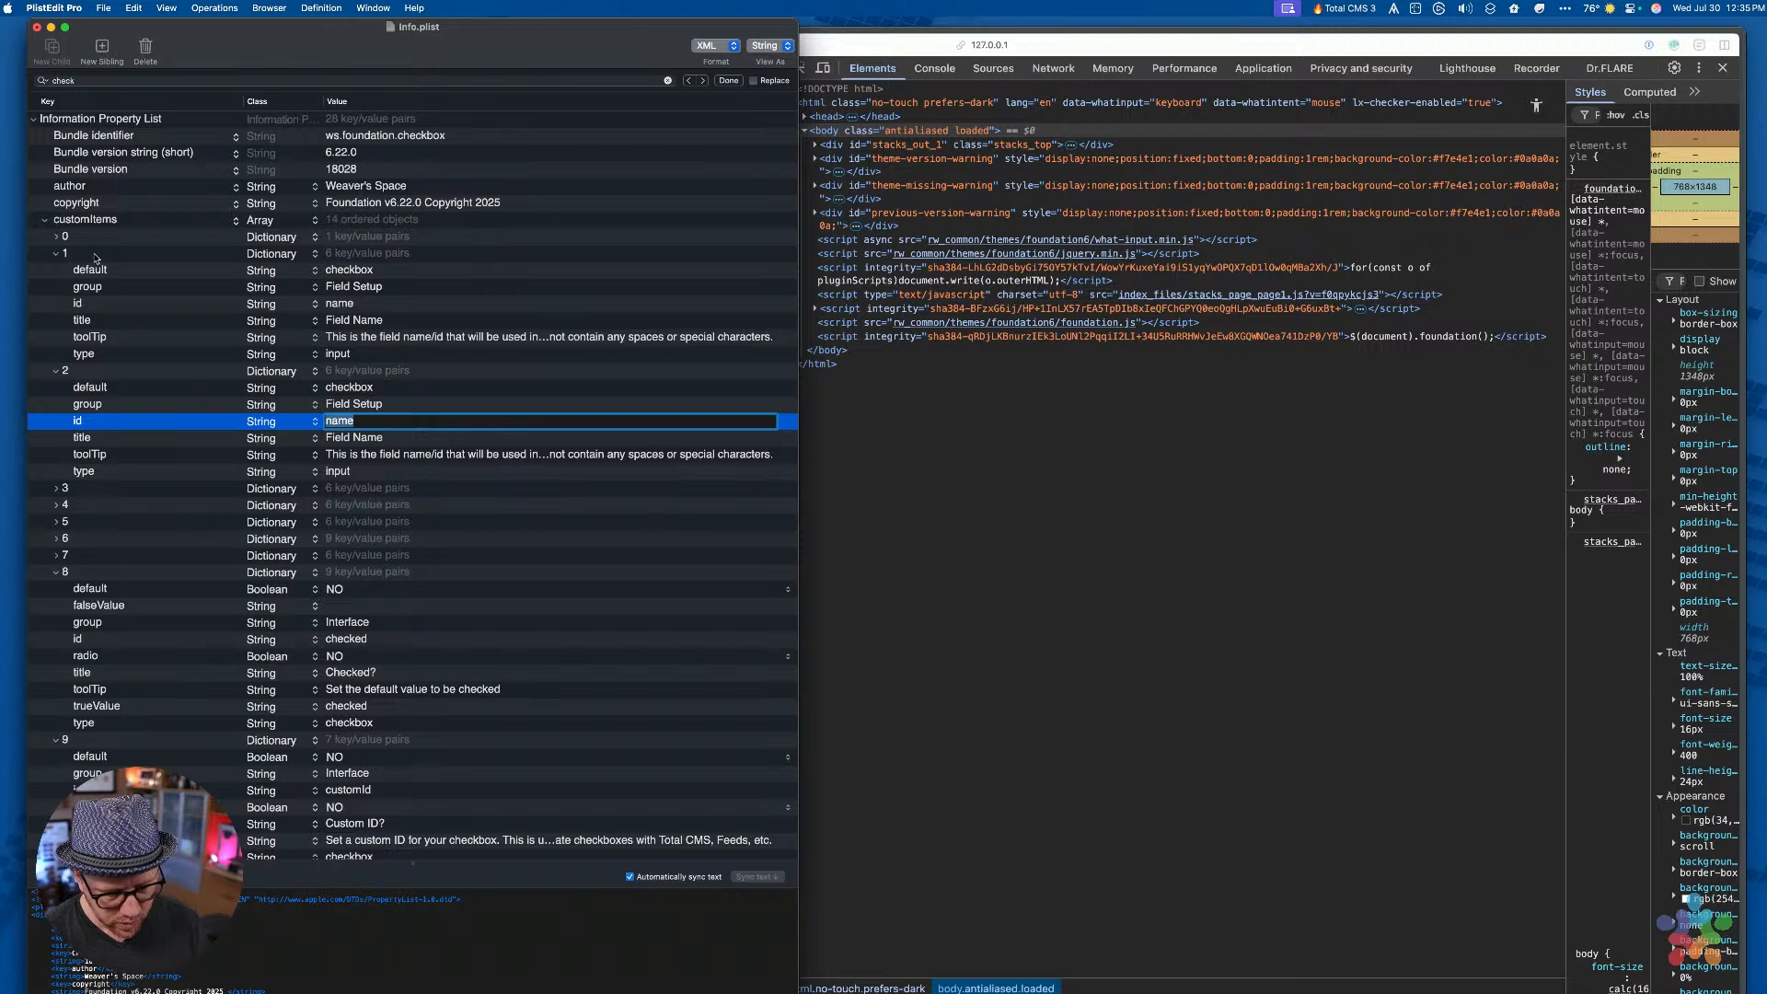
text(customId)
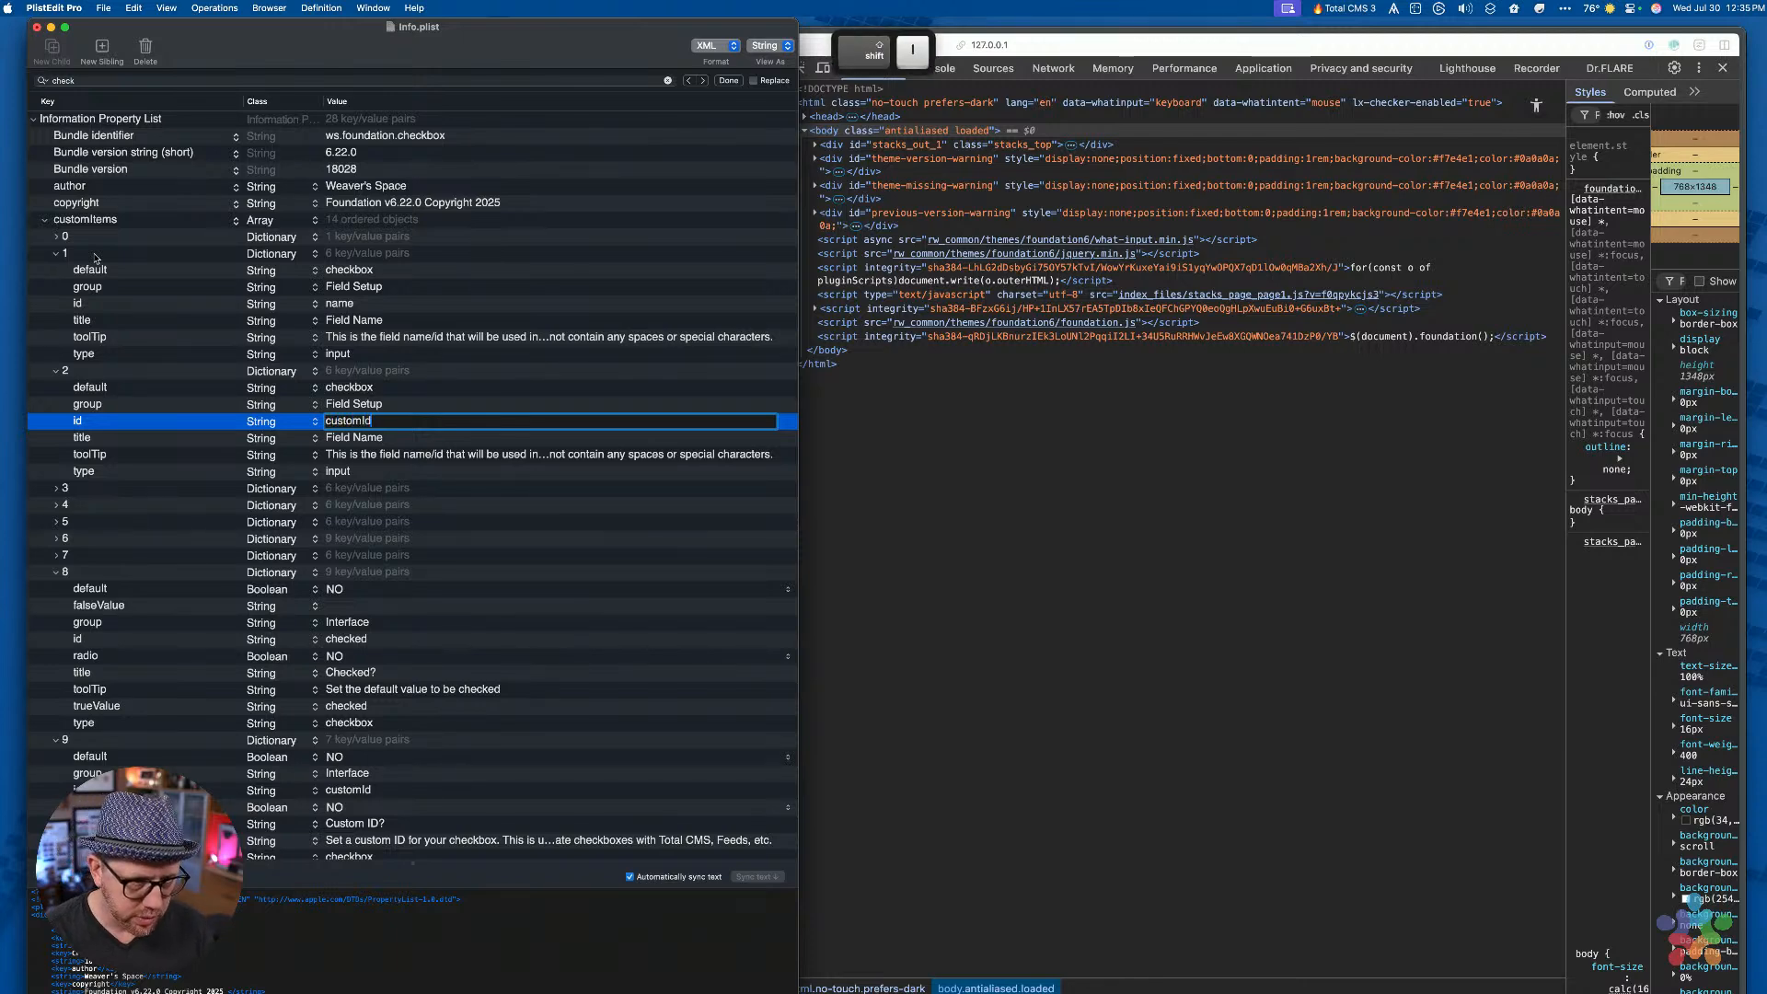
key(BackSpace)
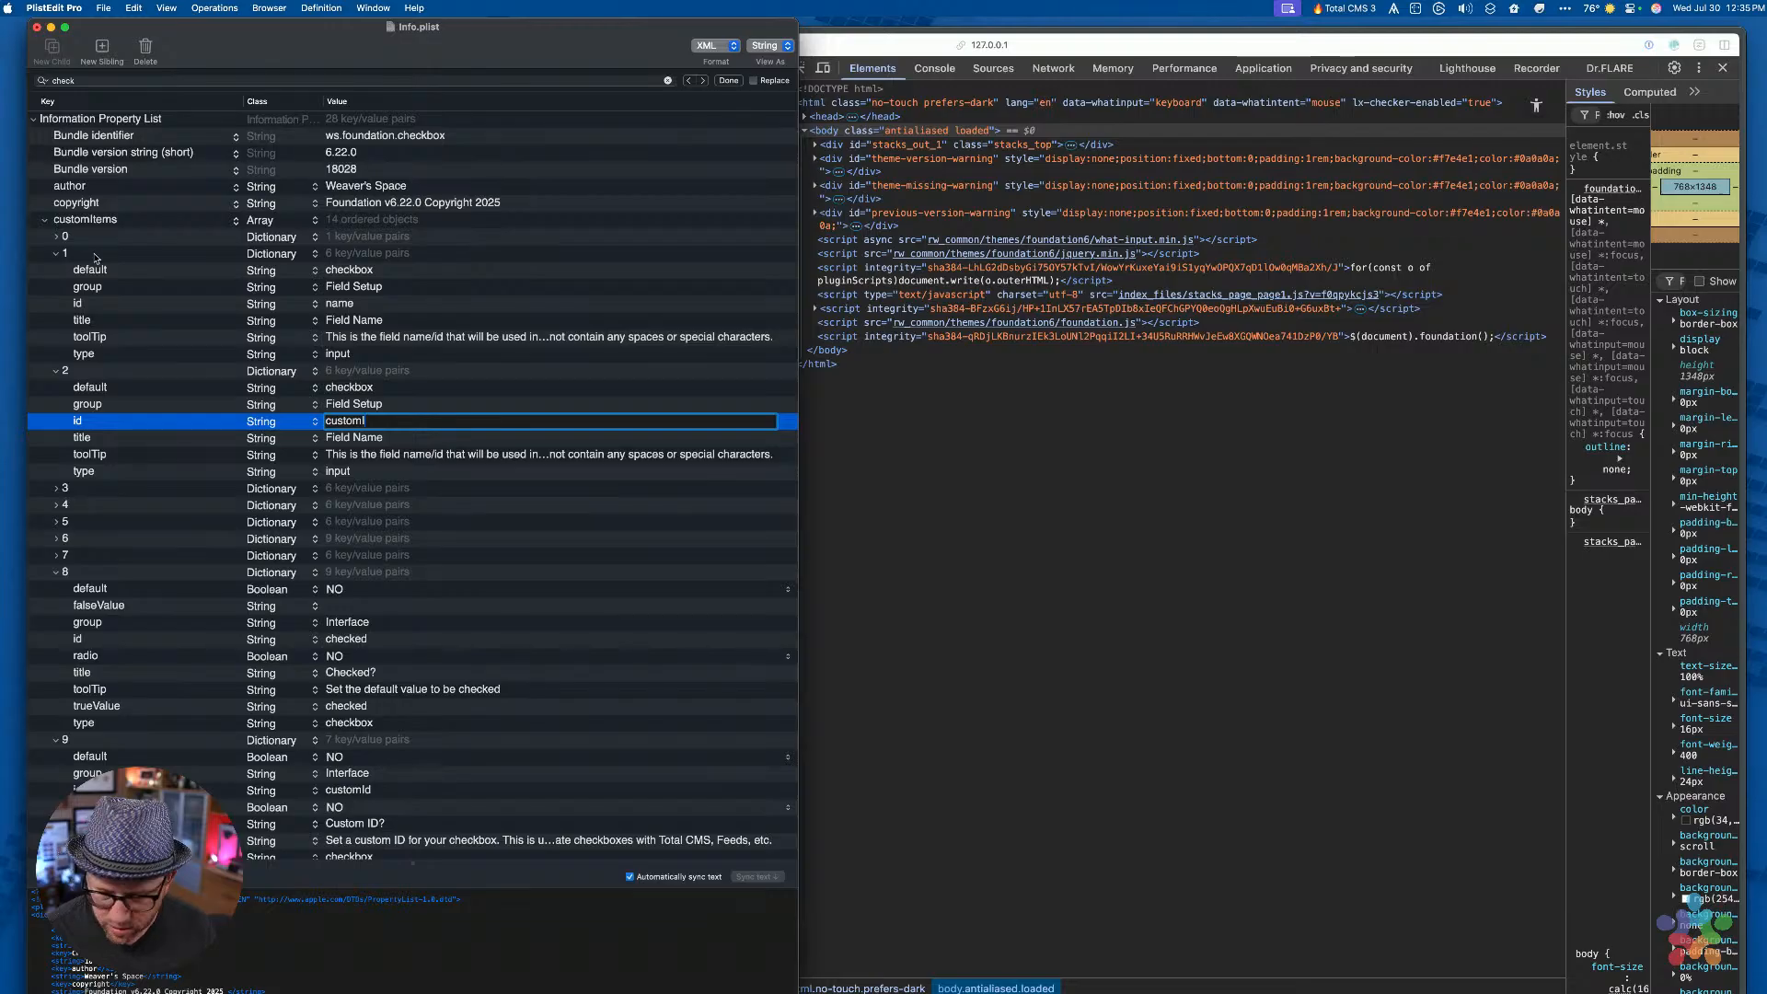
text(D)
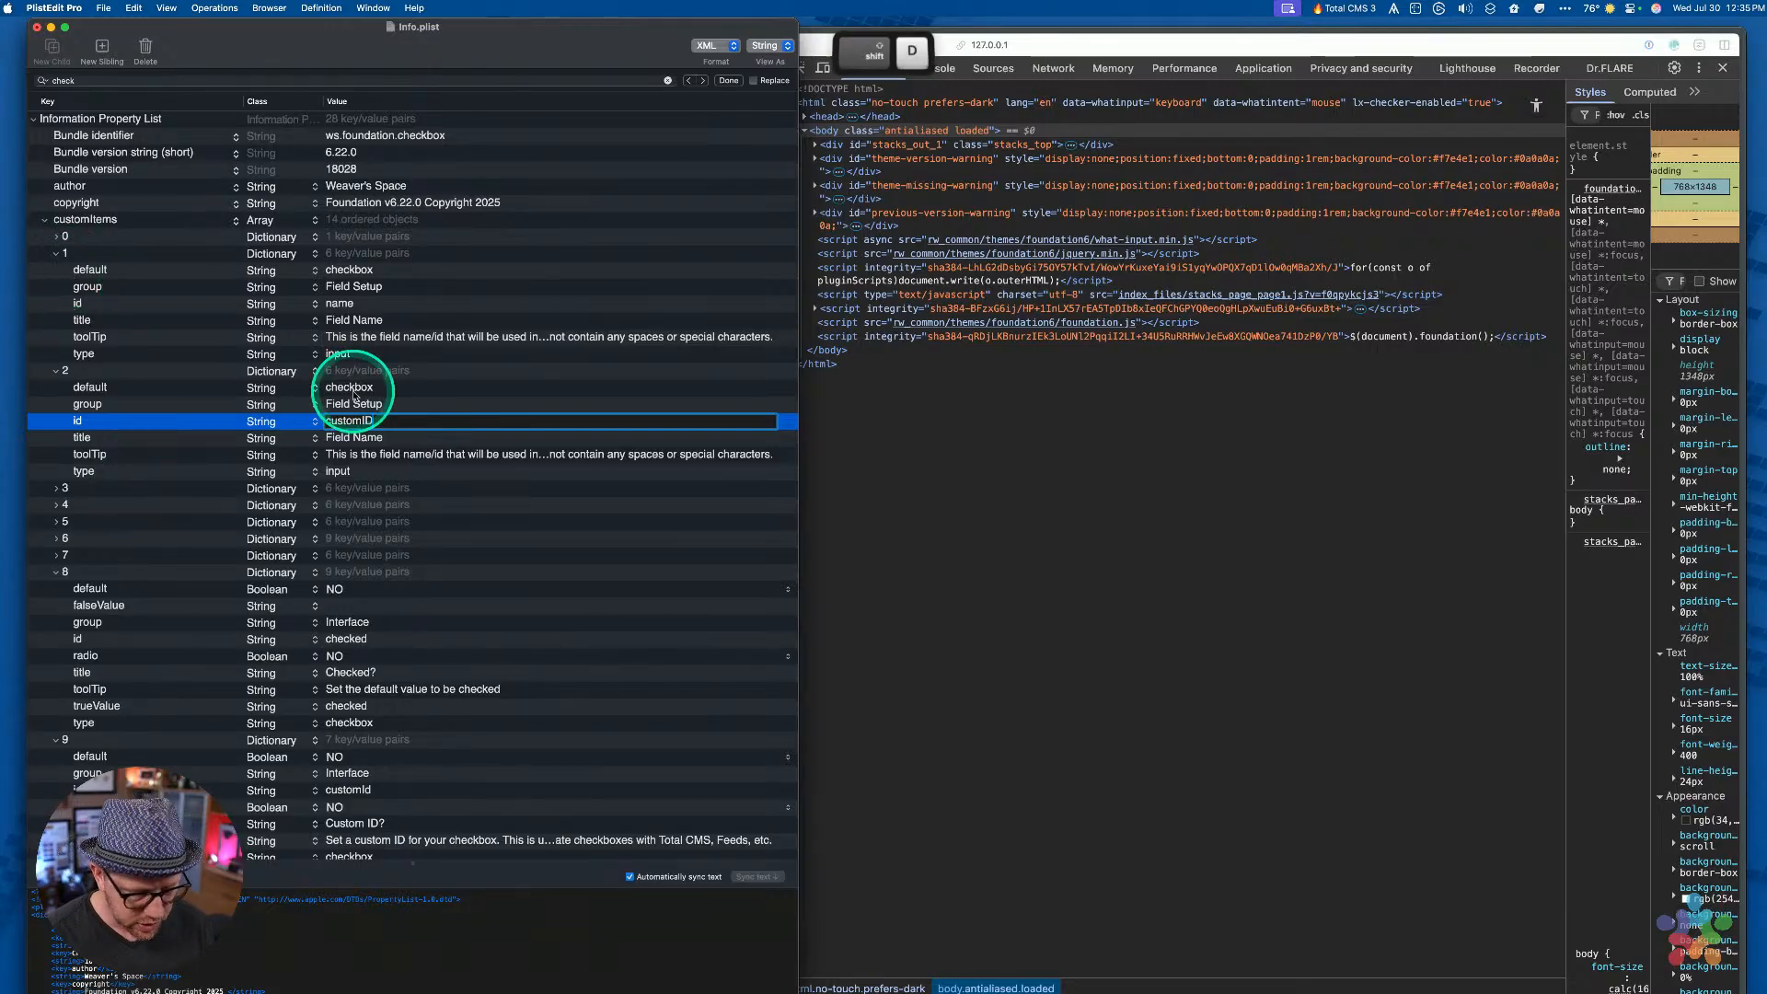
key(Return)
Change item 9's id to addCustomId
scroll(295, 545, down, 5)
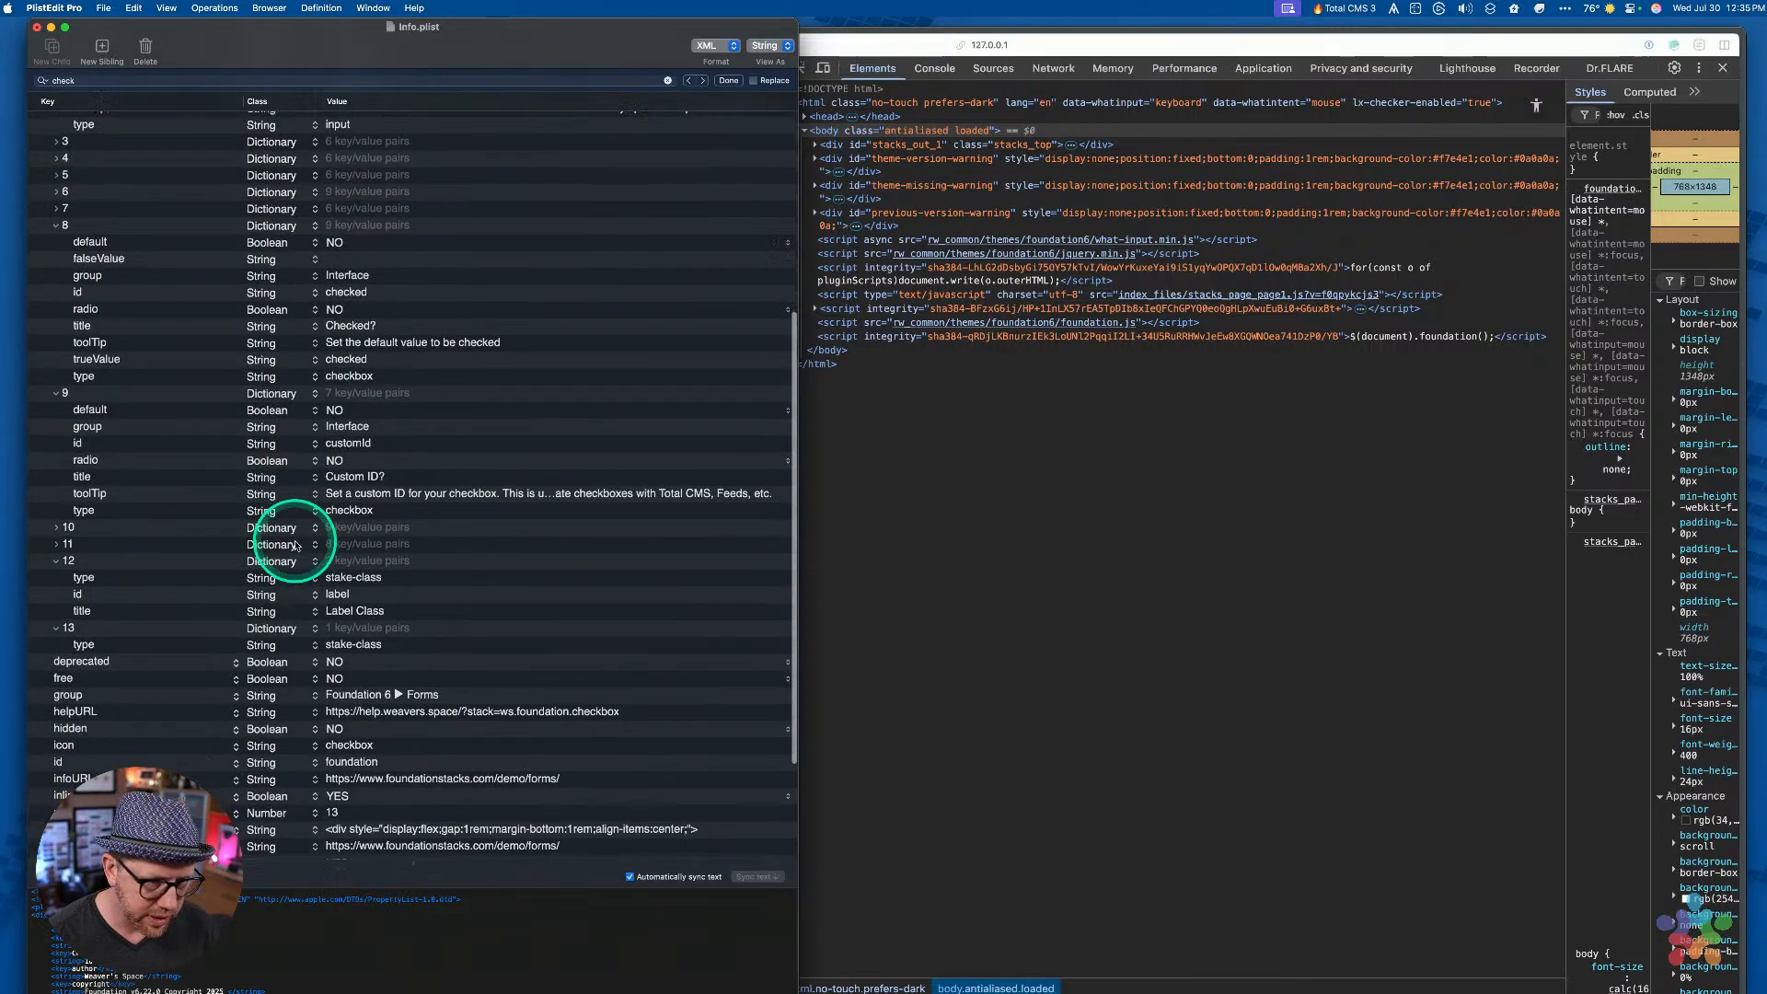
double_click(353, 423)
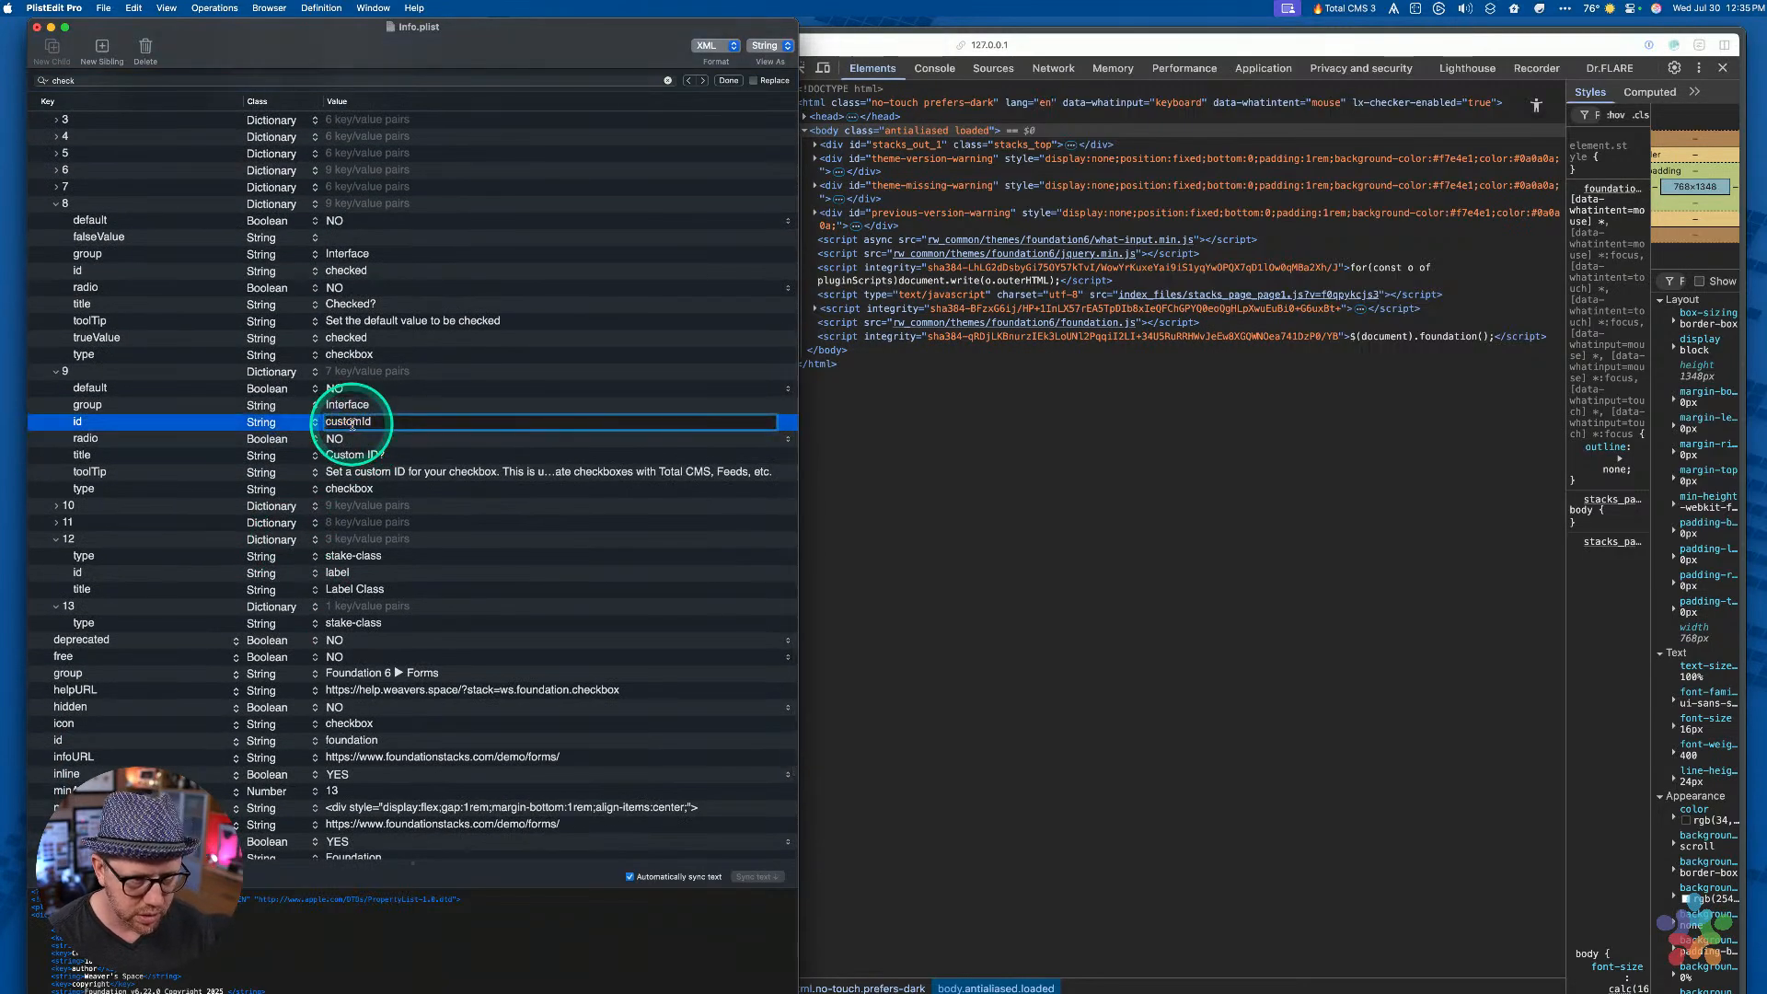
key(BackSpace)
text(addC)
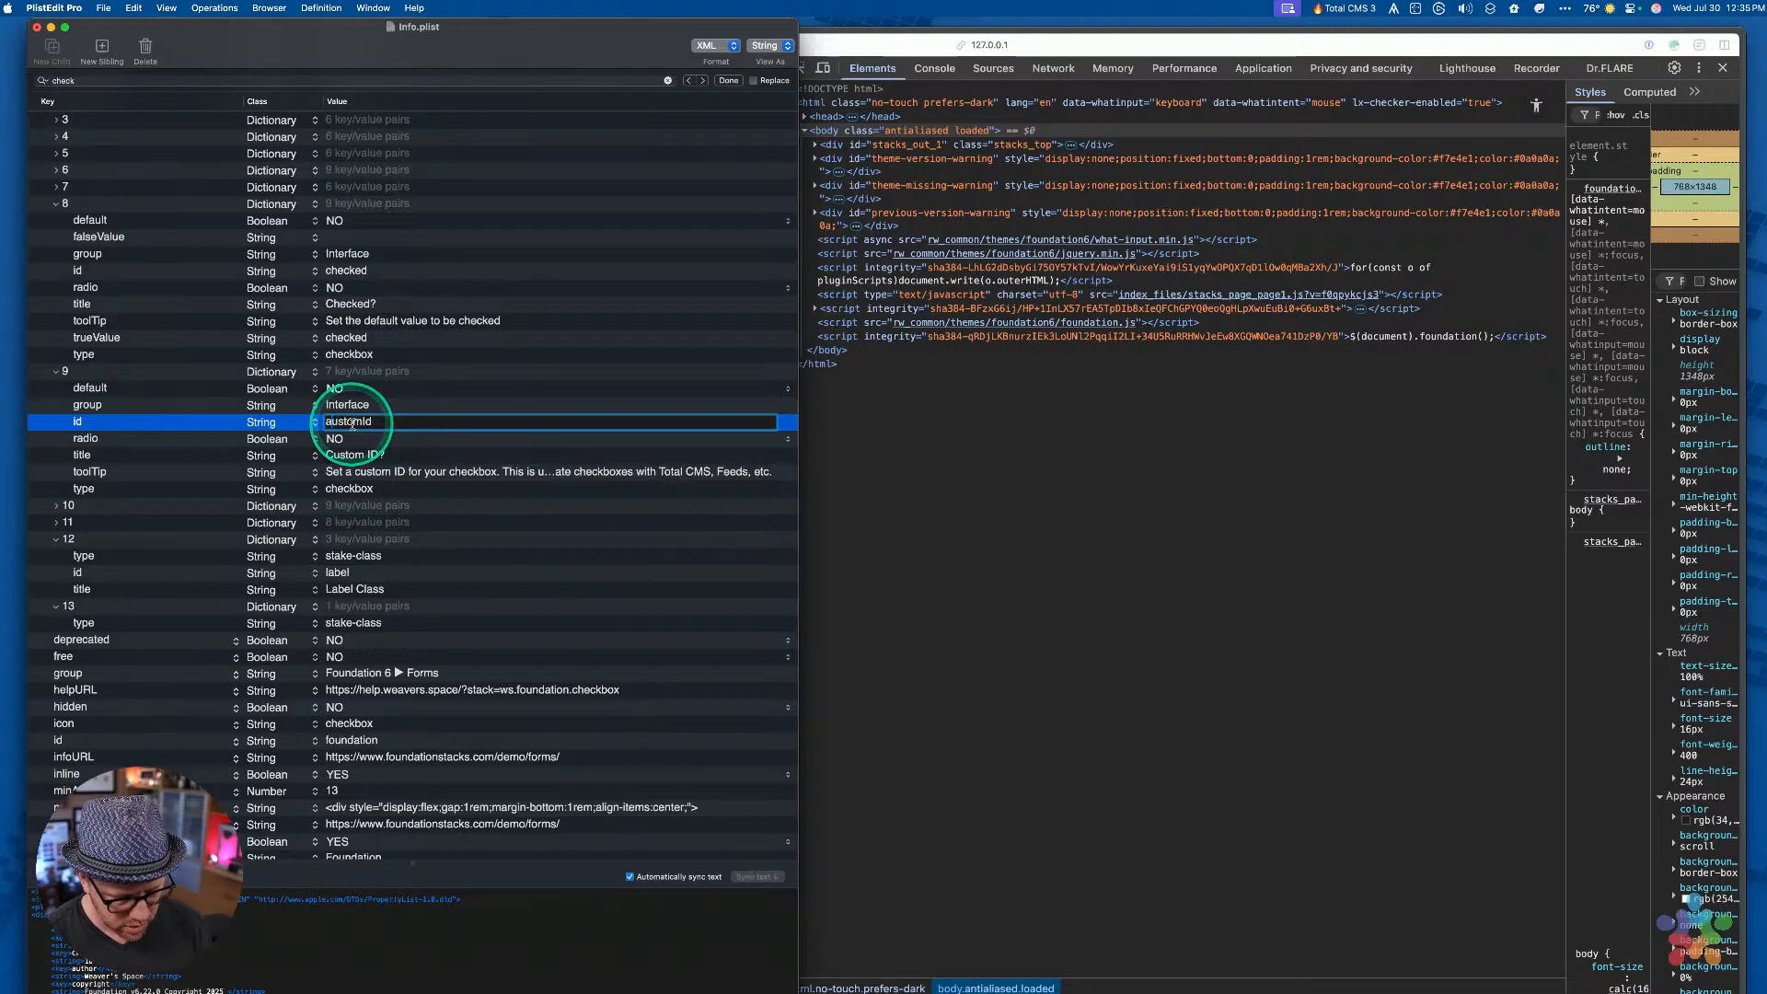
key(Return)
Set item 2's title to 'Custom ID'
scroll(352, 428, up, 5)
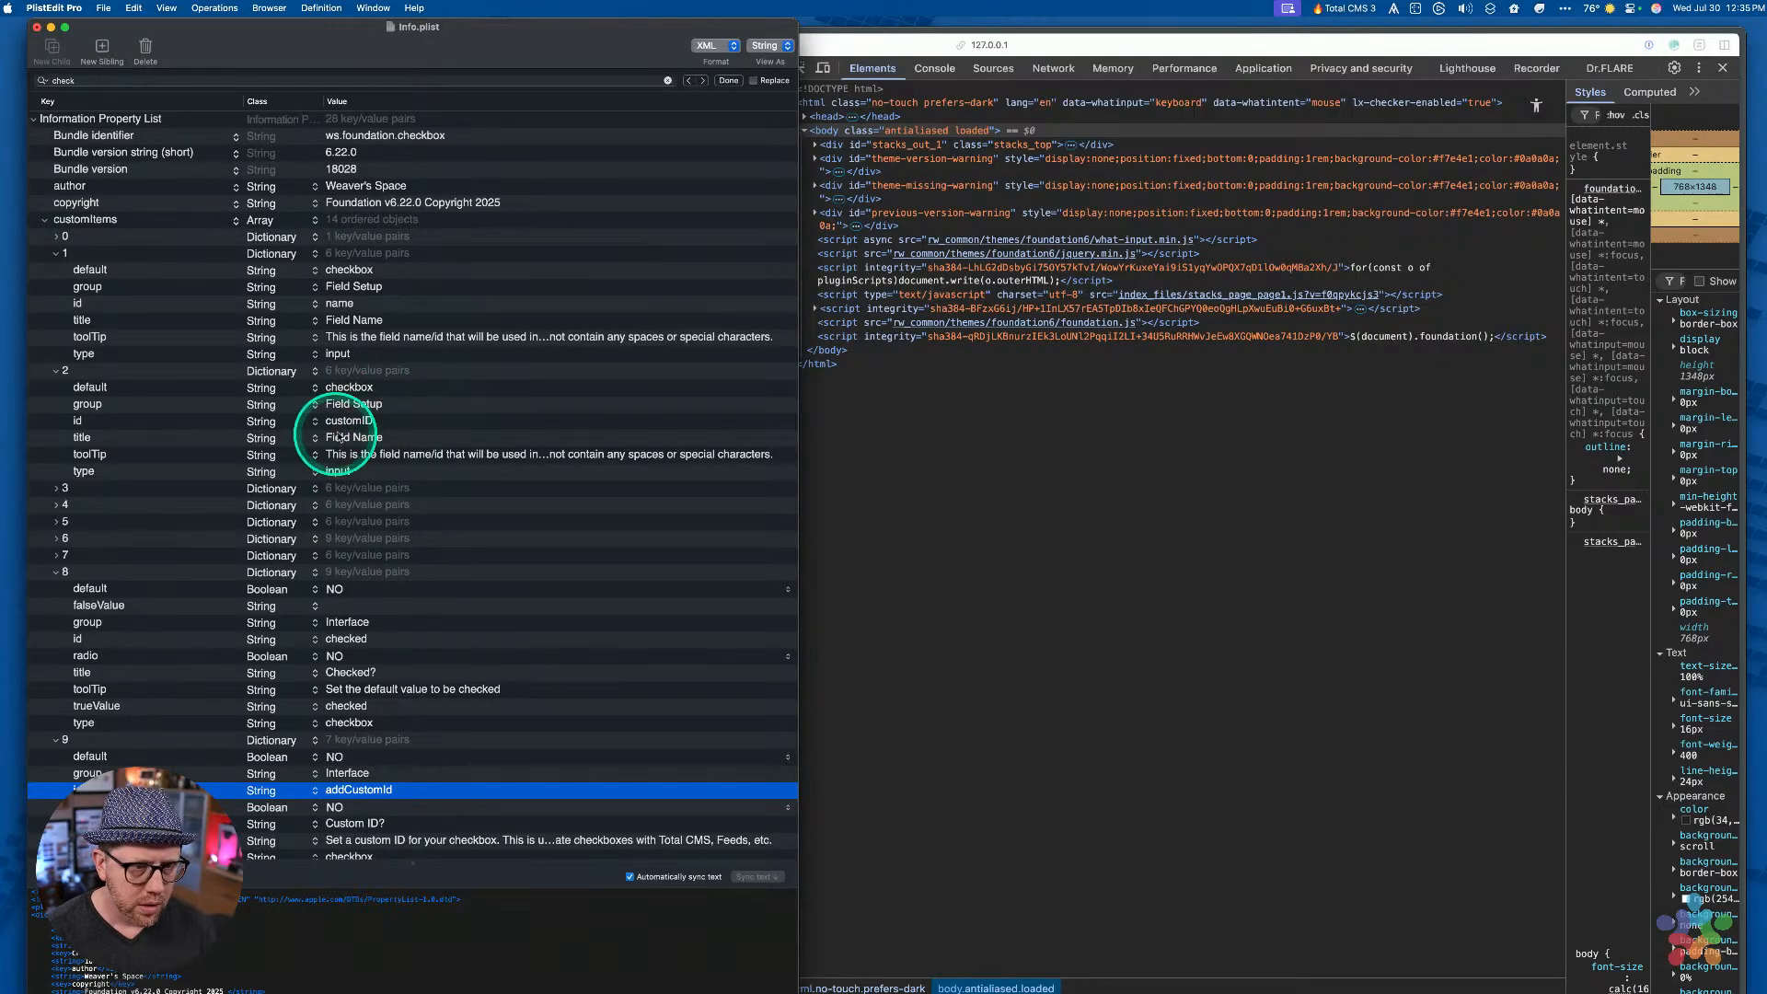
click(374, 438)
click(375, 438)
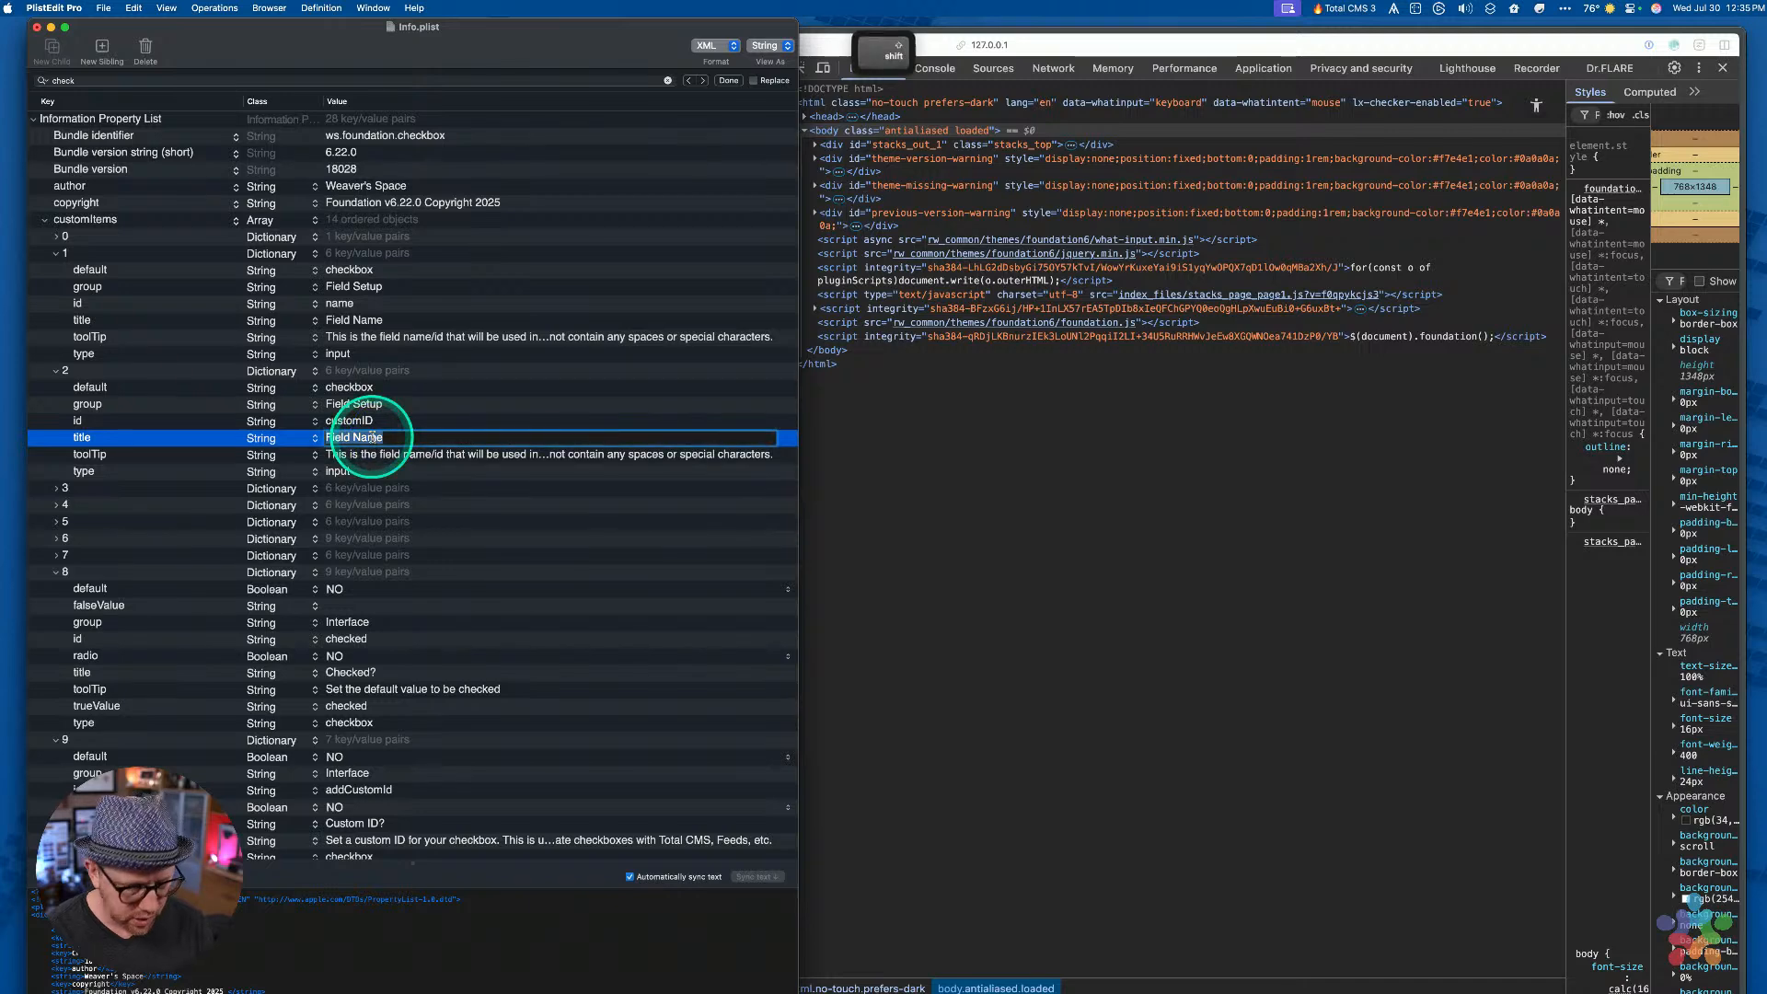
text(Custom I)
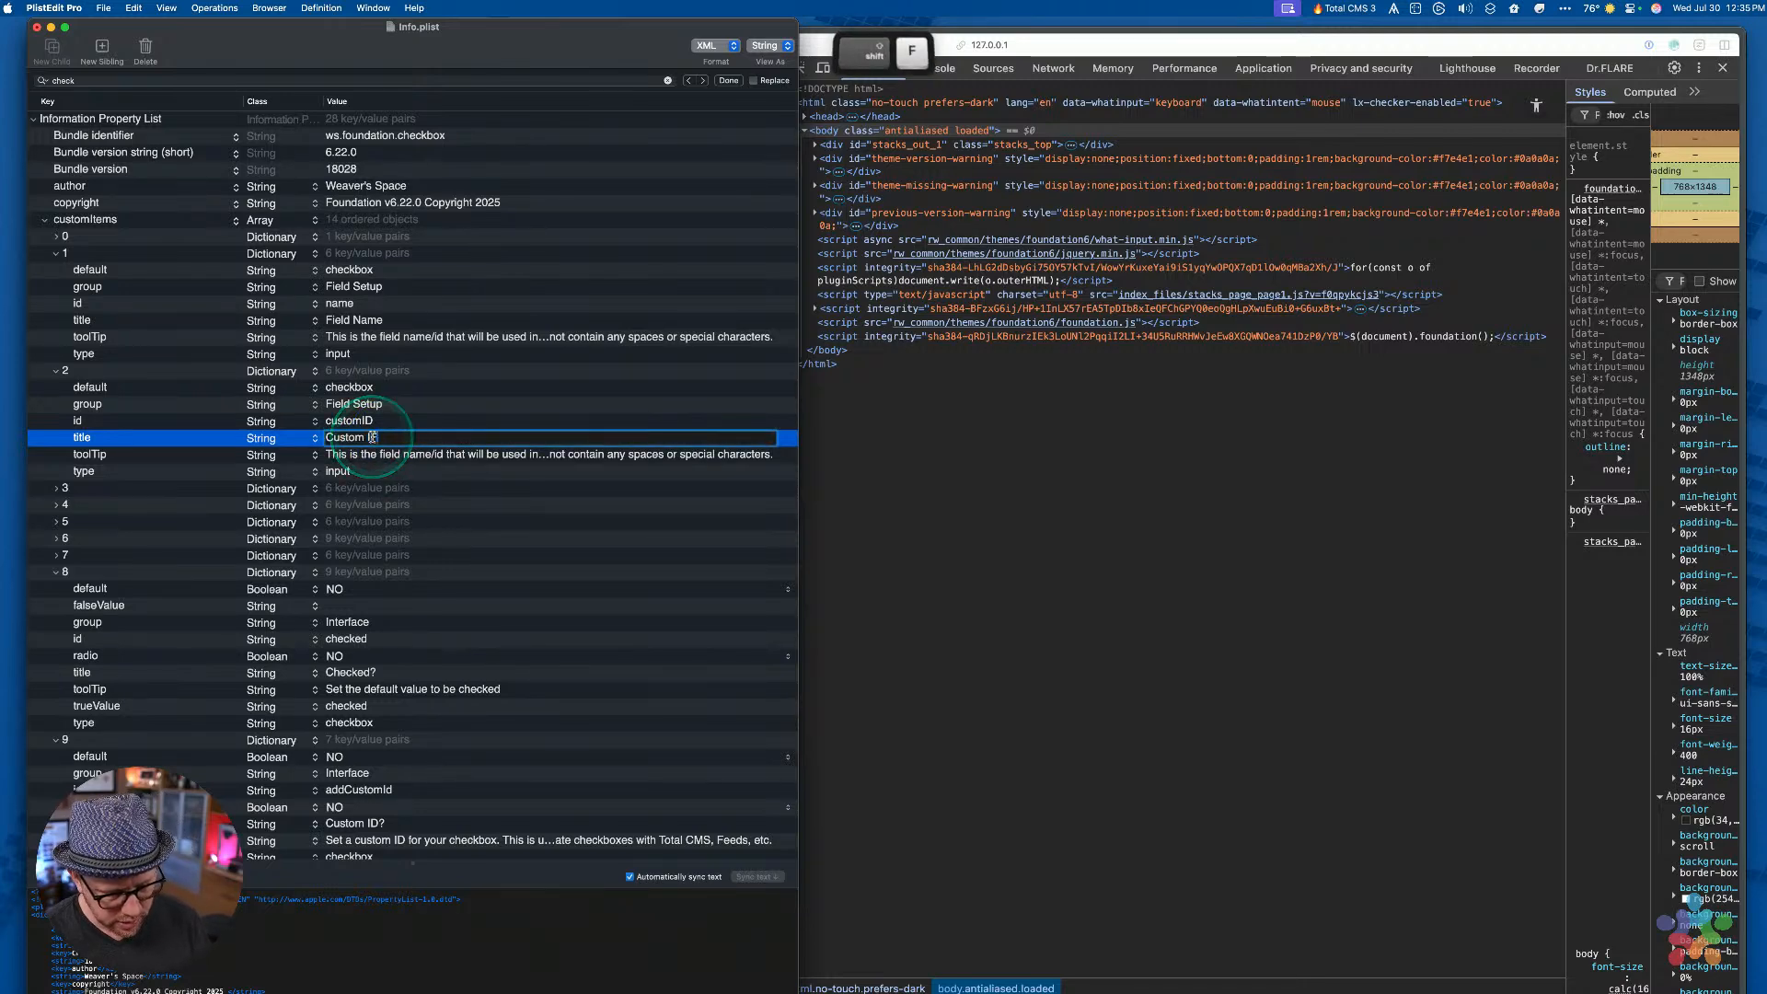
text(D)
key(Return)
scroll(394, 599, down, 5)
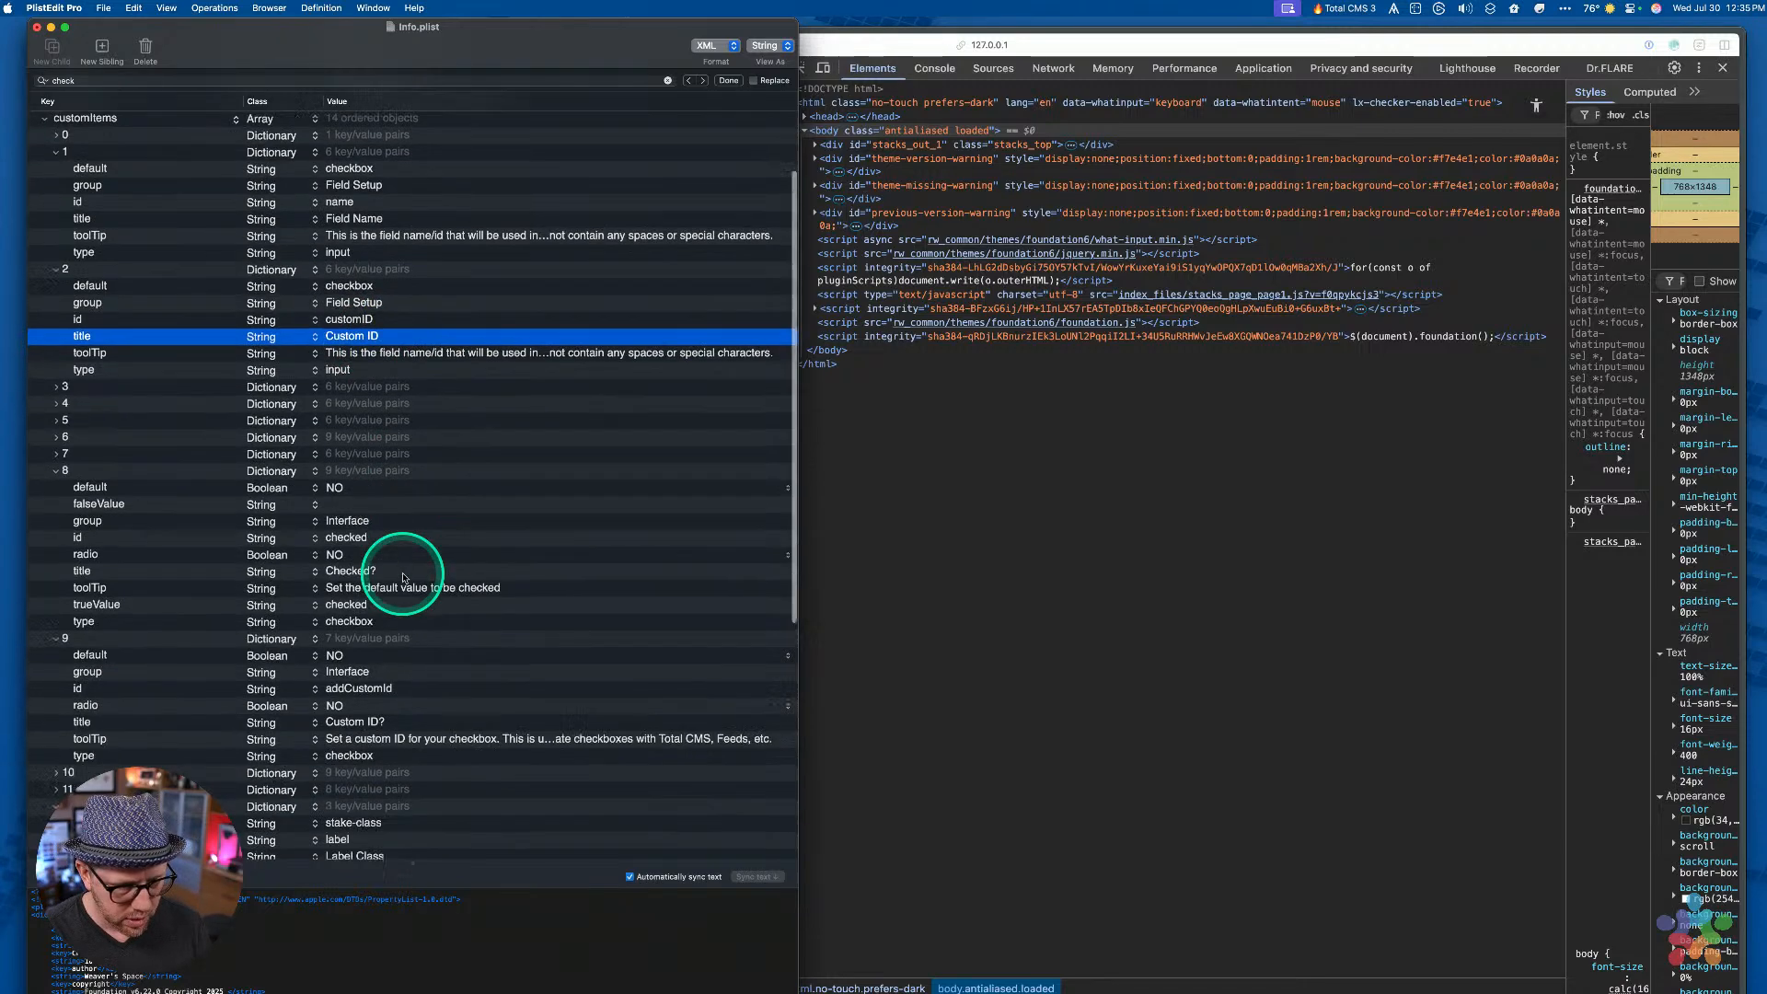
Copy item 9's custom-ID tooltip into item 2's tooltip
double_click(418, 710)
key(cmd+c)
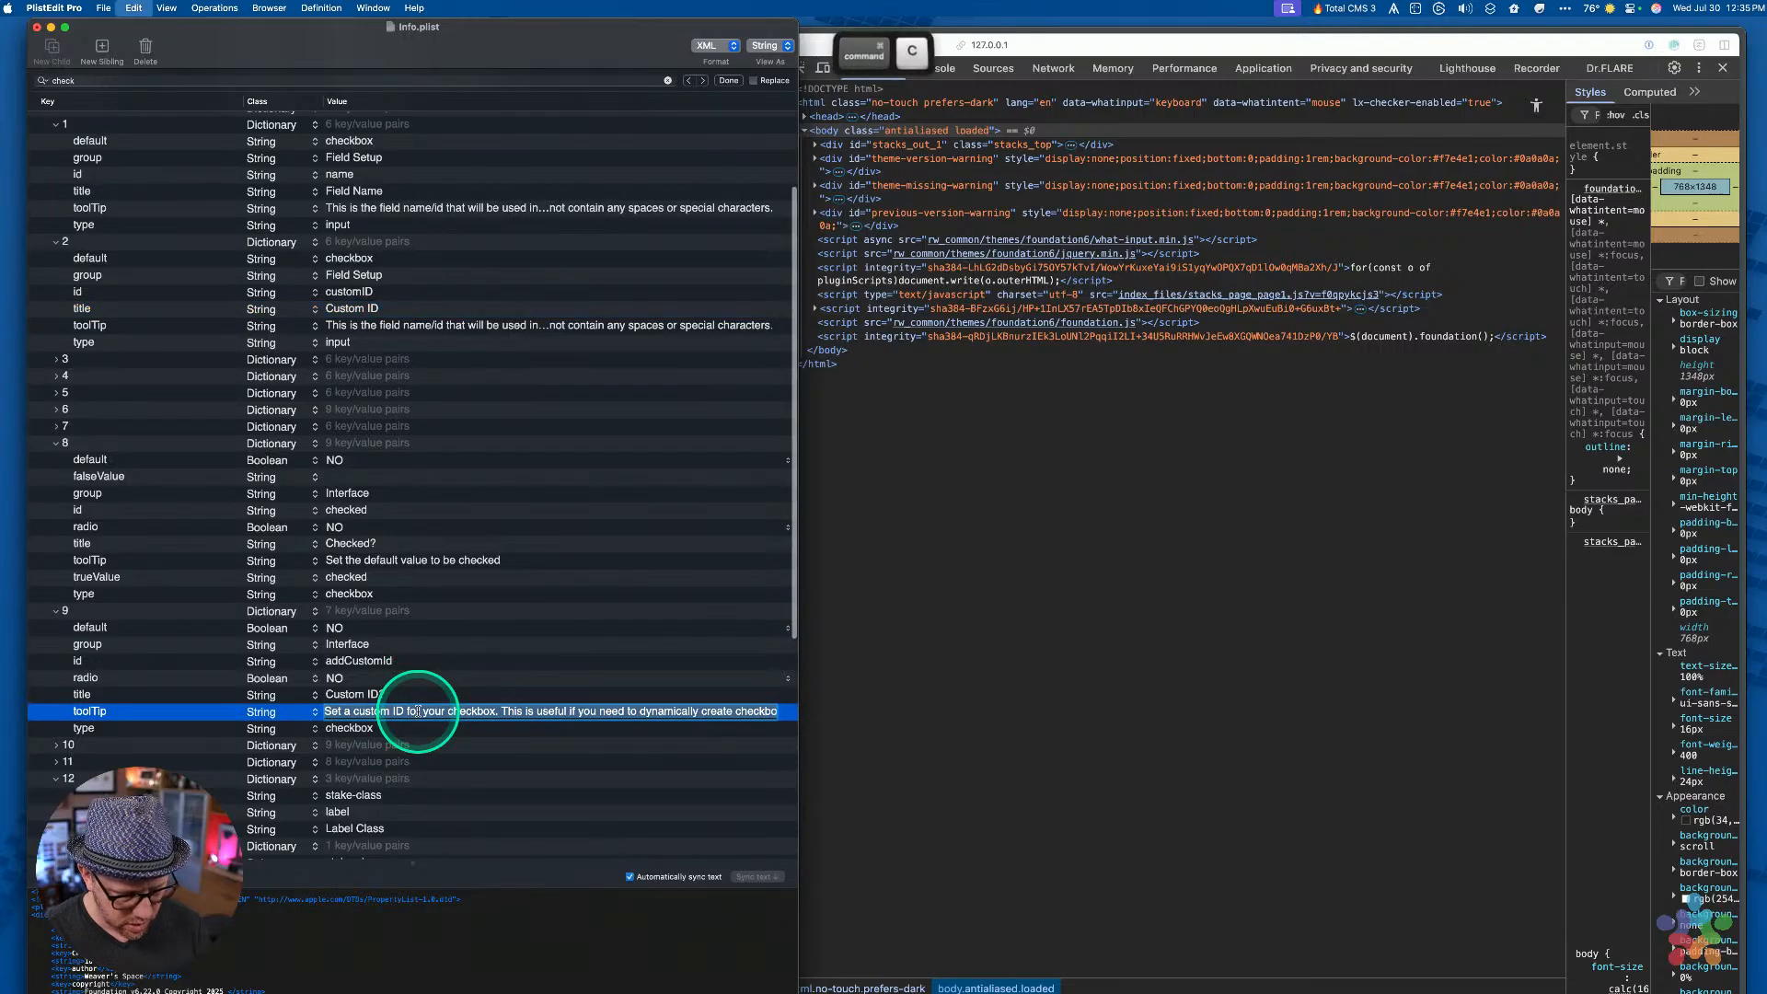
double_click(414, 327)
key(cmd+v)
key(Return)
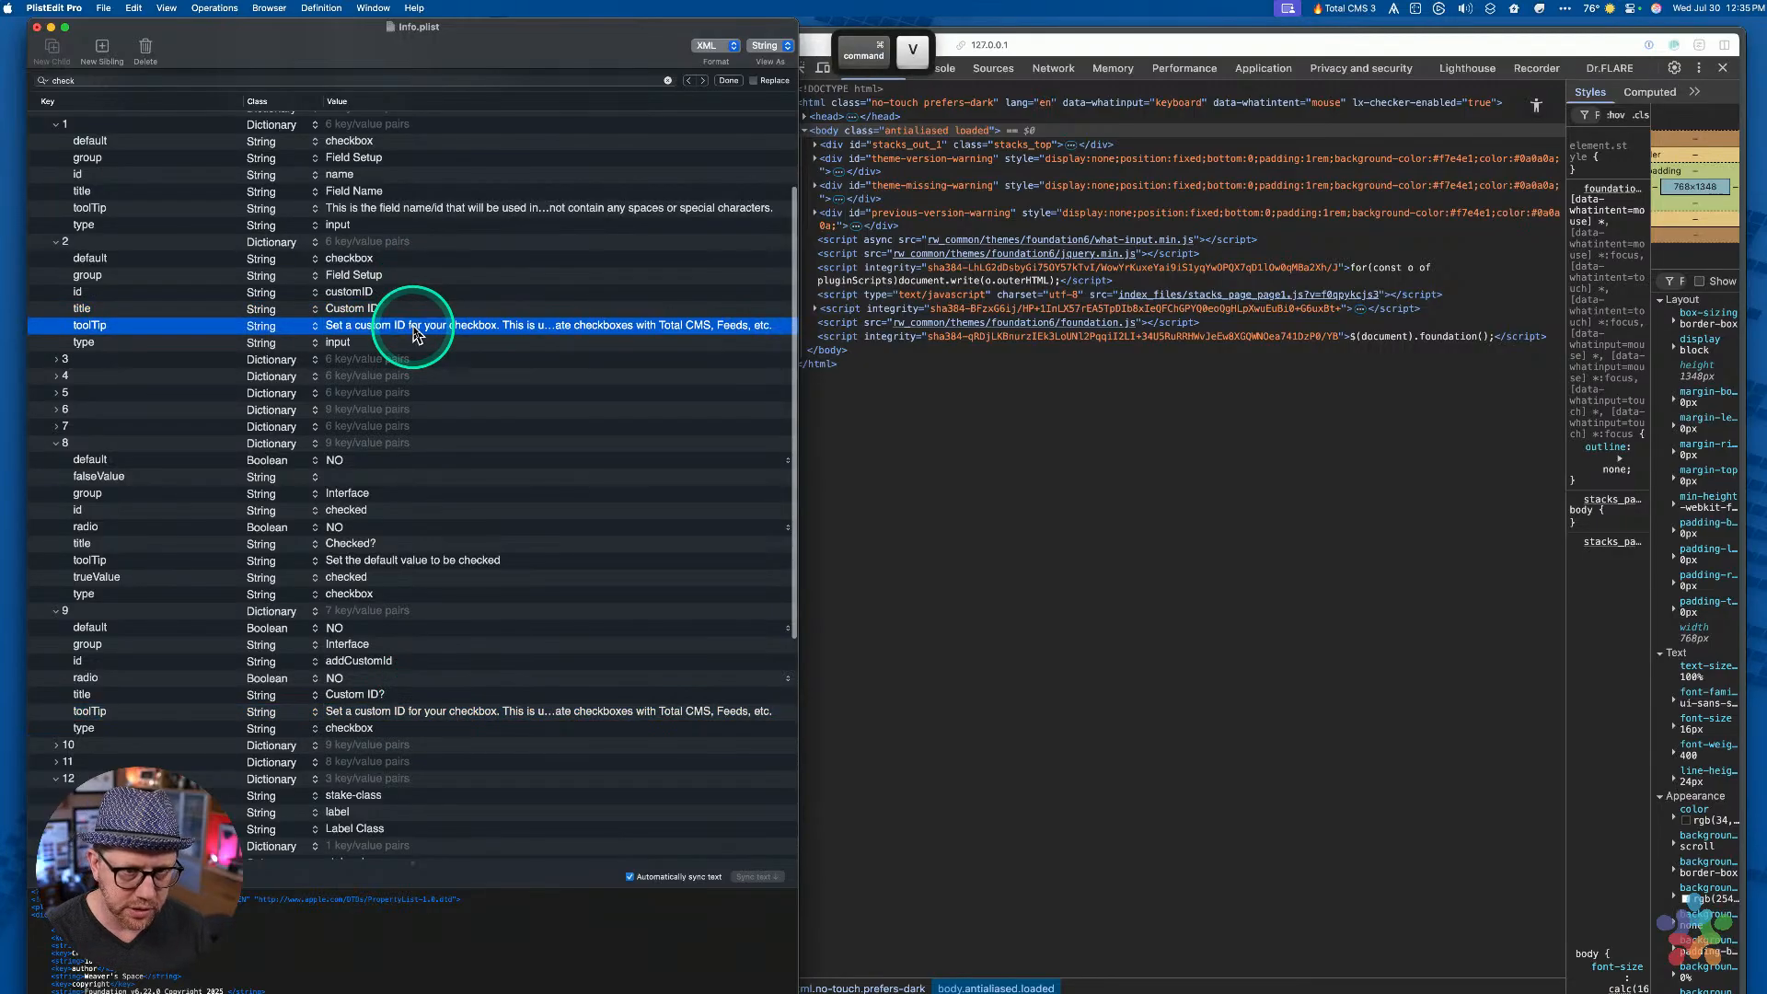
Change item 2's default value from checkbox to mycheckbox-custom
key(Up)
key(Up)
key(Up)
key(Up)
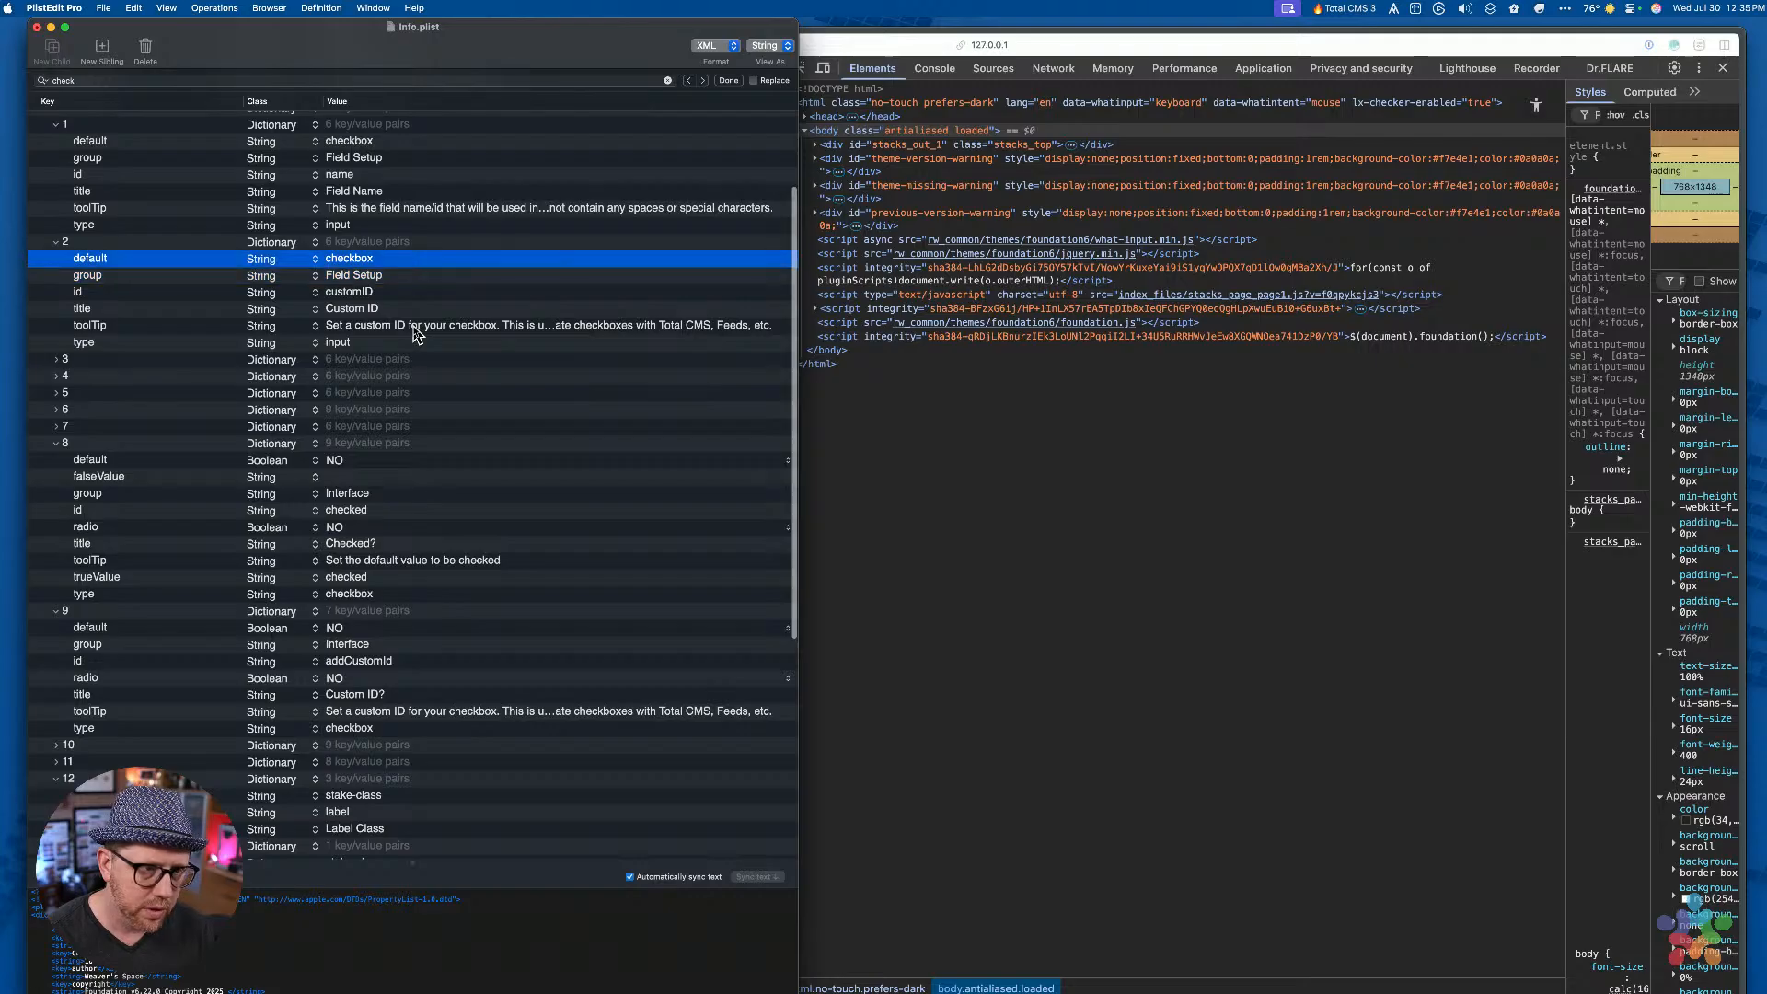
key(Return)
key(Tab)
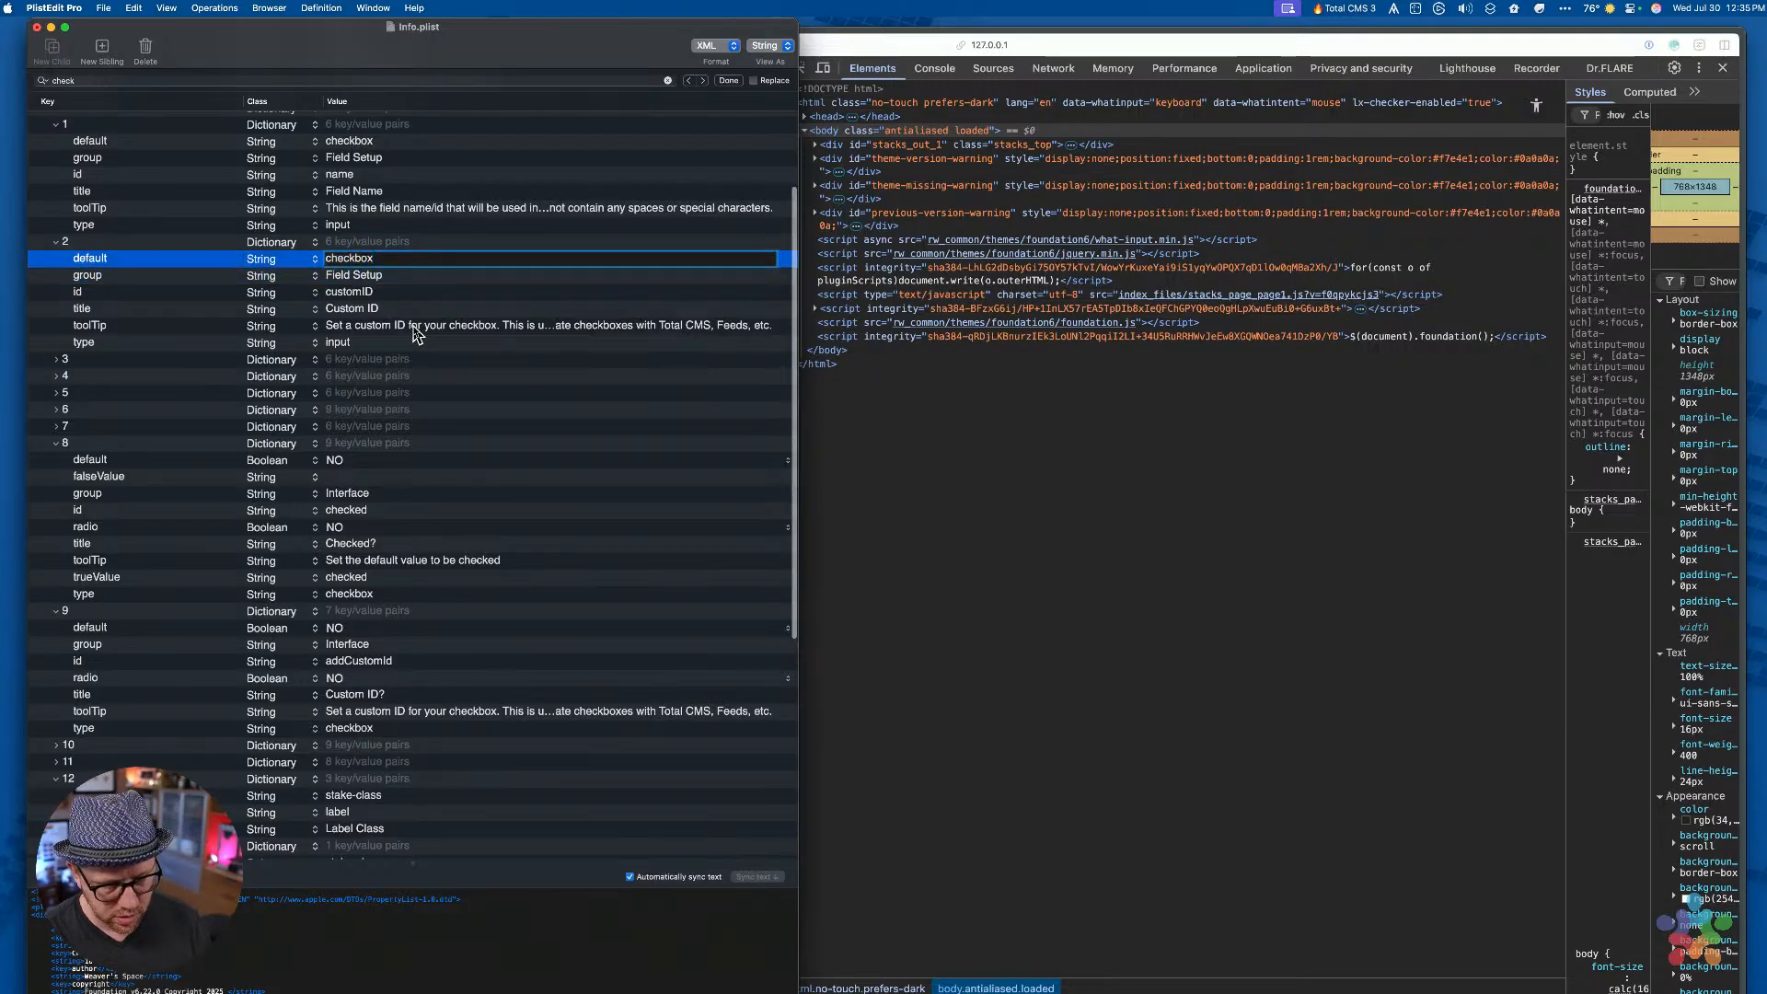
text(-custom)
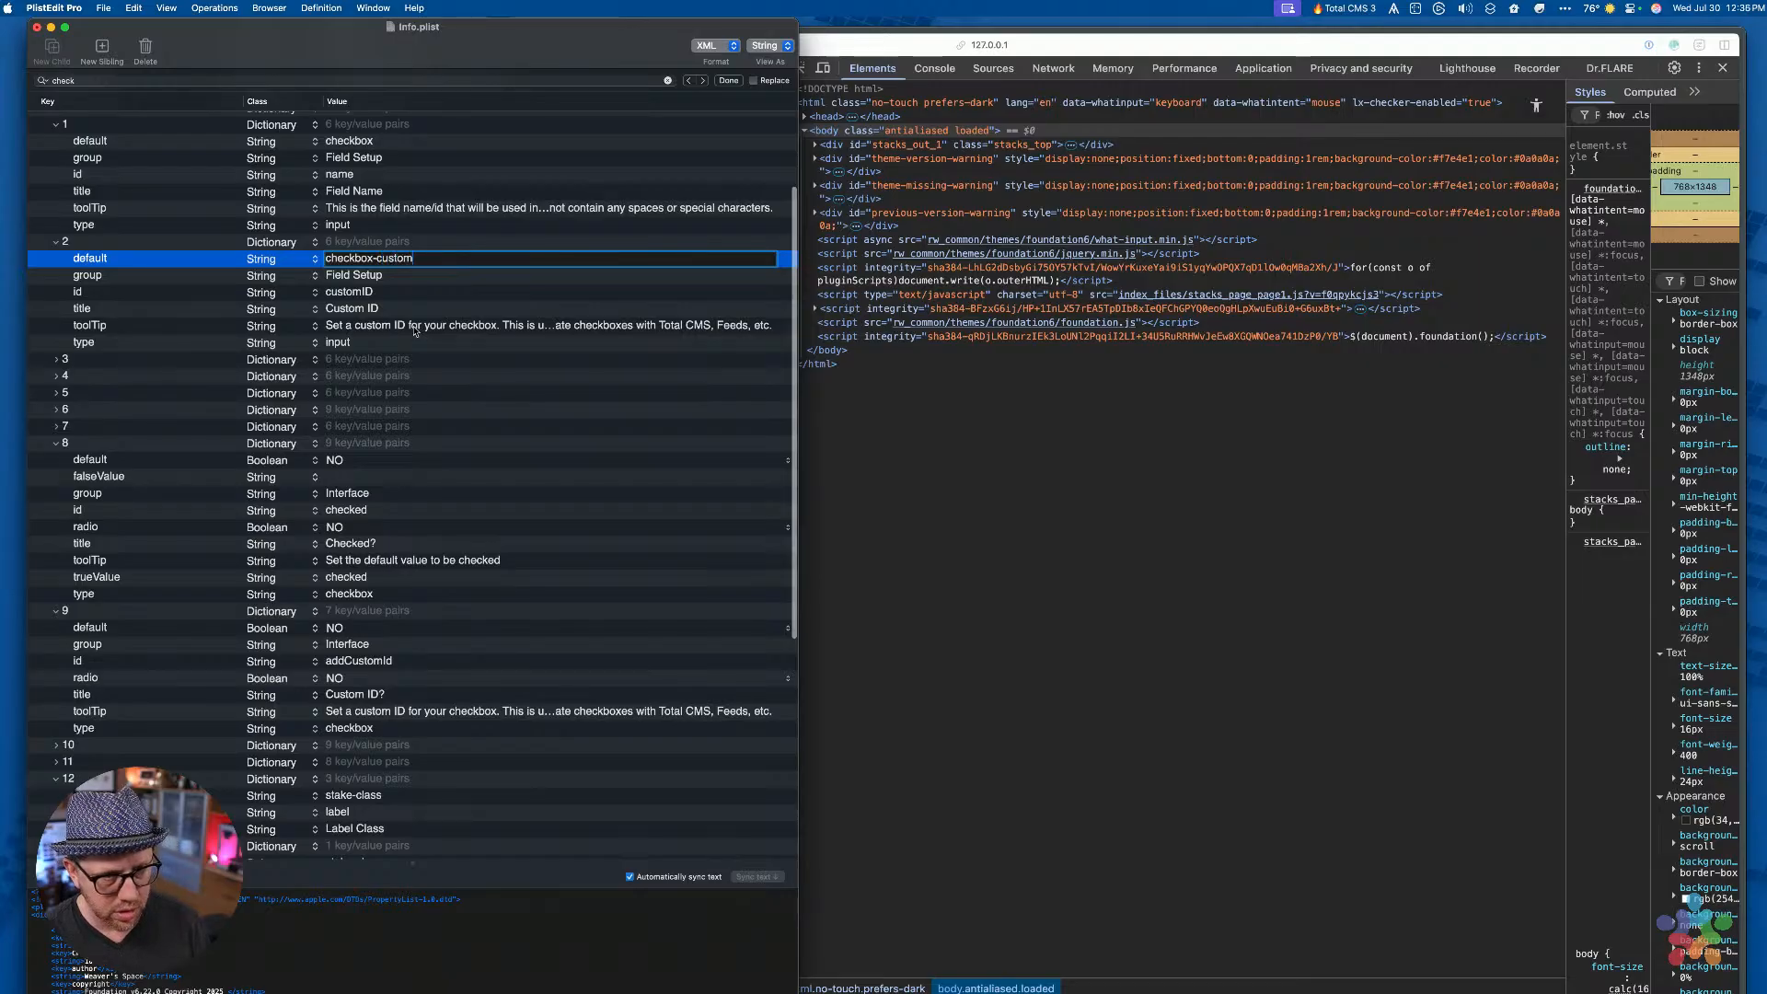
key(Return)
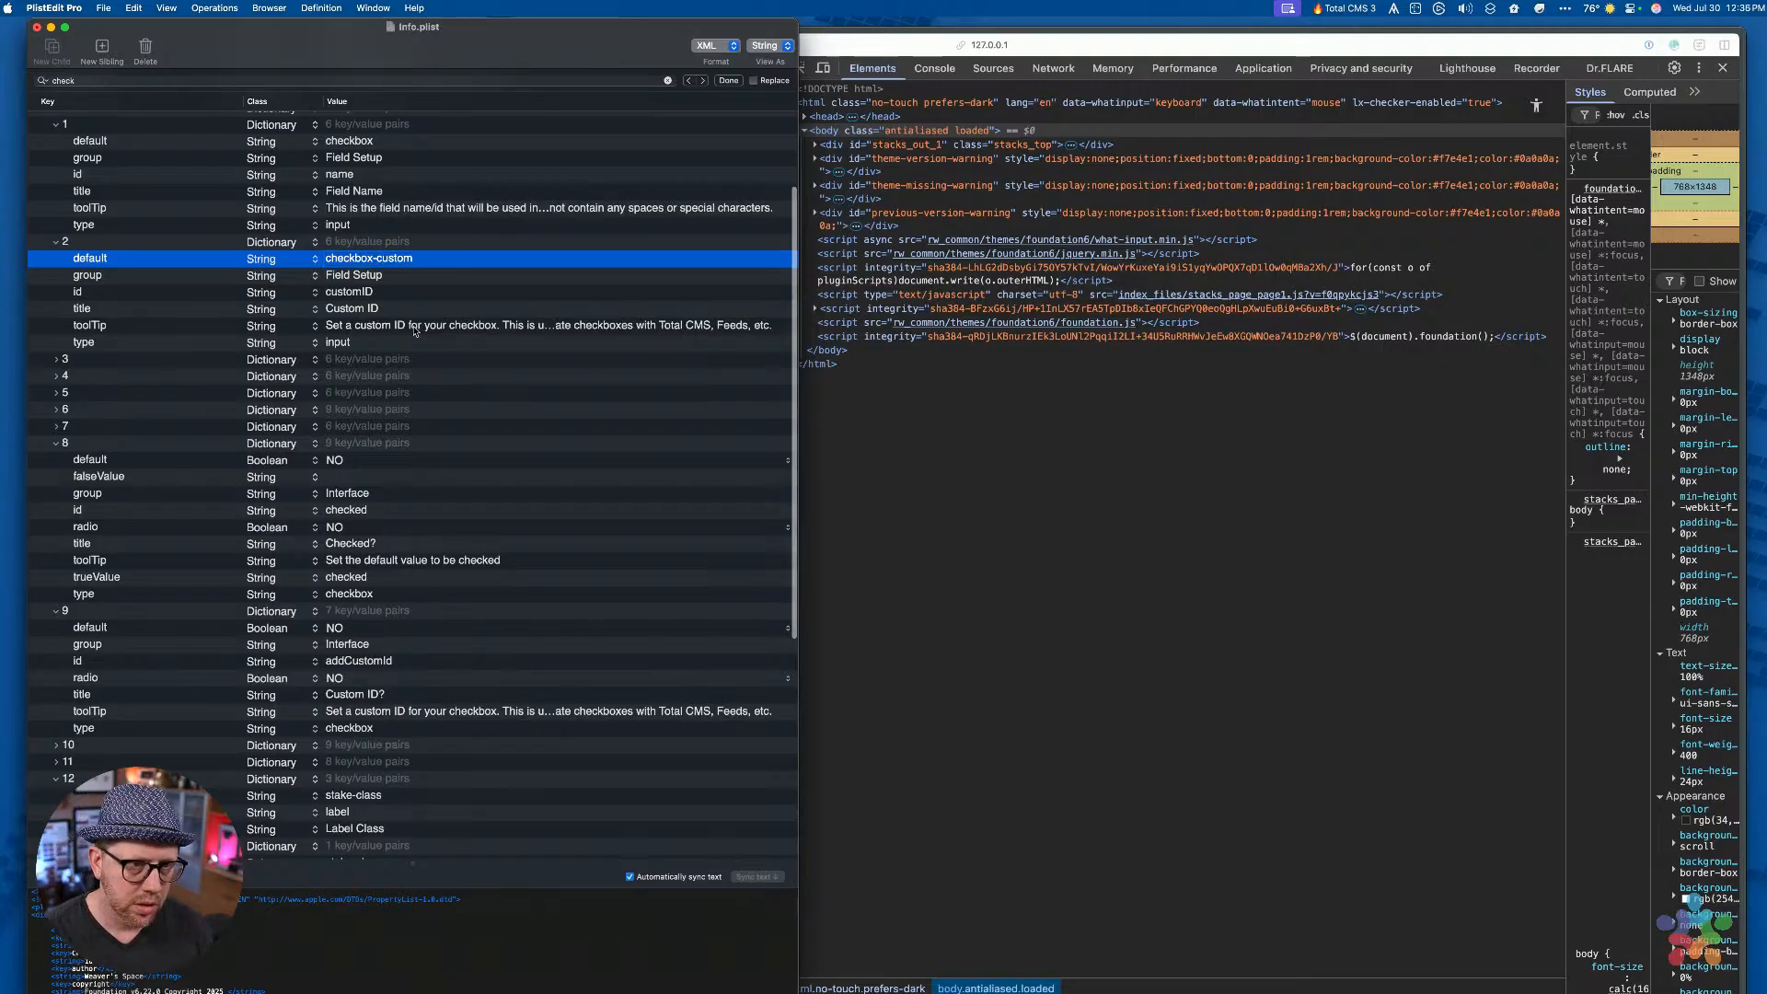
key(Return)
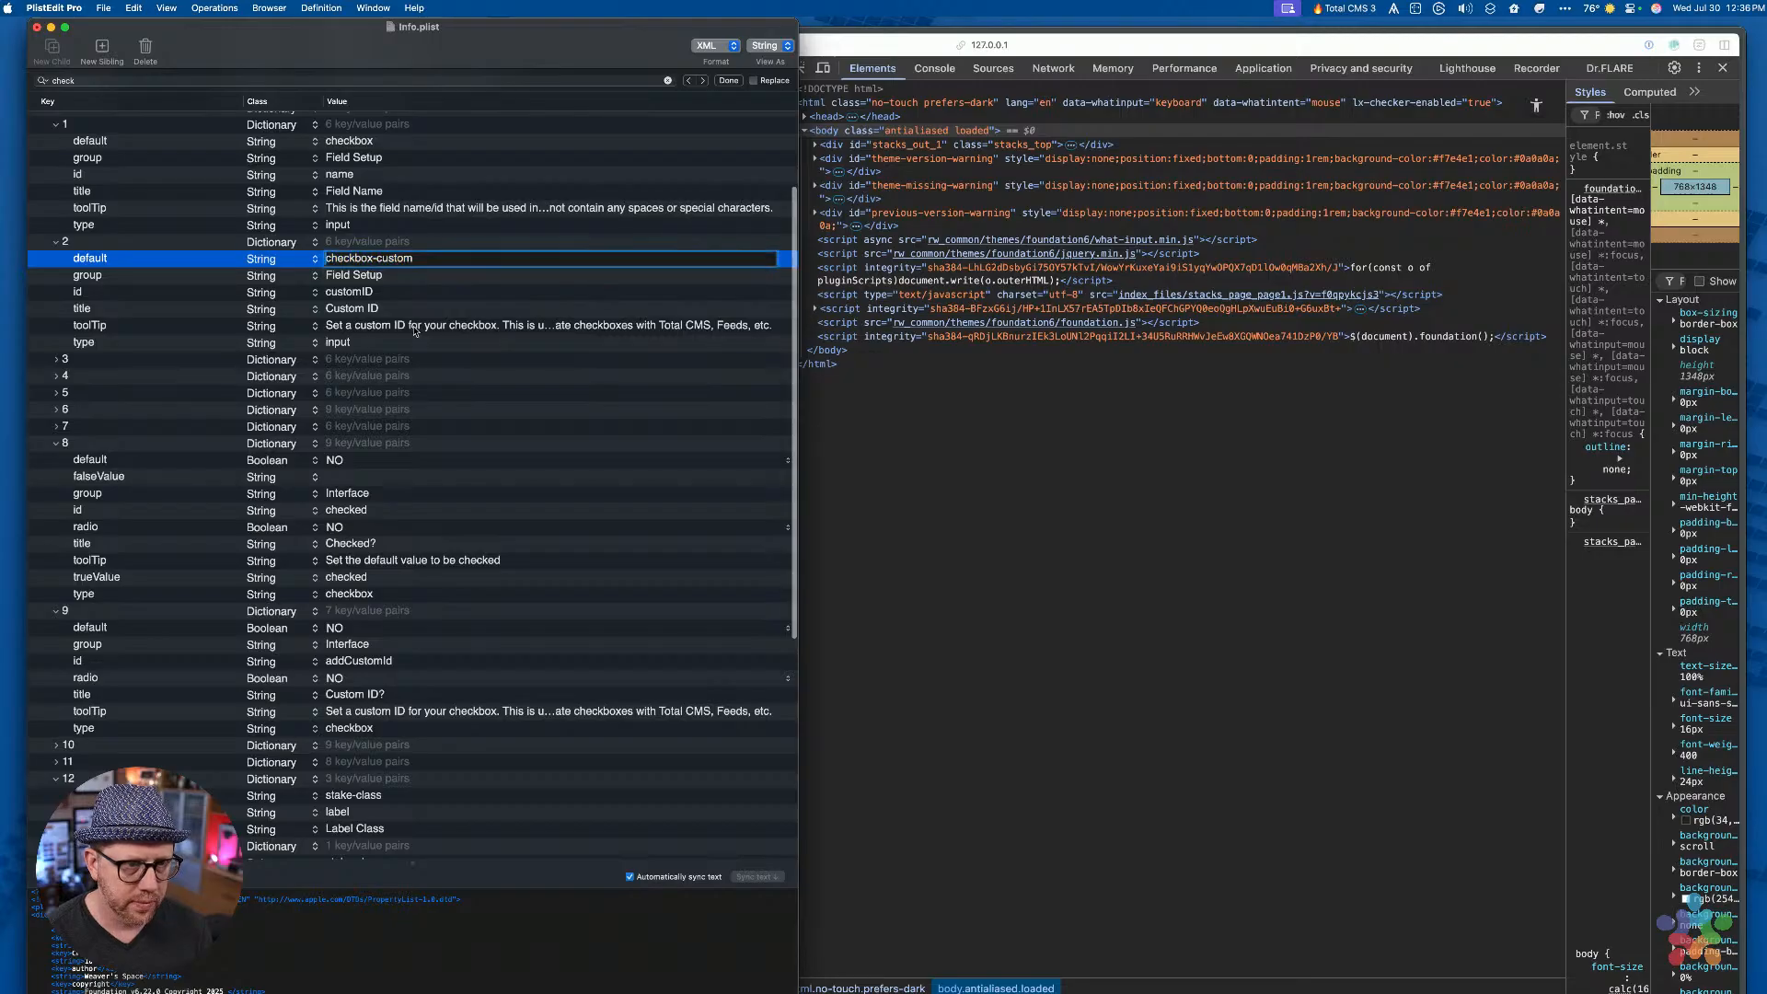
text(my)
key(super+Right)
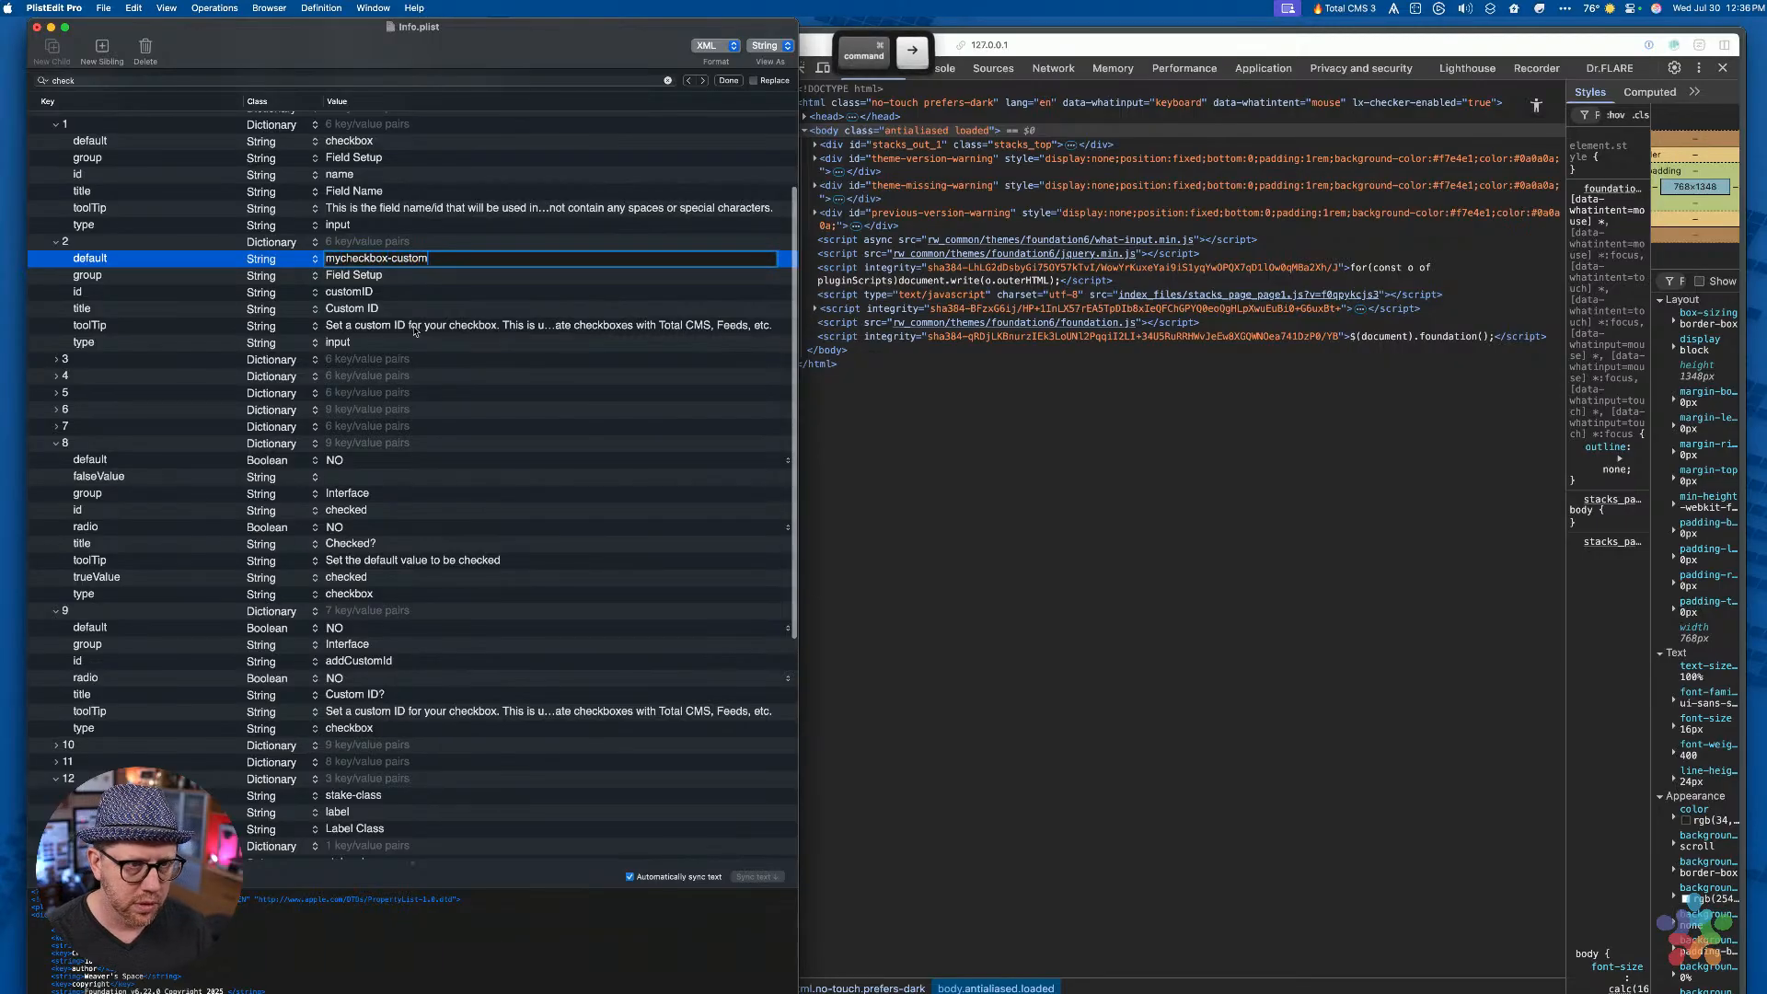
key(Return)
Insert a new empty entry below item 2's group entry
key(Down)
key(Down)
key(Down)
key(Down)
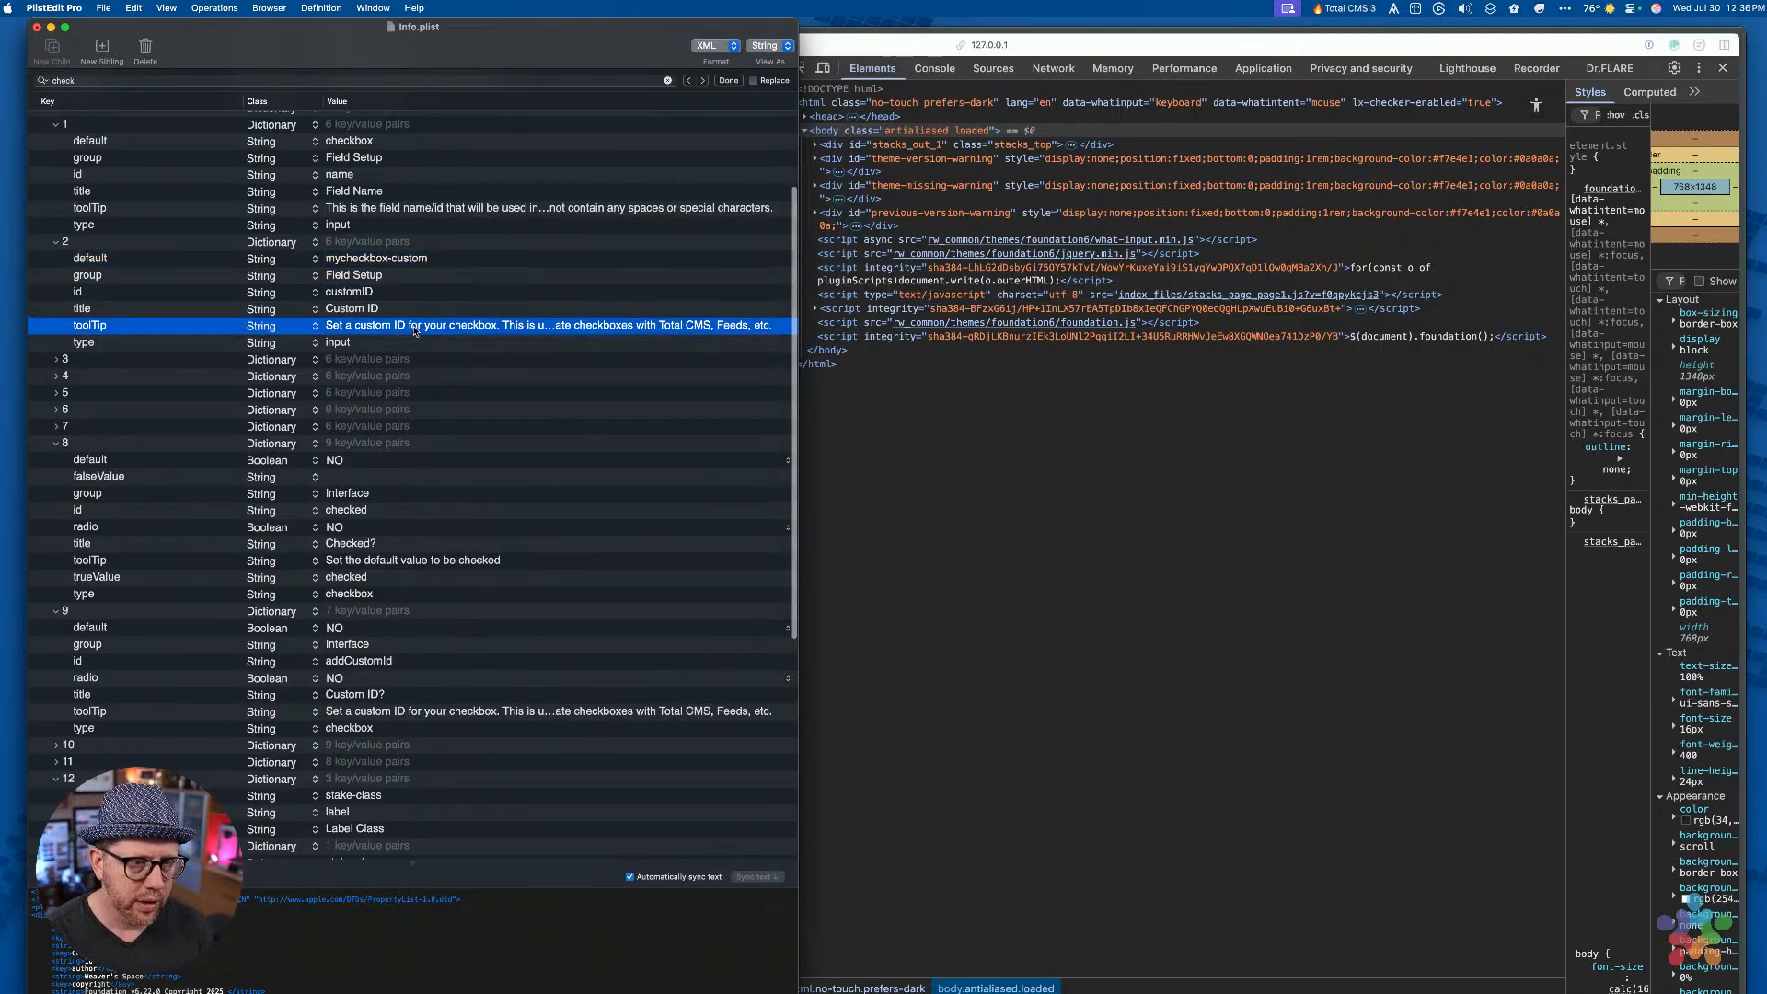
key(Down)
key(Up)
key(Up)
key(Up)
key(Up)
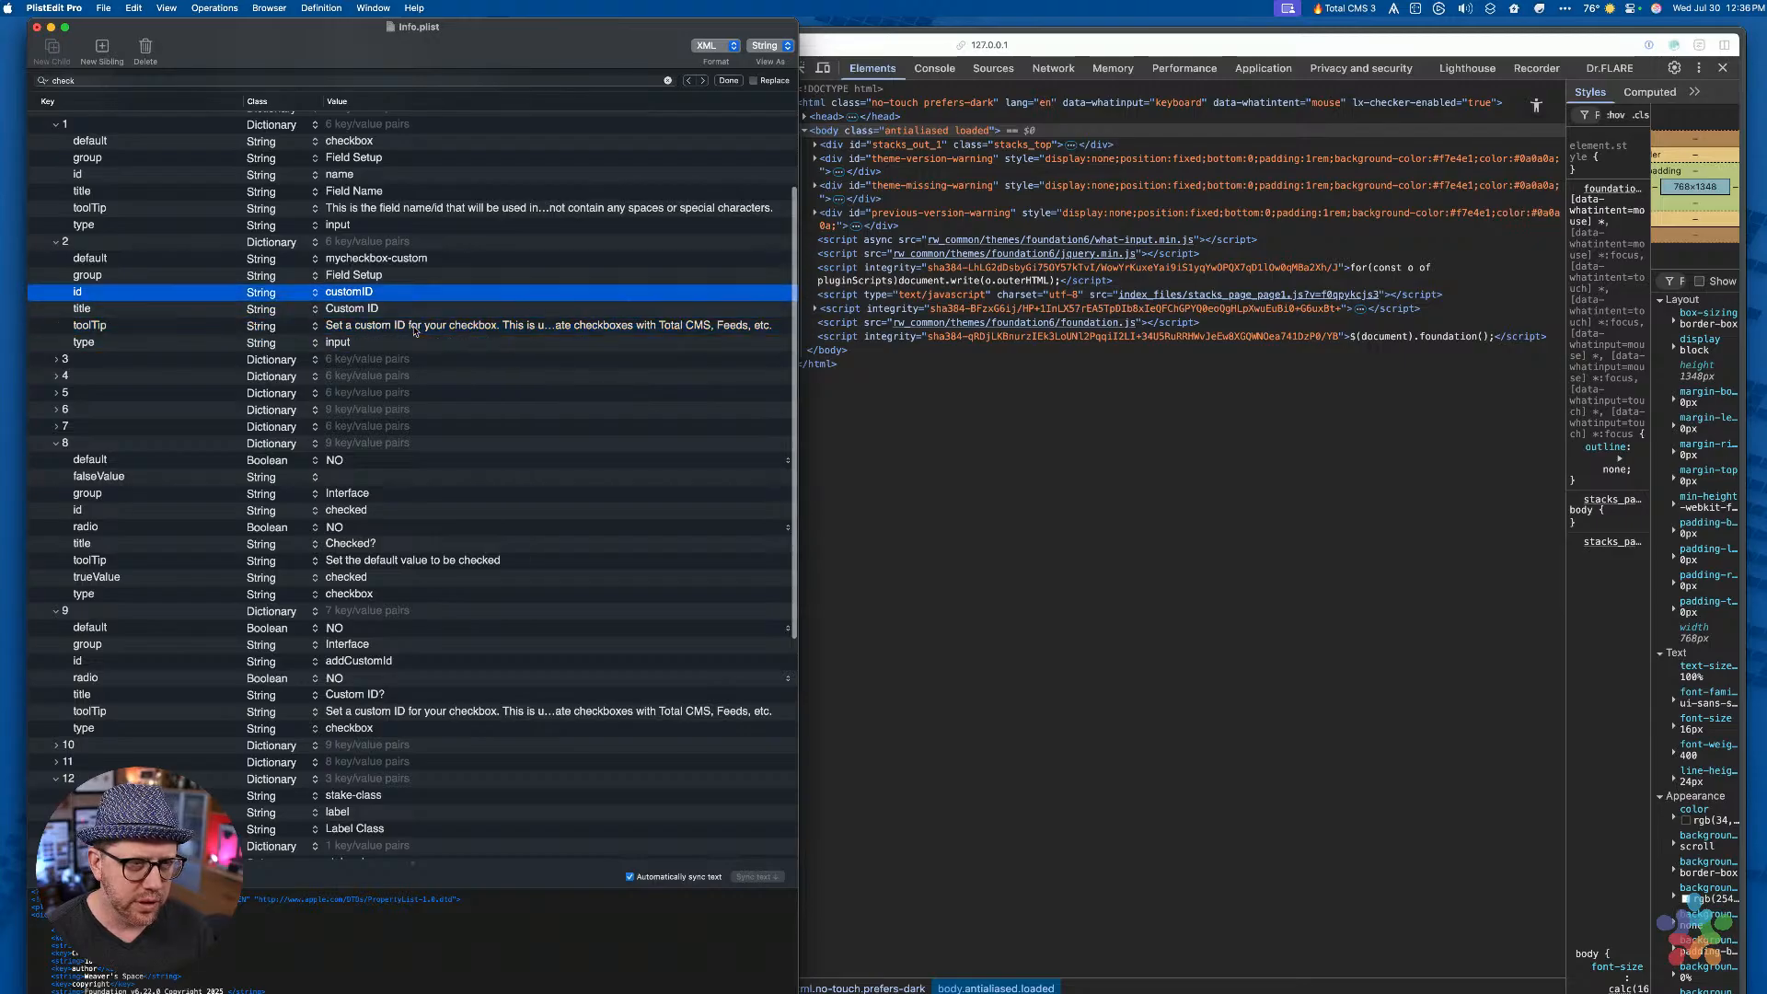
key(super+Return)
Add an enable dictionary to the Custom ID item with id set to addCustomId
text(enable)
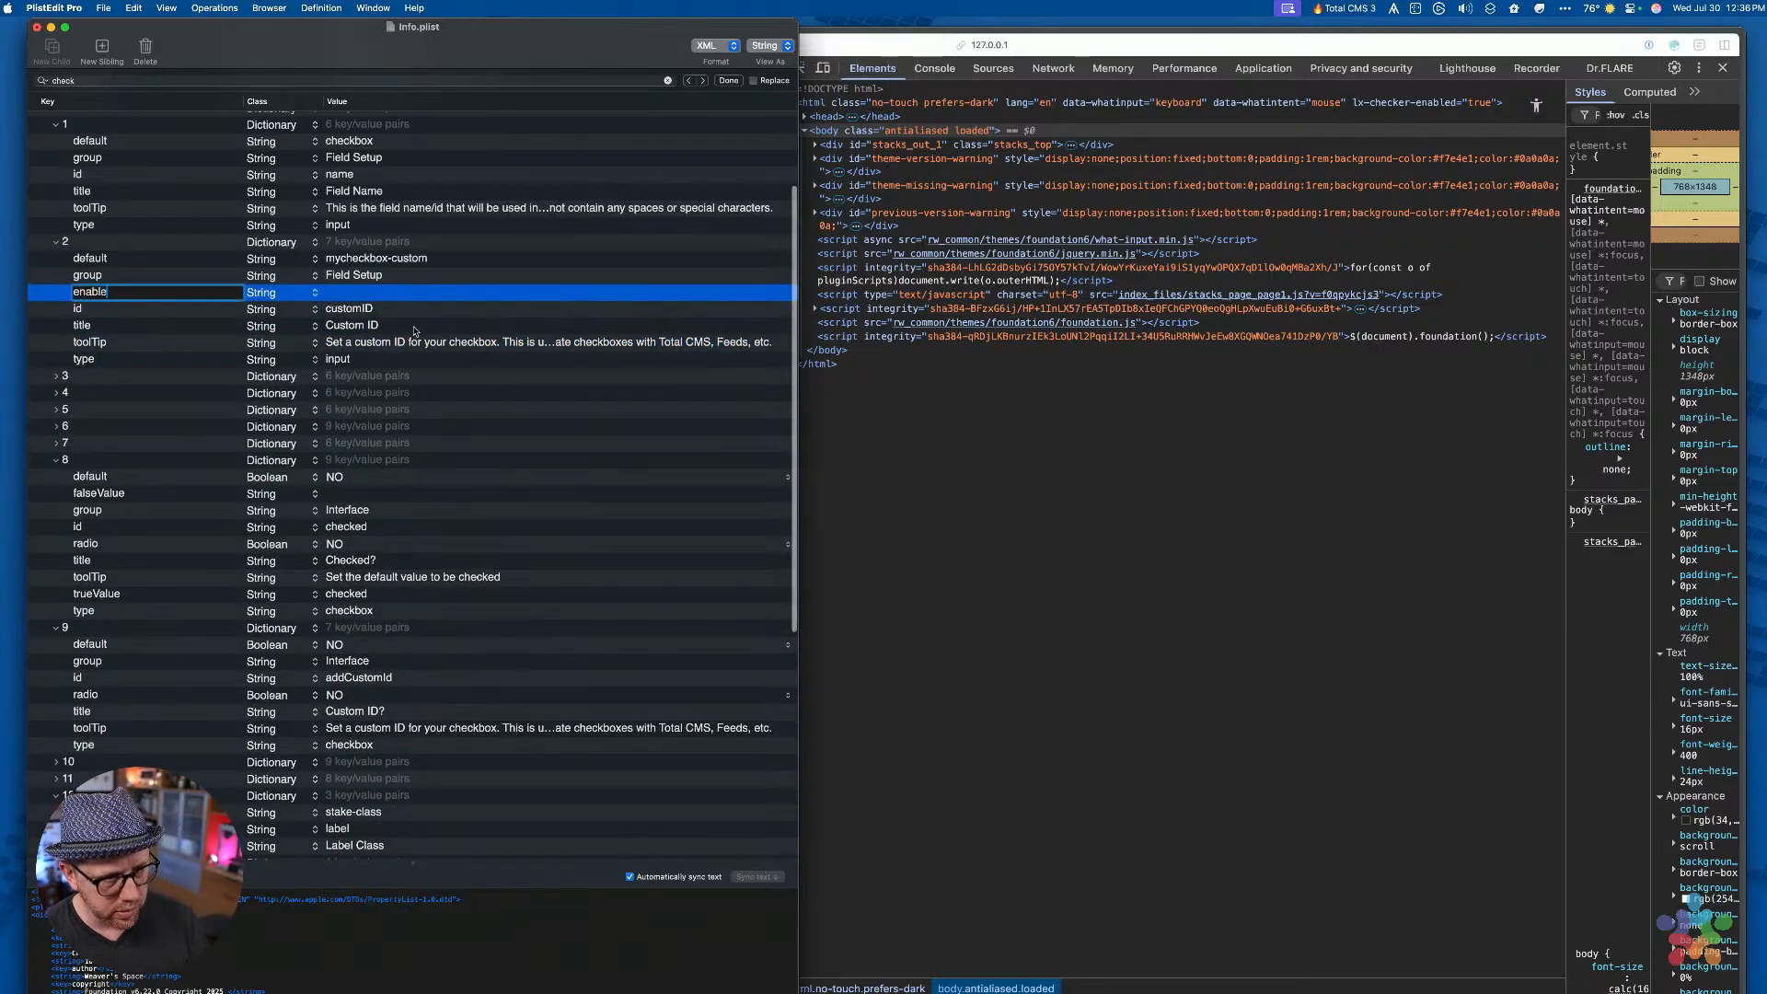
key(Tab)
key(d)
key(i)
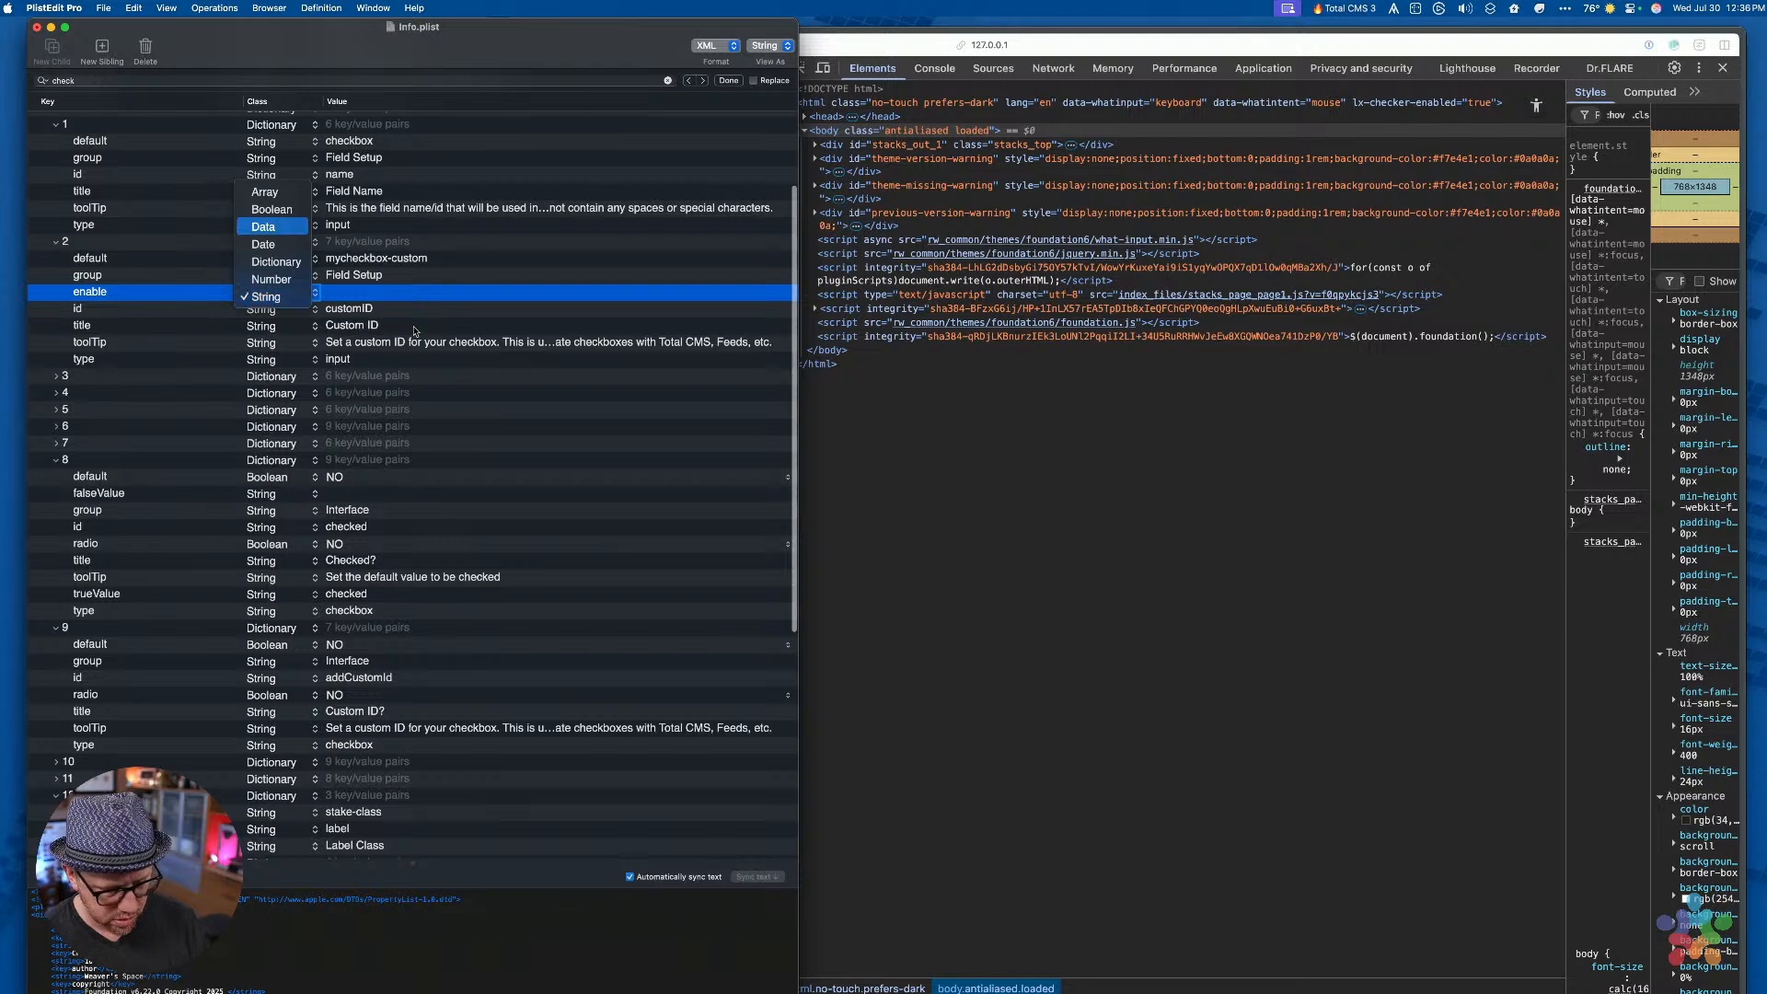
key(Return)
key(shift+super+Return)
text(id)
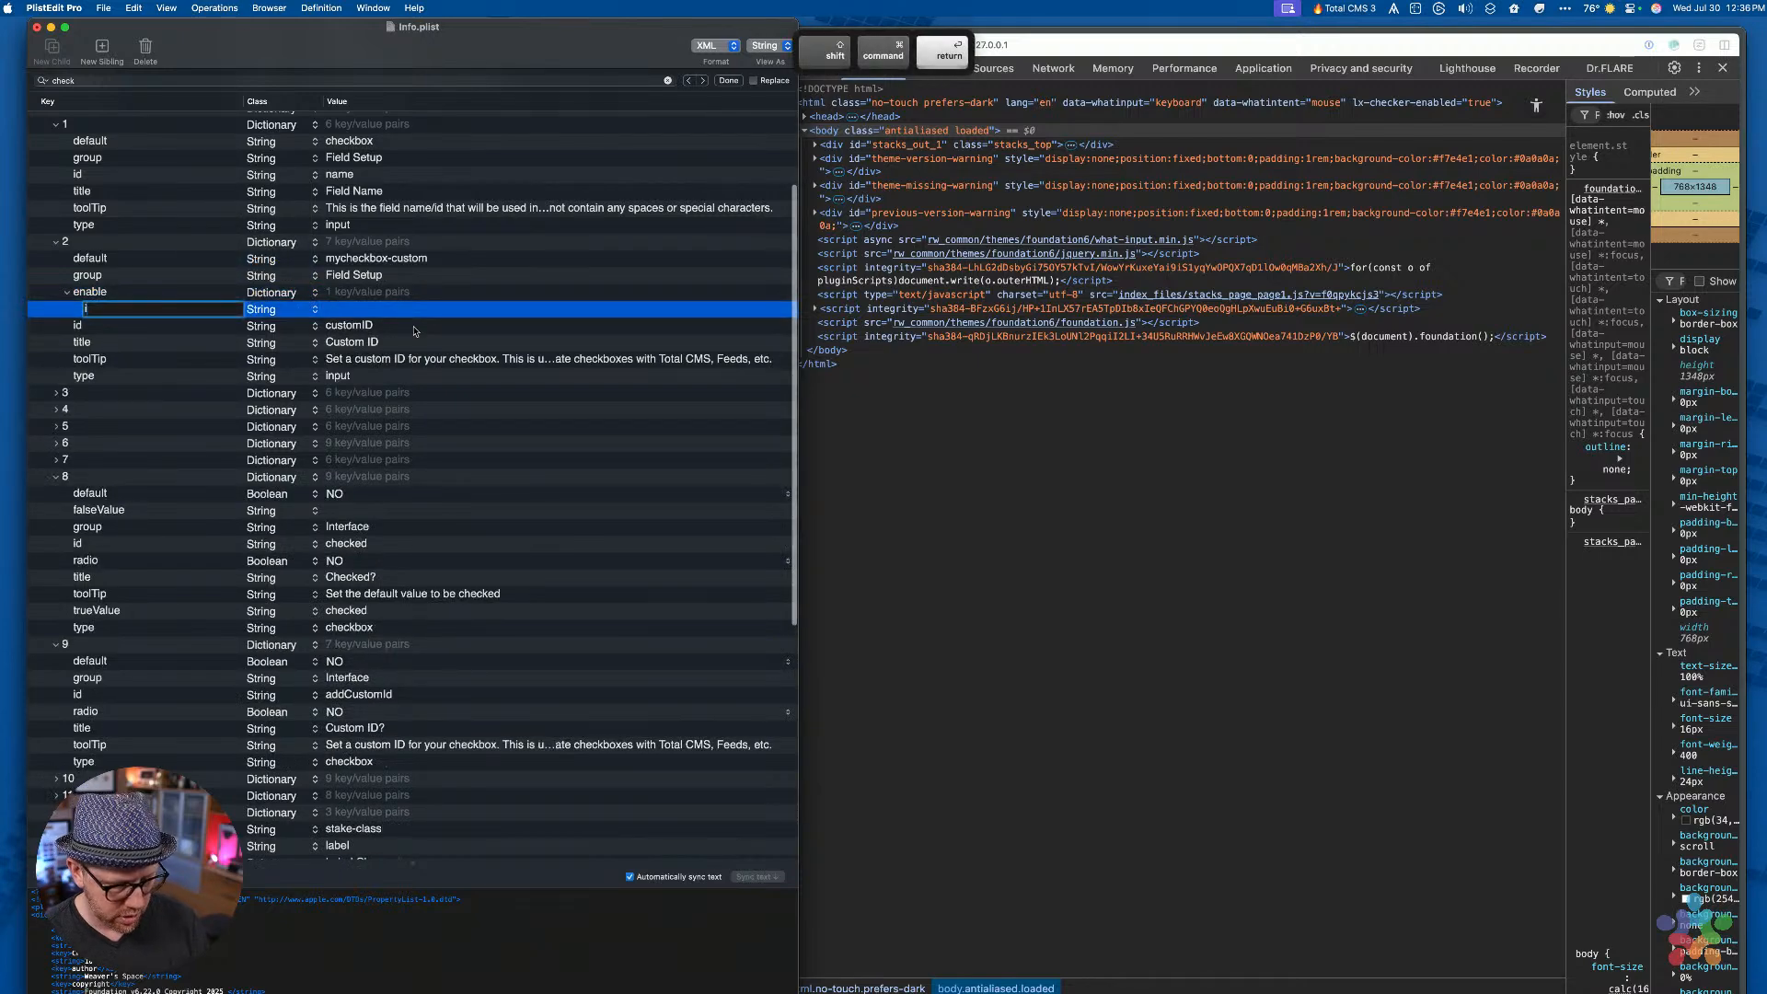
key(Tab)
key(Tab)
text(addCustomI)
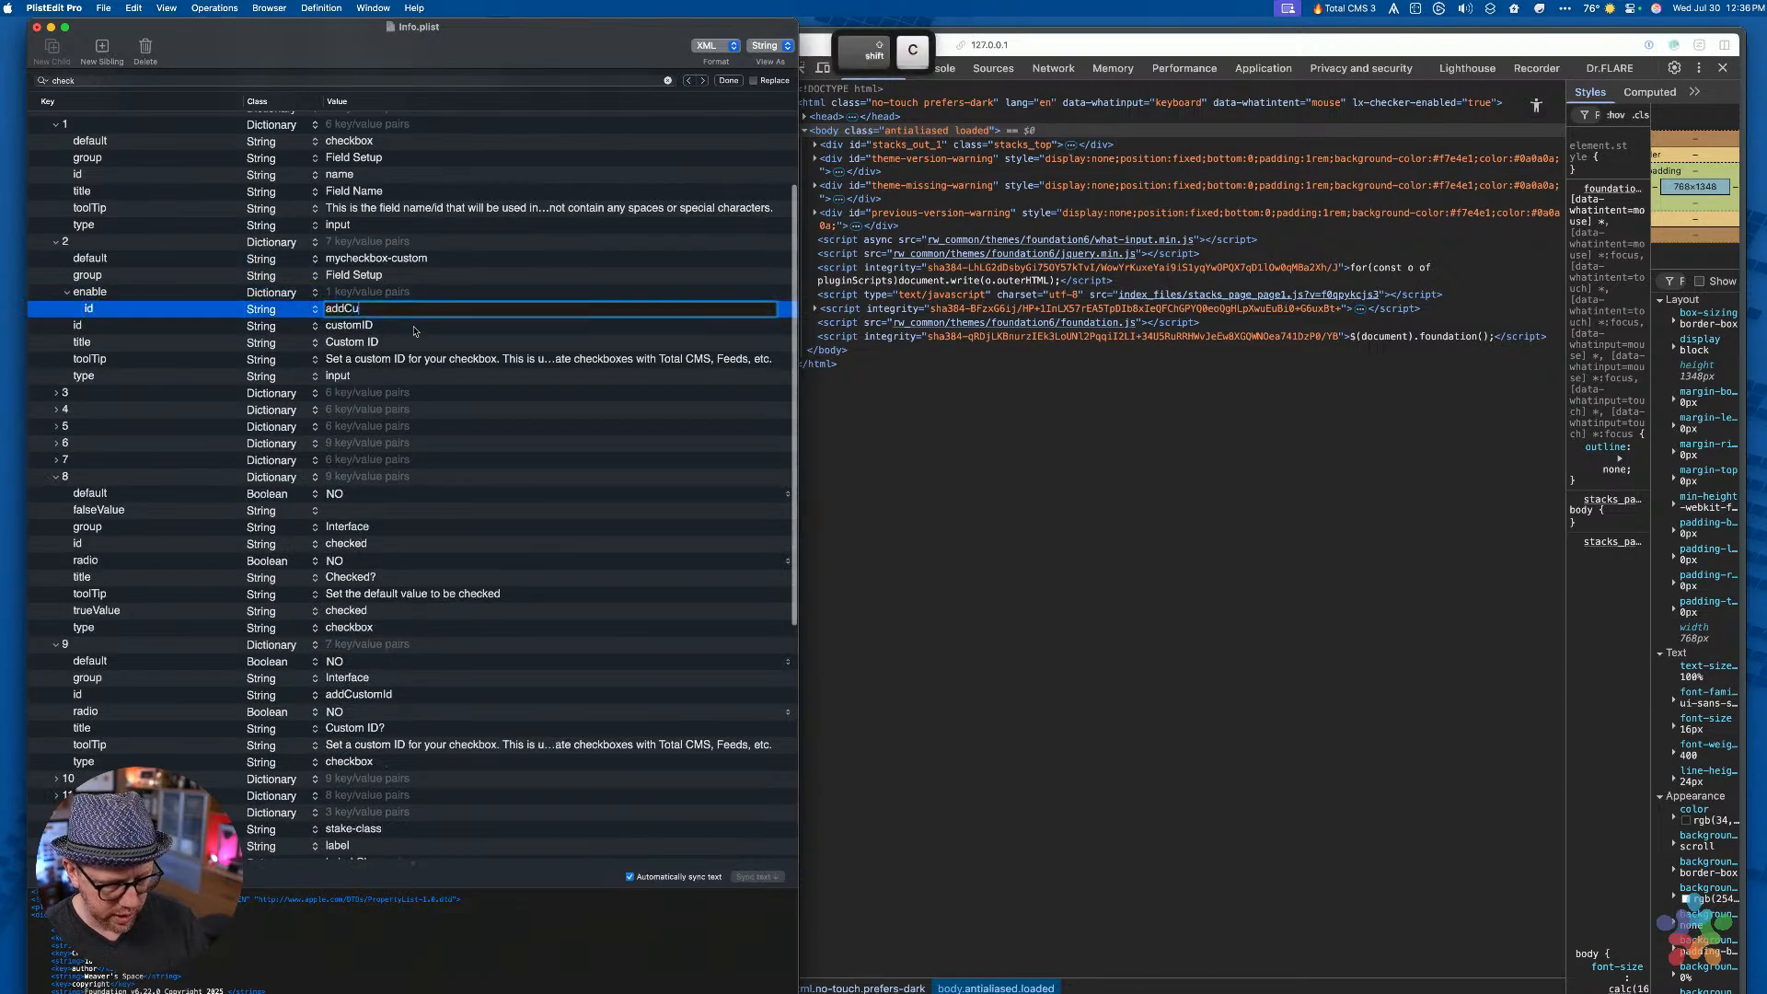
key(super+Return)
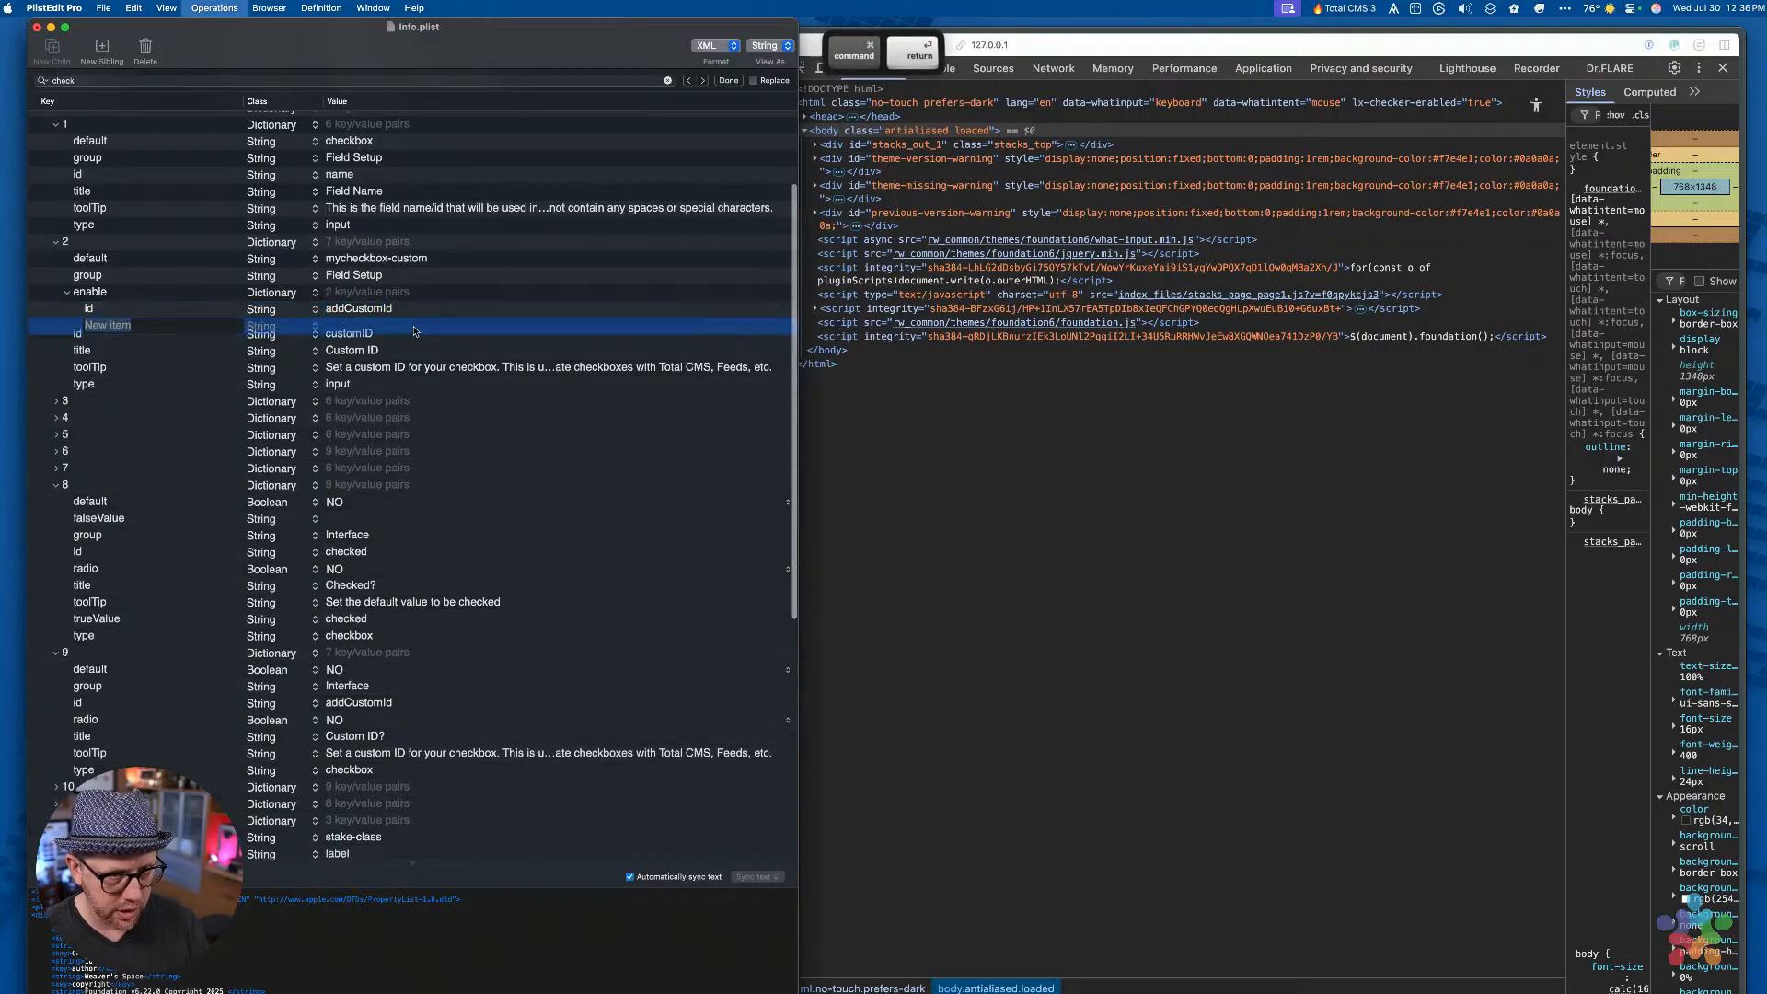
Add a Boolean 'value' entry to the enable dictionary set to YES
text(valoue)
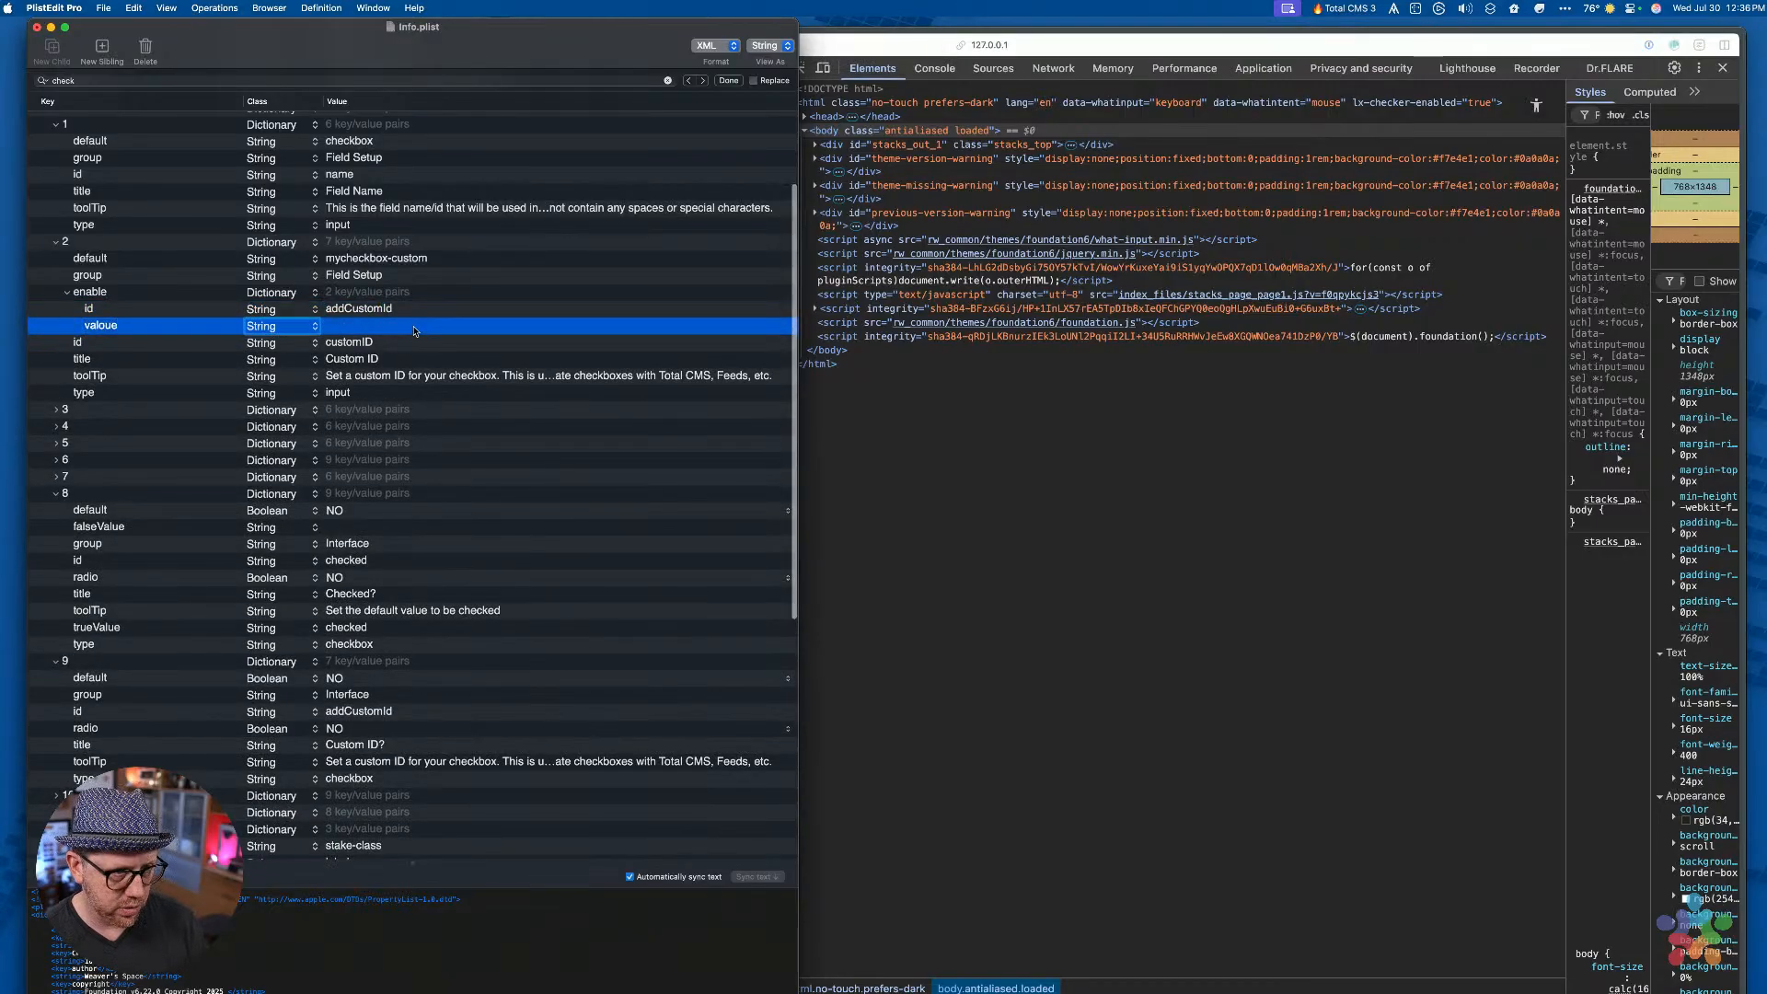
key(BackSpace)
key(BackSpace)
key(BackSpace)
text(ue)
key(Tab)
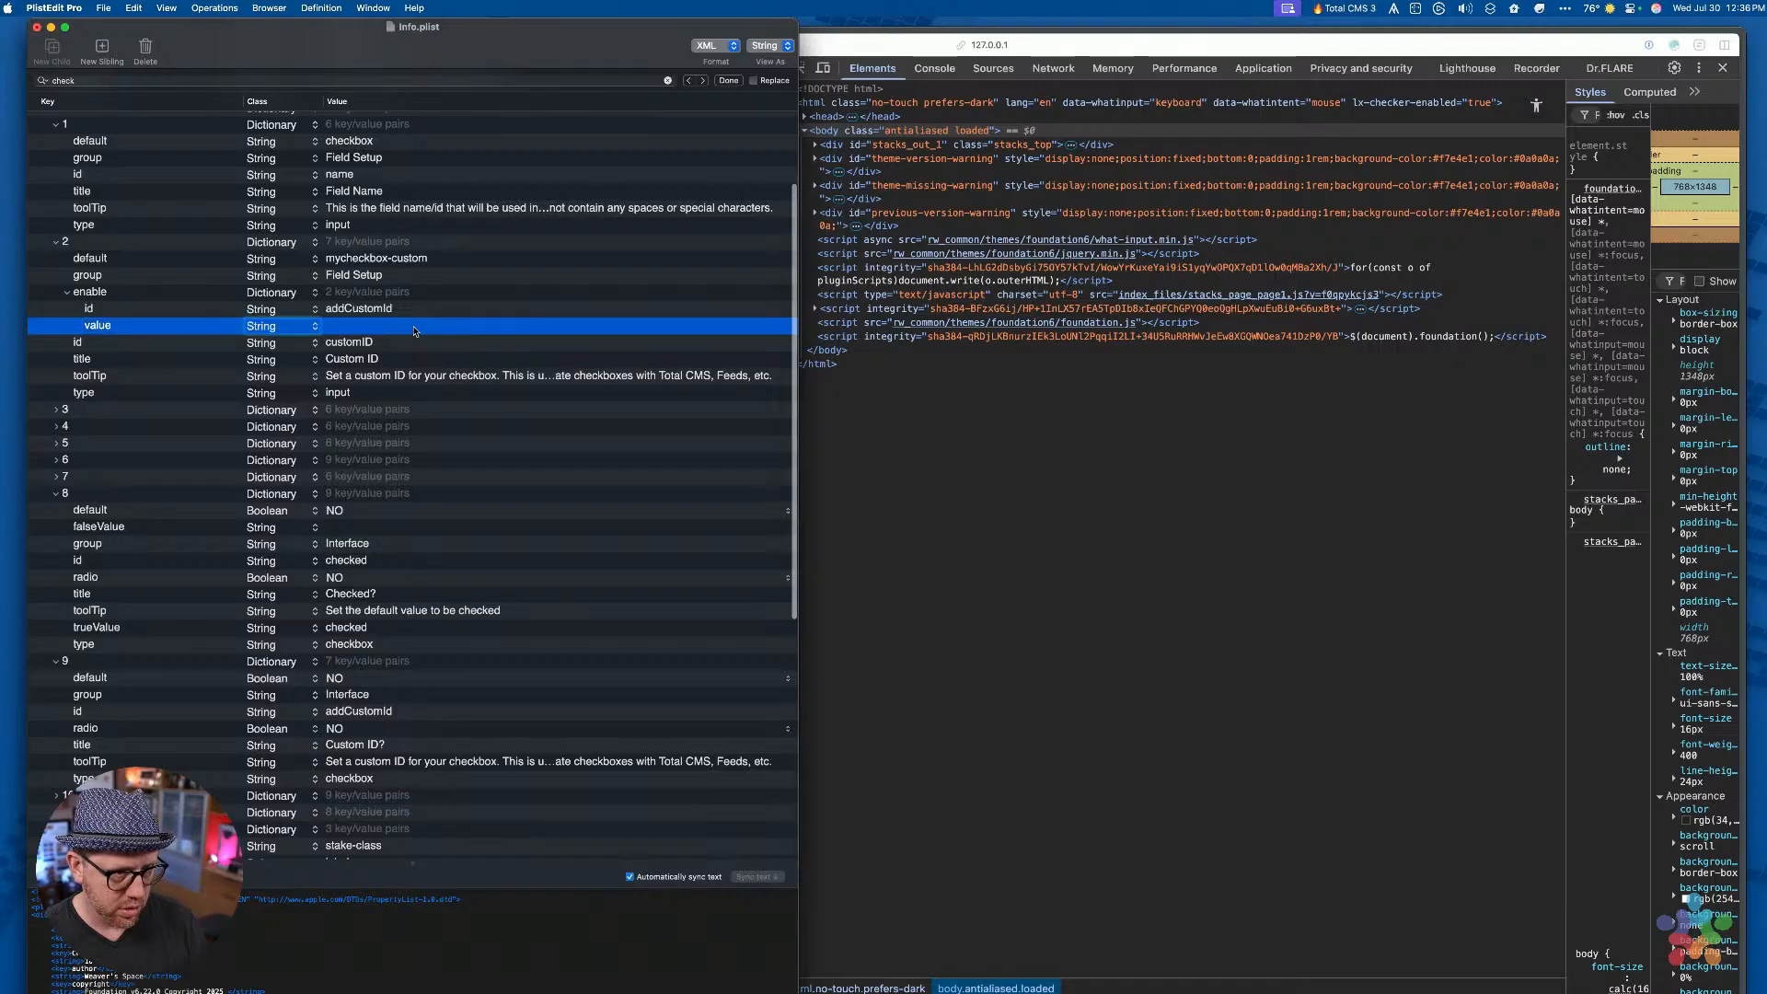
key(space)
key(b)
key(Return)
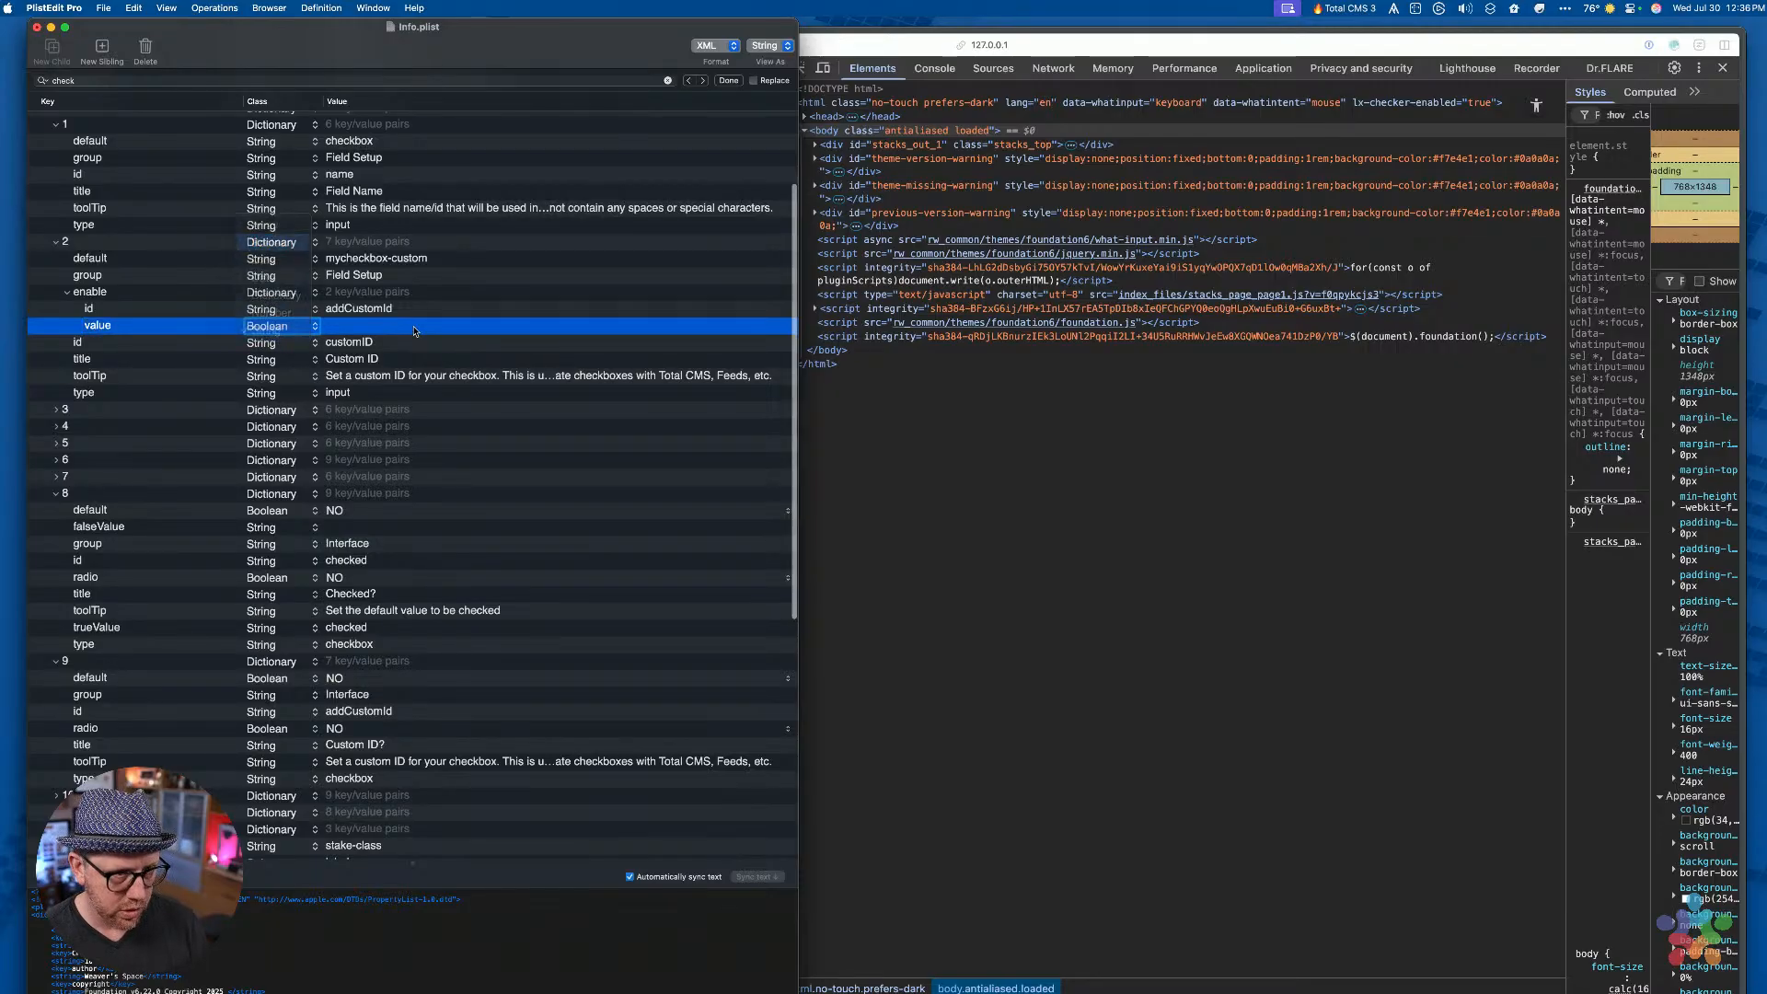
click(340, 326)
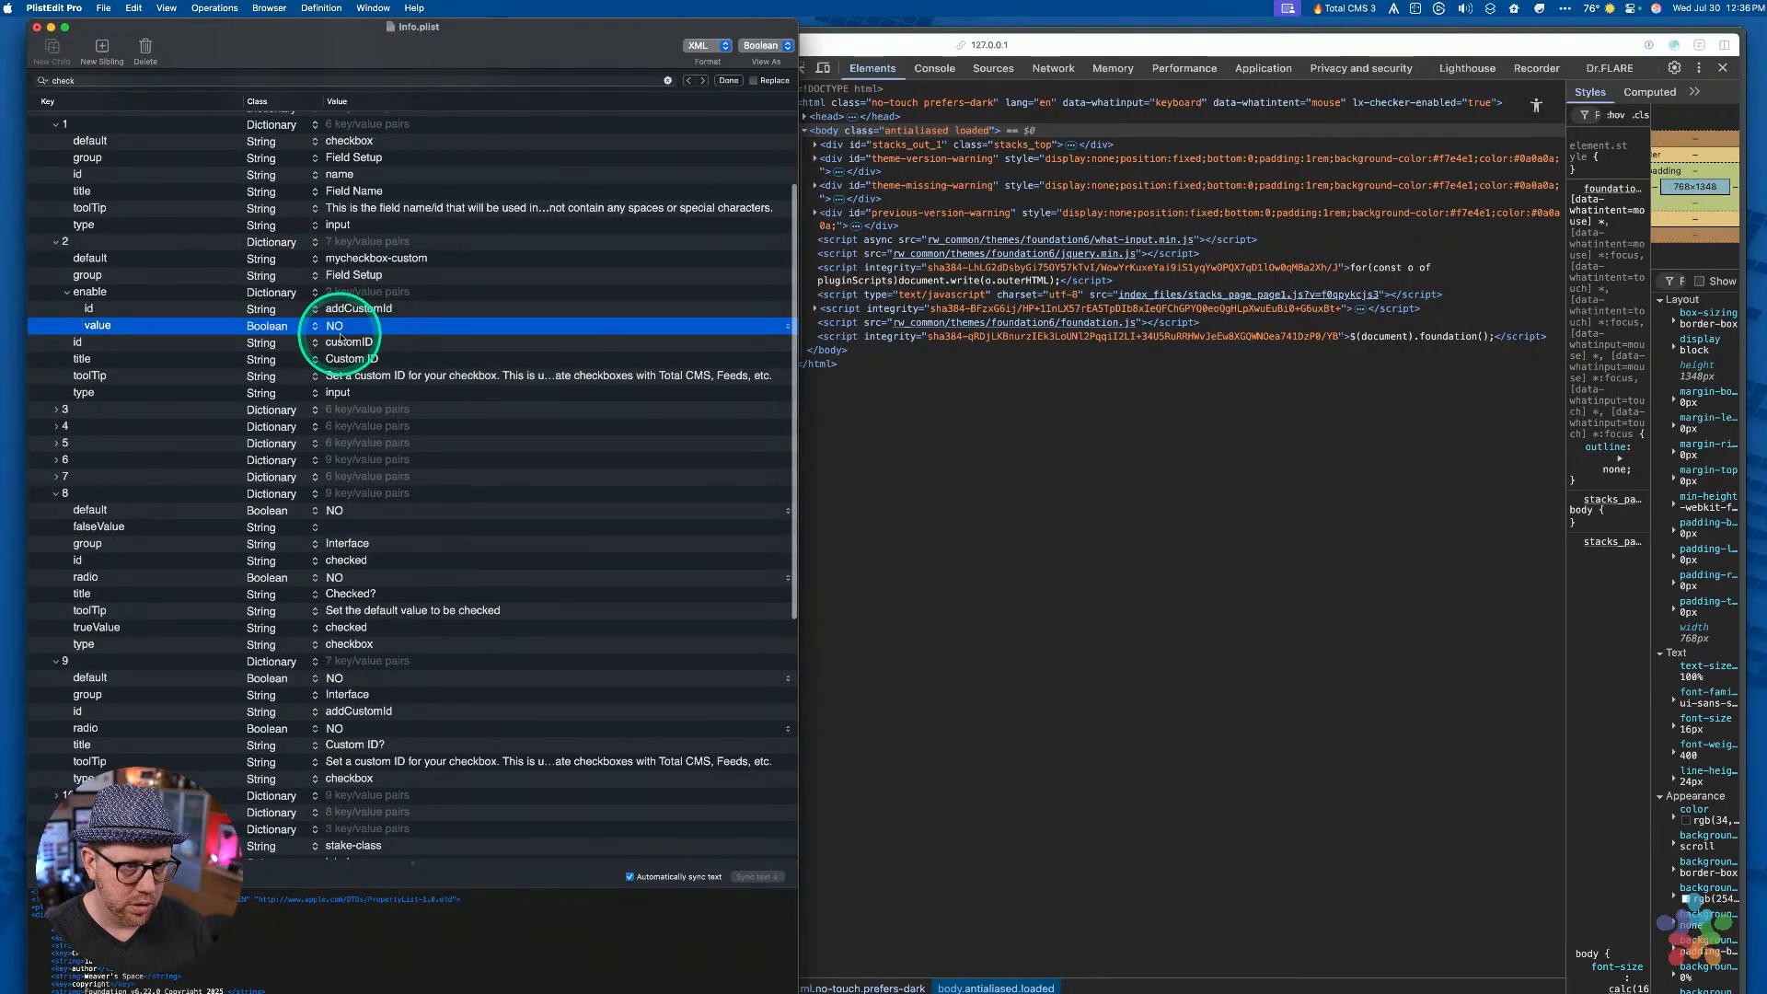
click(340, 340)
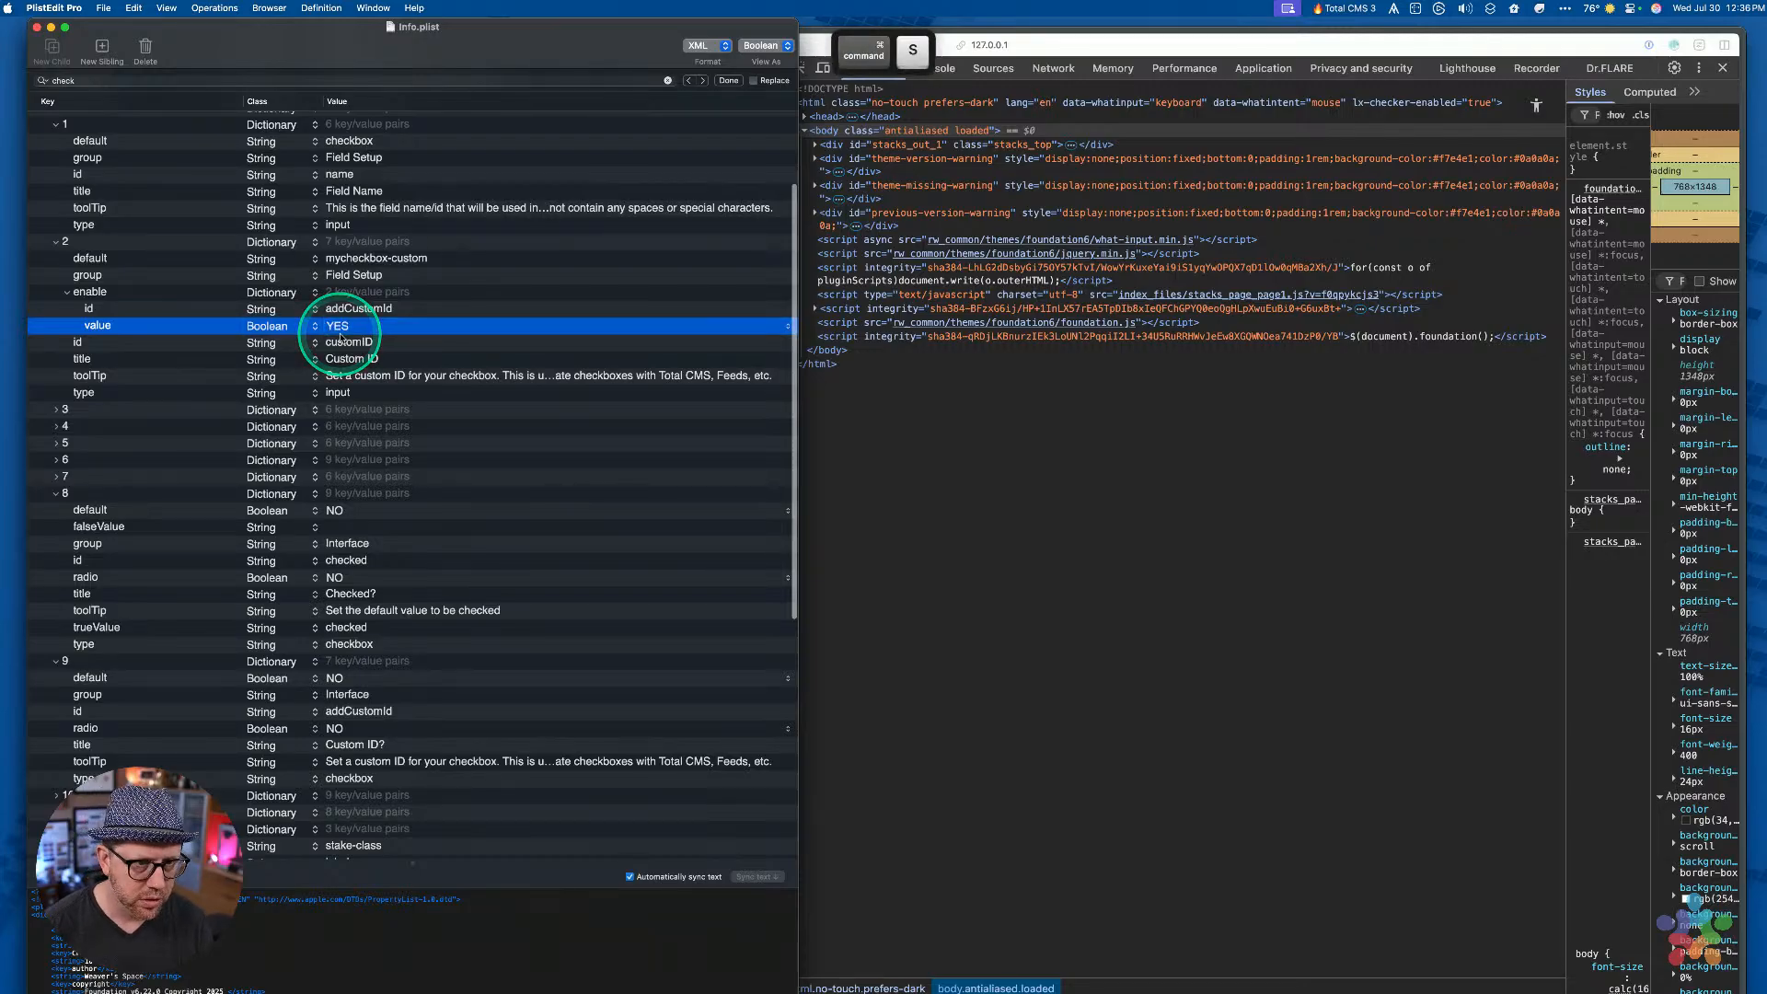
Collapse the enable dictionary and save Info.plist
key(Left)
key(Left)
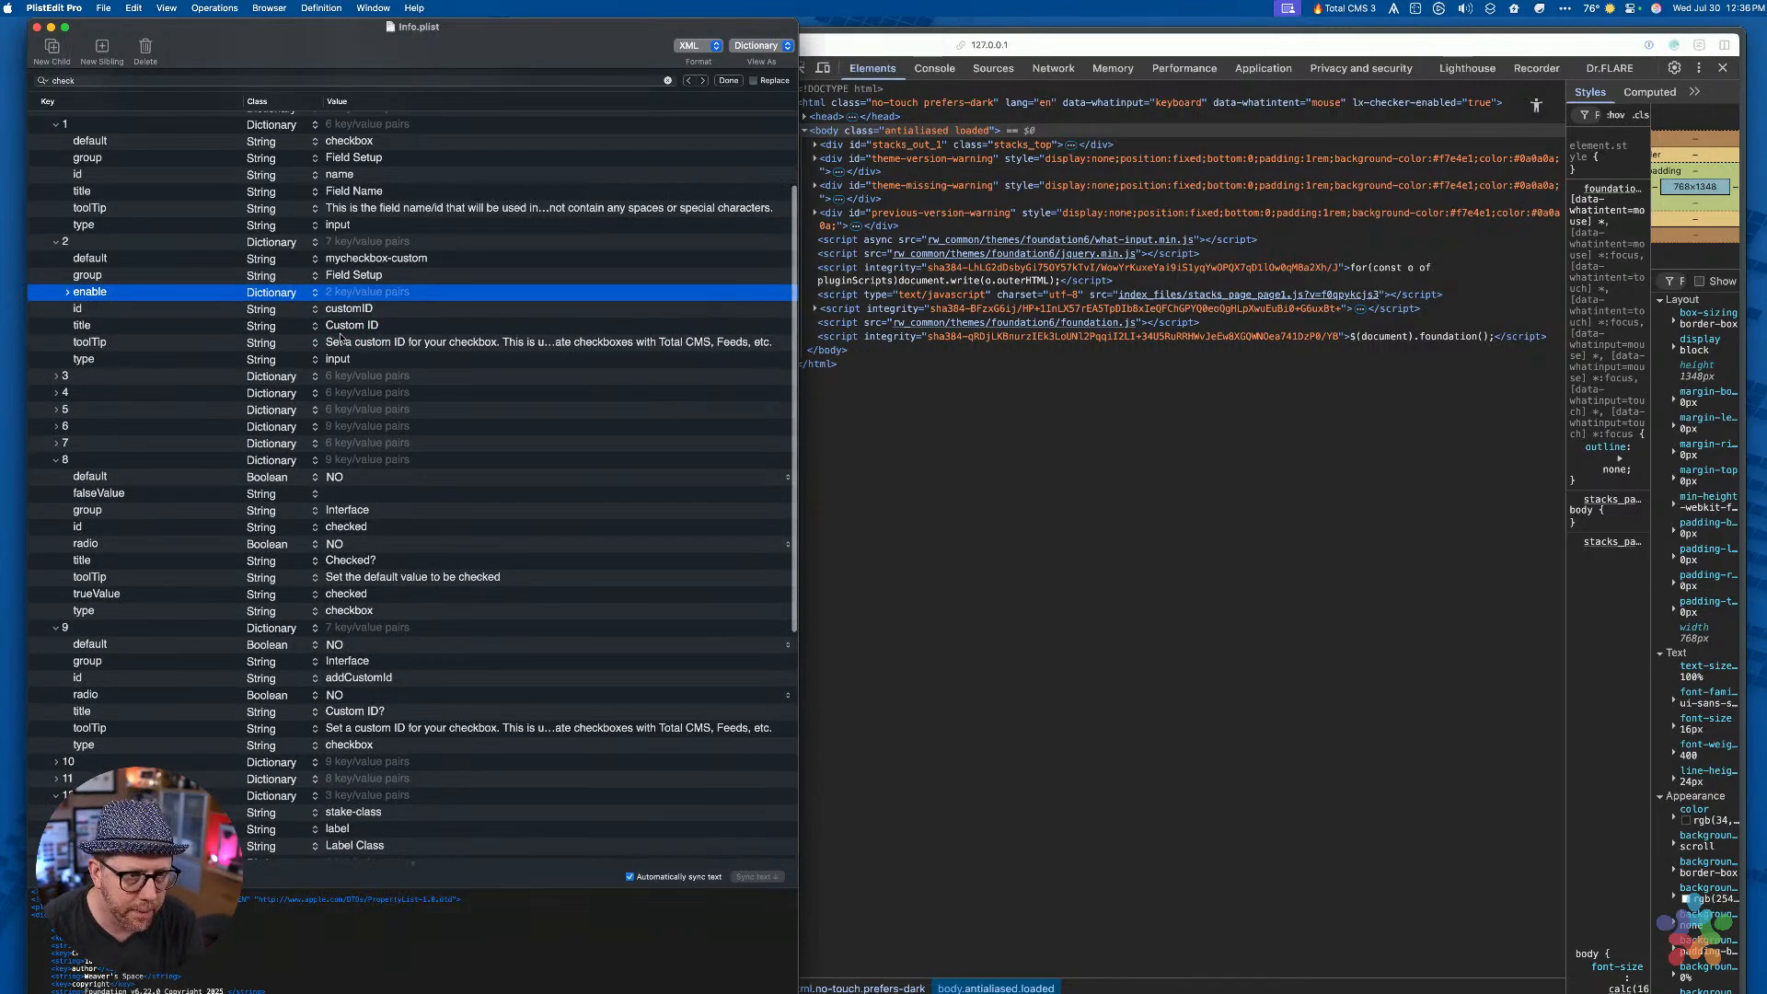
key(super+s)
key(ctrl+Right)
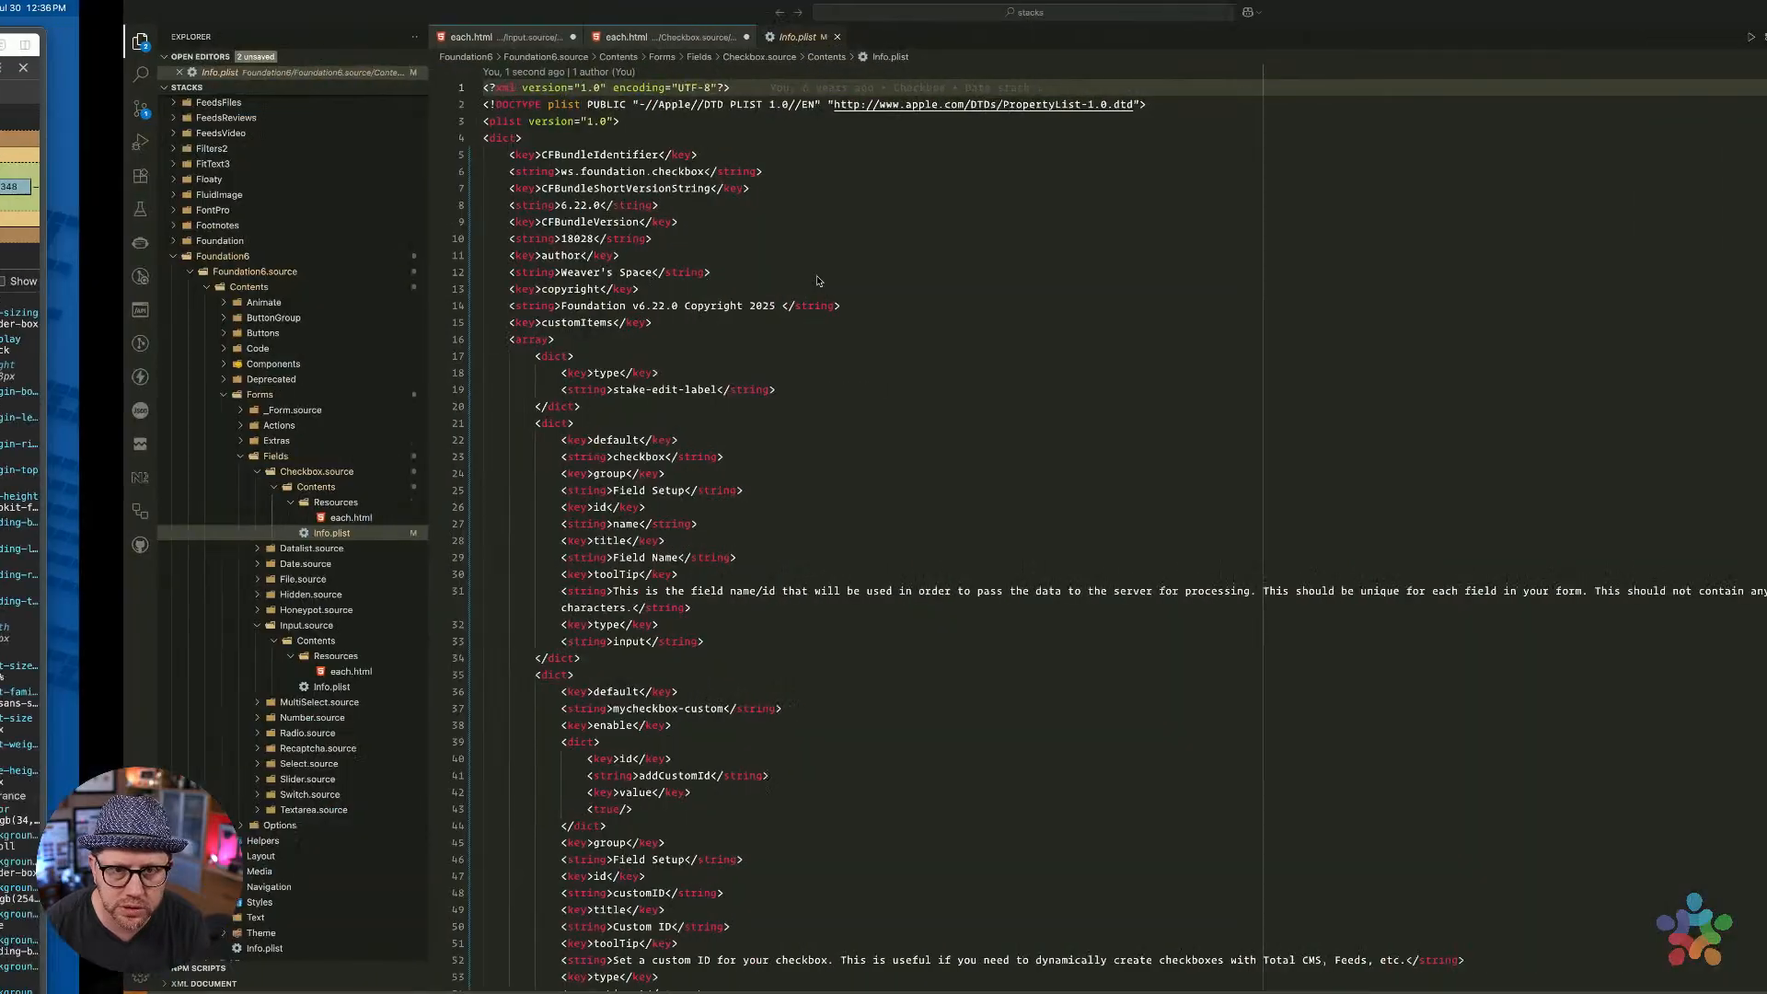
In Checkbox each.html, build the %[if stake_addCustomId]% stake_customId, else check_stake_stackid expression
click(522, 39)
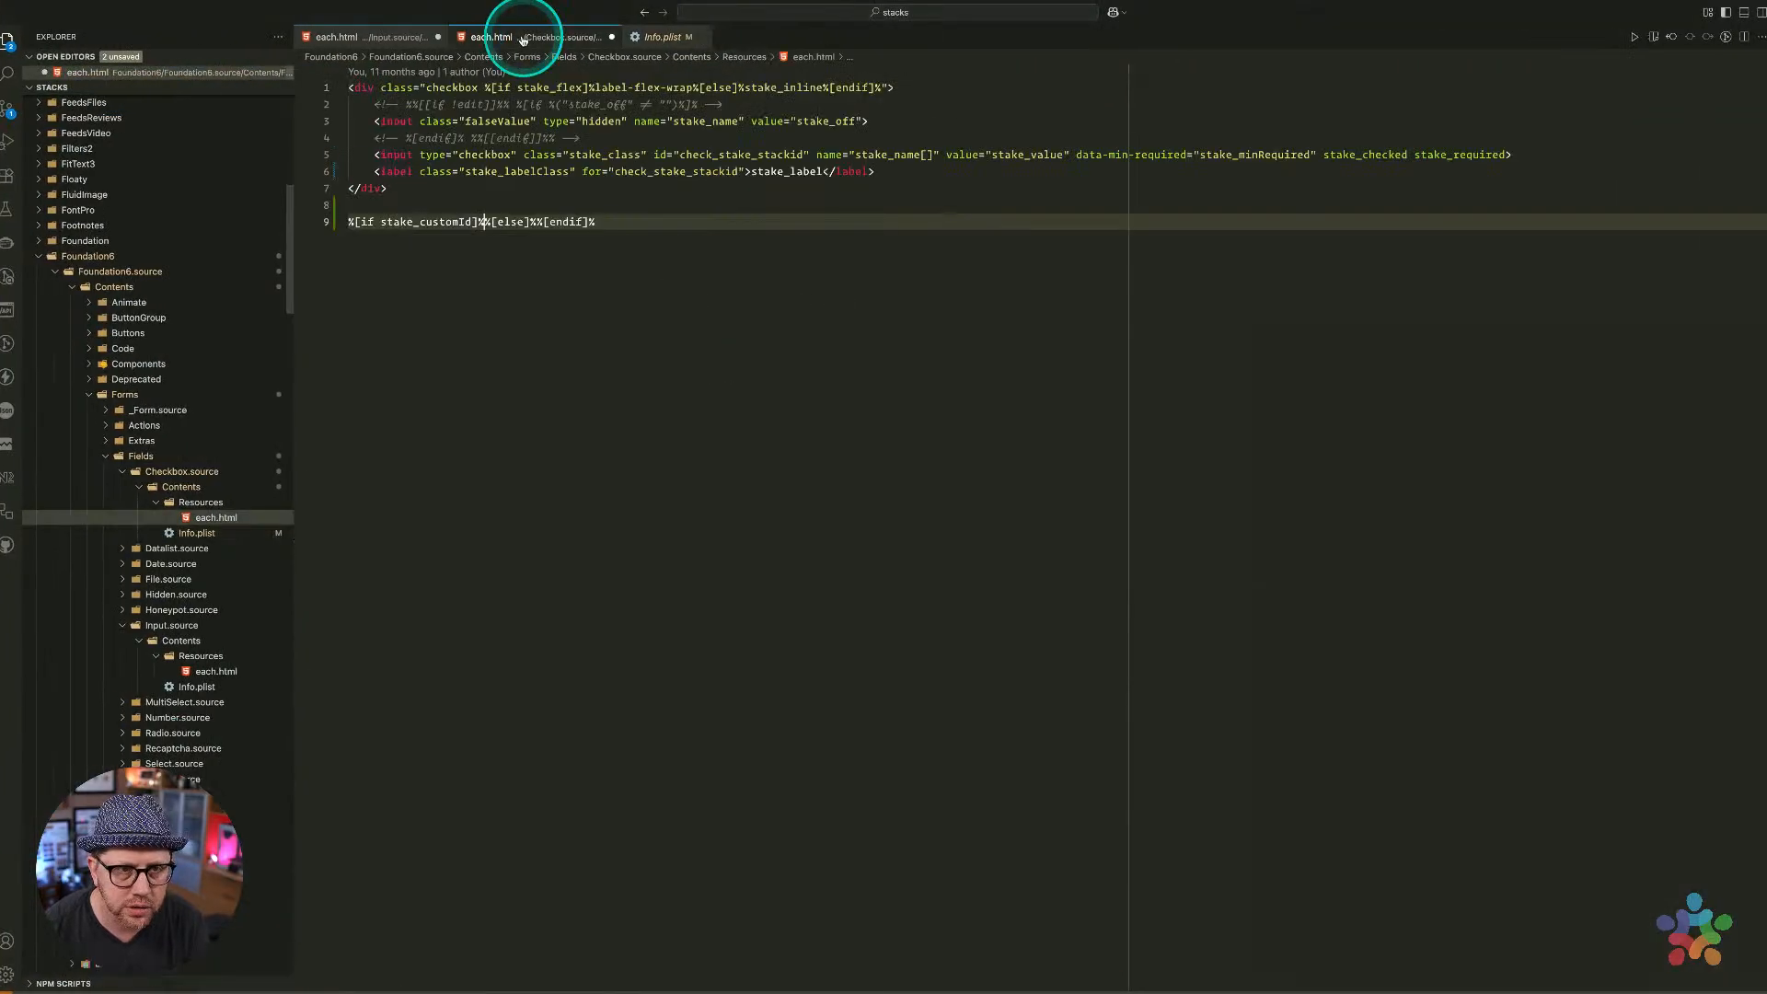
click(424, 225)
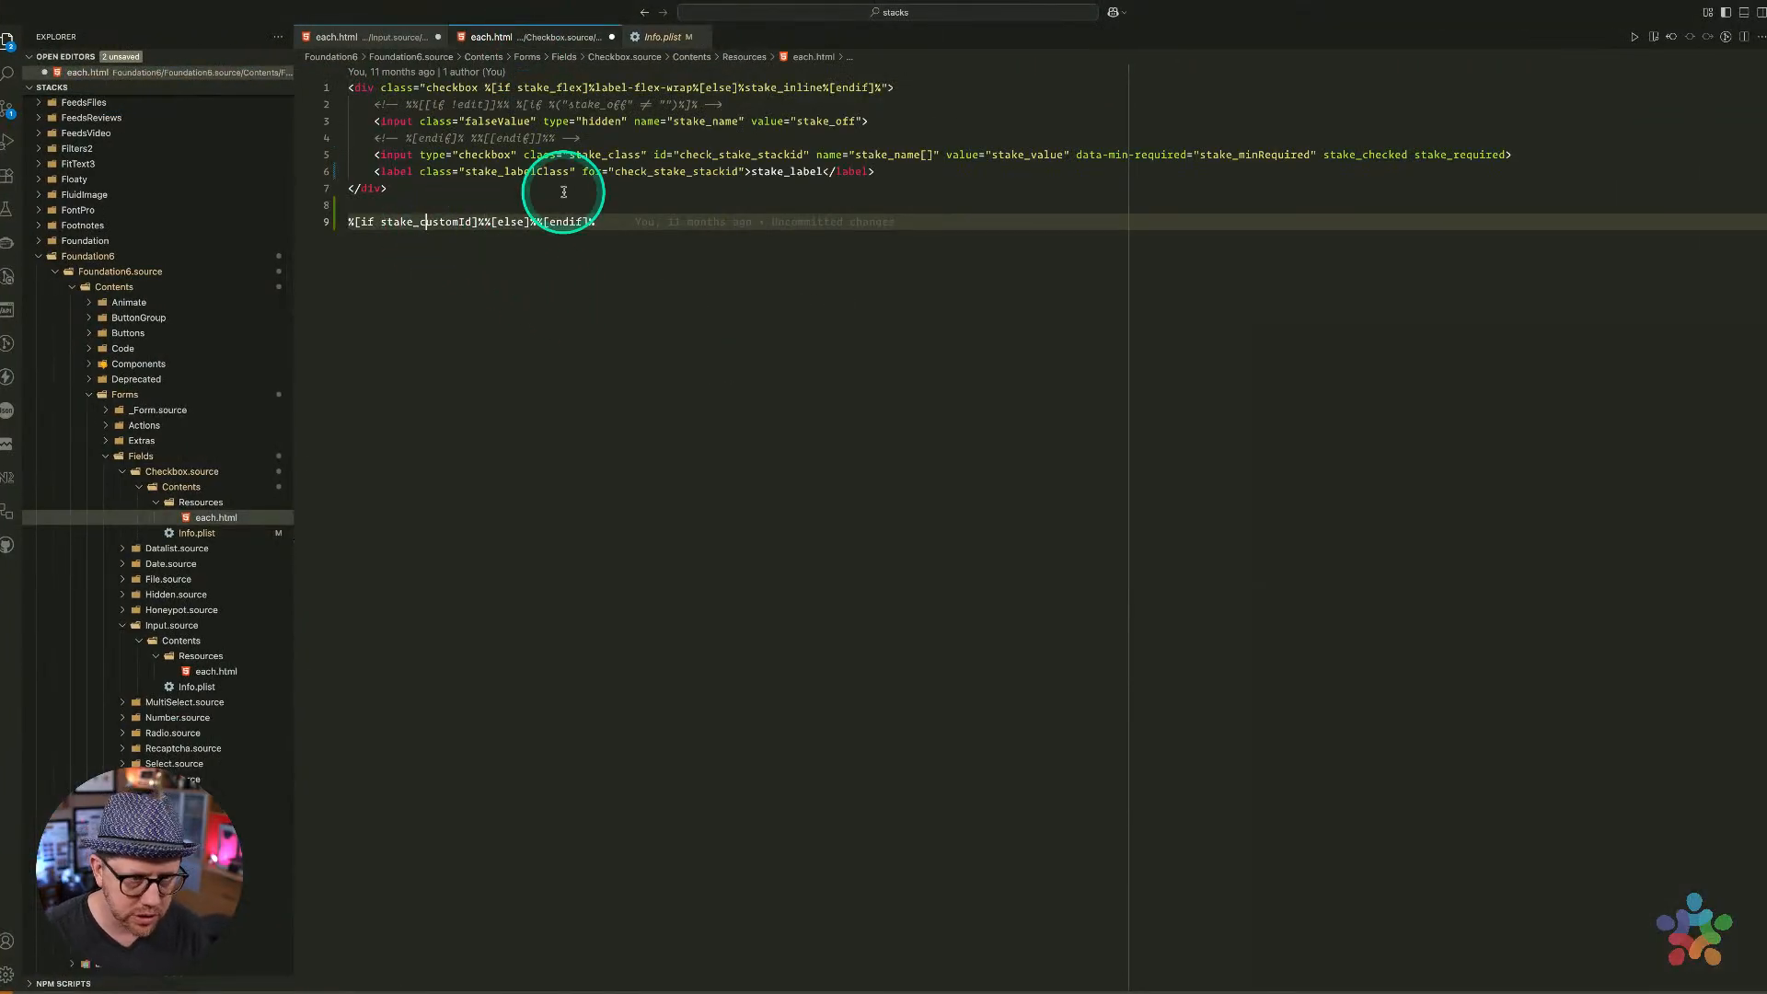
key(shift+alt+Right)
key(super+c)
key(Right)
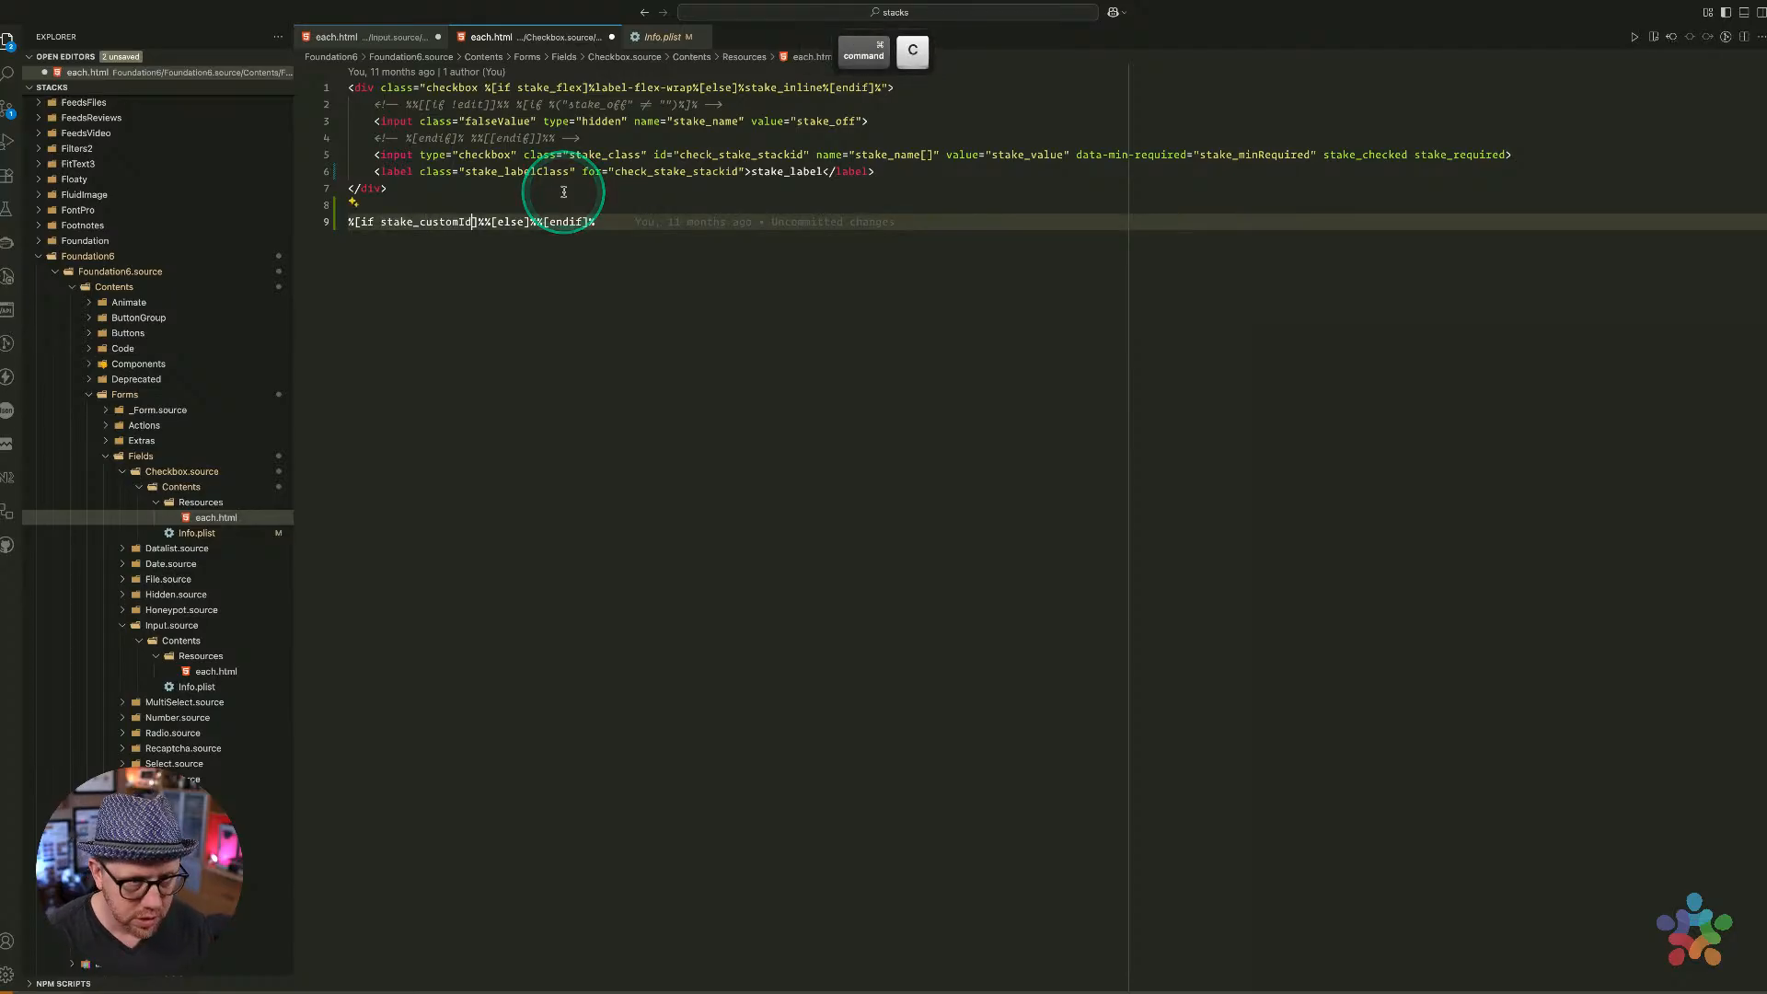
key(Left)
key(Left)
key(Left)
key(Left)
key(Left)
key(Left)
key(Left)
key(BackSpace)
text(addC)
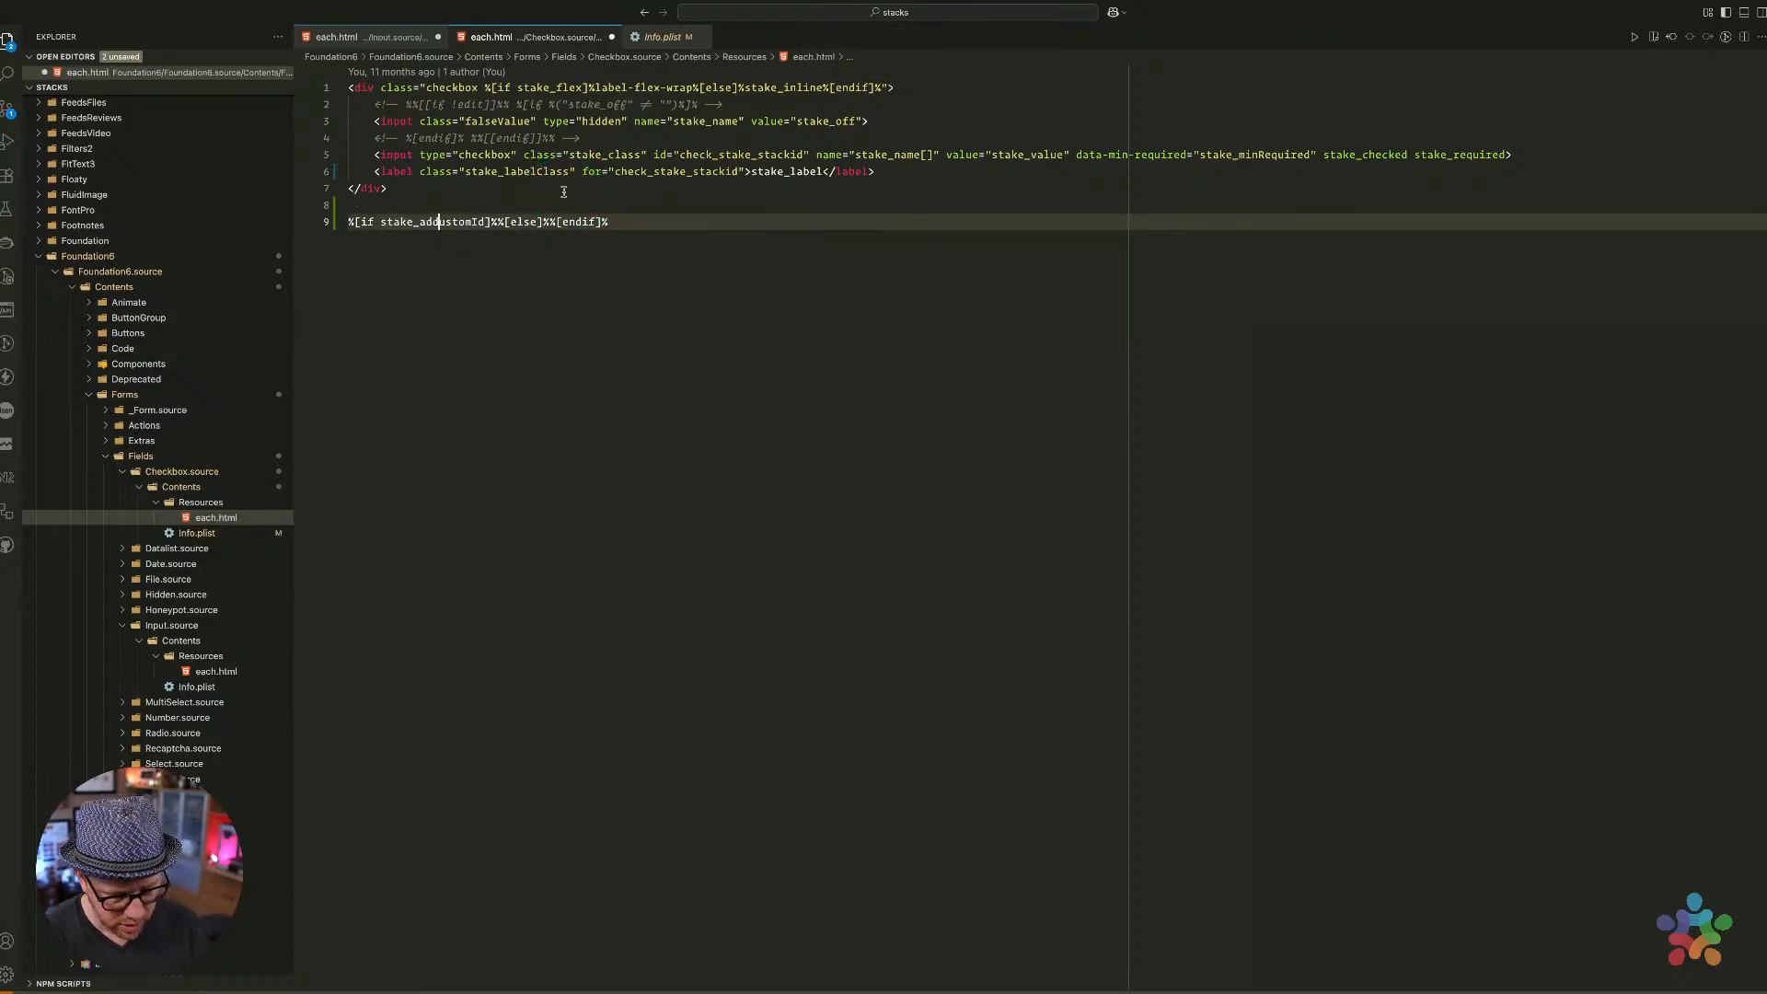
key(alt+Right)
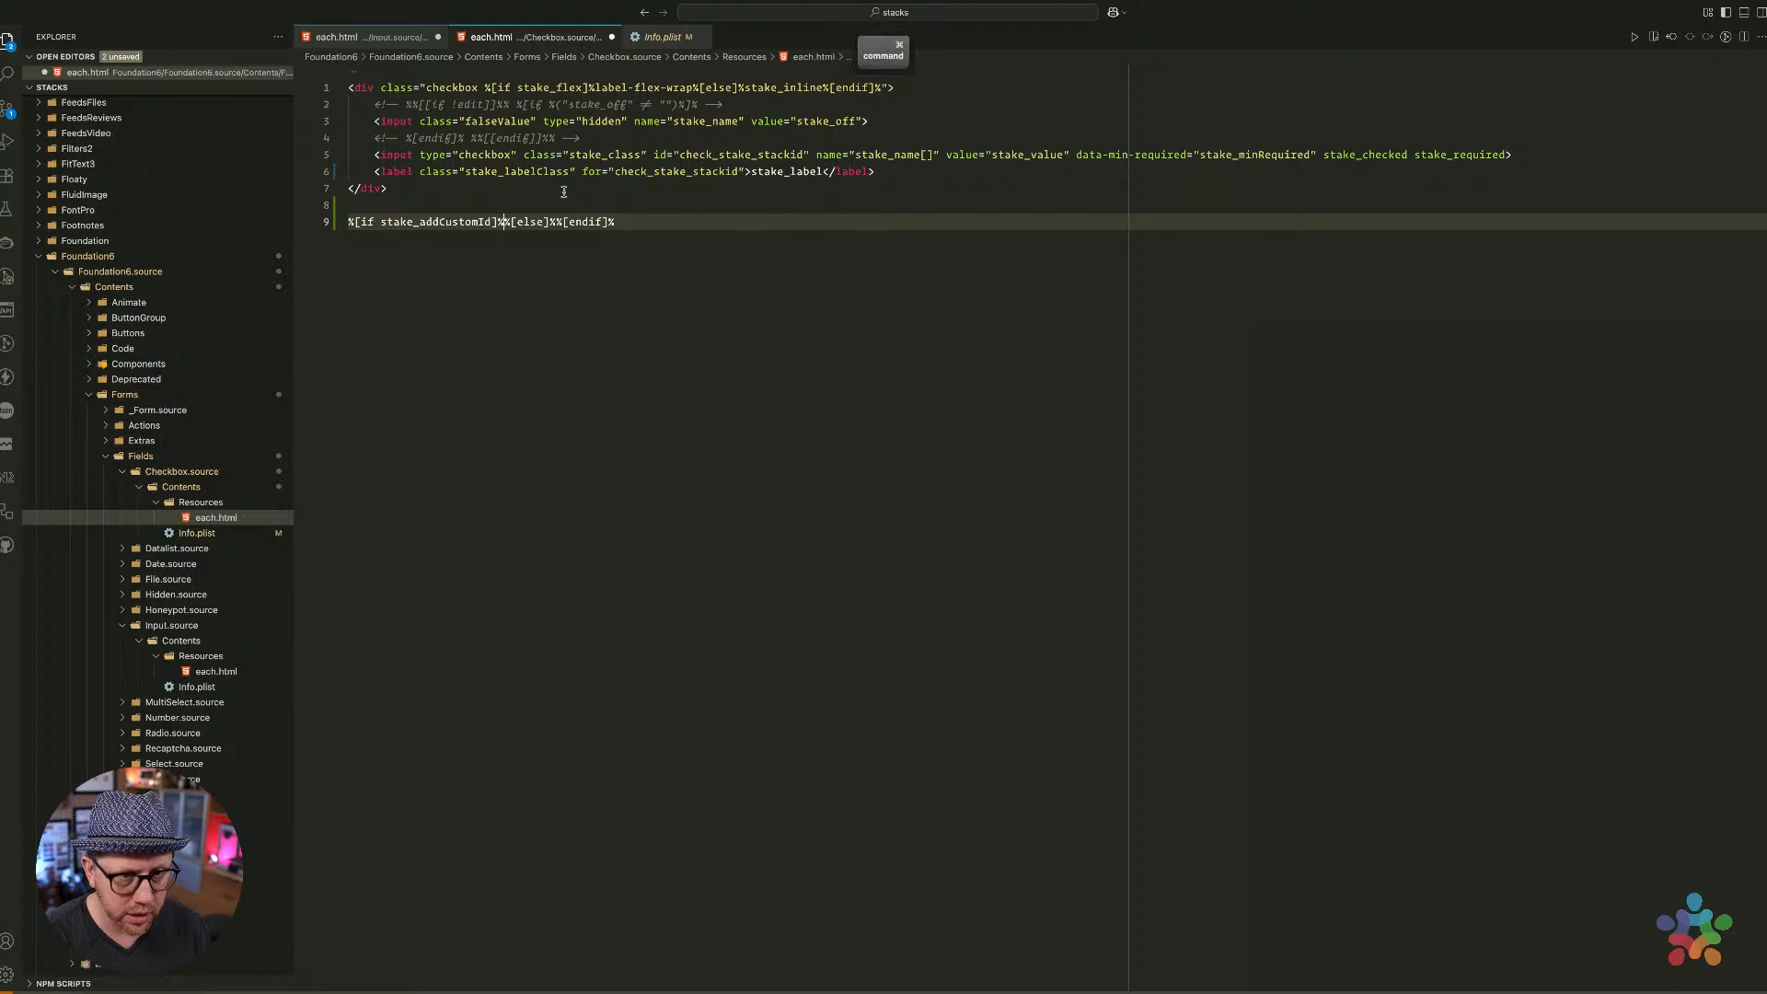
key(super+v)
key(alt+Right)
key(Right)
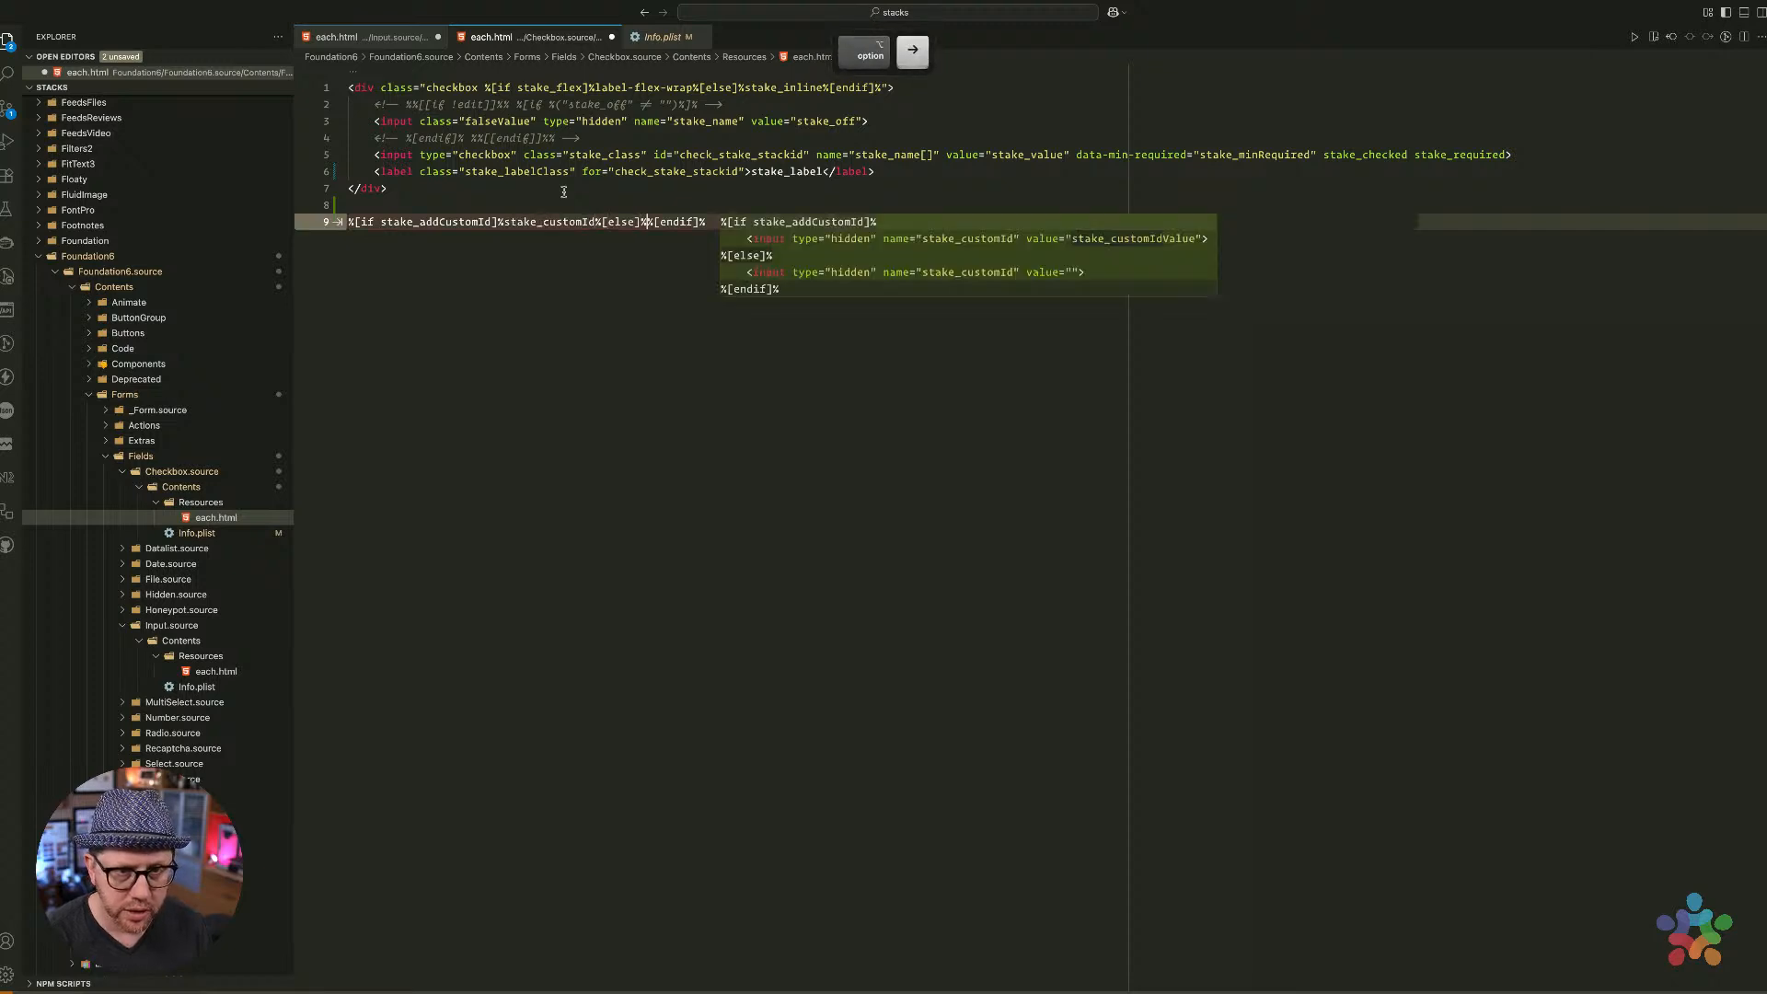
double_click(732, 157)
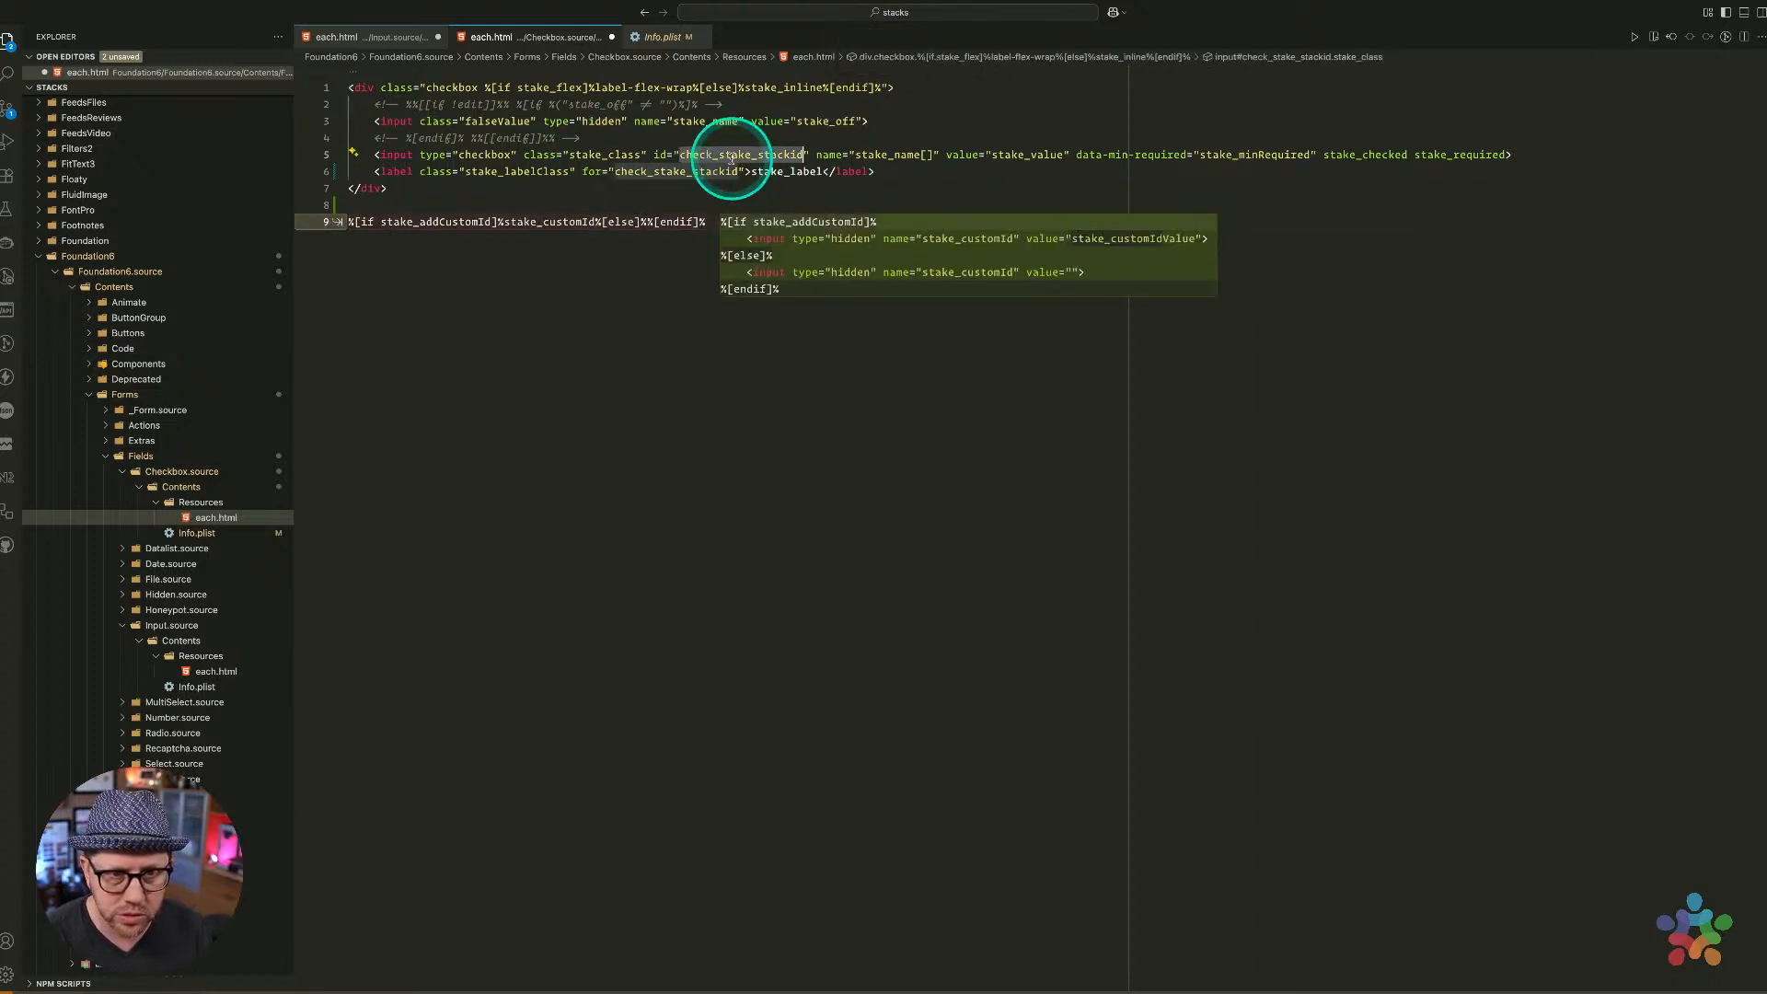
key(super+c)
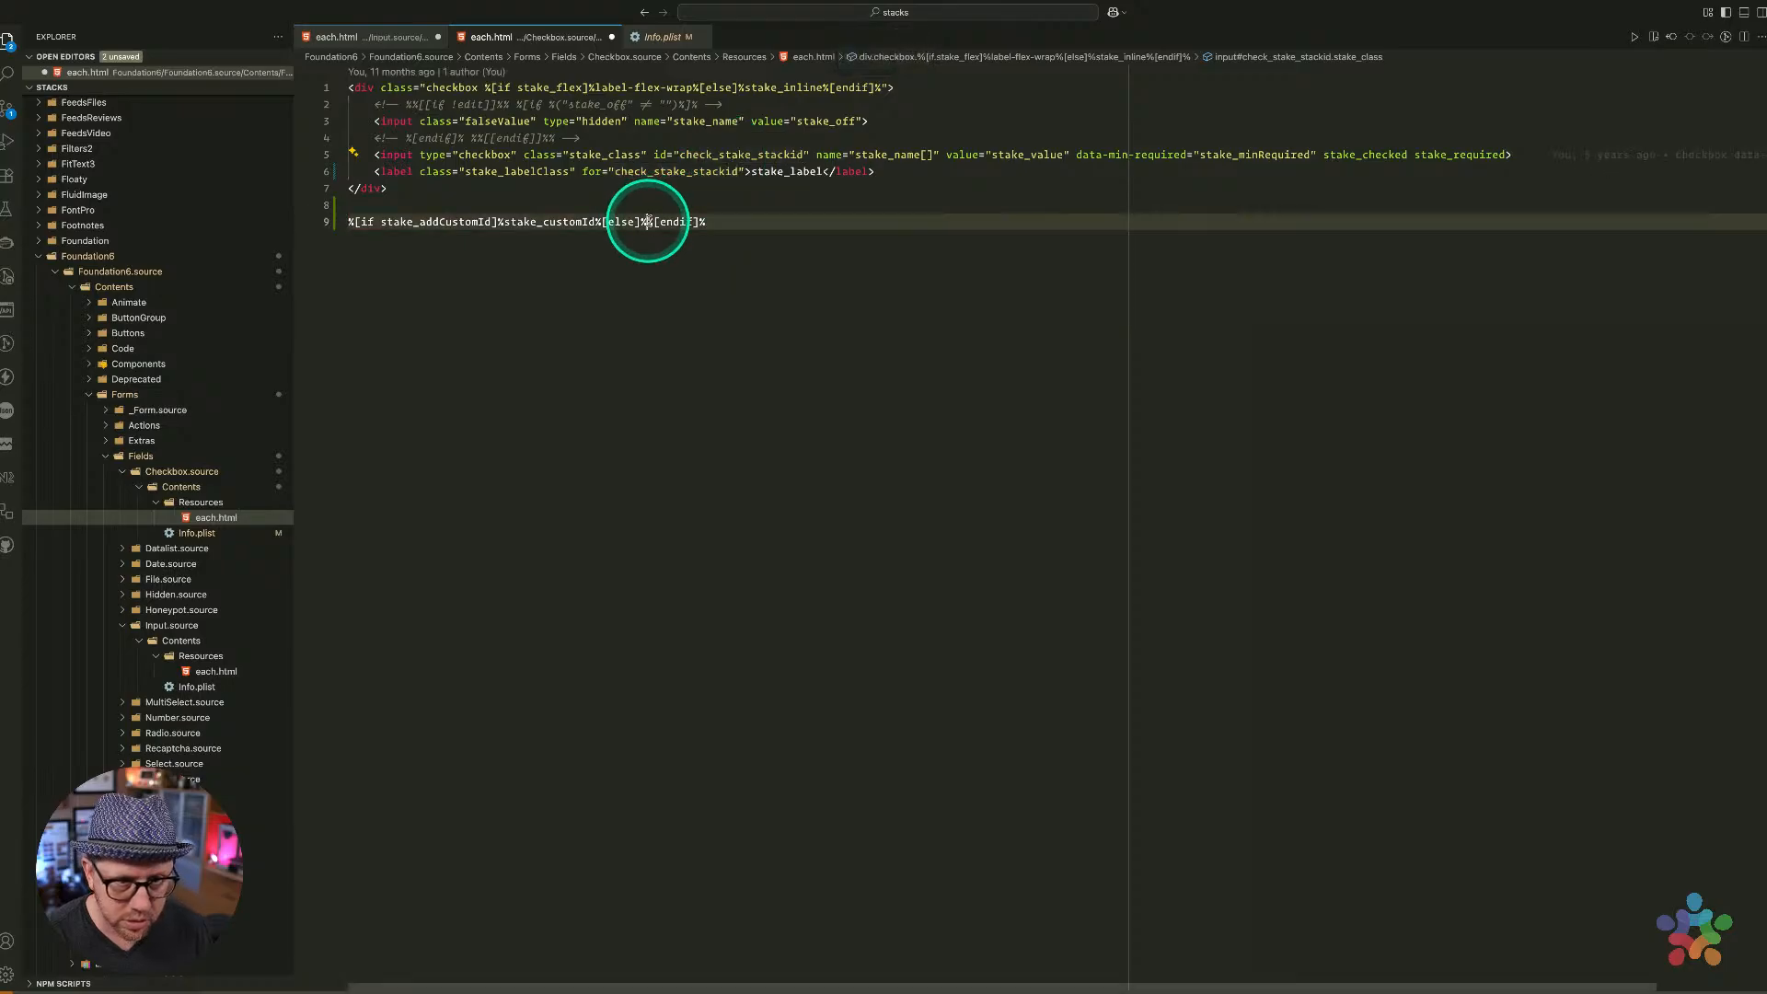
key(super+v)
Cut the conditional expression and paste it as the label's for value
key(super+Left)
key(shift+super+Right)
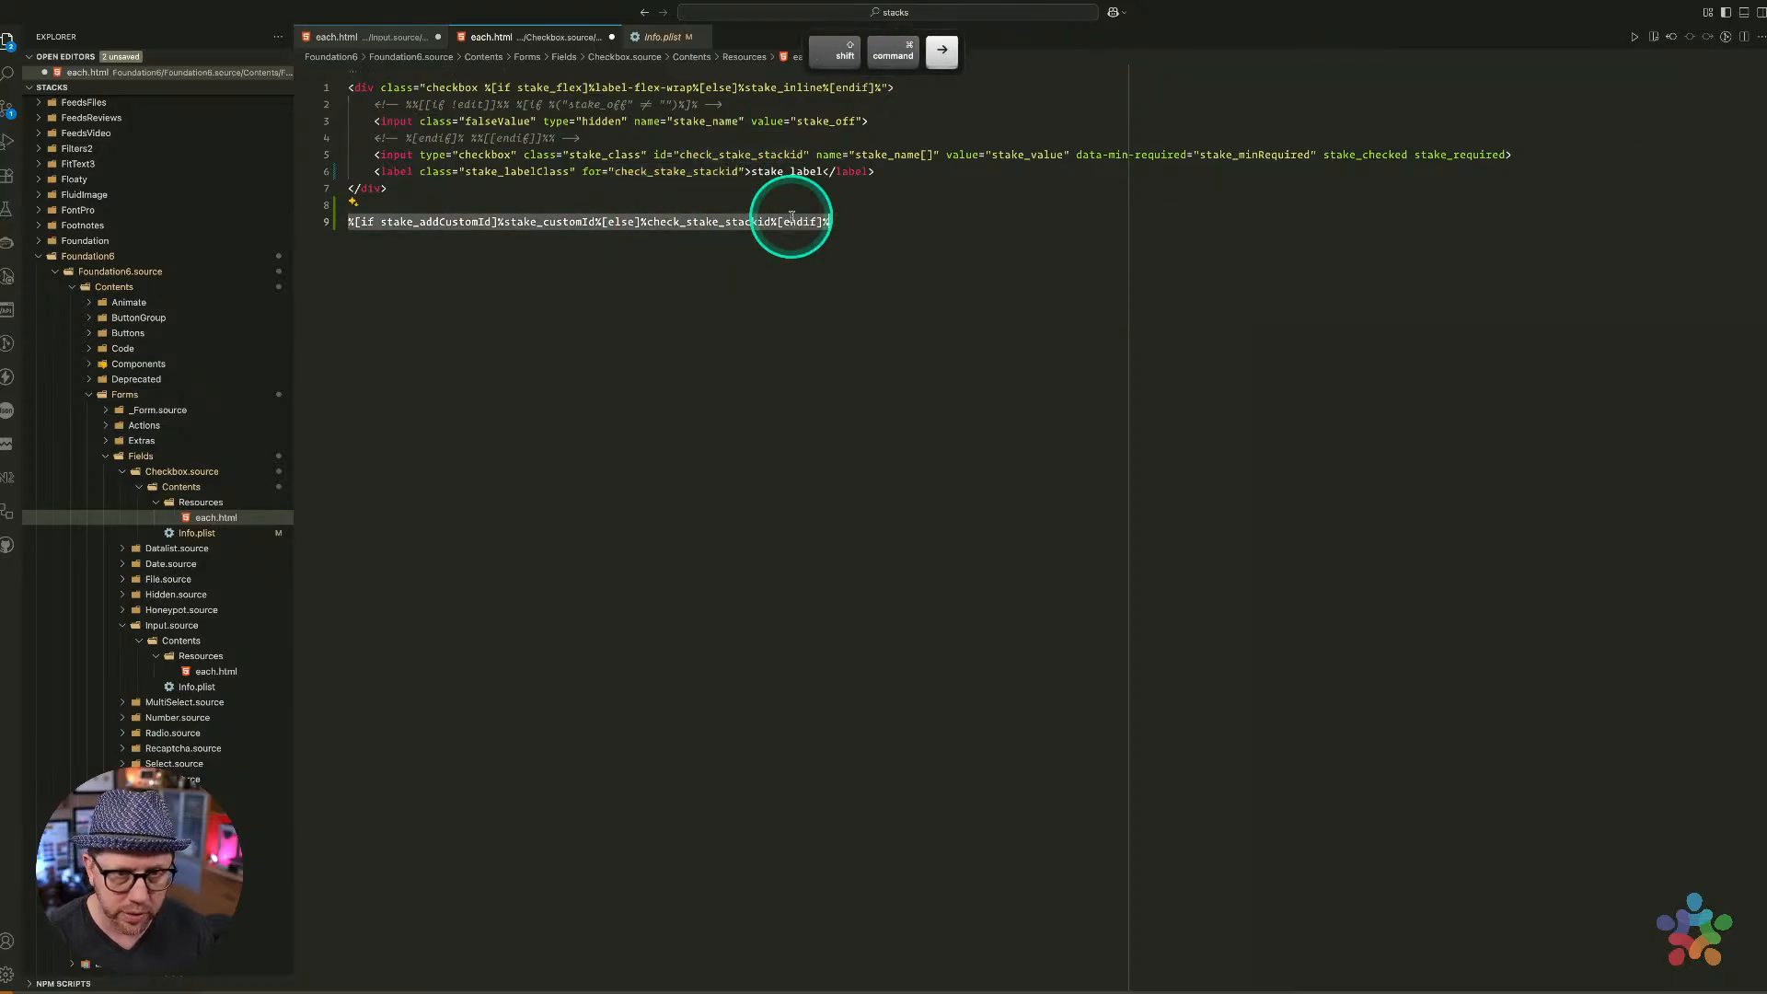
key(super+x)
key(BackSpace)
key(BackSpace)
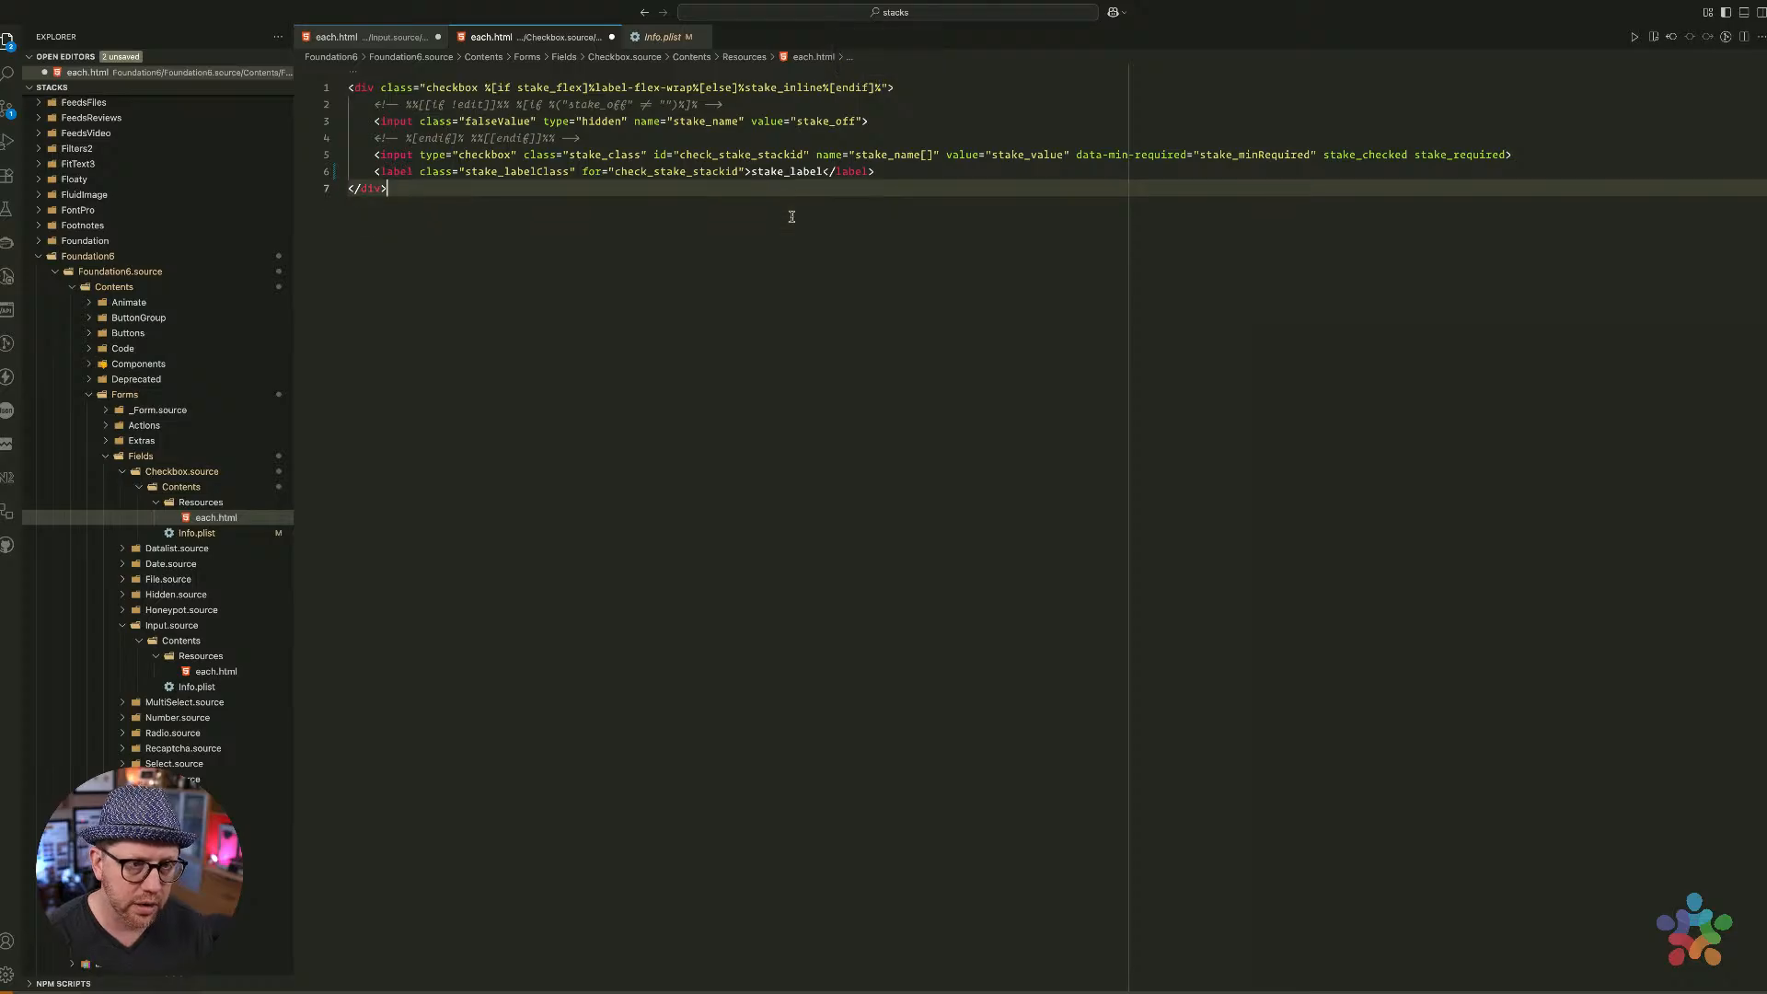
key(Up)
key(alt+Right)
key(alt+Right)
key(alt+Right)
key(alt+Right)
key(alt+Right)
key(alt+Right)
key(alt+Right)
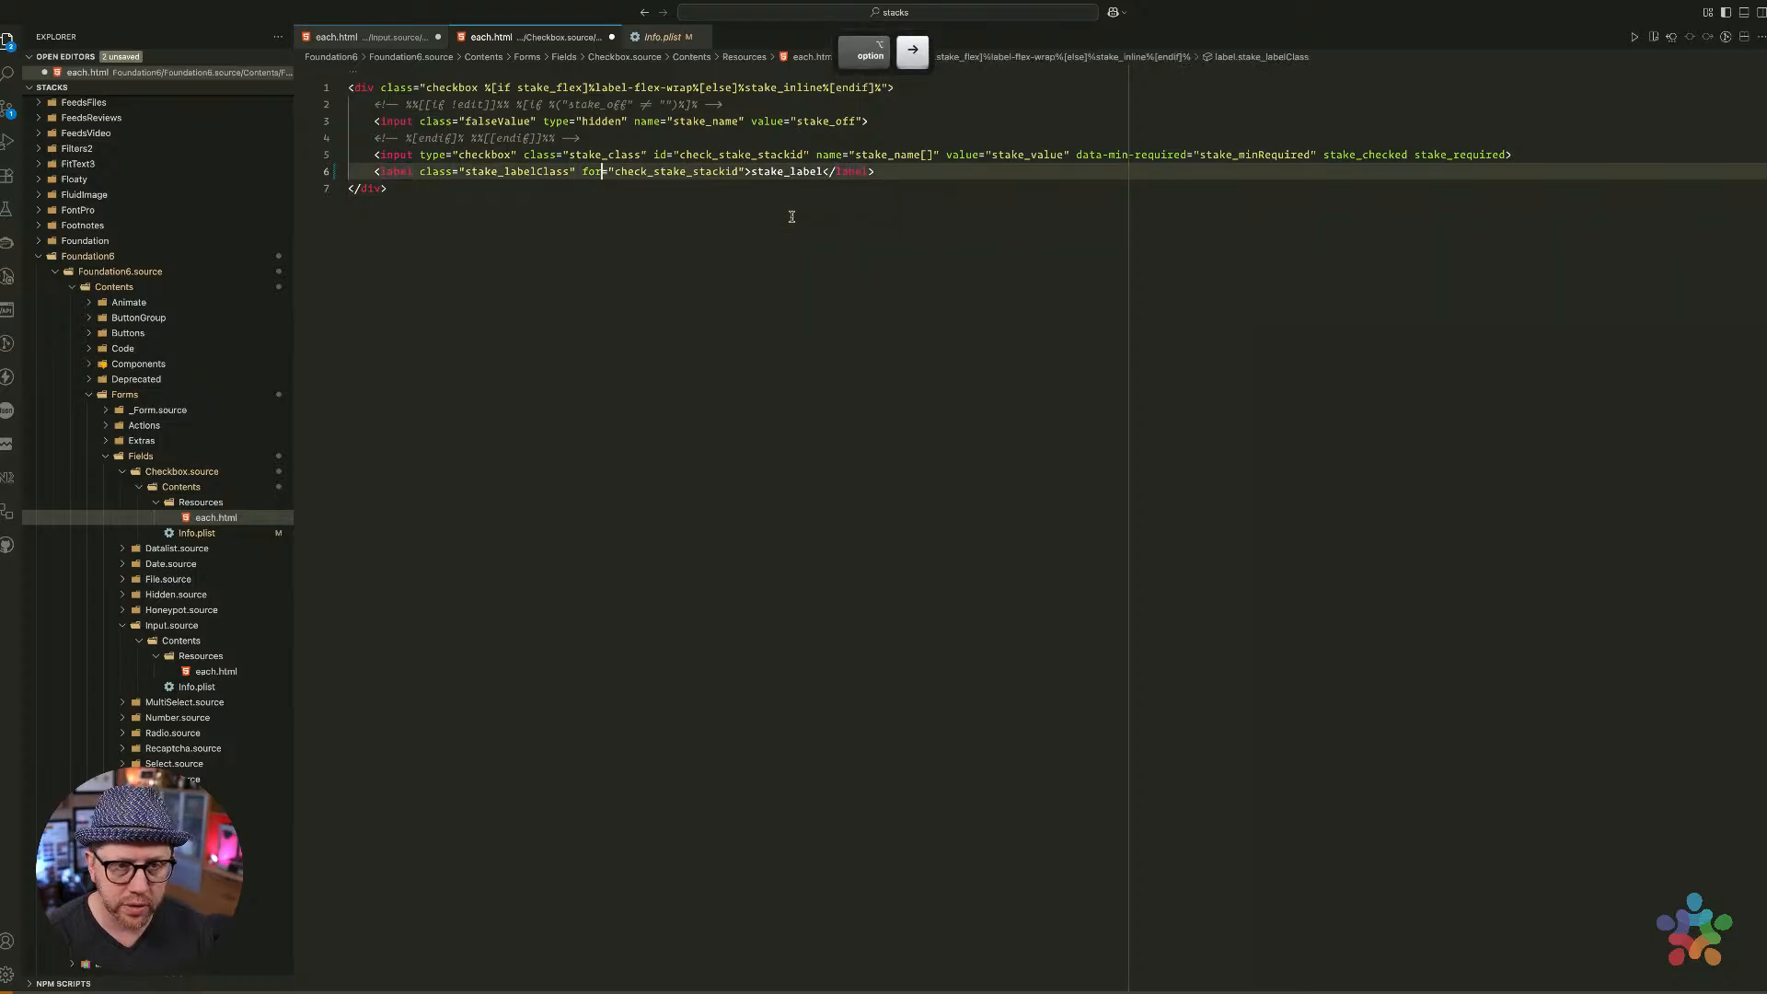
key(shift+alt+Right)
key(super+v)
Paste the conditional as the checkbox input's id and save the template
key(Up)
key(alt+Left)
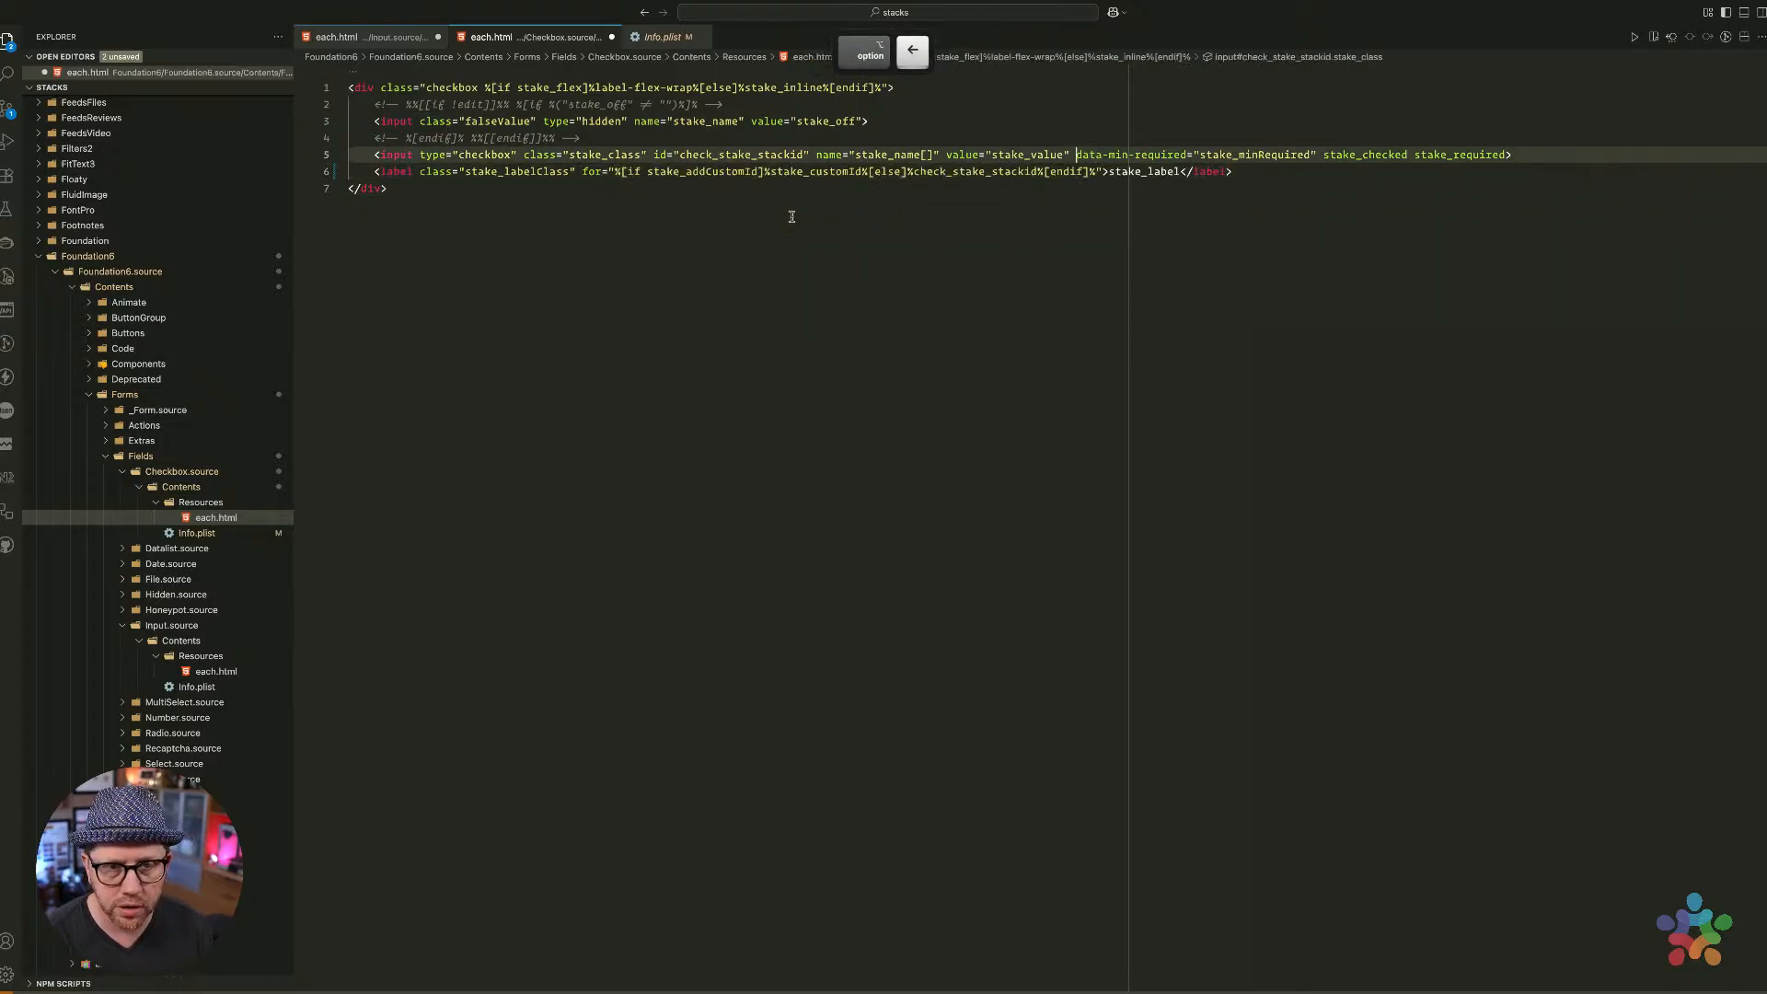
key(alt+Left)
key(alt+Left)
key(alt+Left)
key(alt+Left)
key(alt+Left)
key(alt+Left)
key(shift+alt+Right)
key(super+v)
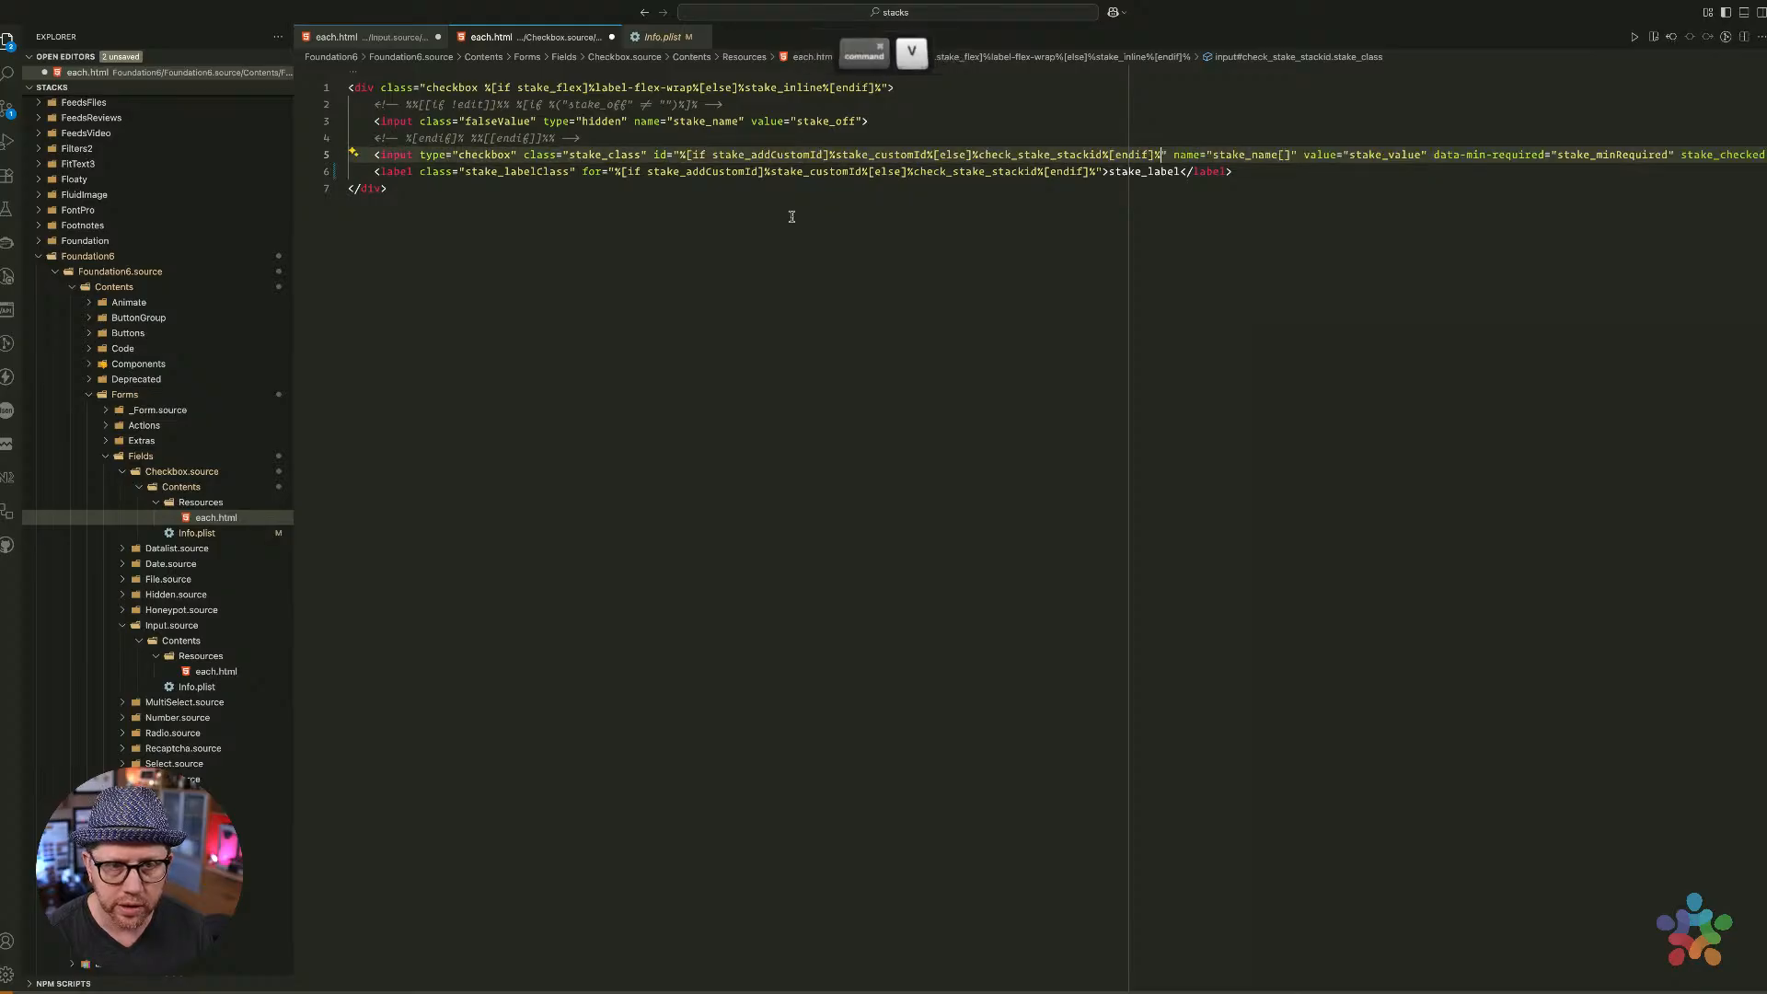
key(Down)
key(super+Left)
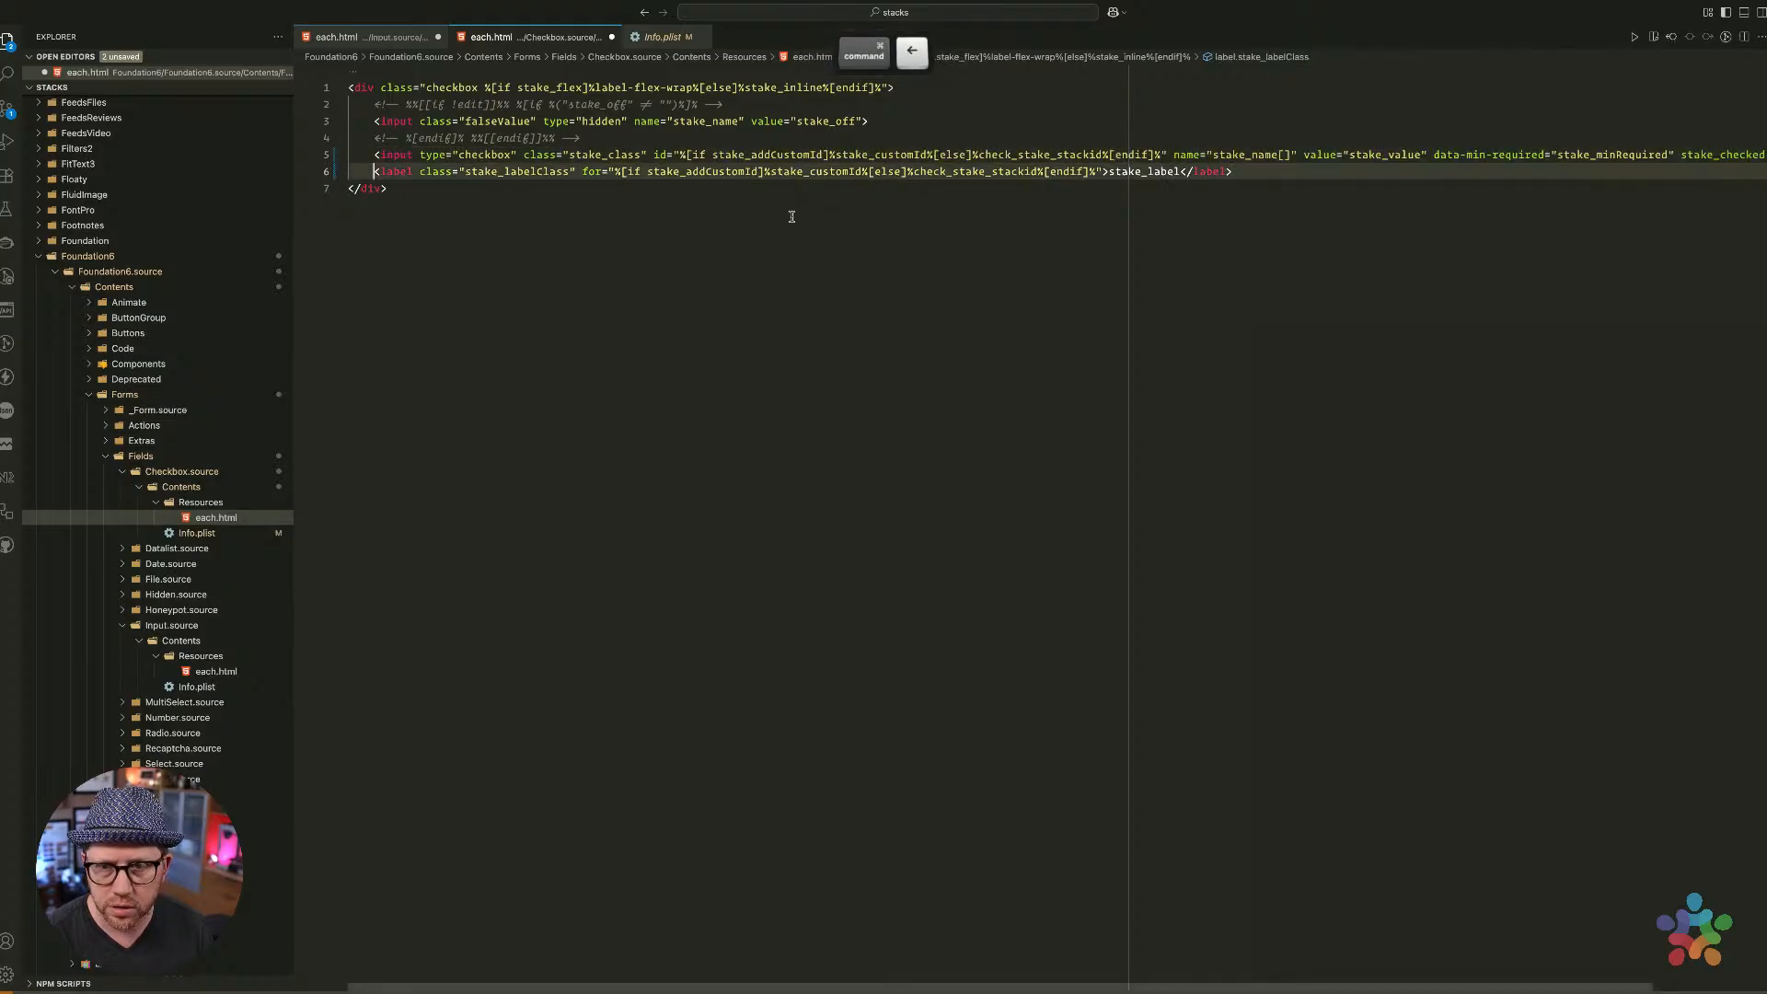
key(super+s)
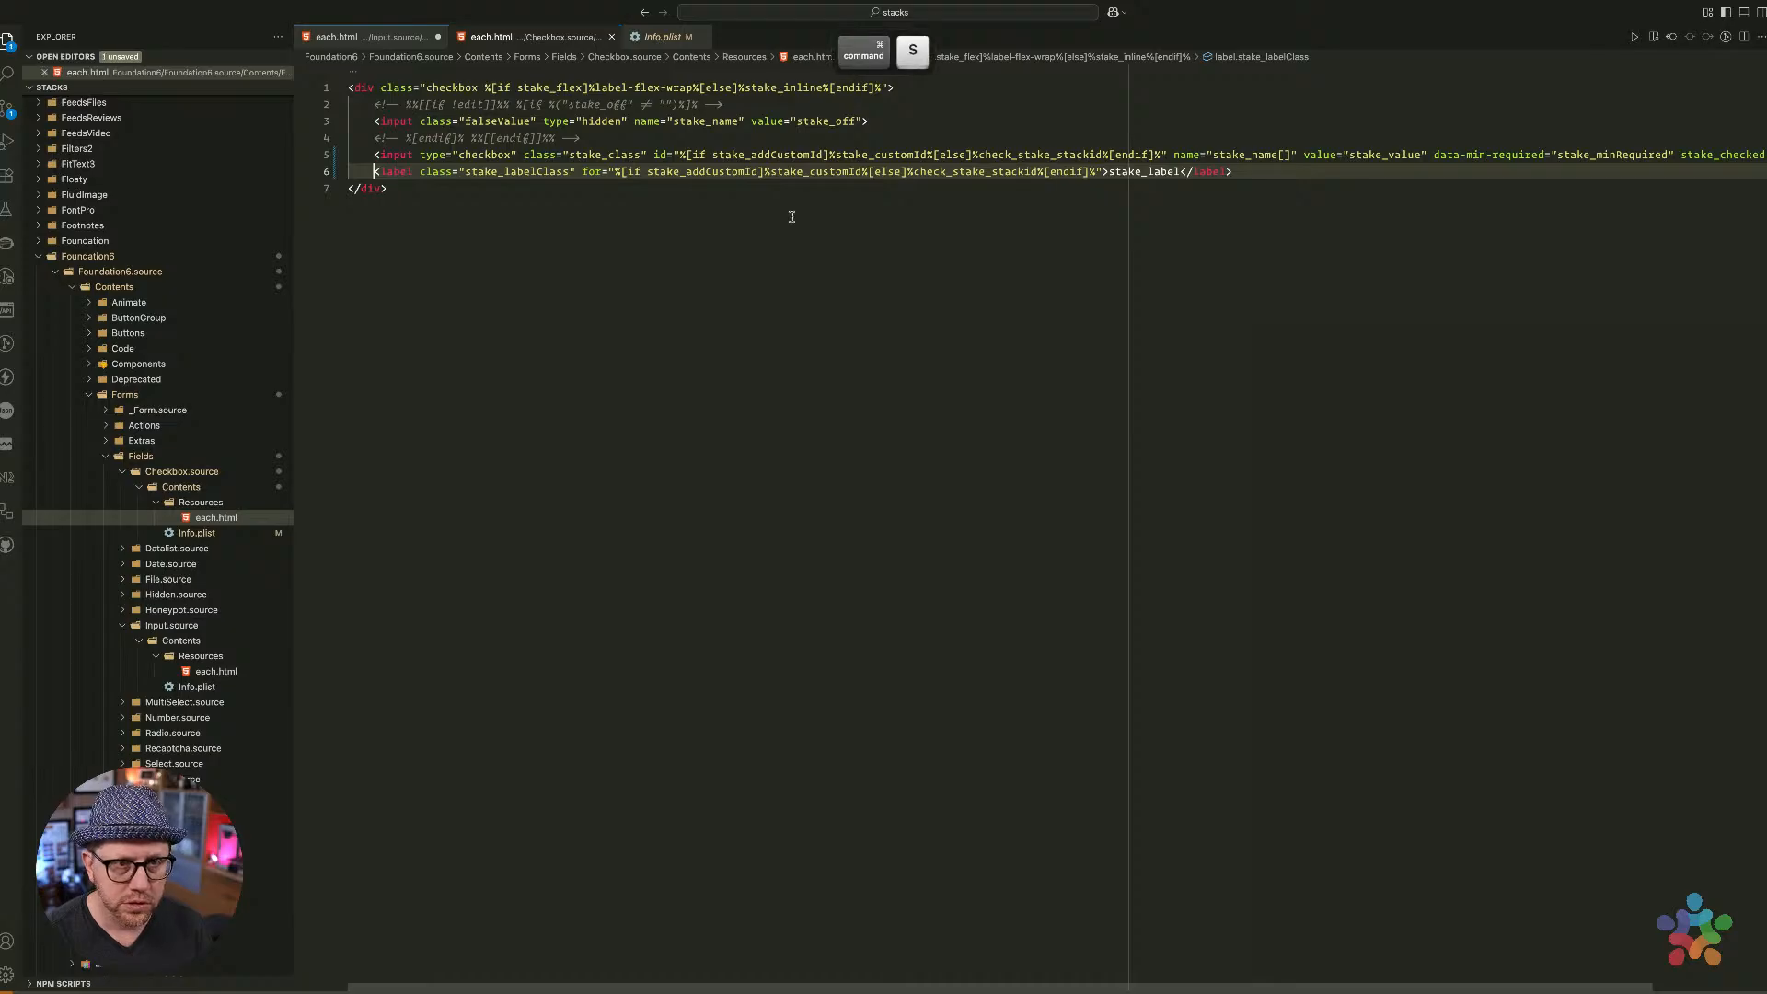
Check the text input template's autofocus line, undo an accidental edit, and close it
click(373, 36)
click(515, 438)
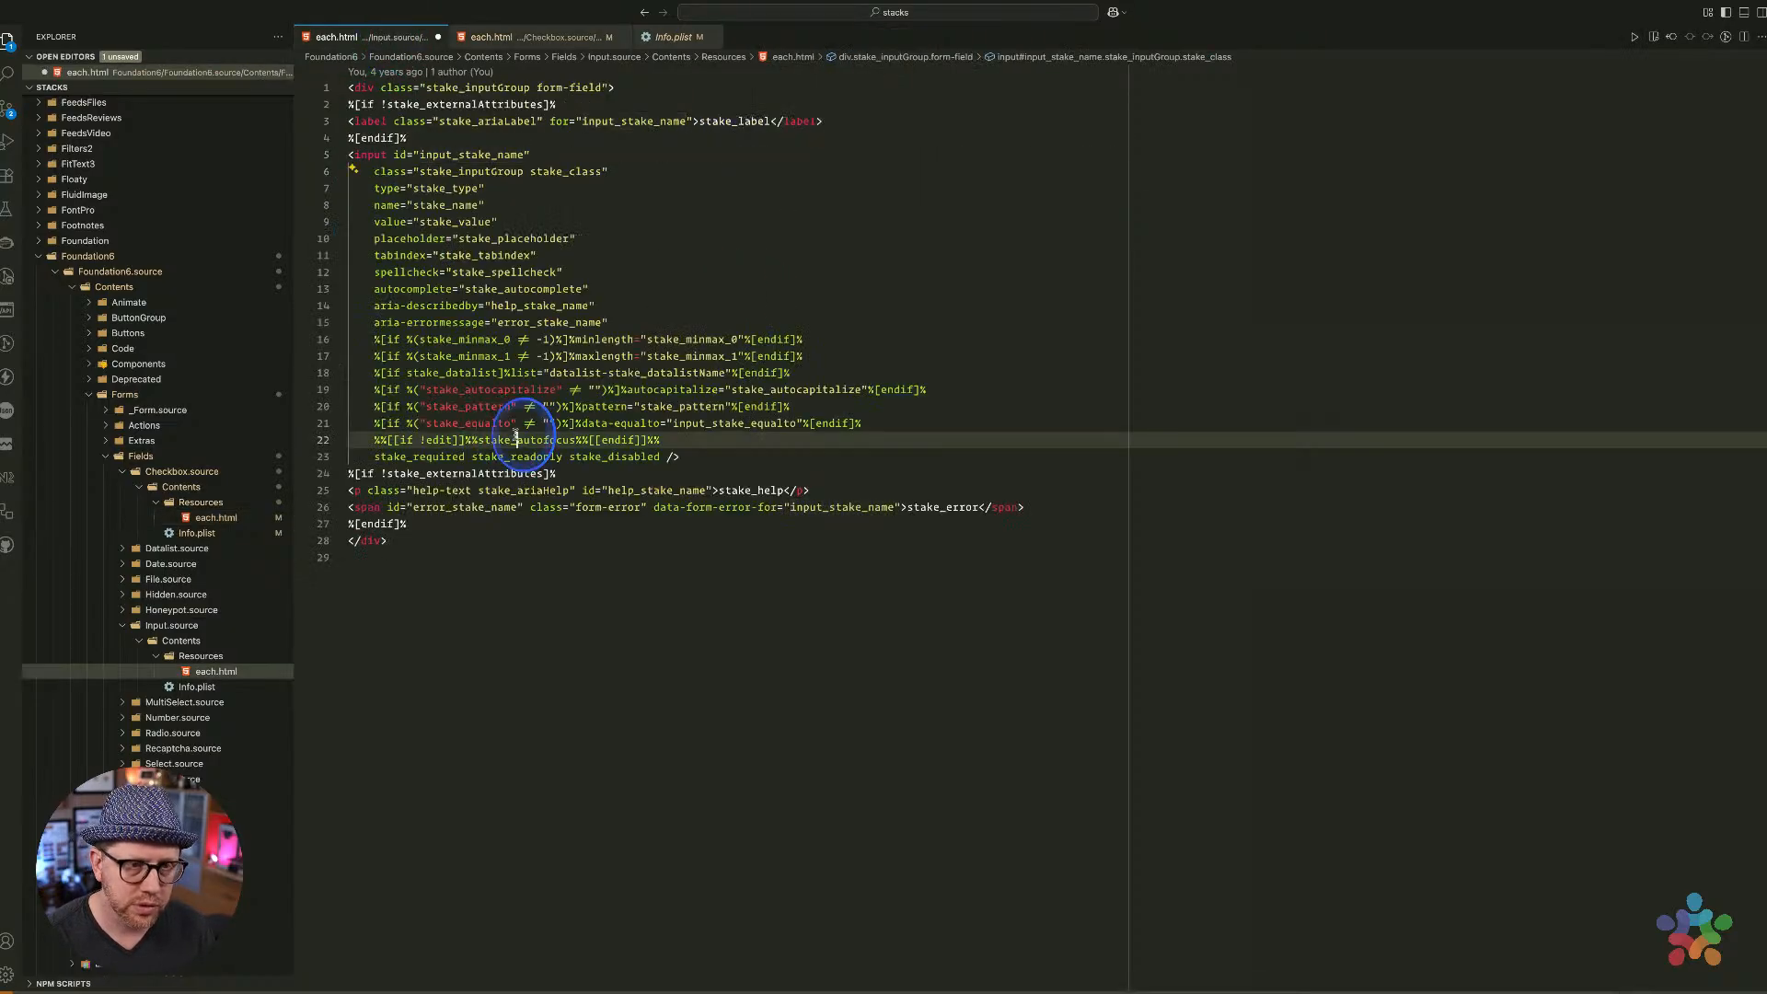
key(super+z)
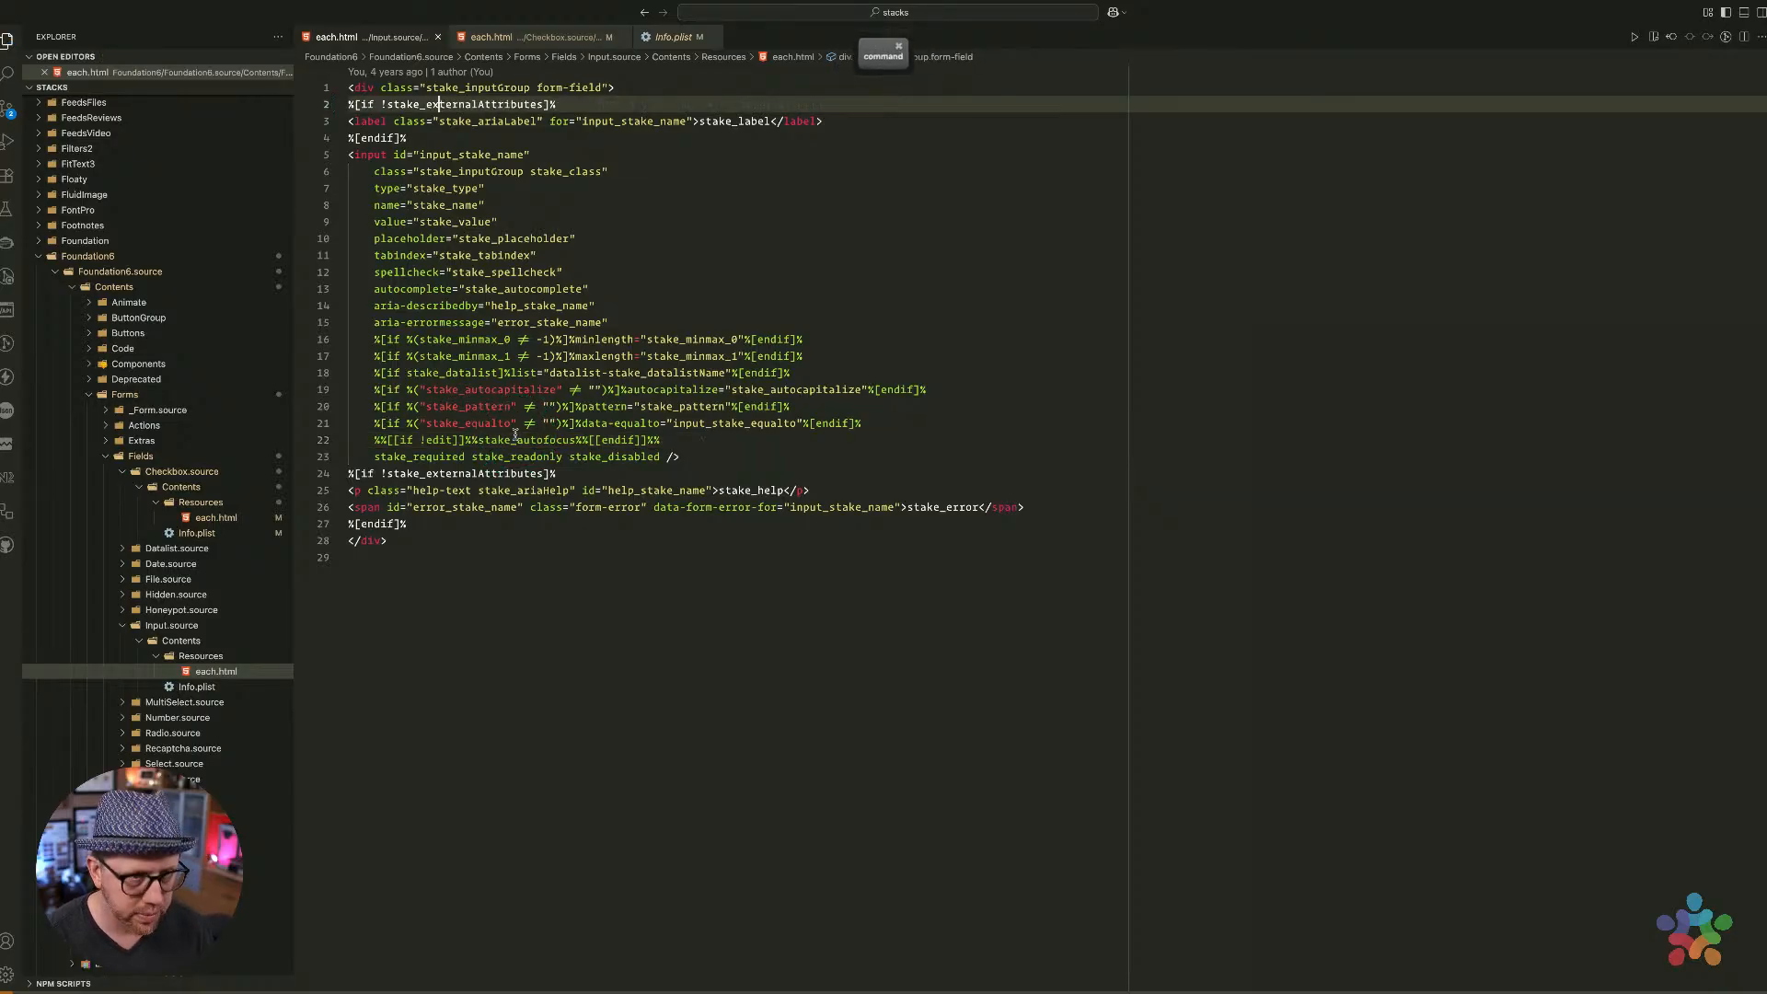
key(super+w)
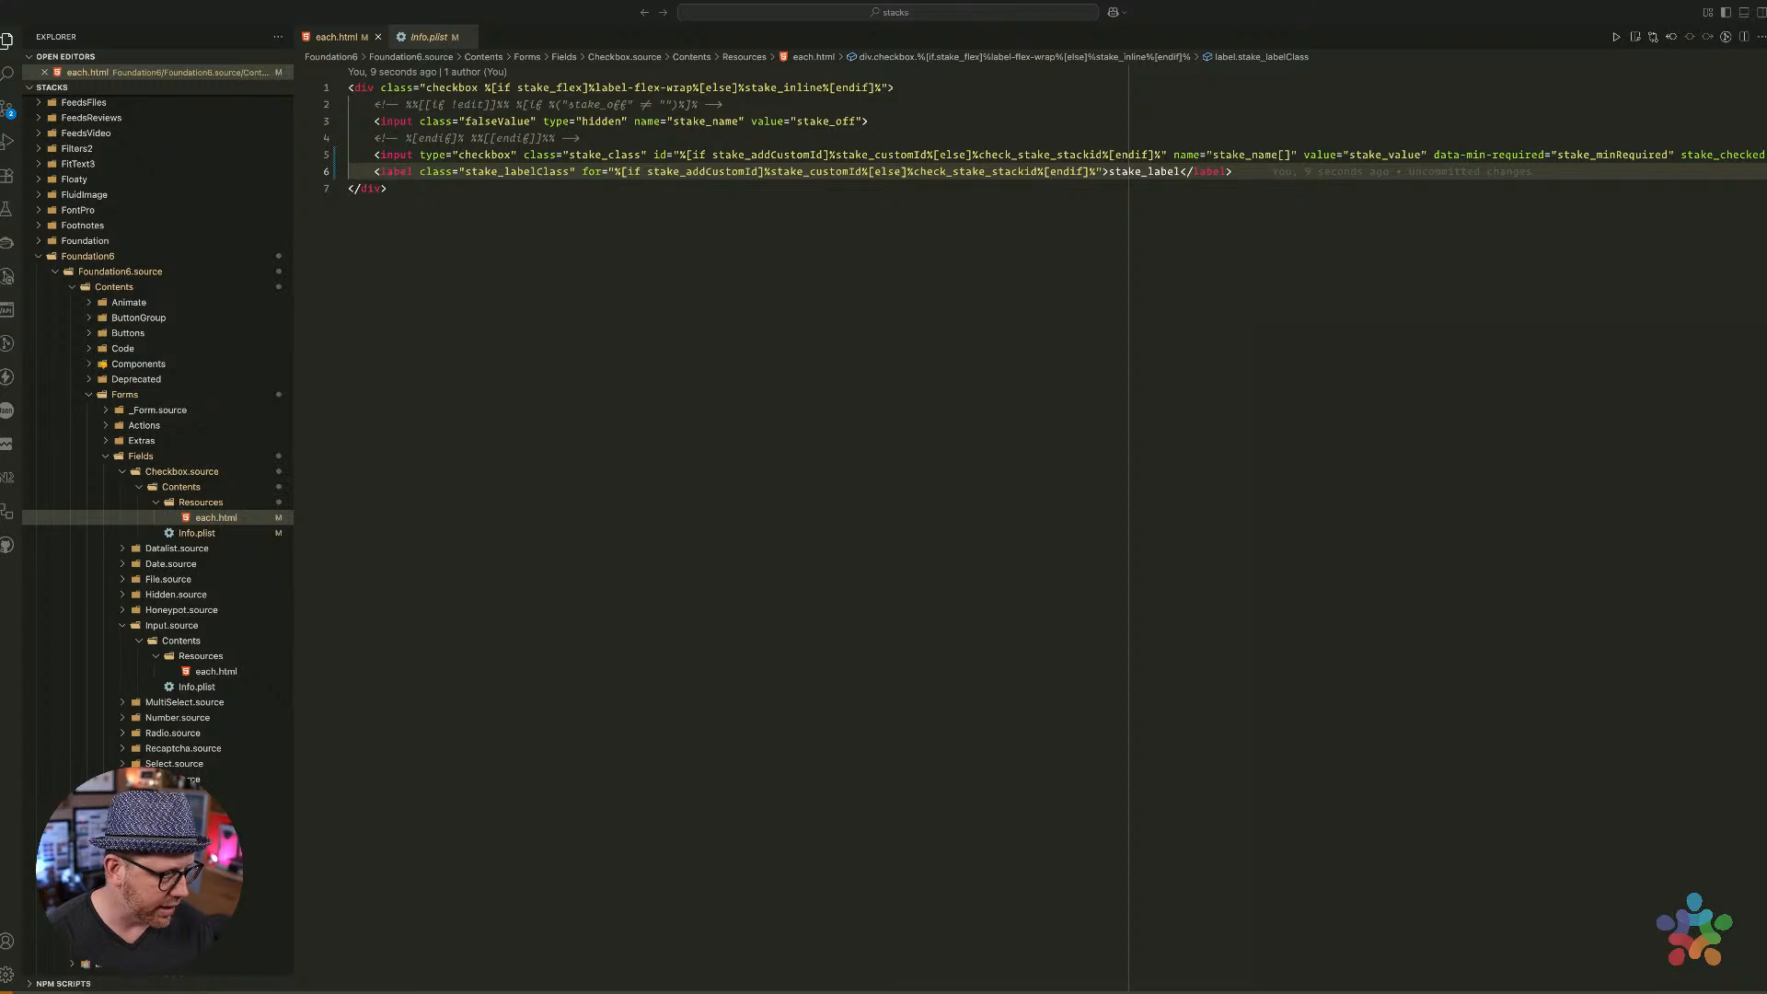
click(488, 494)
key(super+Tab)
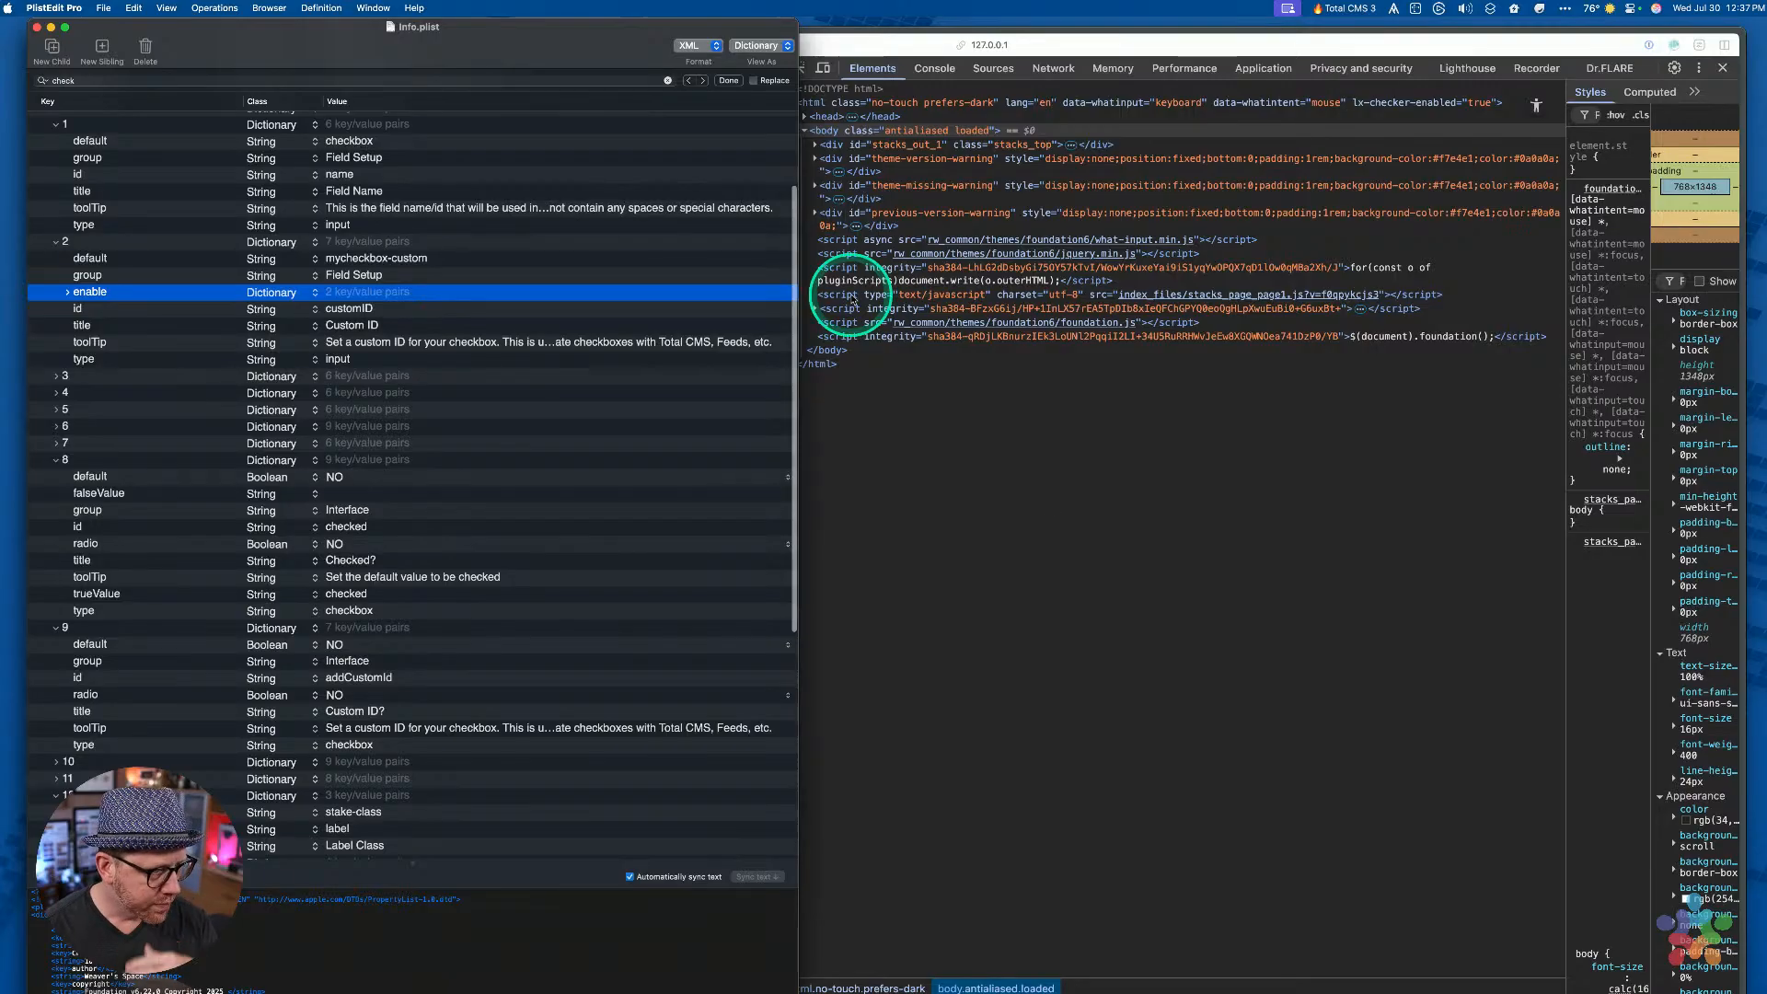
Bring the Arc browser window to the front and nudge it slightly into position
click(1045, 426)
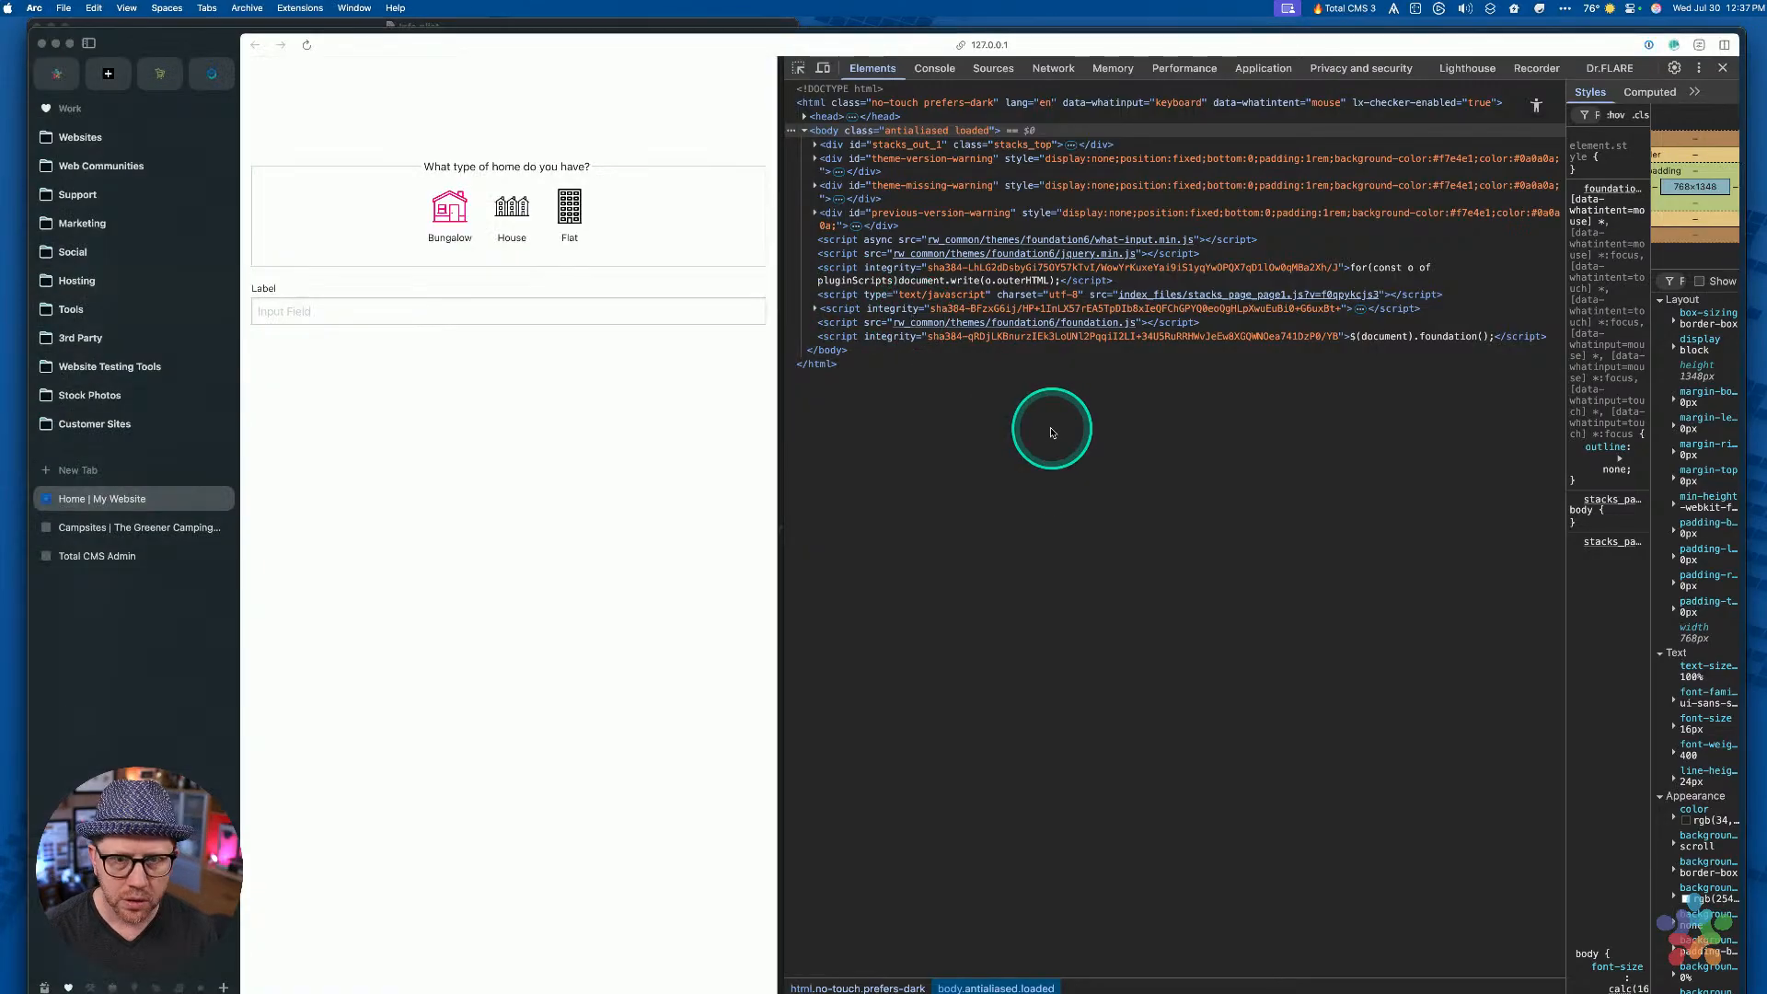
key(ctrl+Up)
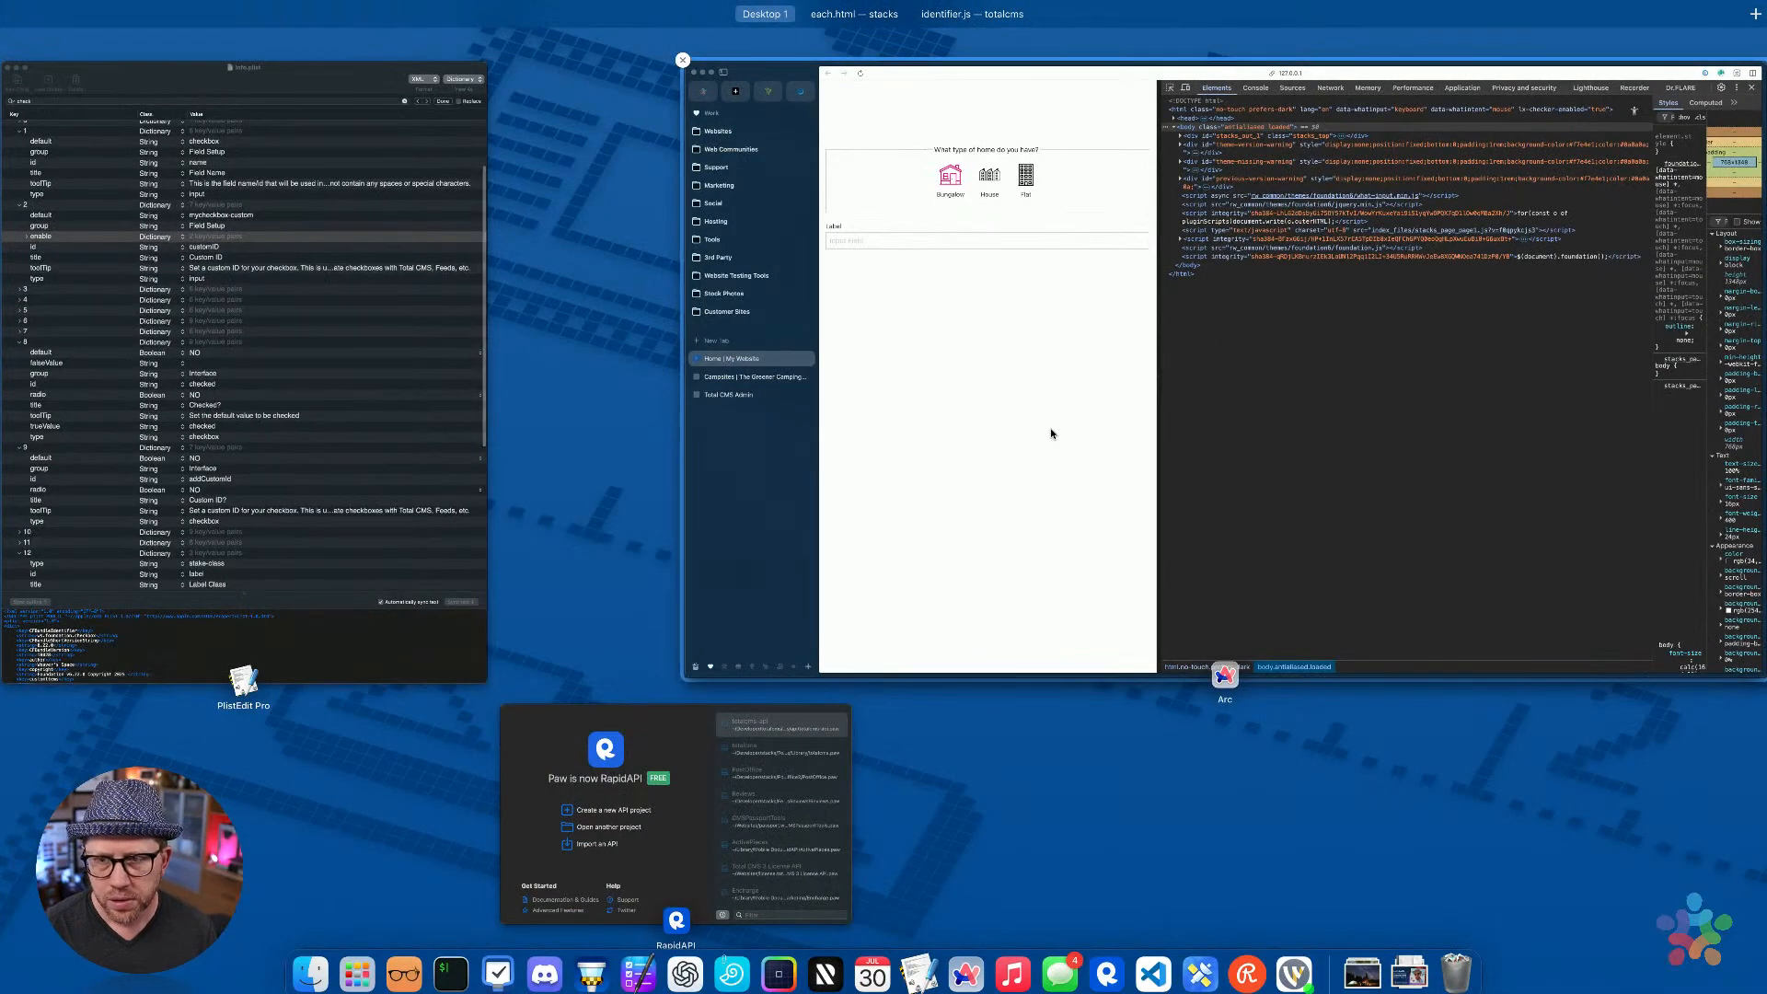
click(1051, 432)
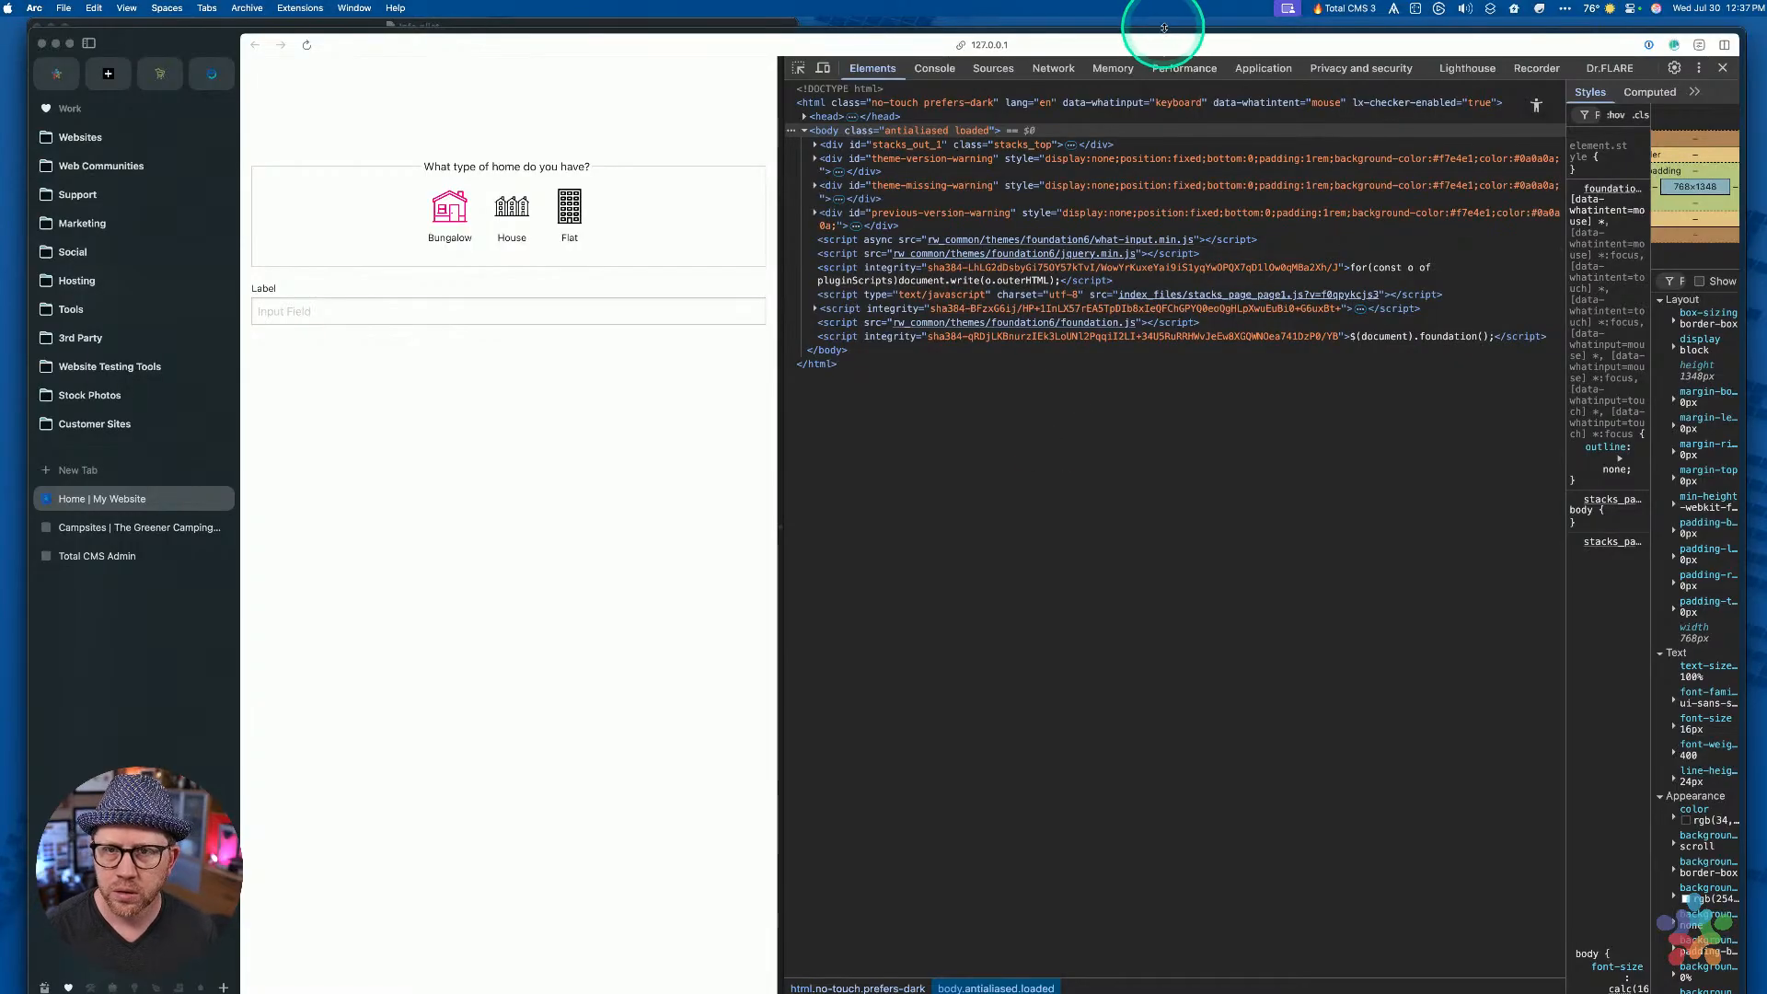
drag(1178, 31, 1210, 22)
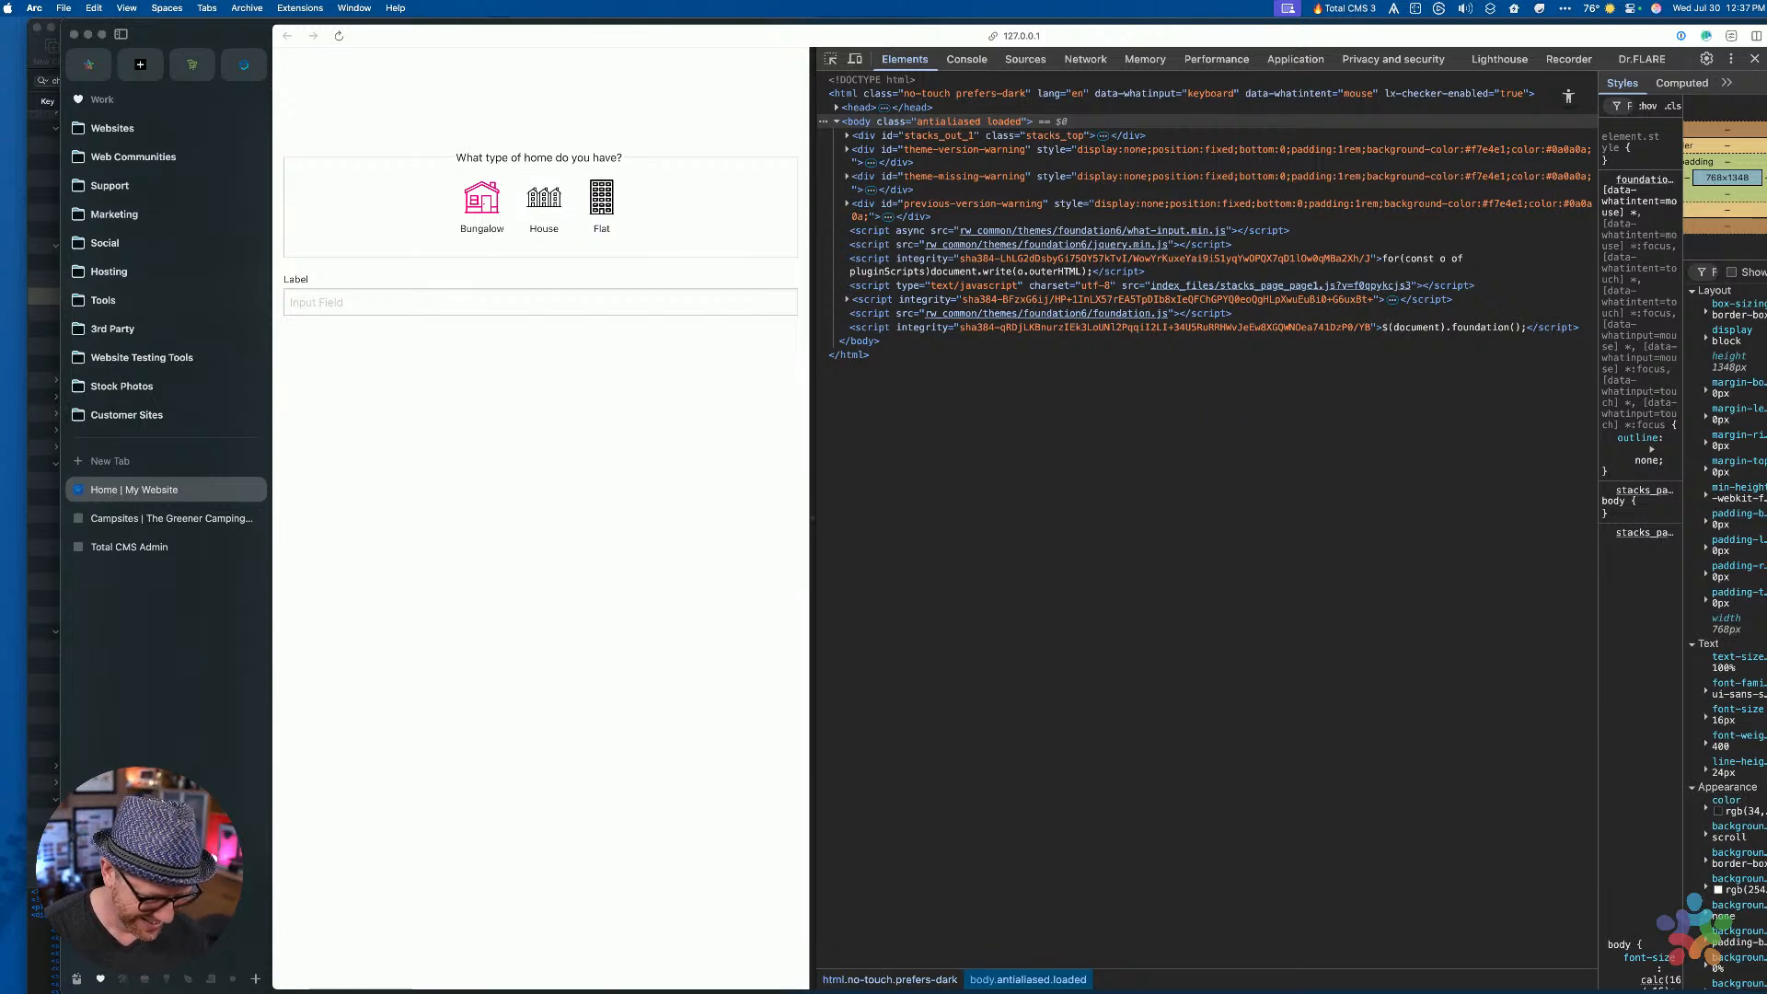
key(ctrl+Up)
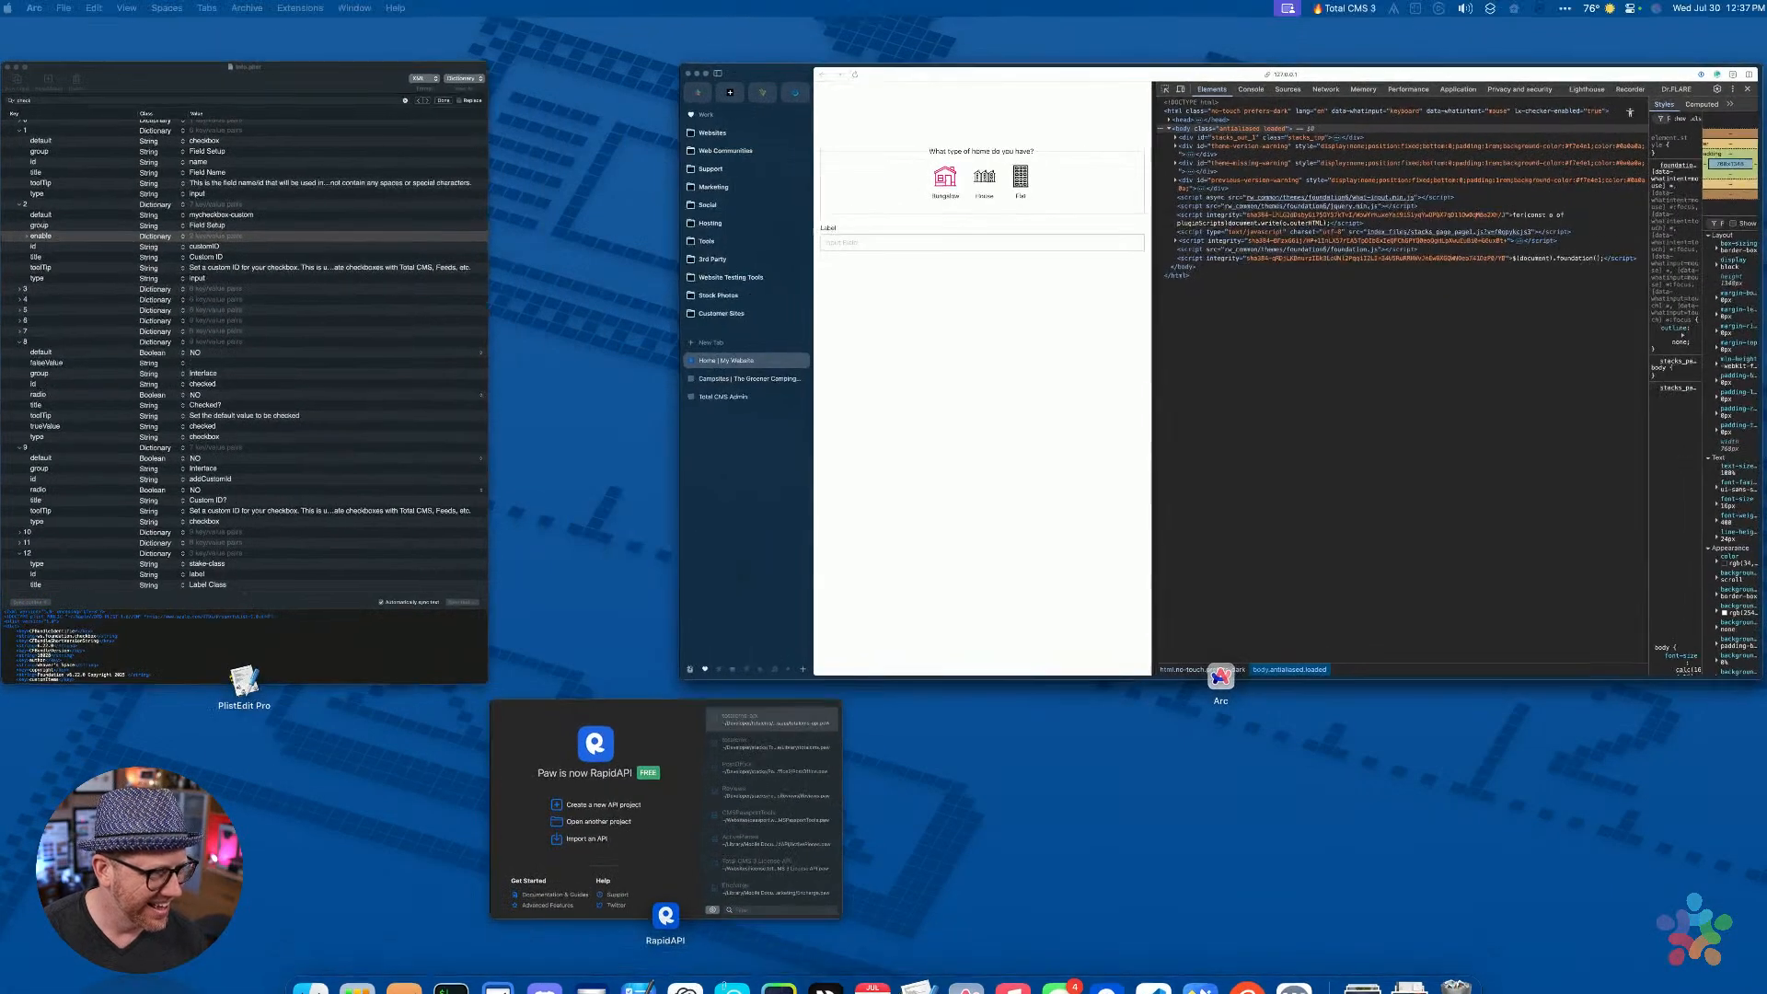
key(ctrl+Up)
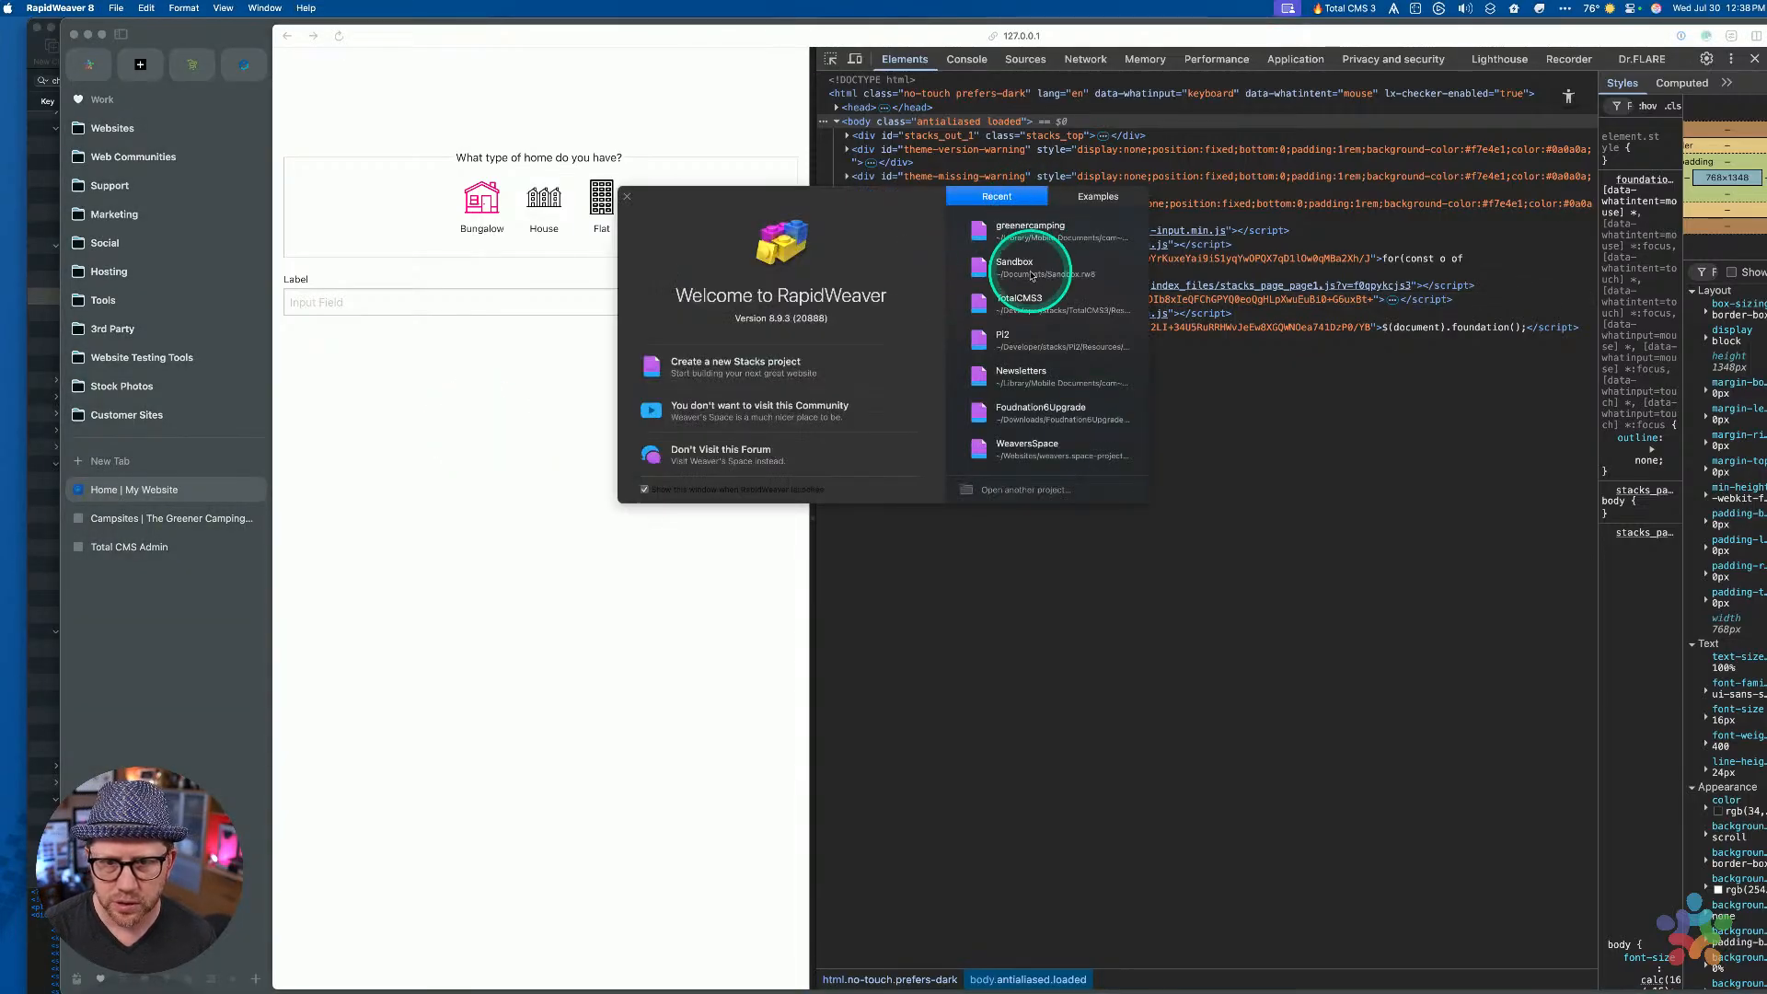
Reopen the Sandbox project and select the Bungalow radio stack in the form
click(1031, 274)
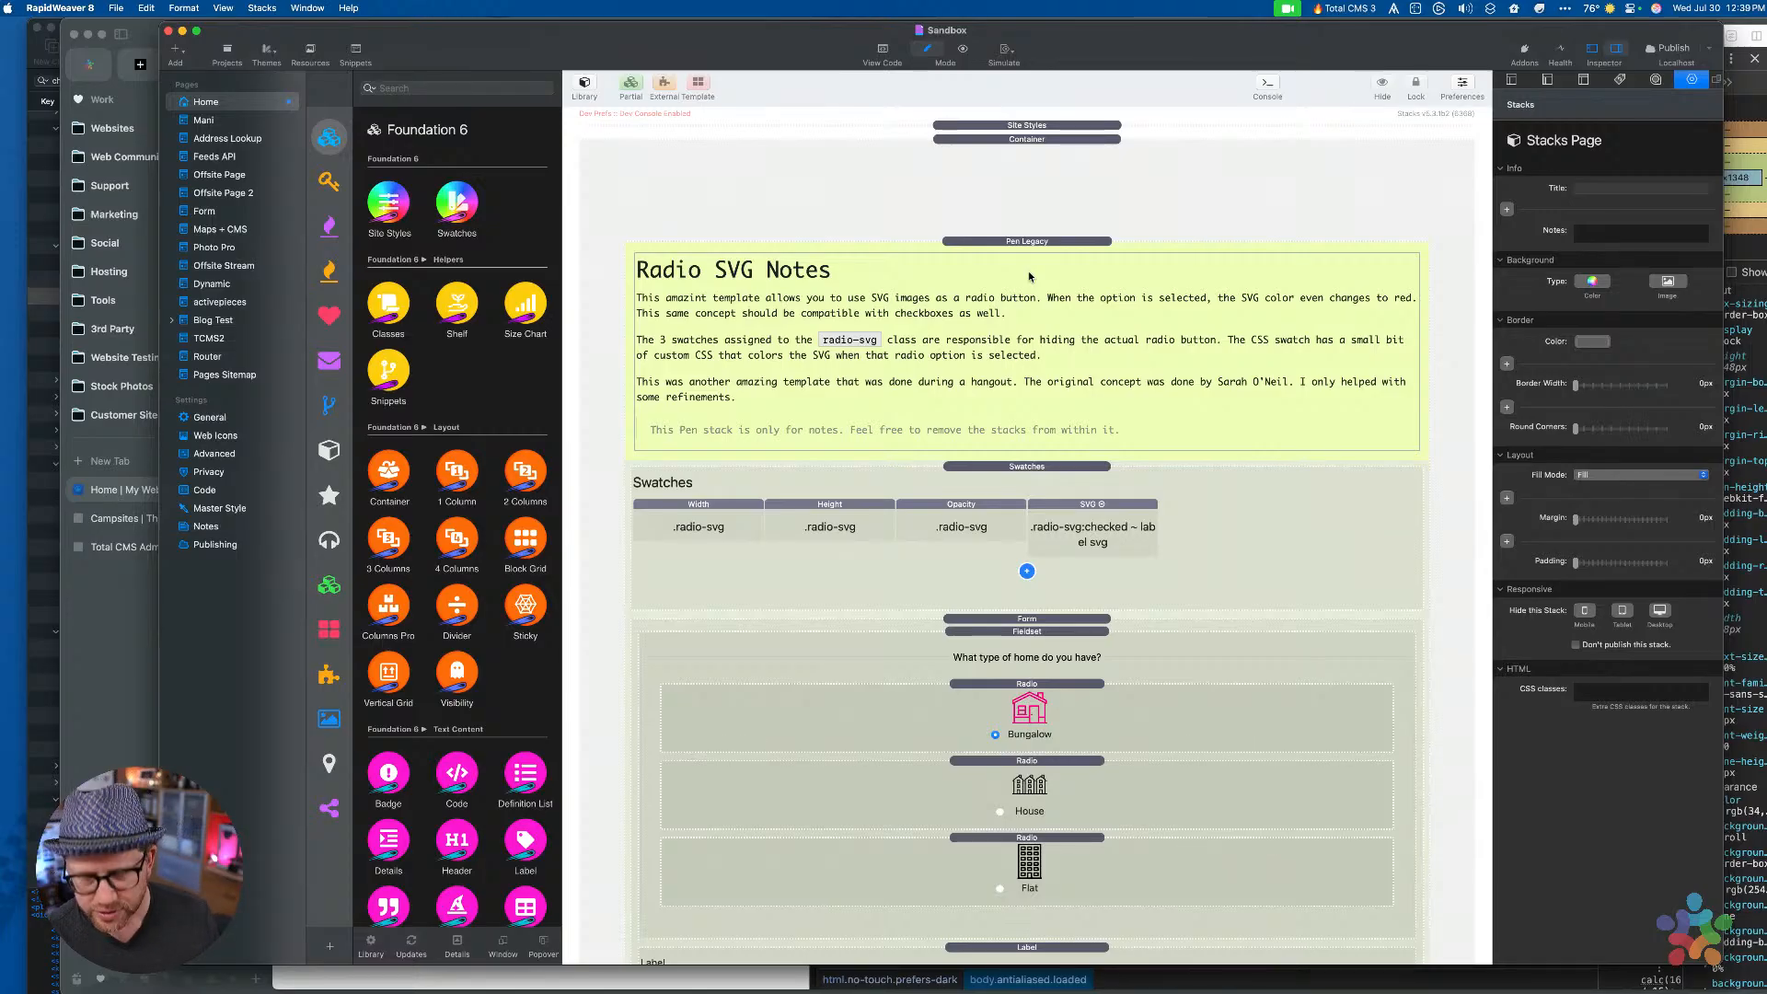
click(1225, 529)
click(1132, 661)
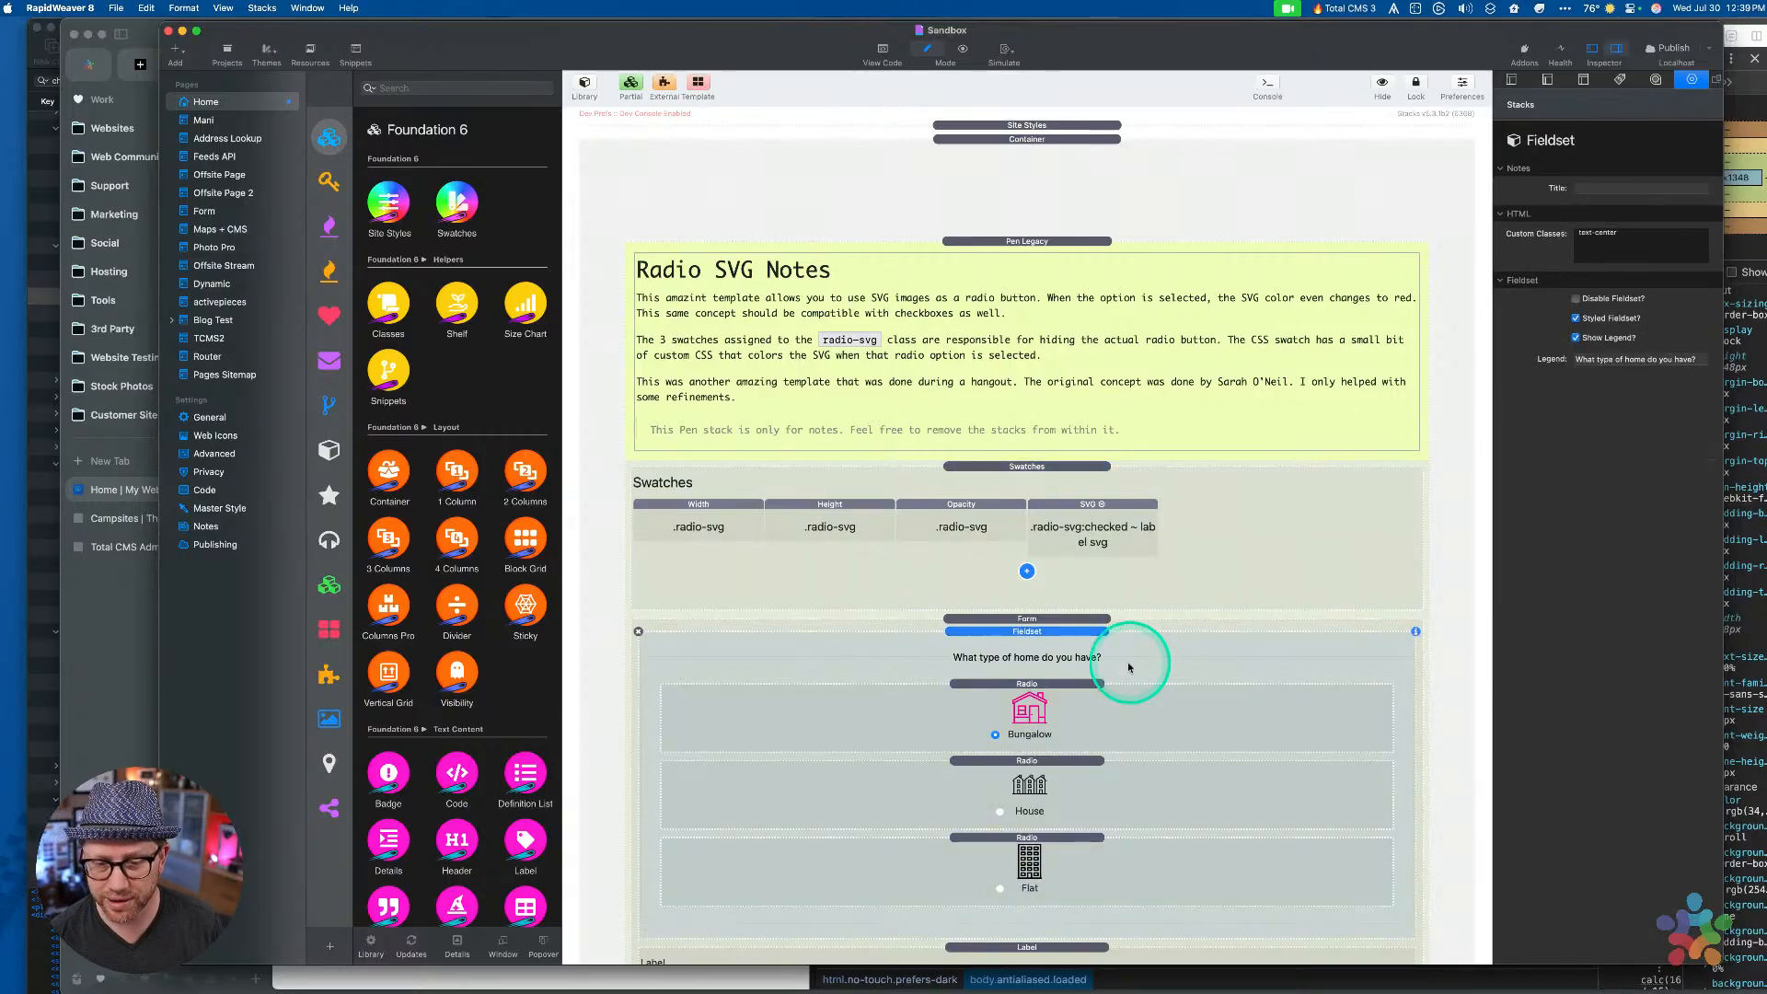
click(1111, 696)
key(ctrl+Right)
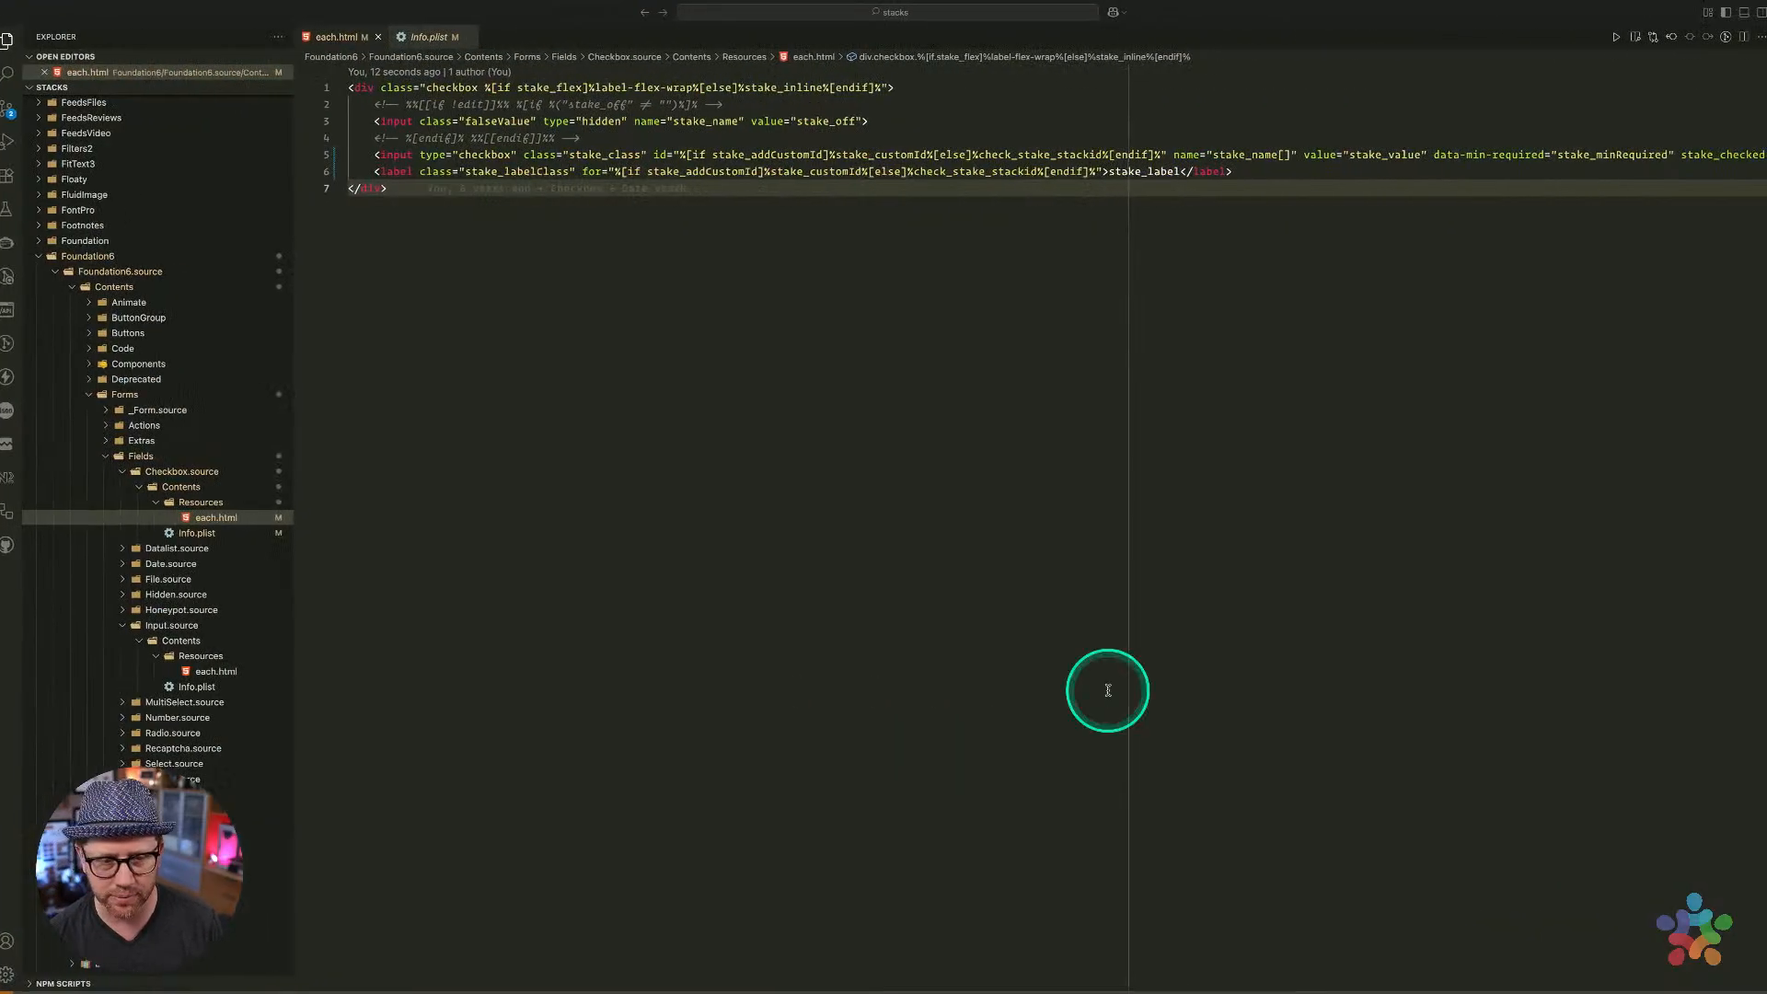
key(ctrl+Left)
scroll(1019, 605, down, 5)
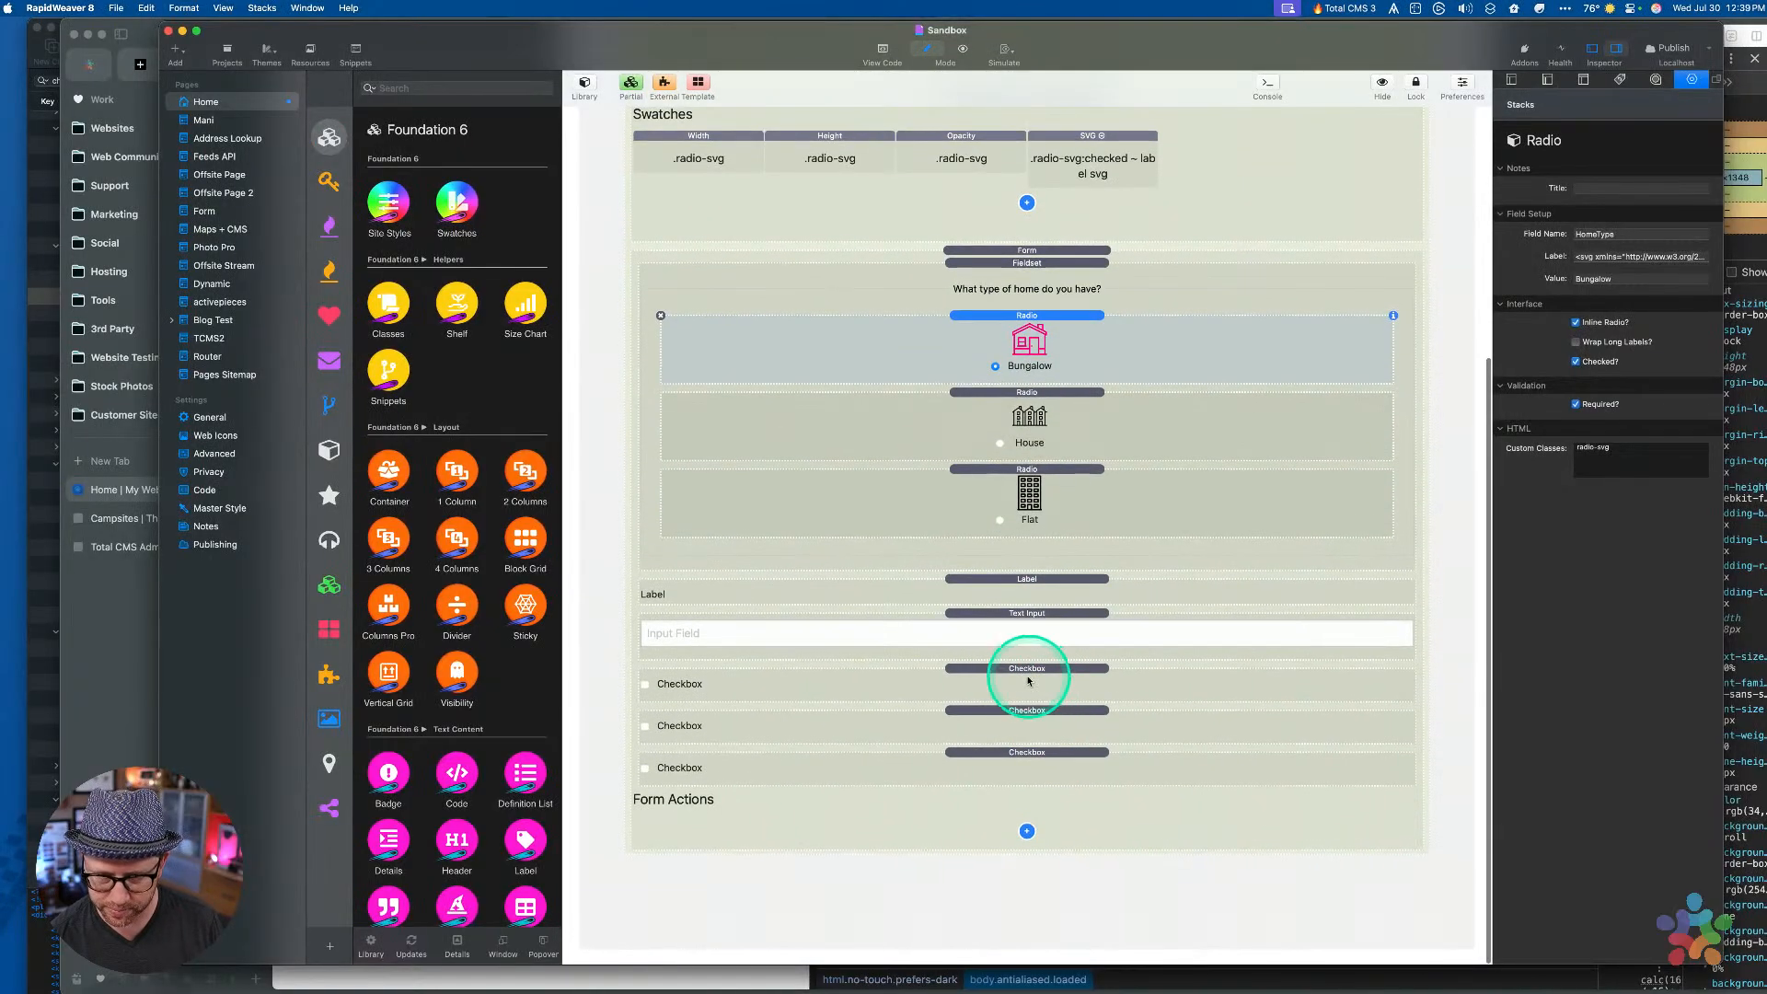
Enable Custom ID? on the first Checkbox stack and click into Custom Classes
click(1024, 681)
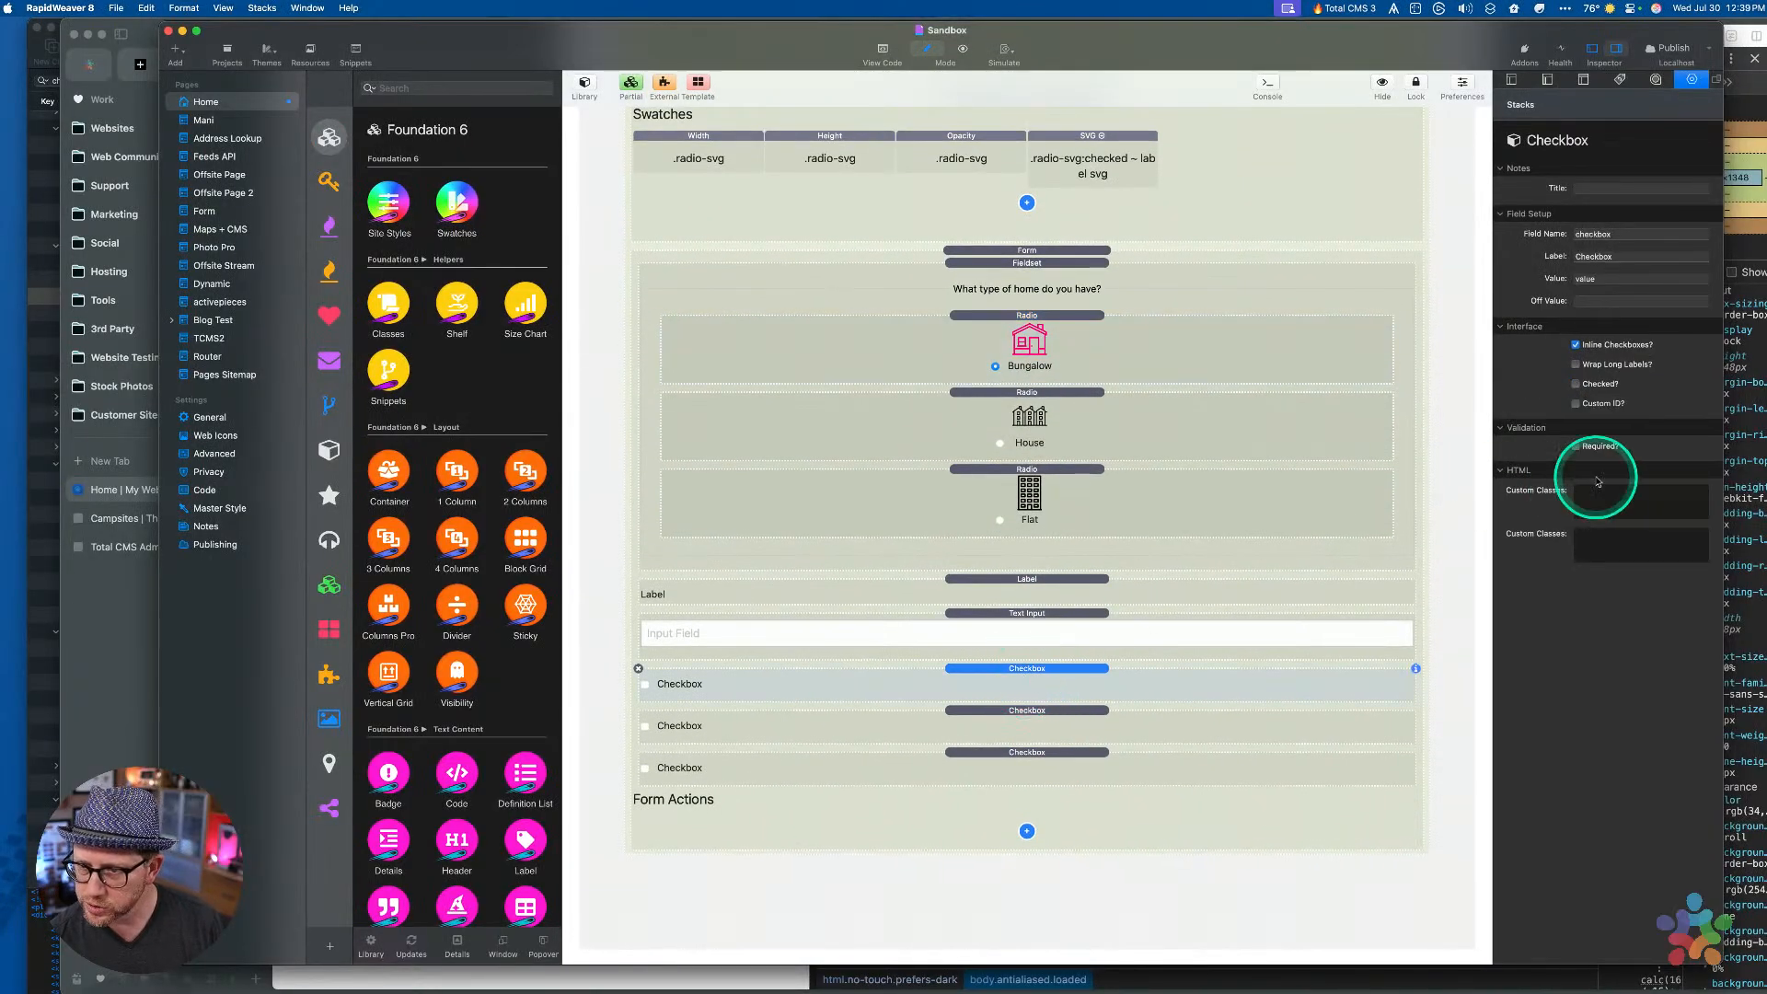
click(1576, 404)
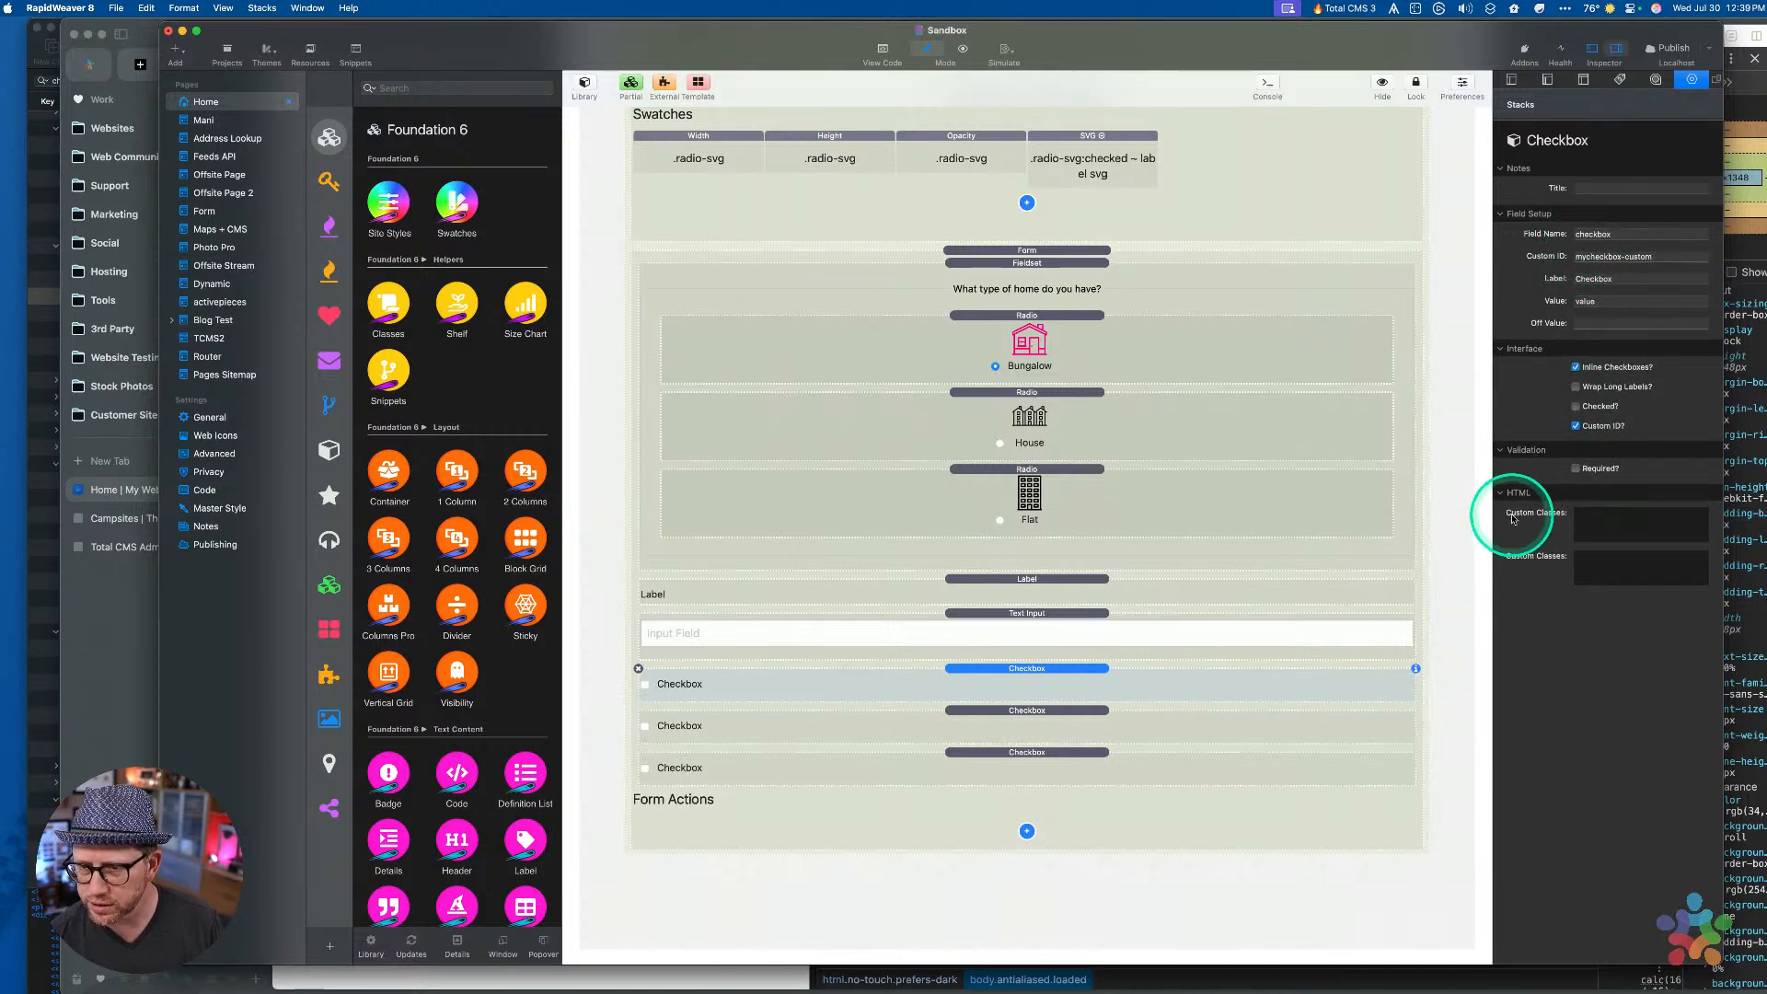
click(1616, 516)
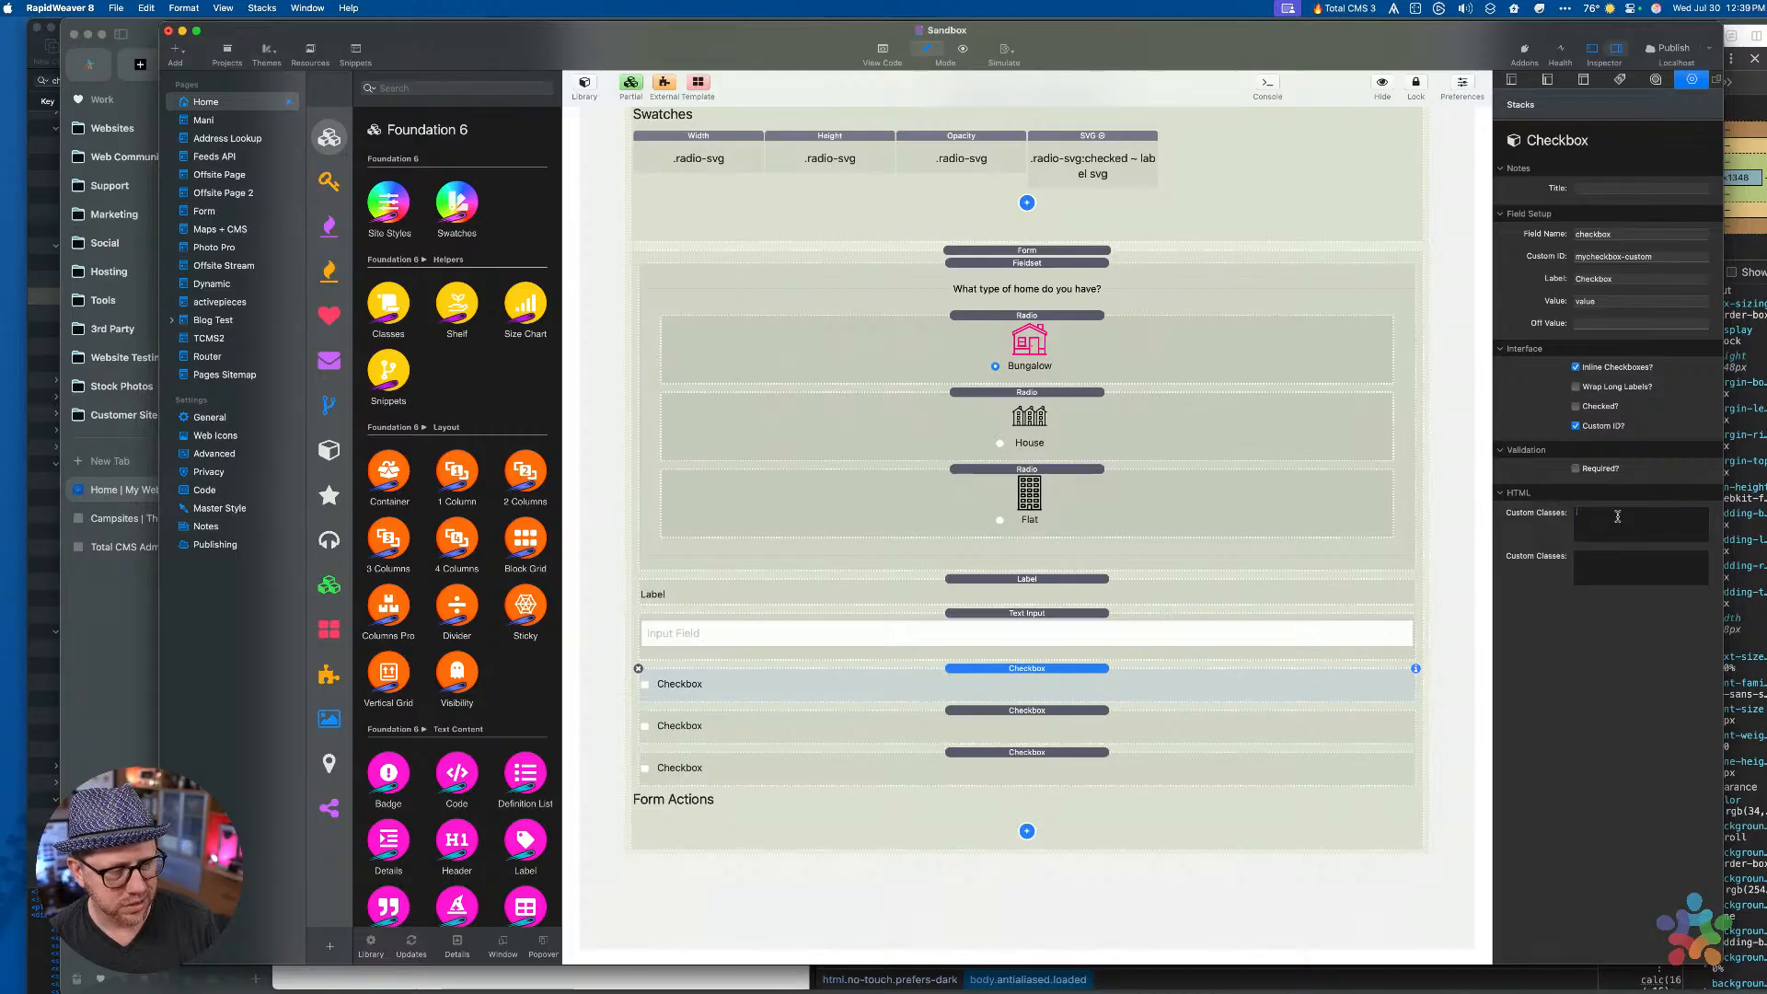
key(ctrl+Up)
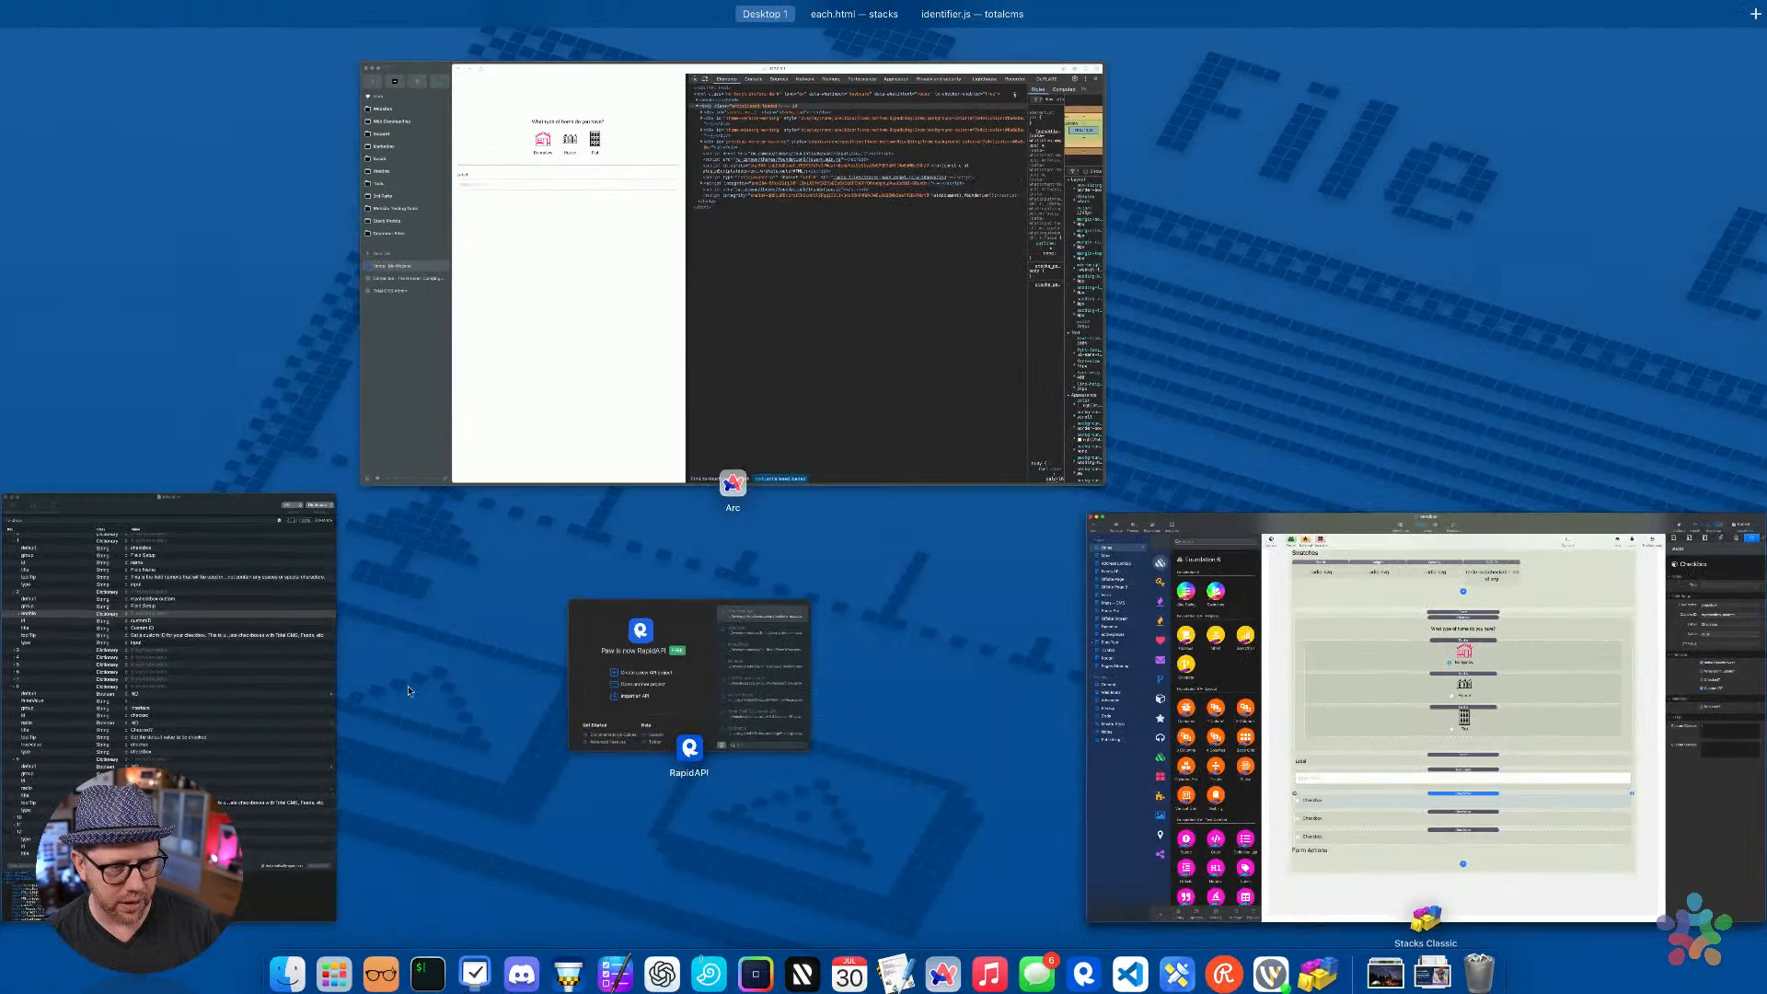
In Info.plist, duplicate item 8 (Checked?) as a new item 12 and delete the old Label Class item
click(187, 631)
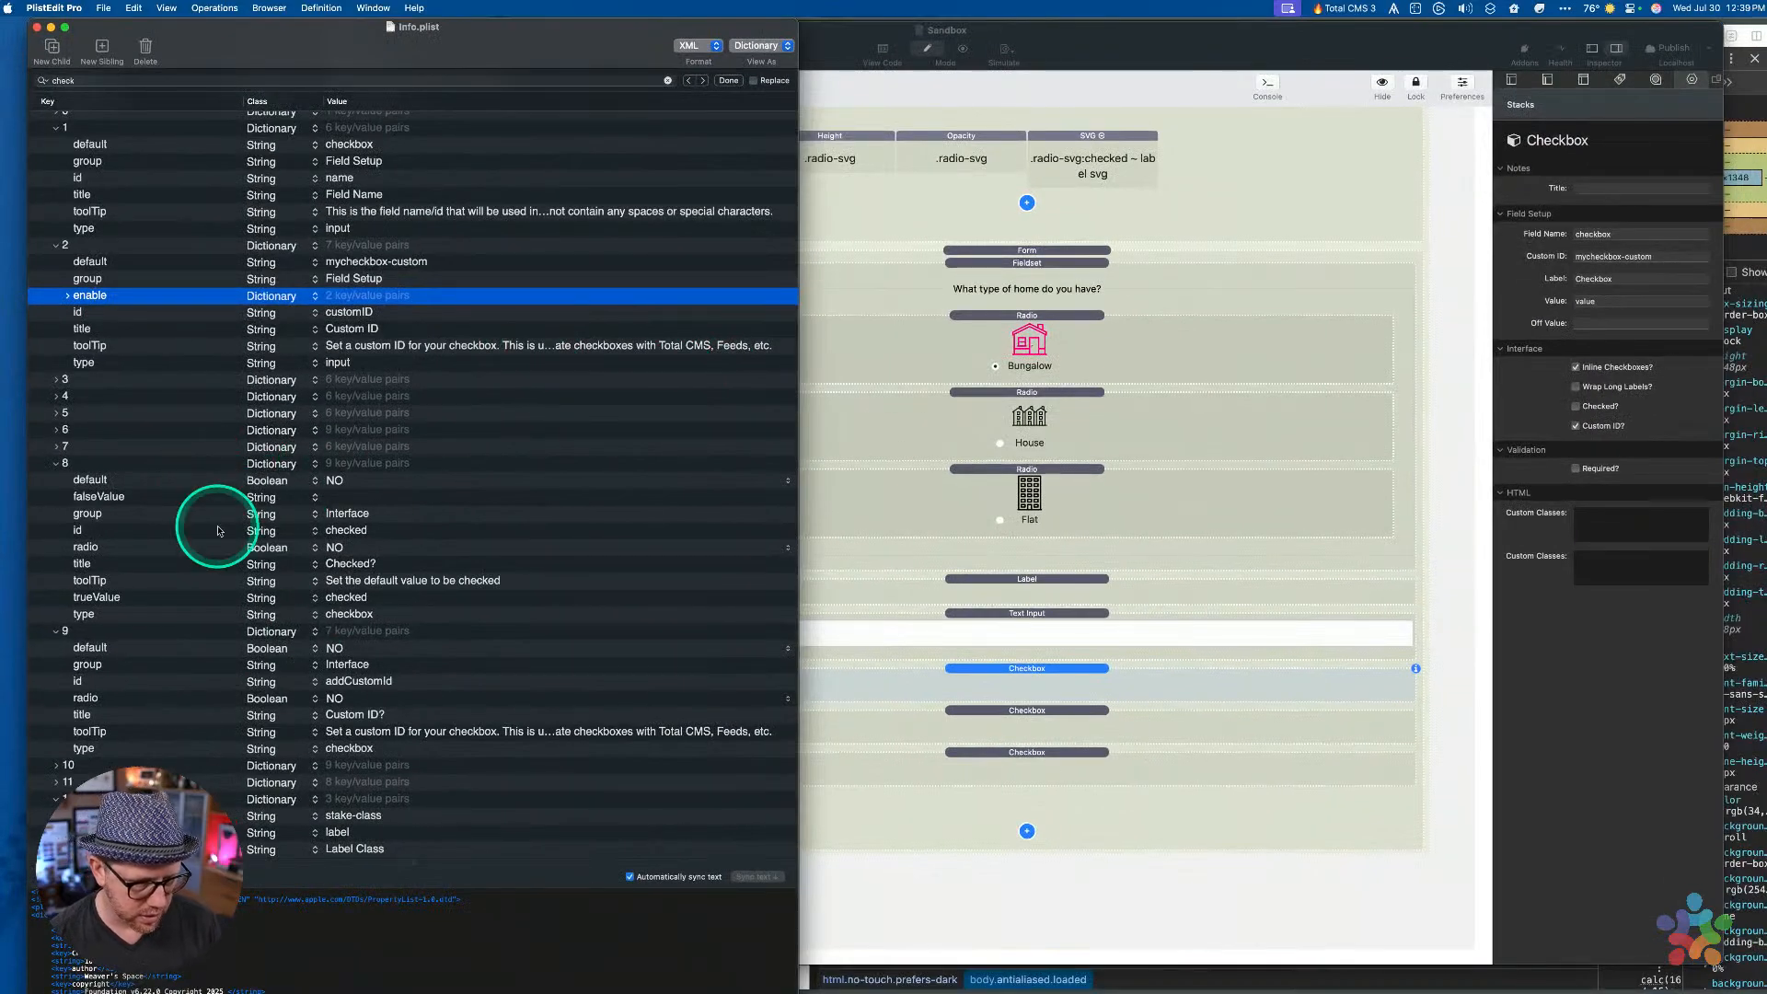
click(134, 480)
key(cmd+c)
scroll(120, 502, down, 8)
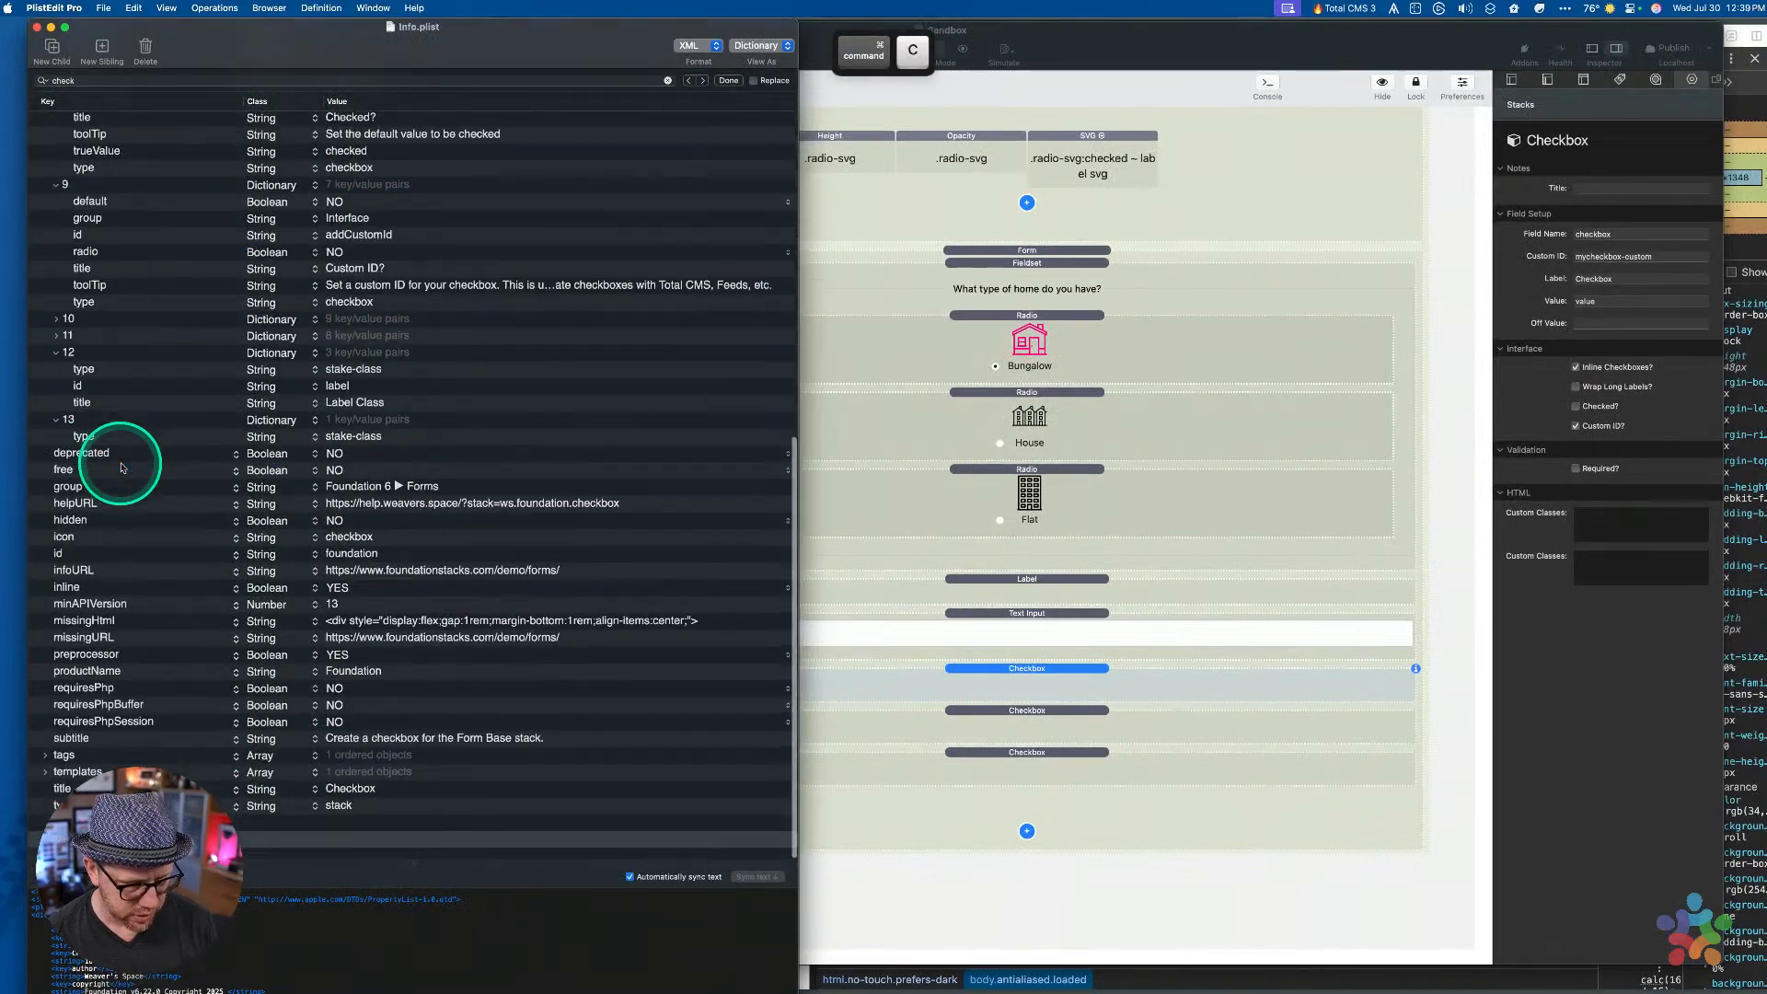
click(113, 395)
key(super+v)
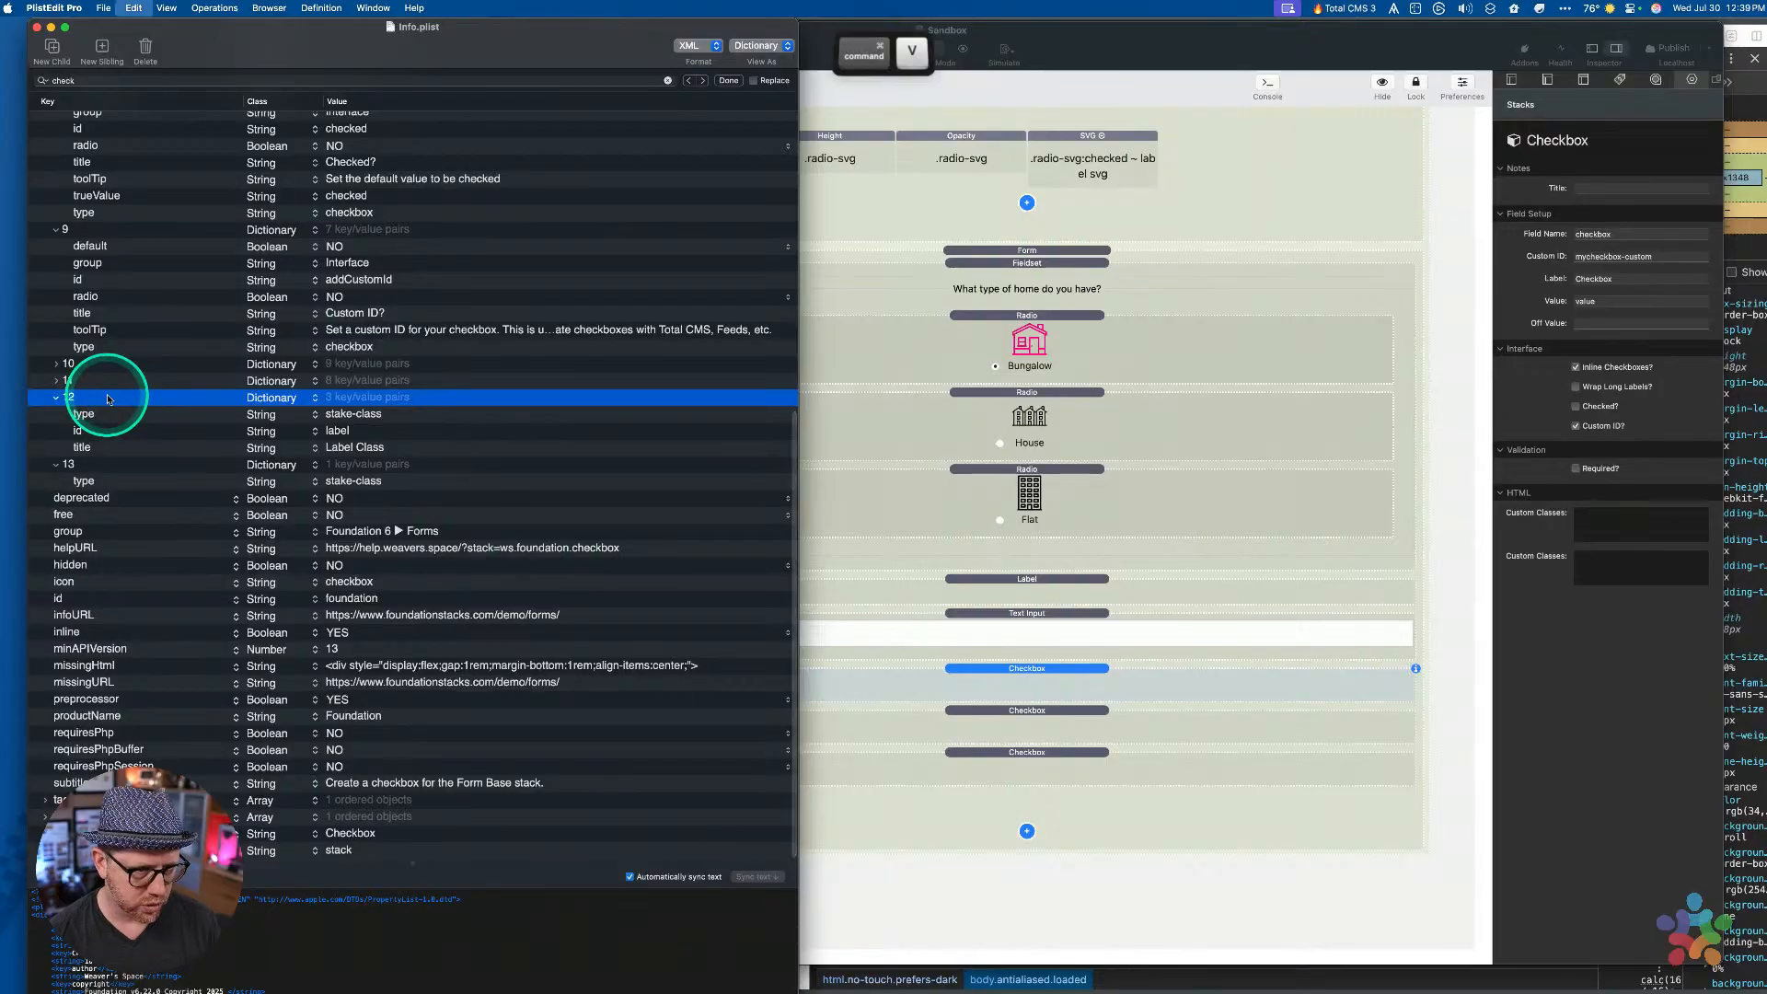
click(108, 398)
key(Delete)
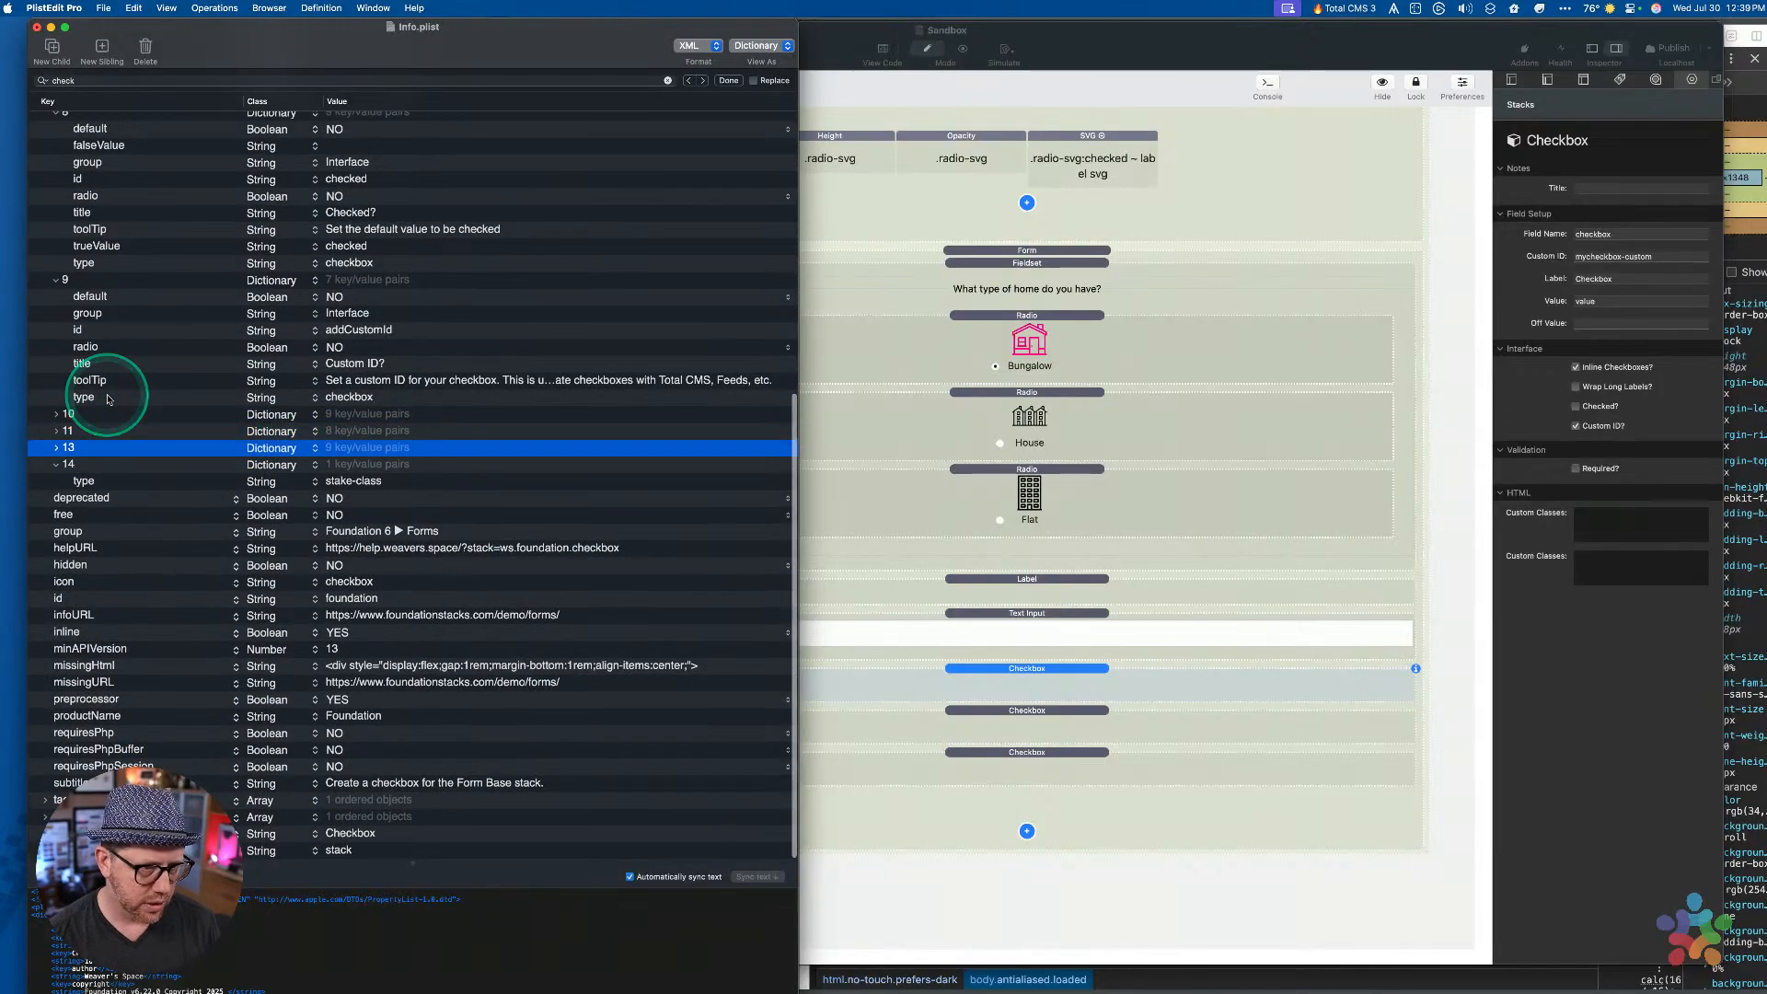
Set the new item's id to labelClass and its group to HTML
key(Down)
key(Down)
key(Down)
key(Return)
key(Tab)
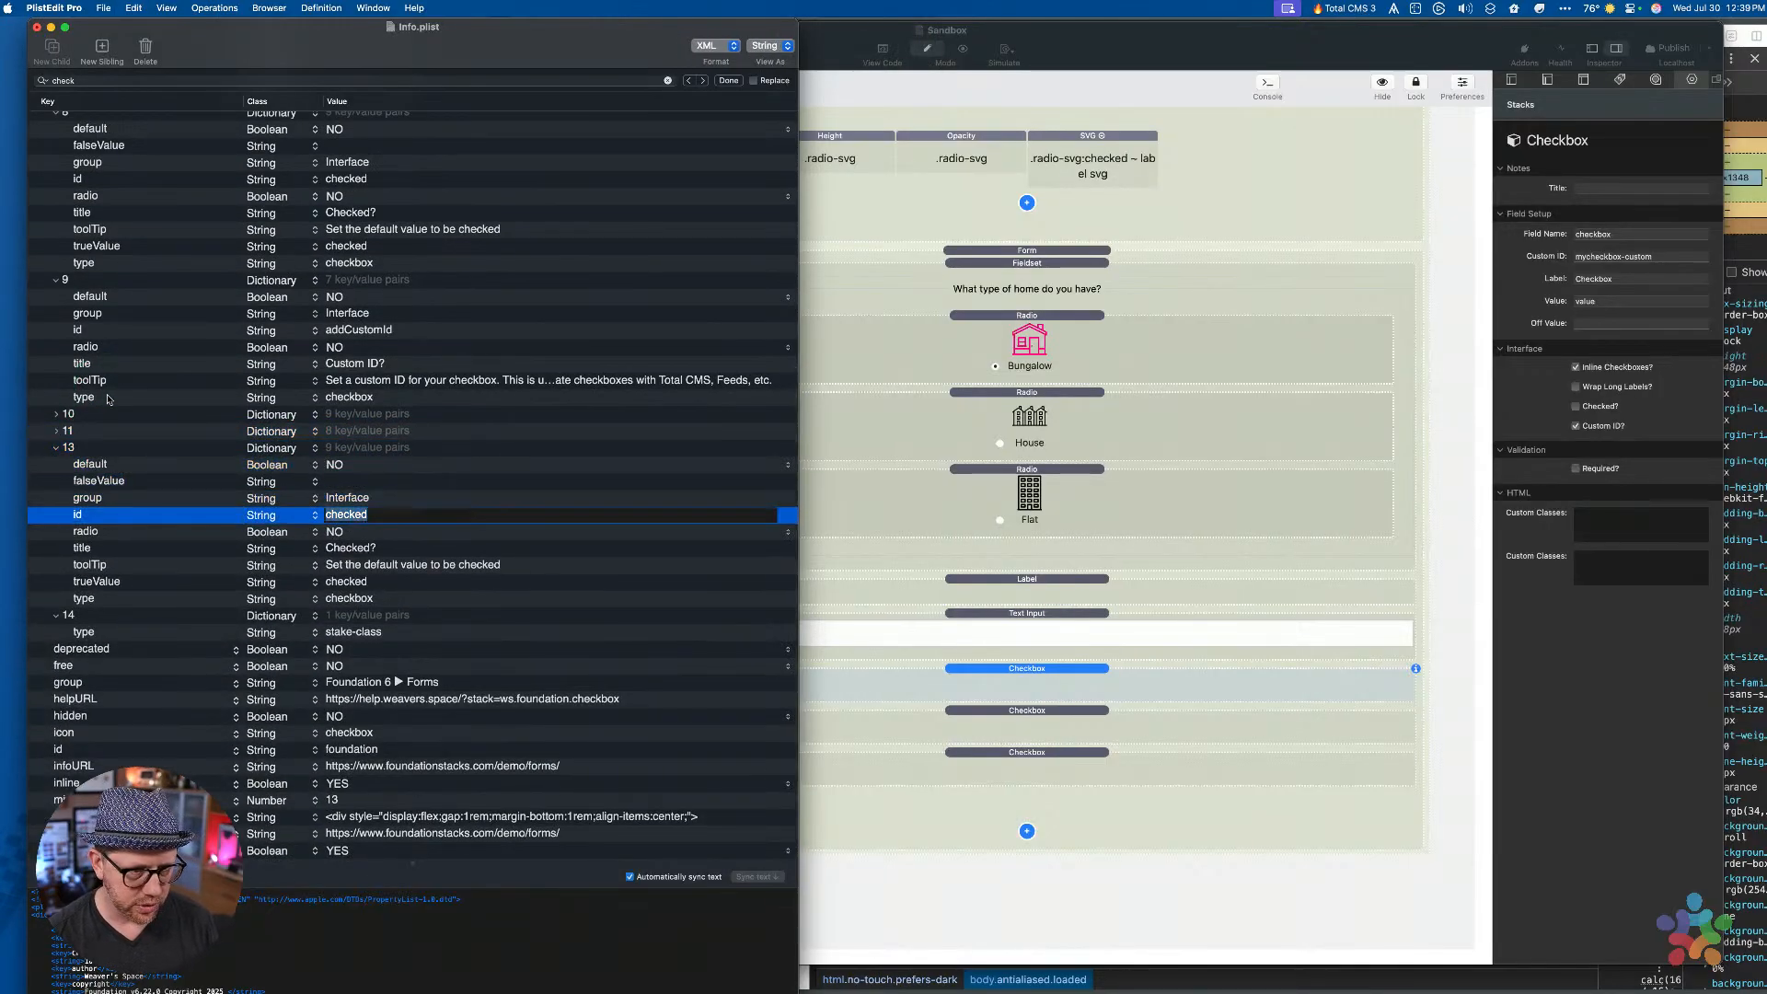
text(la)
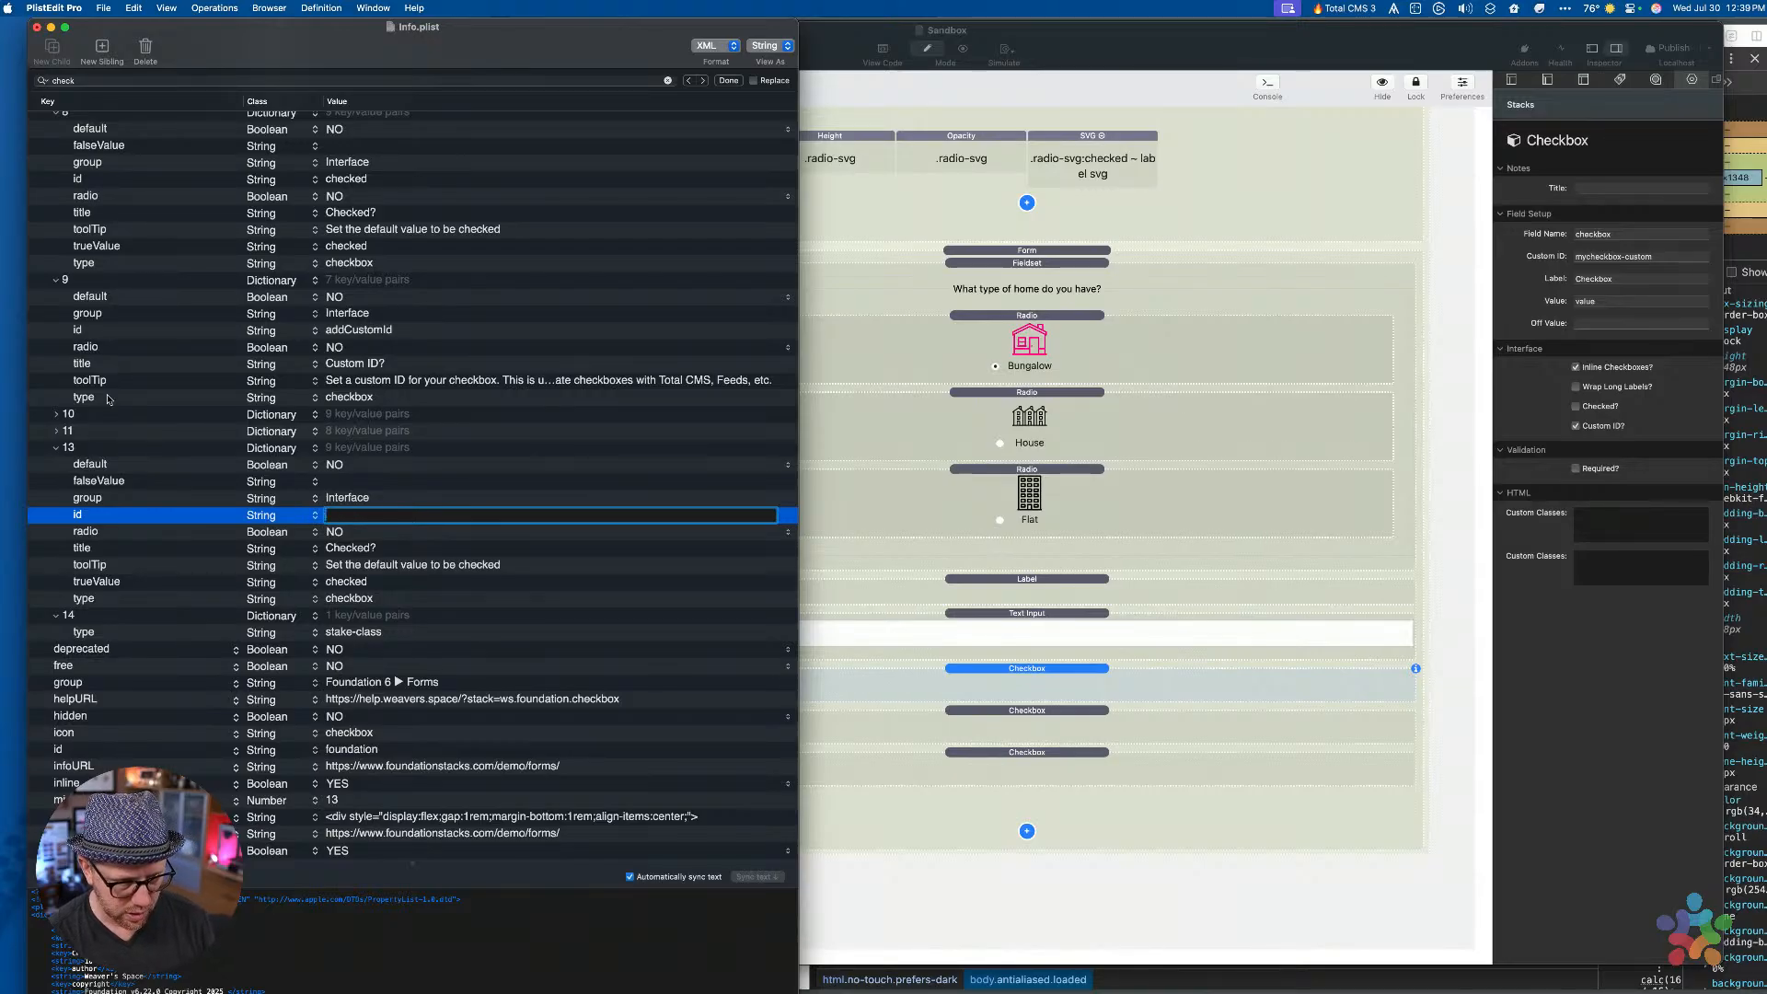
text(belClass)
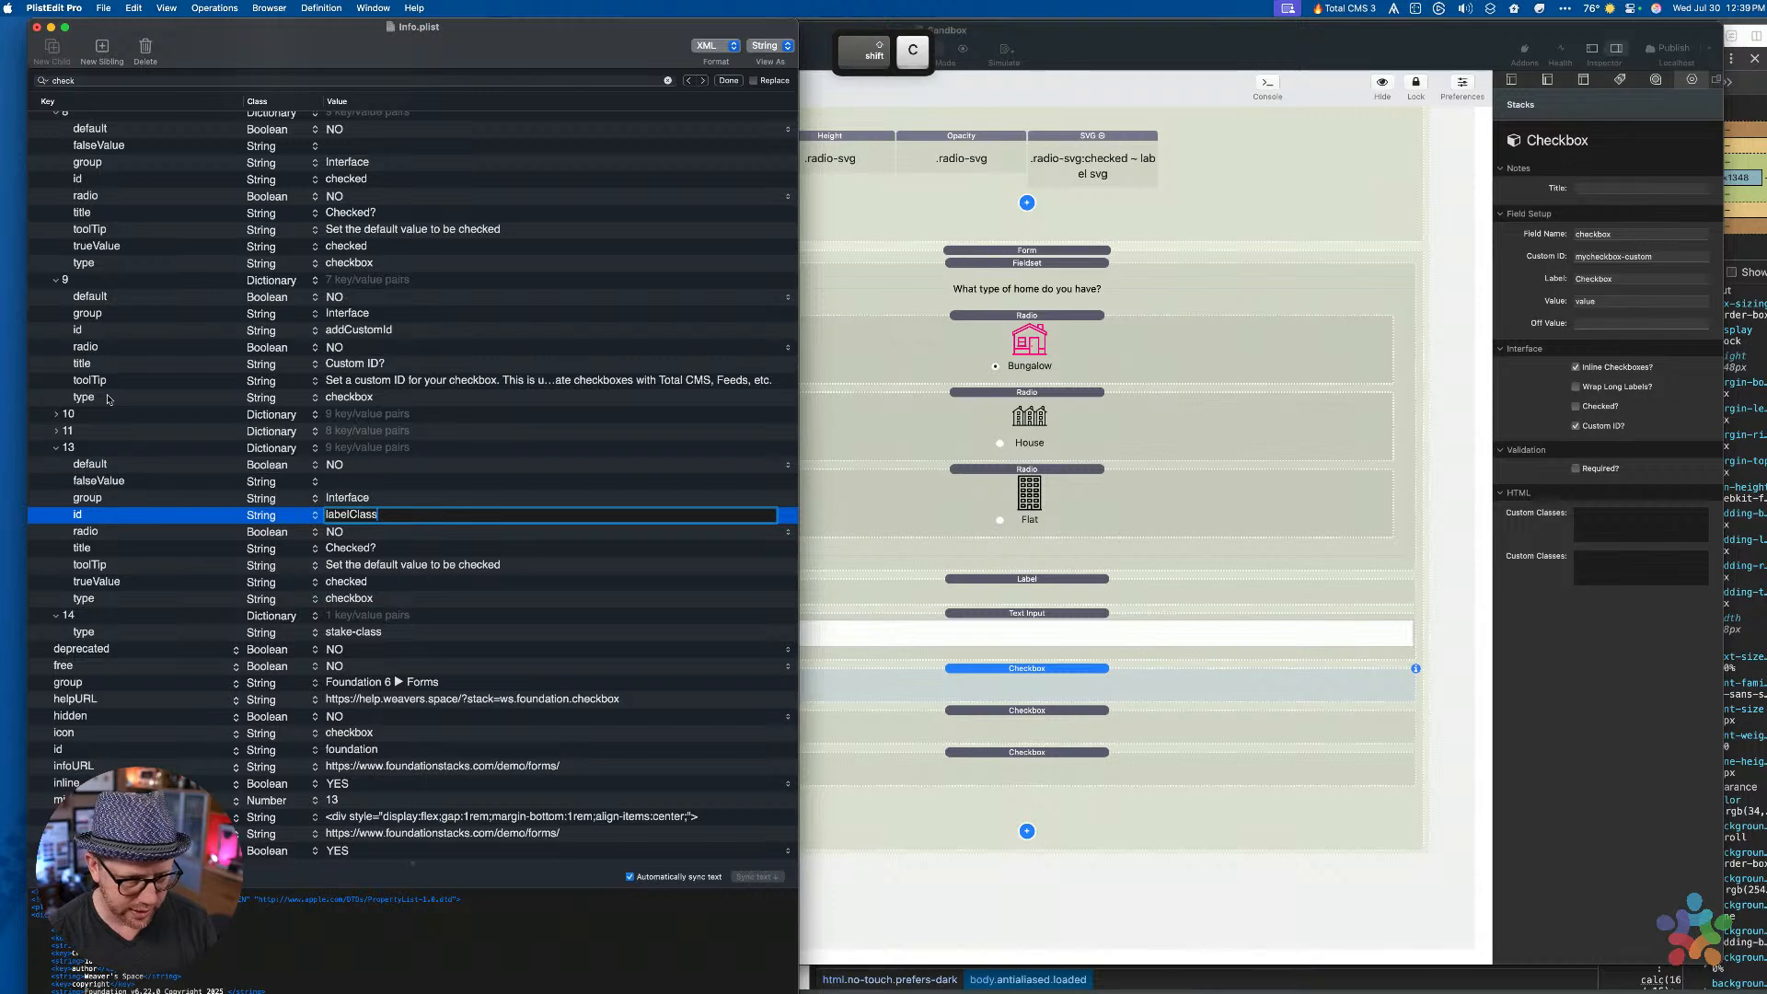
key(Return)
key(Up)
key(Return)
key(Tab)
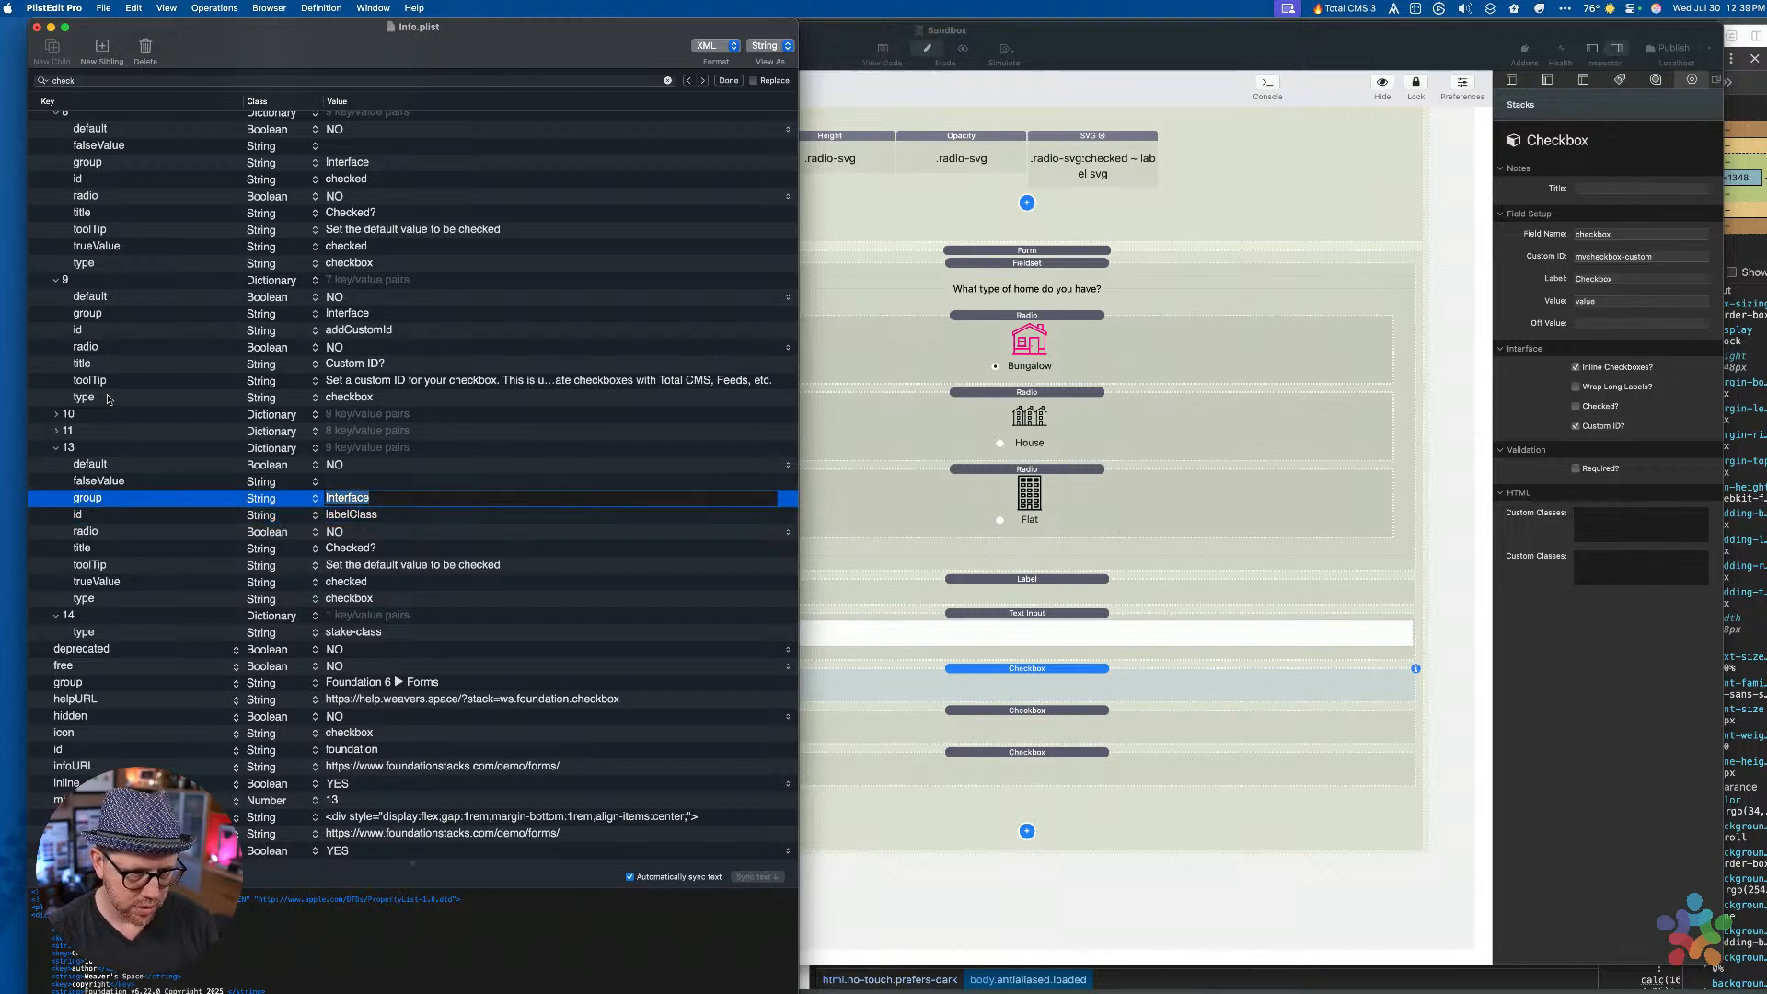
text(HTML)
key(Return)
Remove the falseValue and radio entries and make default an empty String
key(Up)
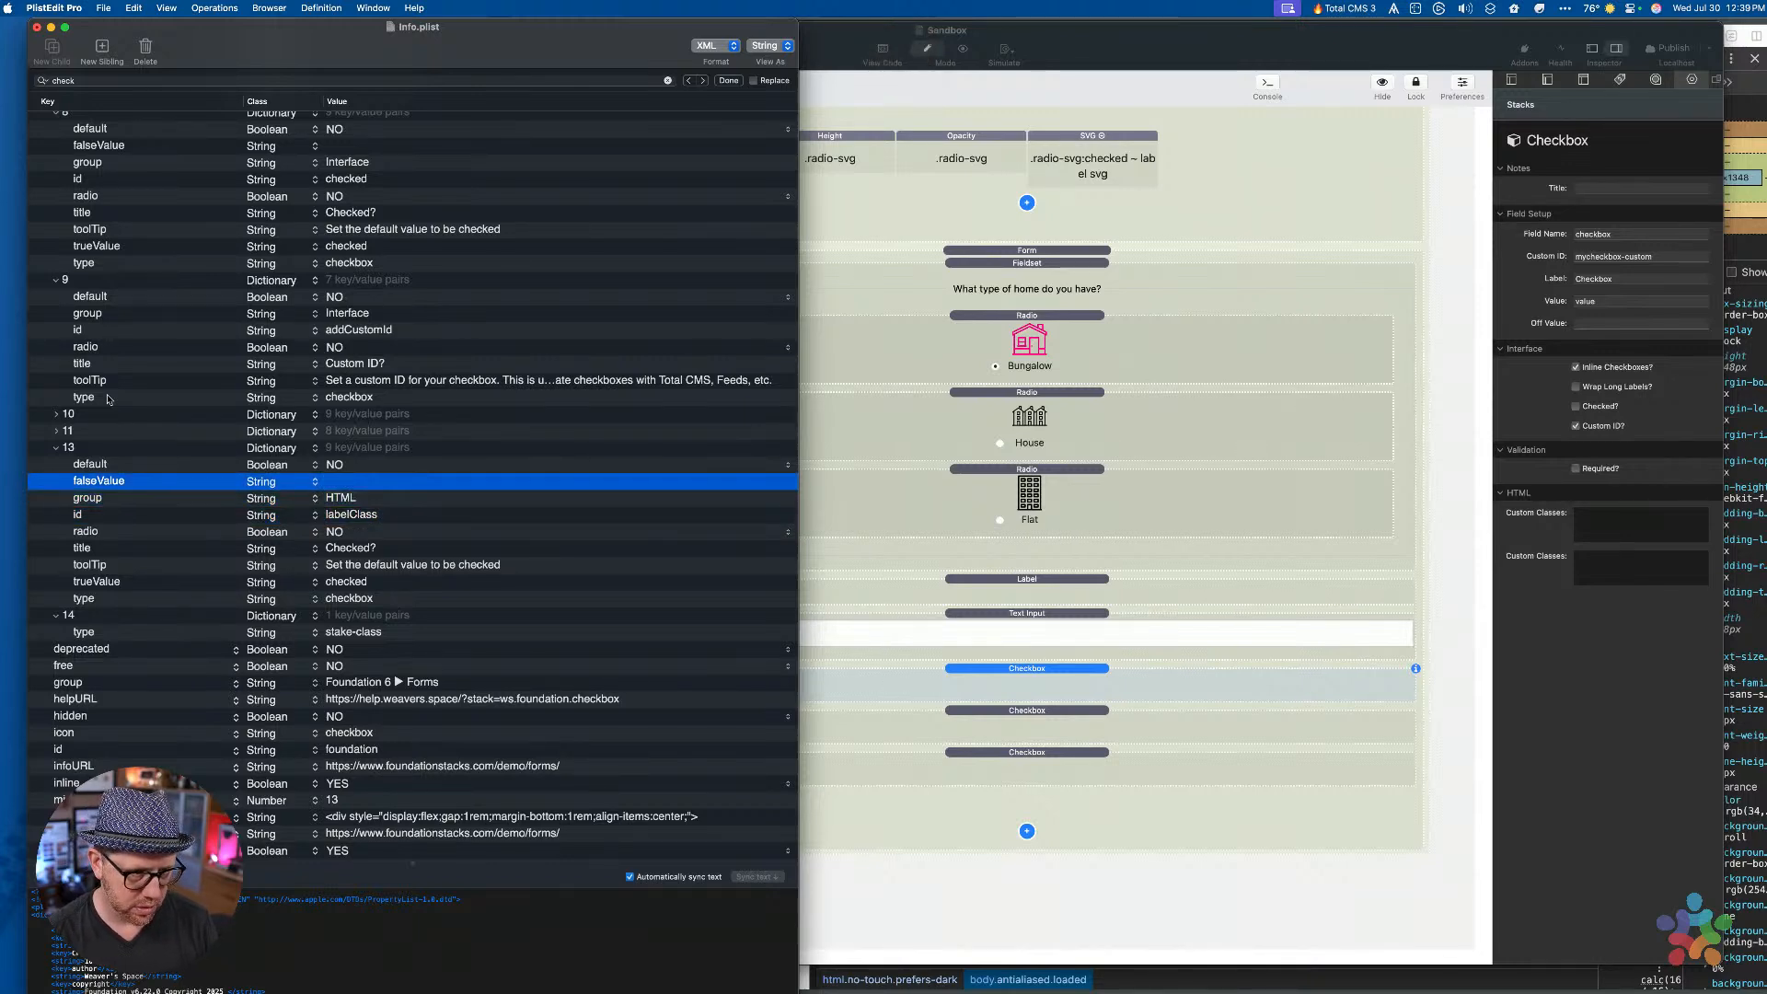
key(BackSpace)
key(Return)
key(Tab)
key(s)
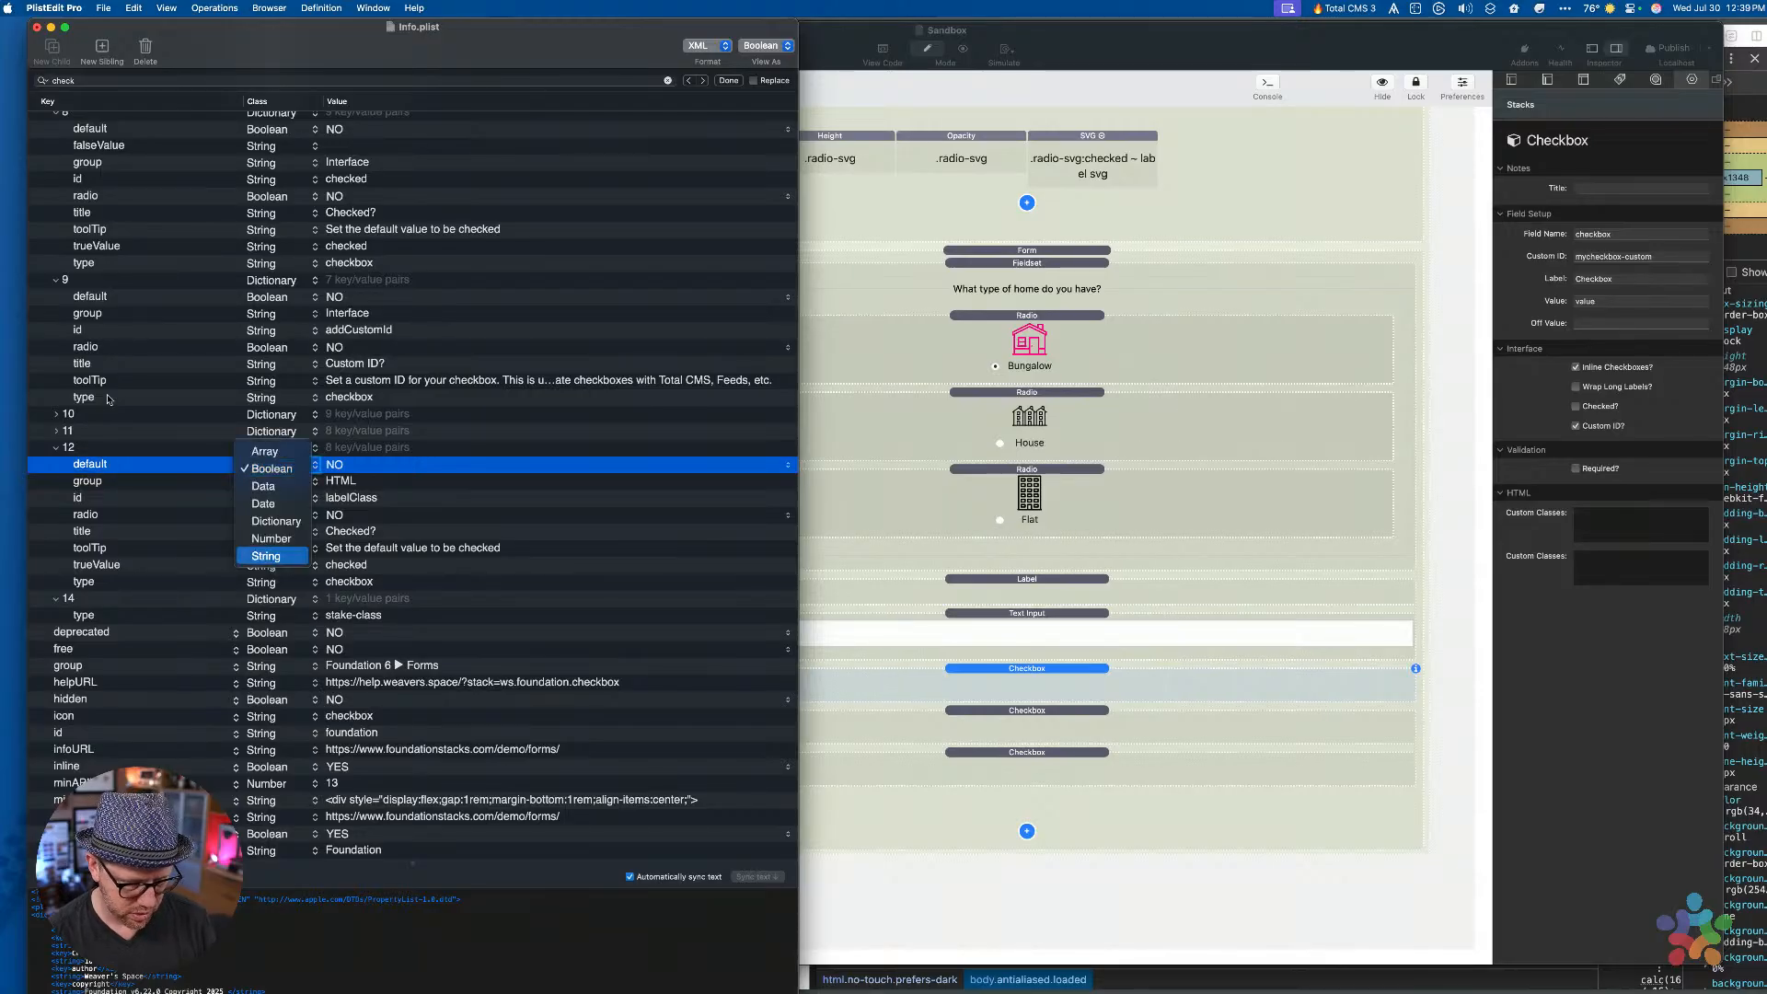
key(Return)
key(Tab)
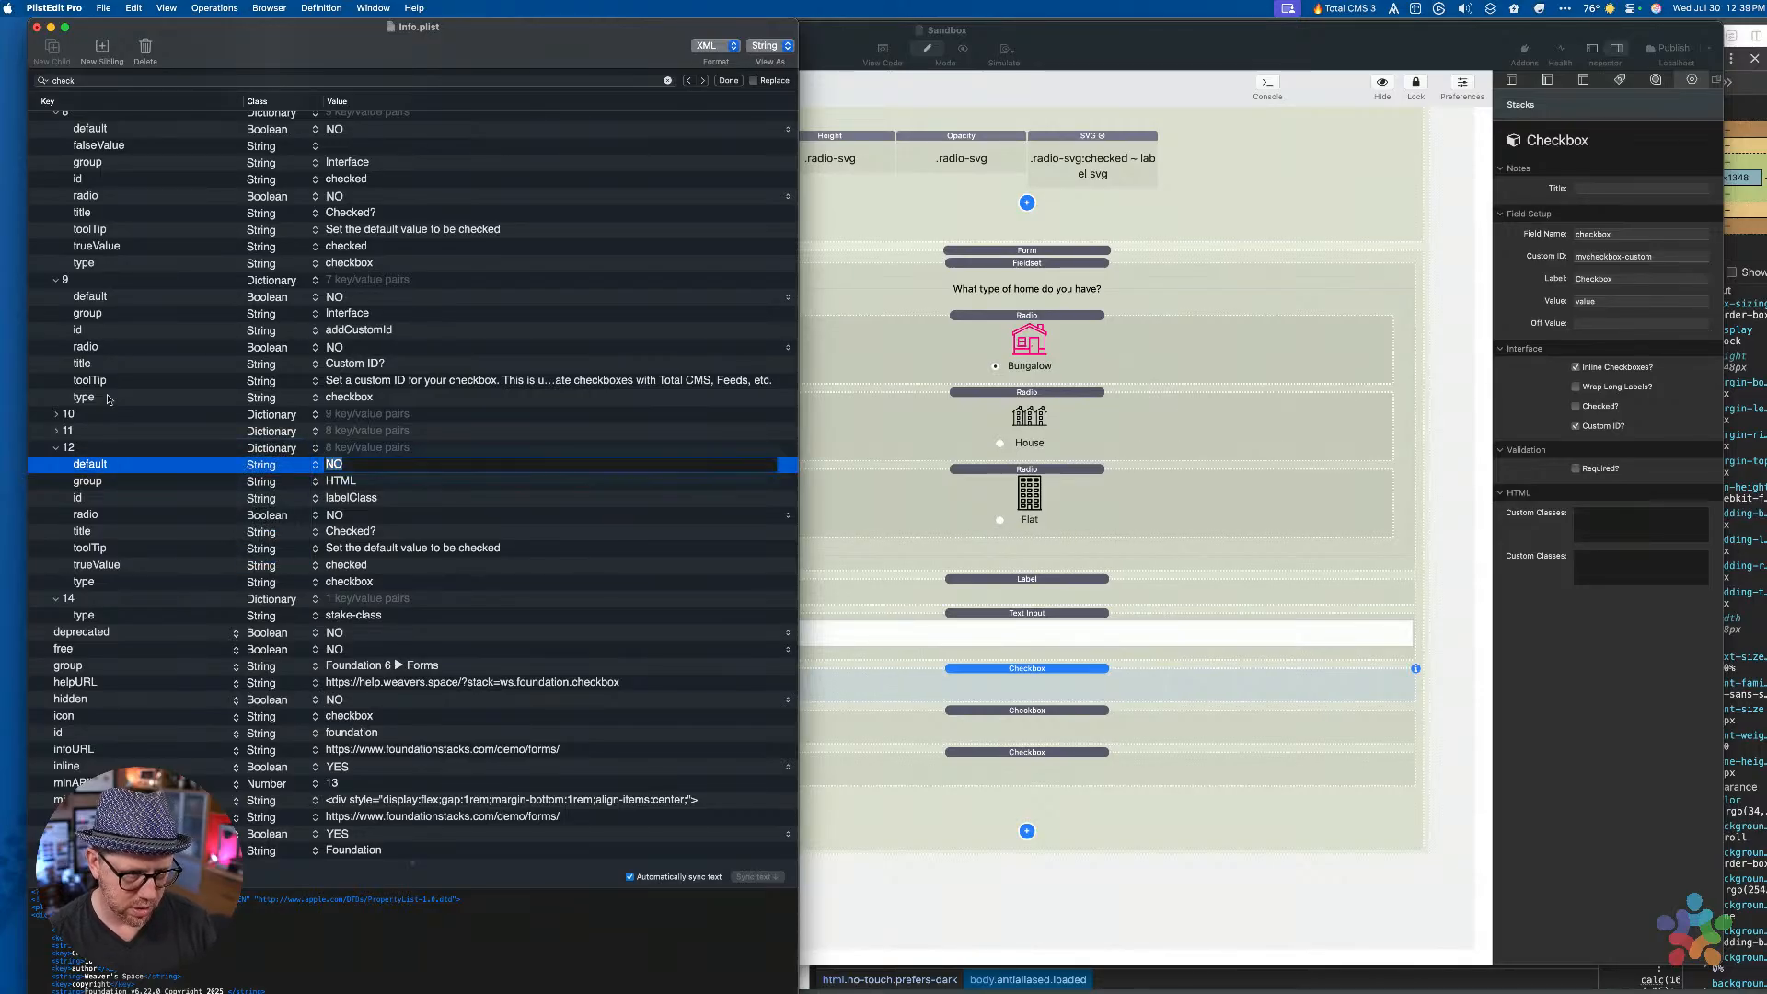
key(Return)
key(Down)
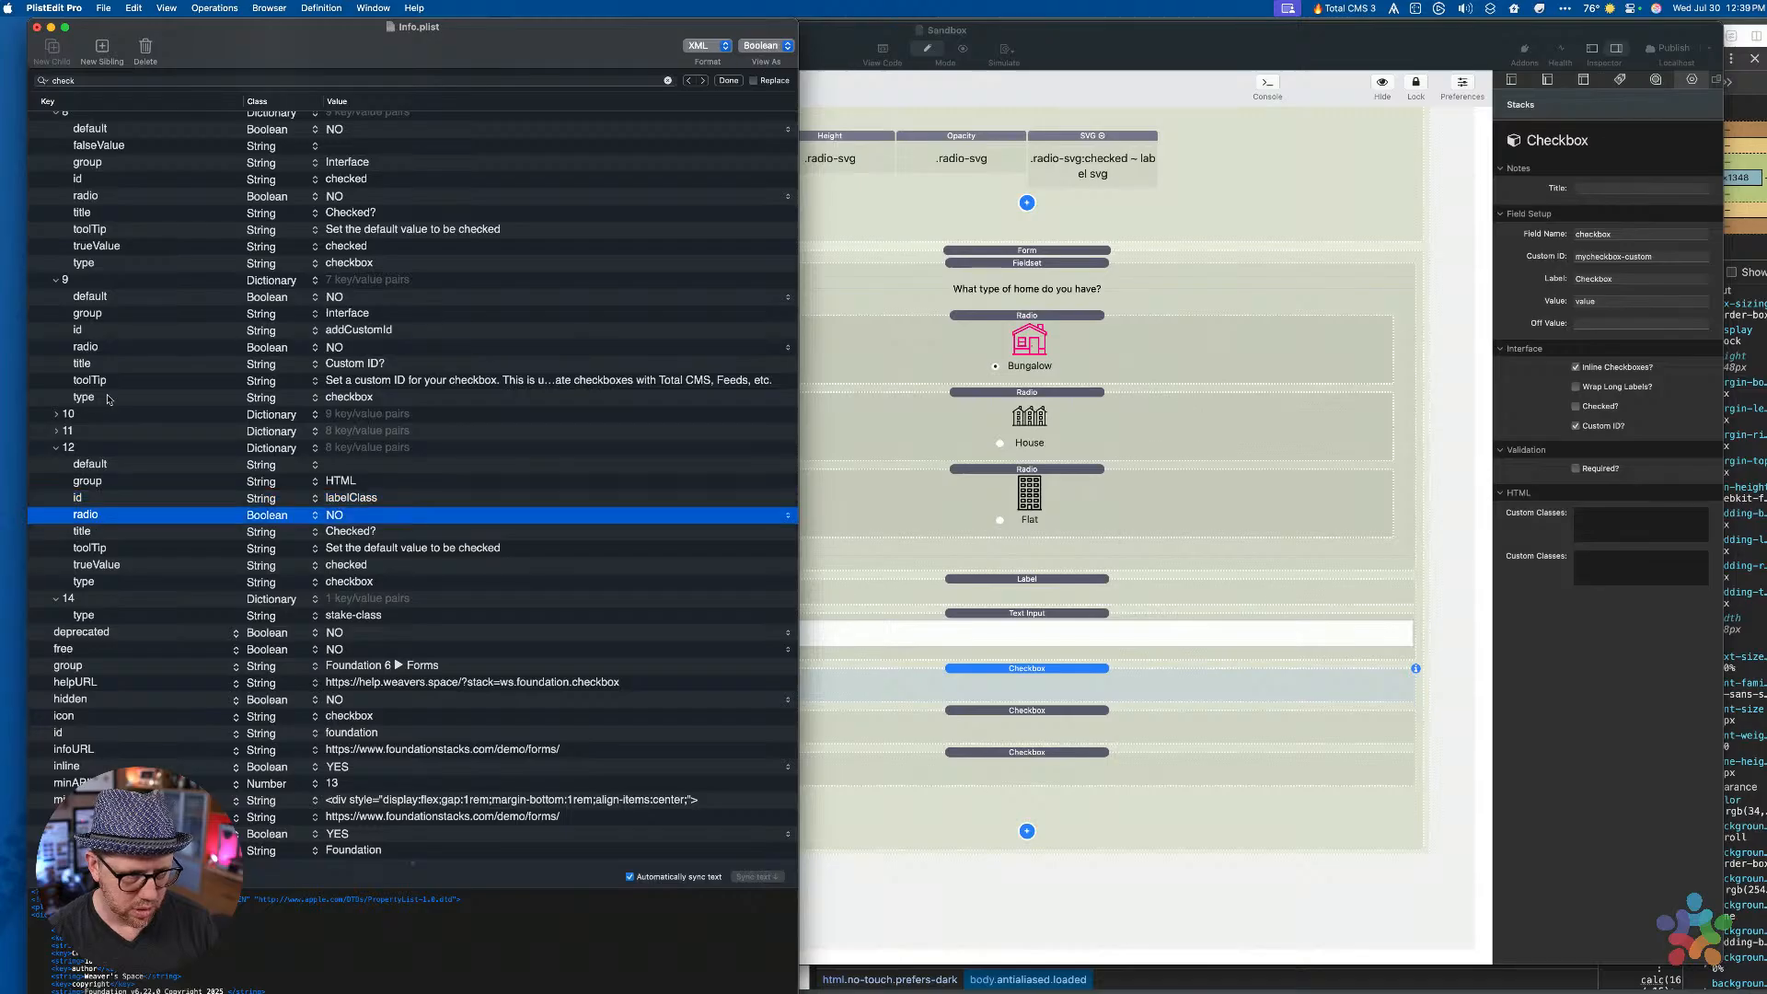
key(Down)
Set the title to 'Label Classes' and update the toolTip text
key(Up)
key(Delete)
key(Return)
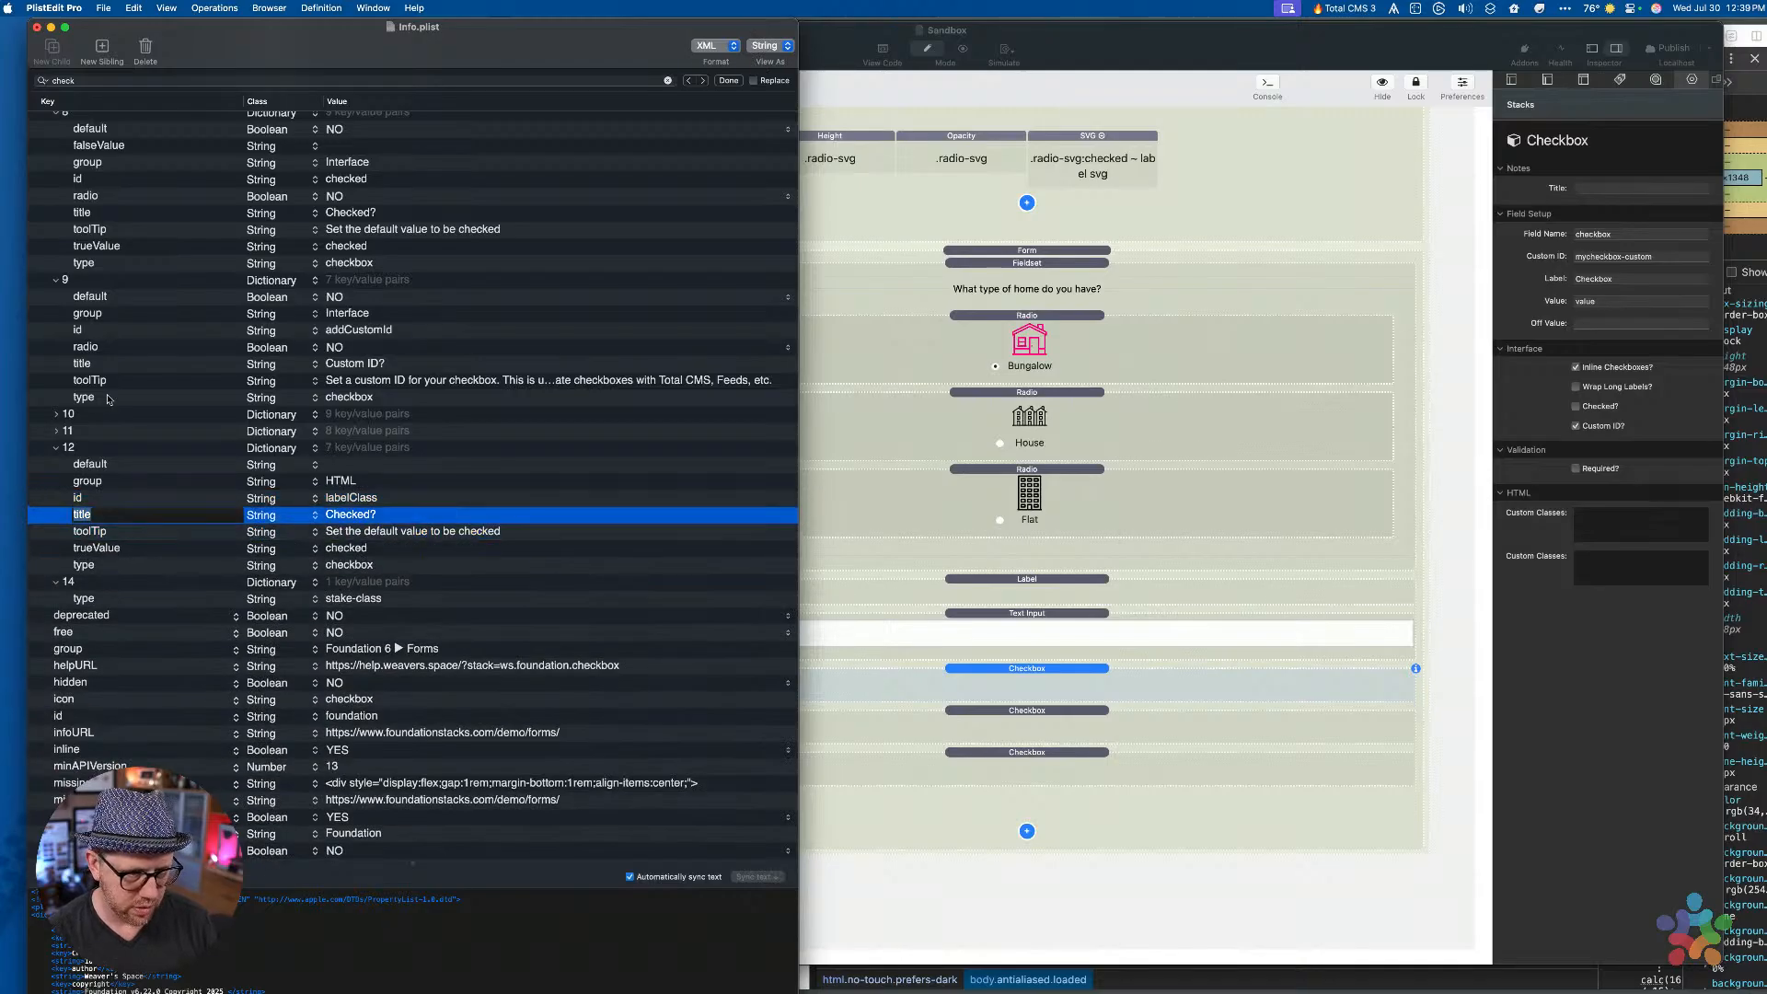
key(Tab)
text(Label)
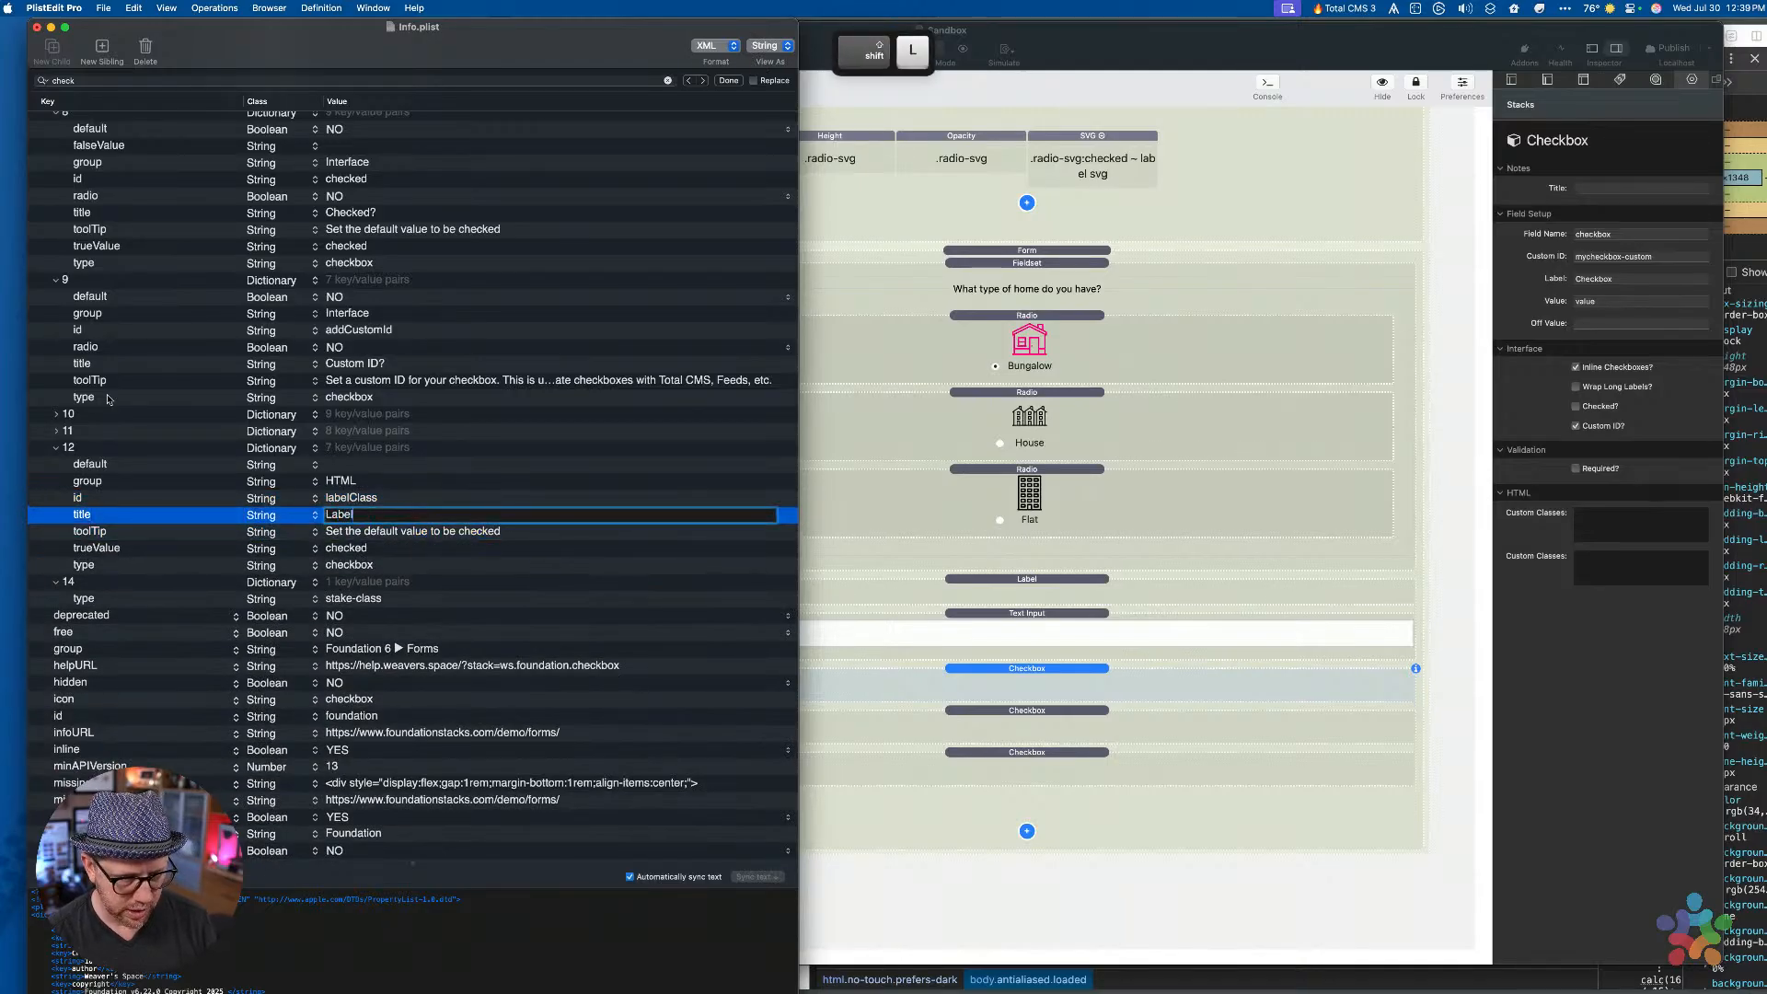
text( Class)
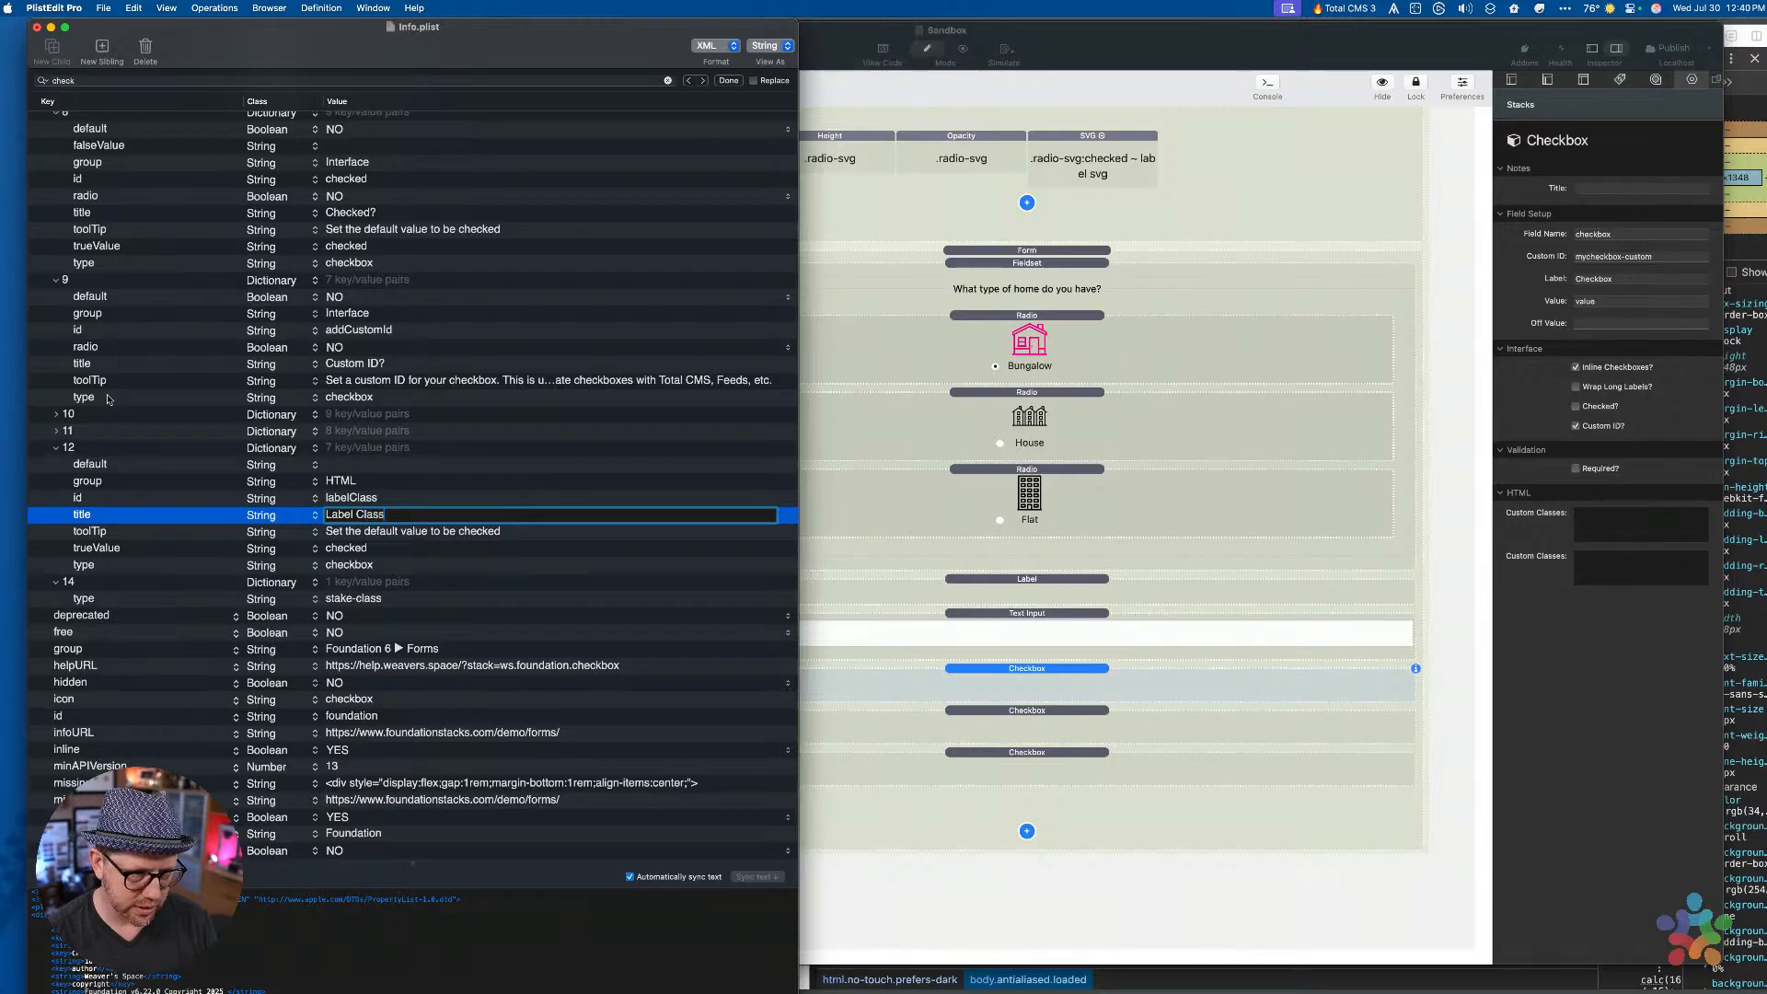
key(Return)
key(Down)
key(Return)
key(Tab)
key(Tab)
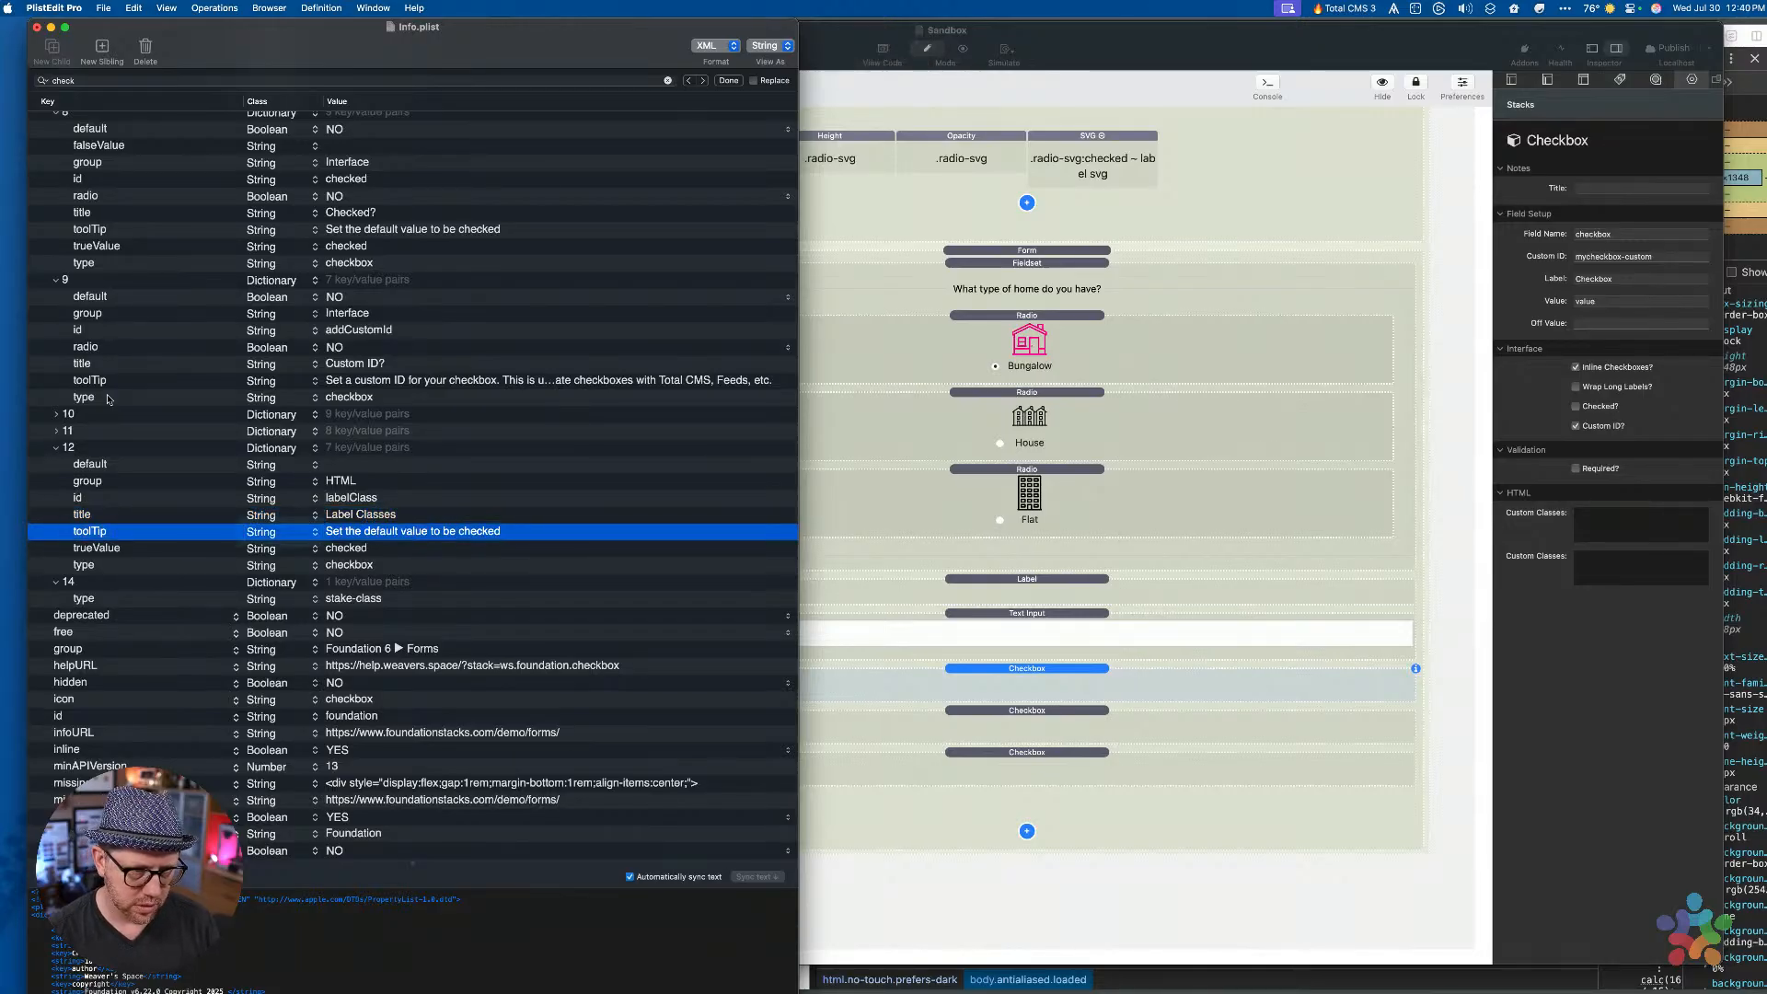
text(Class)
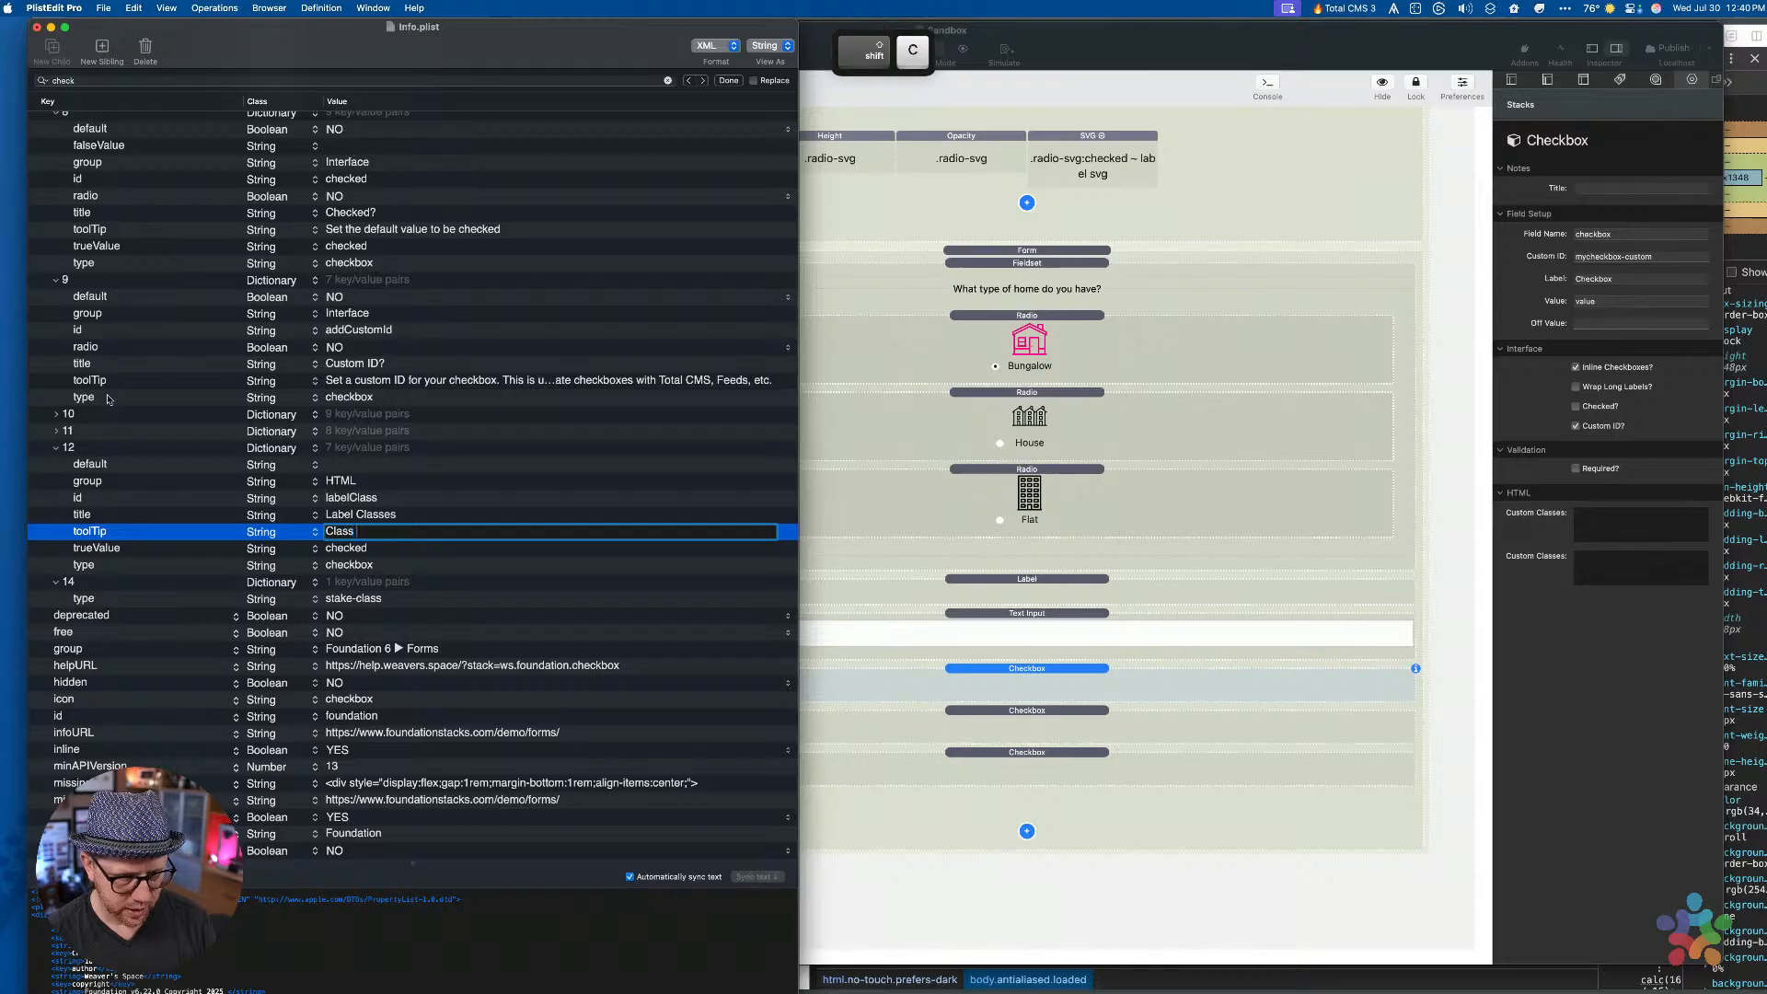
text(es to be added to the label)
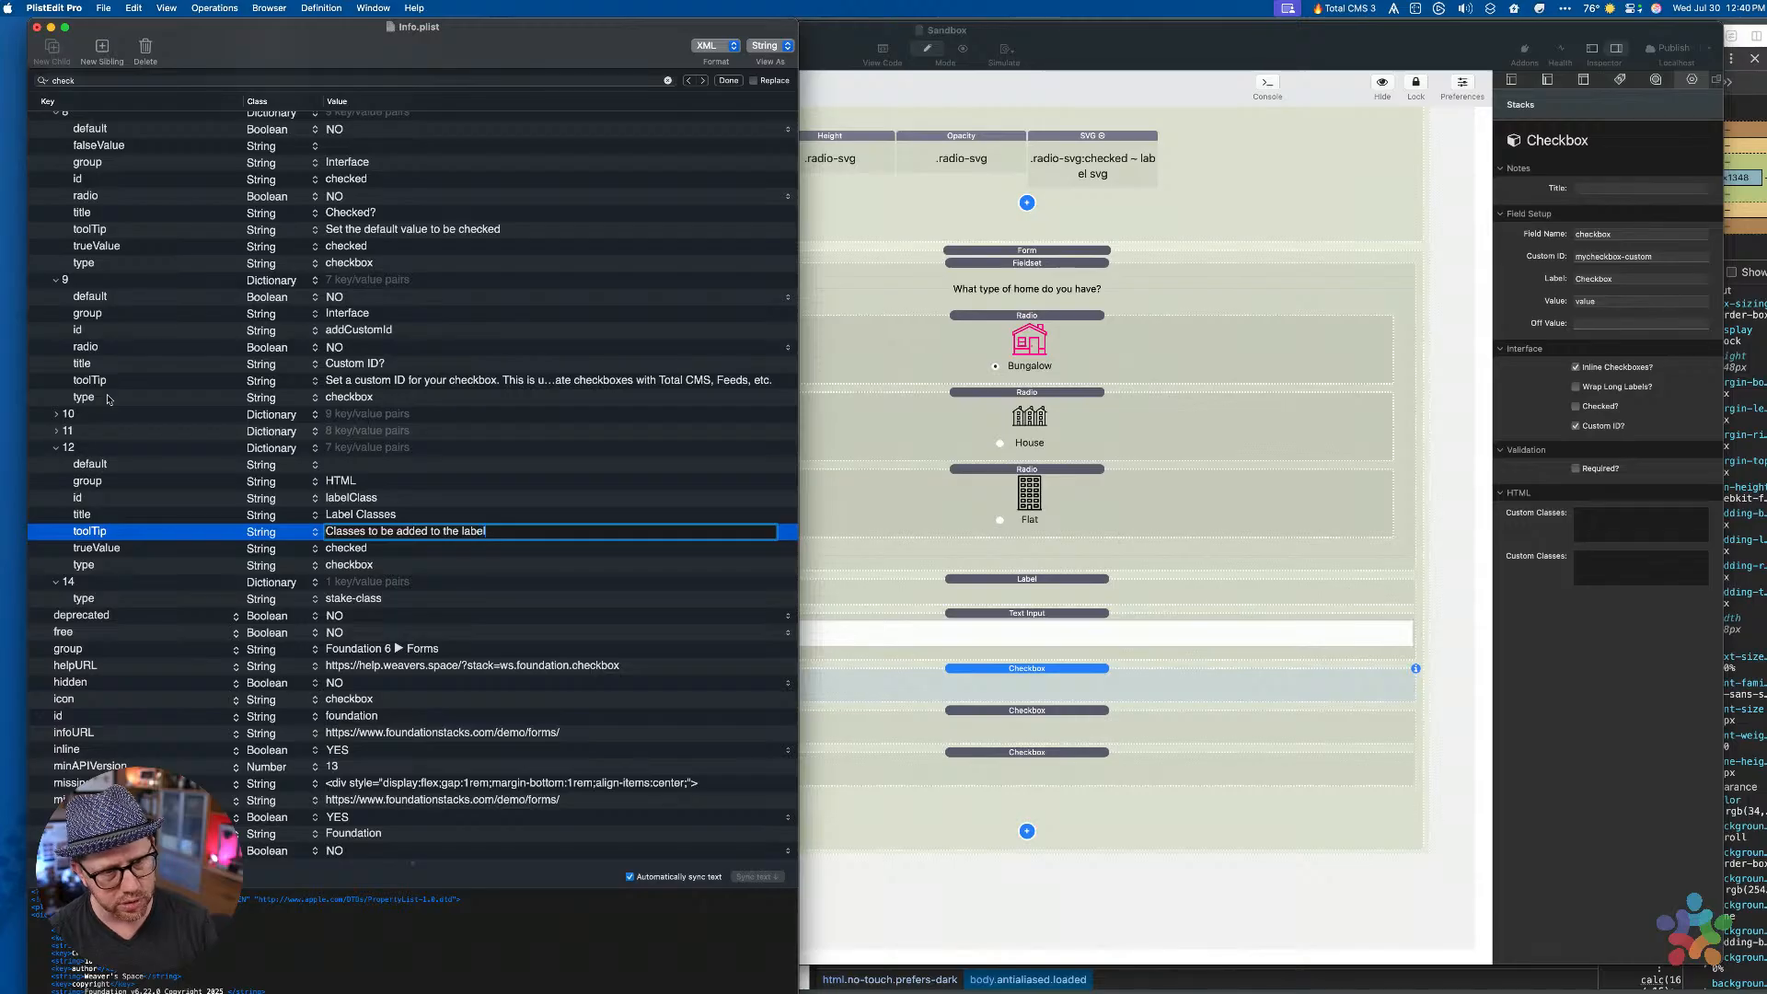
key(Return)
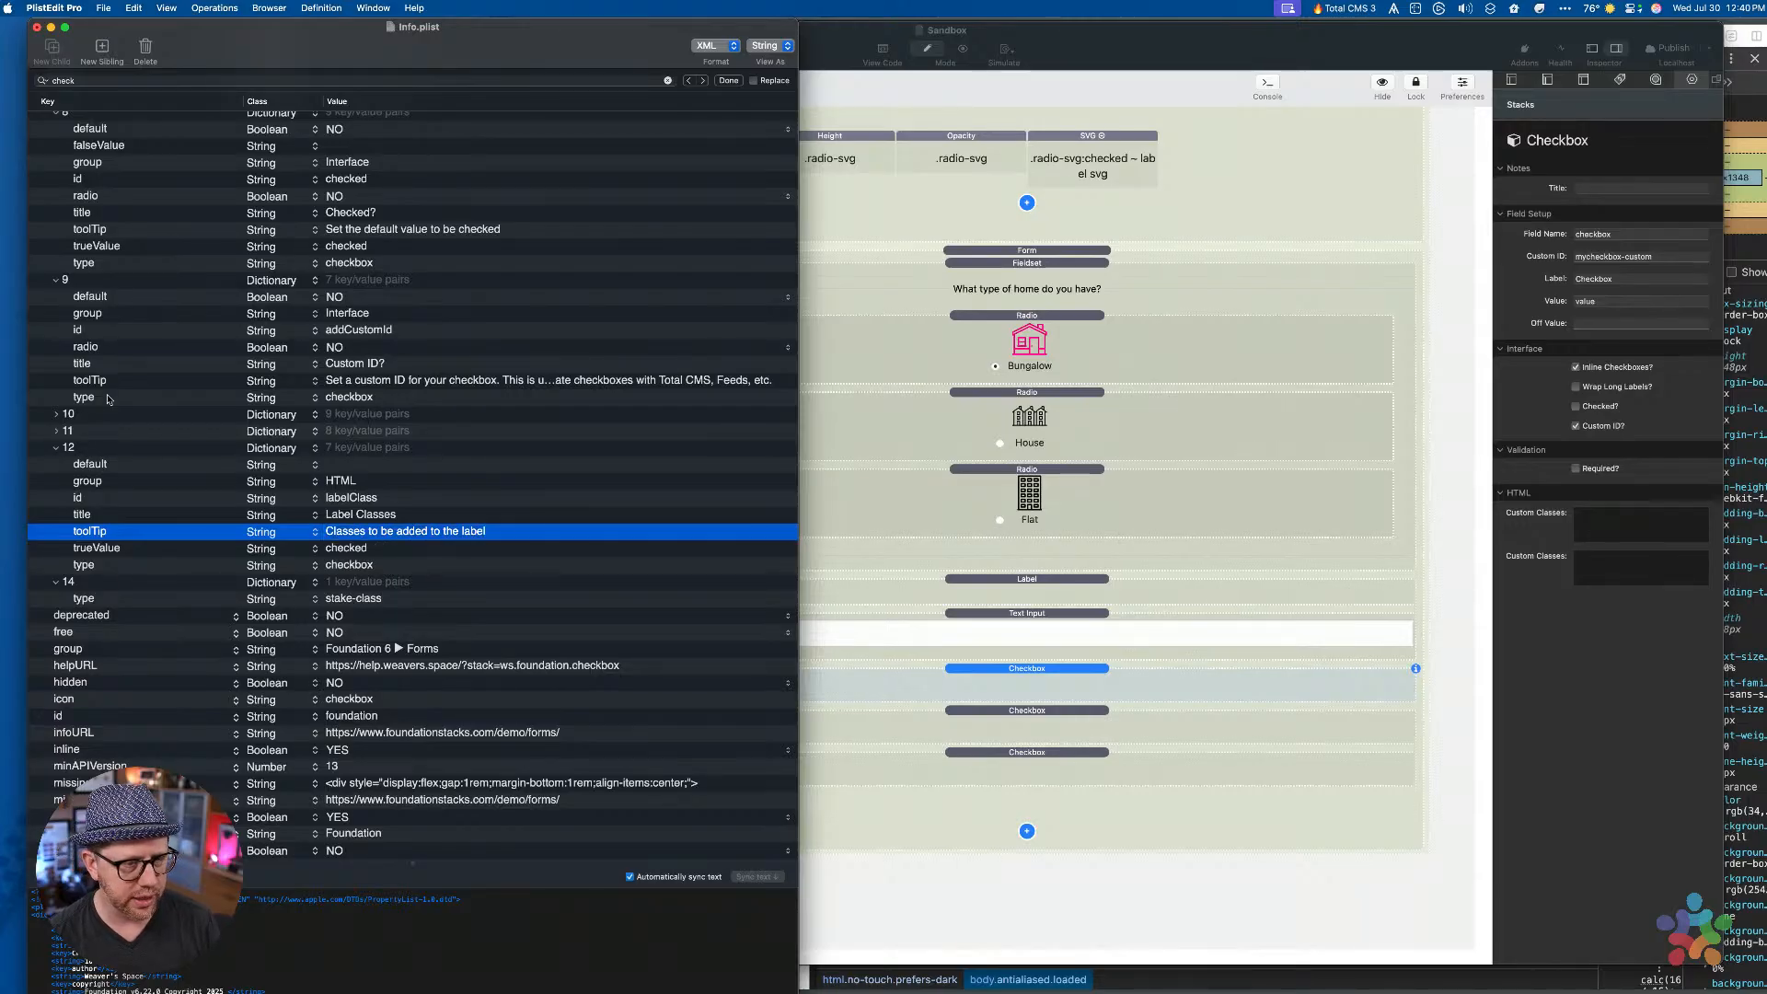
Remove the trueValue entry and change the type from checkbox to multi-4
key(Down)
key(Return)
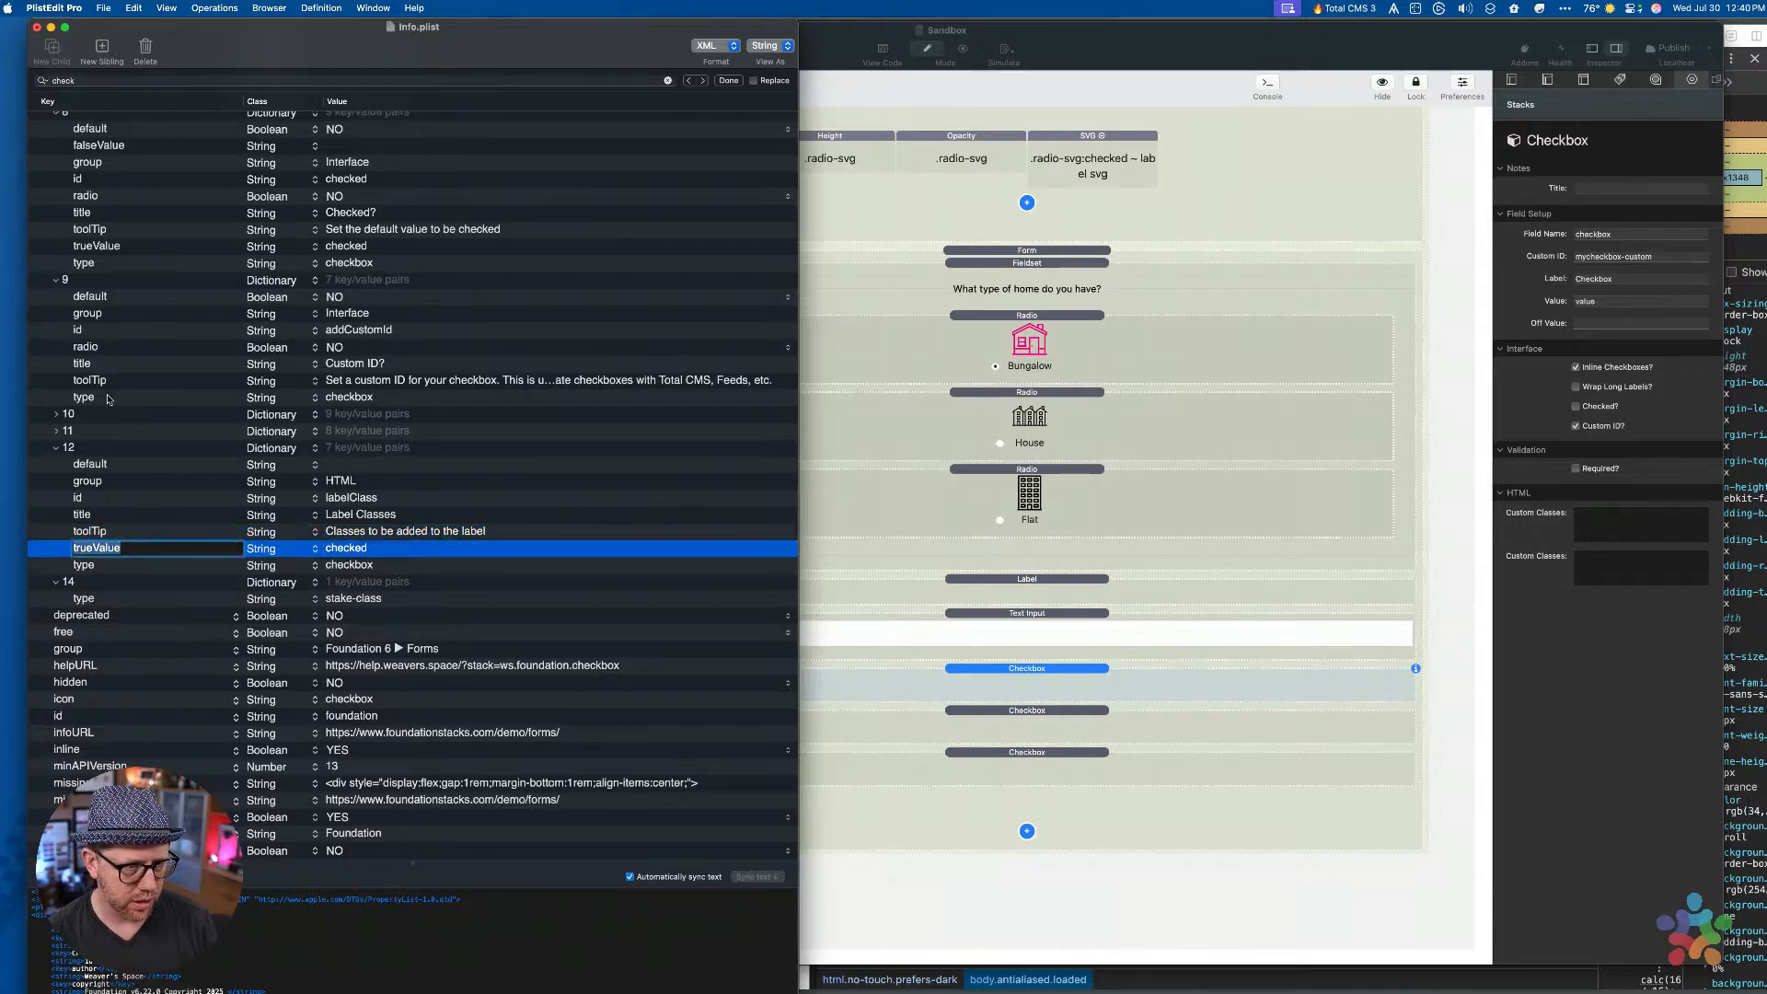
key(Escape)
key(Delete)
key(Down)
key(Return)
key(Tab)
key(Tab)
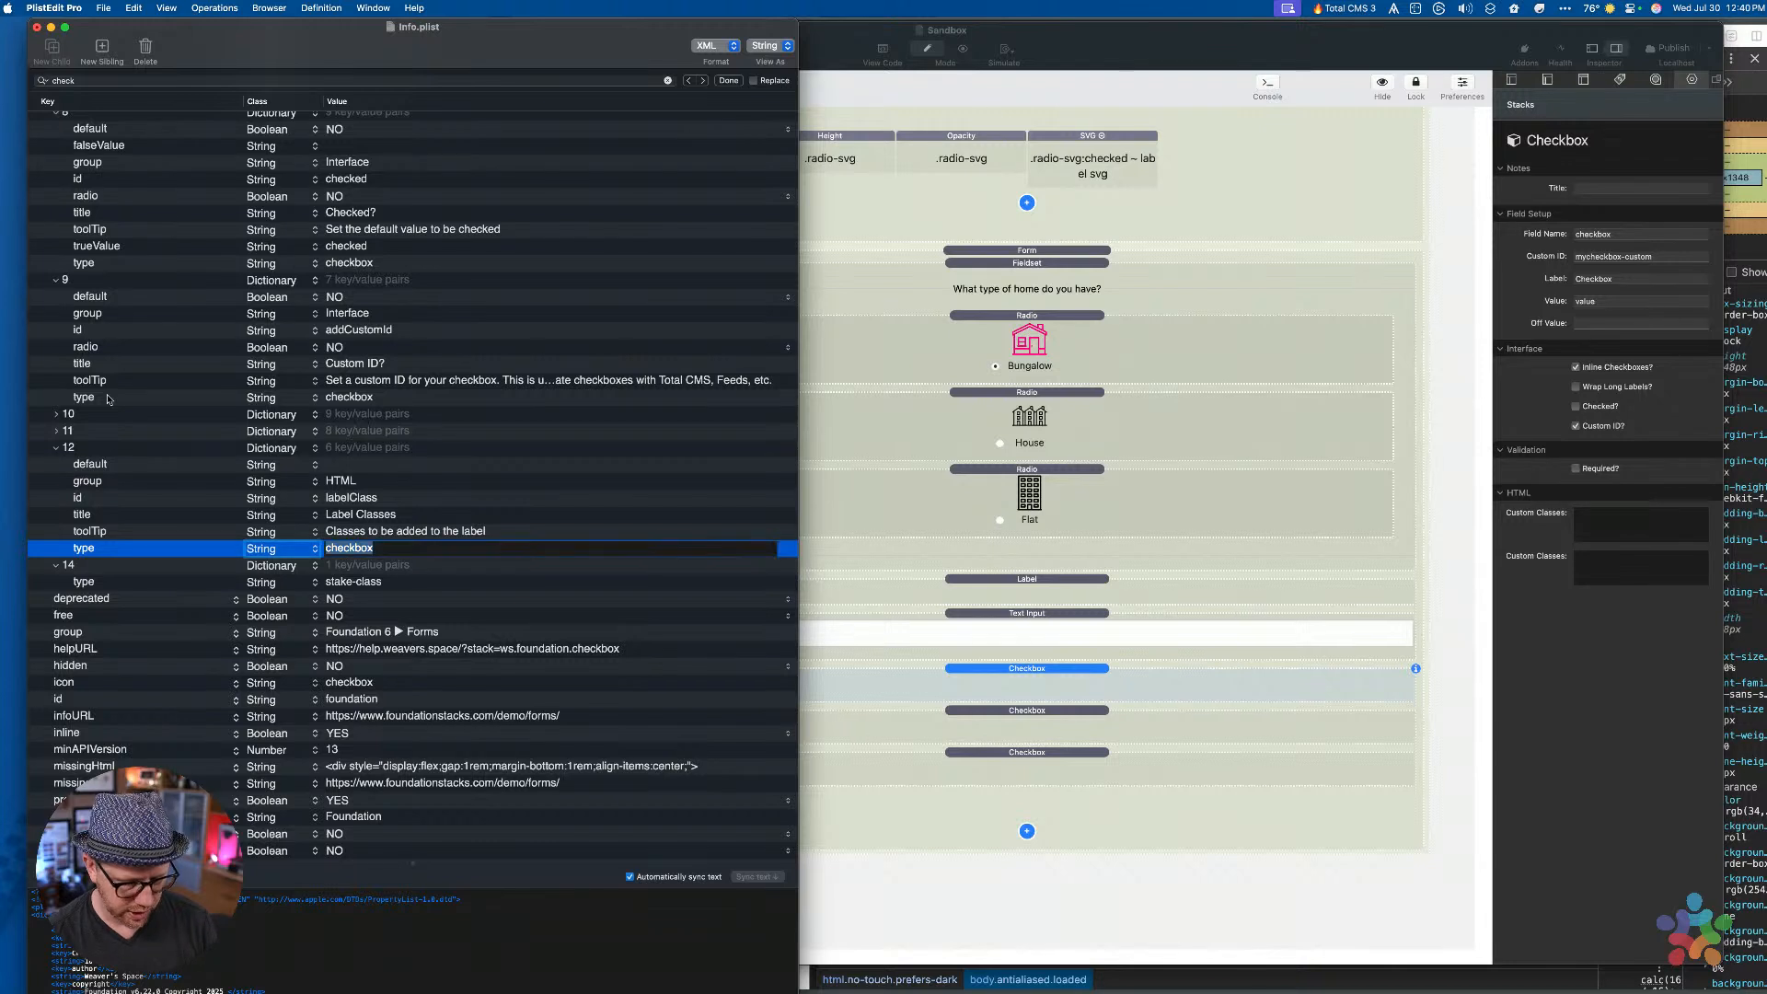
key(Return)
key(Down)
key(Up)
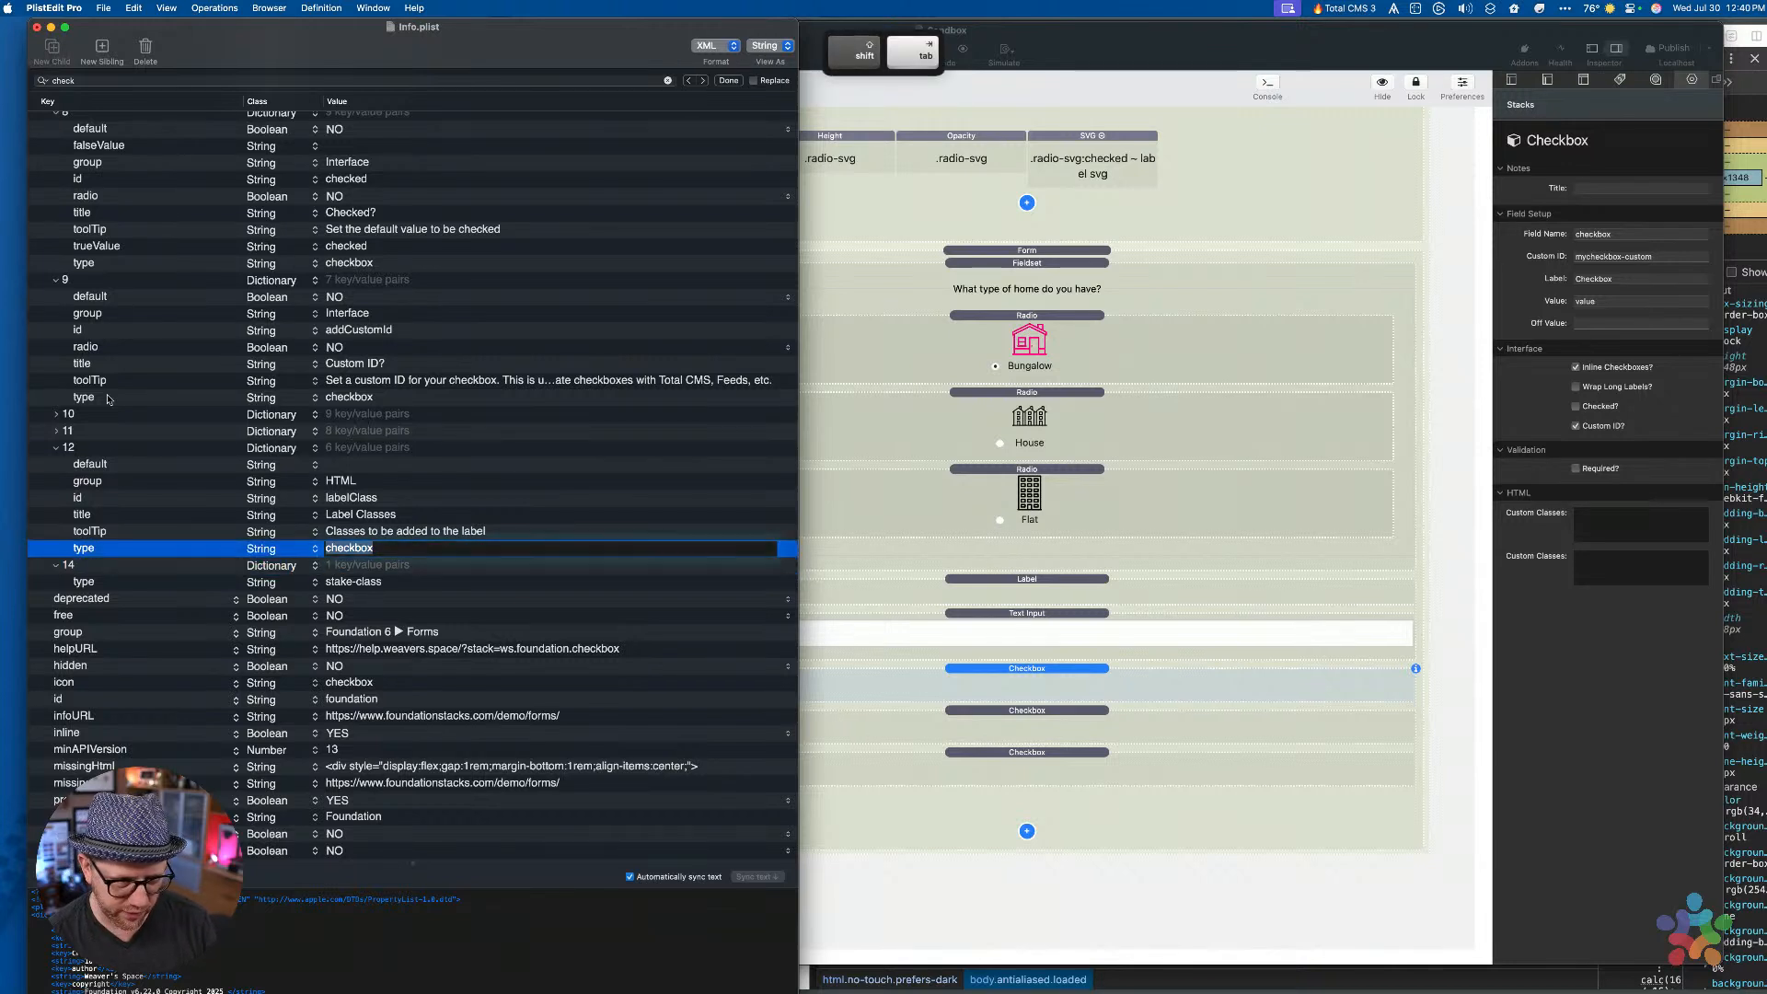
key(Return)
key(Tab)
key(Tab)
text(mu)
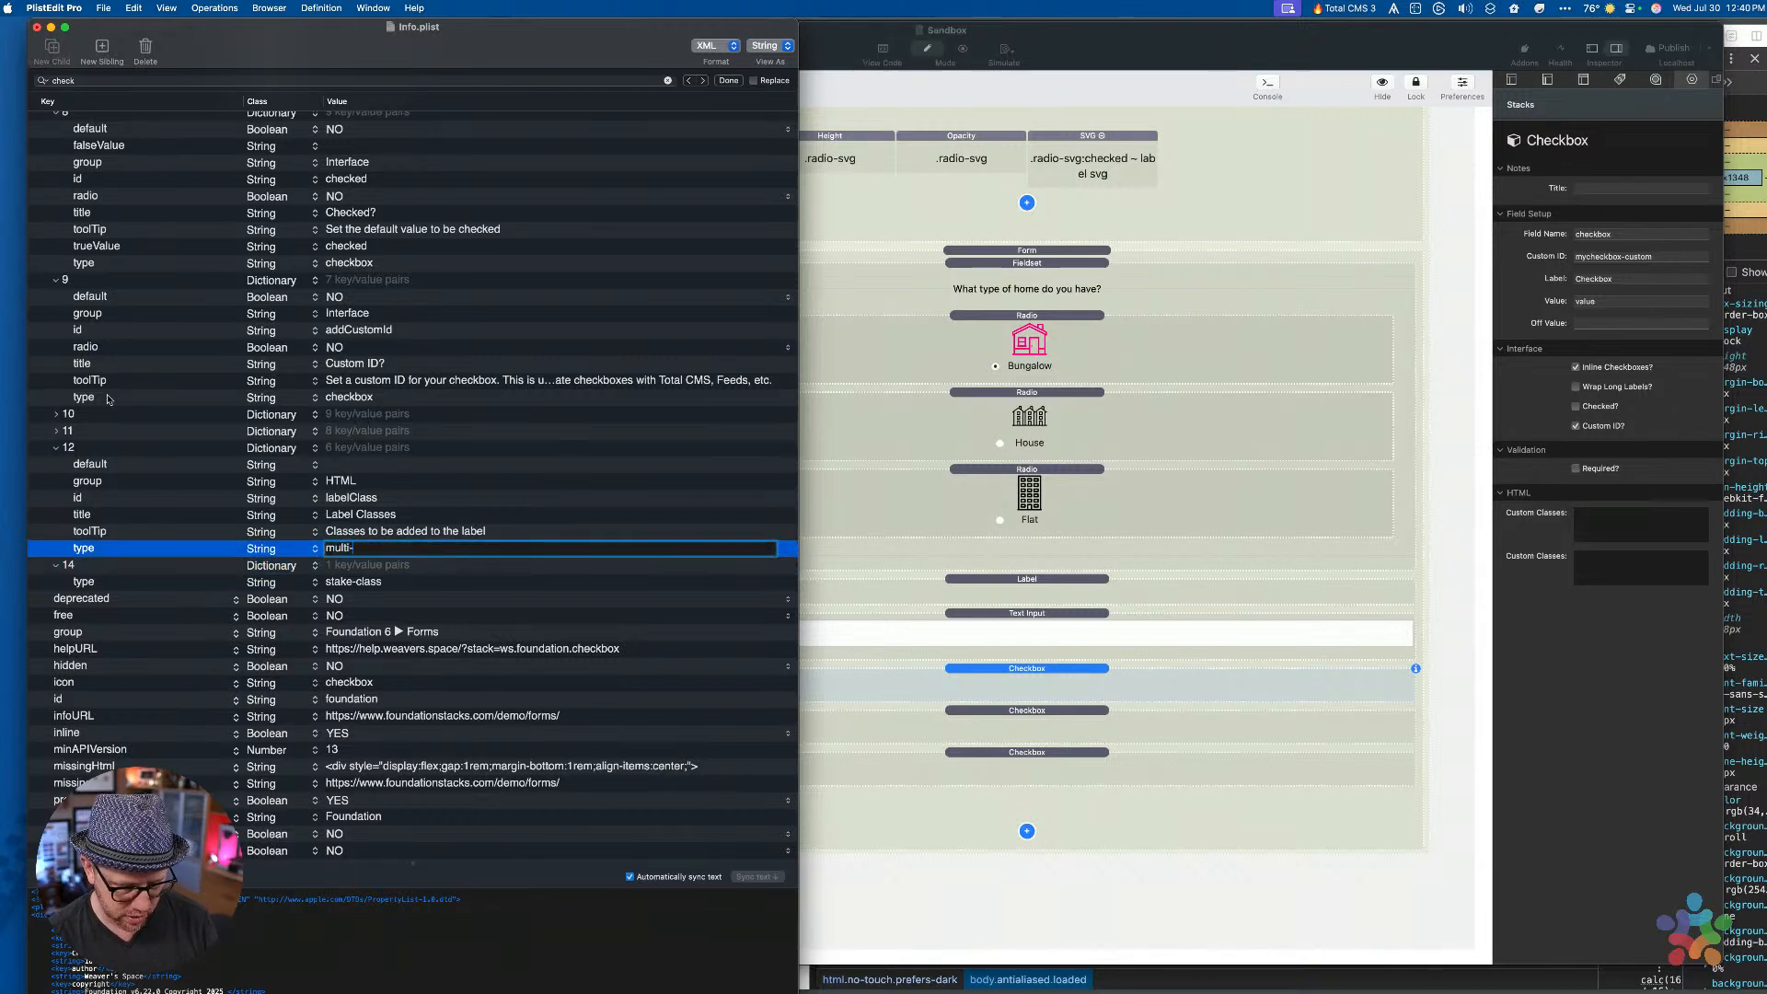
text(lti-4)
key(Return)
Save Info.plist and bring the RapidWeaver Sandbox window back to the front
key(Up)
key(Up)
key(Up)
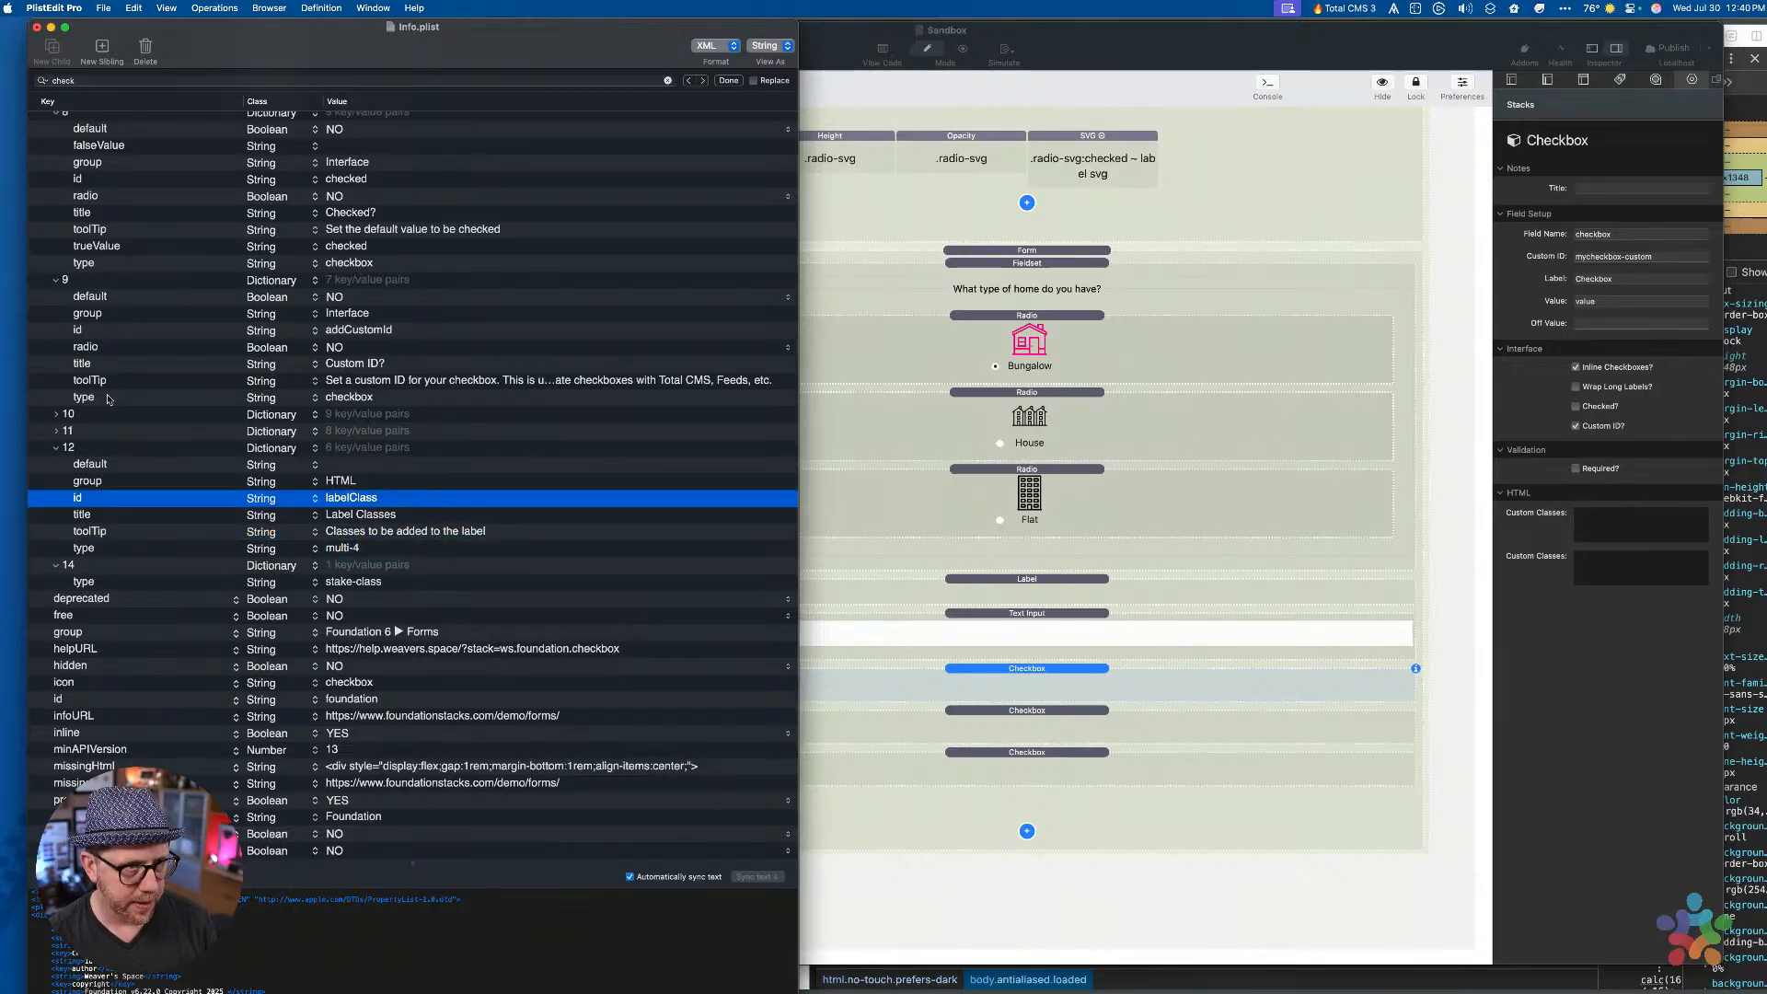
key(super+s)
key(super+Tab)
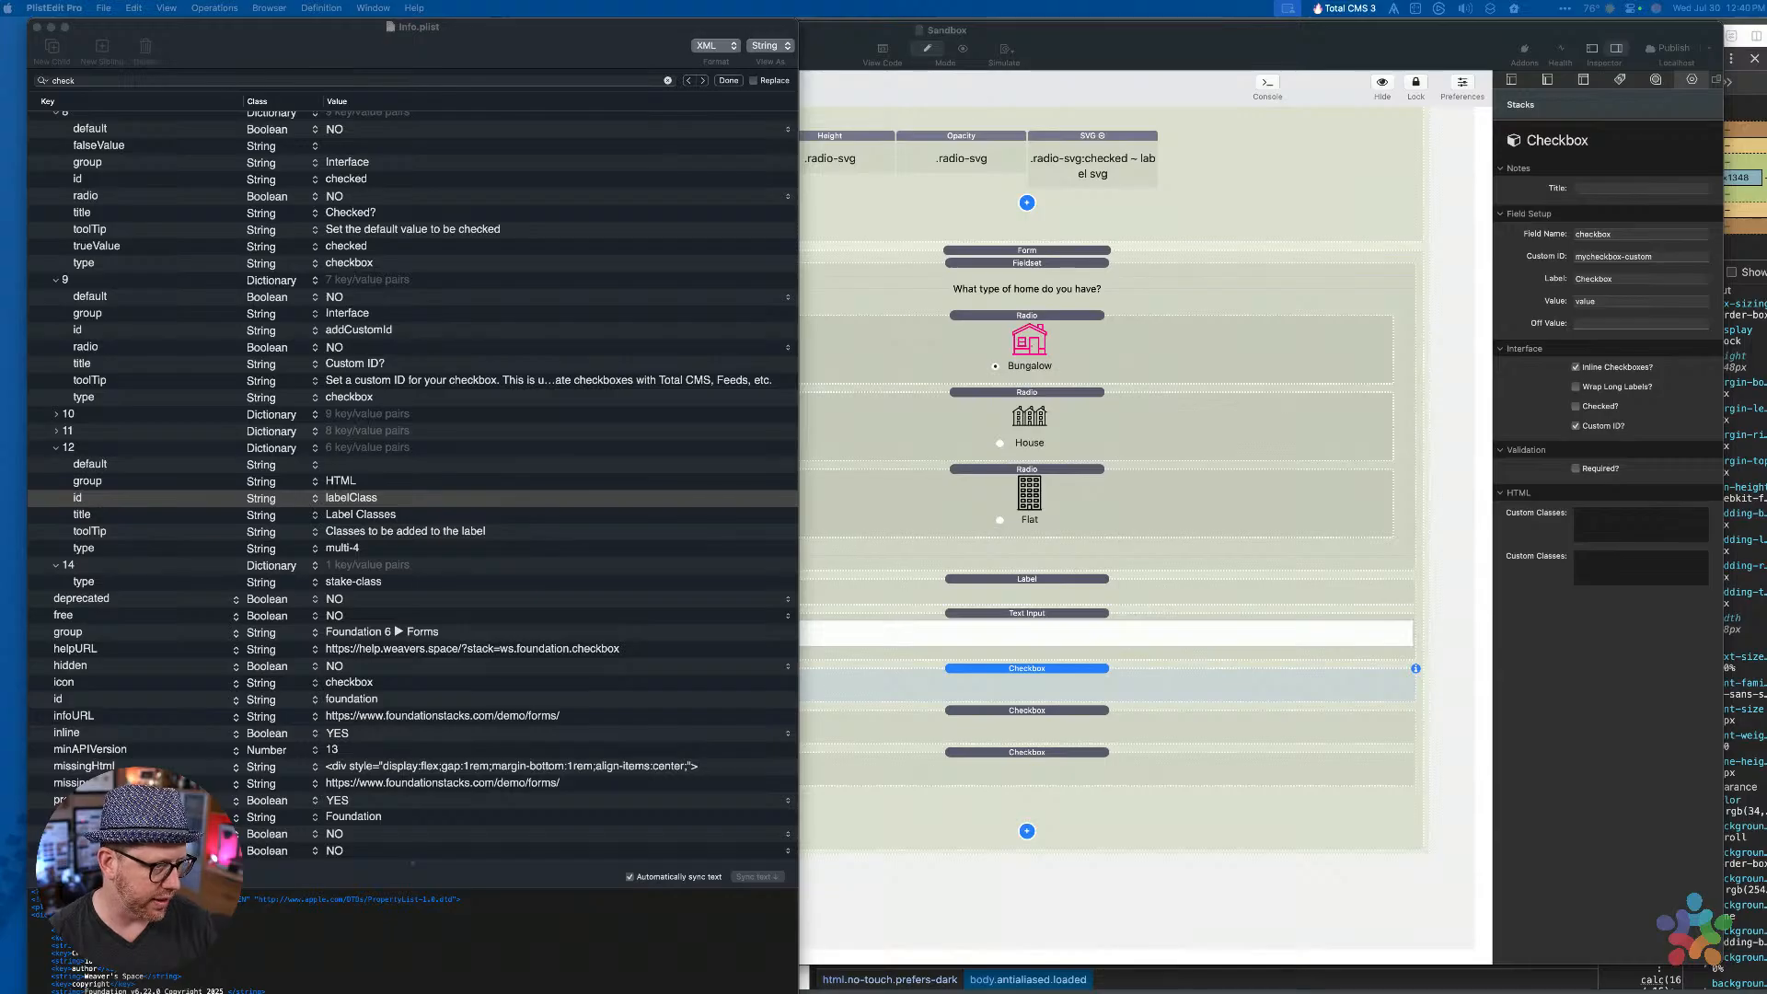
click(985, 31)
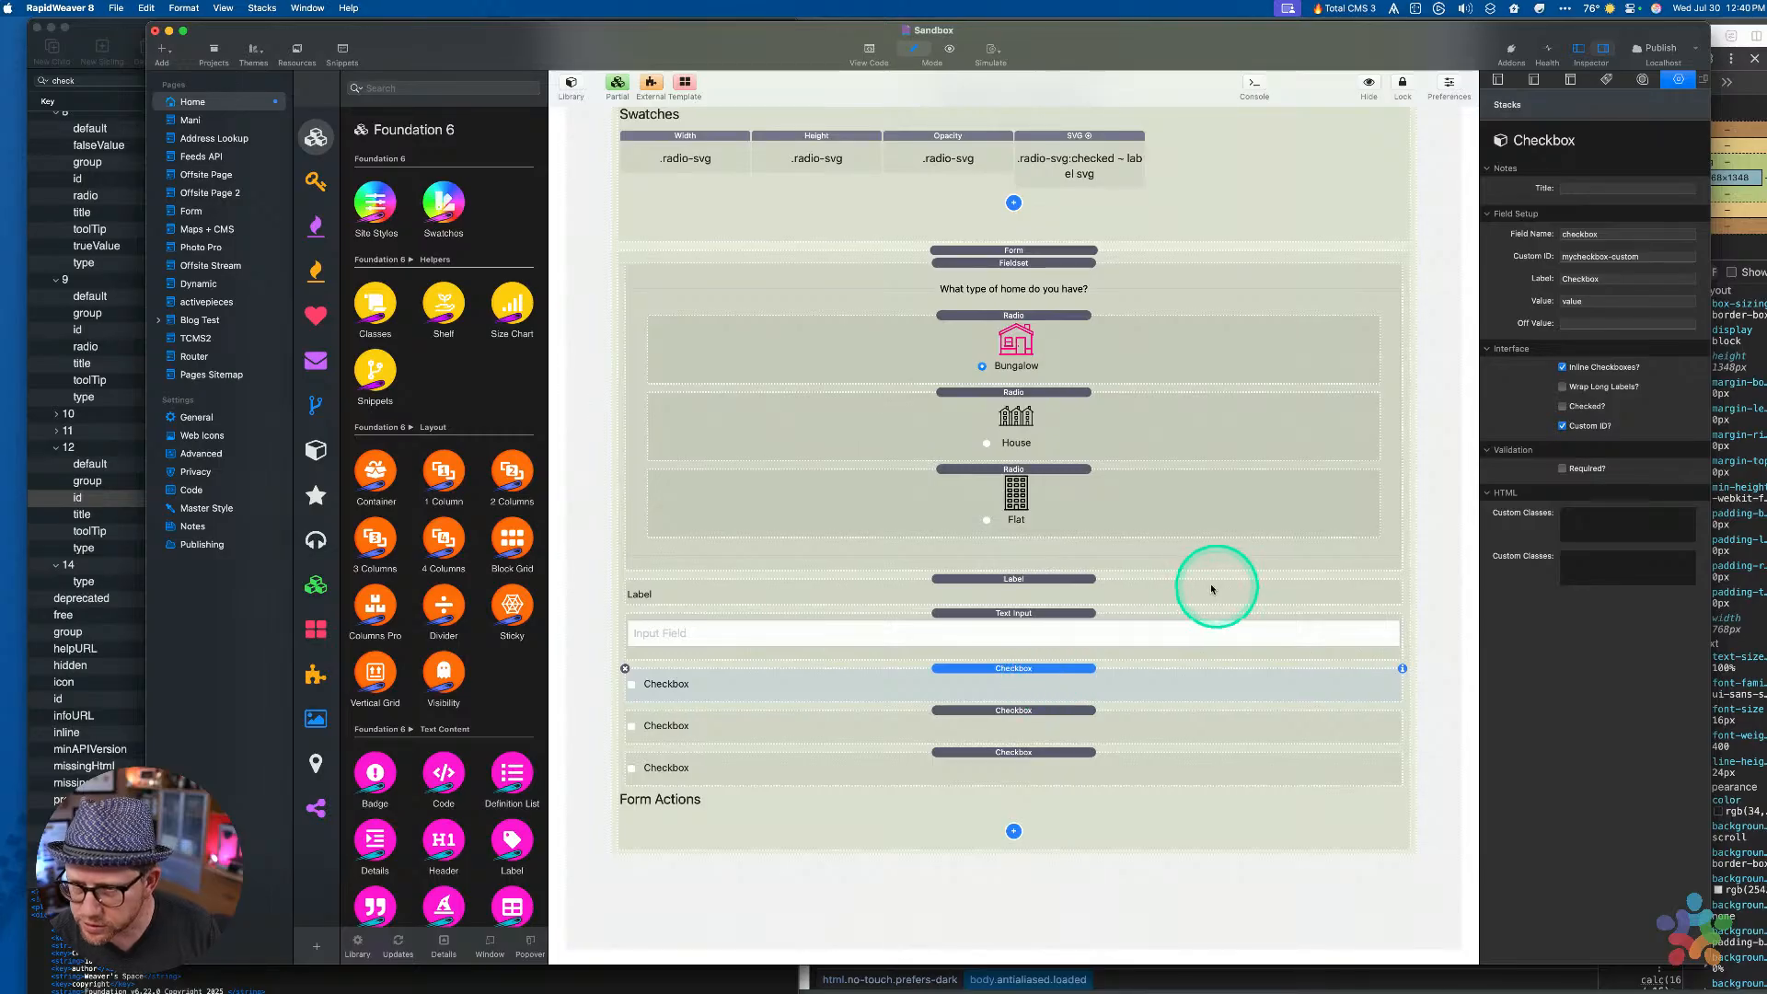
Delete the Label and Text Input stacks from the Sandbox form
click(971, 585)
key(Delete)
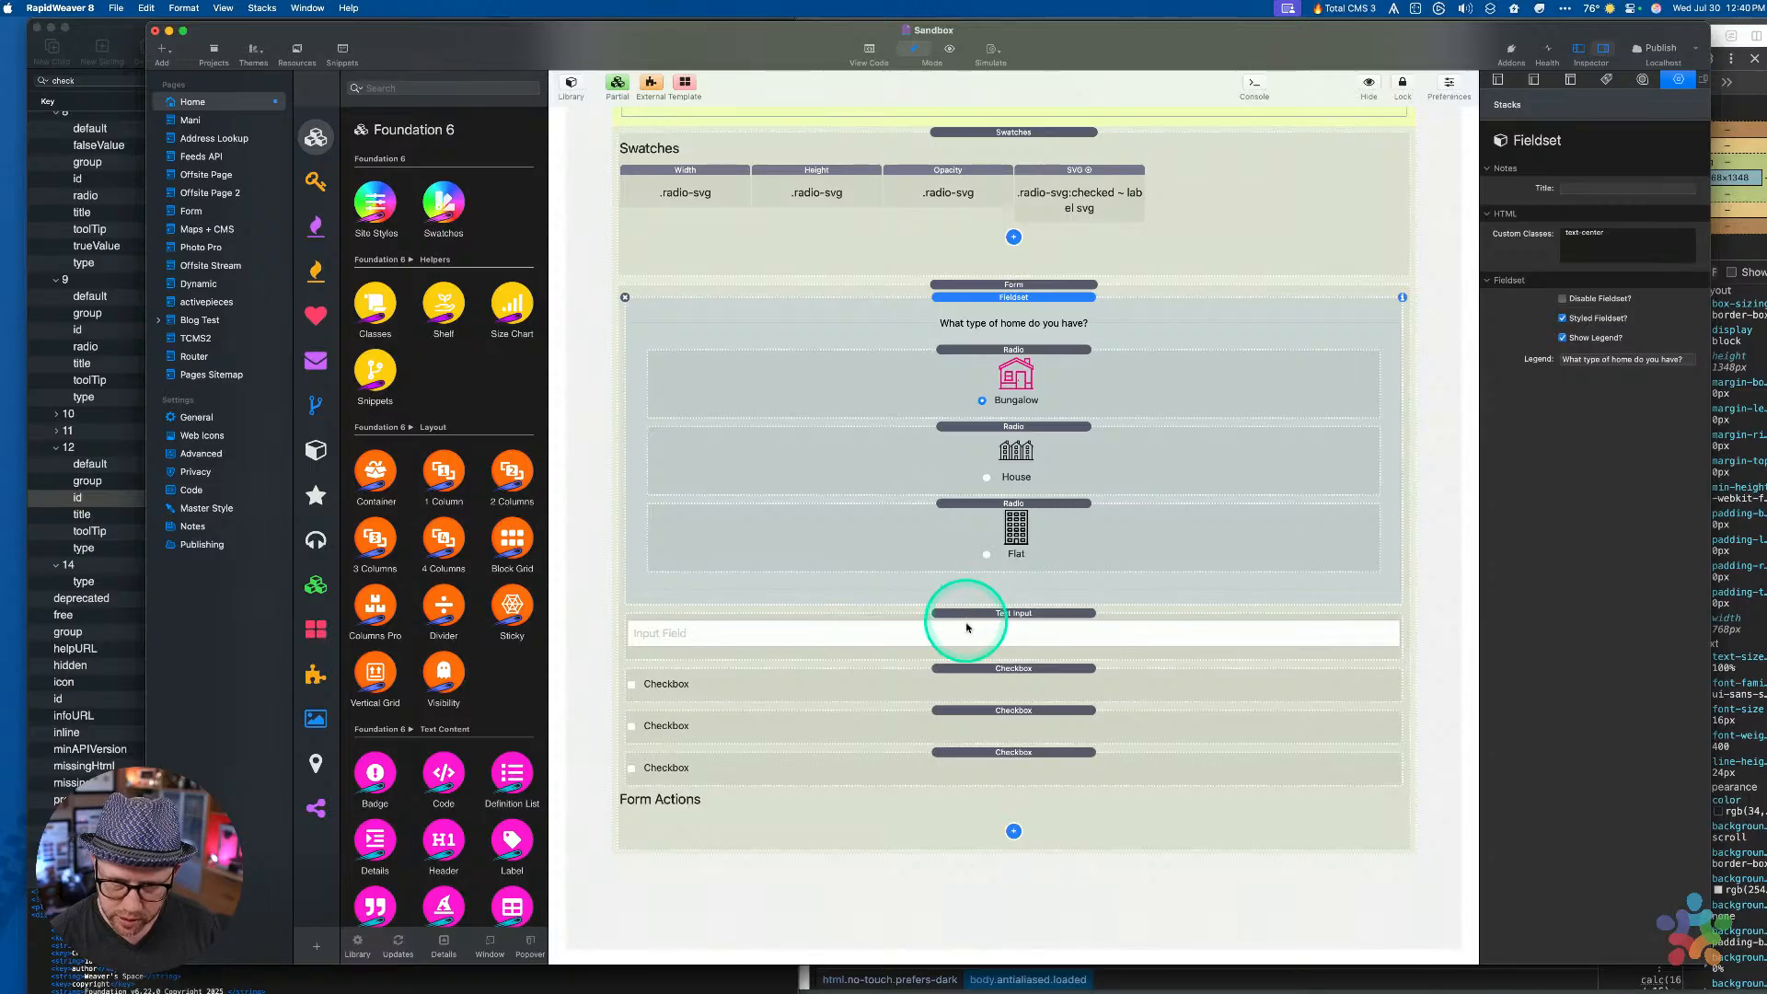
click(967, 630)
key(Delete)
Set the first Checkbox stack's Custom ID to check1
click(1031, 771)
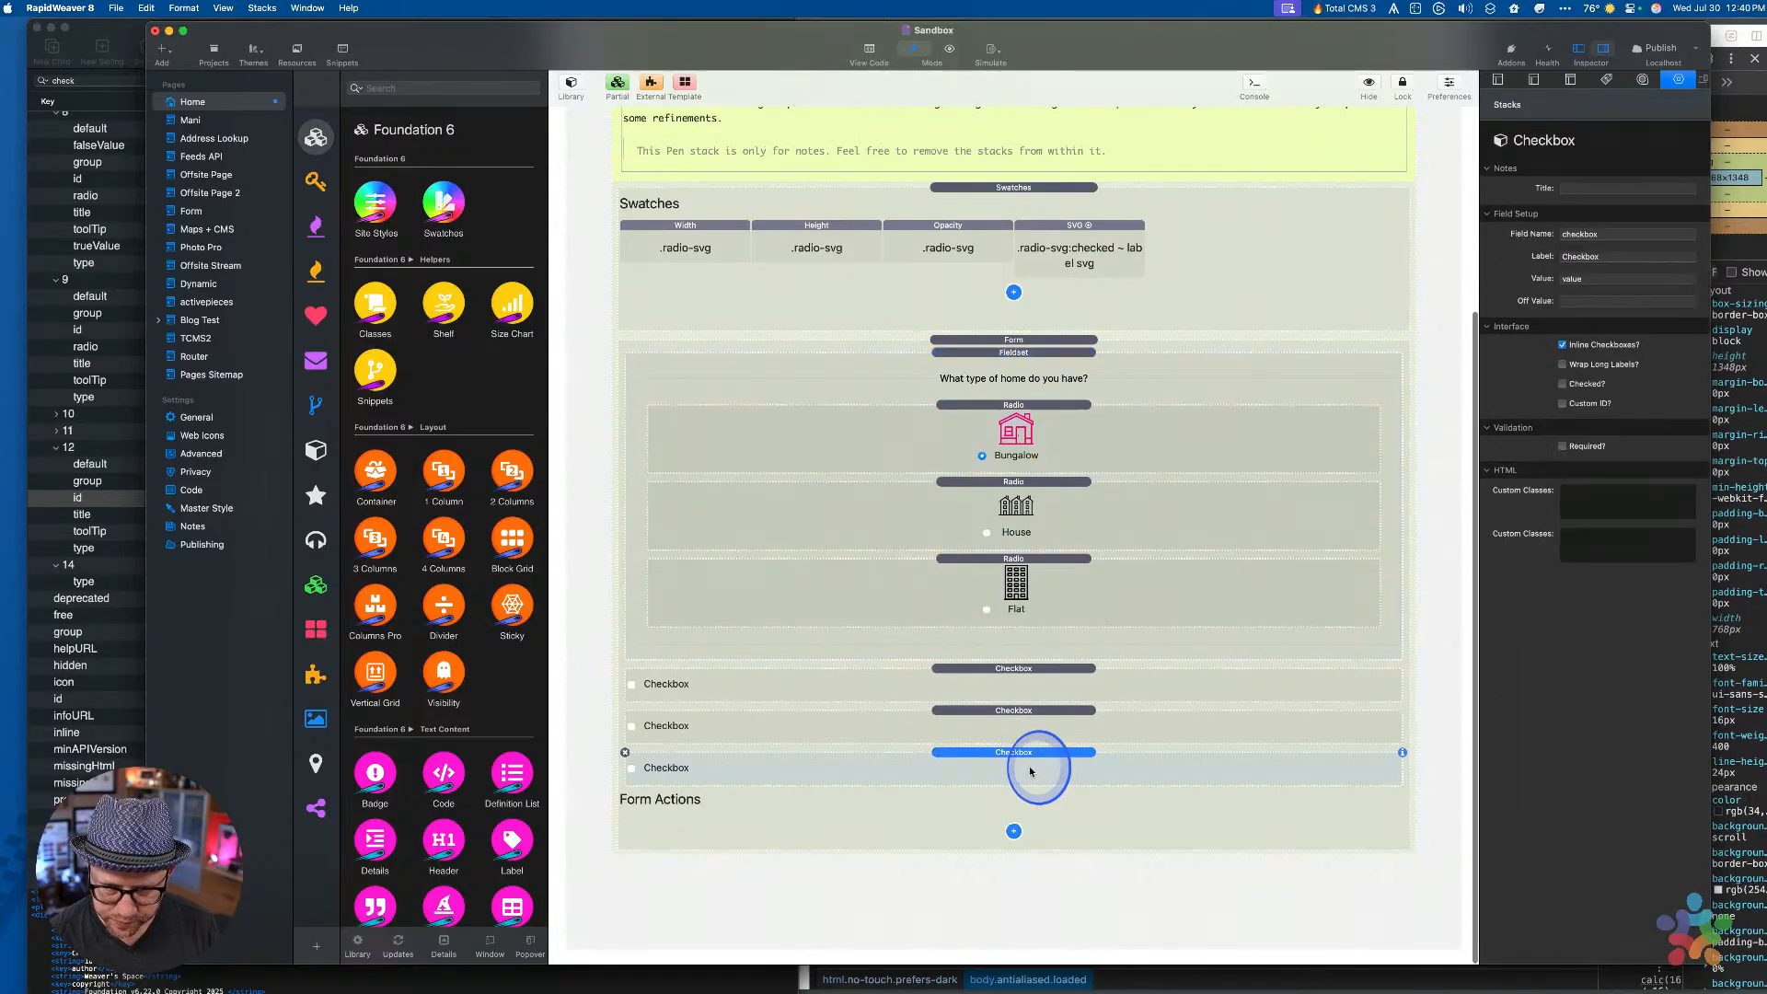
click(1030, 683)
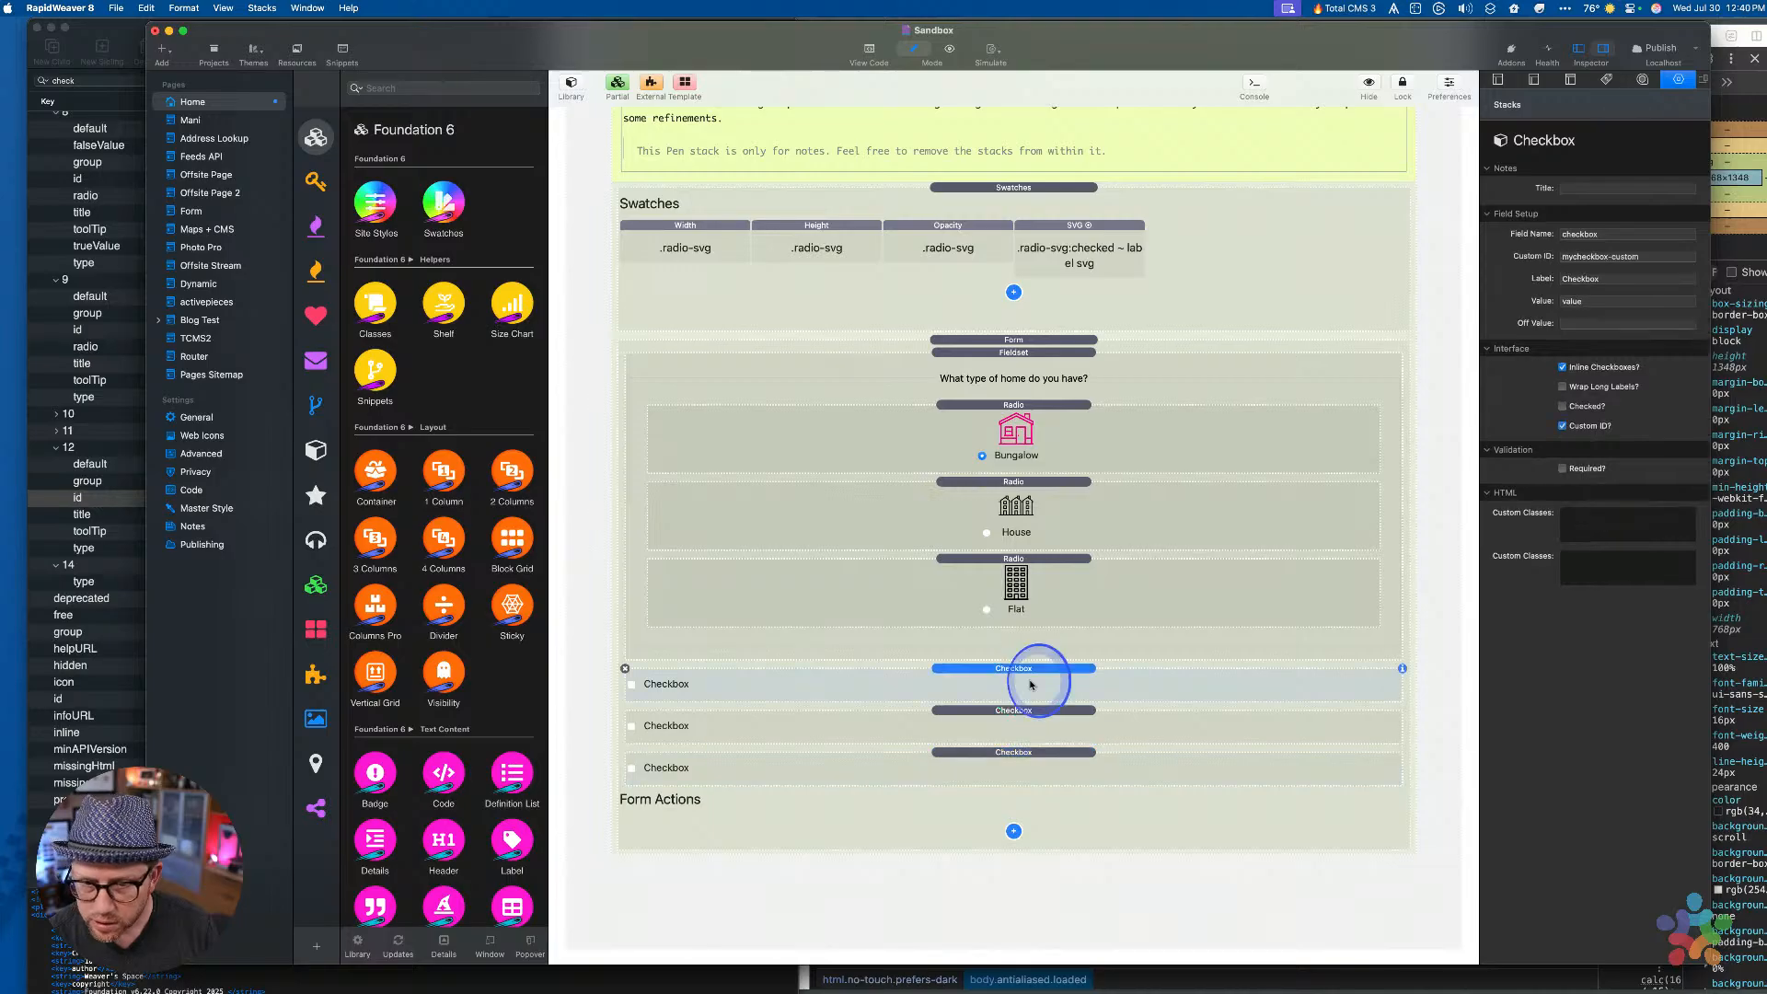
click(1592, 257)
double_click(1592, 257)
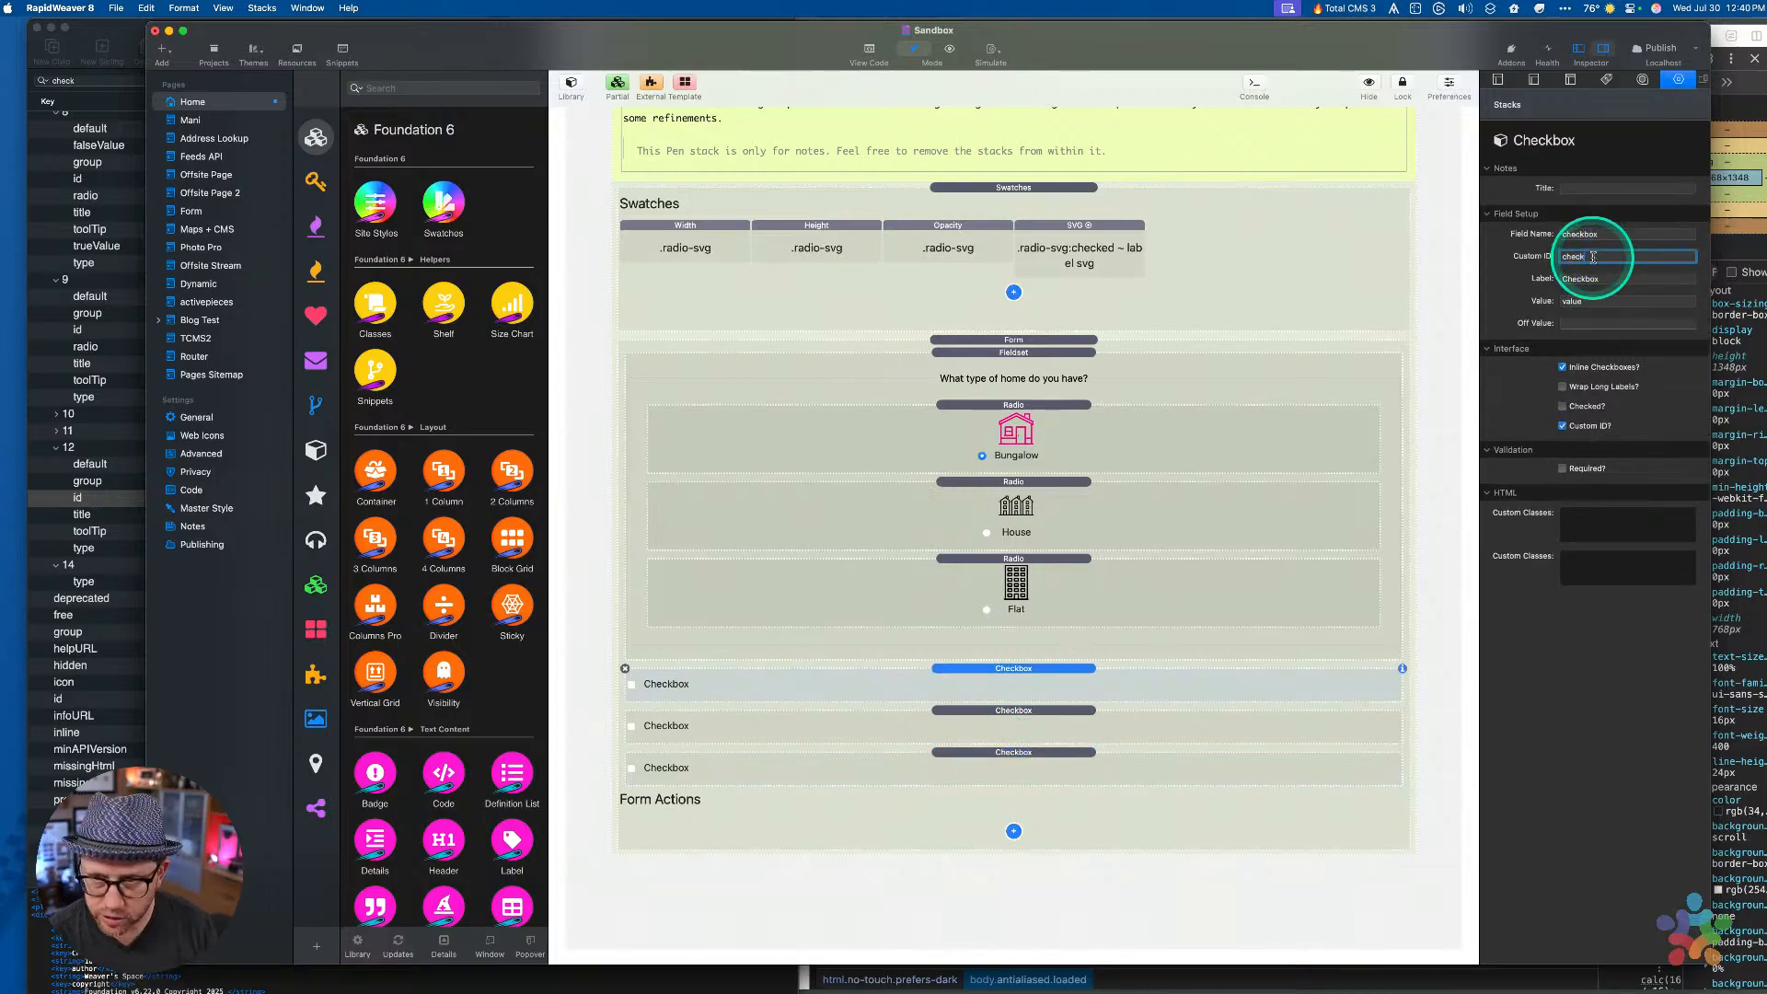
text(check1)
key(Tab)
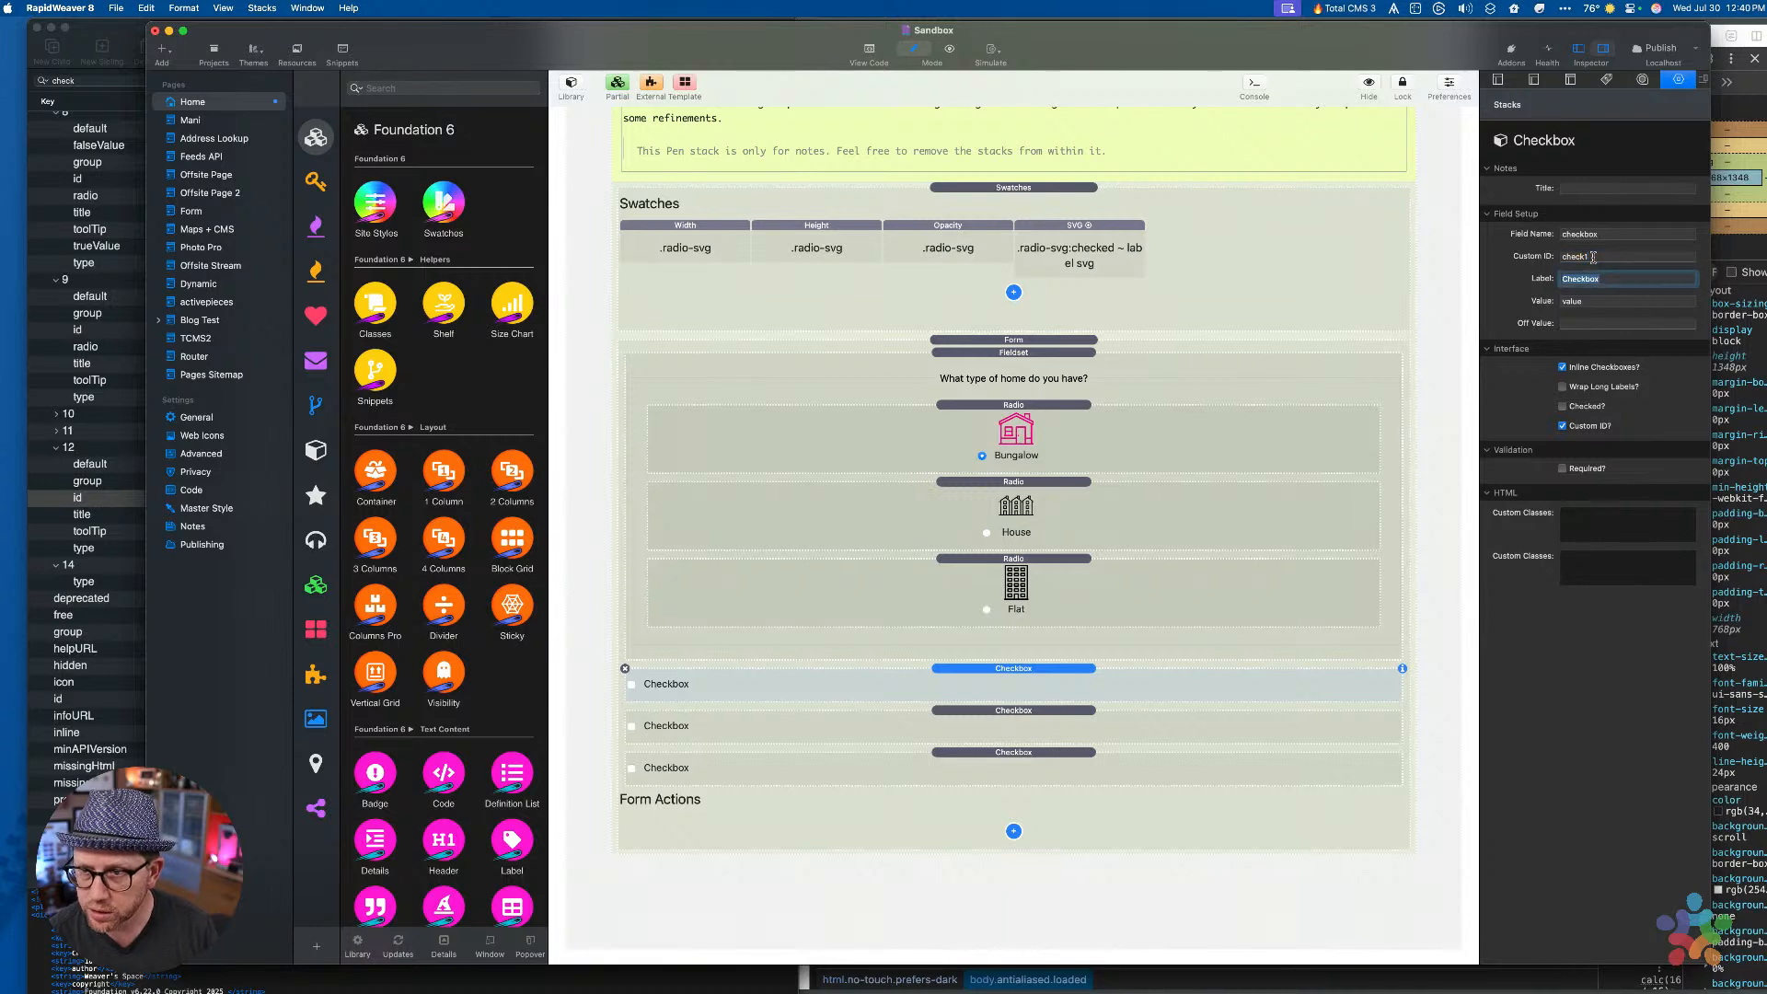
Replace the extra checkboxes with two pasted copies of the check1 Checkbox
click(1032, 717)
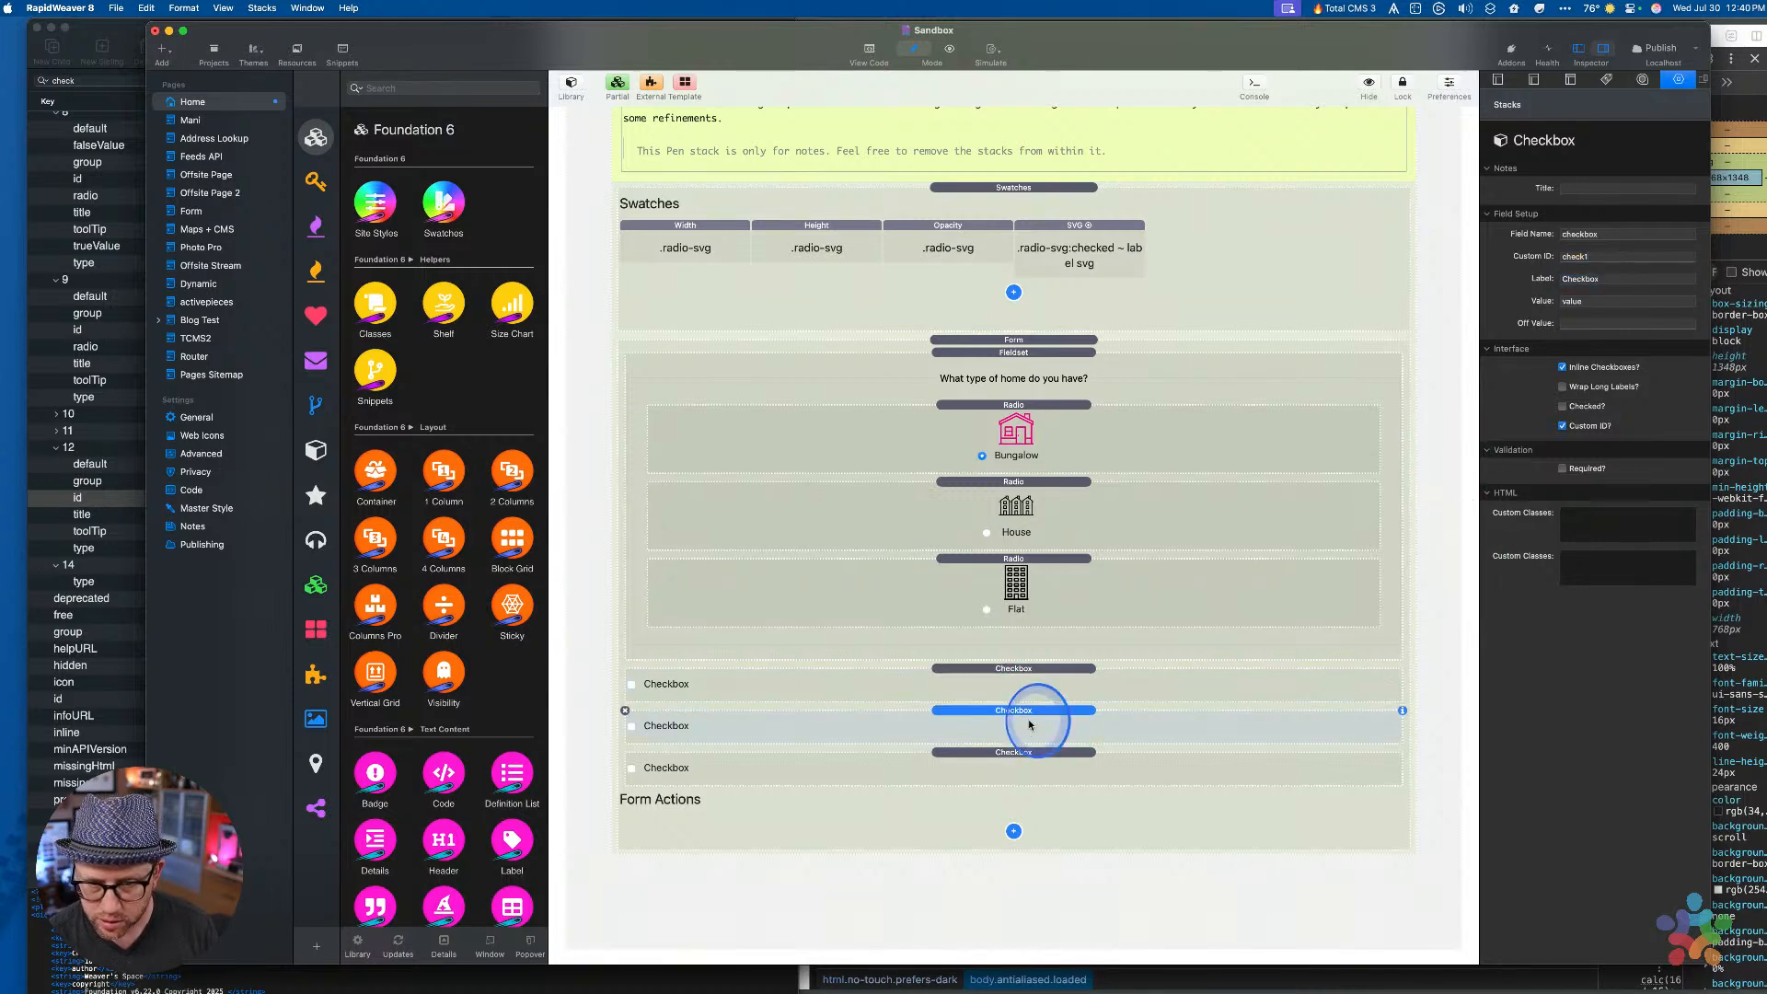
click(1025, 771)
key(super+z)
key(super+z)
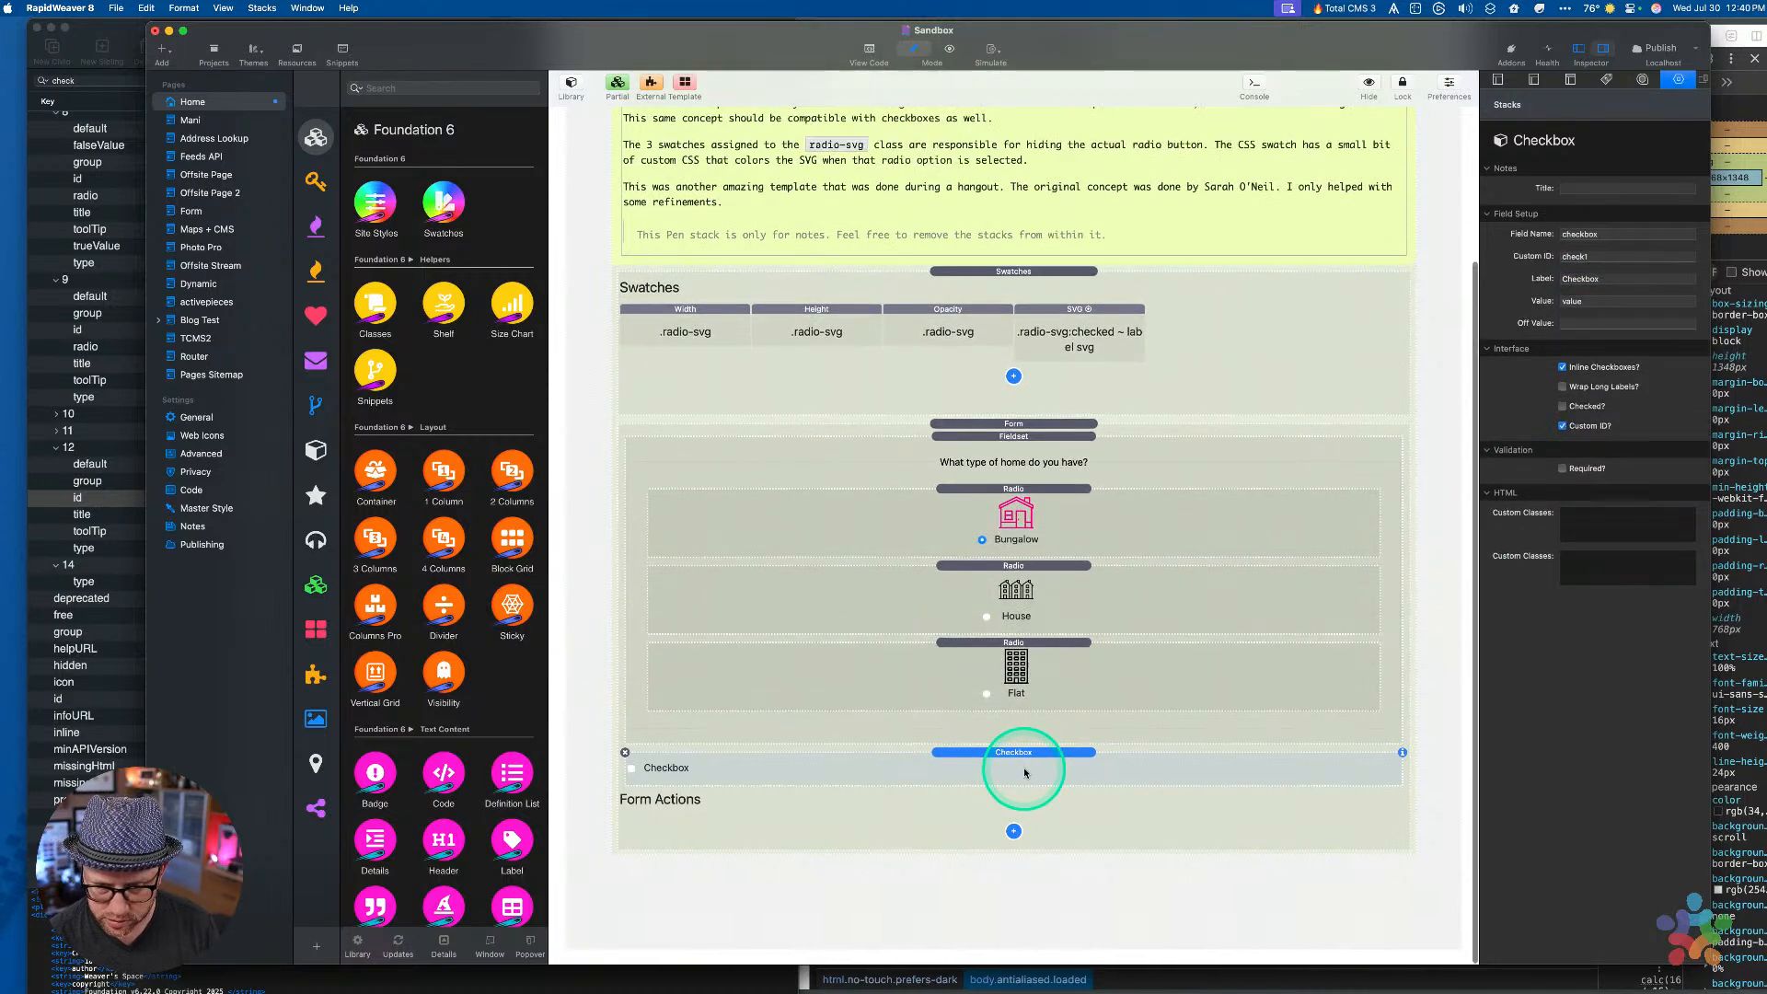
key(super+v)
key(super+v)
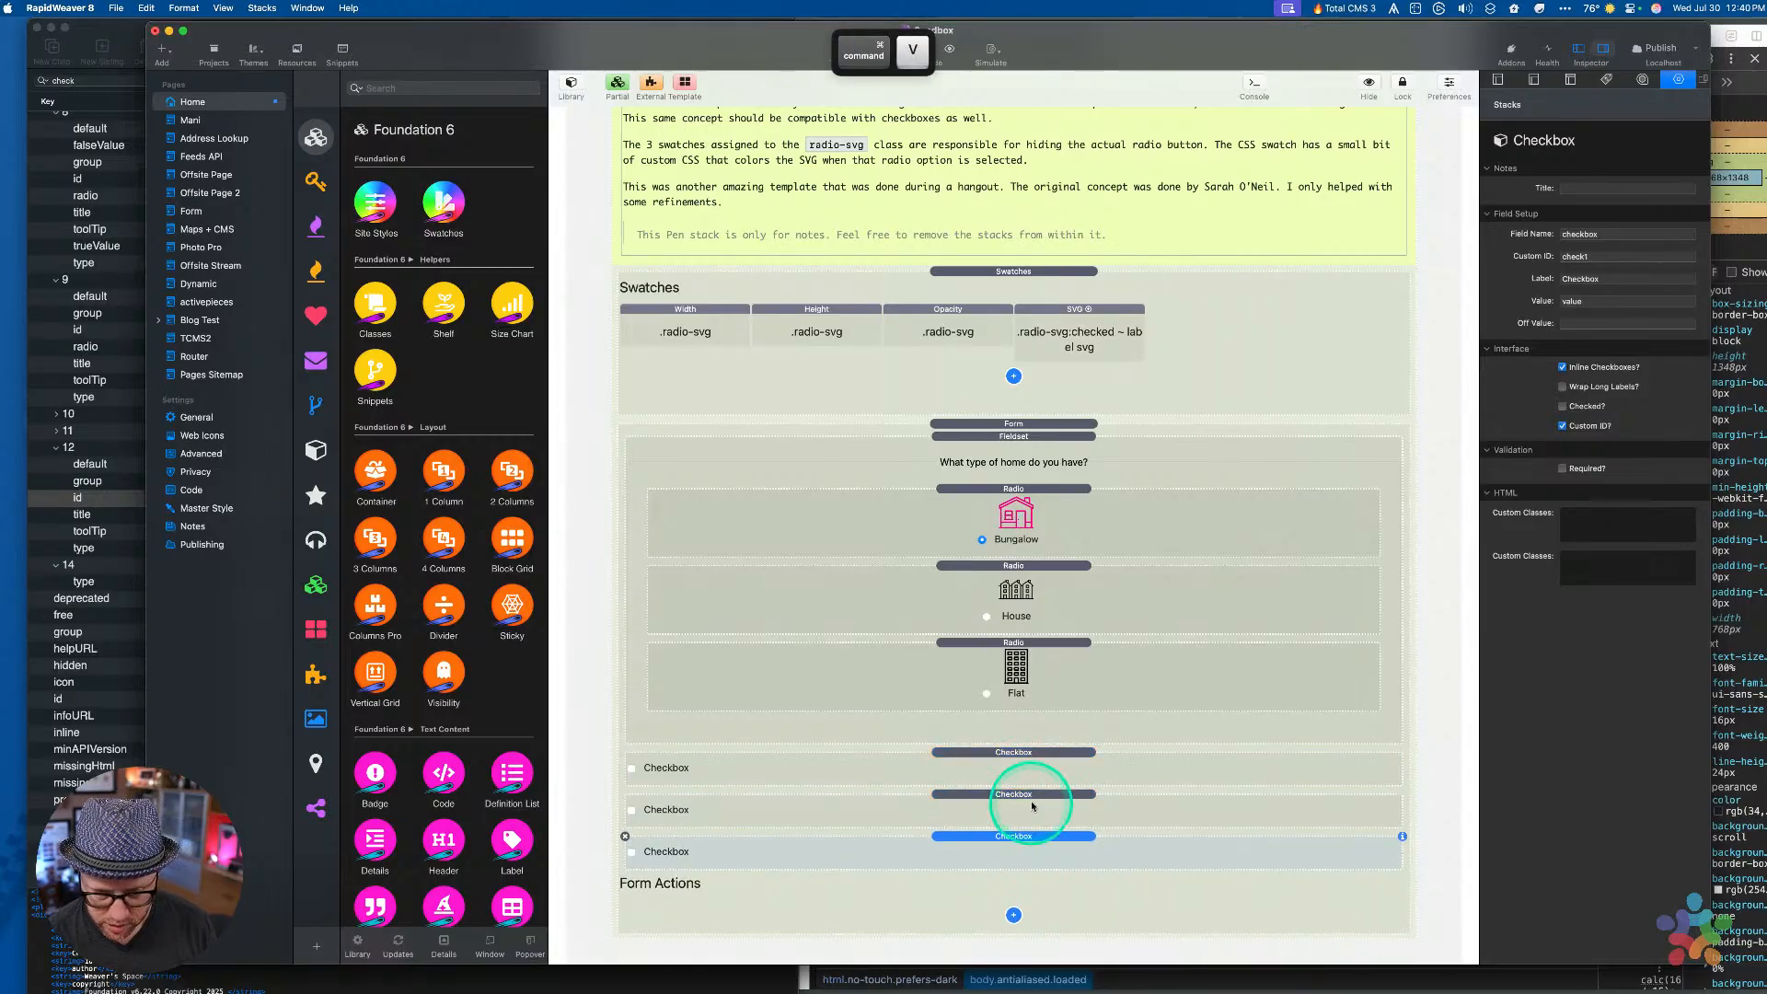
click(1033, 806)
click(1027, 835)
click(1027, 817)
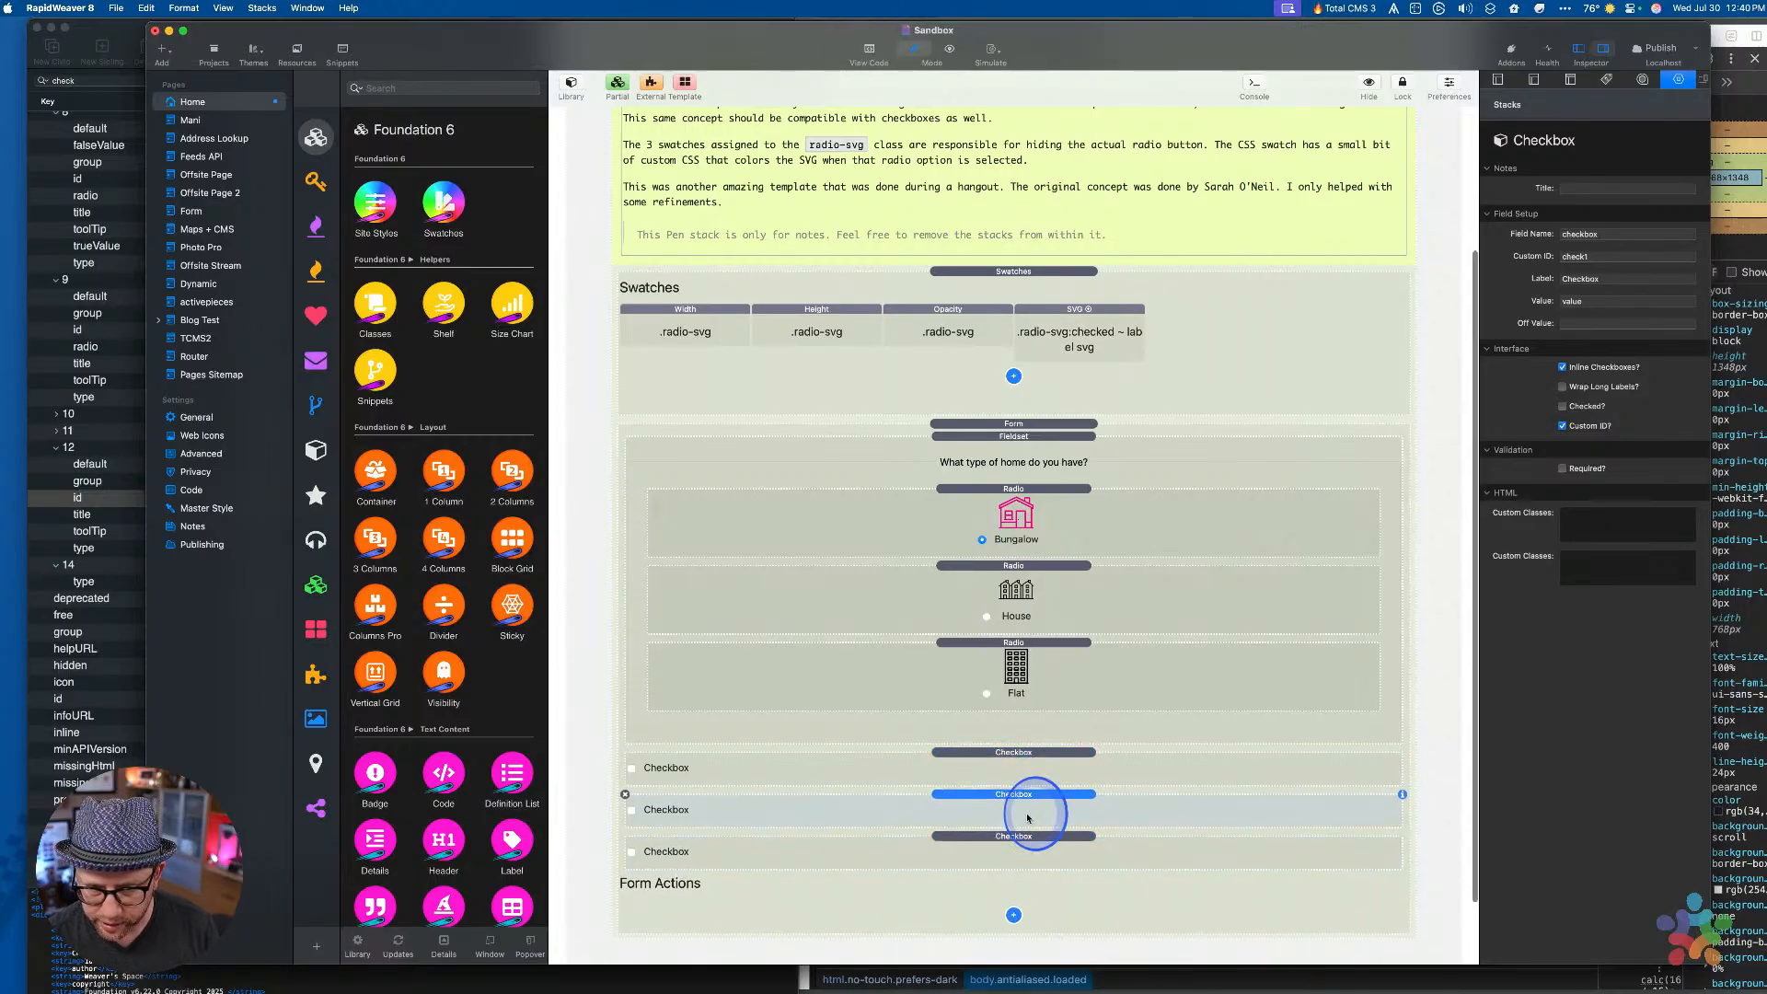
Give the copies Custom IDs check2 and check3, then preview the page
click(1605, 254)
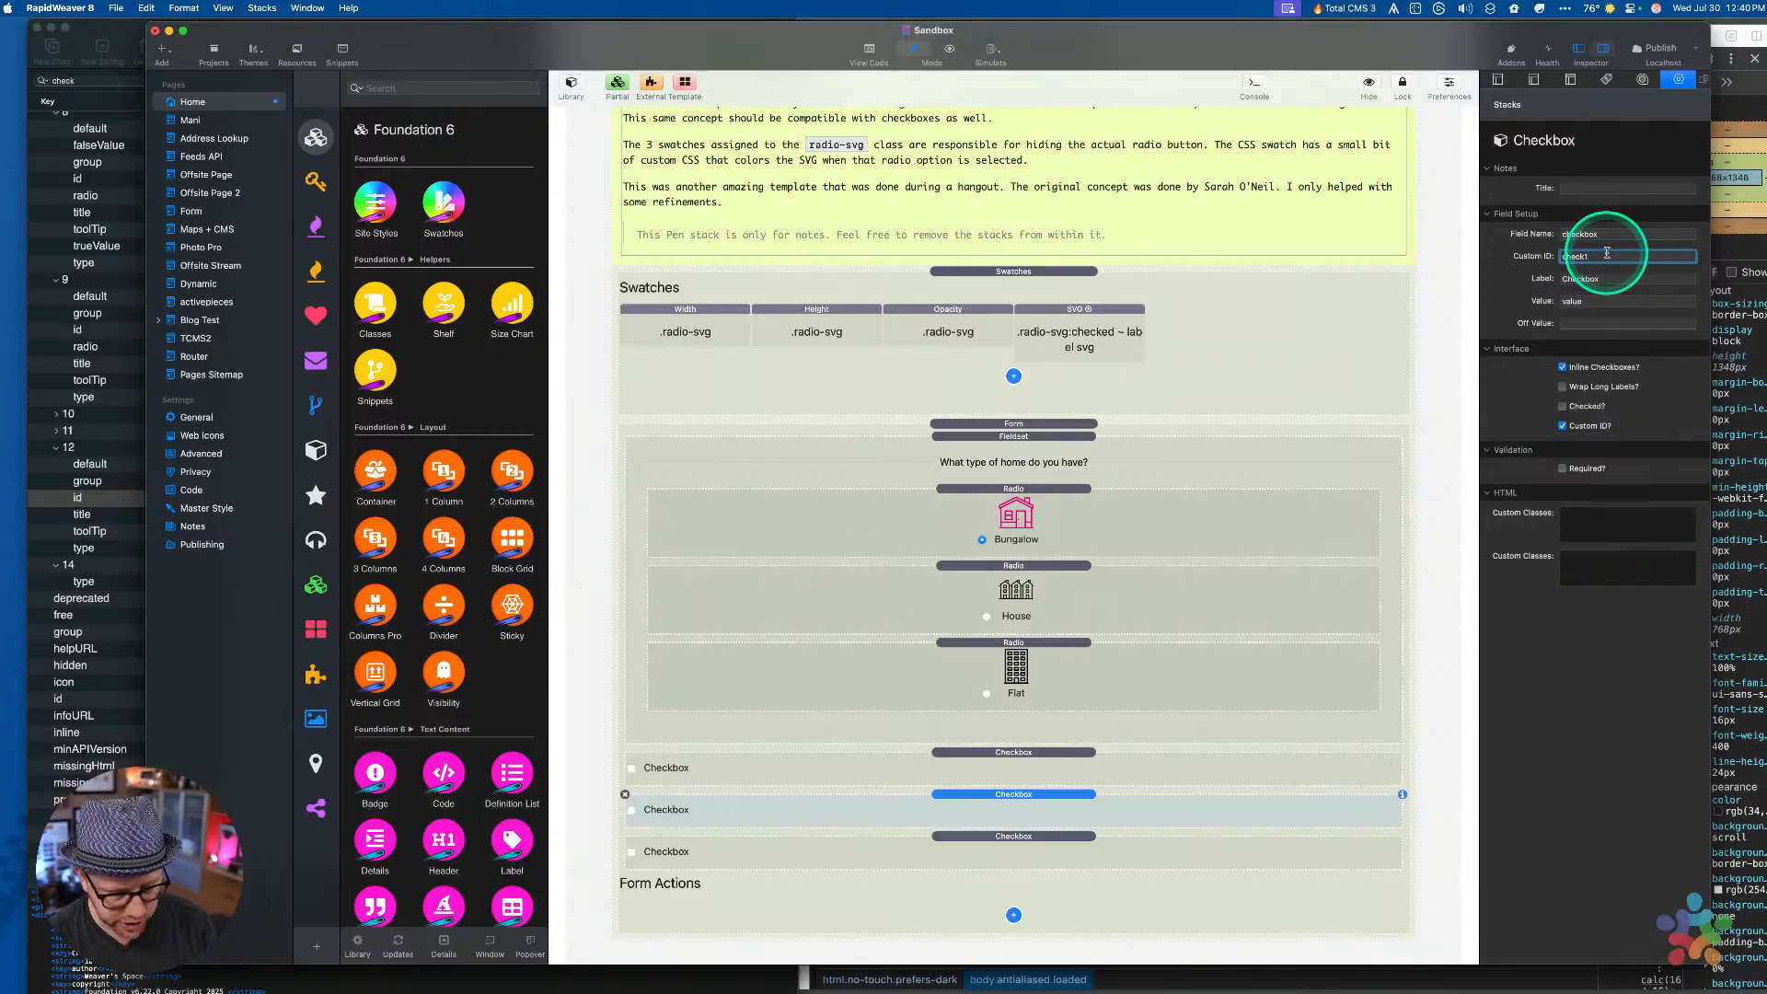
click(1144, 833)
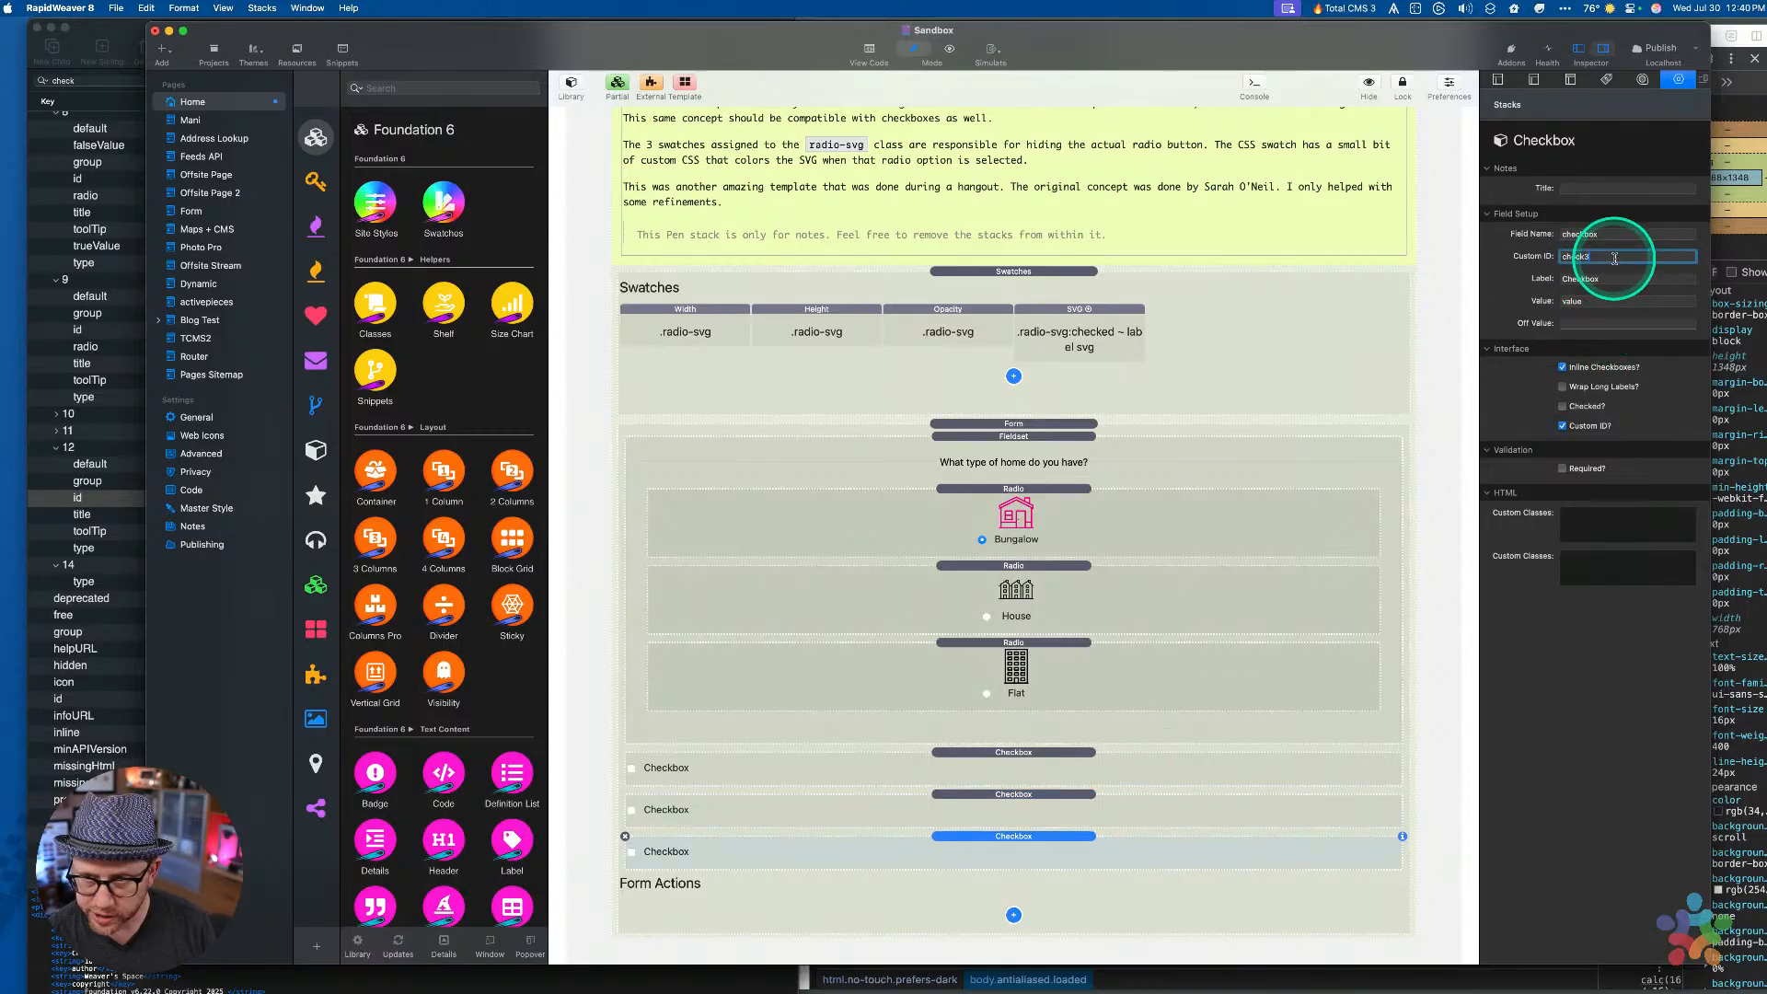
key(Tab)
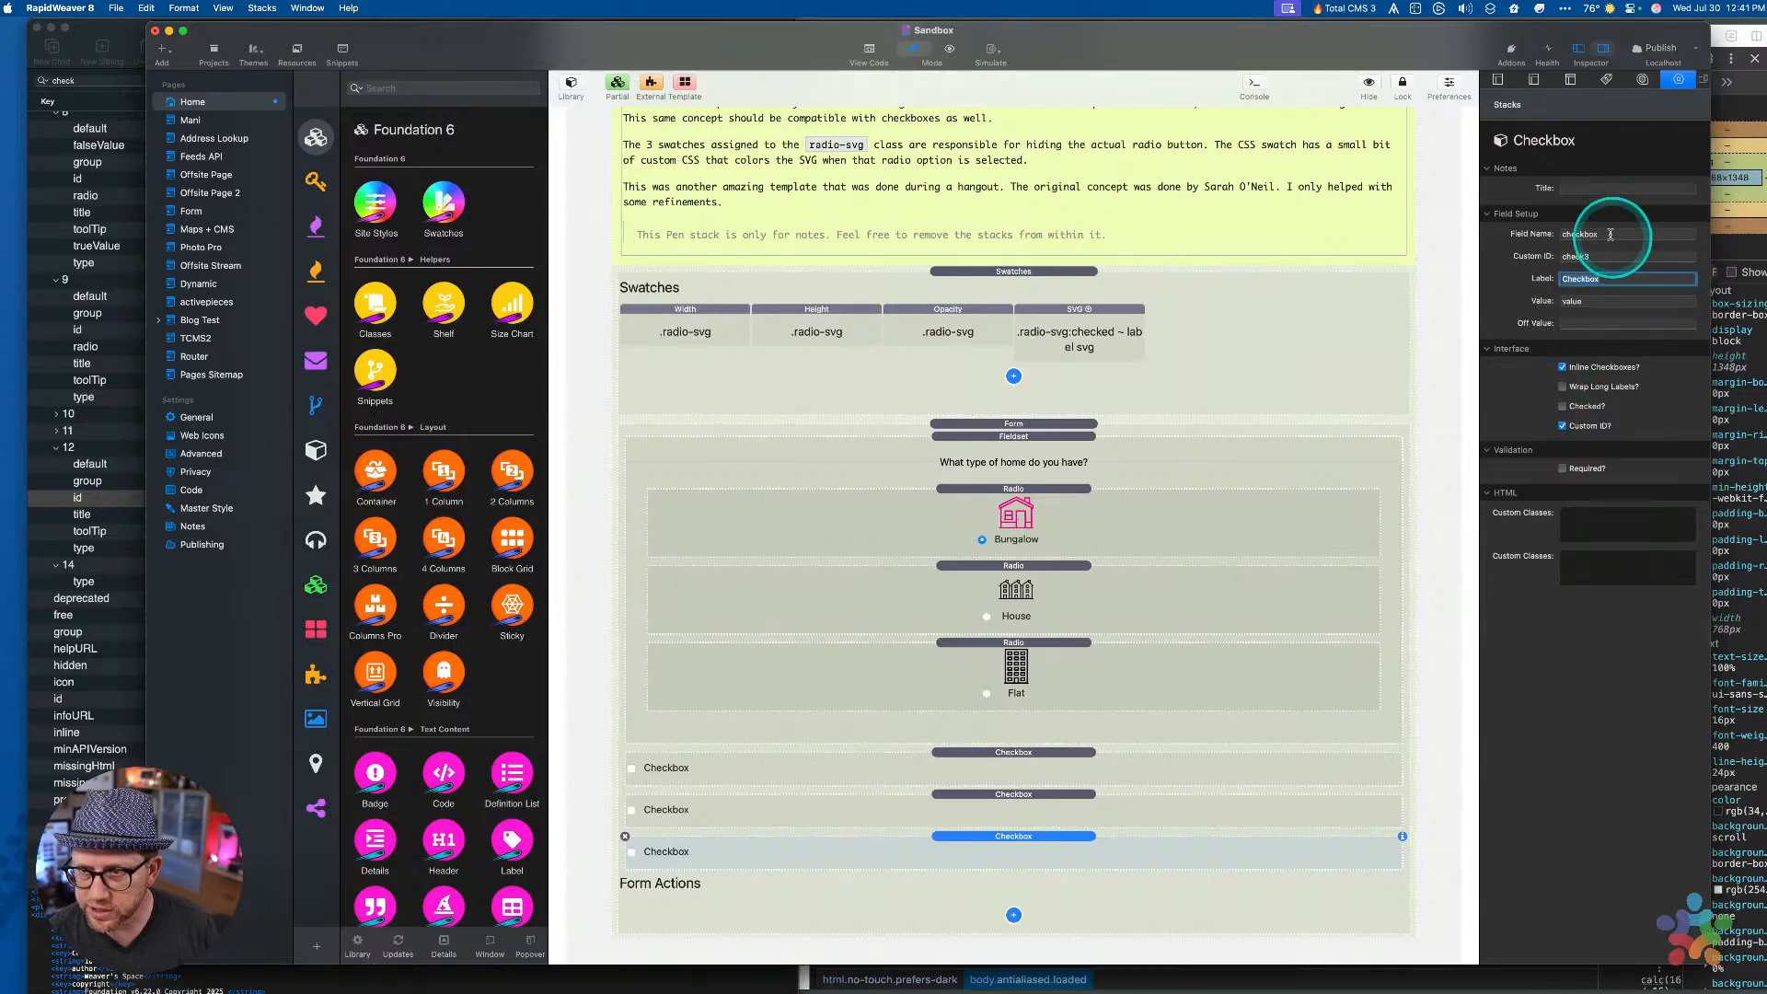
click(1608, 255)
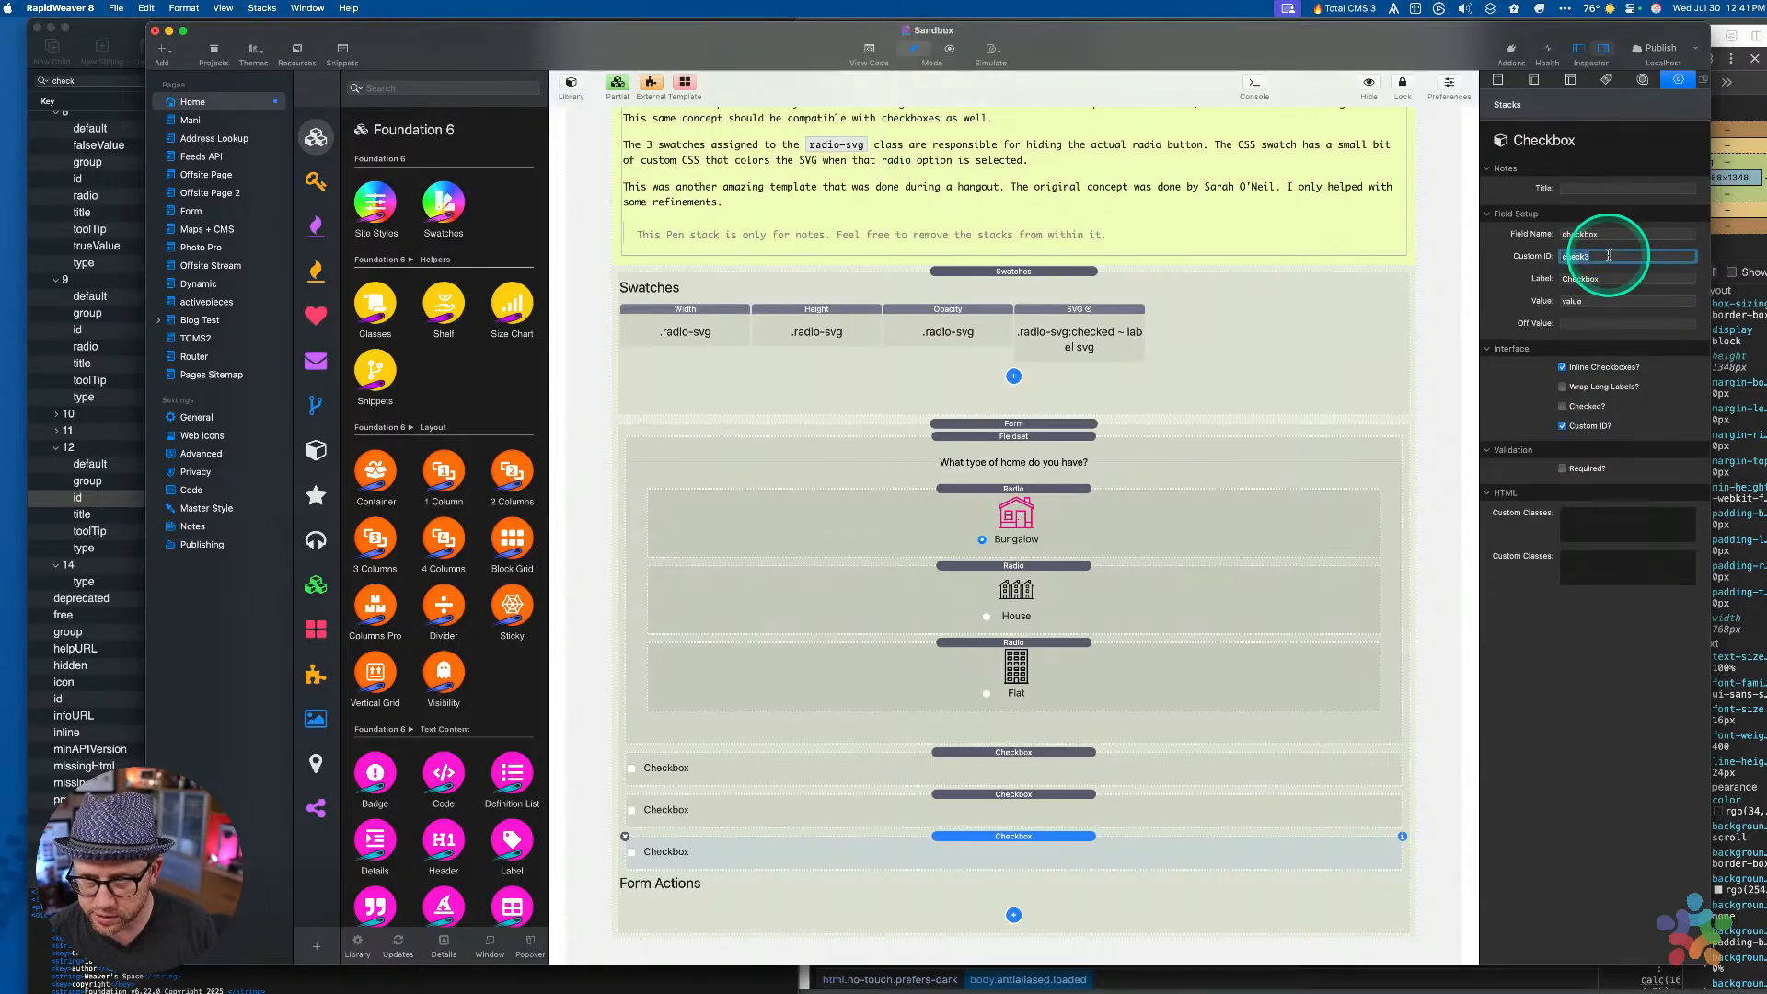
click(1085, 819)
key(super+p)
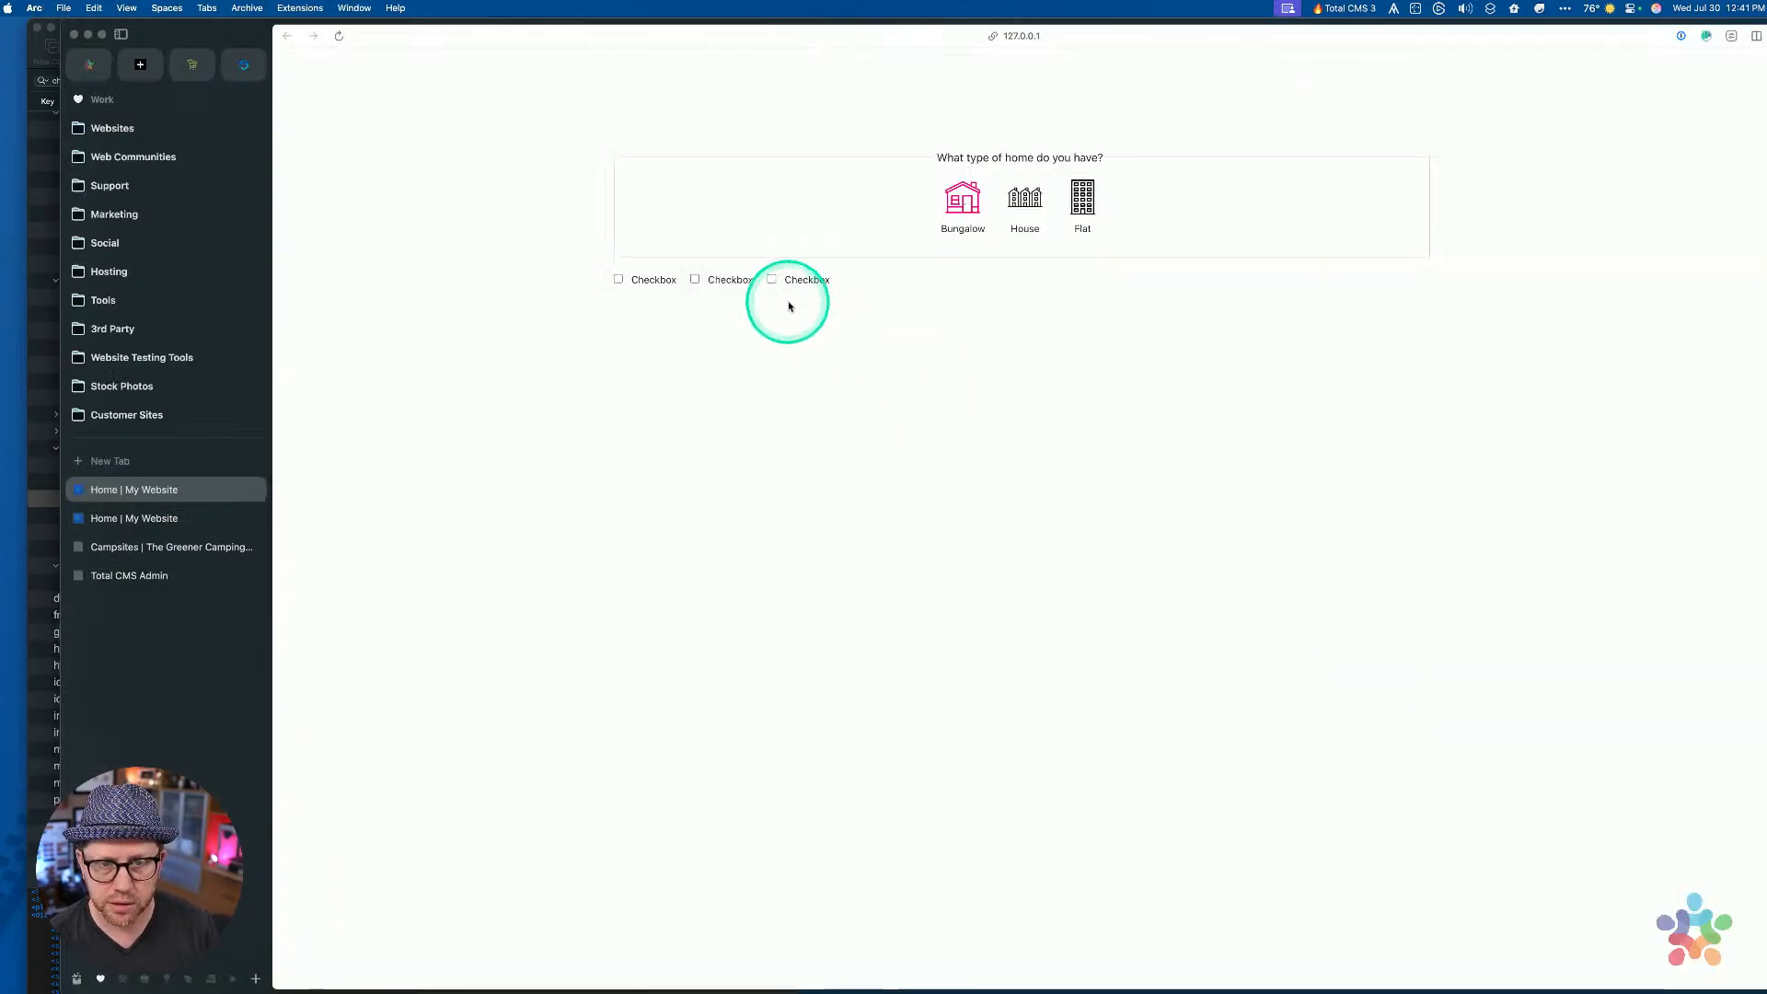
Inspect the first checkbox's label and input markup in Arc's developer tools, comparing with each.html
key(super+alt+i)
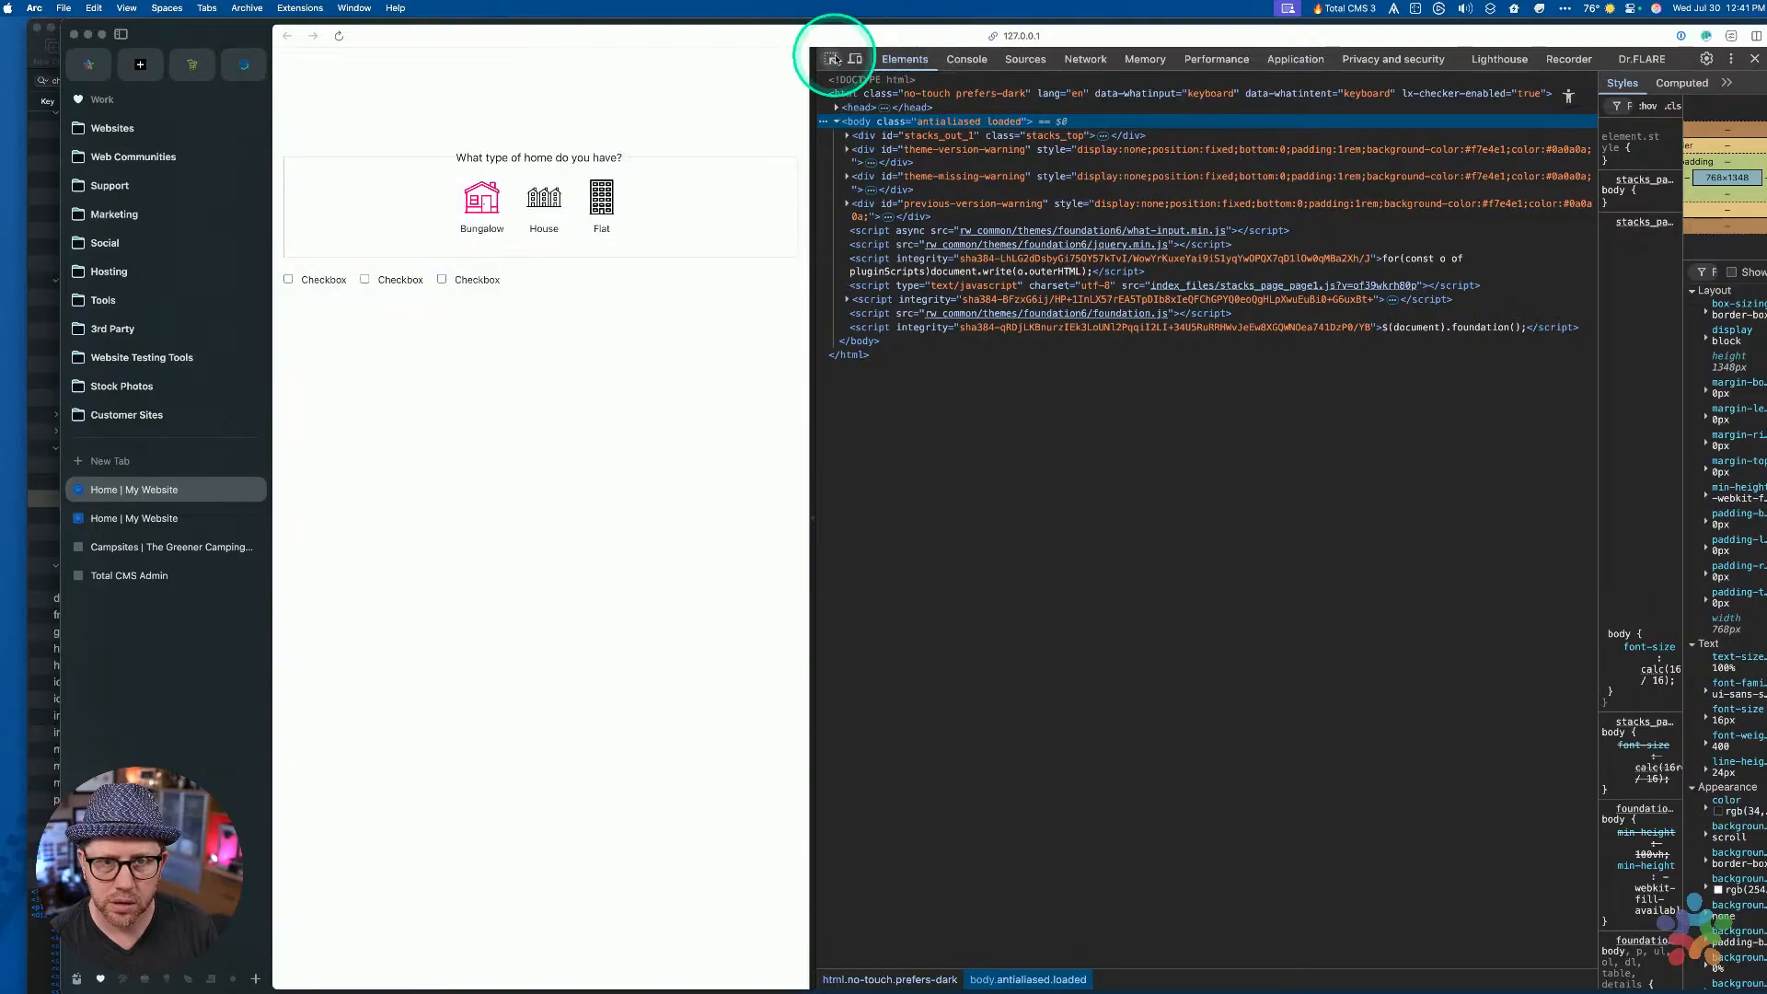
click(831, 59)
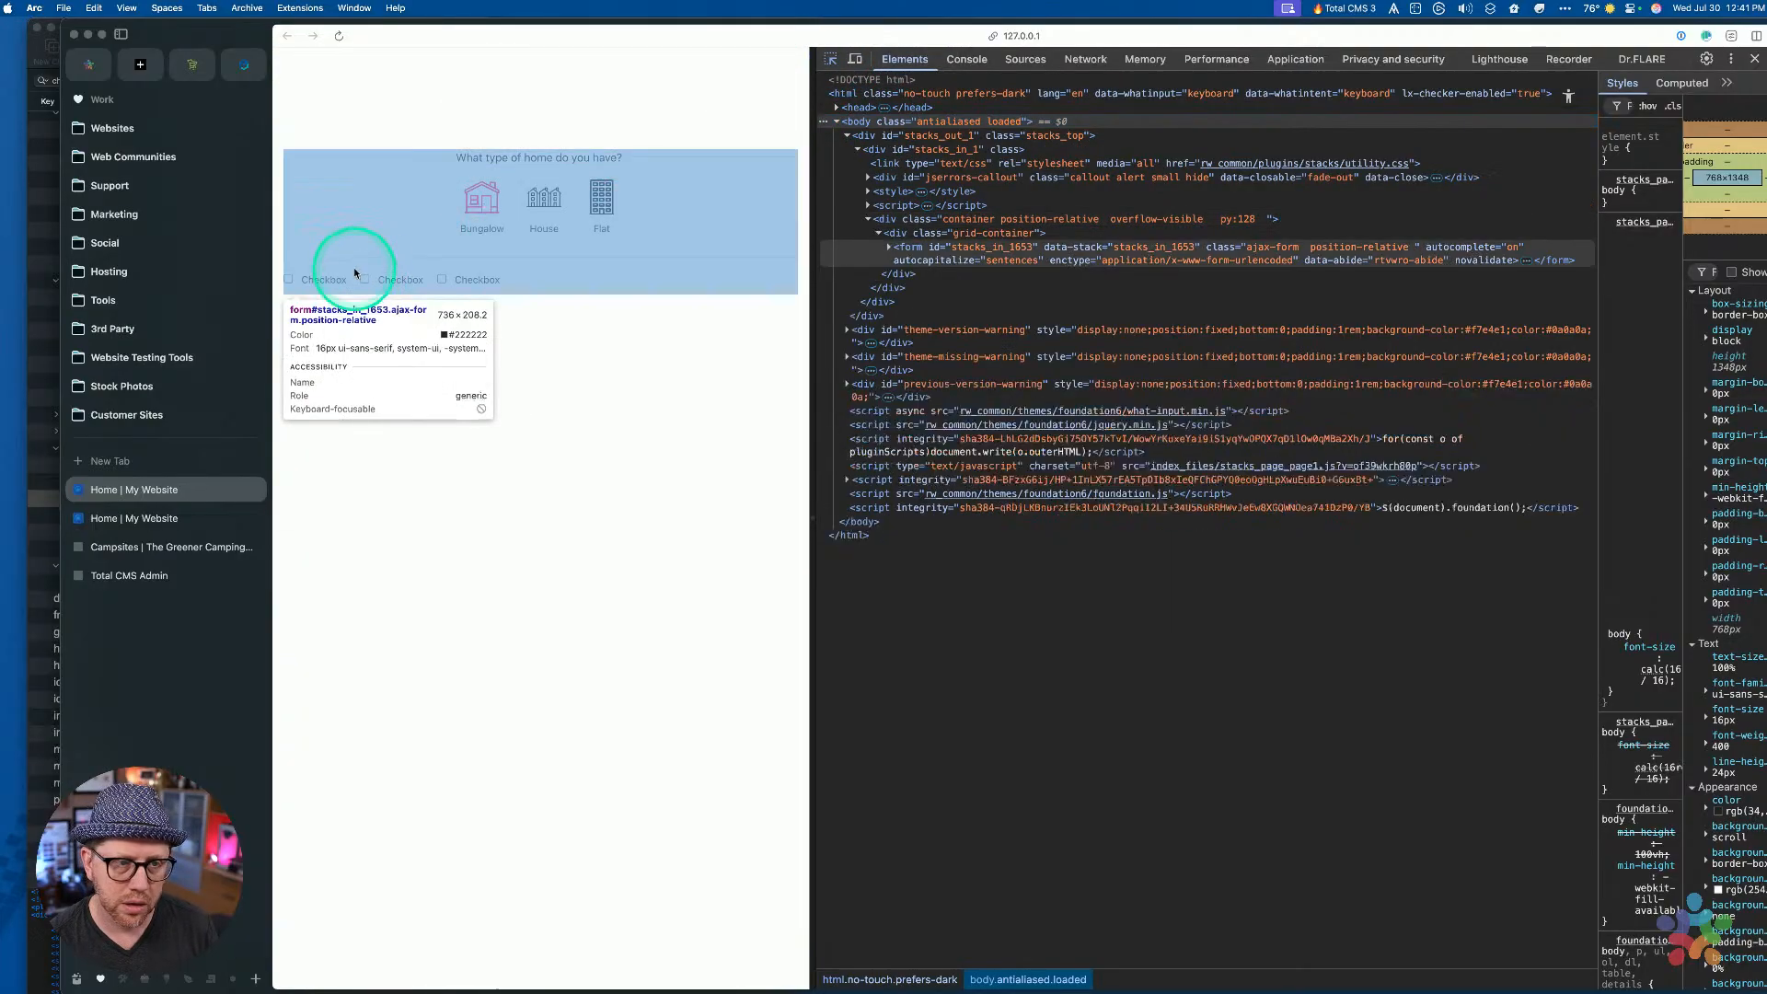
click(332, 281)
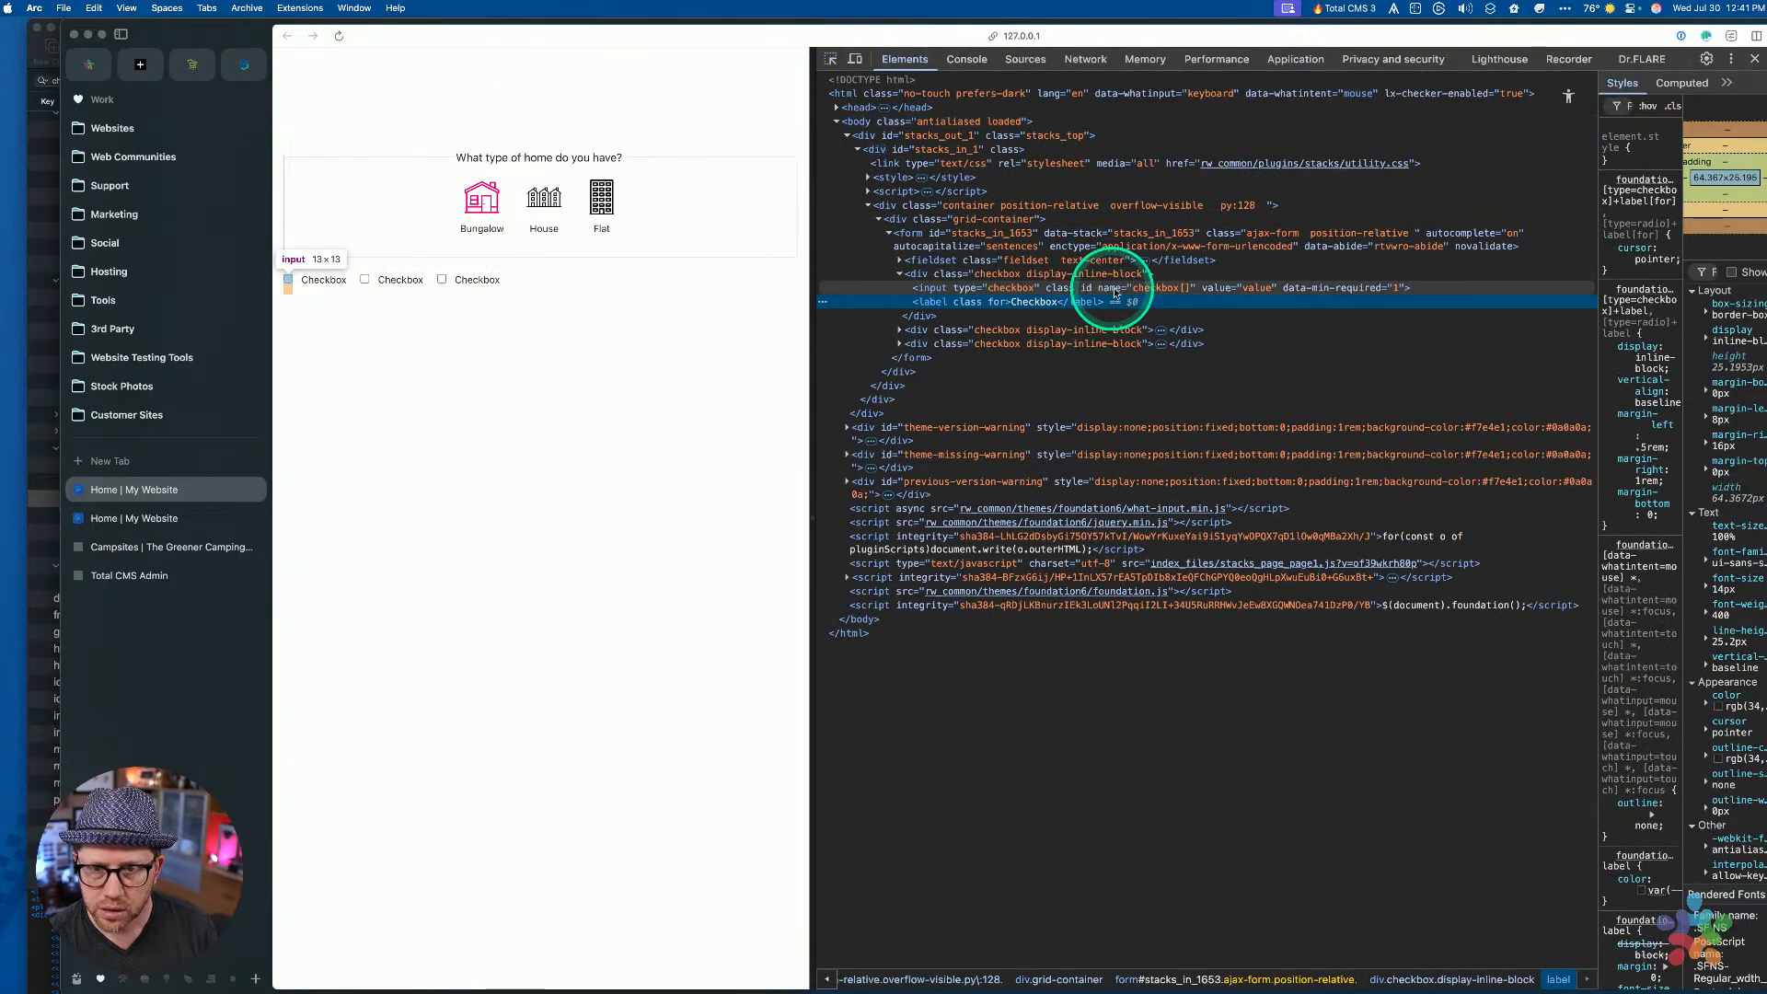
click(1164, 288)
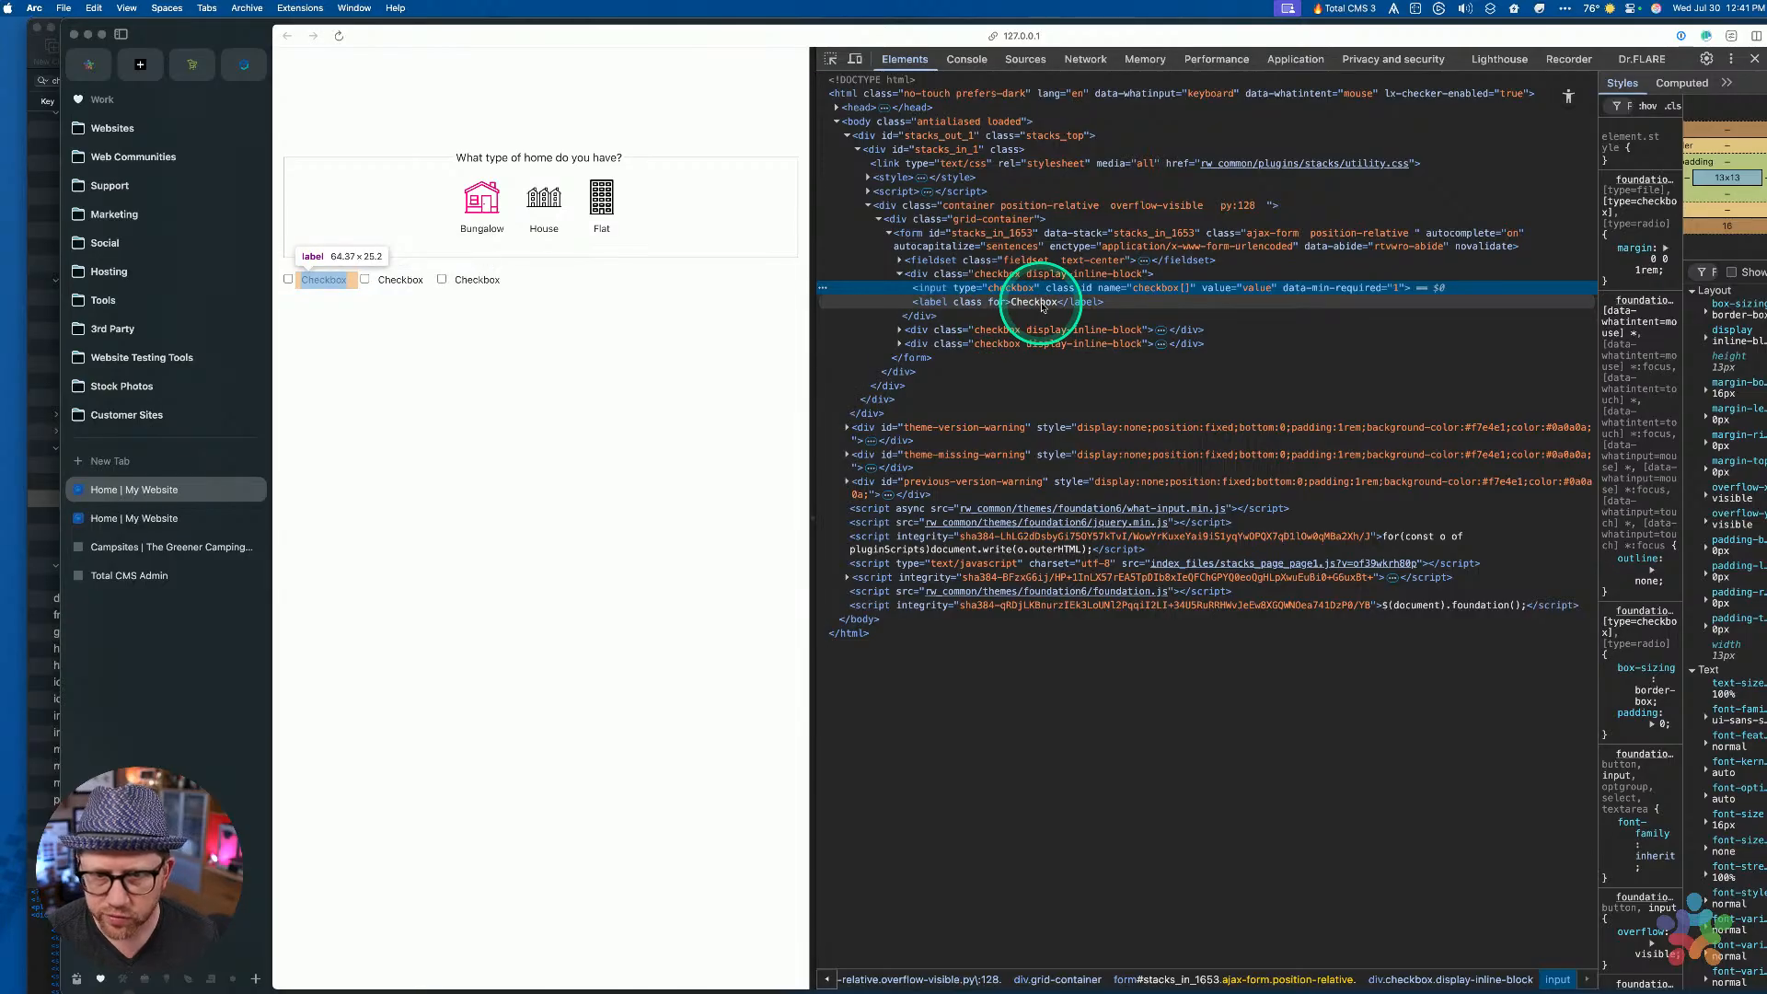
key(super+Tab)
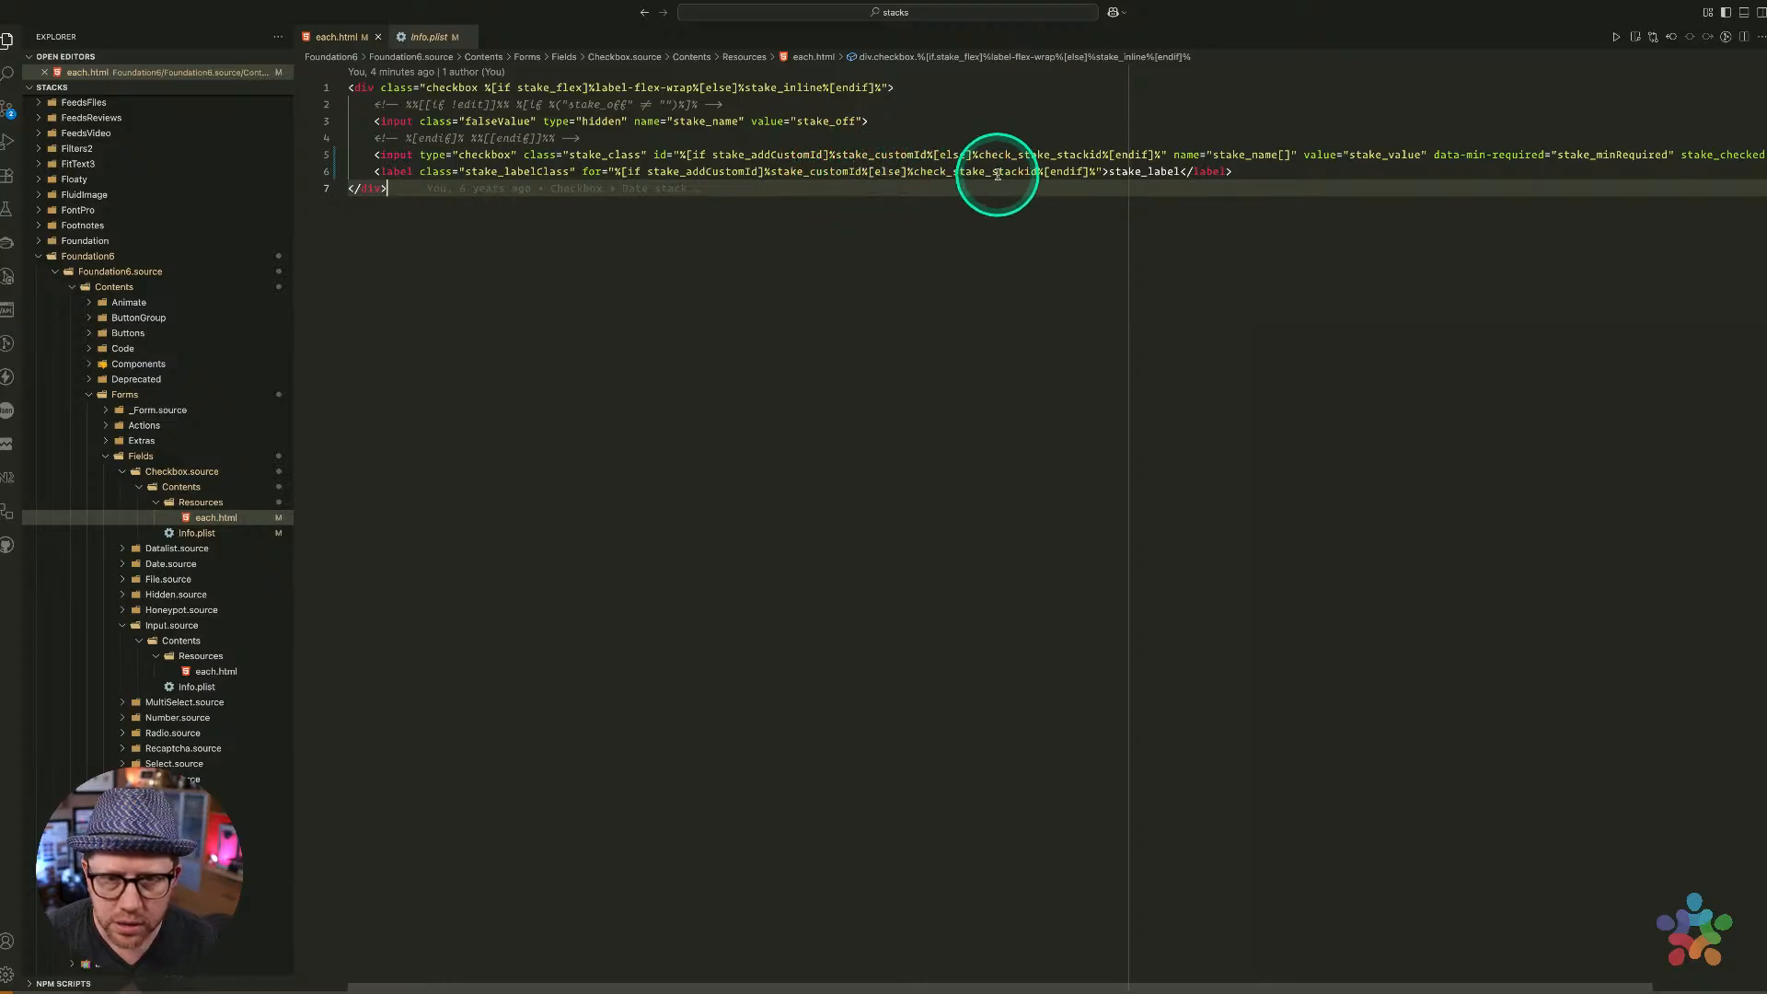
key(ctrl+Left)
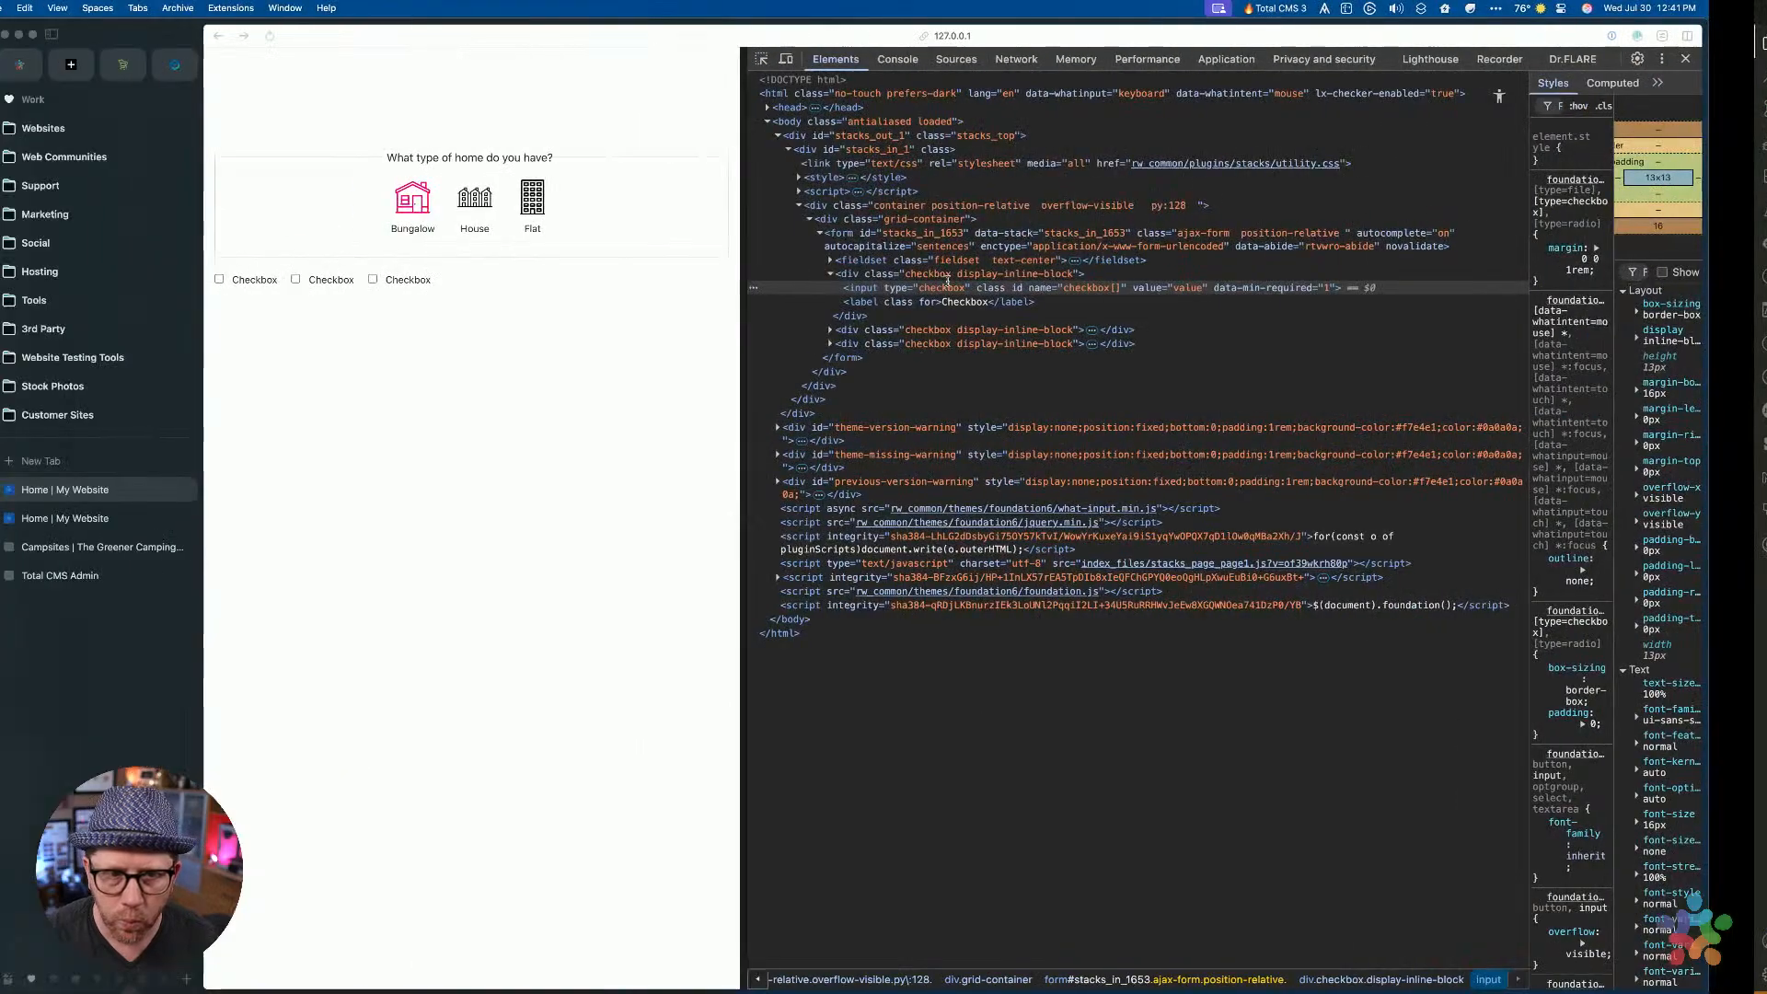
Untick Custom ID? on the second checkbox, re-preview, and inspect its label showing check_stacks_in_1672
key(ctrl+Up)
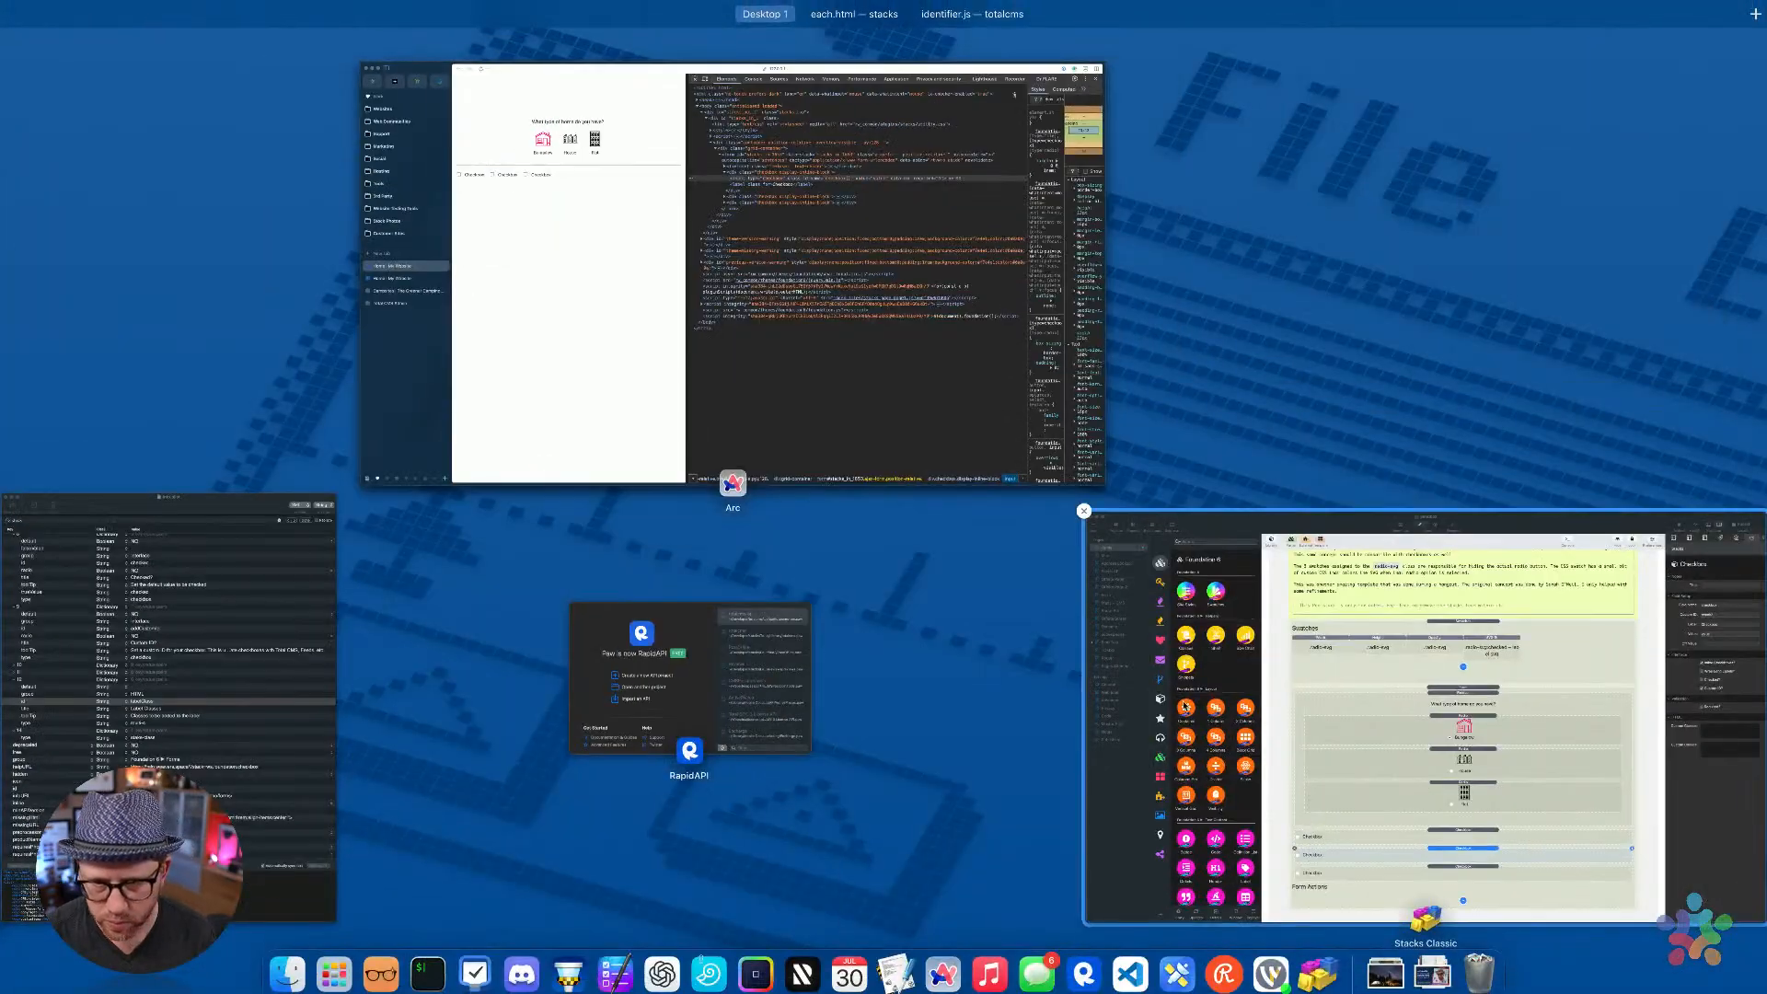
click(1122, 625)
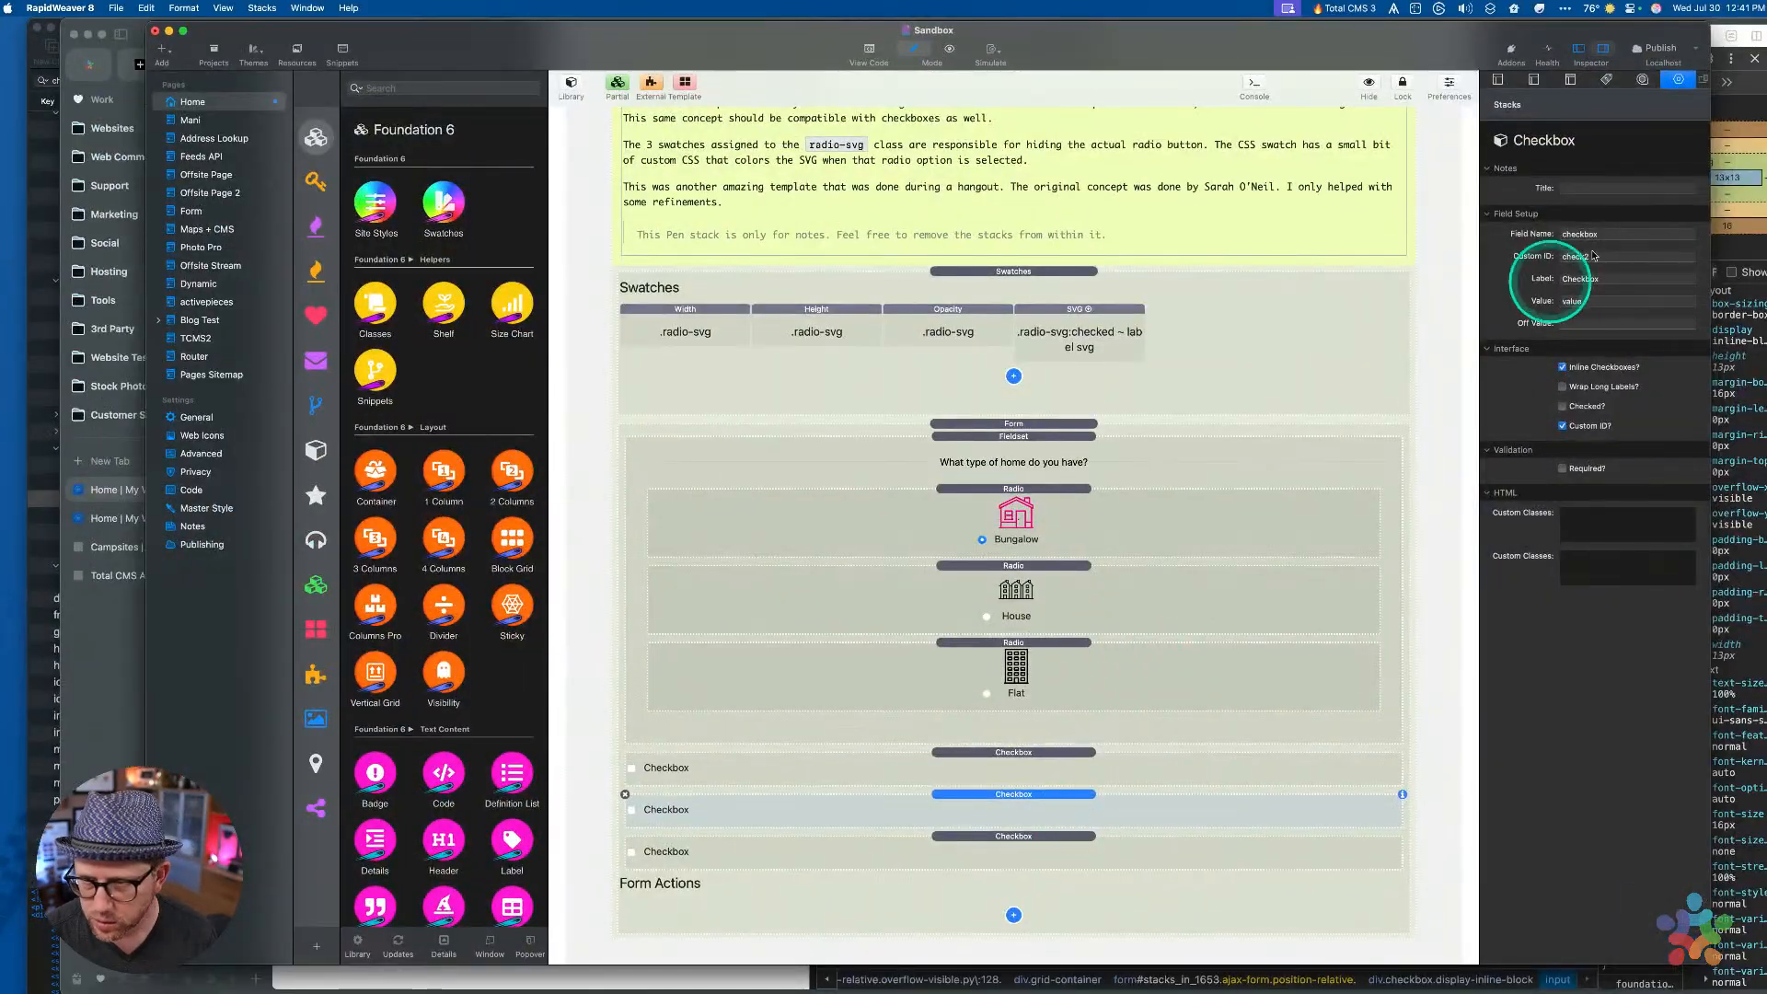
click(1563, 427)
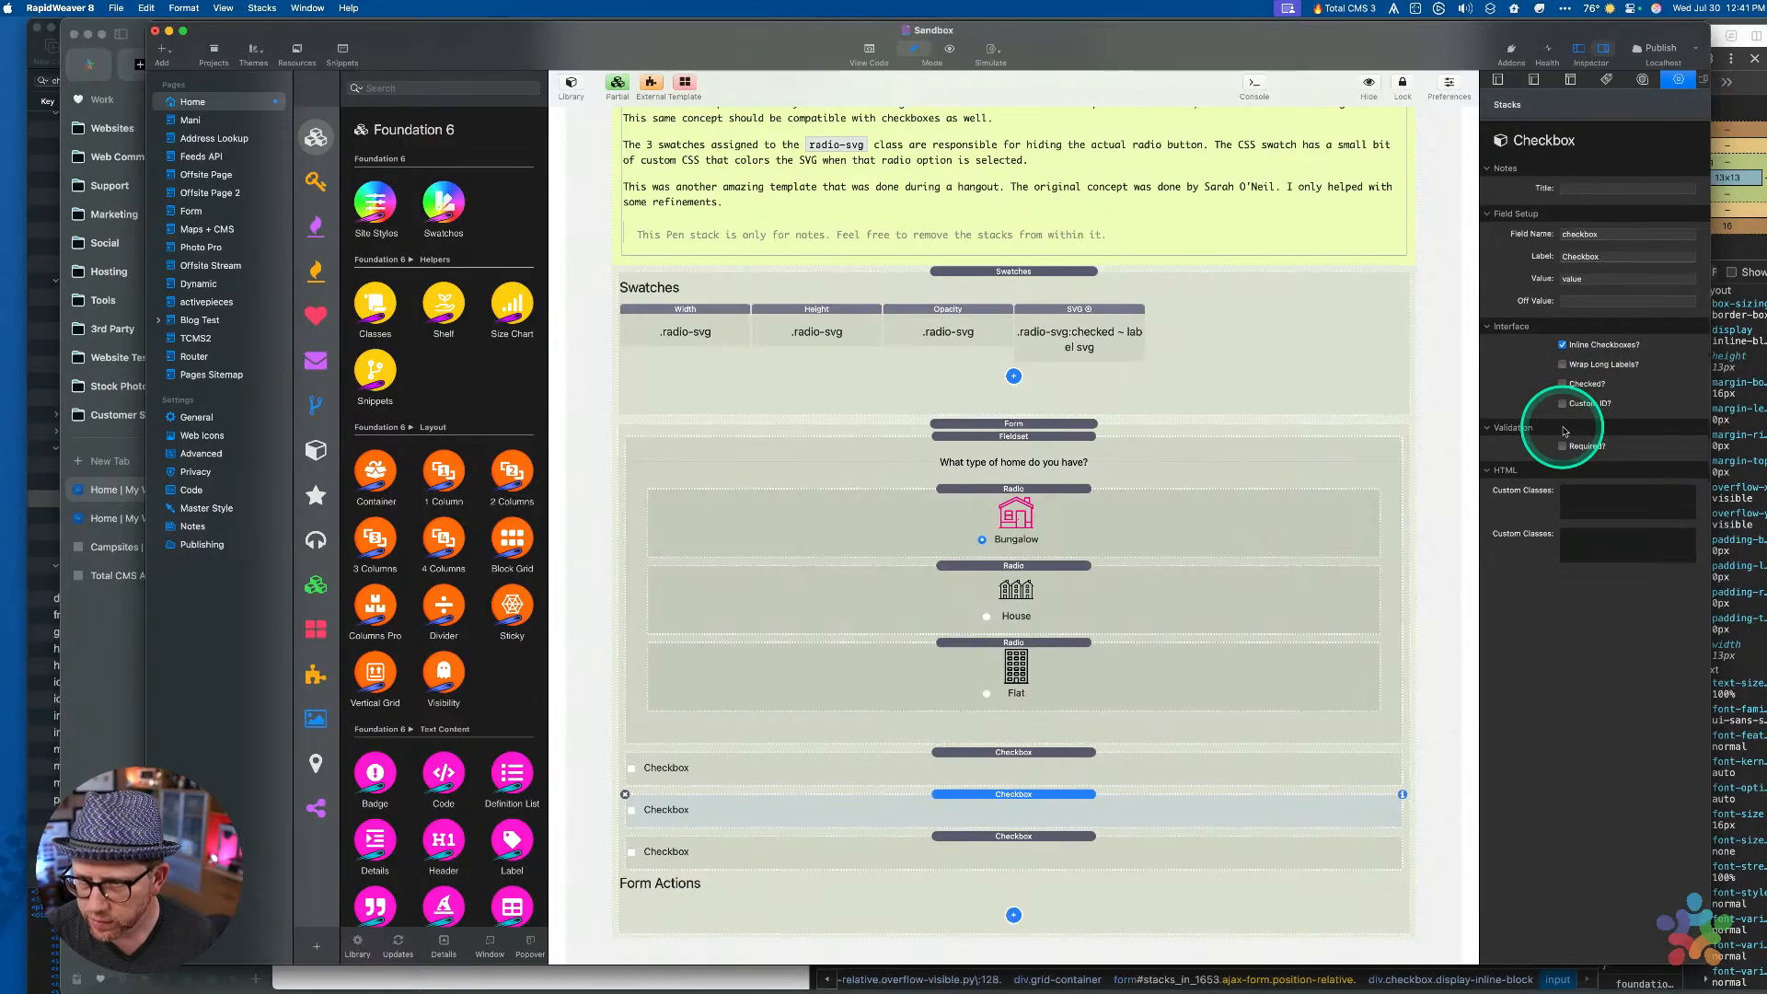
key(super+k)
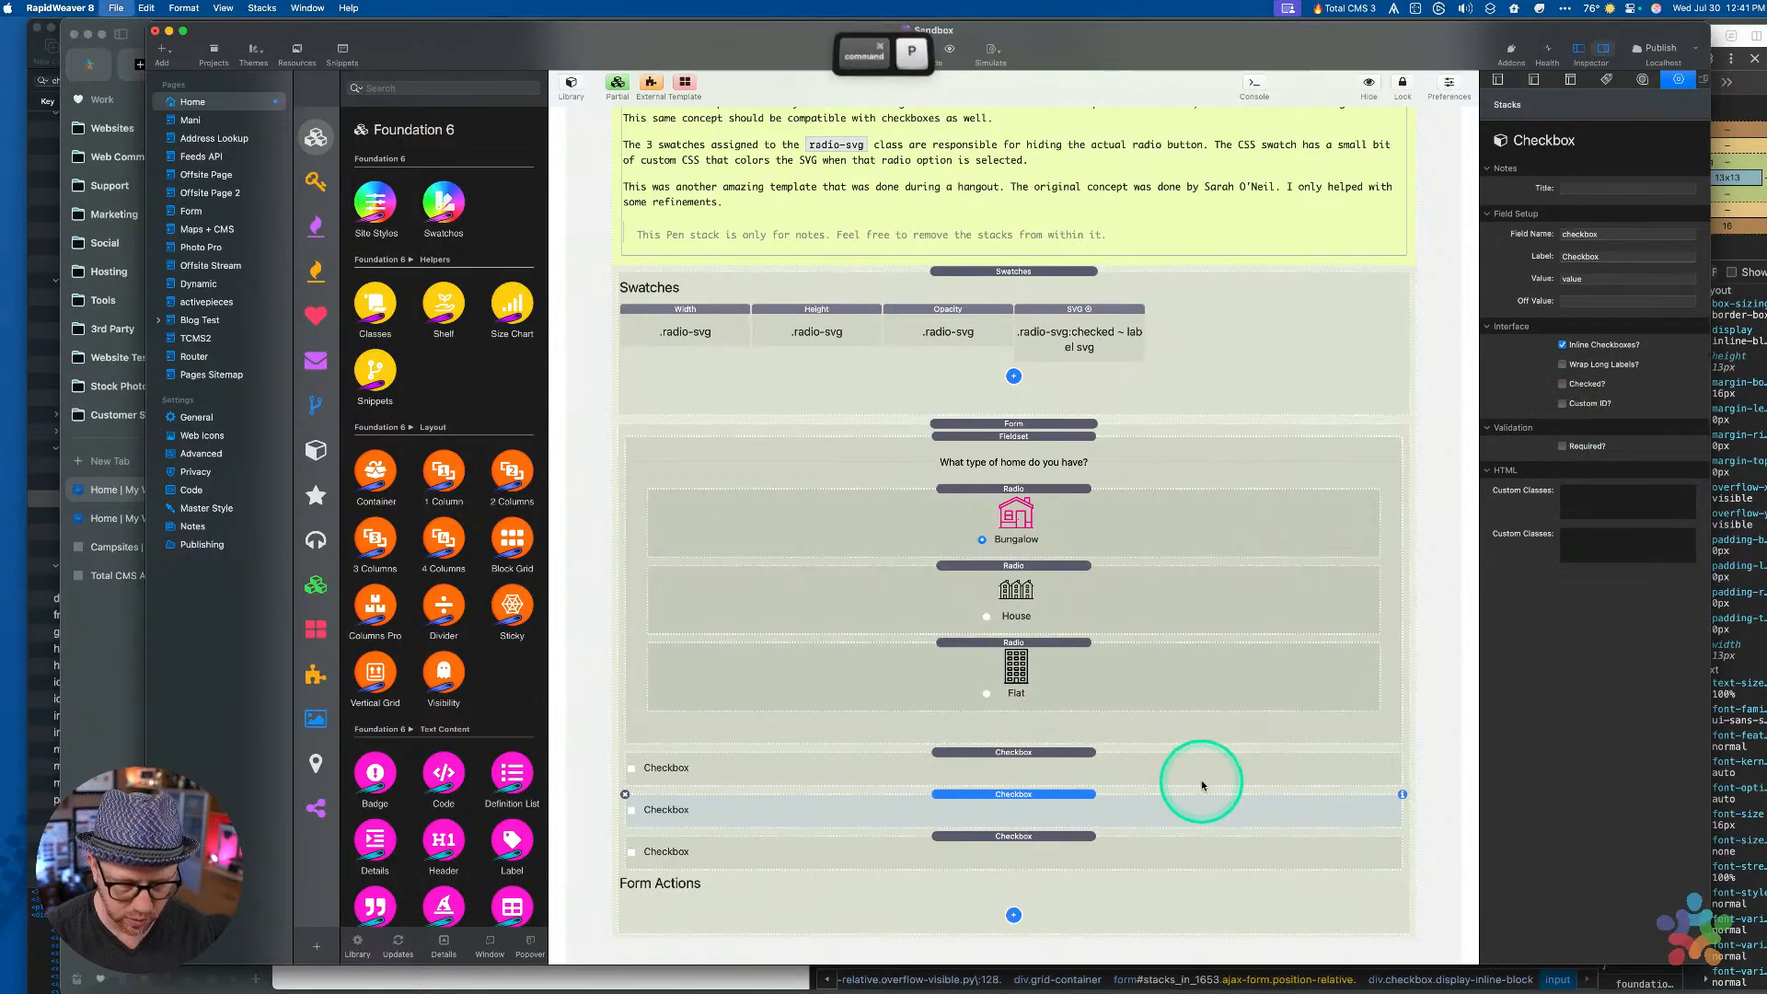
right_click(714, 271)
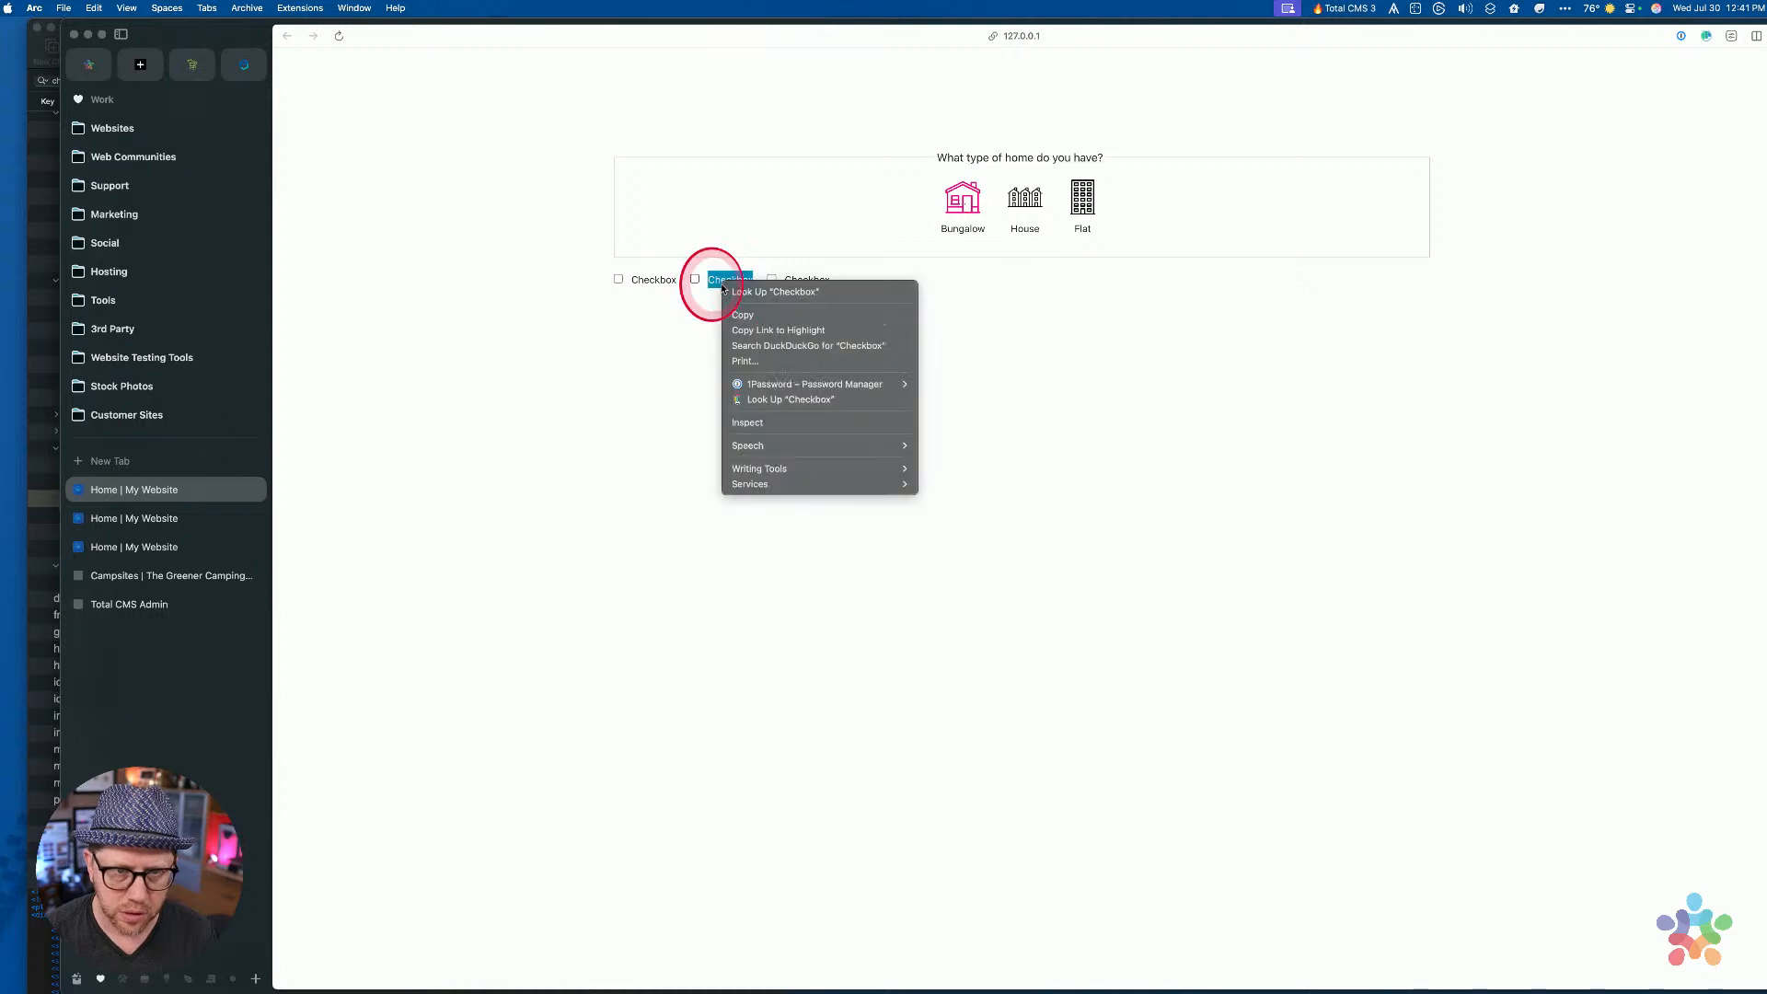
click(754, 425)
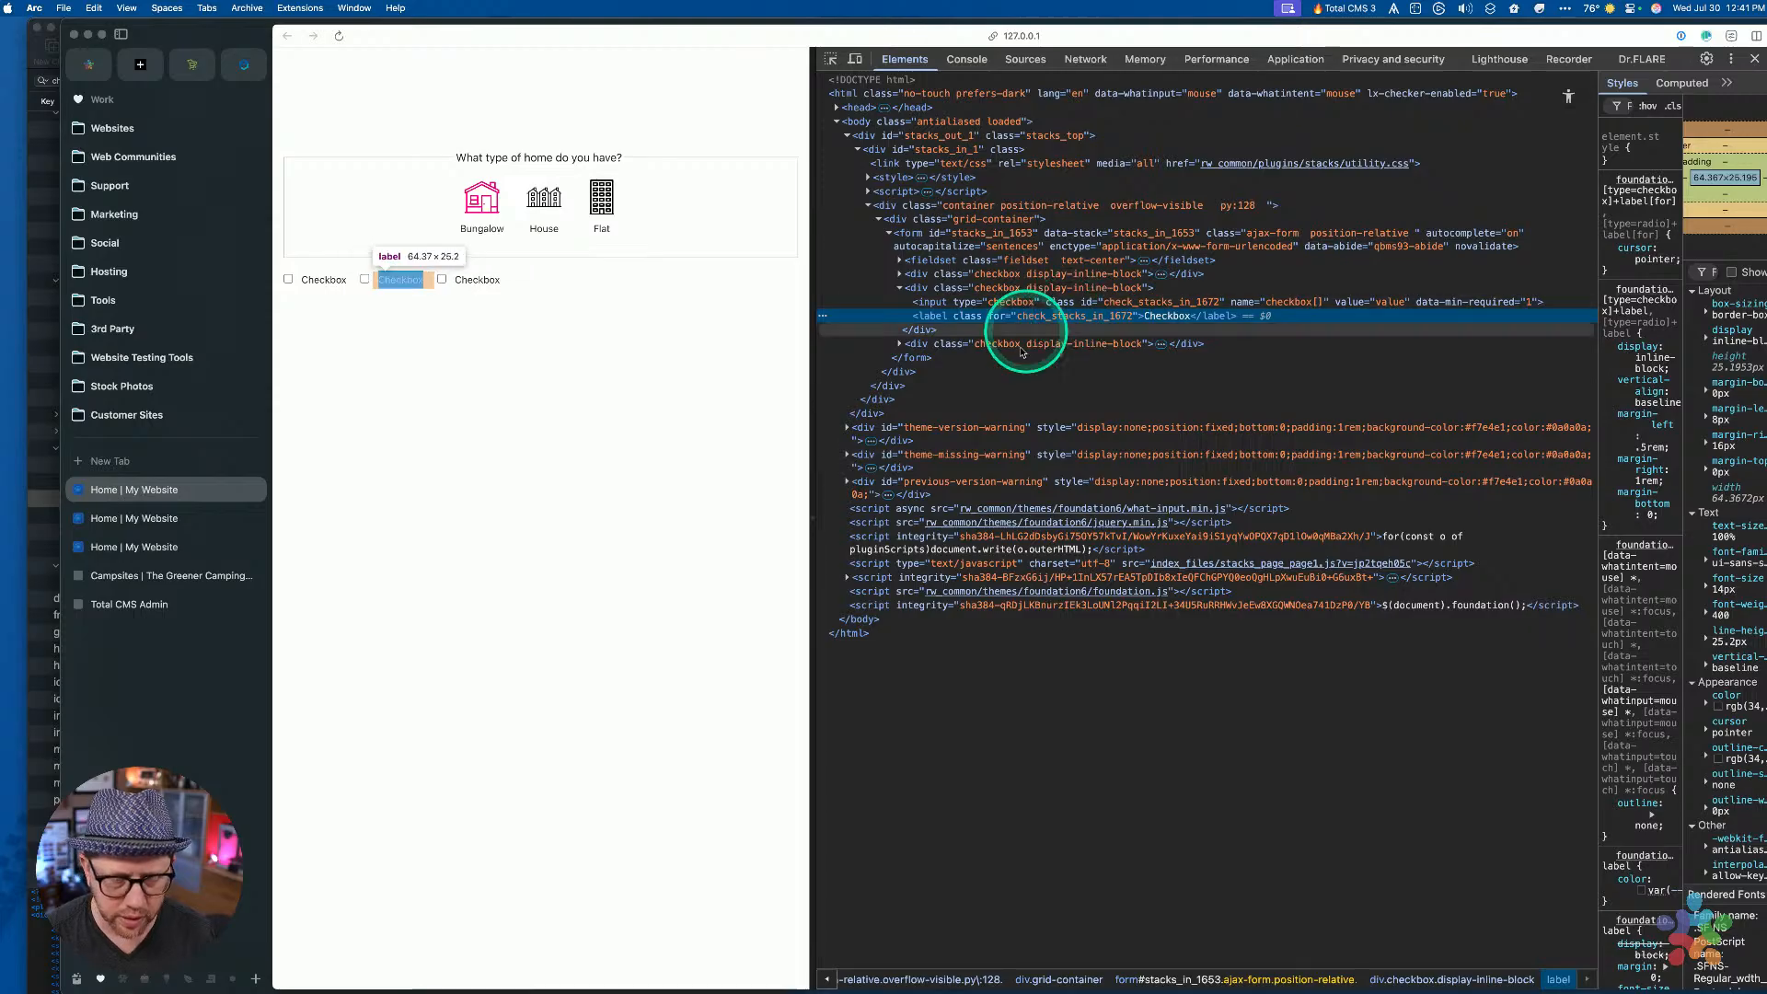
key(ctrl+Up)
Correct item 2's id from customID to customId in Info.plist and save
click(299, 371)
scroll(299, 371, up, 5)
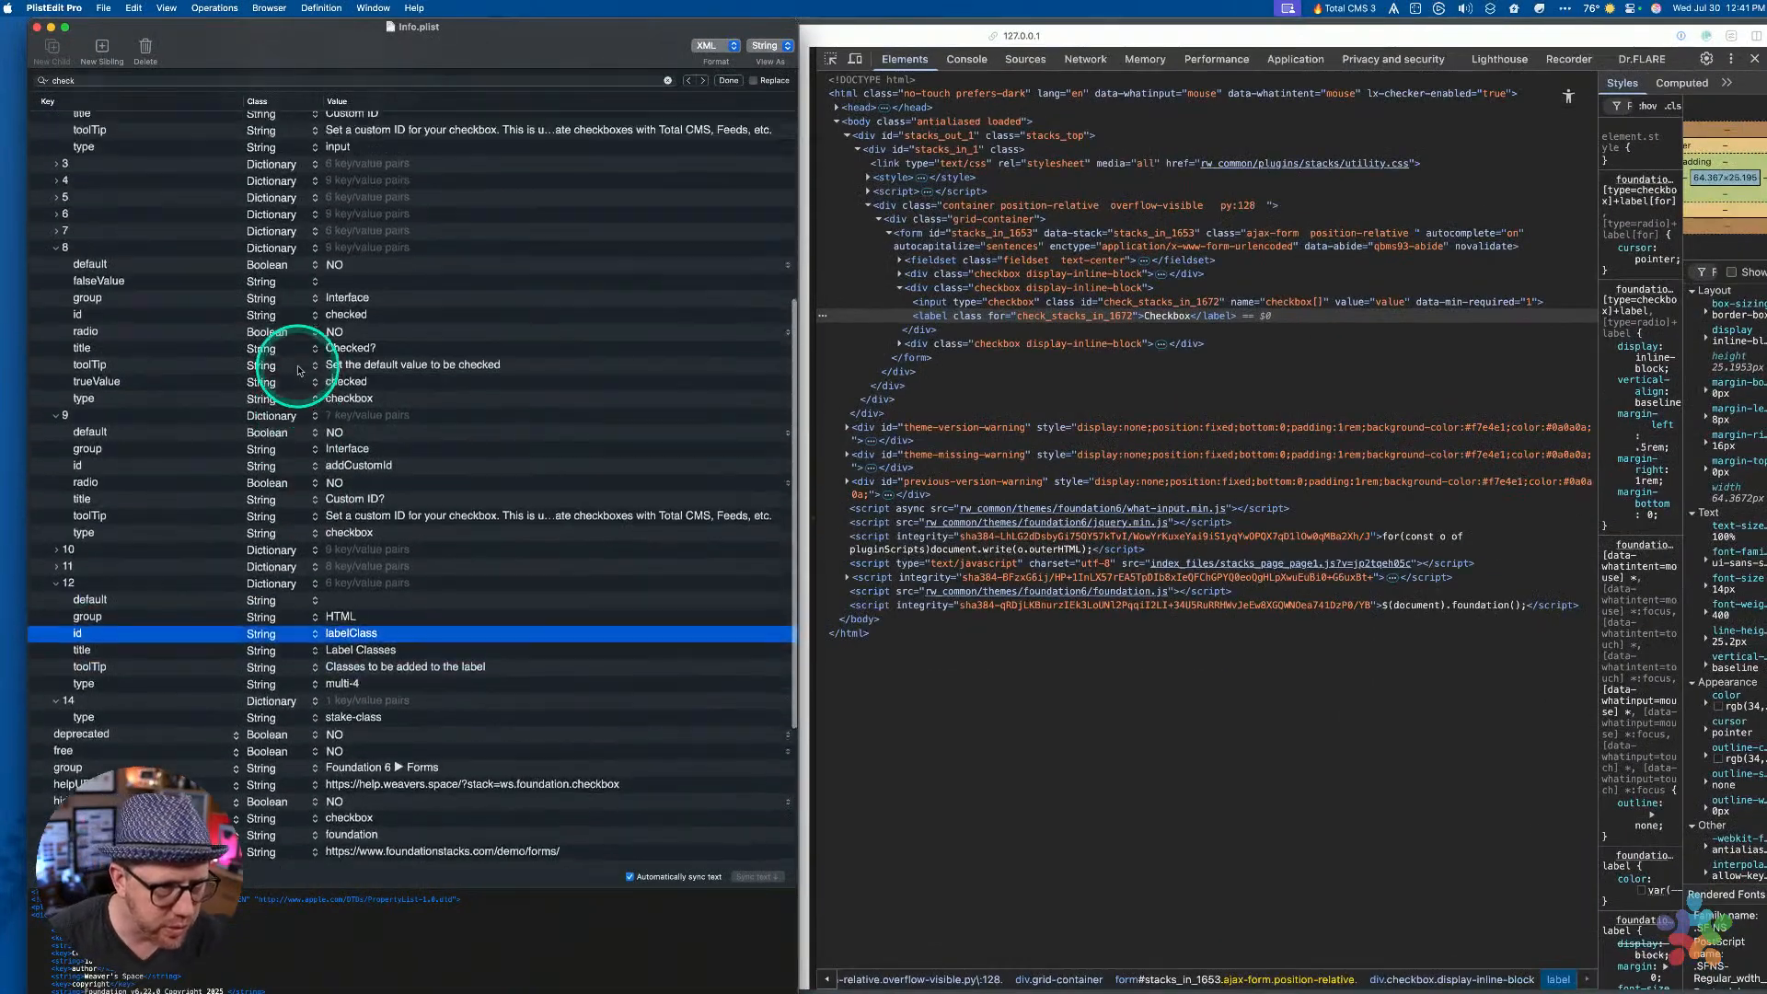
click(374, 495)
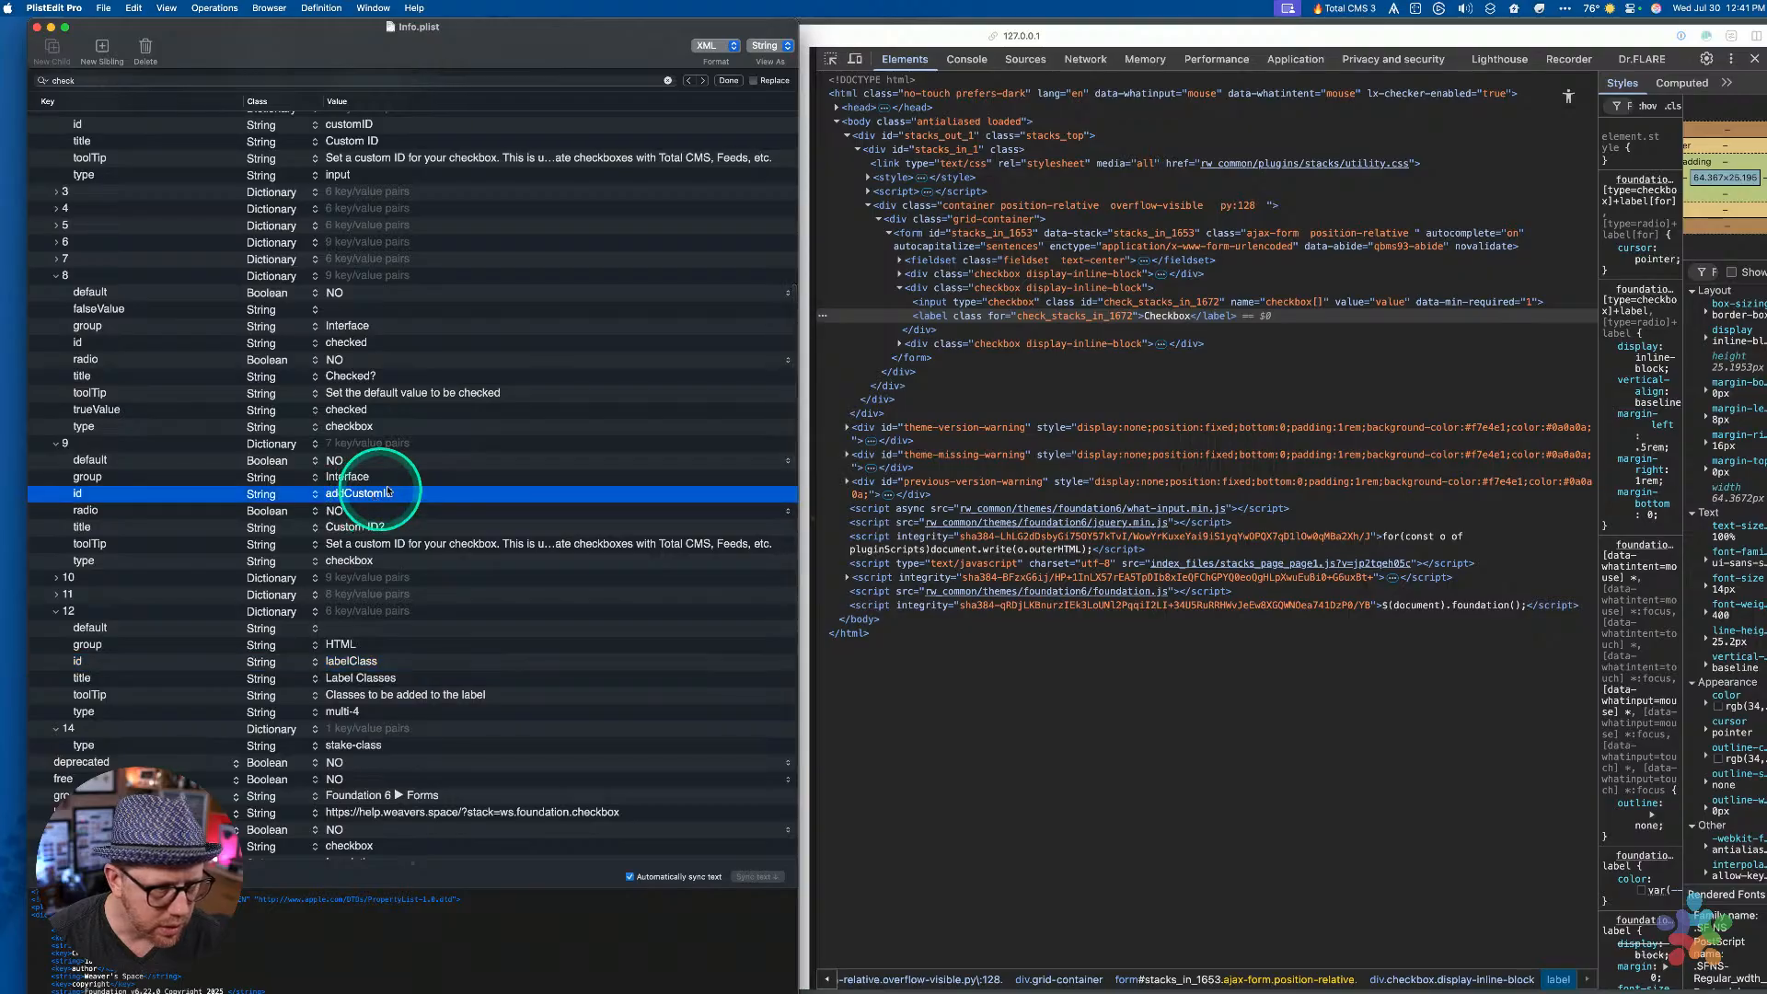
scroll(415, 497, up, 10)
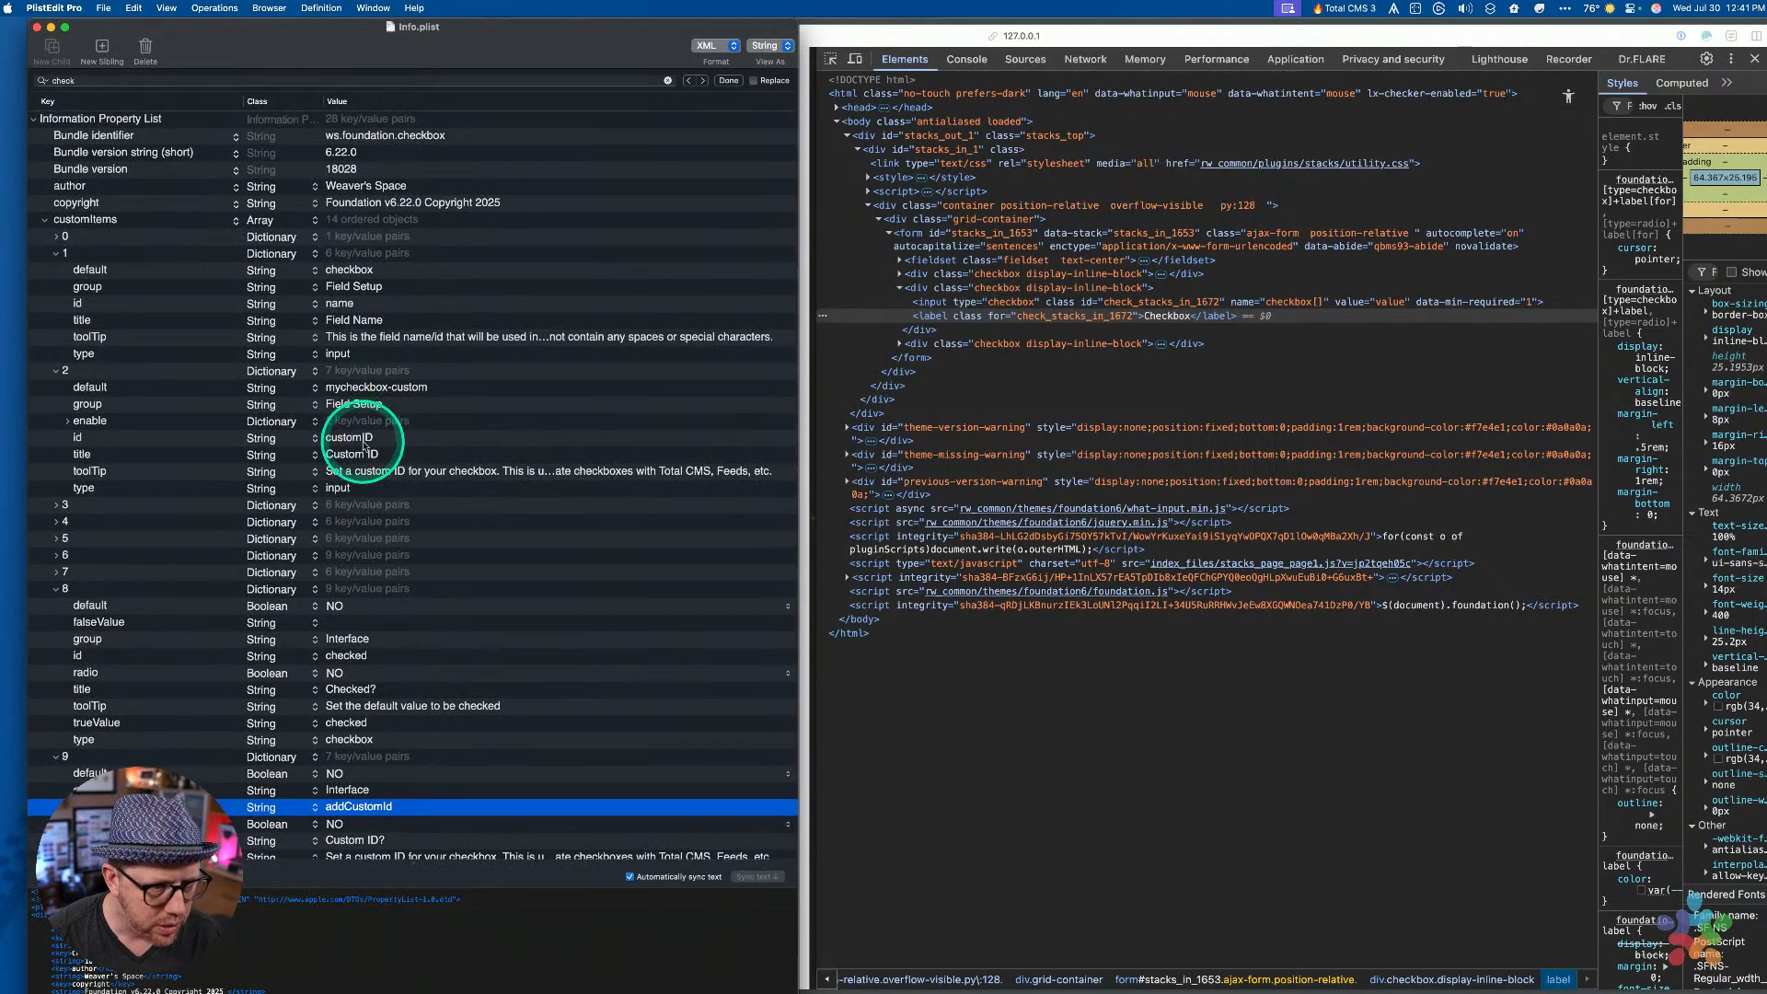
double_click(376, 438)
click(383, 438)
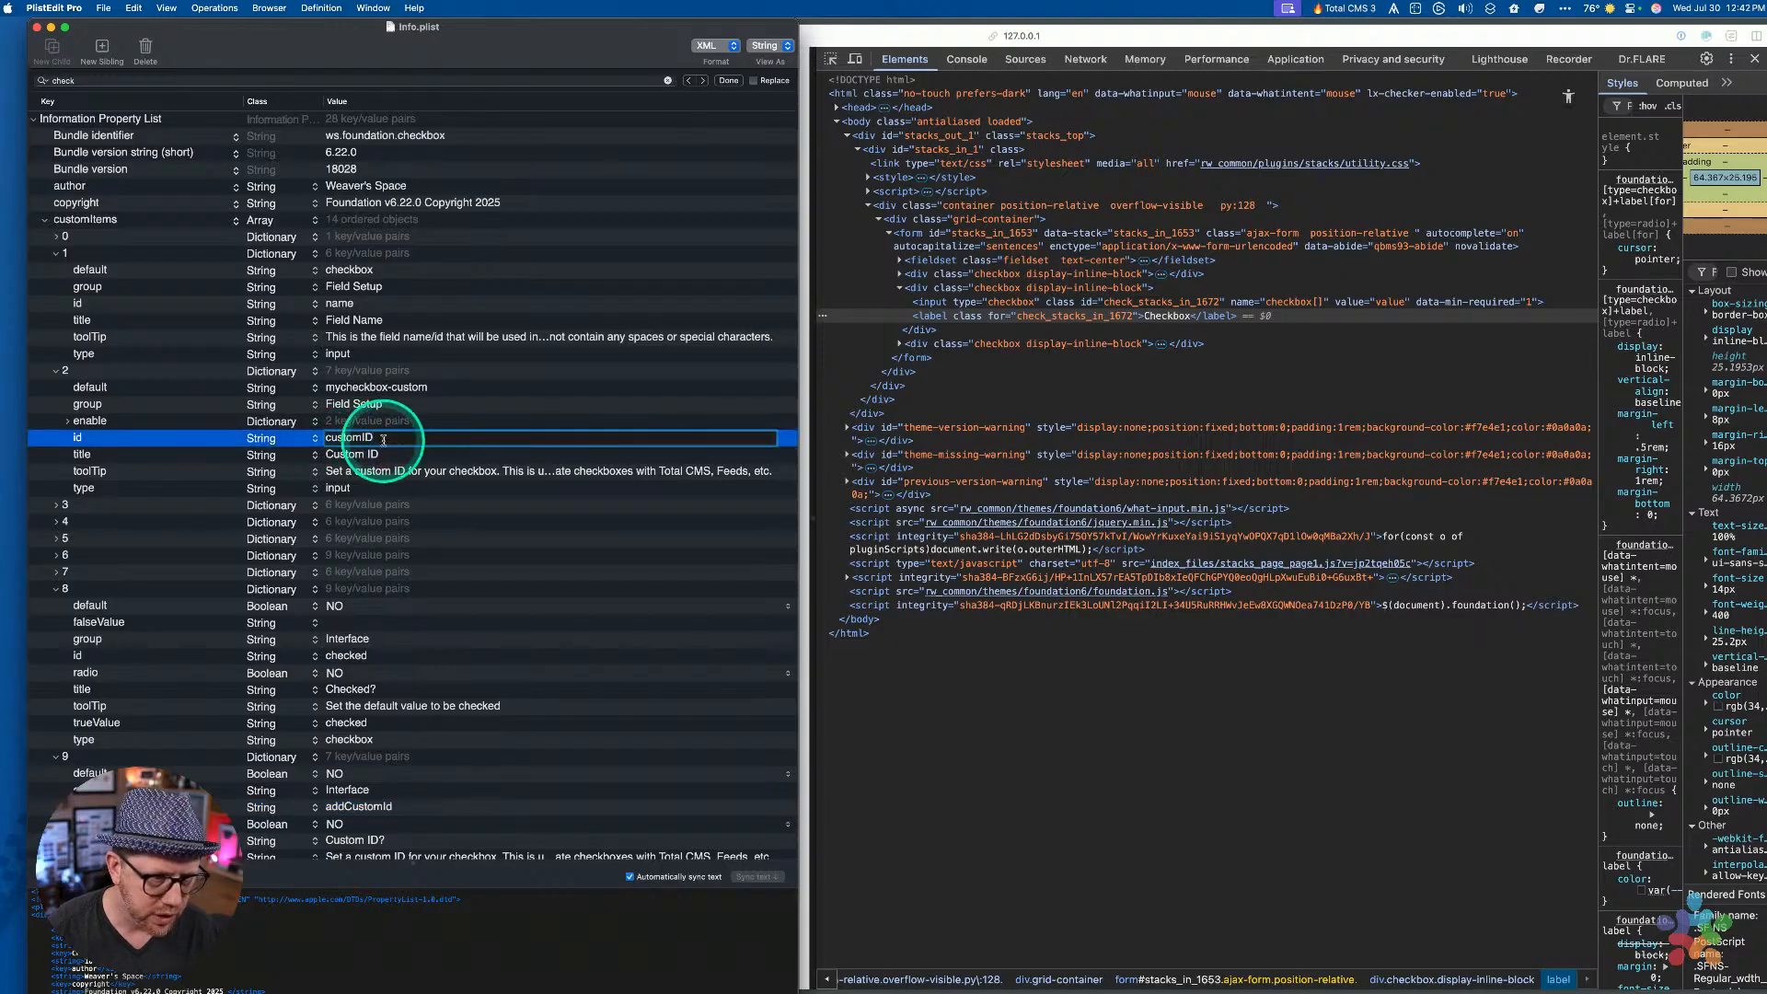
key(Return)
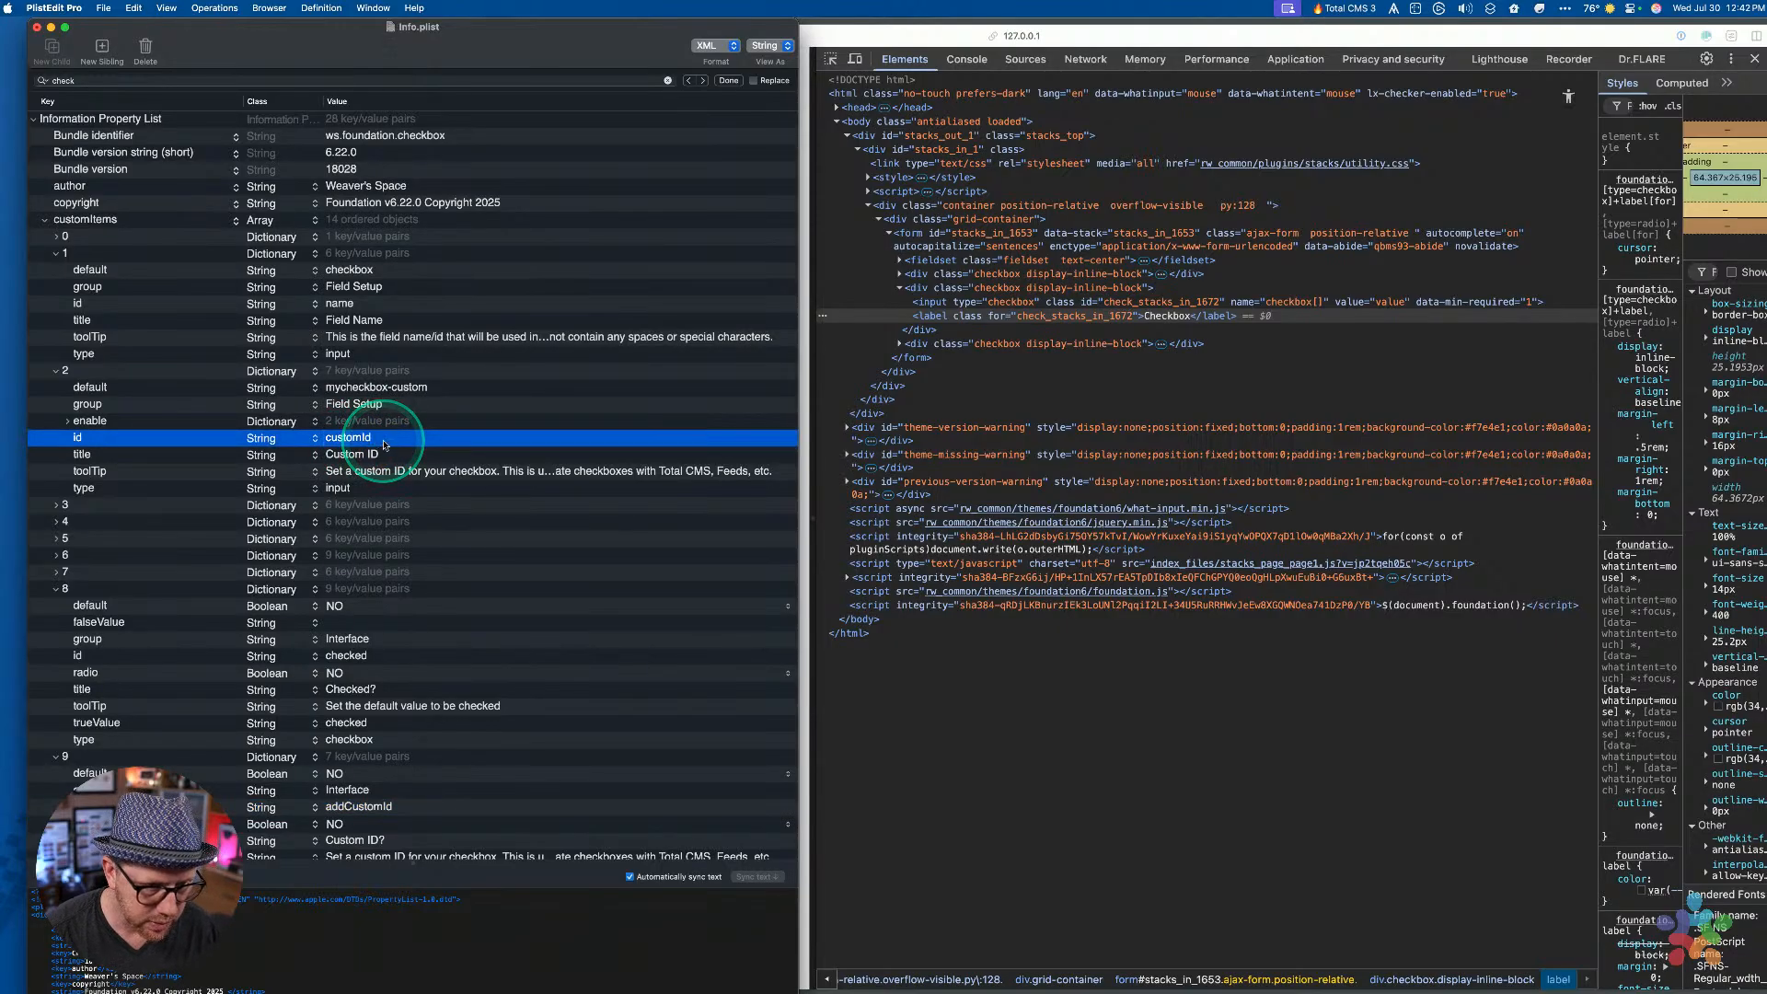
key(super+s)
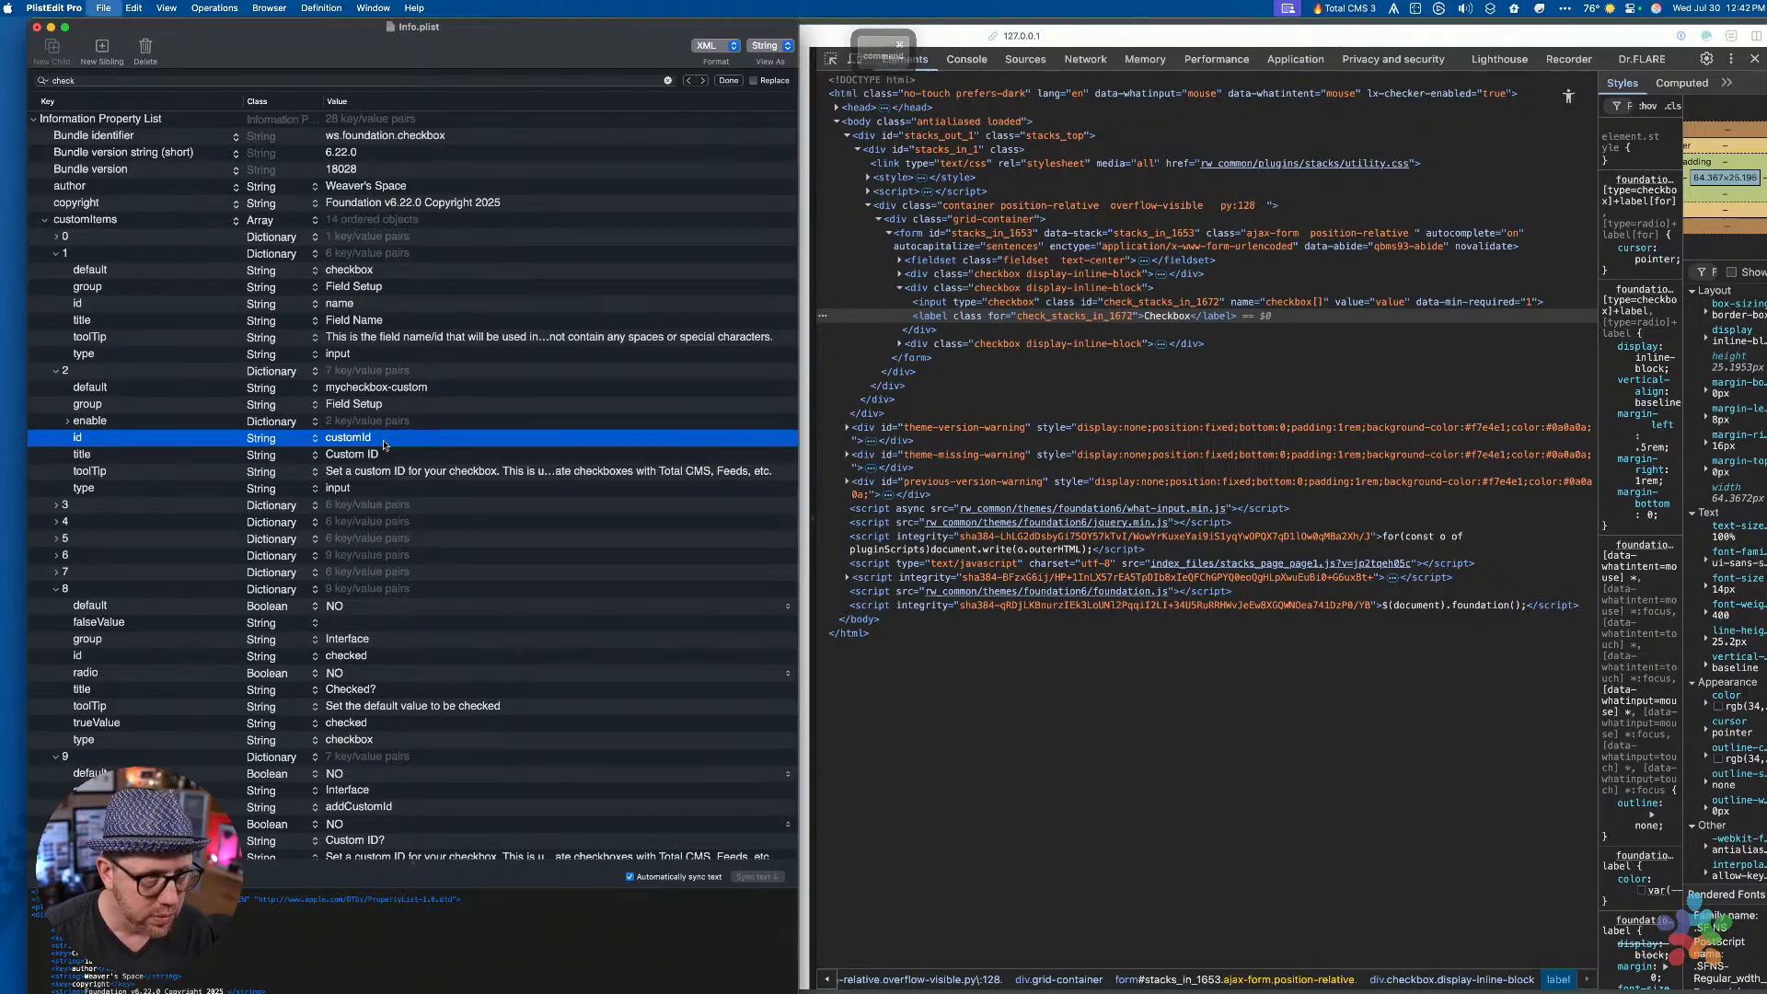
Bring the RapidWeaver Sandbox window to the front from Mission Control
key(super+Tab)
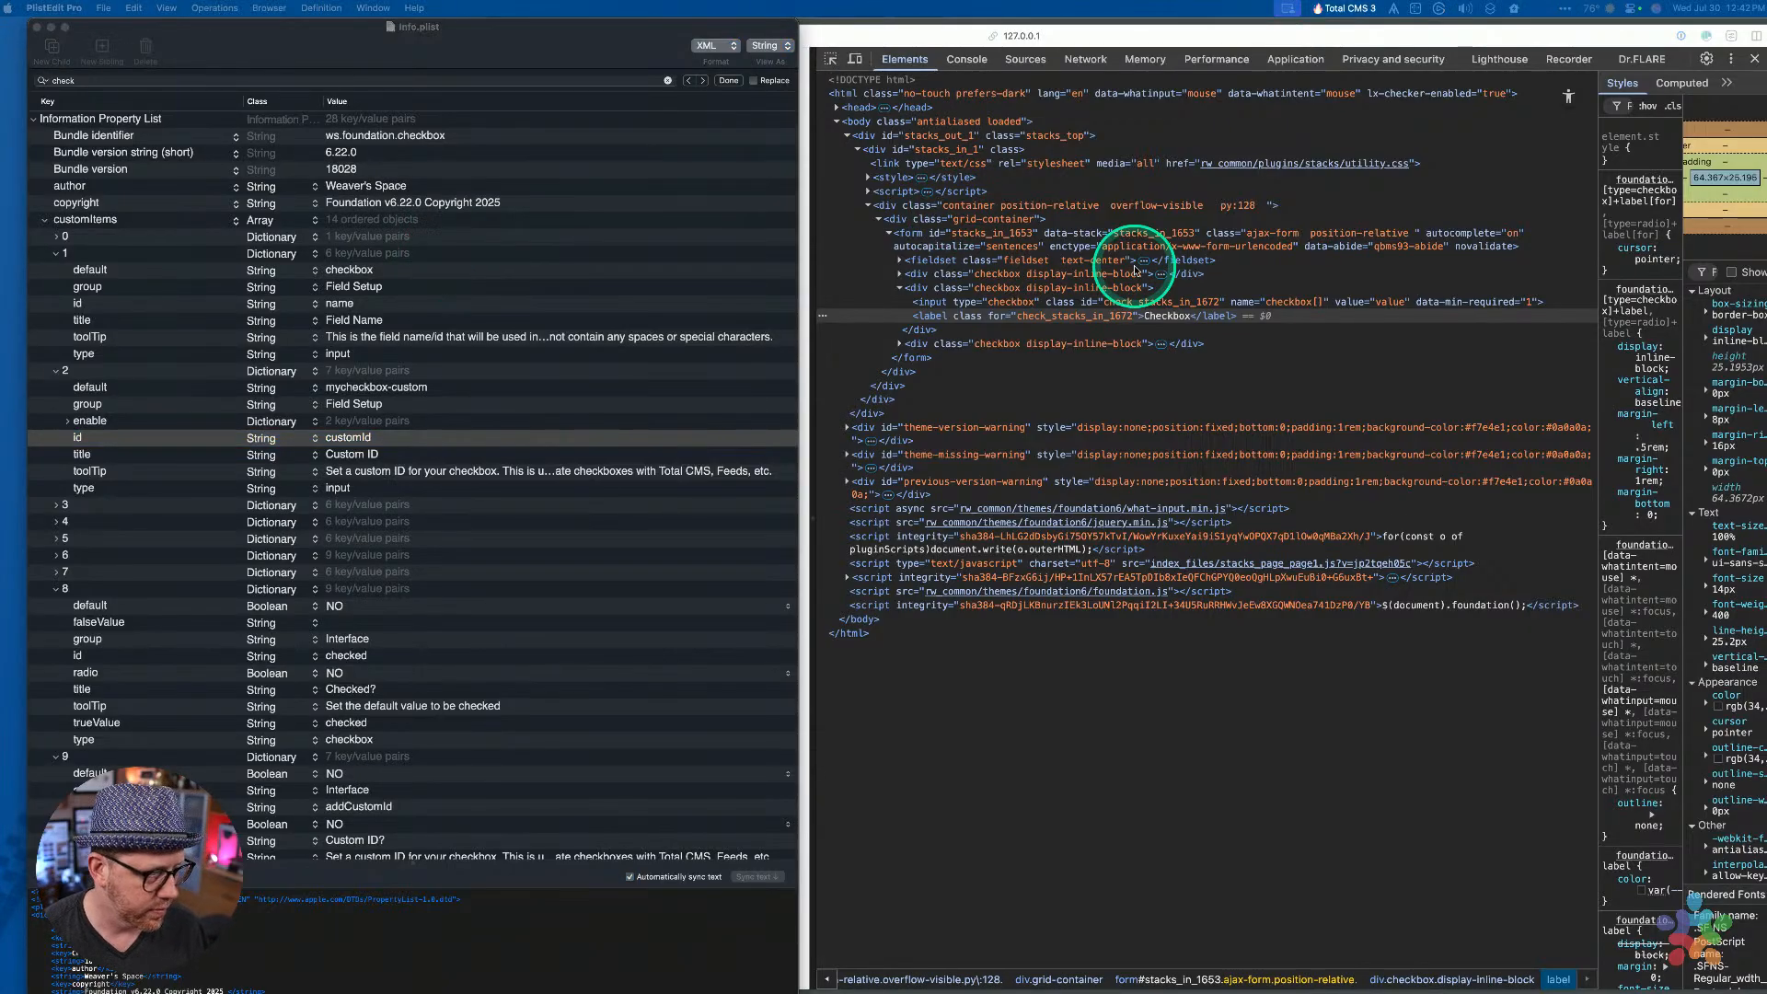
key(ctrl+Up)
click(1253, 603)
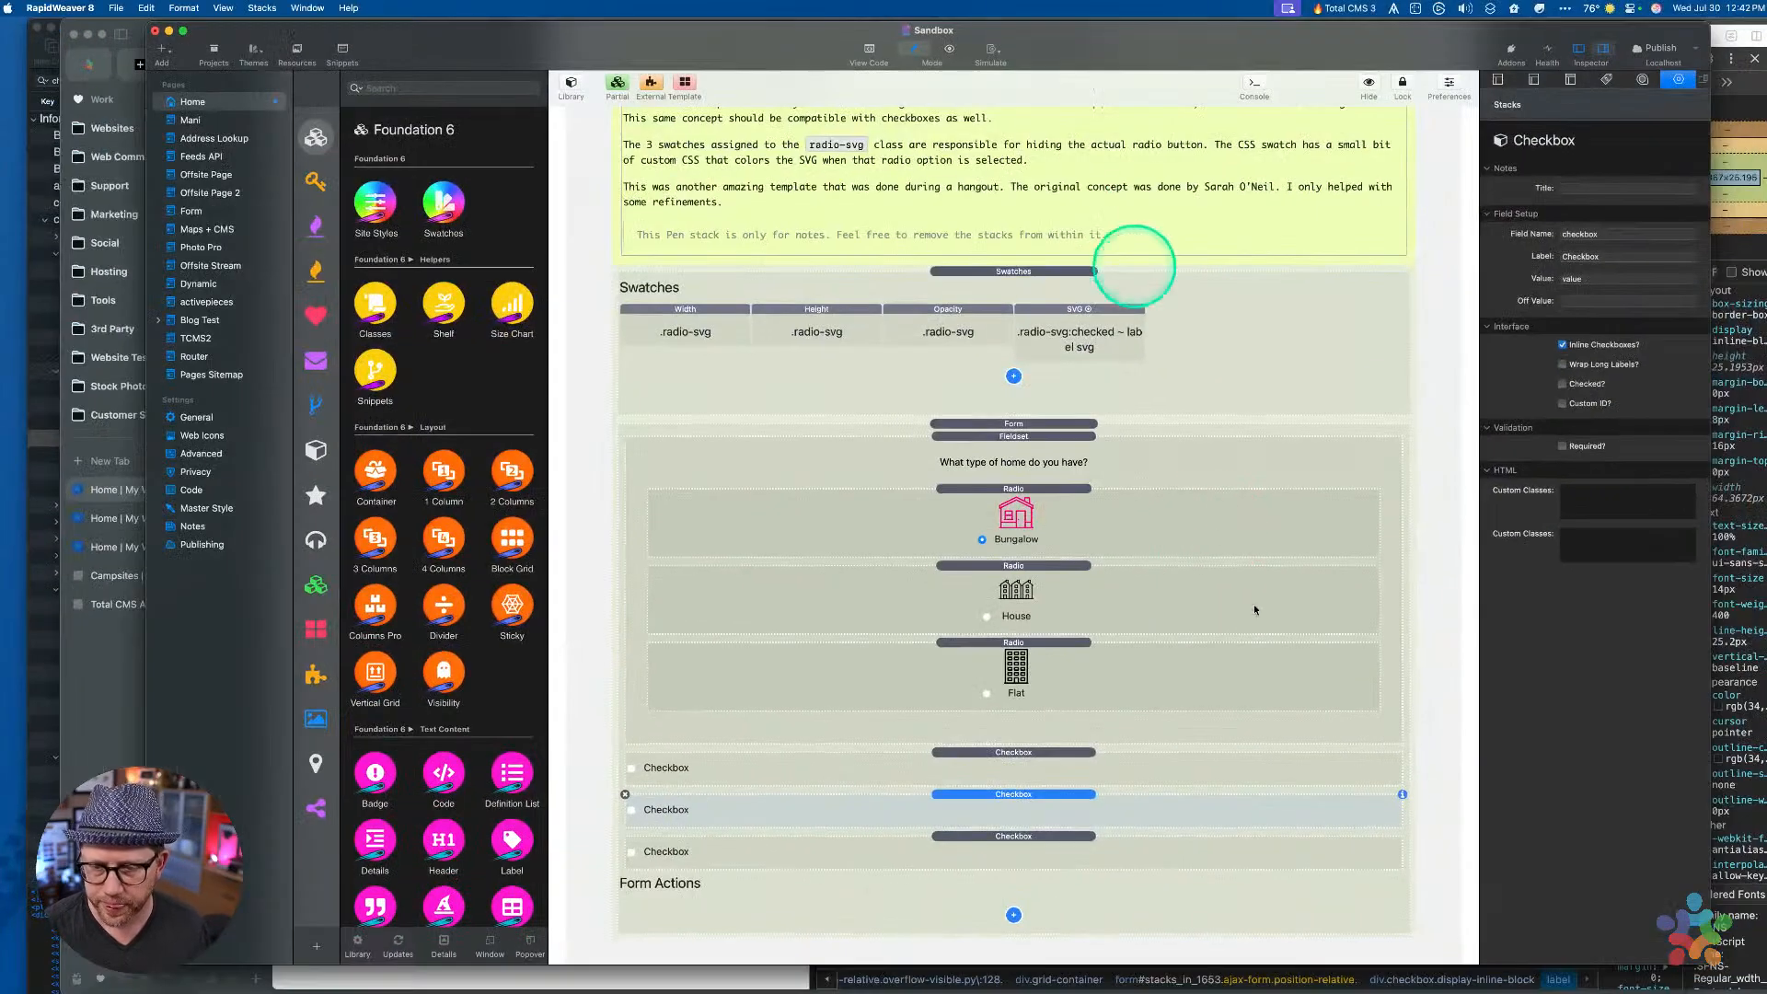
Quit RapidWeaver without saving, close the RapidAPI welcome window, and relaunch RapidWeaver
key(super+q)
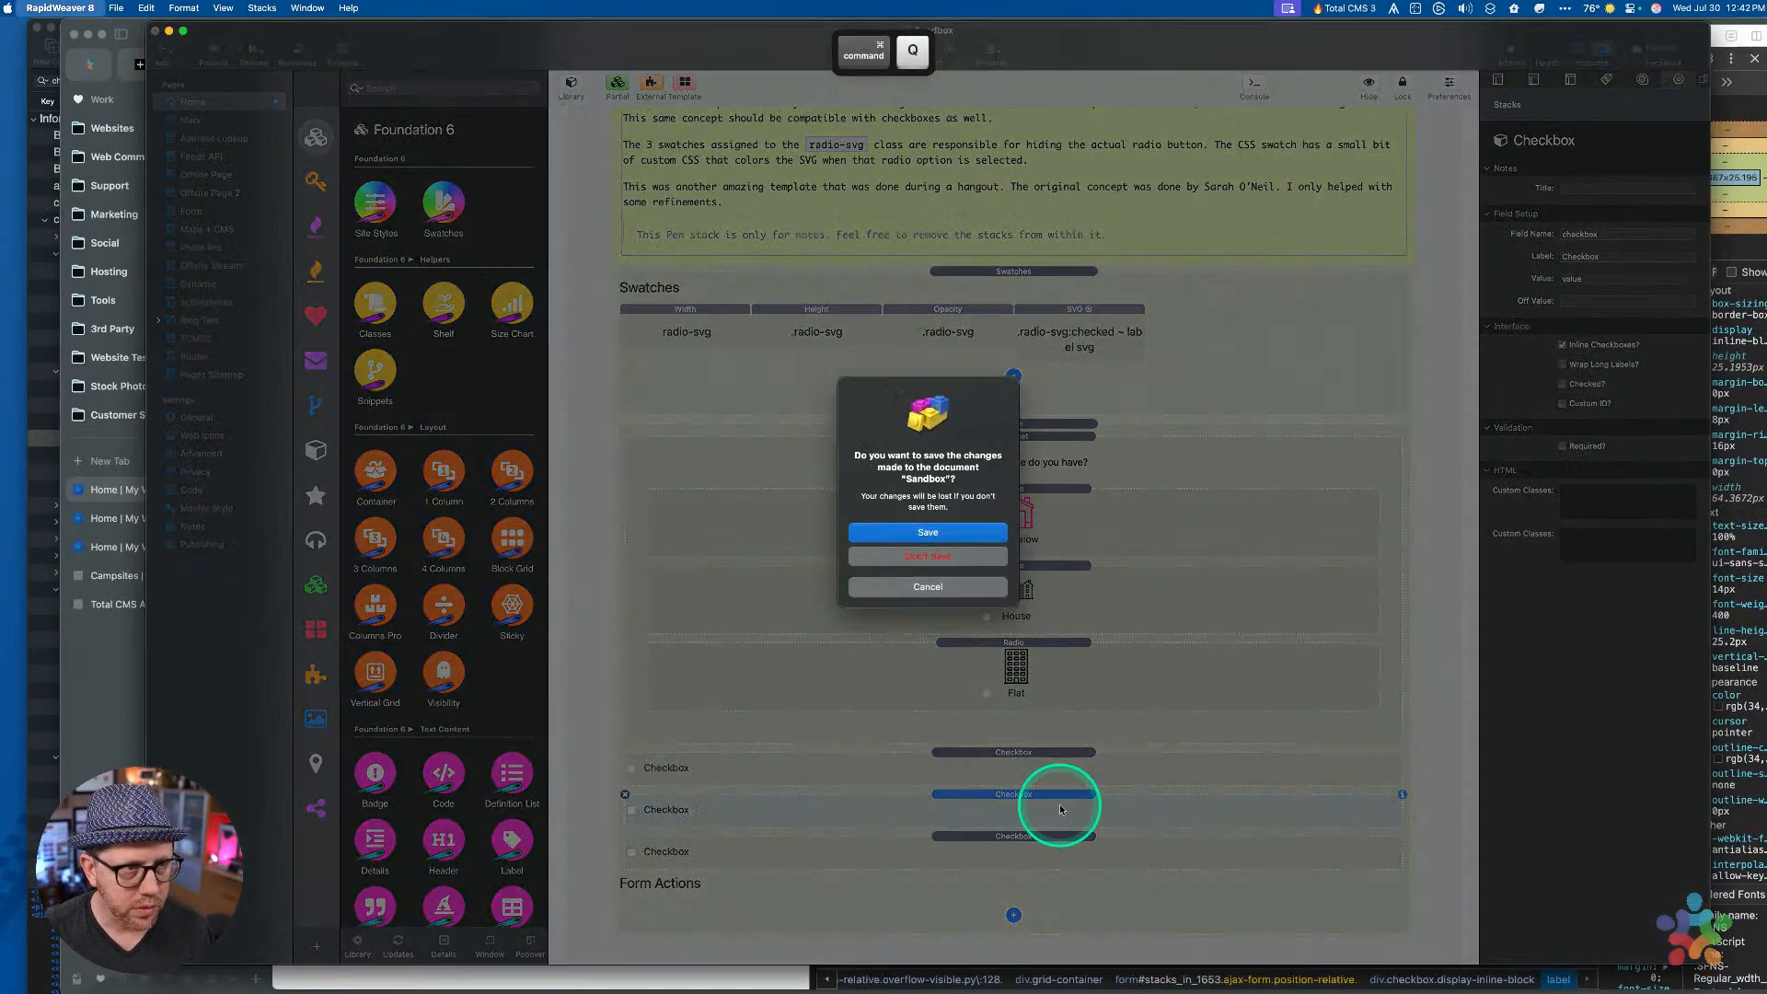
click(896, 549)
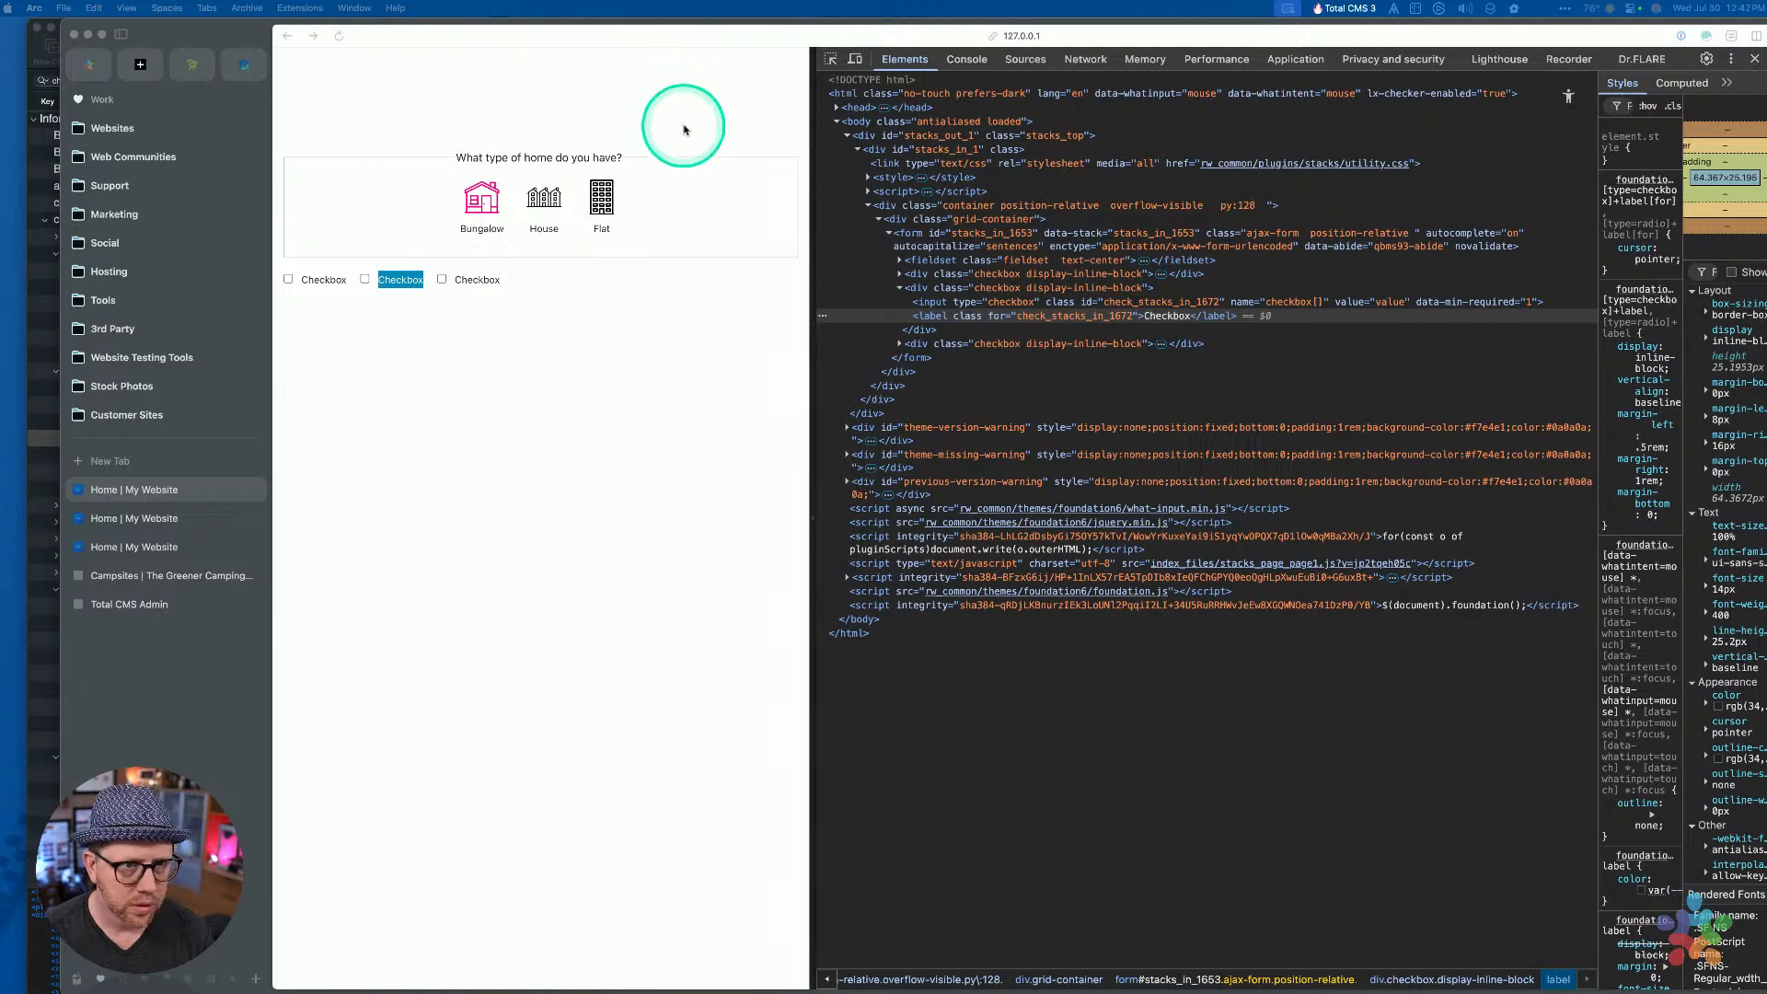
key(ctrl+Up)
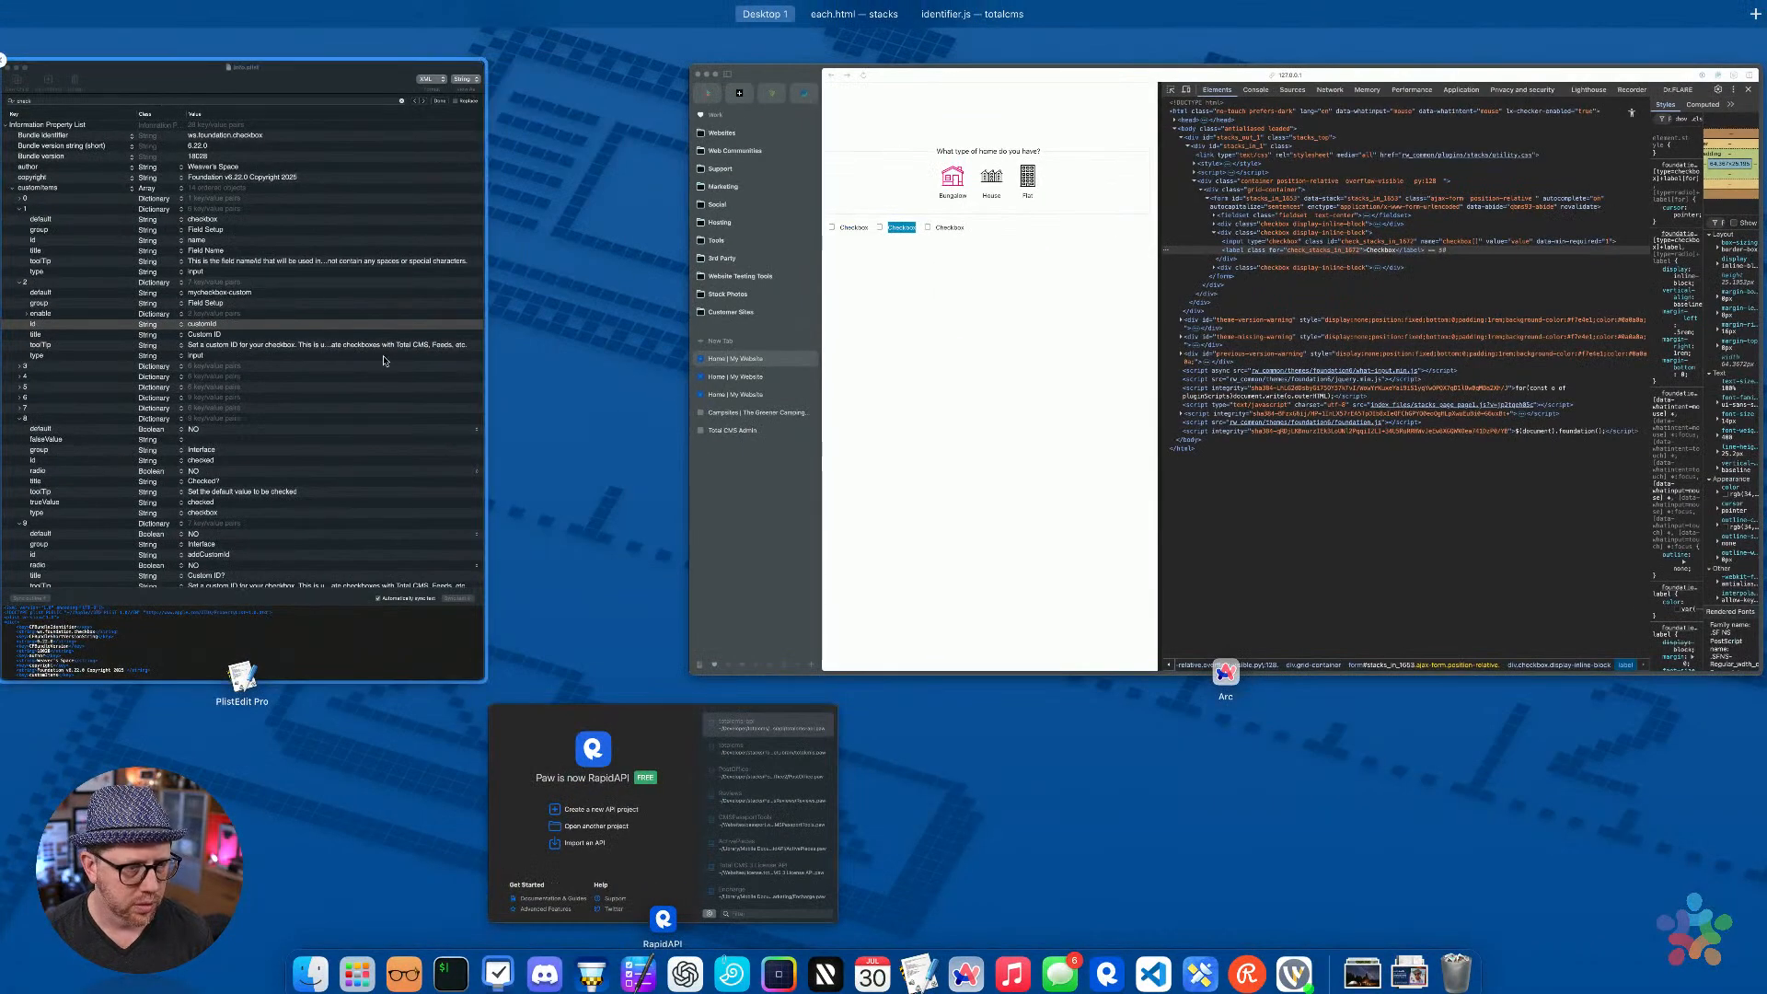
click(610, 750)
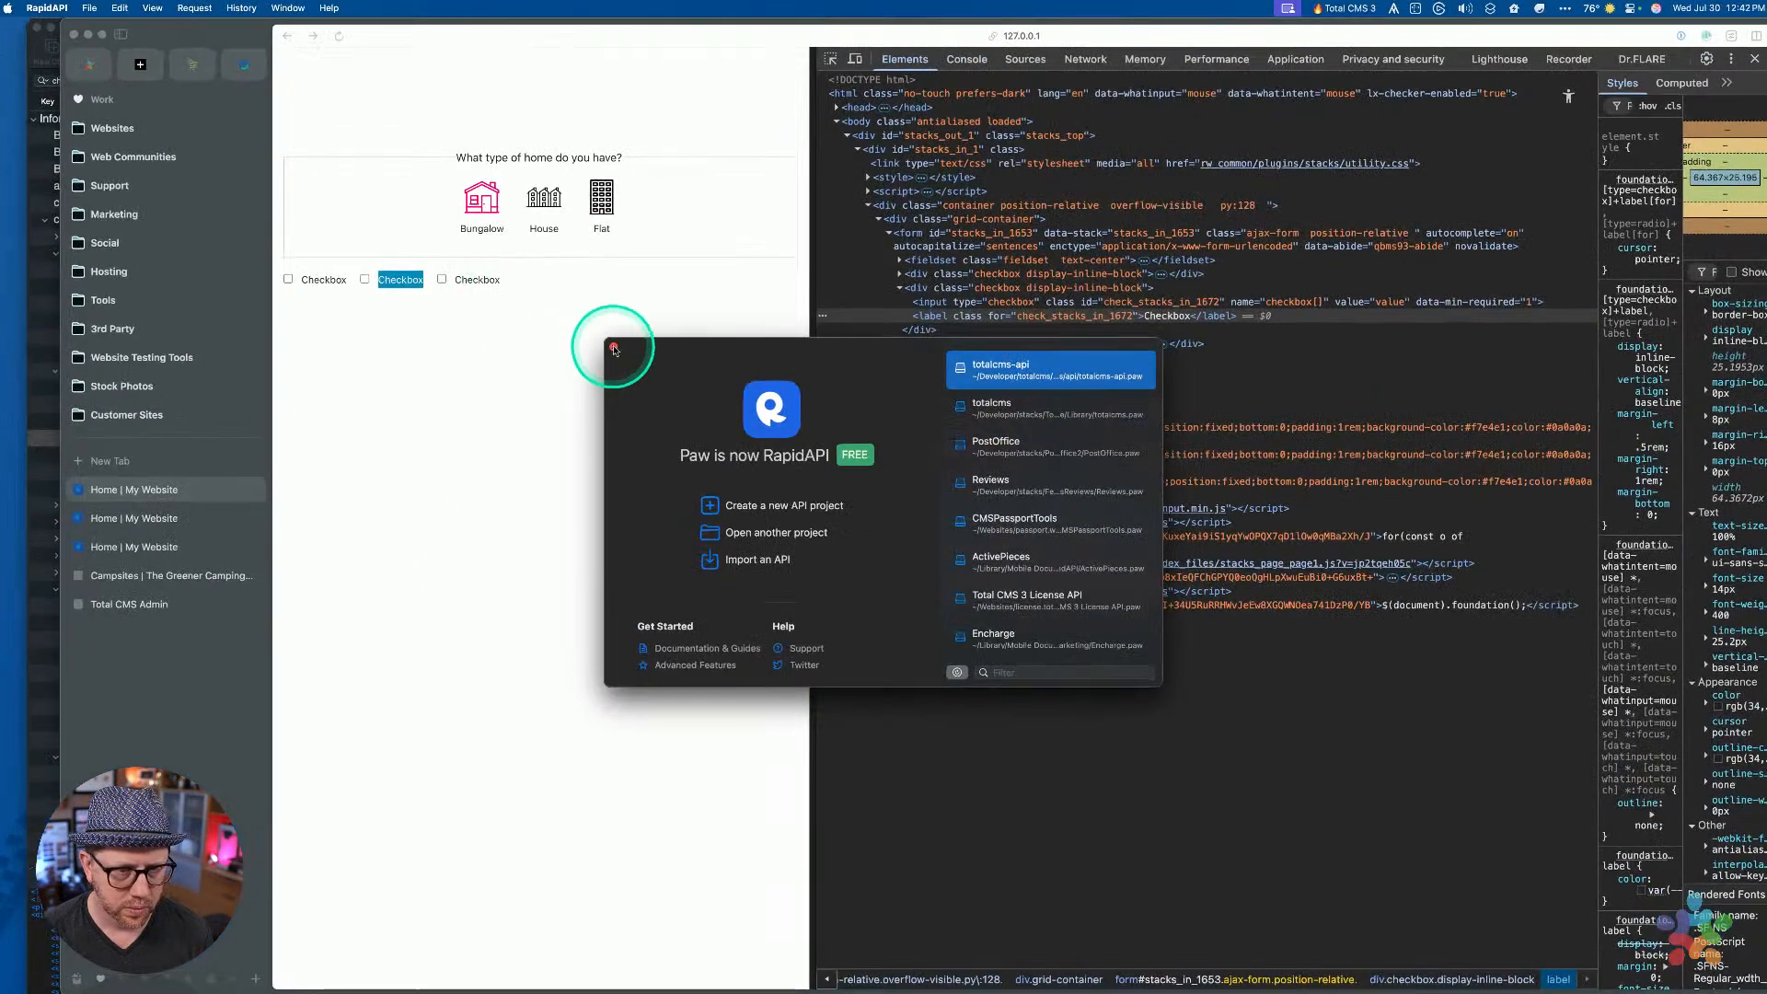
click(613, 349)
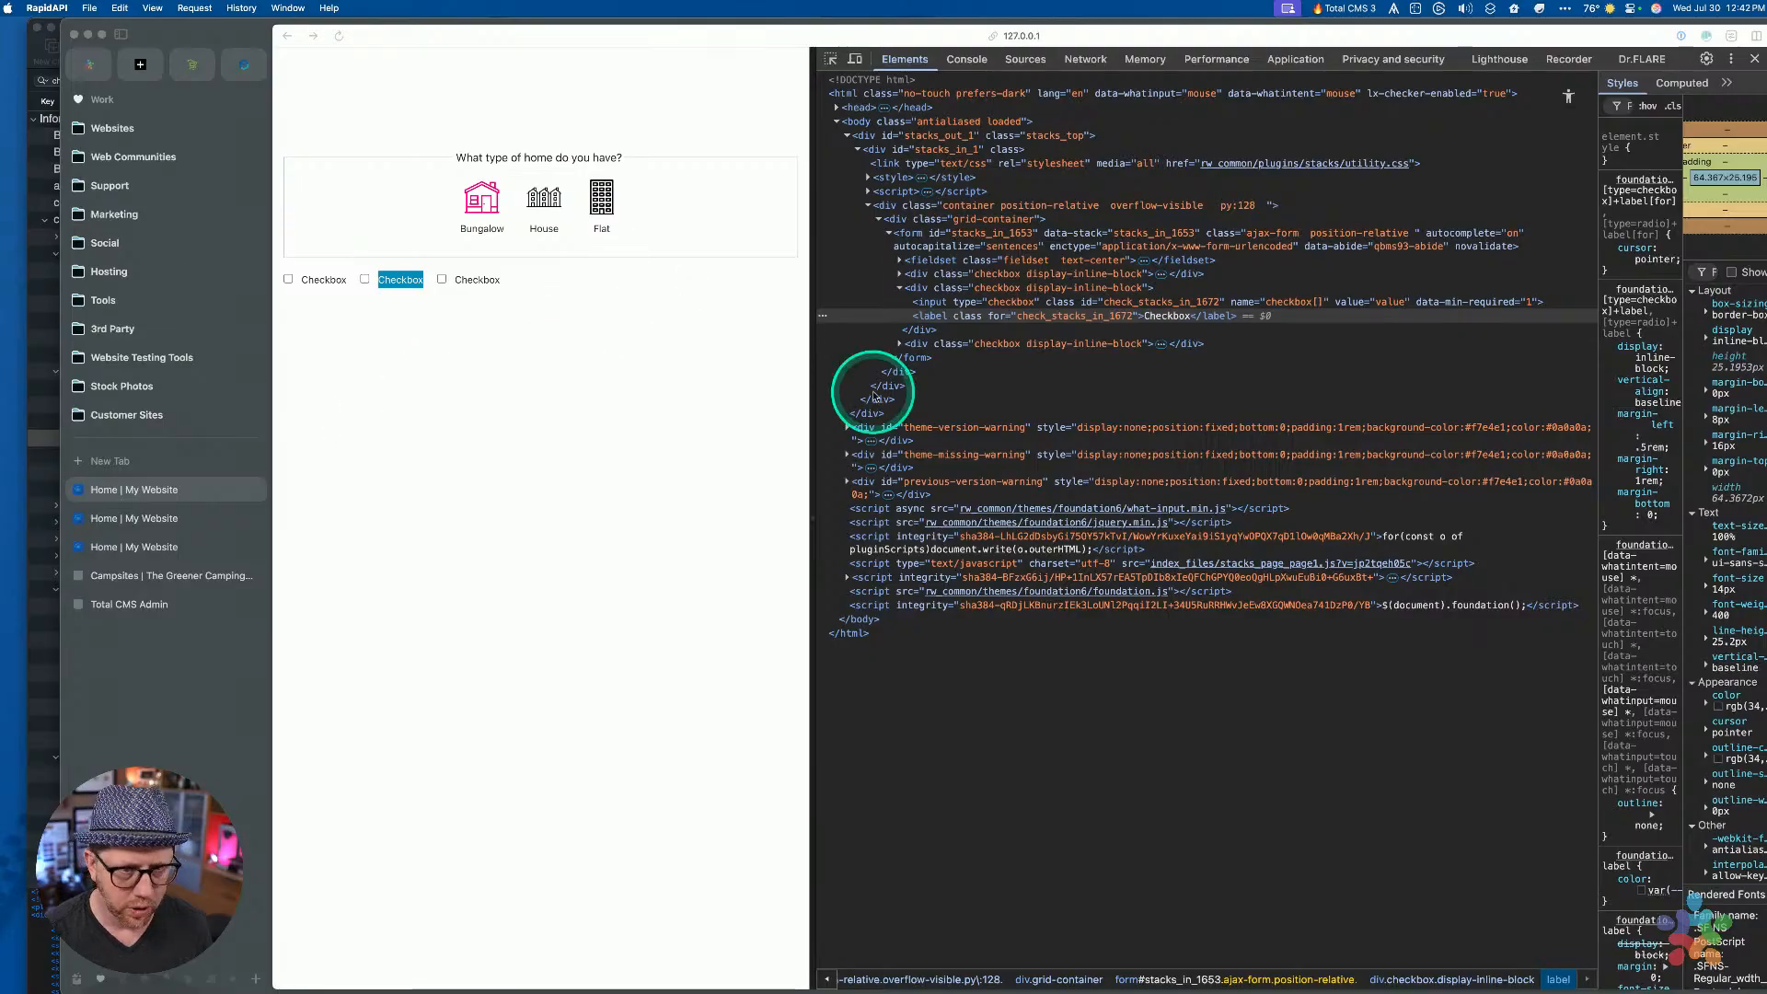
click(699, 454)
key(super+r)
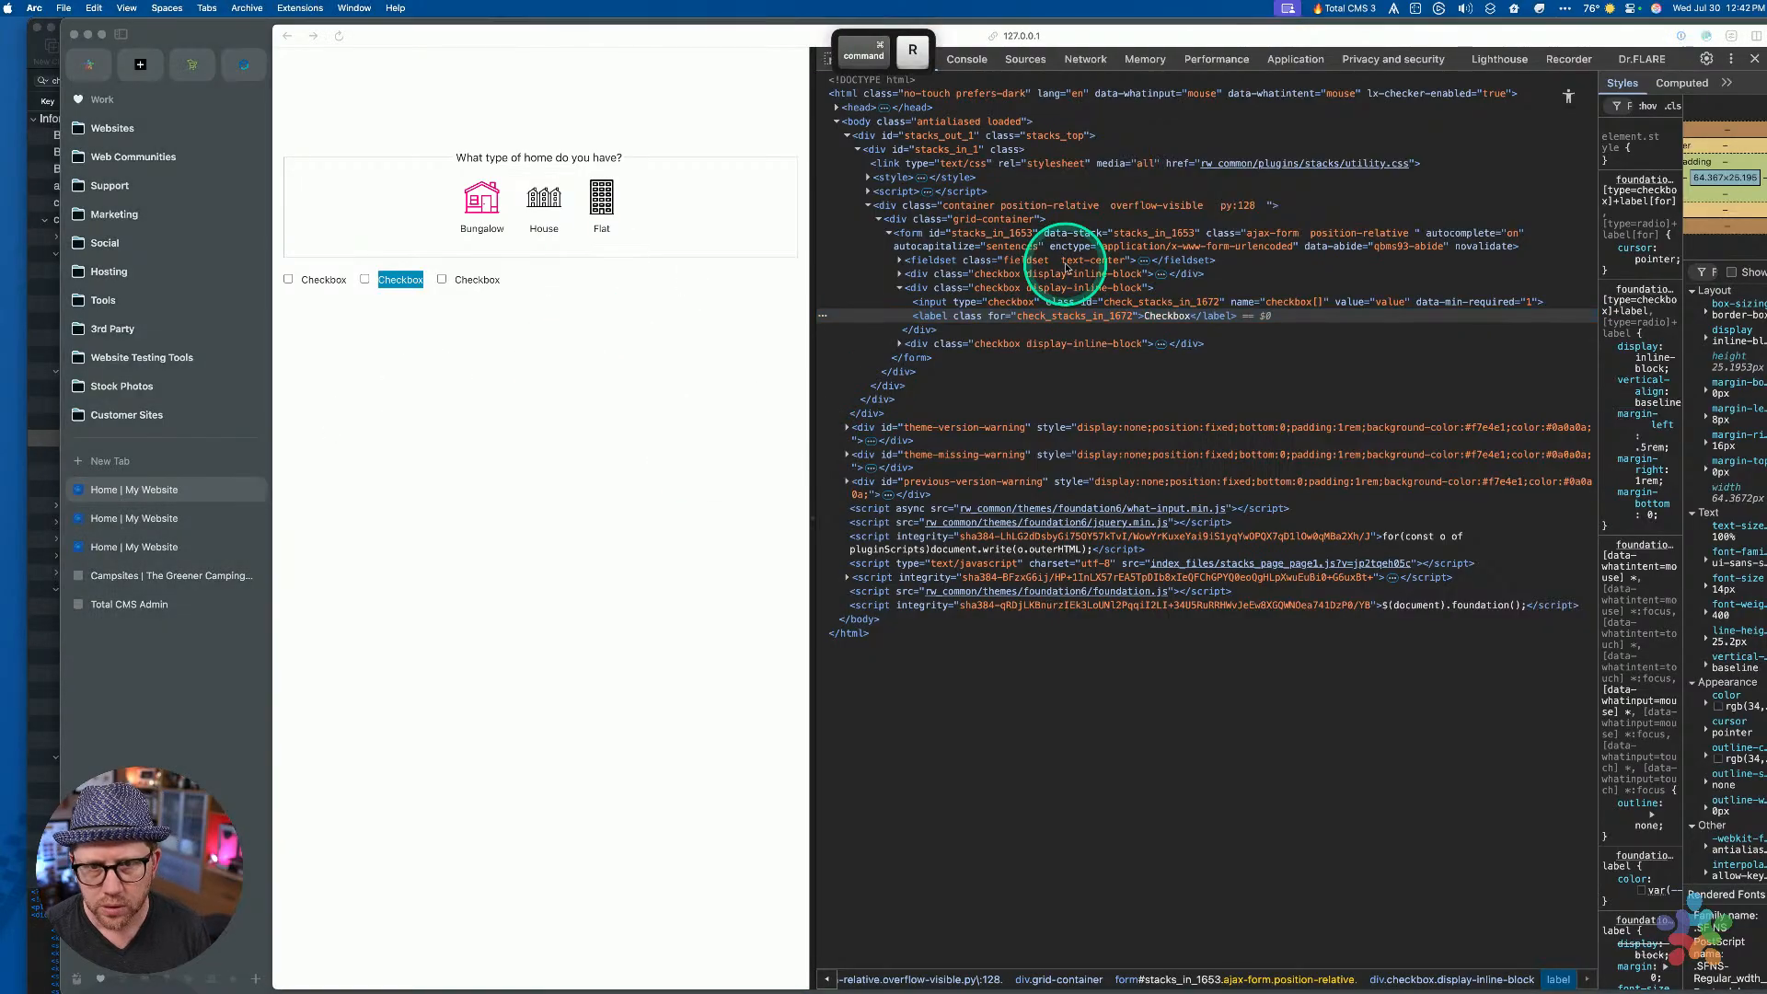
Reopen the Sandbox project from Recent and tick Custom ID? on the second Checkbox
click(1036, 230)
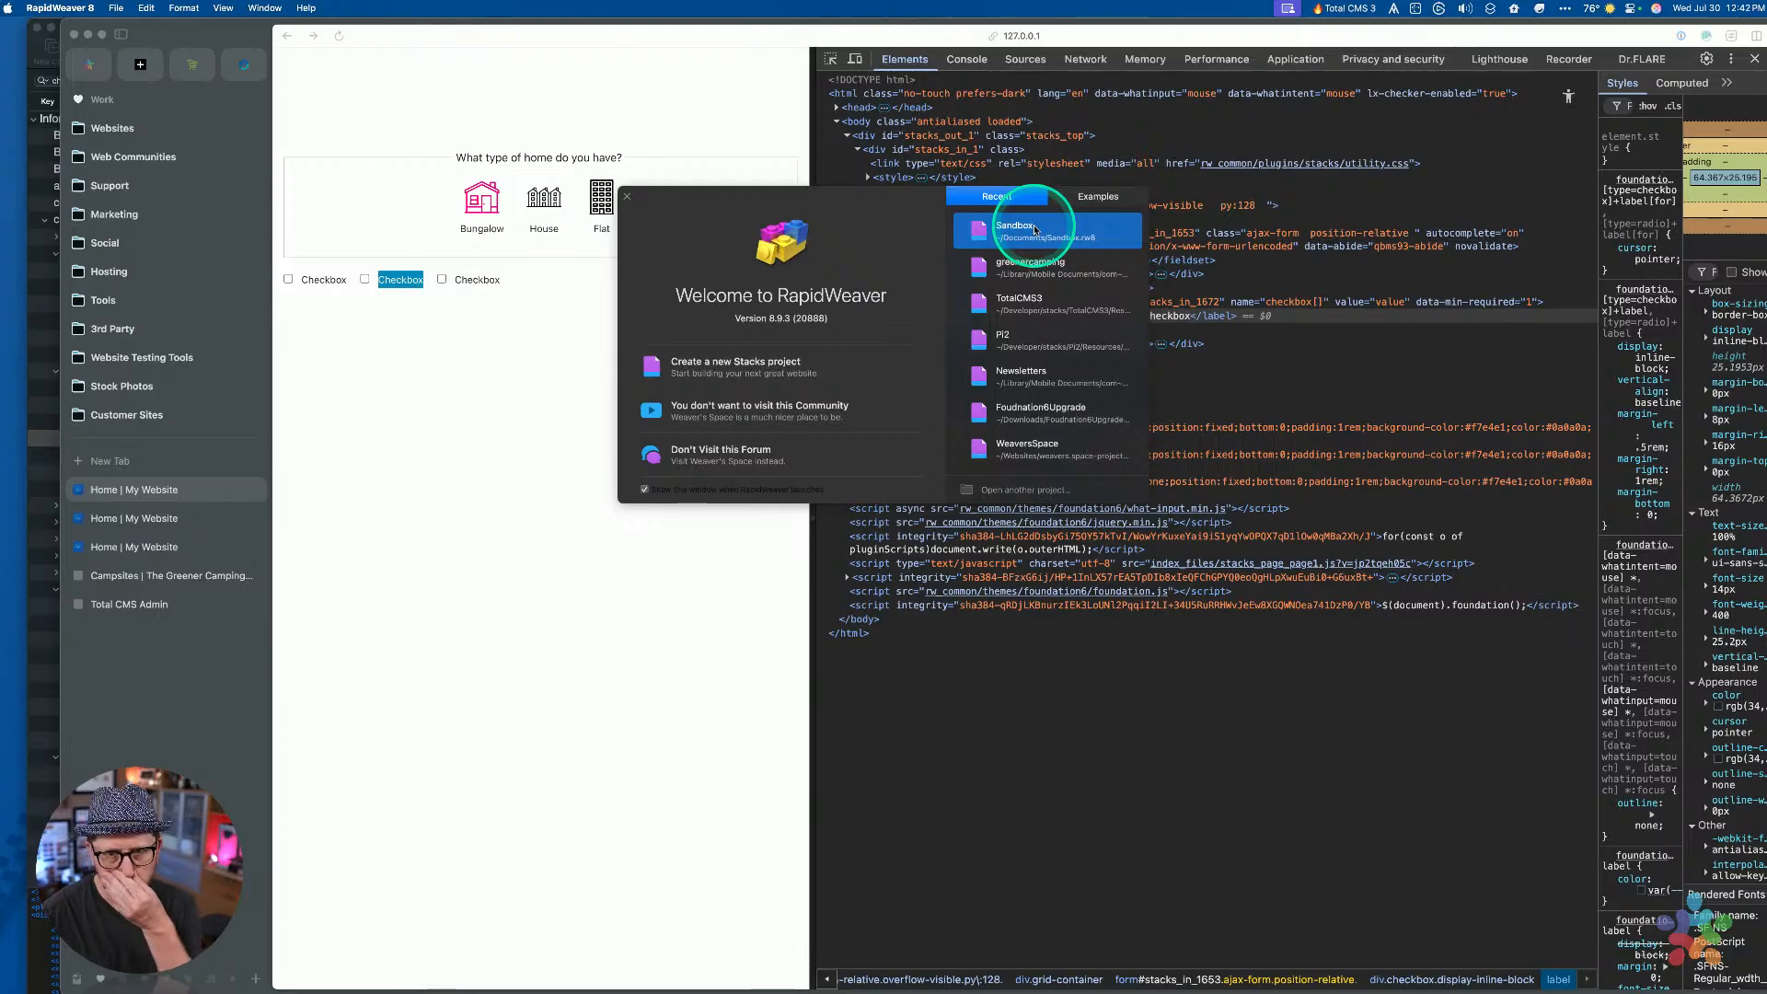
double_click(1035, 230)
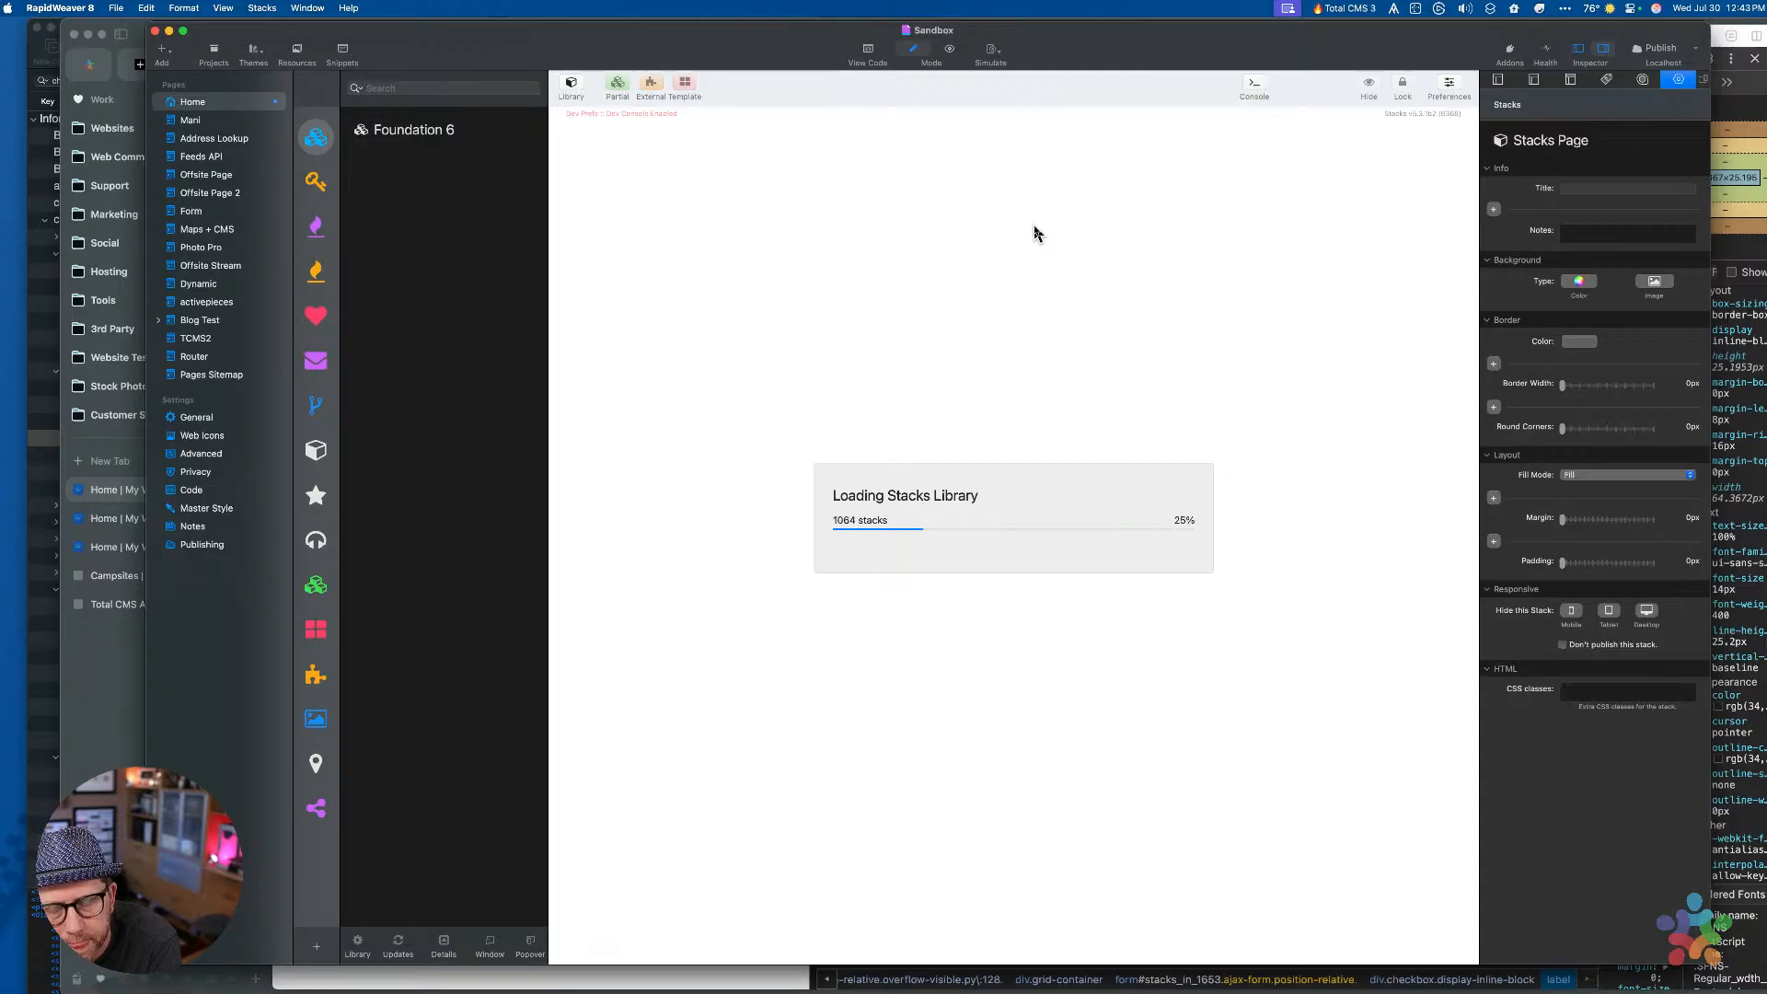
click(1034, 228)
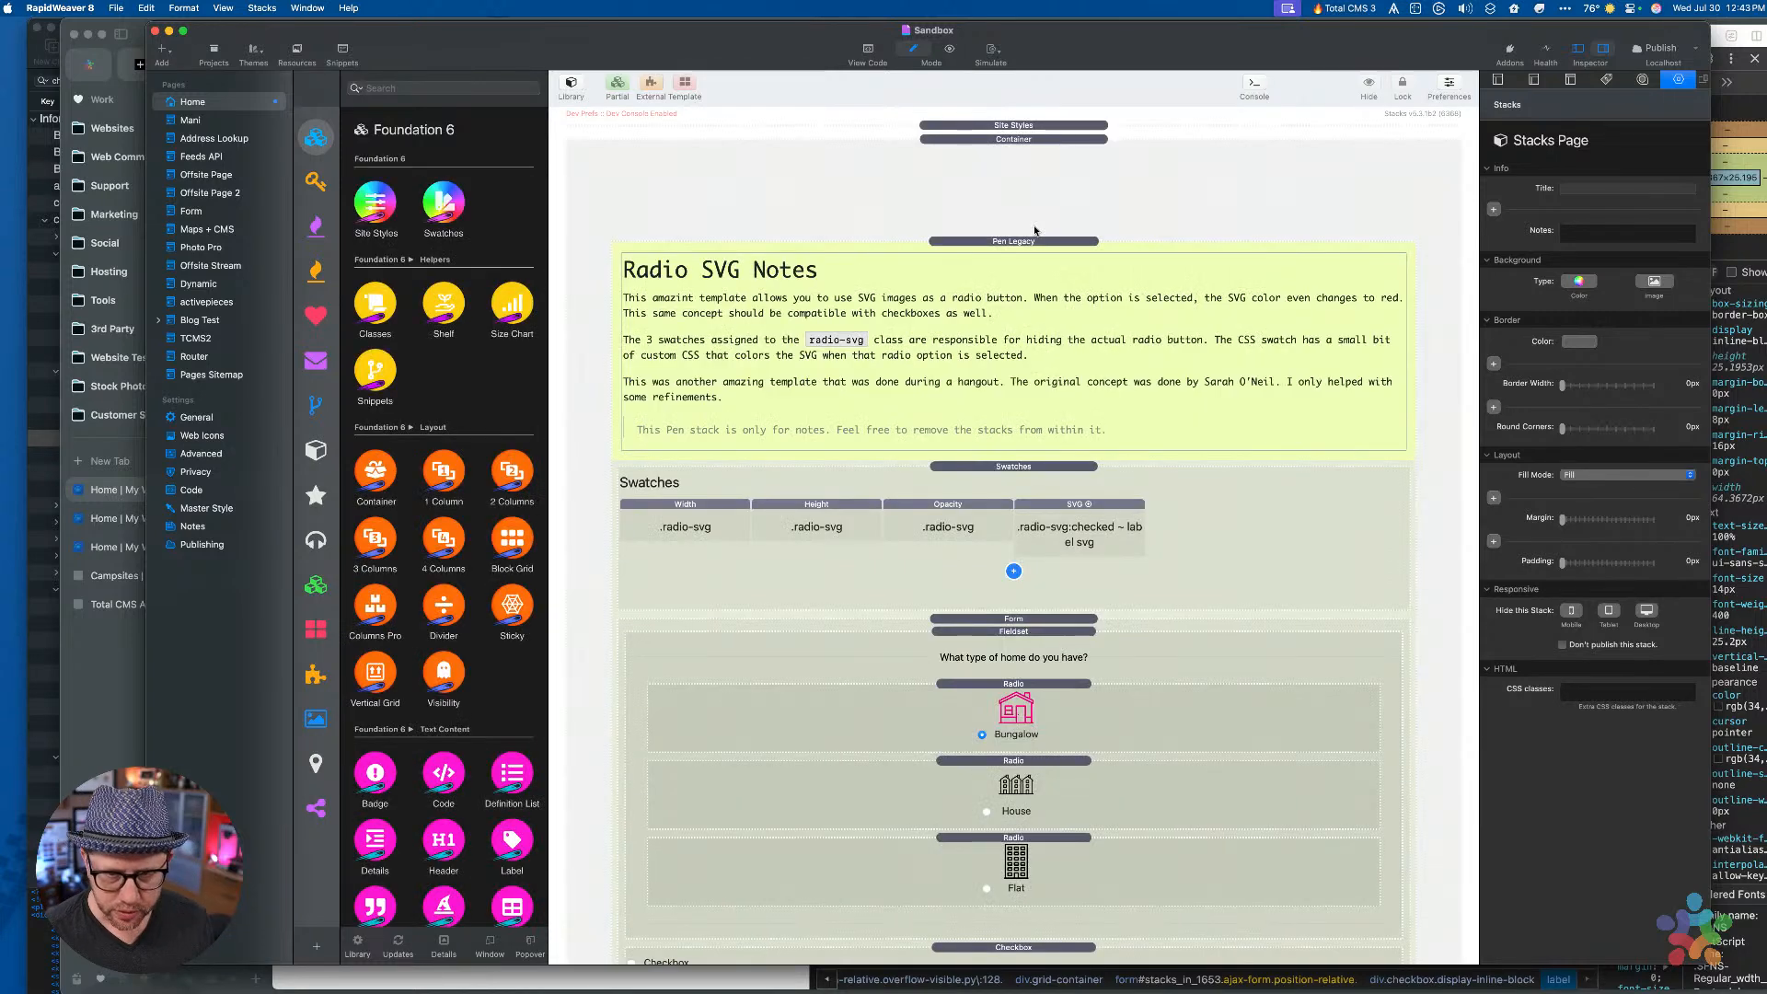
scroll(1031, 368, down, 5)
click(1057, 780)
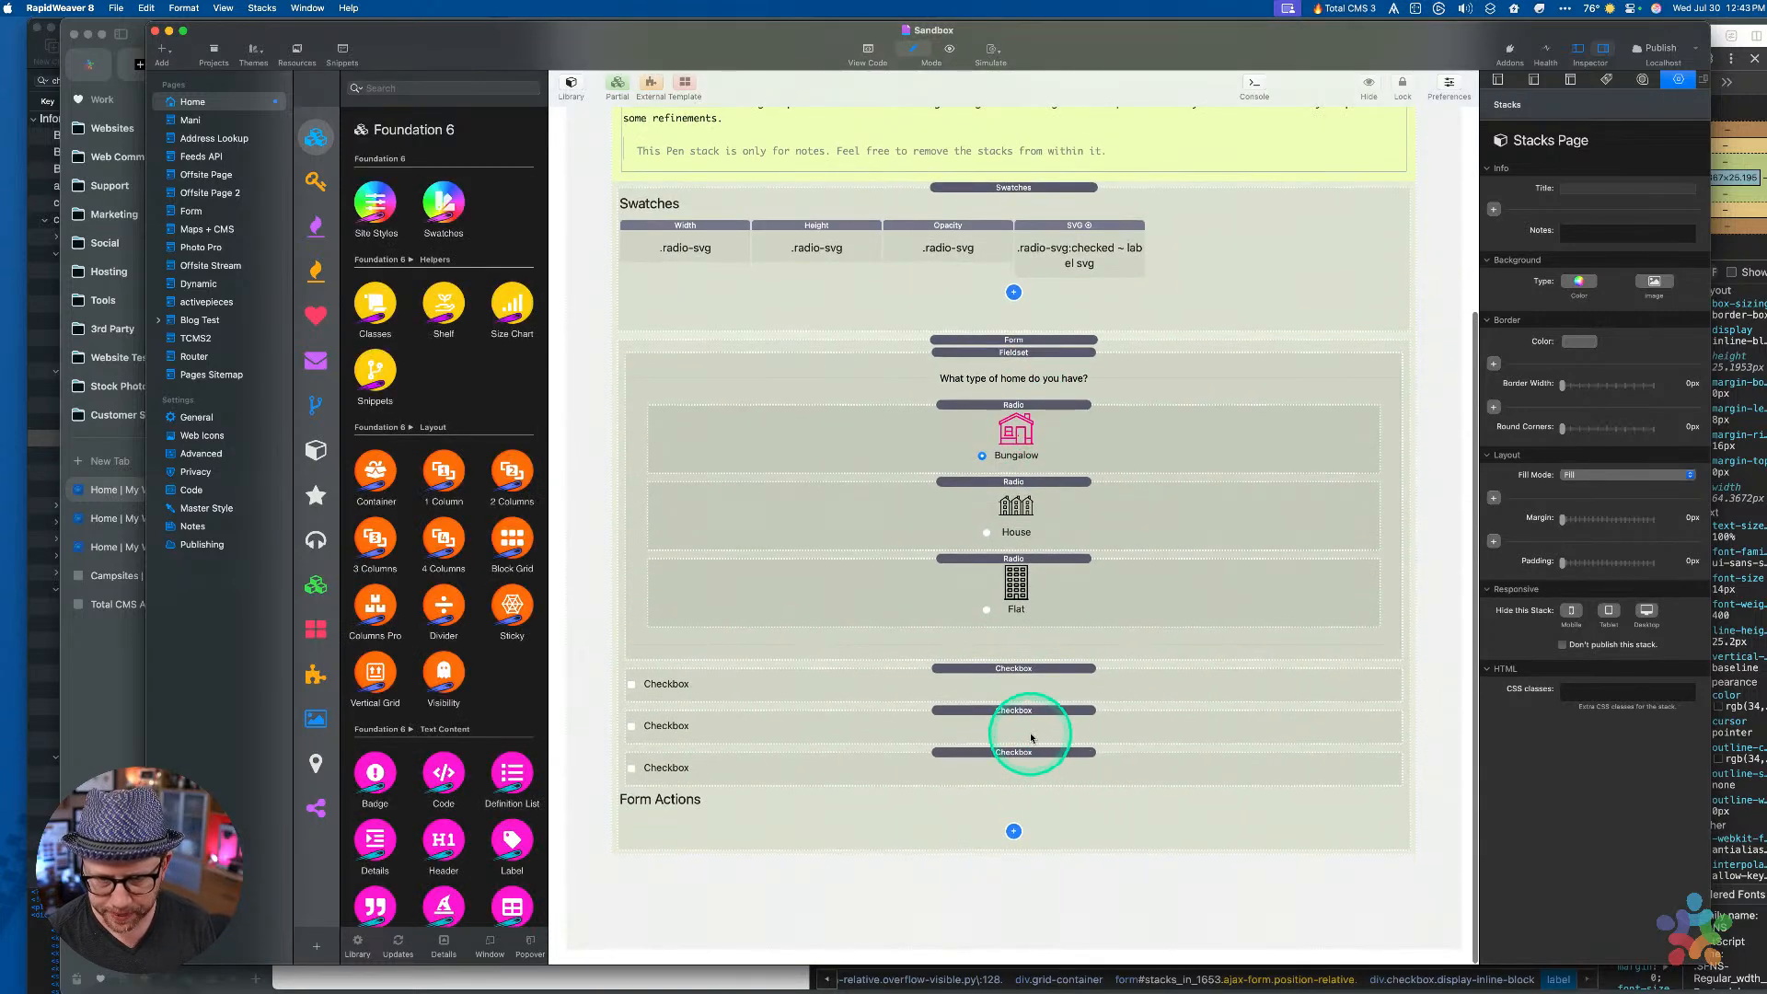
click(1030, 736)
click(1563, 404)
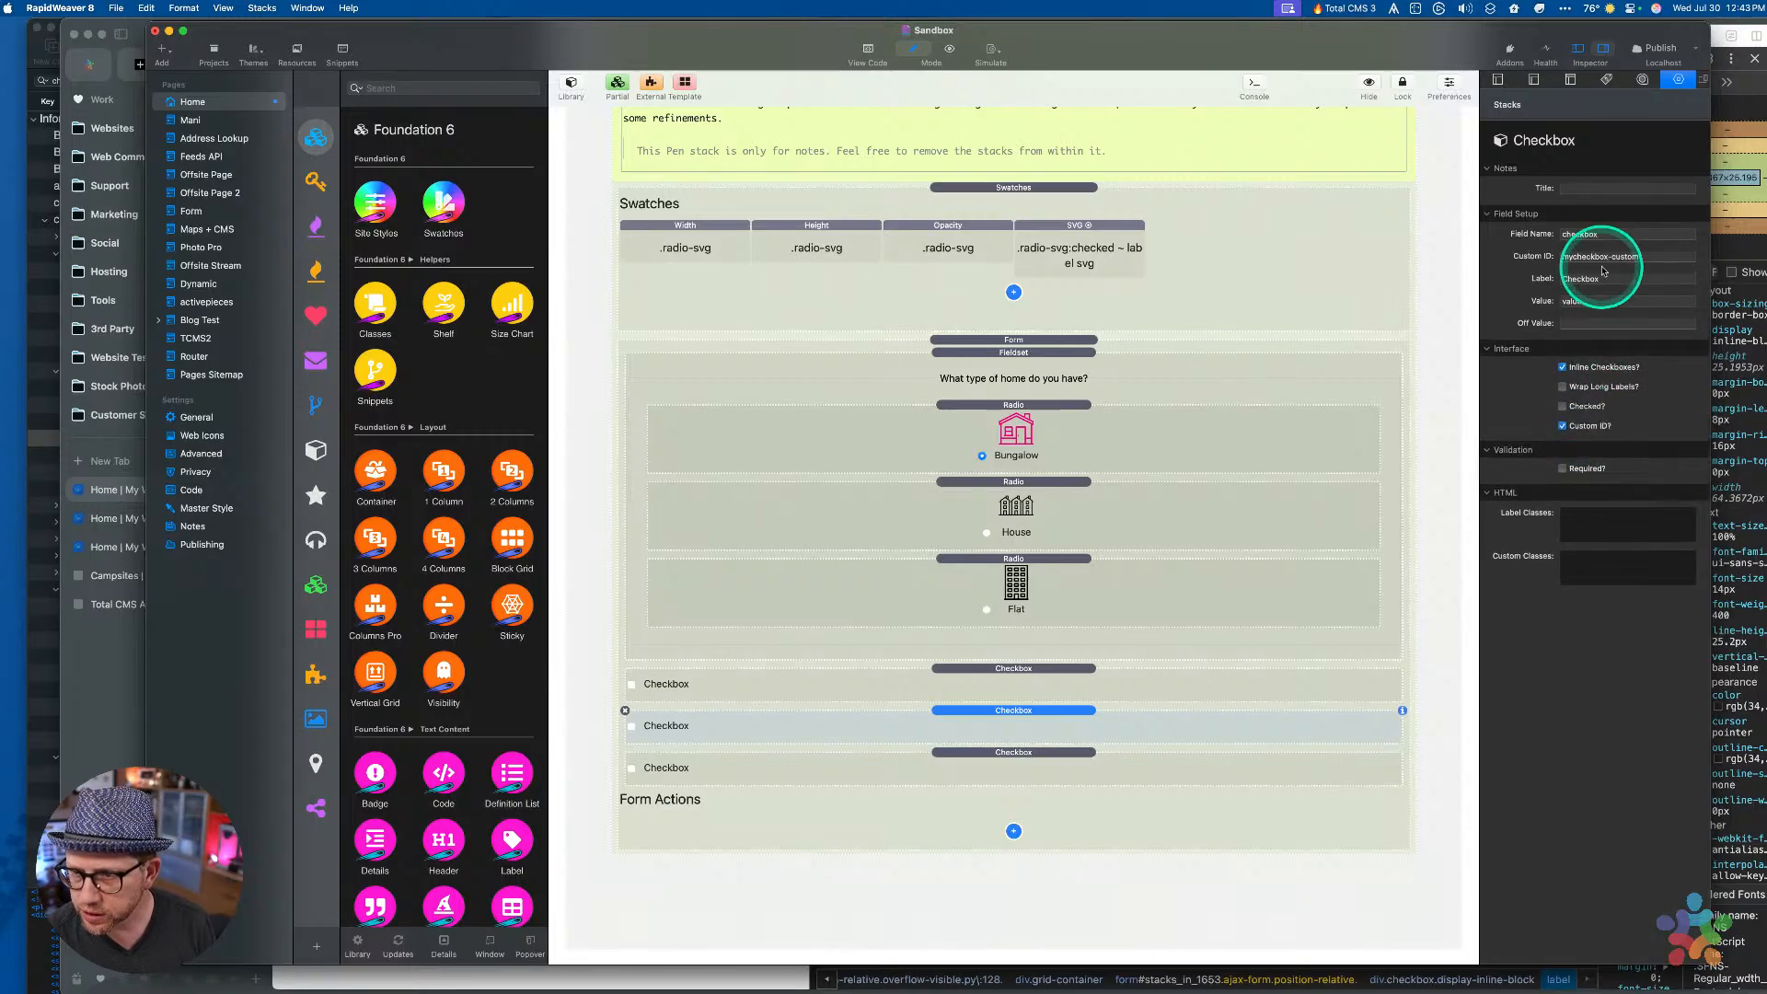
Fill the first two Checkbox stacks' Custom ID fields, pasting check1
click(1086, 700)
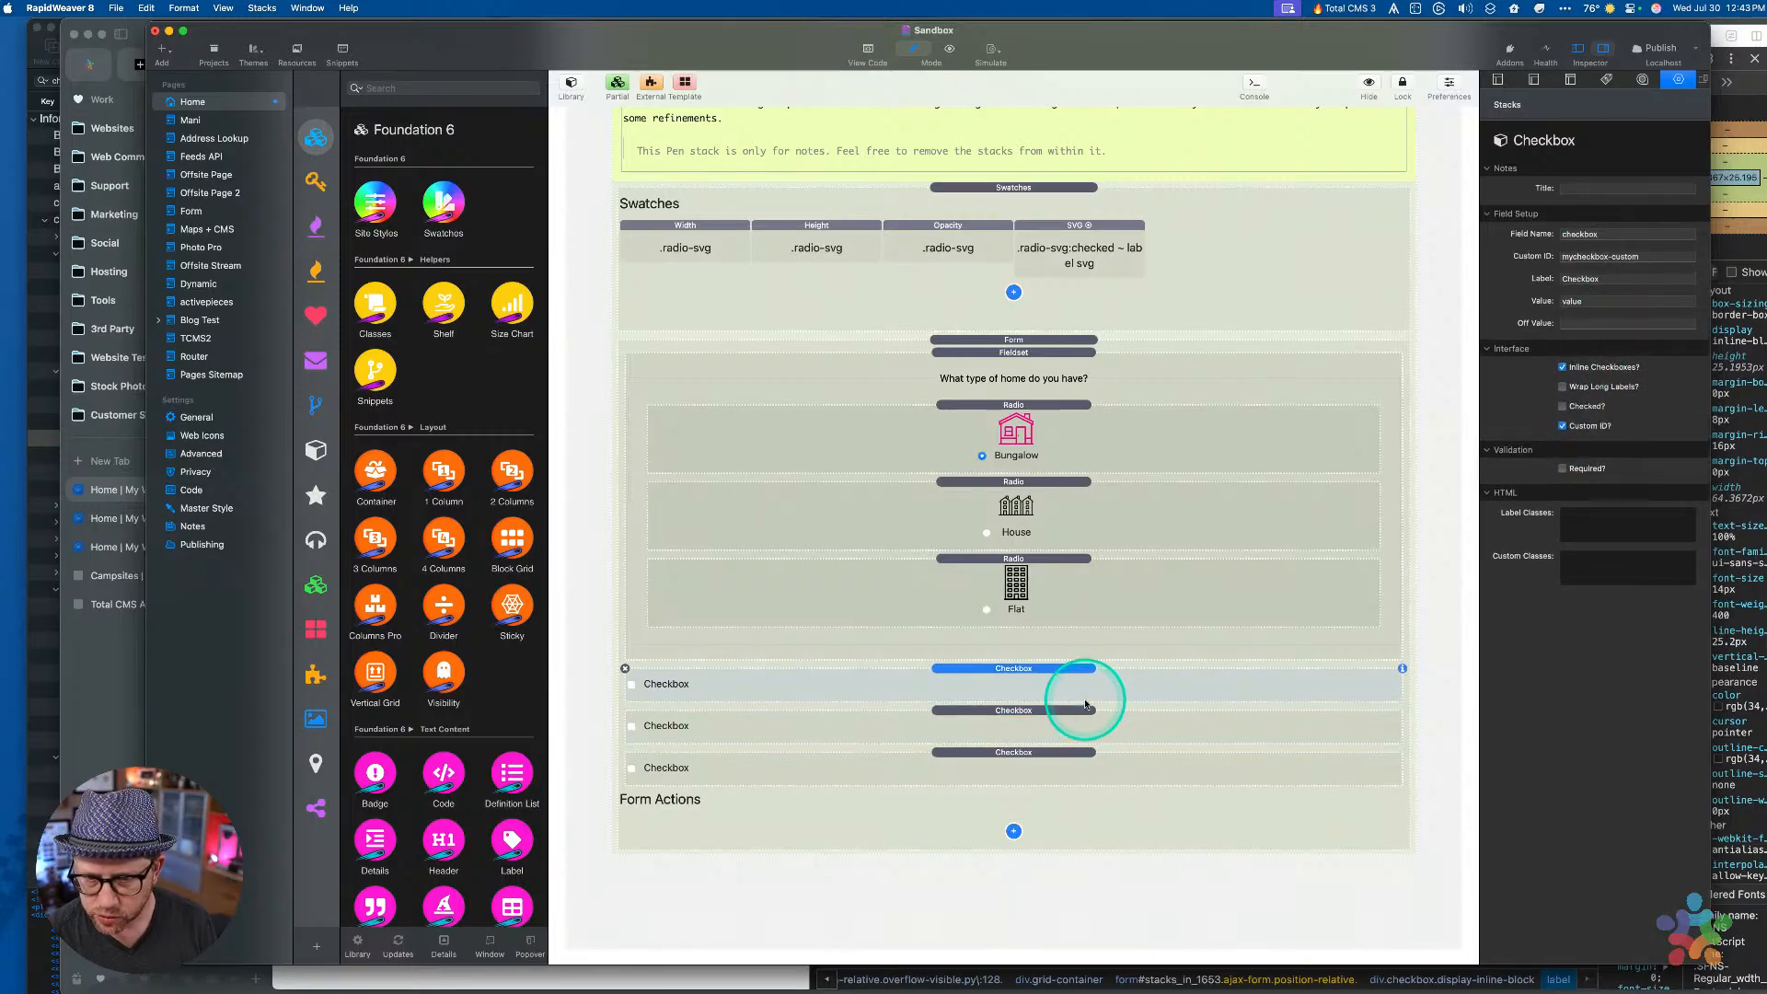
click(1634, 255)
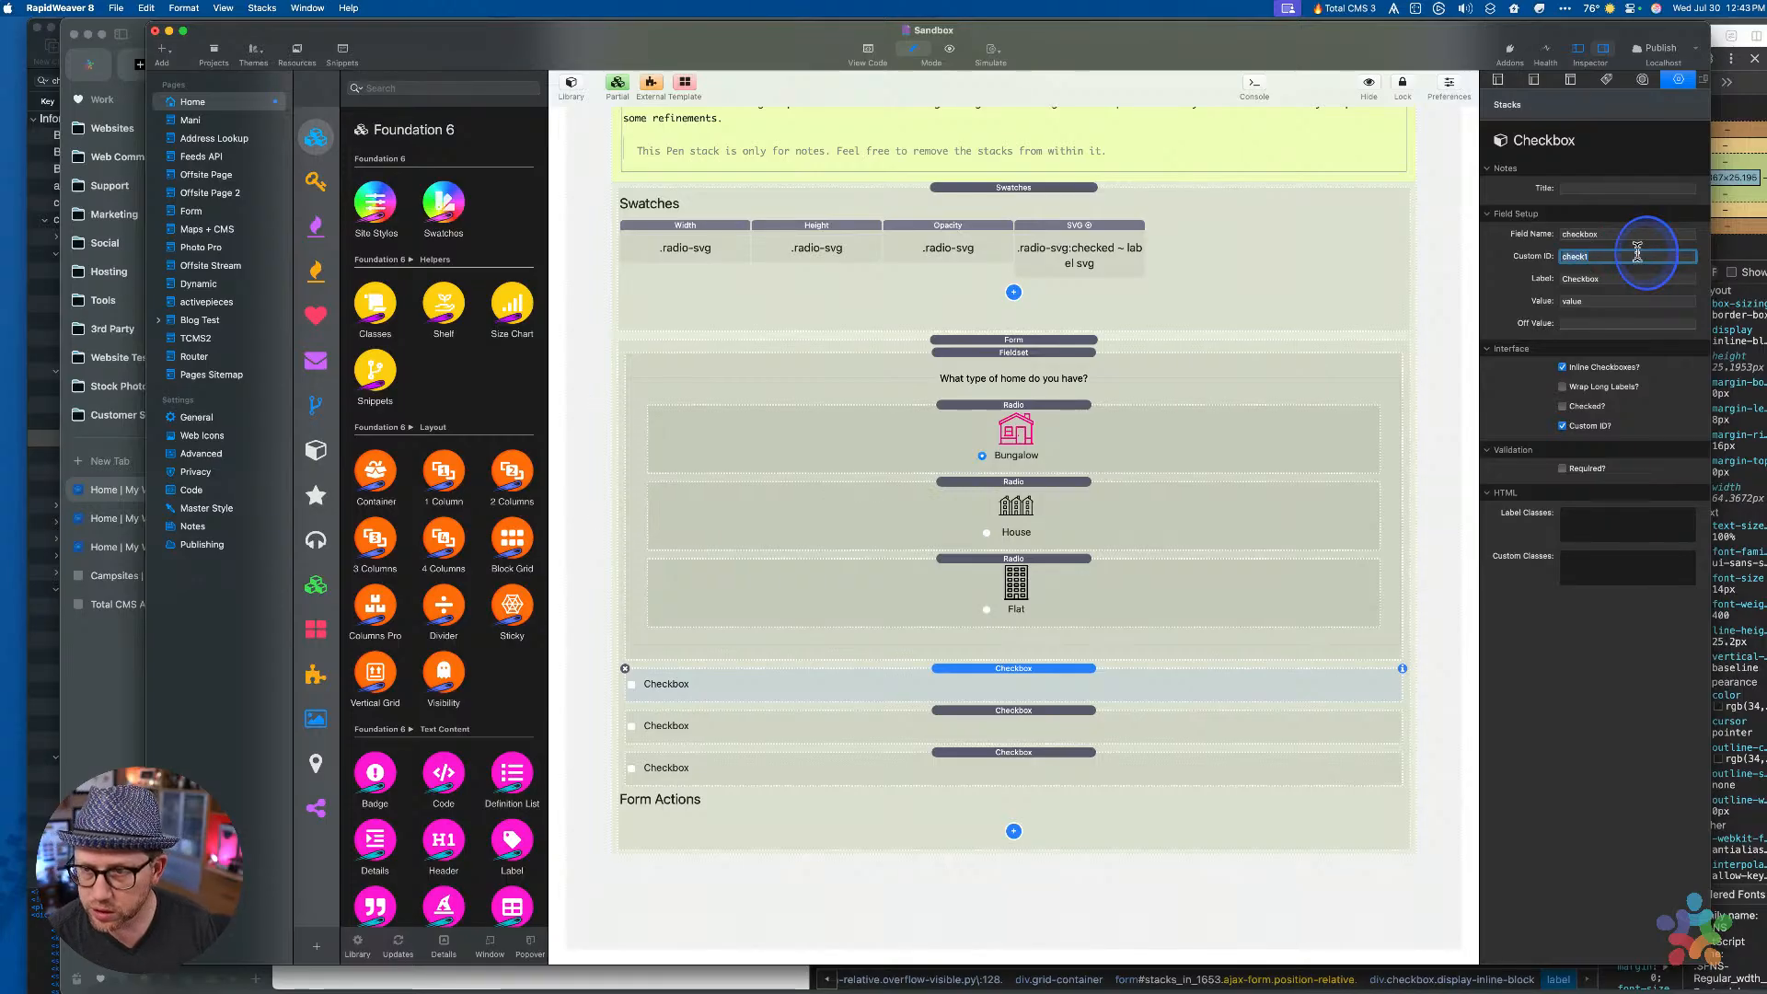
click(1078, 729)
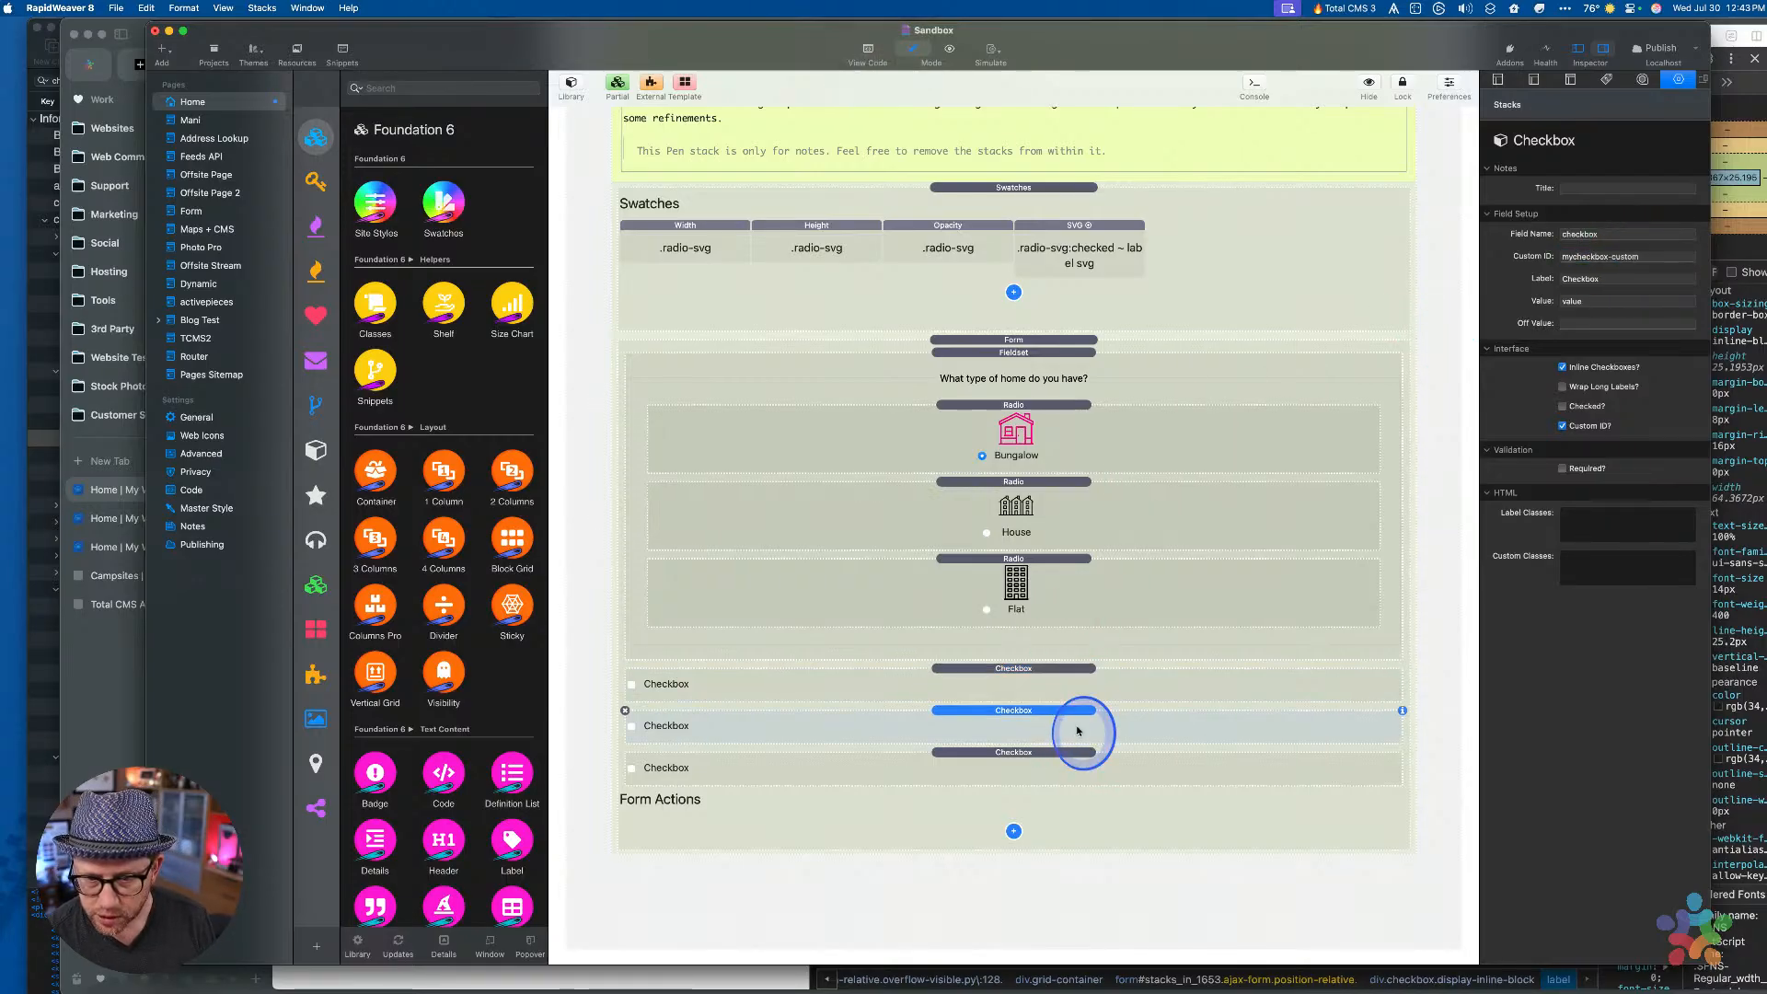
click(1591, 255)
text(check1)
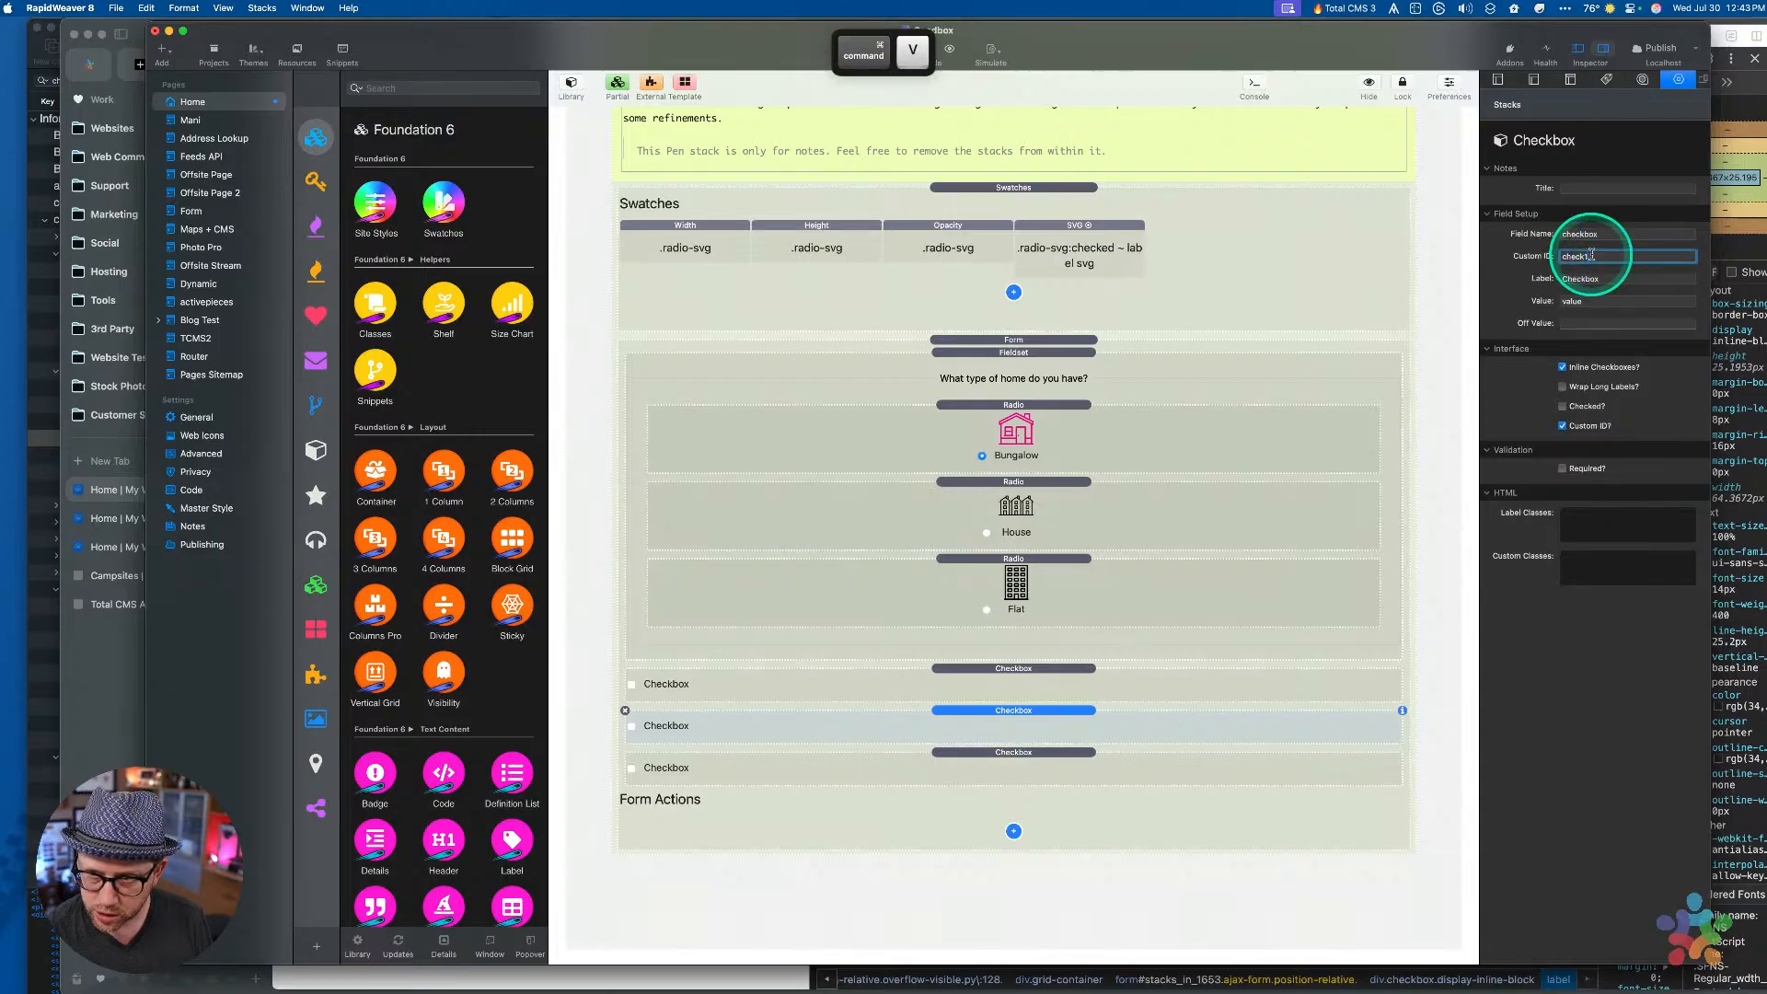
Set the third Checkbox's Custom ID to check3 and preview the page
click(1152, 778)
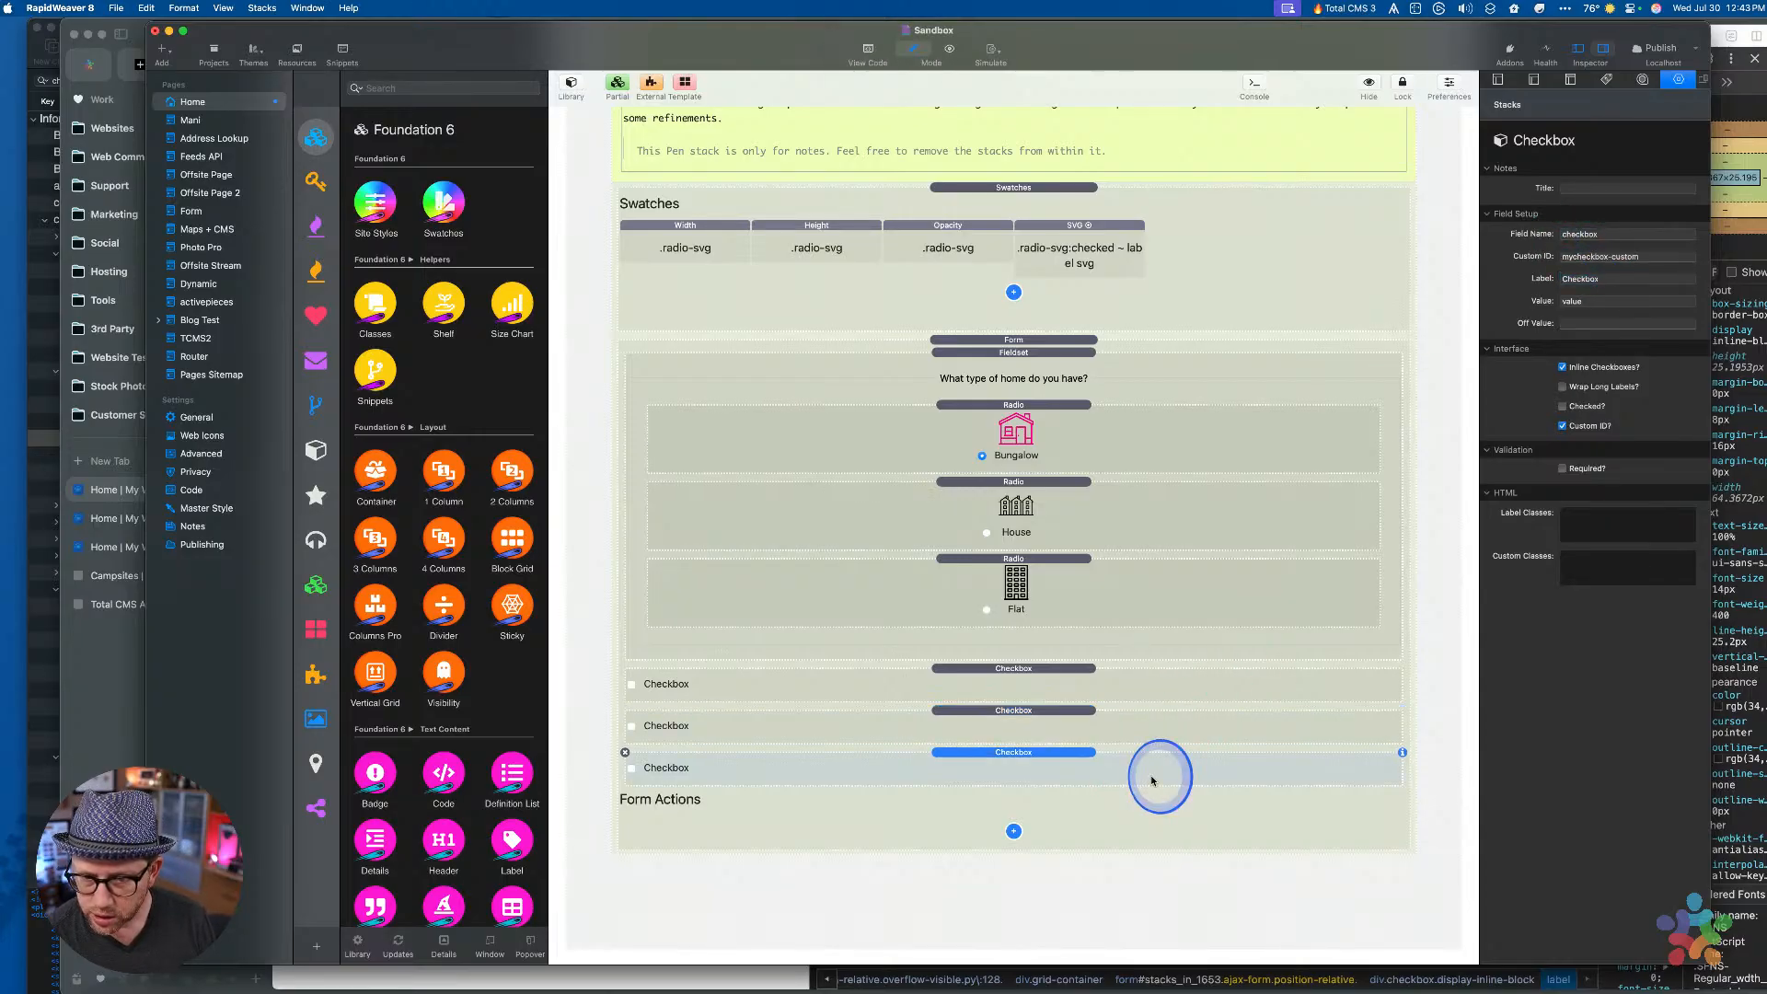
click(1611, 258)
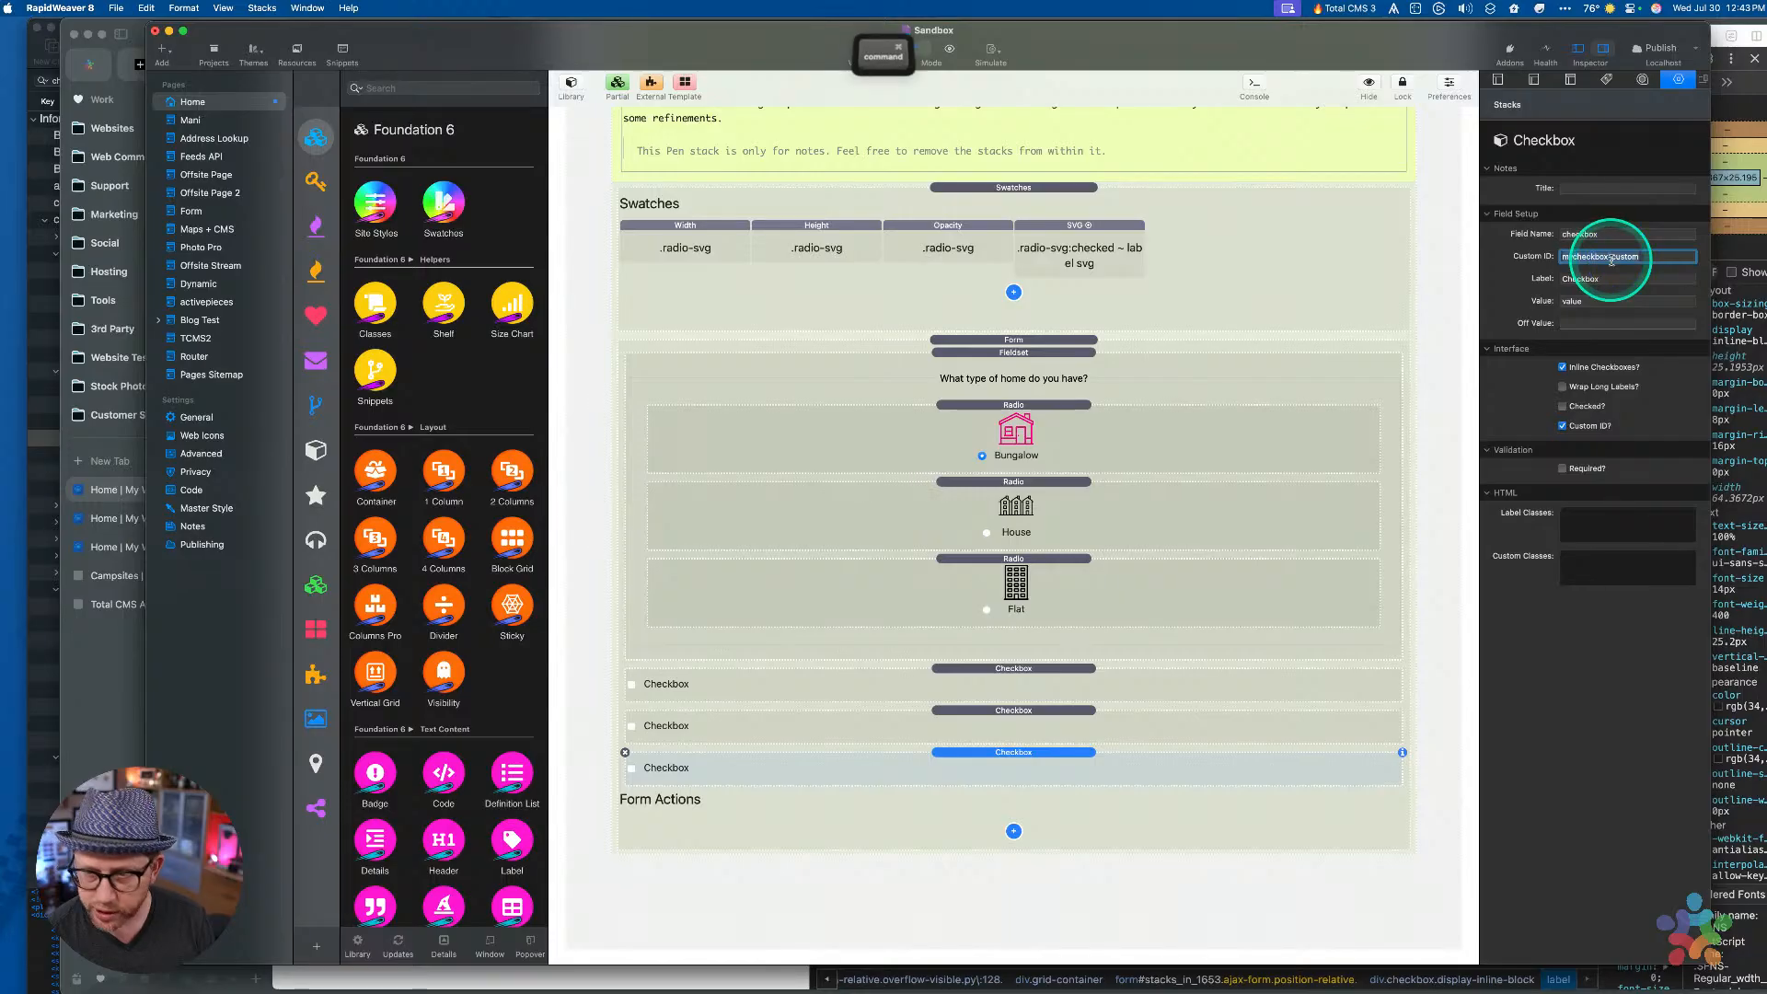
text(check1)
key(BackSpace)
text(3)
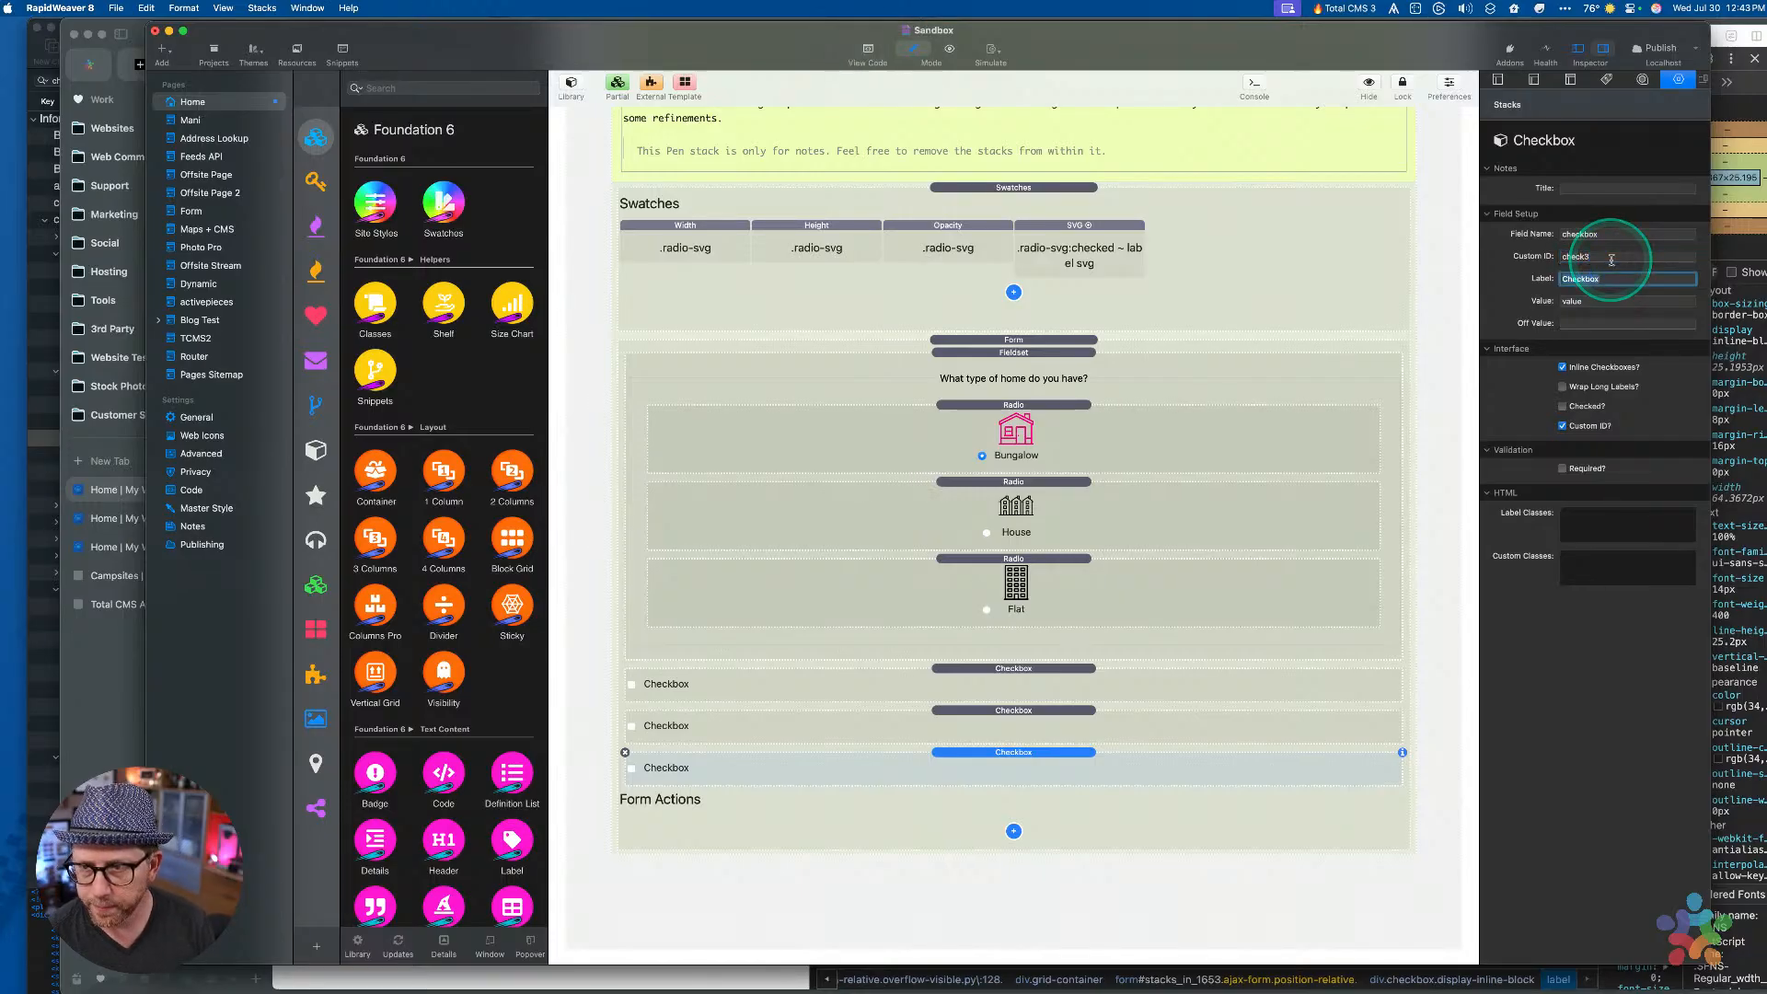
click(1144, 765)
key(super+r)
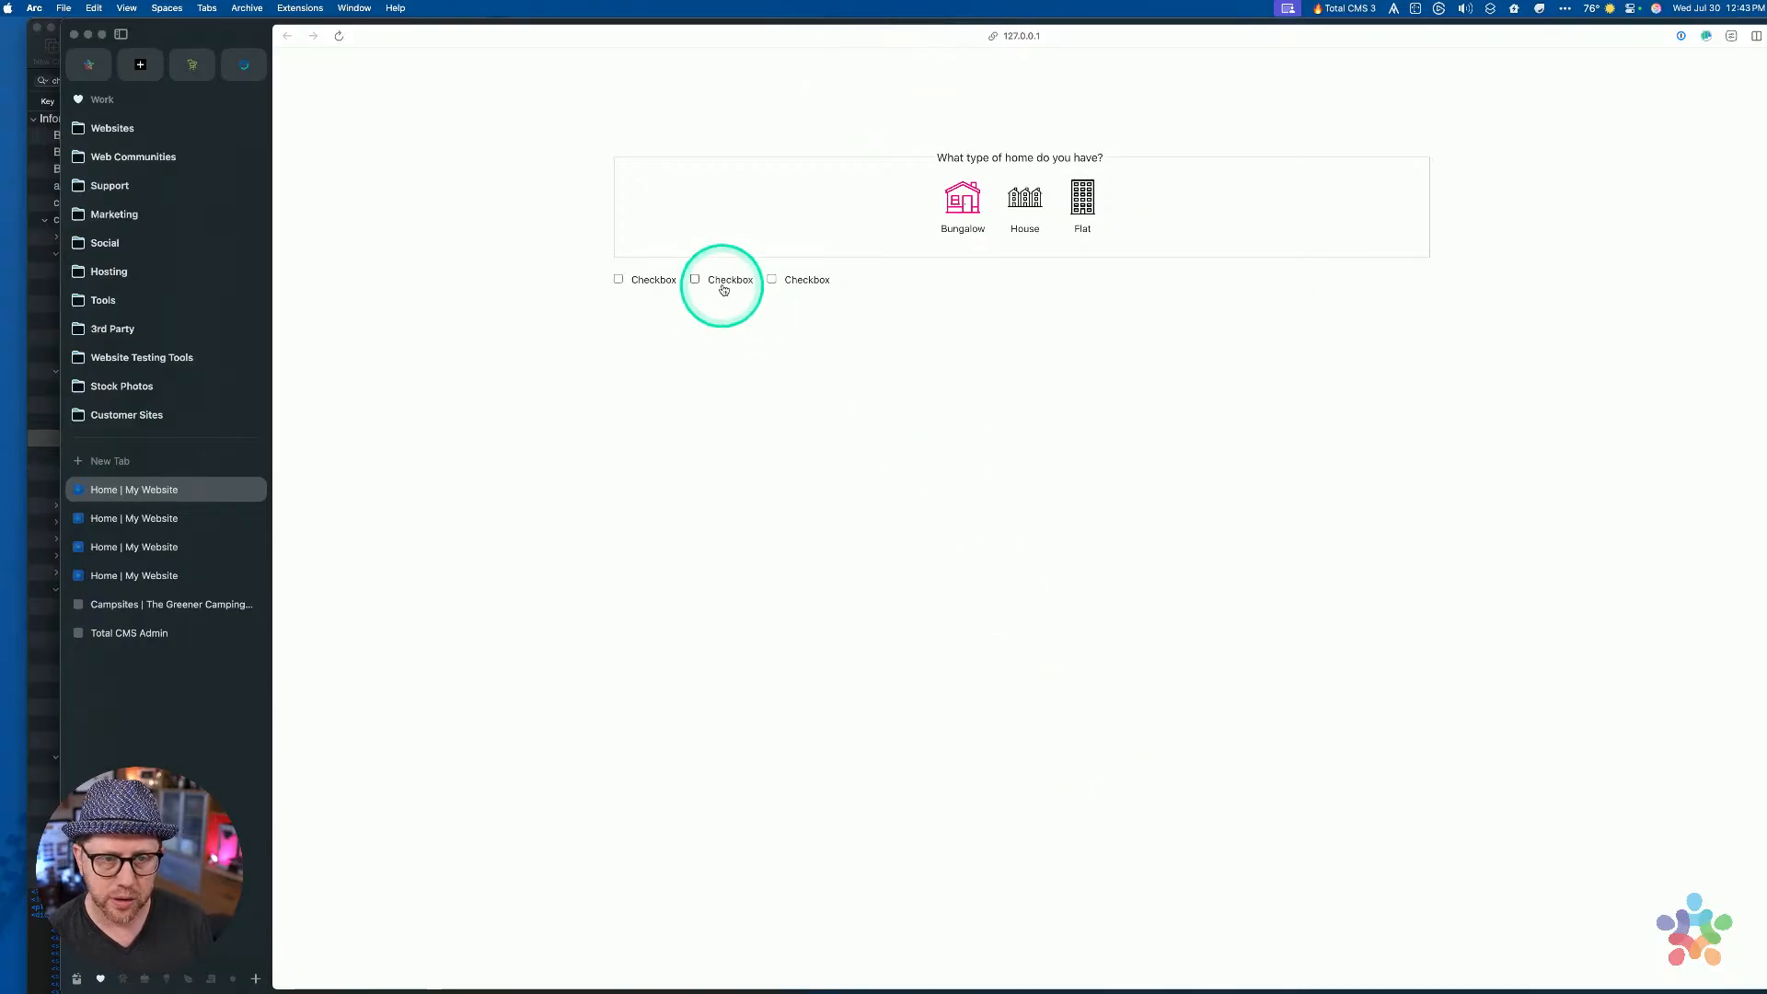
Inspect the third checkbox in Arc's DevTools, confirming its input id and label for are check3
right_click(719, 284)
key(alt+super+i)
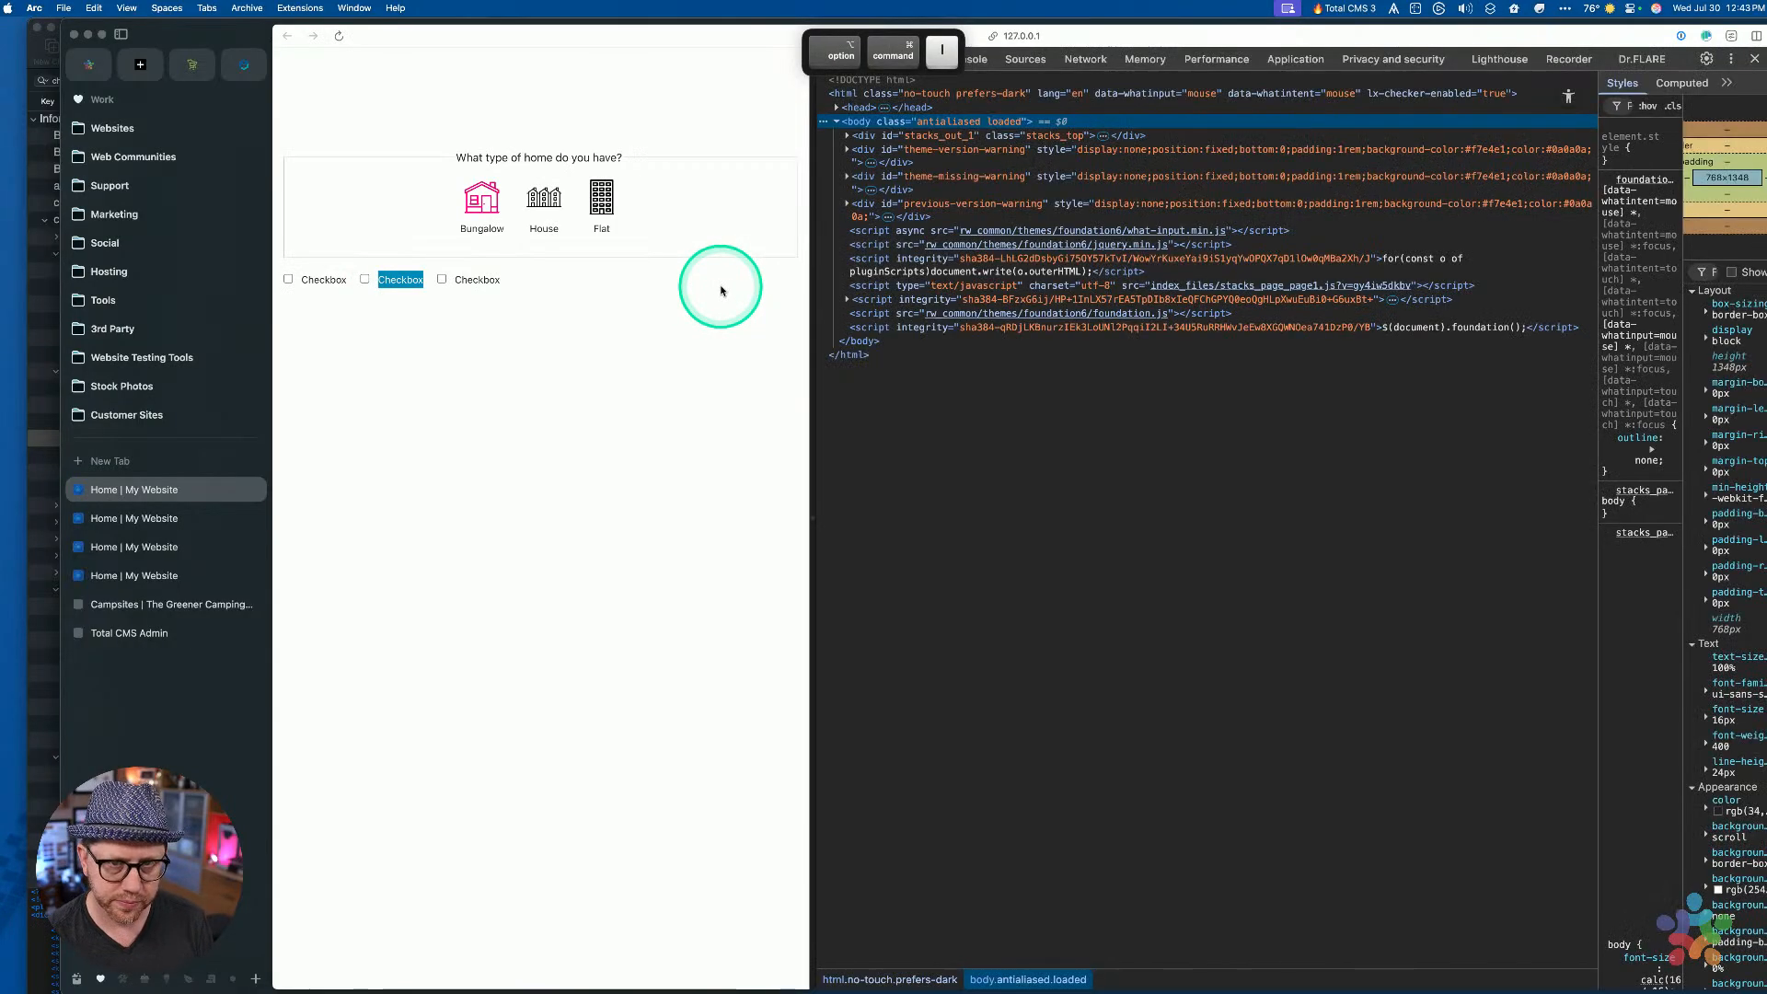
click(830, 58)
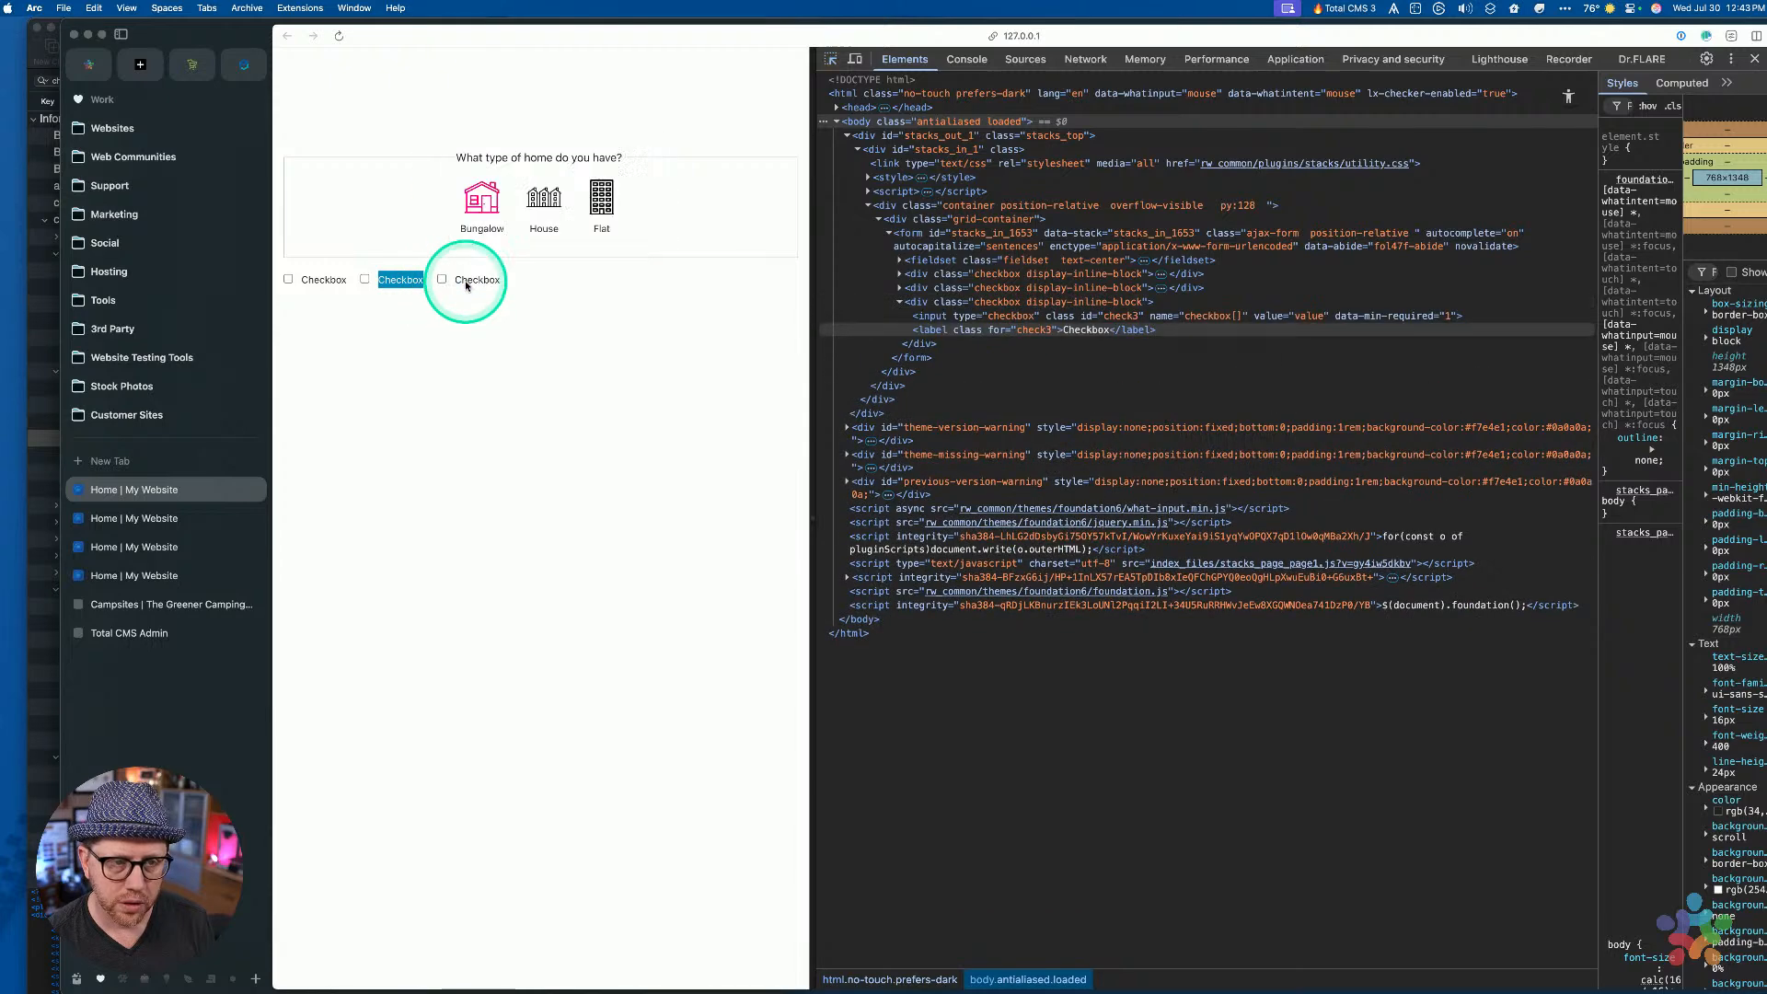
click(467, 282)
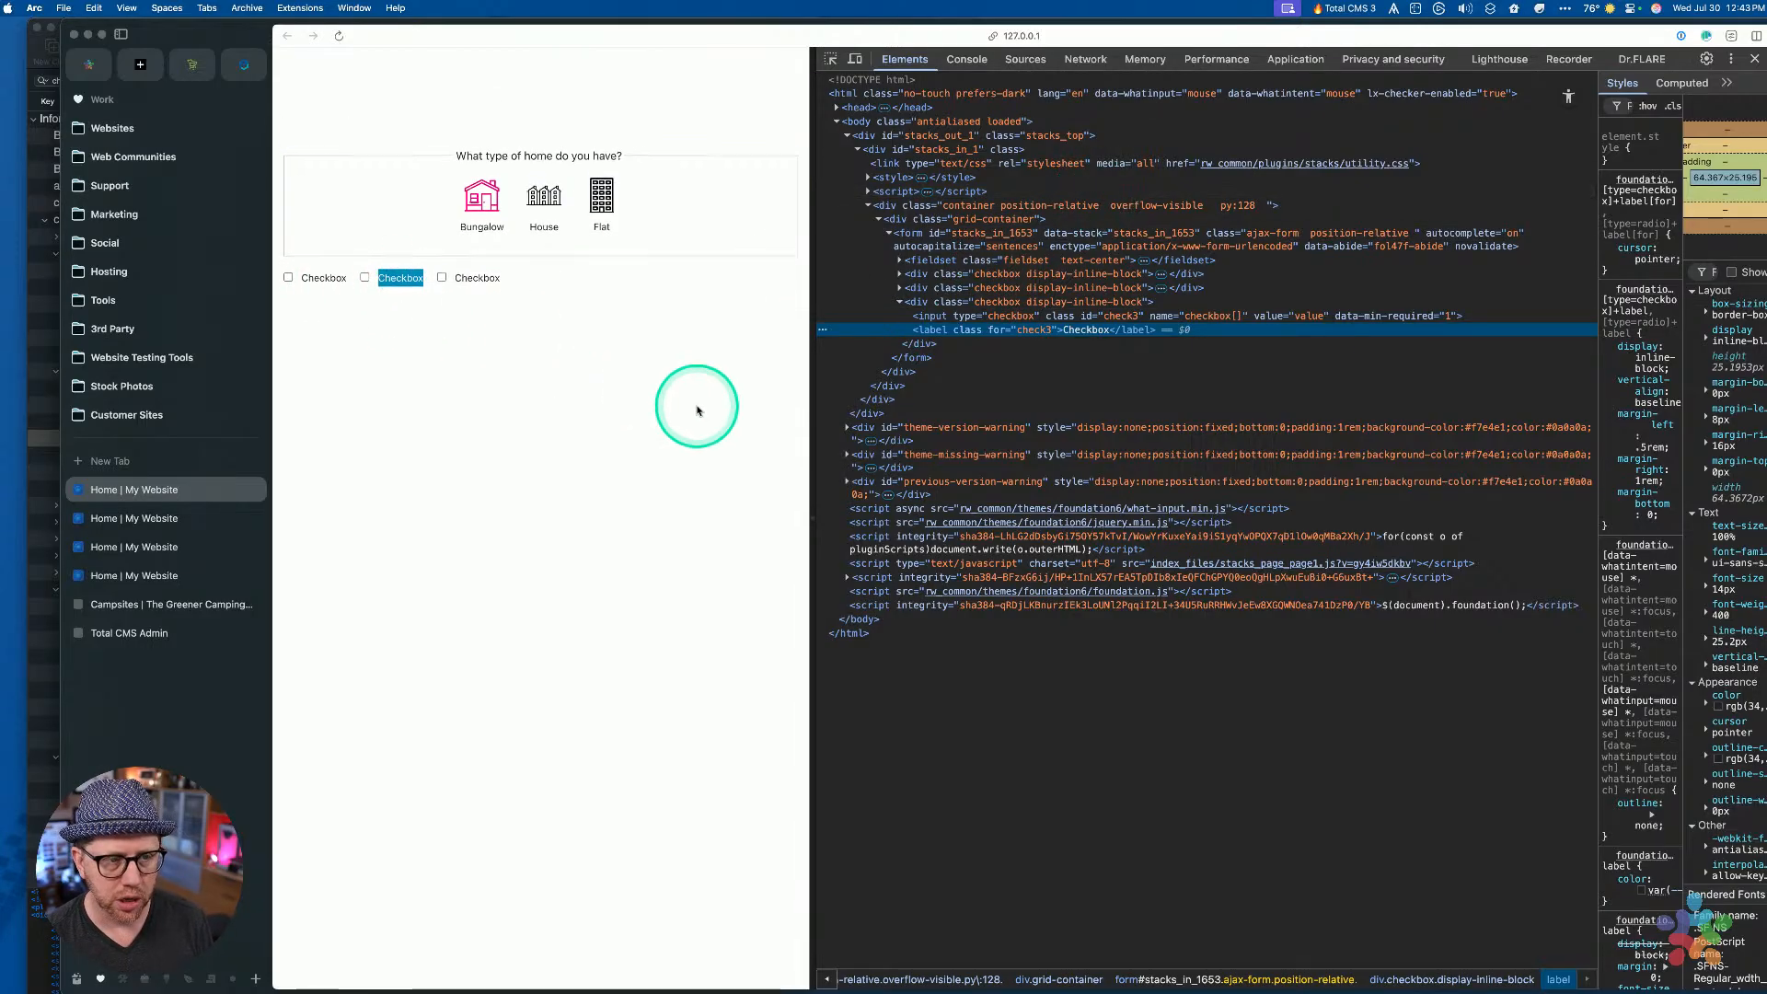
key(ctrl+Up)
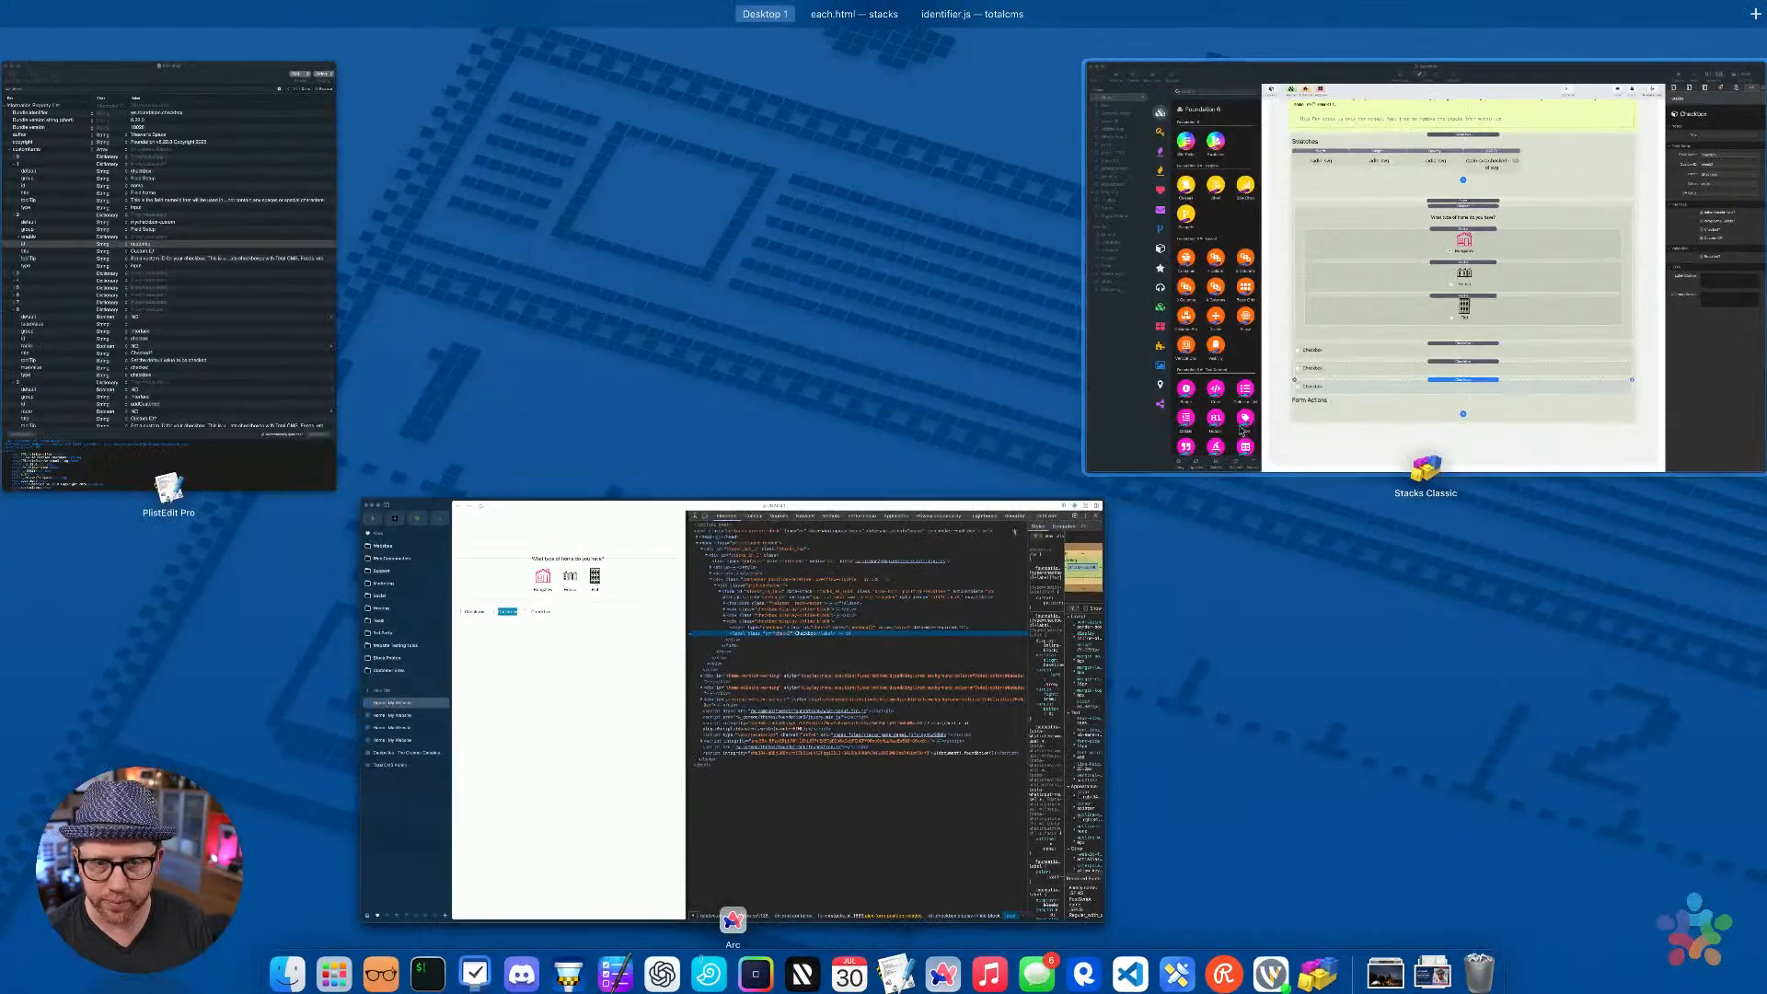
Give all three Checkbox stacks the label class mylabel and preview the page in Arc
click(1243, 430)
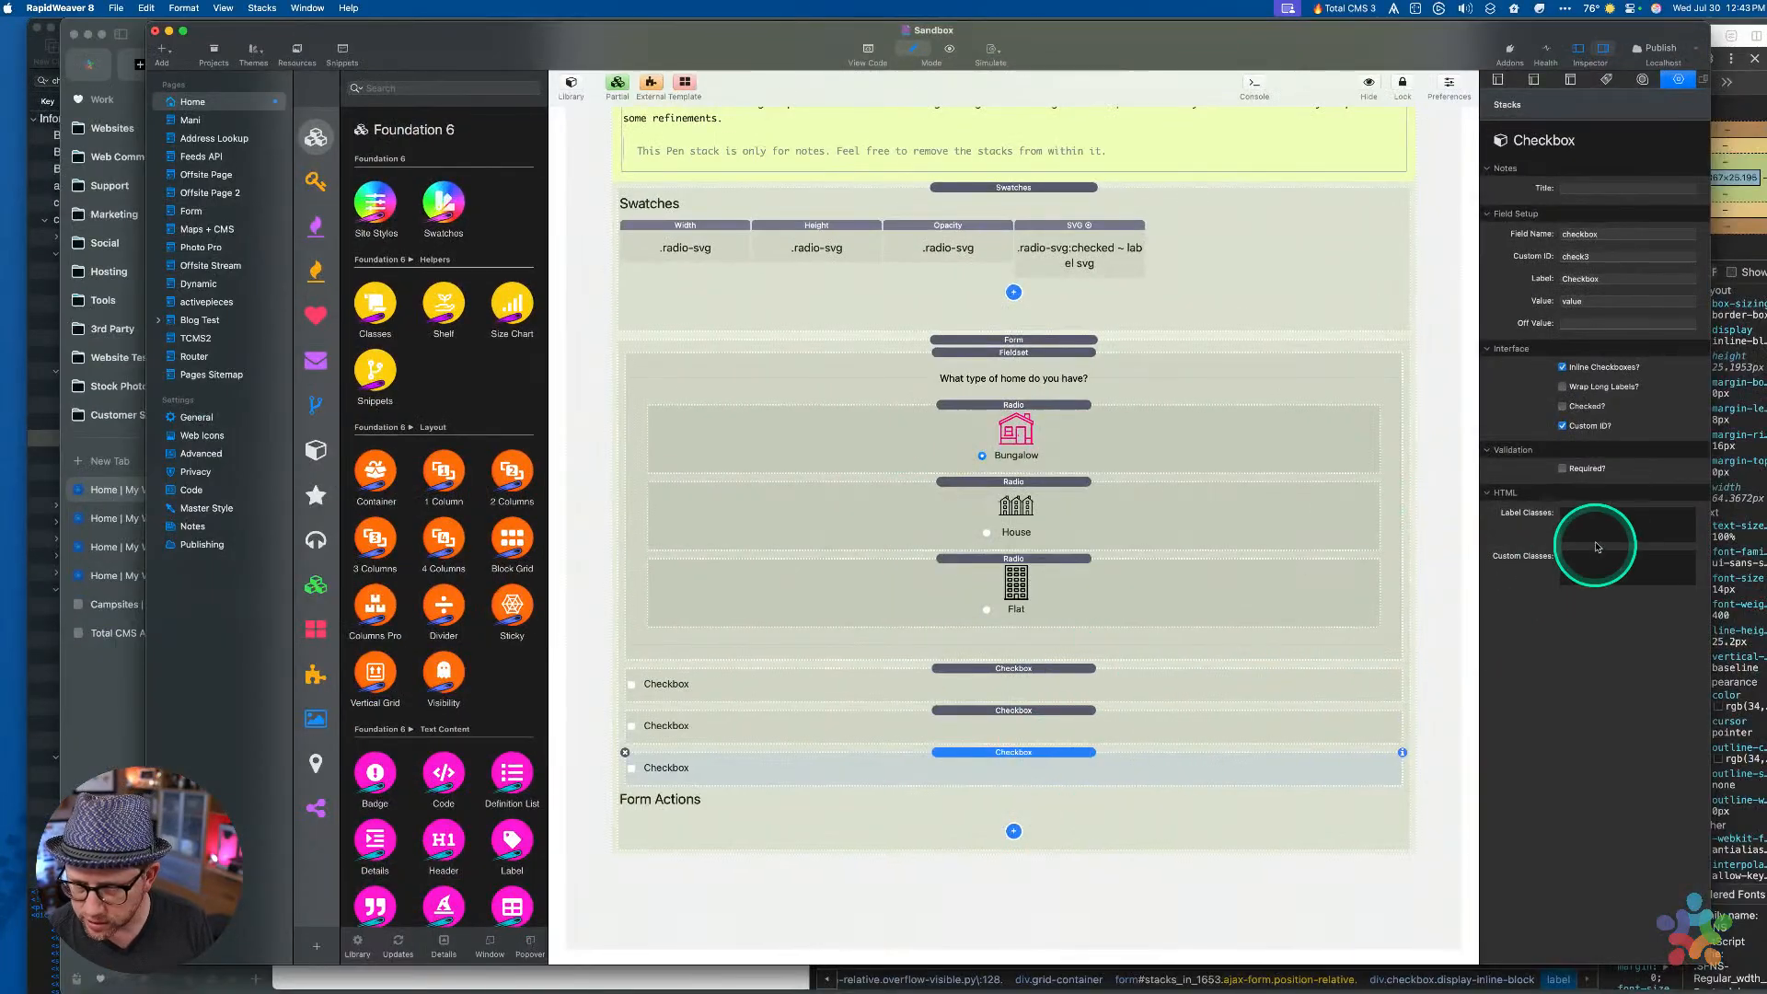
super+click(1104, 734)
super+click(1116, 673)
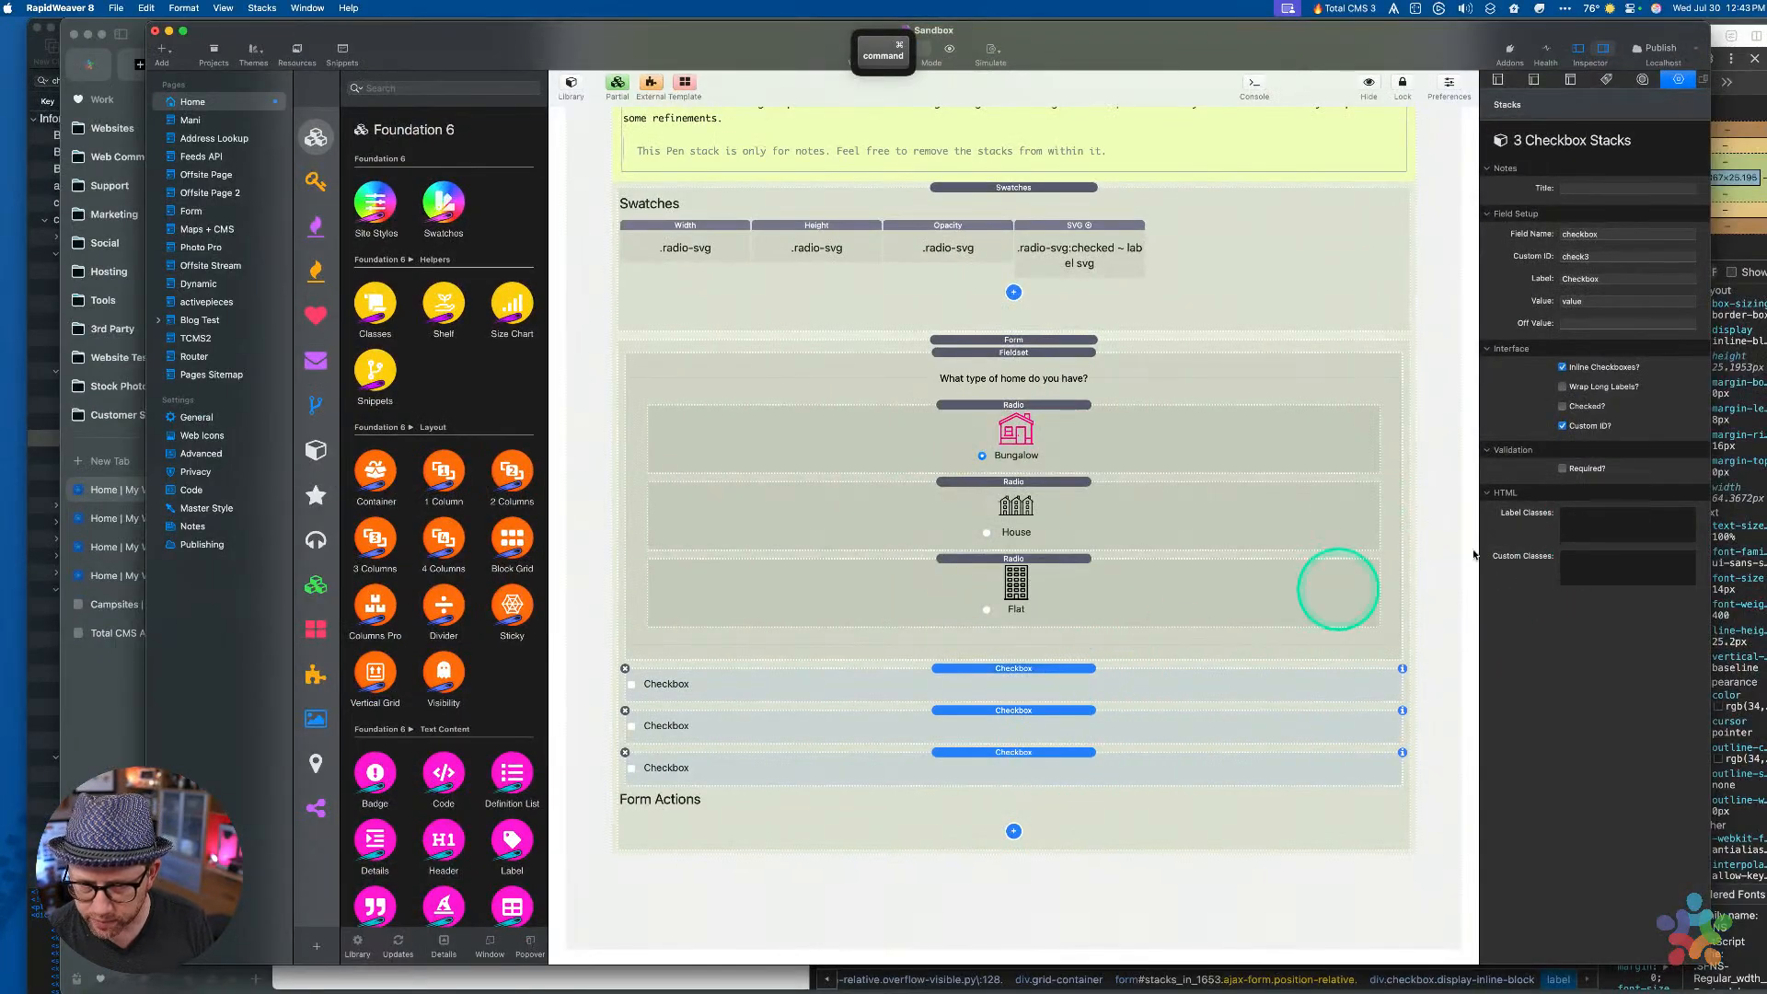
click(1609, 524)
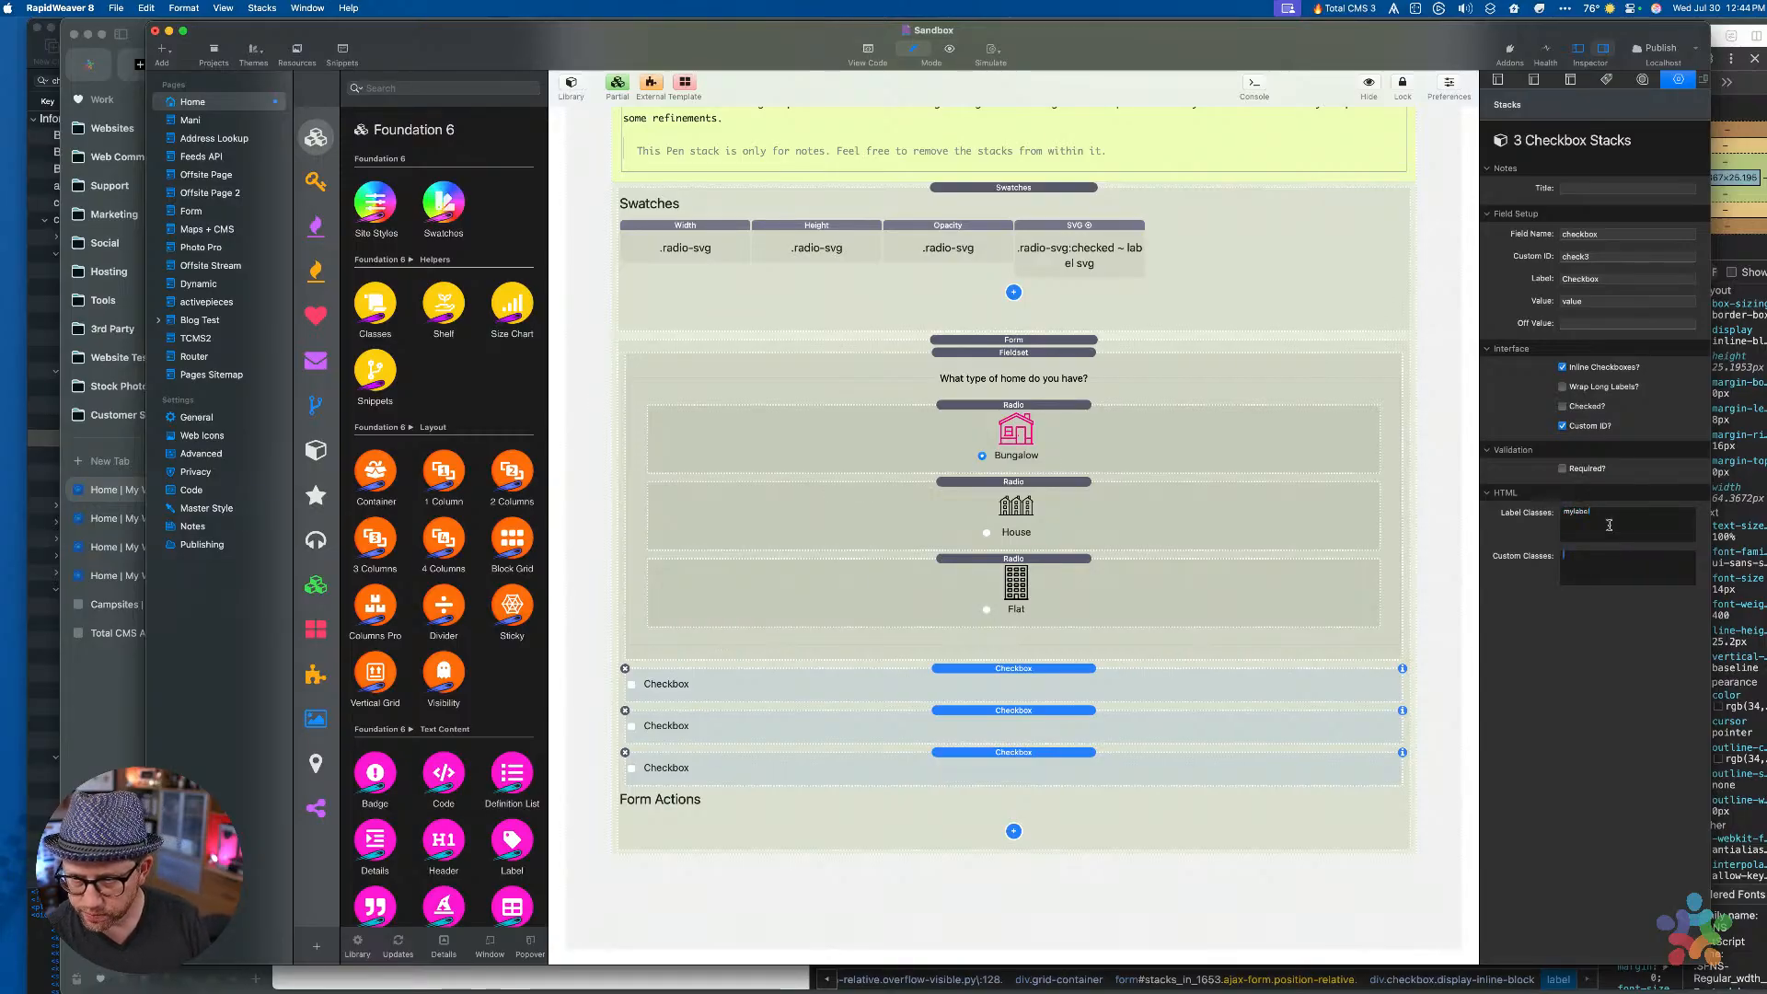
key(super+alt+p)
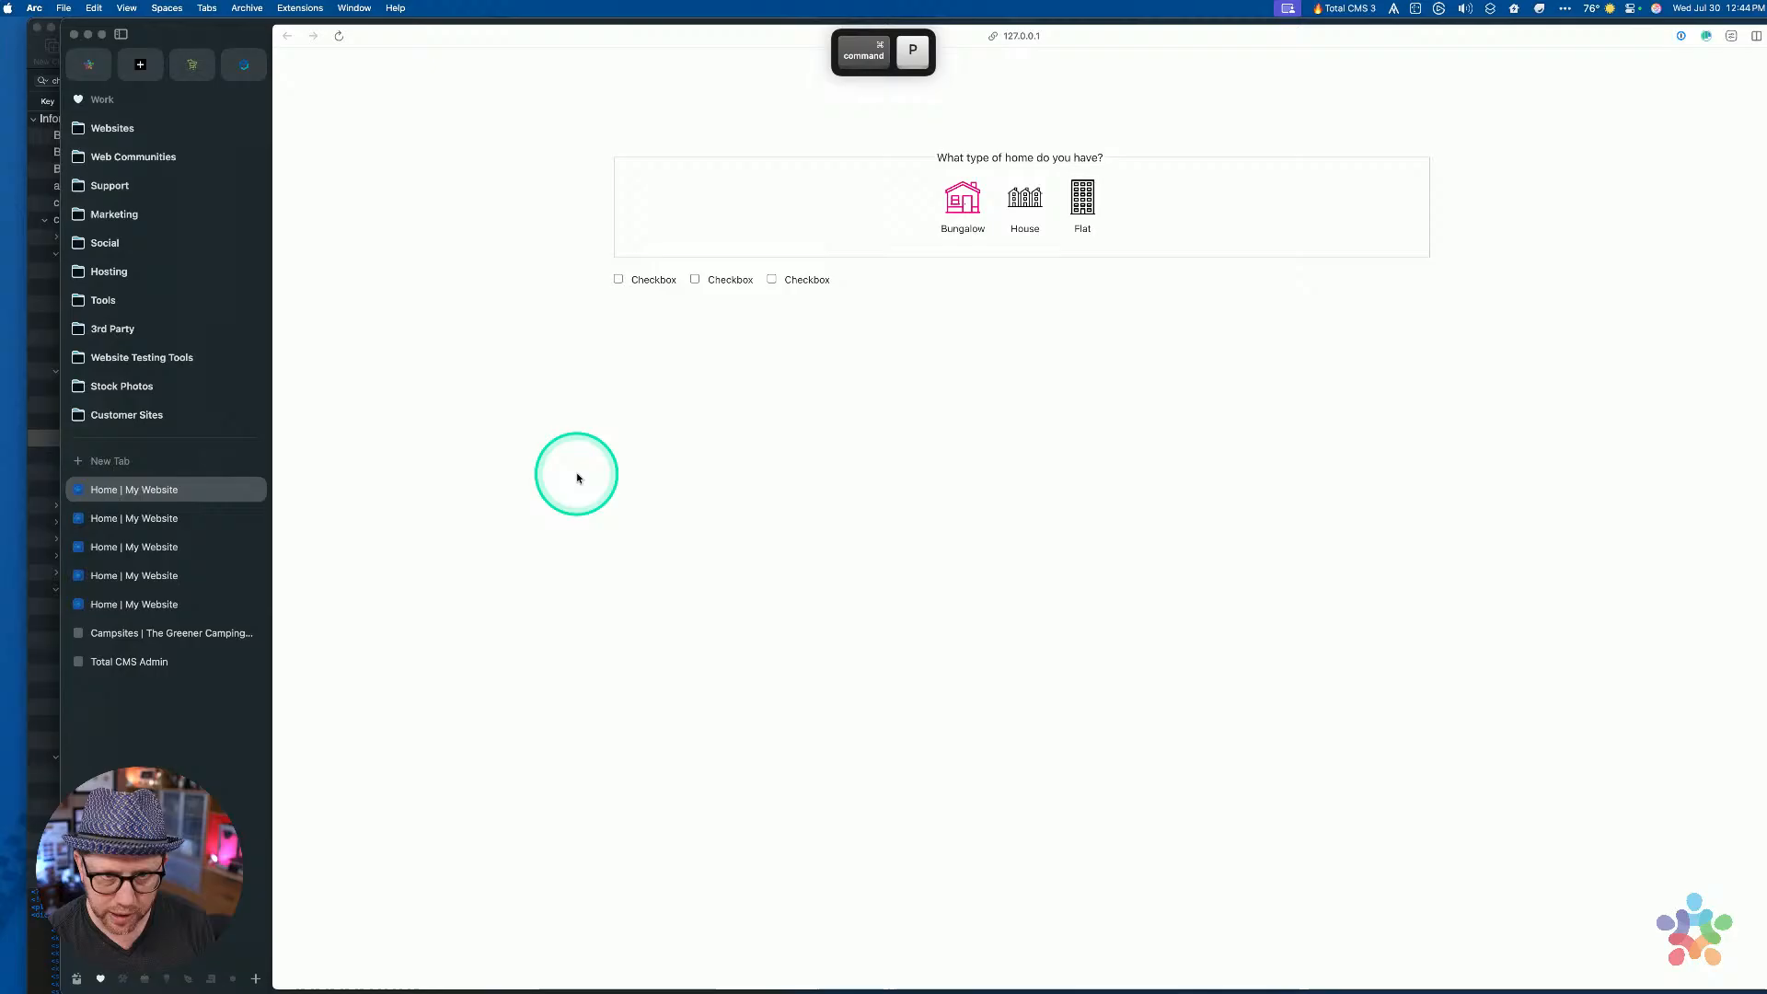
click(660, 289)
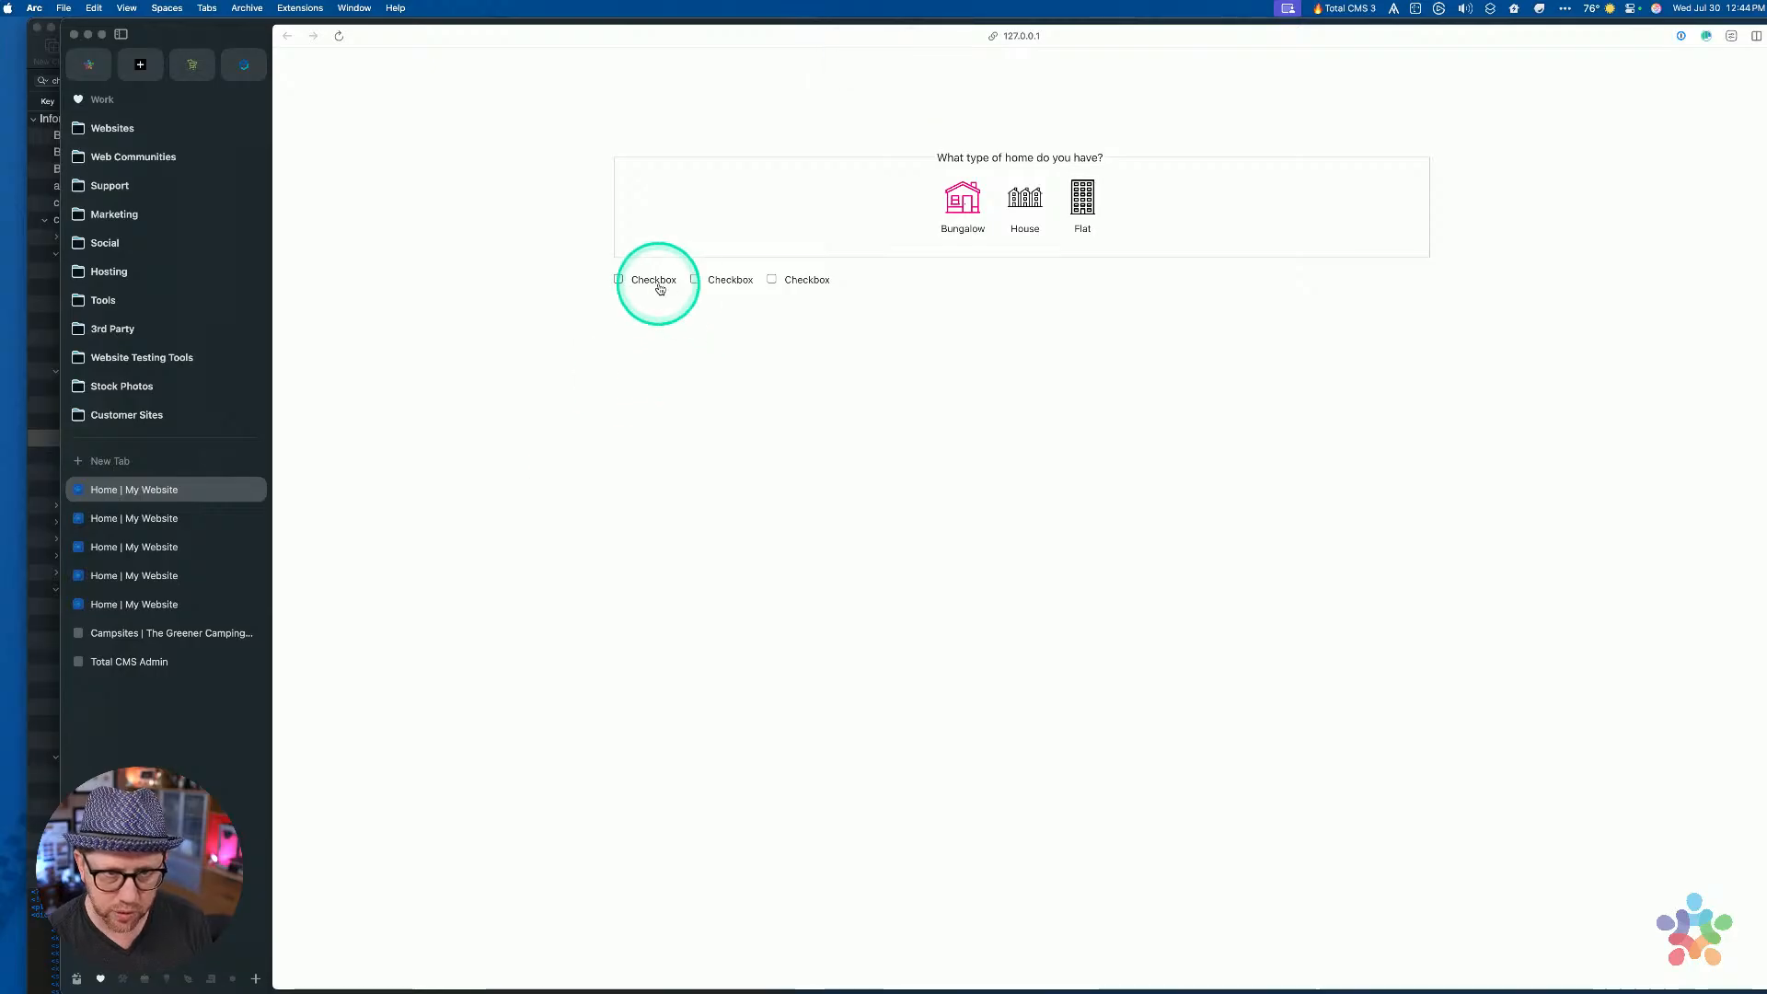
Inspect the first checkbox label to confirm it has class mylabel and for check1
right_click(660, 289)
click(700, 423)
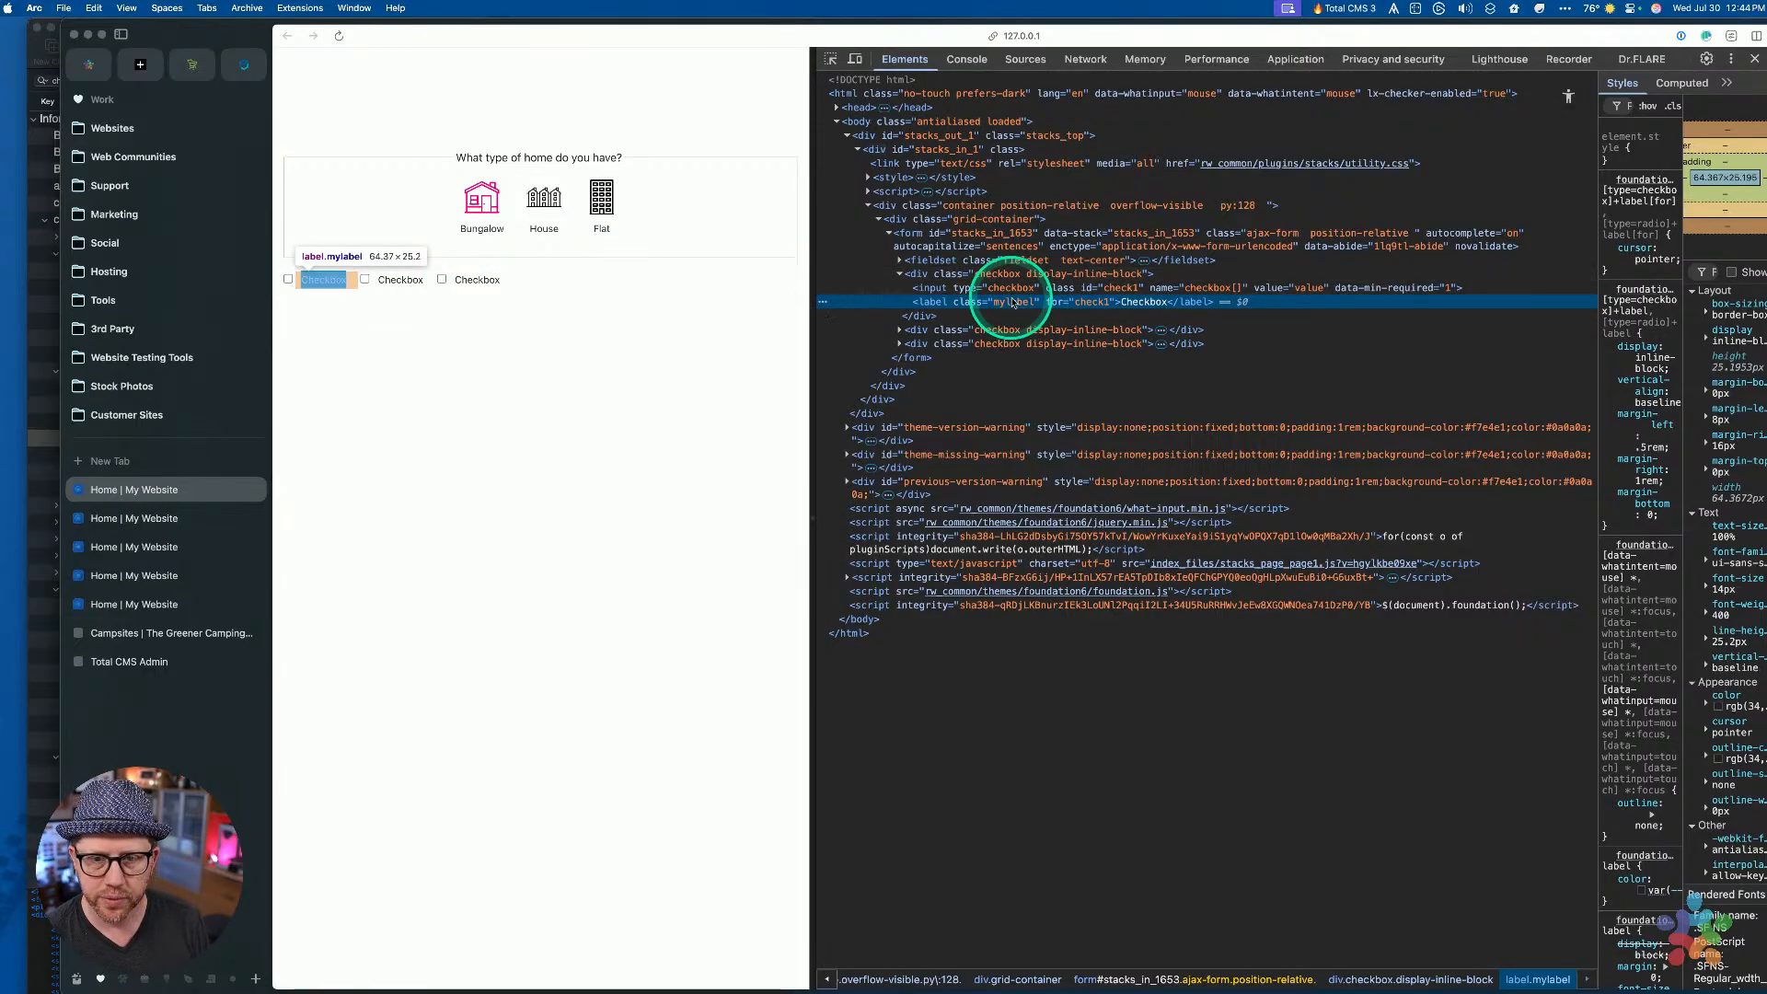
click(651, 462)
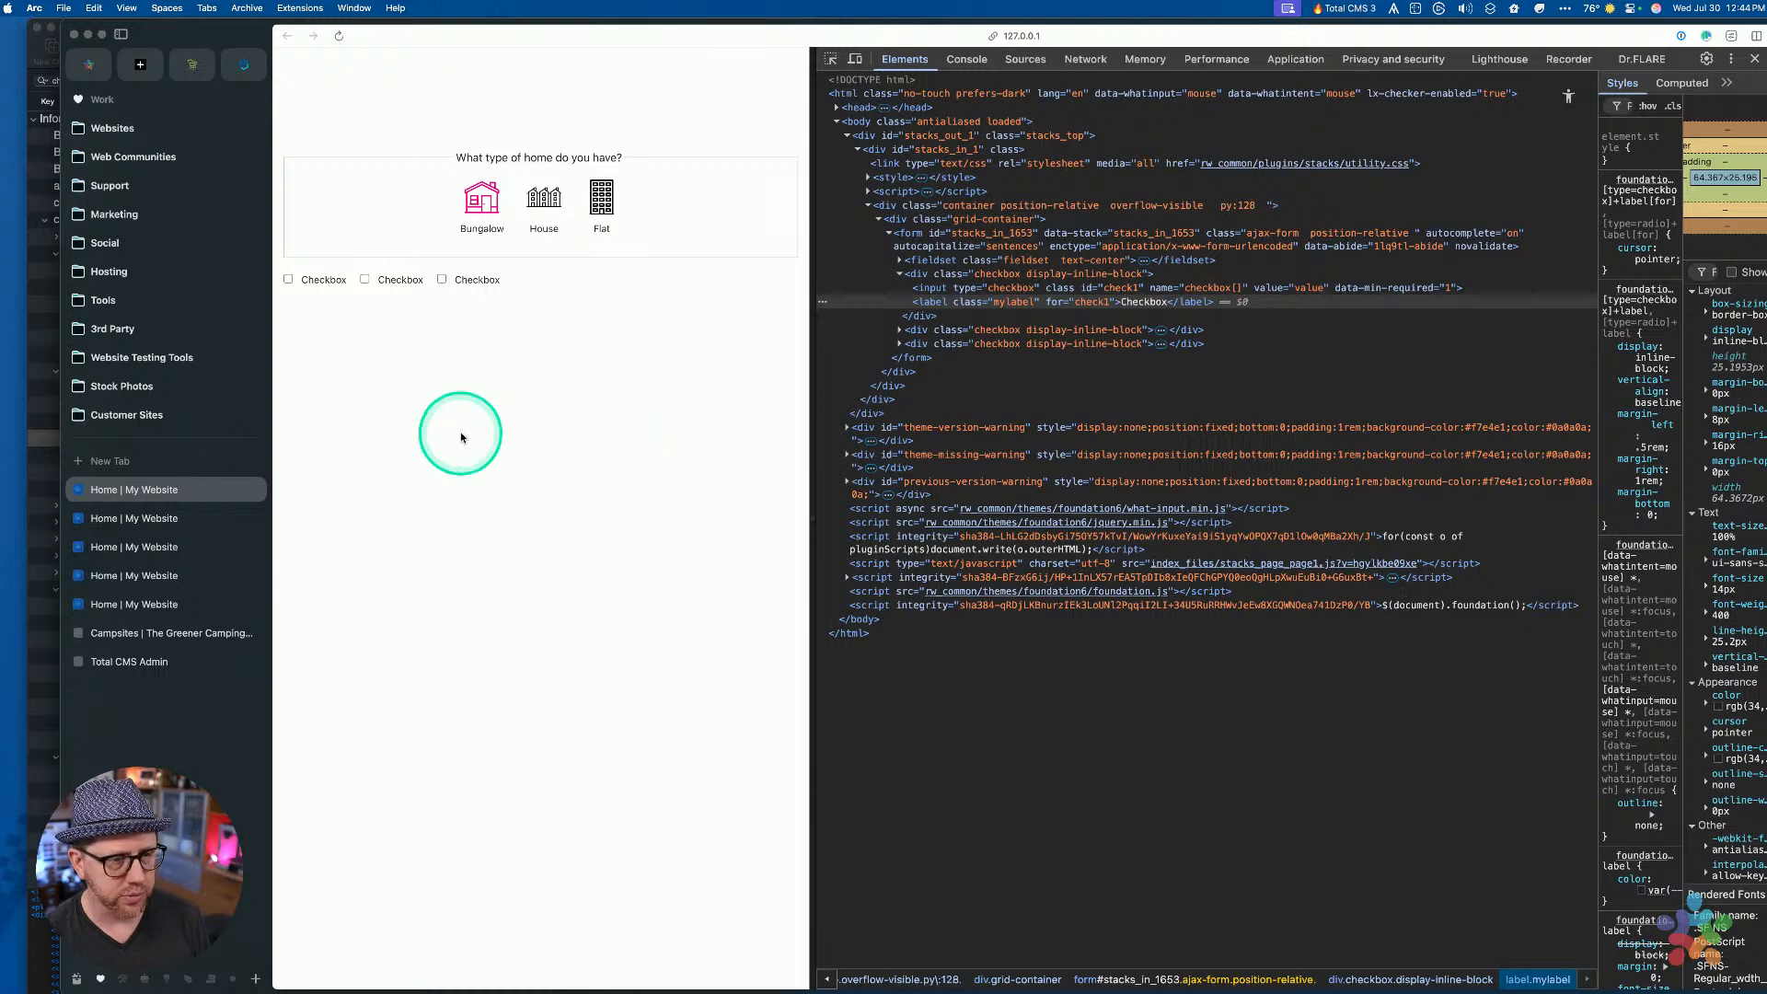
Close the duplicate preview tabs, widen the live preview to about 779px, and reload the campsites page
key(super+w)
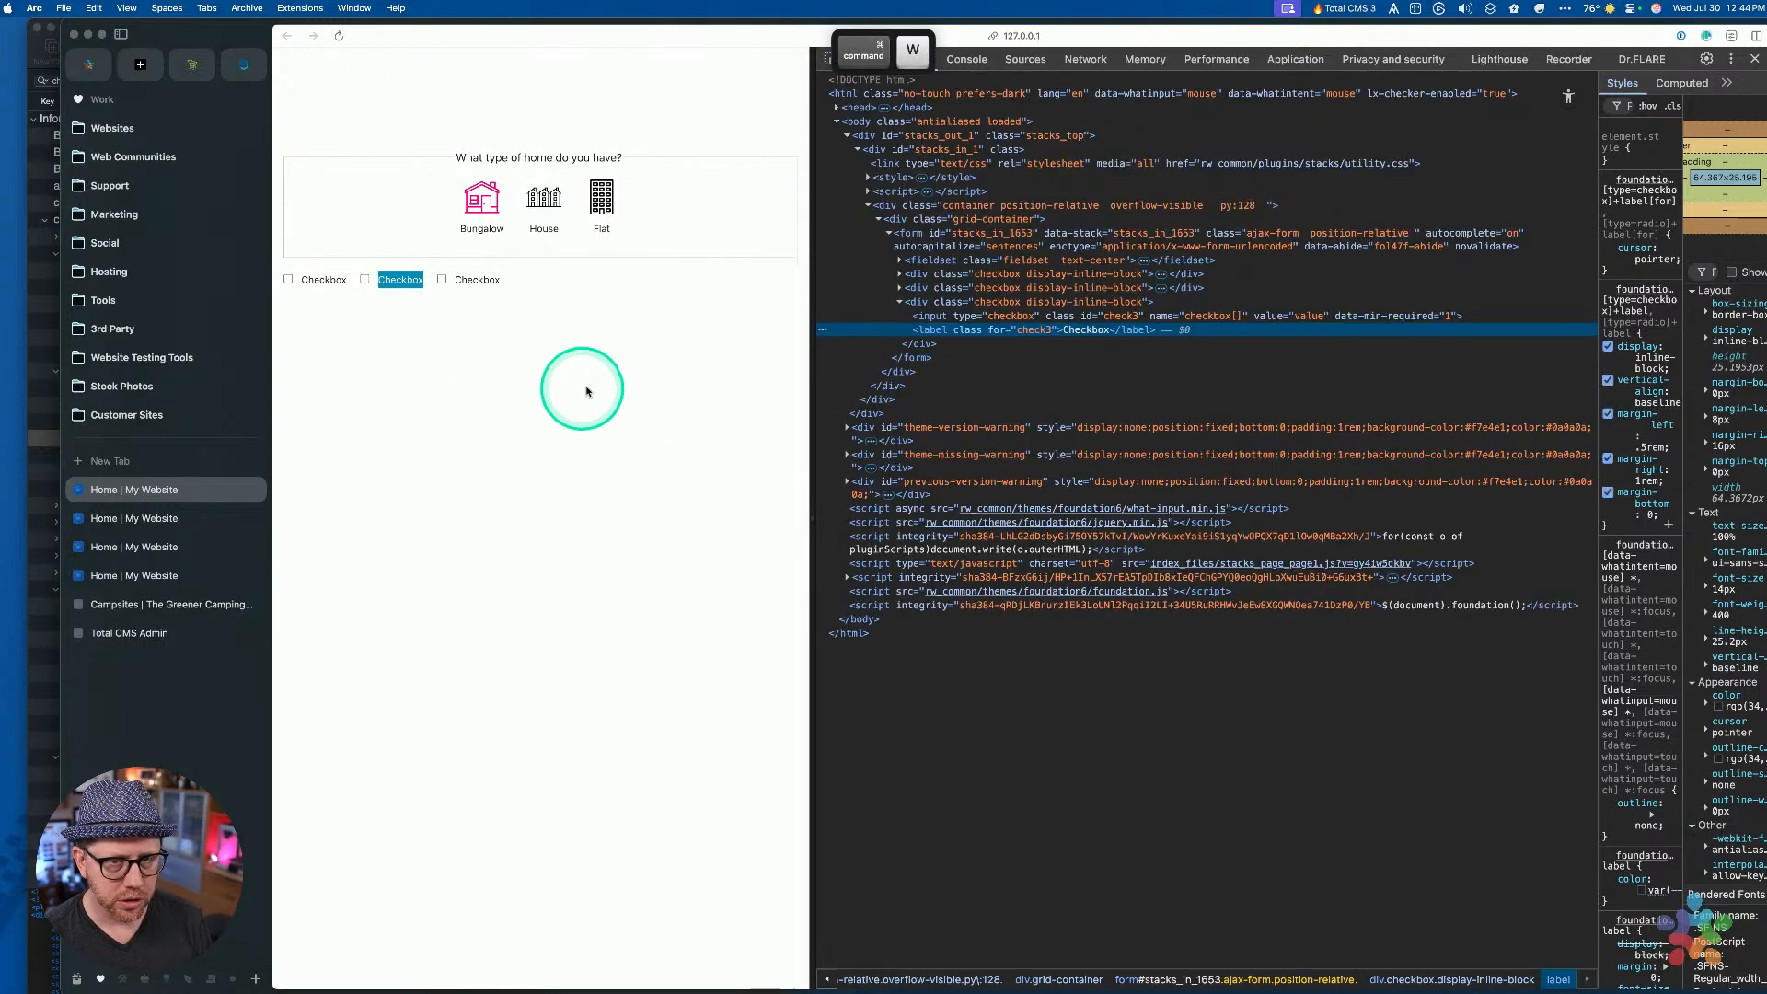
key(super)
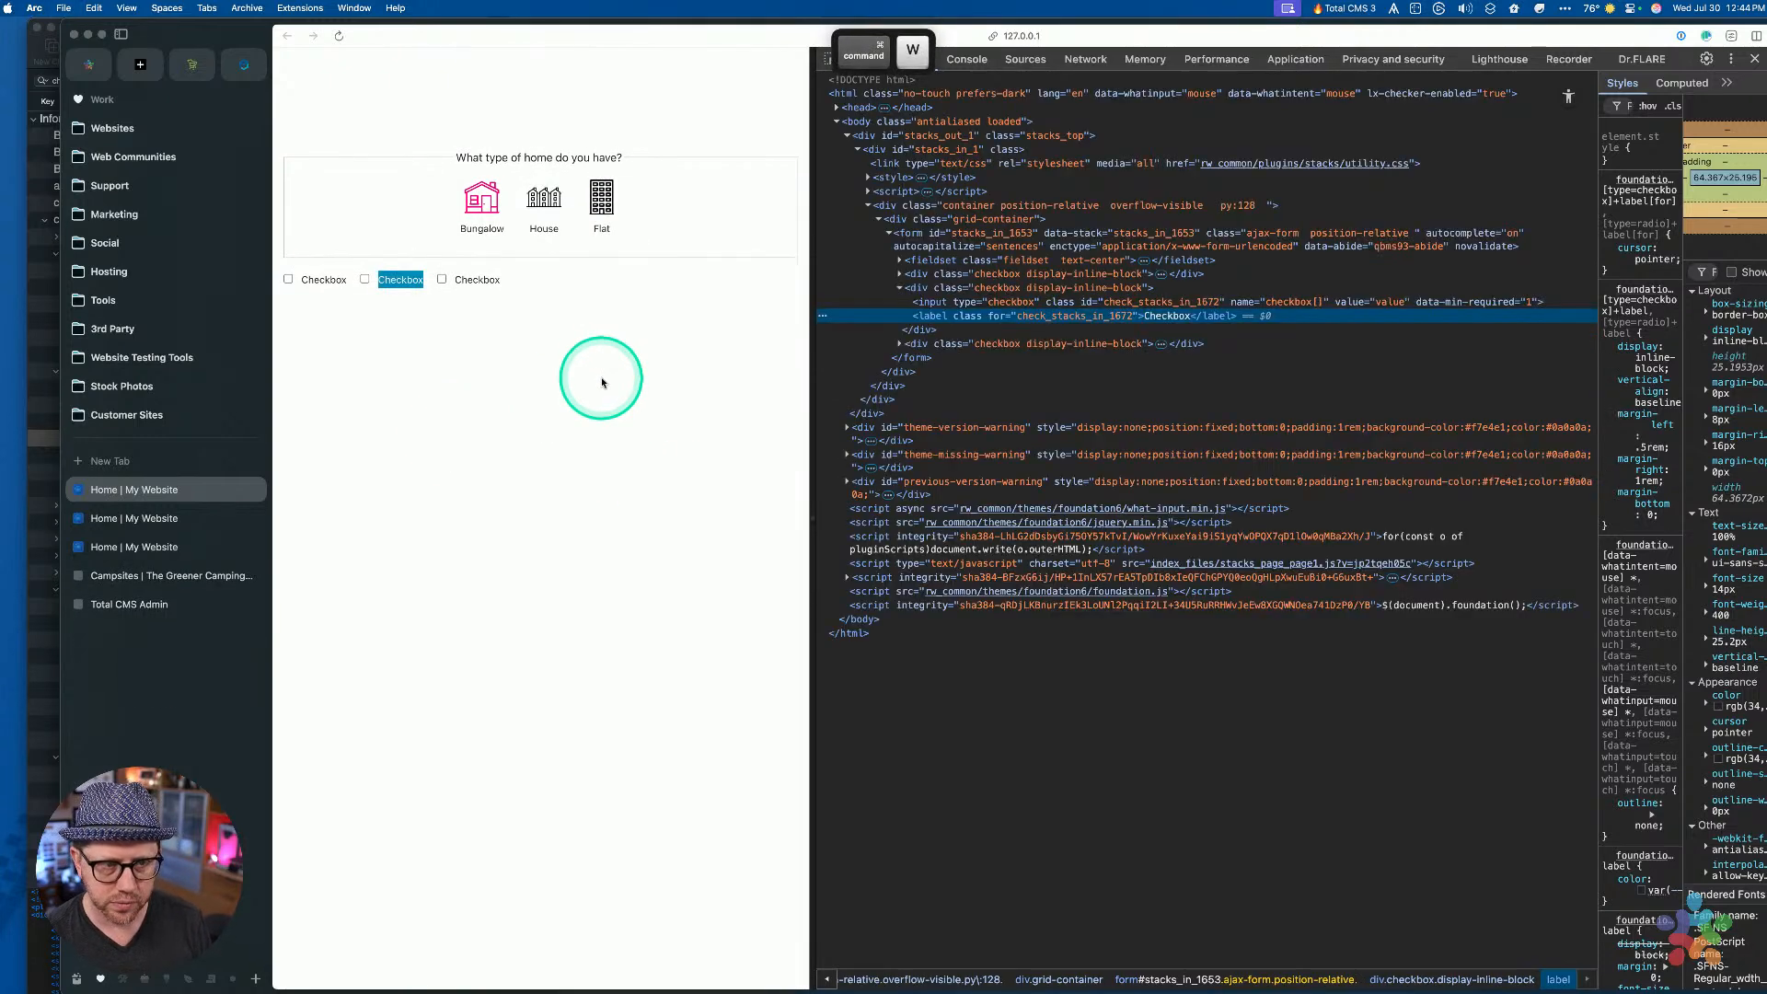
key(super+w)
key(super+w)
key(super+w)
key(super+w)
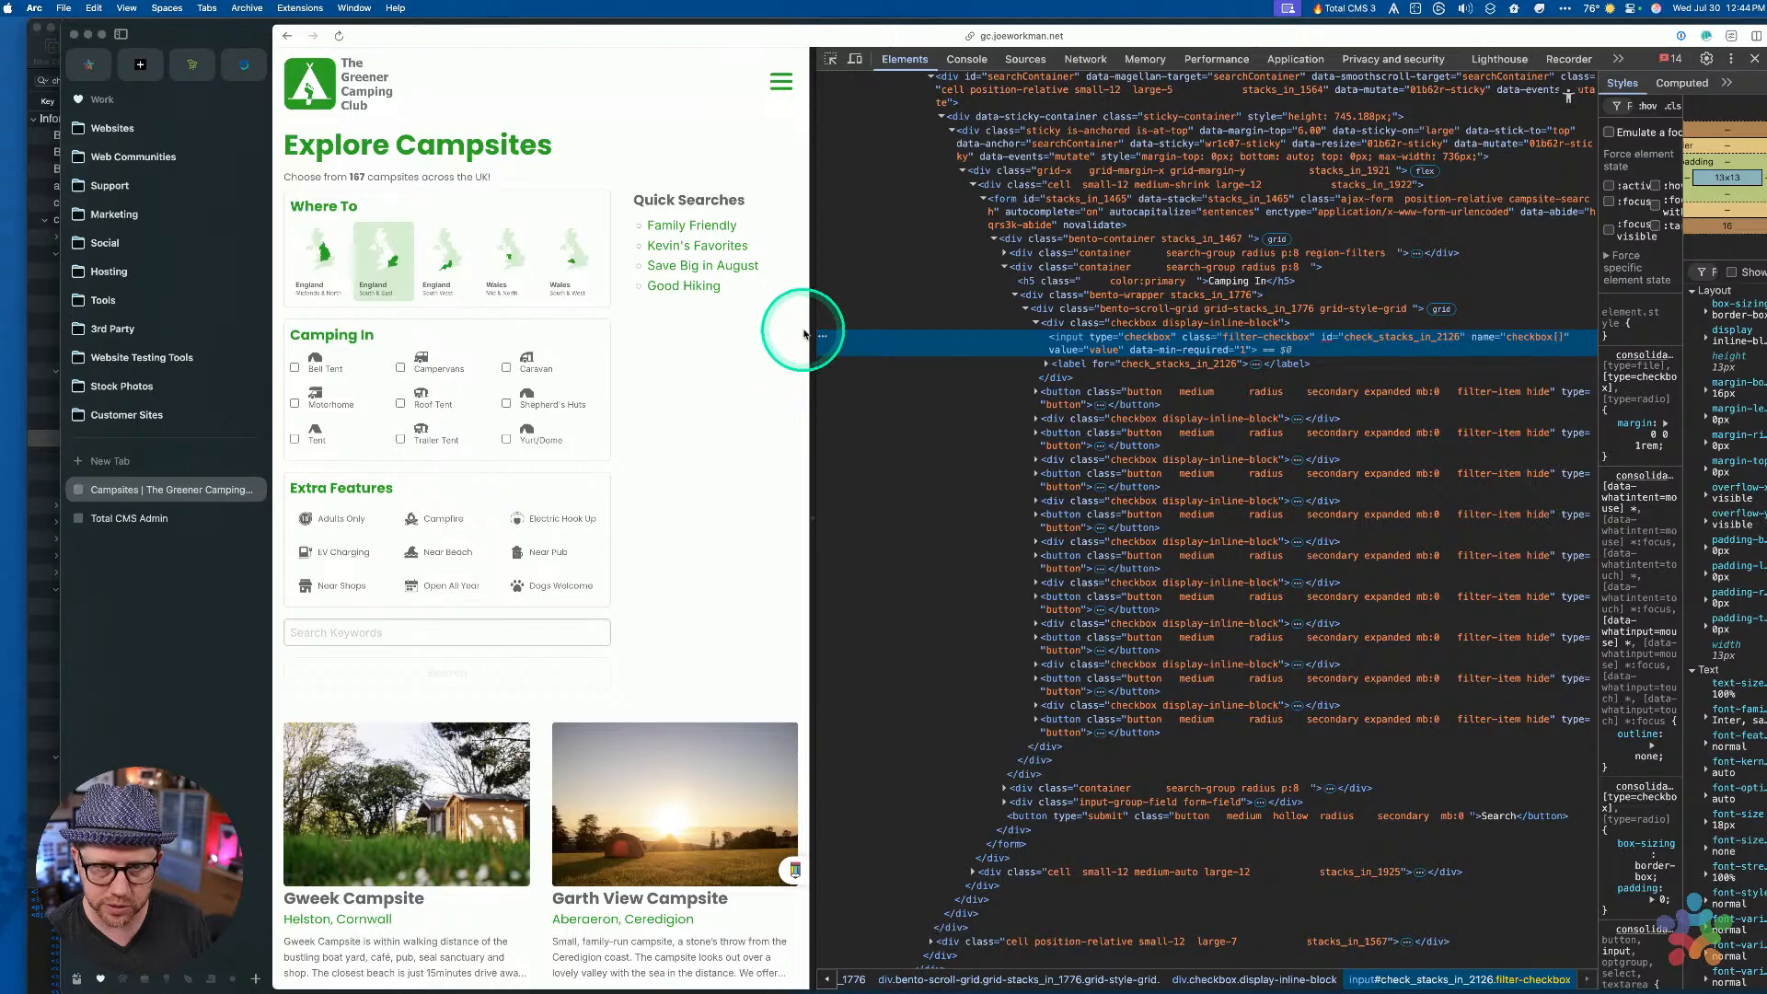
drag(808, 329, 846, 328)
key(super+r)
key(super+Tab)
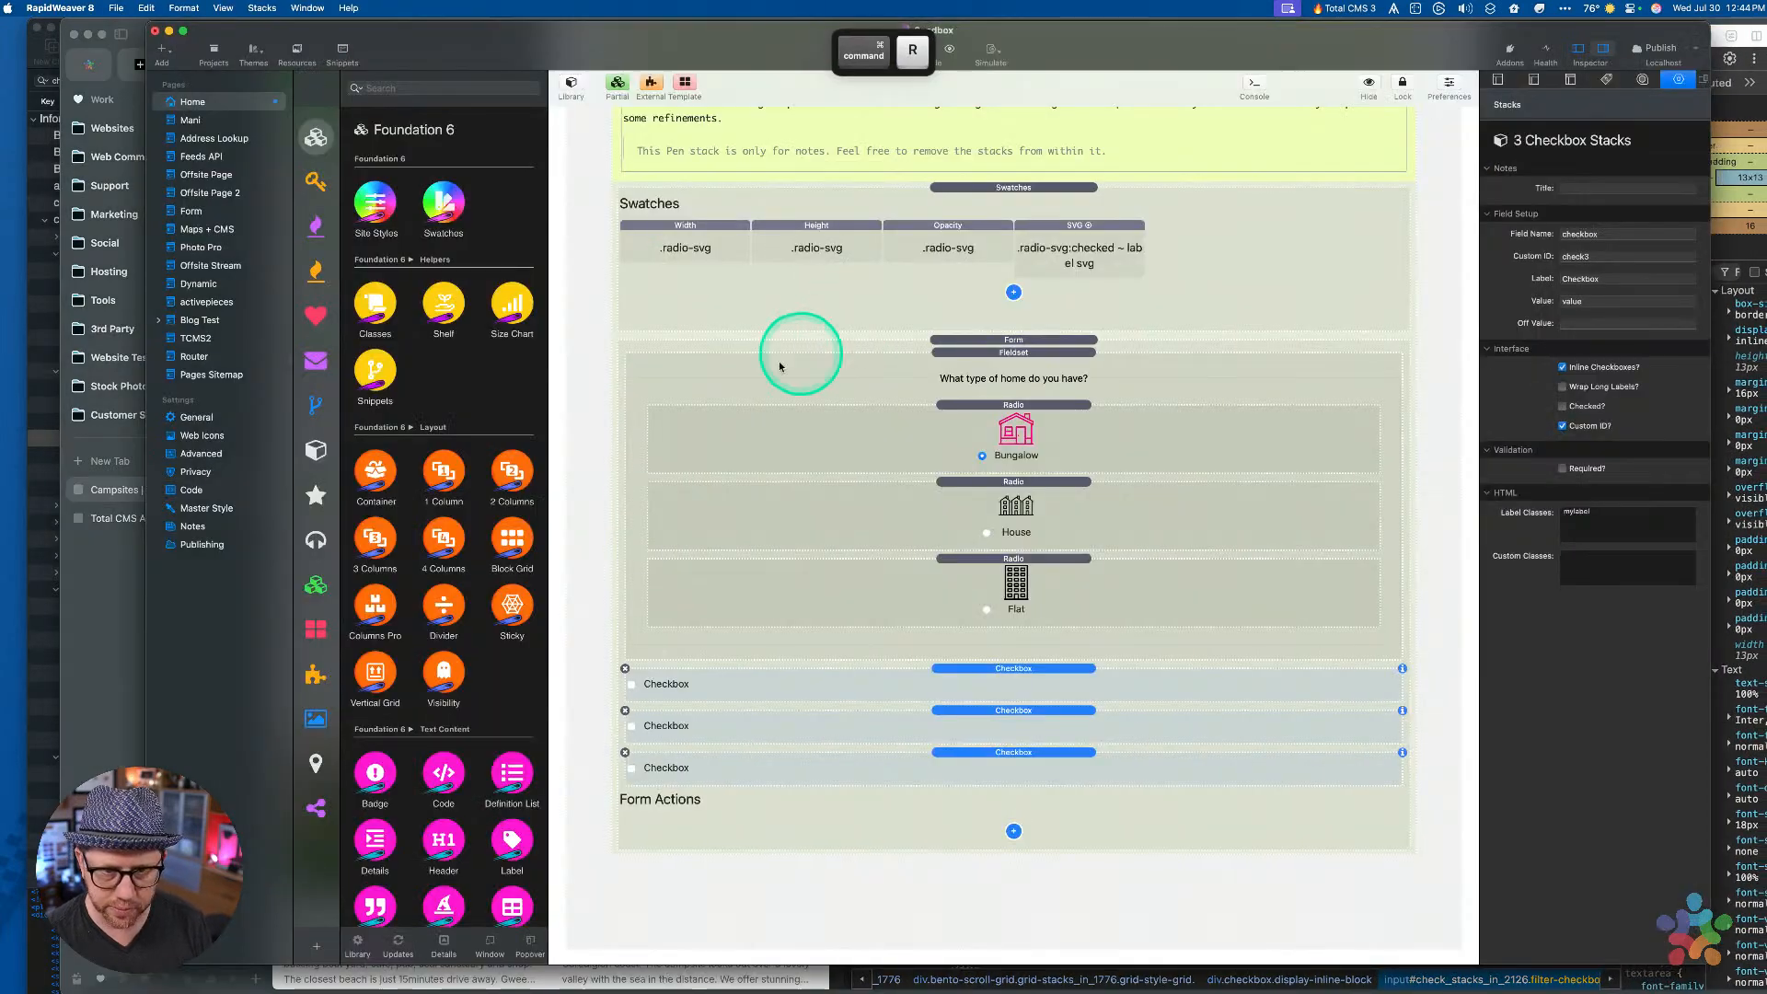
Open the greenercamping project from the recent projects list
click(116, 7)
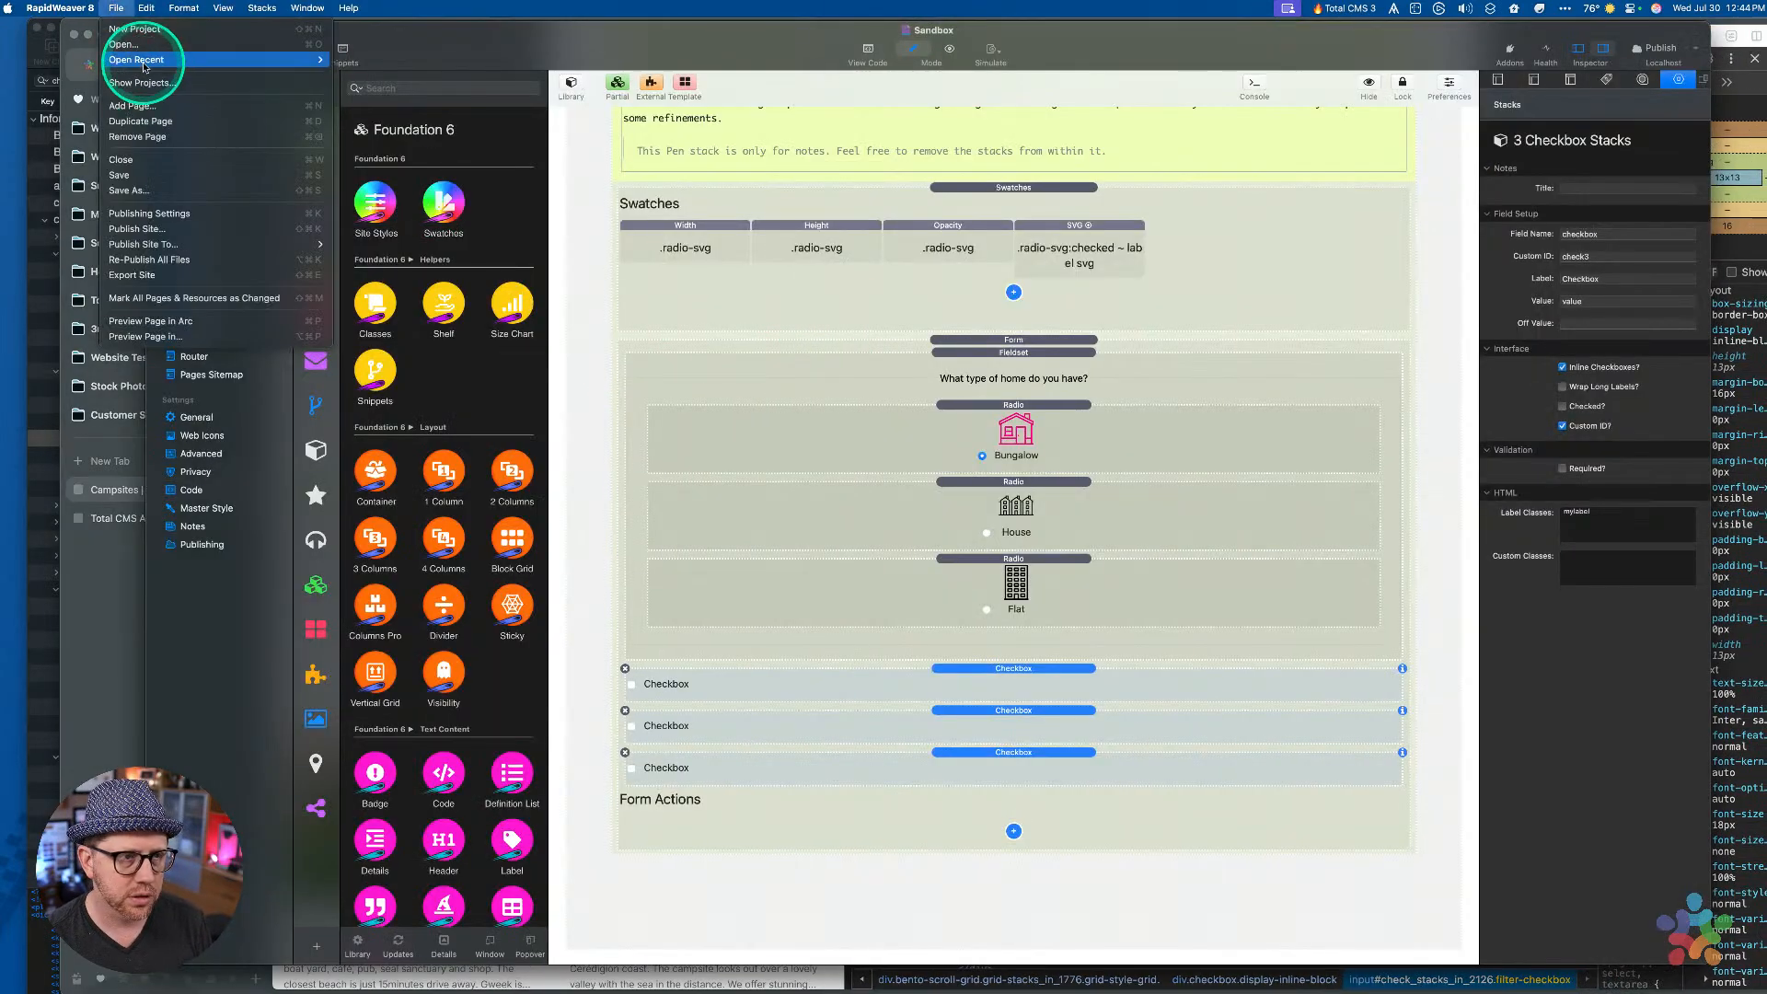
mouse_move(134, 60)
click(418, 79)
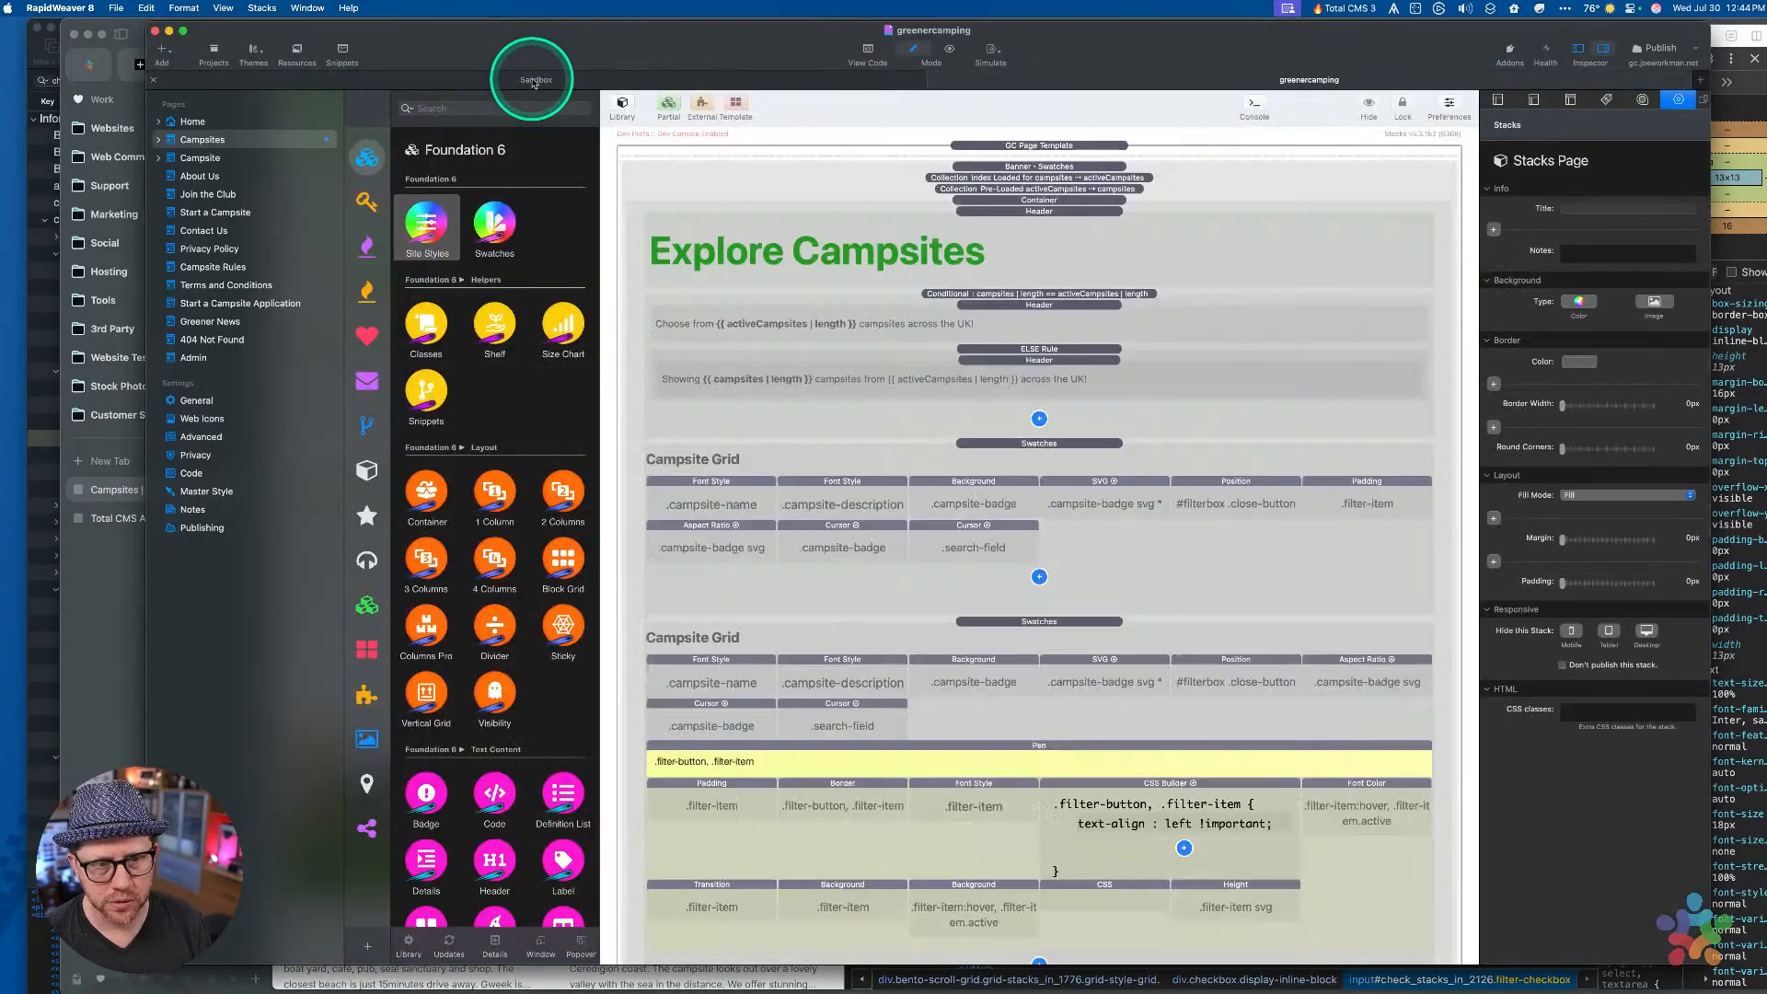
Delete the separate Label stack above the filter Checkbox stack
scroll(1008, 547, down, 15)
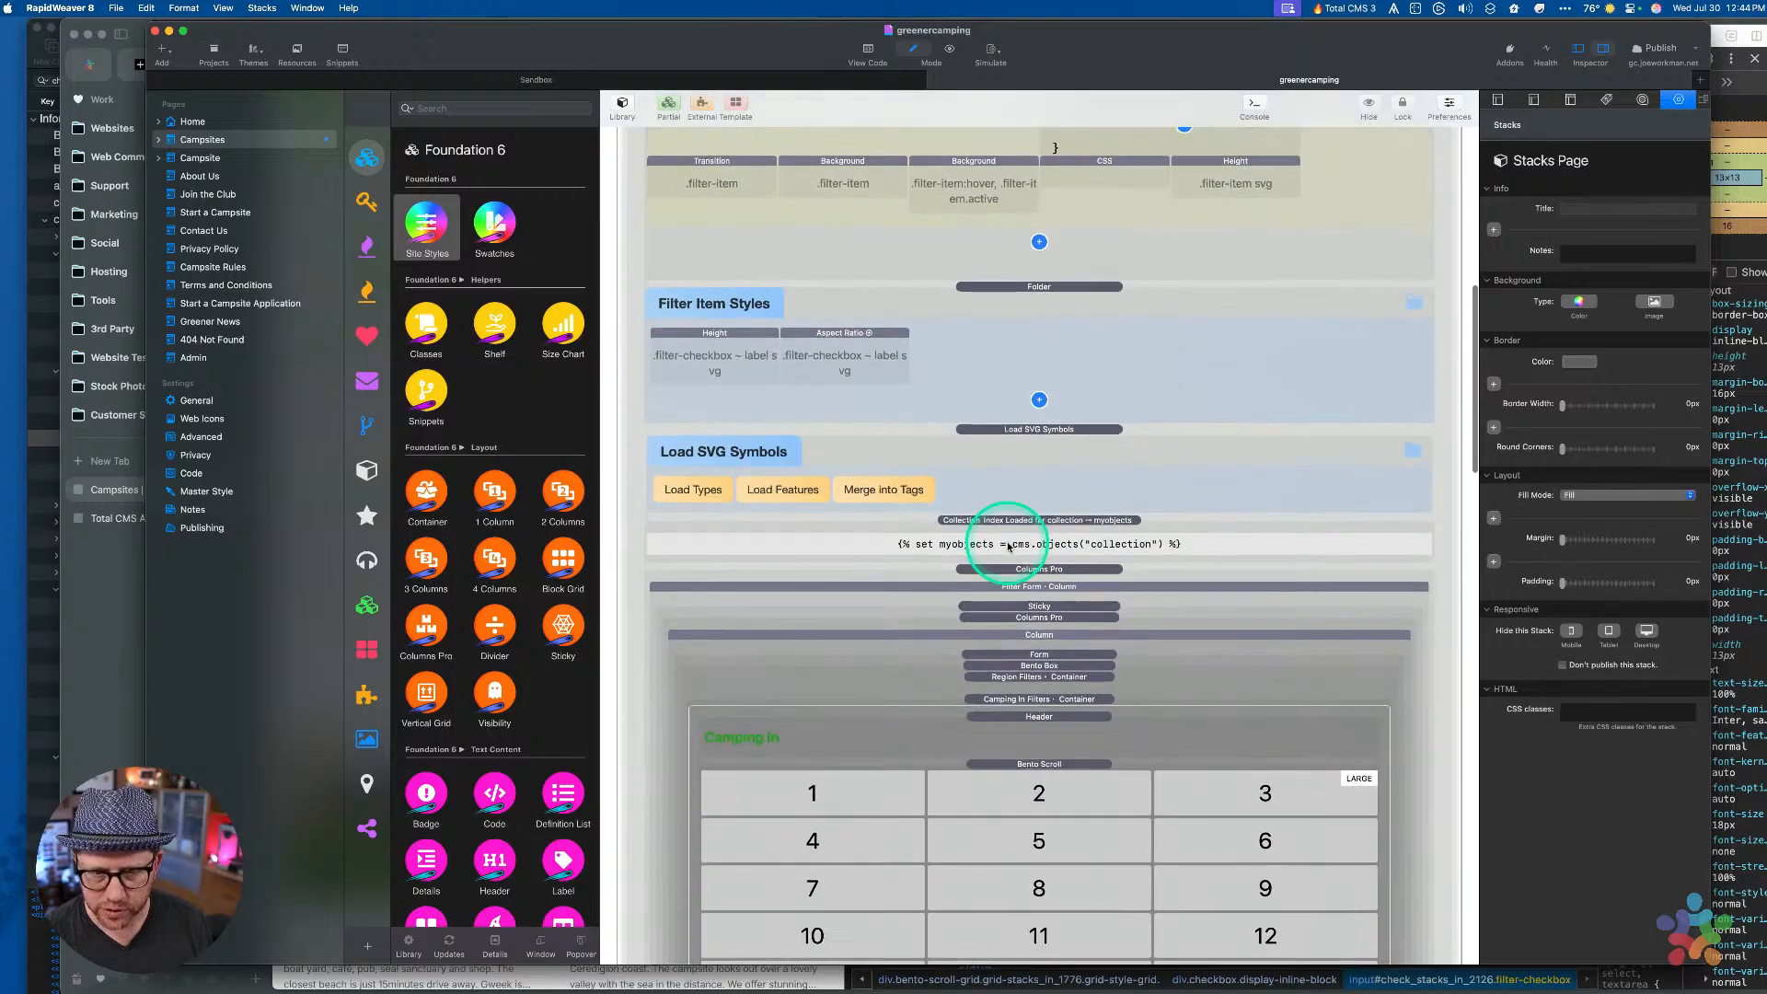
scroll(1009, 550, down, 5)
click(1073, 406)
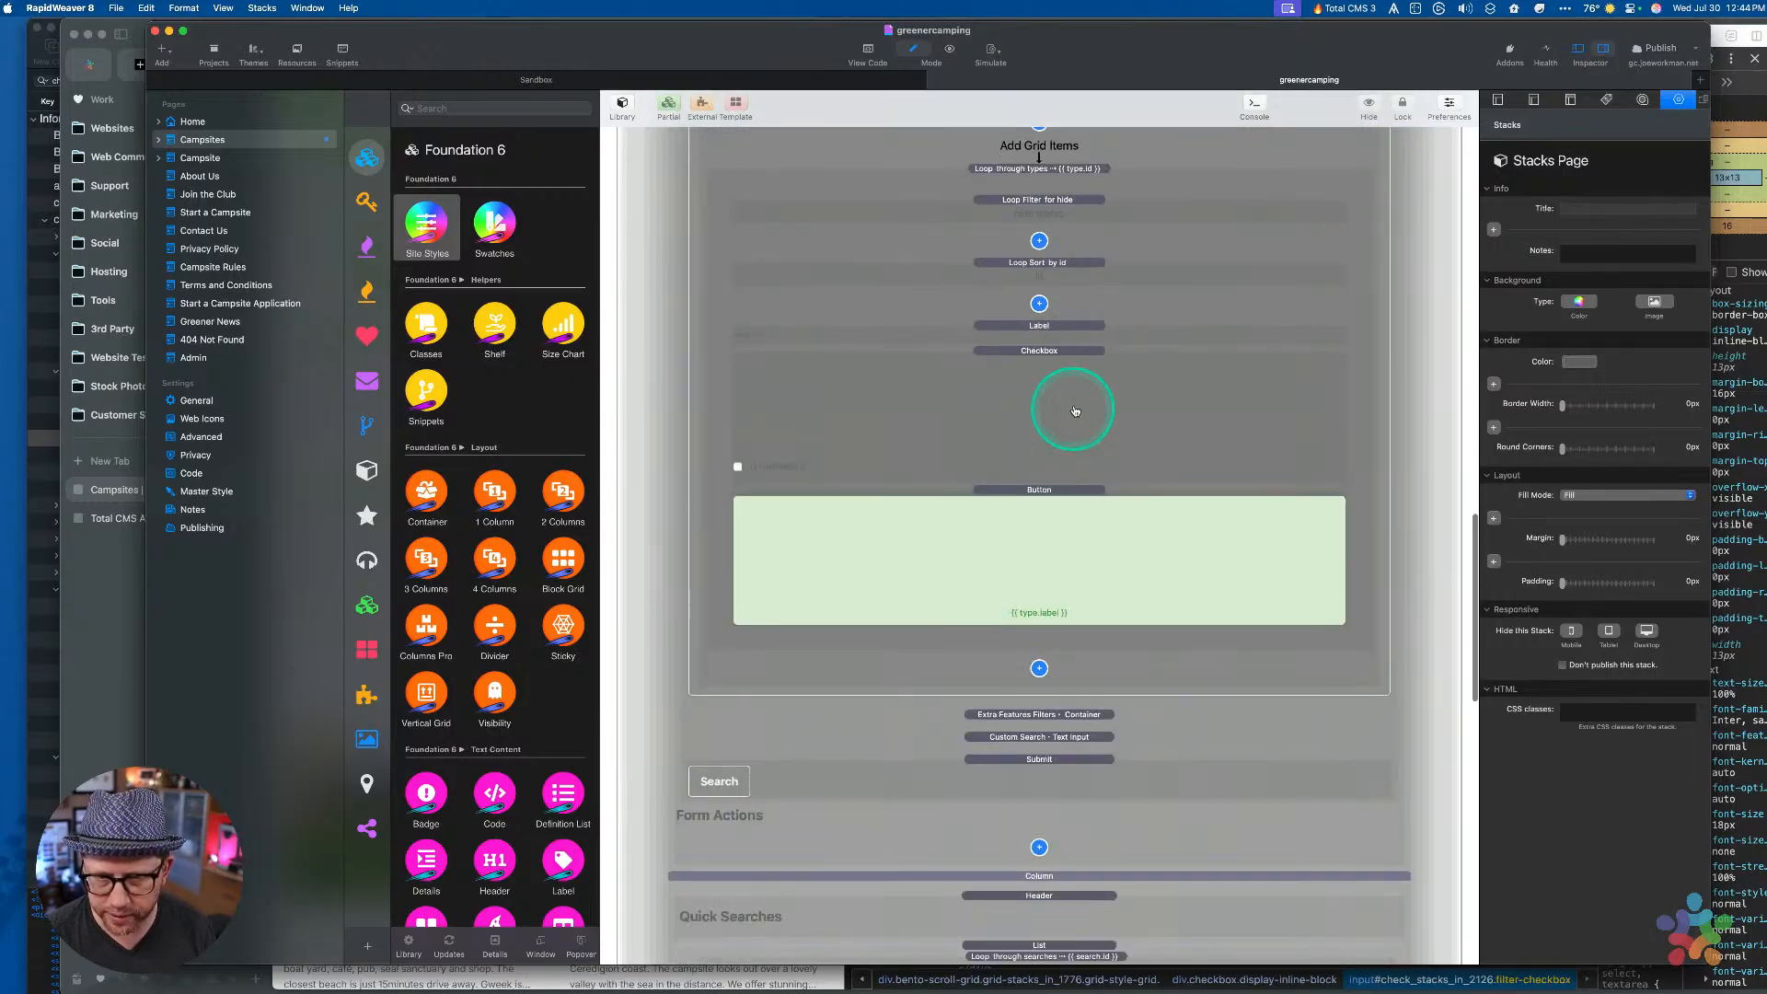
click(1052, 328)
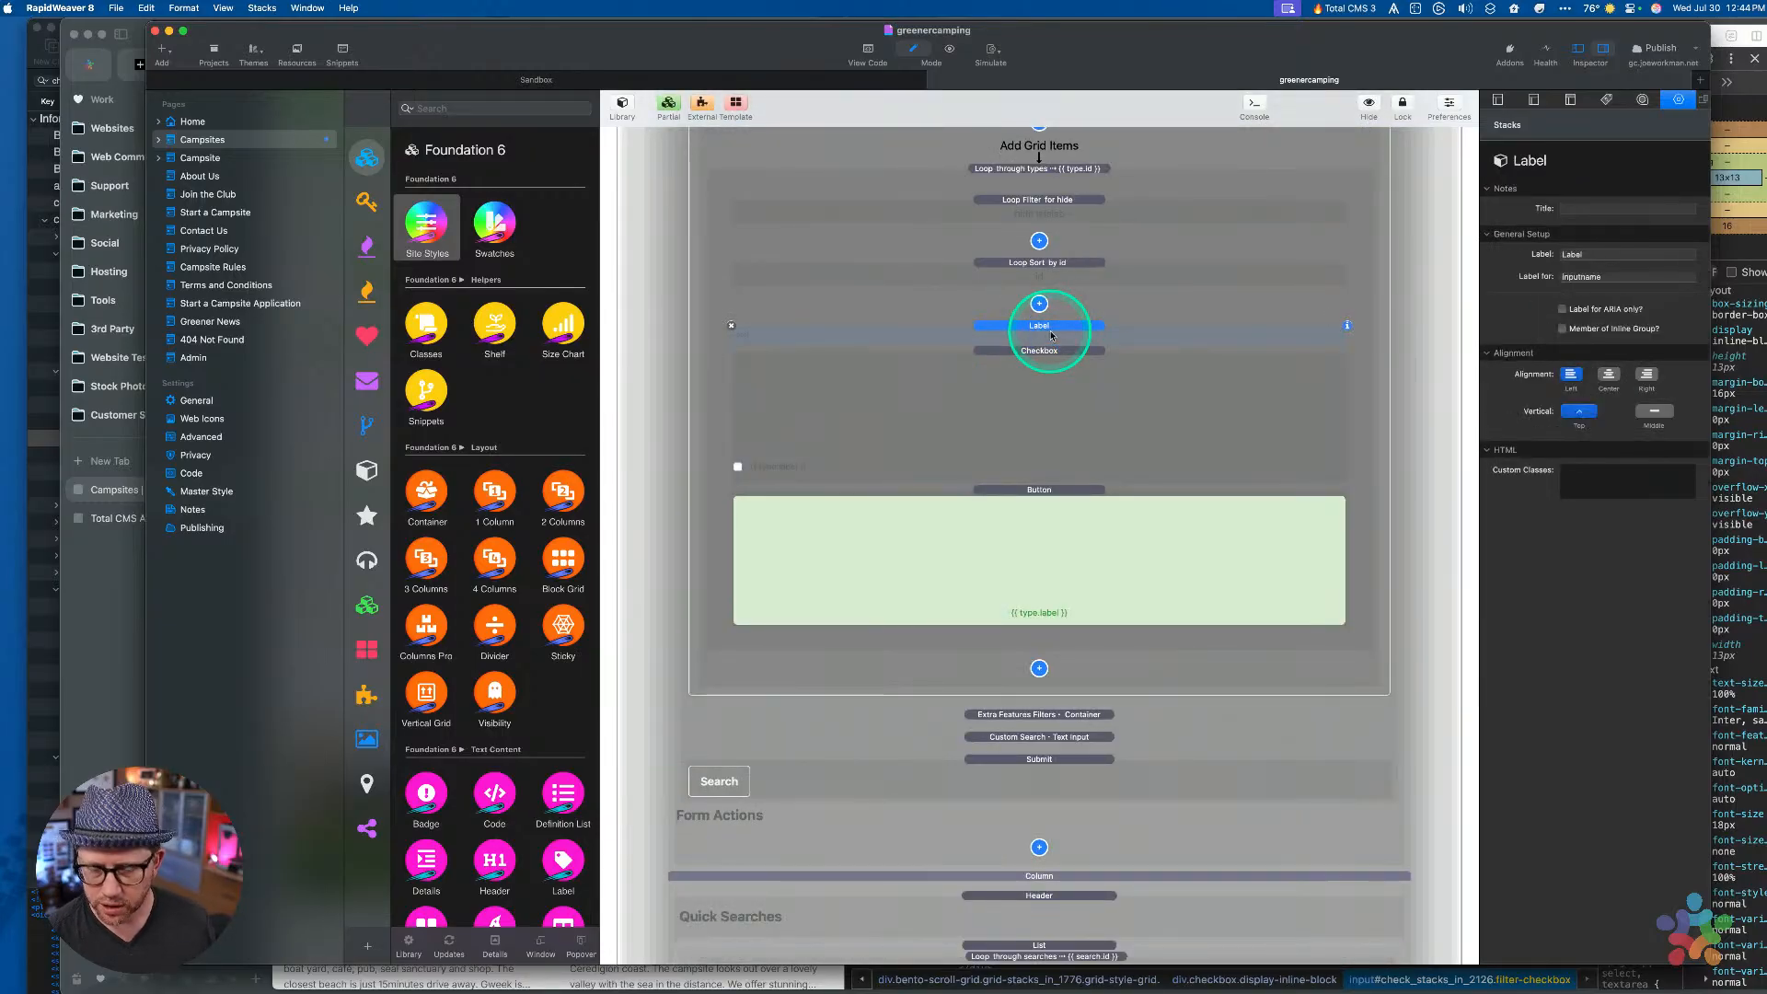
key(Delete)
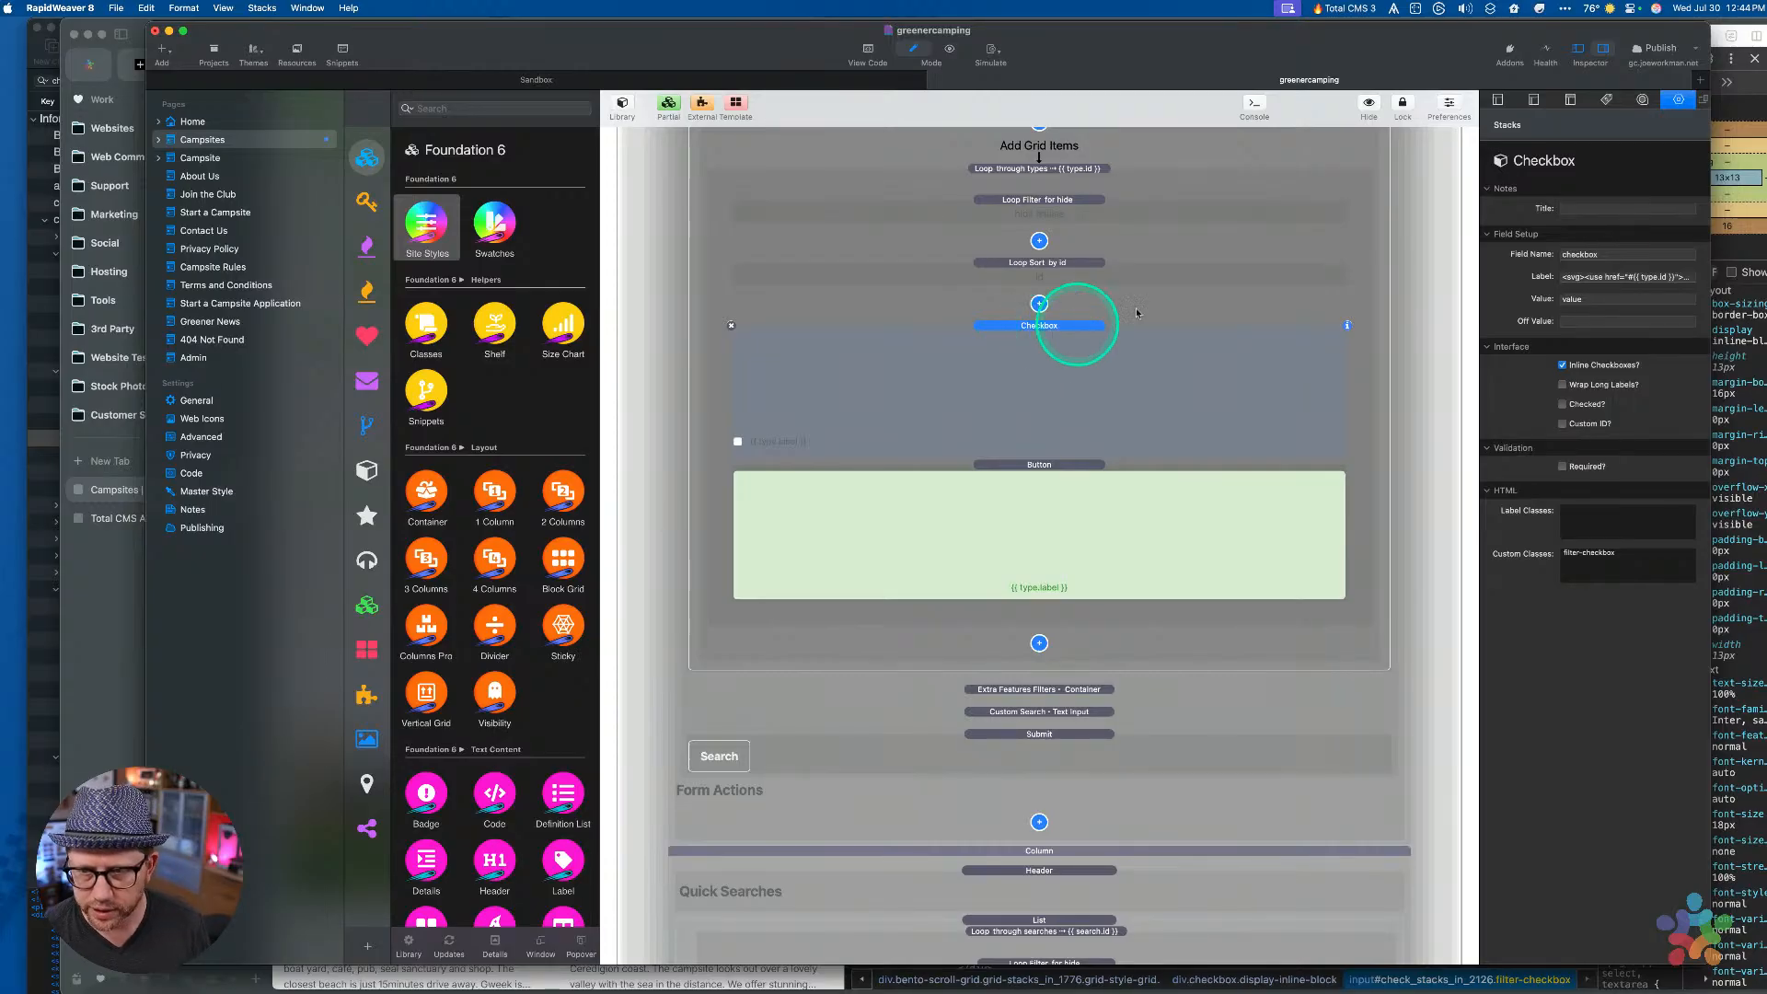
Enable Custom ID? on the filter Checkbox, keeping the default mycheckbox-custom value
click(1569, 424)
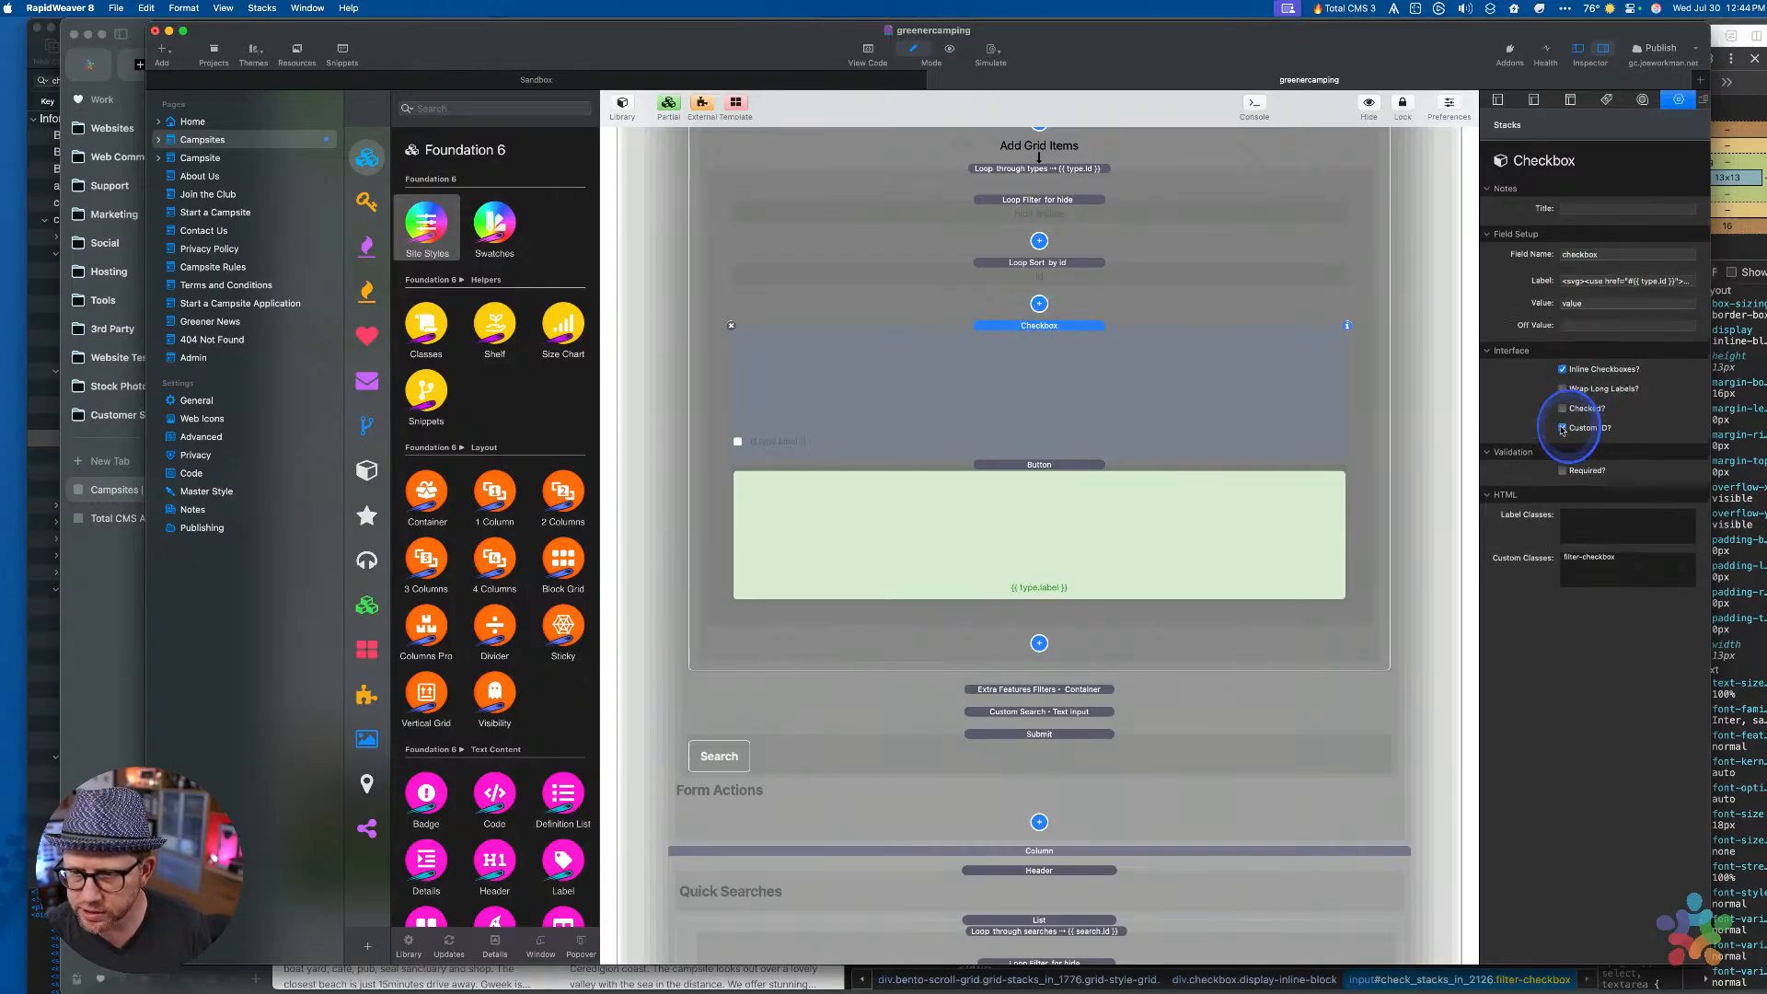
click(1599, 277)
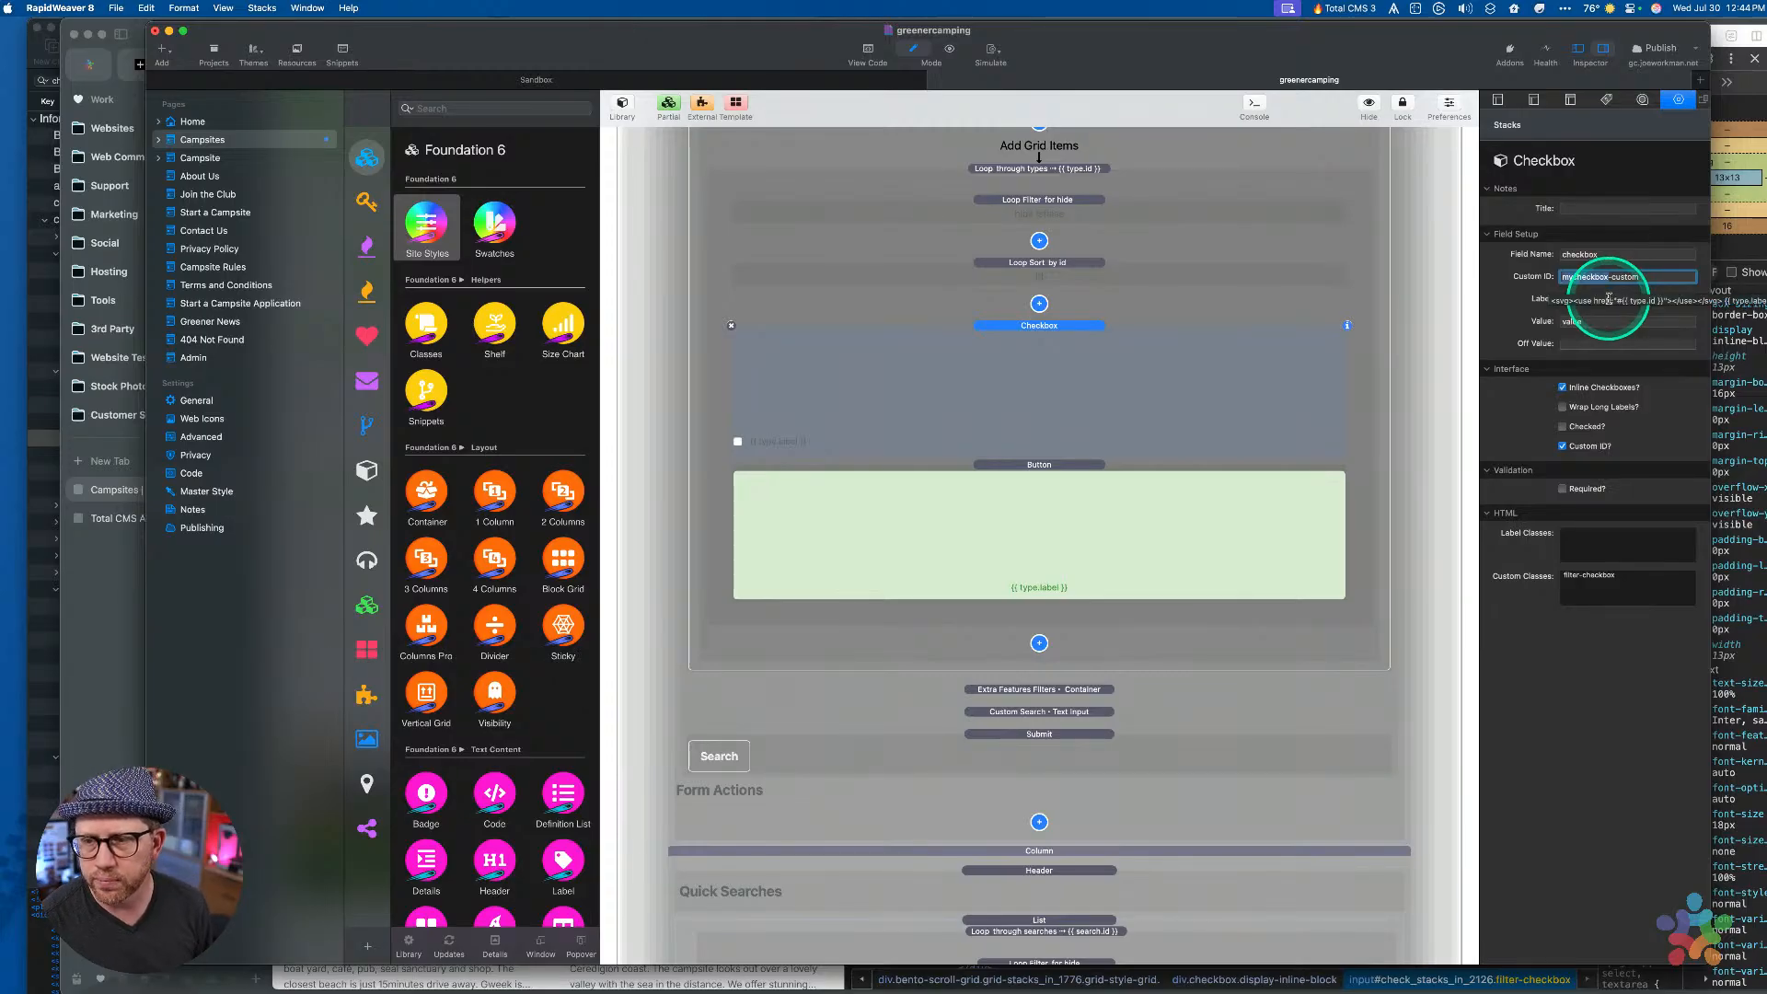
click(1608, 299)
key(super+Right)
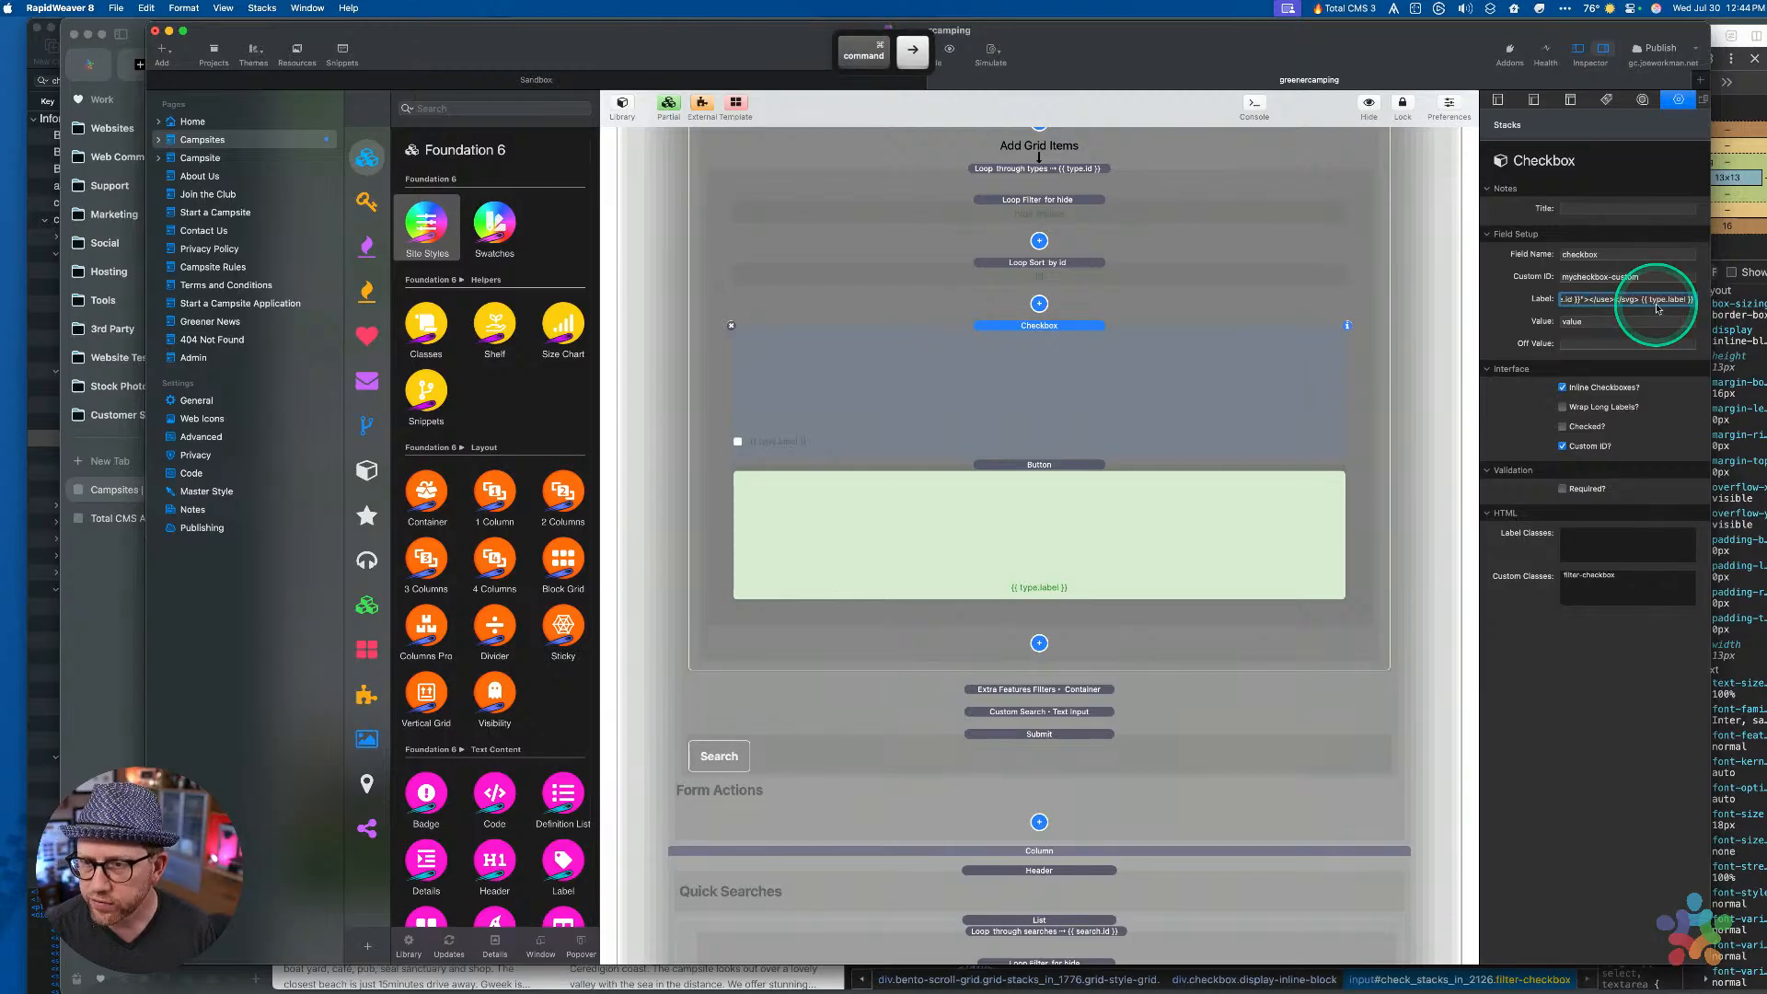
key(super+Left)
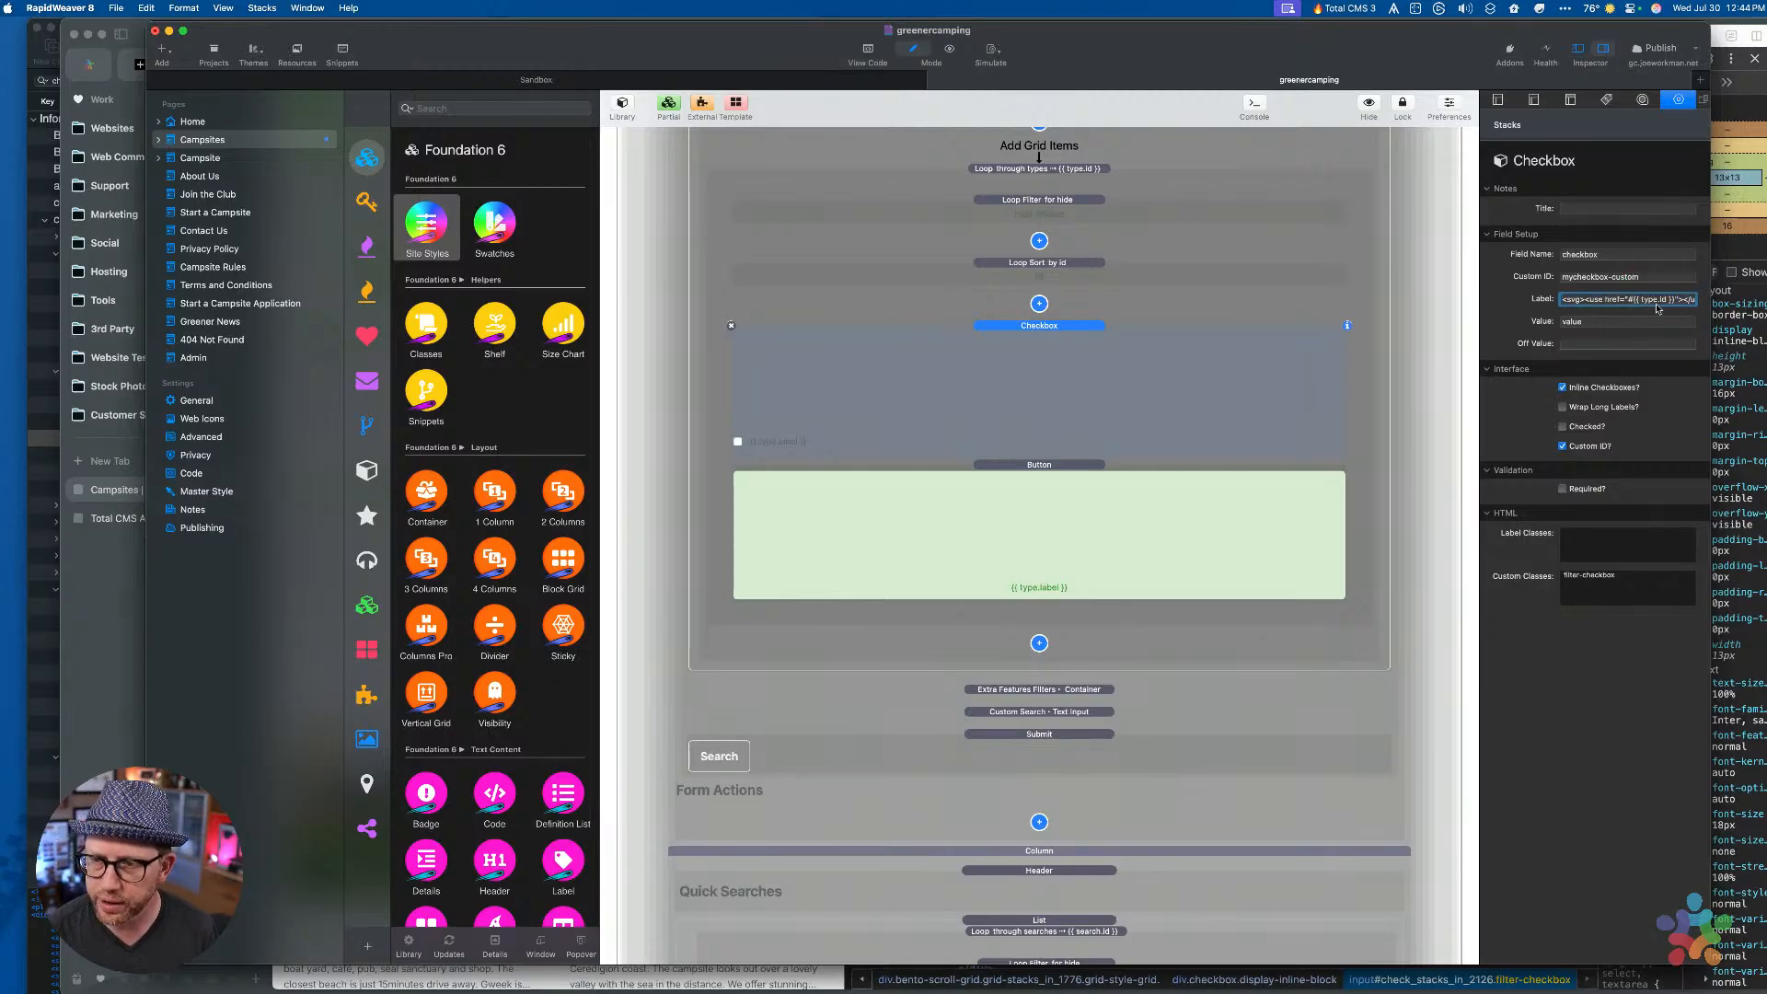
click(1590, 279)
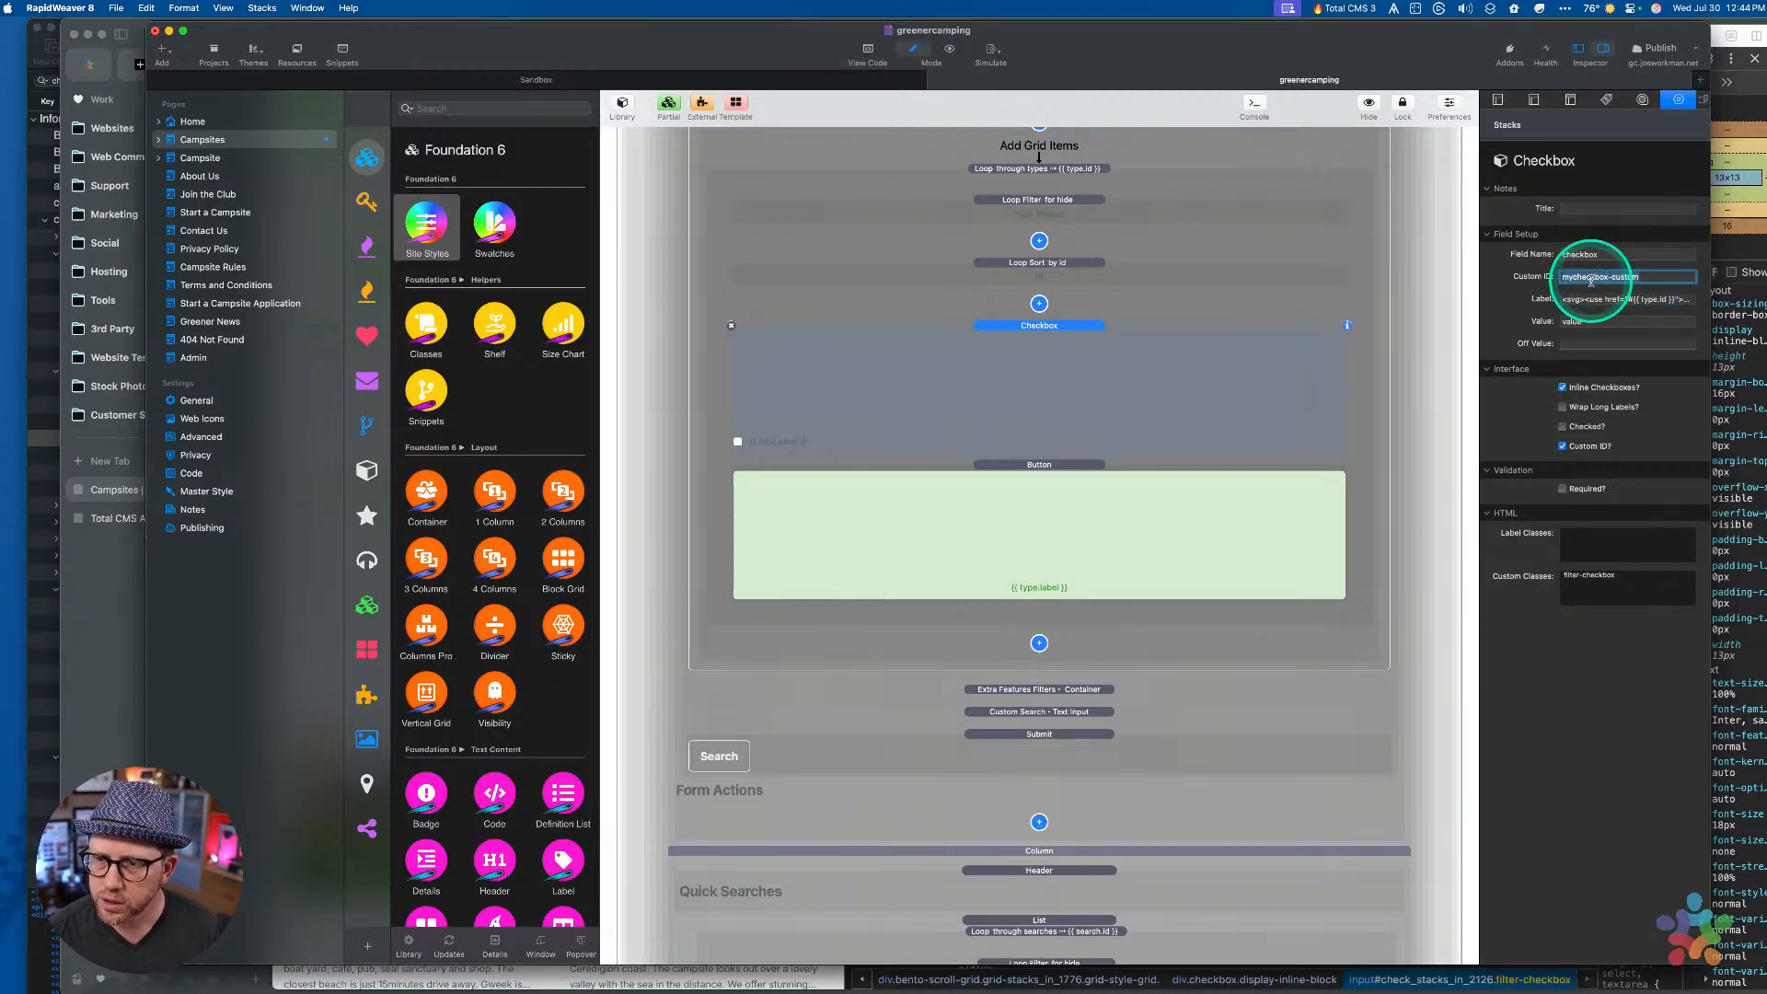
scroll(1187, 359, up, 10)
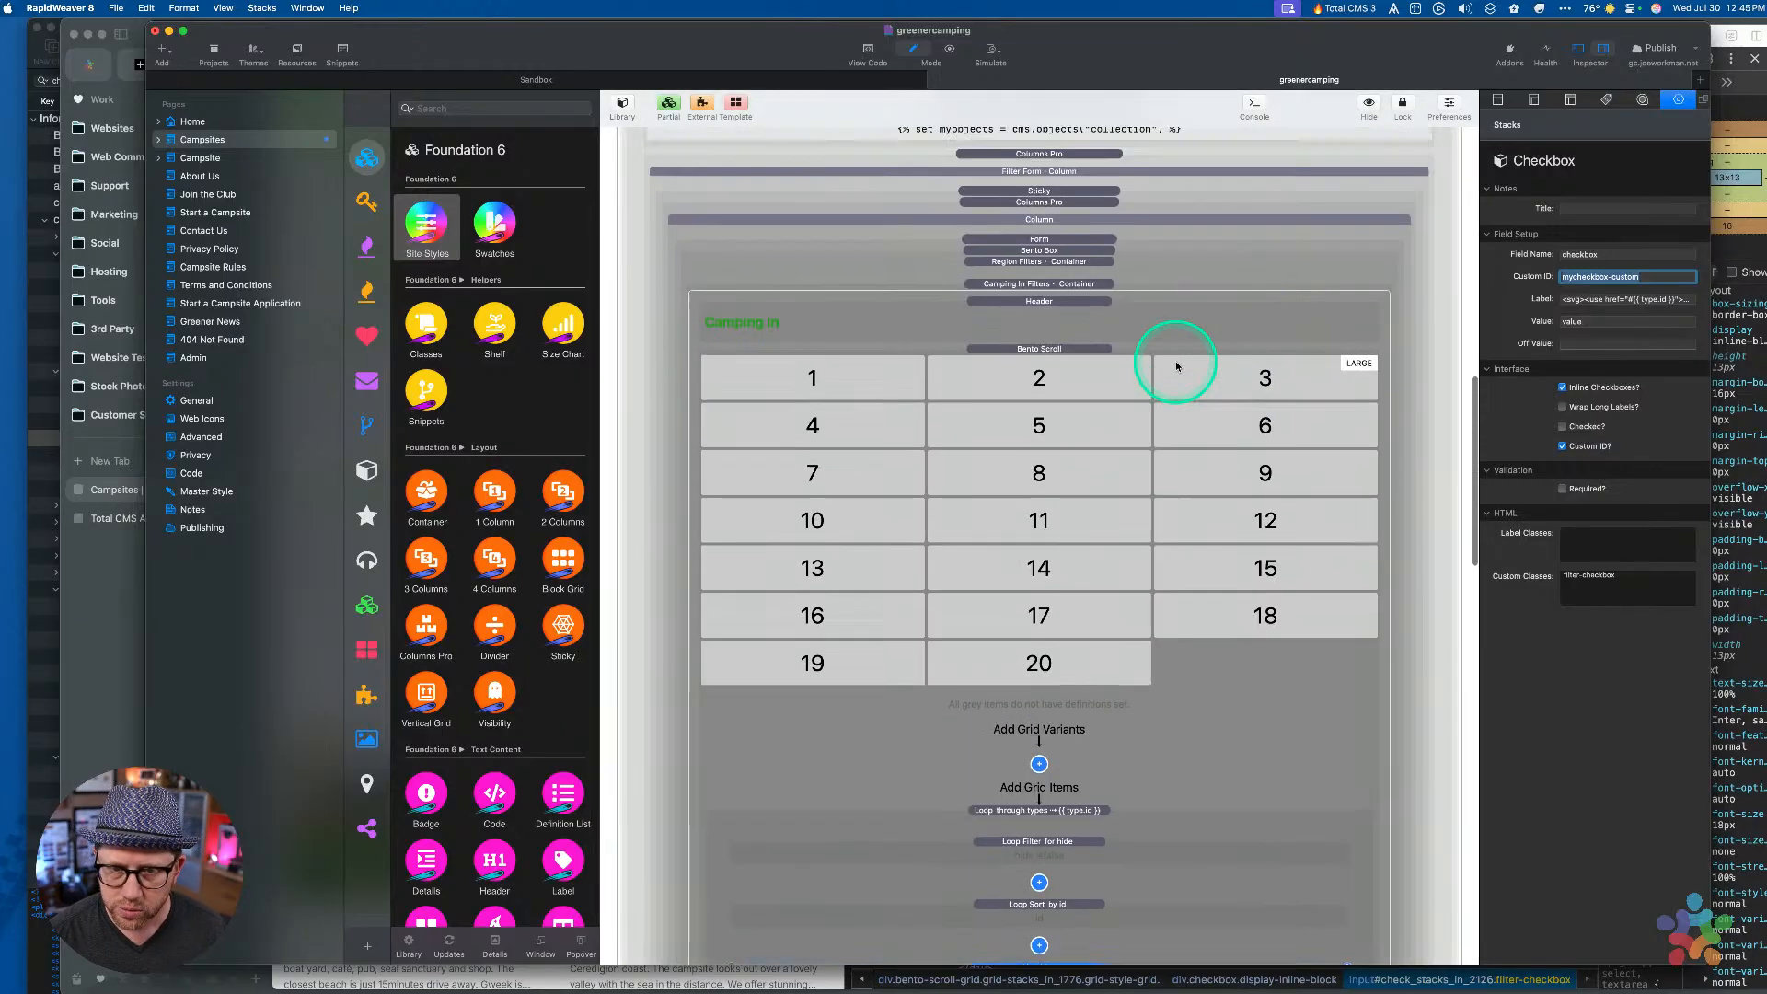
scroll(1176, 363, down, 10)
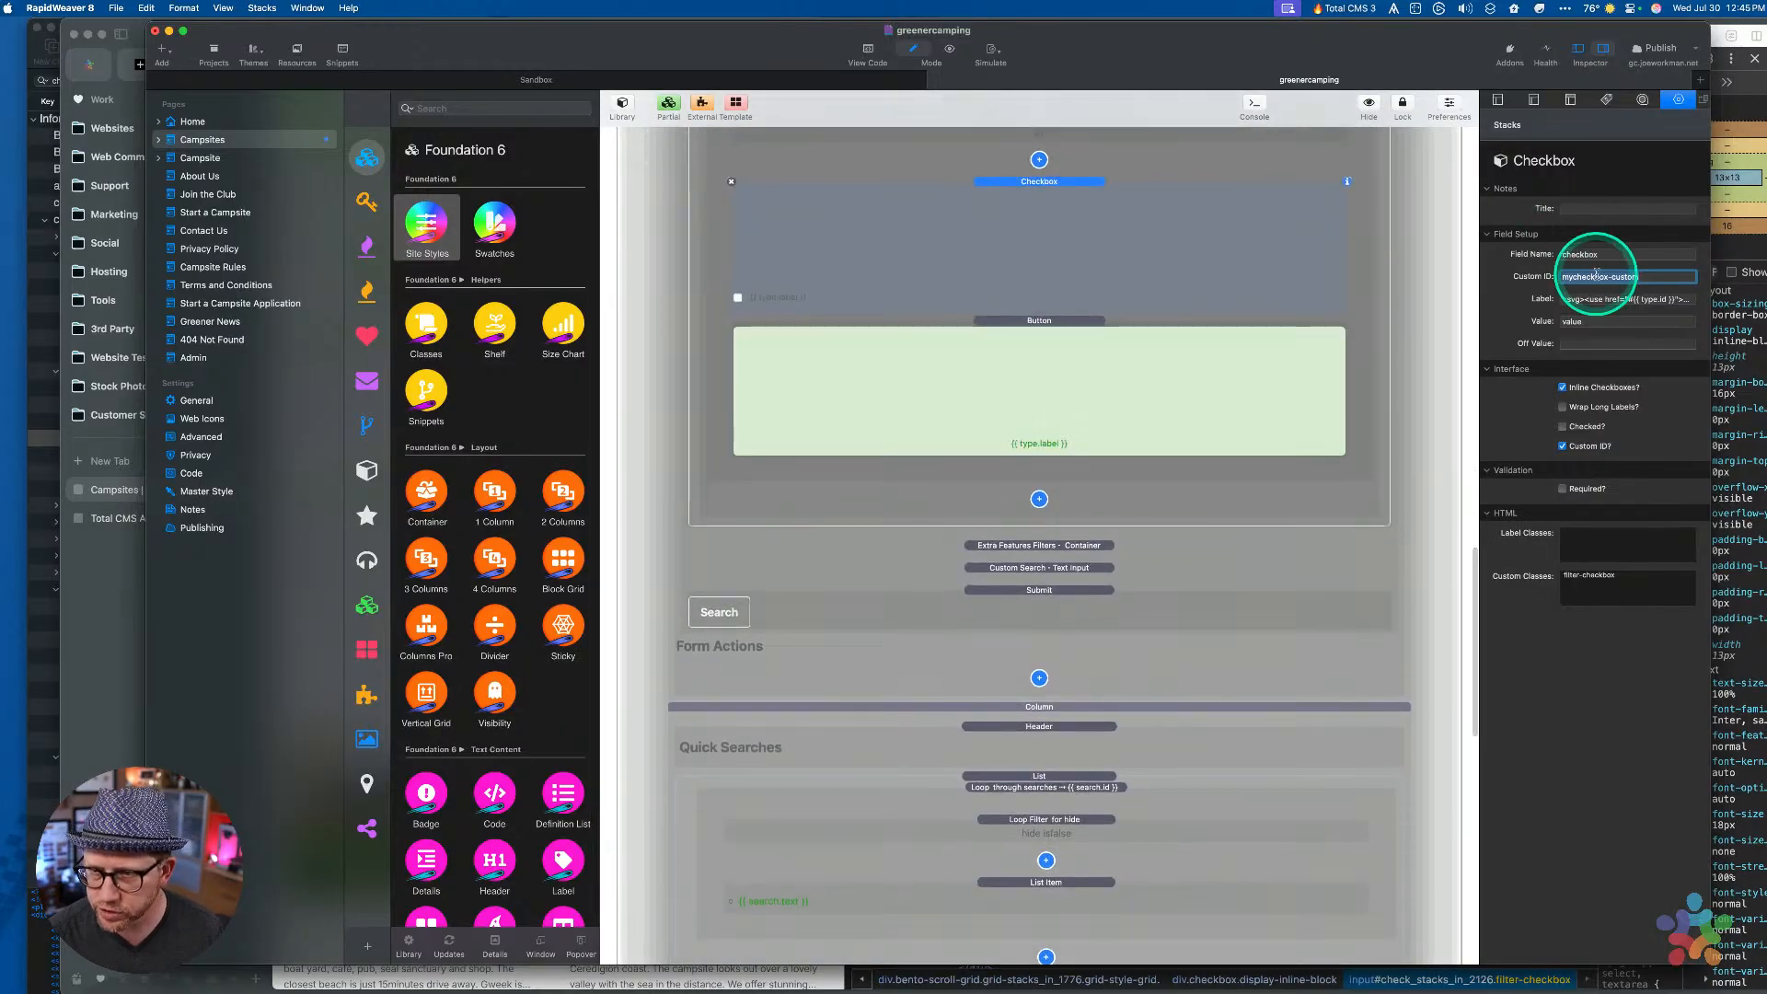
Set the Checkbox's Custom ID to type-filter-{{ type.id }}, copying the expression from the Label field
double_click(1597, 276)
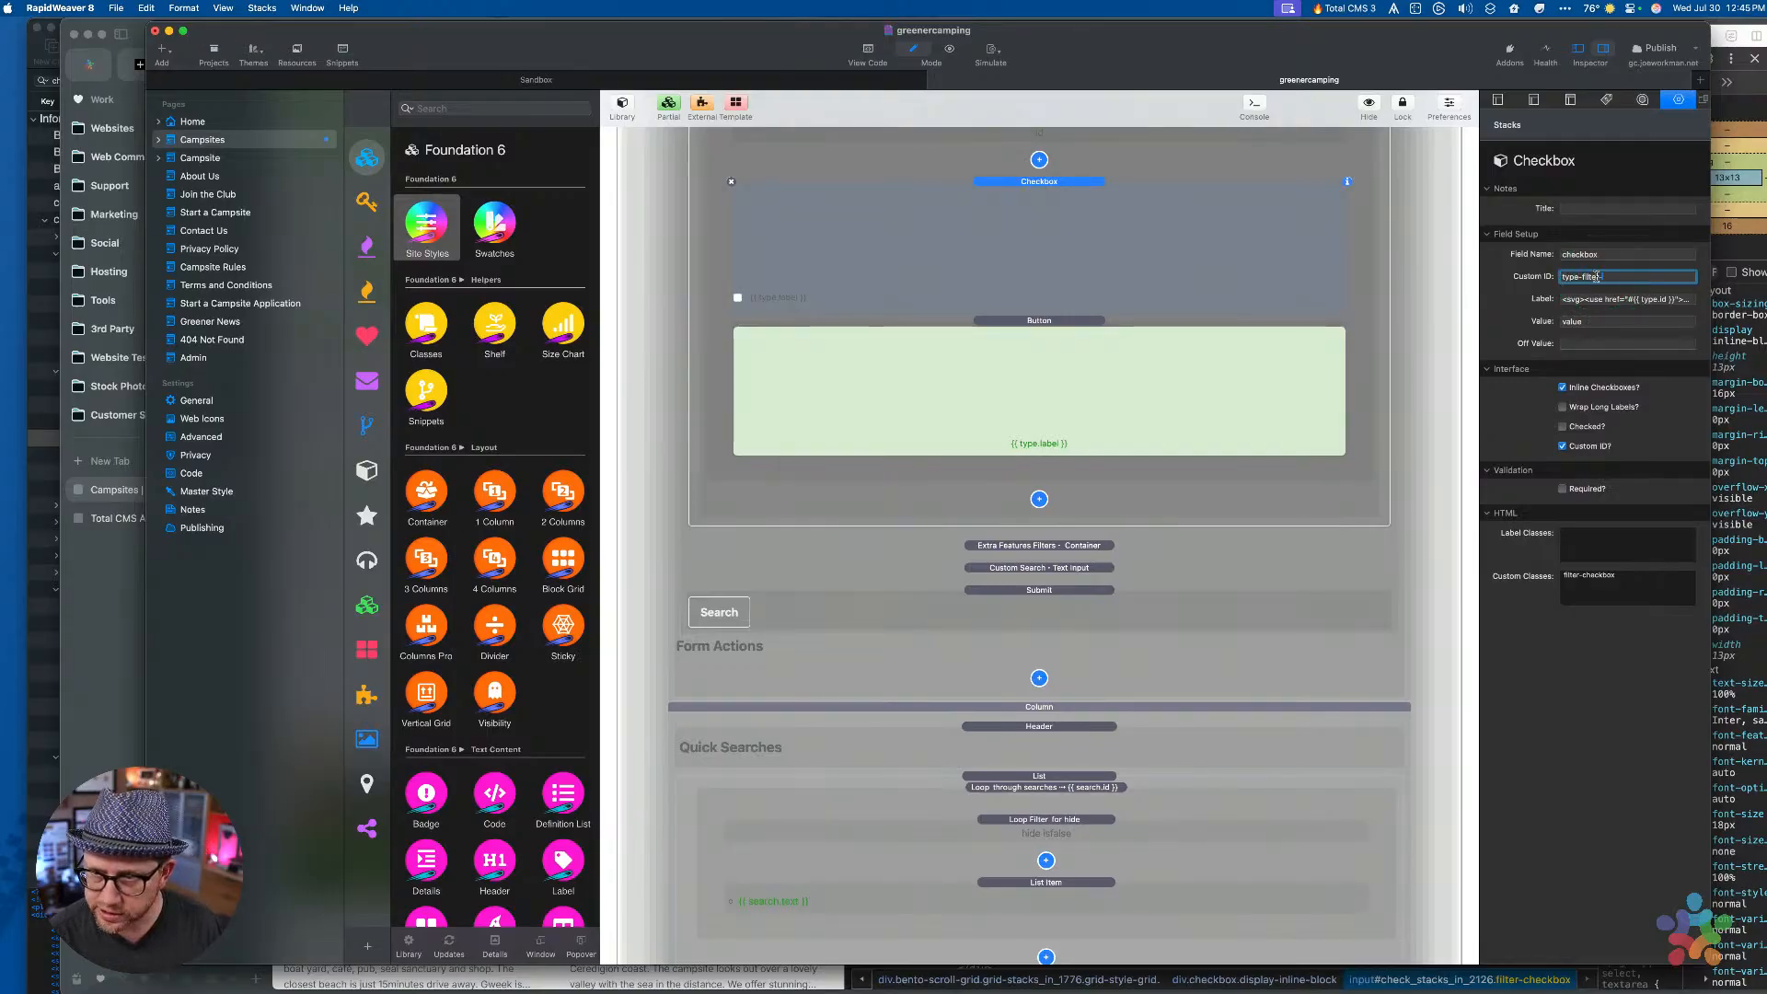
click(1603, 299)
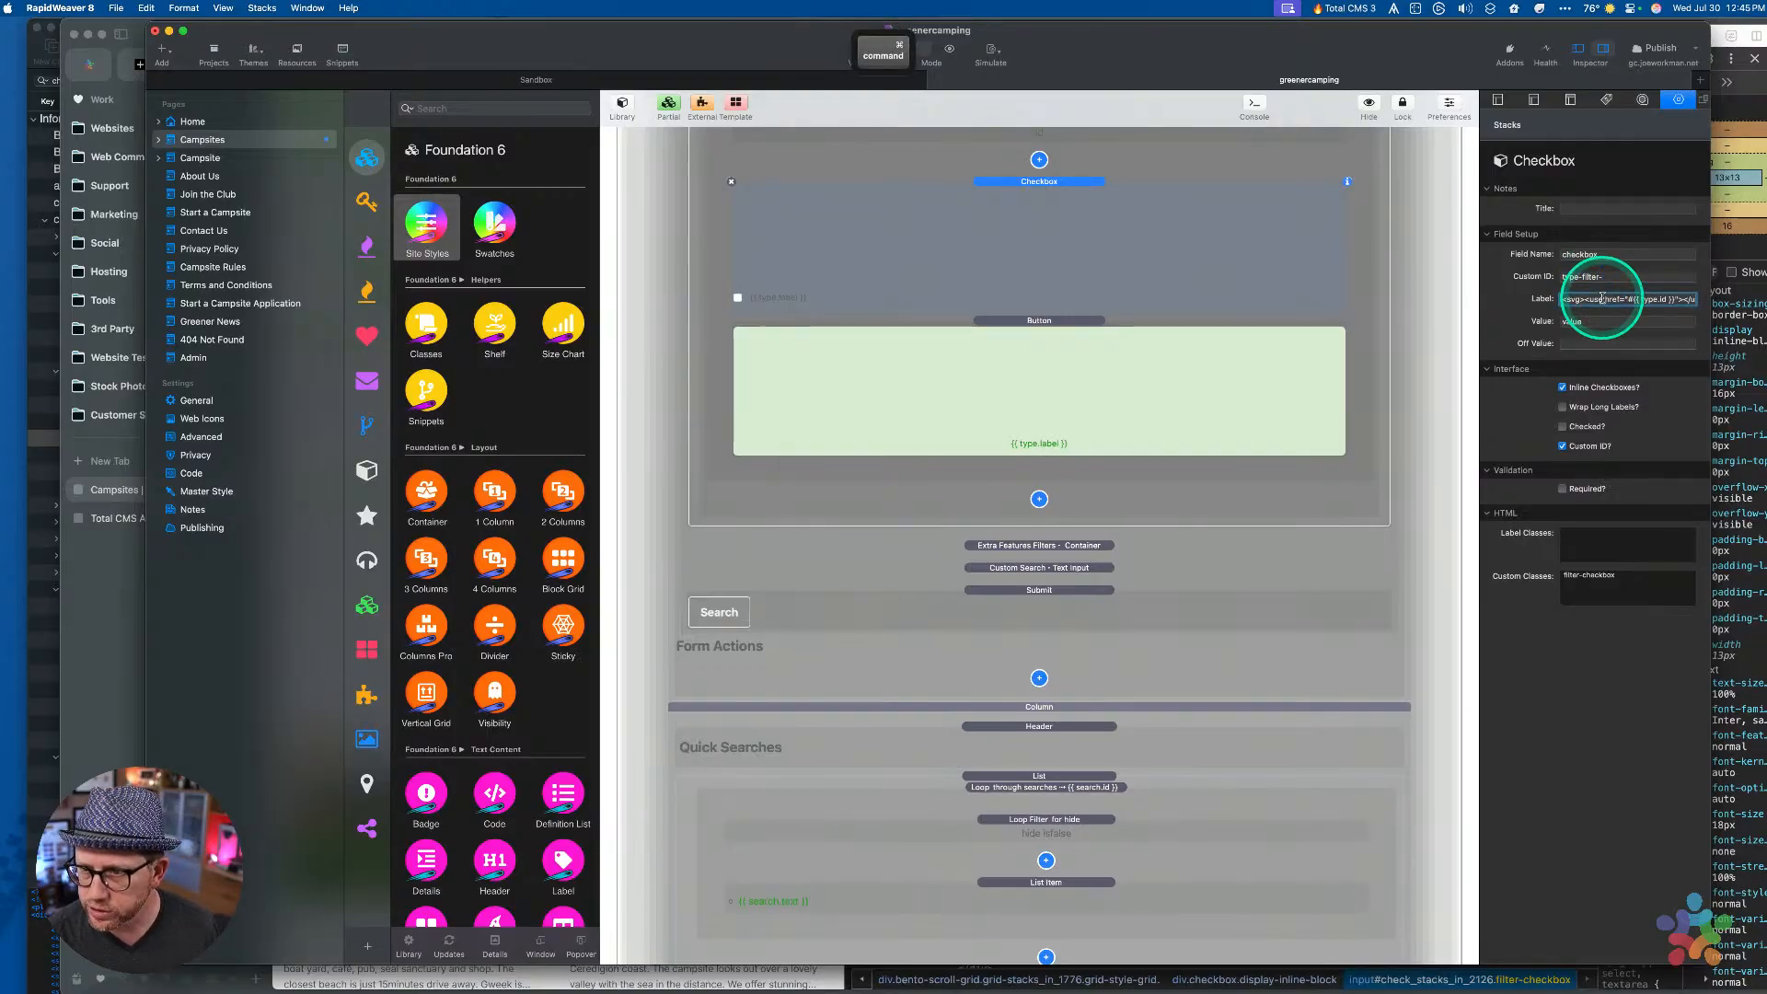
key(super+Right)
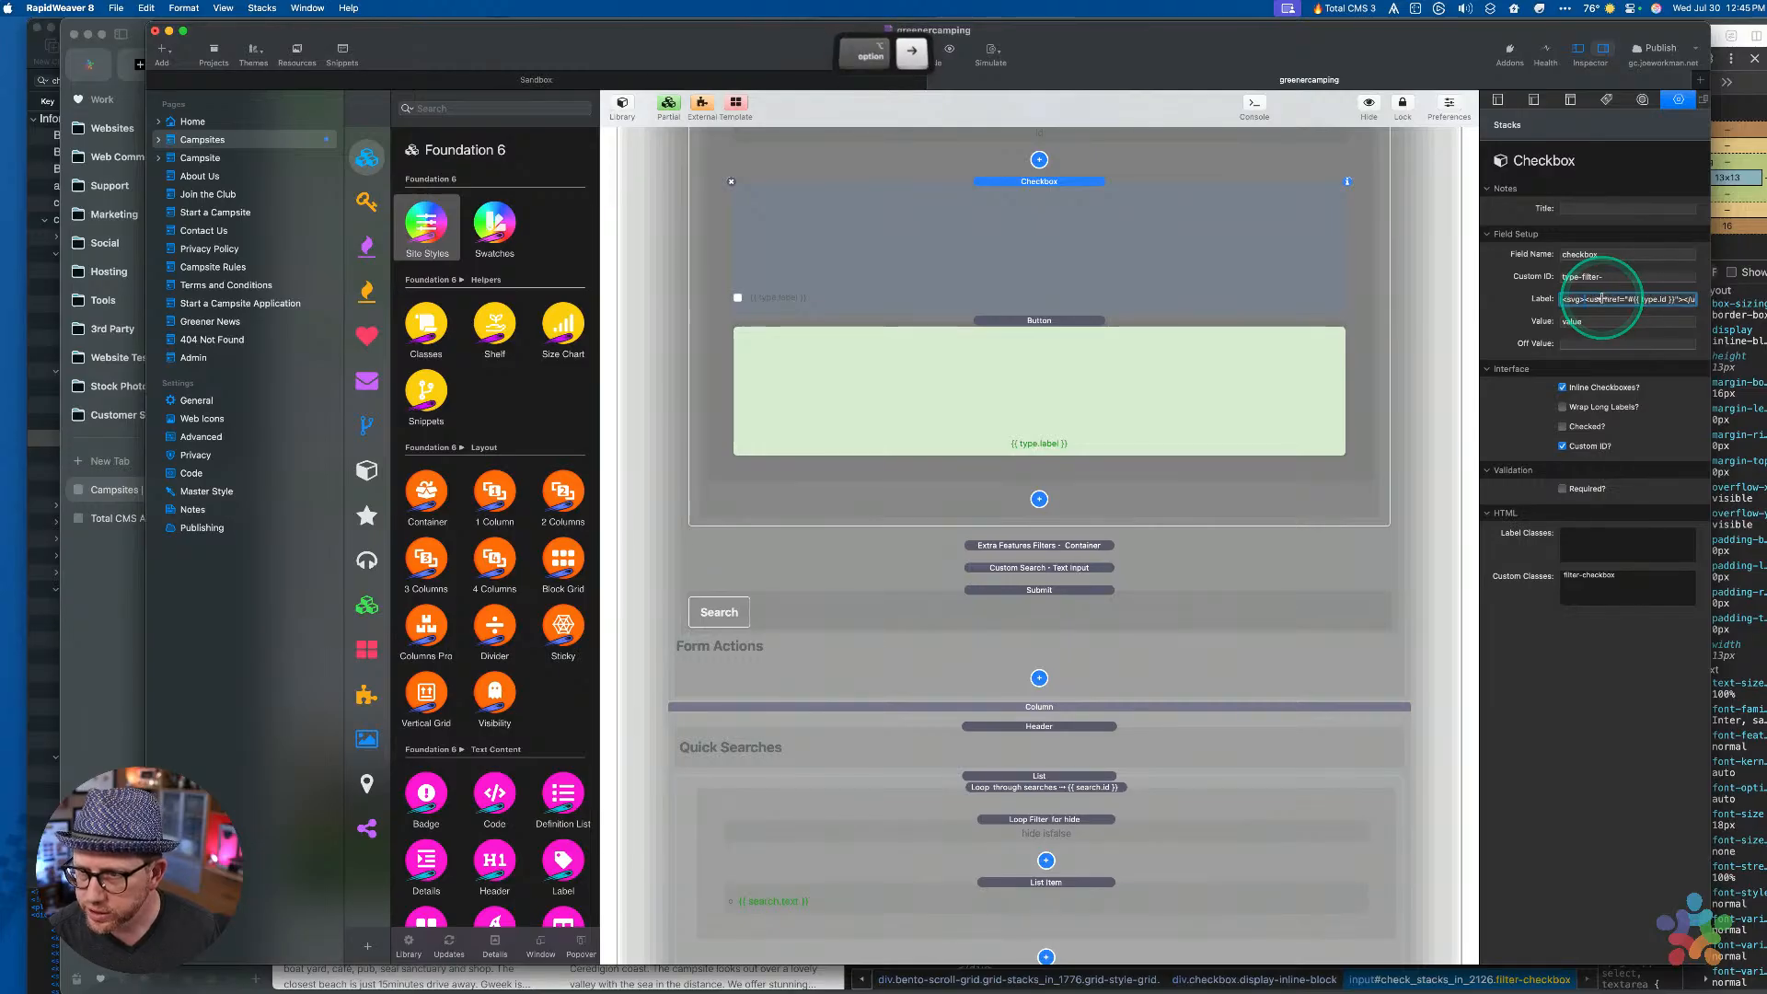
key(alt+Right)
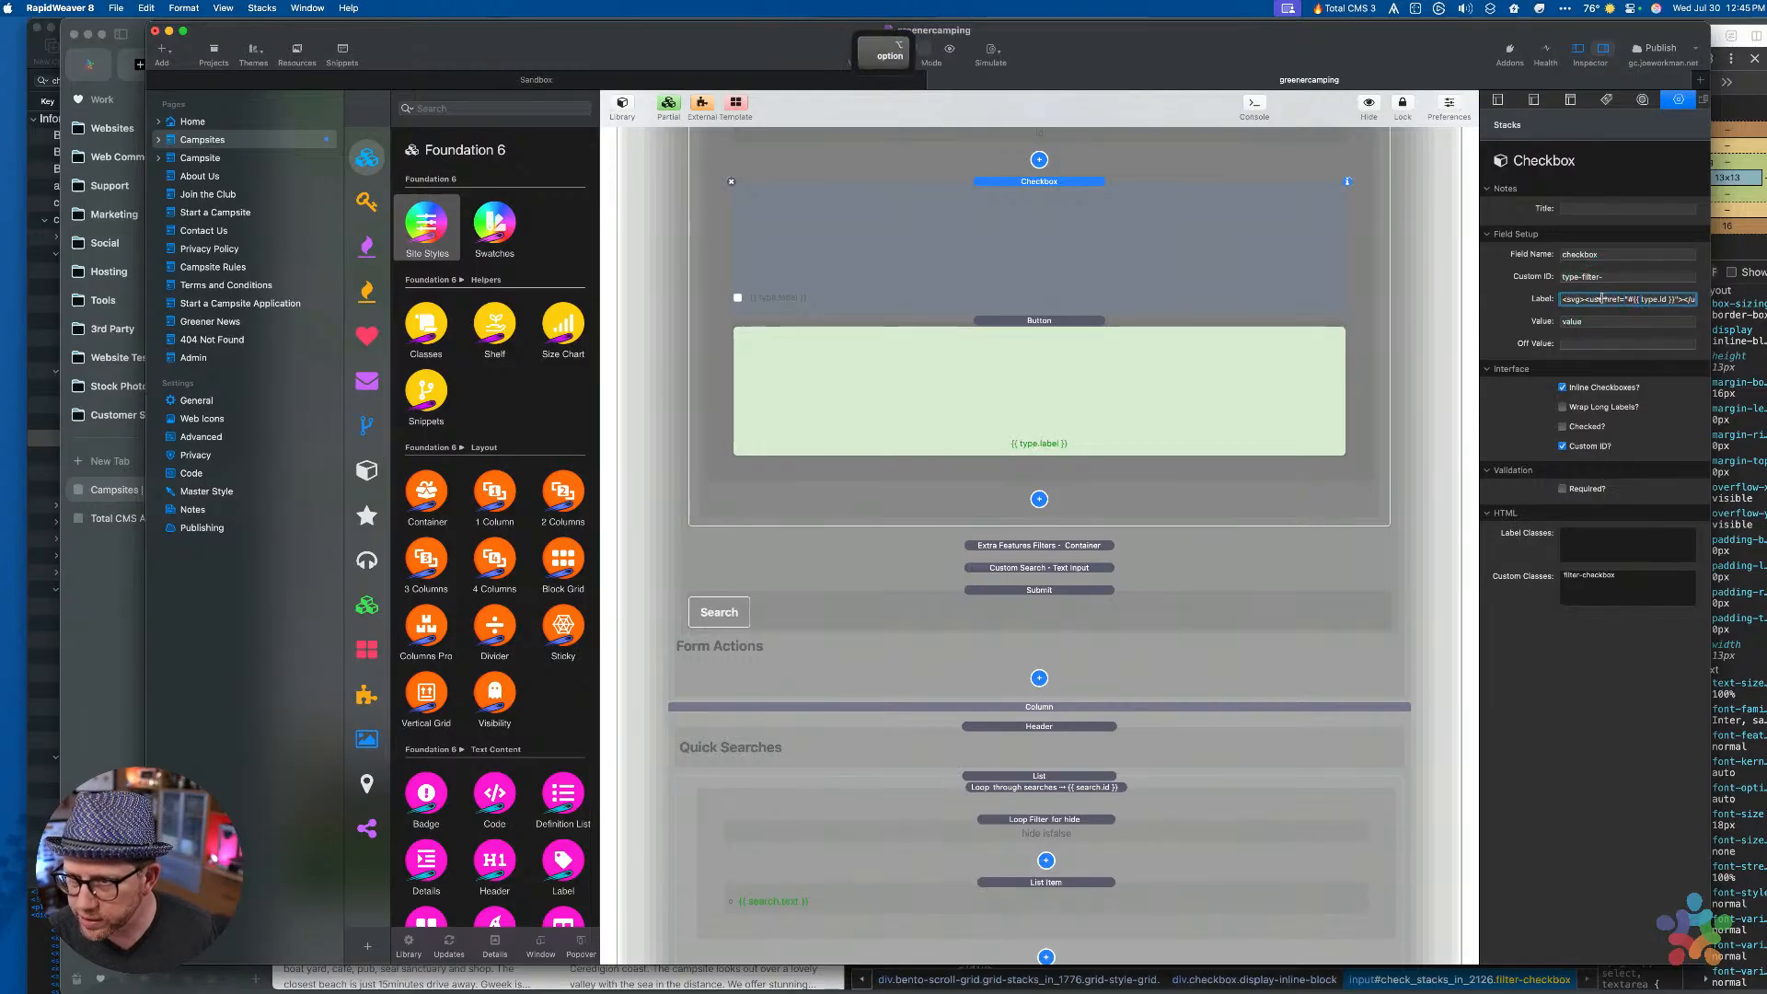
key(alt+Left)
key(shift+Left)
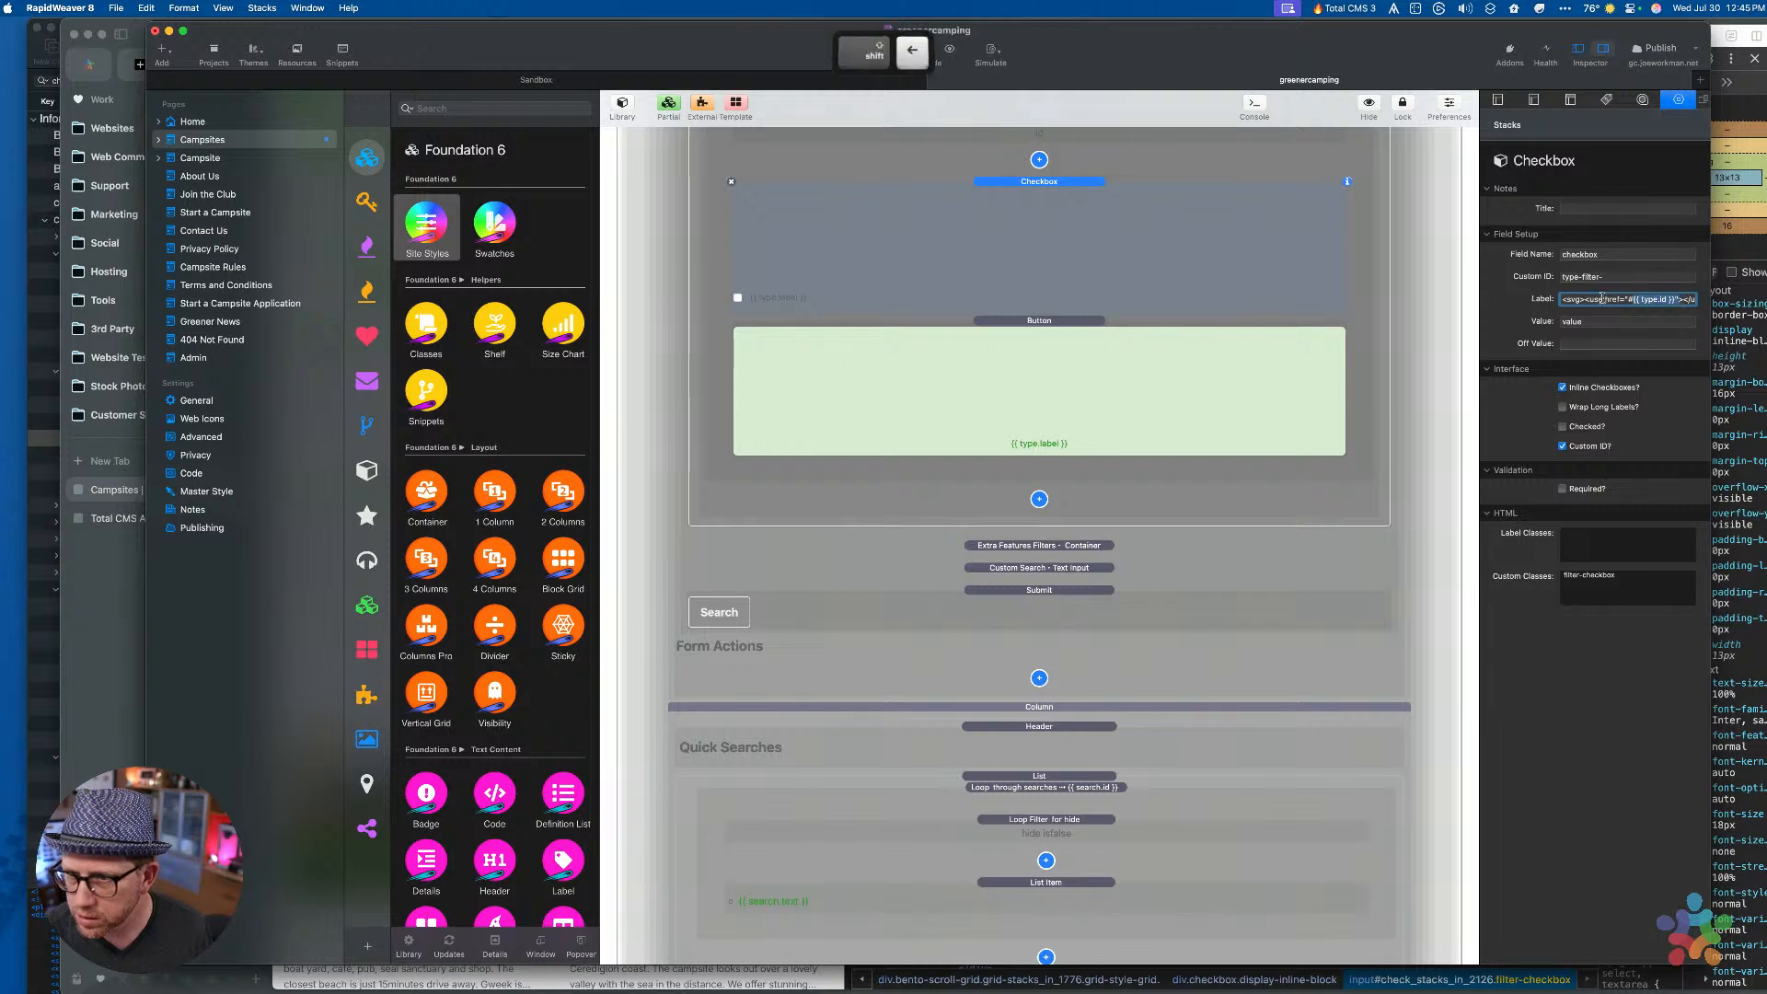
key(super+c)
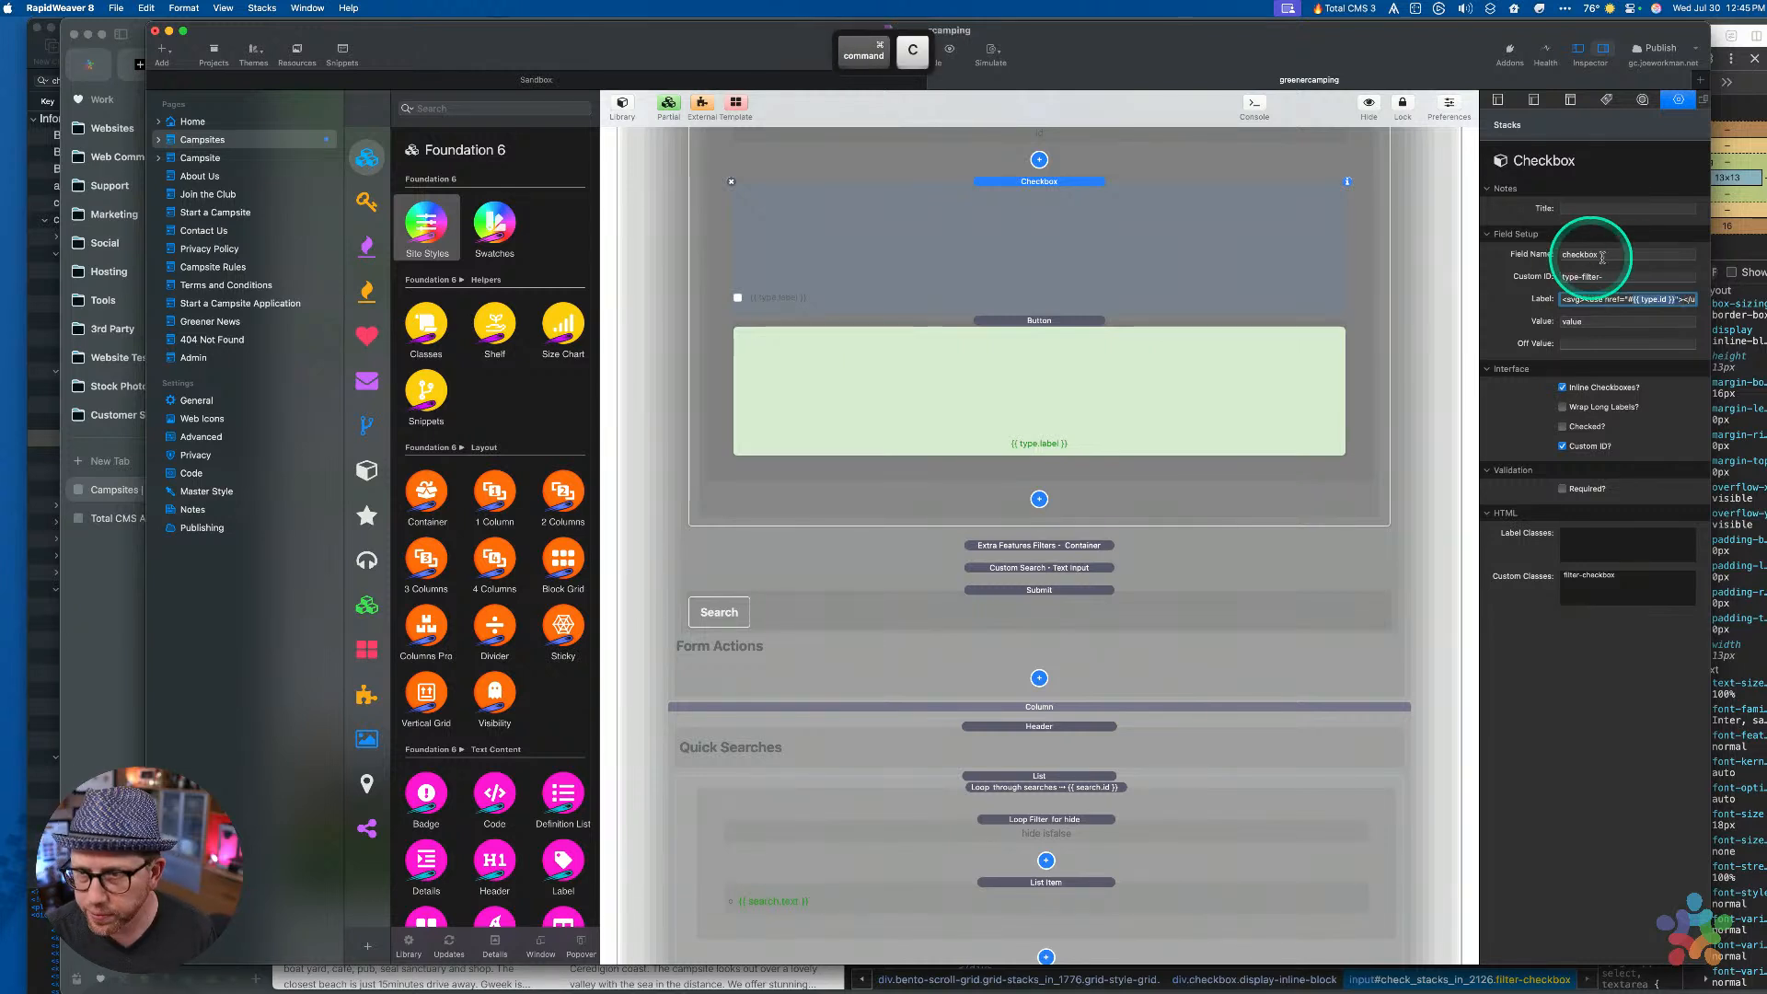
click(1619, 277)
key(super+v)
ctrl+scroll(1619, 282, up, 3)
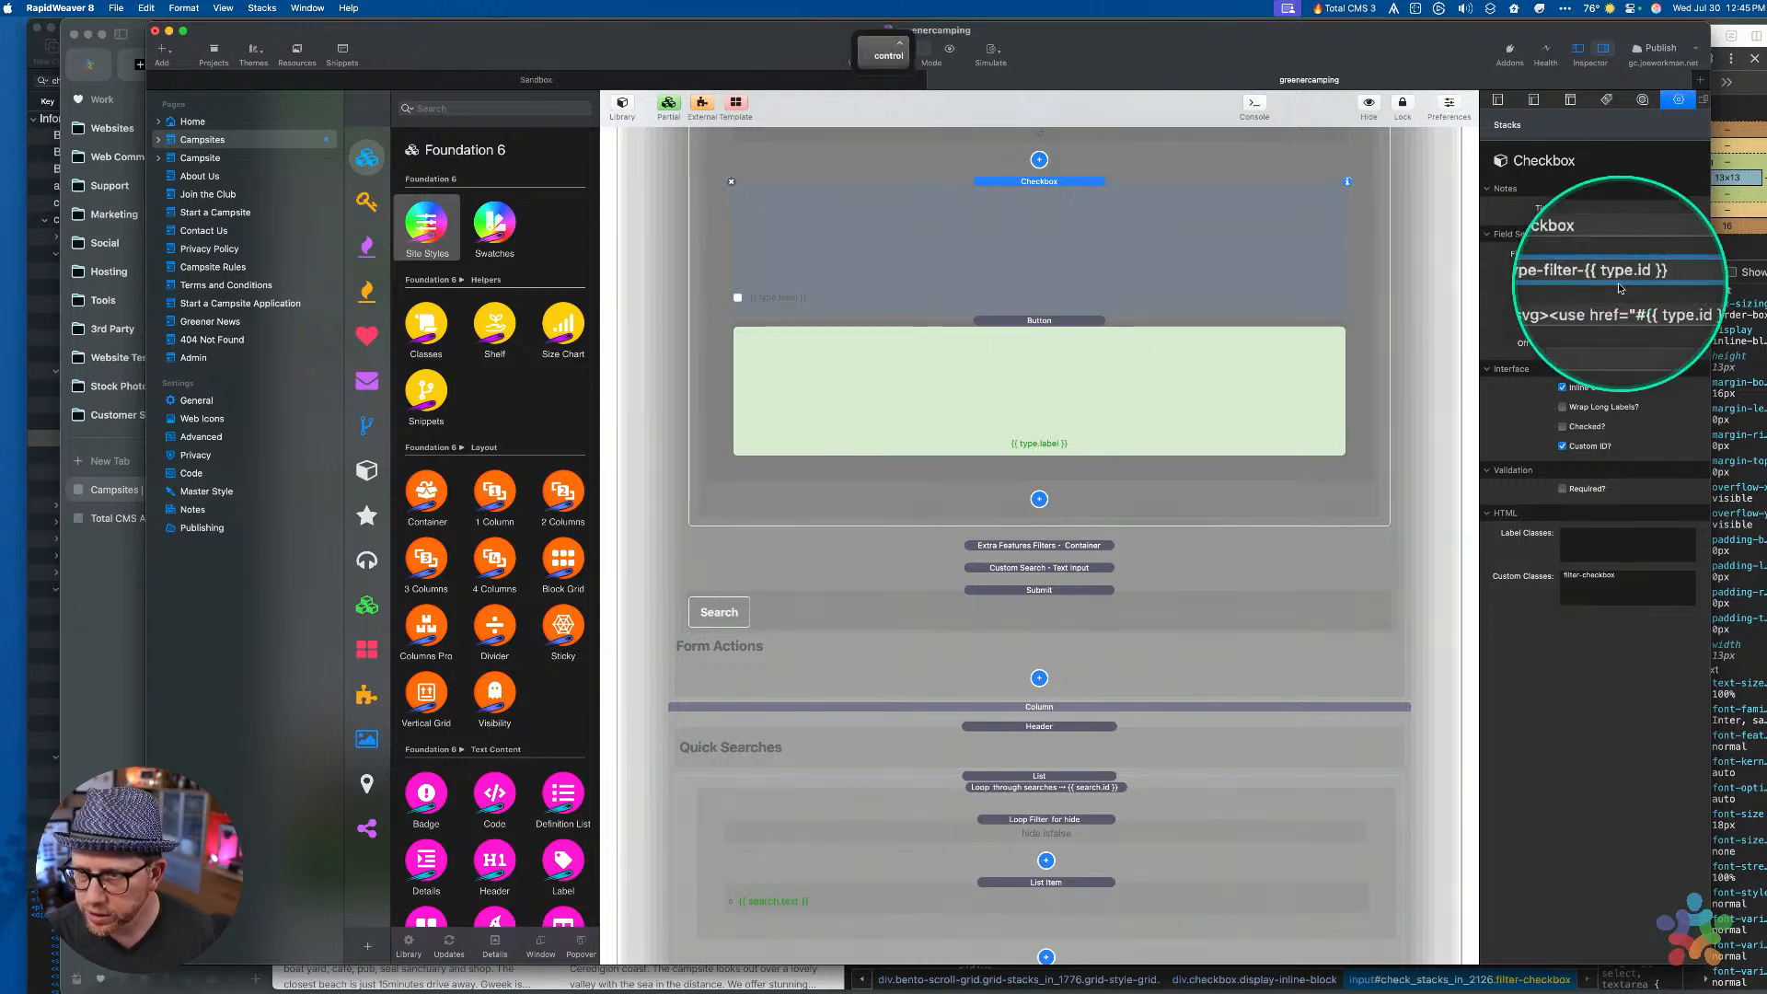
ctrl+scroll(1620, 288, down, 3)
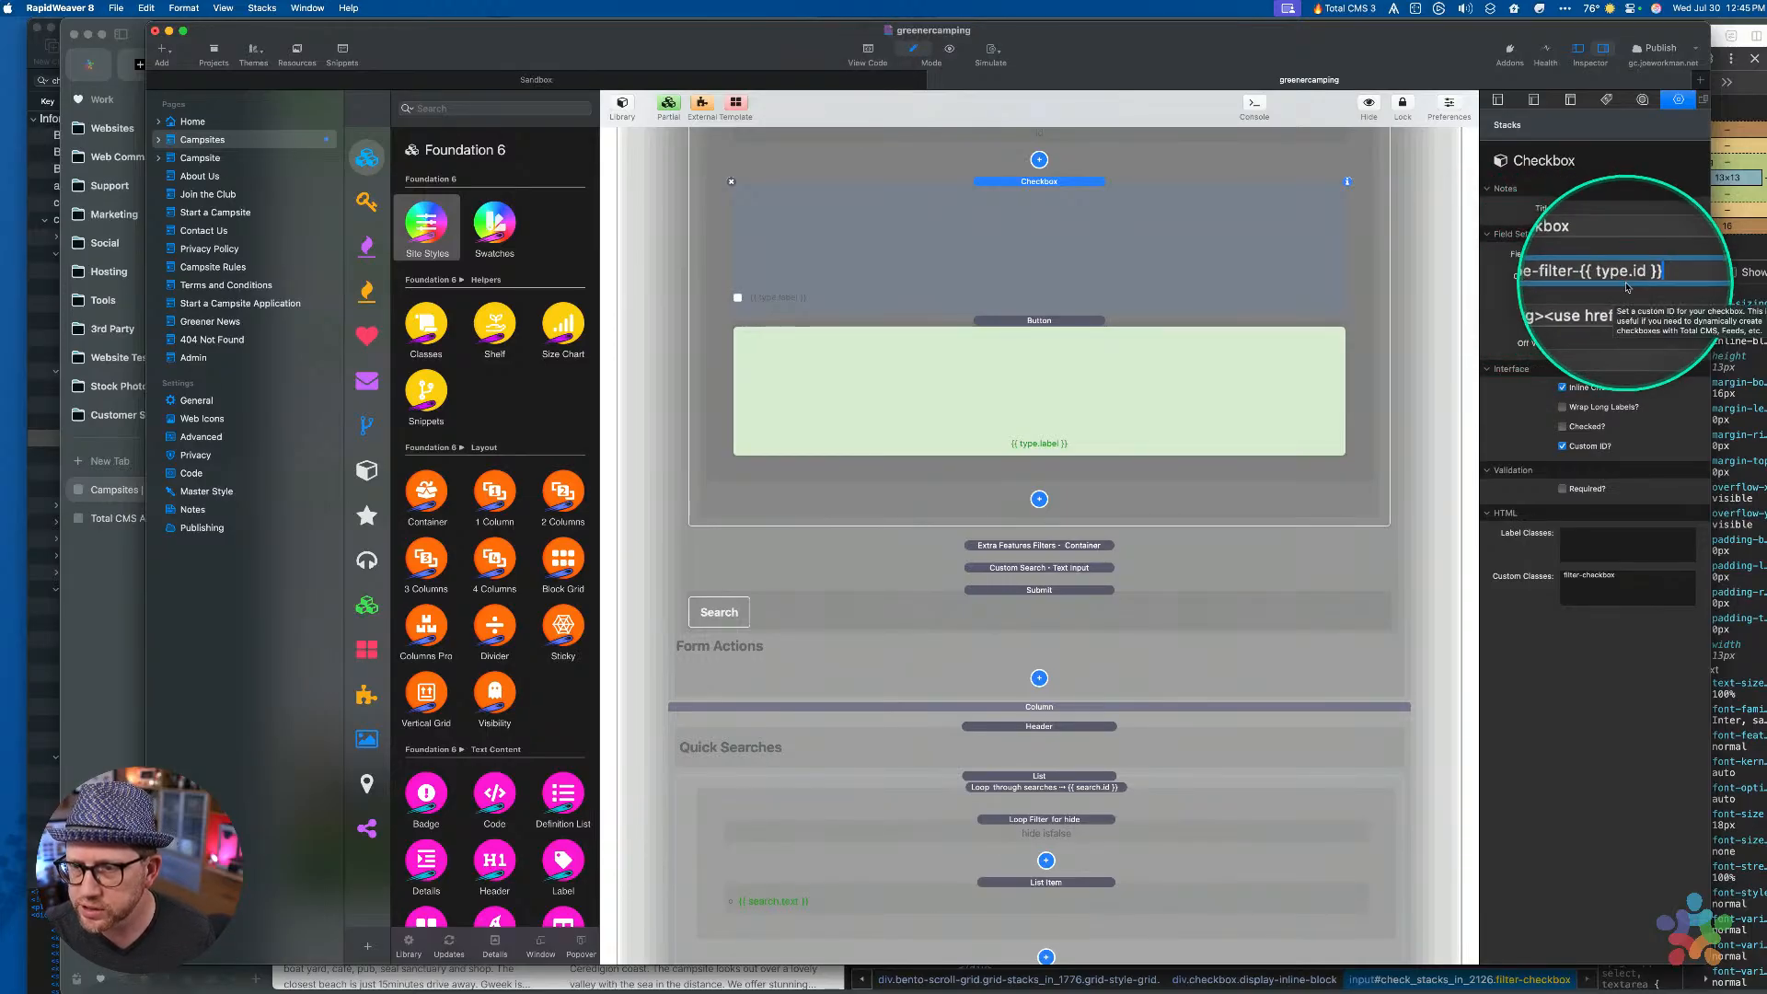
ctrl+scroll(1627, 288, down, 3)
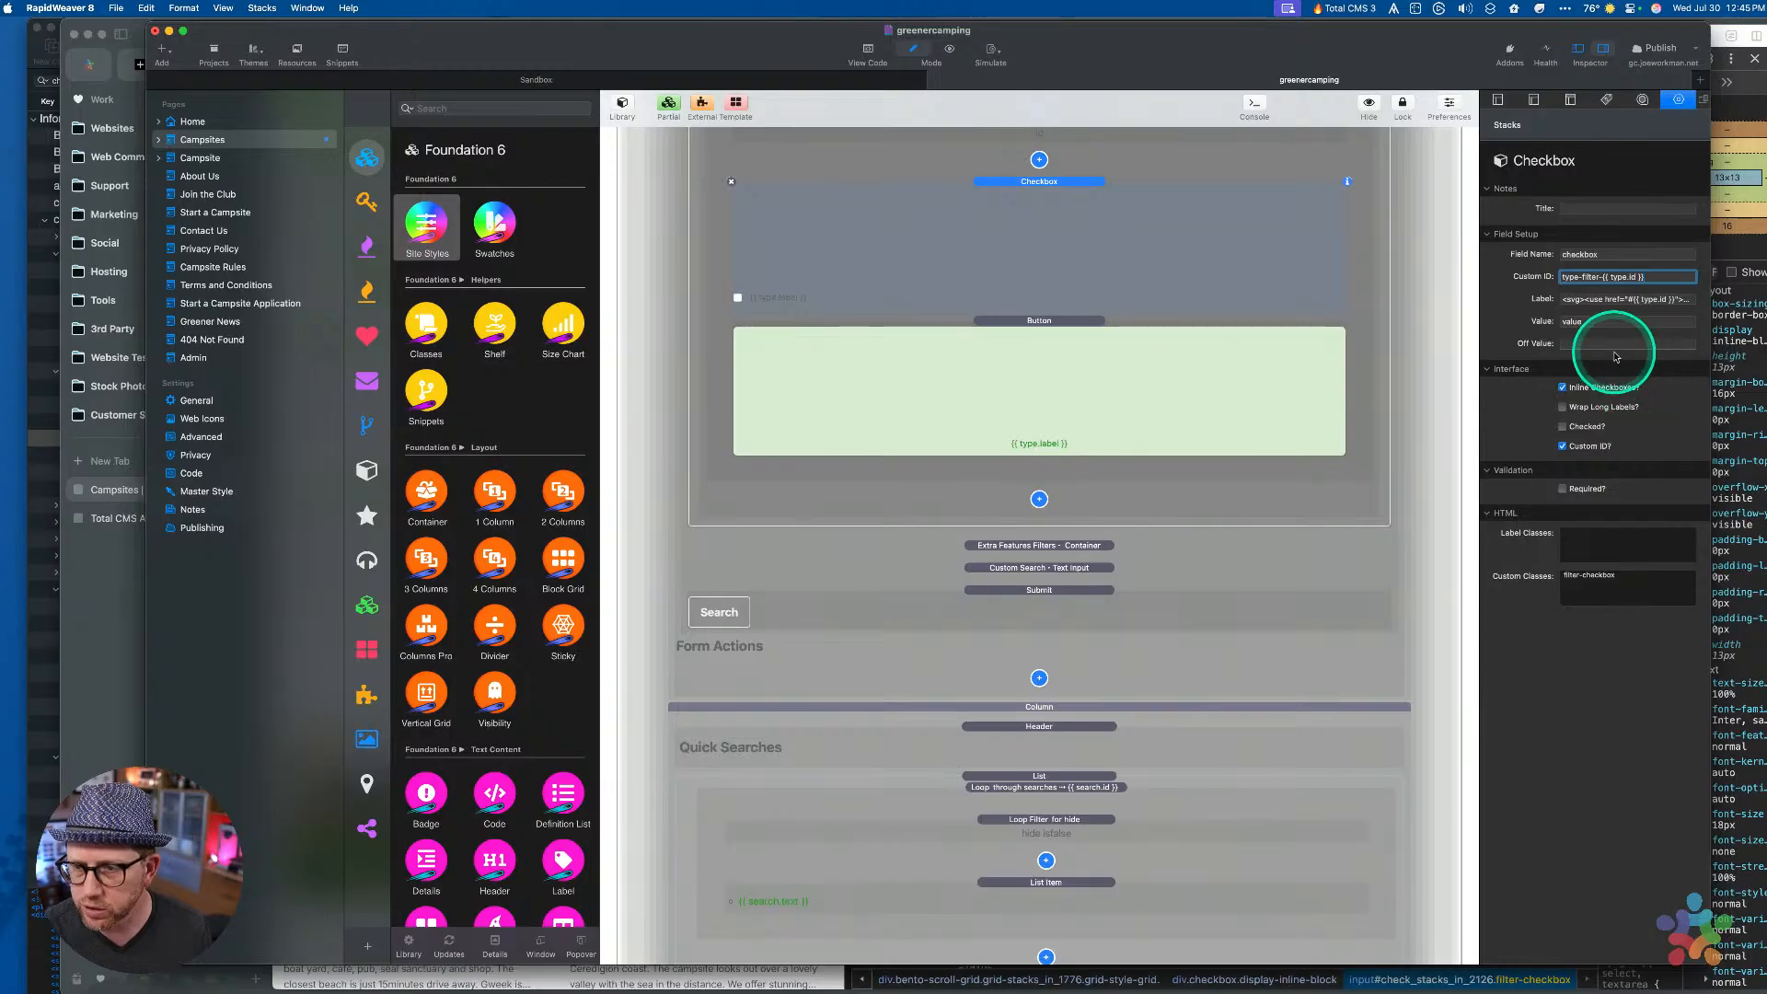
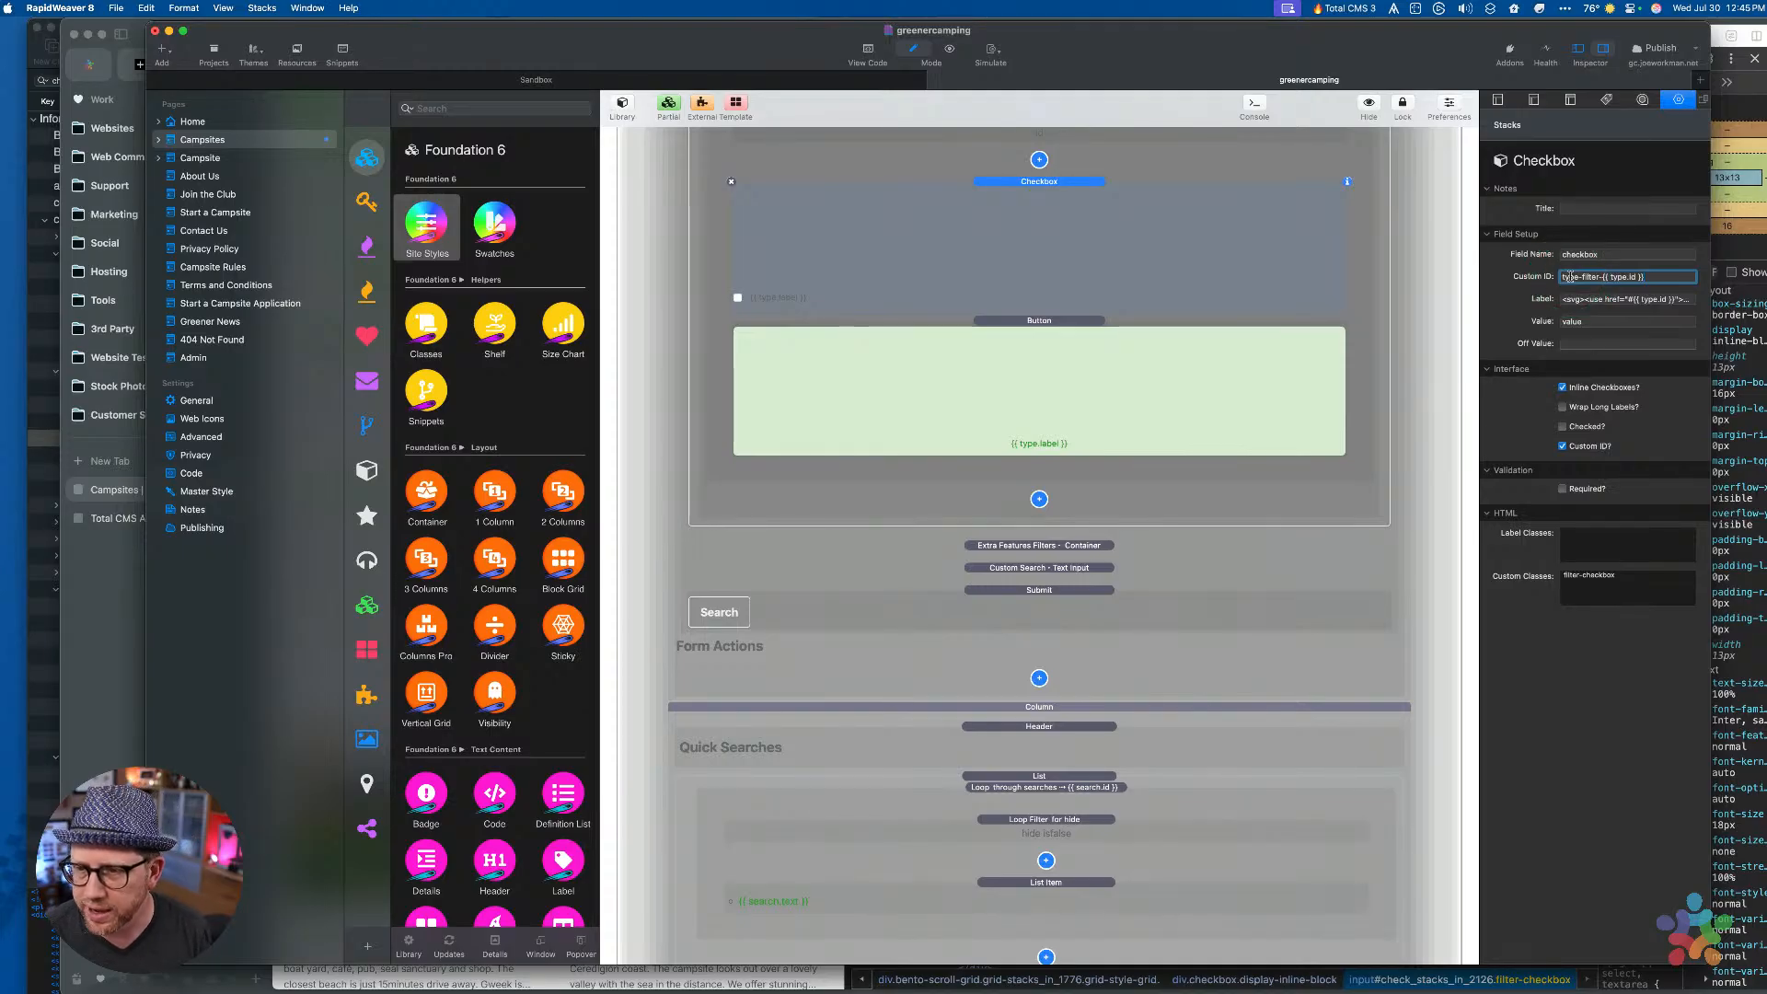
Clear the filter-type entry from the Checkbox stack's Label Classes
click(1613, 323)
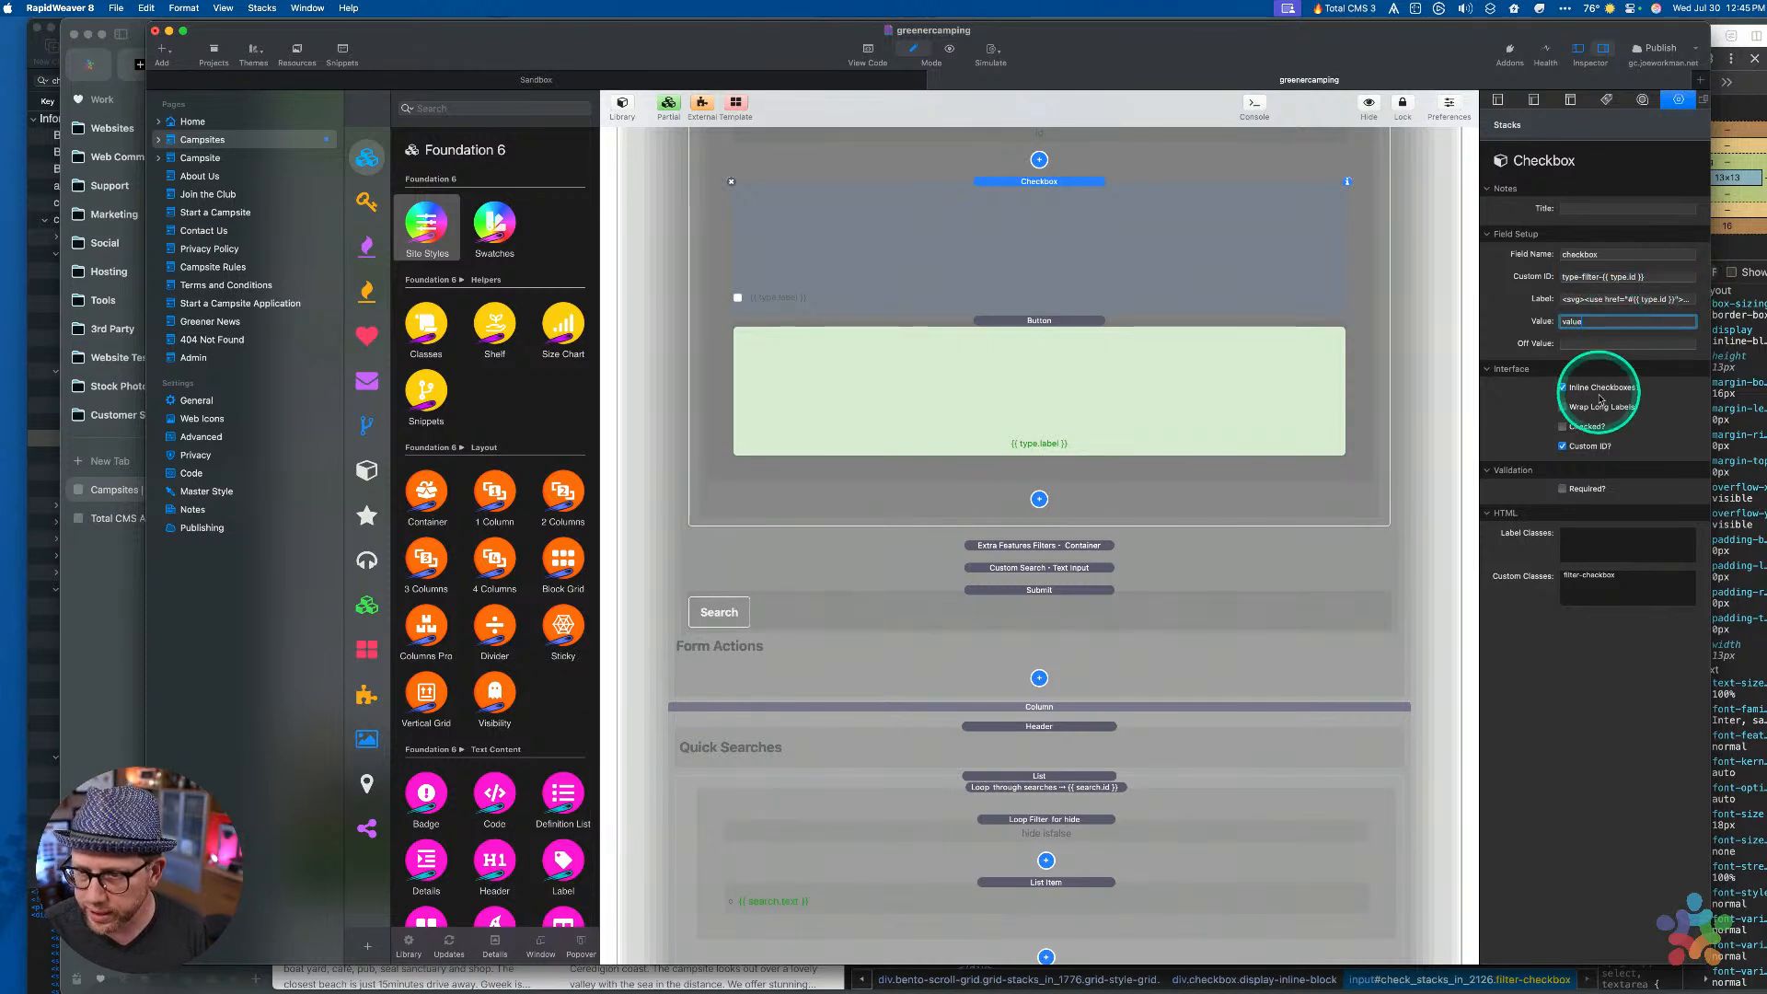
click(1590, 544)
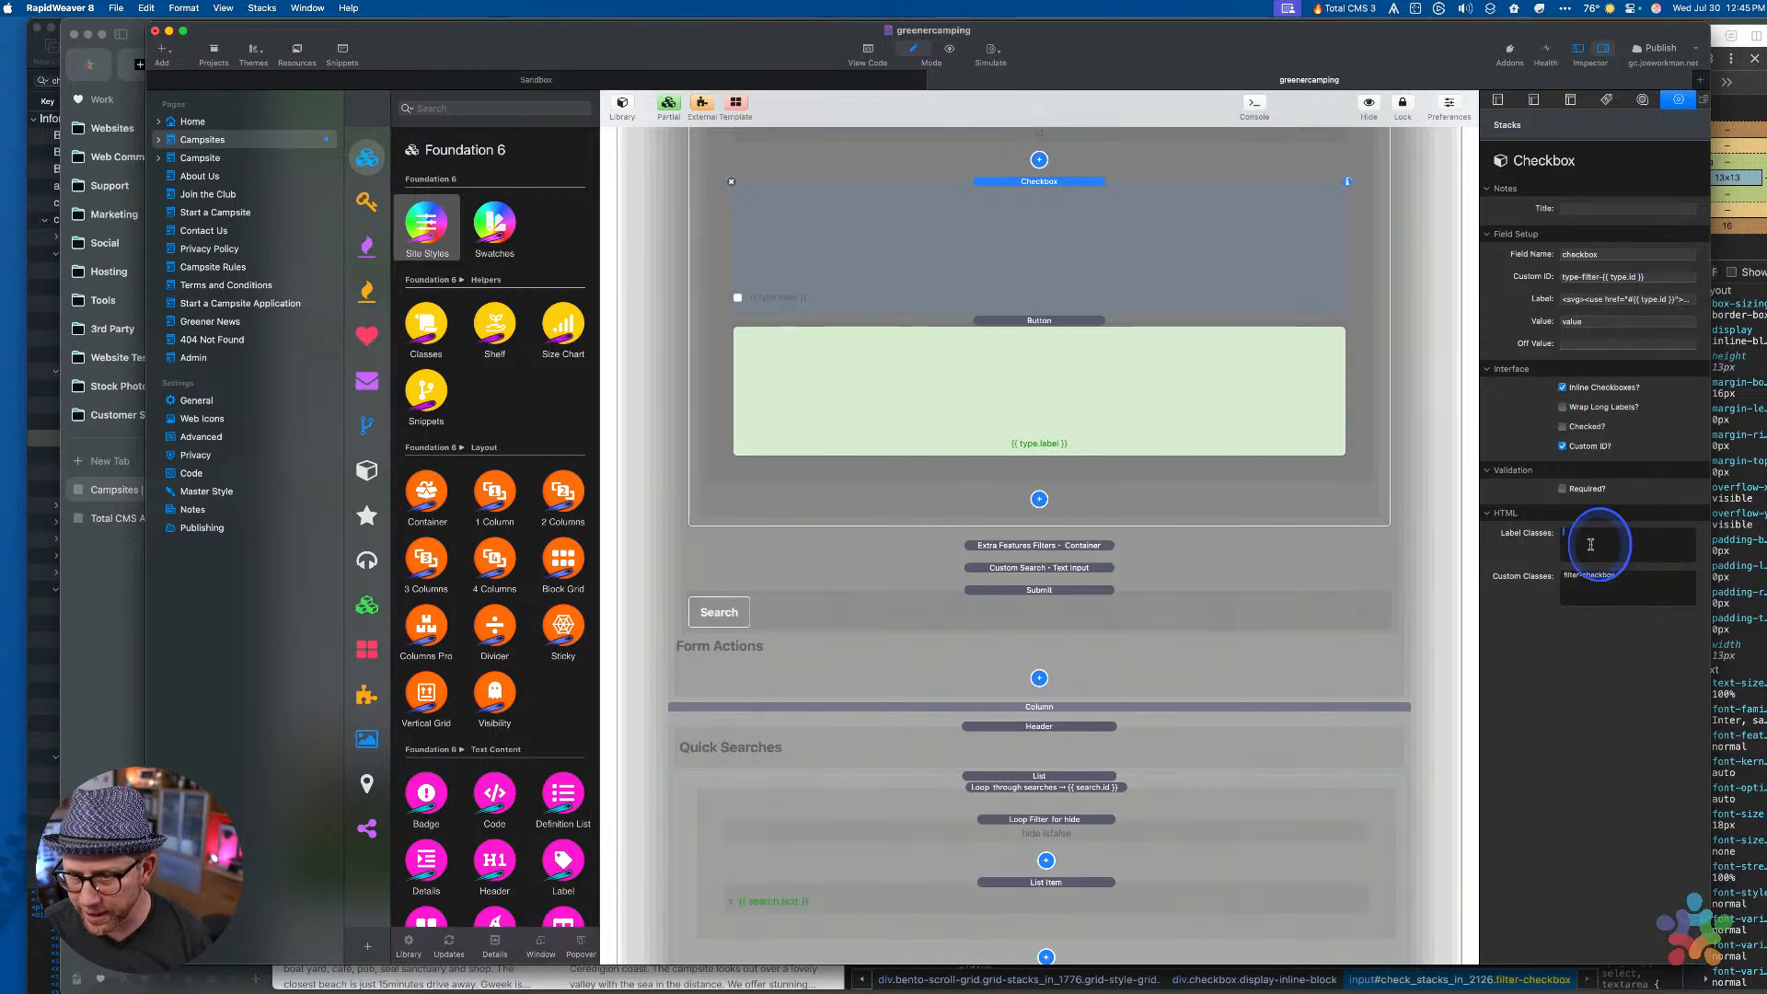
triple_click(1632, 581)
click(1587, 546)
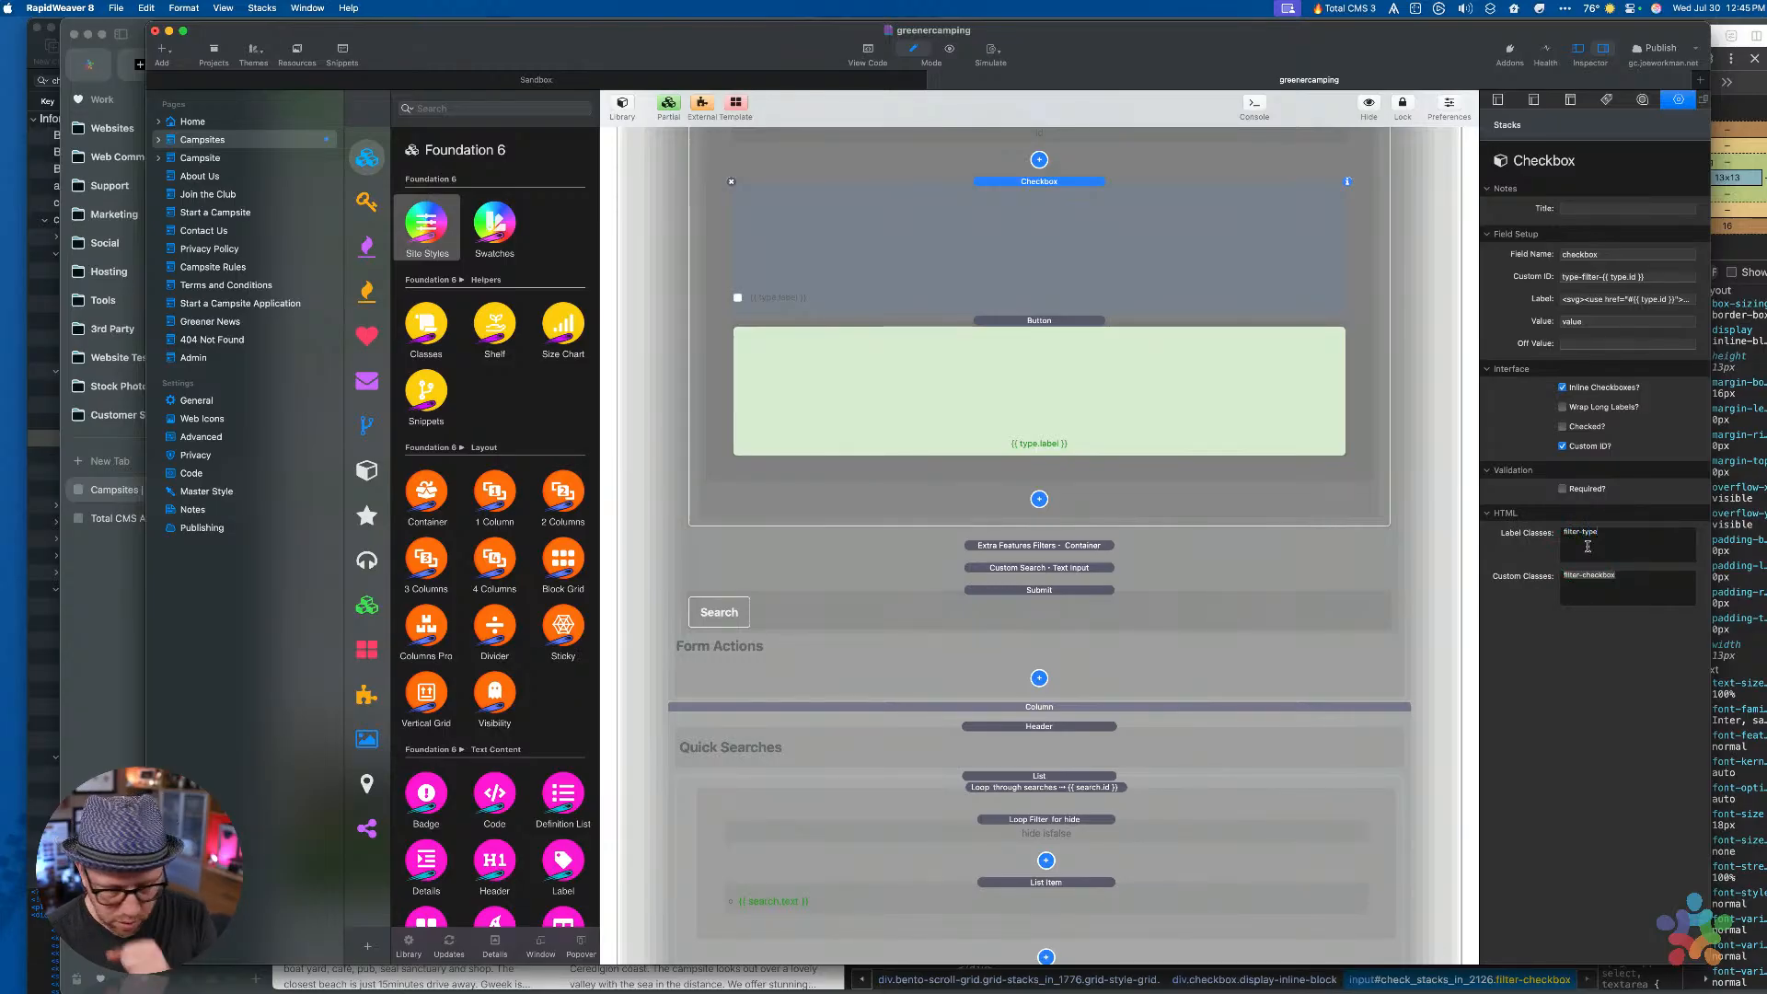
key(shift+alt+Left)
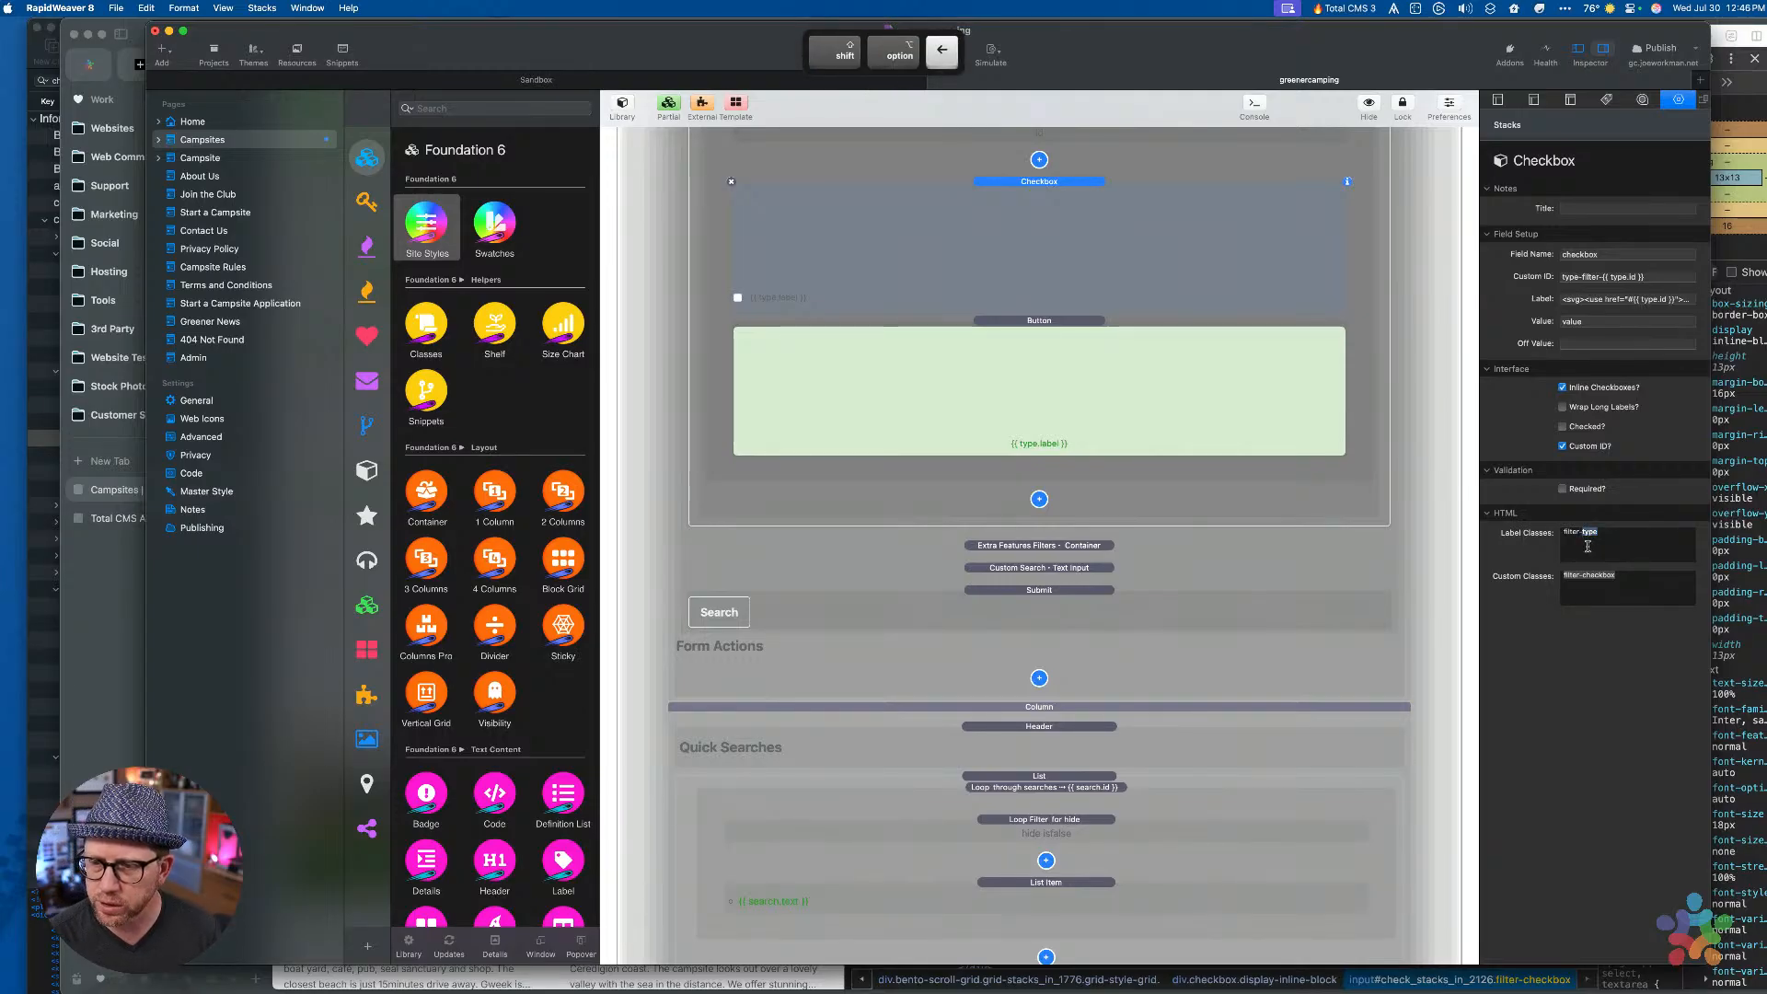
key(shift+super+Left)
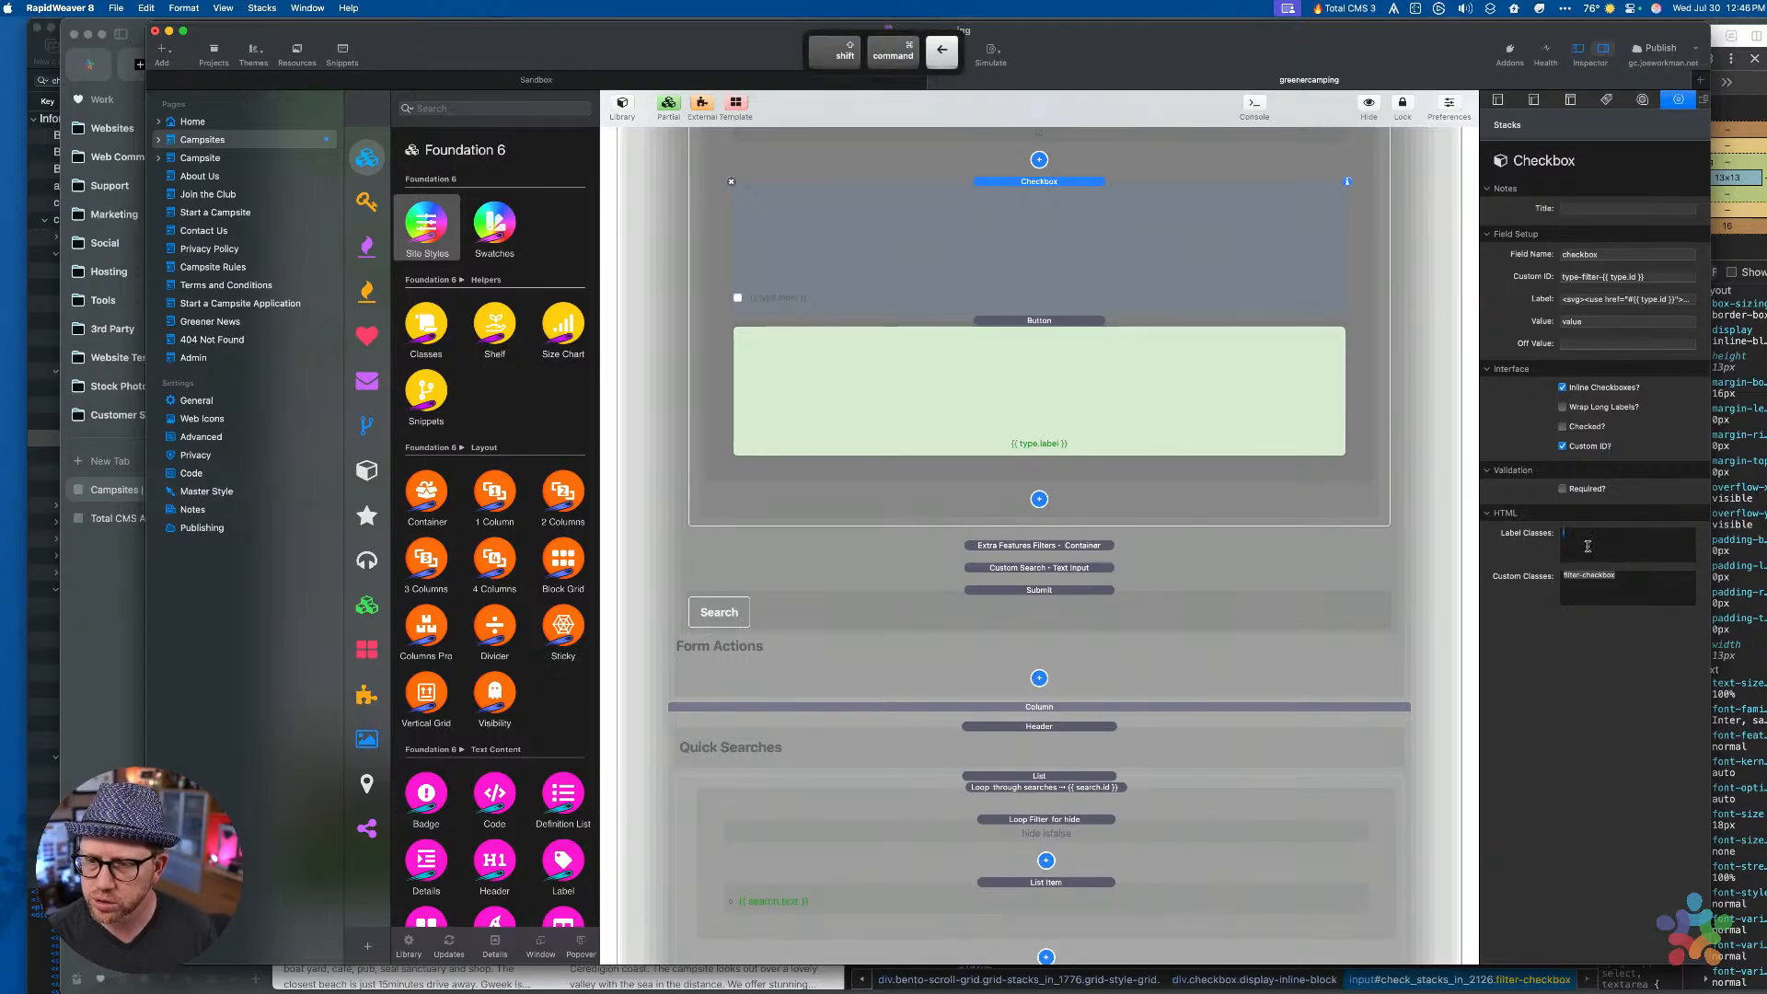
text(s)
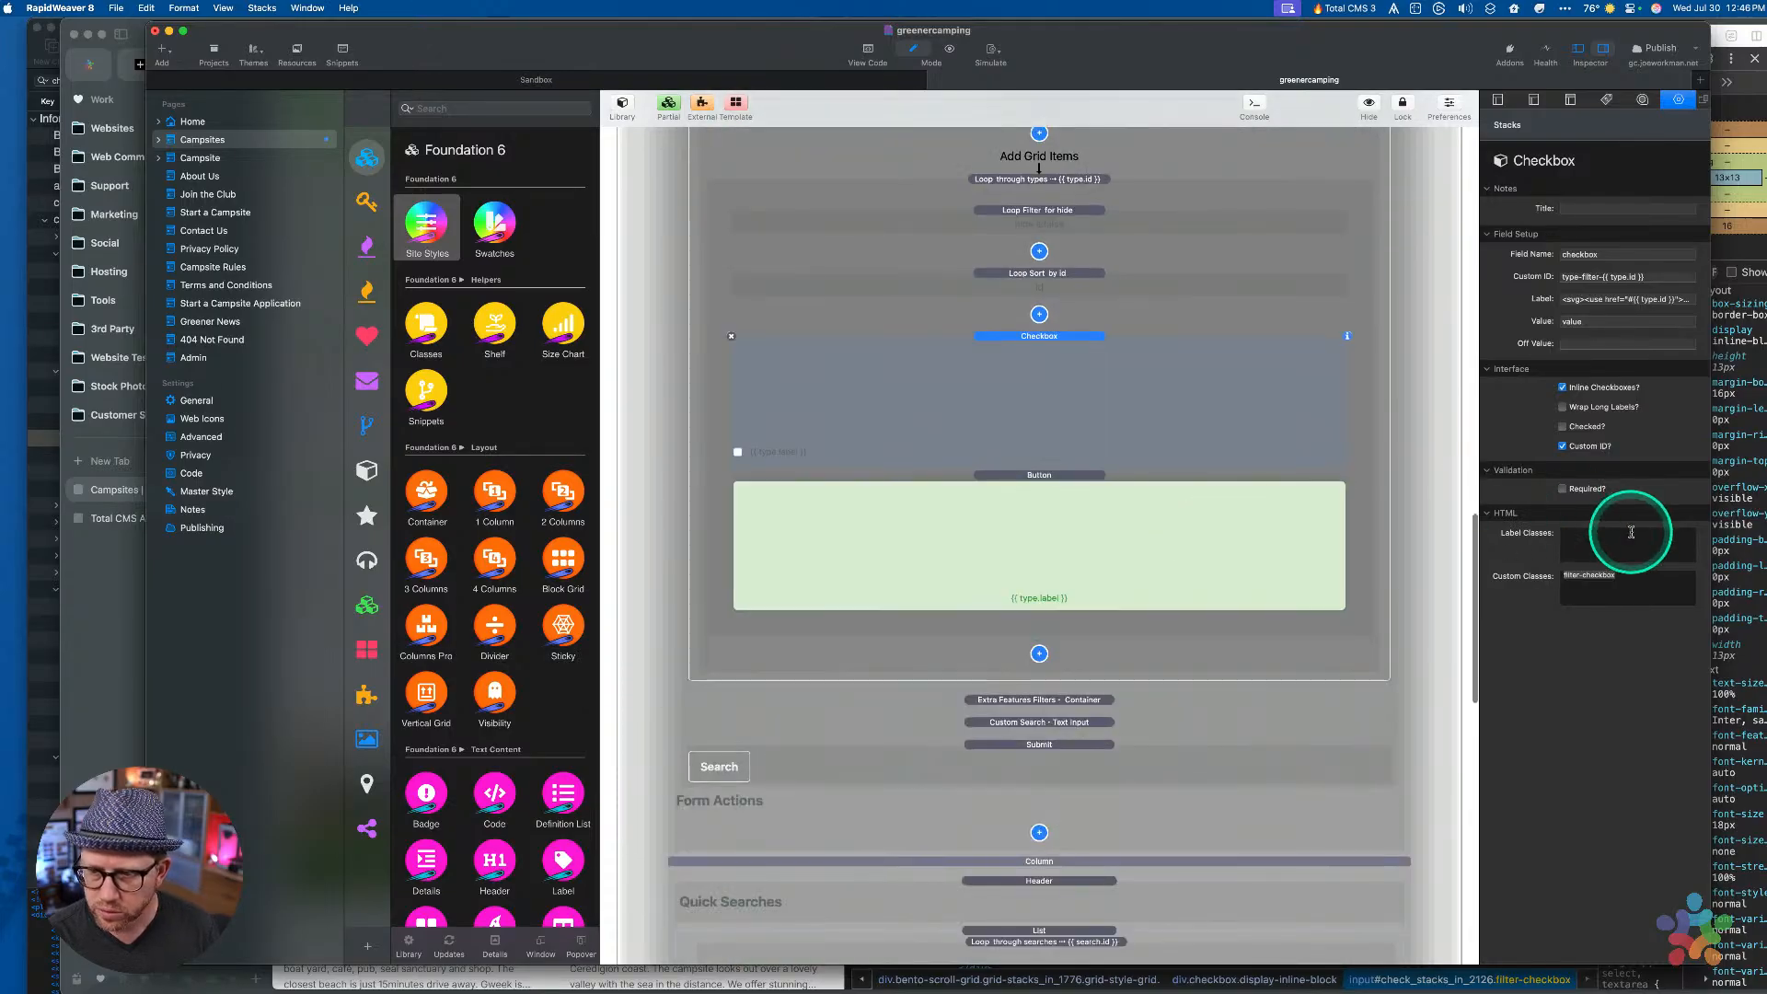
Cut filter-checkbox from Custom Classes and paste it into Label Classes
key(super+x)
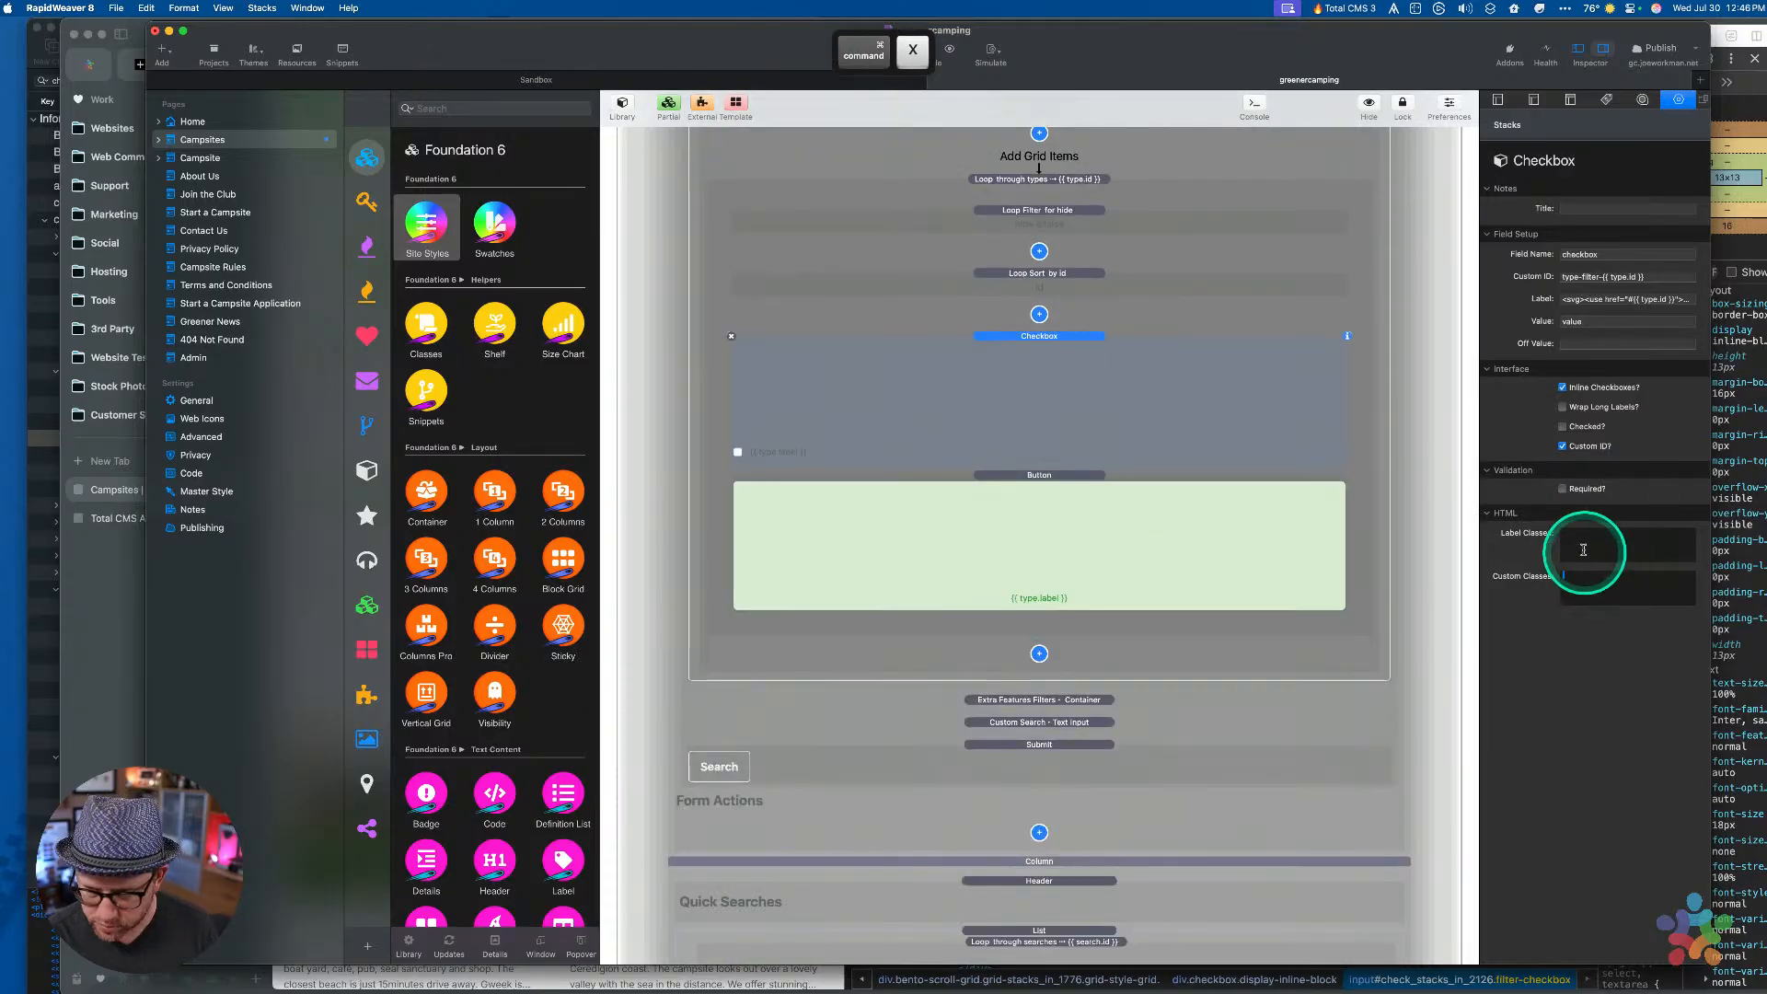
click(1581, 543)
key(super+v)
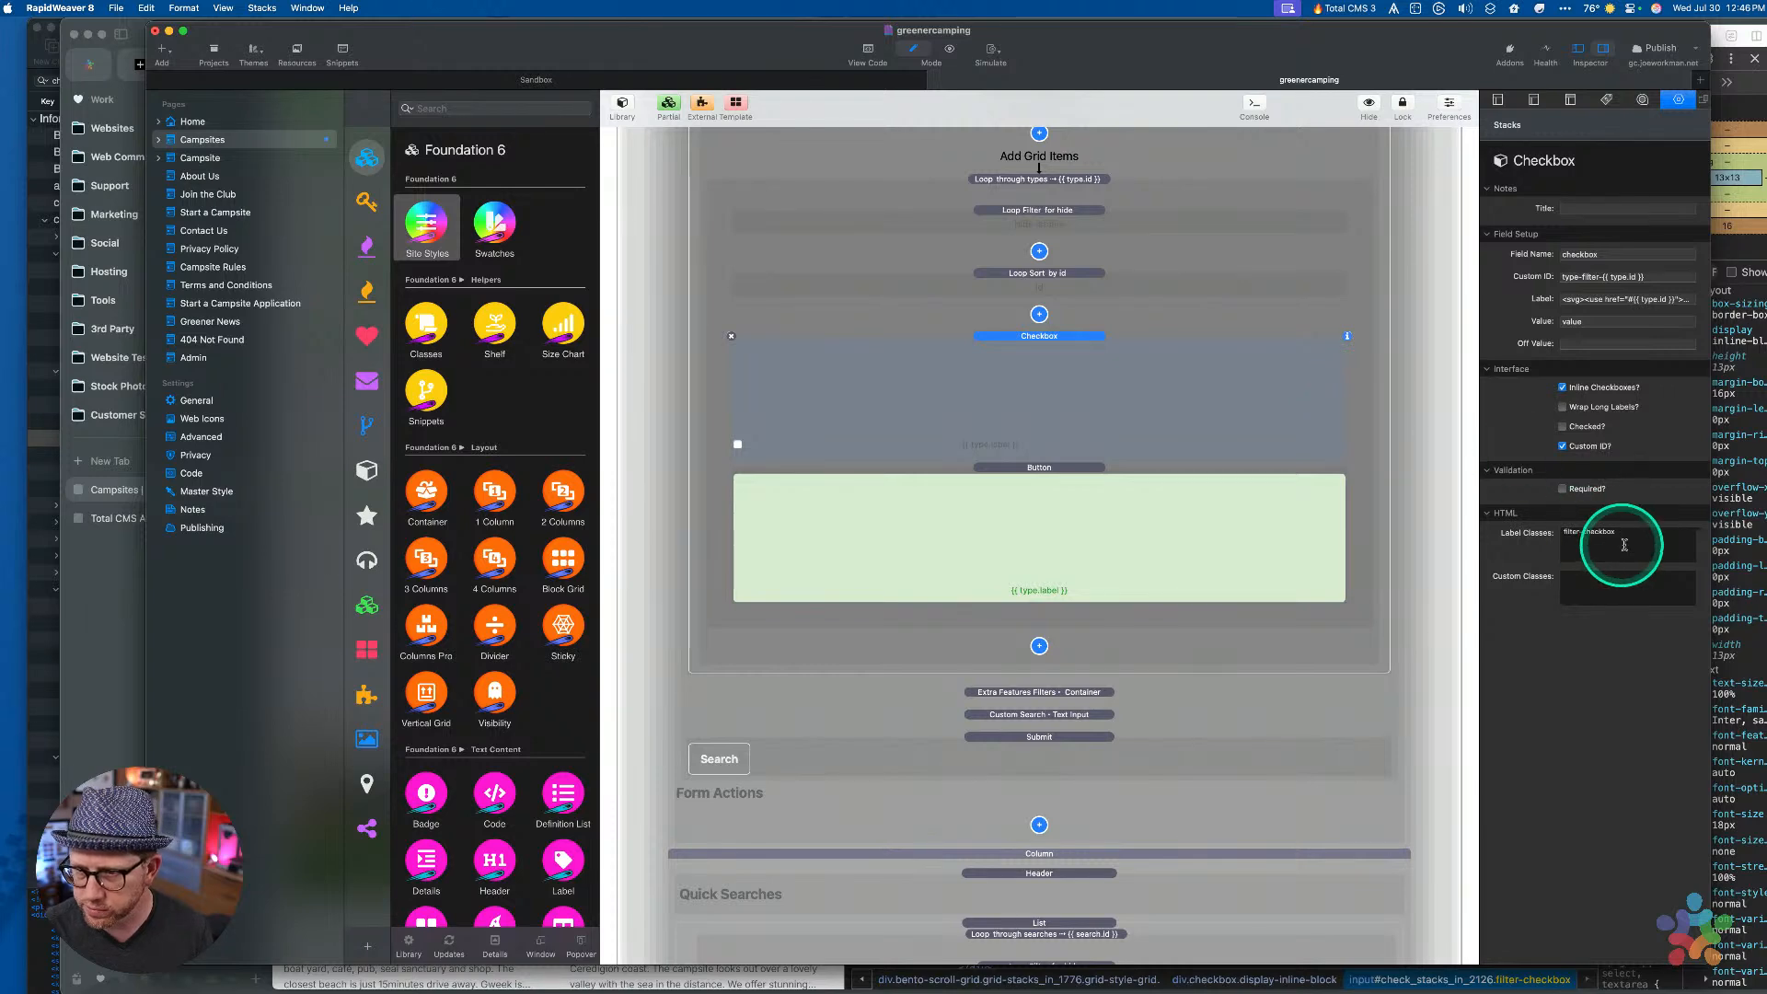
scroll(1035, 451, up, 3)
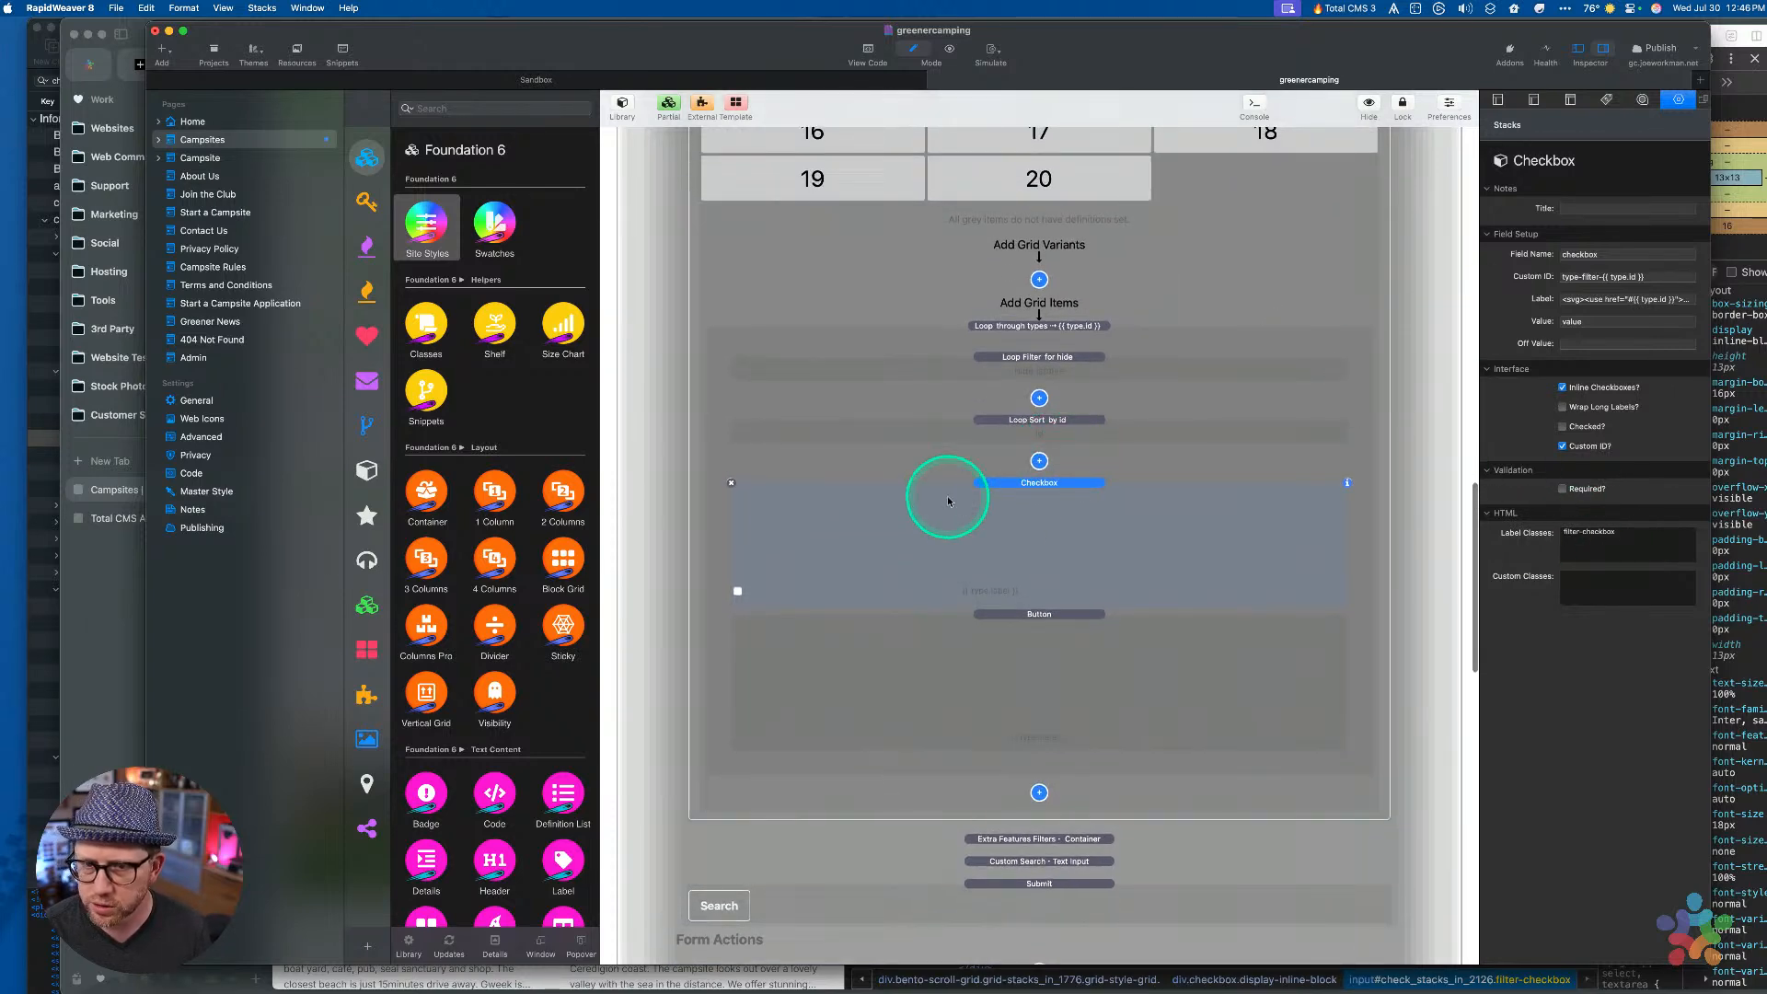
scroll(947, 497, up, 10)
Remove '~ label' so the Aspect Ratio and Height styles both target .filter-checkbox svg
click(836, 350)
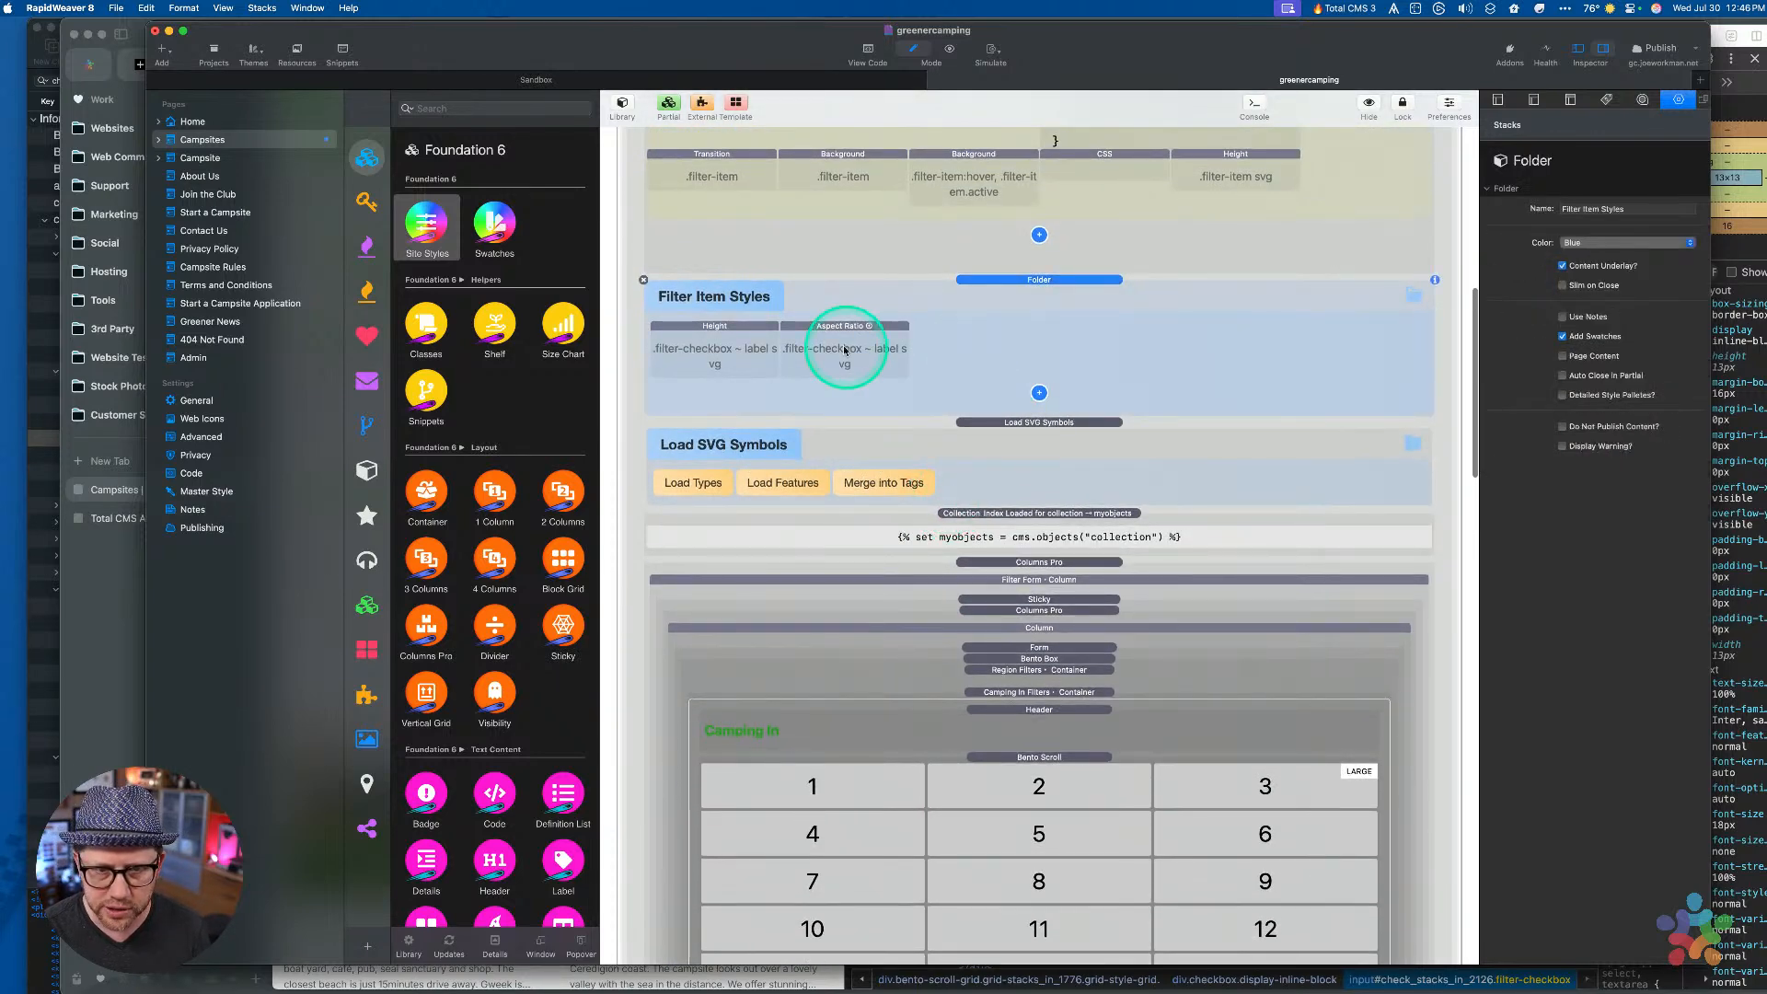
click(1637, 247)
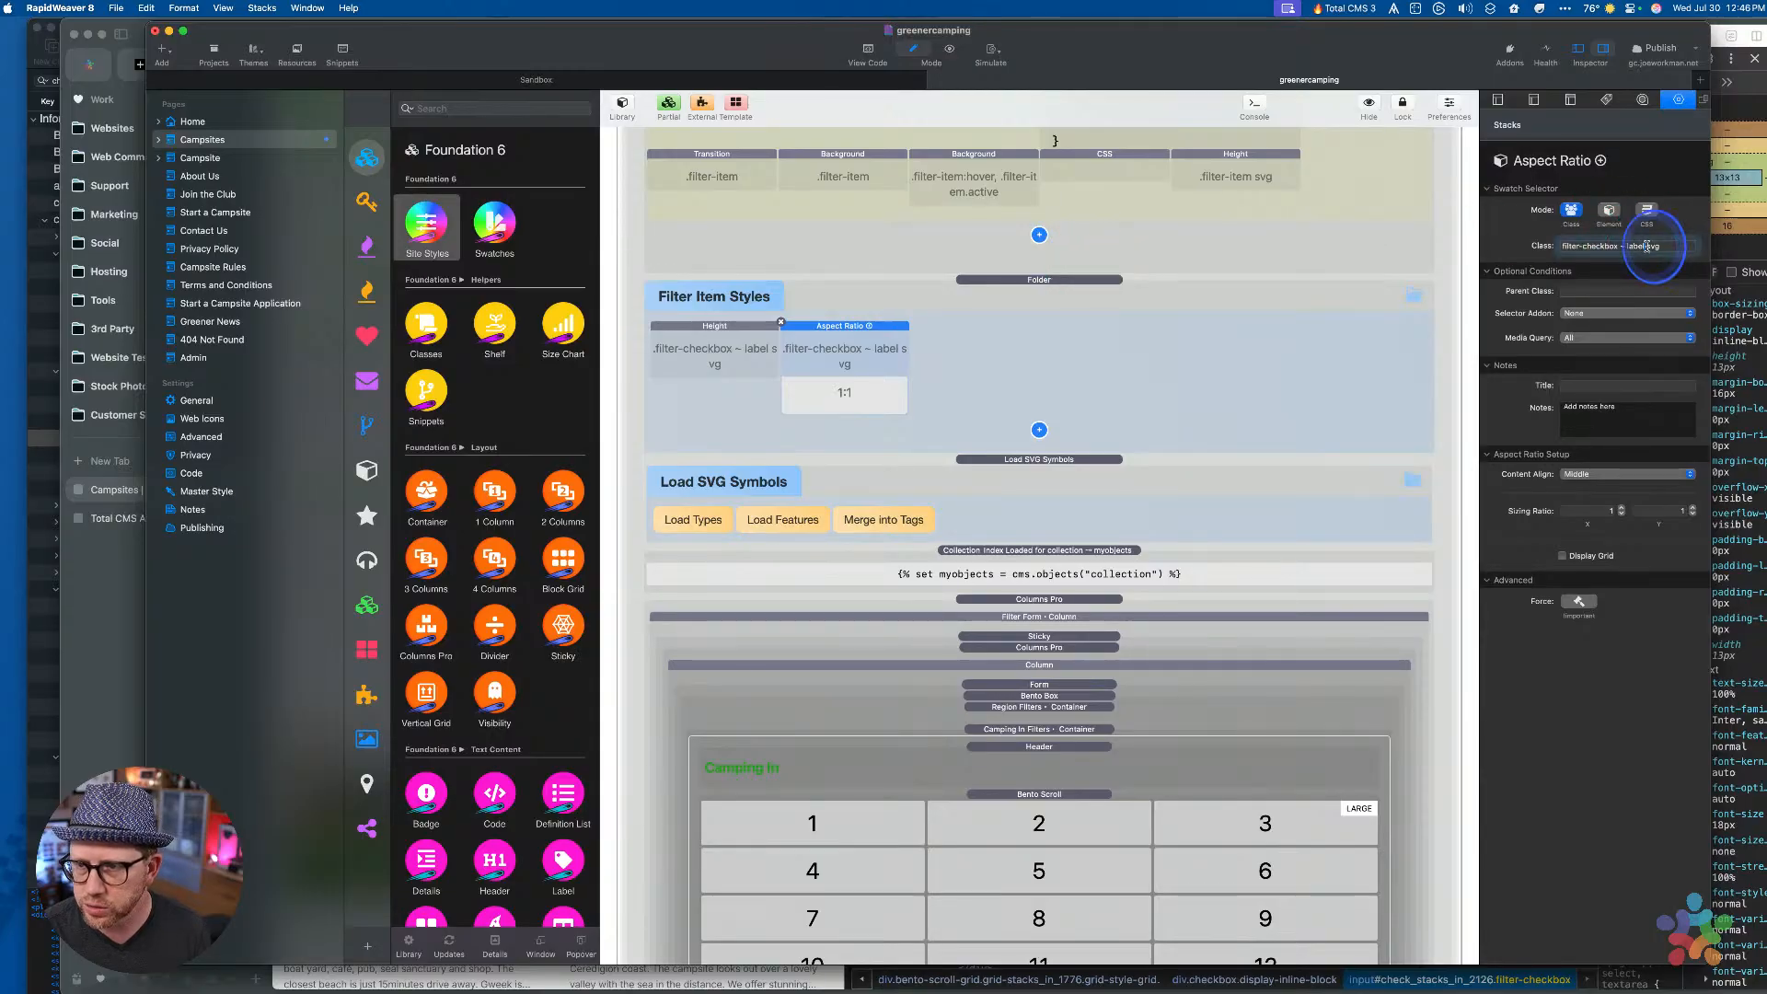
key(shift+alt+Left)
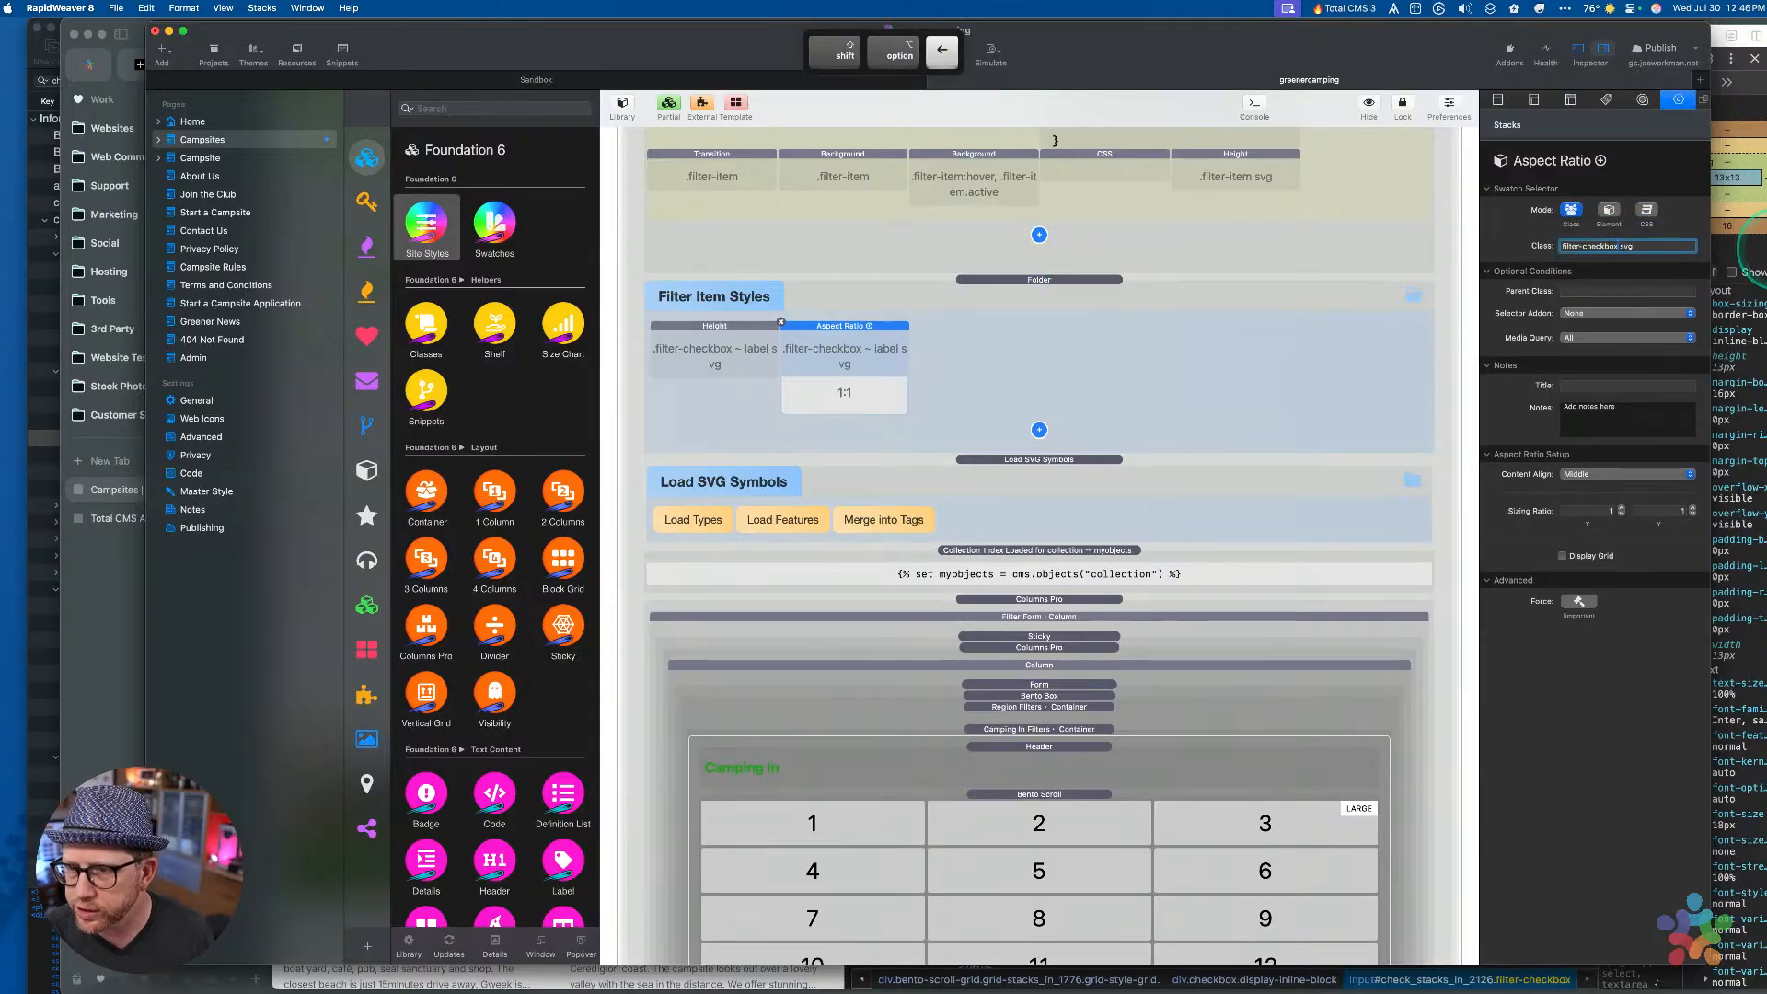
key(Tab)
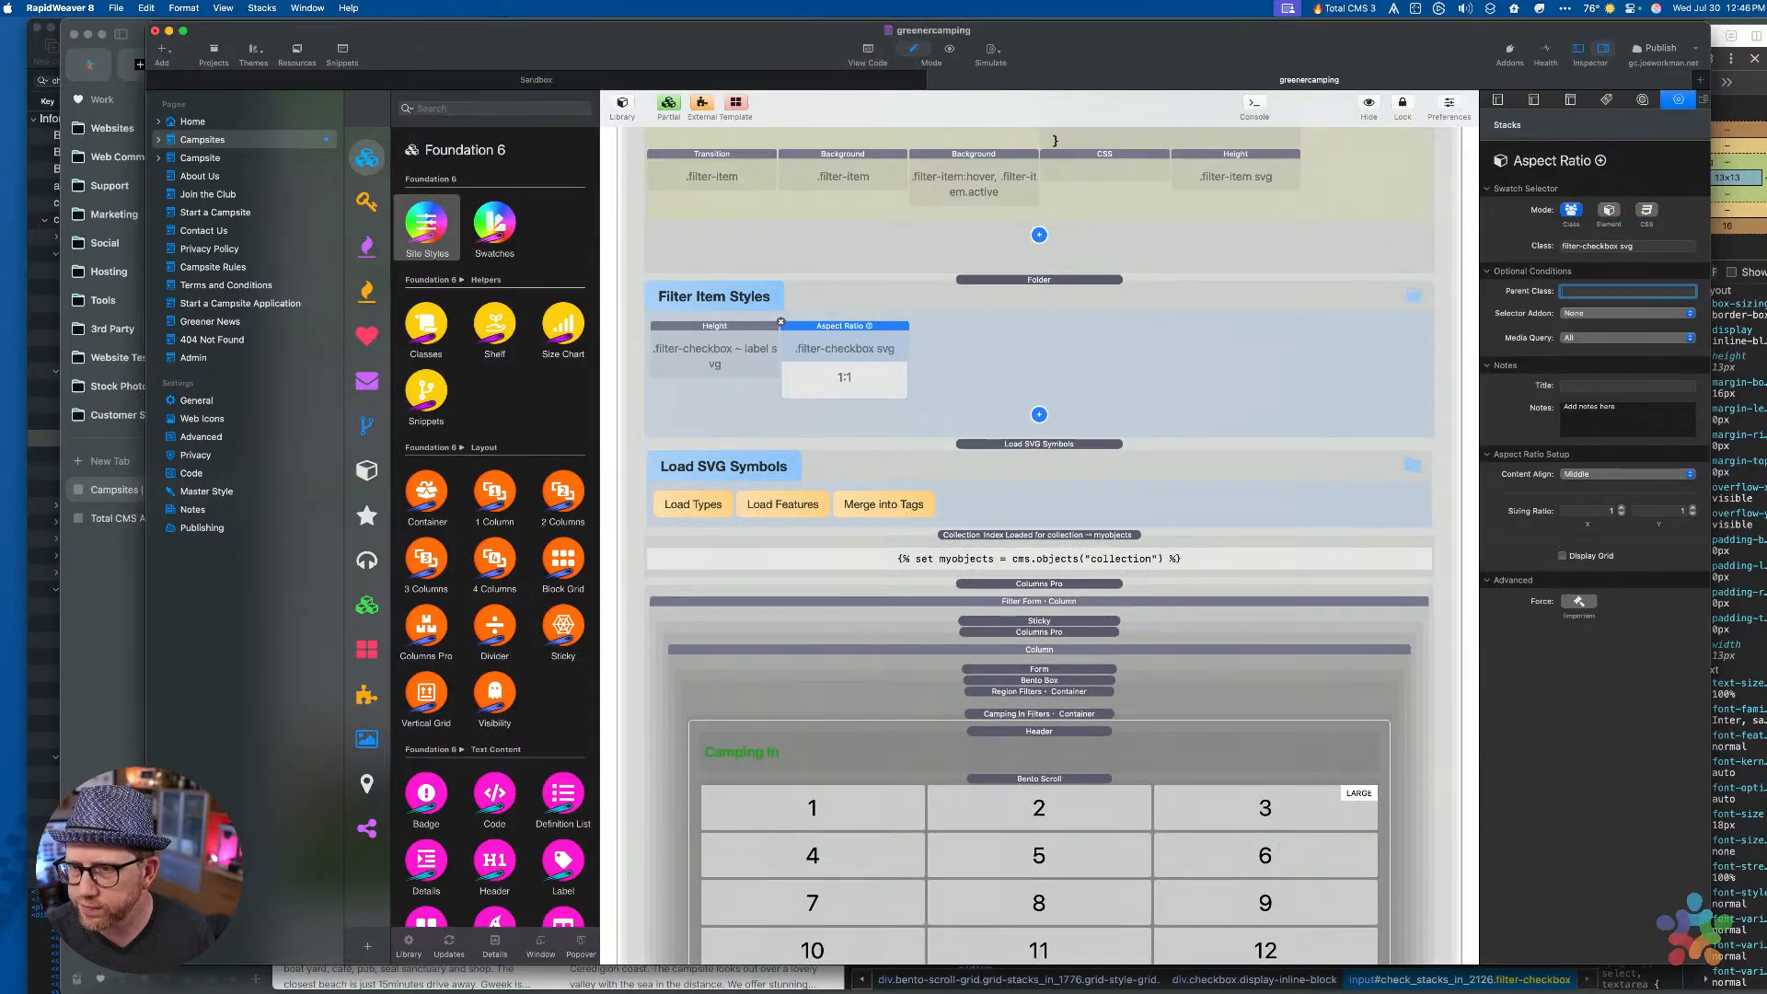
click(776, 360)
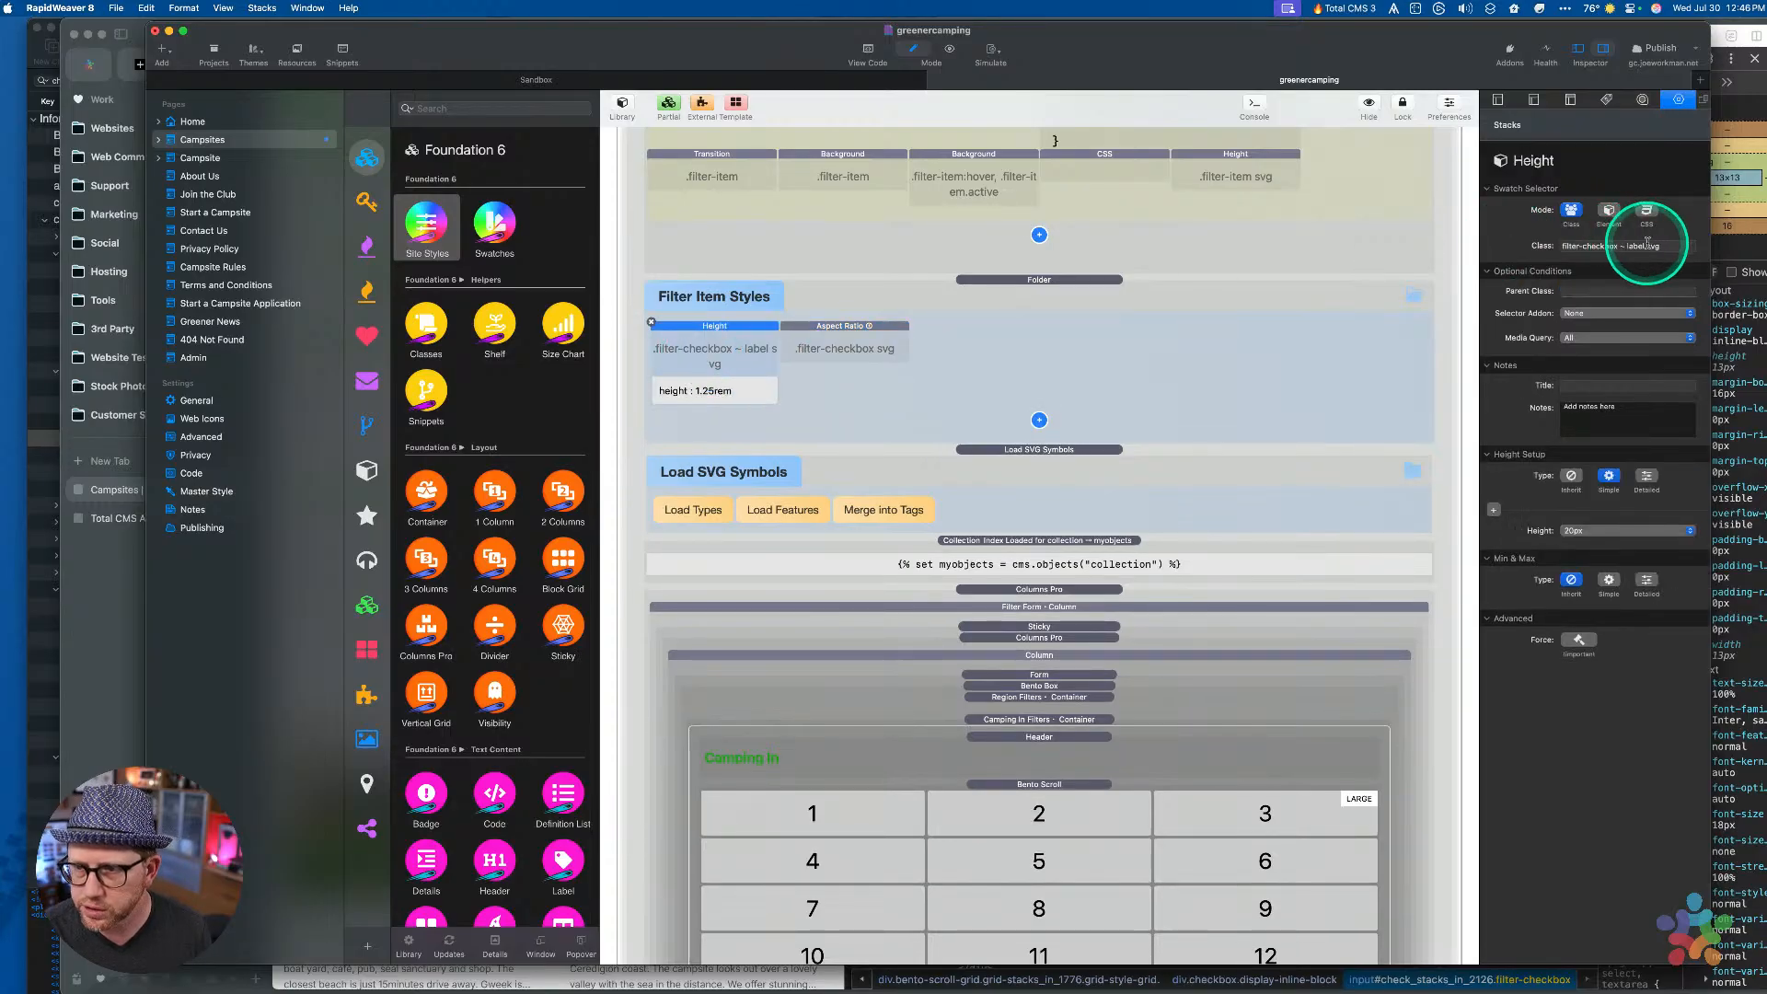
click(1648, 244)
key(shift+alt+Left)
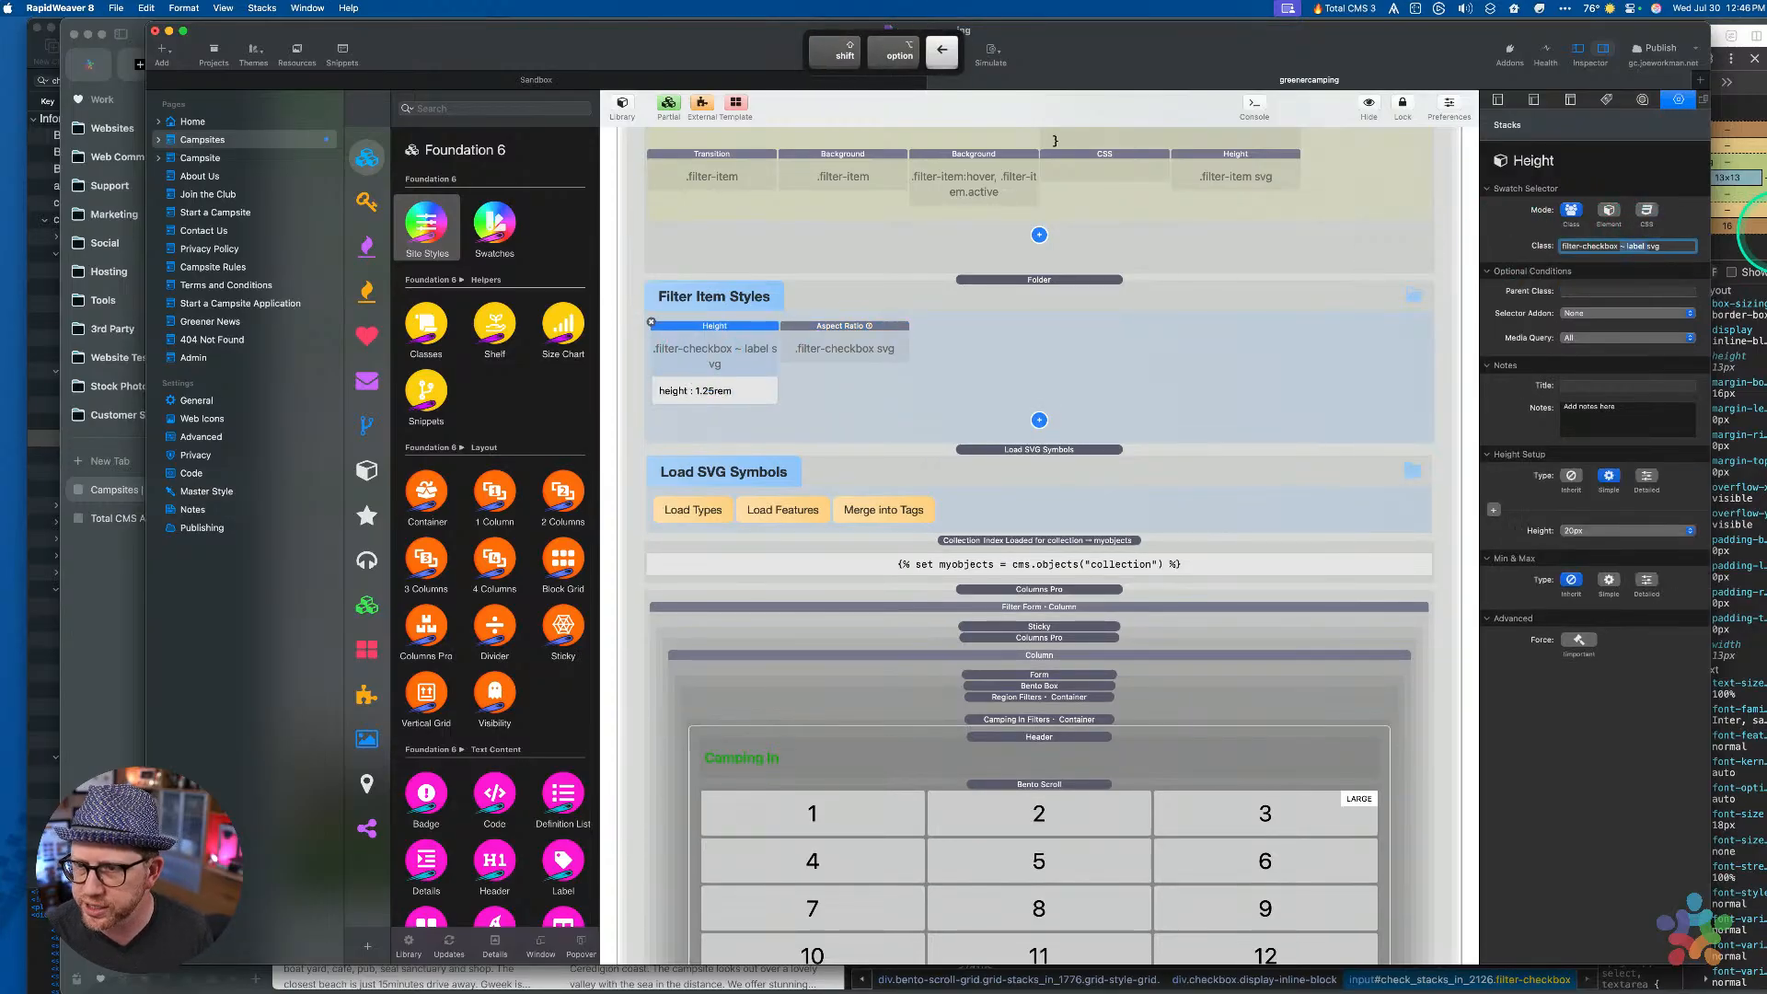
key(Tab)
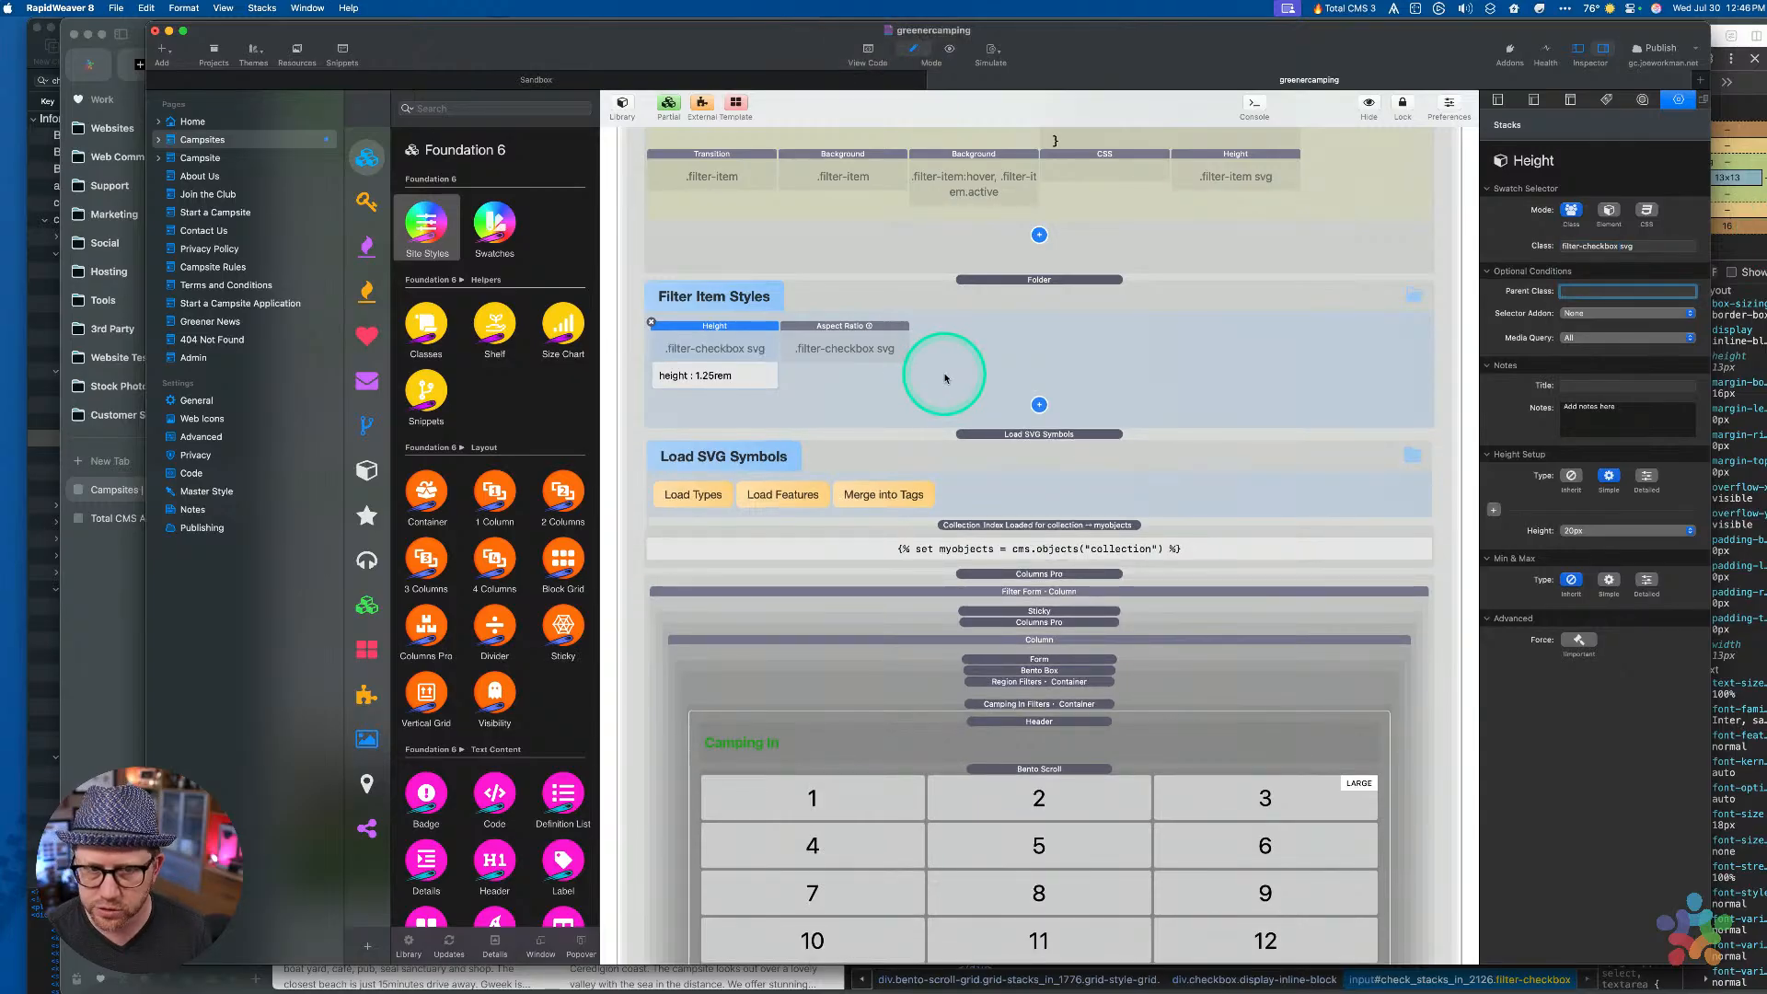
click(1021, 296)
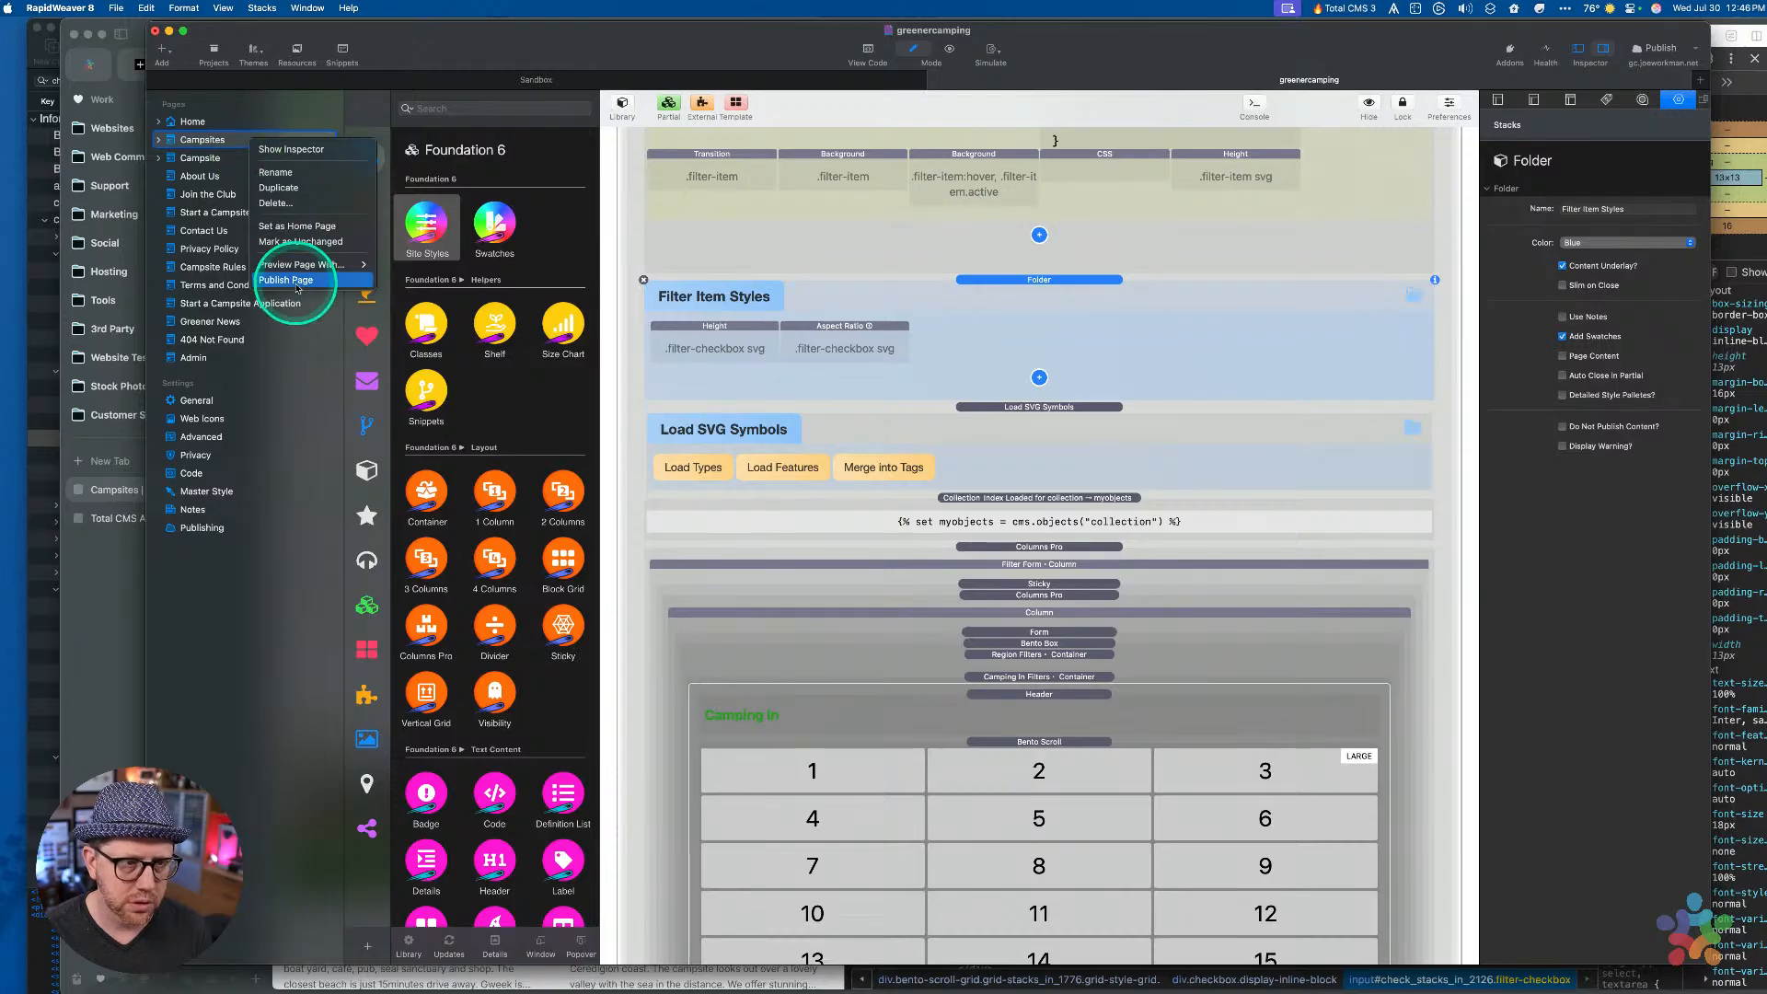
click(298, 288)
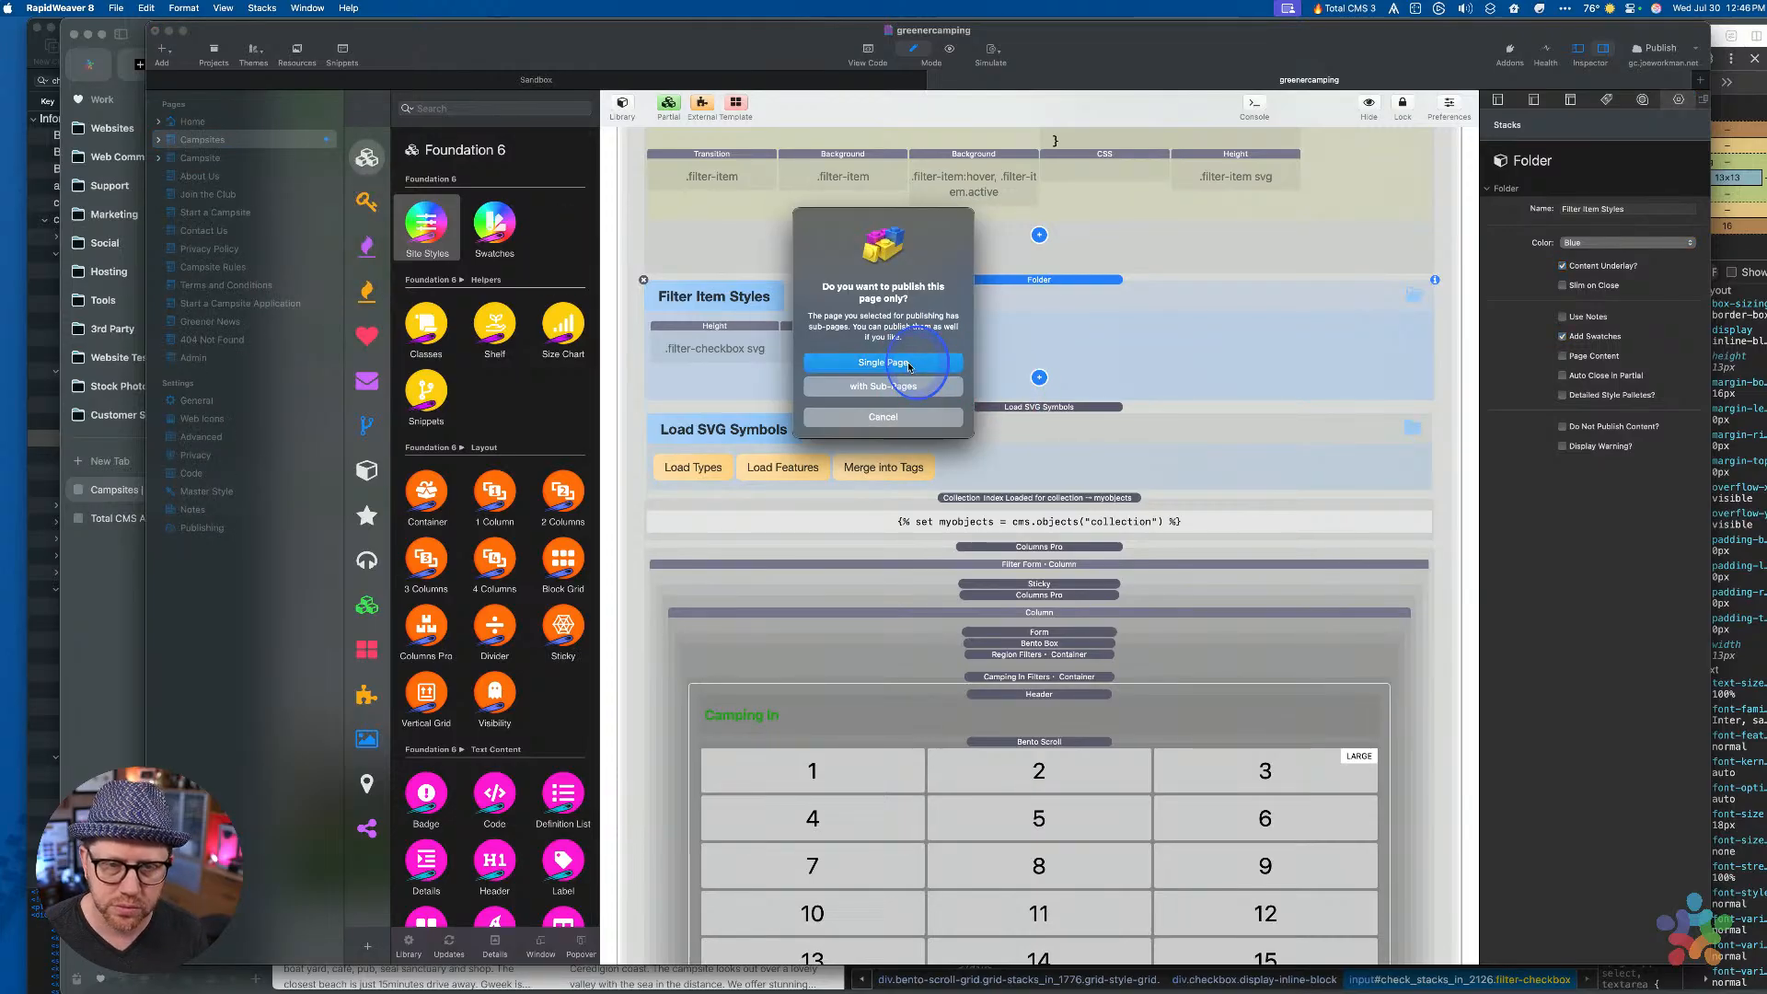
Publish only the Campsites page as a single page, then switch to the Arc browser
click(907, 362)
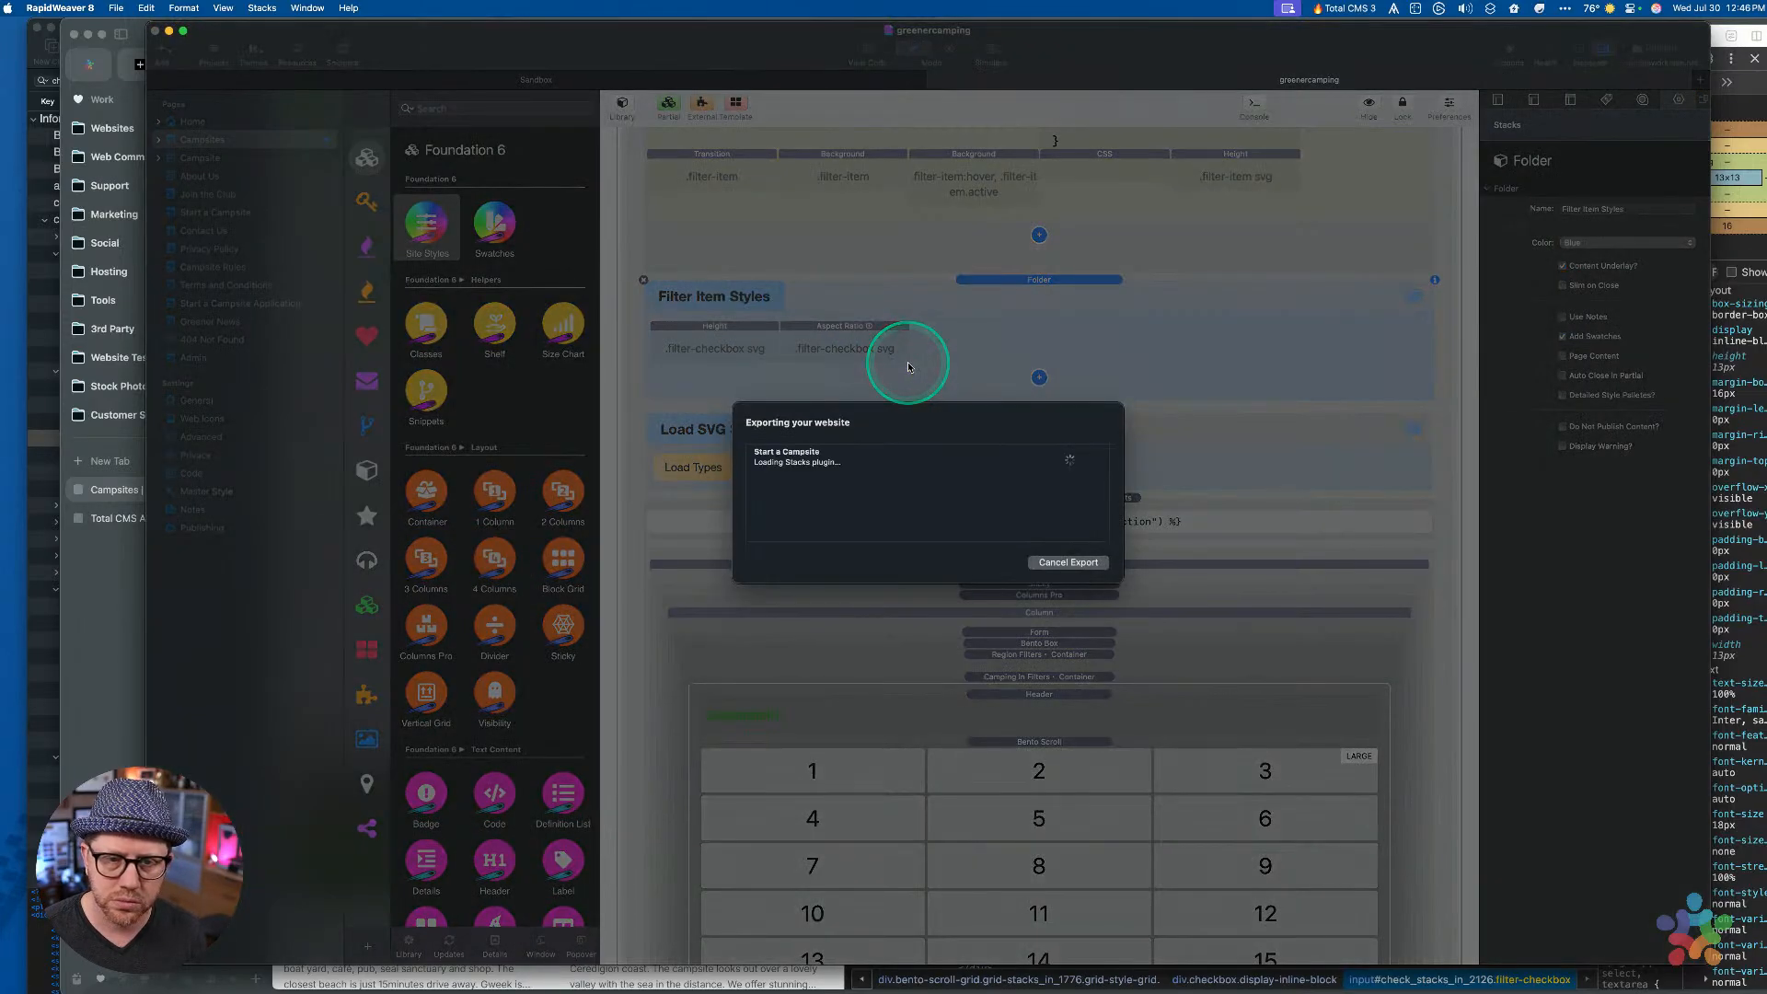
drag(1118, 23, 1183, 28)
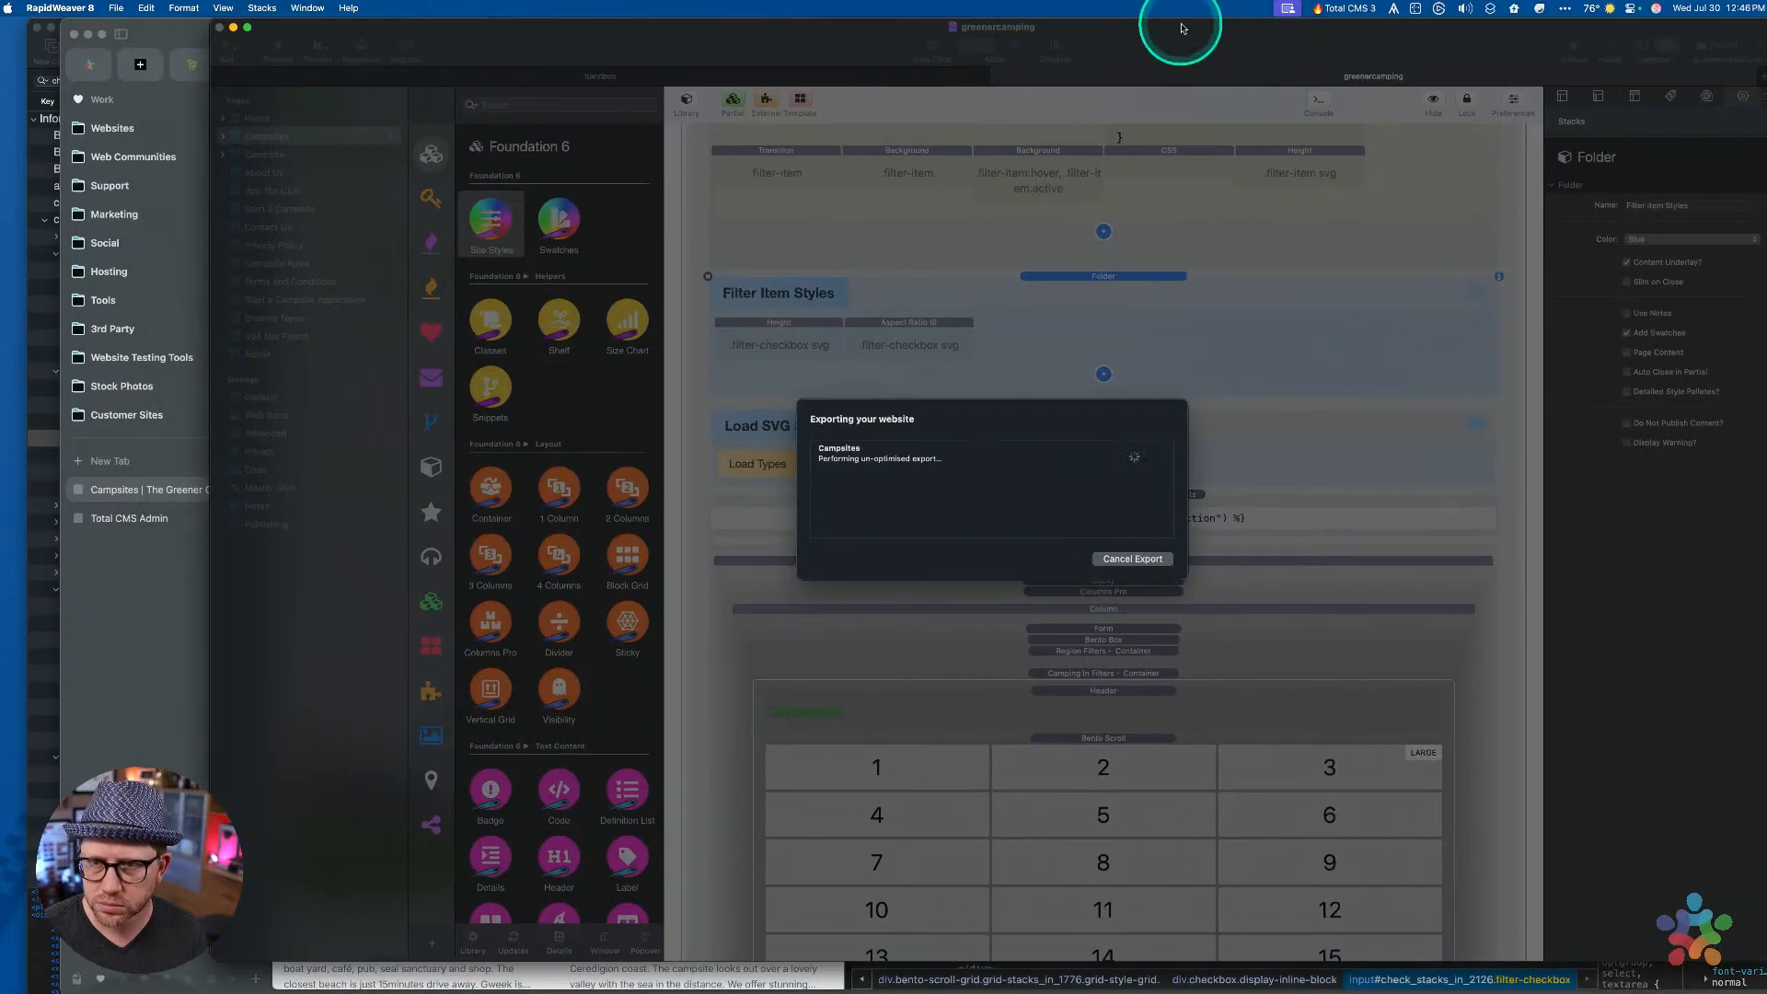
click(47, 631)
click(37, 27)
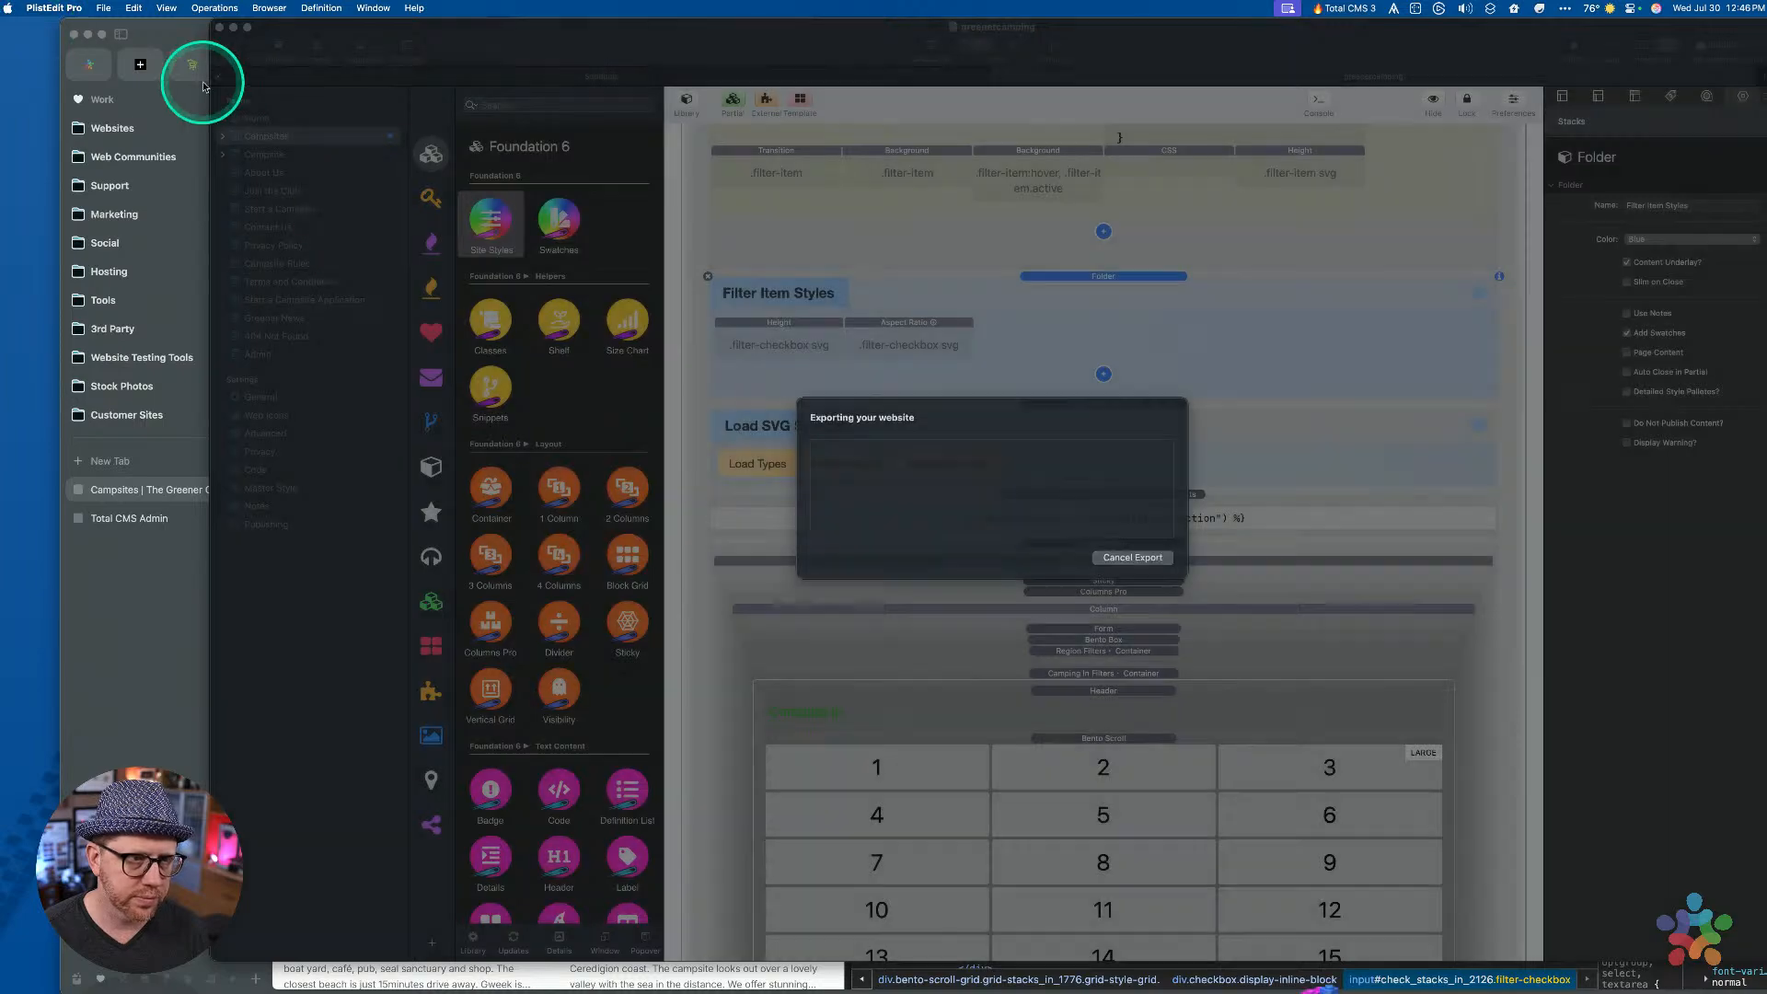
click(142, 605)
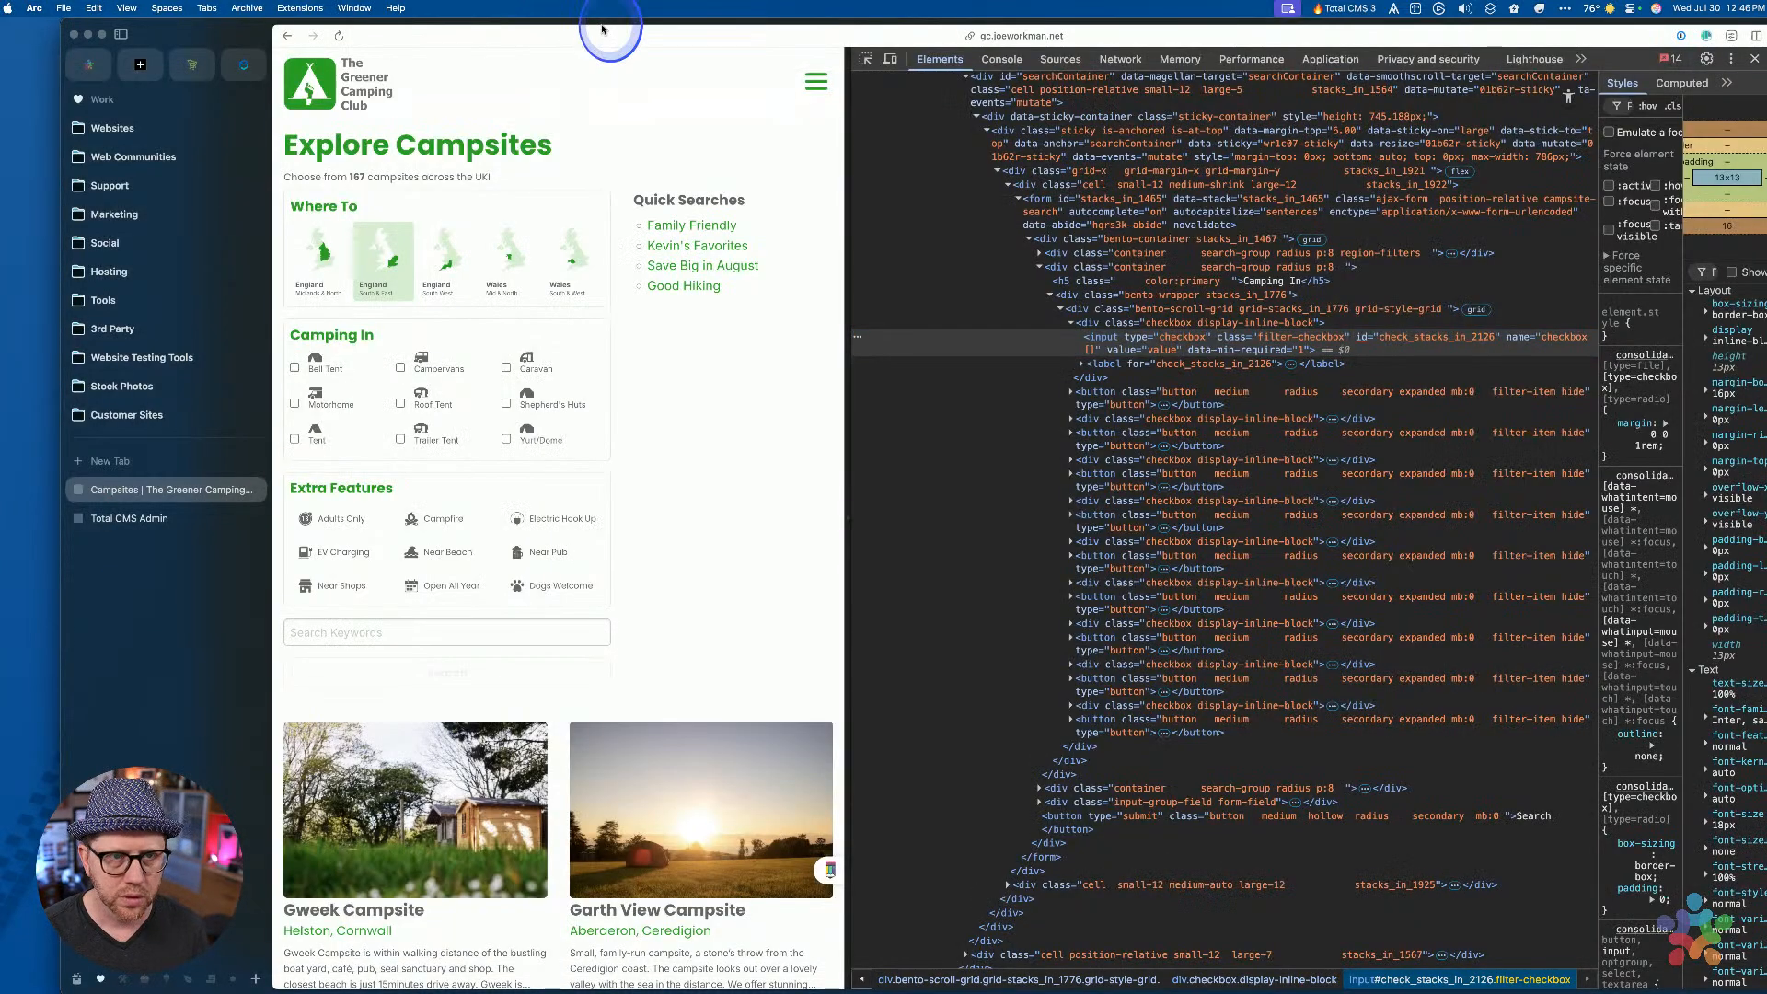
Bring Arc to the front and reload the Campsites page to pick up the new styles
drag(603, 31, 510, 11)
key(ctrl+Up)
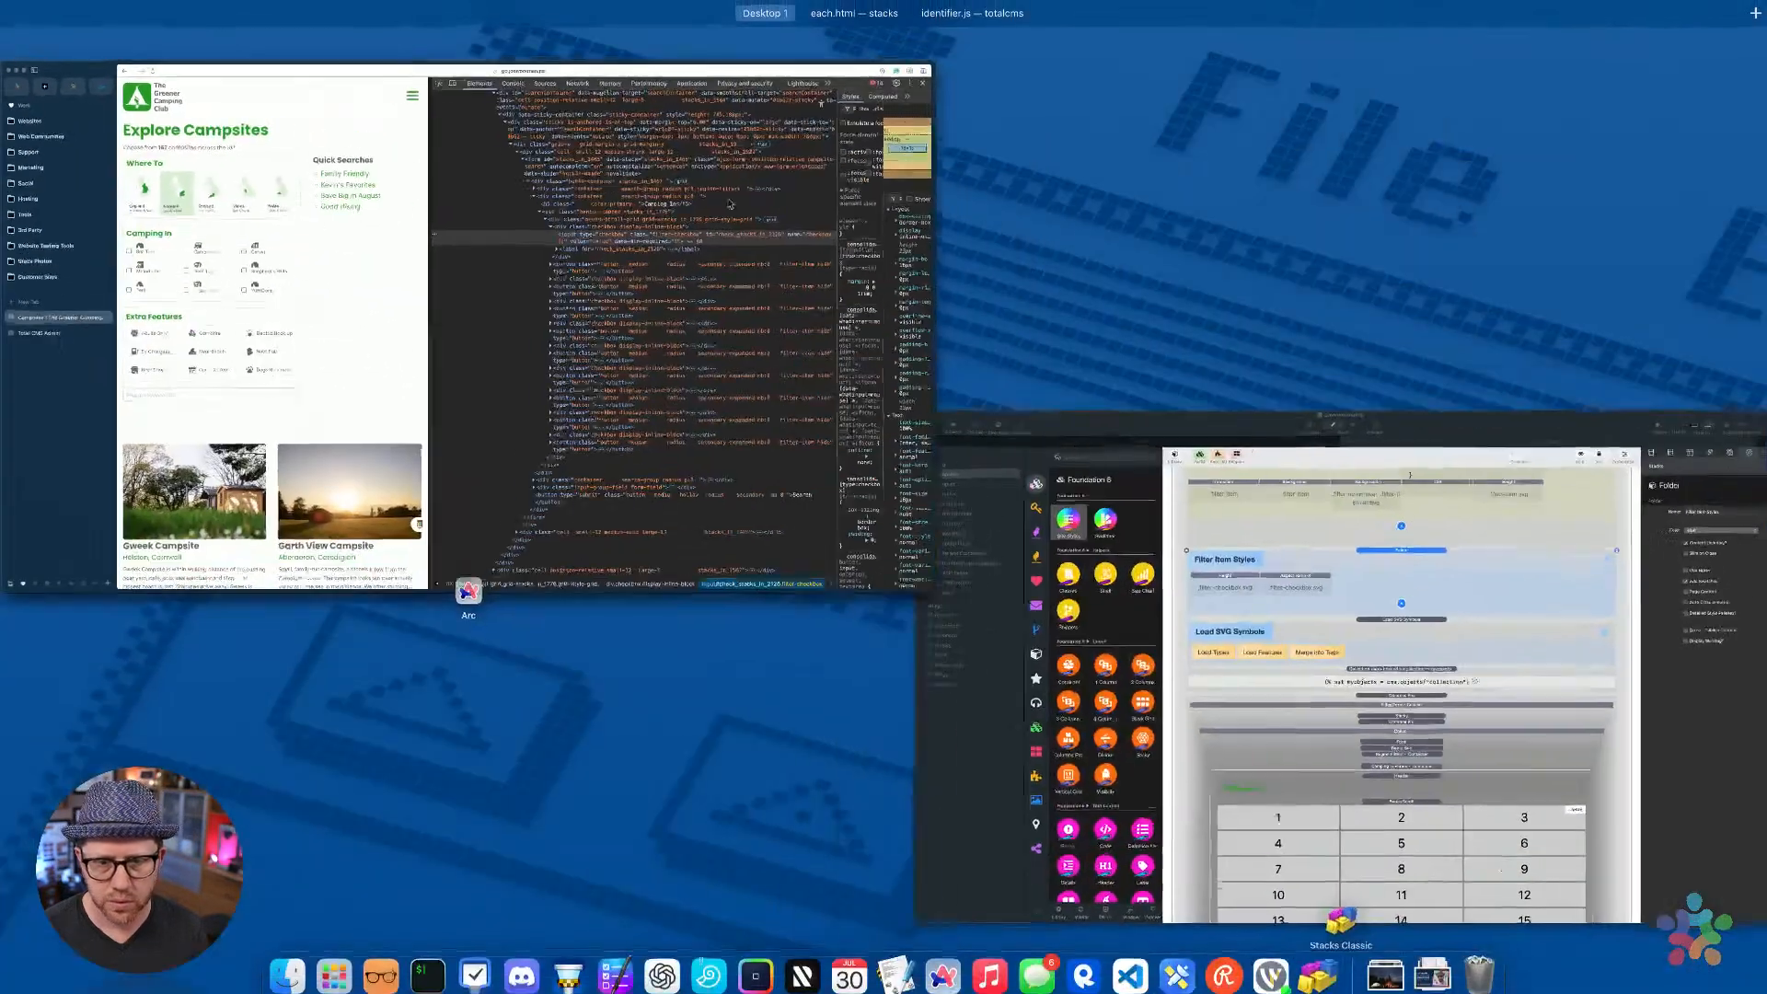
click(1158, 443)
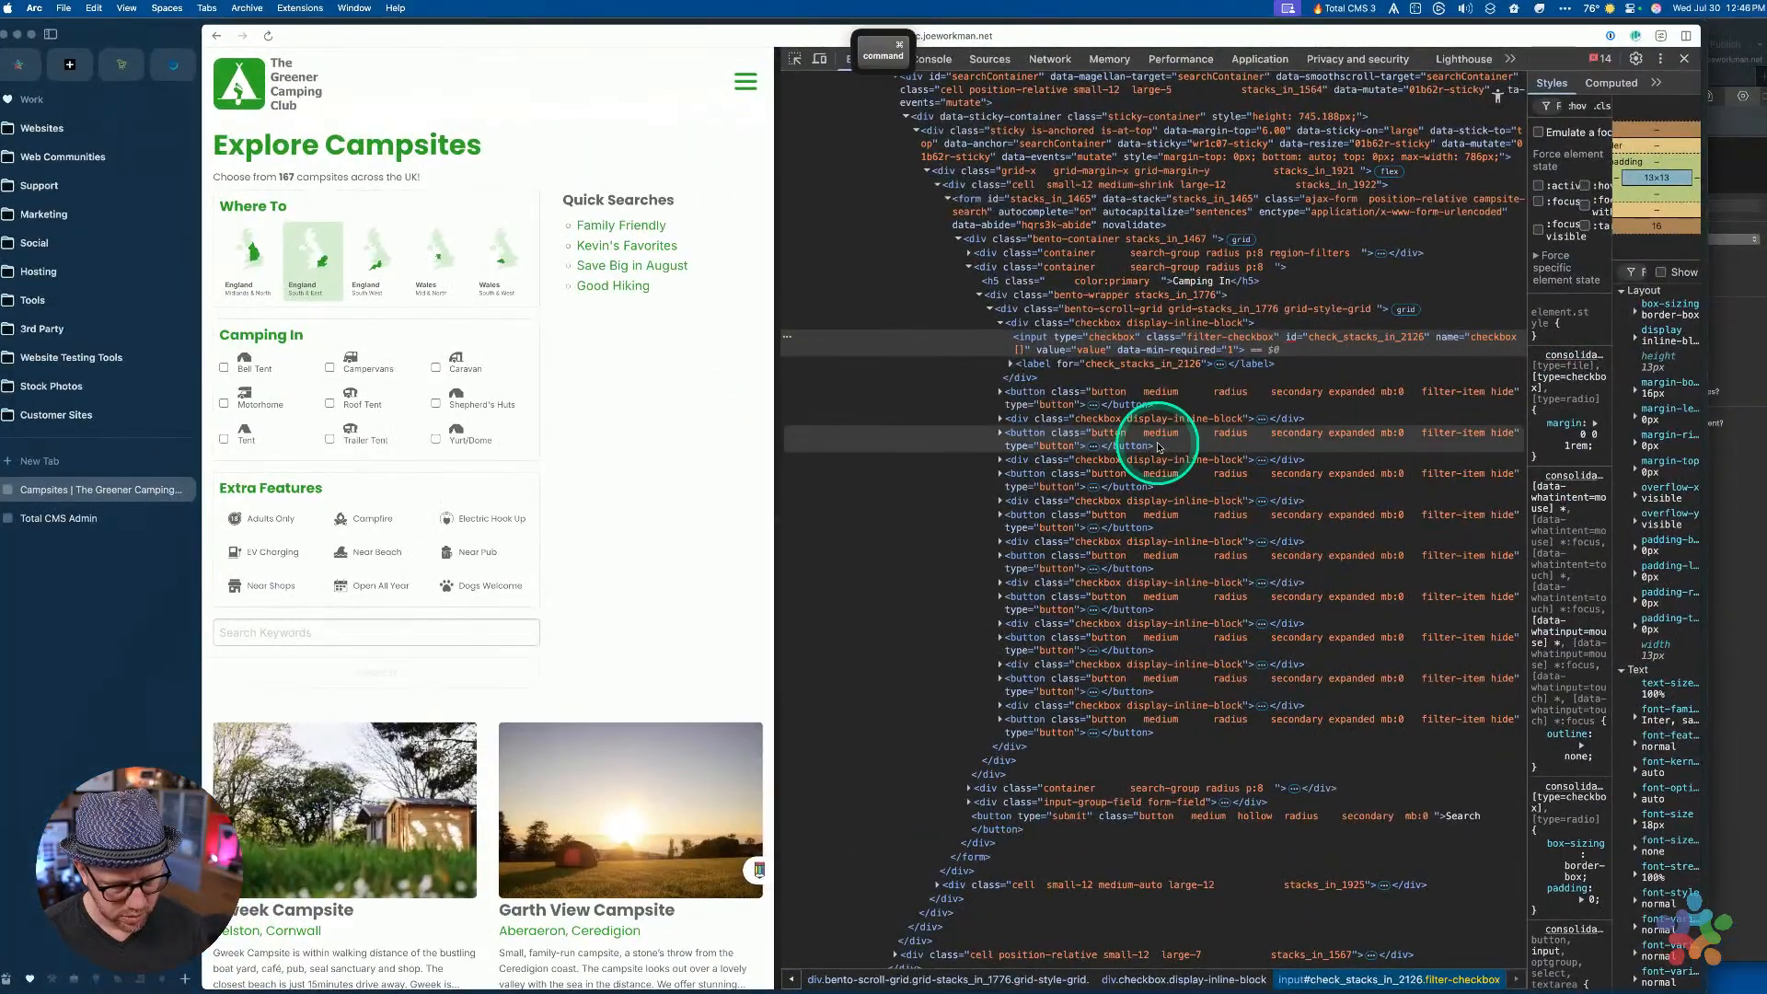
key(super+Tab)
key(super+Tab)
key(super+Tab)
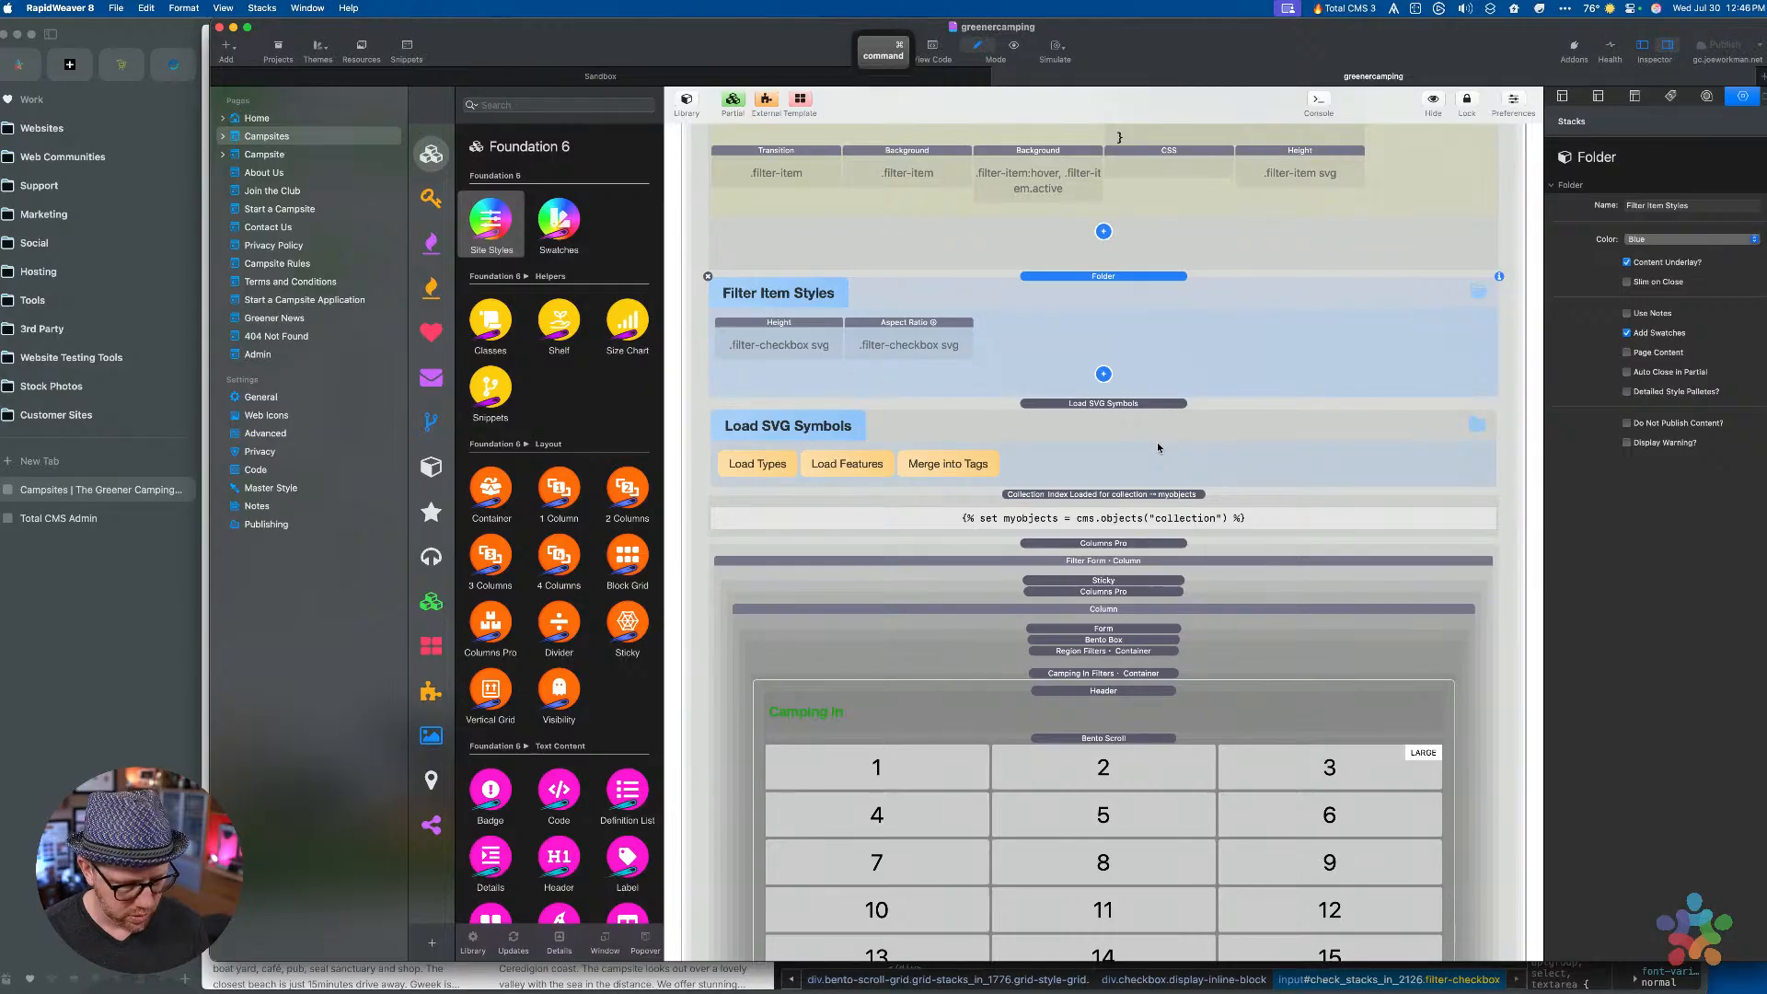
key(super+Tab)
click(755, 464)
key(super+r)
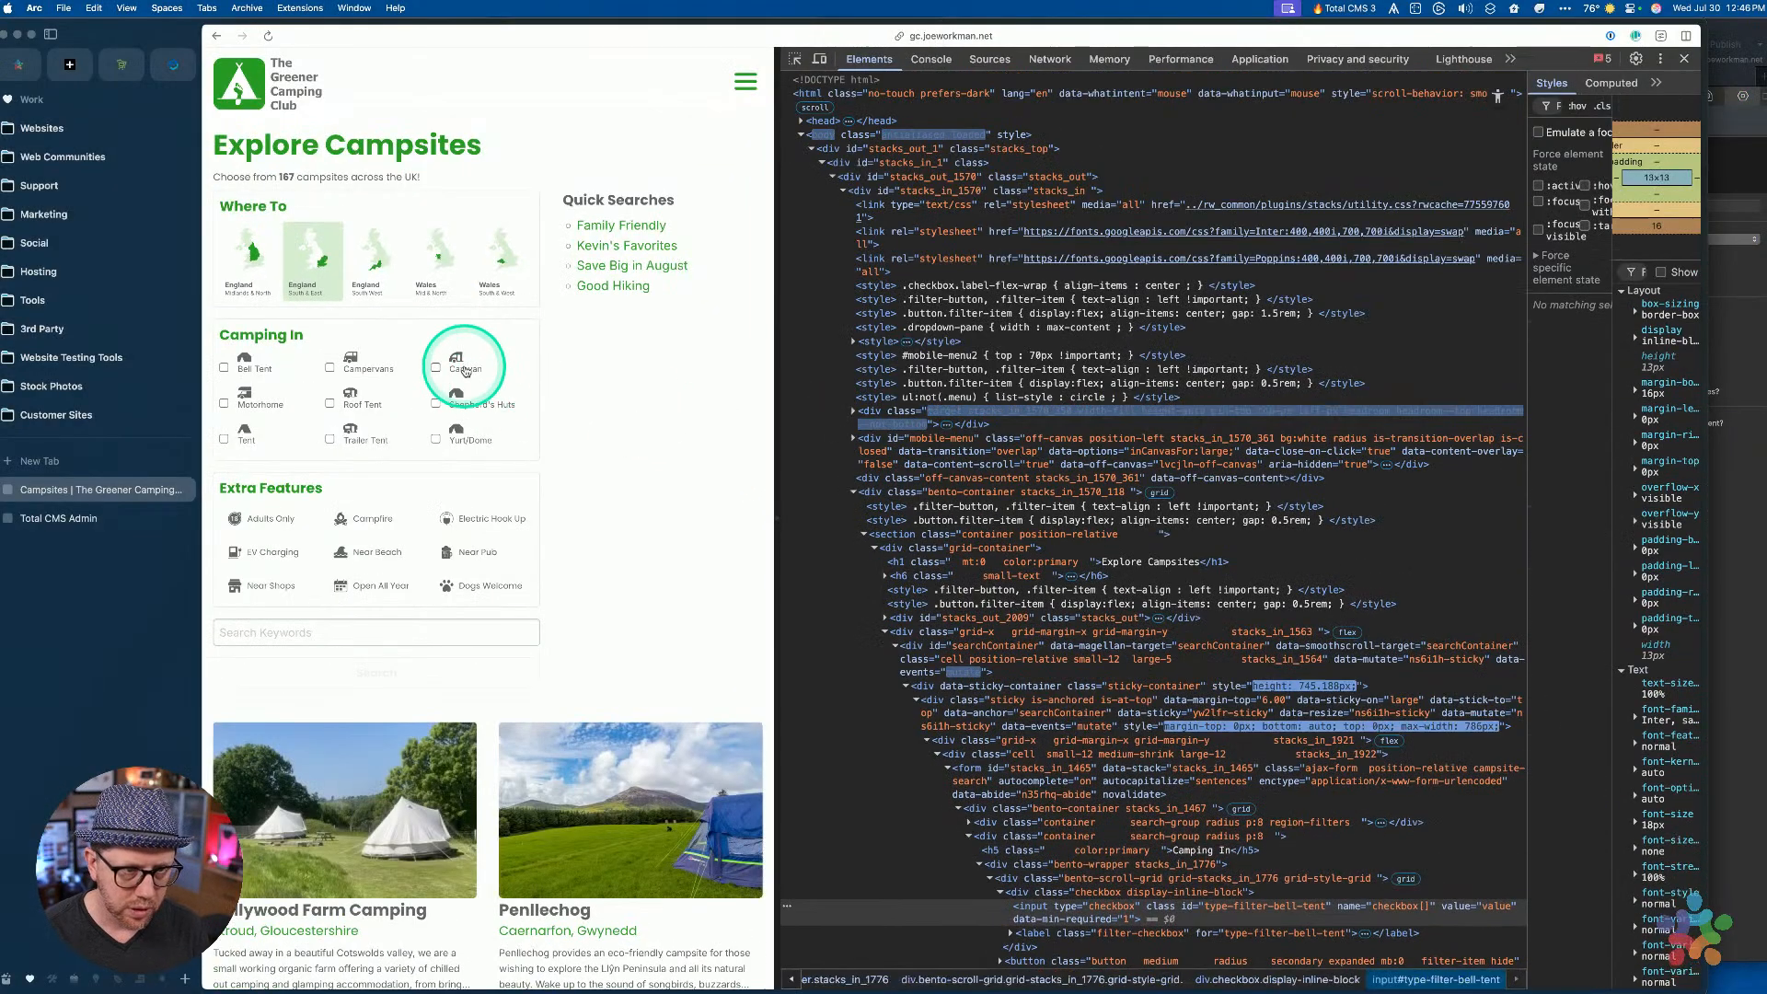
Tick every Camping In type (Caravan, Shepherd's Huts, Campervans, Roof Tent, Yurt/Dome, Trailer Tent, Tent, Motorhome) from its label
click(466, 371)
click(468, 396)
click(367, 368)
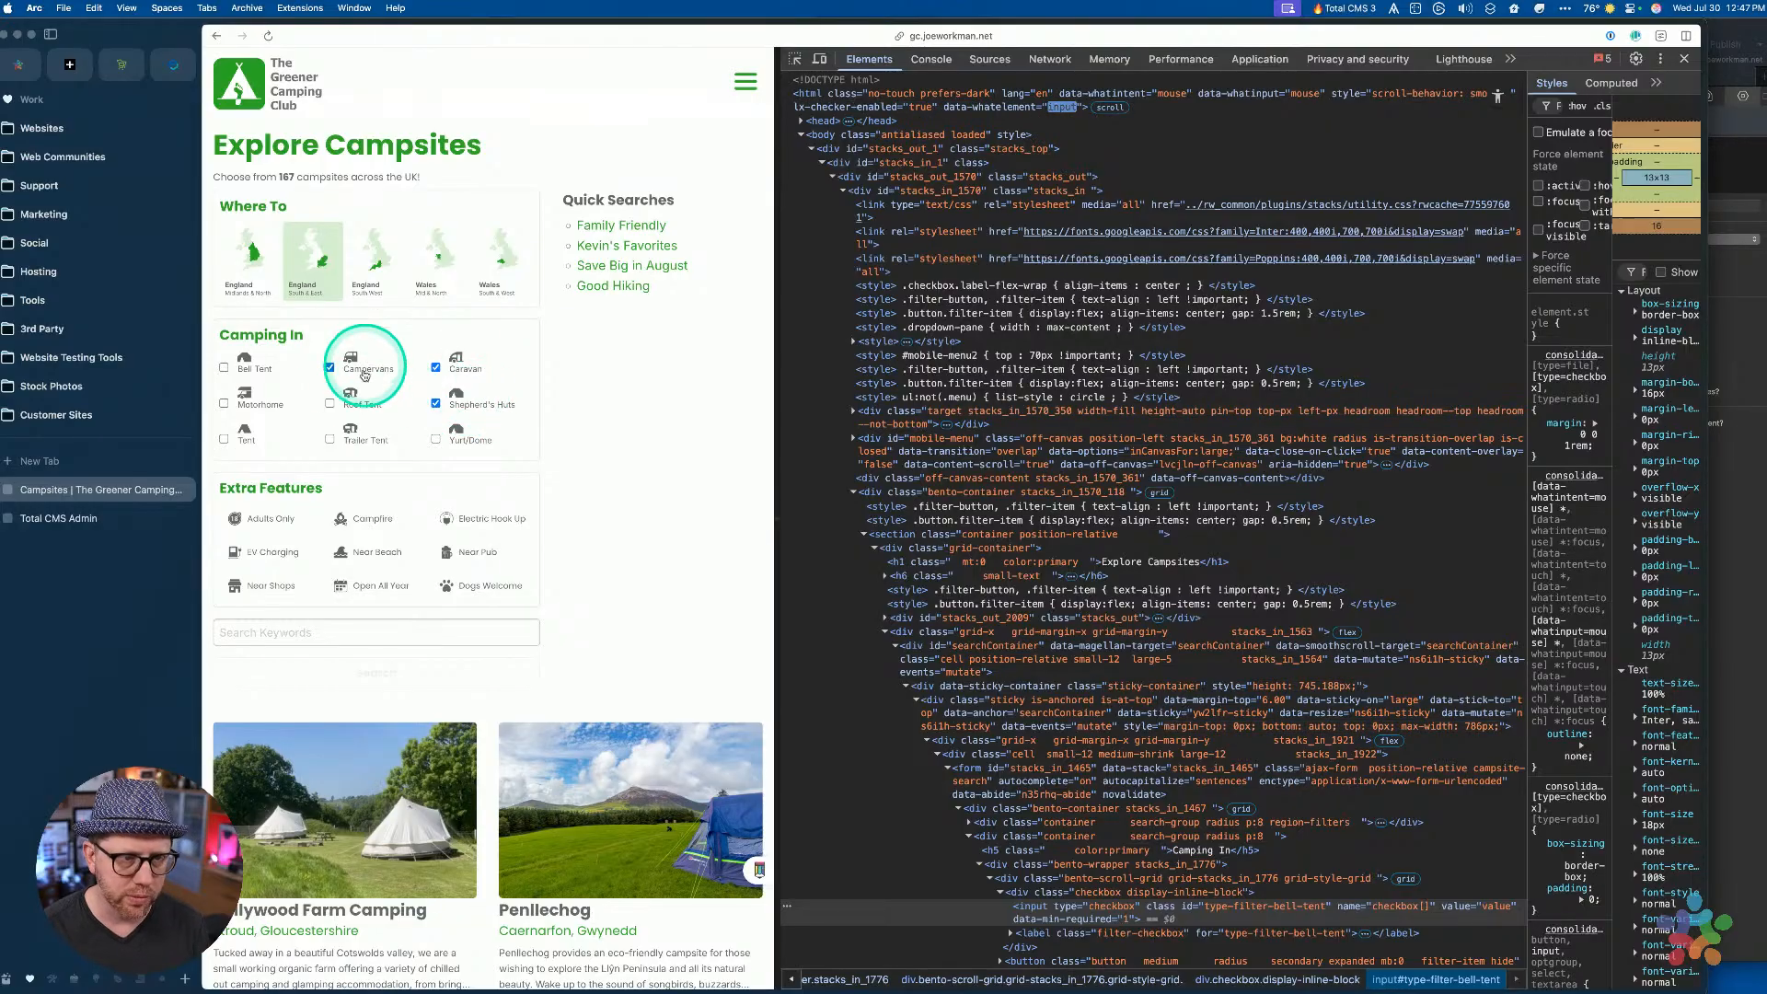
click(360, 401)
click(462, 433)
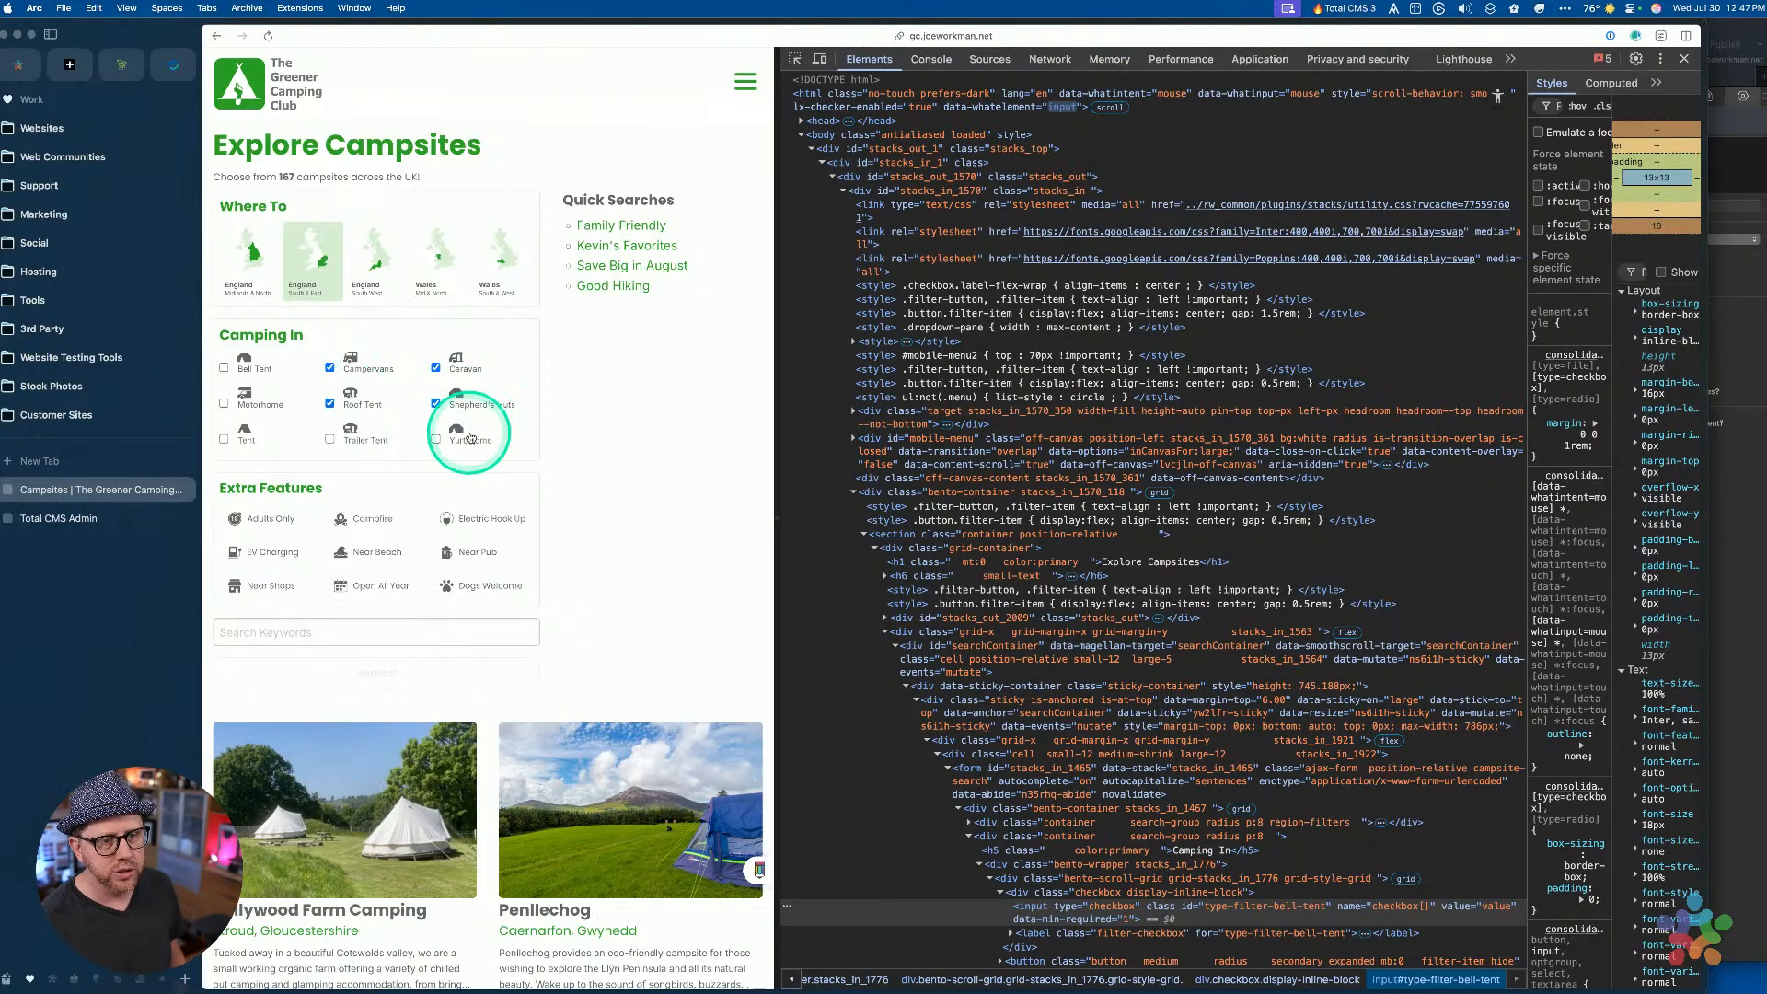
click(359, 437)
click(244, 432)
click(245, 396)
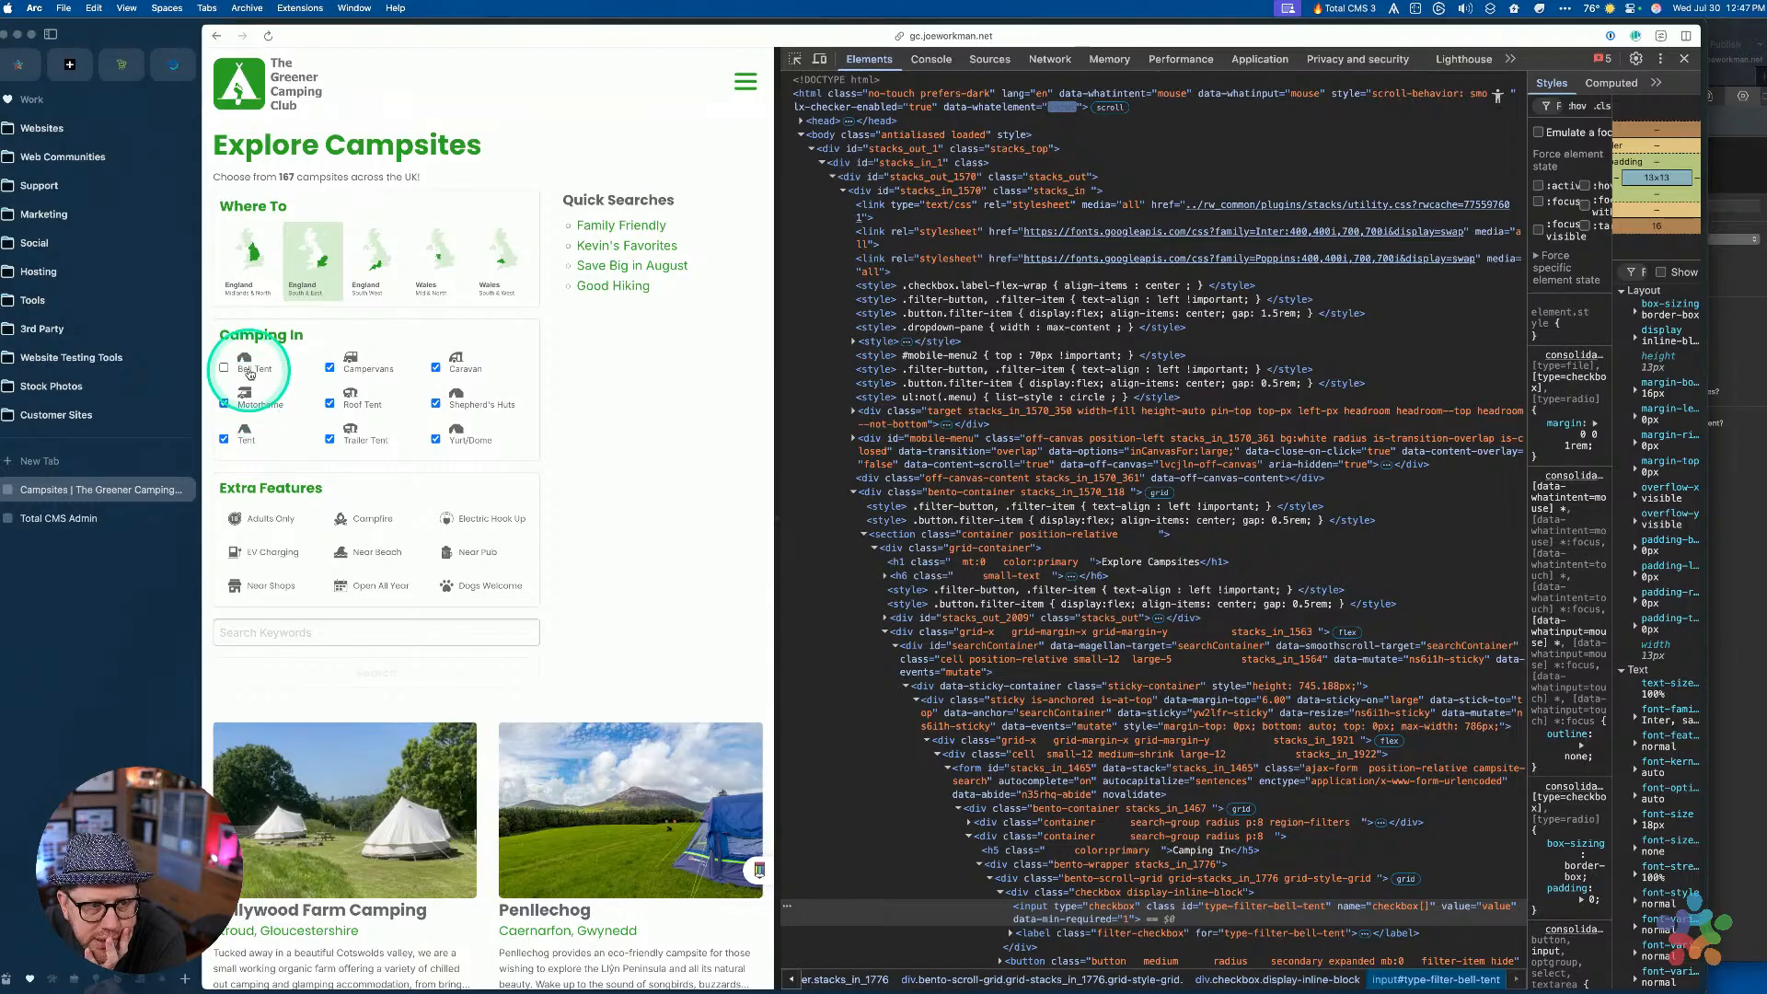
Uncheck all eight Camping In filters again from their labels
click(346, 368)
click(479, 368)
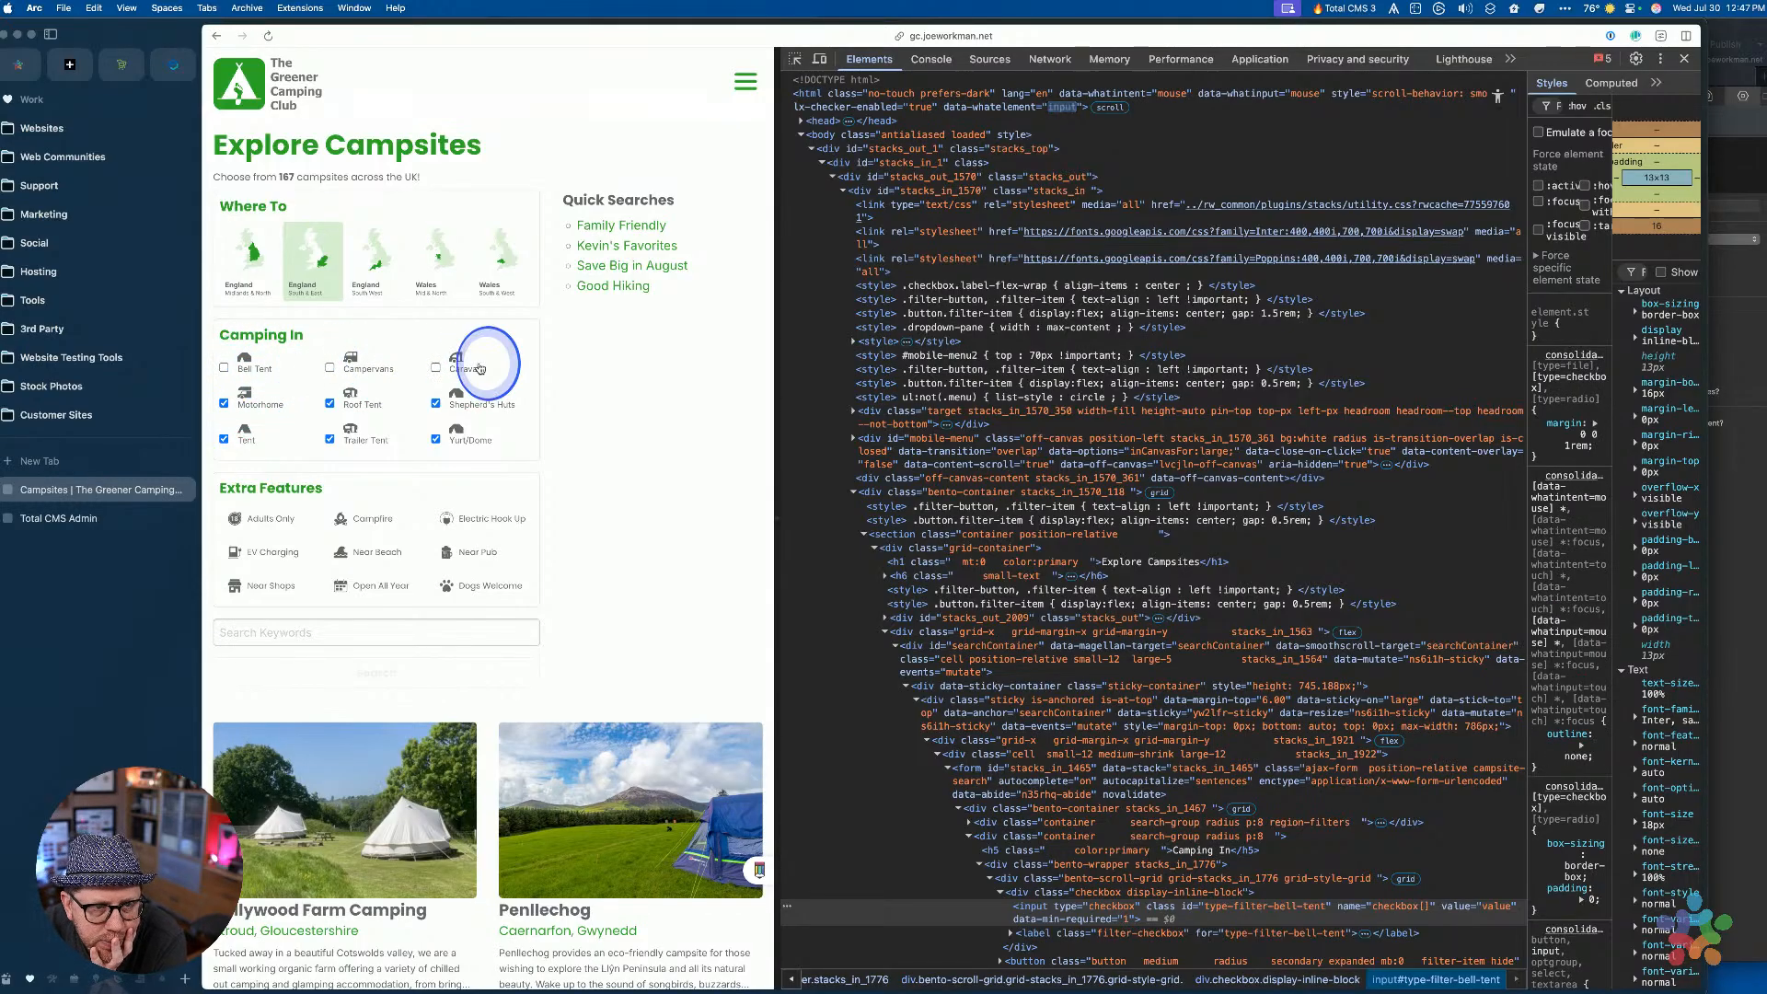
click(458, 402)
click(457, 432)
click(363, 434)
click(331, 401)
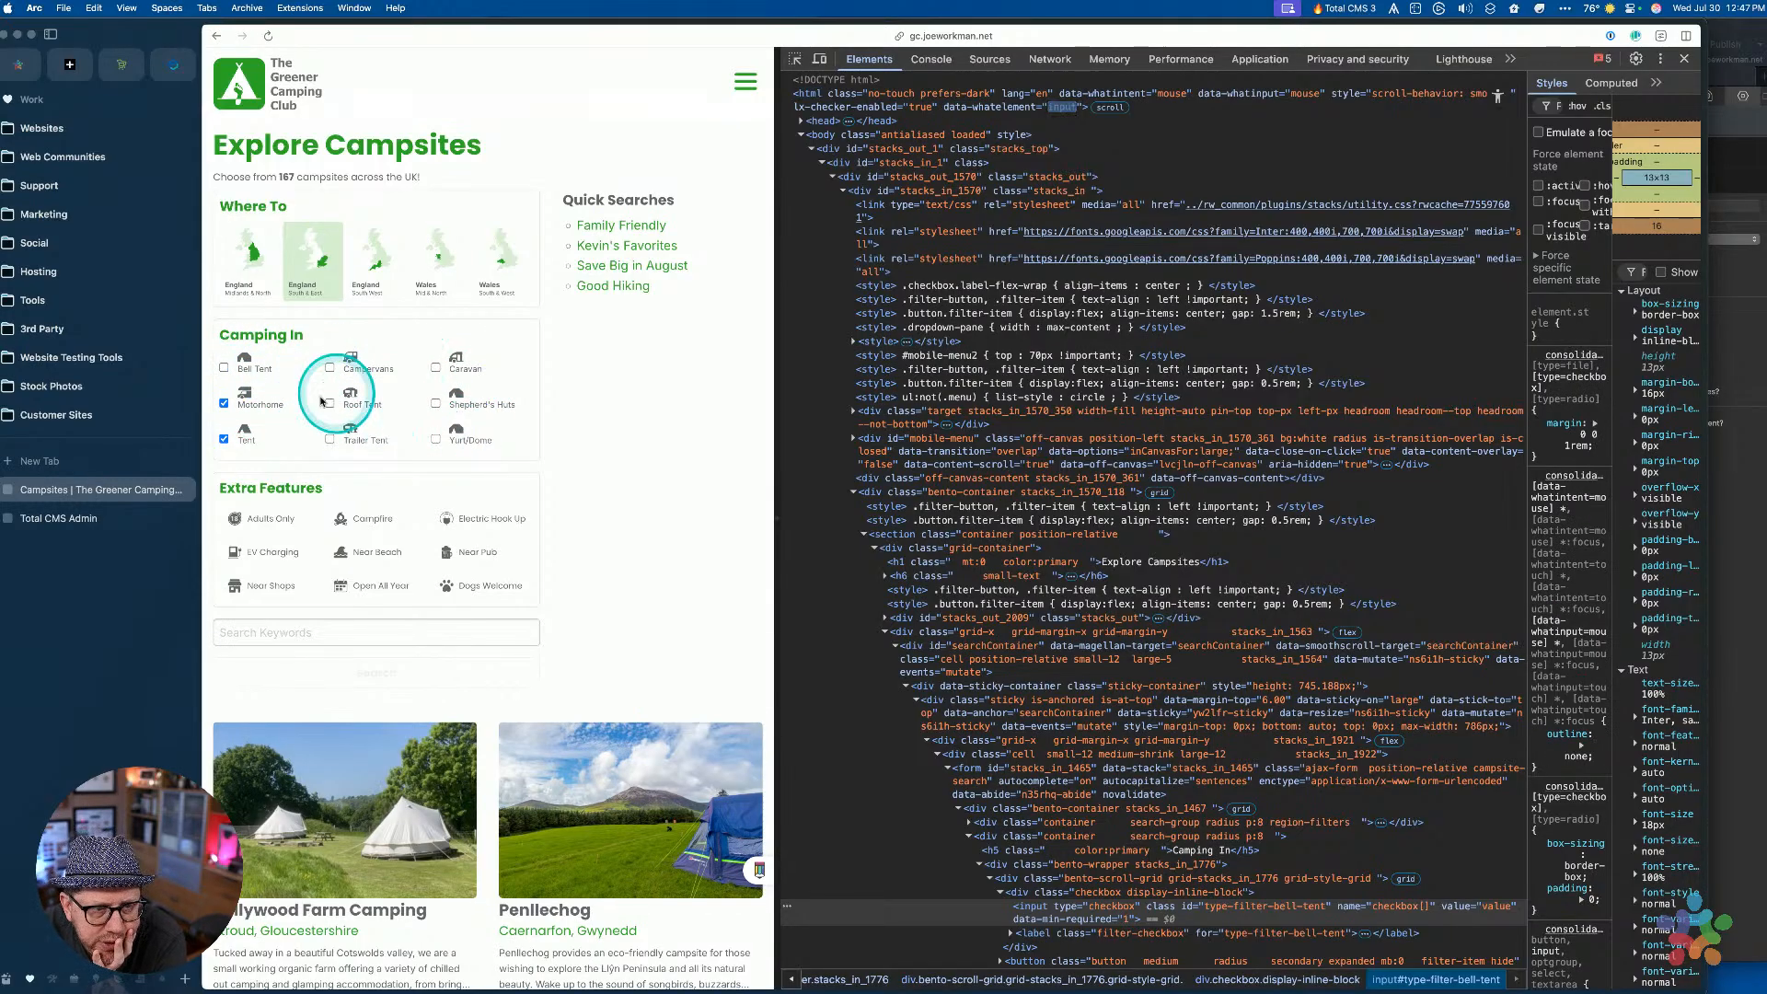
click(245, 397)
click(244, 434)
Toggle Adults Only, then check and uncheck Shepherd's Huts and Caravan from their labels
click(316, 517)
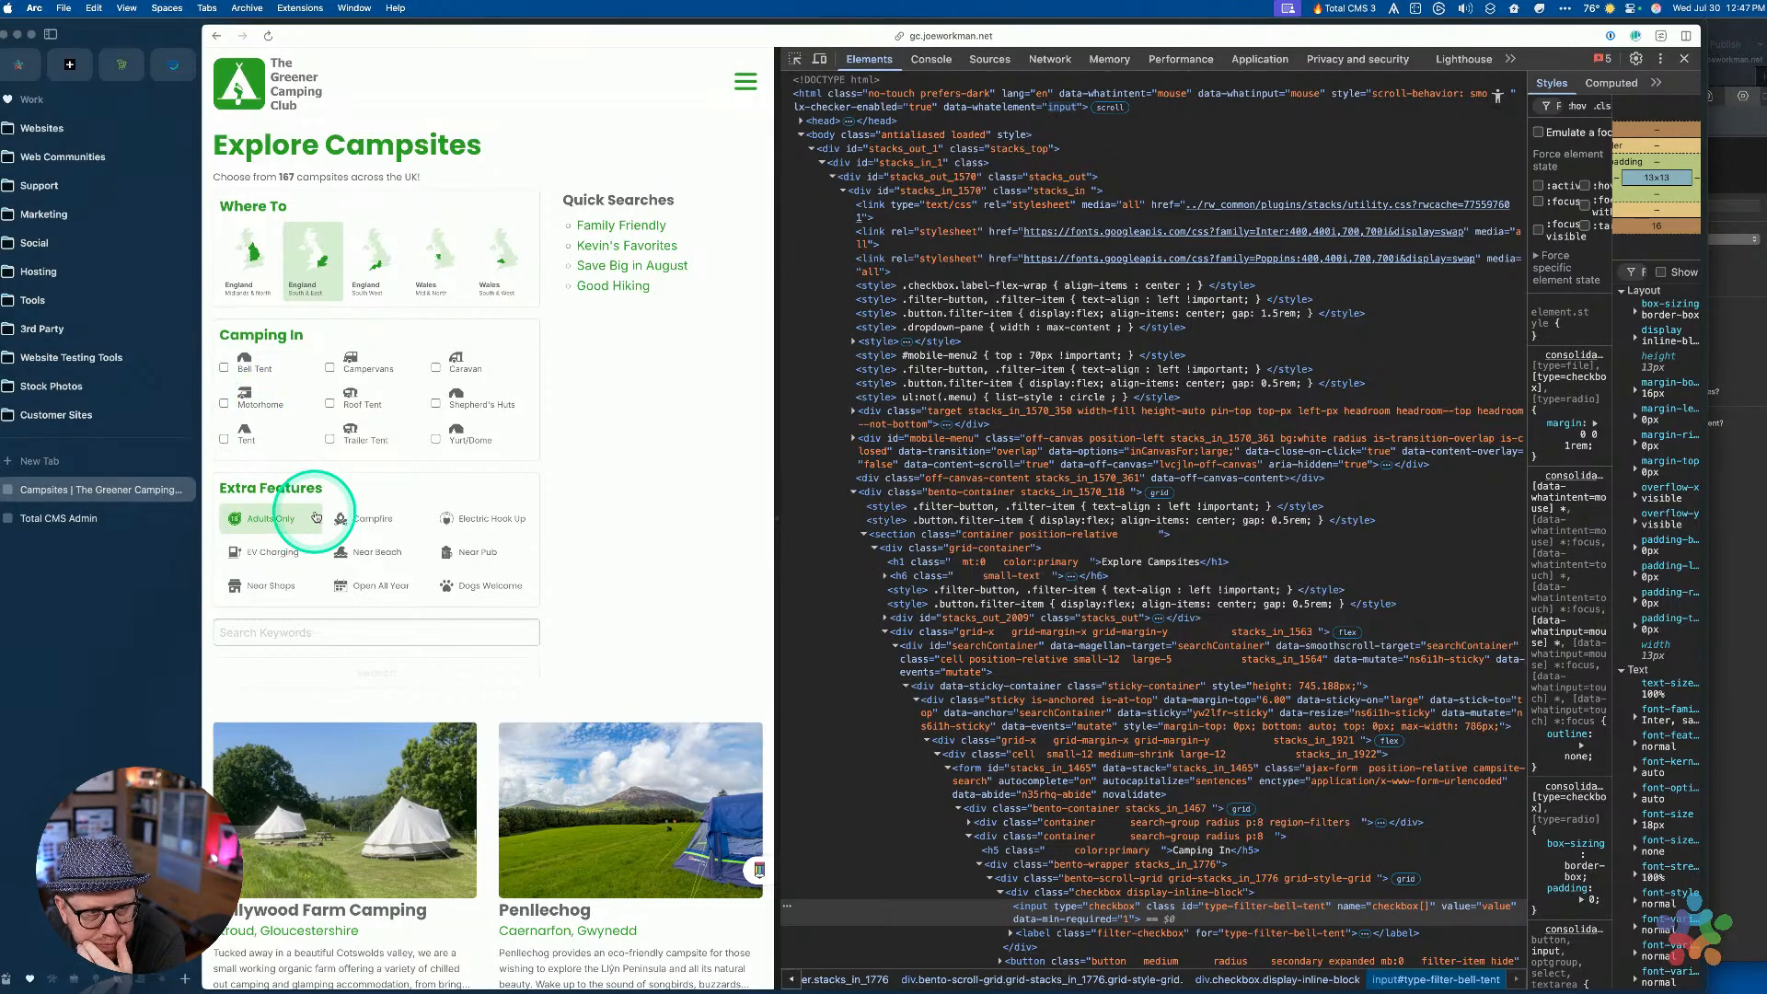
click(411, 400)
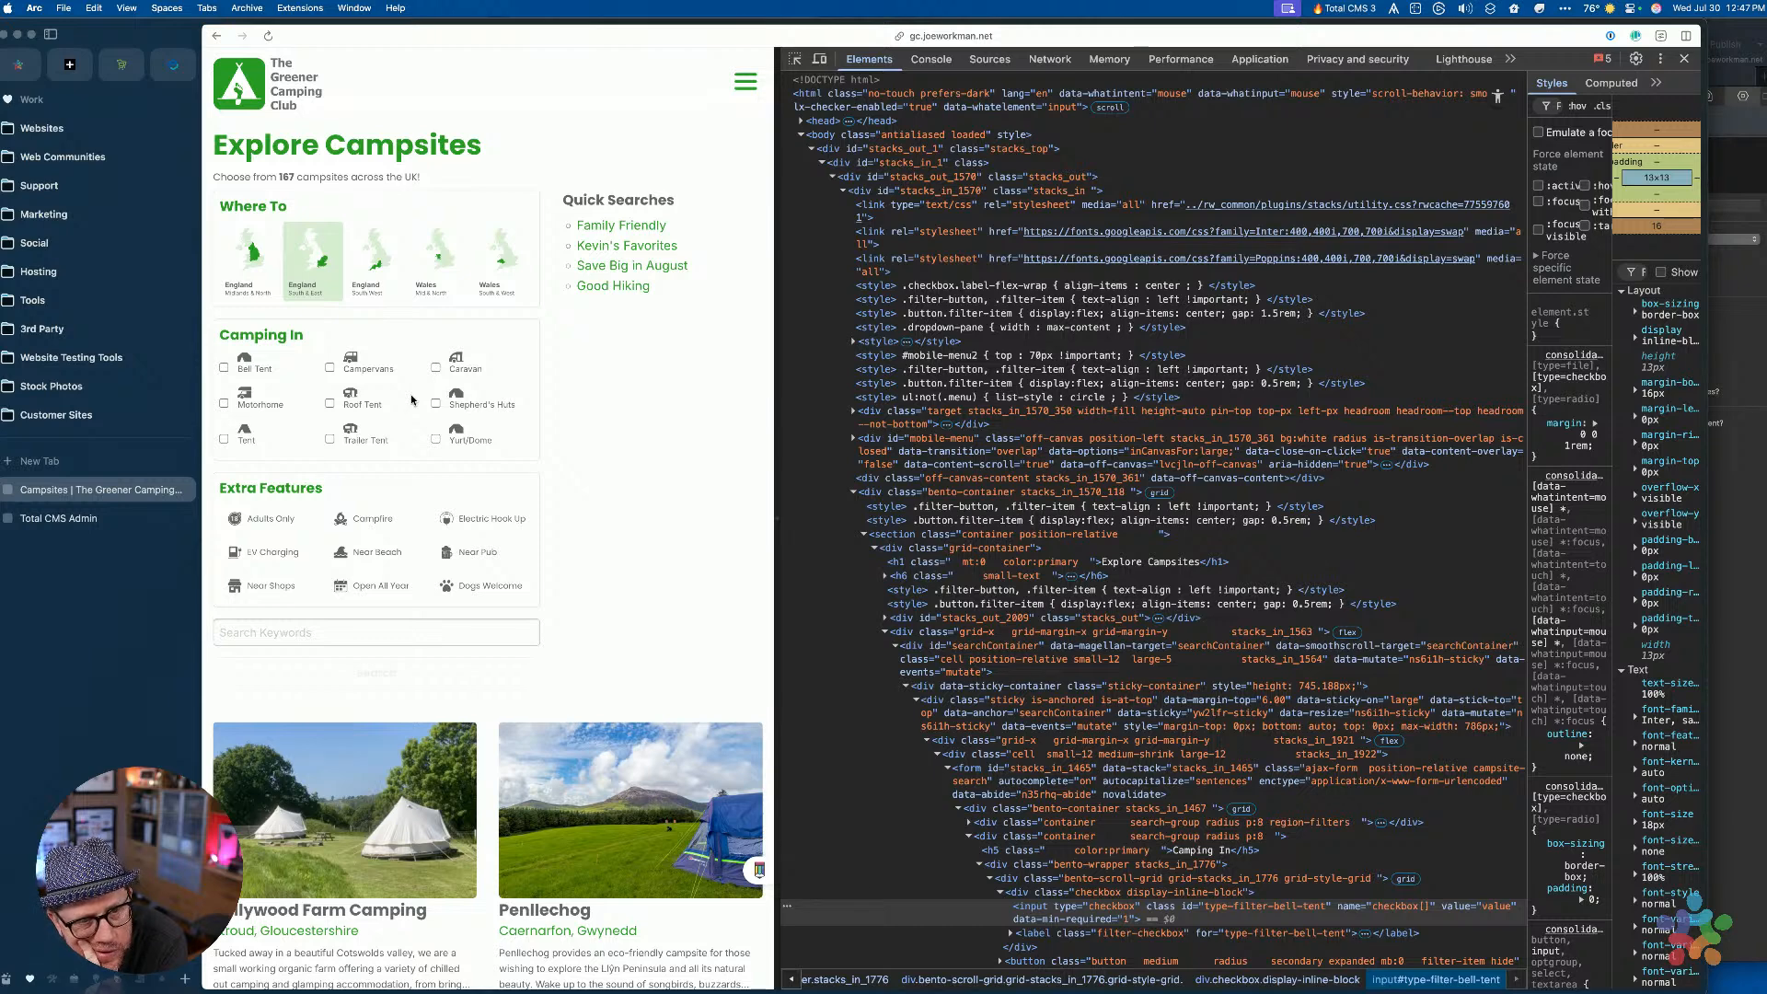
click(482, 521)
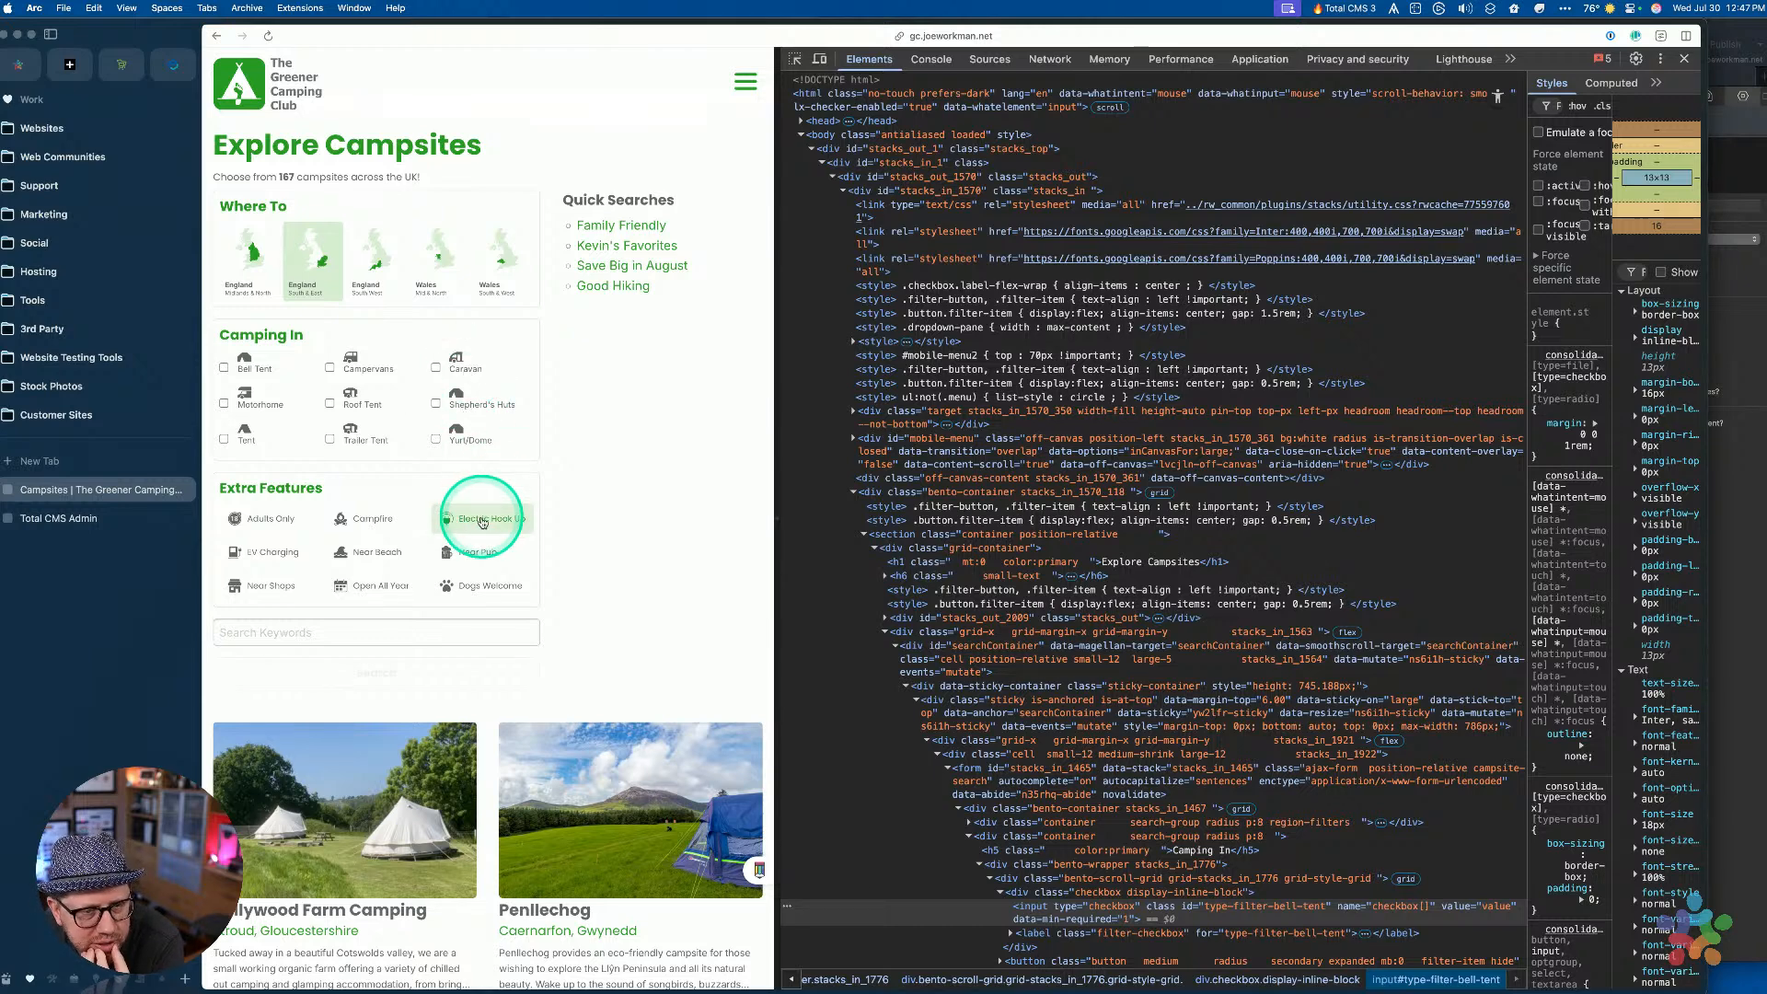
click(462, 385)
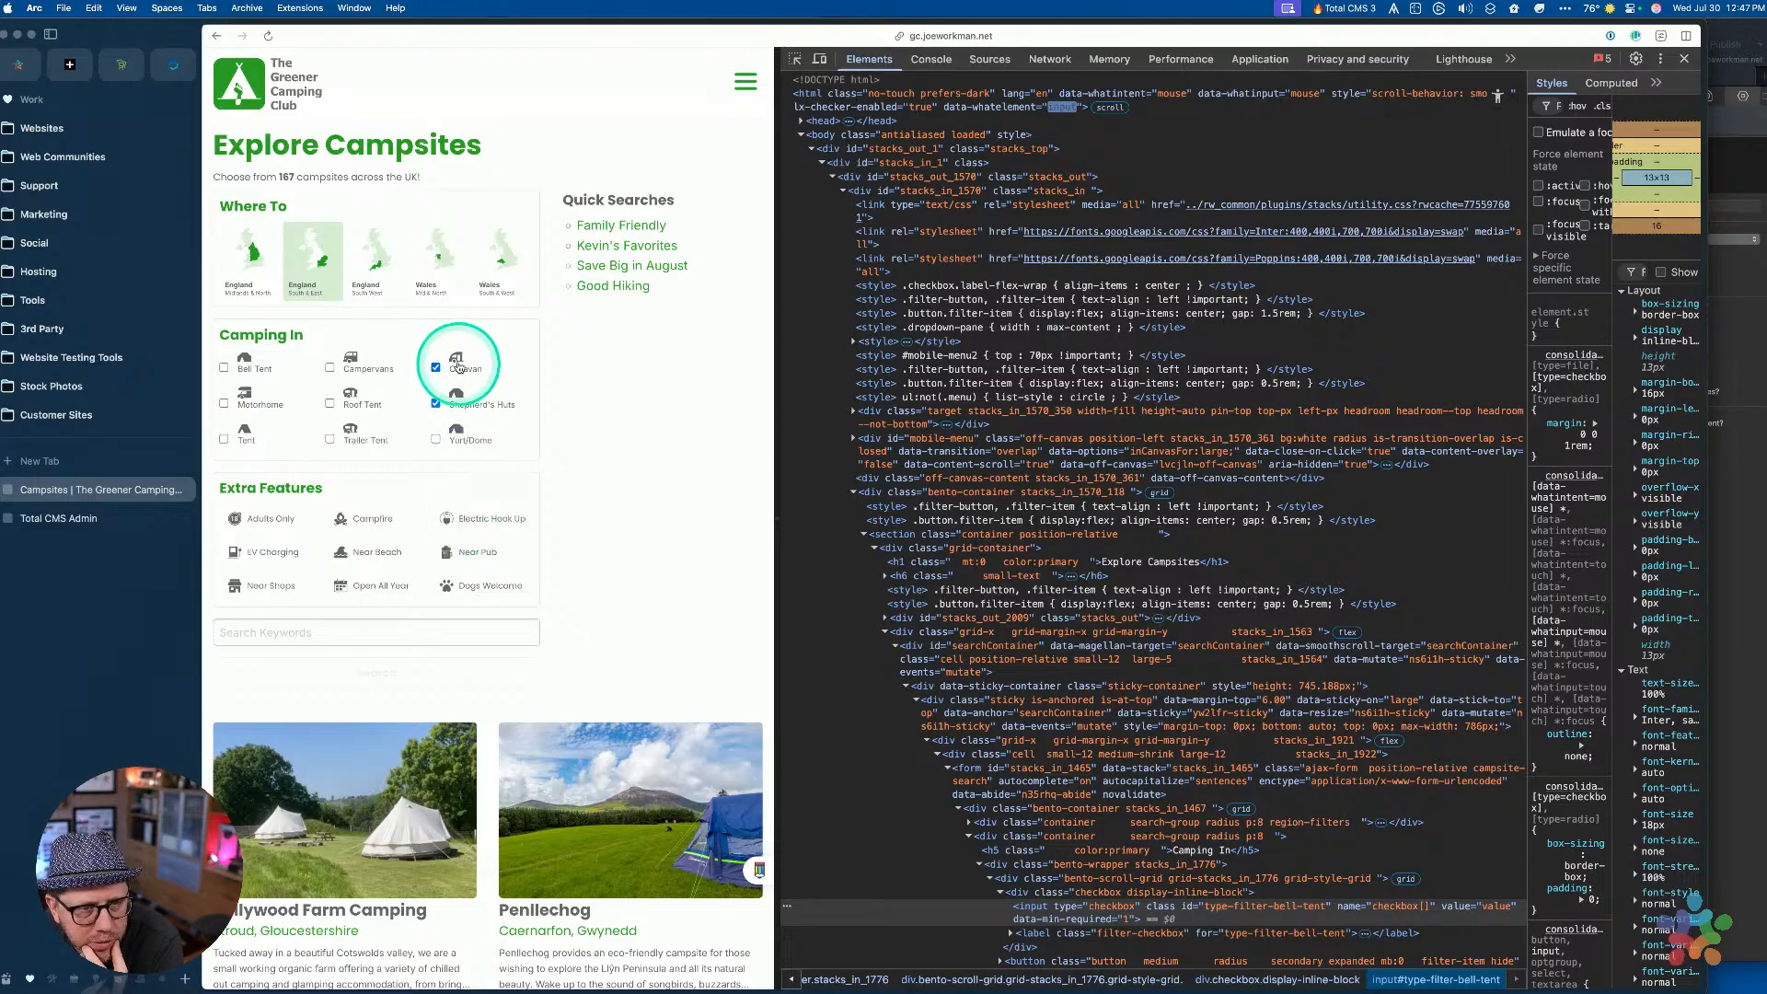
click(461, 368)
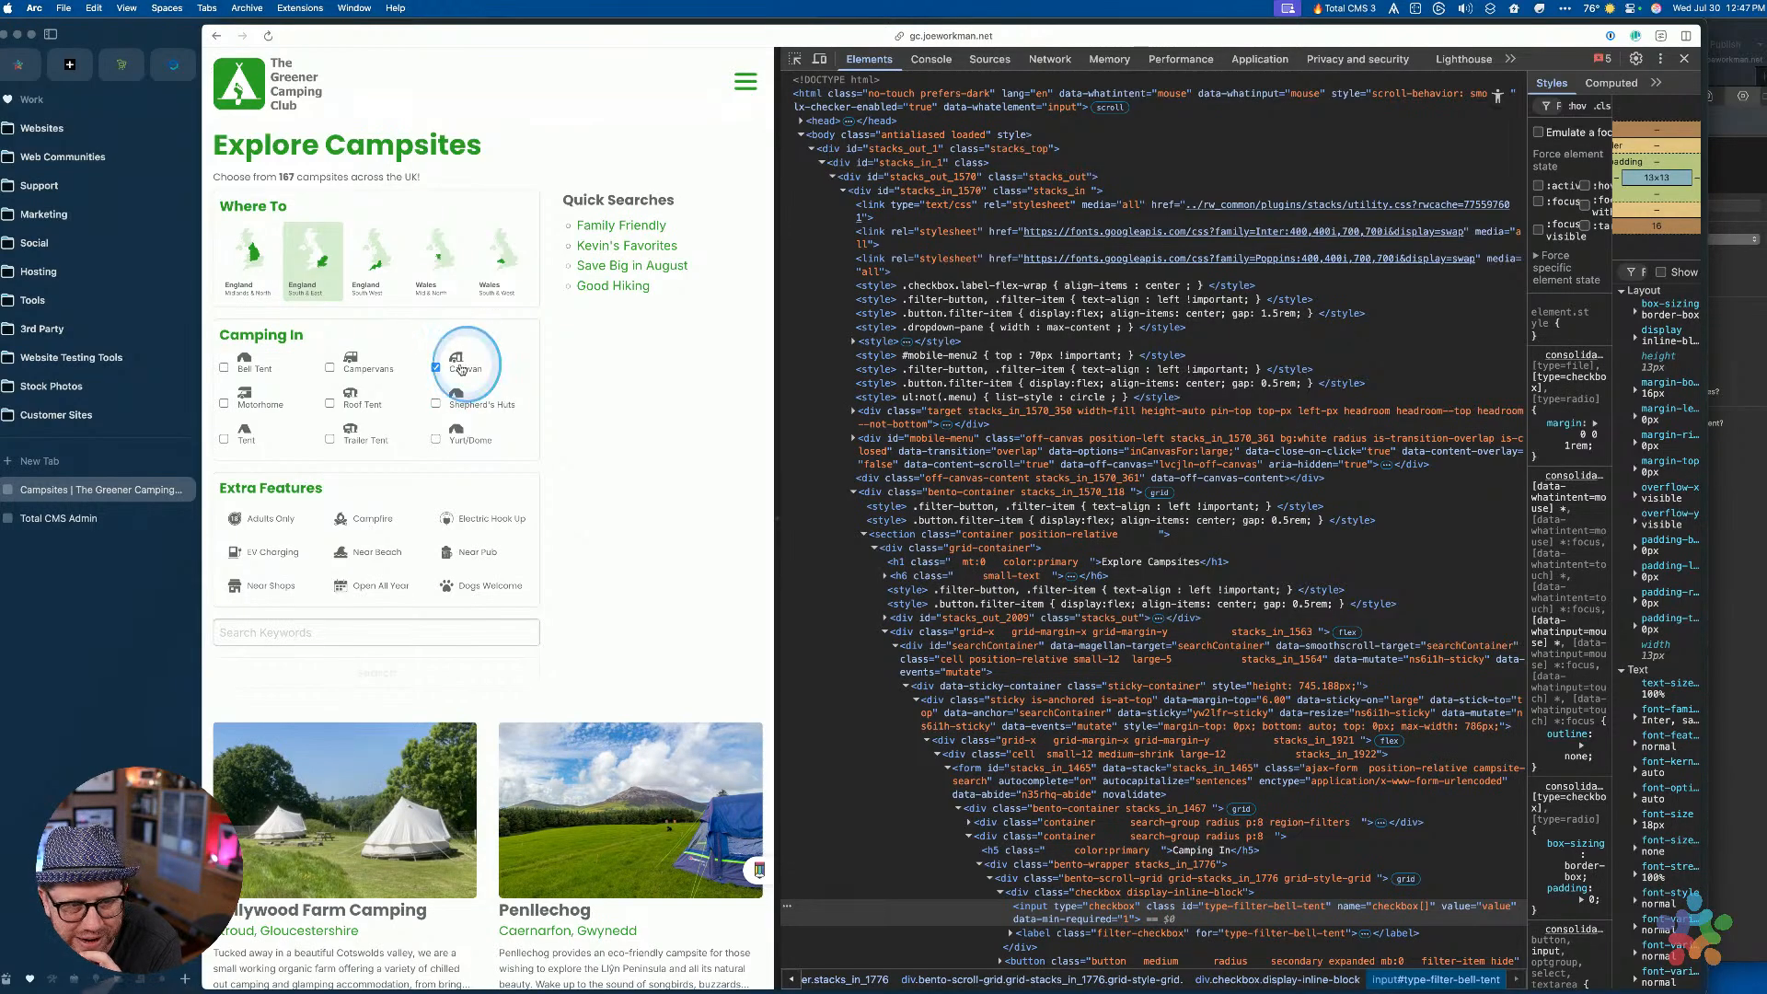
click(436, 370)
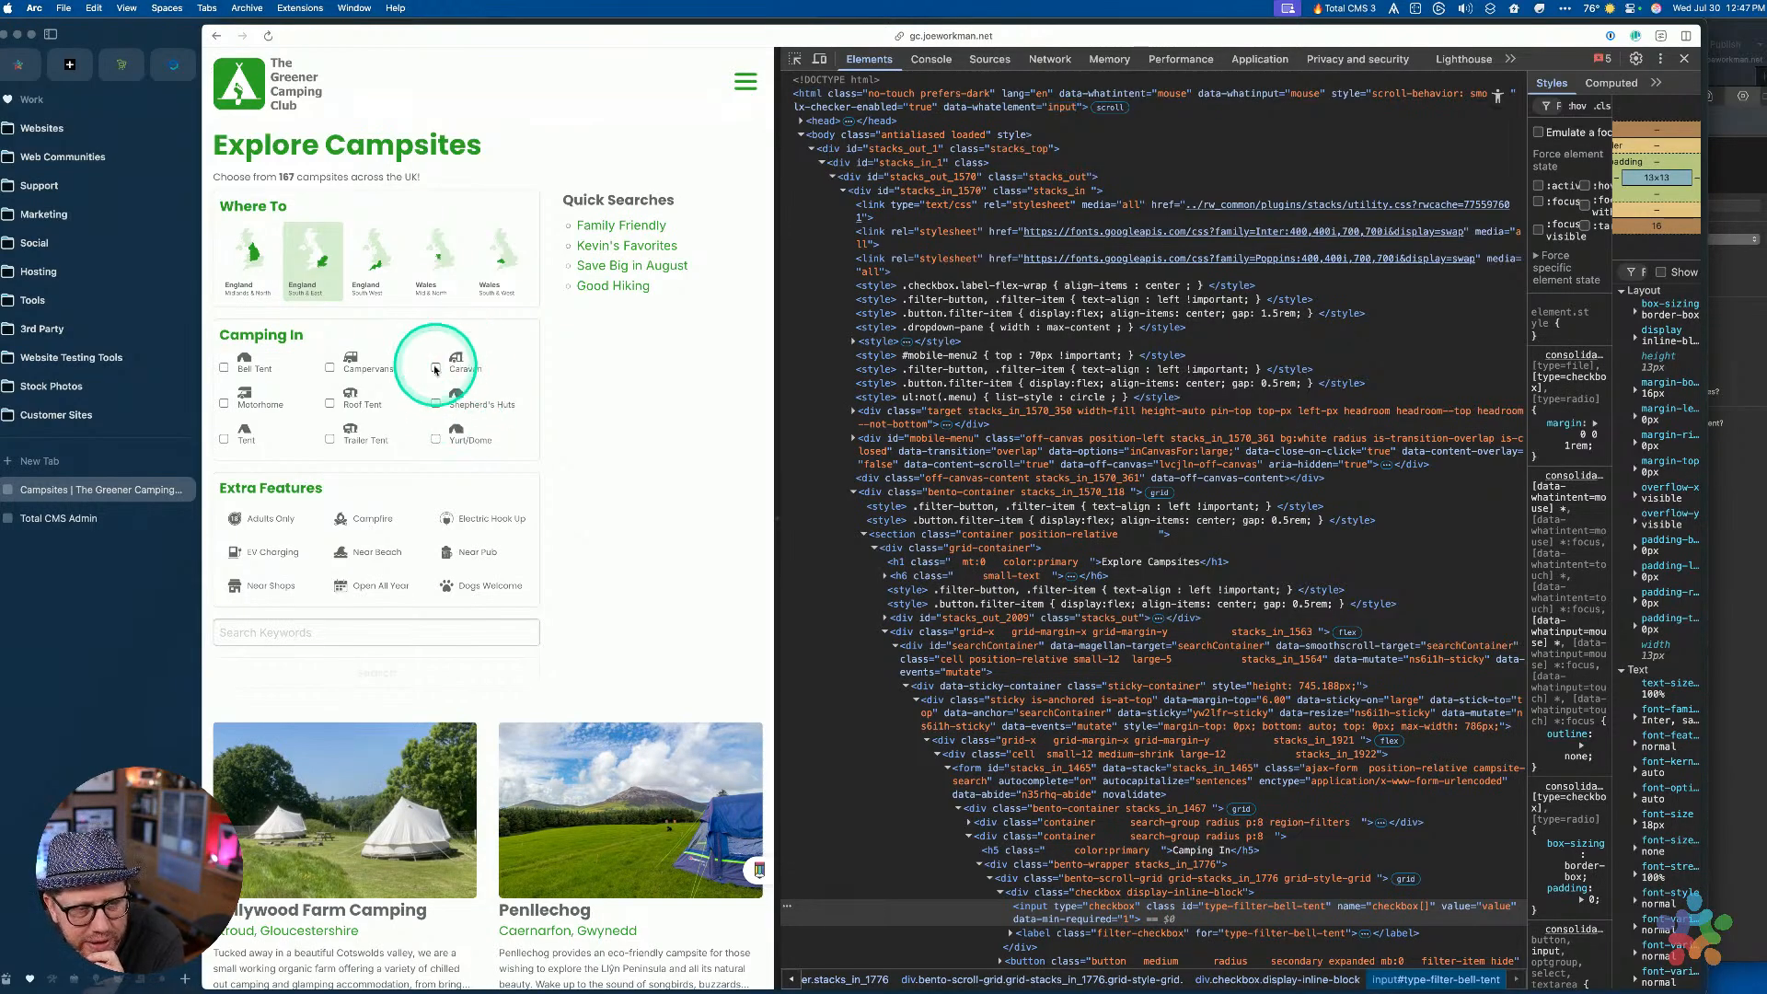
click(458, 368)
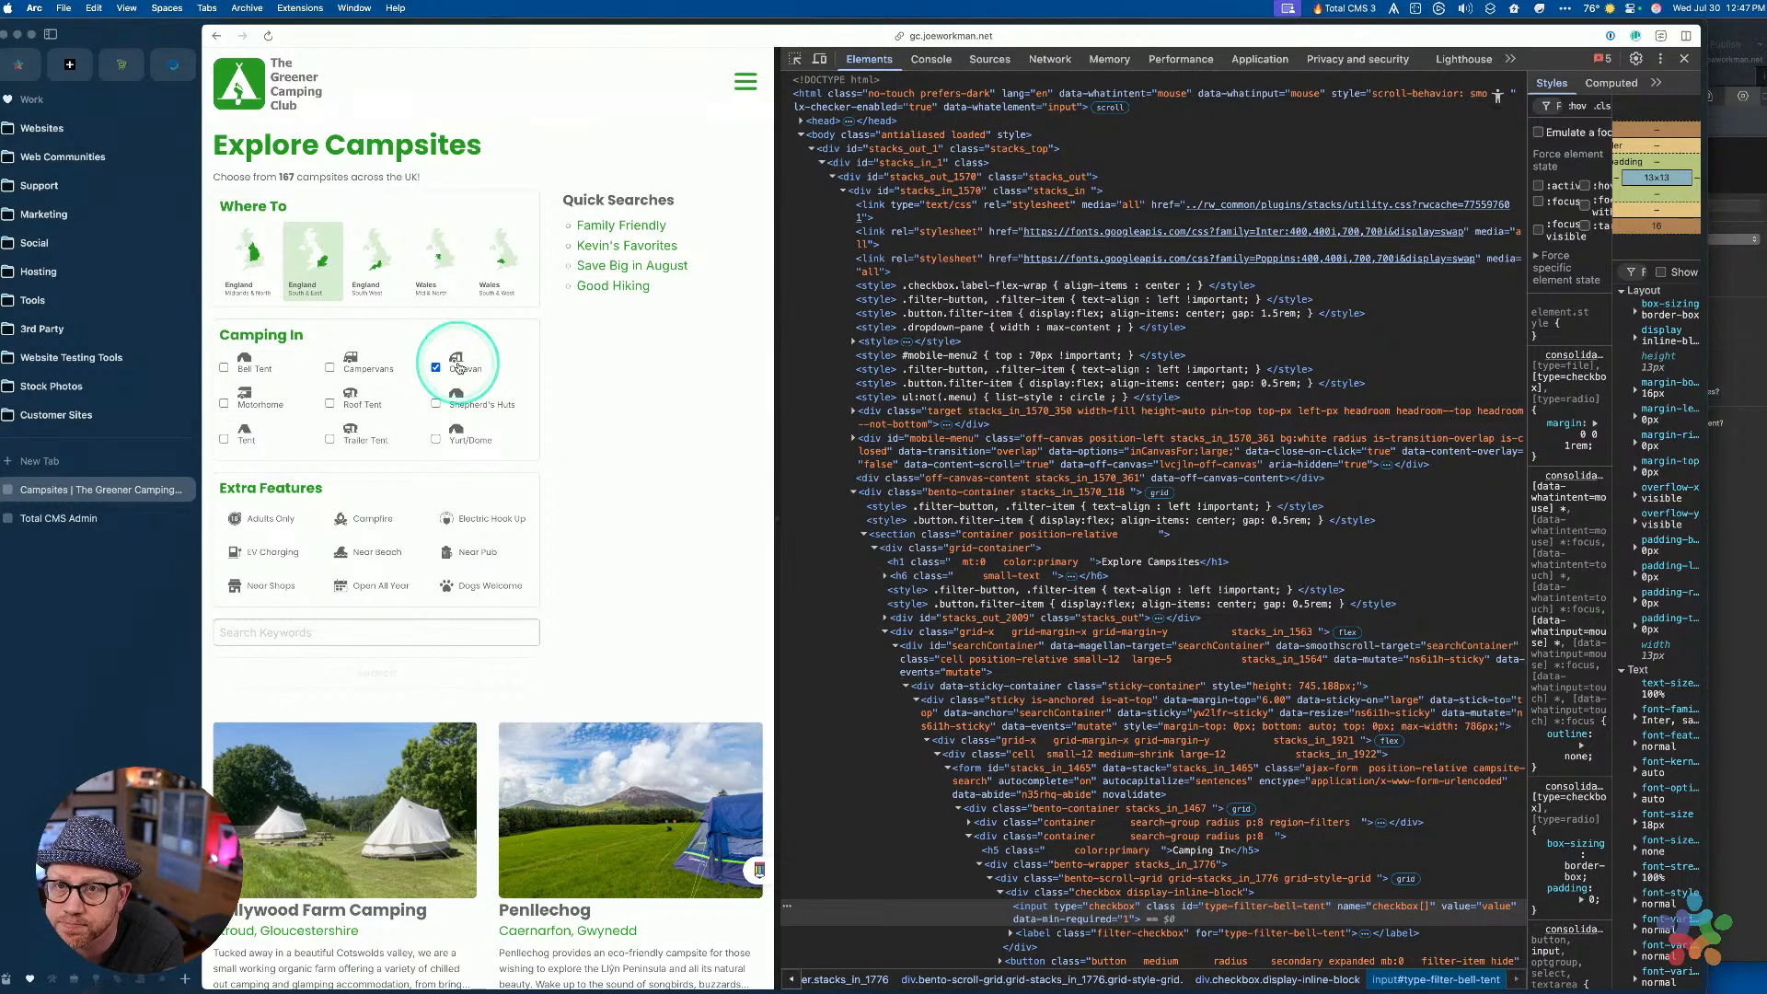
click(457, 368)
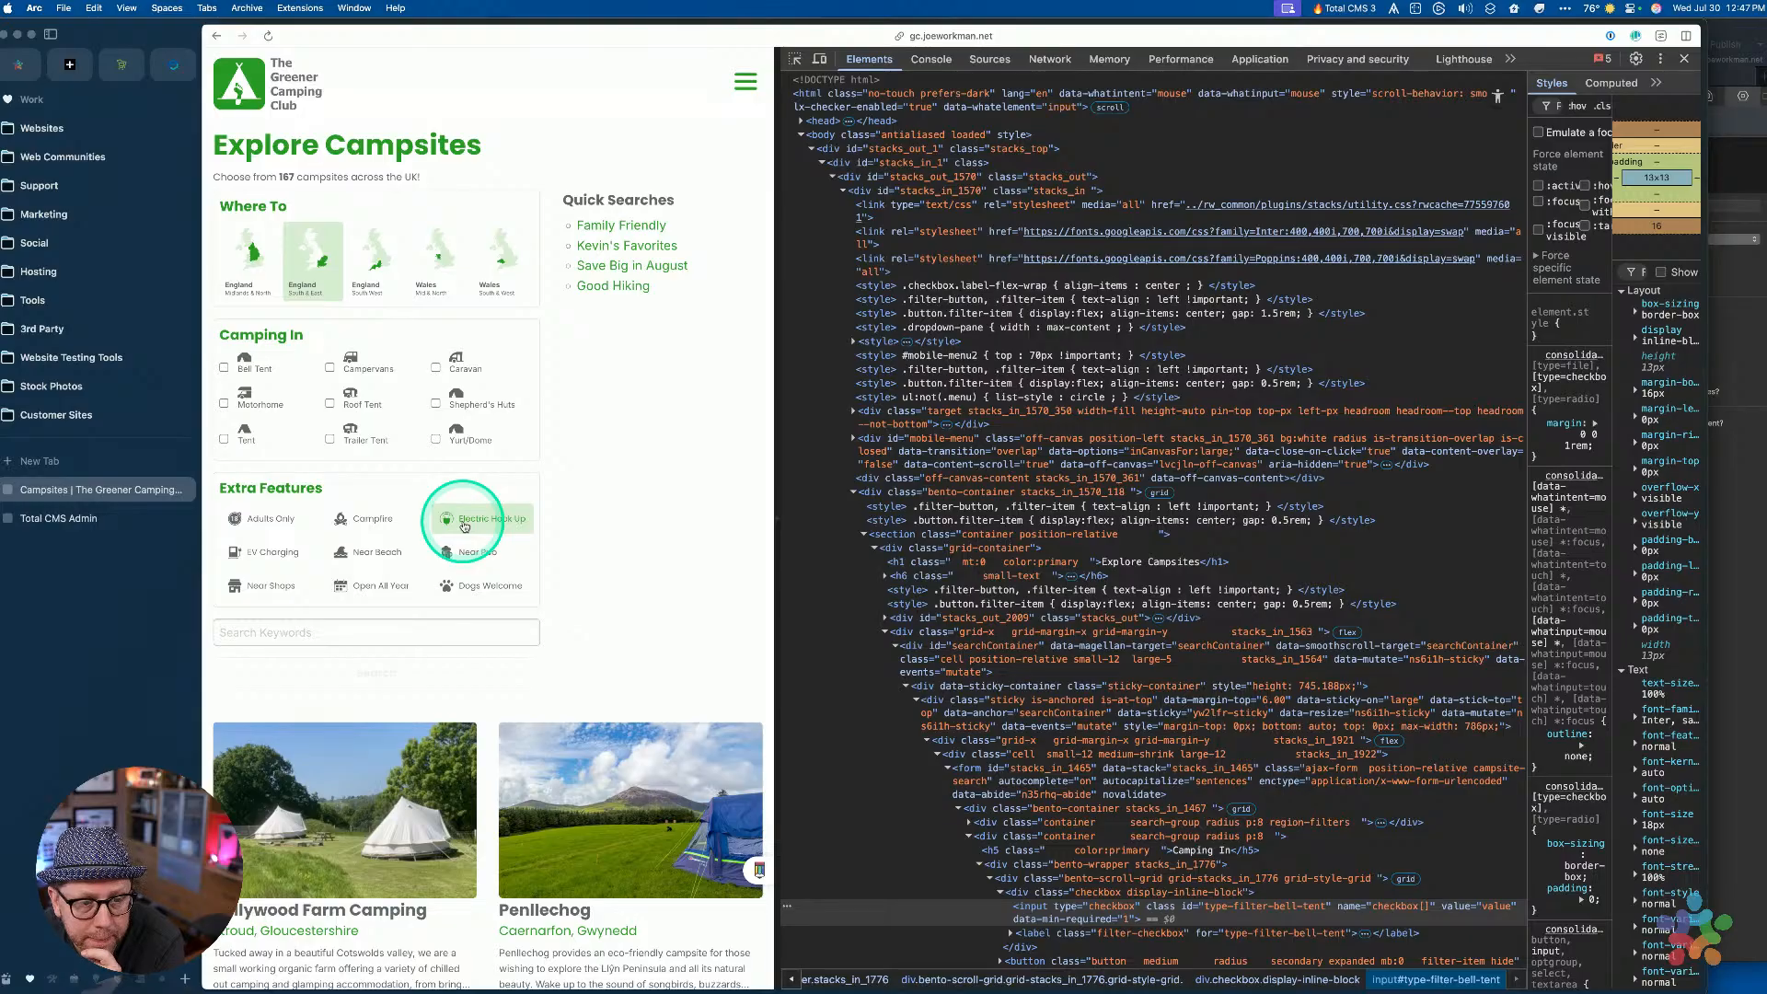
key(ctrl+Right)
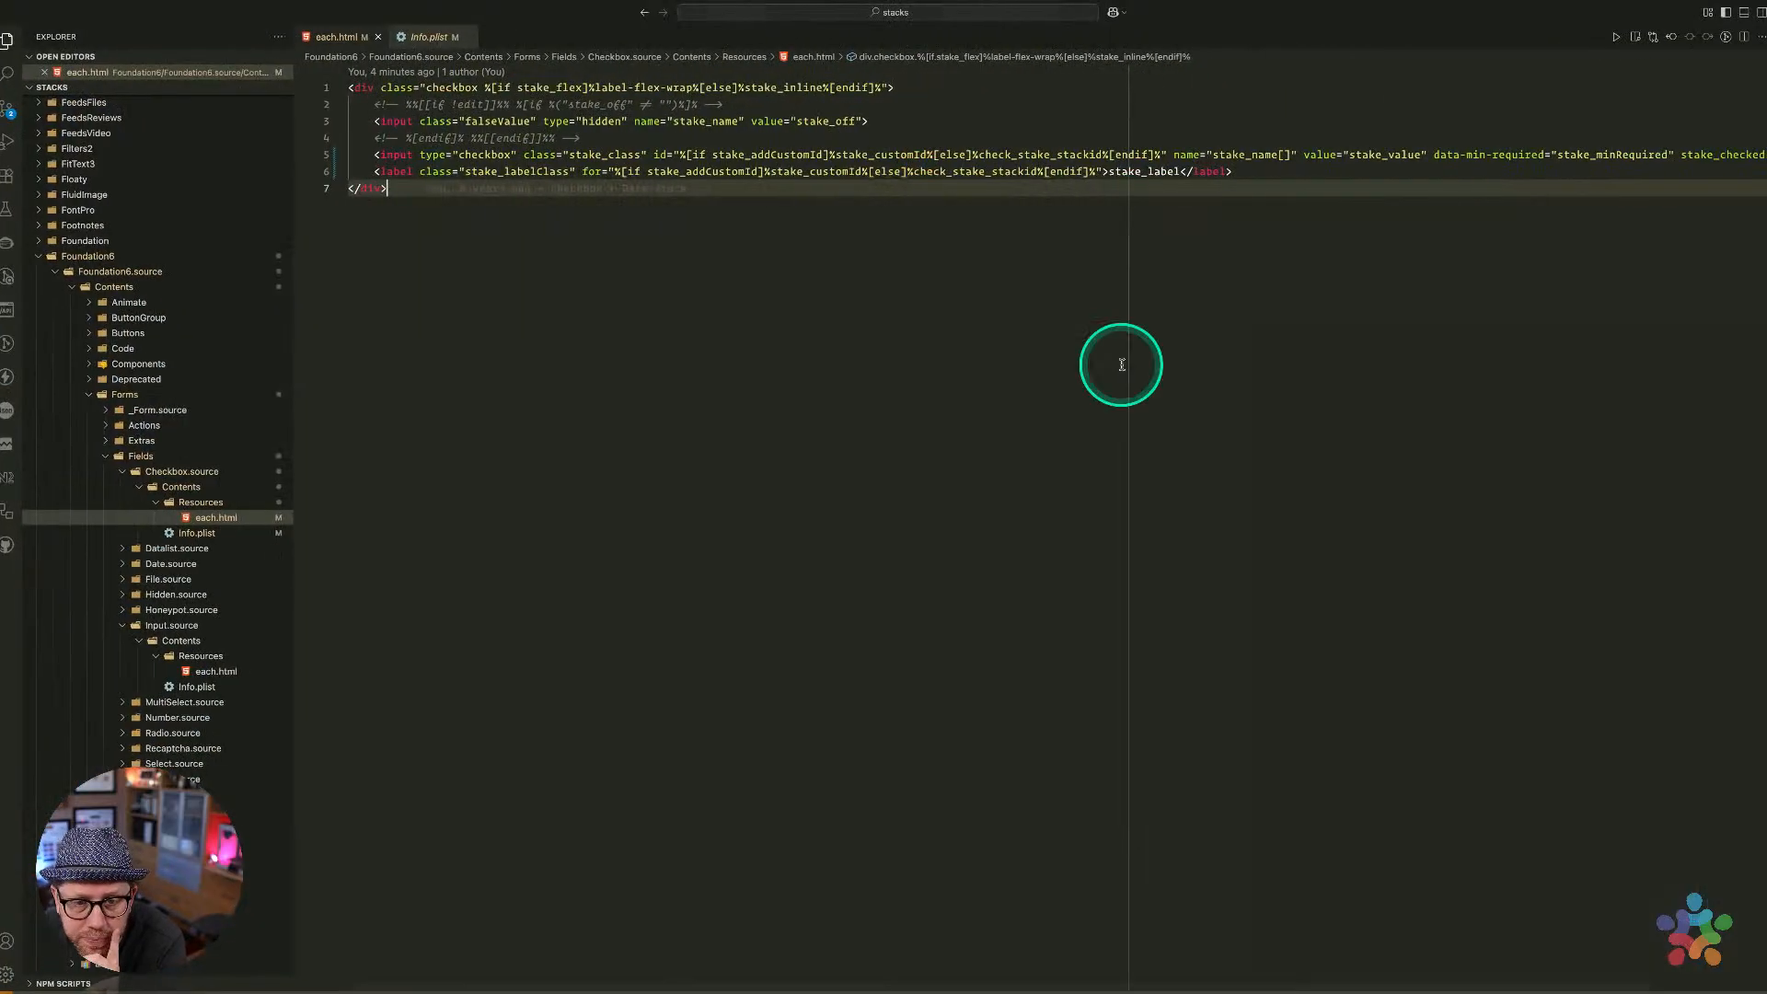
Return to the Arc browser and toggle Caravan from its label
key(ctrl+Left)
click(659, 393)
click(456, 368)
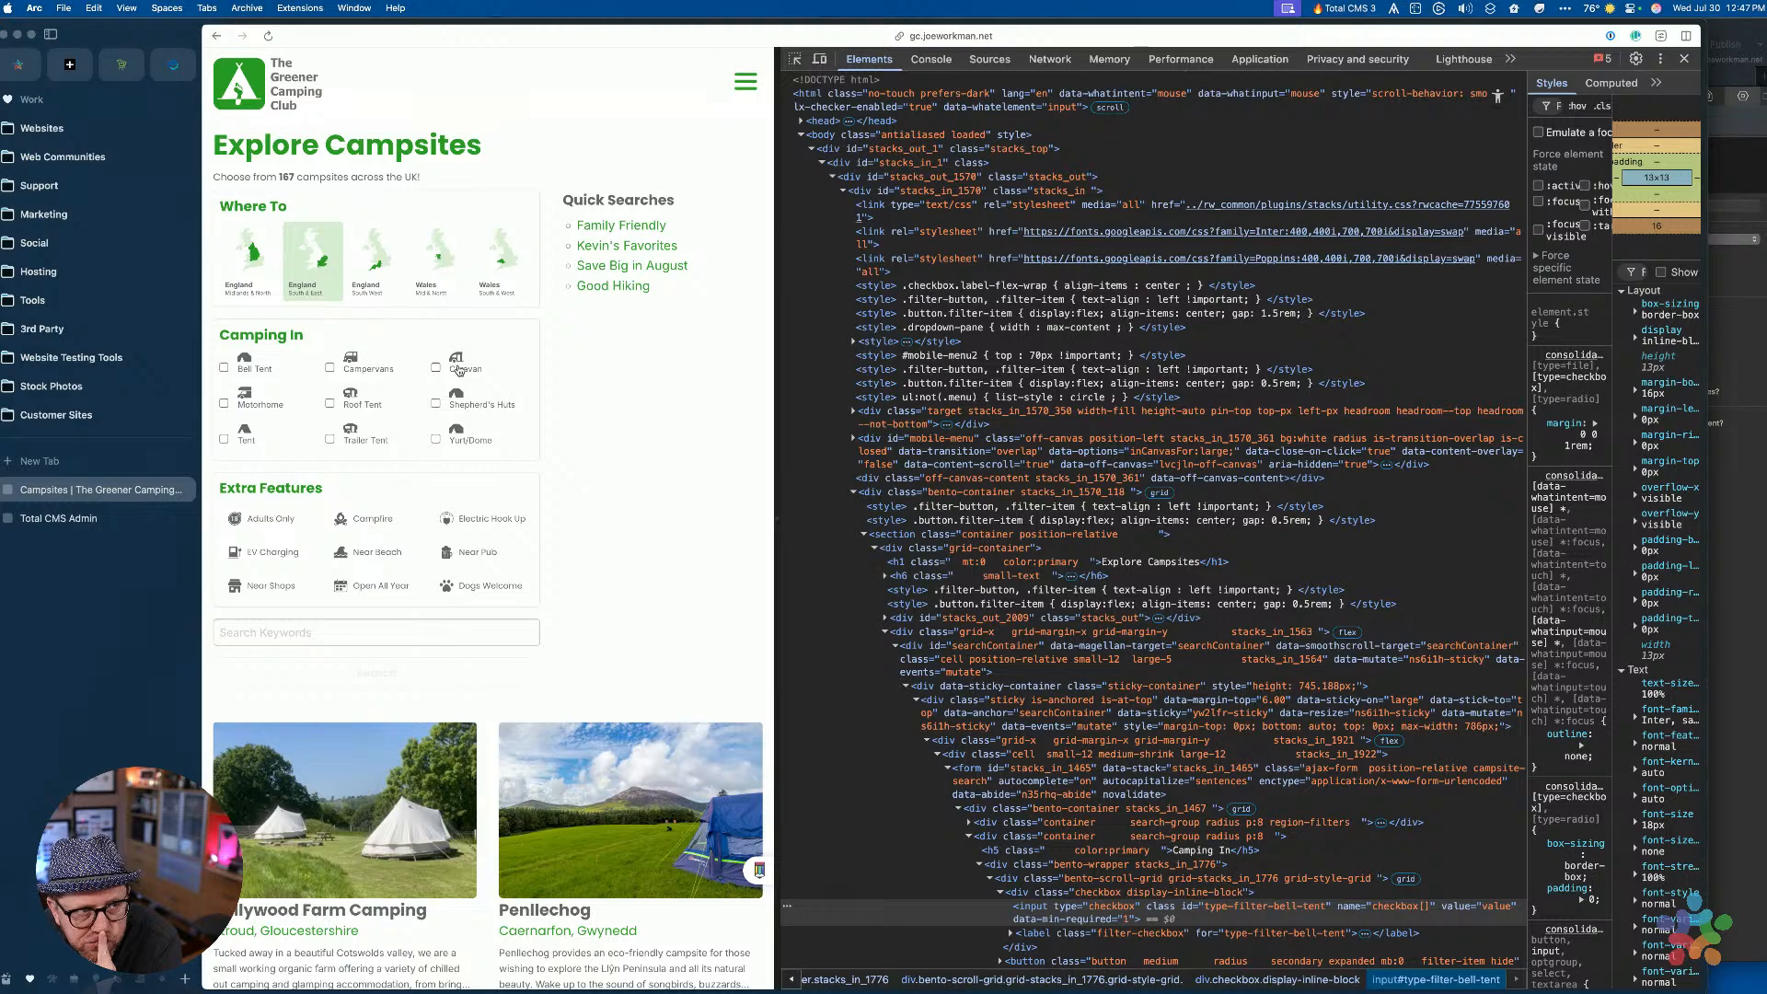
Return to RapidWeaver and select the Checkbox stack
click(1096, 394)
key(ctrl+Up)
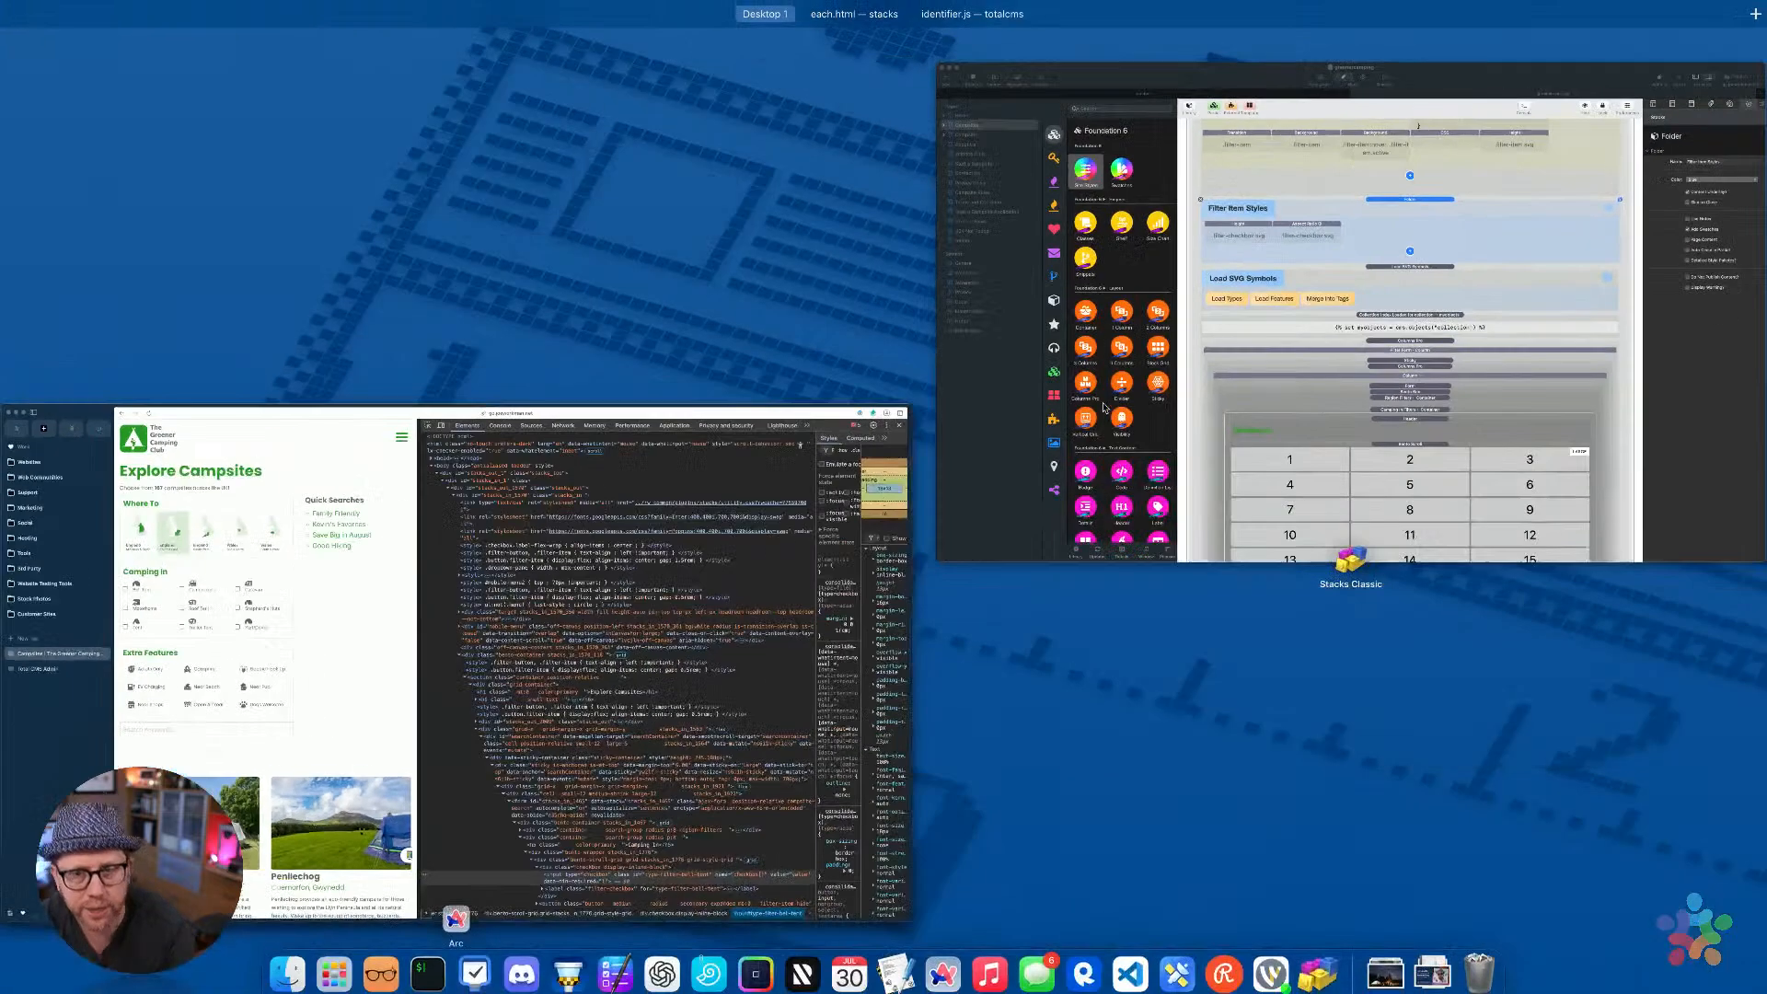
click(1279, 344)
scroll(1233, 556, down, 10)
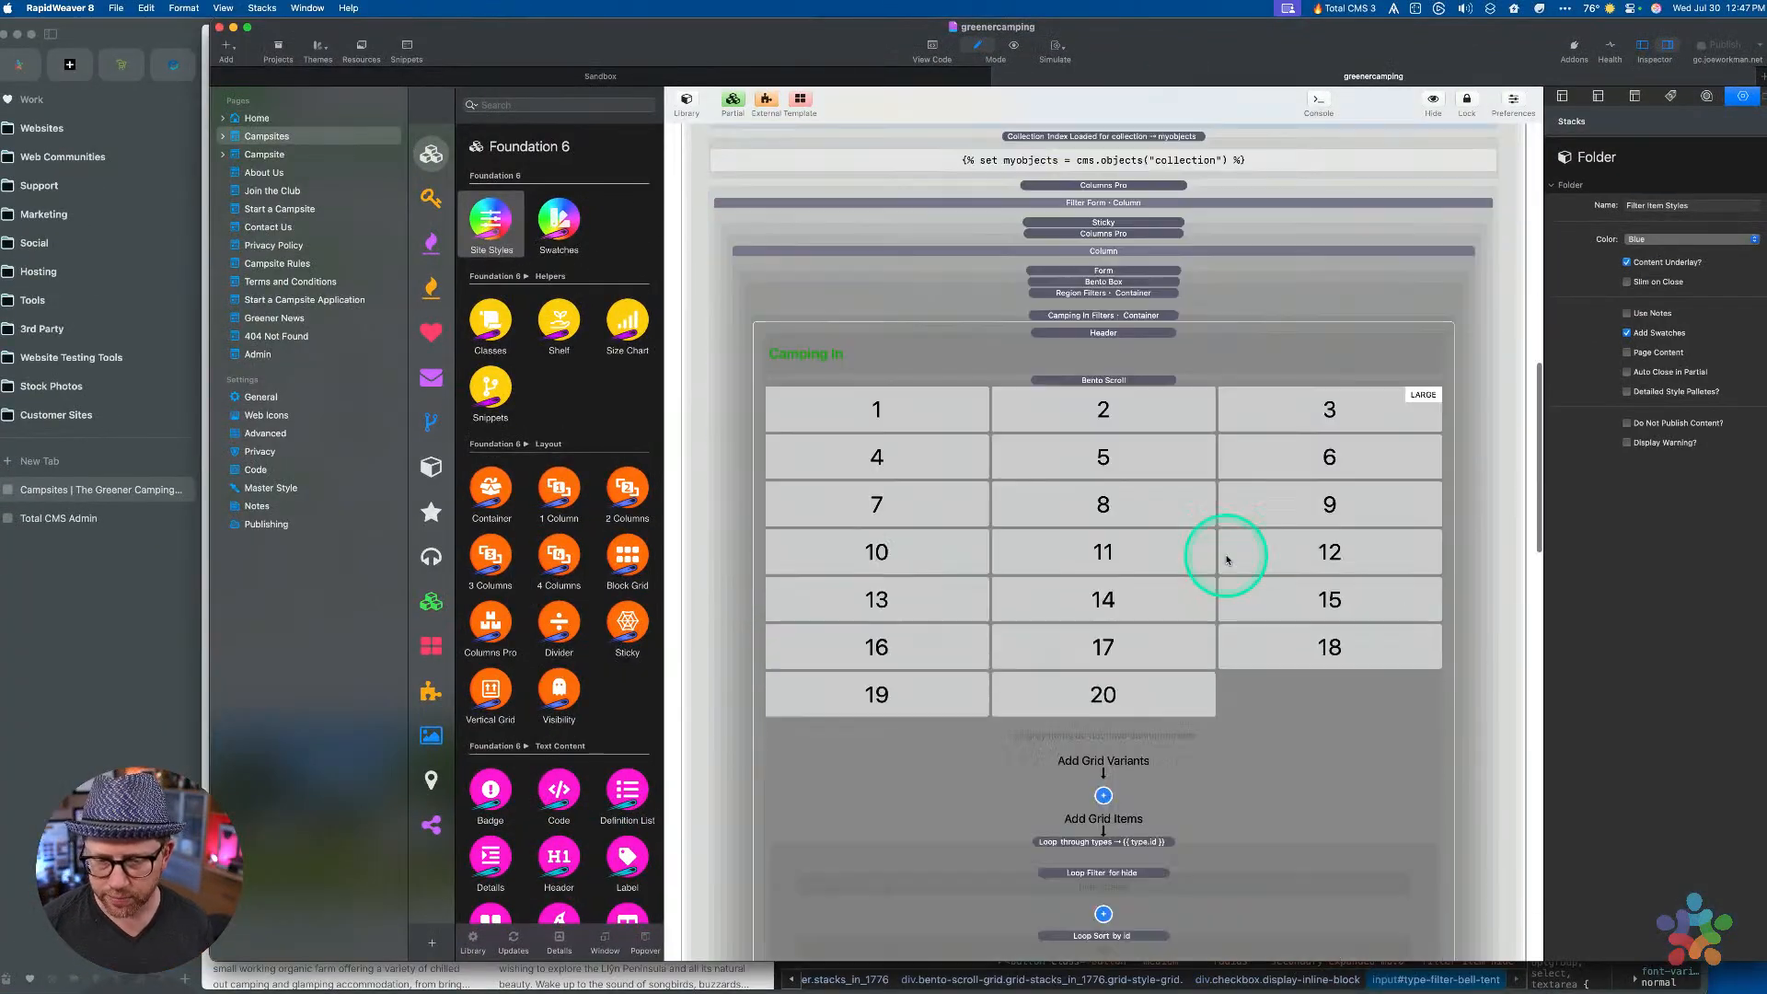
click(1135, 387)
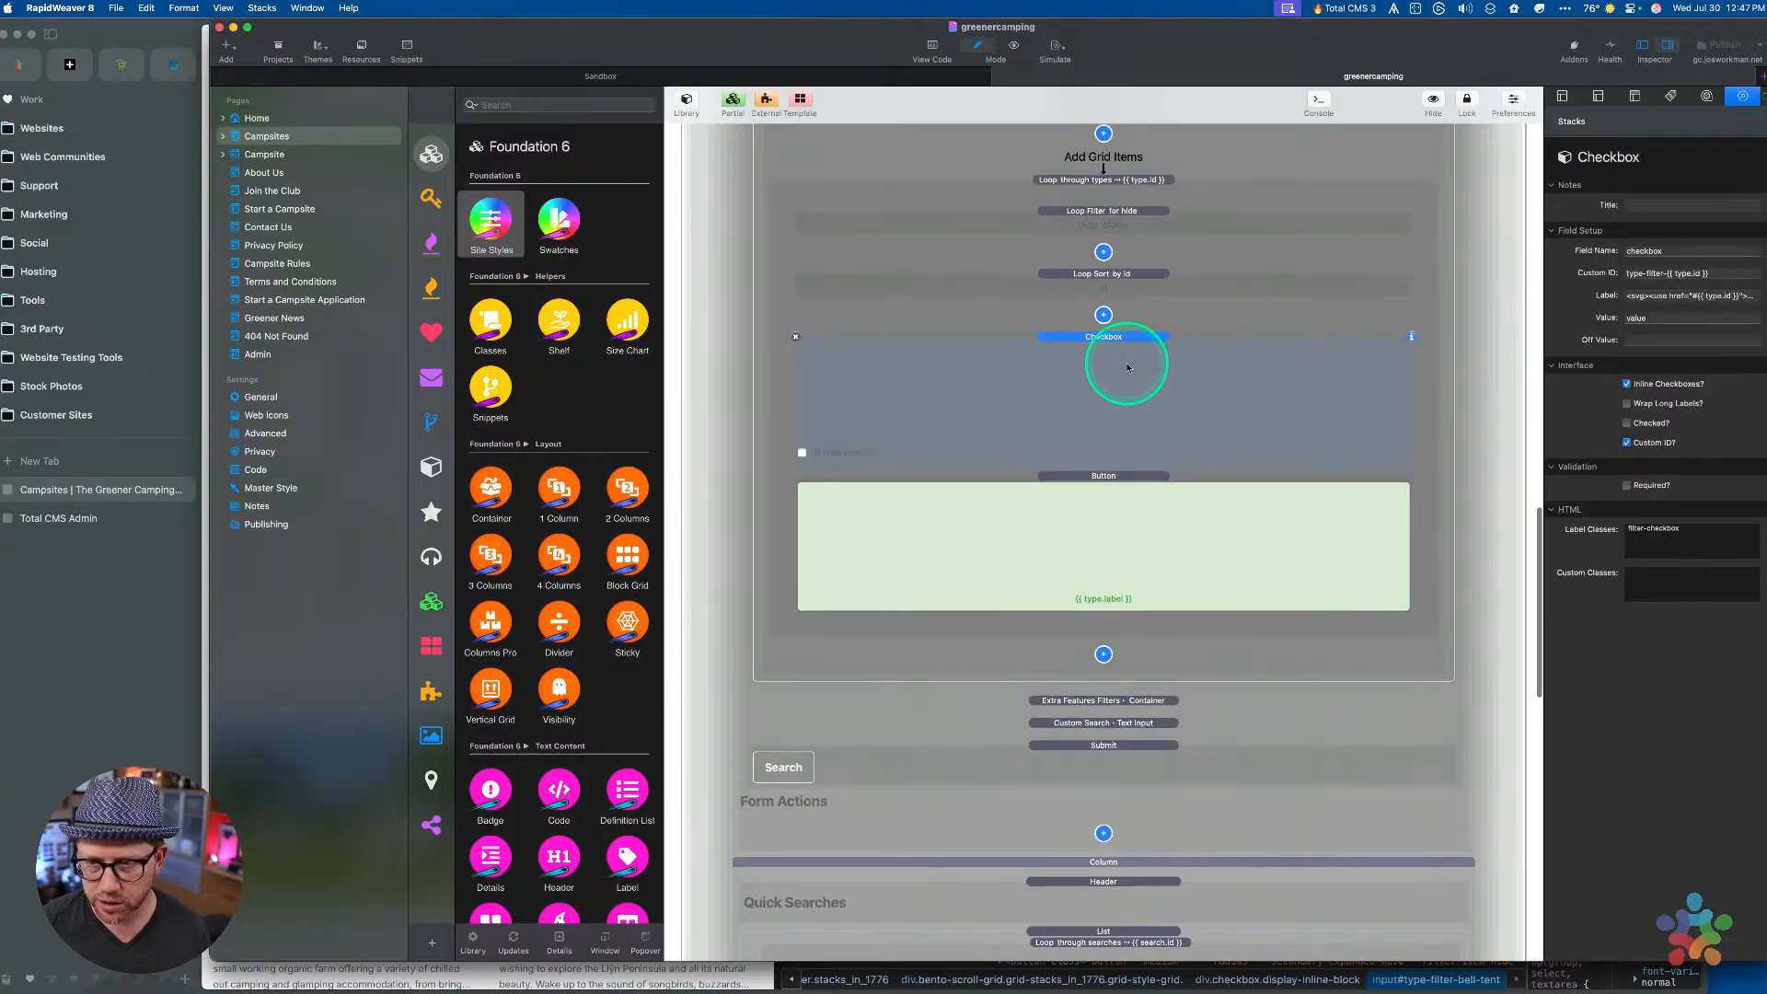
click(1378, 384)
Copy filter-checkbox into Custom Classes and change the label class to filter-checkbox-label
click(1702, 526)
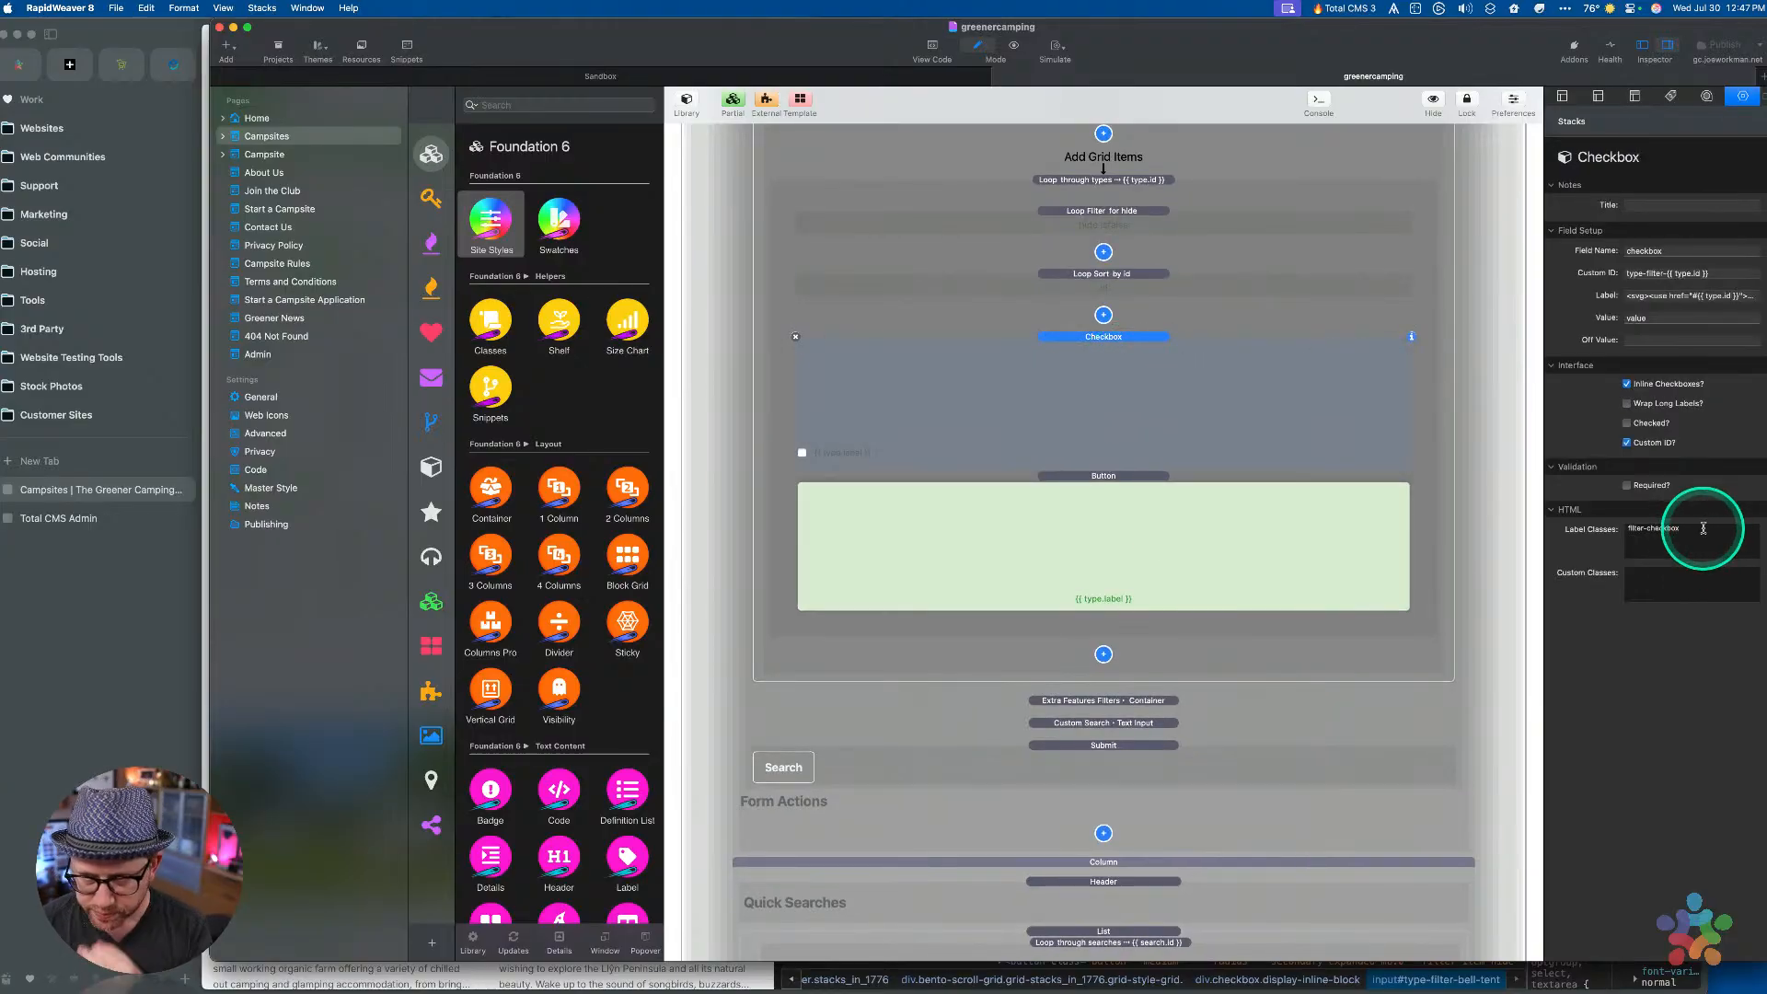
triple_click(1699, 530)
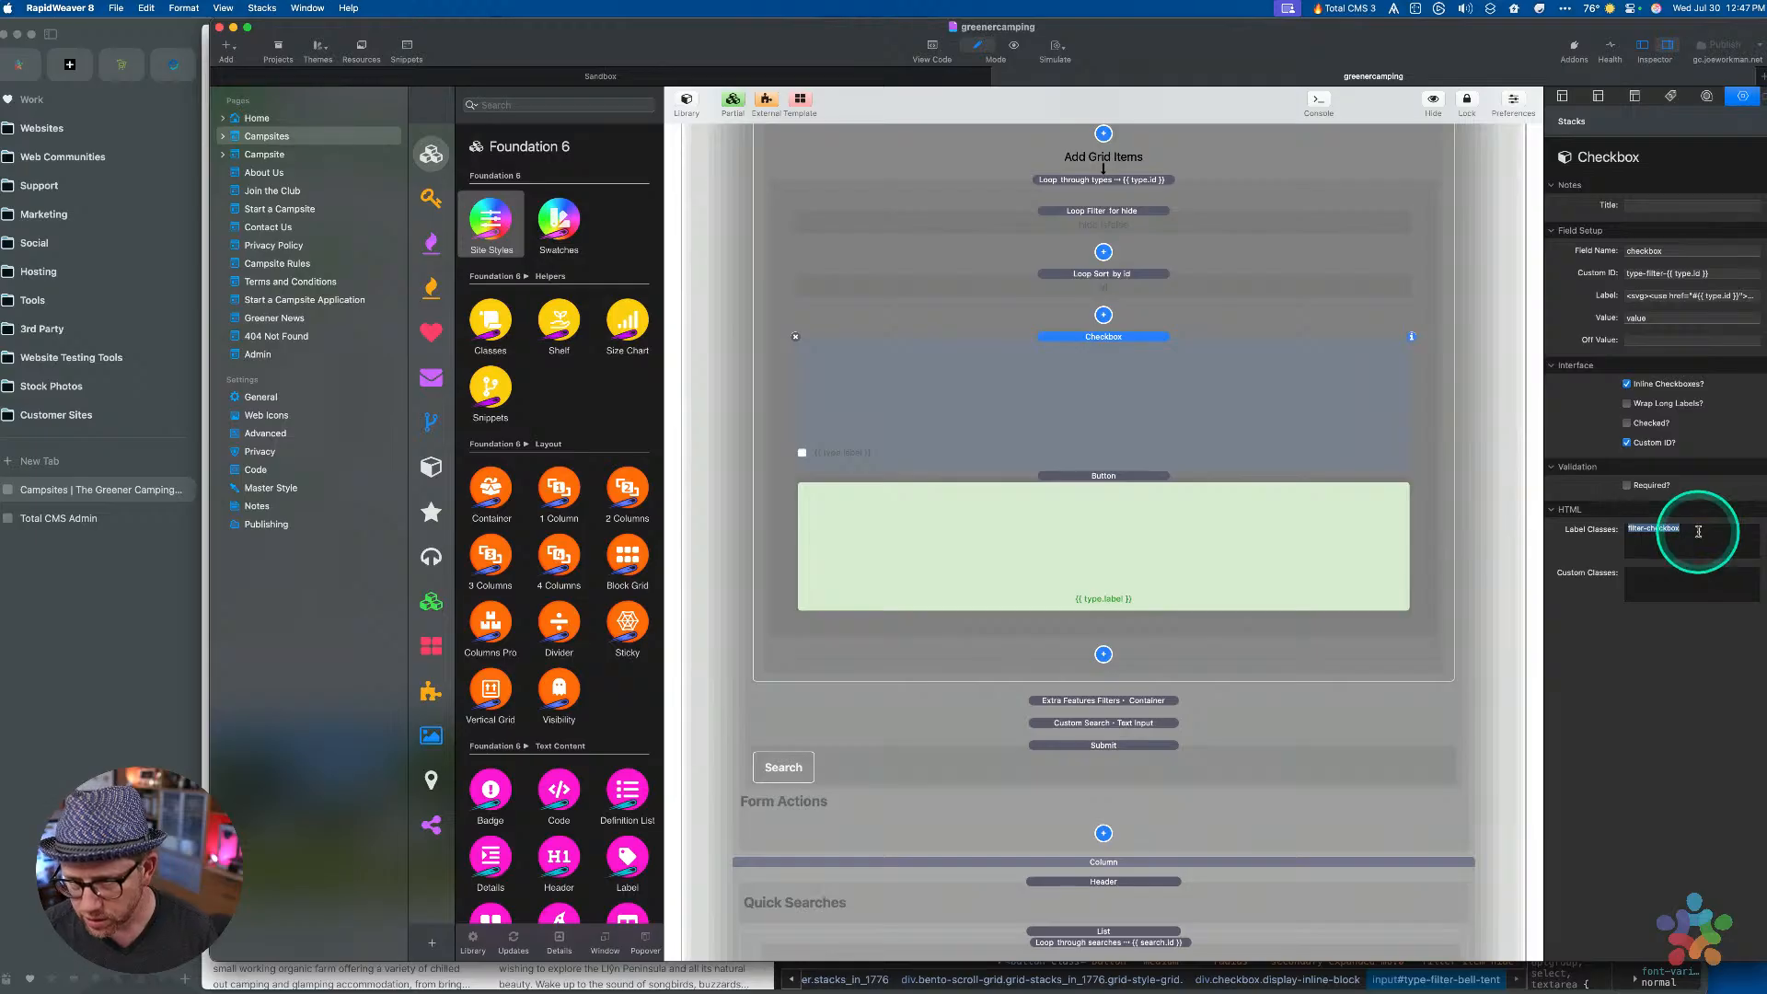
key(super+c)
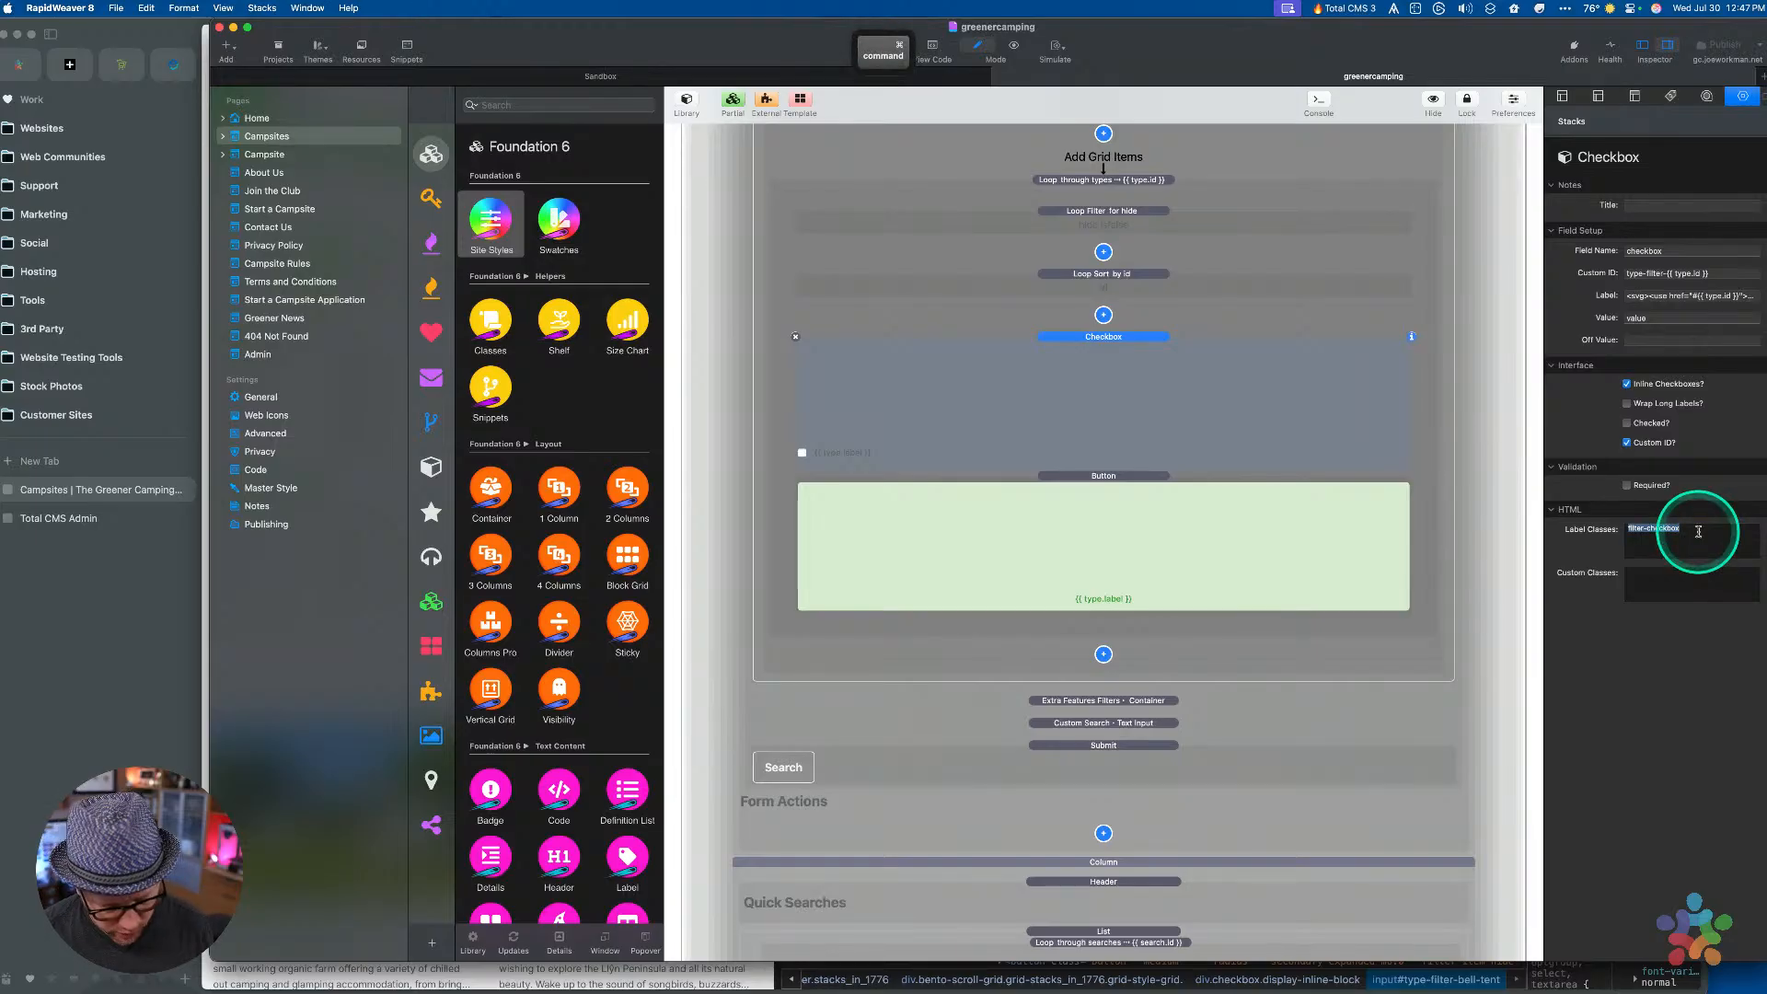
click(1668, 576)
key(super+v)
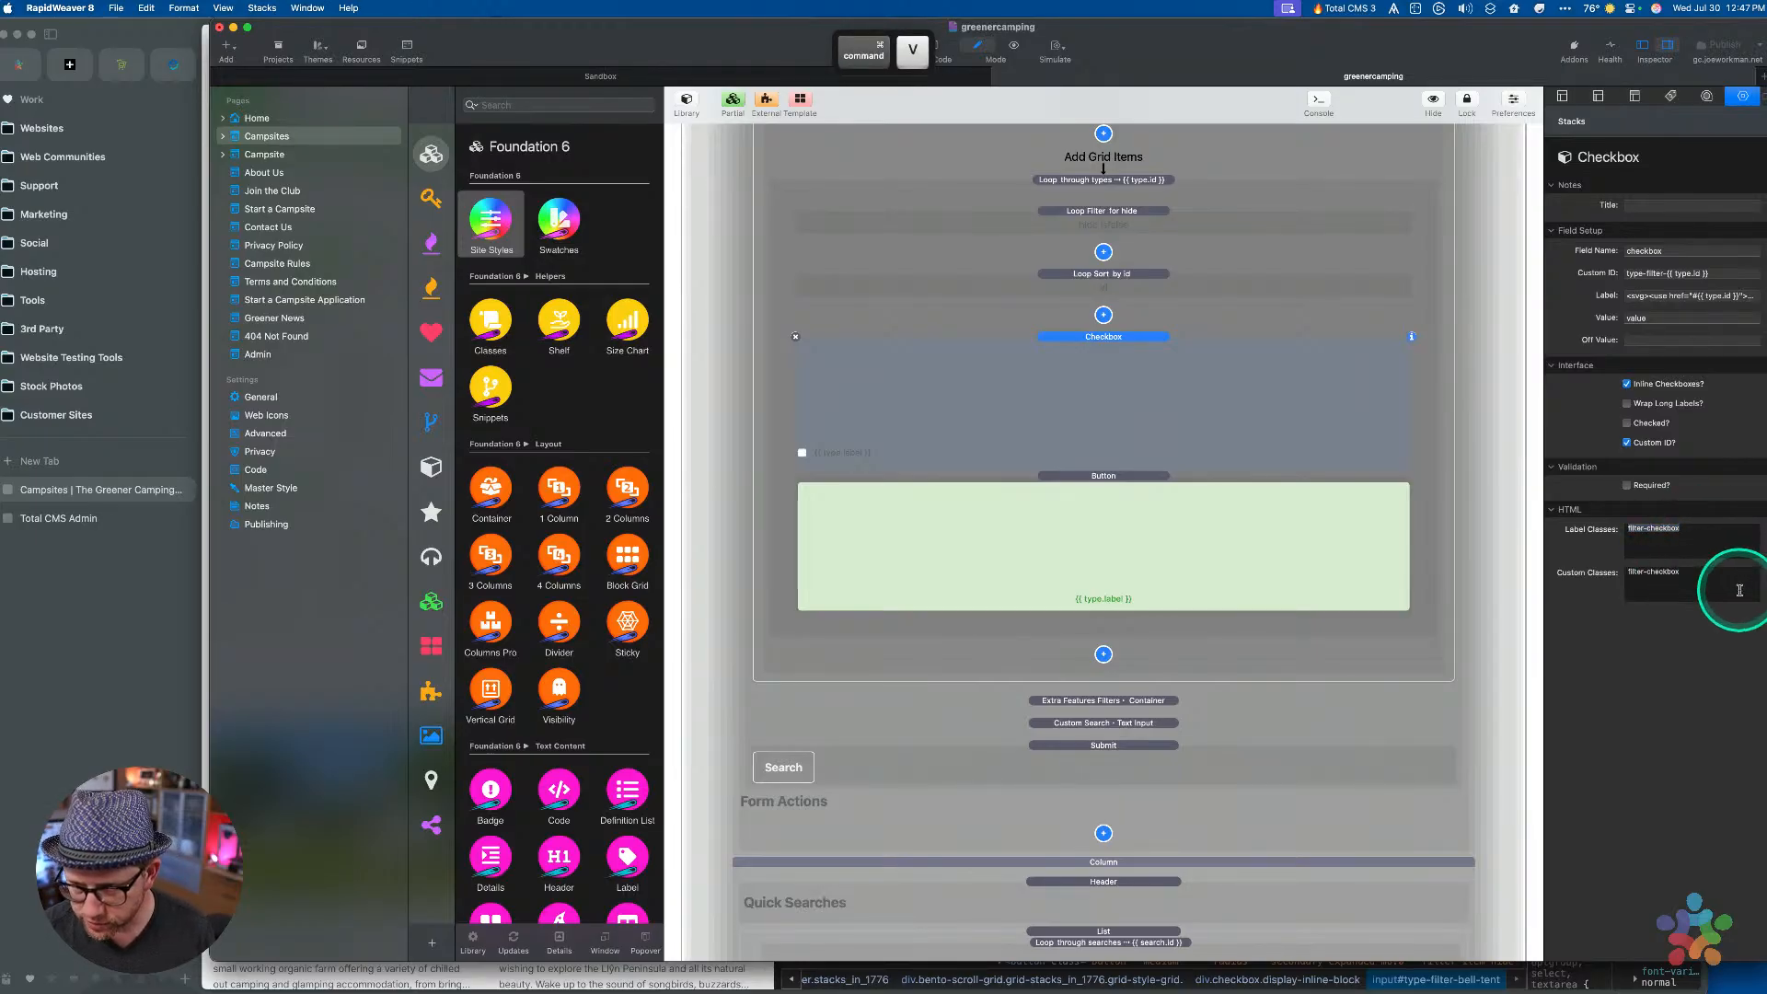
click(1748, 532)
text(-label)
click(1683, 592)
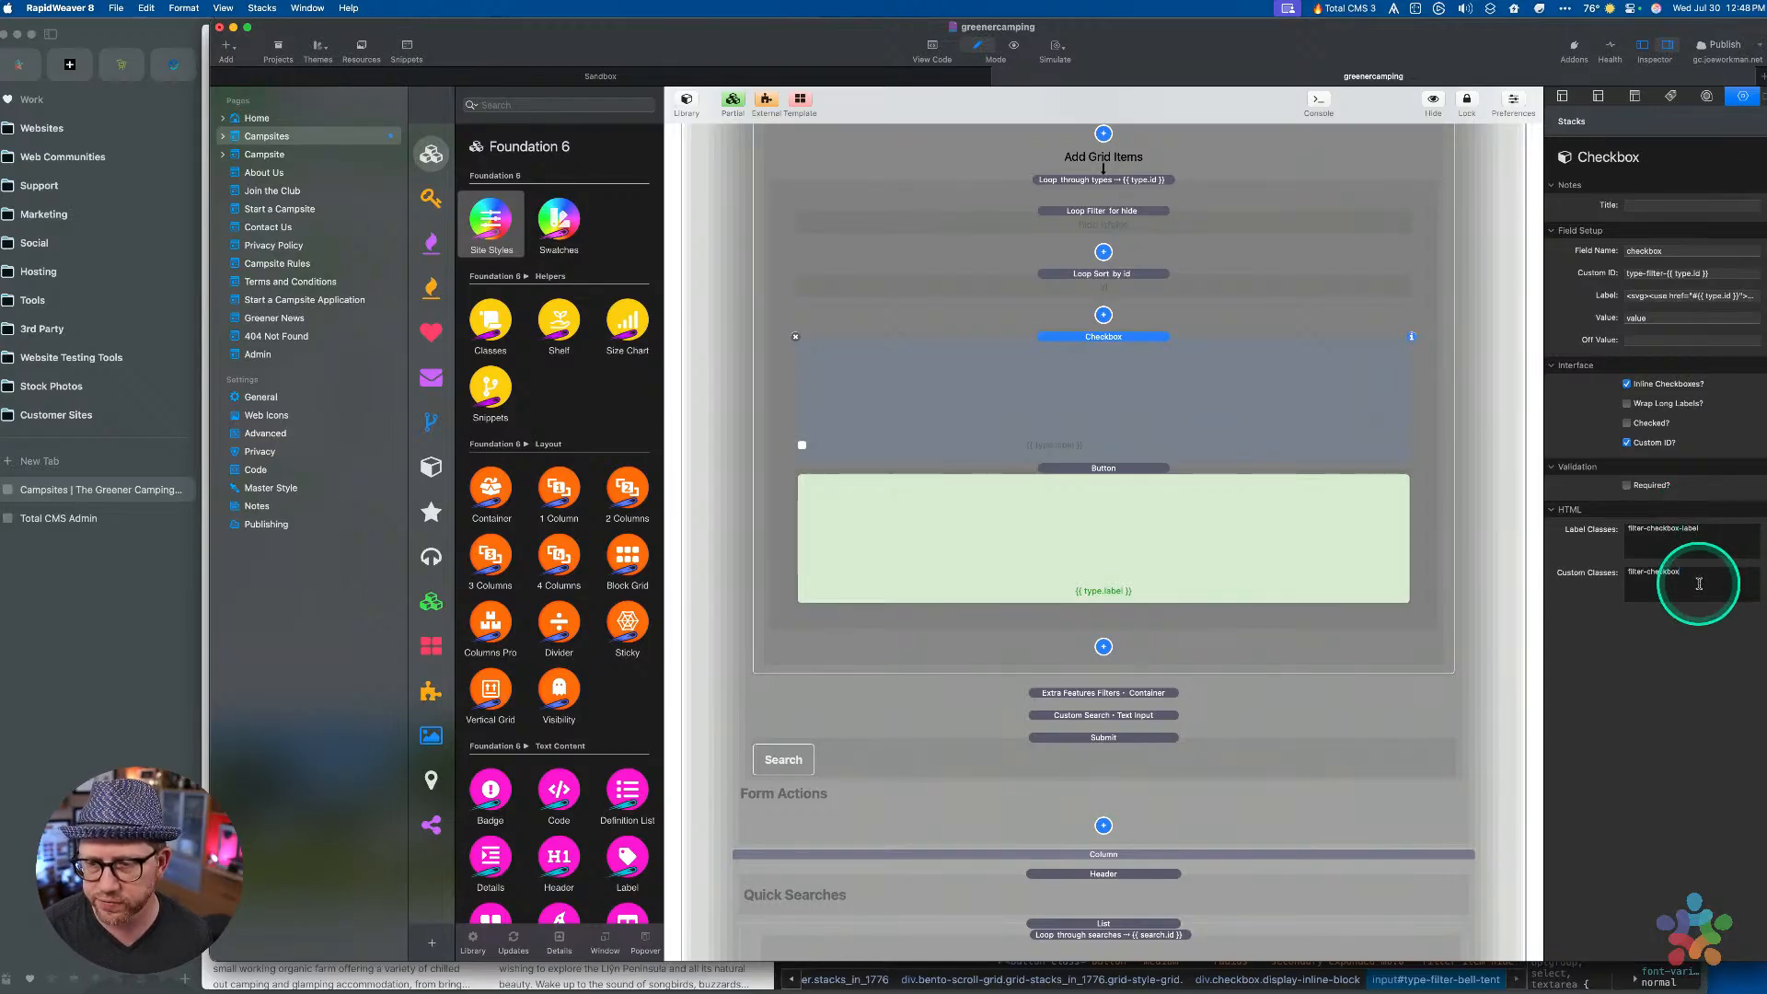
Copy the .filter-item:hover, .filter-item.active Font Color style into the Filter Item Styles folder
scroll(1169, 455, up, 6)
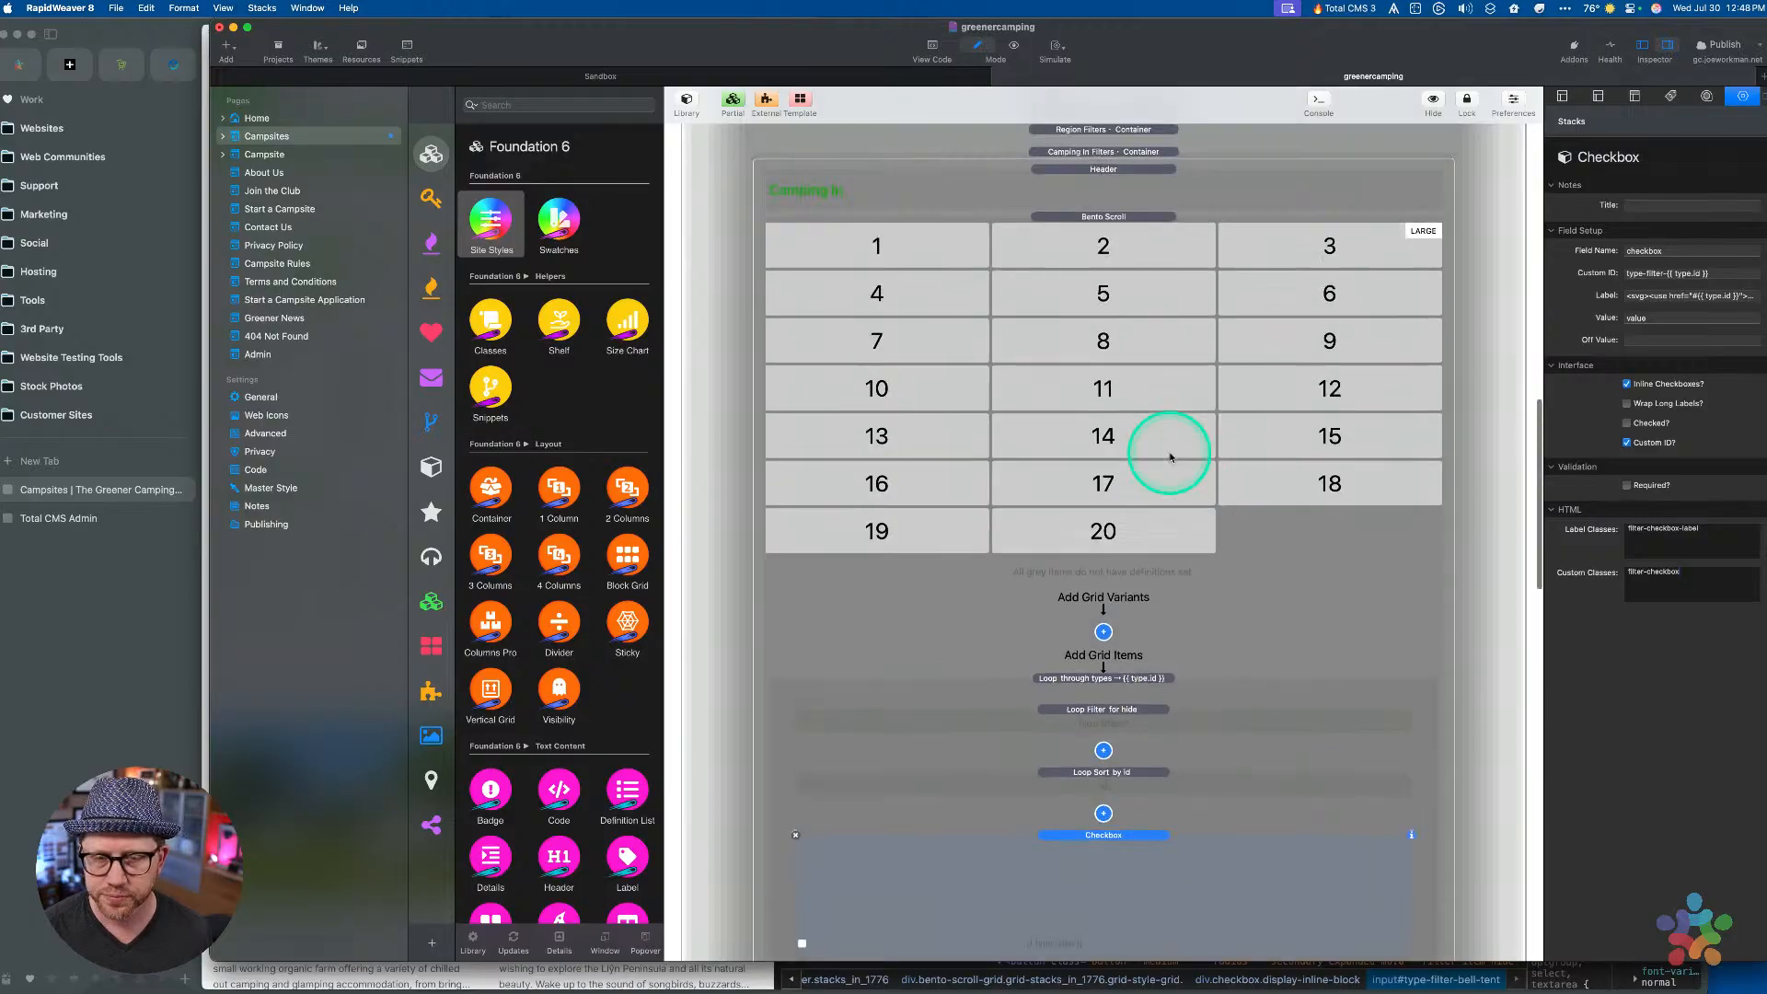
scroll(1169, 455, up, 10)
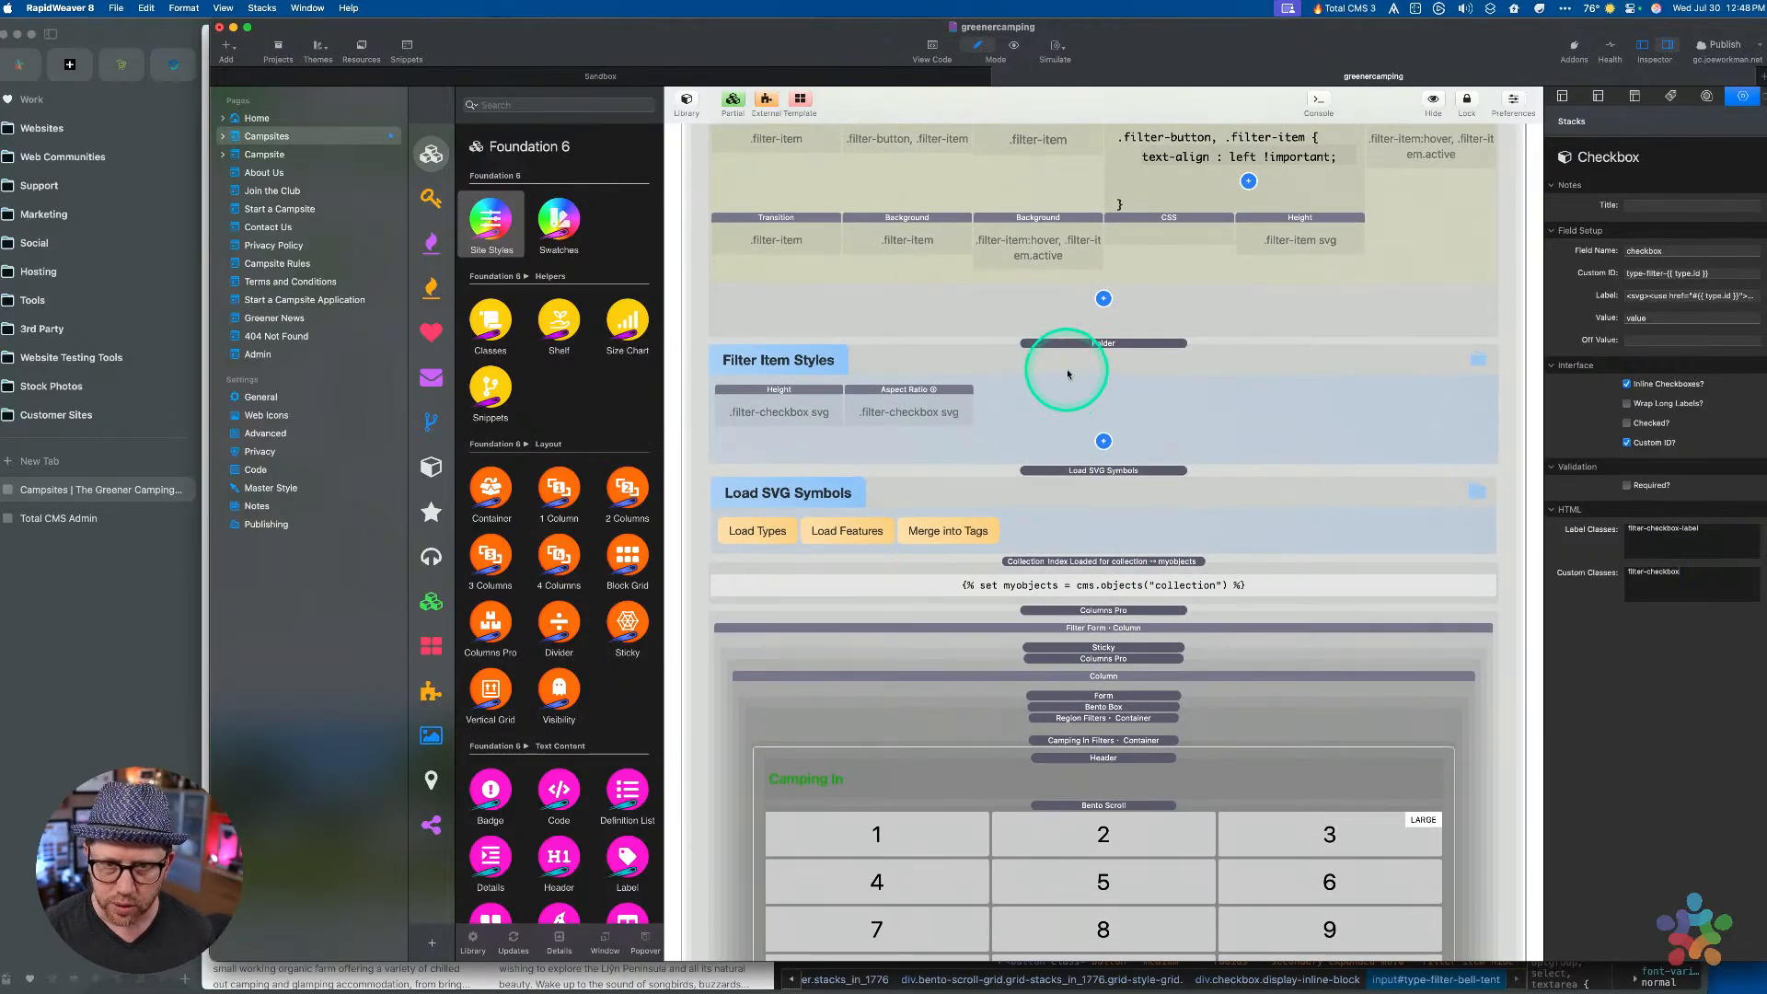
scroll(1067, 375, up, 4)
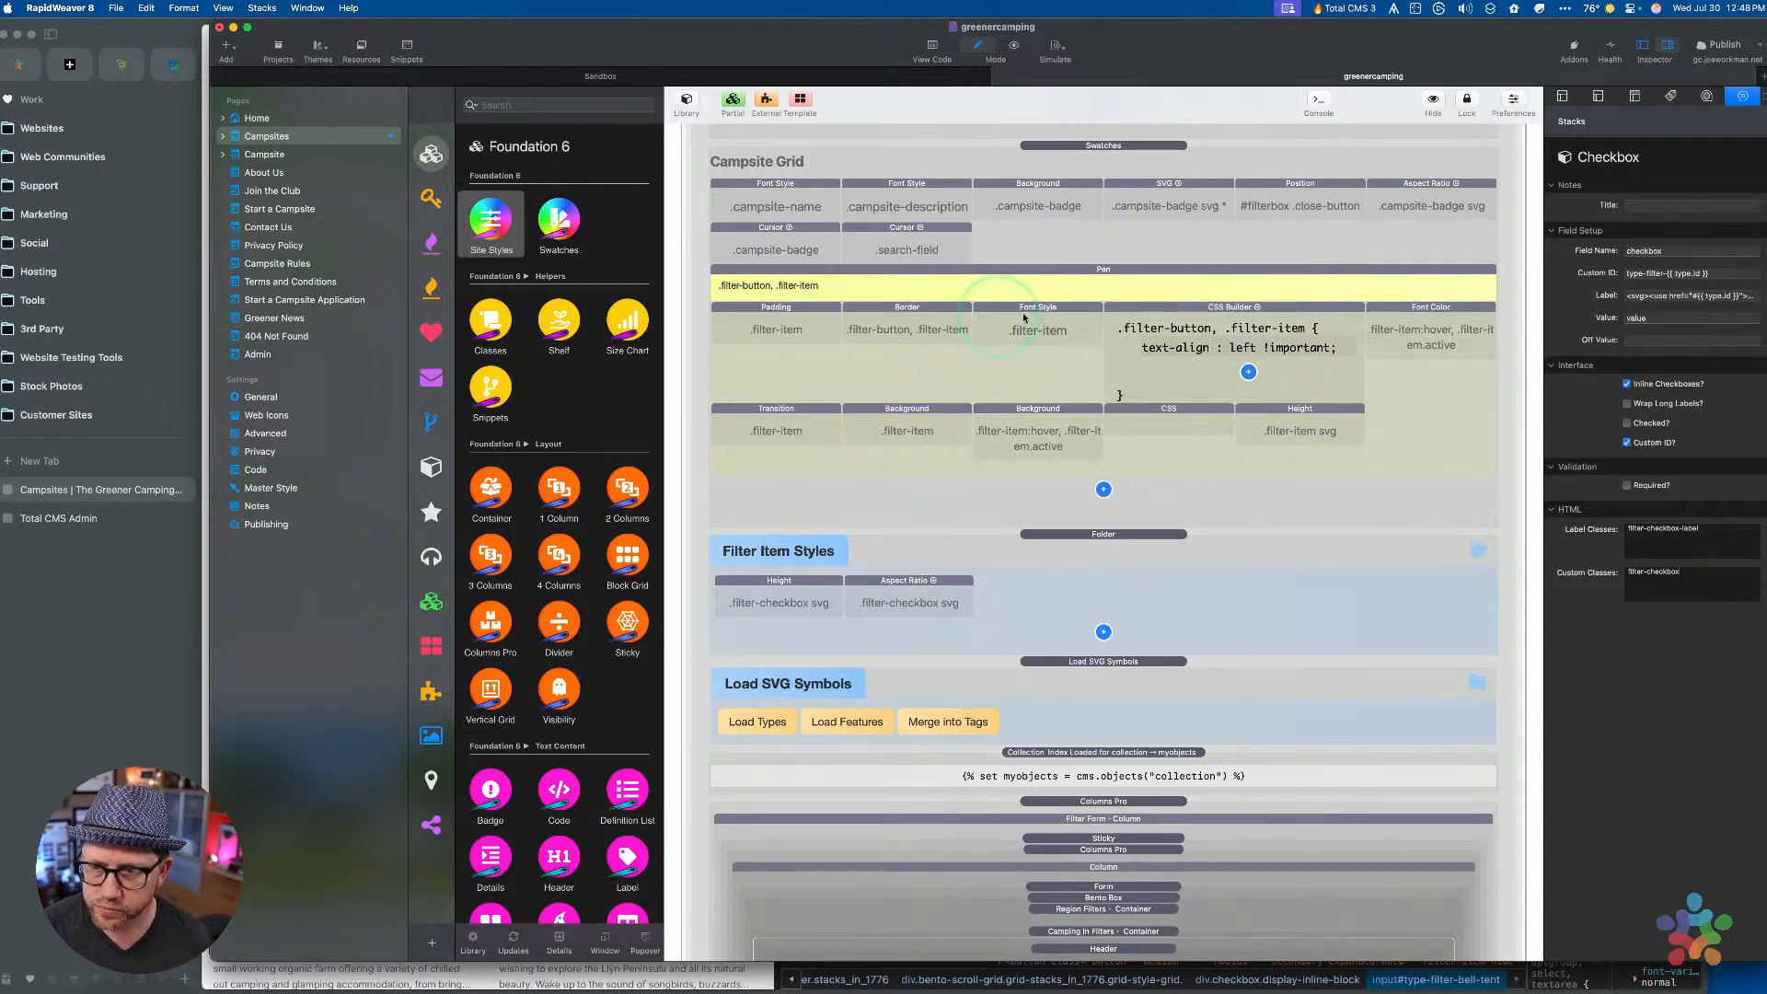
click(1430, 315)
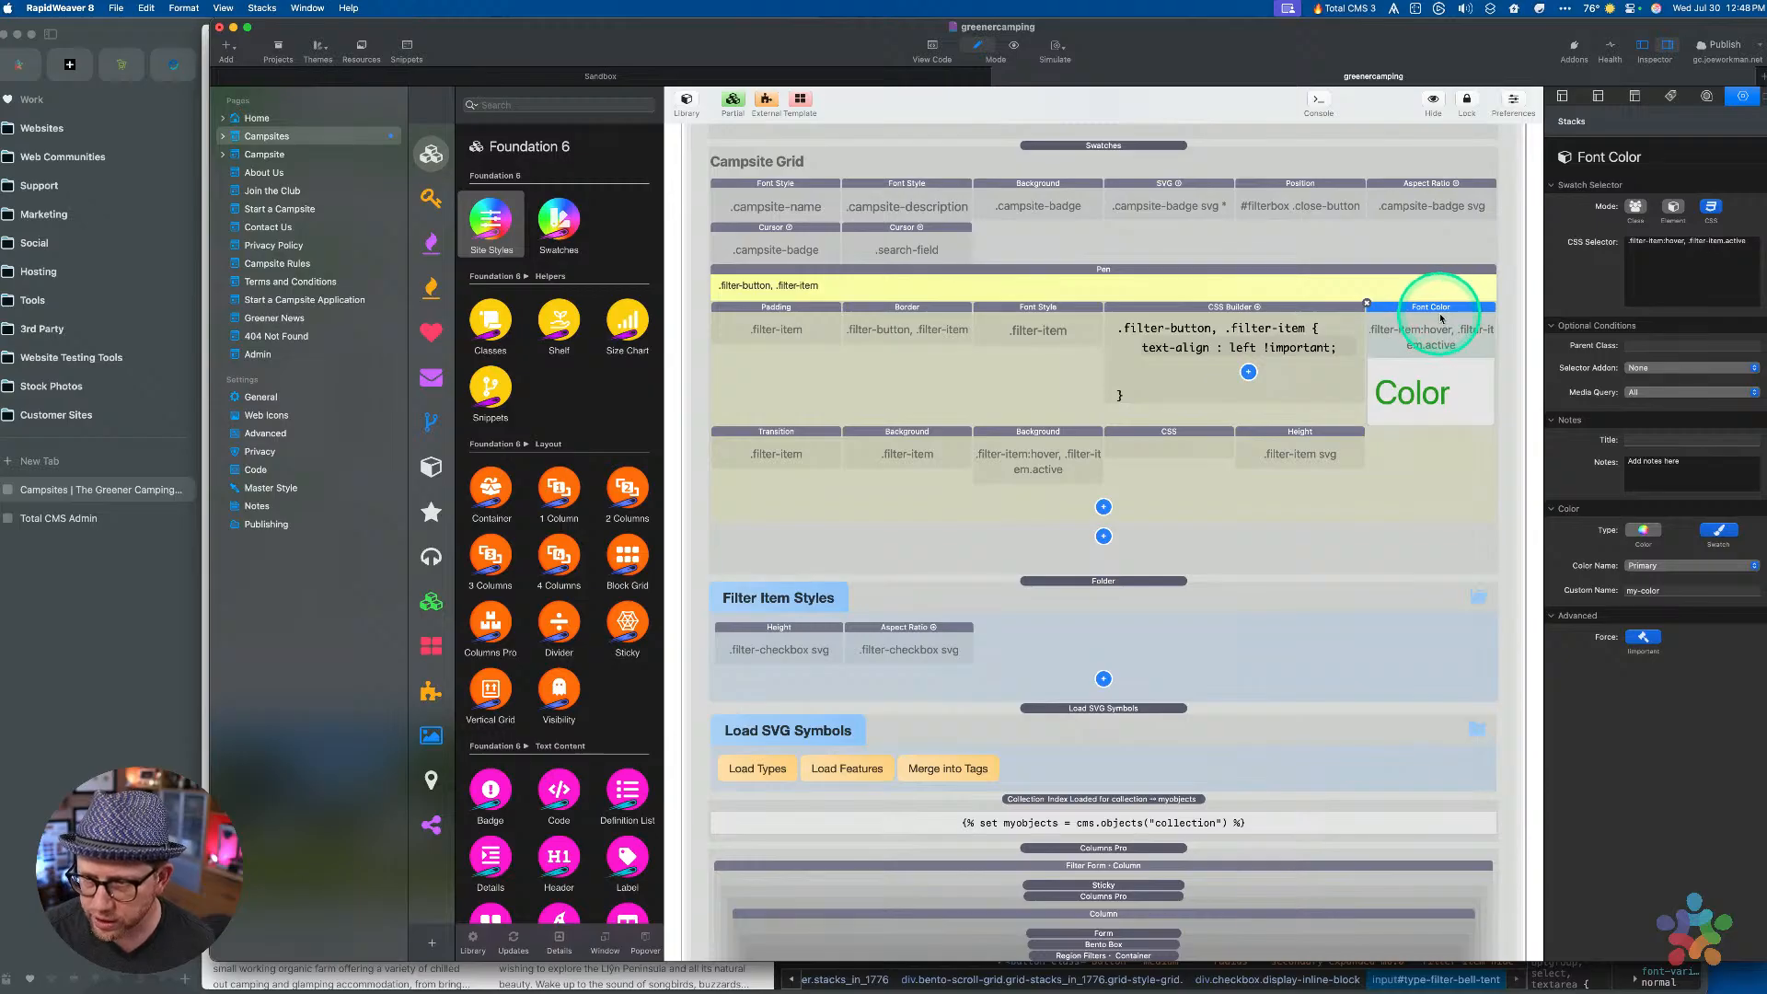
drag(1428, 313, 970, 651)
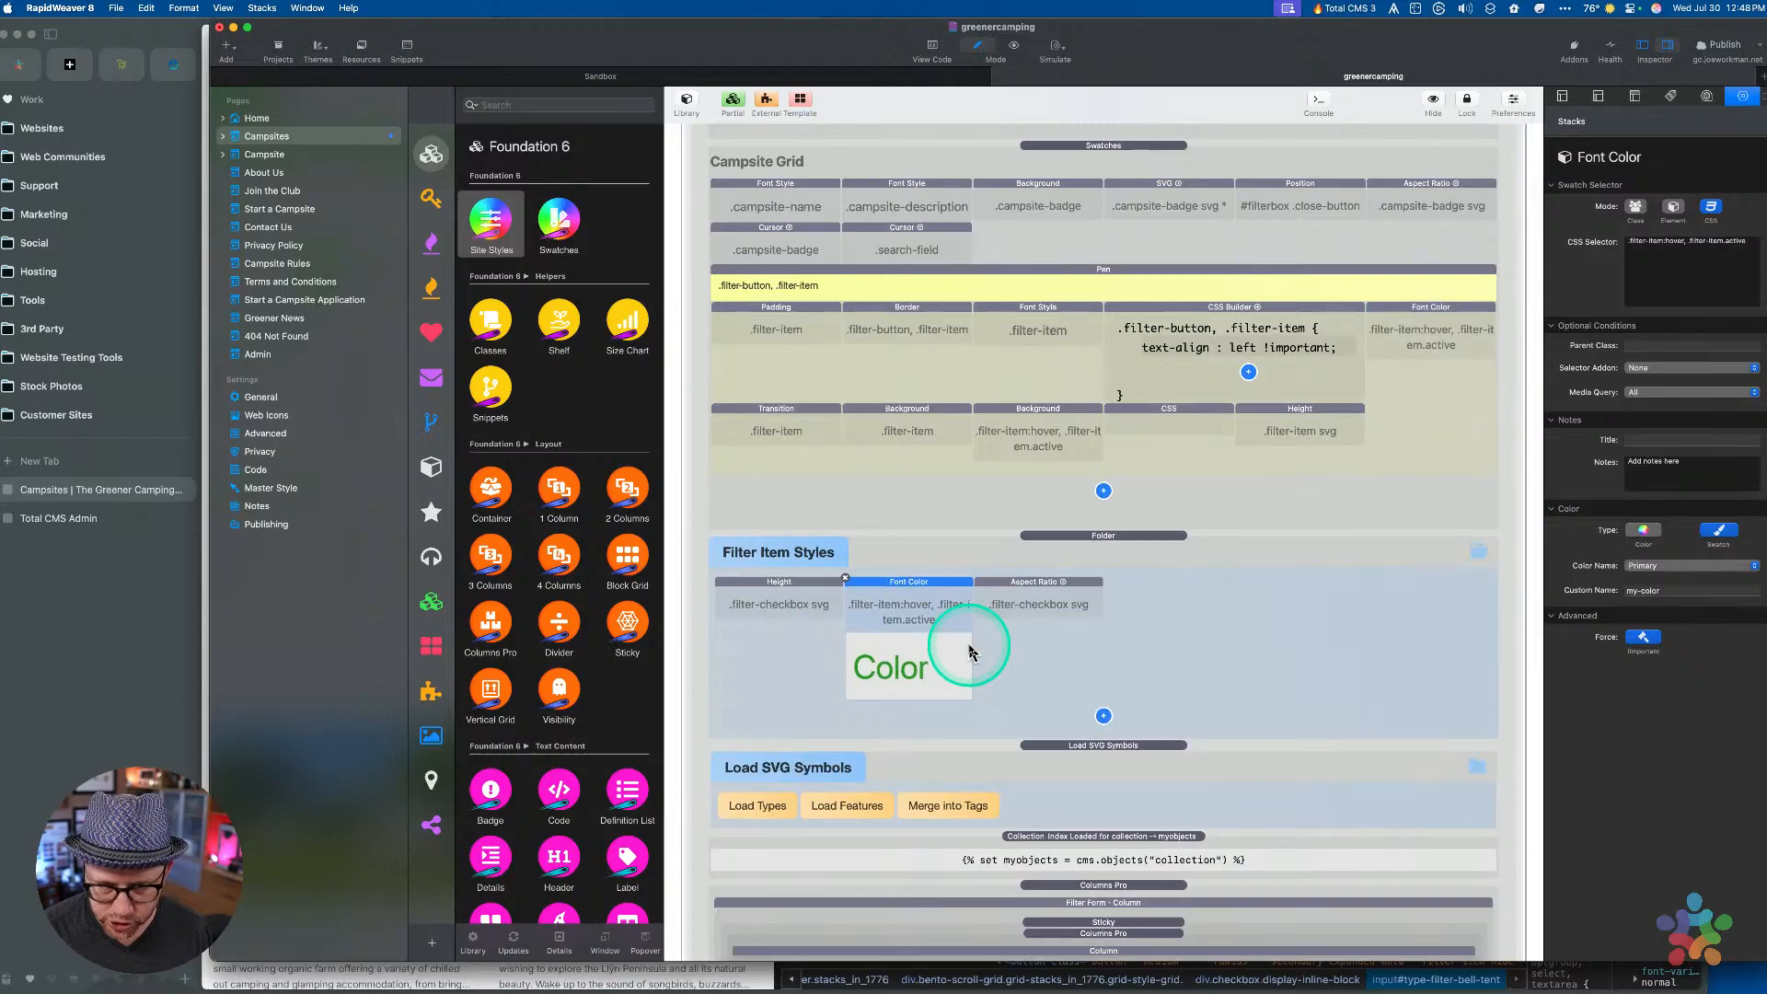
click(106, 758)
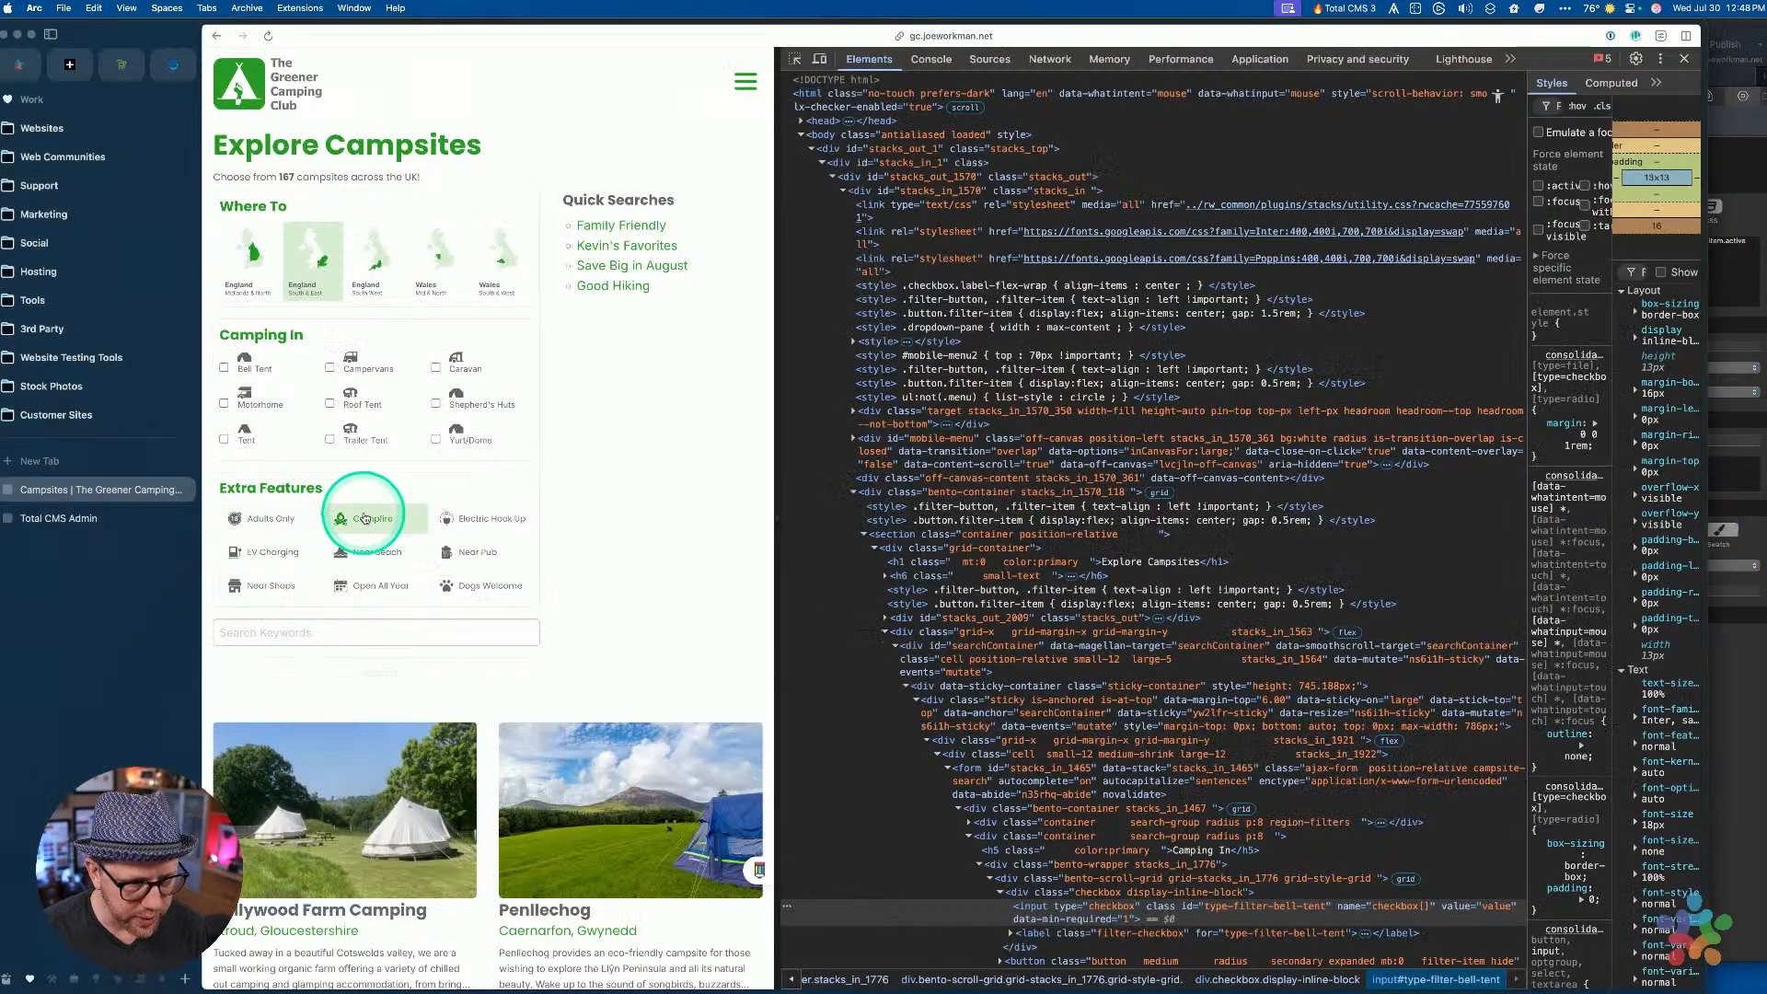
Try the Electric Hook Up feature button on the live page, then return to RapidWeaver
click(468, 522)
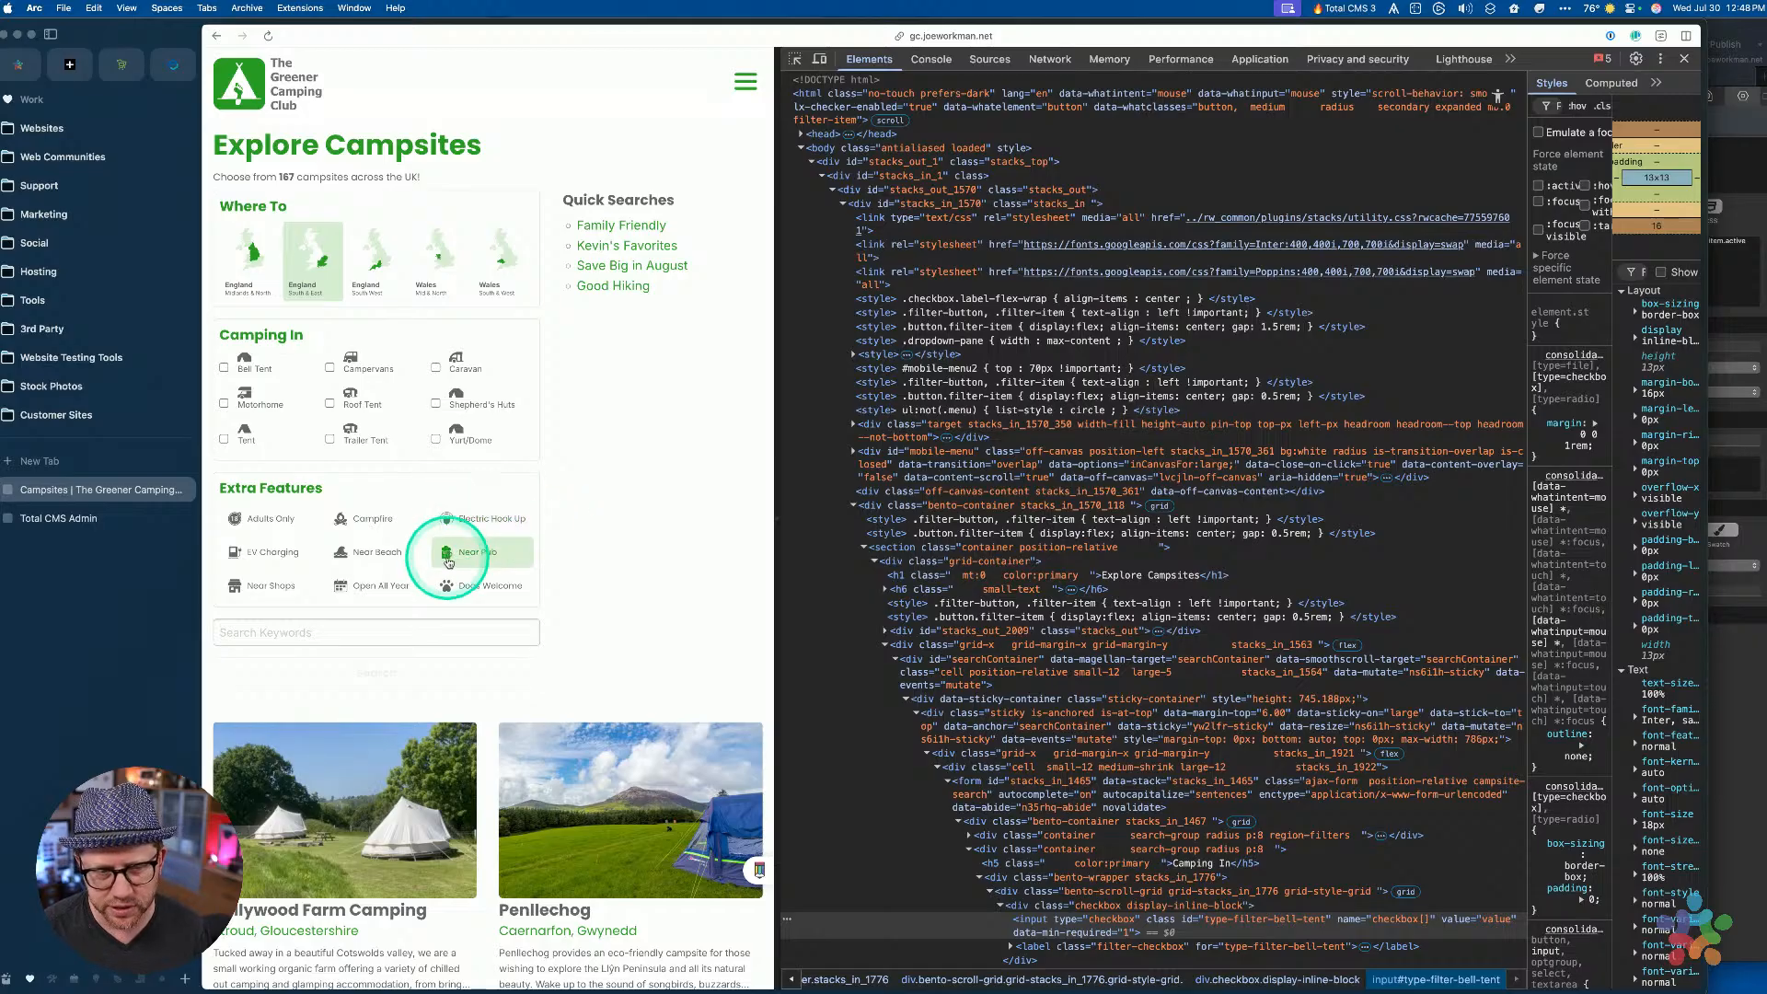
key(ctrl+Up)
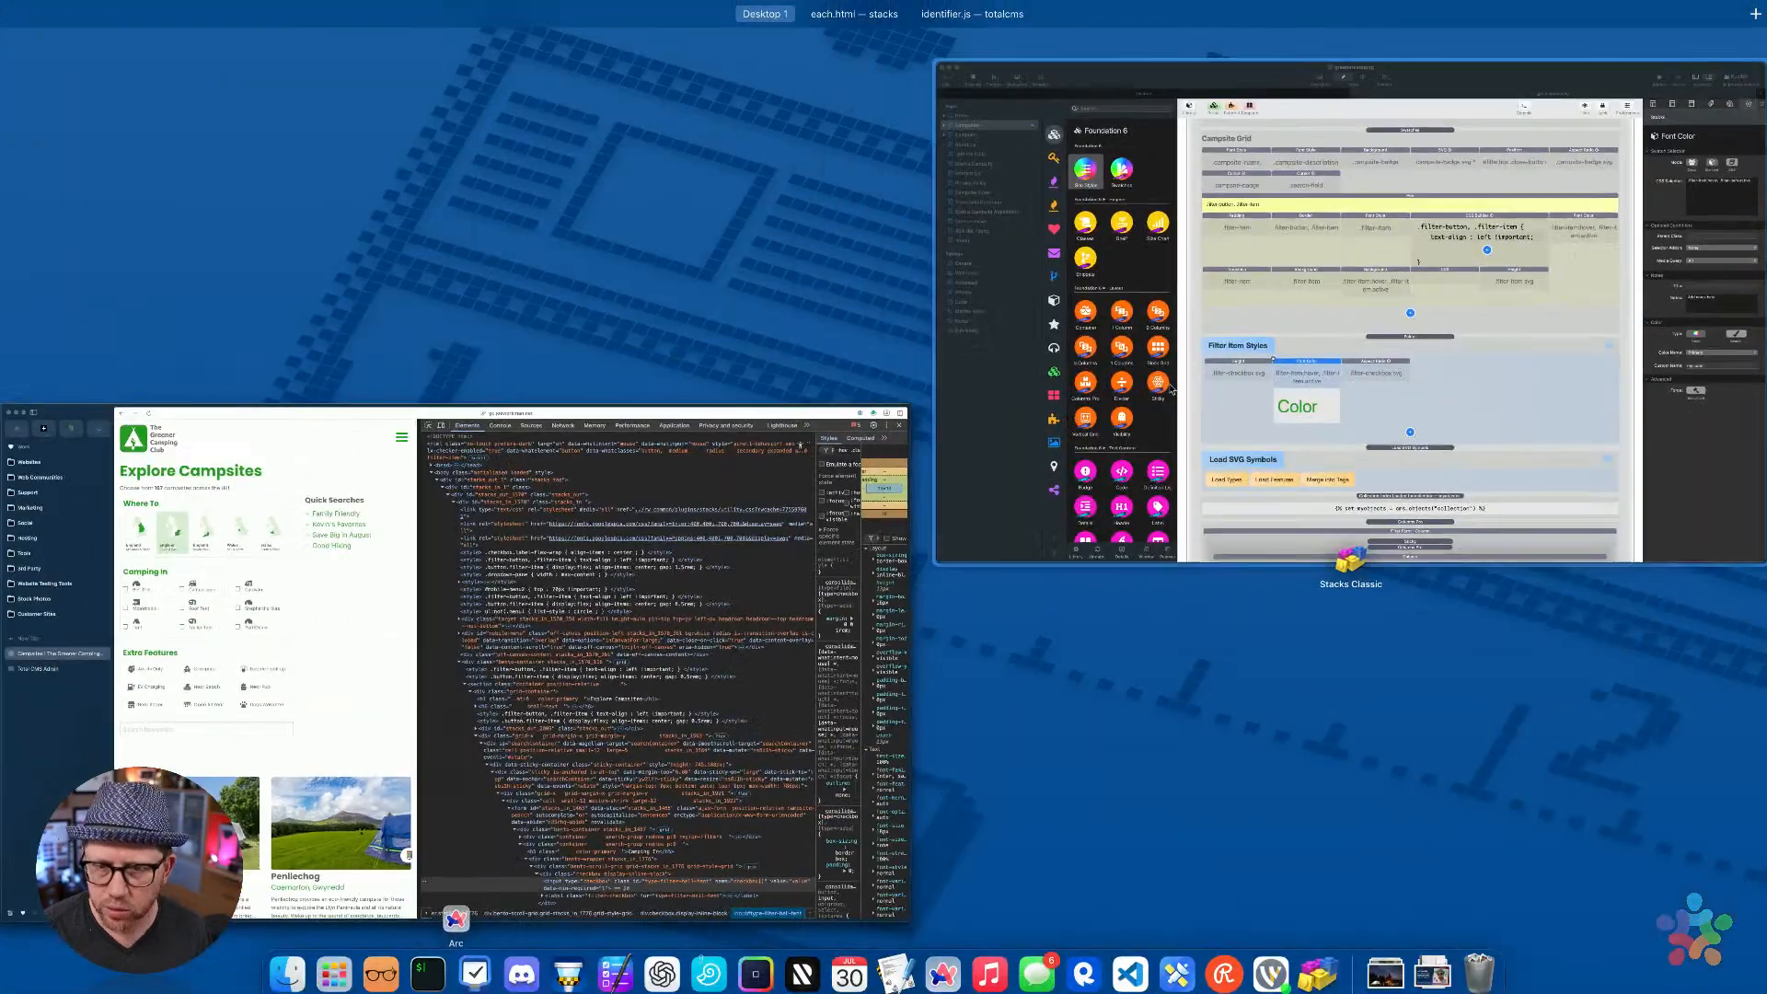
click(1064, 414)
click(915, 585)
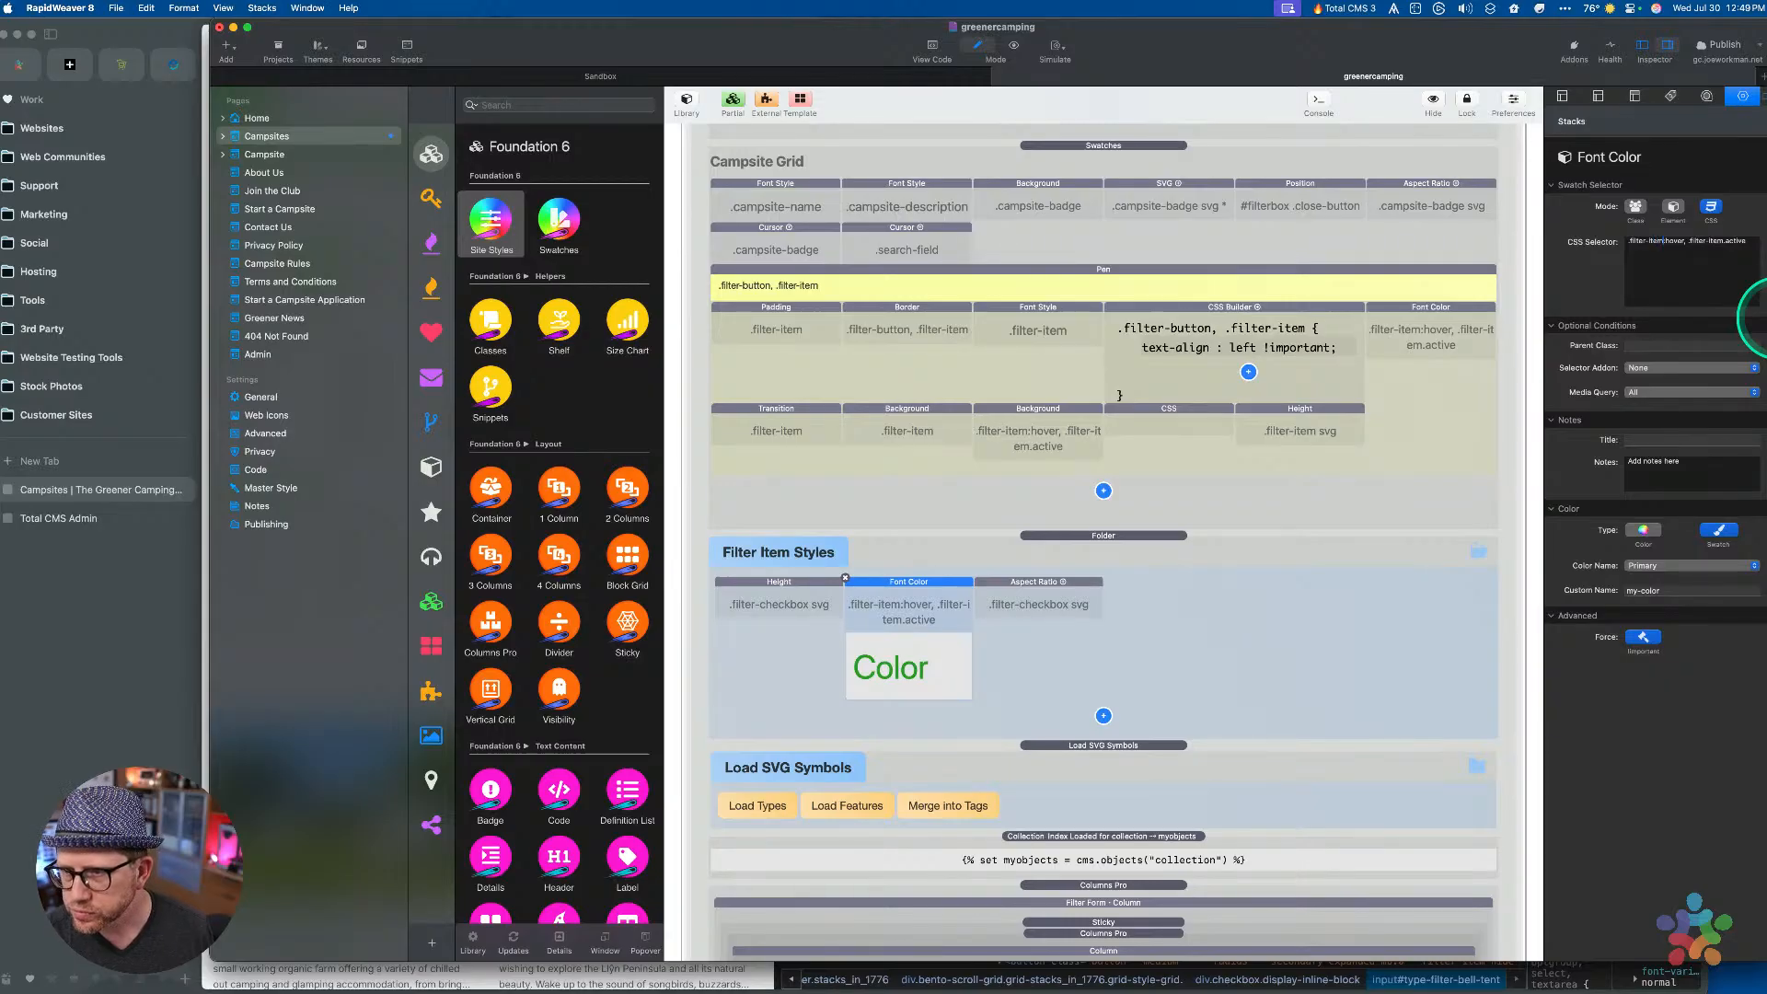
Set the copied Font Color style to Class mode, class filter-checkbox, with the Checked selector add-on
key(shift+alt+Left)
key(shift+alt+Left)
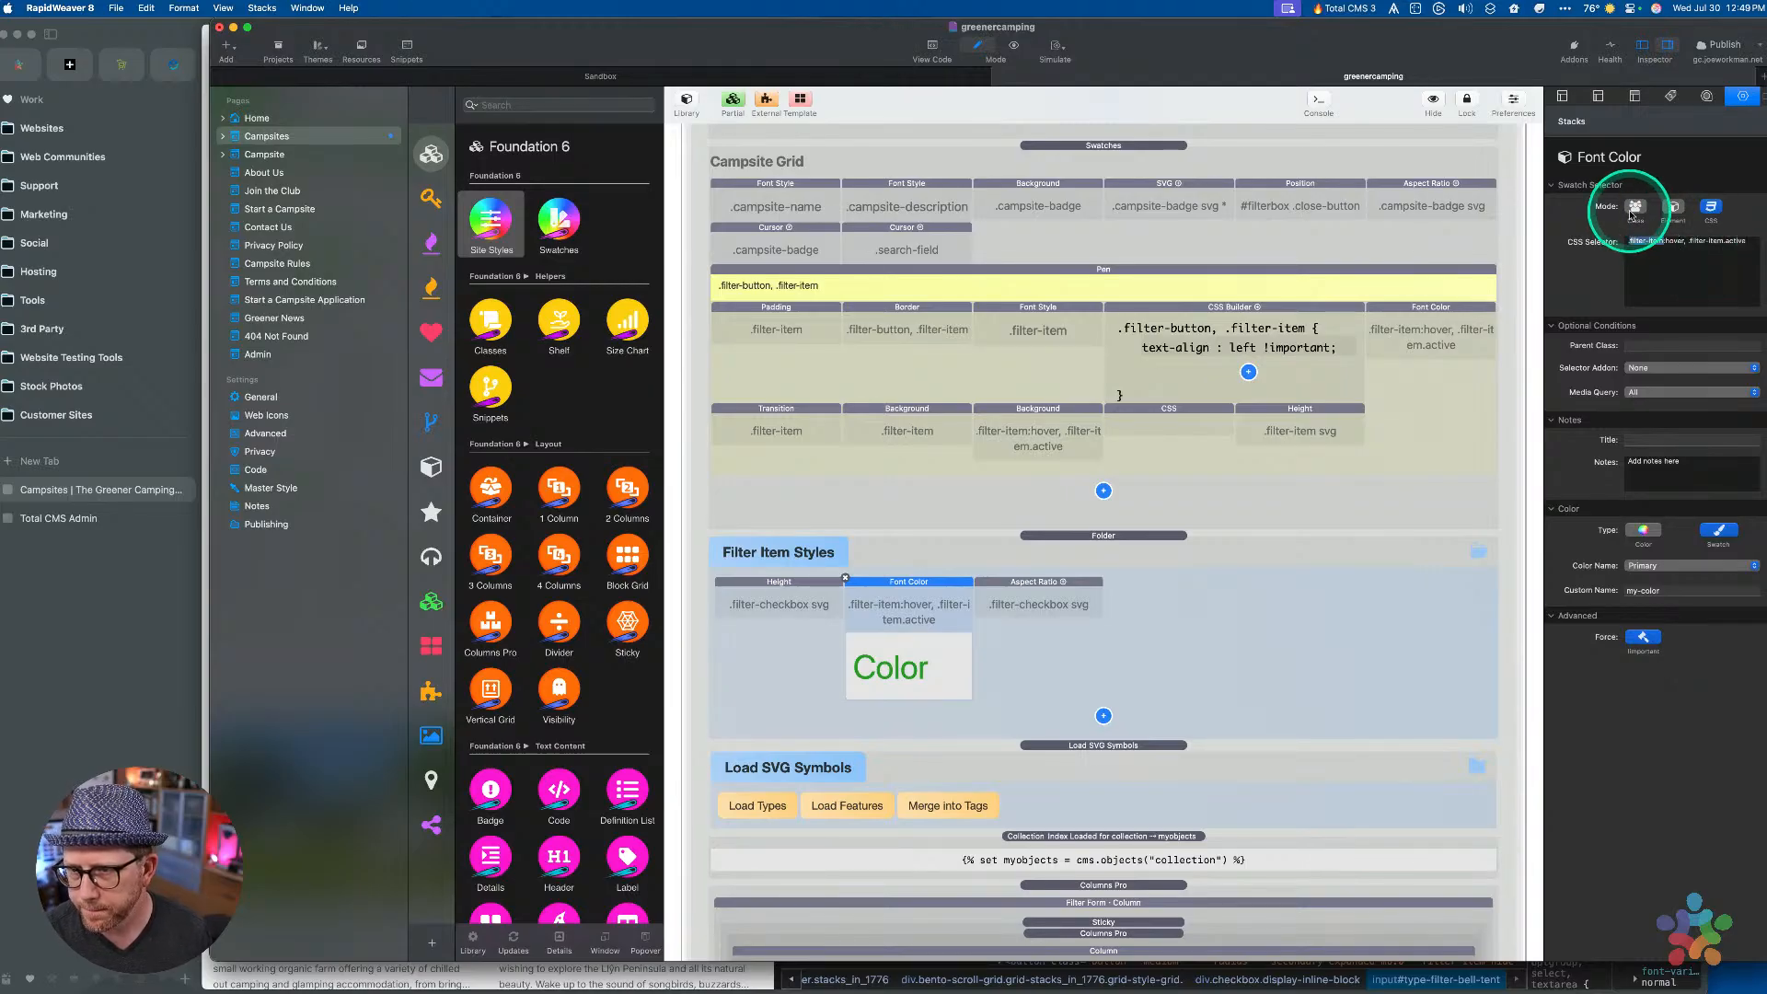
click(1636, 208)
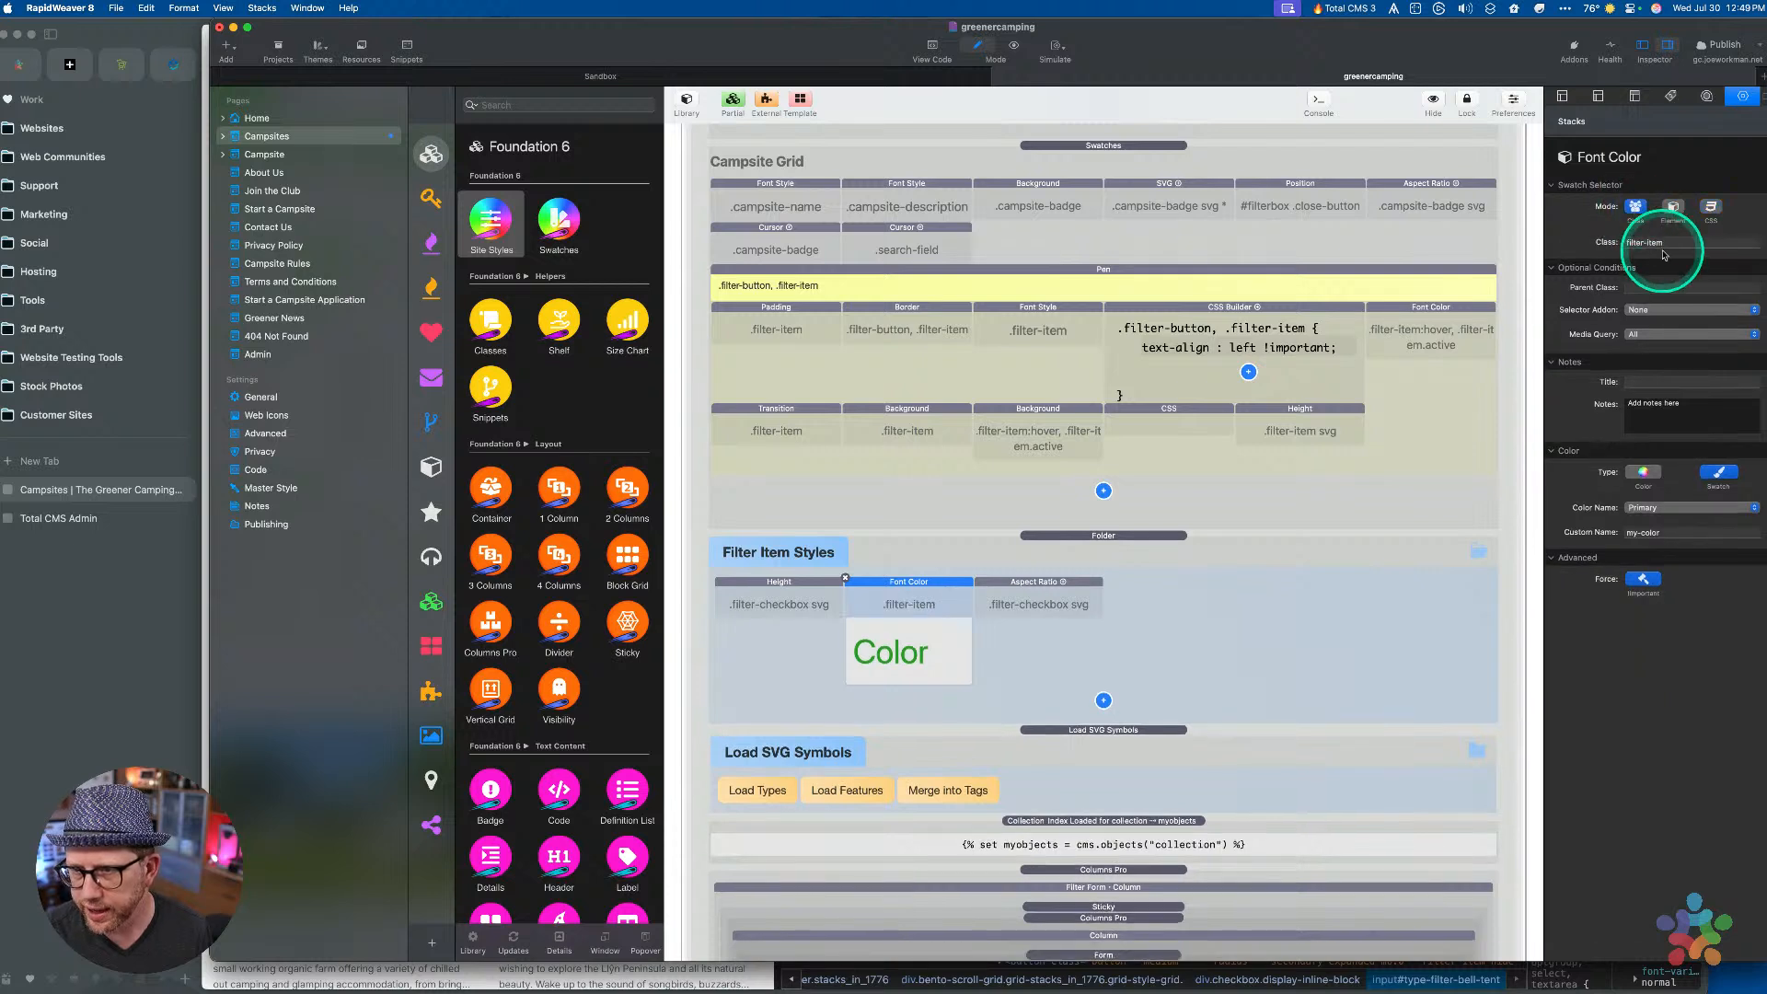
click(1654, 242)
triple_click(1728, 237)
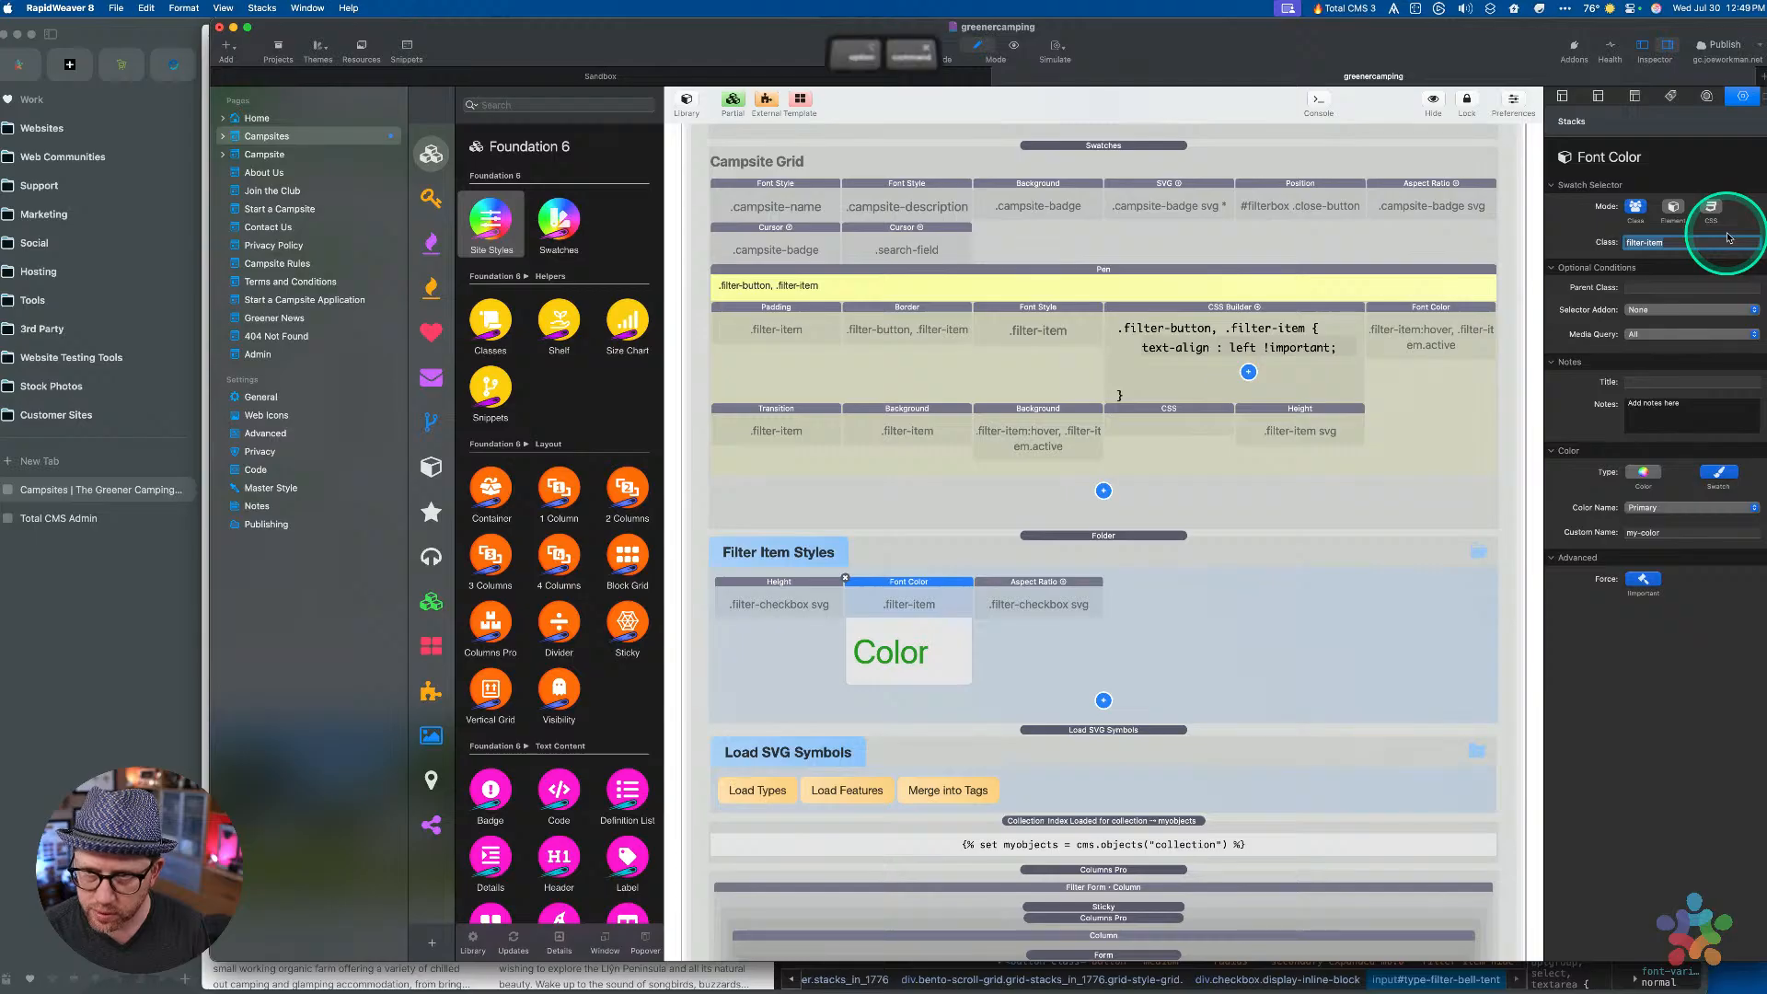
key(alt+super+c)
key(Down)
key(Return)
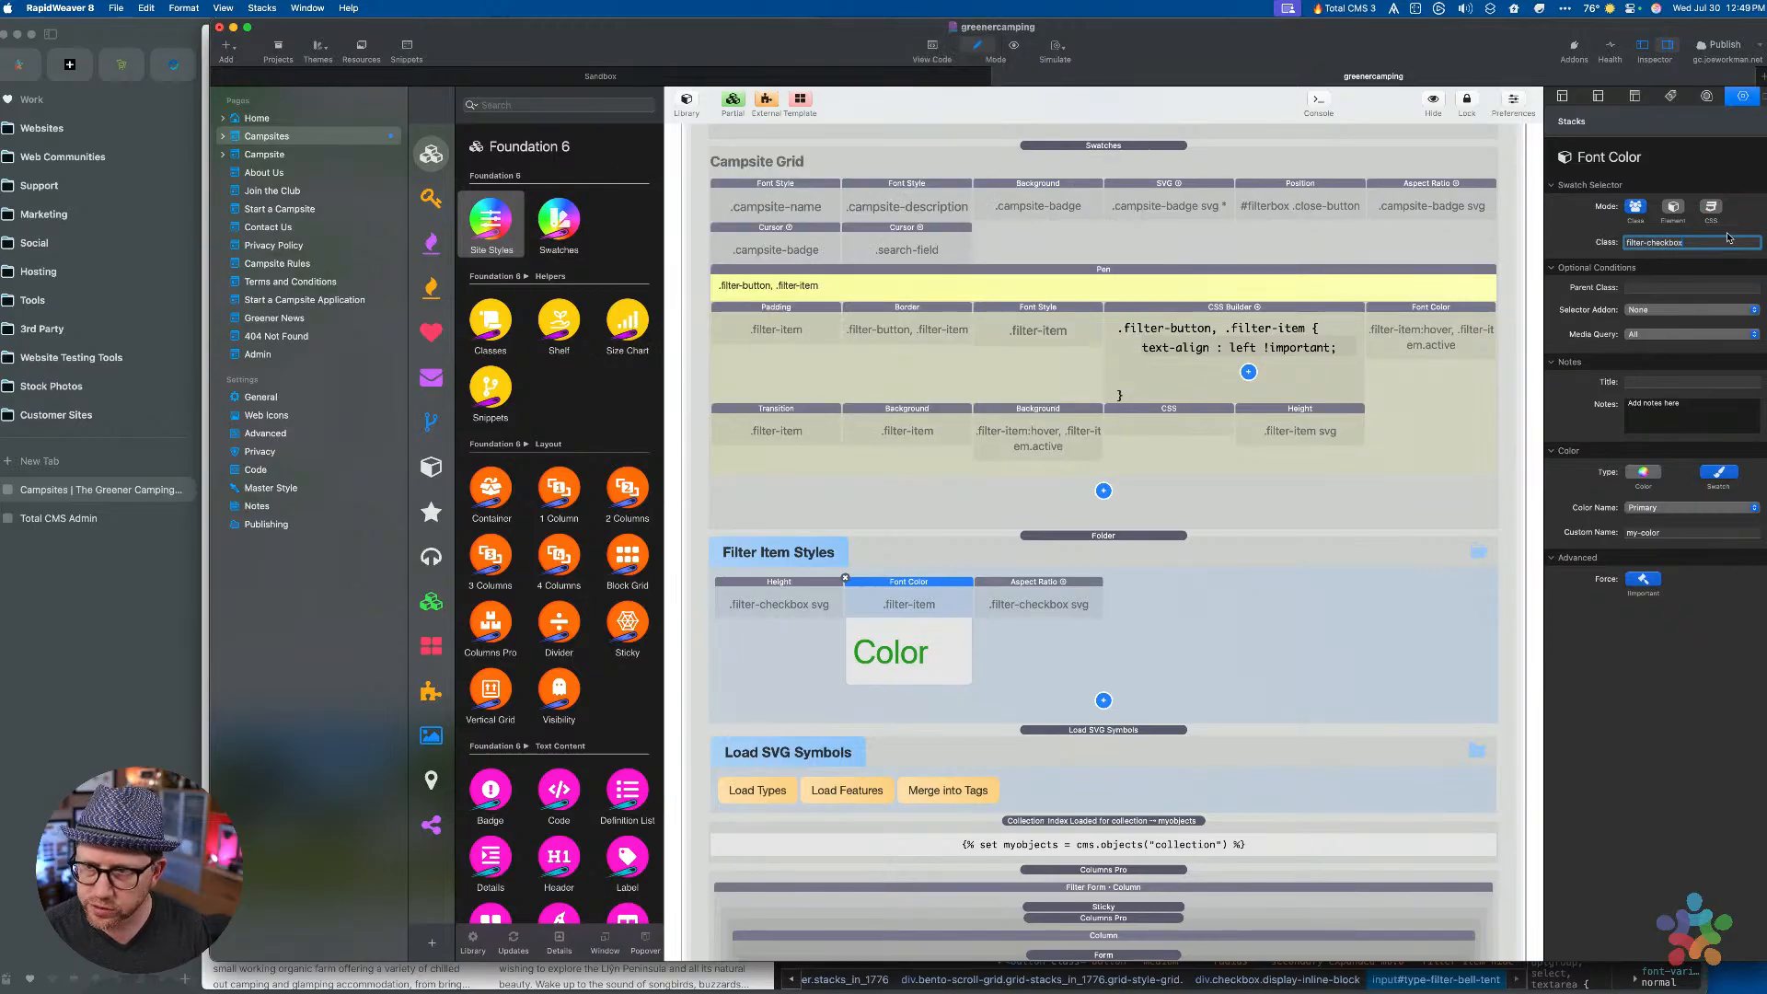
click(1644, 309)
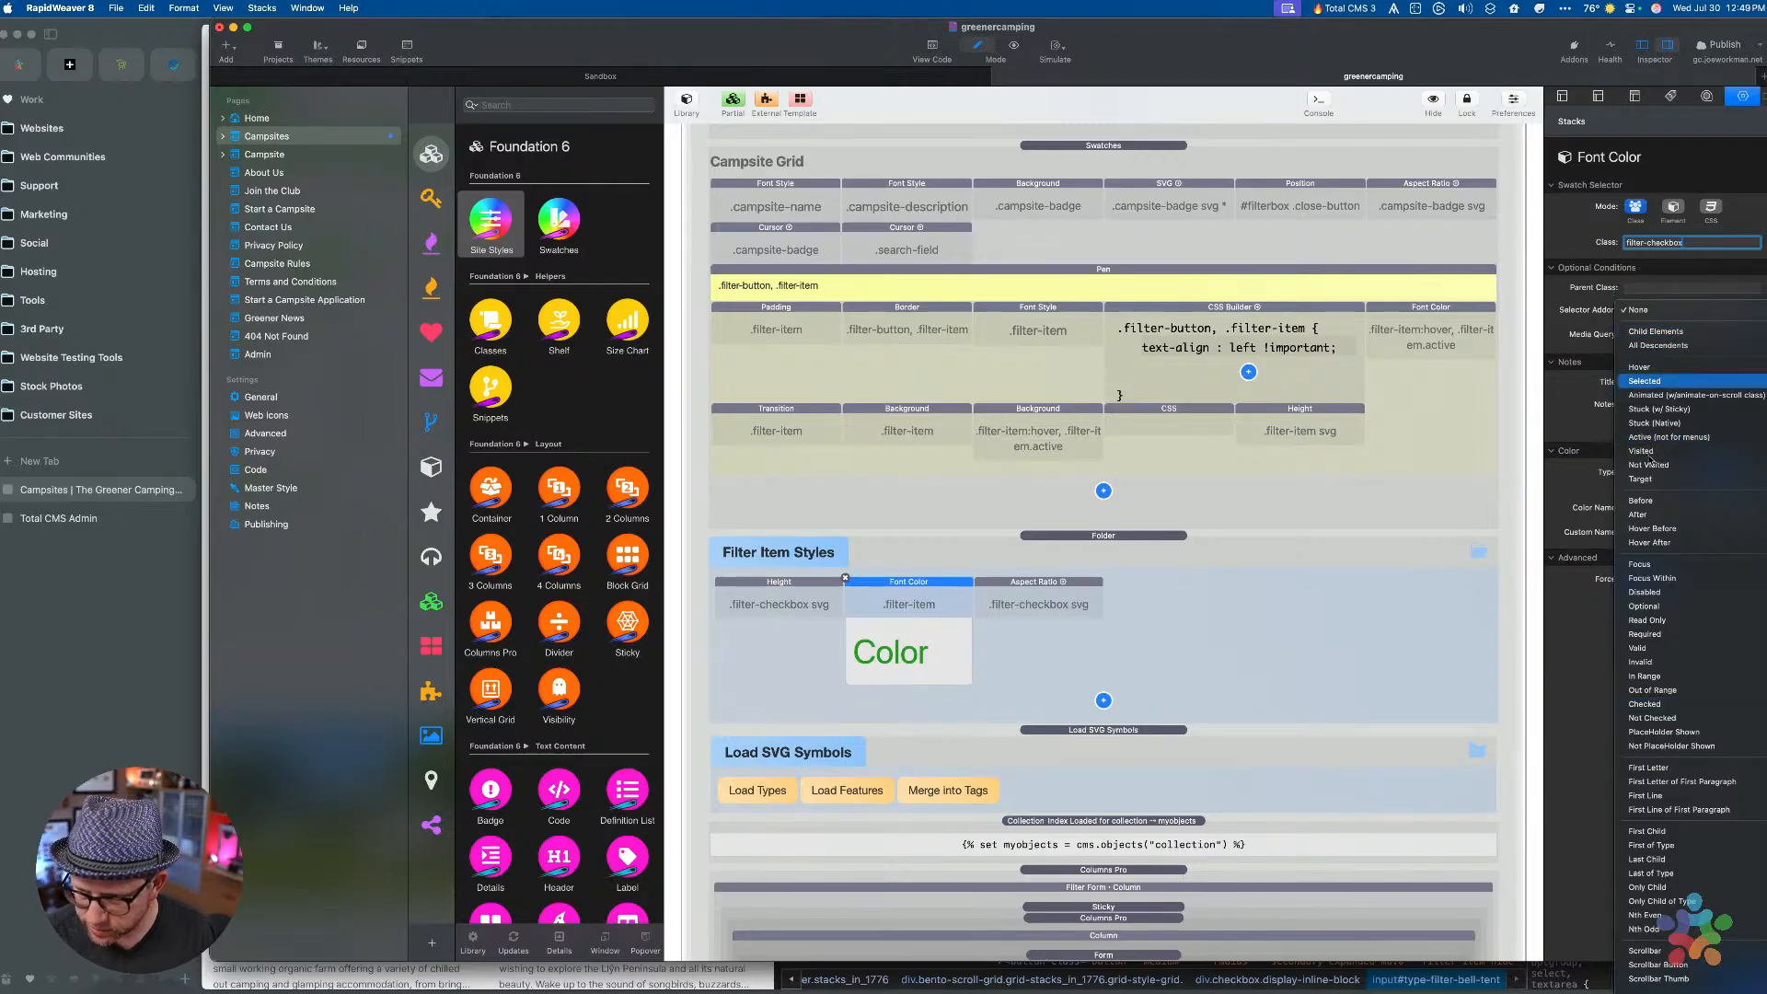
click(1645, 692)
click(1645, 704)
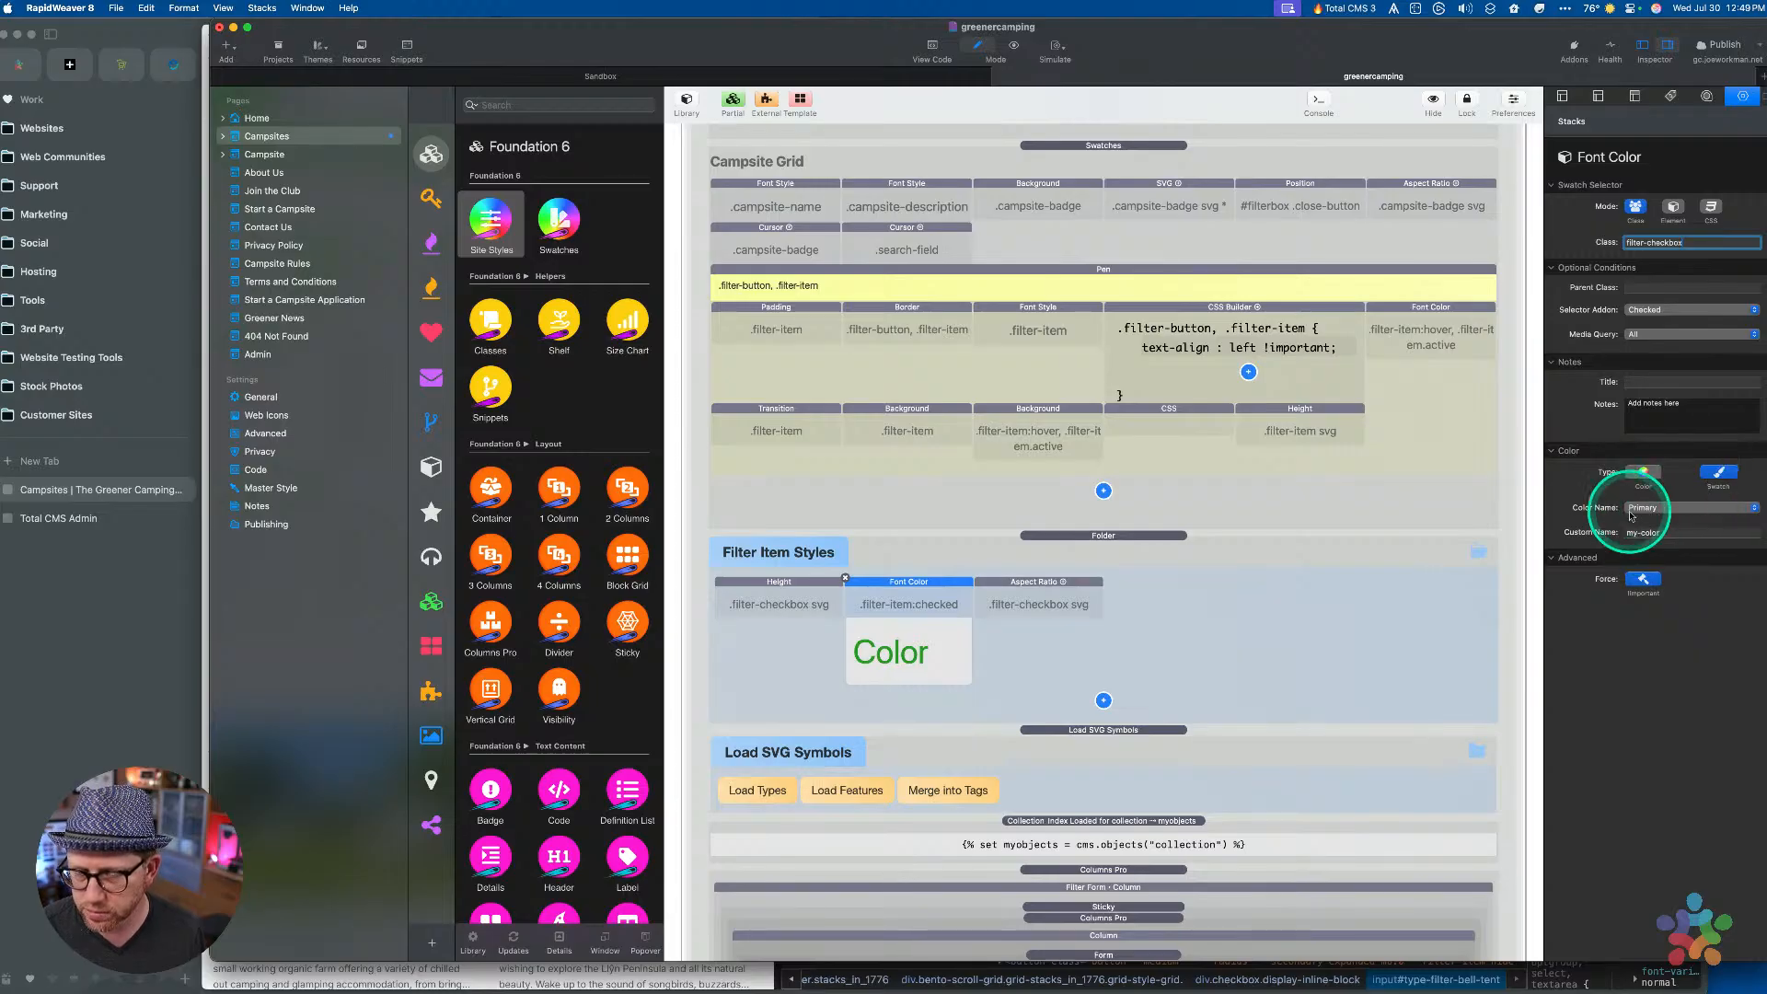
click(1225, 698)
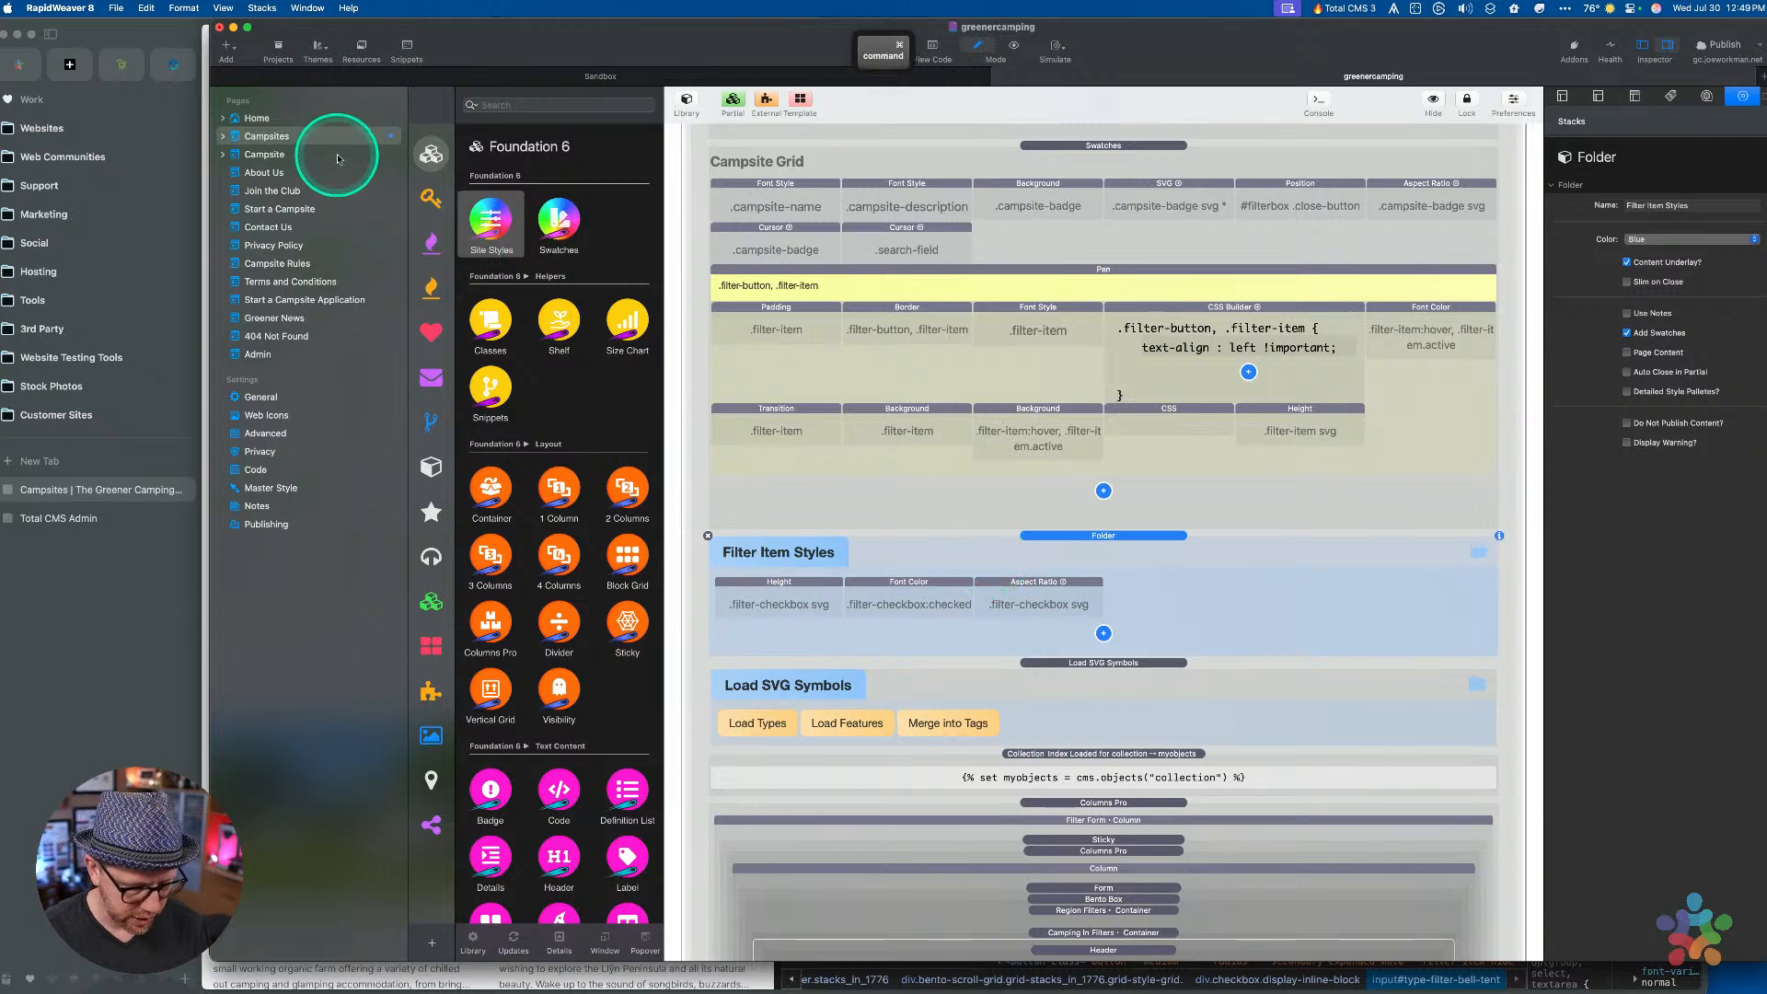
Preview the Campsites page and pick a View menu command for the live site
key(ctrl+r)
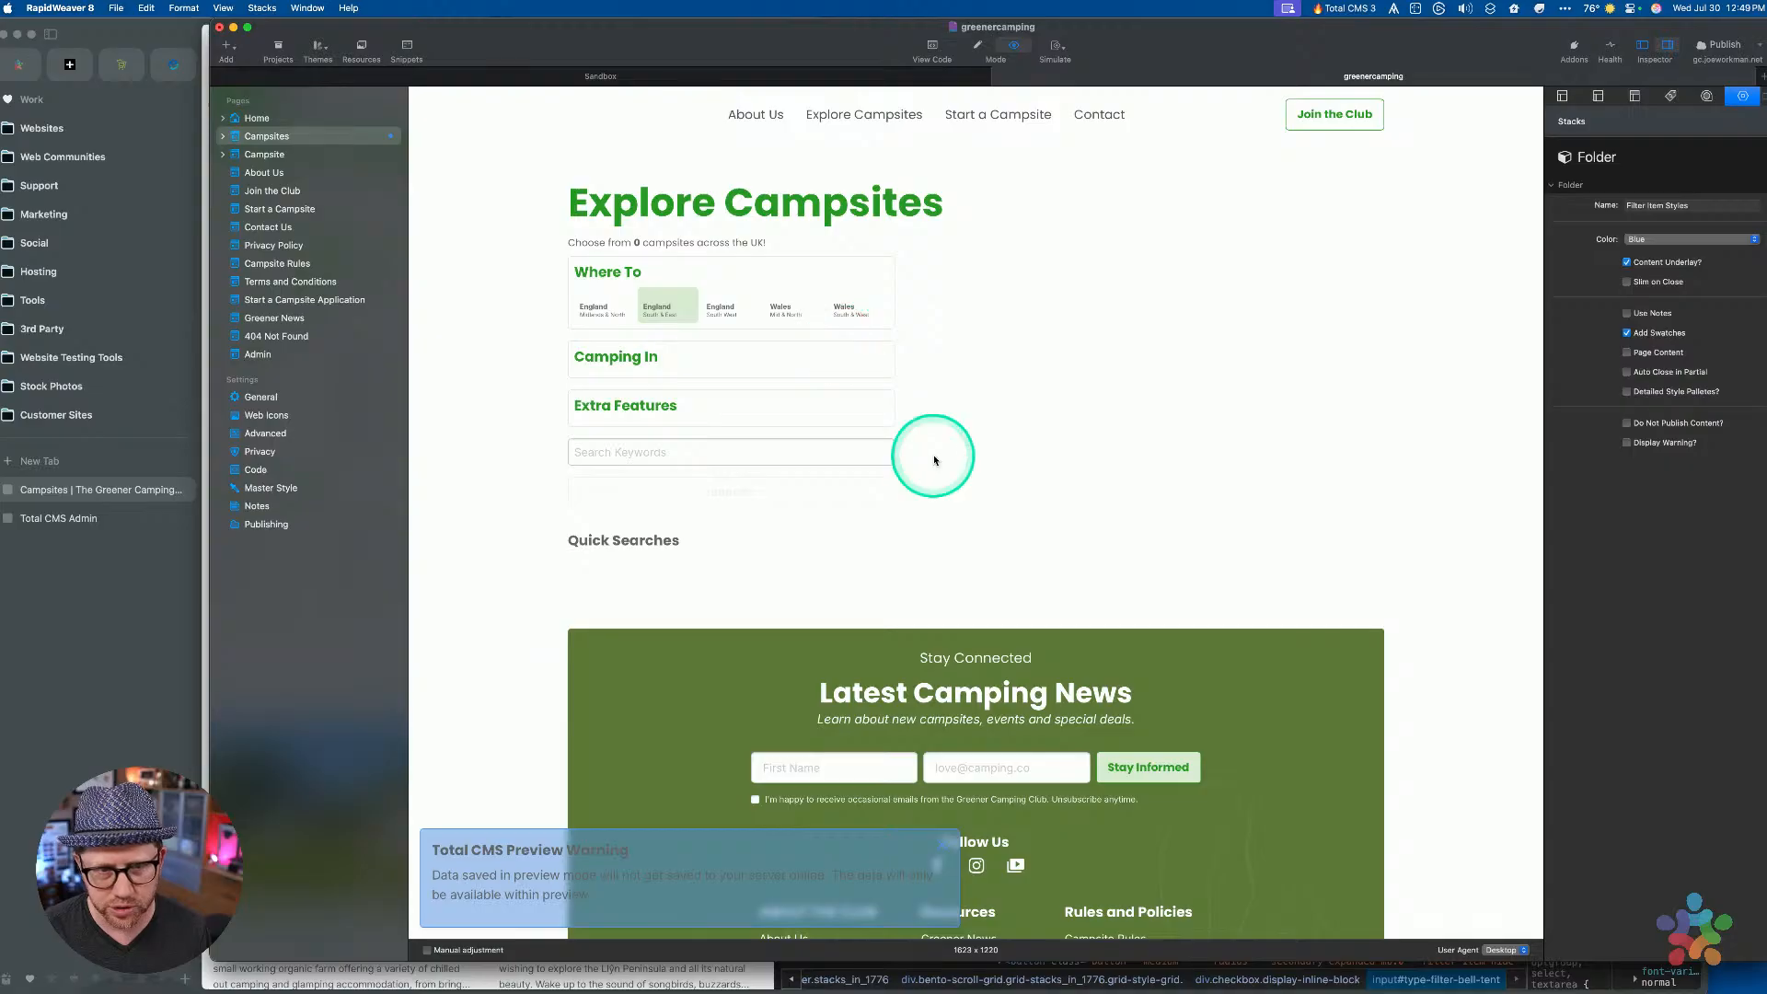
key(super+r)
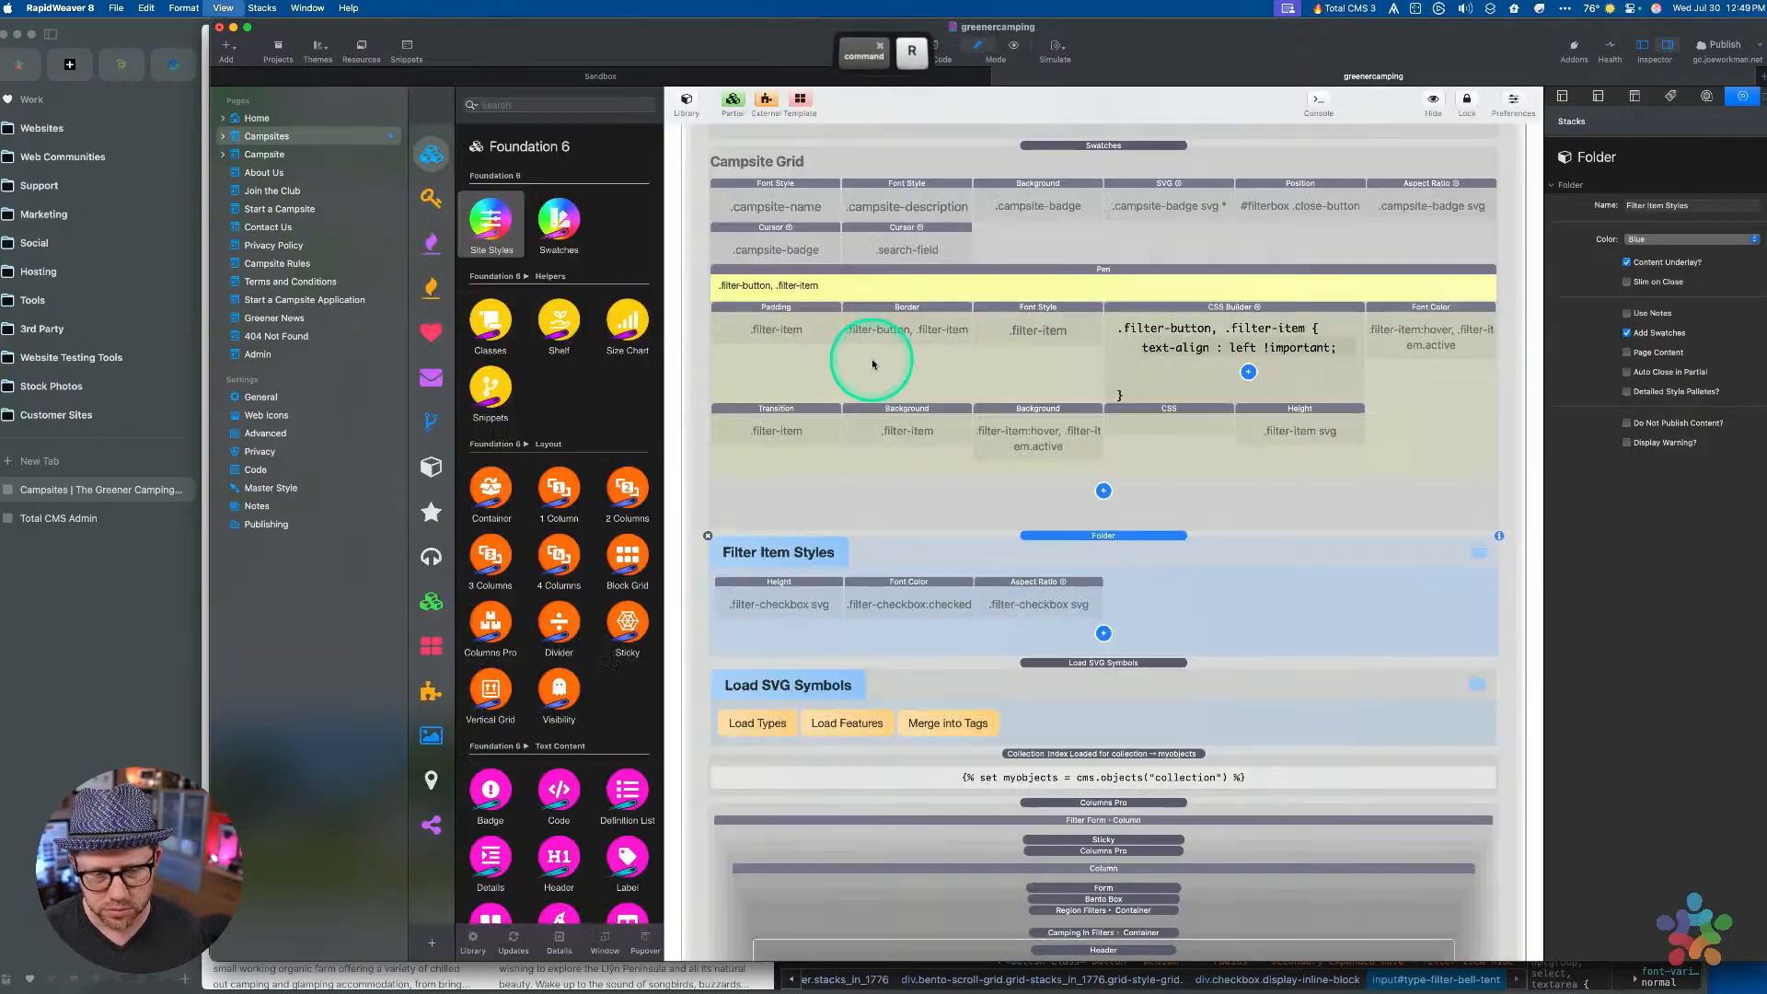
key(super+r)
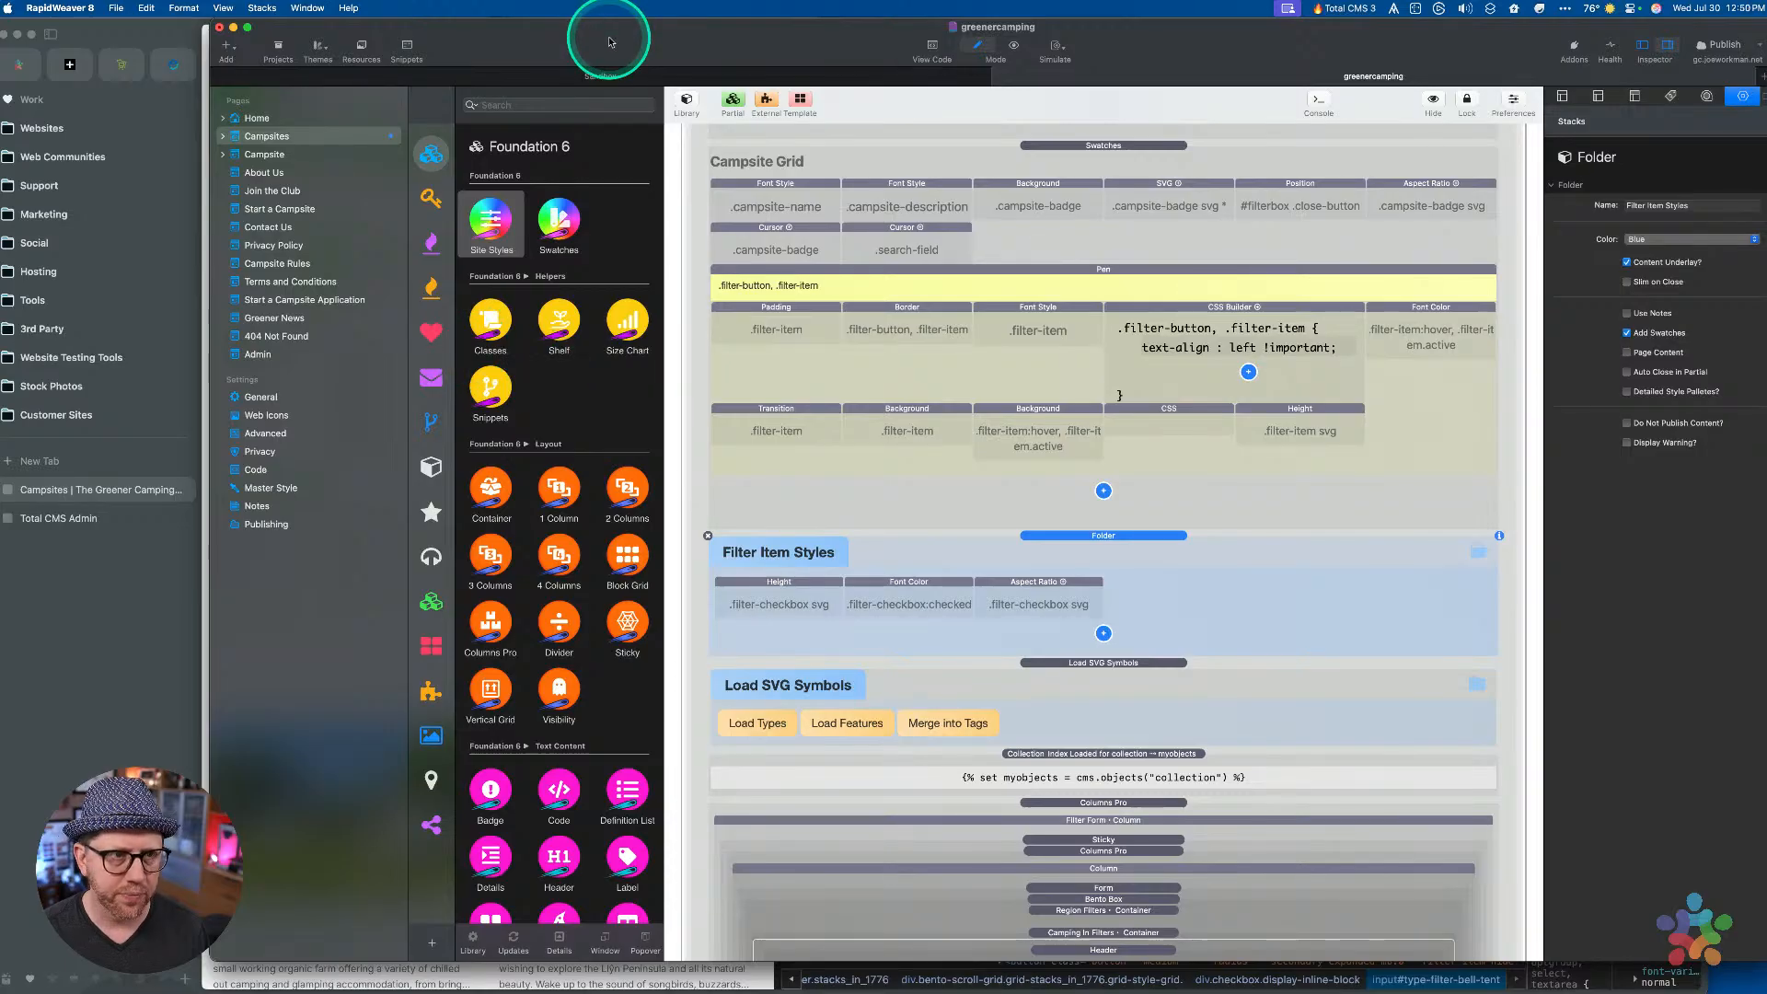
click(227, 7)
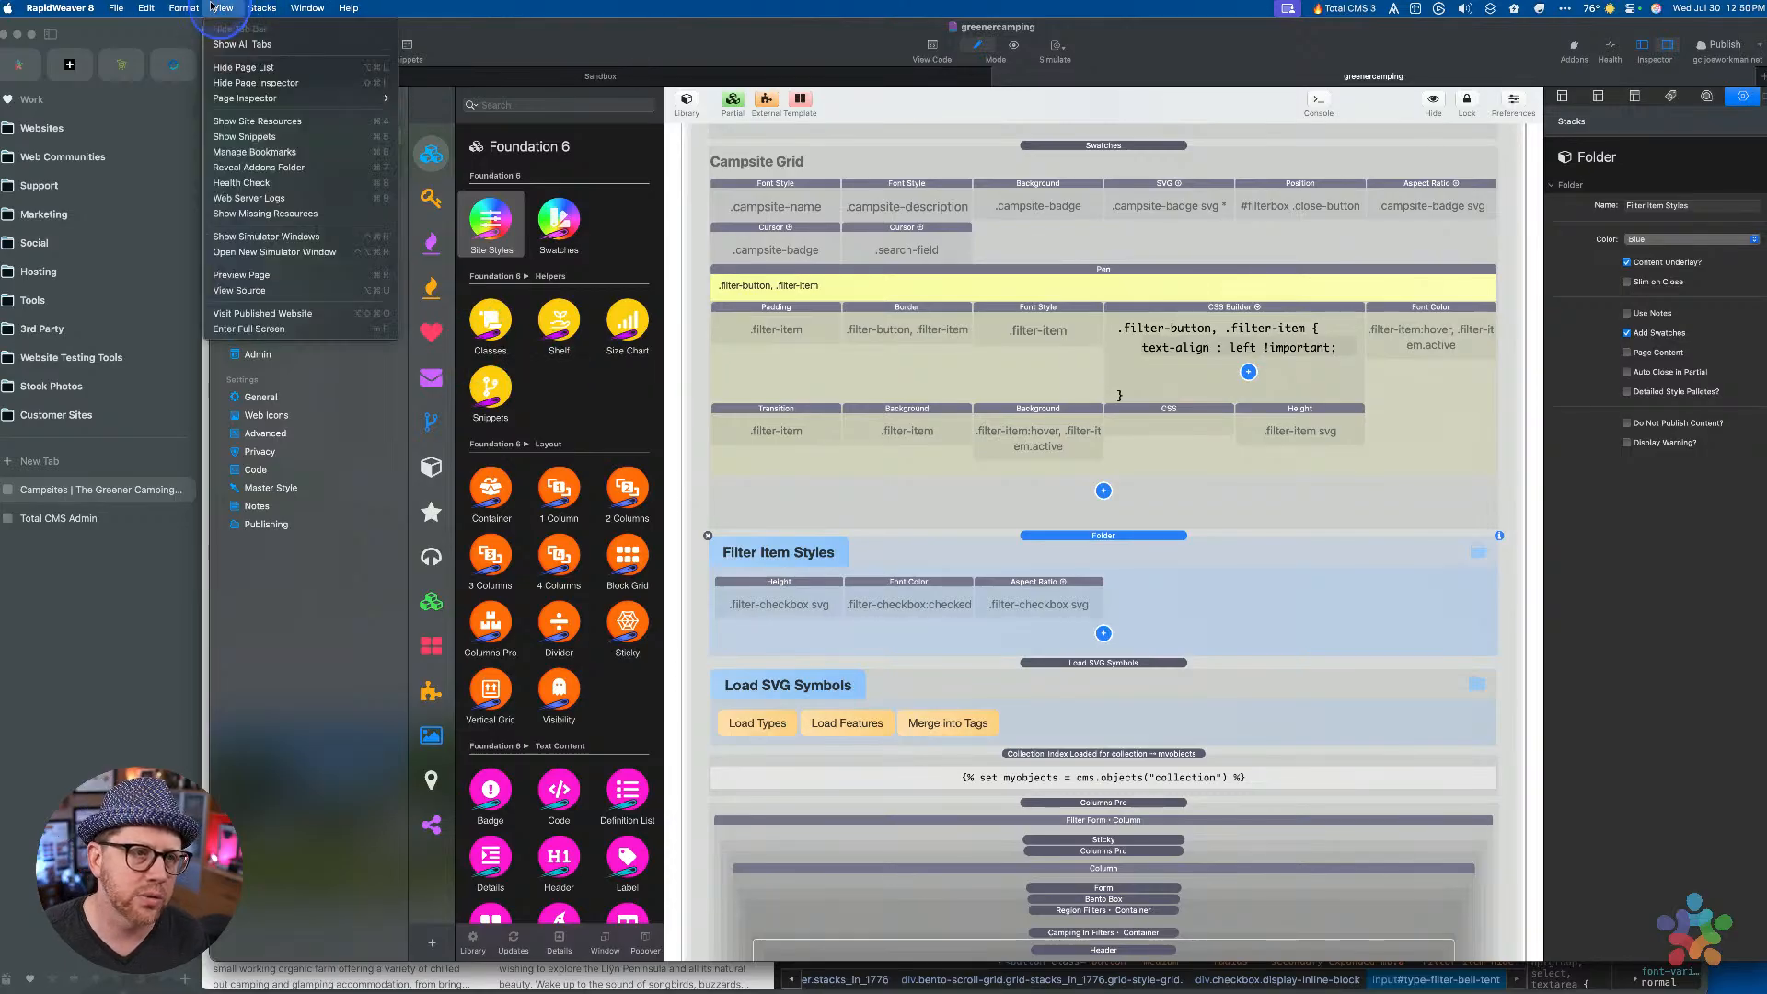
click(145, 729)
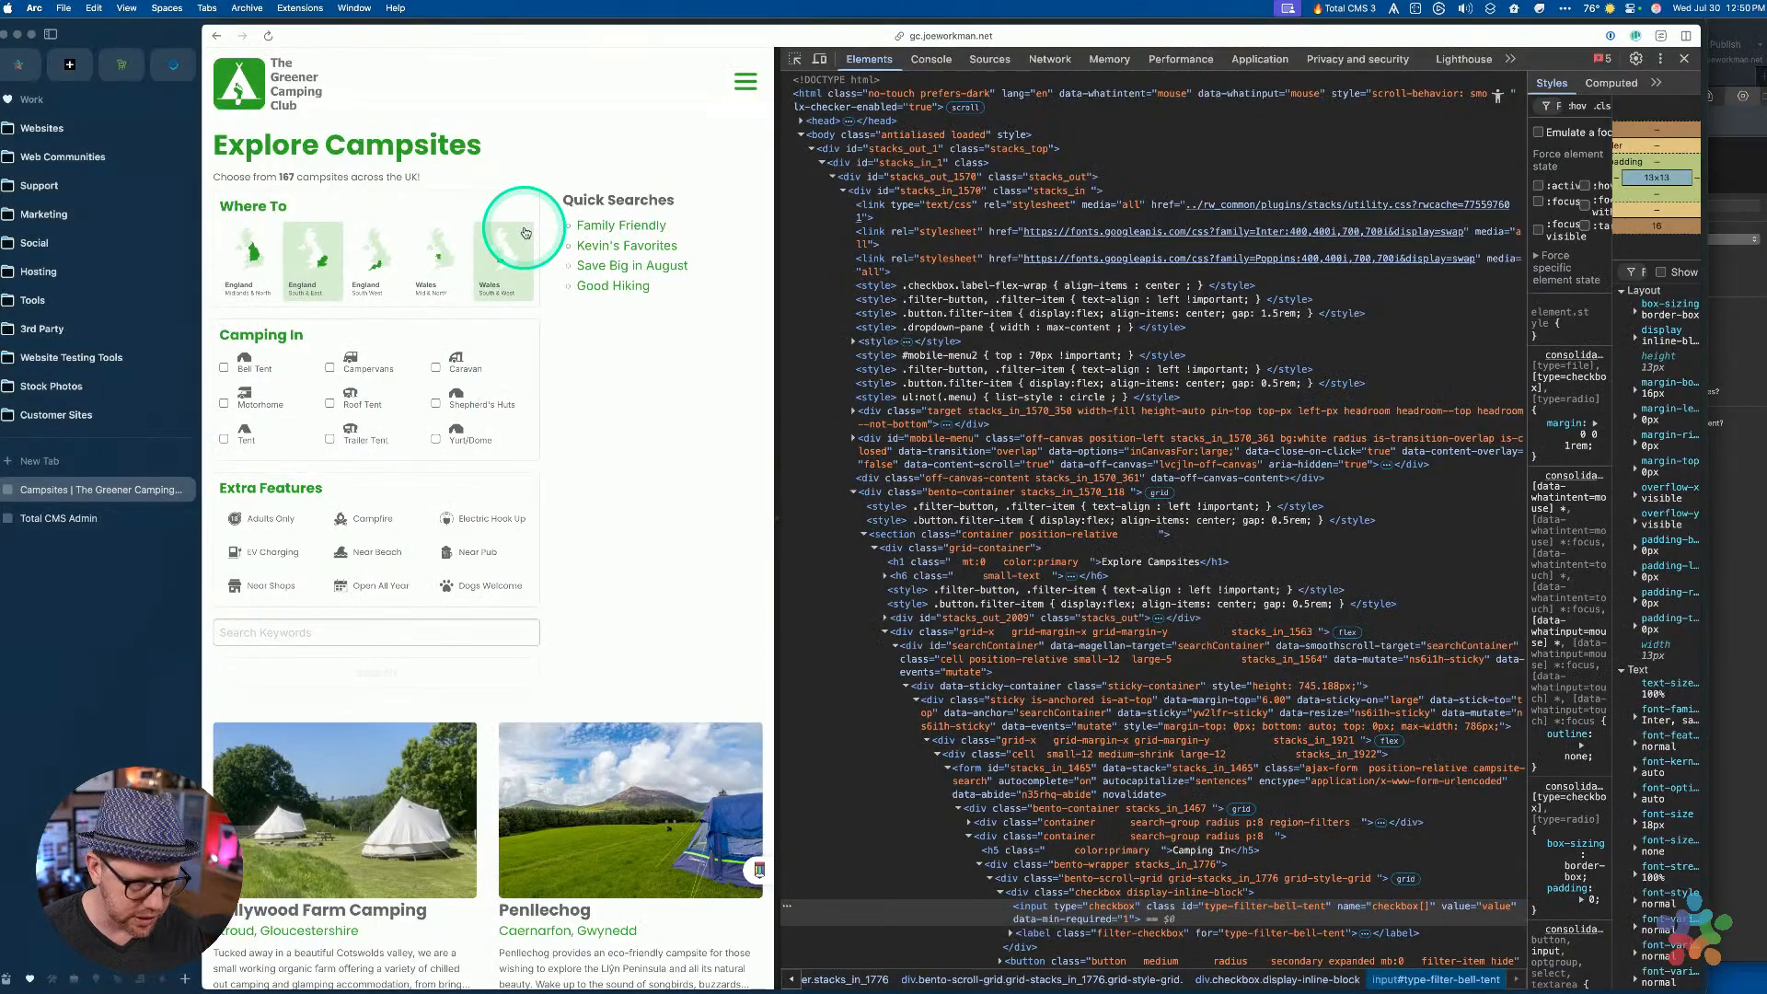
Open the preview Web Server Logs and reveal the RWDocumentPagePreview folder in Finder
key(ctrl+Up)
click(1078, 388)
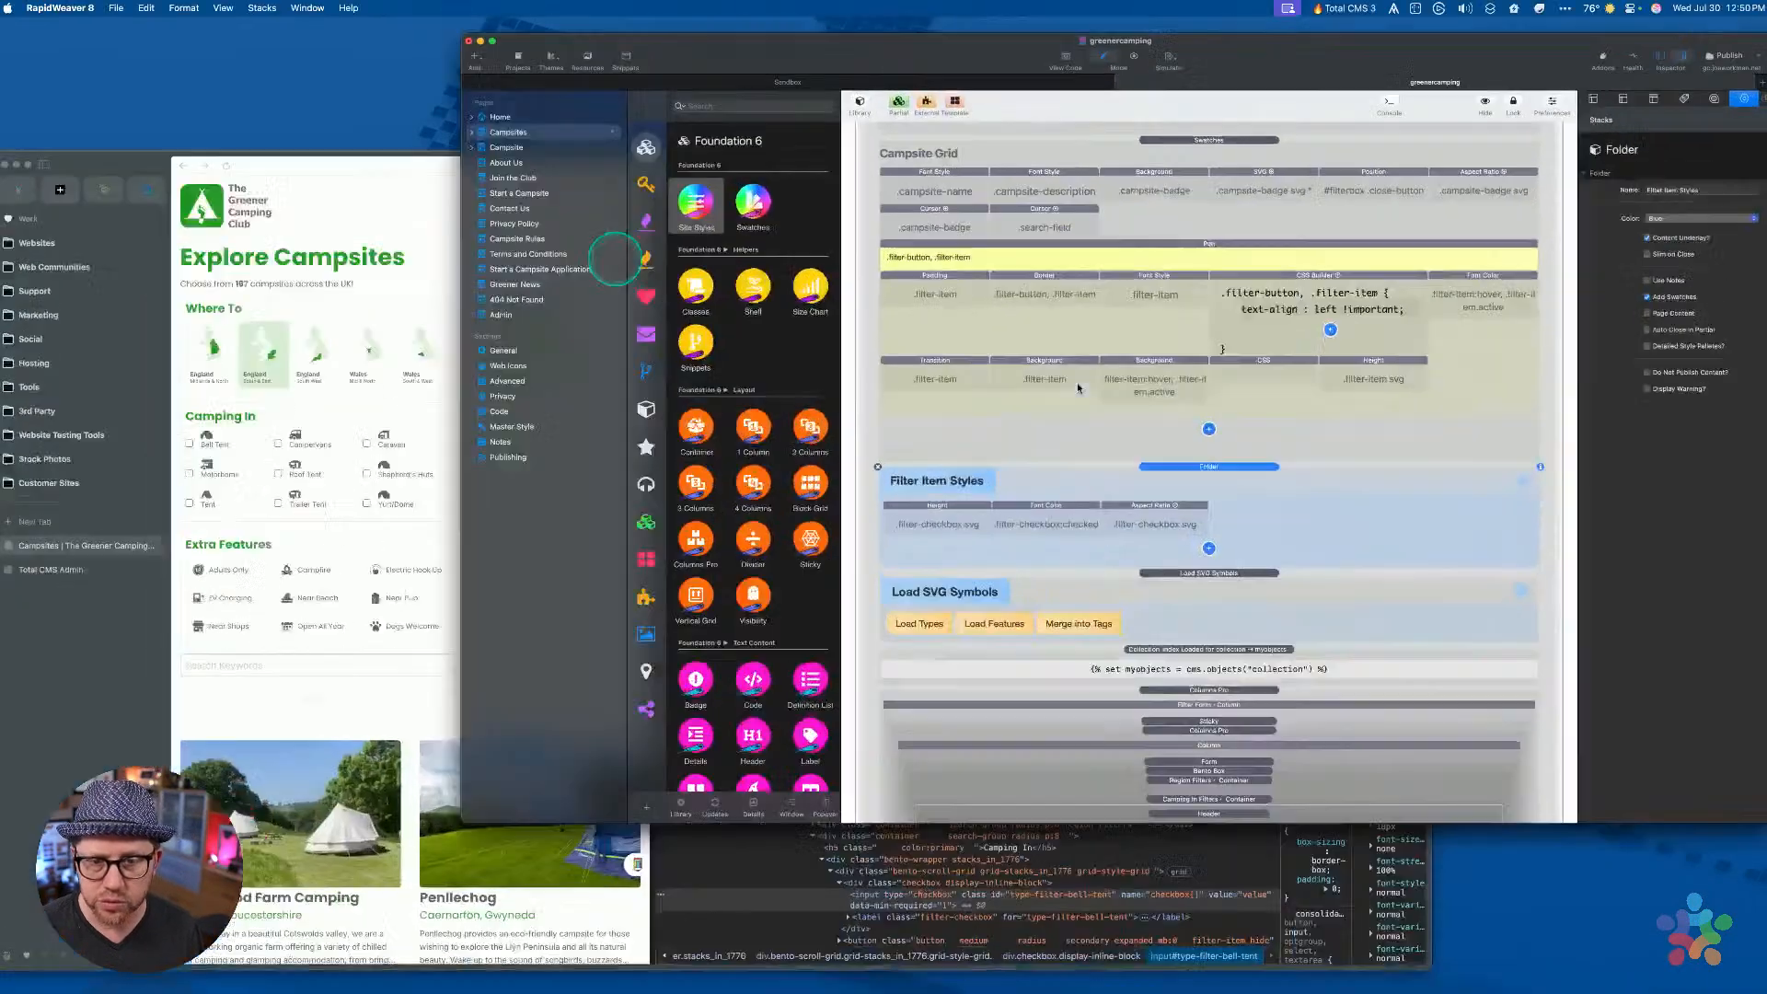
drag(814, 41, 801, 40)
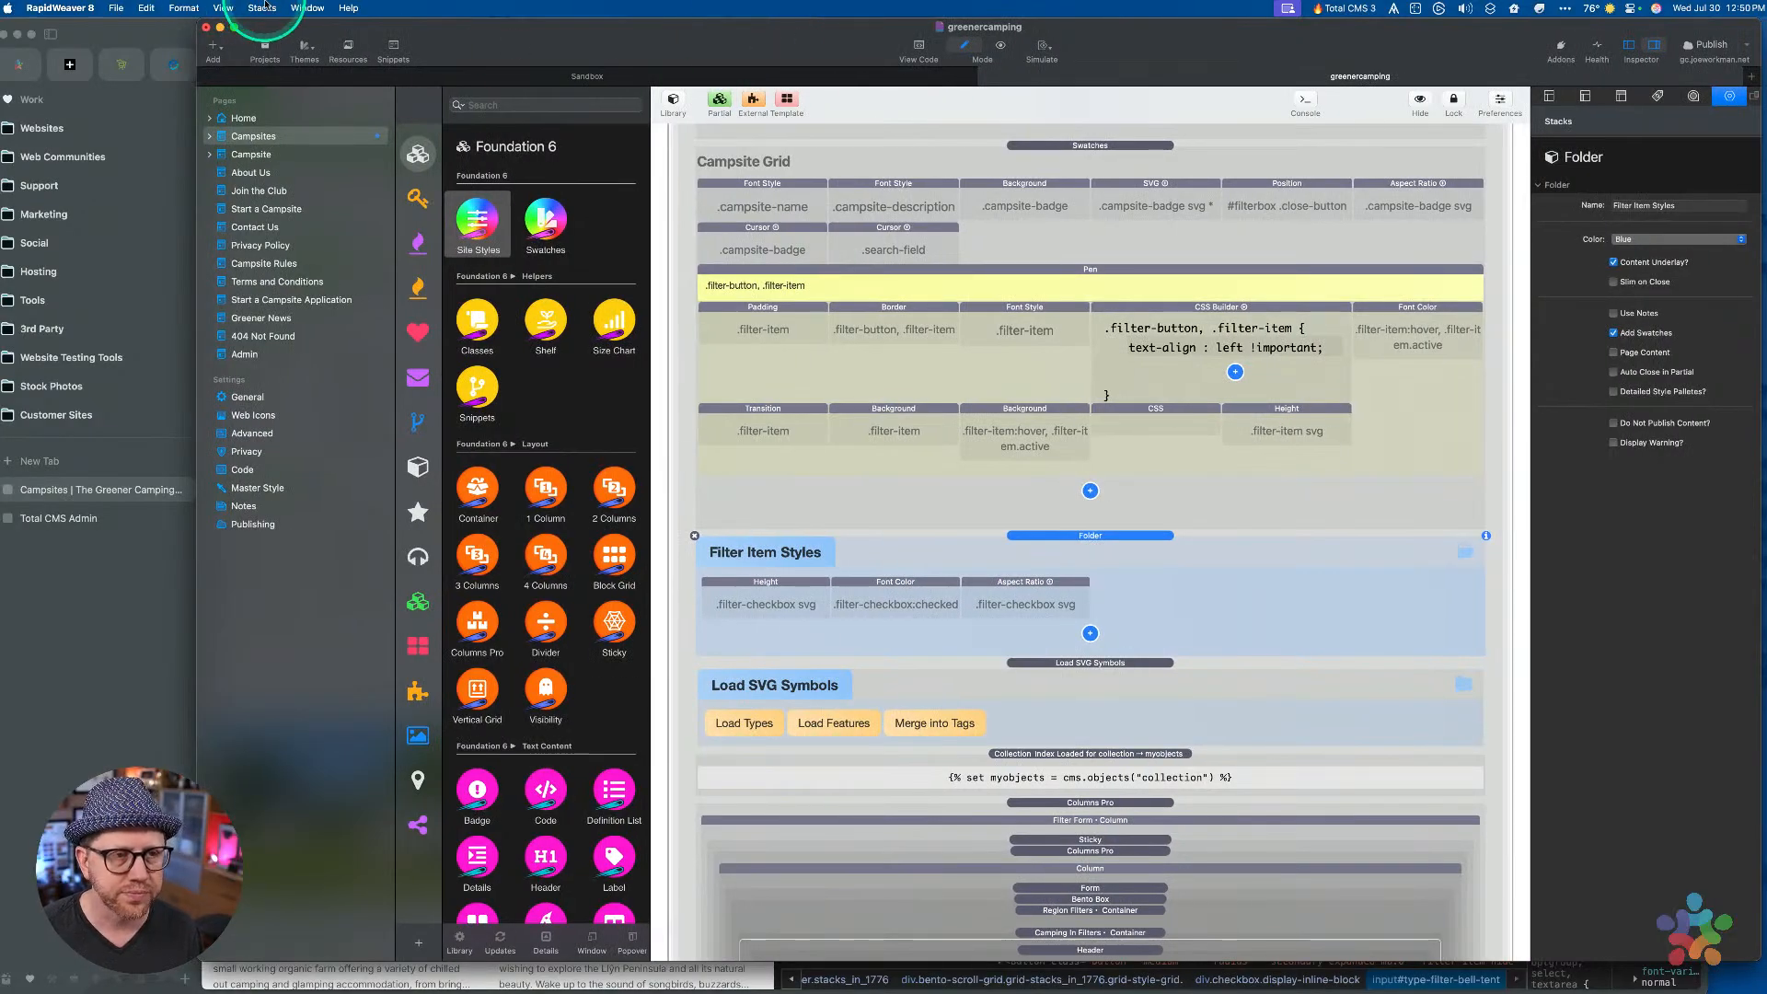
click(265, 5)
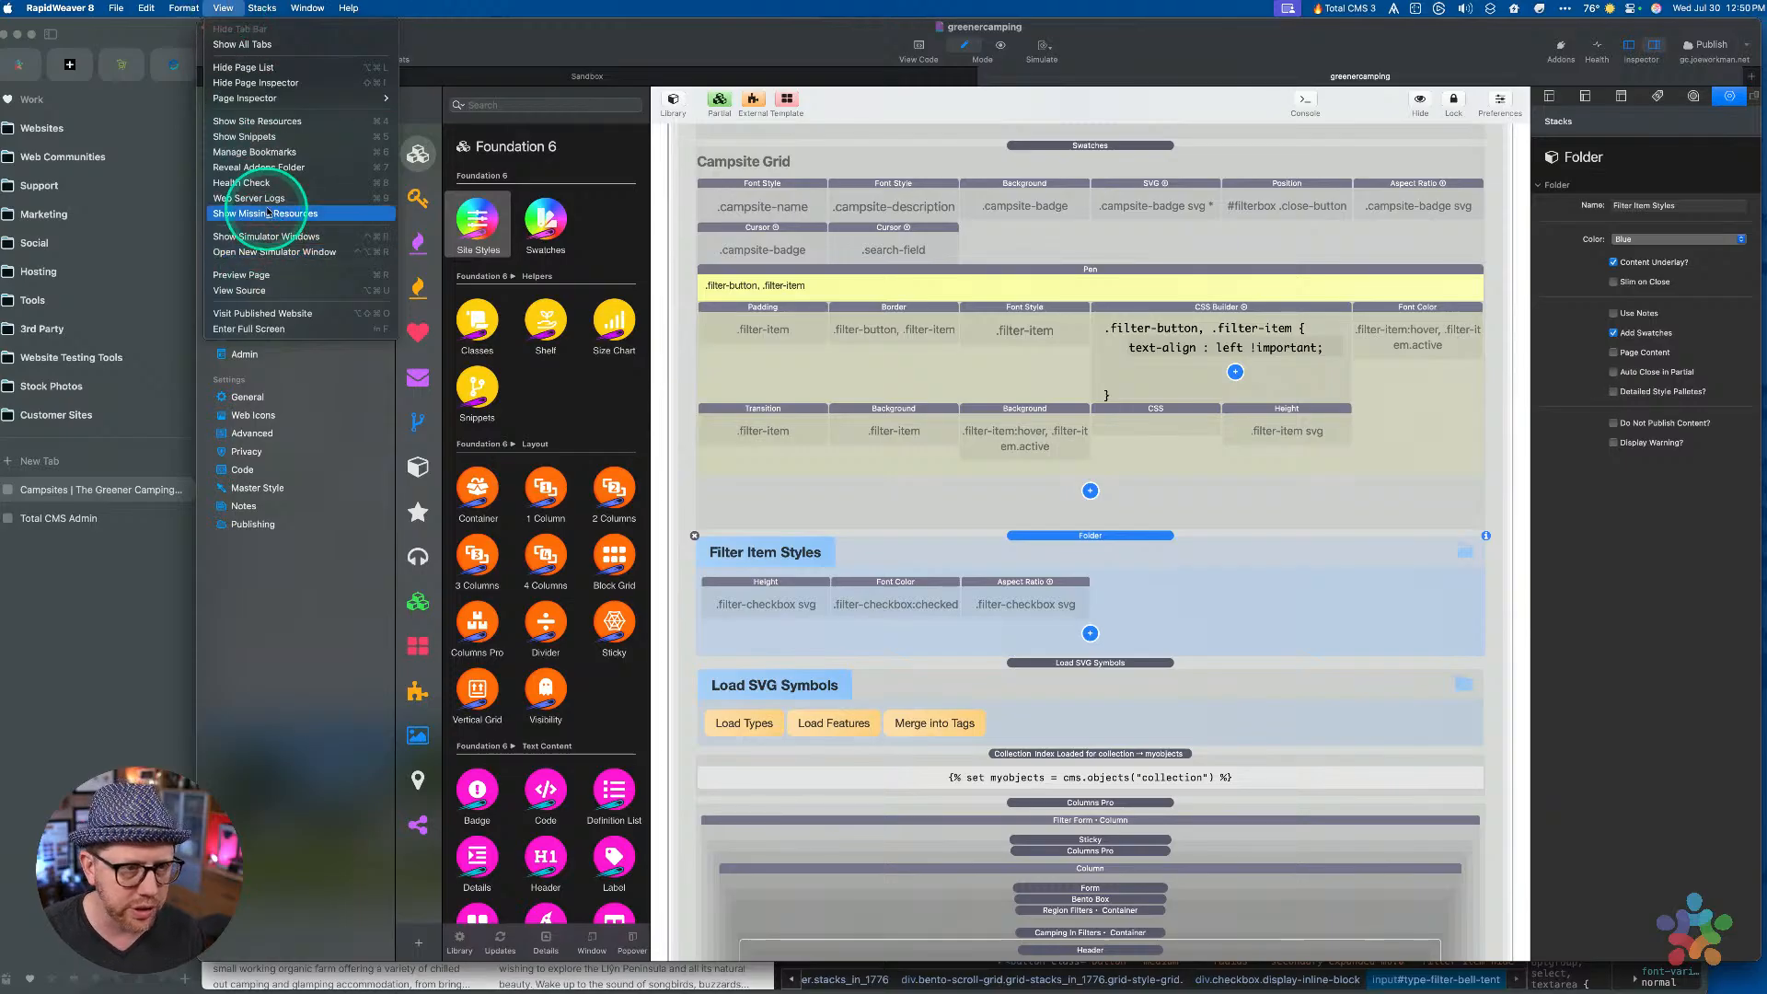
click(272, 199)
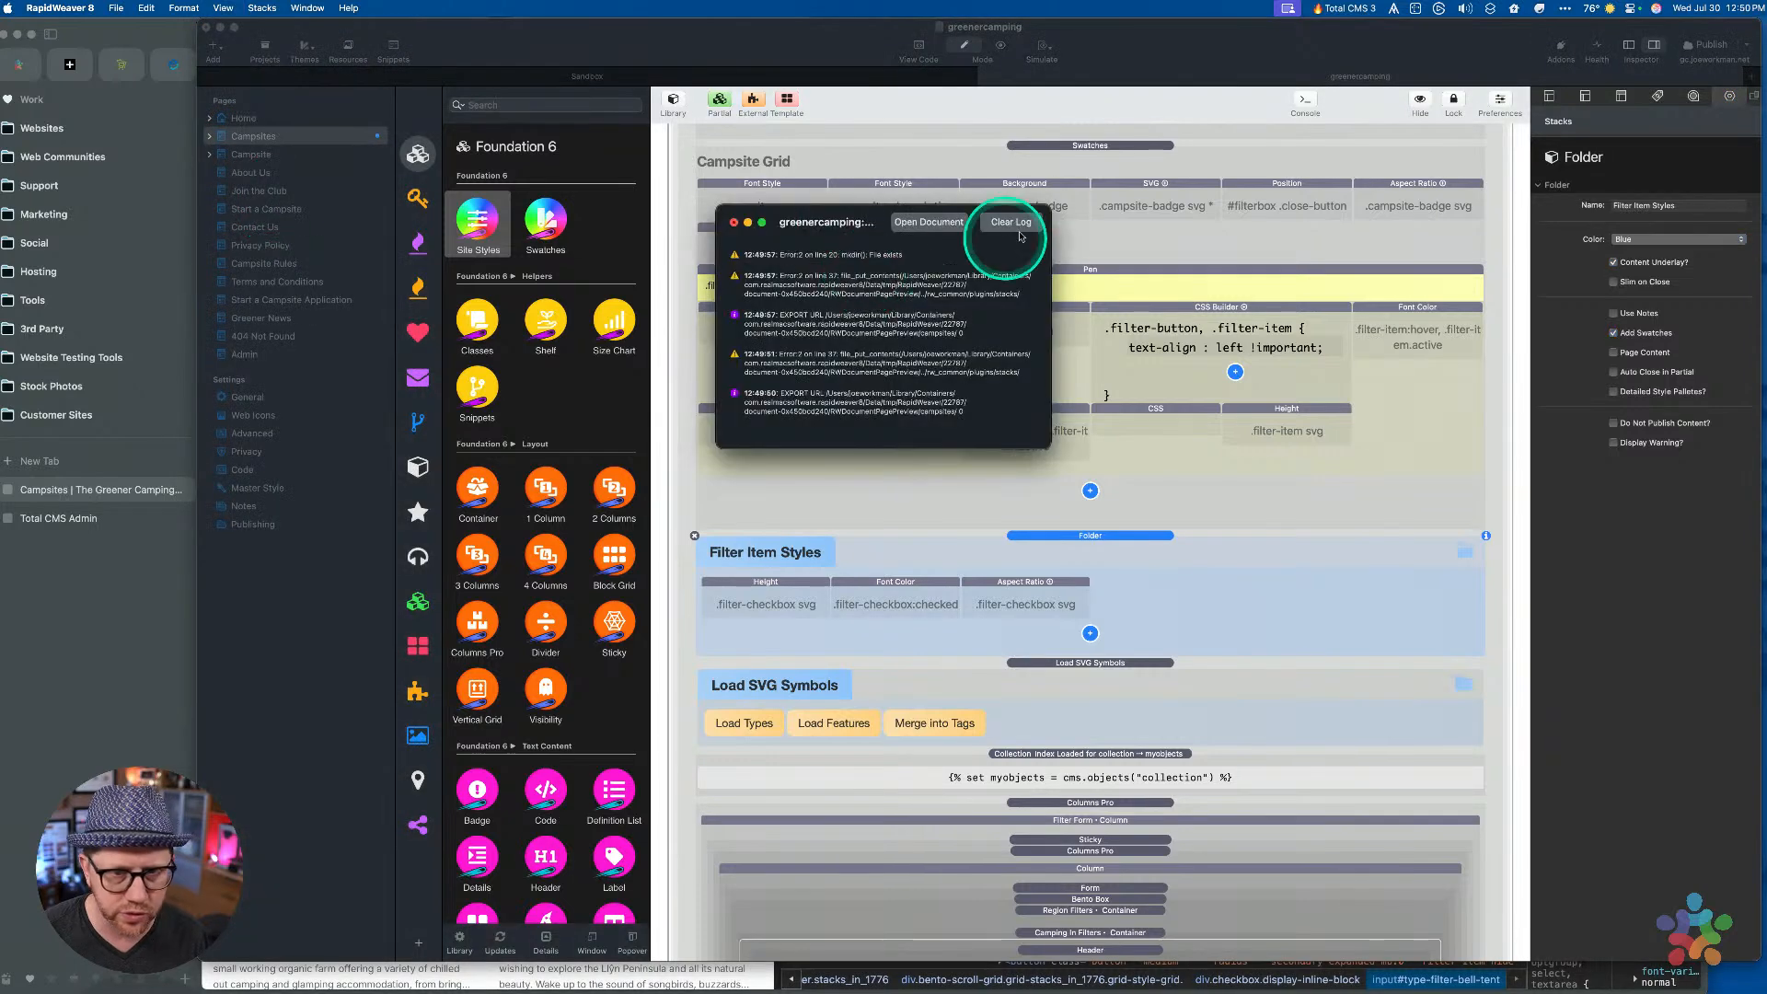
click(928, 224)
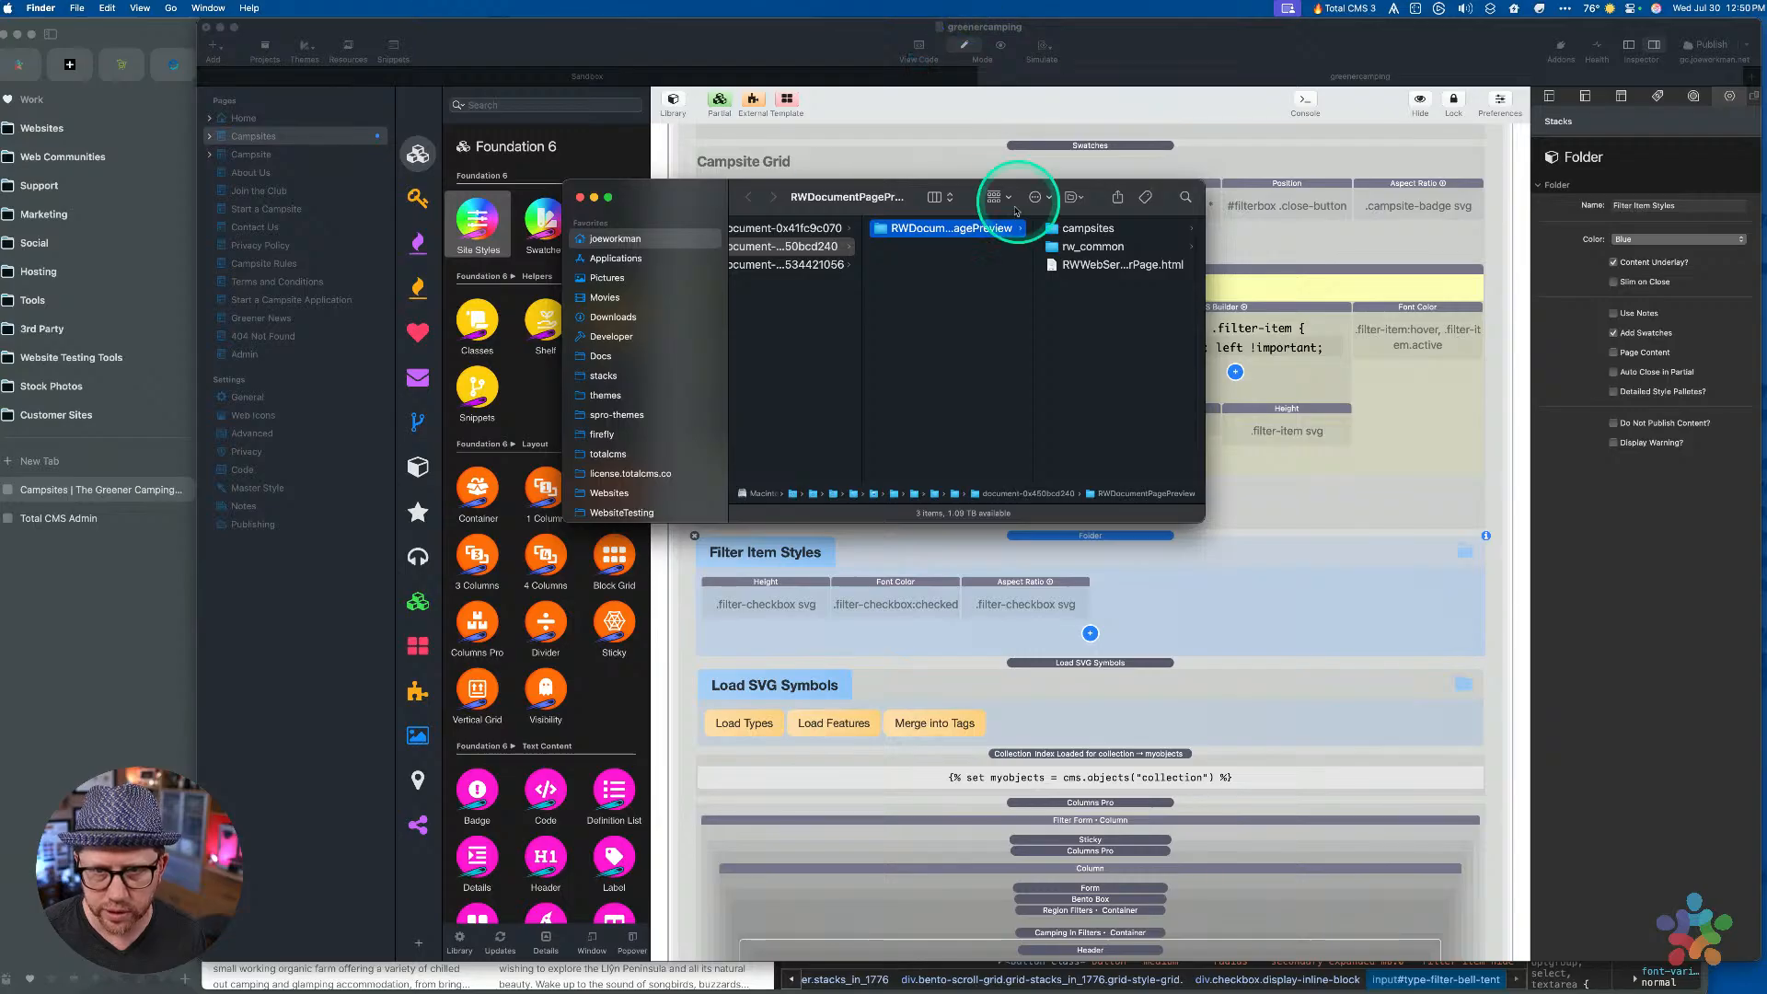
Enlarge the Finder window and browse Stacks-TotalCMS to the site's Total CMS data folder
drag(988, 187, 1037, 26)
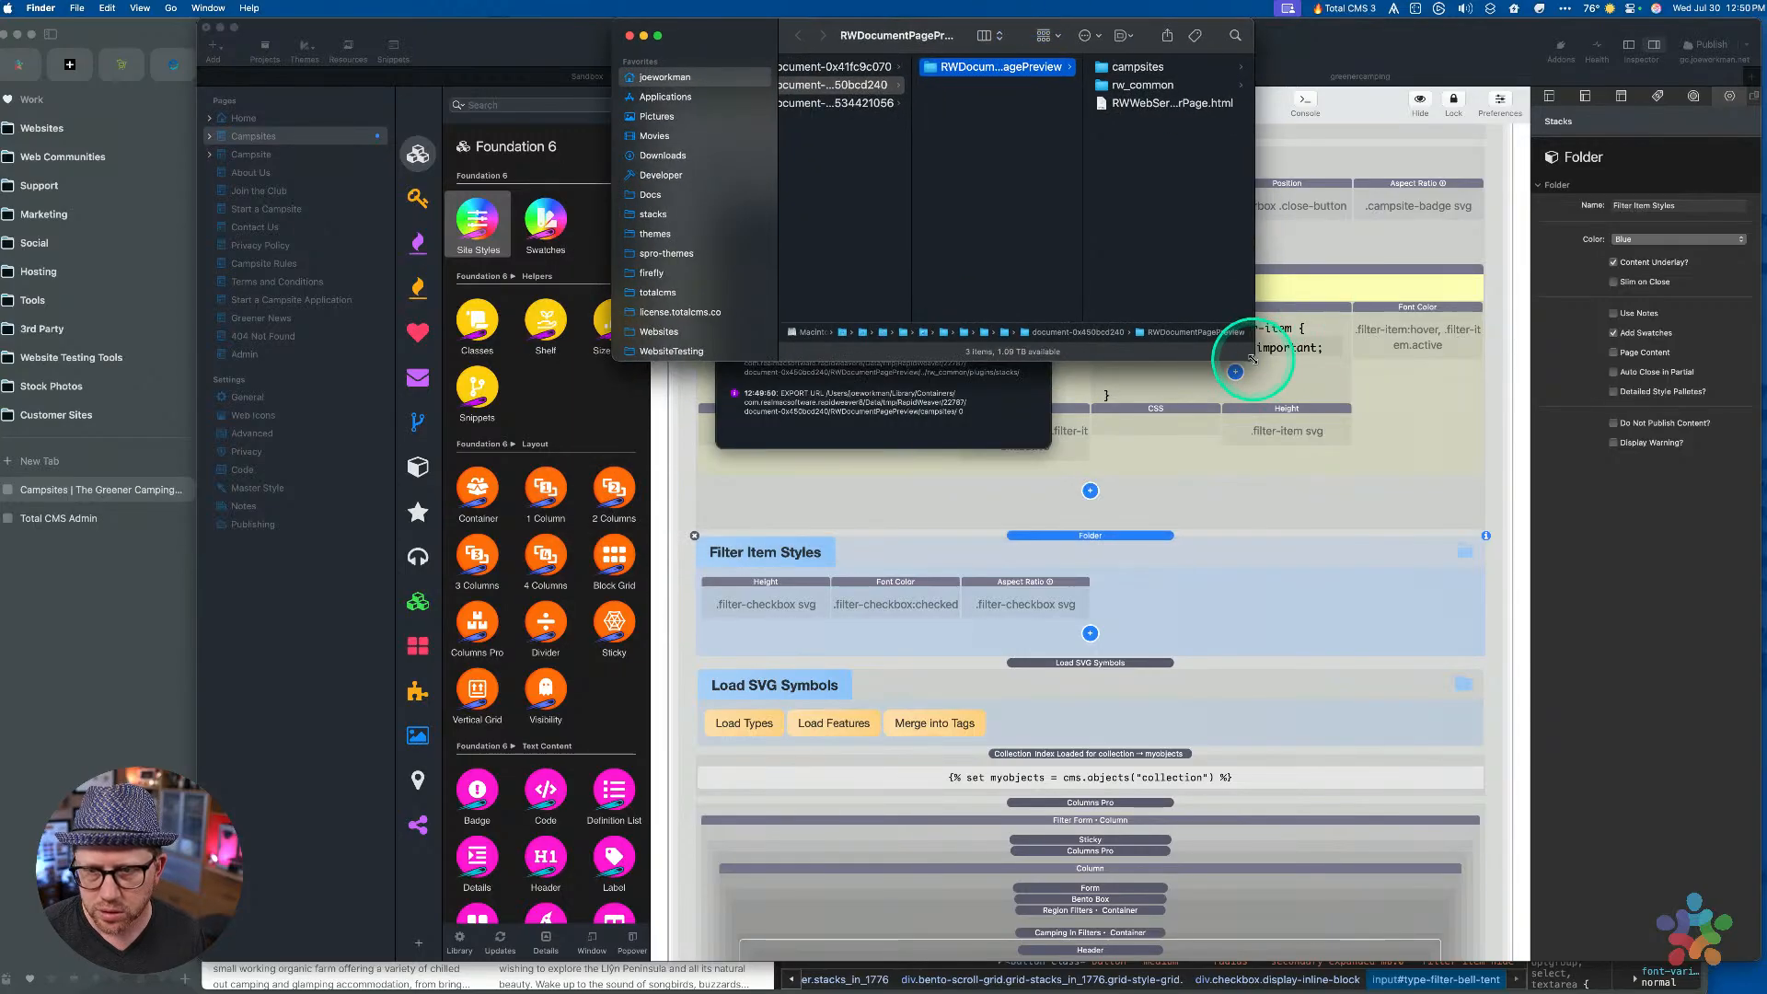
drag(1252, 358, 1648, 826)
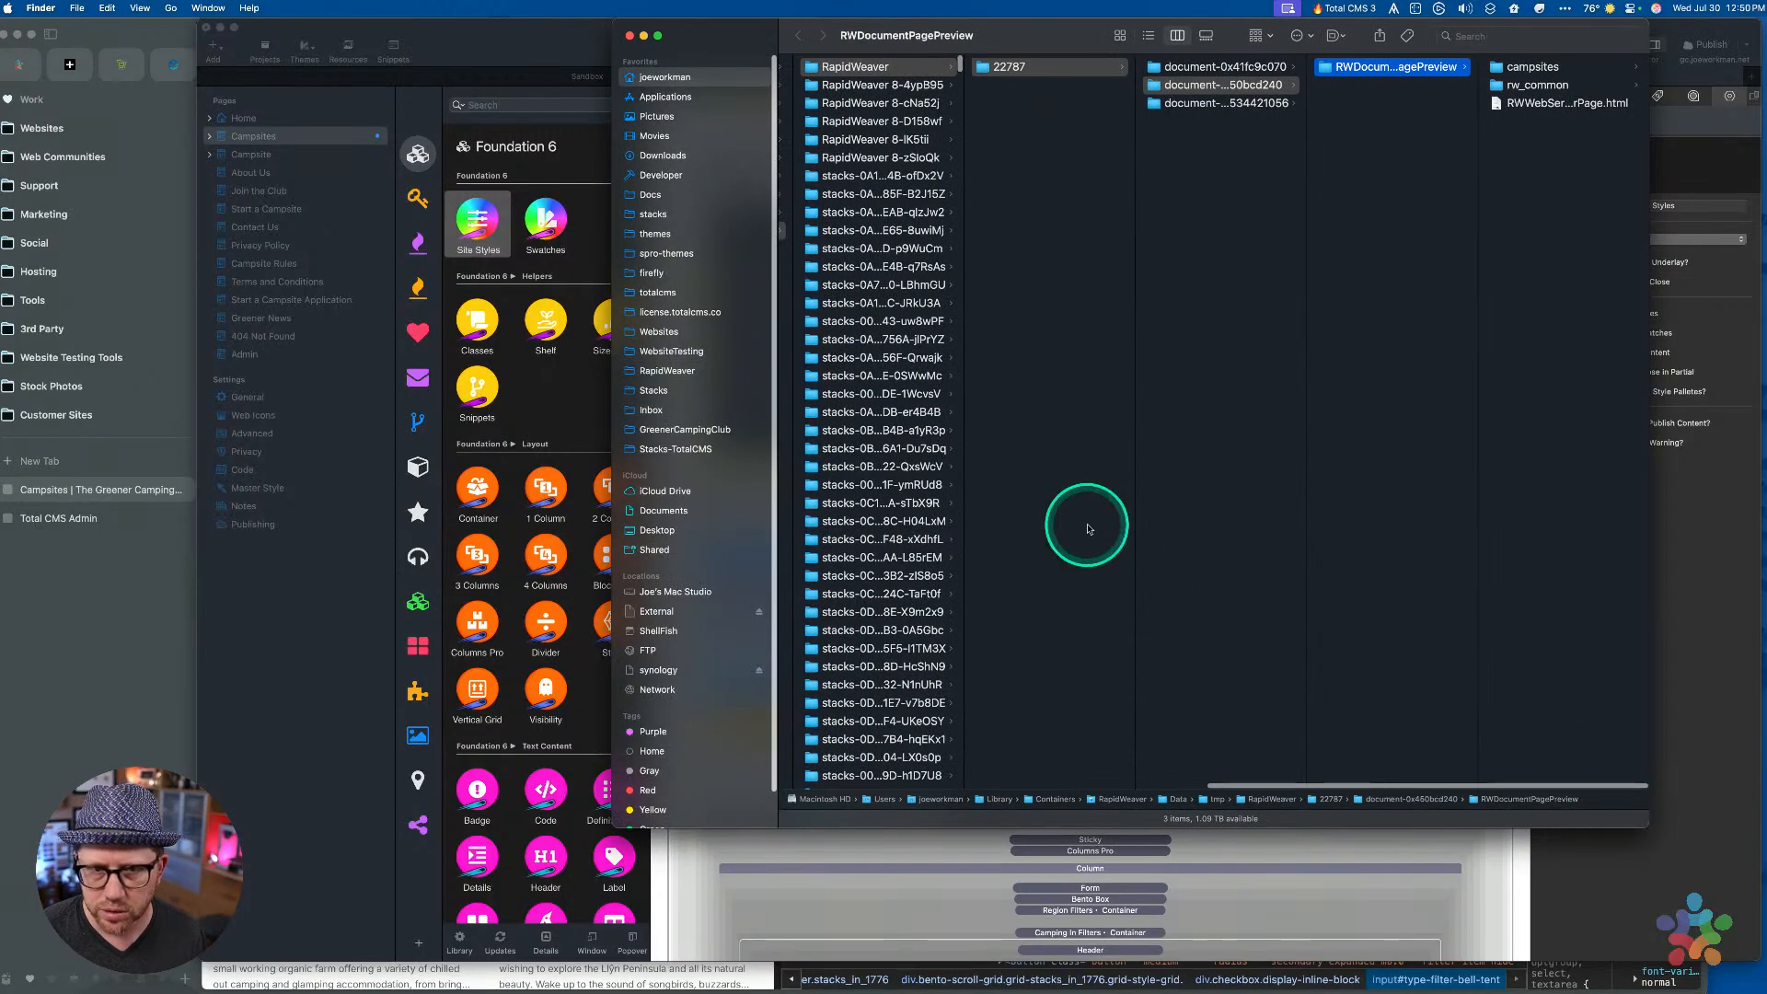
scroll(876, 561, down, 10)
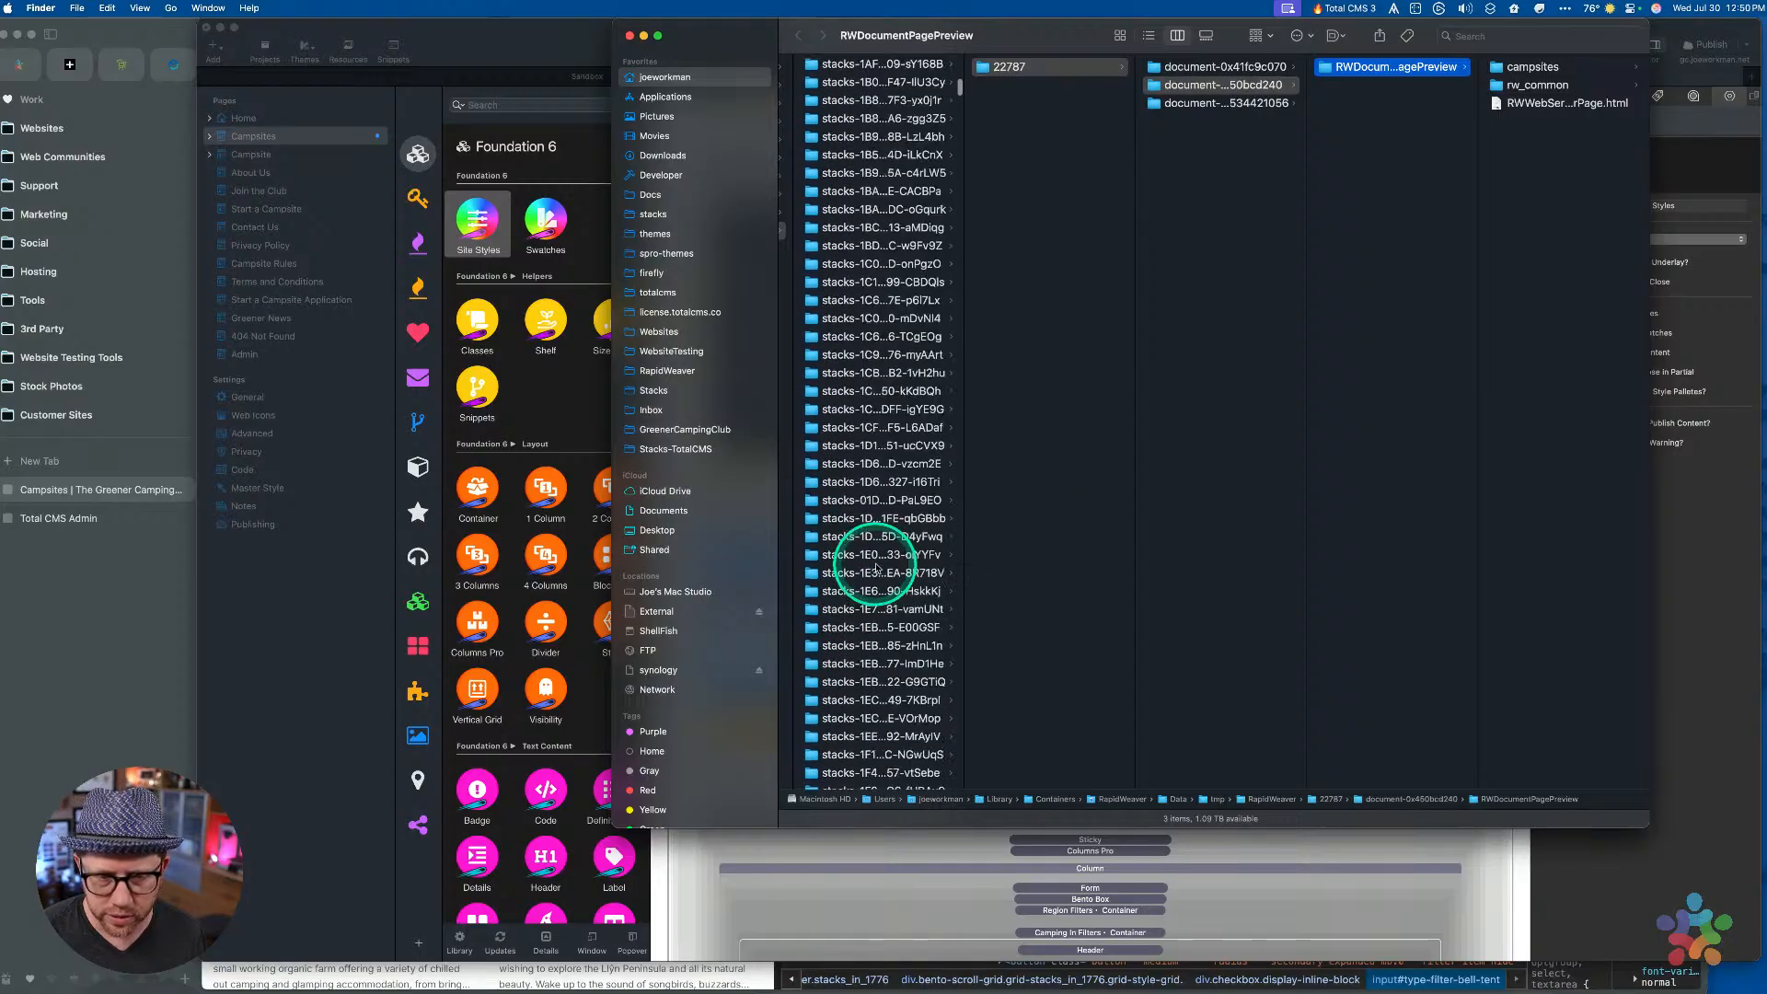
scroll(876, 567, down, 15)
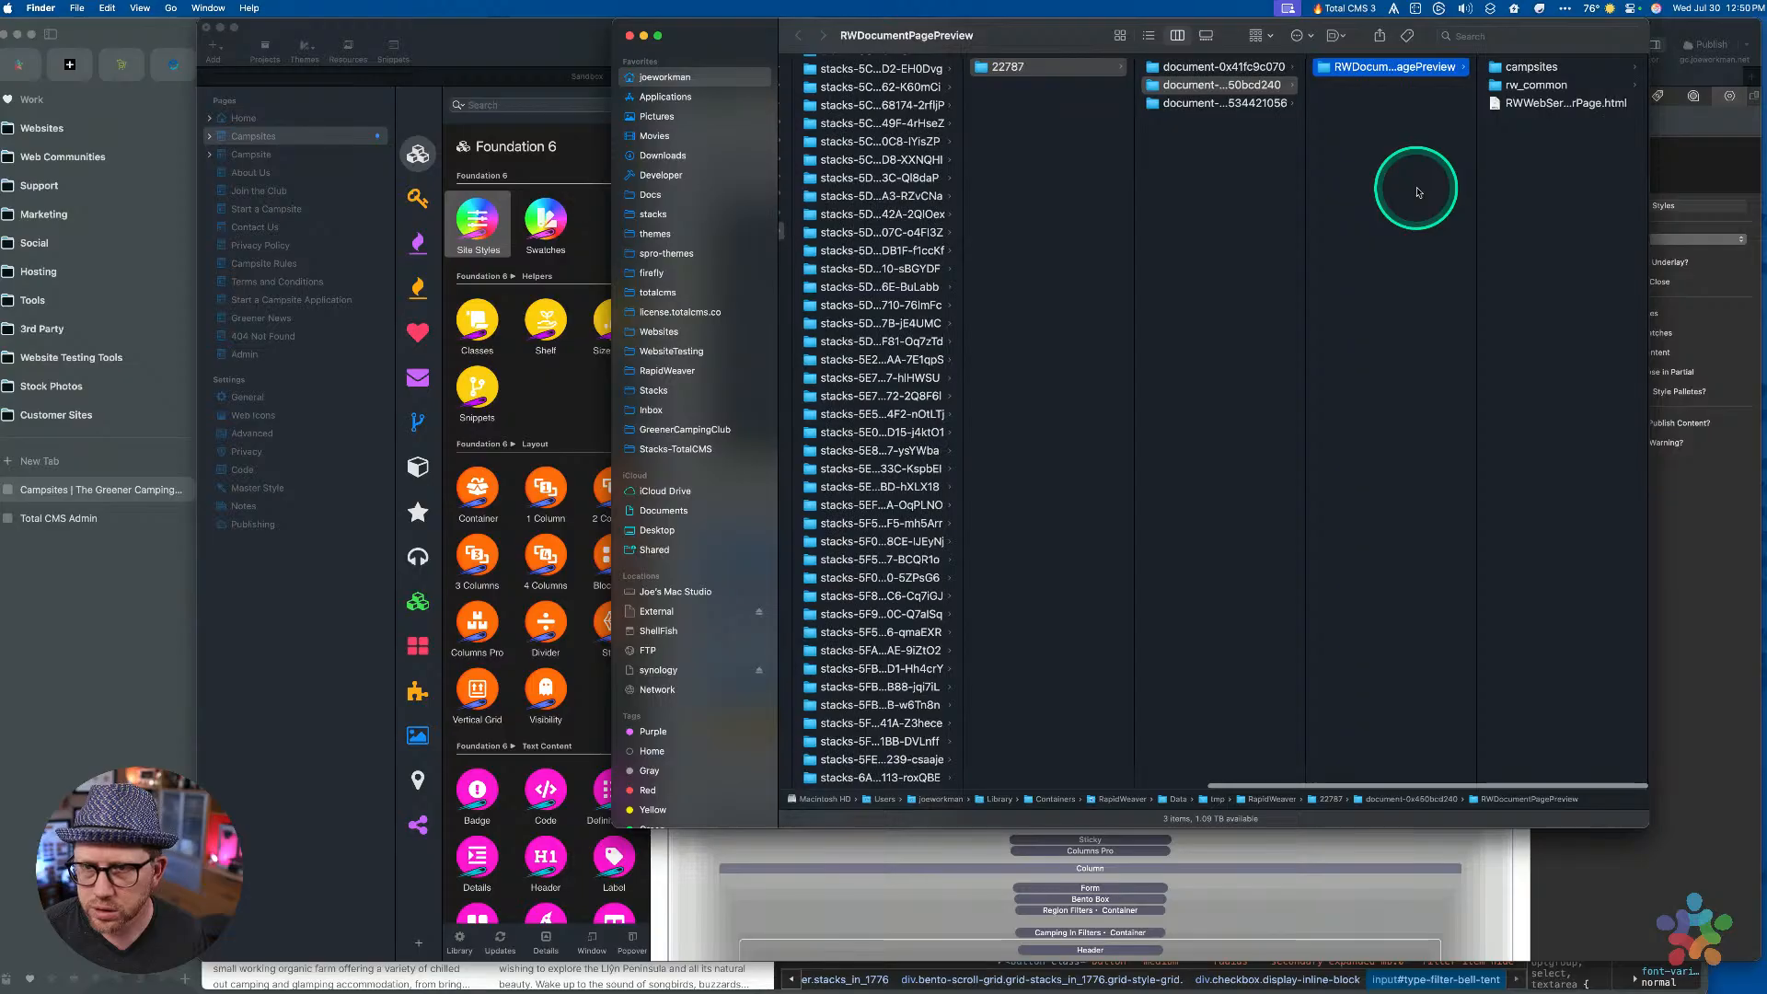
scroll(1418, 192, left, 3)
scroll(958, 520, down, 15)
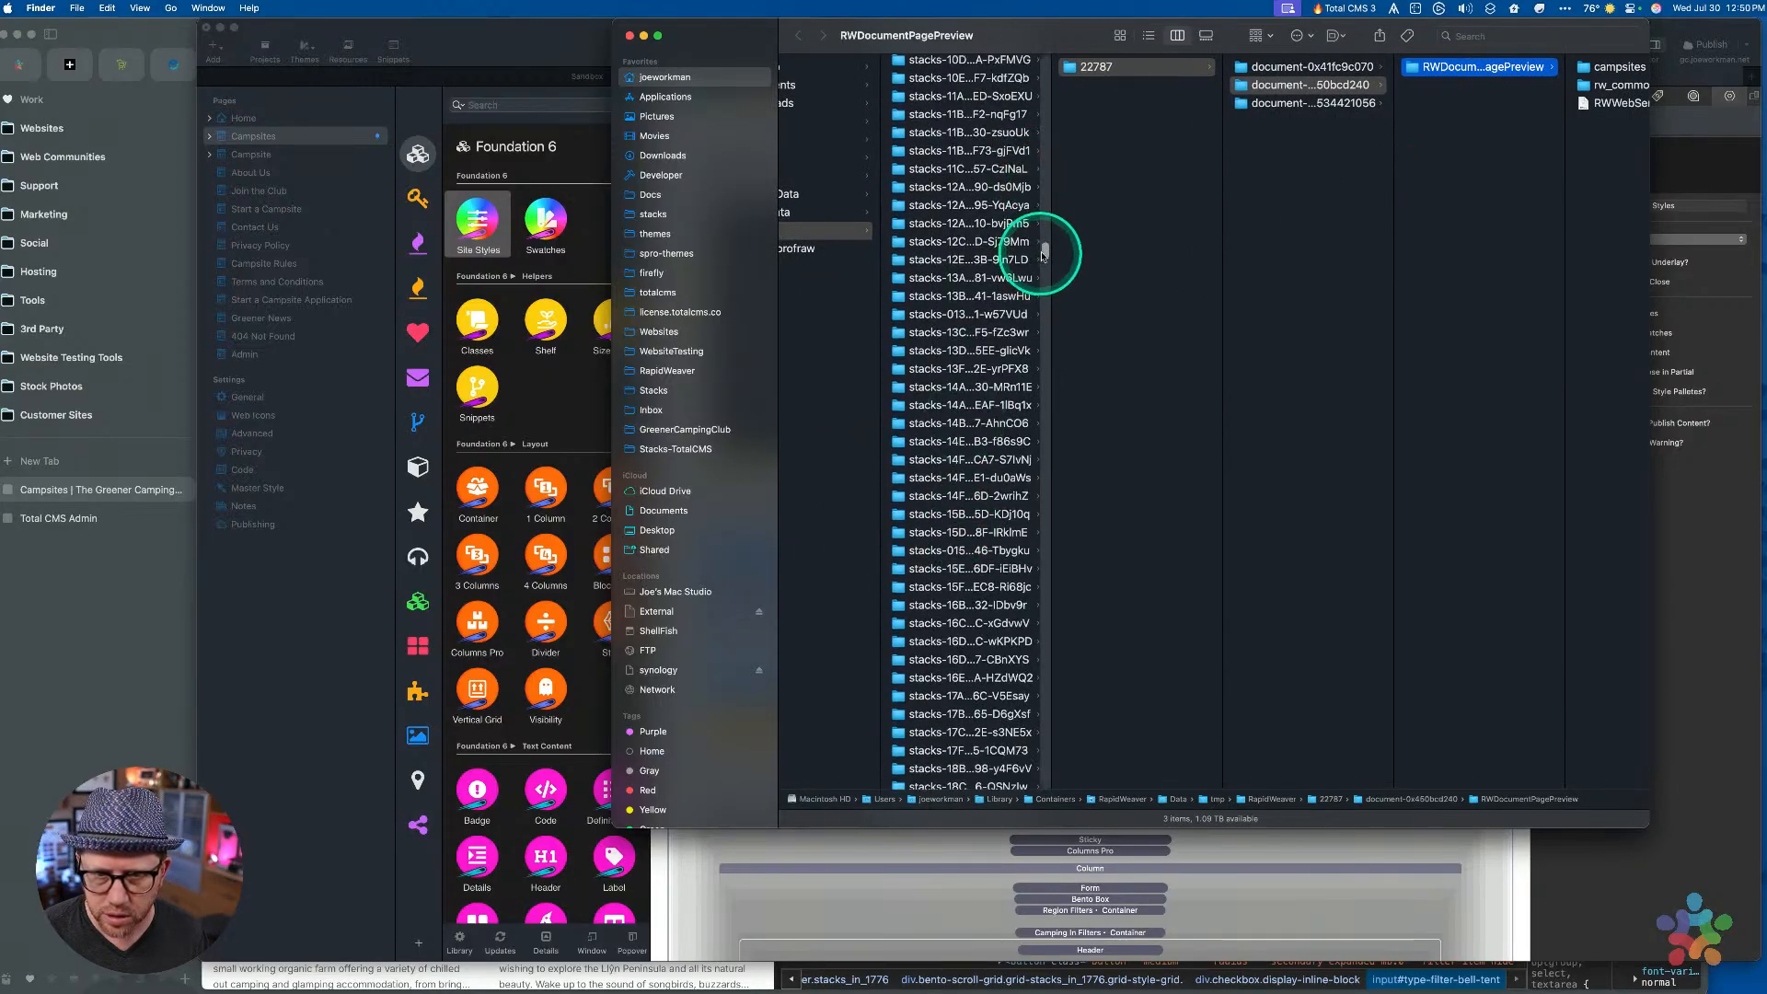
drag(1047, 247, 1043, 782)
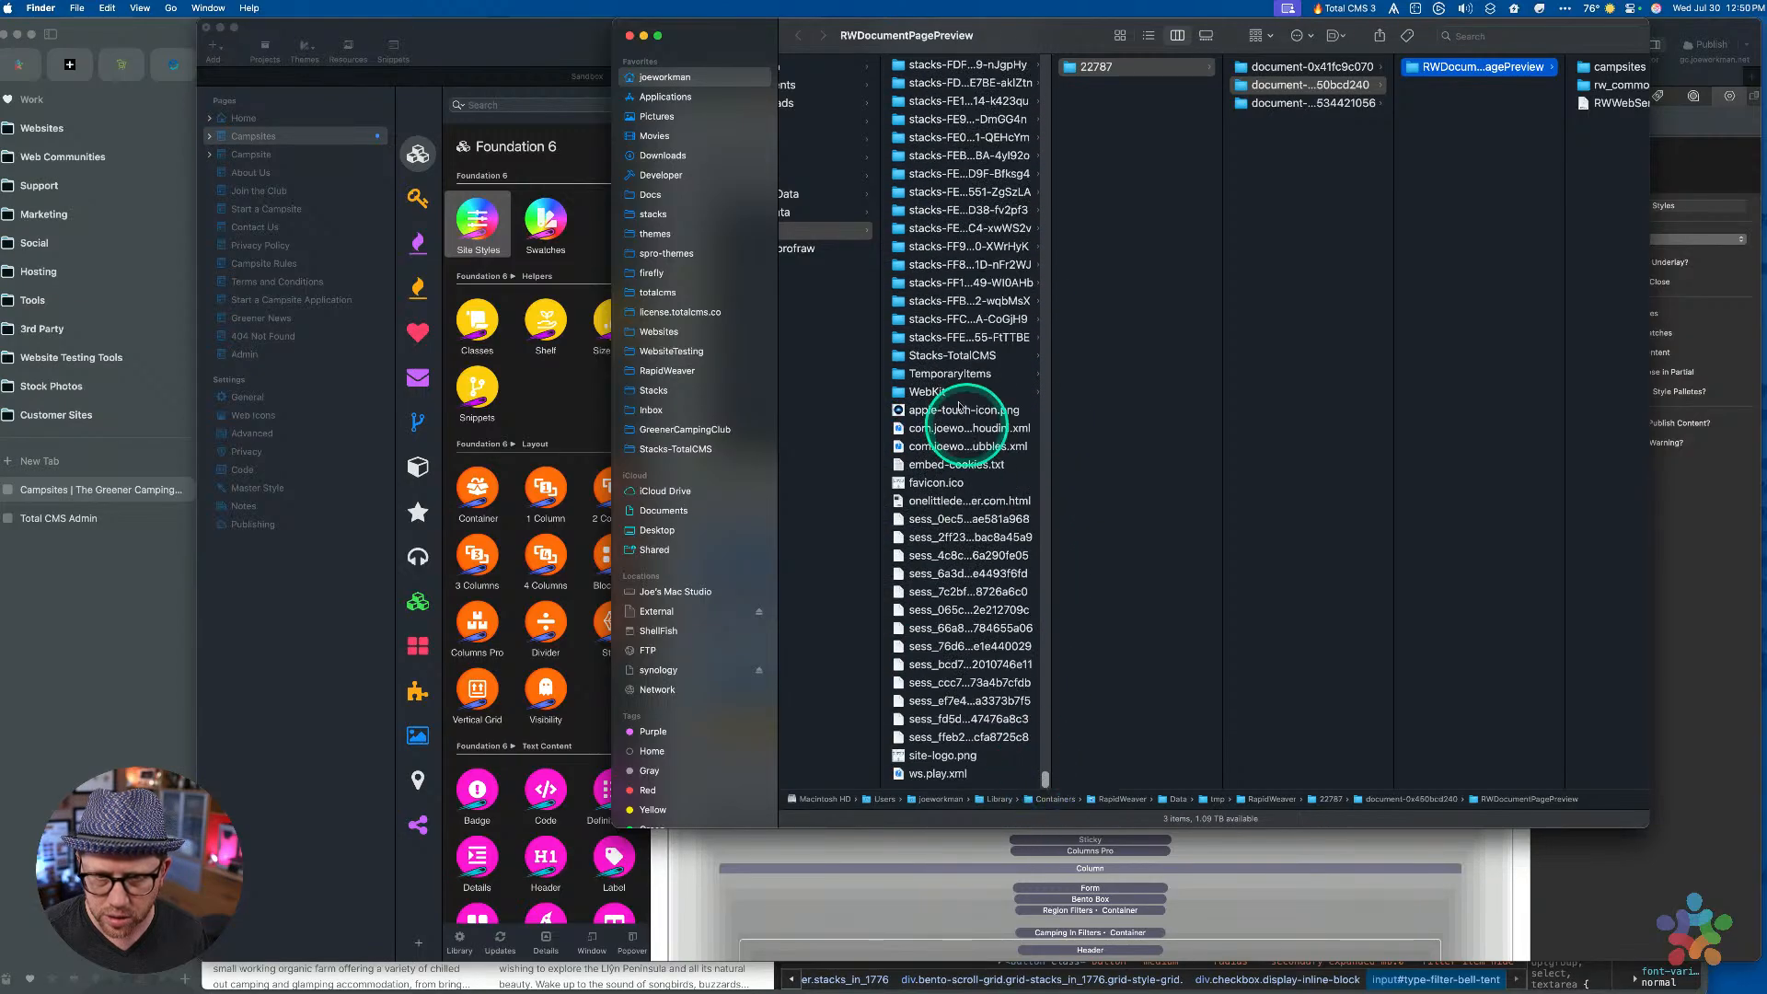
click(945, 357)
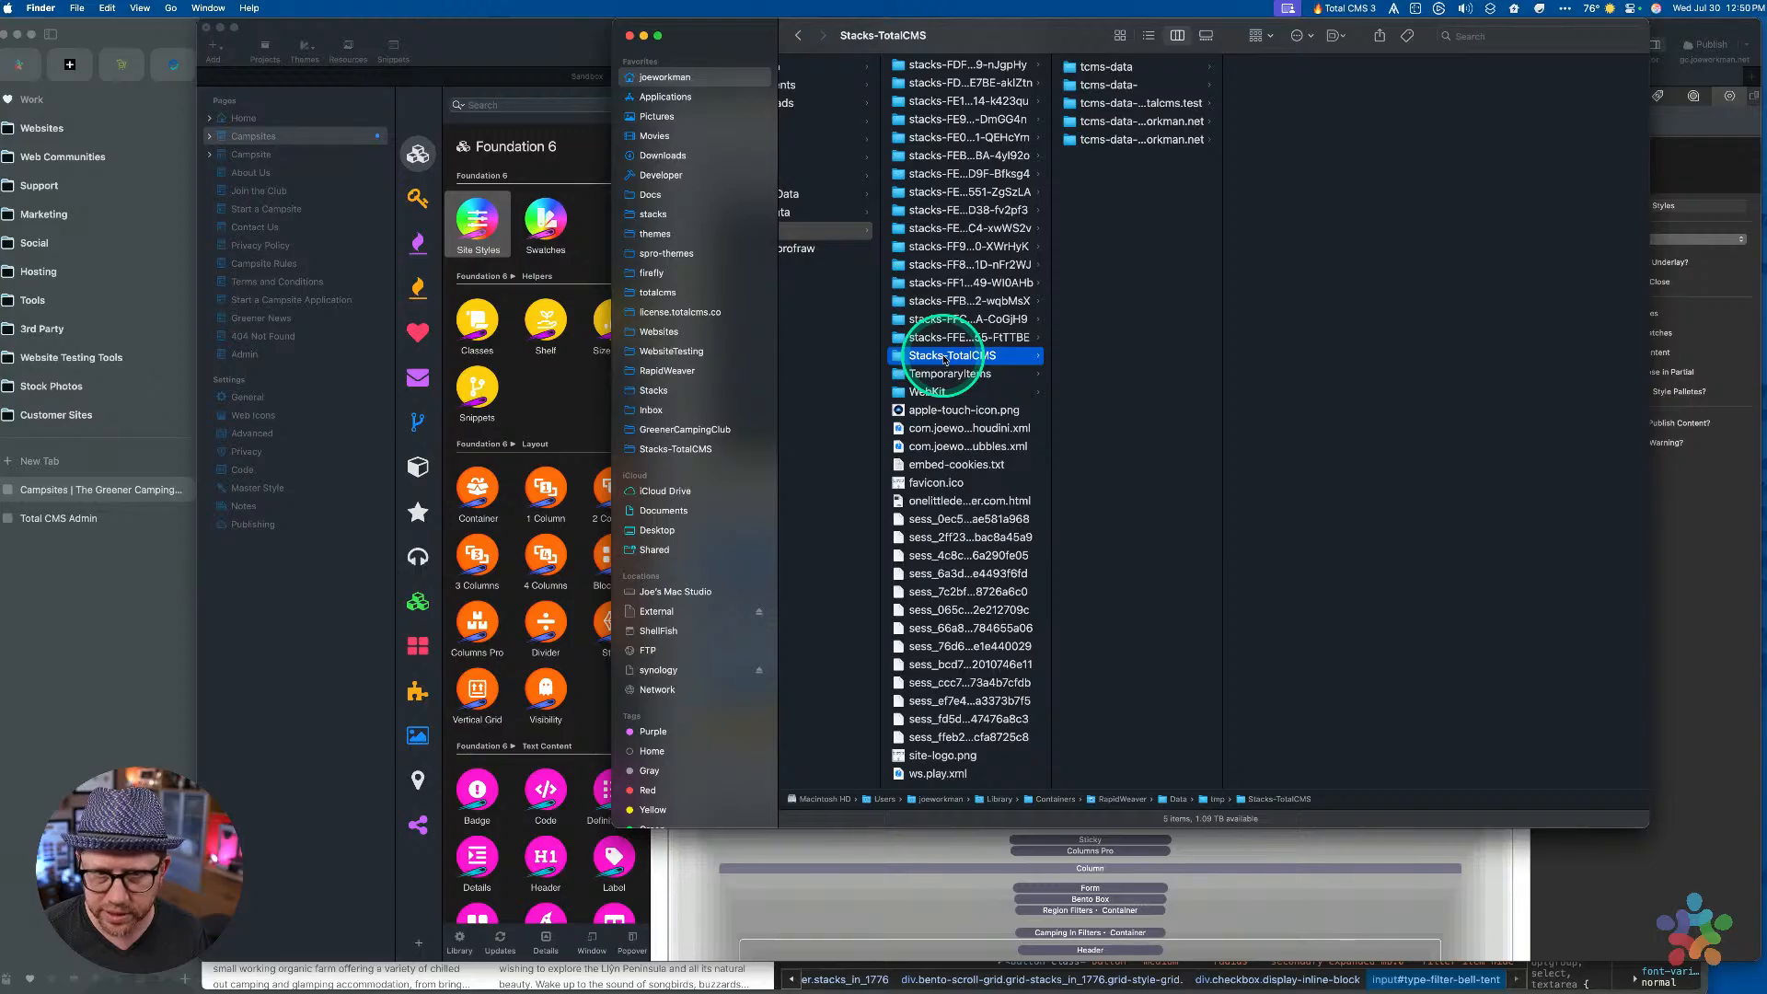
scroll(942, 360, left, 3)
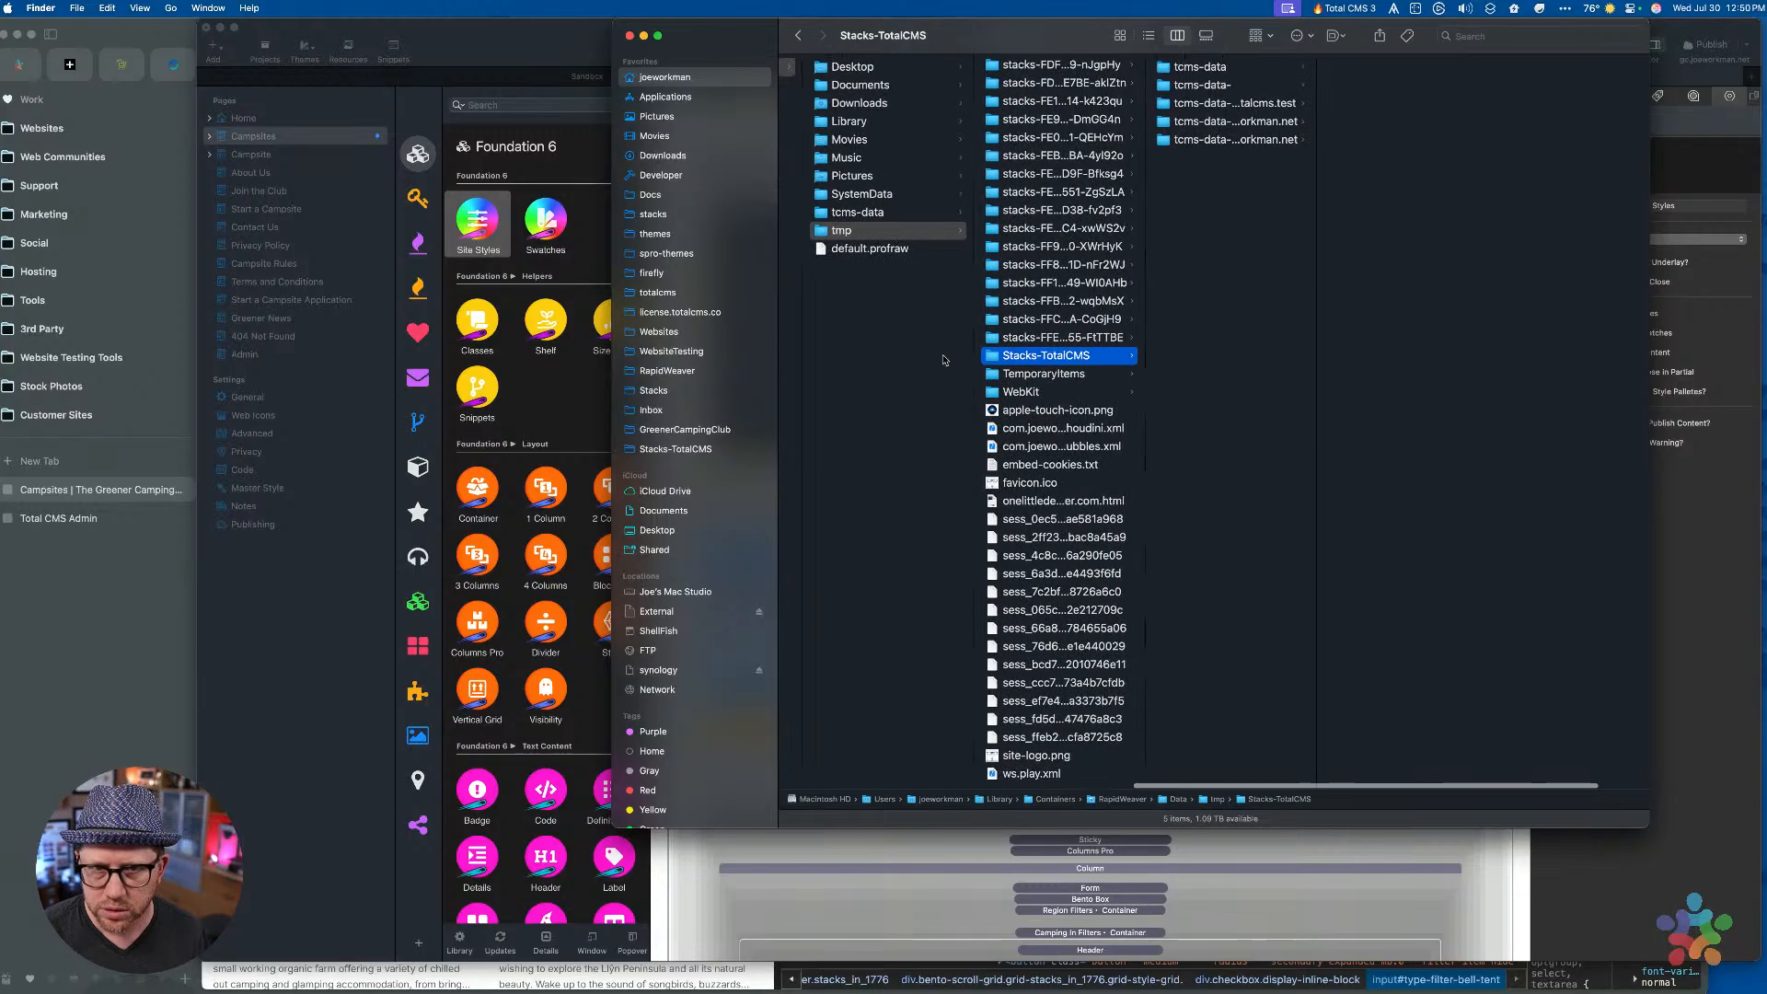
scroll(943, 360, right, 2)
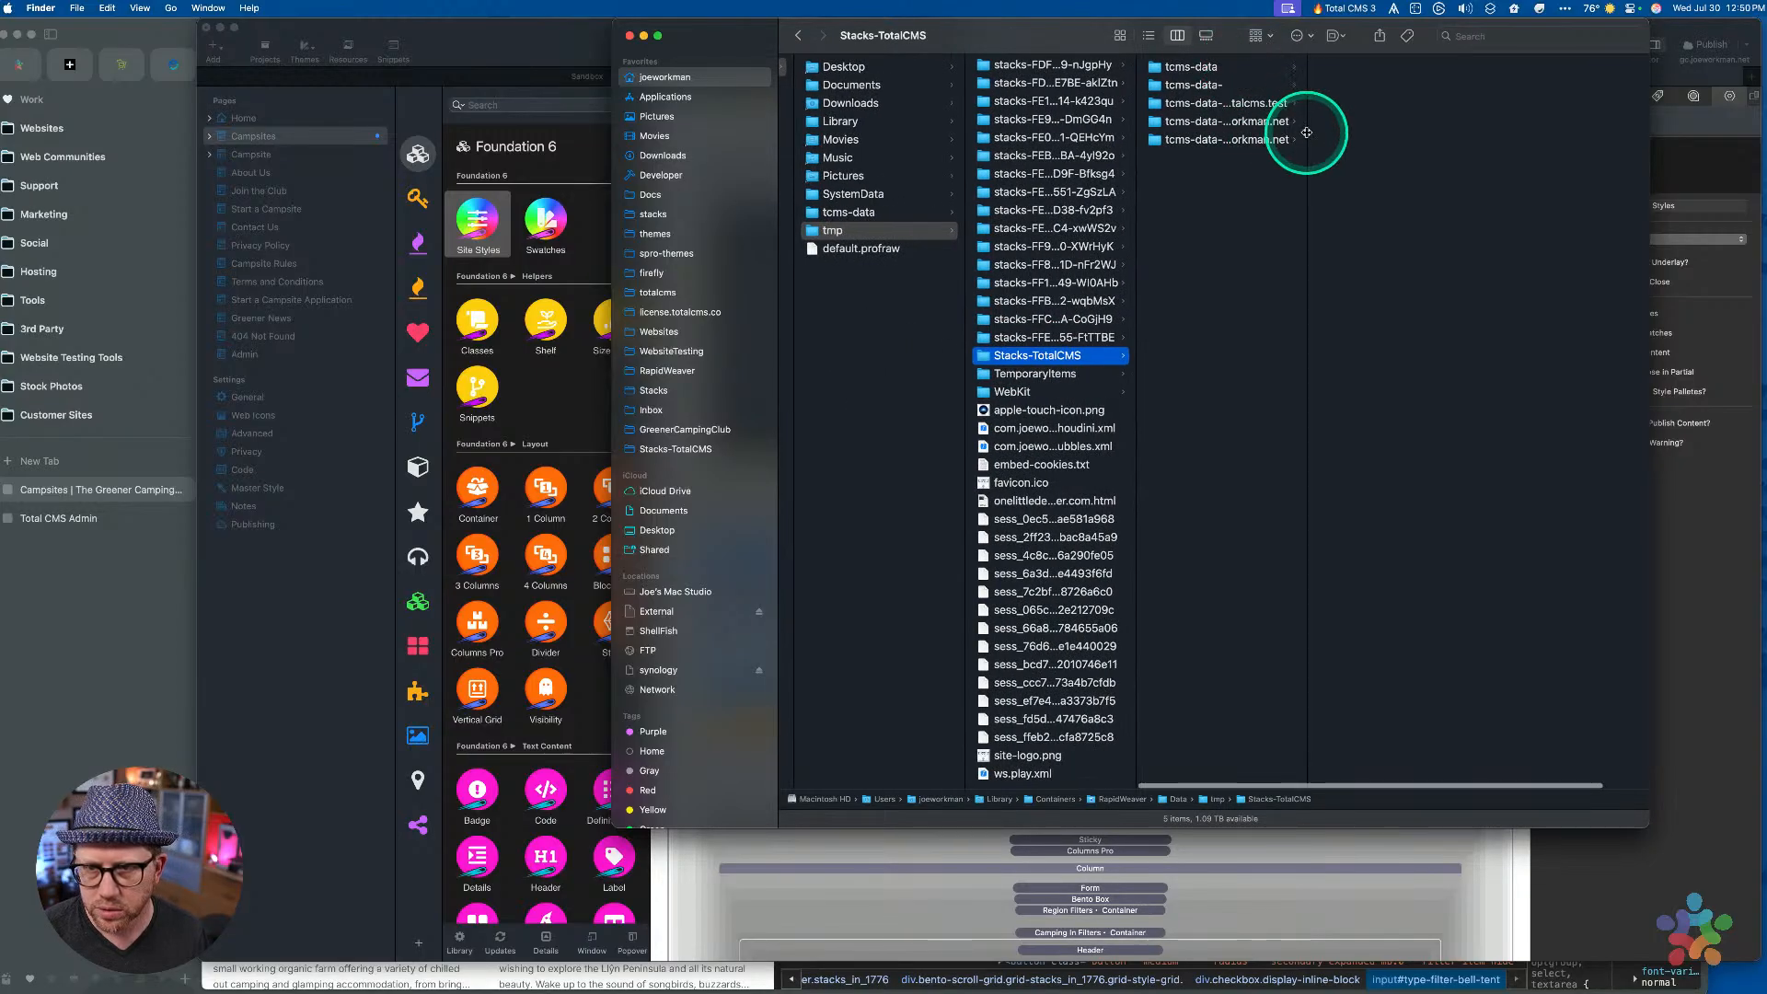
drag(1306, 133, 1389, 115)
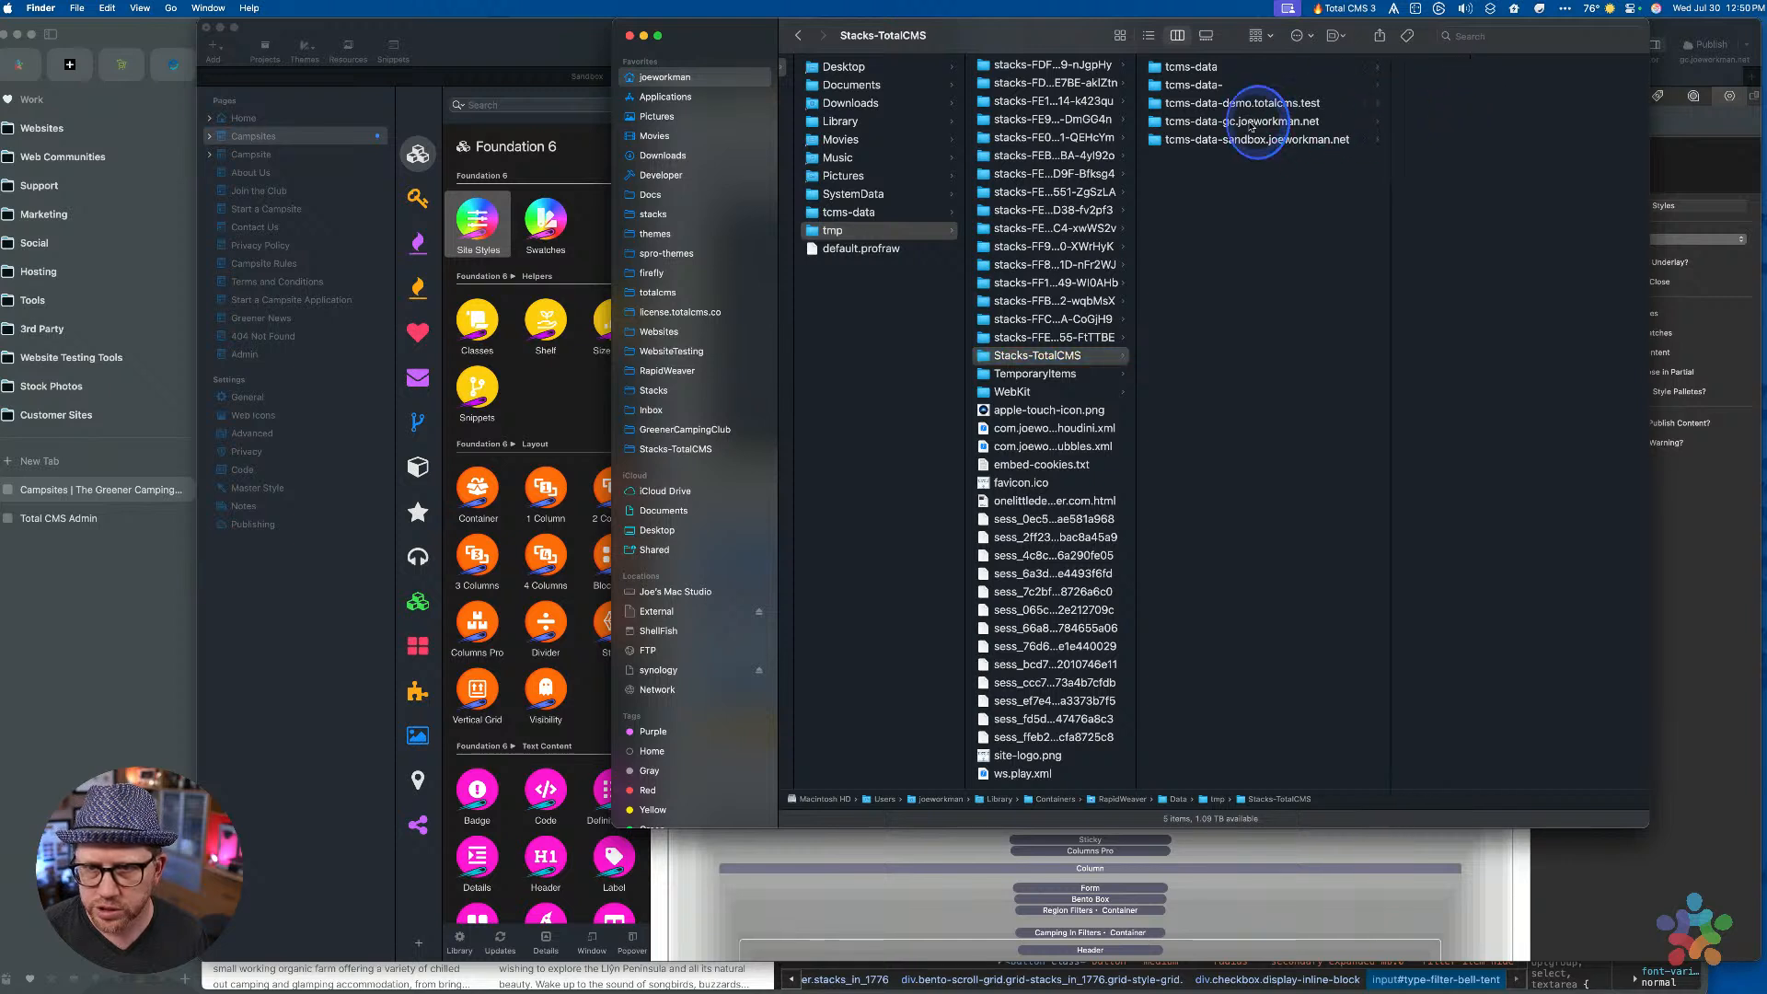
click(1250, 124)
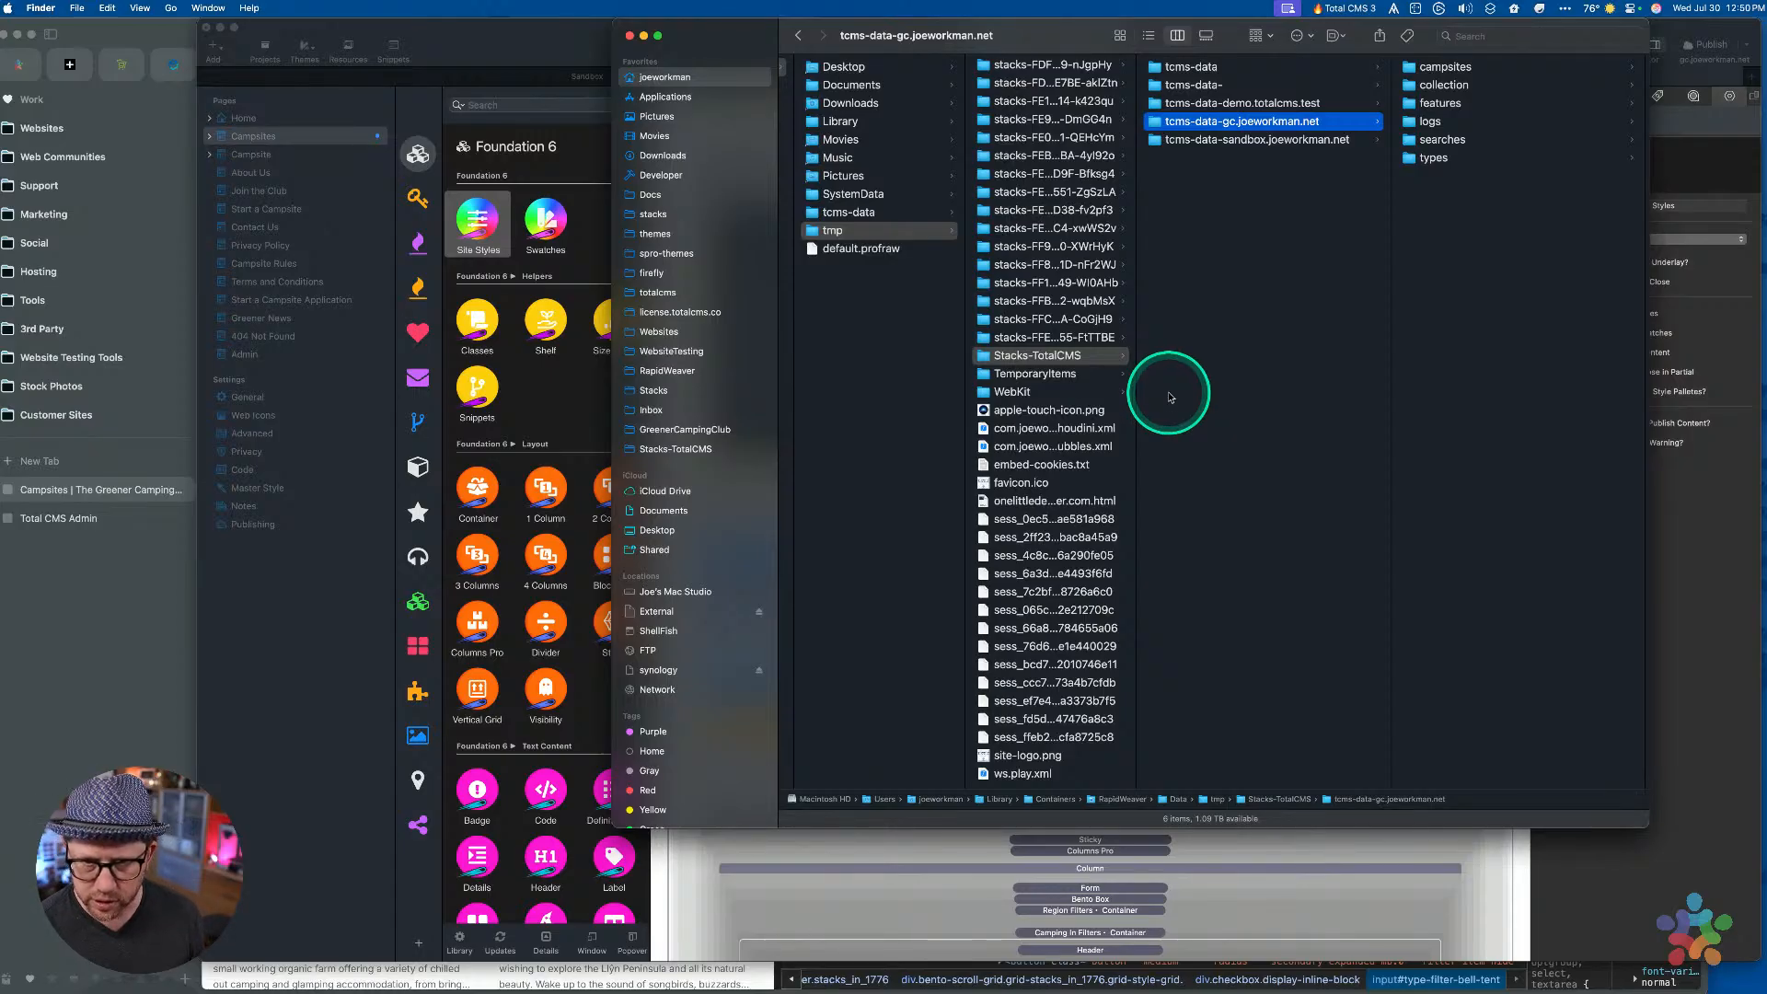
In a new Finder window, navigate to WebsiteTesting > gc.joeworkman.net > tcms-data
click(42, 8)
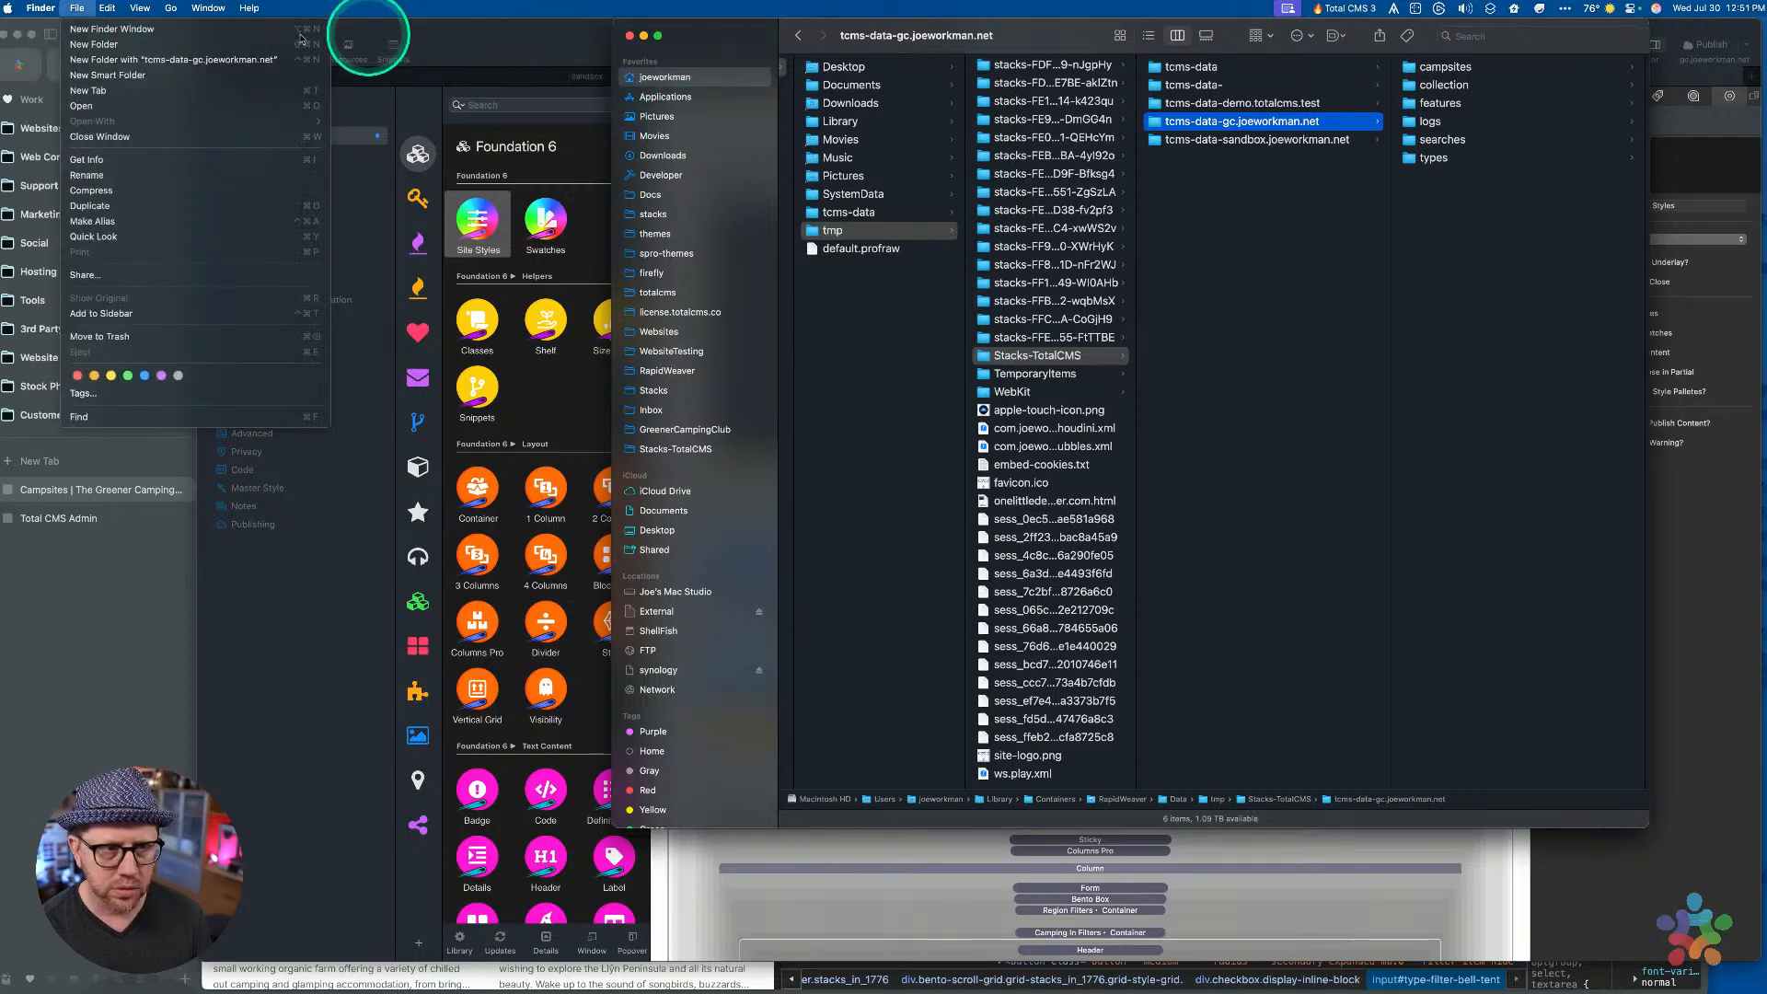
mouse_move(108, 8)
click(779, 373)
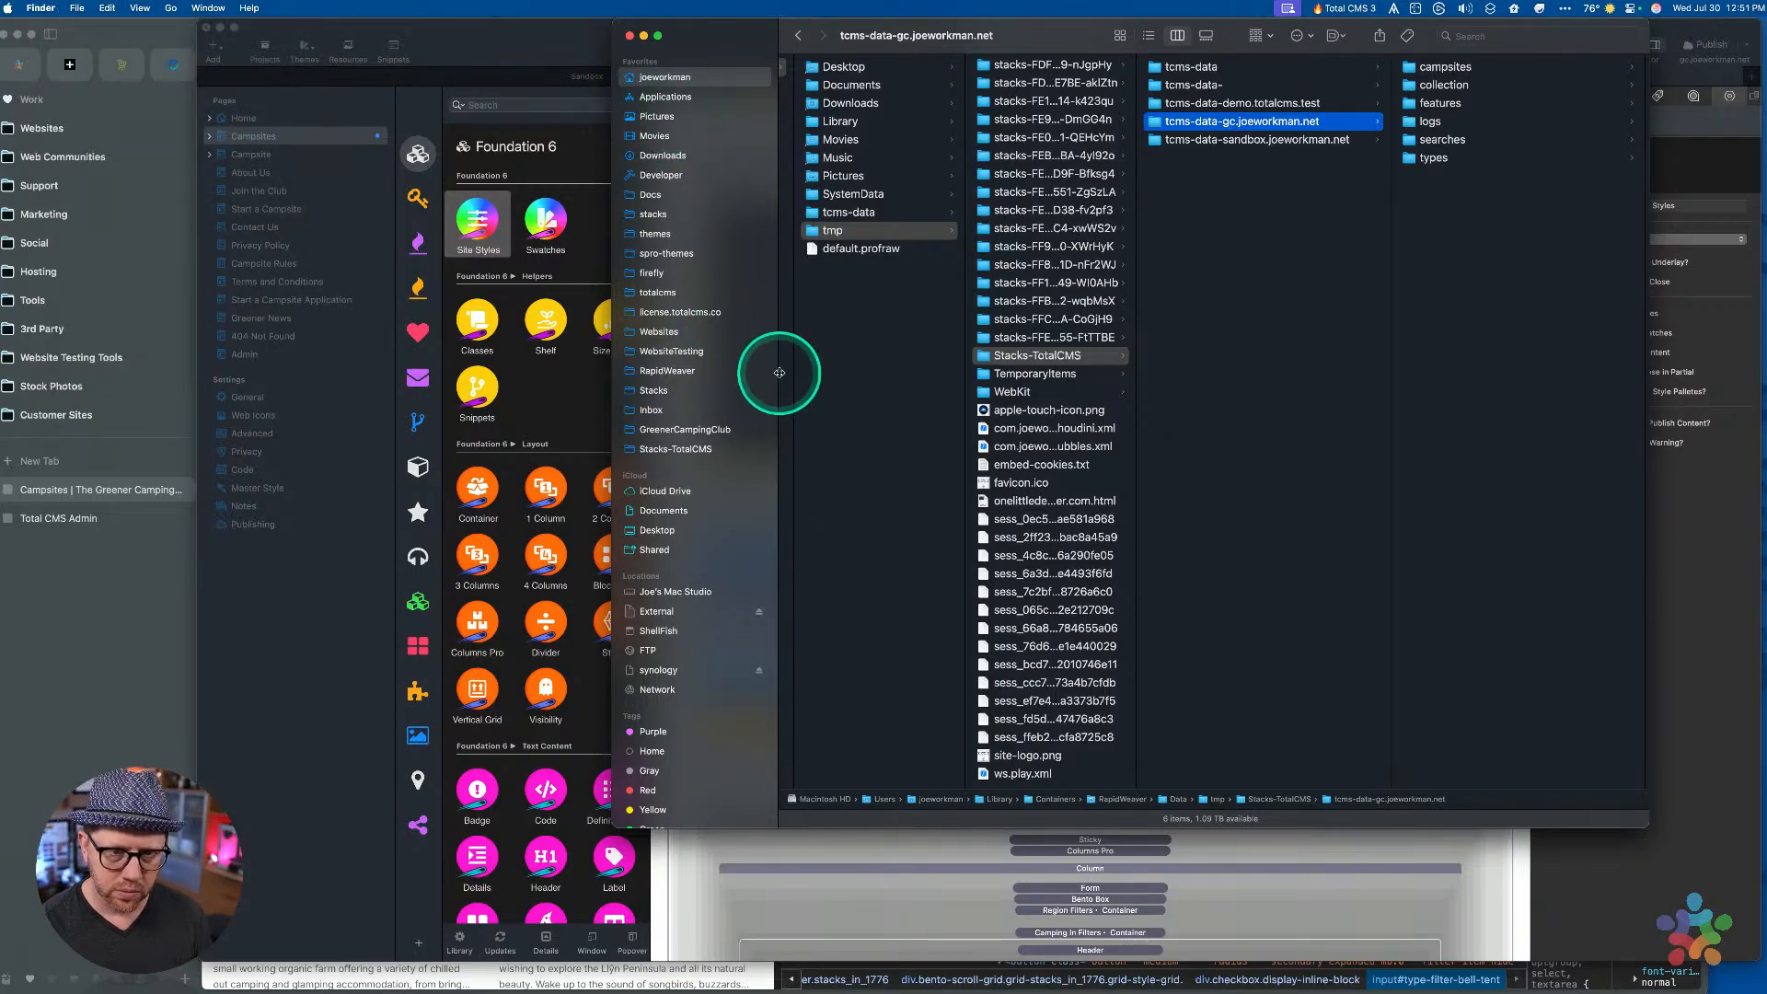
key(super+n)
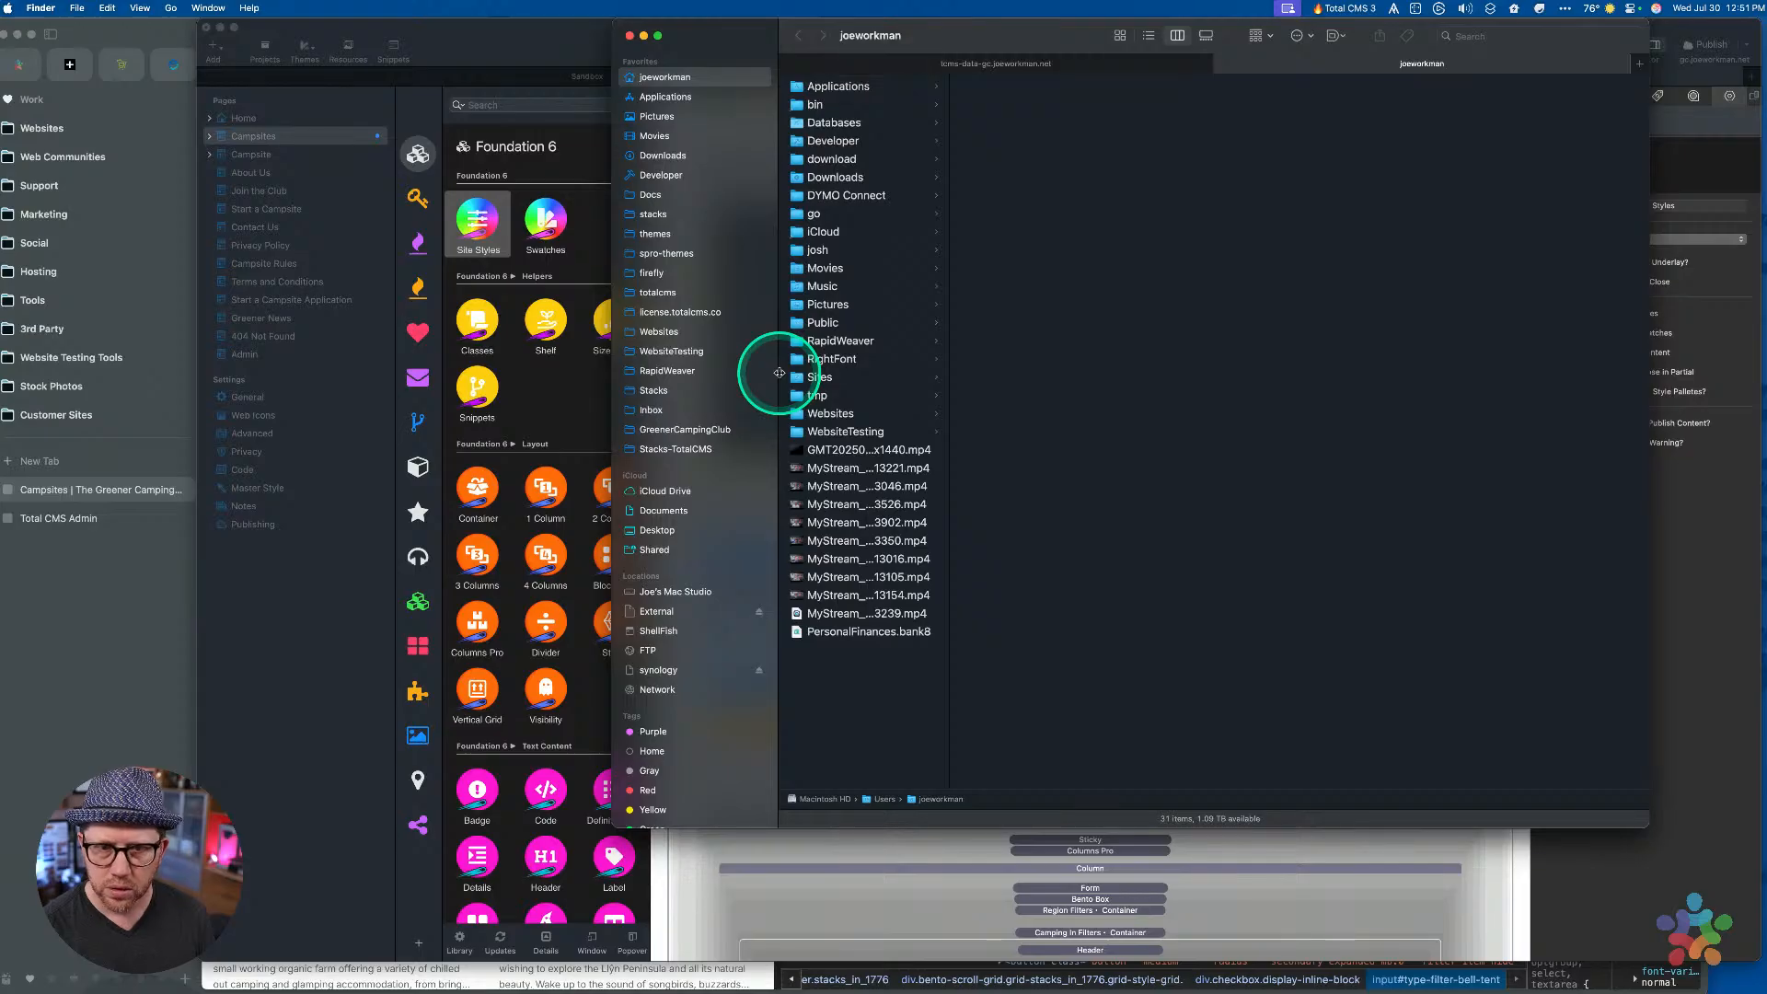
click(655, 394)
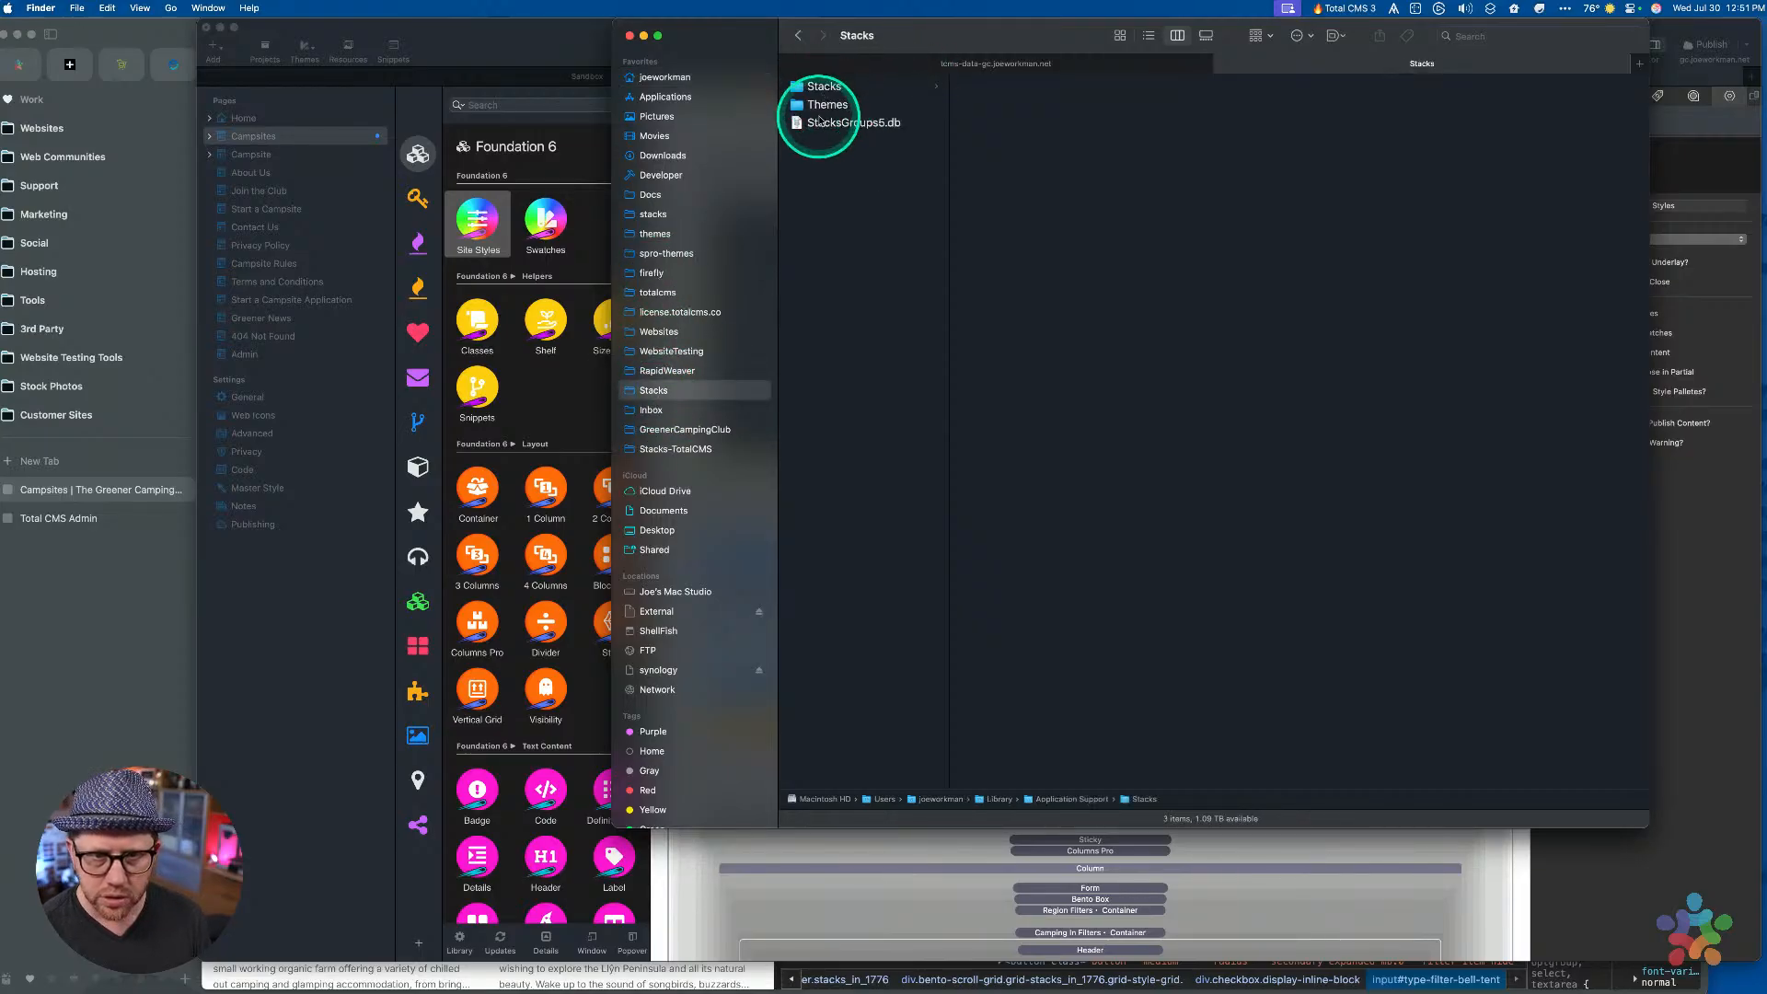
click(692, 449)
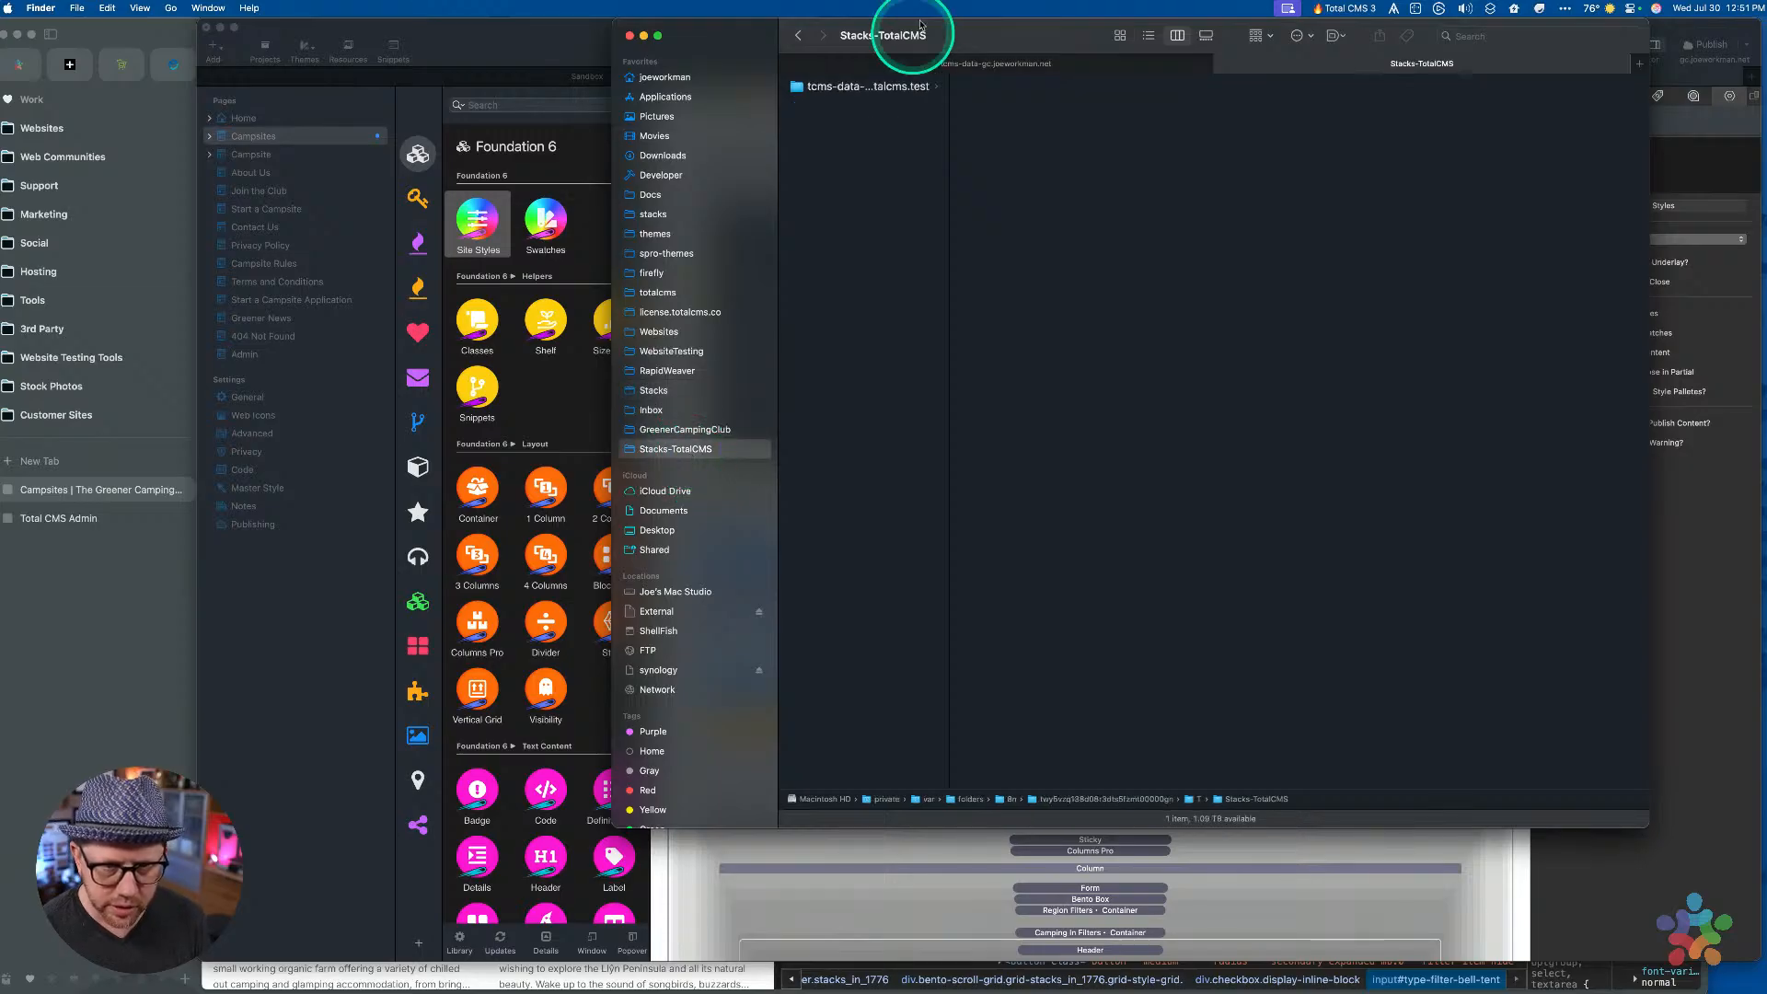
click(854, 87)
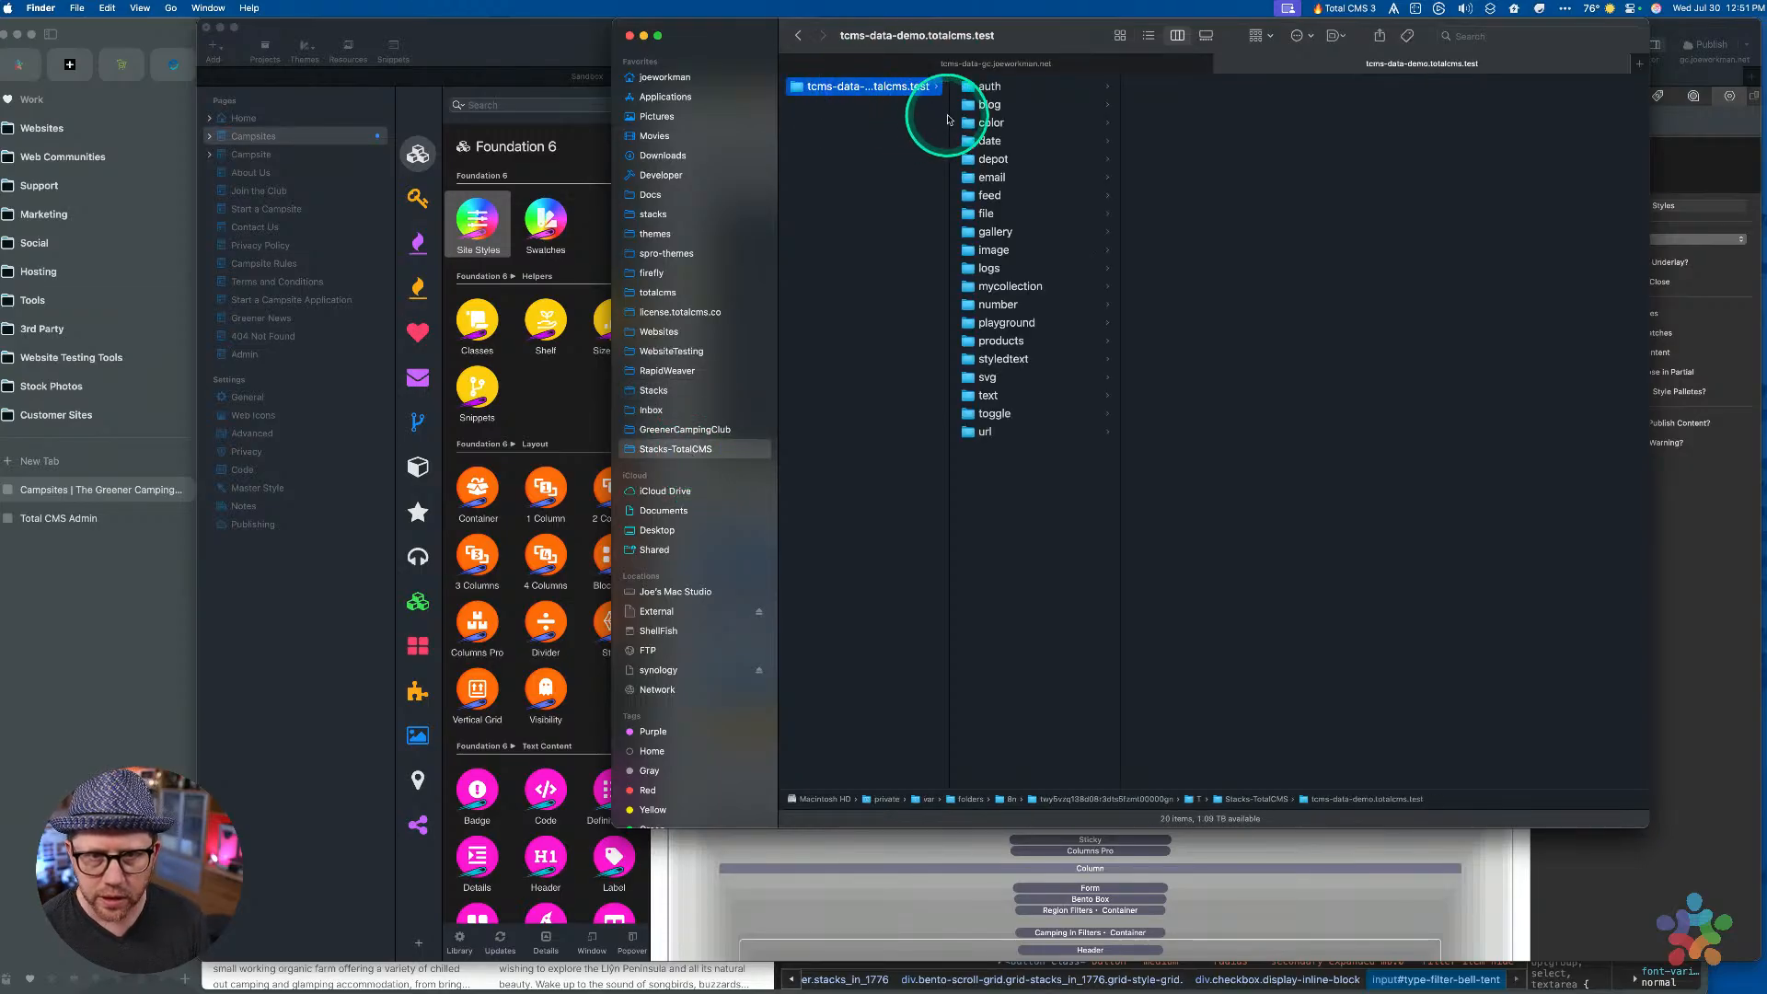
drag(948, 119, 975, 119)
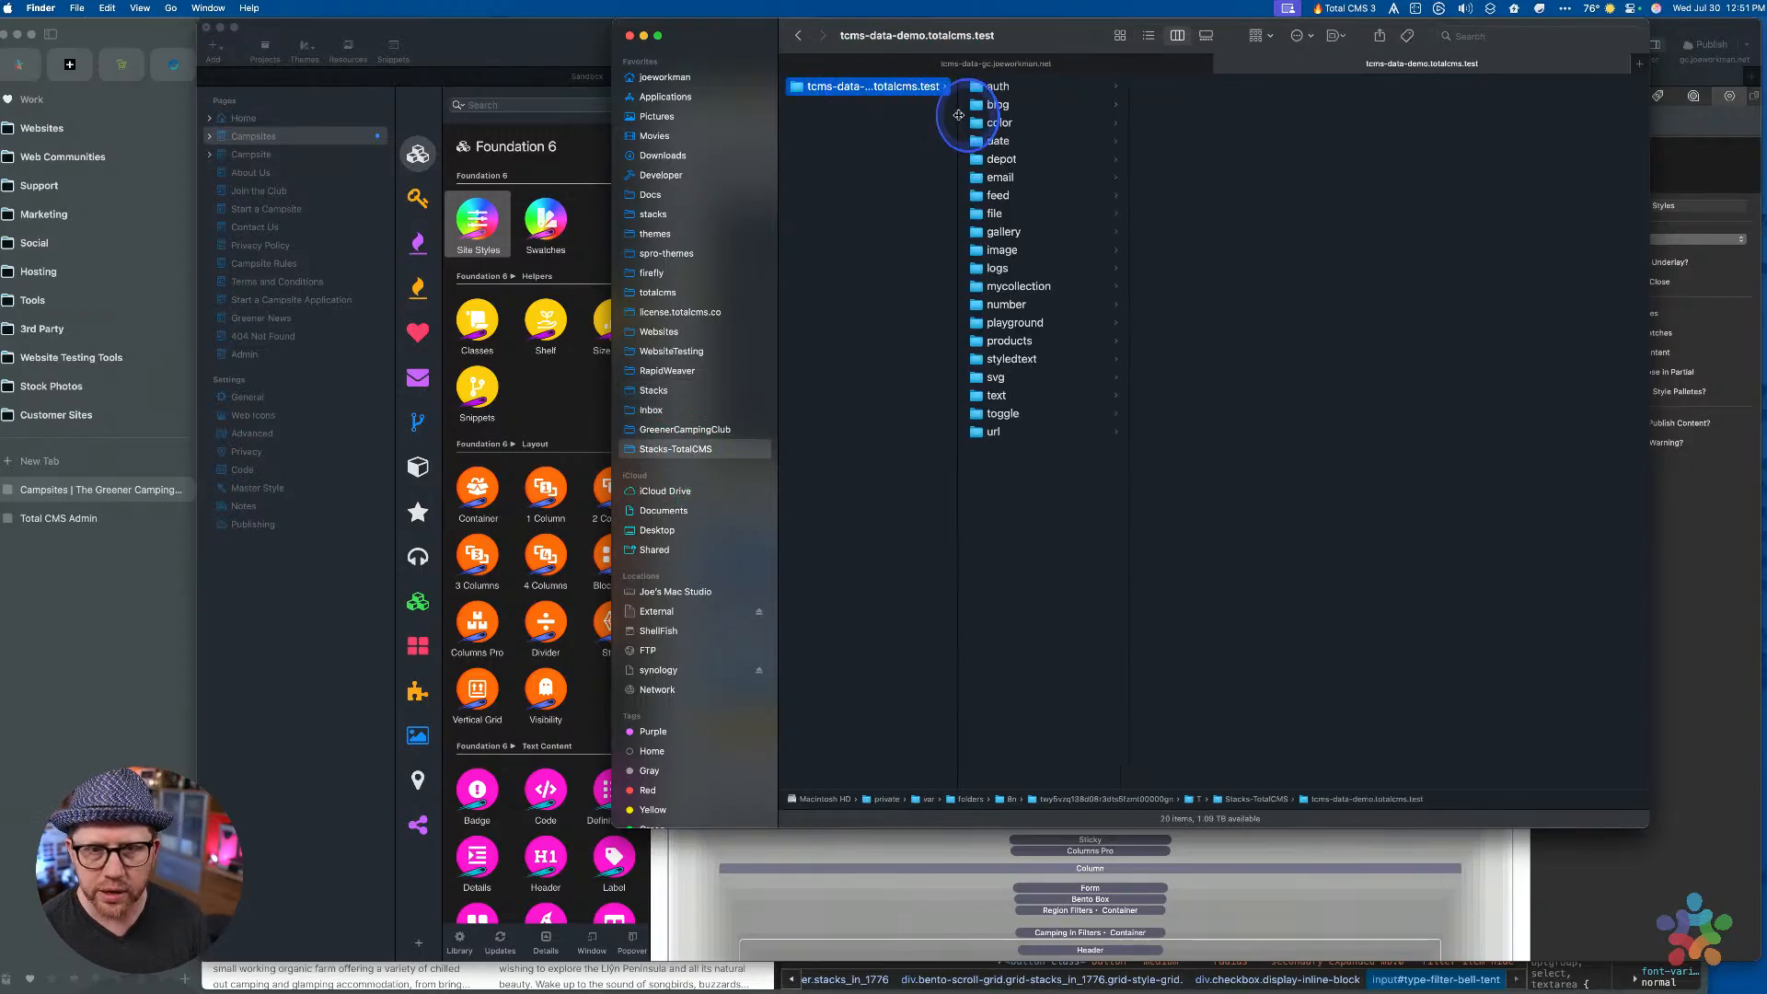
click(671, 350)
click(833, 122)
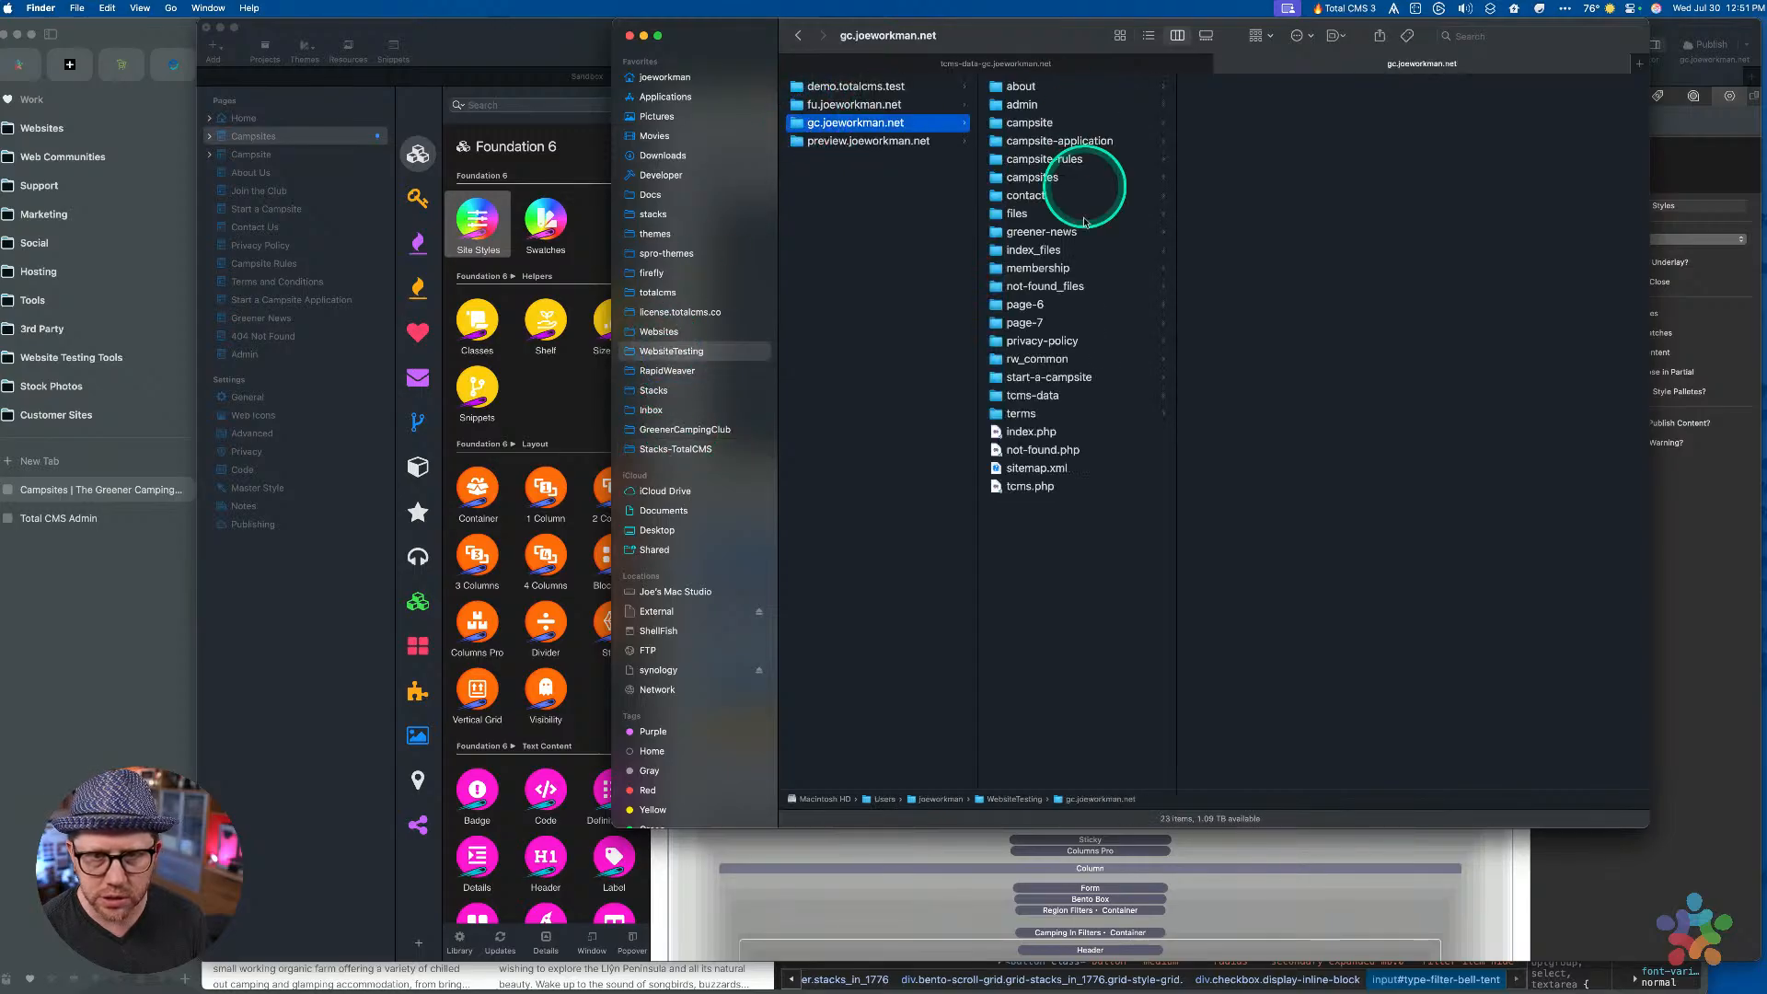
click(1020, 395)
Trash campsite-types-merge-campsite-features and put the remaining 12 folders on the Dropover shelf
drag(1239, 327, 1173, 55)
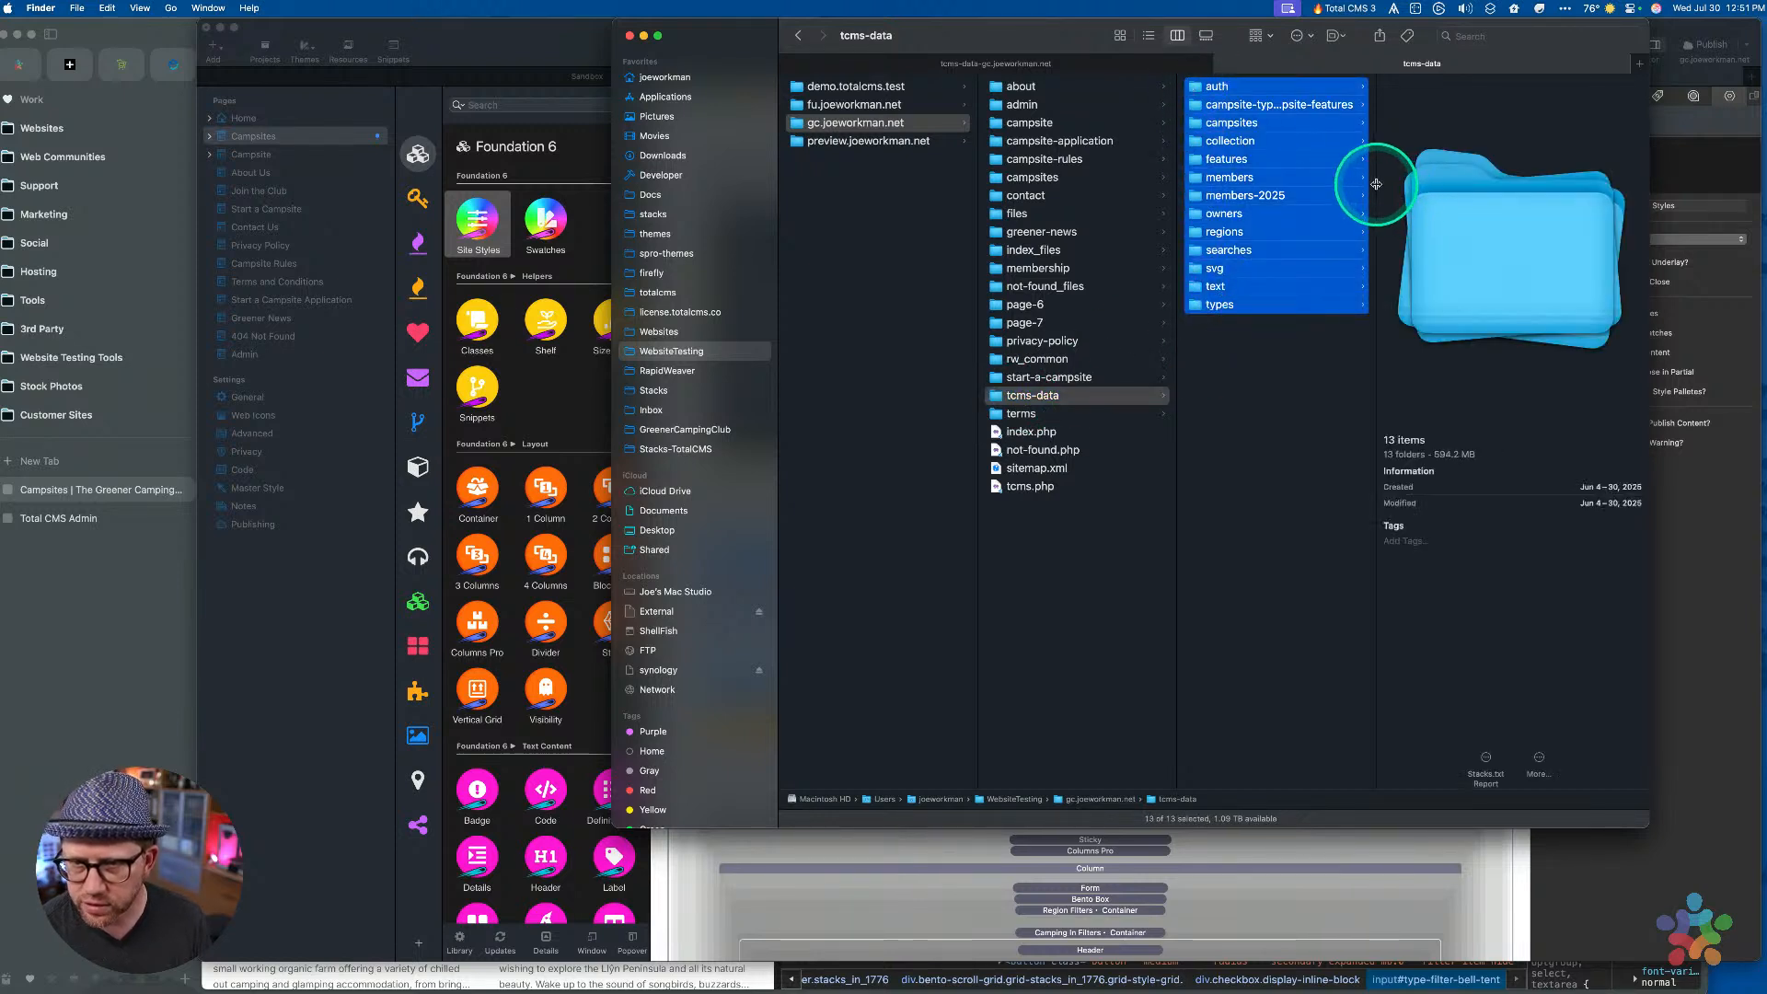
drag(1375, 184, 1486, 165)
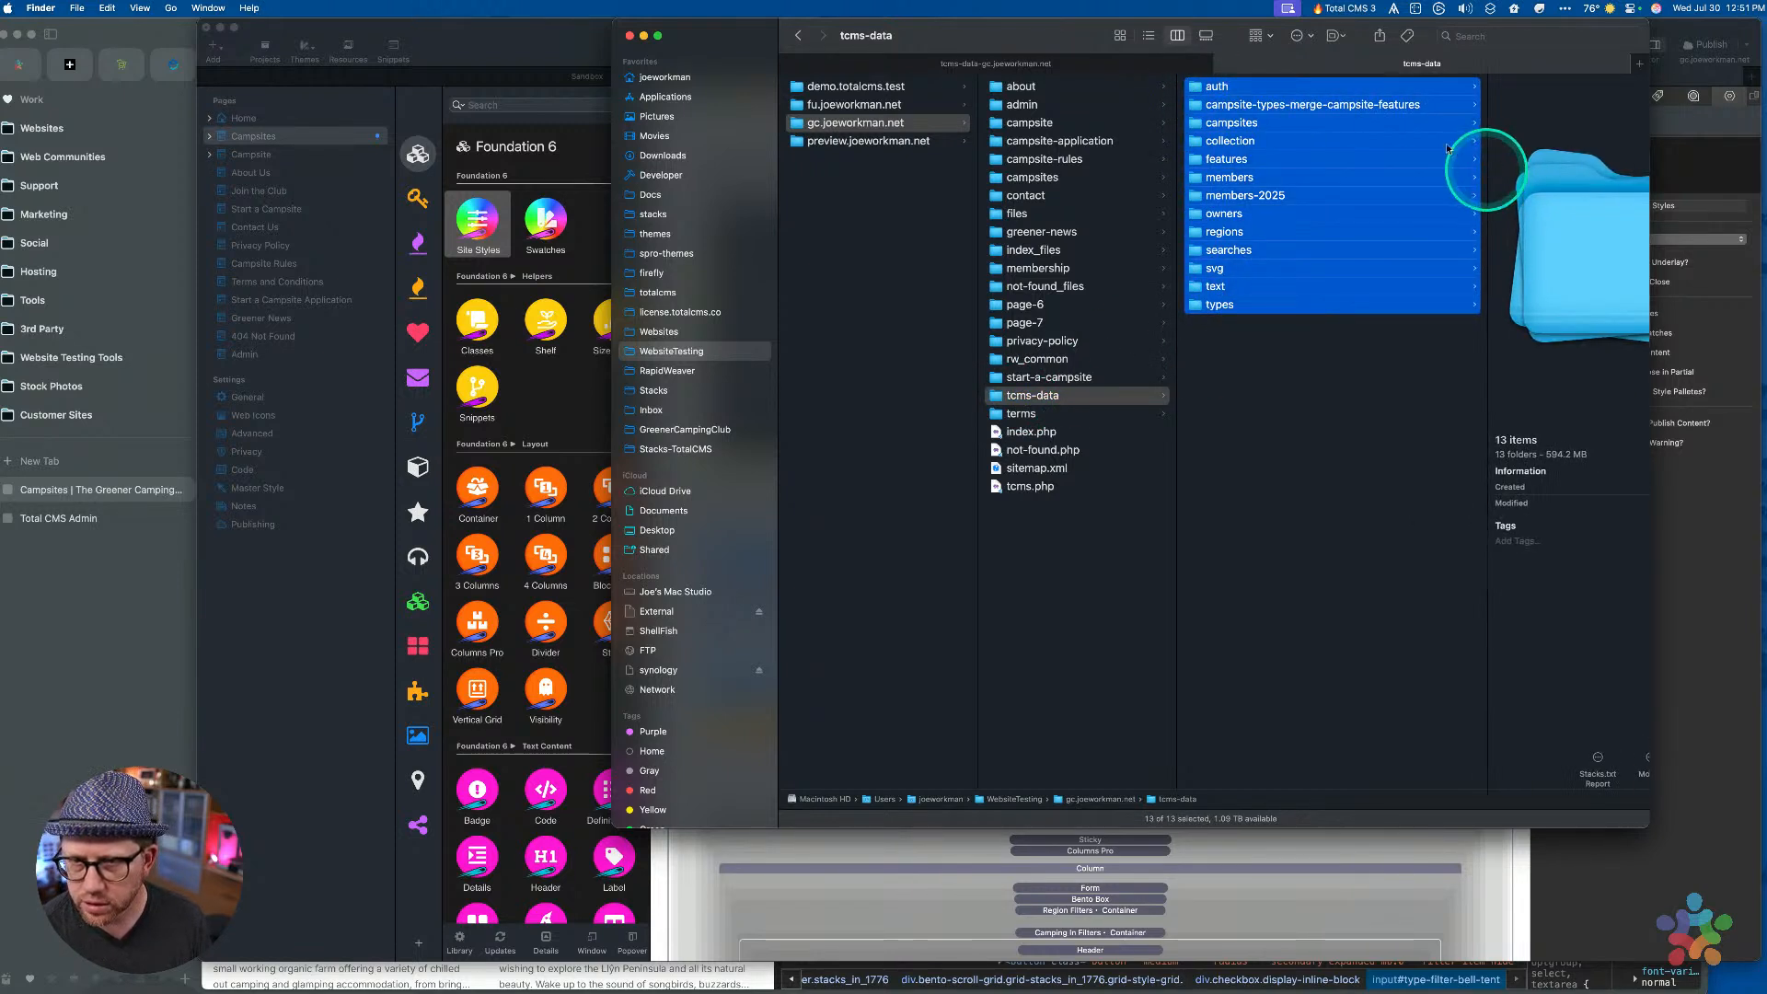
click(1291, 108)
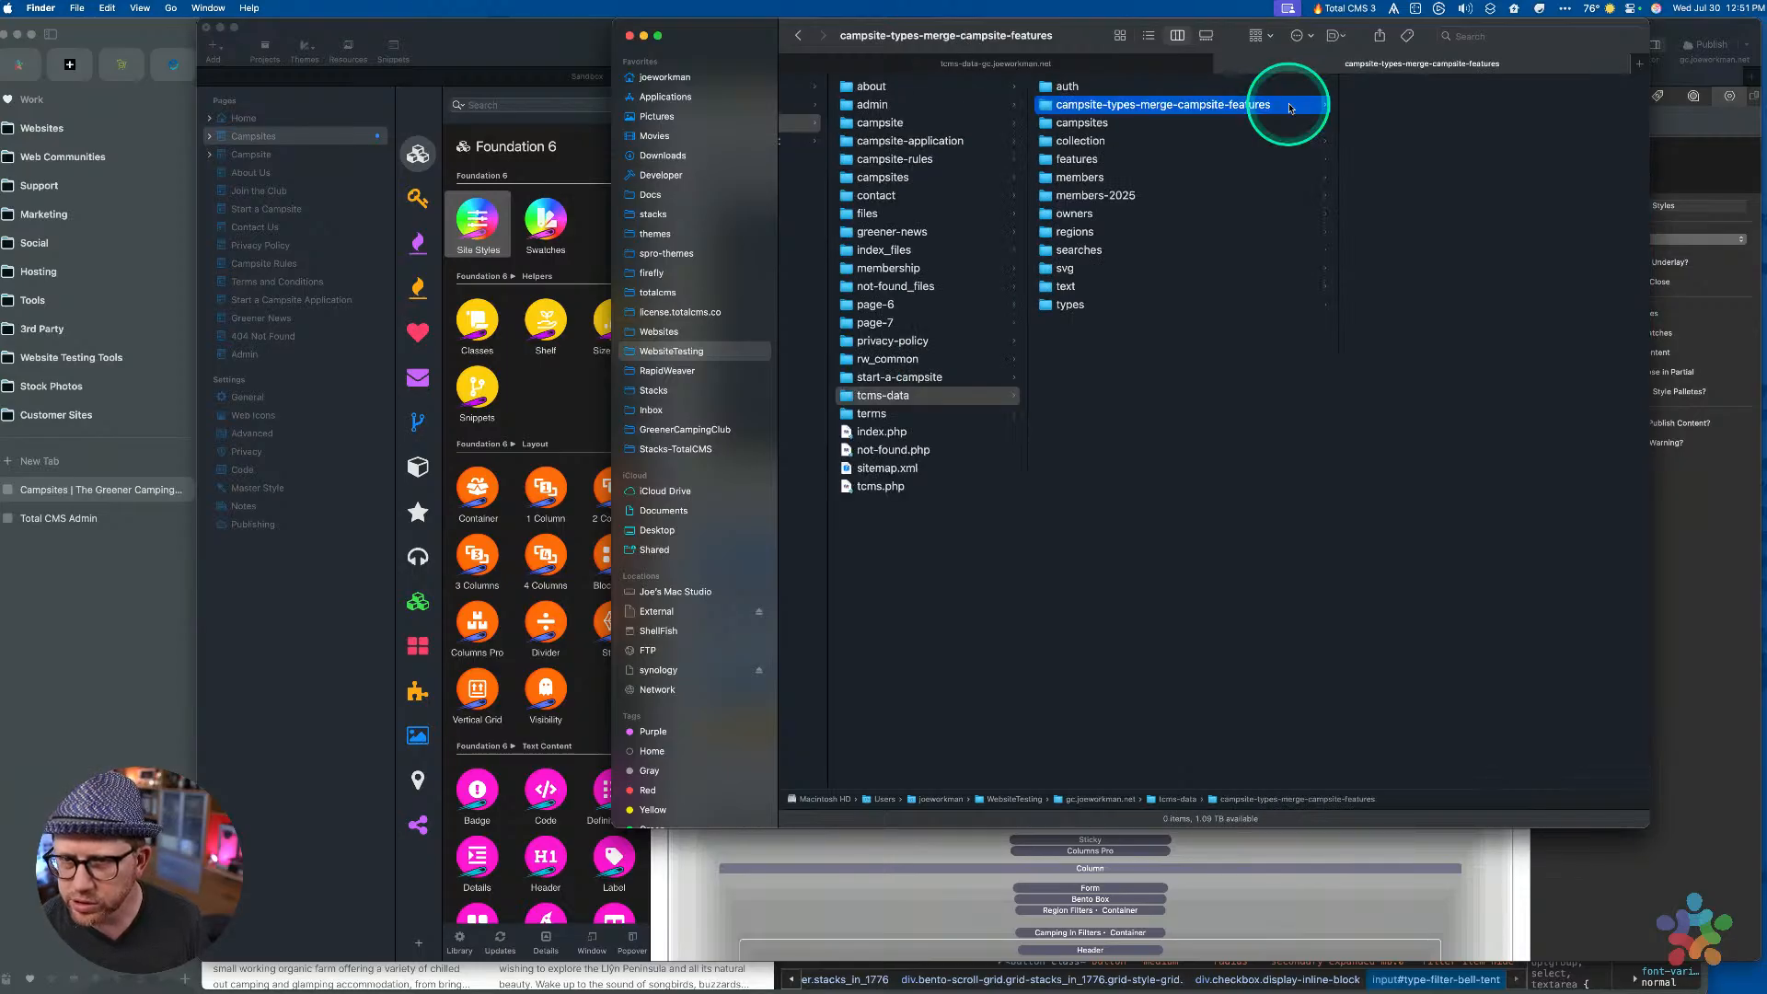
key(cmd+BackSpace)
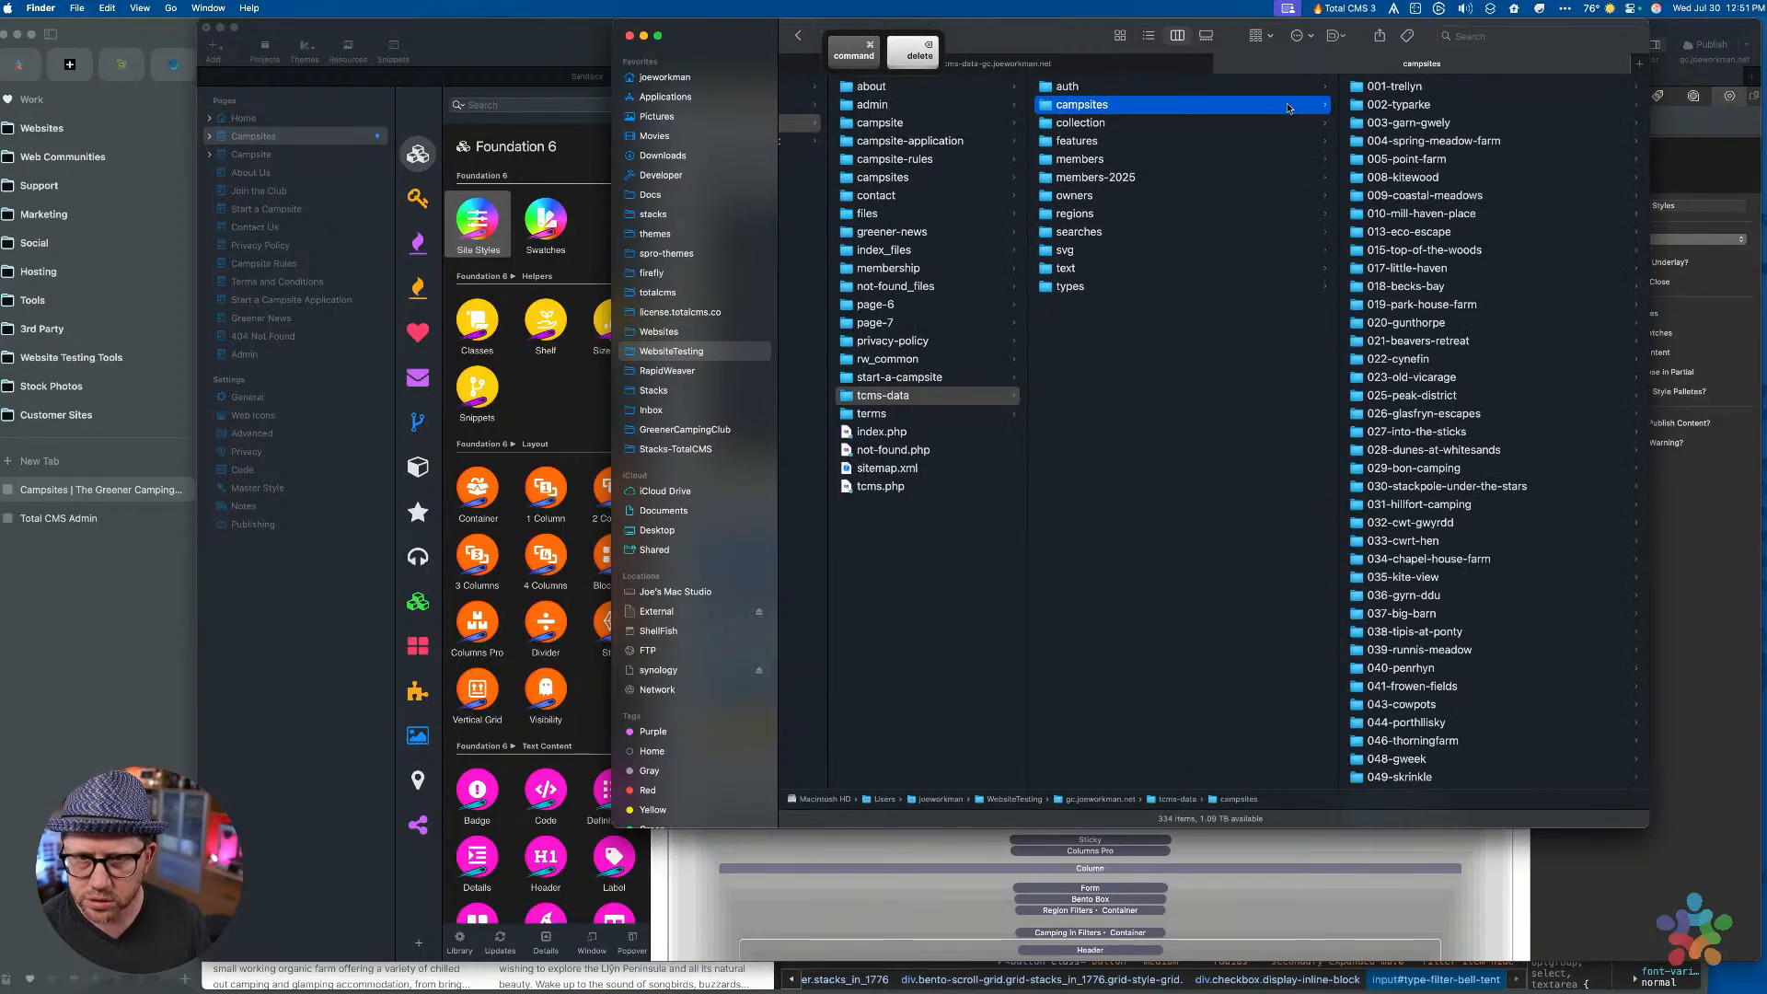
click(1112, 353)
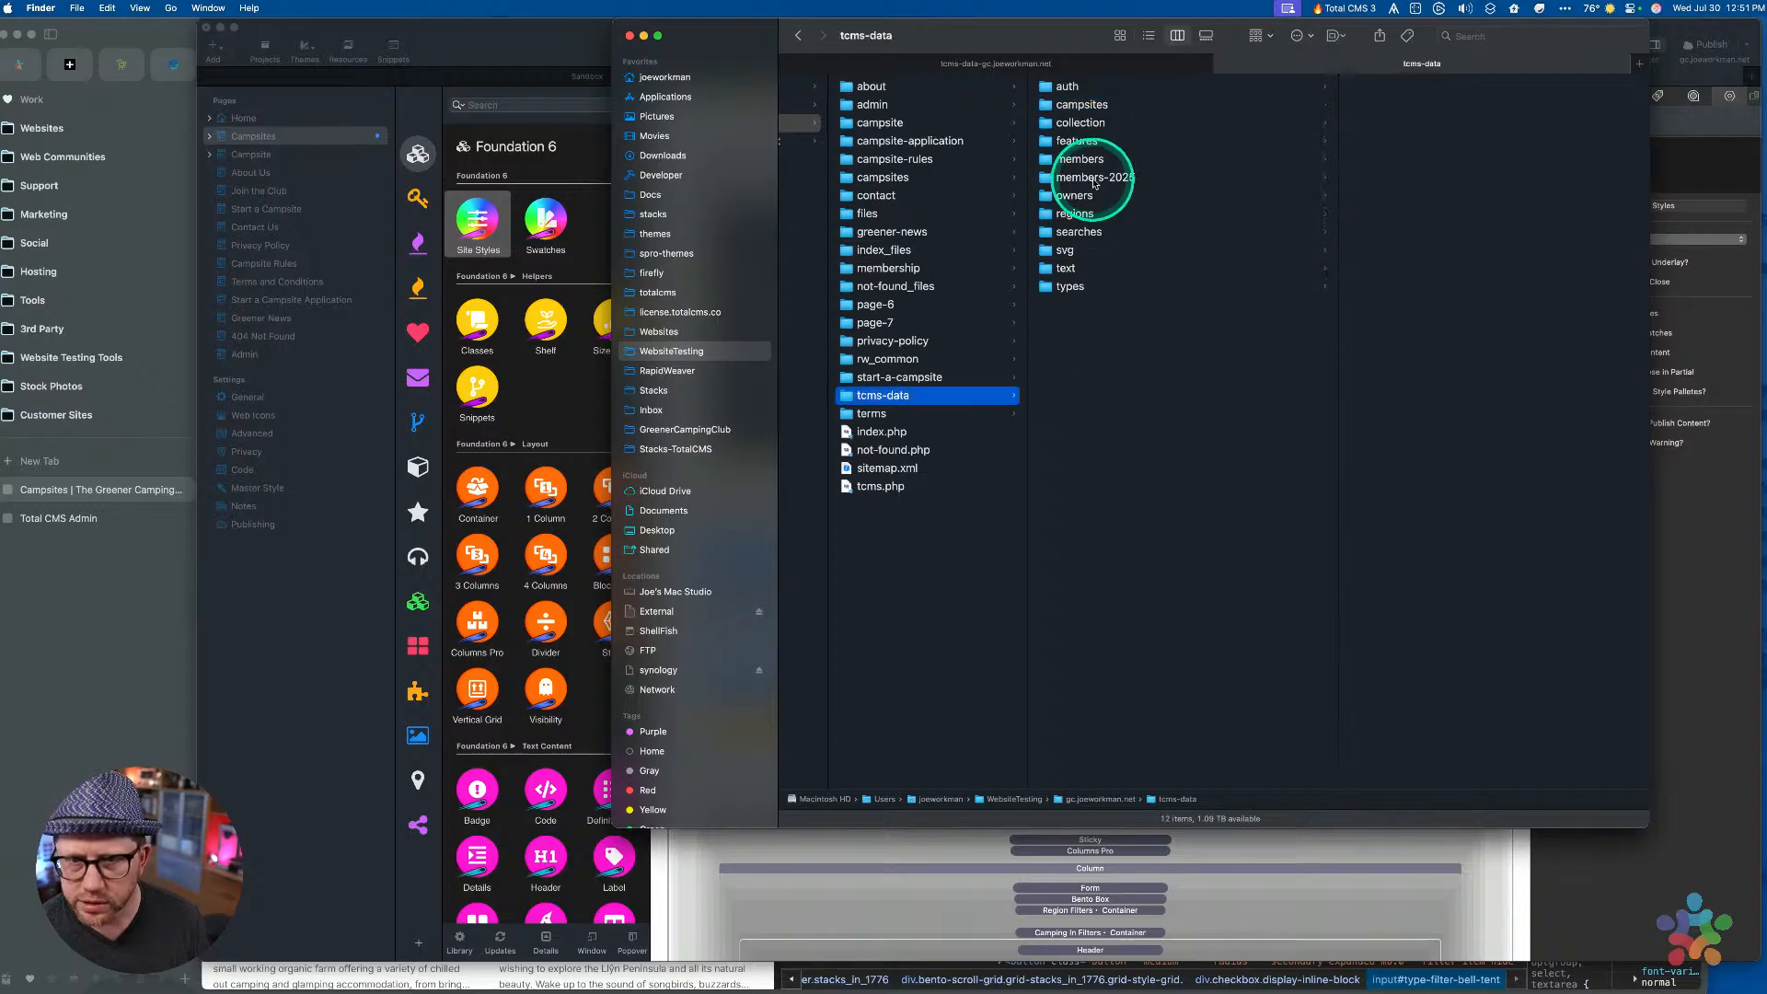
key(super+a)
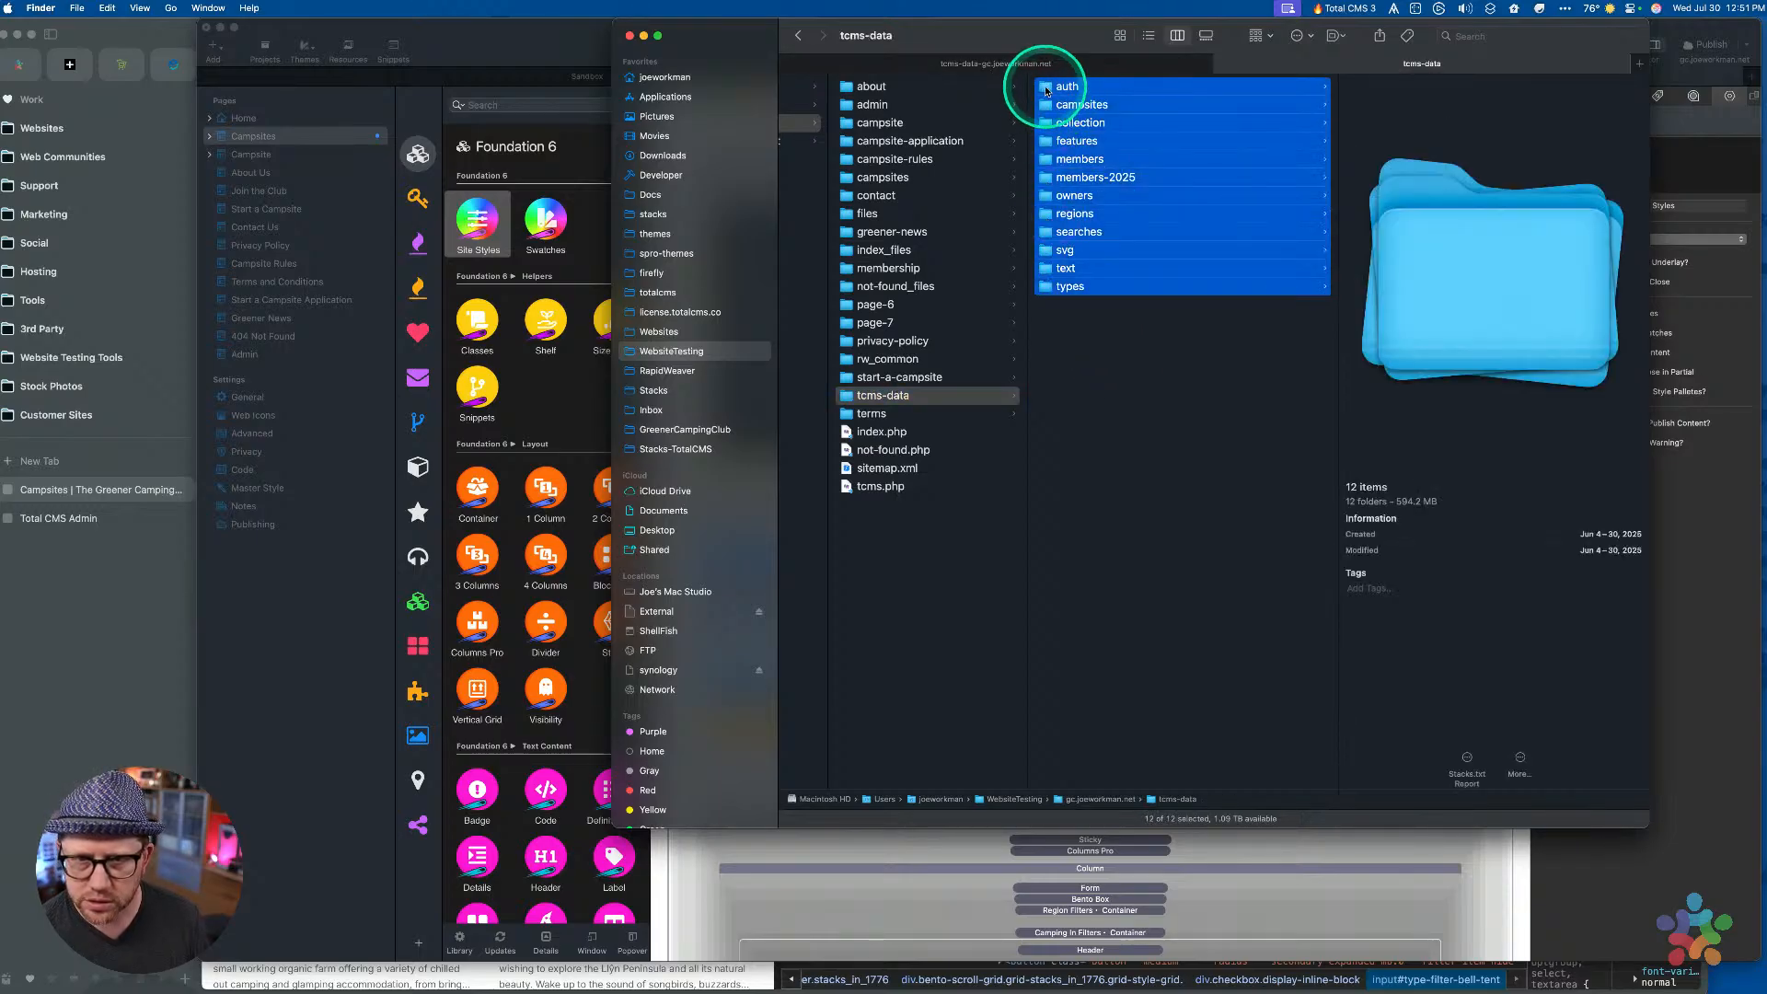
drag(1054, 84, 948, 91)
Replace the six old folders in tcms-data-gc.joeworkman.net with the 12 shelved folders
click(1089, 61)
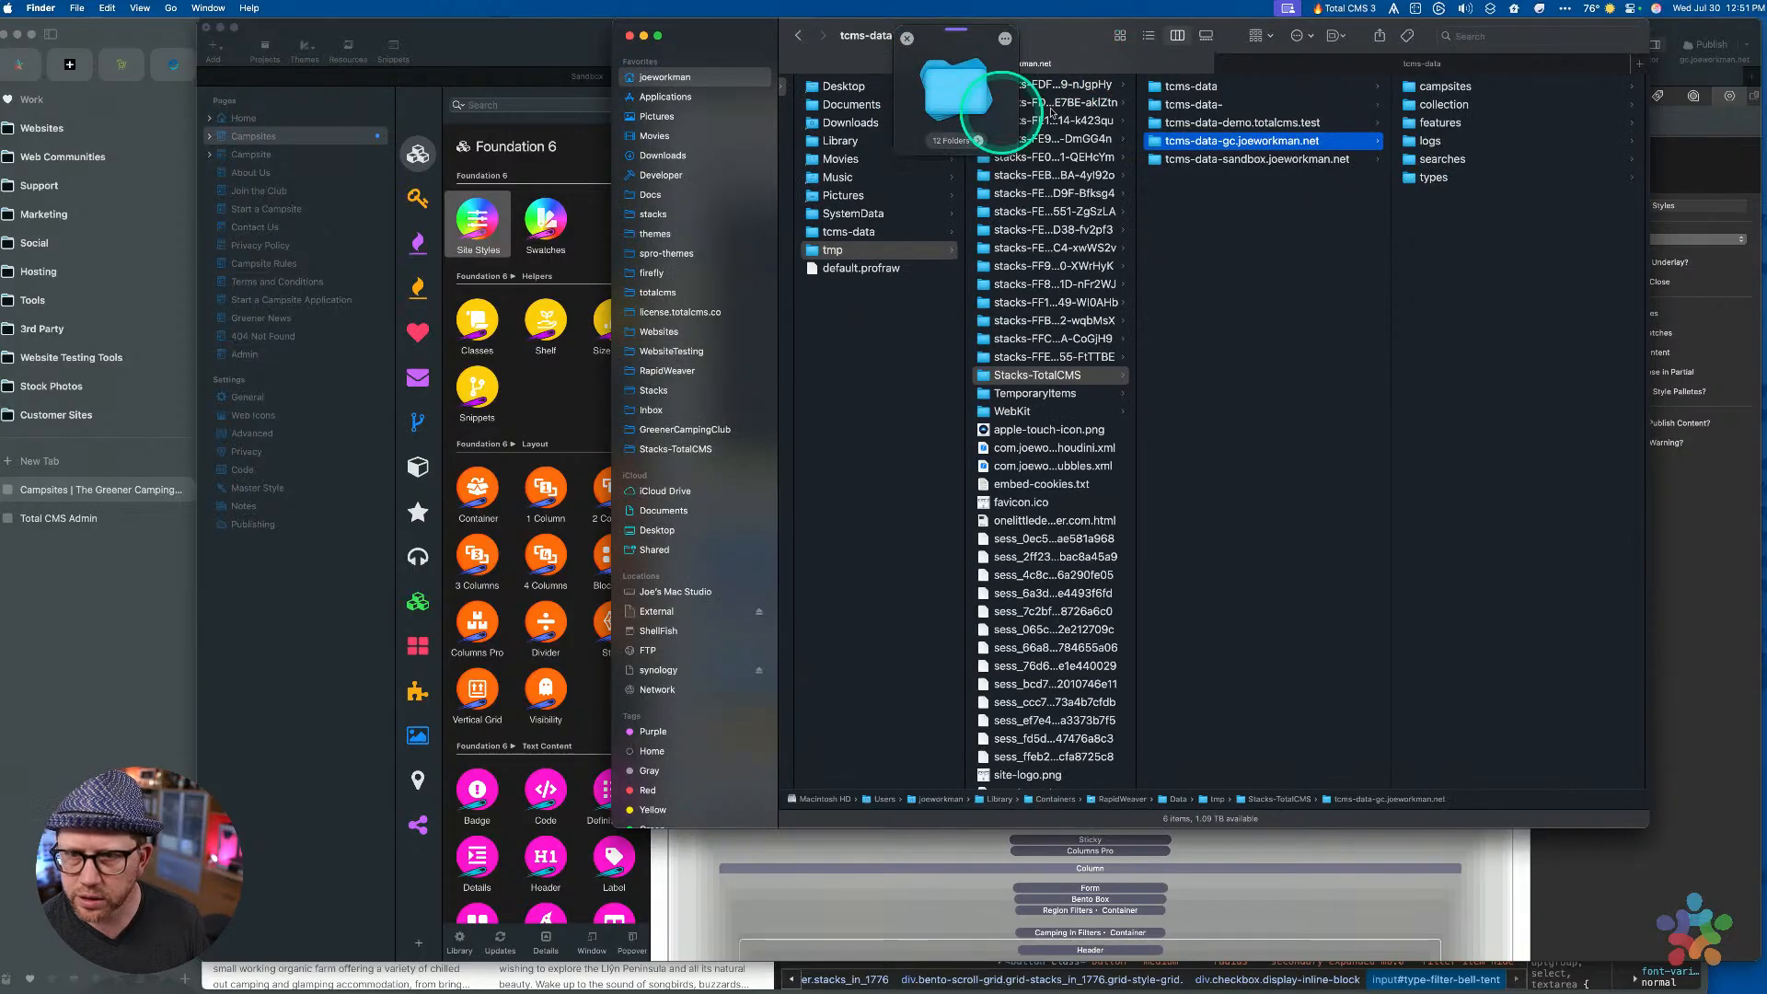
drag(1467, 197, 1395, 79)
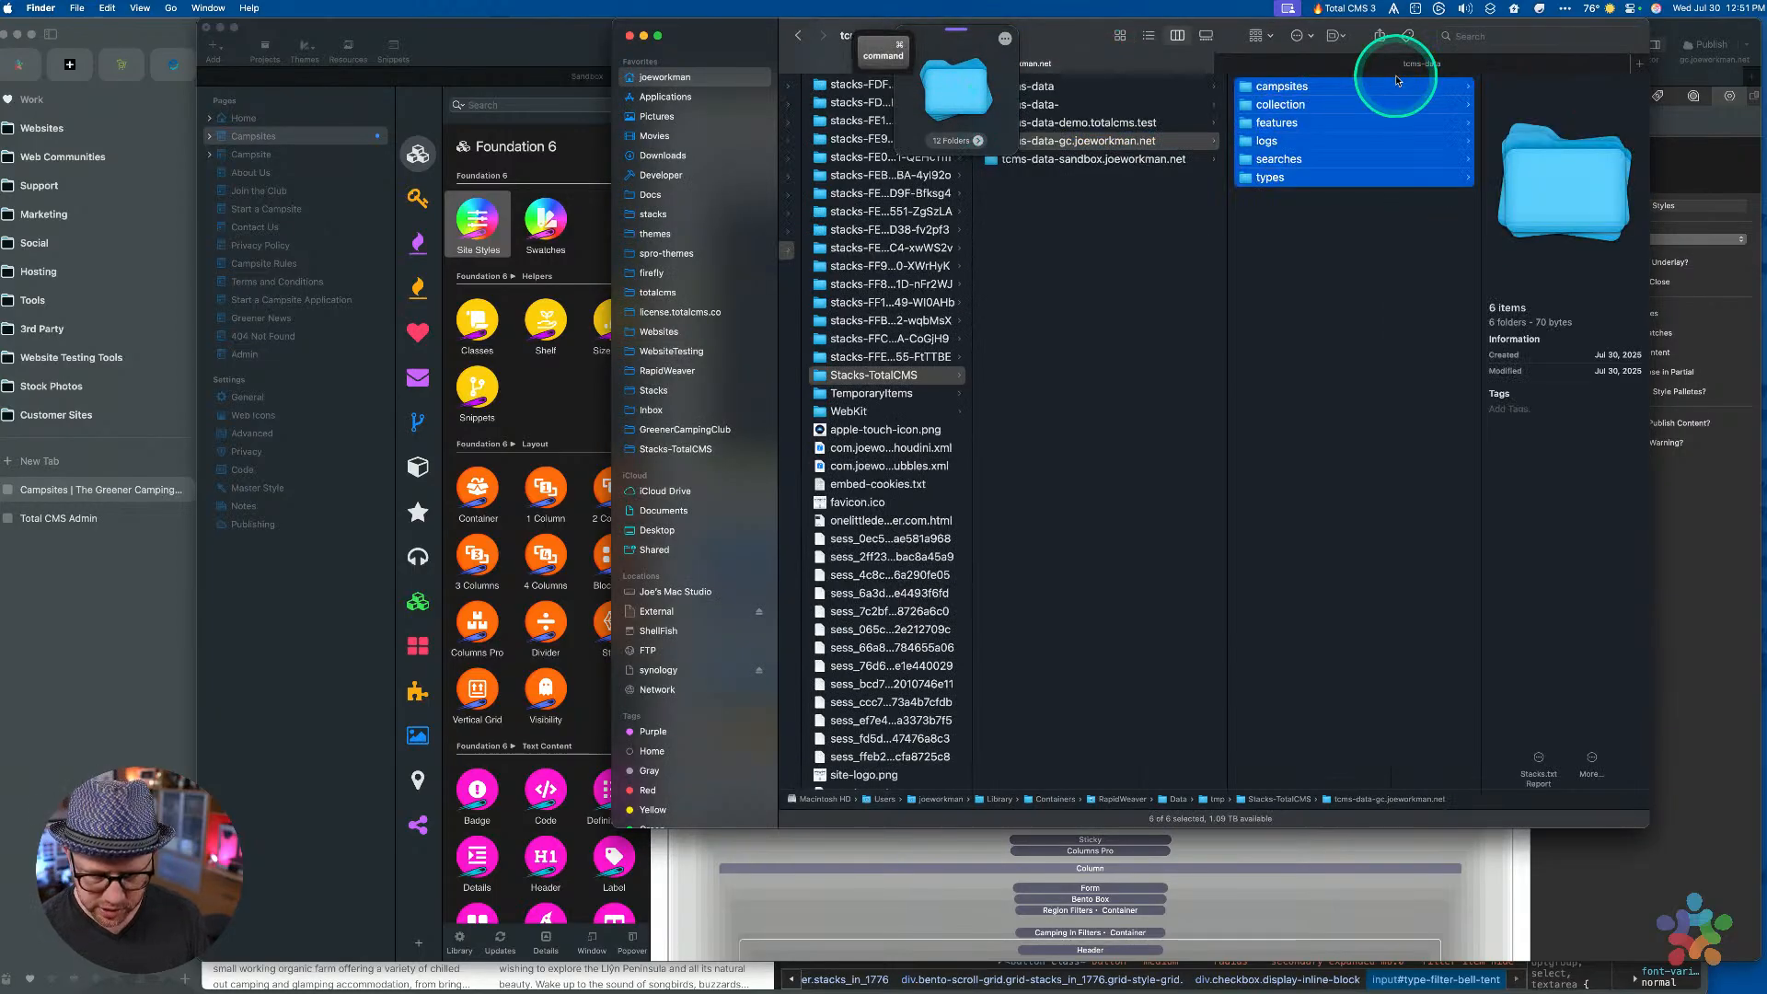
key(super+BackSpace)
click(956, 92)
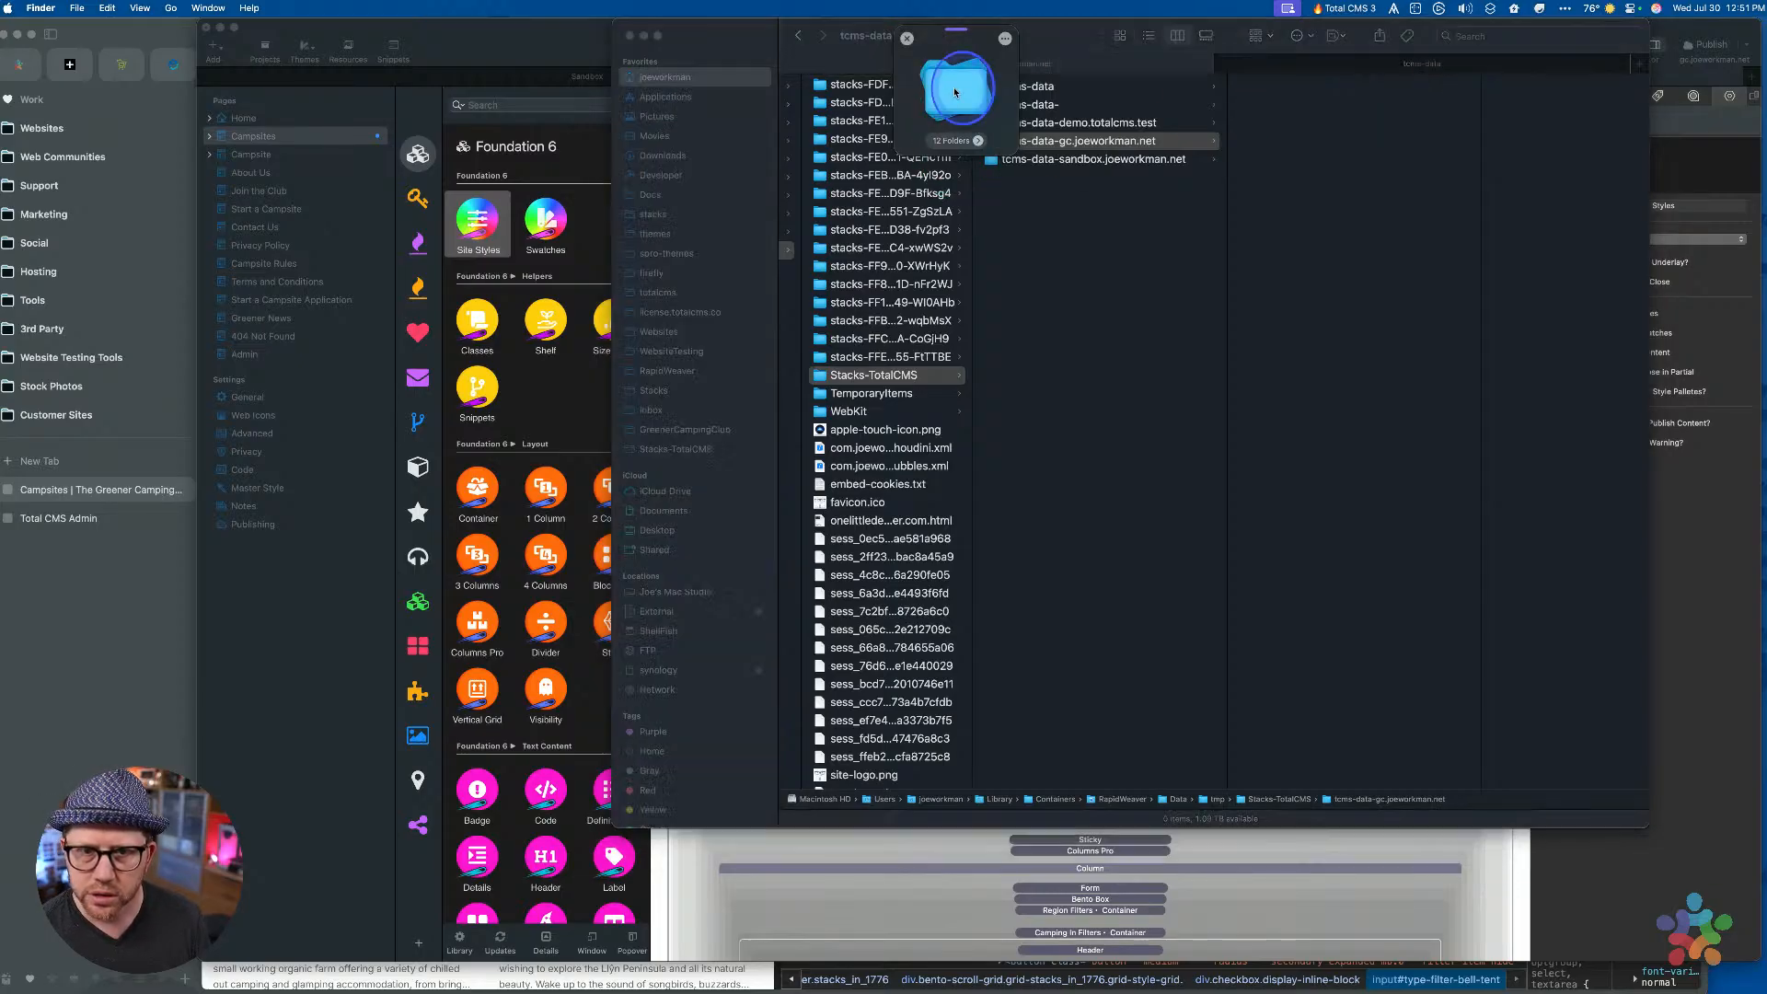
drag(955, 92, 1341, 218)
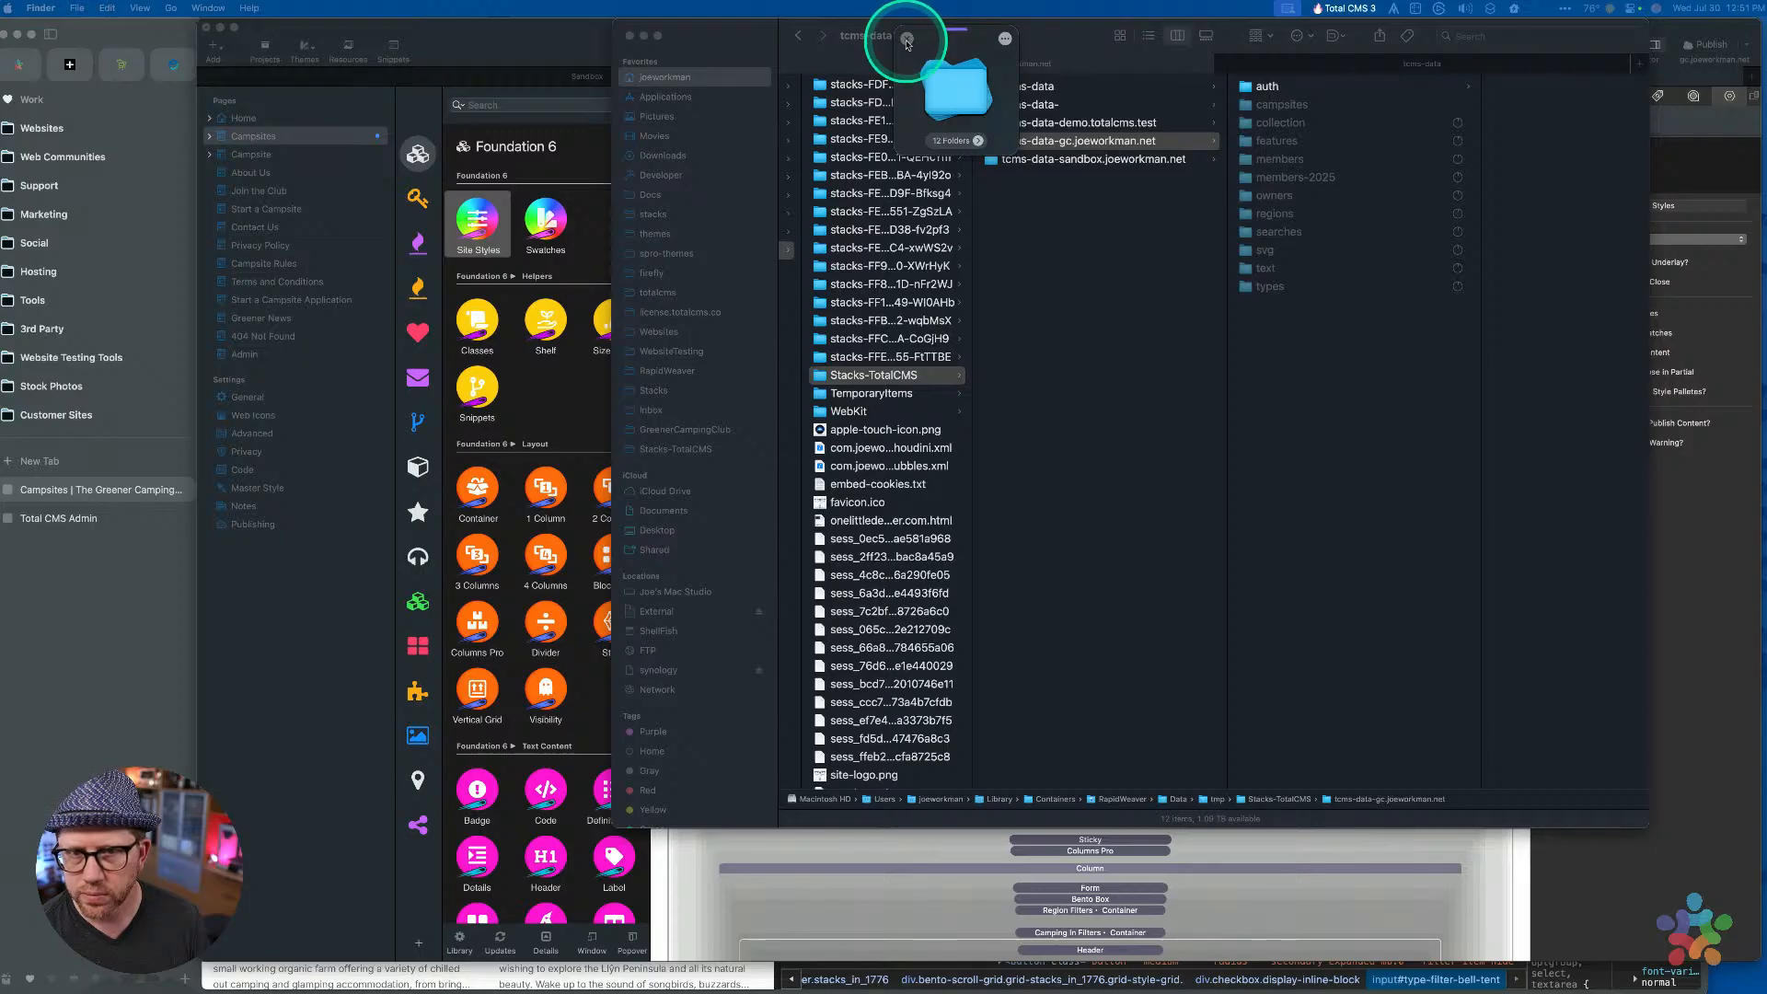
click(907, 40)
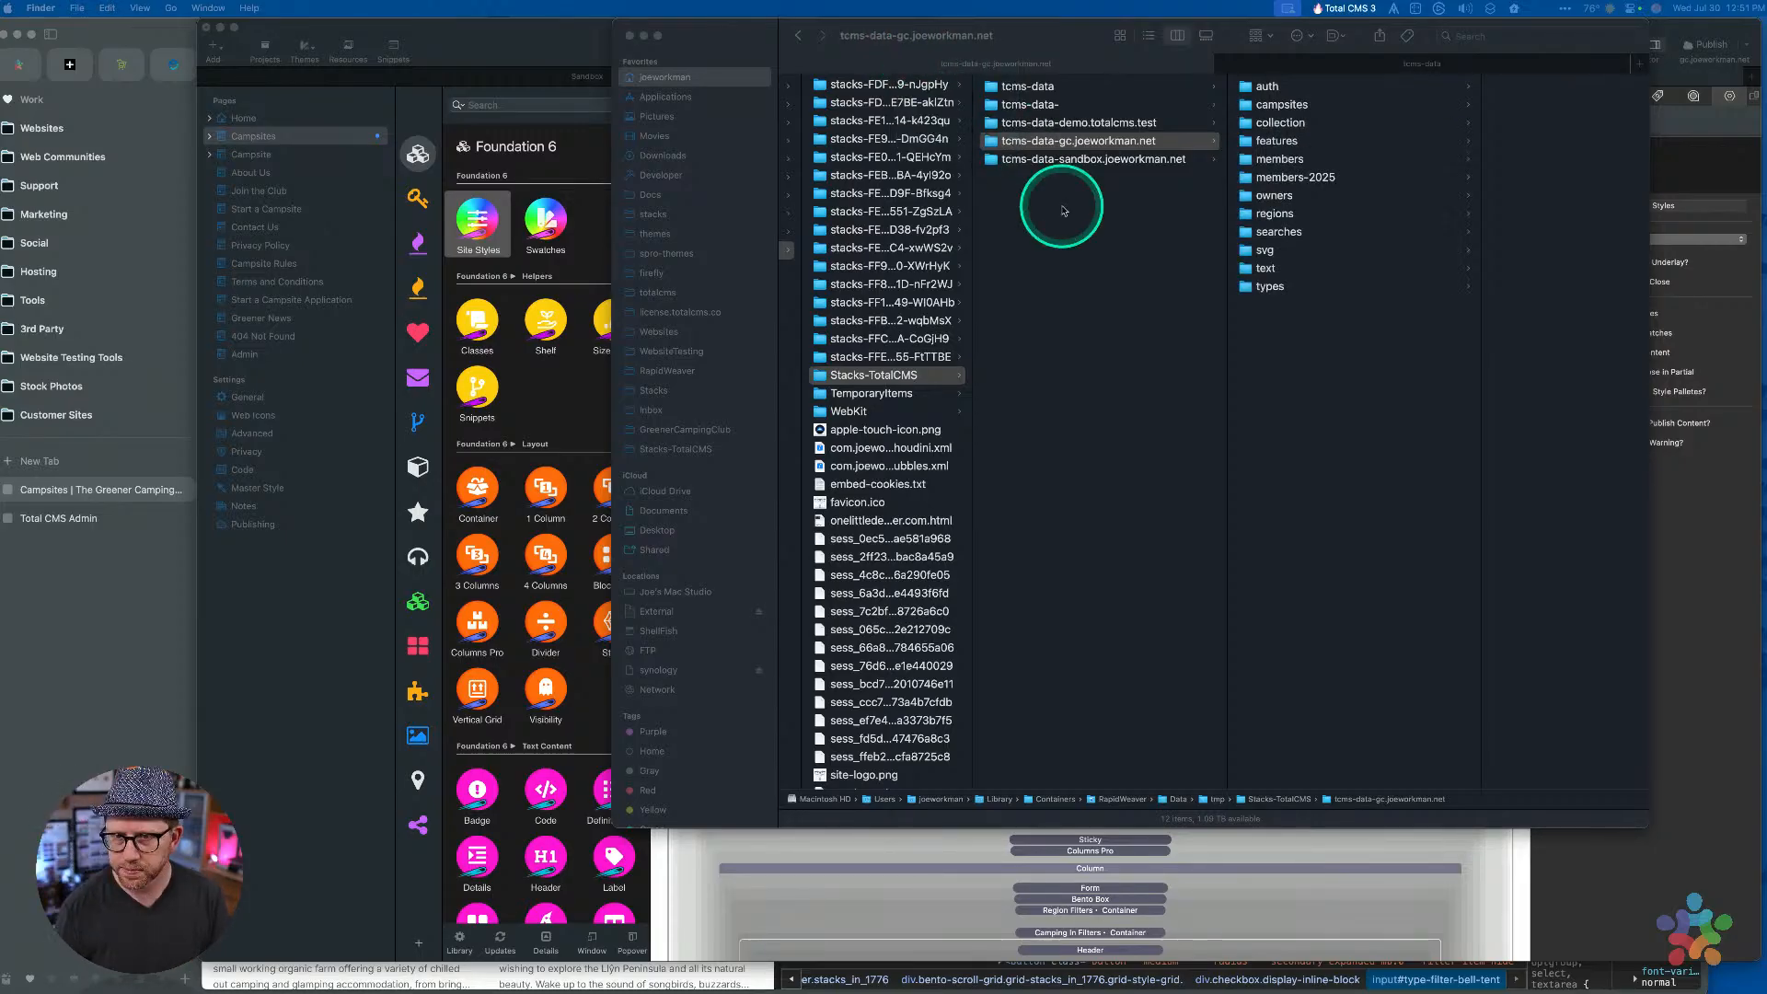
Return to the site's tcms-data folder and reload the campsites page in Arc
click(1343, 63)
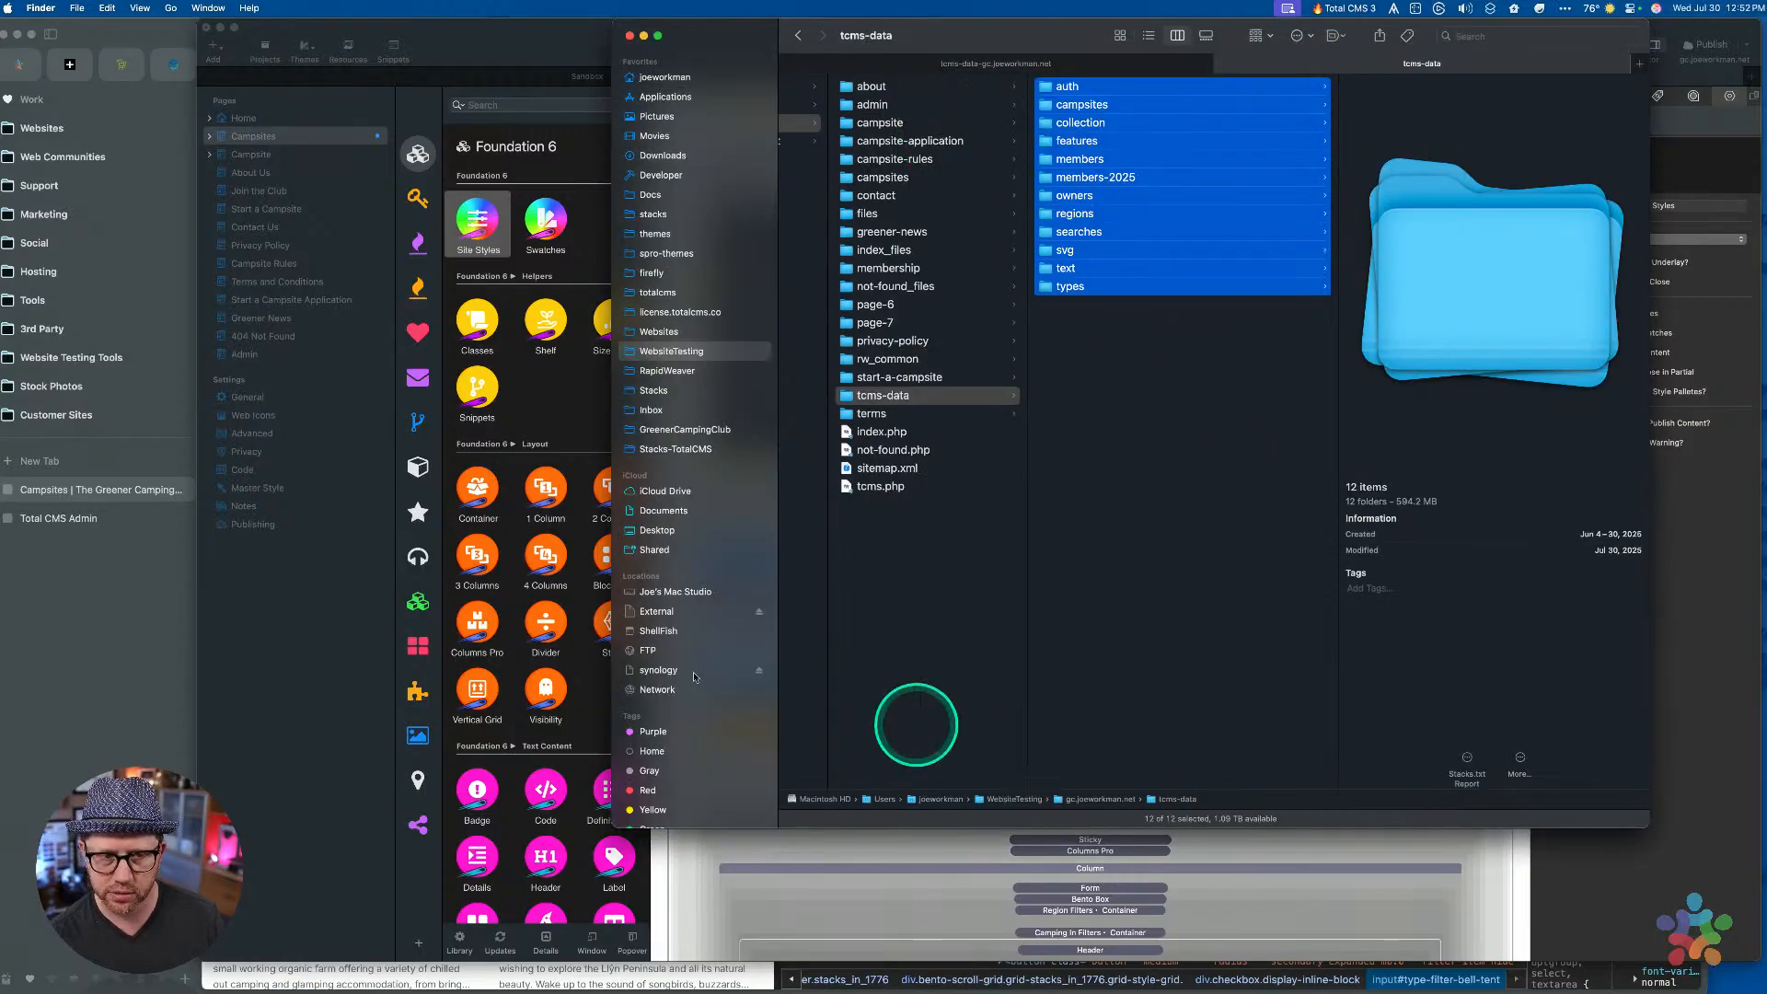
click(74, 663)
key(super+r)
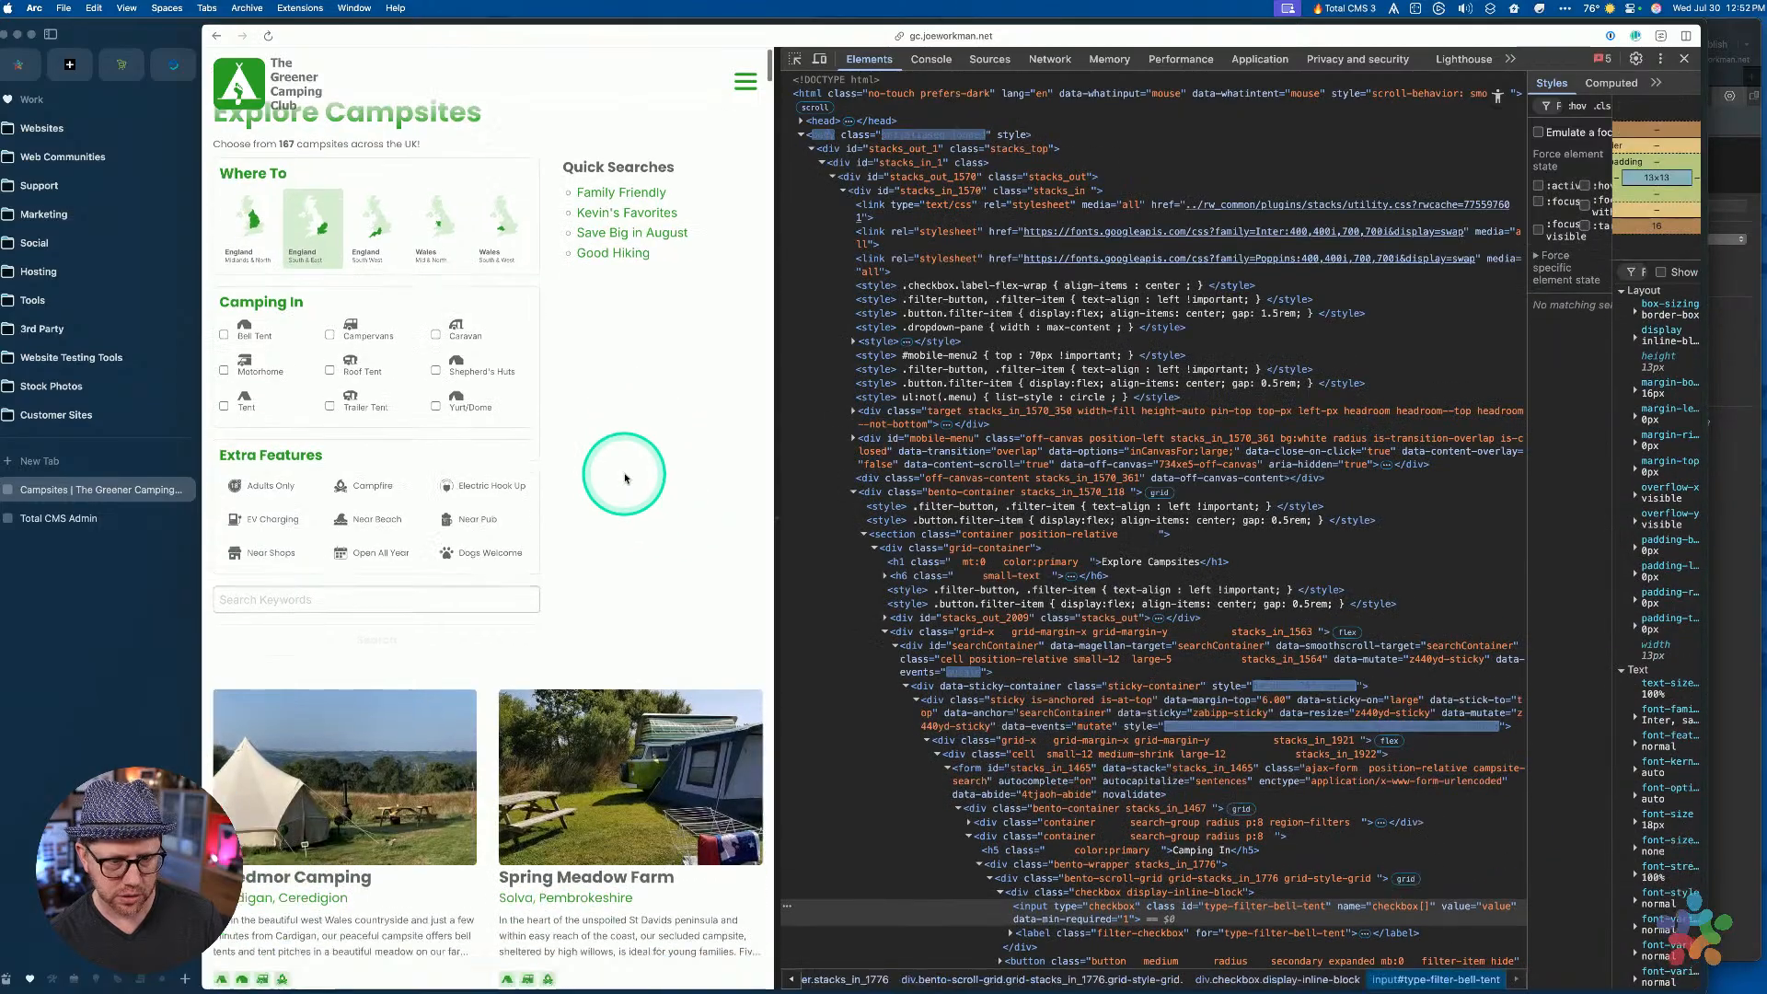
Switch to RapidWeaver and preview the Campsites page, dismissing the Total CMS warning
key(ctrl+Up)
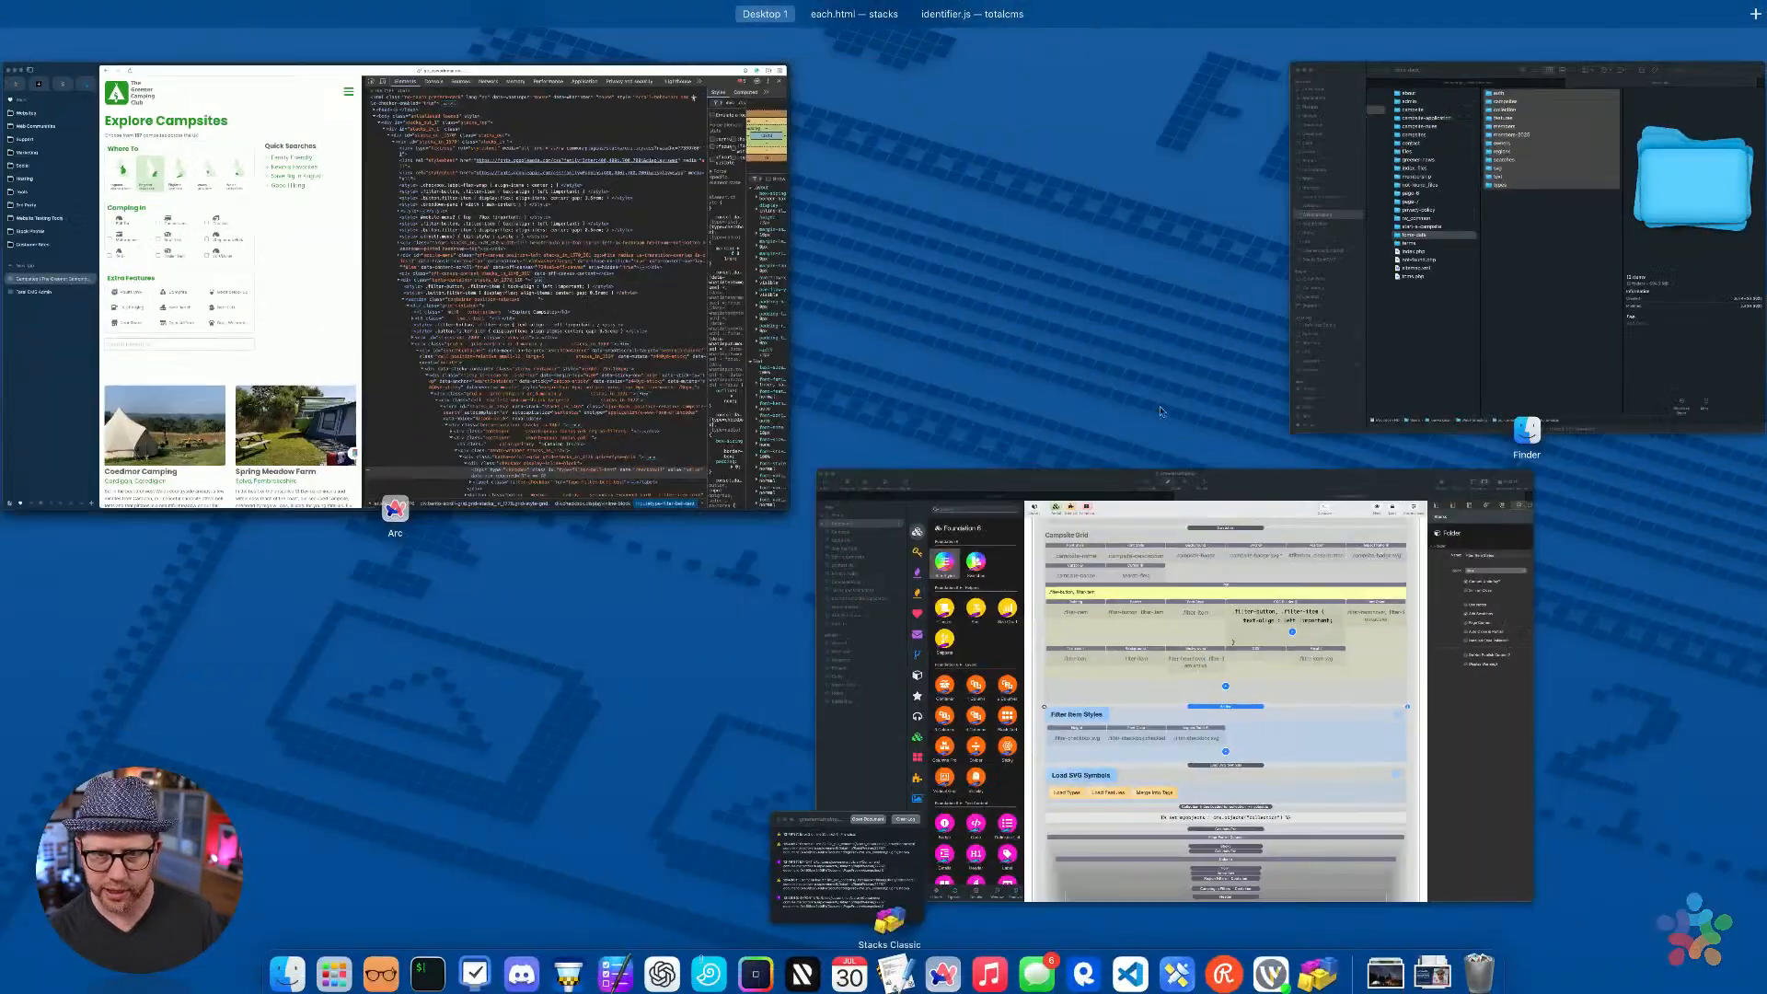
click(1007, 548)
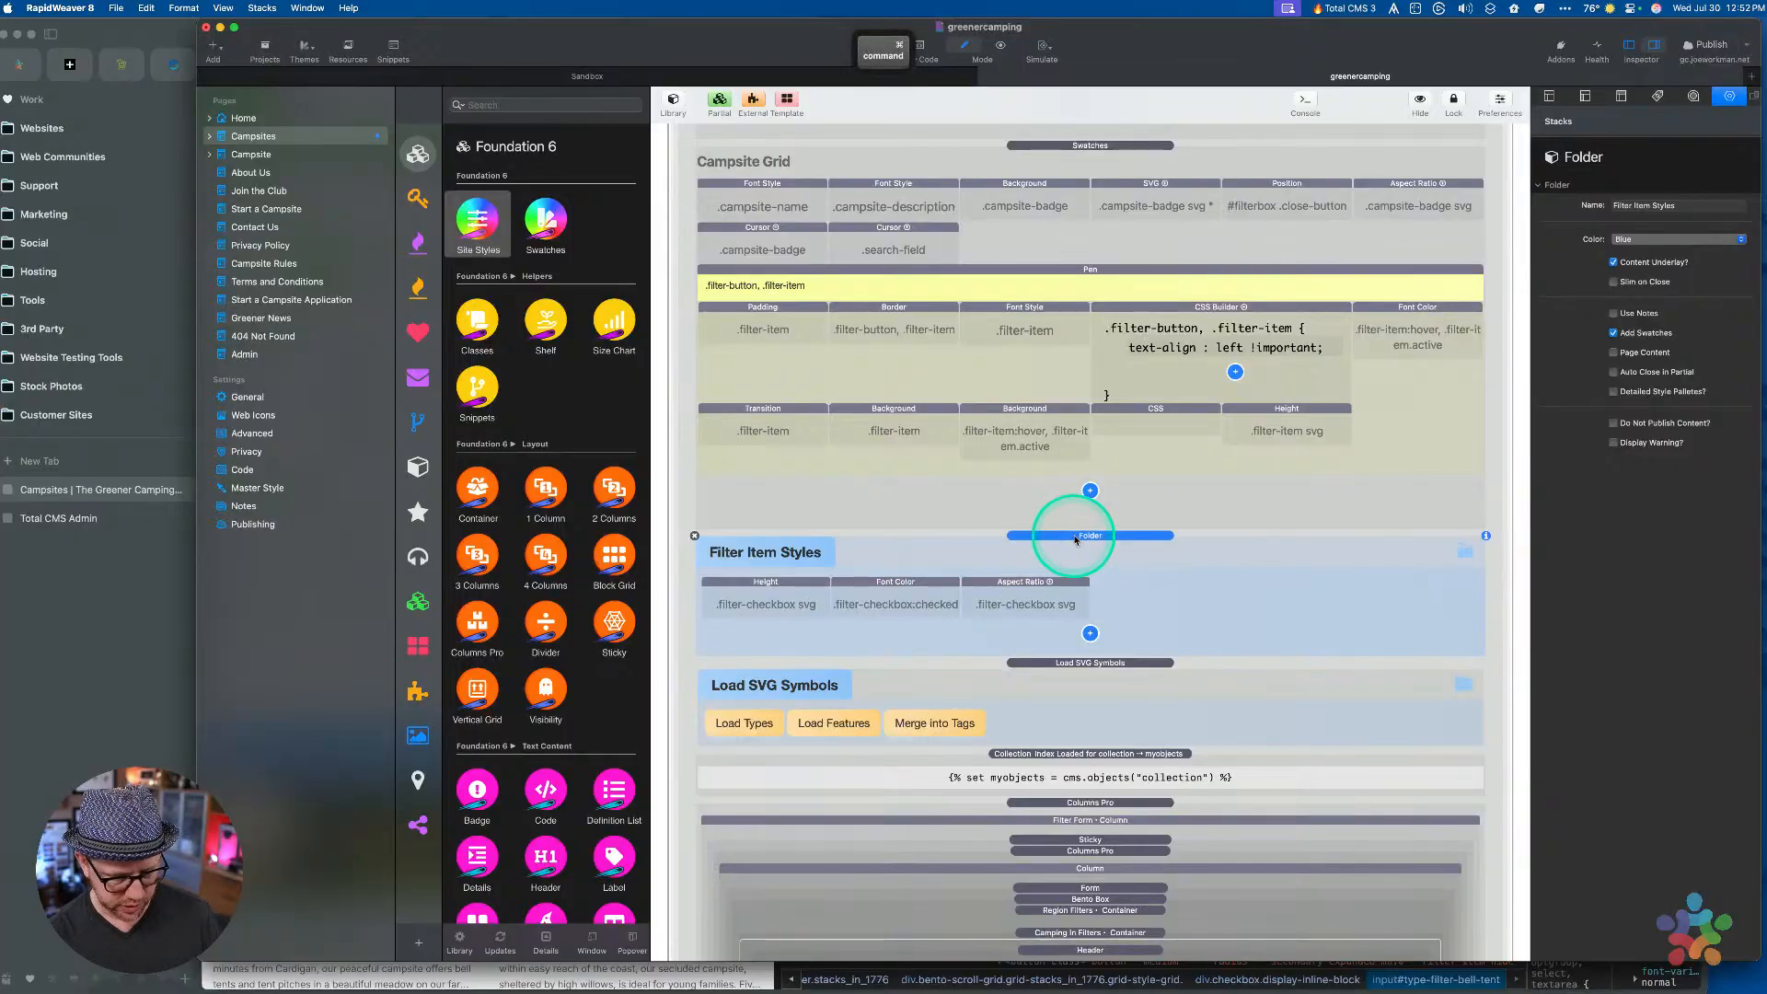
key(super+r)
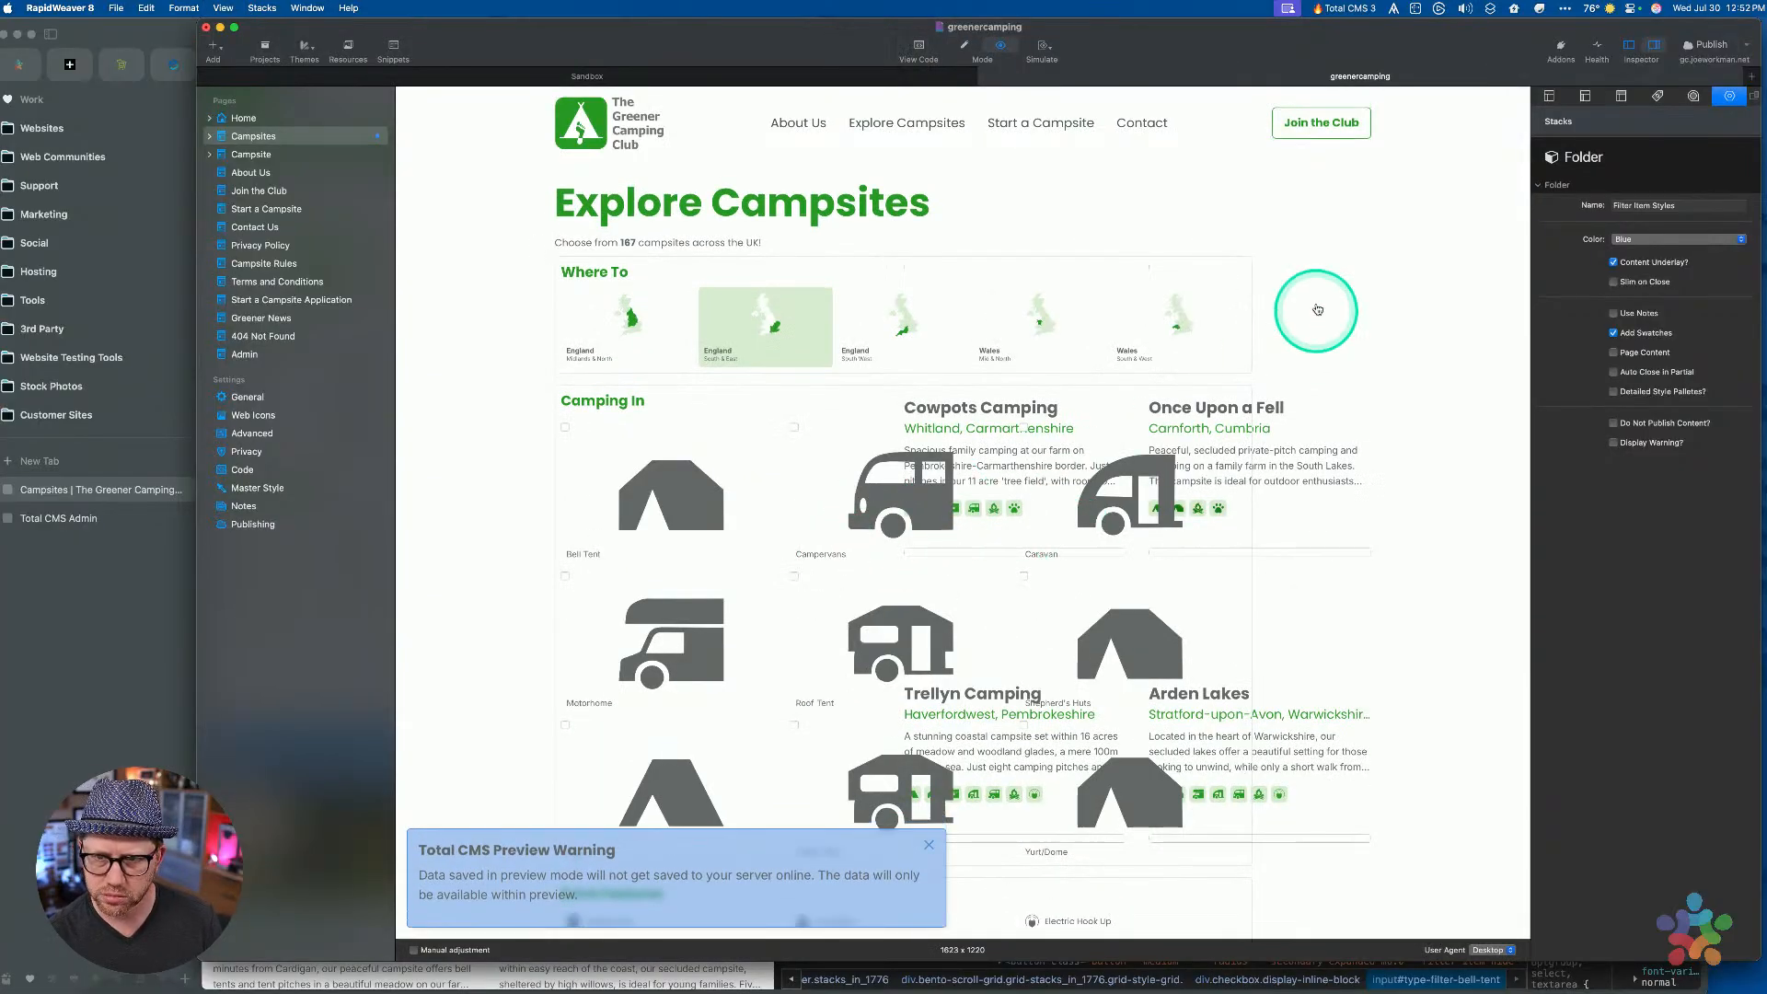
click(929, 846)
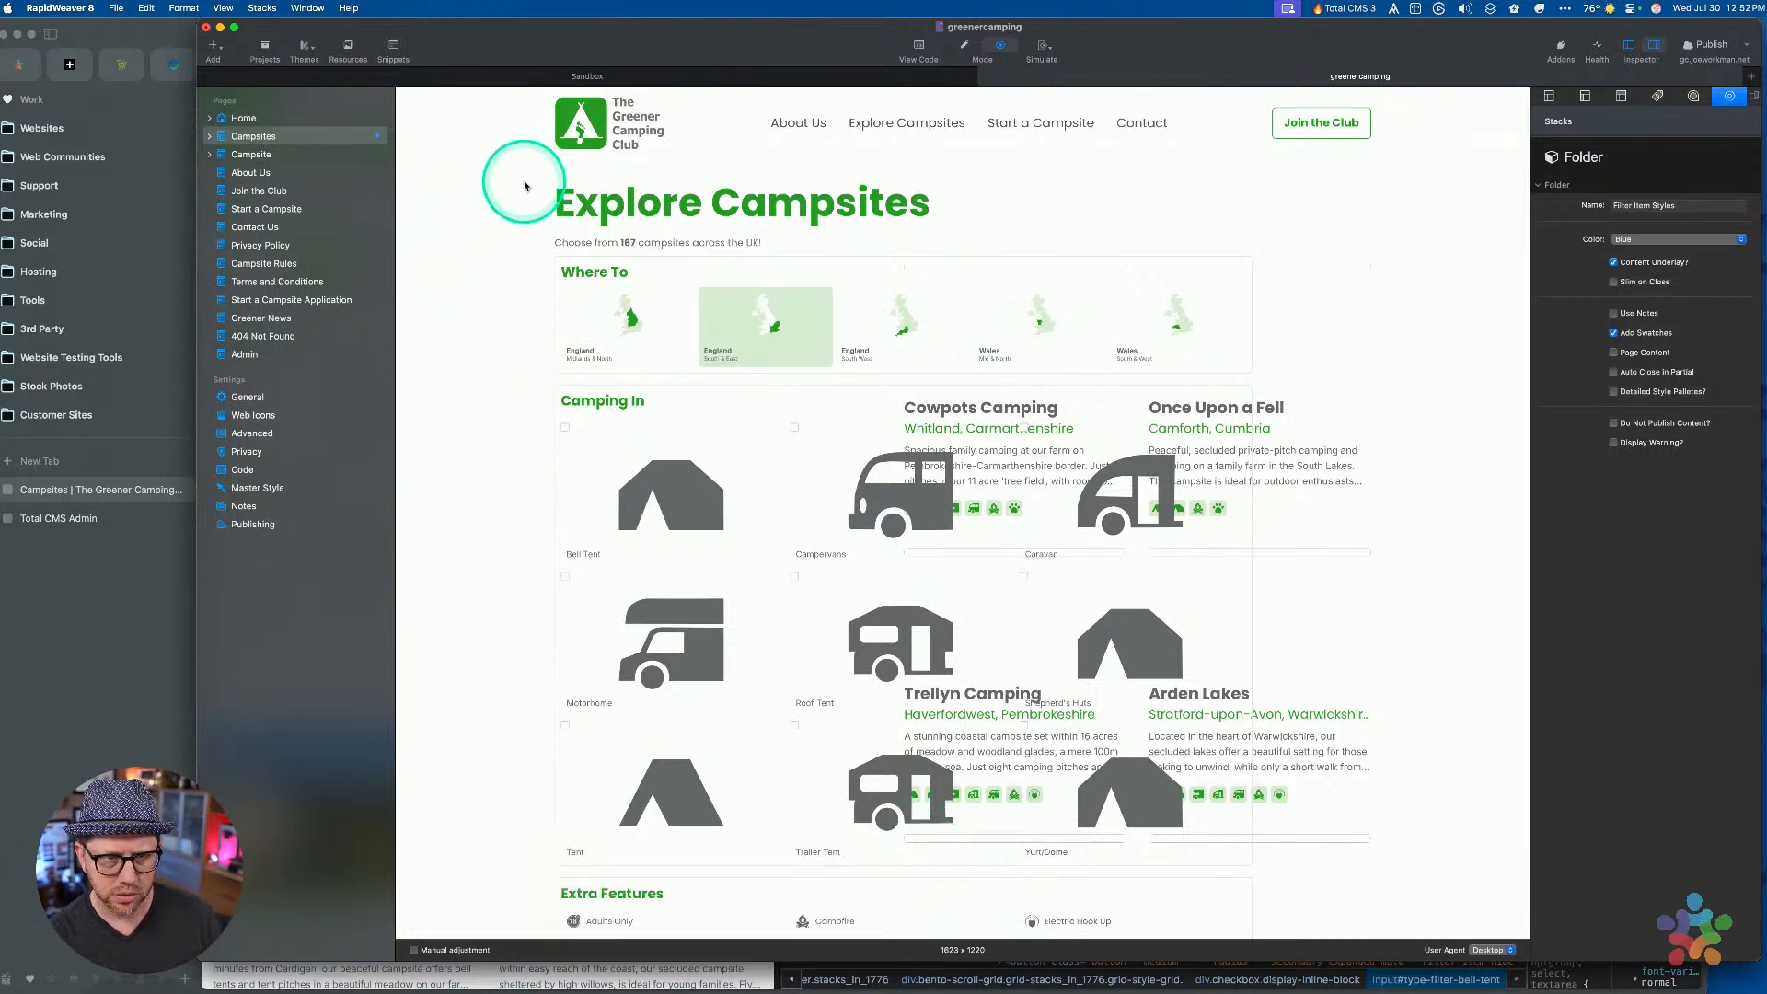
key(super+r)
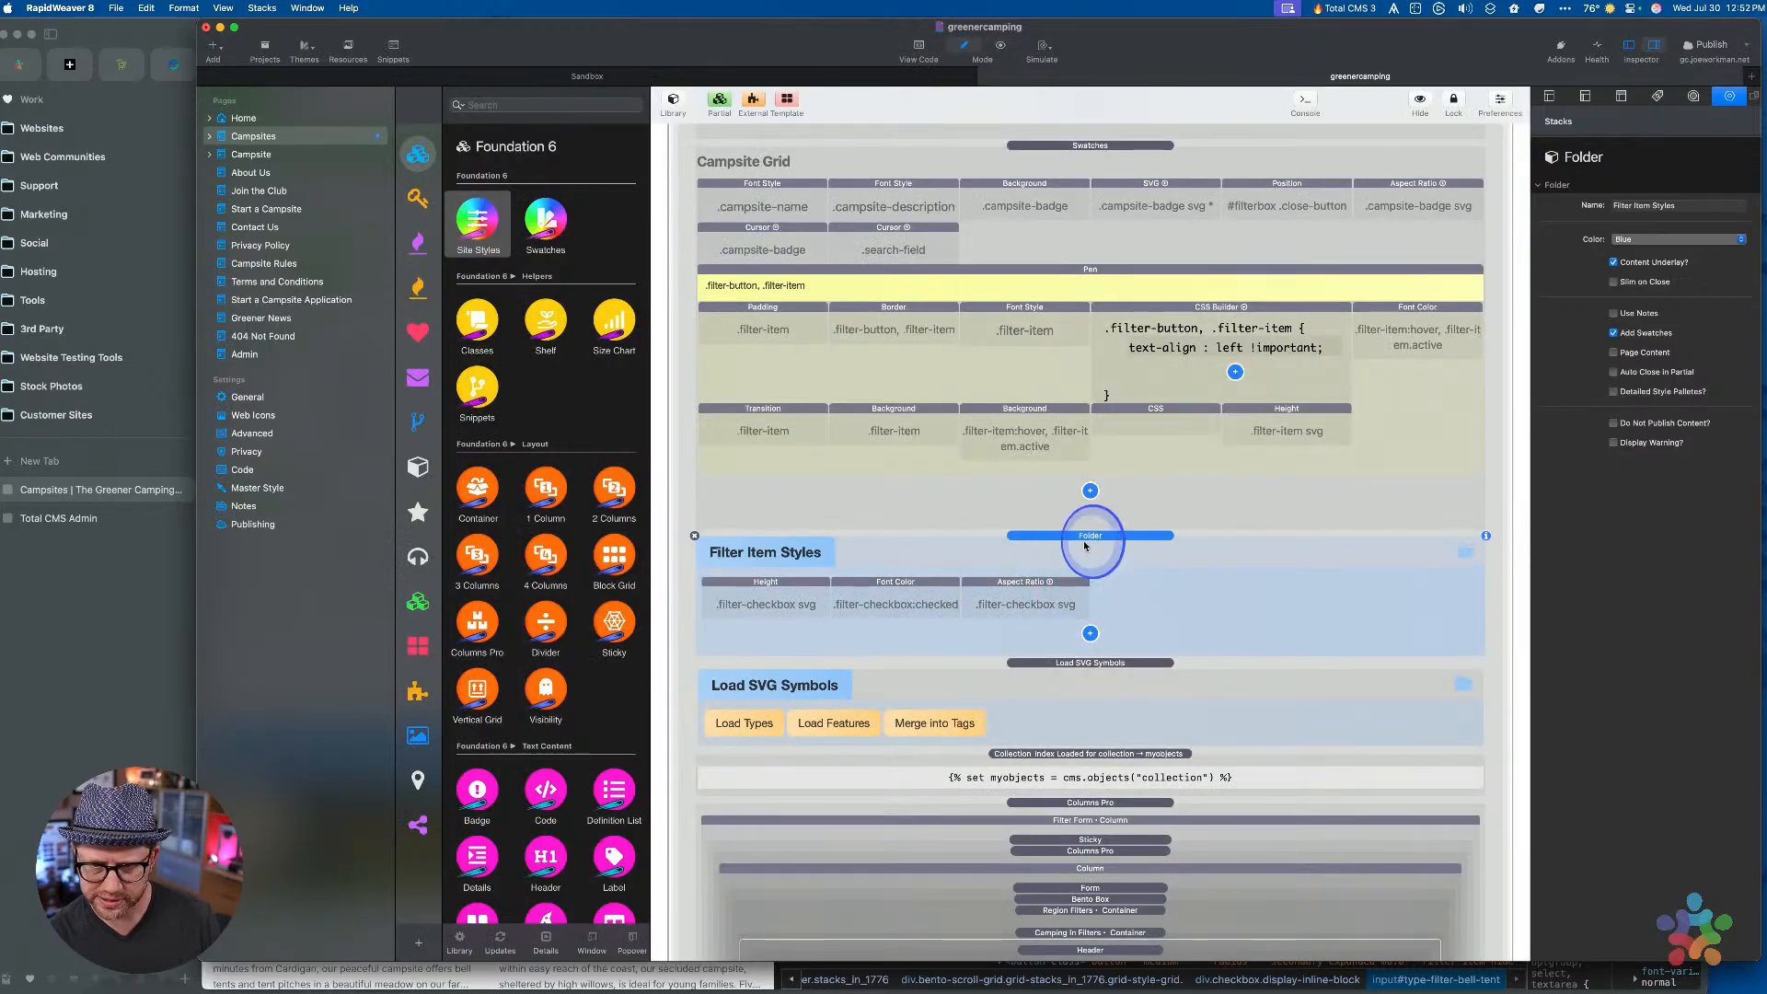
Preview the Campsites page again, return to editing, and open its page options
key(super+r)
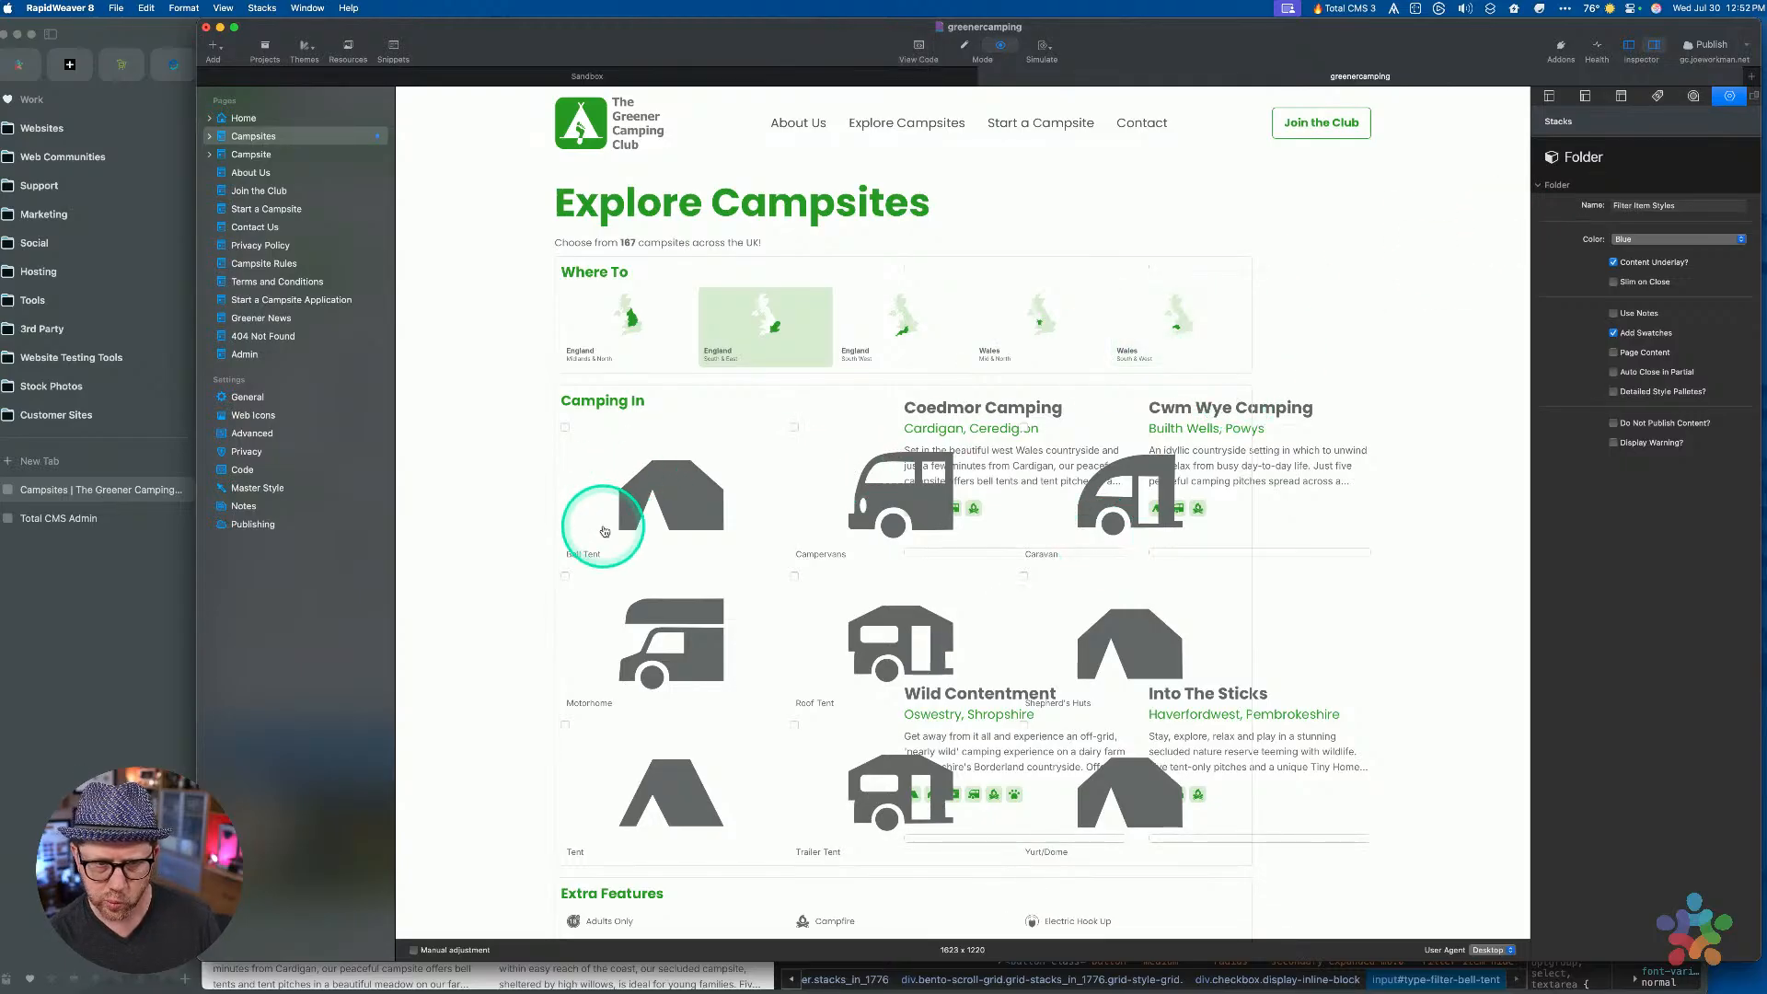
key(super+r)
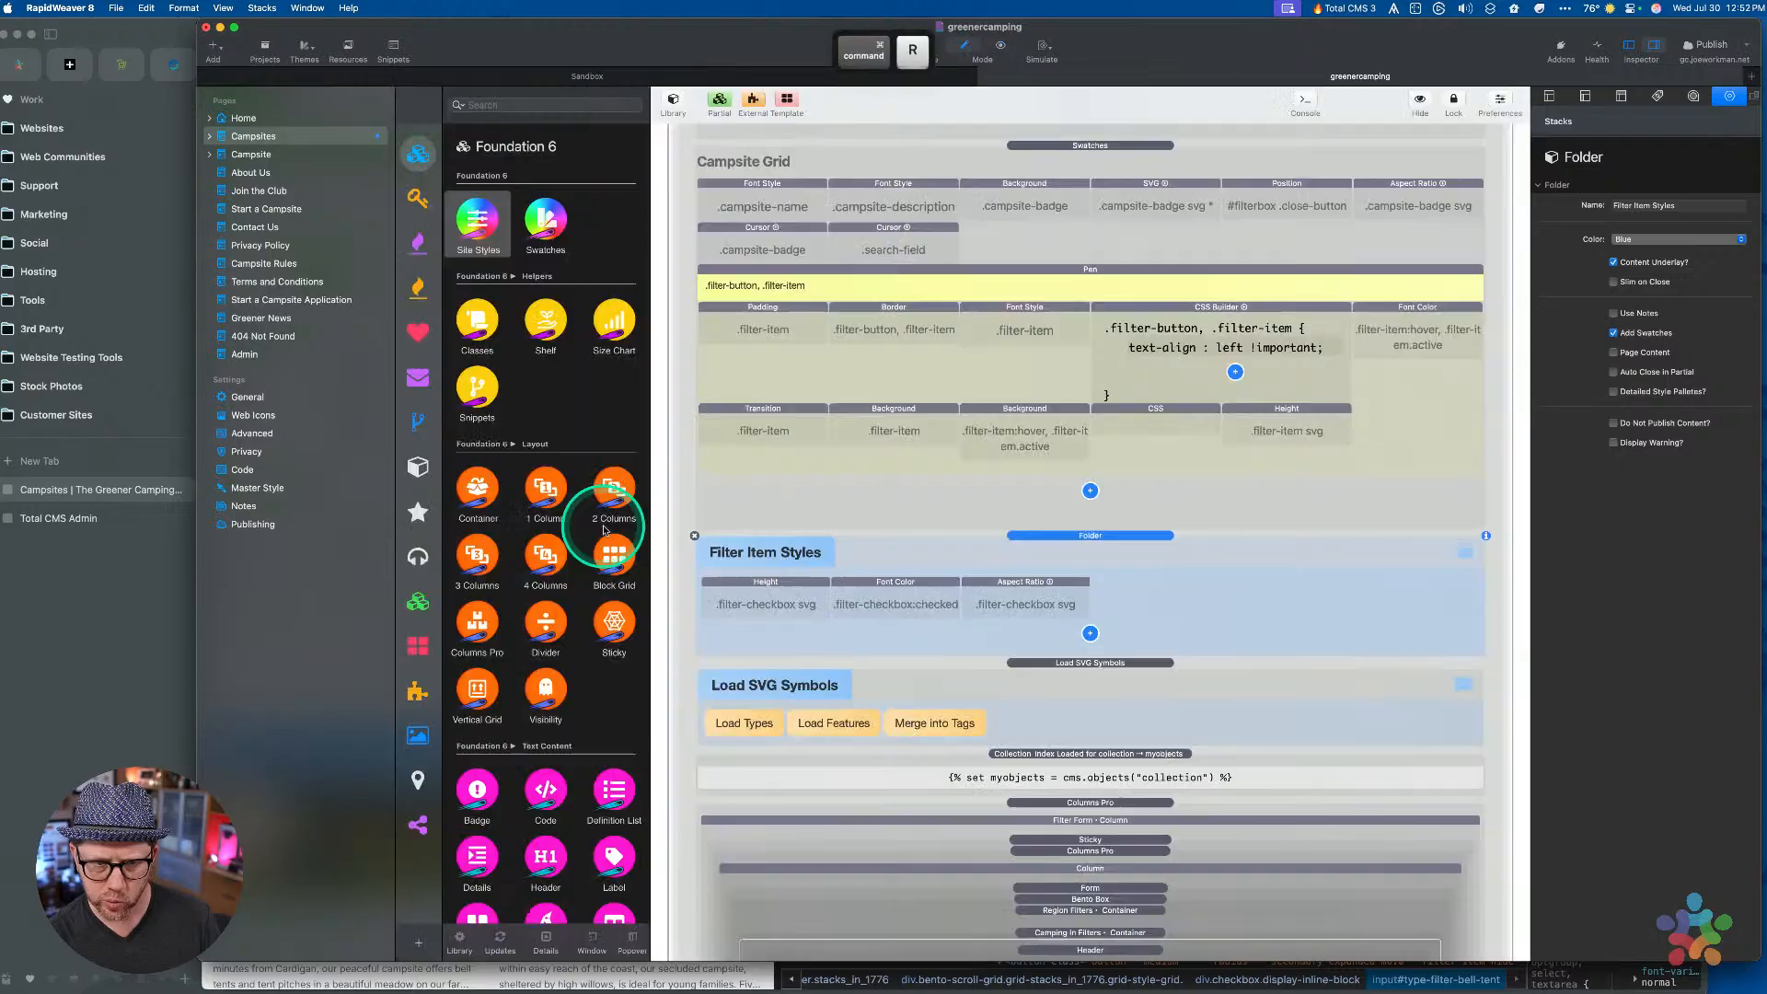
right_click(267, 136)
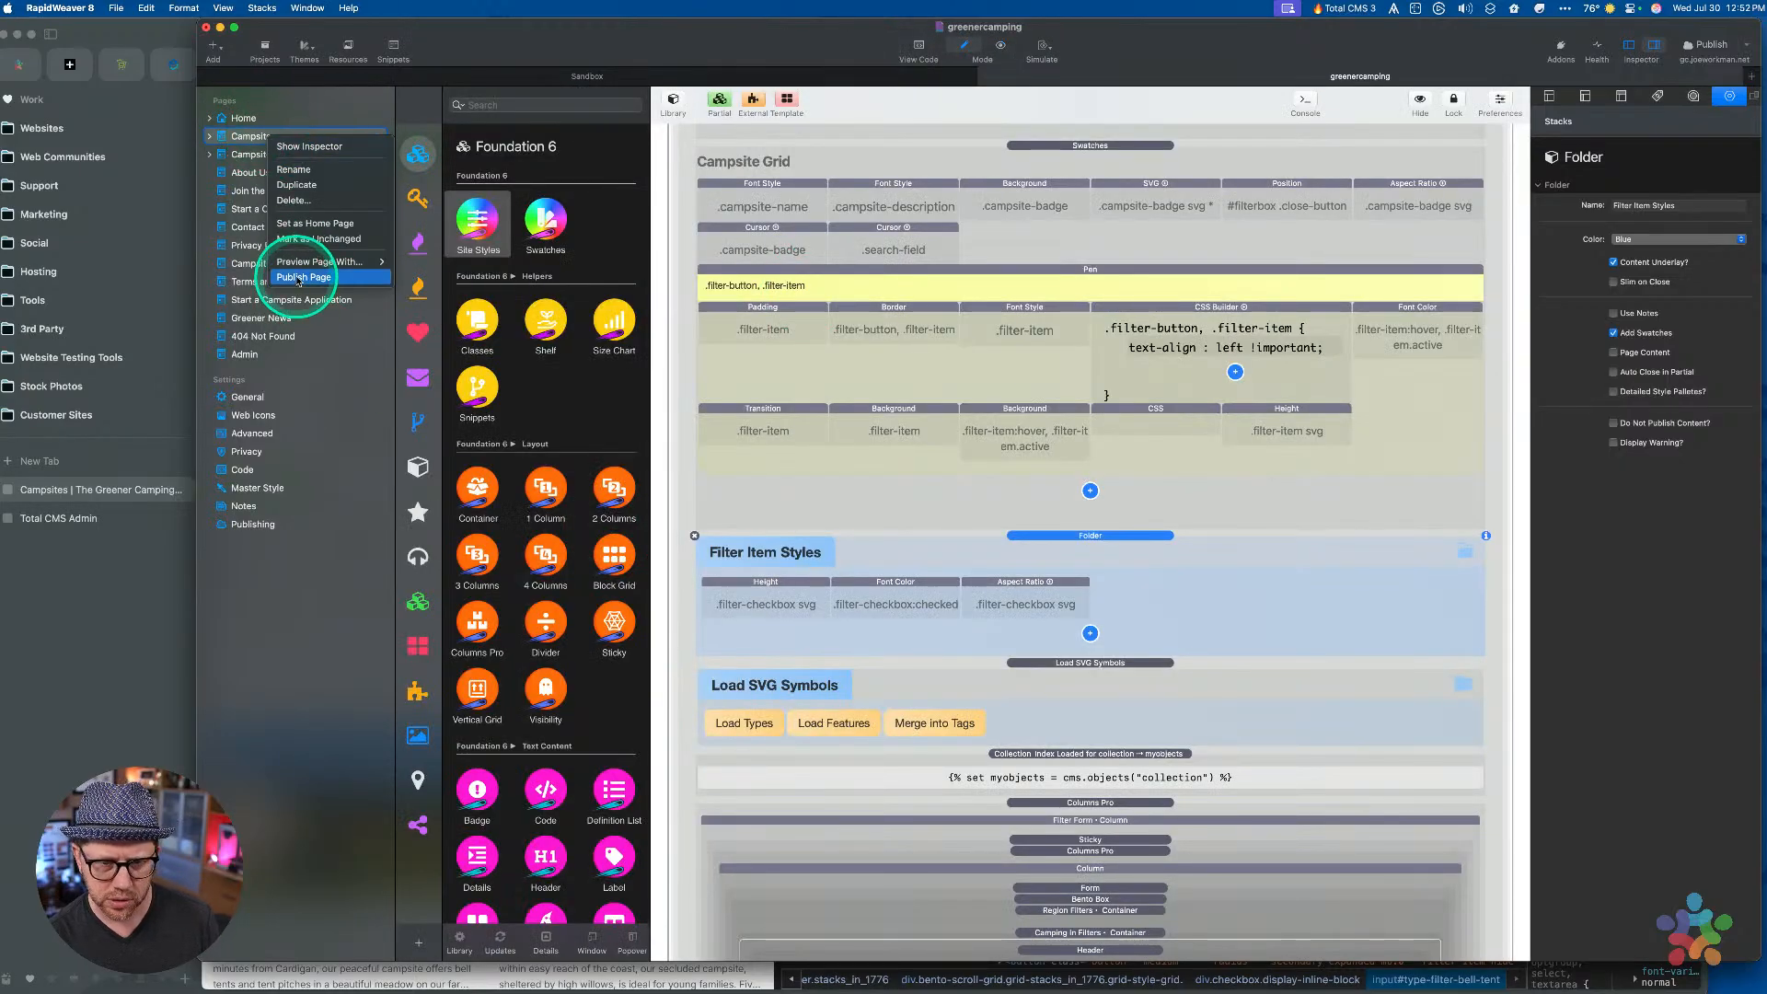
Change the Height style's class to filter-checkbox-label svg and copy it
click(759, 594)
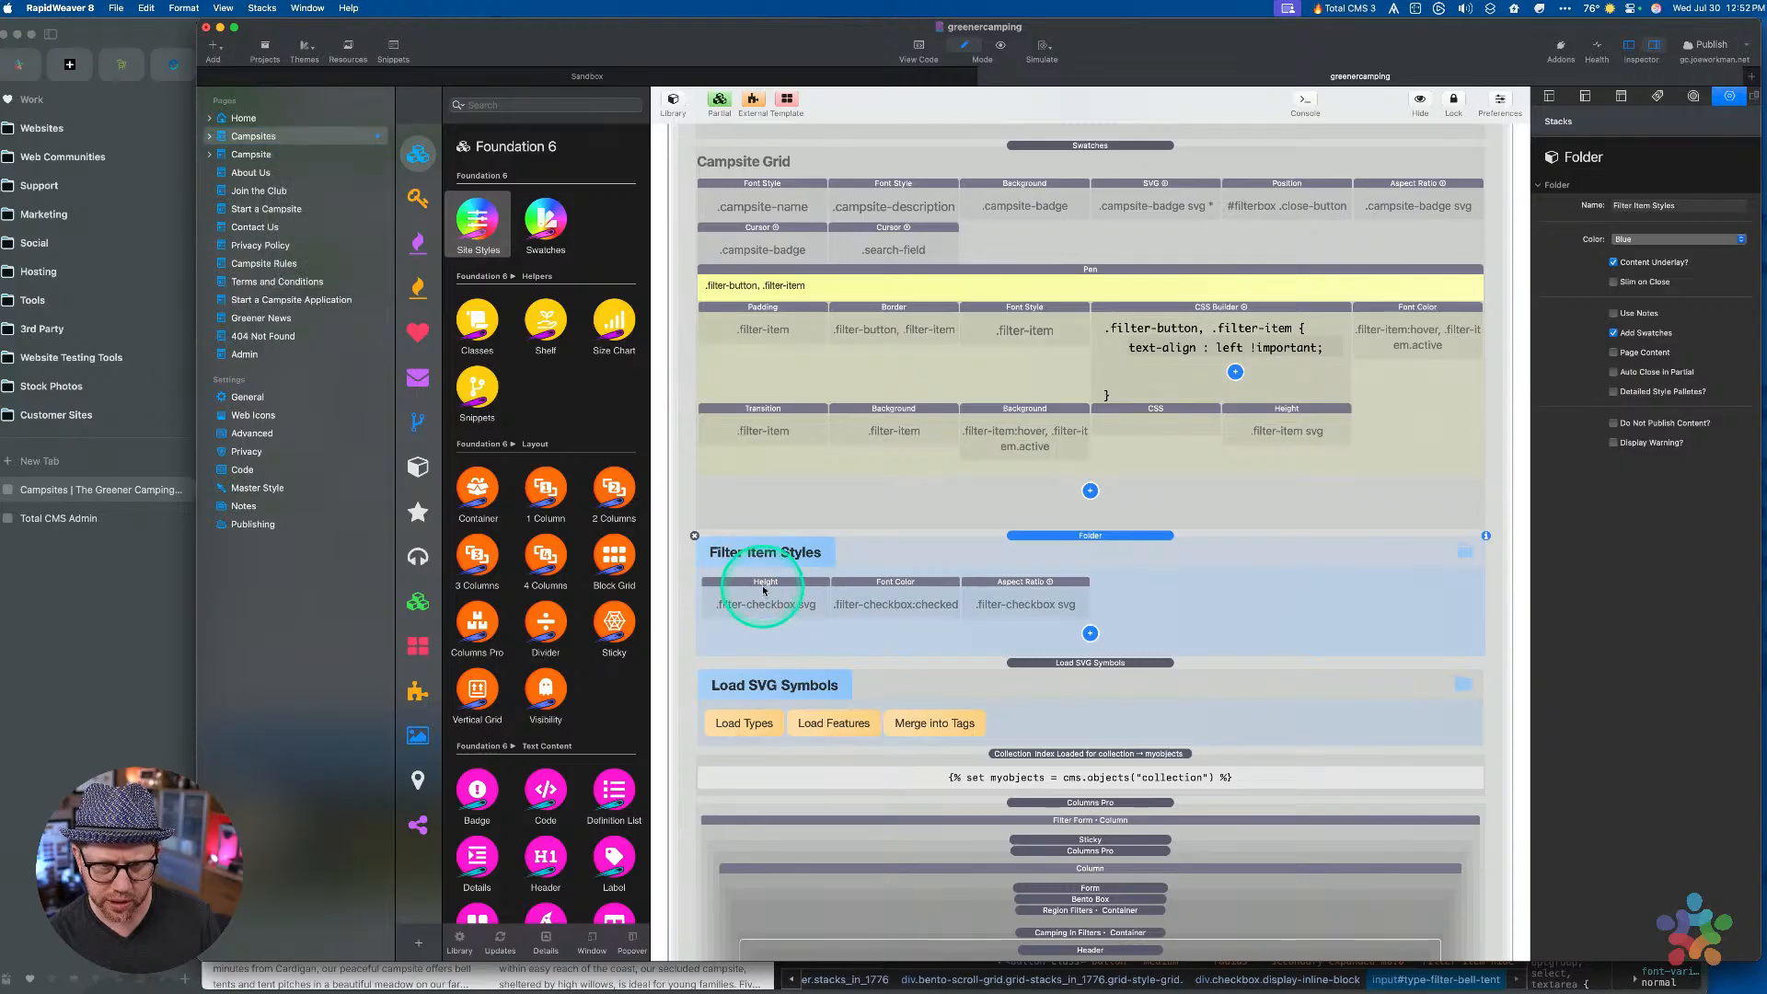
click(757, 590)
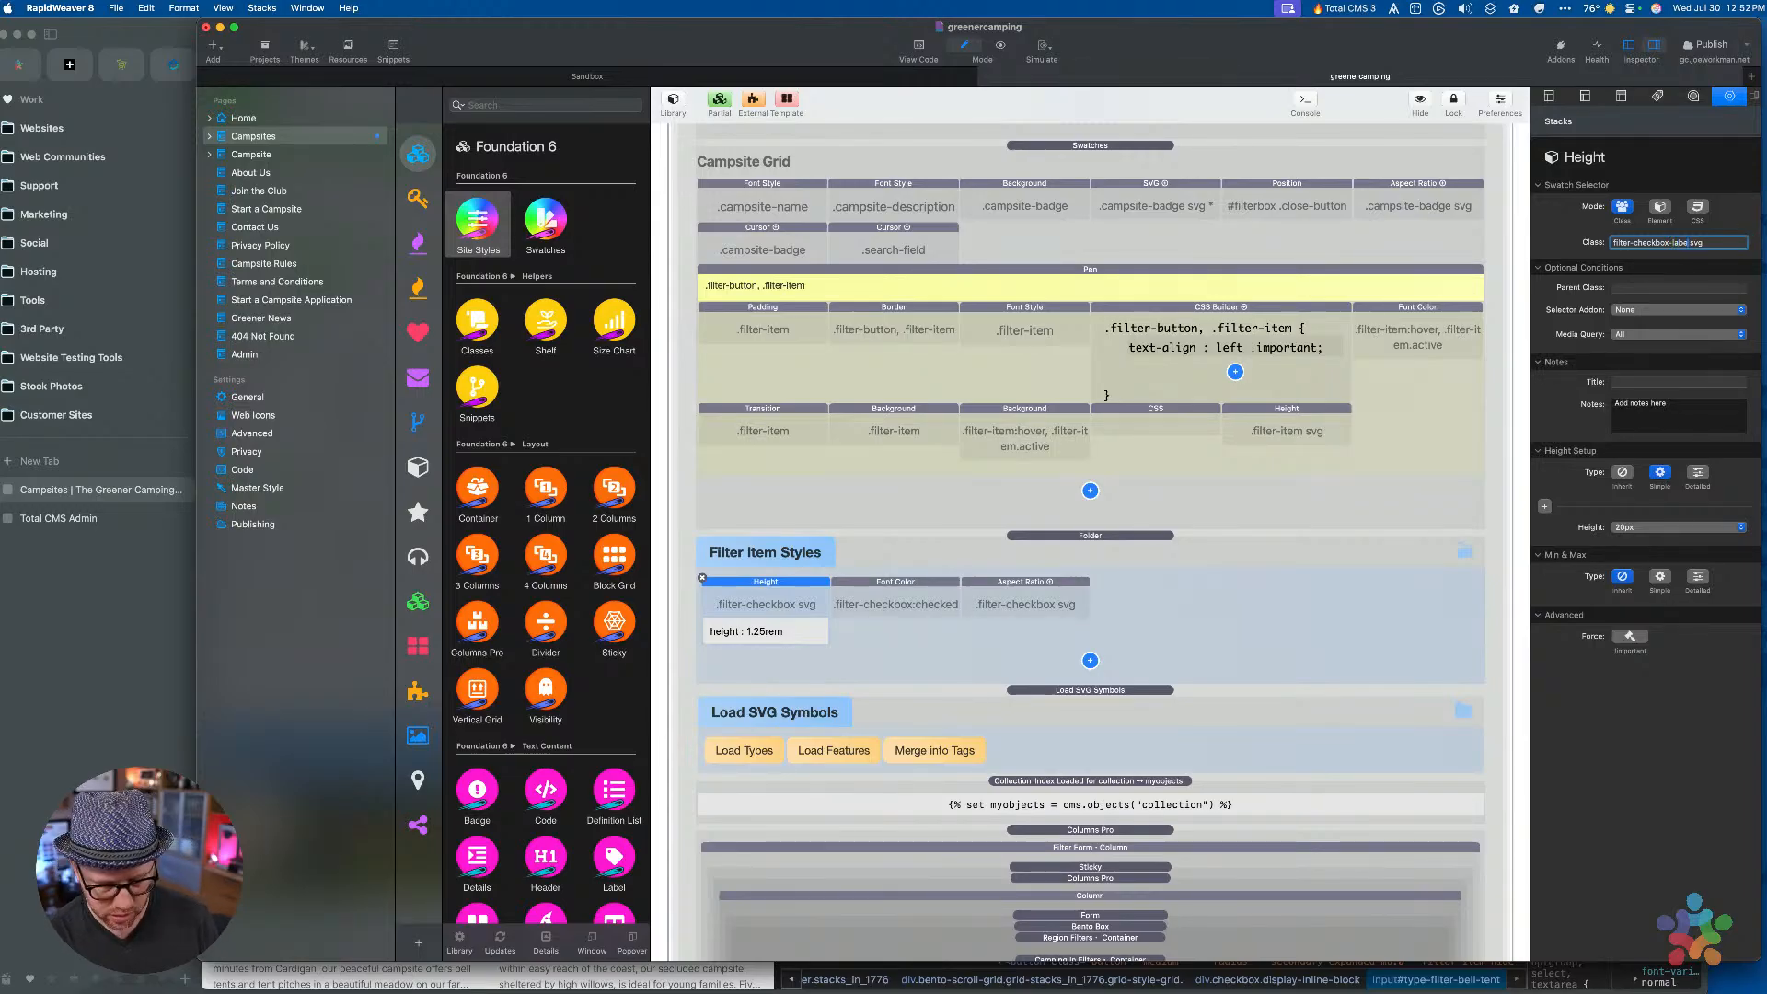
key(super)
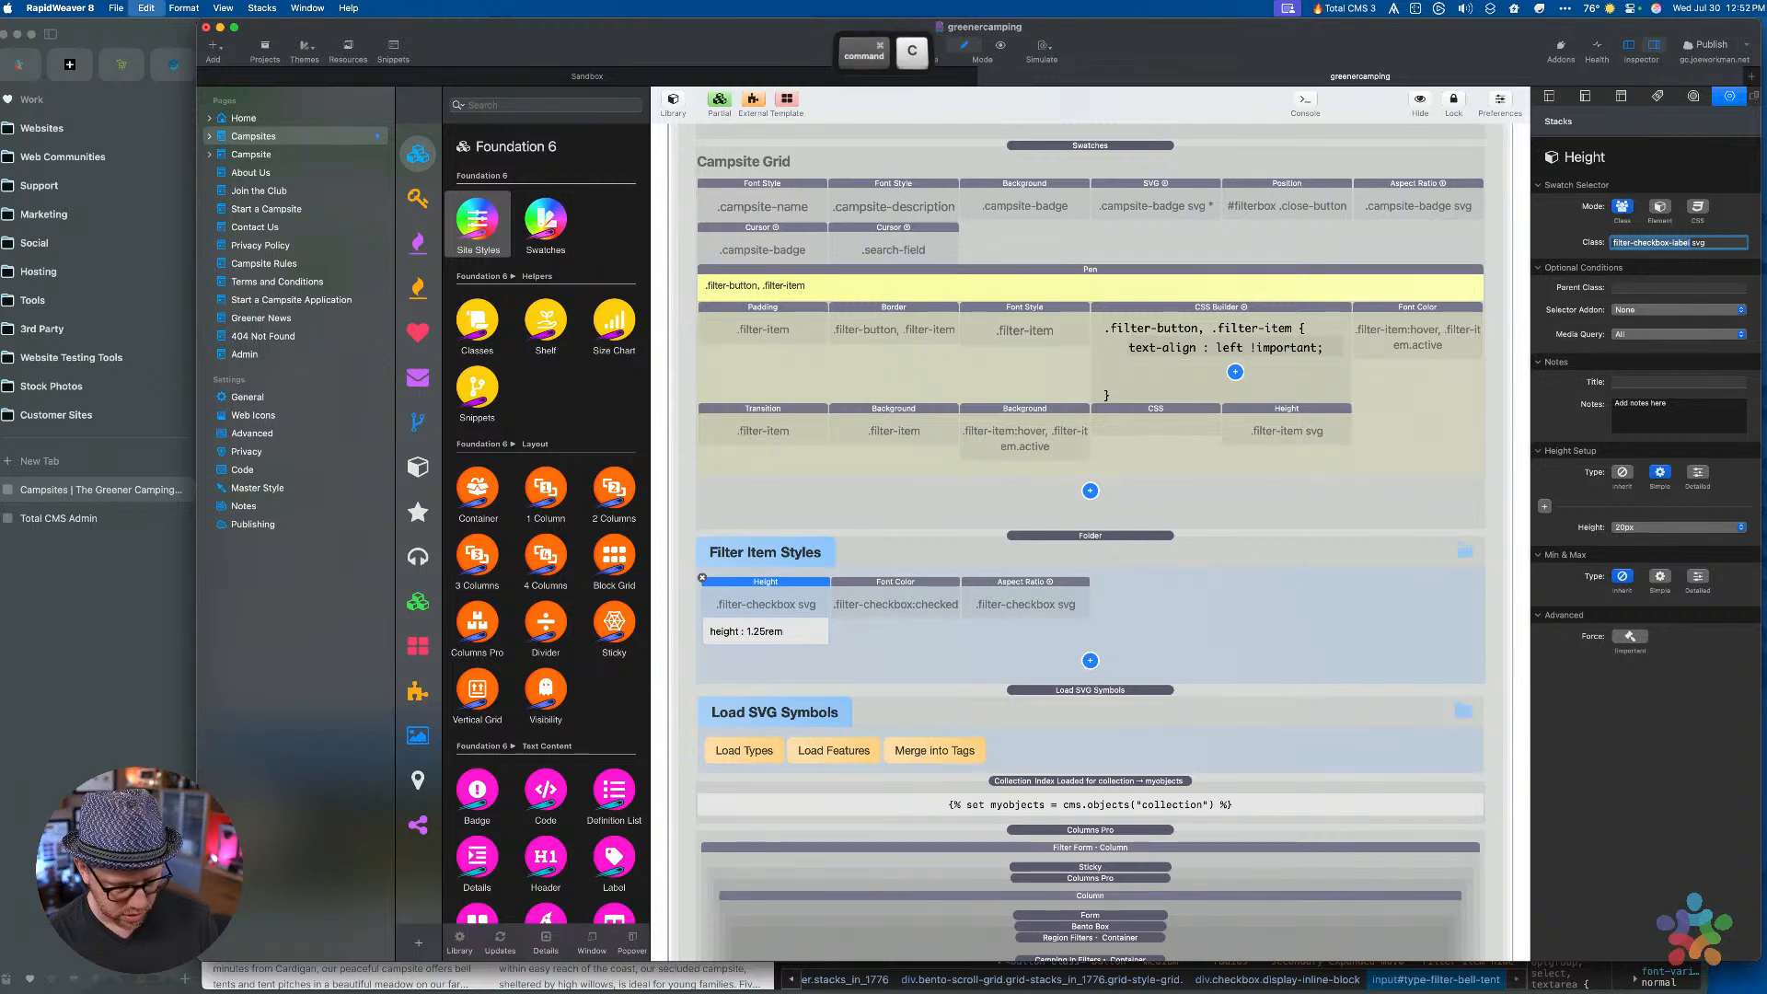
click(907, 594)
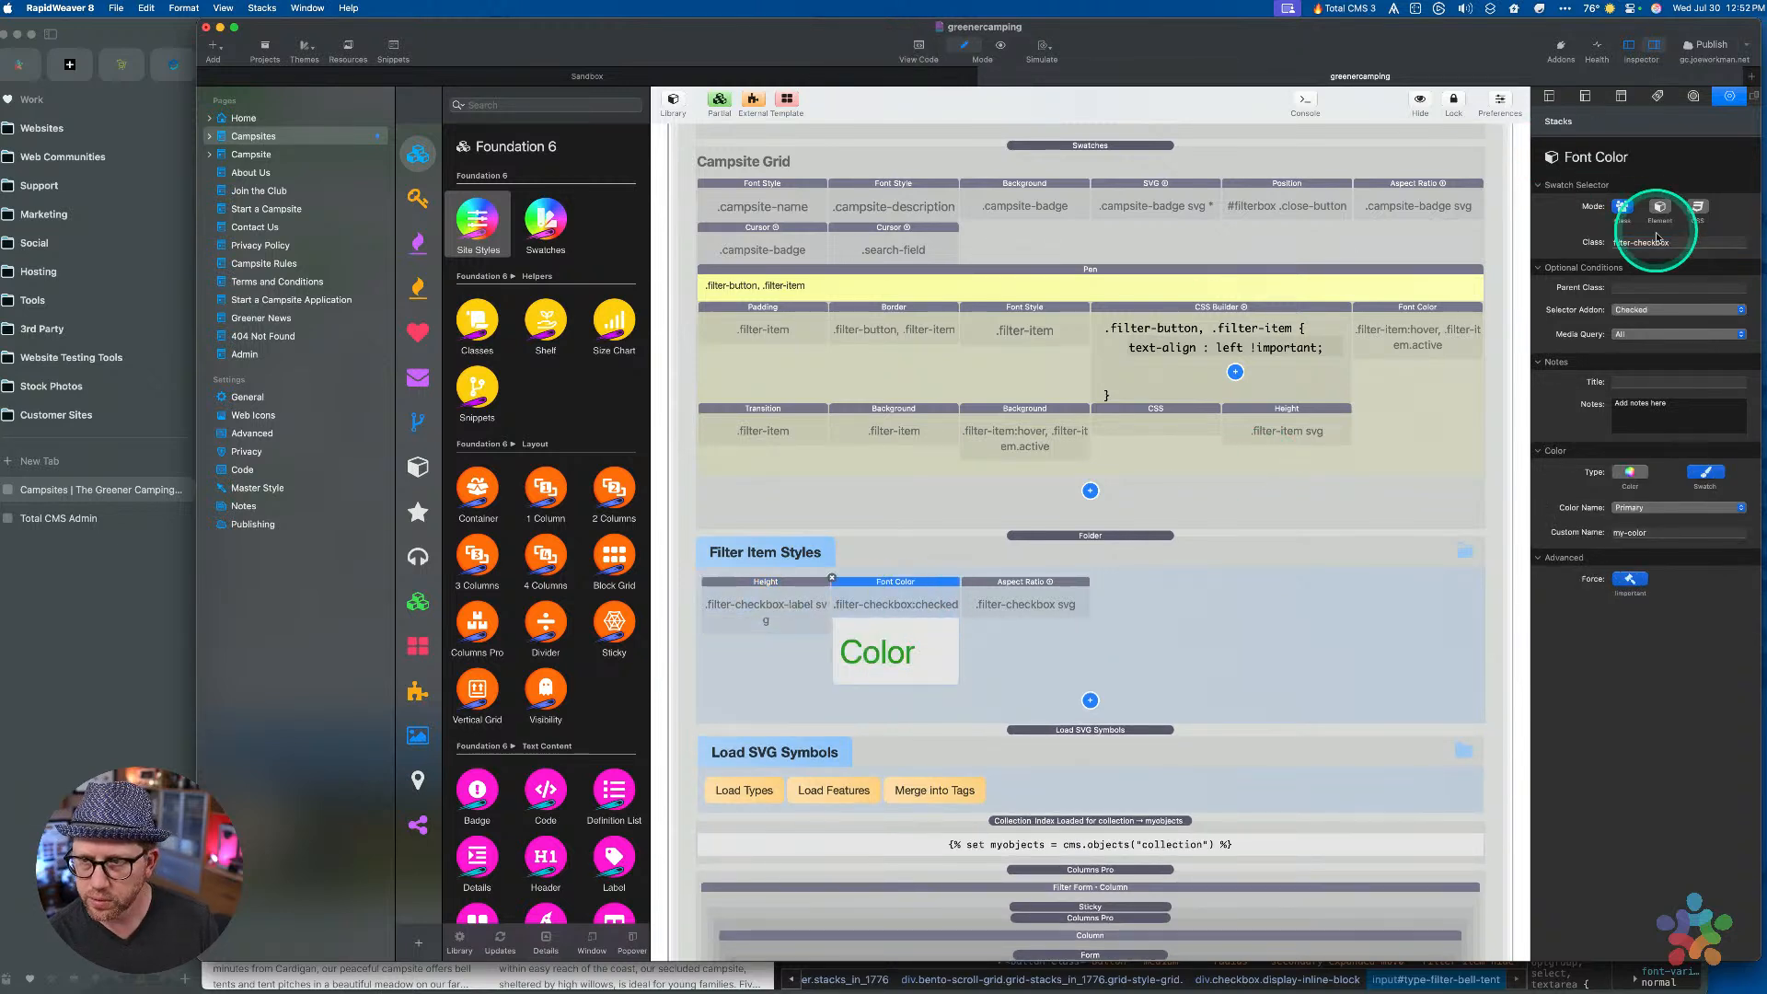
click(1648, 242)
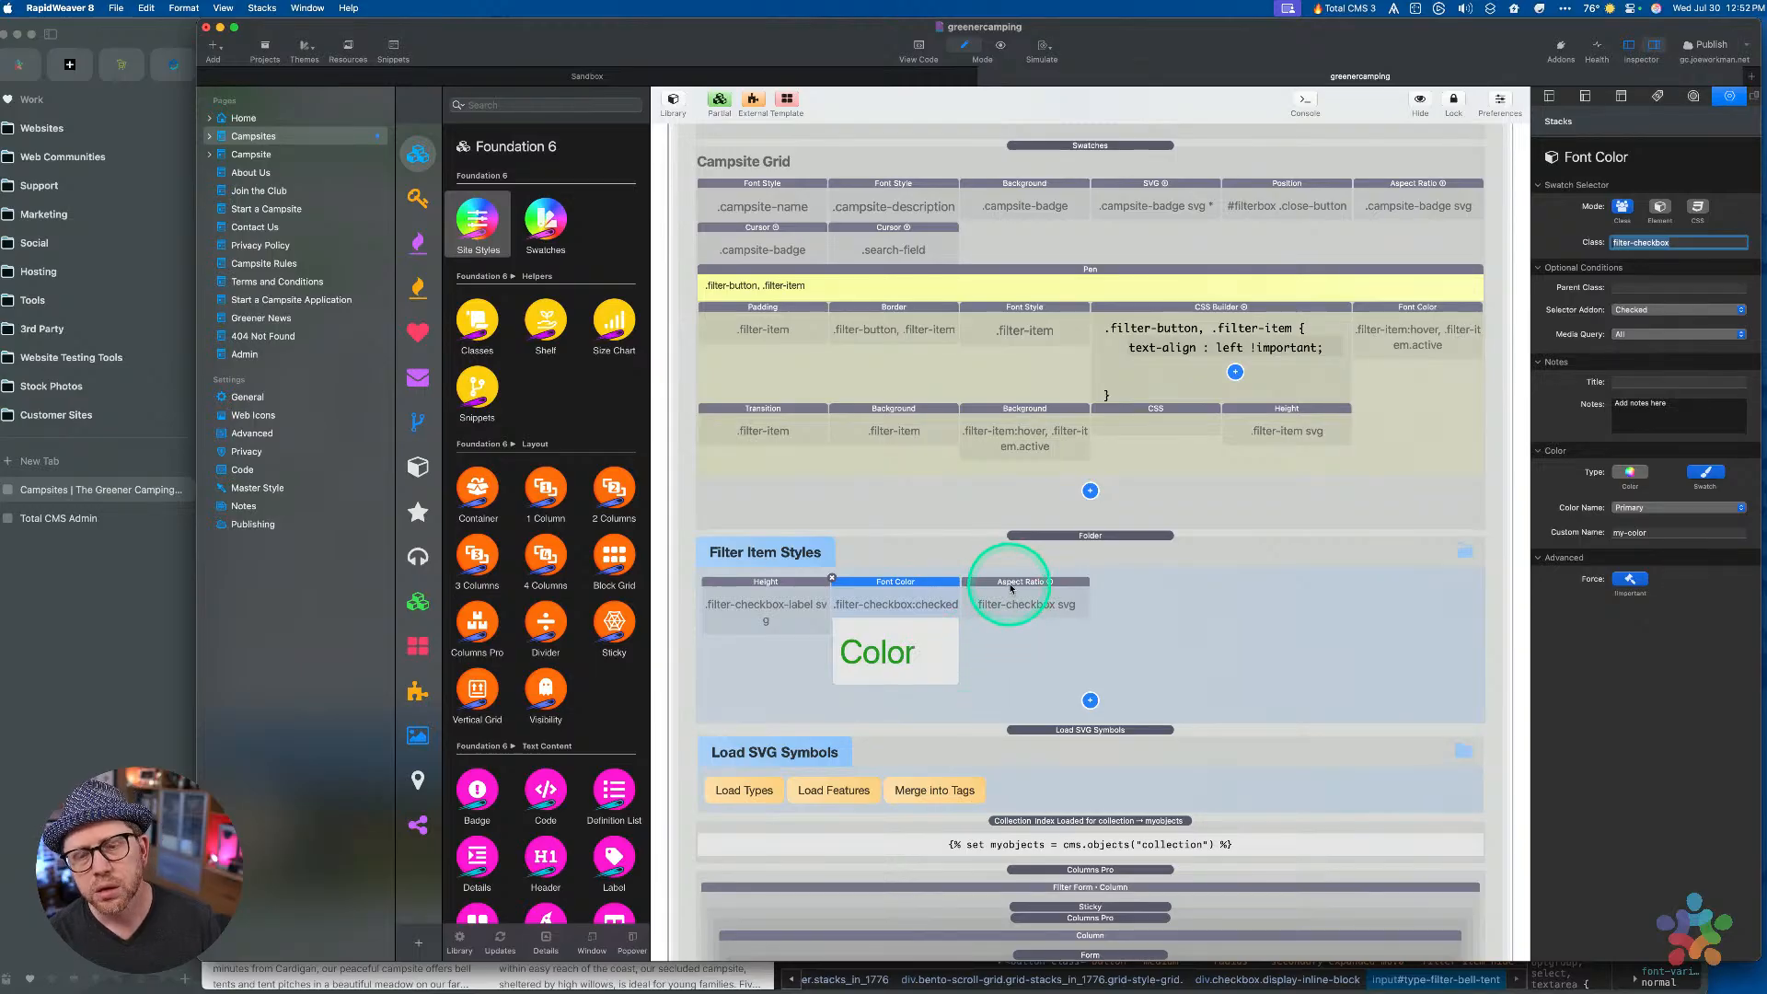
Paste the copied class into the Aspect Ratio style and preview the page
click(1010, 589)
click(1631, 244)
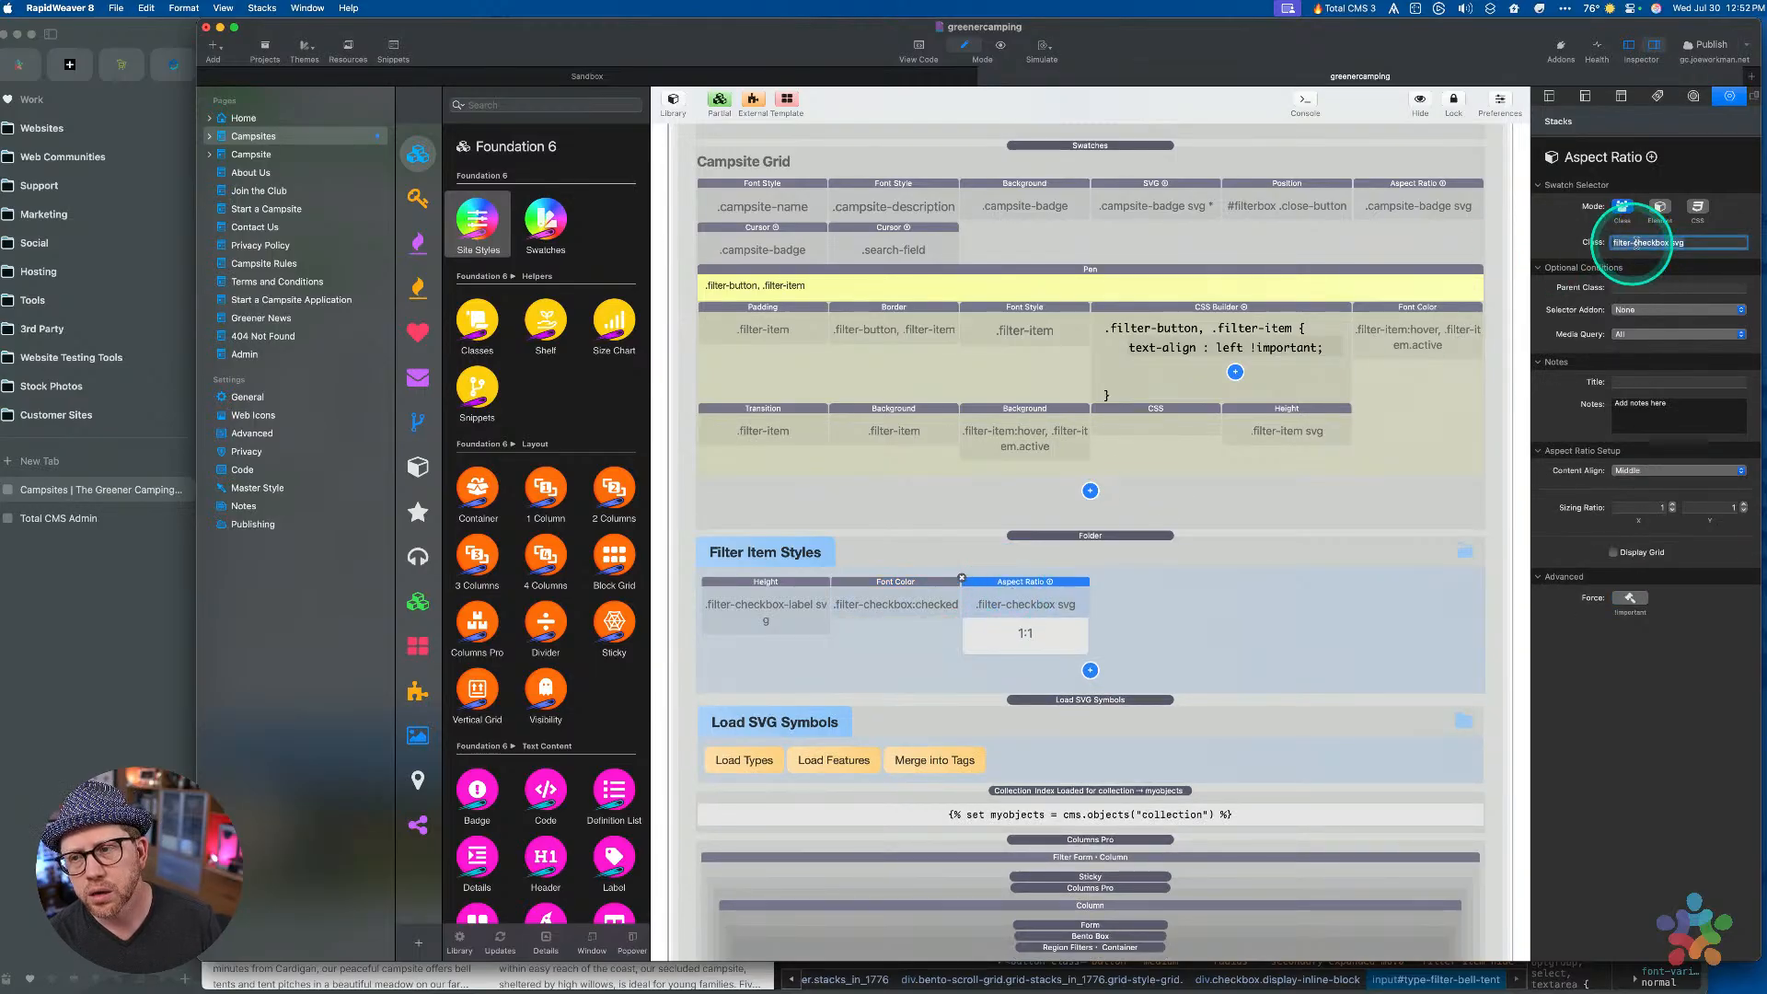
click(1722, 241)
text(filter-checkbox-label svg)
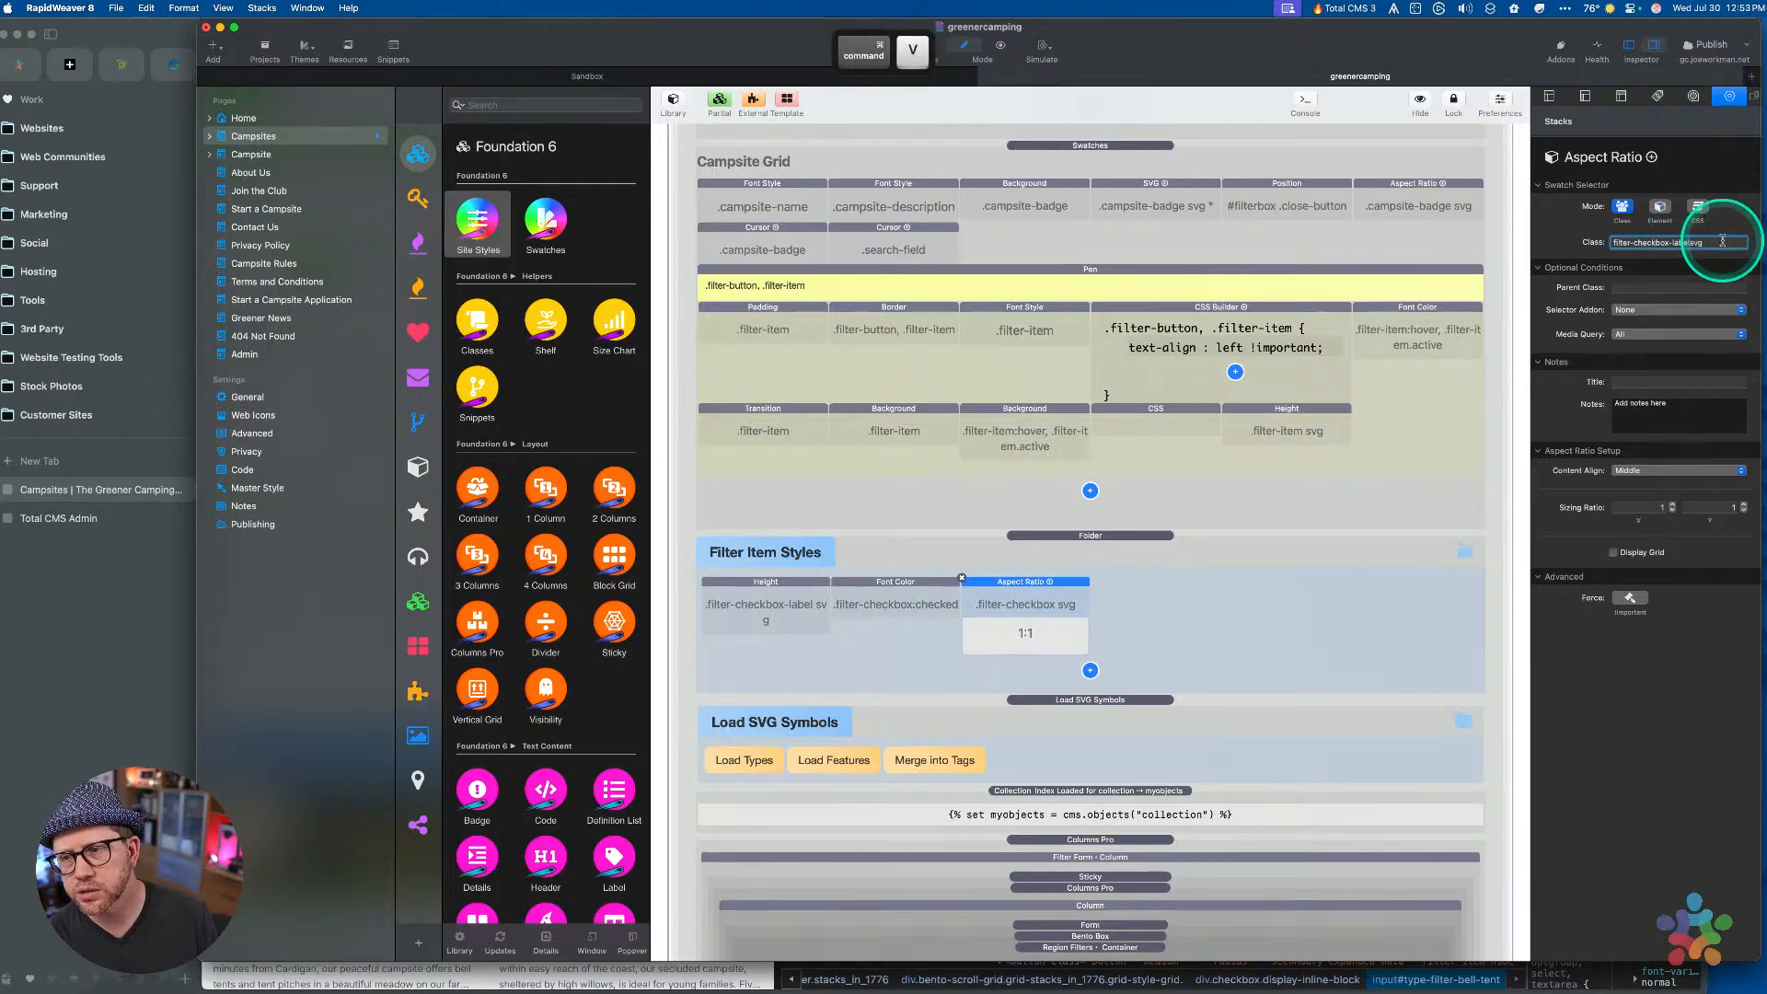
click(1117, 548)
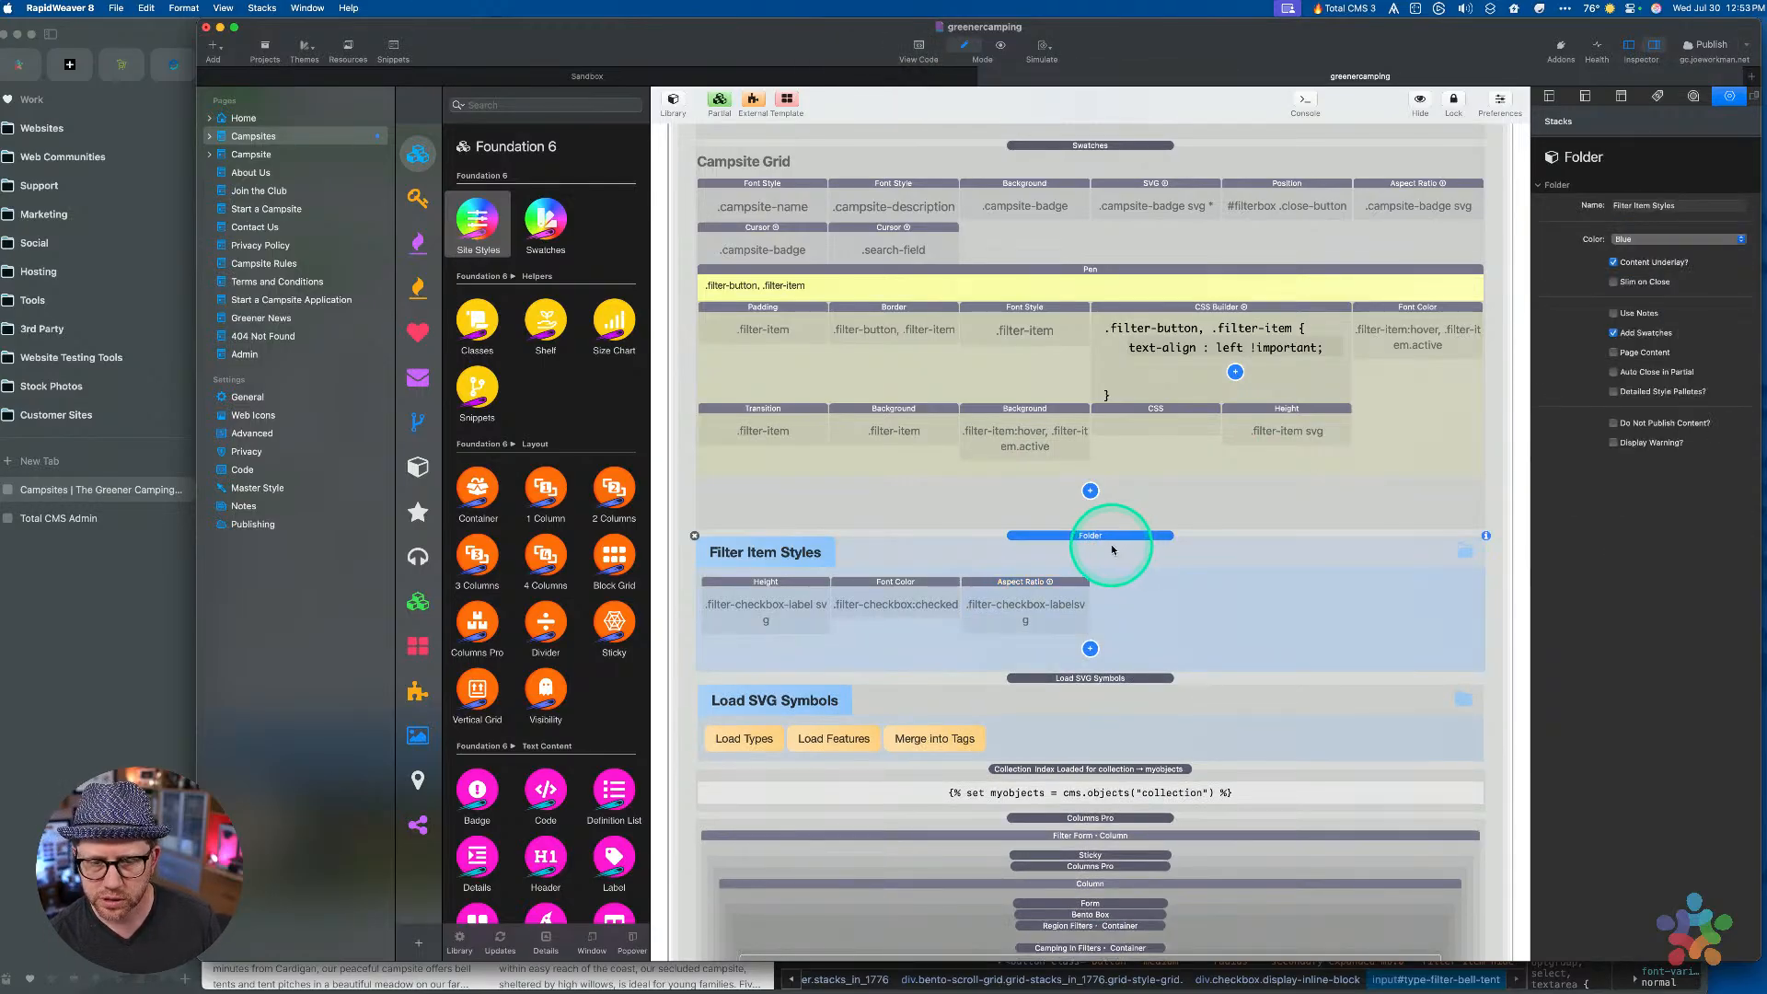
key(super+r)
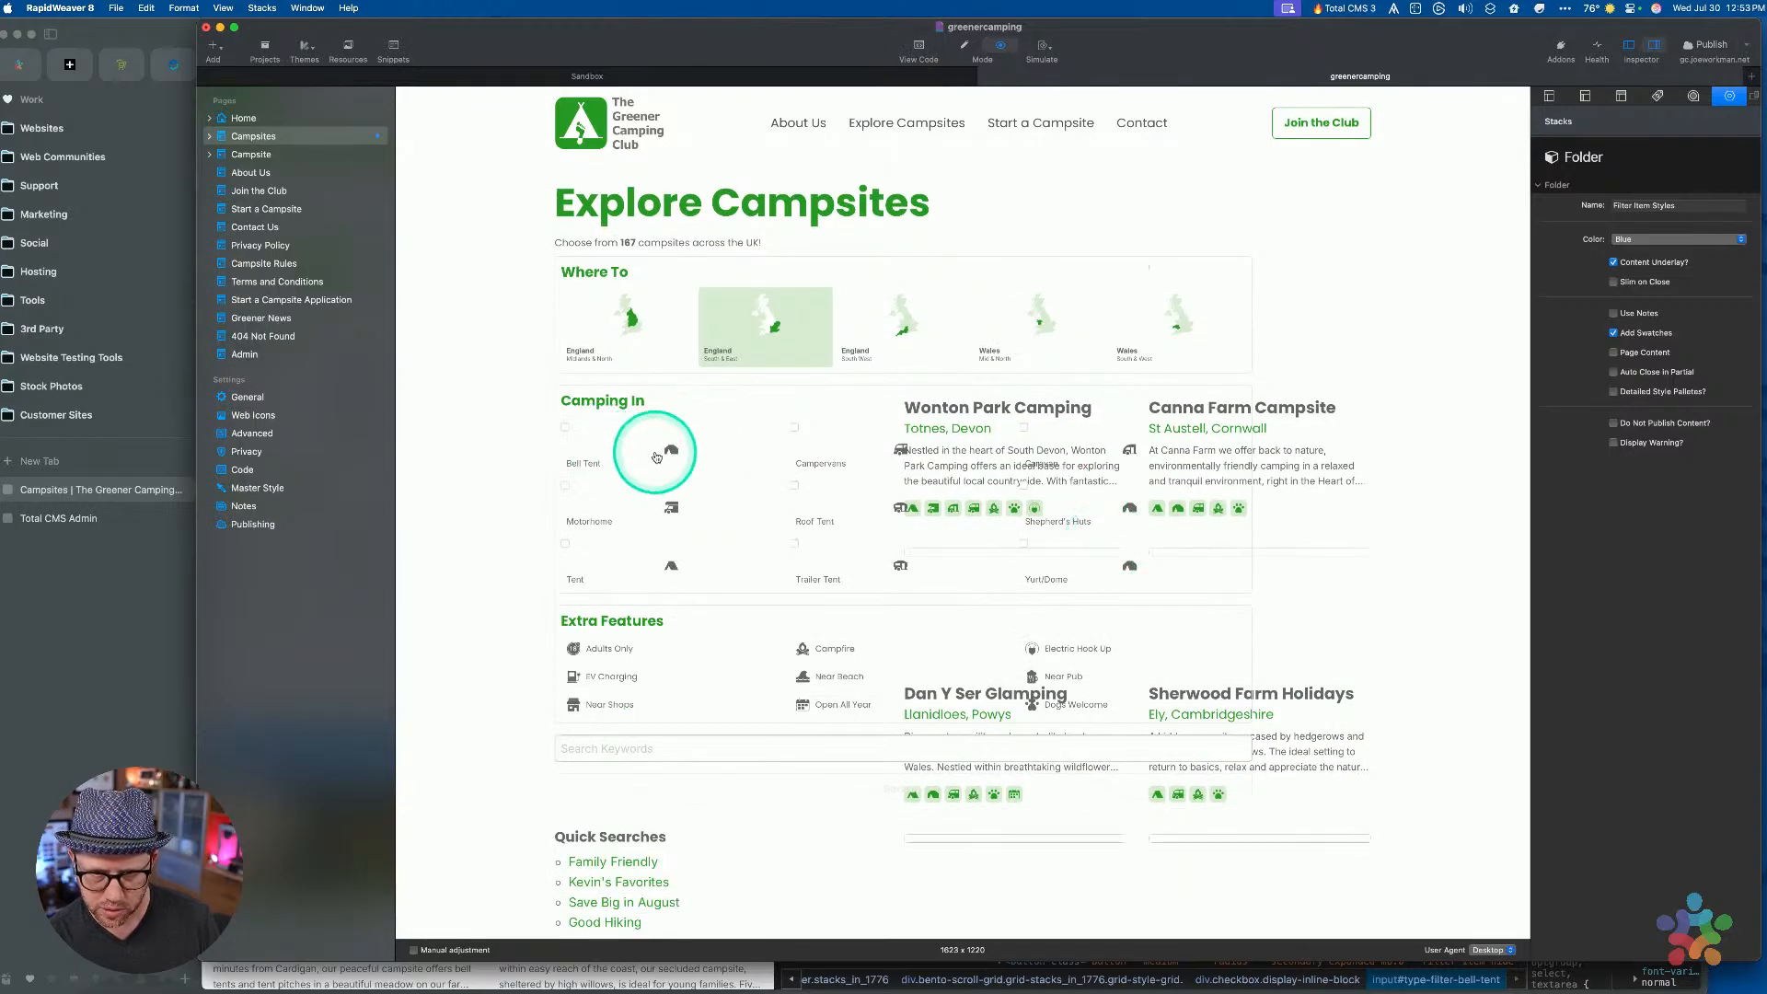
key(super+r)
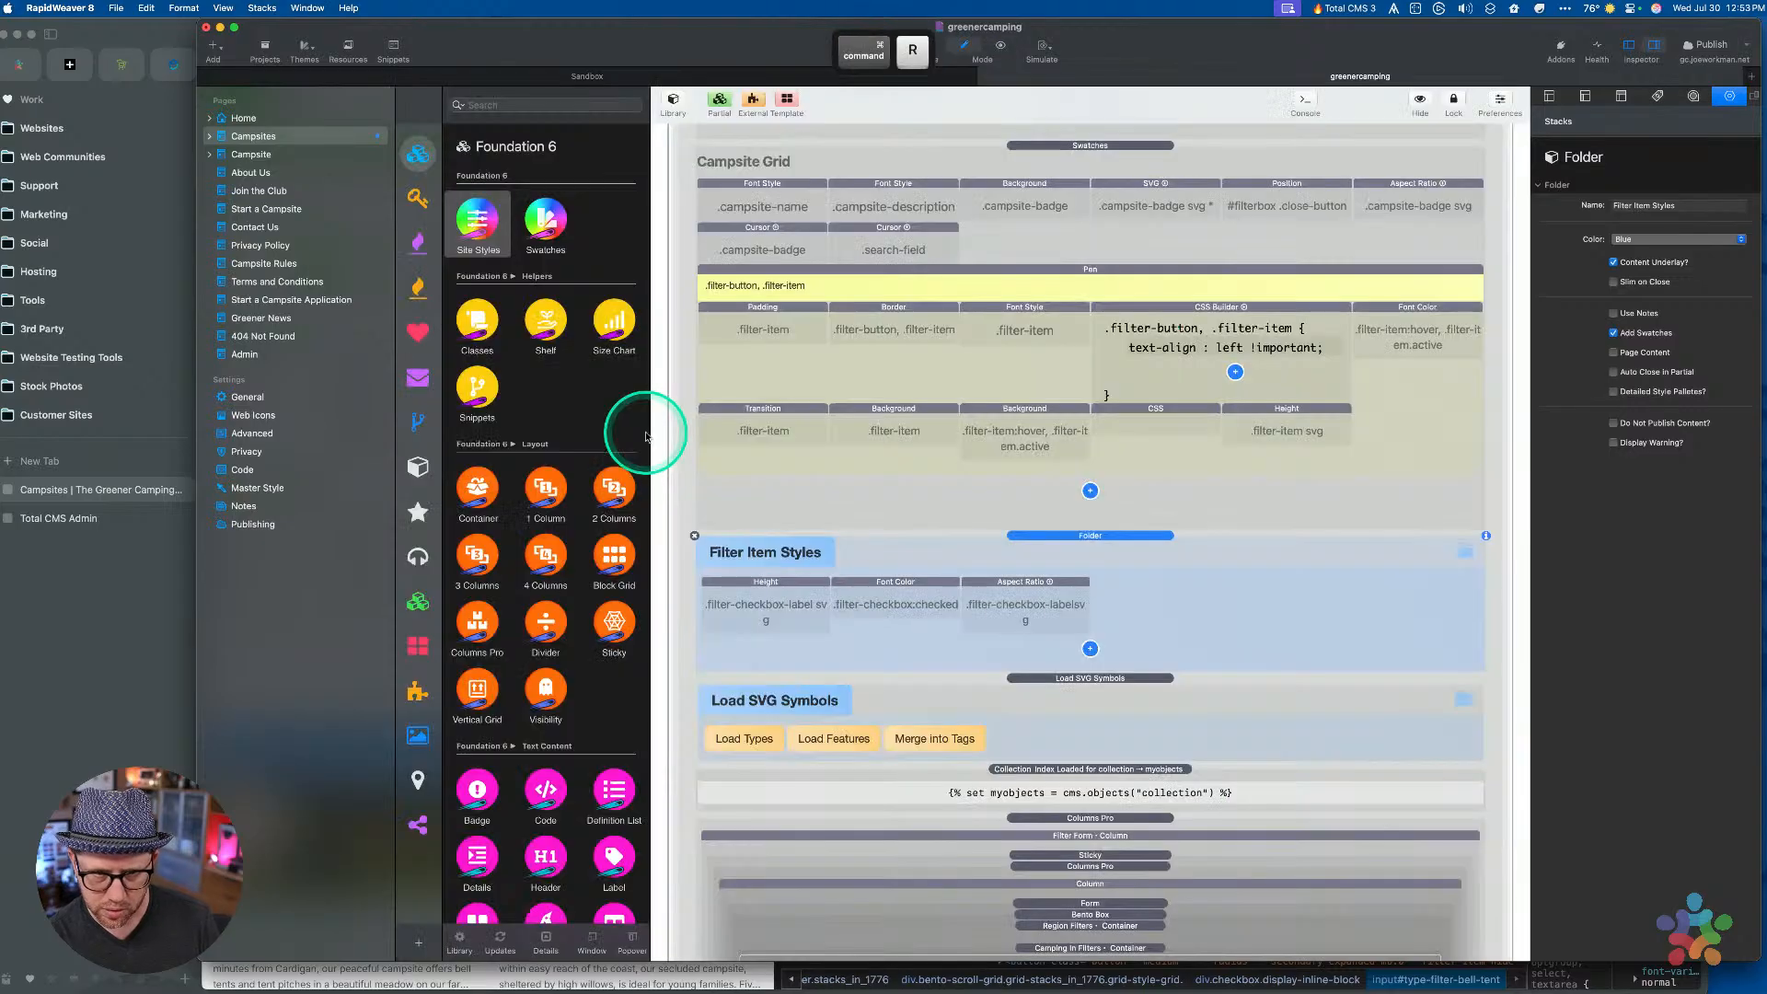
Fix the Aspect Ratio class to 'filter-checkbox-label svg' and preview the page
click(1009, 590)
click(1688, 243)
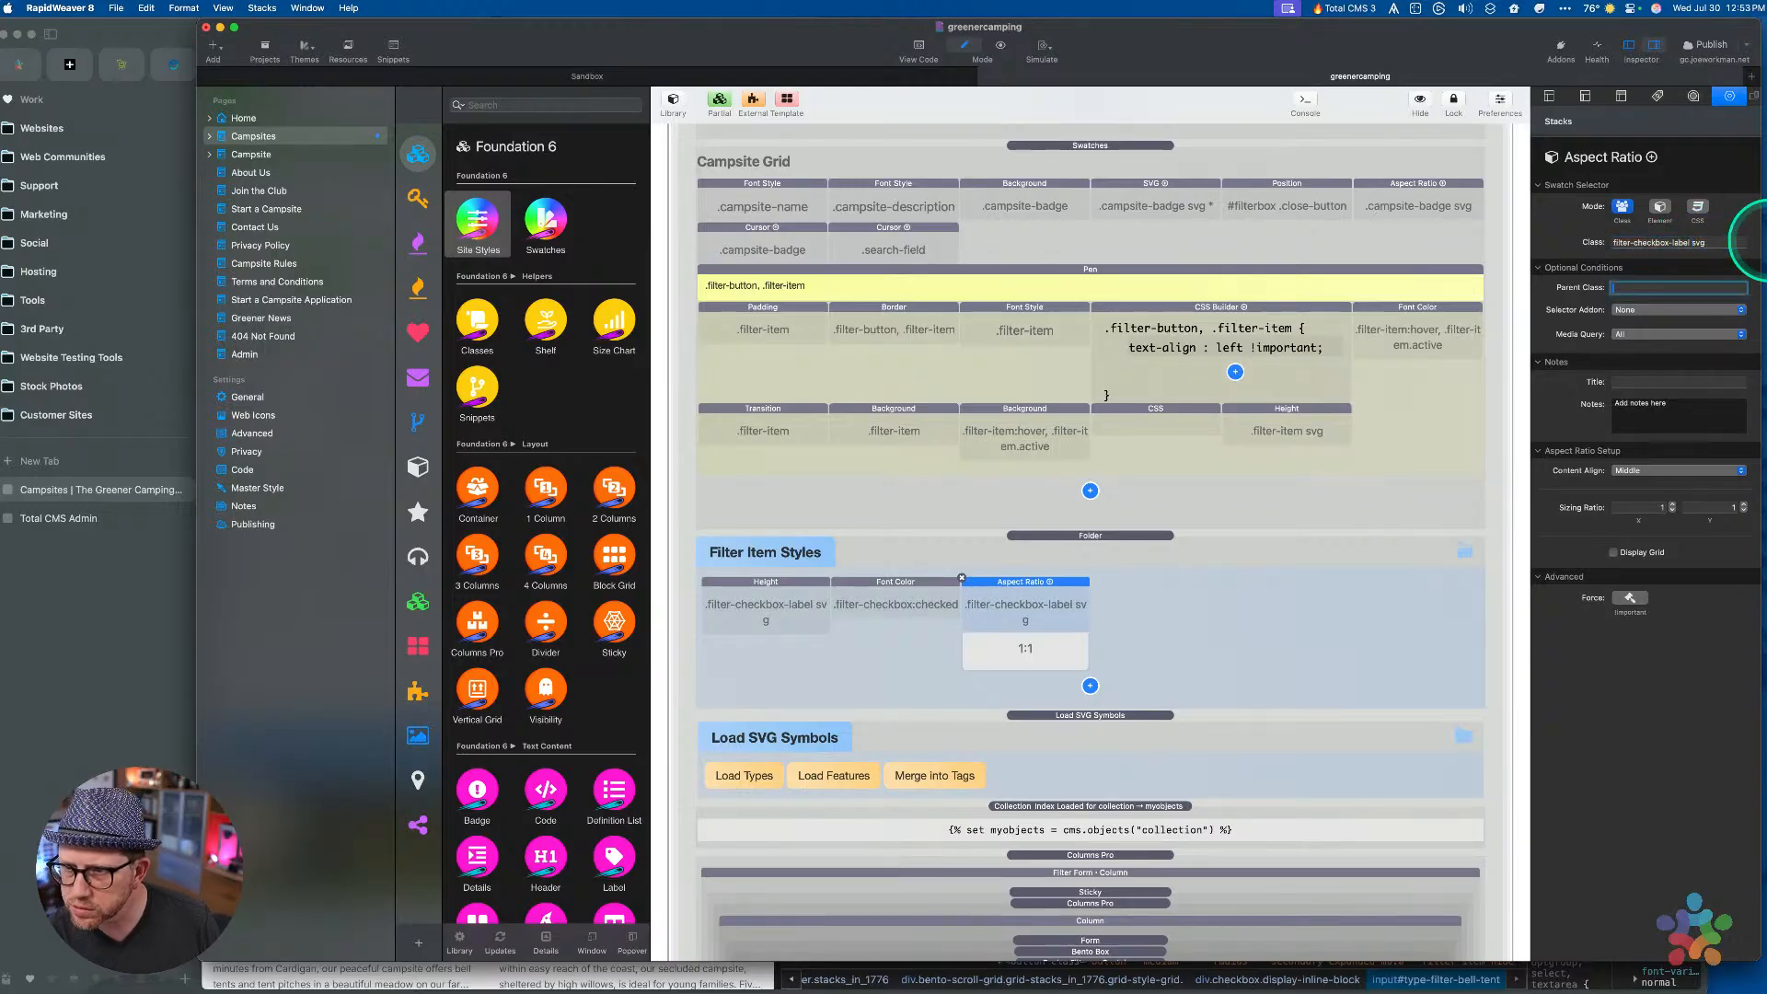
key(super+r)
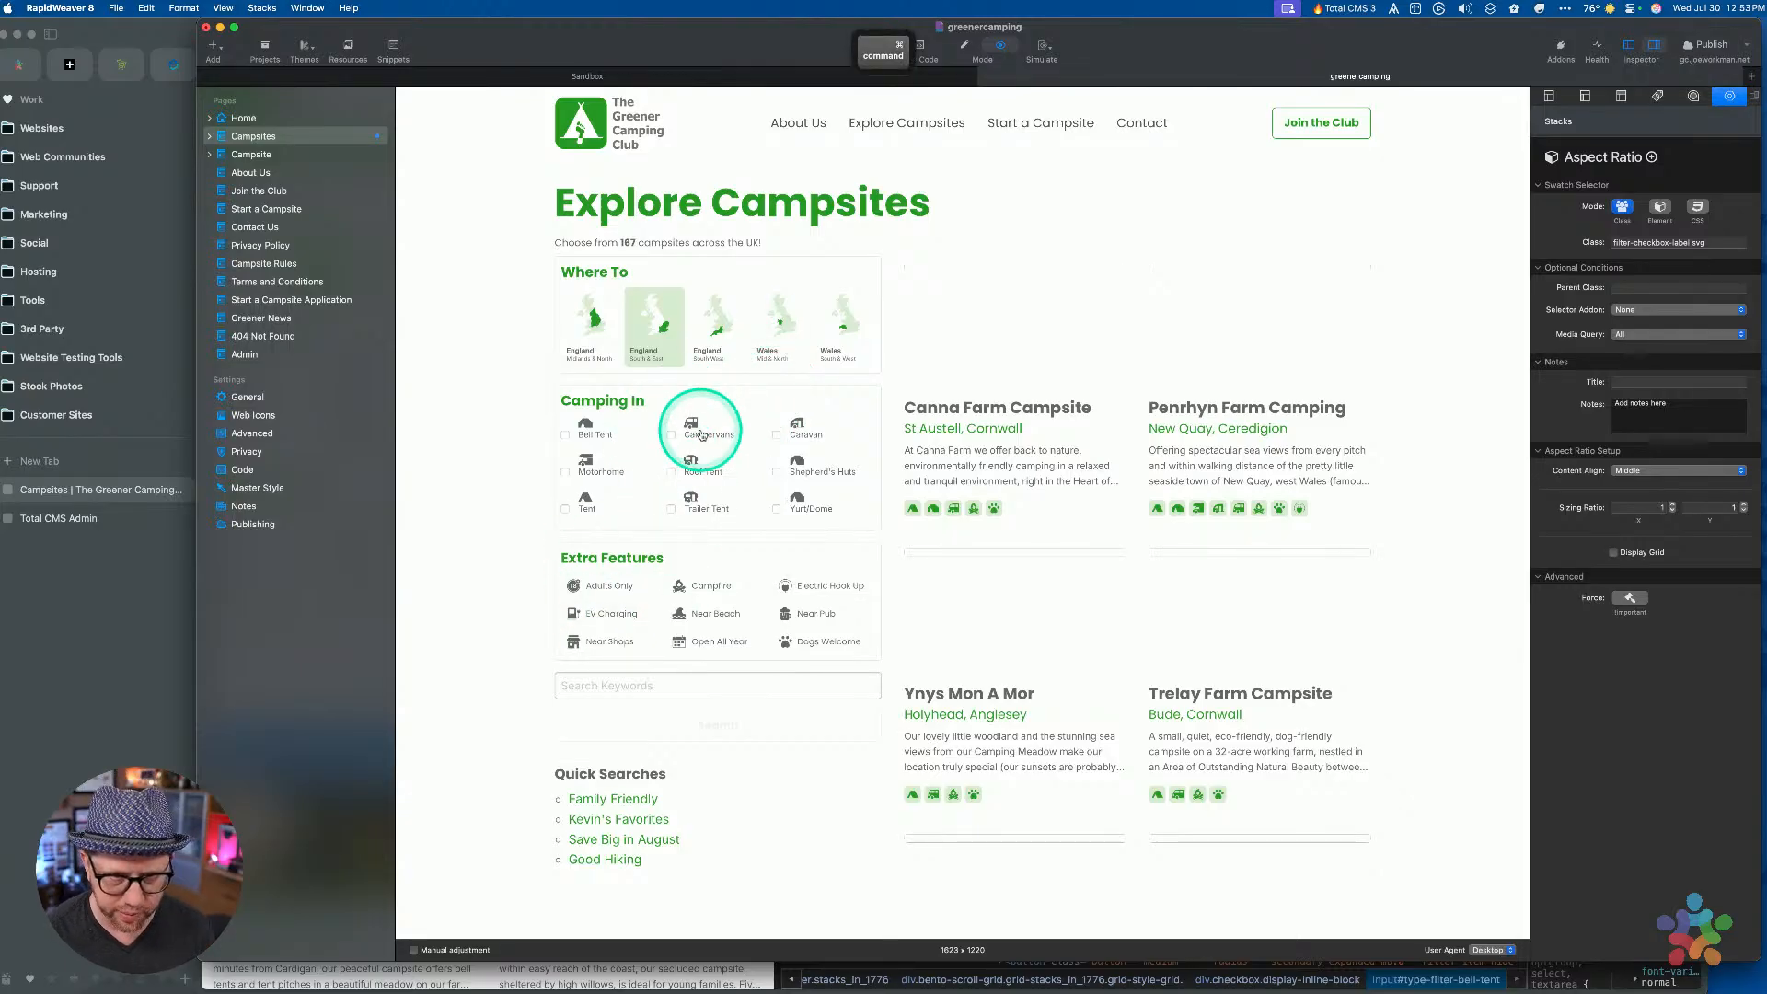
key(super+r)
key(super+r)
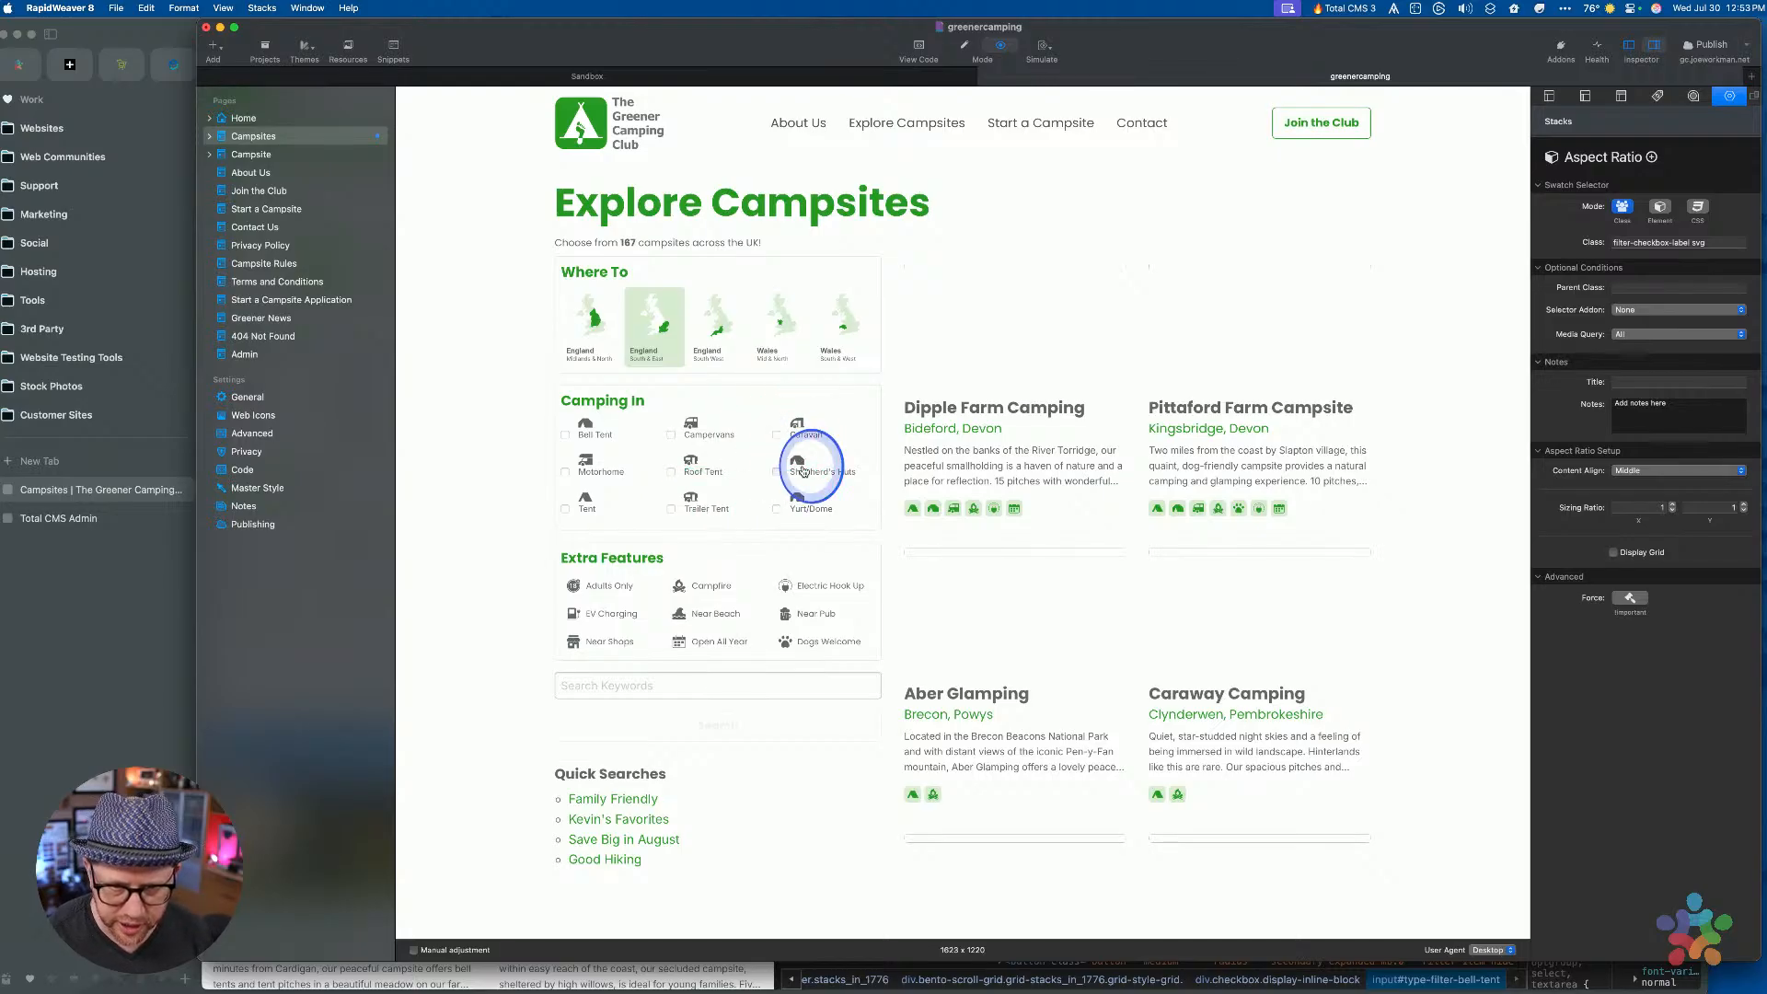
Tick and untick the Shepherd's Huts and Yurt/Dome filters in preview, then resume editing
click(802, 471)
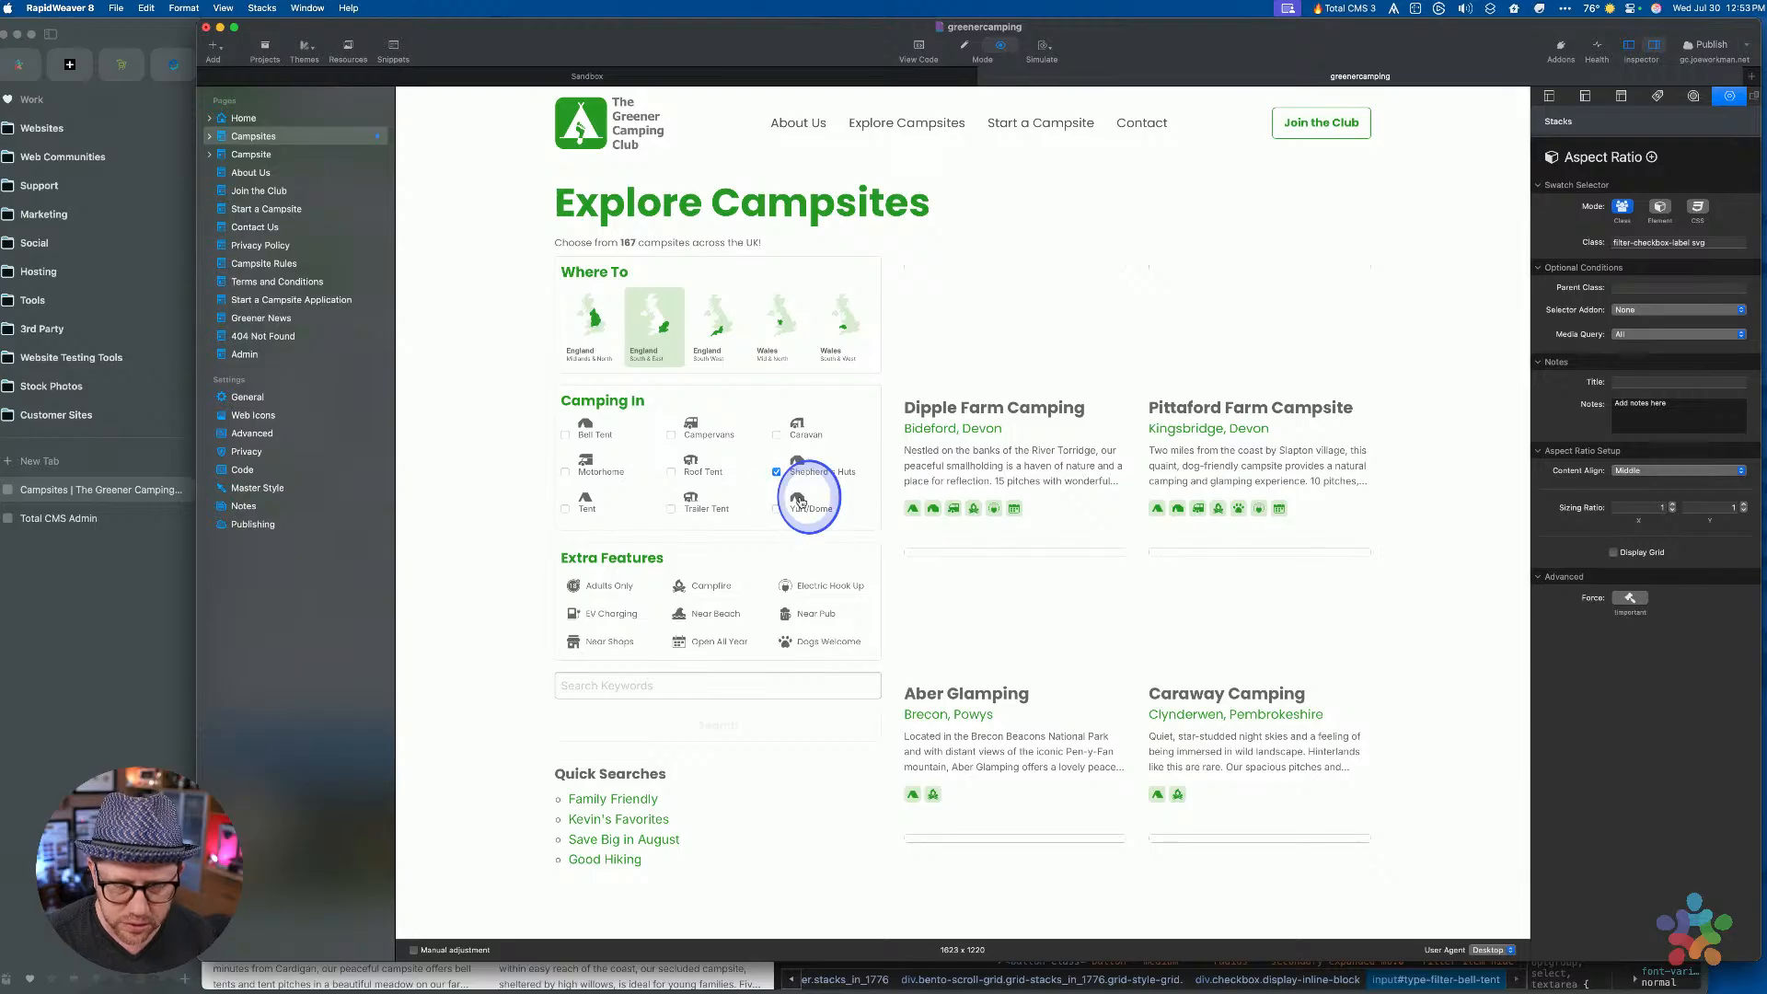
click(800, 504)
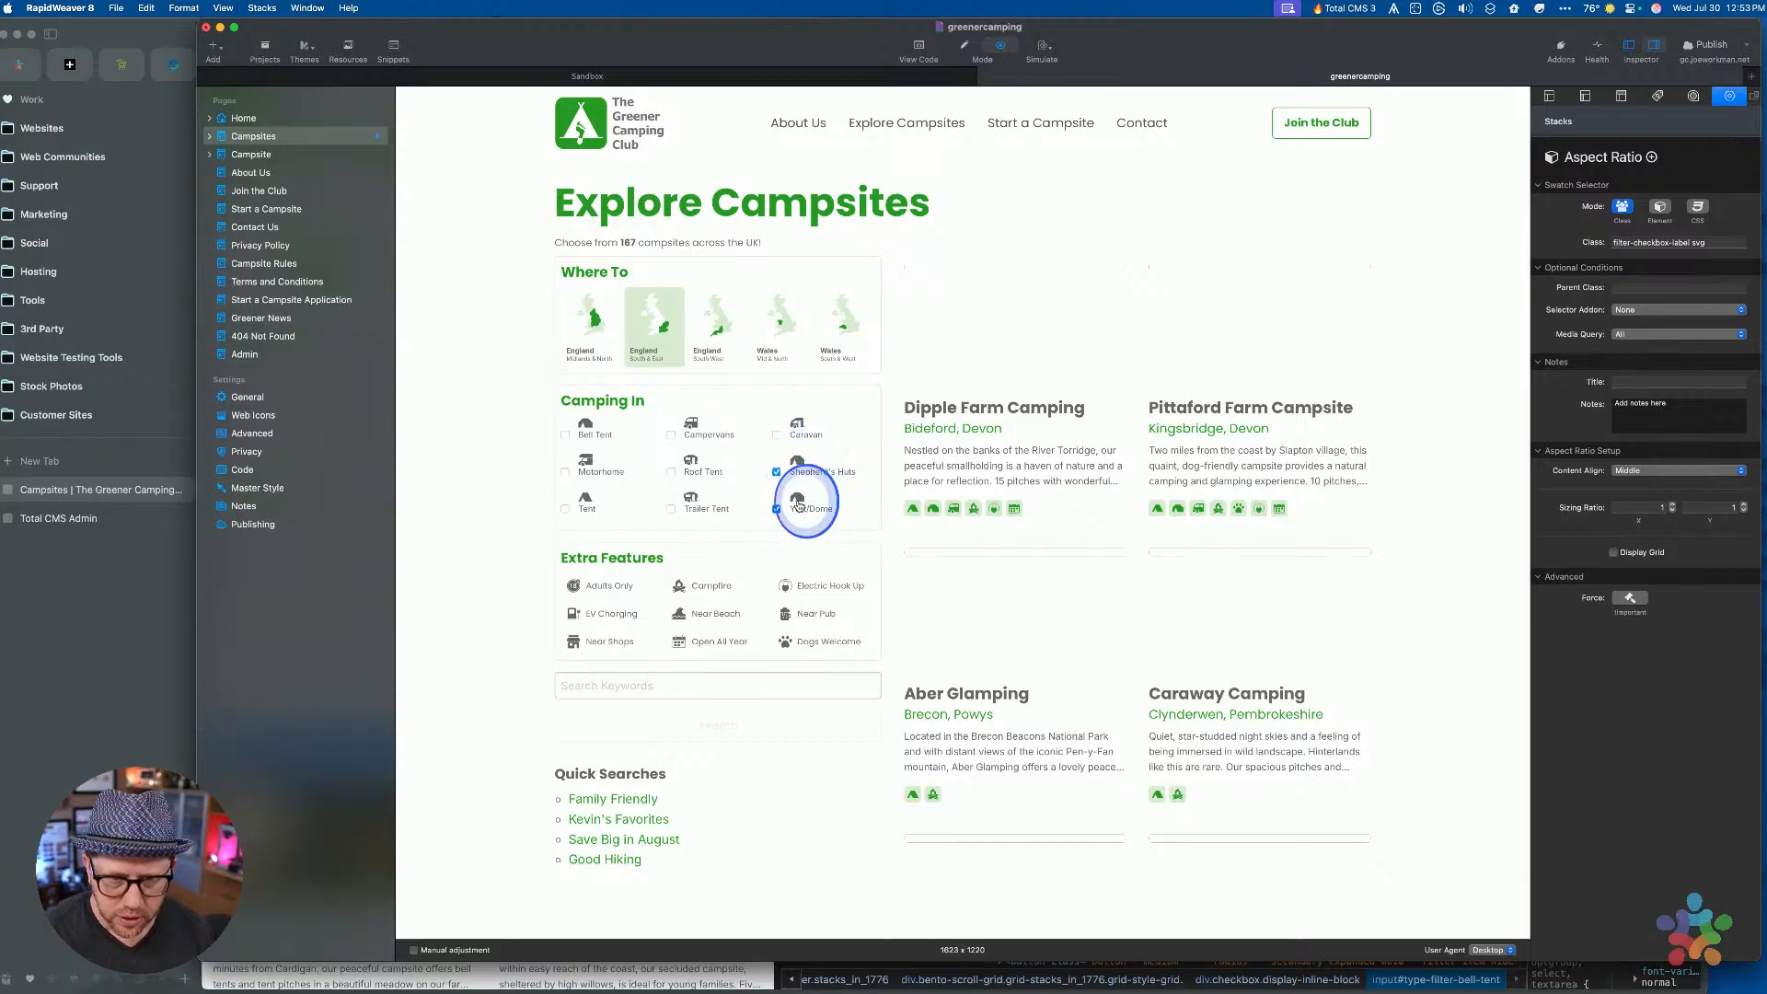
click(798, 504)
click(798, 468)
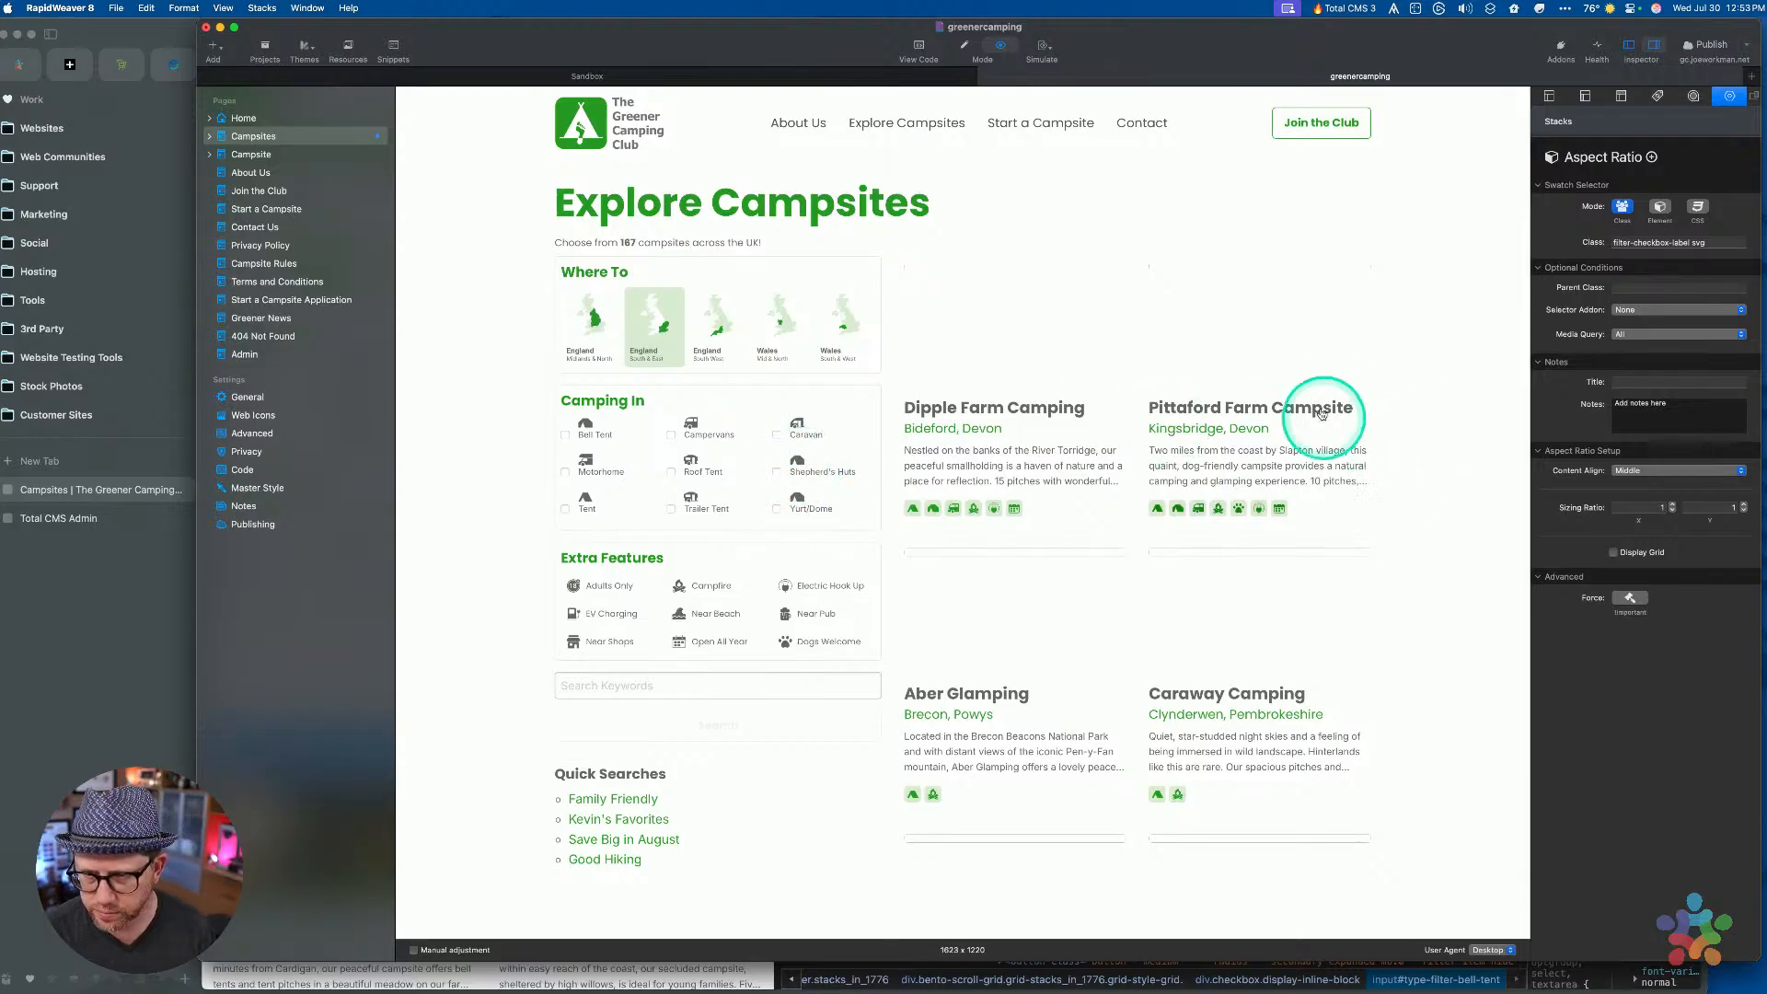
key(super+r)
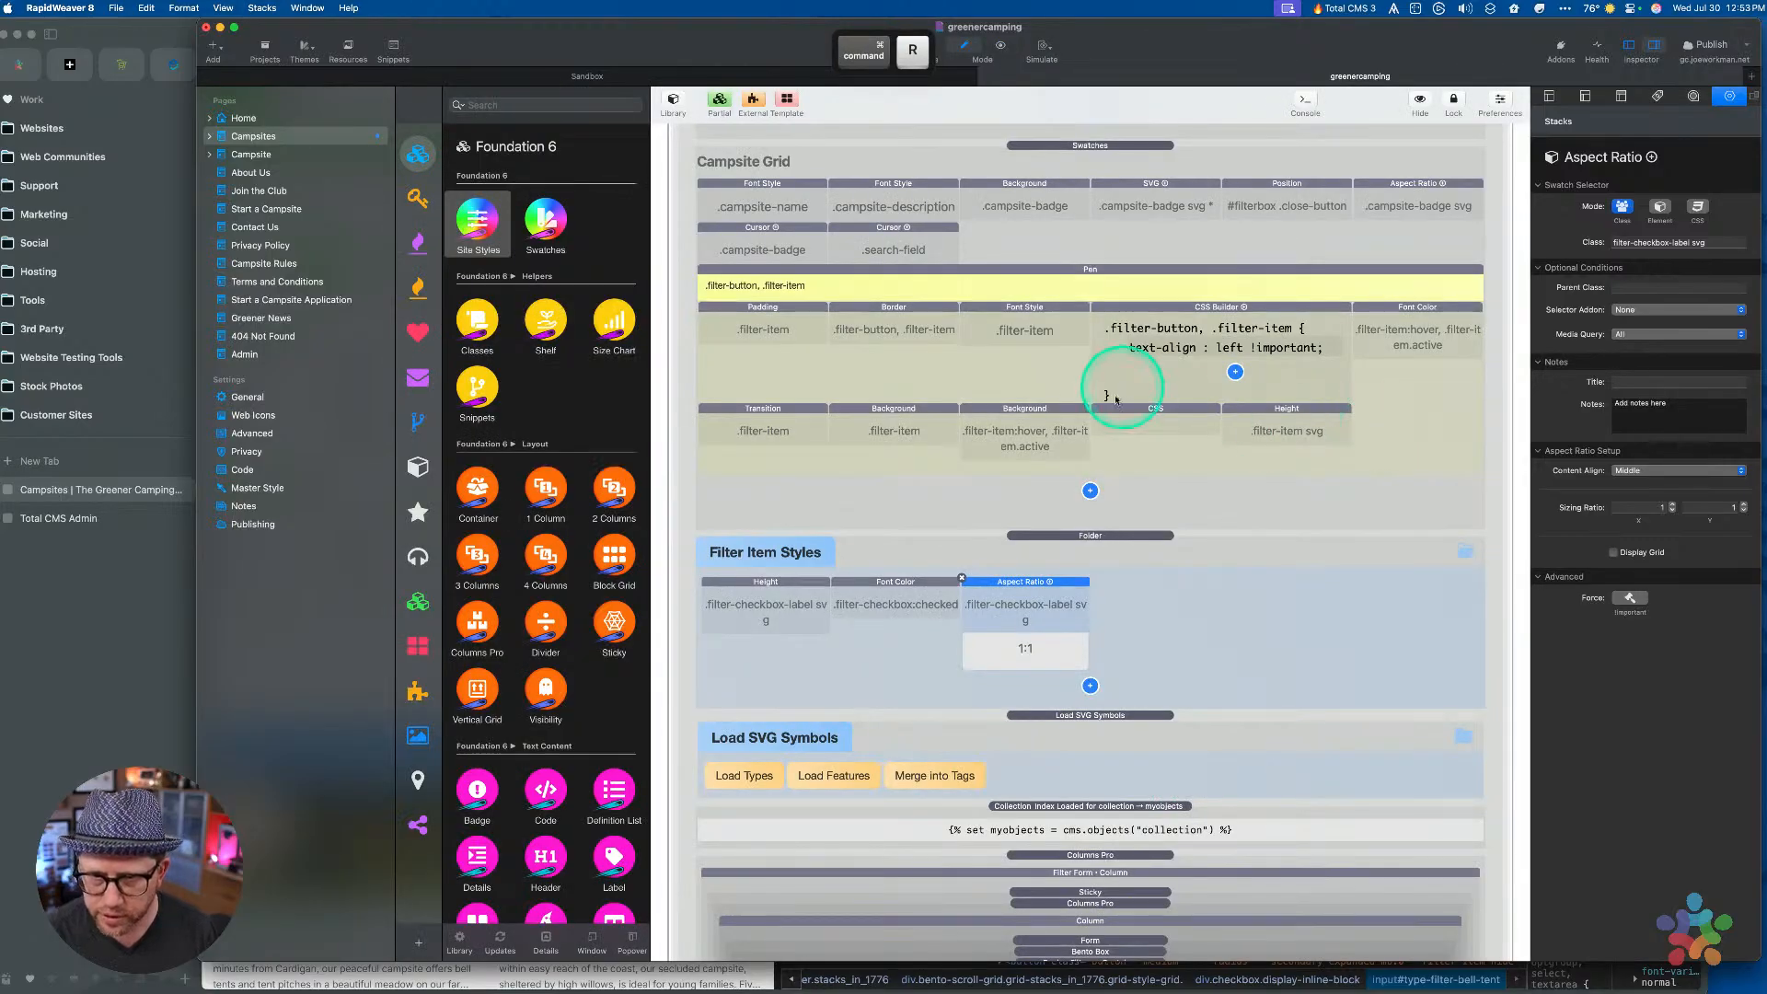
Set the Font Color style's Selector Addon to None
click(885, 598)
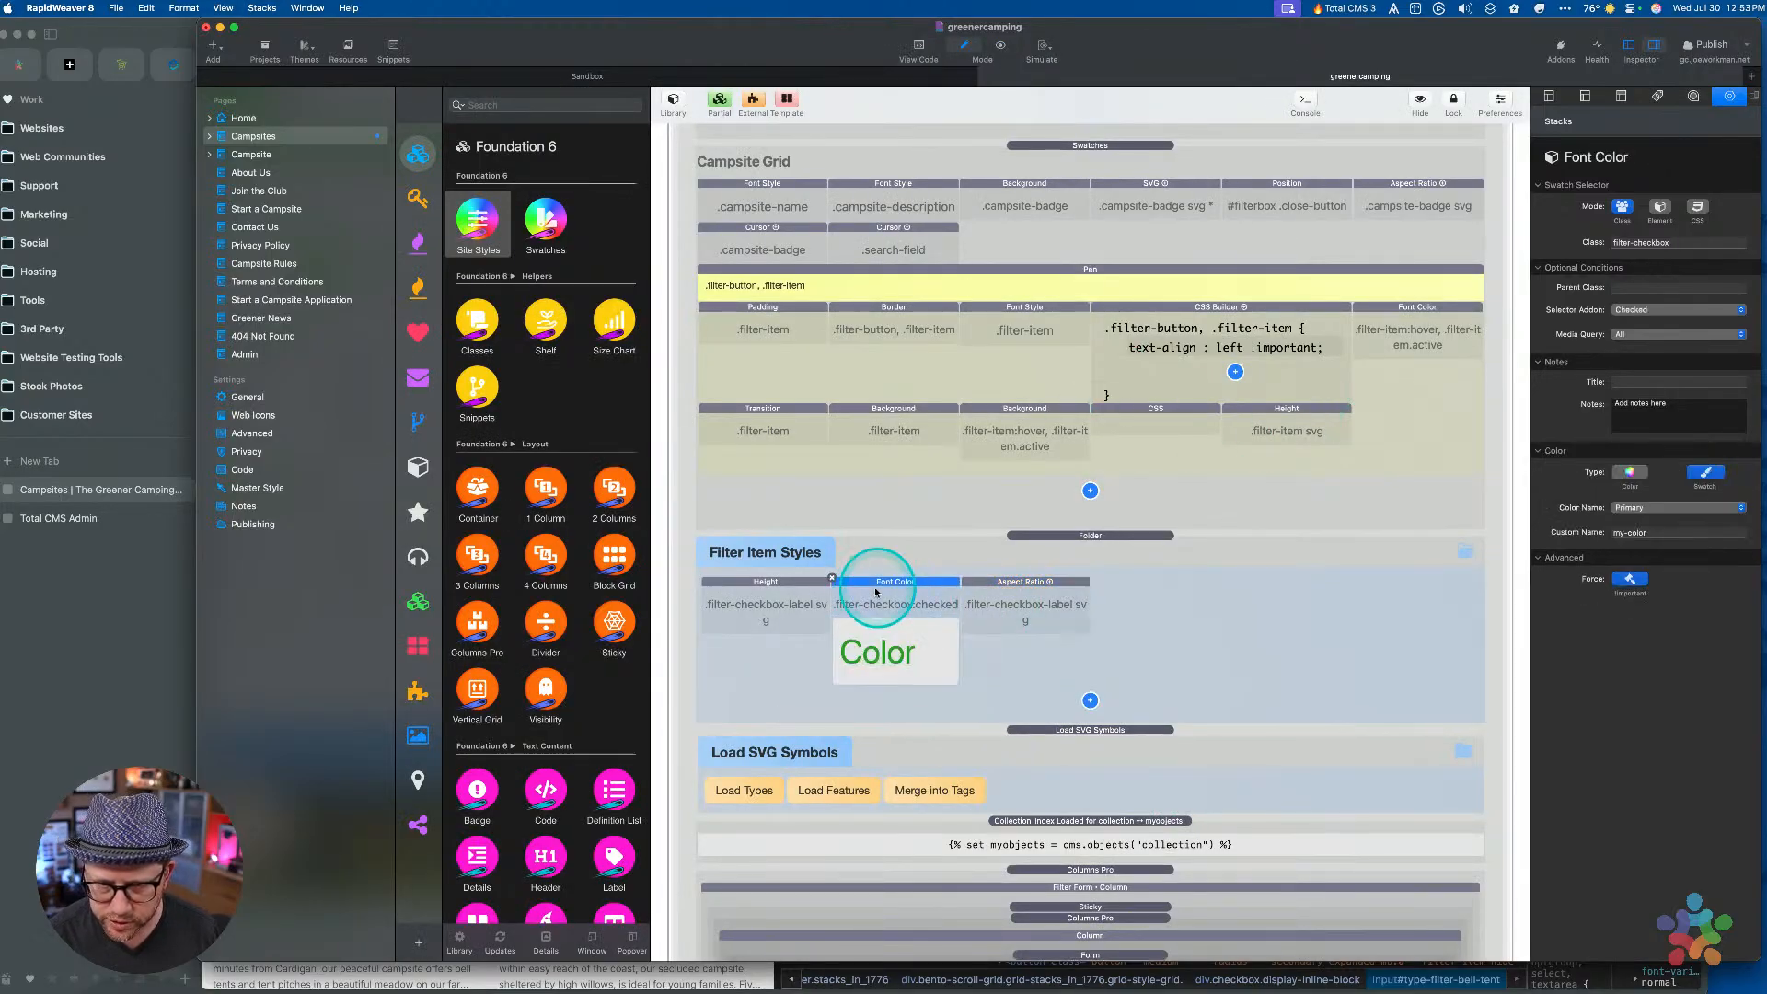
click(1639, 243)
key(super+c)
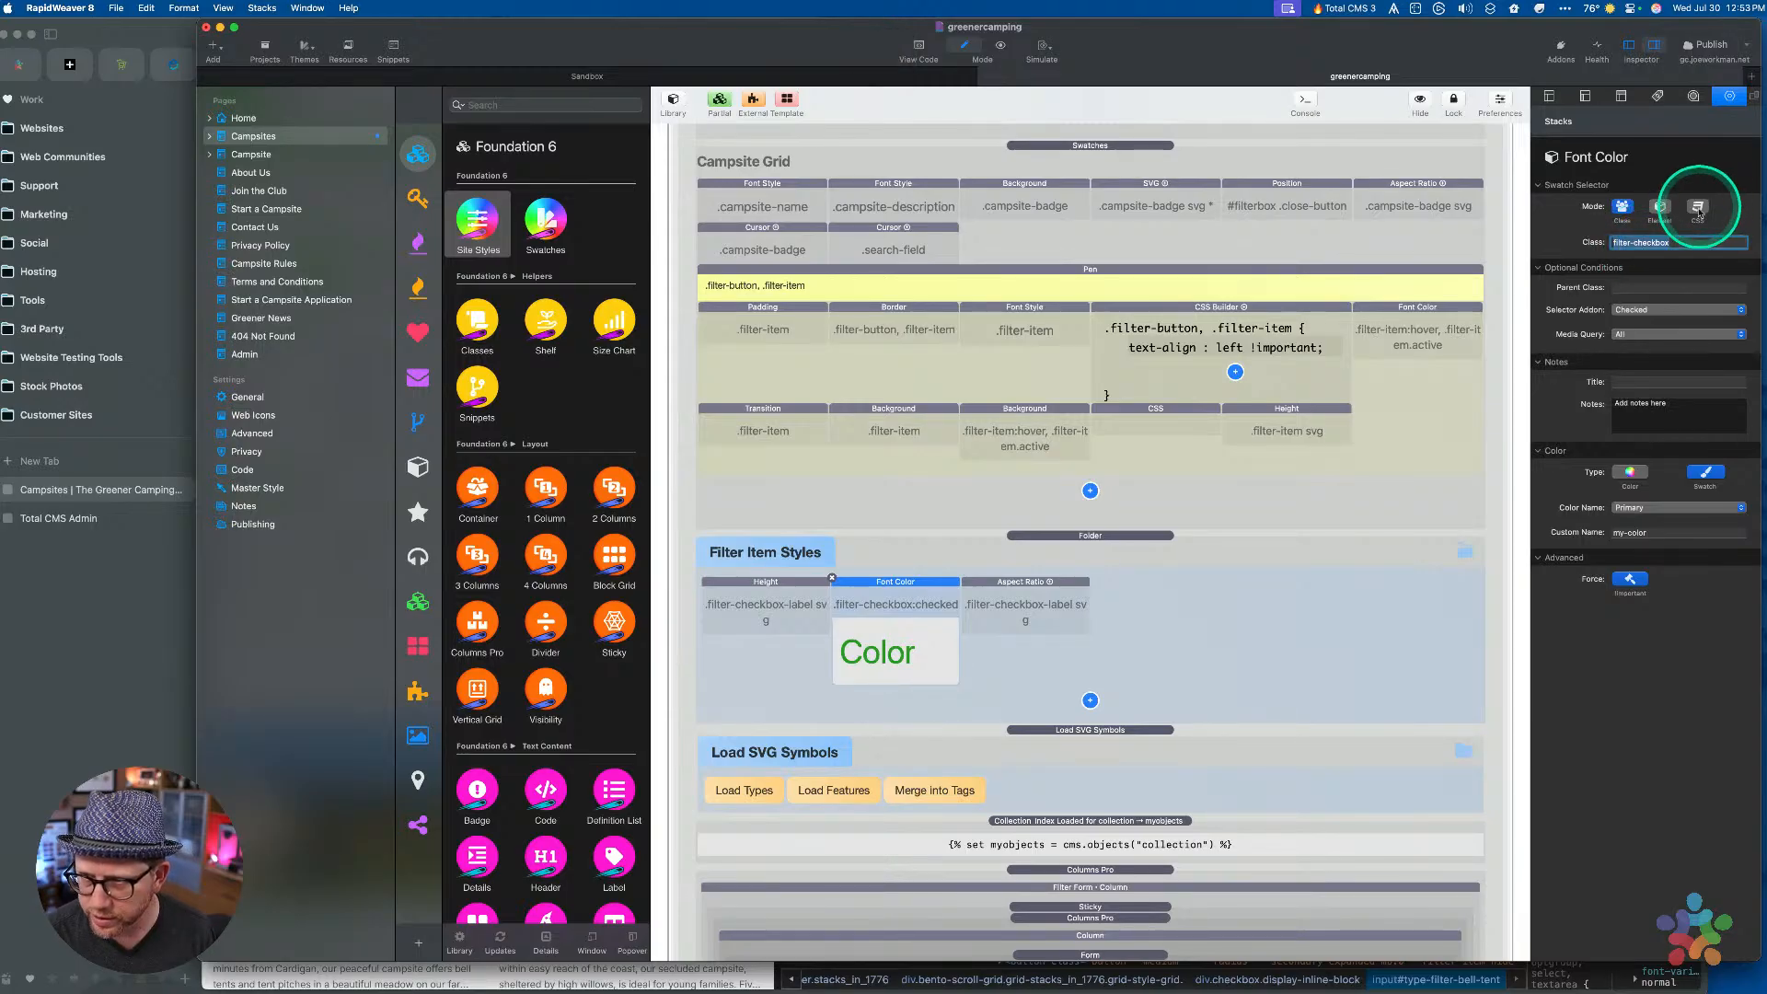
click(1633, 309)
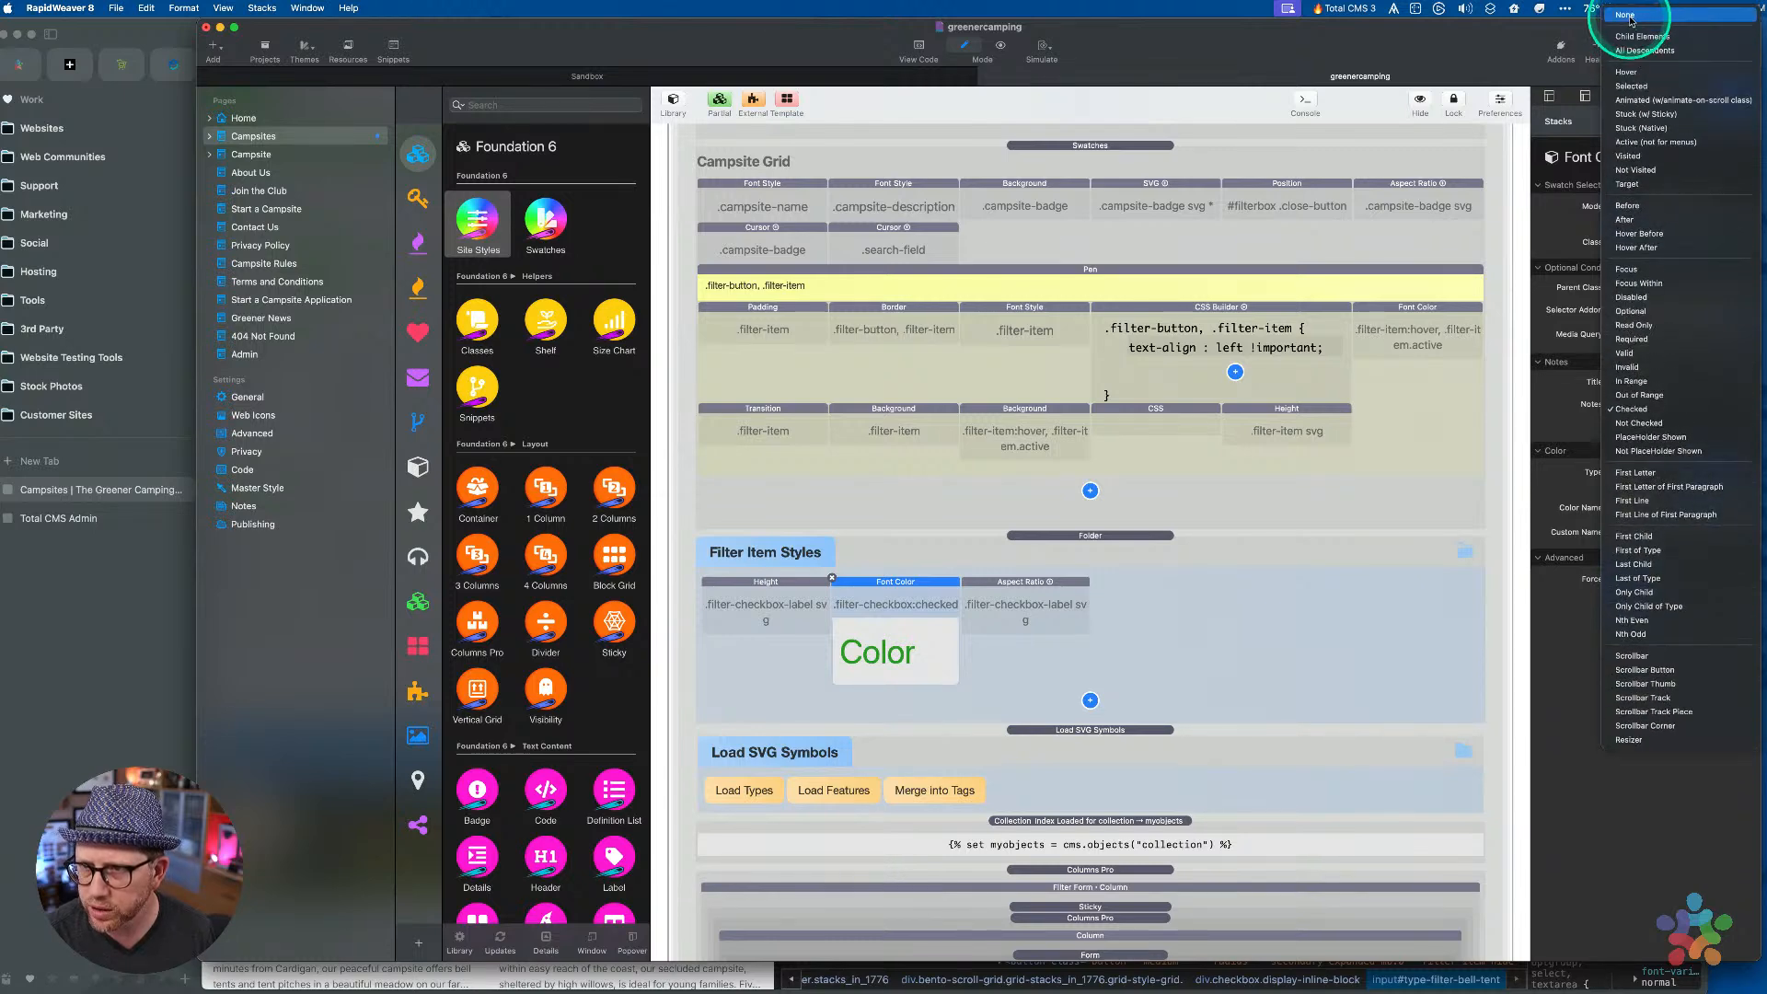
click(1634, 23)
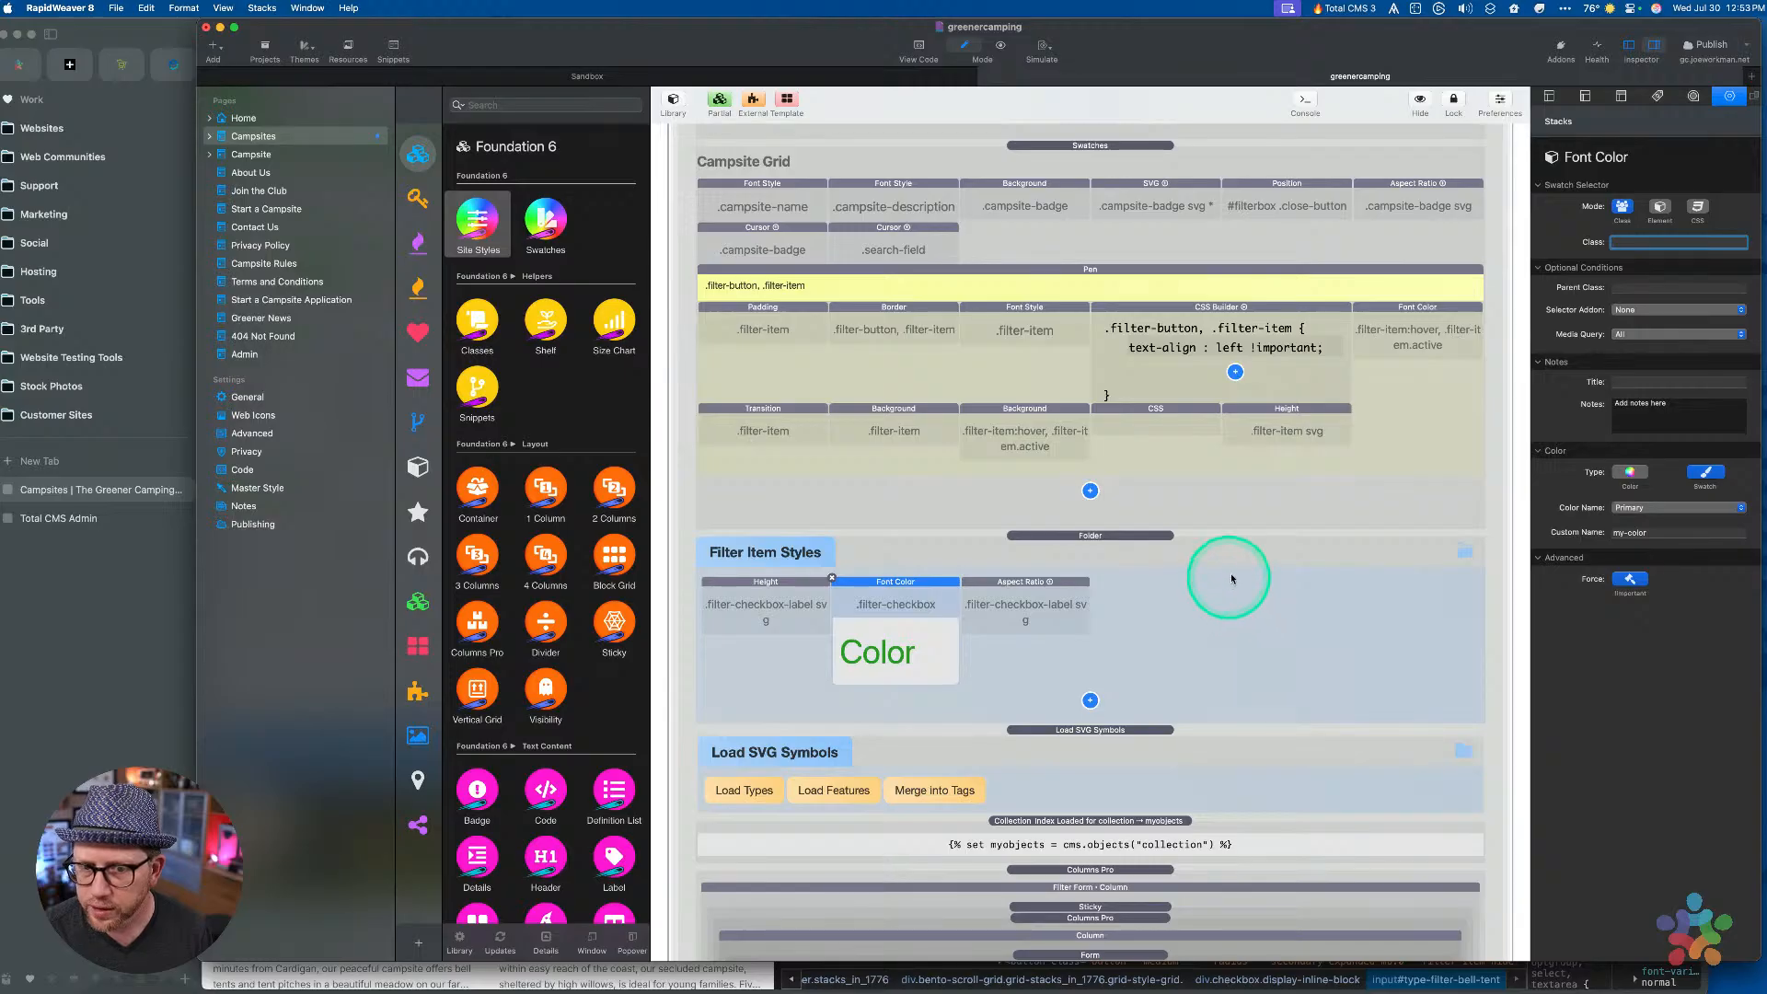
Switch Font Color to CSS mode with selector .filter-checkbox:checked ~ label, then preview
click(1698, 207)
triple_click(1645, 248)
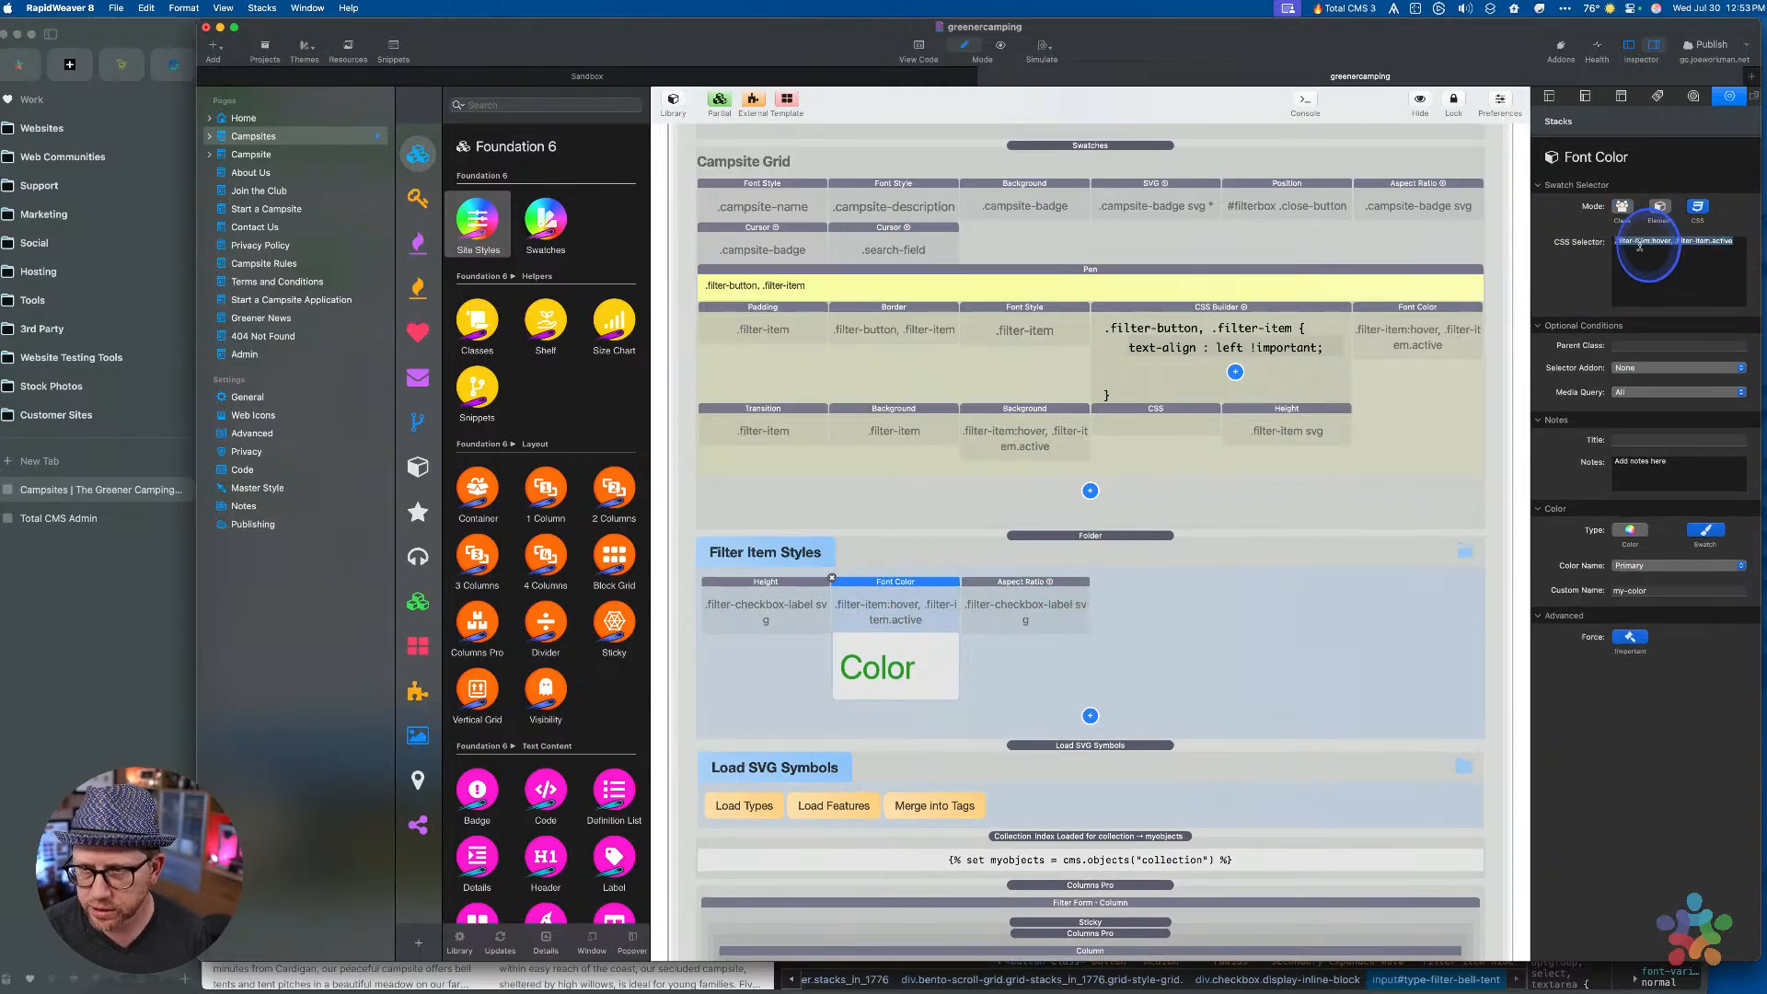
key(super+v)
key(super+Left)
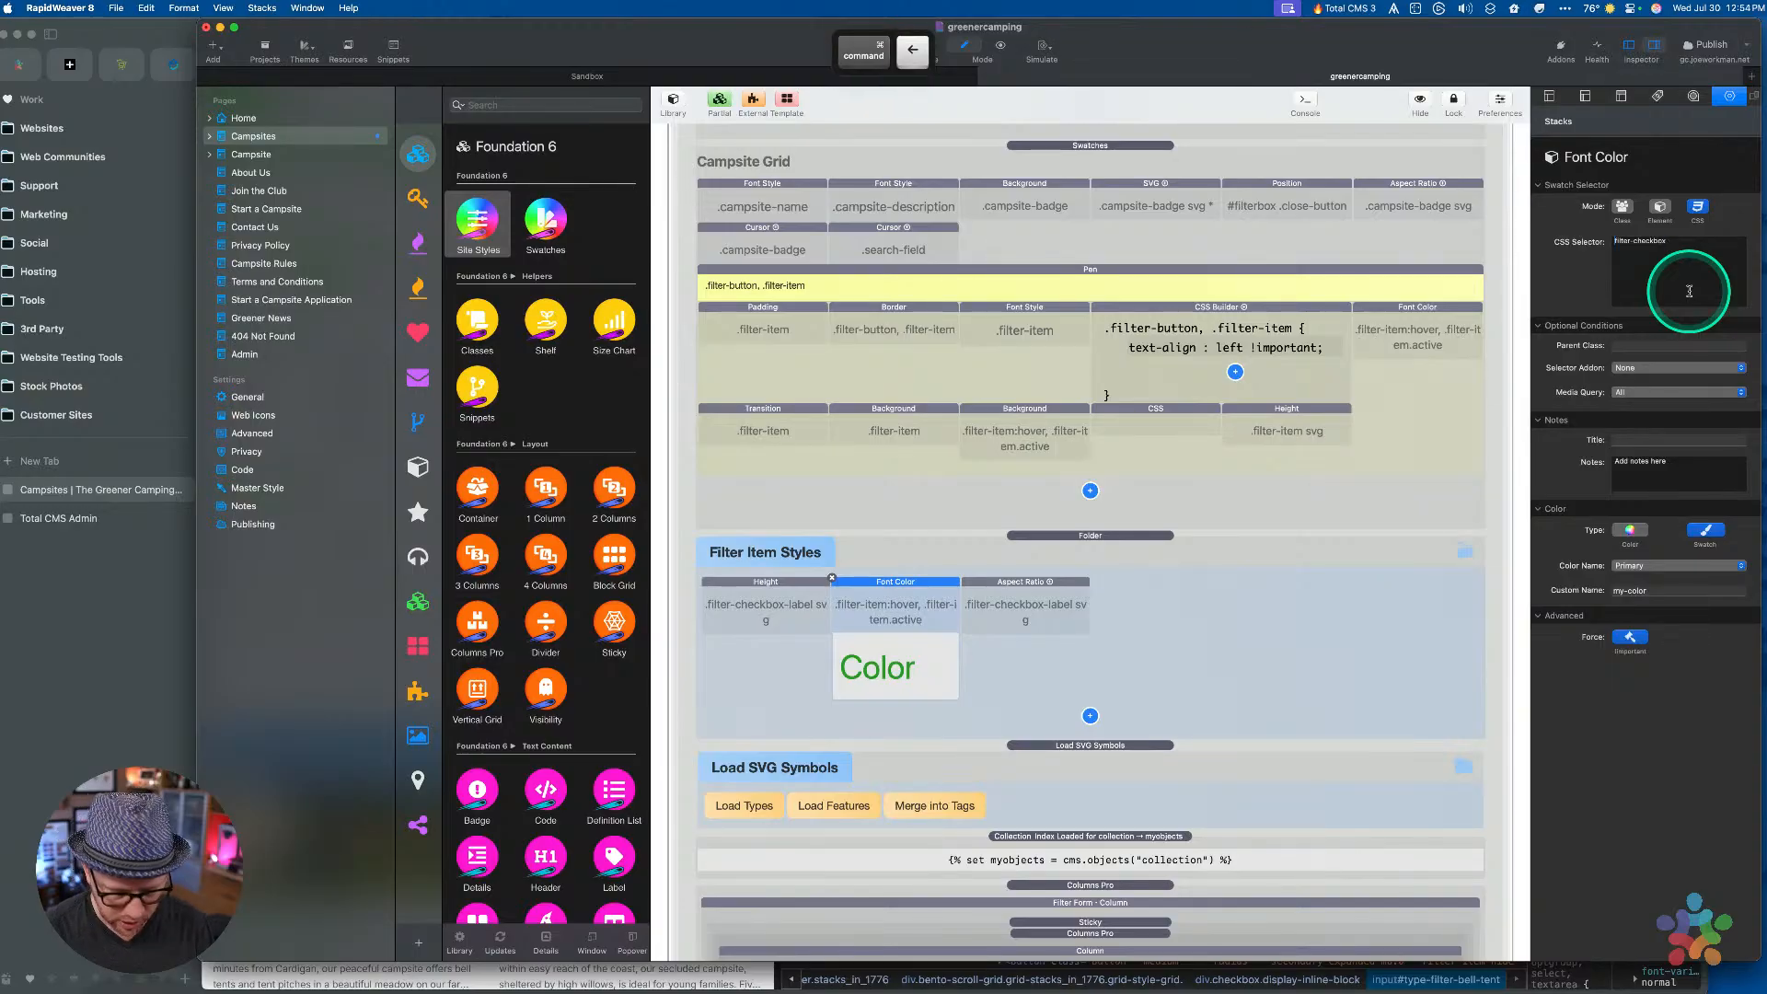
text(.)
key(super+Right)
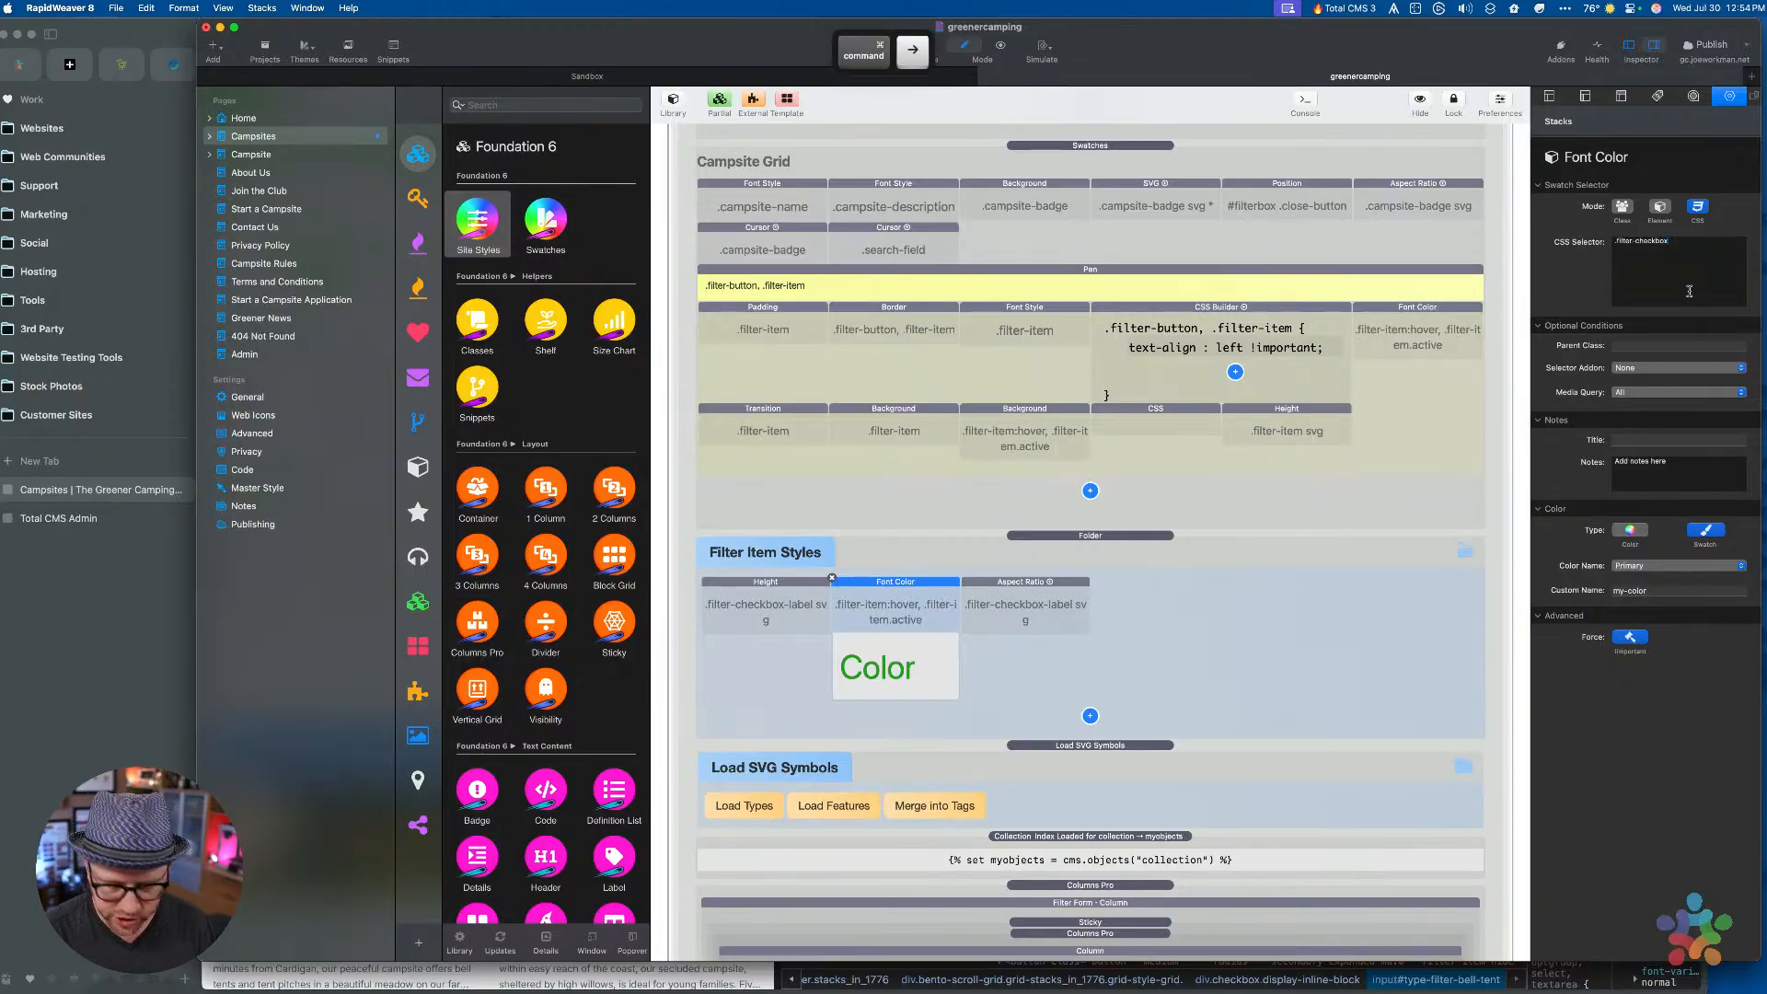
text(:checked)
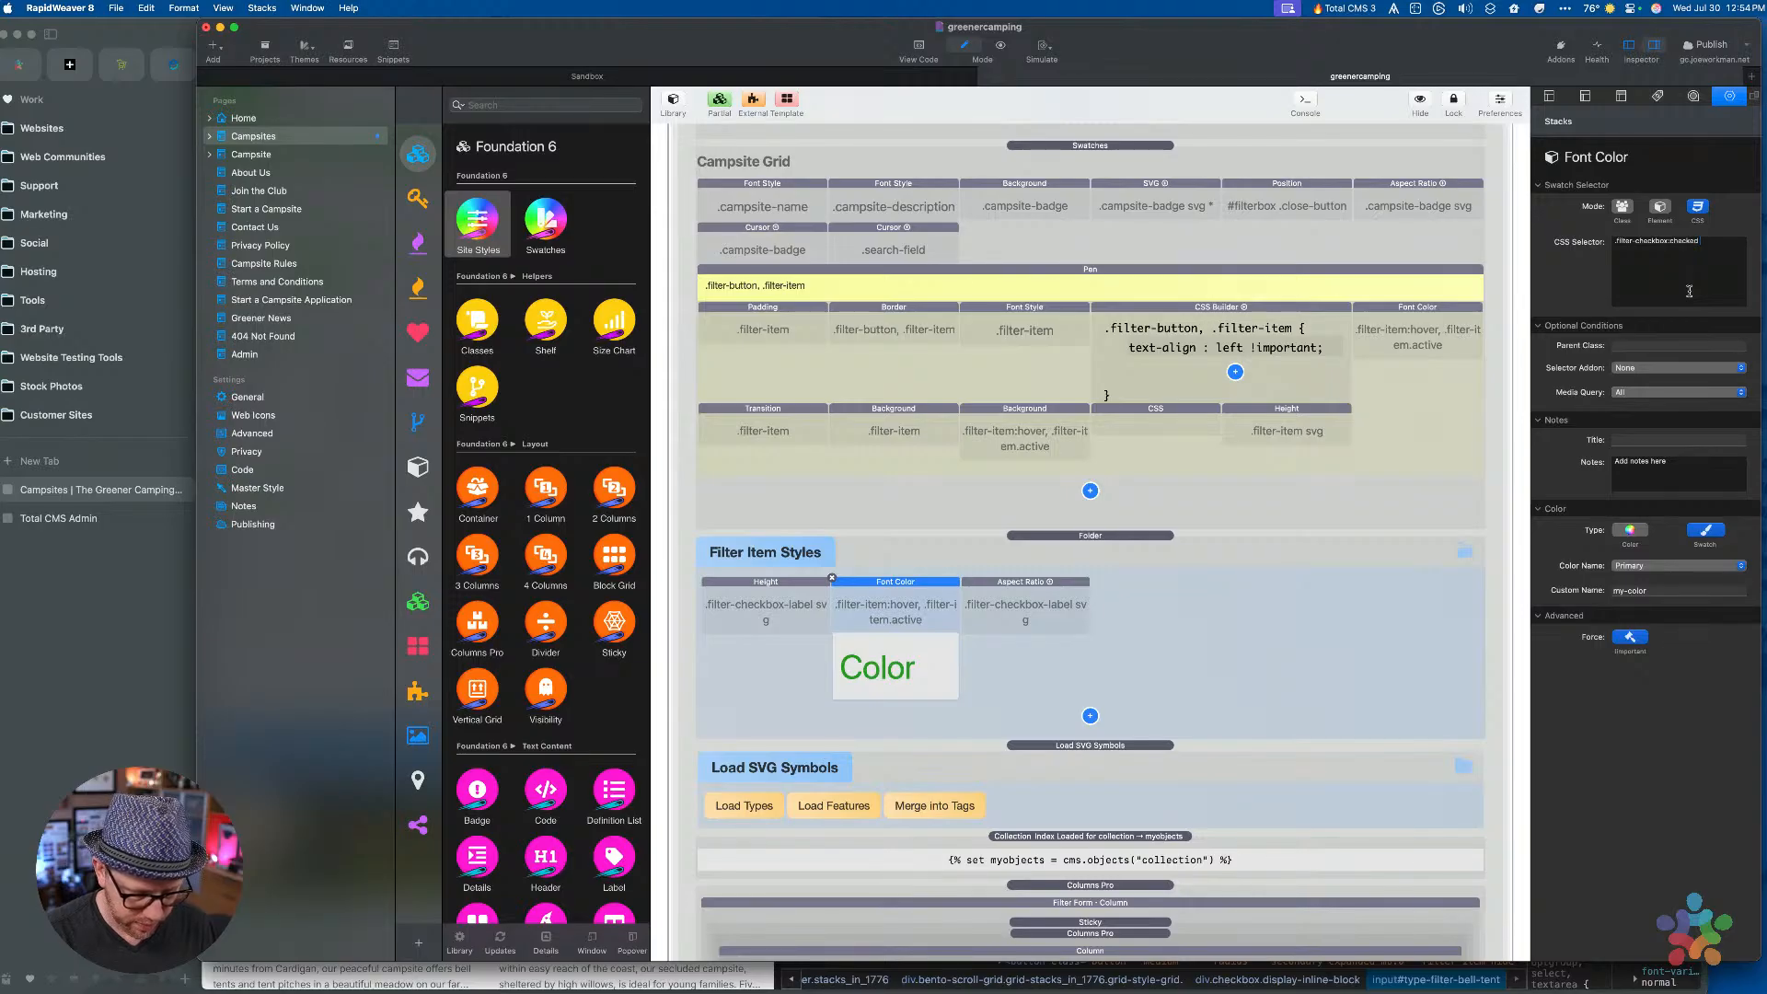
text(~ label)
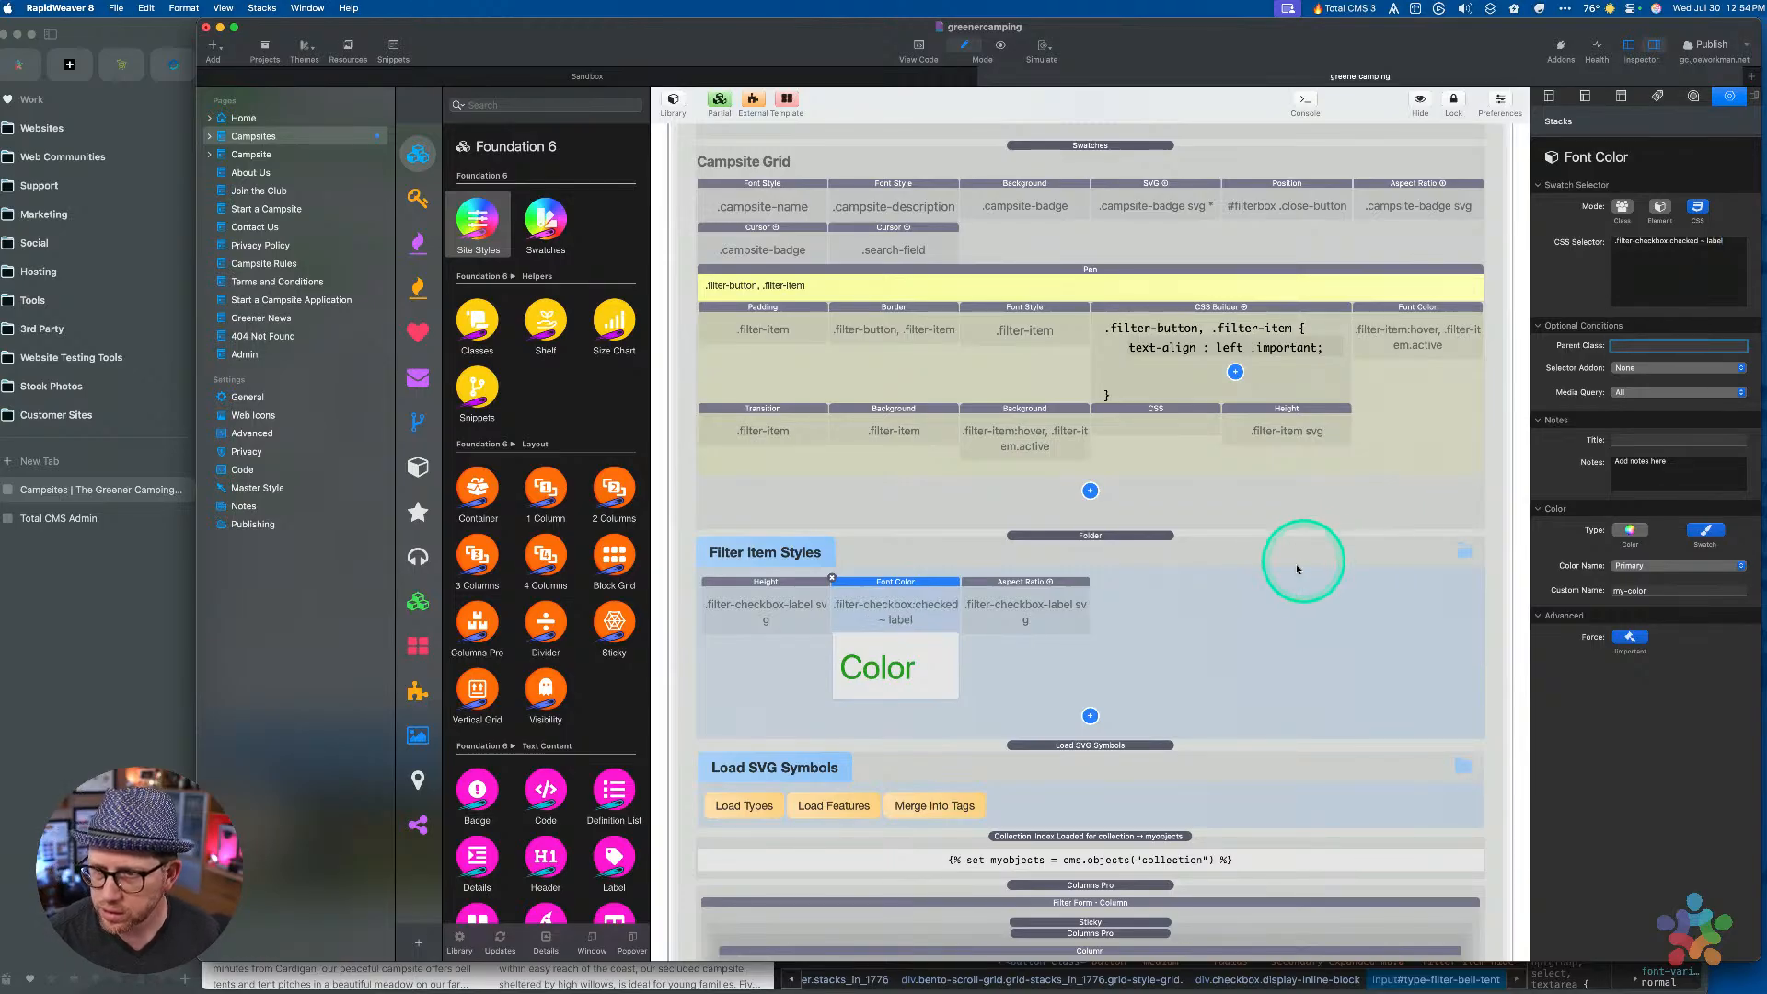
click(1110, 563)
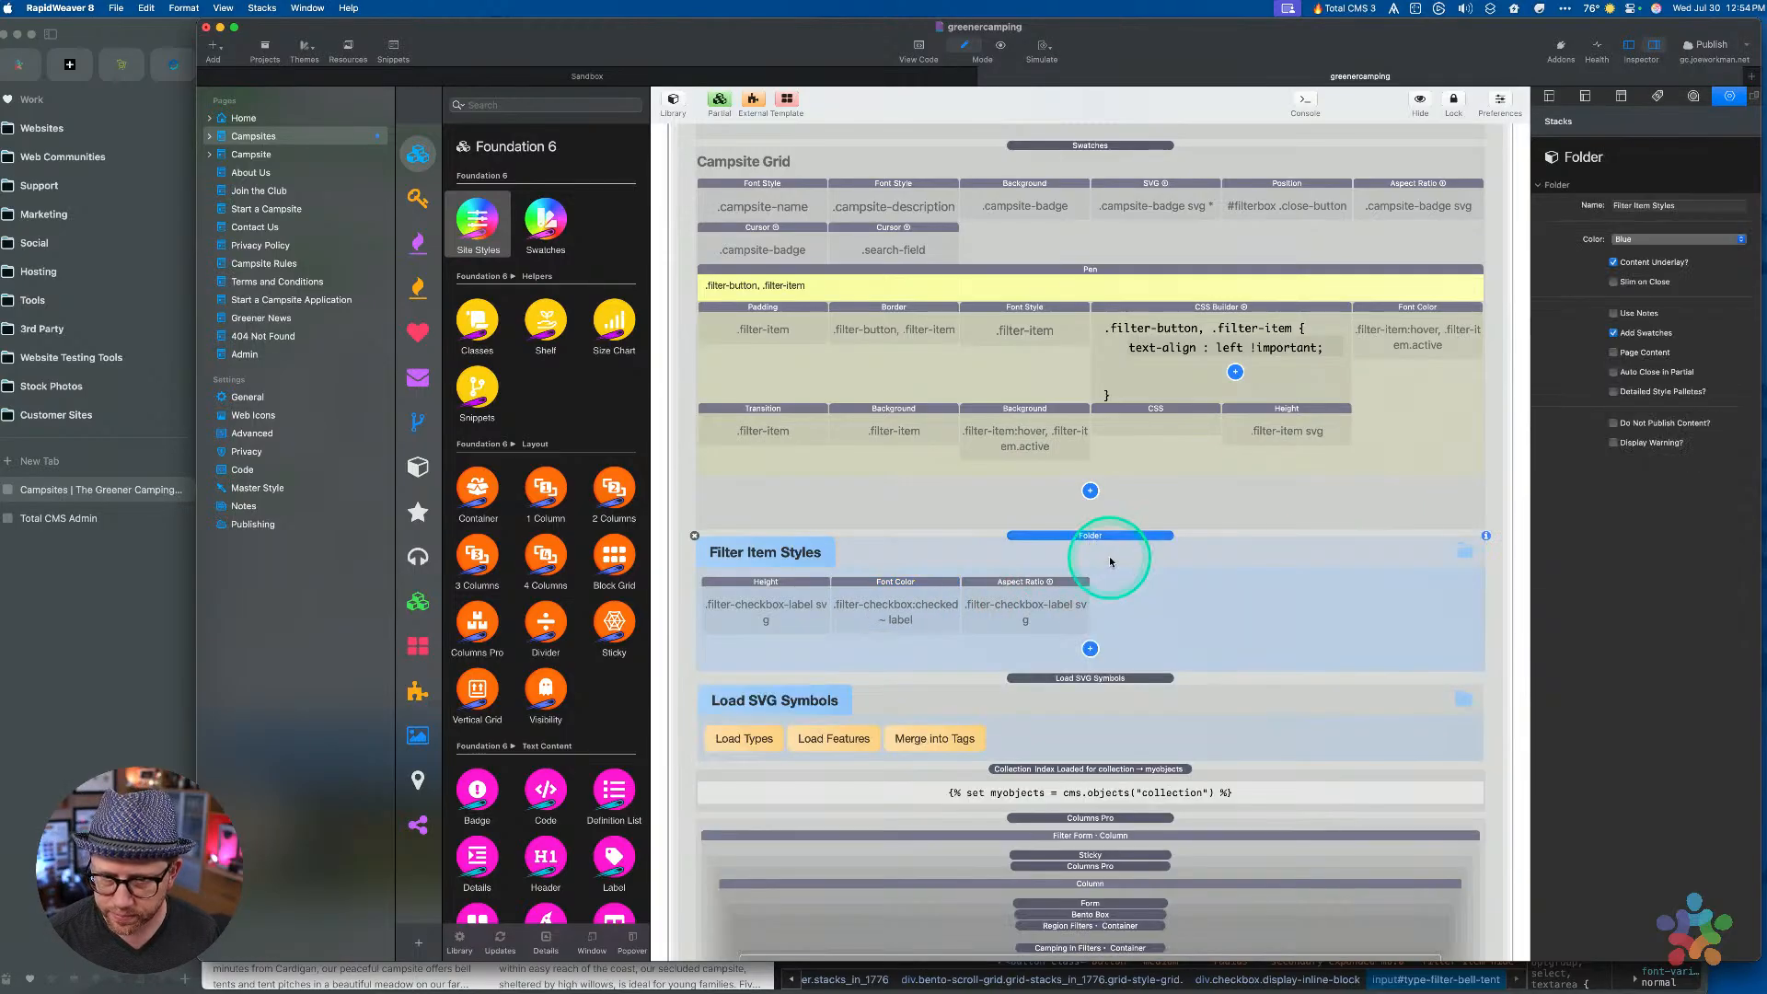
key(super+r)
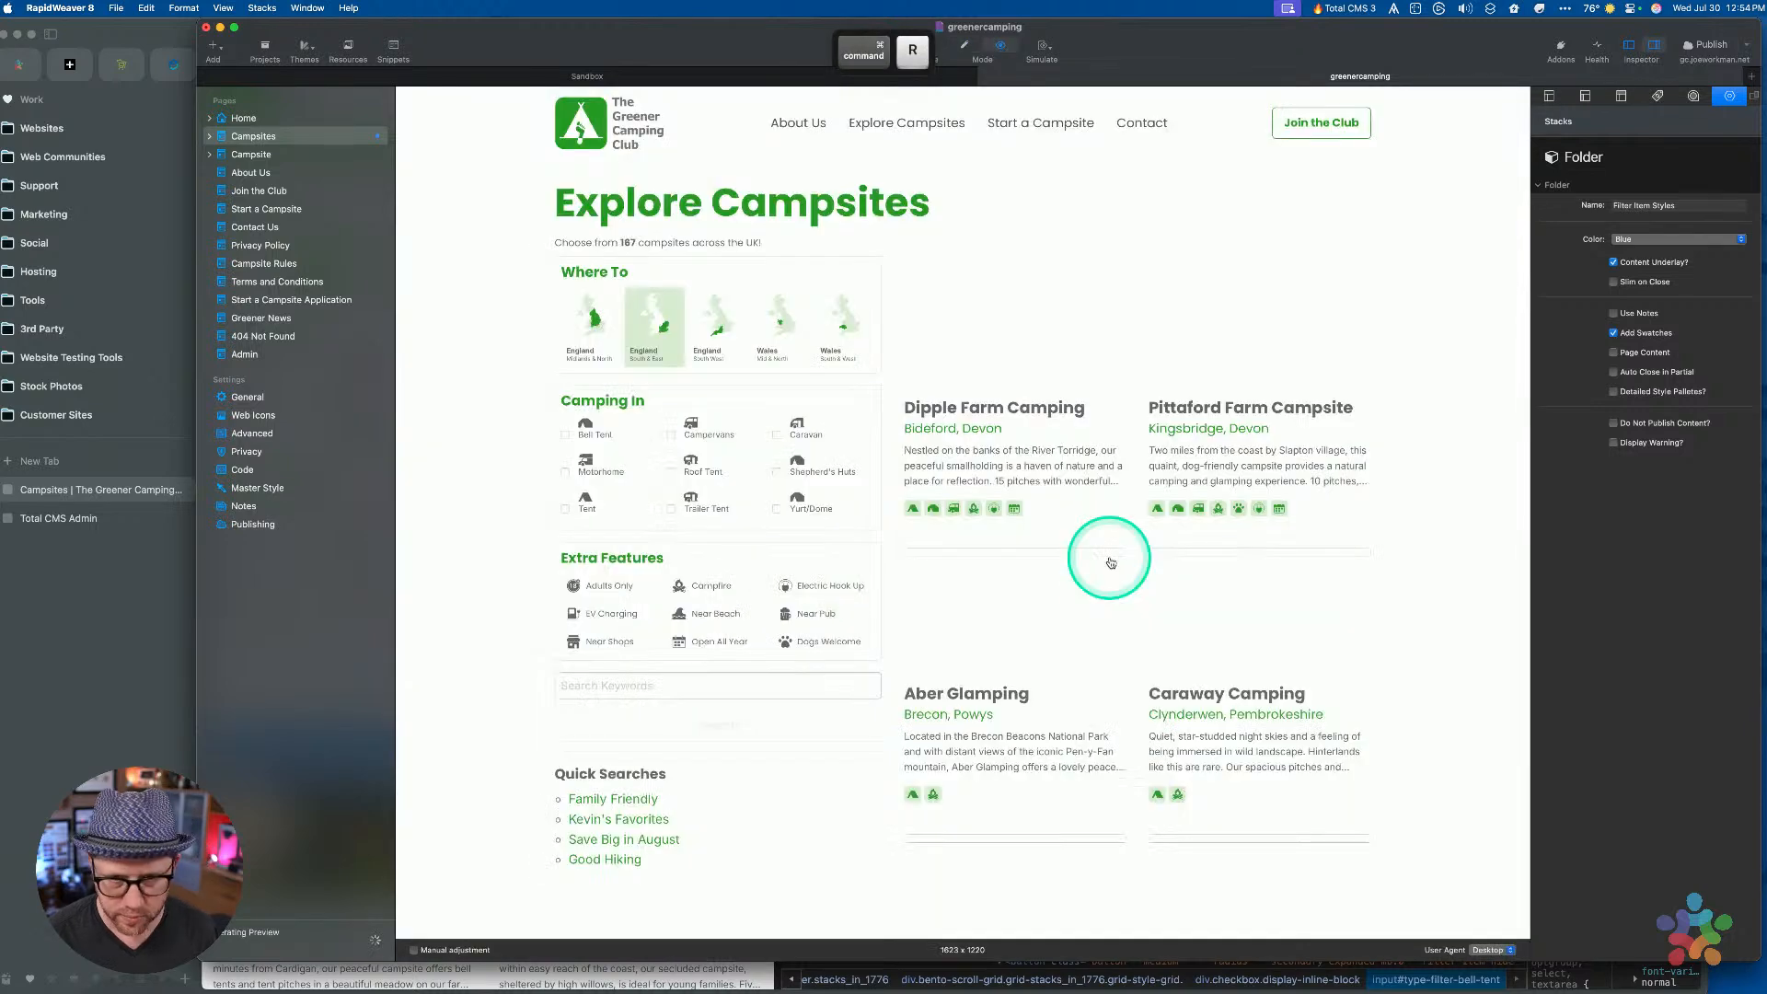
Toggle the Caravan, Shepherd's Huts, Yurt/Dome and Campervans filters to check label colors
click(804, 436)
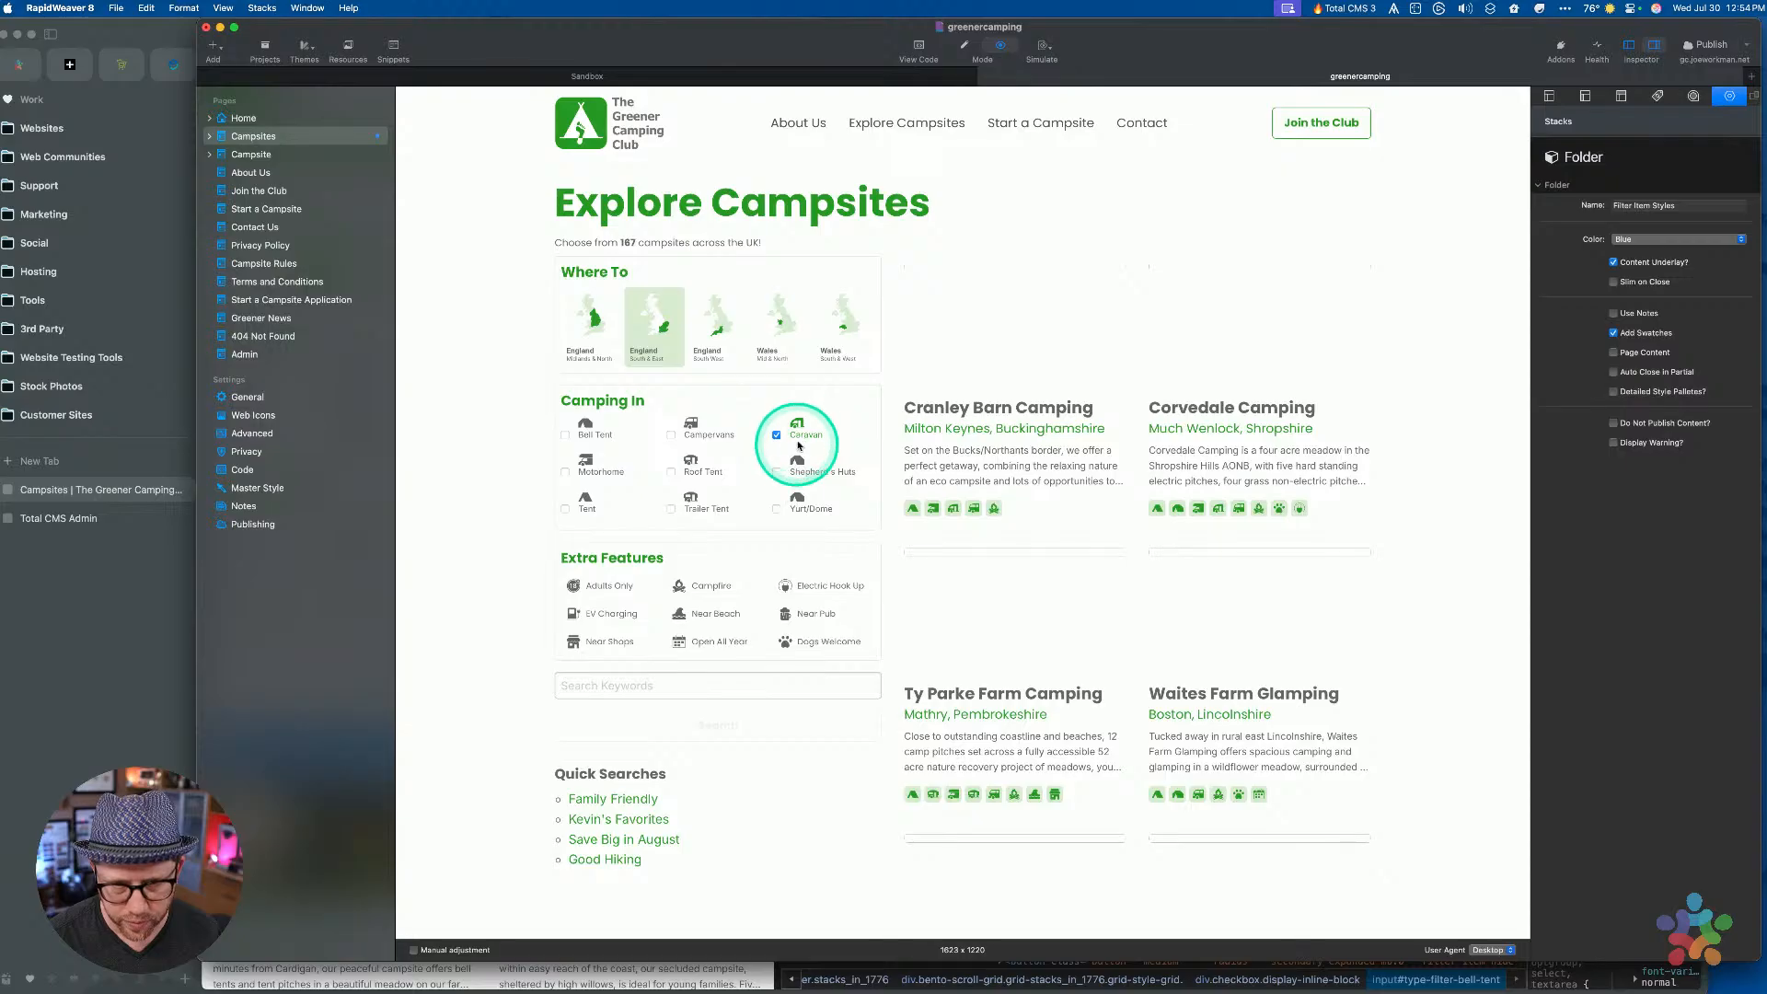
click(799, 439)
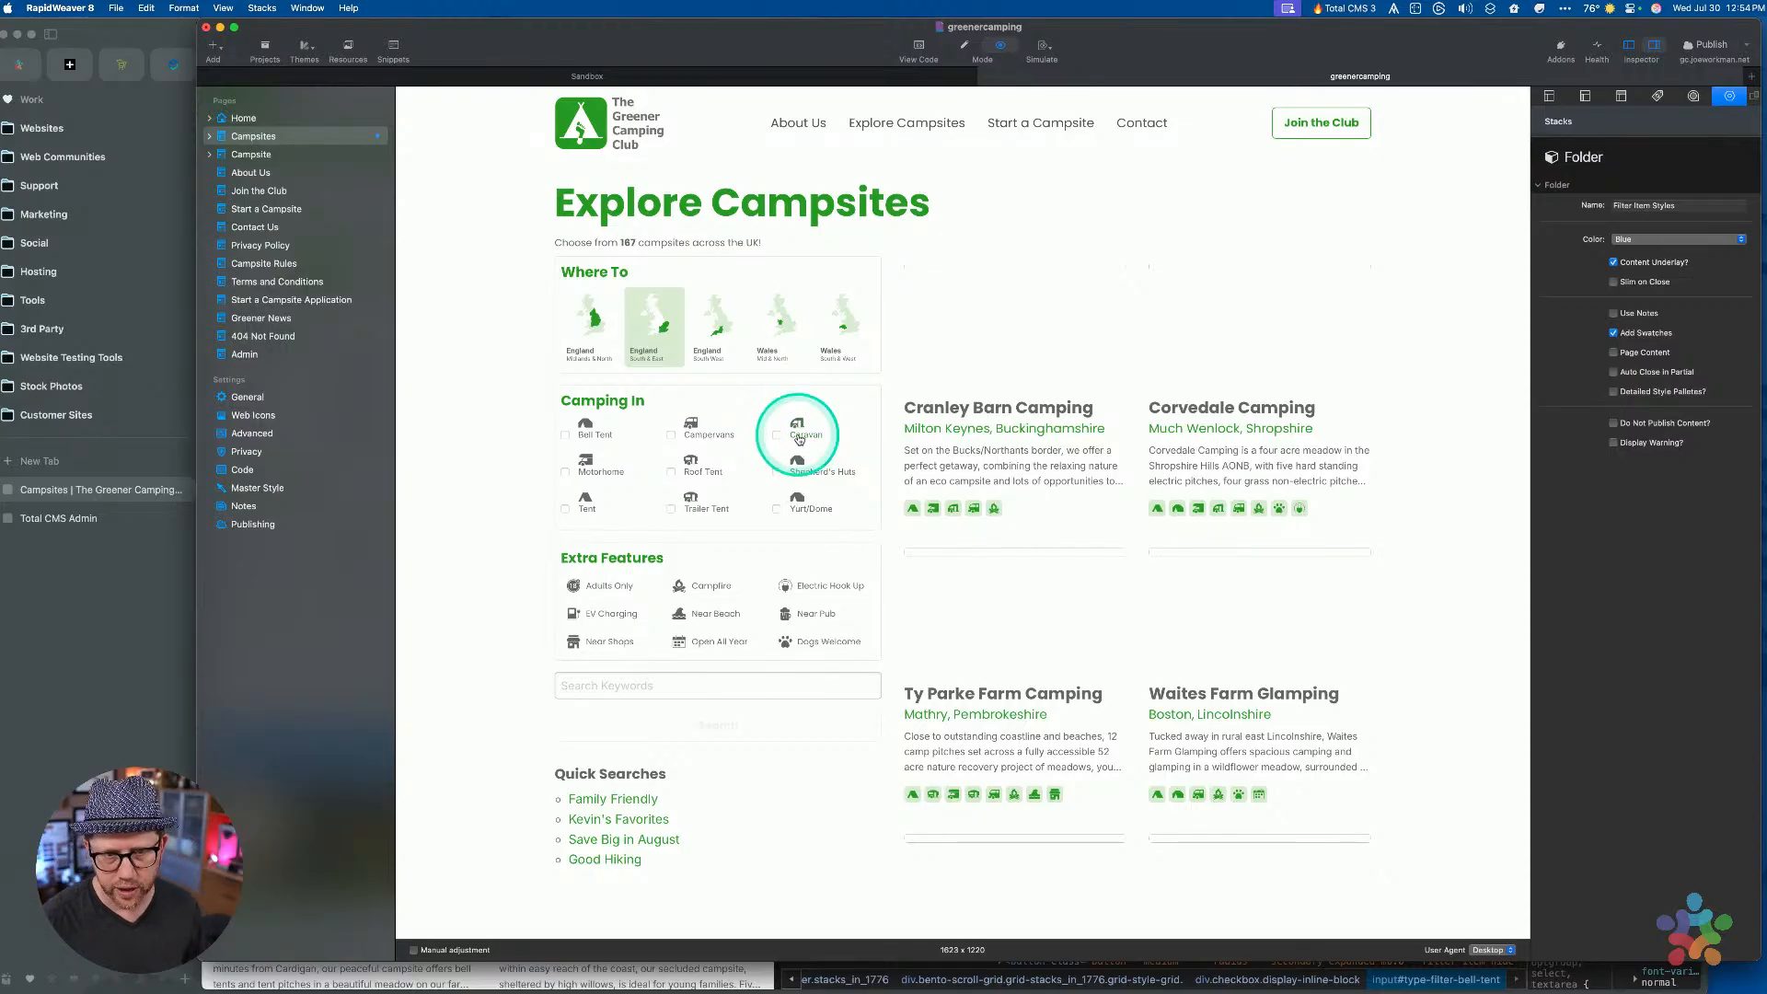
click(805, 470)
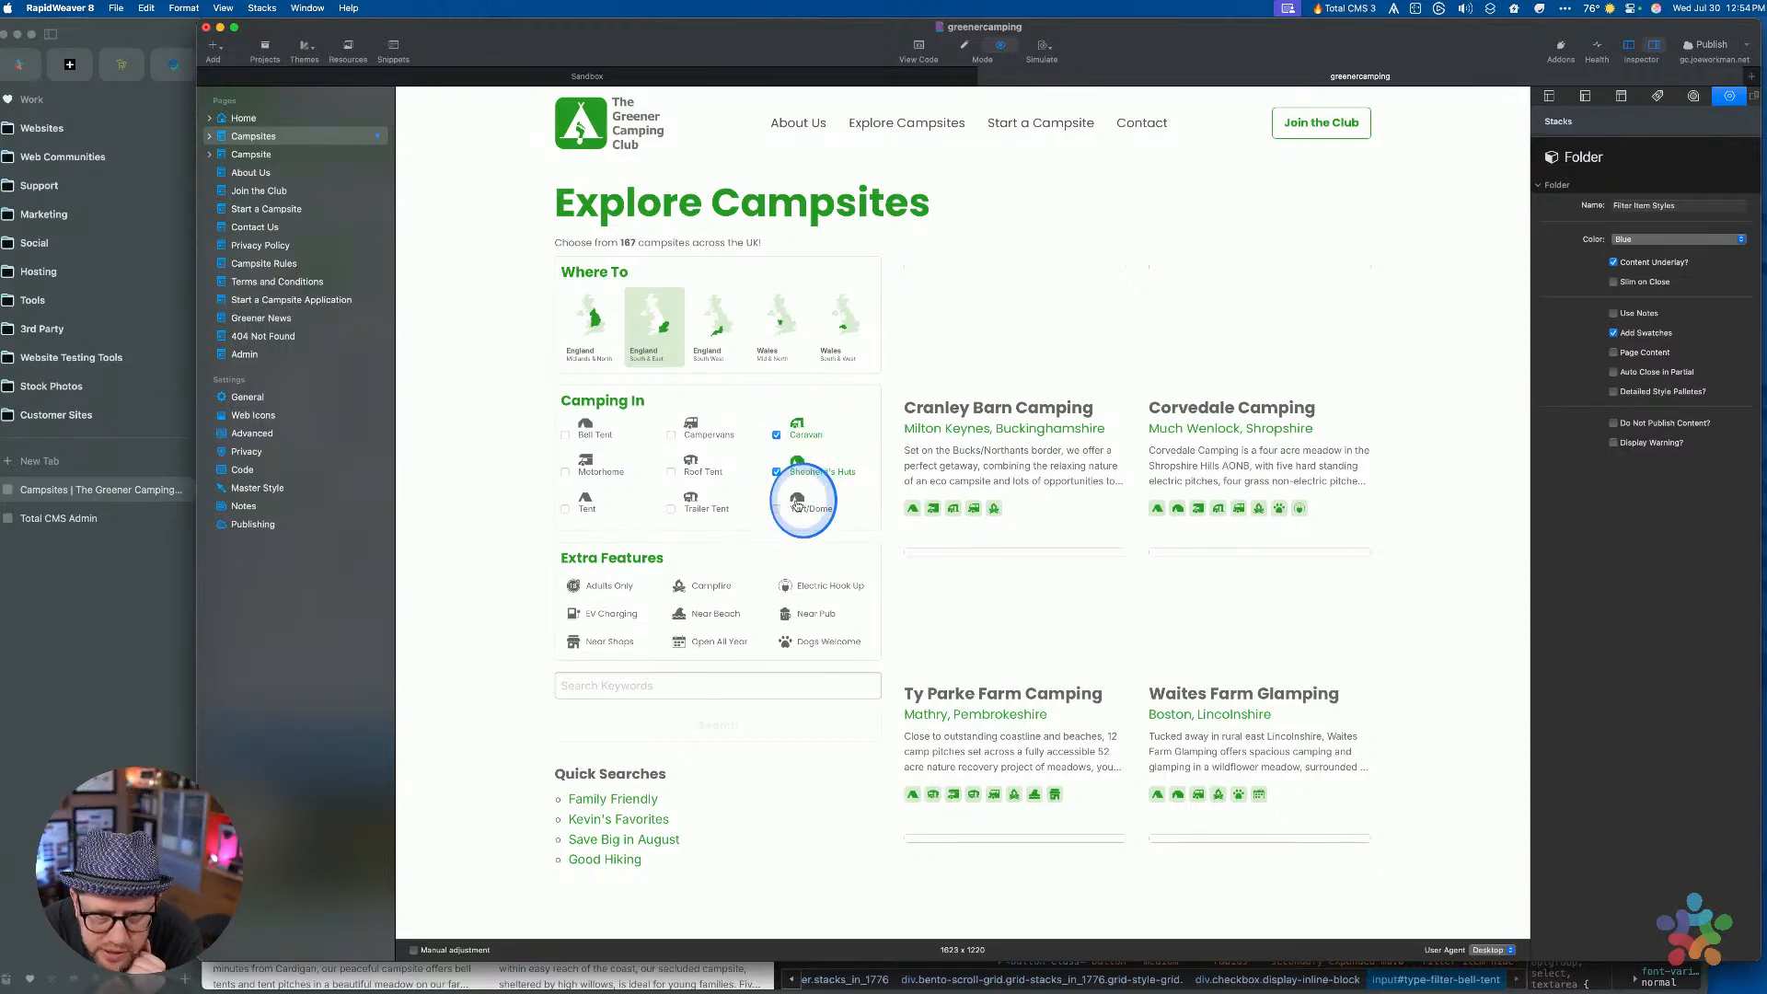
click(799, 506)
click(799, 505)
click(800, 466)
click(801, 428)
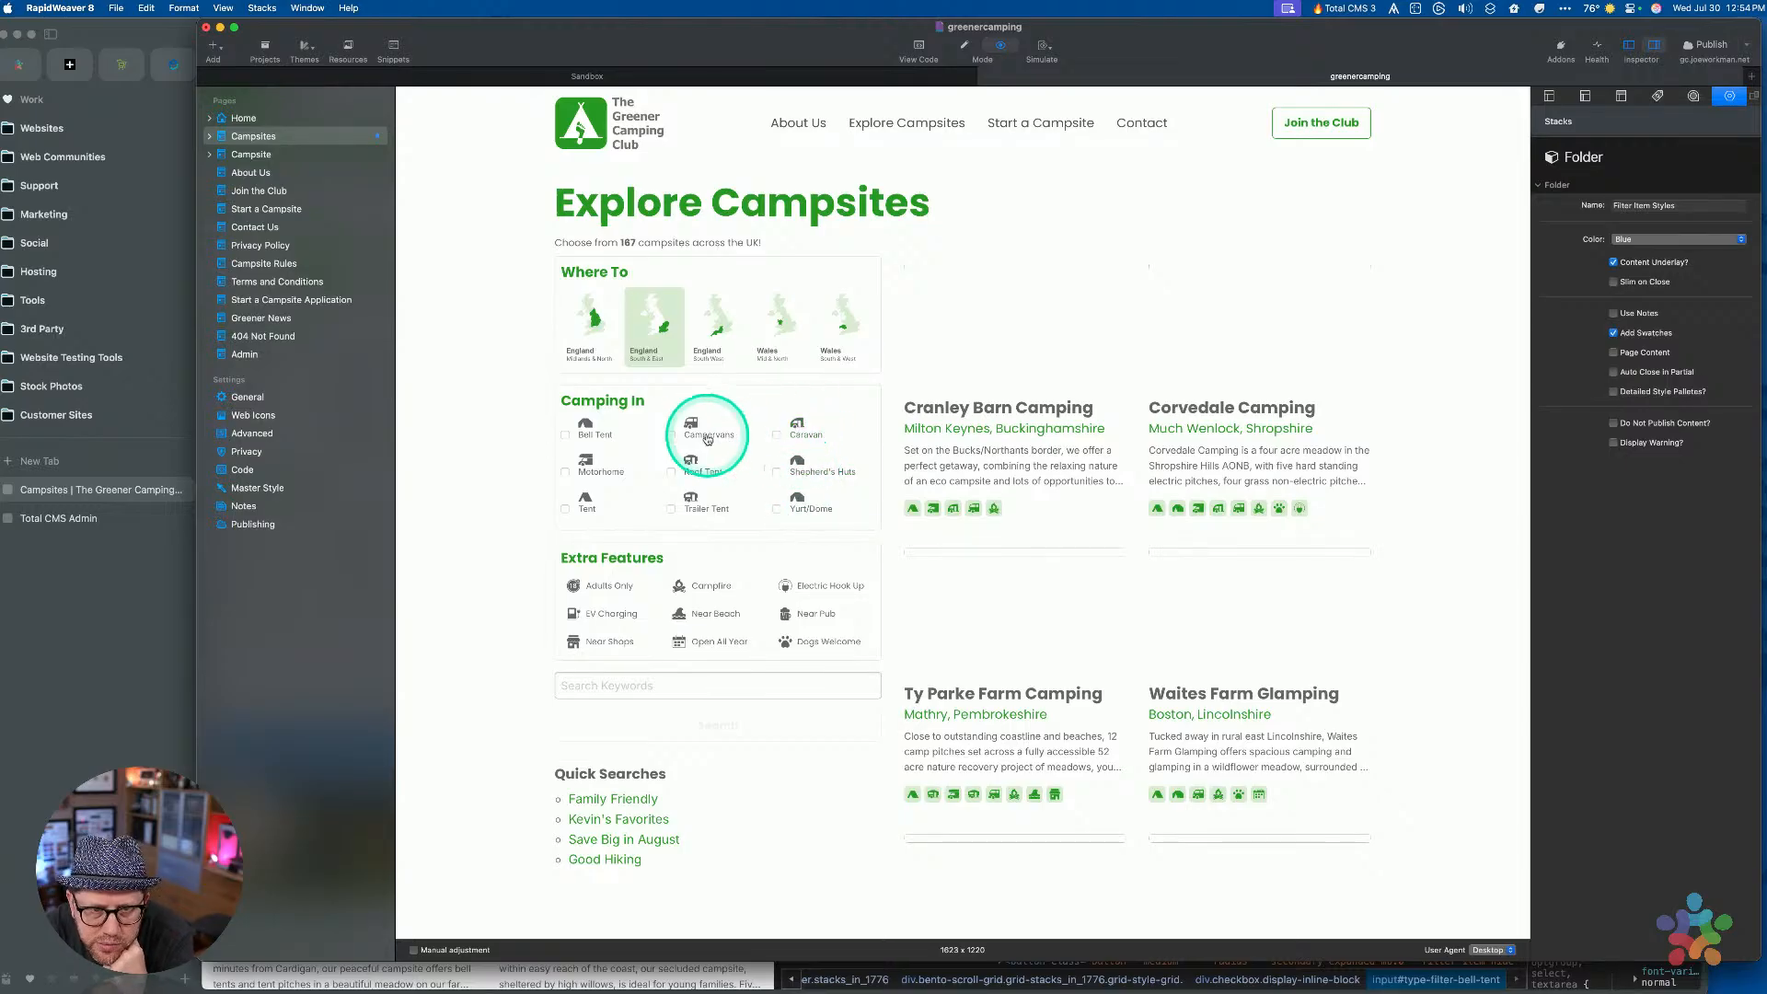
click(704, 438)
click(703, 440)
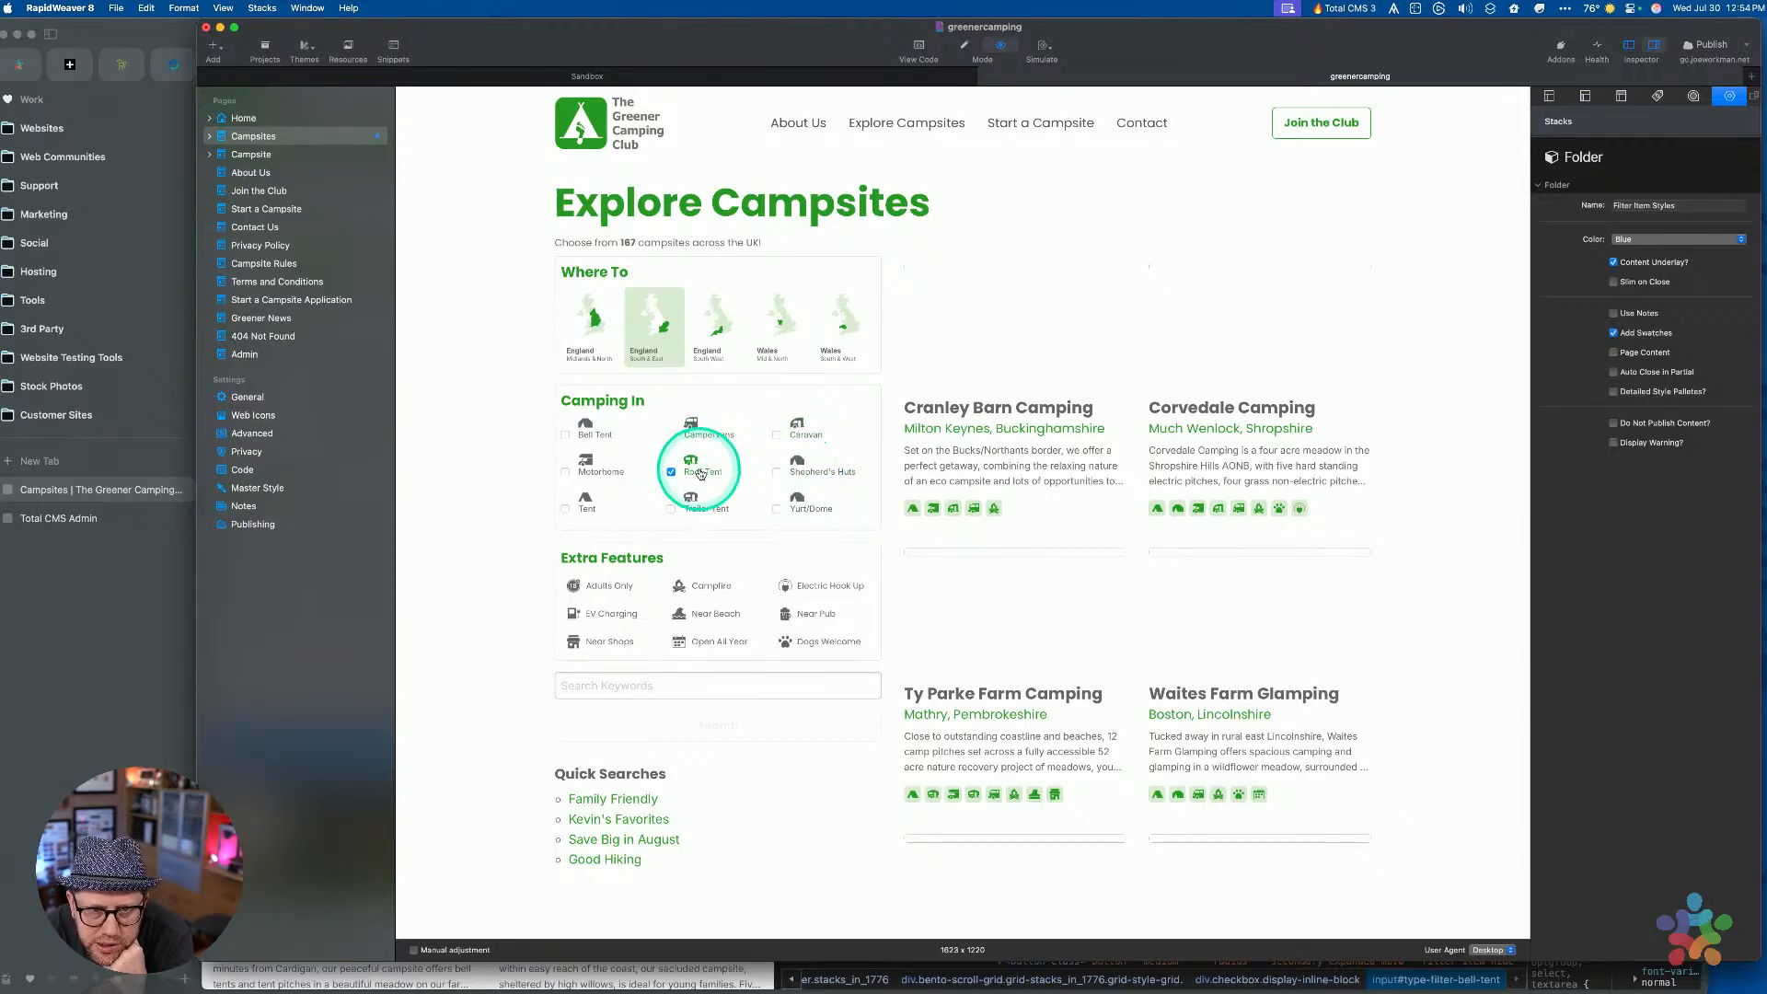
Check then uncheck the Campervans, Caravan, Shepherd's Huts and Yurt/Dome filters, then return to editing
click(704, 433)
click(803, 428)
click(801, 468)
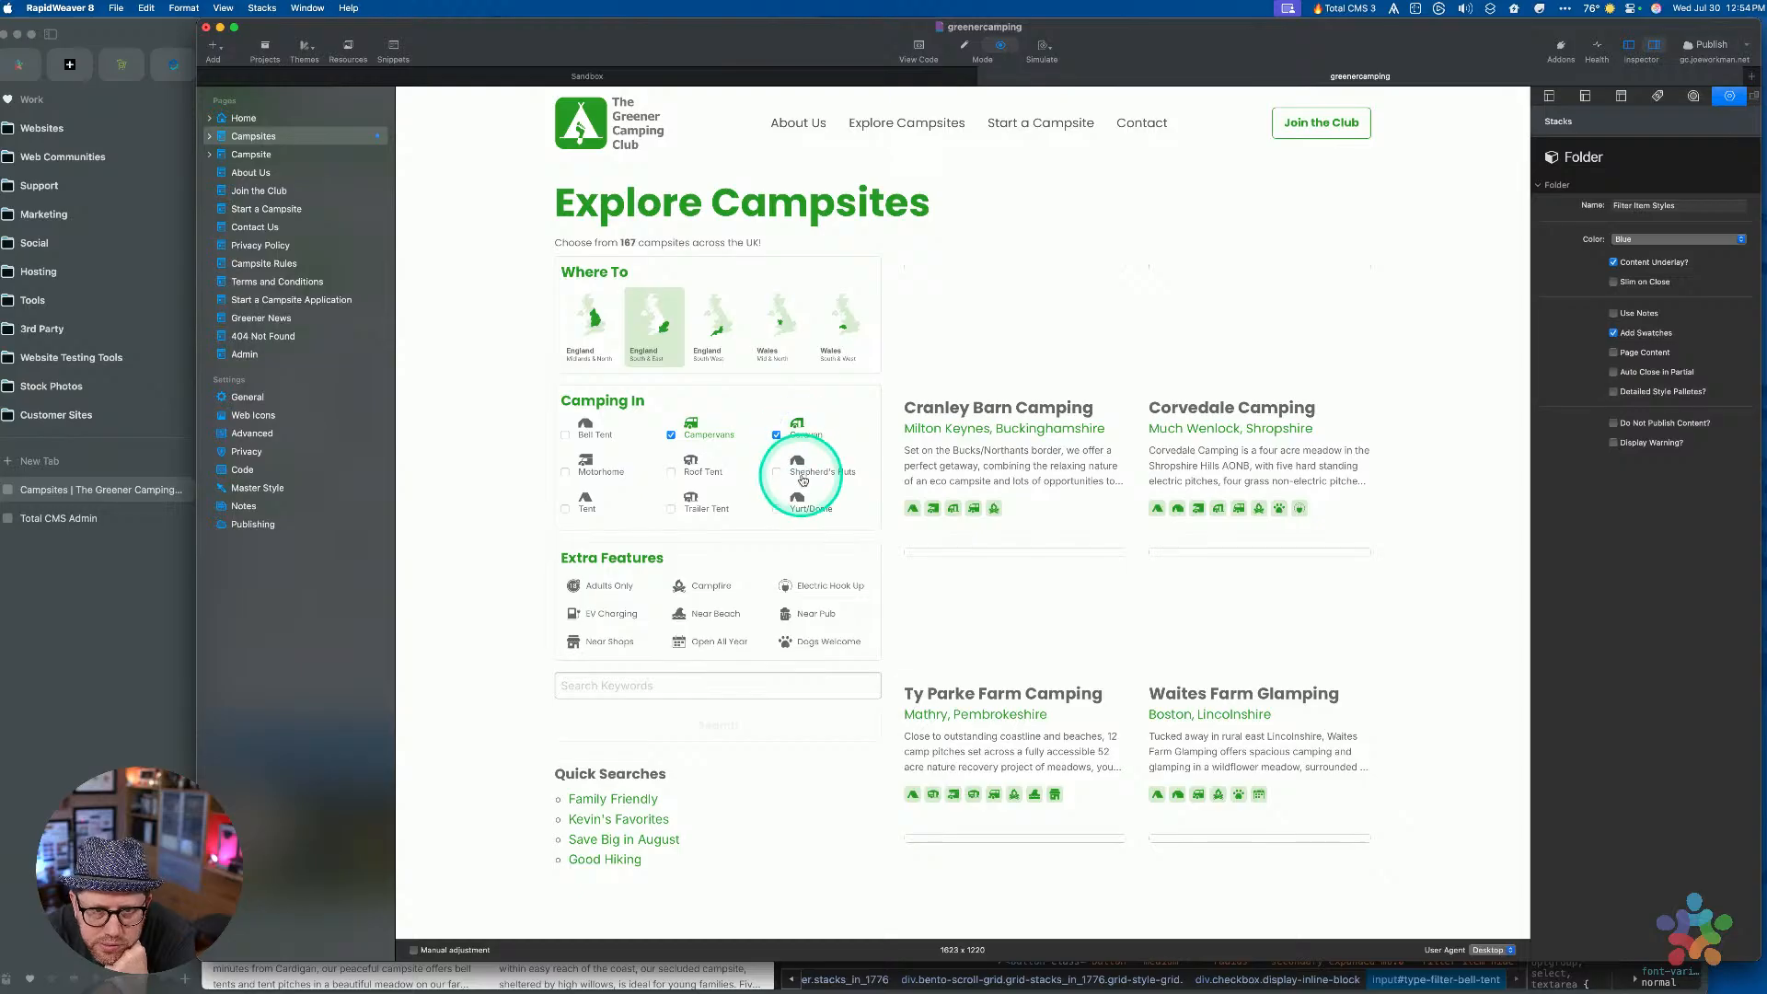
click(801, 506)
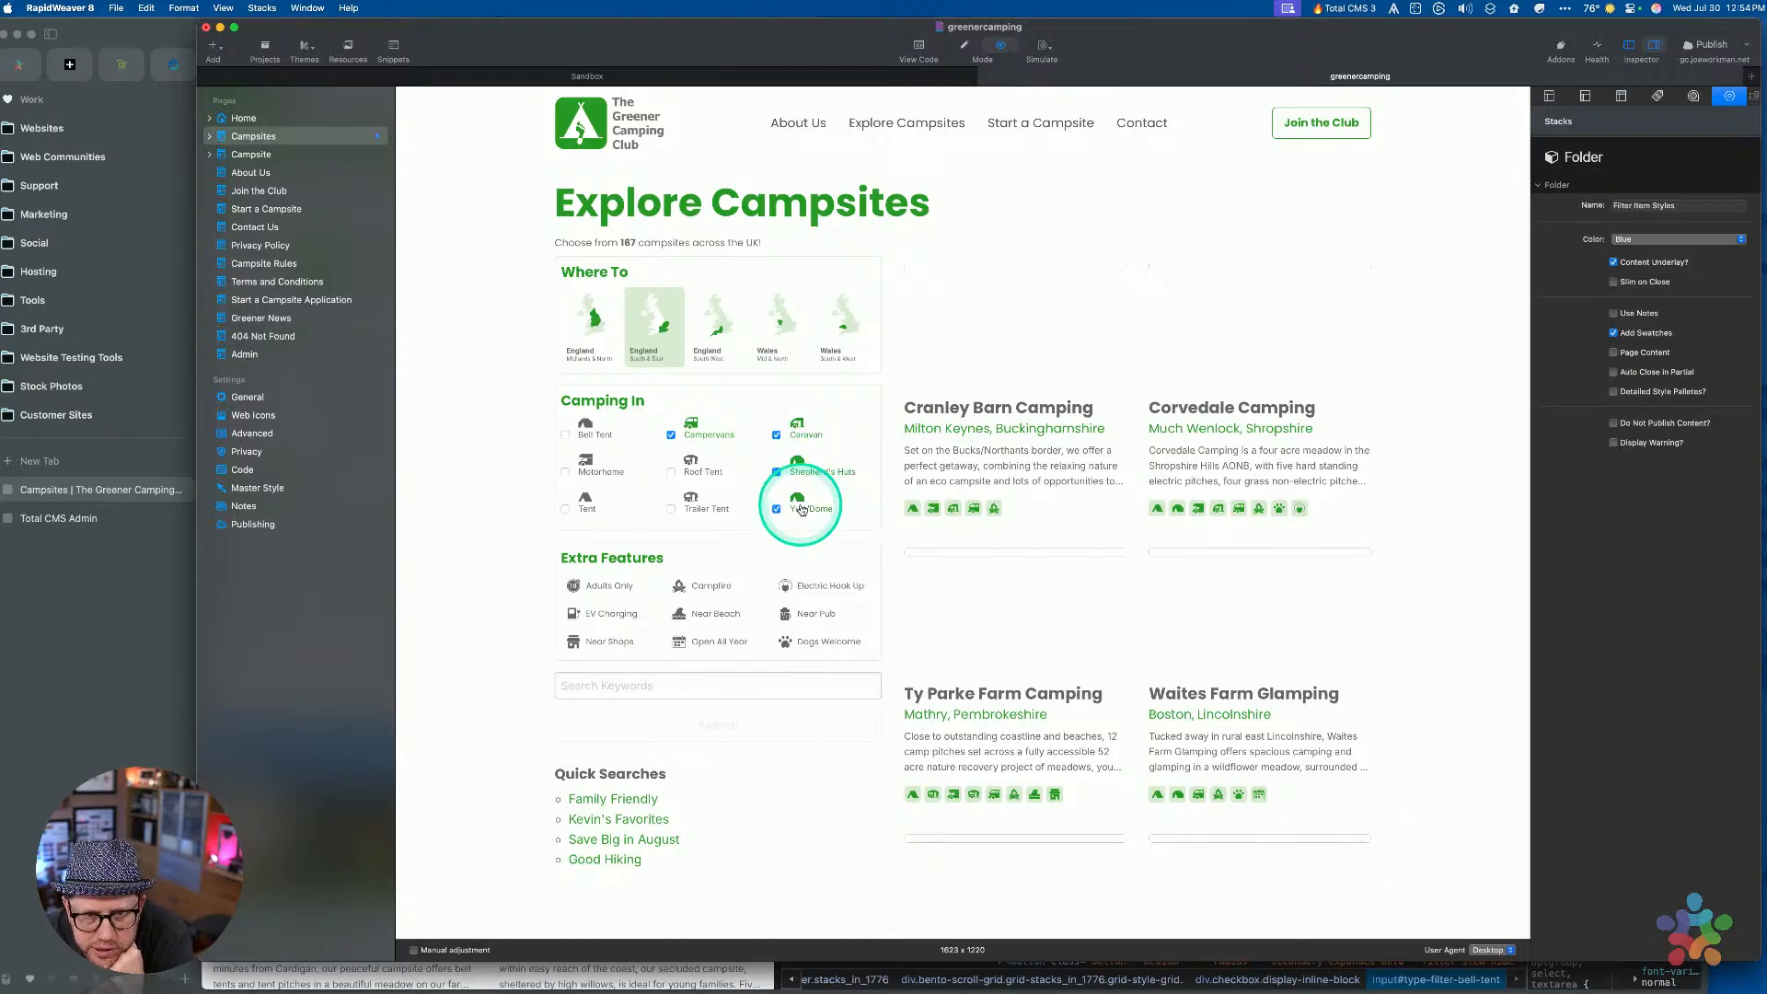
click(801, 506)
click(801, 467)
click(802, 429)
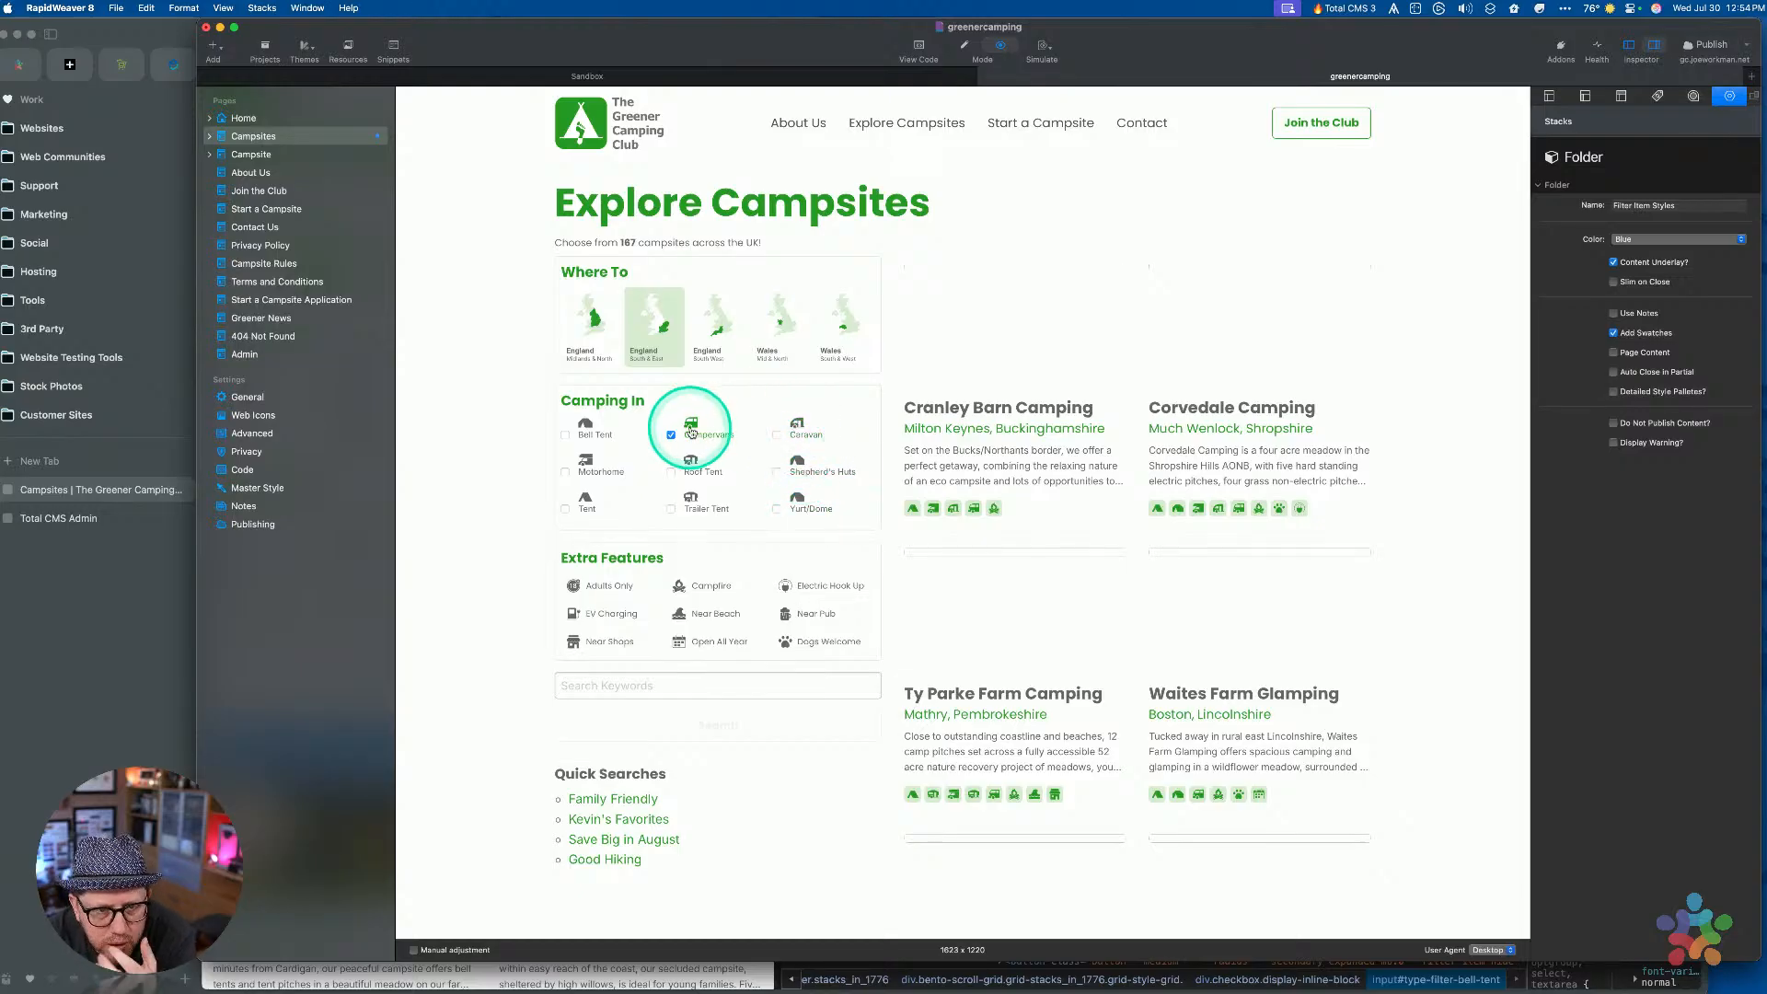
click(1141, 338)
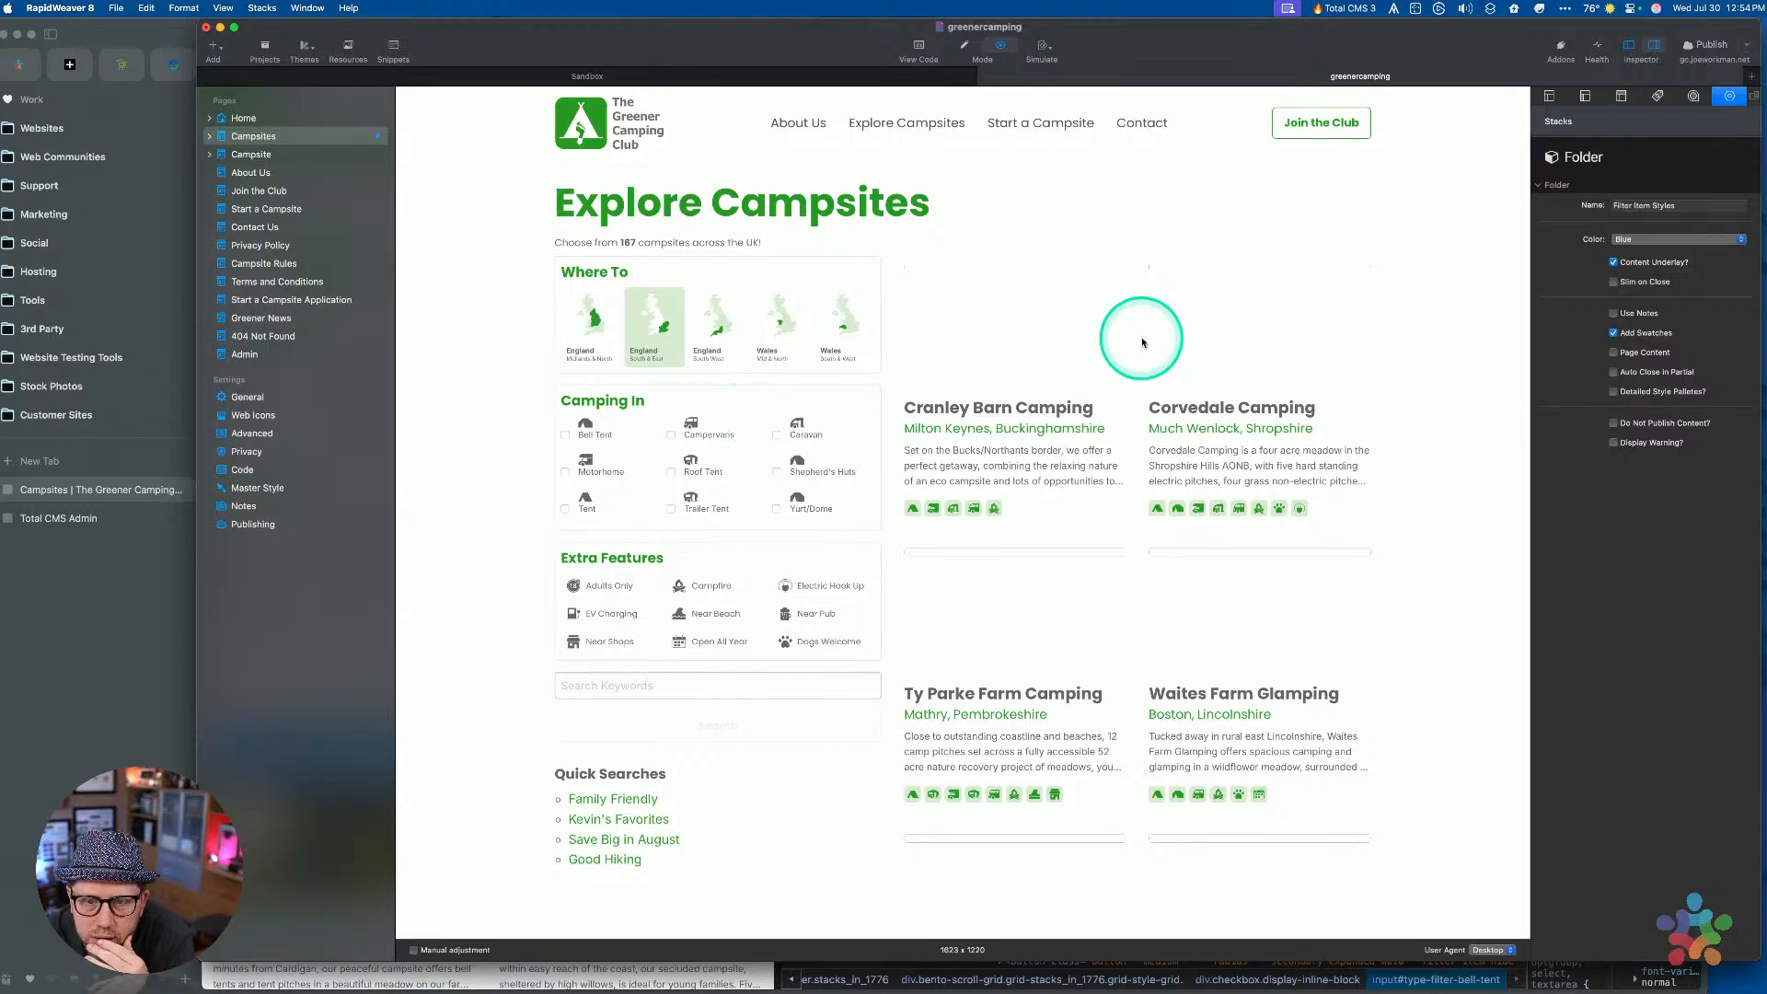
key(cmd+r)
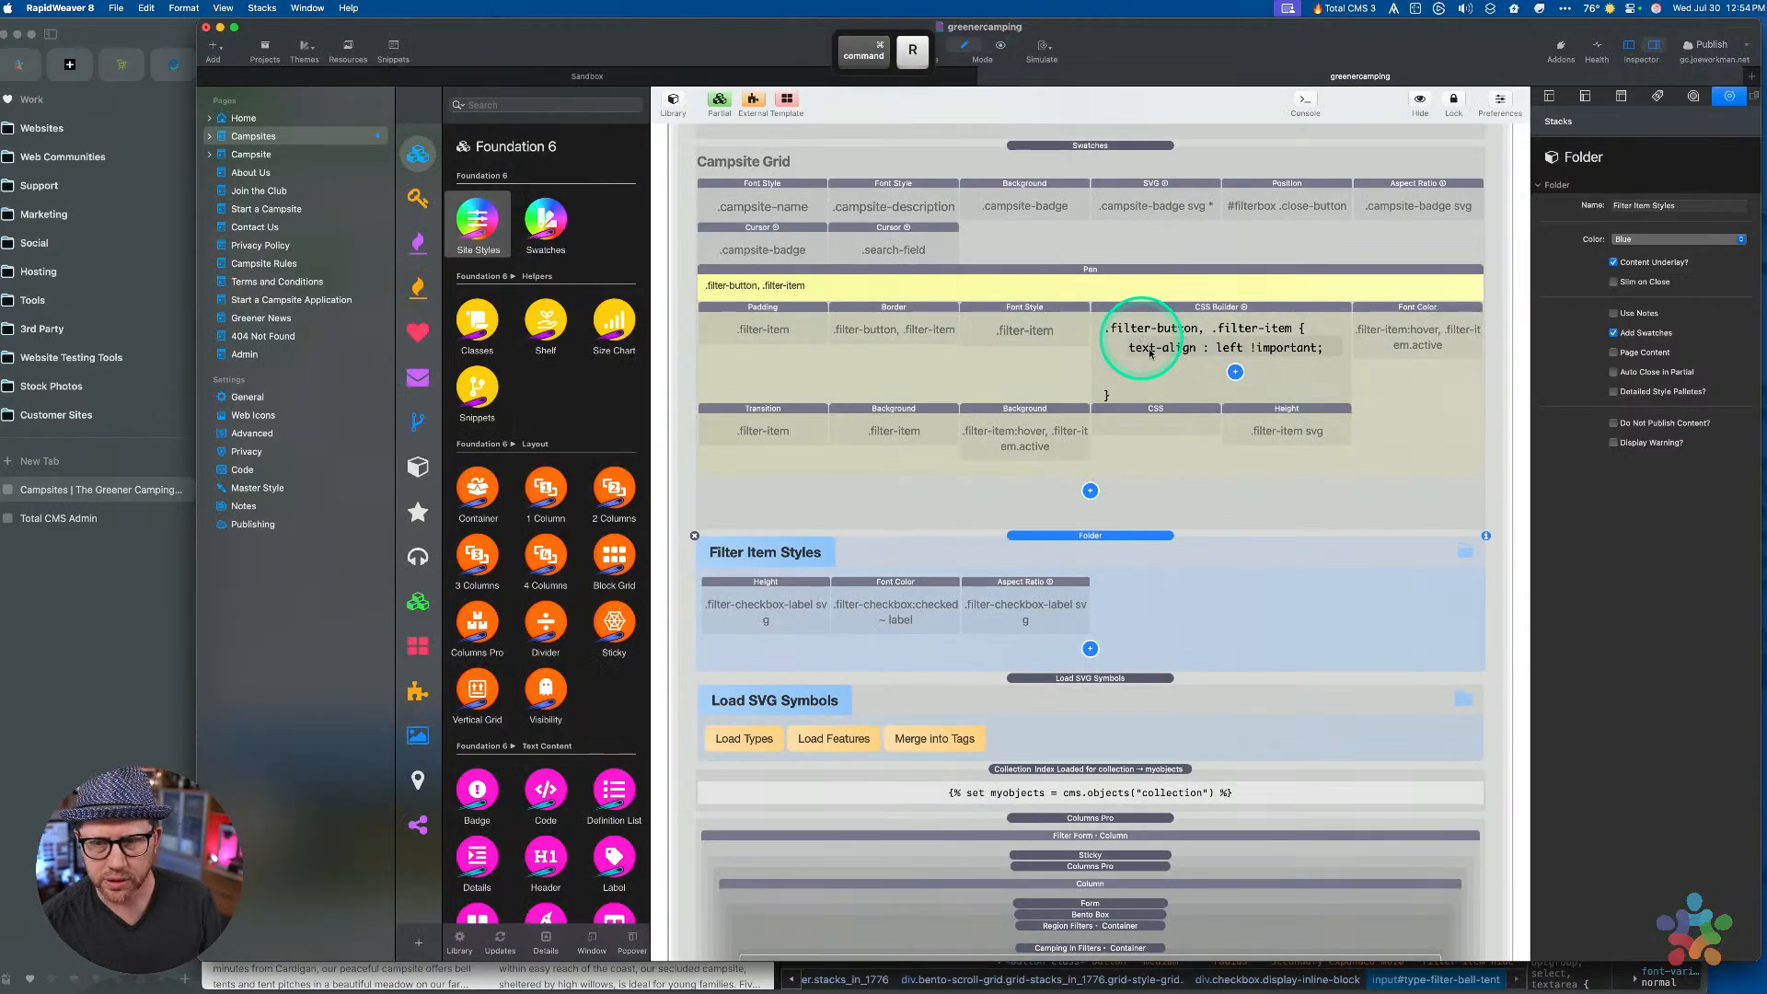
Move Font Color below Aspect Ratio in Filter Item Styles, then switch to Arc
click(1021, 612)
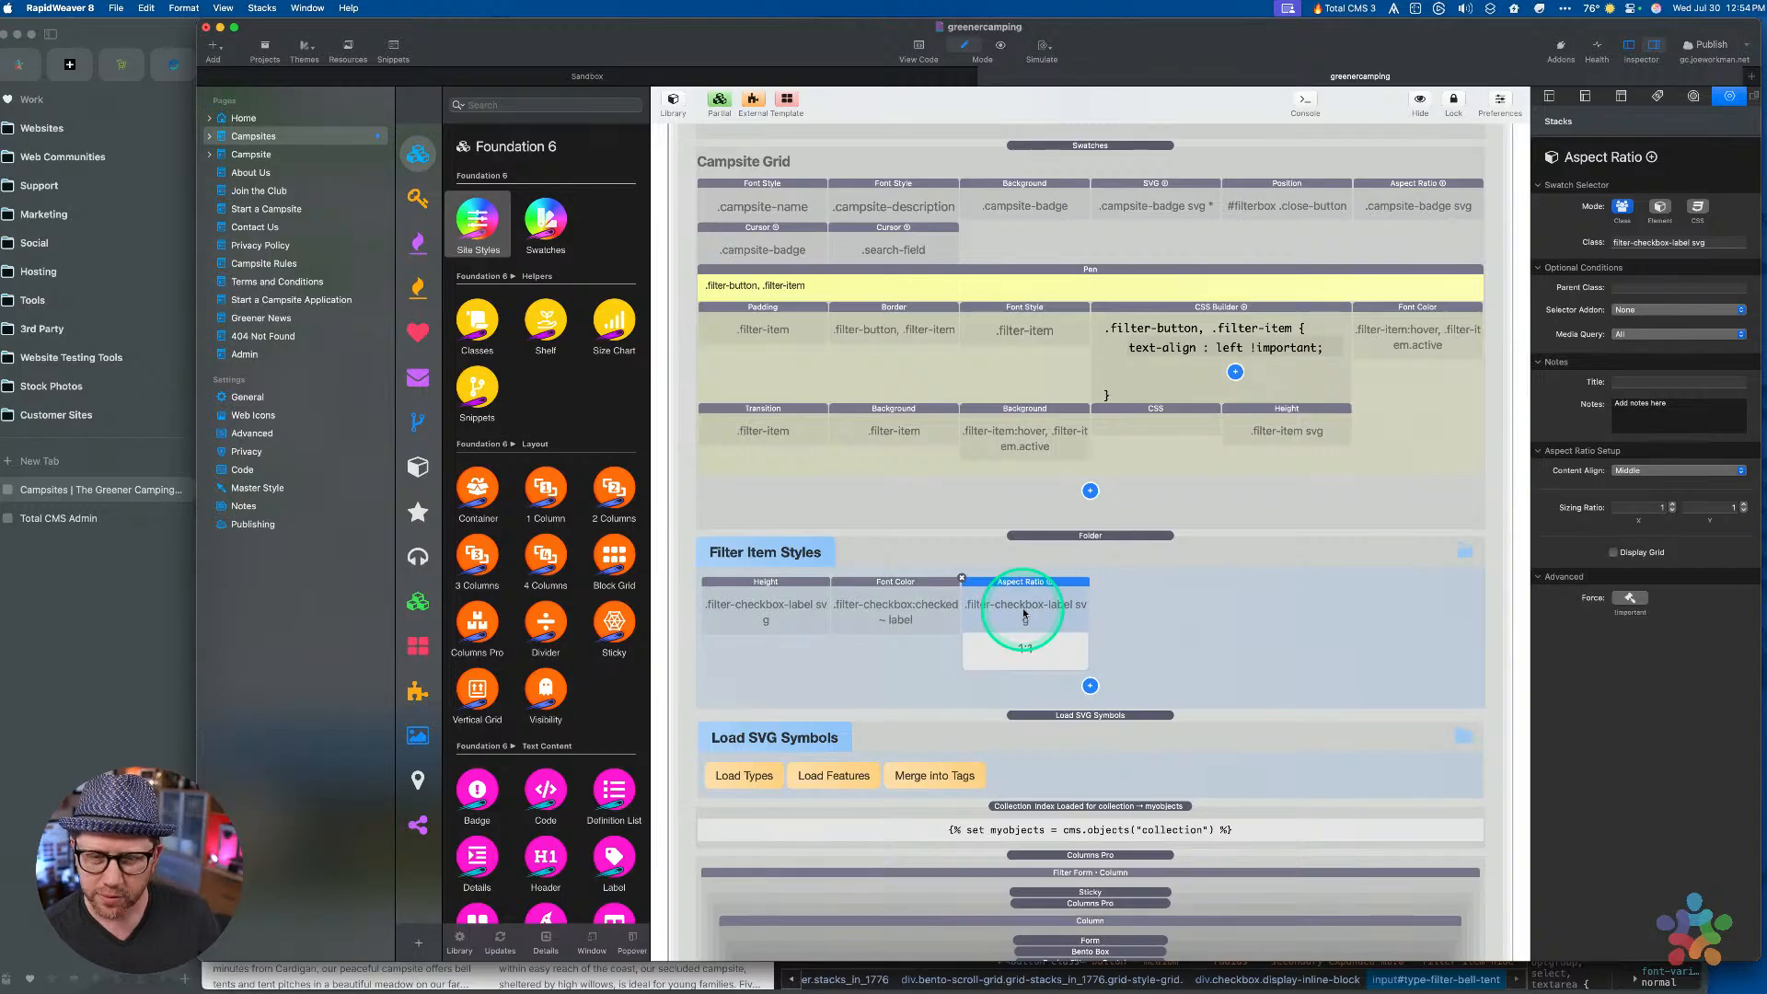
click(885, 597)
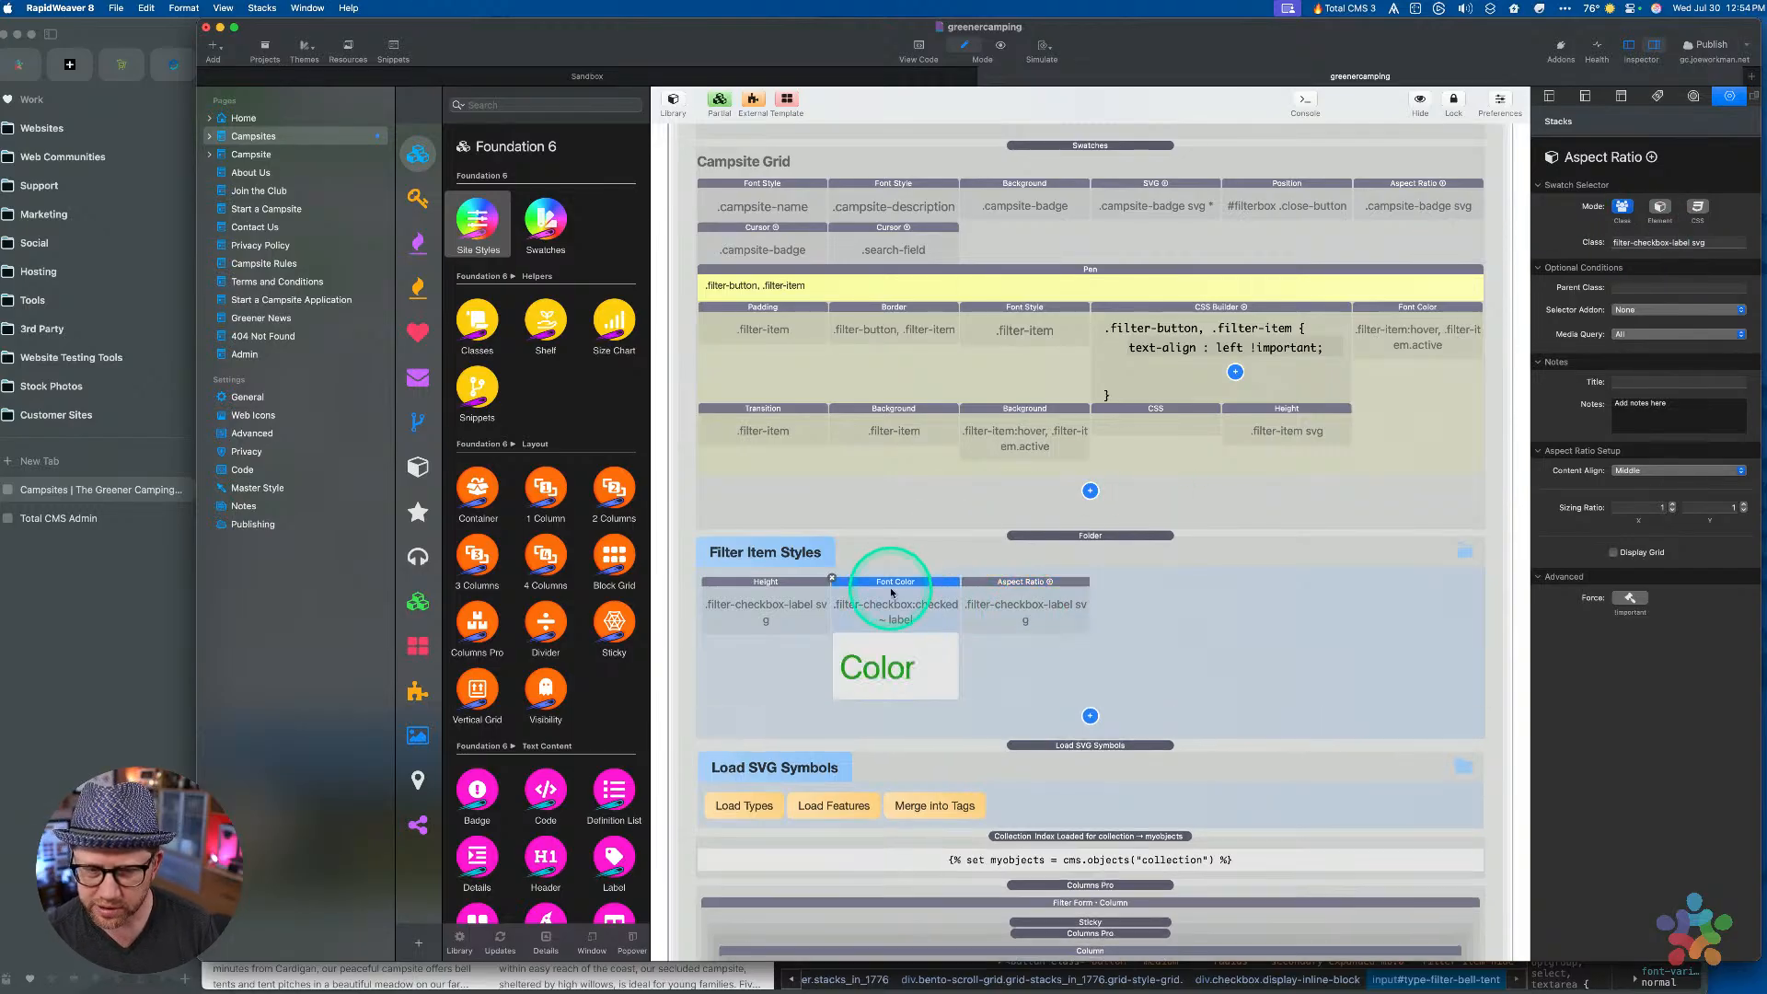
drag(900, 592, 1074, 630)
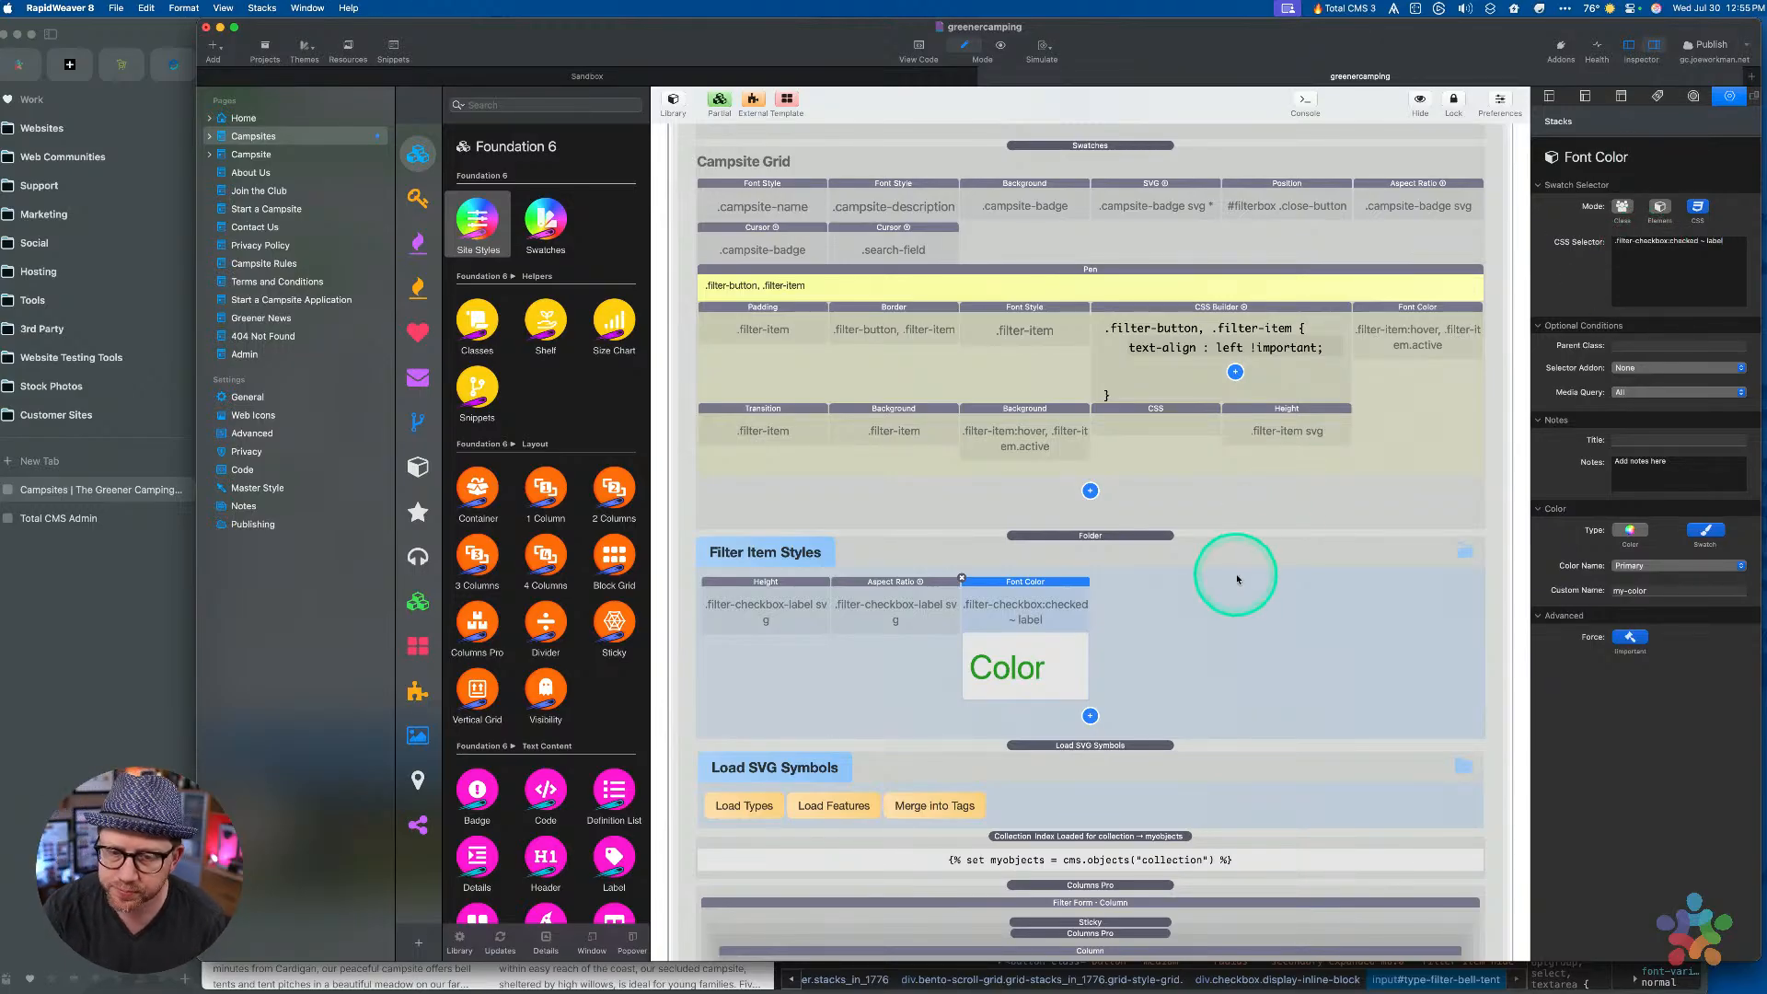
click(1122, 536)
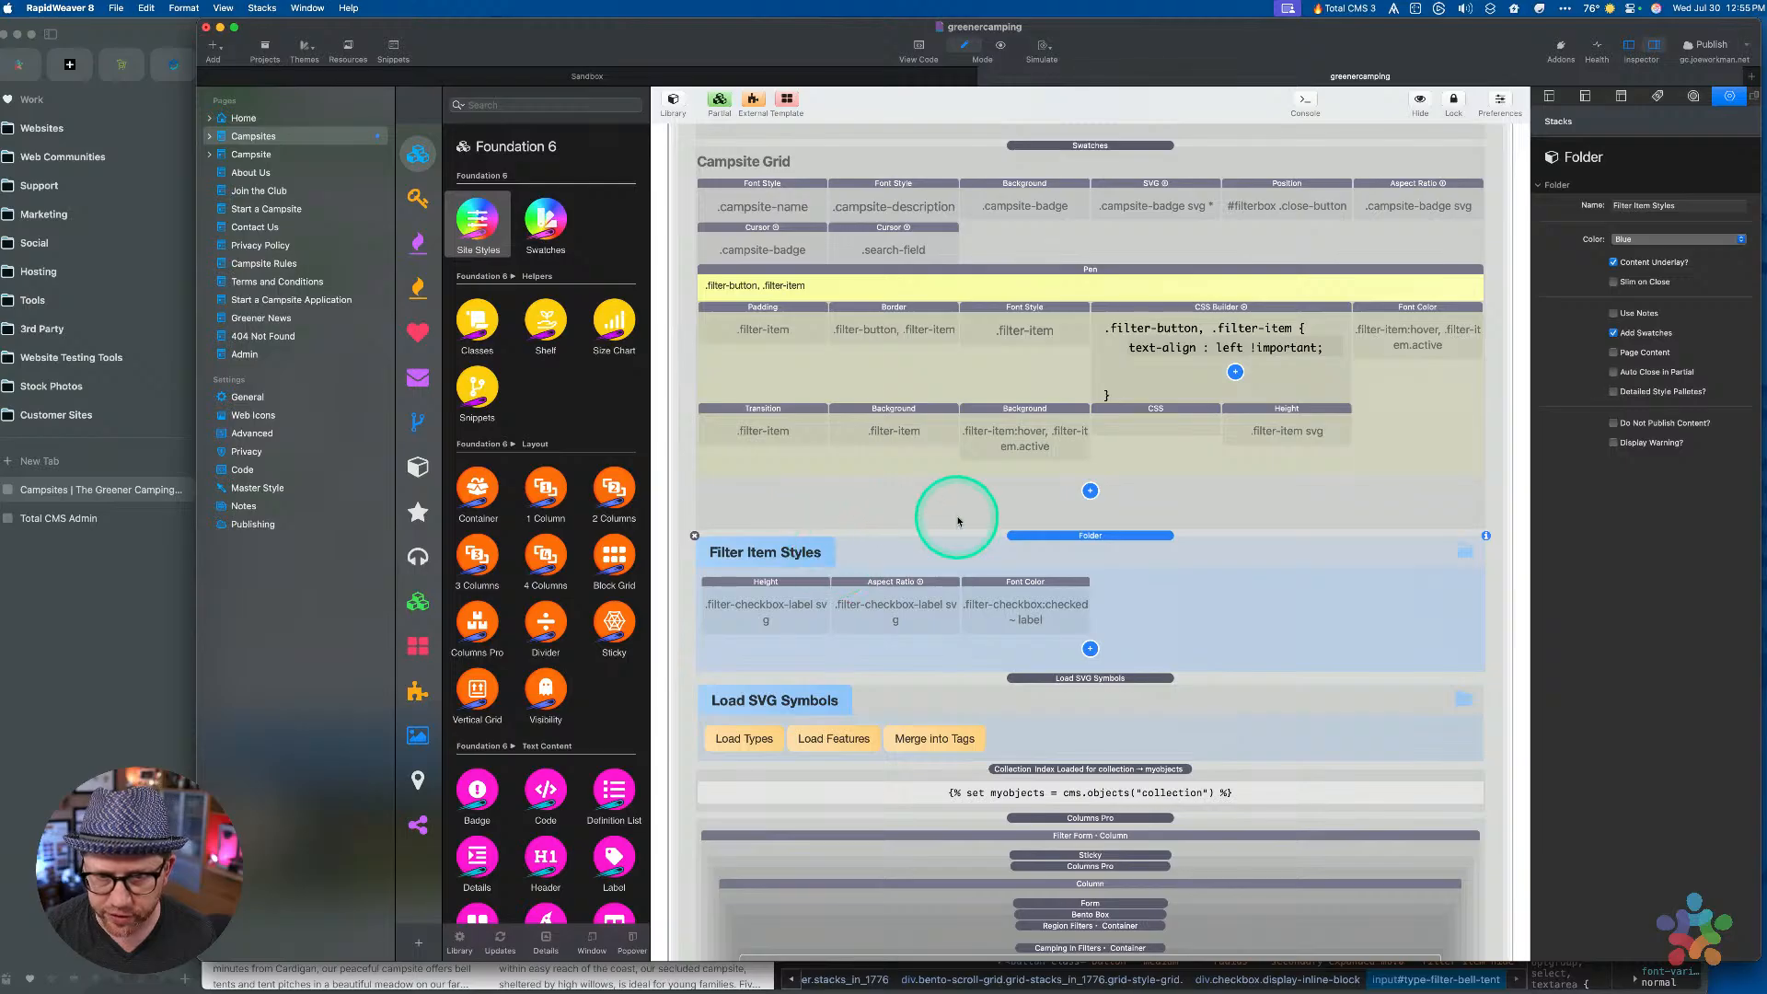
click(113, 624)
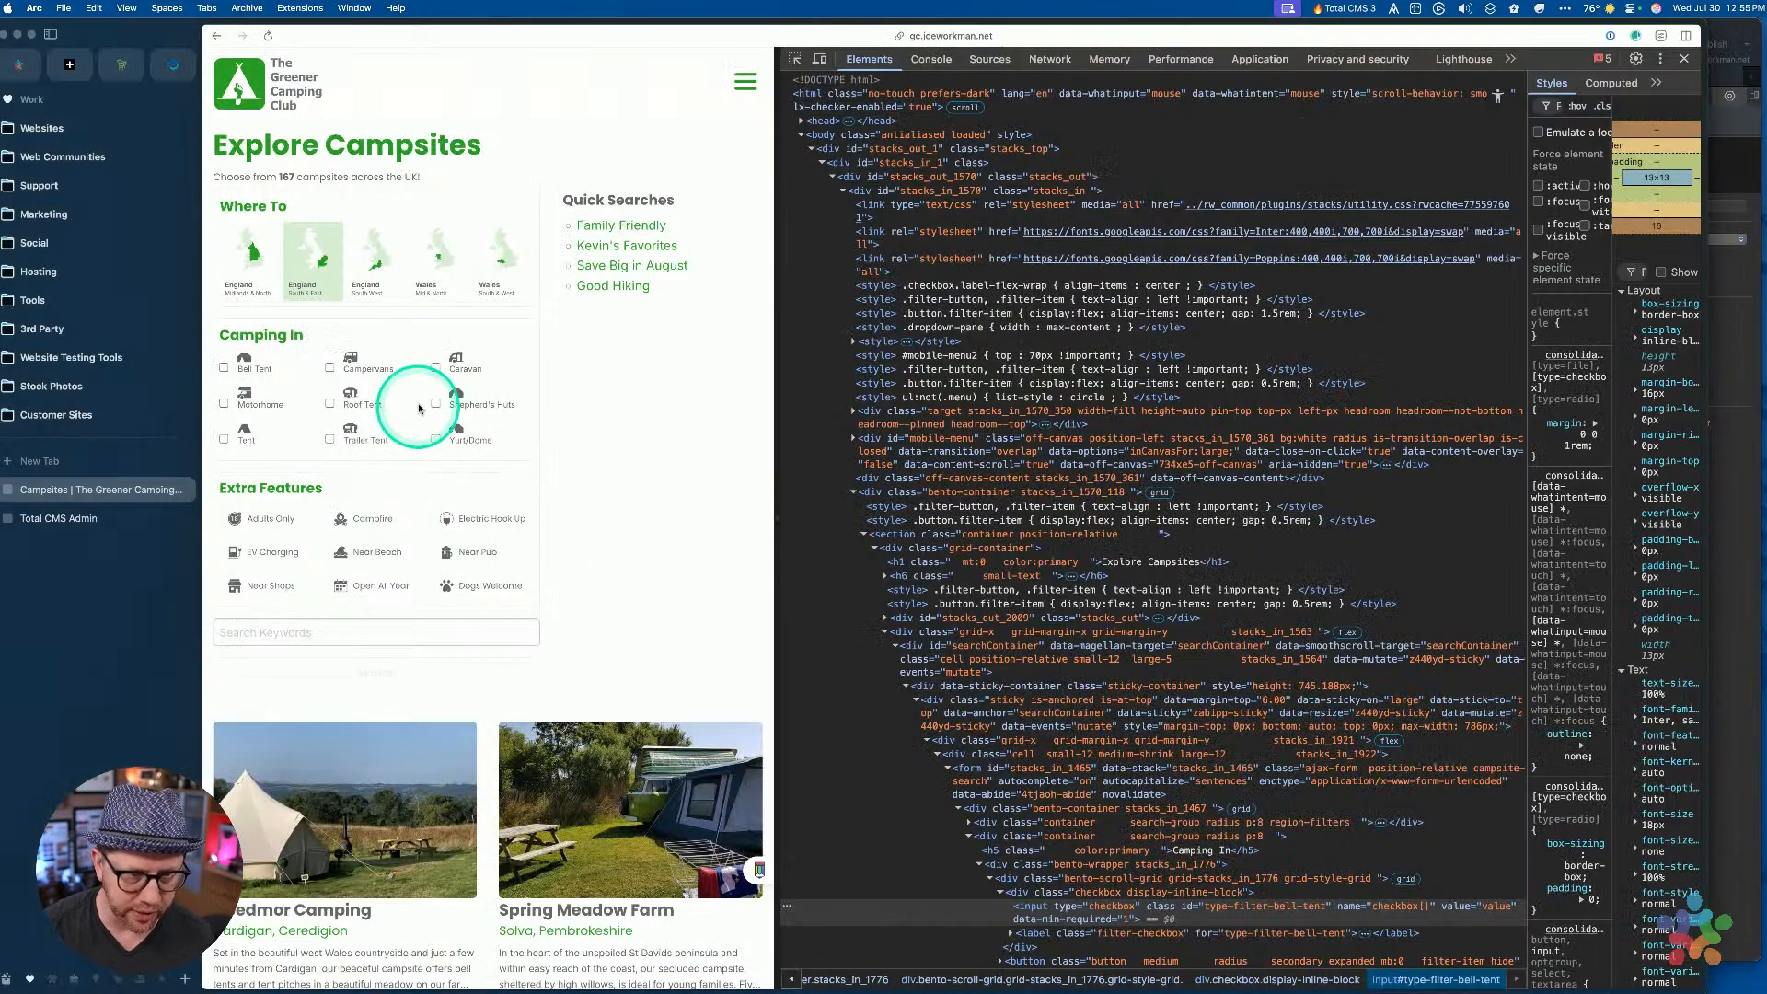
Toggle the Caravan filter on the live campsites page, leaving it checked
click(460, 366)
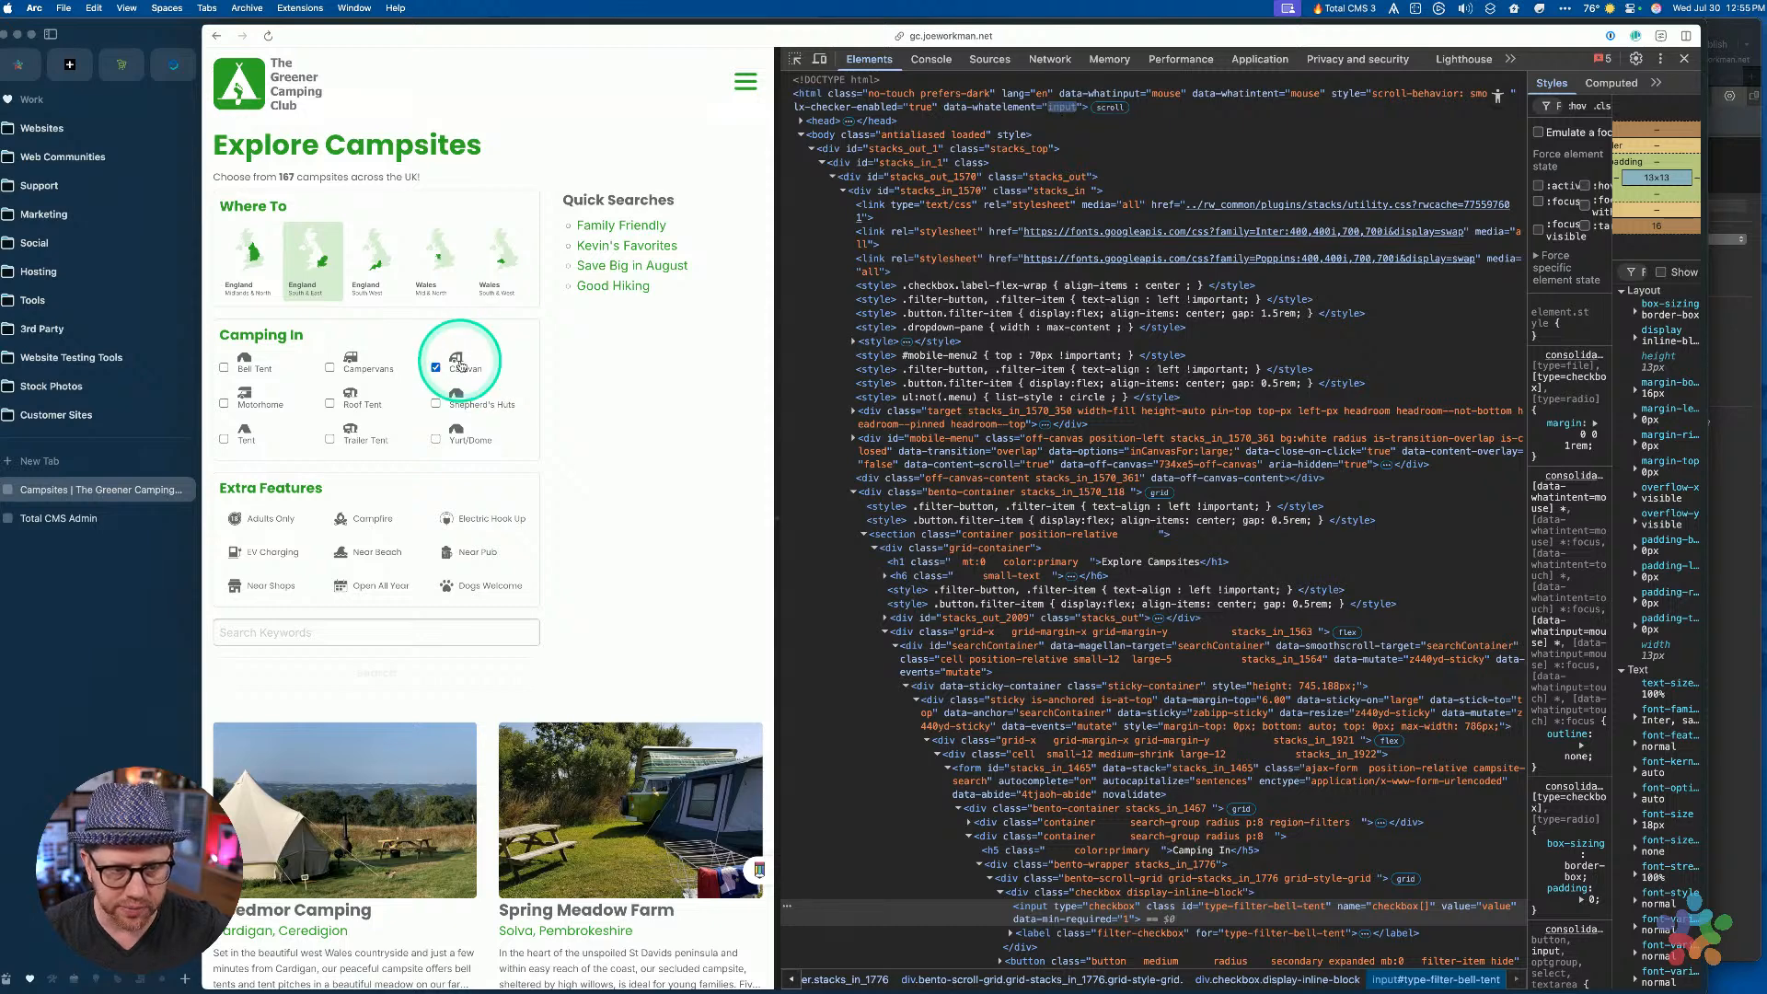
click(459, 358)
click(458, 360)
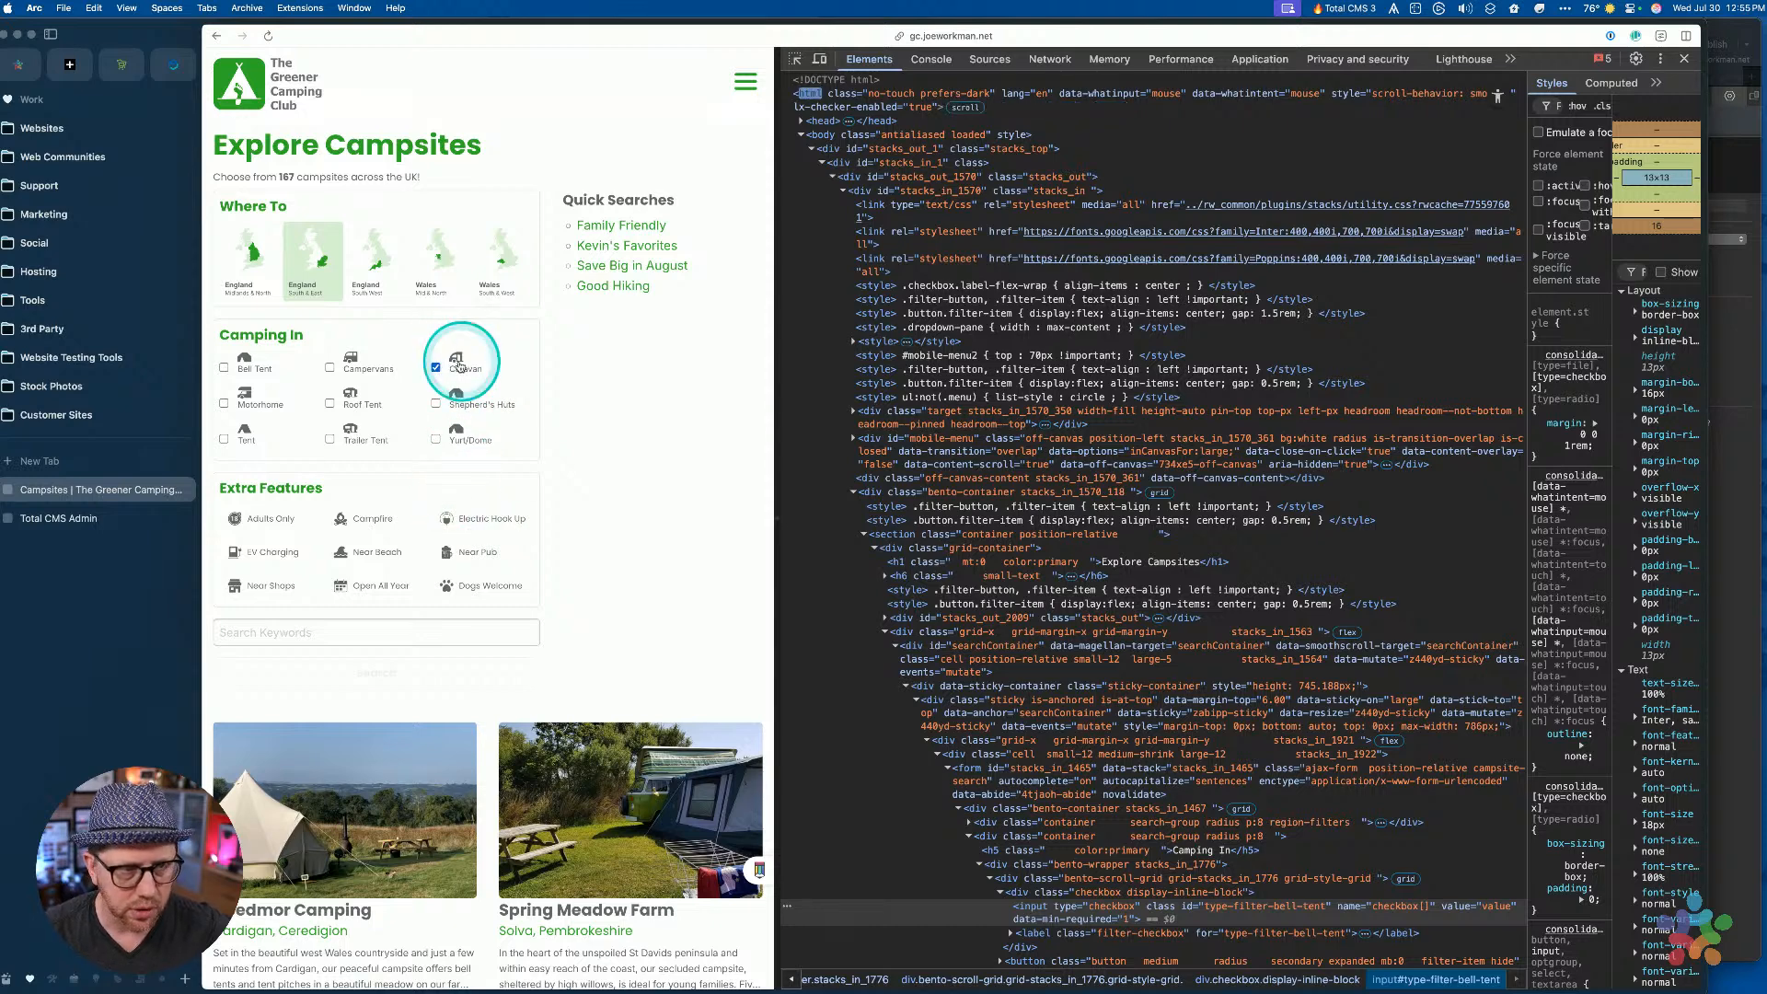
Close the Campsites and Total CMS Admin tabs and the Arc window, confirming Leave site
key(super+w)
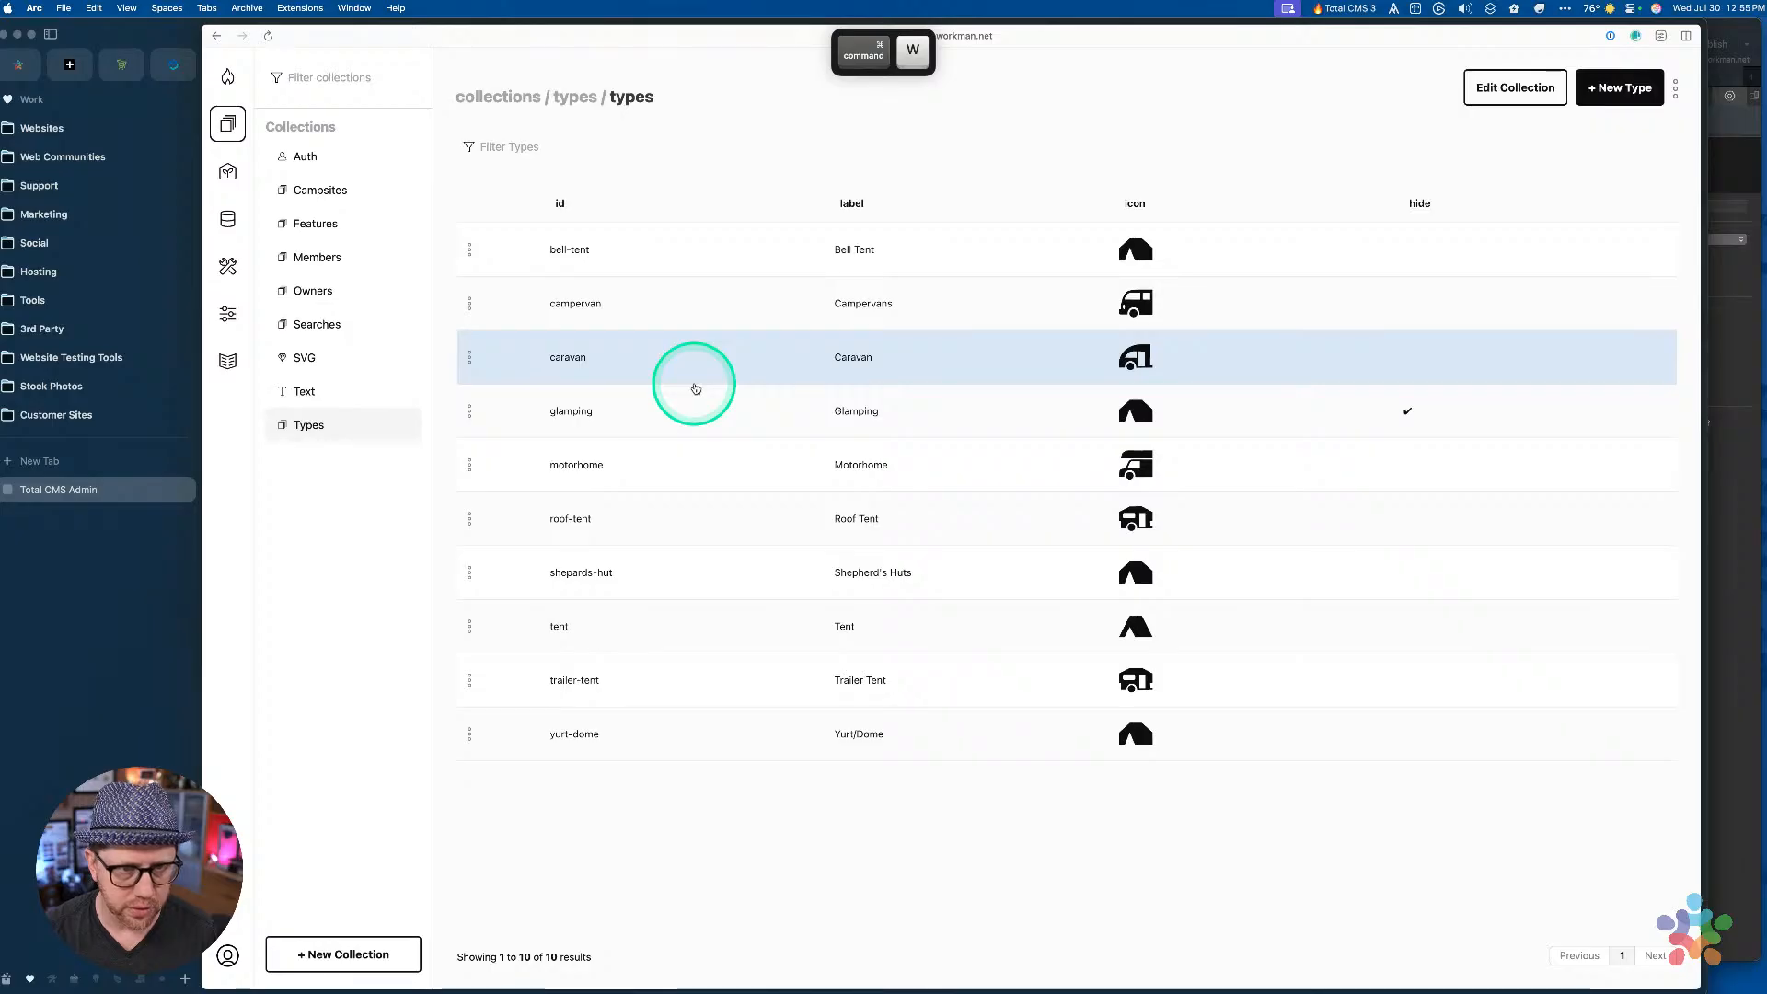
key(super+w)
key(super+w)
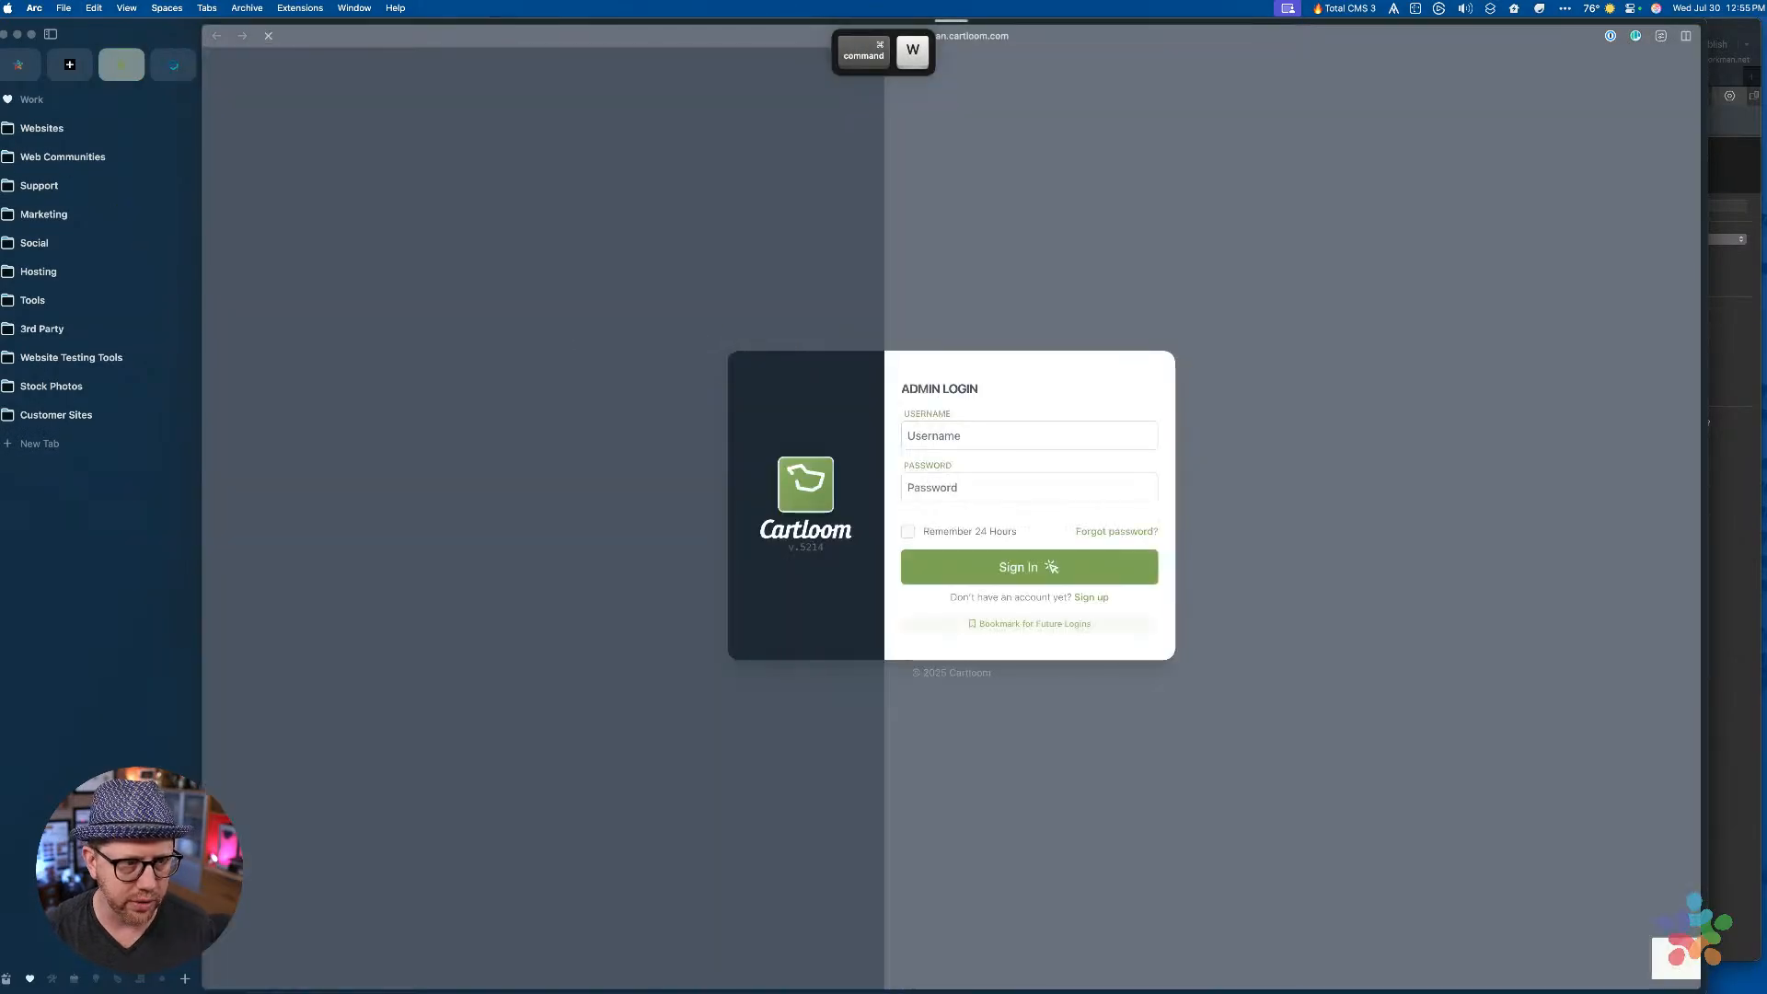
click(5, 35)
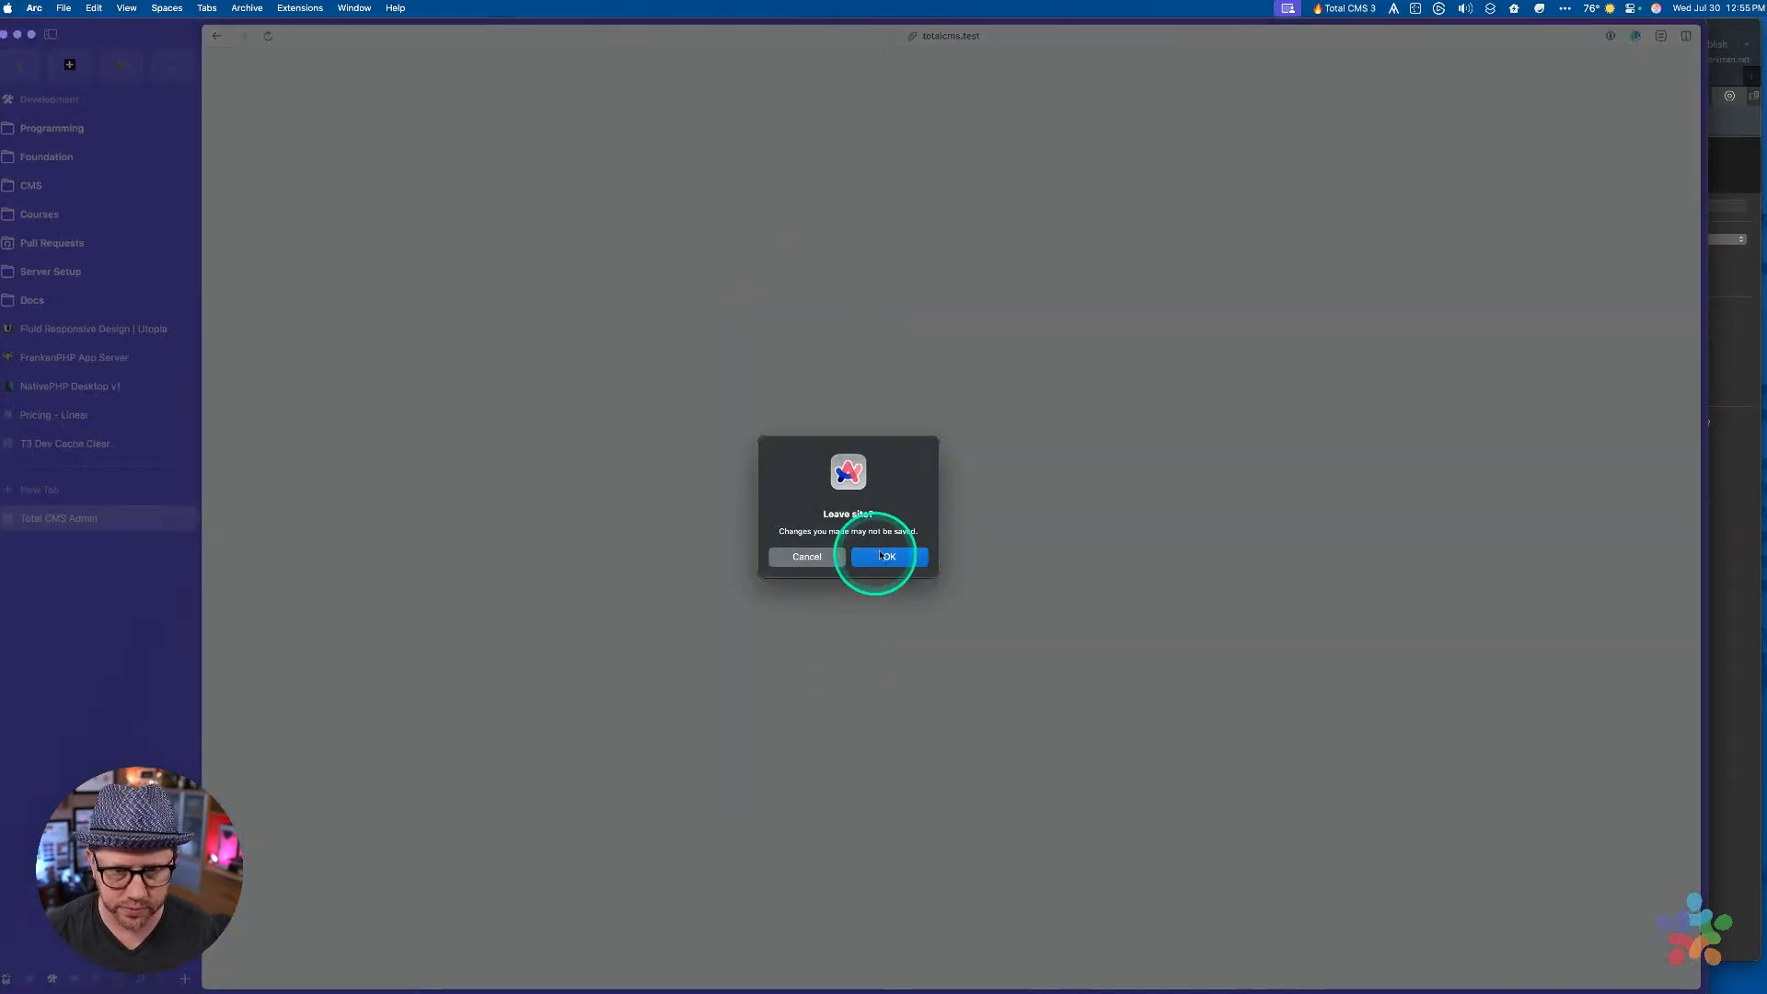
click(889, 558)
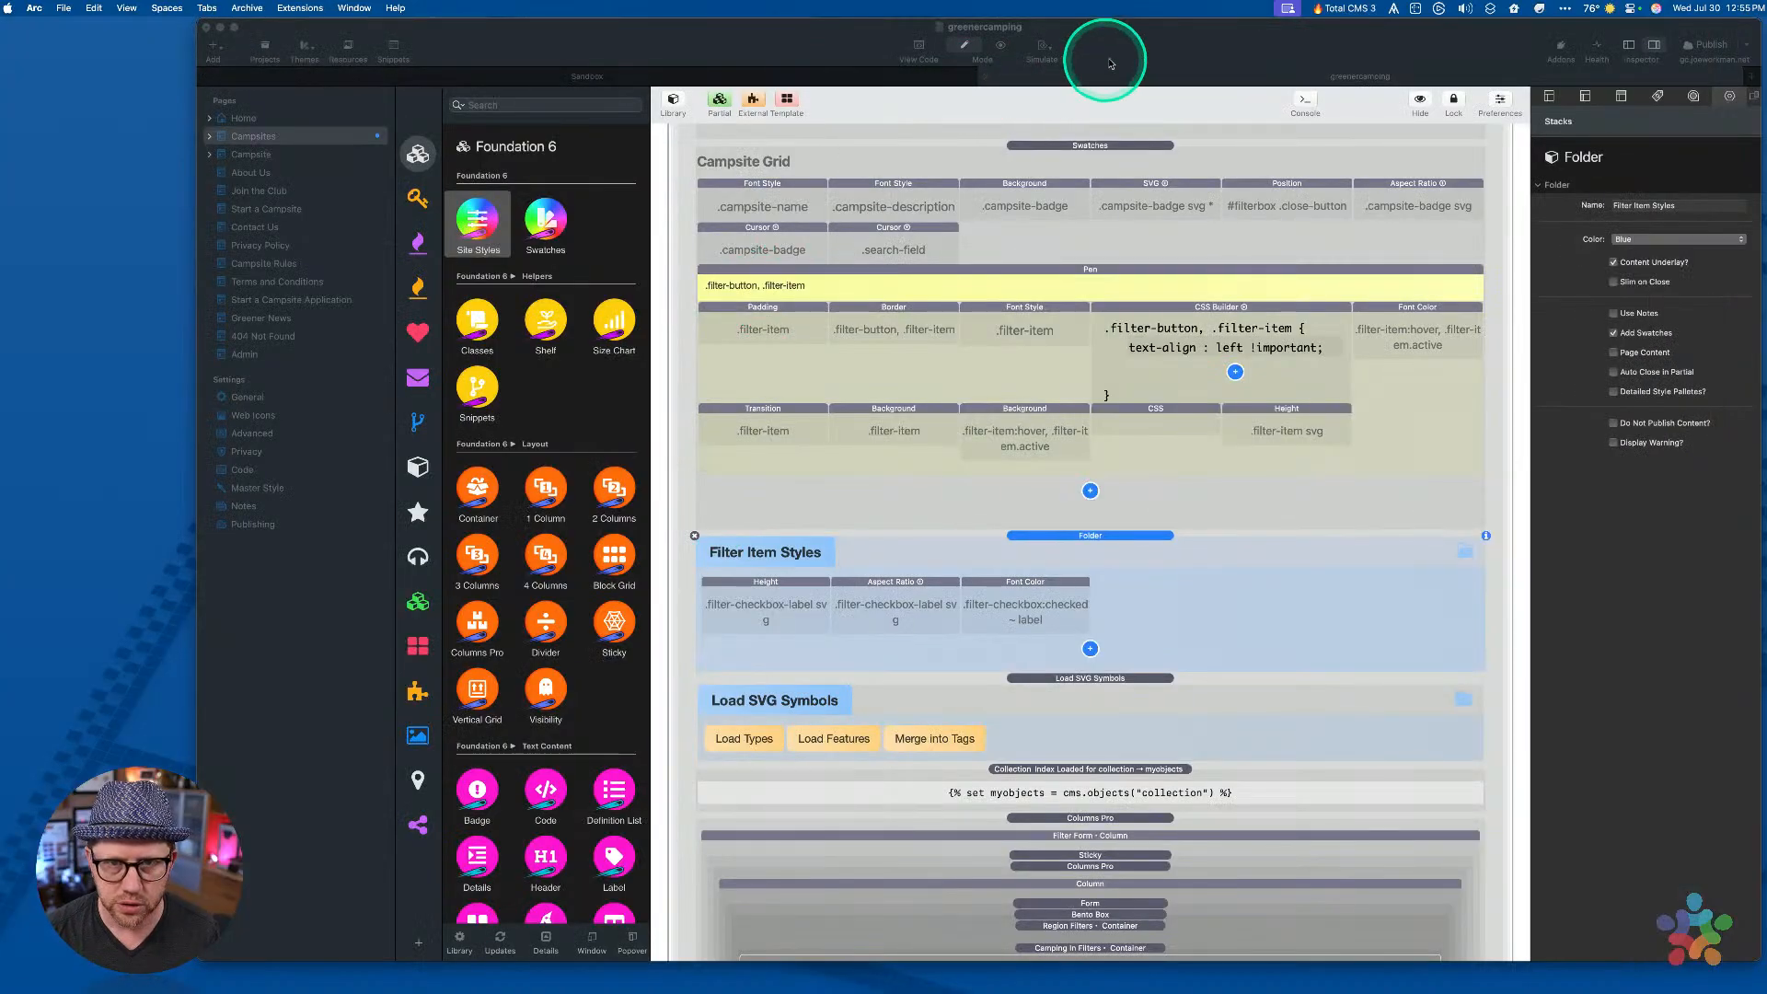
drag(1122, 51, 1095, 50)
key(super+r)
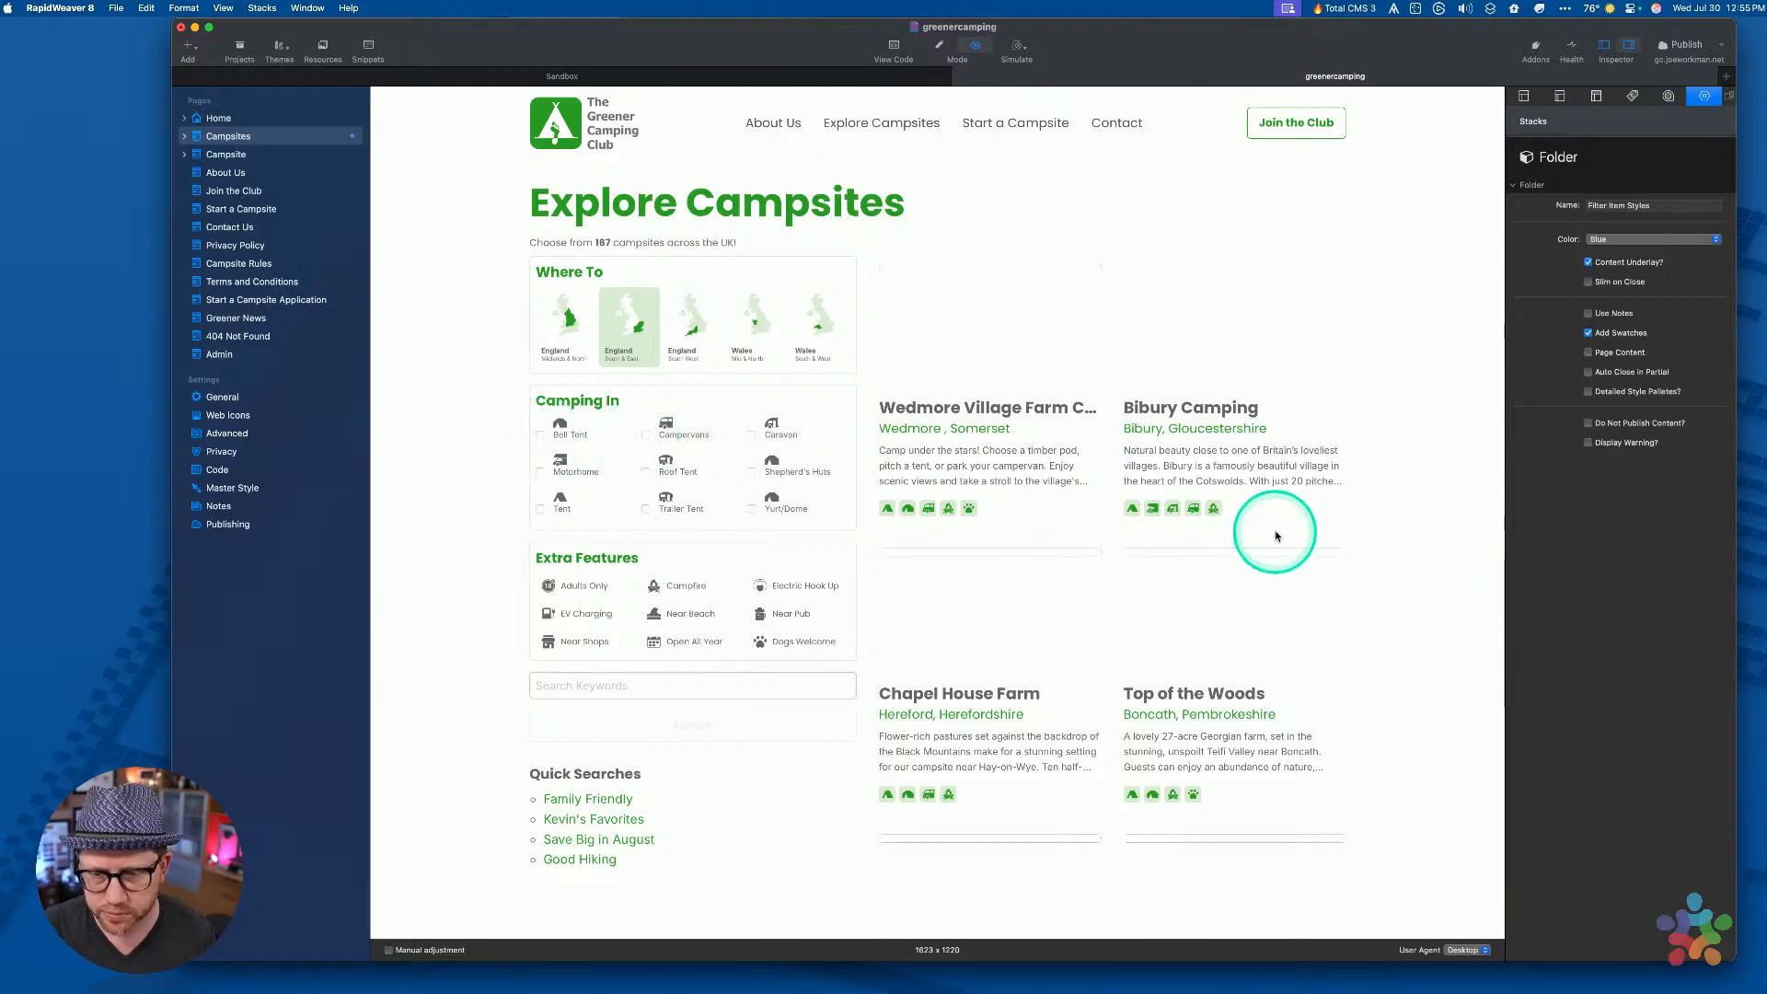
key(super+r)
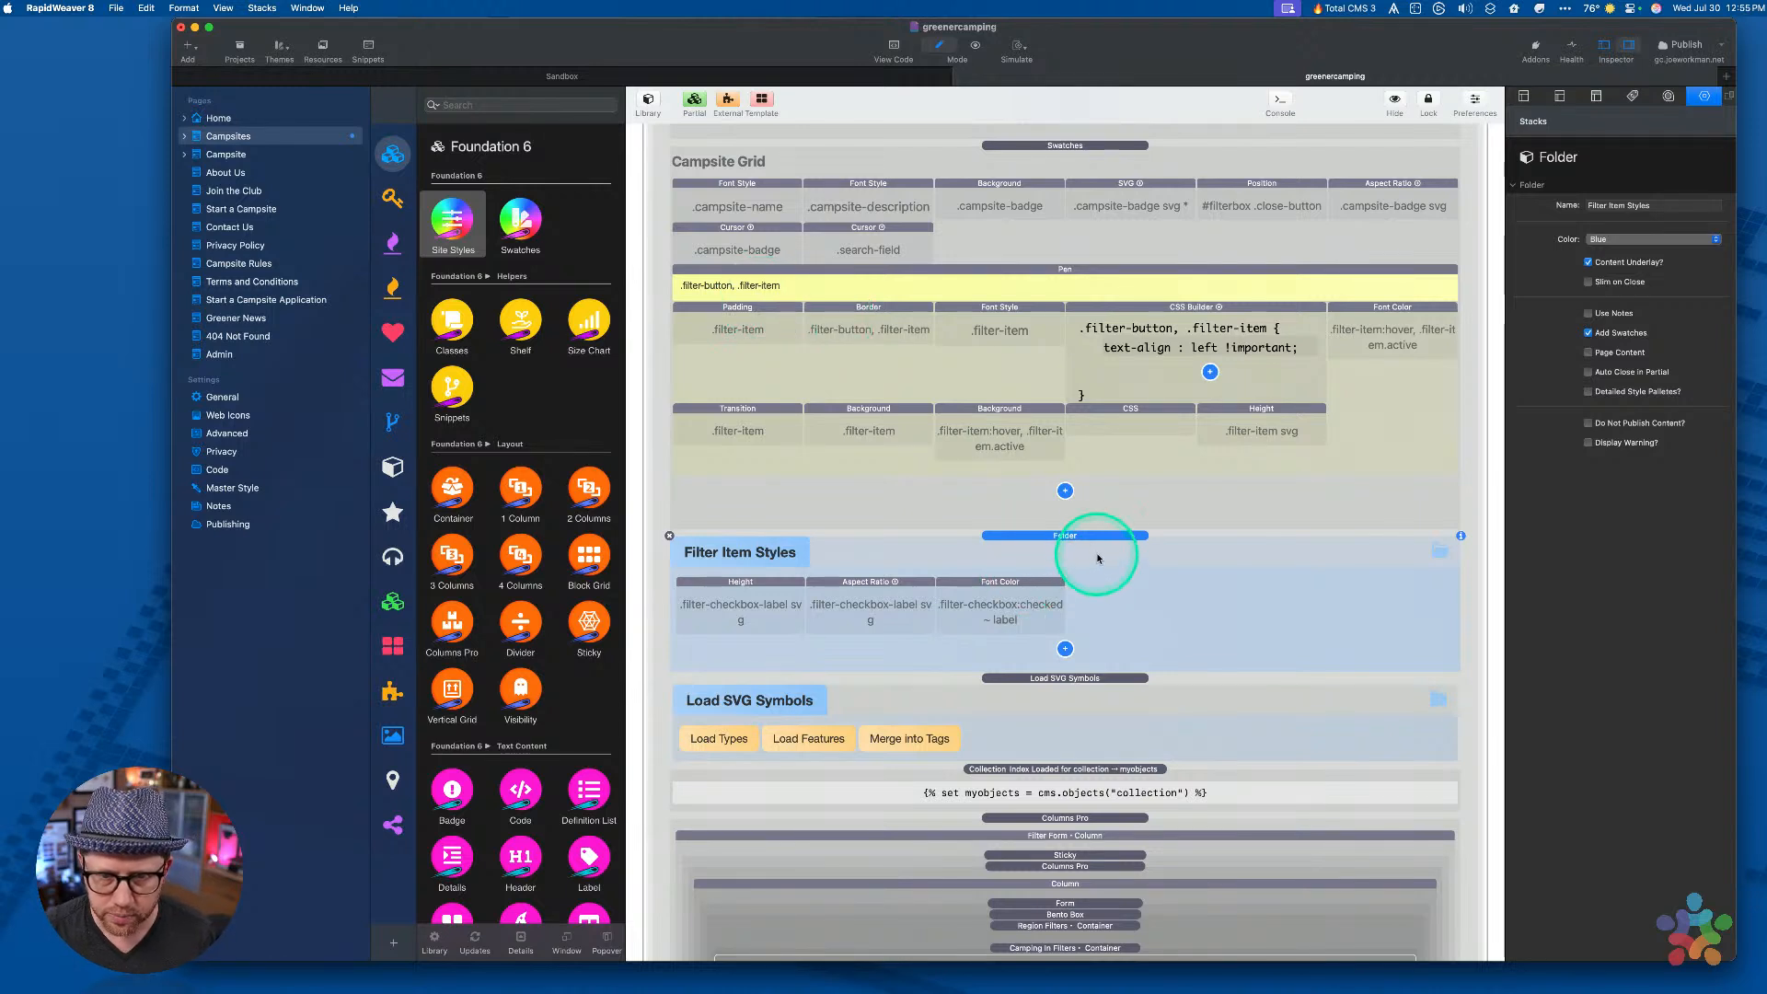
Add a Height stack with class filter-checkbox set to 0px
click(1064, 650)
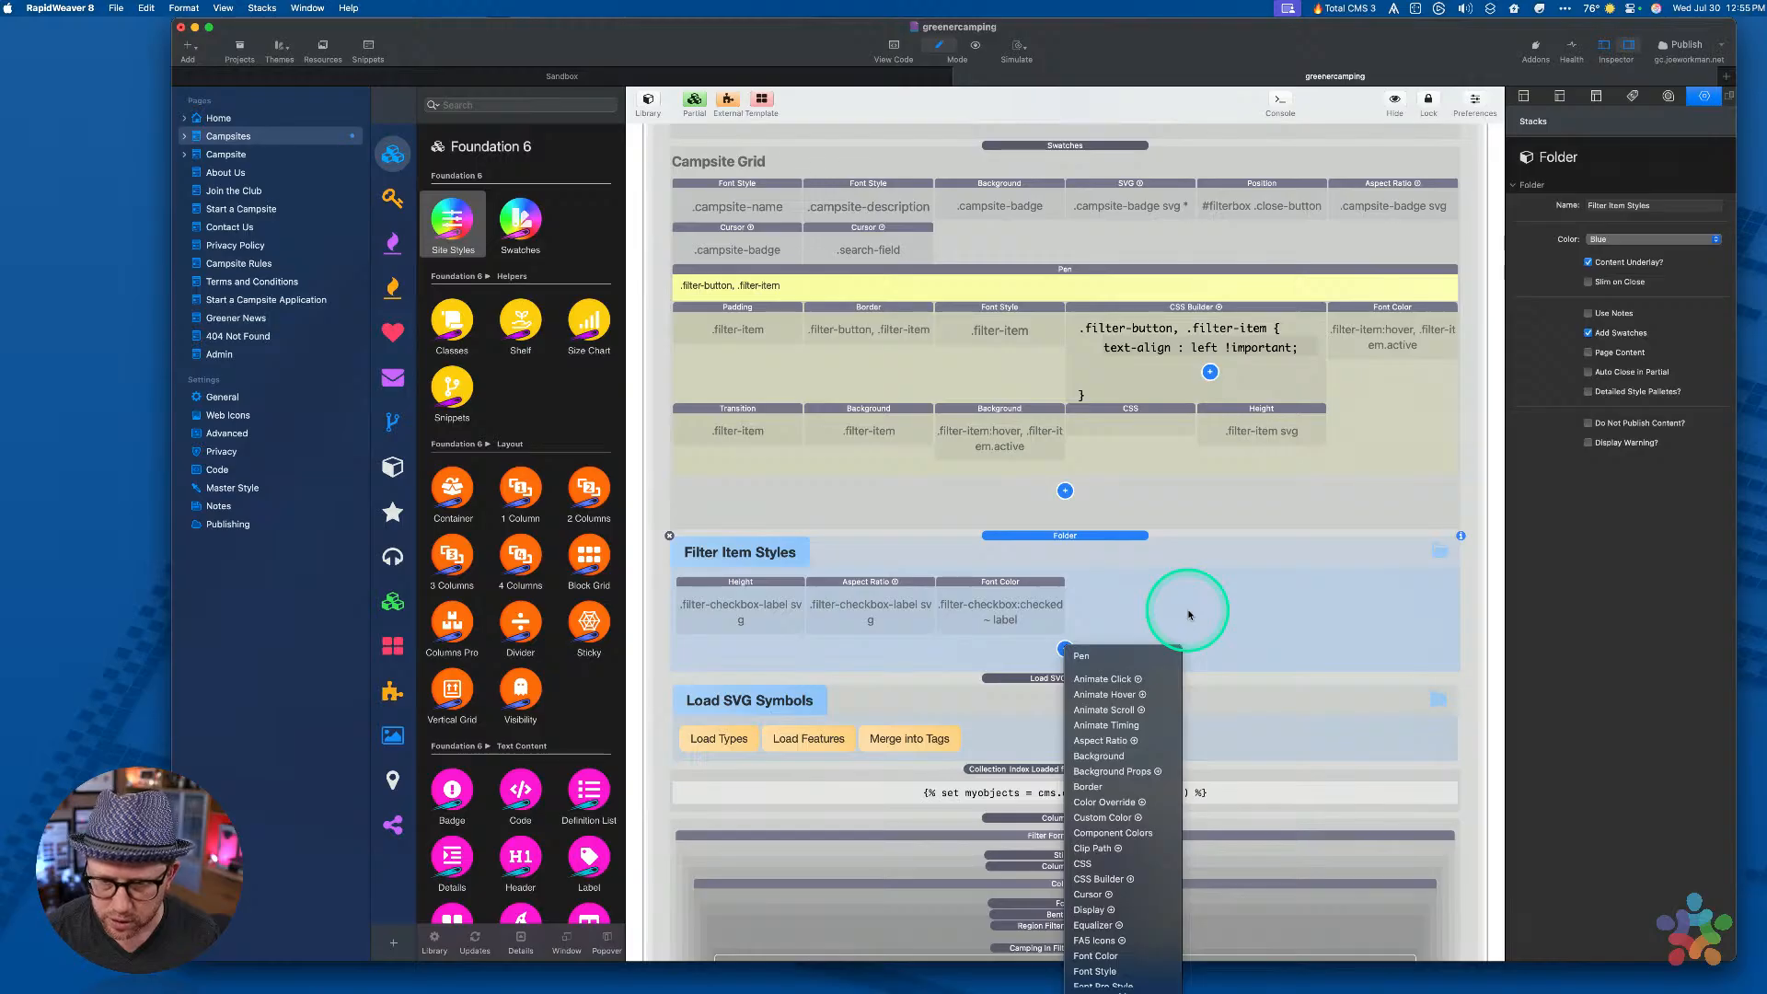
key(h)
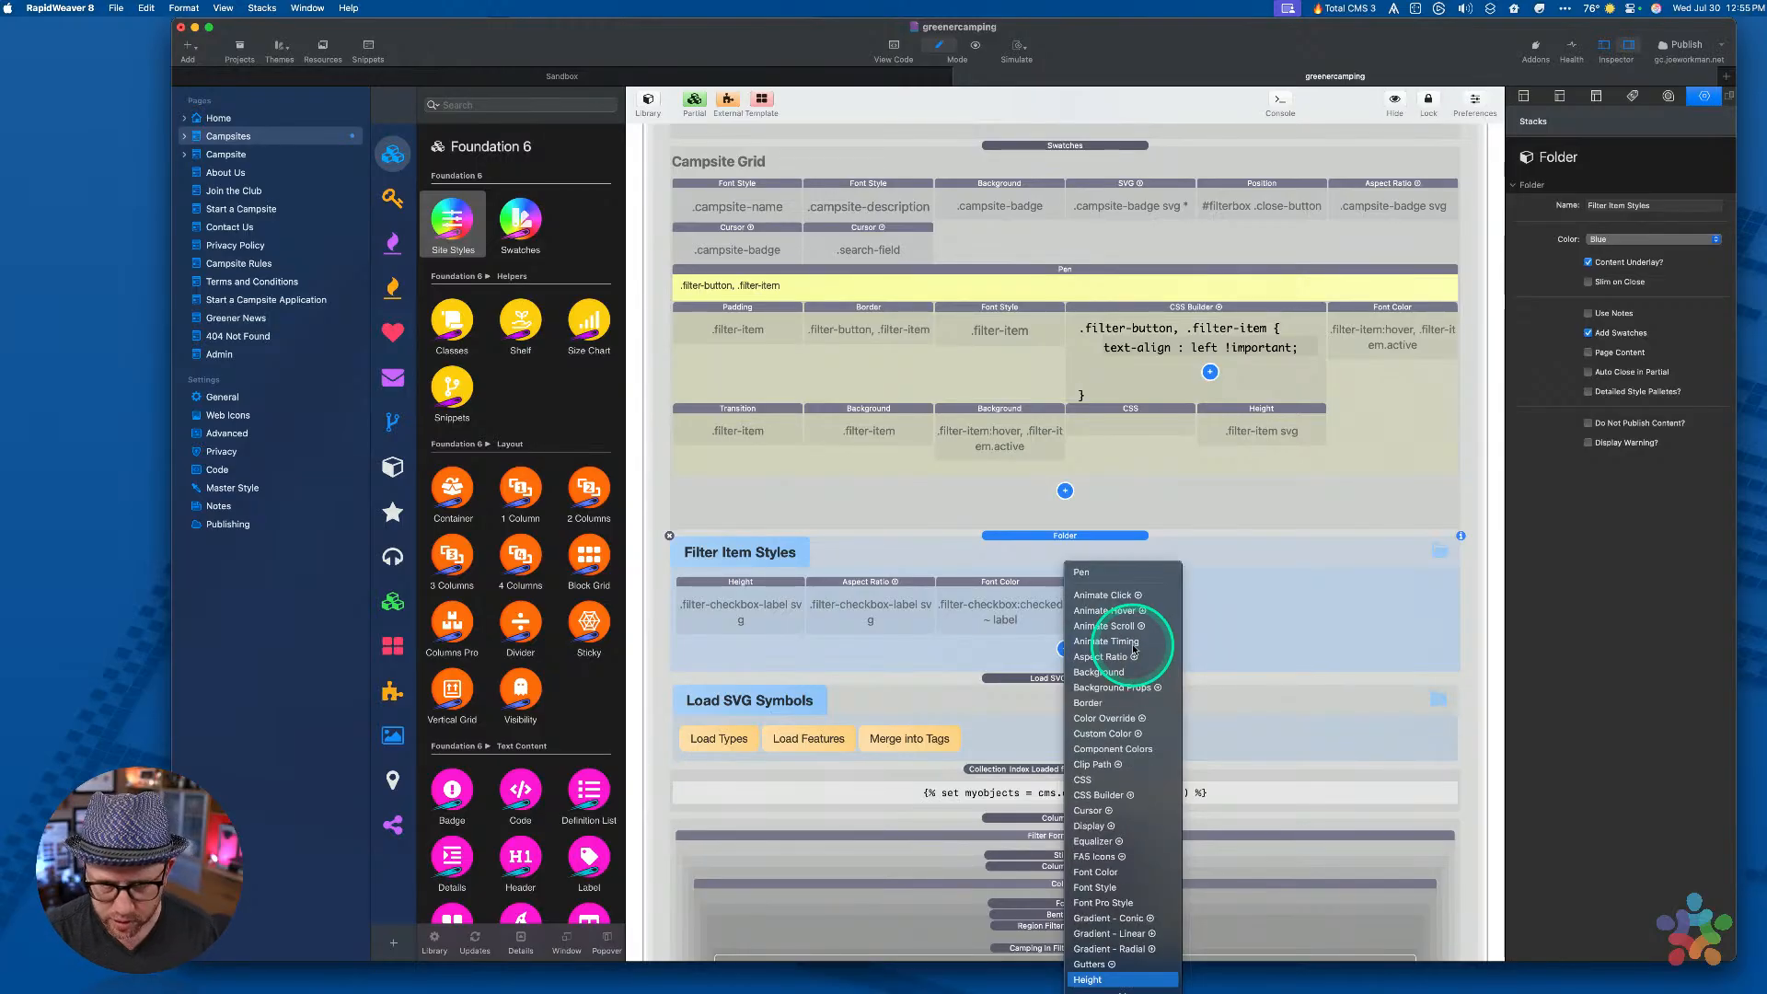
key(Return)
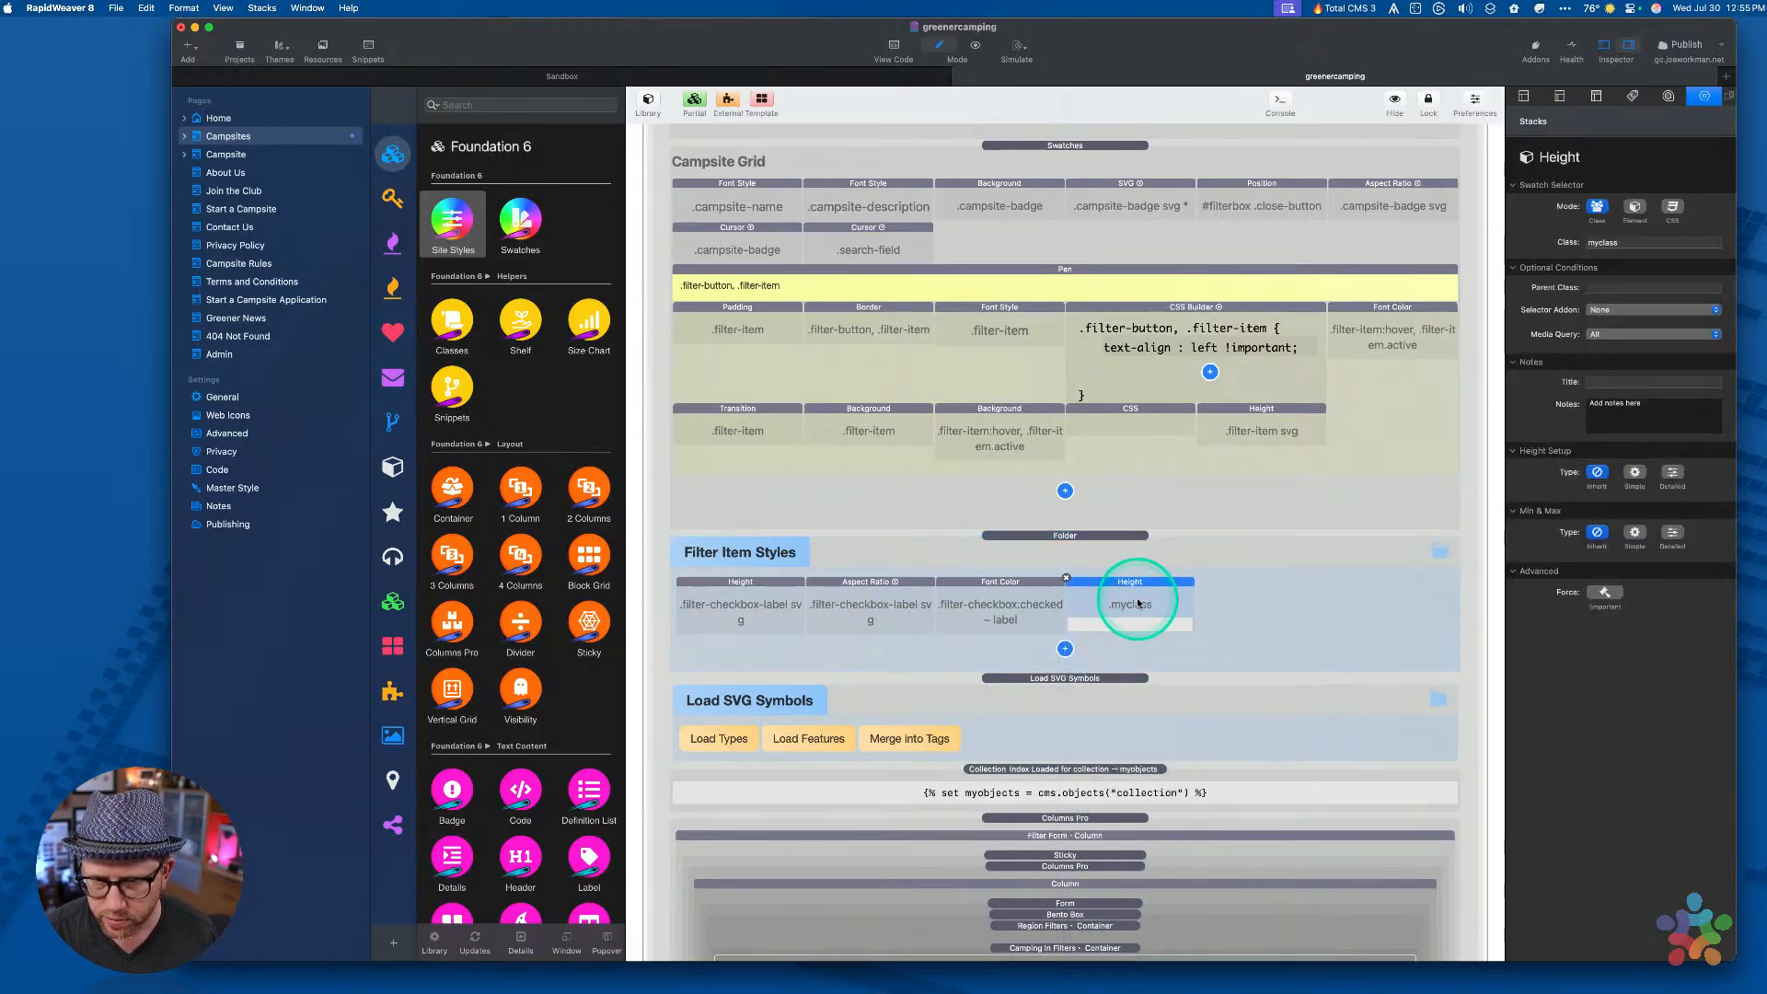
click(1640, 244)
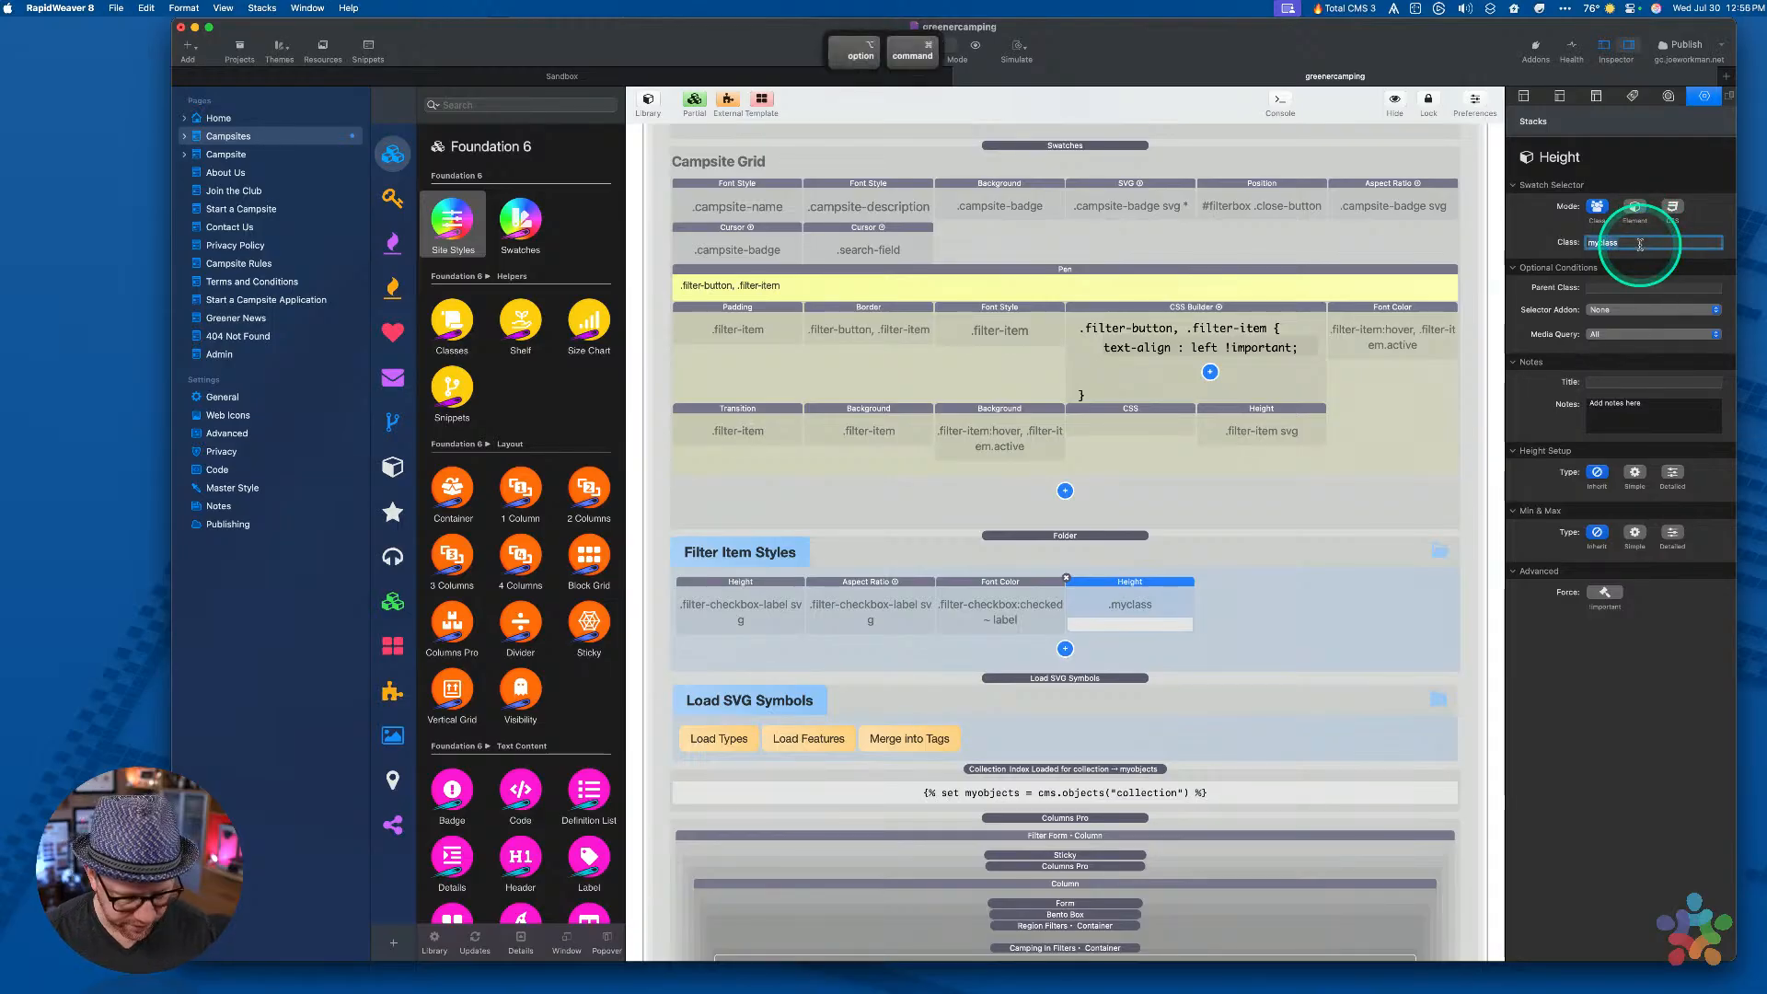
key(alt+Escape)
key(Down)
key(Up)
key(Return)
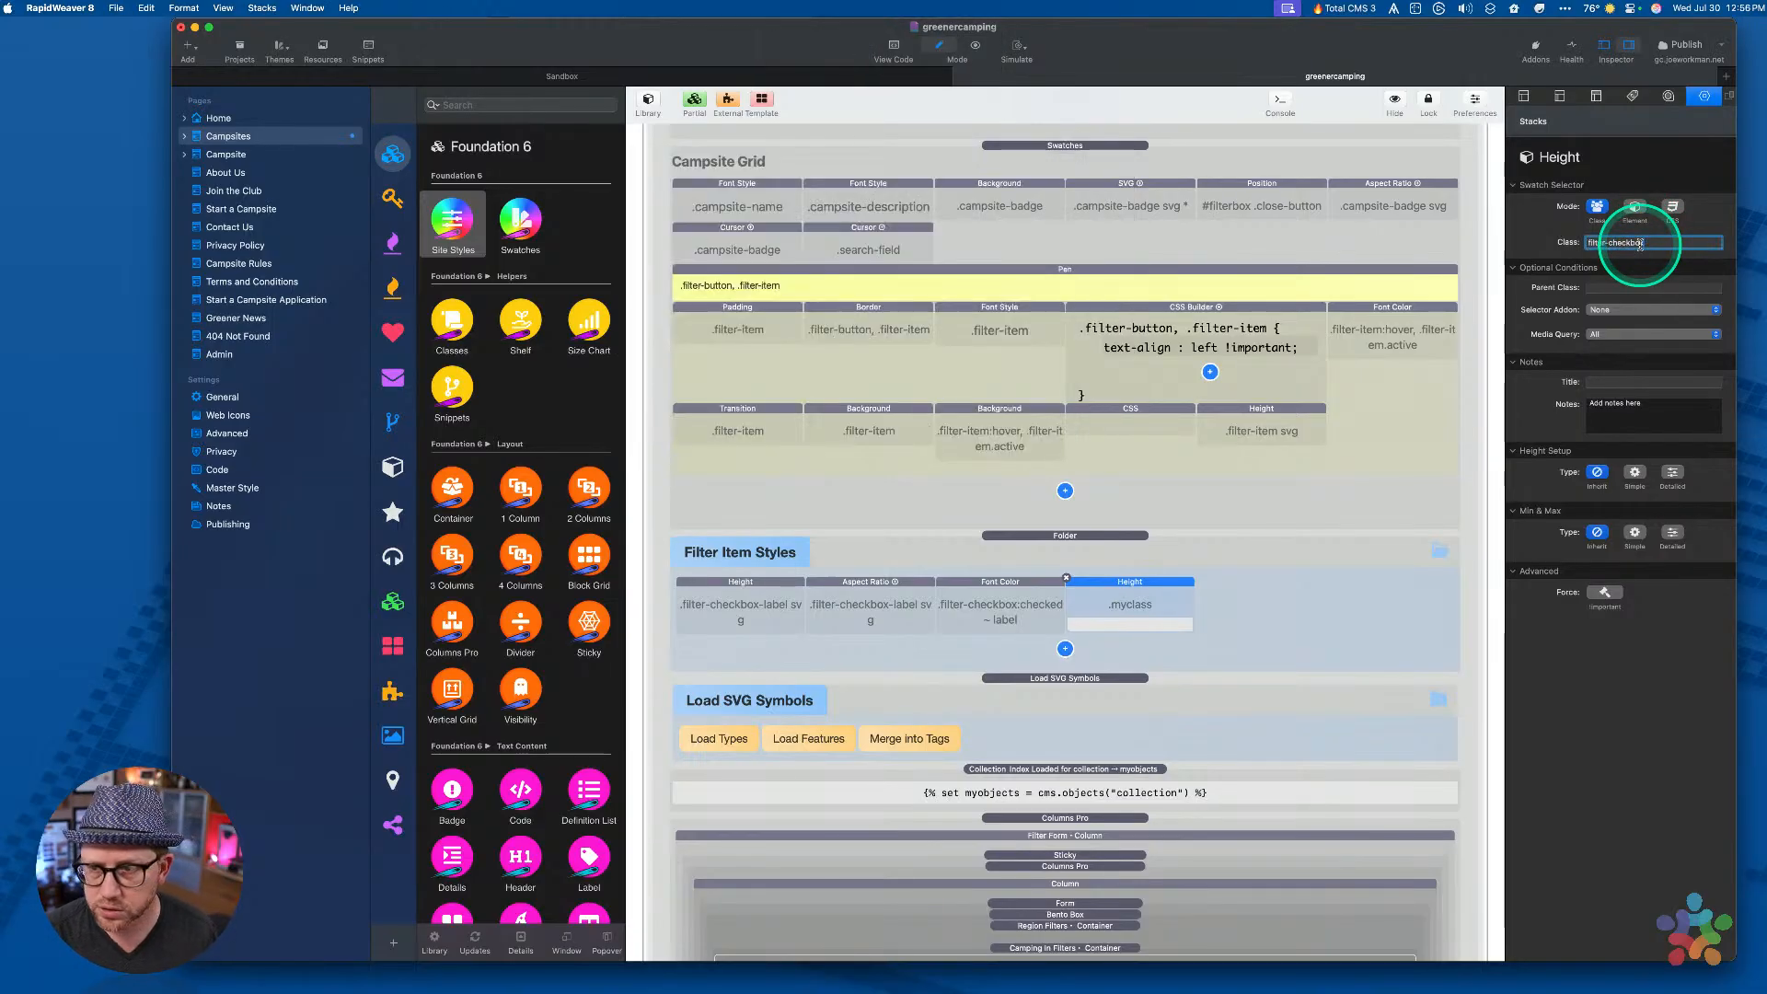
key(Tab)
click(1634, 472)
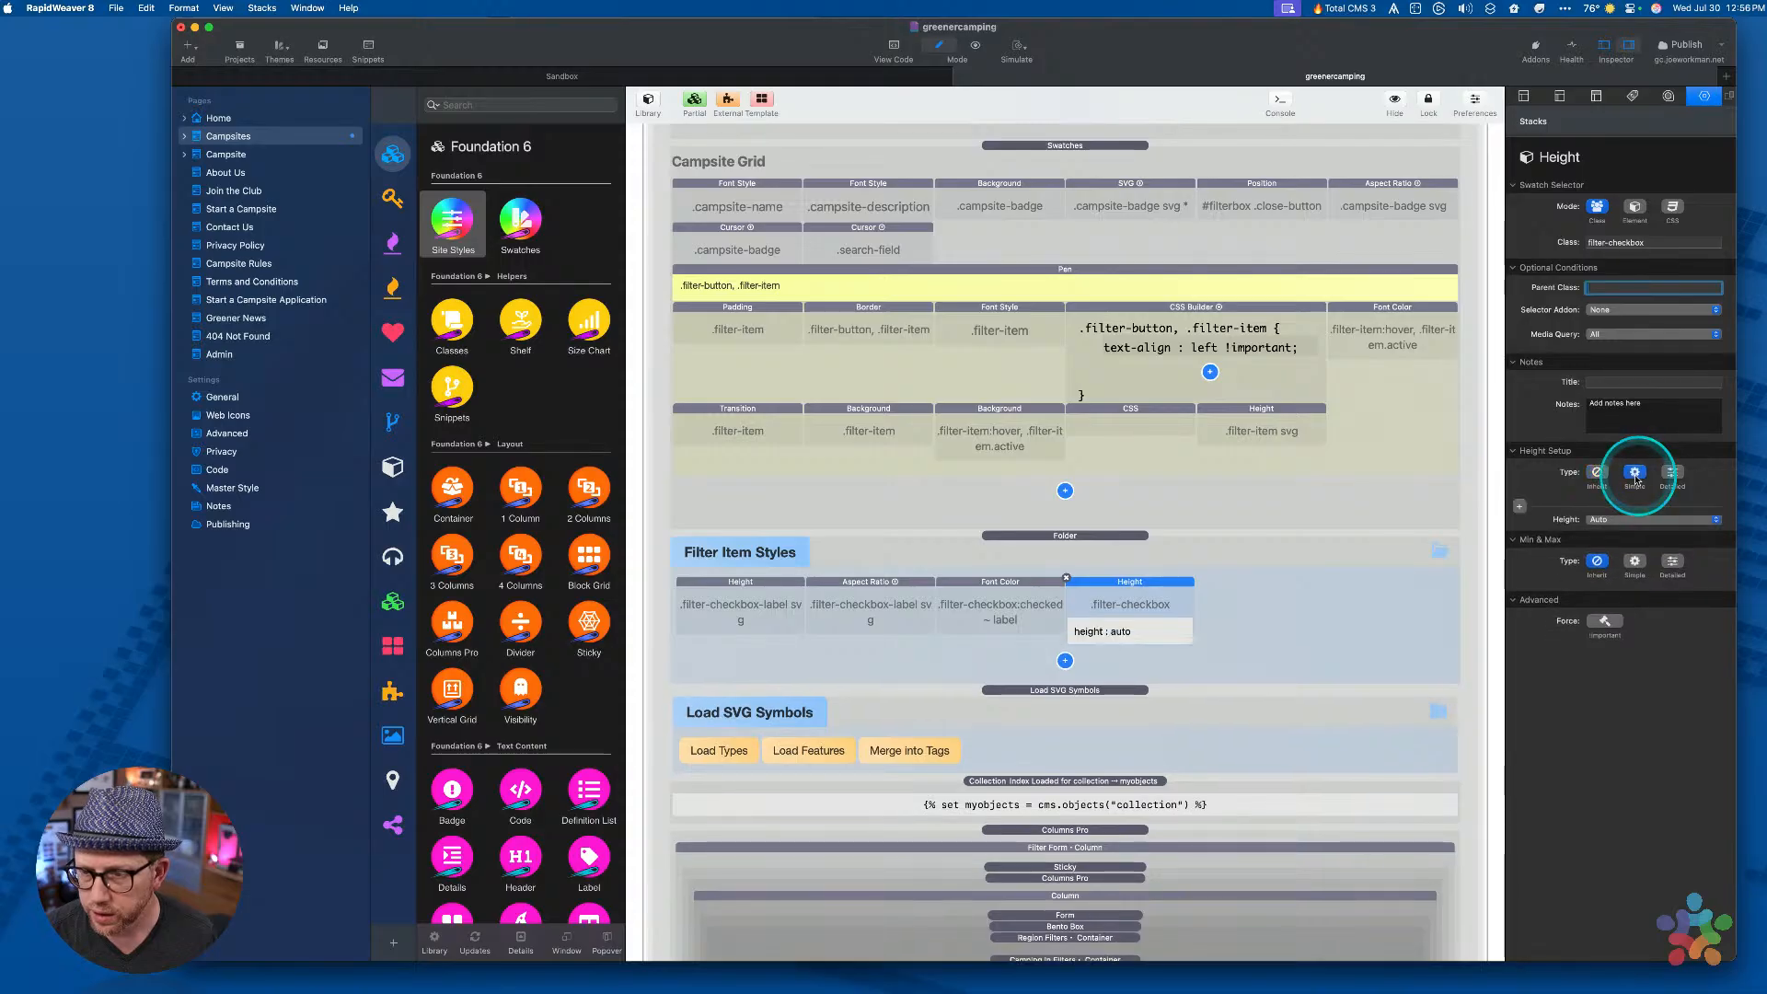
click(1619, 527)
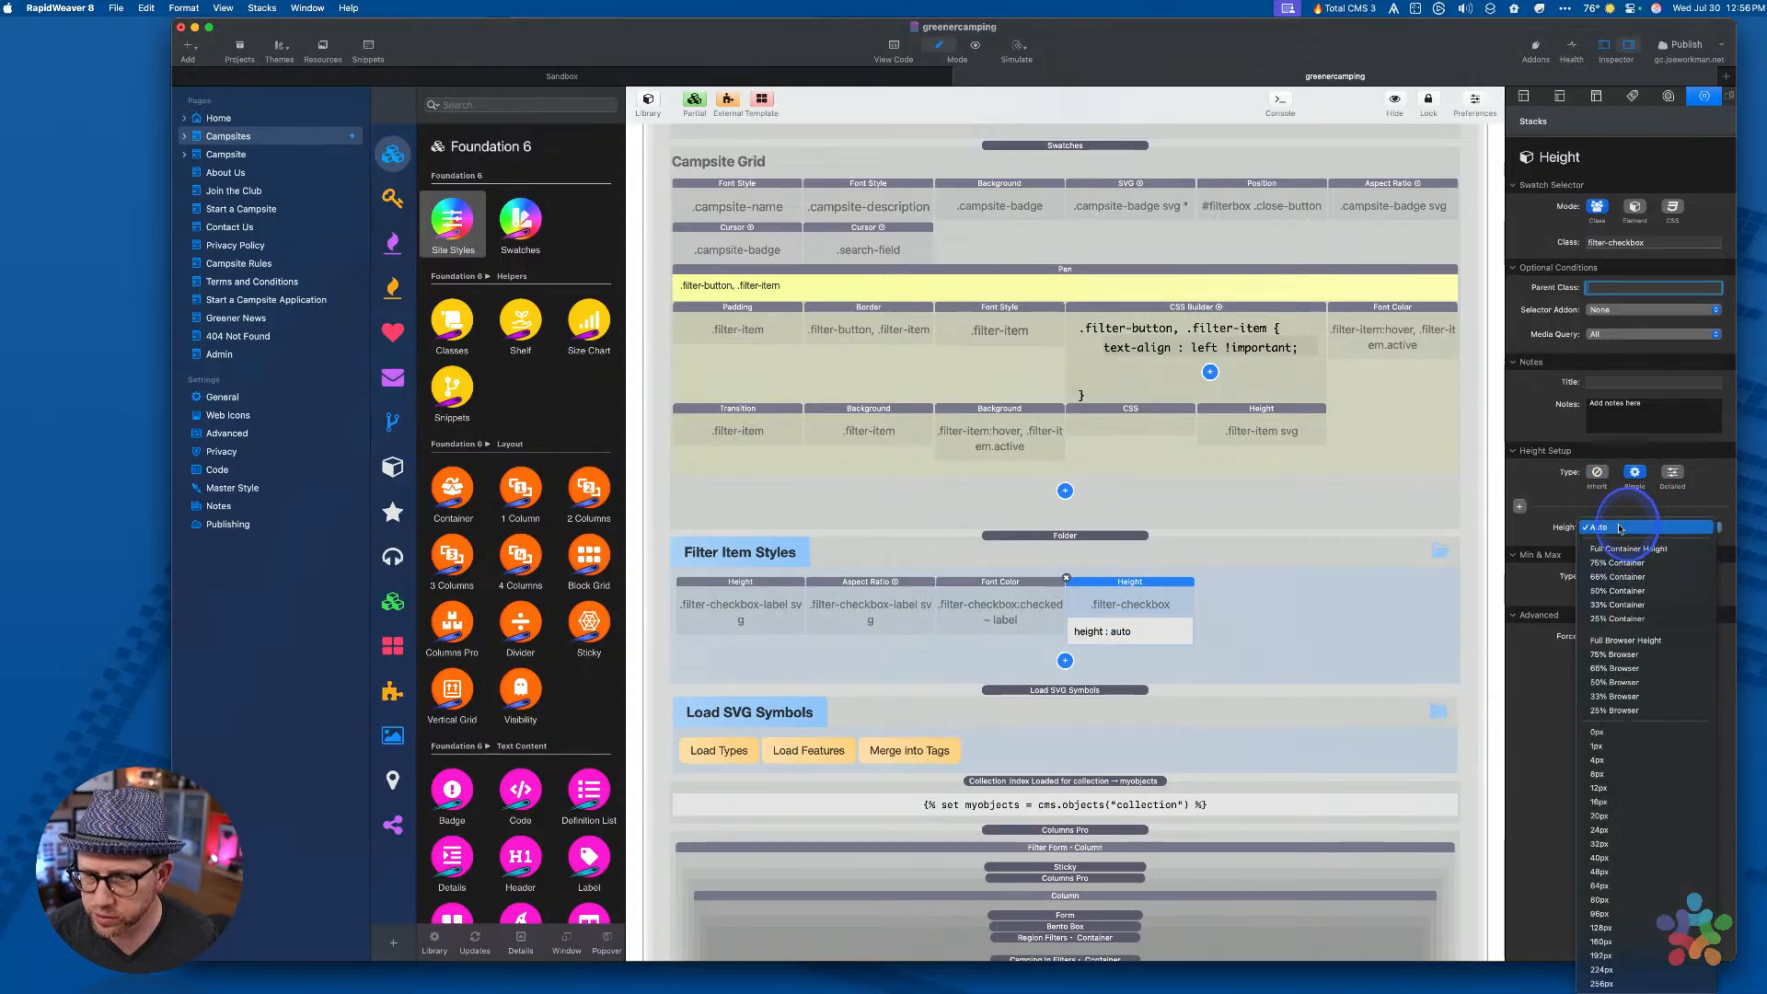
click(1600, 732)
Add a Width stack for filter-checkbox with a simple 0px width
click(1065, 660)
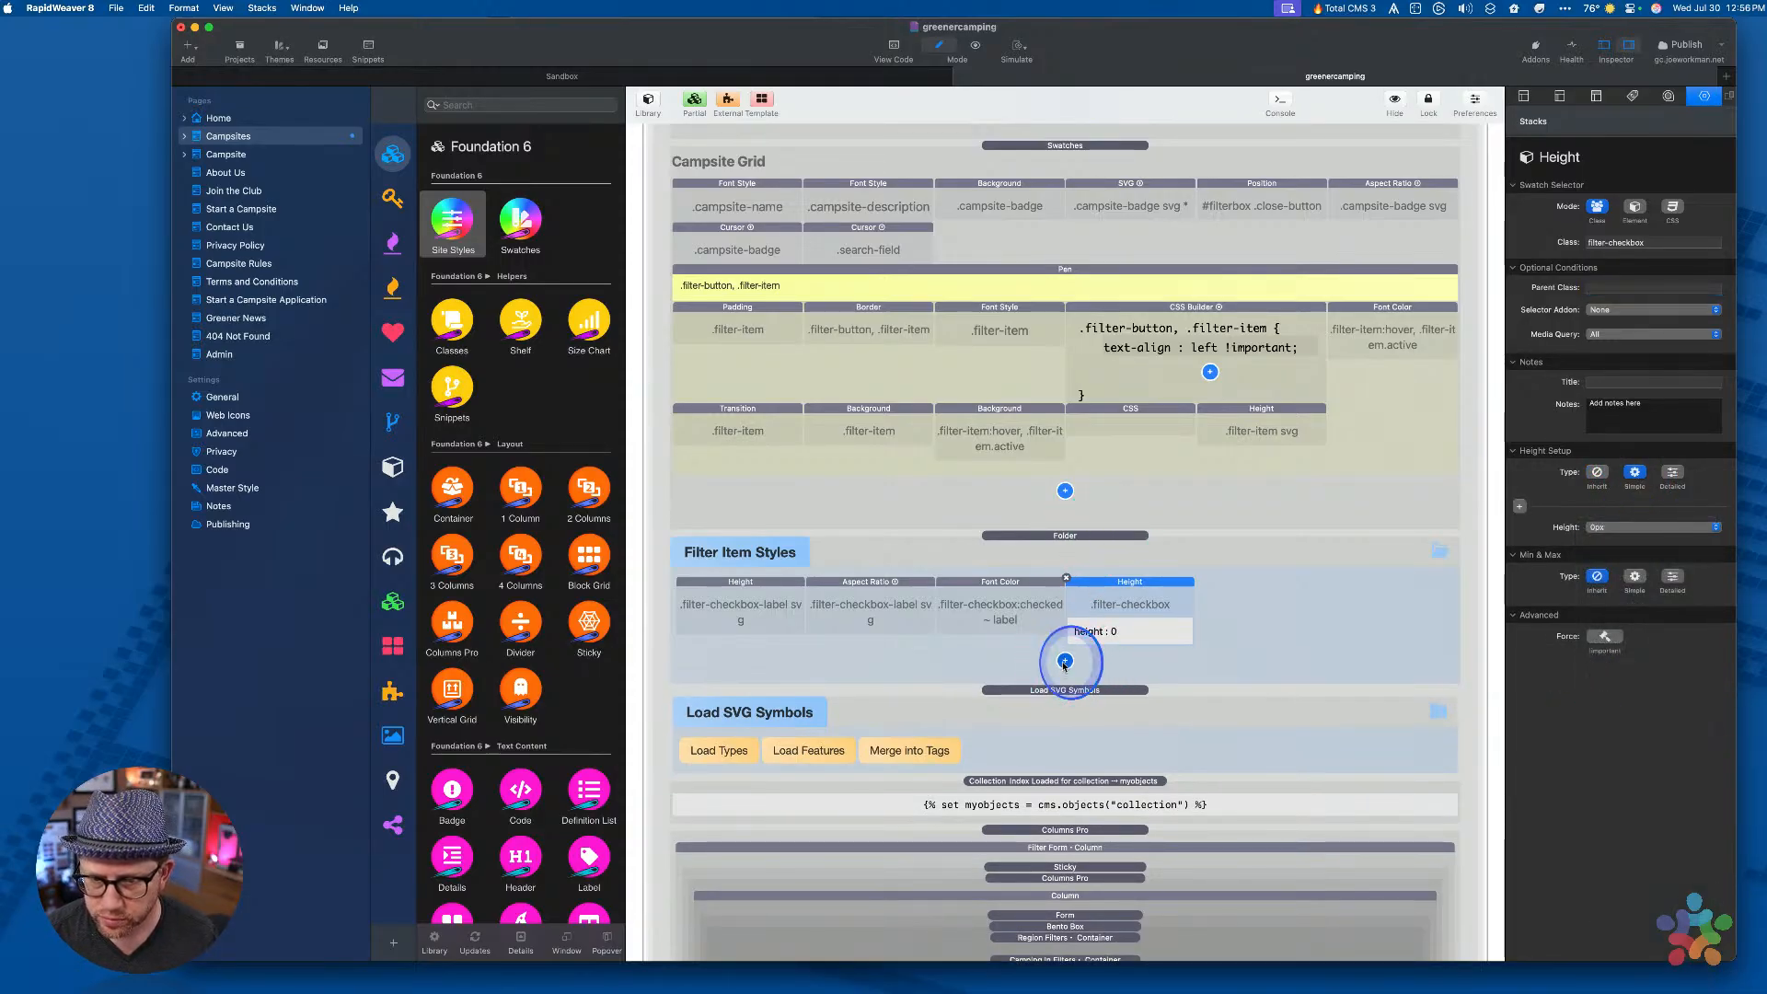
key(w)
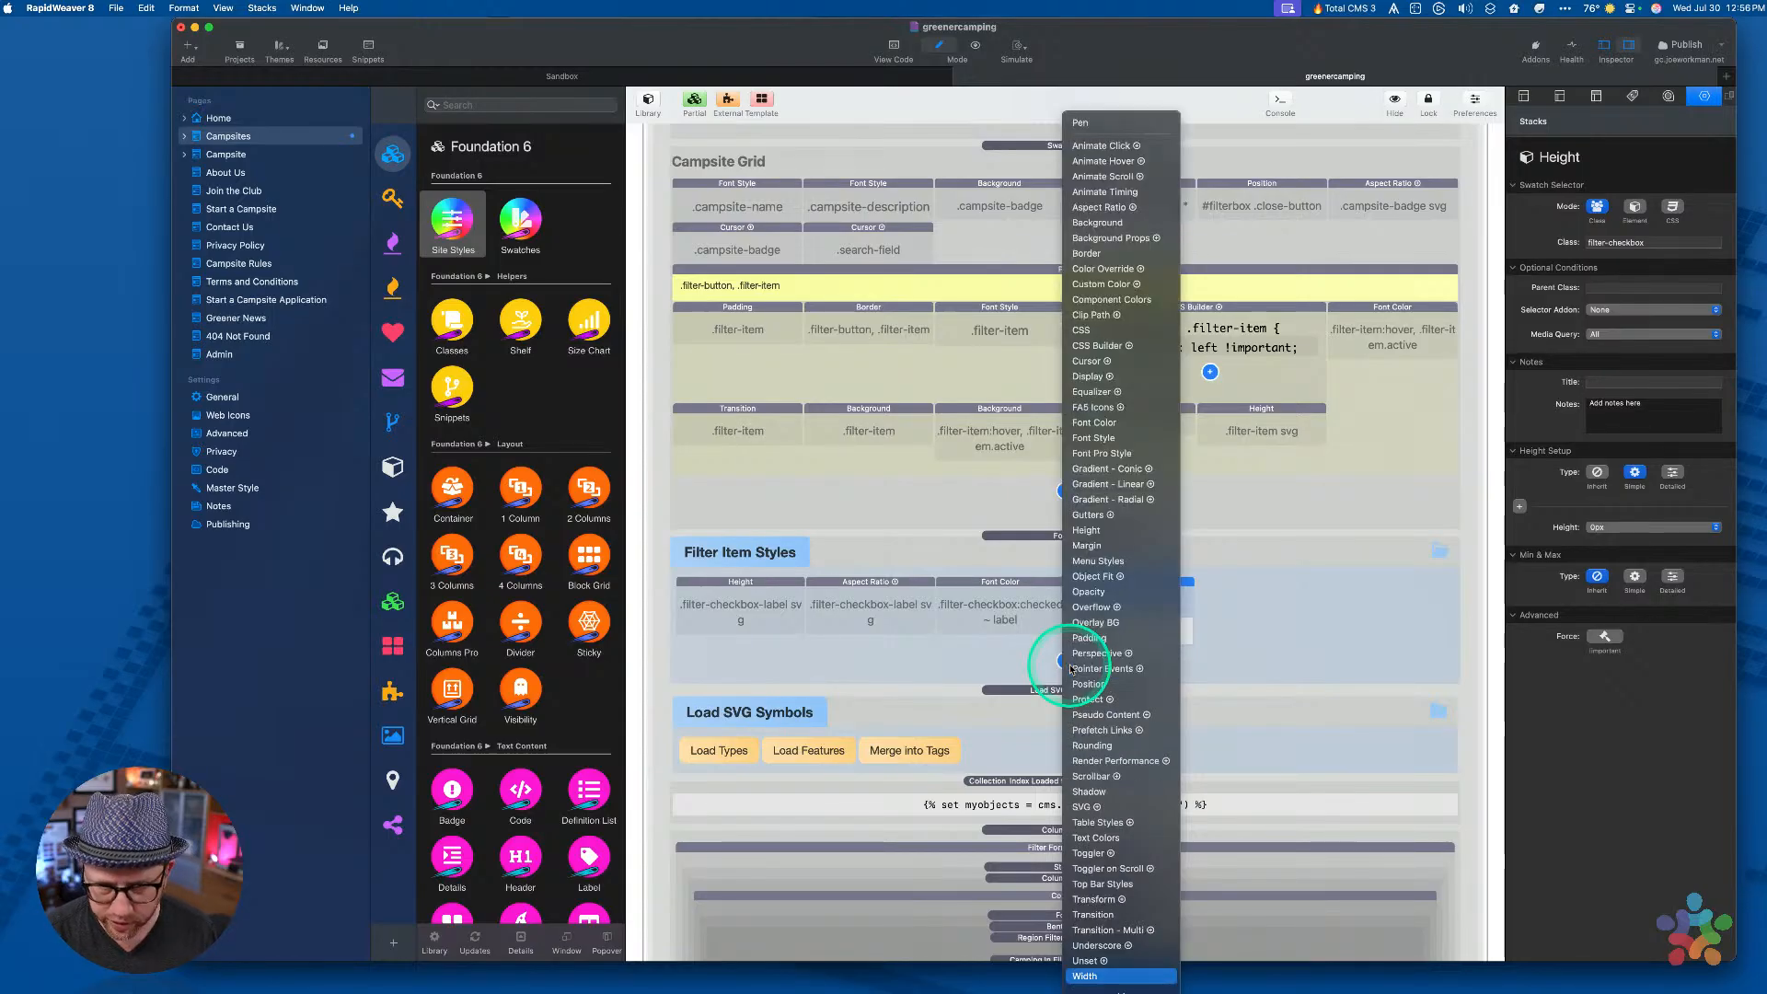
key(Return)
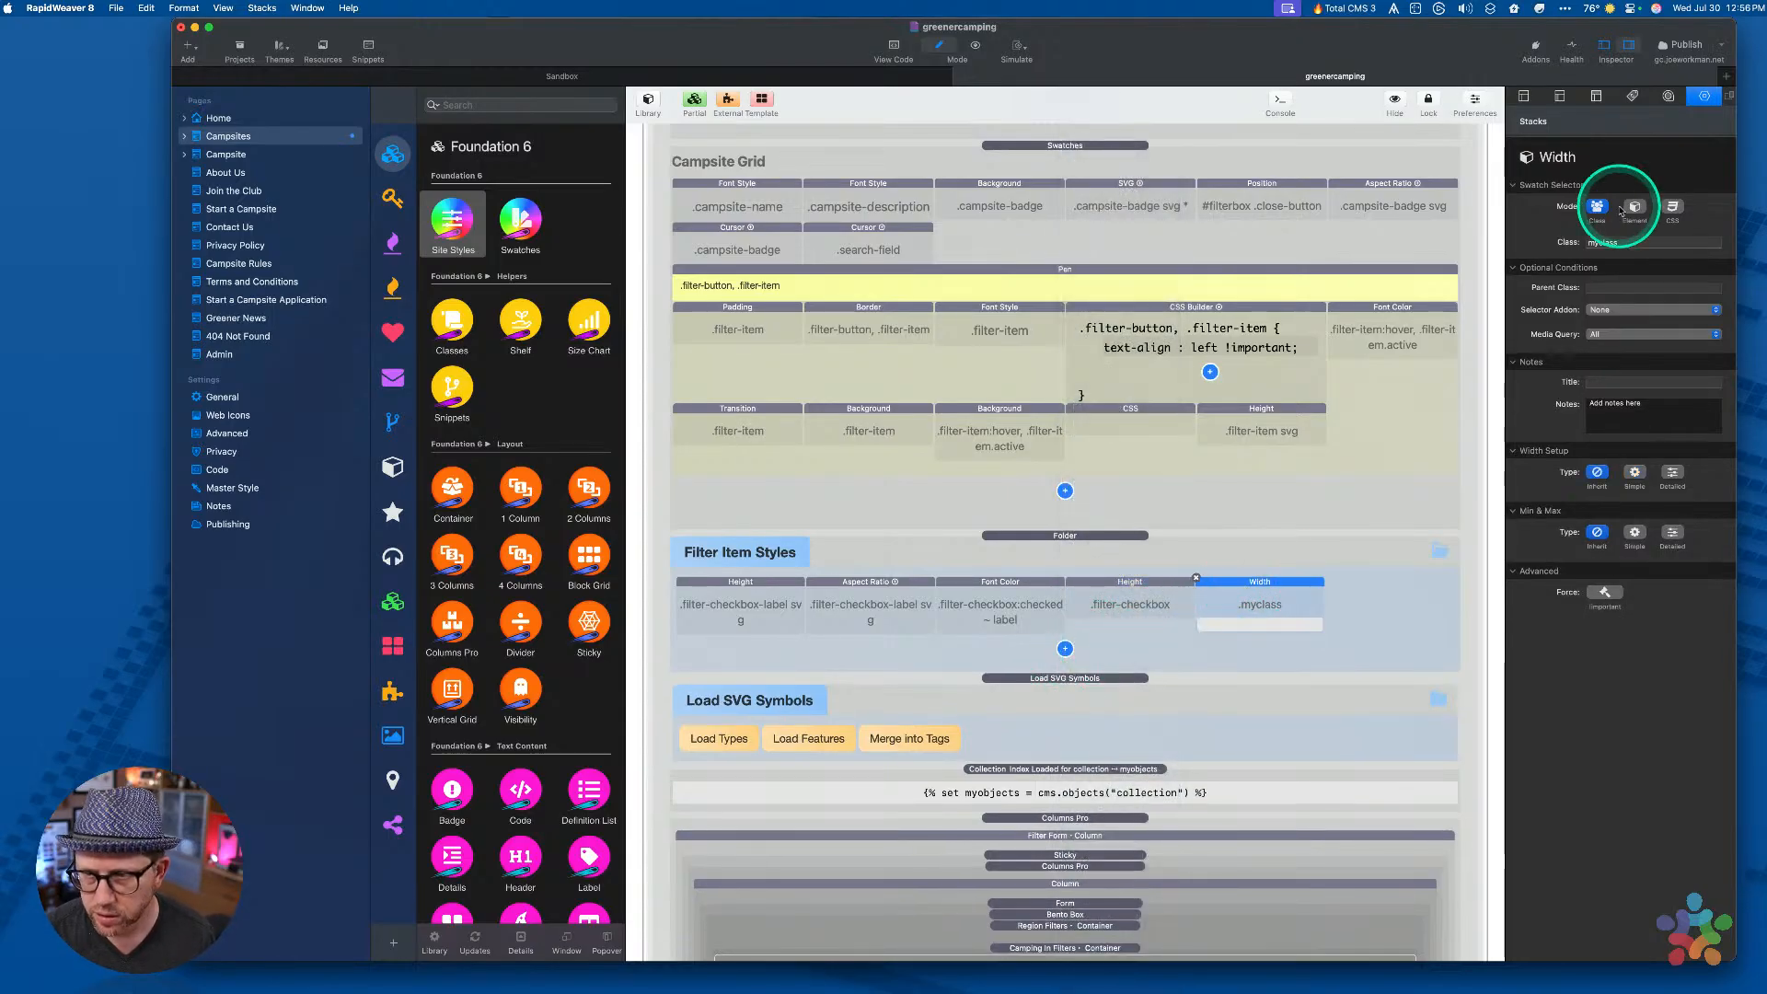
click(1617, 242)
text(filter-checkbox)
key(Tab)
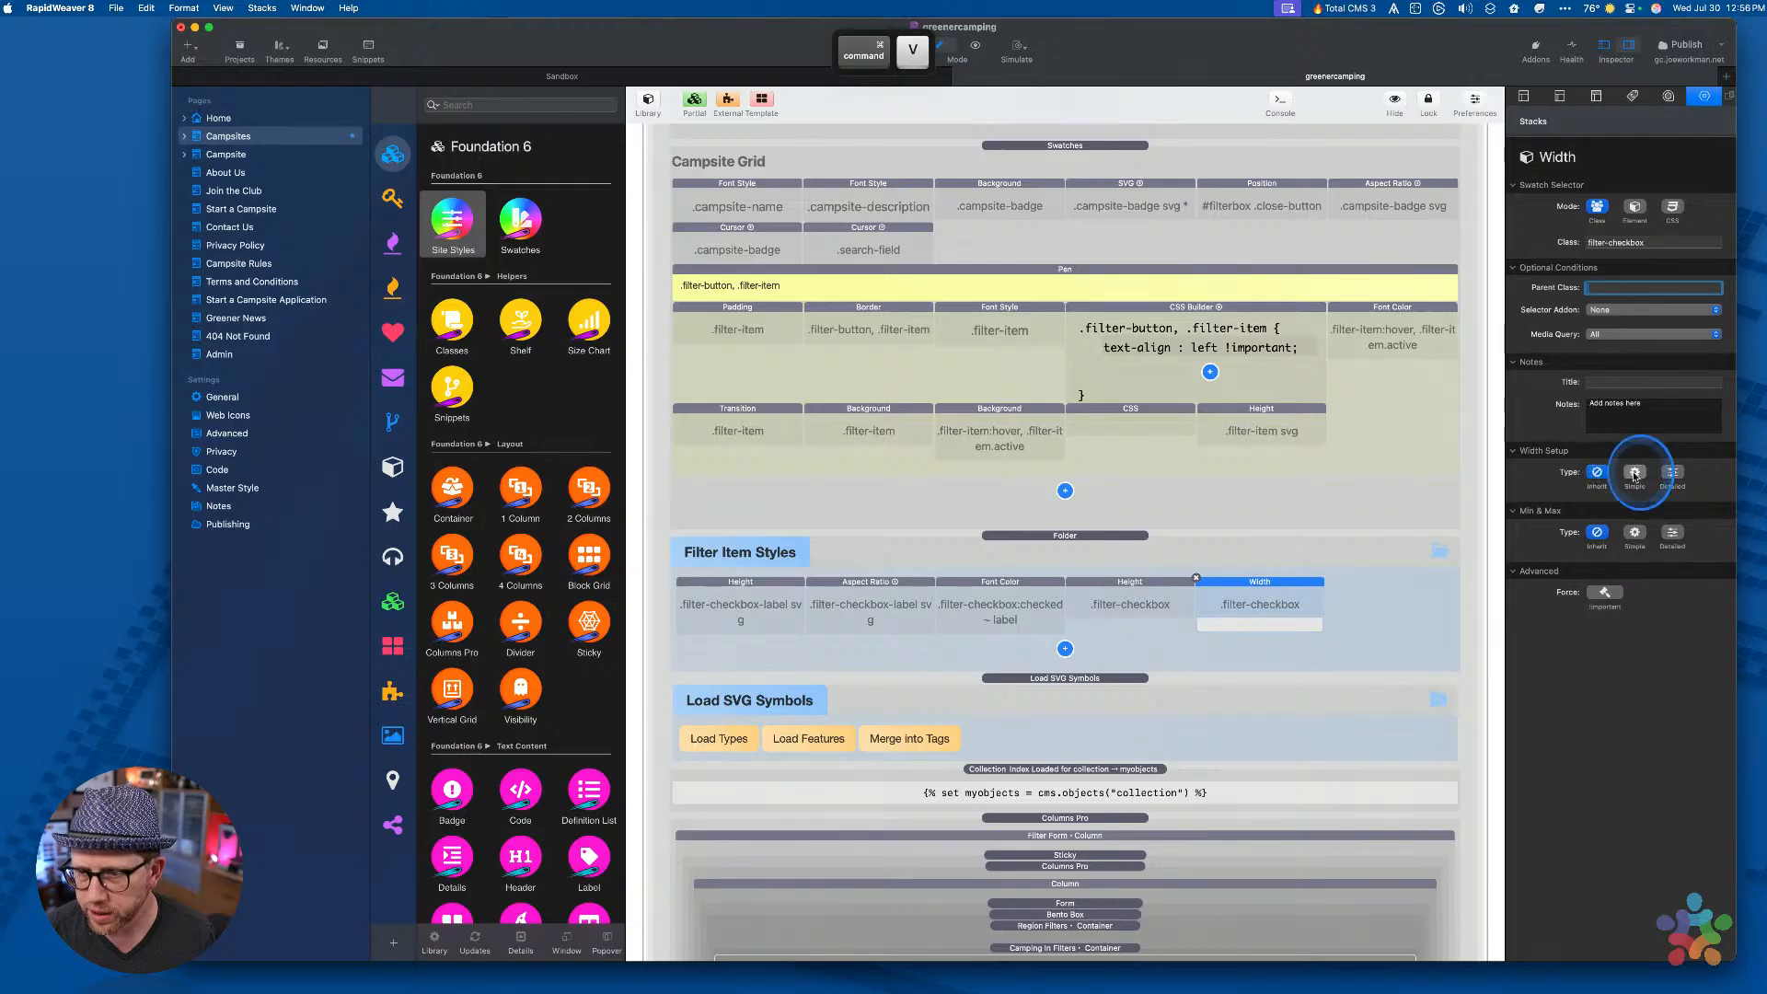
click(1634, 471)
click(1619, 526)
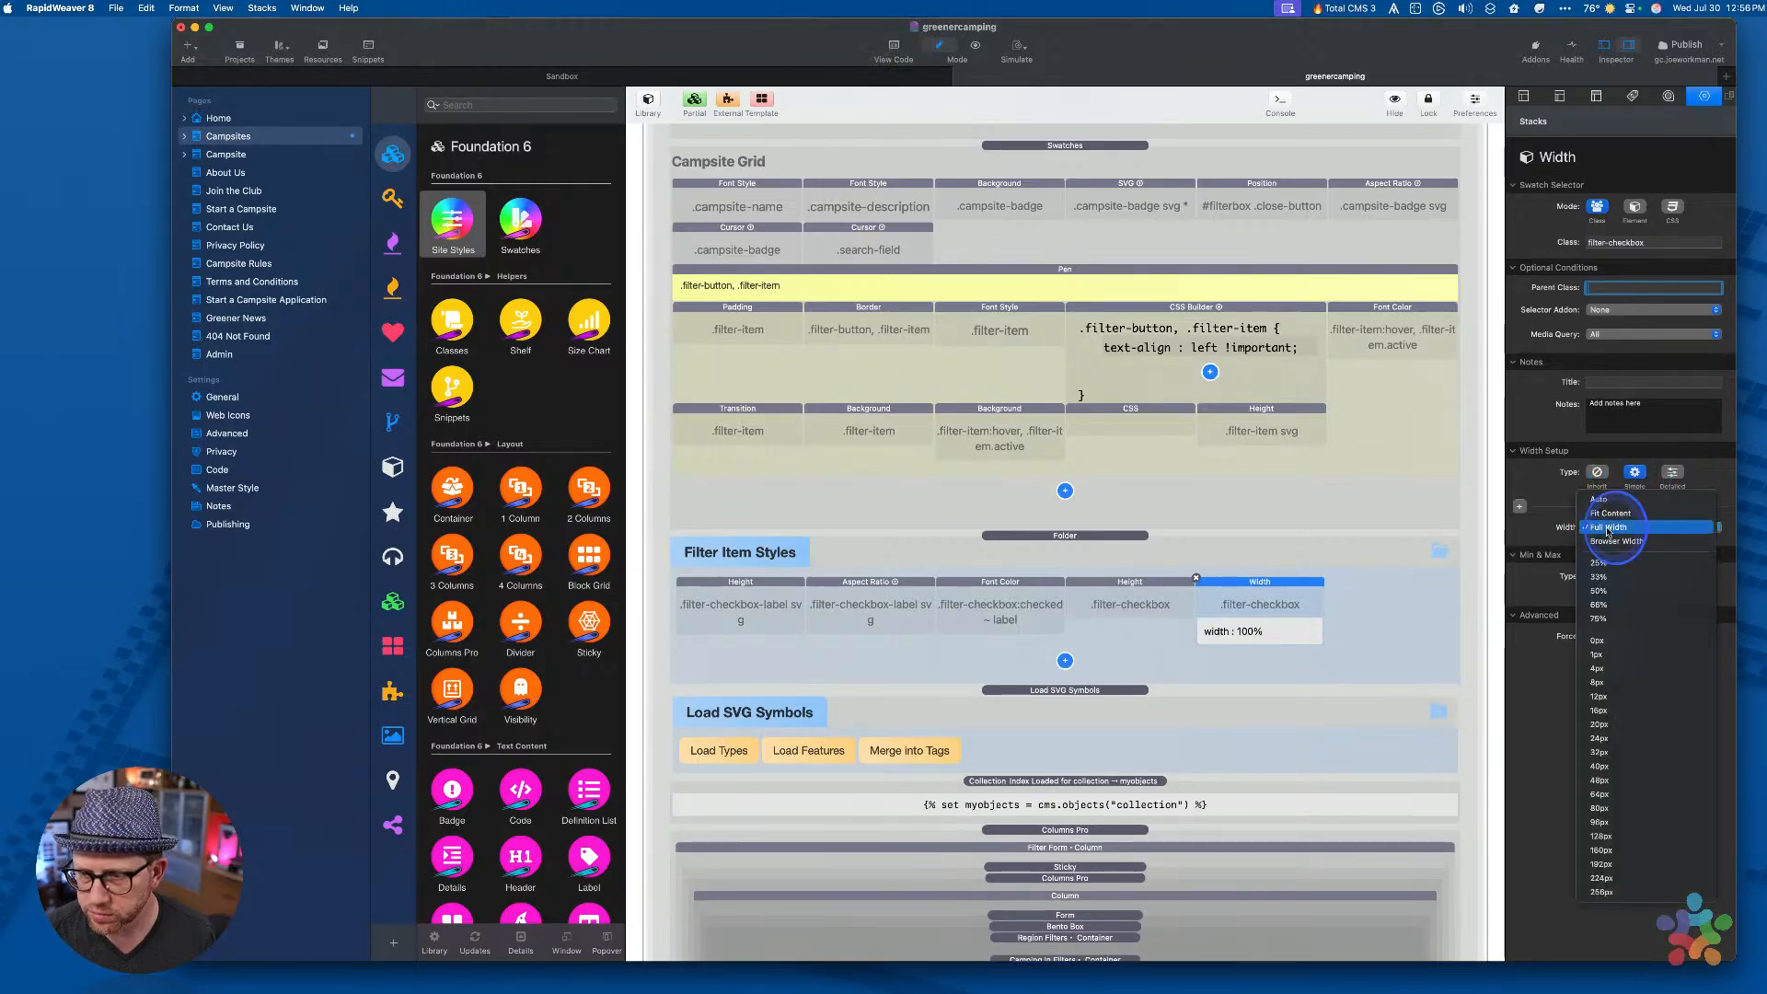
click(1611, 636)
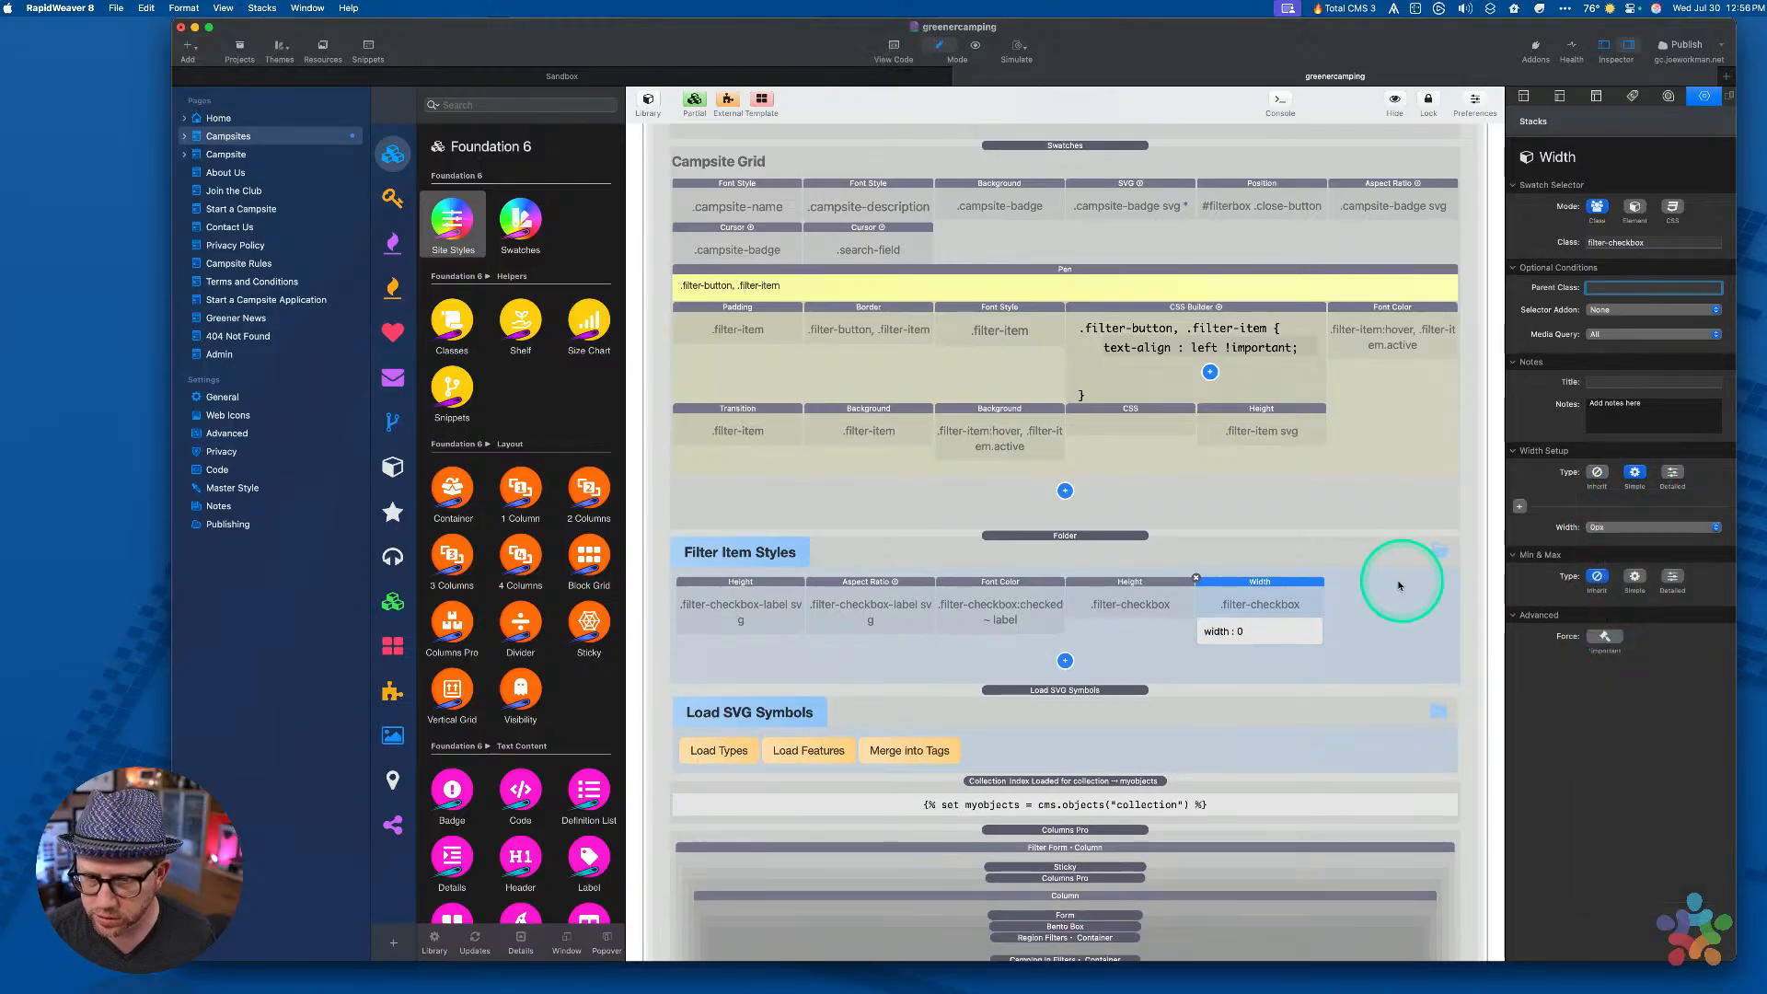
Add an Opacity stack at 0.70 with class filter-checkbox
click(1065, 659)
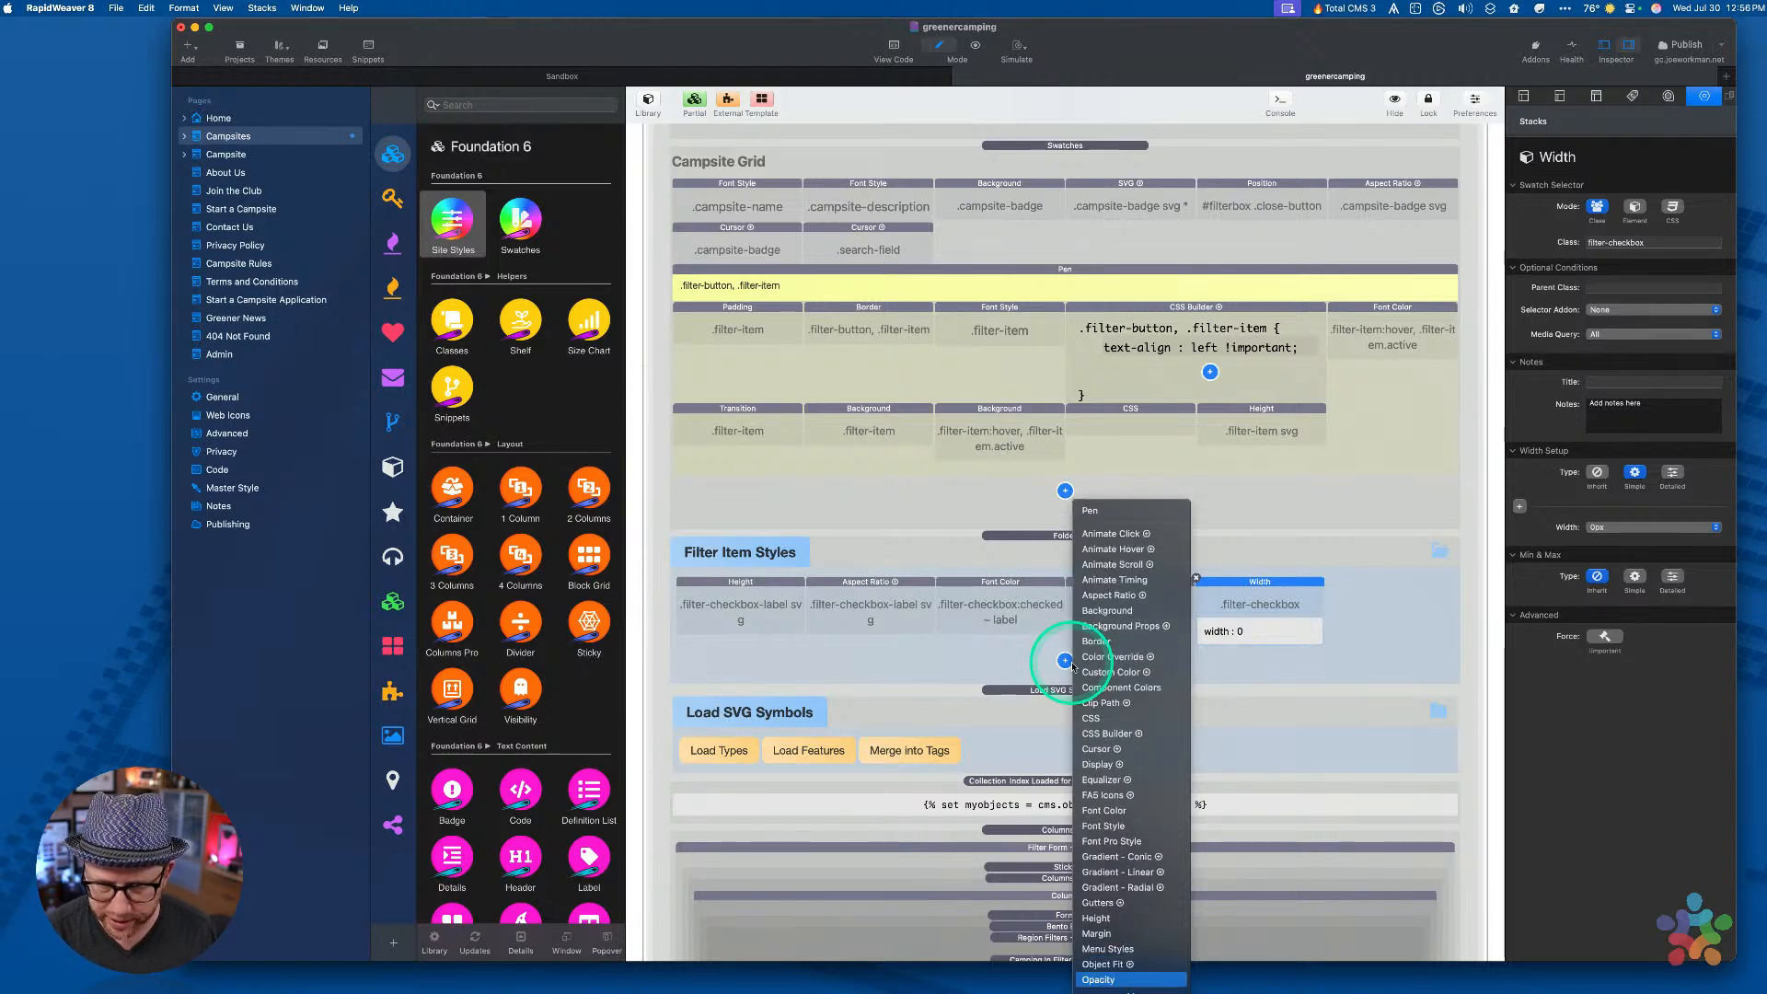
key(Return)
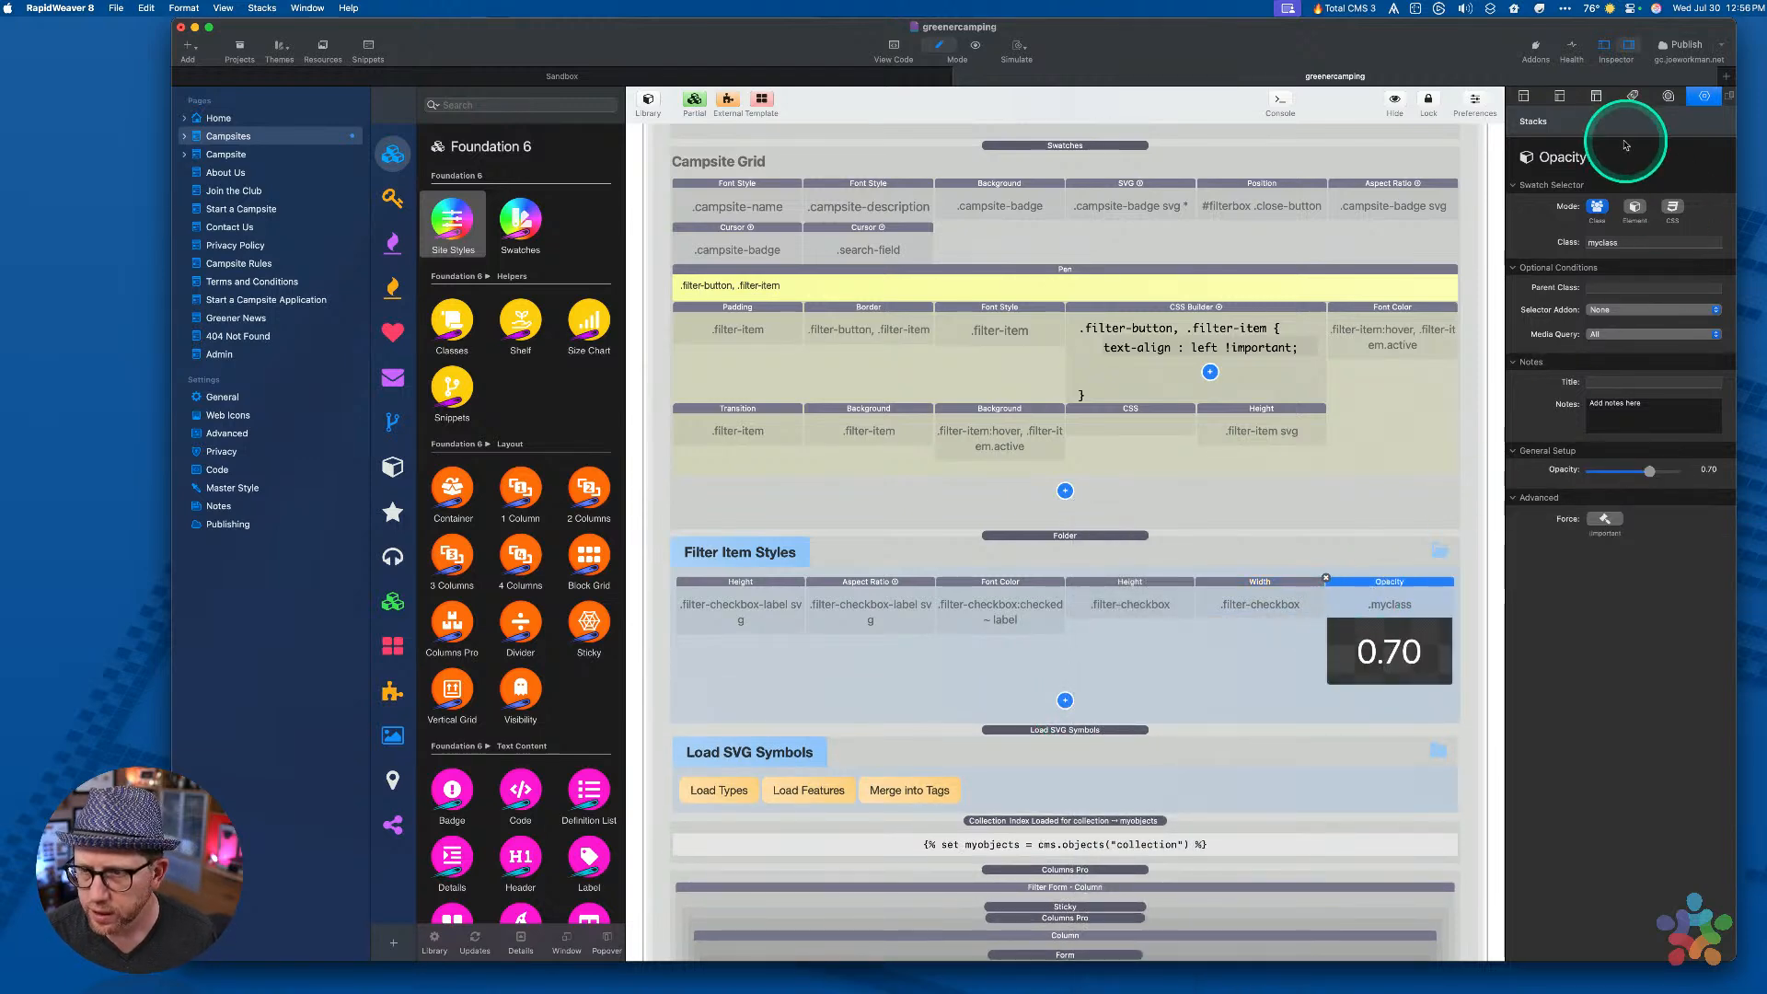
click(1610, 252)
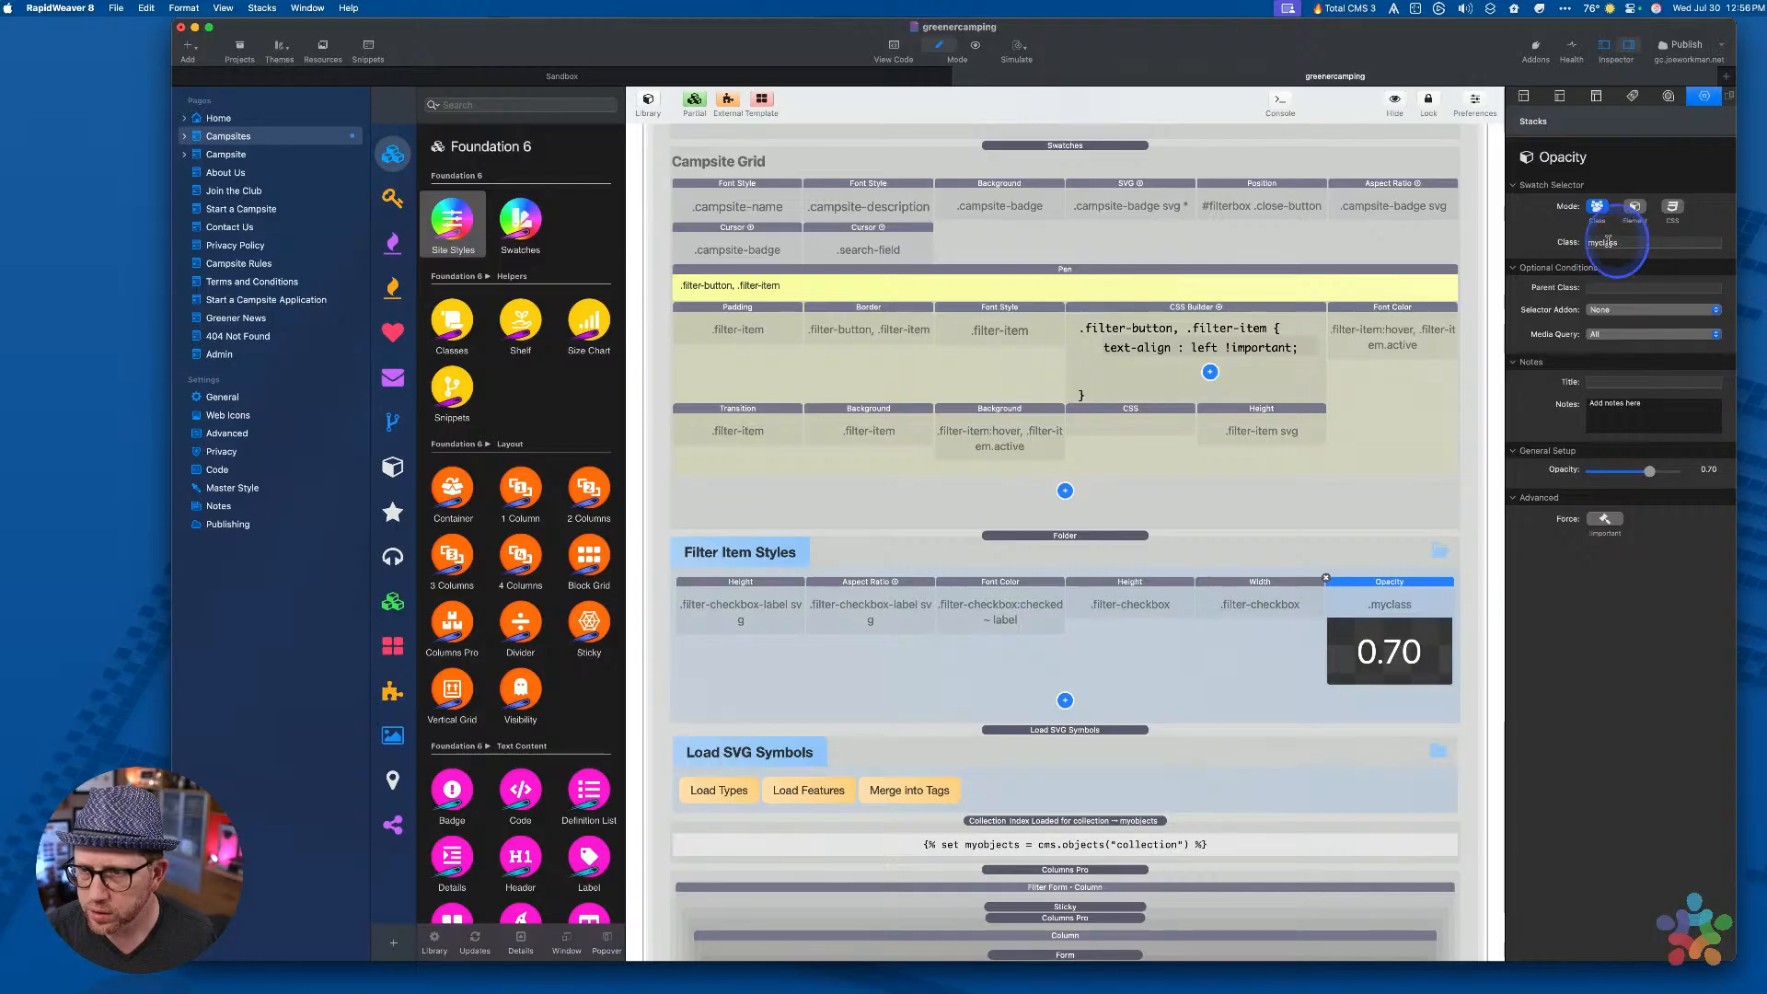
text(filter-checkbox)
key(Tab)
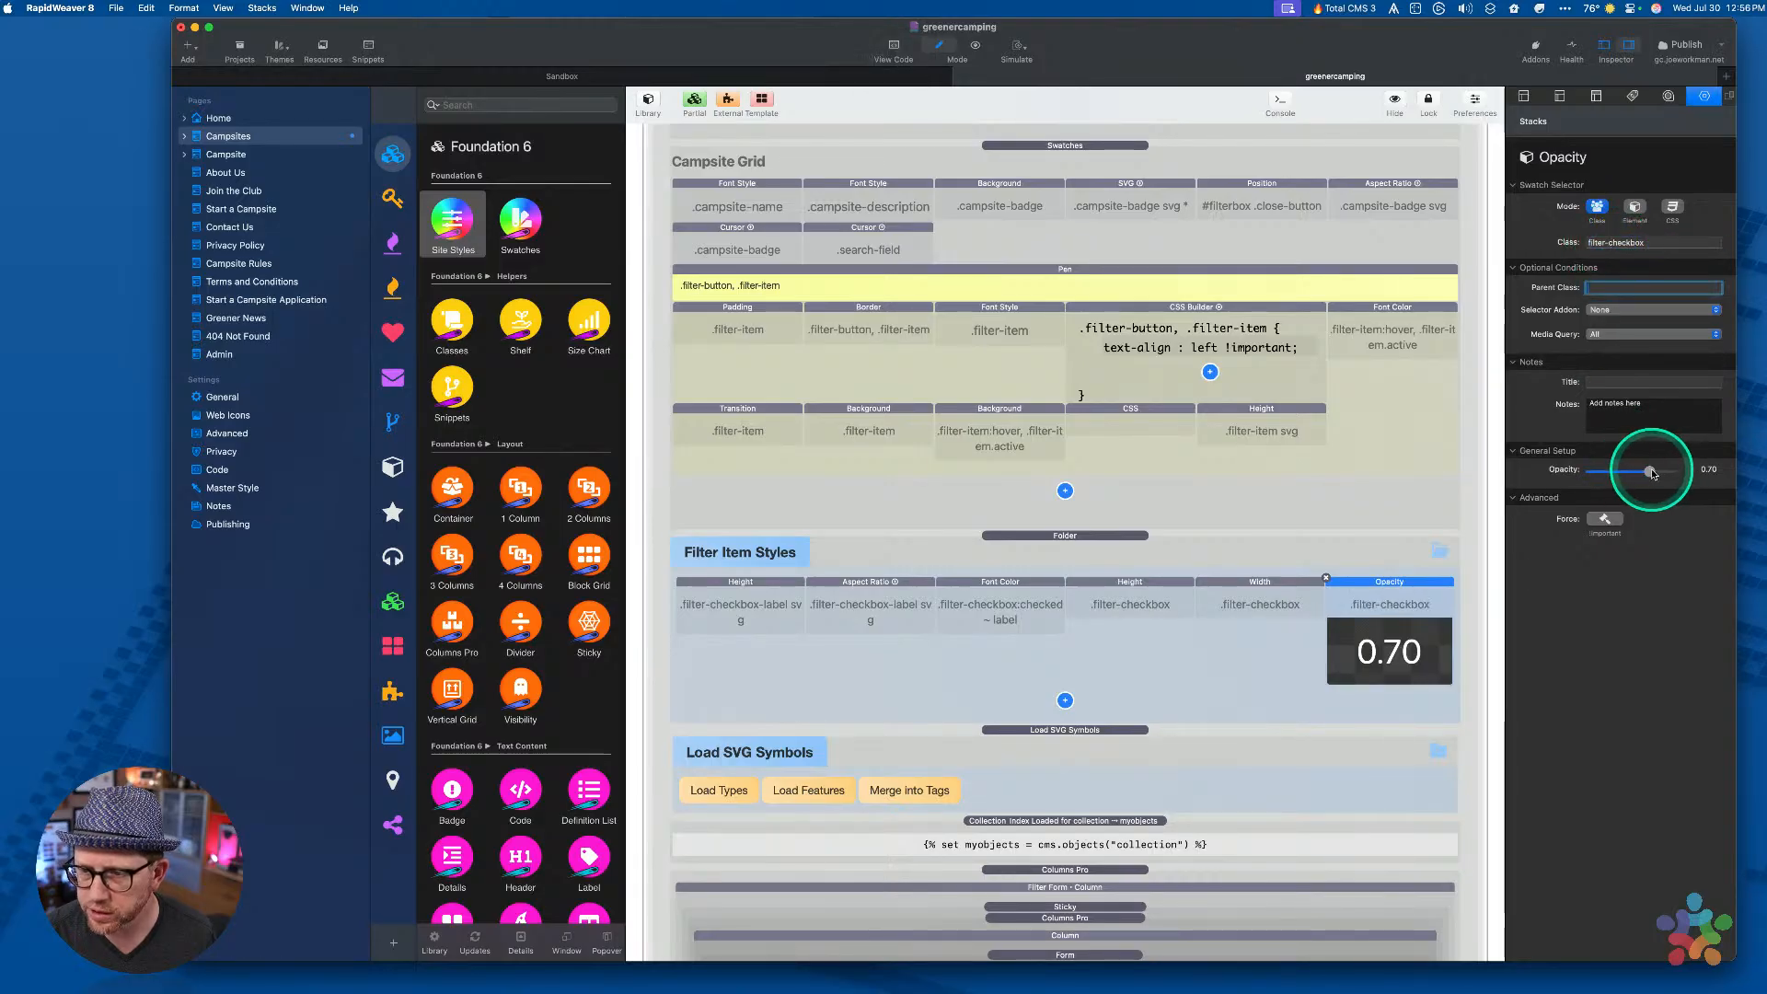
Select the Filter Item Styles folder stack and preview the Campsites page in the editor
click(1196, 695)
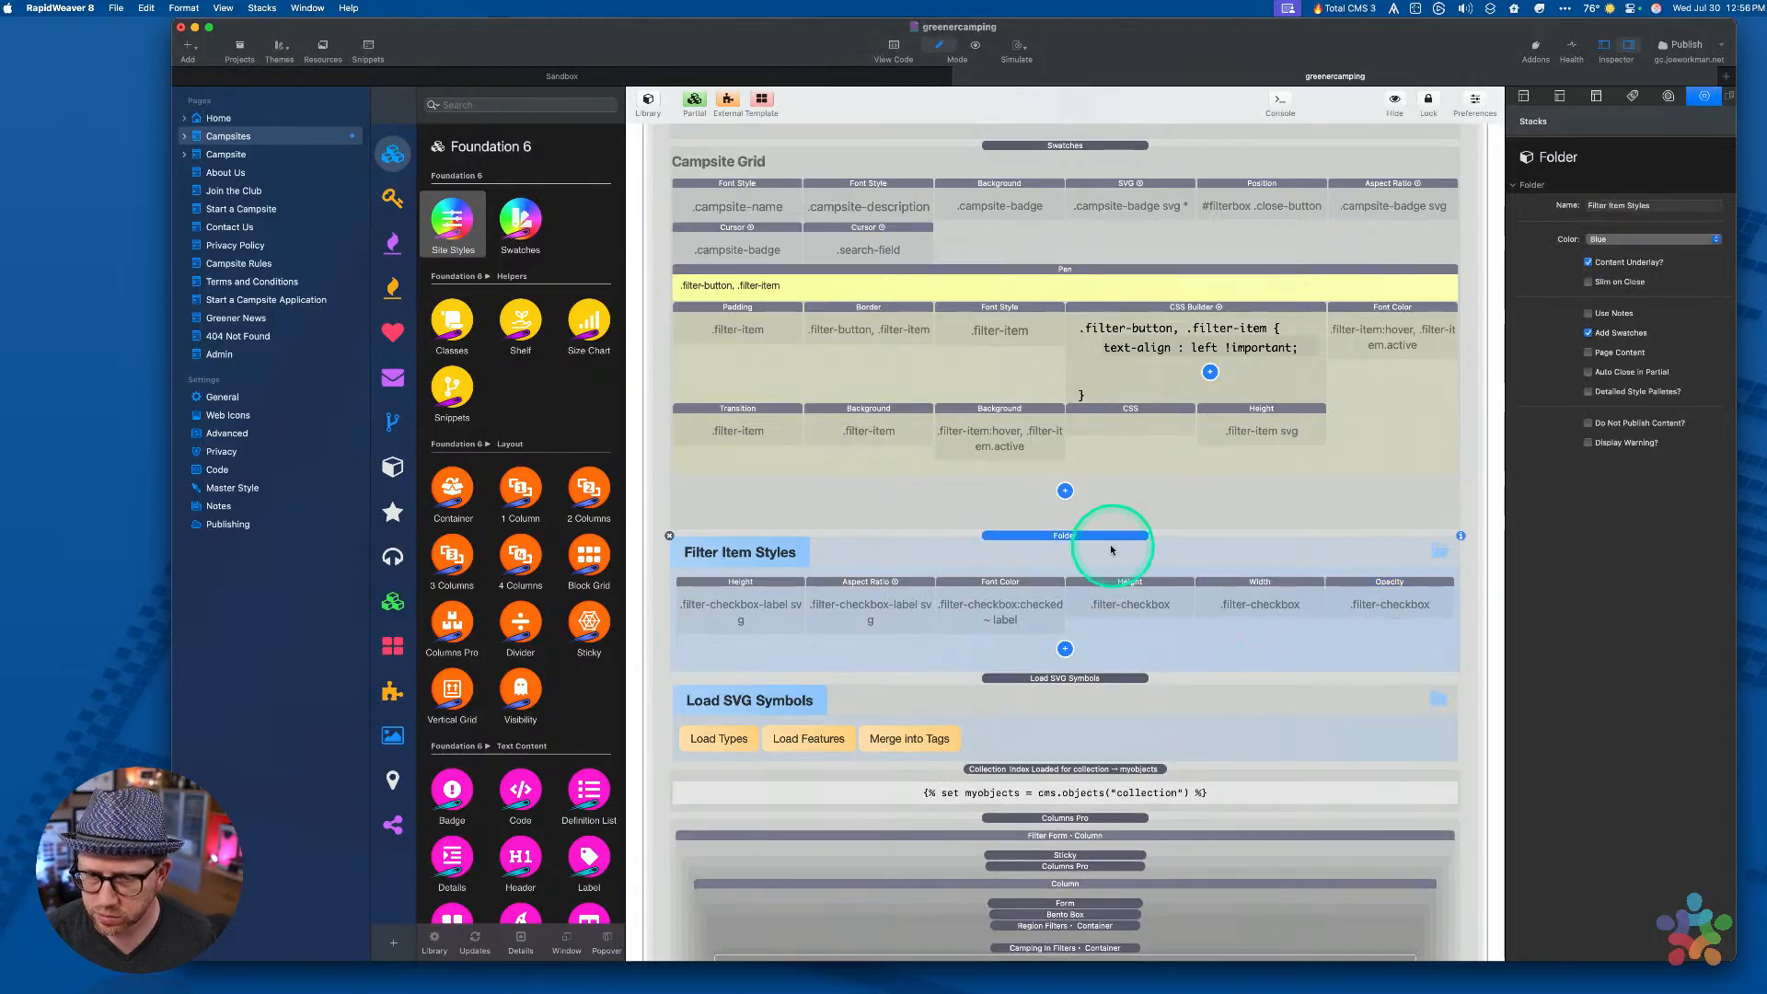
key(super+r)
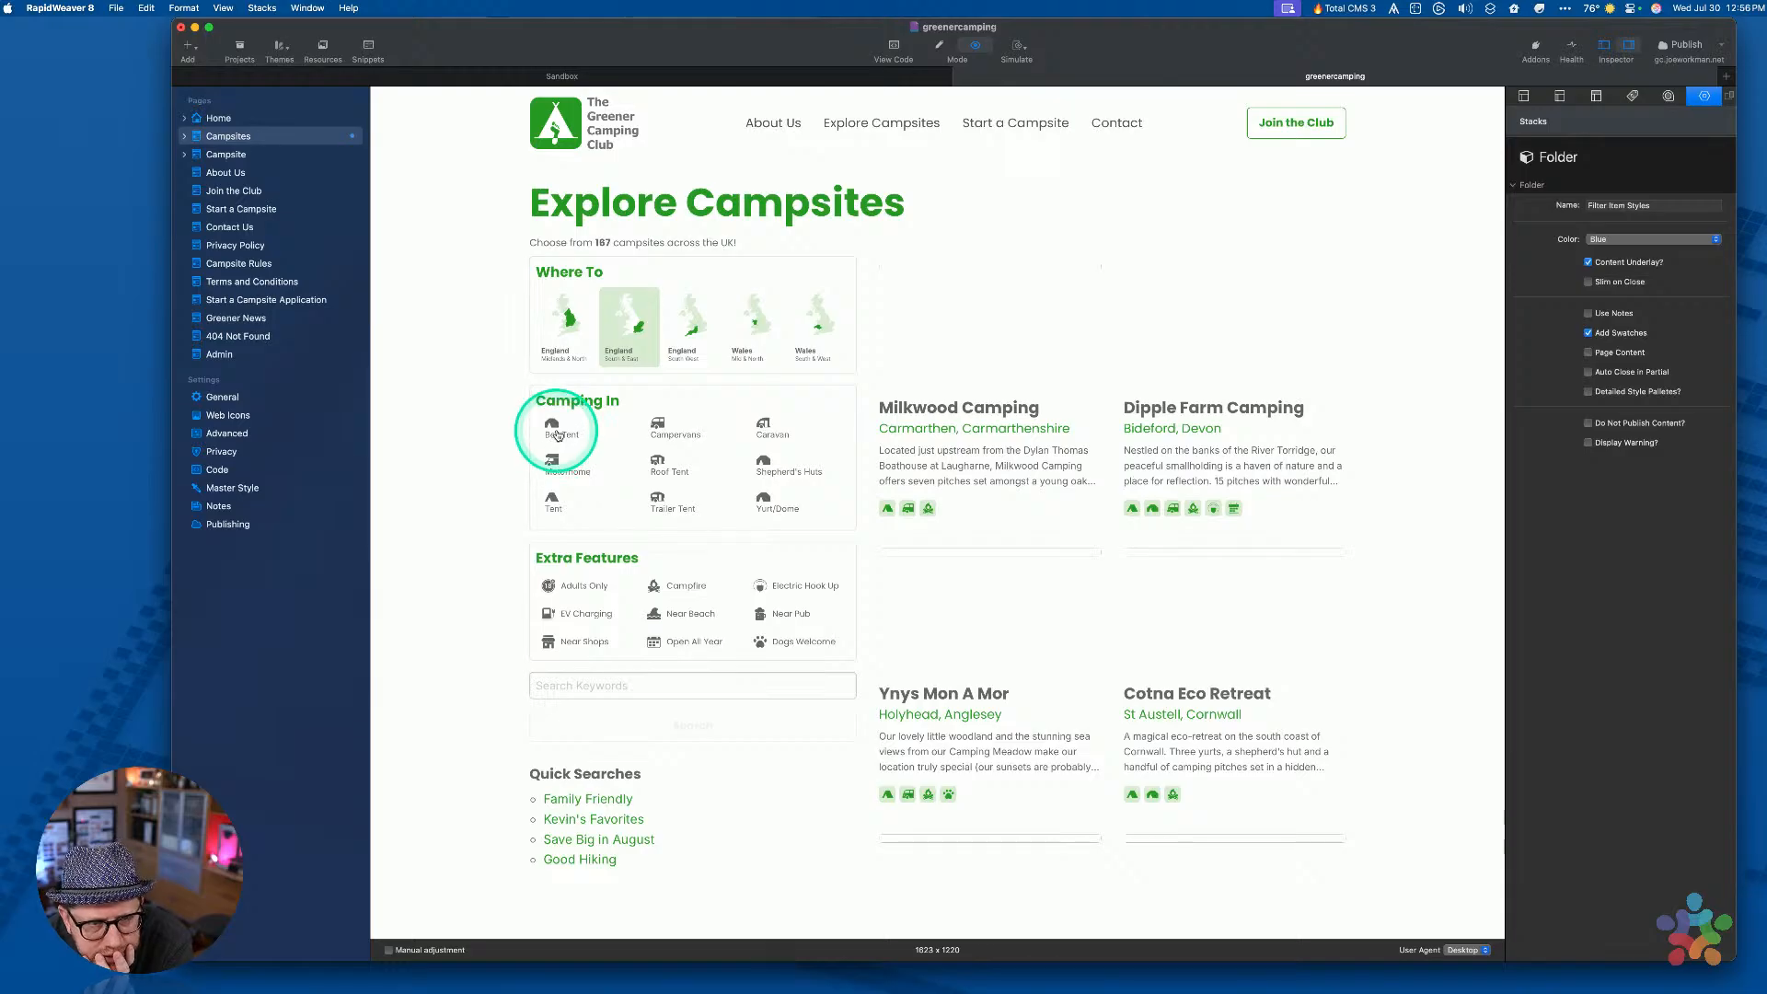
Preview the page in Arc with DevTools open and the CMS warning banner dismissed
key(super+p)
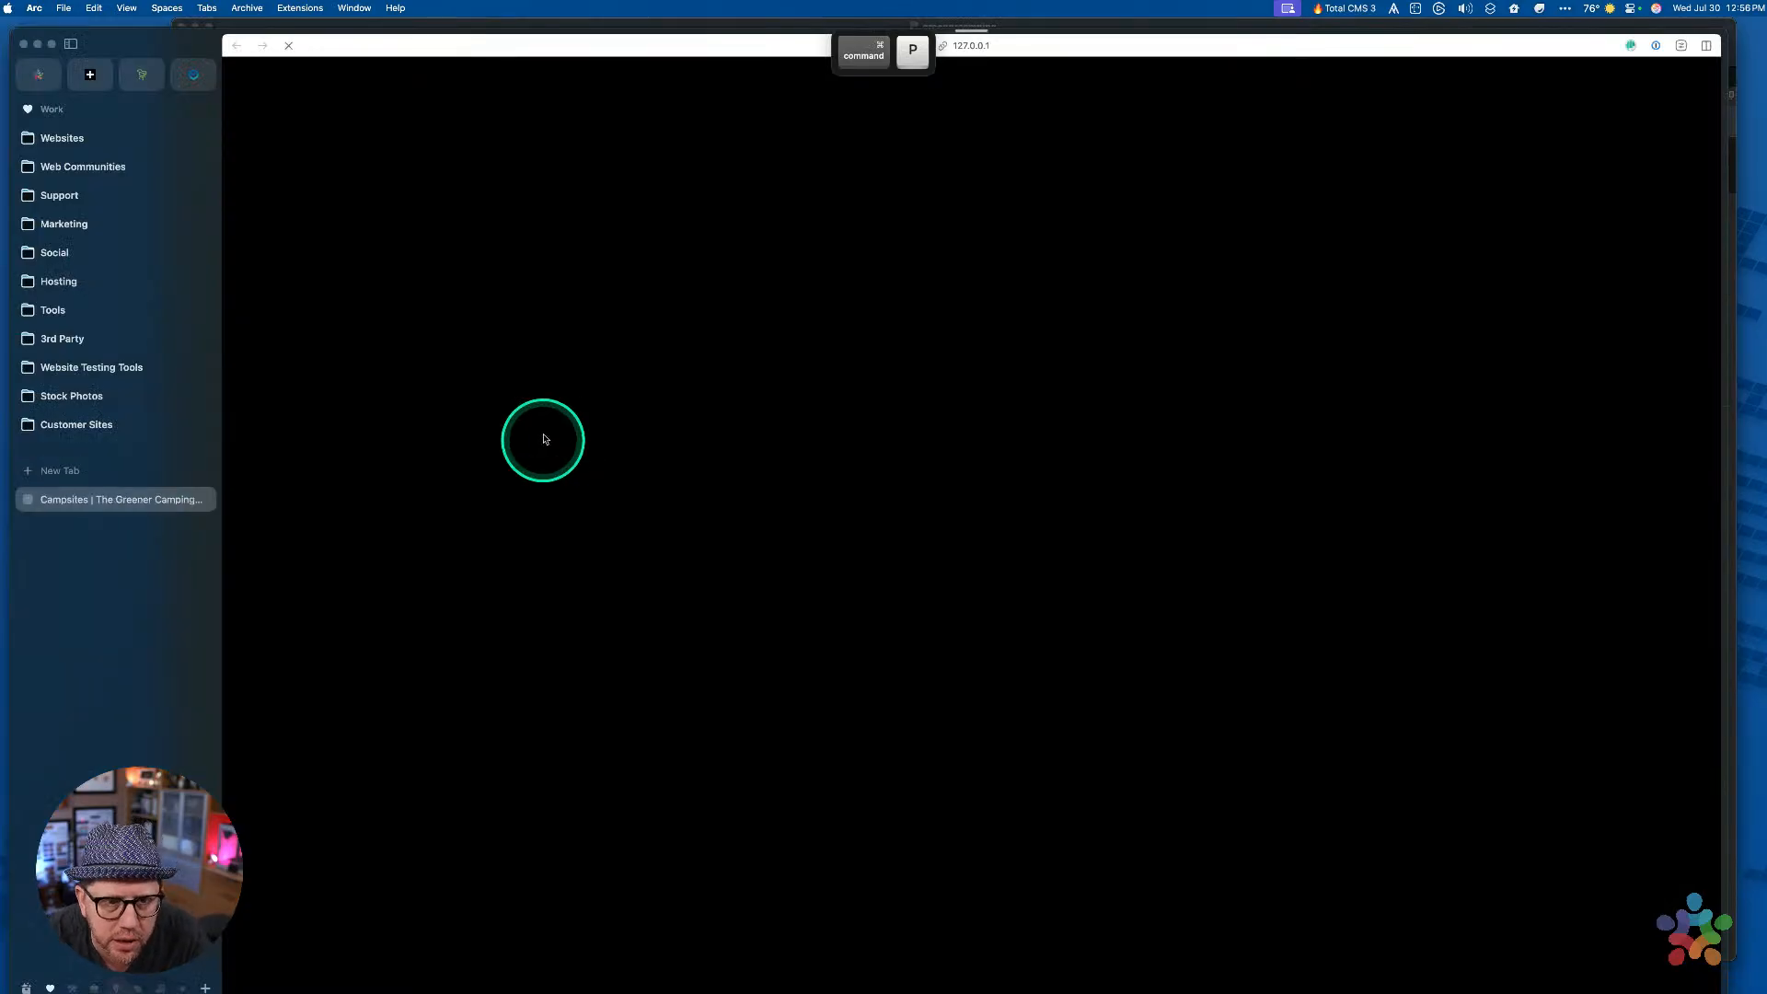
key(super+alt+i)
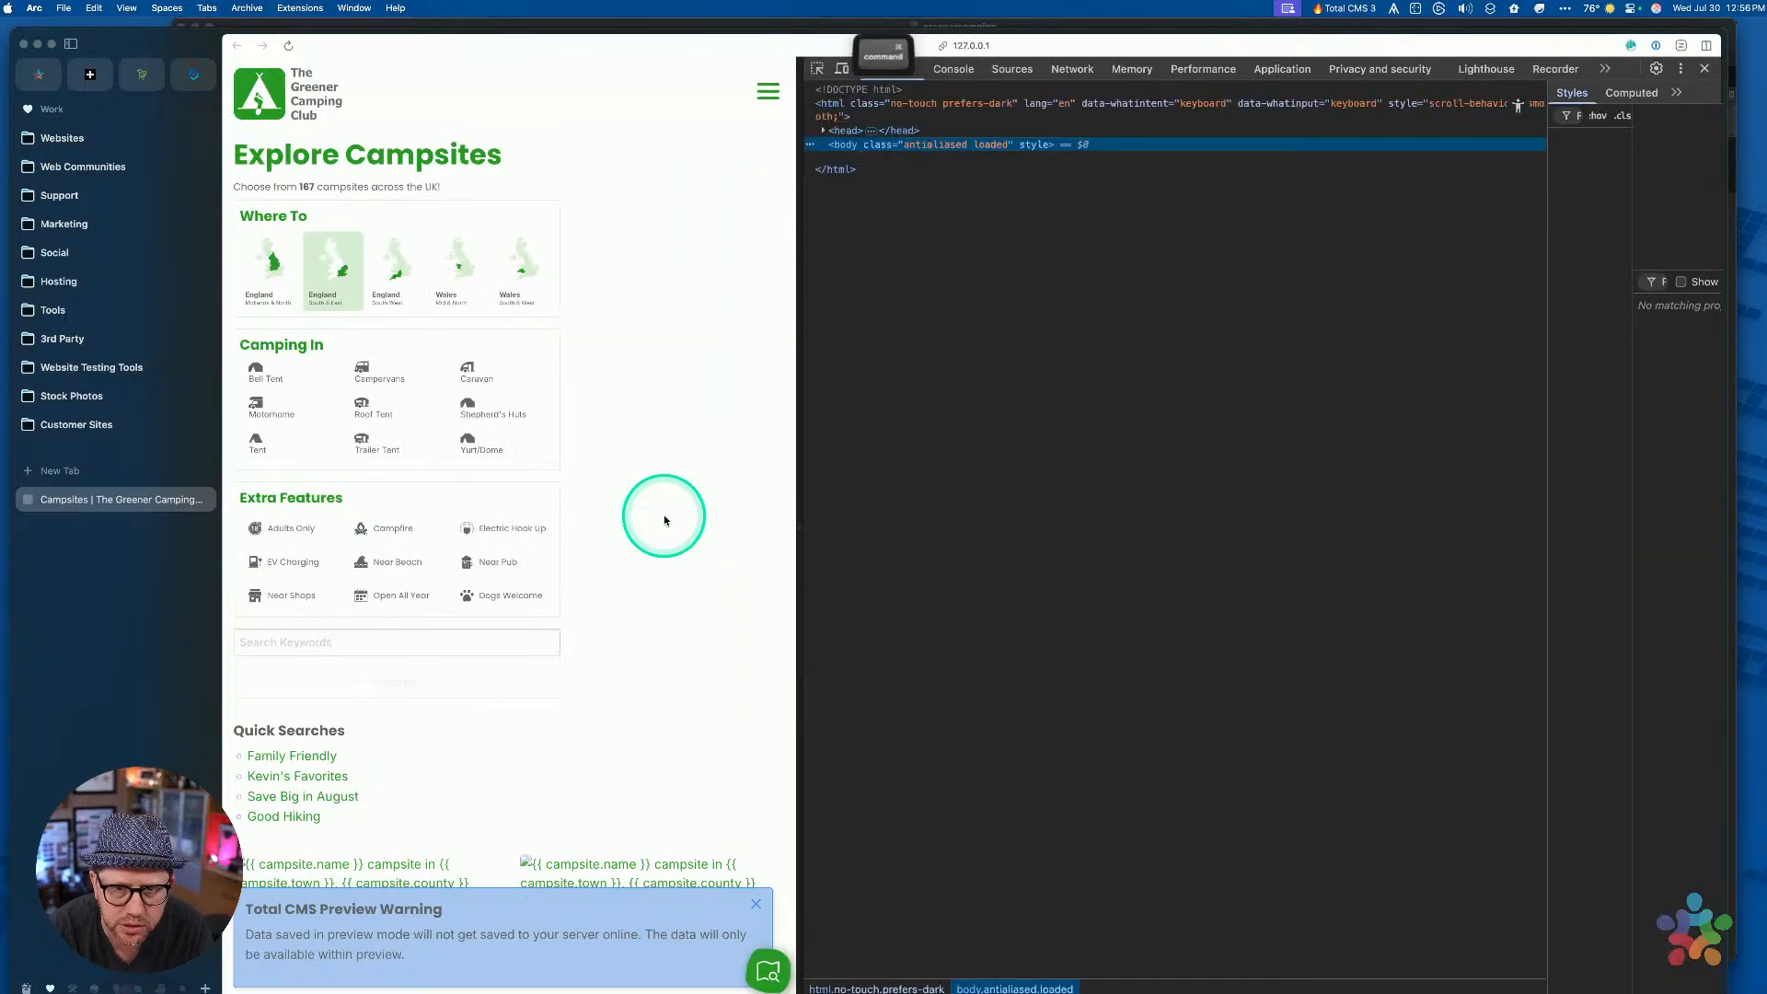
click(756, 904)
Inspect the Bell Tent checkbox label and widen the Styles pane to read its rules
click(817, 68)
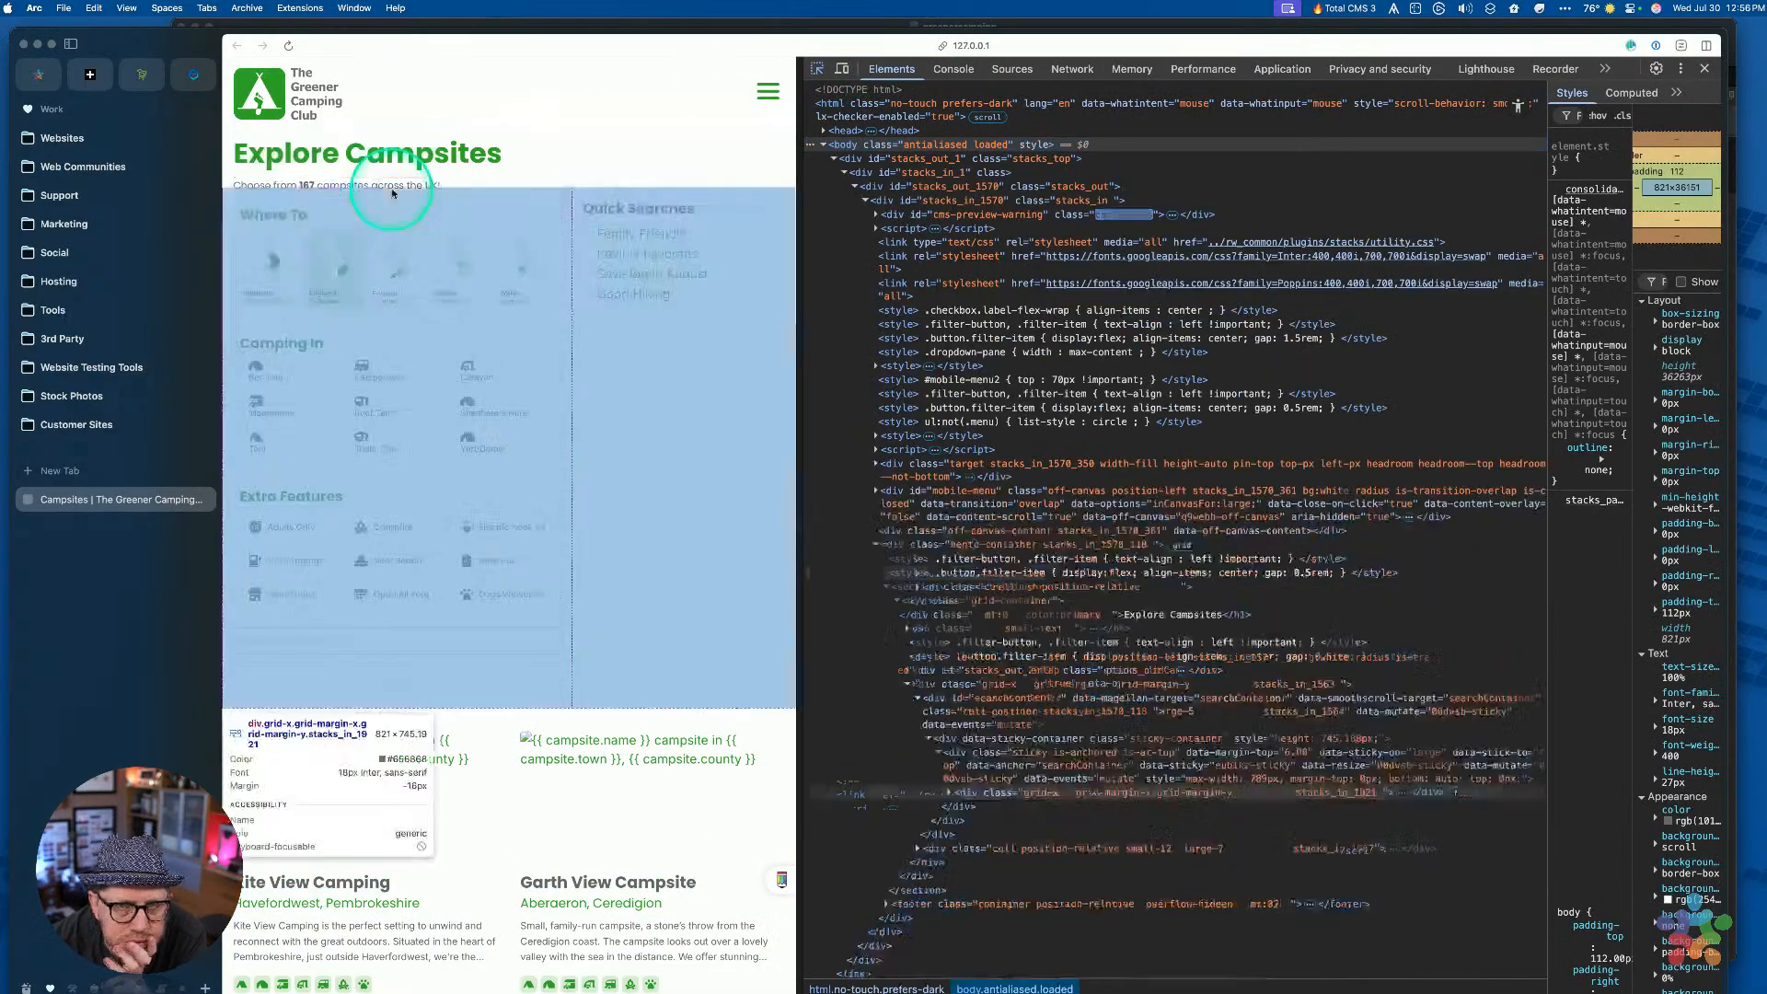
click(268, 370)
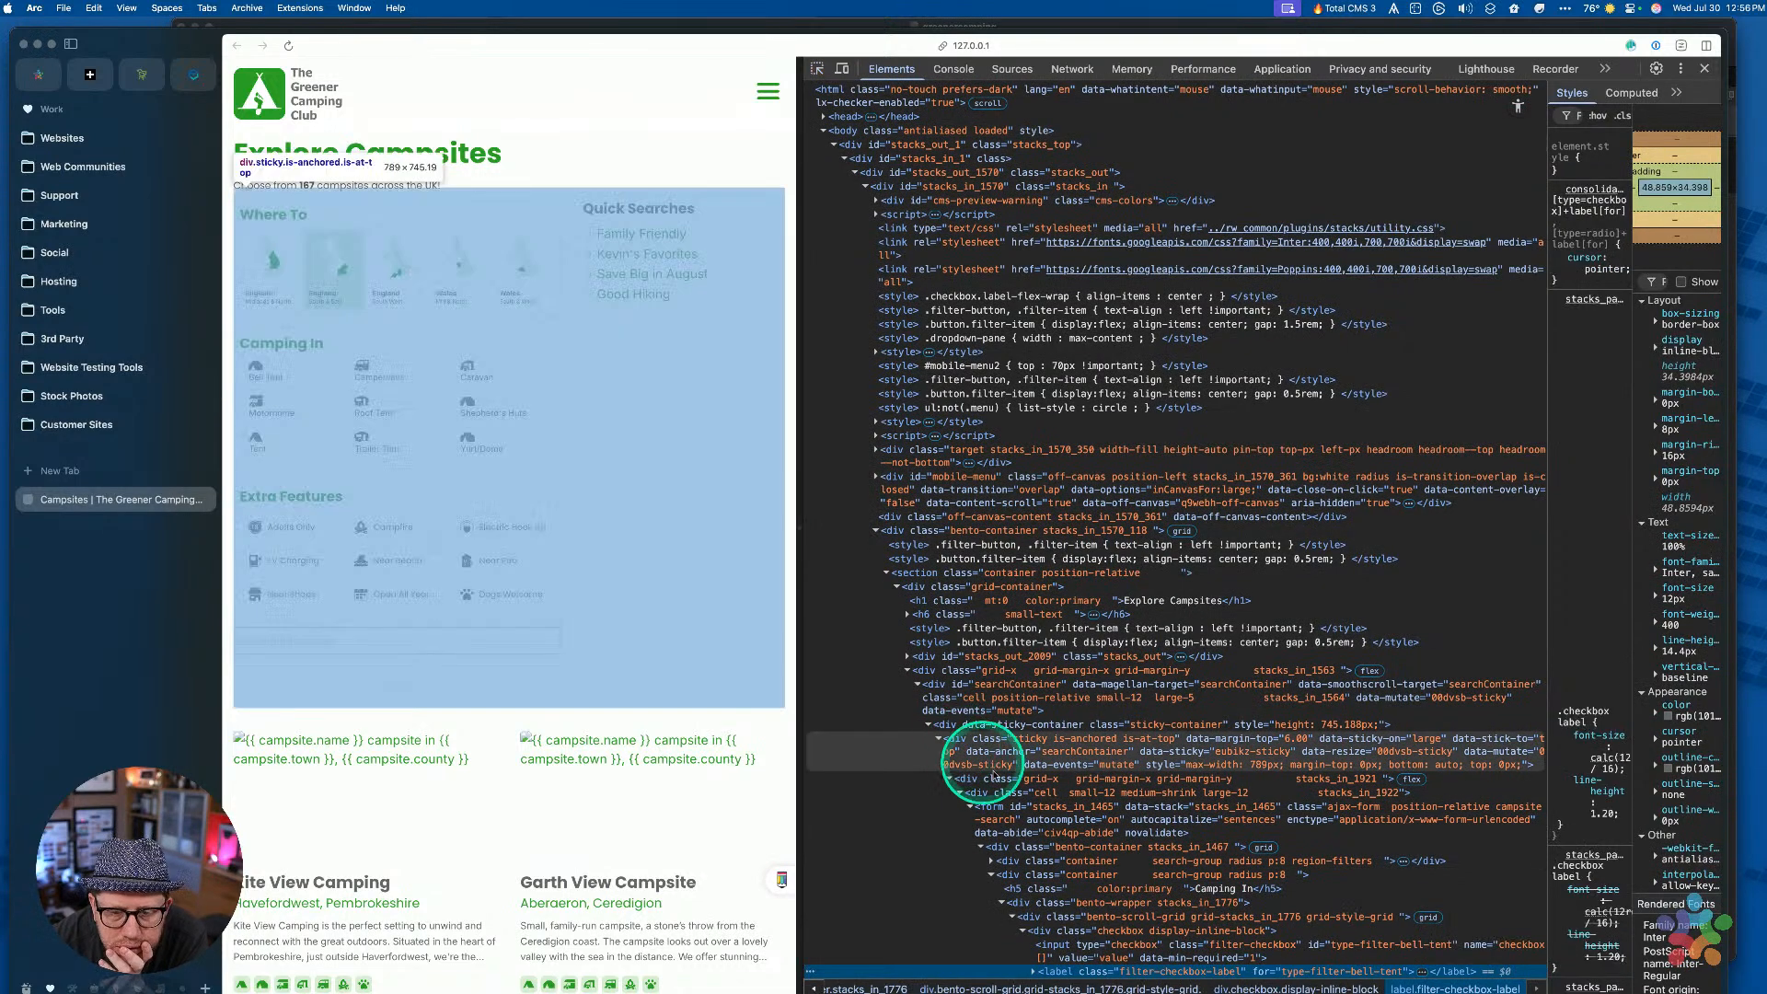
scroll(994, 775, down, 5)
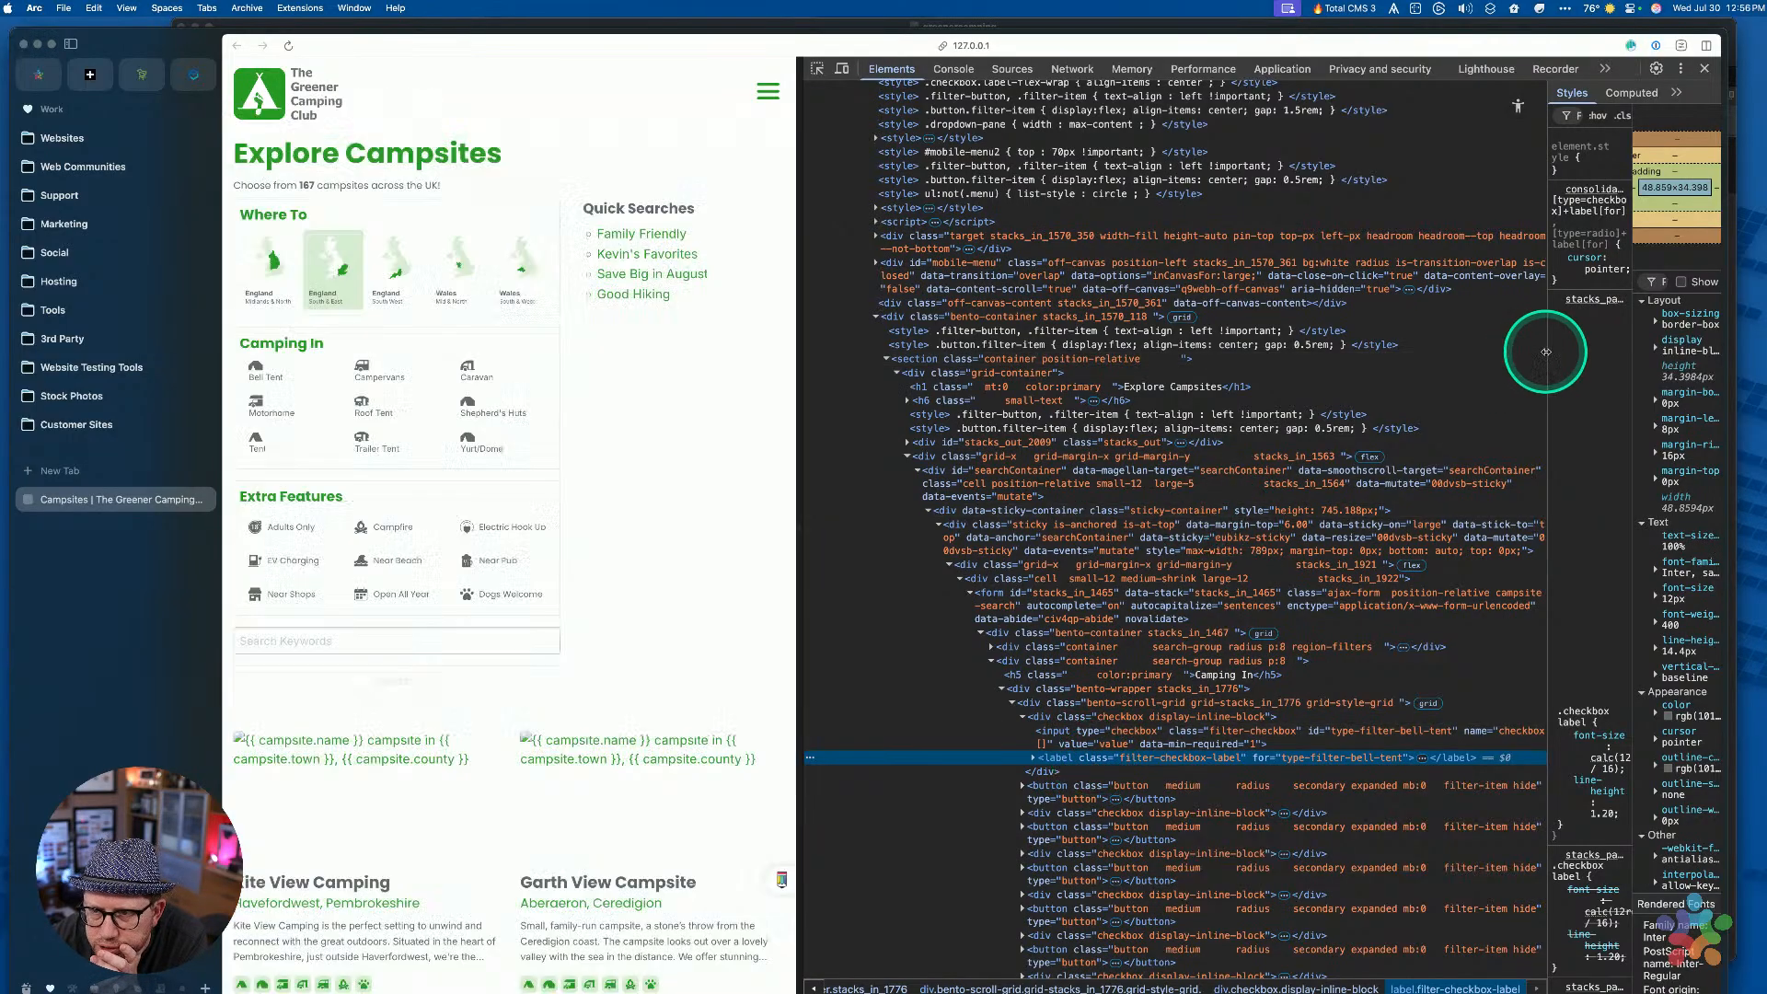
drag(1547, 352, 1144, 374)
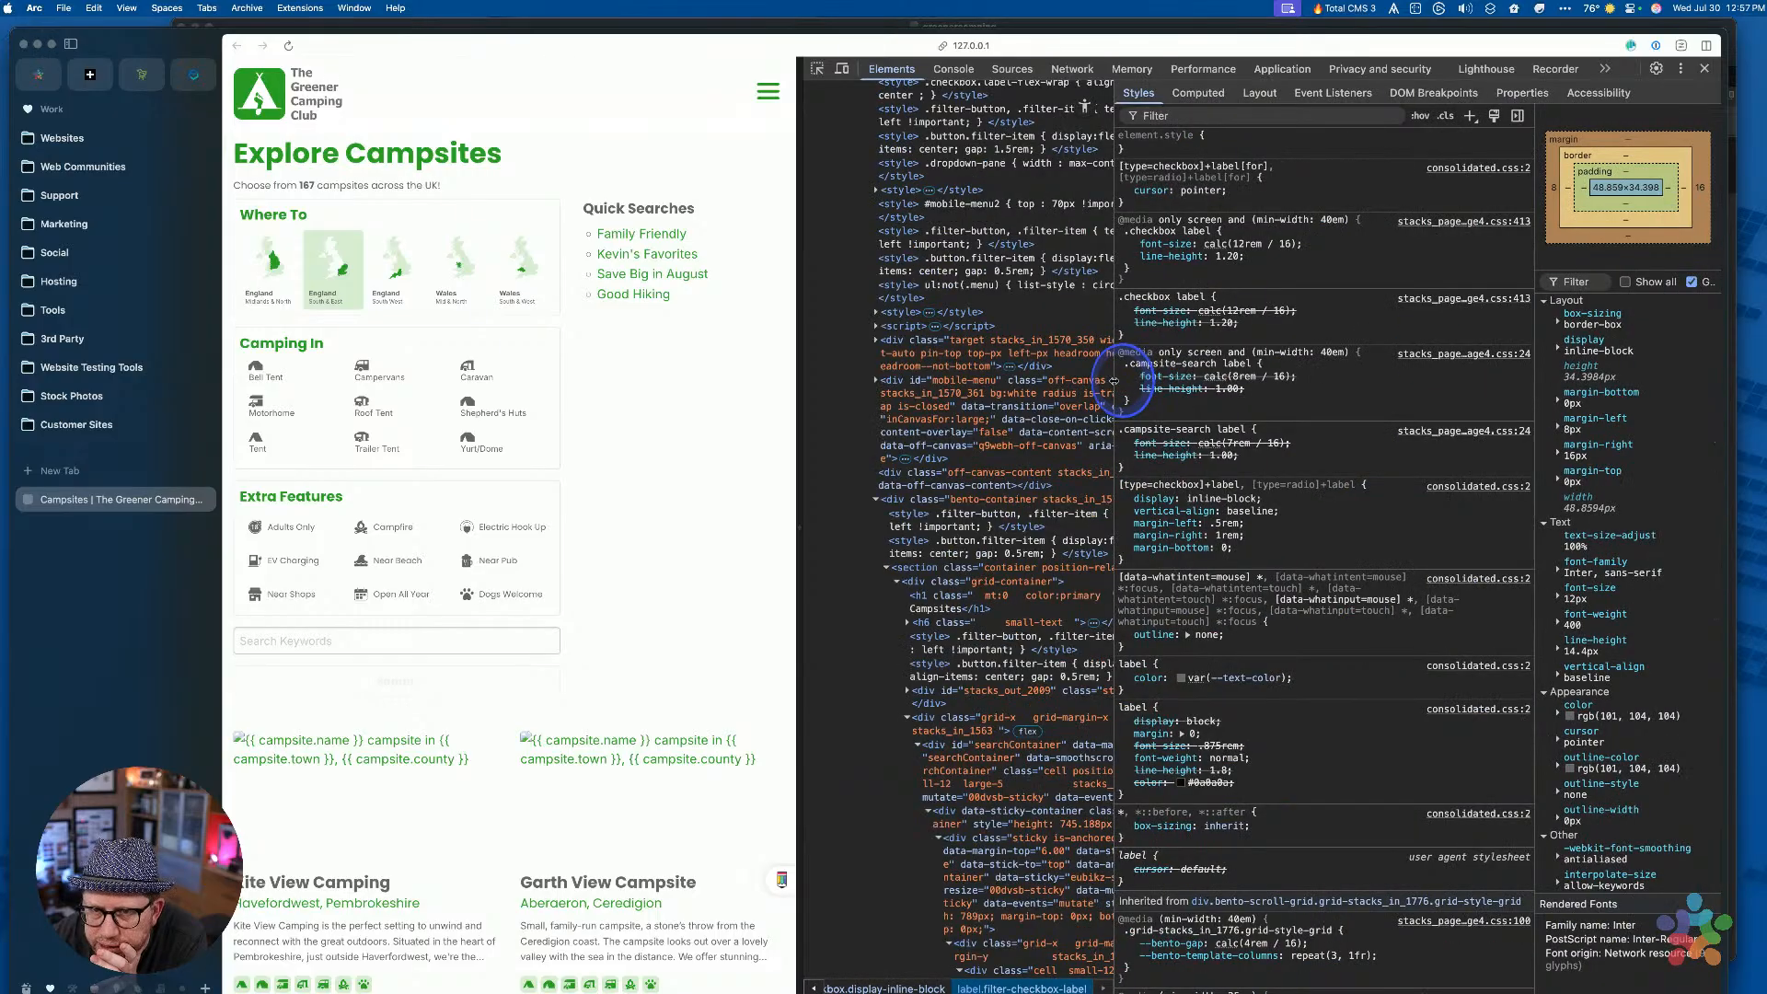
Add an inline margin: 0 style to the Bell Tent label's element.style
scroll(1254, 377, down, 2)
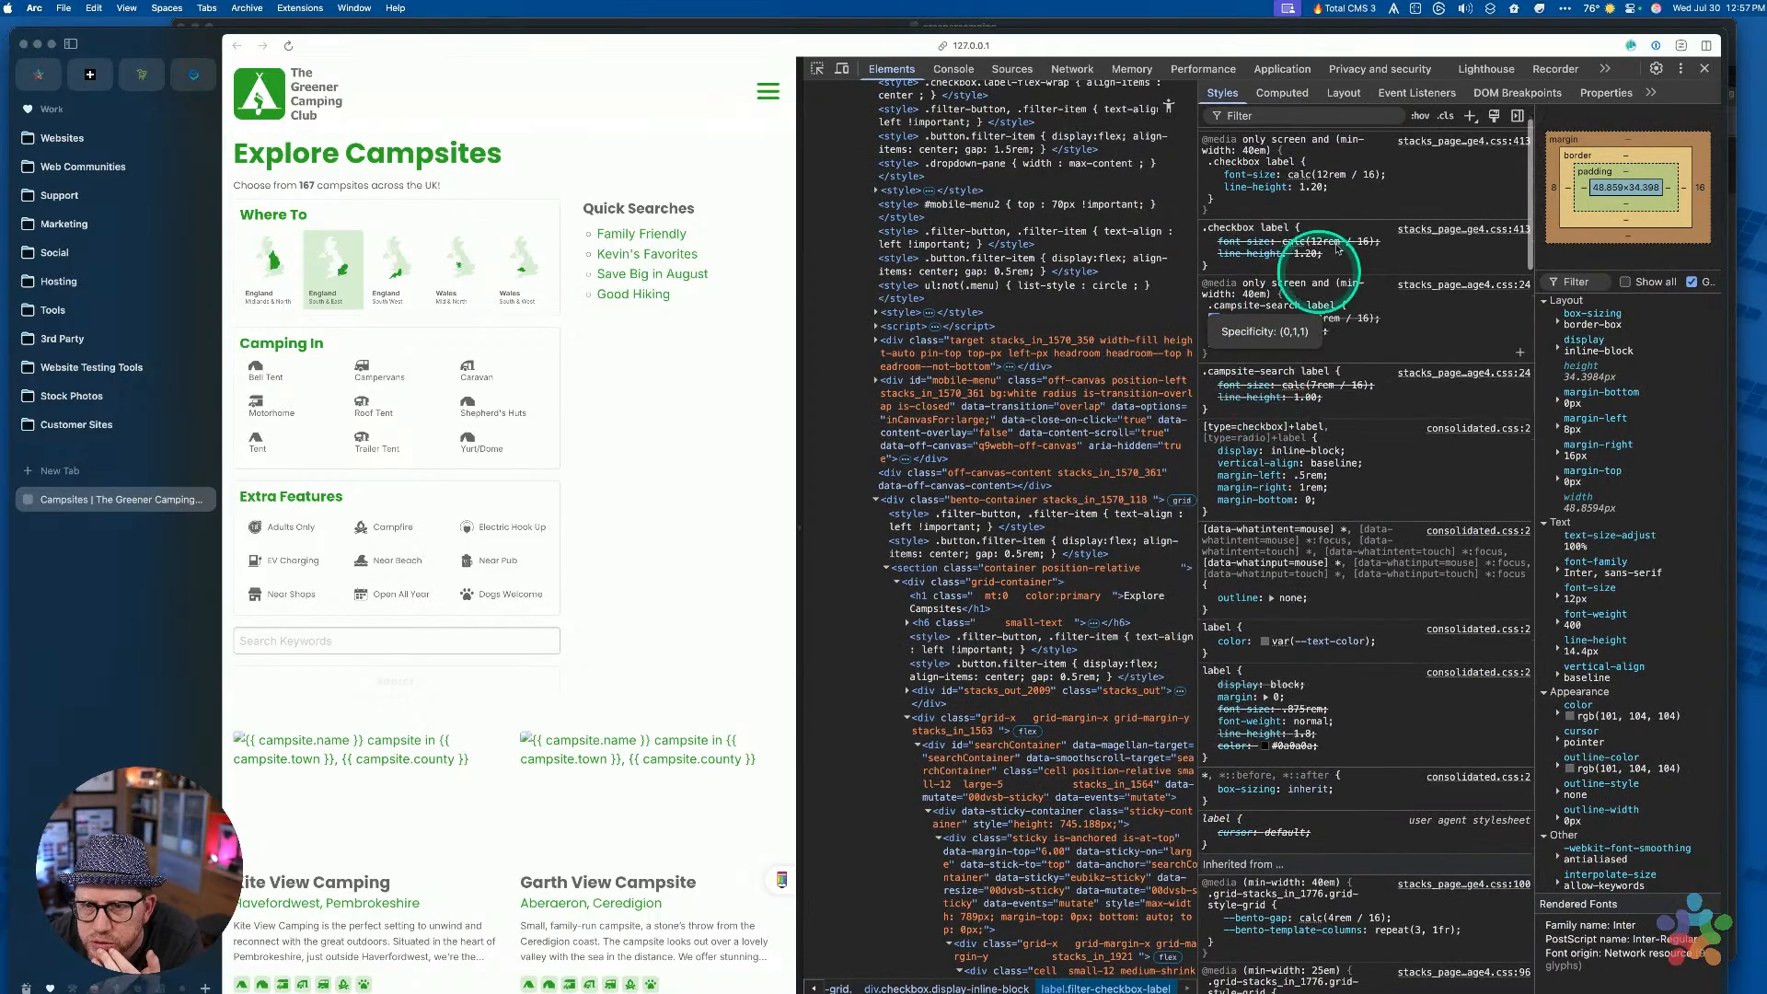
scroll(1406, 318, up, 2)
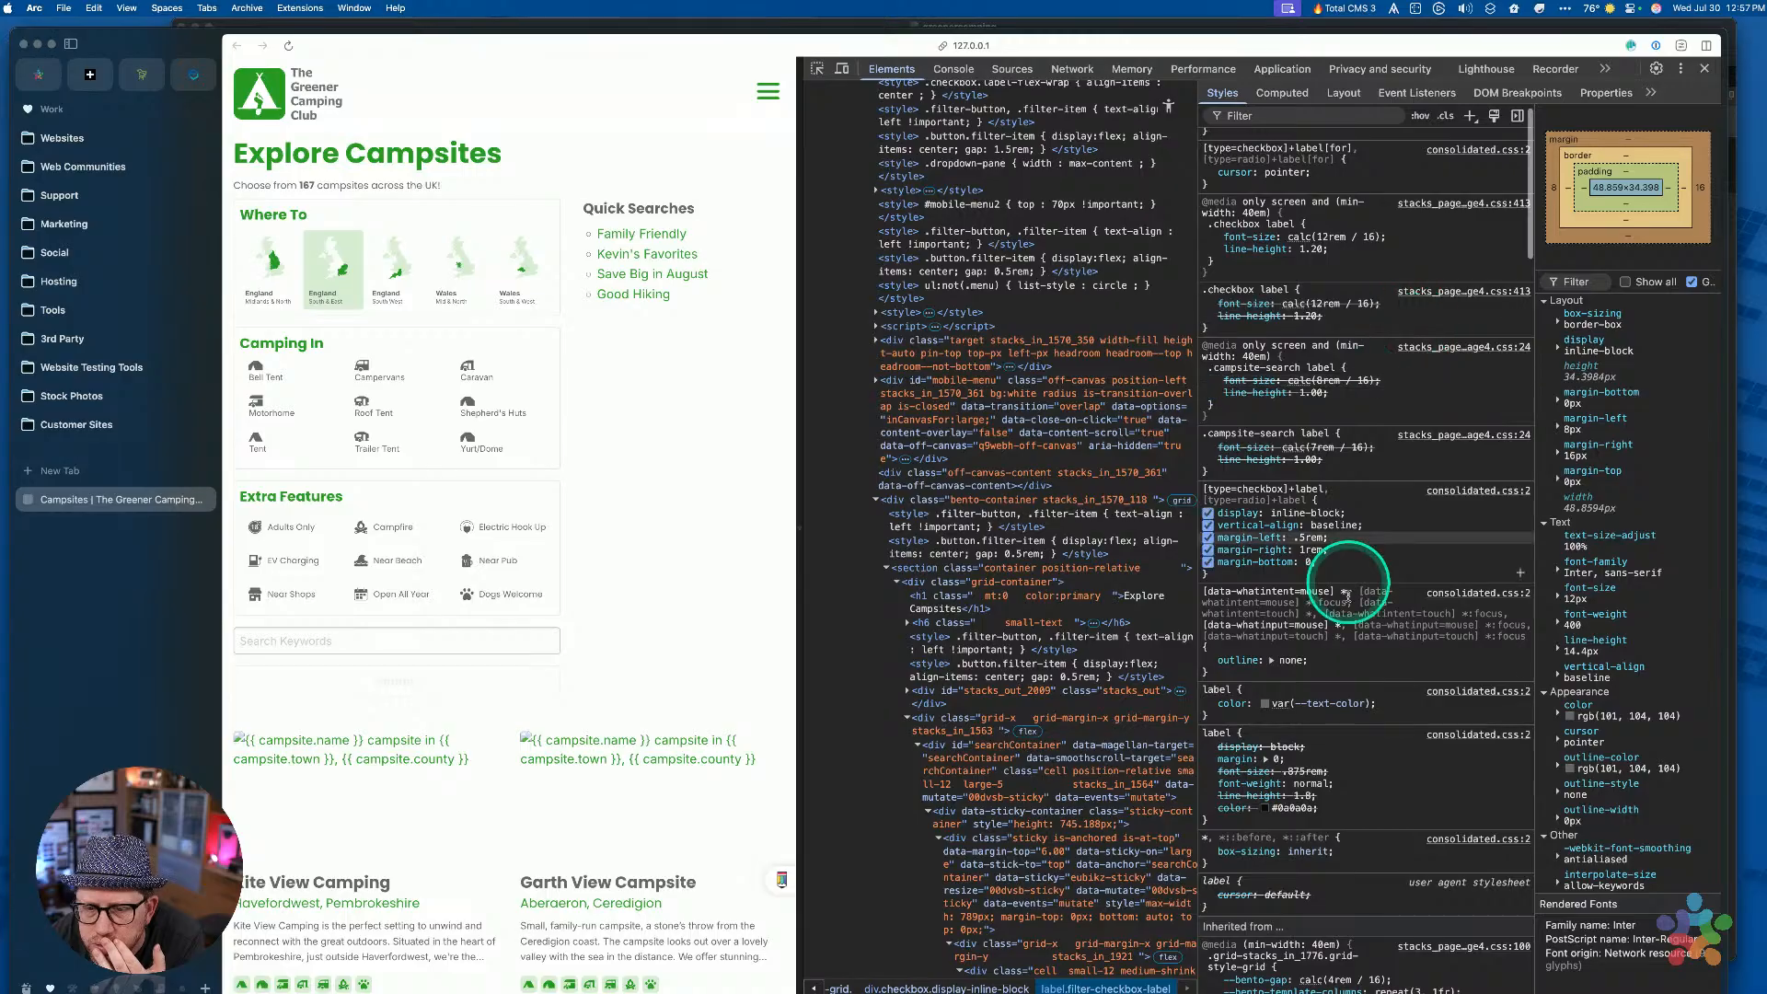
scroll(1233, 580, up, 1)
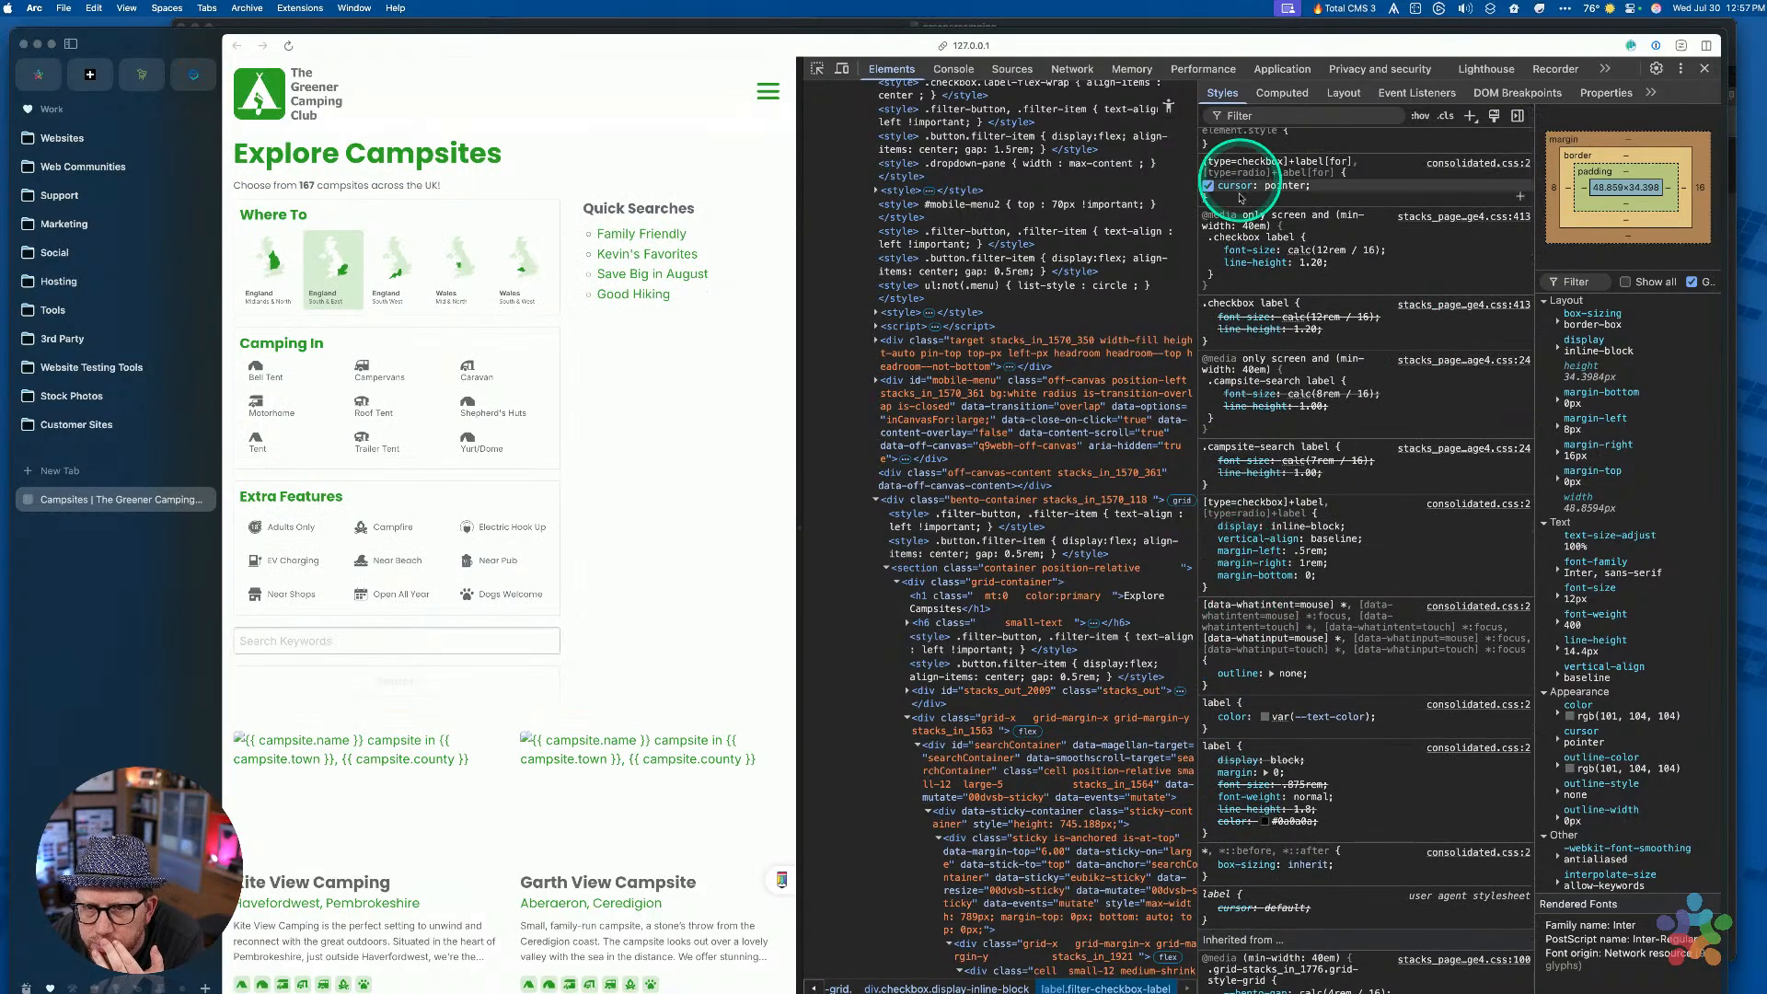
scroll(1241, 198, up, 1)
click(1223, 148)
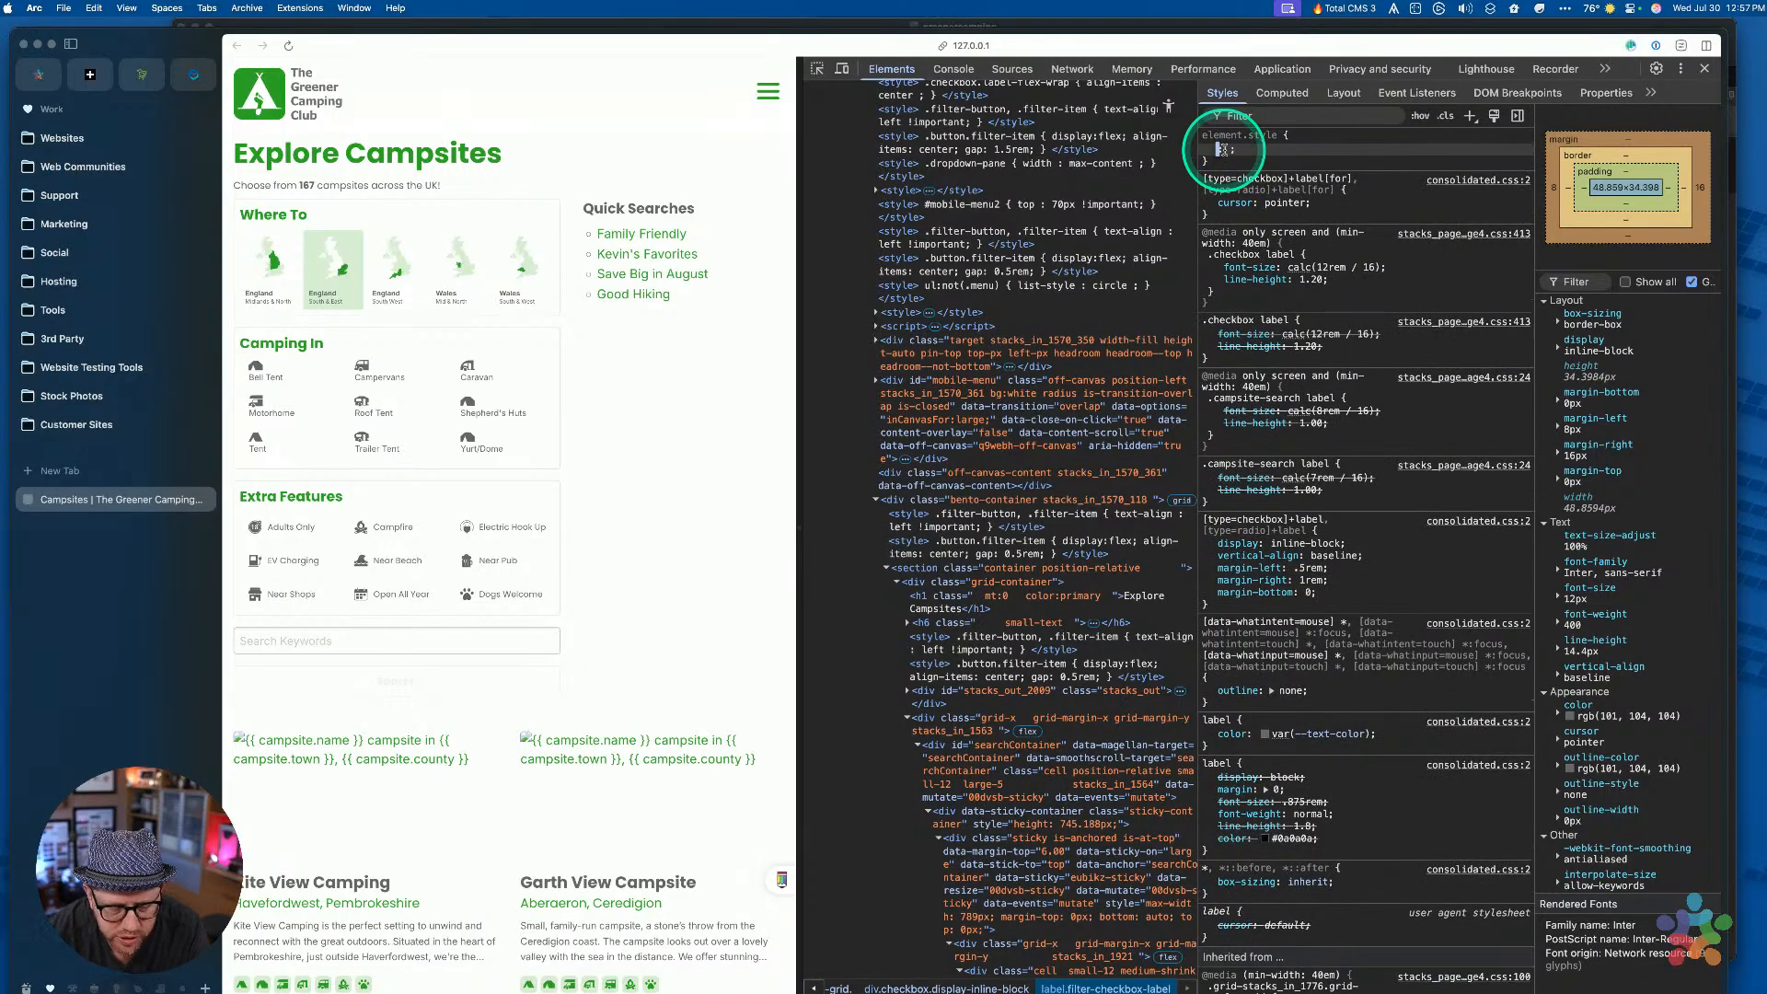
text(margin)
key(Tab)
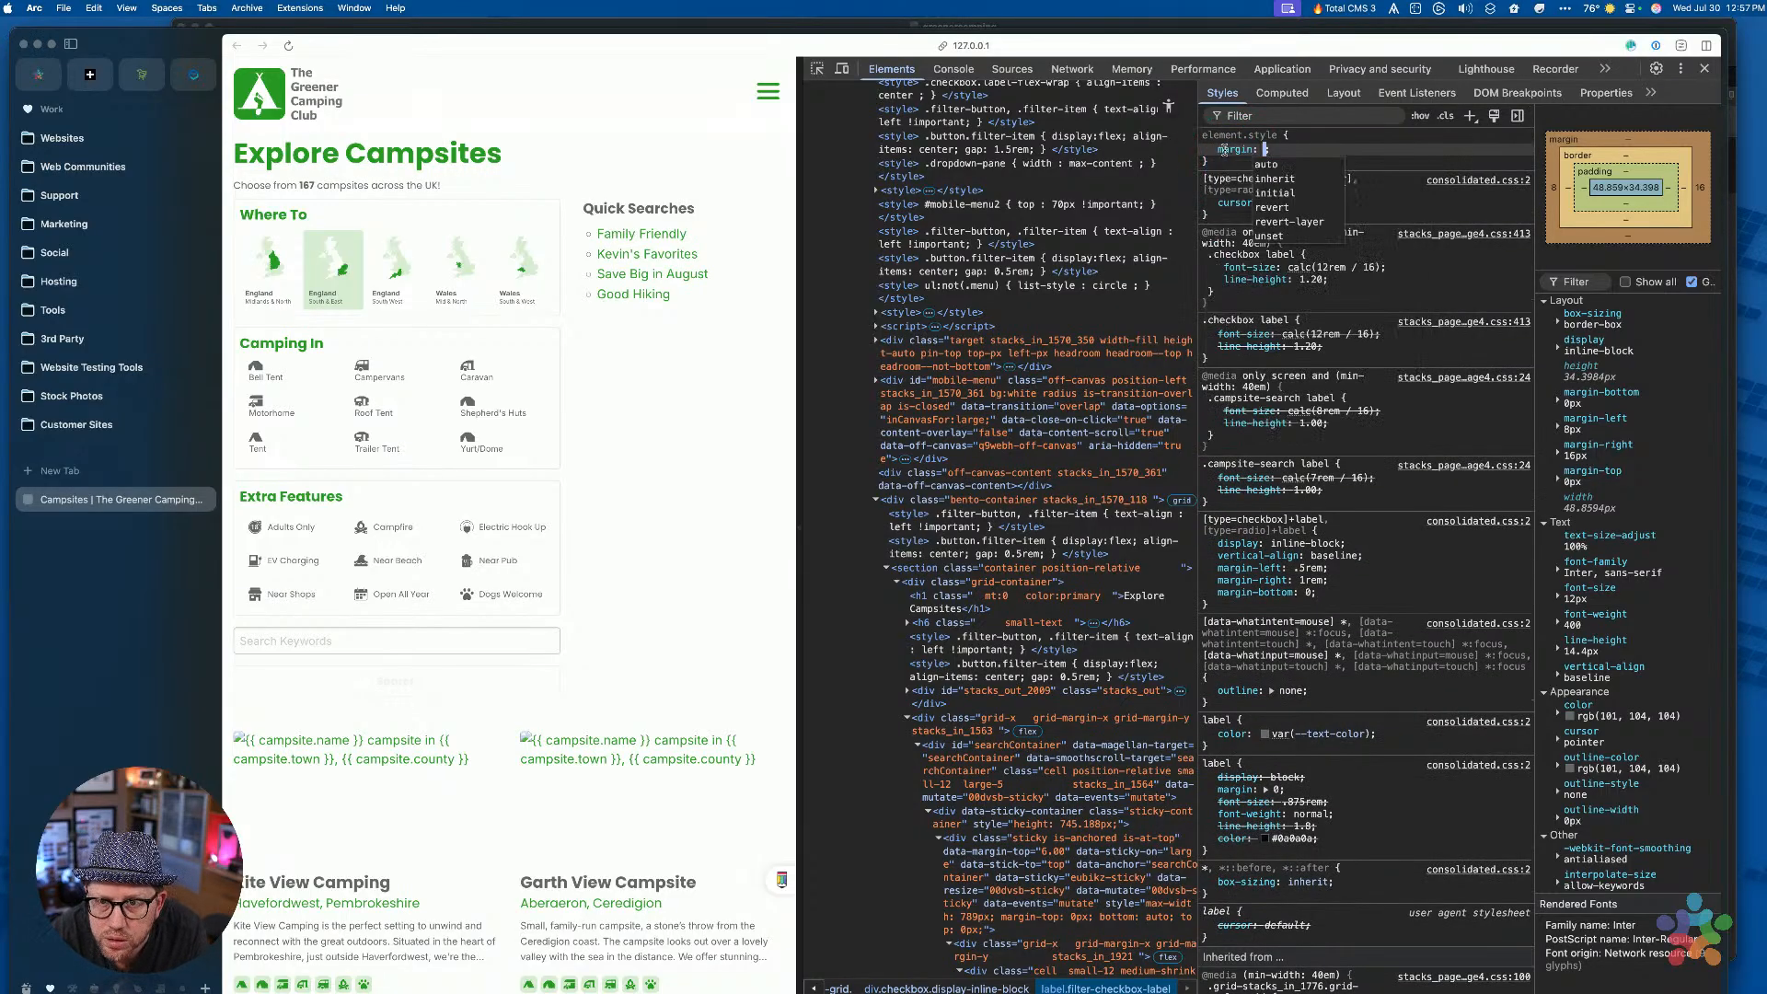
text(0)
key(Return)
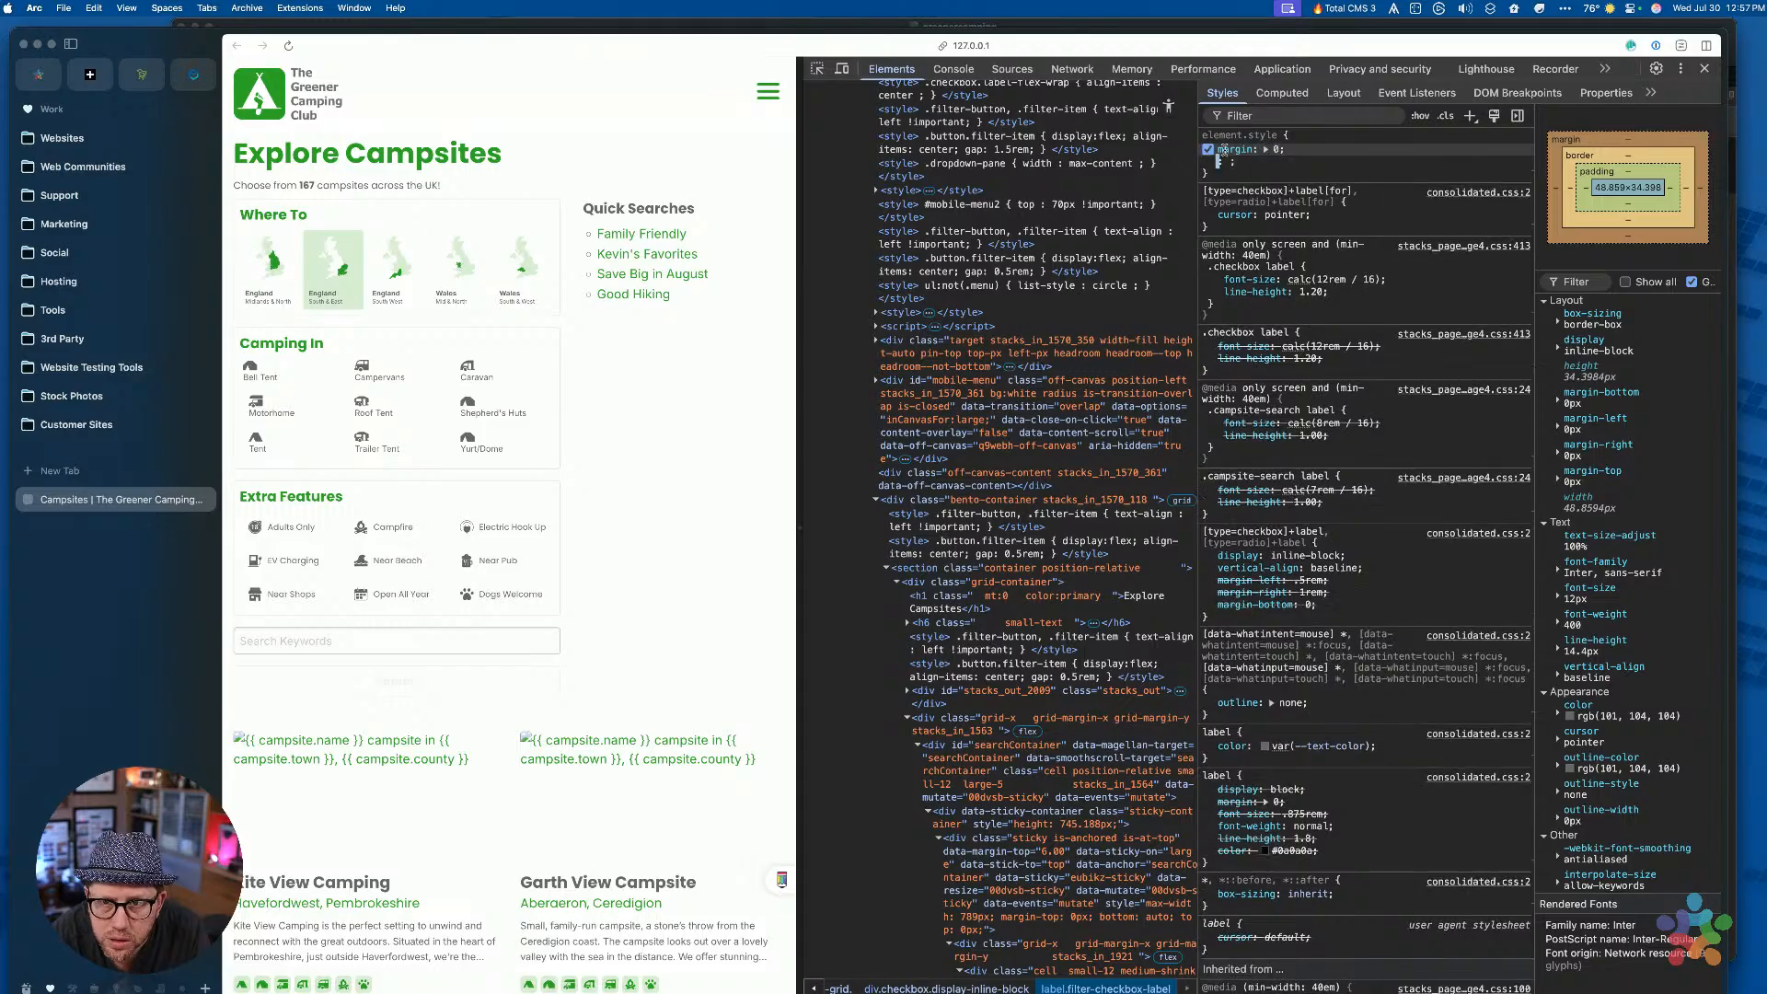
key(Escape)
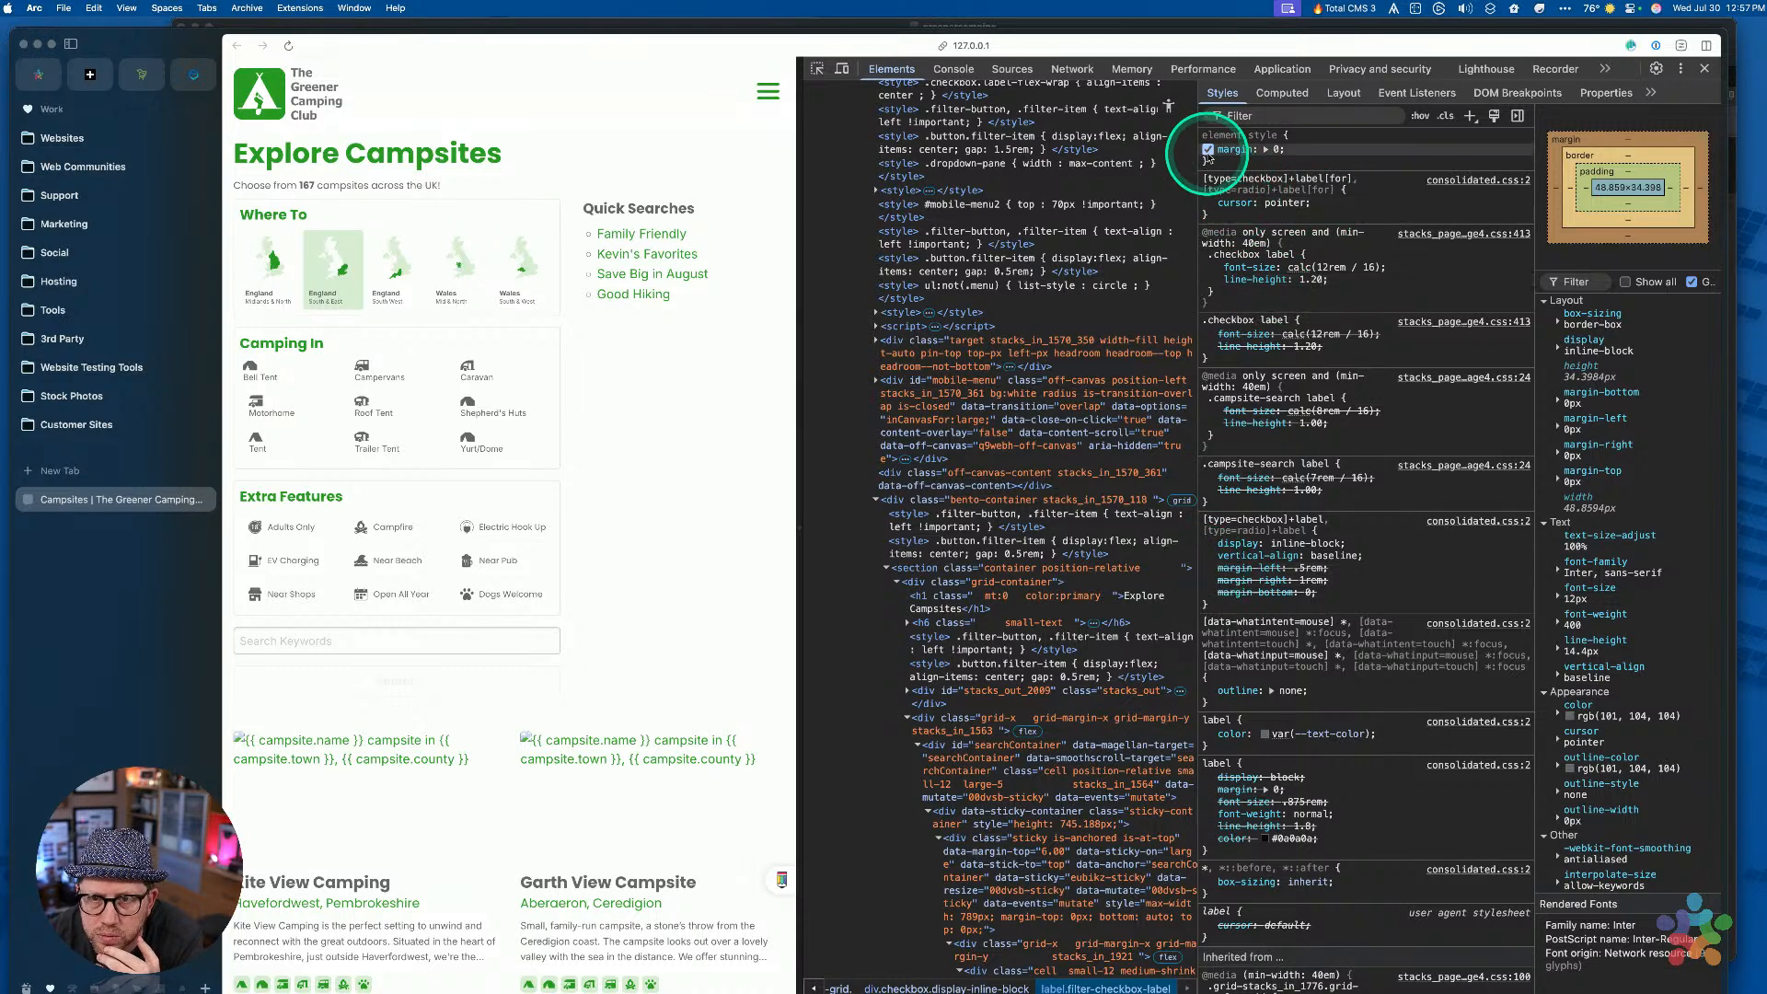
Disable the trial margin: 0 and the label rule's margin-left and margin-right
click(1208, 149)
click(1208, 568)
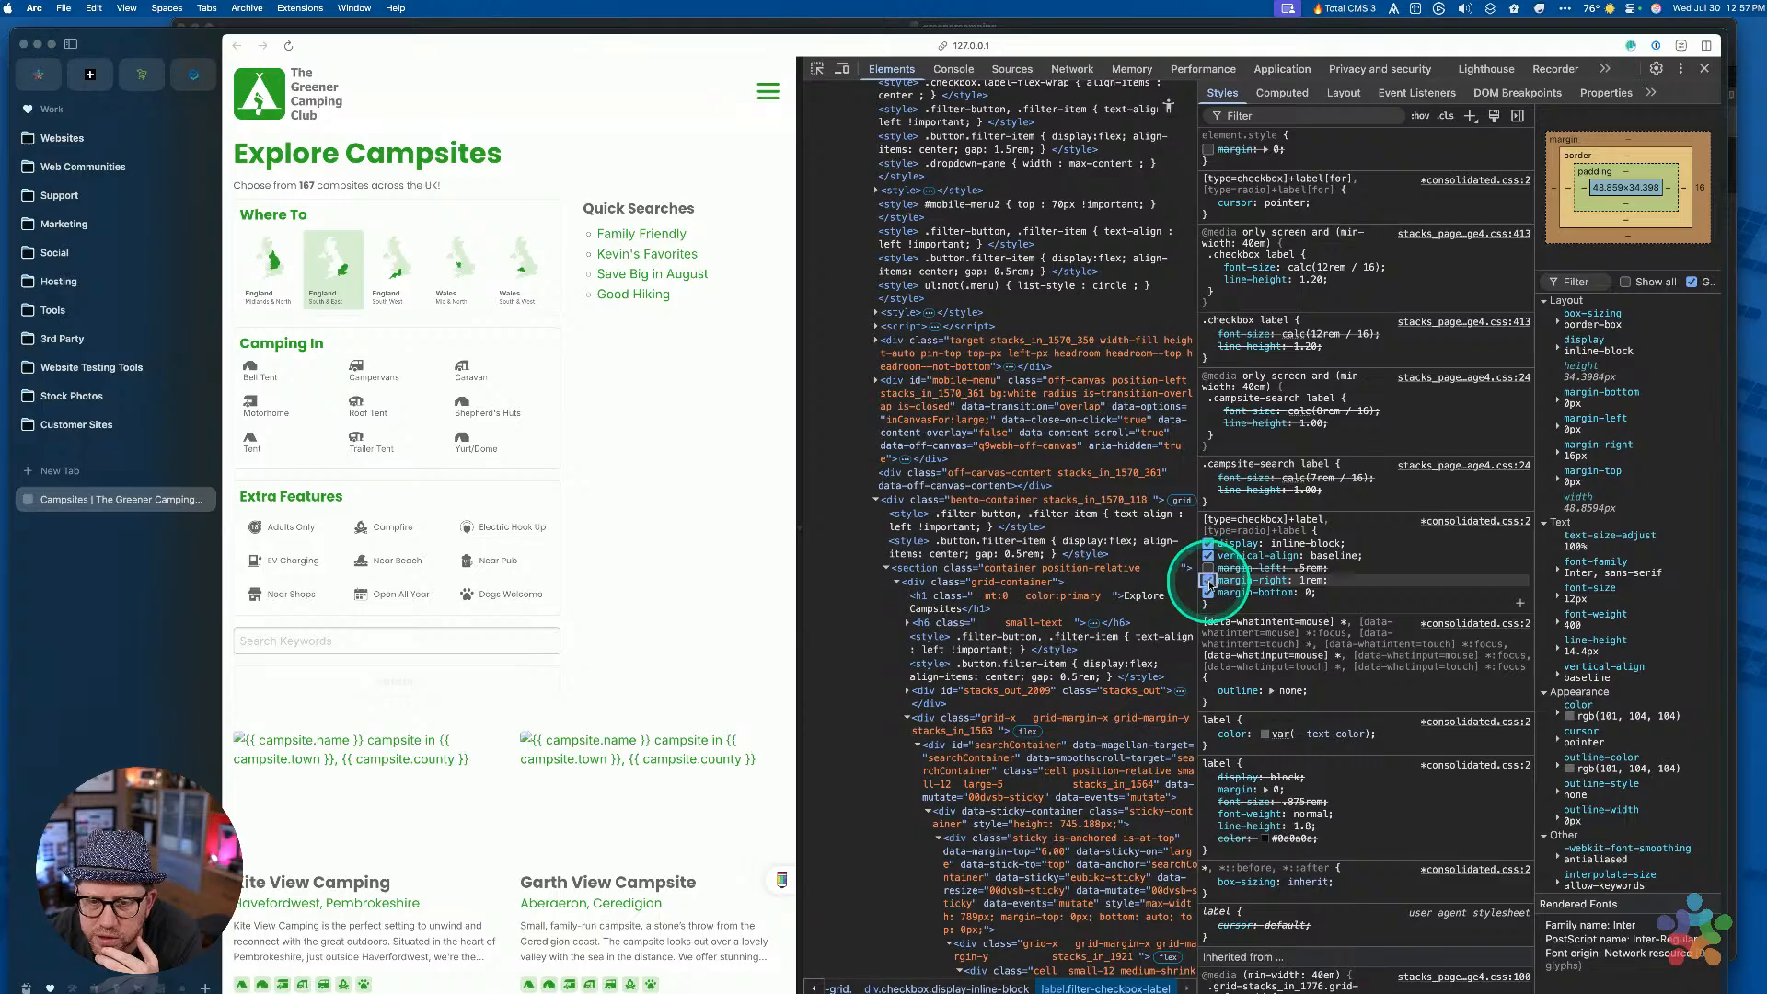
click(1208, 580)
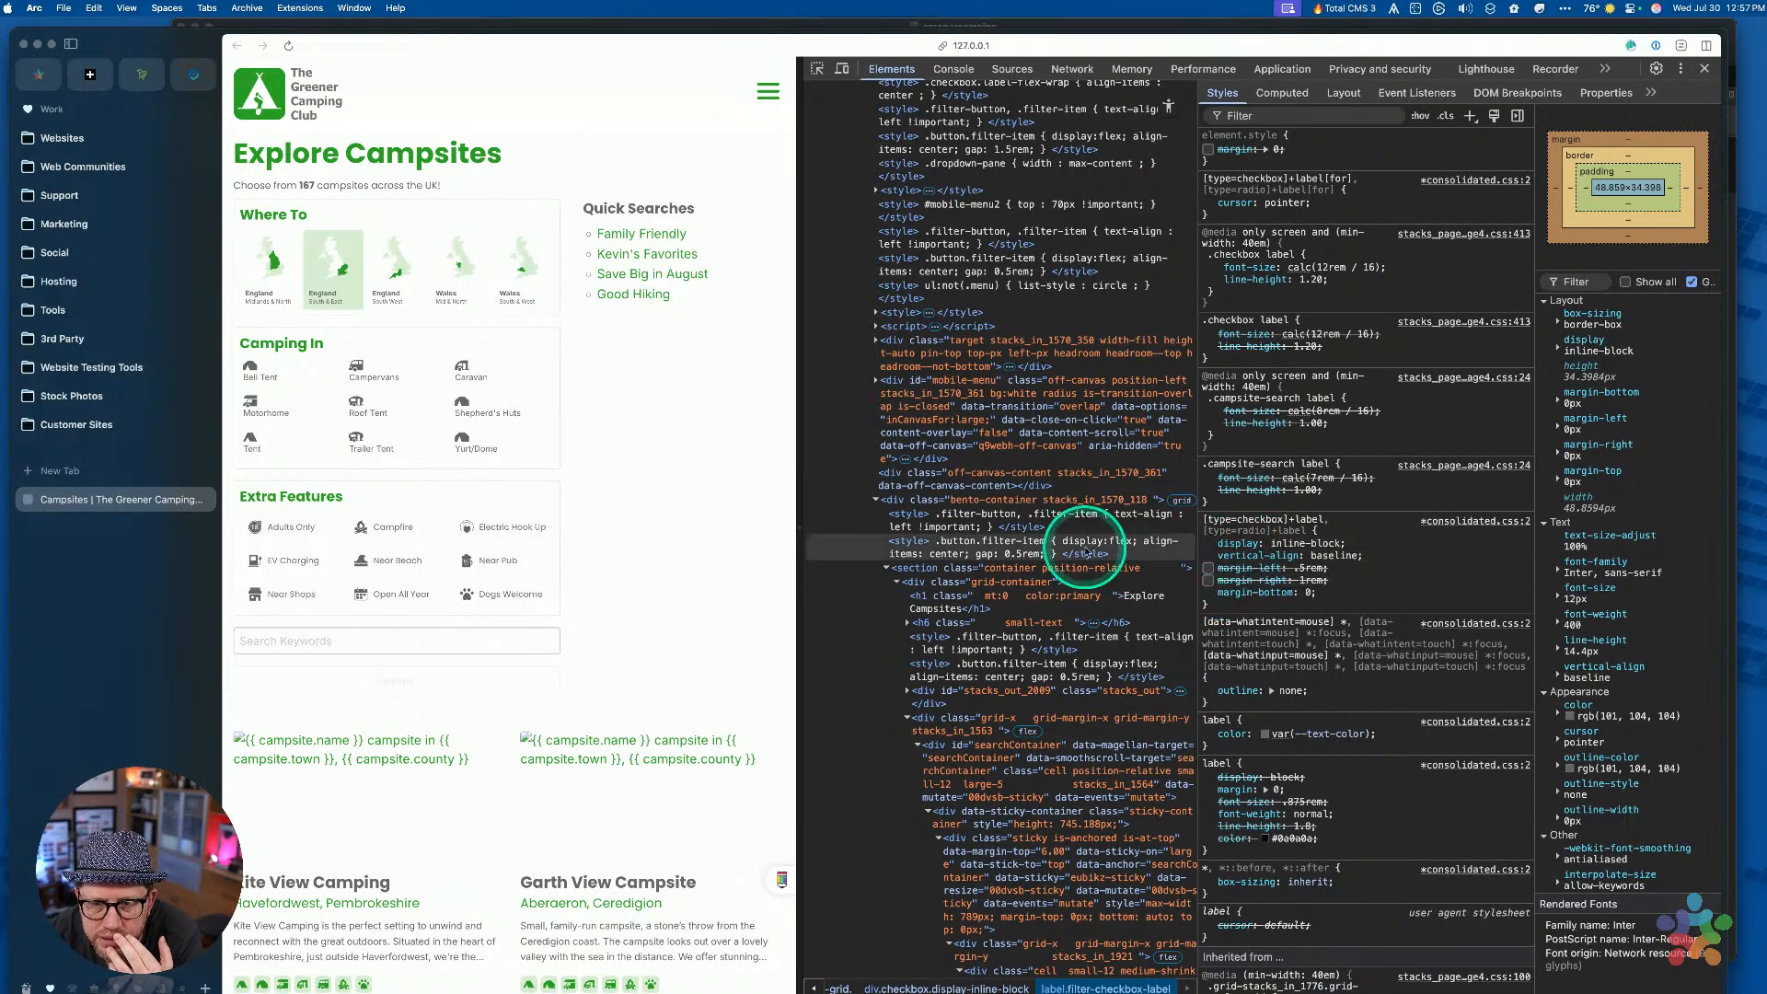
scroll(1006, 829, down, 5)
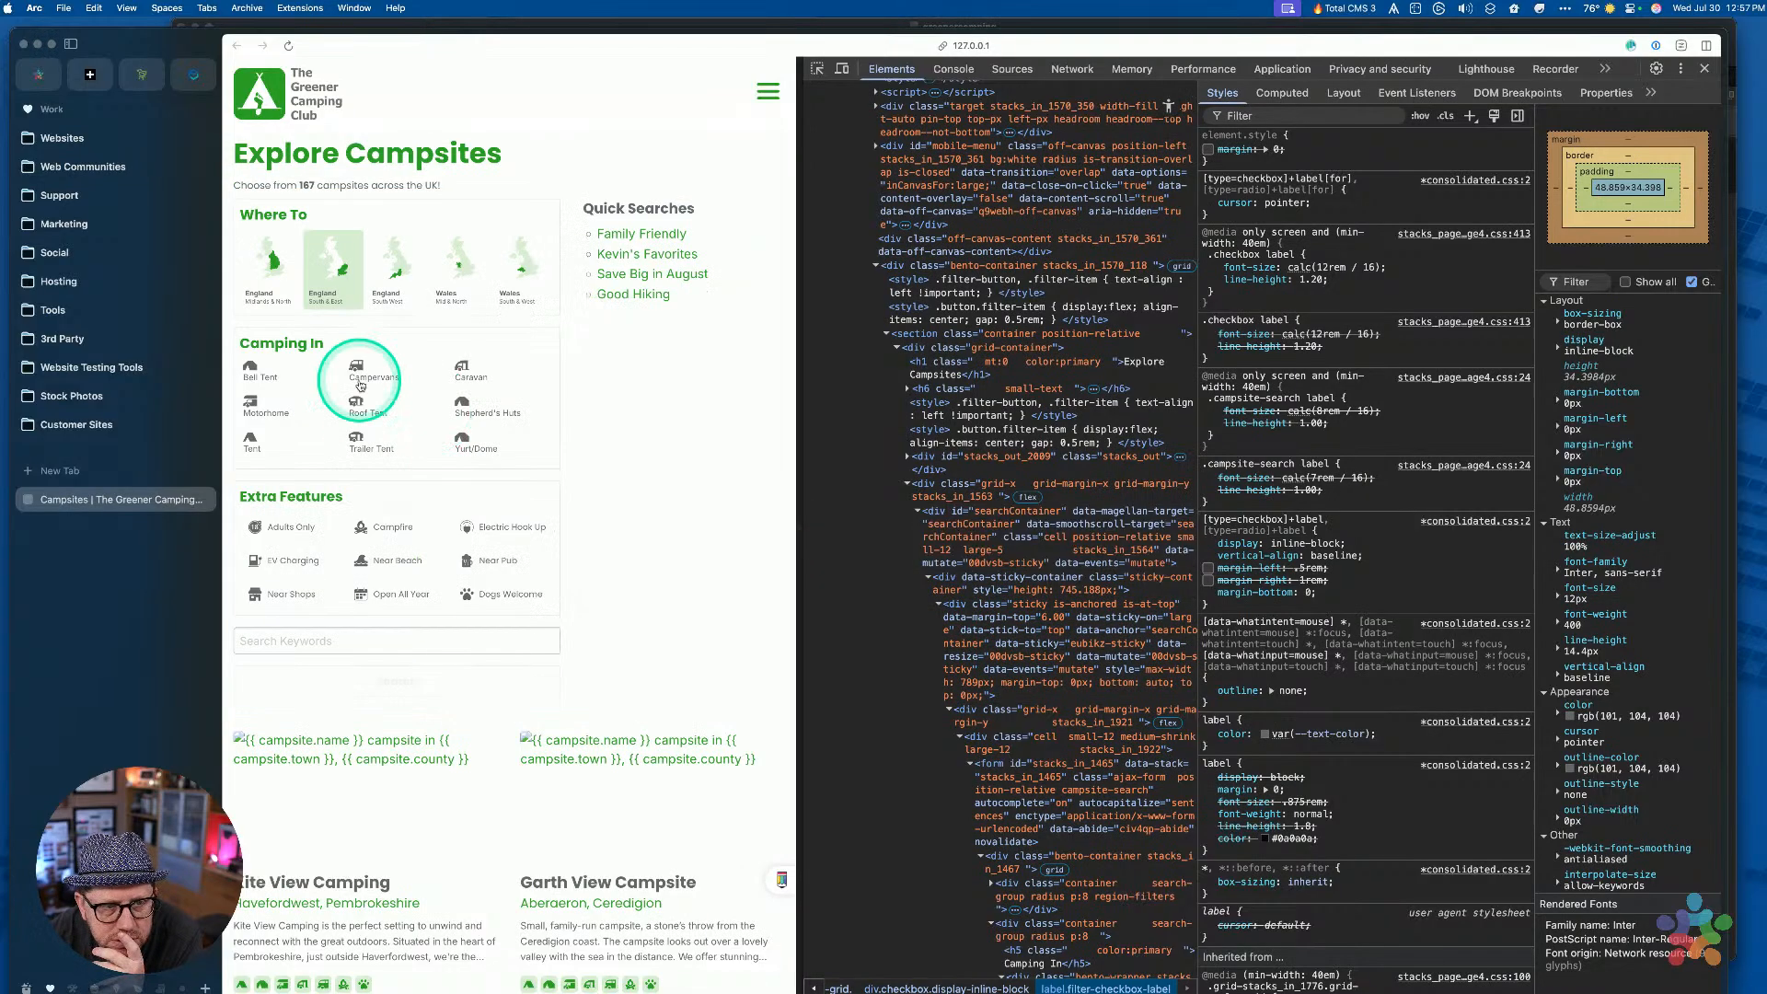
Re-inspect the Bell Tent label and select its element node to show its styles
click(817, 69)
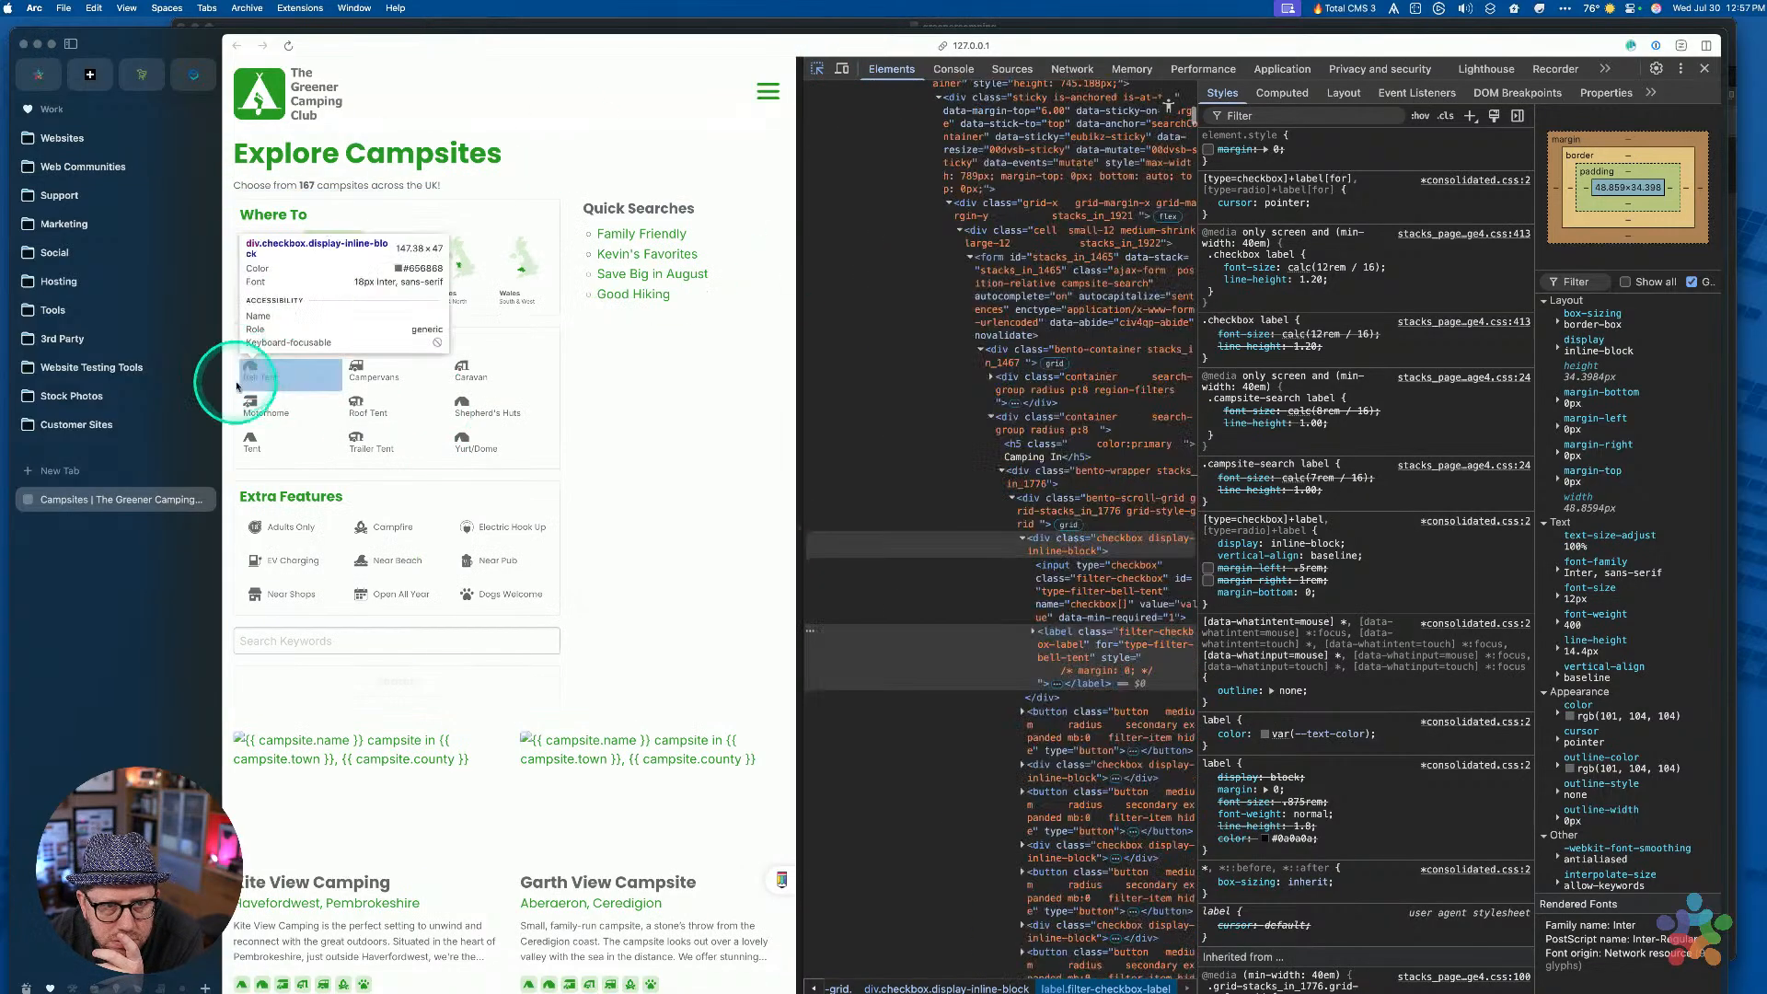
click(247, 372)
scroll(1058, 611, down, 3)
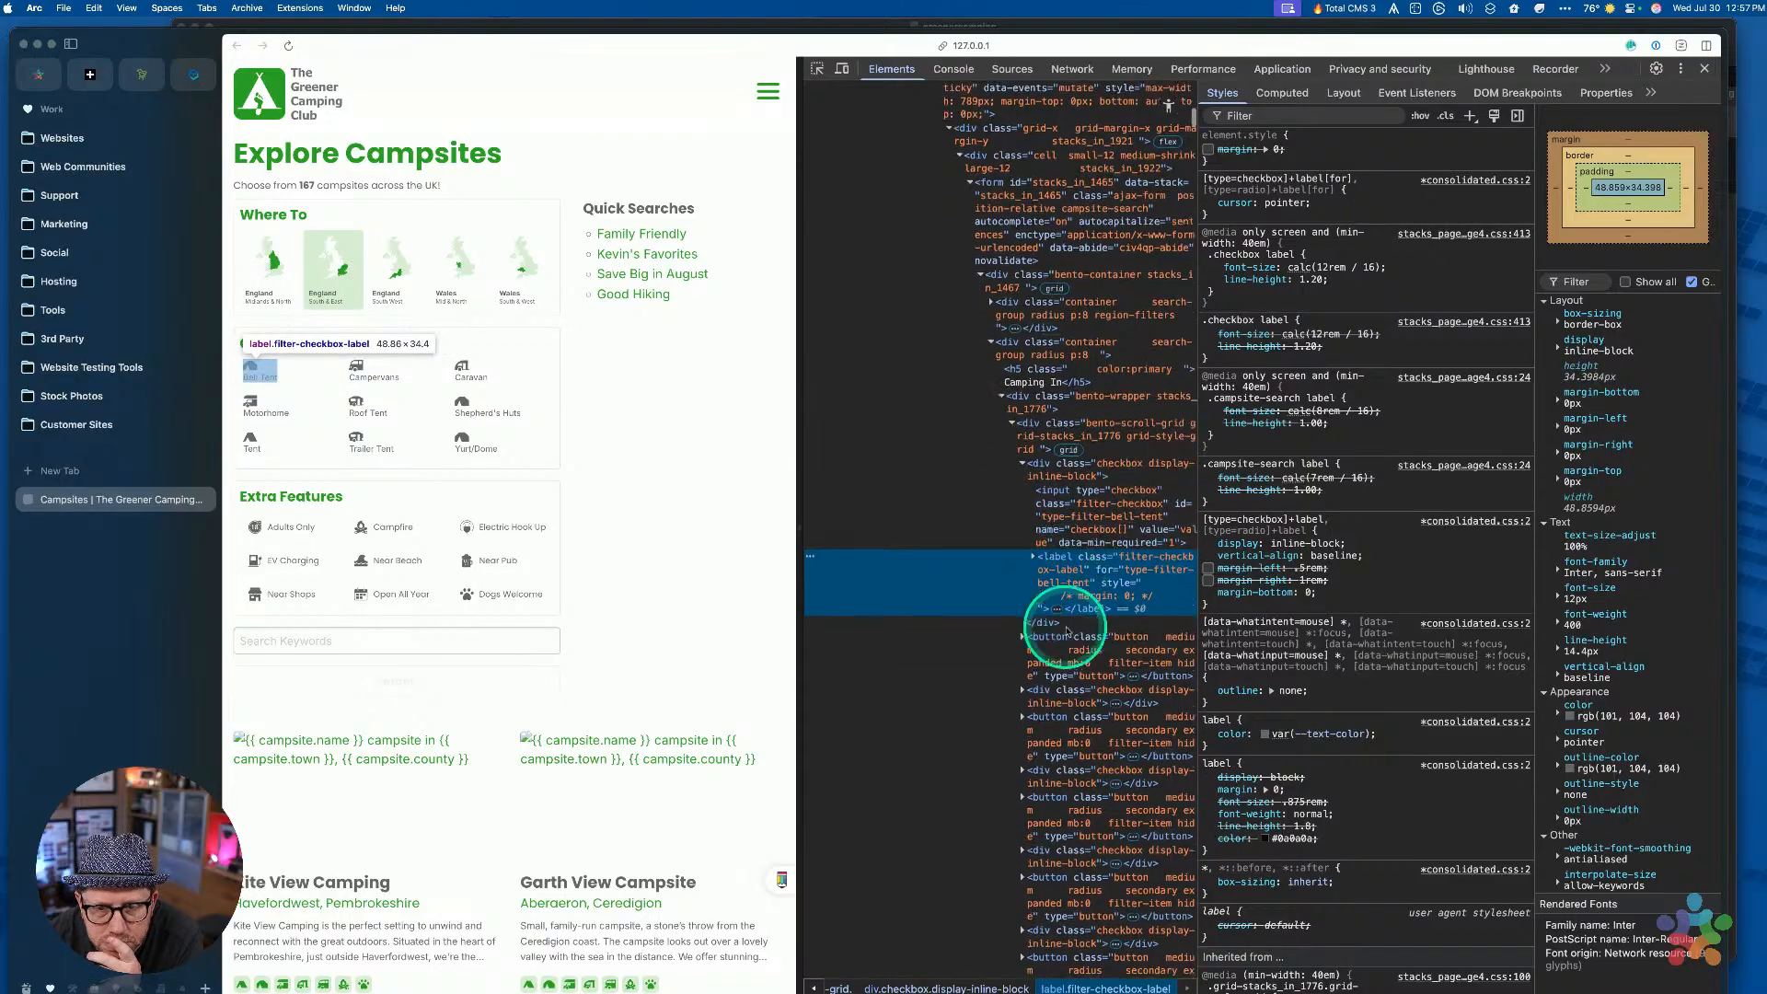
click(1035, 465)
click(1093, 472)
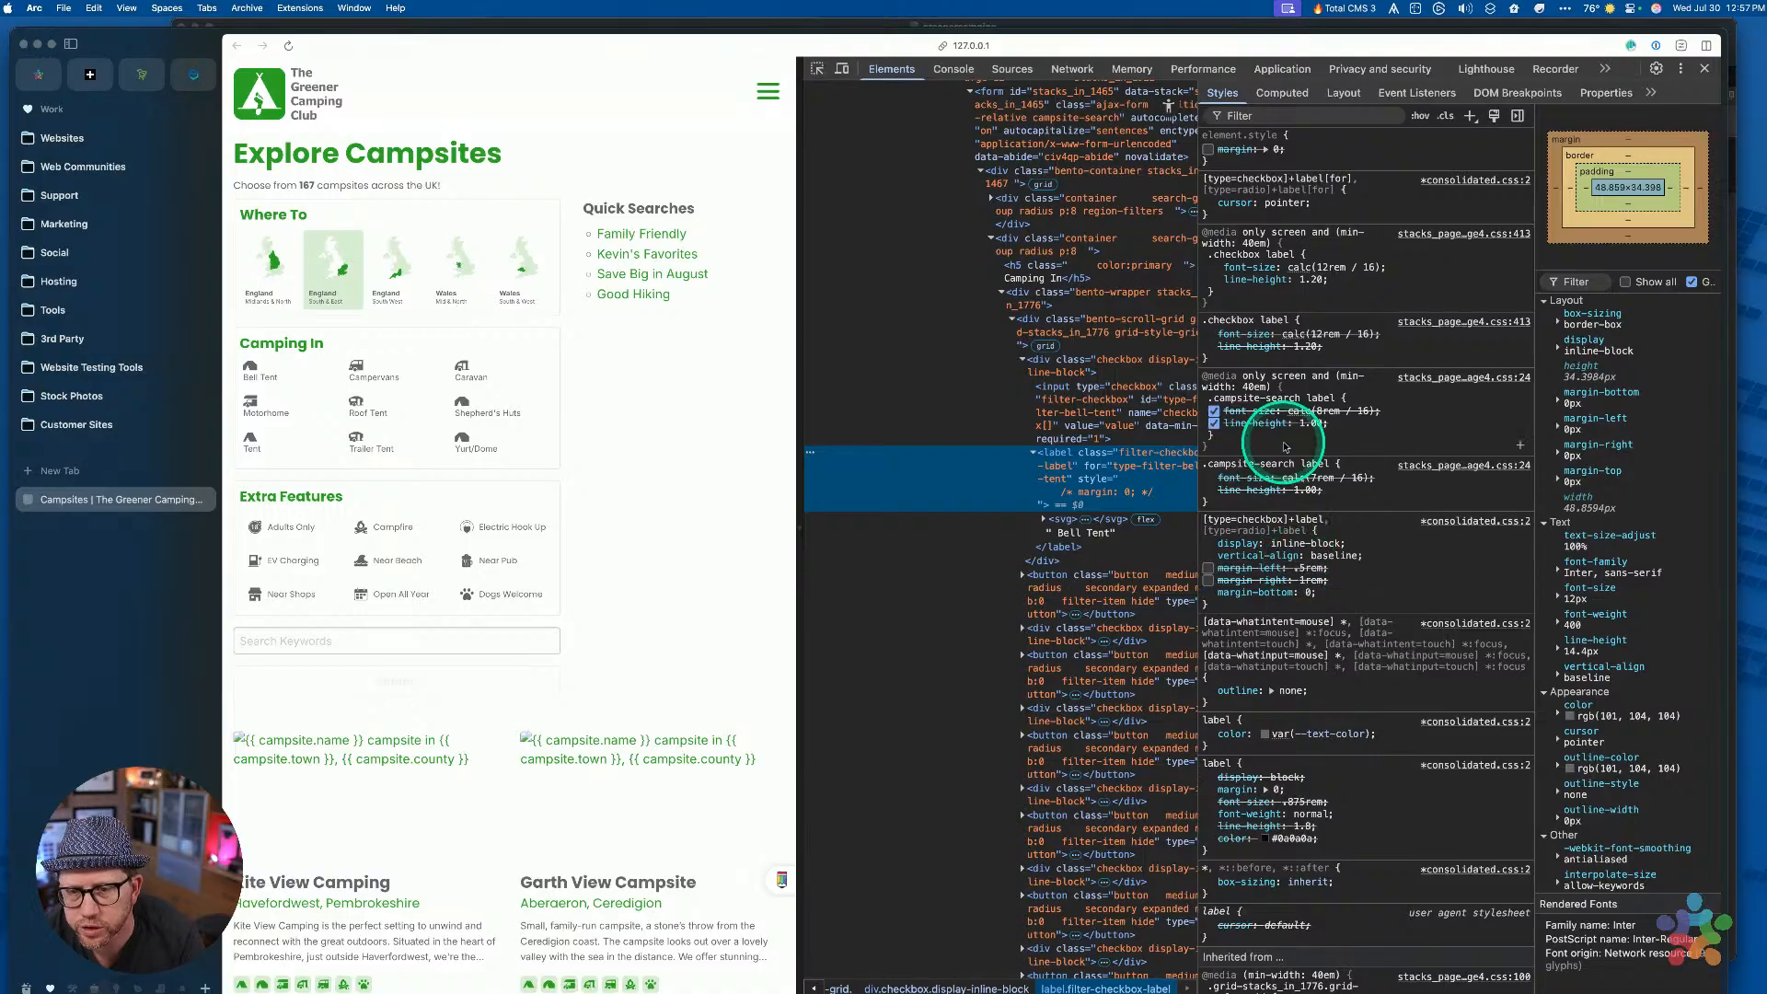
Give the label an inline width: 100%, then select its icon svg node
click(1225, 150)
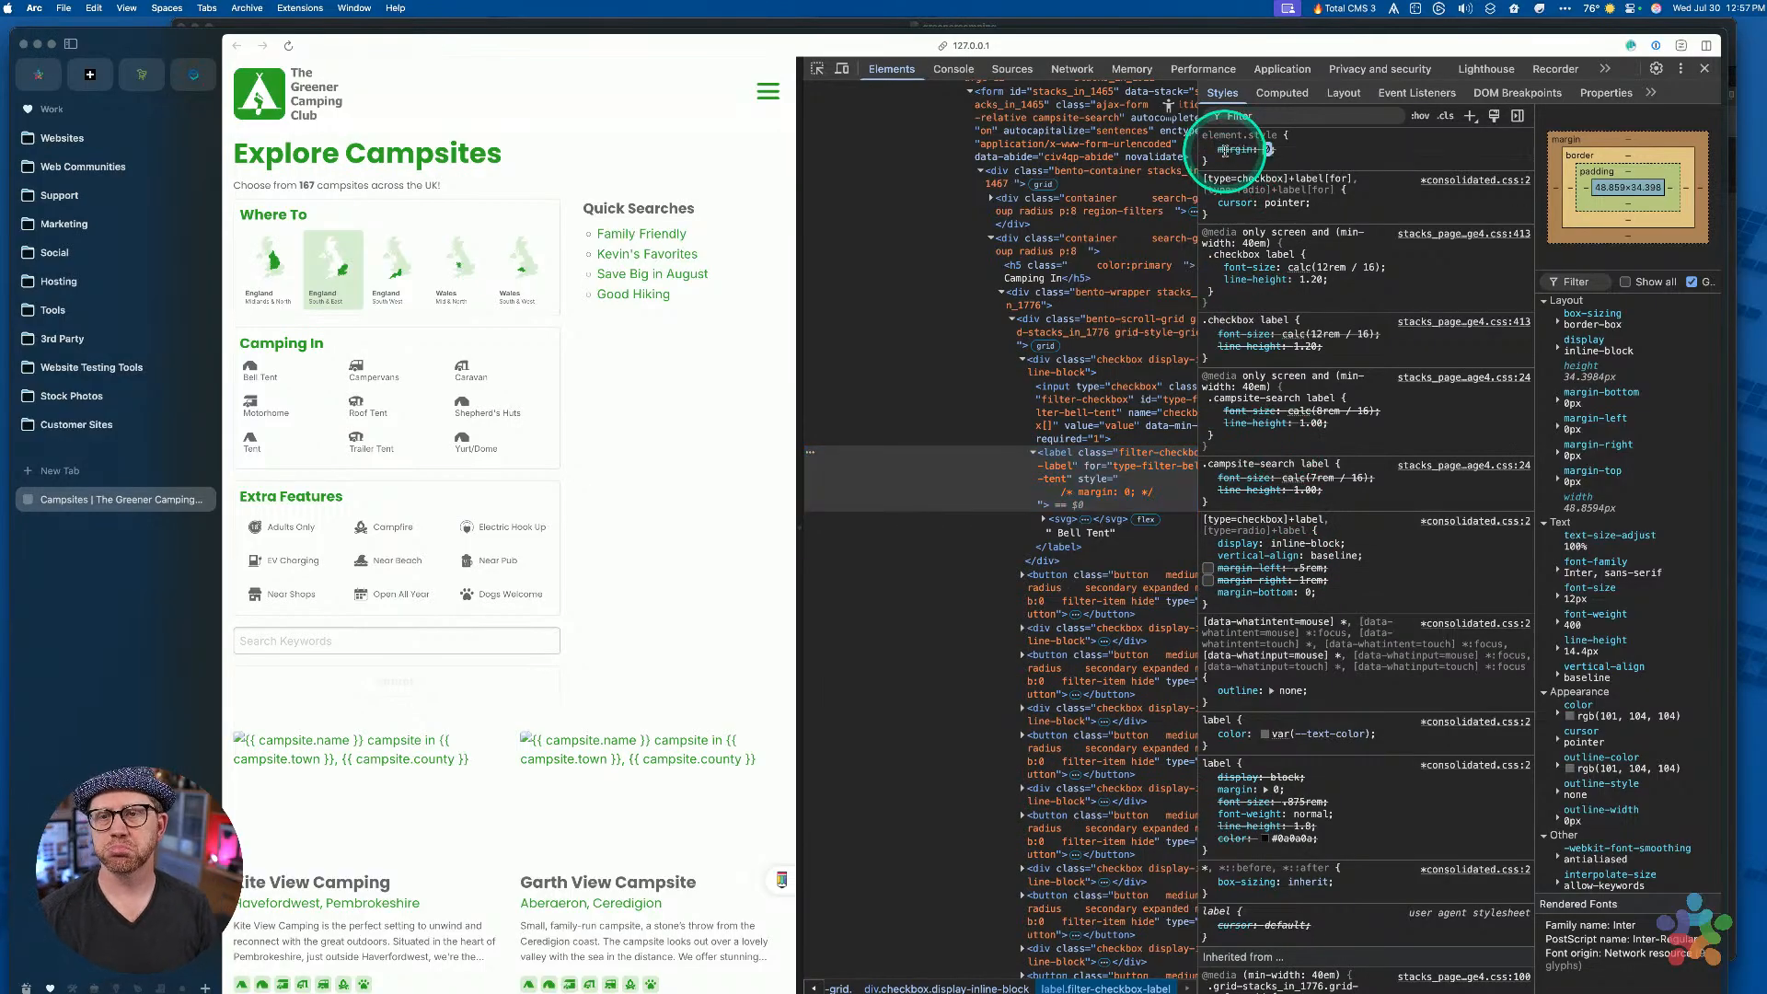
key(Return)
text(width)
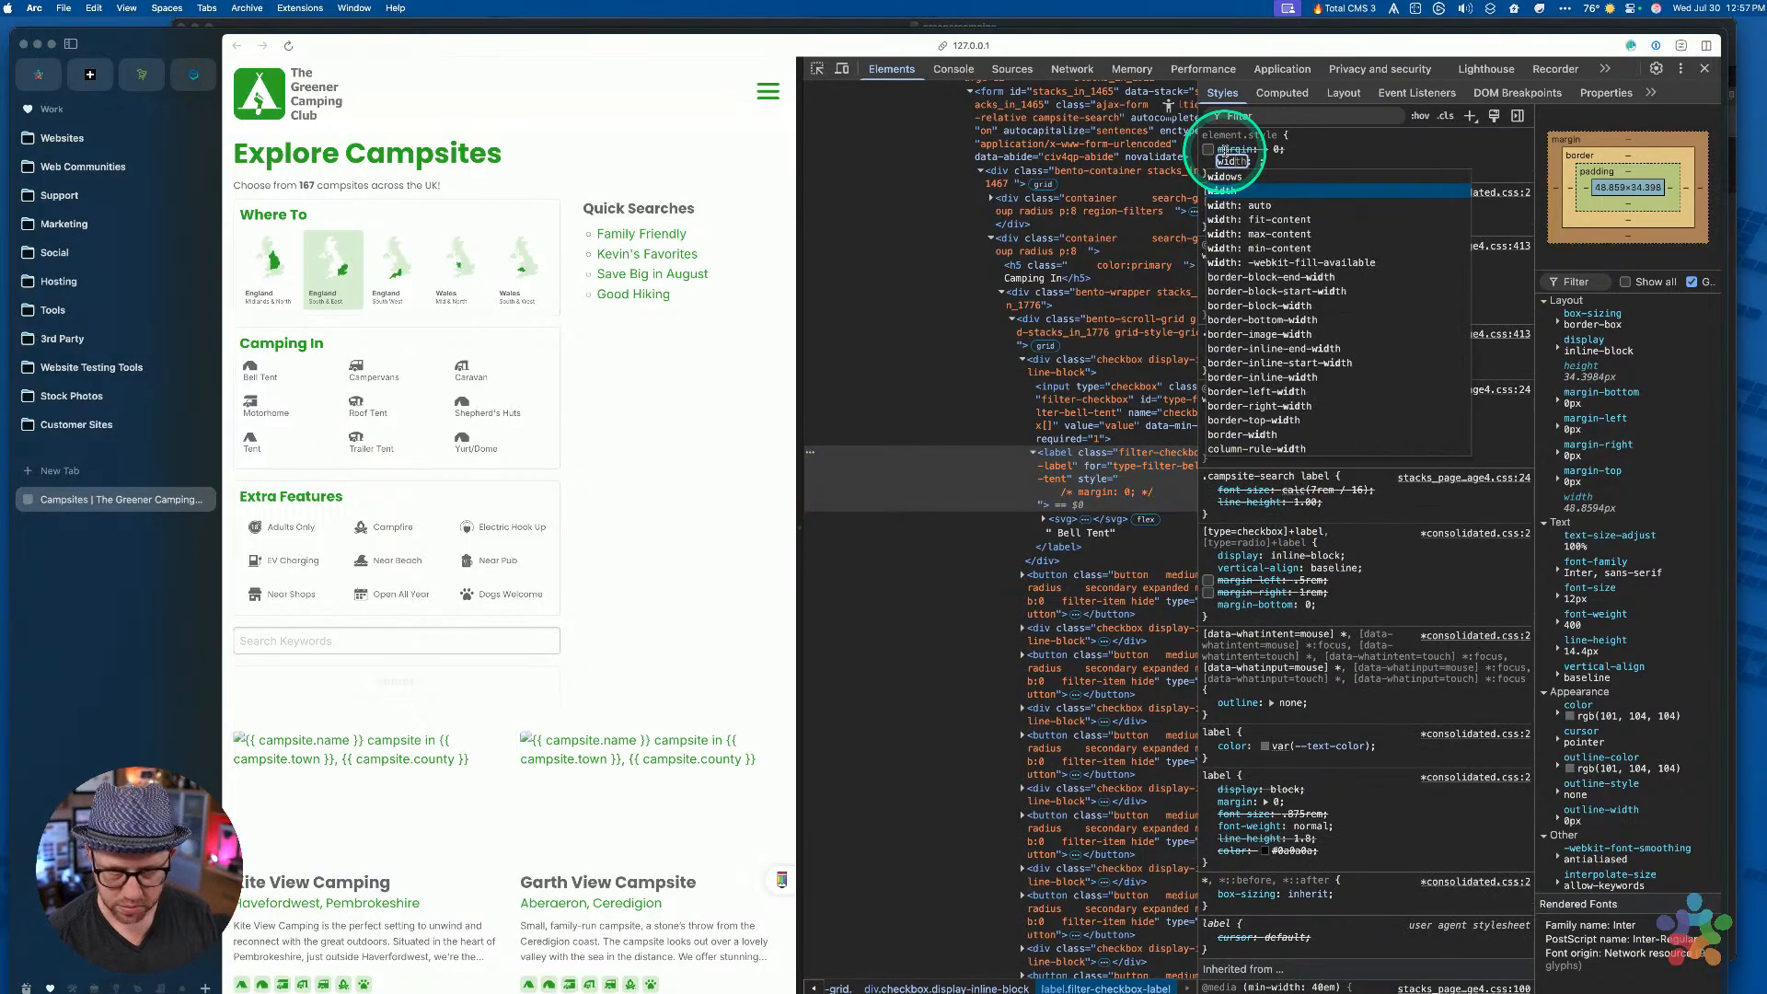
text(:10%)
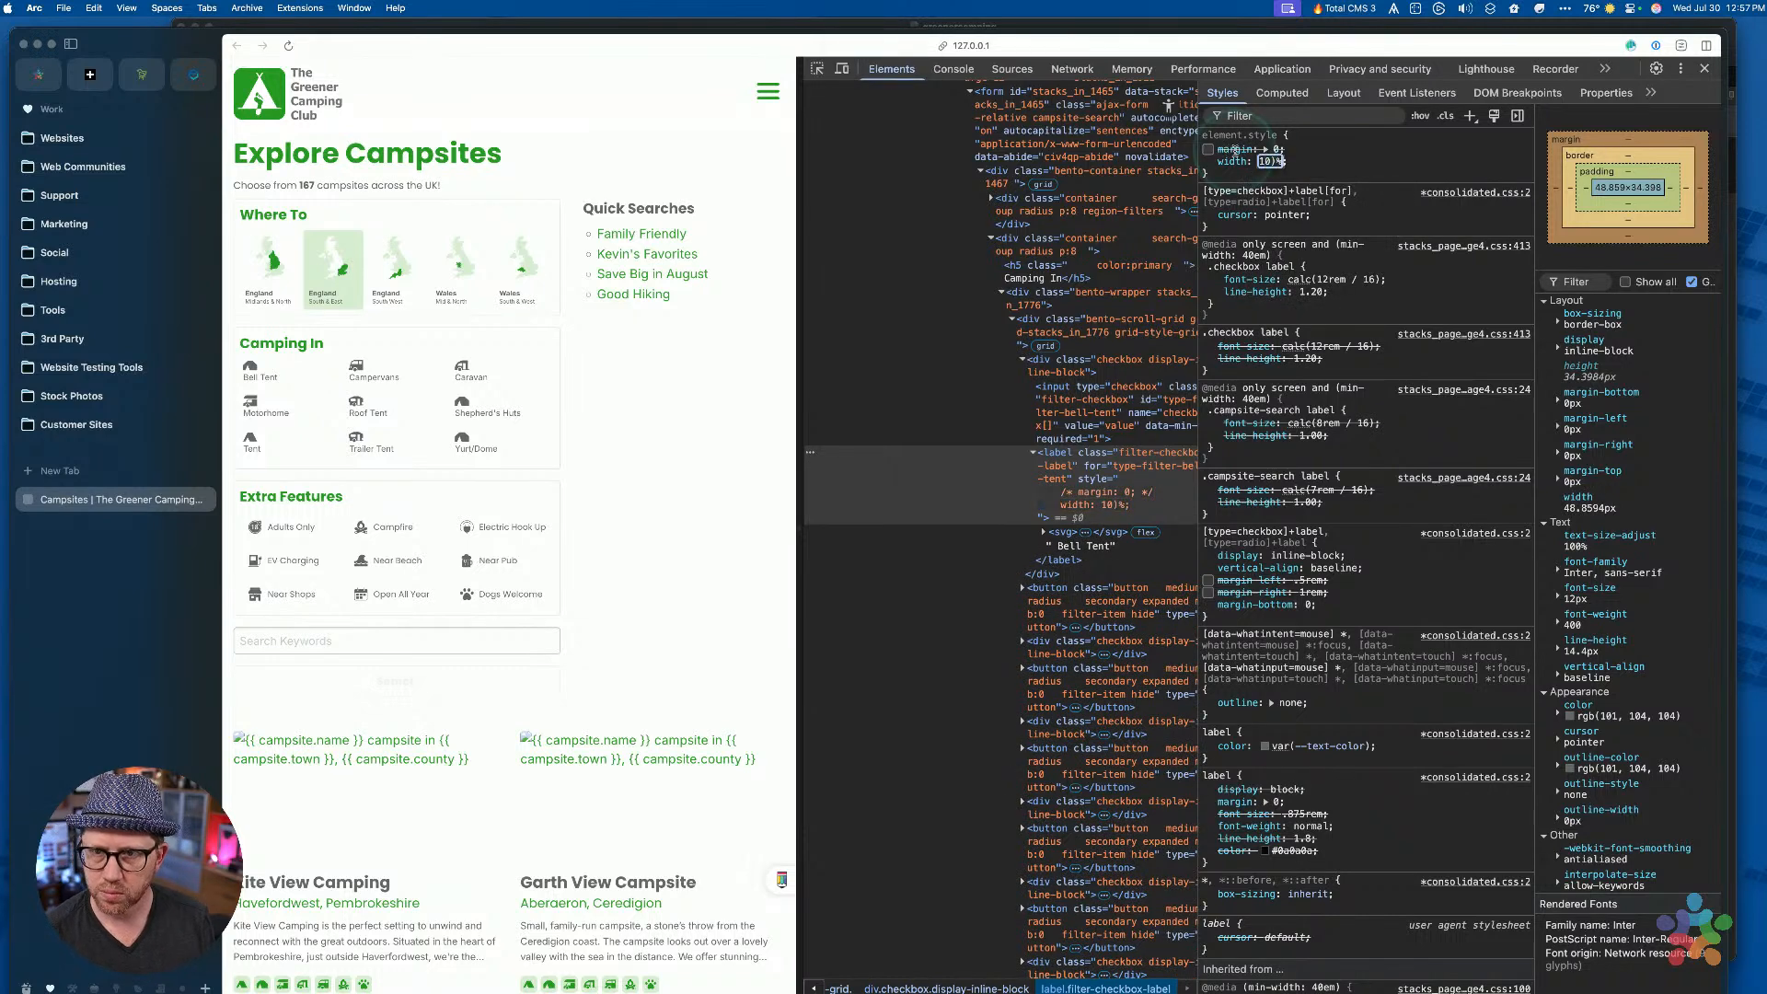
text(0%)
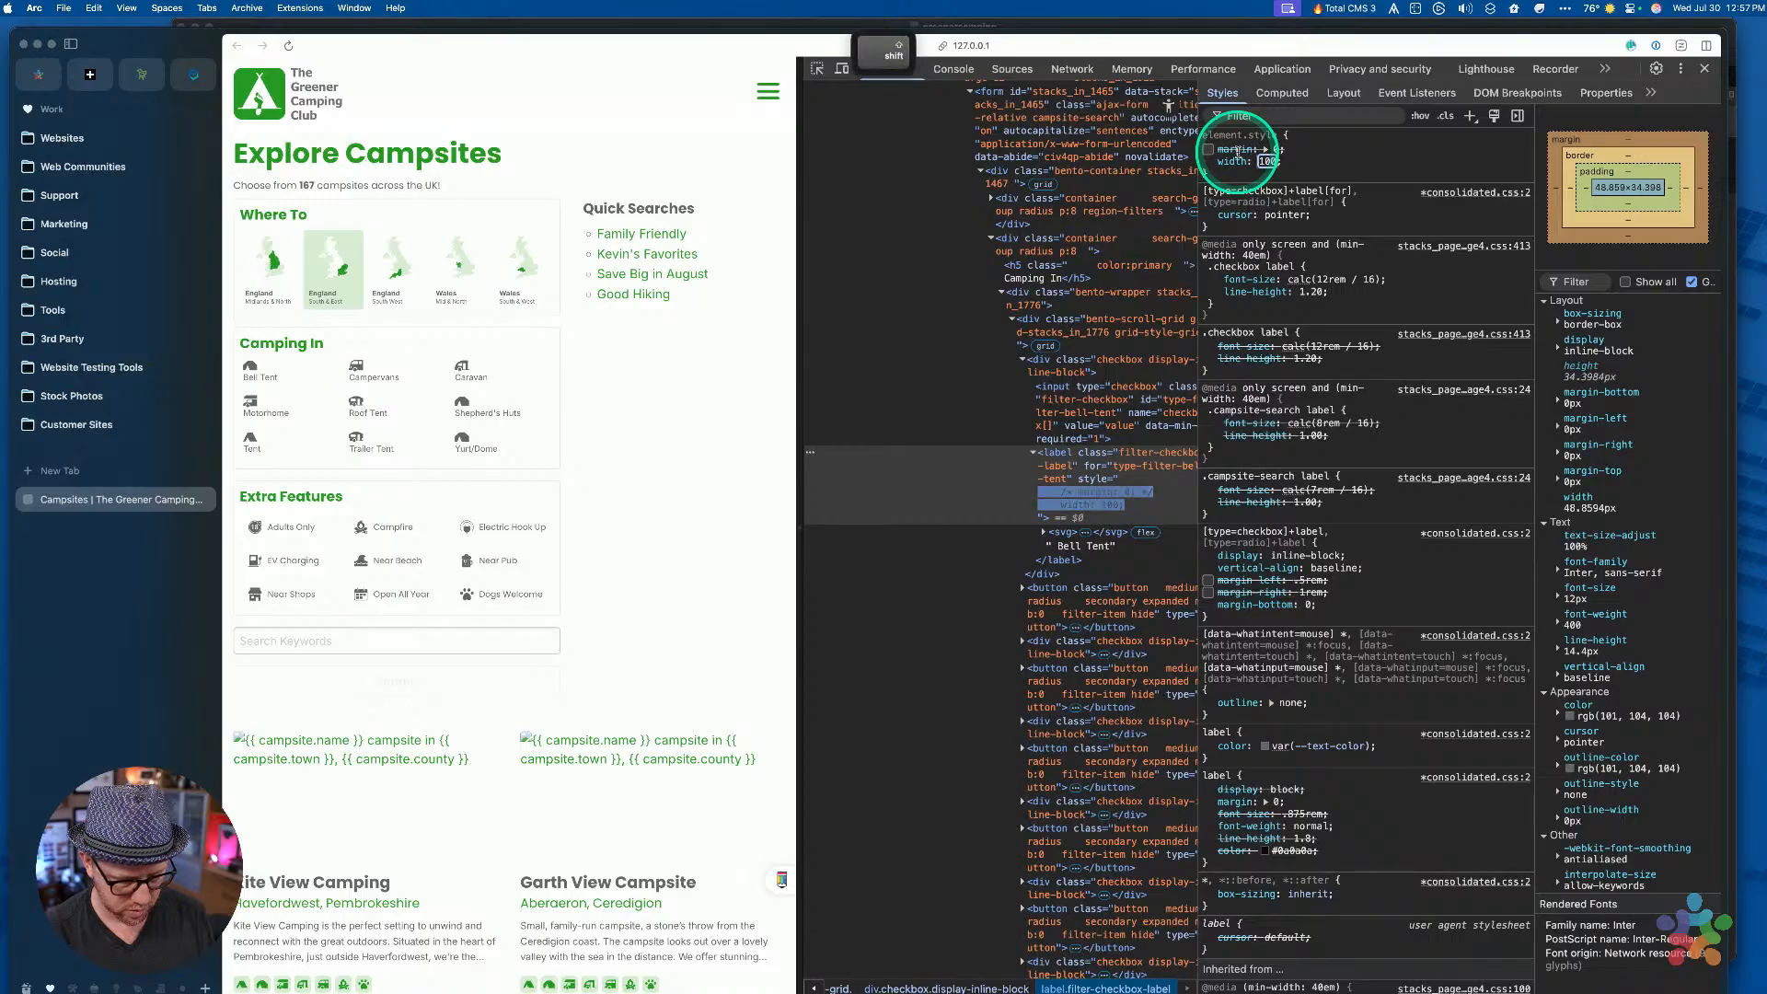
click(1361, 173)
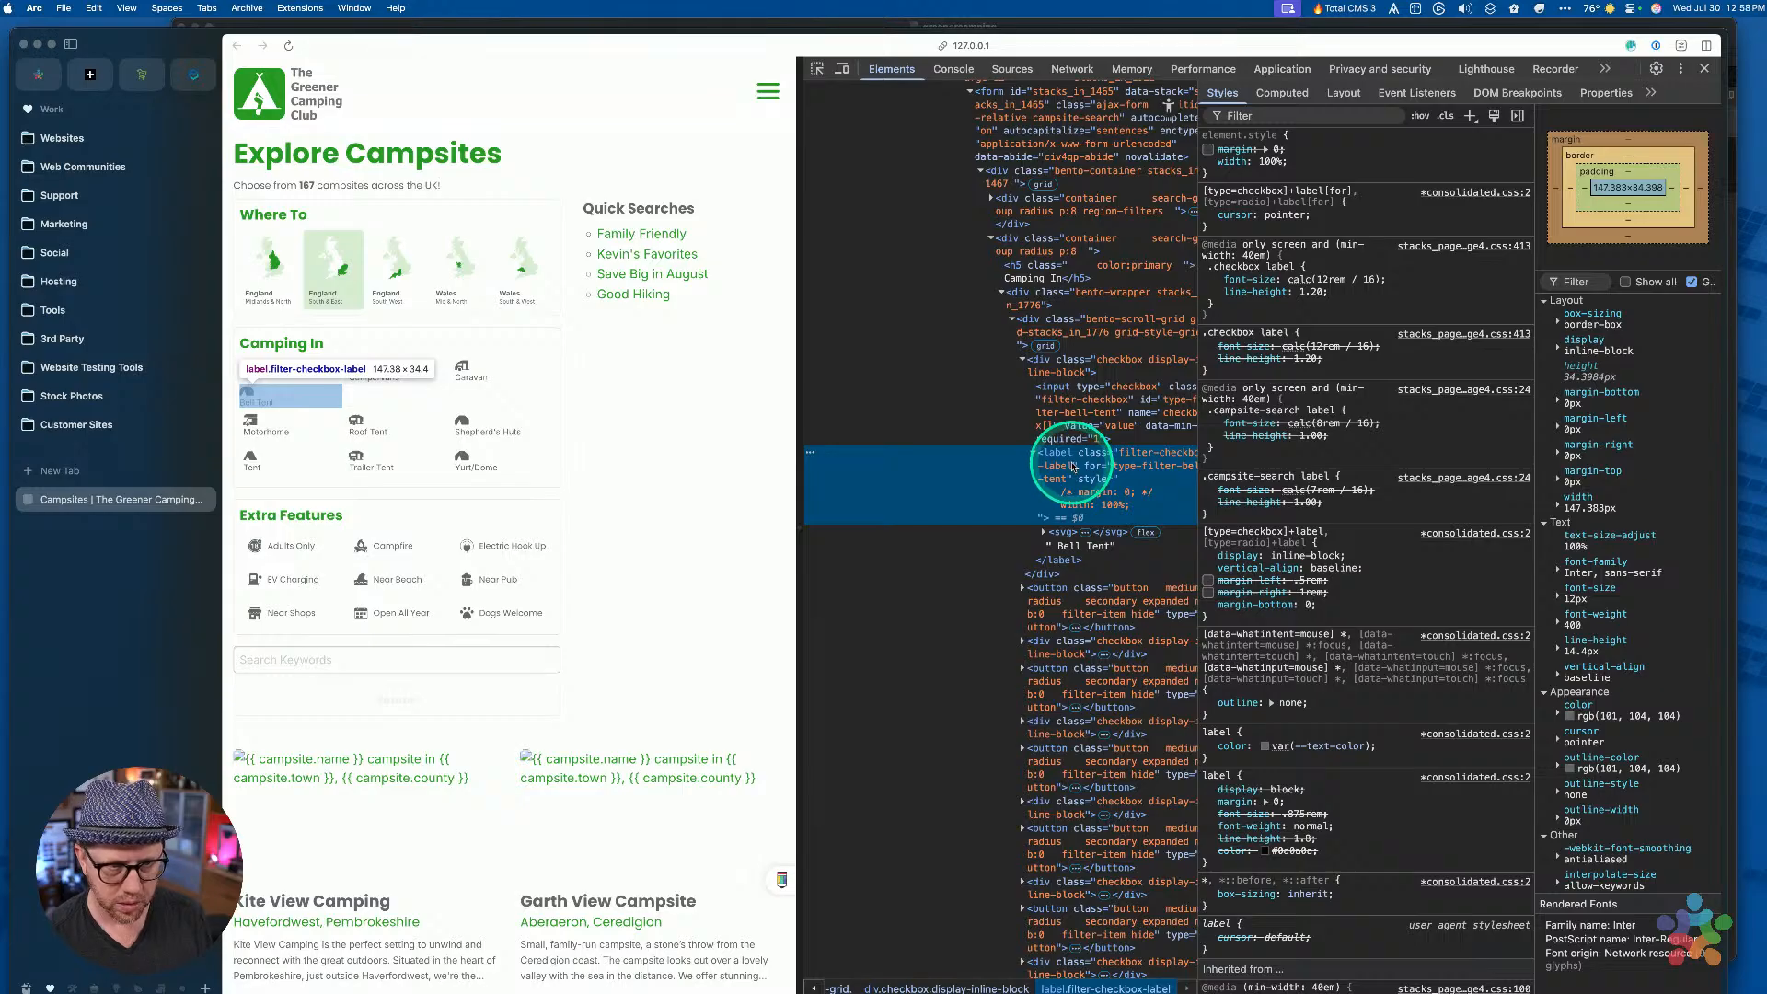
click(1067, 532)
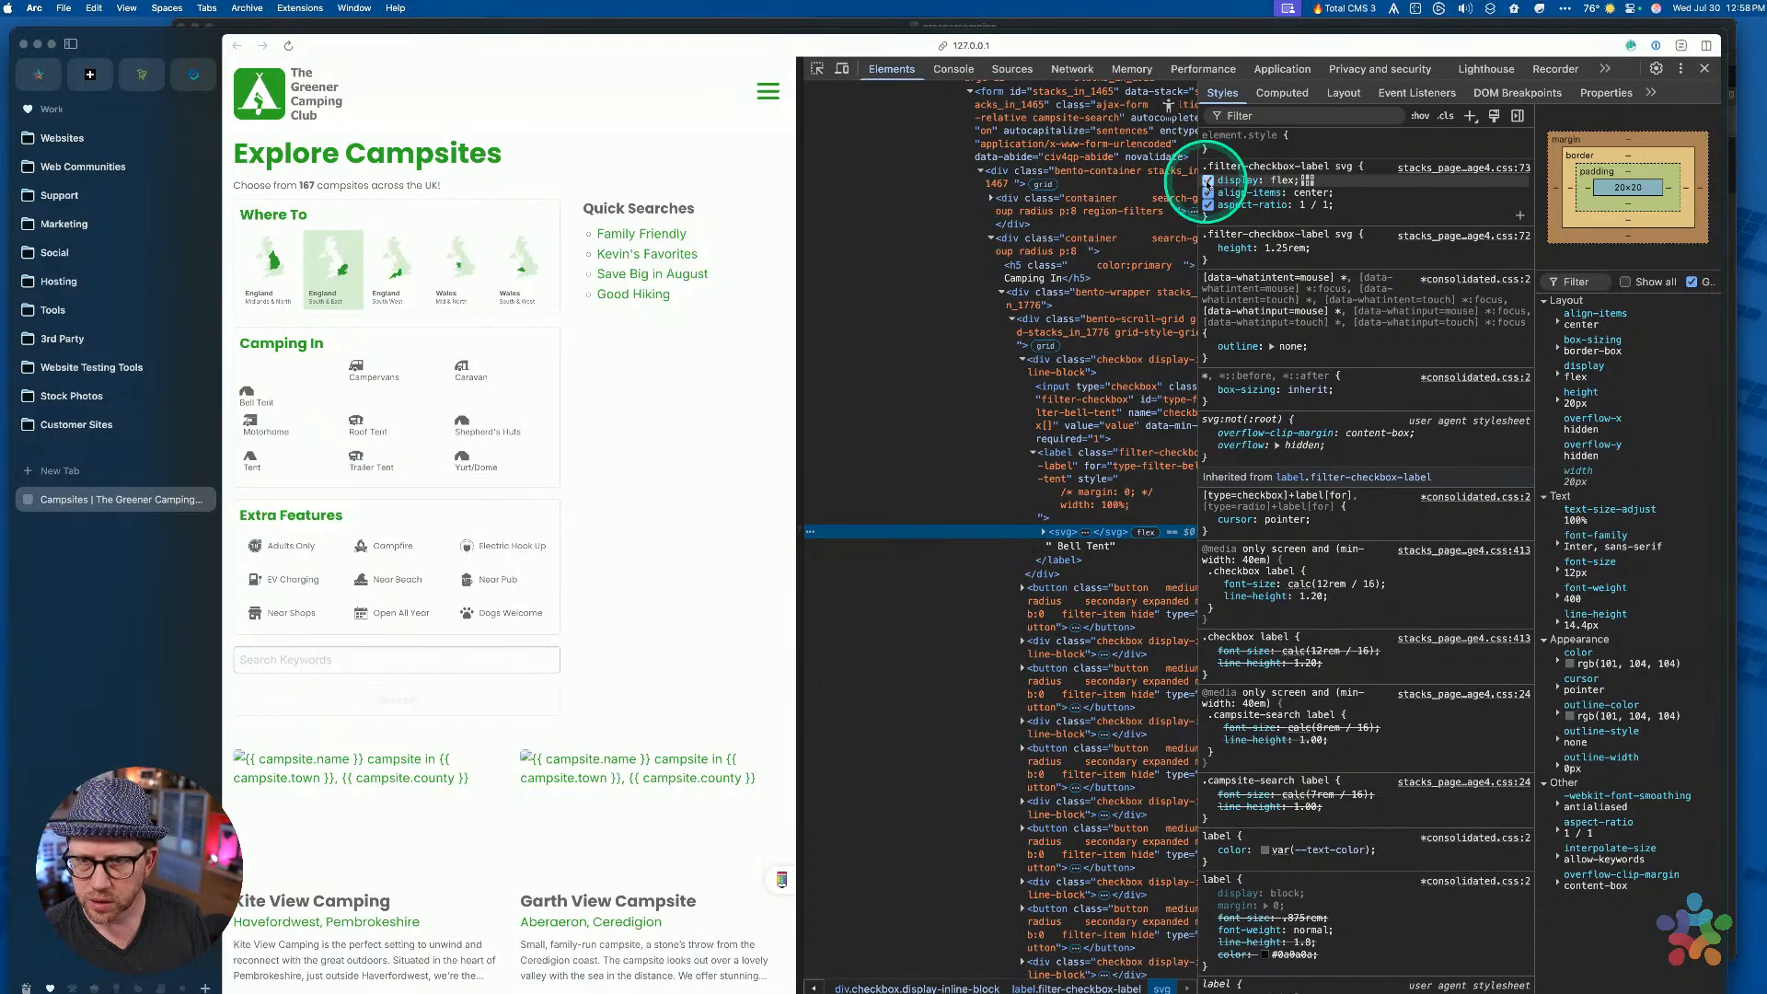
Toggle the icon svg's display: flex rule on and off, leaving it disabled
click(1208, 181)
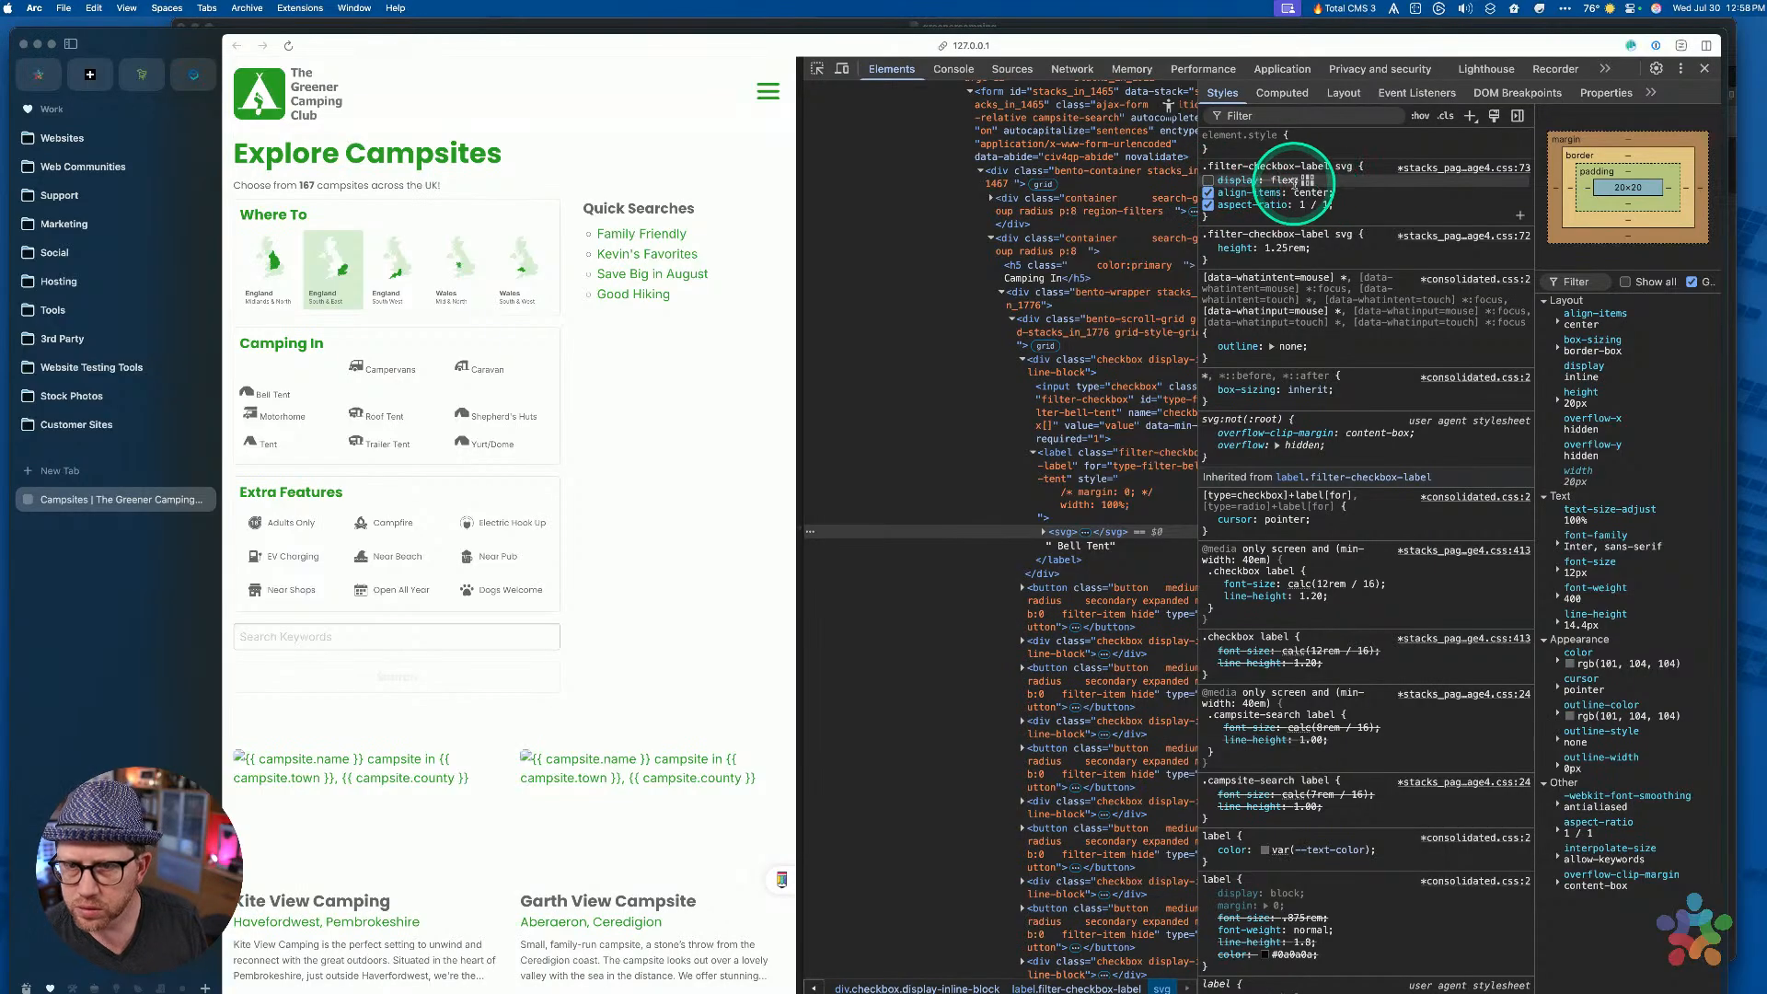
click(1209, 182)
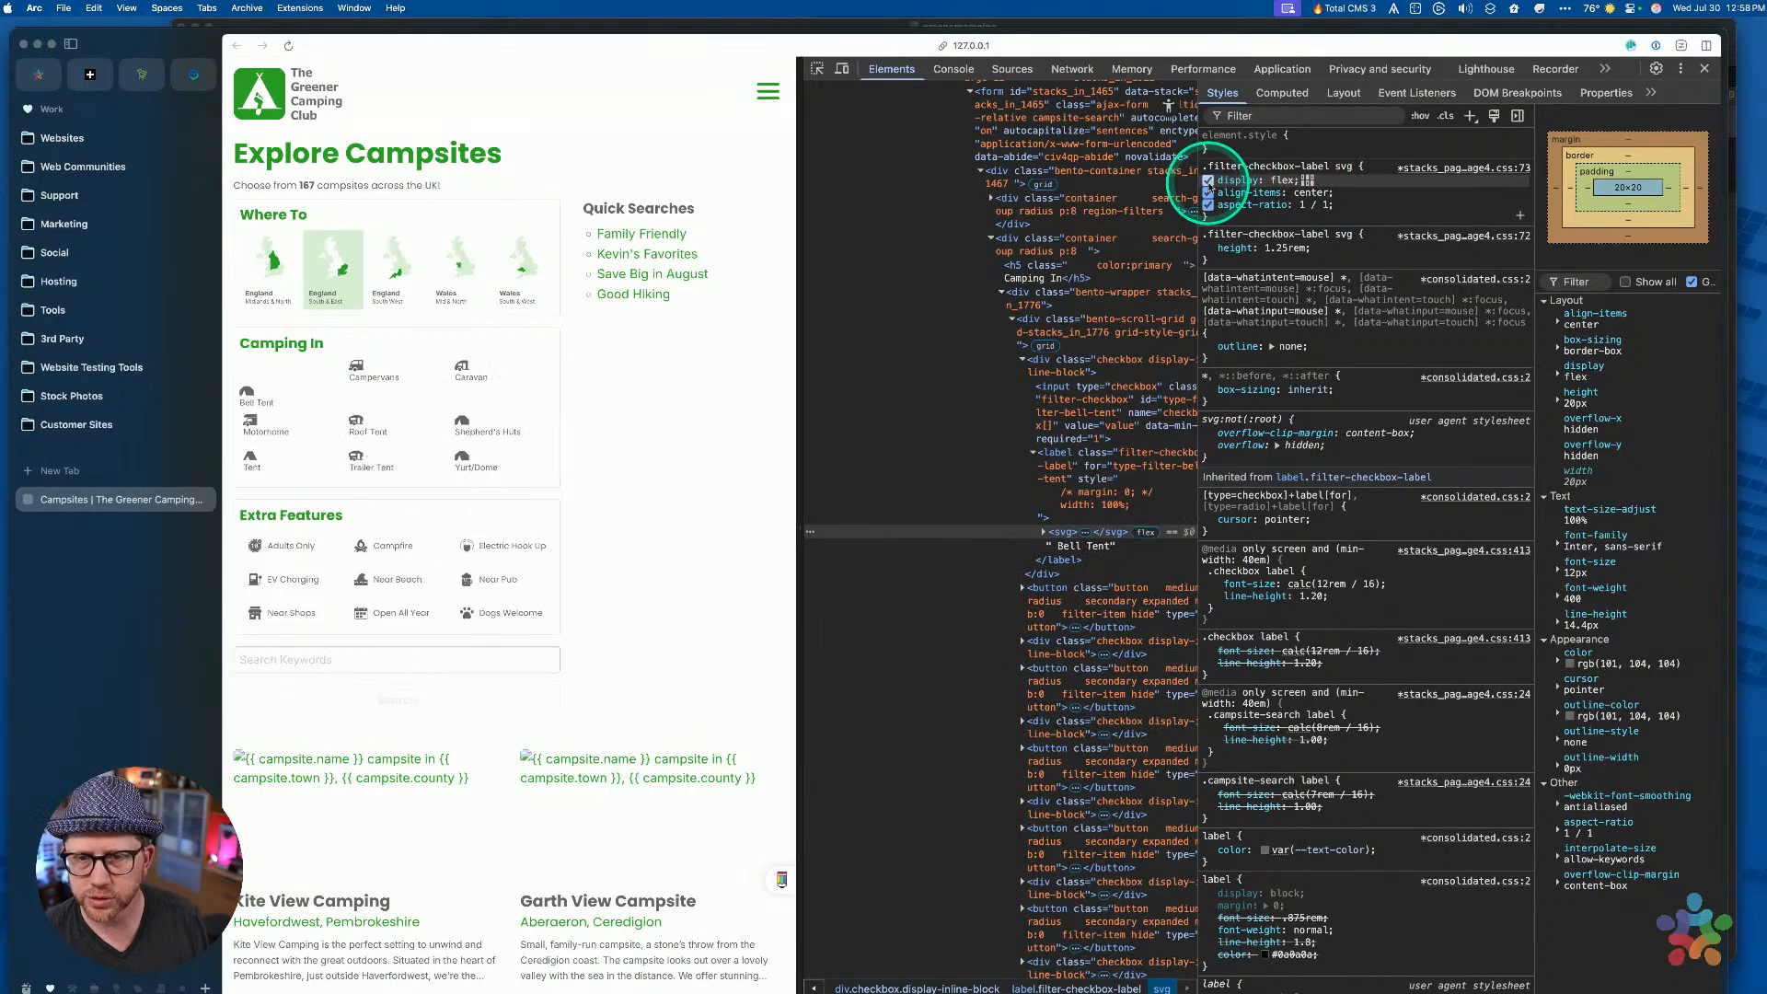
click(1208, 182)
click(1209, 181)
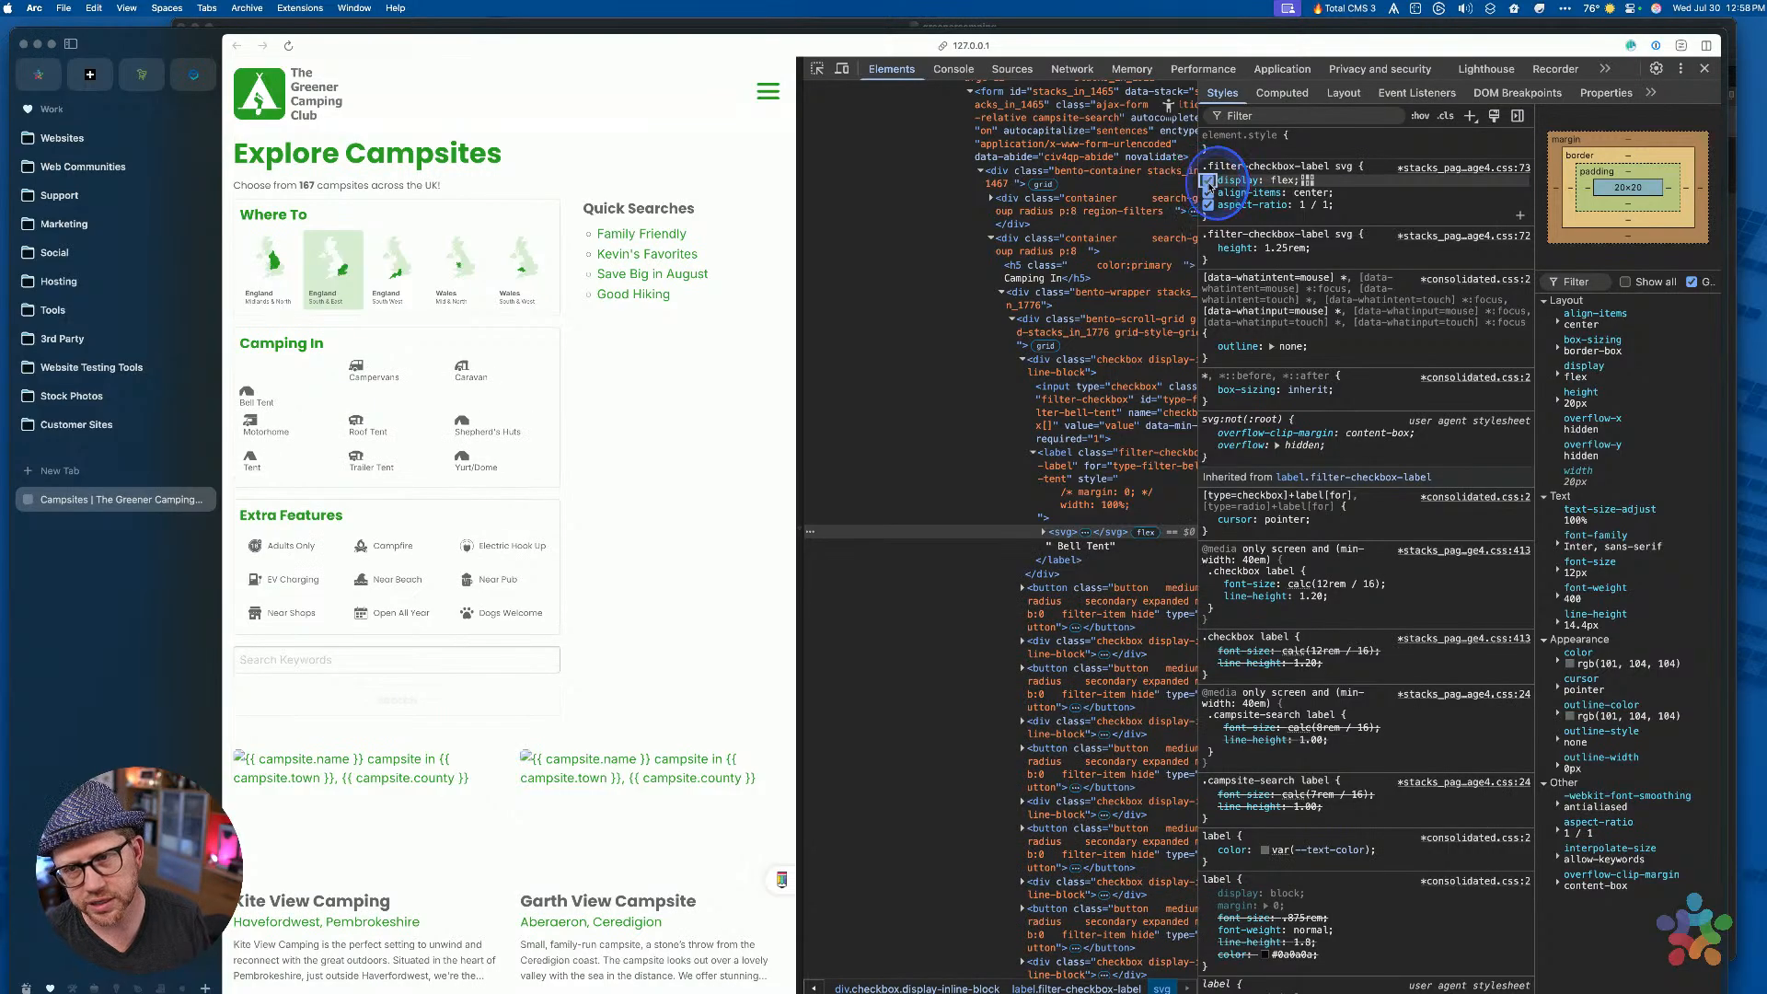
click(1208, 181)
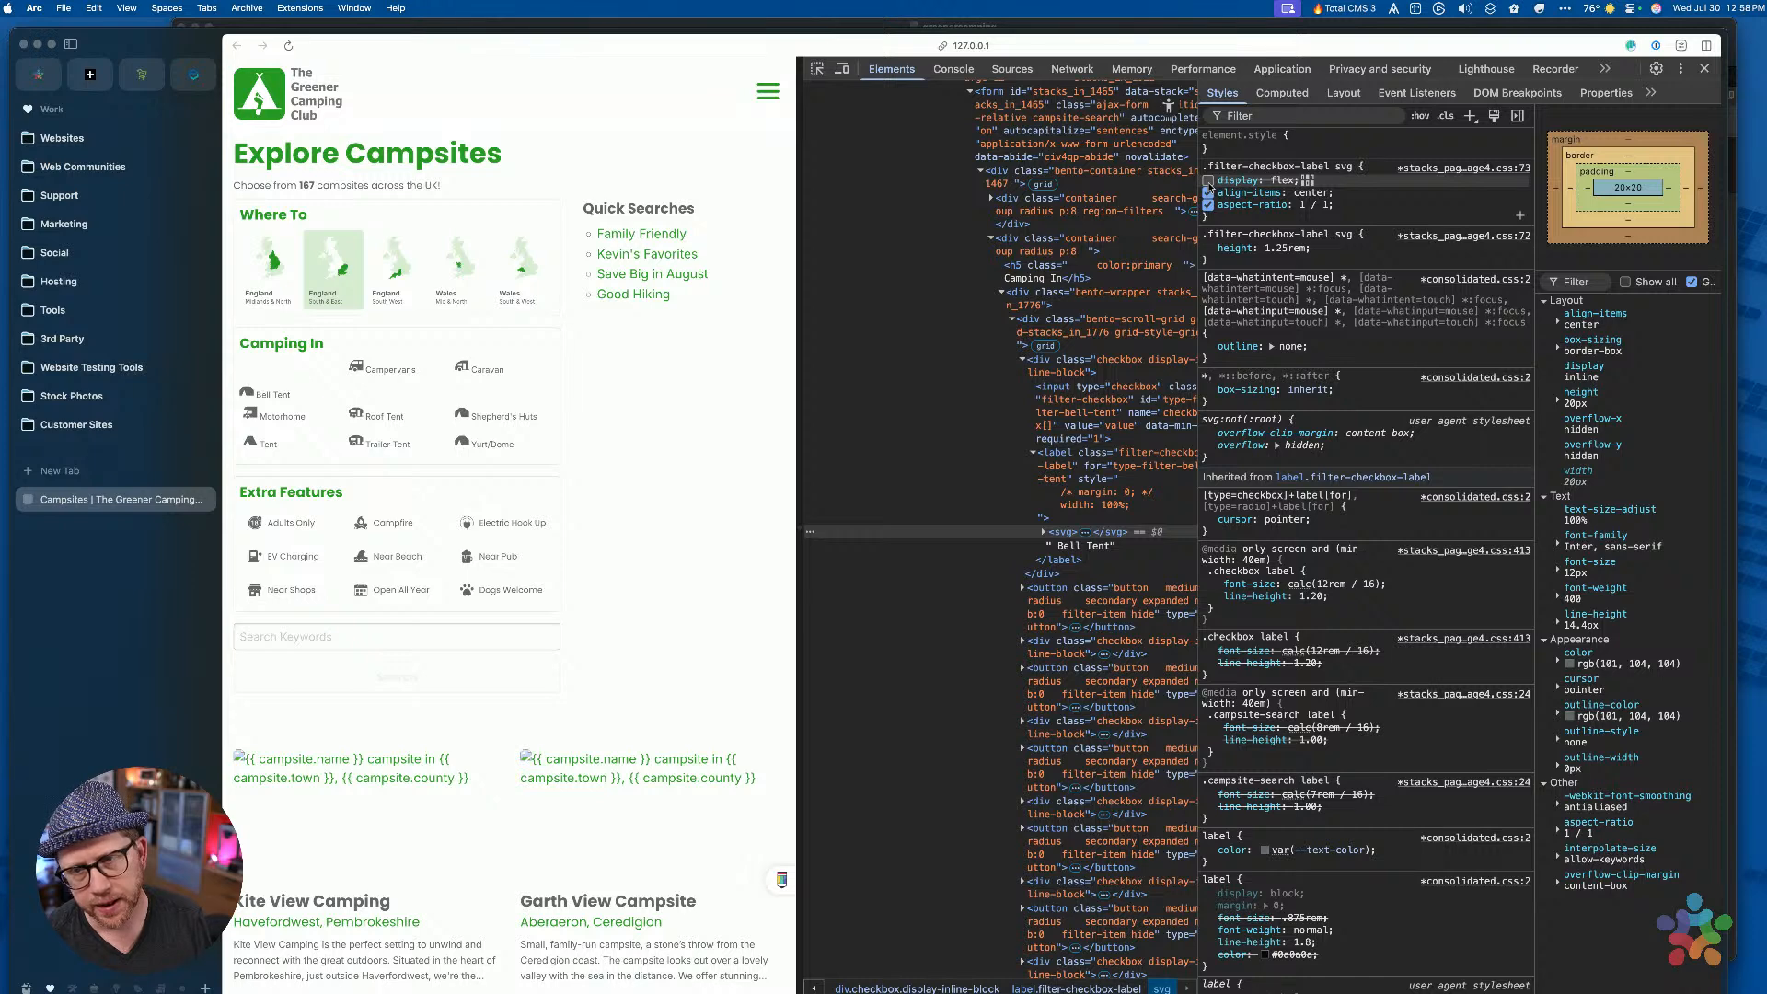
click(1208, 181)
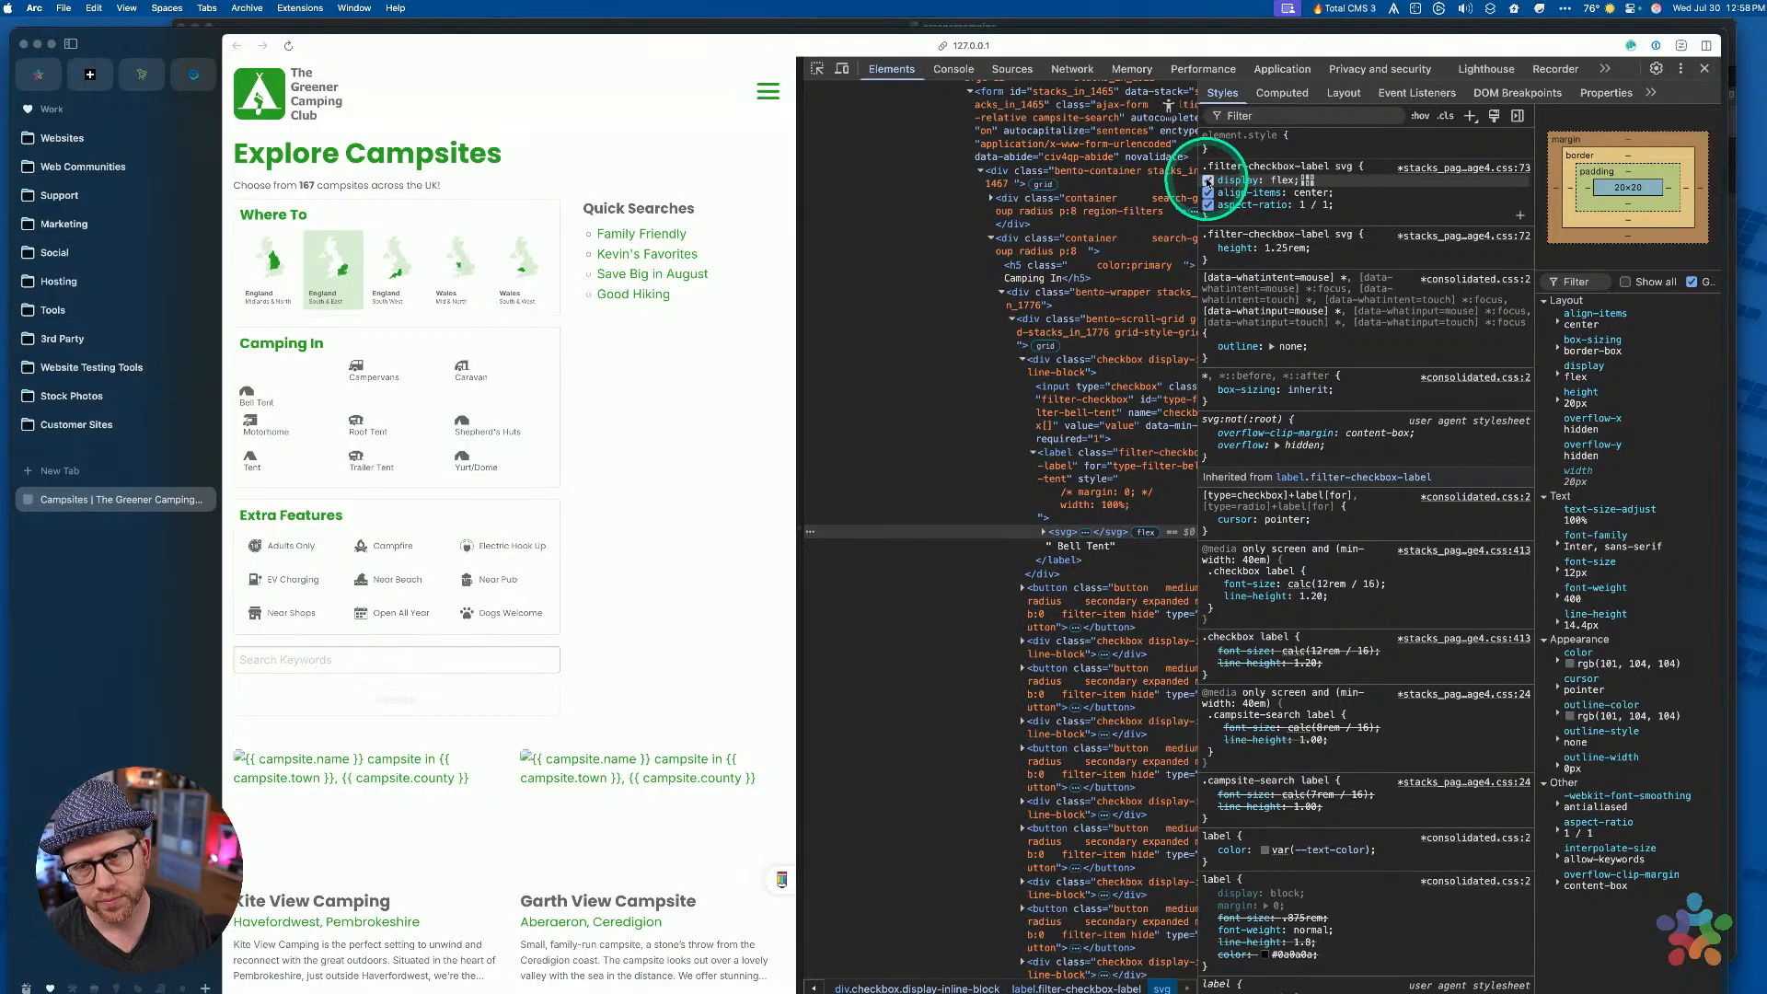
click(1208, 181)
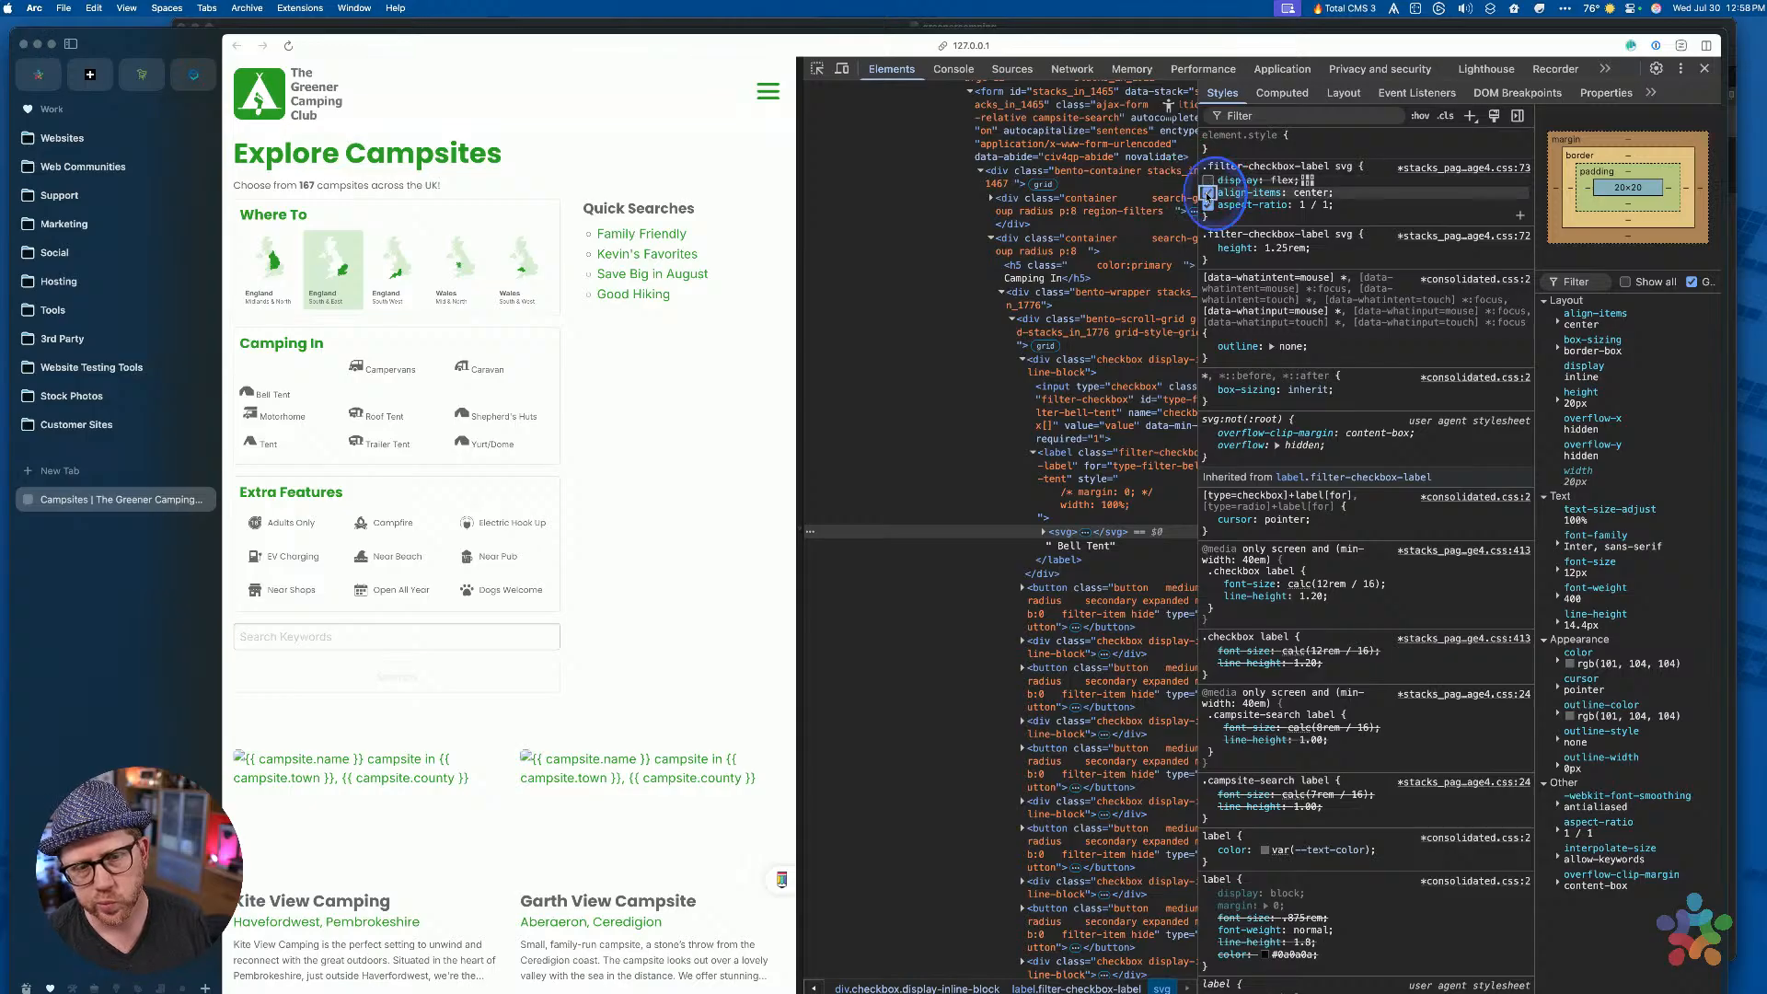
Toggle the icons' square aspect-ratio rule, restore it, and return to the Bell Tent label
click(1208, 204)
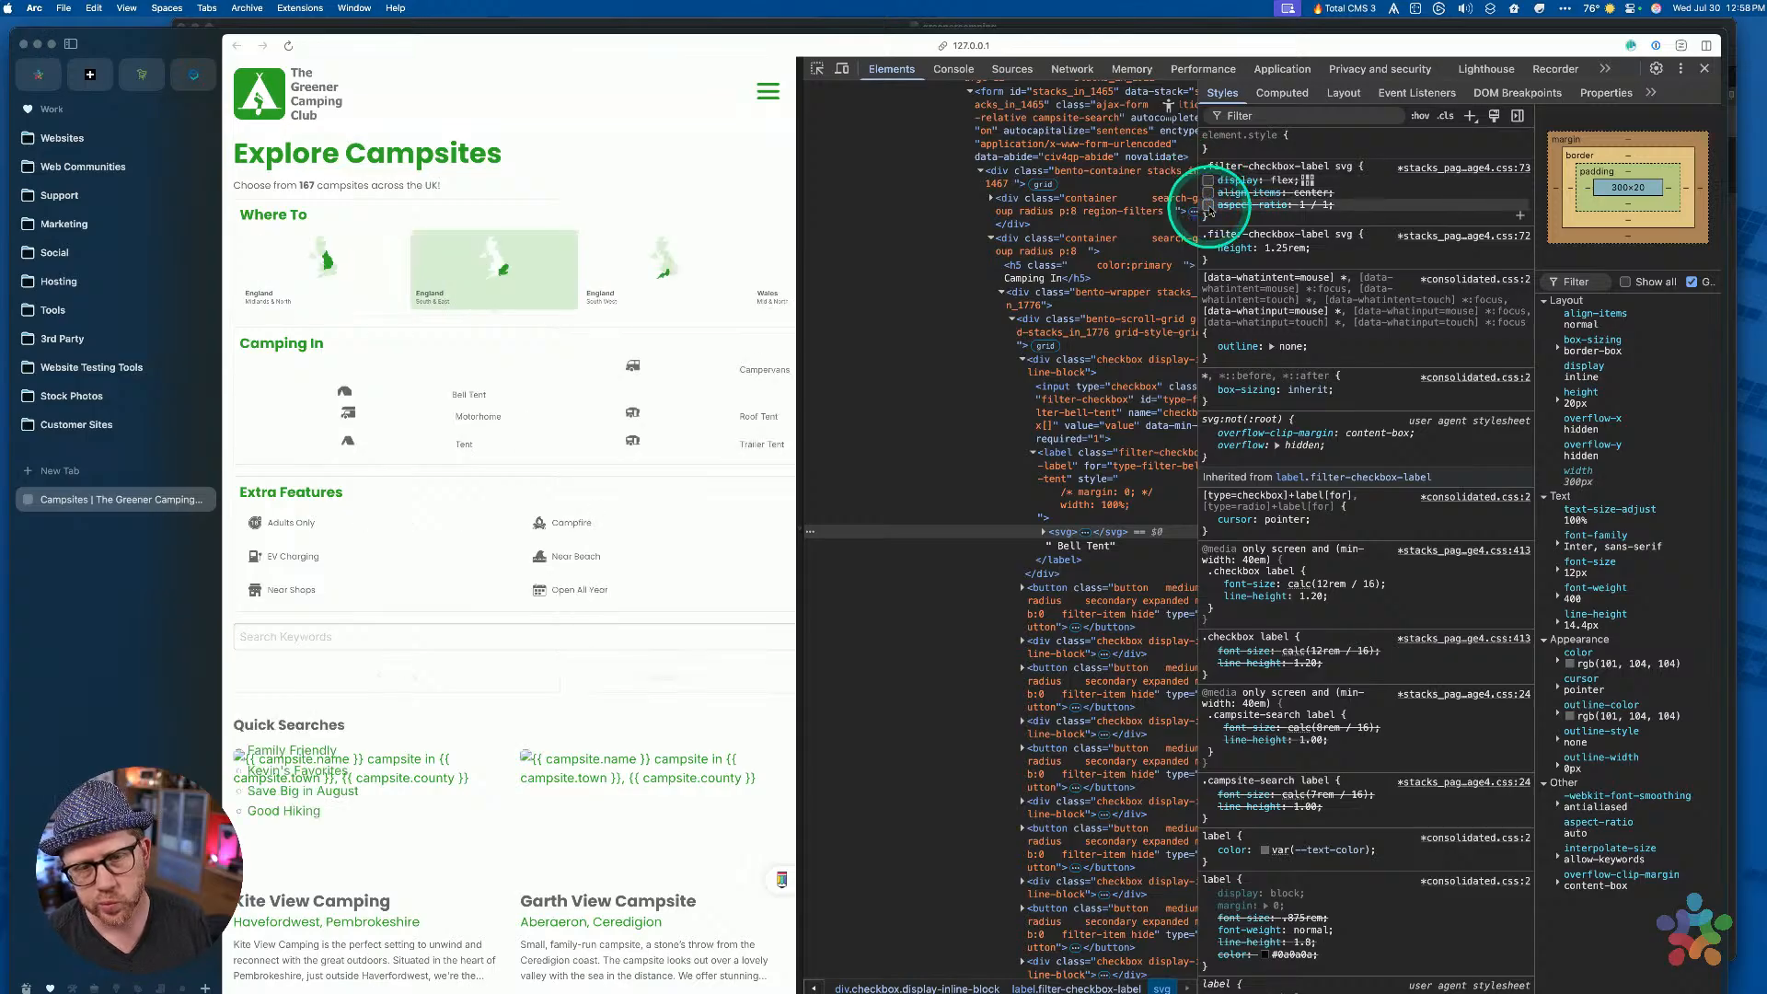
click(1208, 204)
click(1208, 192)
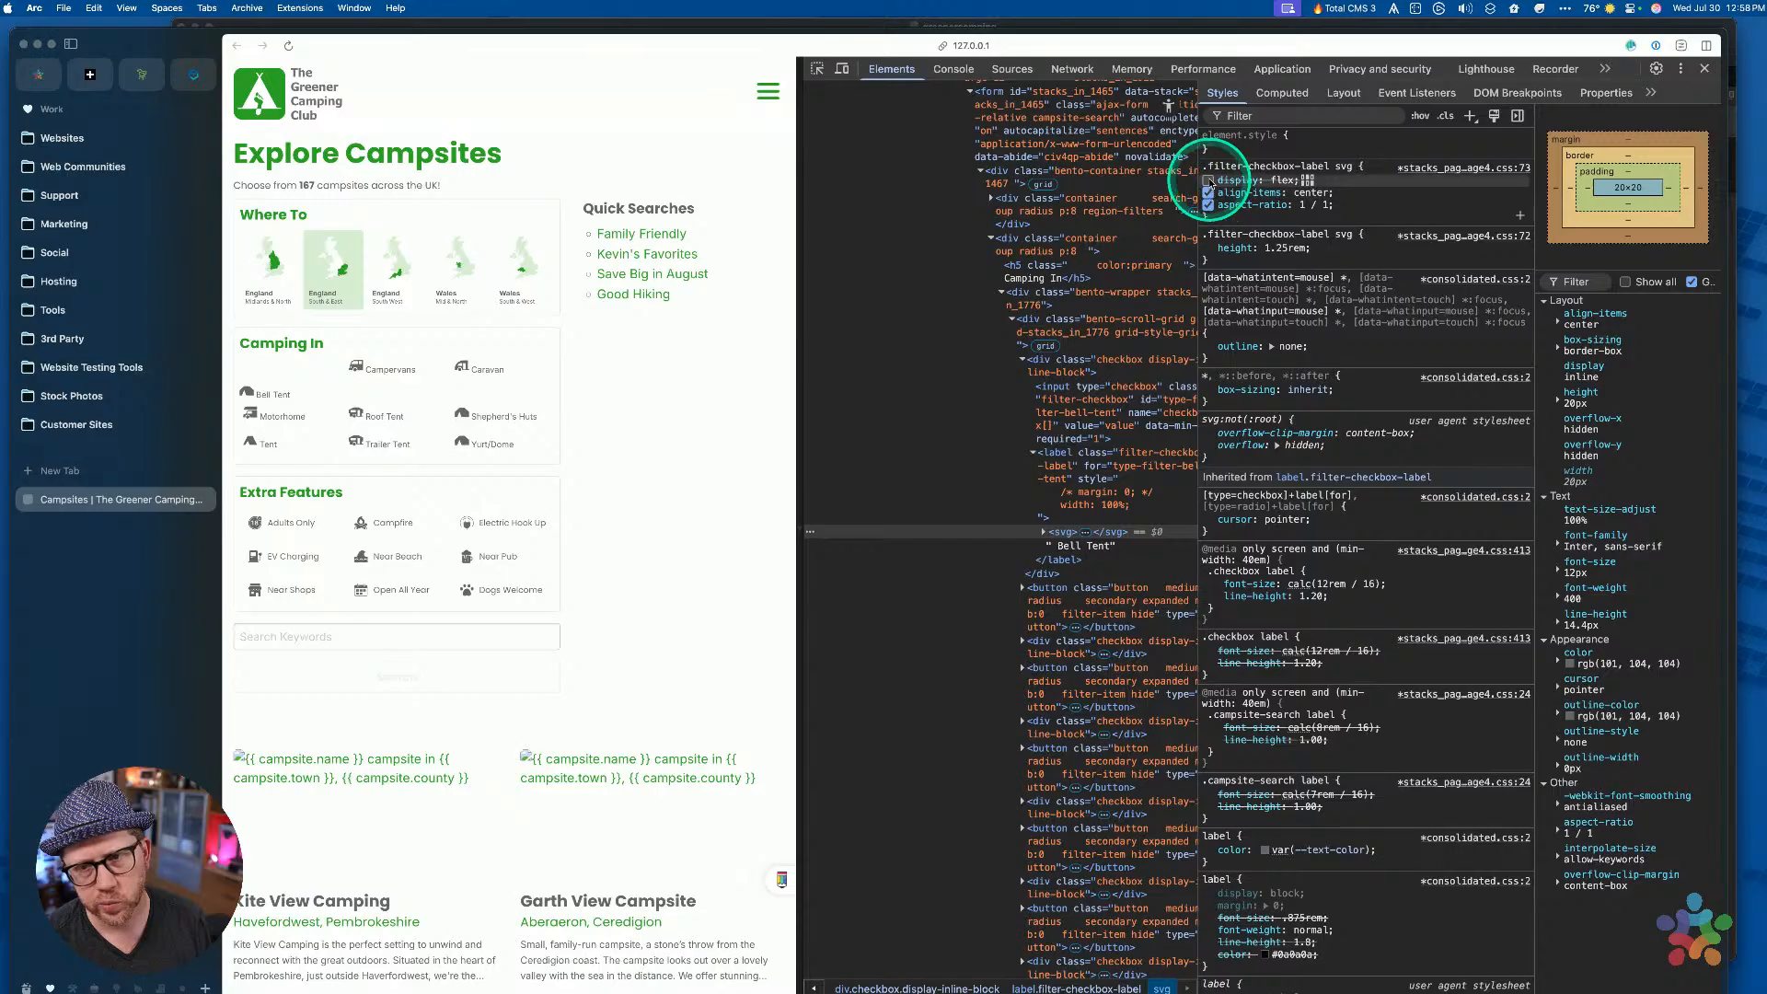
click(1102, 467)
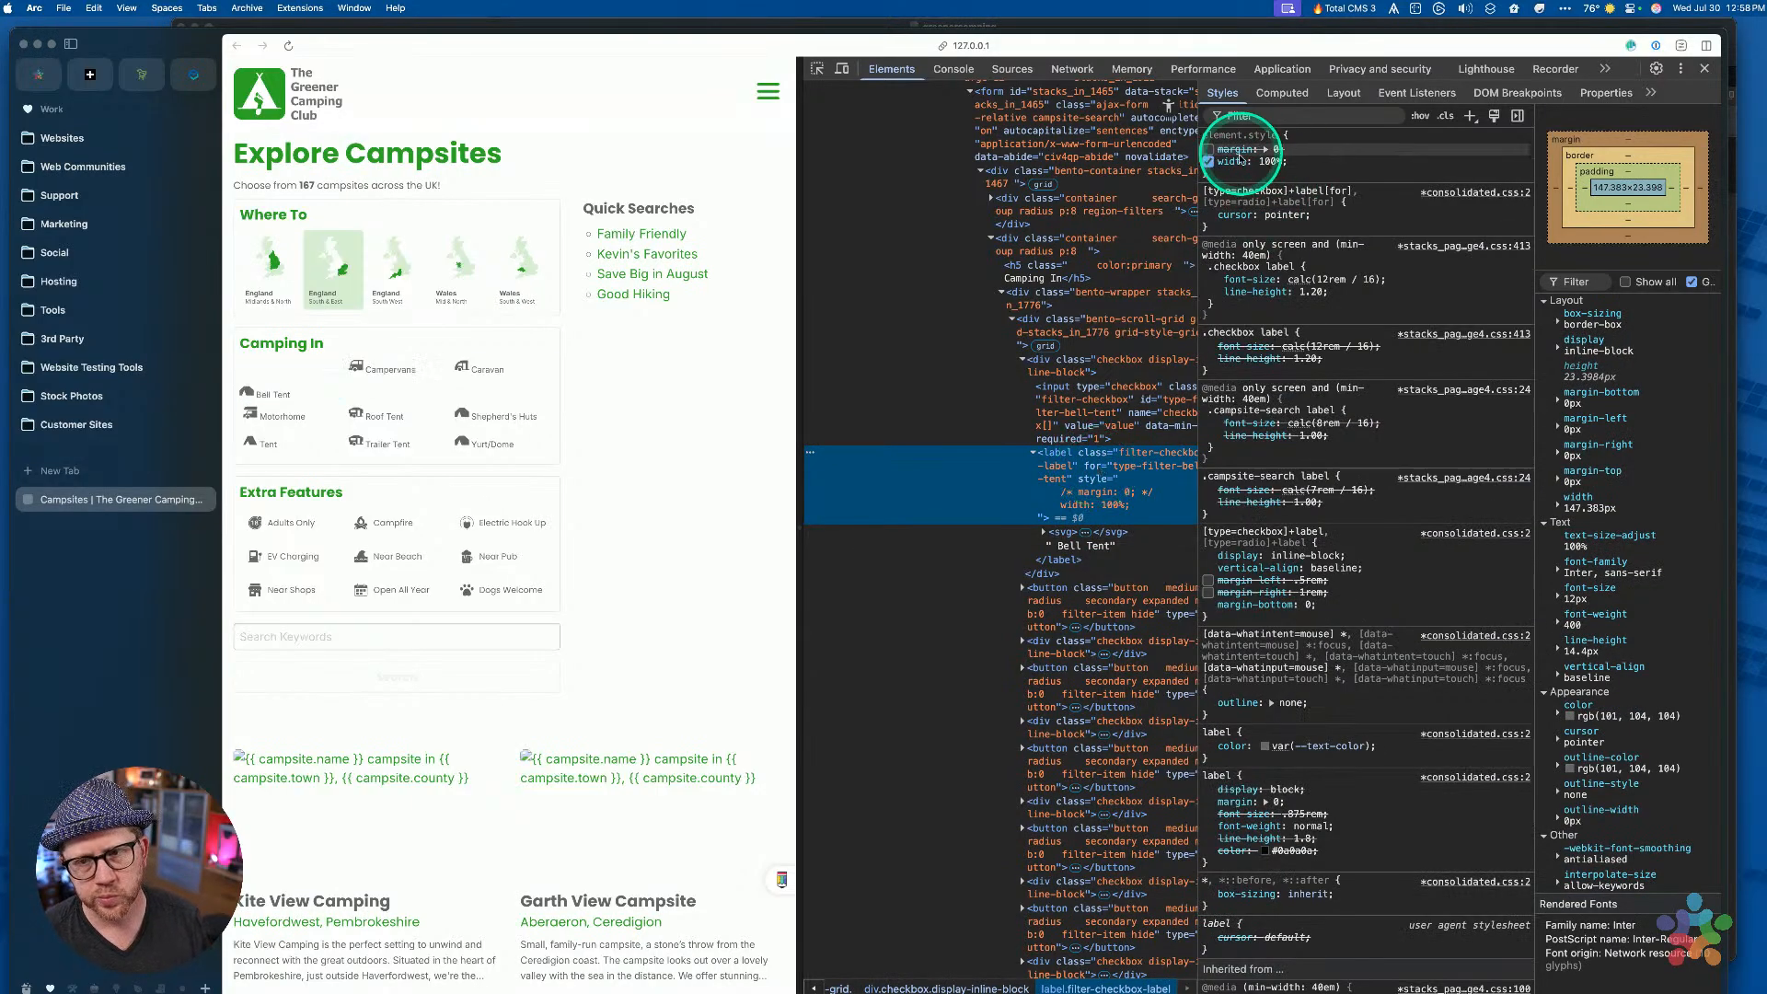
Re-enable the label's inline width: 100% and add display: inline-flex
click(1234, 162)
key(Tab)
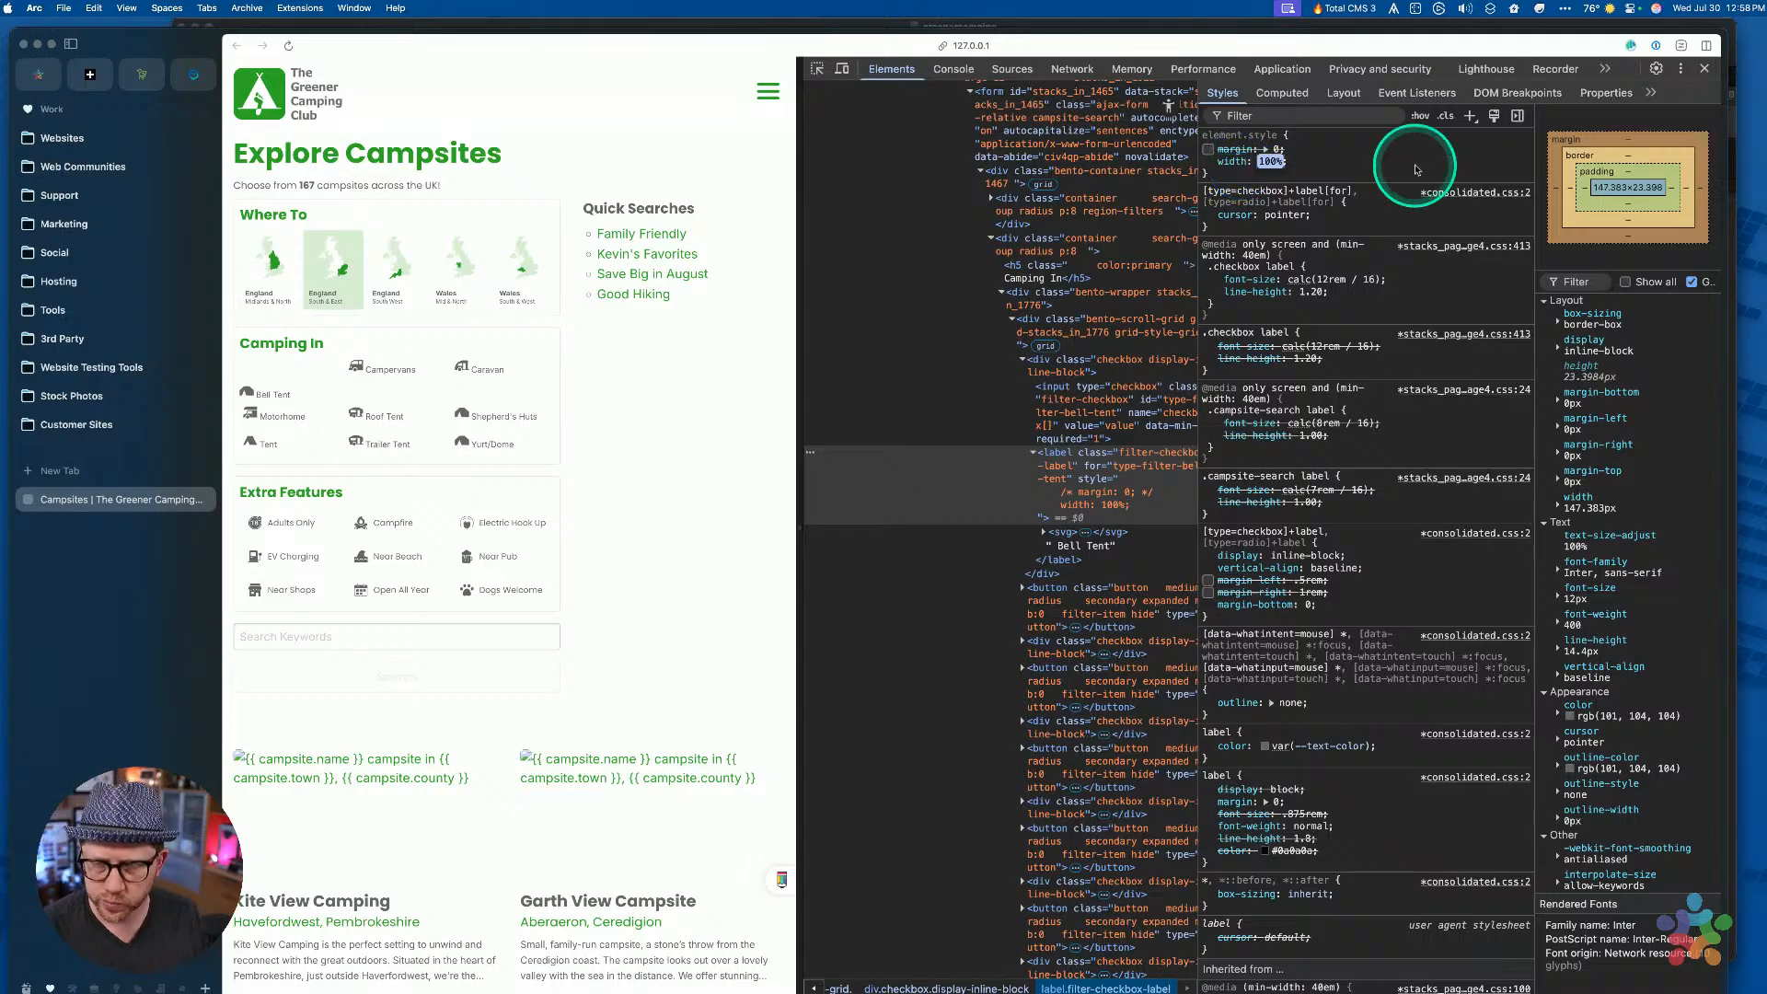
click(1415, 169)
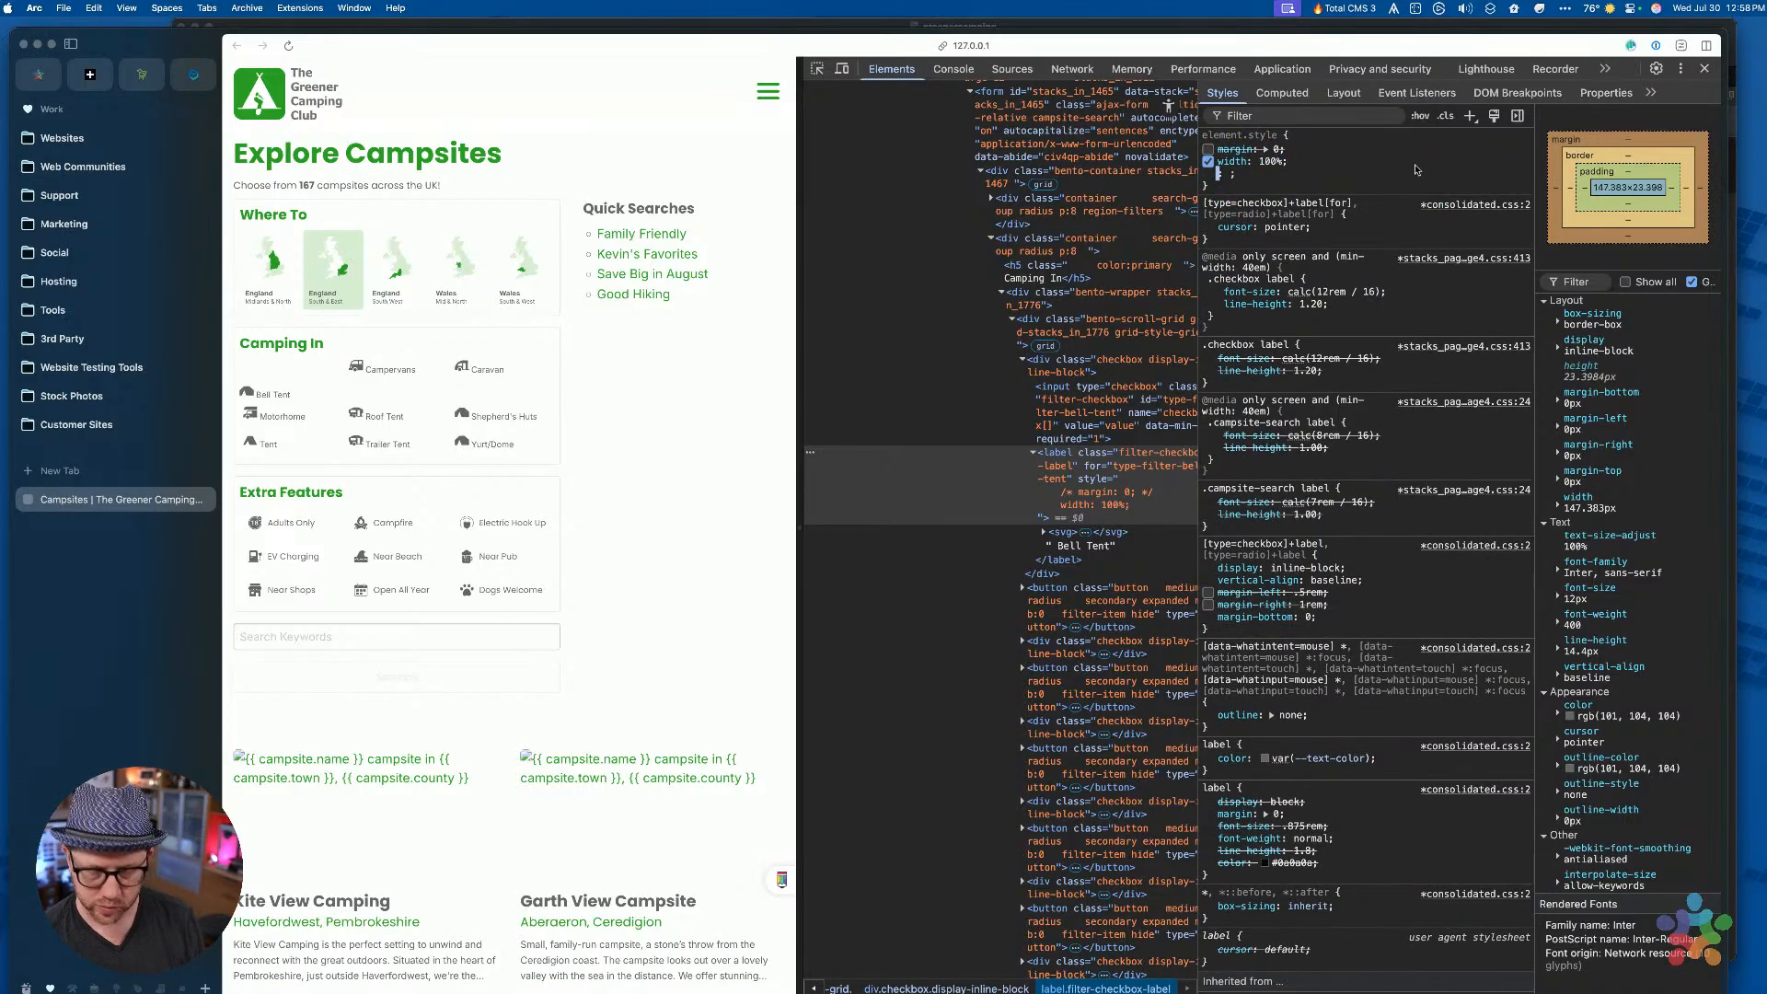
text(display)
key(Tab)
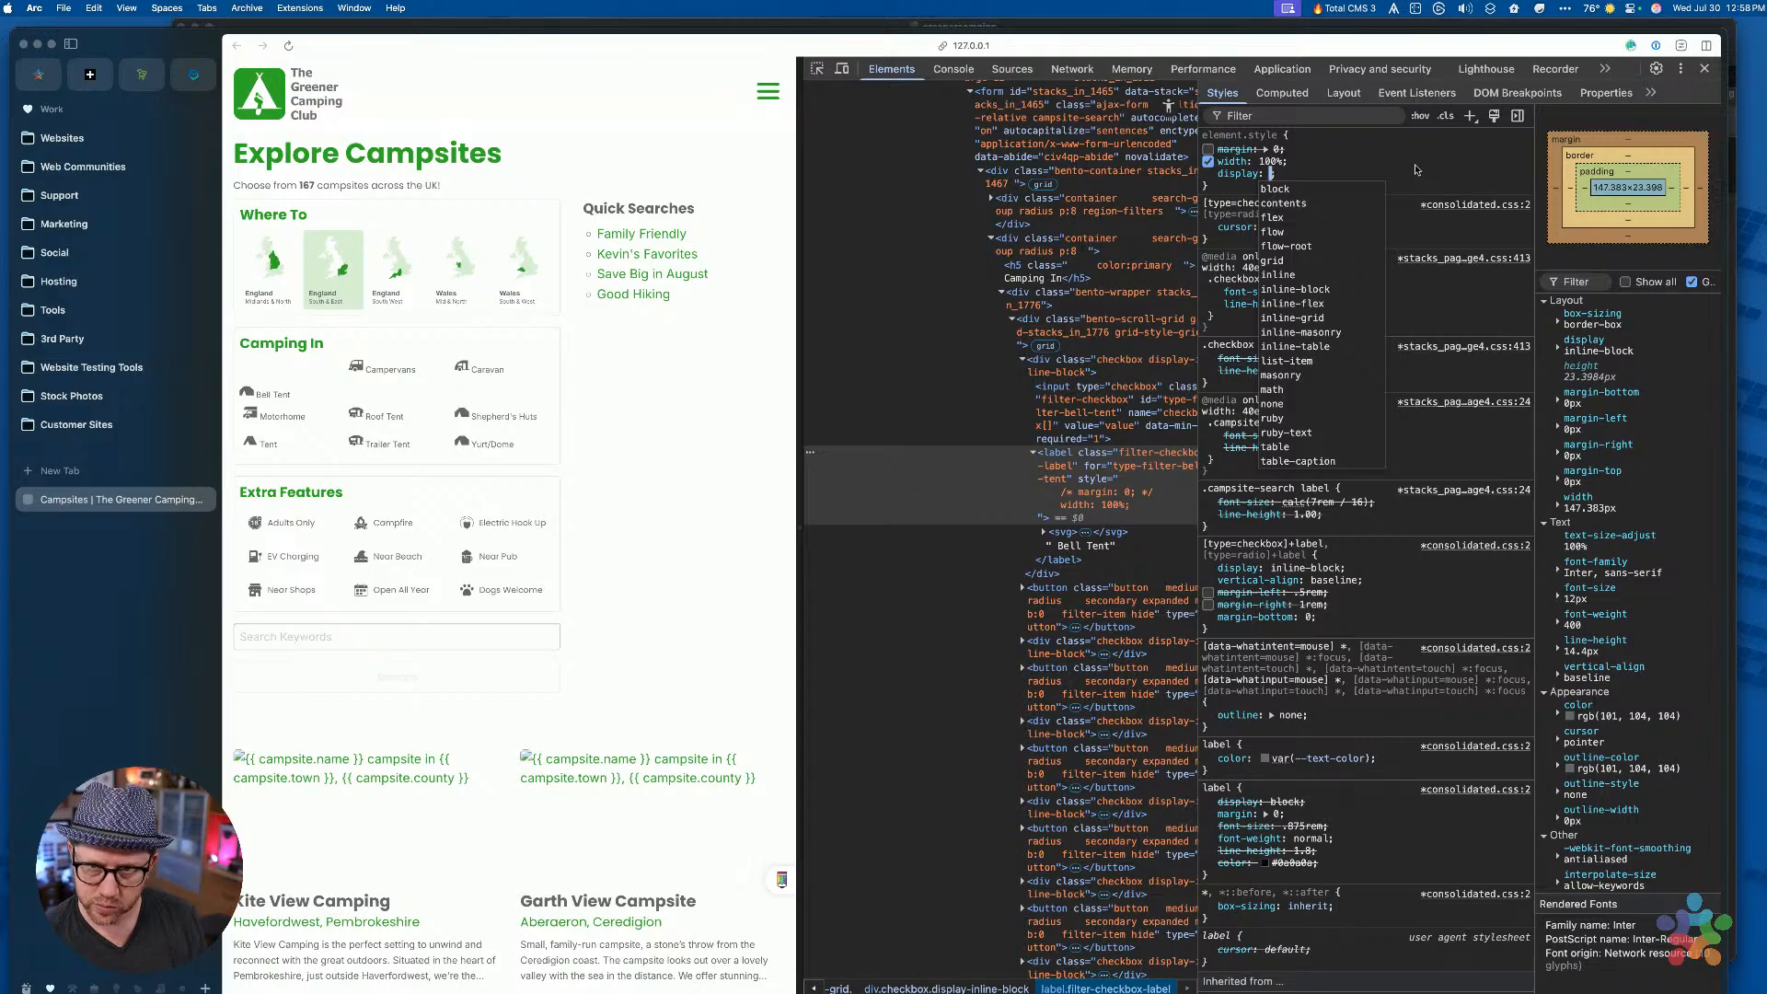
text(flex)
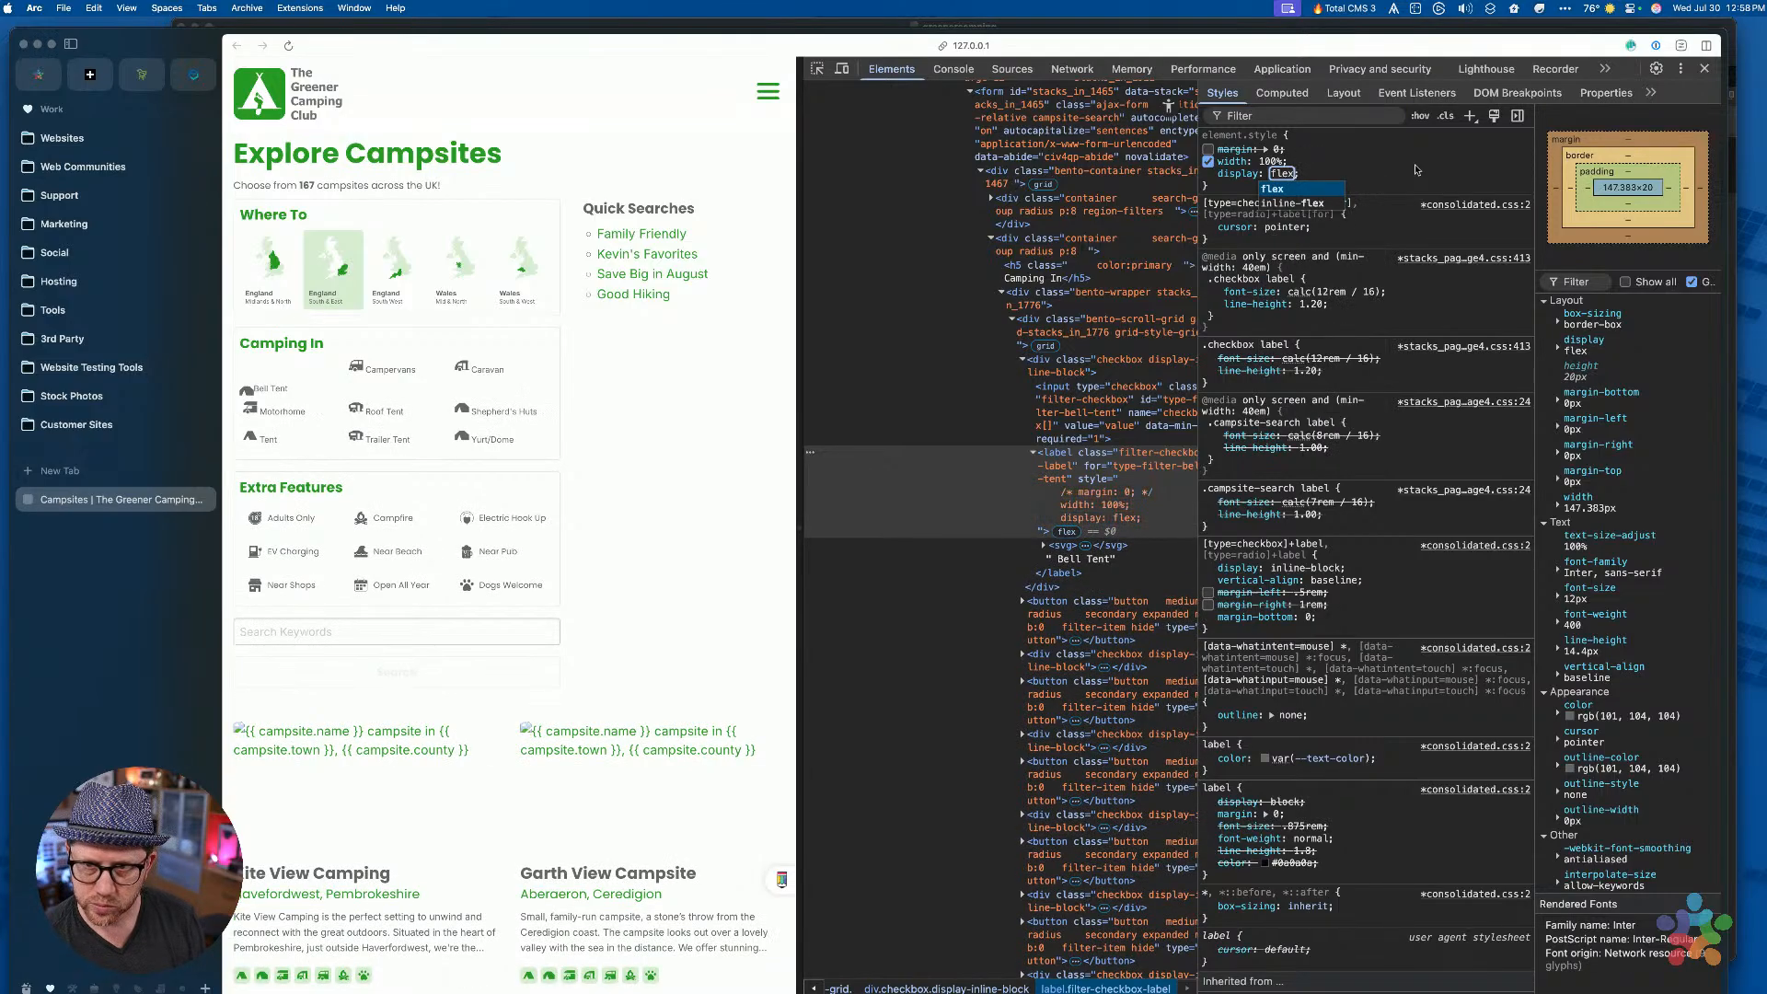
key(Down)
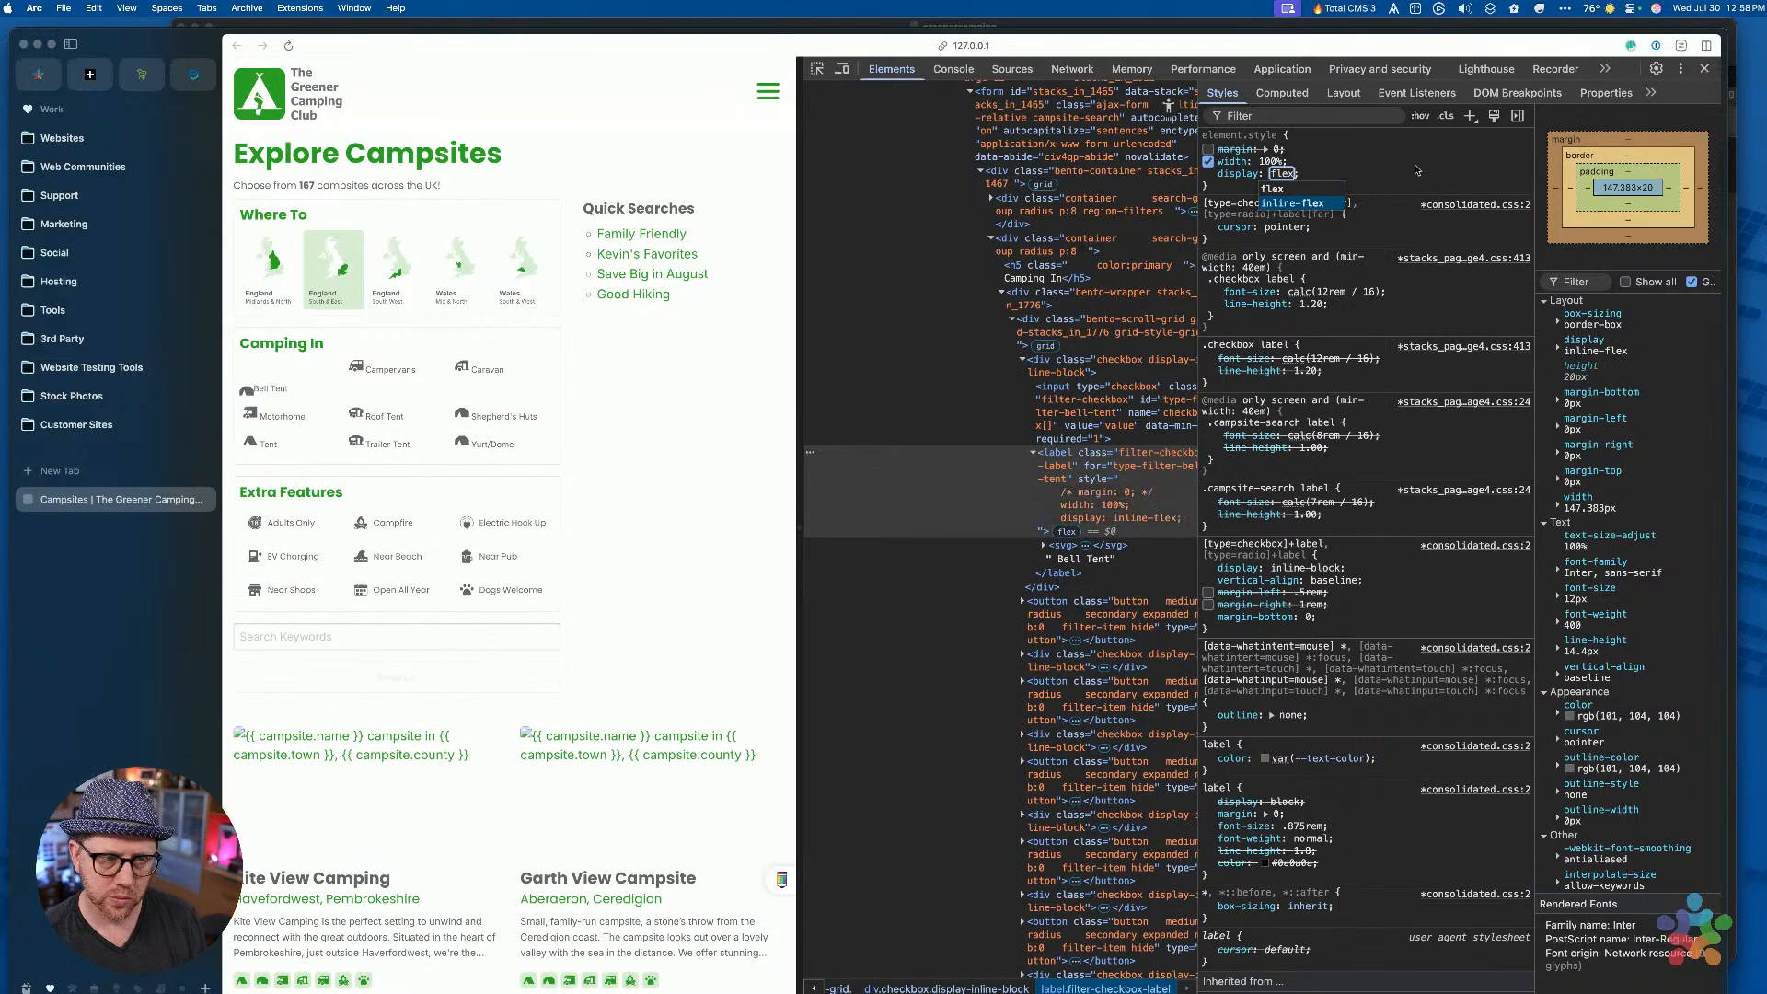
key(Return)
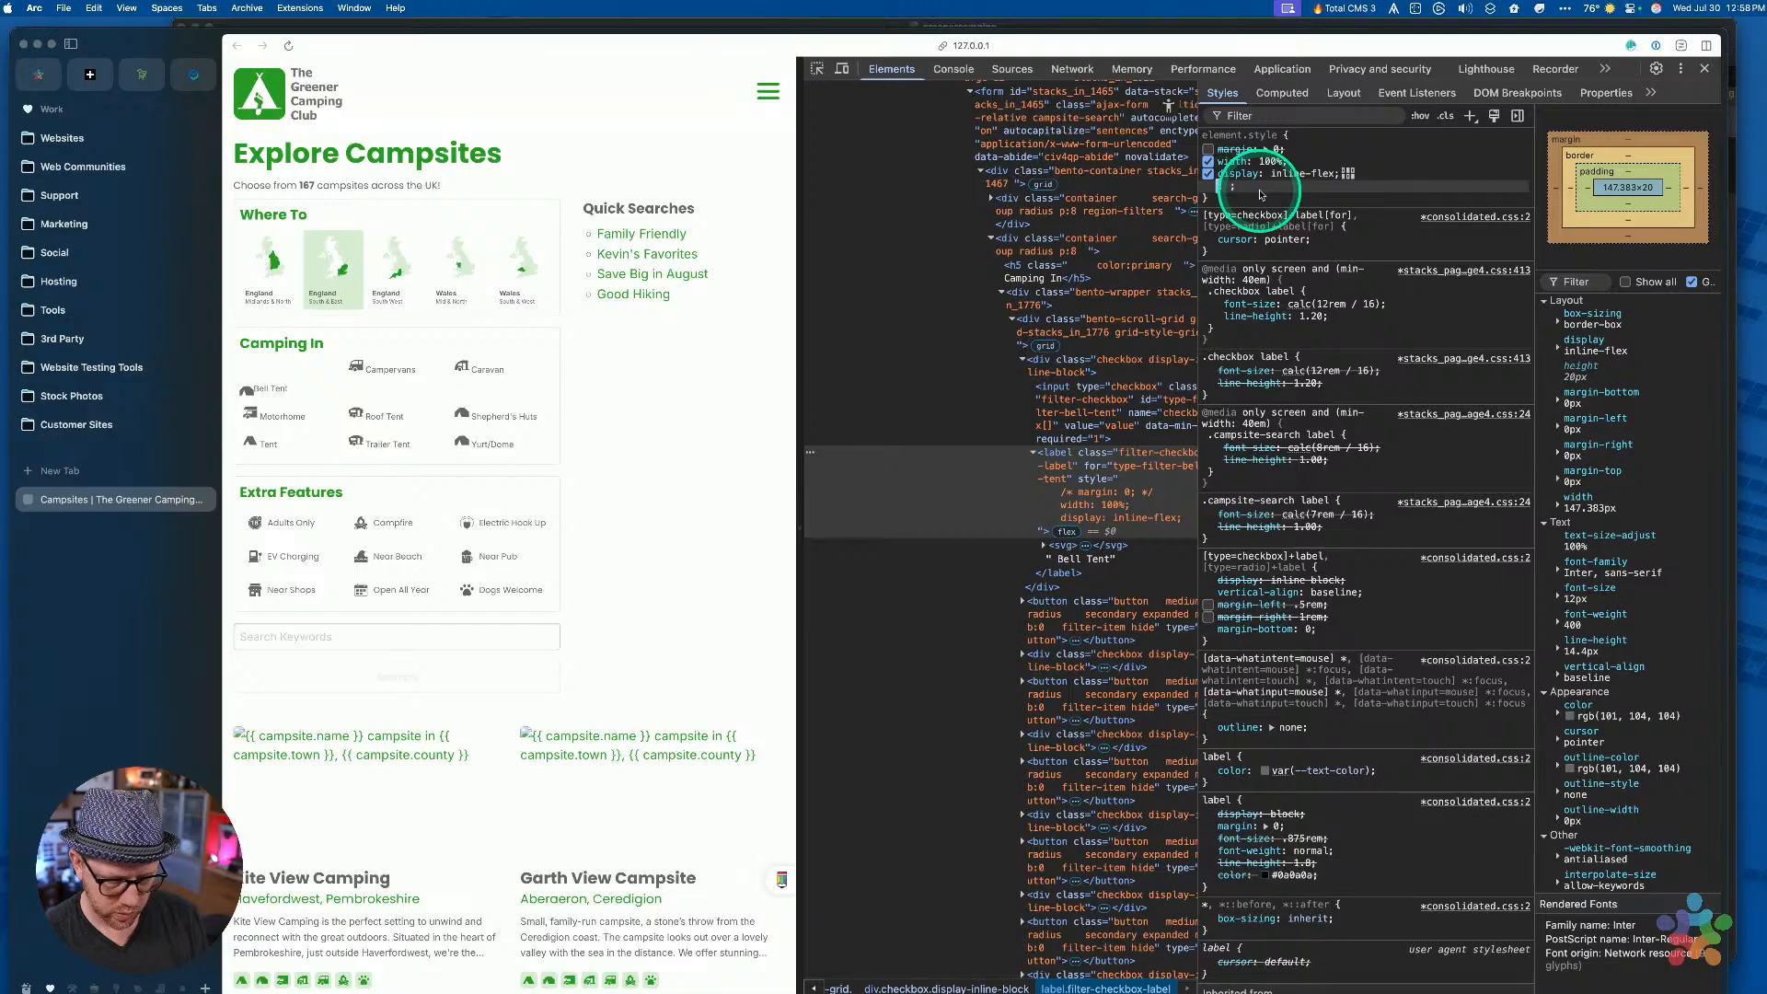
Add align-content: center to the Bell Tent label's inline style
text(align)
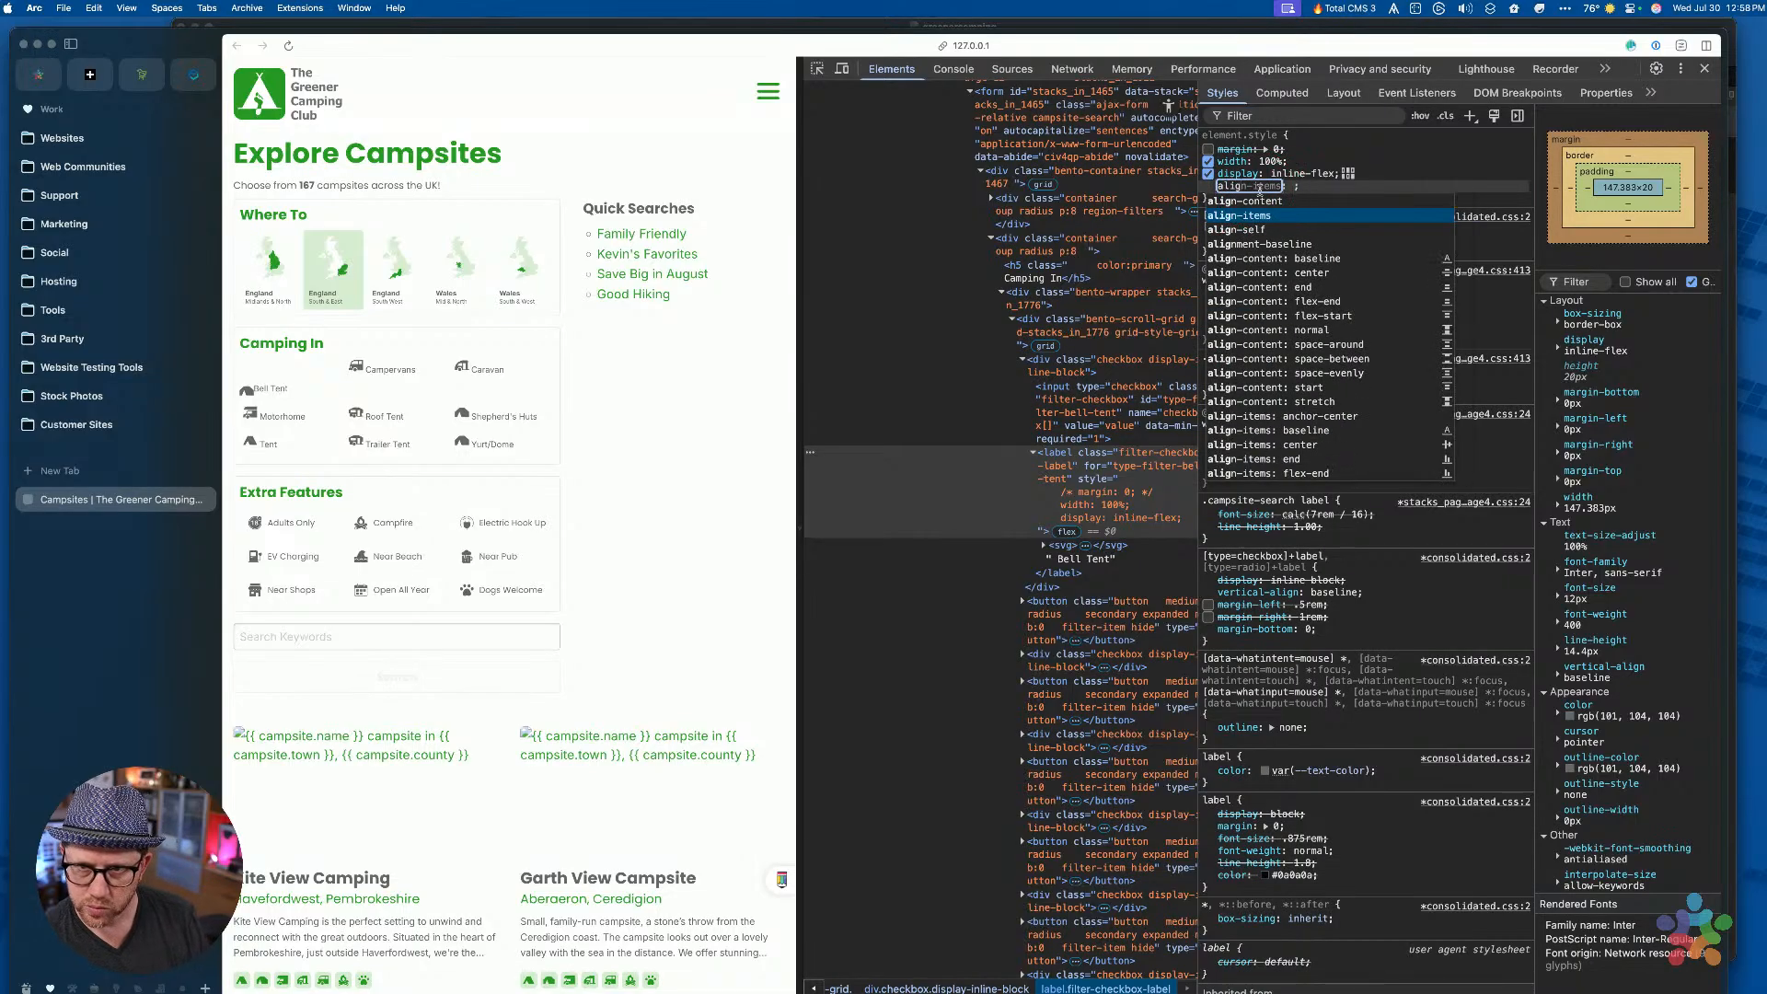
key(Up)
key(Tab)
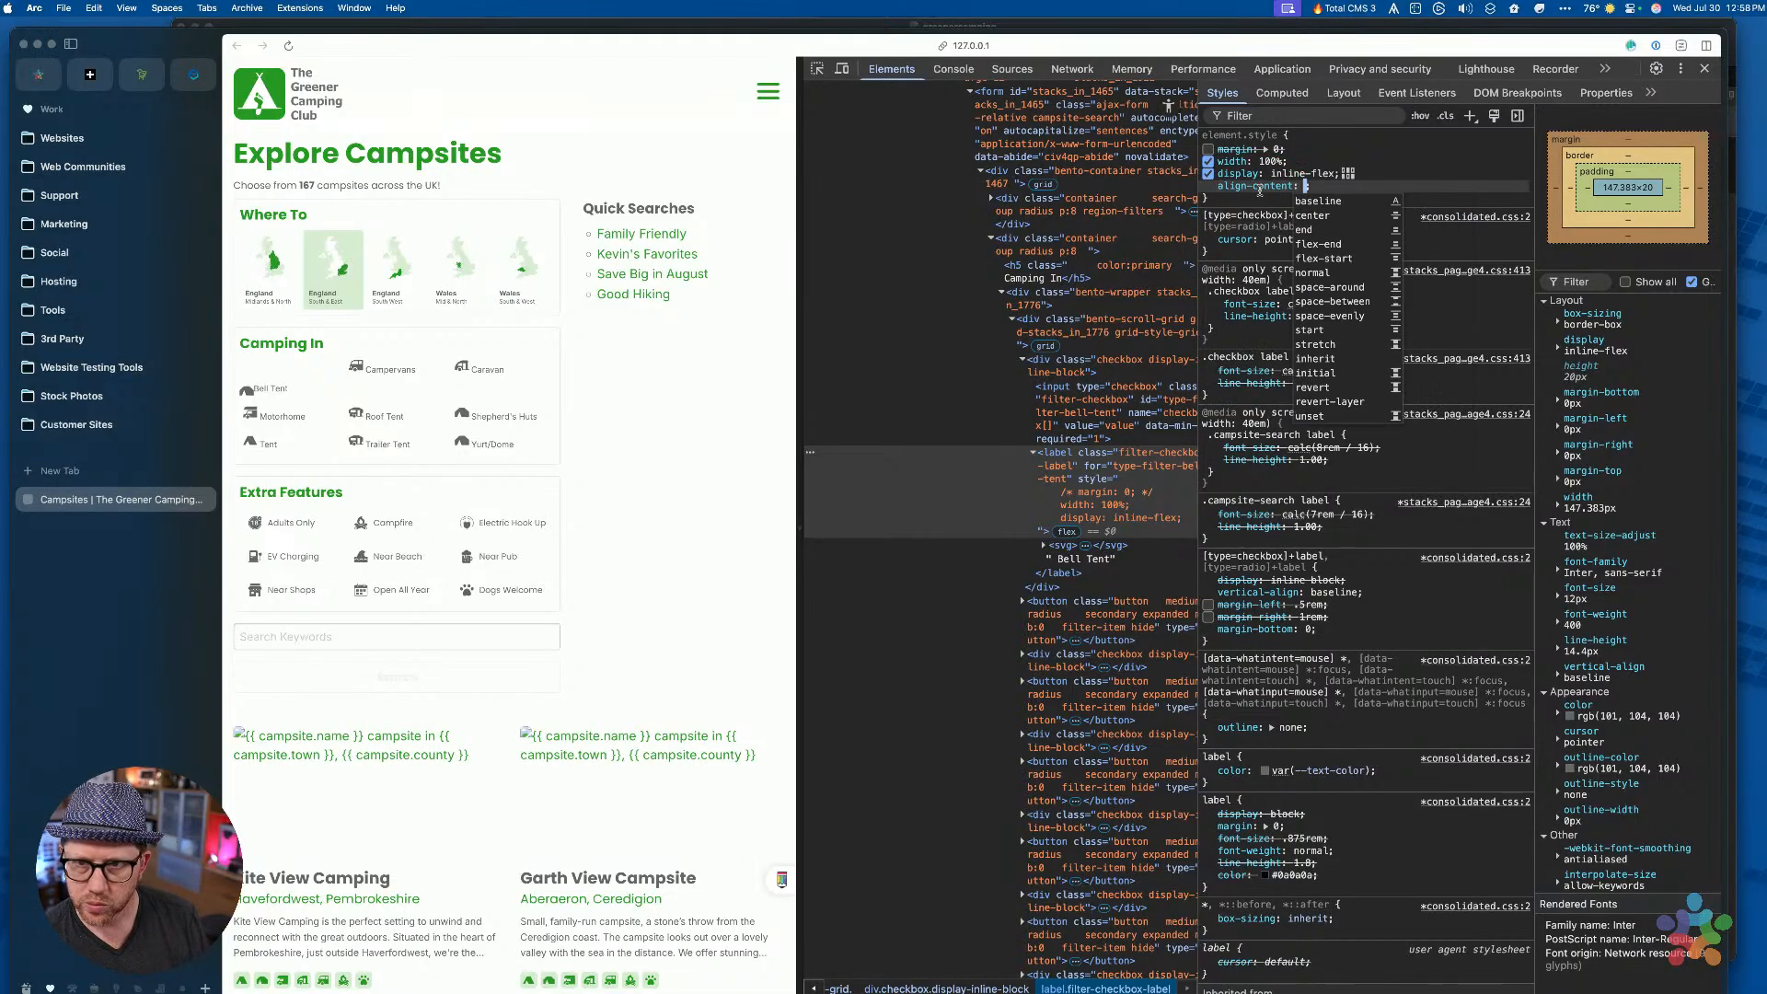
key(Down)
key(Down)
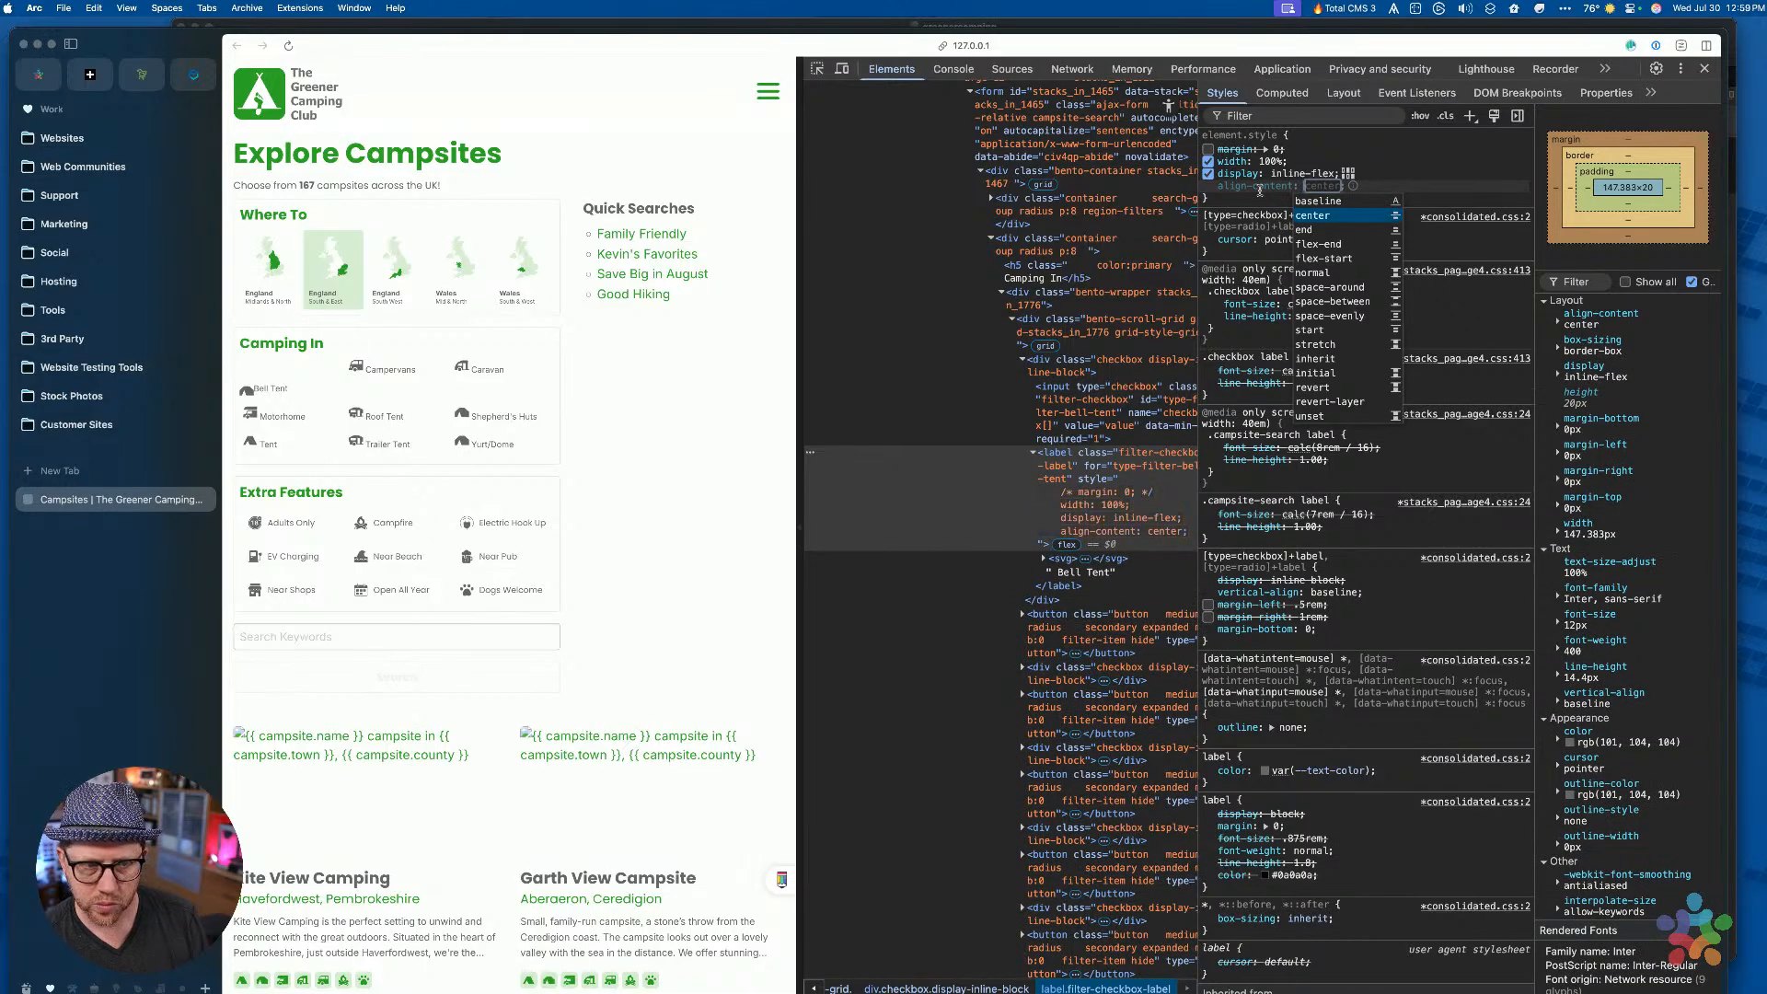
click(1253, 210)
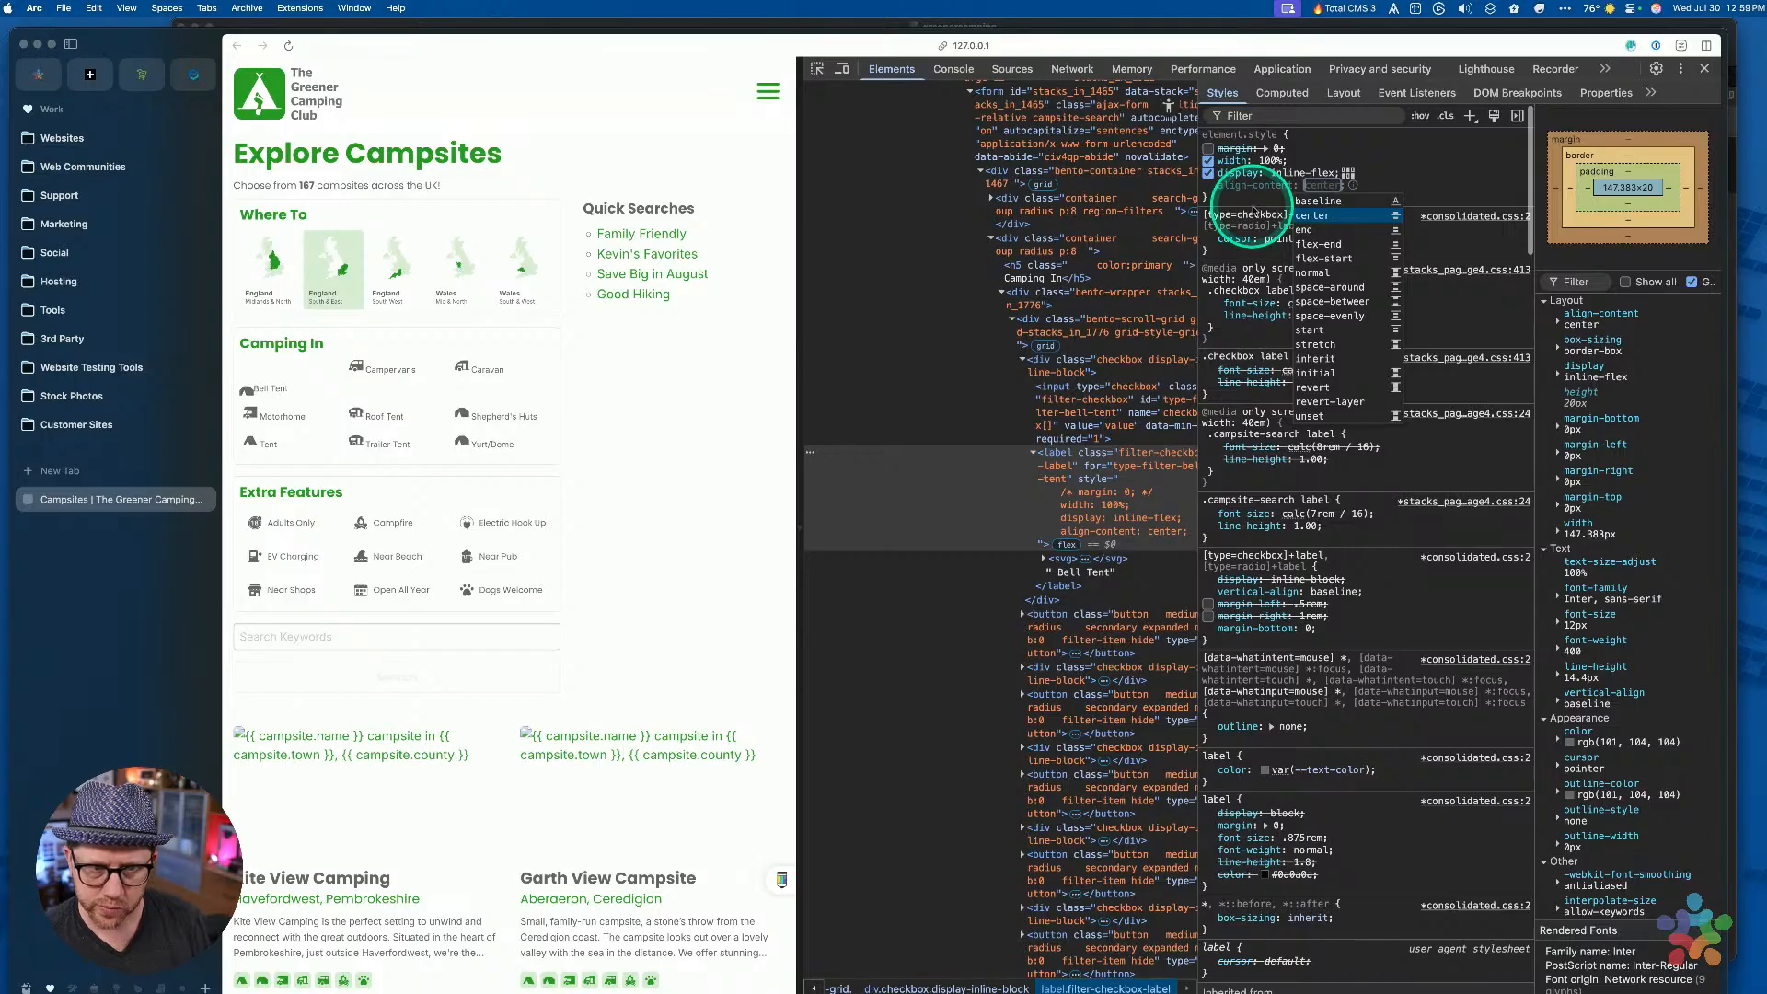
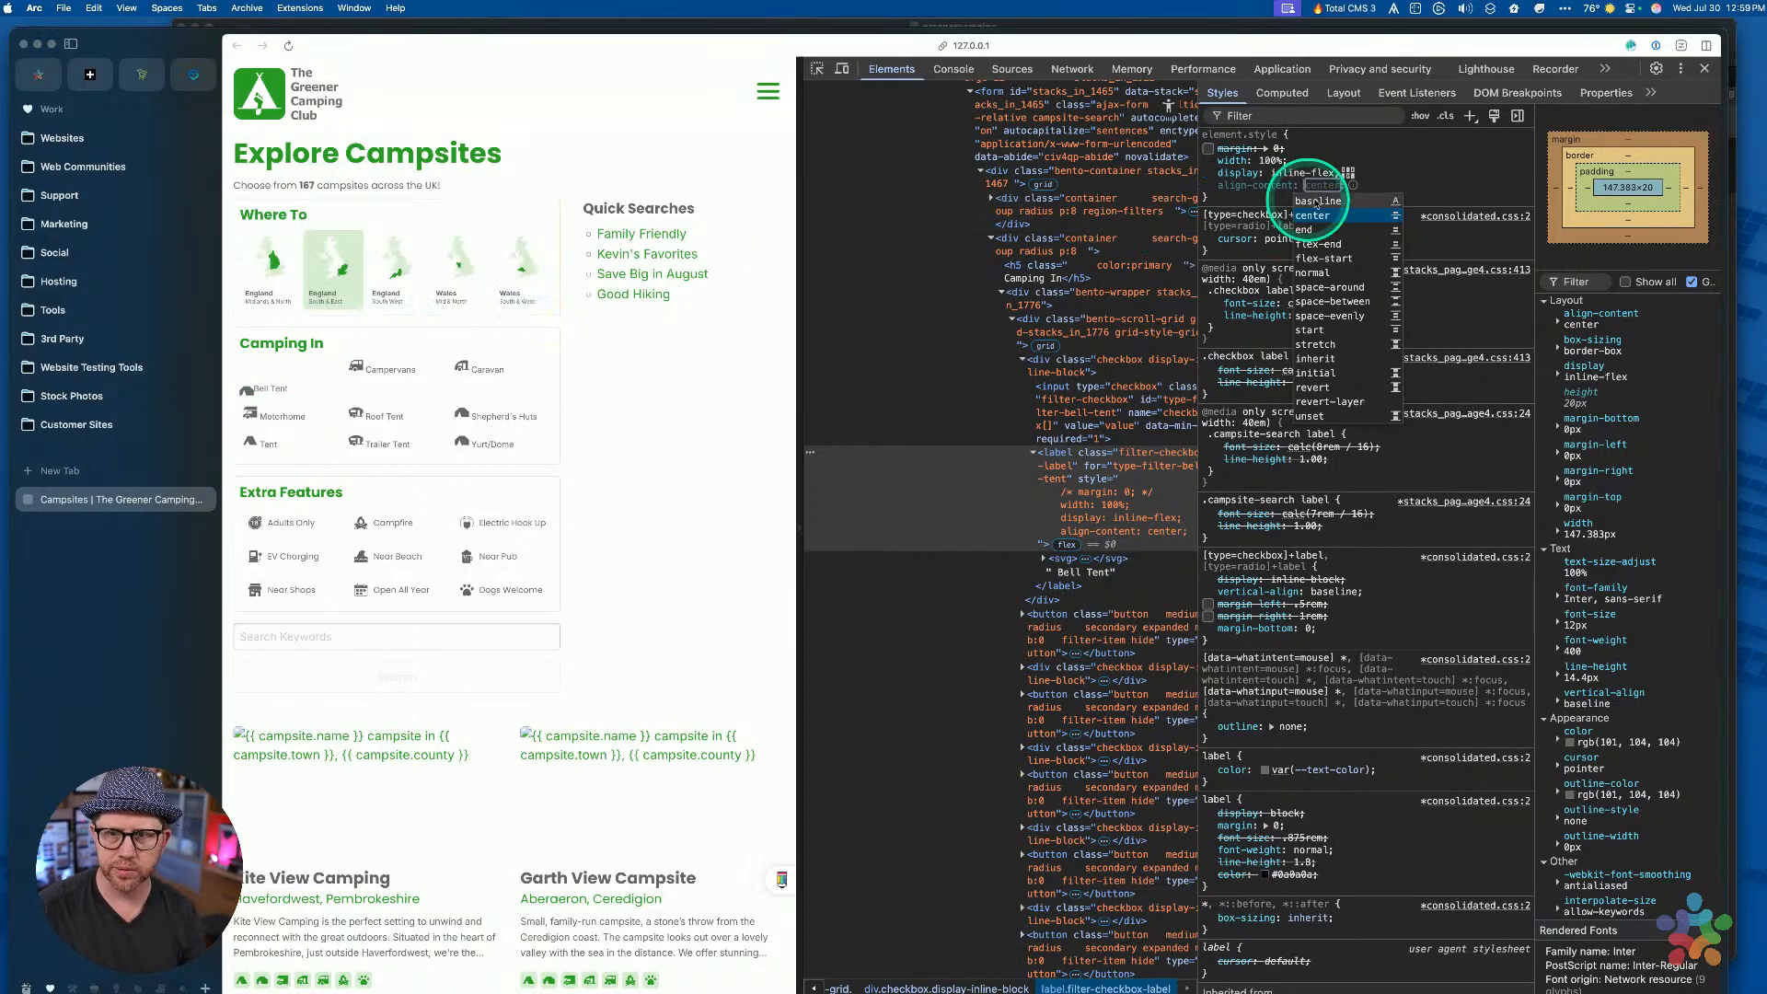
Delete the trial align-content declaration from the label's element.style and return to RapidWeaver
click(1353, 150)
click(1322, 211)
key(ctrl+Up)
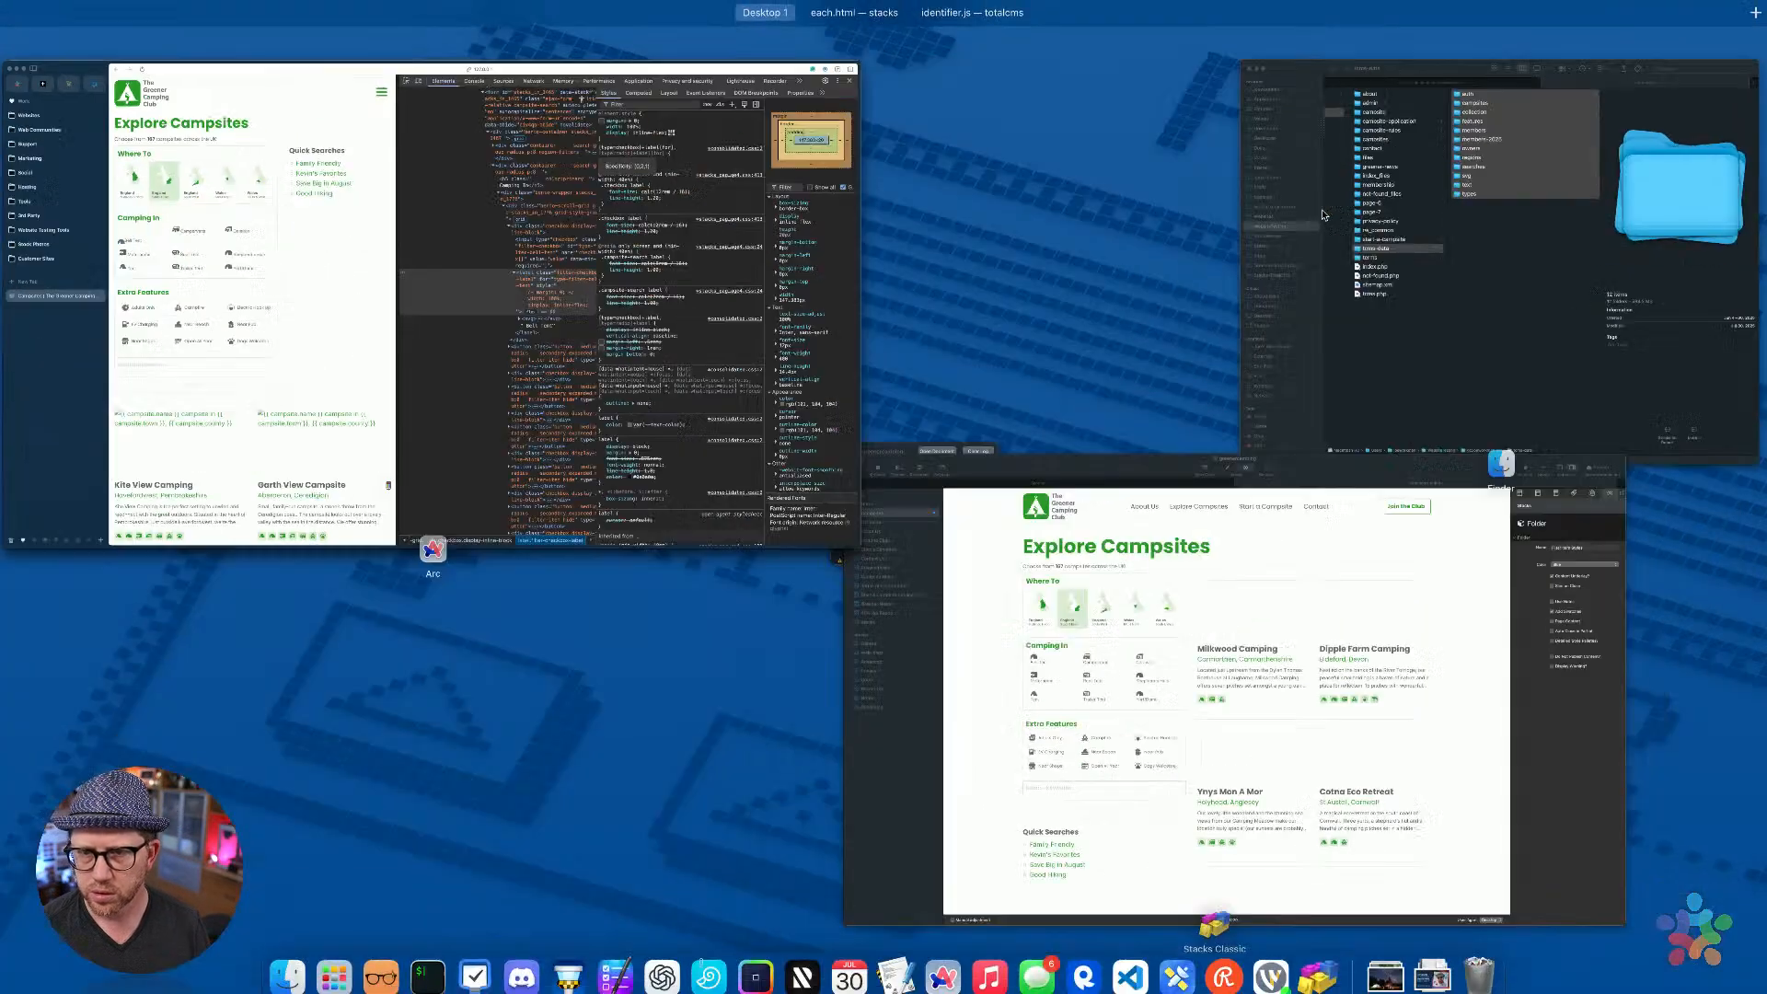
click(1205, 569)
Add a Width stack to the Filter Item Styles folder
key(super+r)
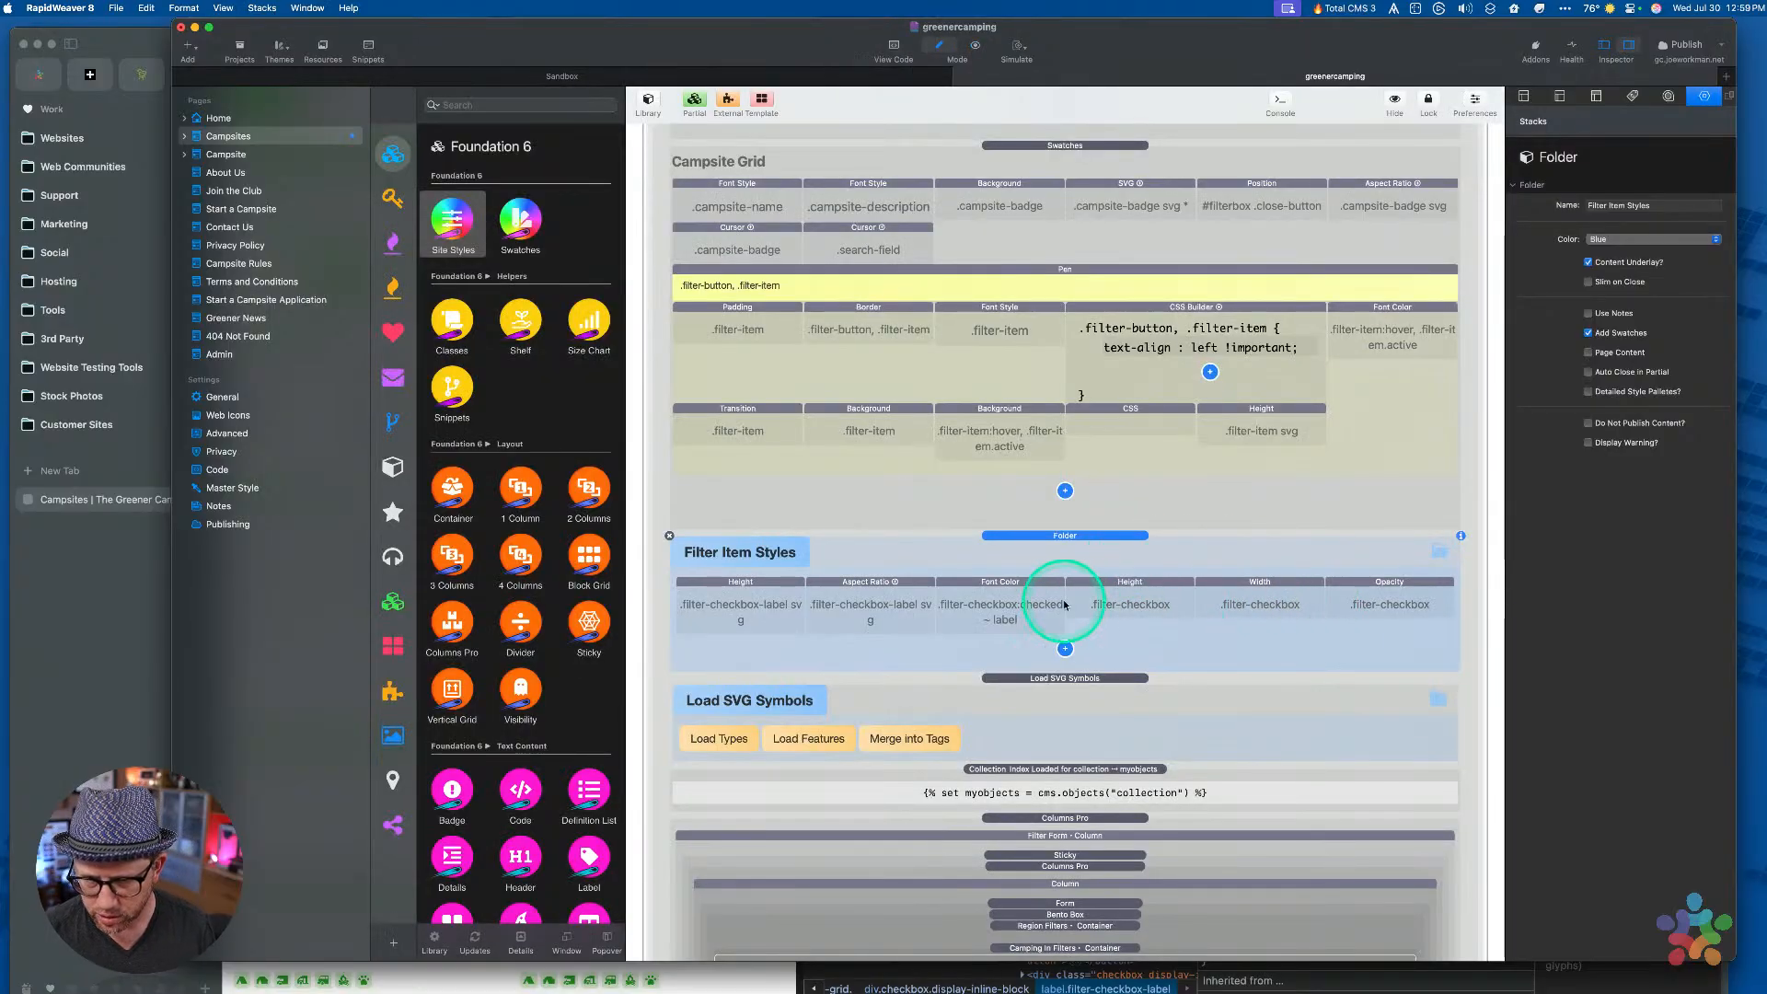
click(1064, 650)
key(w)
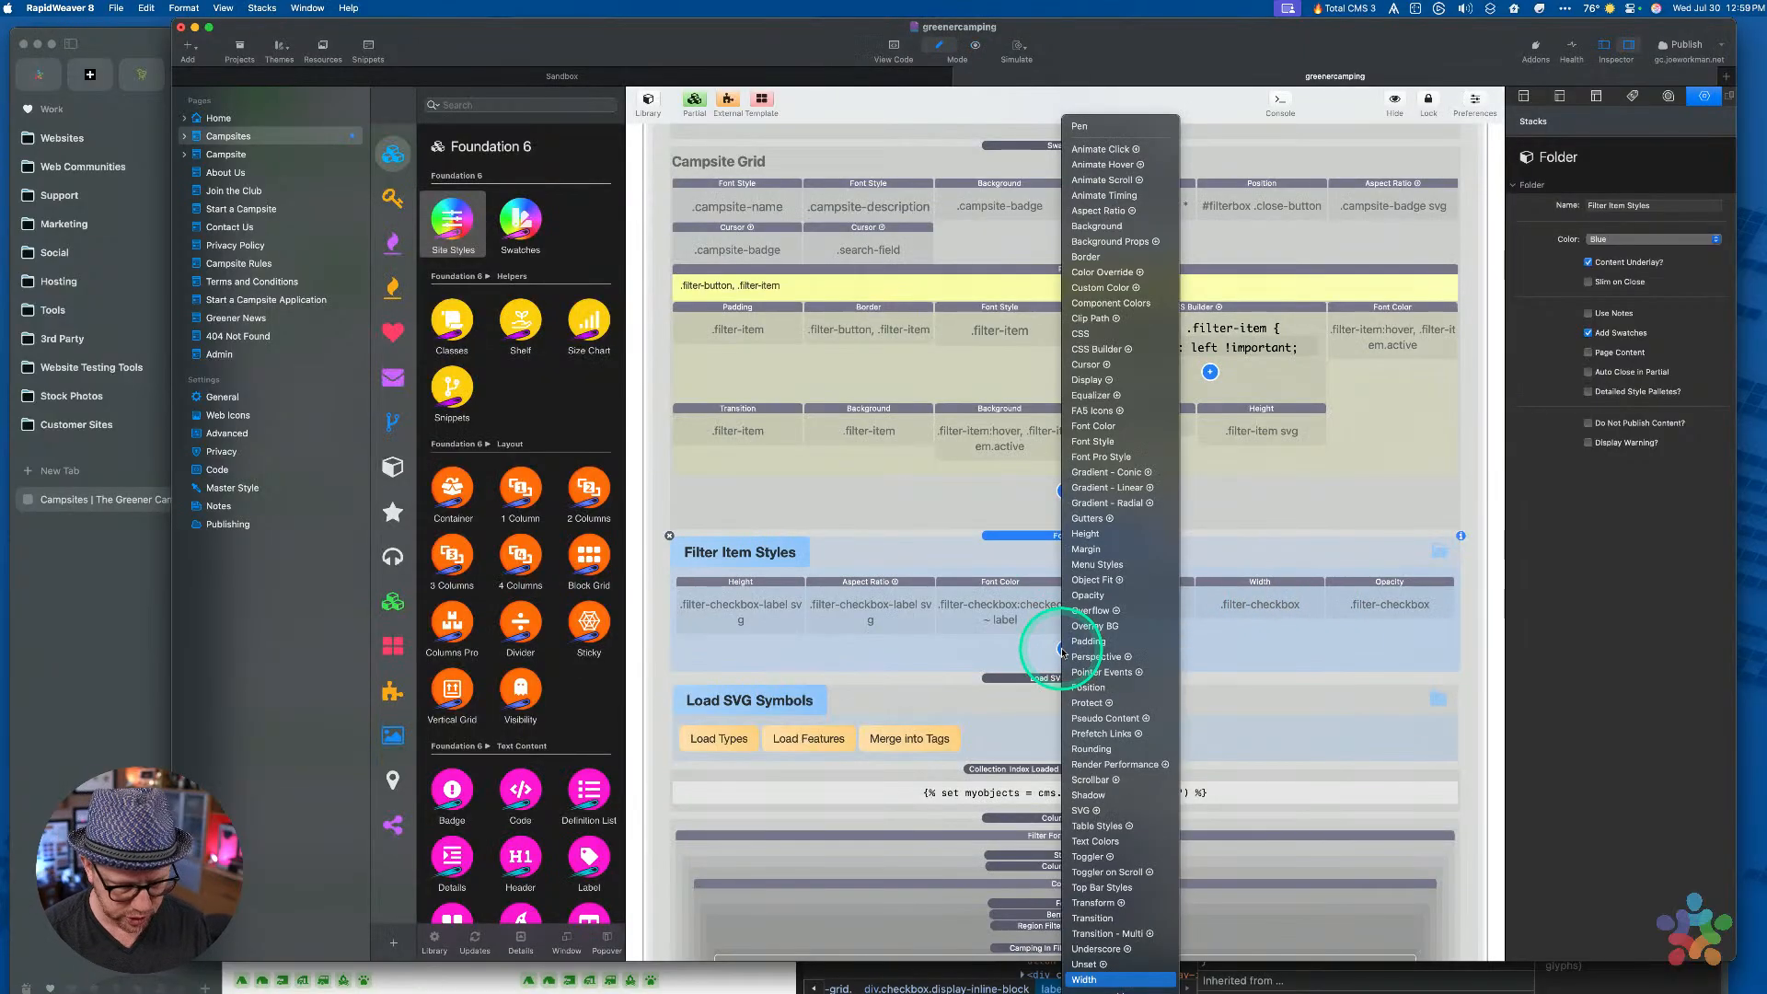
key(Return)
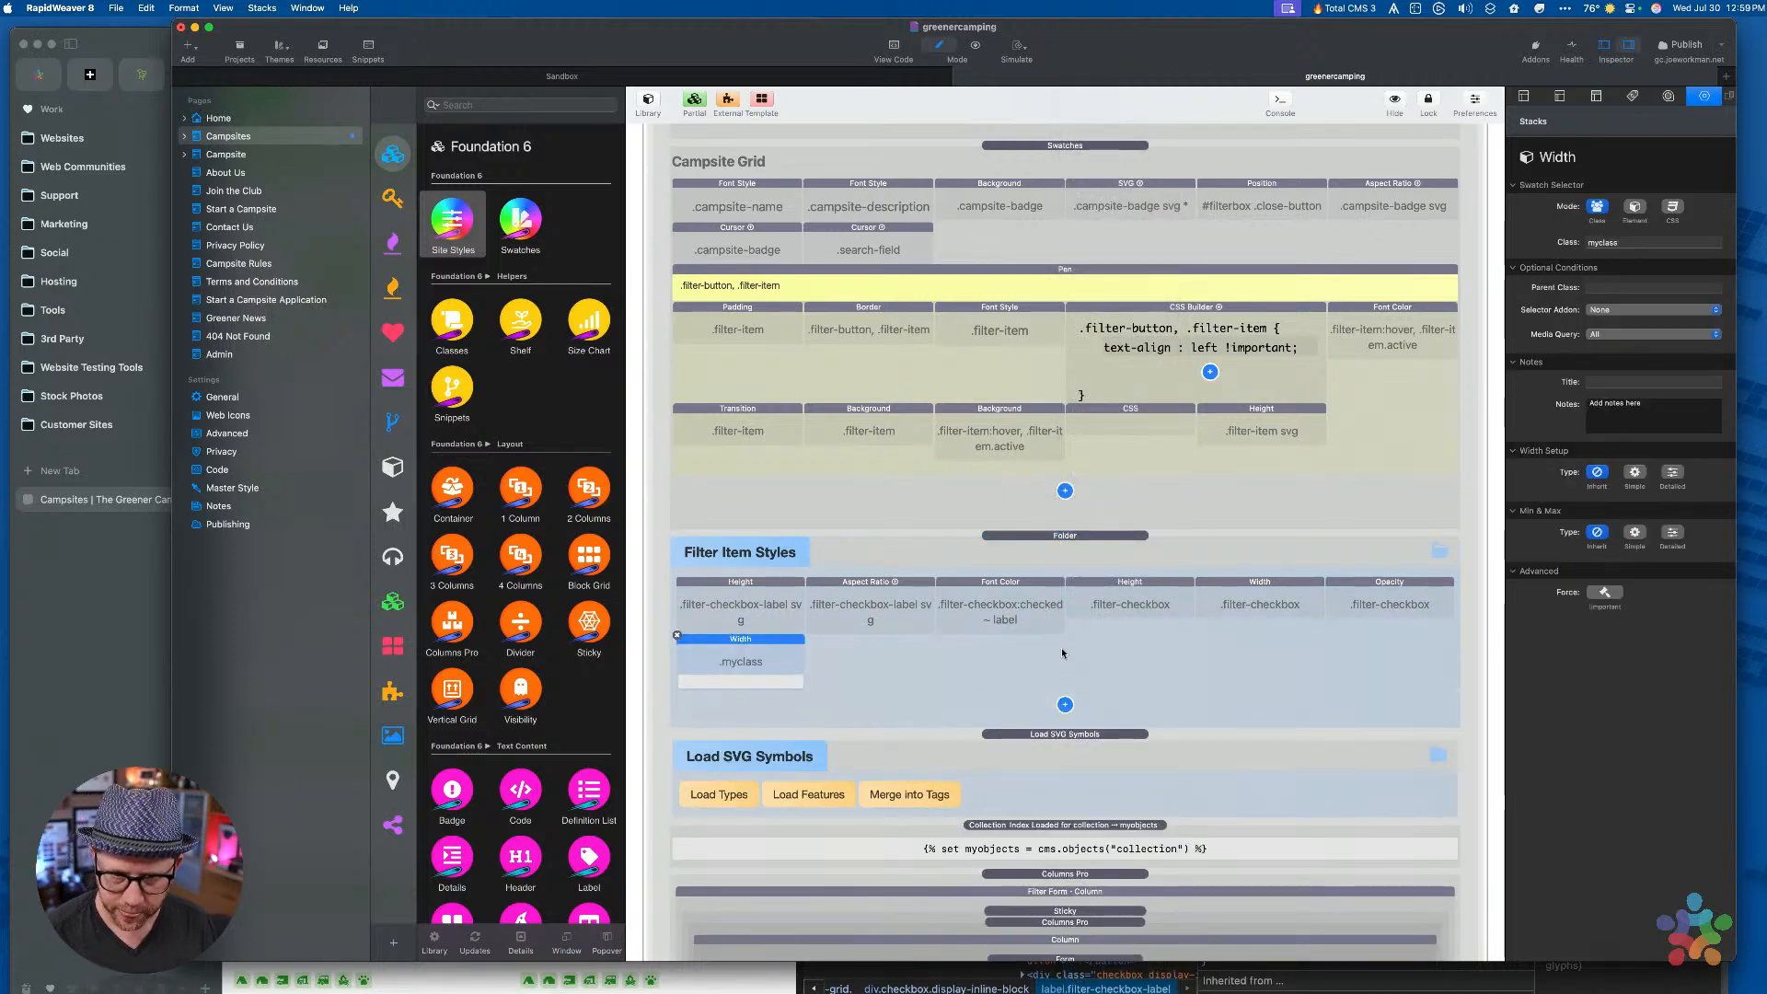
Set the Width stack's class to filter-checkbox-label at Full Width (100%) and preview the page
click(1626, 254)
double_click(1623, 242)
key(alt+super+space)
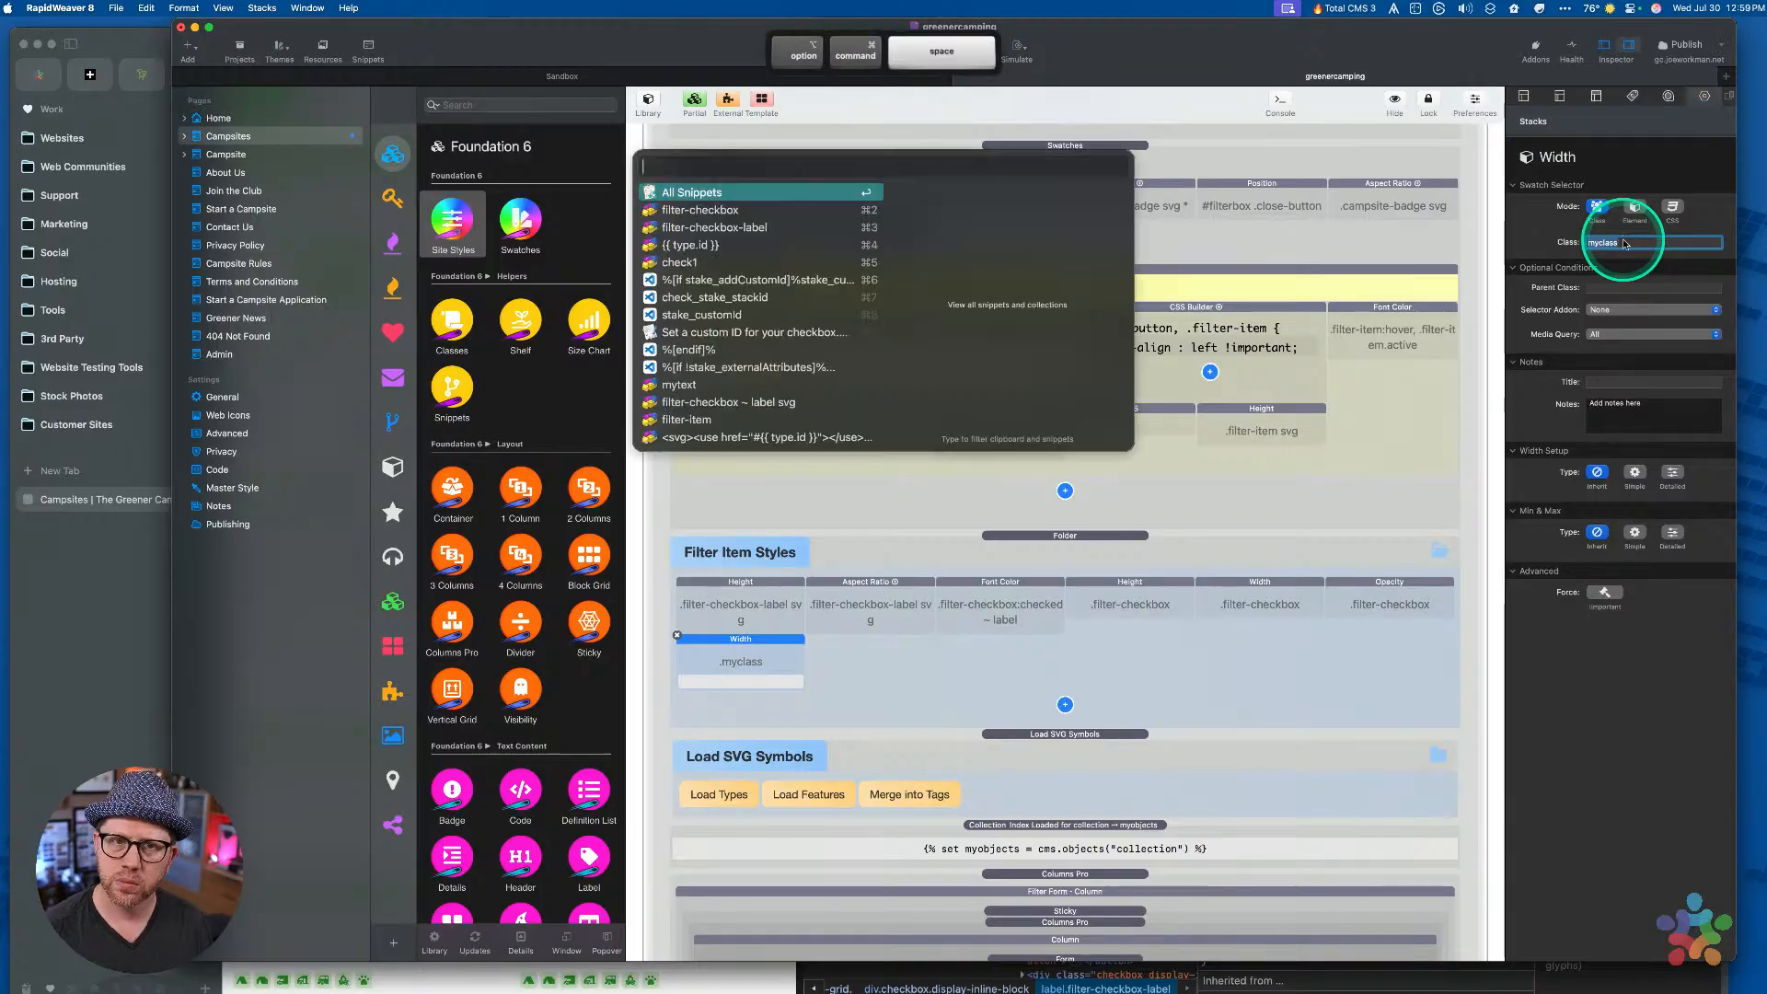
key(Down)
key(Down)
key(Return)
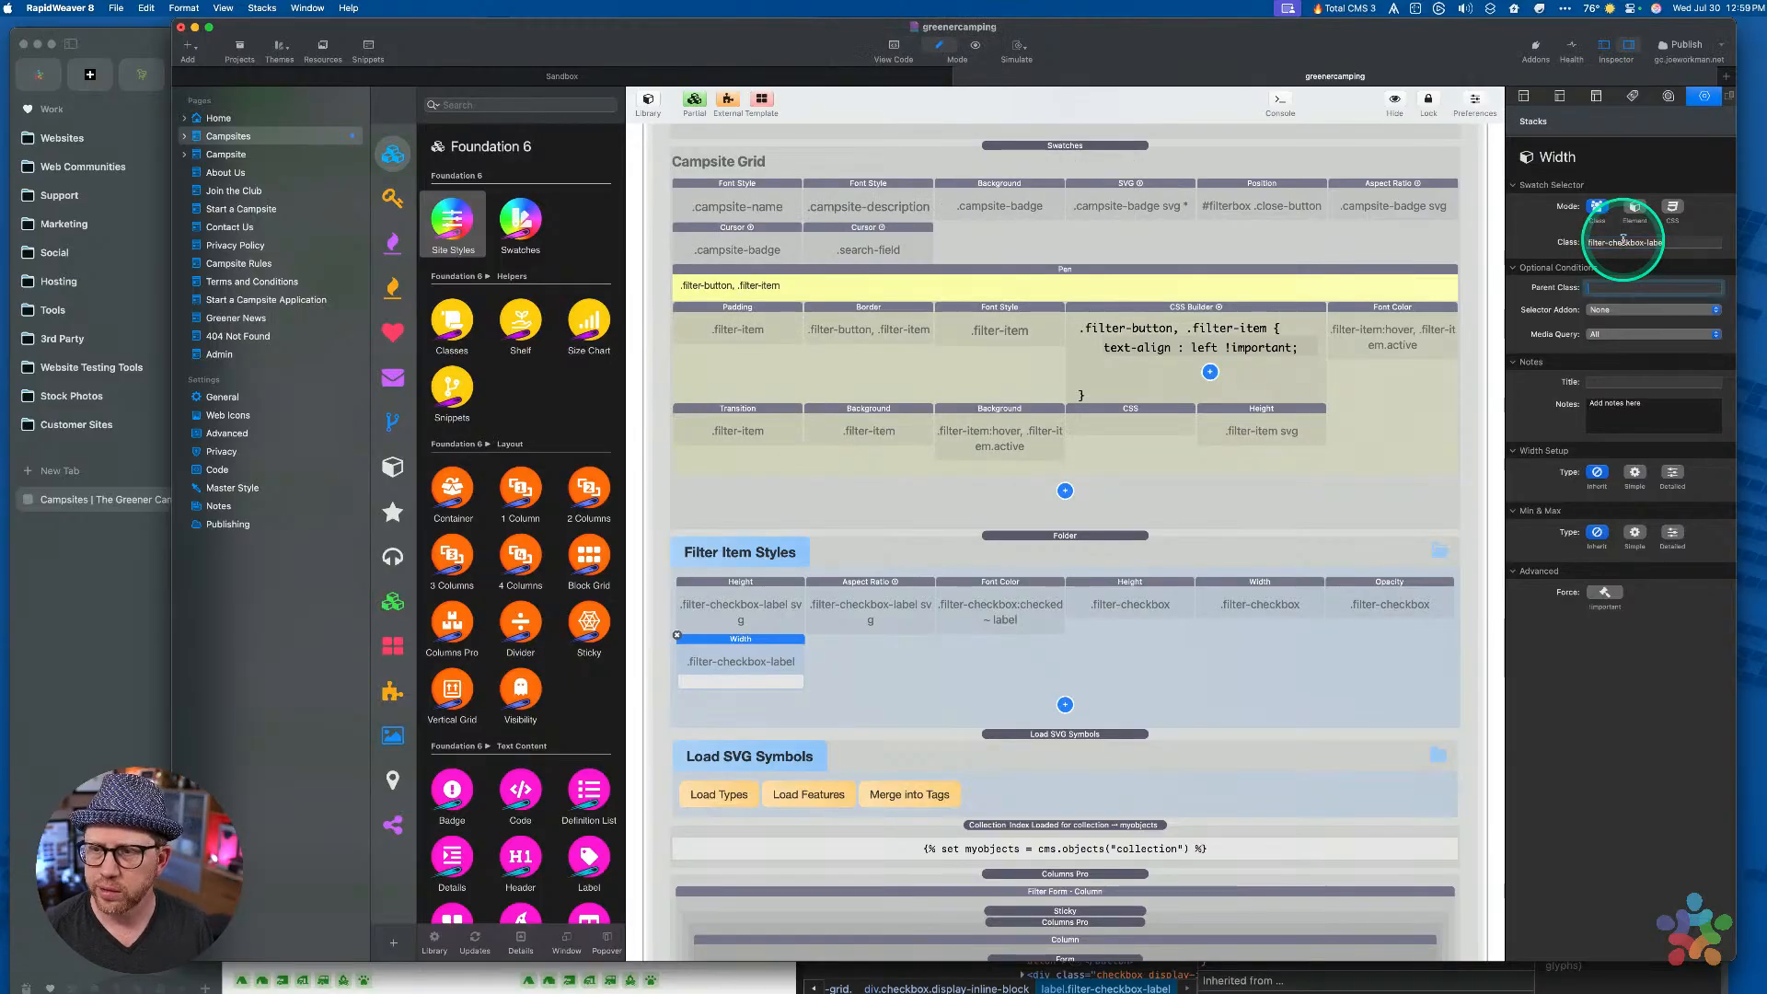
click(1632, 479)
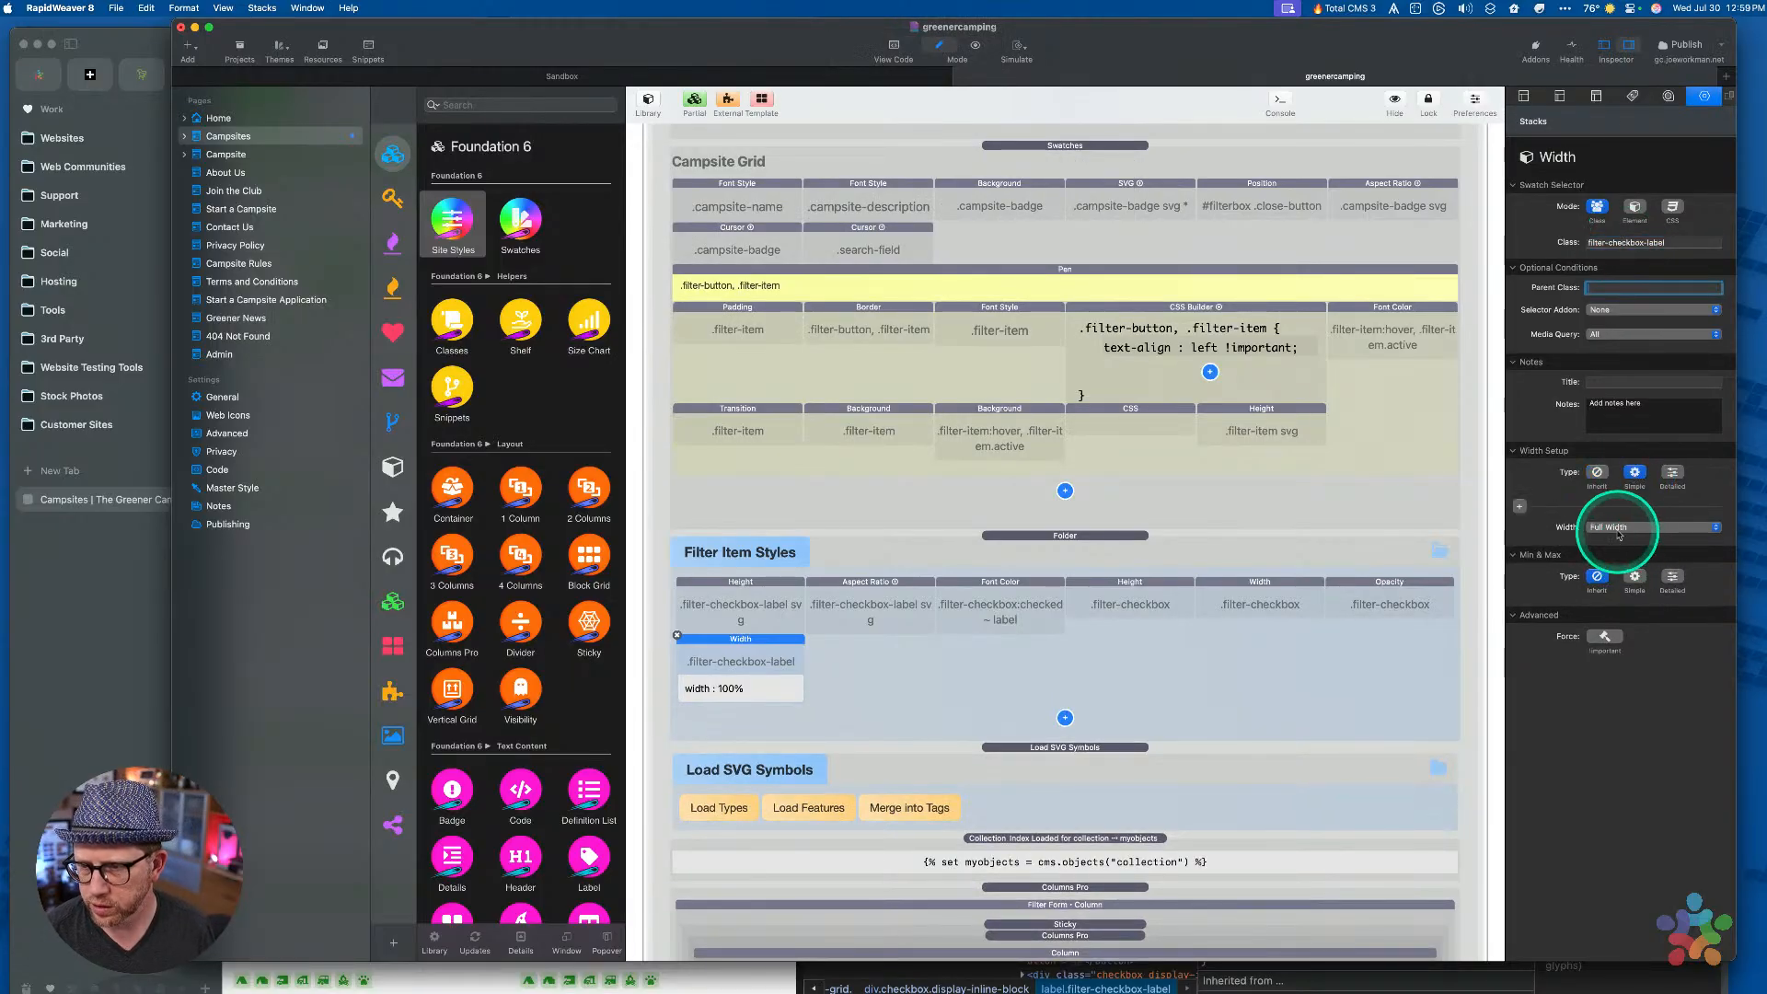
click(908, 702)
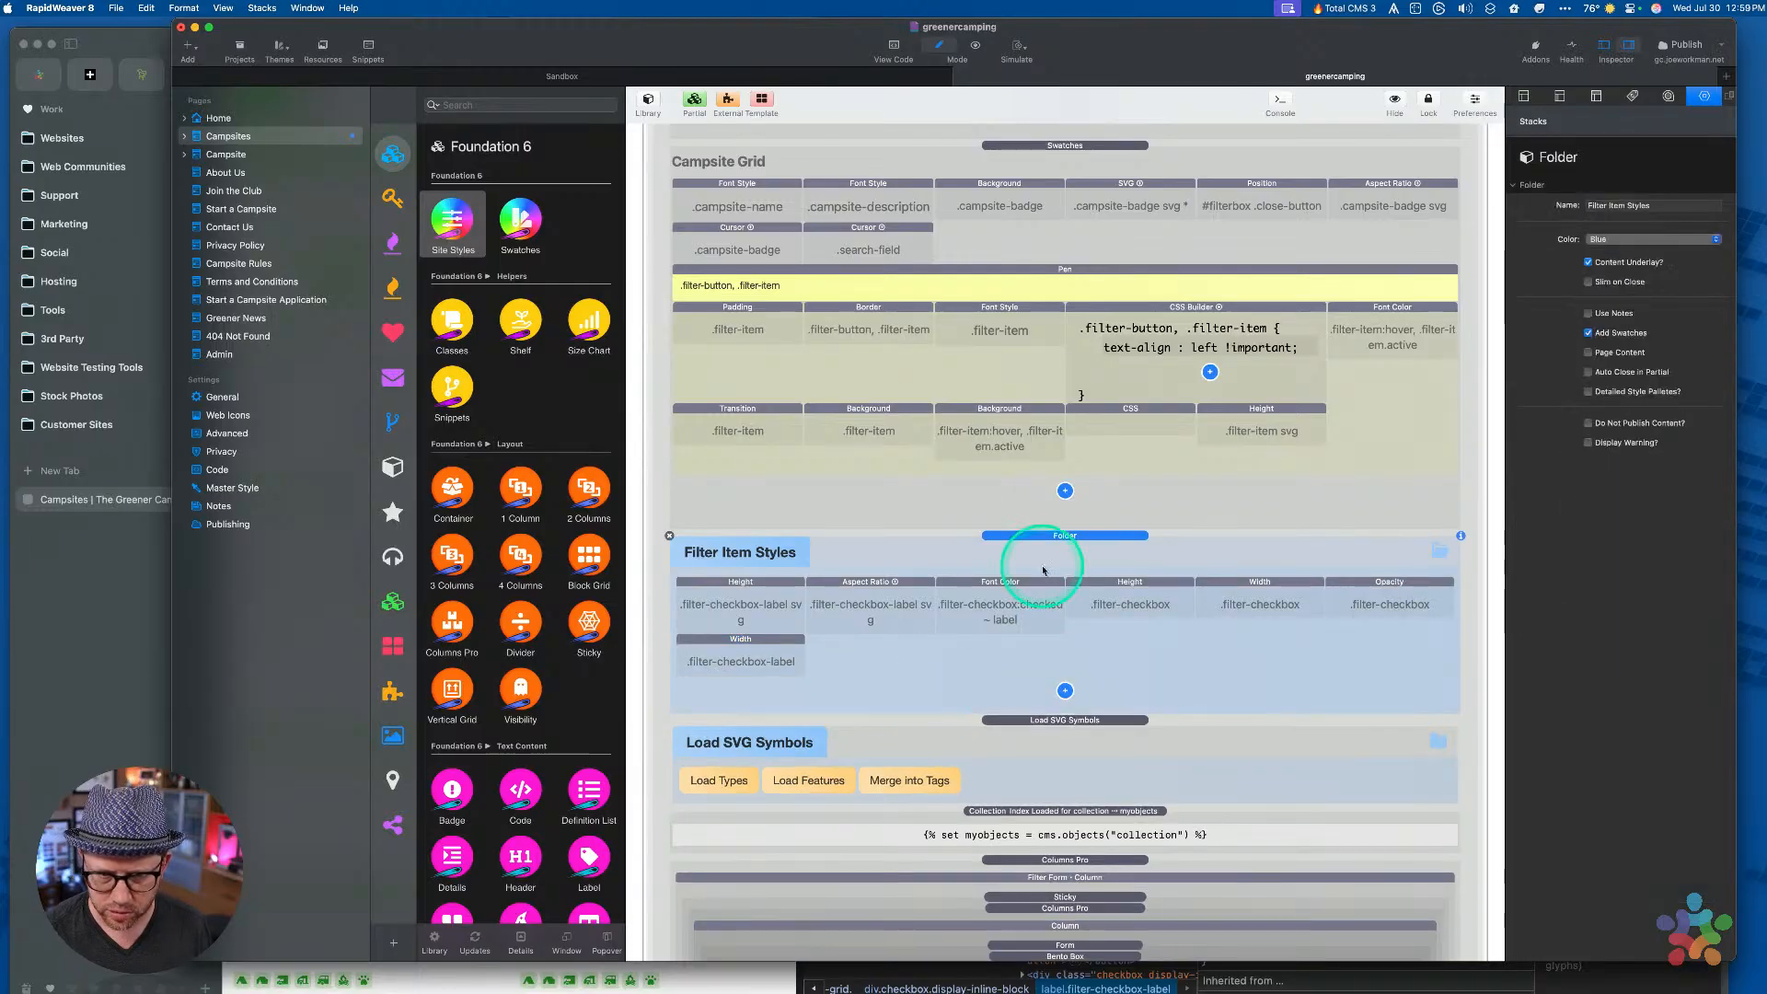
key(super+r)
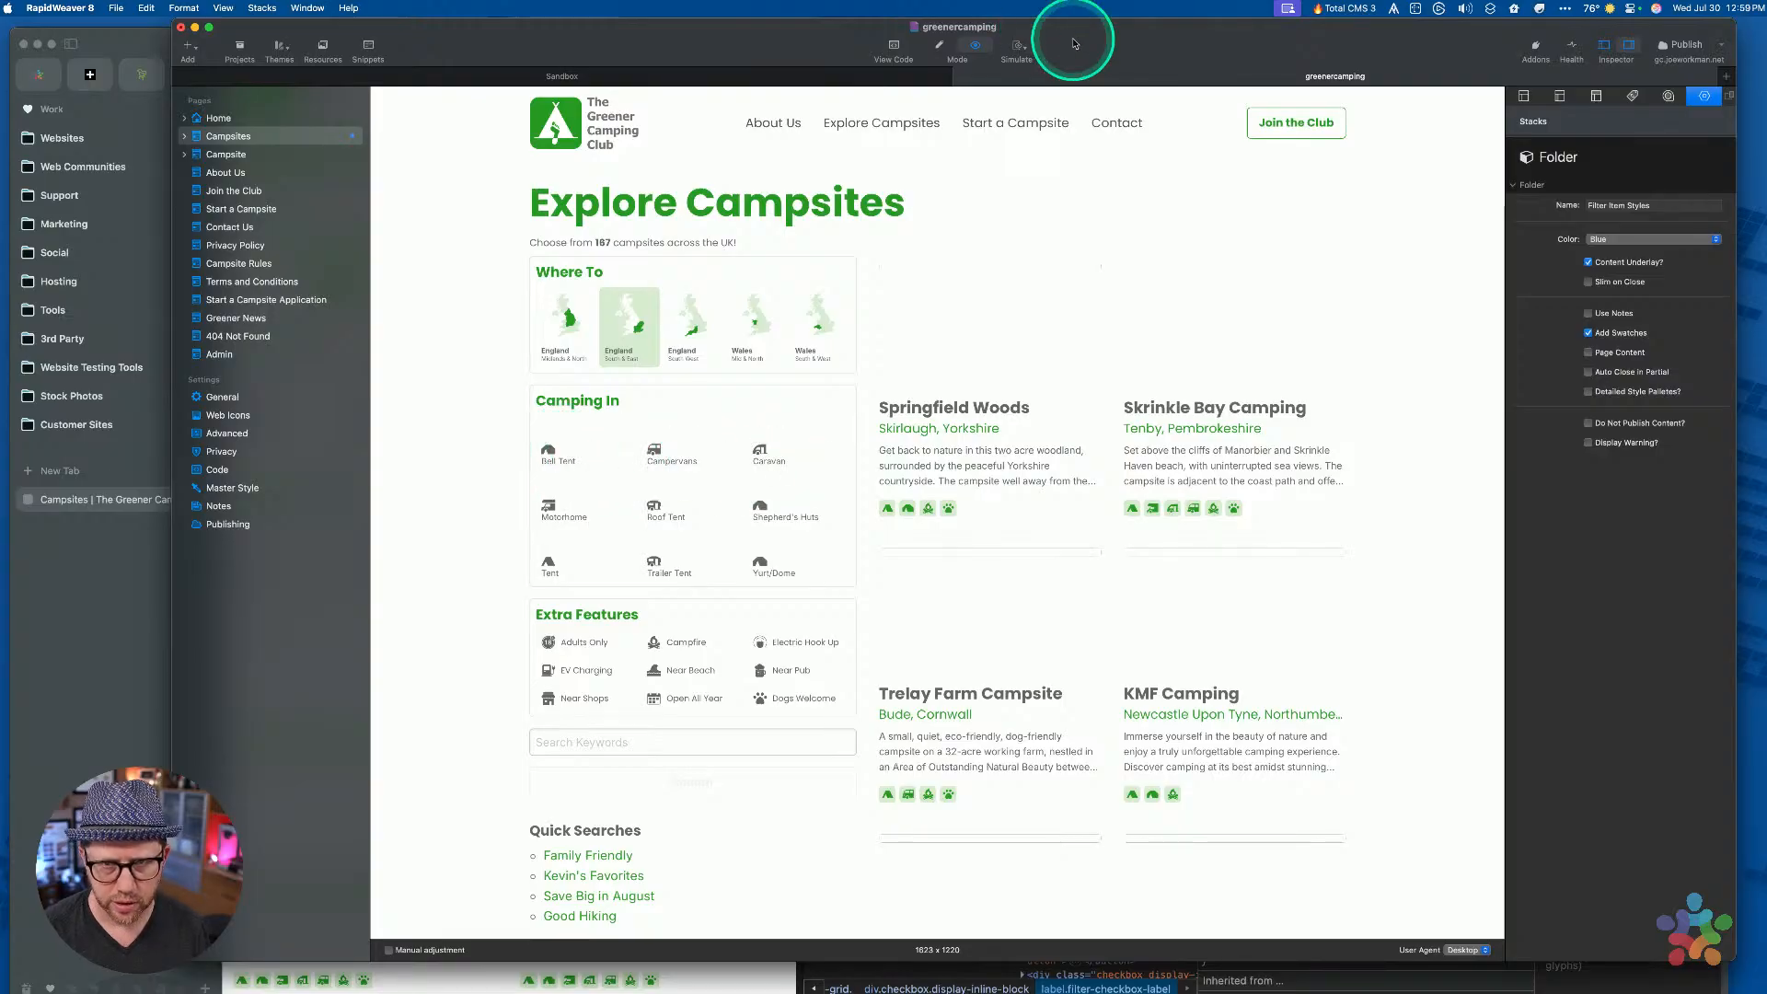
Open the live preview in Arc and try the Campervans, Caravan, Shepherd's Huts, Roof Tent and Bell Tent filters
key(super+shift+p)
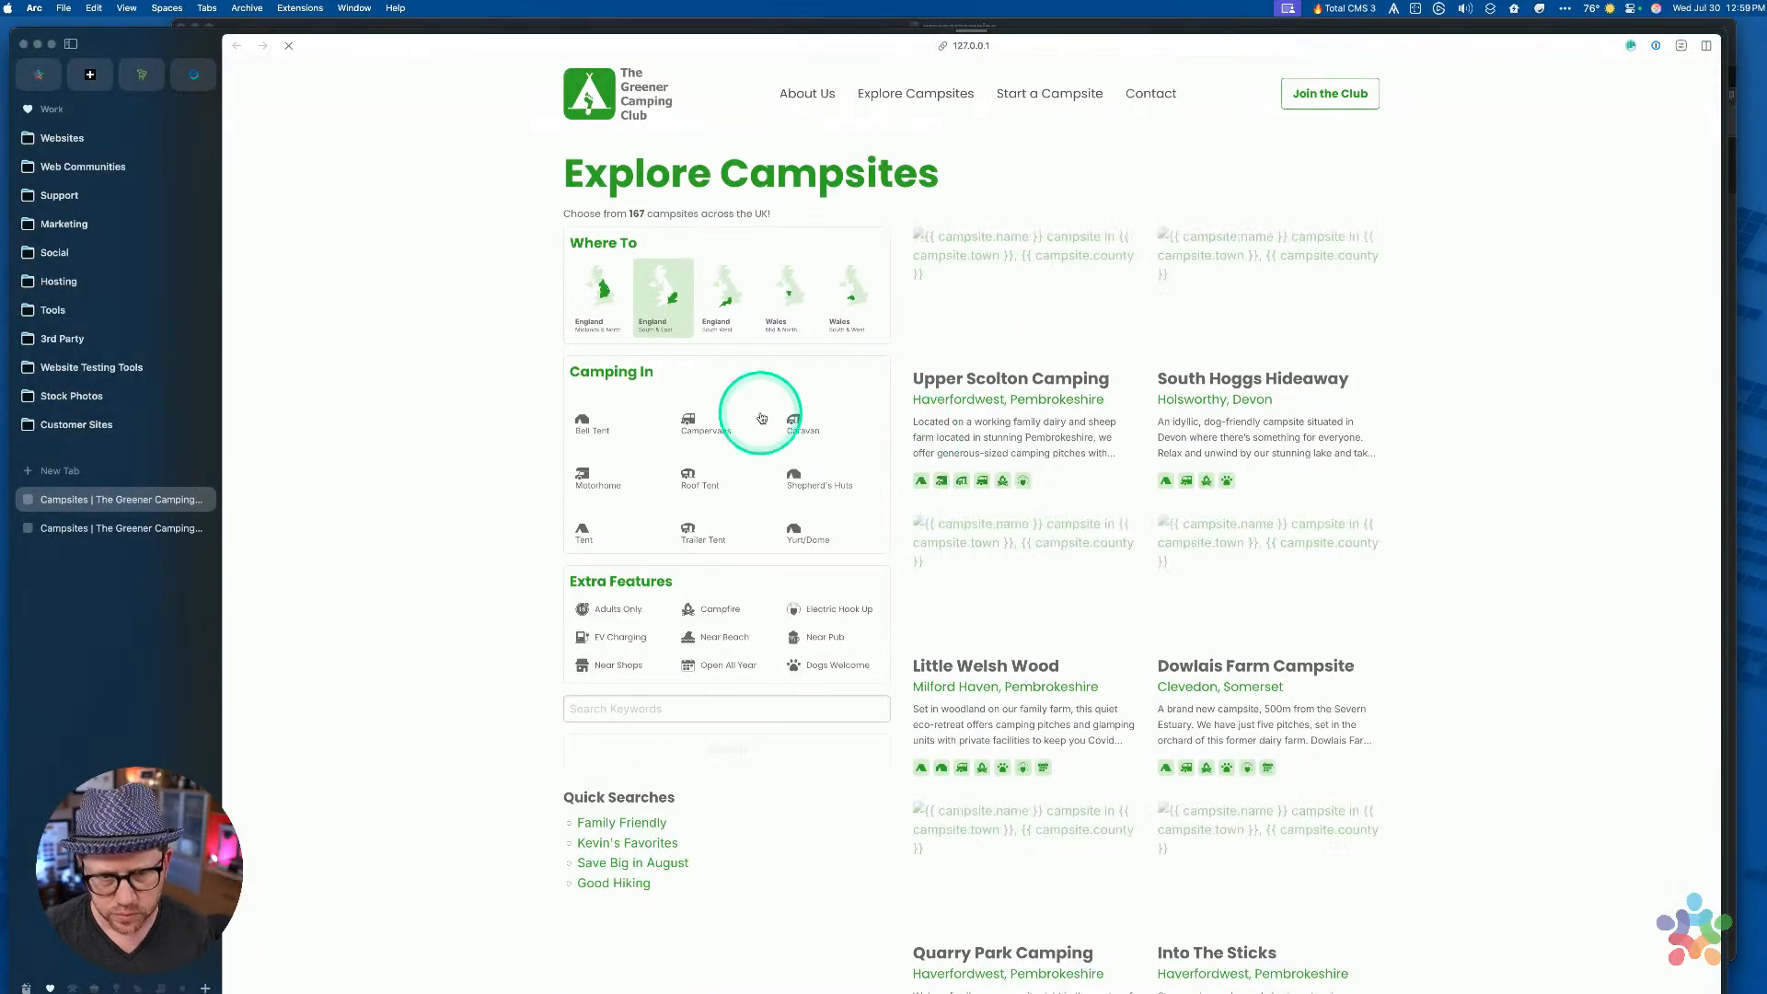
click(680, 423)
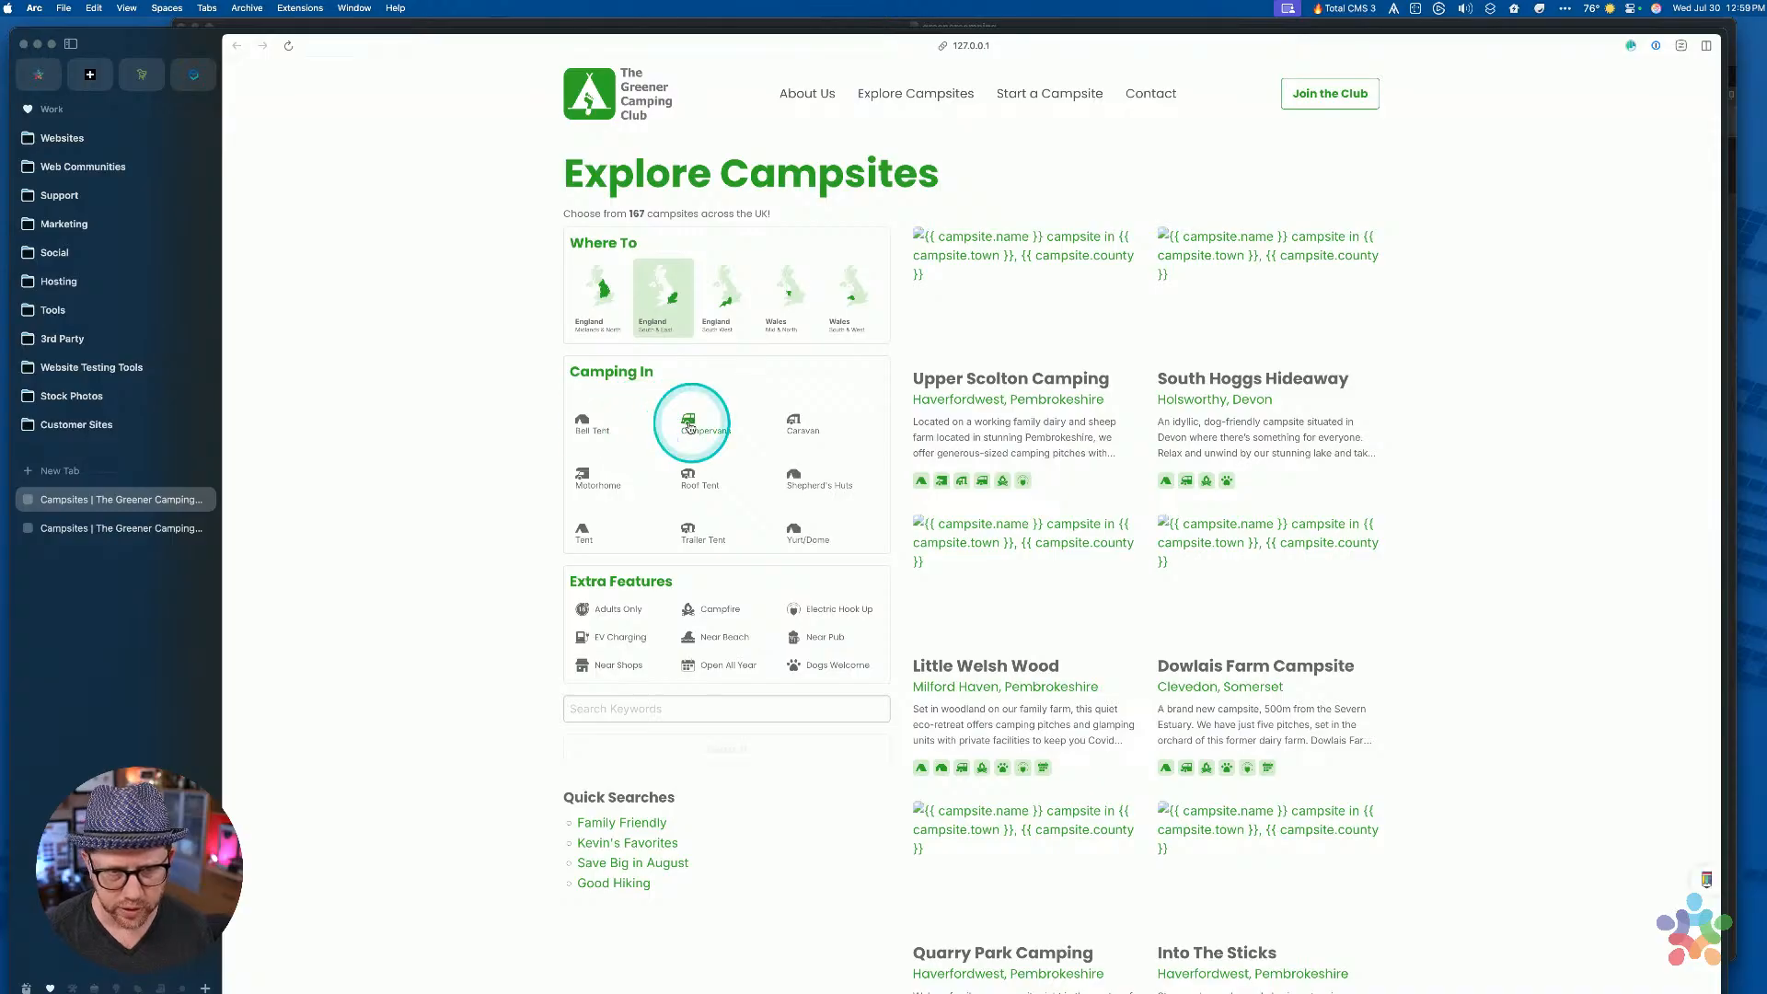
click(797, 423)
click(806, 485)
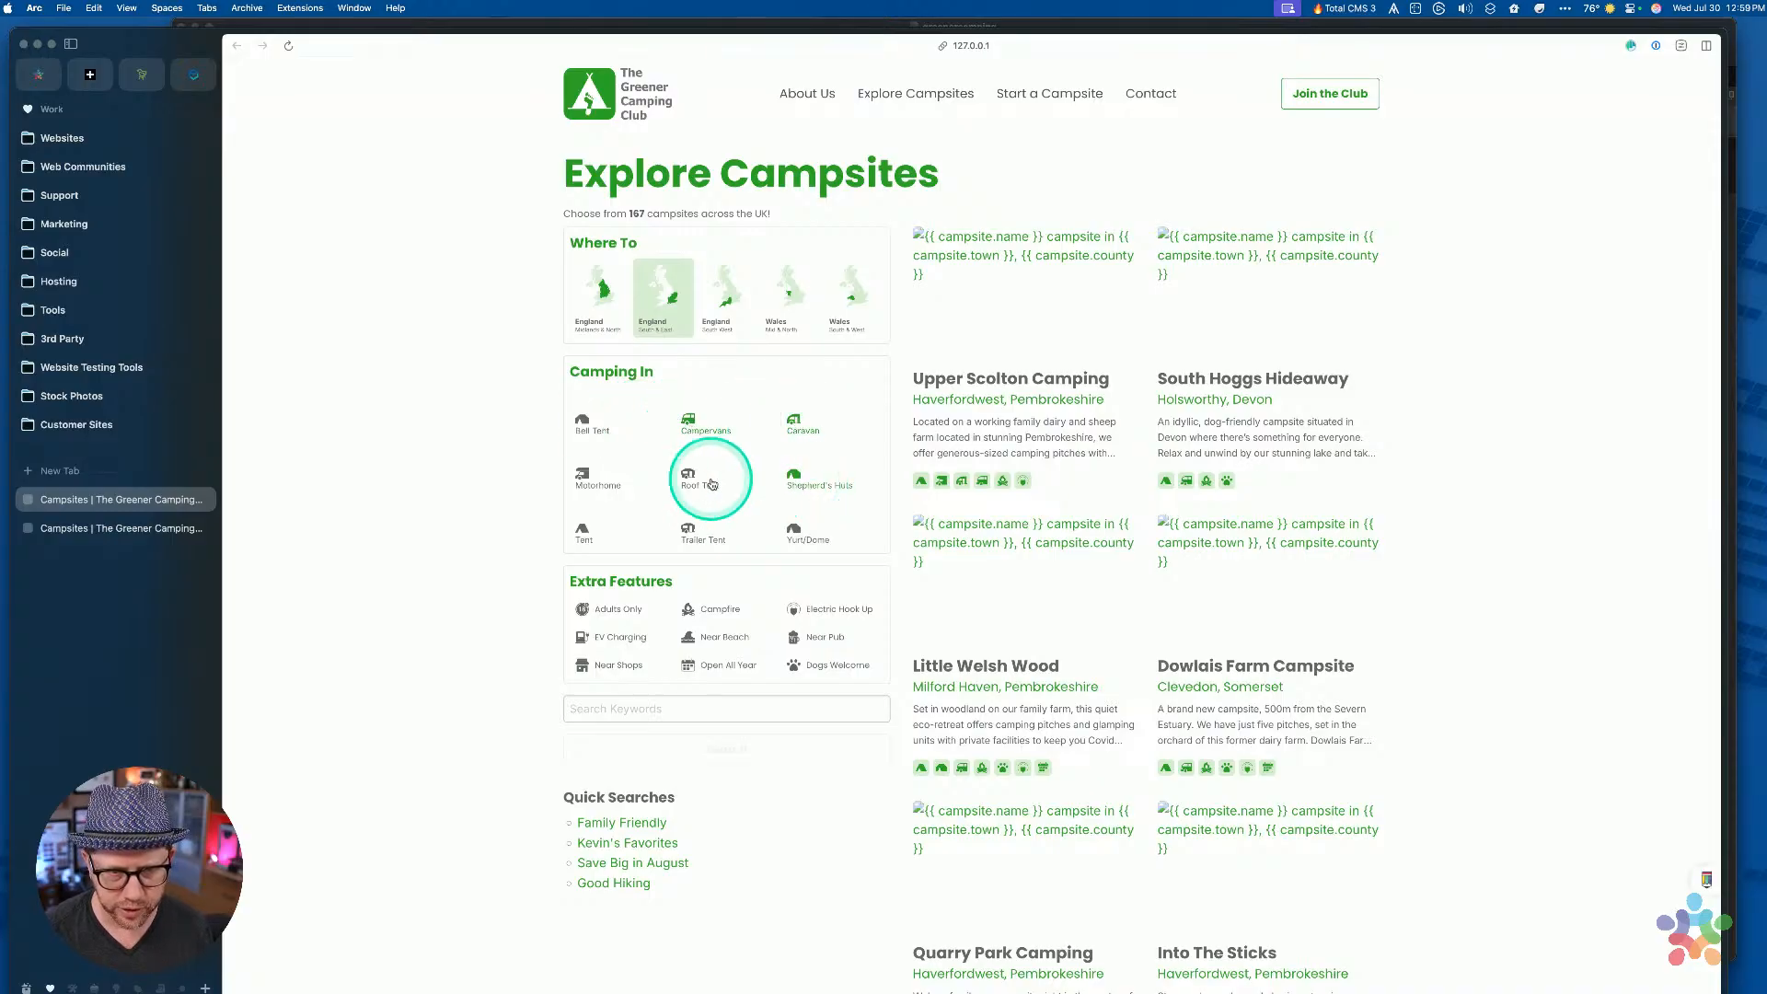
click(796, 419)
click(794, 475)
click(720, 487)
click(700, 479)
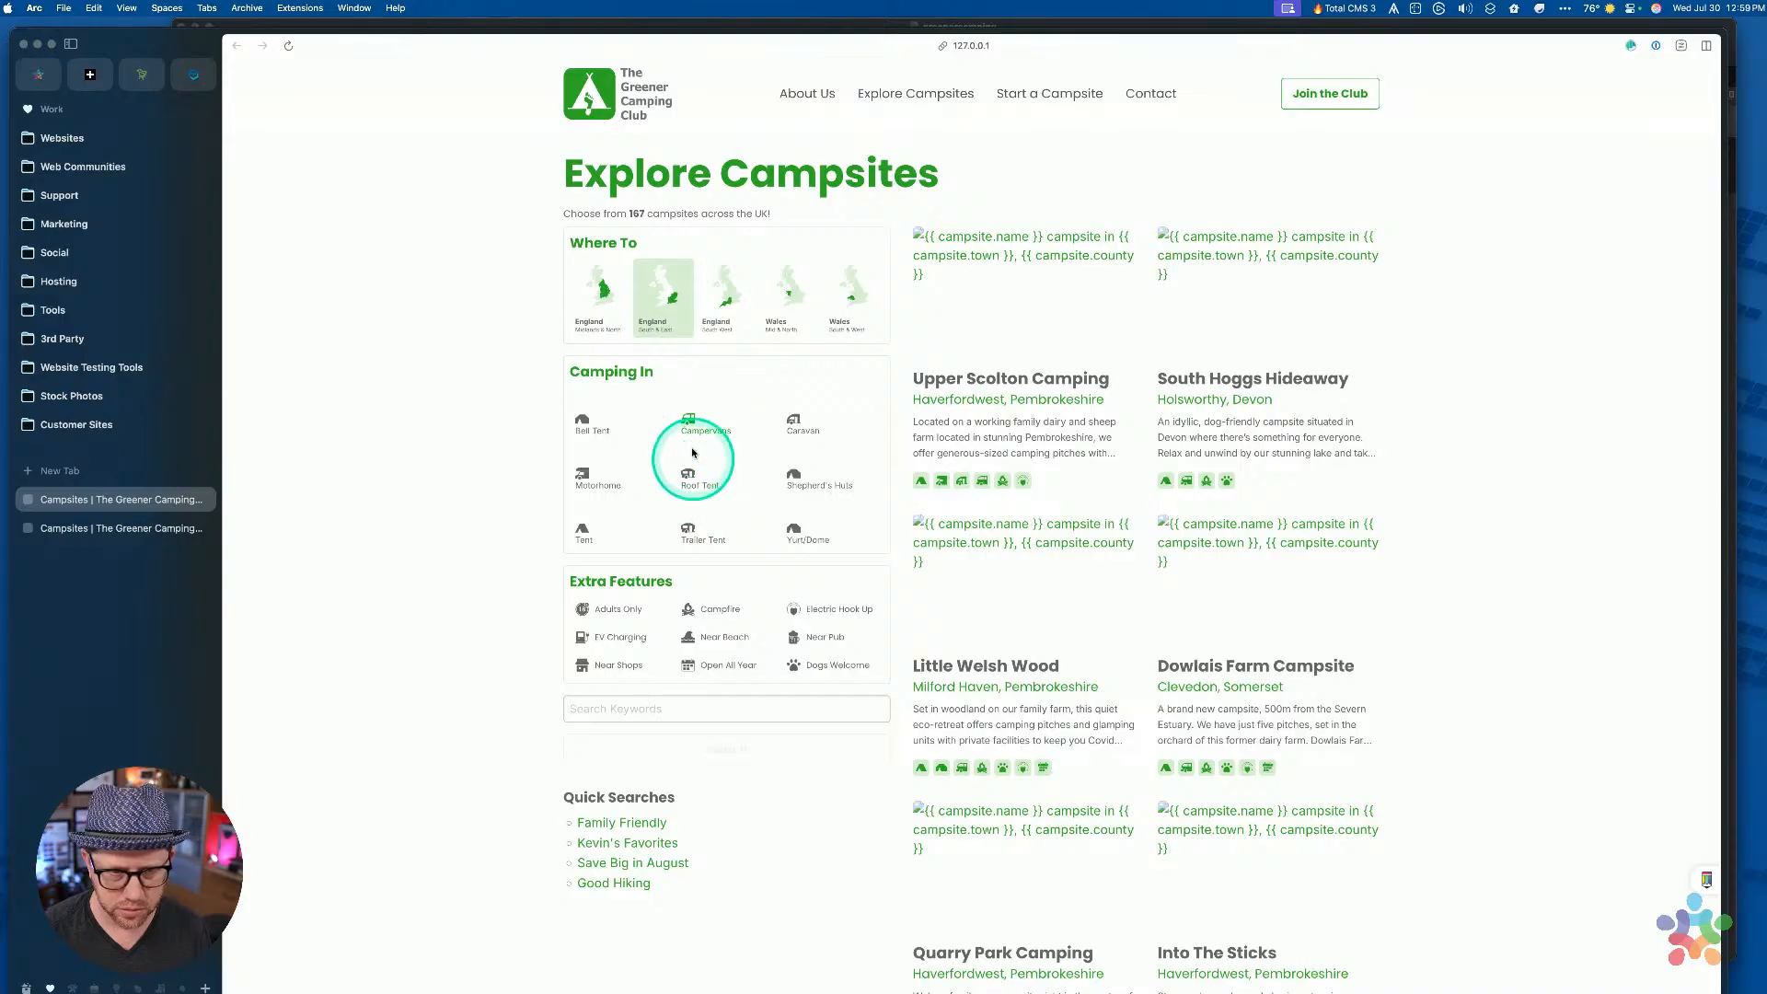
click(593, 421)
click(798, 425)
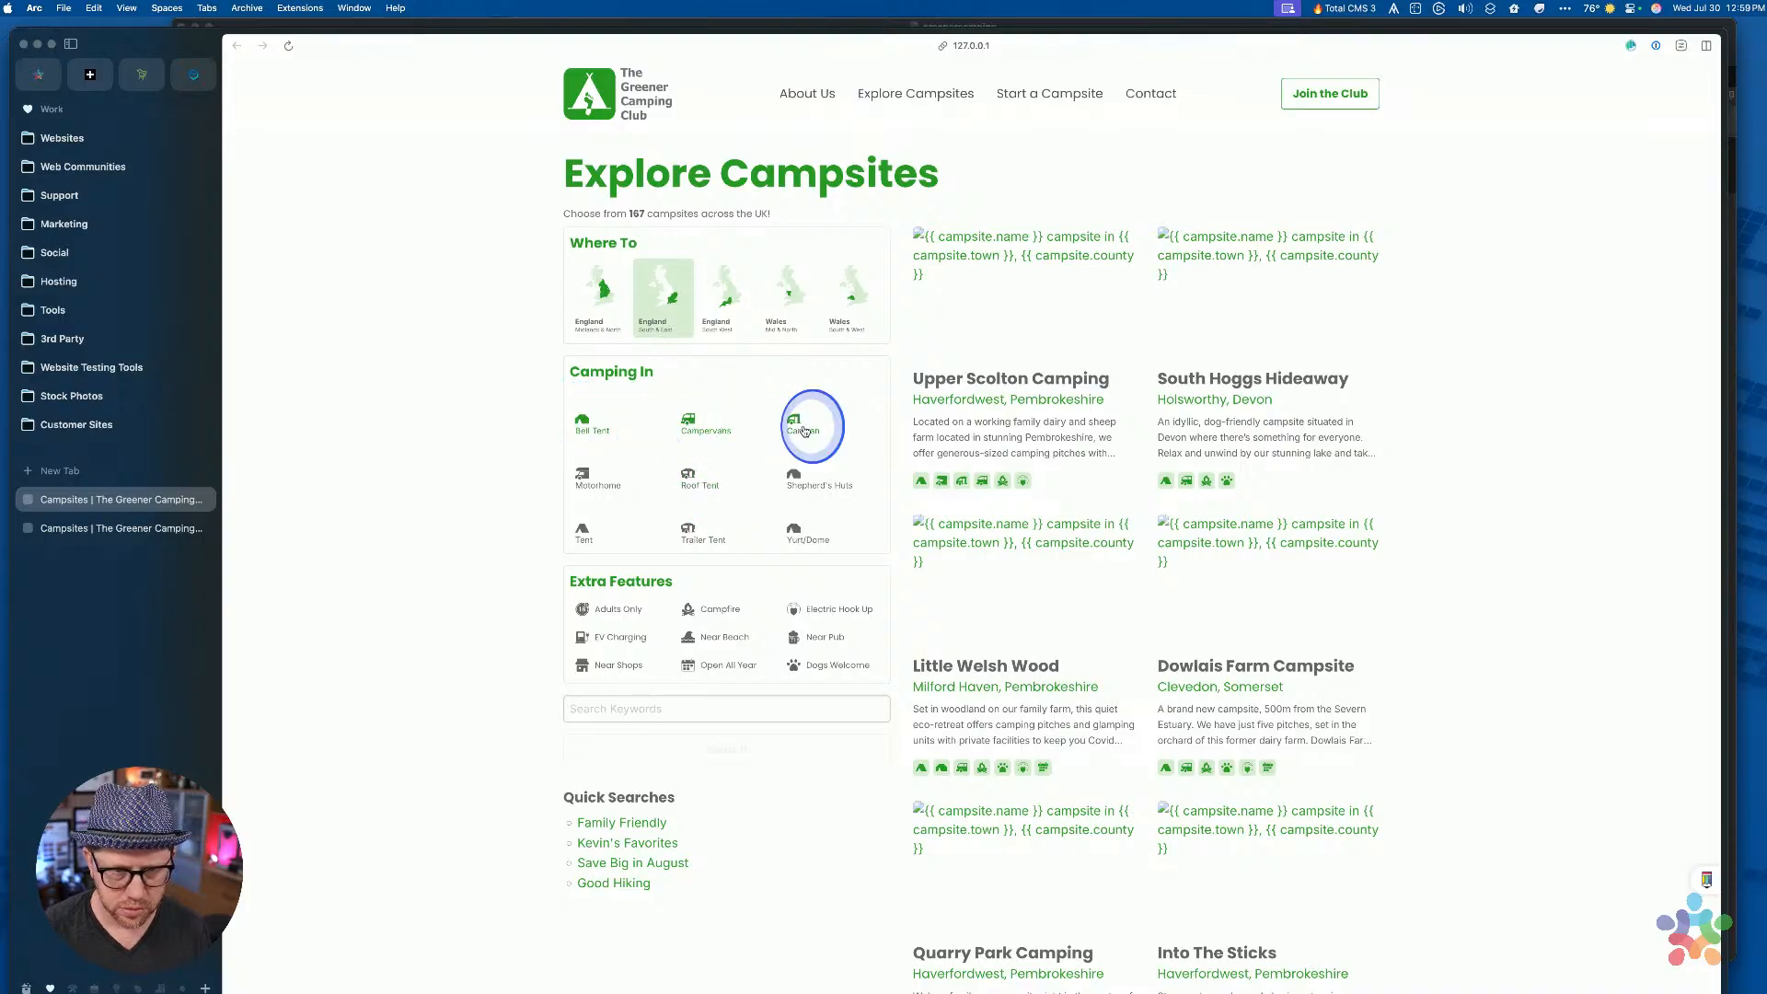
click(801, 477)
click(799, 442)
click(706, 444)
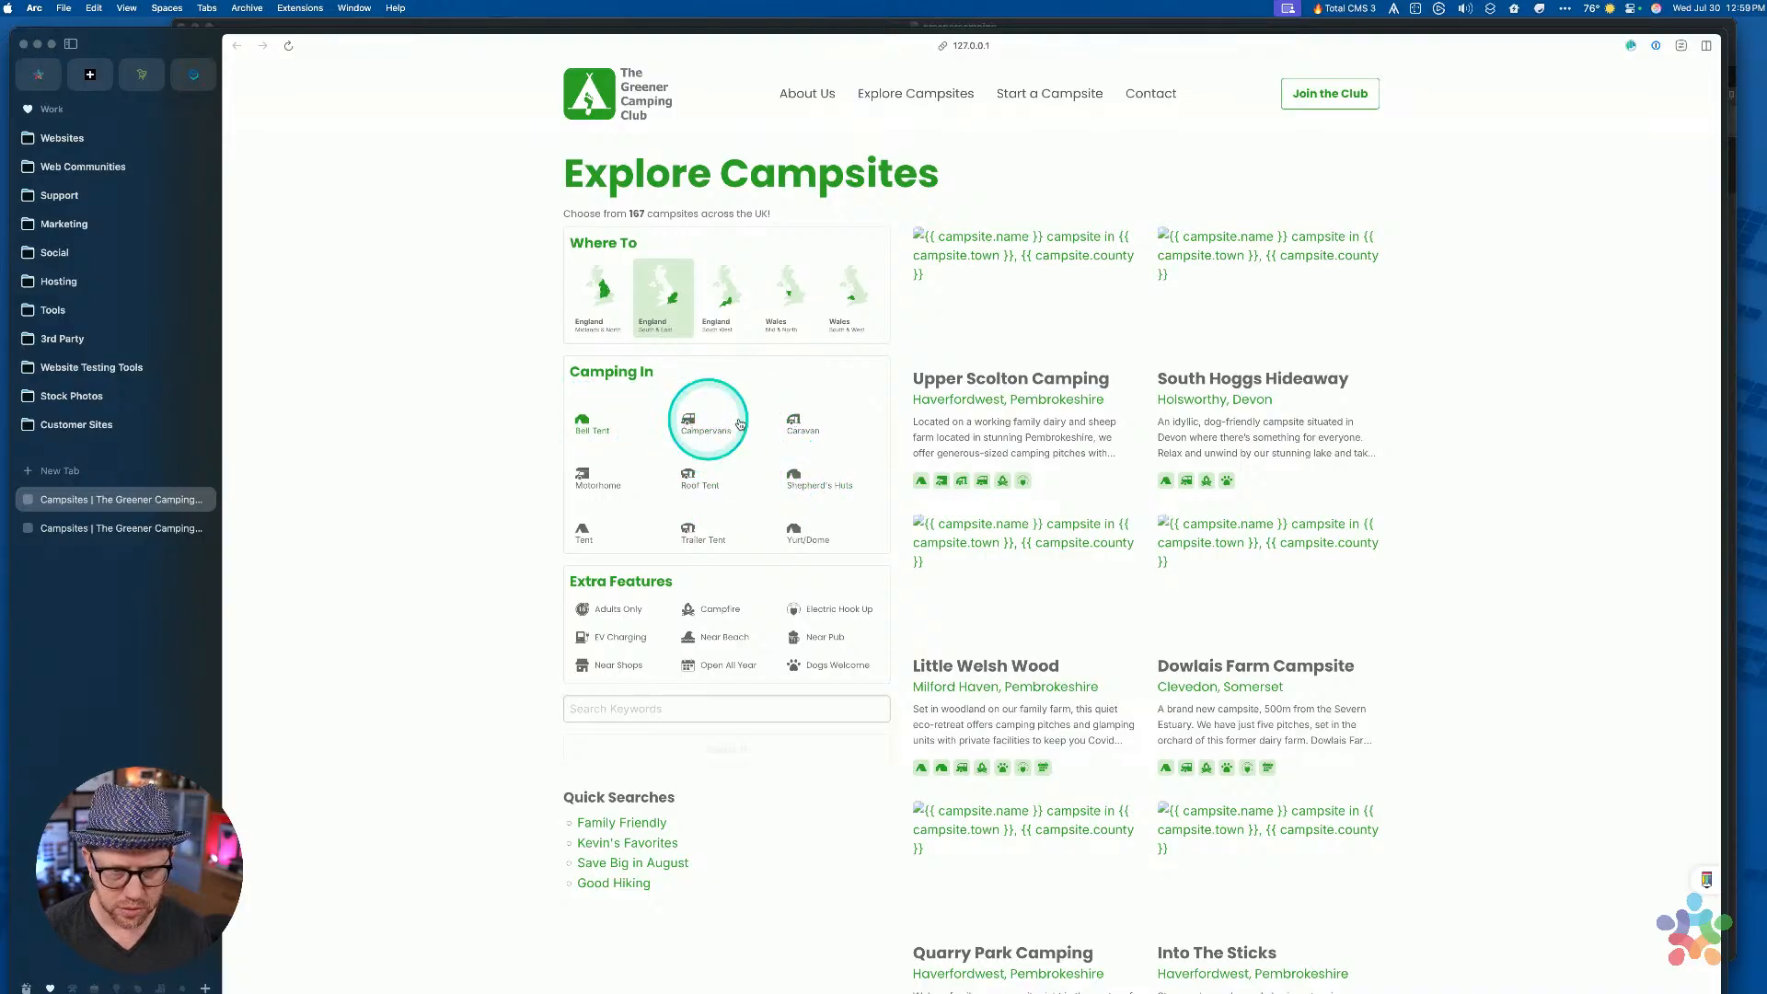
click(781, 416)
Reload the campsite page and inspect the Bell Tent filter label in the developer tools
key(super+r)
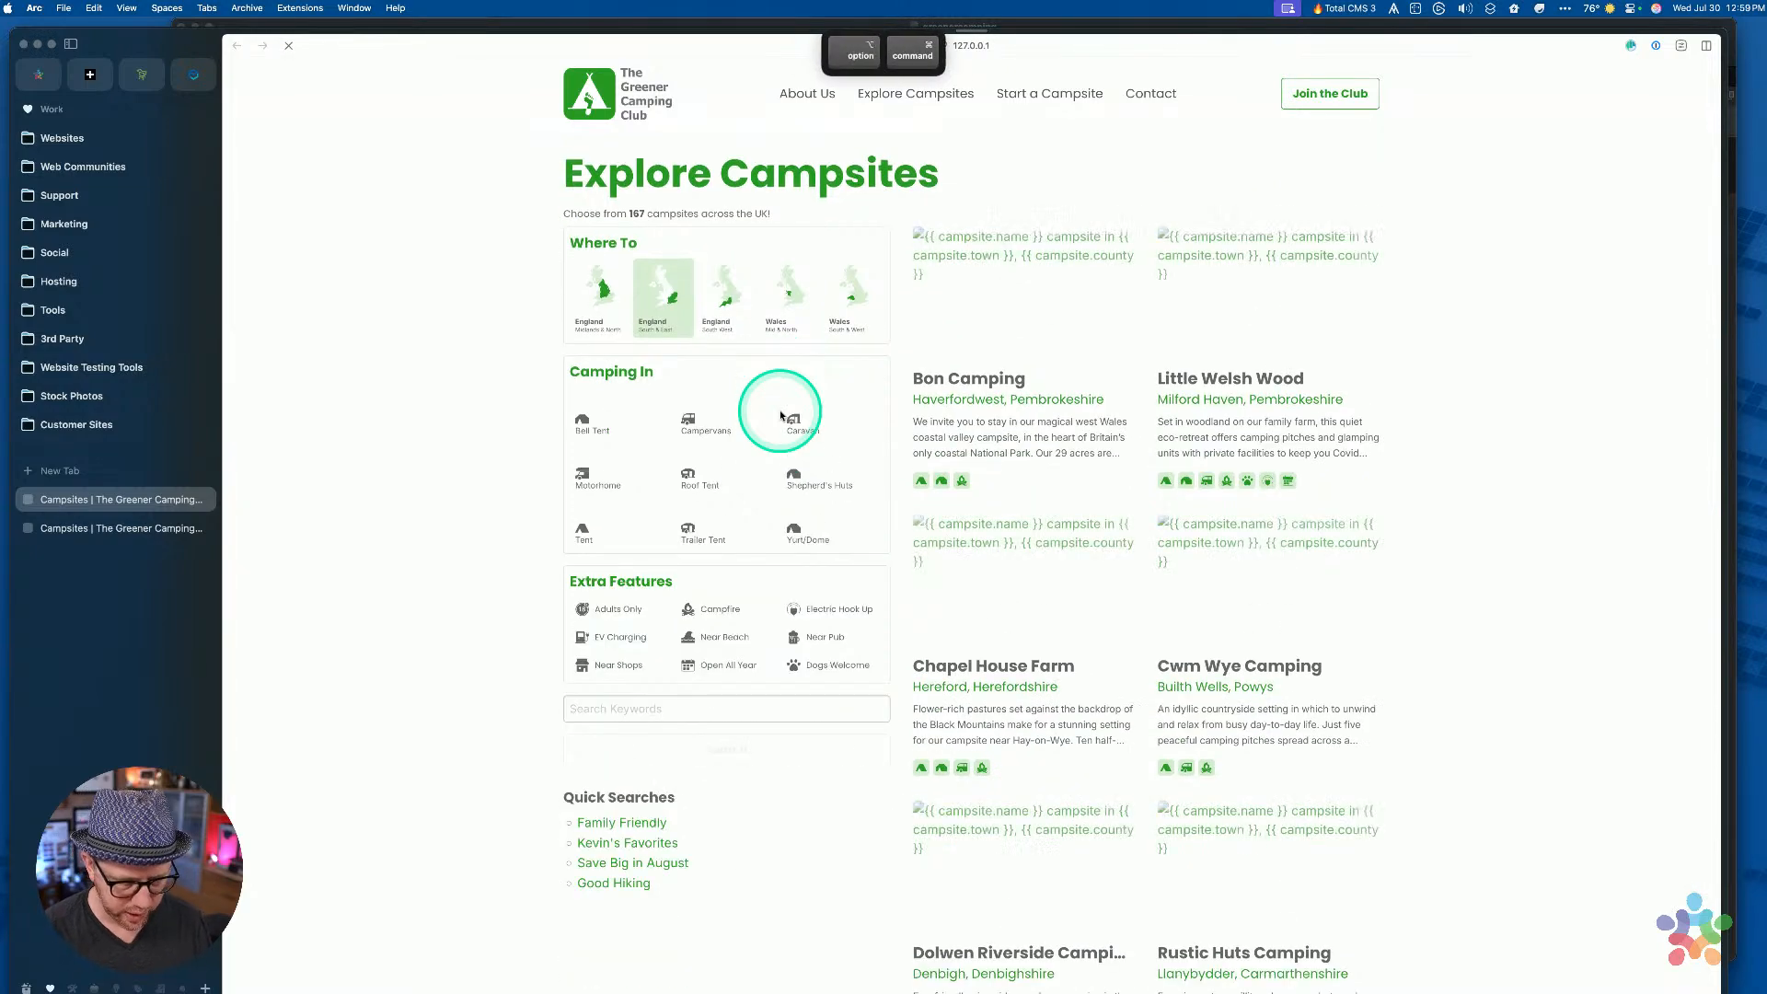
key(alt+super+i)
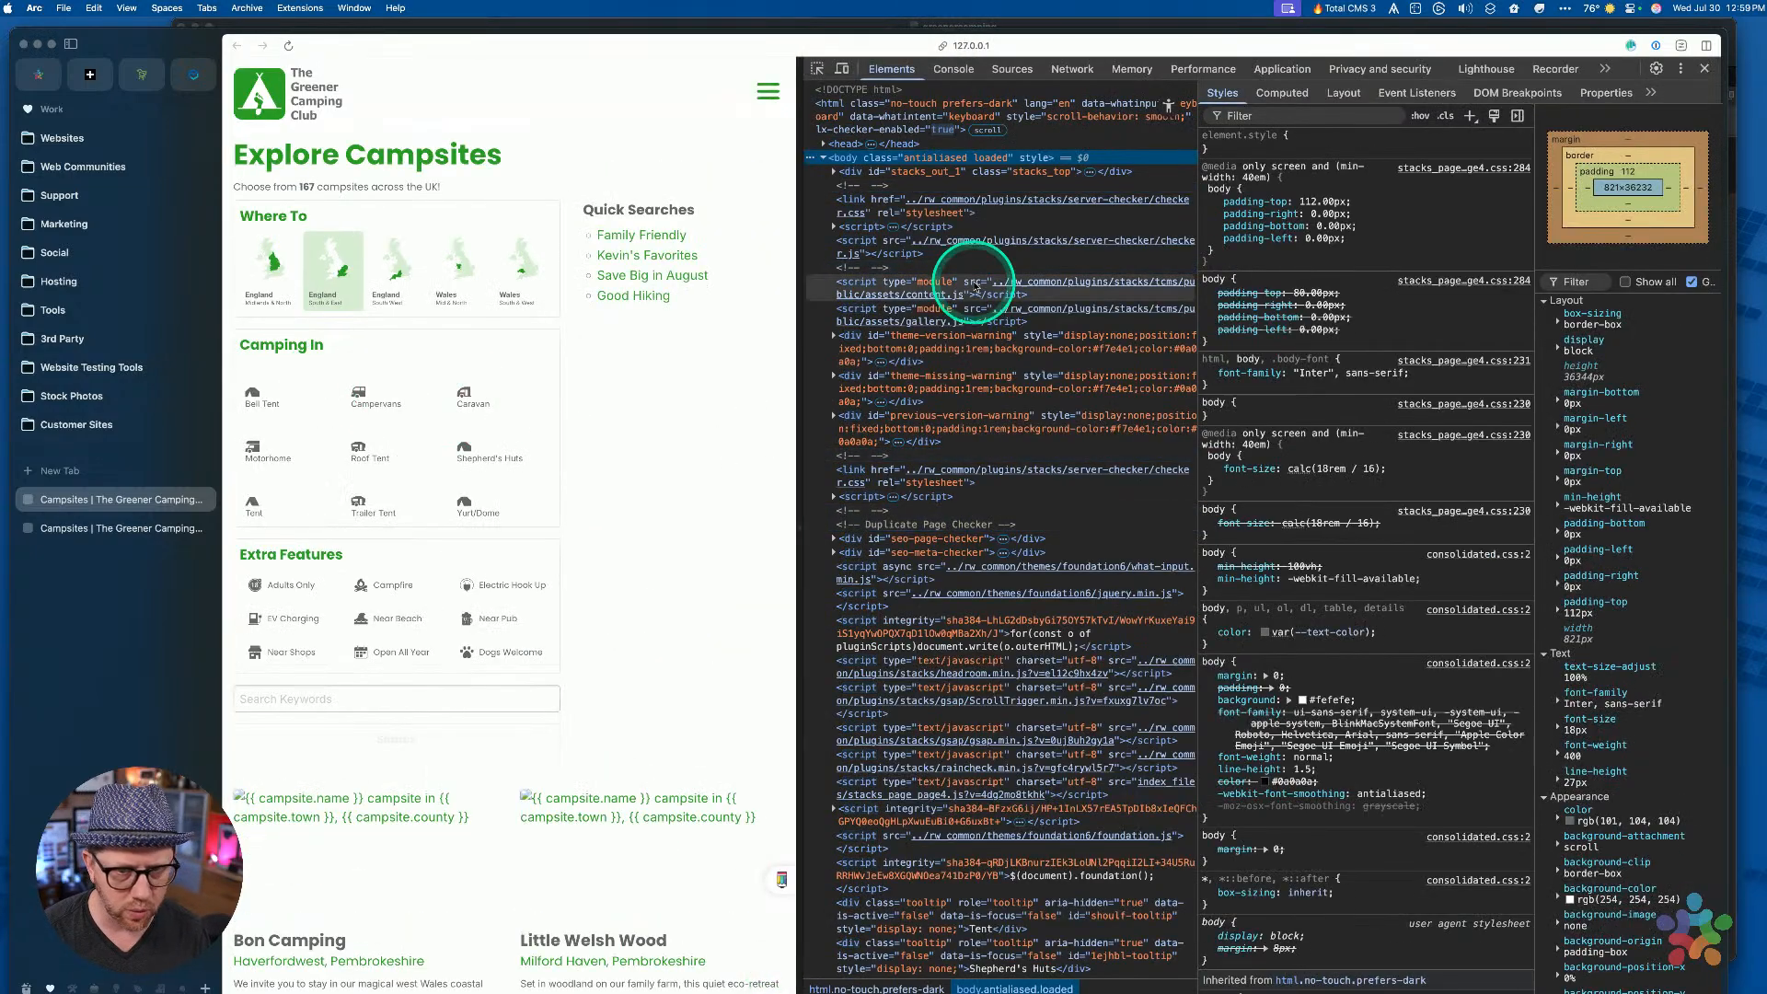
scroll(1036, 412, down, 15)
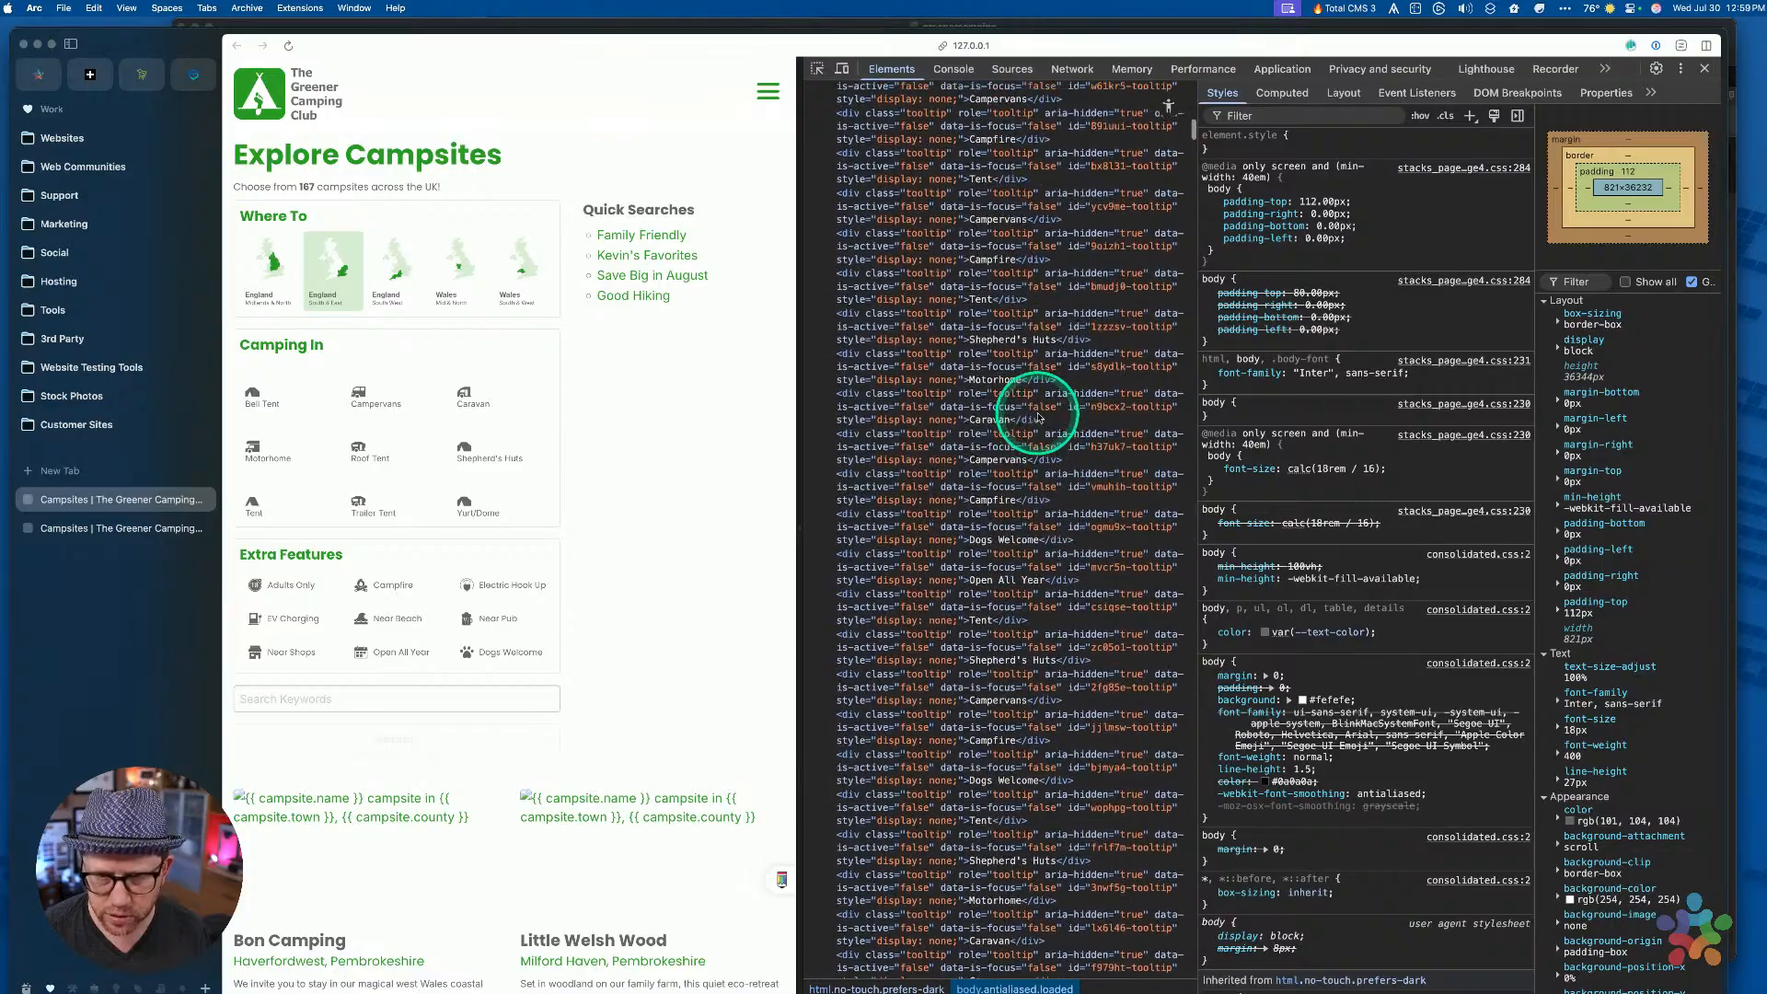
scroll(1034, 406, up, 15)
click(816, 68)
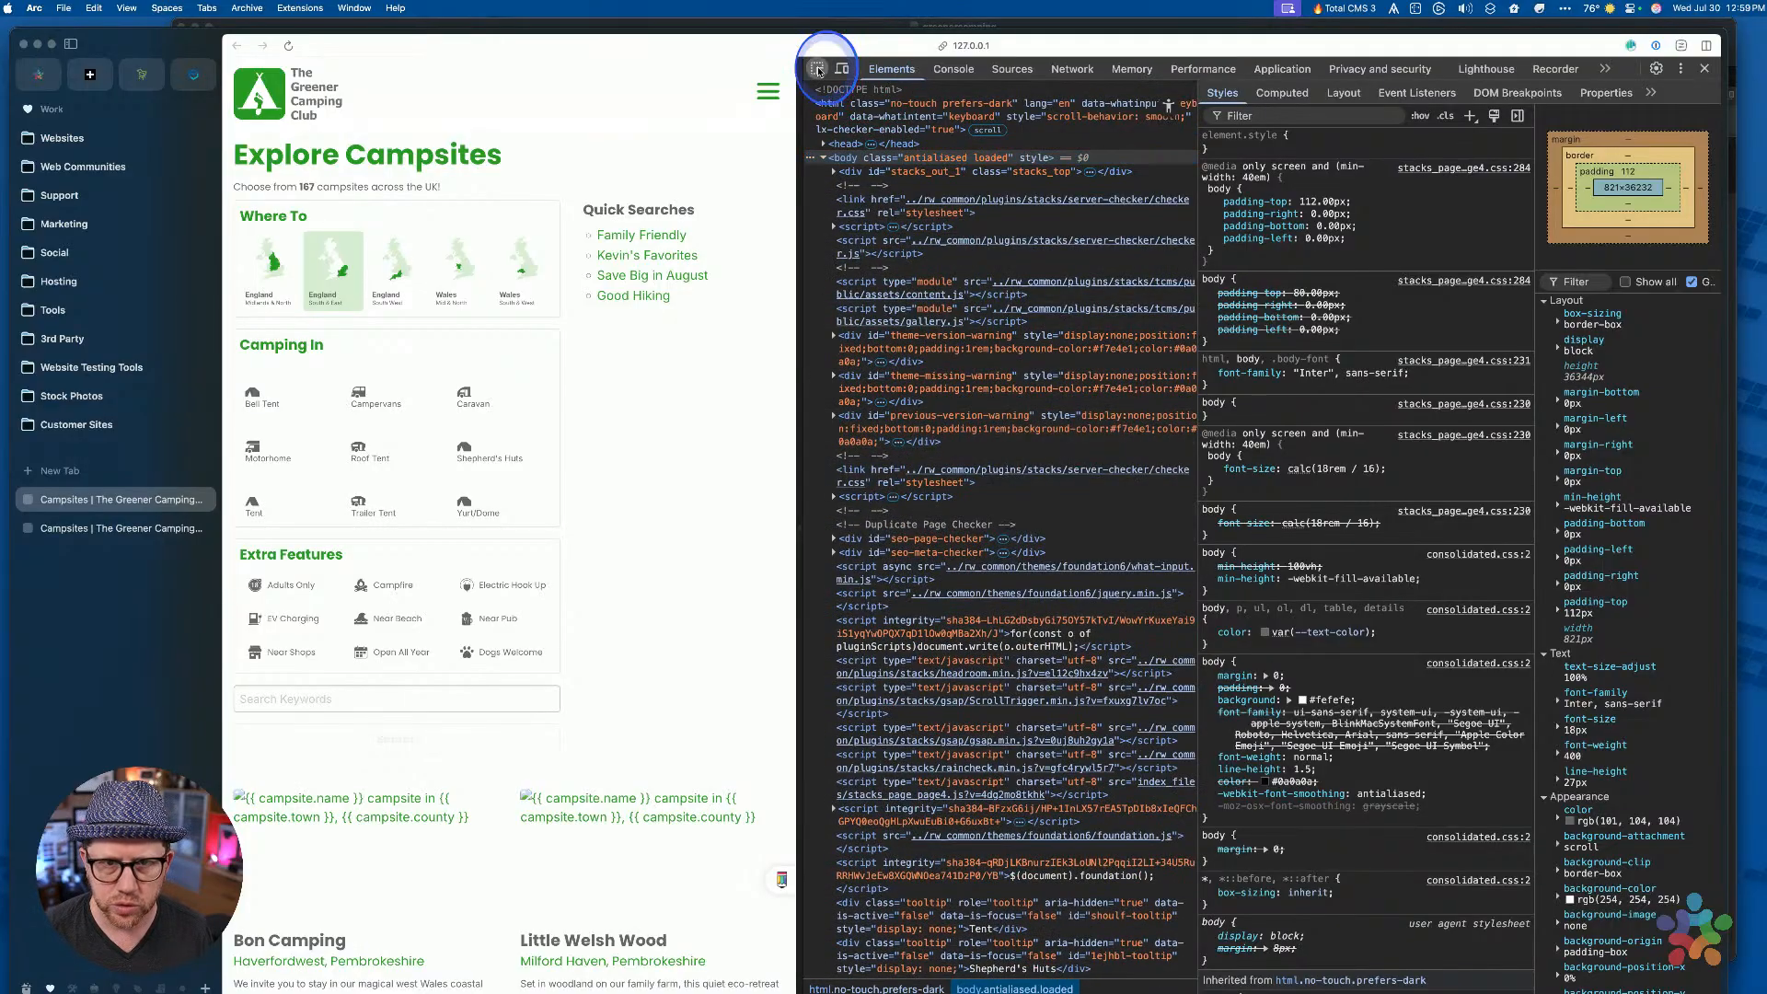
click(261, 397)
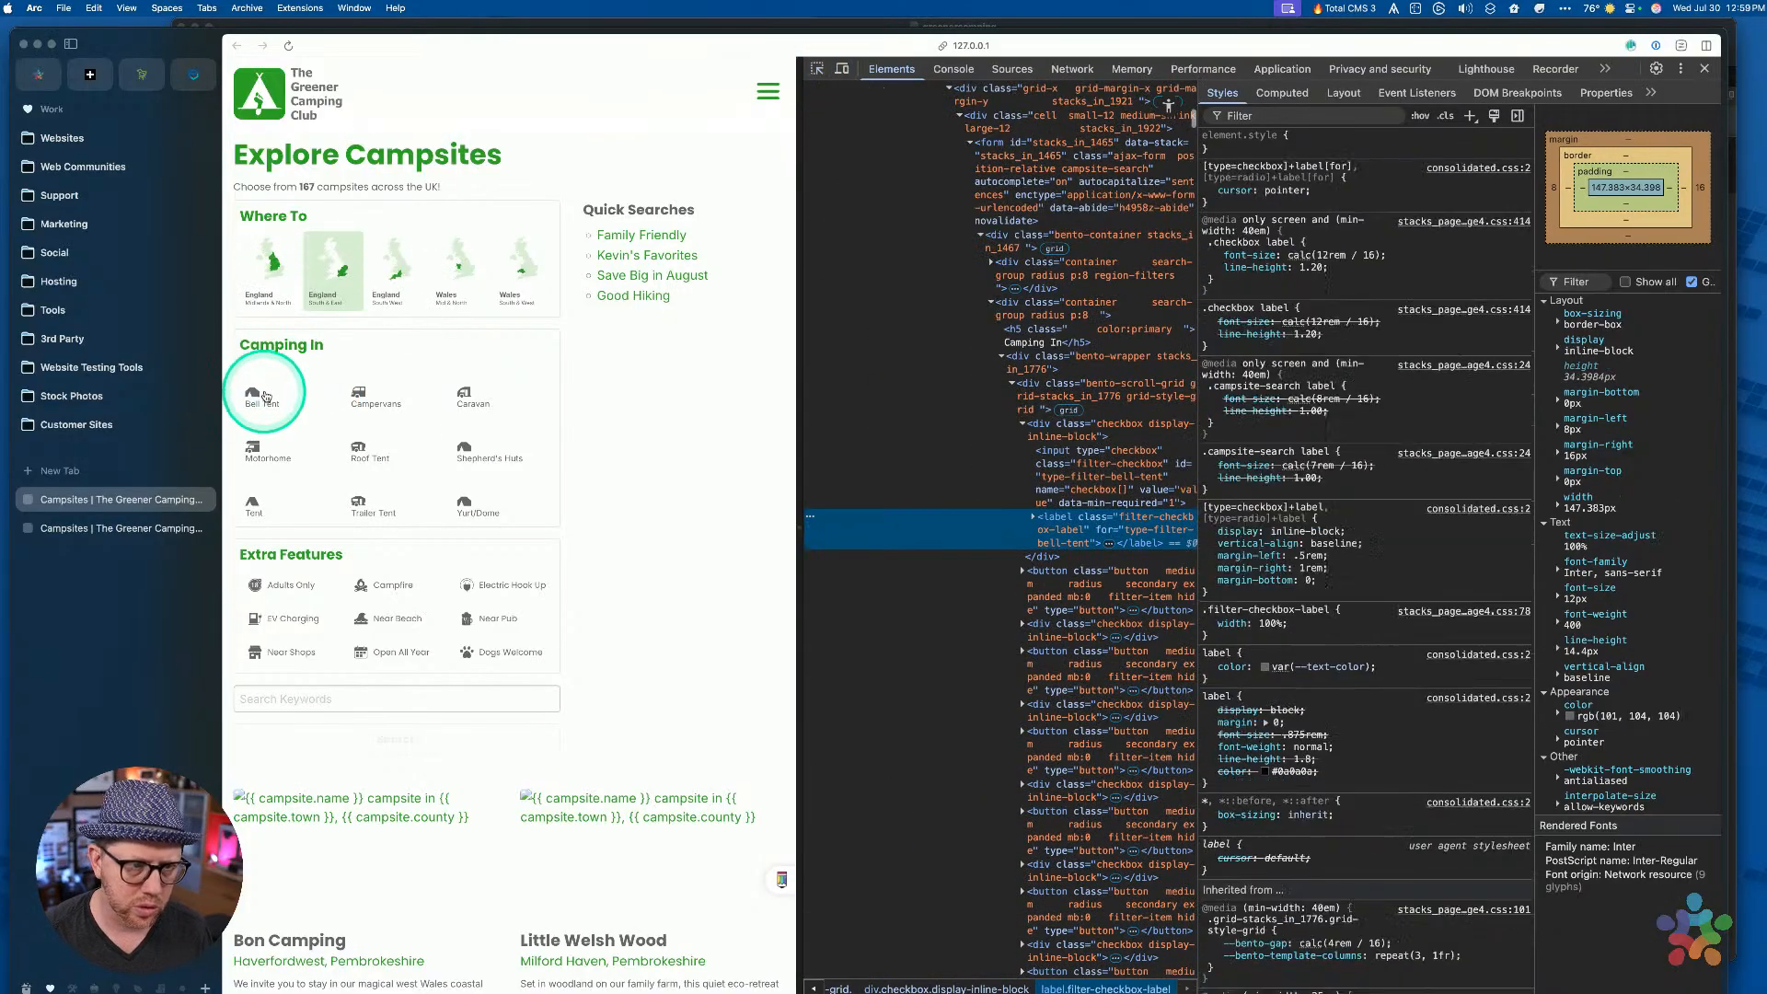
Switch back from Arc to the RapidWeaver window
key(ctrl+Up)
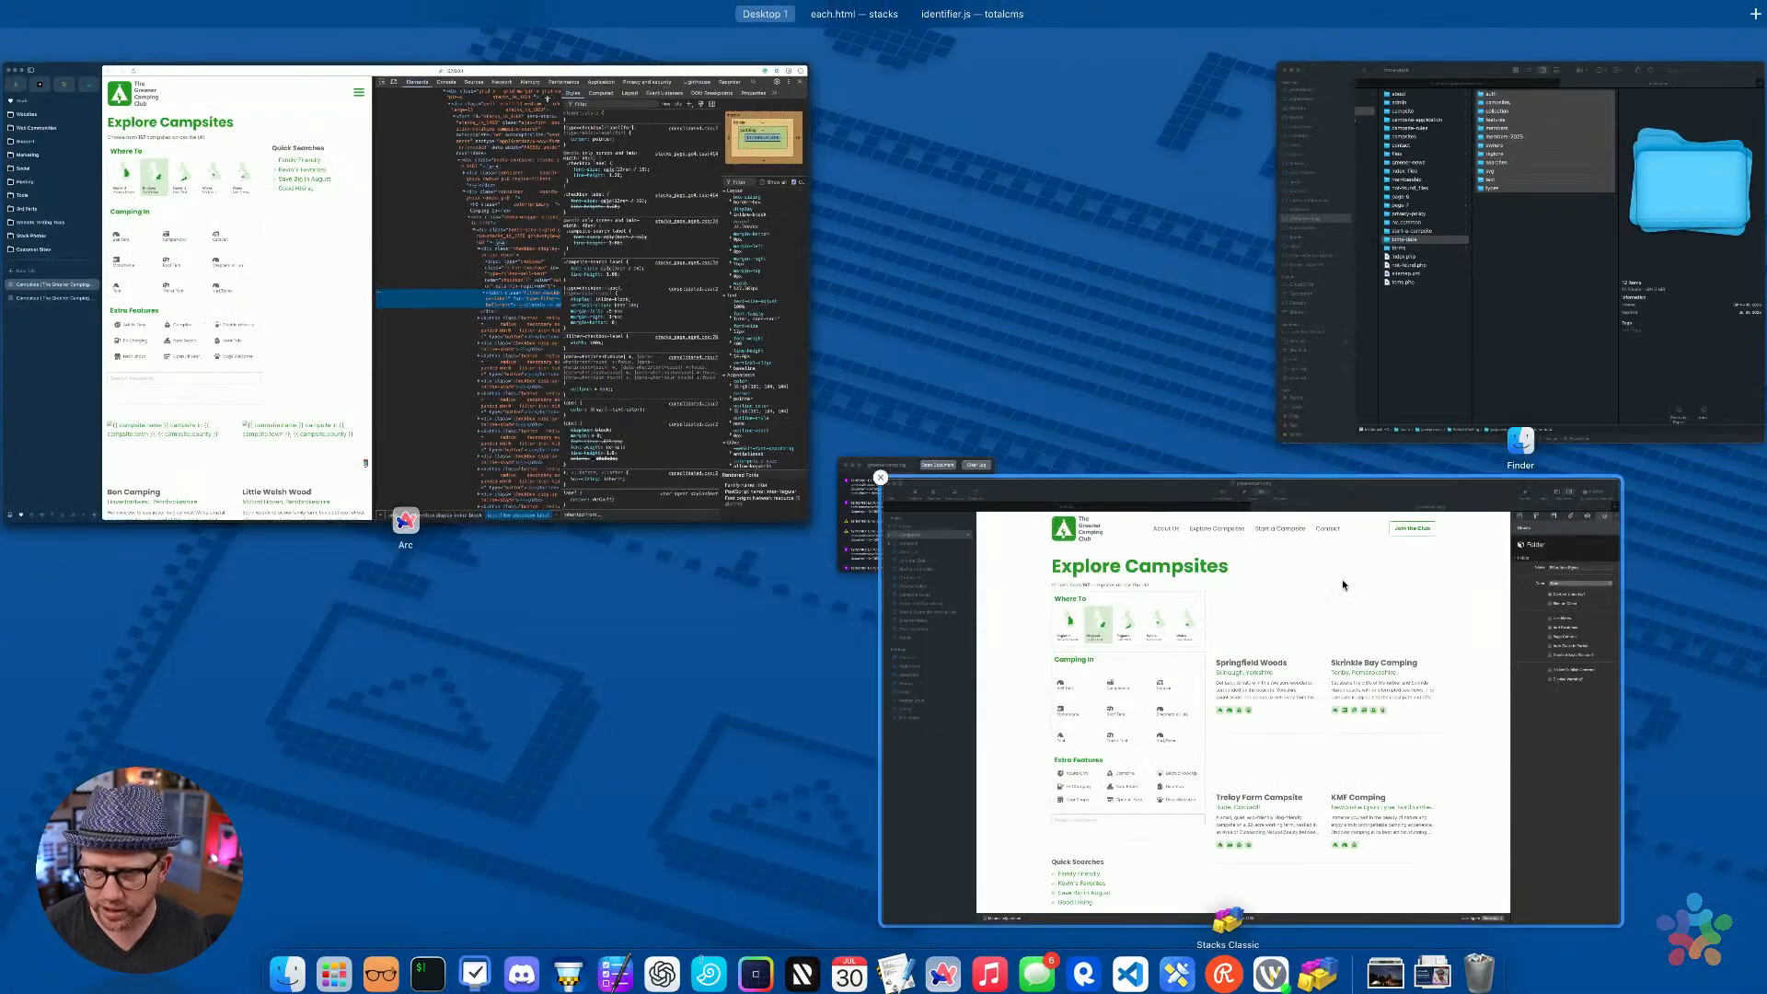
click(1342, 585)
key(ctrl+Up)
click(861, 572)
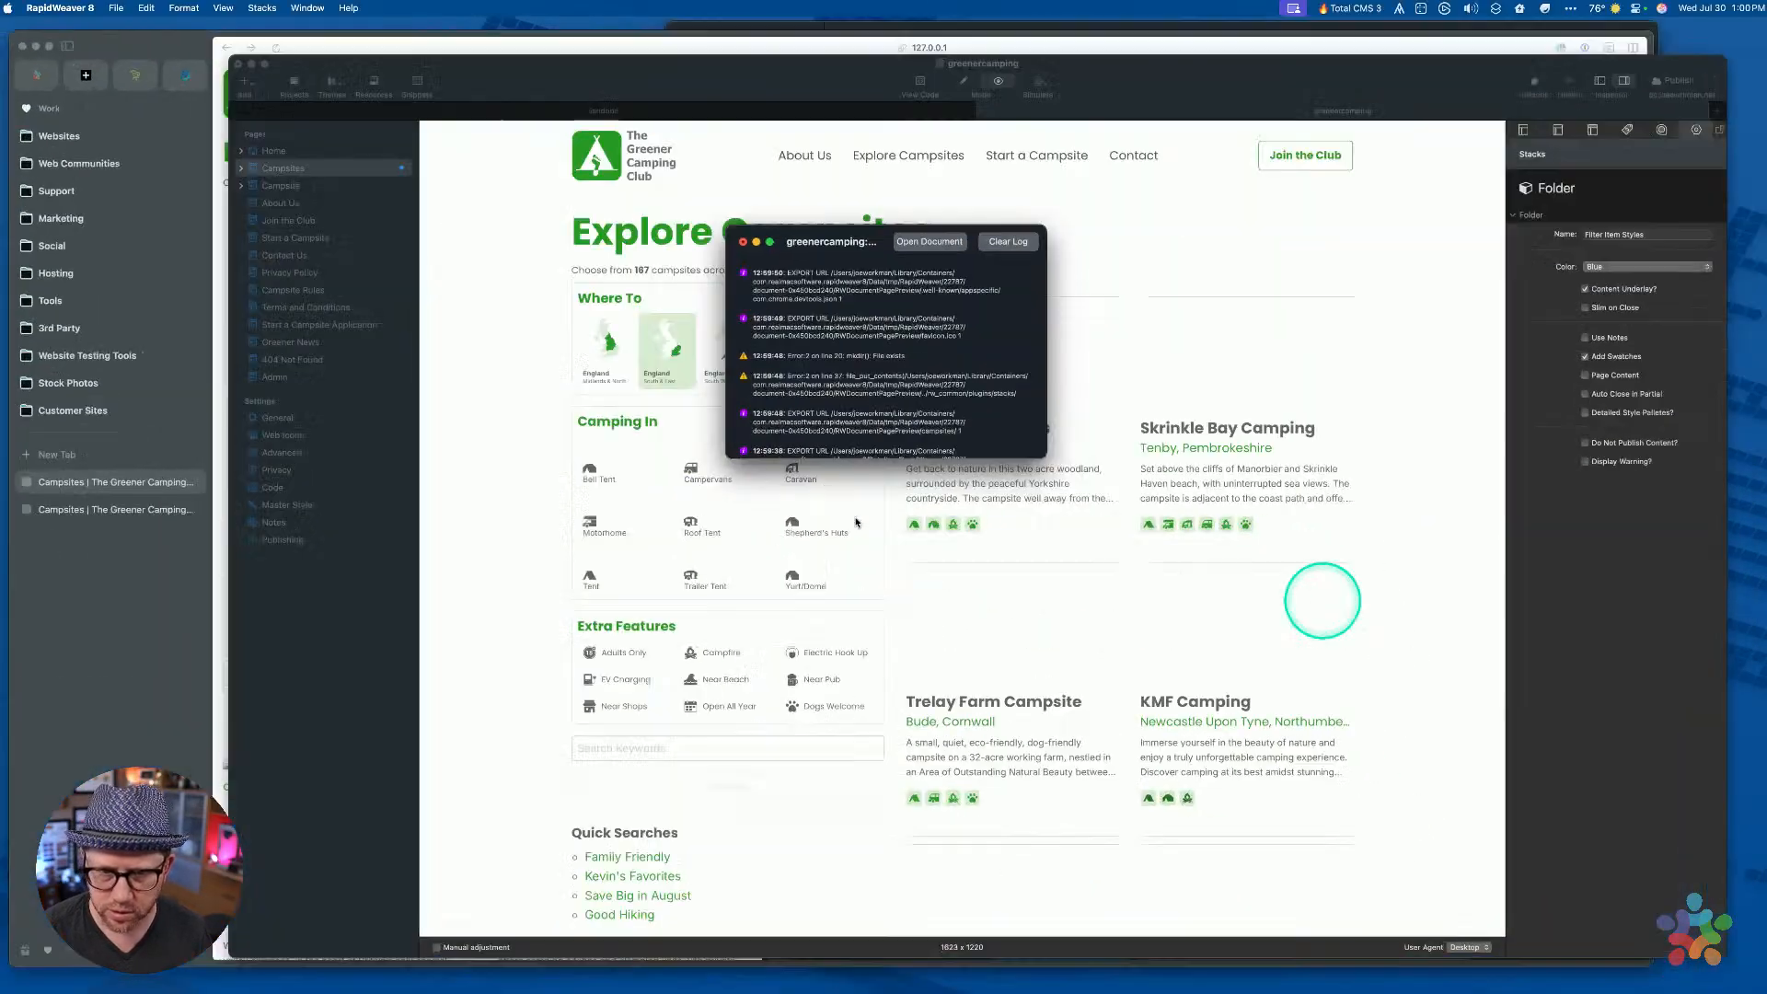
Close the export log and add a CSS Builder stack to Filter Item Styles
click(731, 226)
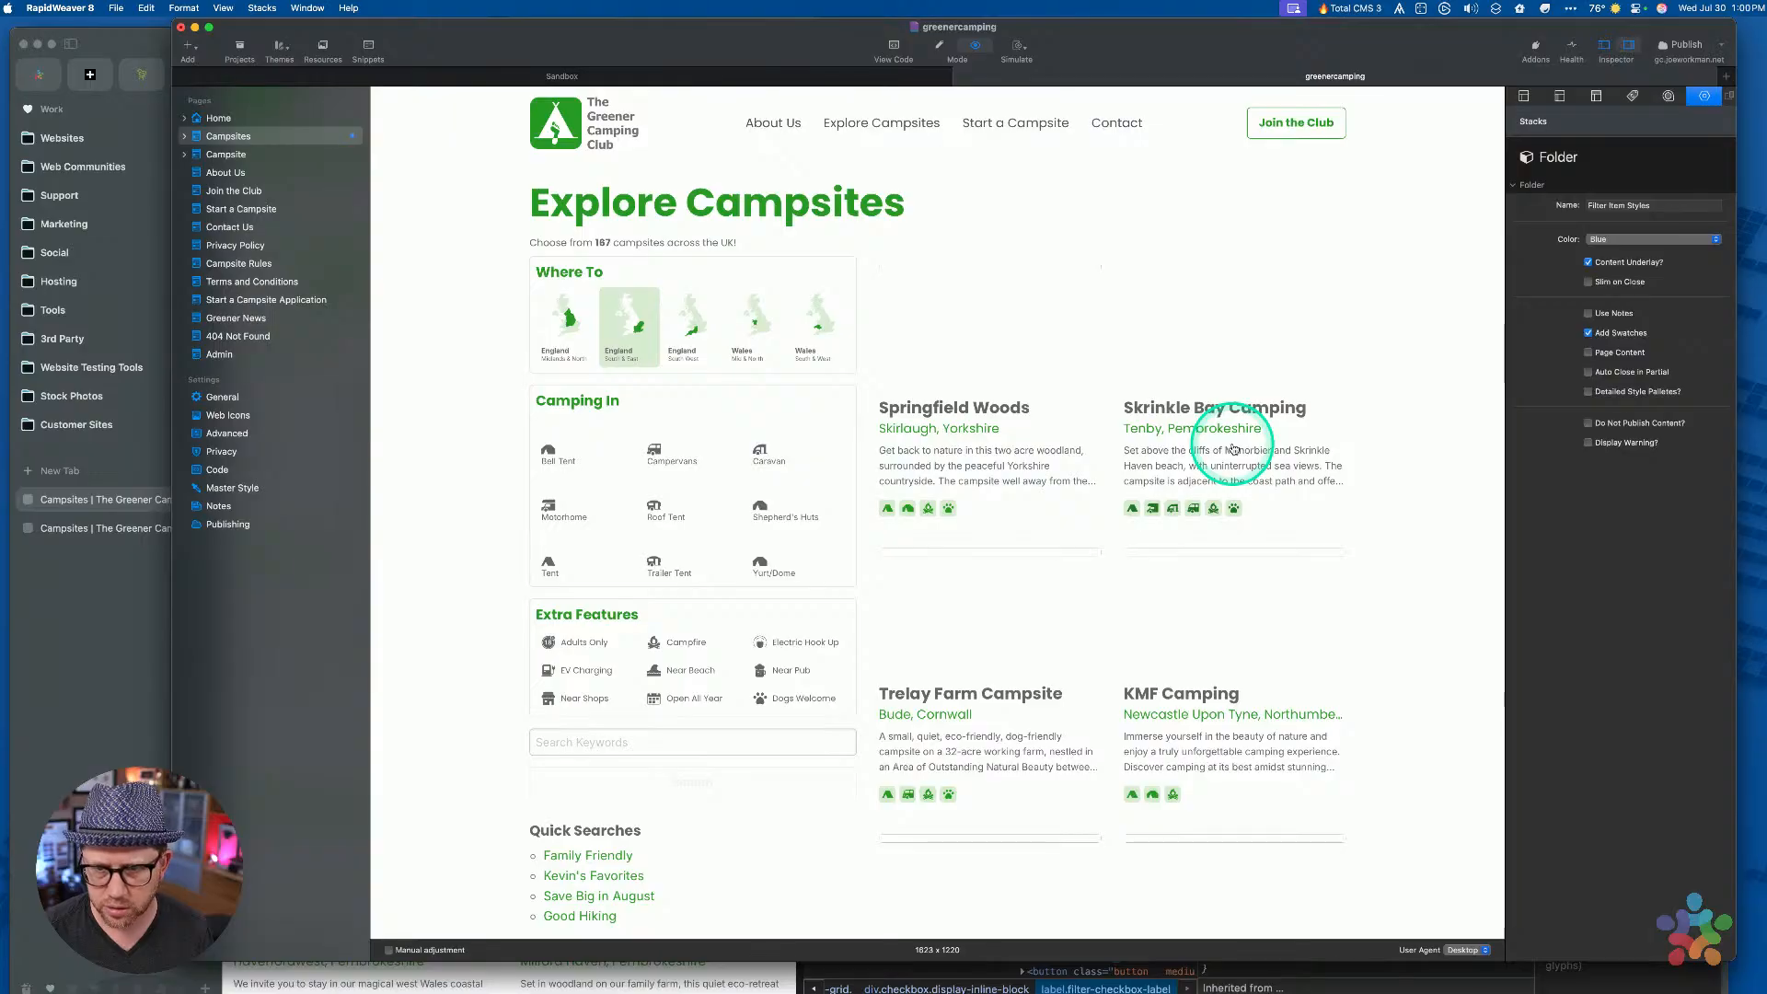
click(1234, 449)
key(super+r)
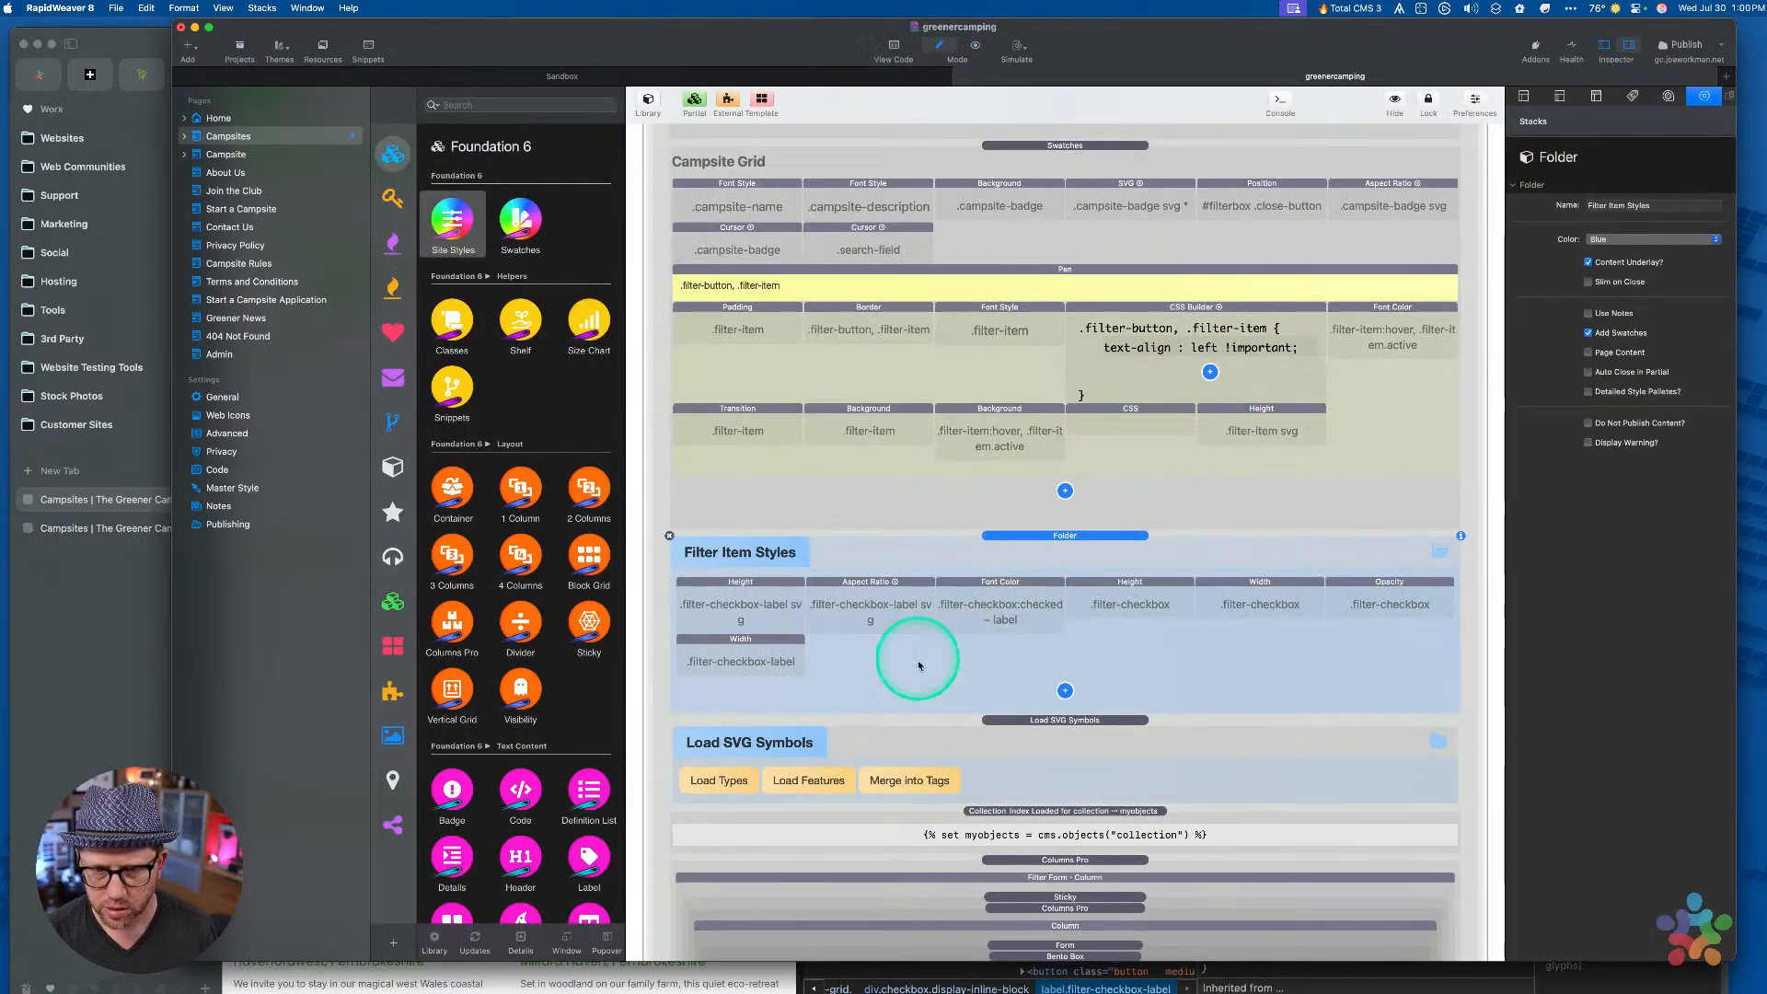
click(1064, 690)
key(m)
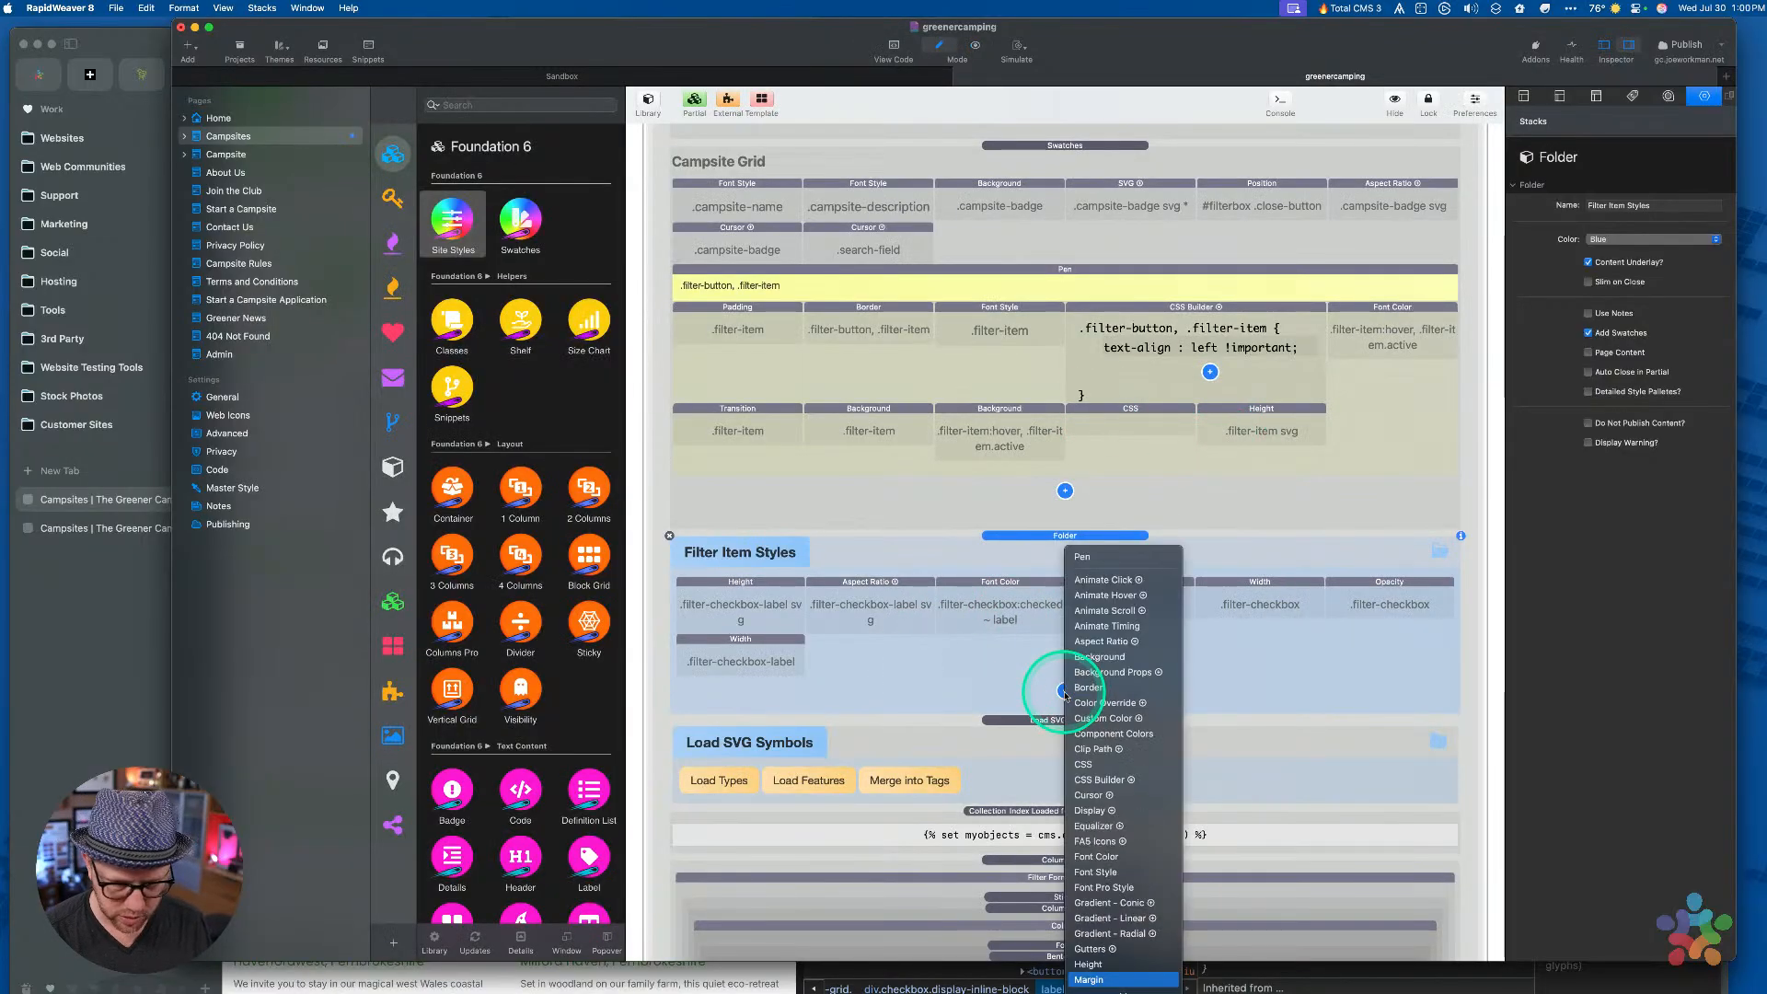
click(991, 652)
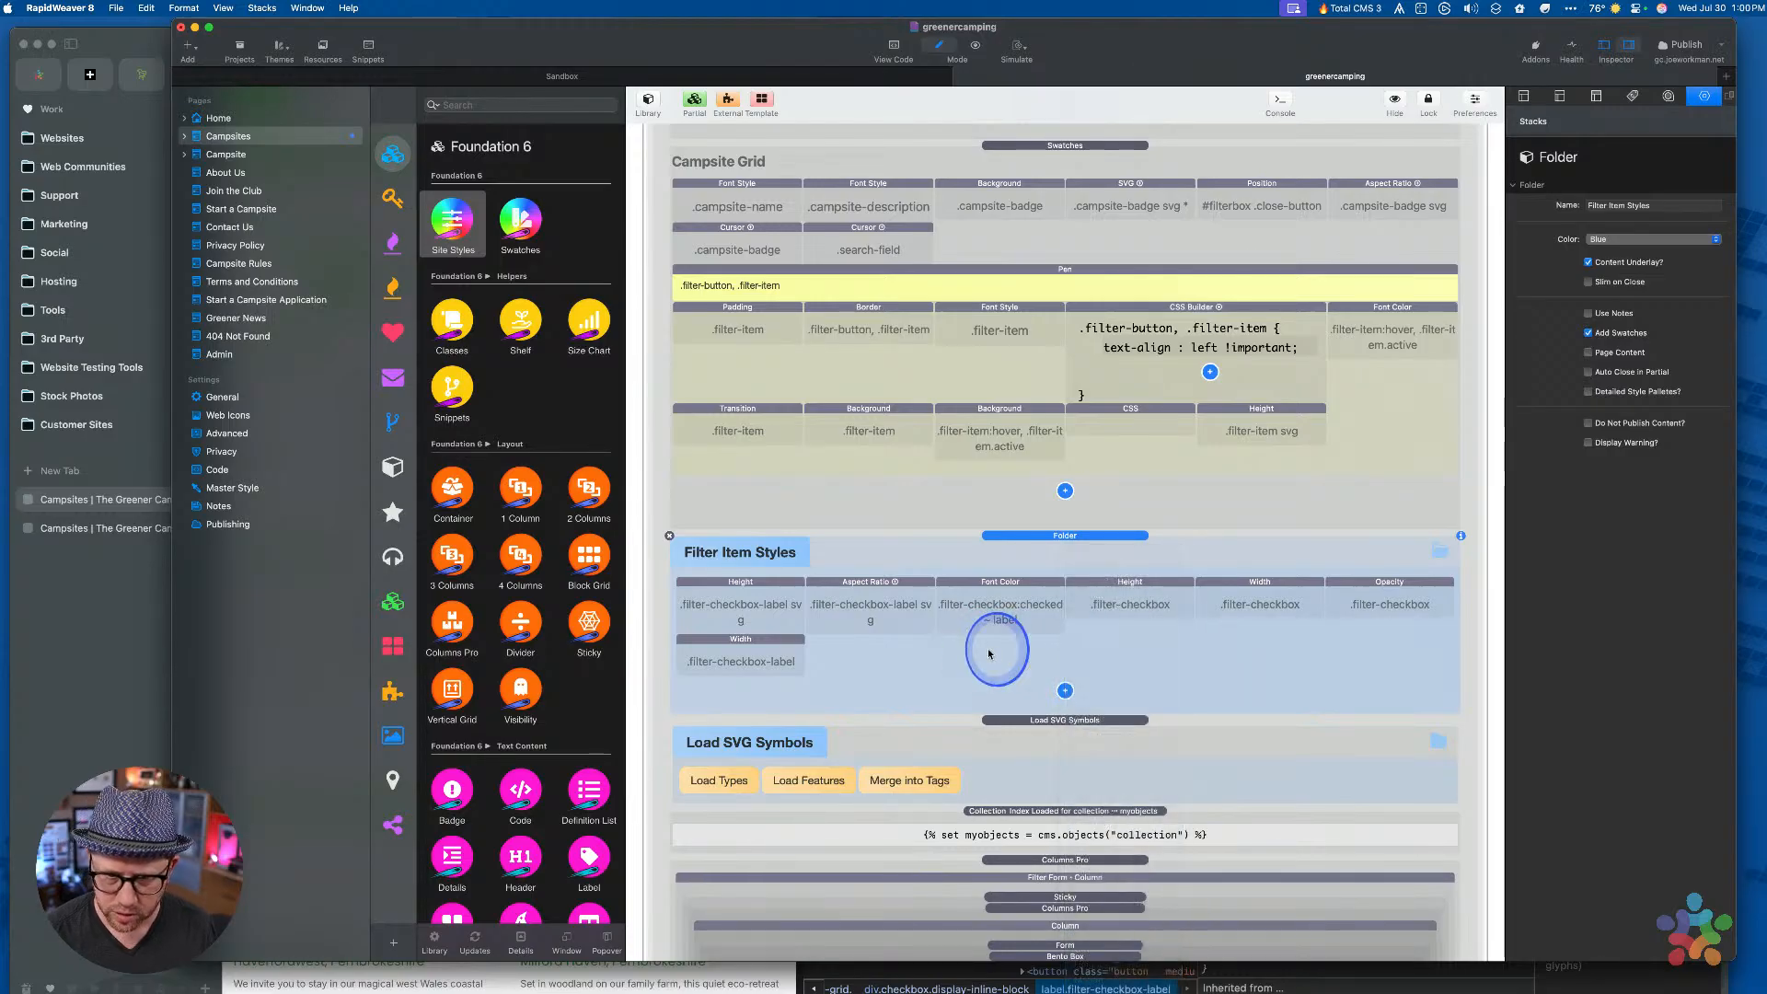
click(1065, 690)
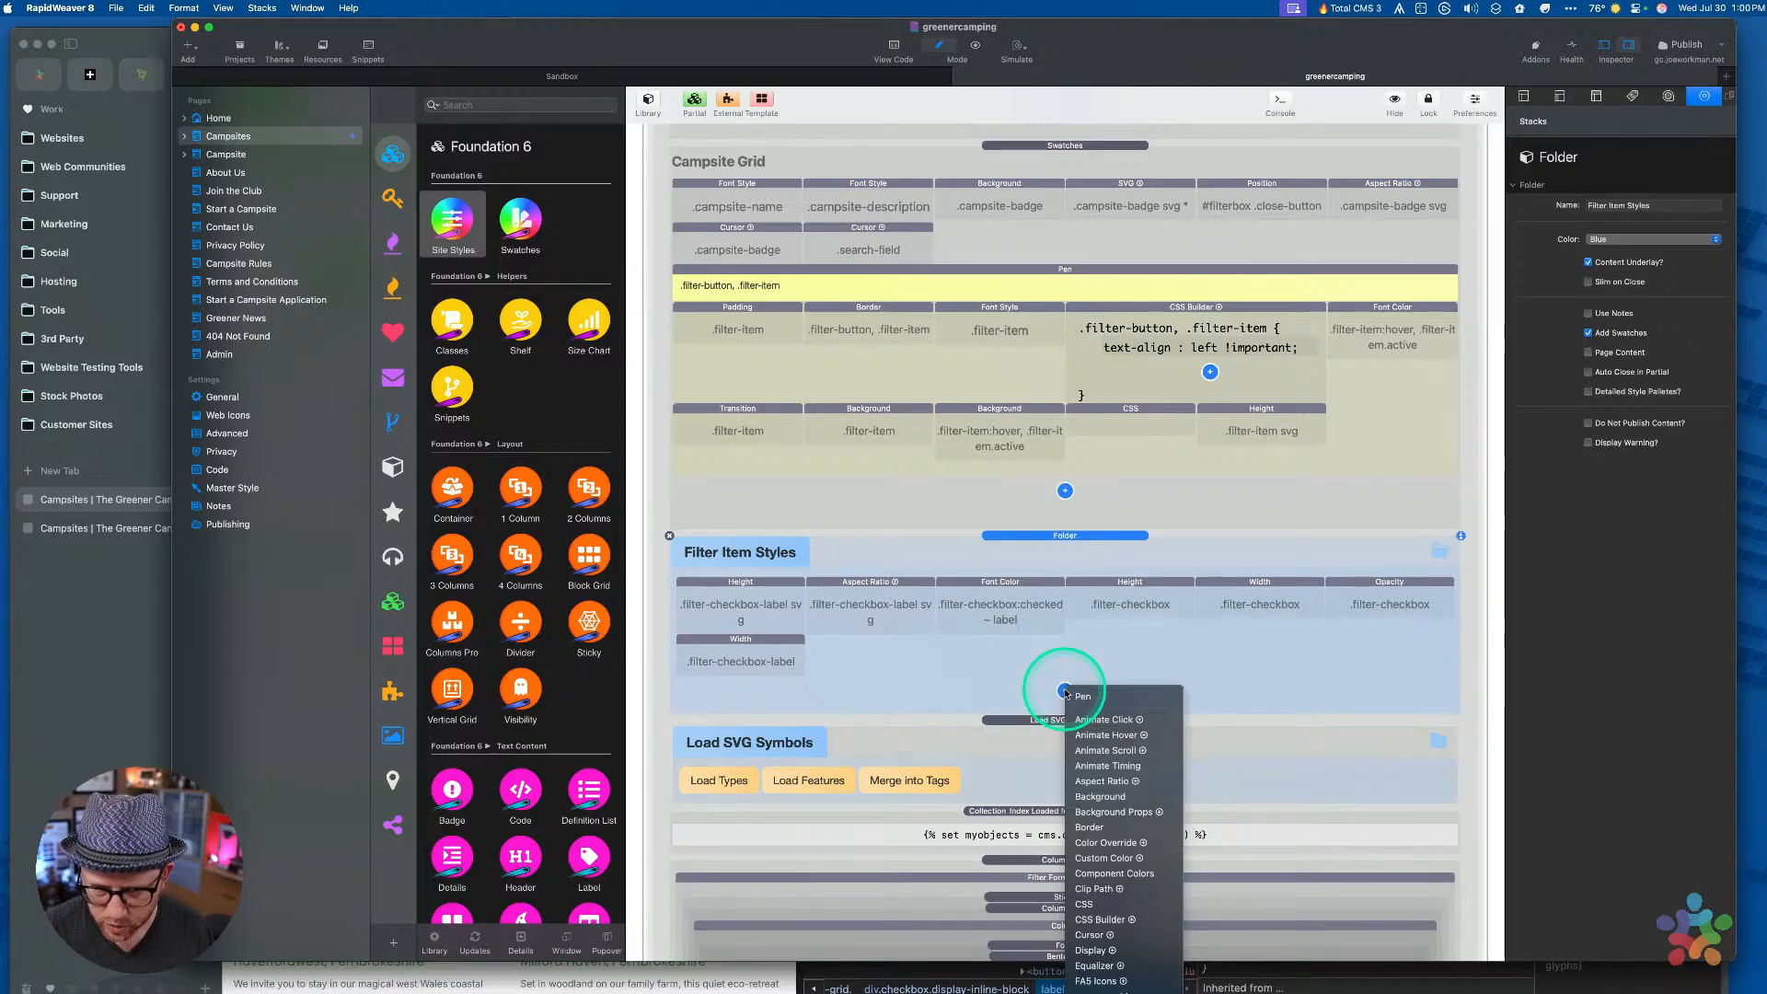
click(1114, 919)
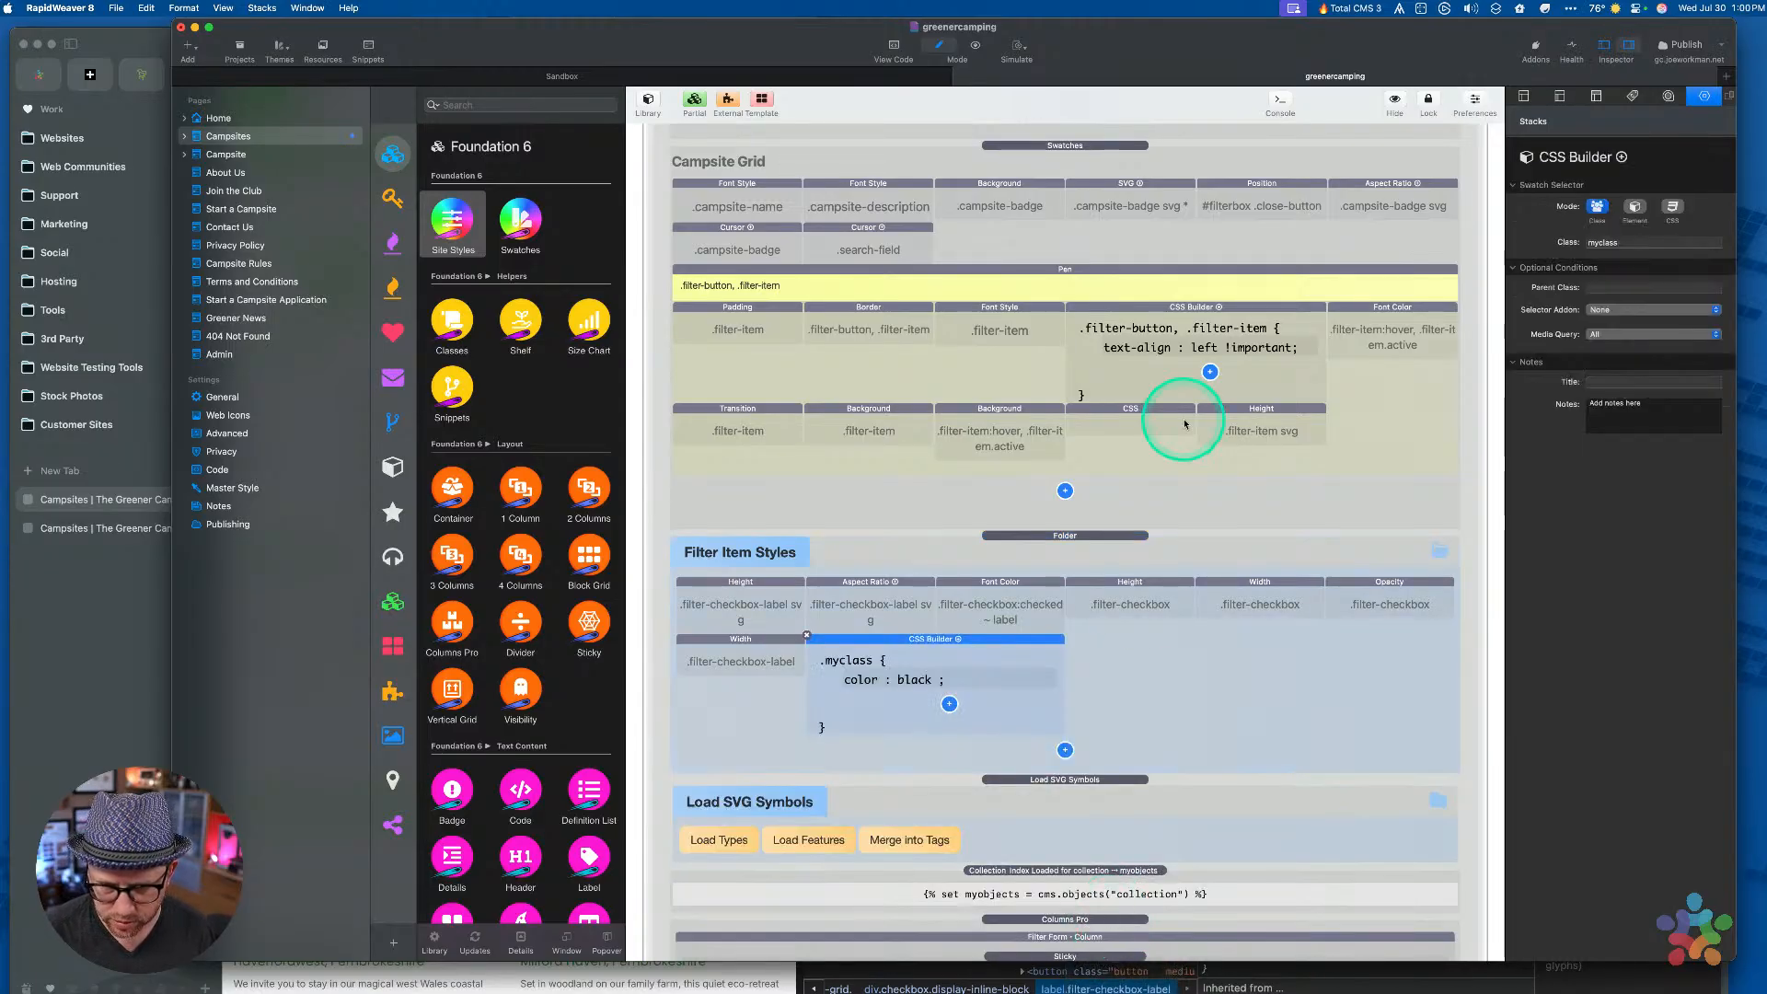
Copy filter-checkbox-label from the Width style into the CSS Builder rule's class
click(745, 648)
triple_click(1618, 237)
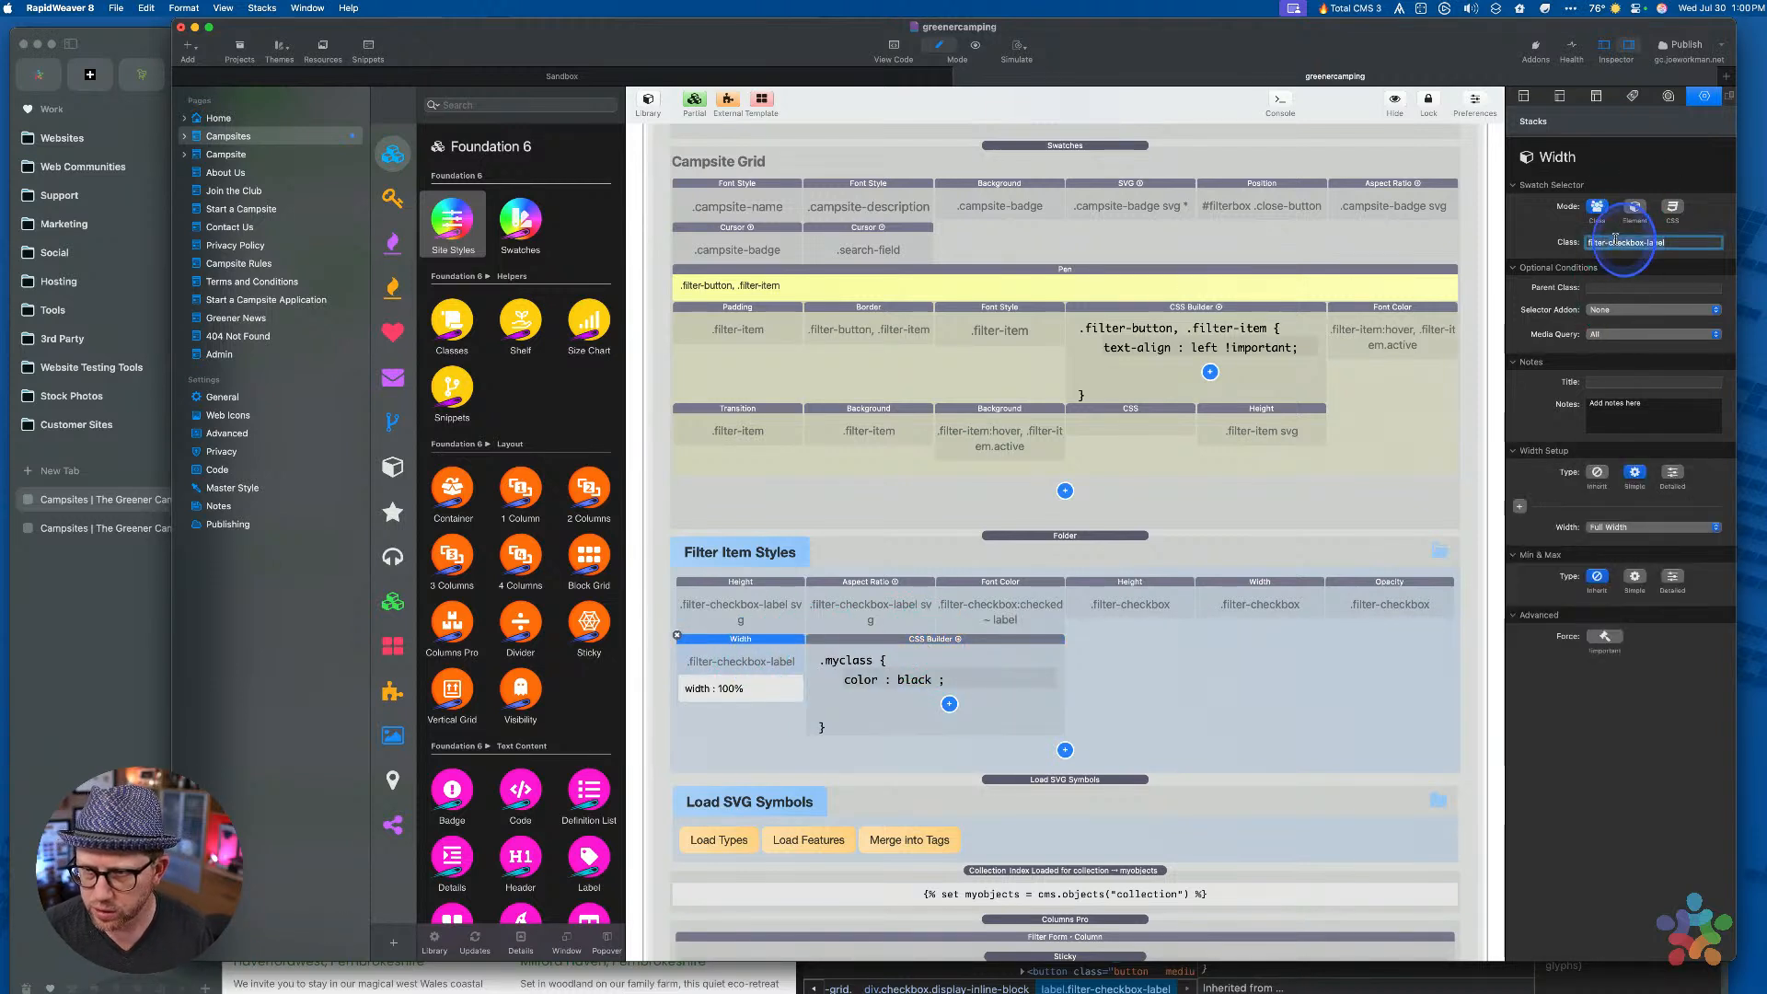
key(super+c)
click(965, 673)
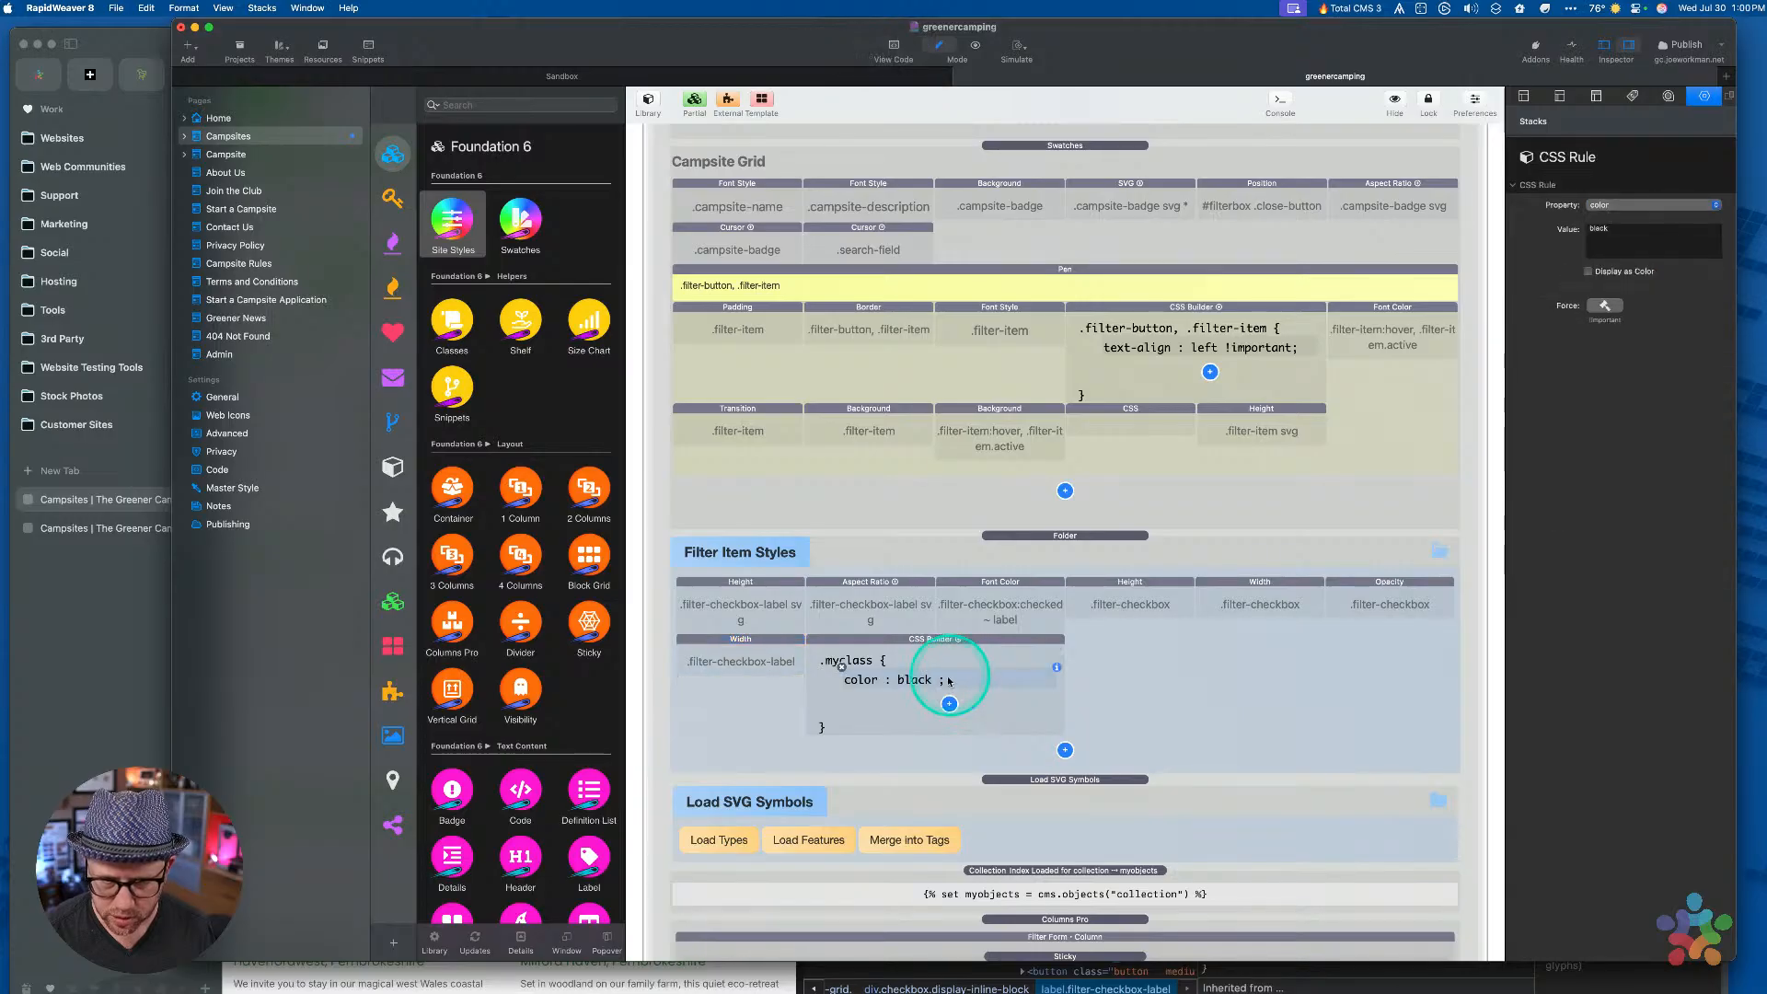
click(904, 649)
triple_click(1618, 241)
key(super+v)
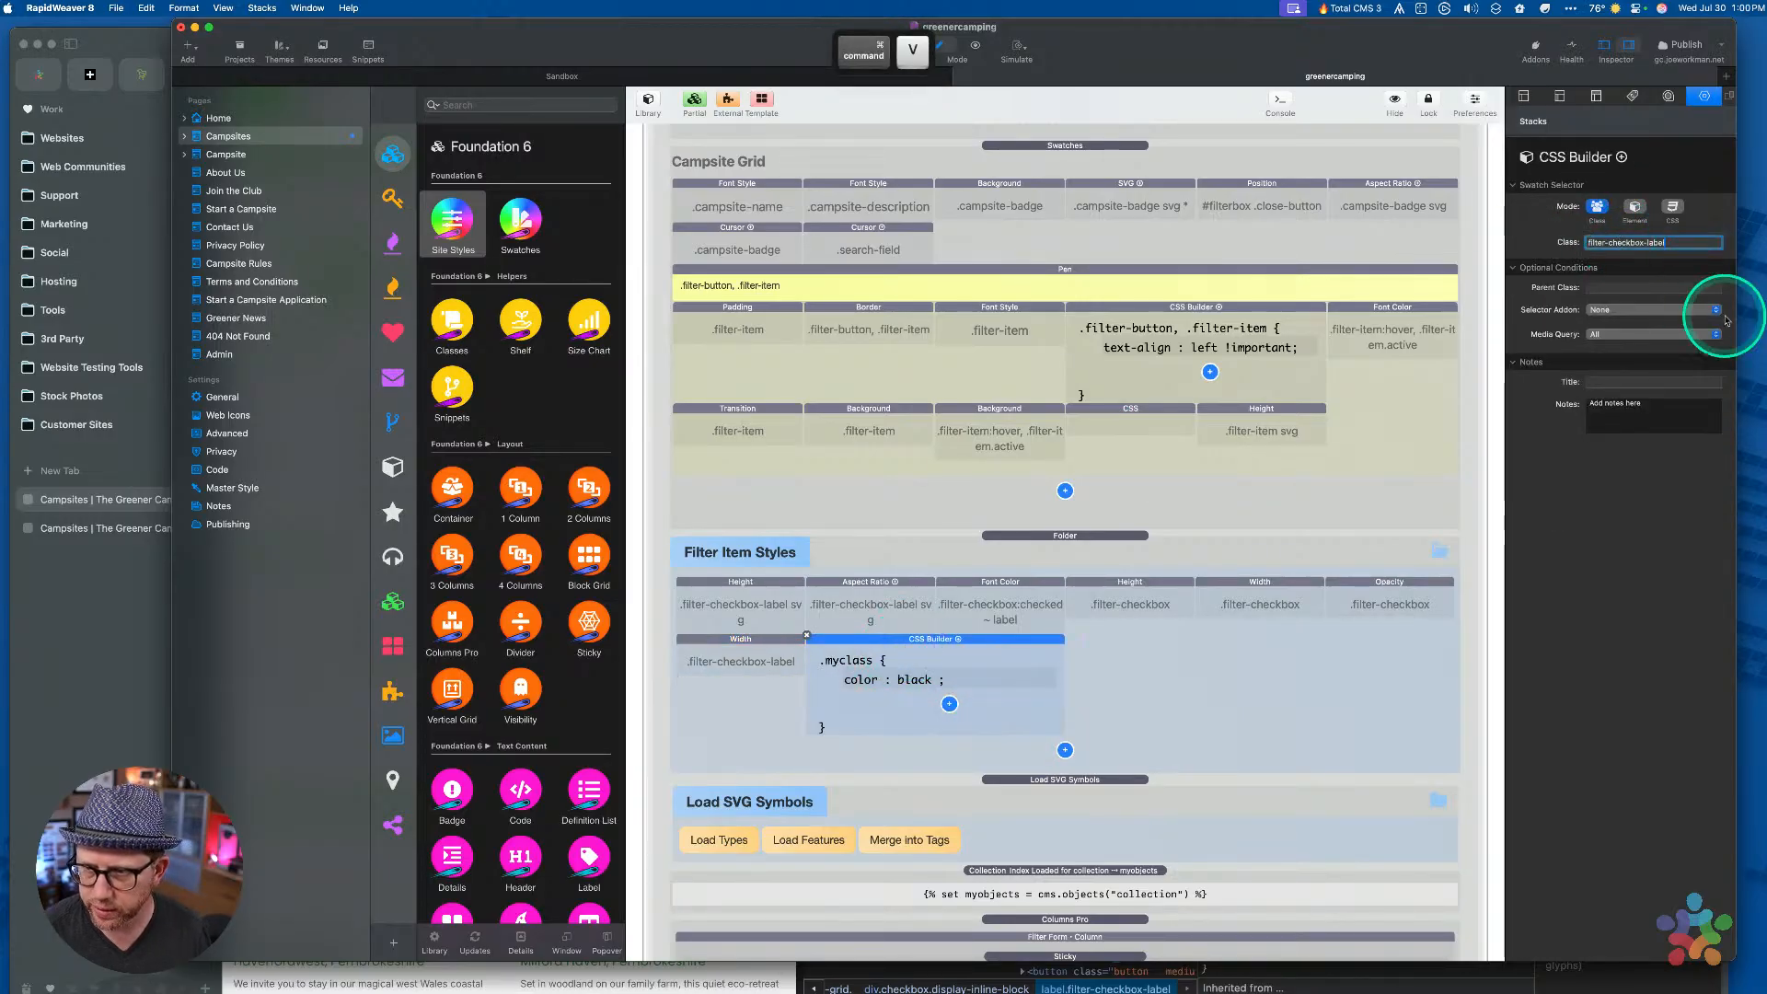
key(Tab)
Change the rule's color: black declaration to width: 100%
click(837, 688)
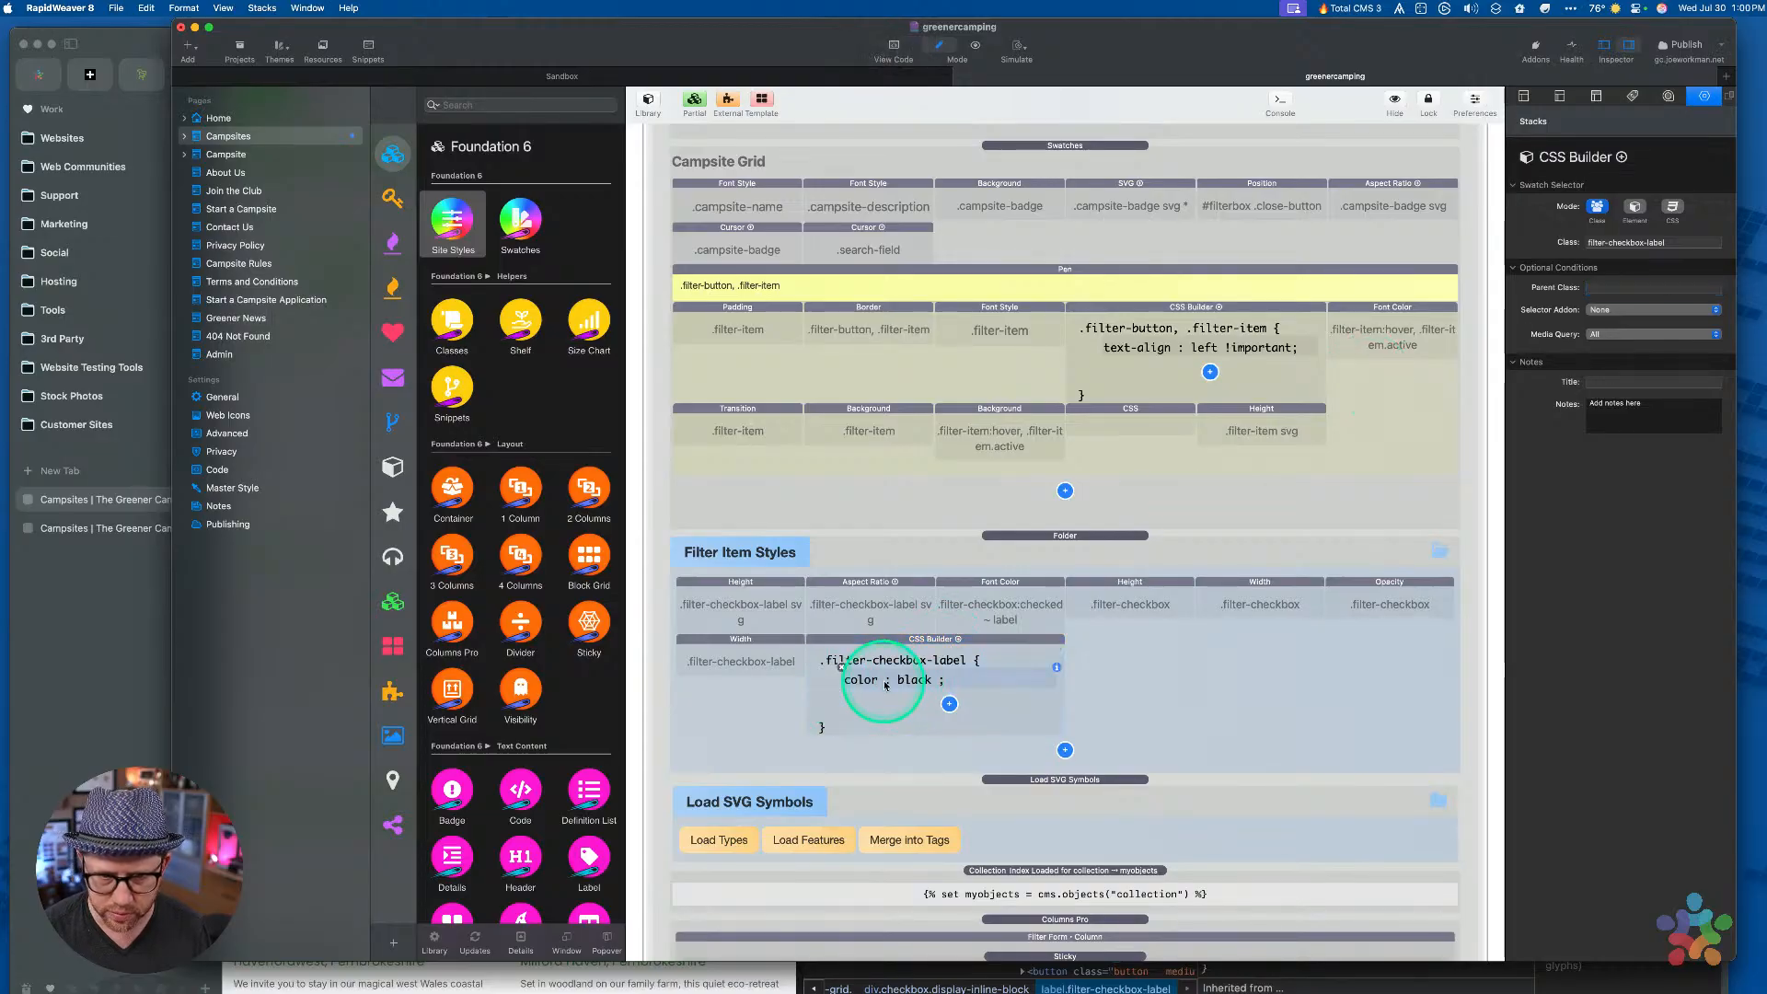
double_click(1627, 237)
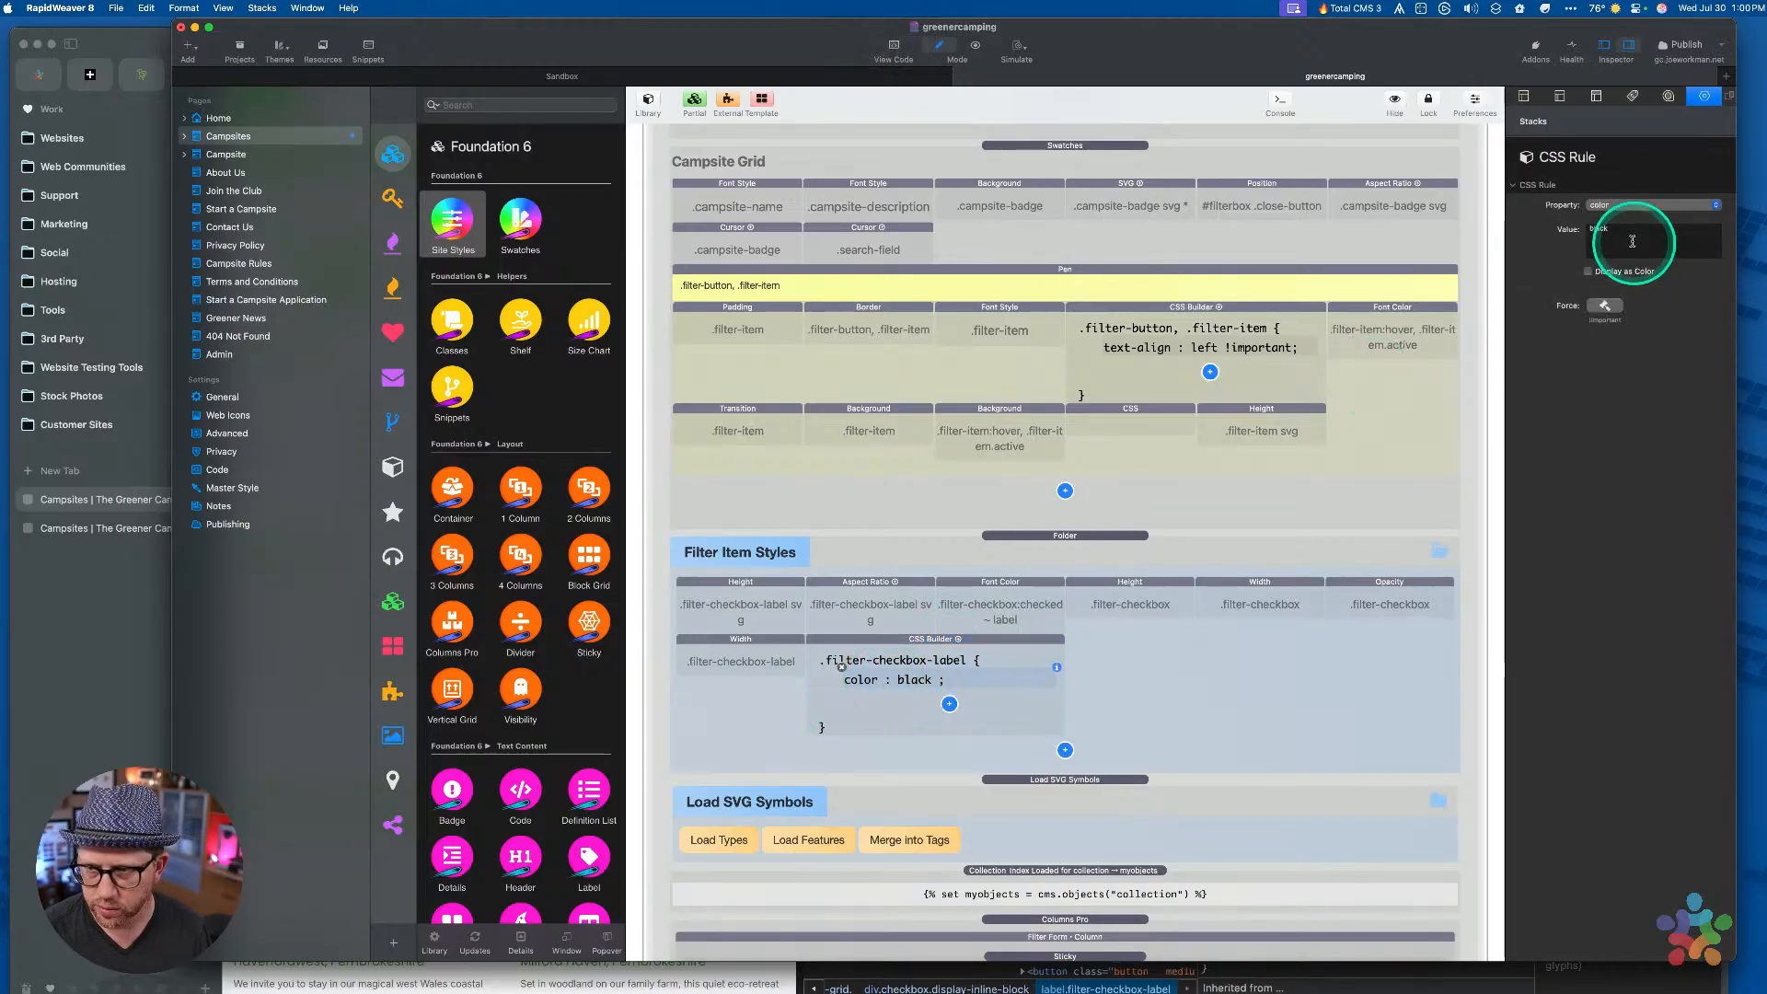
click(1603, 204)
scroll(1610, 213, down, 3)
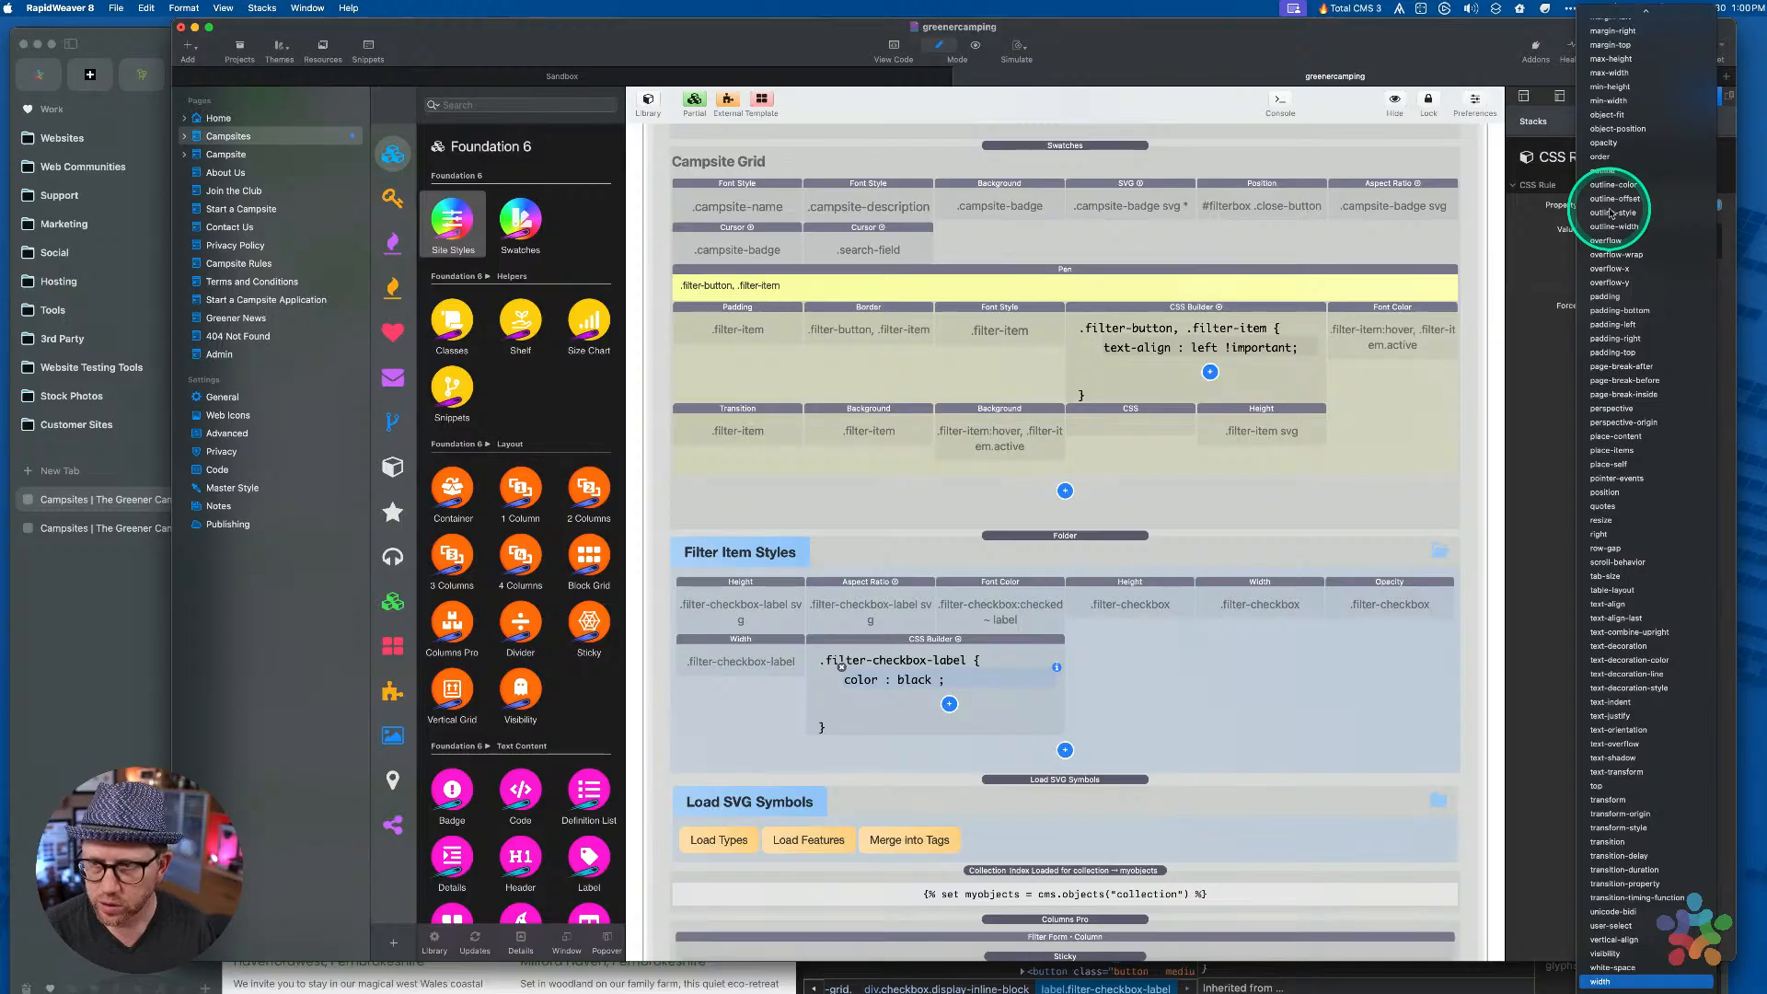
key(Return)
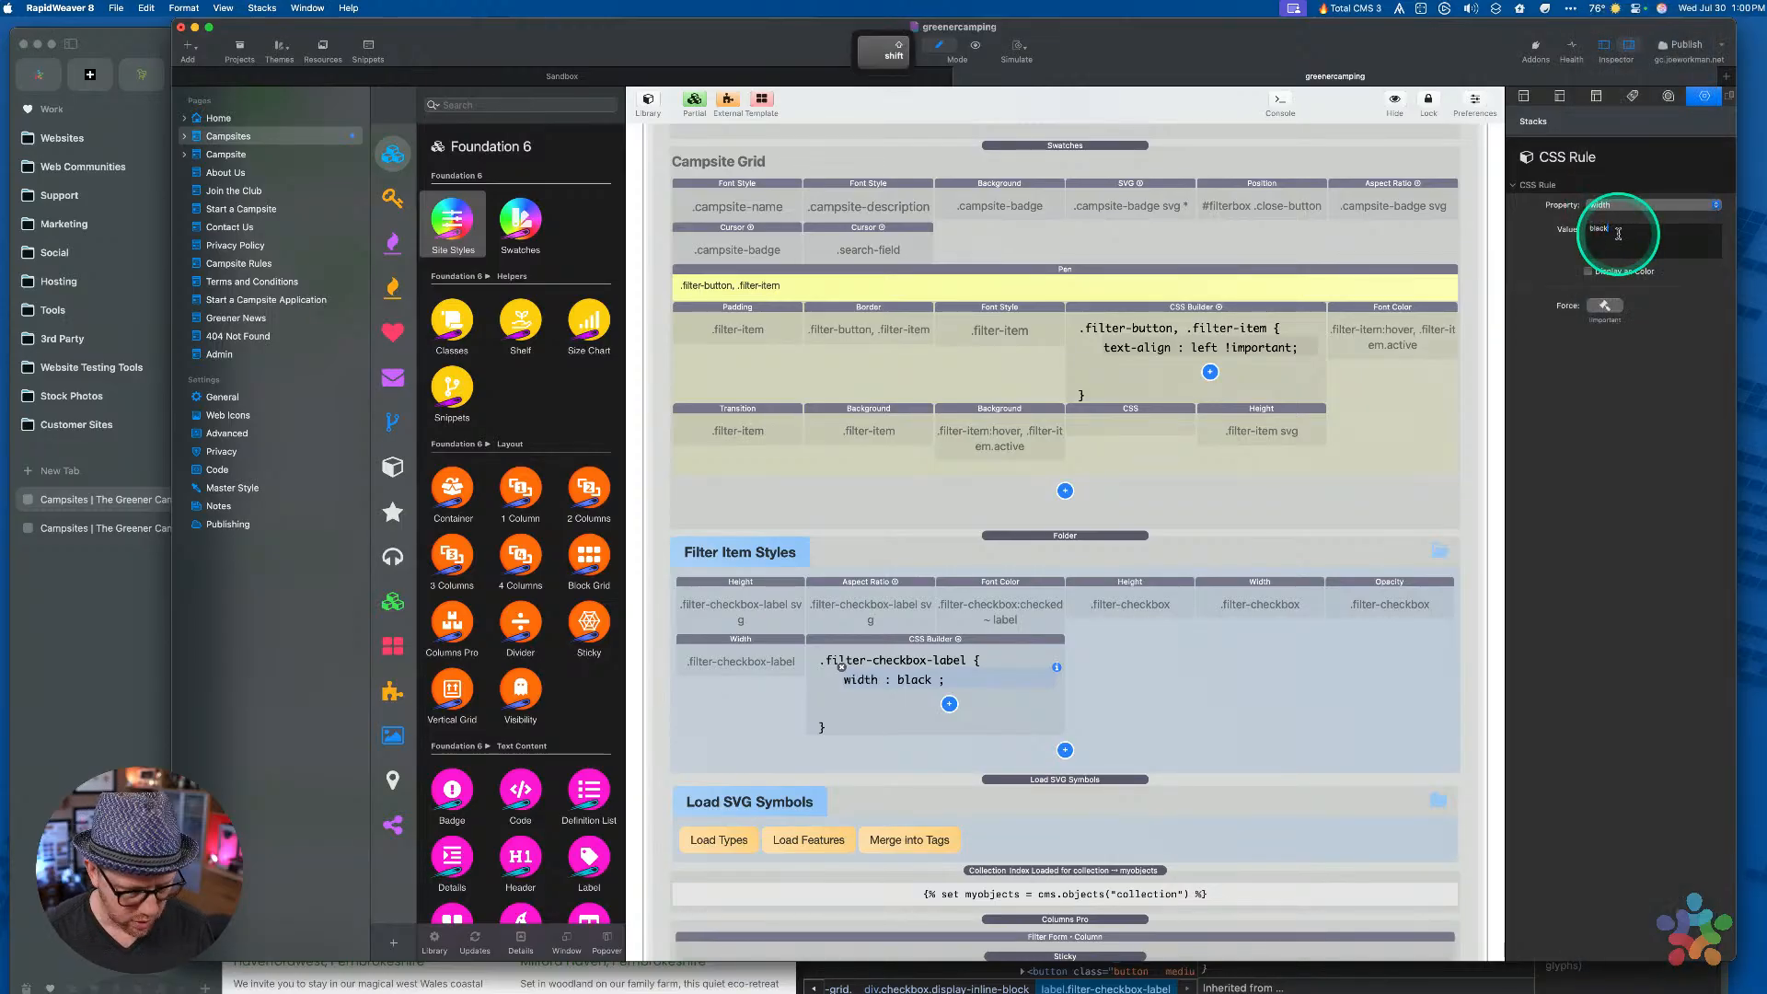
text(!)
key(BackSpace)
key(BackSpace)
text(1)
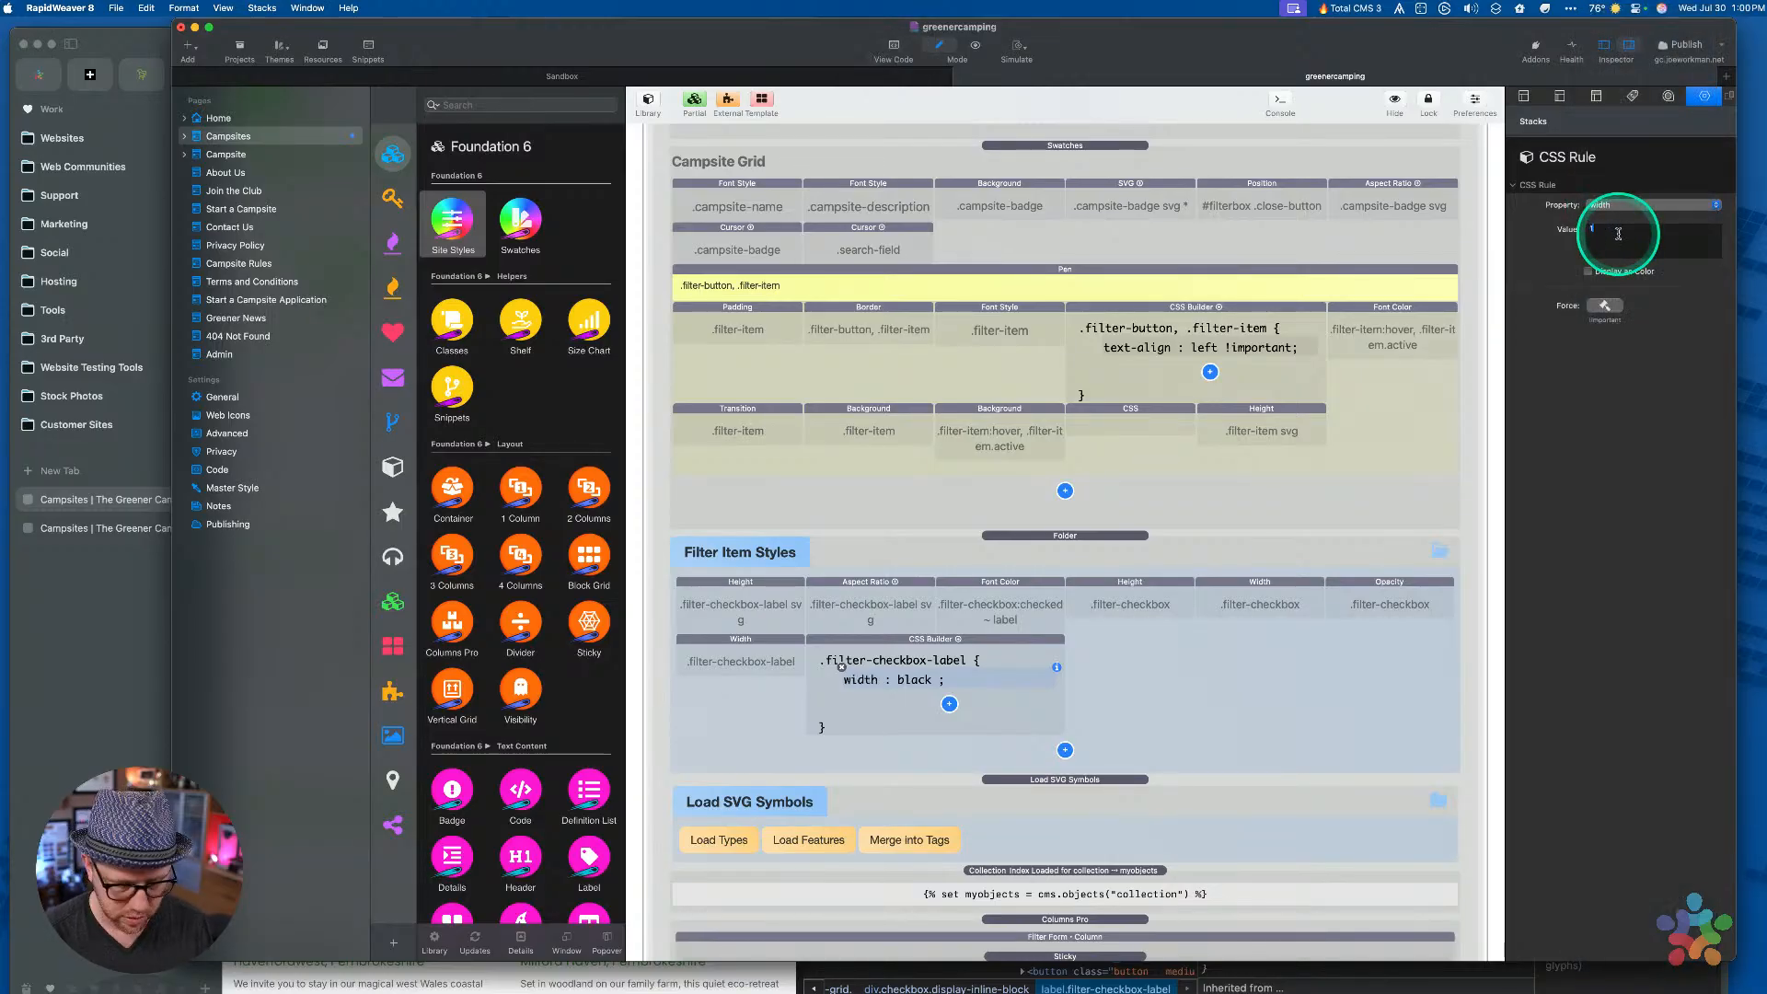
text(00%)
click(967, 661)
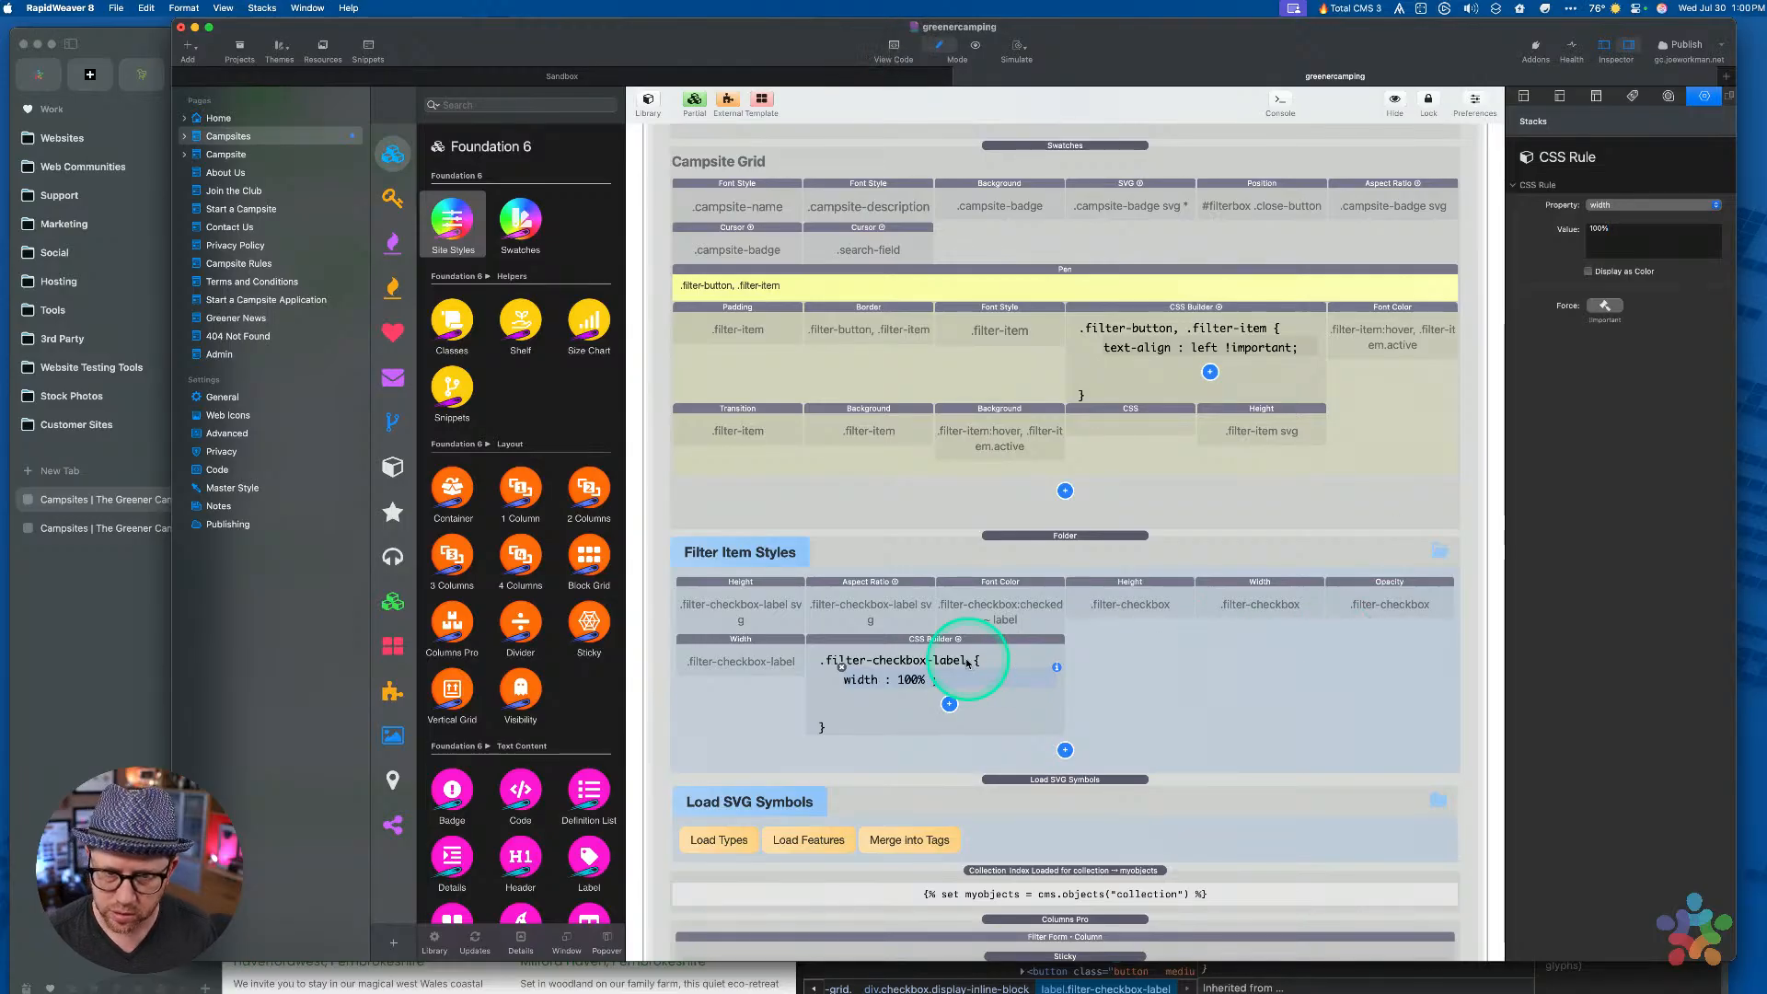
Delete the now-redundant Width stack, keeping the .filter-checkbox-label CSS Builder rule
click(737, 651)
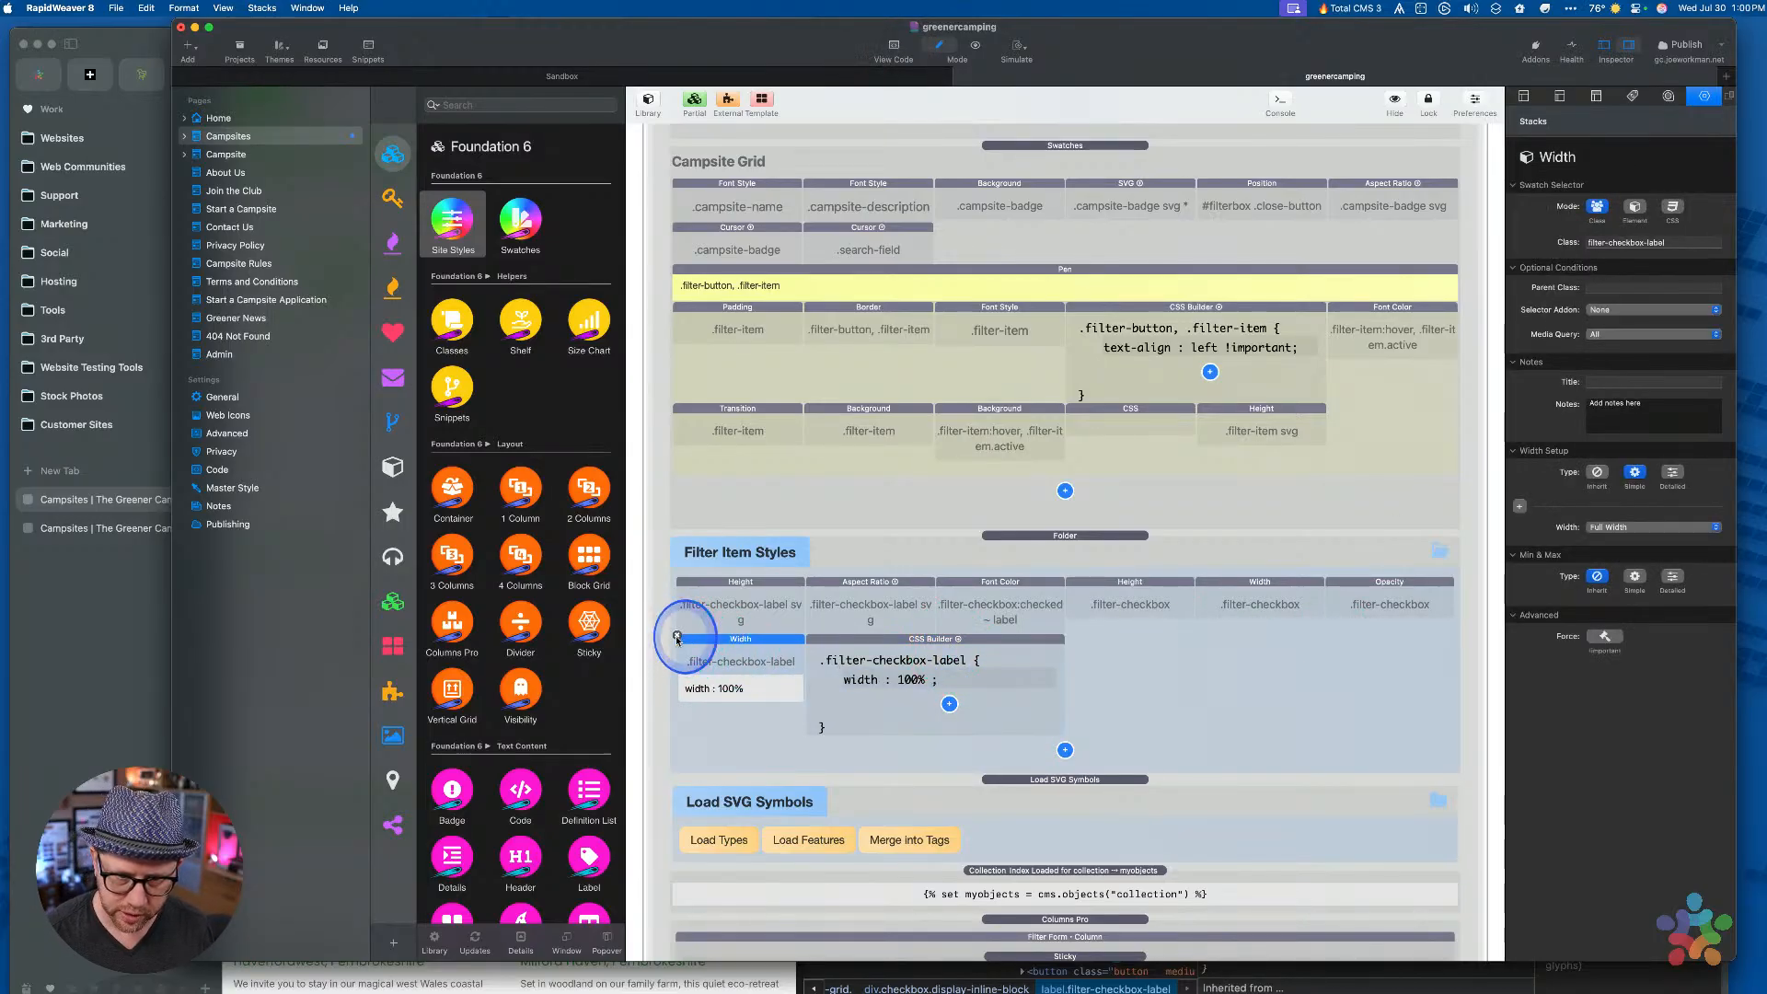
click(677, 635)
click(797, 685)
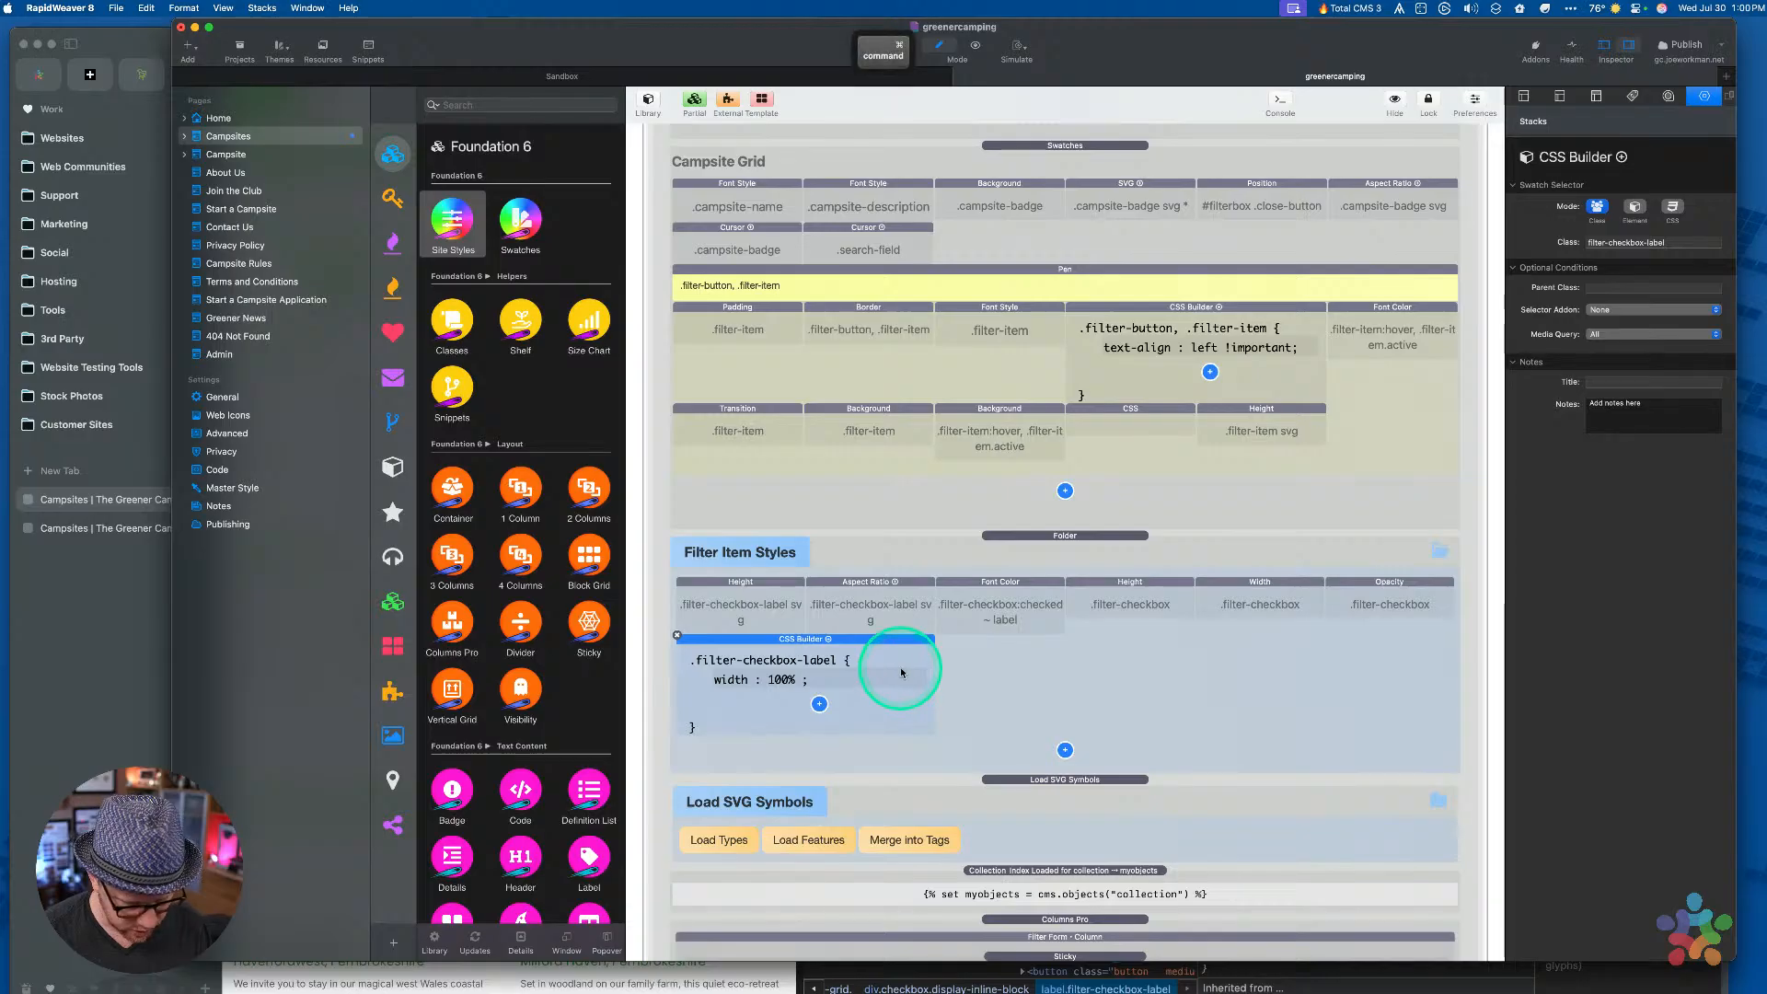
Paste a copy of the CSS Builder rule, class filter-checkbox, with width 0
key(cmd+v)
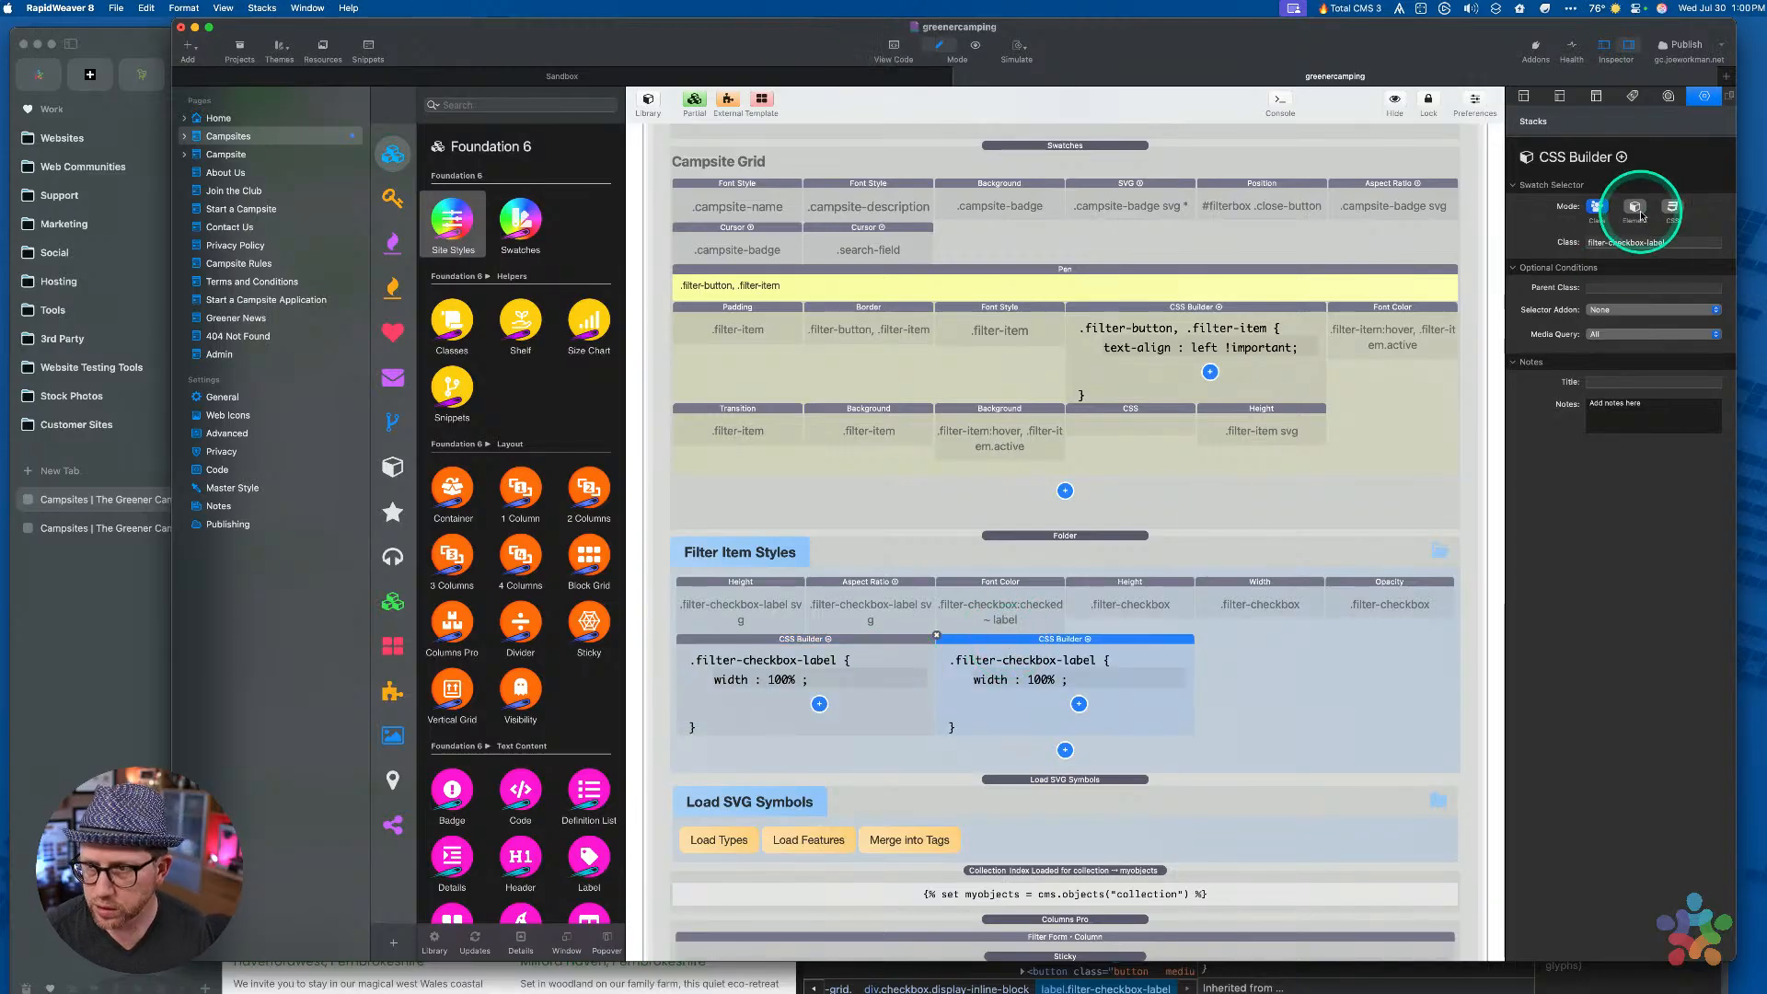
click(1656, 241)
double_click(1656, 241)
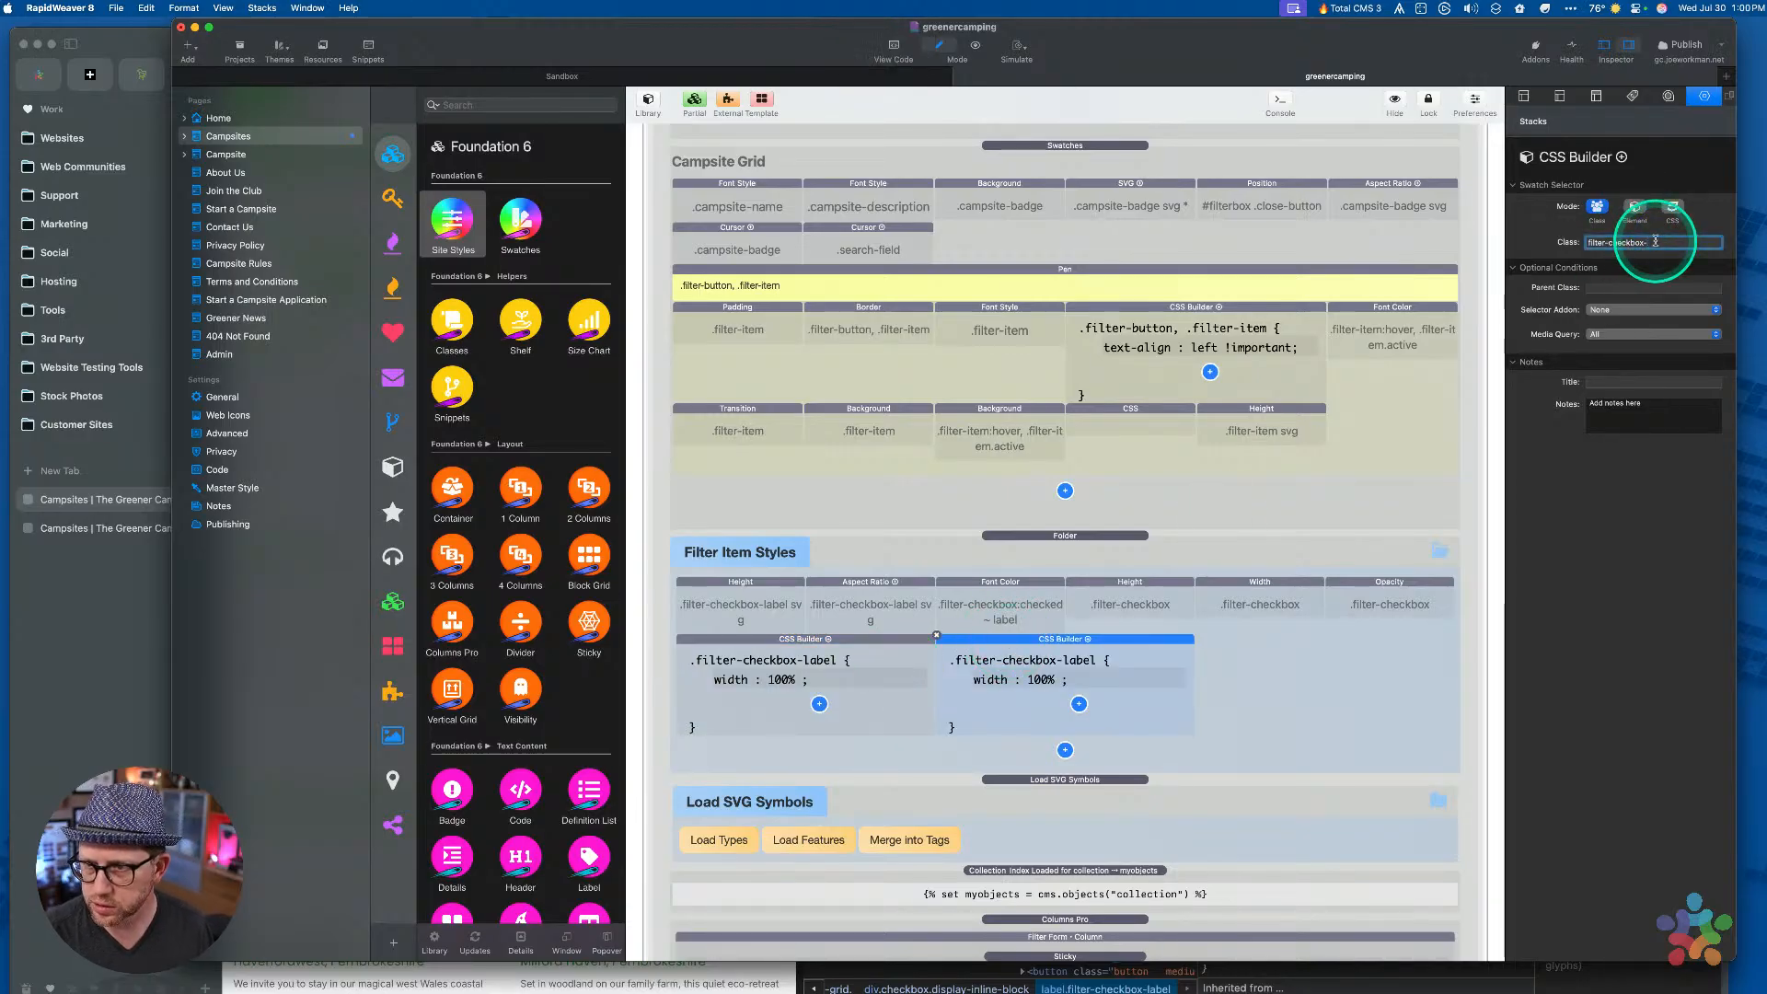
key(Tab)
click(1408, 541)
click(1051, 690)
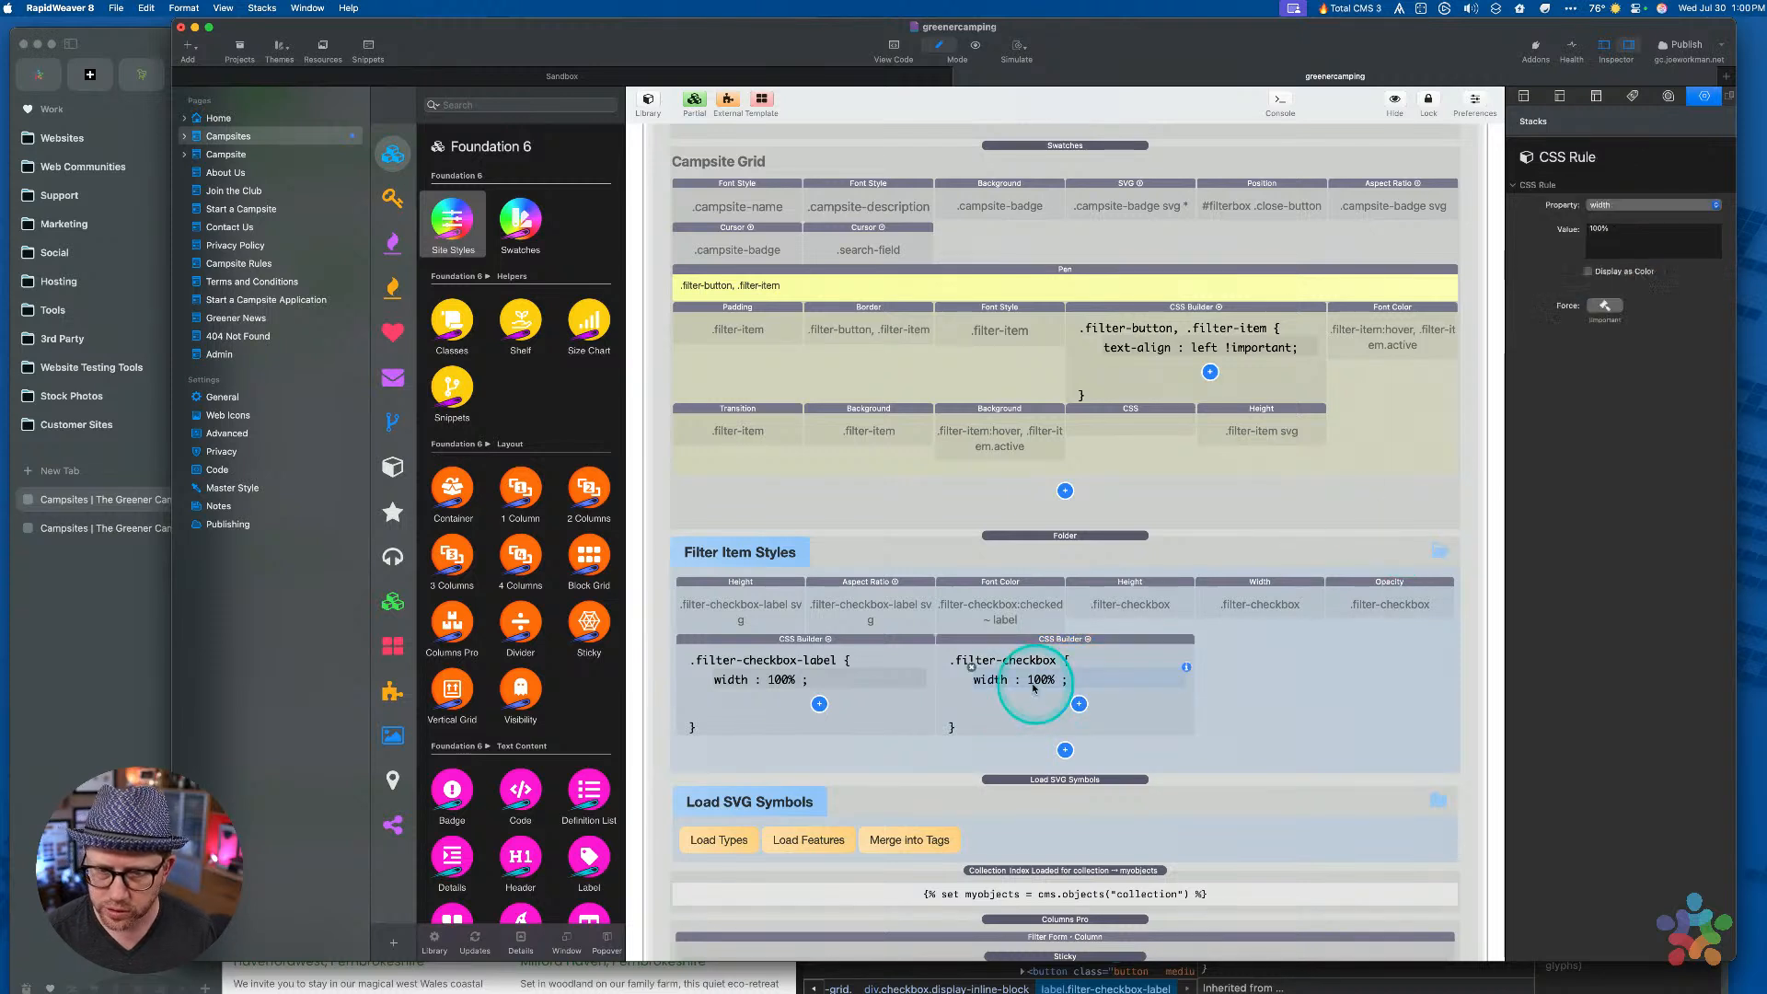
double_click(1680, 249)
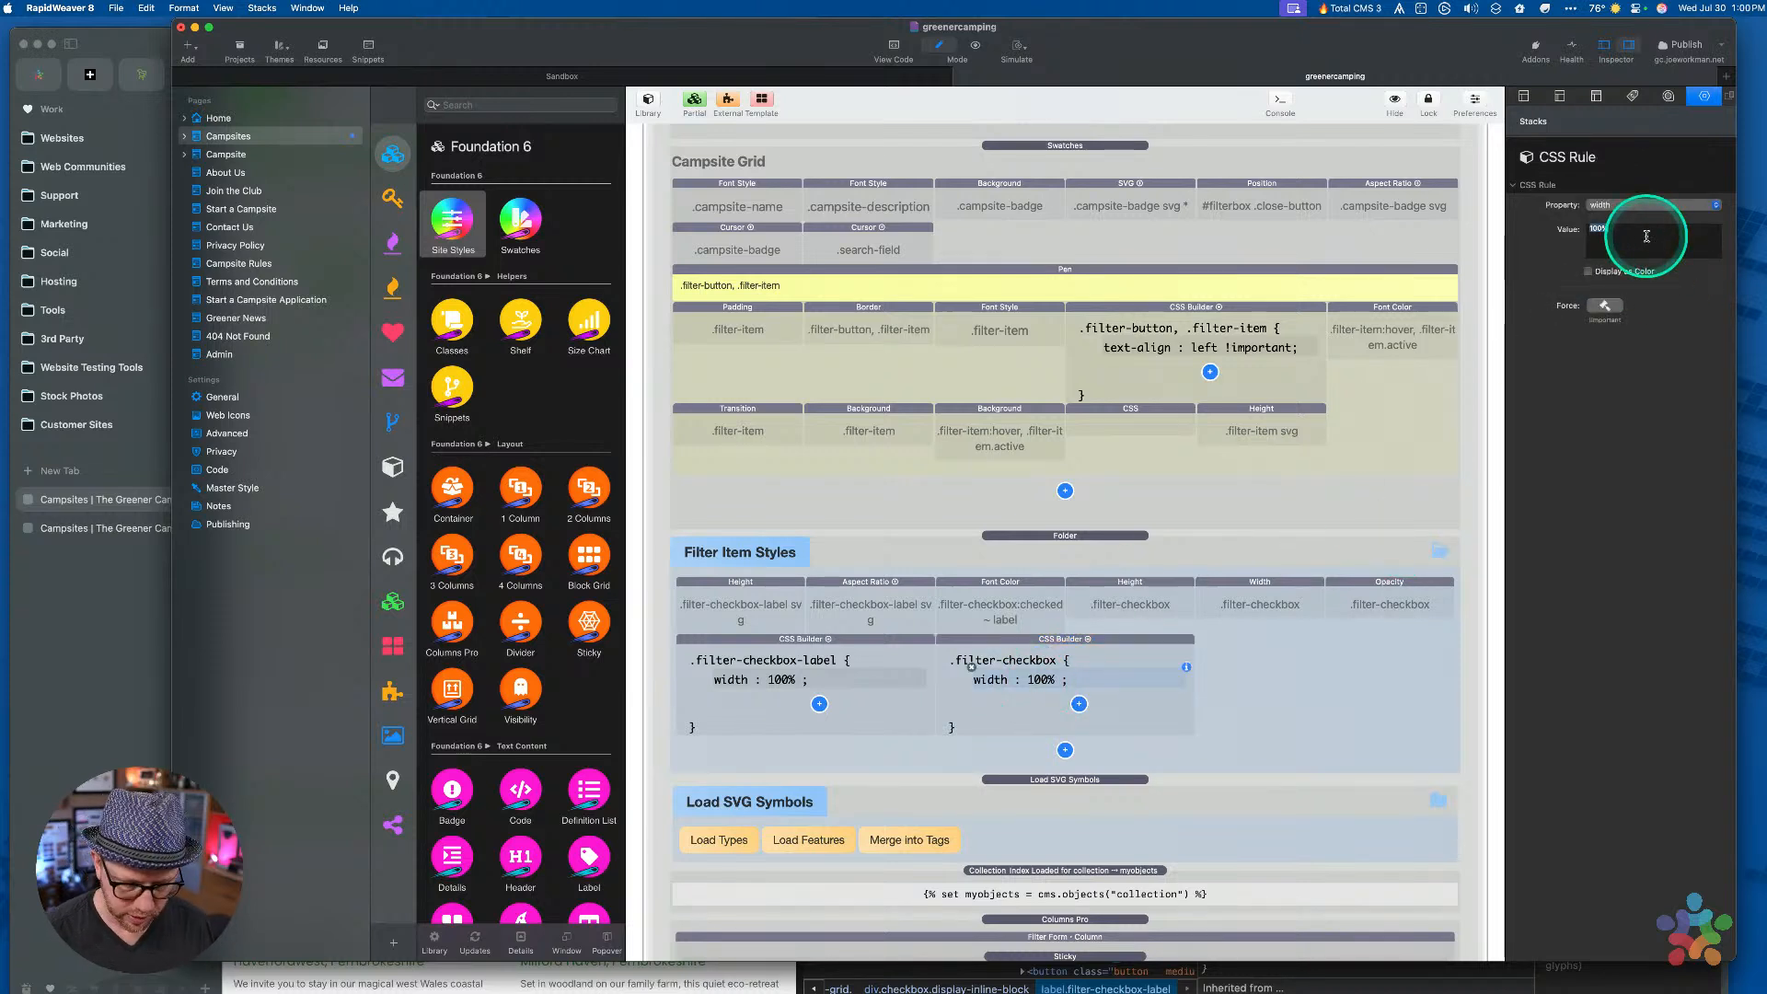
click(1066, 677)
Add height: 0 and opacity: 0 declarations to the .filter-checkbox rule
key(cmd+c)
key(super+v)
click(1605, 204)
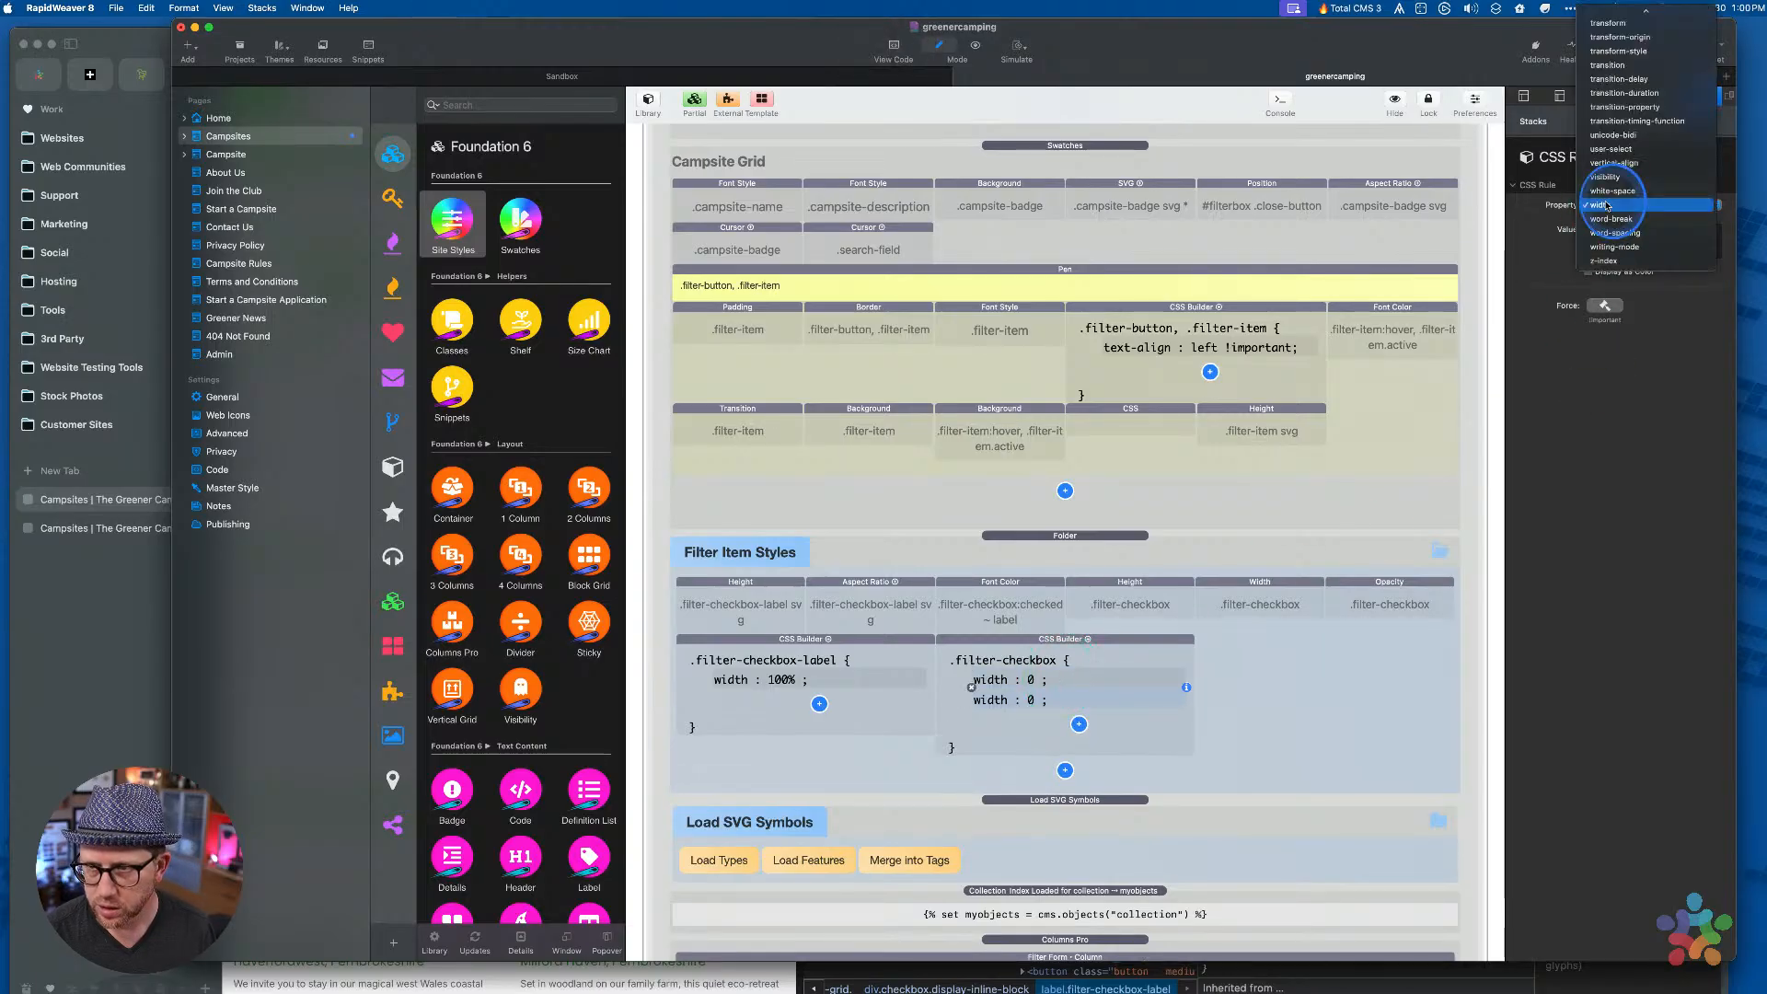
key(h)
key(Return)
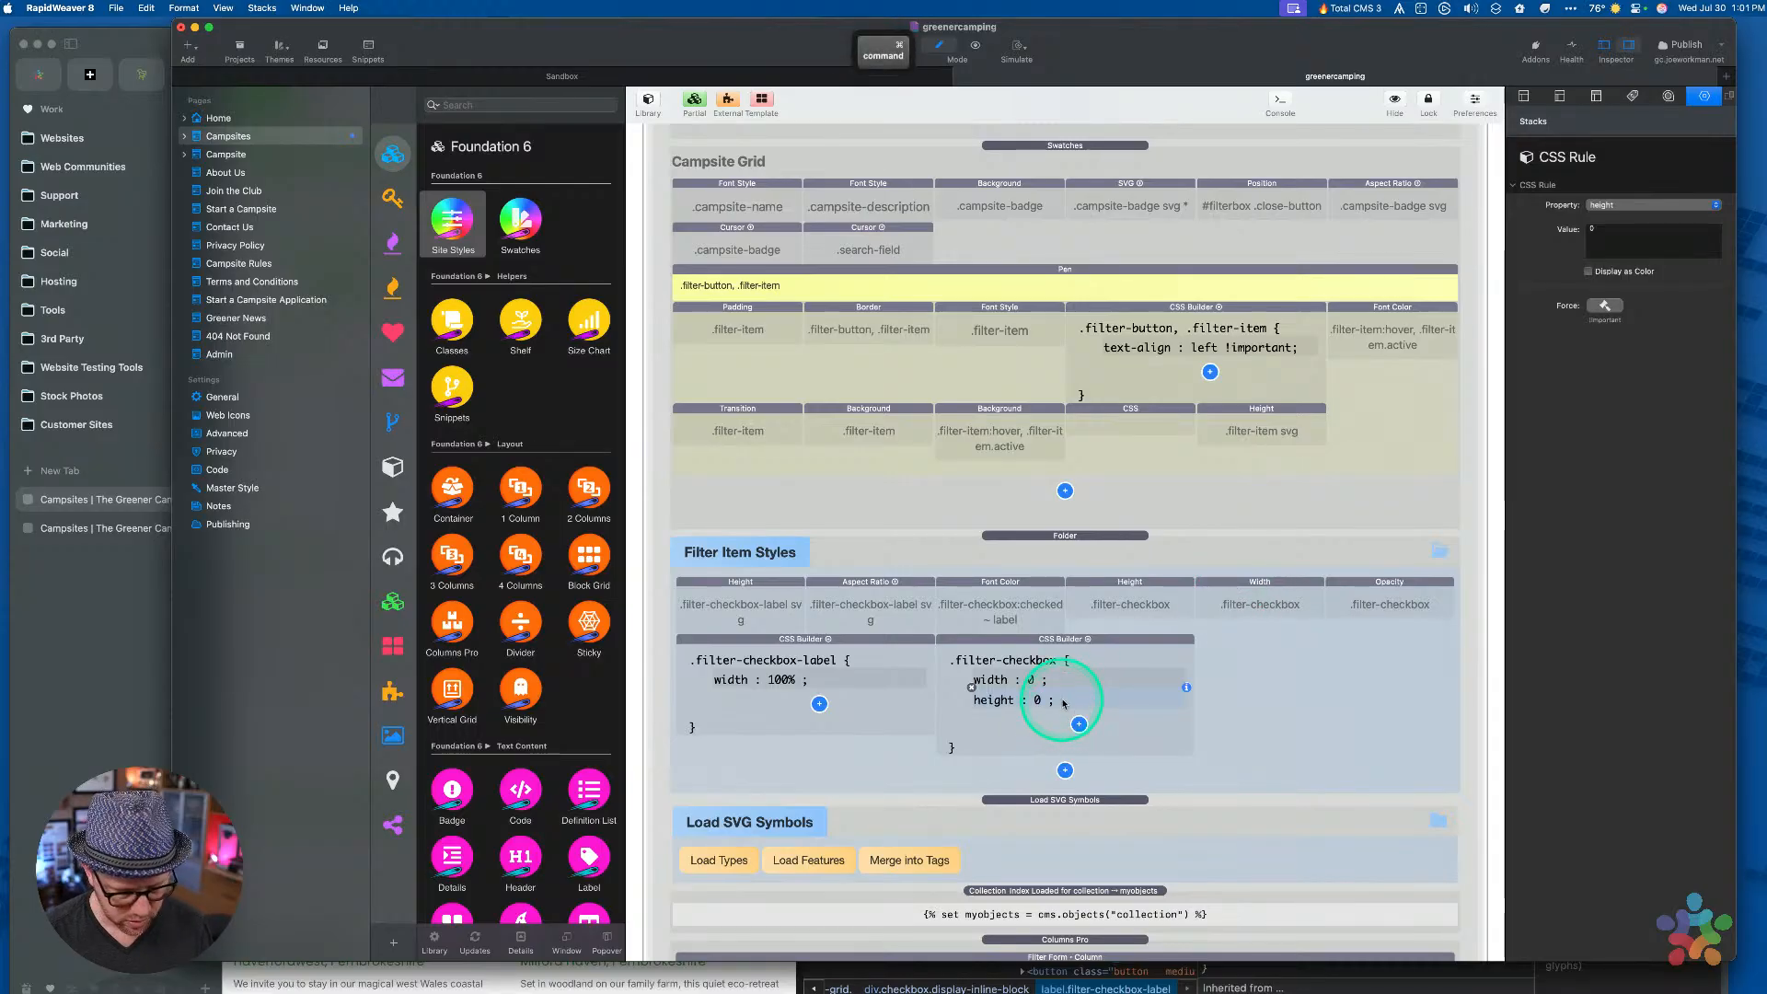
key(super+v)
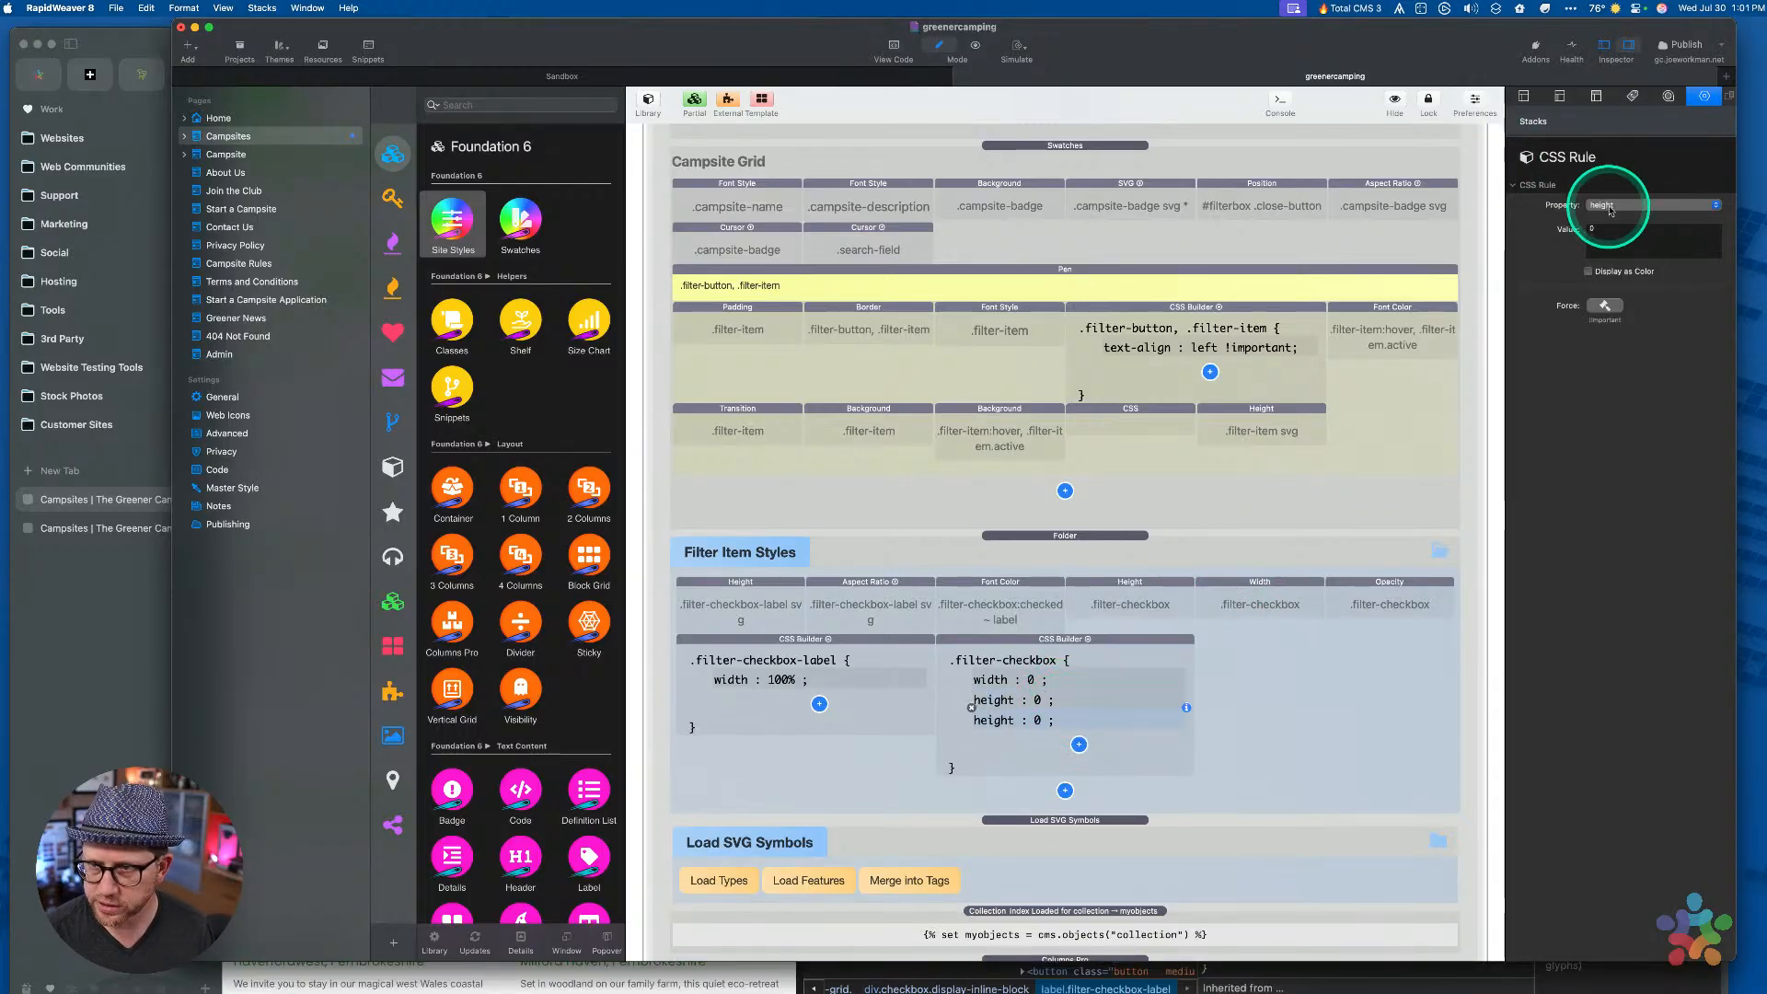
click(1612, 204)
key(o)
key(p)
key(Return)
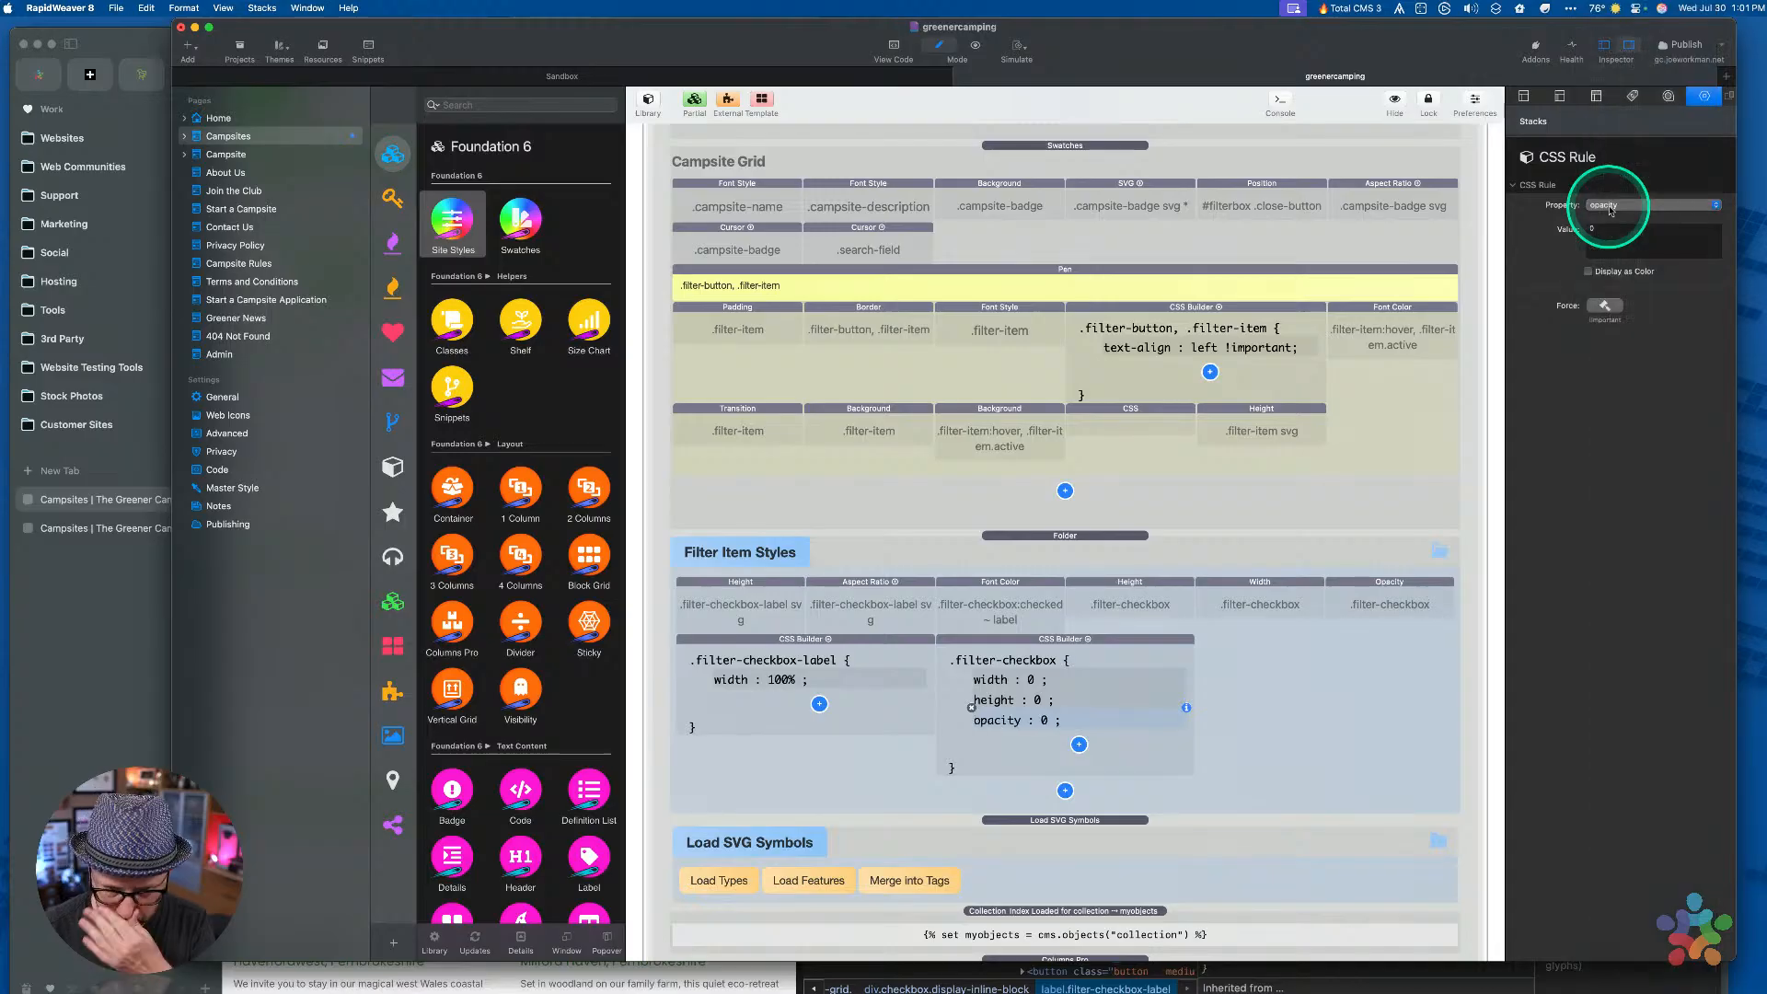
Delete the separate .filter-checkbox Height, Width and Opacity stacks and paste another CSS Builder copy
click(1151, 604)
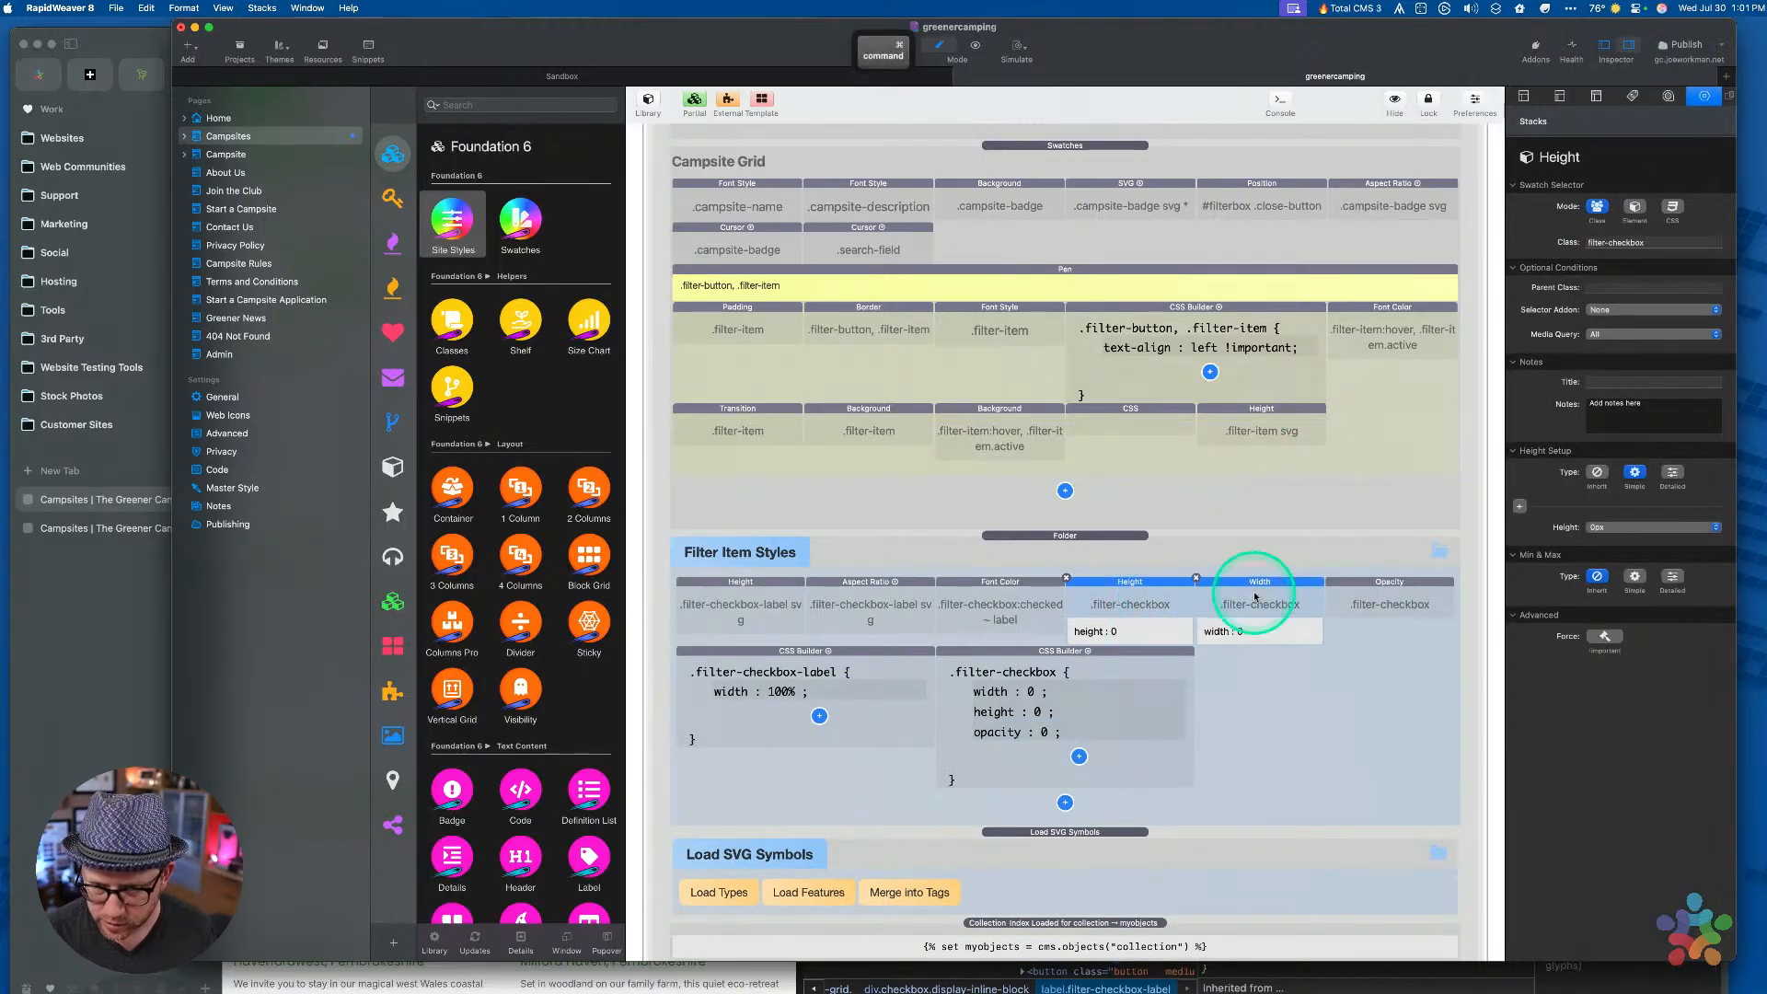
shift+click(1381, 589)
key(Delete)
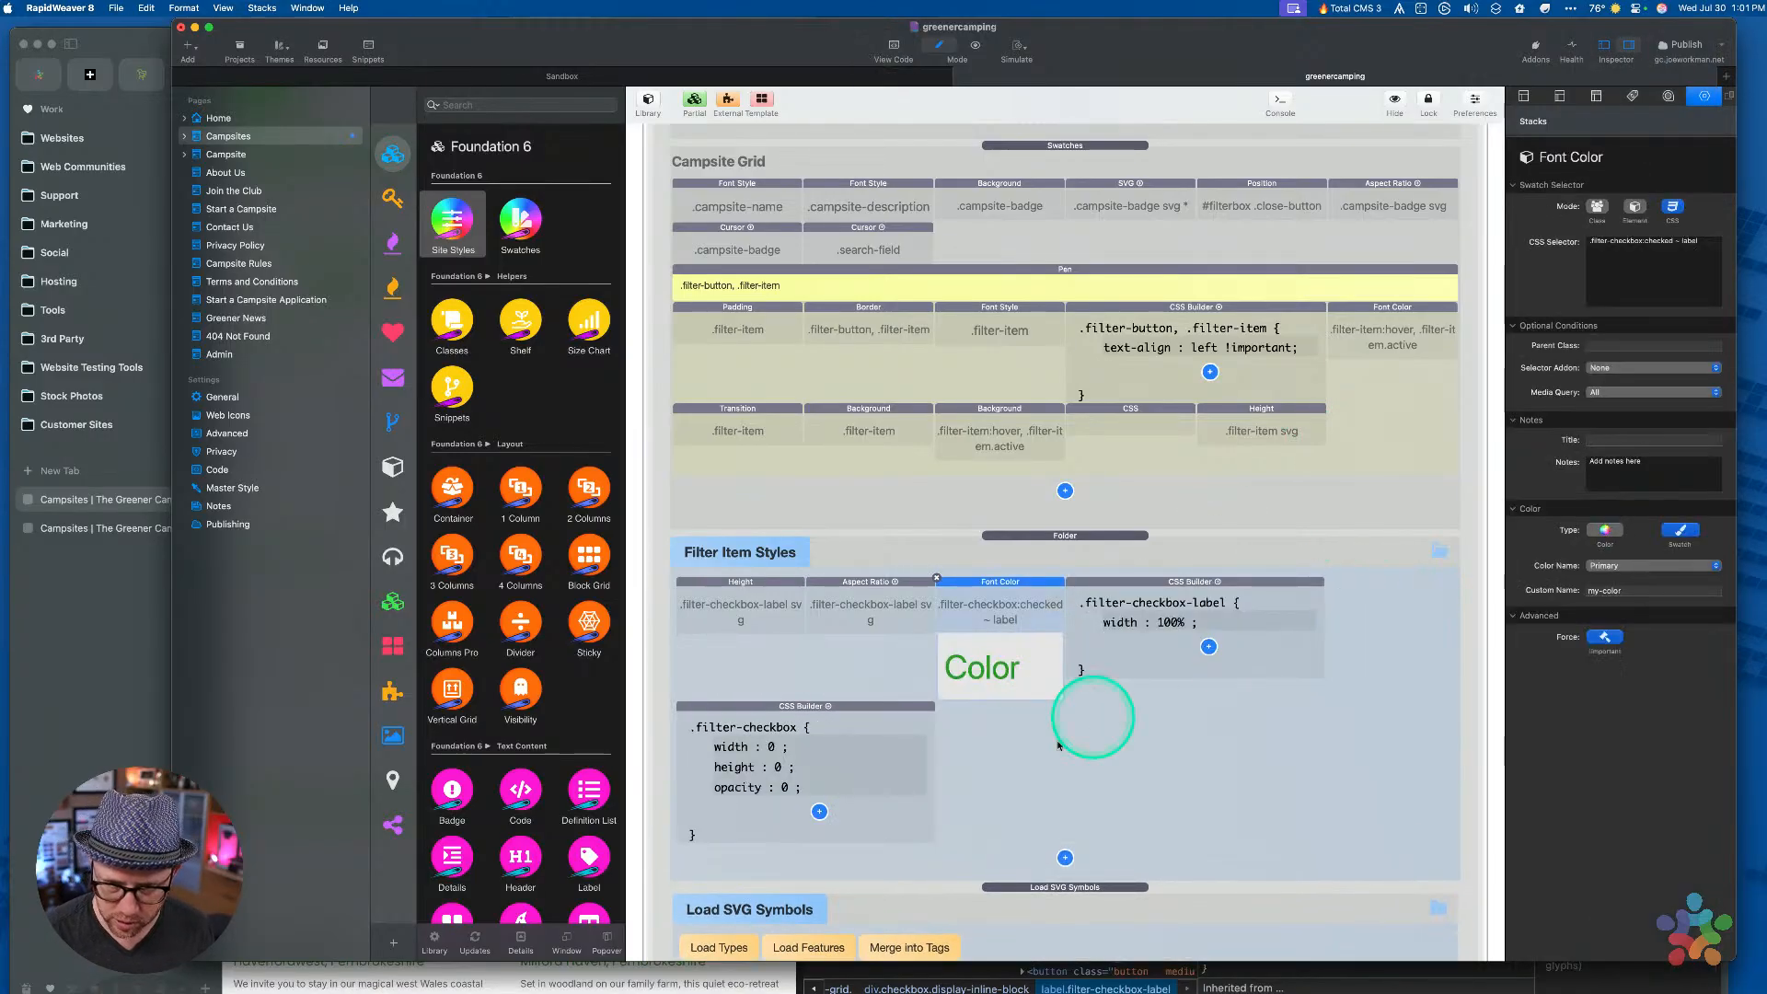
click(1175, 589)
key(super+v)
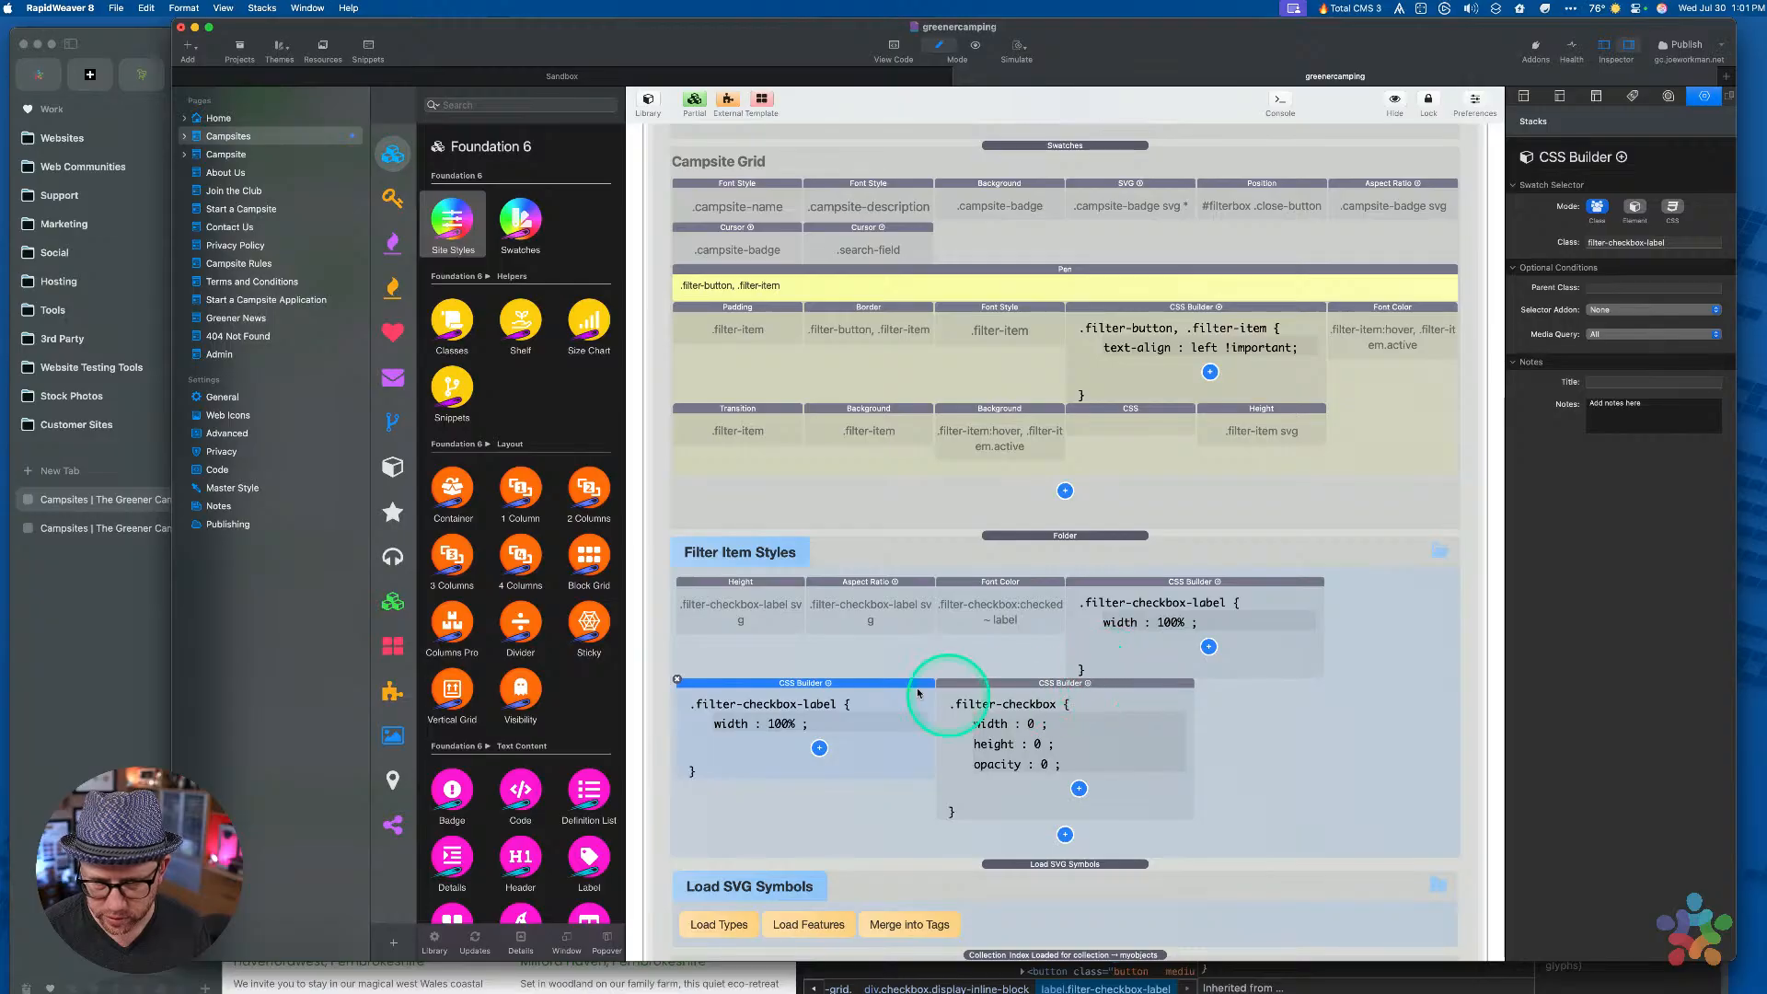
Place the copied rule below .filter-checkbox and rename its class to filter-checkbox-label svg
drag(842, 683, 1200, 778)
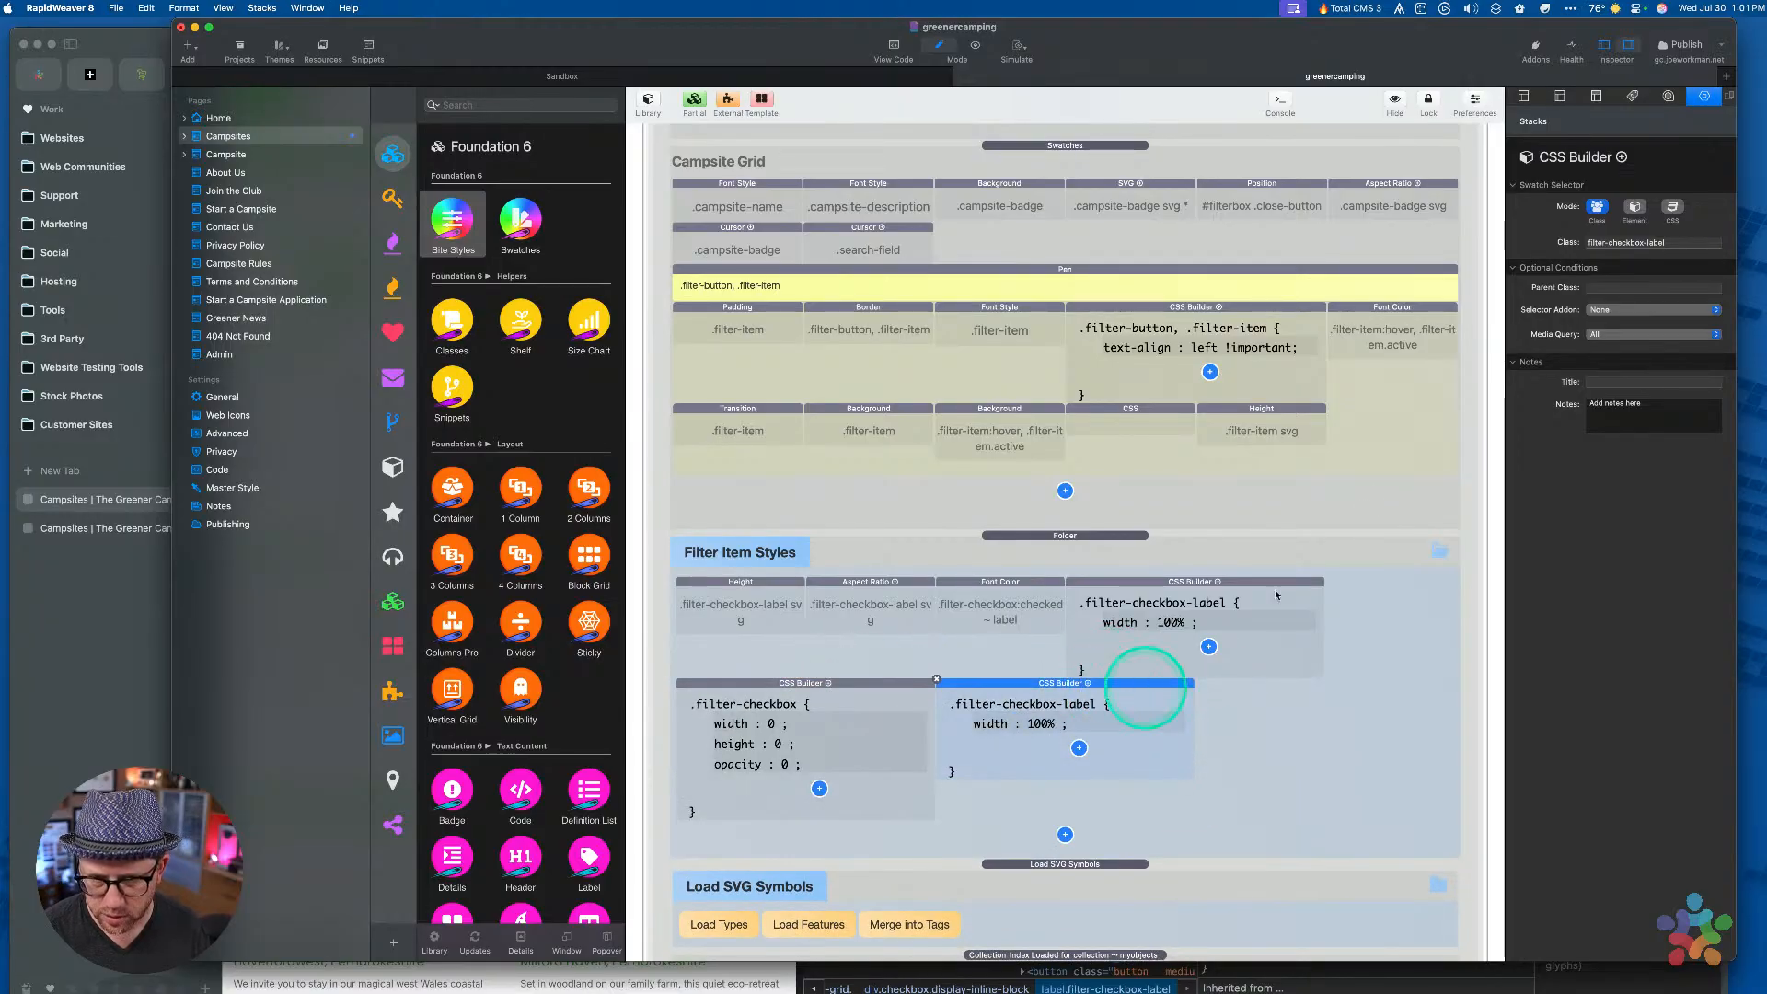
triple_click(1696, 242)
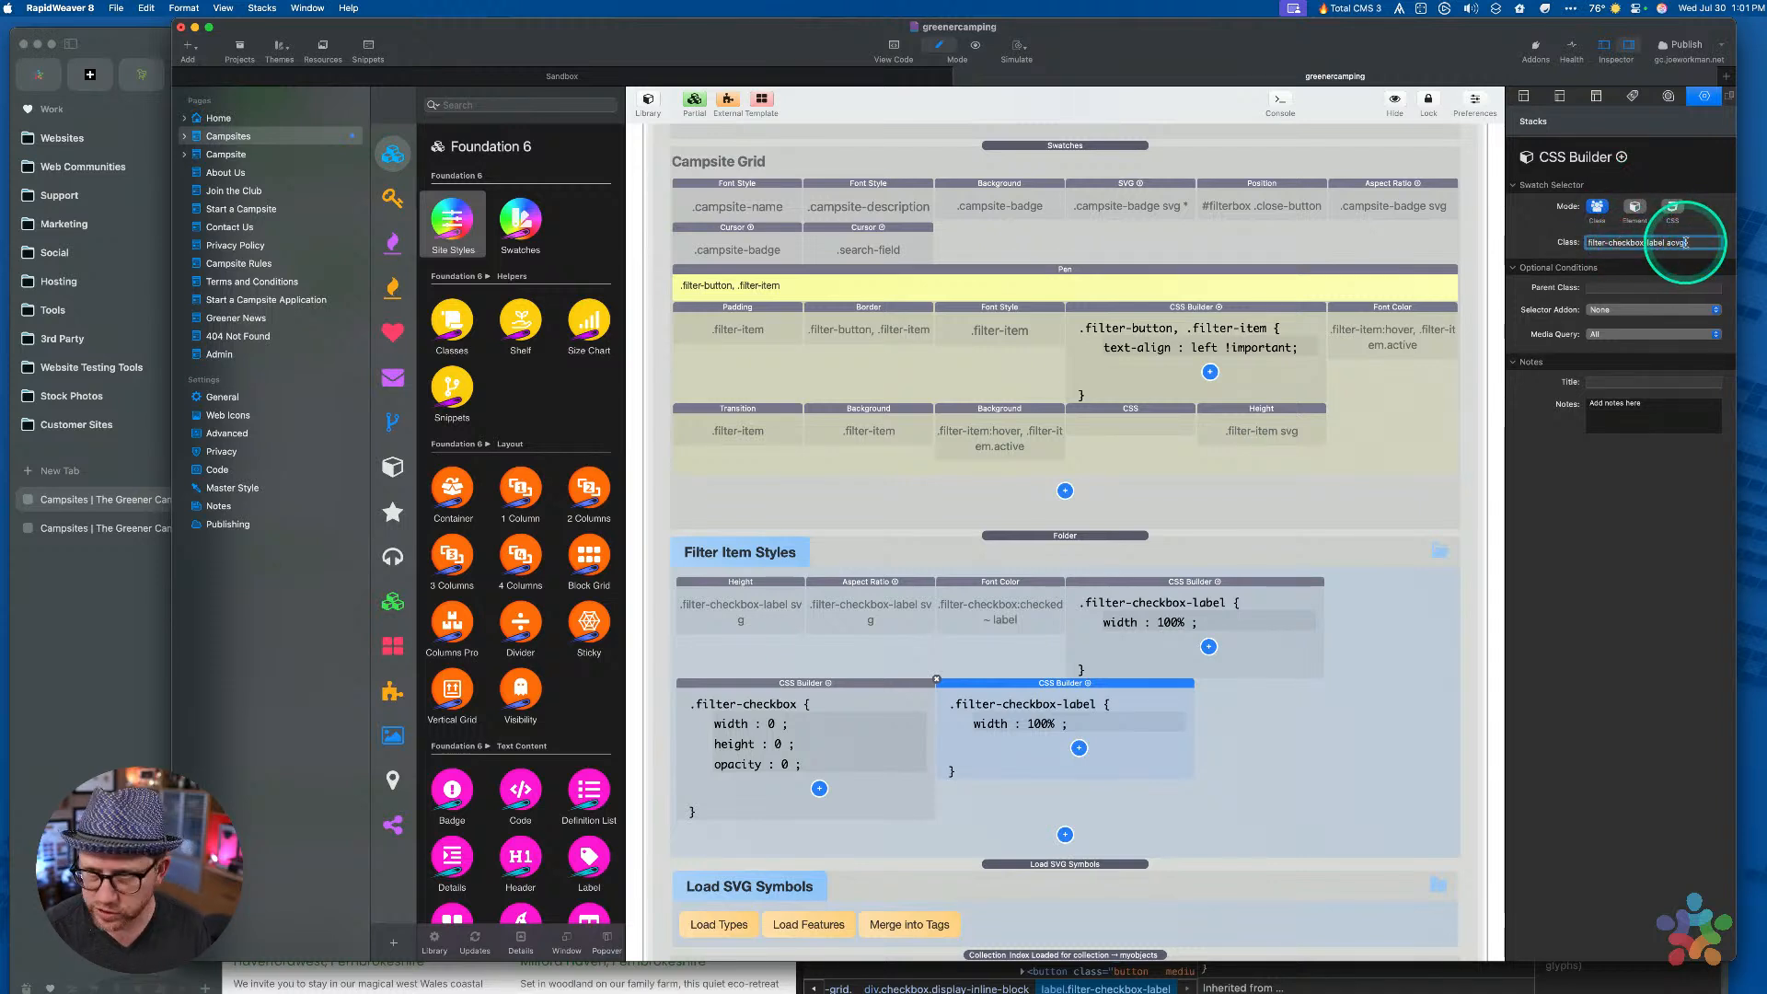
key(BackSpace)
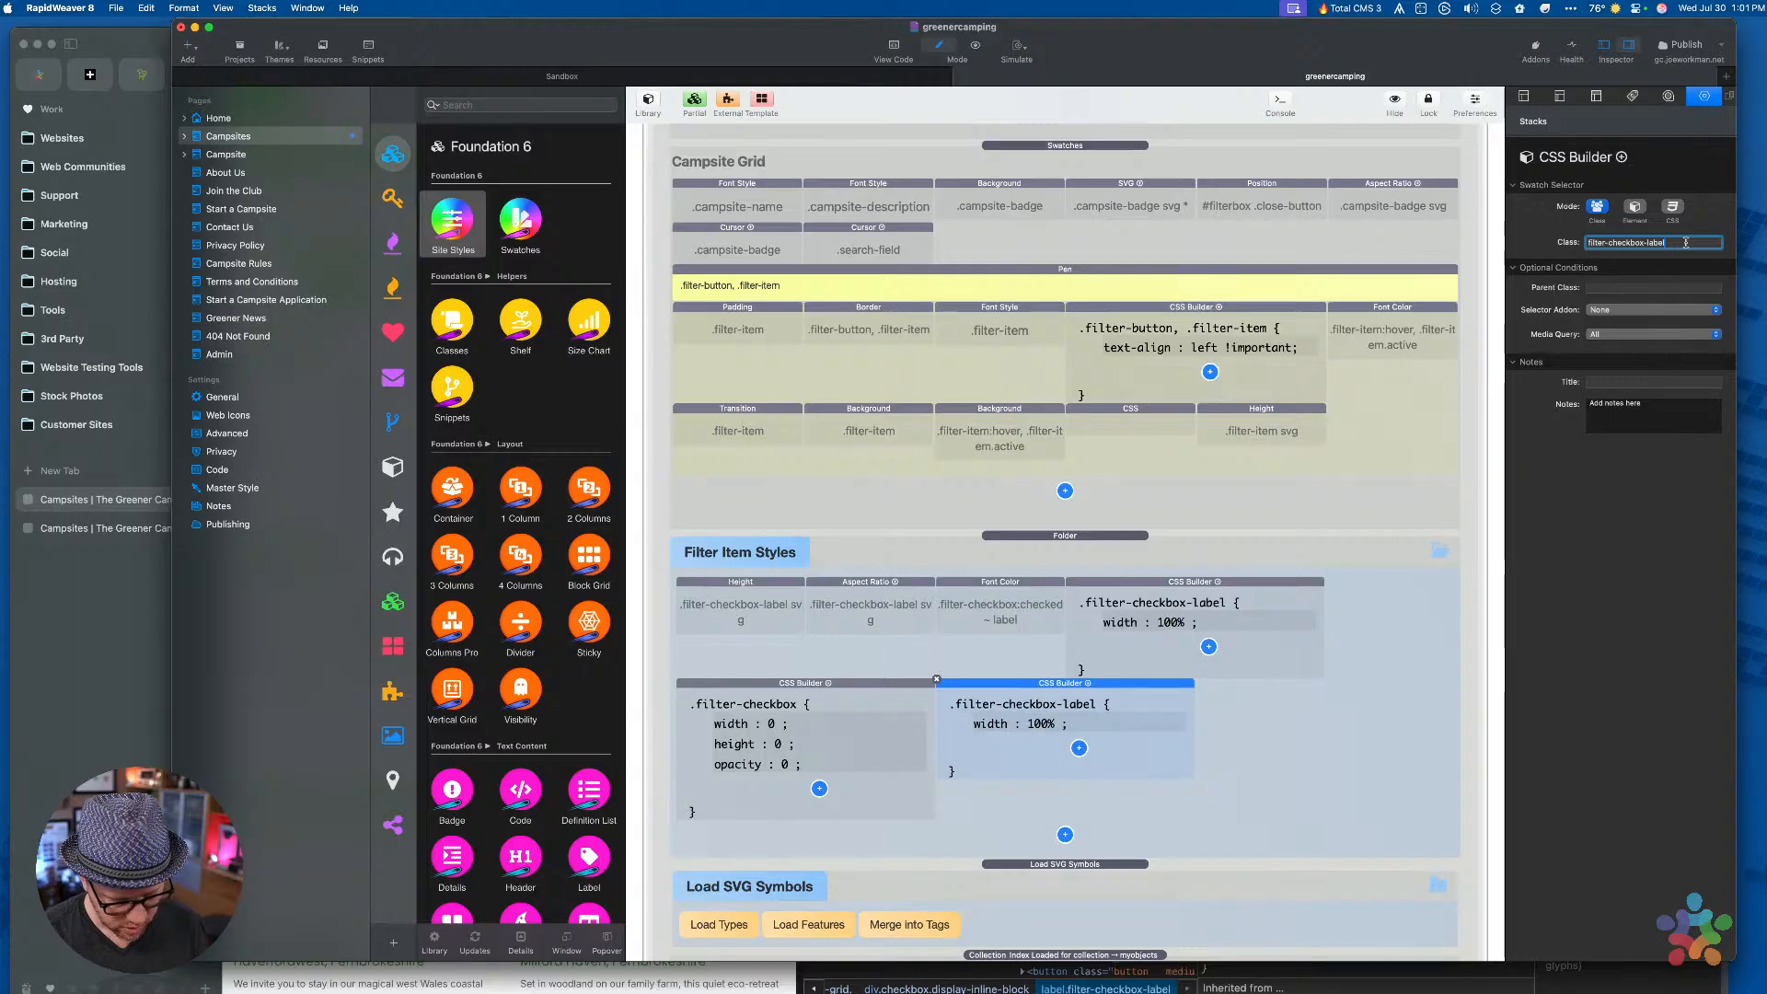
text(svg)
key(Tab)
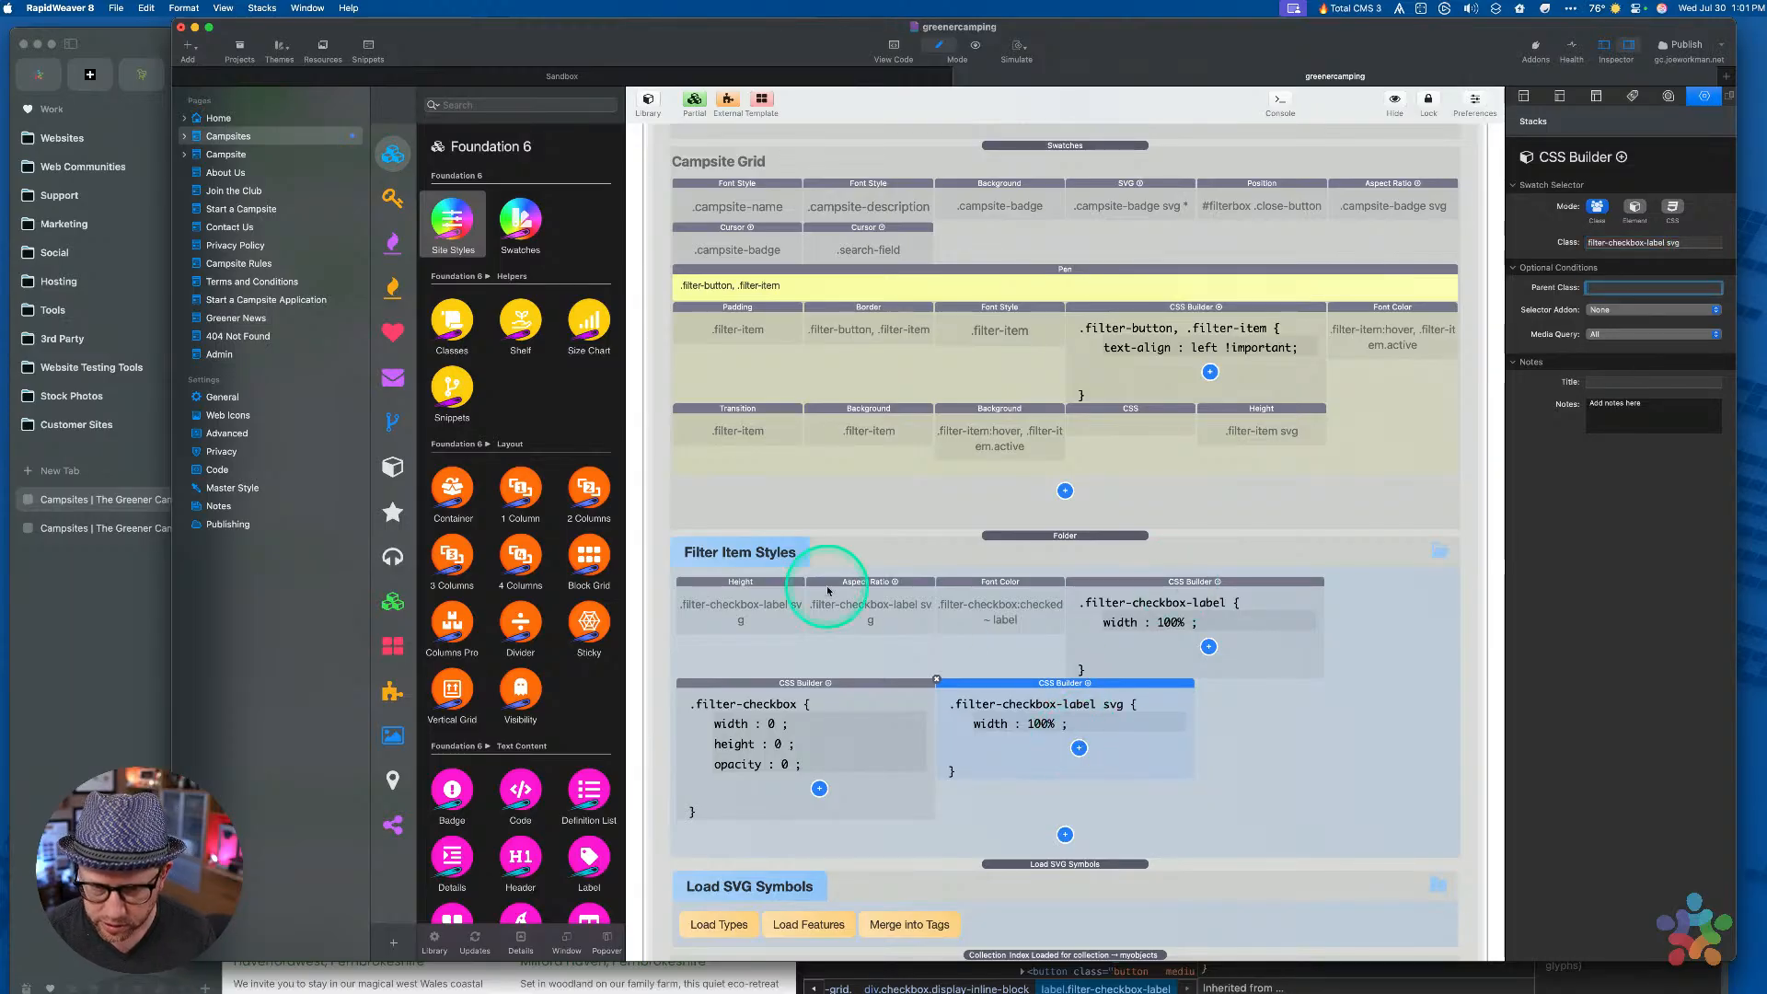
click(1180, 586)
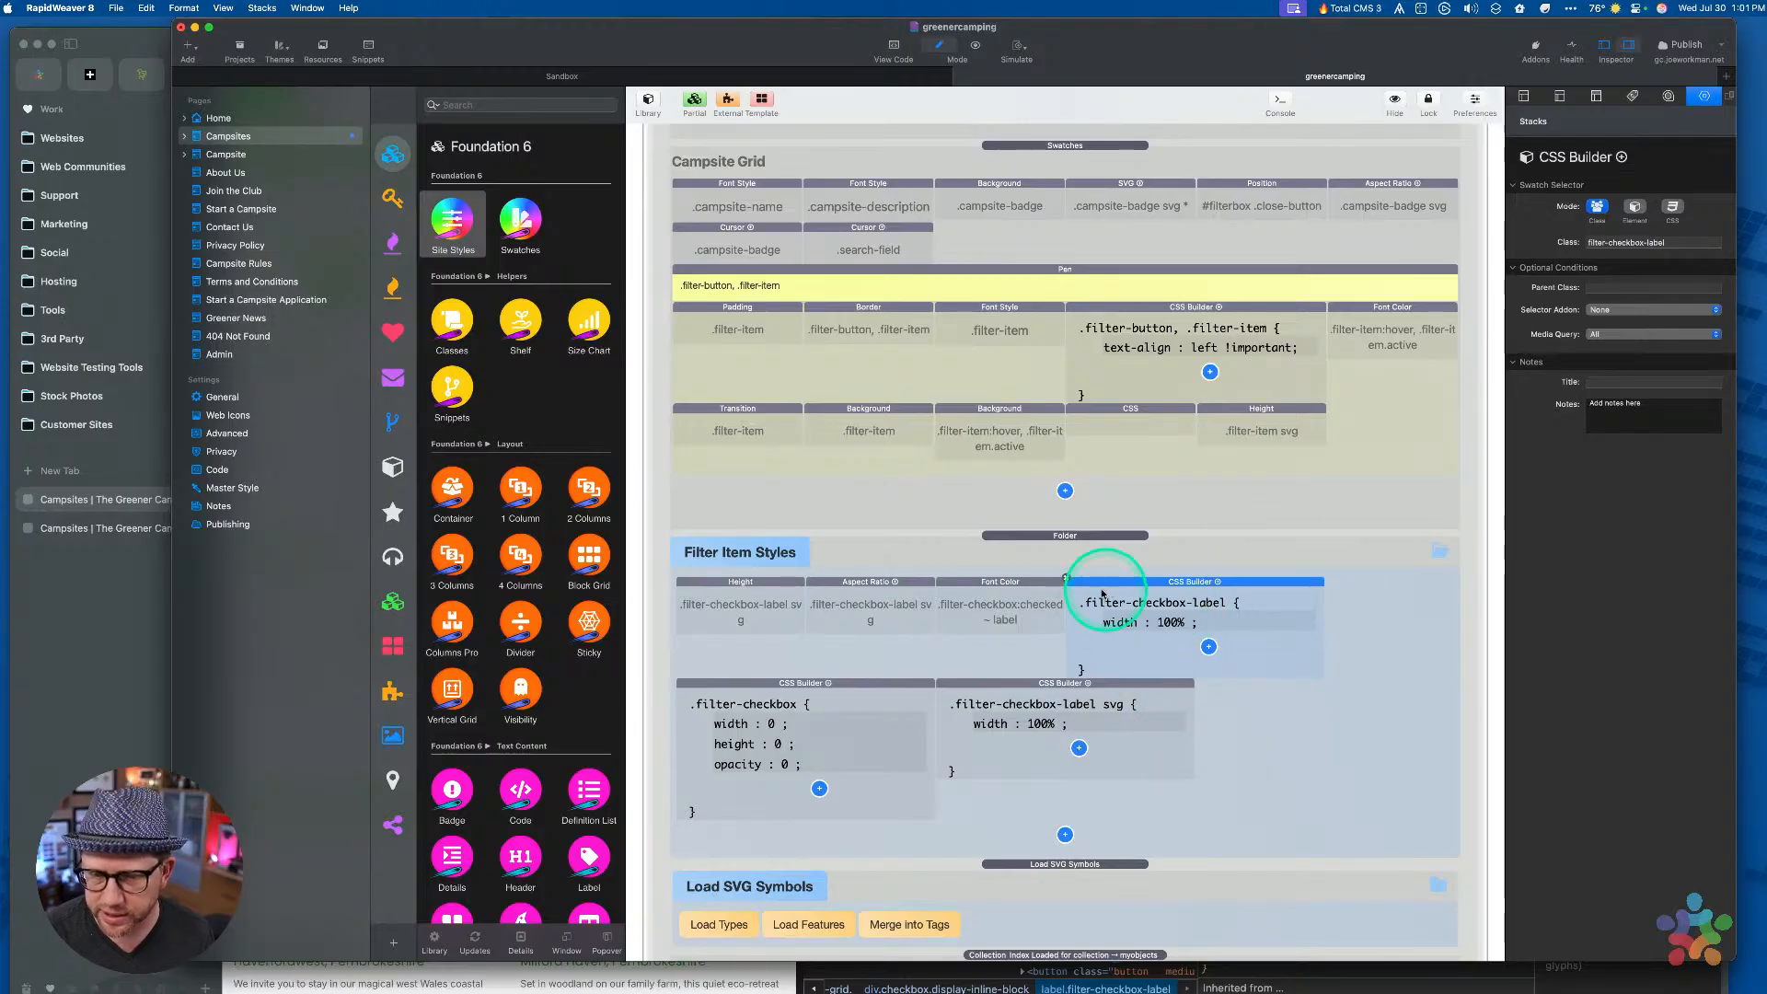
click(743, 585)
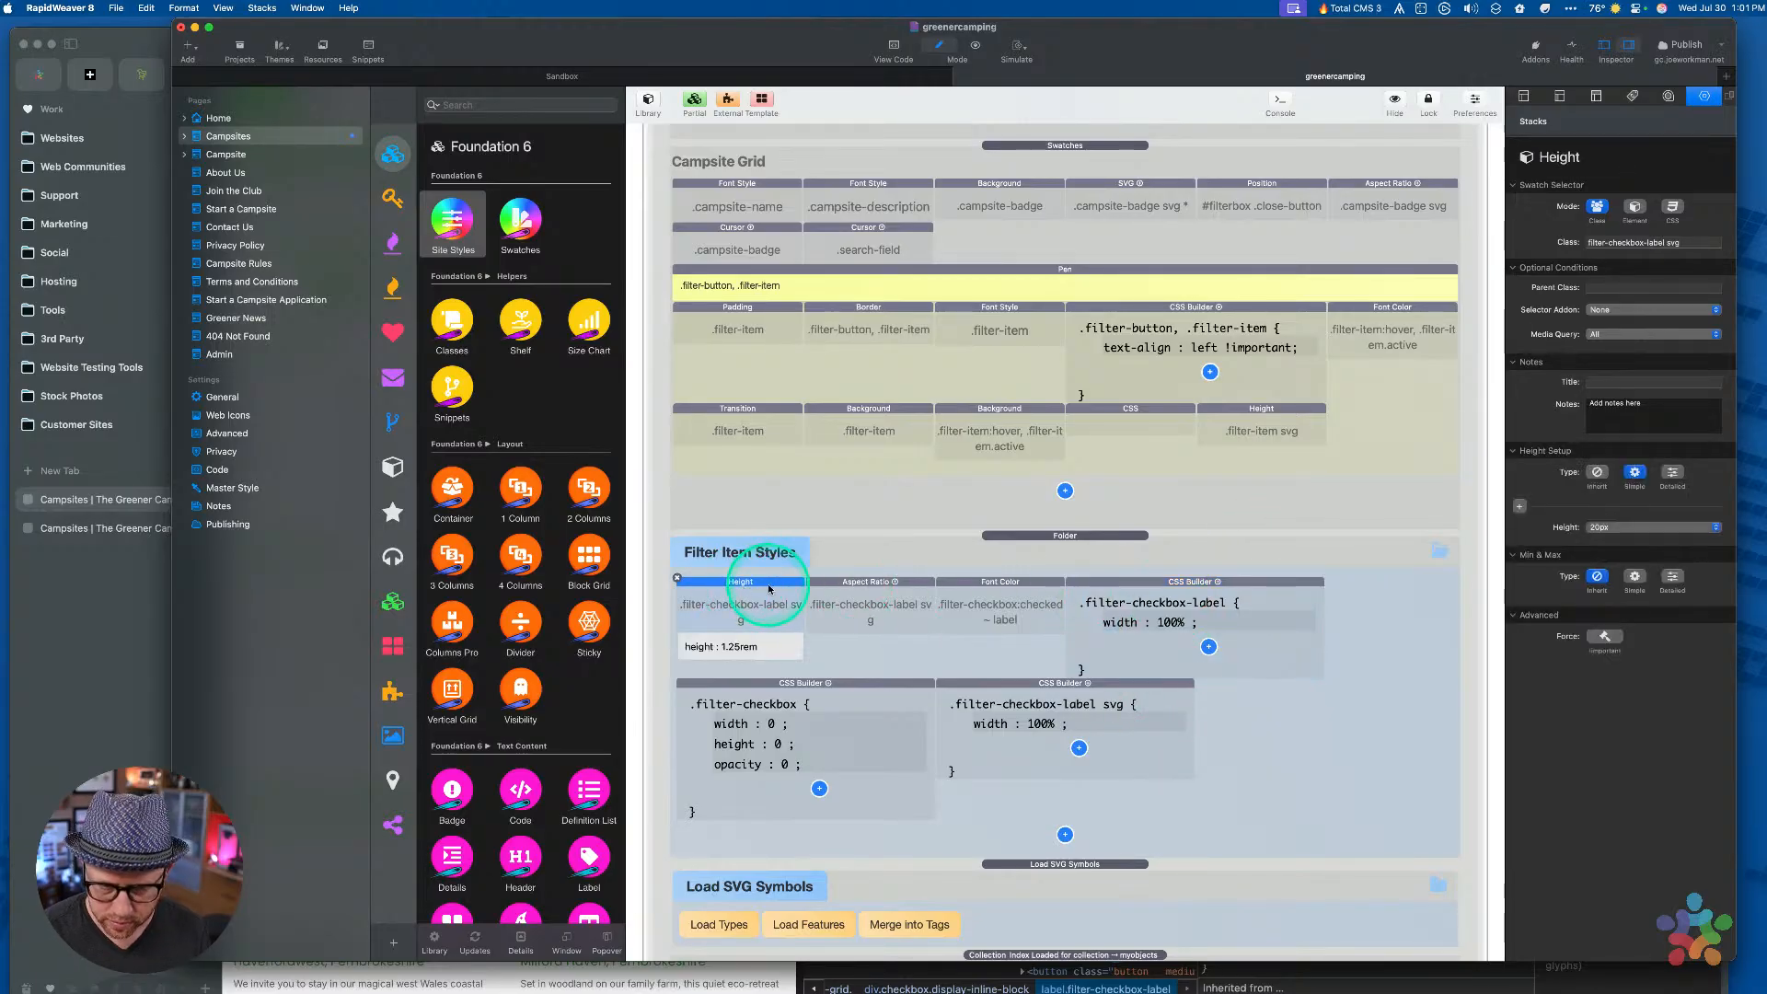
Change the svg rule's declaration to height: 1.25rem
click(1012, 723)
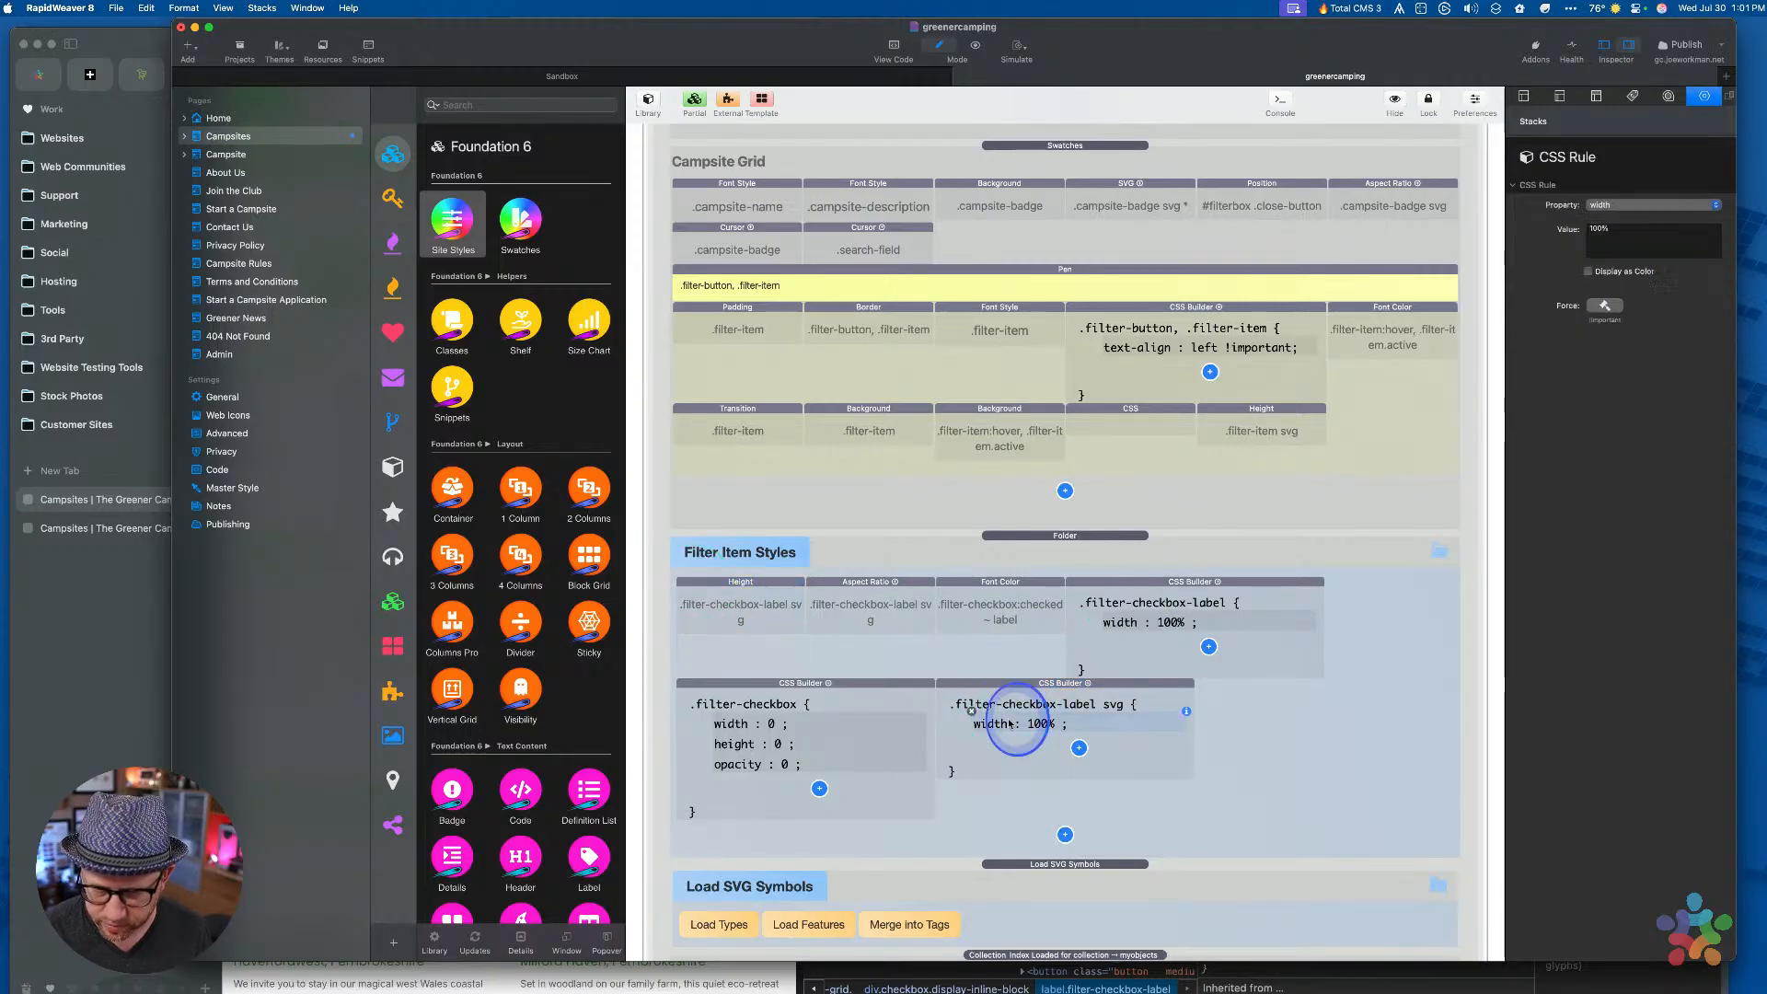
click(1637, 206)
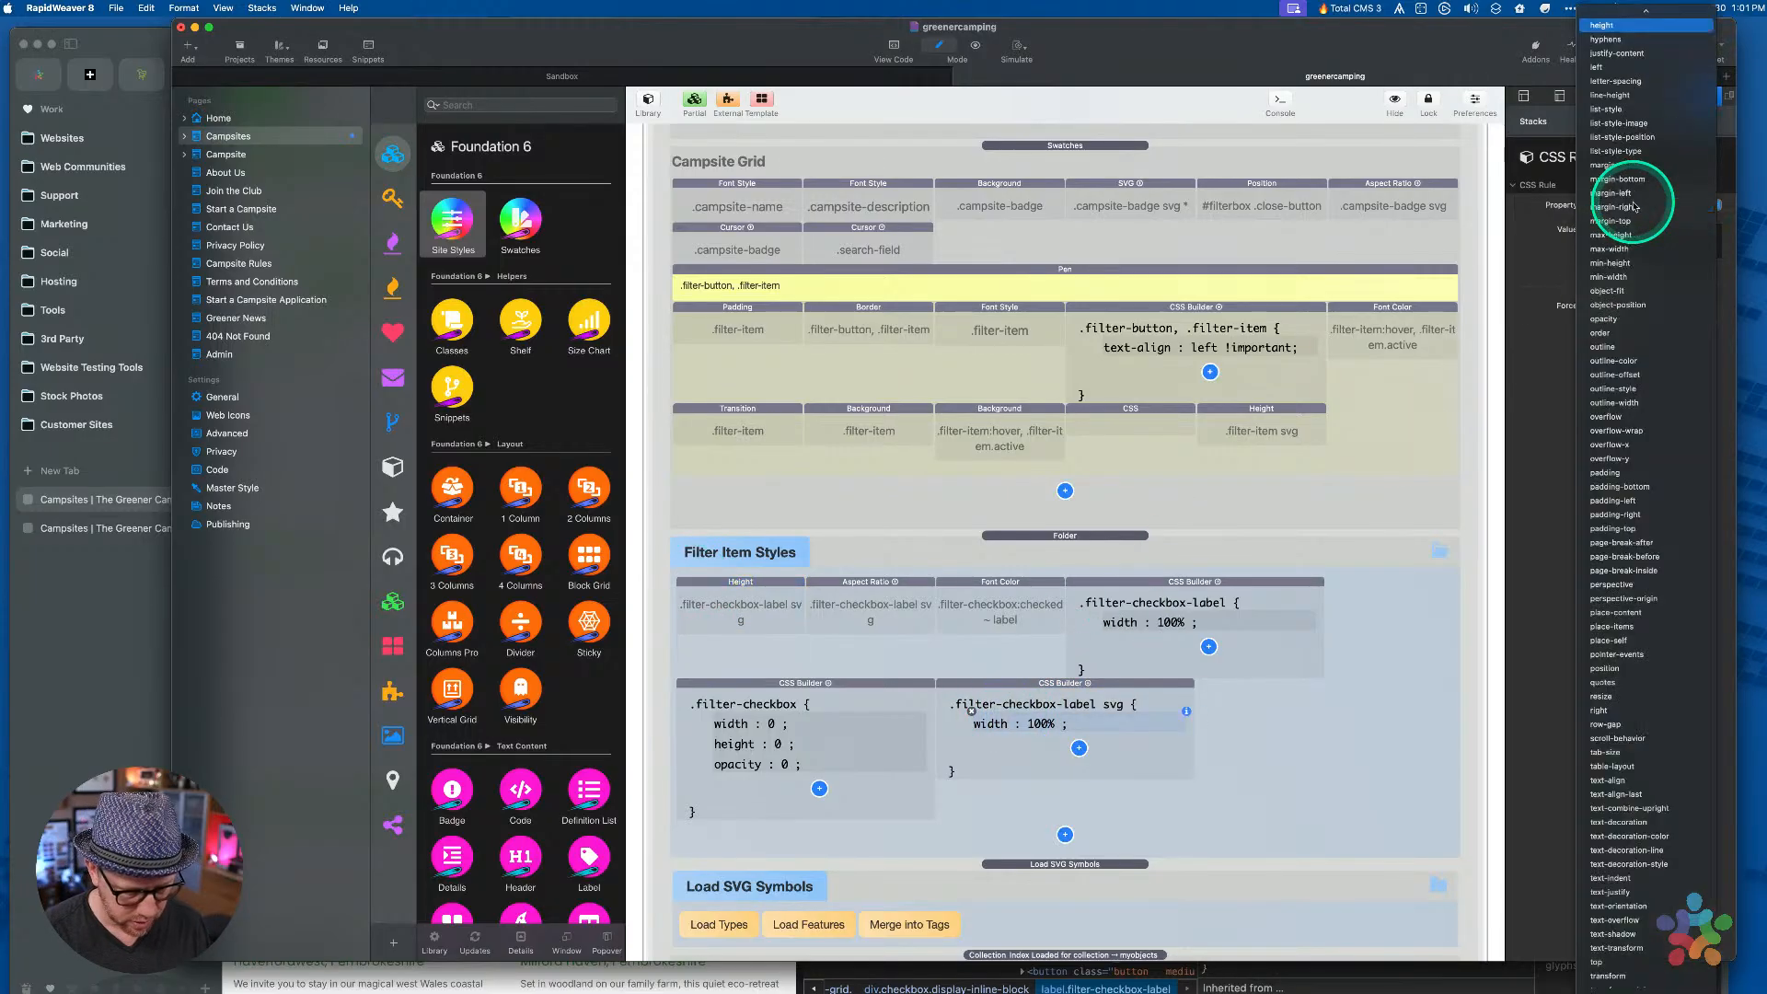
key(Return)
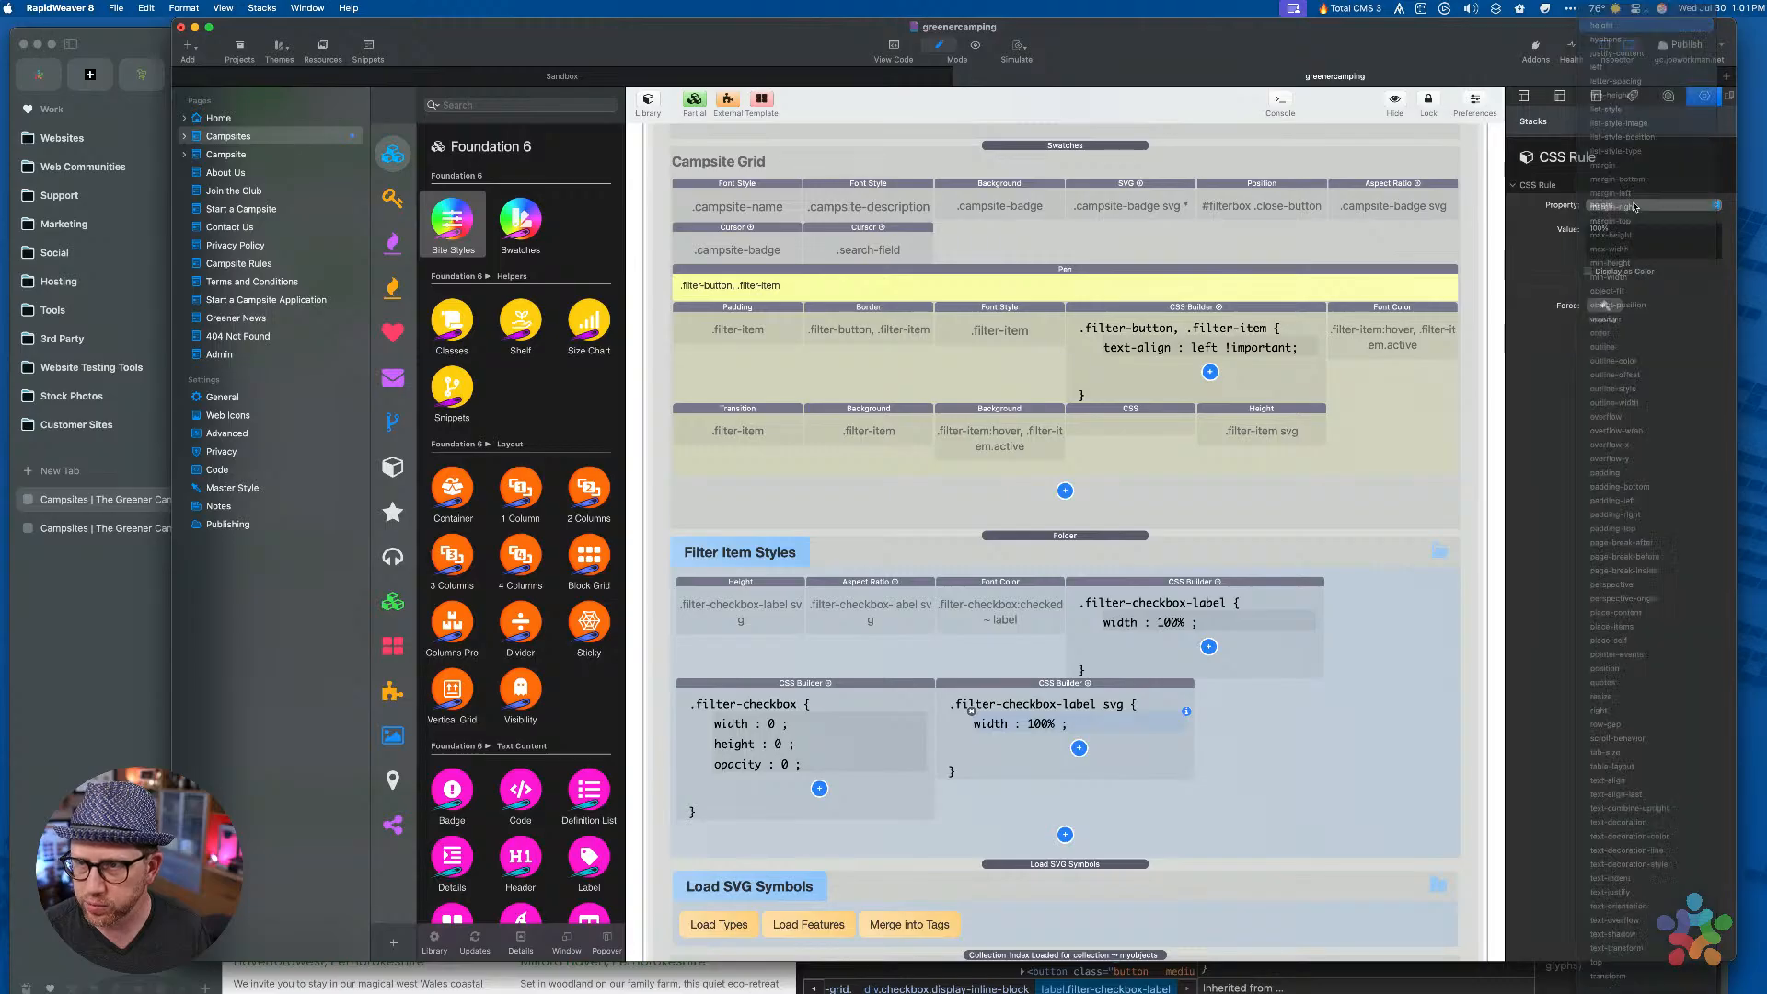
double_click(1616, 230)
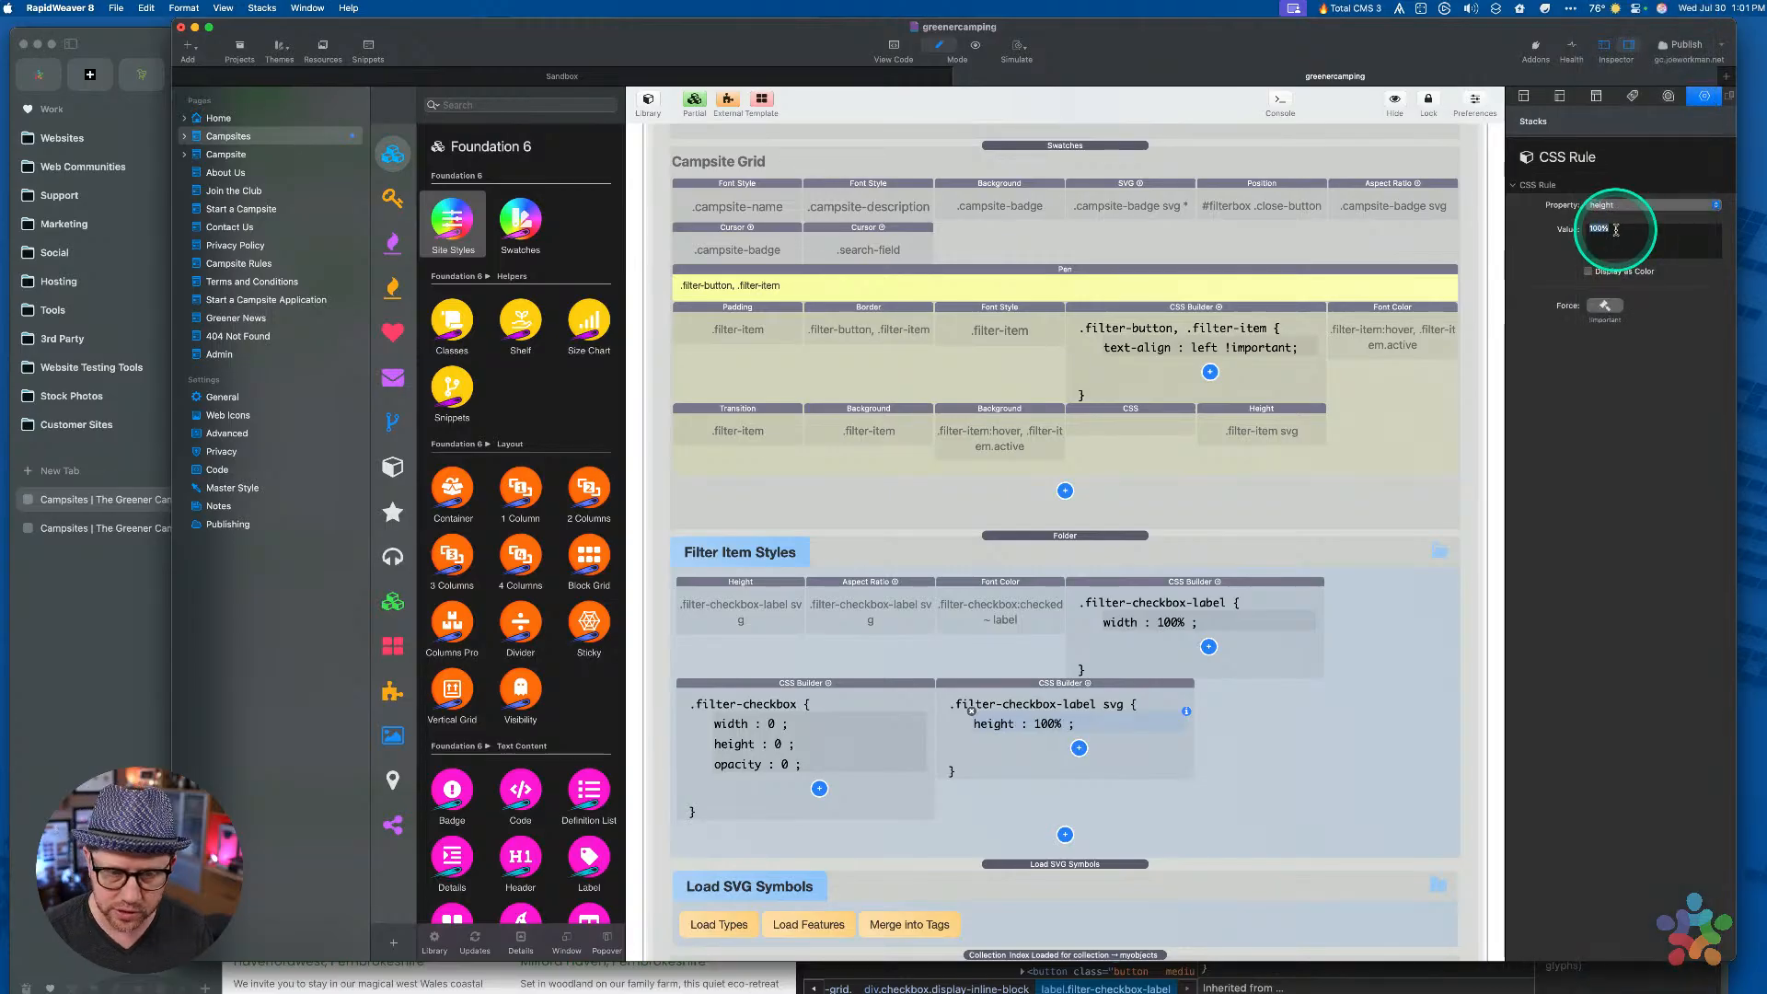
click(749, 600)
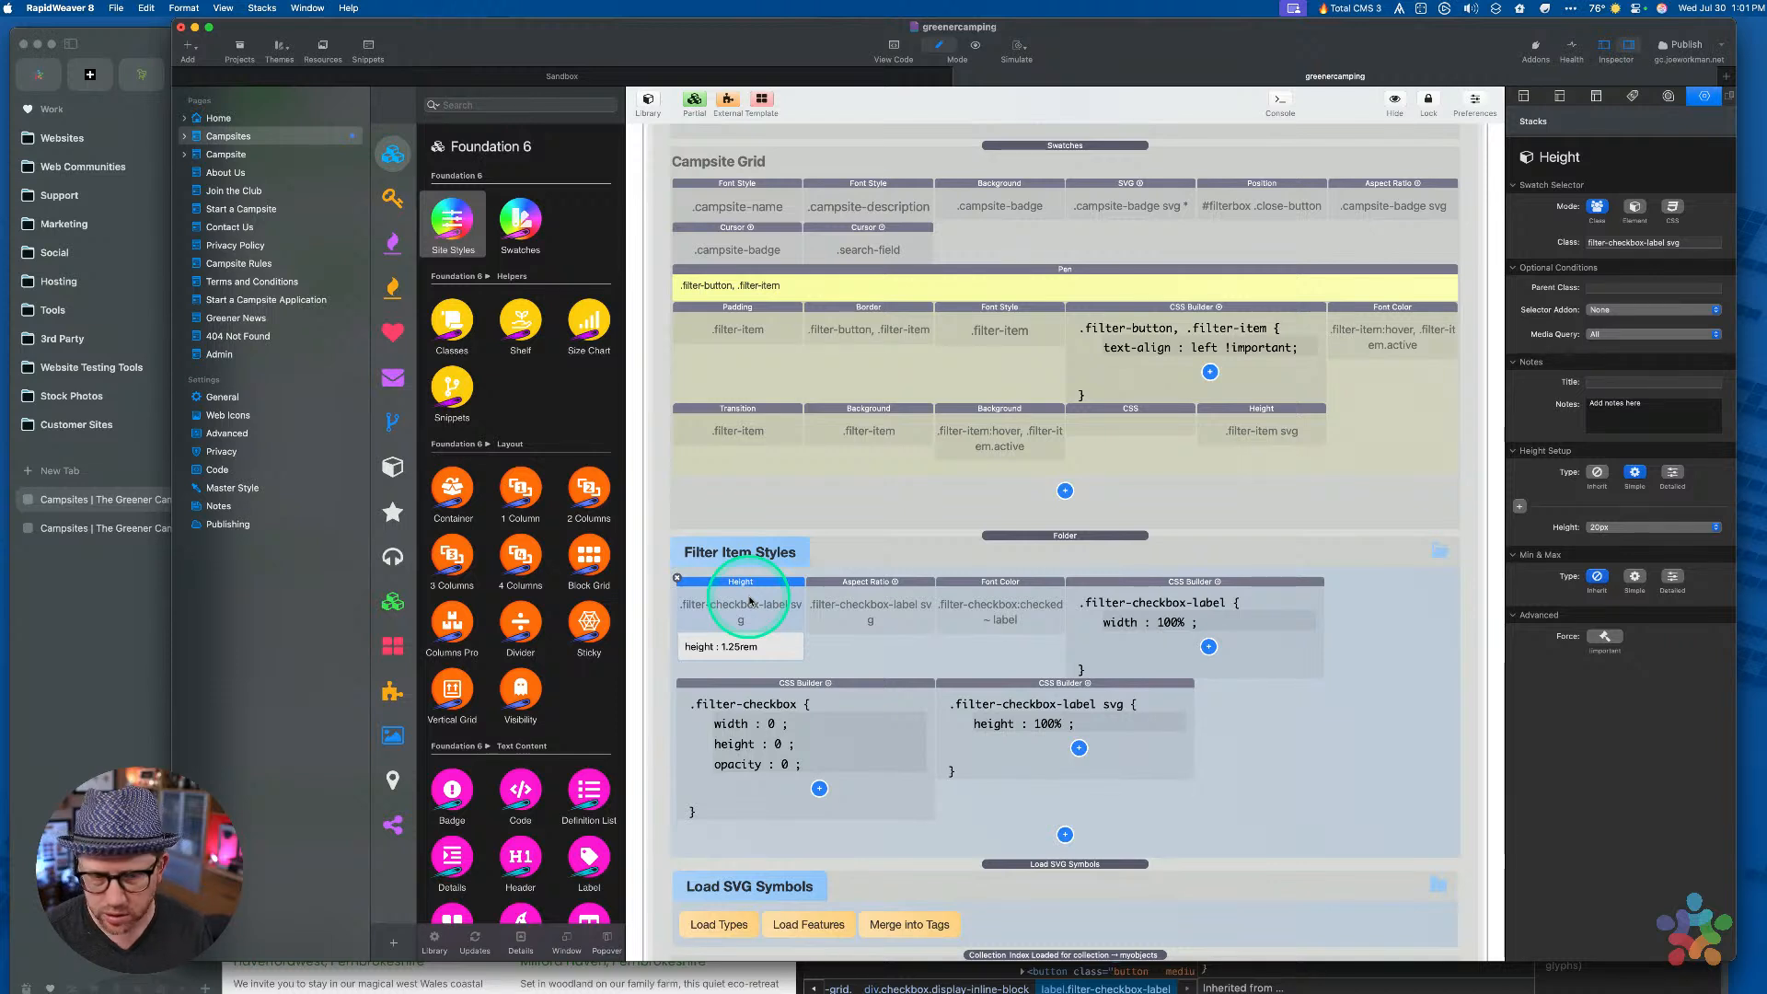
click(1046, 727)
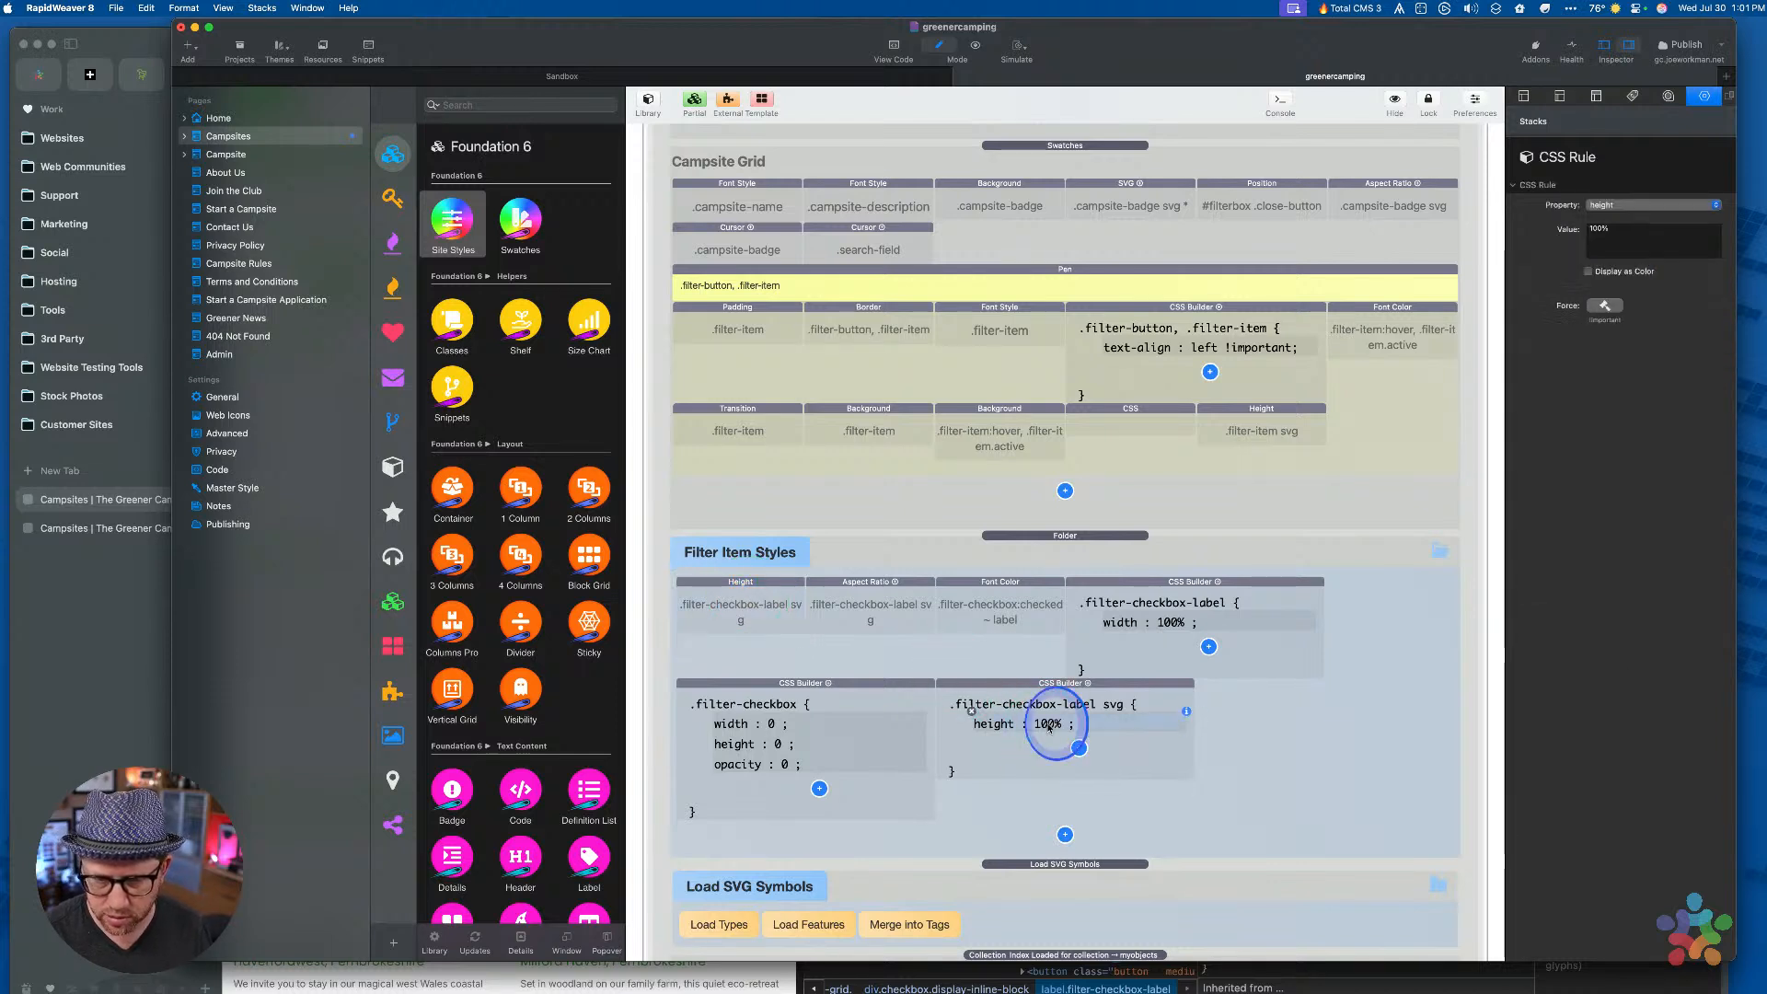
double_click(1624, 237)
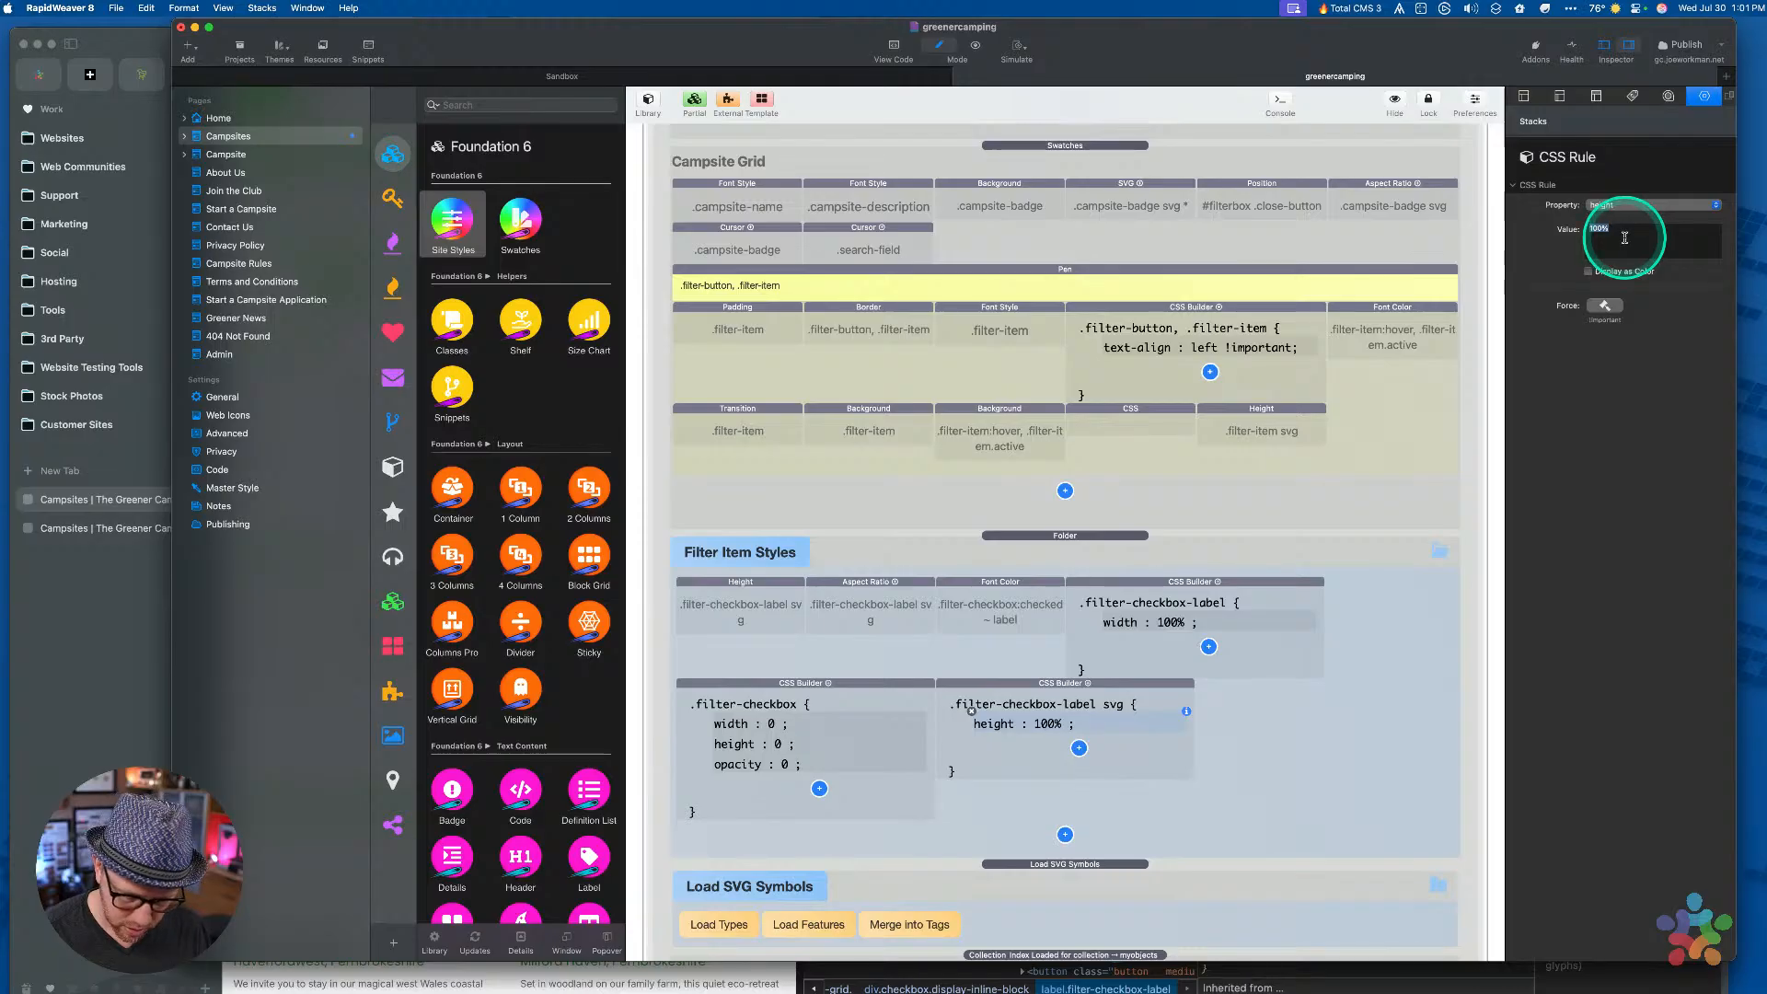
text(1.25rem)
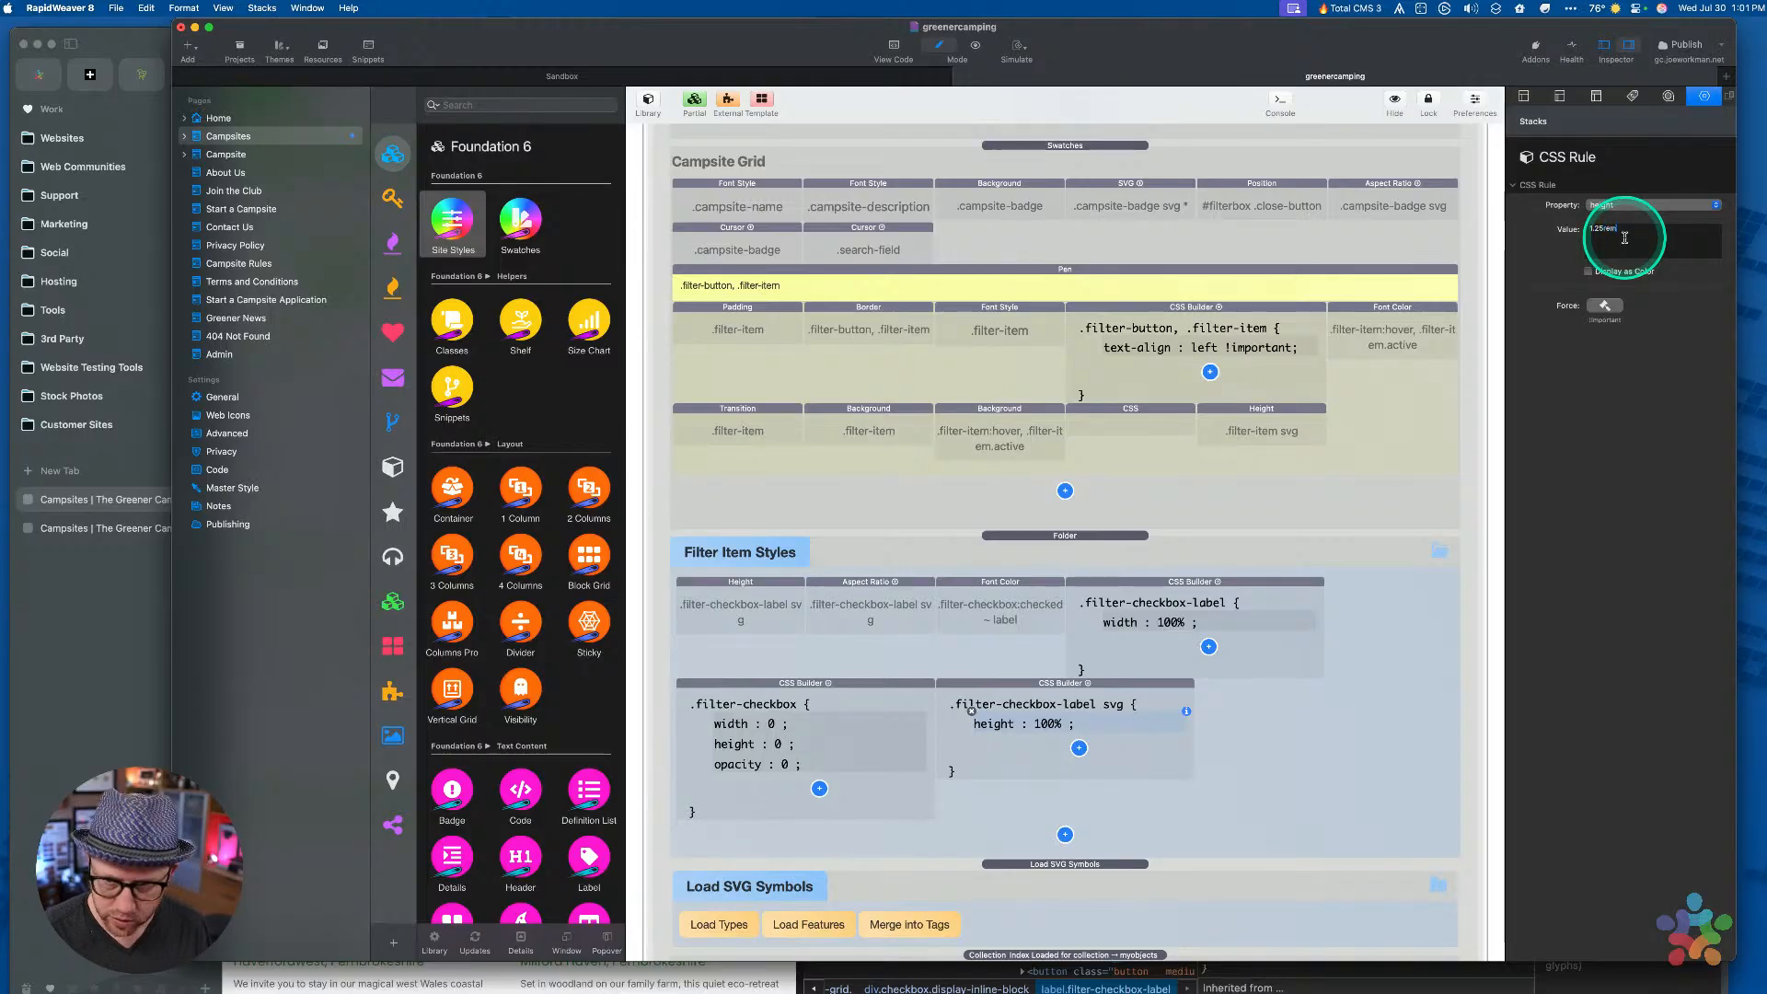
key(Return)
Add a second svg rule line setting width to 1.25rem
click(1050, 728)
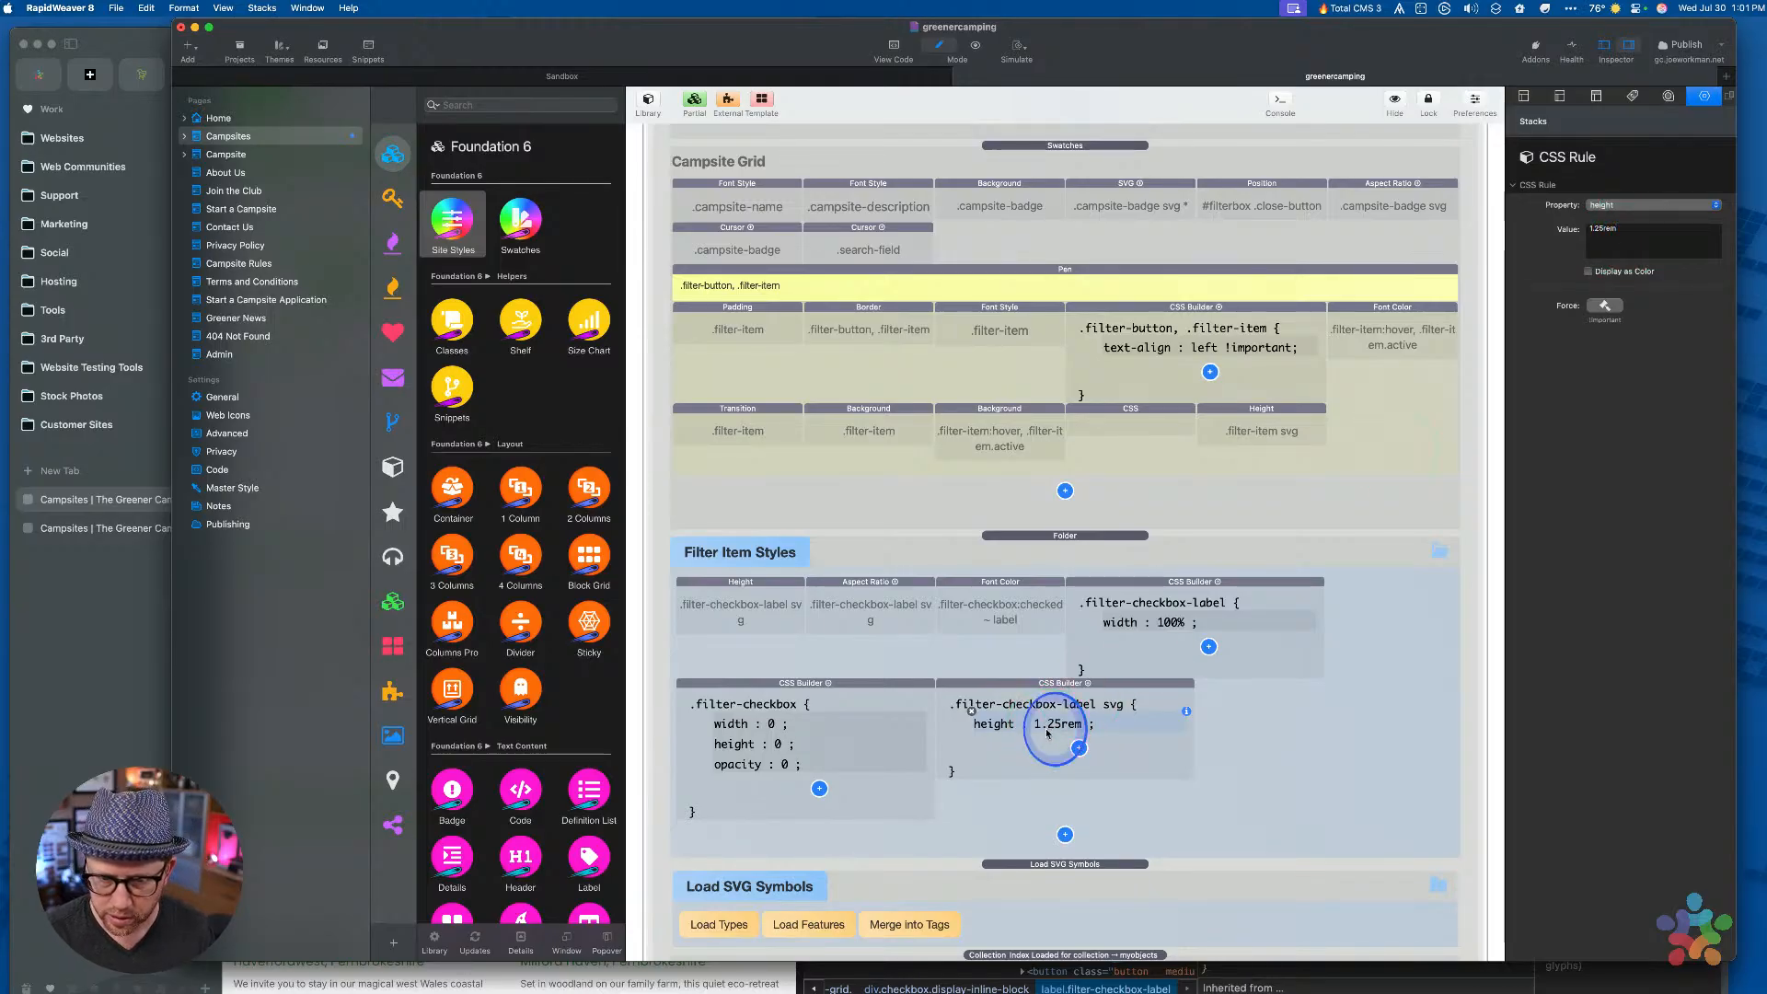
click(1079, 747)
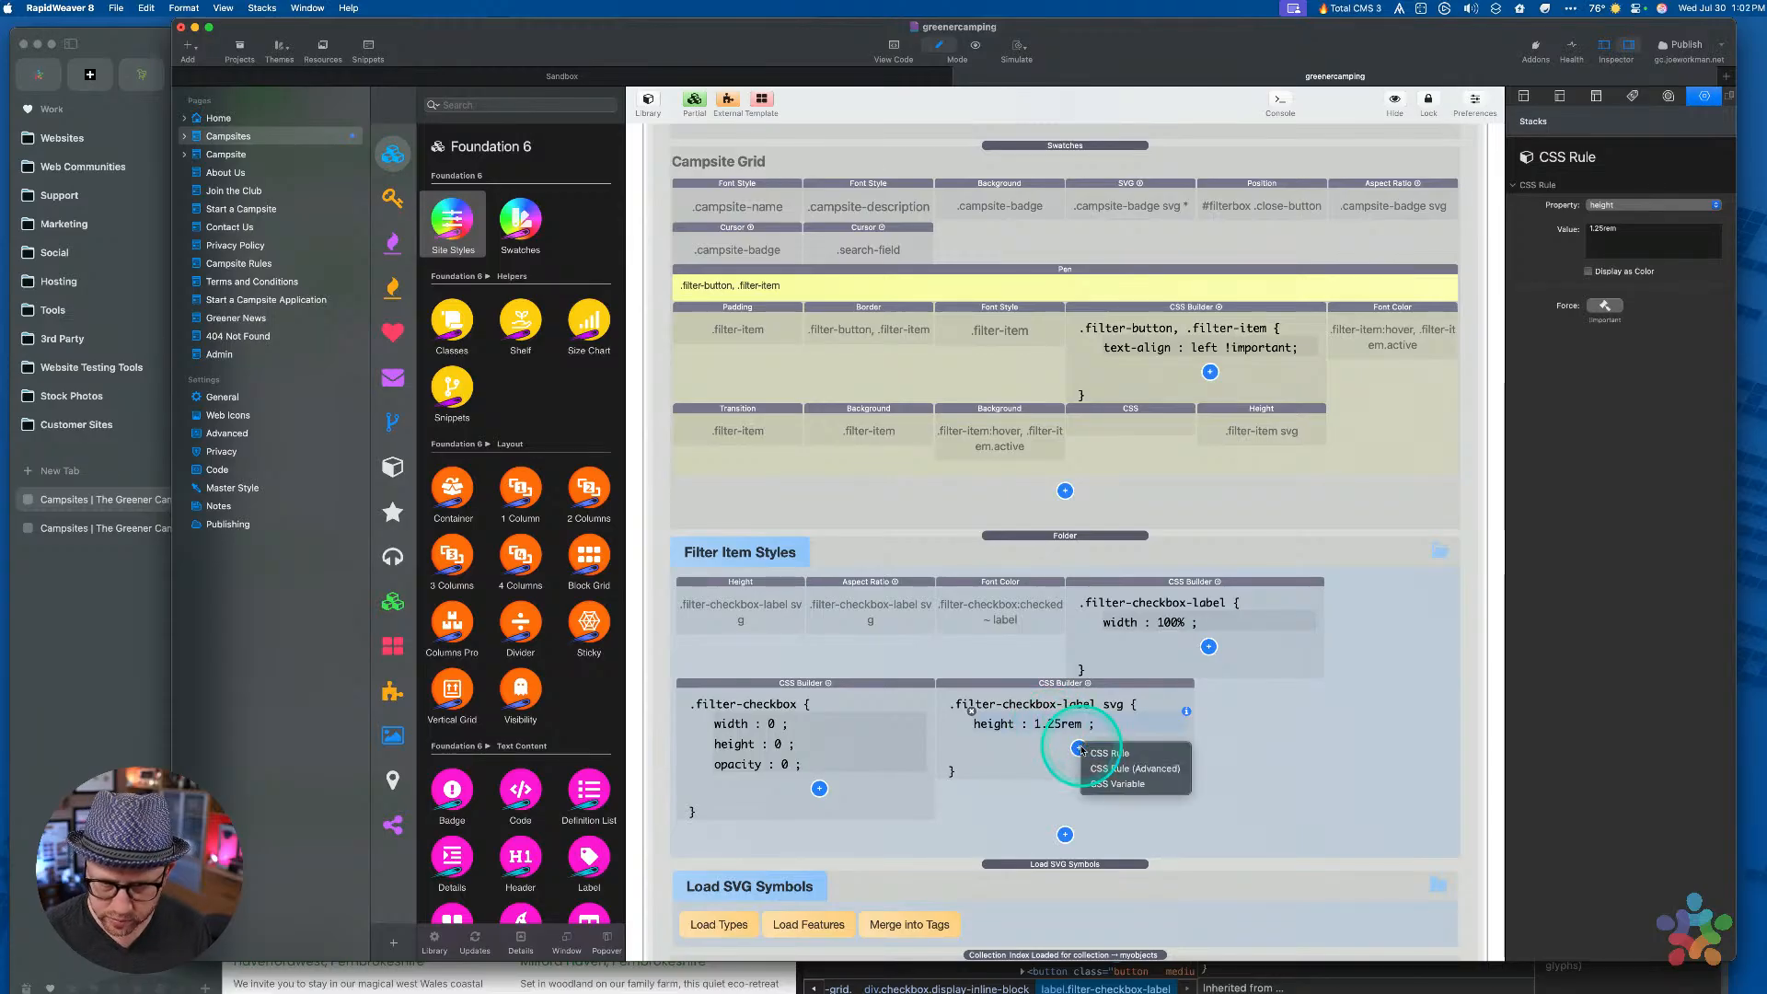
click(1044, 729)
key(cmd+v)
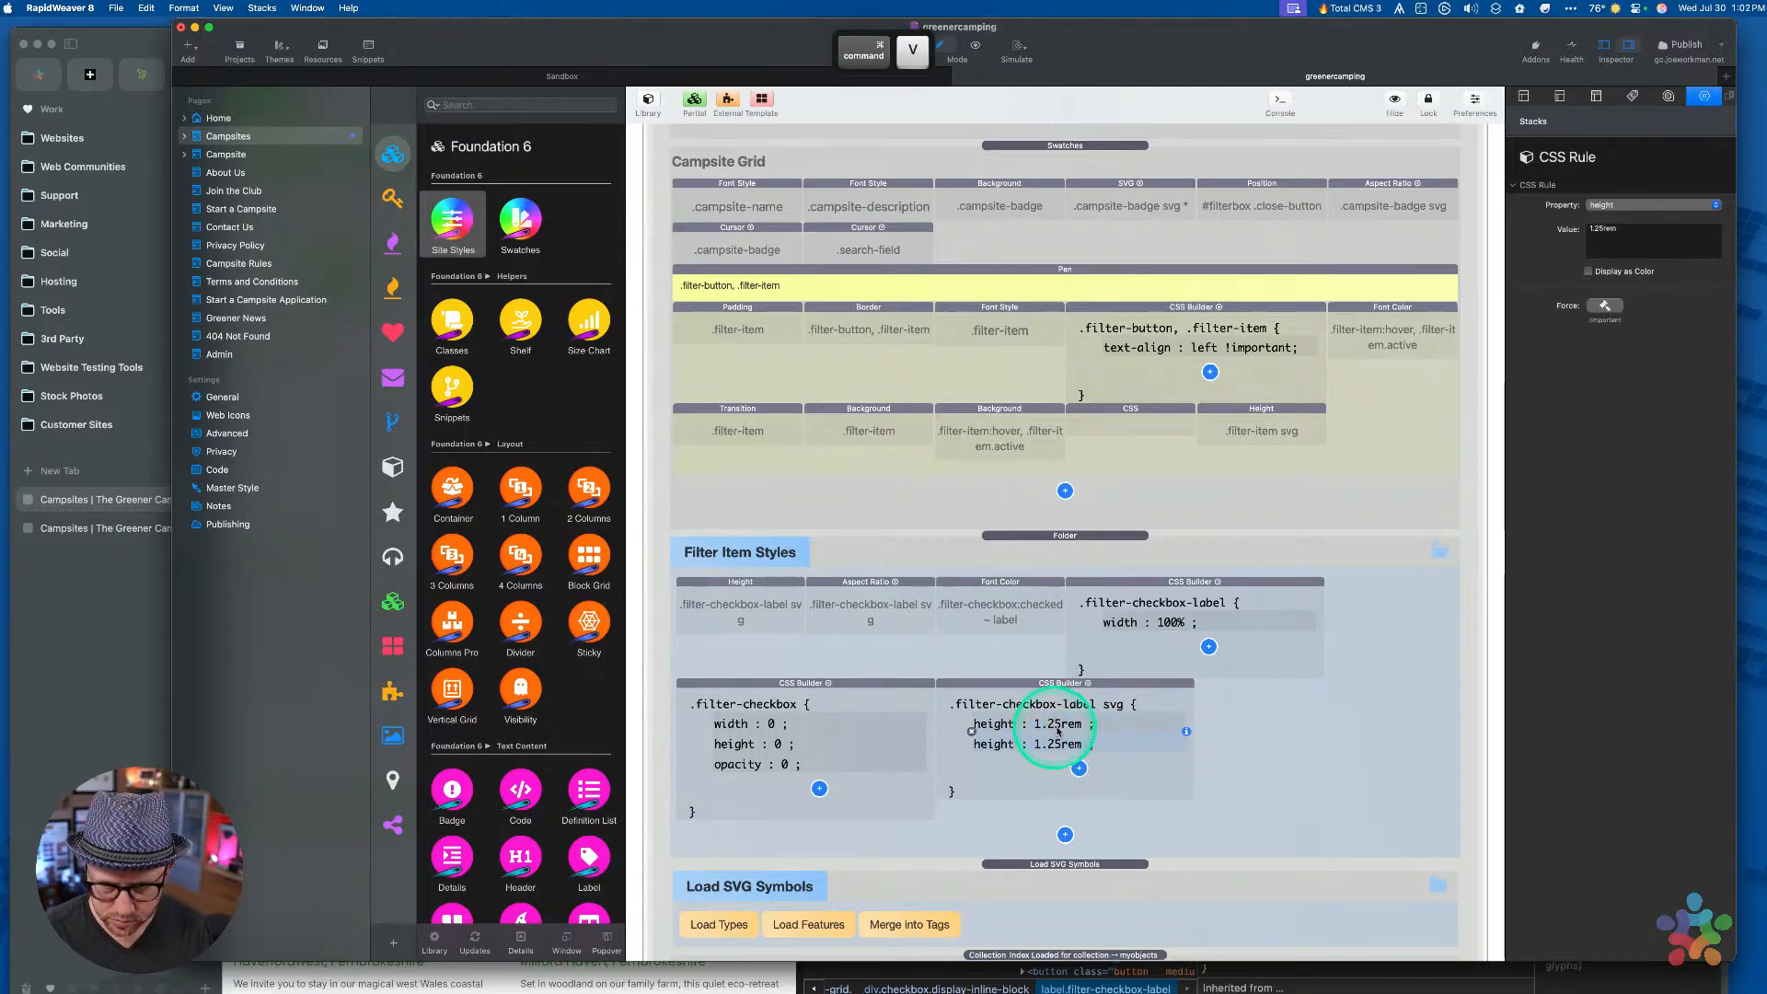
click(1620, 205)
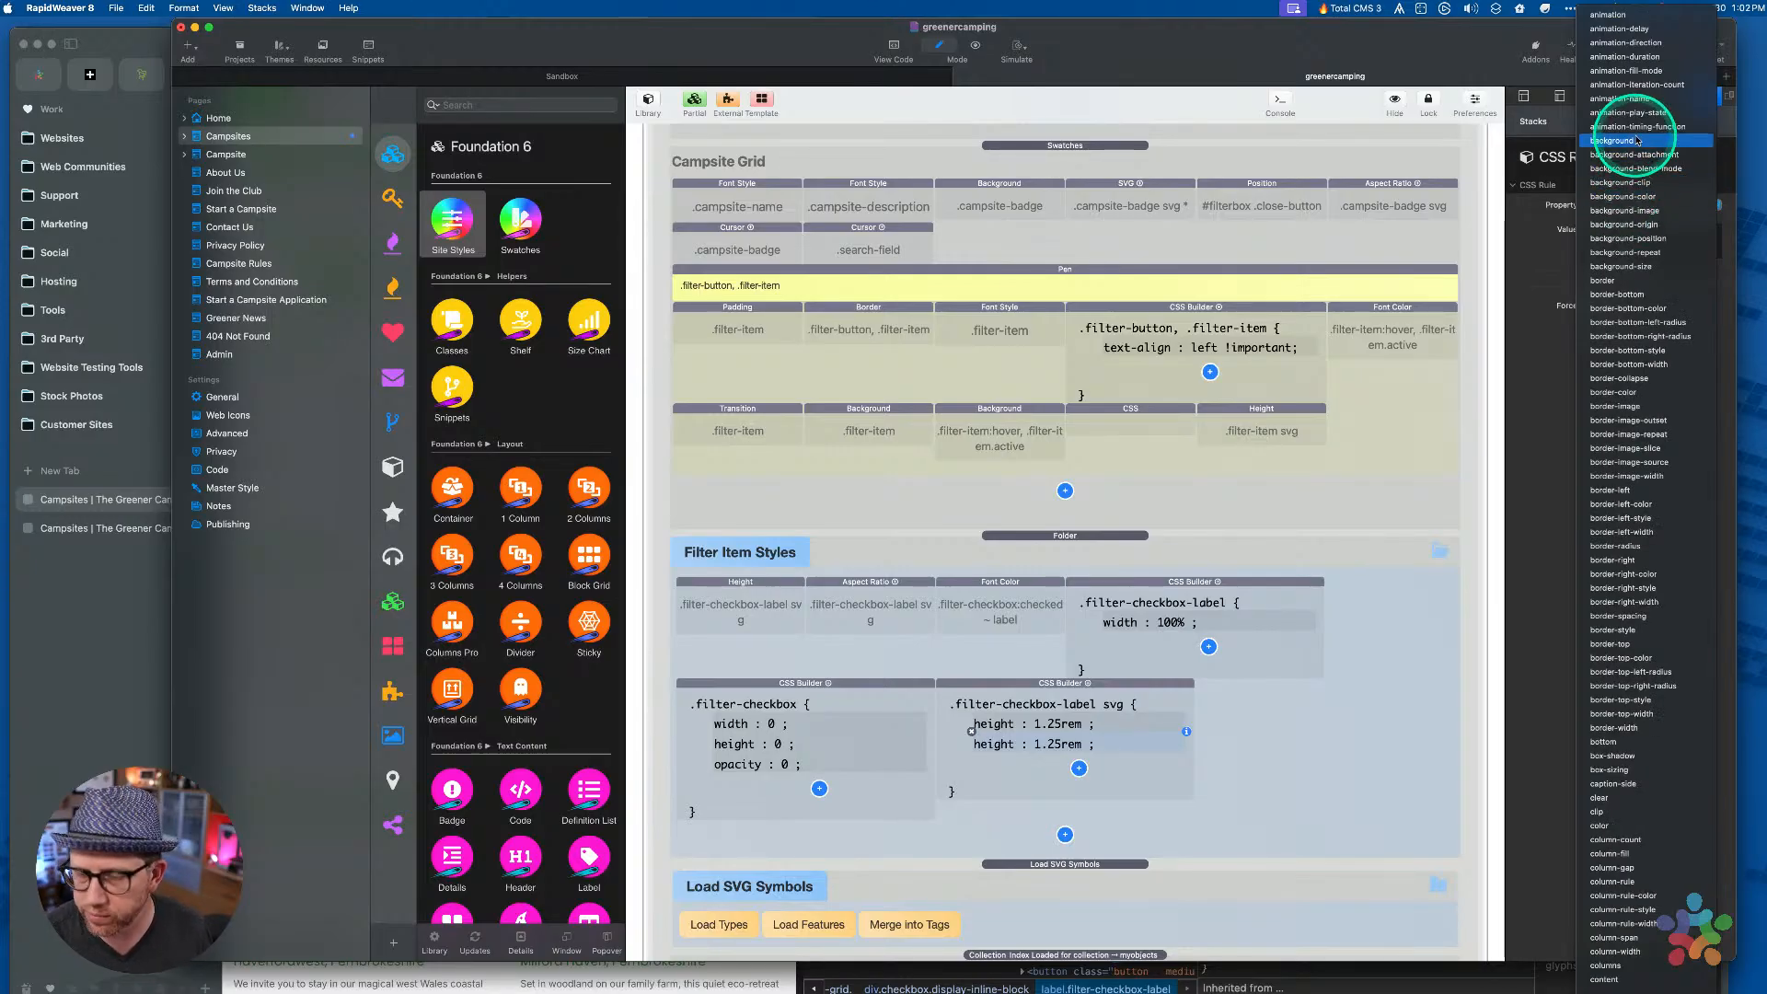
text(width)
key(Return)
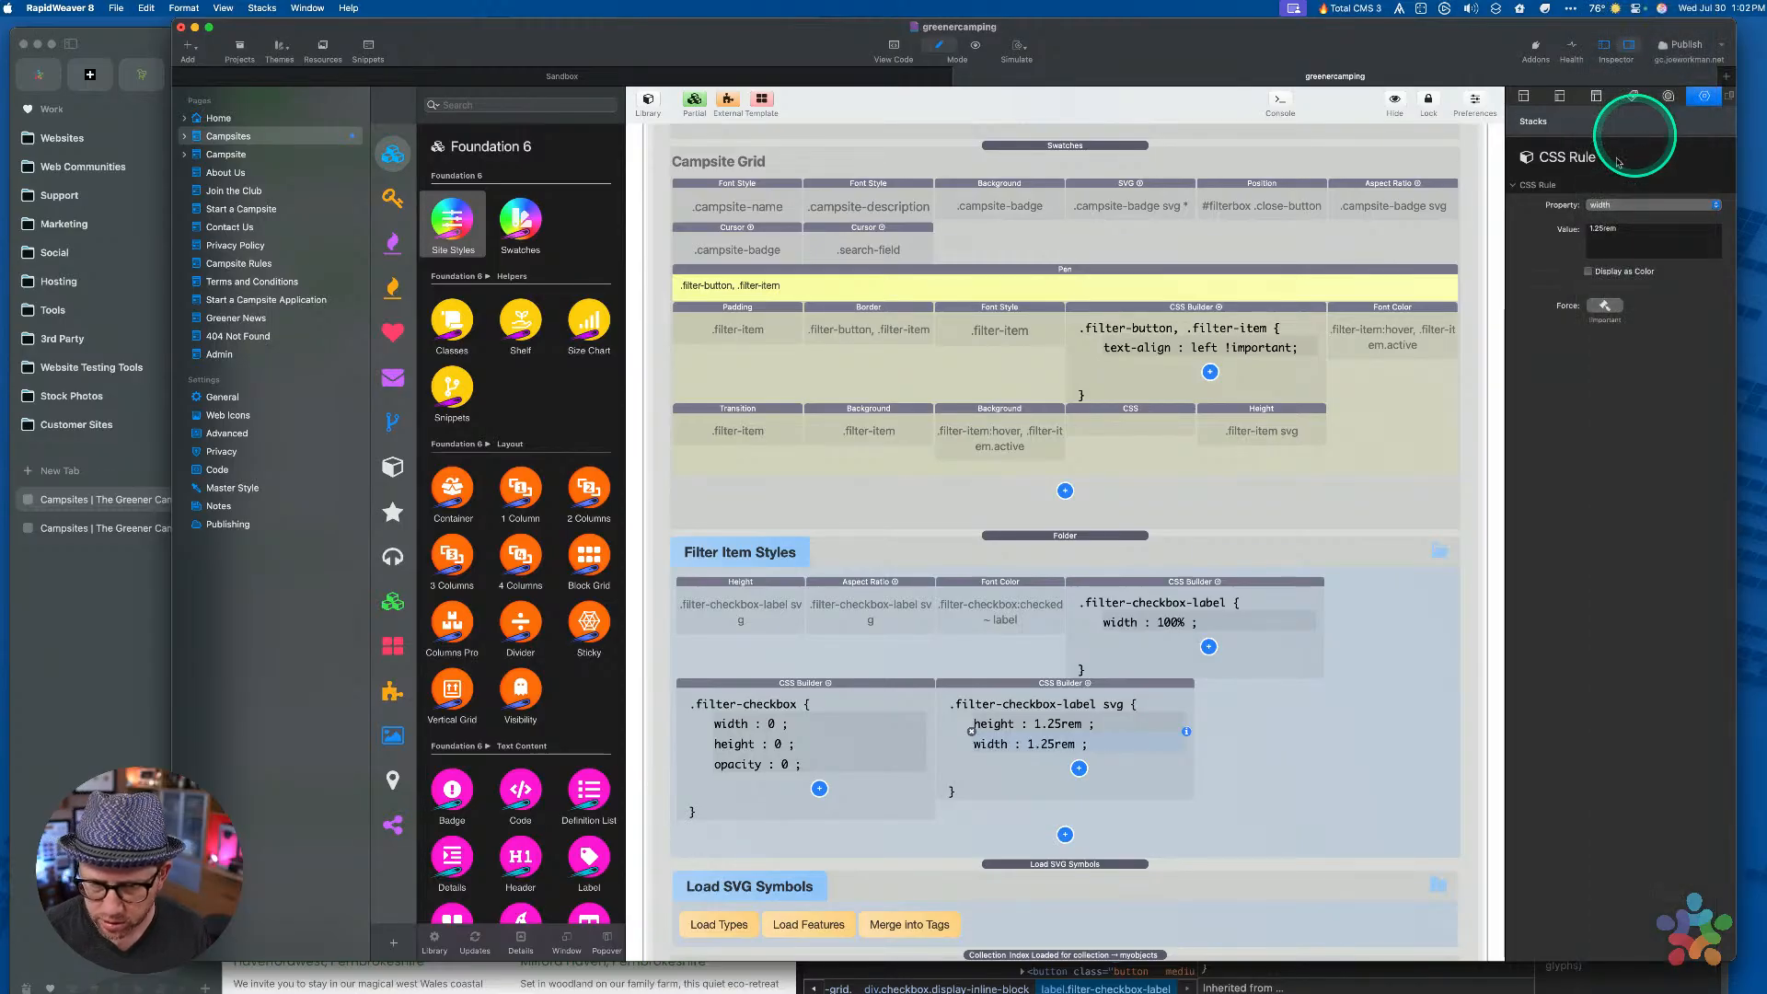
Delete the Height and Aspect Ratio stacks and move Font Color below the first rule
click(792, 598)
super+click(850, 597)
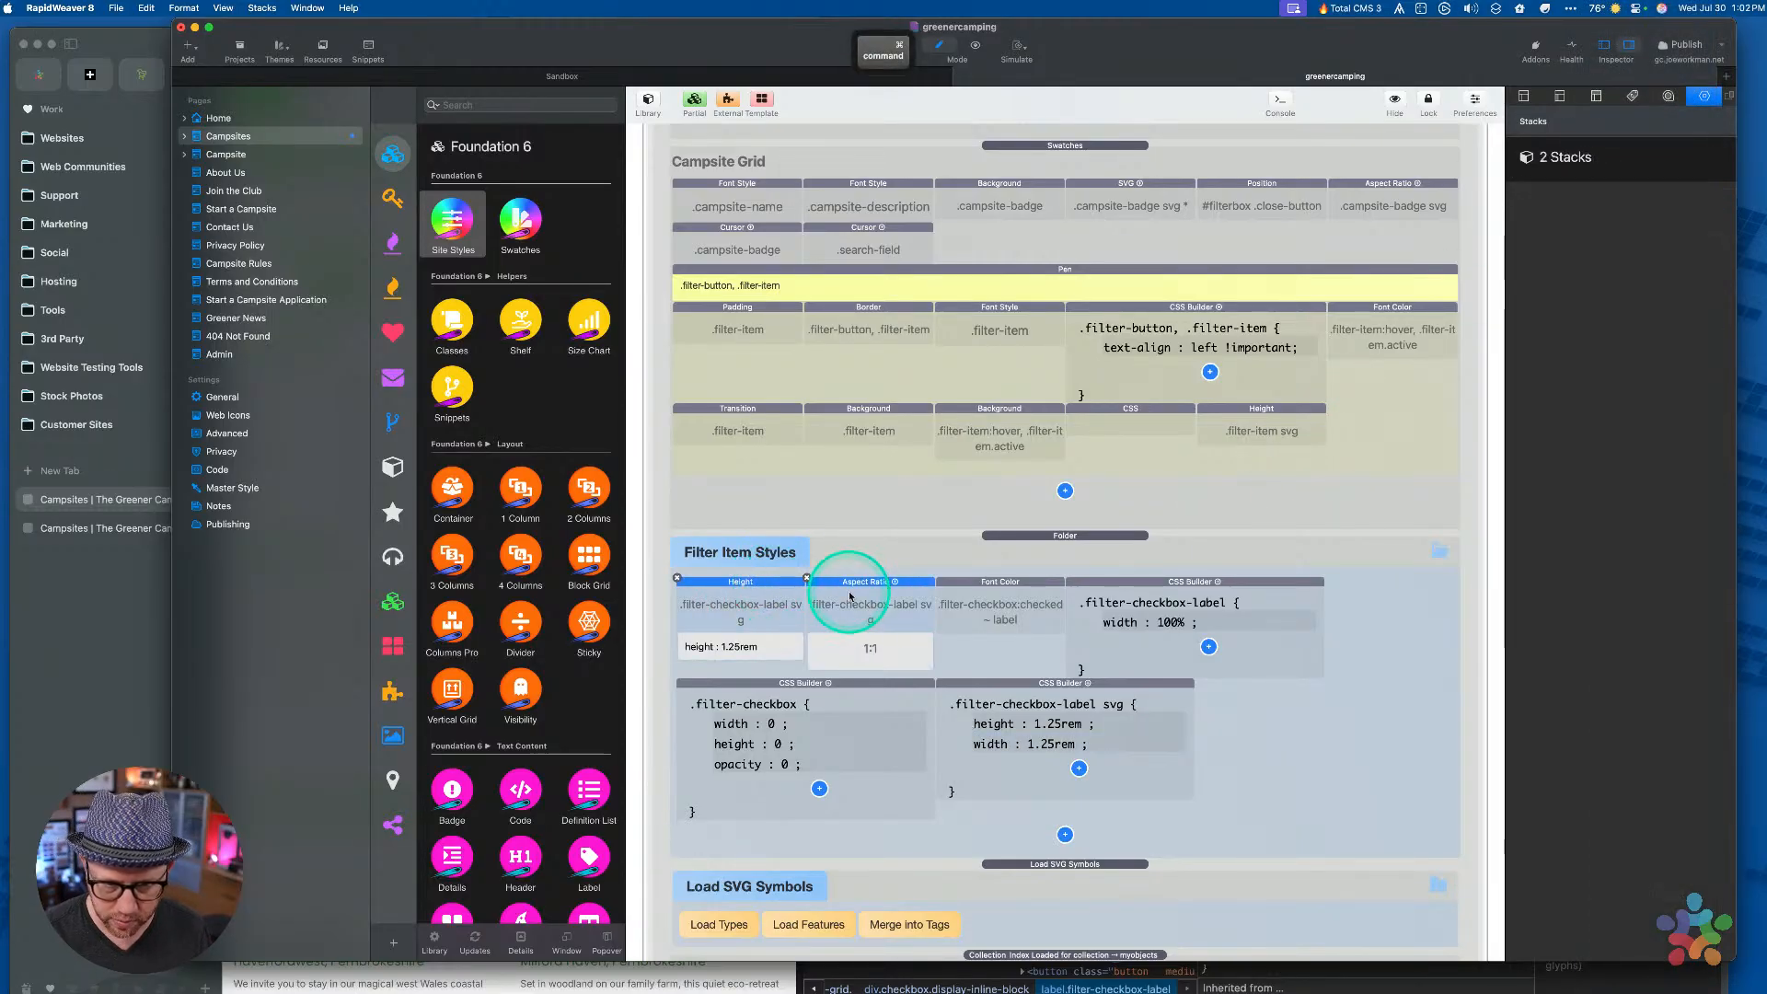
key(Delete)
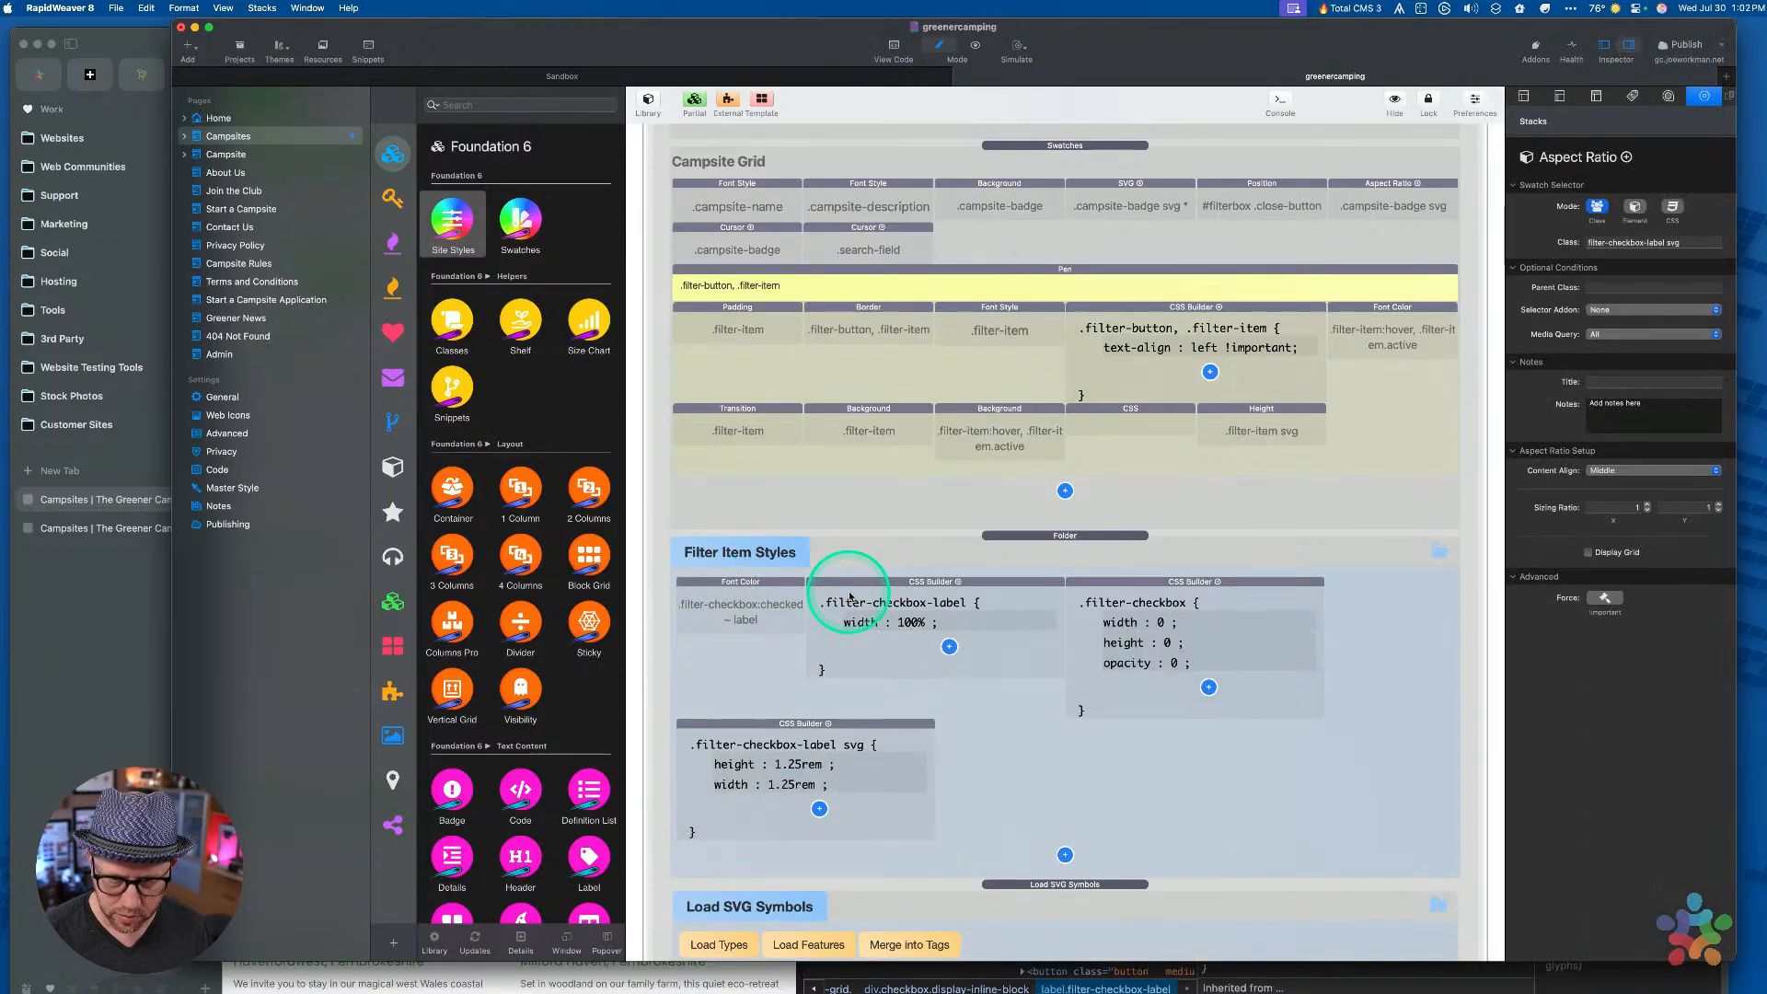
click(752, 604)
click(1028, 755)
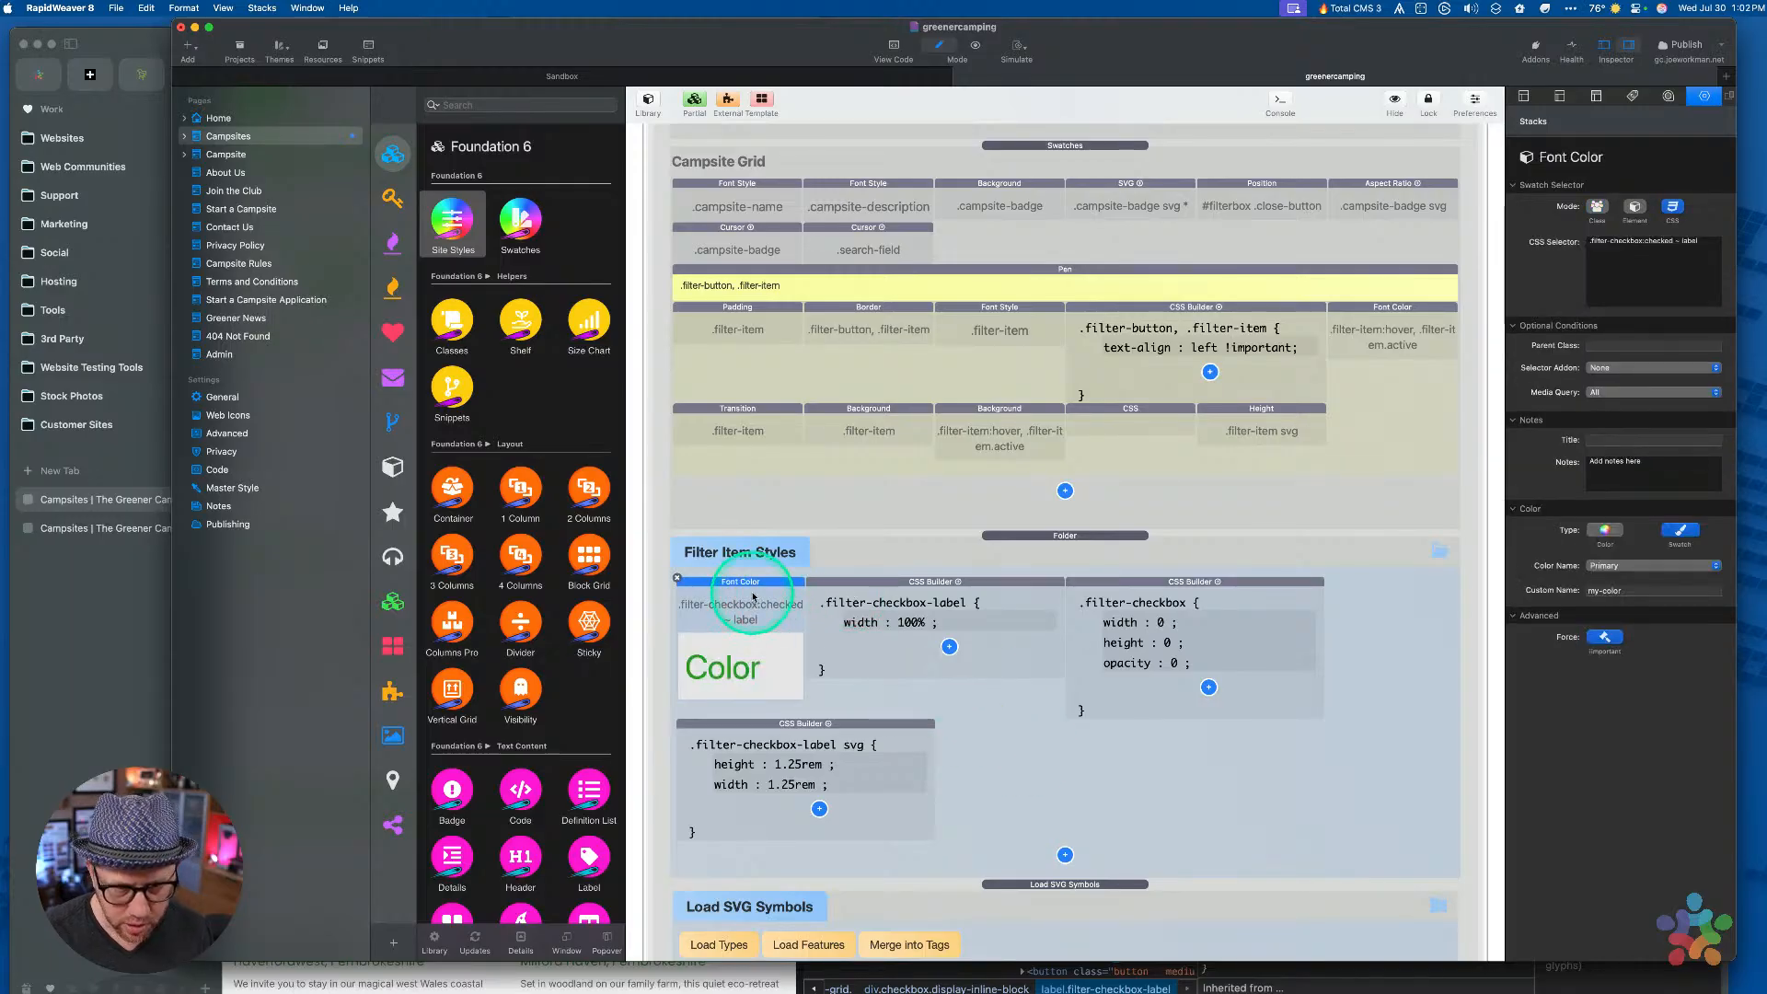
drag(746, 590, 1033, 722)
click(899, 596)
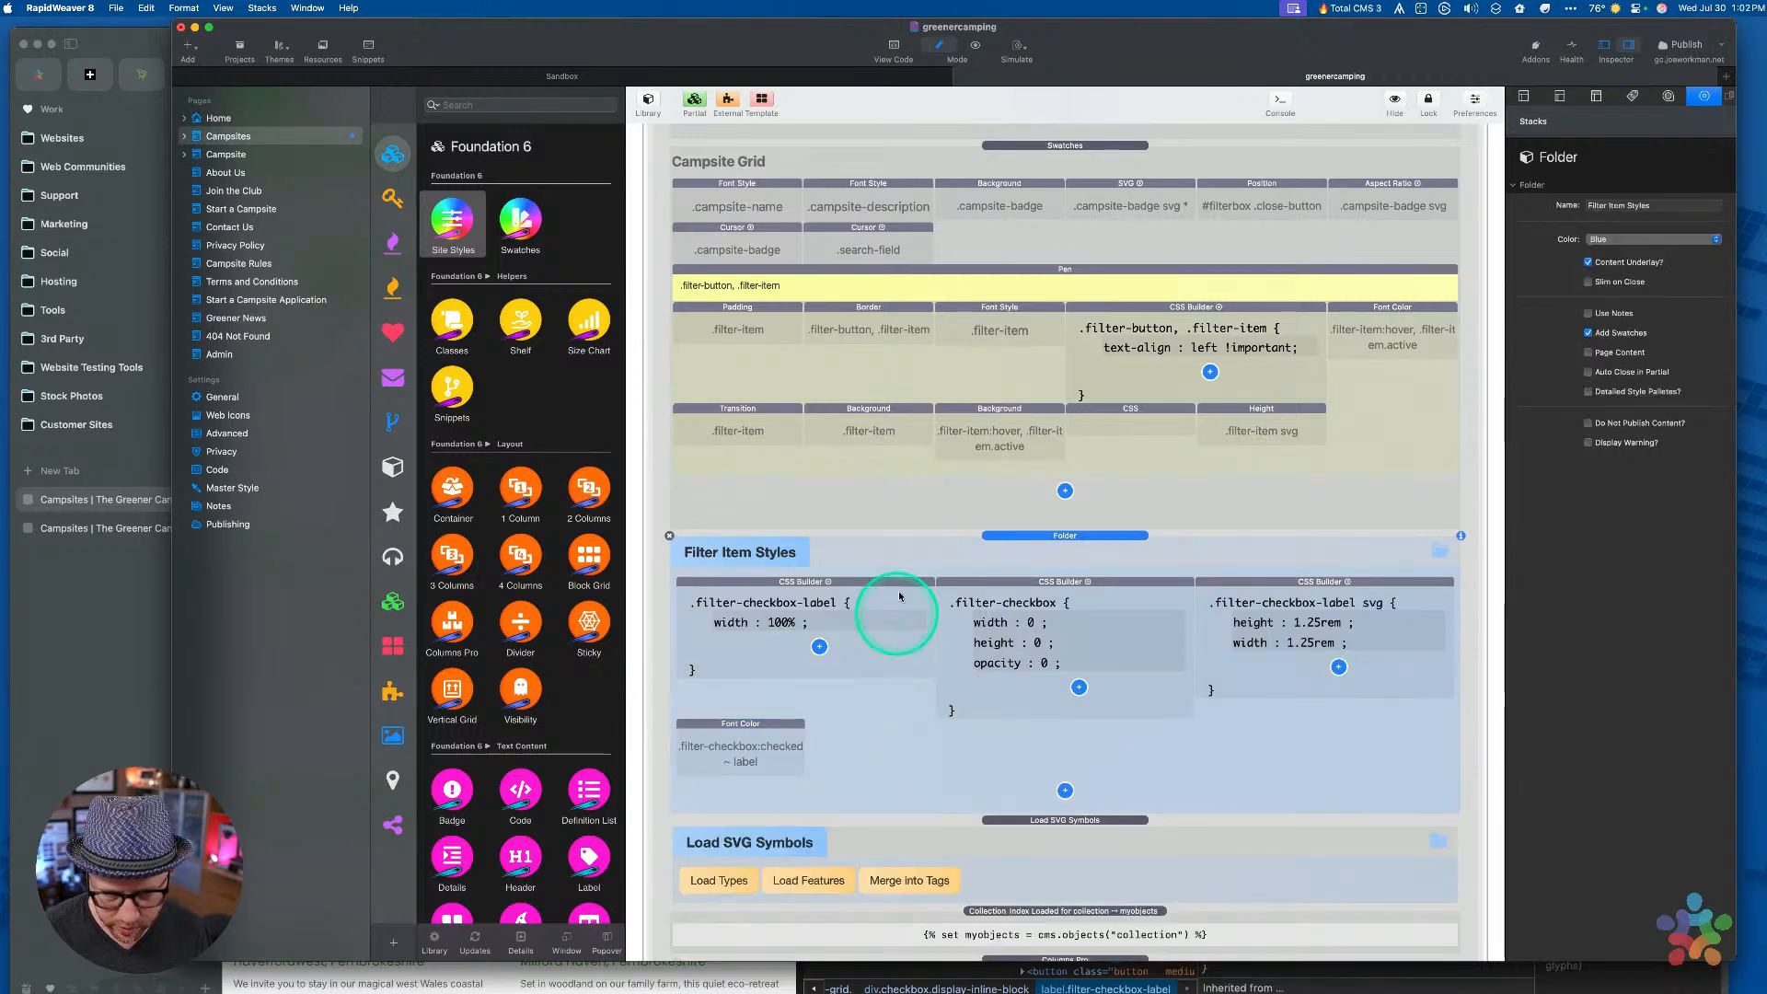
click(1285, 587)
Duplicate the svg rule stack and give the copy the custom selector .filter-checkbox:checked ~ label
key(cmd+c)
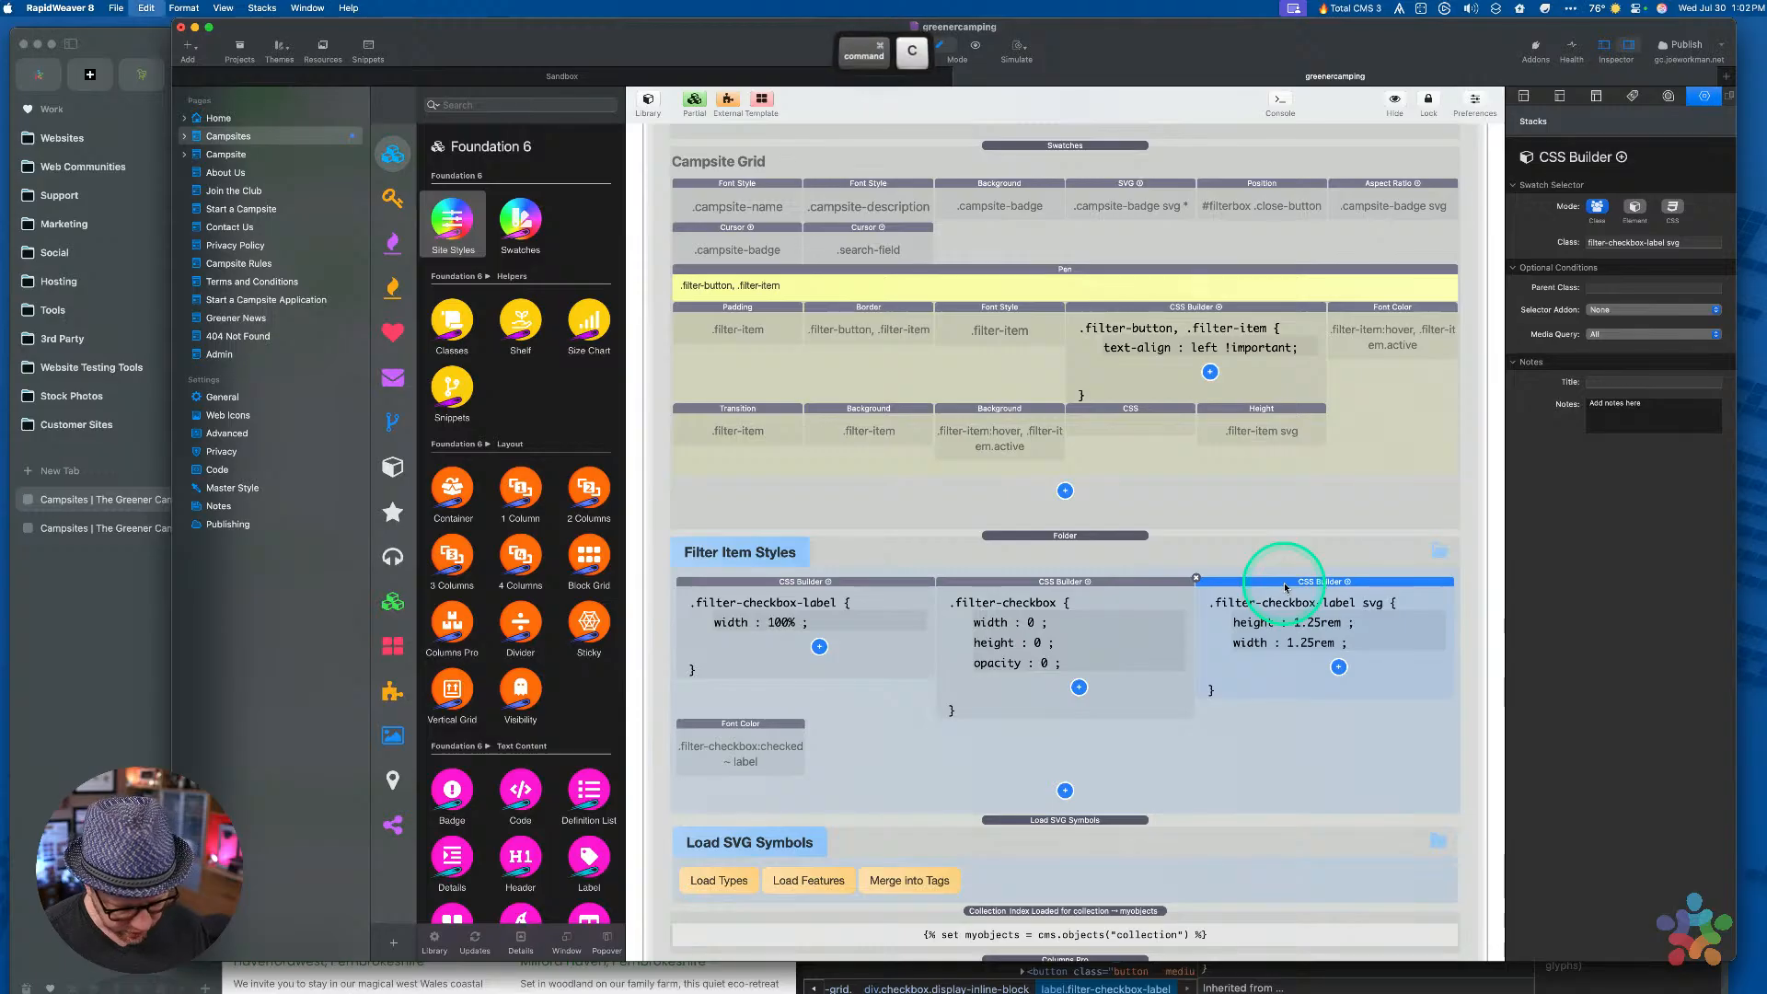
key(cmd+v)
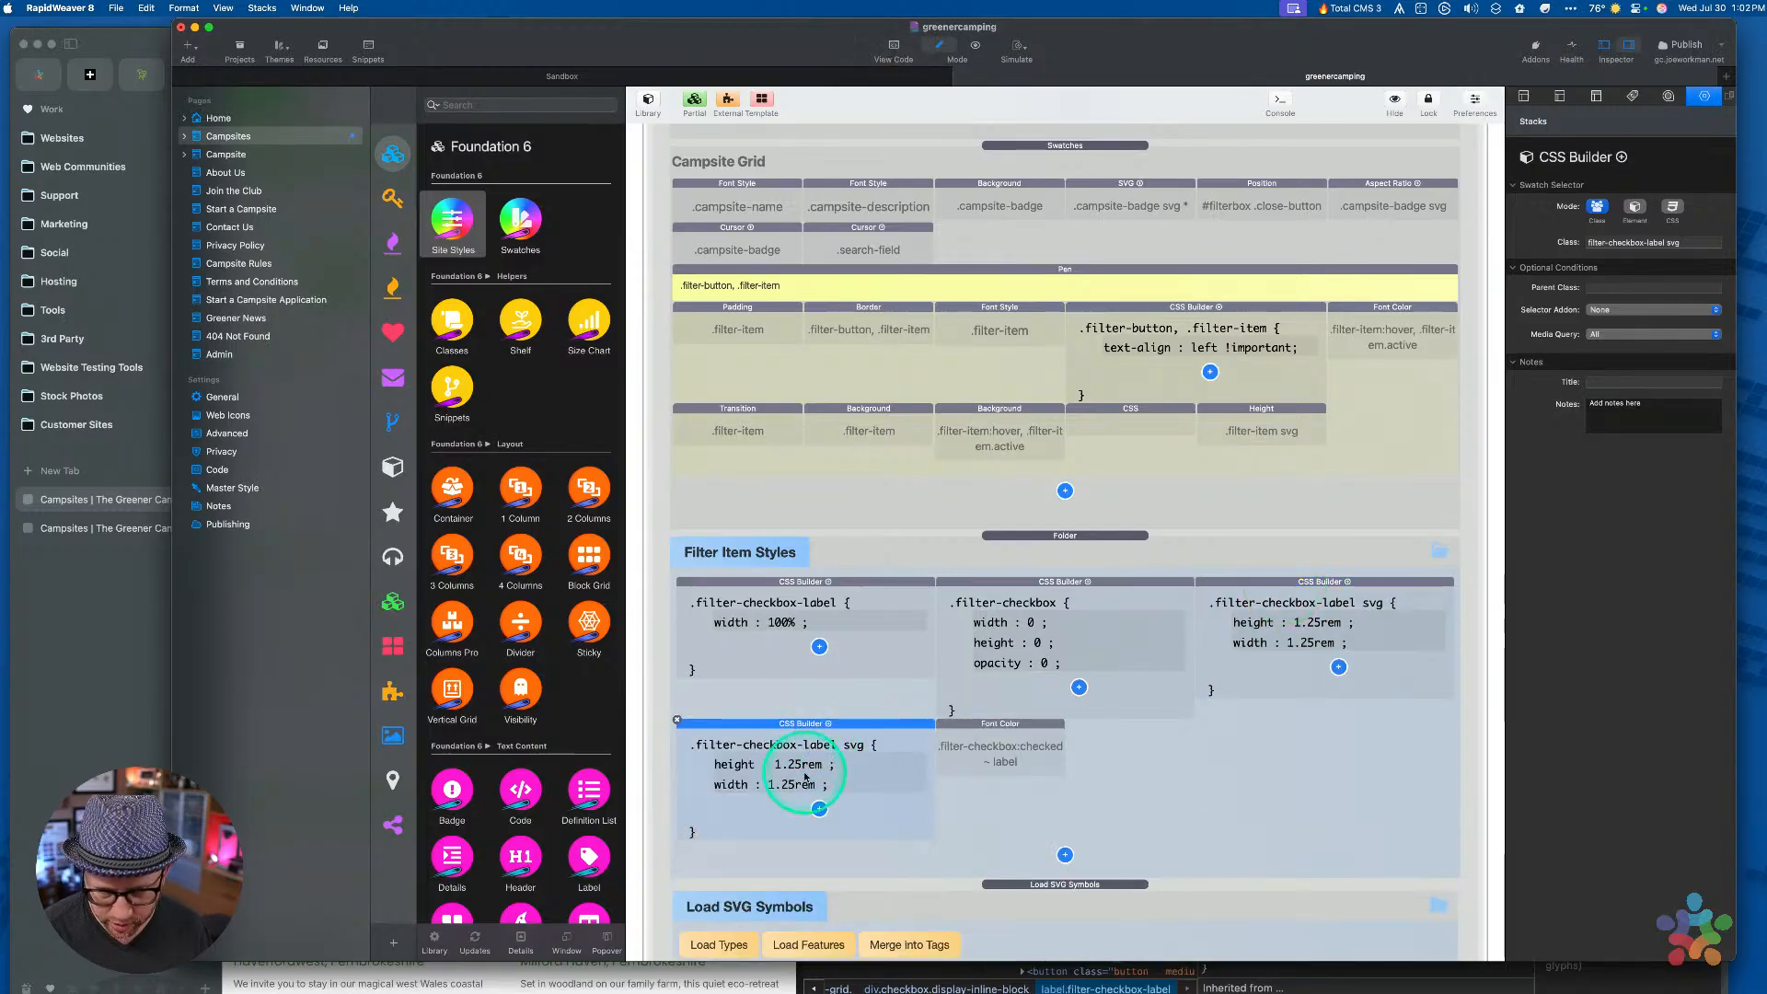
click(1012, 739)
click(791, 724)
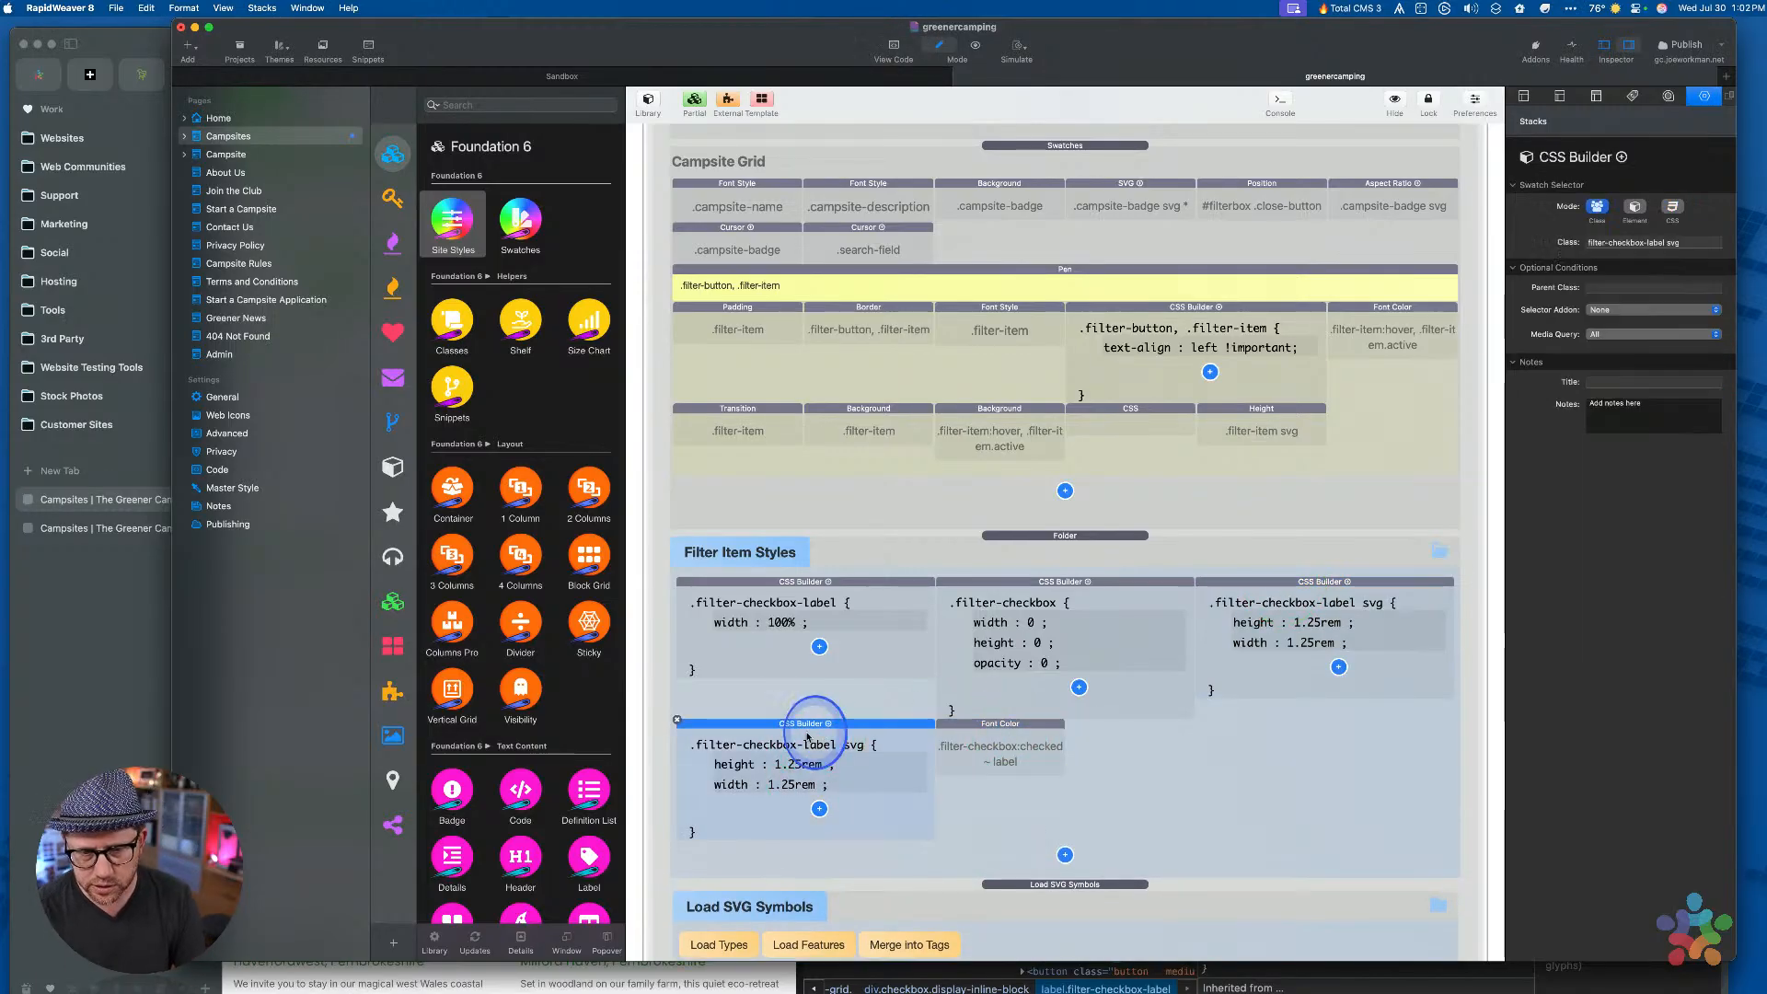
click(992, 722)
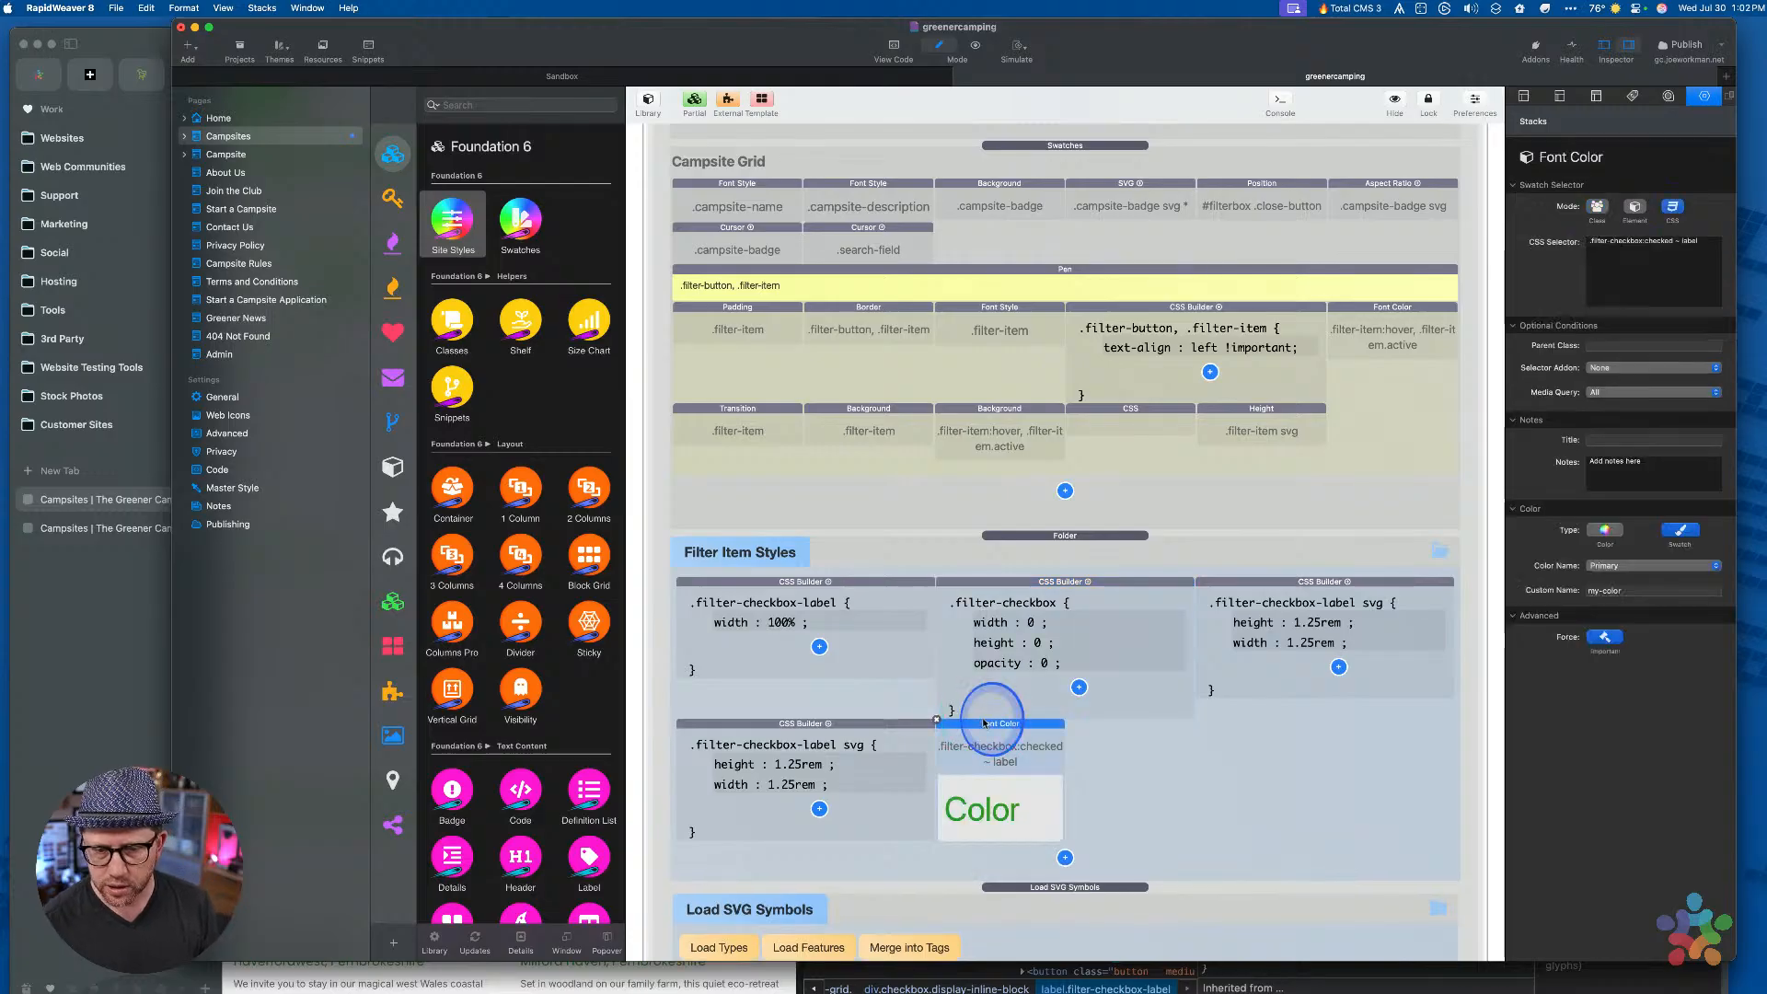
triple_click(1656, 241)
key(super+c)
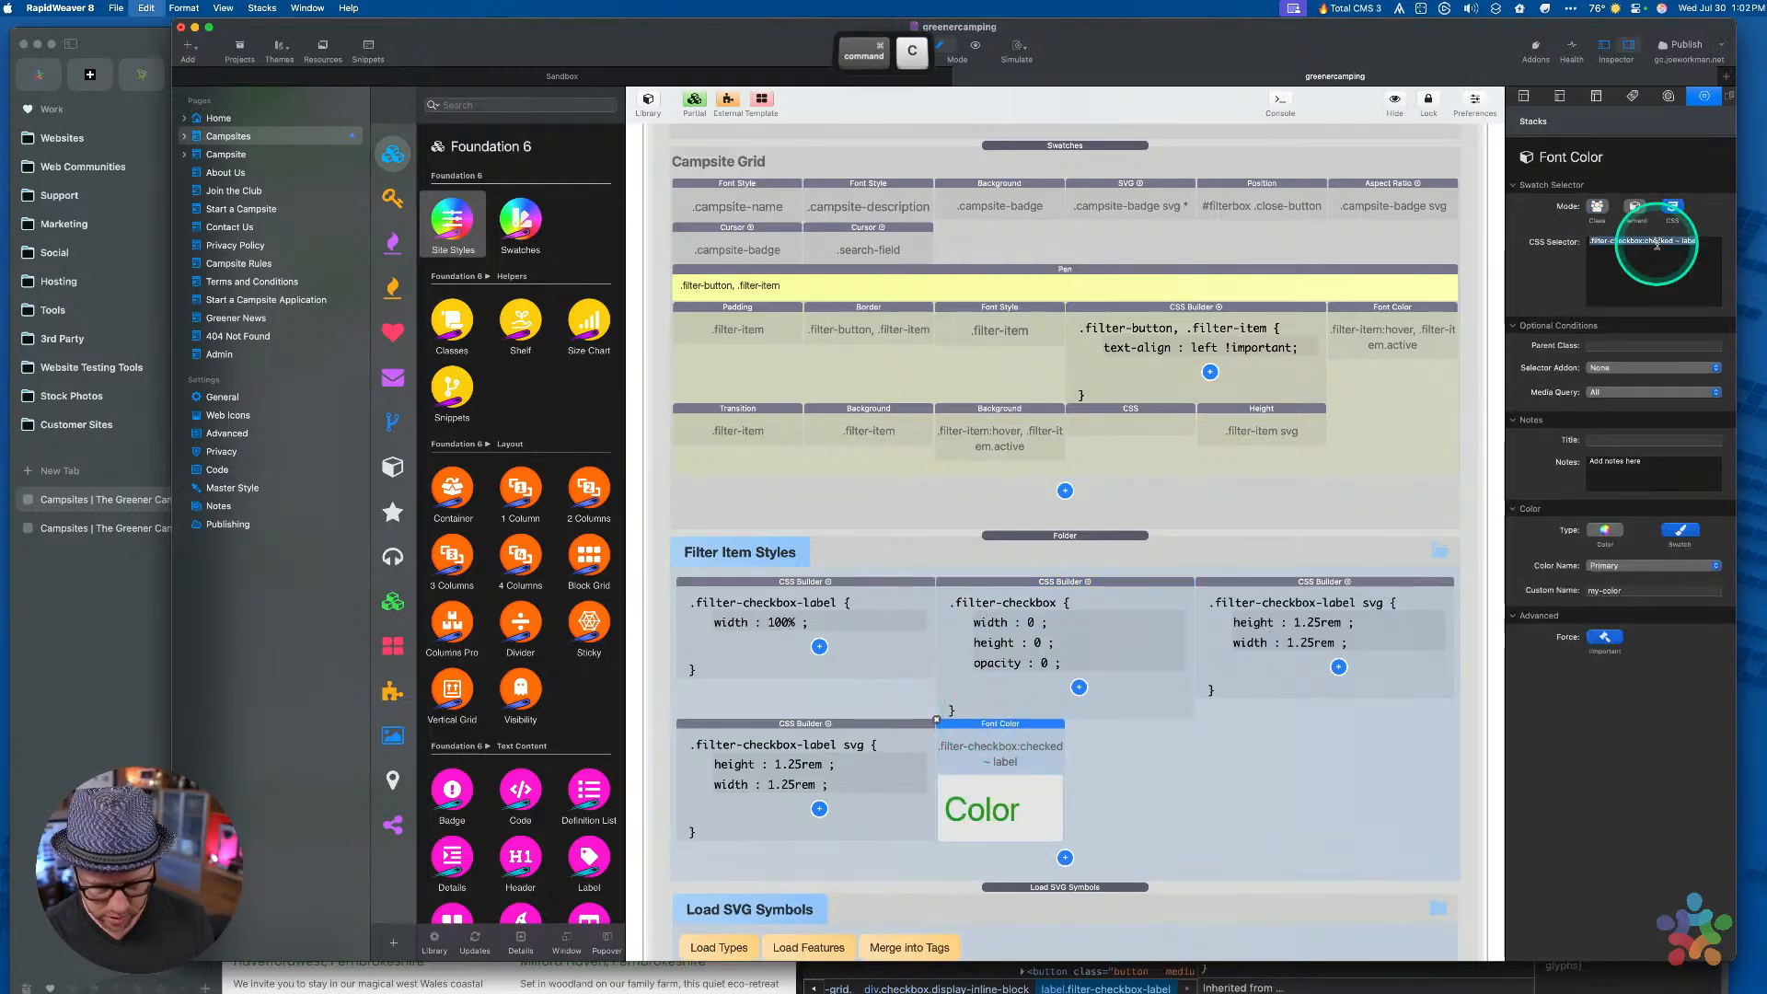
click(814, 736)
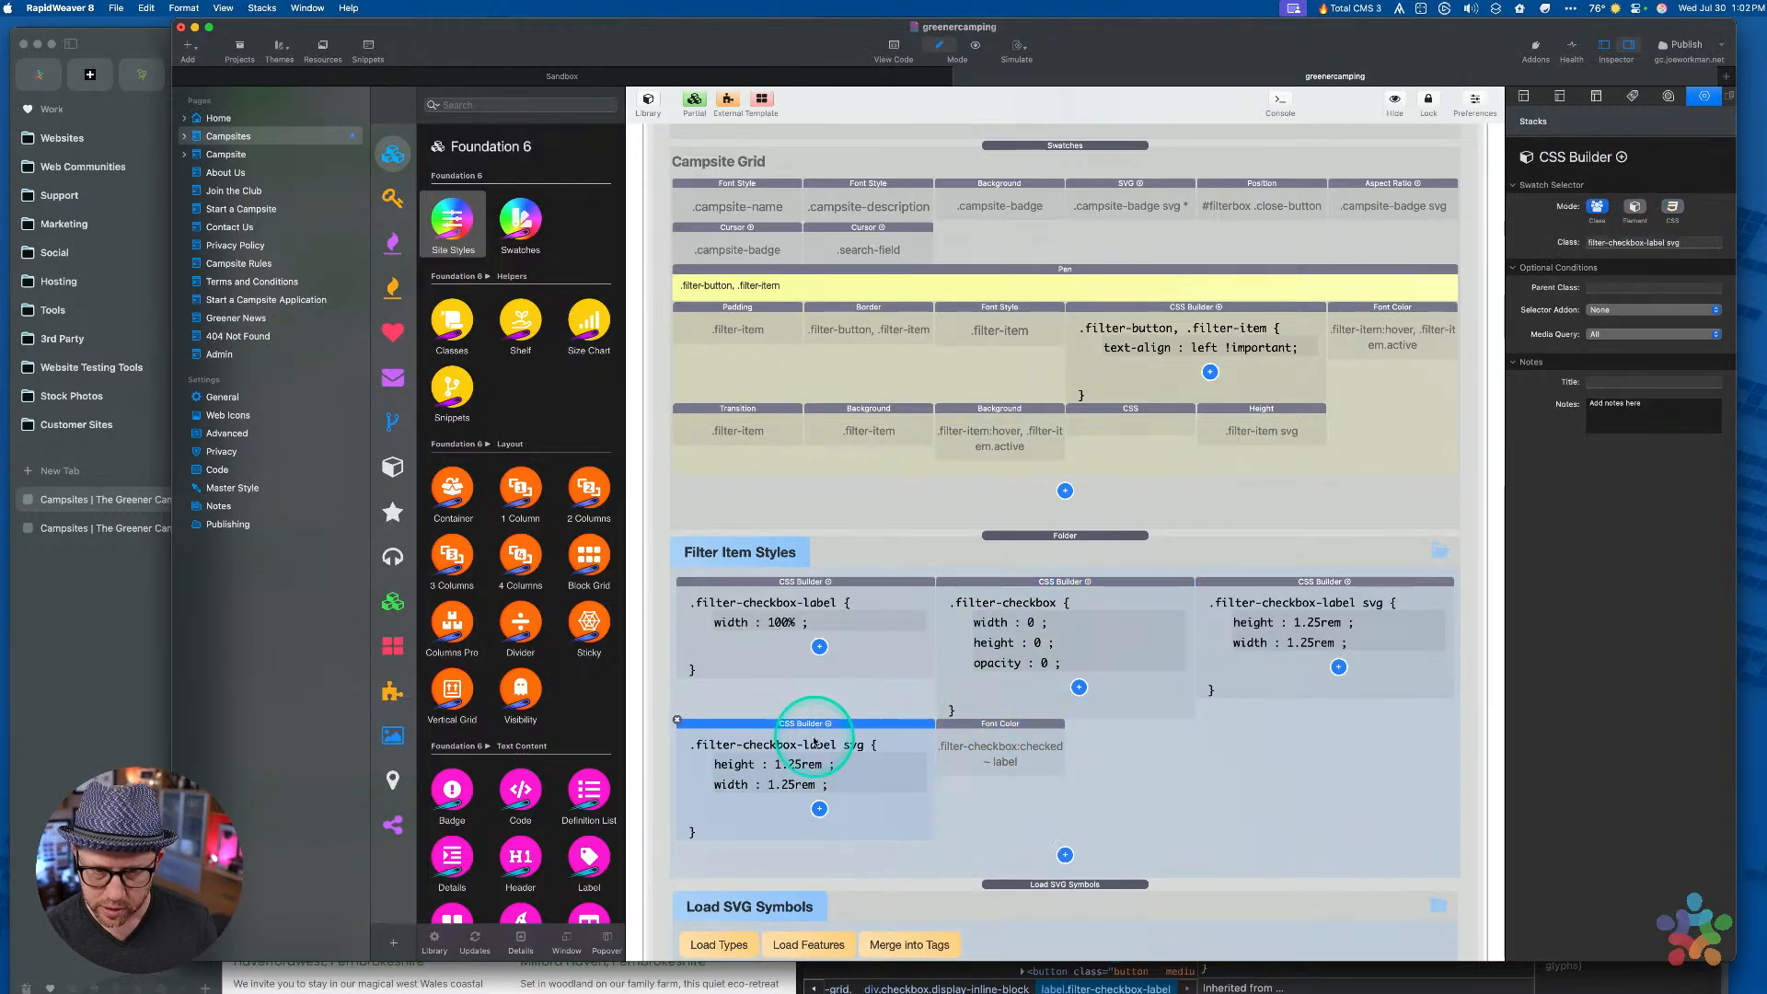
click(1672, 206)
triple_click(1629, 244)
key(super+v)
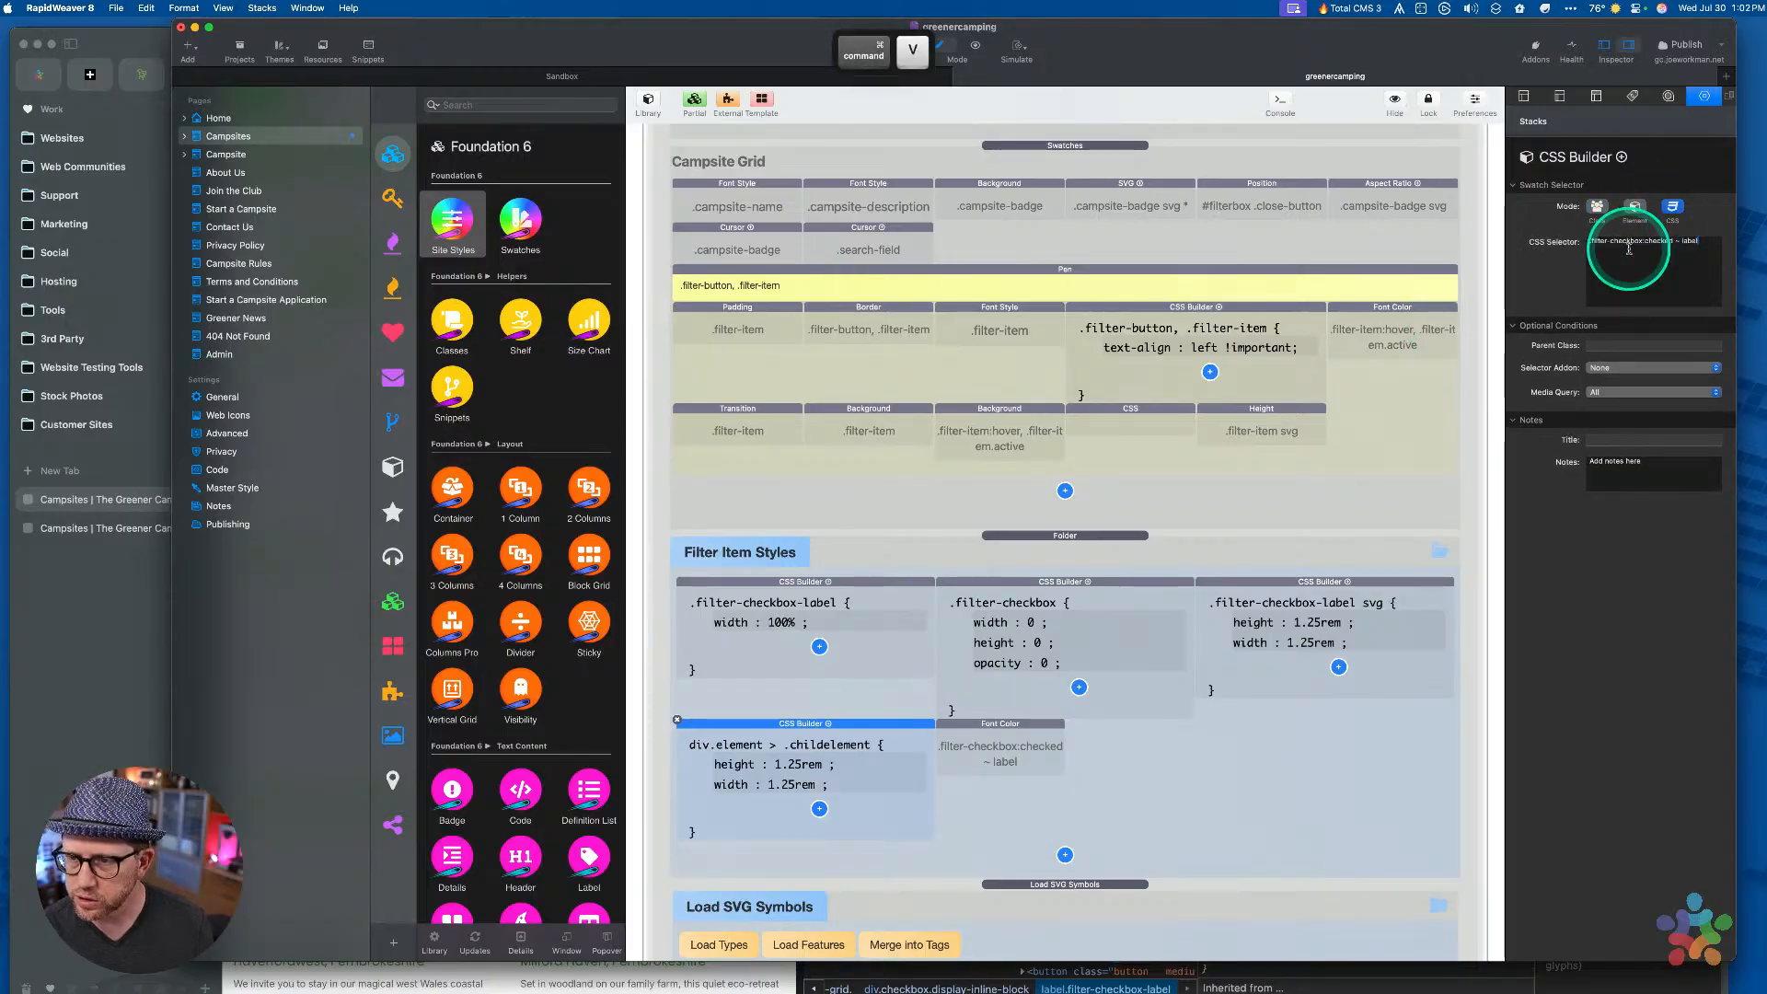
key(Tab)
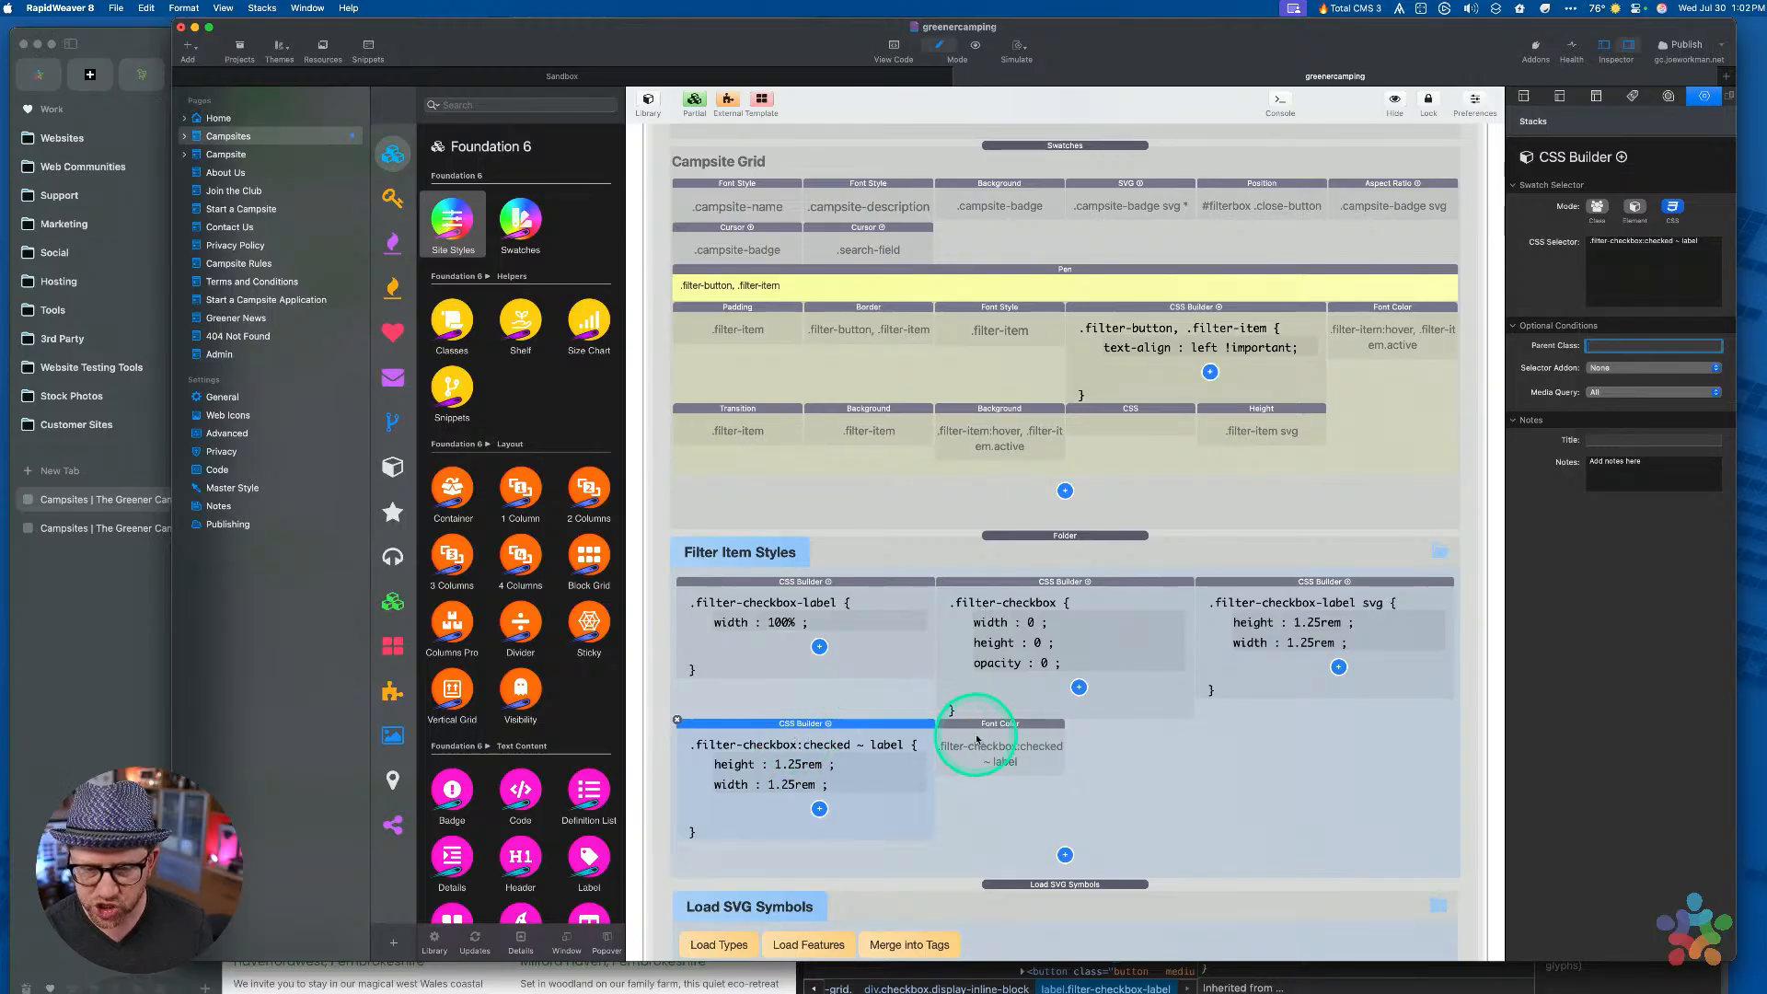
Drop the width line, set the rule to color var(--primary), delete the Font Color stack, and preview
click(784, 771)
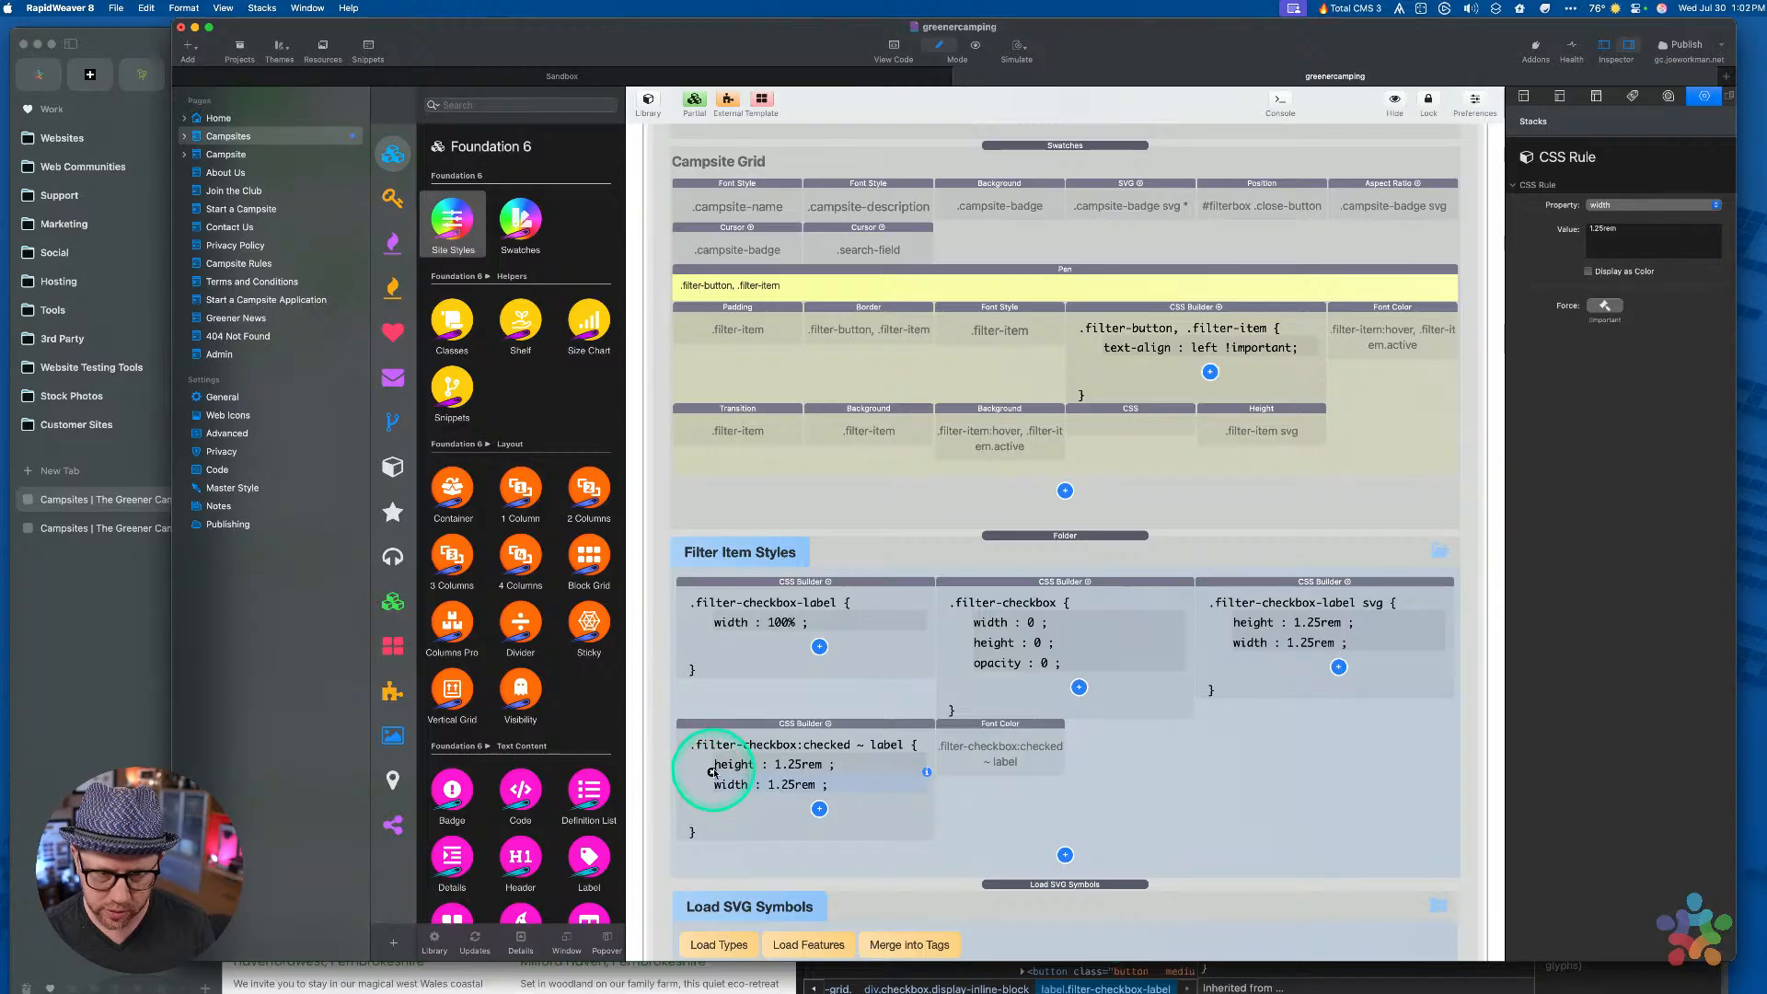
click(712, 774)
click(1619, 204)
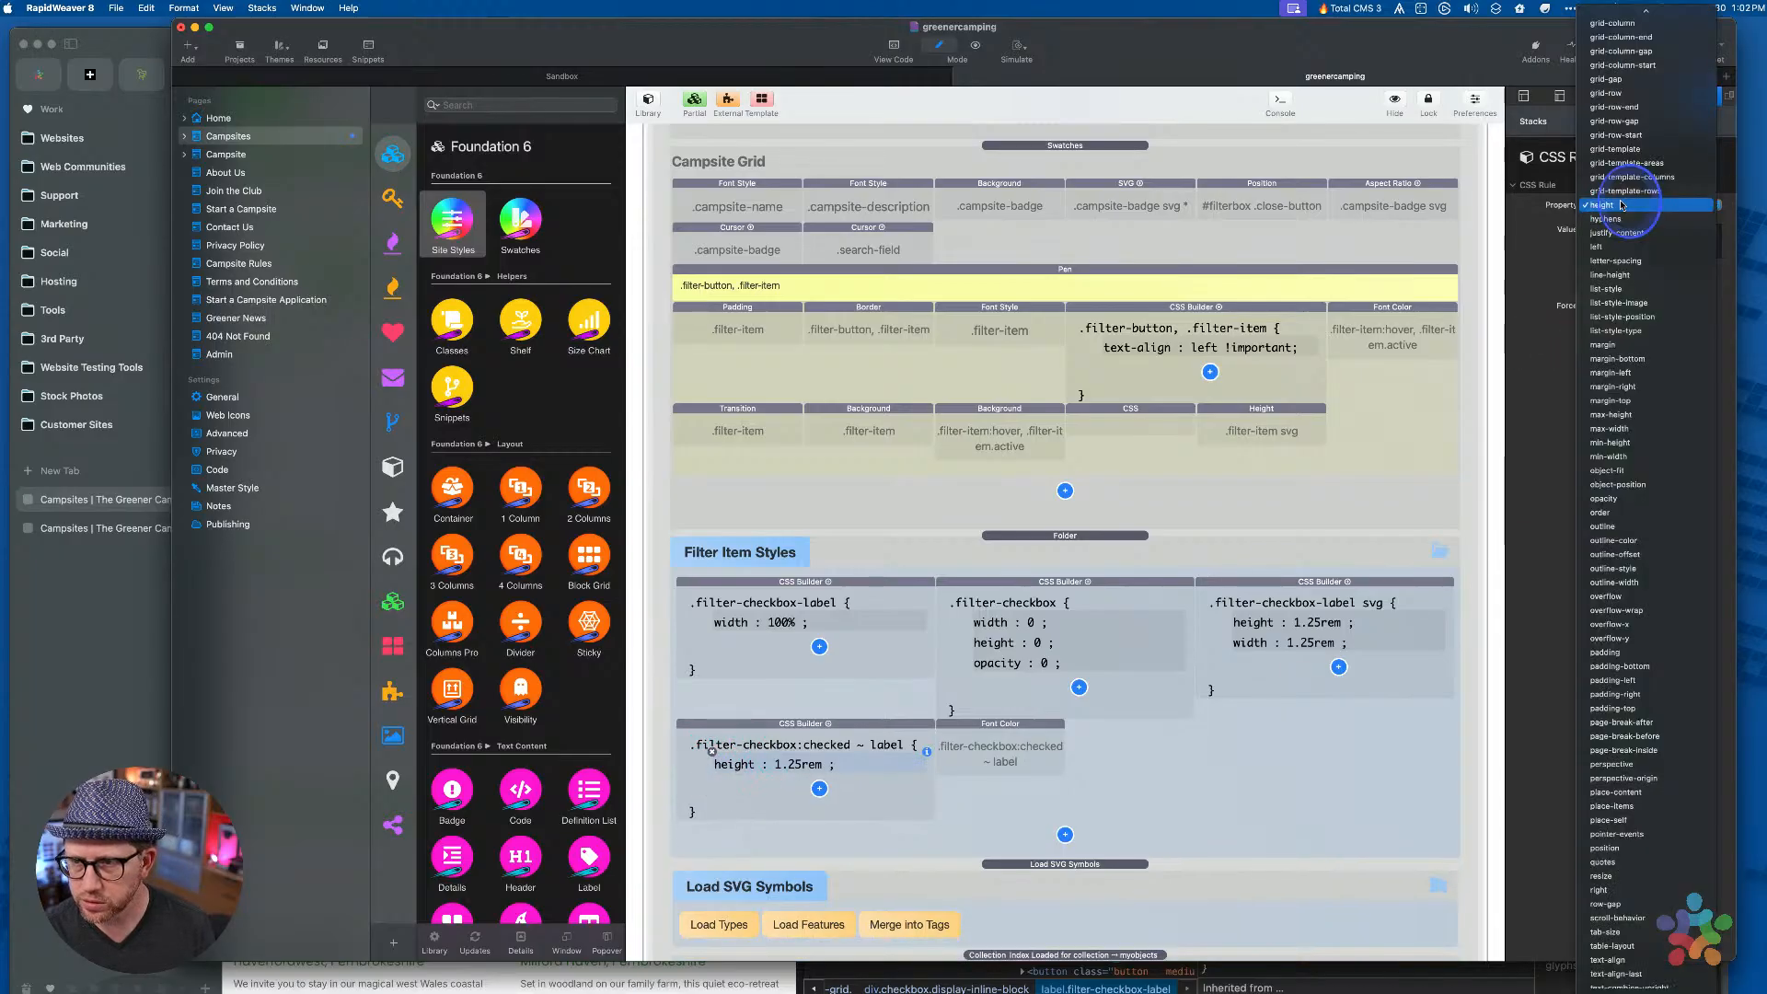
text(fo)
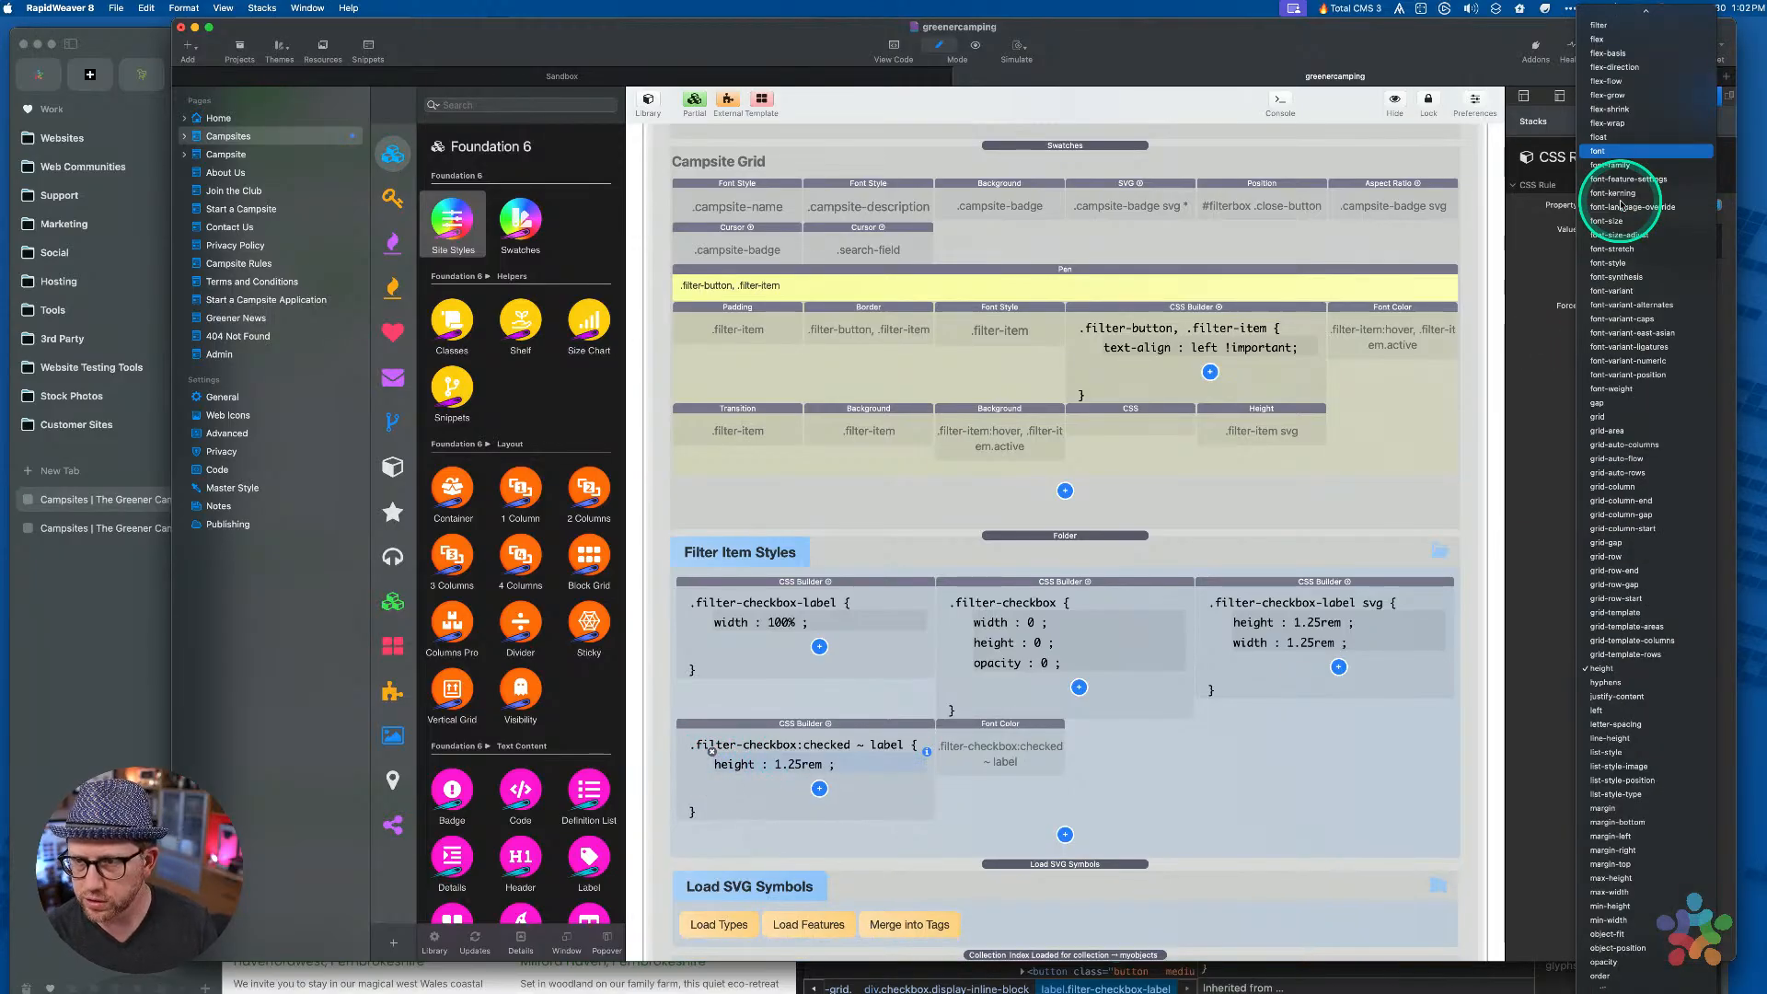
text(co)
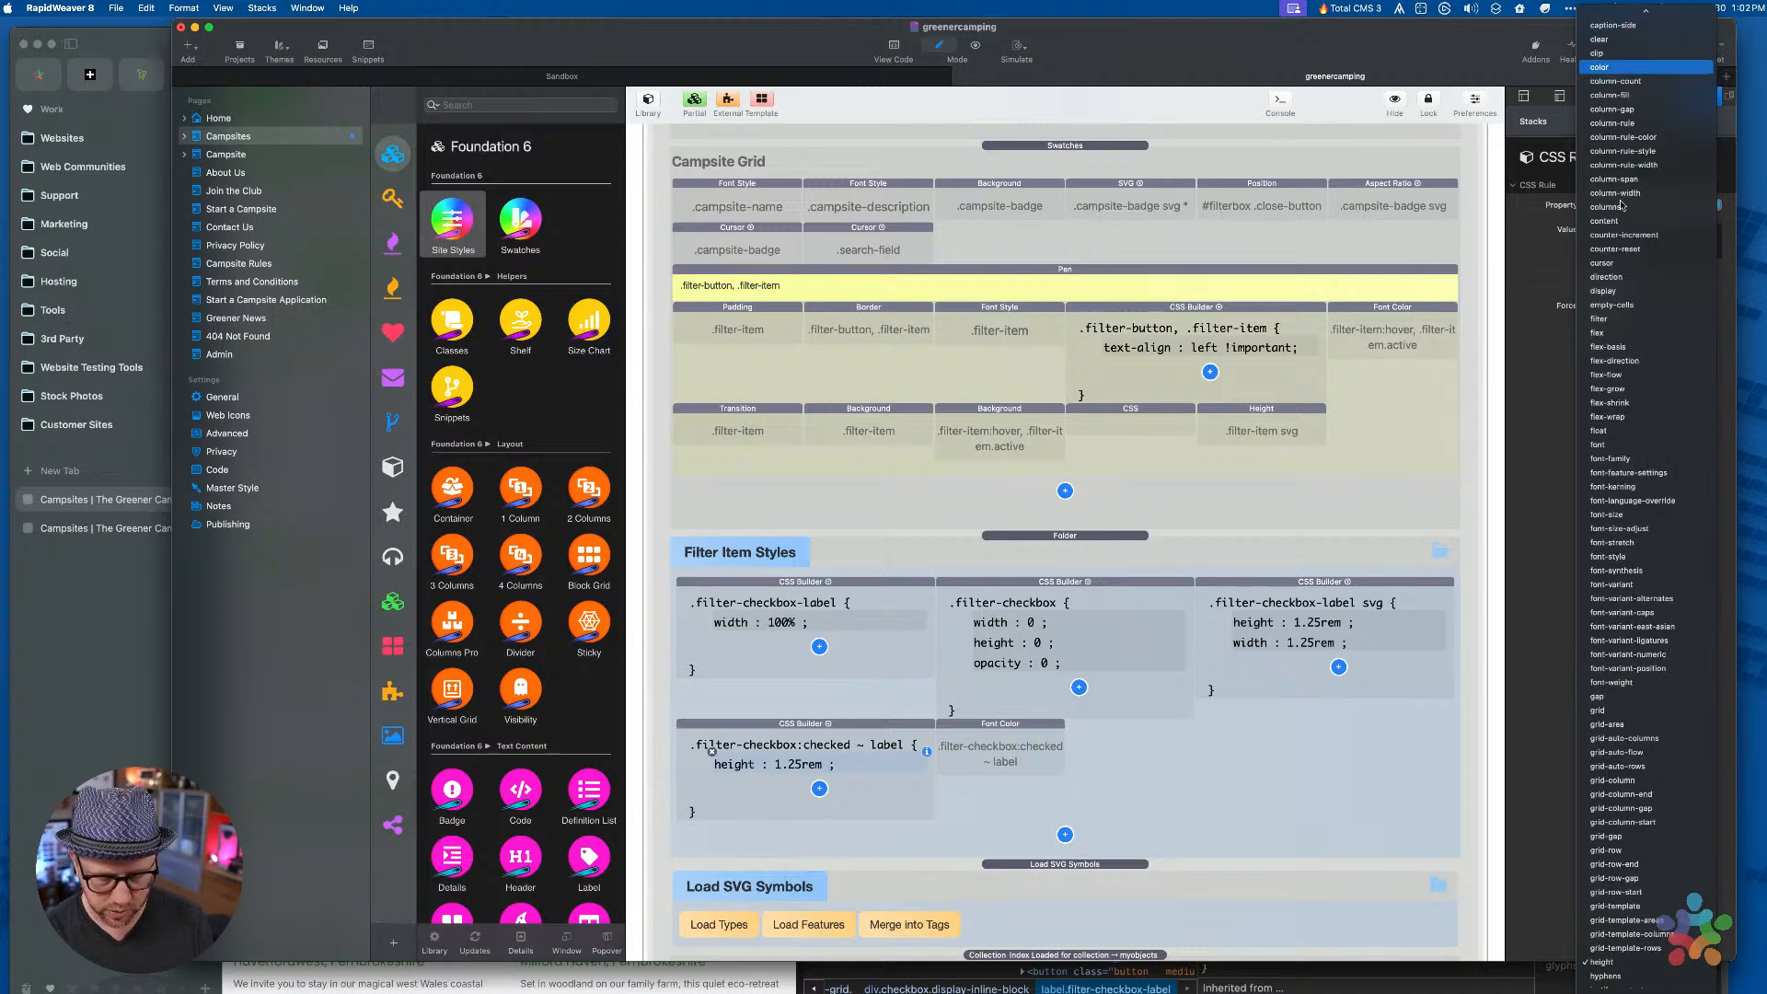
key(Return)
double_click(1622, 228)
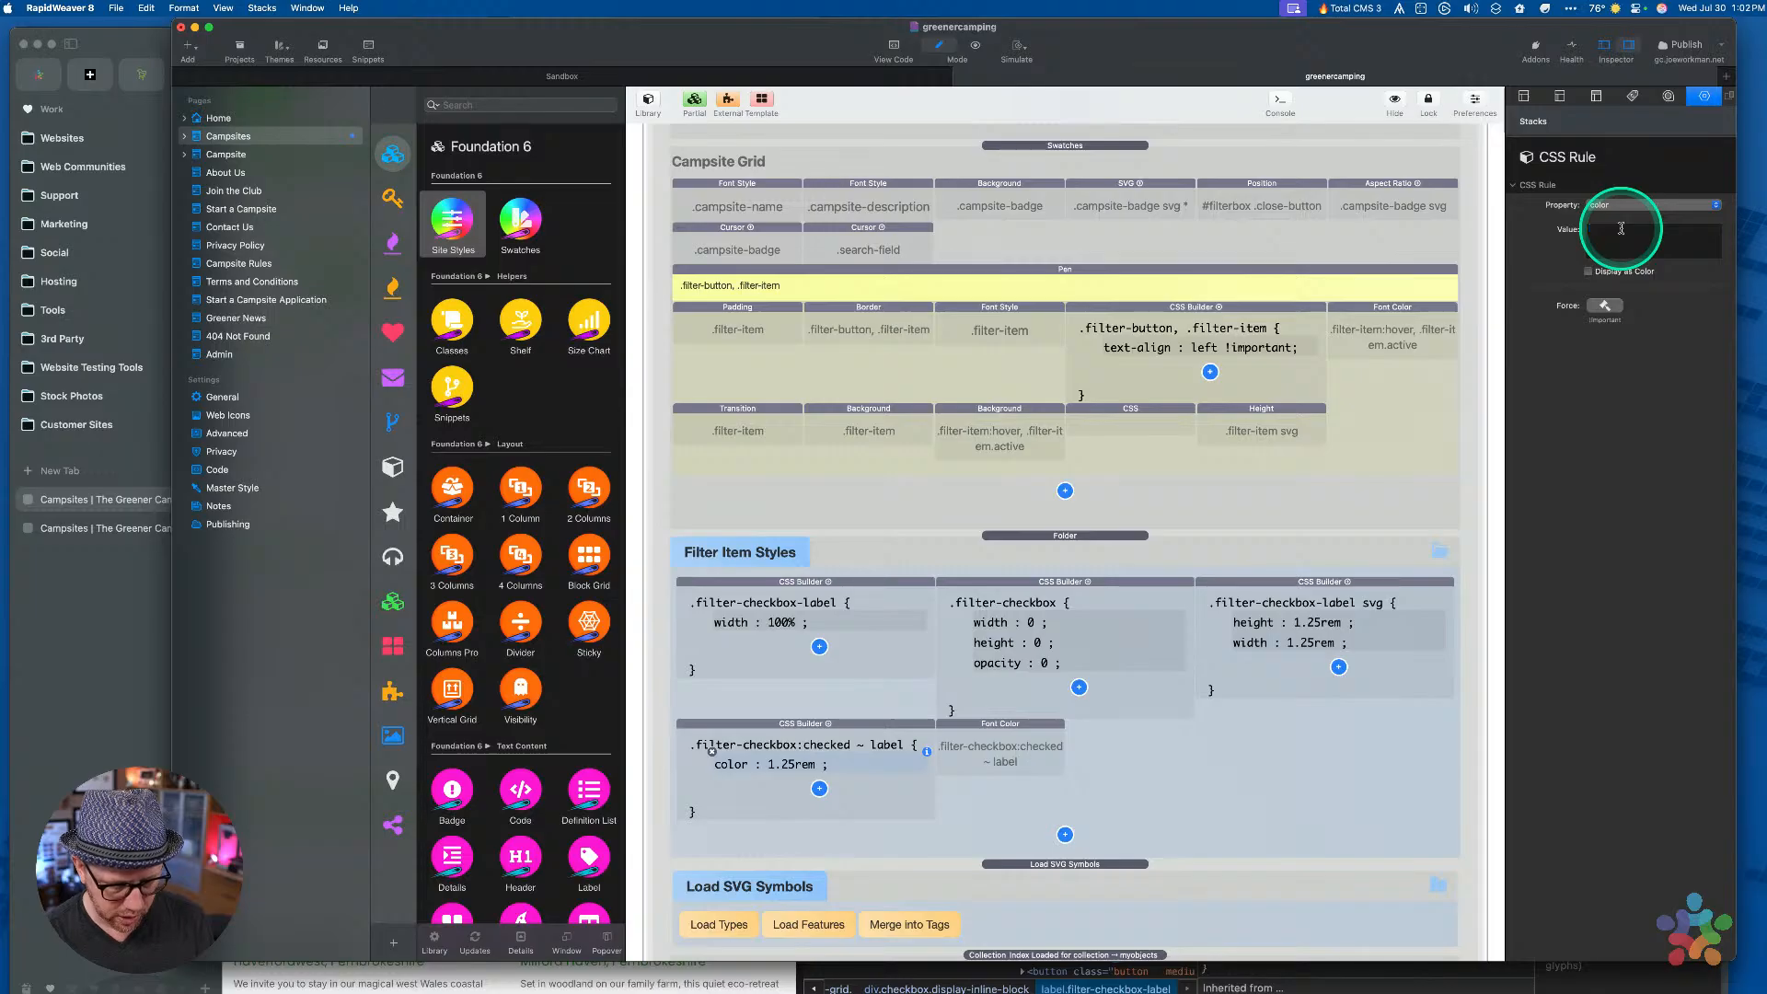
text(var()
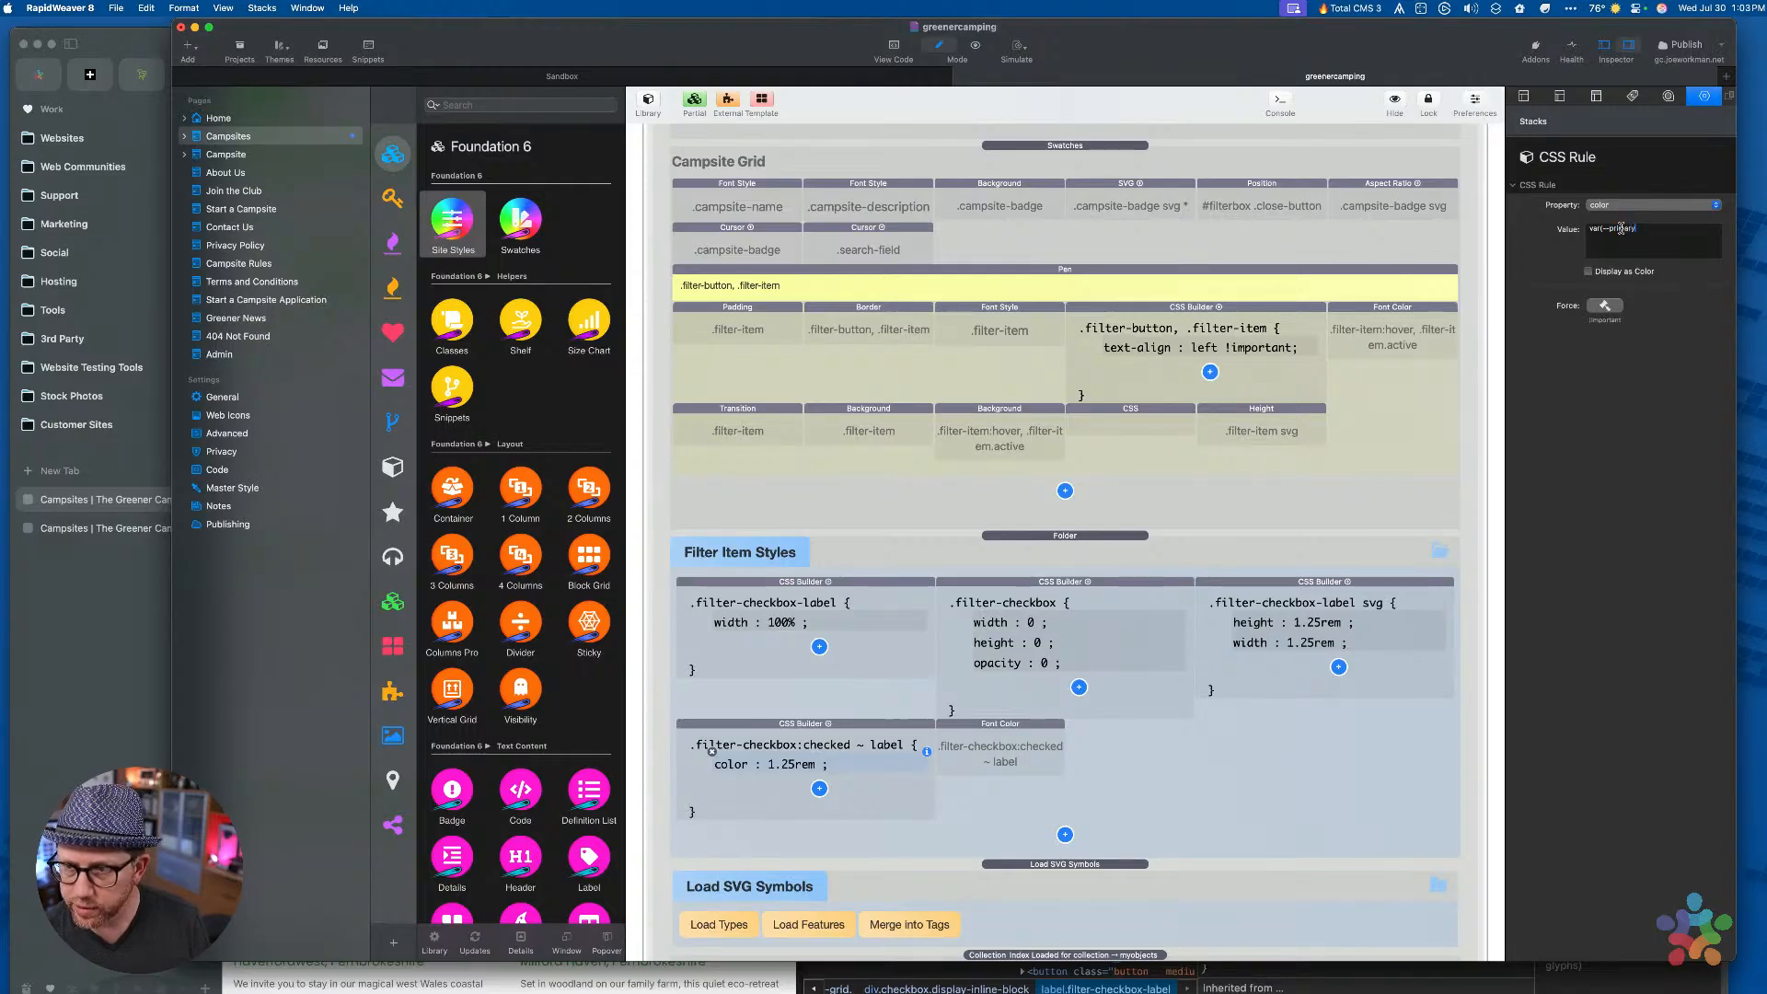
text(--primary))
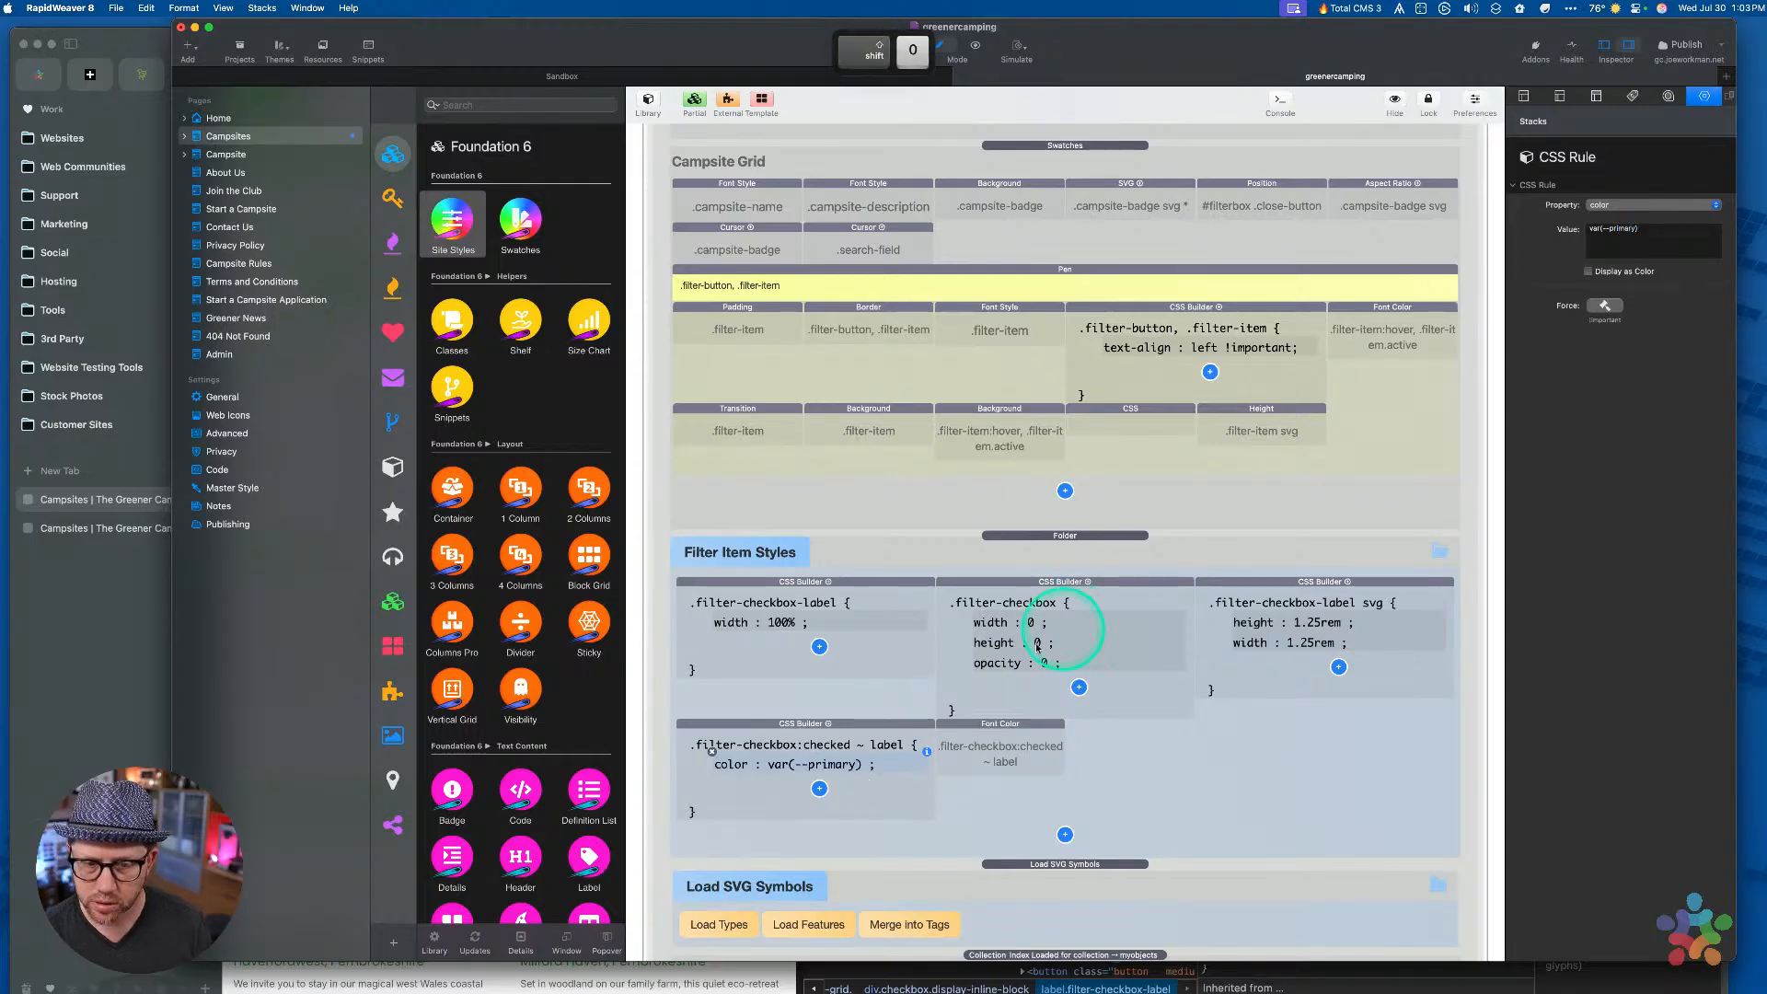
drag(1002, 748, 947, 722)
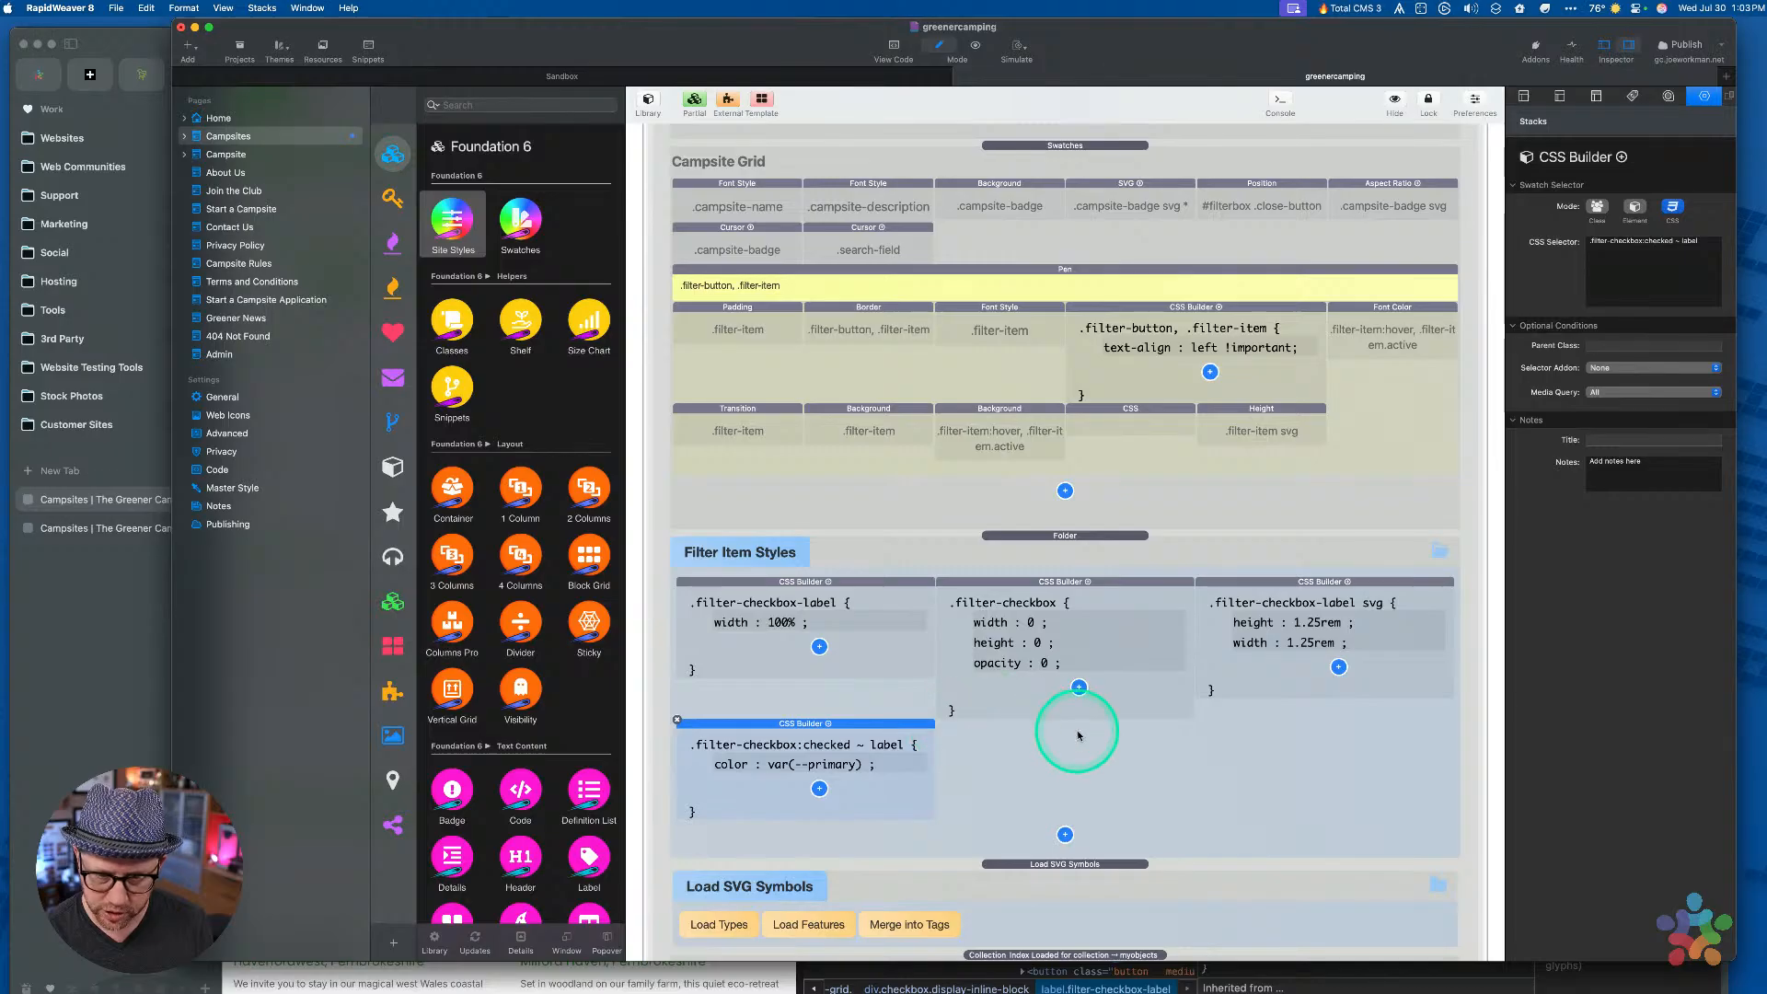
key(super+r)
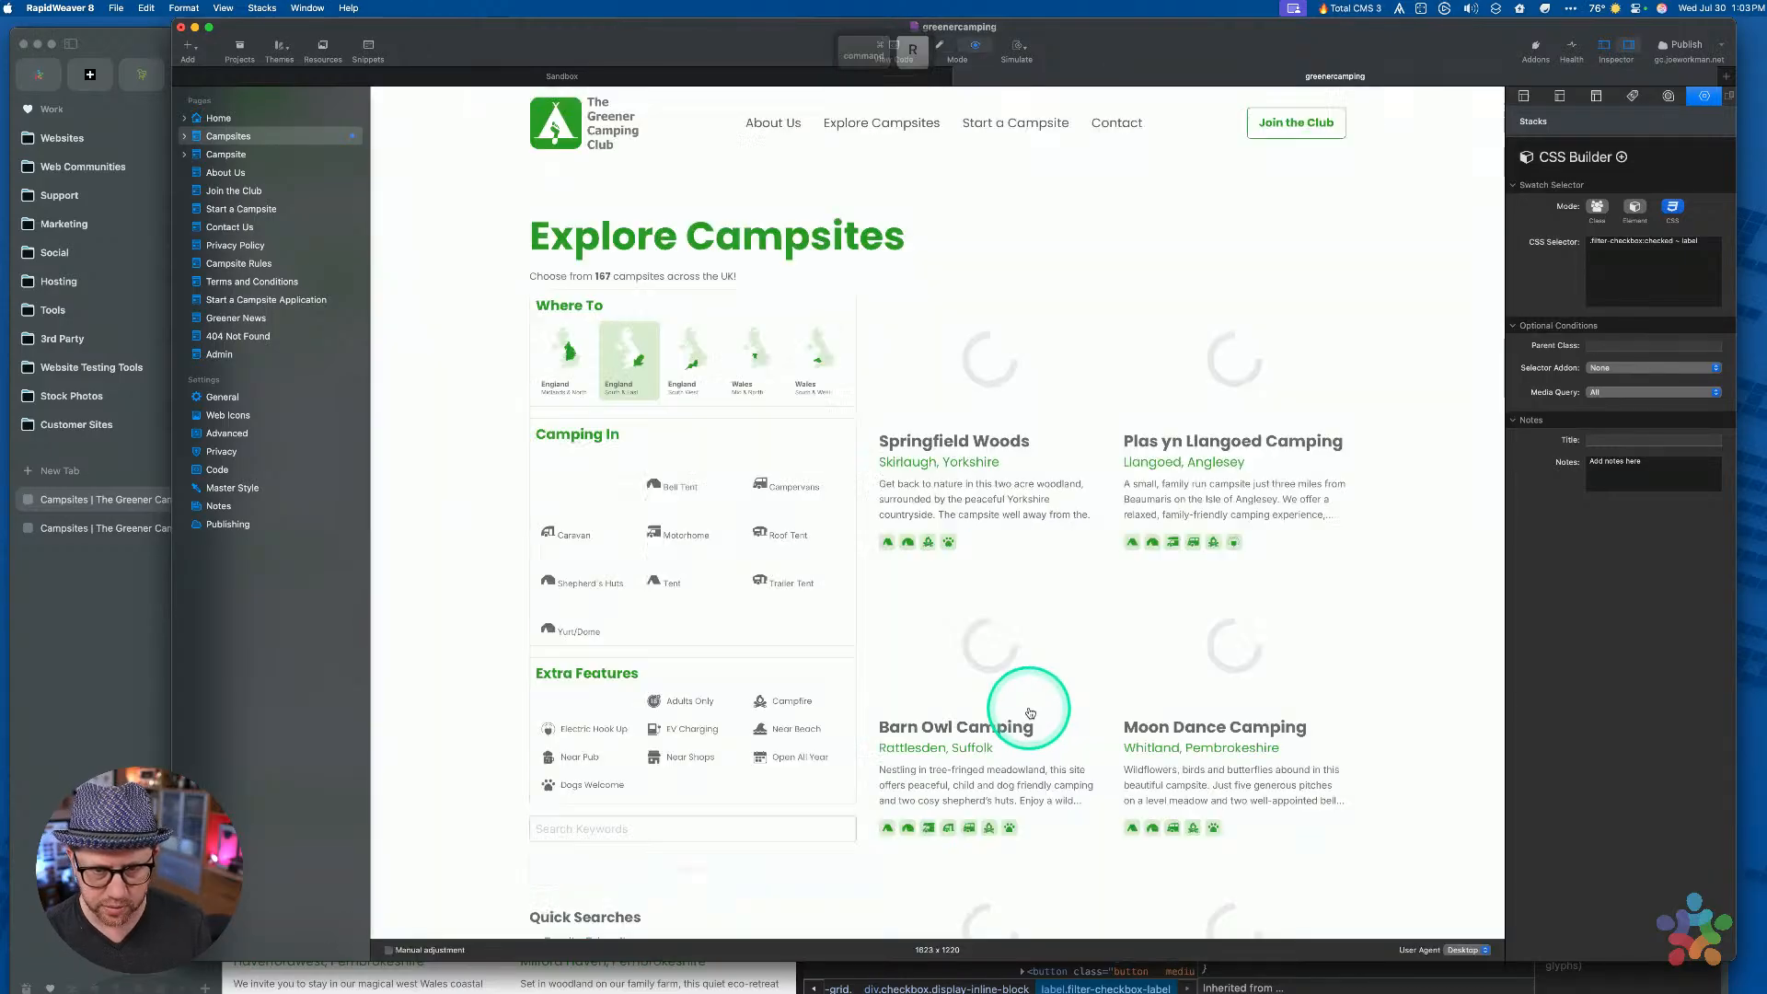
Check and uncheck the Caravan, Shepherd's Huts, Roof Tent, Campervans and Bell Tent filters in preview
click(782, 451)
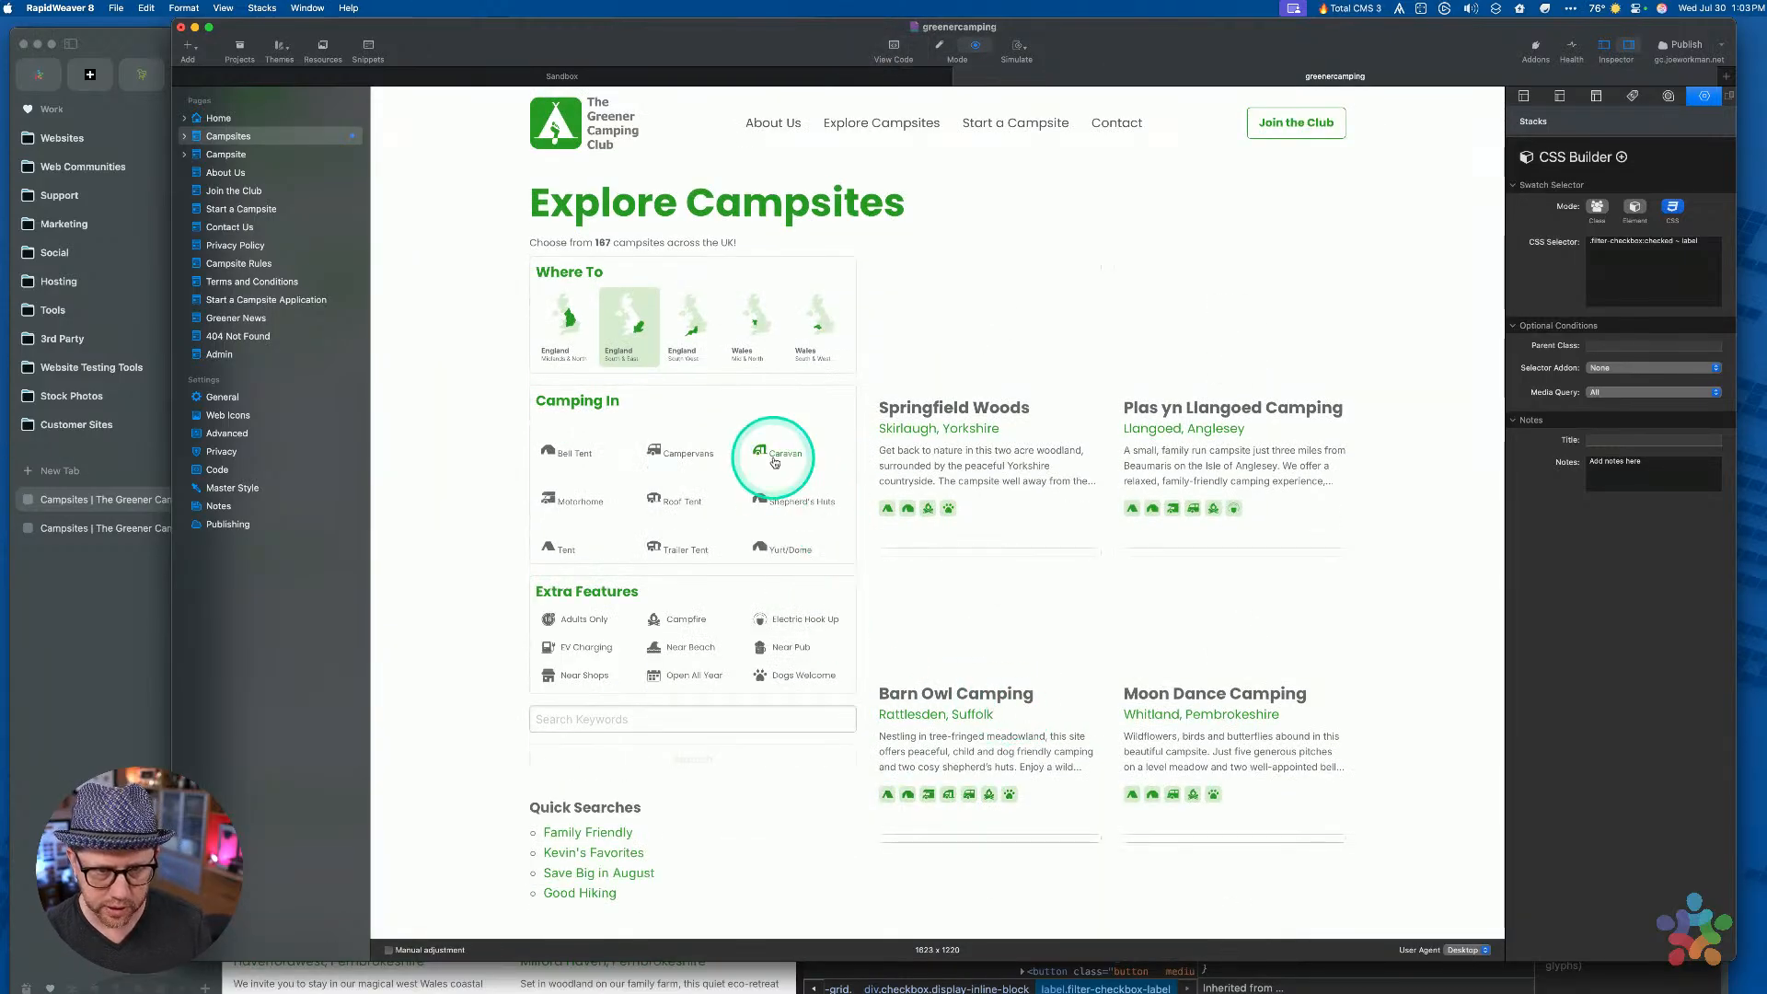
click(776, 510)
click(676, 499)
click(655, 454)
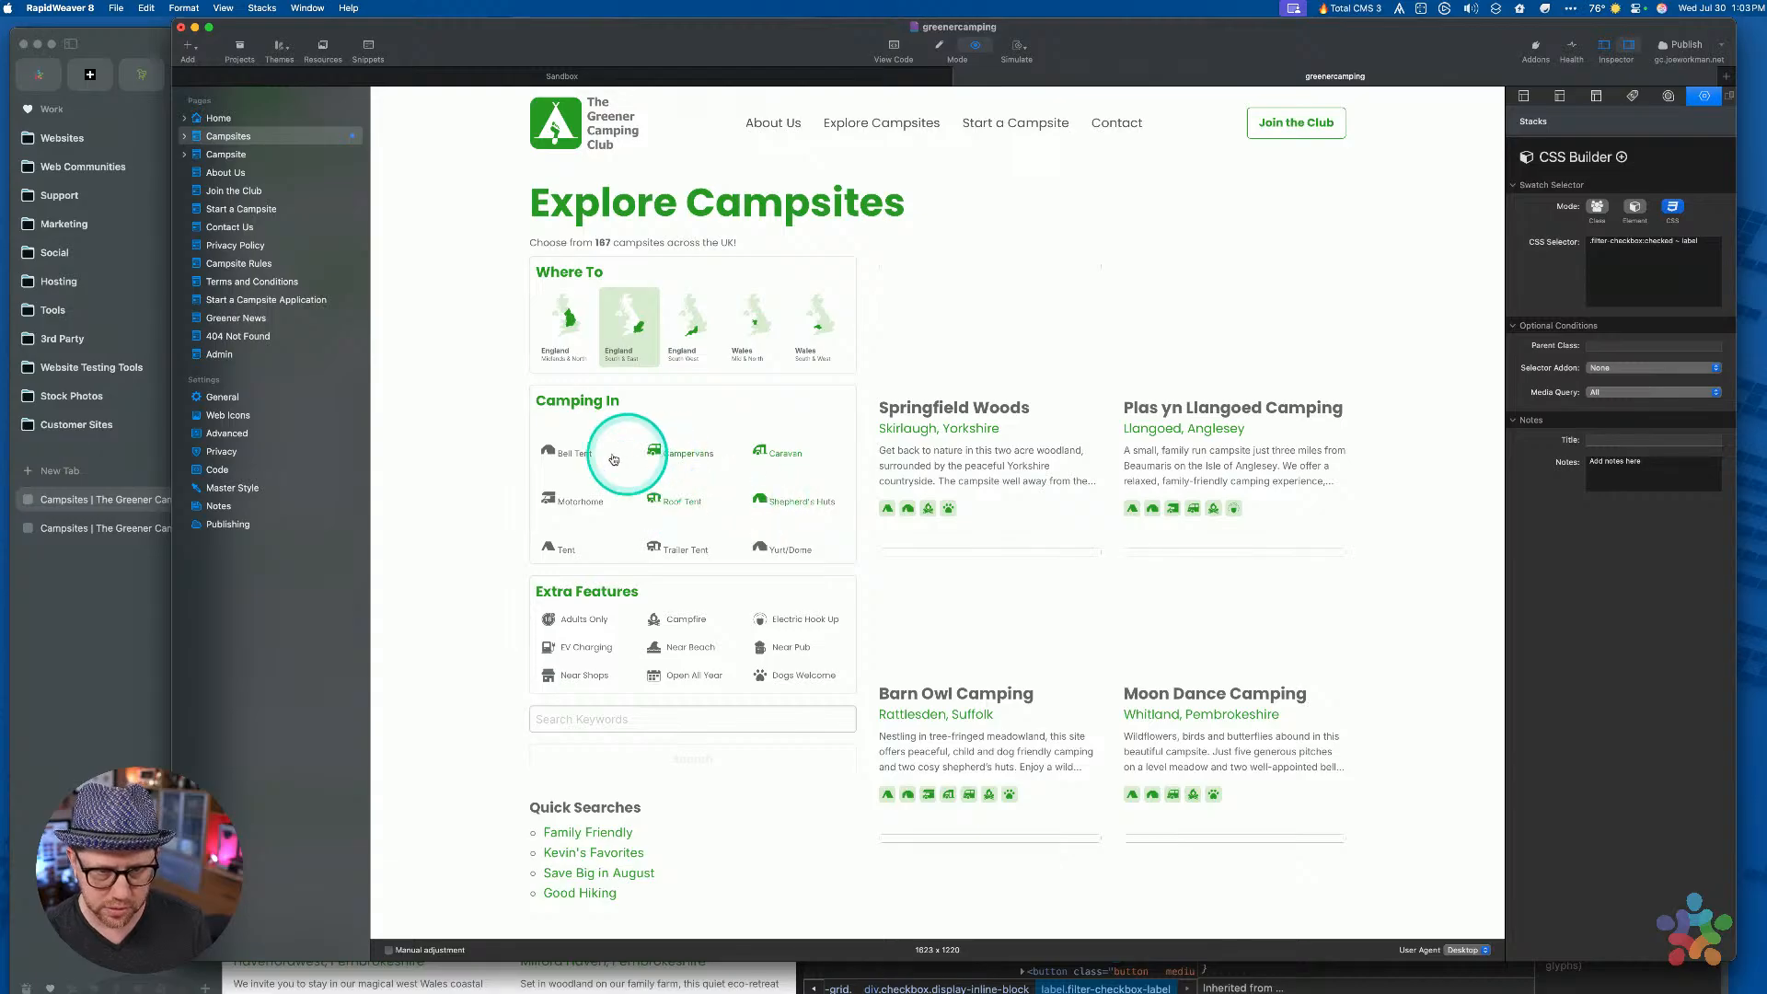
click(608, 454)
click(756, 449)
click(763, 506)
click(669, 499)
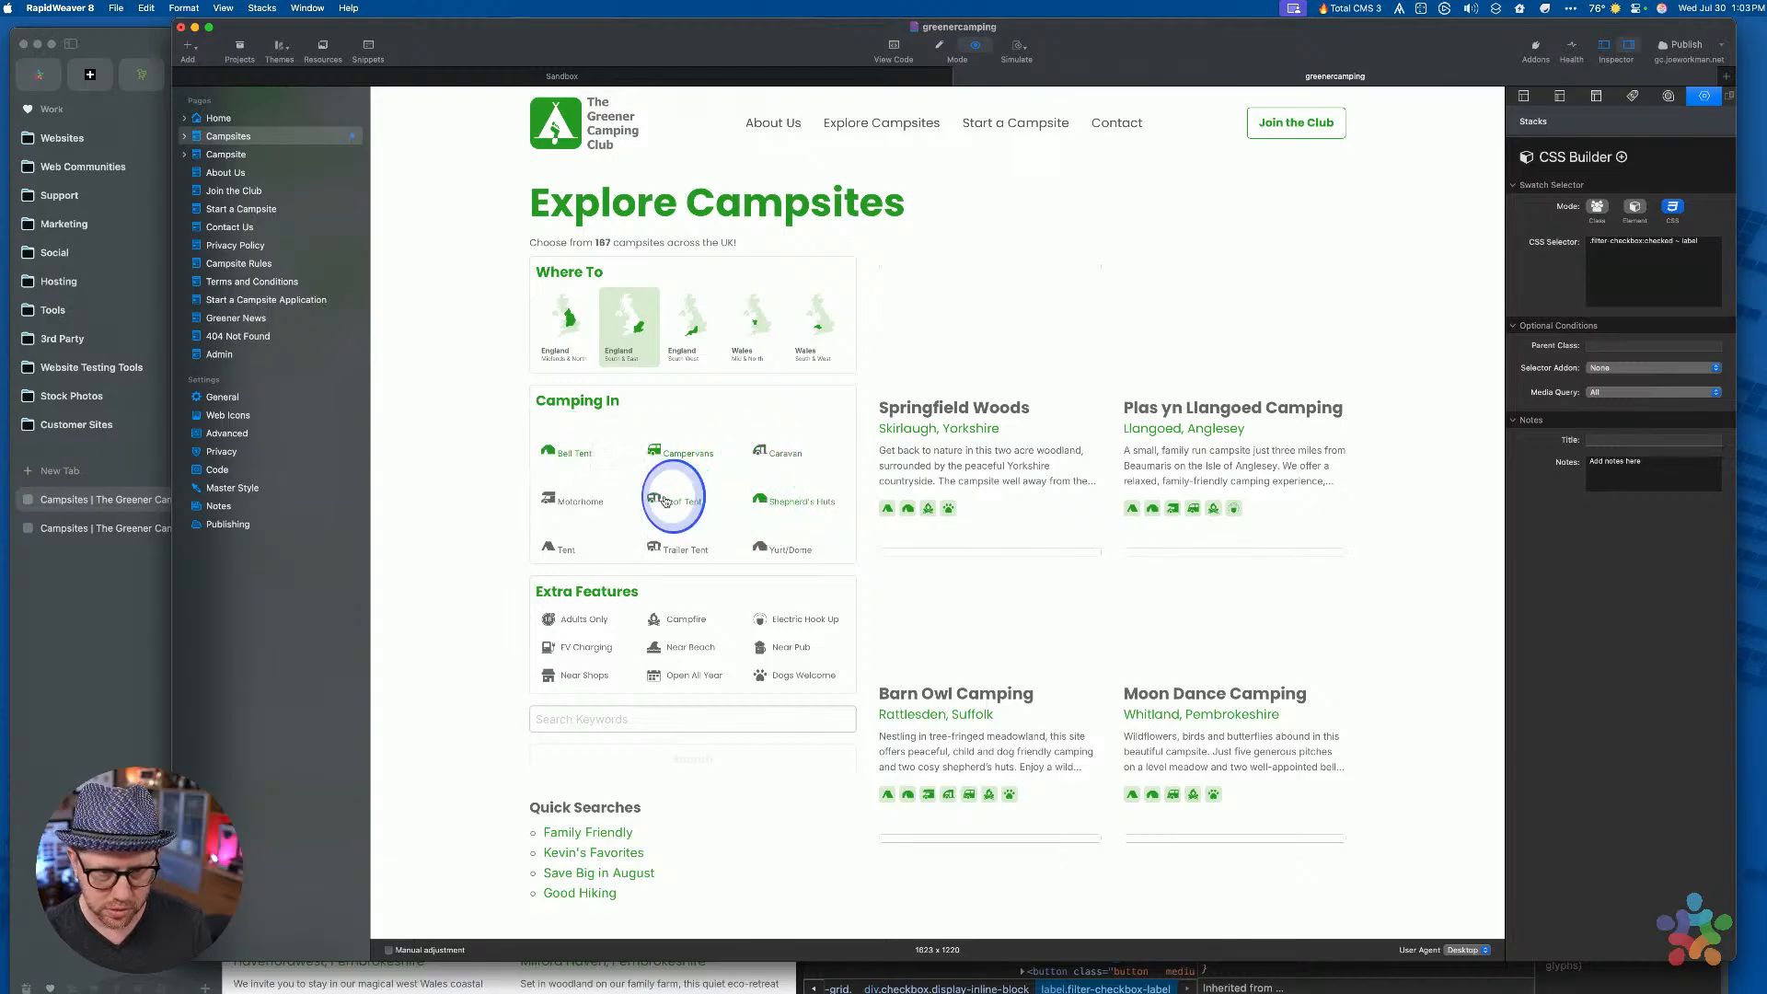
click(571, 457)
click(669, 454)
Toggle Caravan and Shepherd's Huts again, check Near Beach, and open the page in Arc
click(776, 454)
click(776, 504)
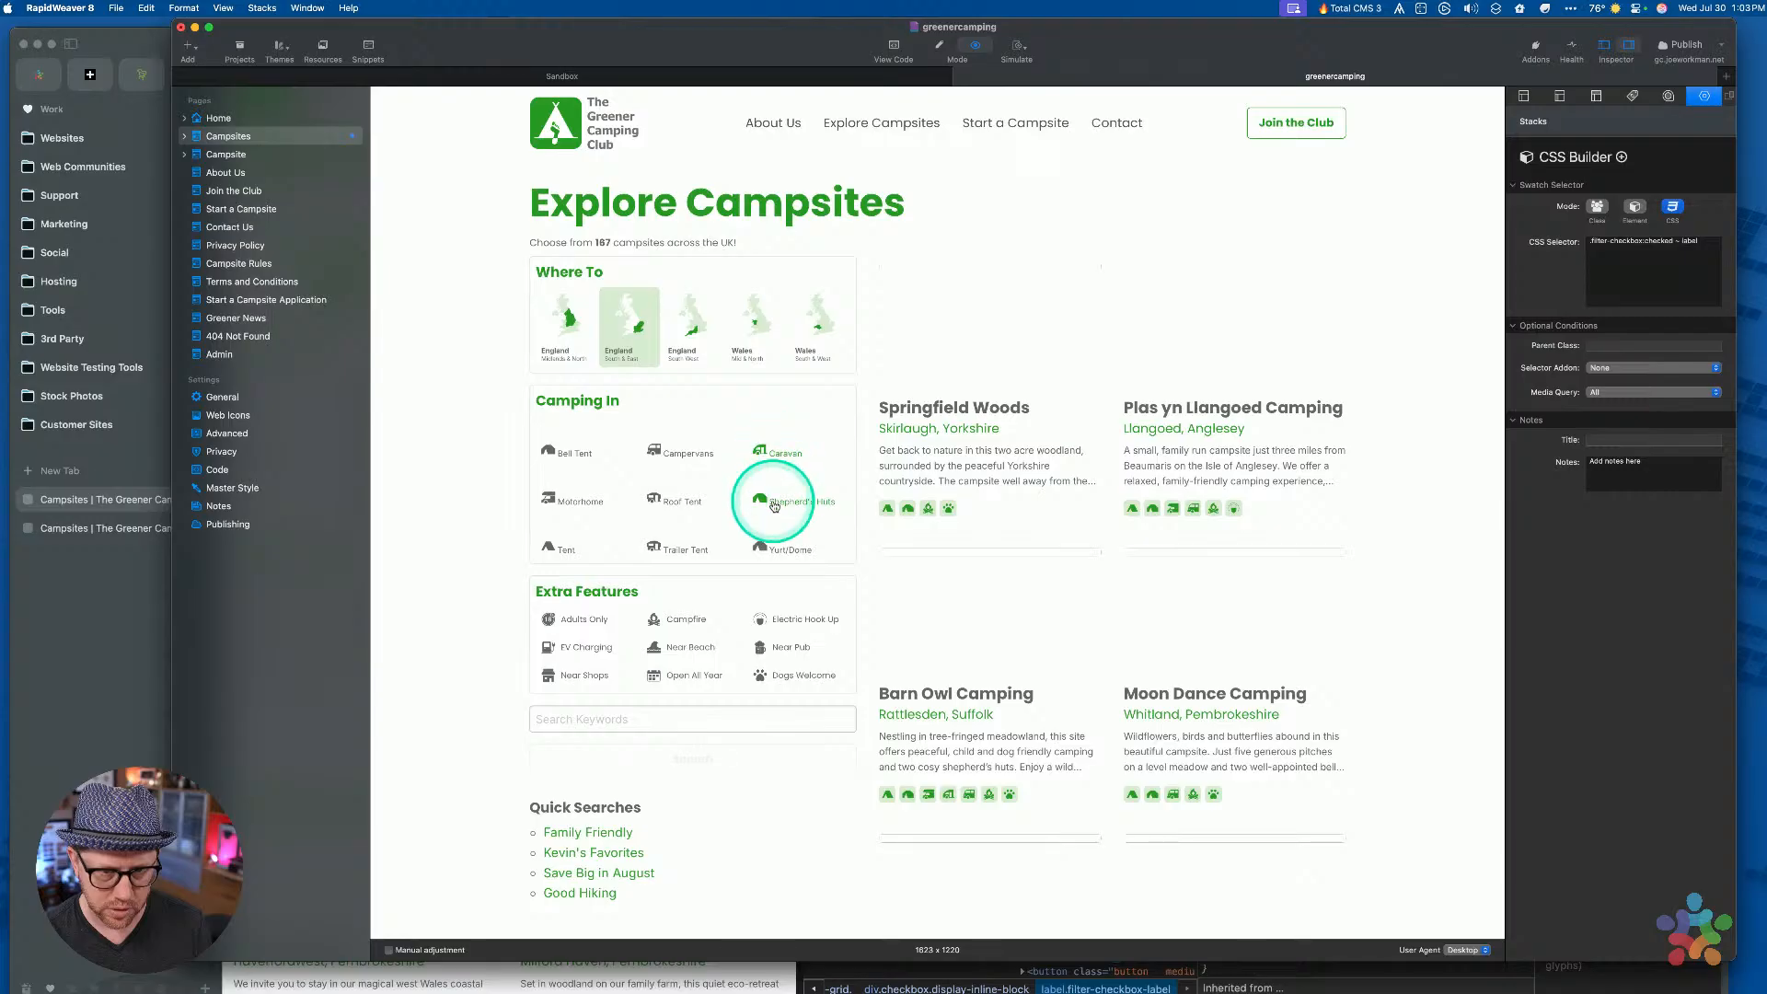
click(774, 450)
click(774, 450)
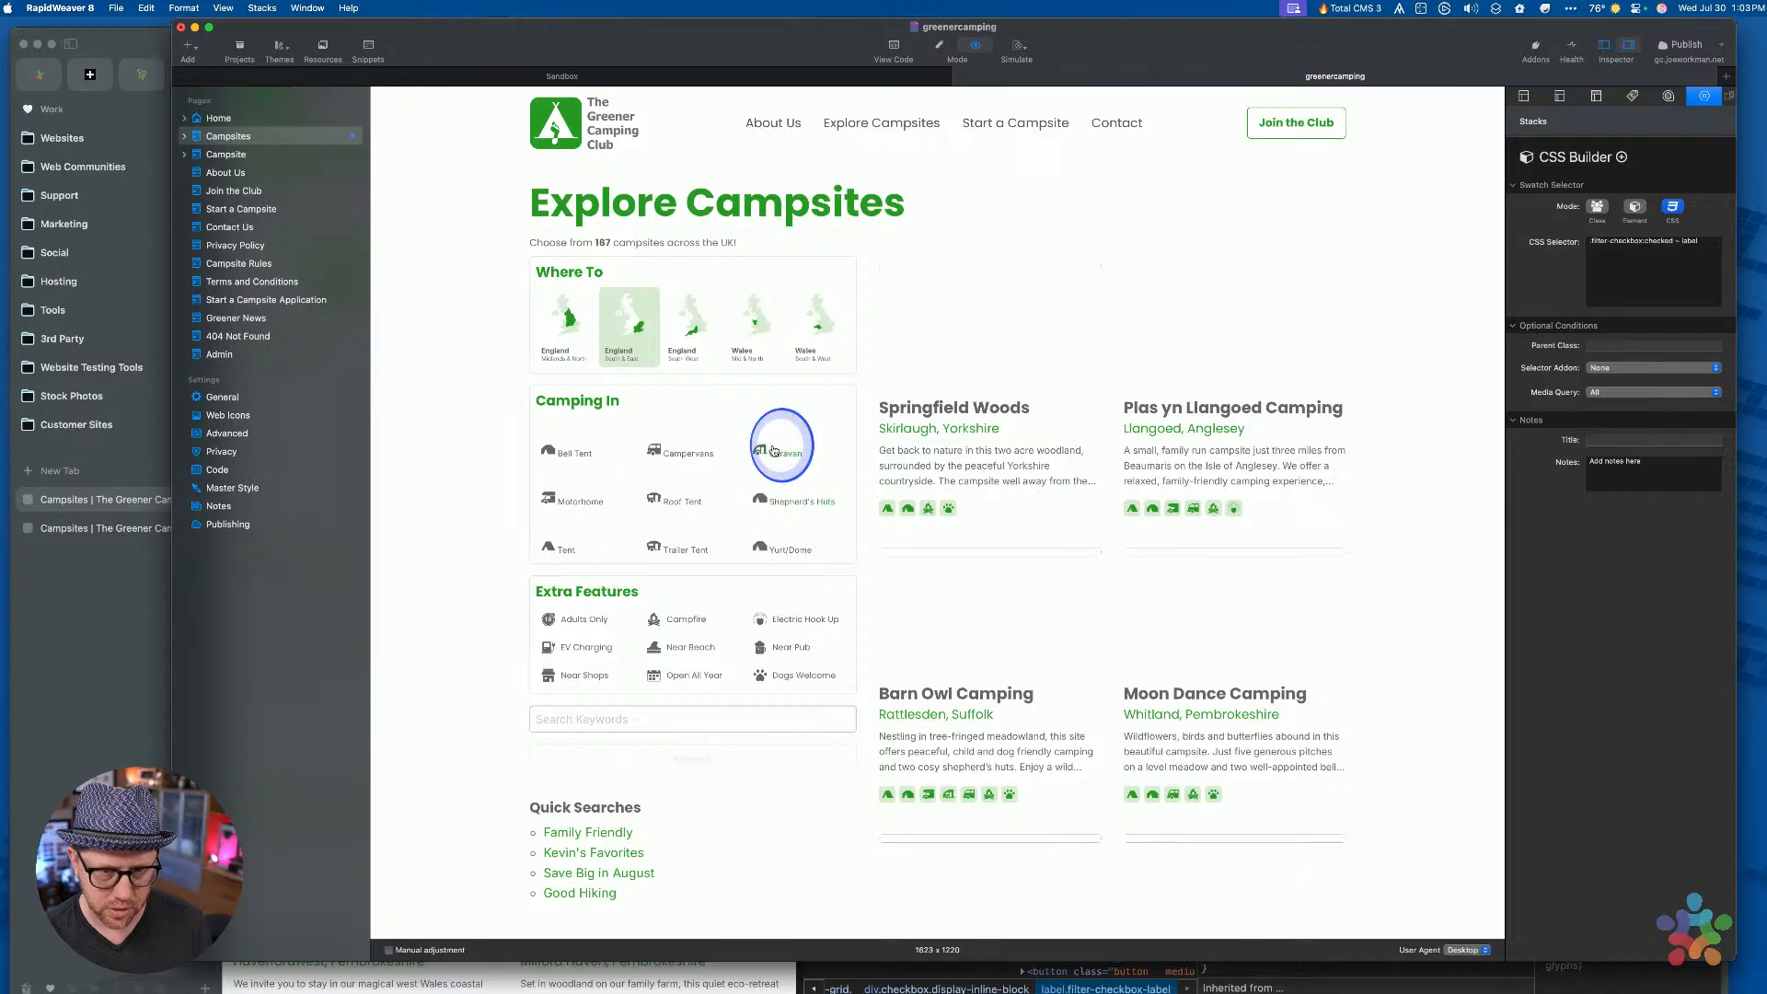
click(690, 647)
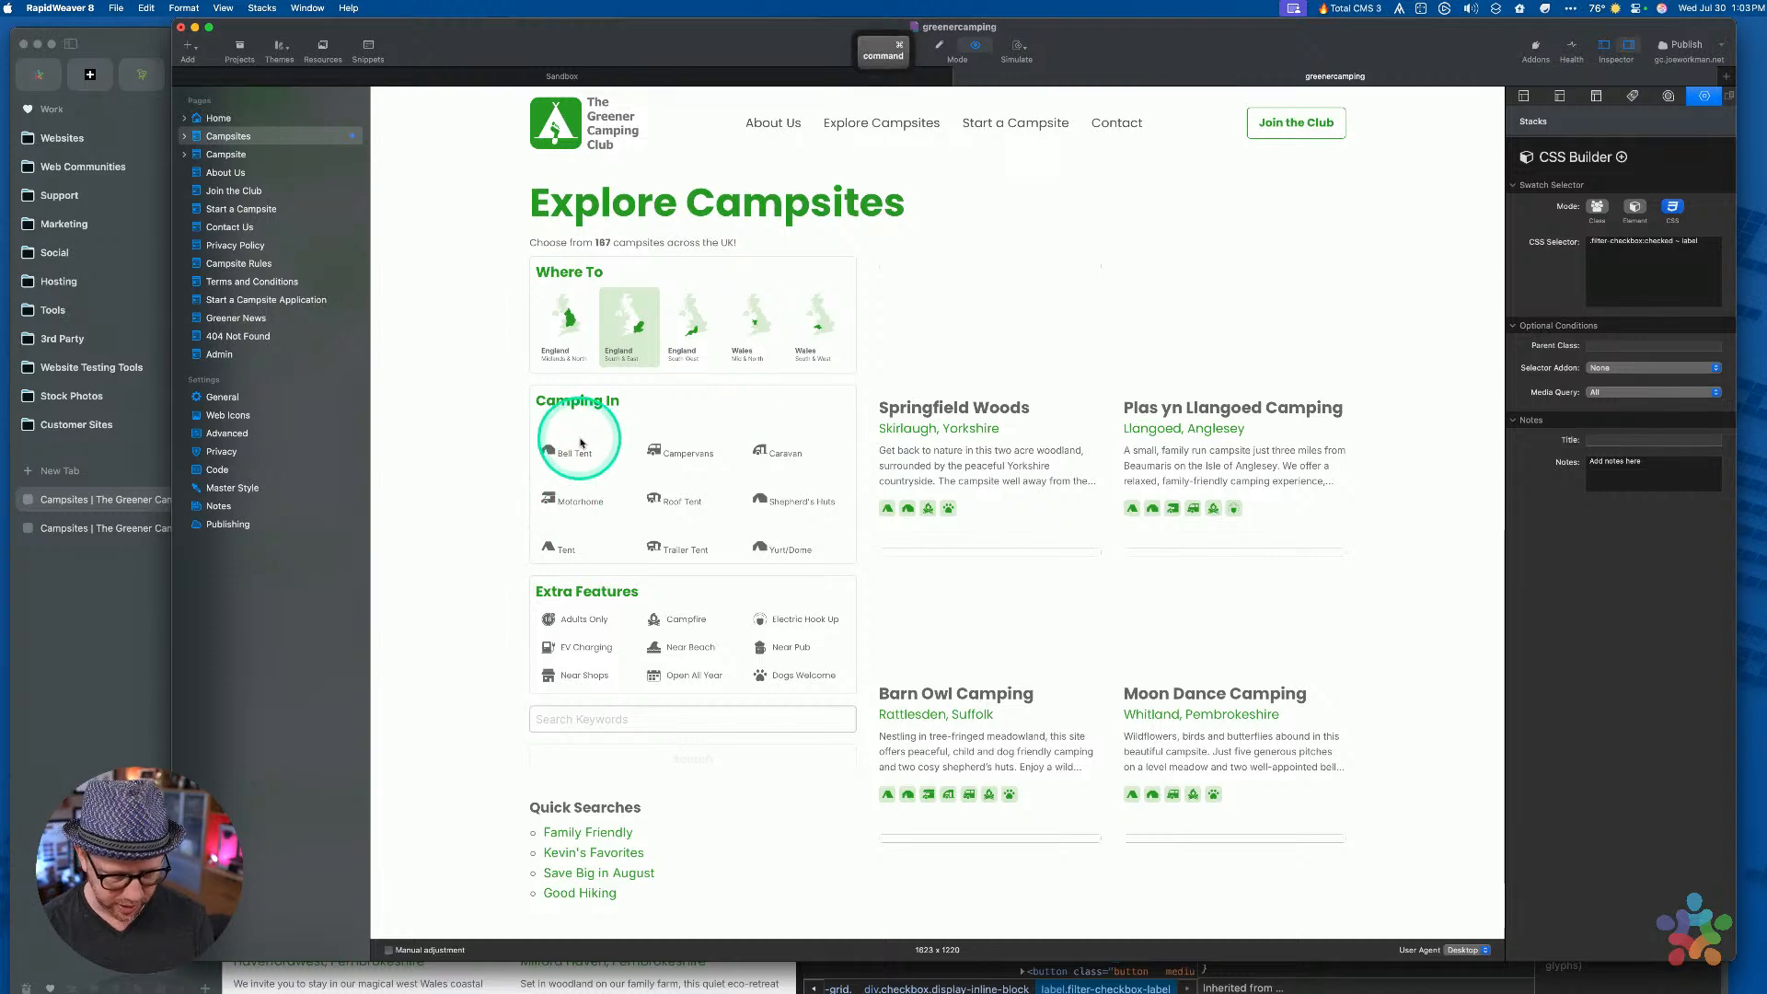
key(super+k)
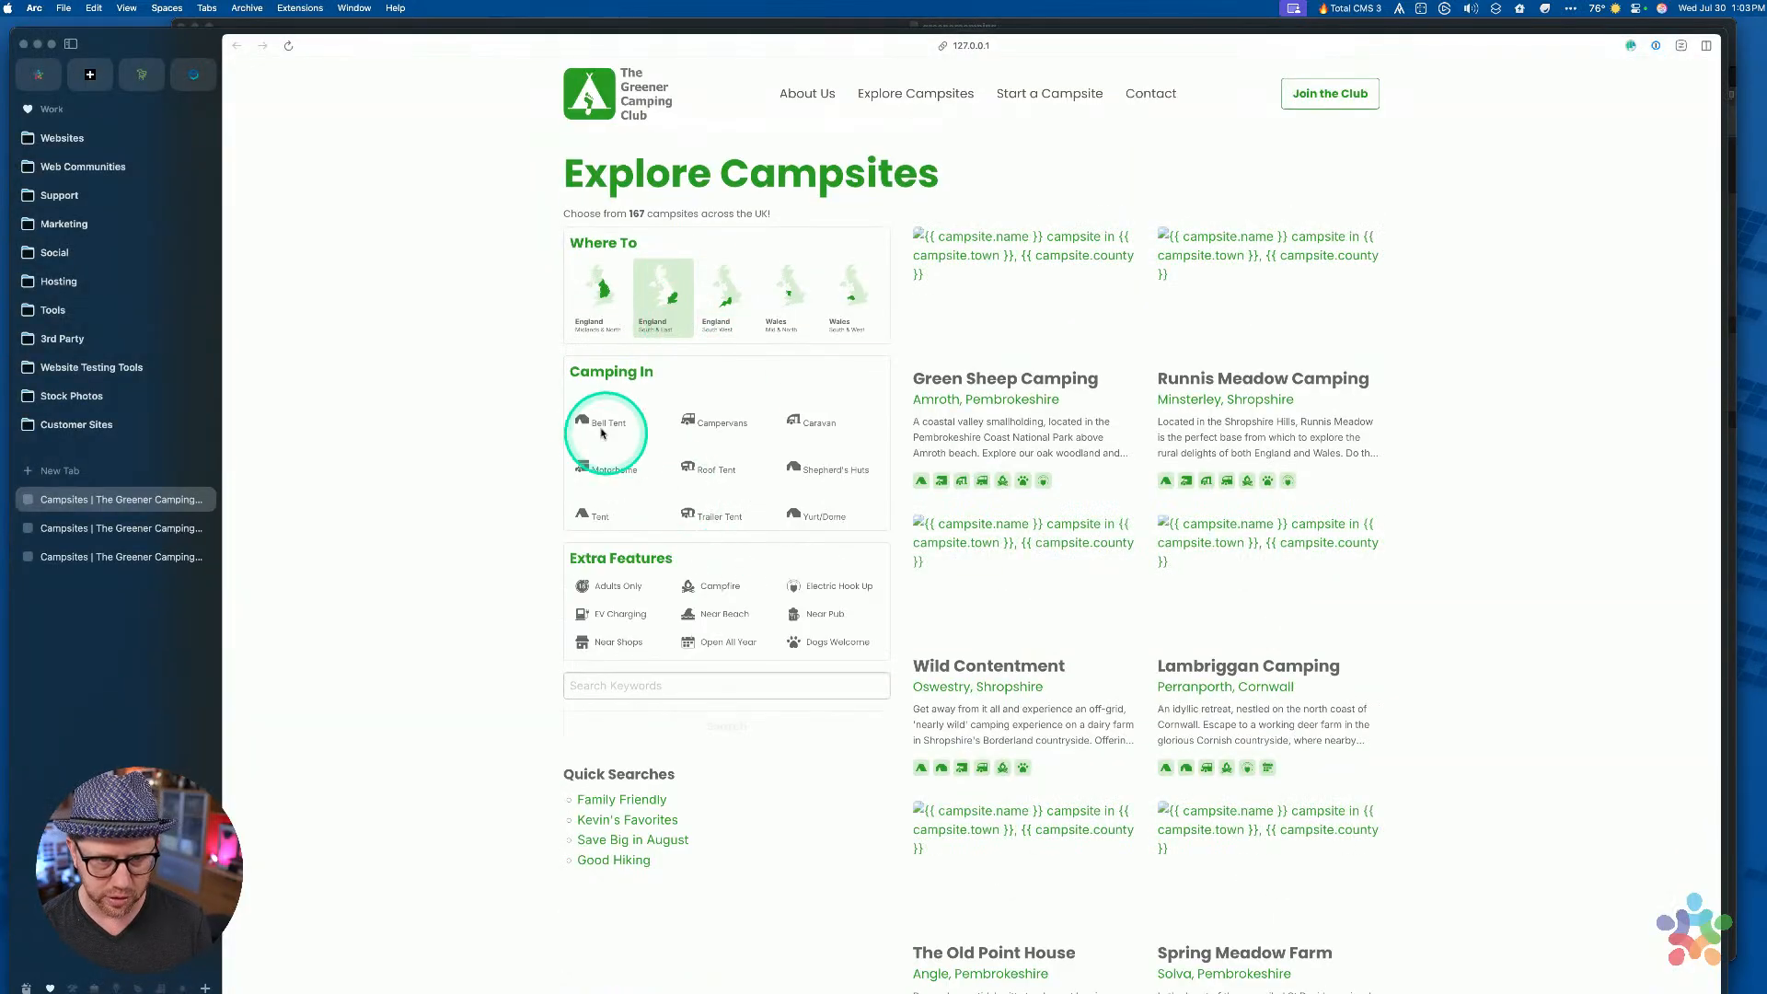
Inspect the Bell Tent label in Arc's developer tools, then return to the RapidWeaver preview
right_click(599, 425)
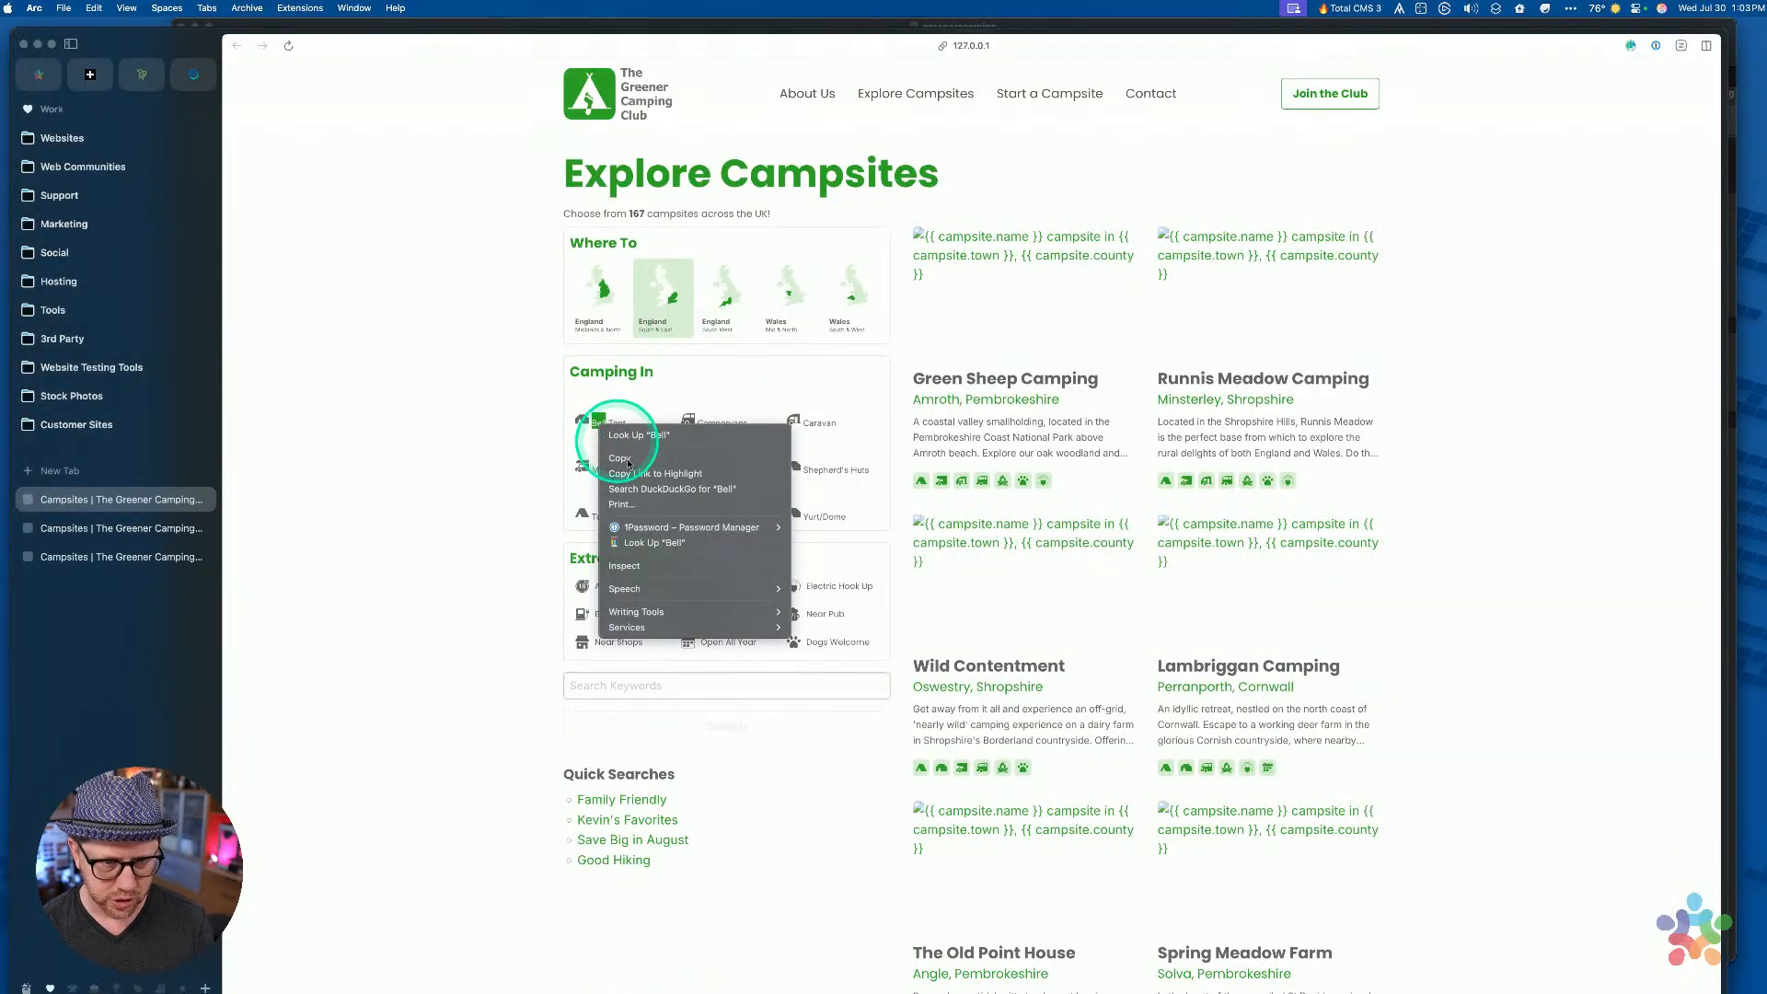
click(634, 565)
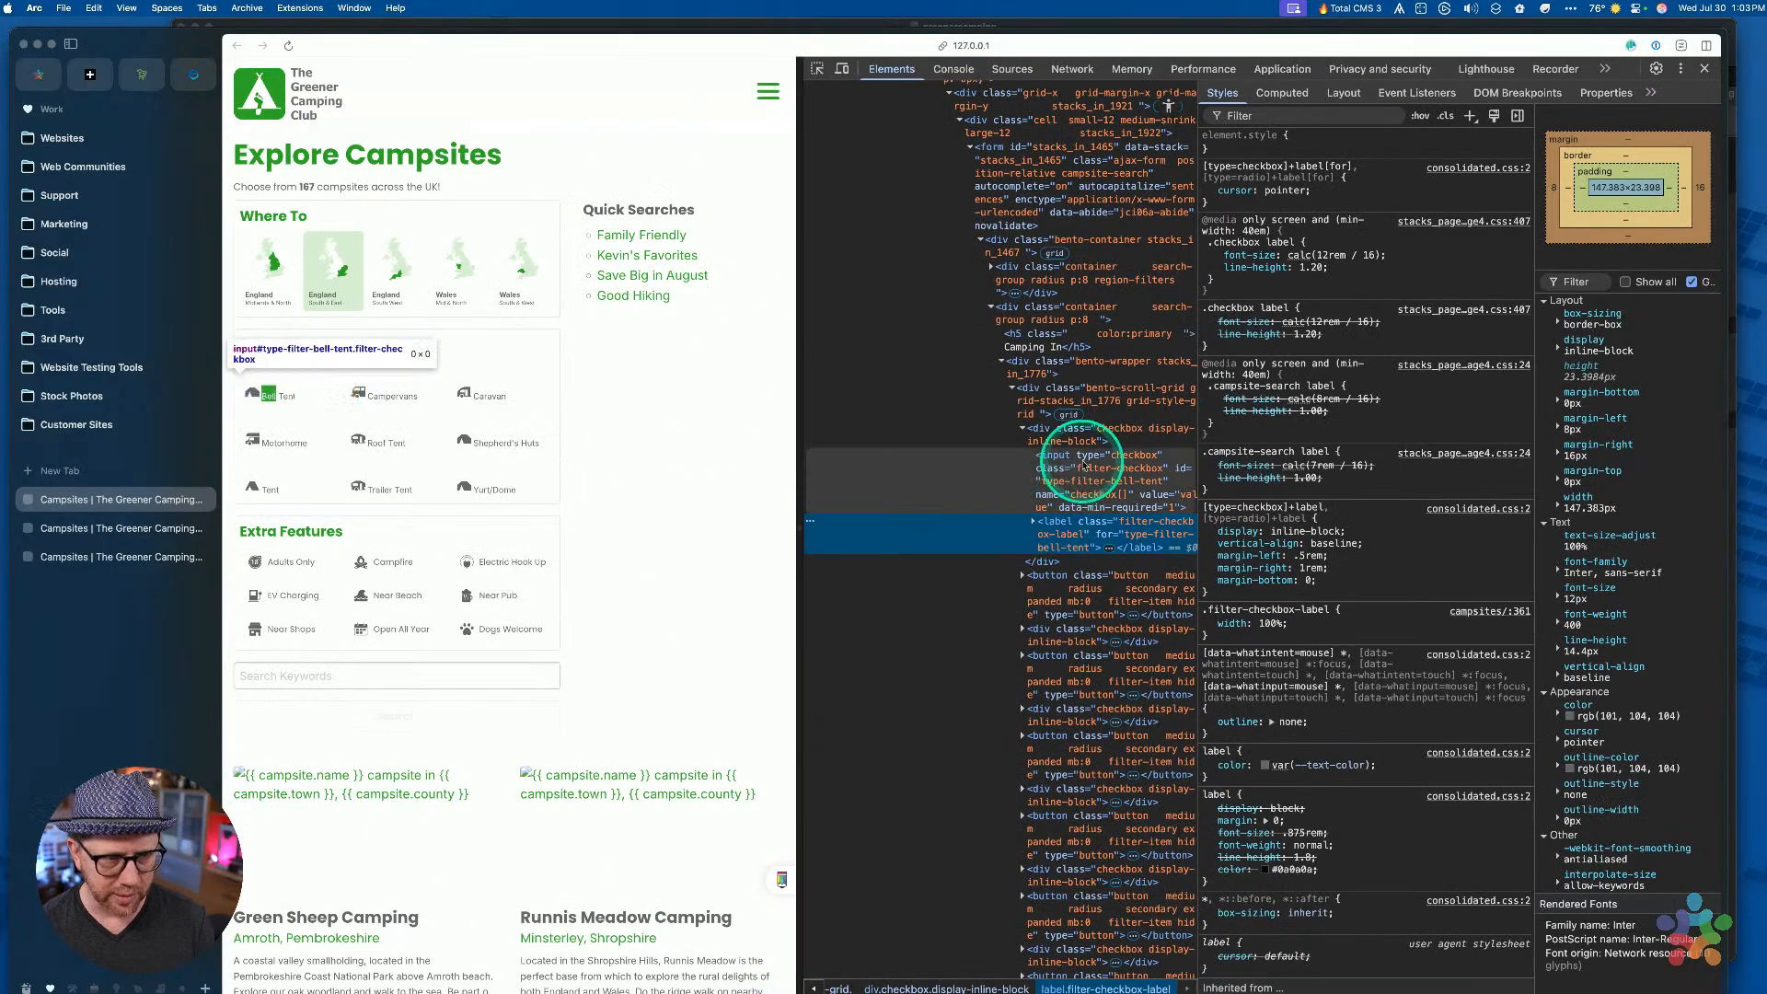
key(ctrl+Right)
key(ctrl+Left)
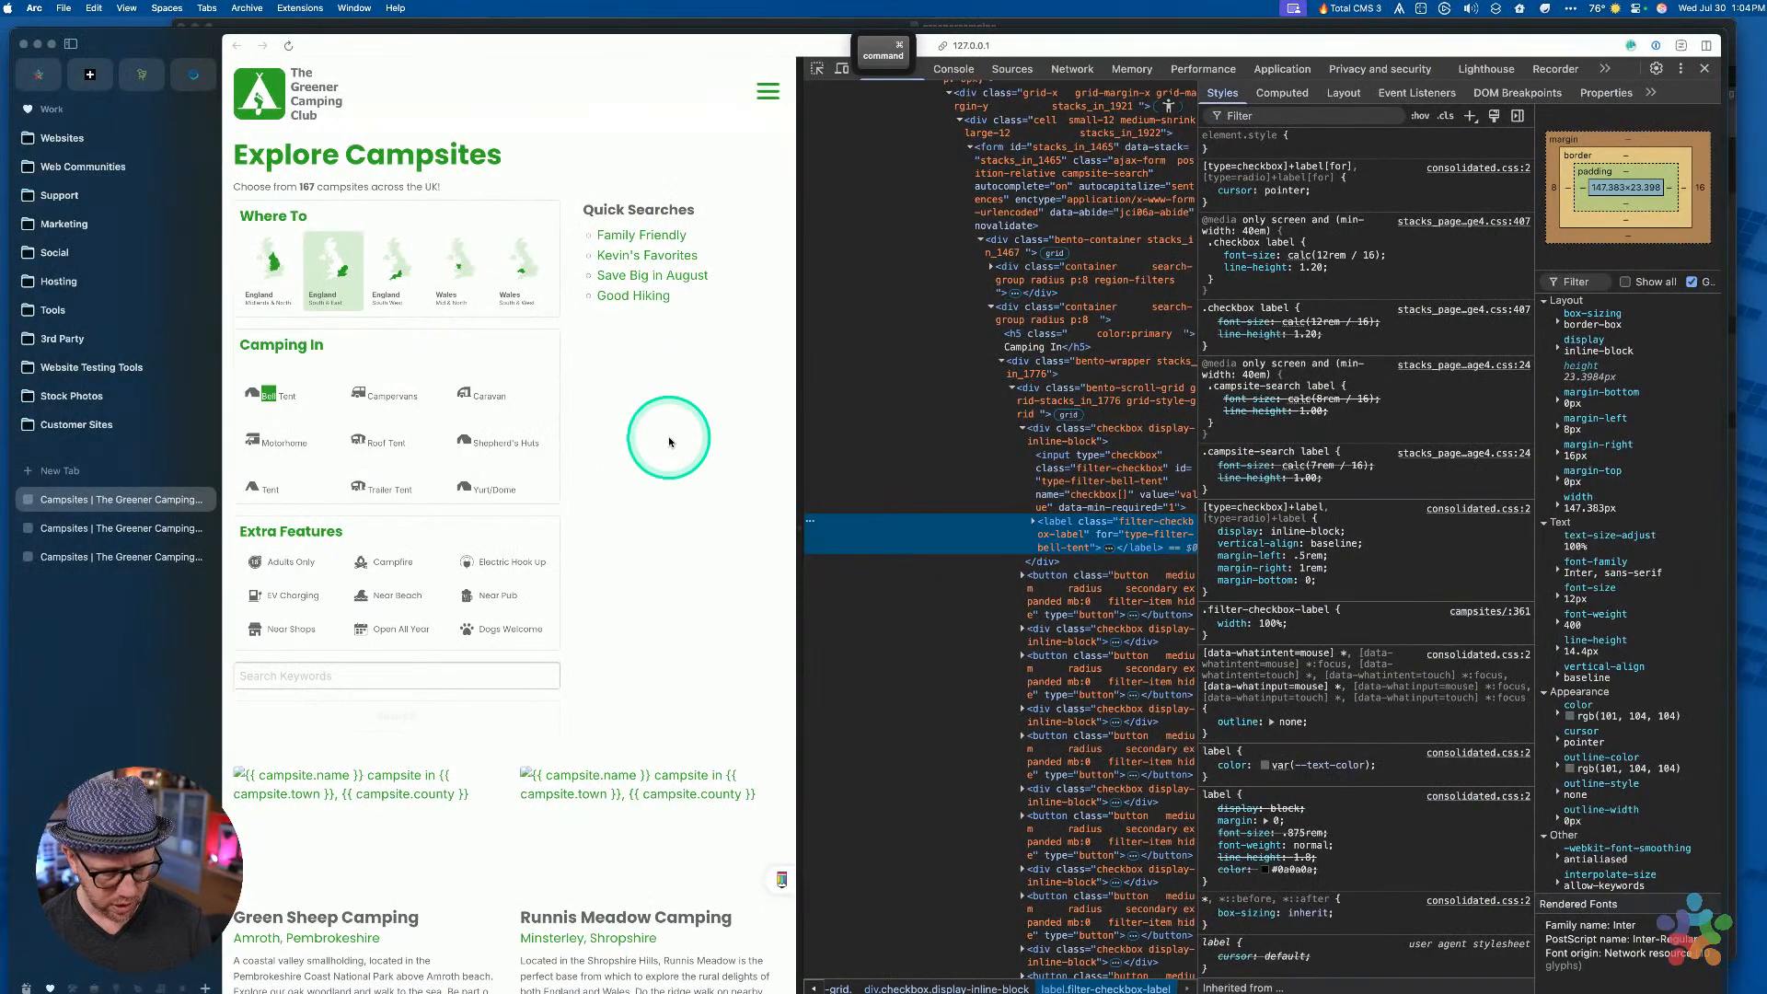
key(super+Tab)
key(super+r)
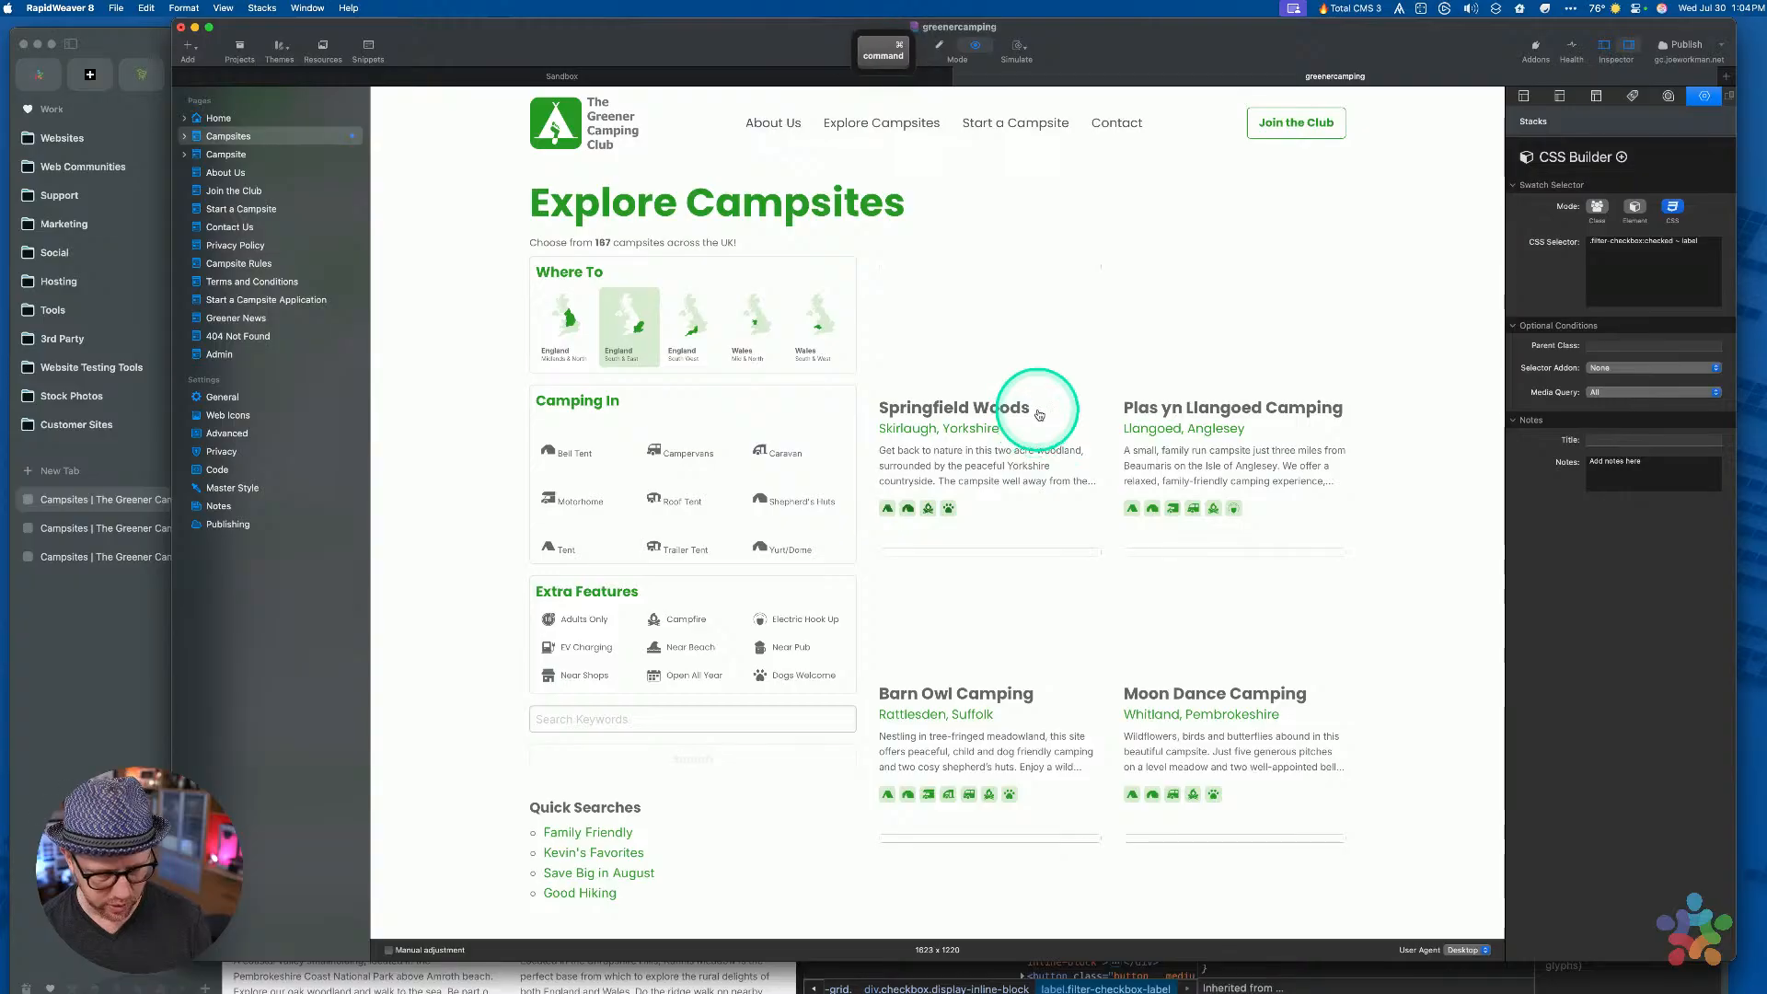
In edit mode, add a margin : 0 CSS rule to the .filter-checkbox-label stack
key(super+r)
click(805, 605)
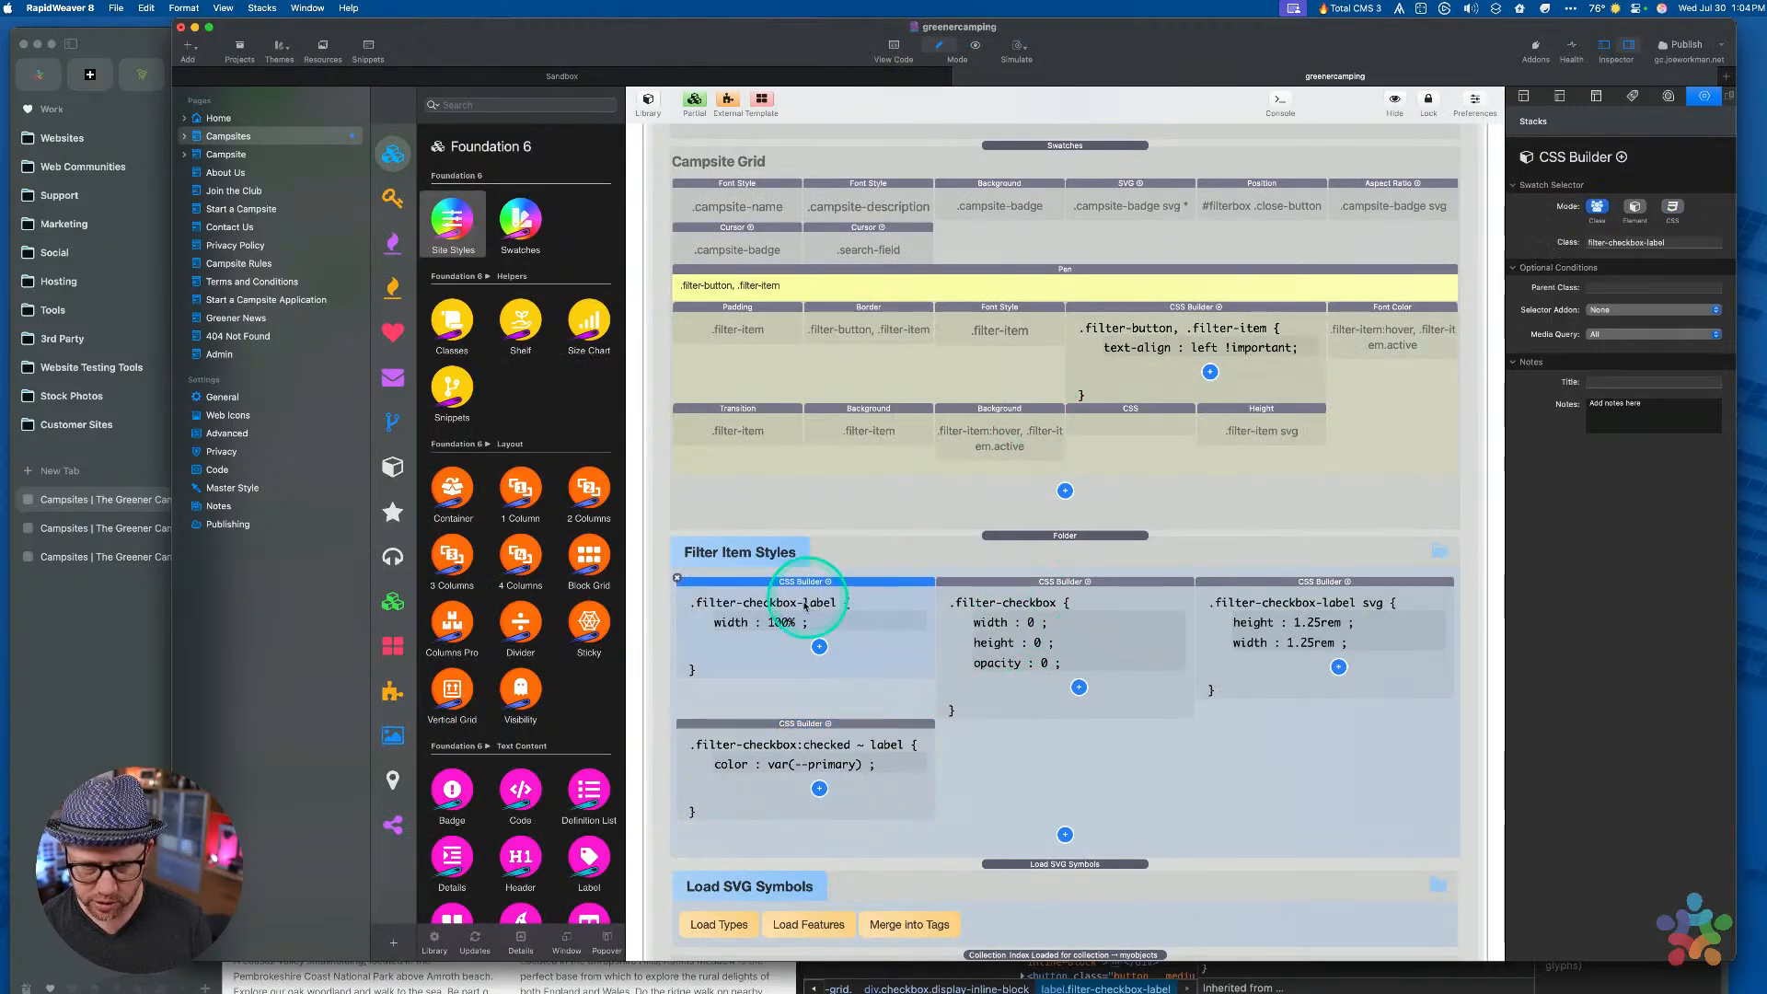
click(817, 645)
click(816, 646)
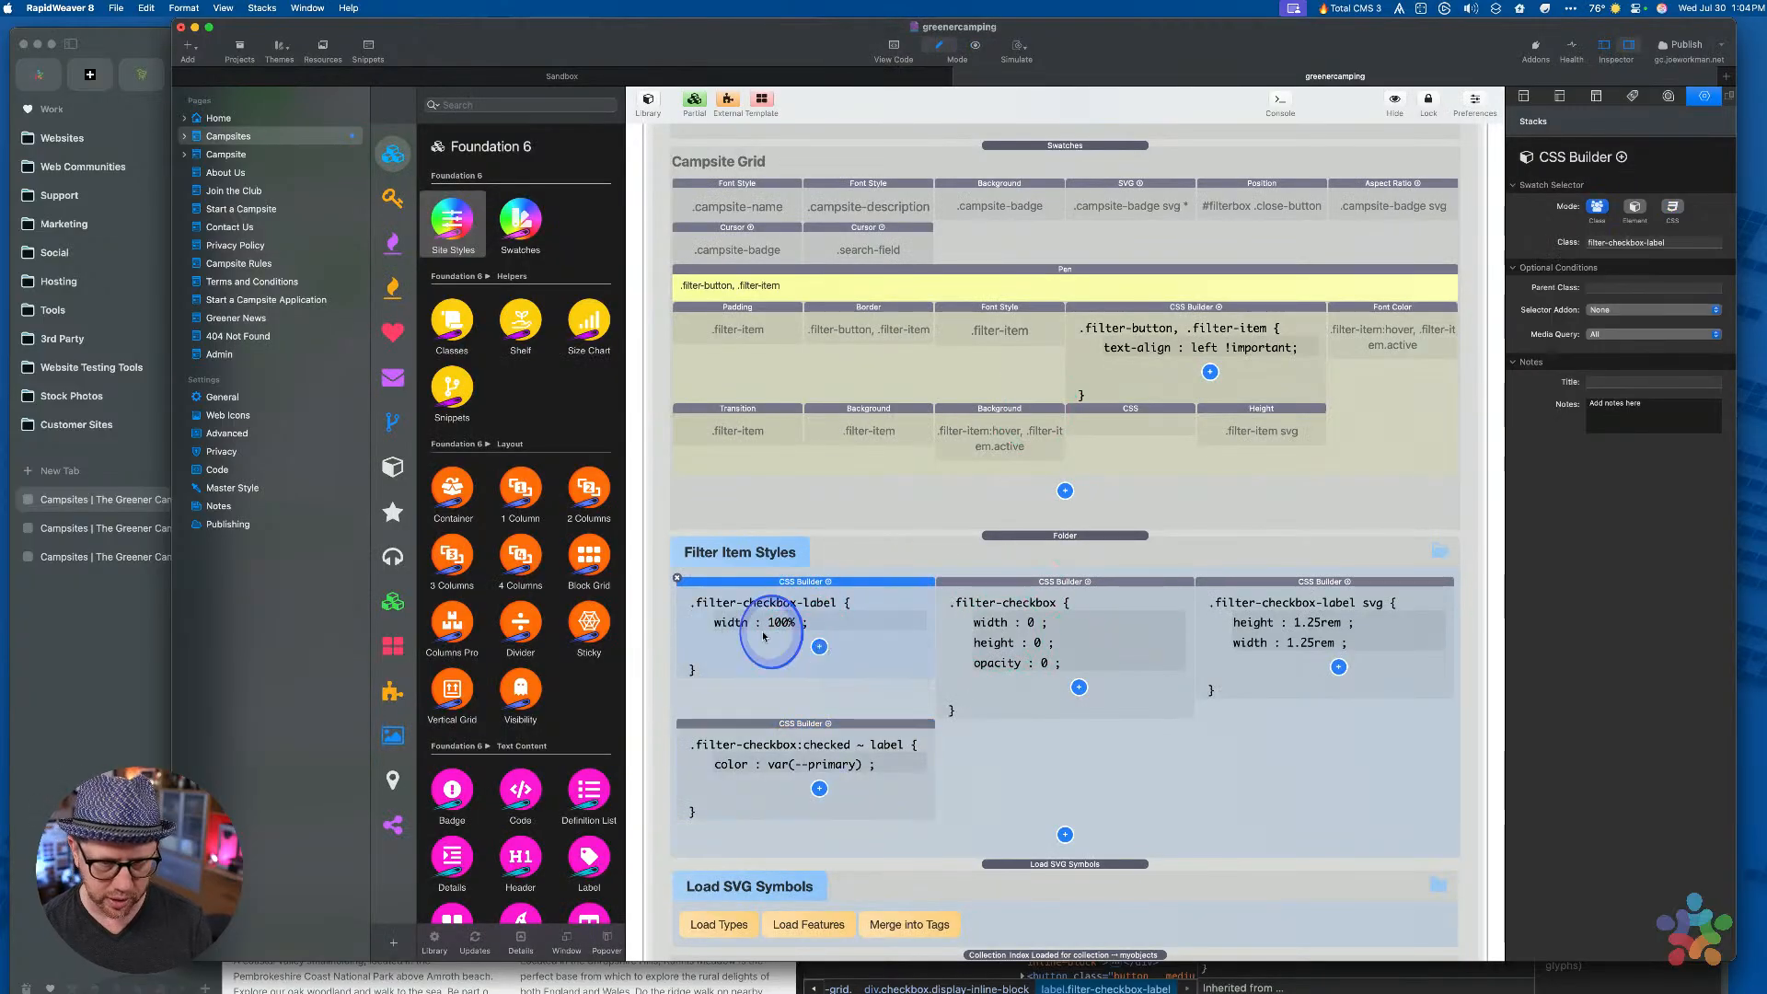
click(820, 648)
click(826, 652)
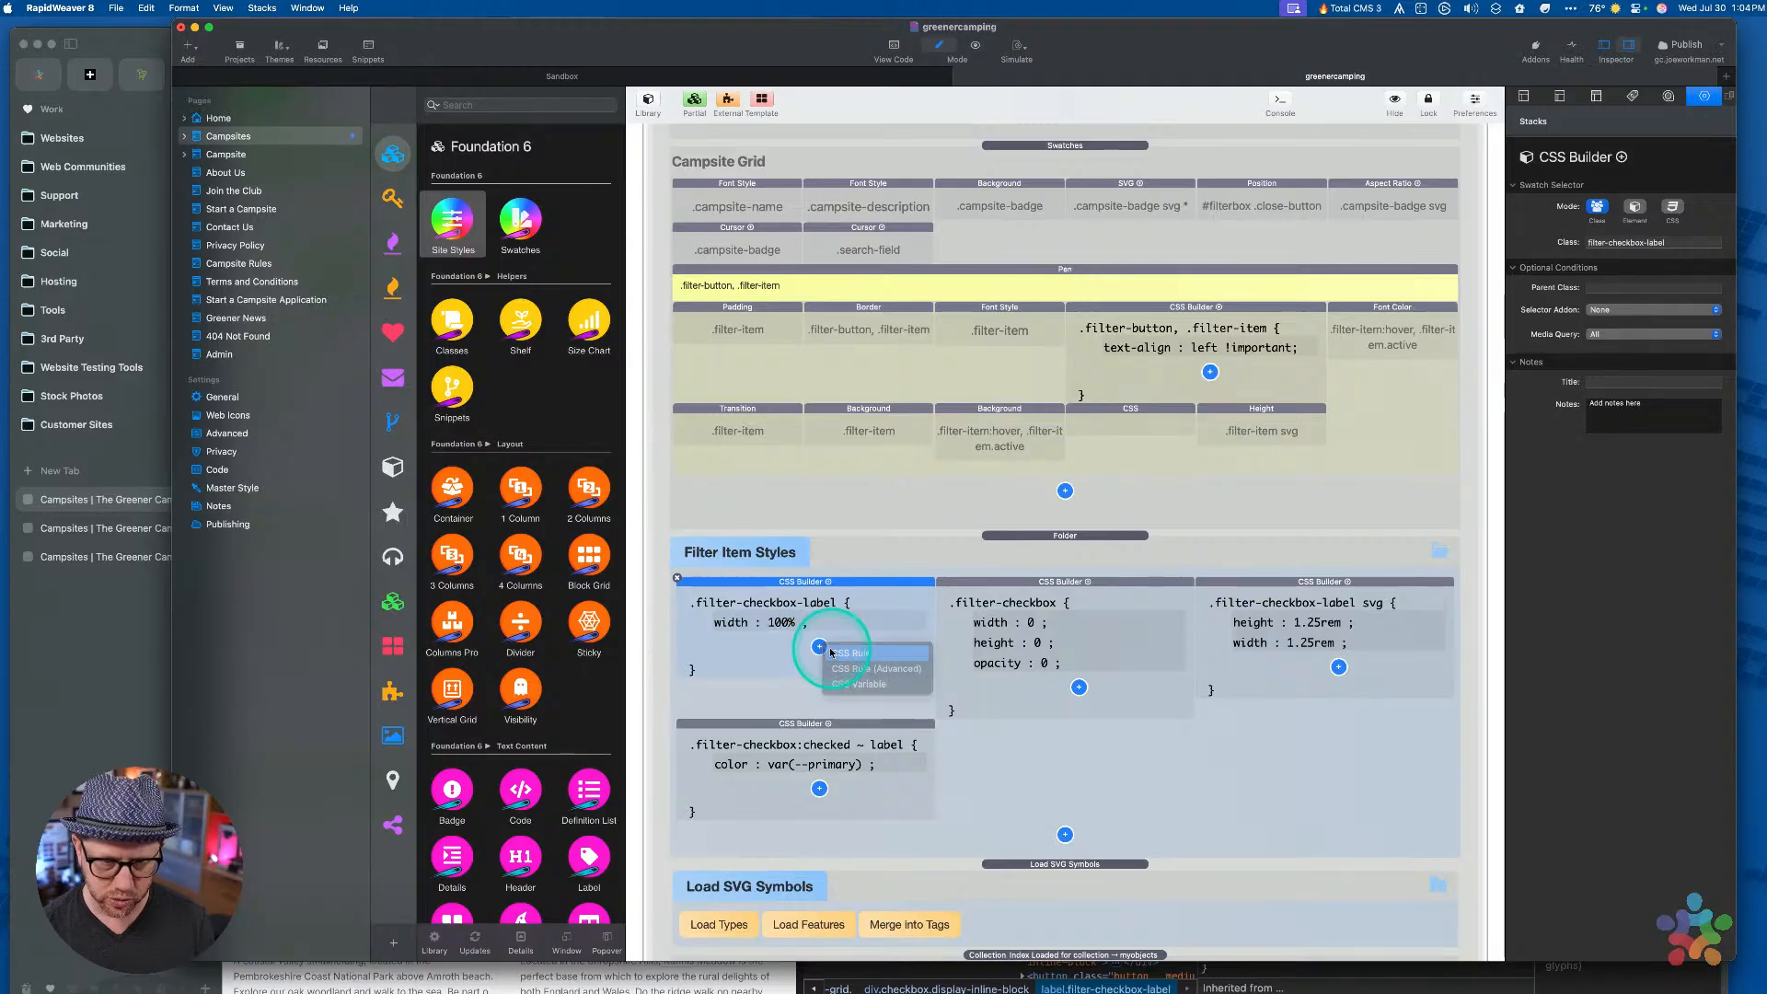
click(1610, 205)
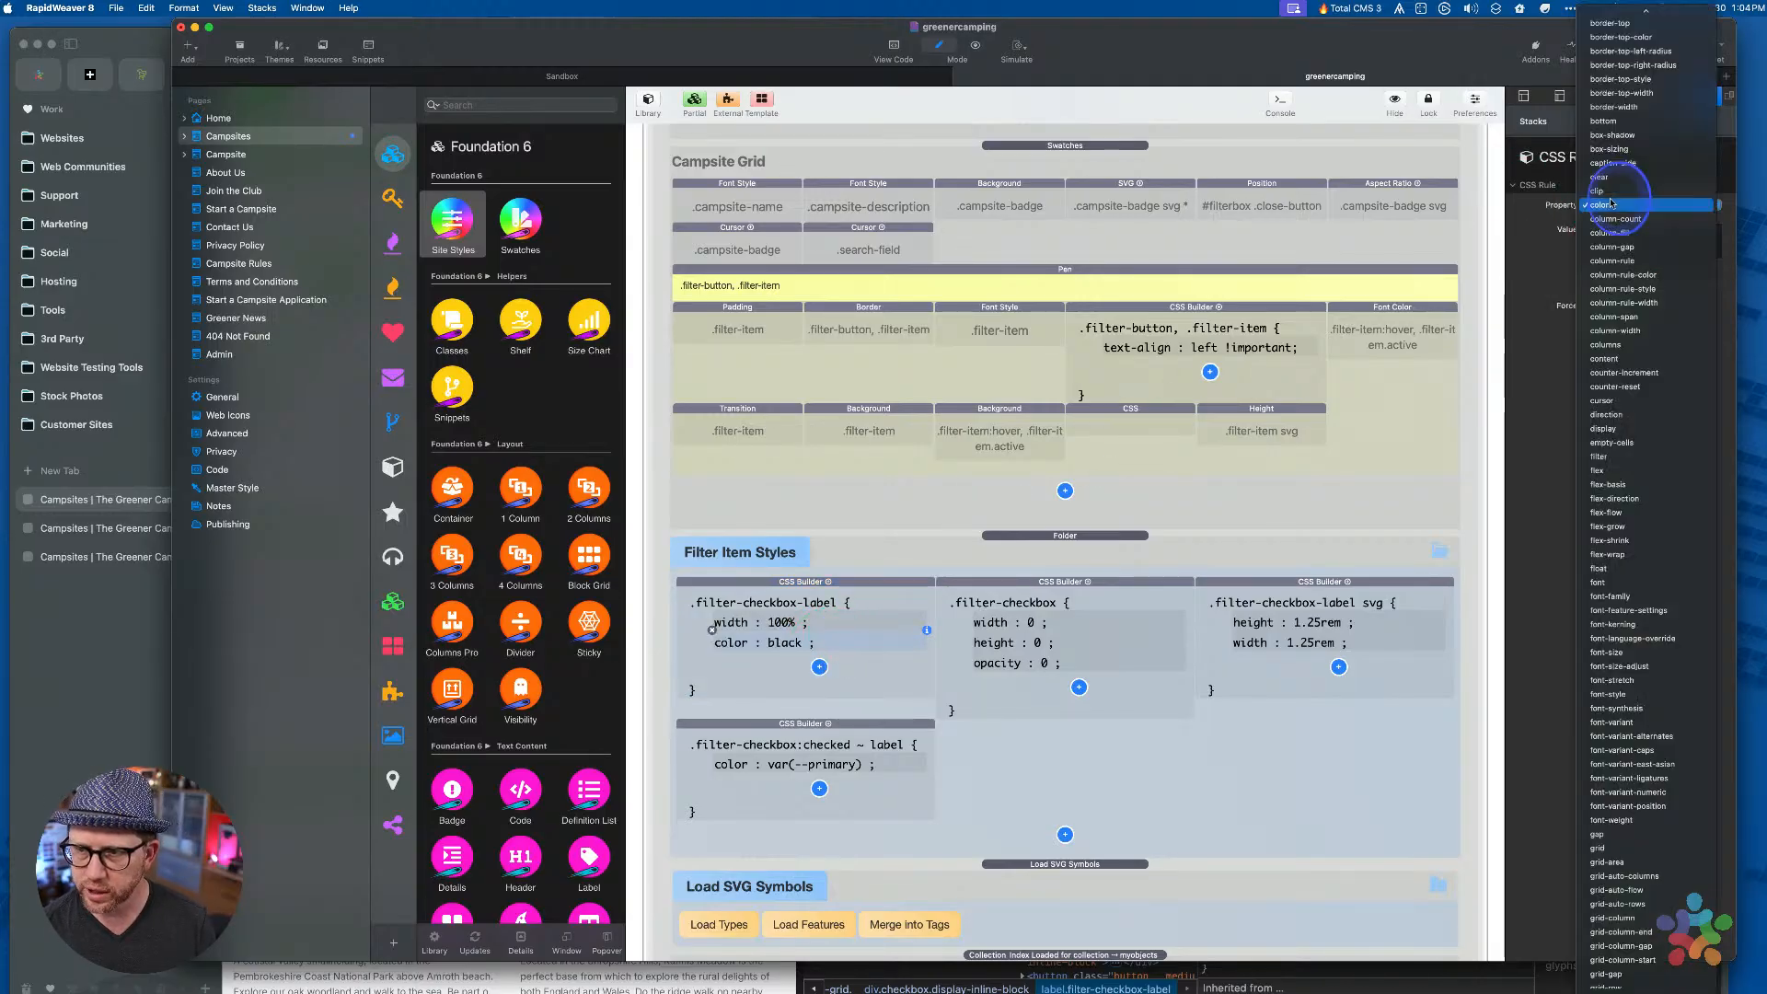
key(m)
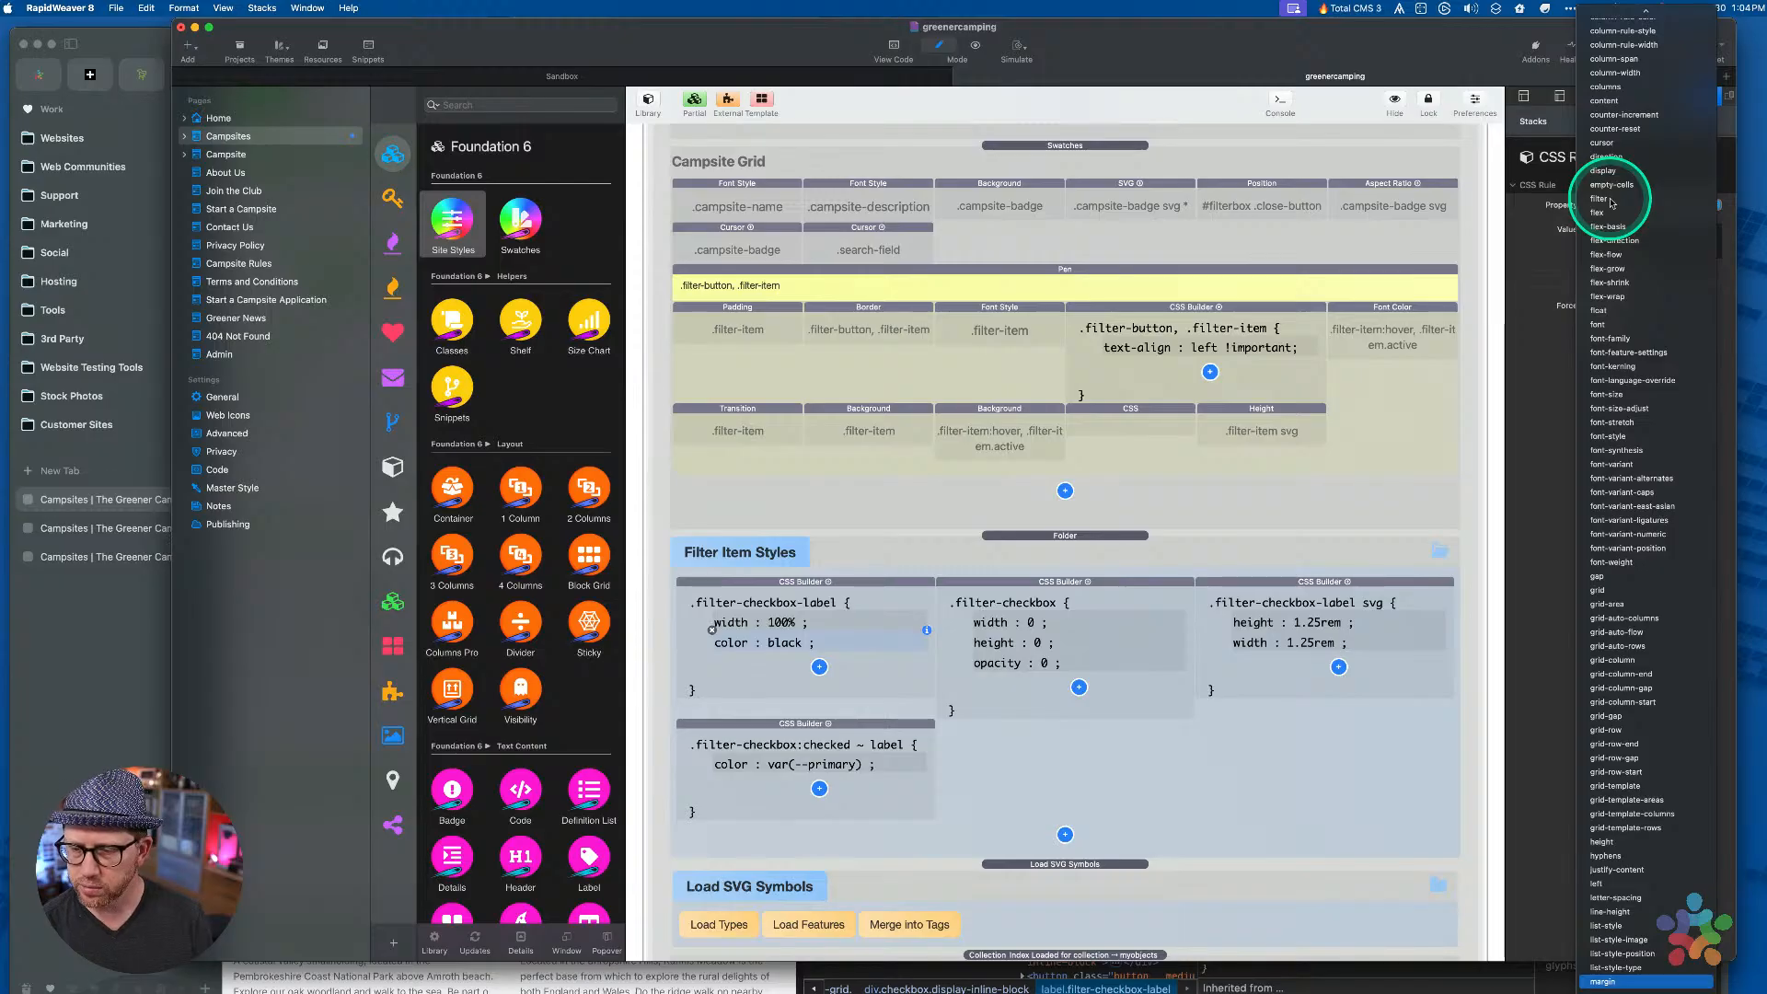
key(Return)
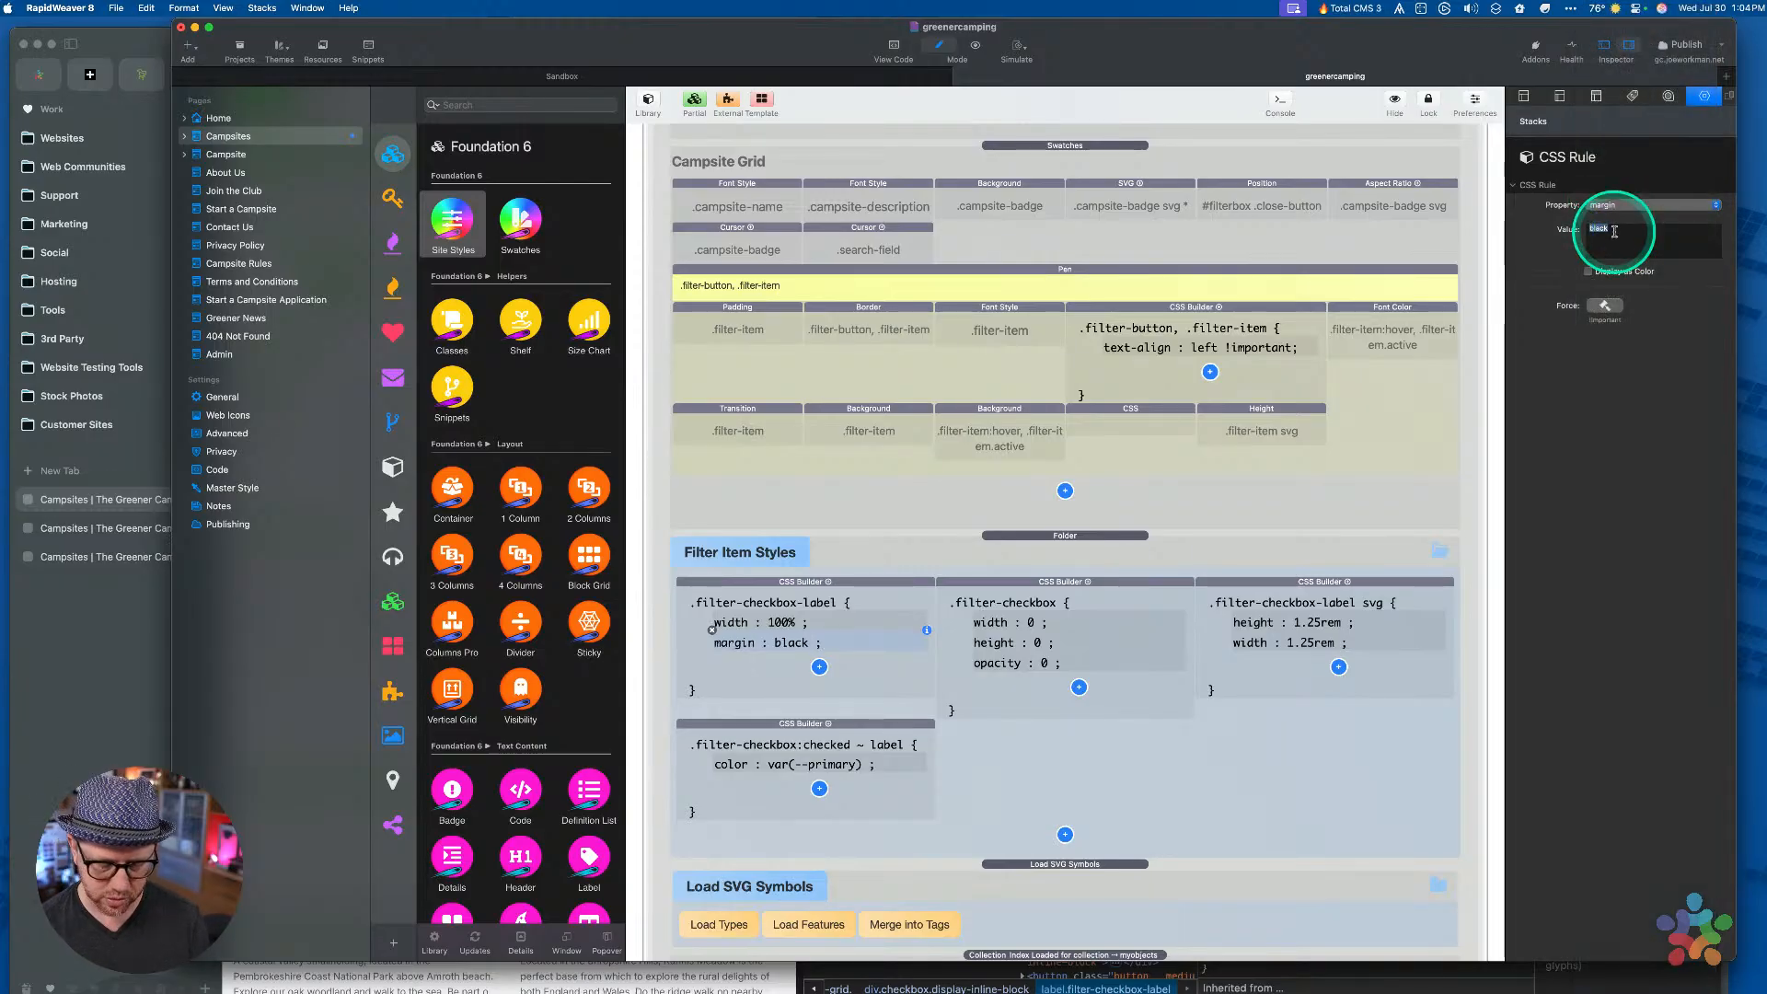
Preview the page, test the Shepherd's Huts filter, and open the updated page in Arc
click(1098, 565)
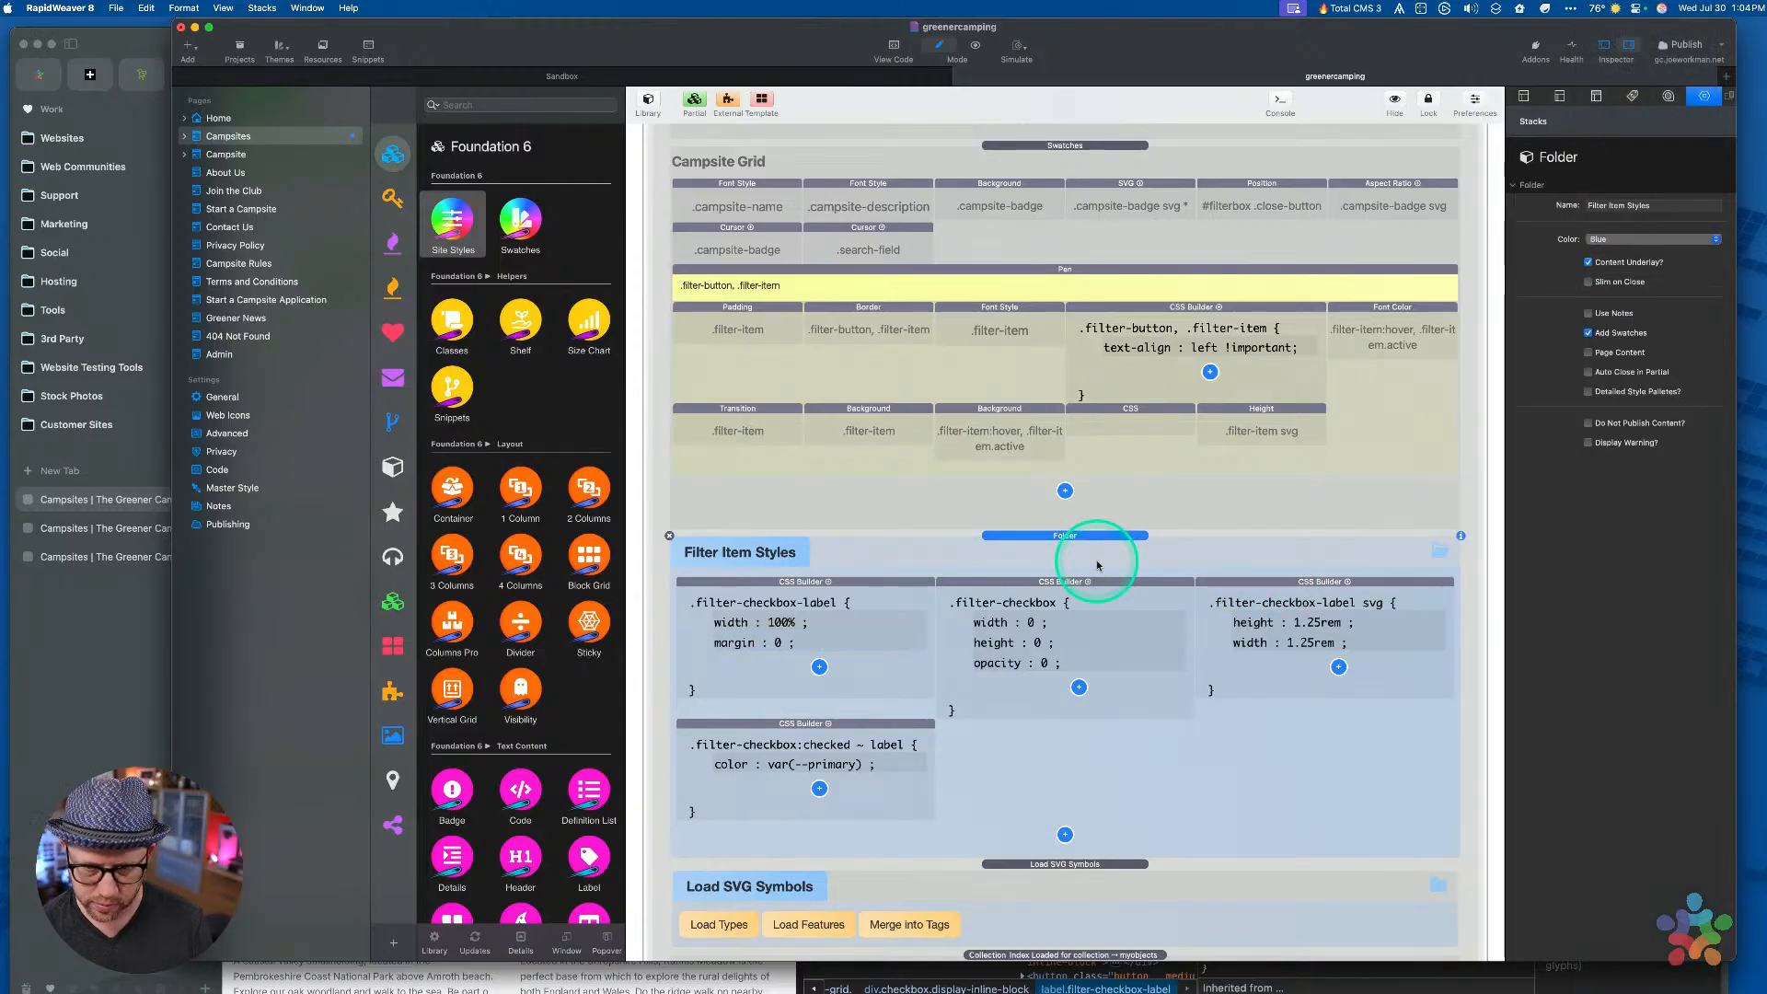
key(super+r)
click(818, 507)
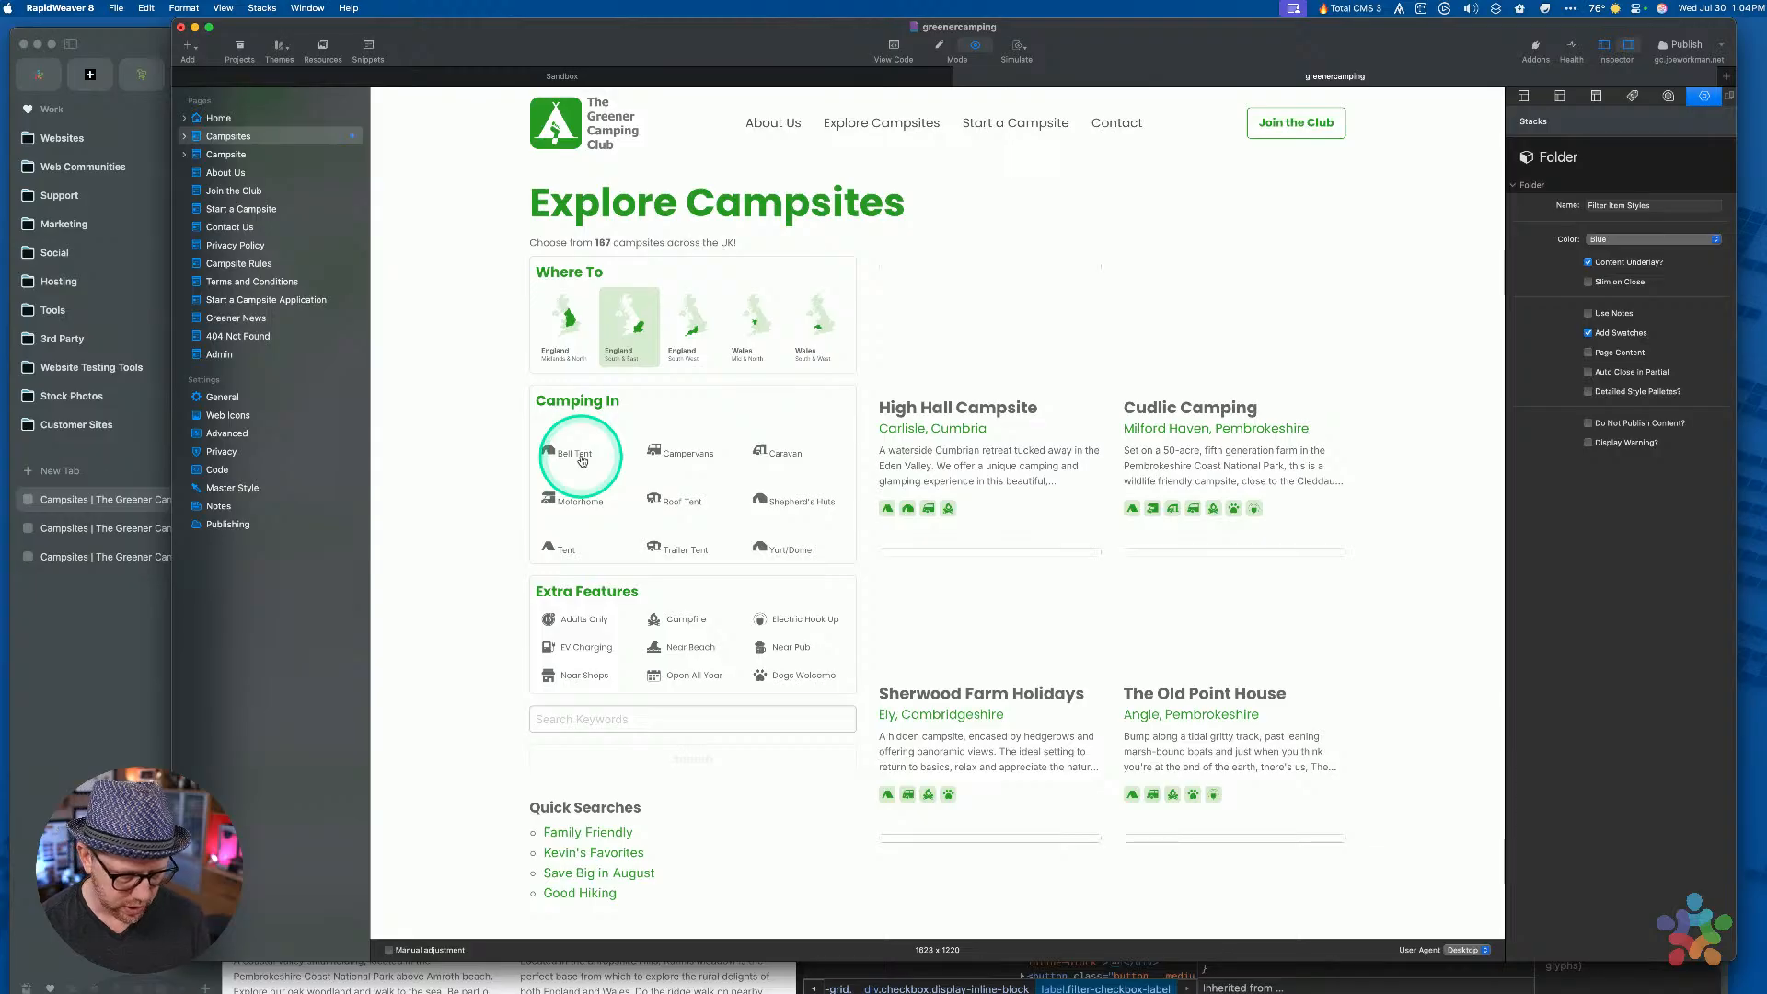
key(super+shift+p)
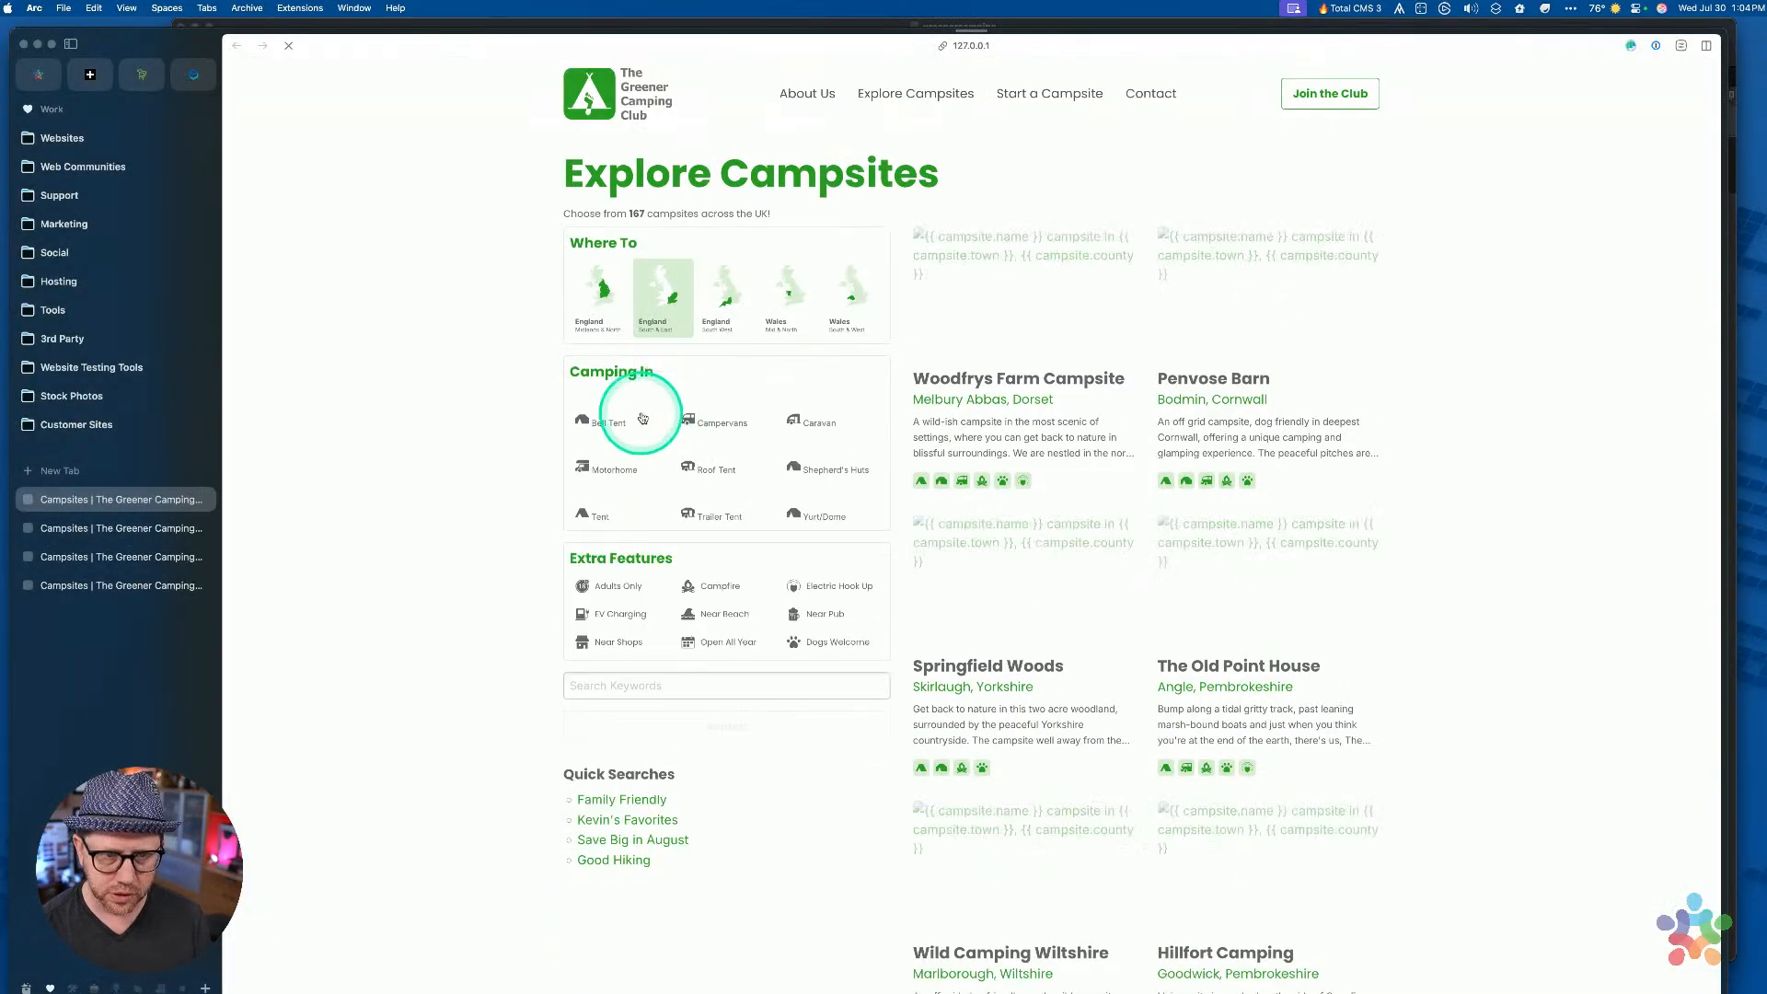
Open Arc's developer tools and pick the filter grid element on the page
key(super+alt+i)
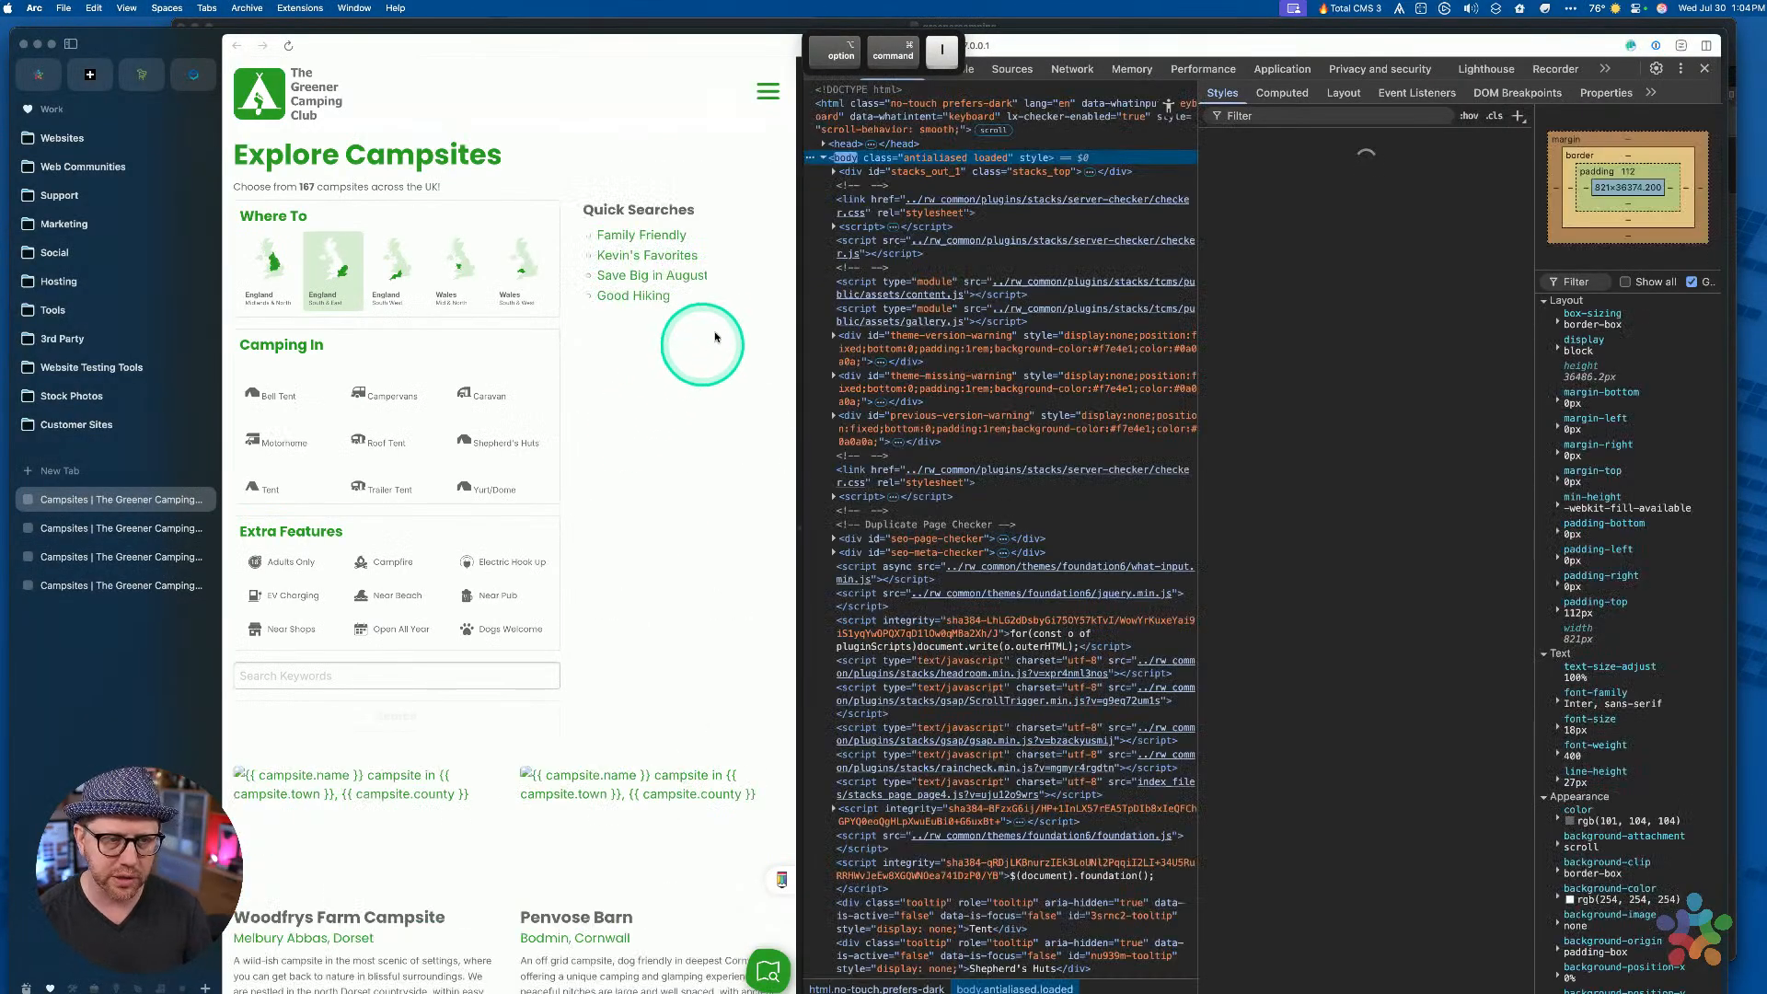
click(816, 69)
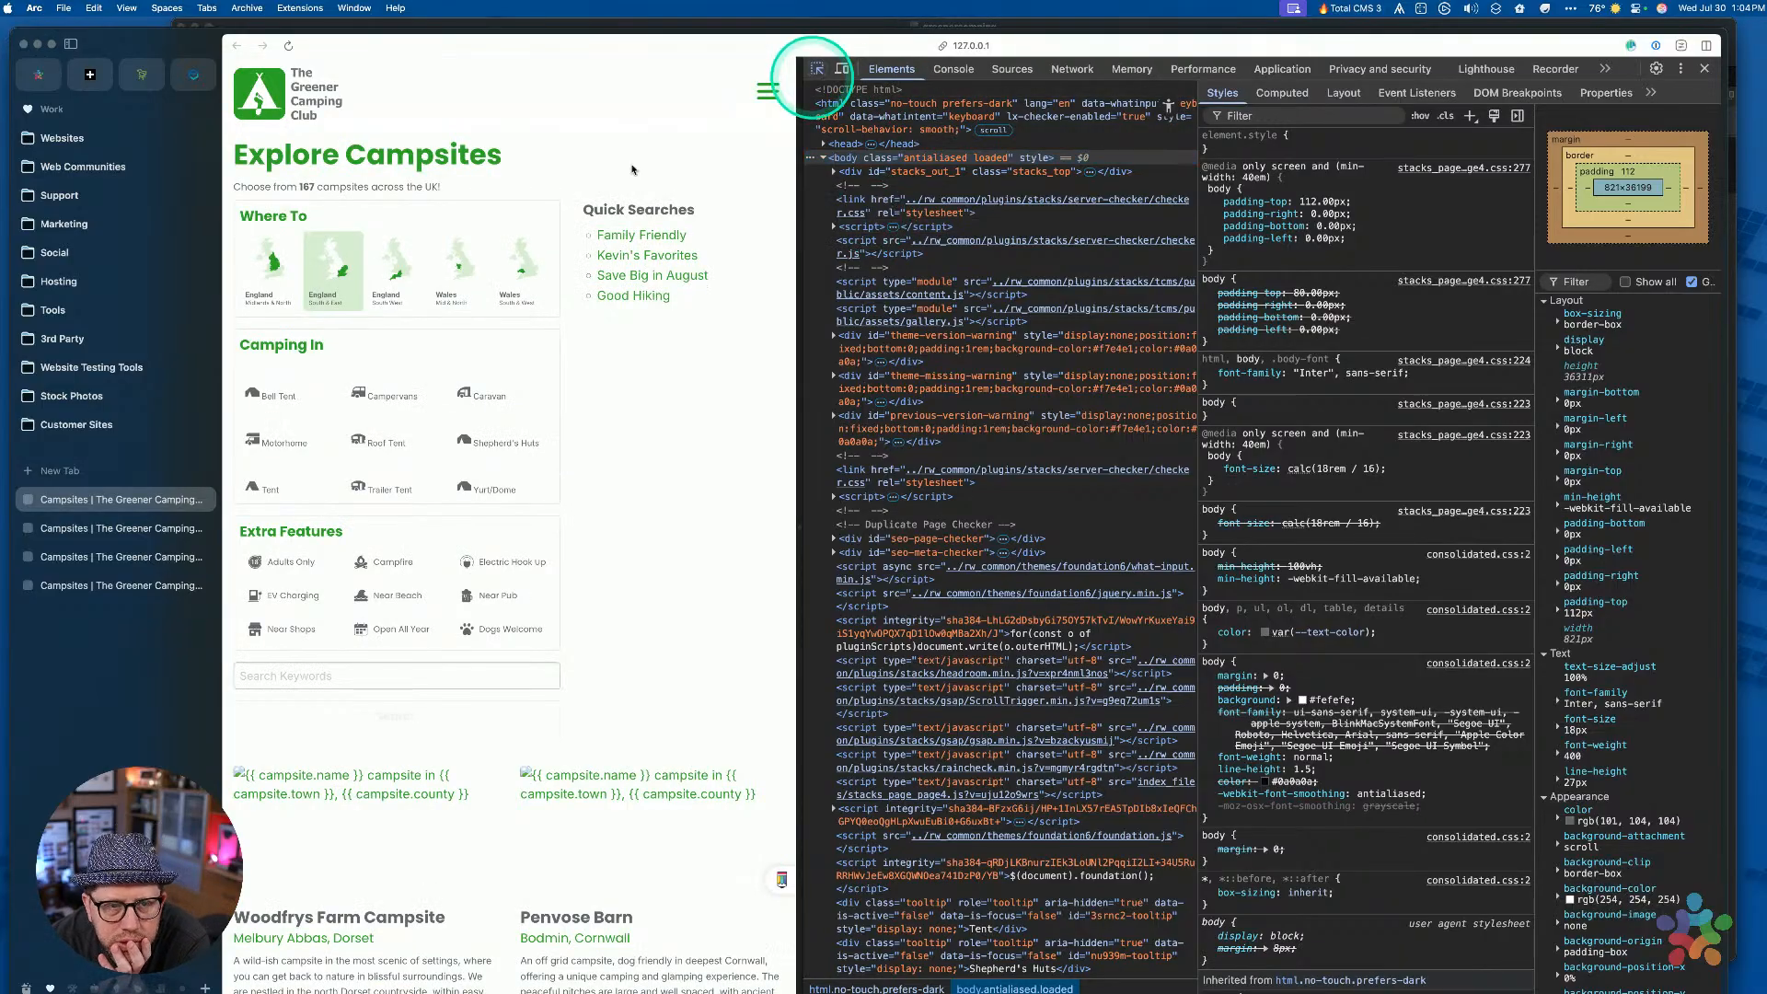
click(274, 409)
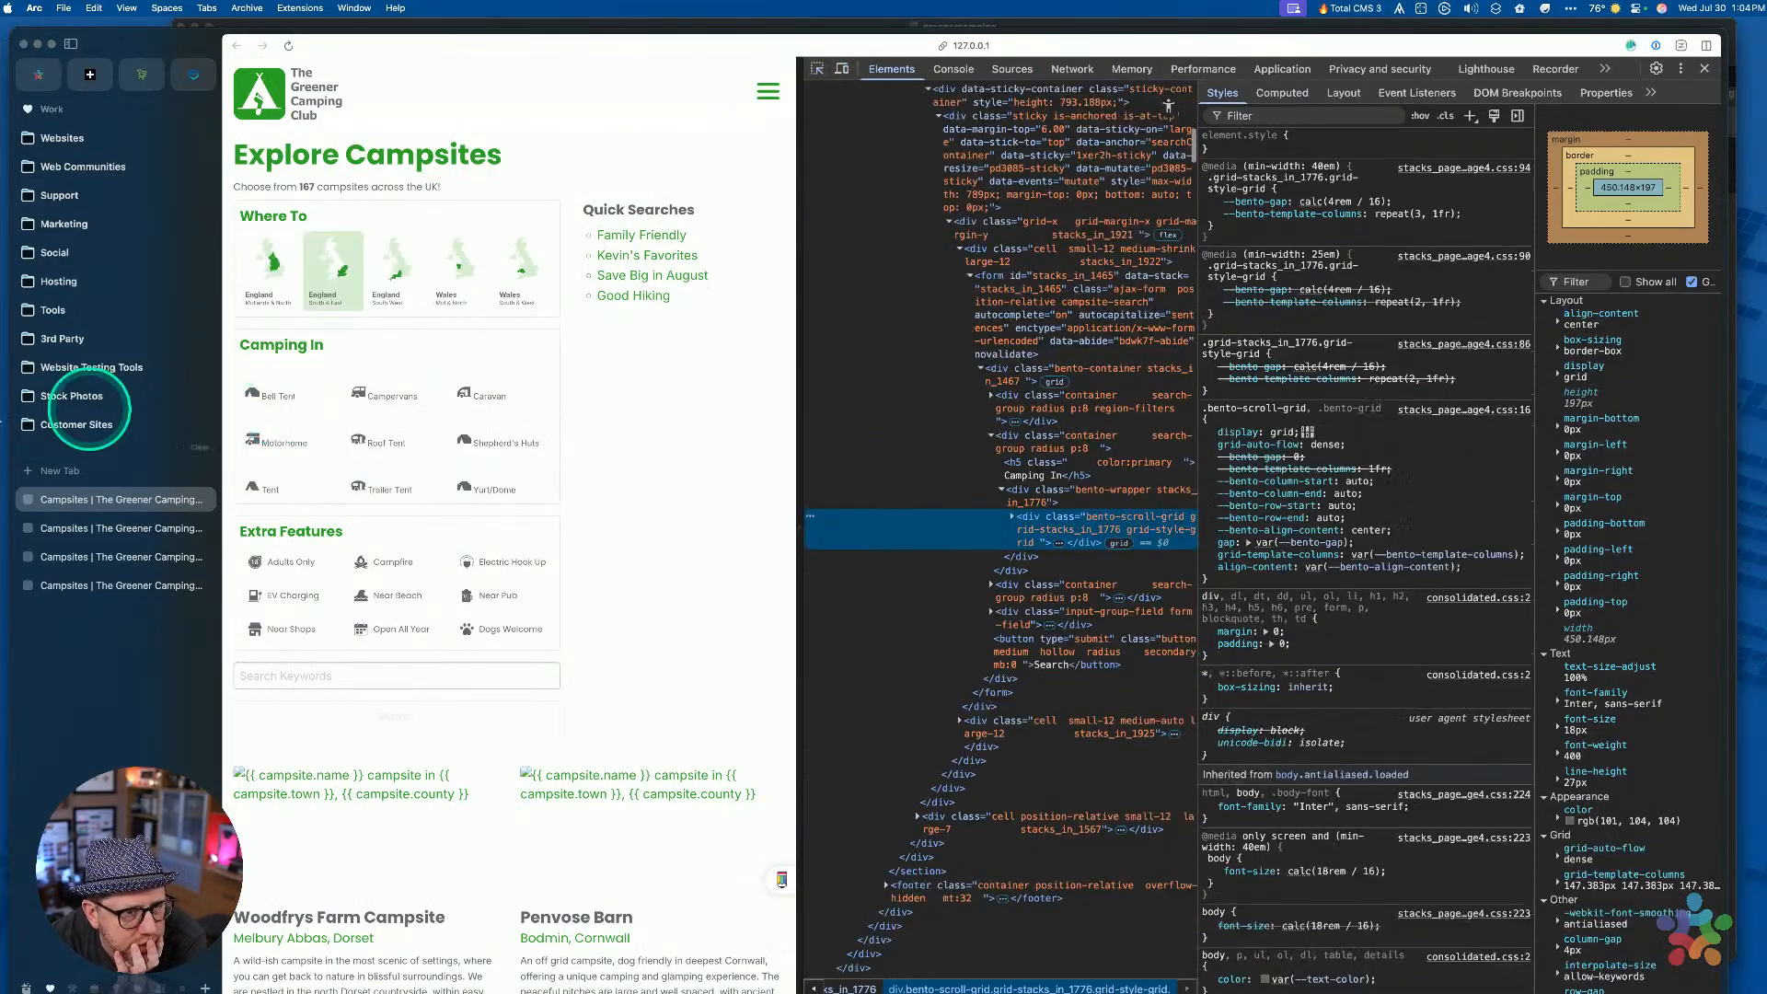
key(ctrl+Up)
key(Escape)
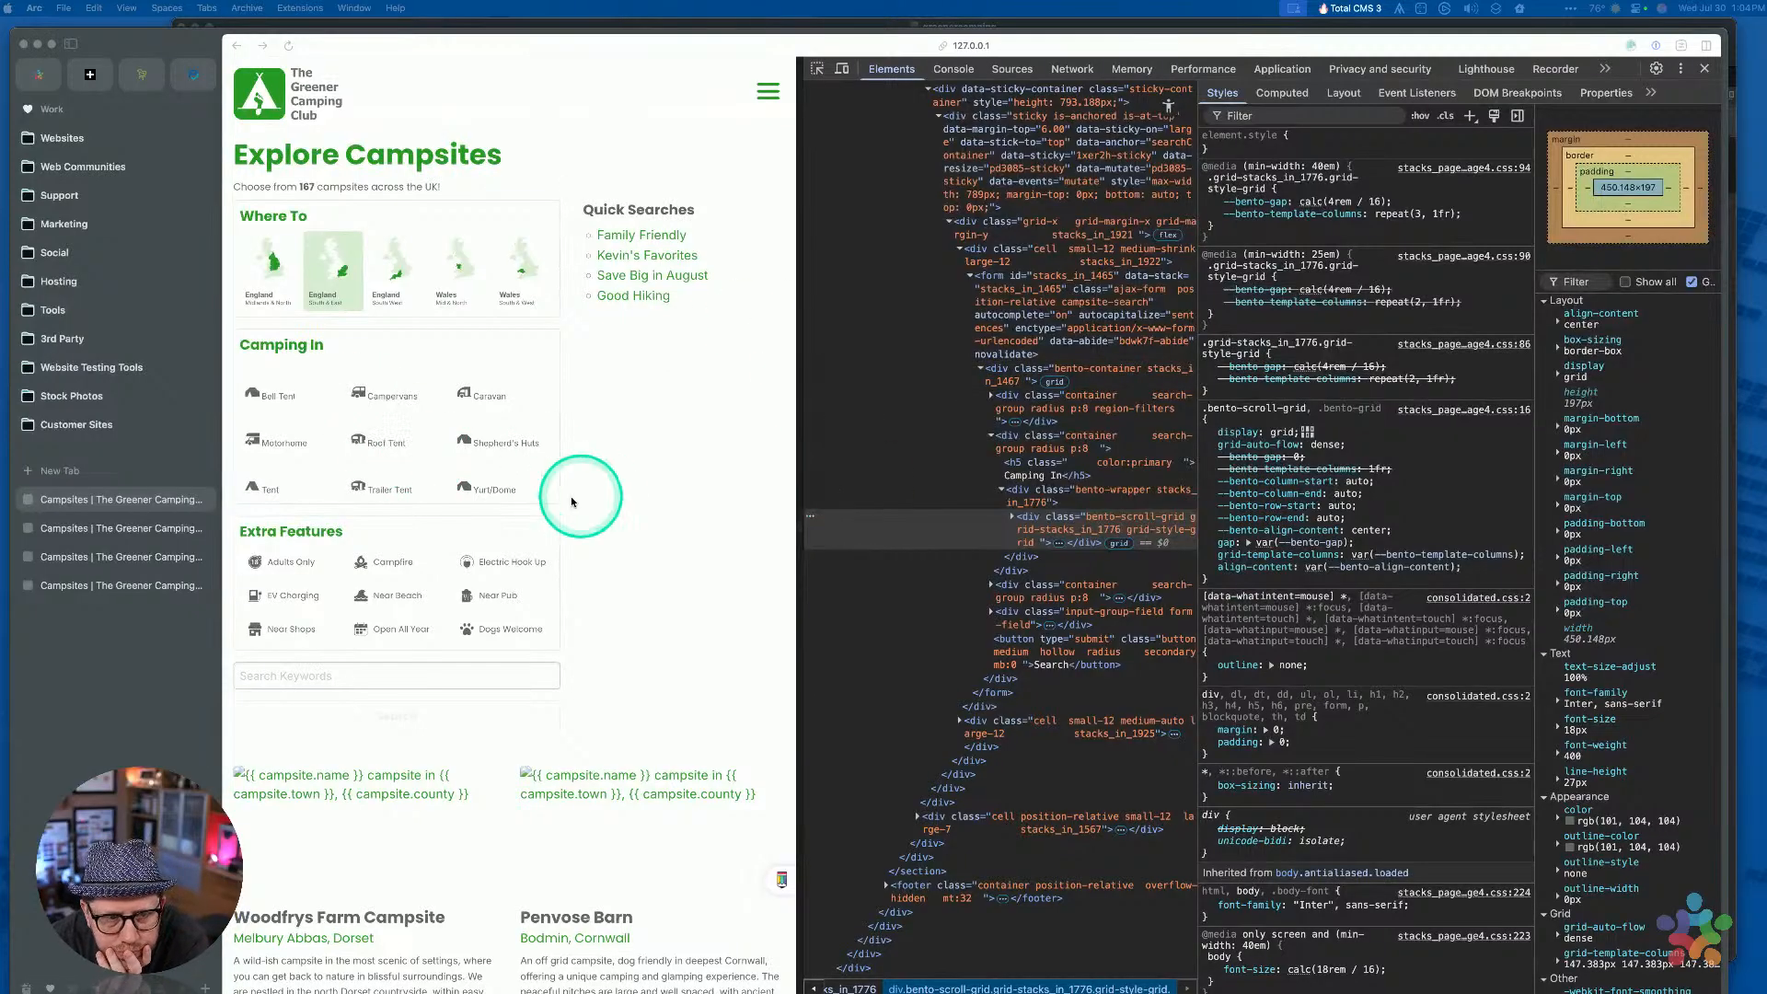
Select the Bell Tent div.checkbox wrapper and widen the element tree and DevTools panels
click(818, 68)
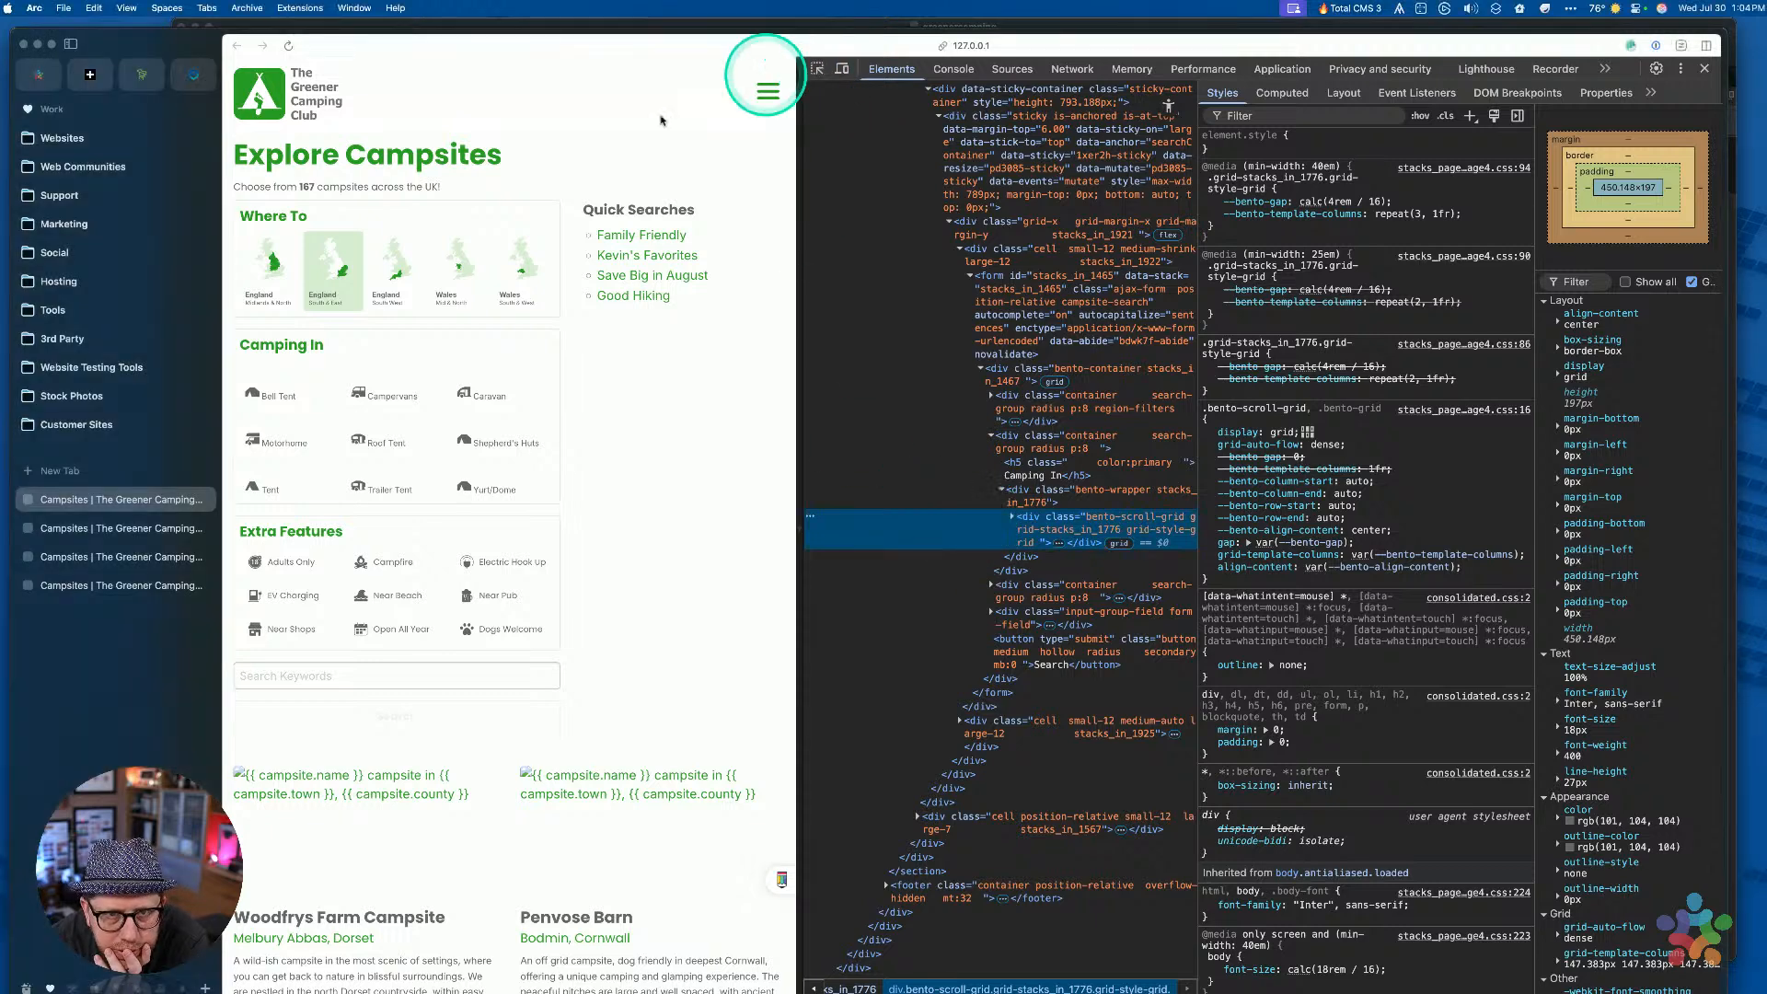
click(817, 70)
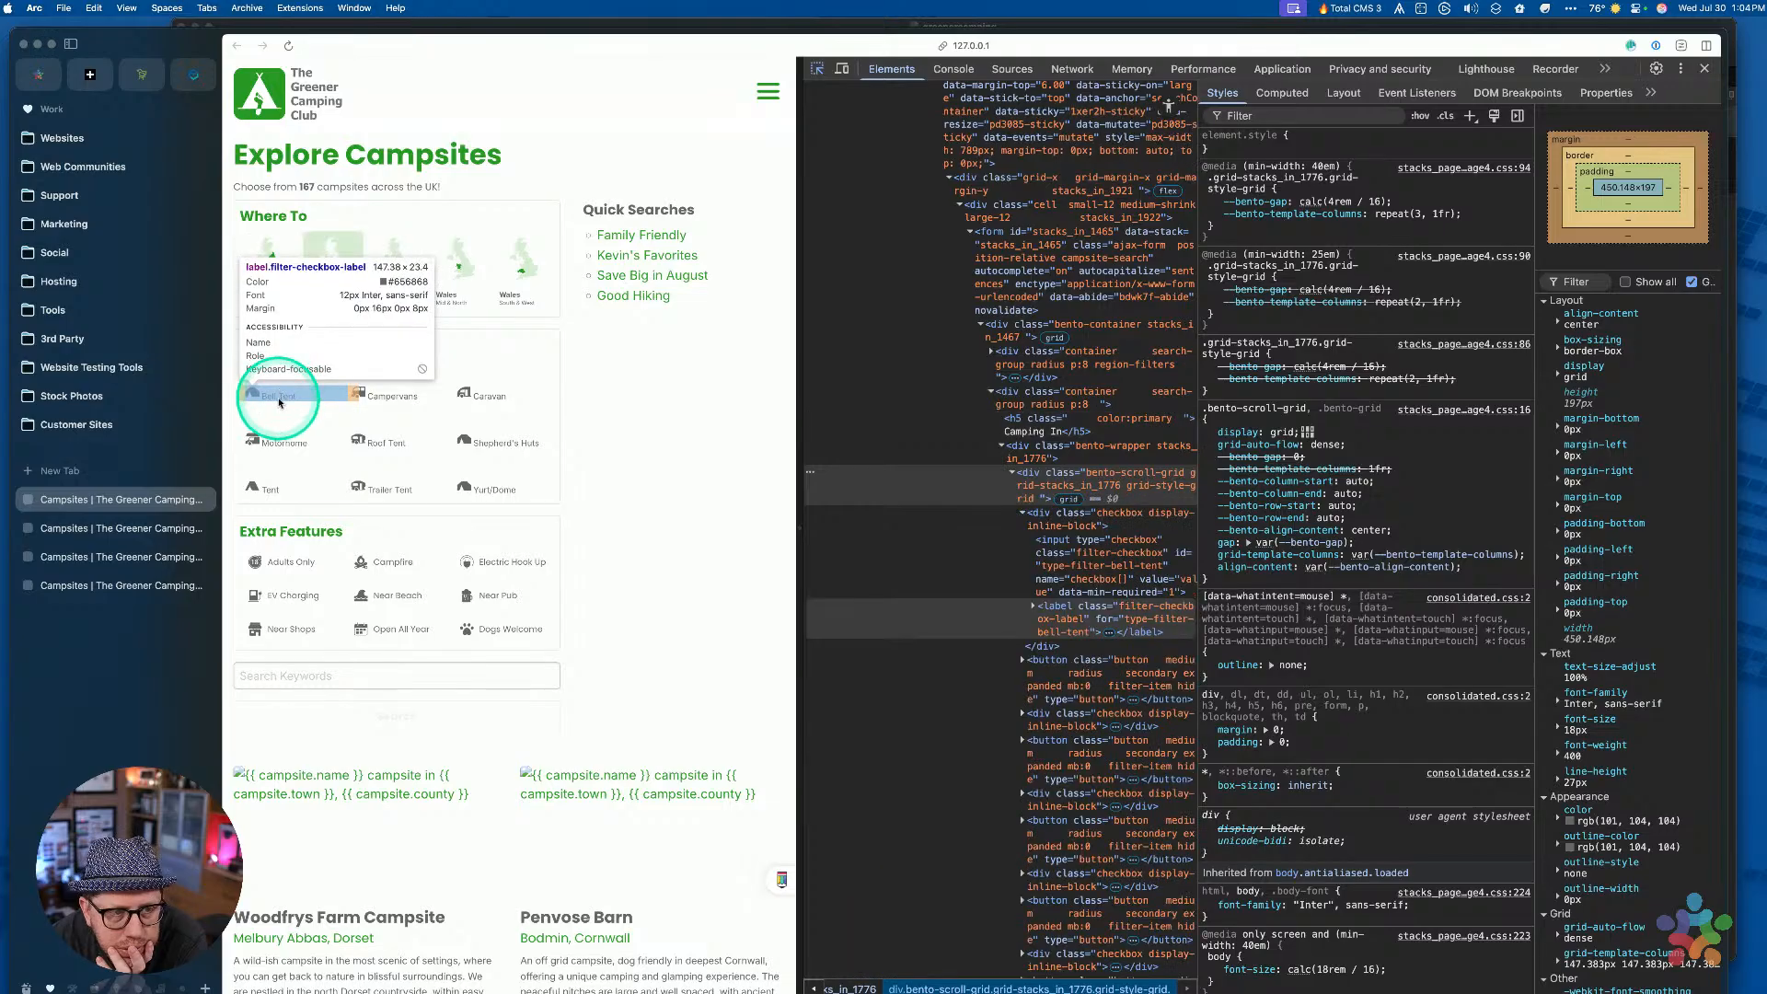
click(277, 392)
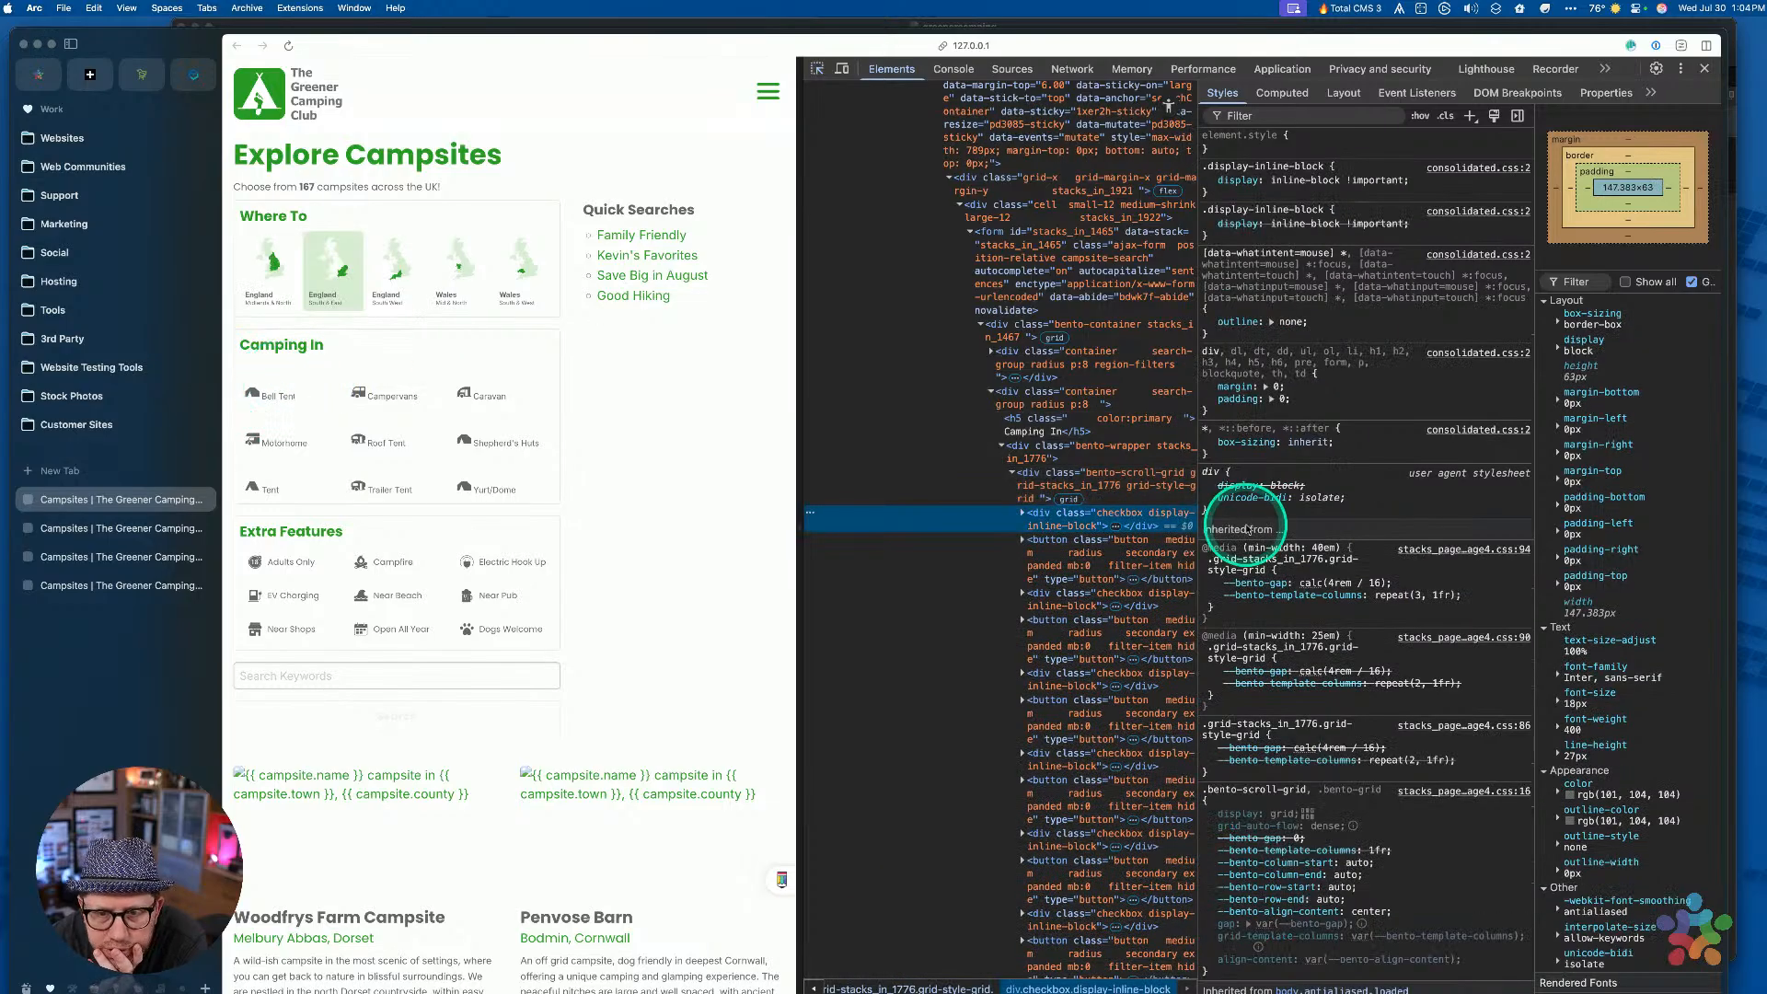
click(1092, 536)
click(1090, 521)
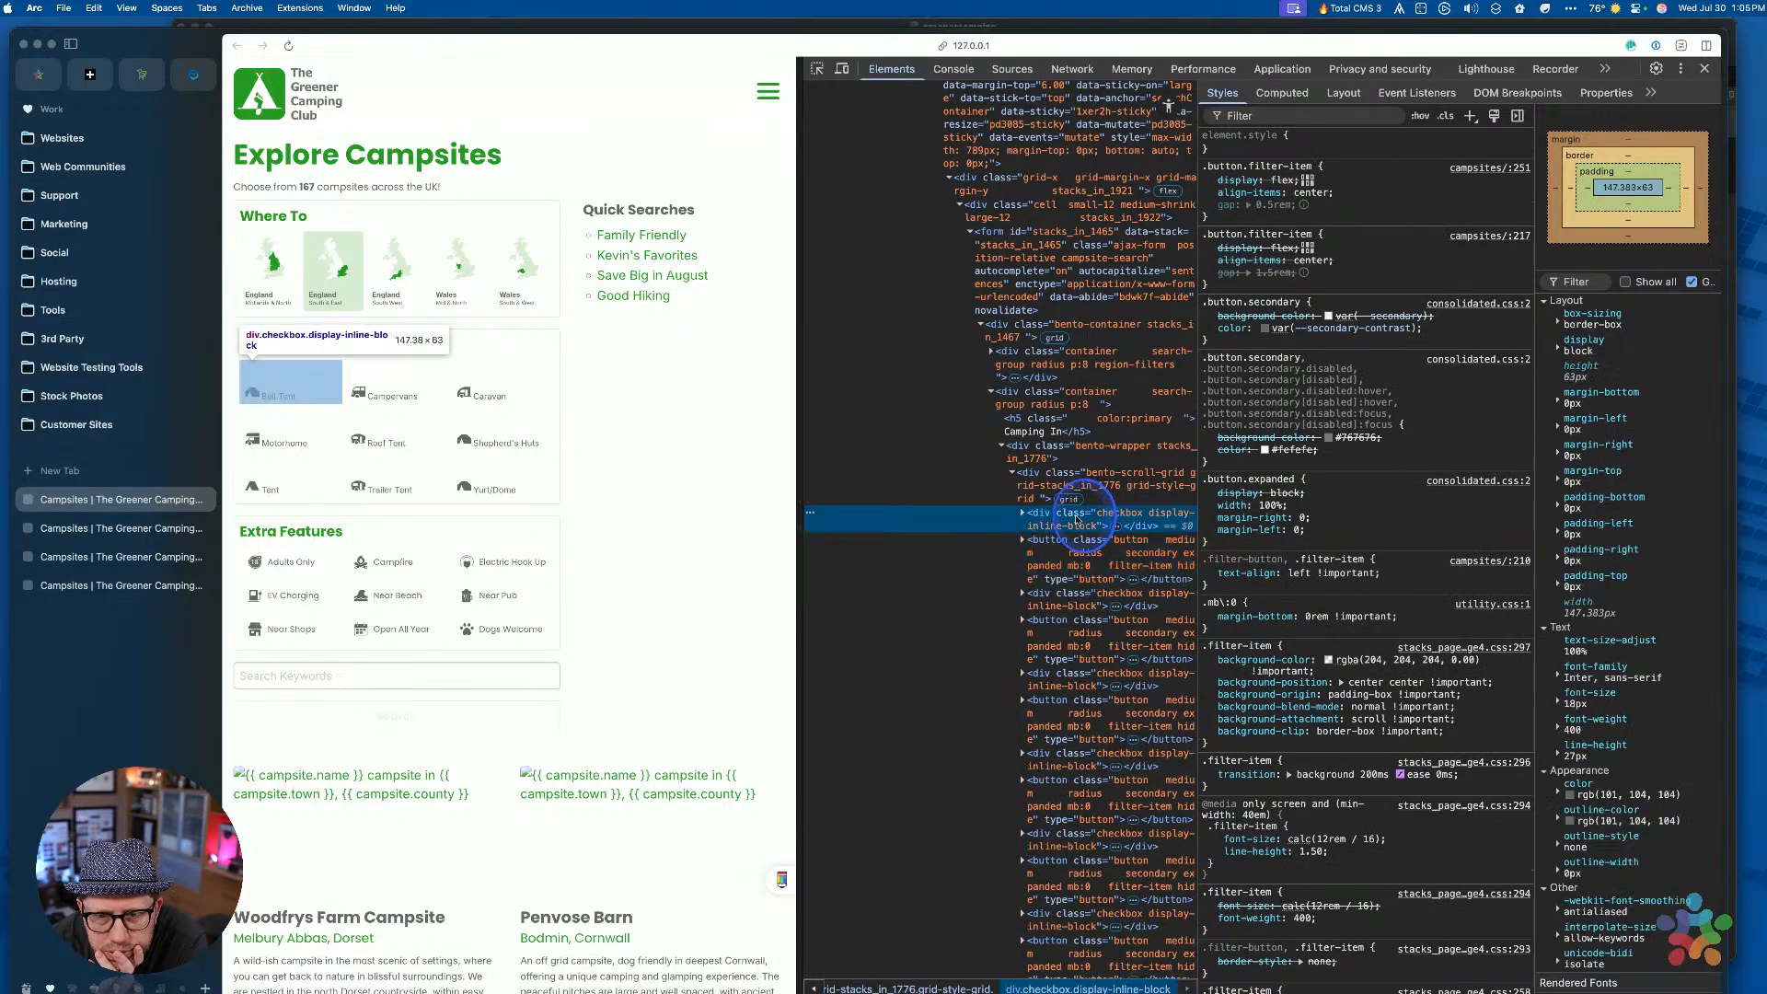
drag(1198, 440, 1346, 429)
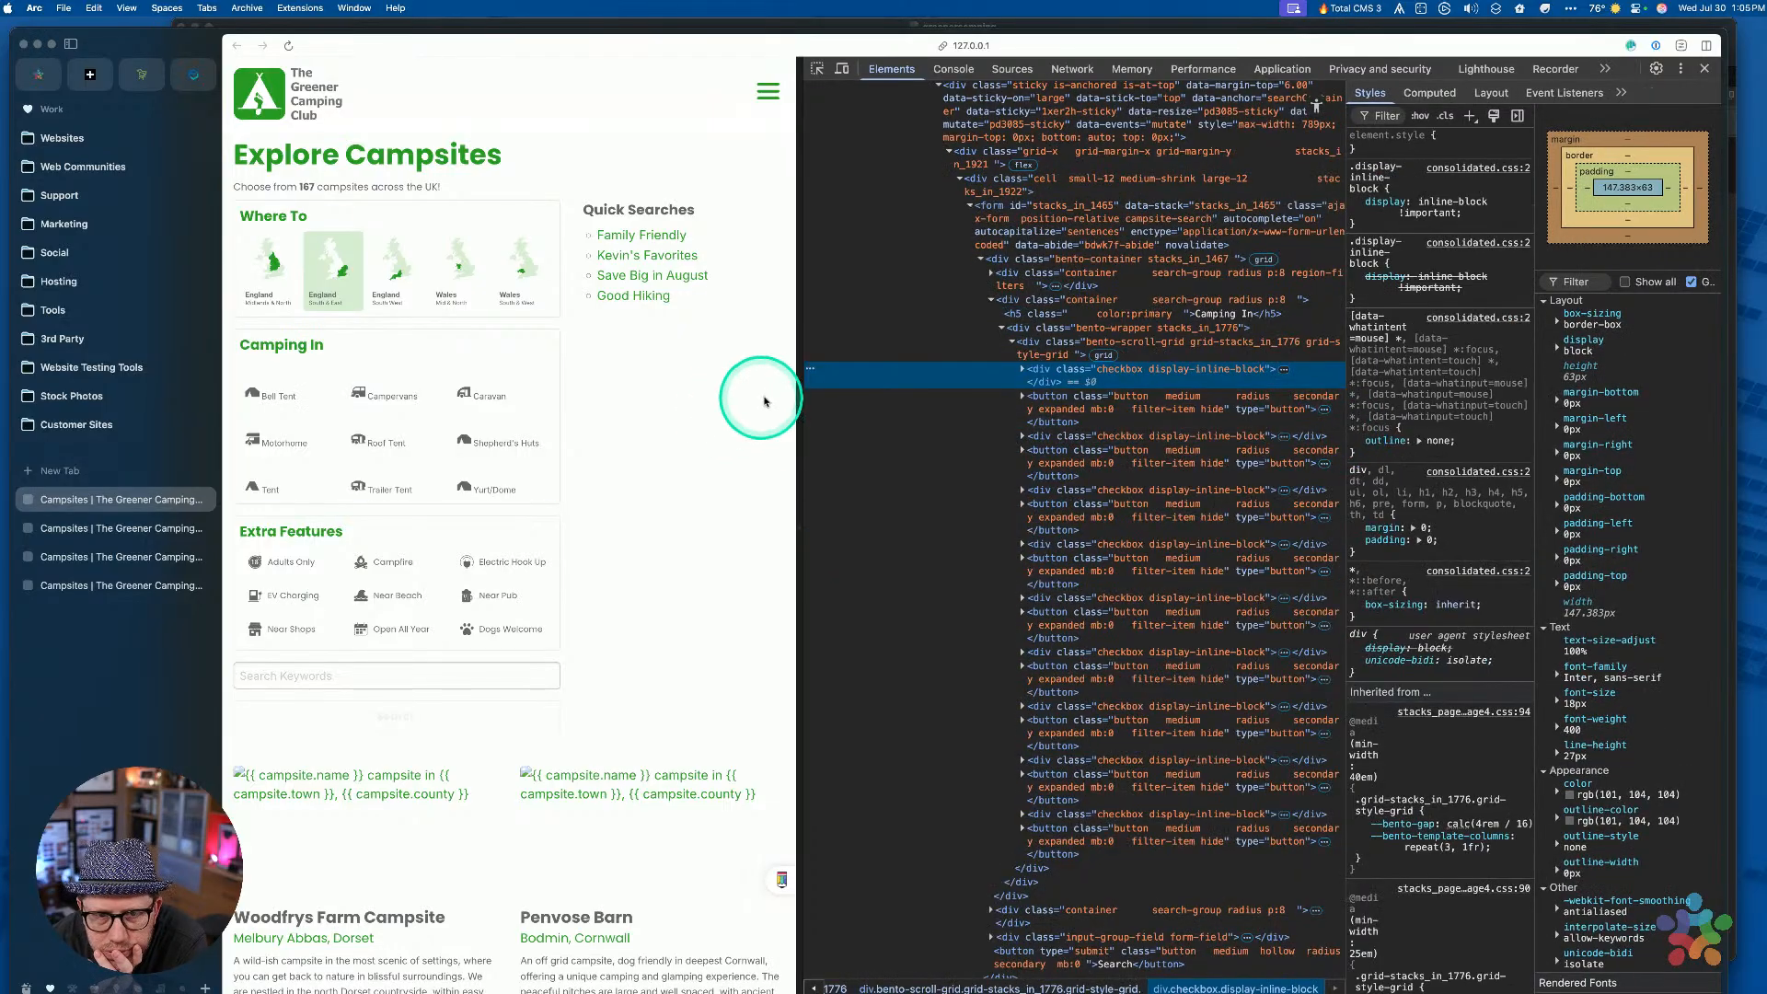
drag(801, 396, 710, 383)
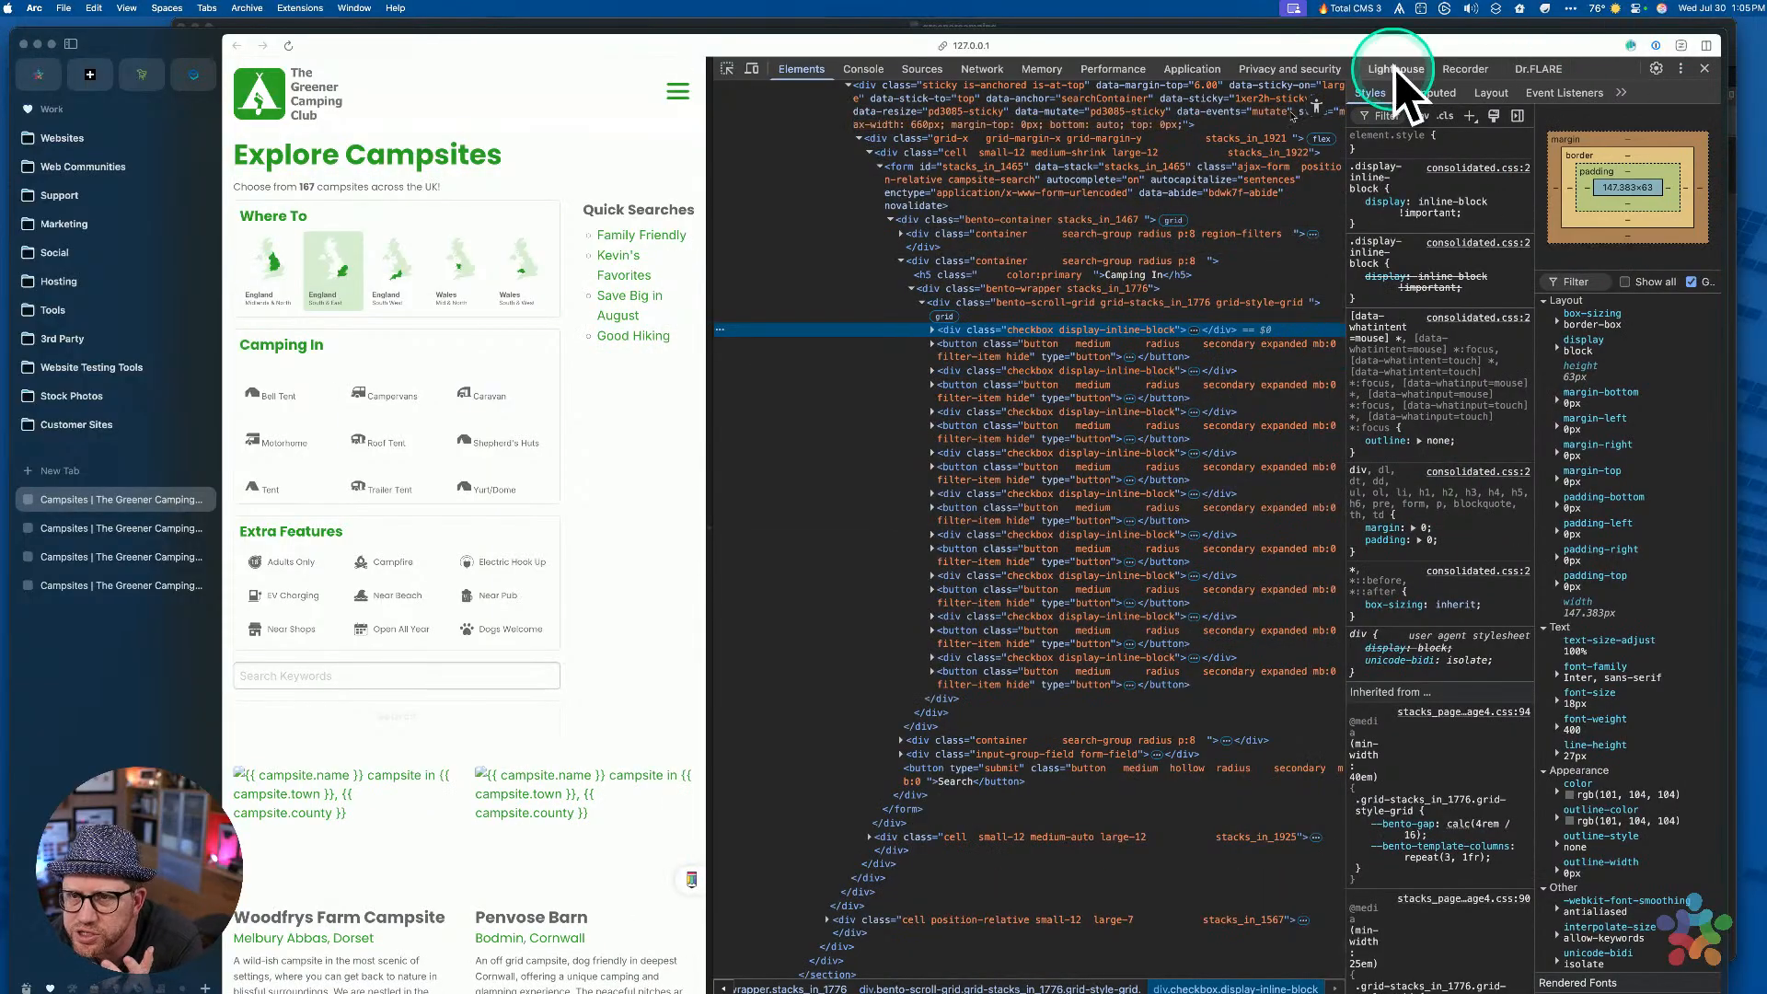
Glance through the Styles overflow and DevTools menus, then expand the first div.checkbox node
click(1621, 93)
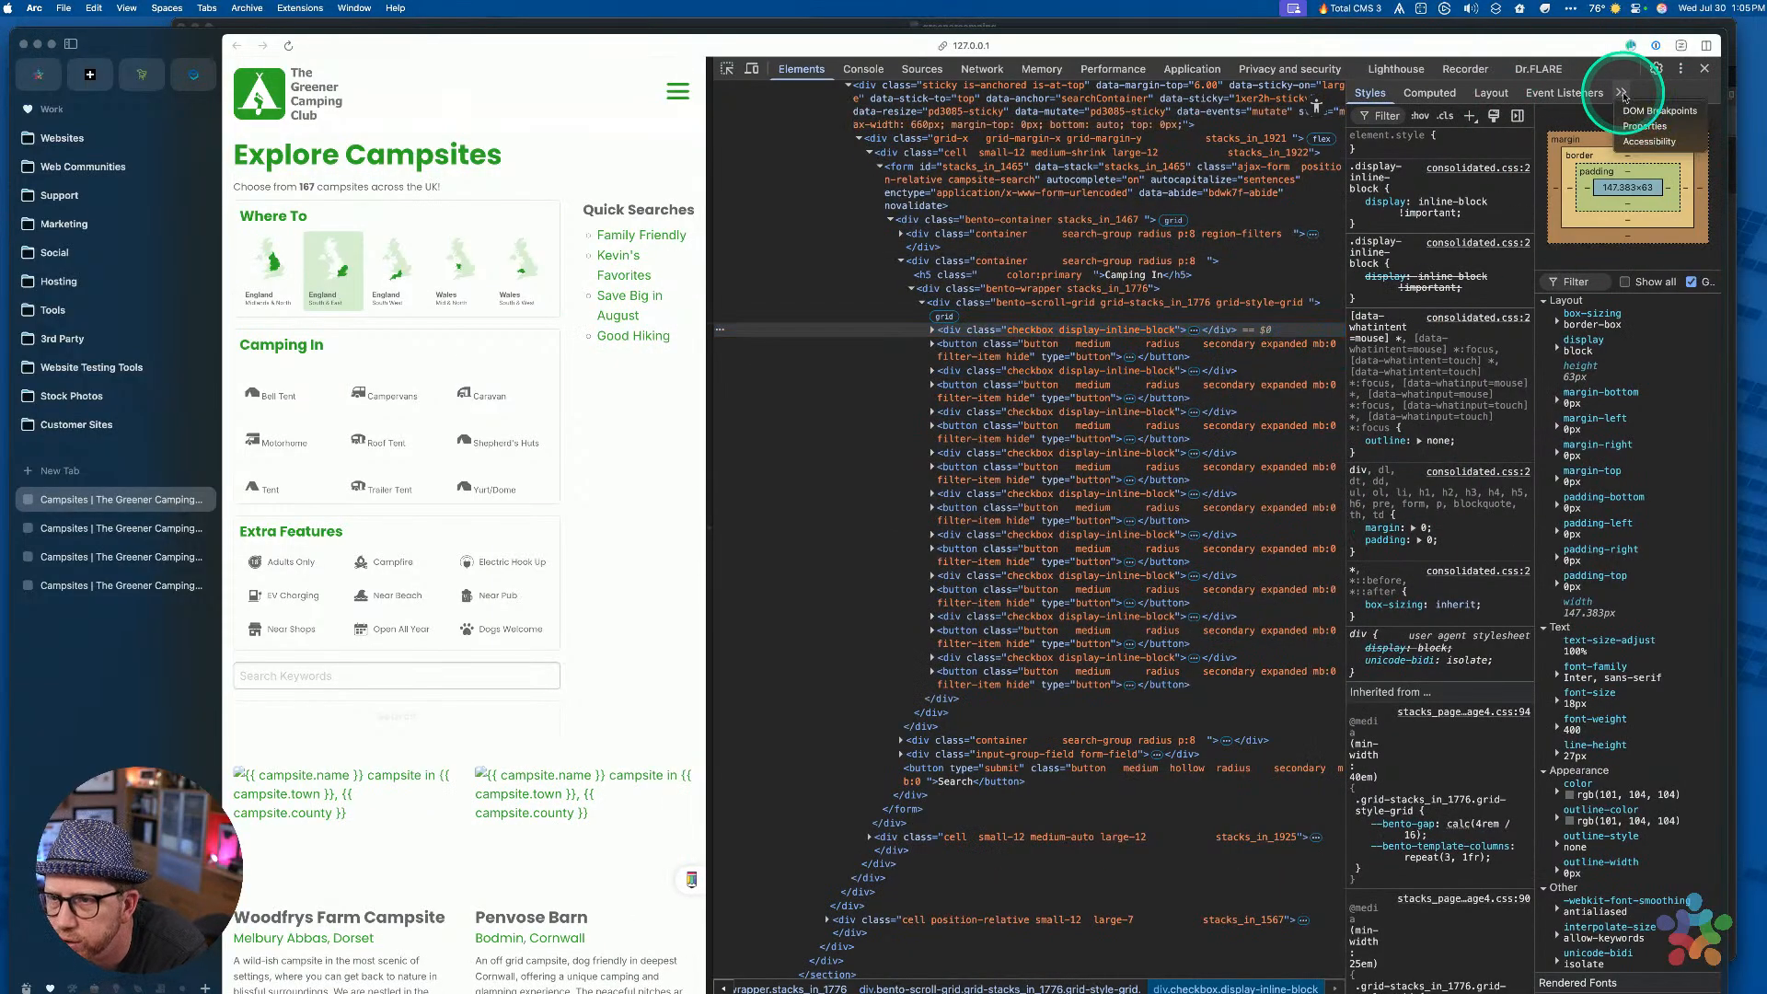
click(1682, 76)
click(1681, 72)
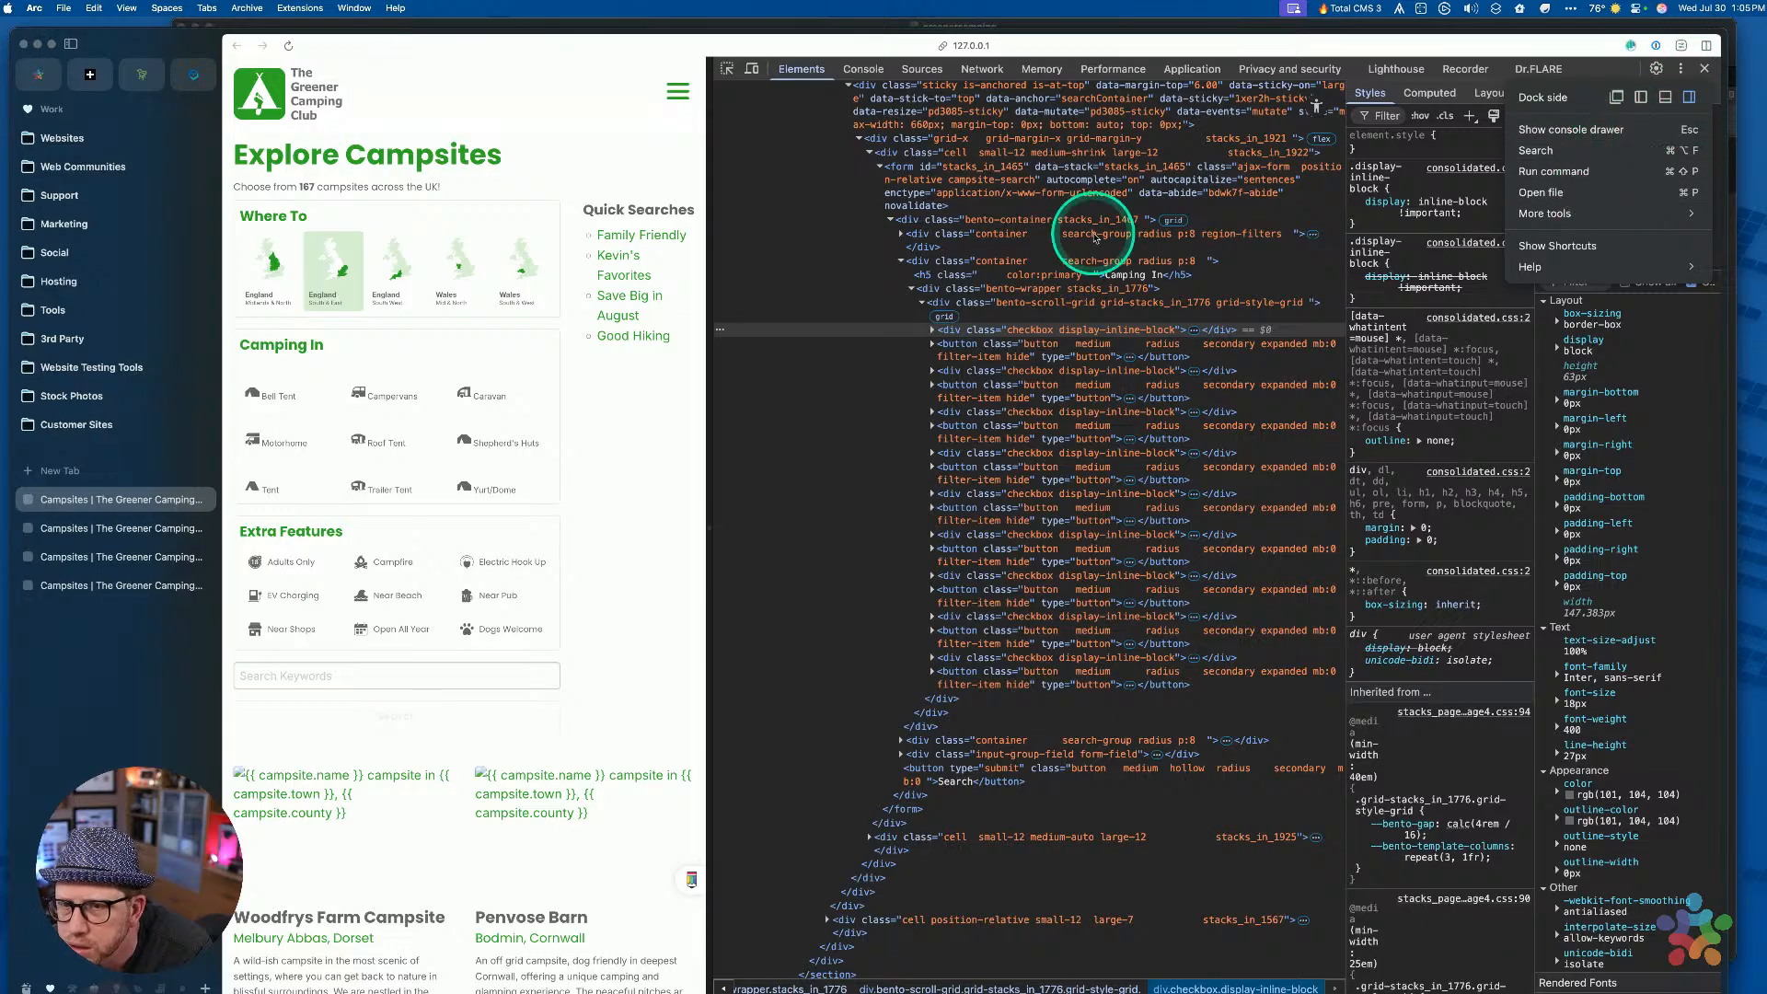
click(999, 350)
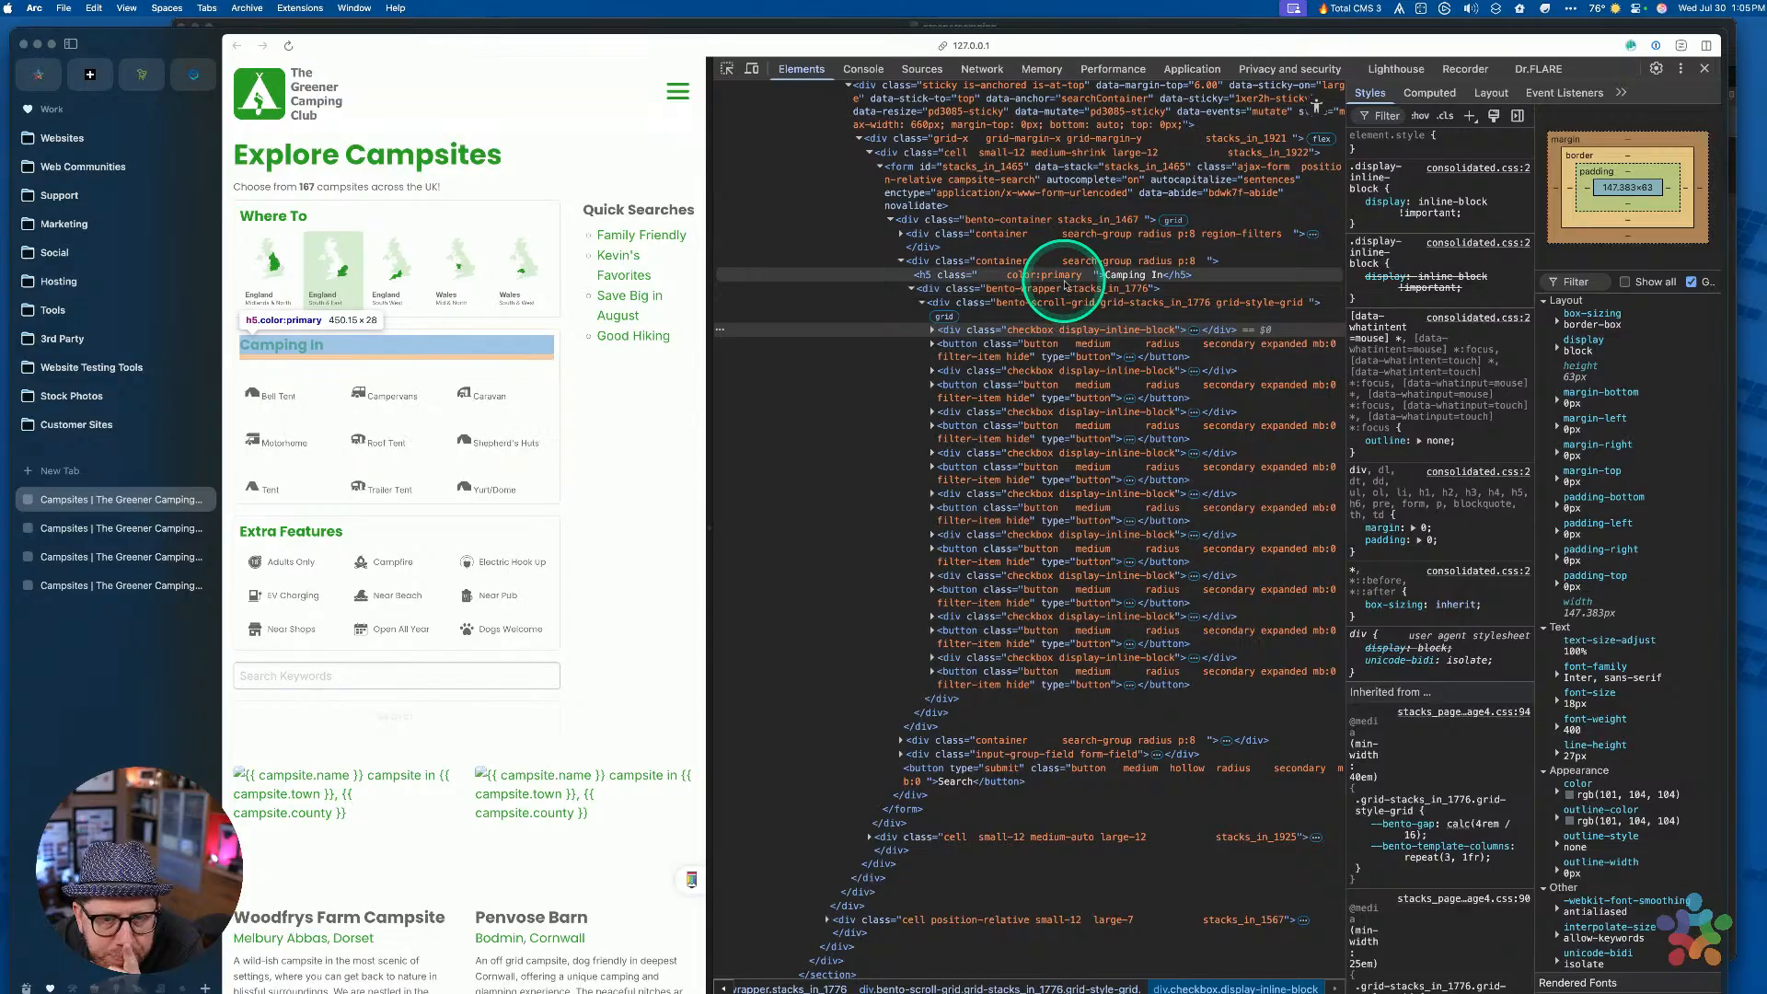
click(1037, 333)
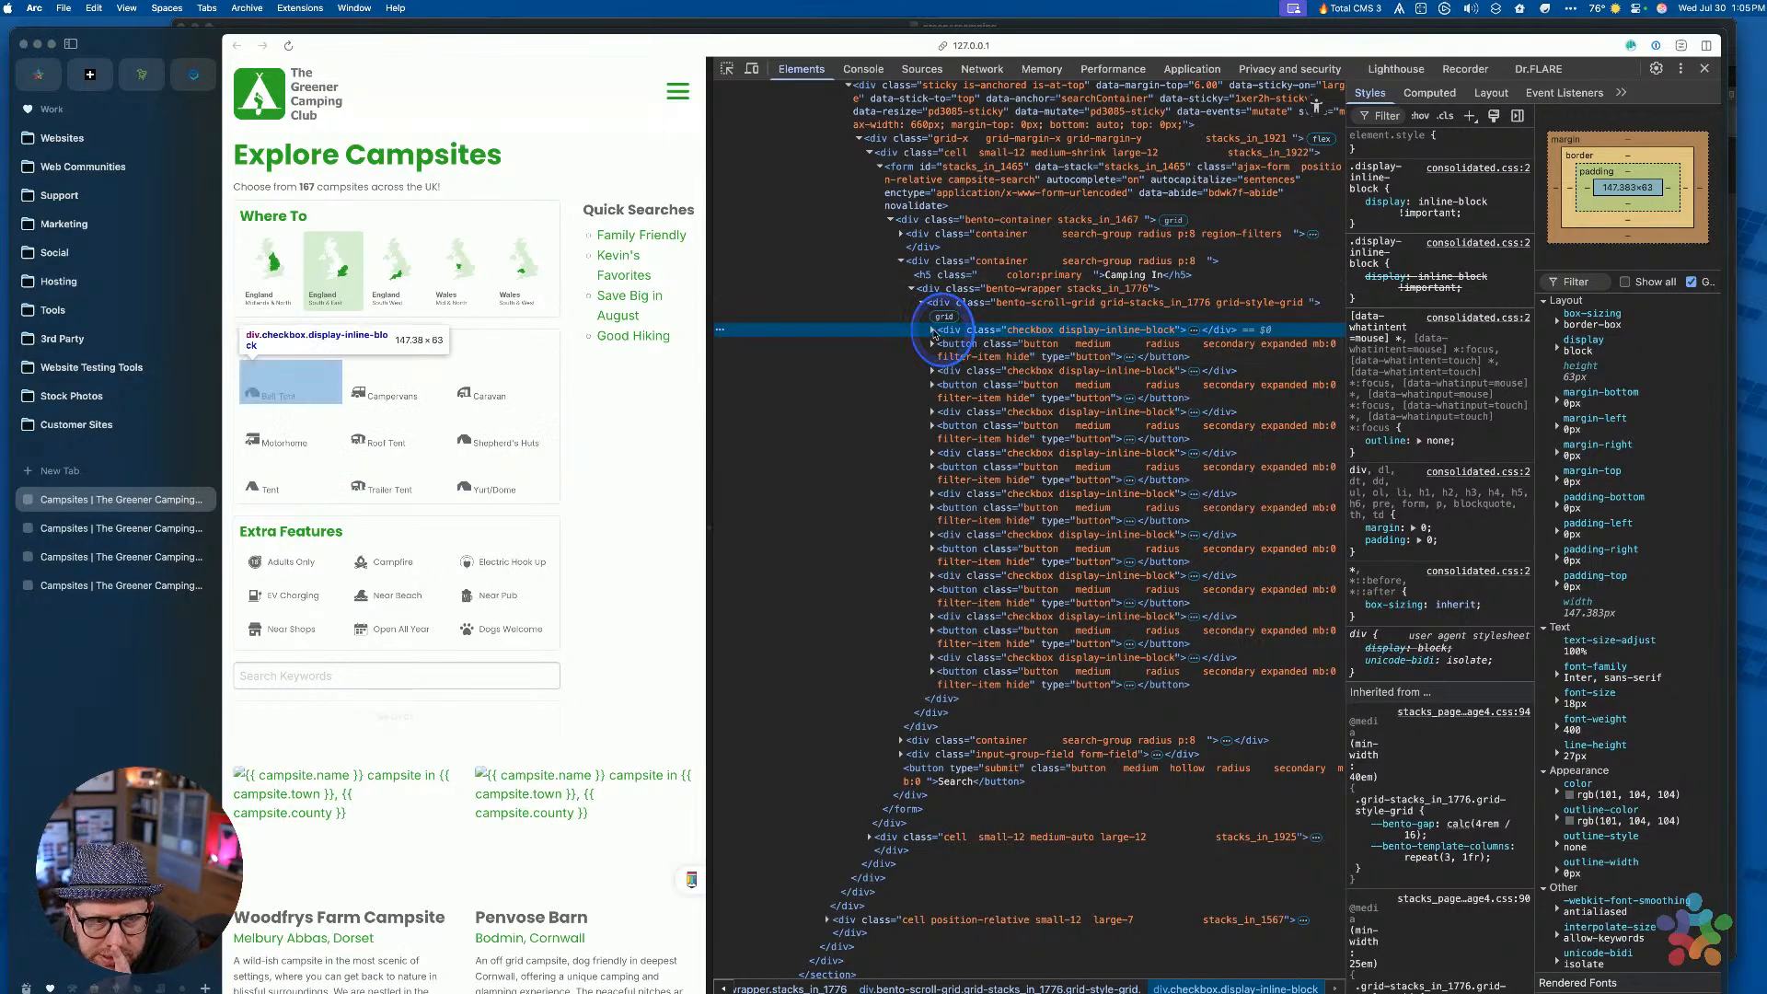
click(932, 331)
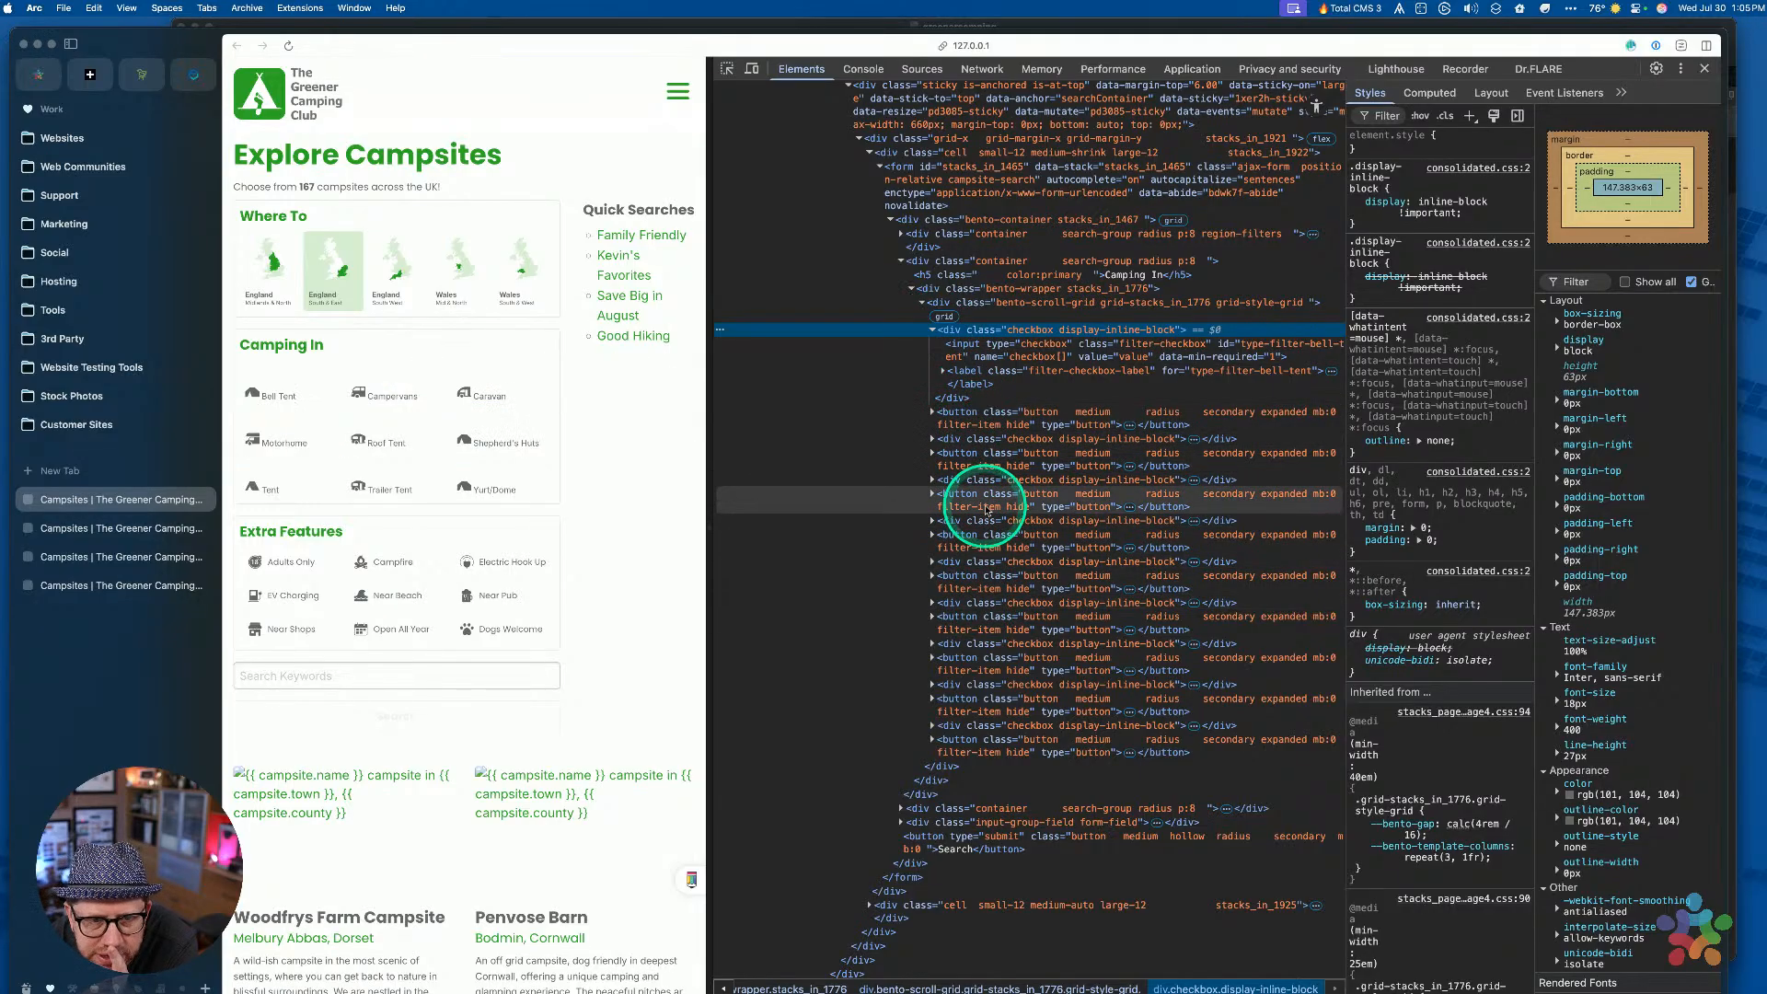
Delete every hidden button.filter-item node from the Camping In grid markup
click(973, 414)
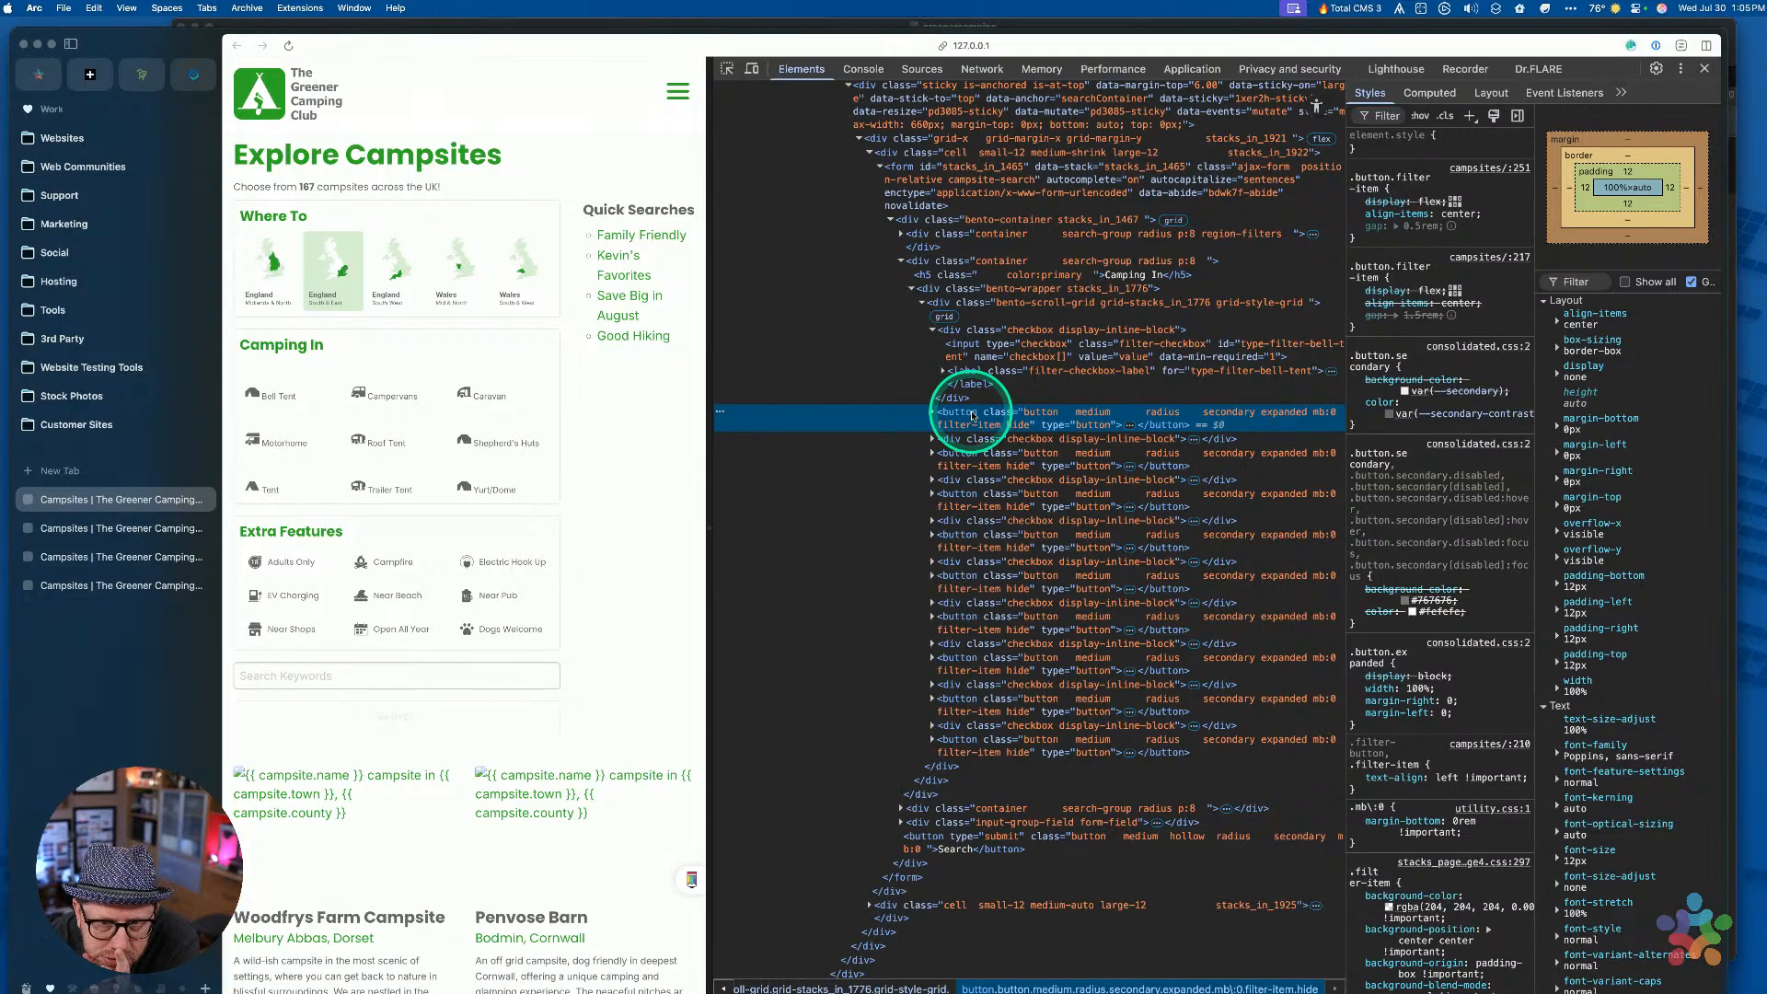
key(Delete)
click(976, 432)
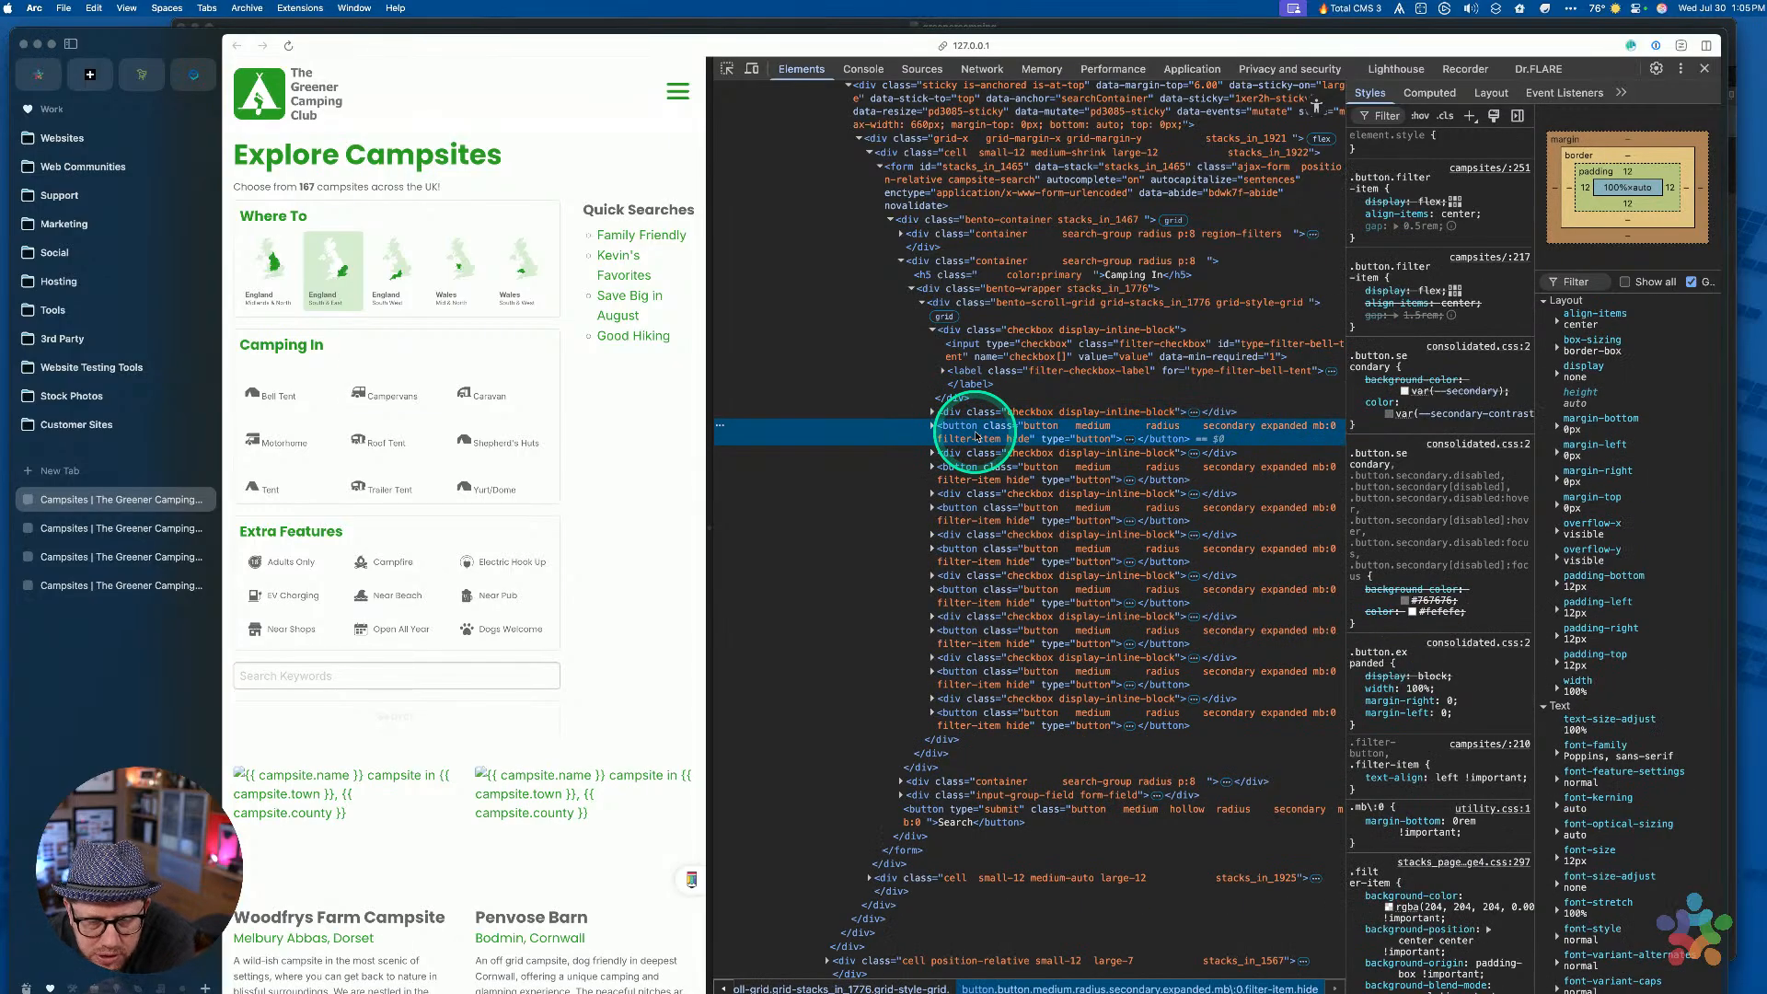
key(Delete)
click(974, 440)
key(Delete)
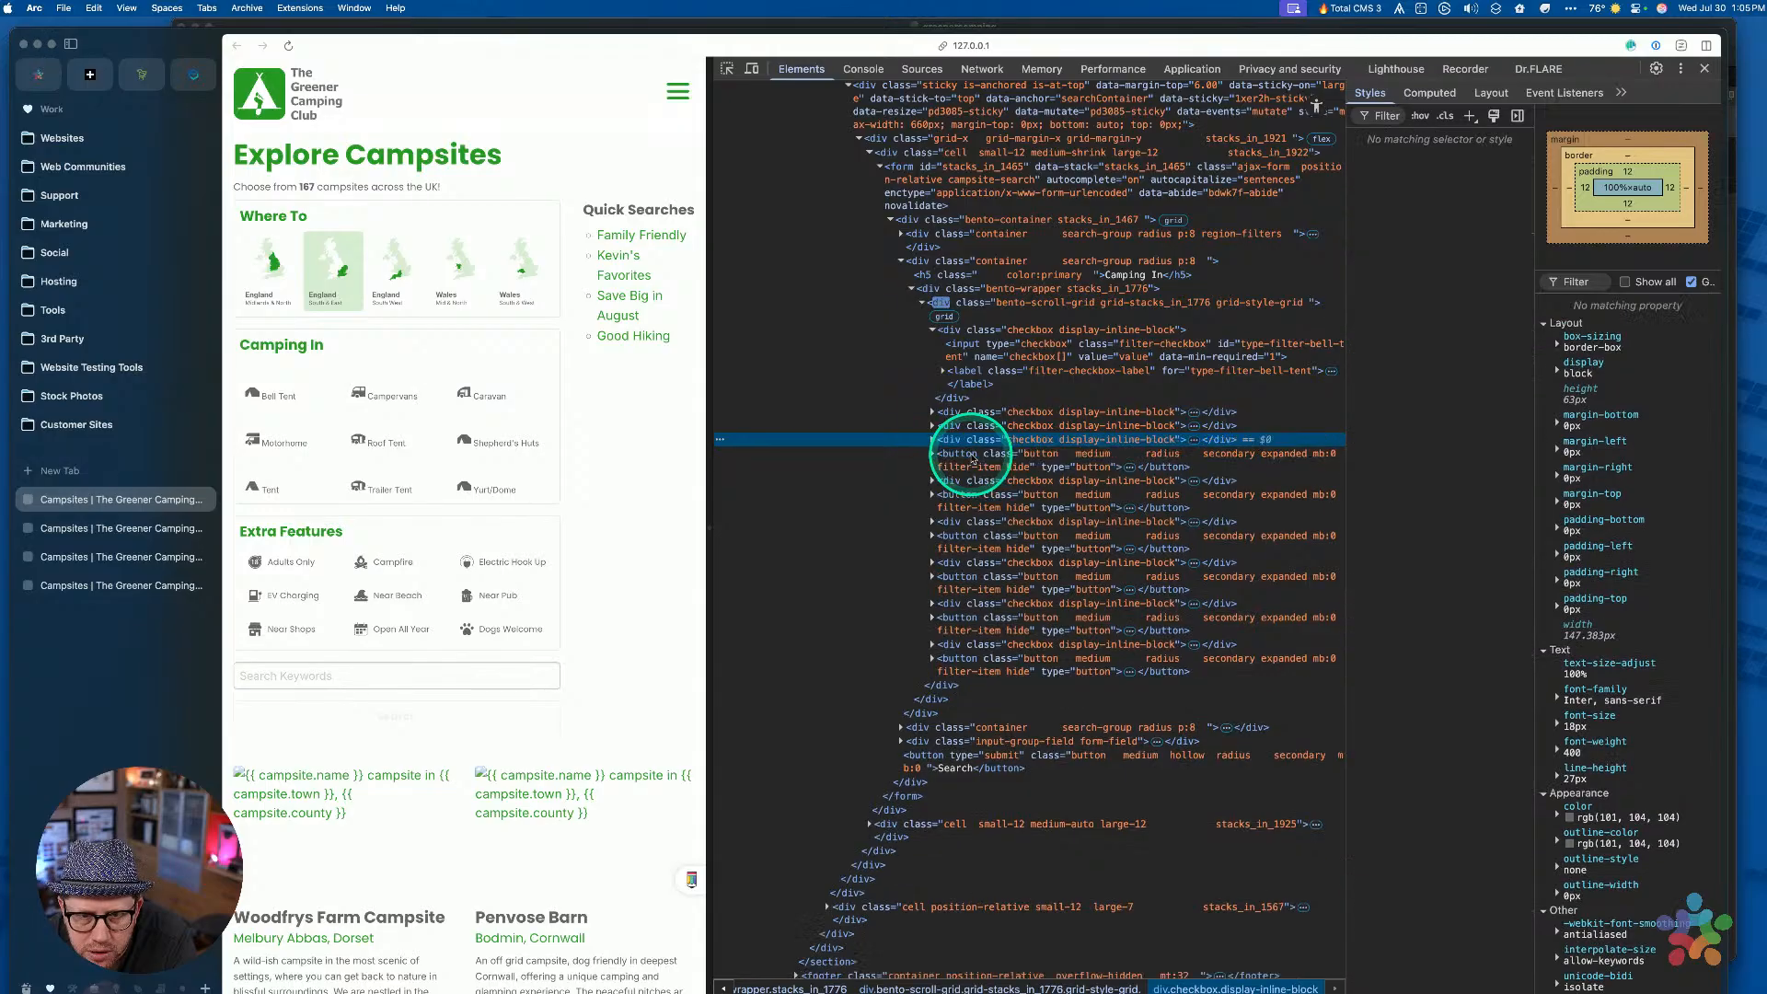
click(971, 468)
key(Delete)
click(971, 471)
key(Delete)
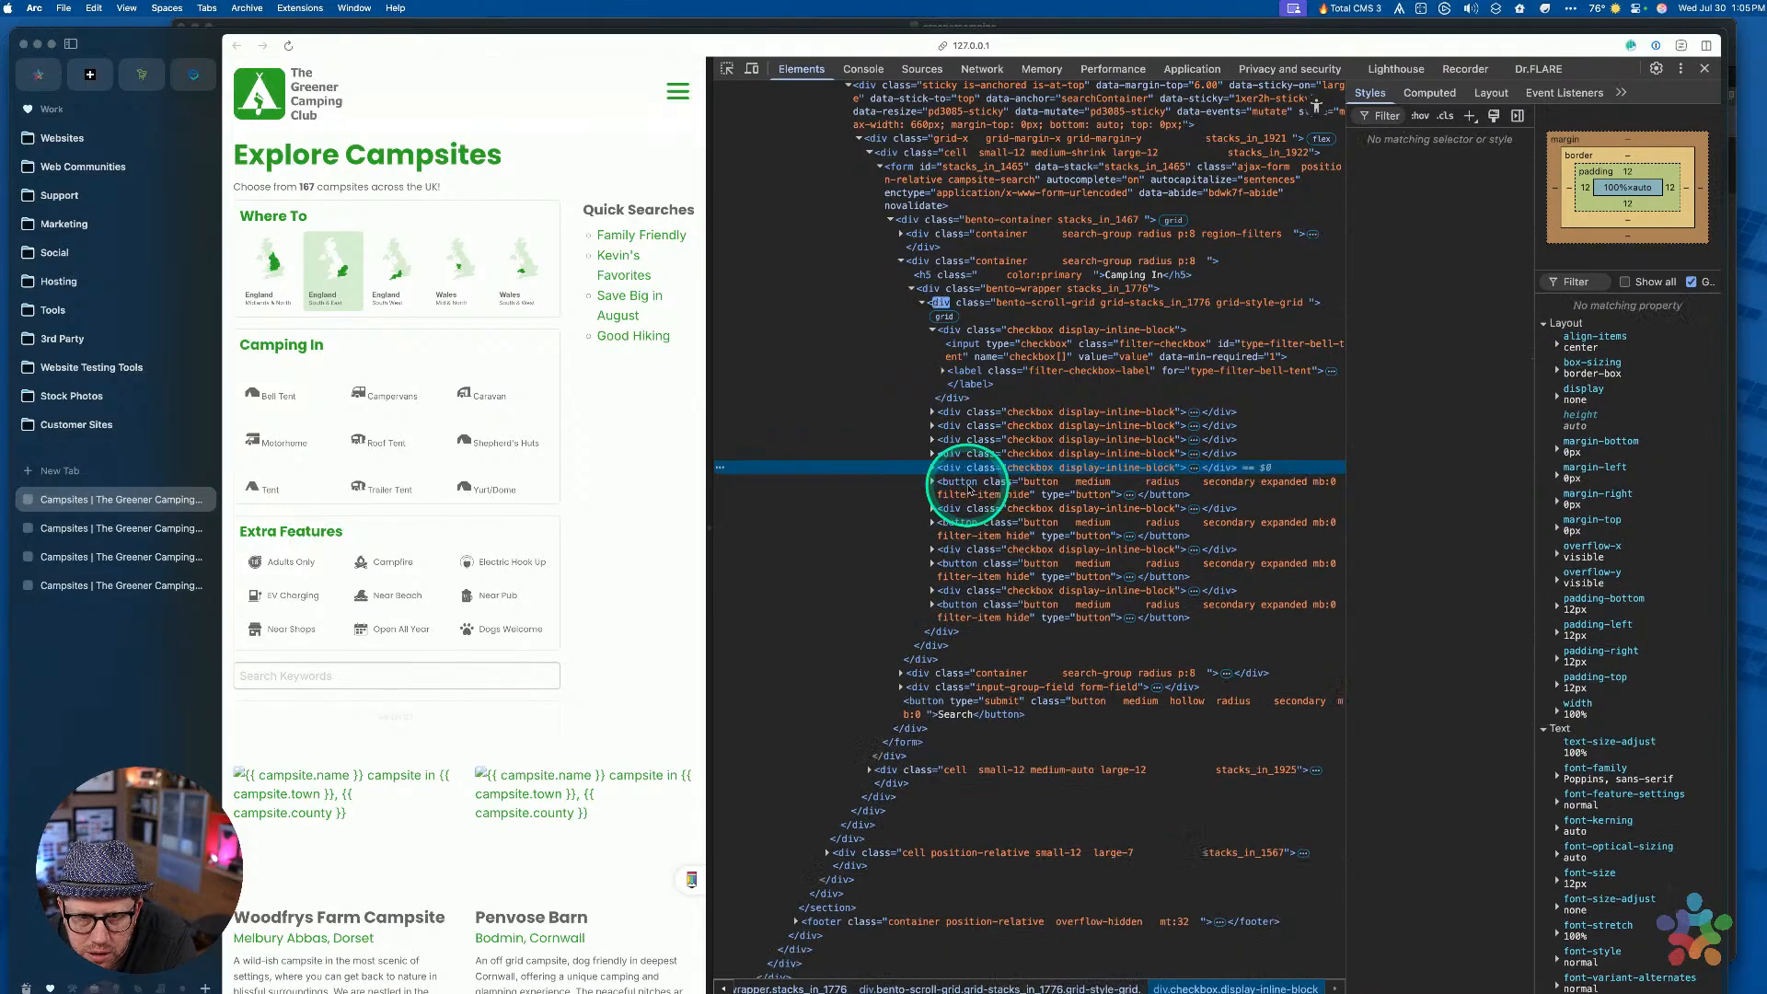
click(965, 506)
click(967, 486)
key(Delete)
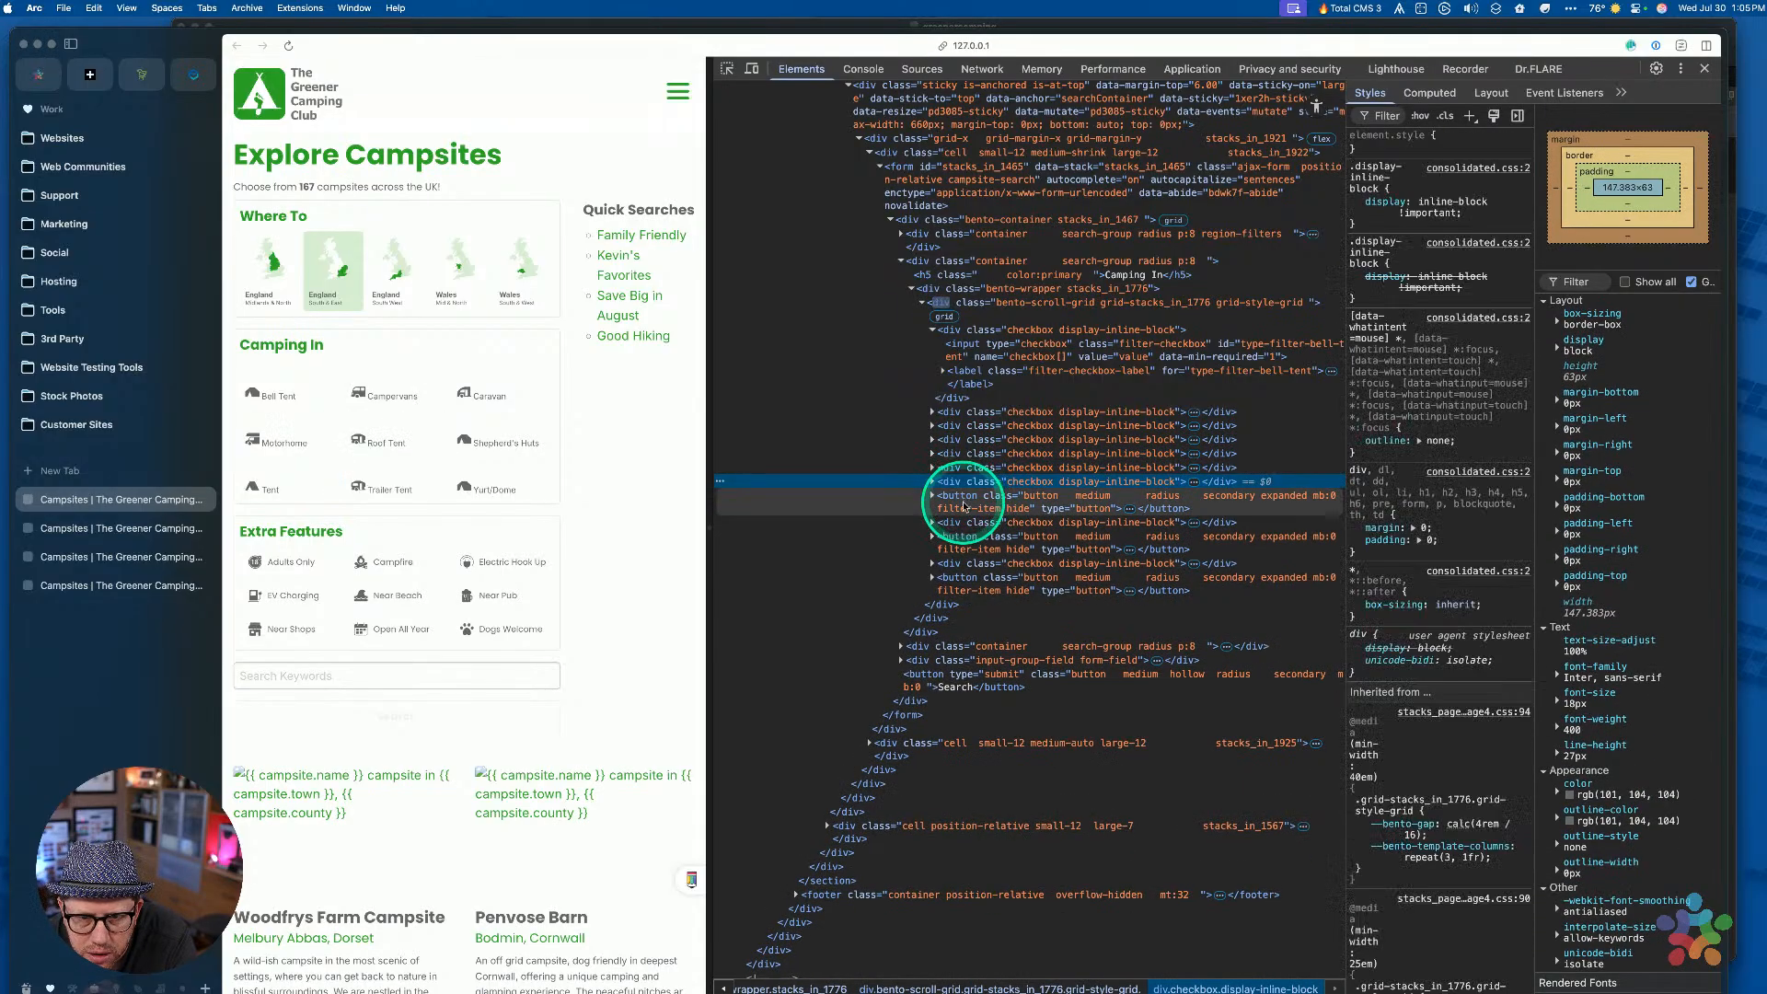
click(964, 506)
key(Delete)
click(962, 514)
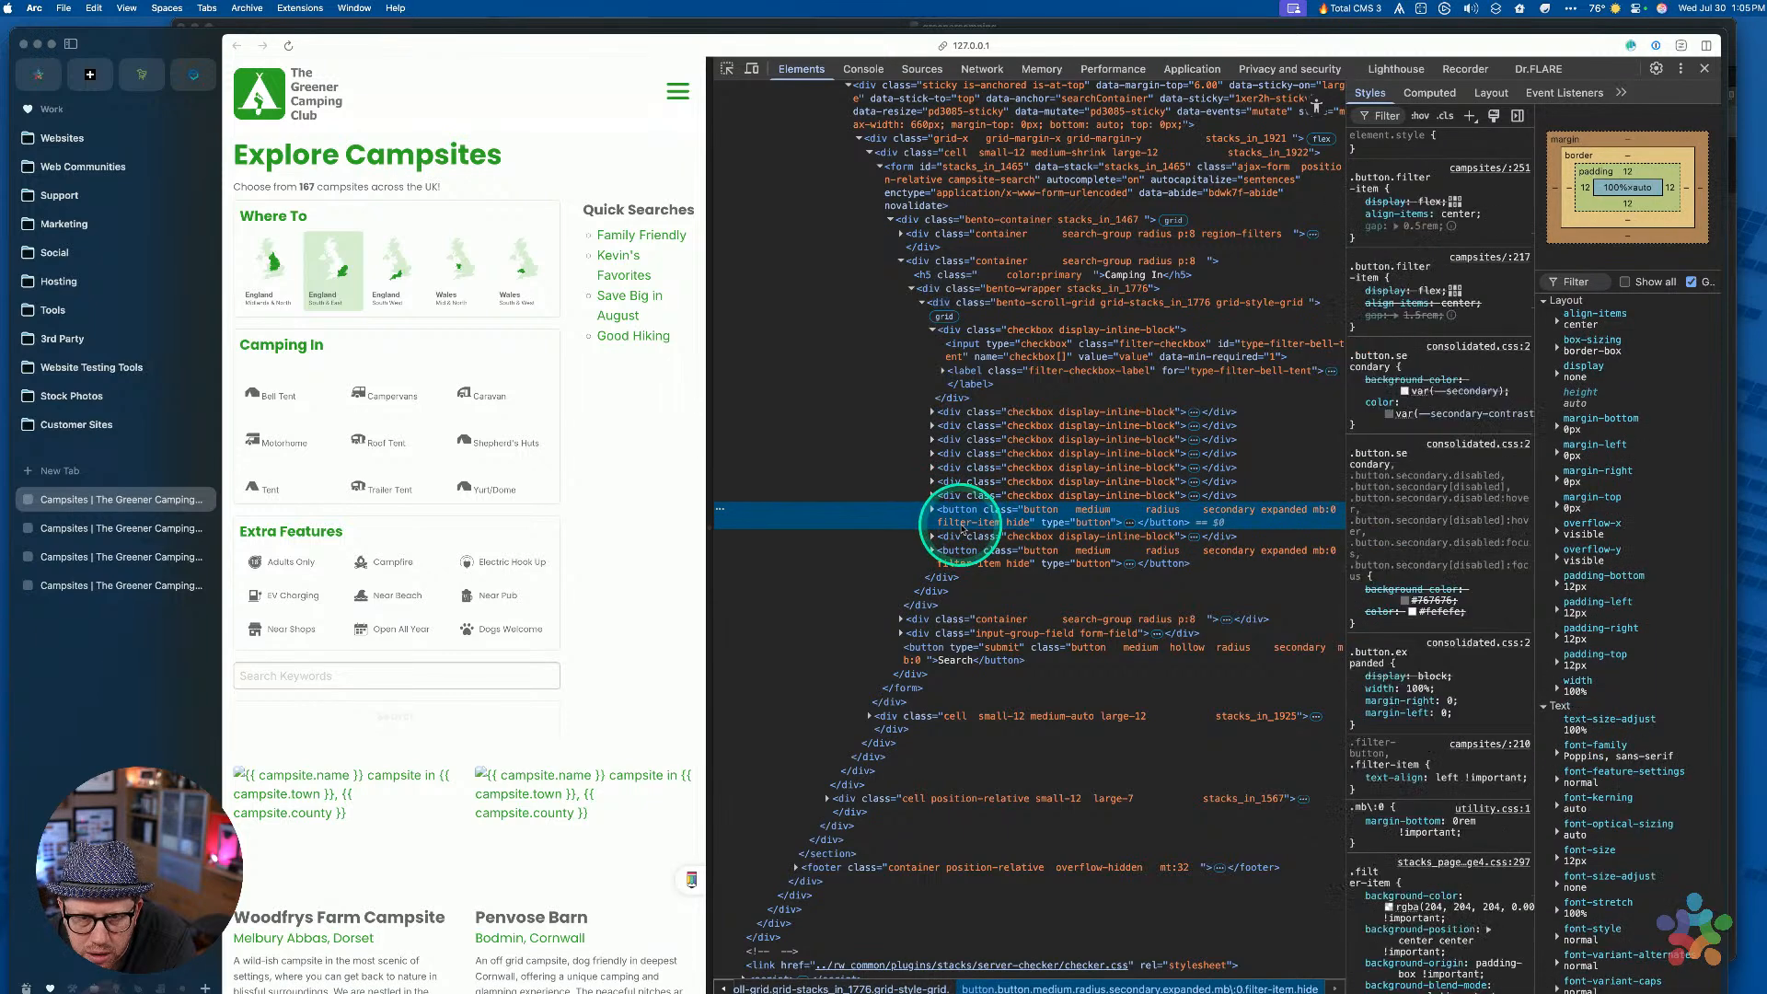
key(Delete)
click(962, 530)
key(Delete)
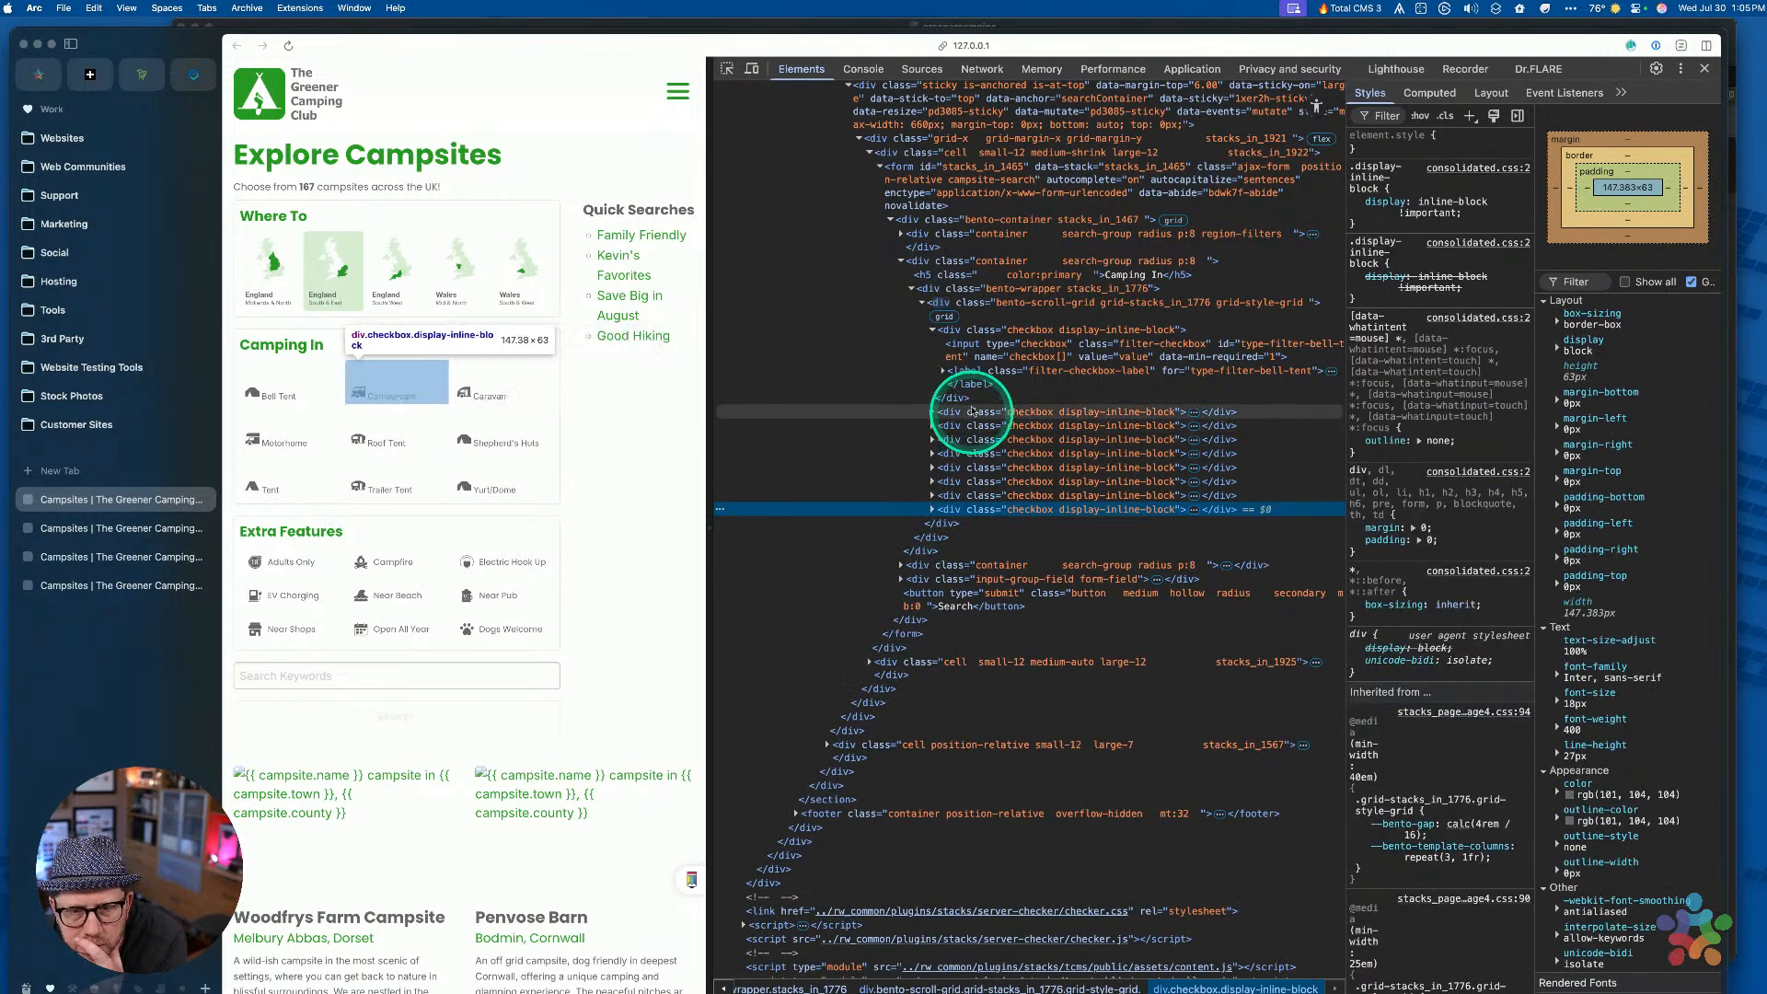
Inspect the Bell Tent checkbox input's container and toggle its inline-block display rule off and on
click(964, 354)
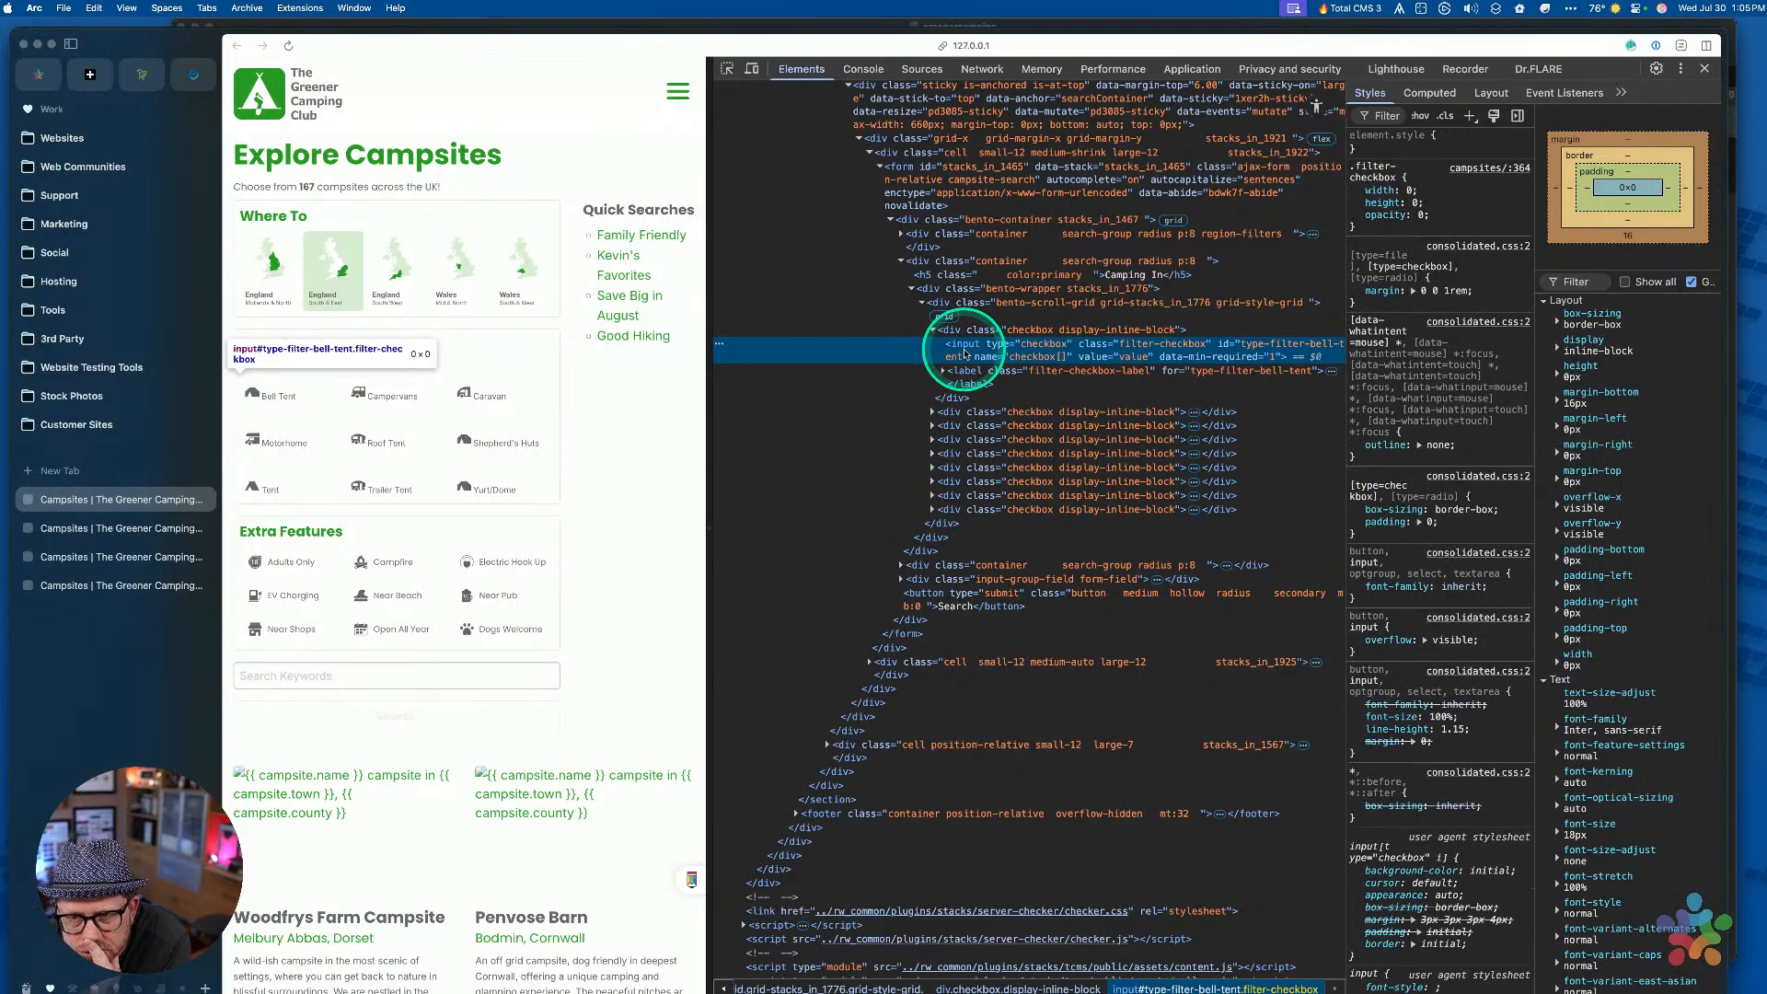
click(965, 331)
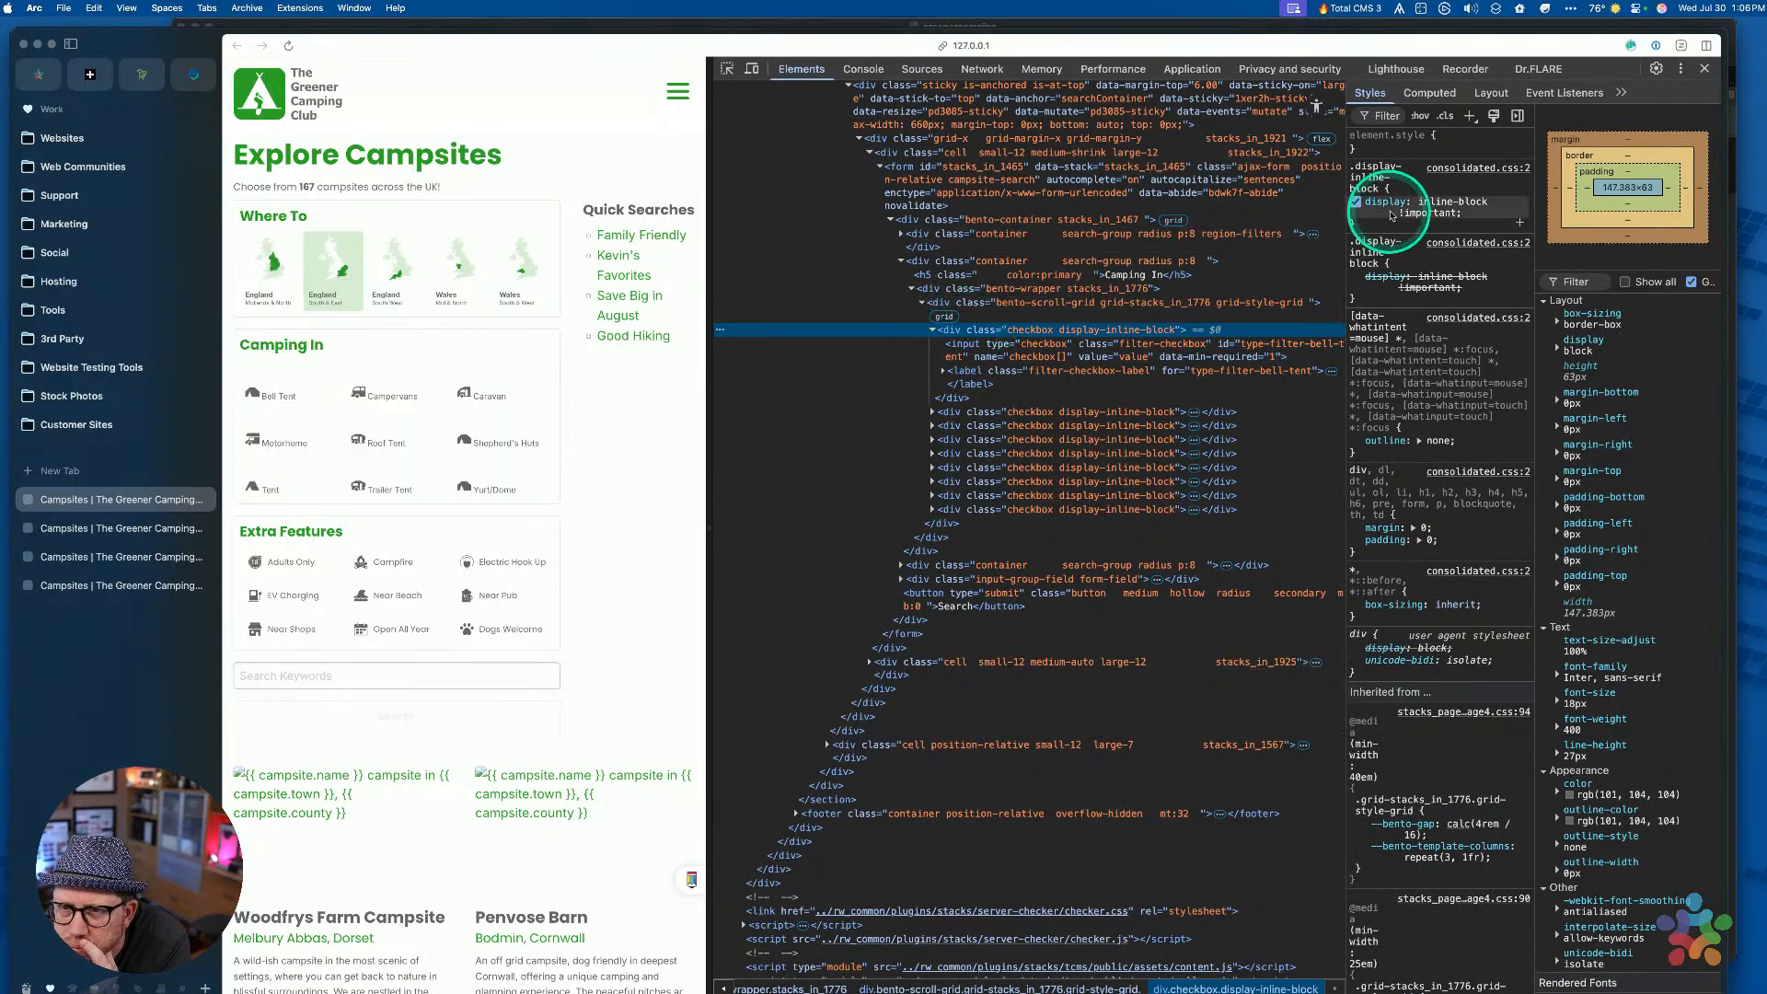
click(1356, 202)
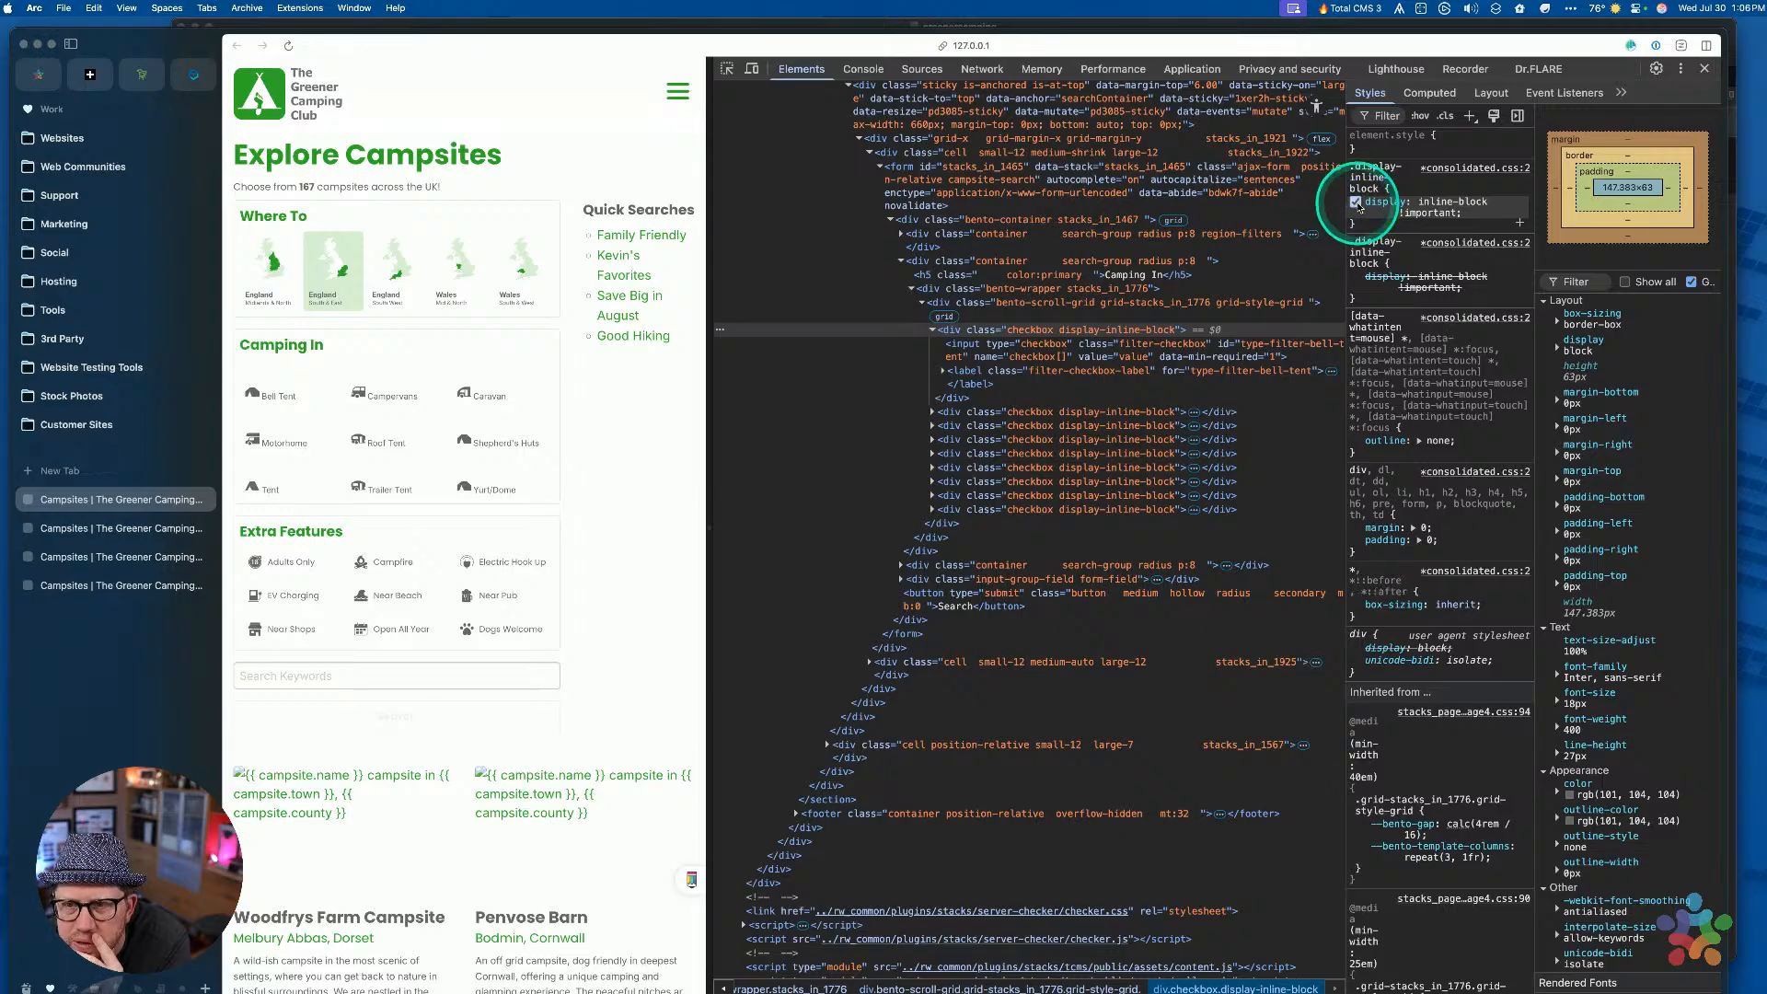
click(1356, 278)
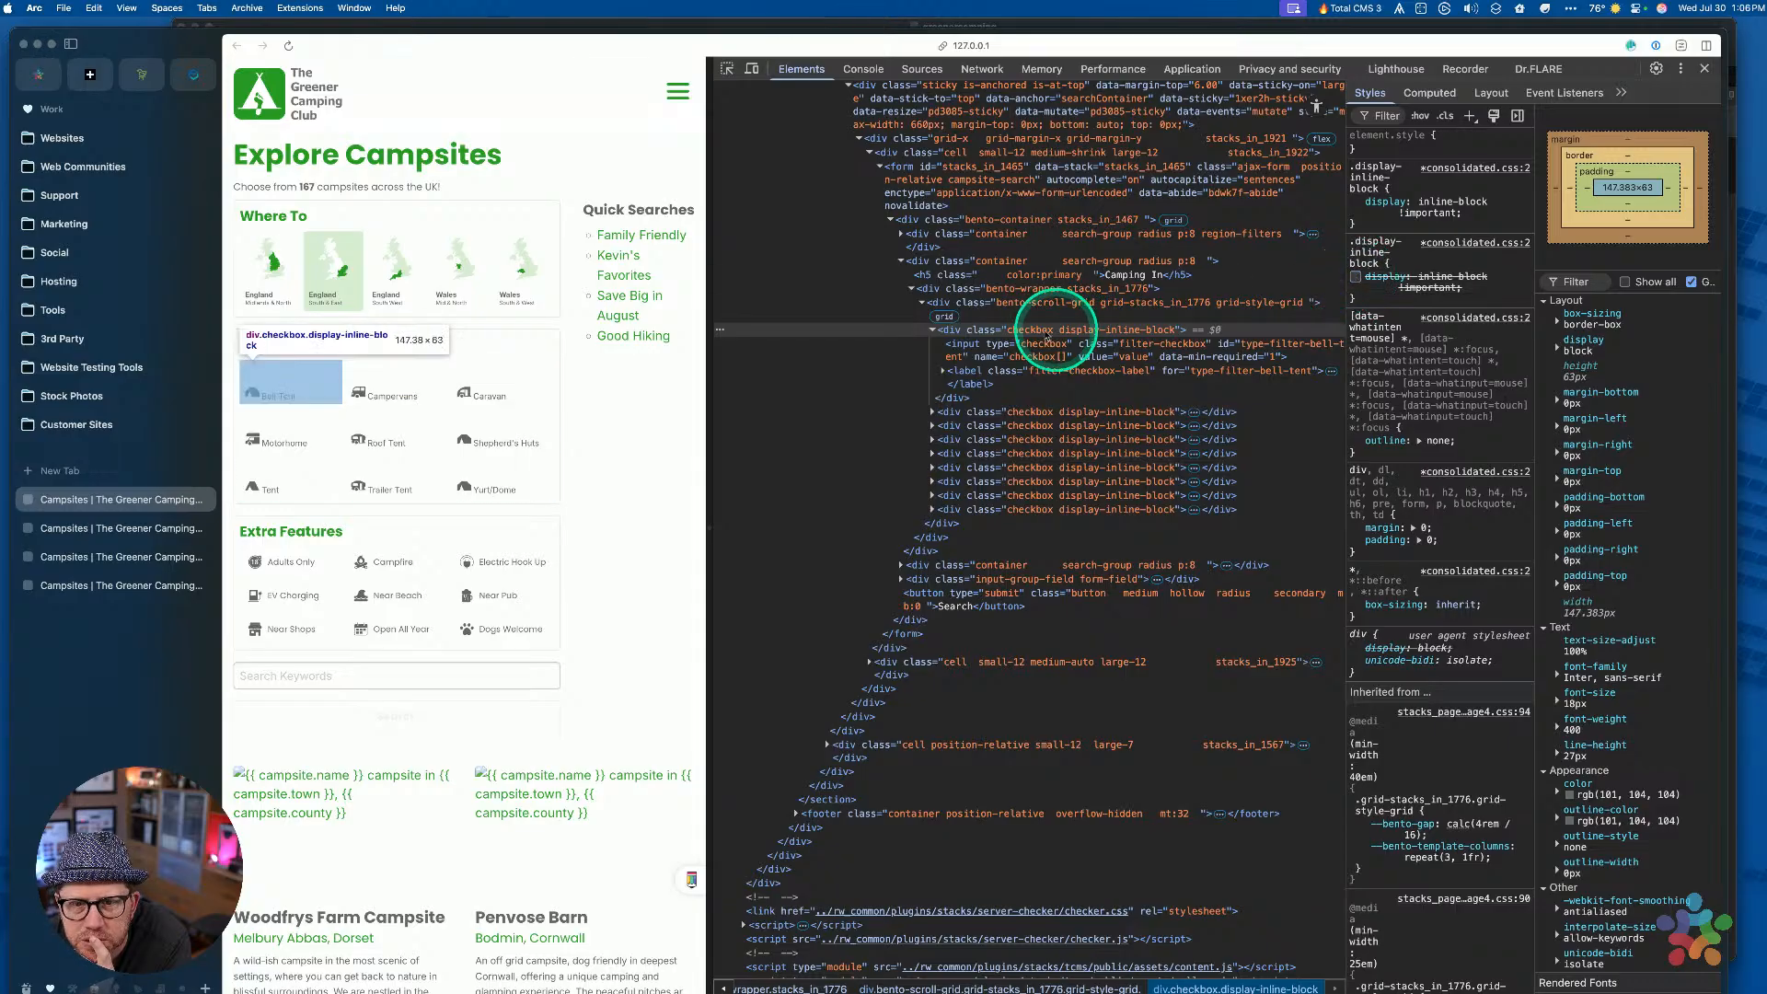
key(ctrl+Up)
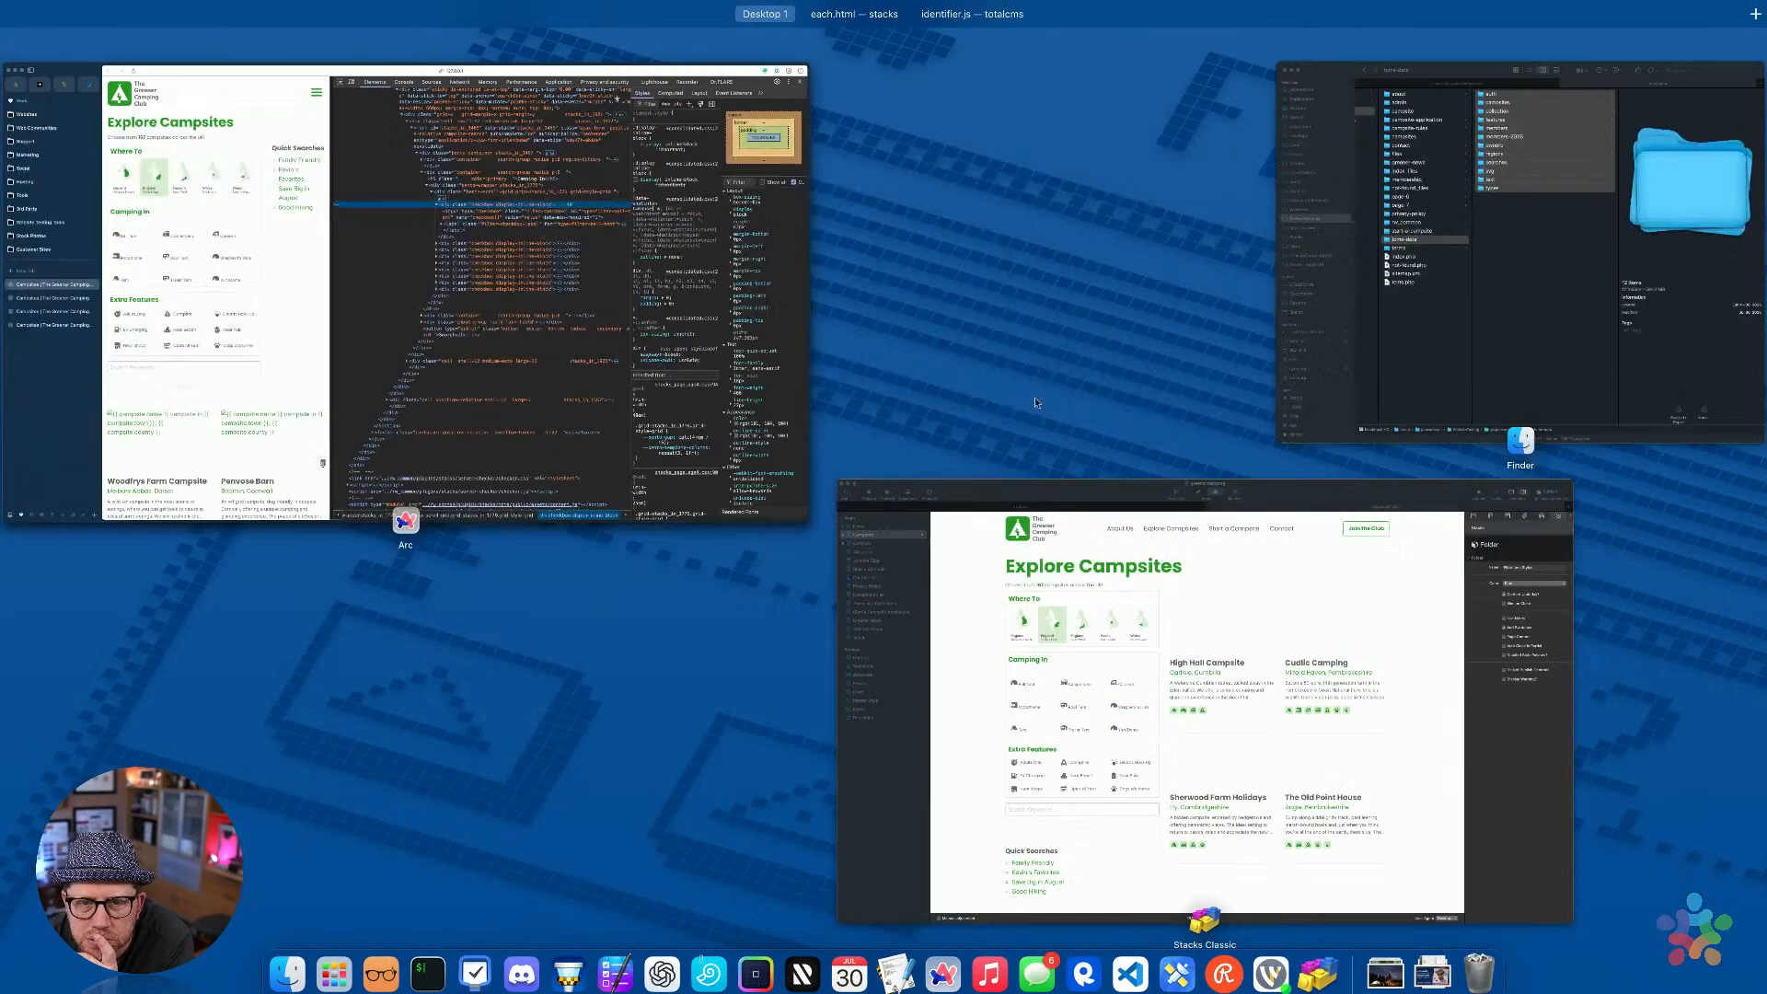
In RapidWeaver edit mode, delete the Button stack inside the Checkbox loop, then return to Arc
click(1121, 768)
key(super+r)
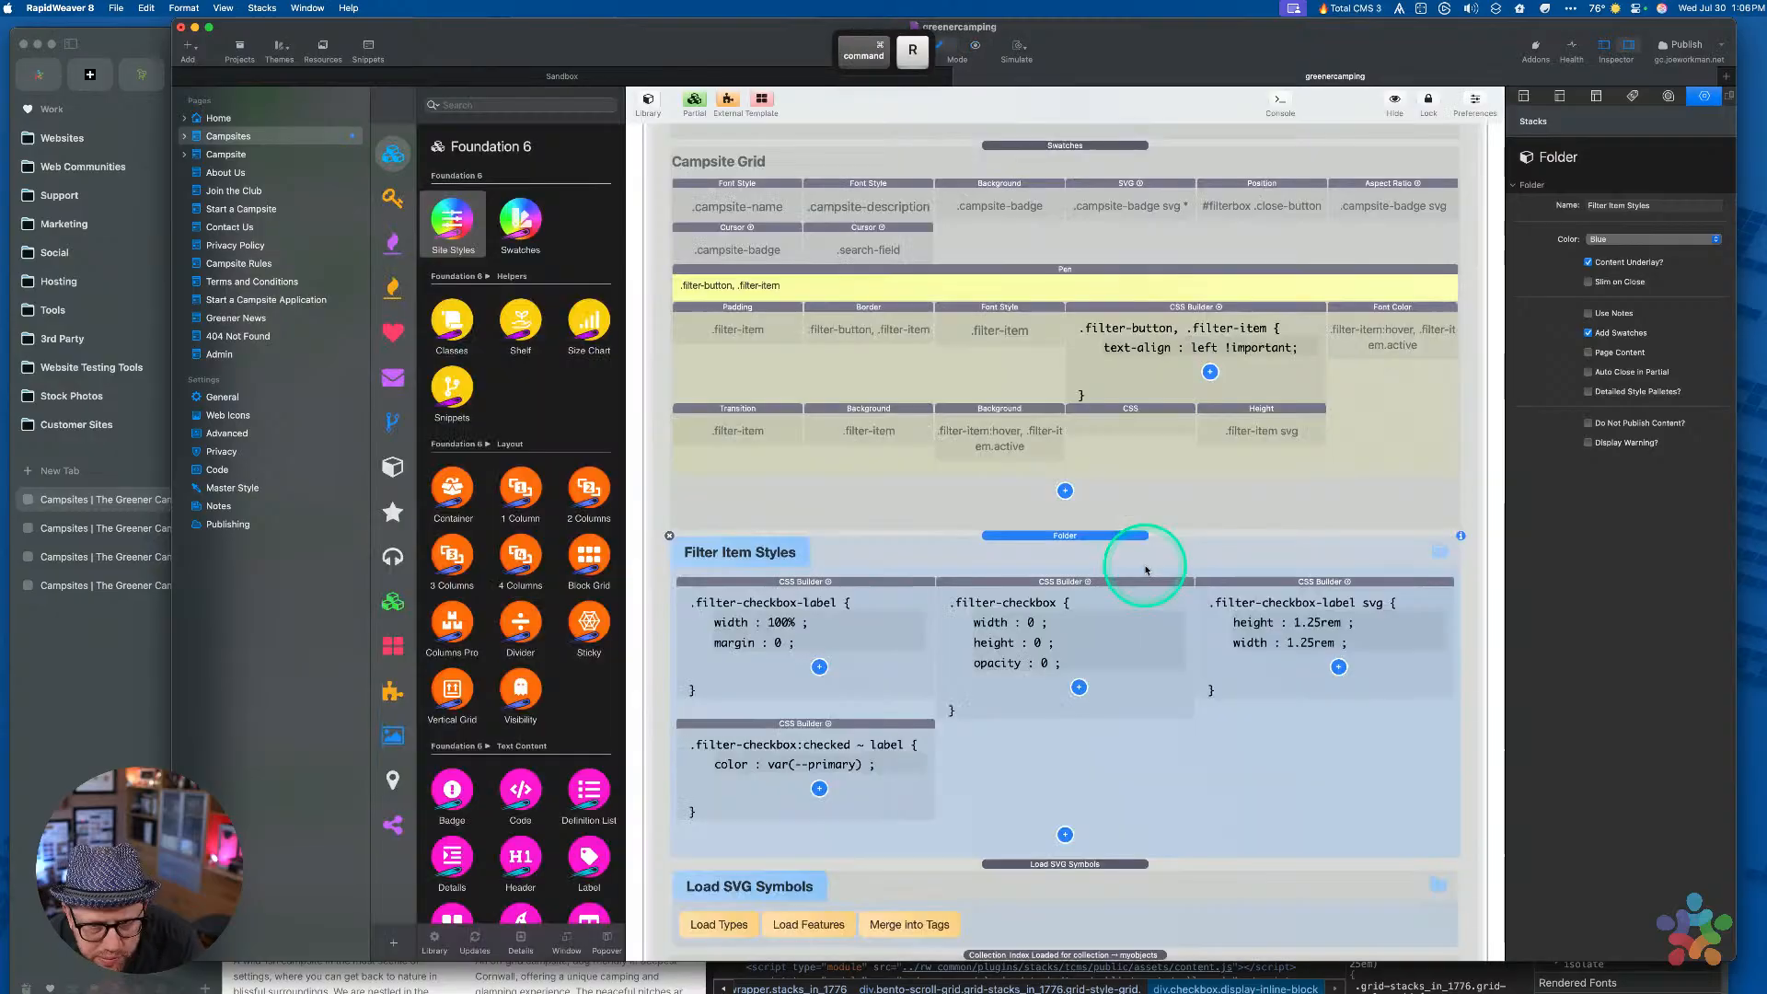
scroll(1059, 736, down, 5)
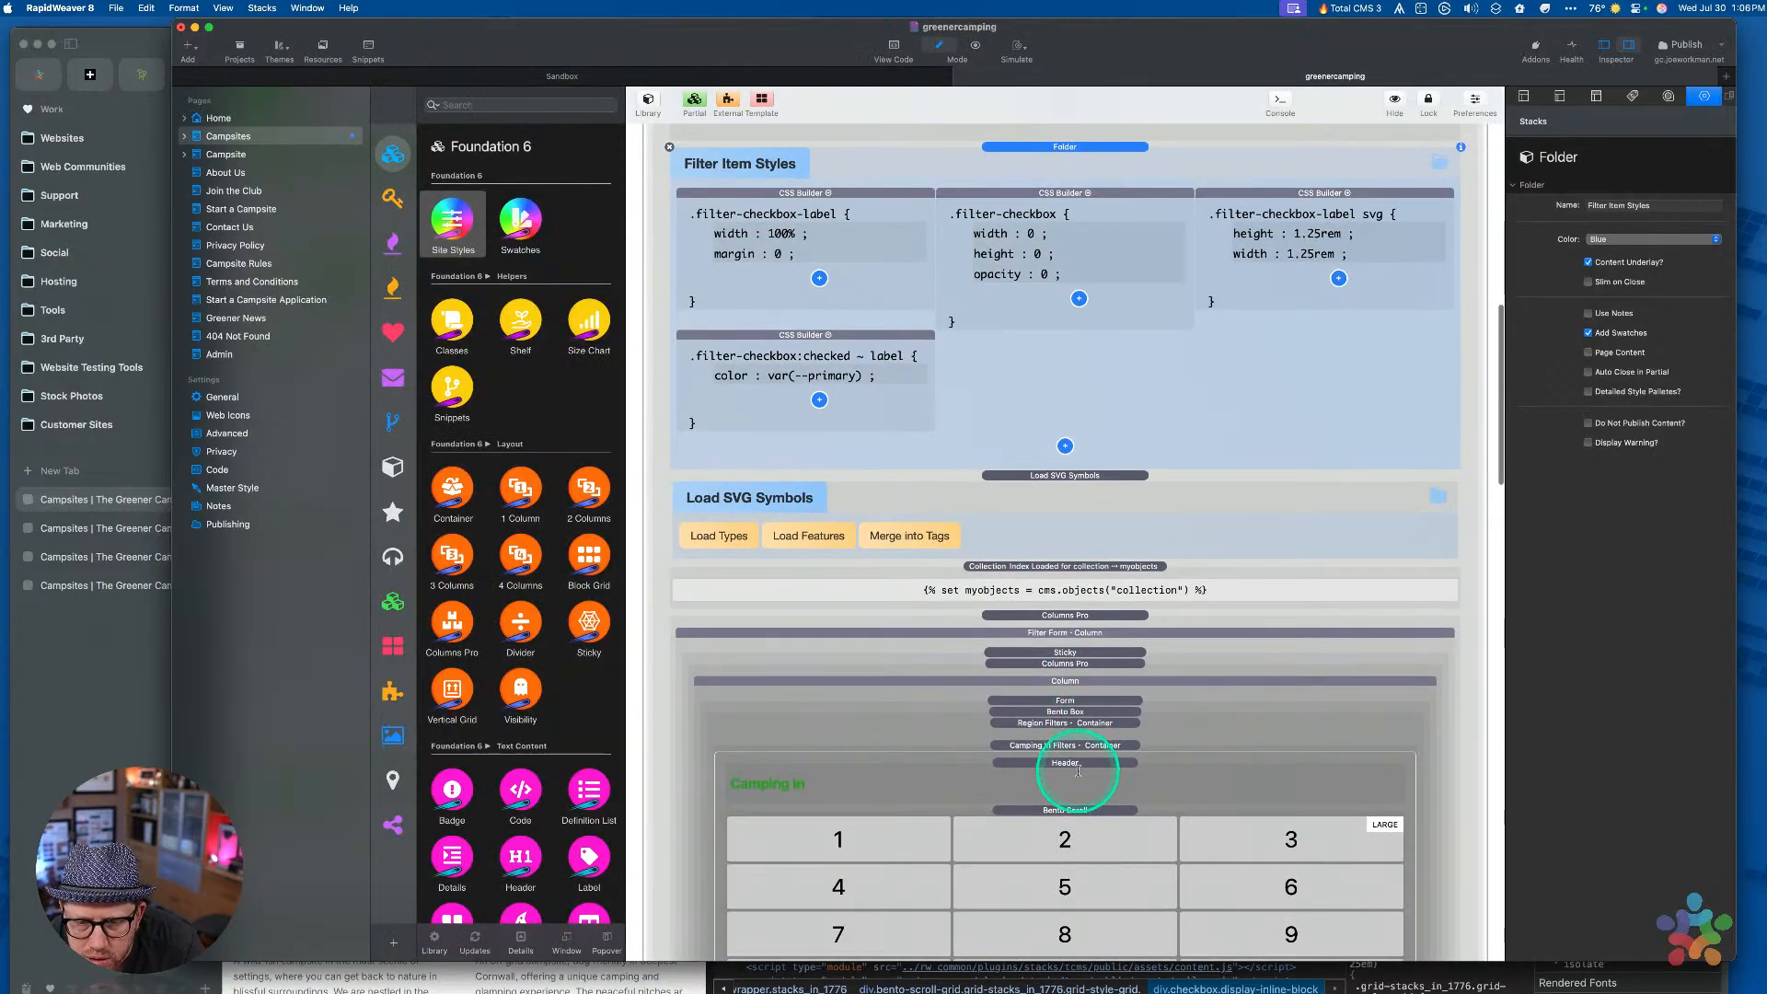
scroll(1079, 769, down, 3)
scroll(1068, 552, up, 4)
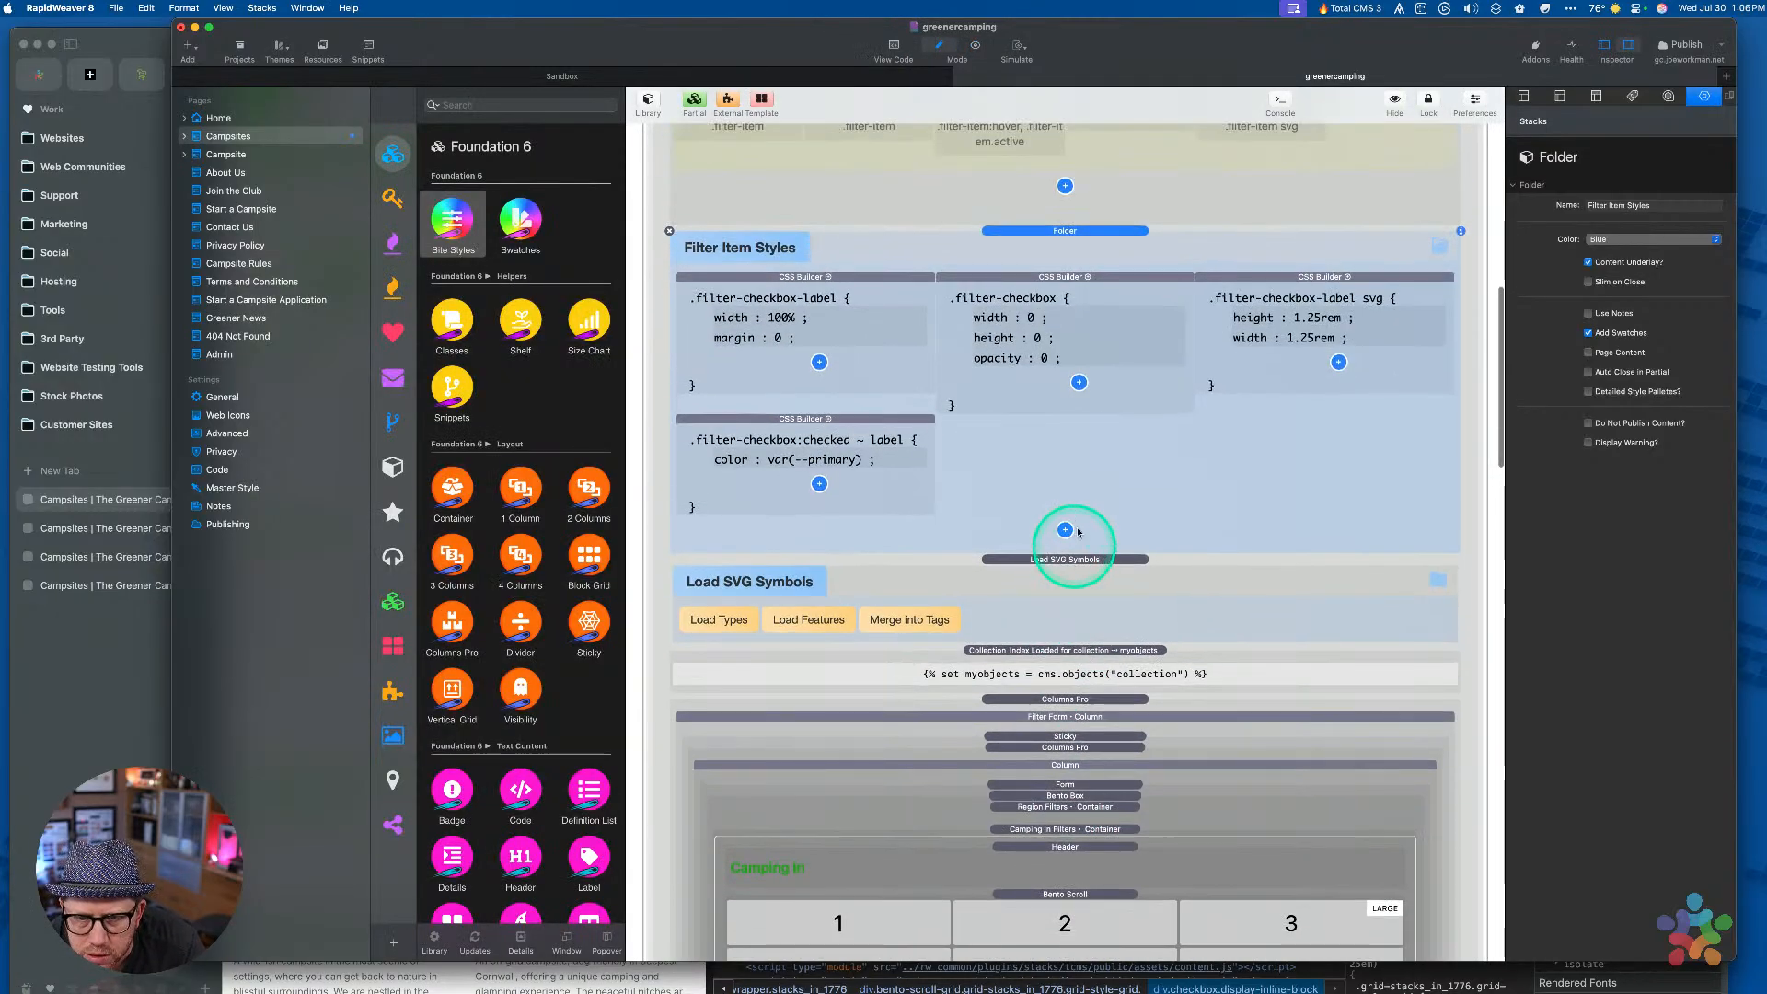
scroll(1051, 505, up, 4)
scroll(1040, 589, down, 10)
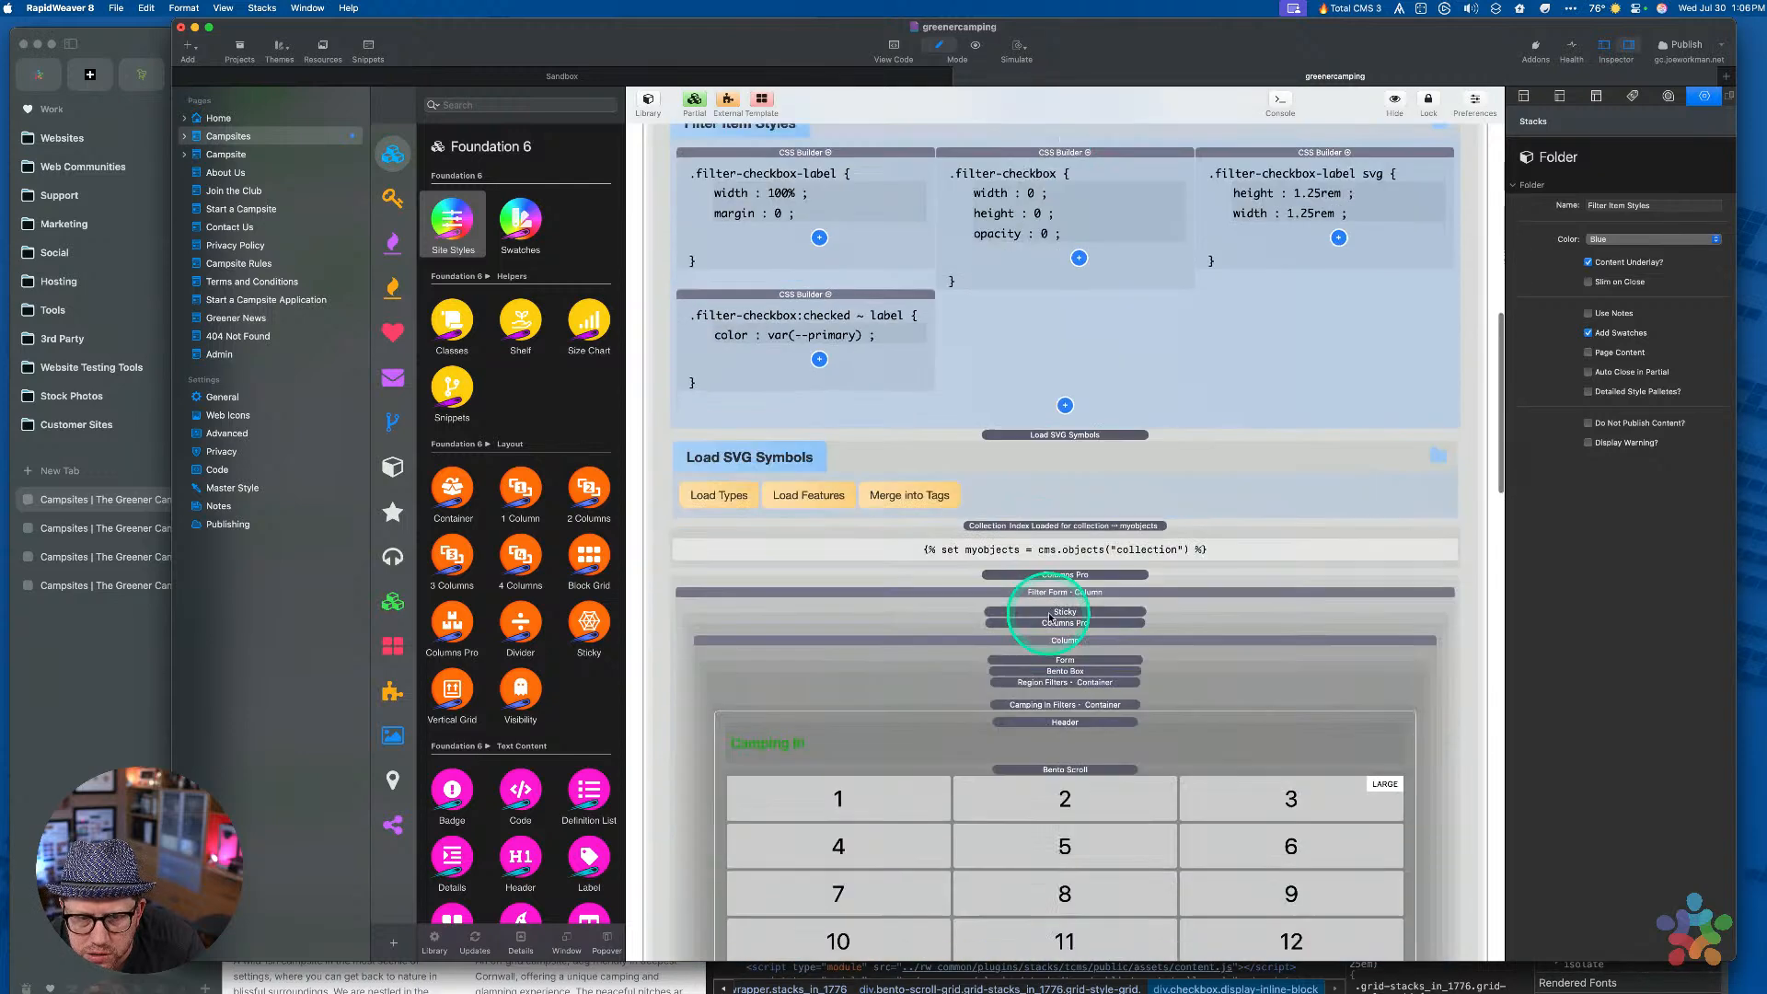
scroll(1050, 618, down, 2)
click(1057, 621)
click(1088, 769)
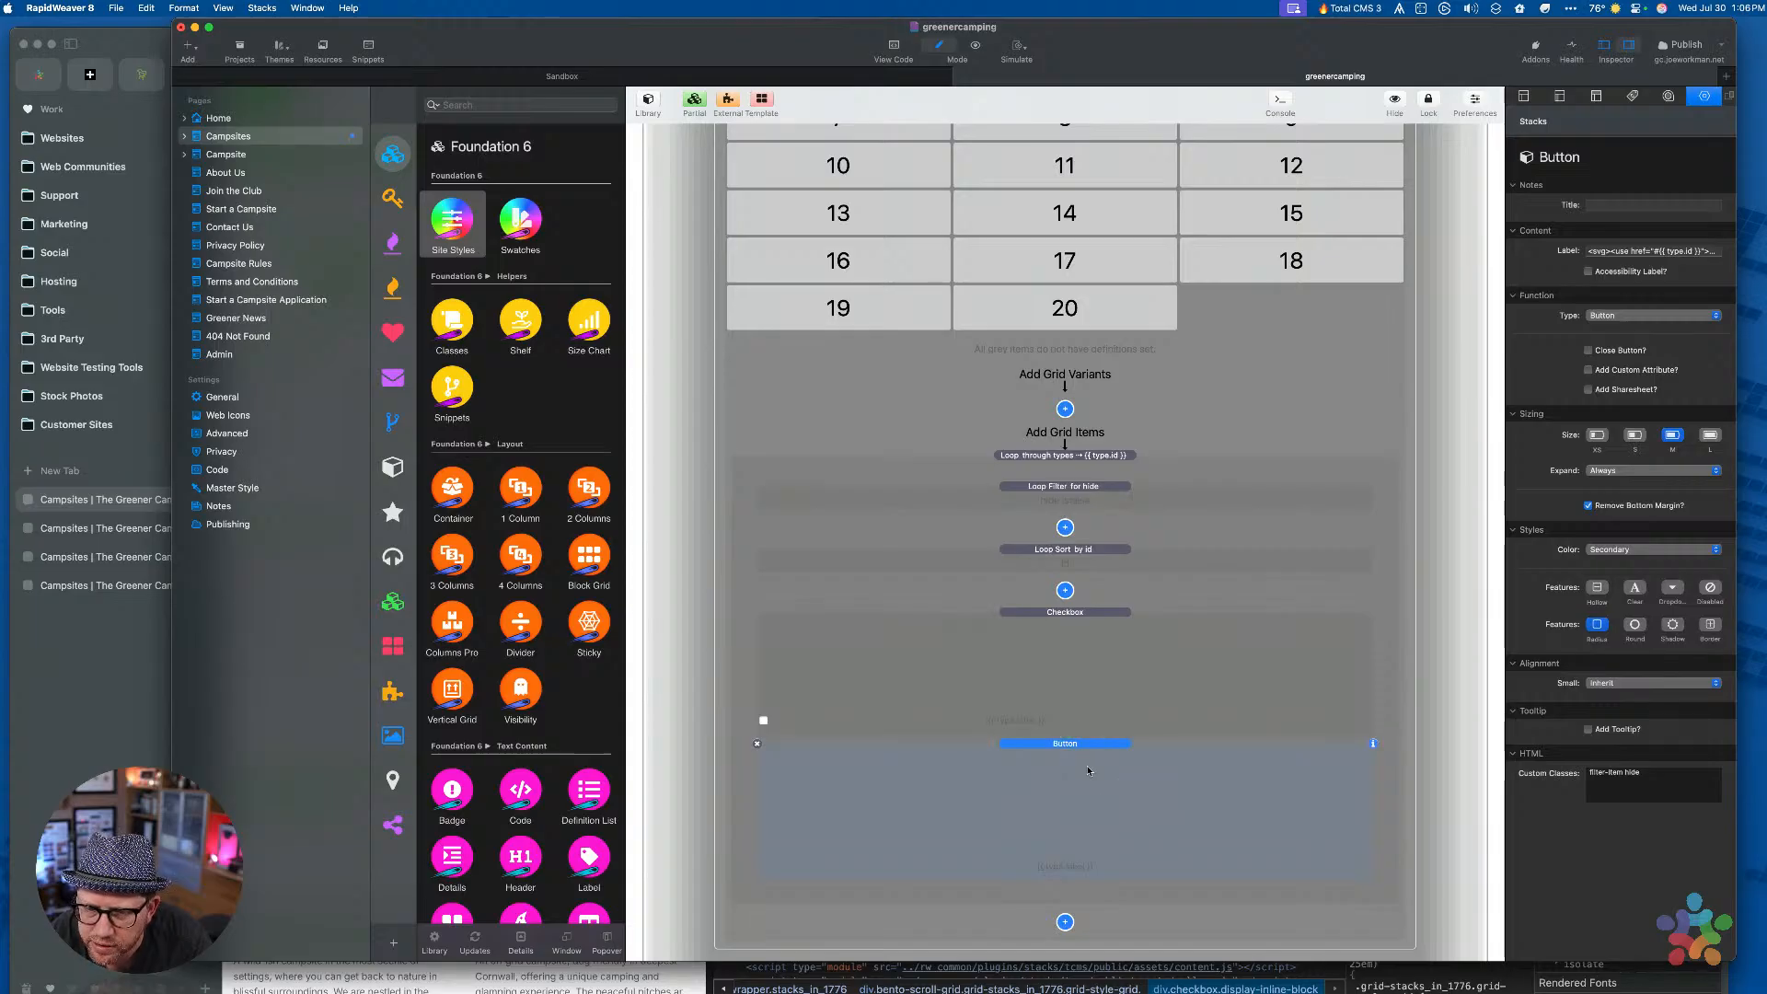
key(Delete)
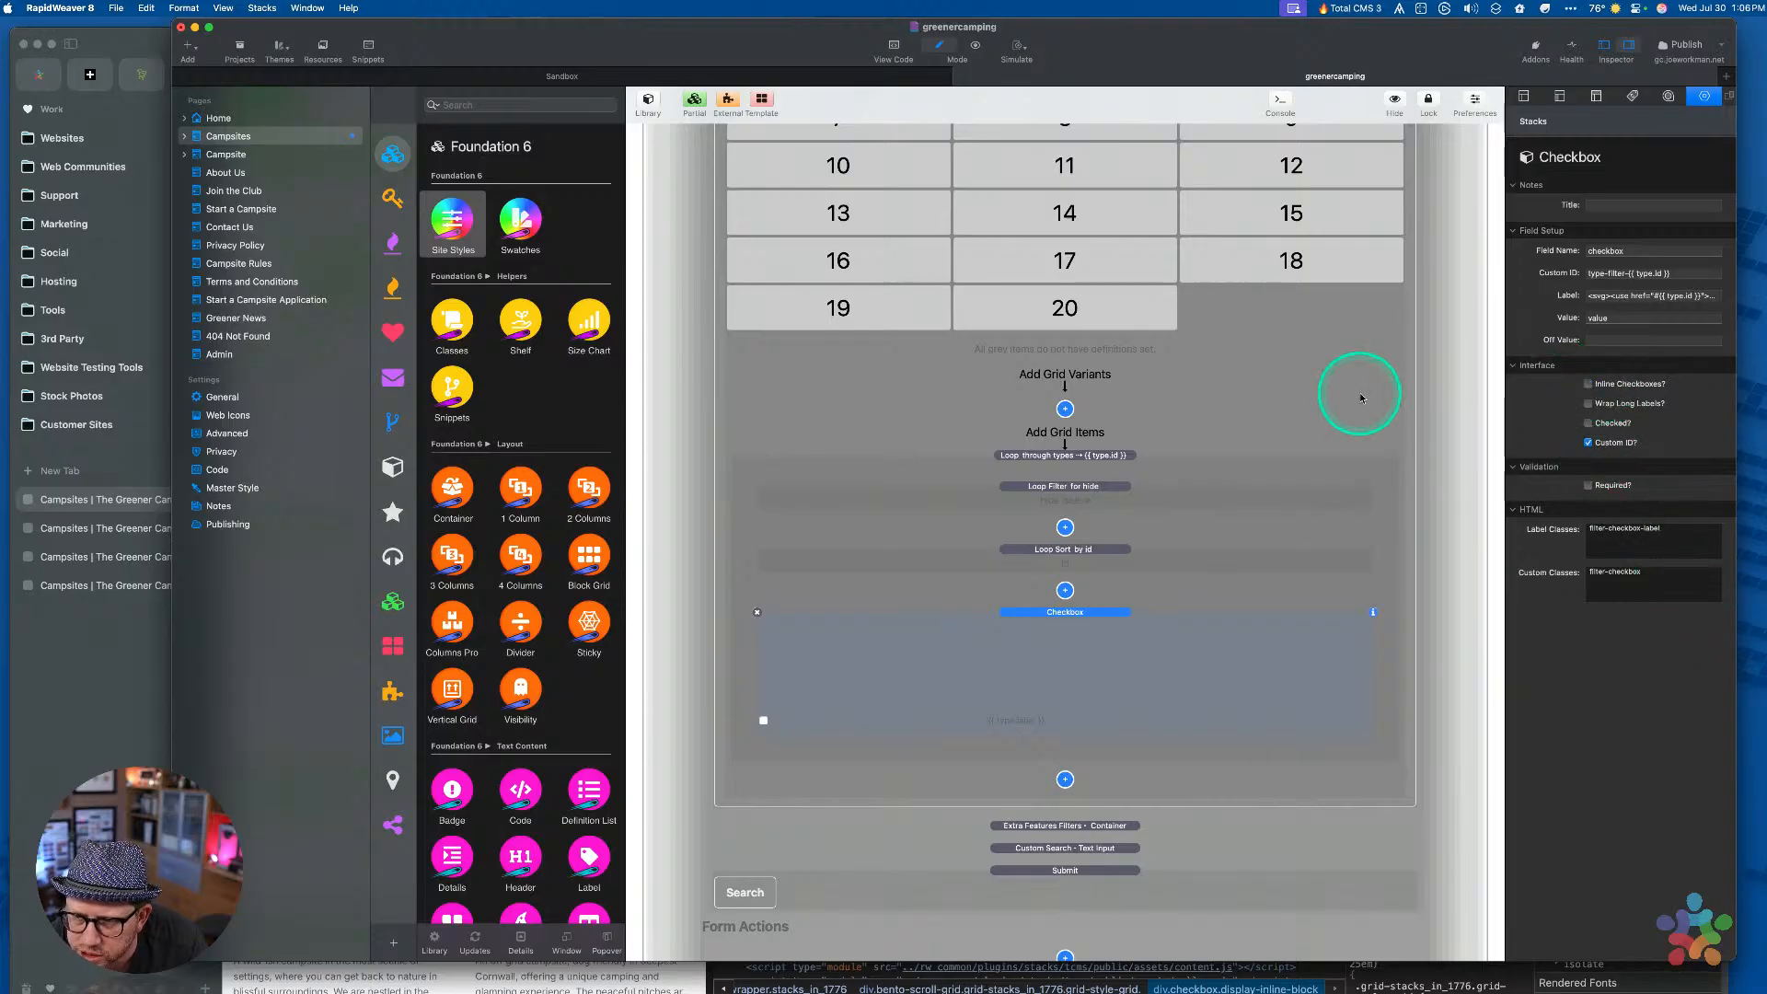
scroll(1219, 435, up, 5)
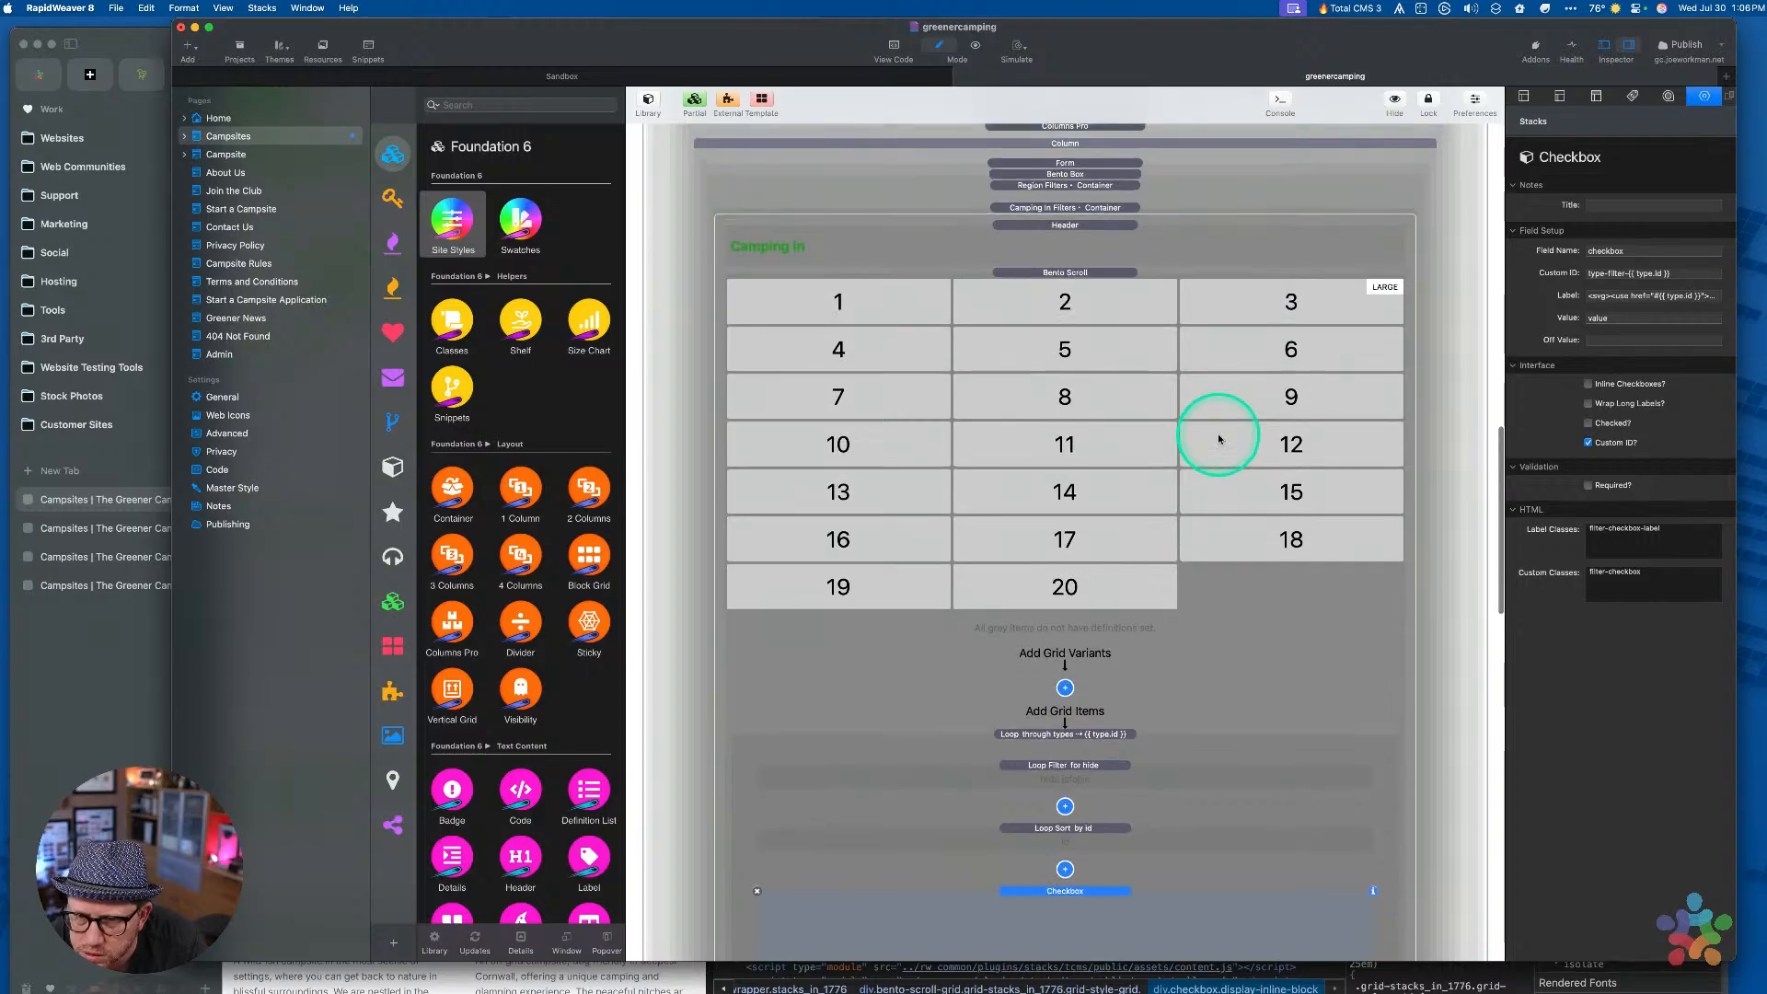
key(super)
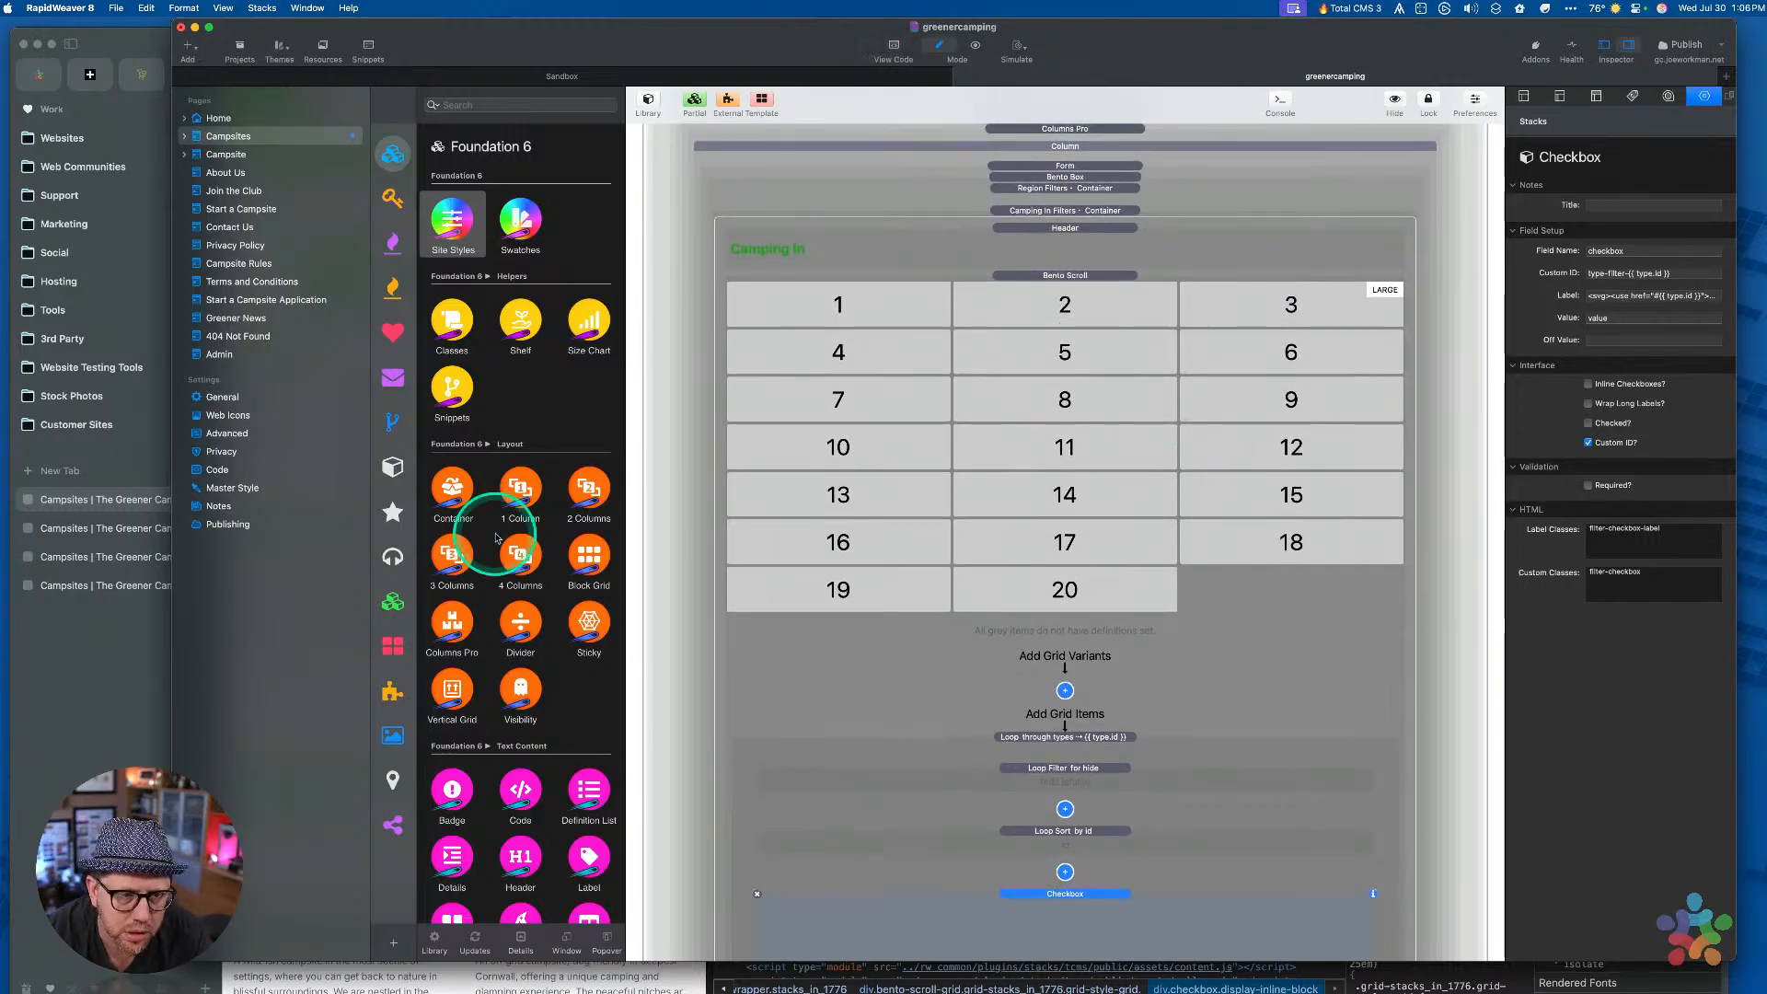
click(109, 723)
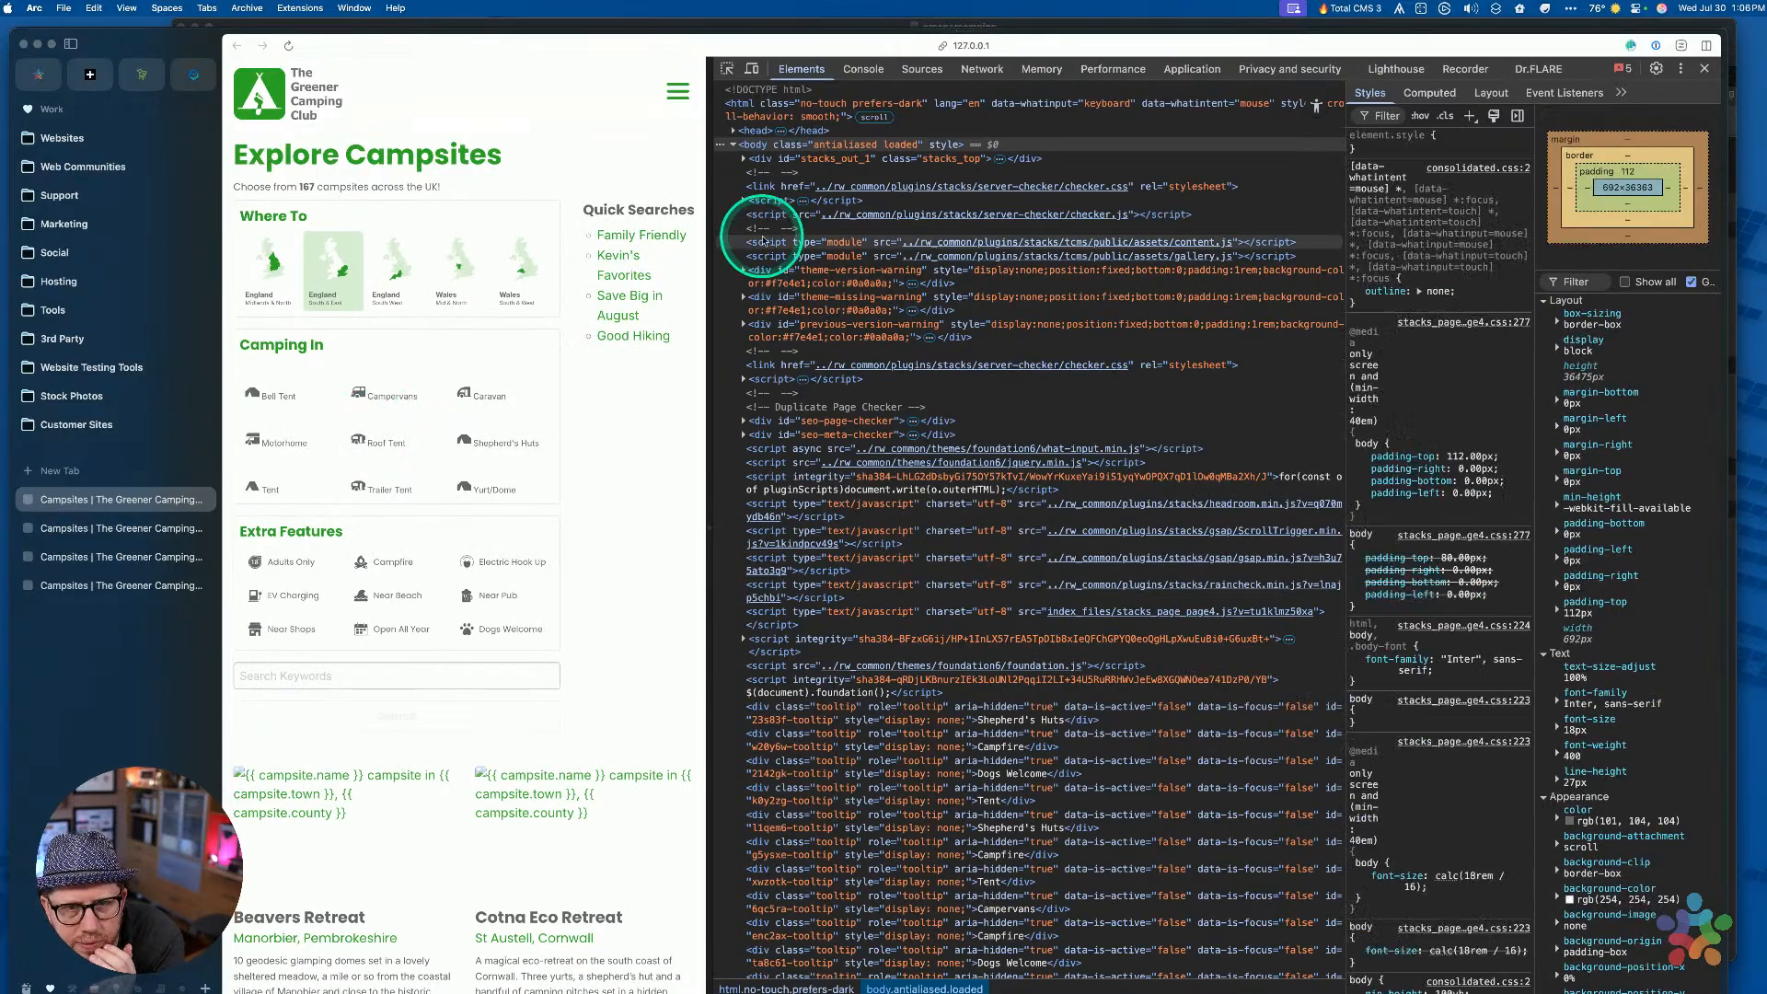
Pick the filter grid and select the Bell Tent checkbox input in the first container
click(727, 69)
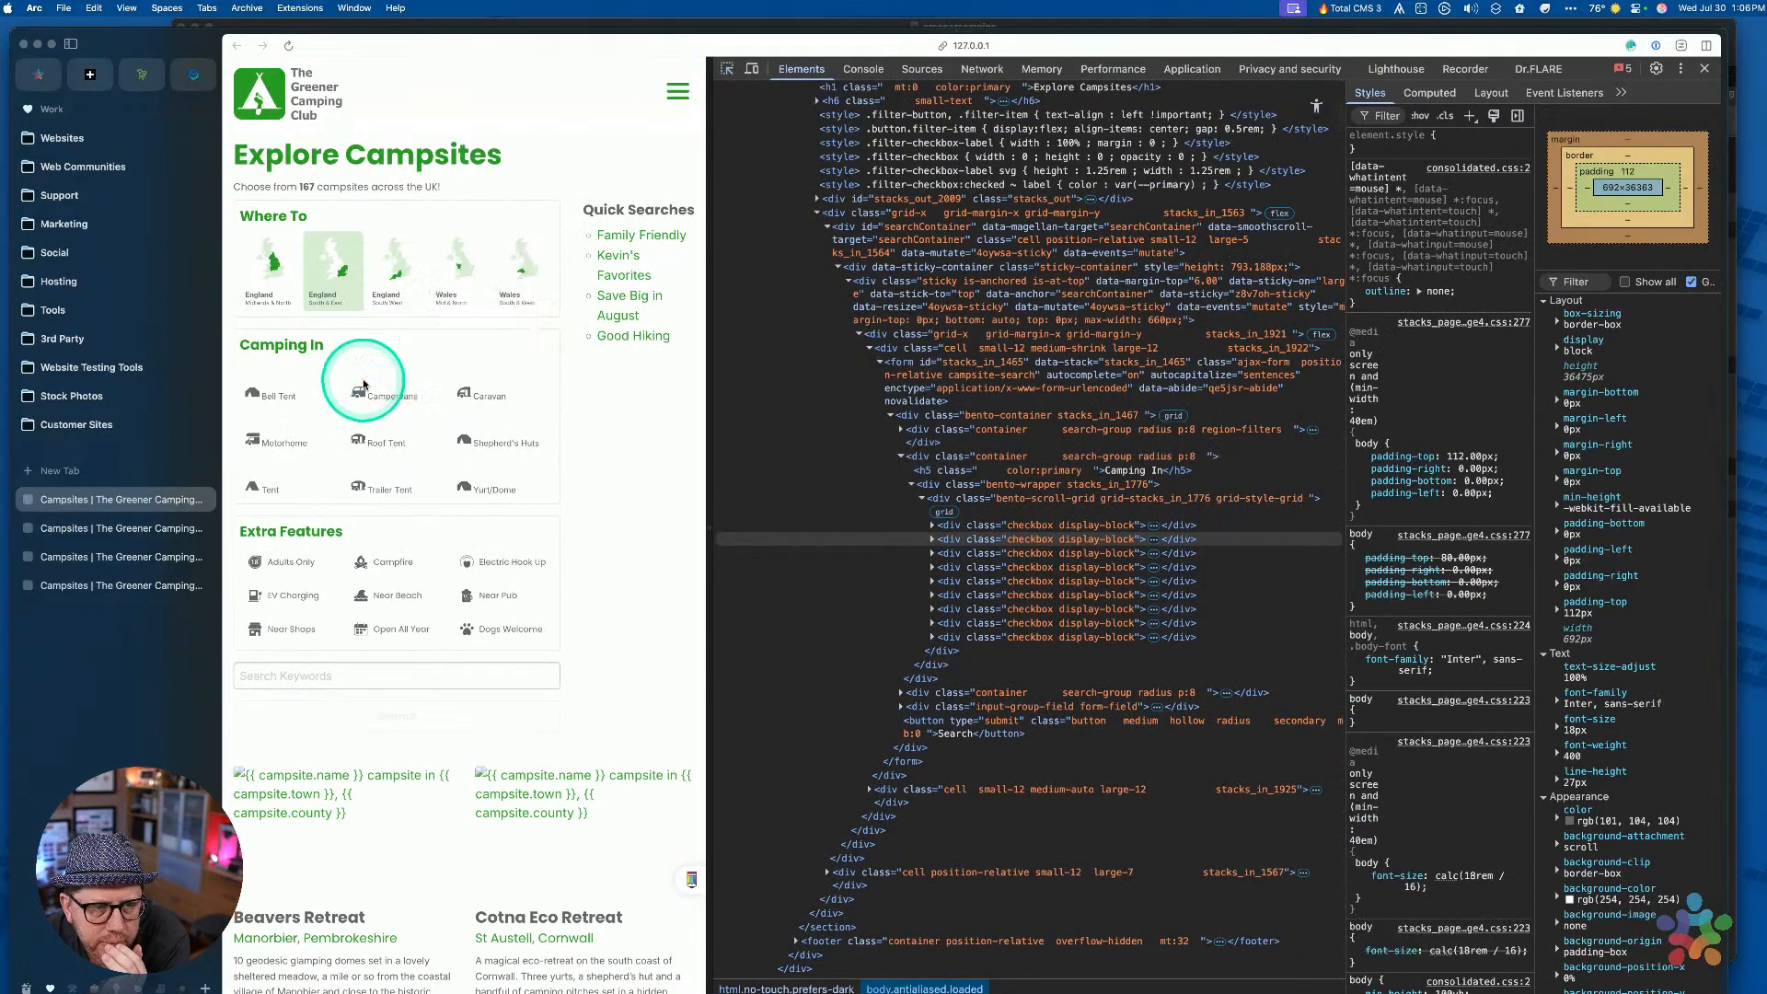
click(366, 373)
click(1091, 518)
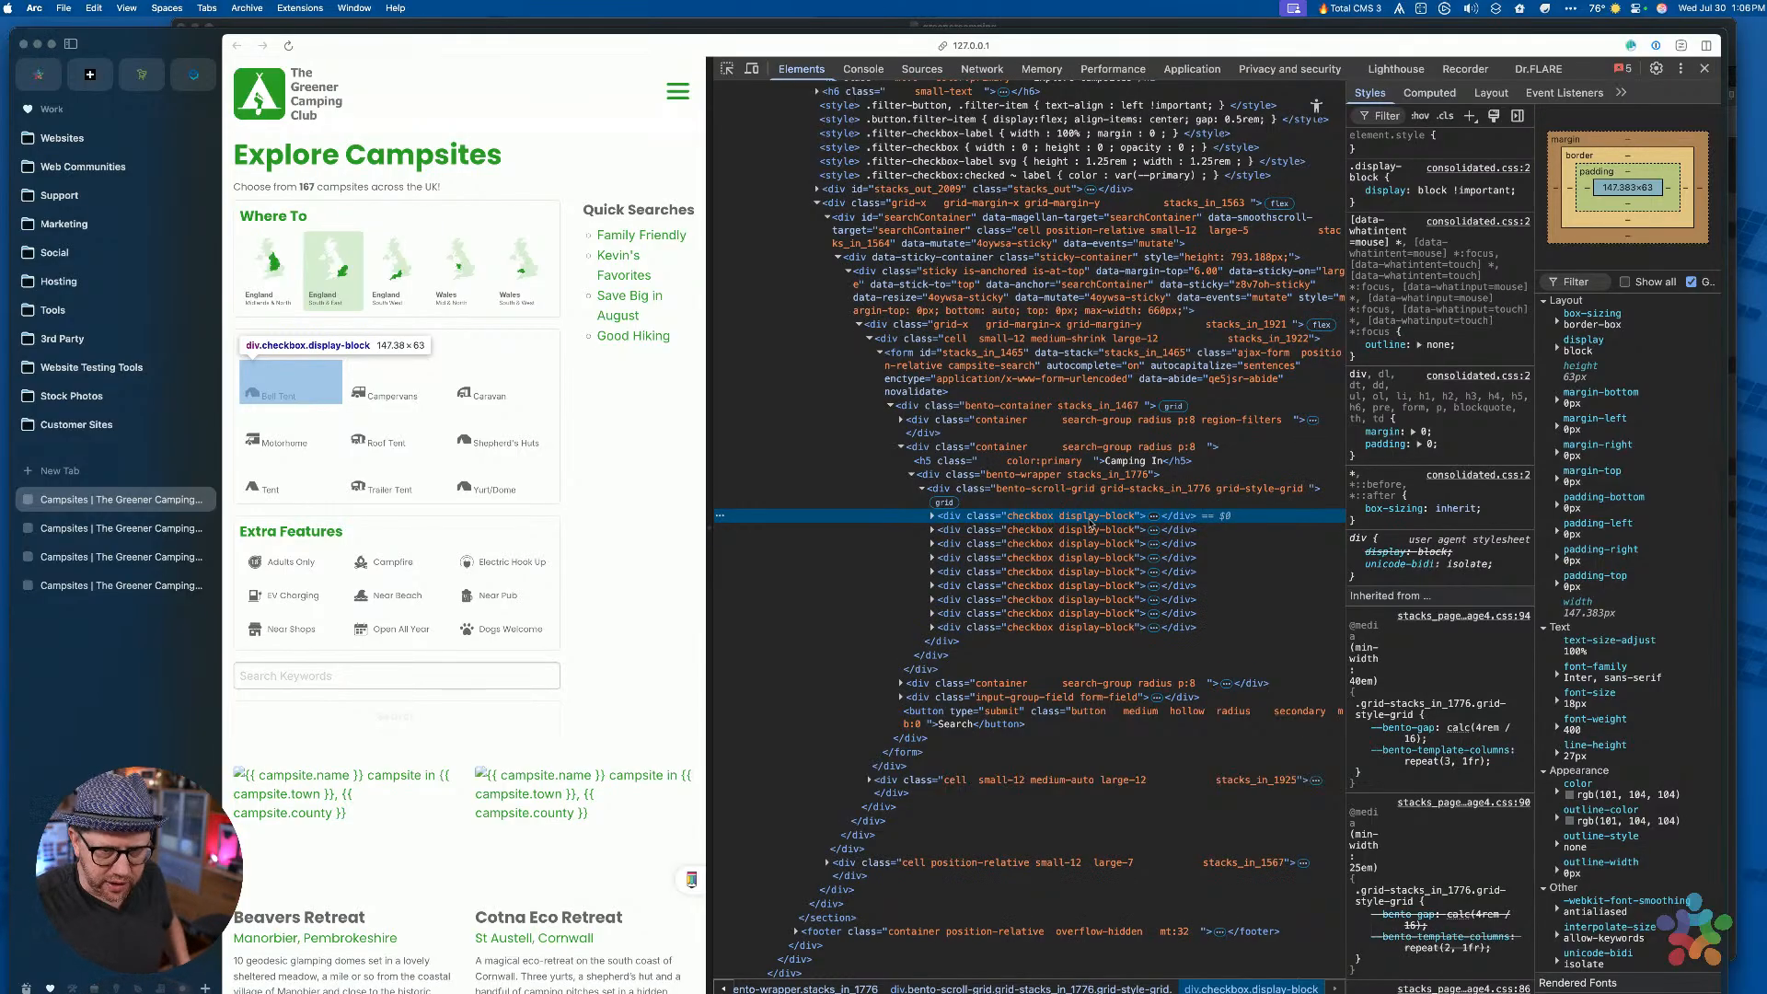
click(932, 515)
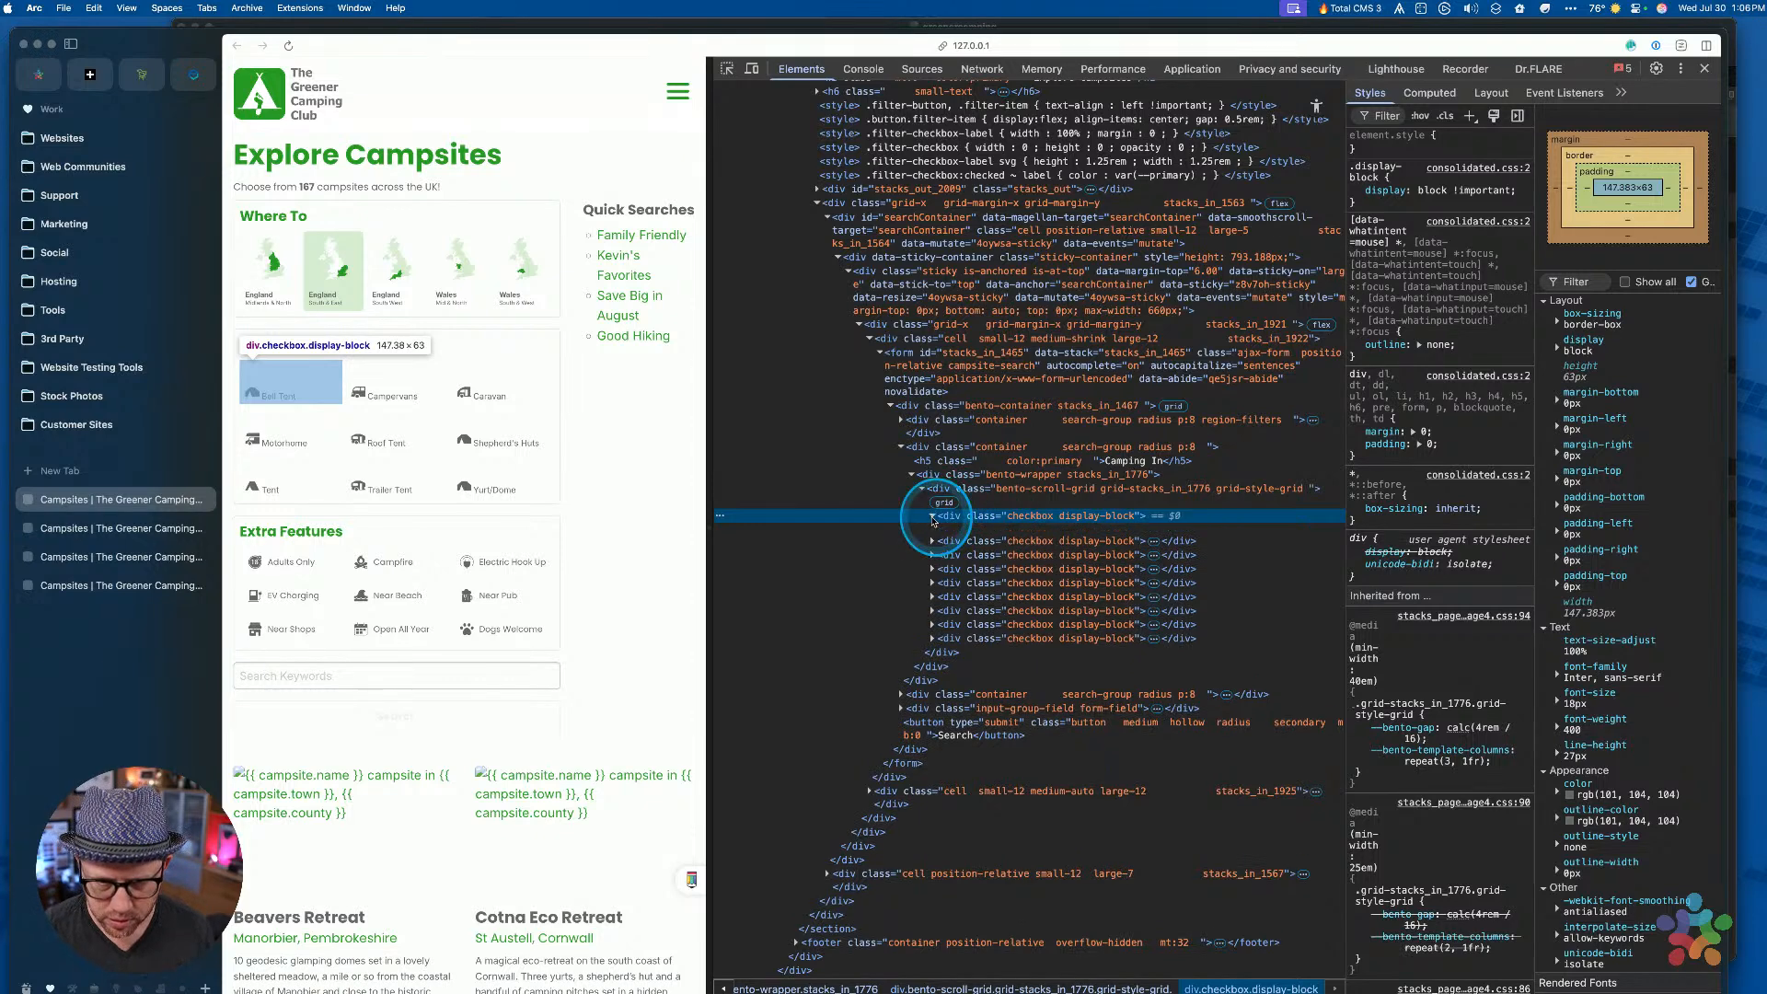
click(971, 532)
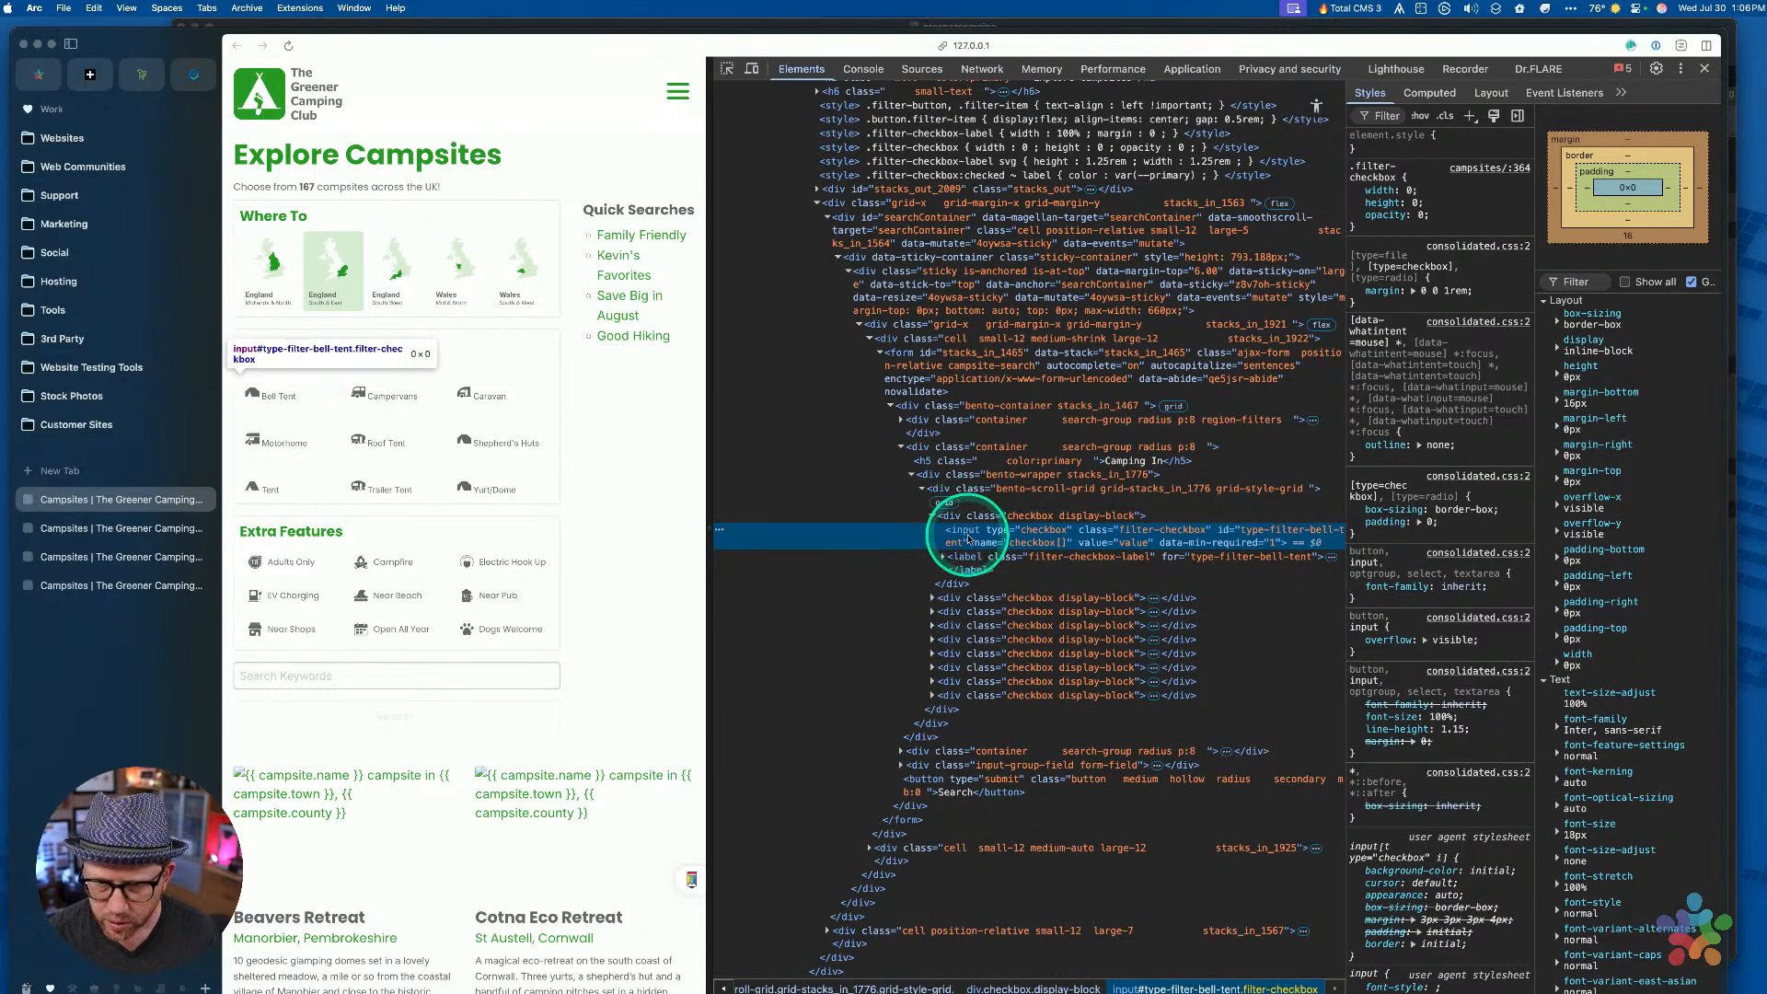
Try an inline position: absolute on the checkbox input, then switch it off
click(1371, 146)
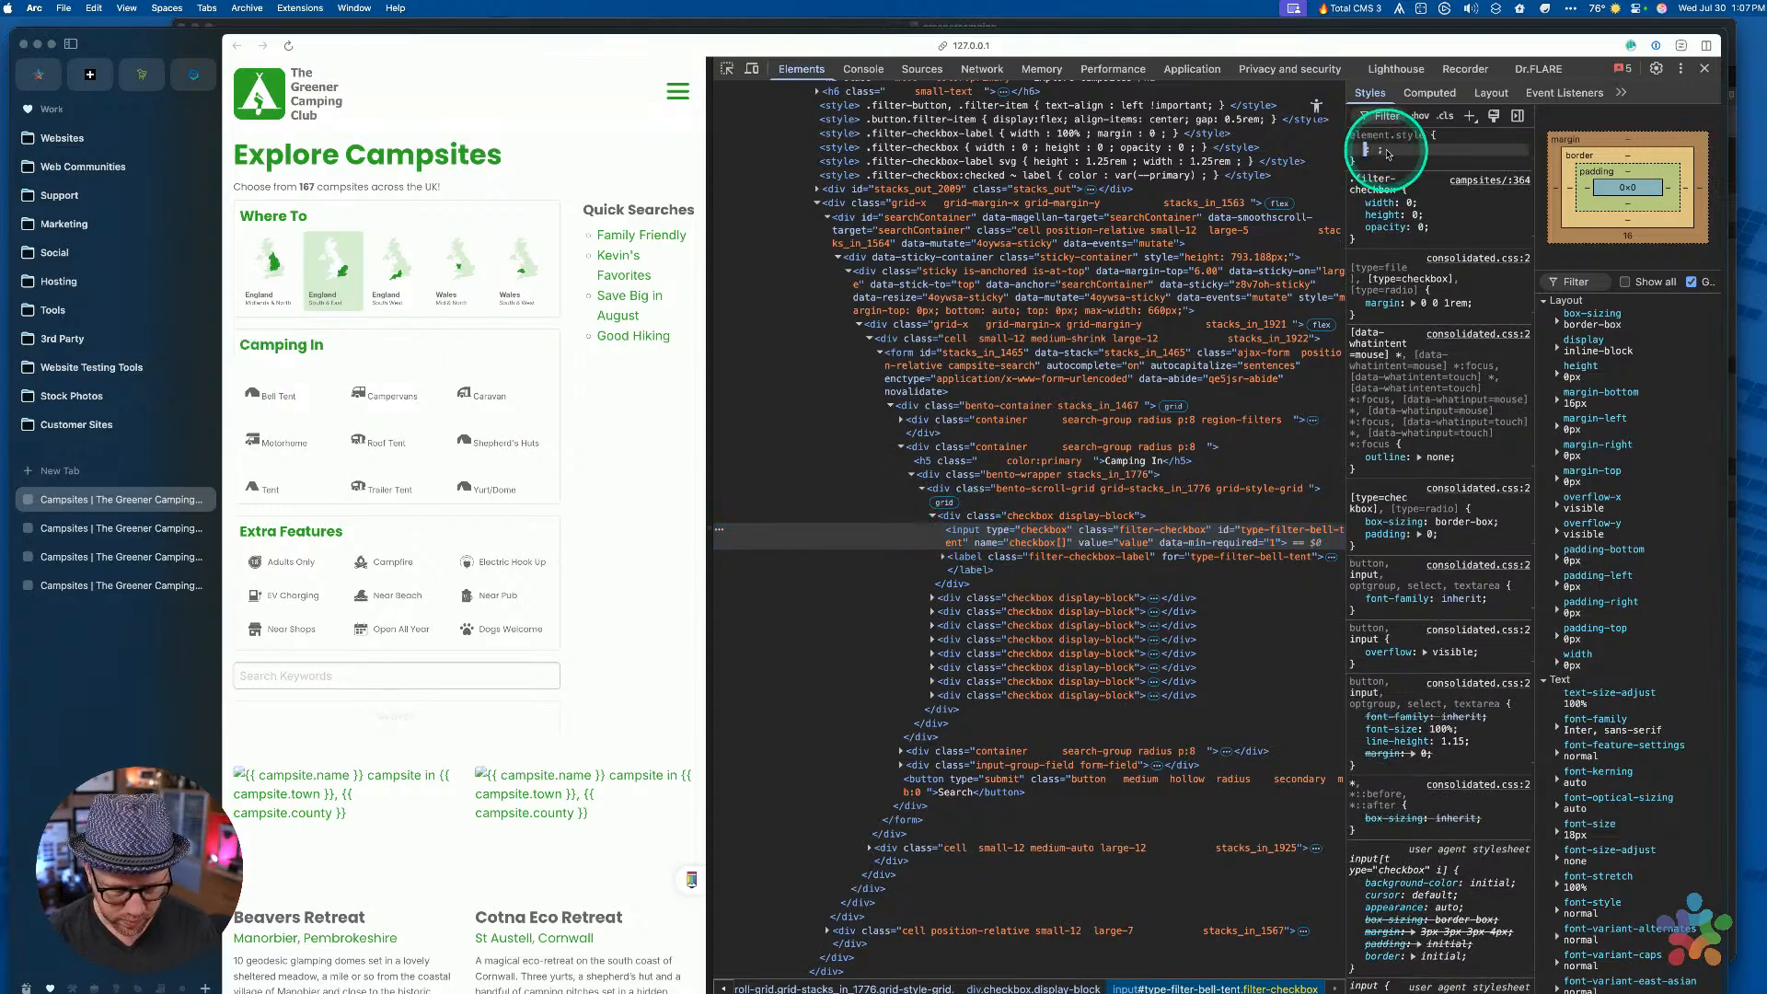
text(position)
key(Tab)
text(absolute)
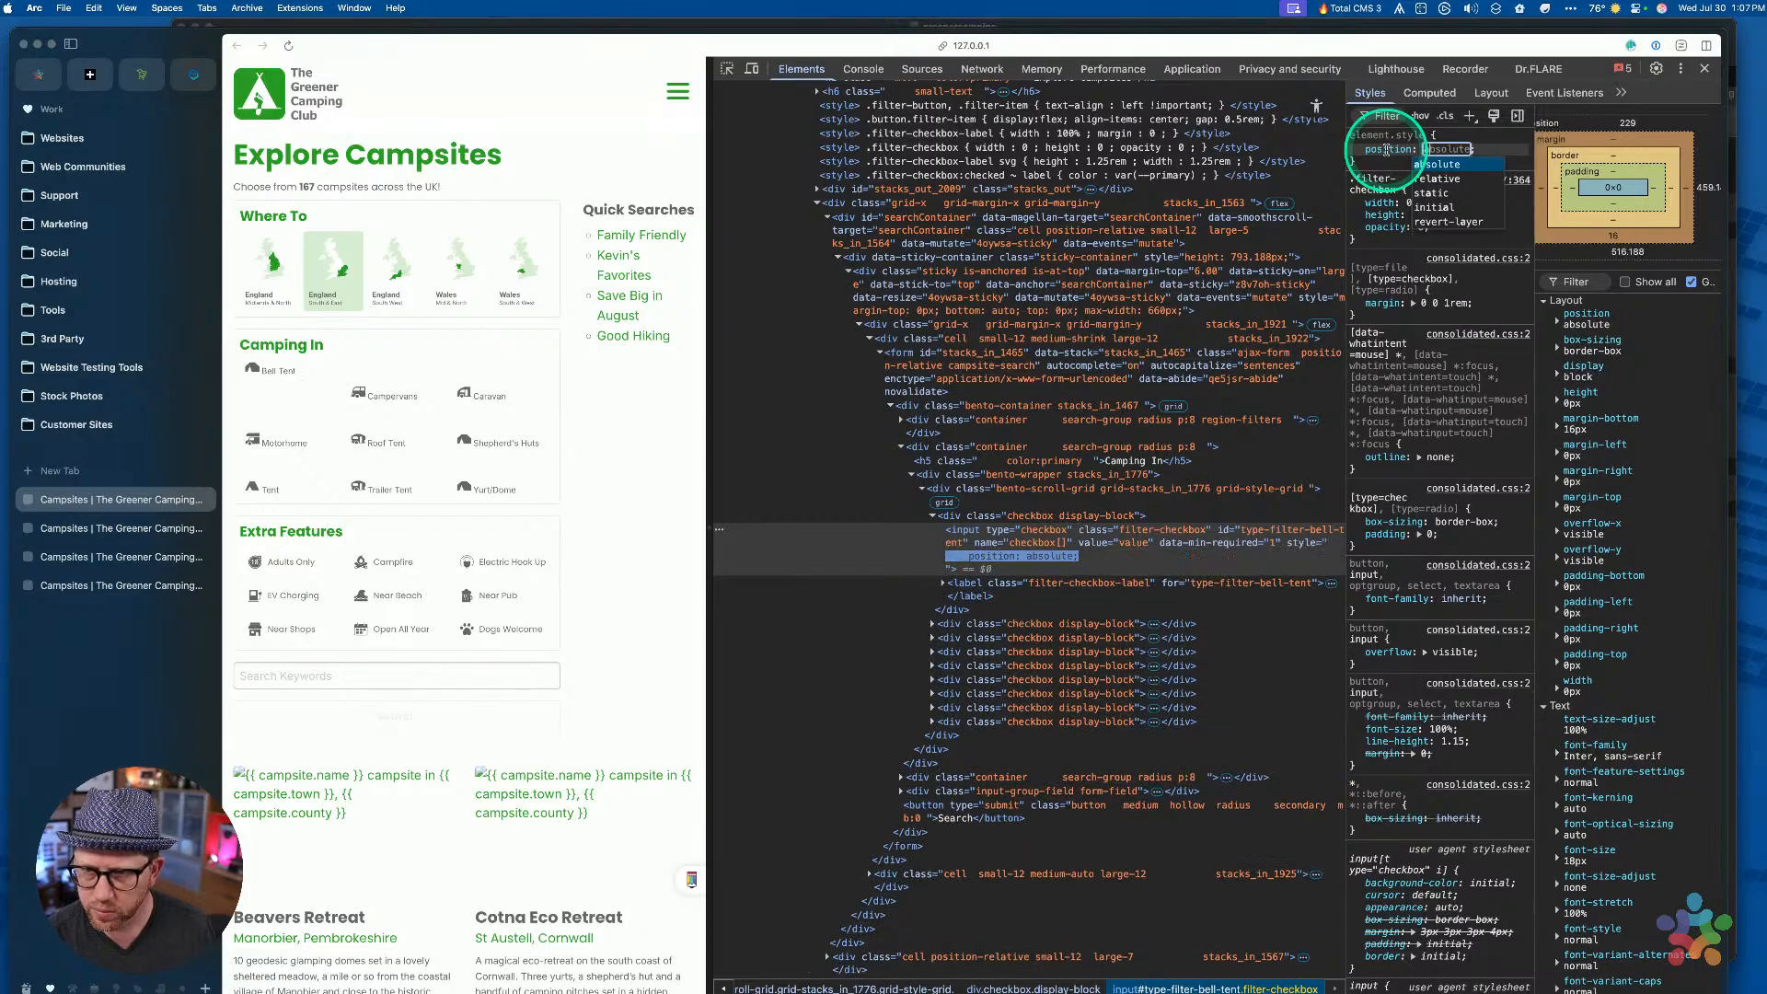
key(Return)
click(1414, 163)
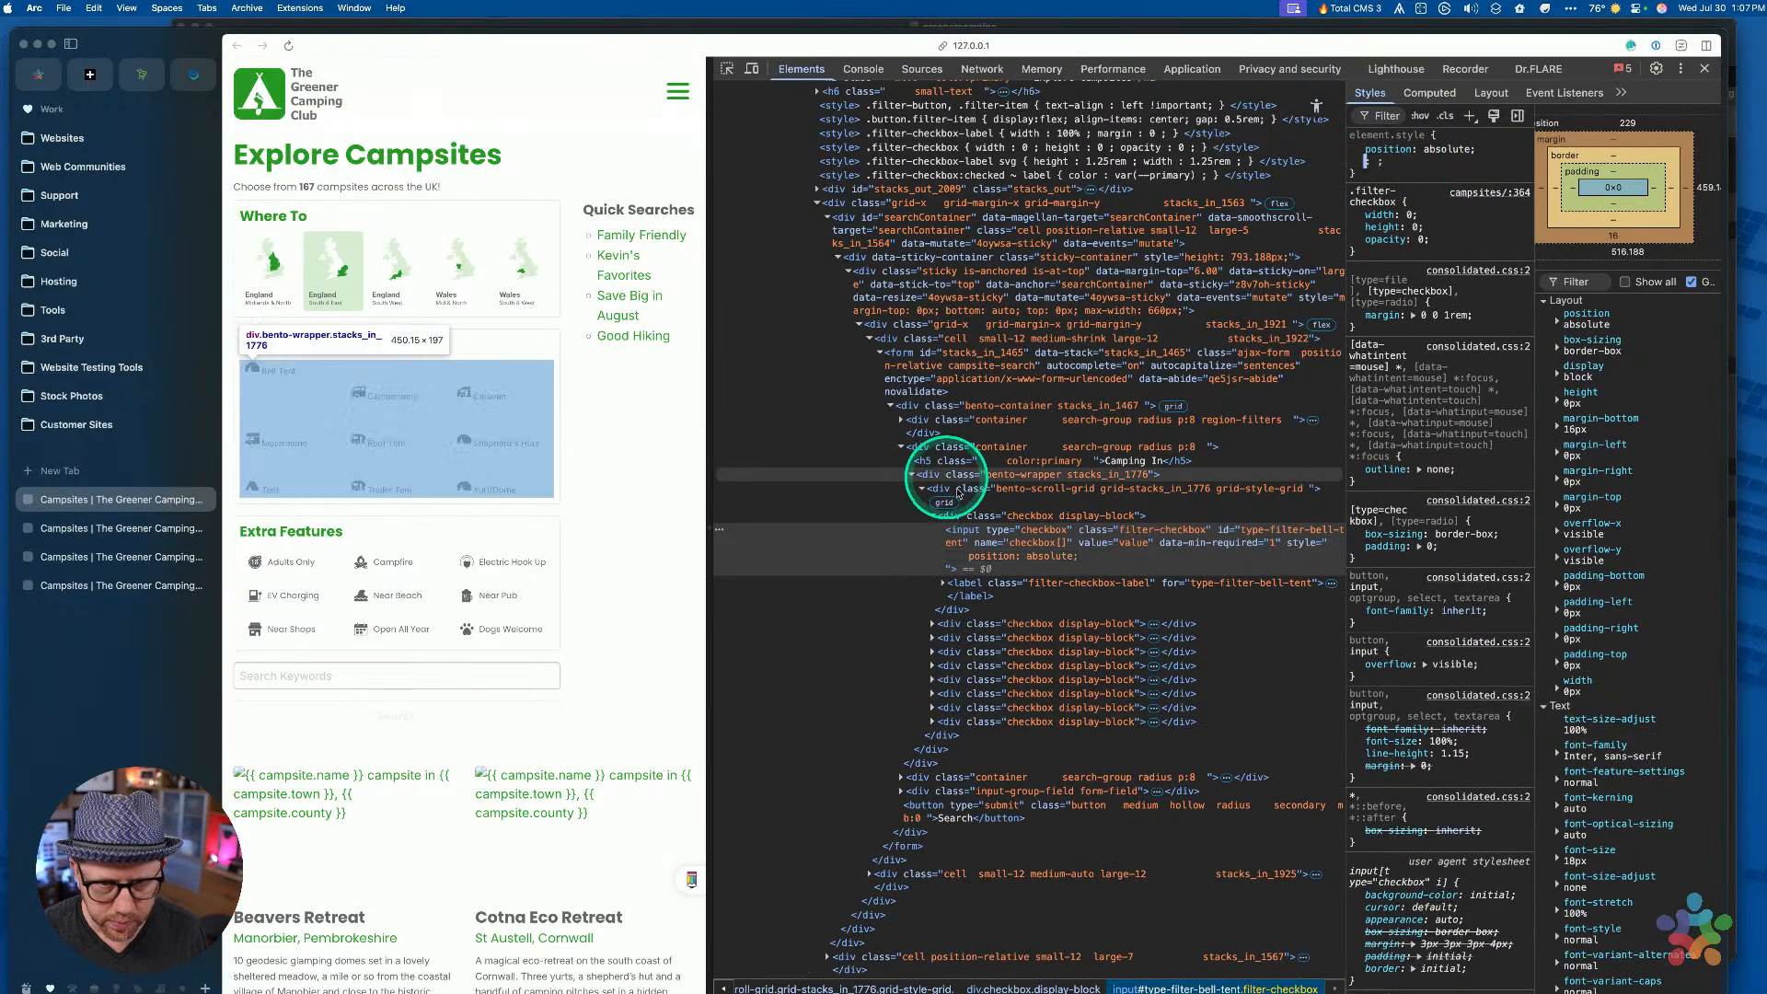
click(1034, 556)
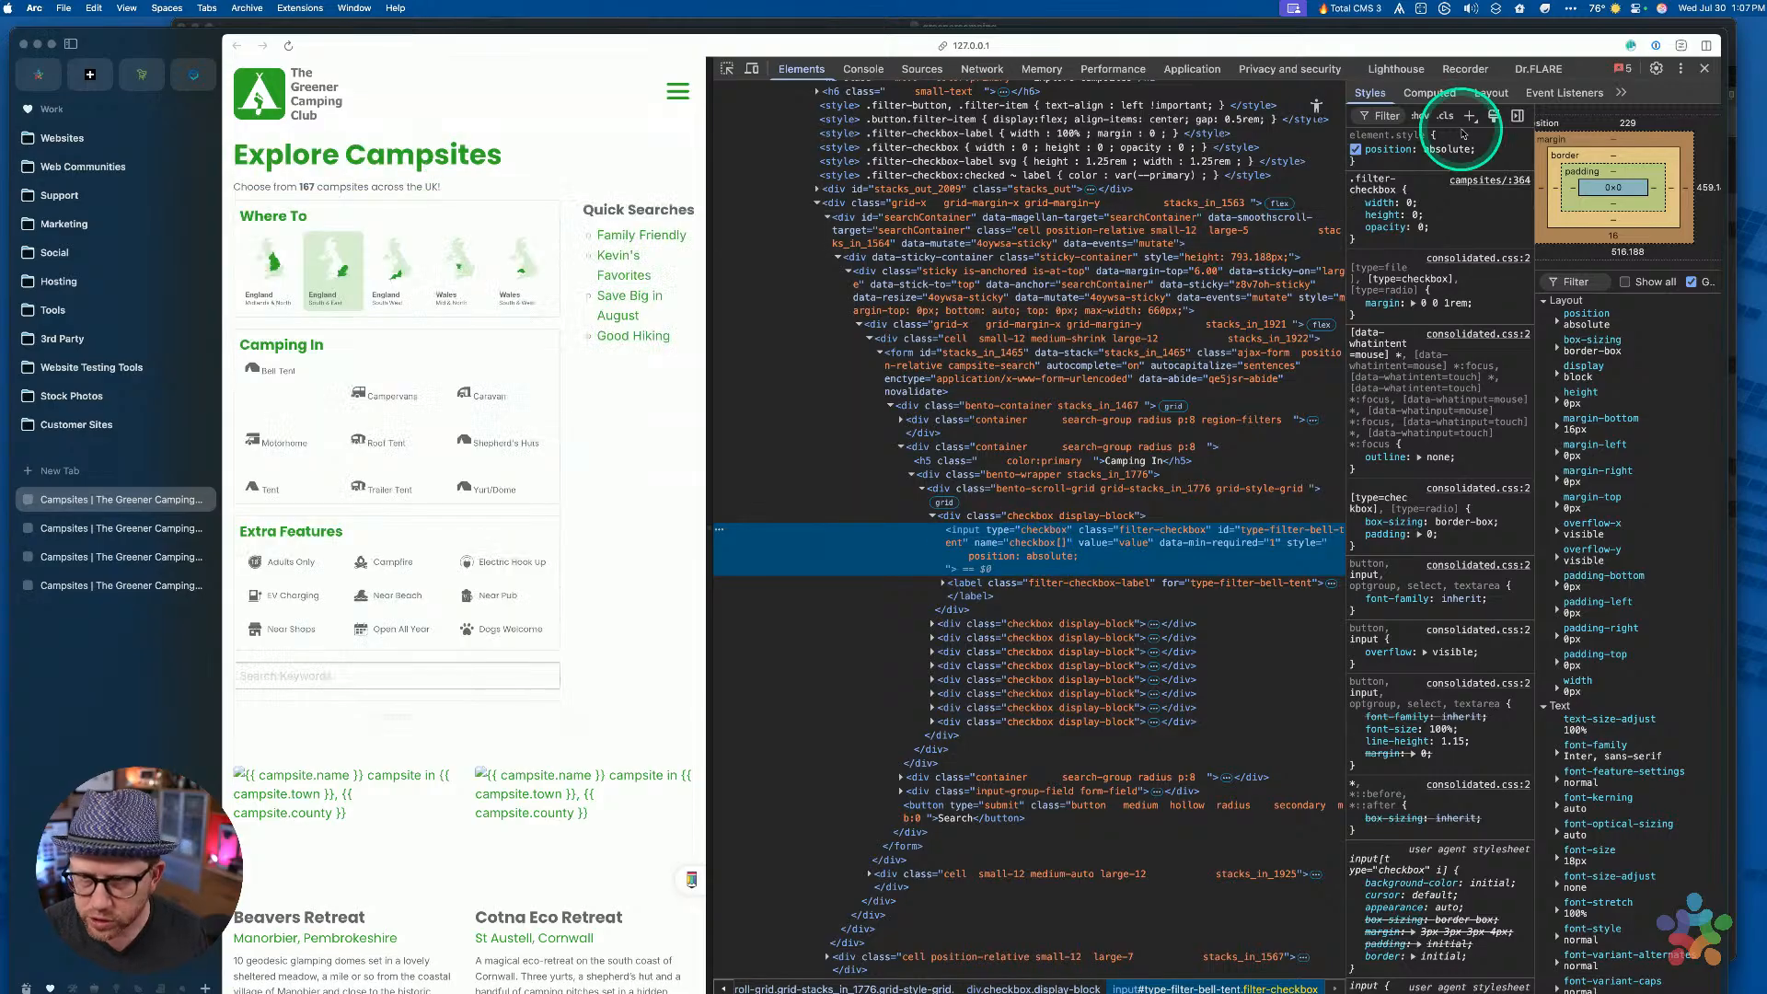
click(1355, 149)
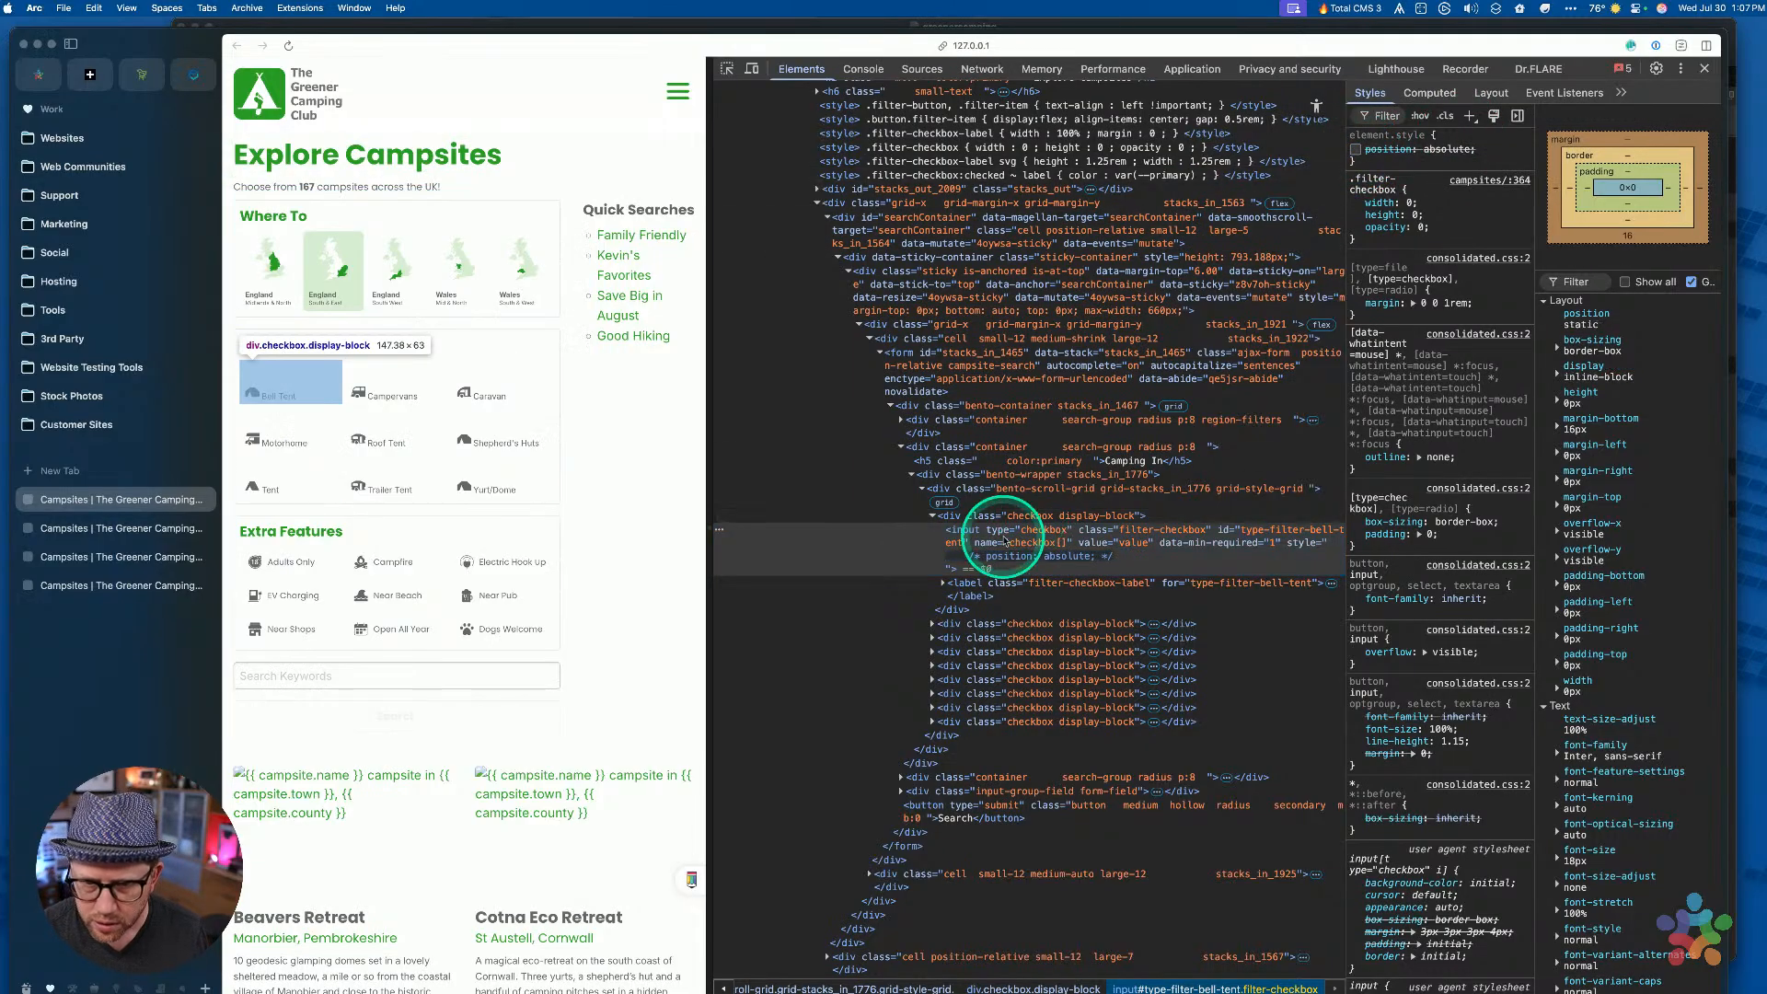
click(1065, 534)
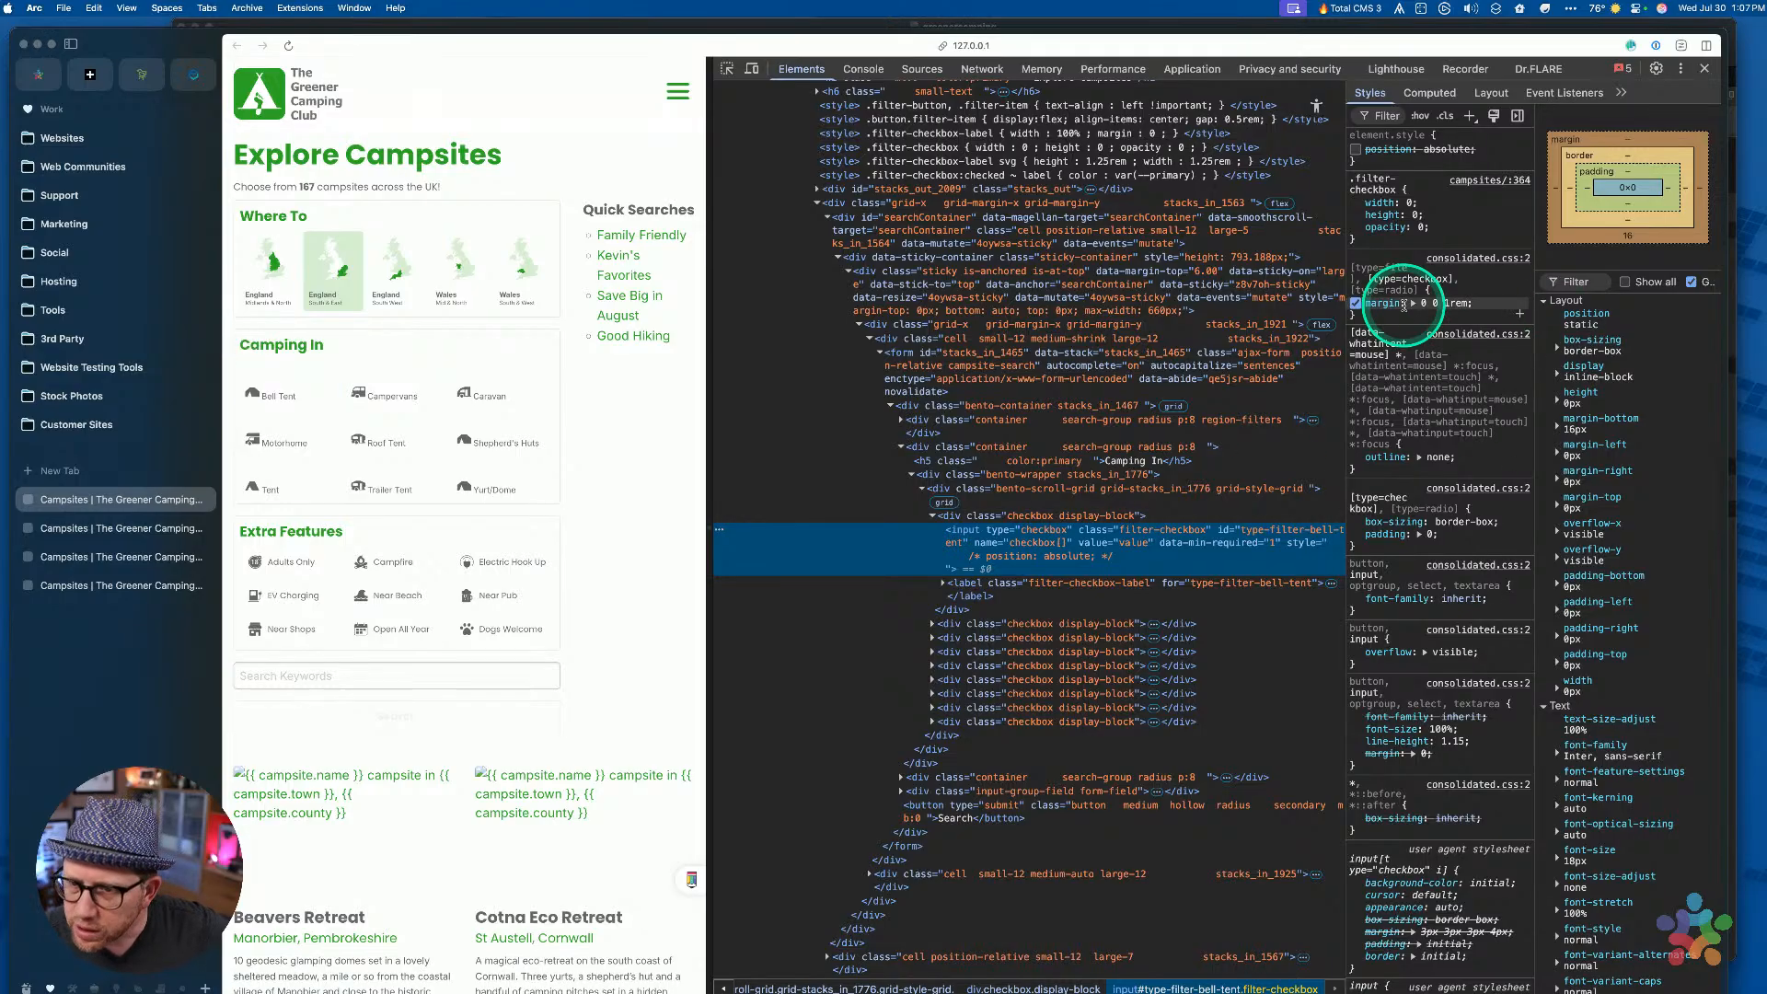
Add margin: 0 below opacity in the .filter-checkbox rule
click(1384, 227)
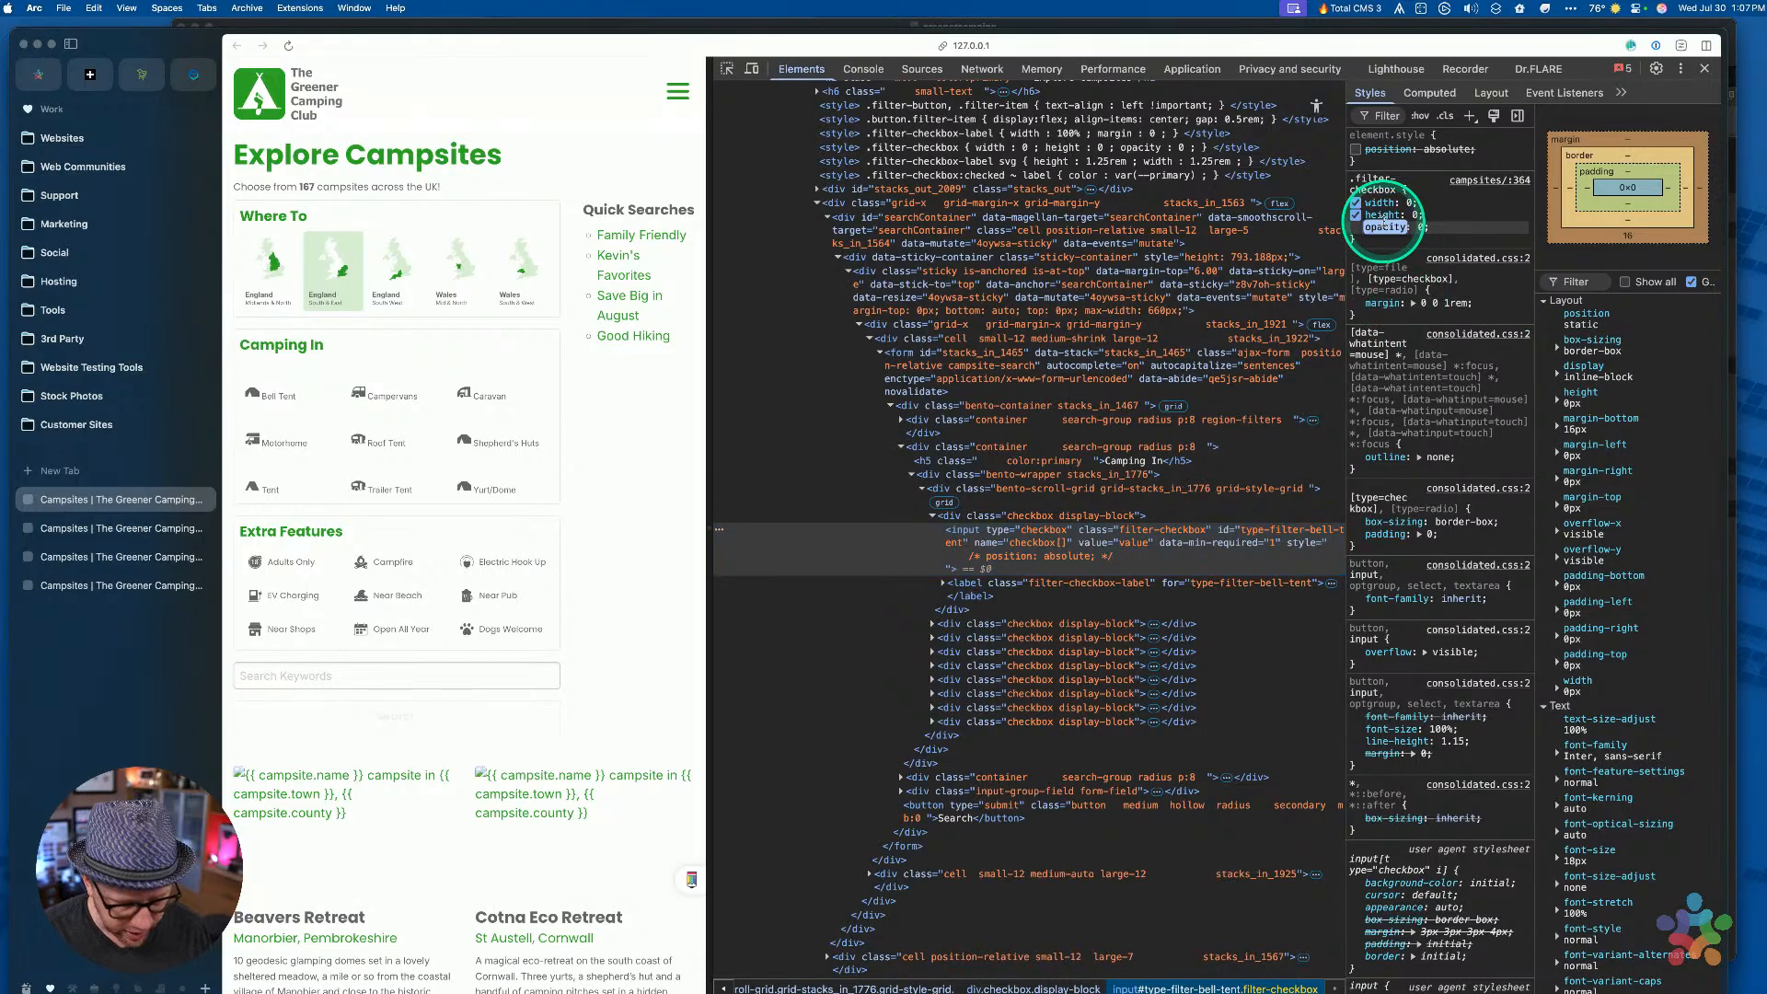
key(Tab)
key(Tab)
text(margin)
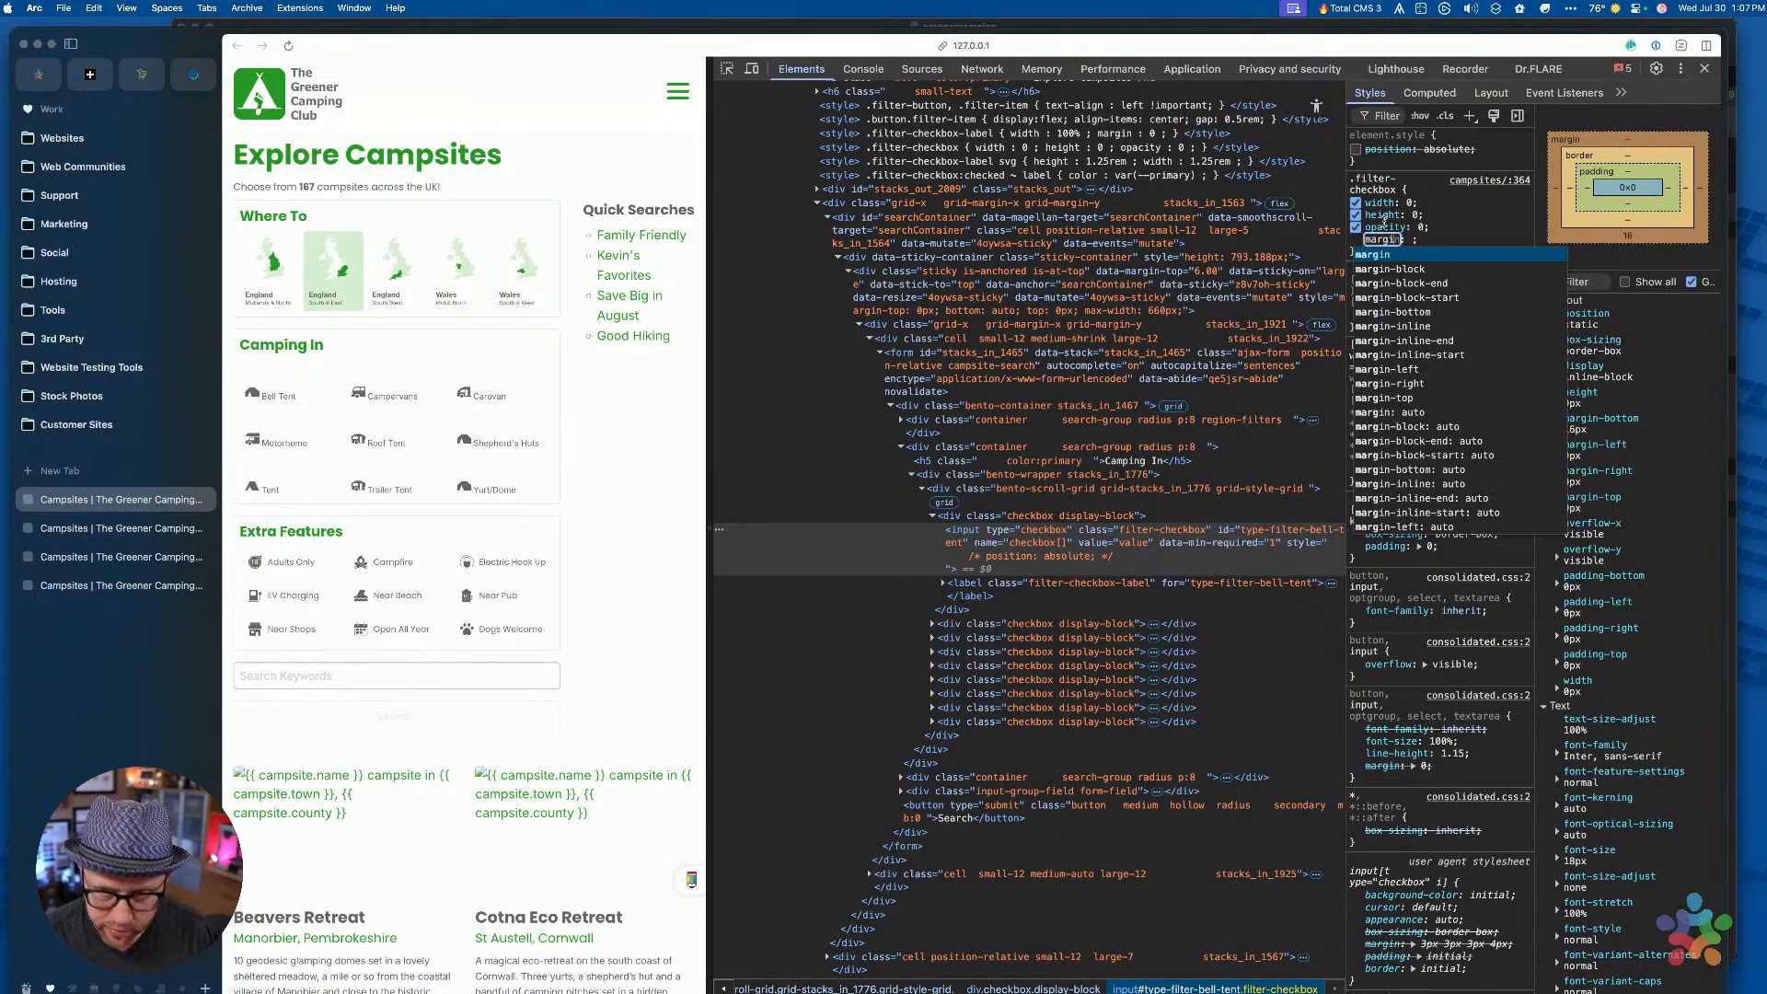
key(Tab)
text(0)
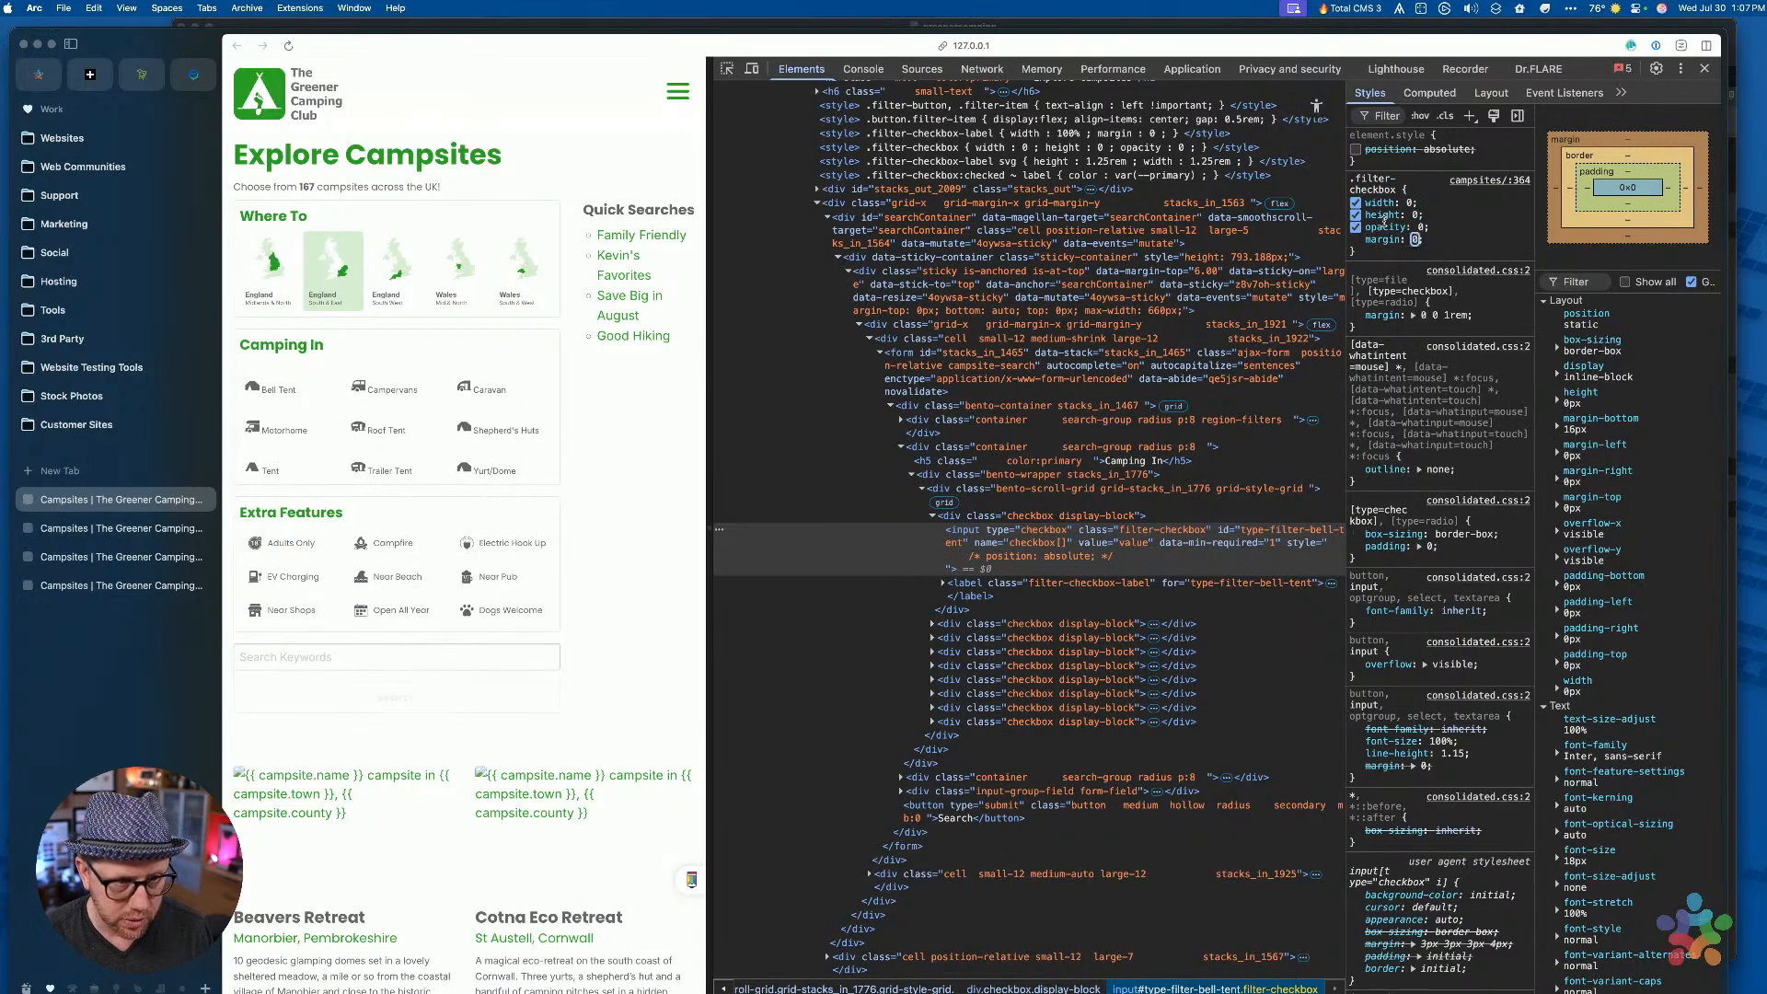
key(Tab)
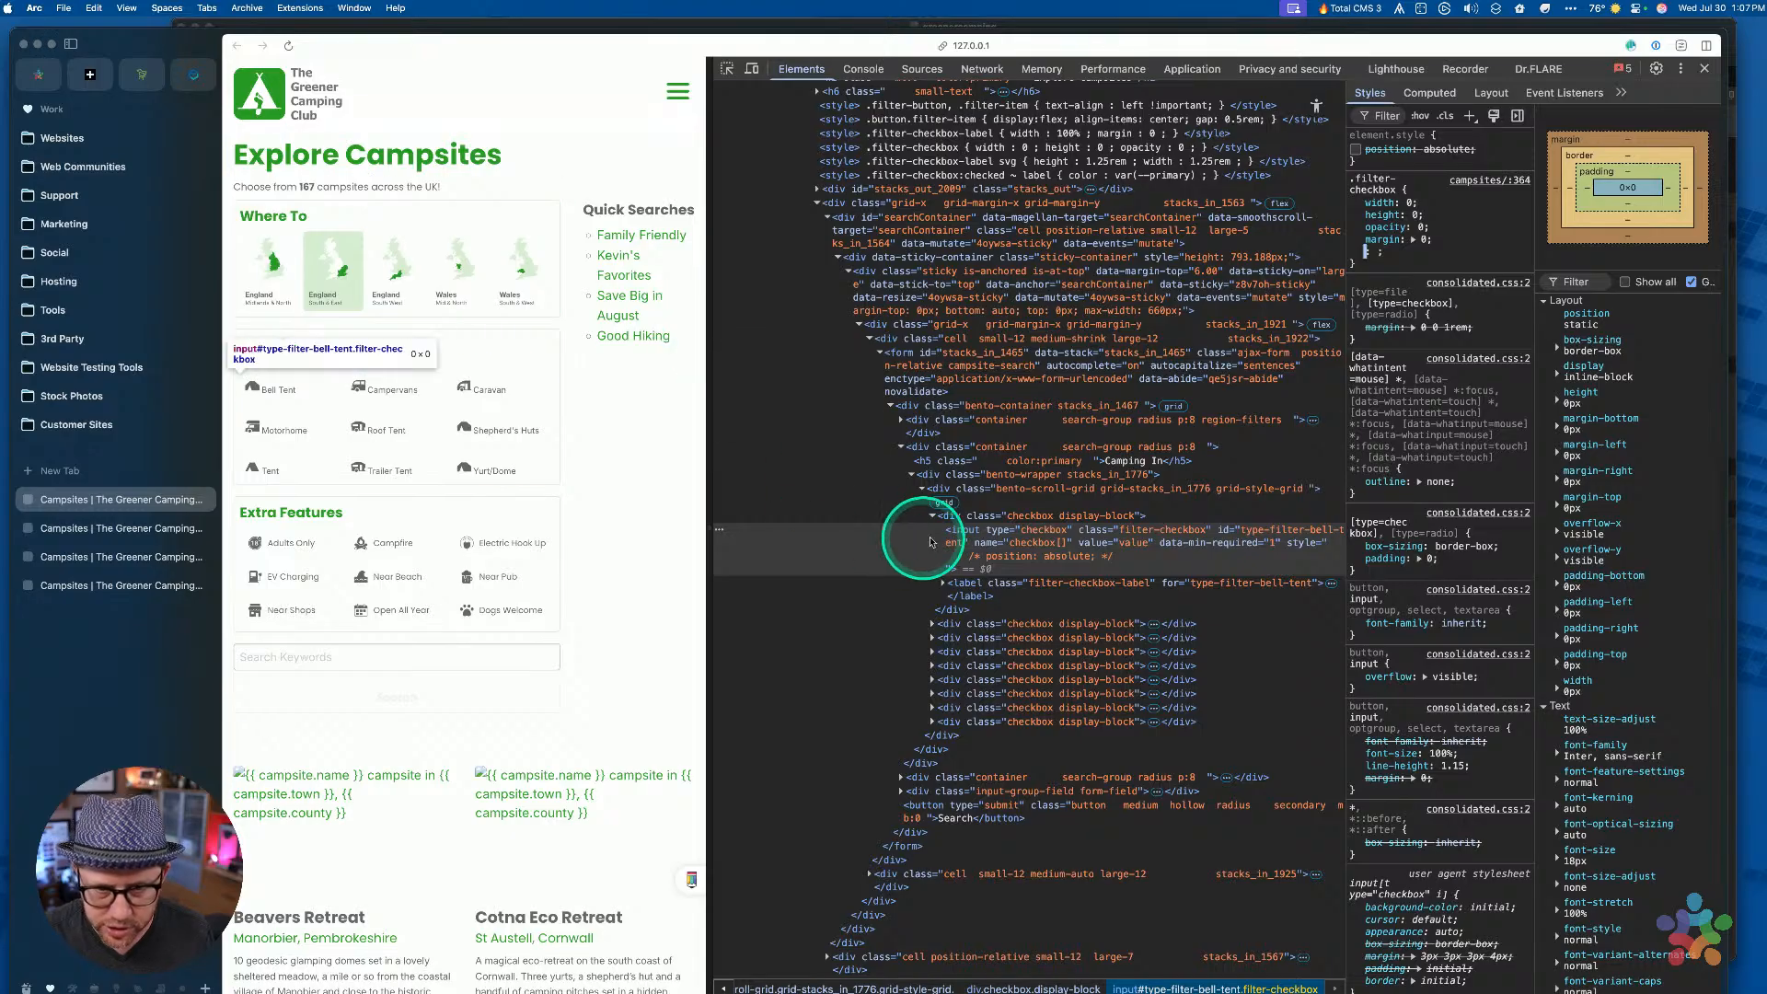
click(980, 532)
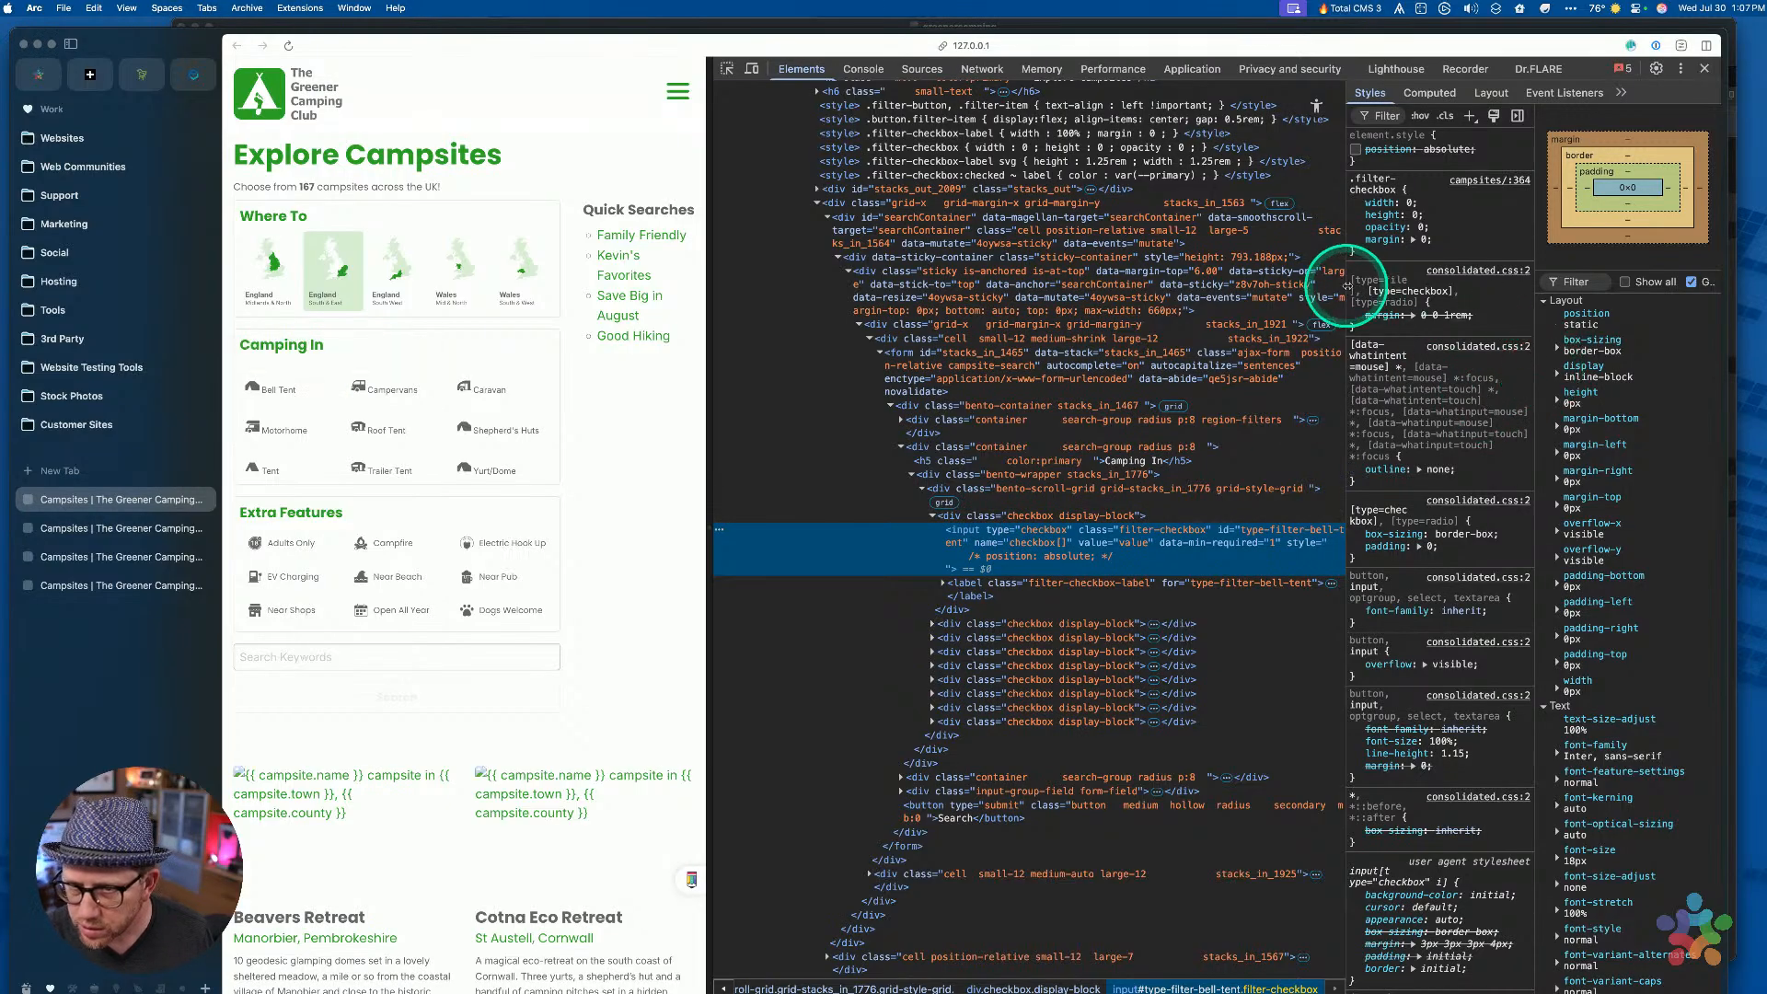
Widen the Styles pane and add padding: 0 and line-height: 0 to the .filter-checkbox rule
drag(1347, 287, 1147, 284)
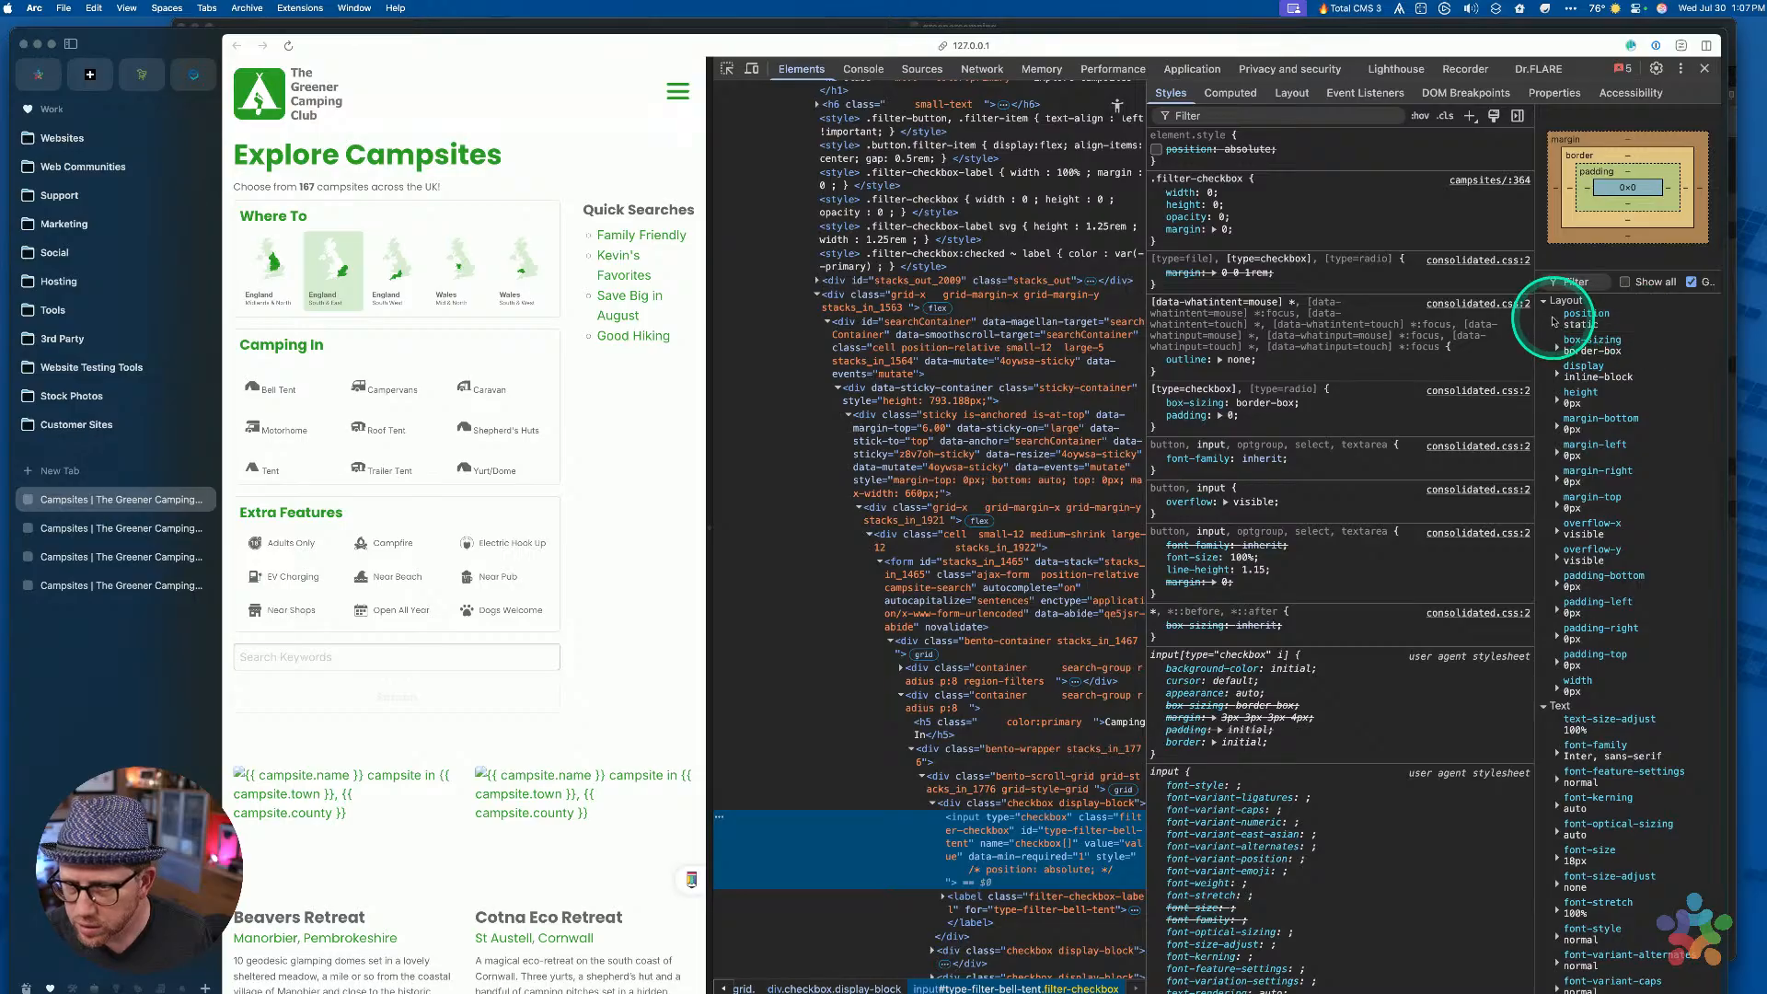
drag(1537, 319, 1387, 344)
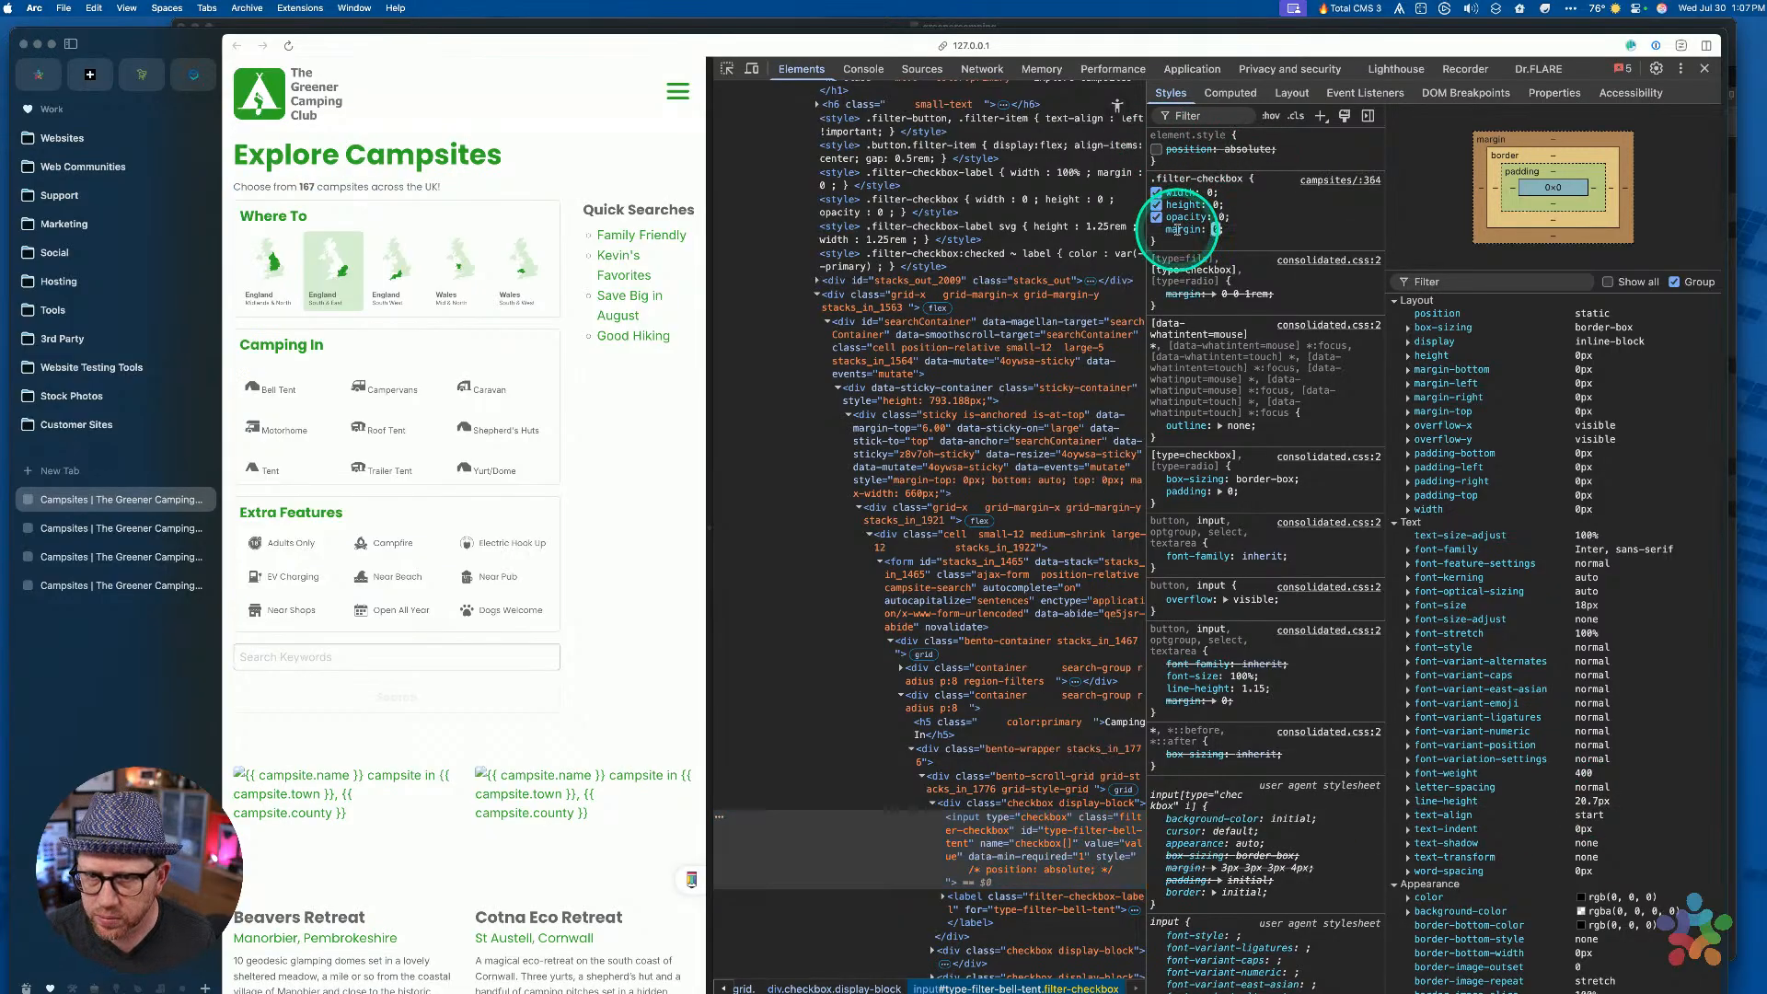
key(Return)
text(padding: )
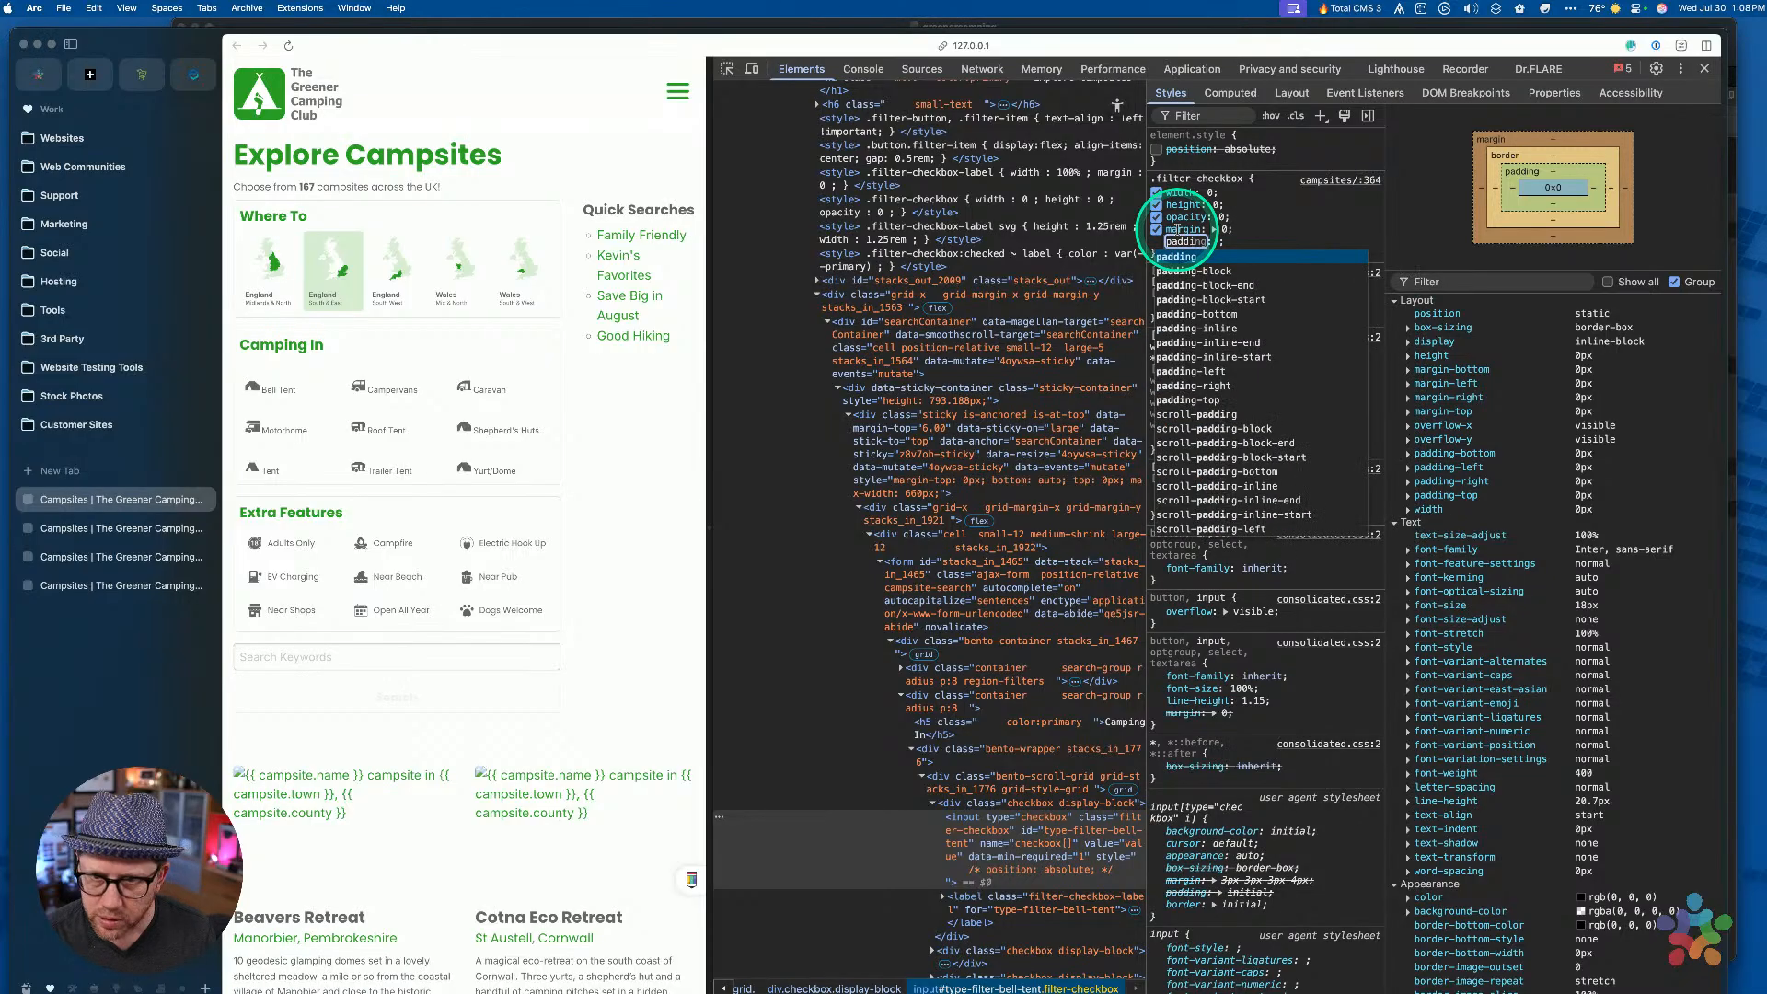
text(0)
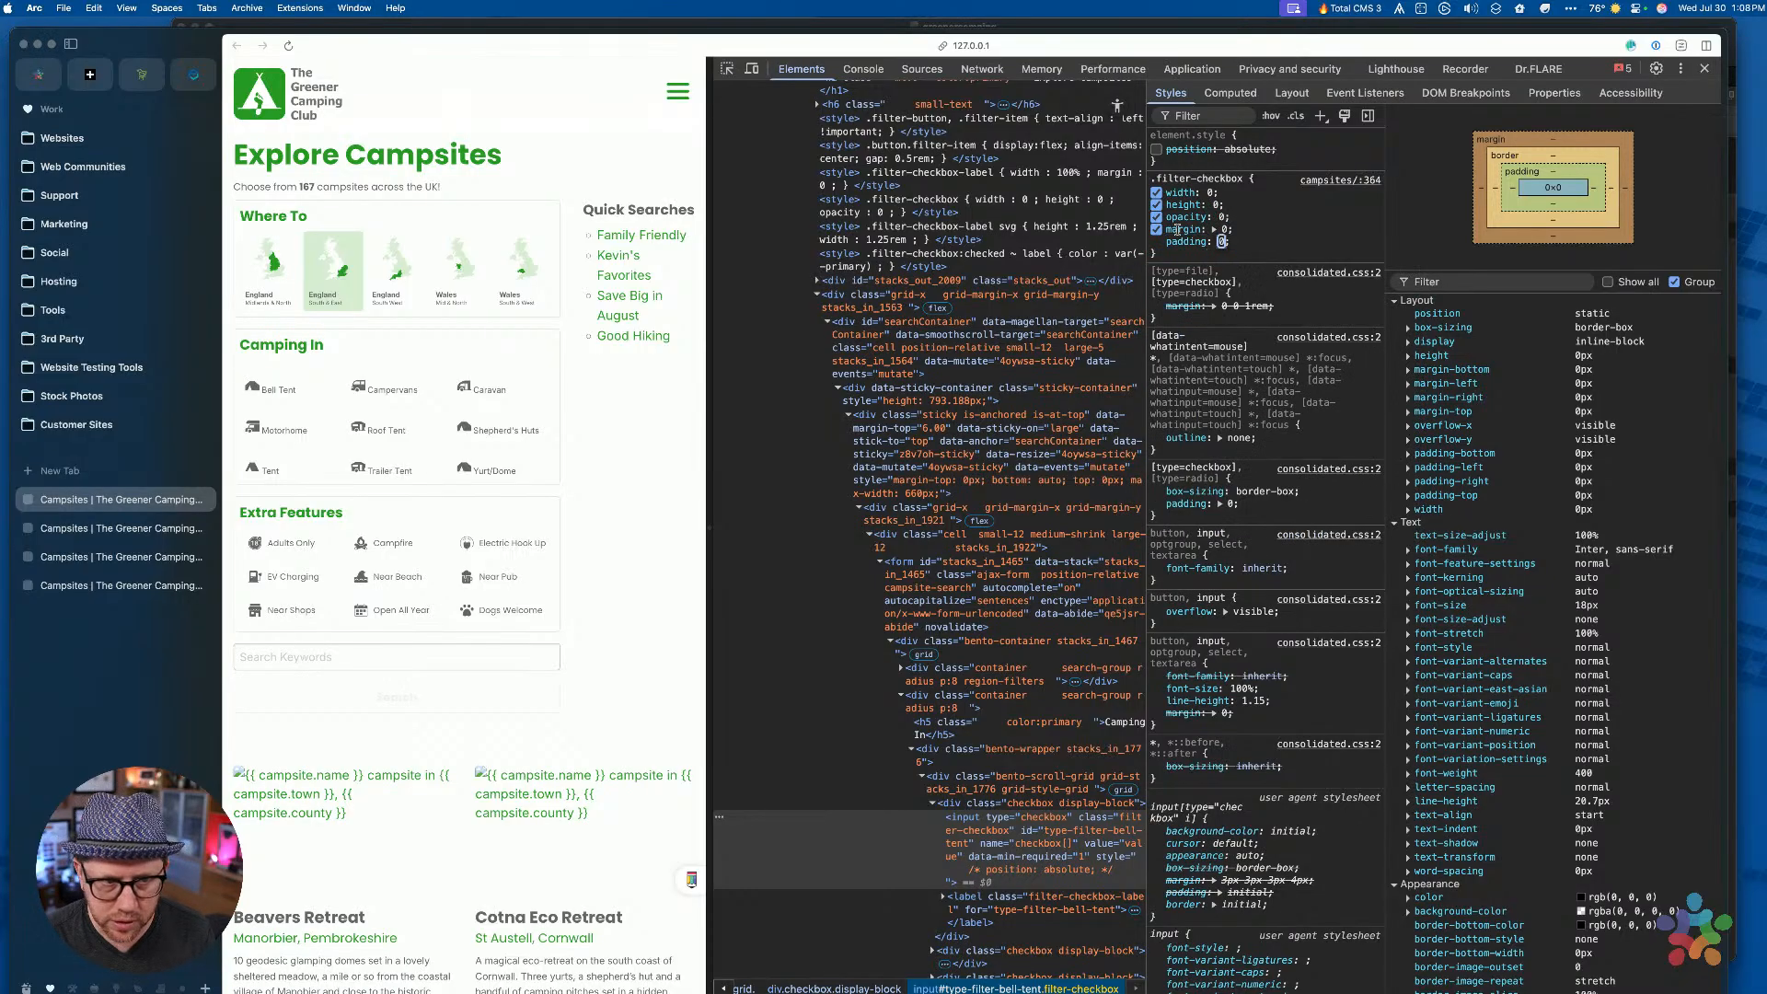
key(Return)
text(line-height: )
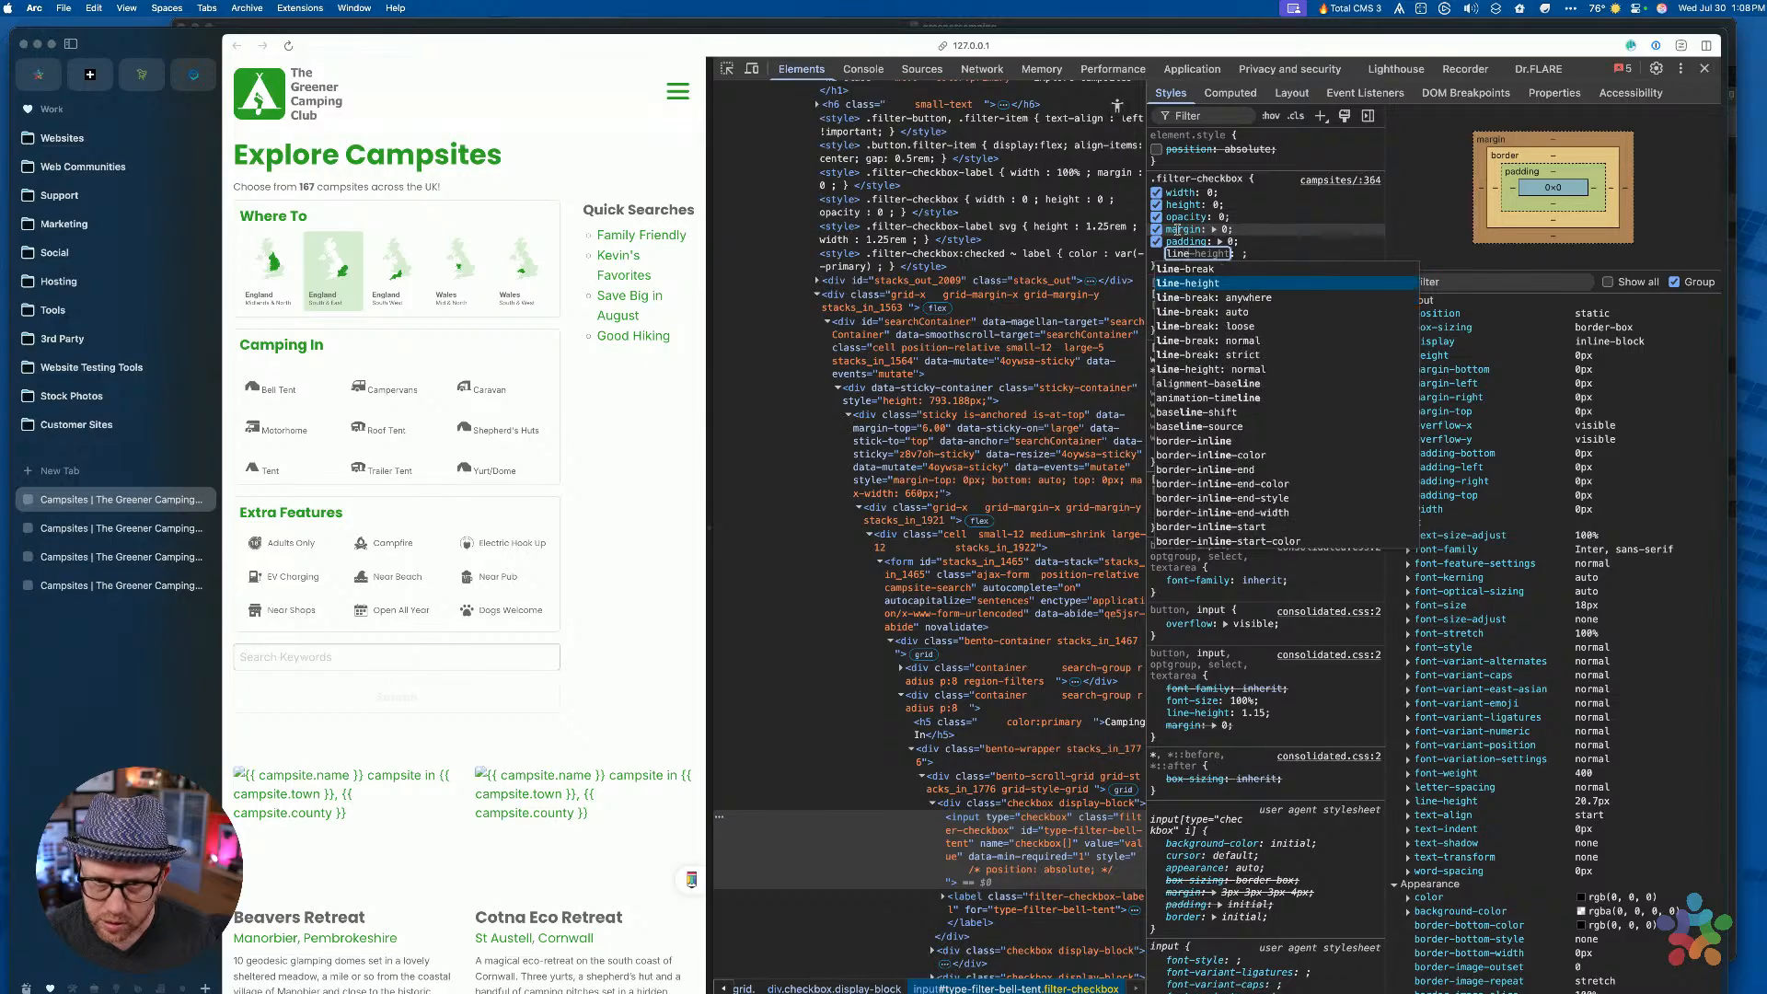
text(0)
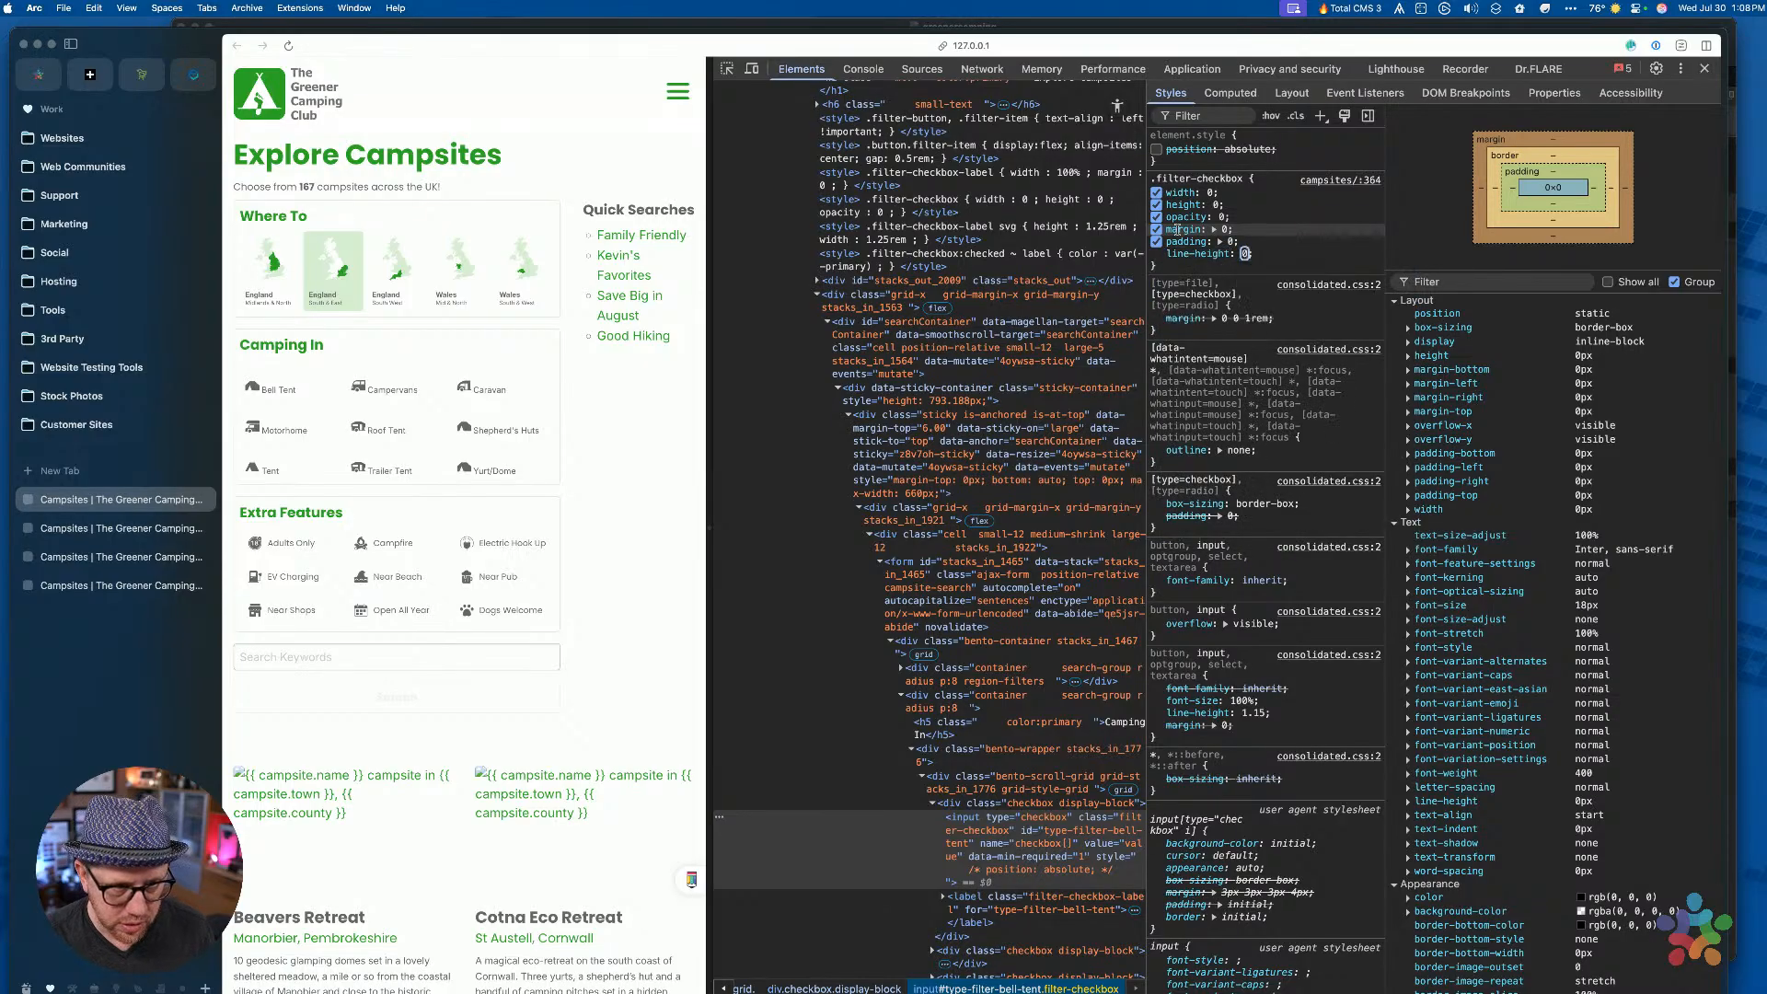
key(Return)
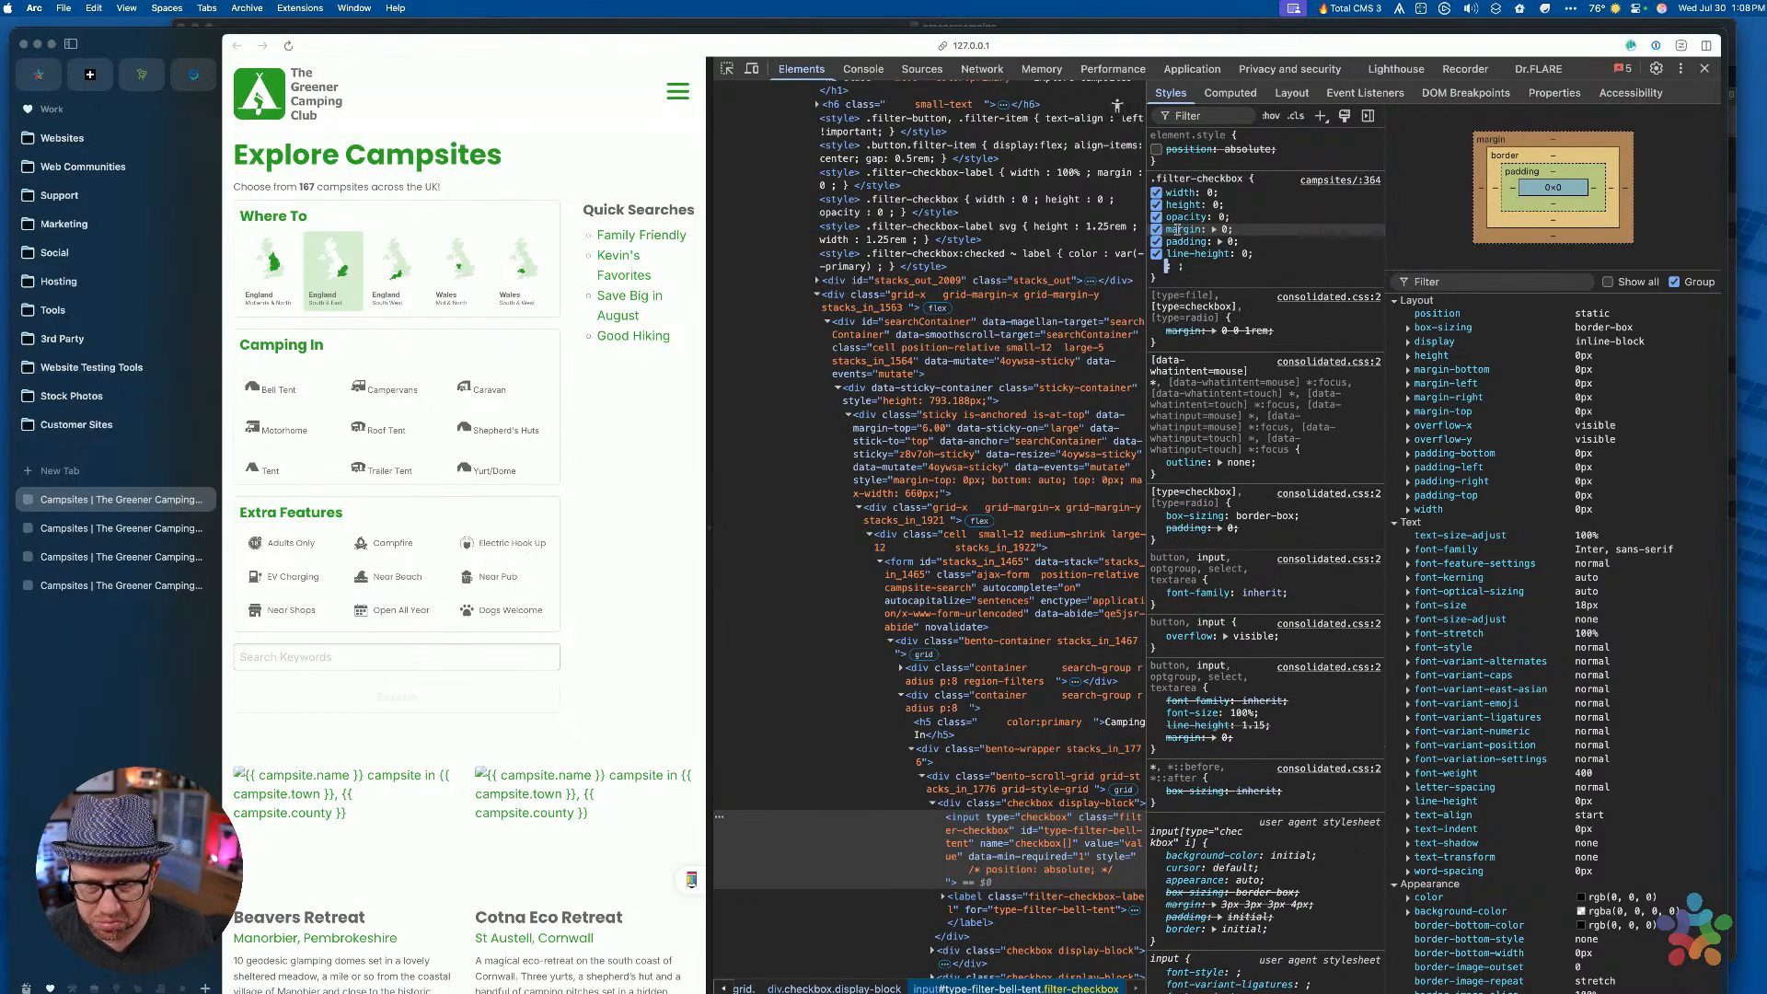
Add appearance: none and position: absolute to the .filter-checkbox rule
scroll(1544, 705, down, 5)
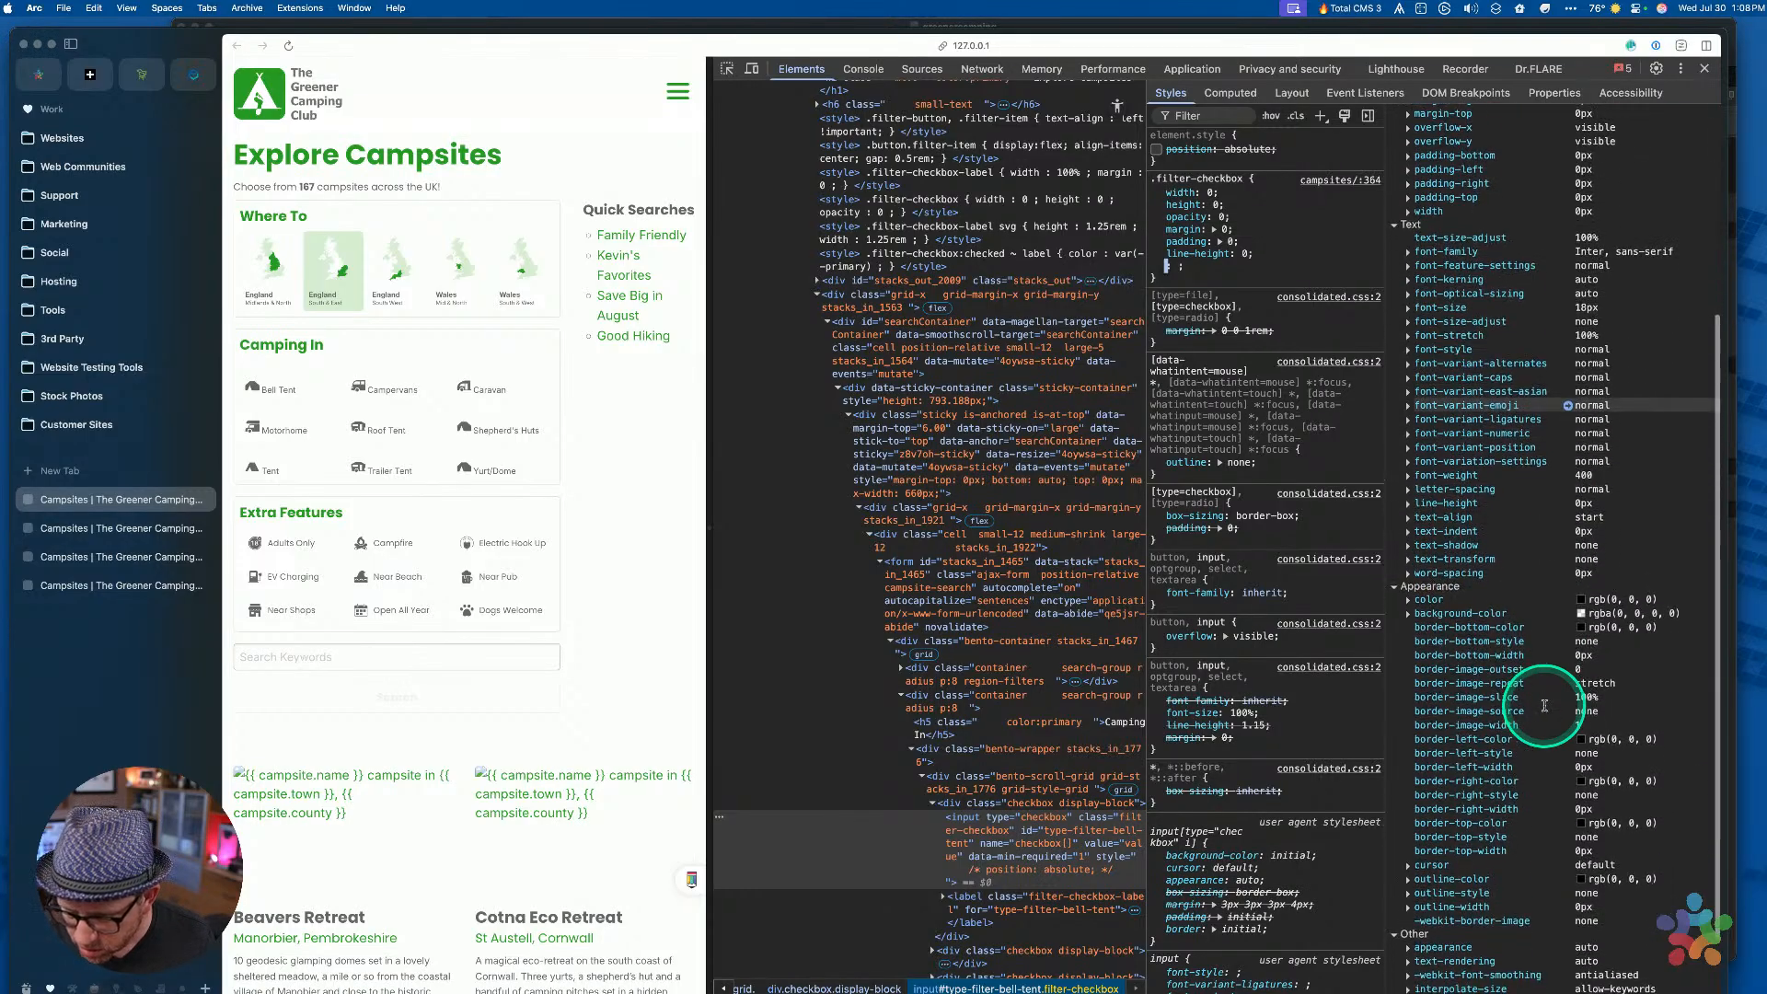
scroll(1542, 704, down, 2)
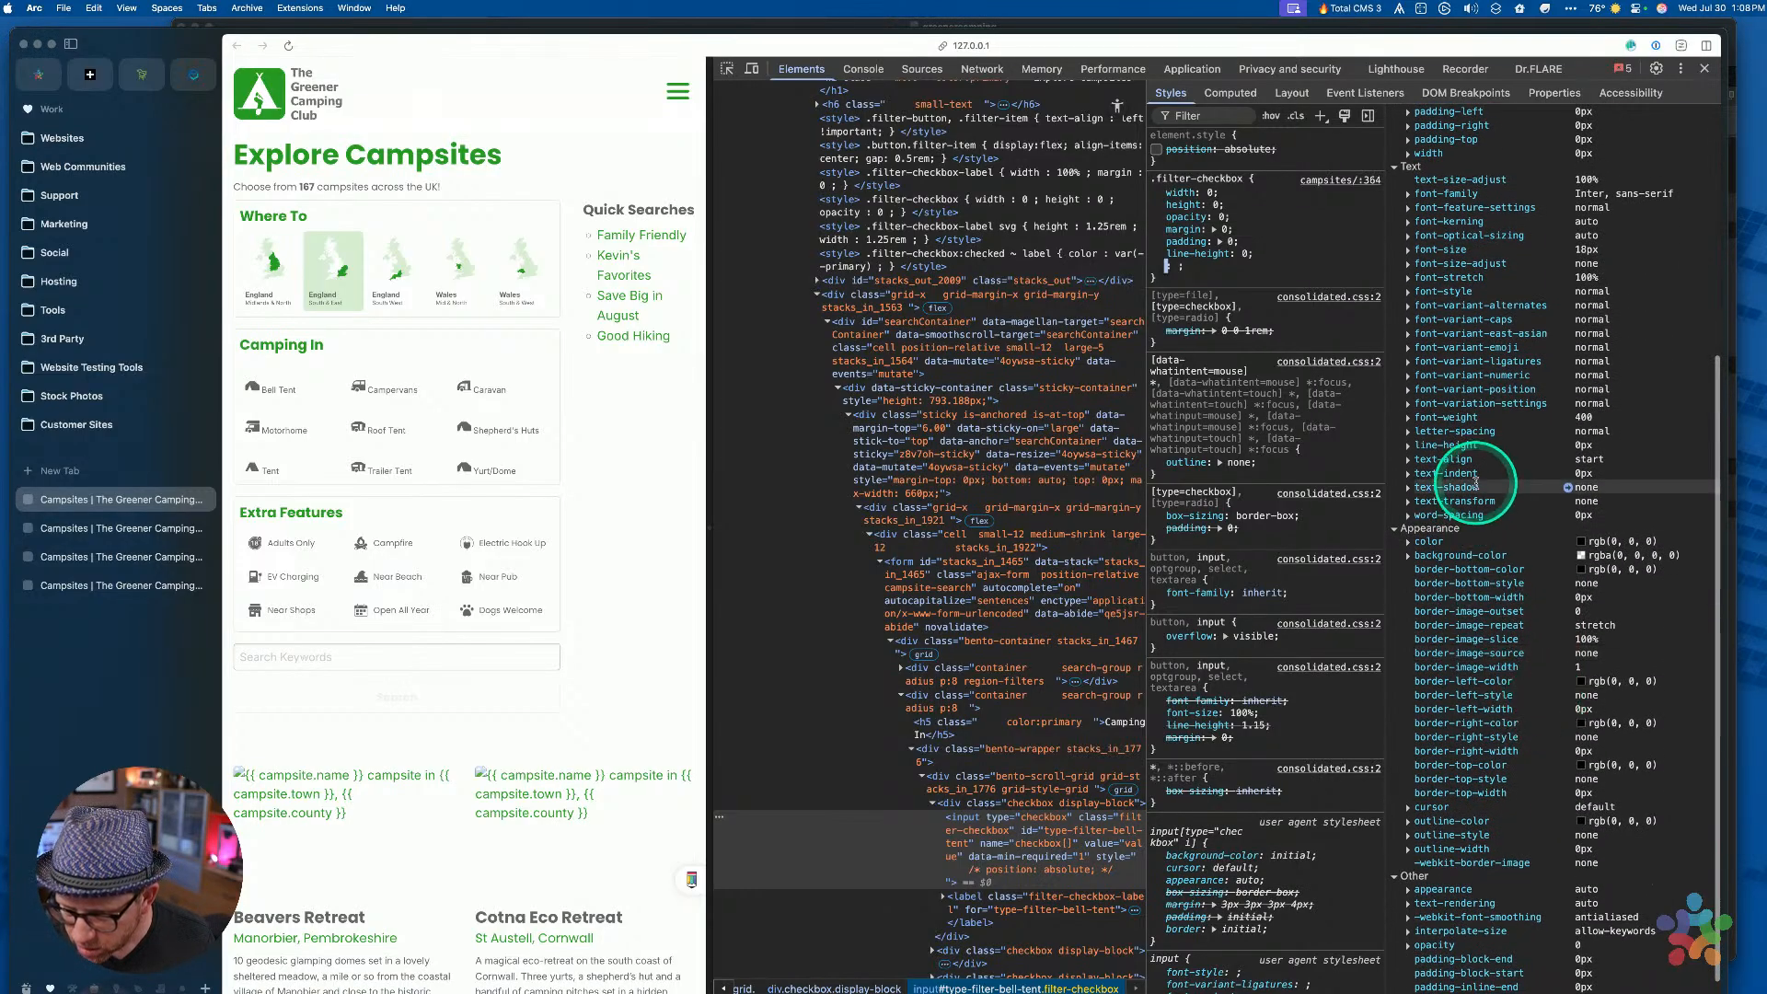
scroll(1478, 550, up, 6)
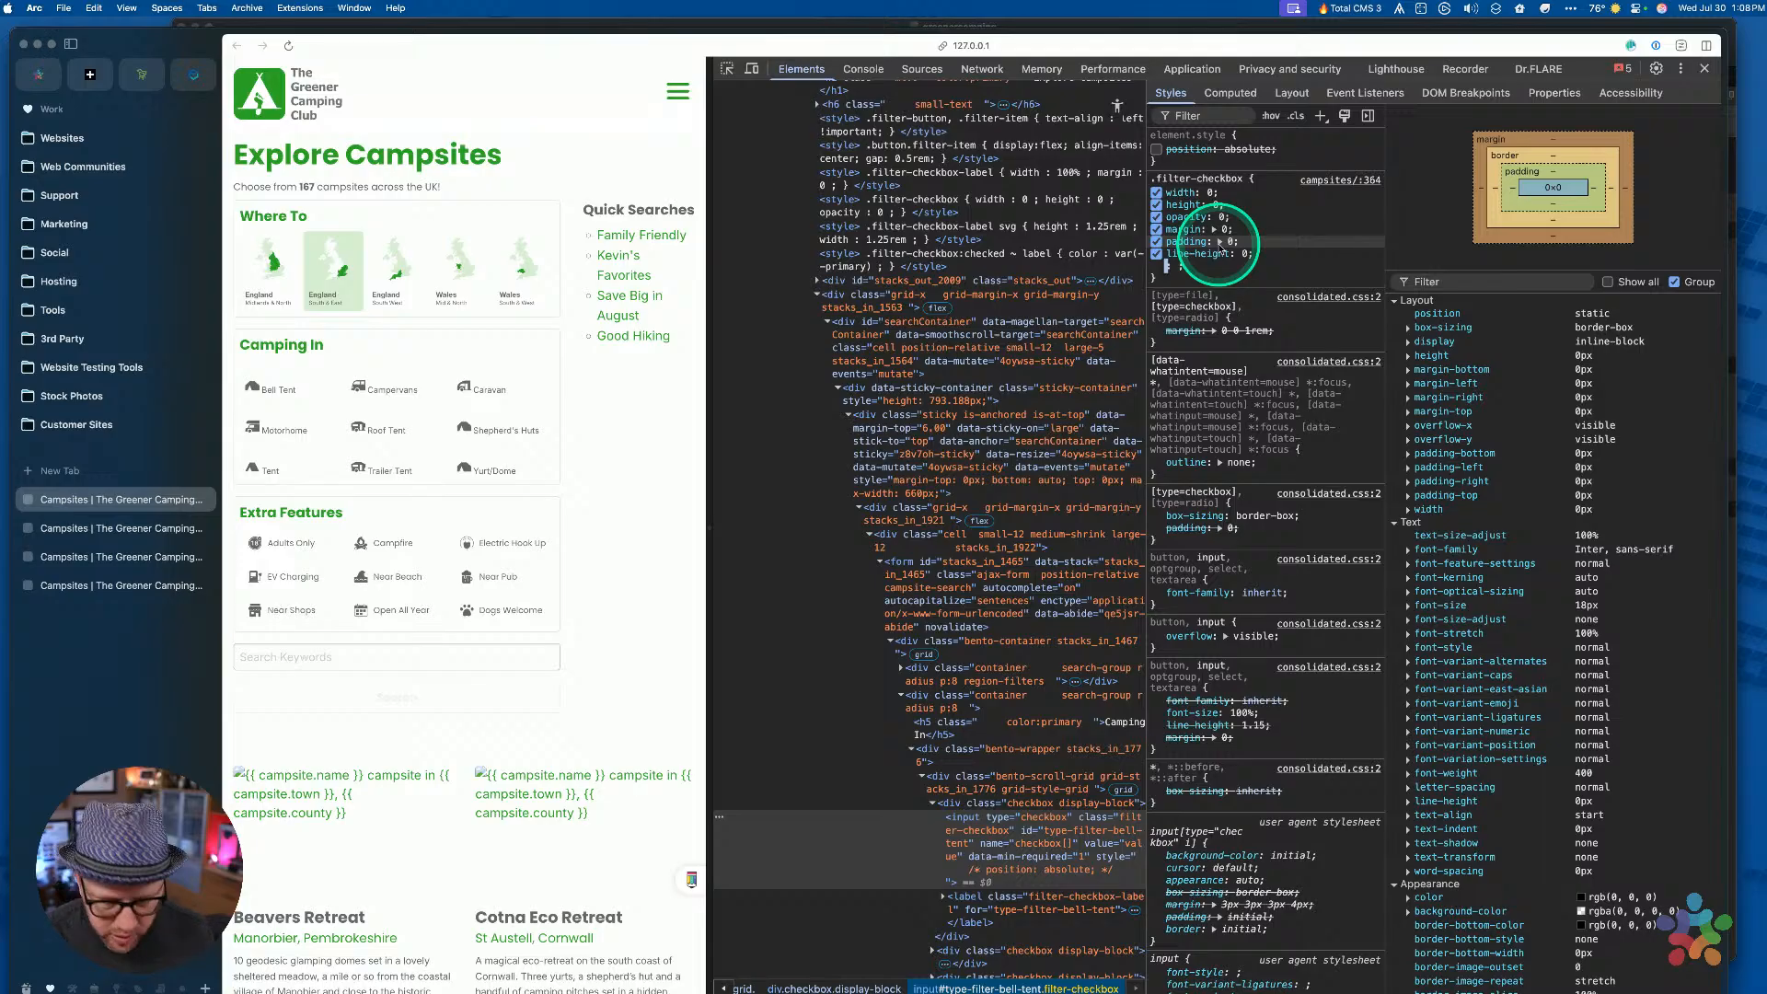
text(appea)
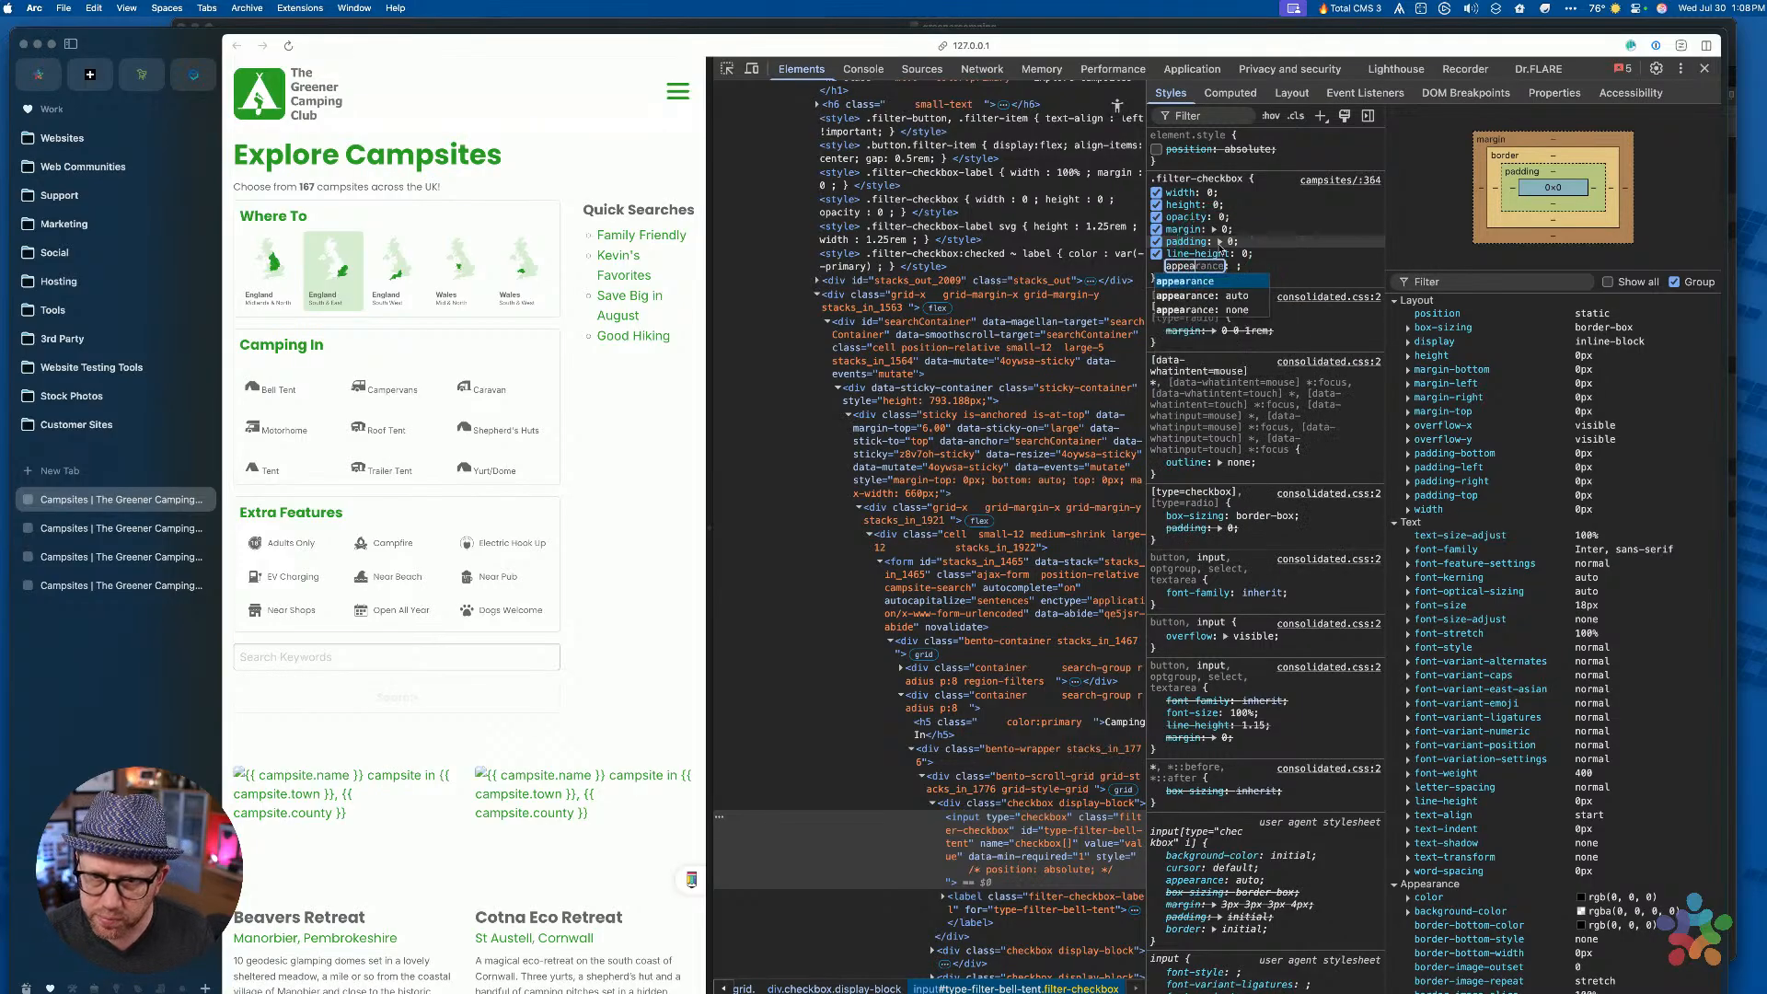
key(Tab)
text(none)
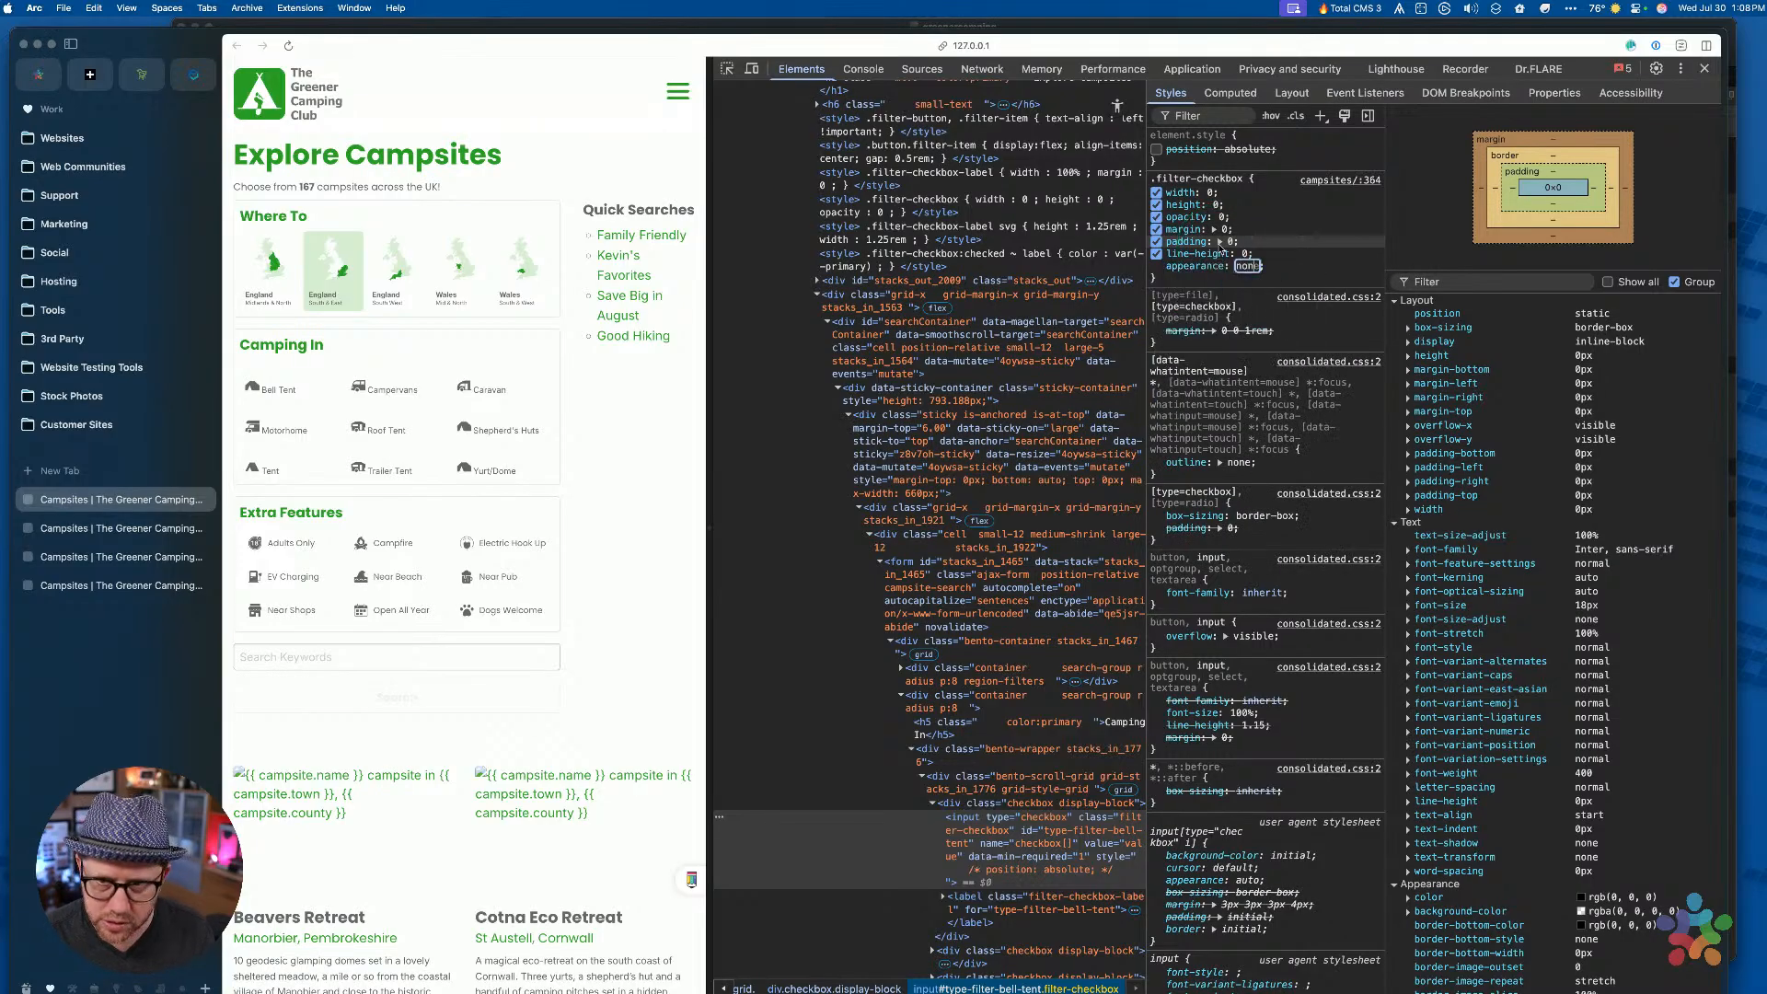
key(Tab)
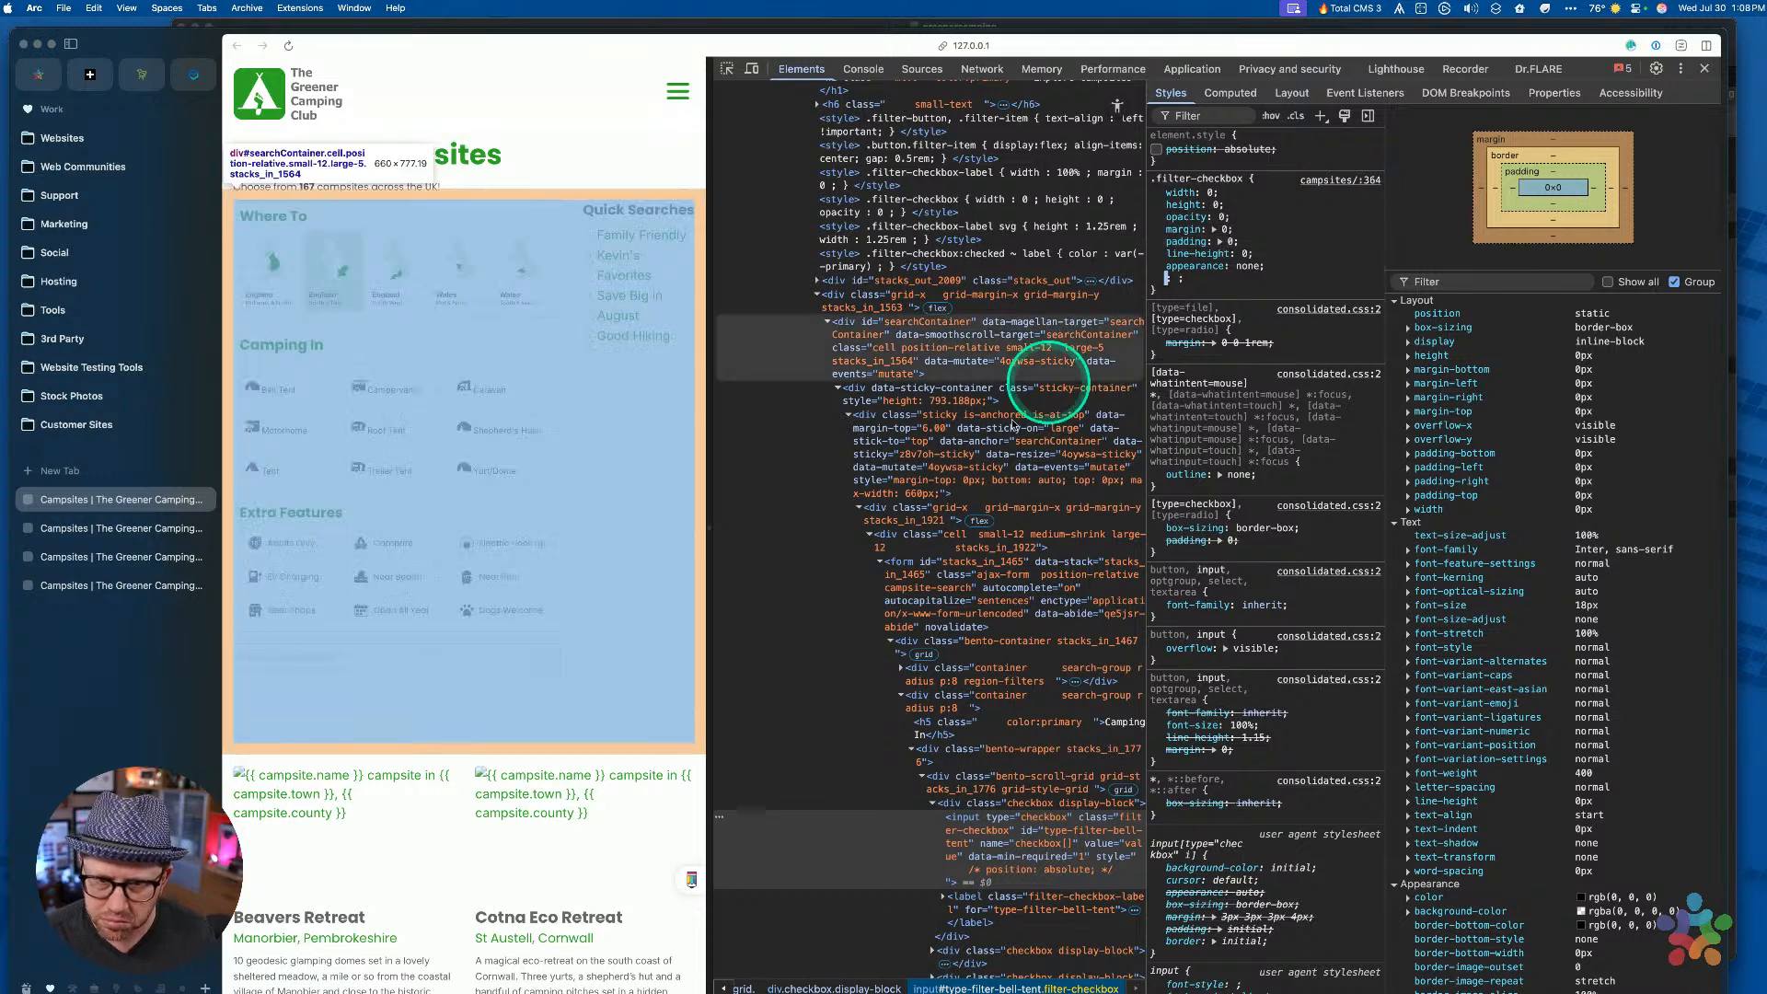
click(971, 831)
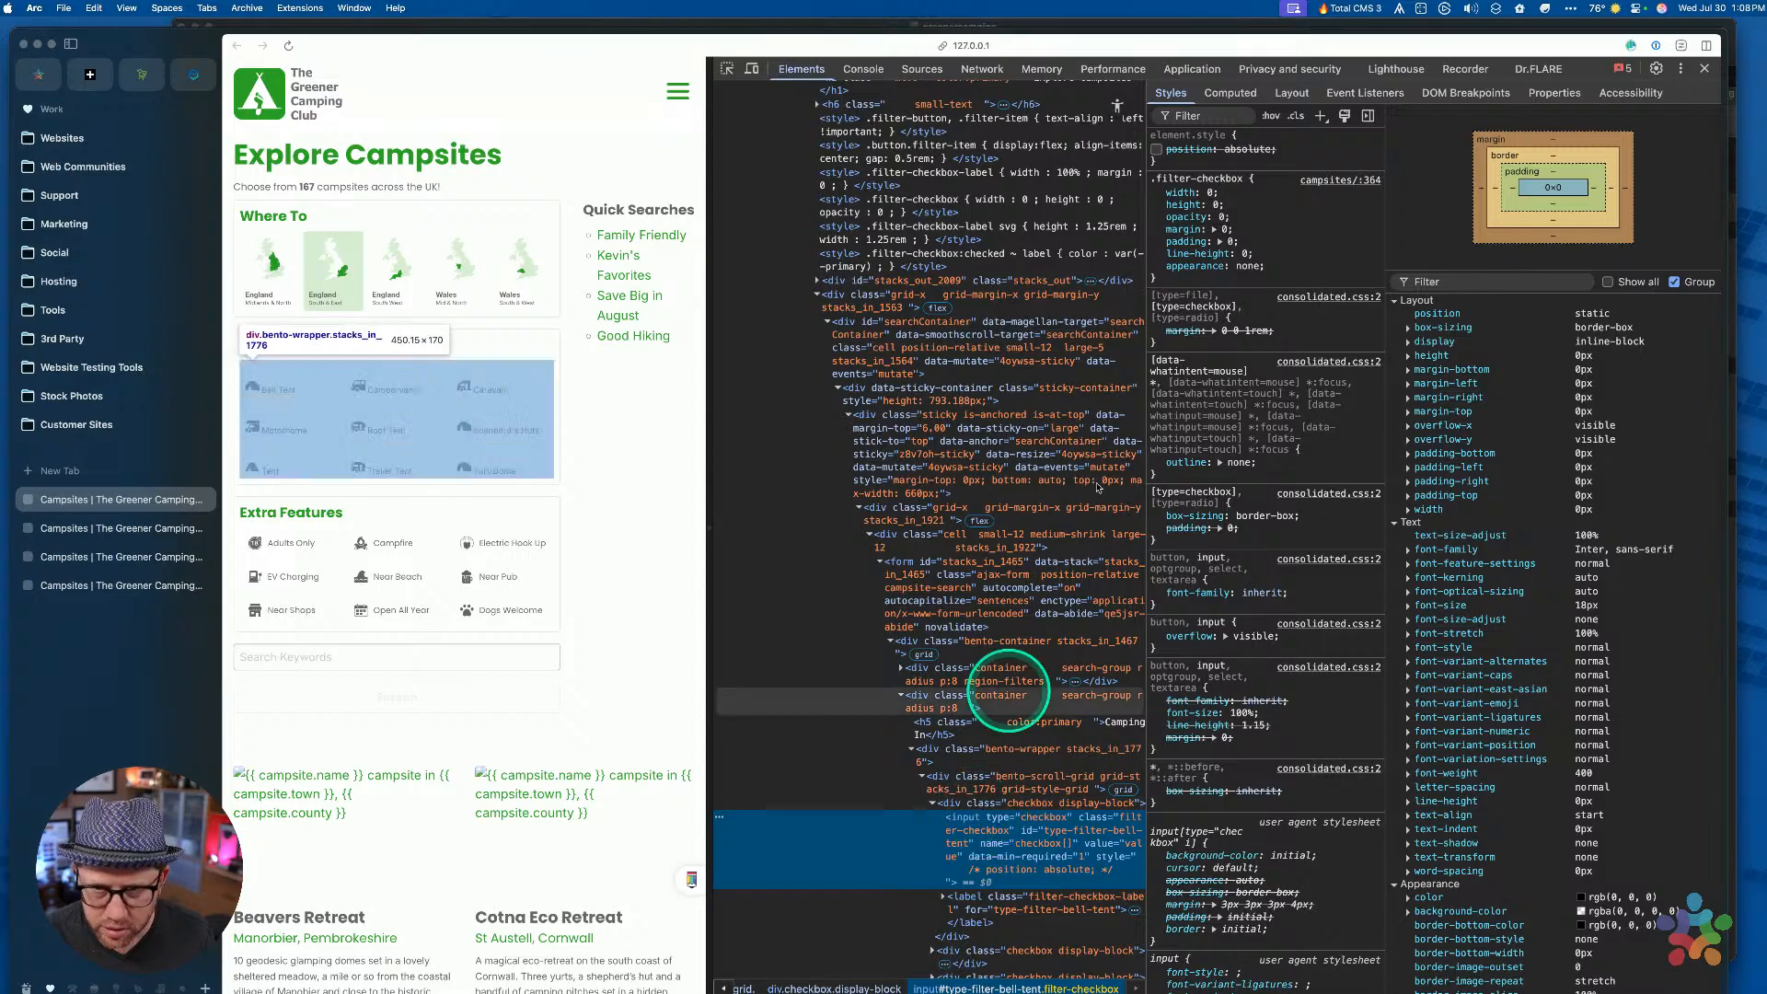
click(1182, 263)
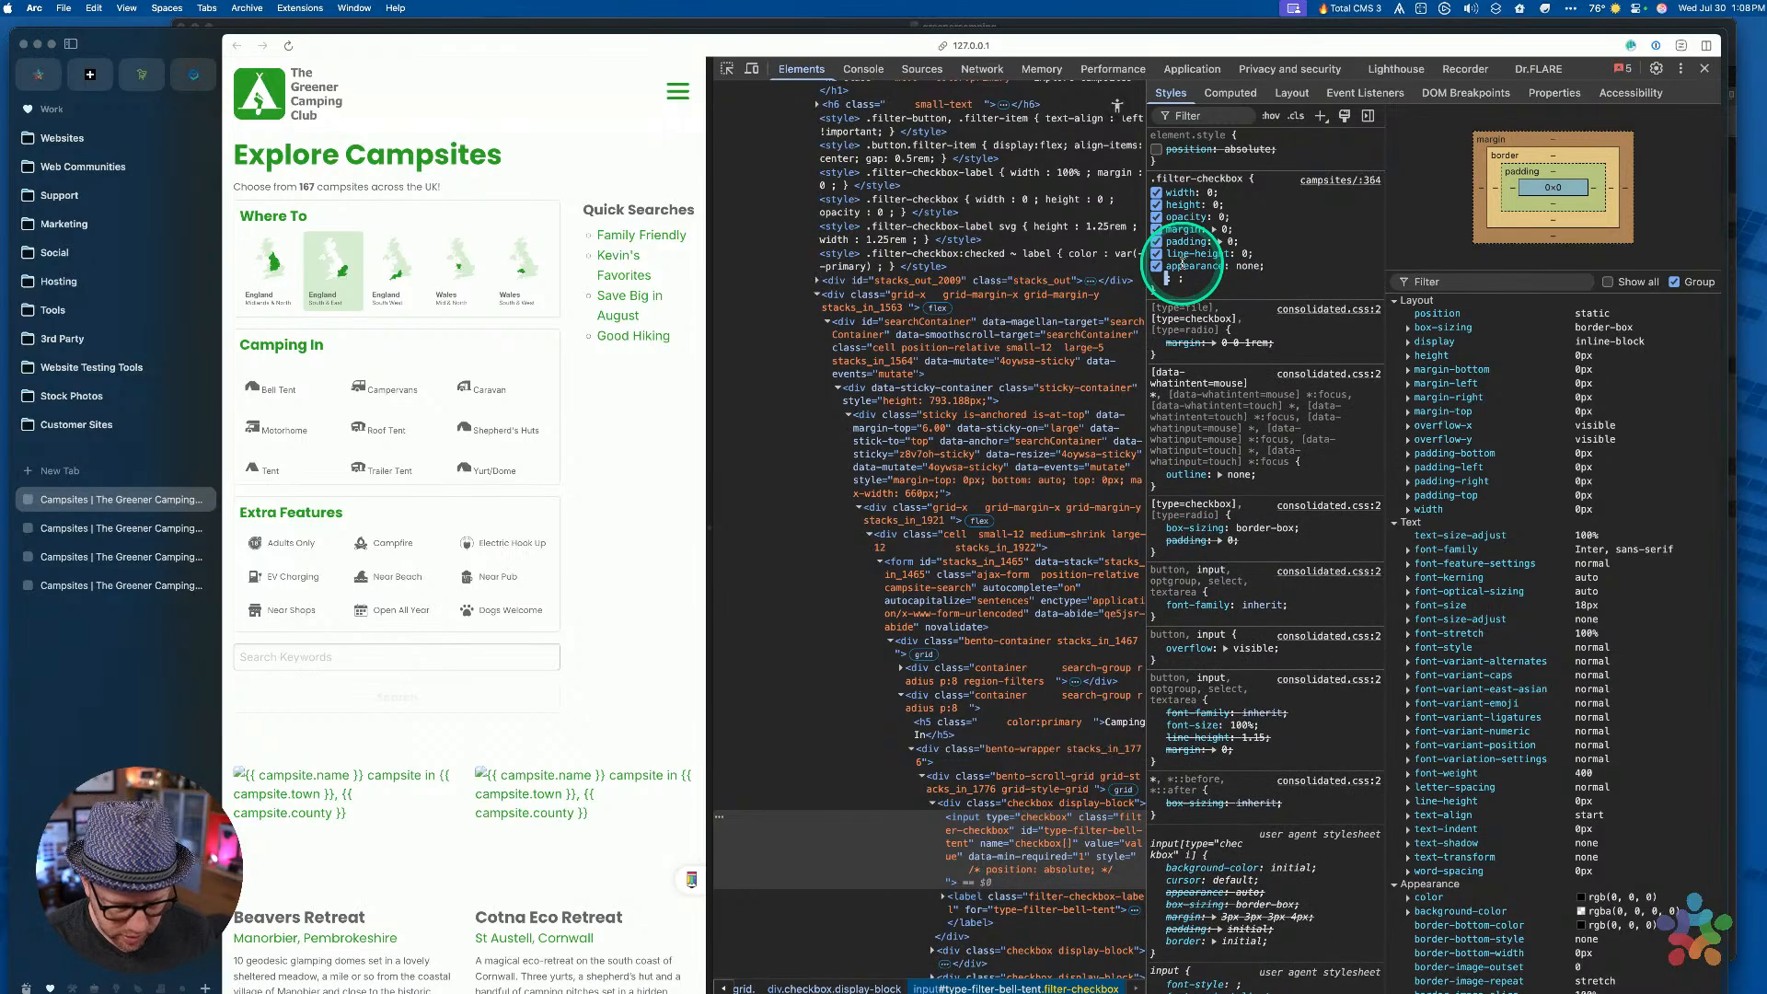
text(position:)
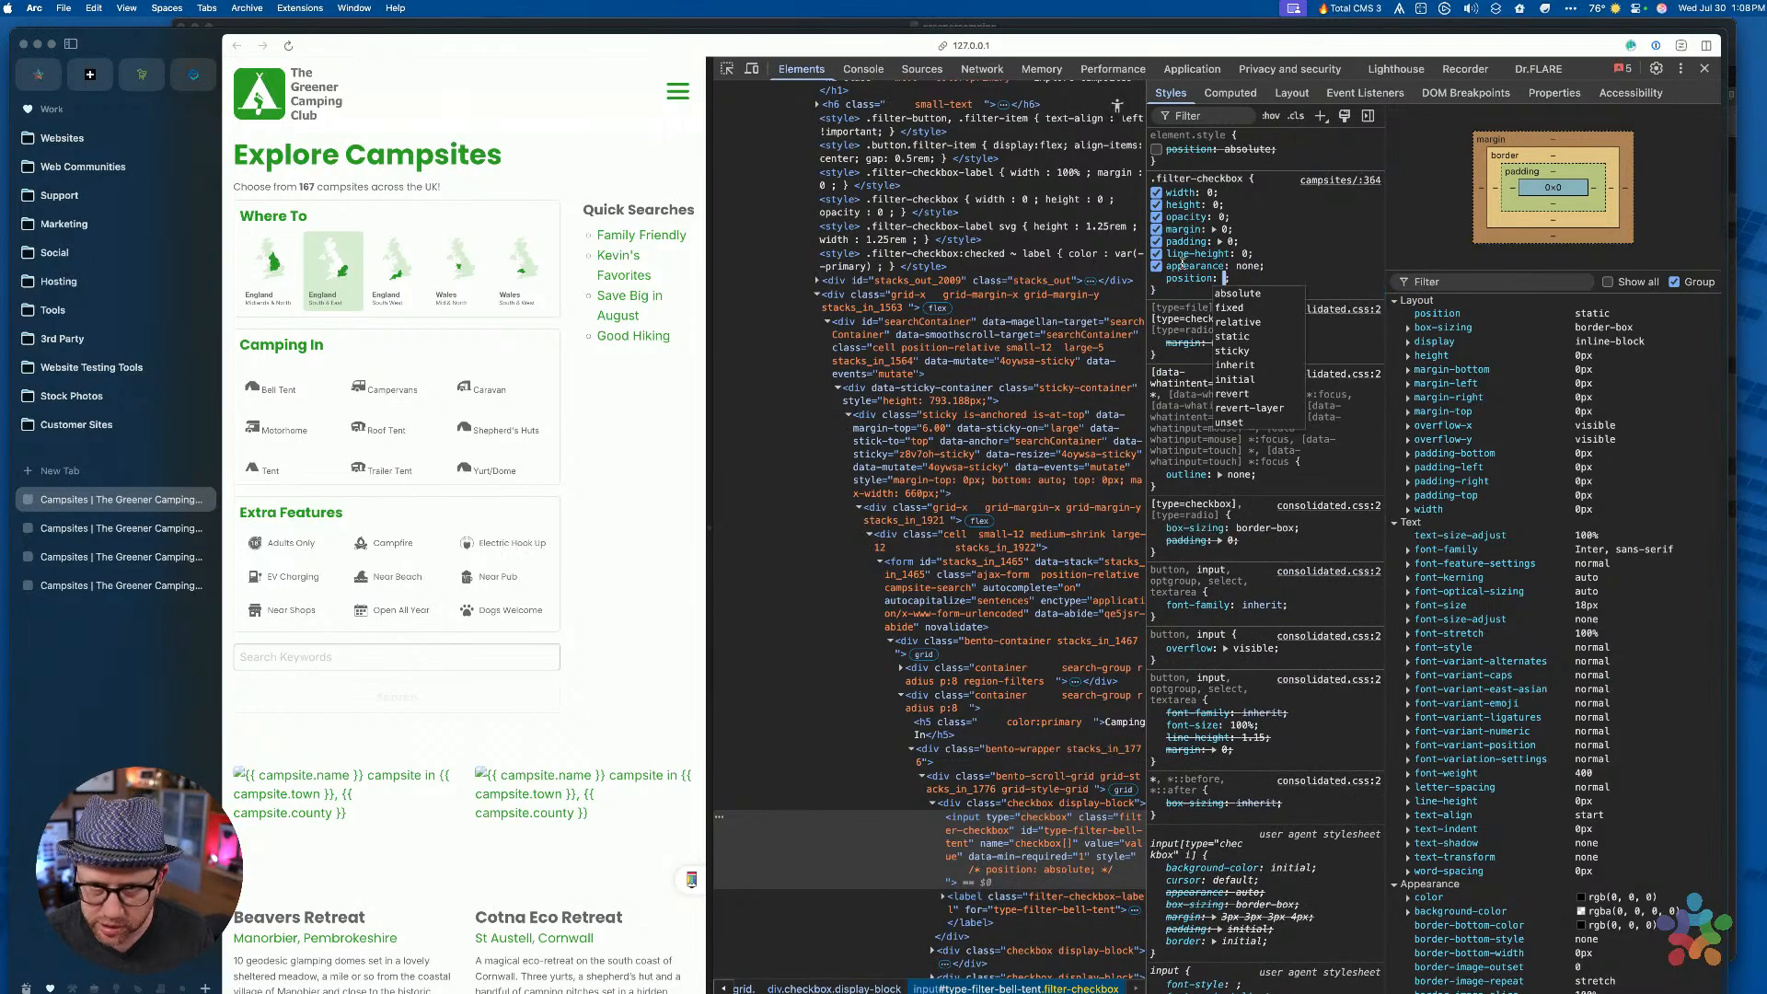
key(Down)
key(Return)
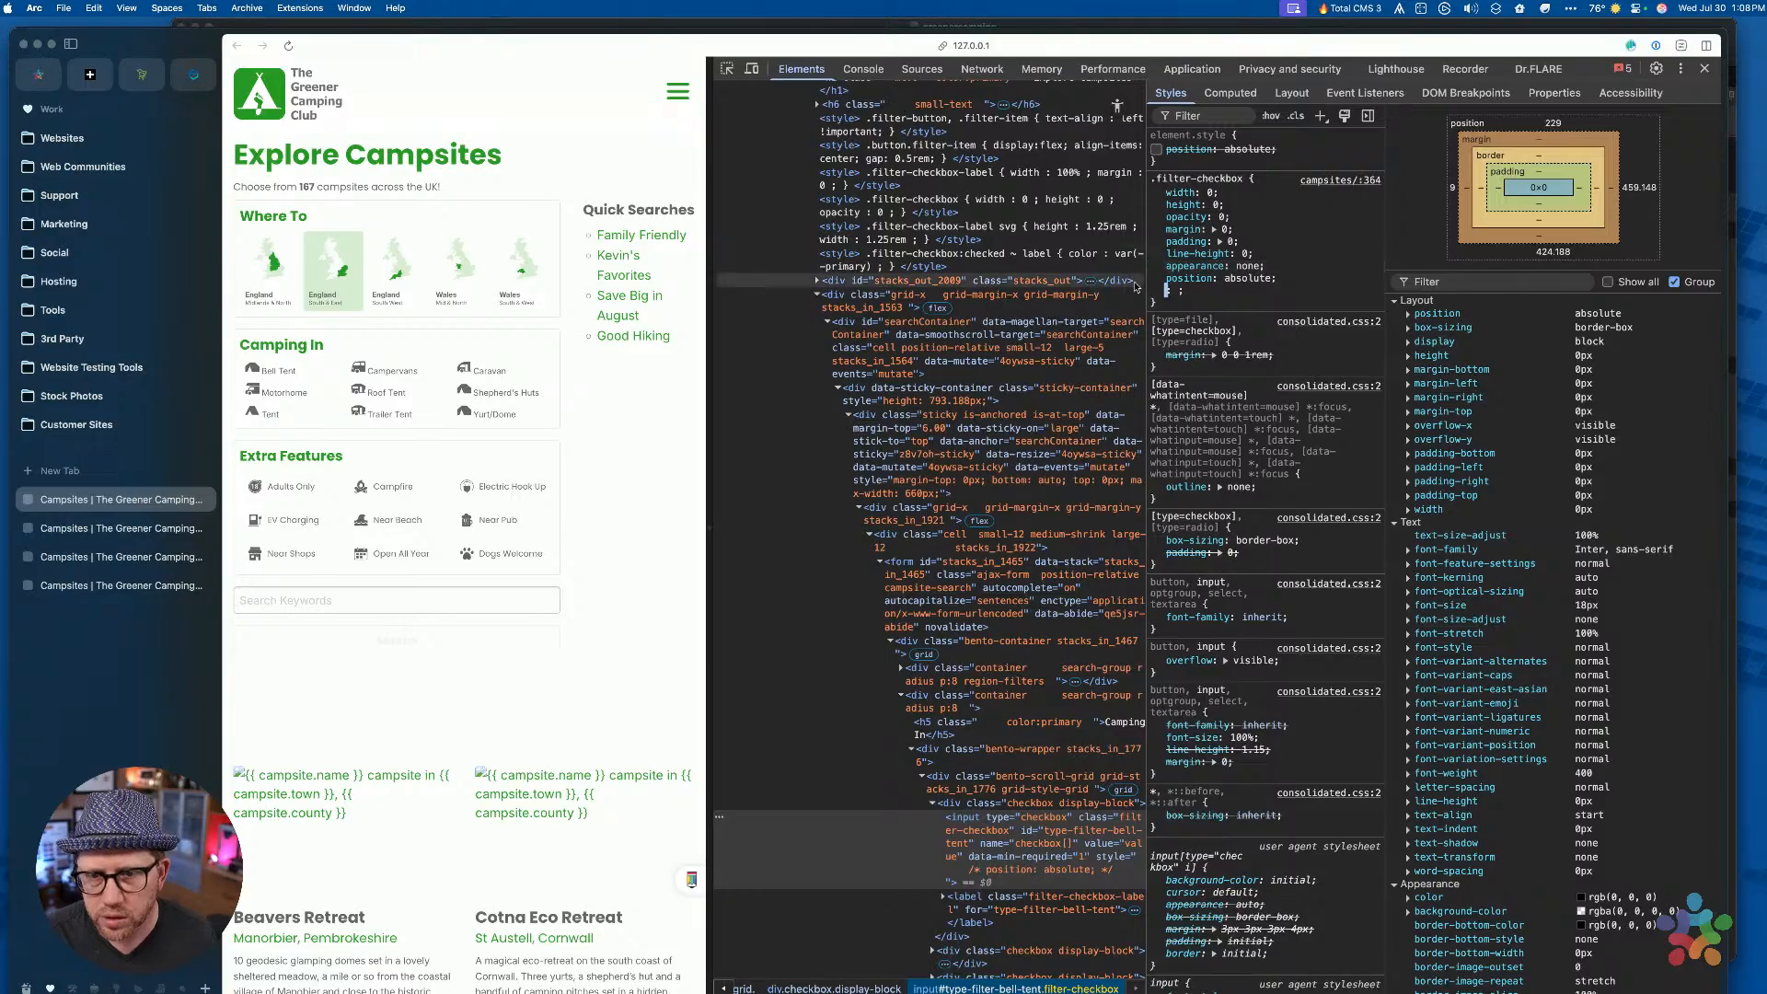
Test the Bell Tent, Caravan, Shepherd's Huts, Yurt/Dome, Trailer Tent and Roof Tent filters
click(1238, 292)
click(274, 369)
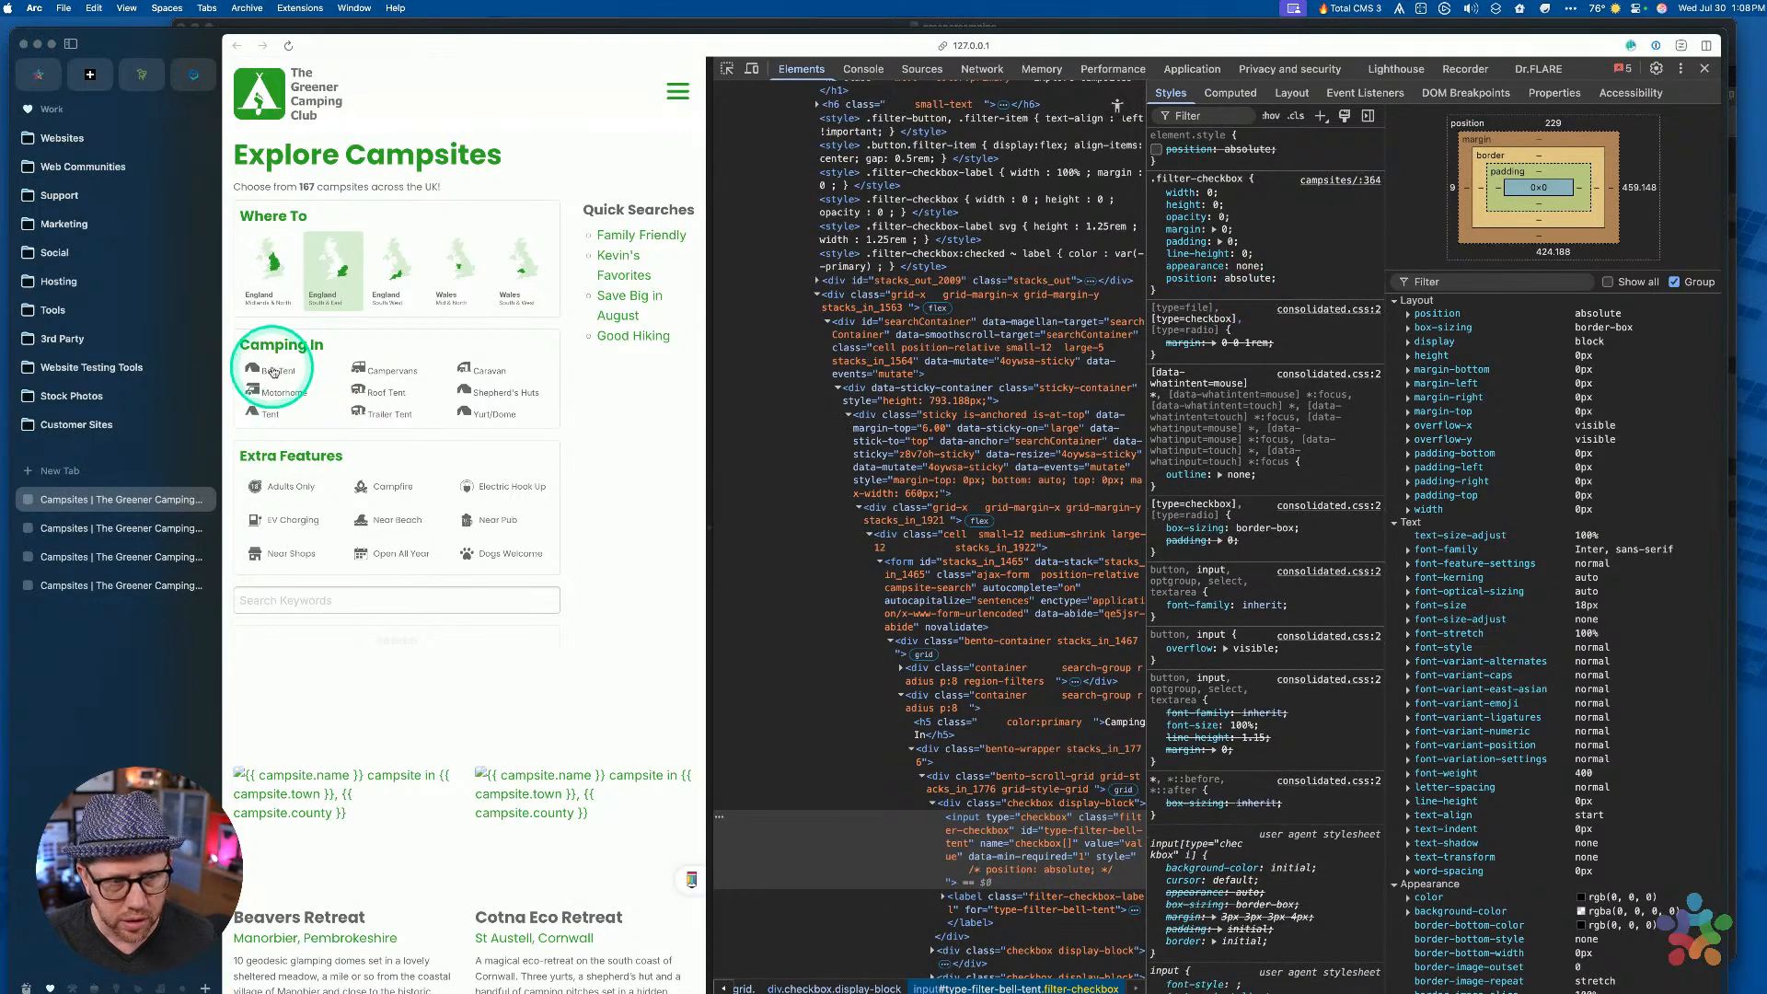
click(394, 374)
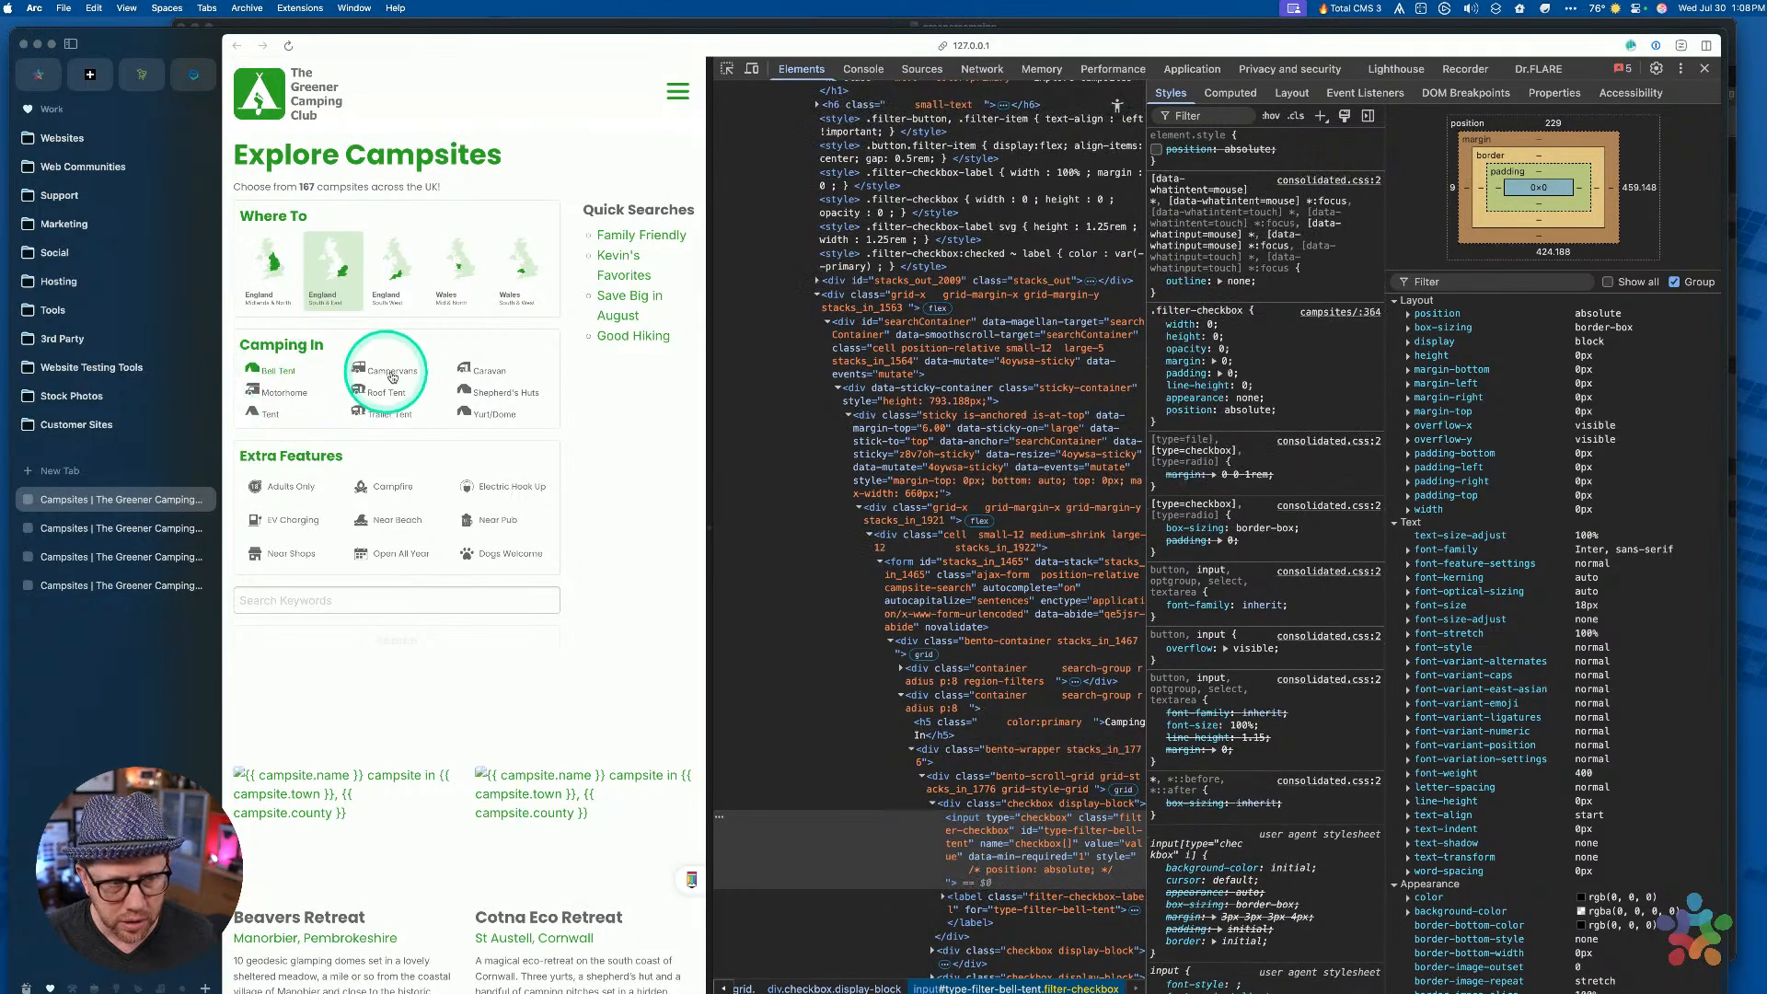
click(488, 370)
click(490, 392)
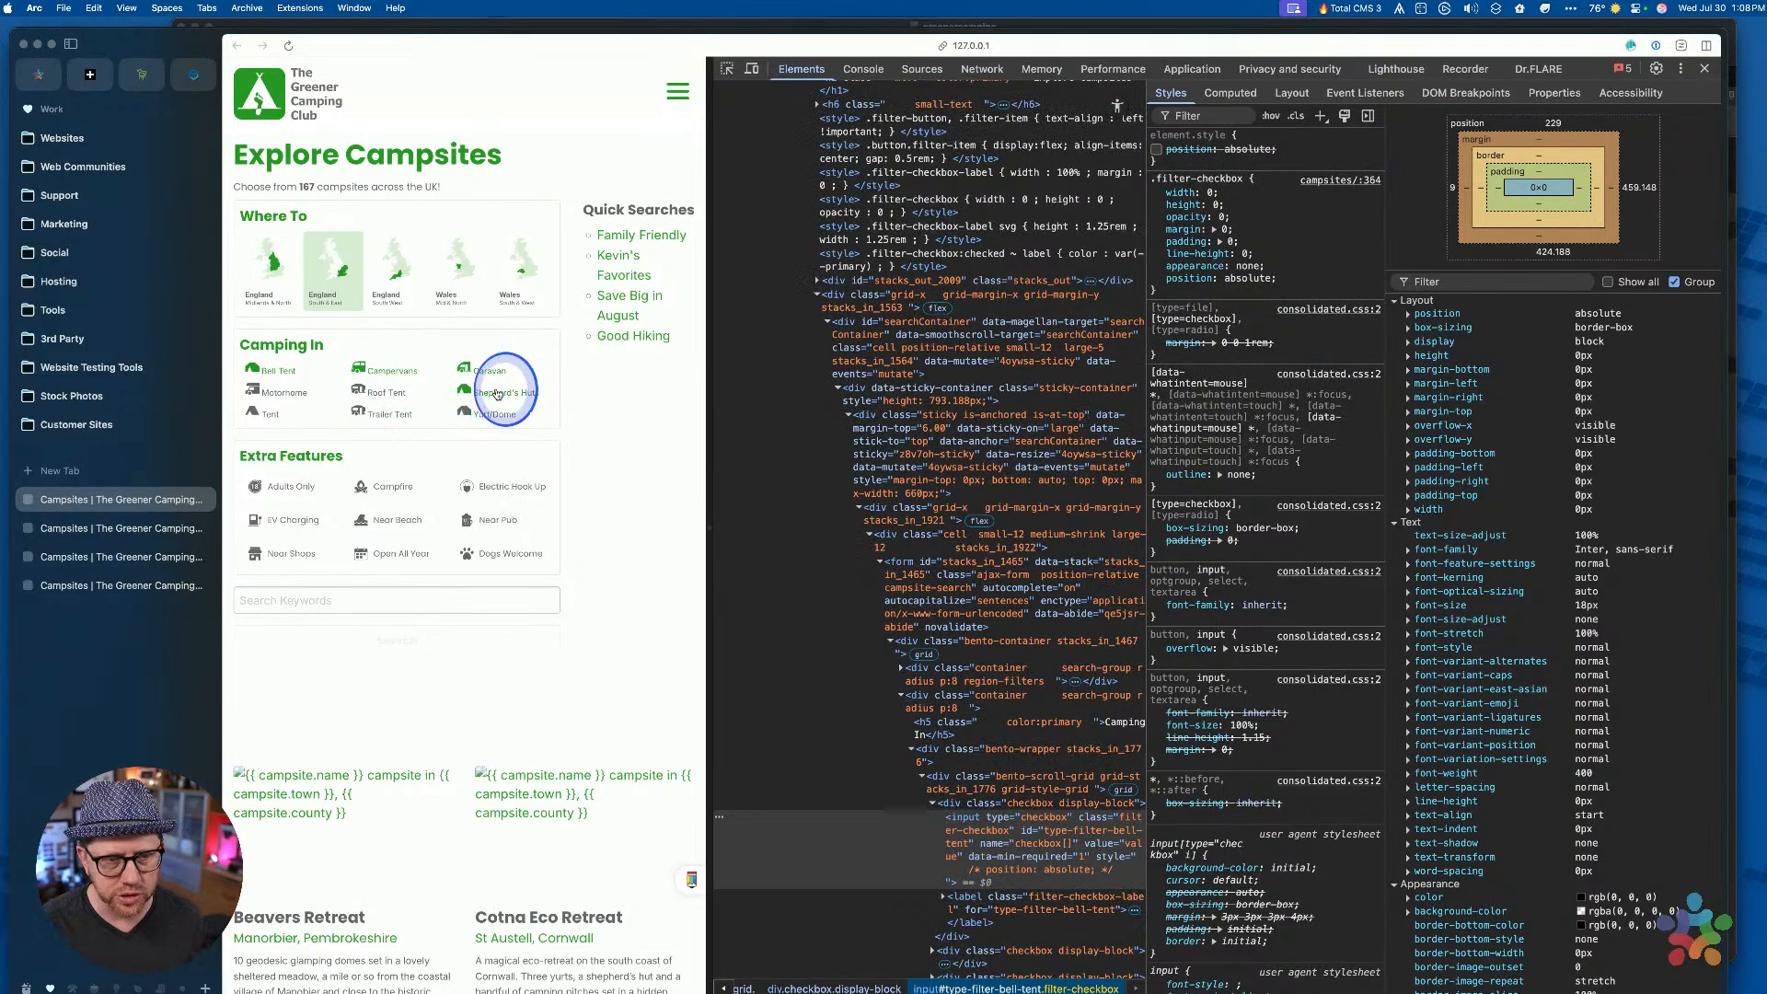
click(488, 416)
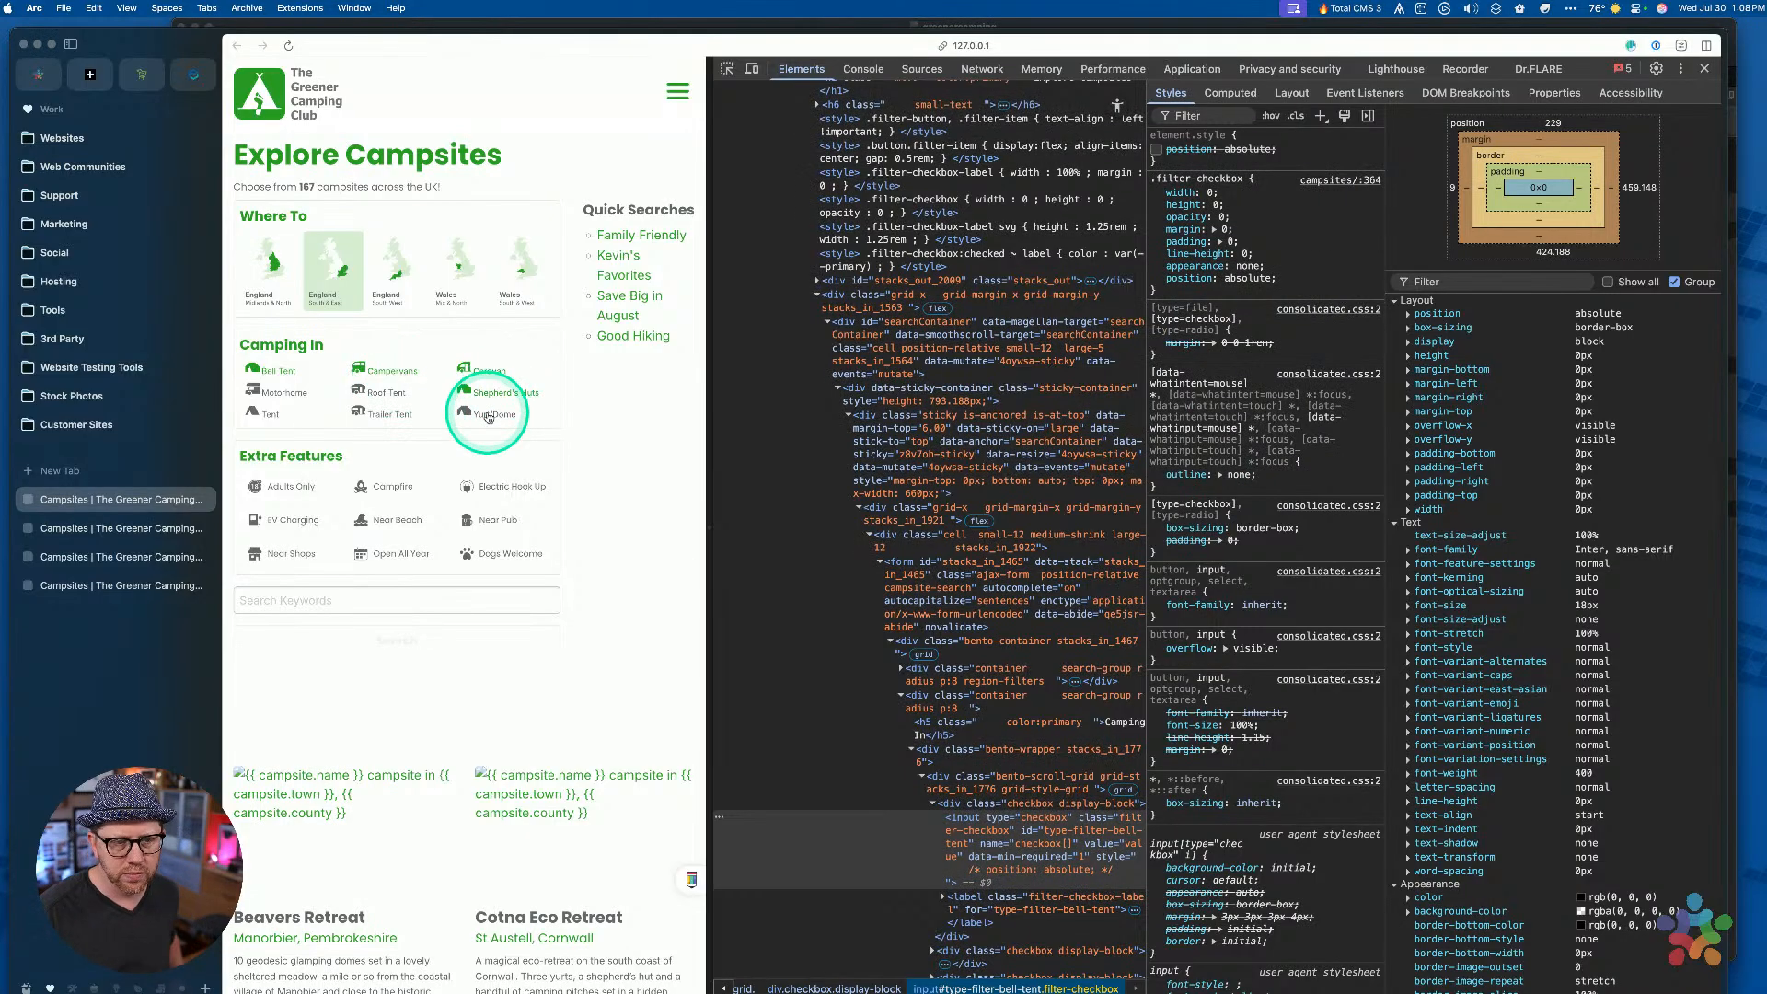
click(393, 413)
click(384, 394)
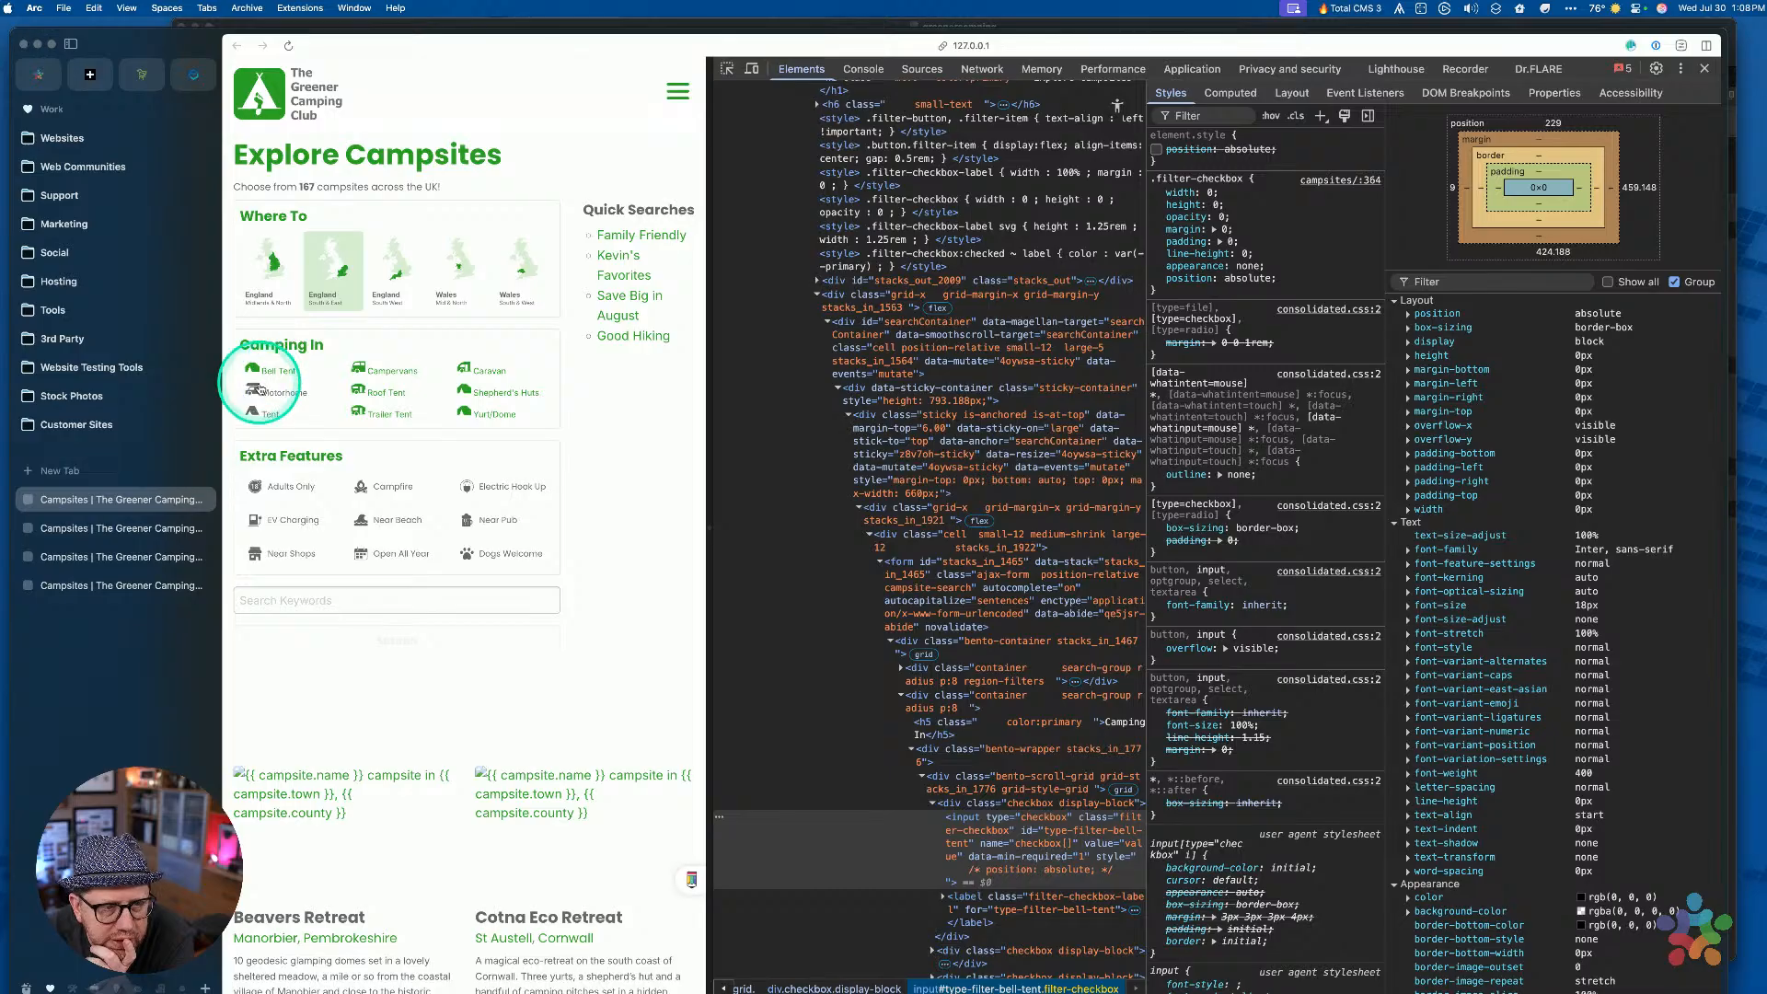
Switch Bell Tent off and on again, then inspect its hidden checkbox input in Elements
click(261, 371)
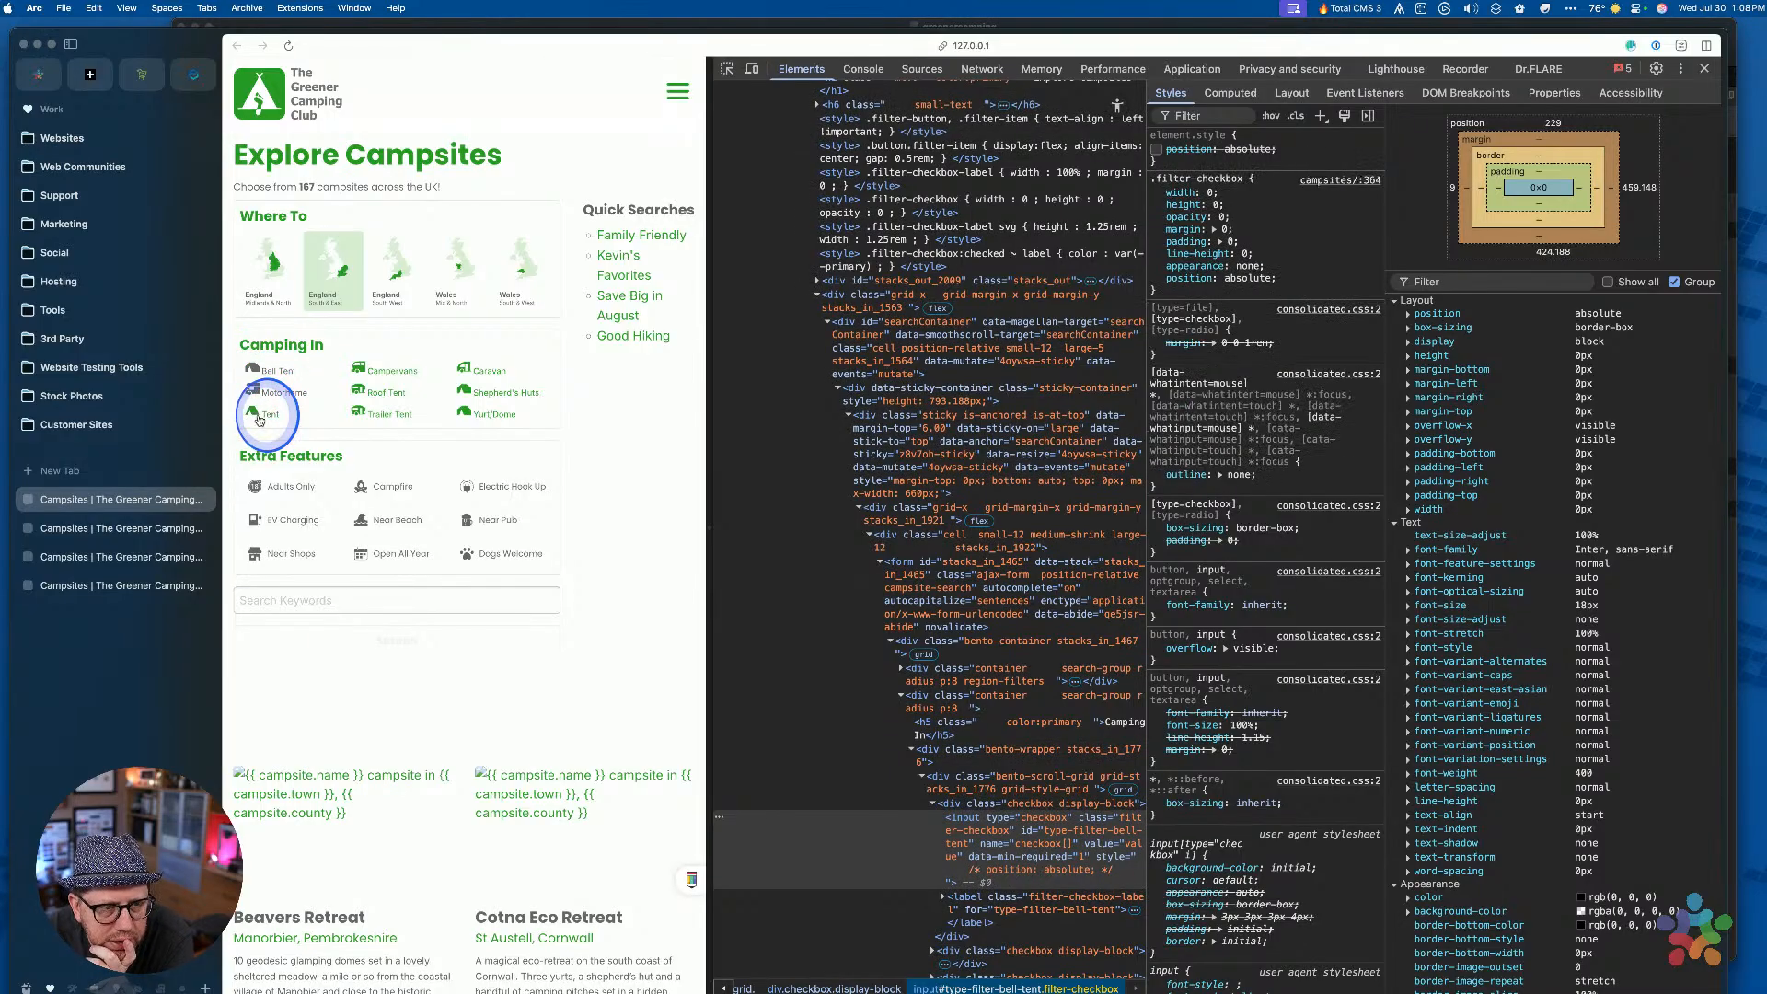
click(553, 380)
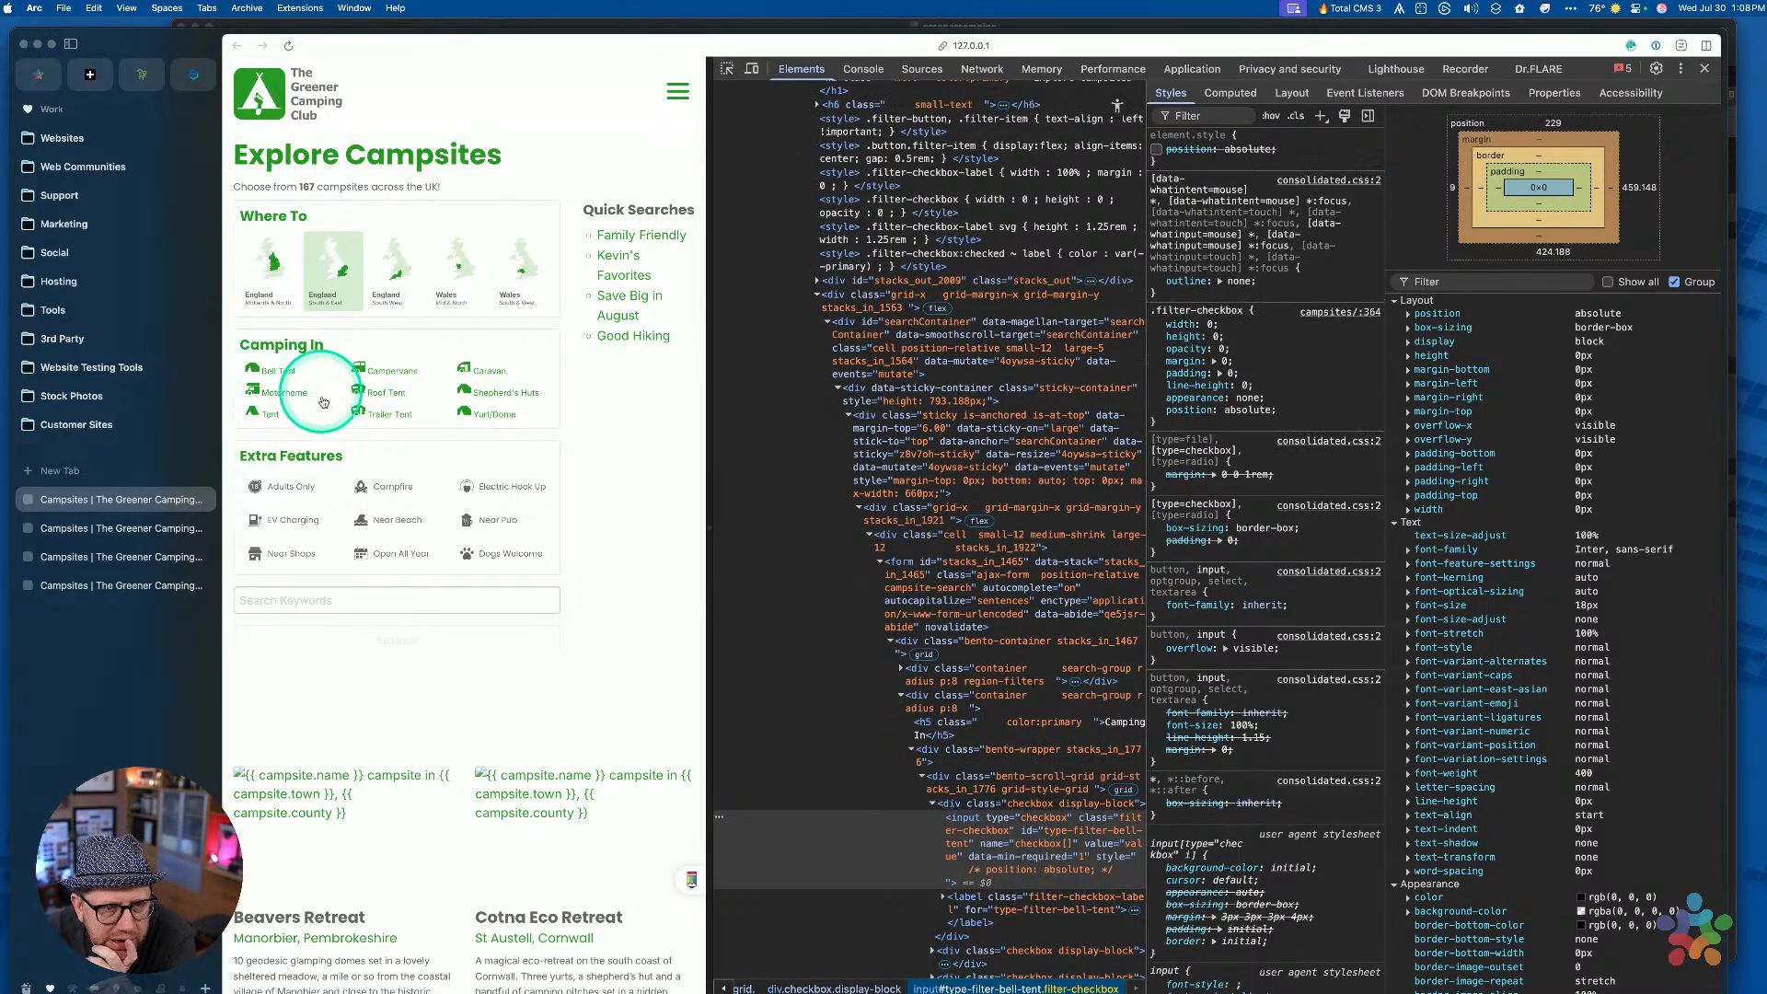
click(977, 828)
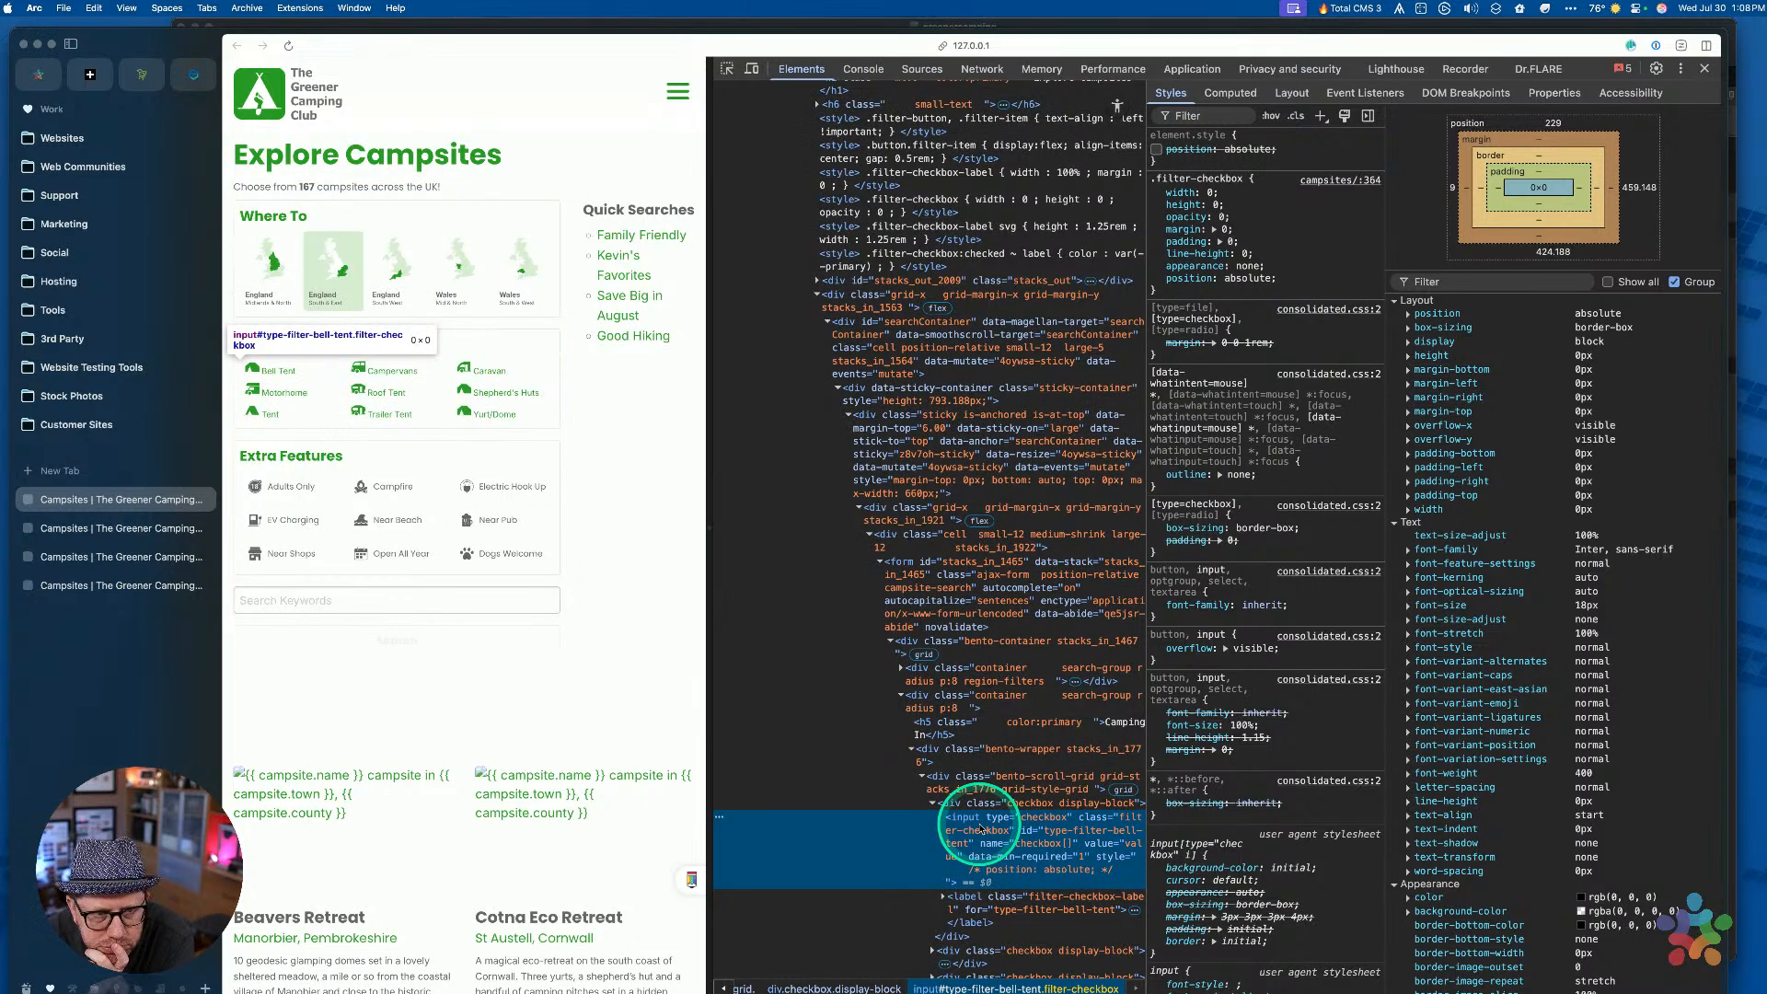
key(ctrl+Right)
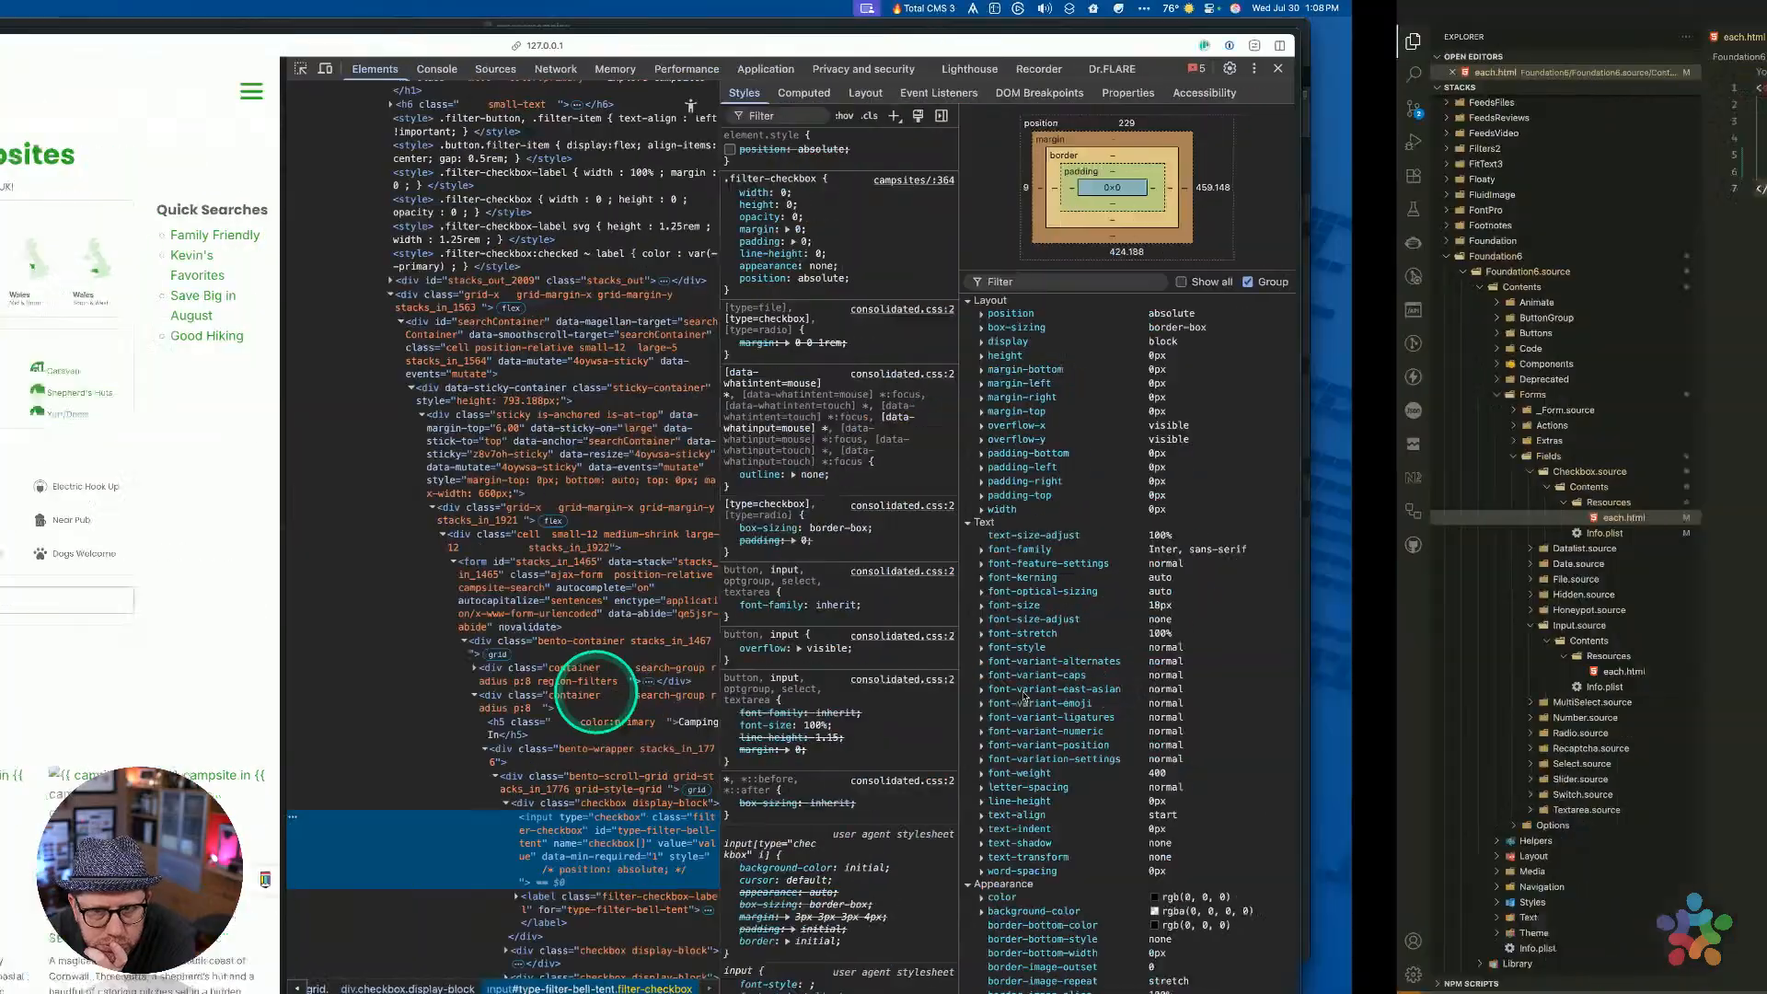
Return to the RapidWeaver project and select the .filter-checkbox CSS Builder block
key(ctrl+Left)
key(ctrl+Up)
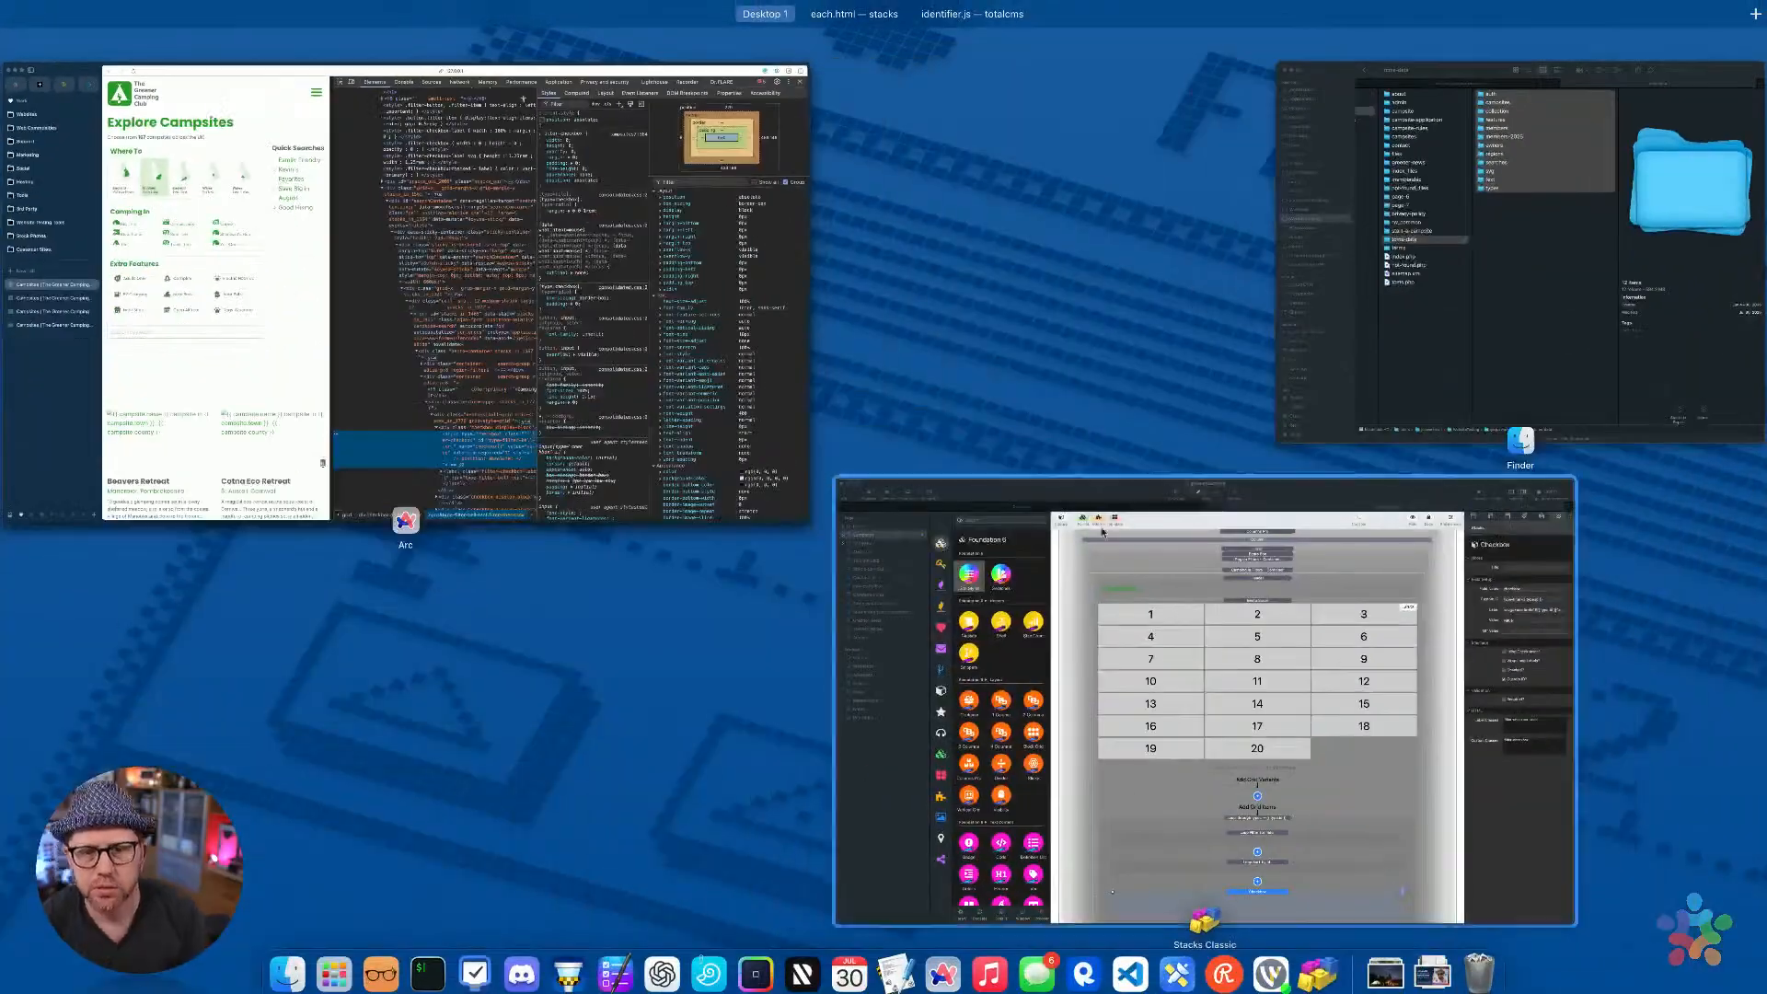
click(986, 553)
scroll(1113, 677, down, 3)
scroll(1114, 678, up, 10)
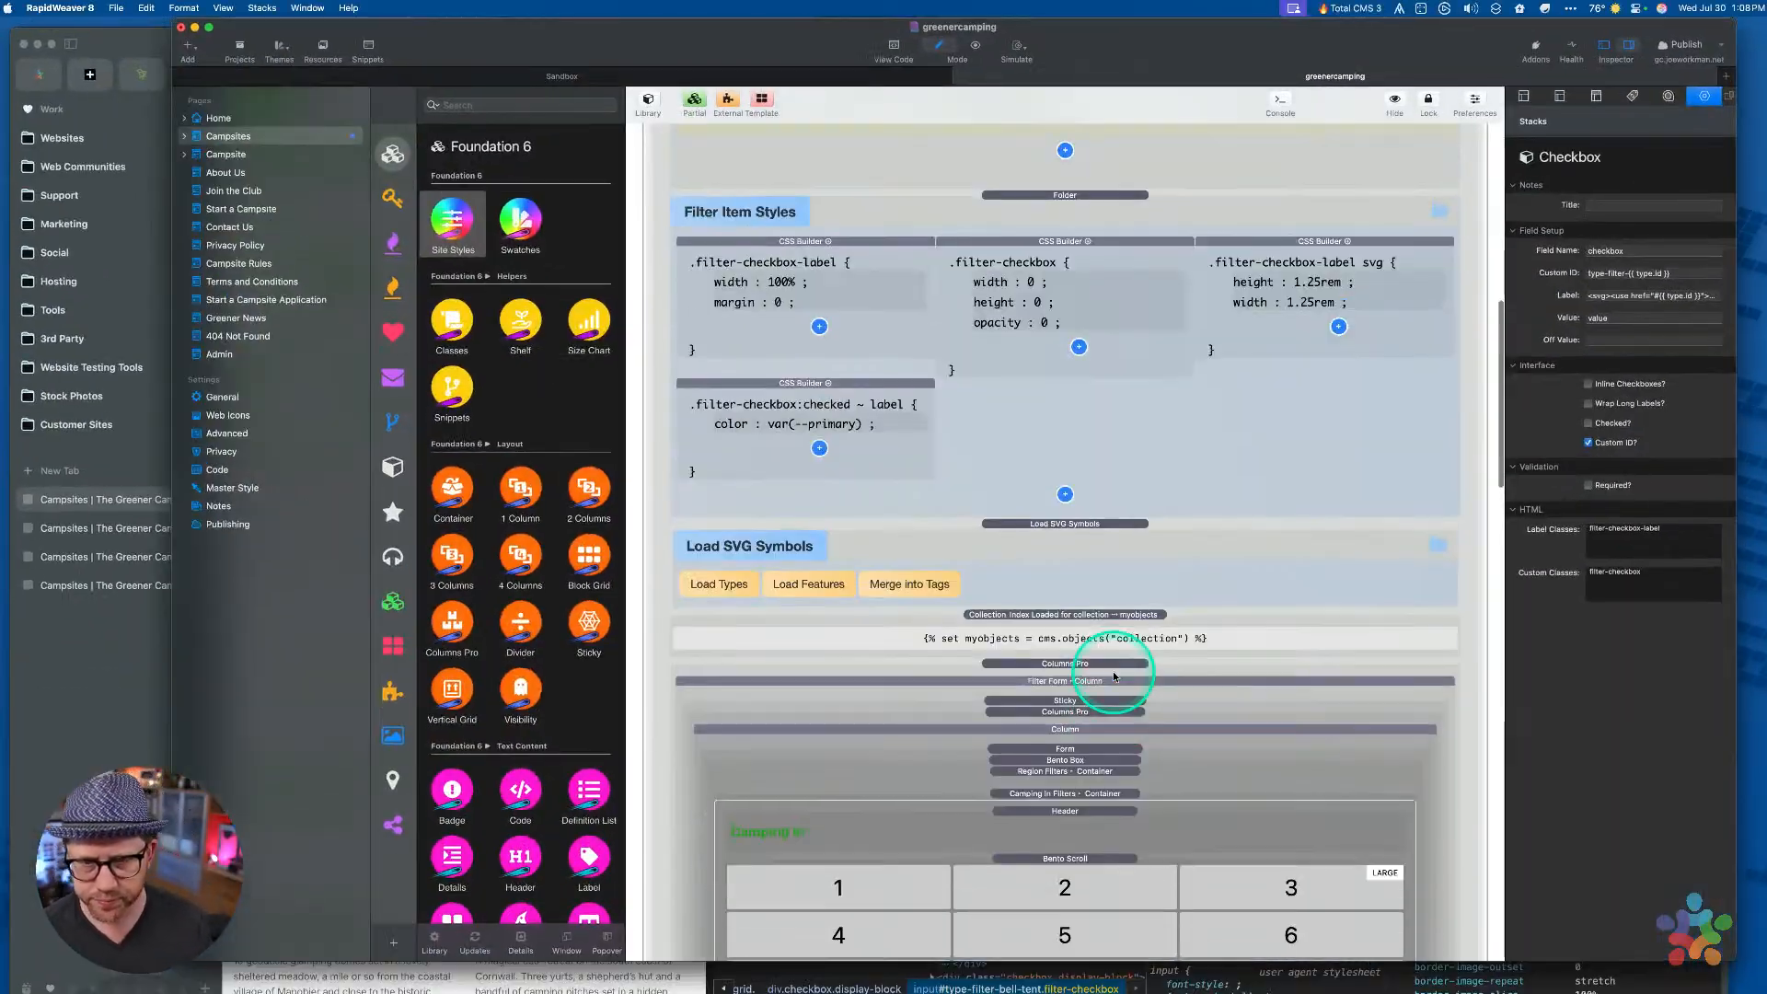
scroll(957, 345, up, 1)
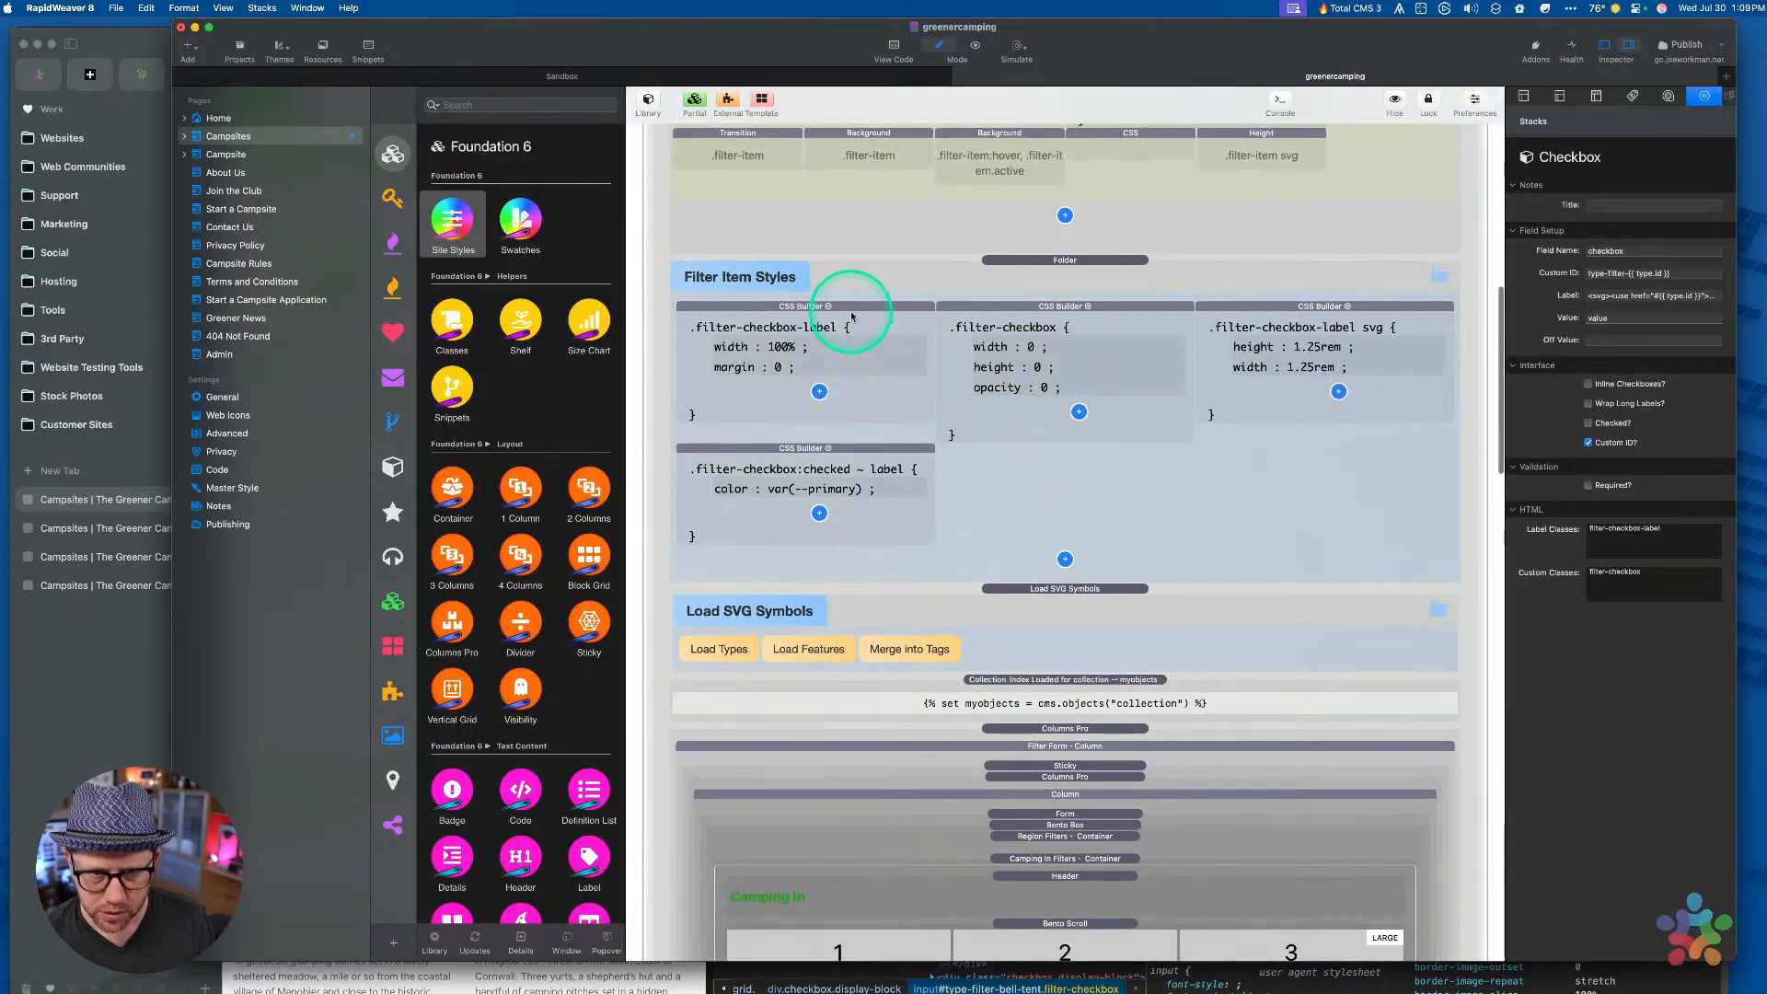
click(1066, 312)
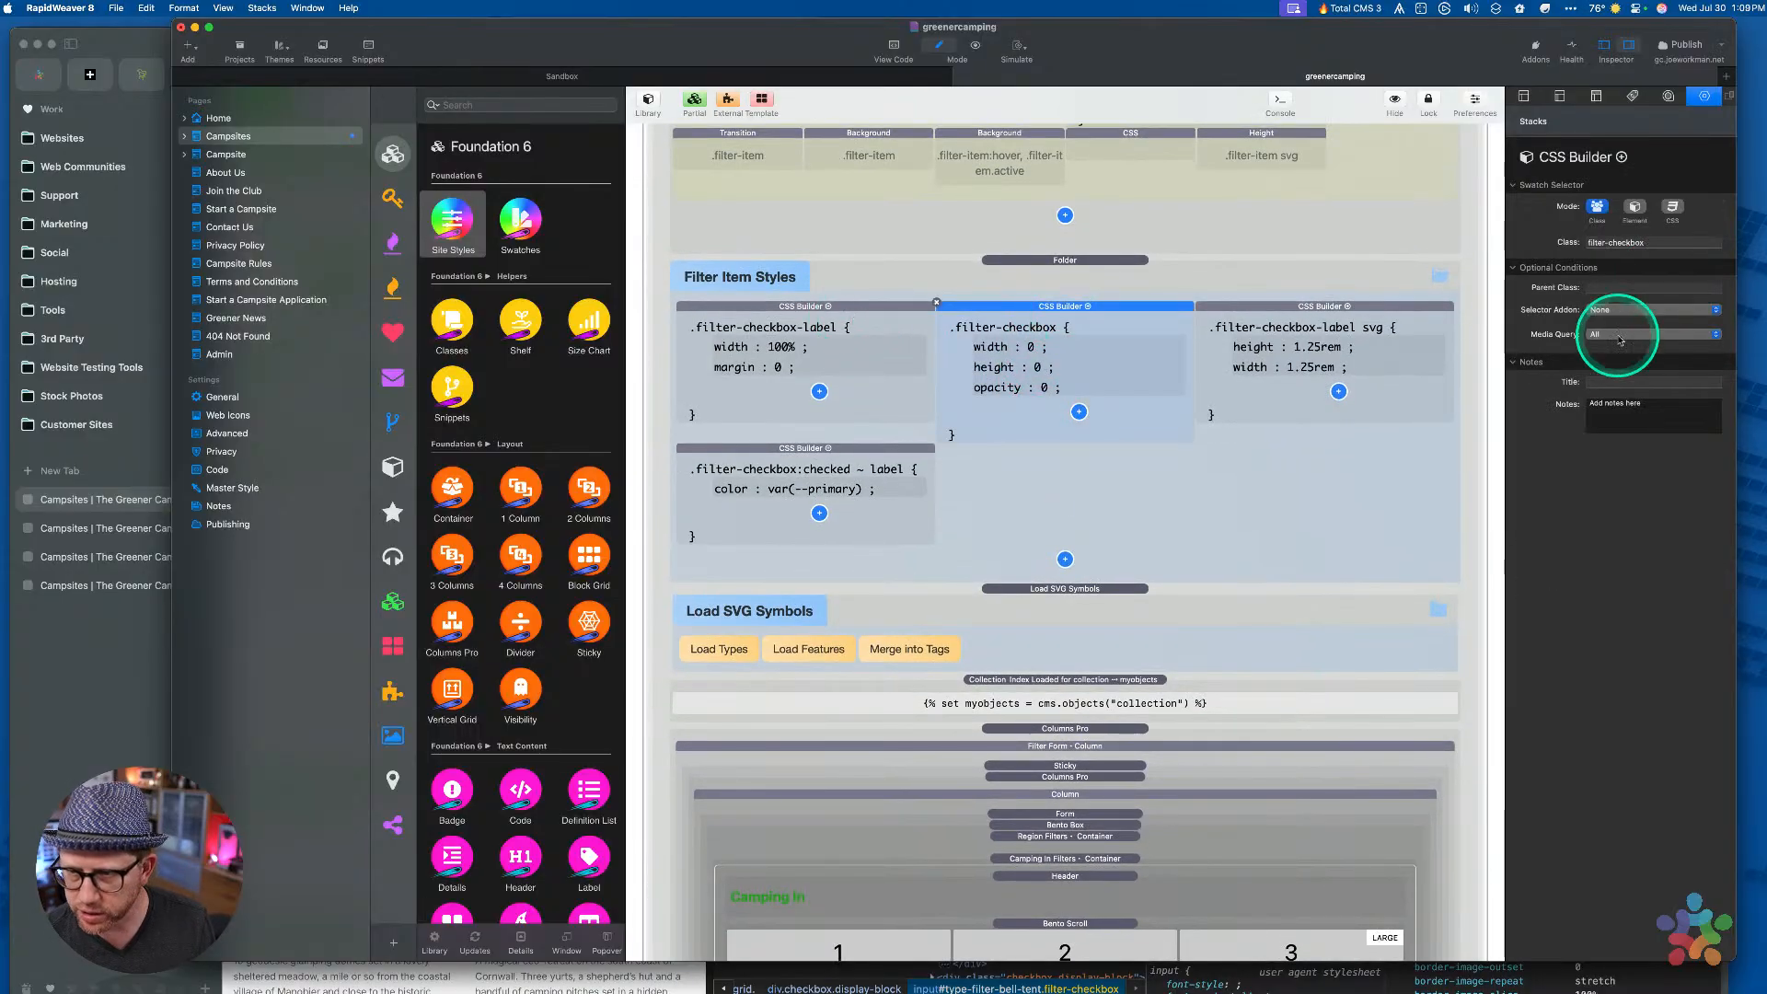
Duplicate the opacity : 0 rule and turn the copy into margin : 0
click(1079, 413)
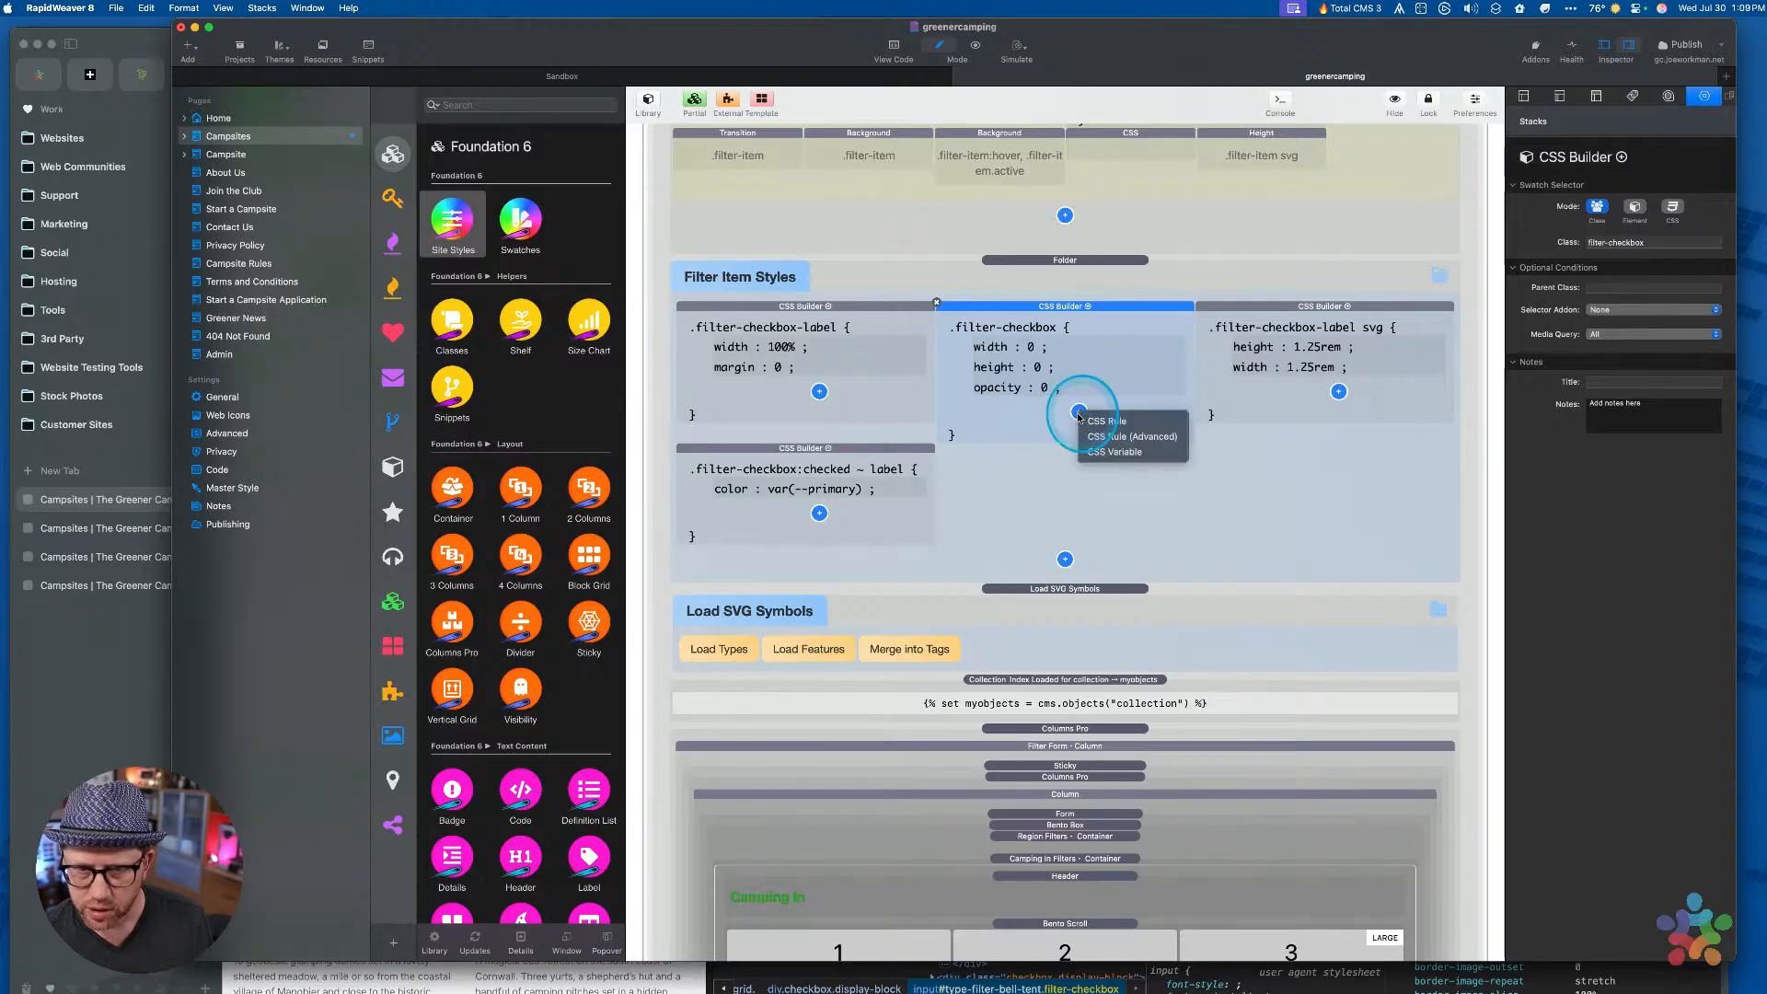
click(1022, 391)
key(super+v)
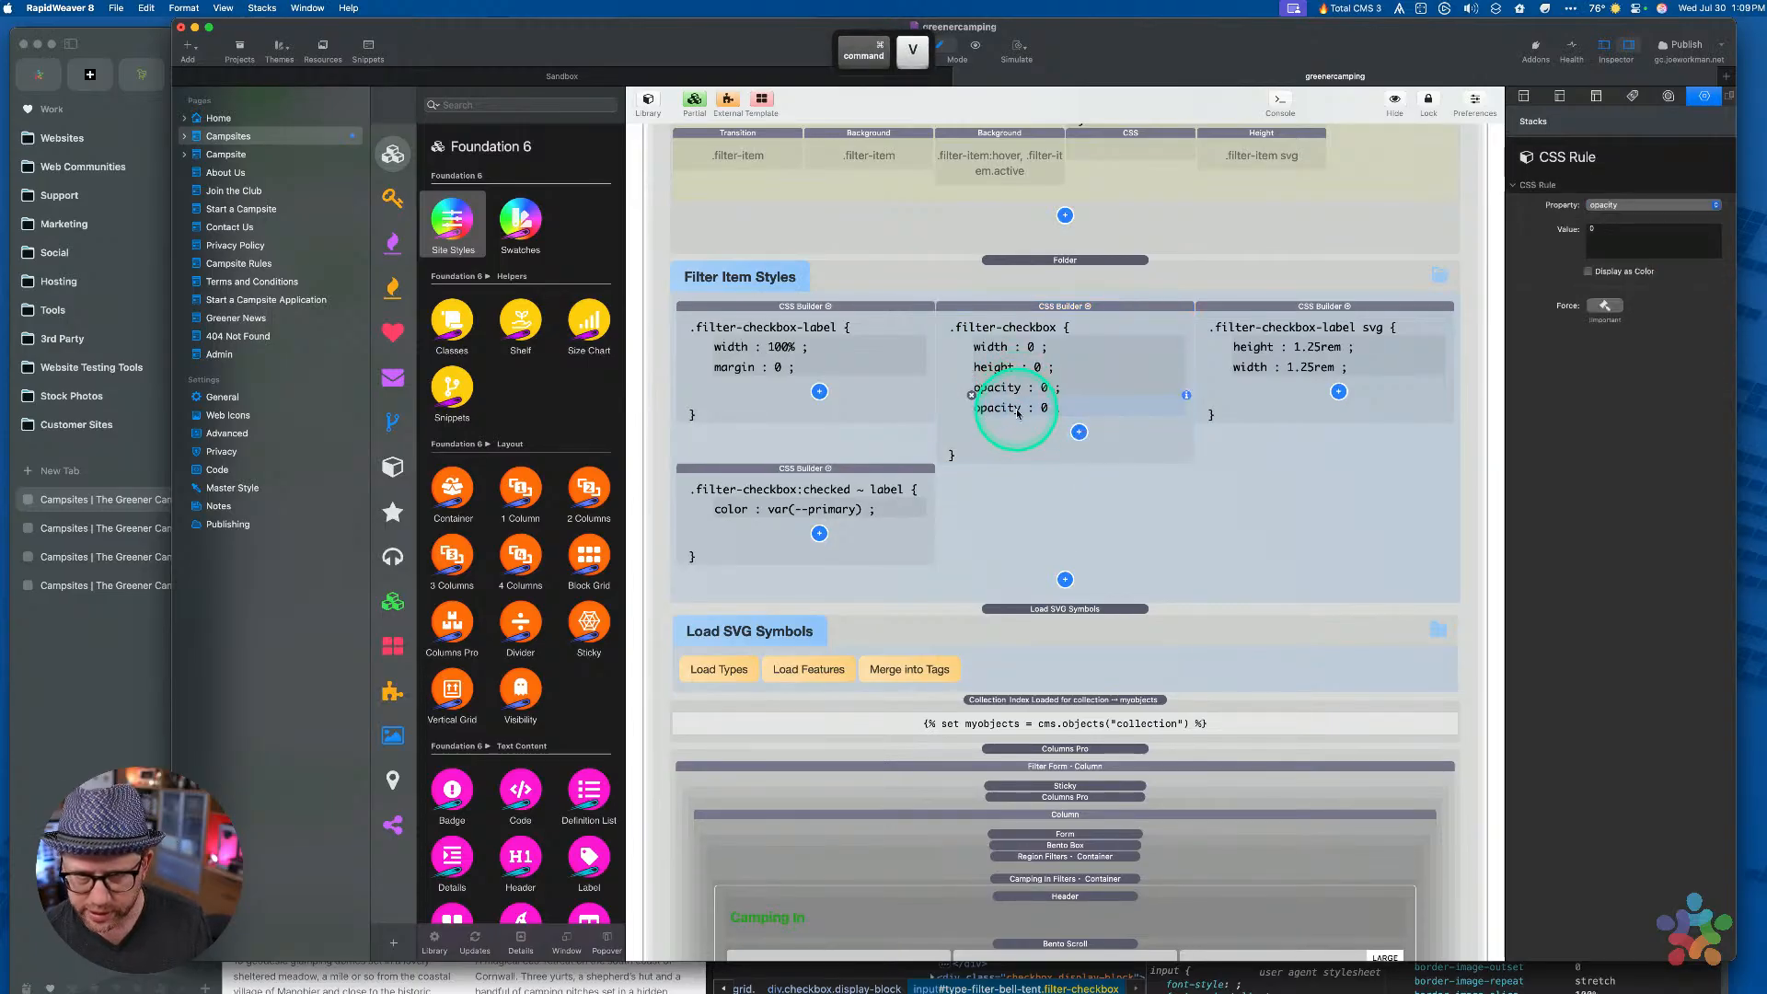
click(1621, 206)
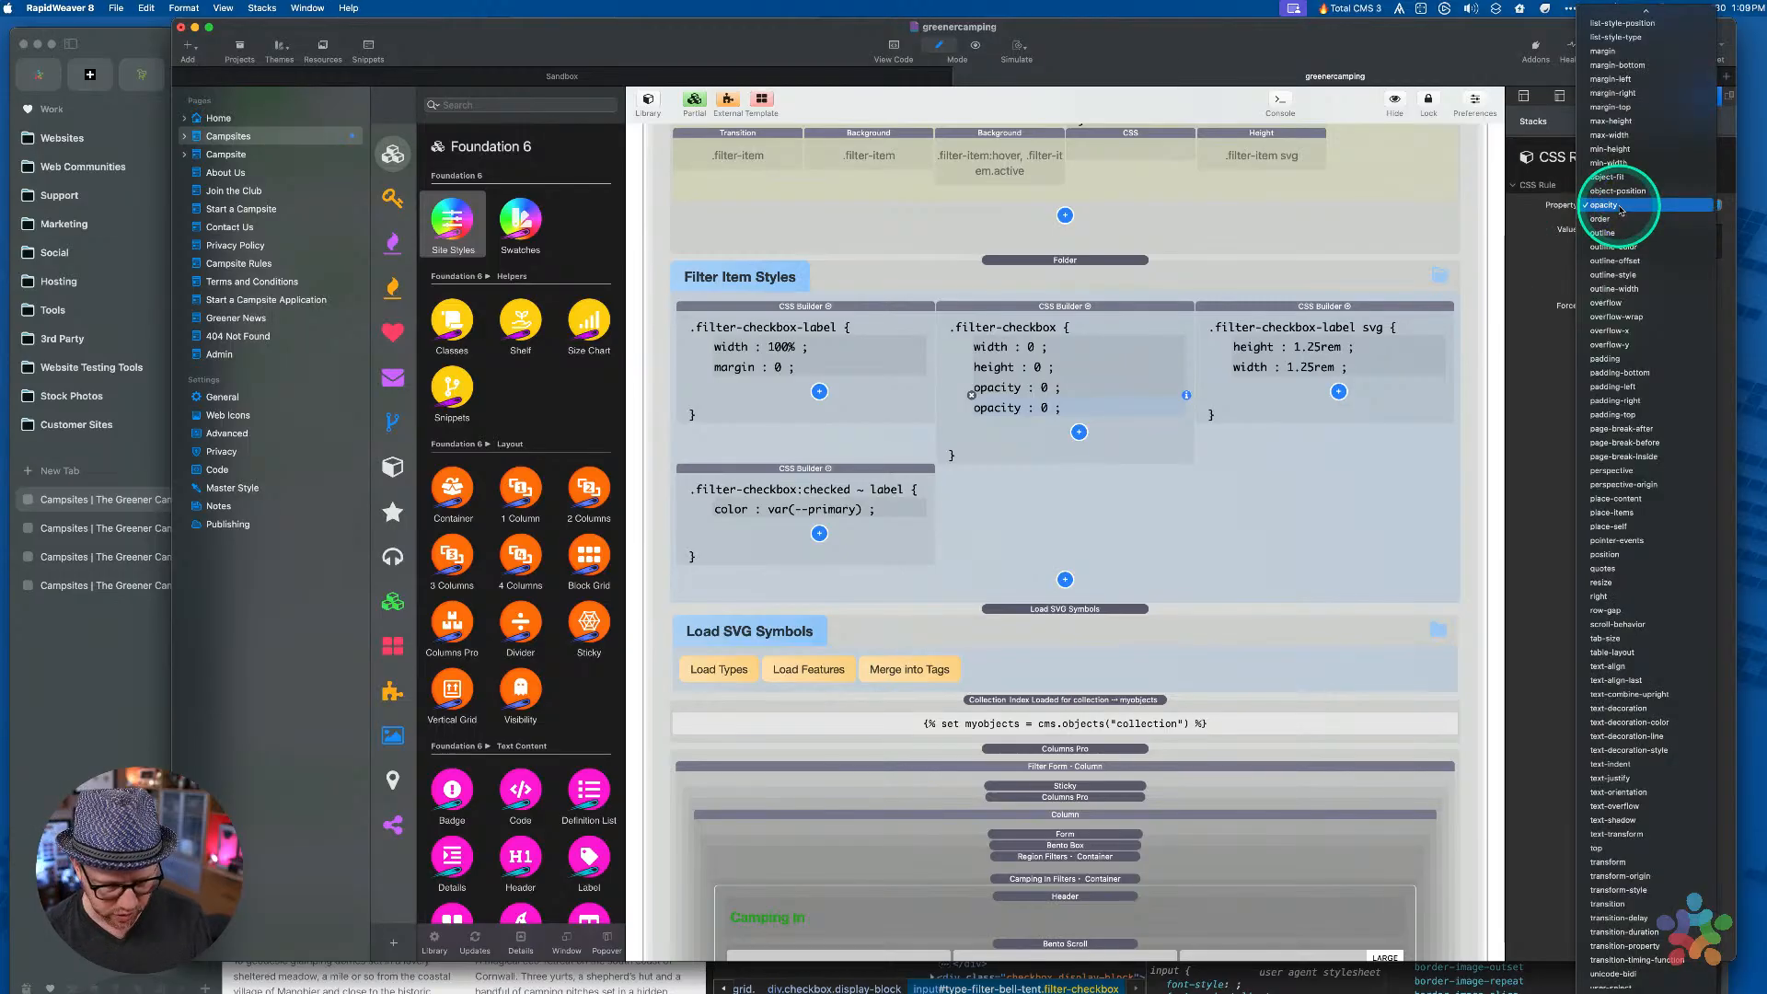
key(m)
key(Return)
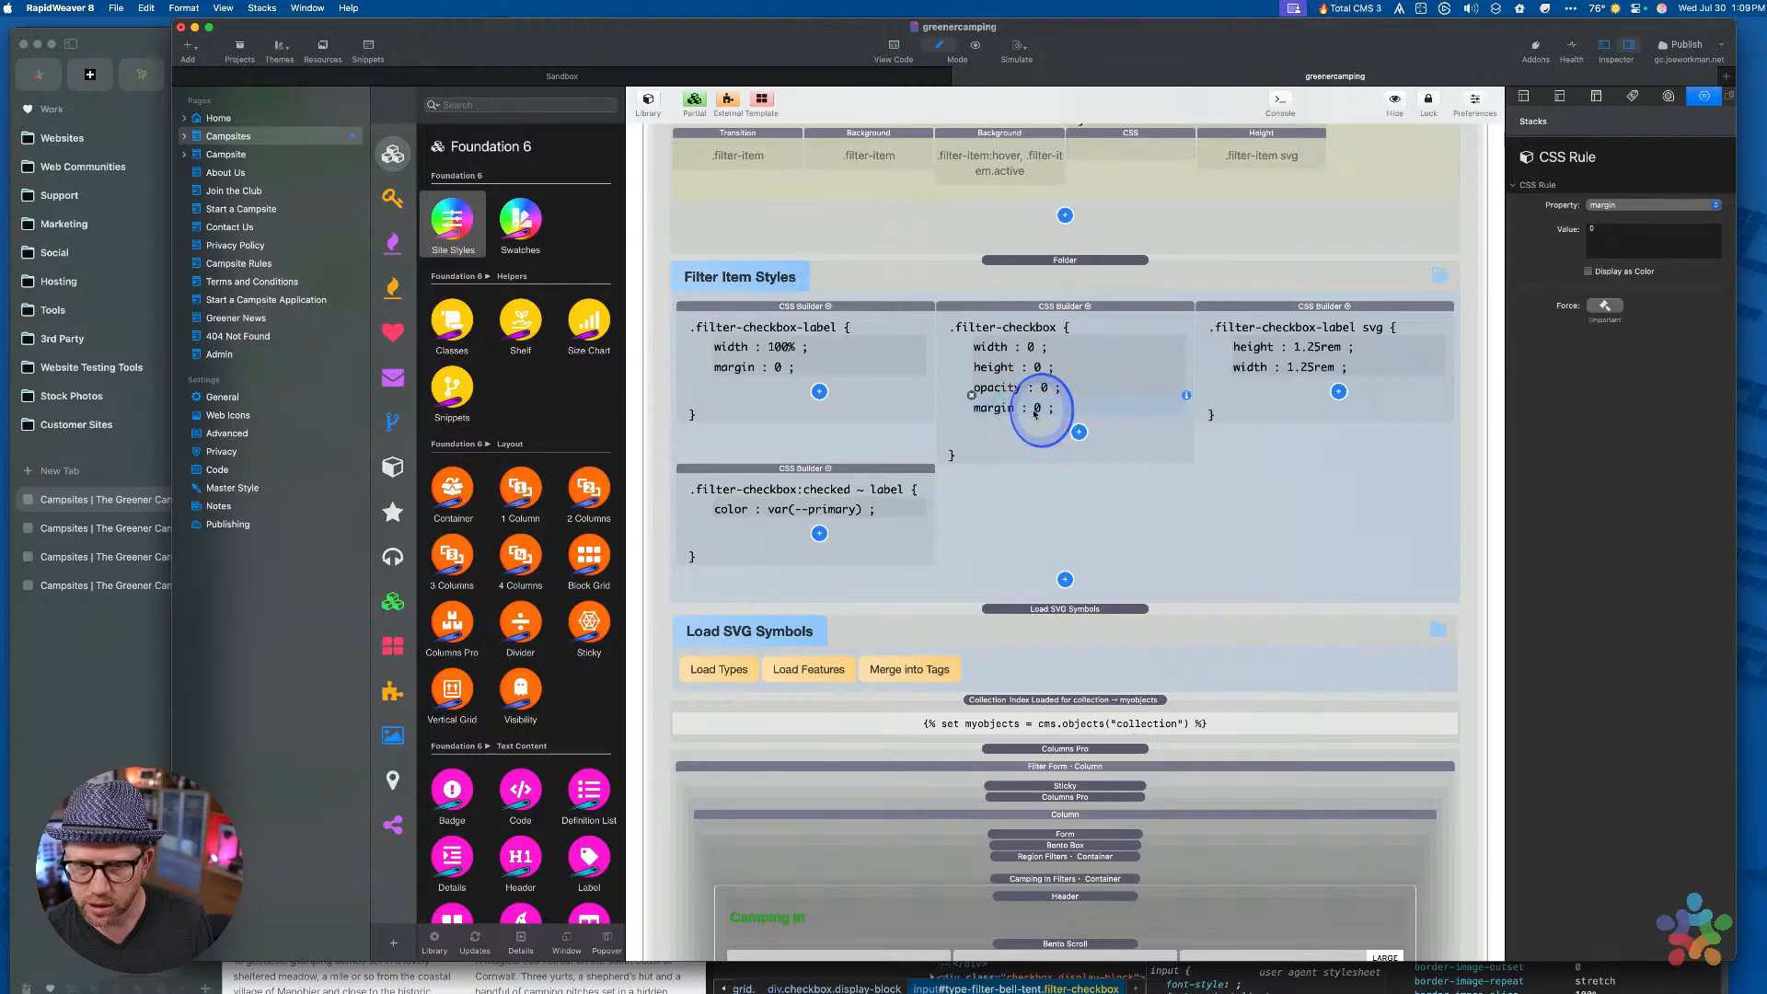
Add a position : absolute rule below margin and preview the page in Arc
key(super+v)
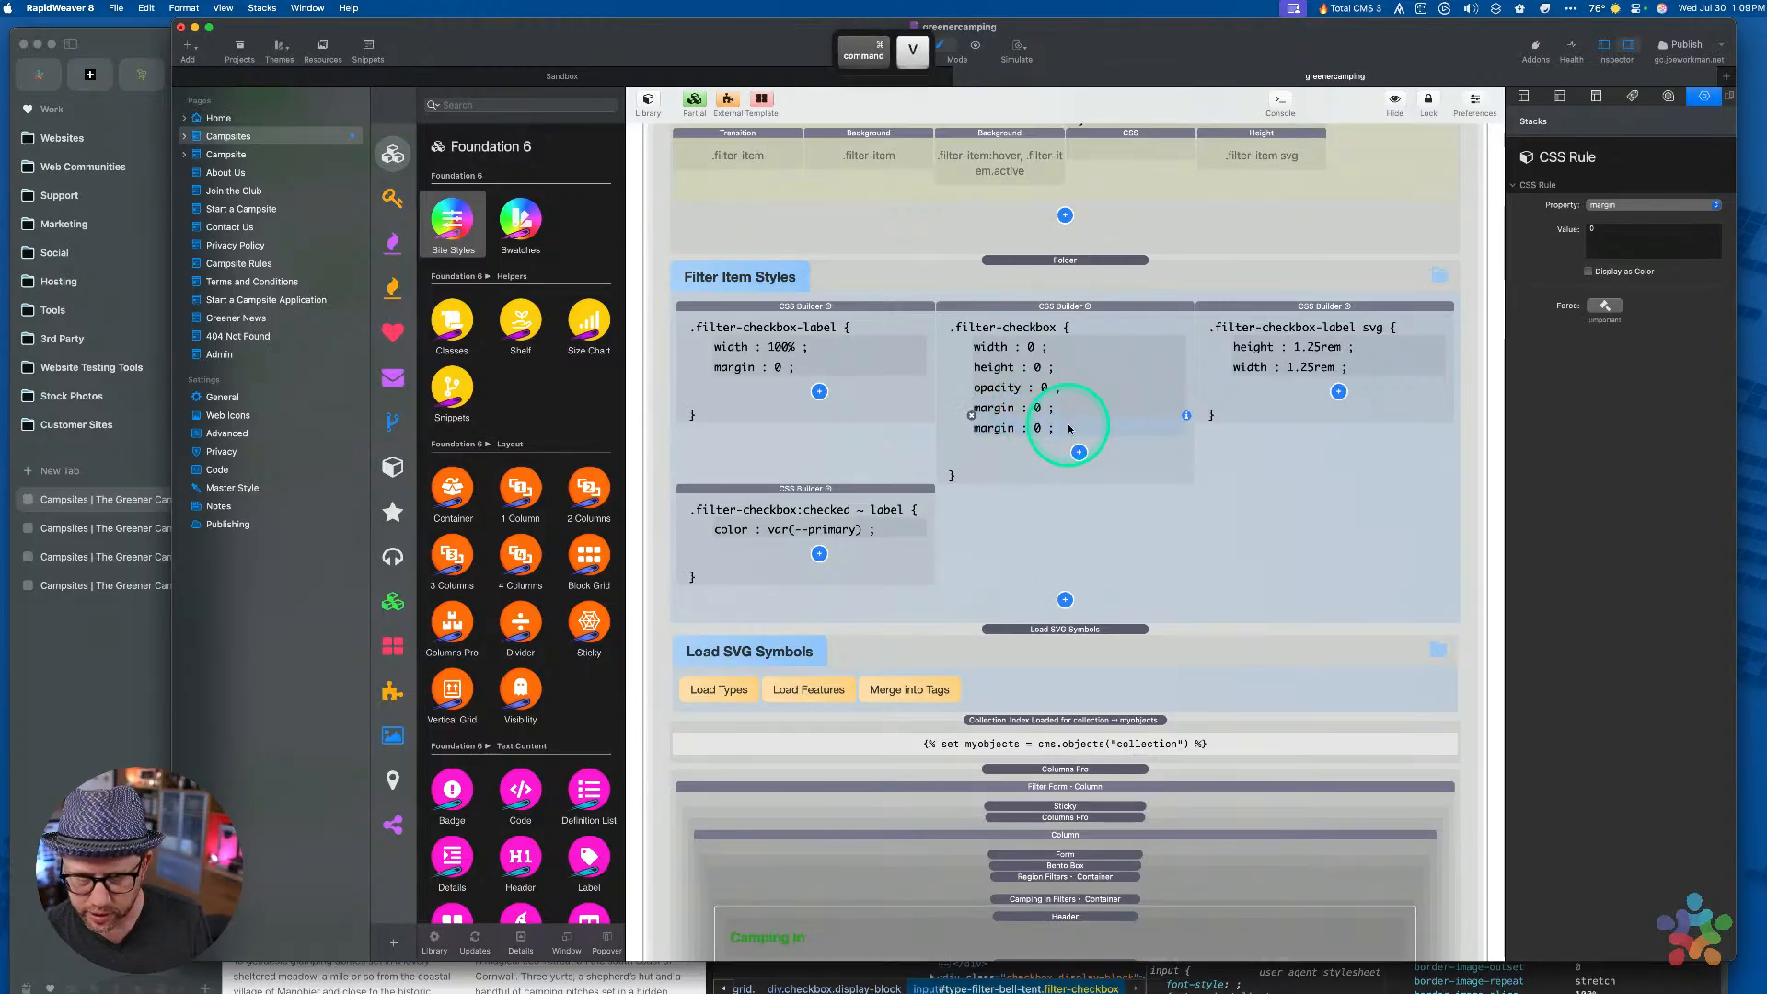
click(1610, 205)
key(p)
key(q)
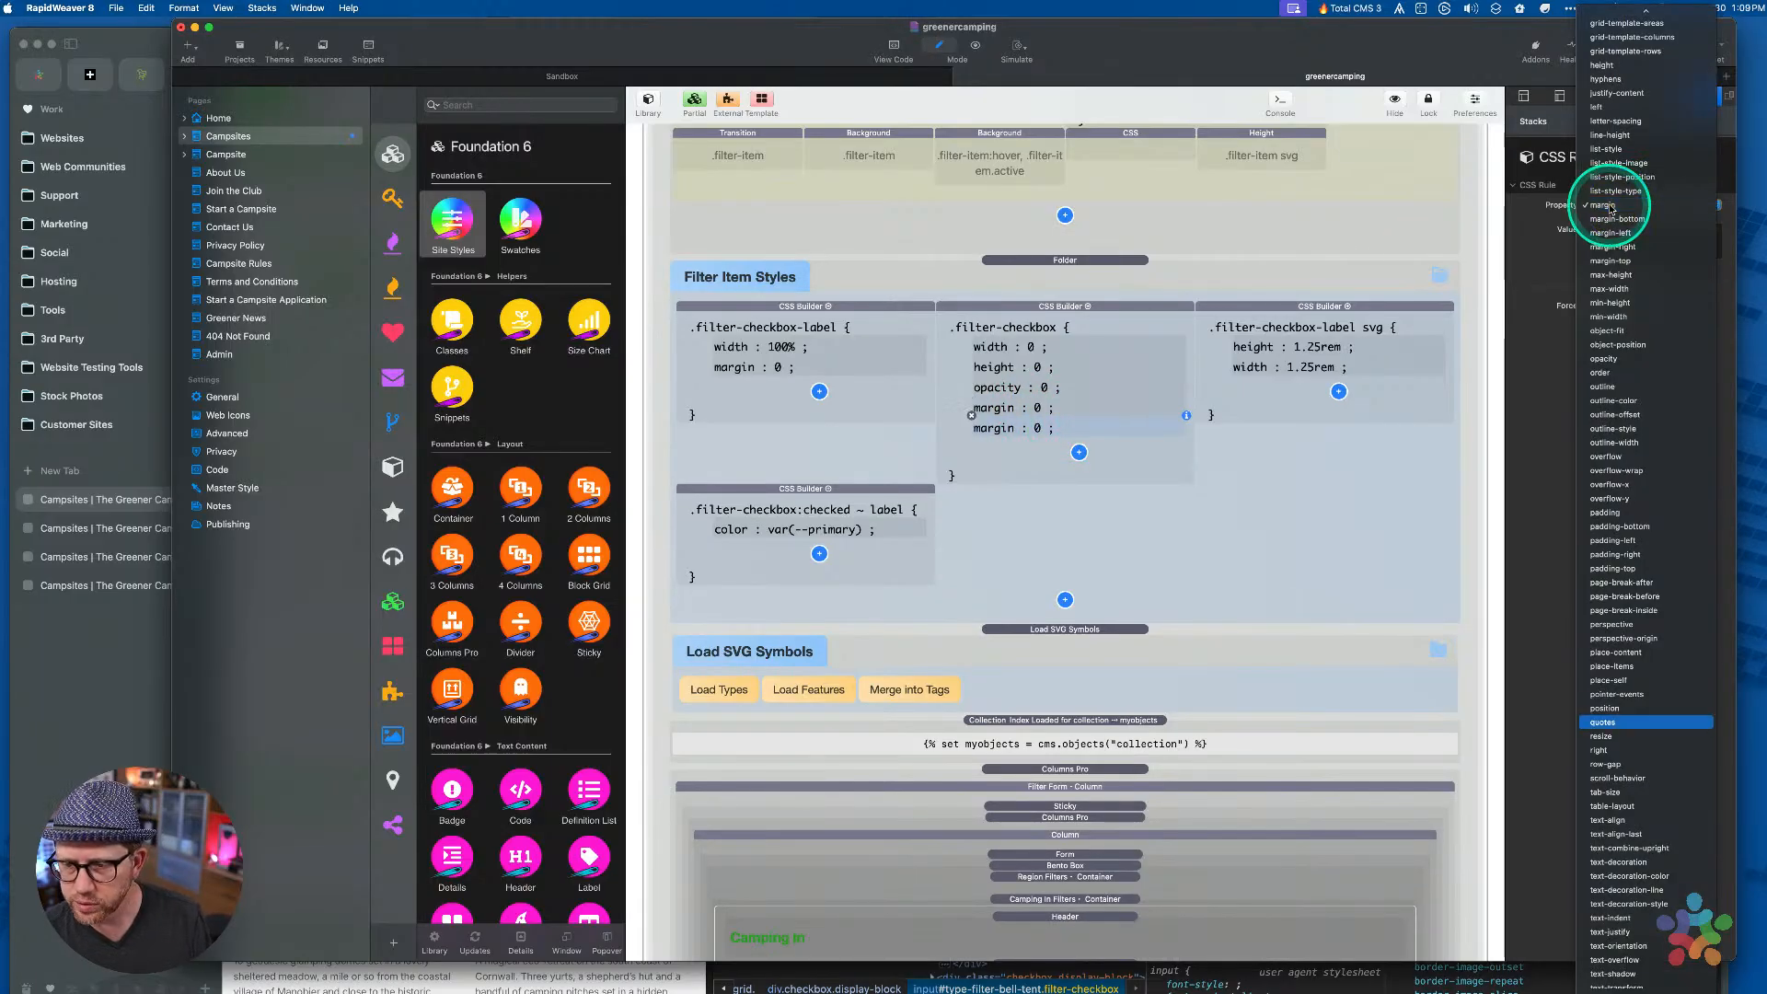
key(Return)
click(1615, 239)
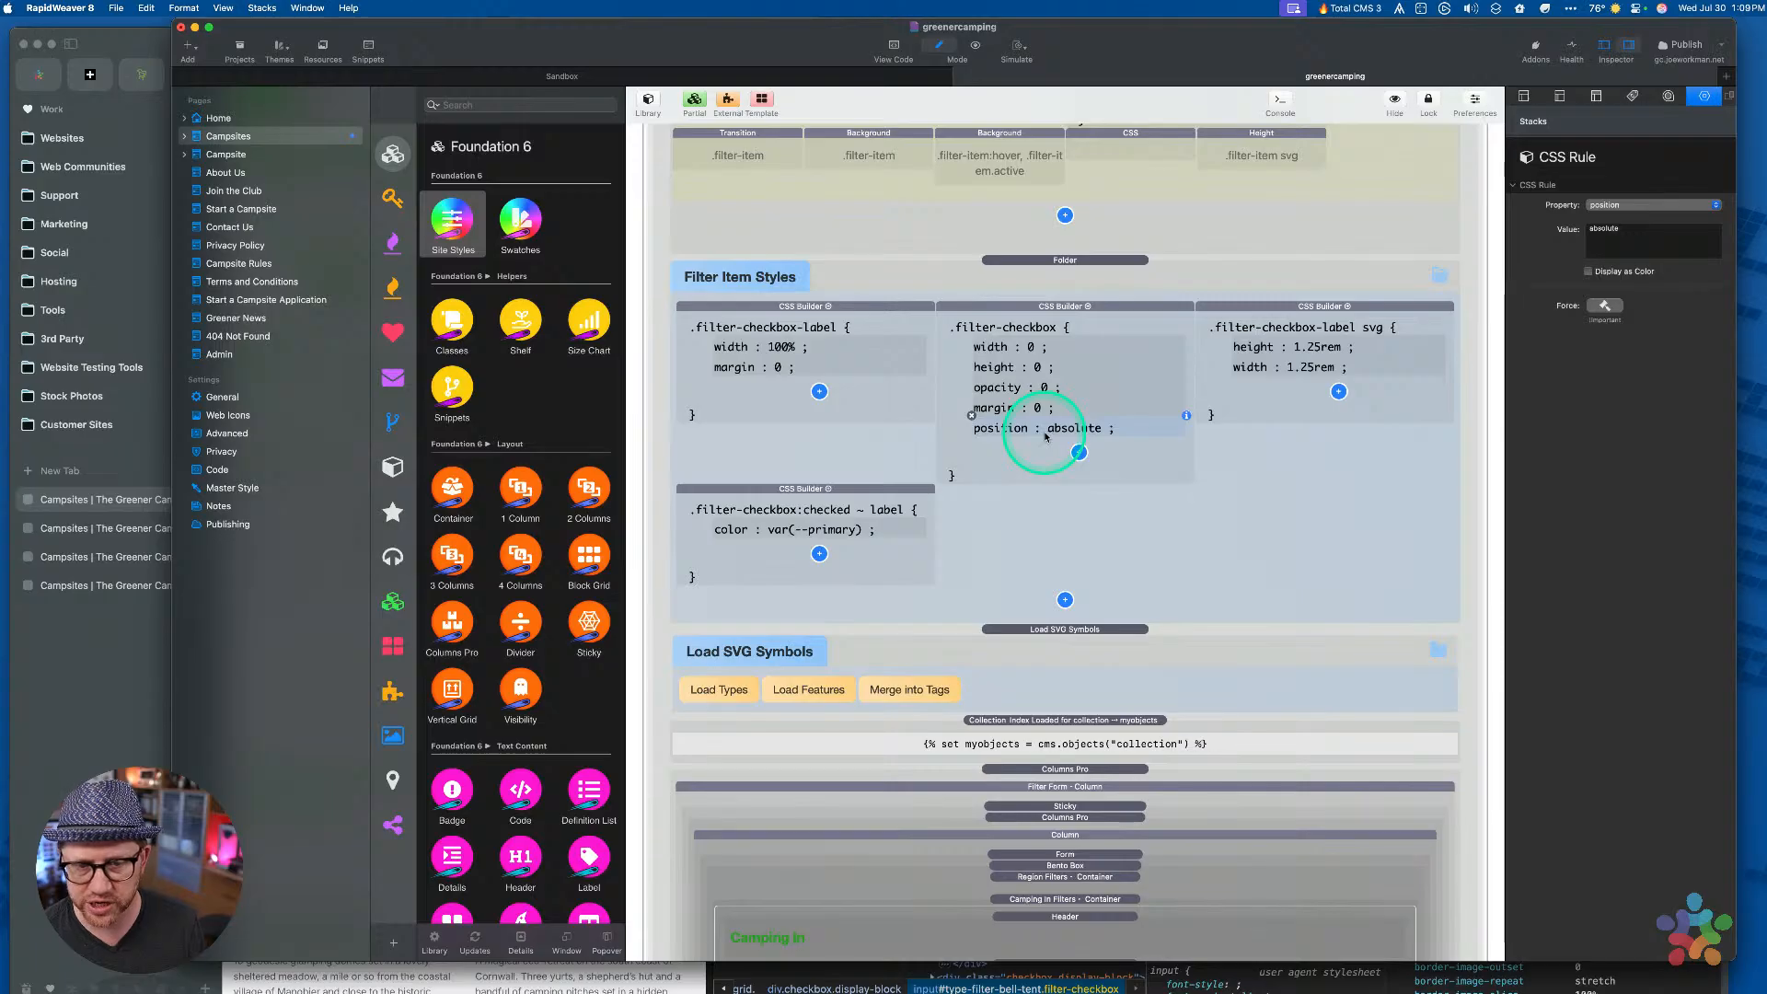
click(1043, 463)
key(super+alt+p)
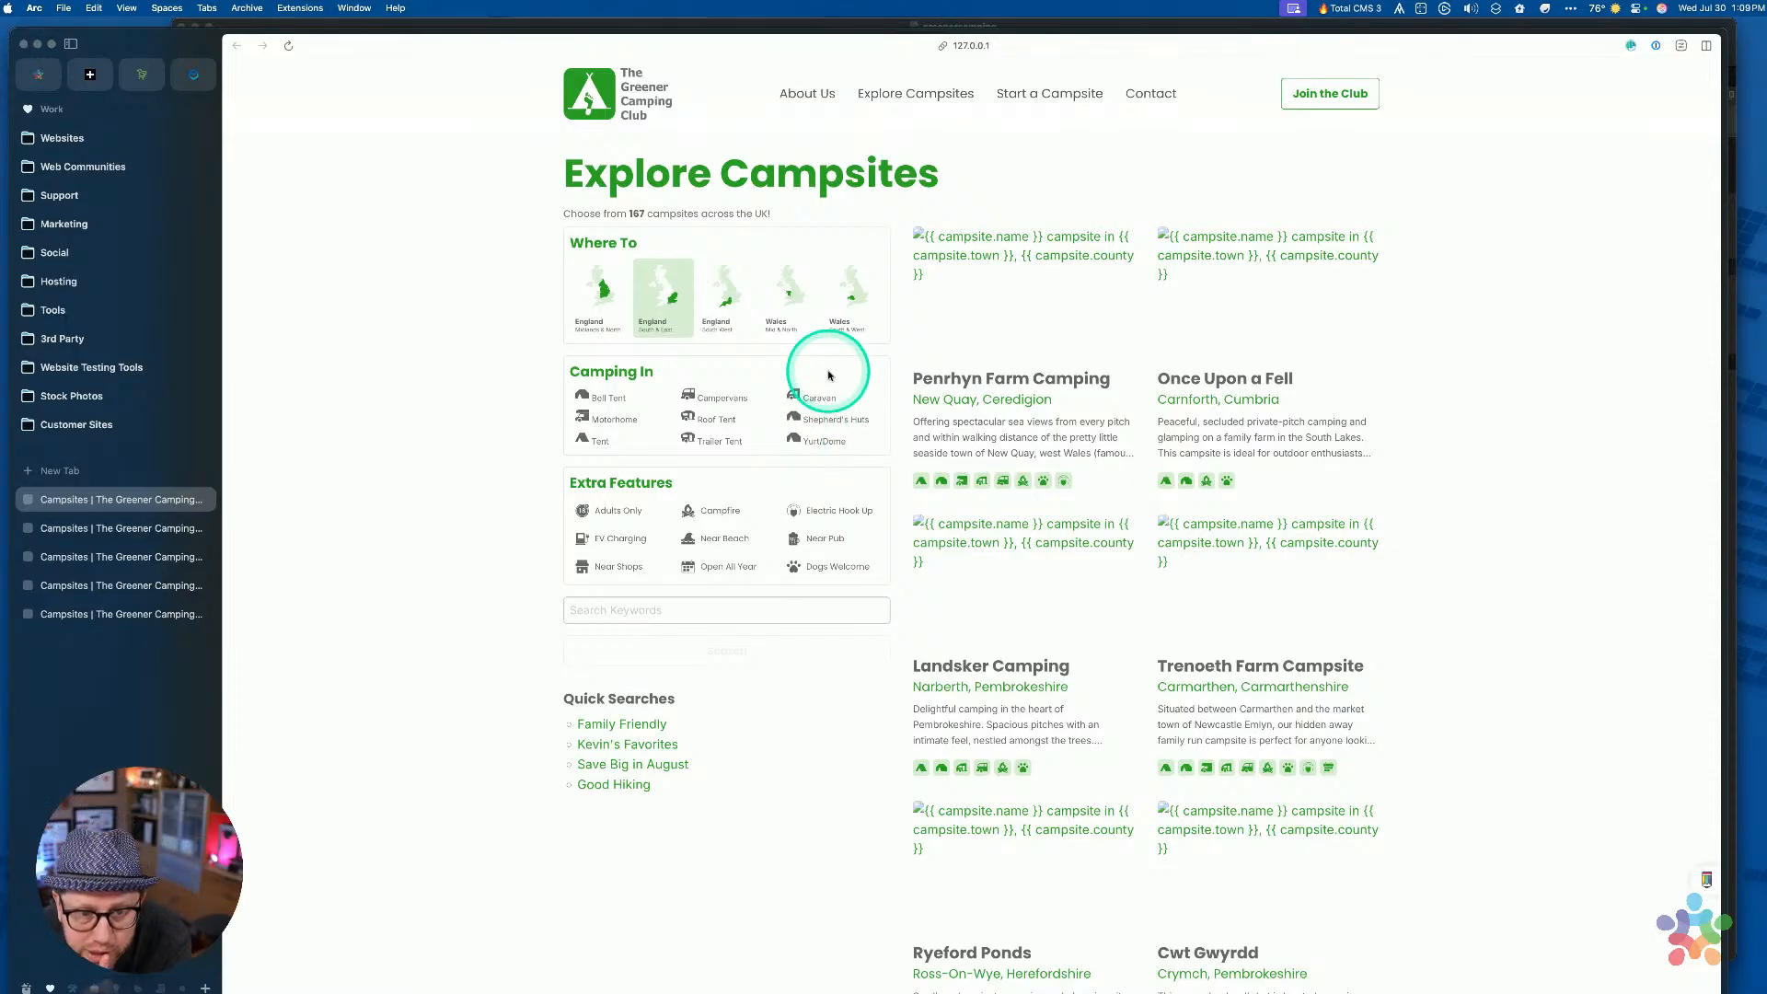
Toggle each Camping In filter on and then off again to test the checkboxes
click(593, 396)
click(707, 396)
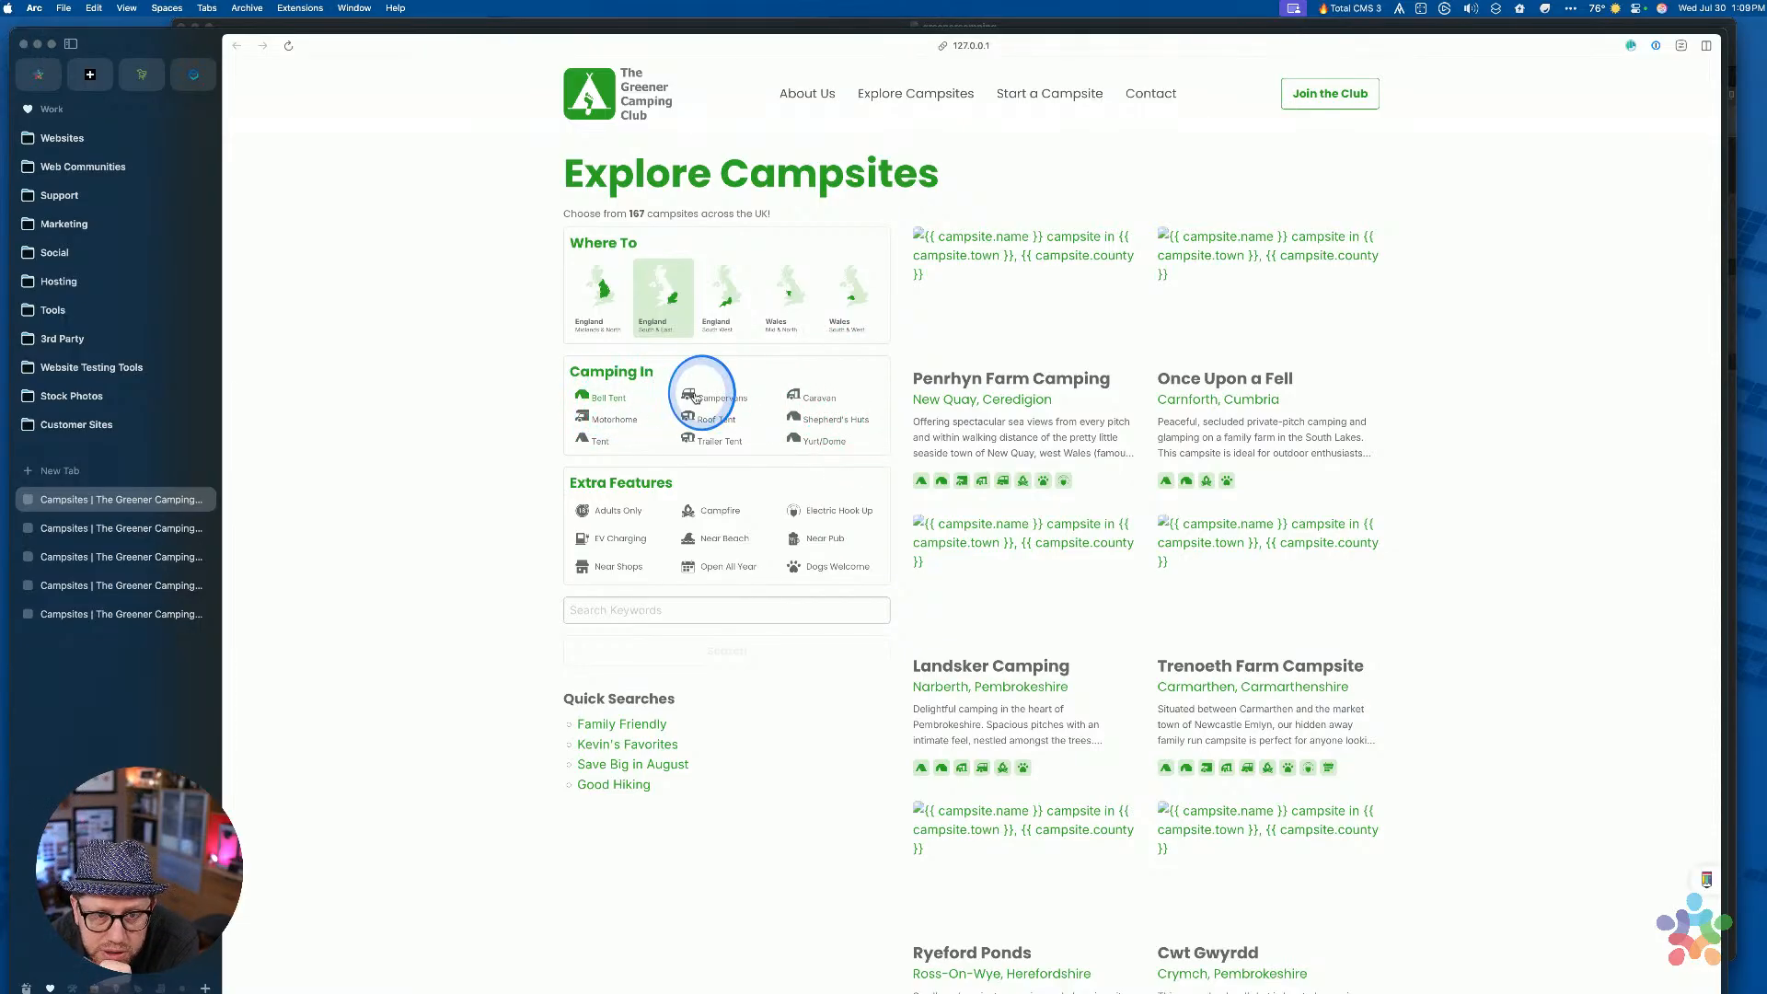
click(799, 419)
click(797, 440)
click(715, 440)
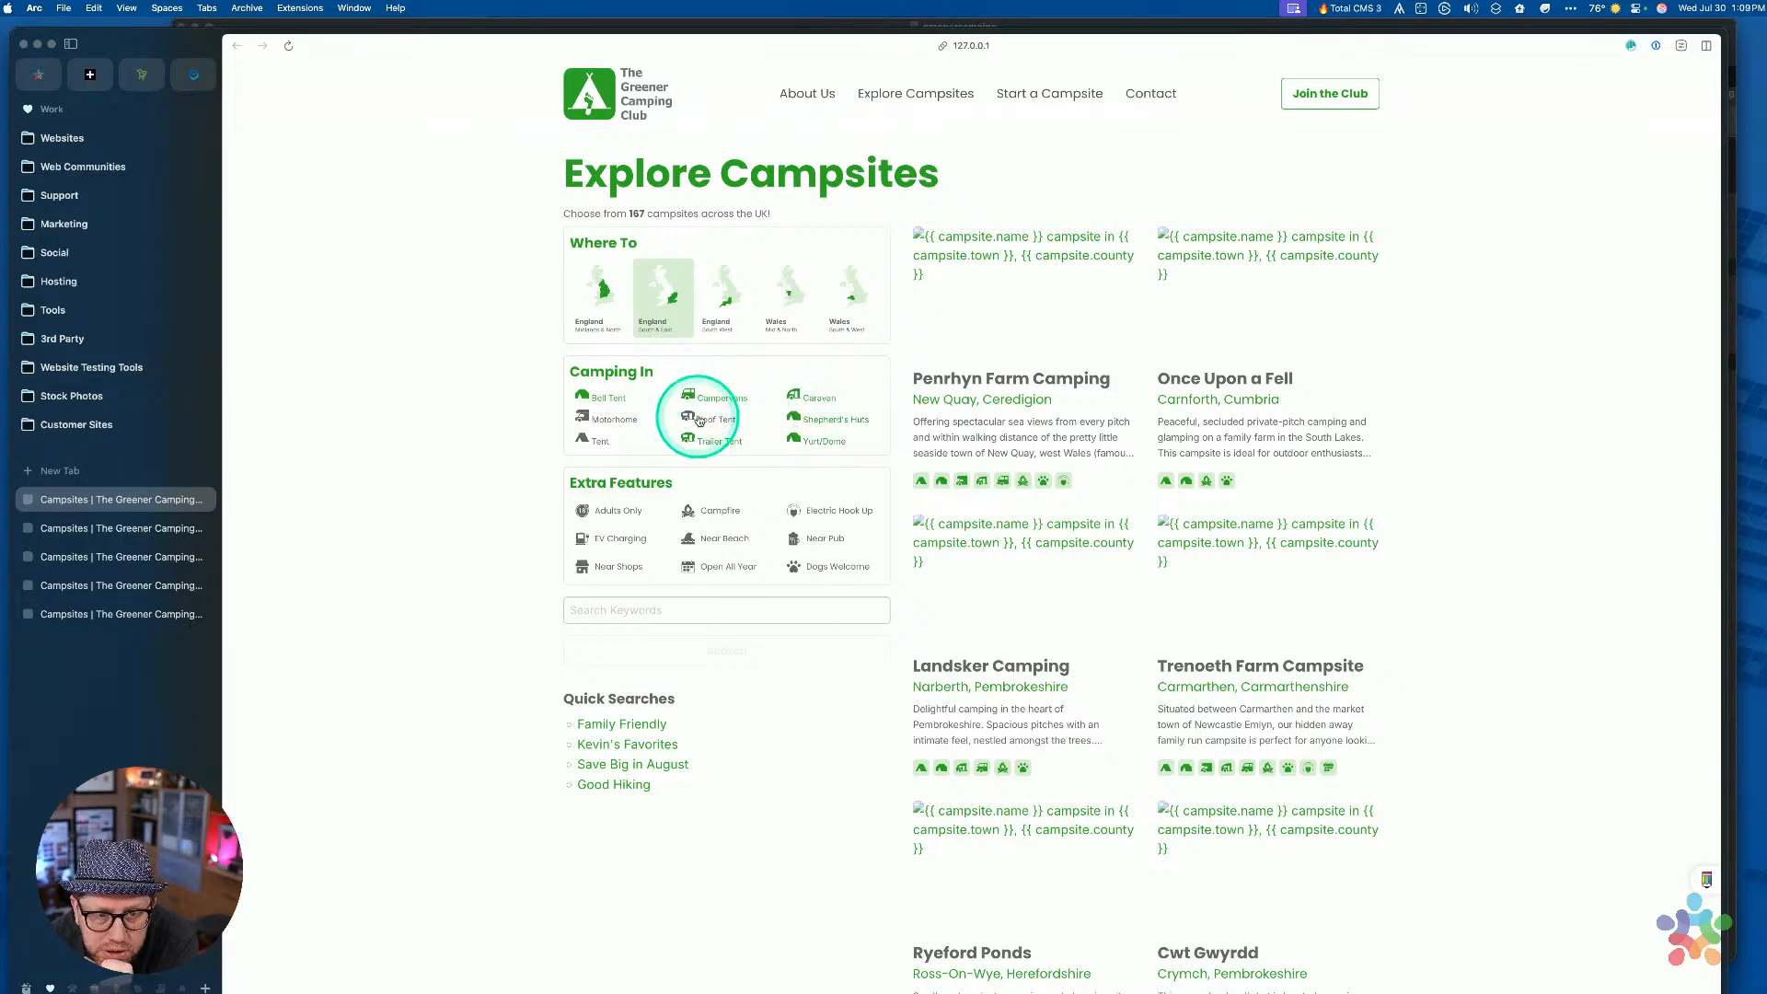
click(701, 418)
click(704, 416)
click(710, 438)
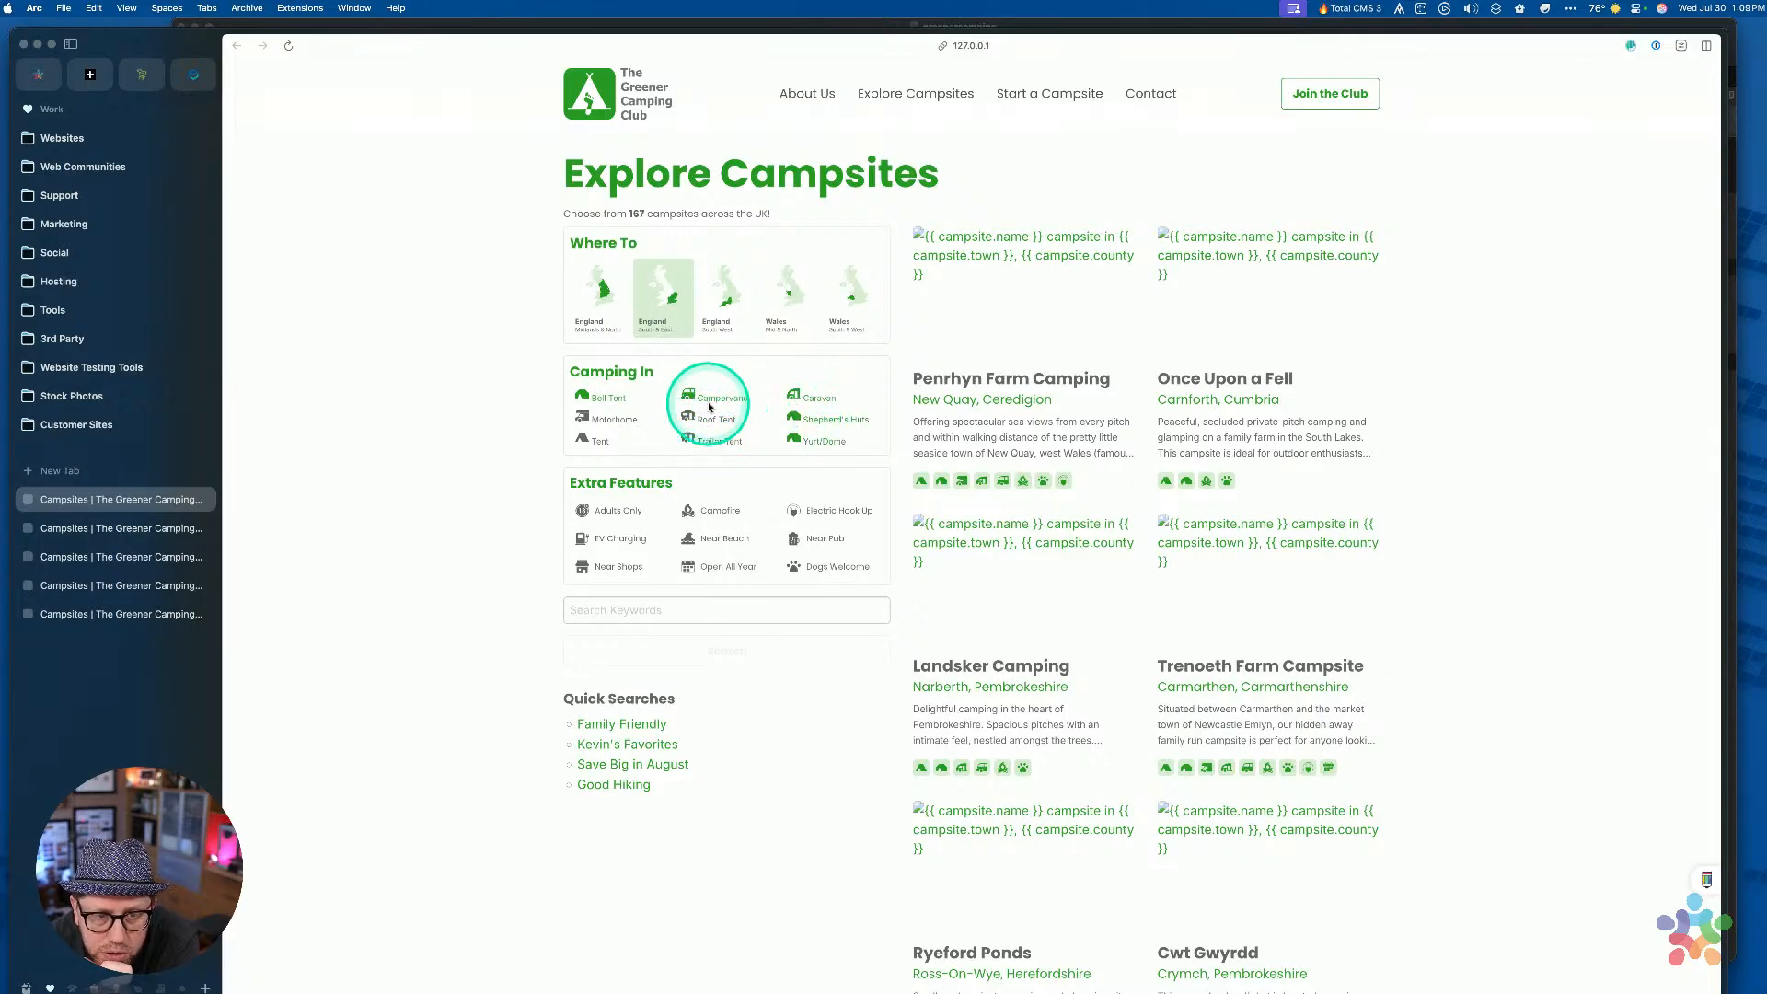
click(711, 397)
click(793, 397)
click(797, 419)
click(797, 439)
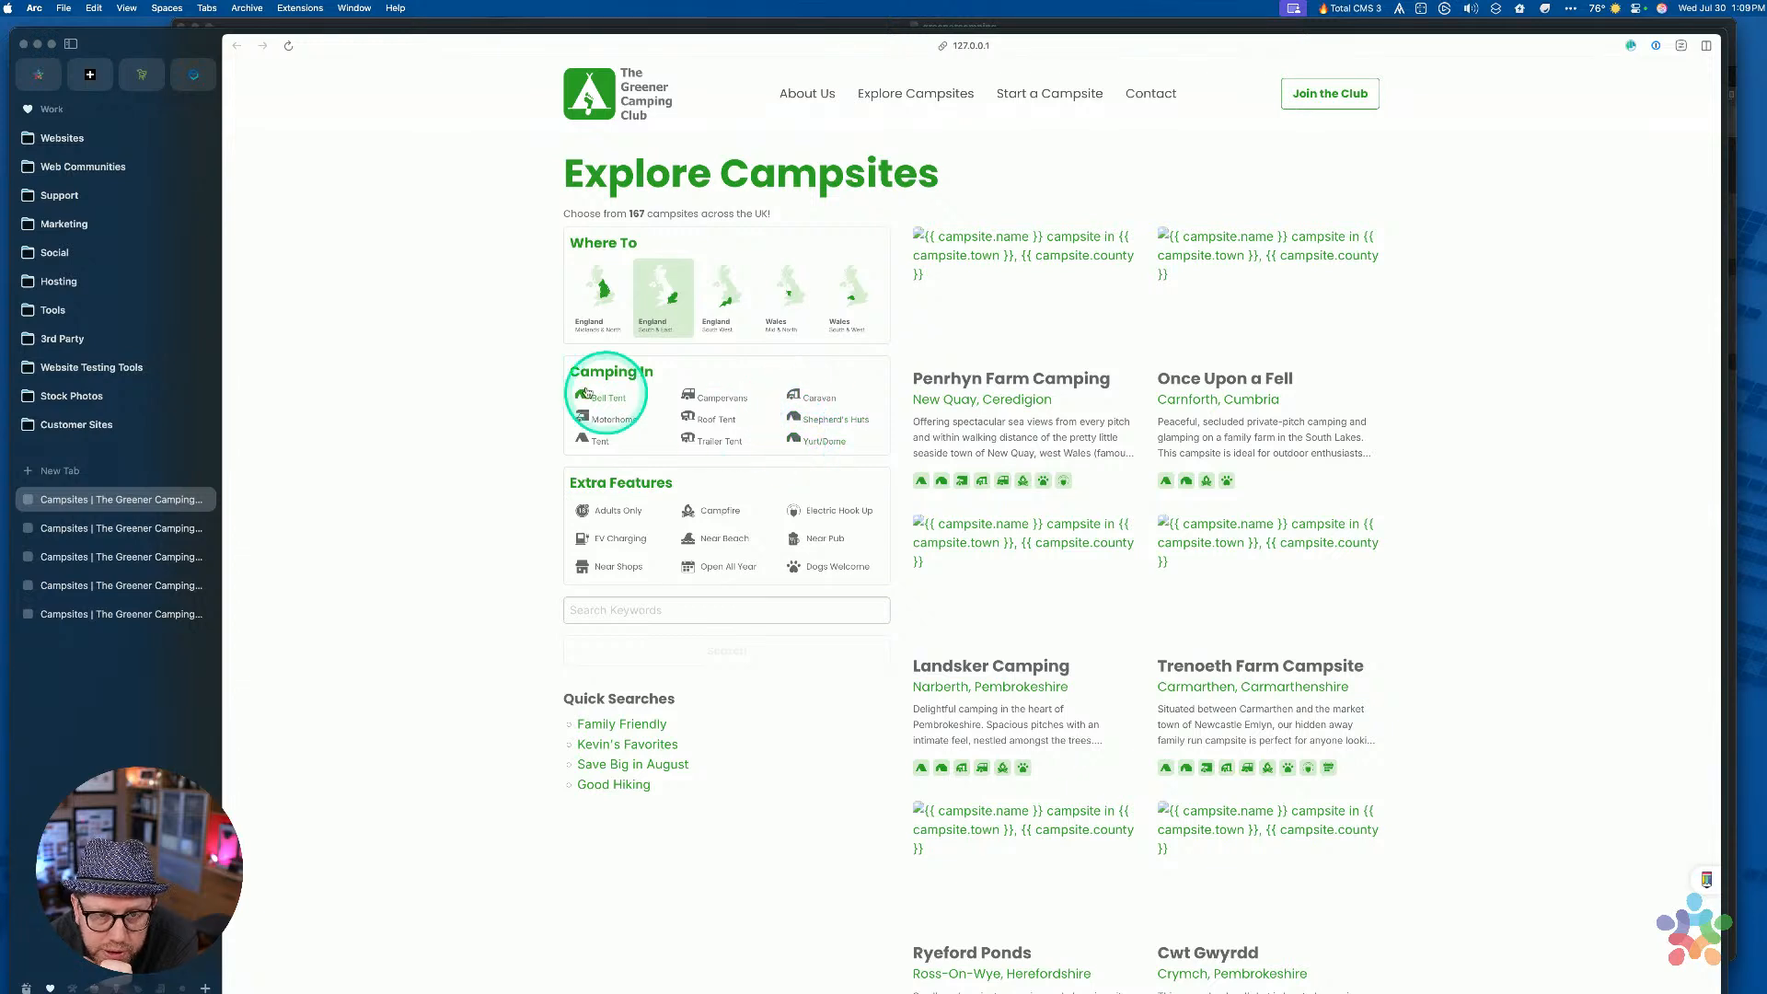
click(581, 397)
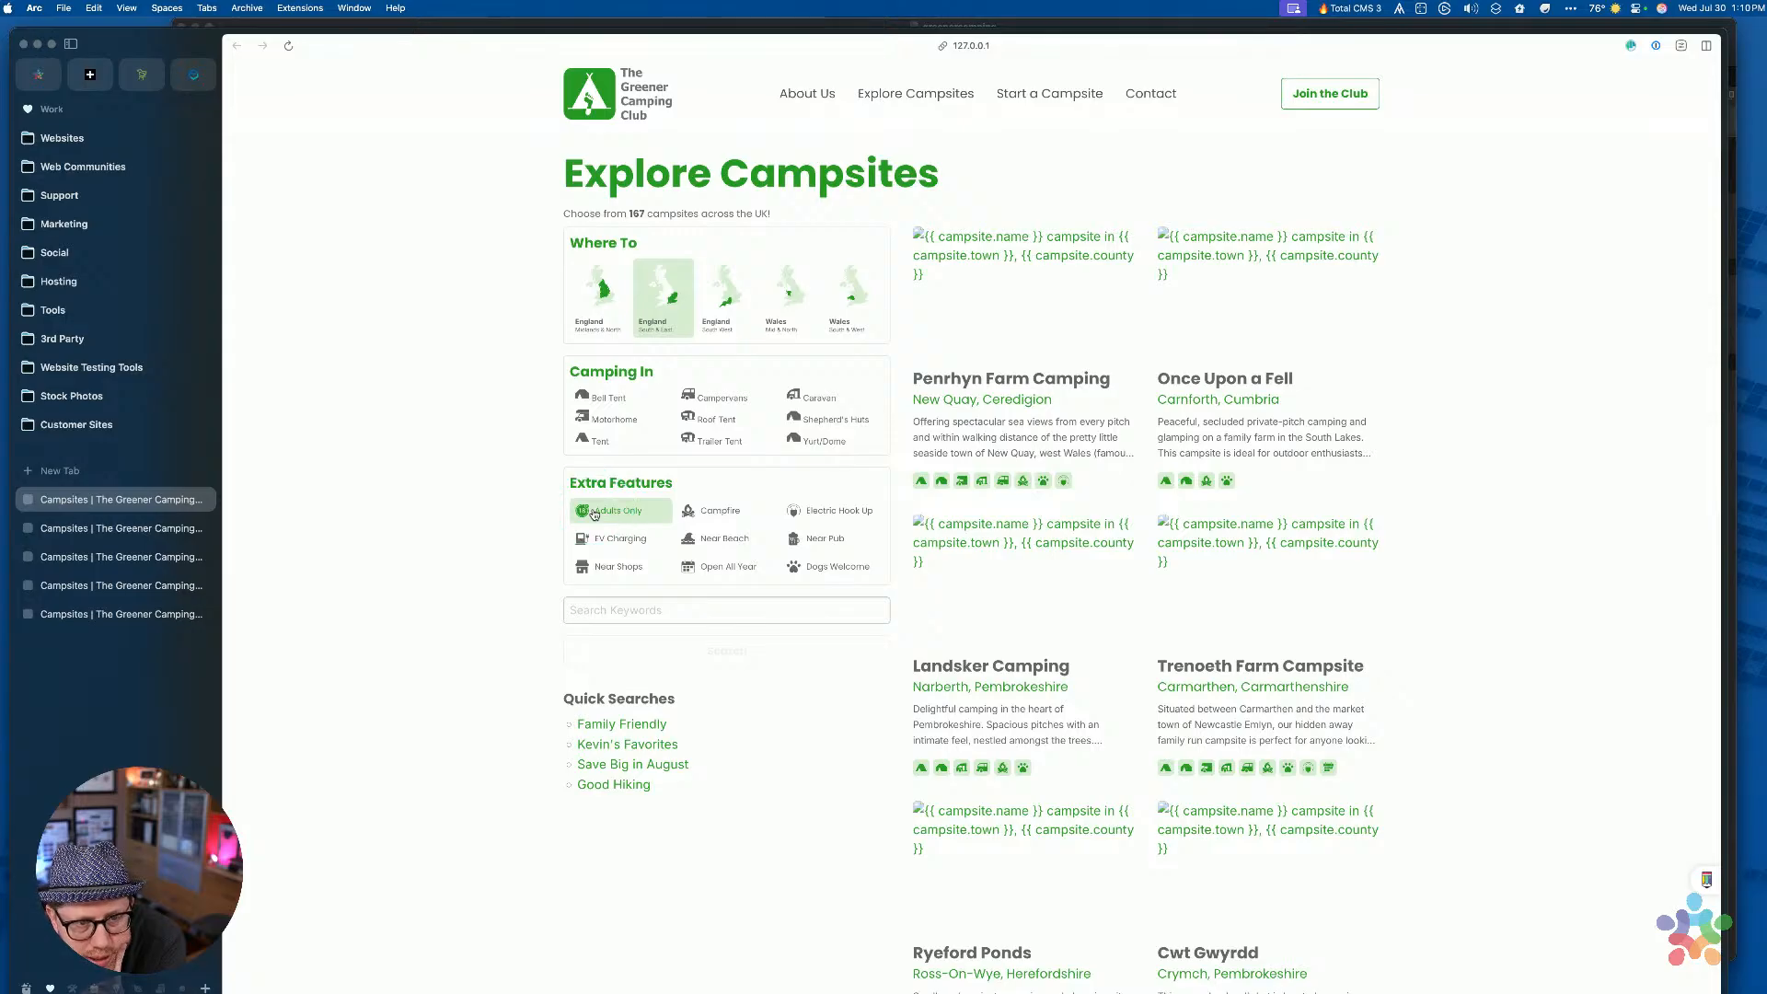
Toggle the Adults Only filter twice and open the developer tools with Cmd+Option+I
click(596, 512)
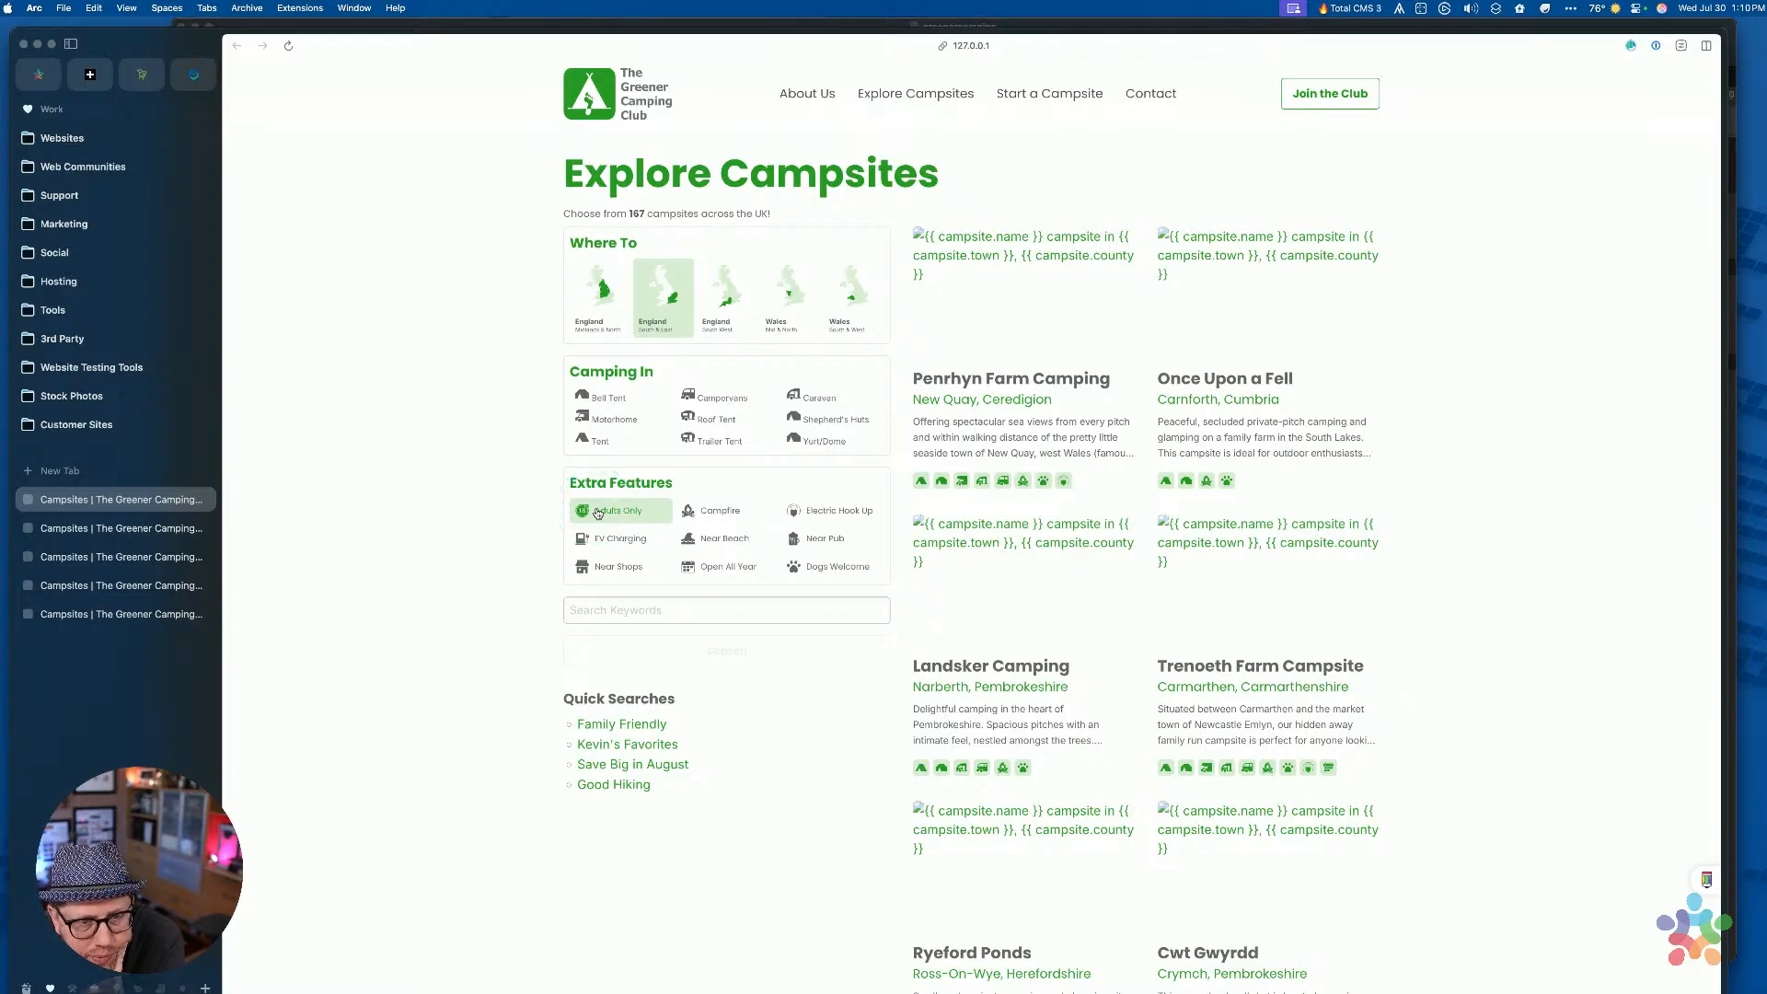
click(640, 513)
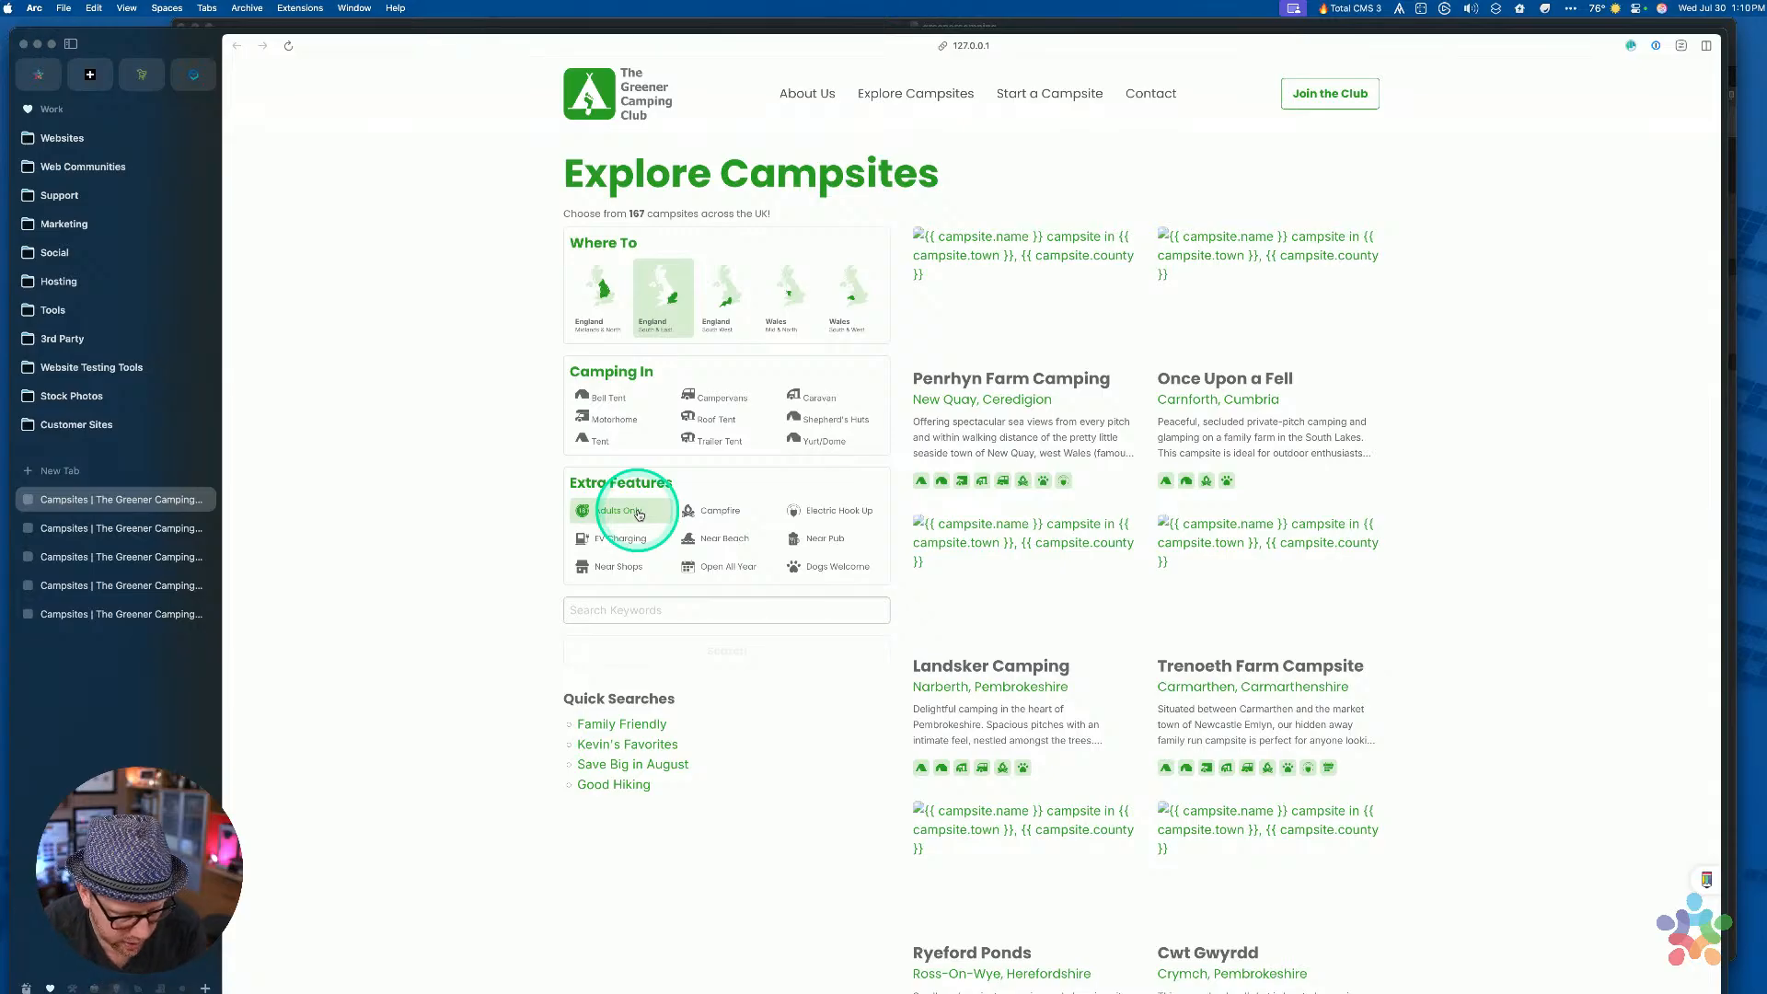
key(super+alt+i)
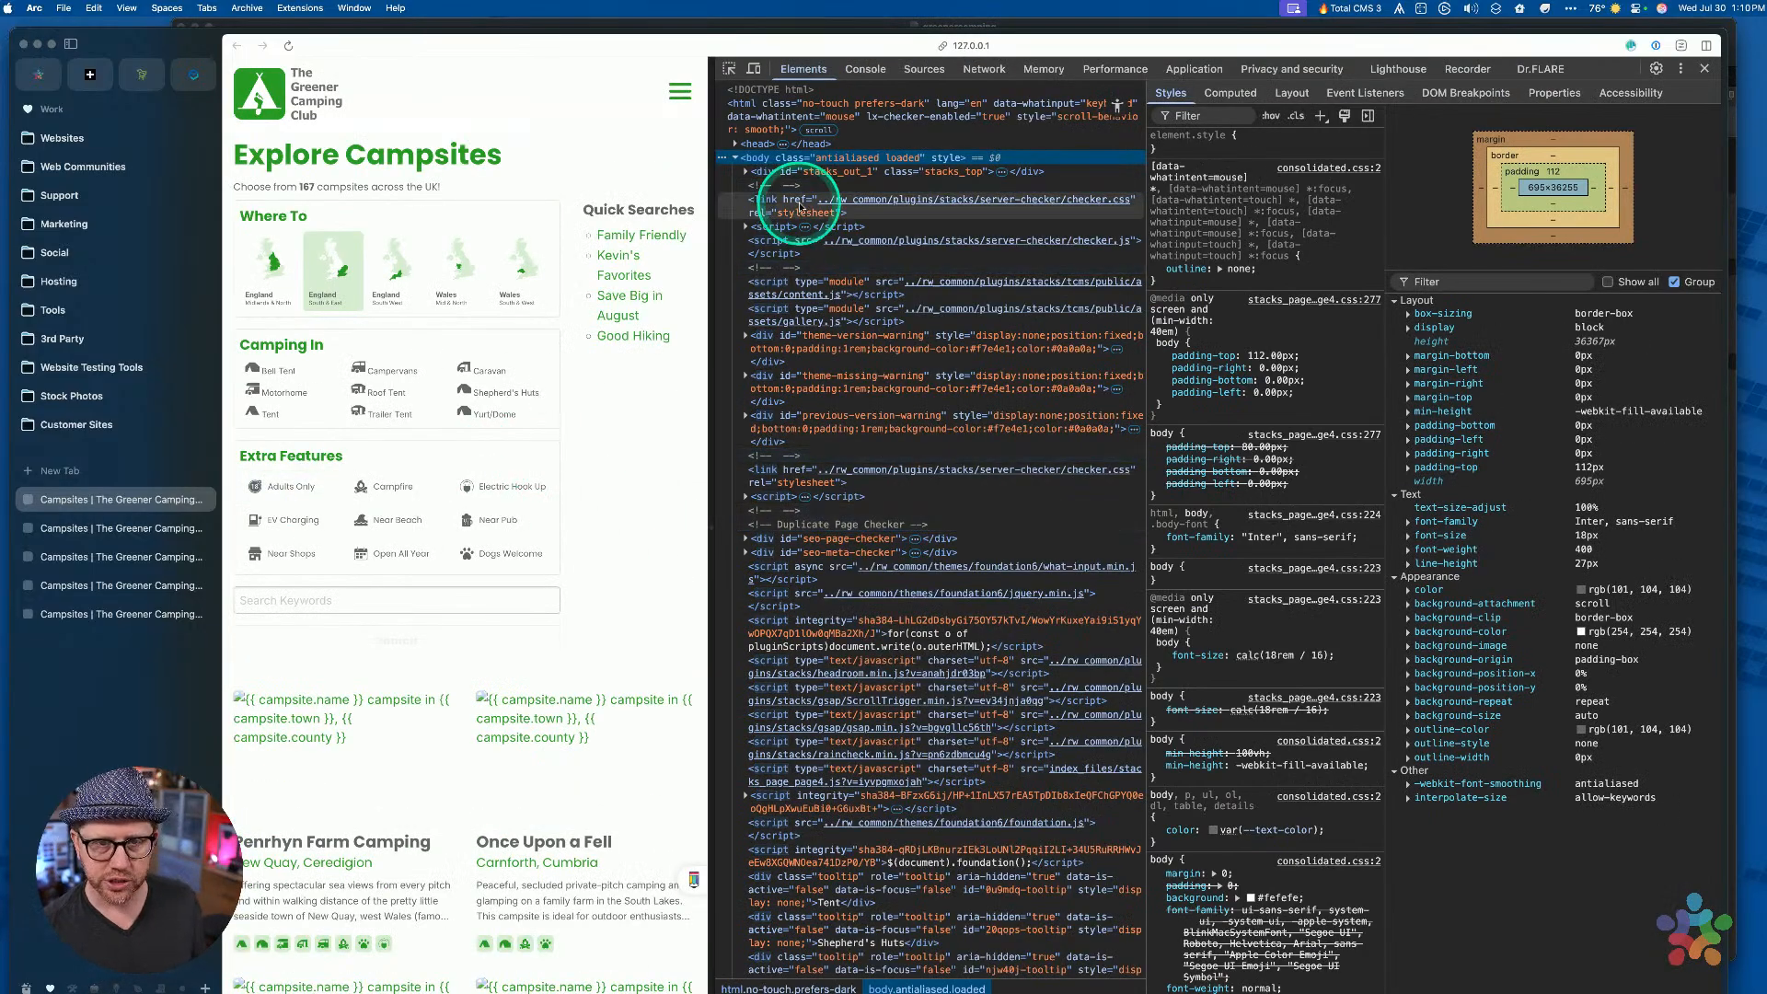
Inspect the Adults Only filter button and check its computed 12px padding
click(729, 69)
click(288, 494)
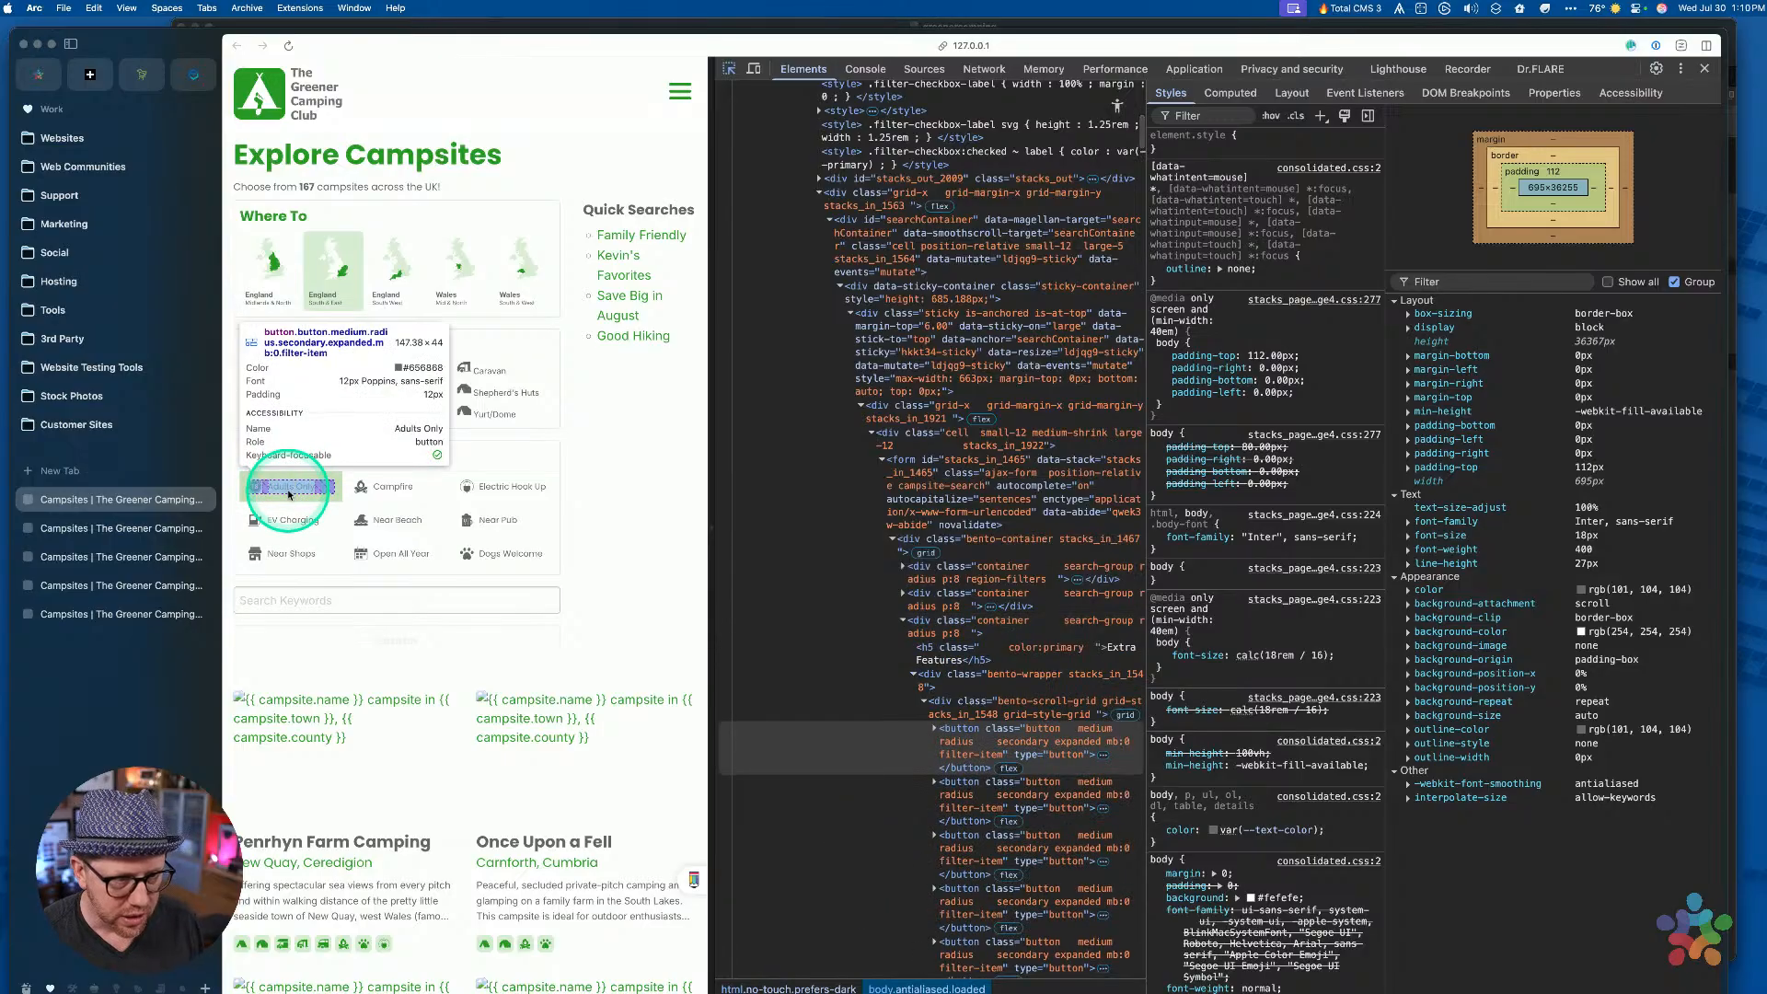
click(1017, 523)
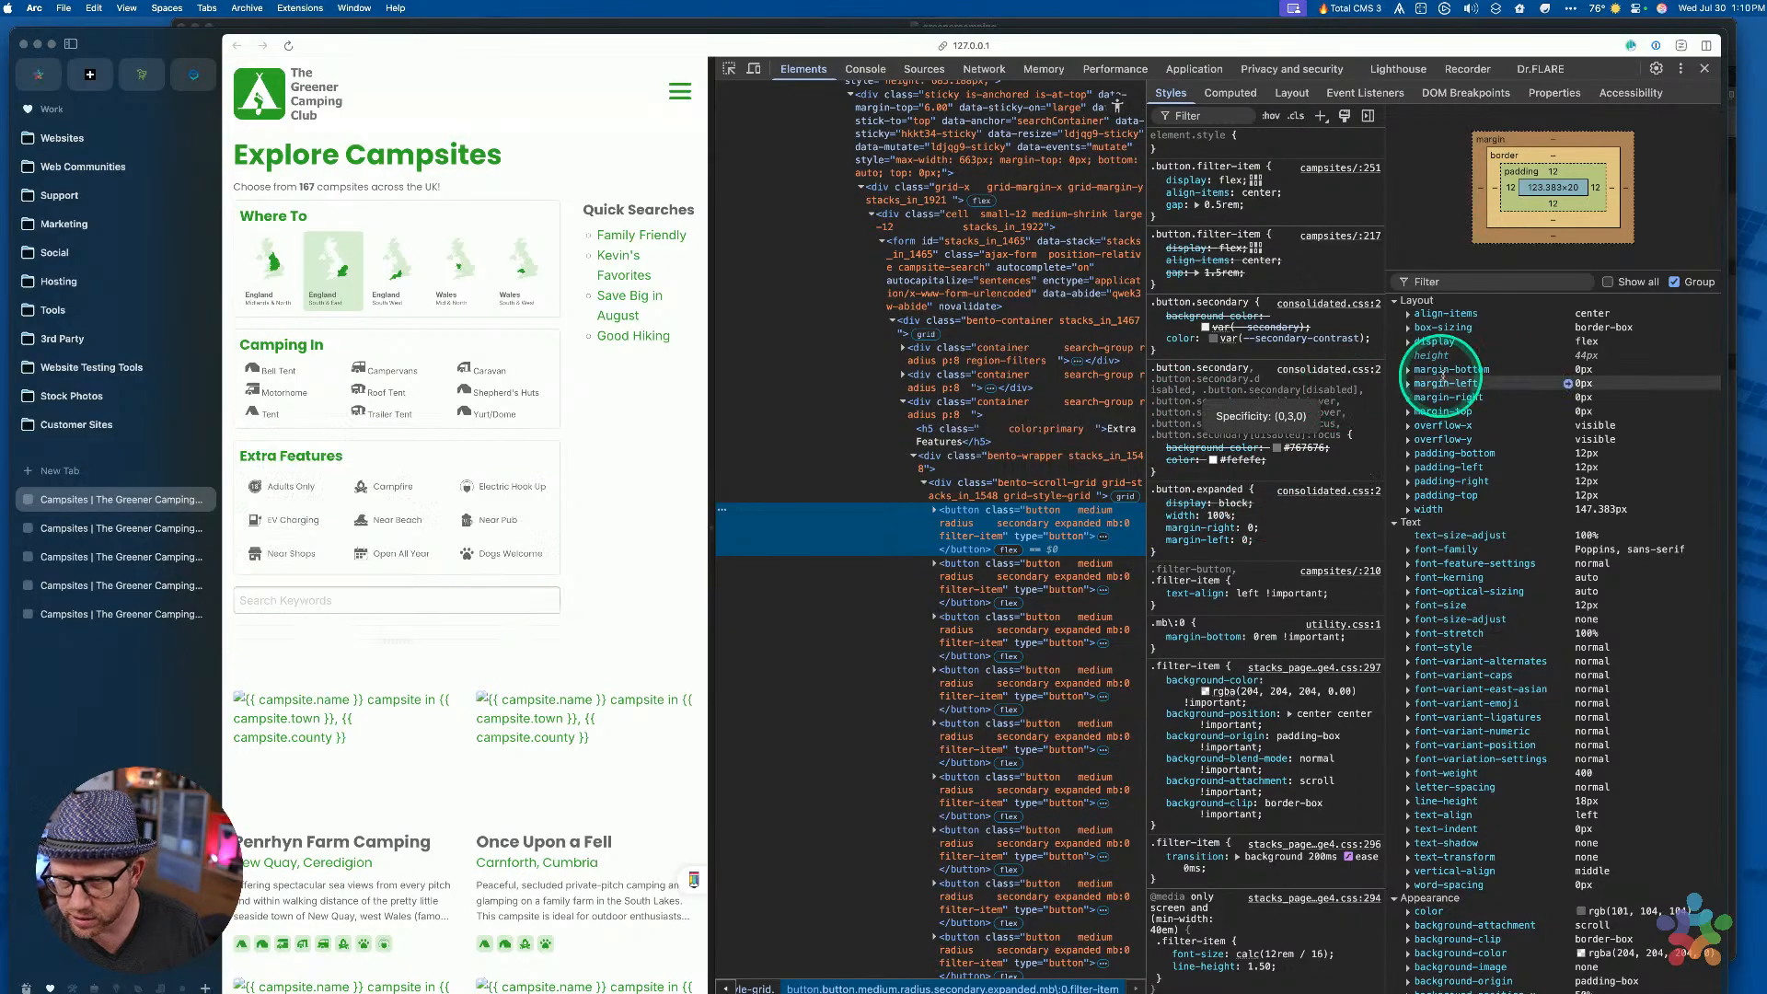
click(1408, 454)
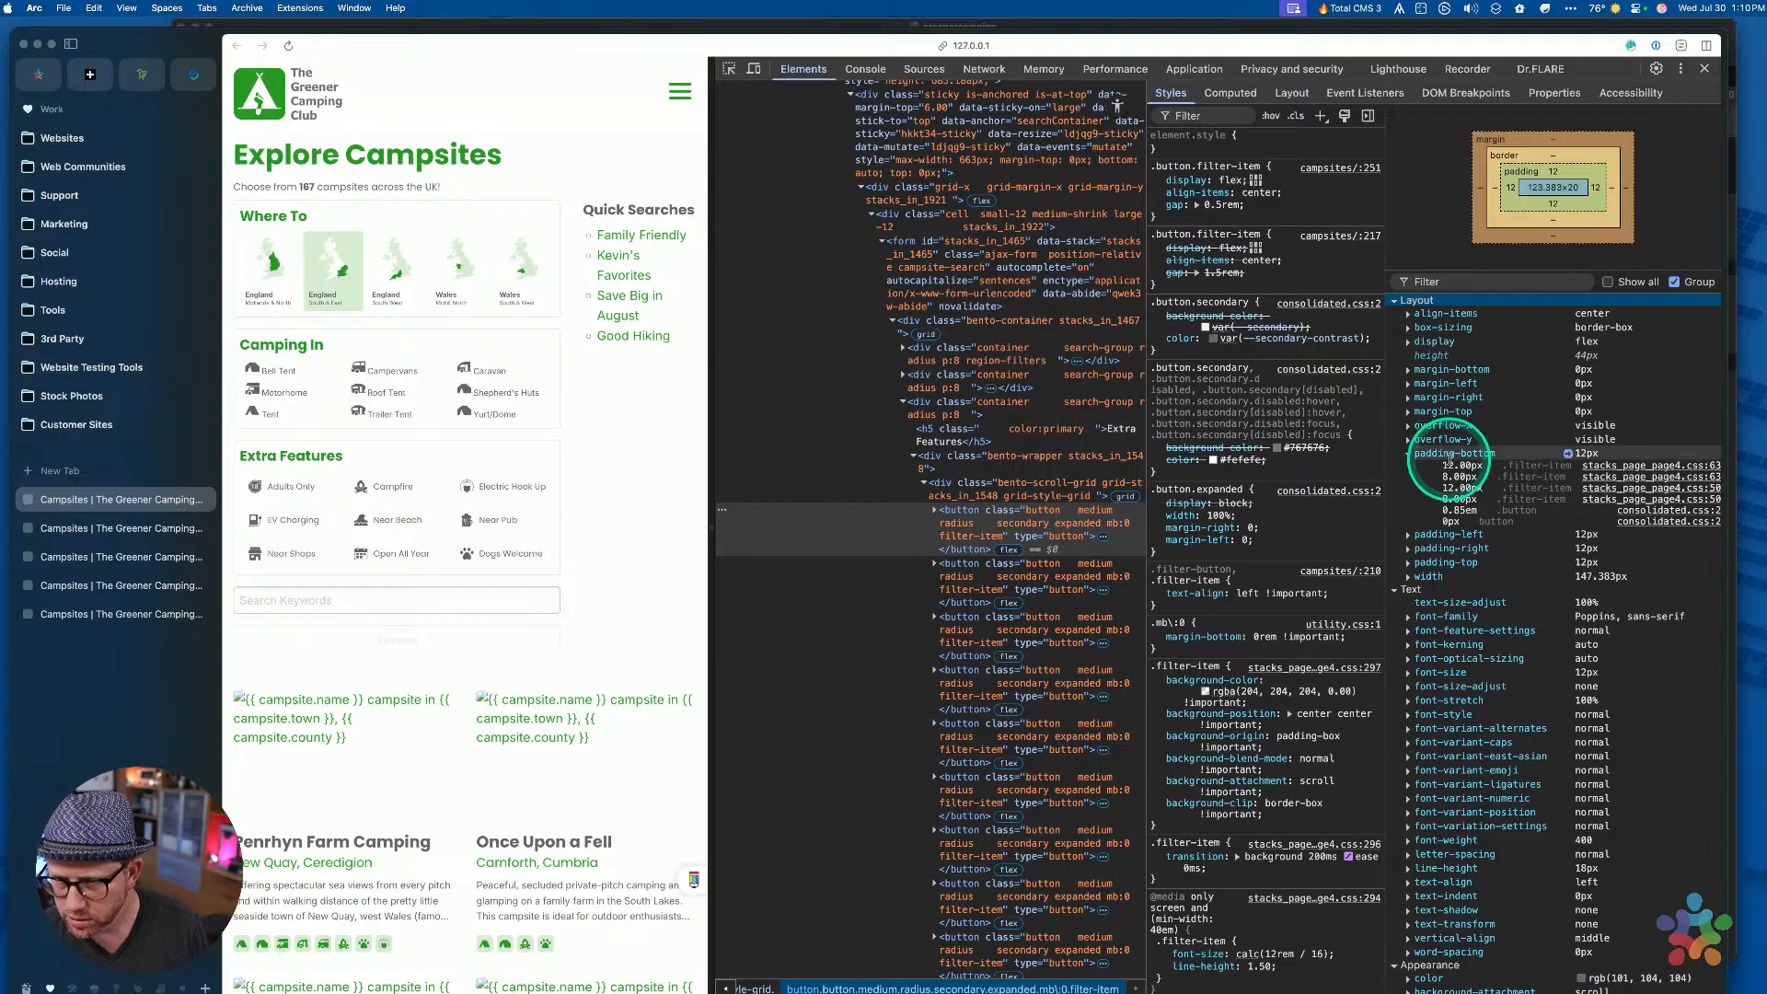
click(1408, 454)
scroll(1236, 534, down, 4)
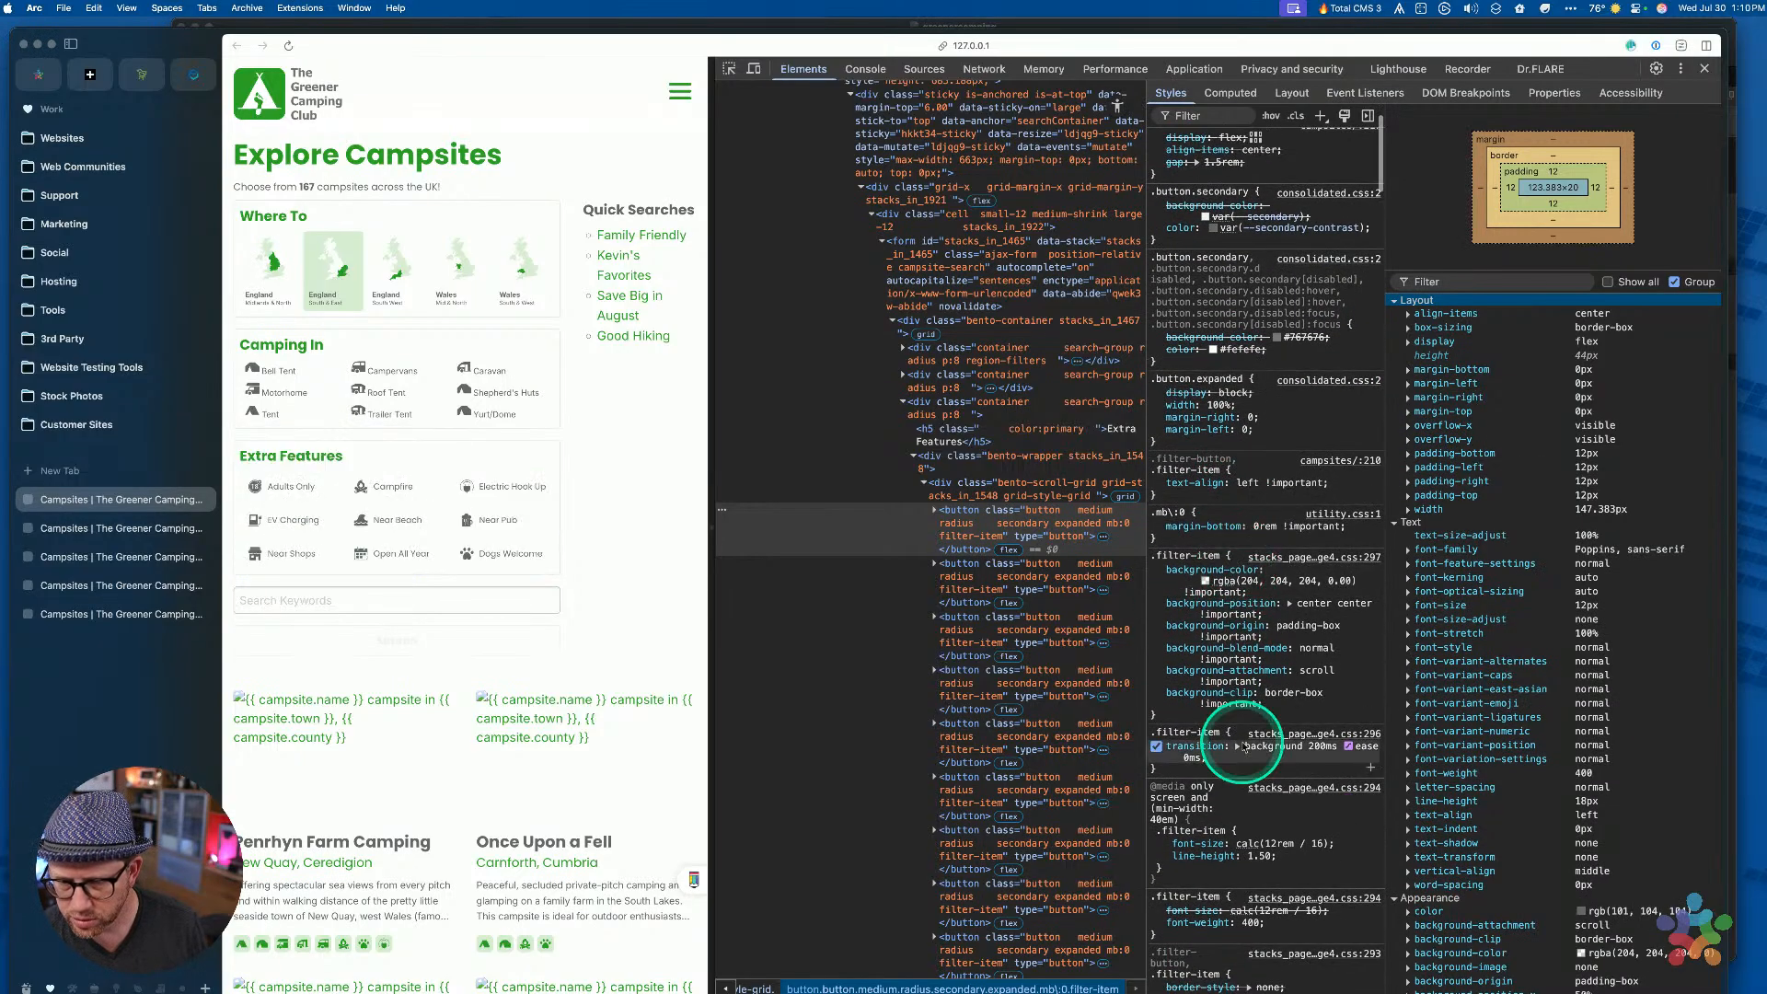
scroll(1234, 747, up, 5)
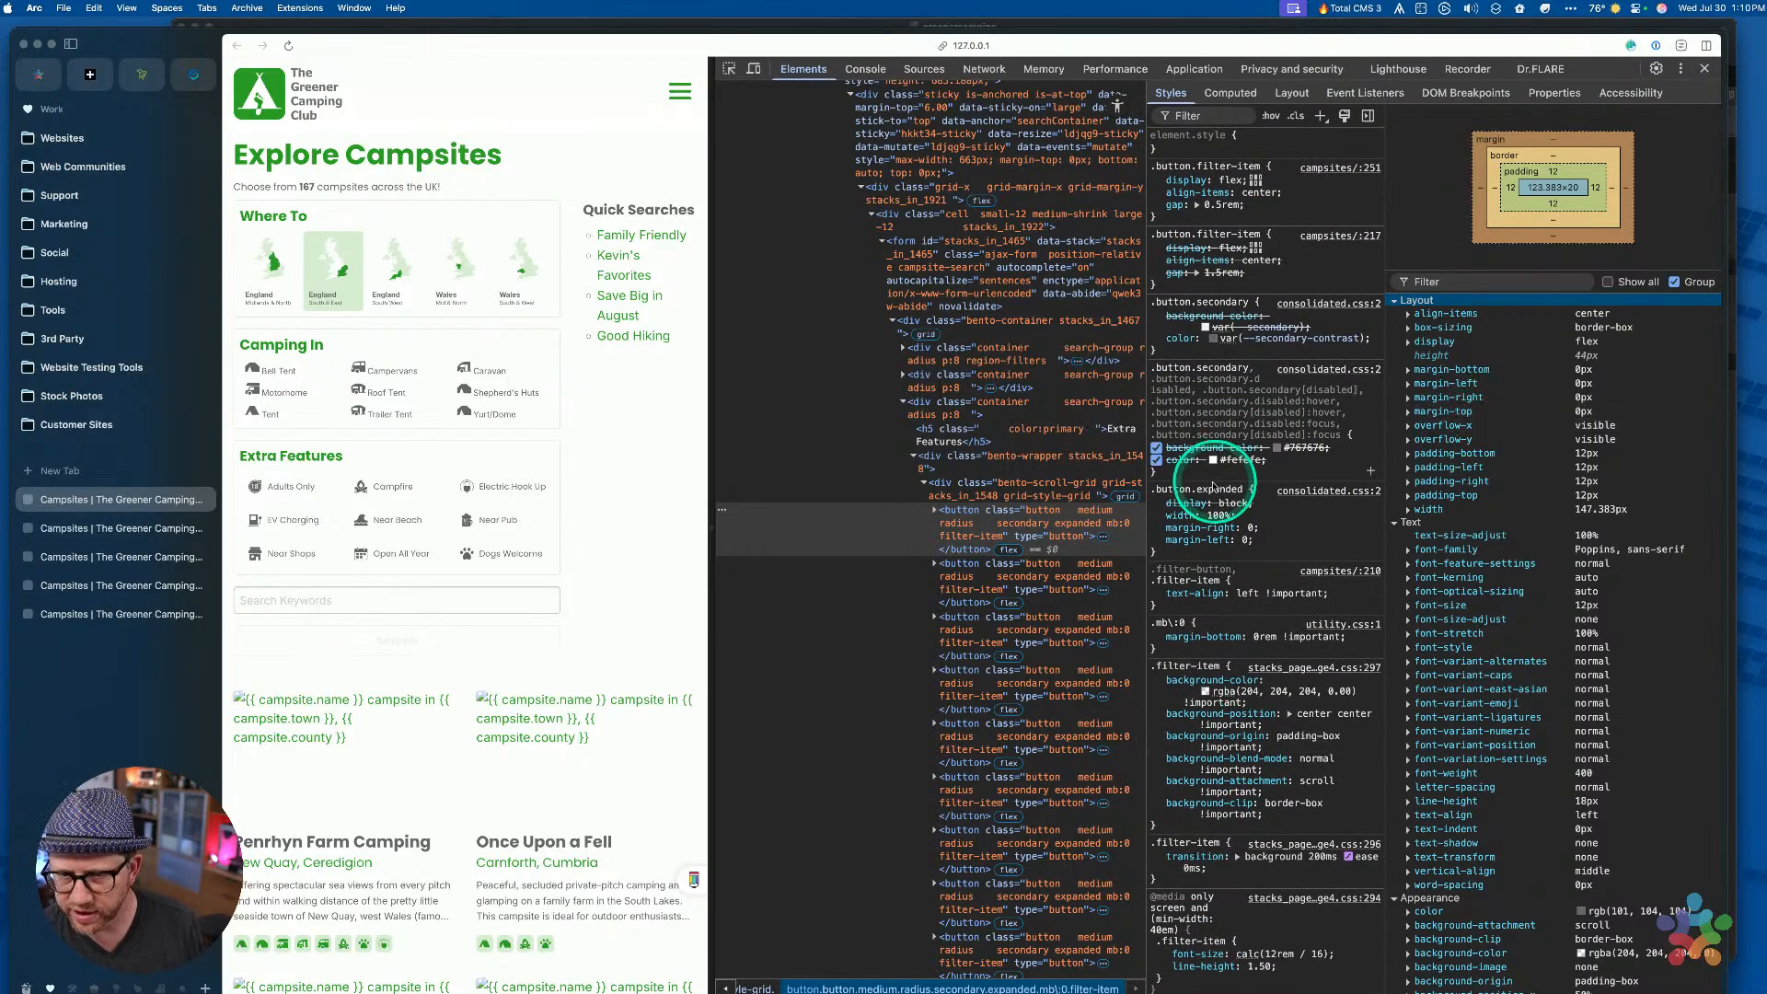
Calculate 12/16 in Spotlight and copy the 0.75 result
key(super+space)
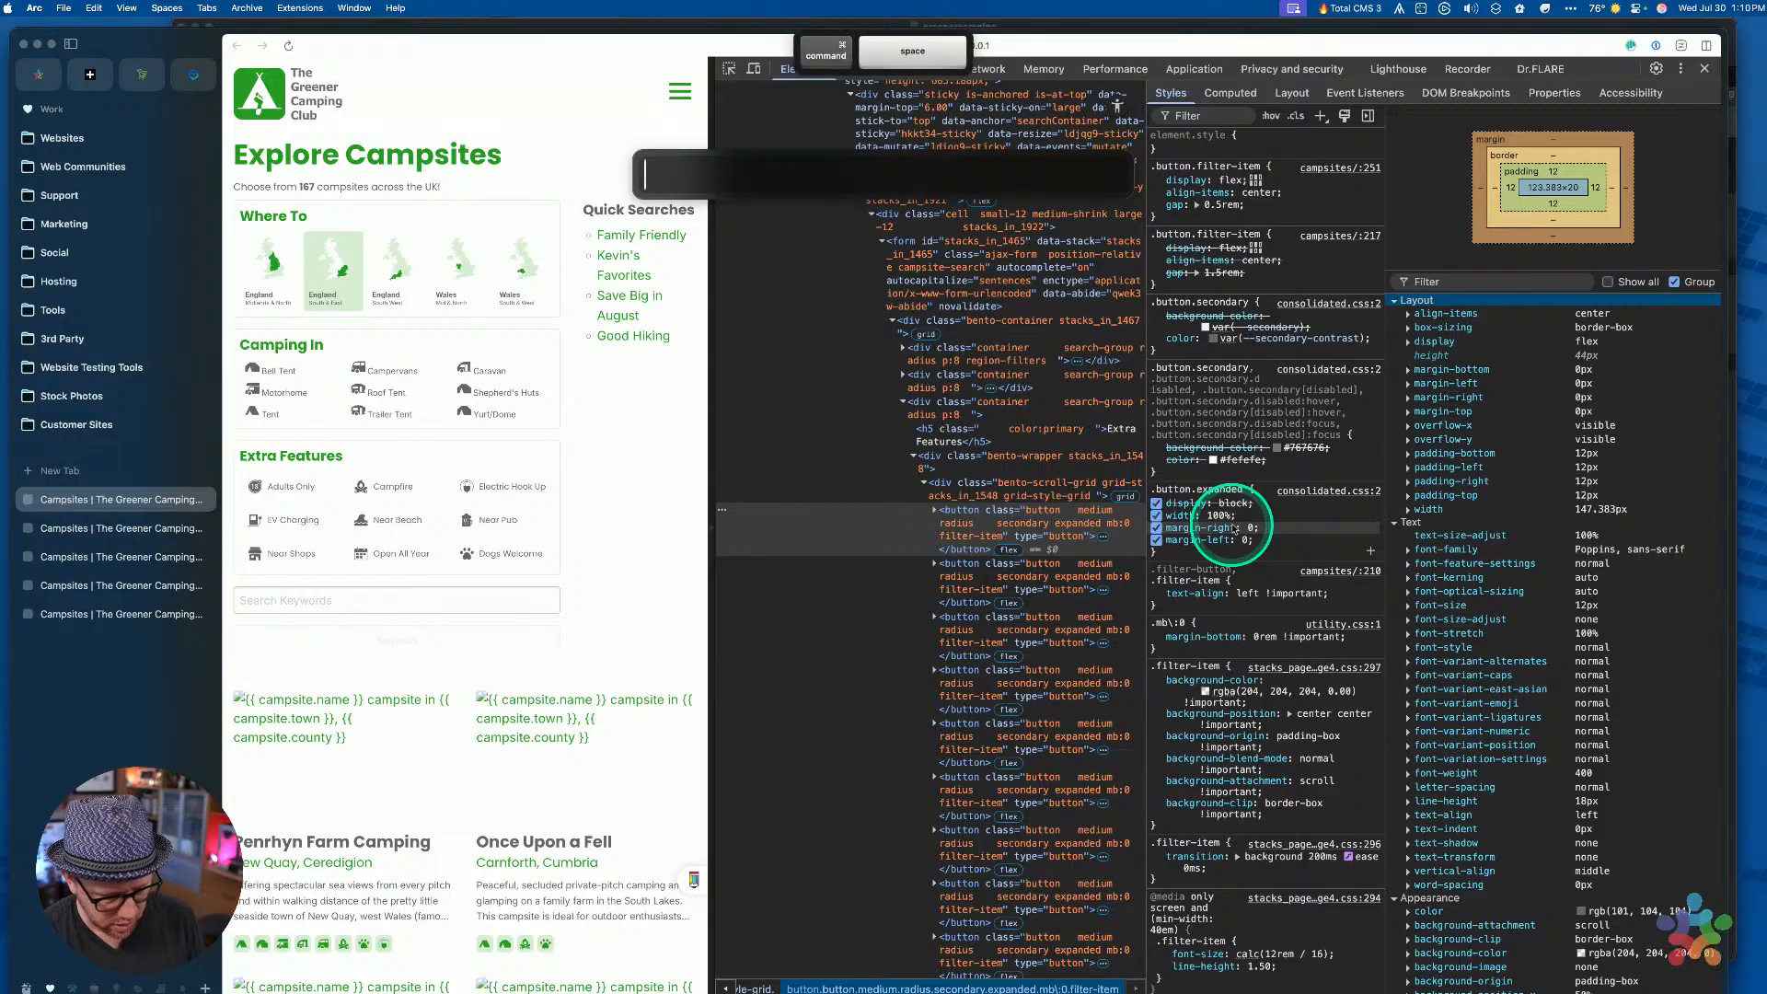
text(12/16)
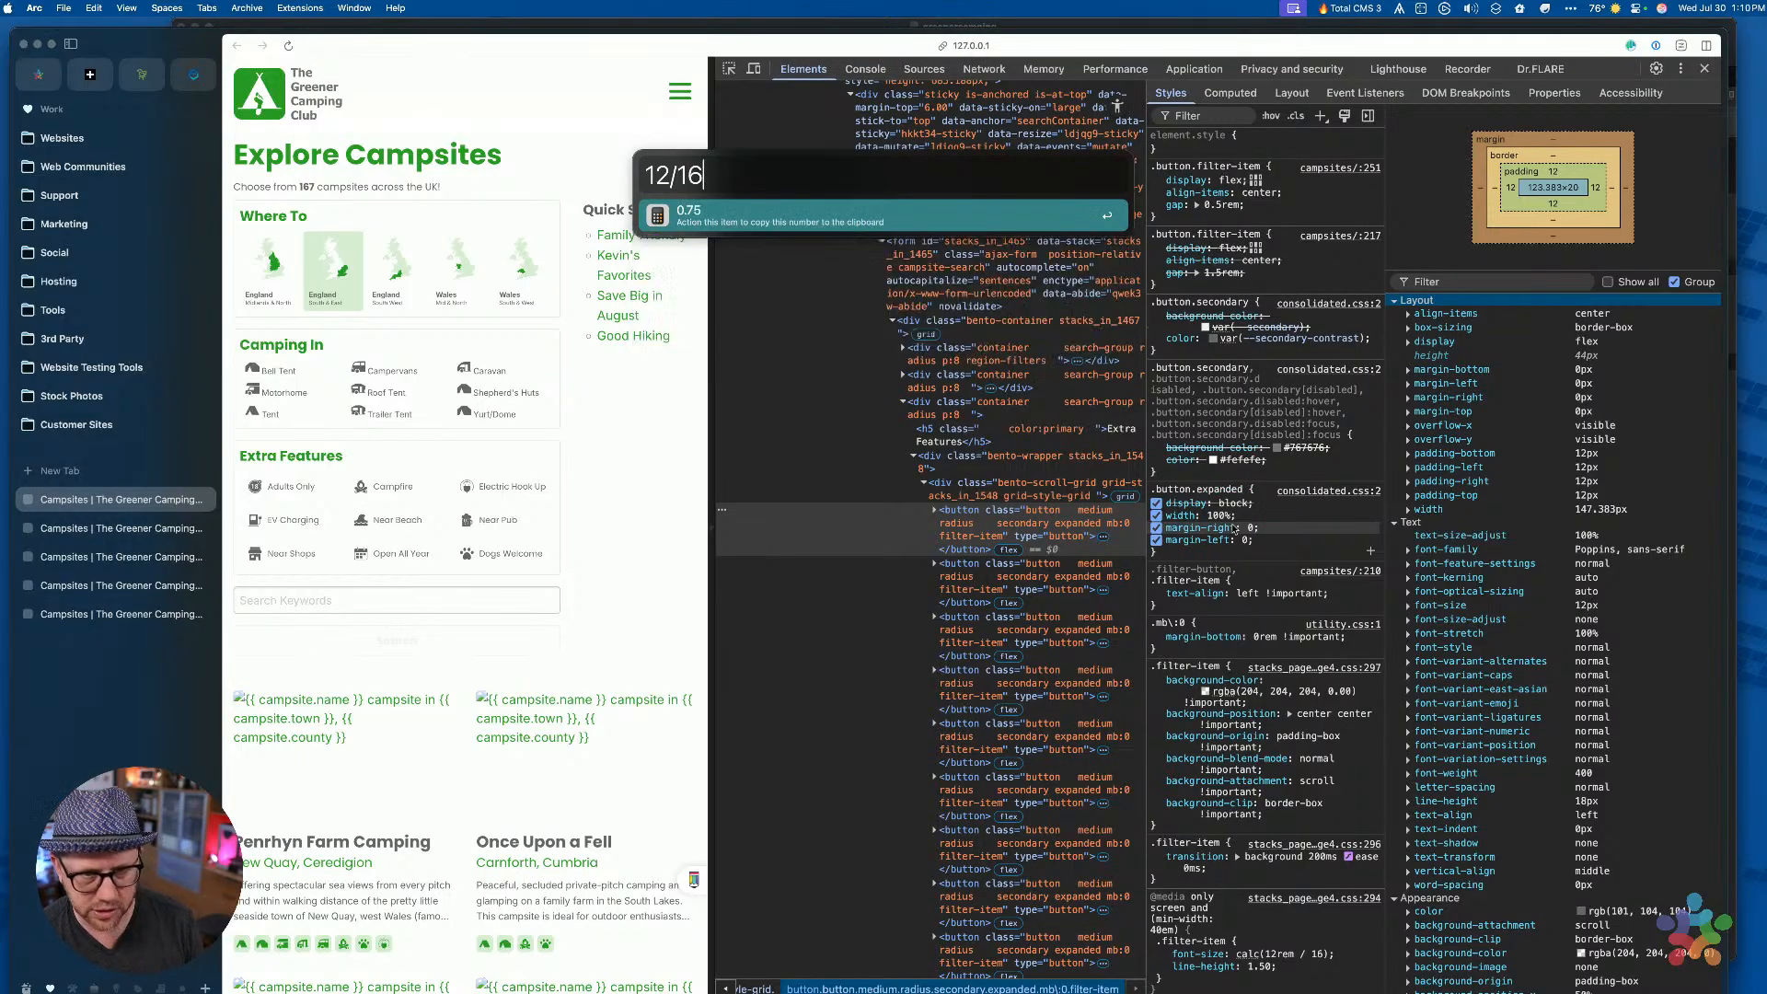
key(Return)
click(1185, 514)
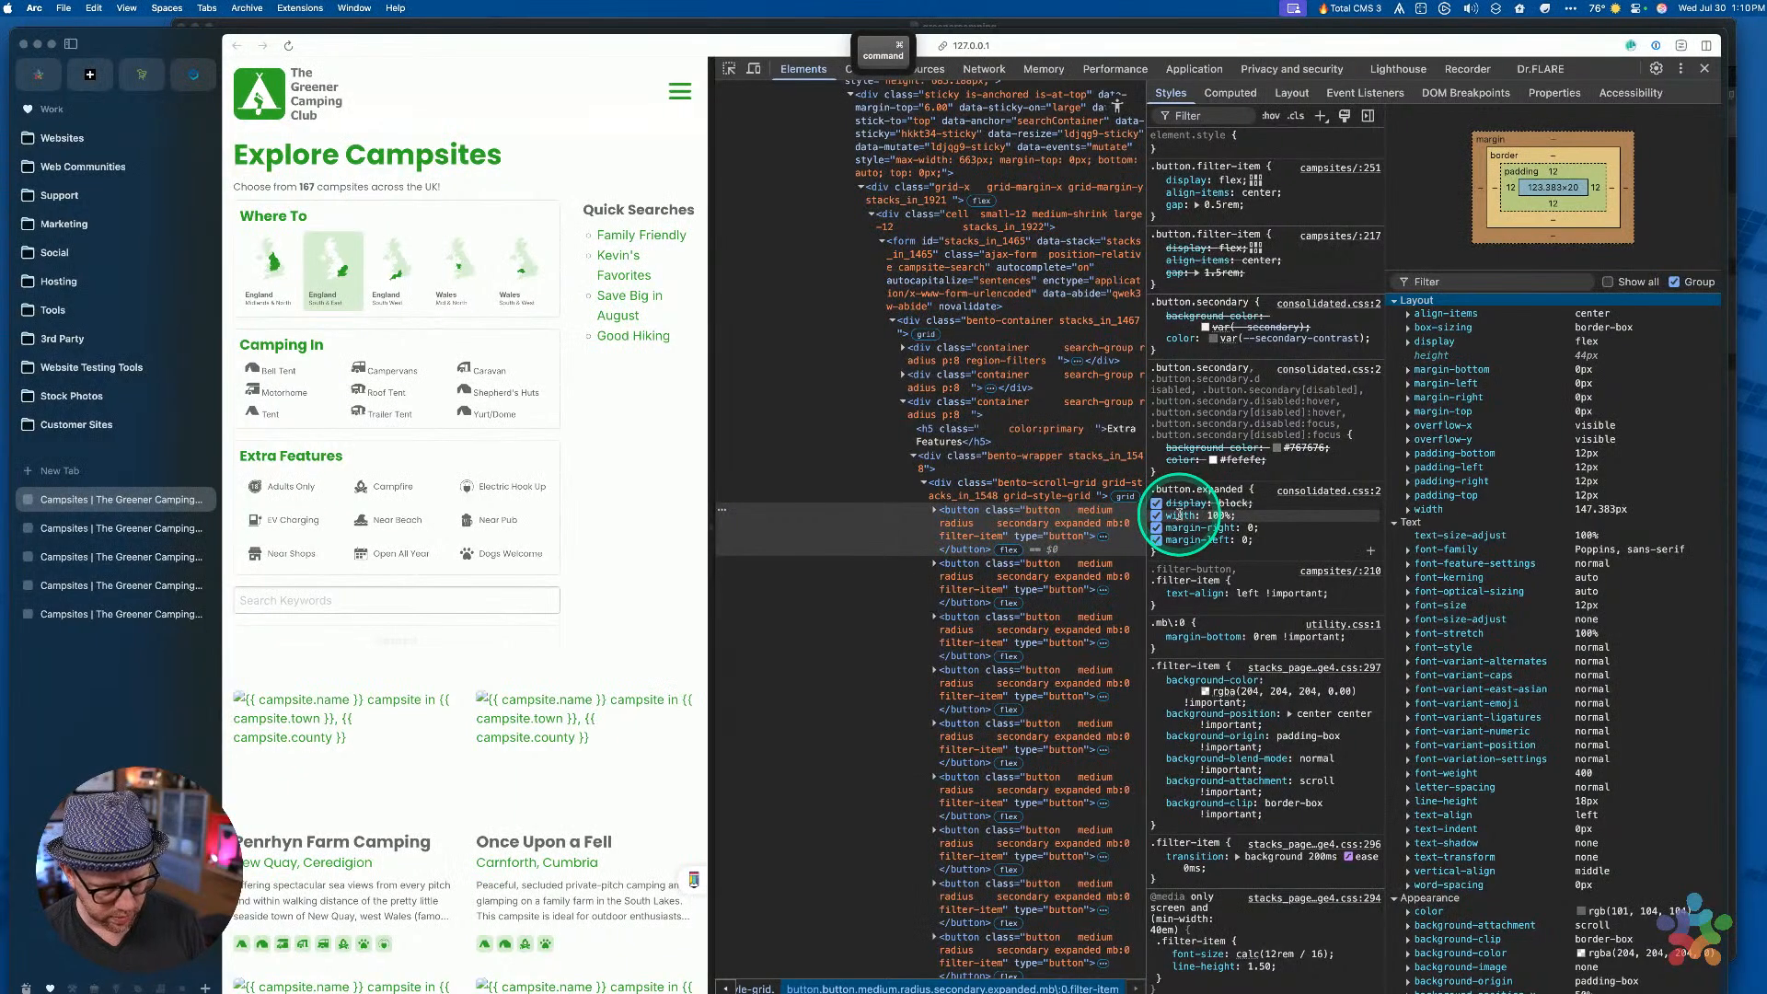
key(super+r)
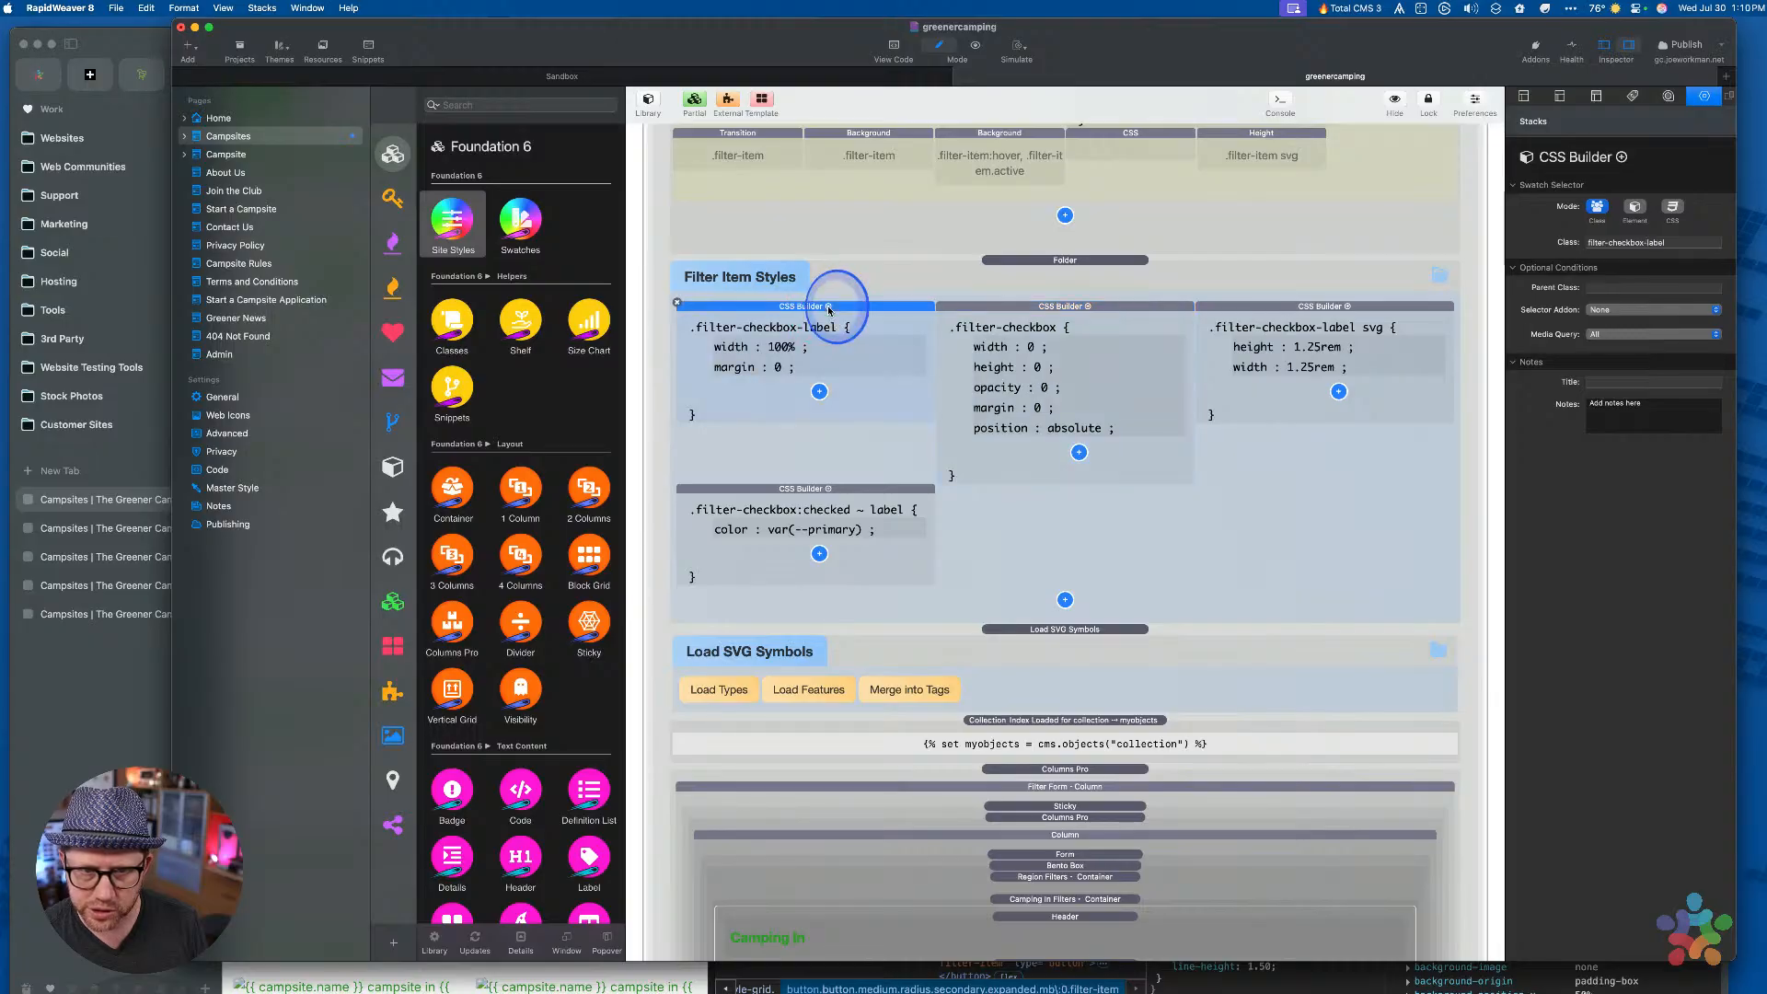
Duplicate the margin : 0 declaration in the .filter-checkbox-label rule
click(774, 378)
click(819, 392)
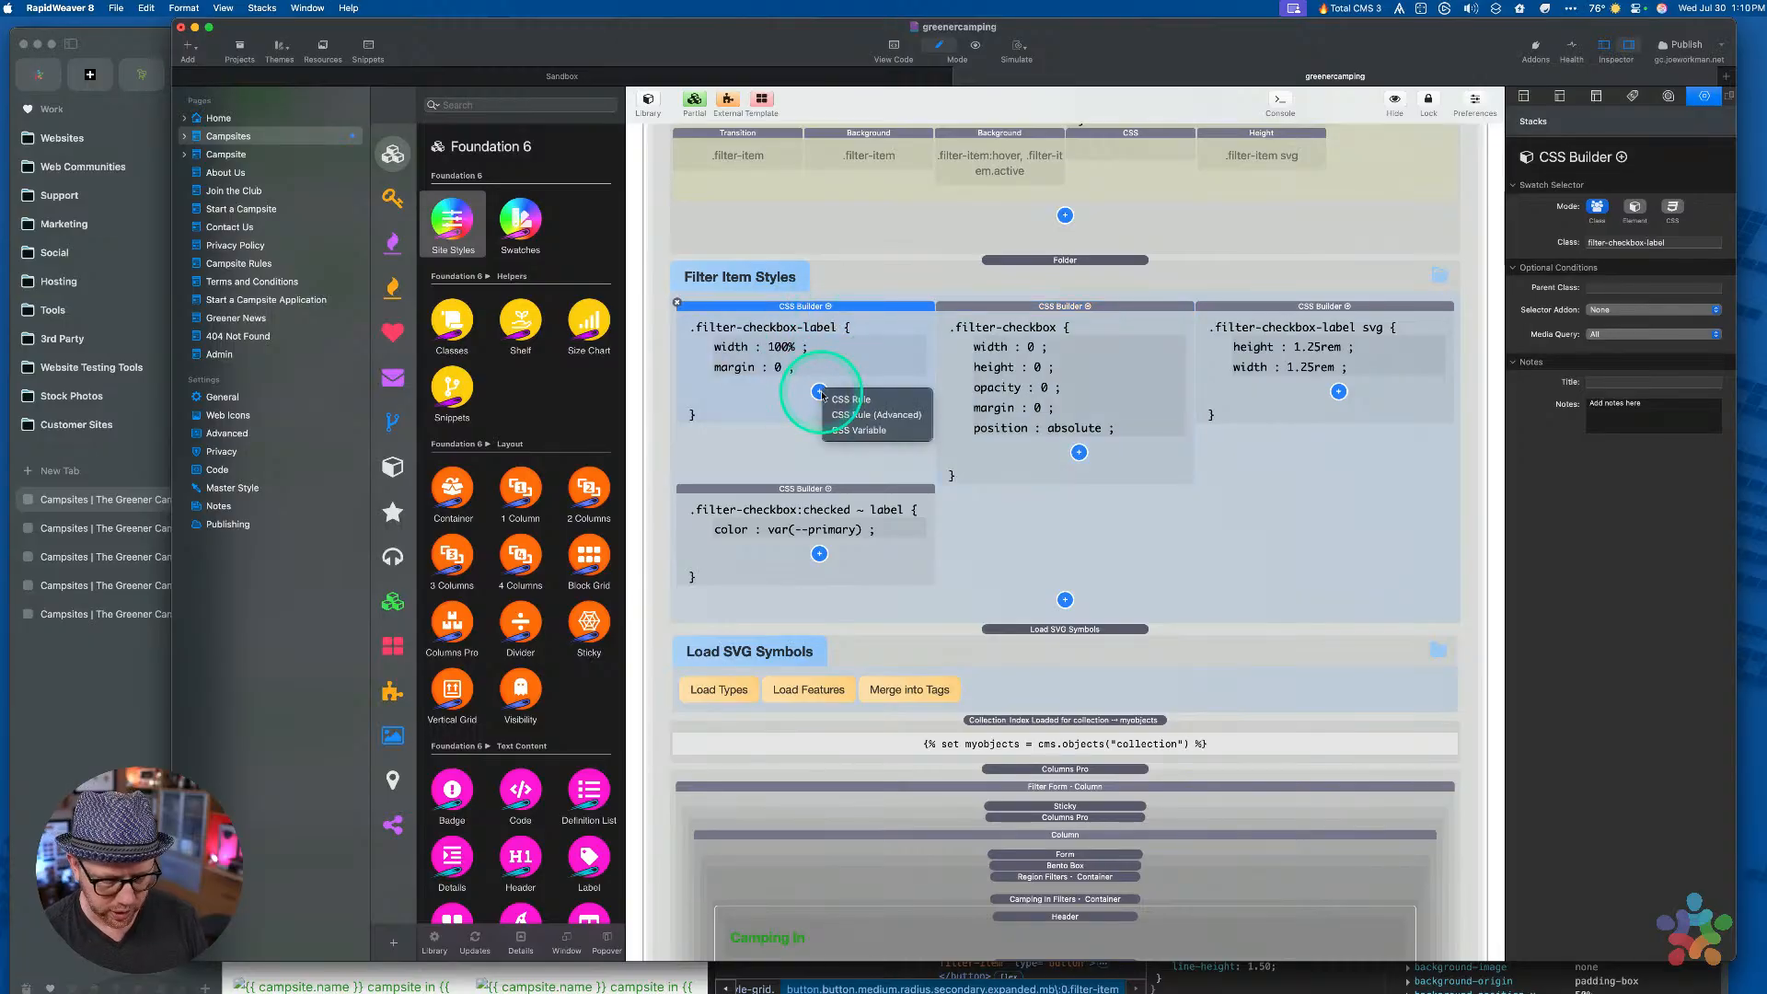
key(Up)
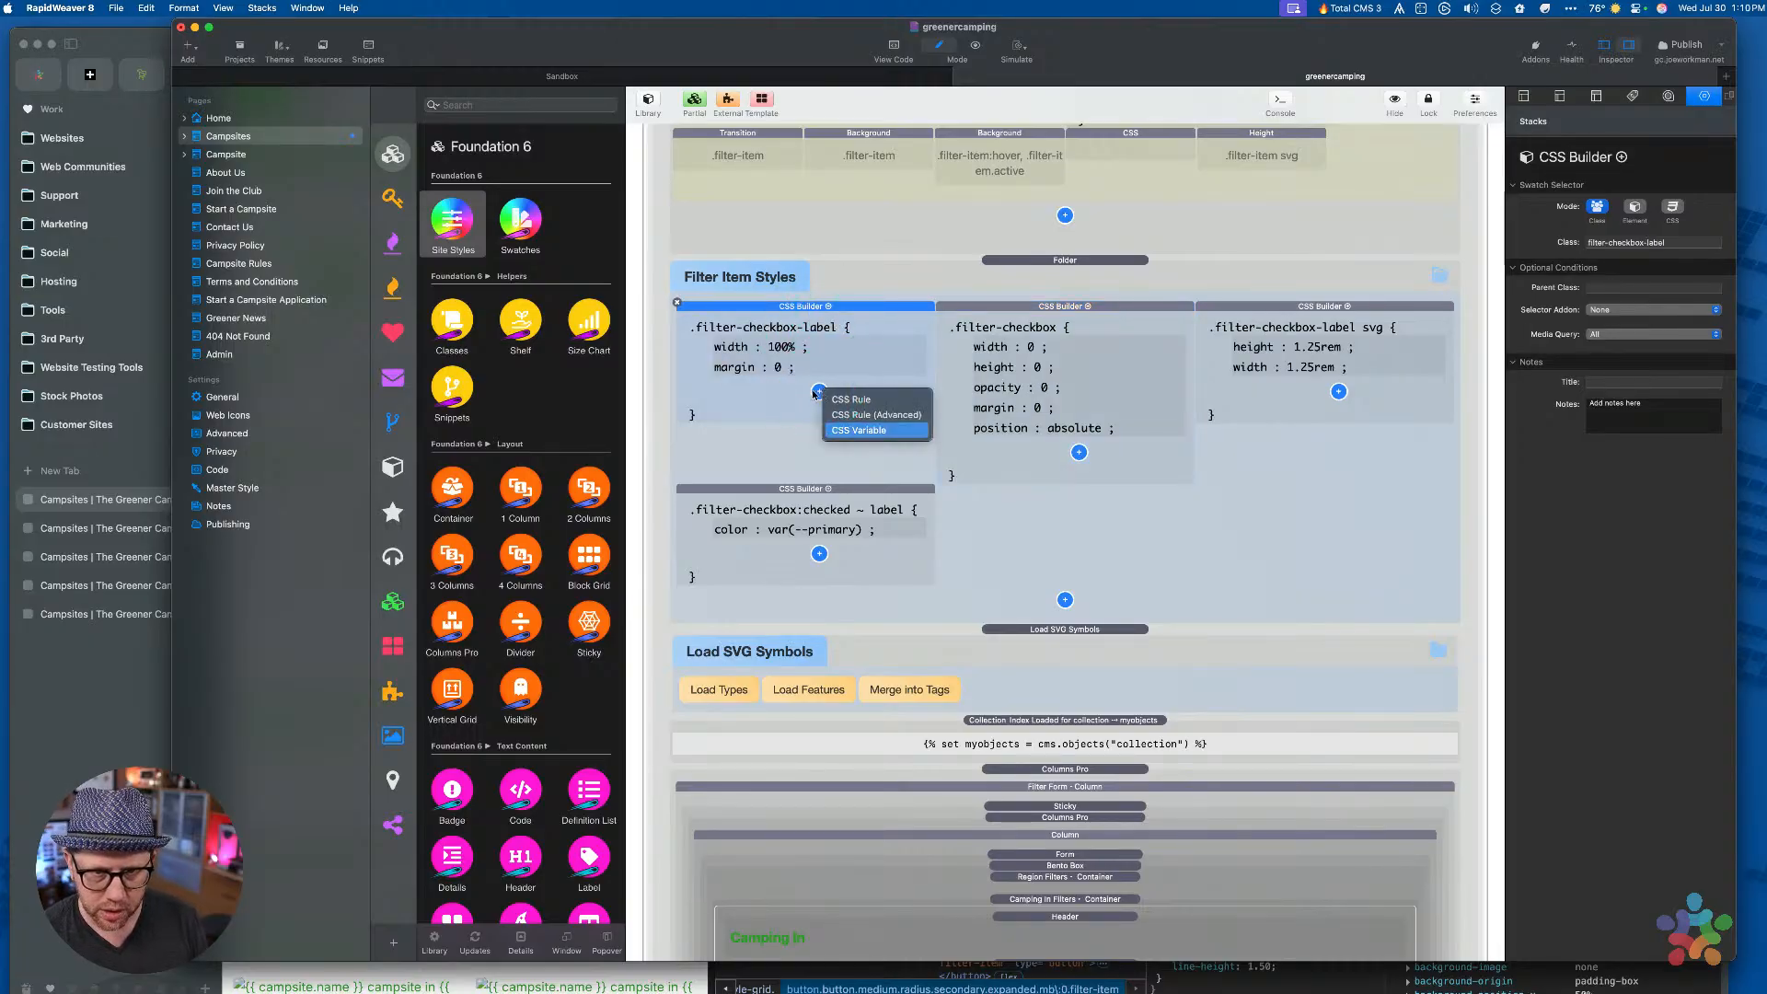
click(733, 373)
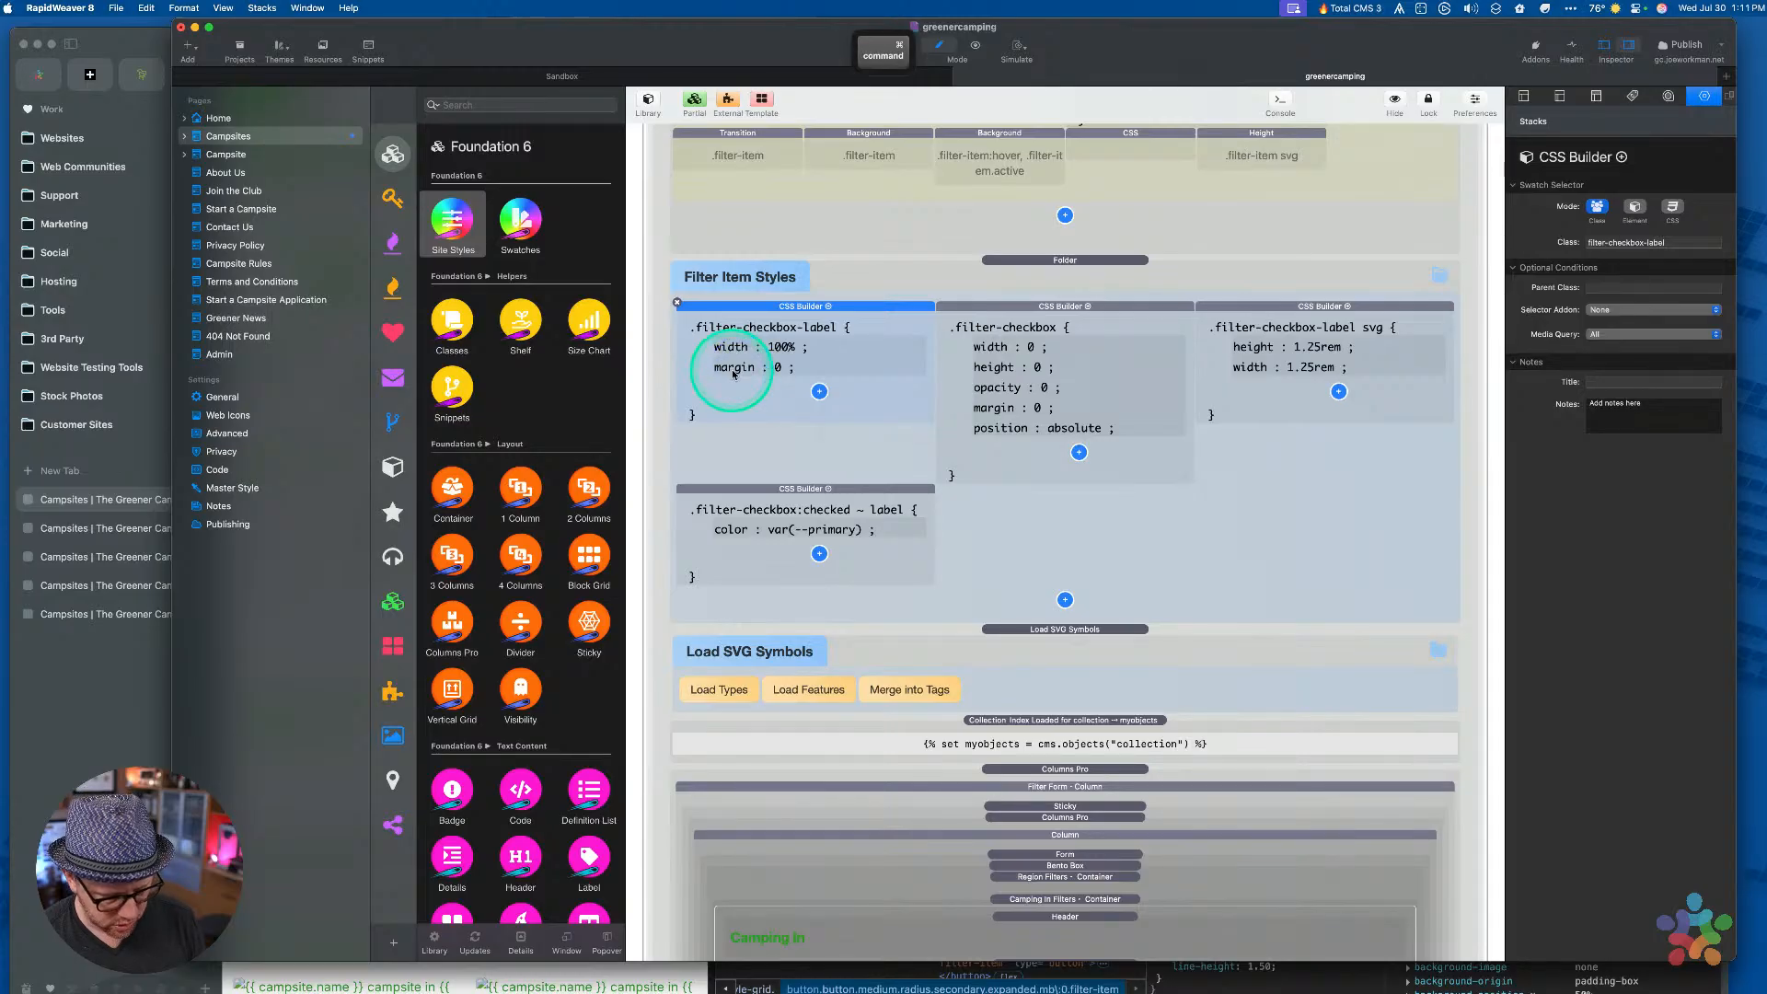
click(732, 373)
key(super+v)
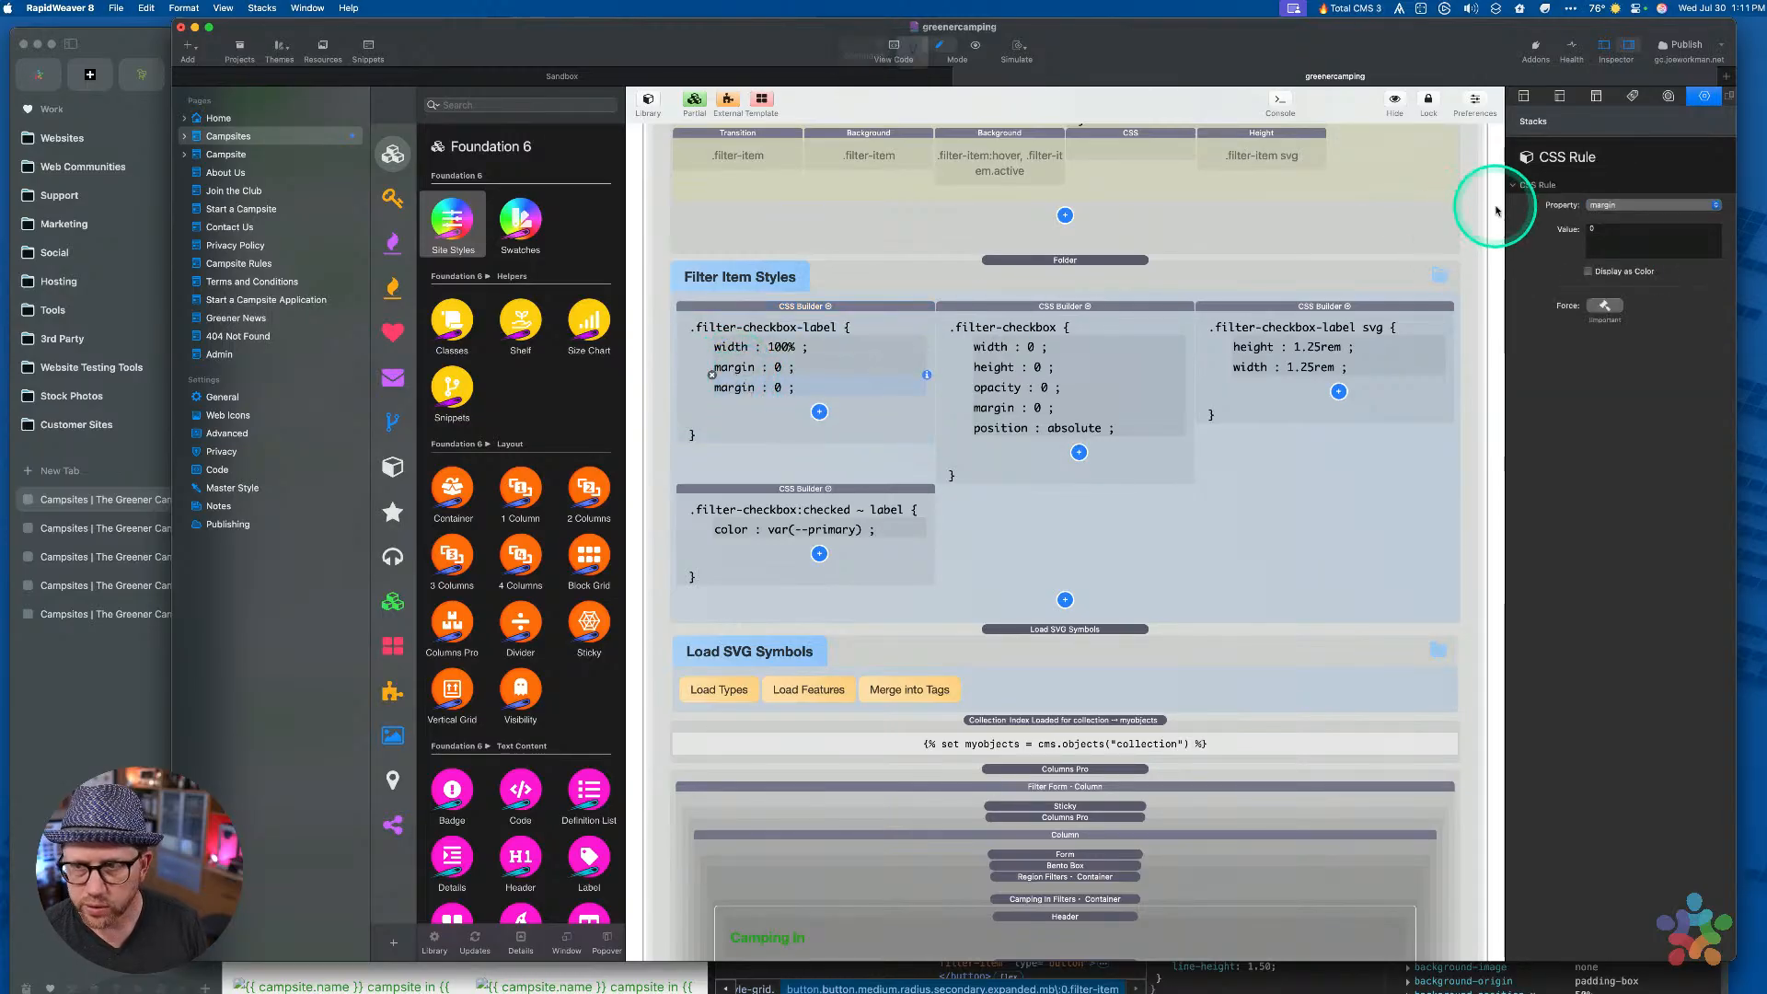
Change the copied declaration to padding with a value of 0.75rem
click(1614, 204)
key(p)
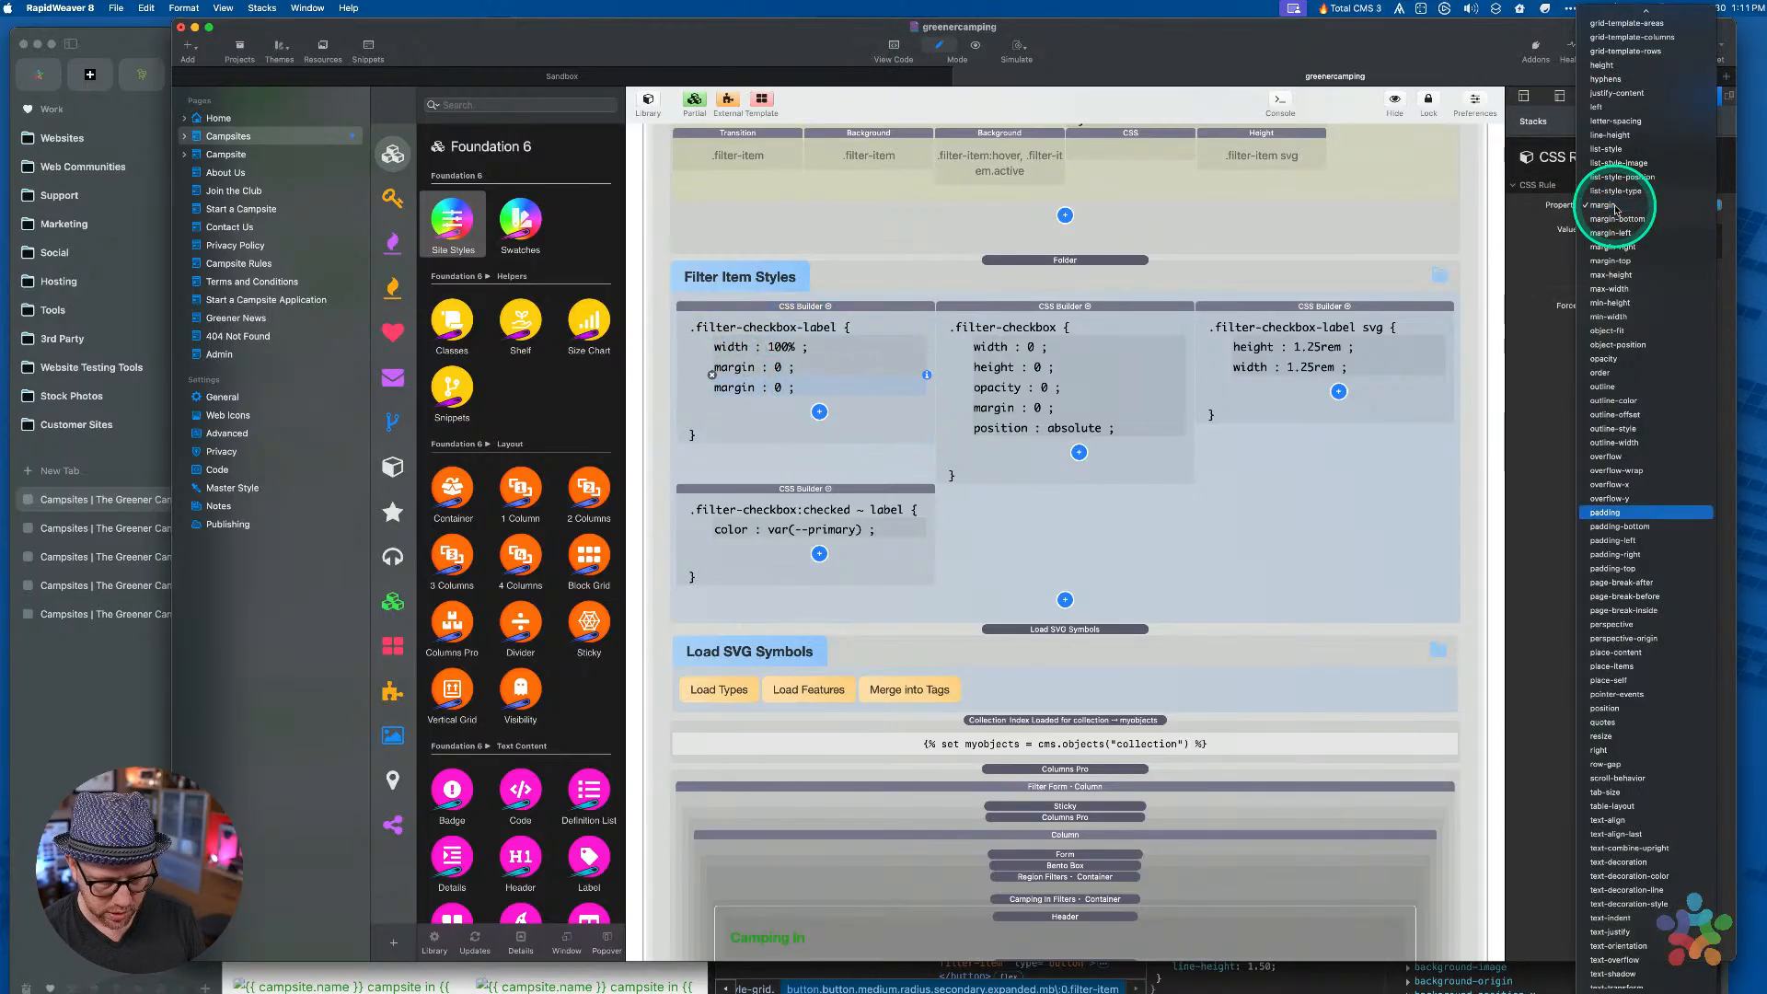
key(p)
key(Return)
click(1611, 235)
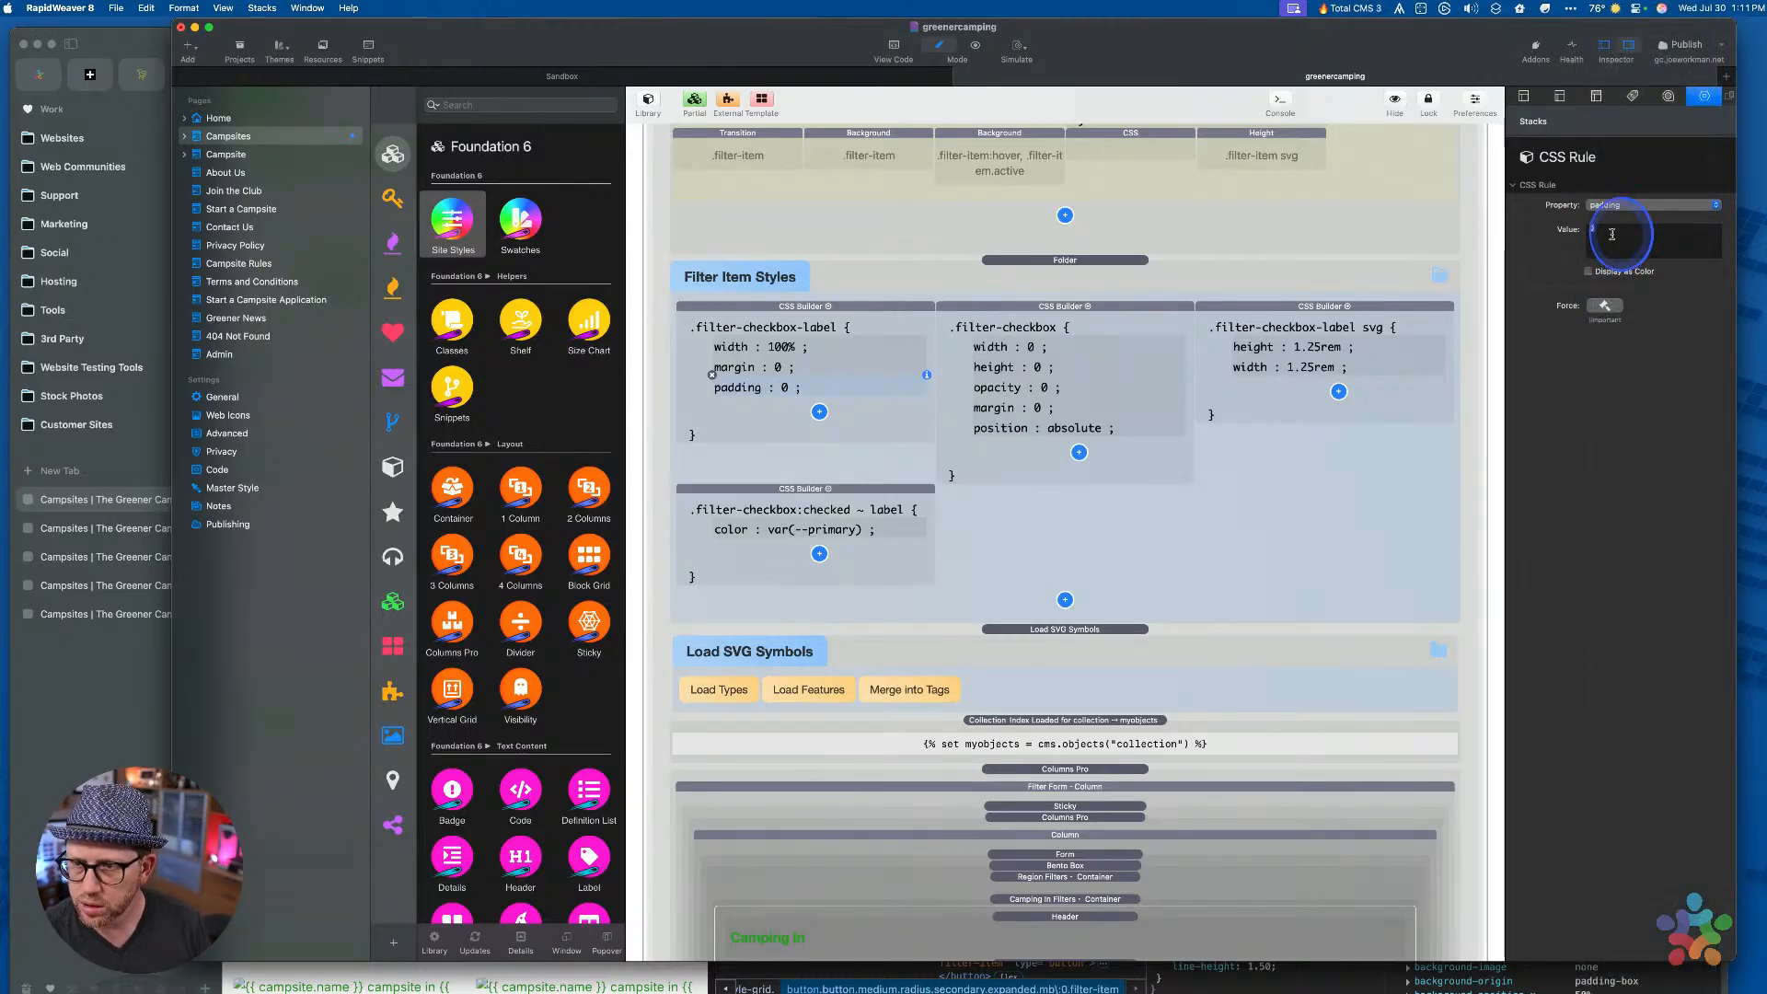
double_click(1611, 235)
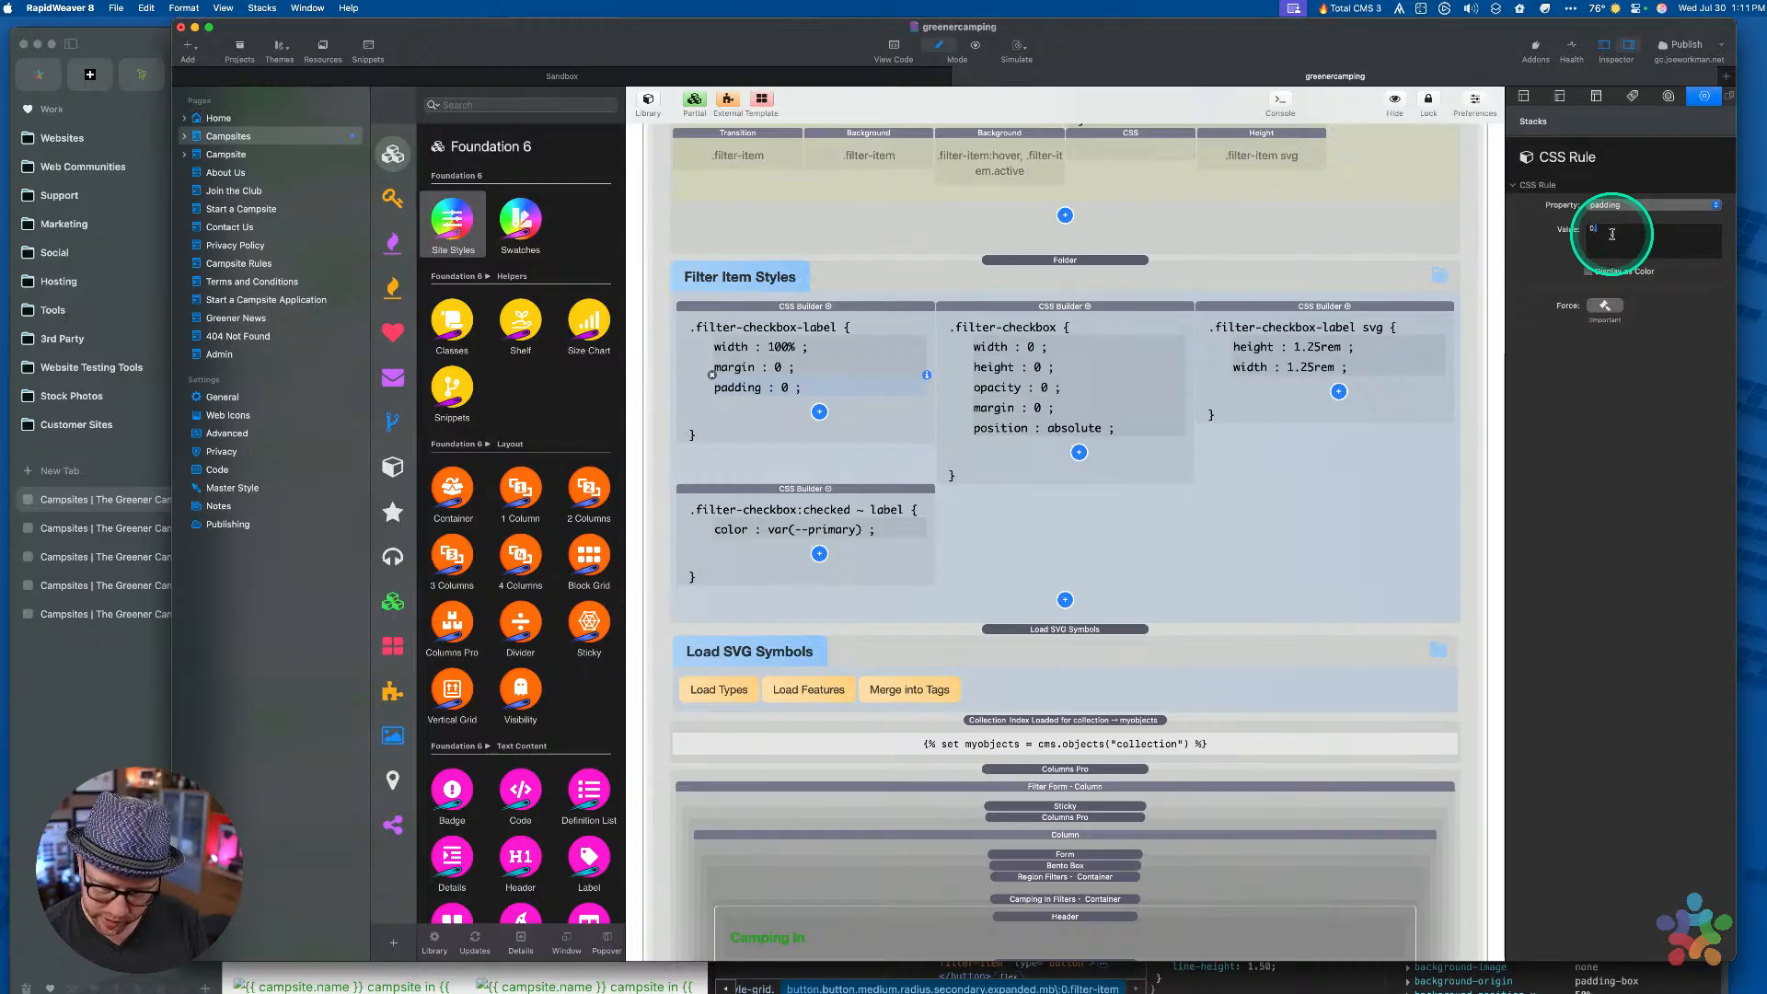
text(0.75rem)
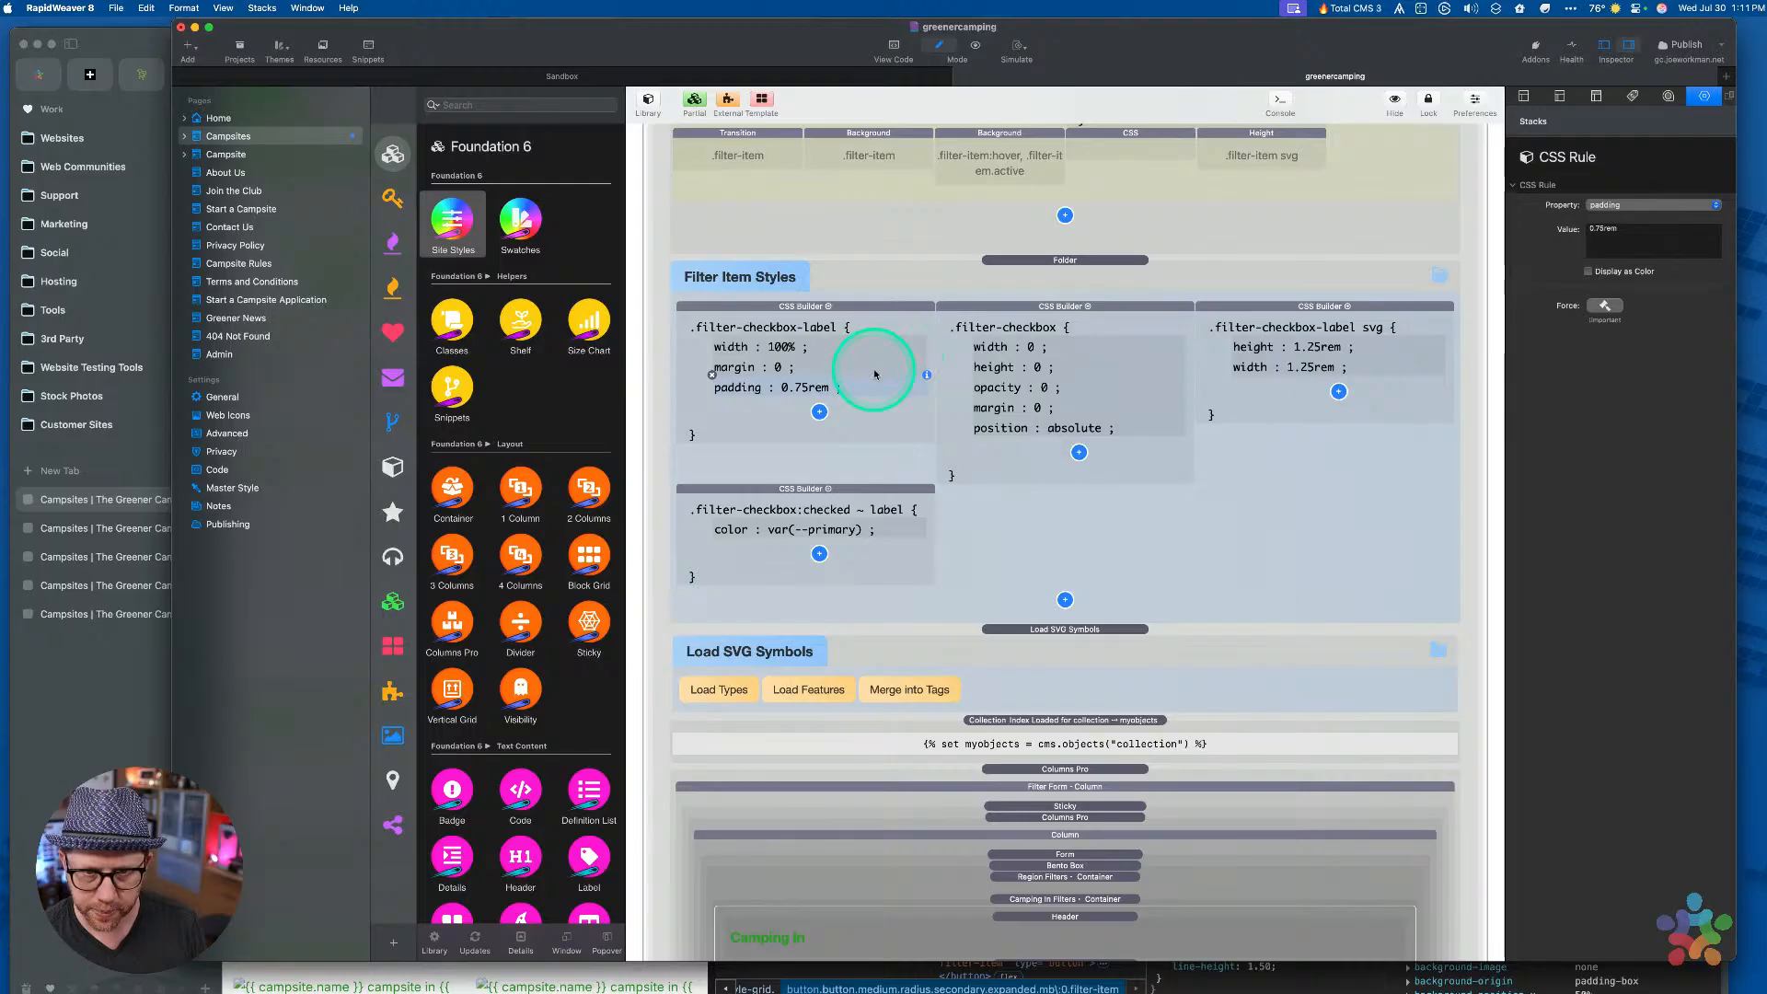
Review the .filter-checkbox-label and .filter-checkbox:checked ~ label rule blocks
click(859, 309)
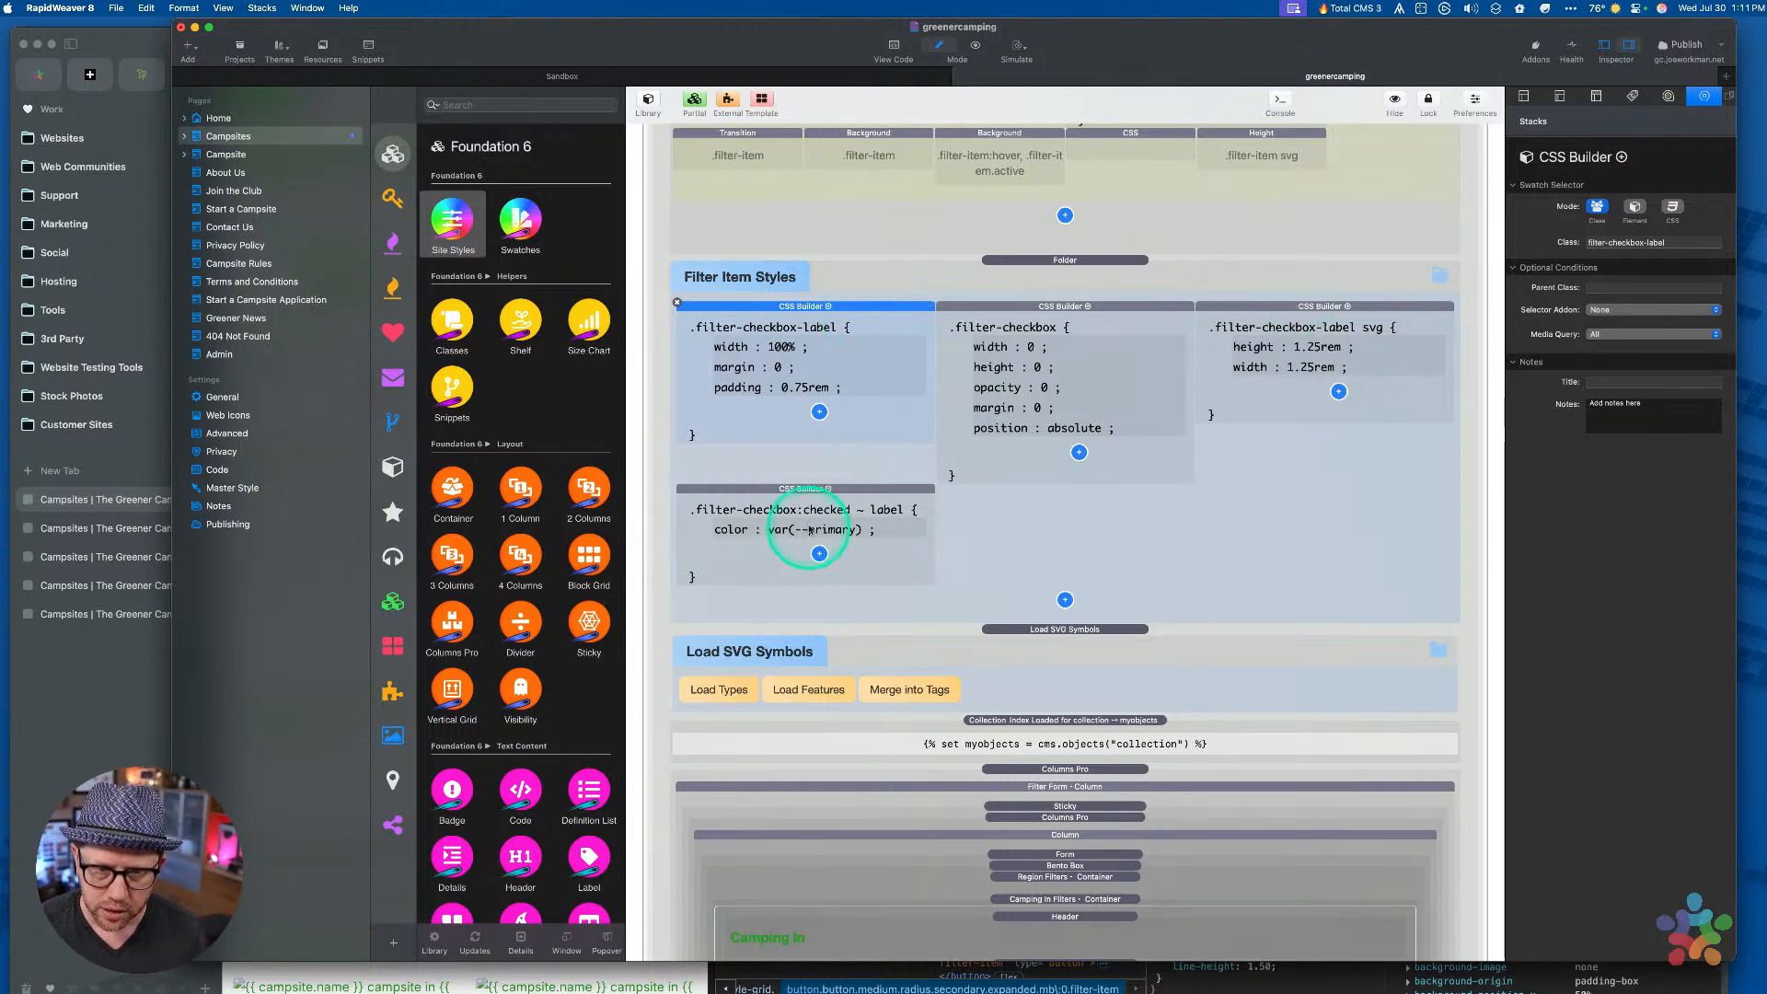
click(793, 490)
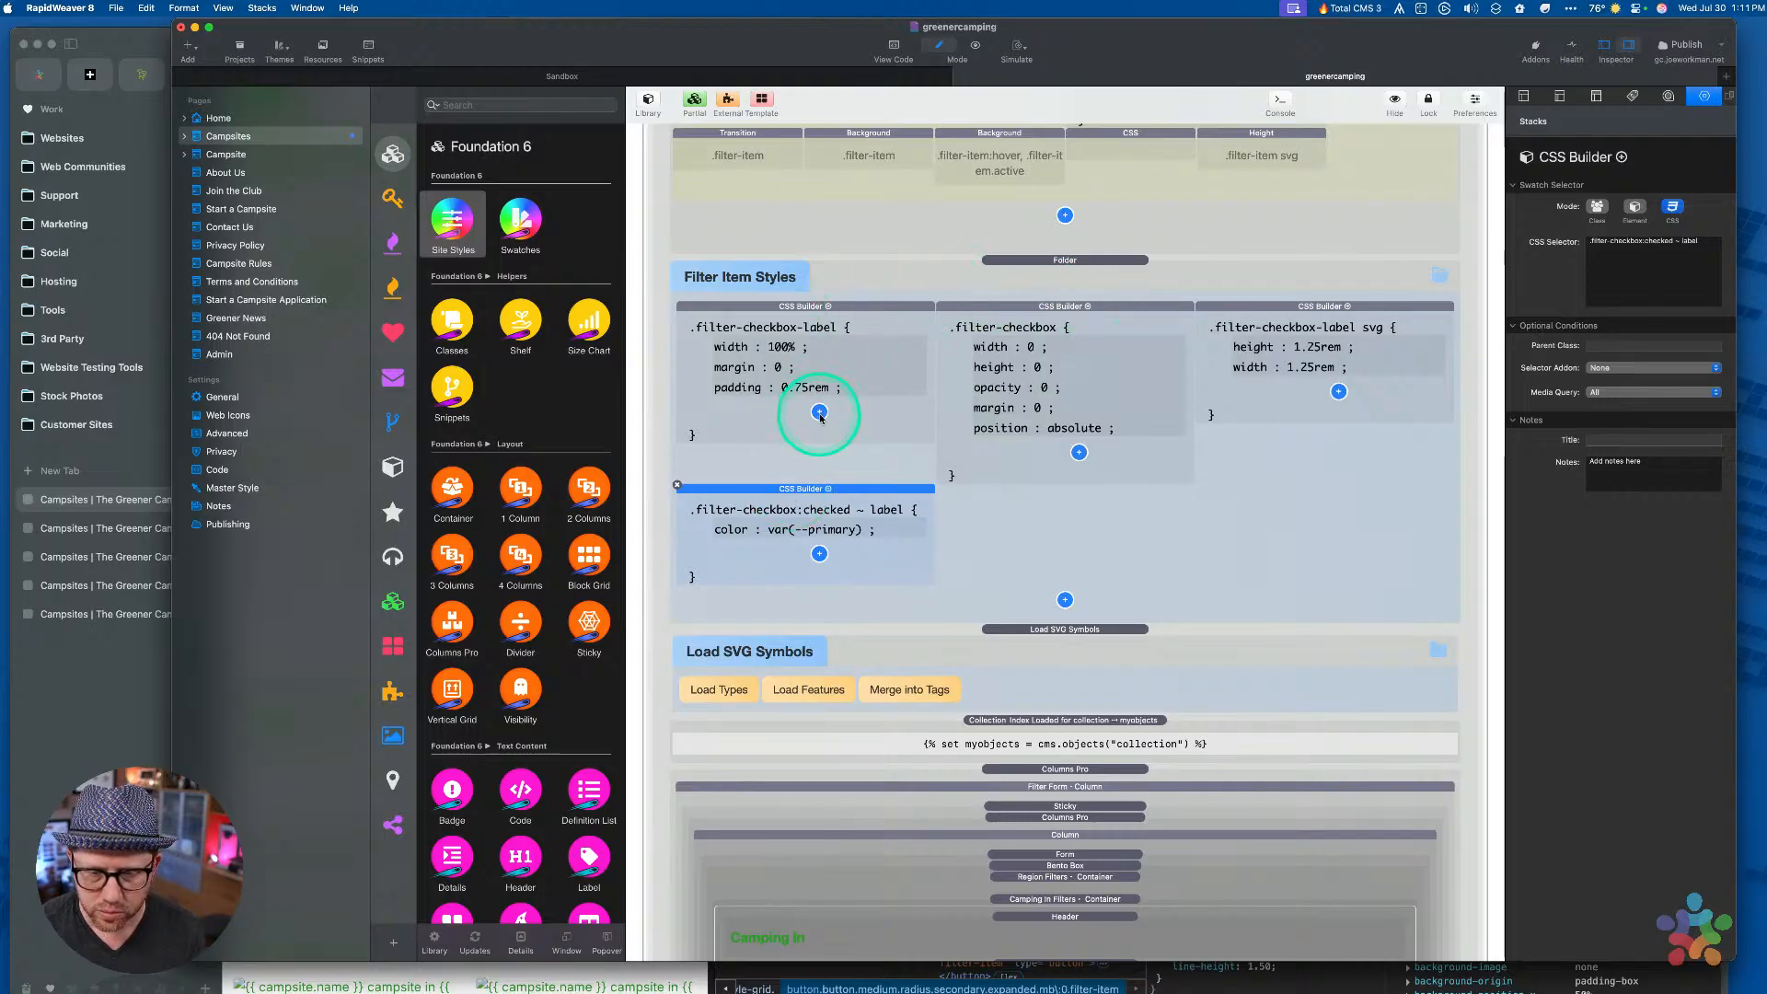
scroll(821, 417, down, 5)
scroll(899, 552, up, 8)
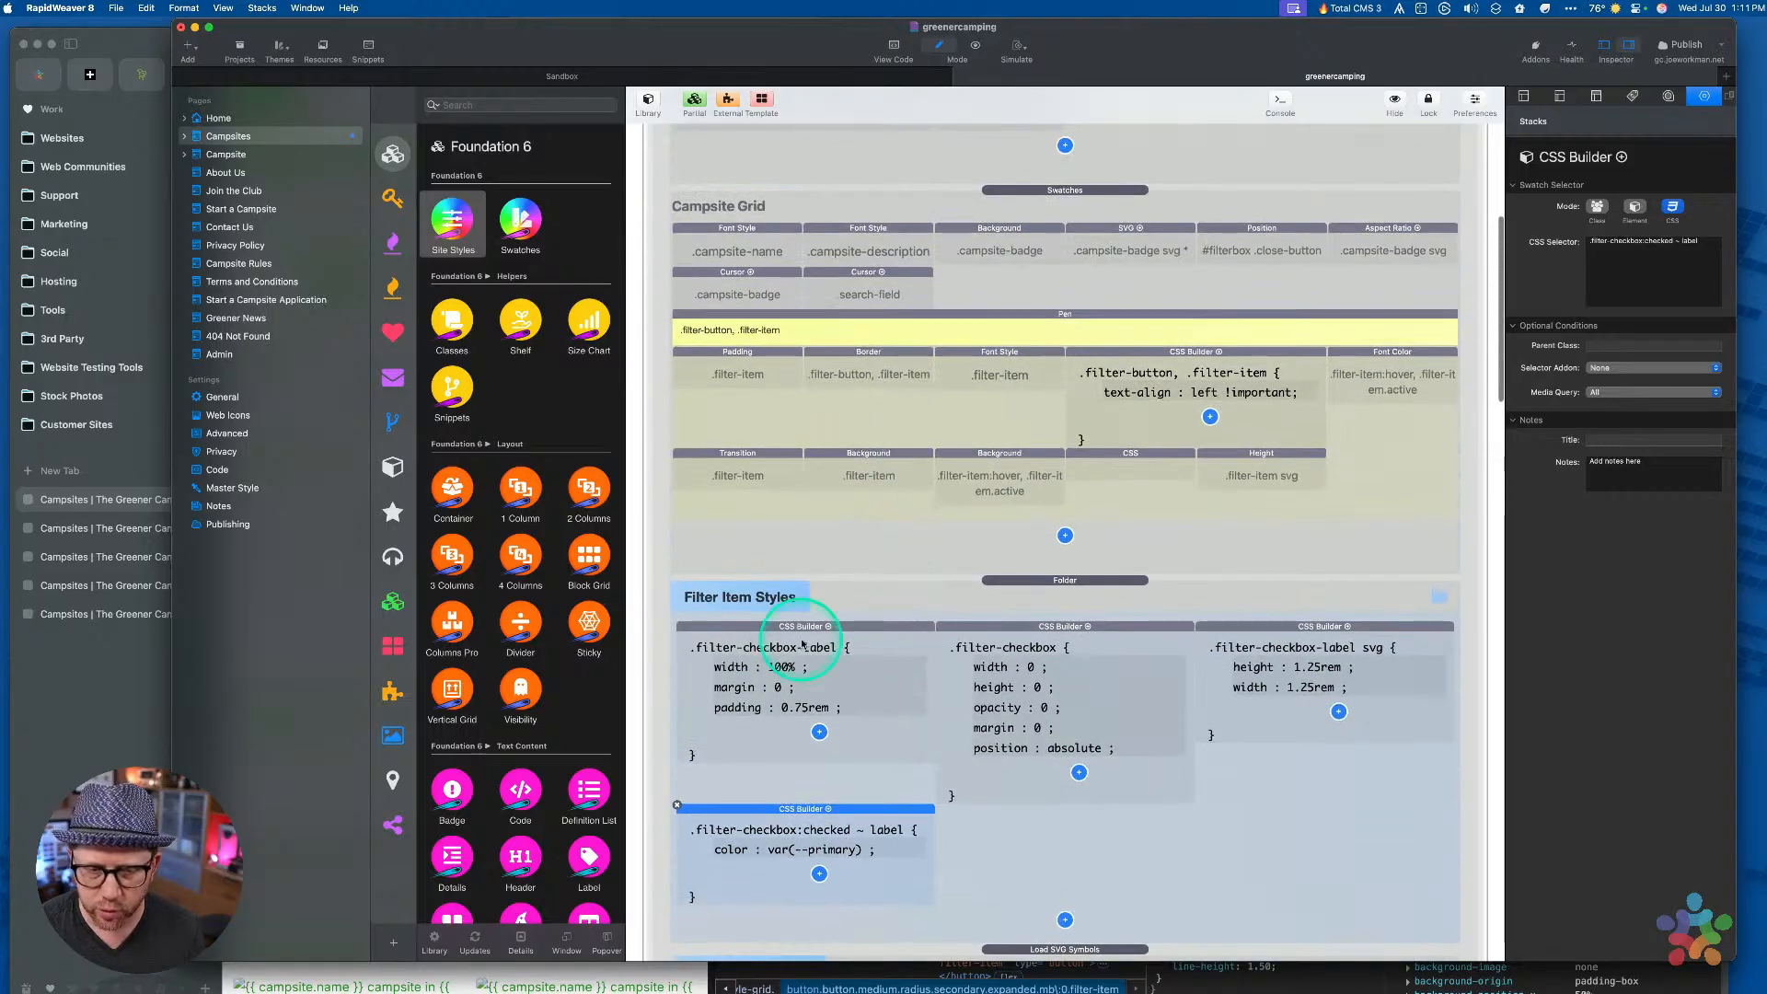
scroll(804, 640, down, 4)
scroll(825, 514, up, 2)
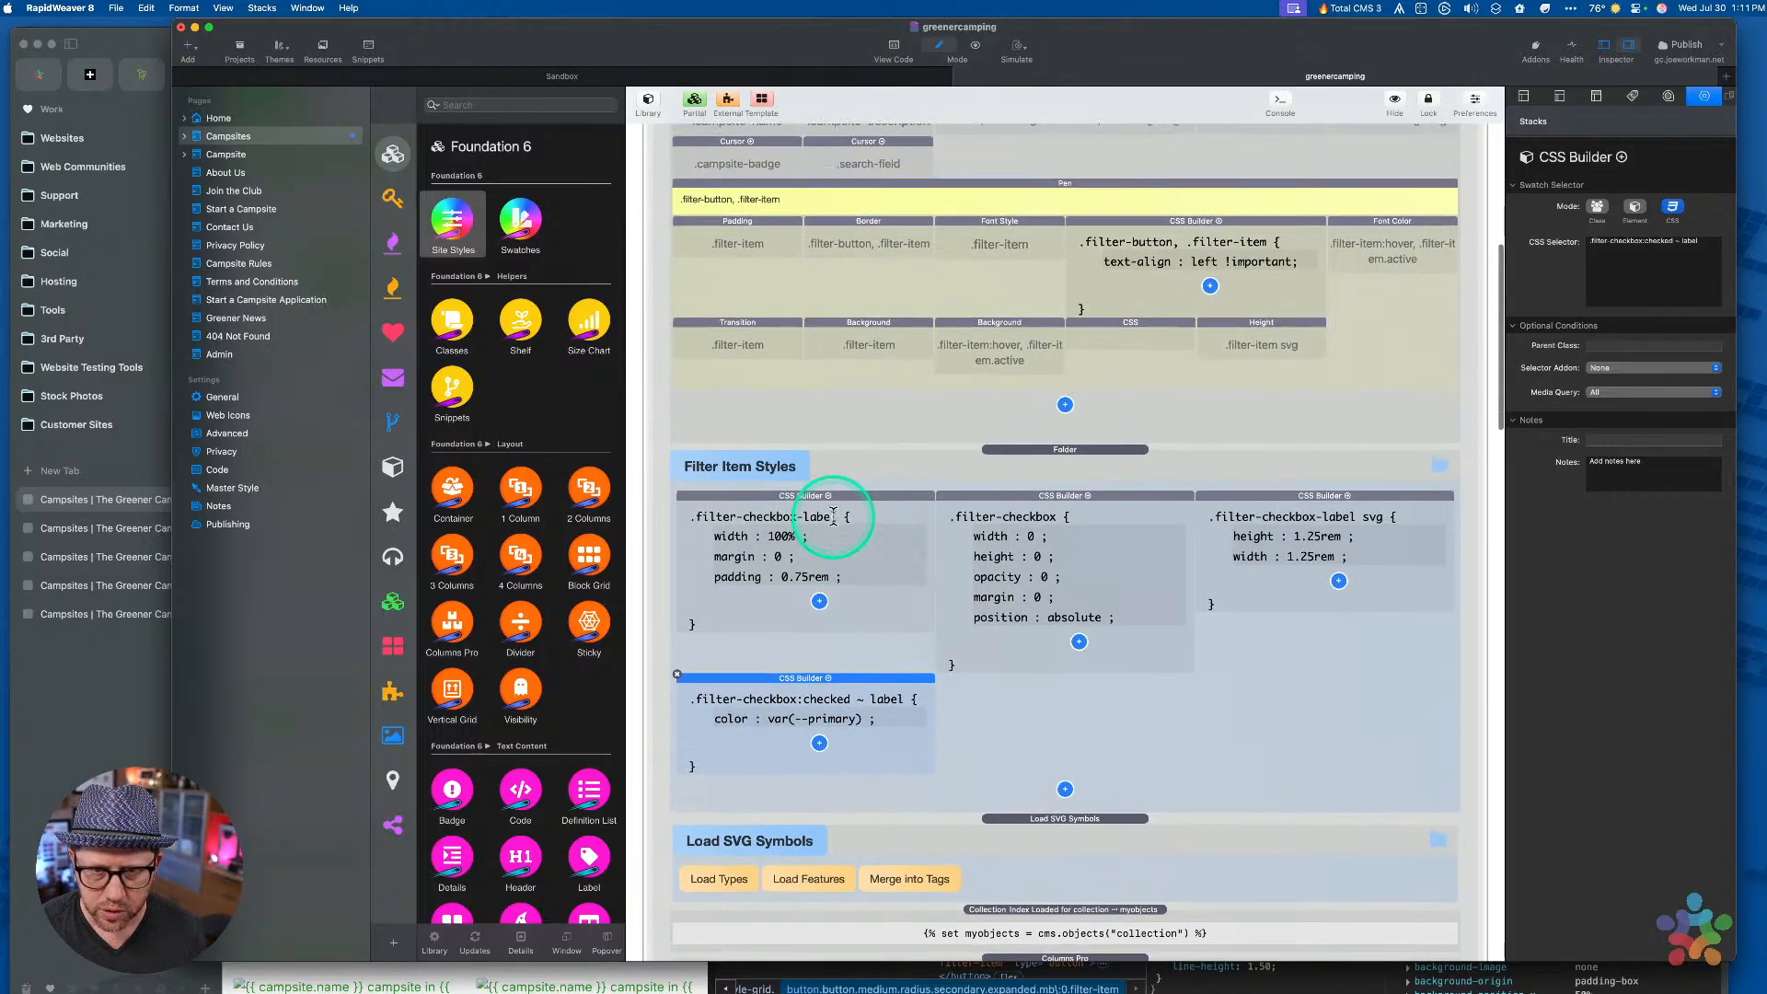
scroll(833, 515, up, 2)
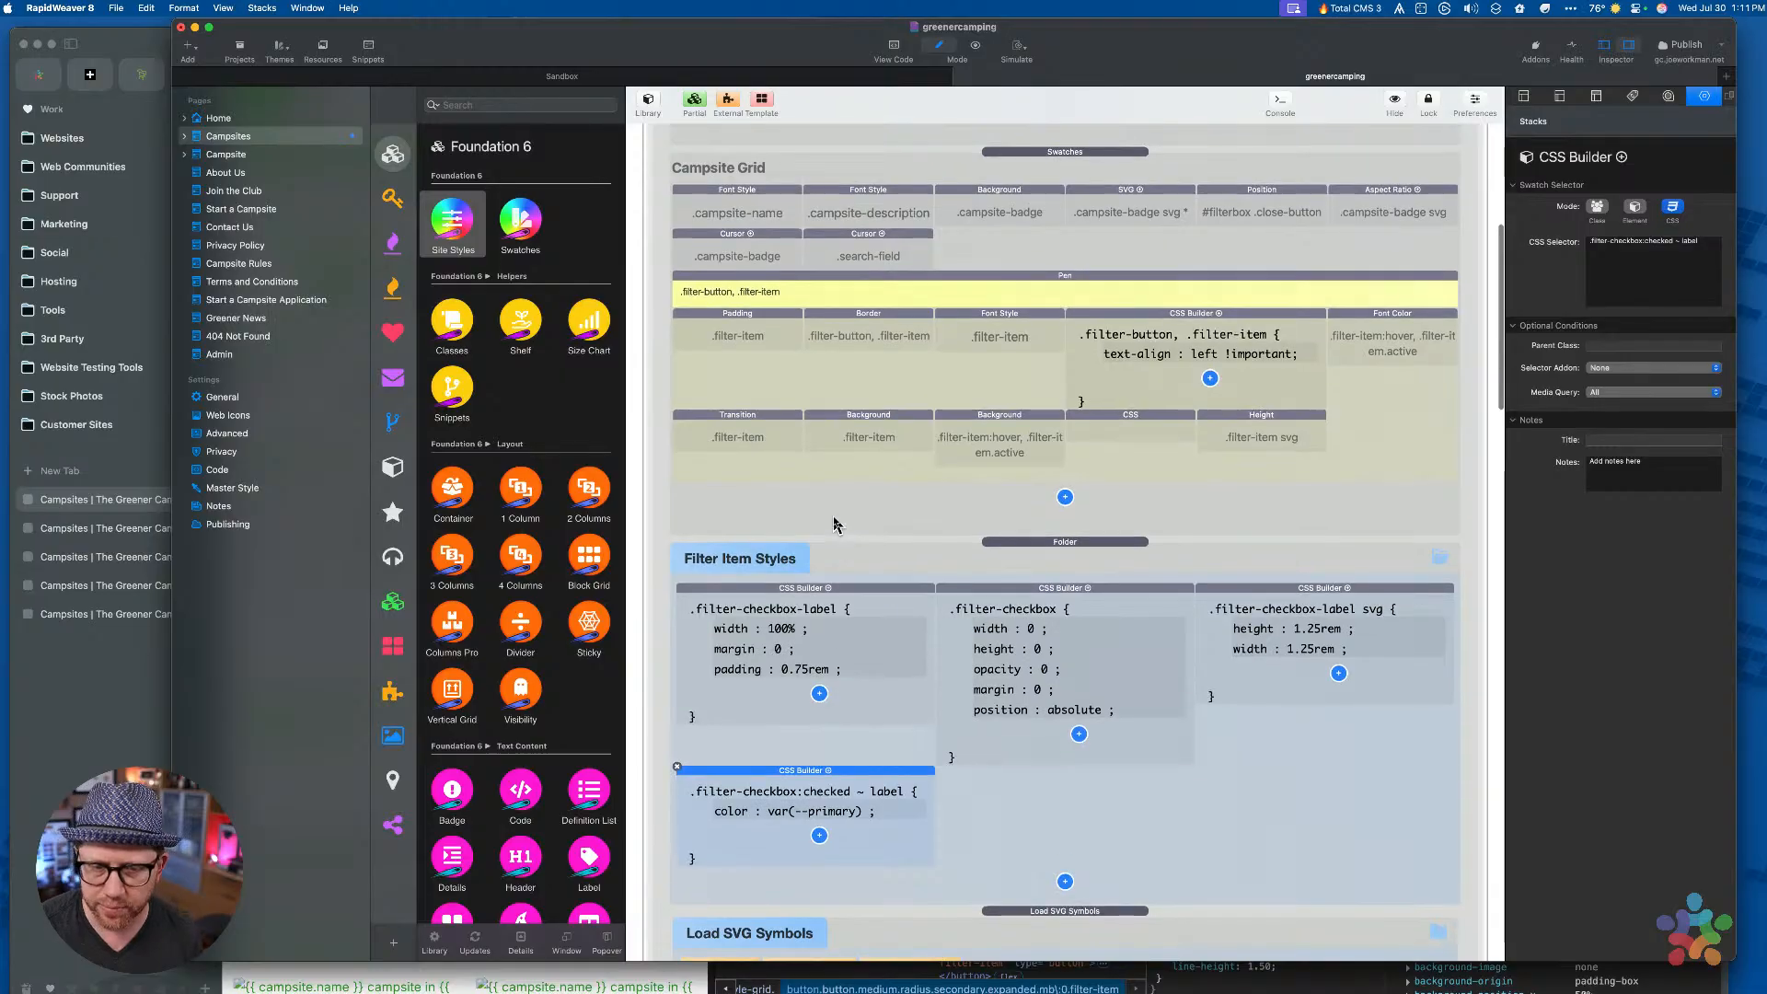
scroll(833, 525, down, 3)
scroll(834, 524, up, 2)
scroll(836, 524, up, 2)
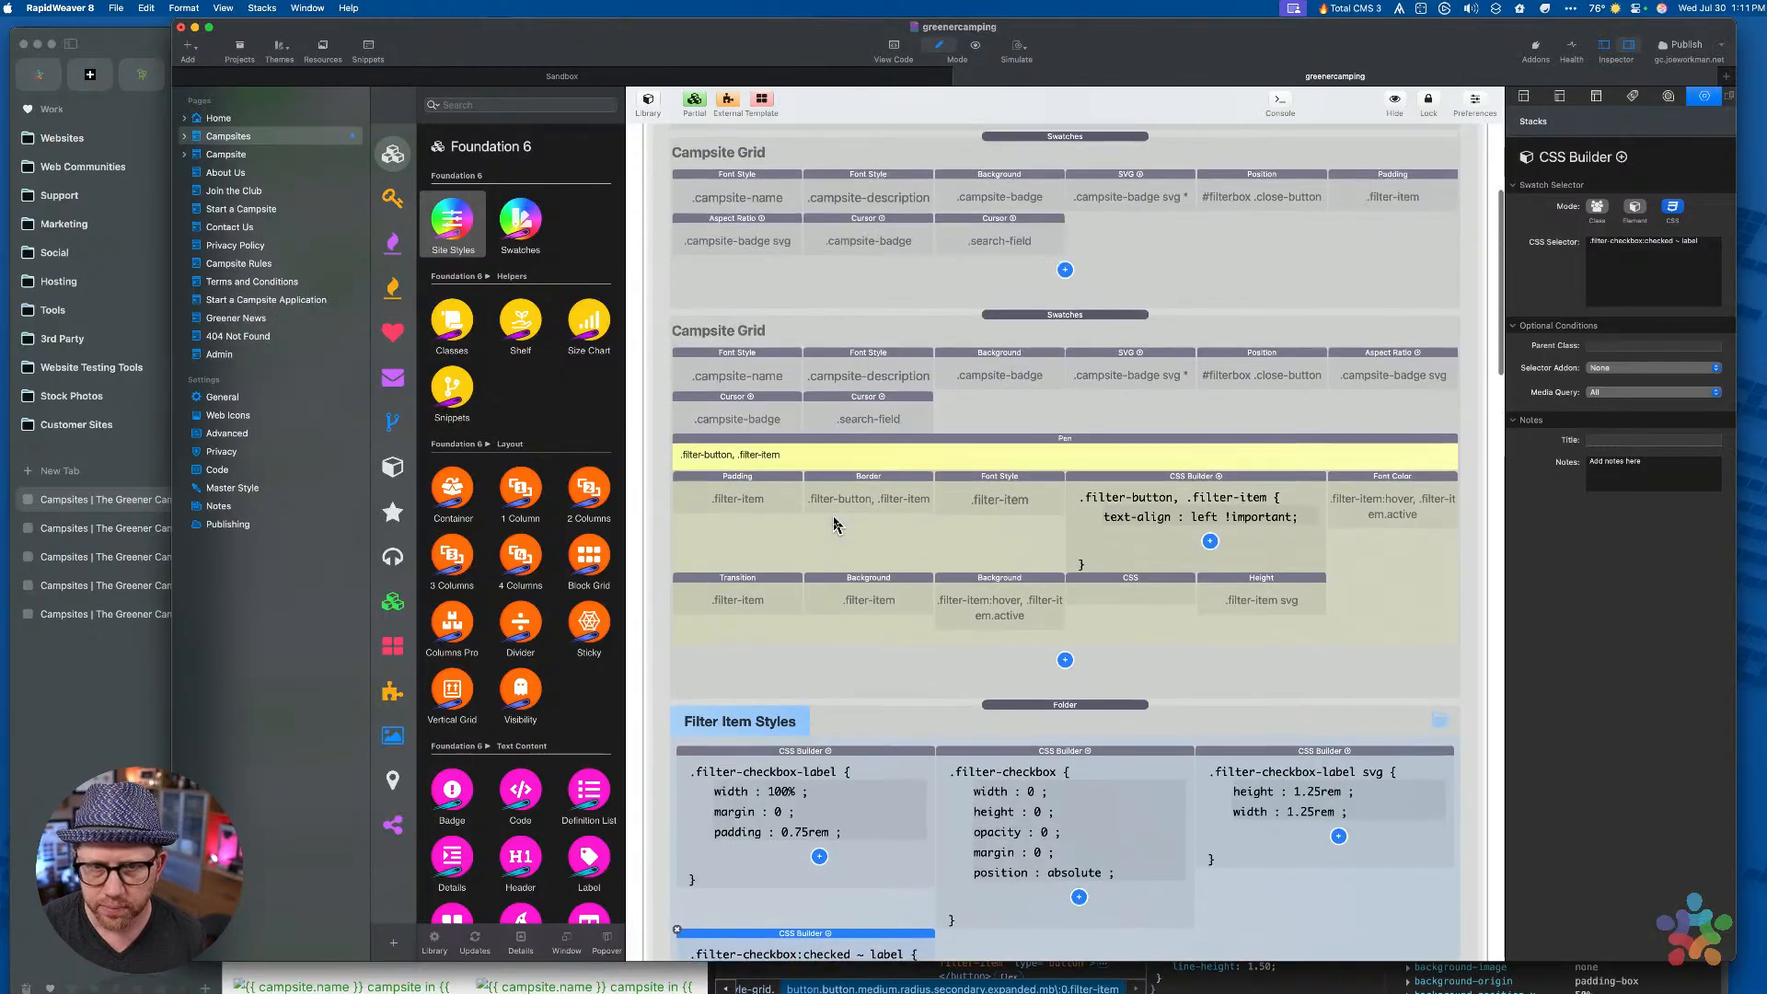
scroll(836, 525, down, 3)
key(ctrl+Up)
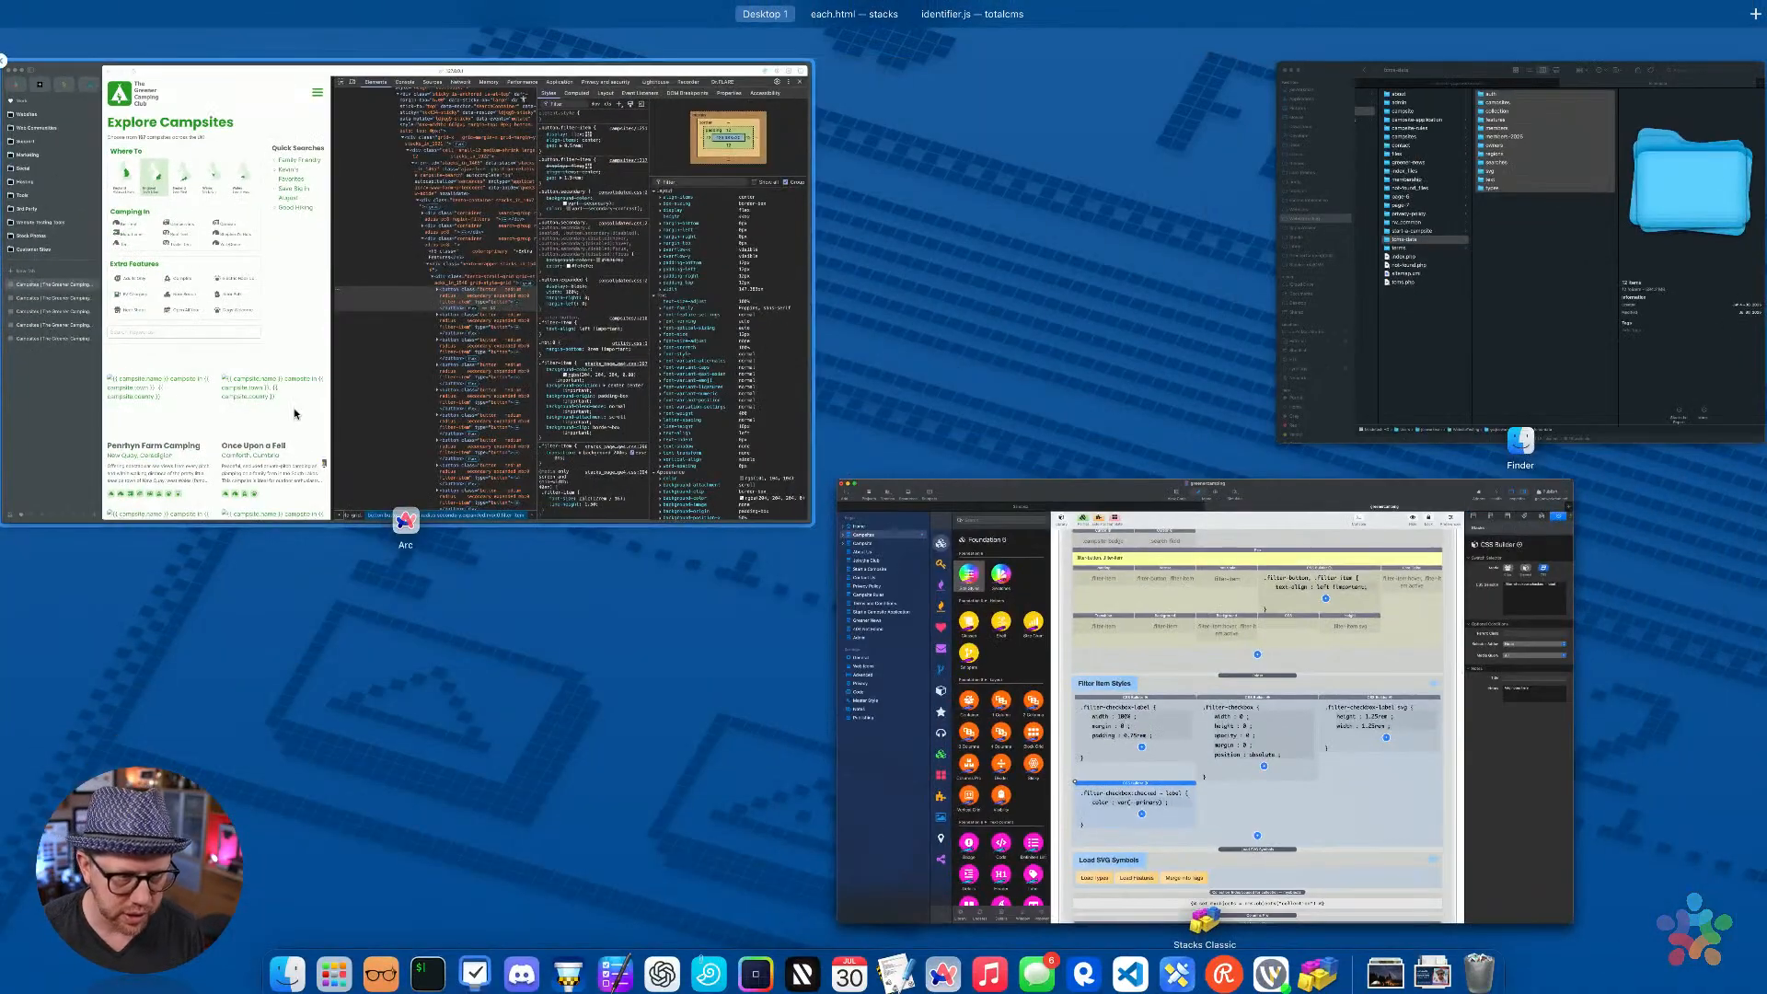
Inspect a filter button in Arc's Elements panel, scrolling to its rgb(40, 153, 37) border styles
click(594, 501)
click(1024, 514)
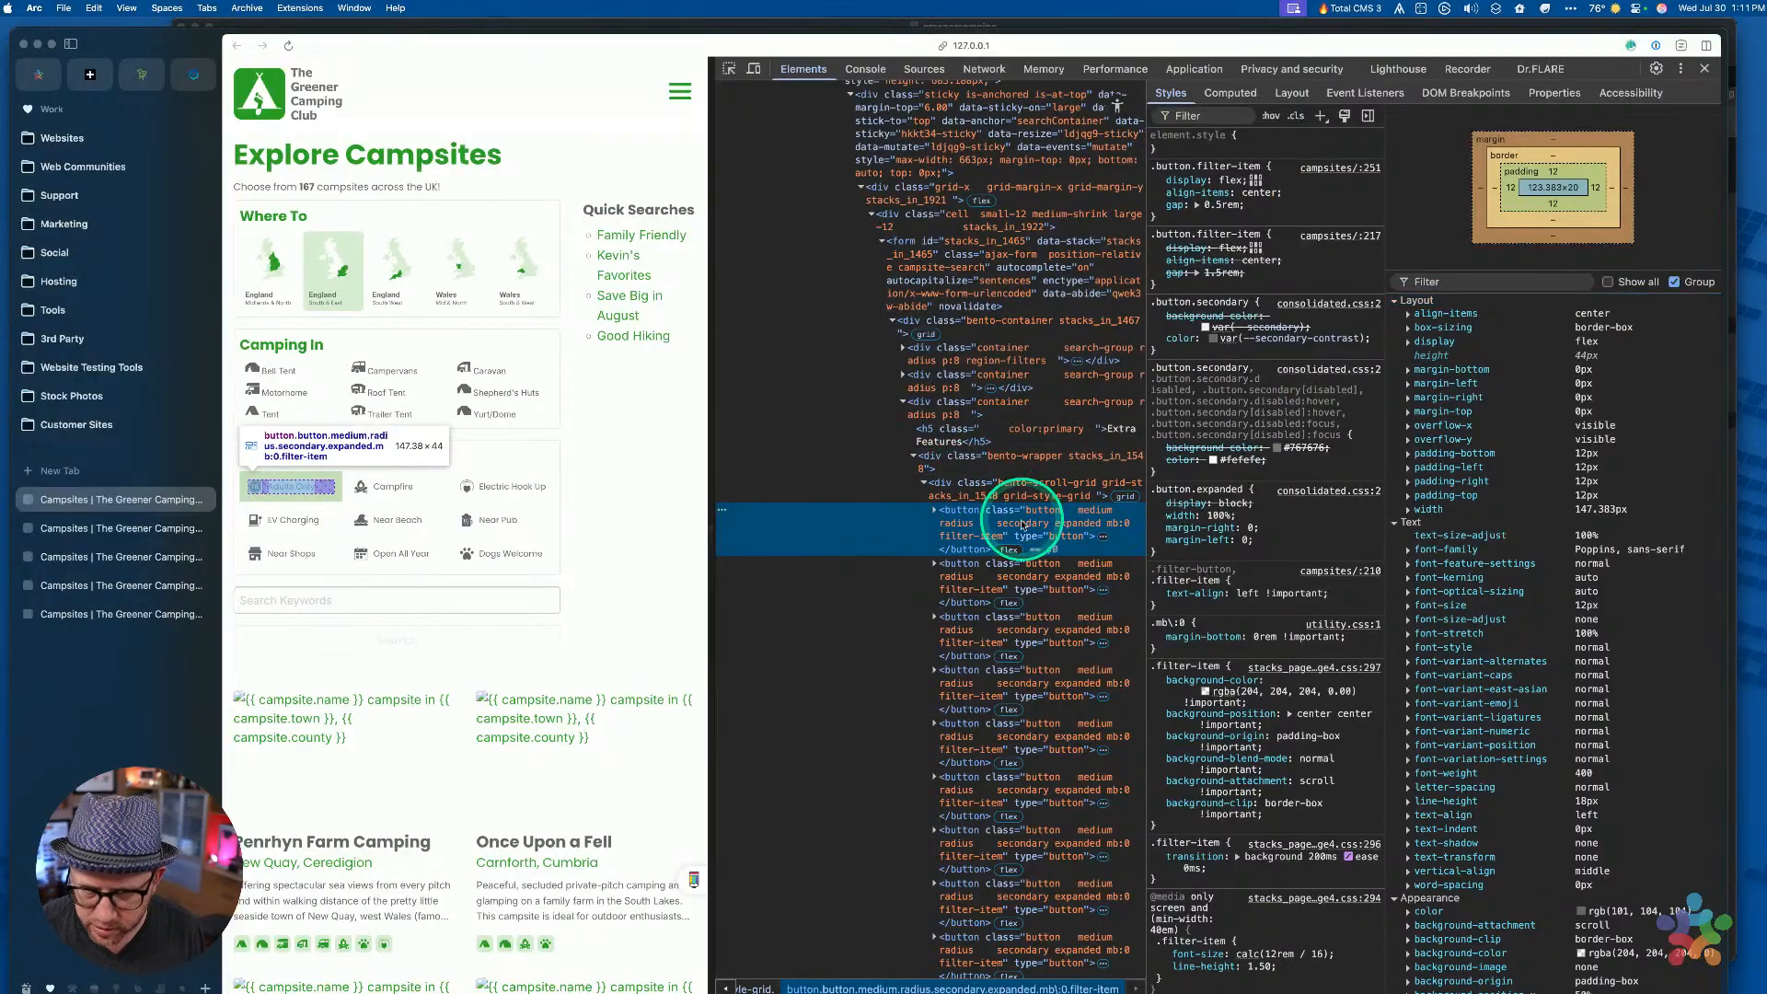
scroll(1238, 465, down, 2)
scroll(1237, 465, down, 3)
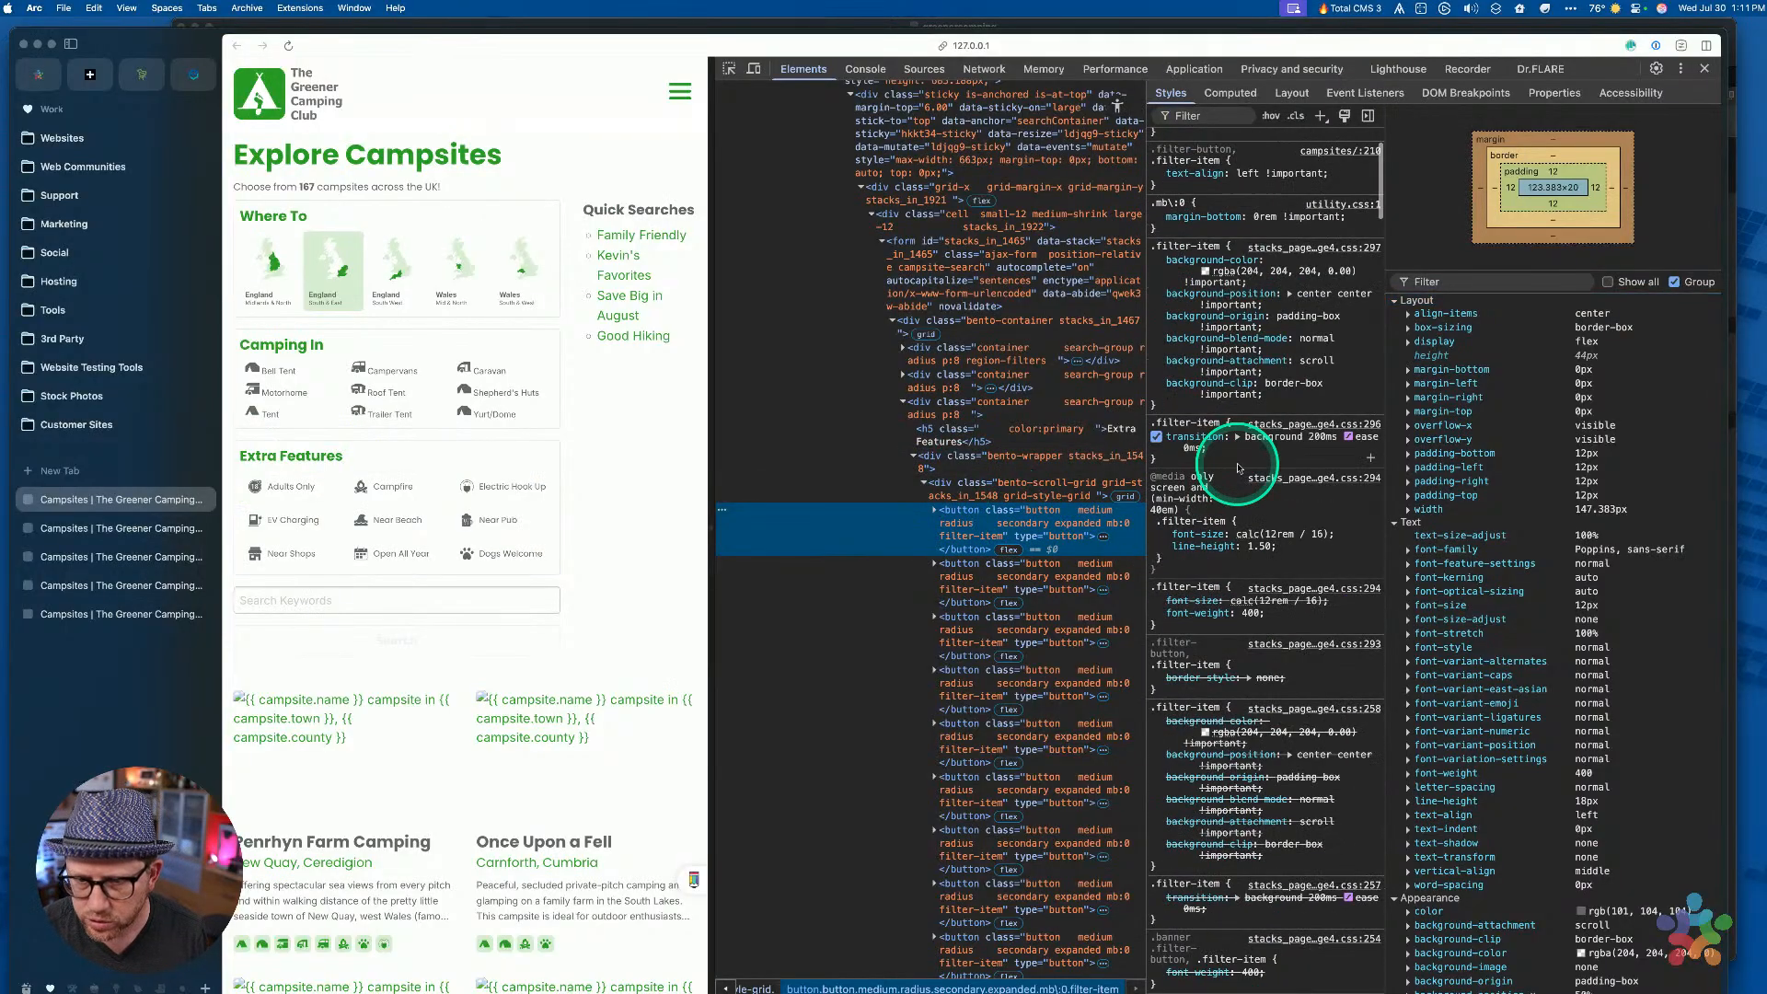
scroll(1262, 497, down, 5)
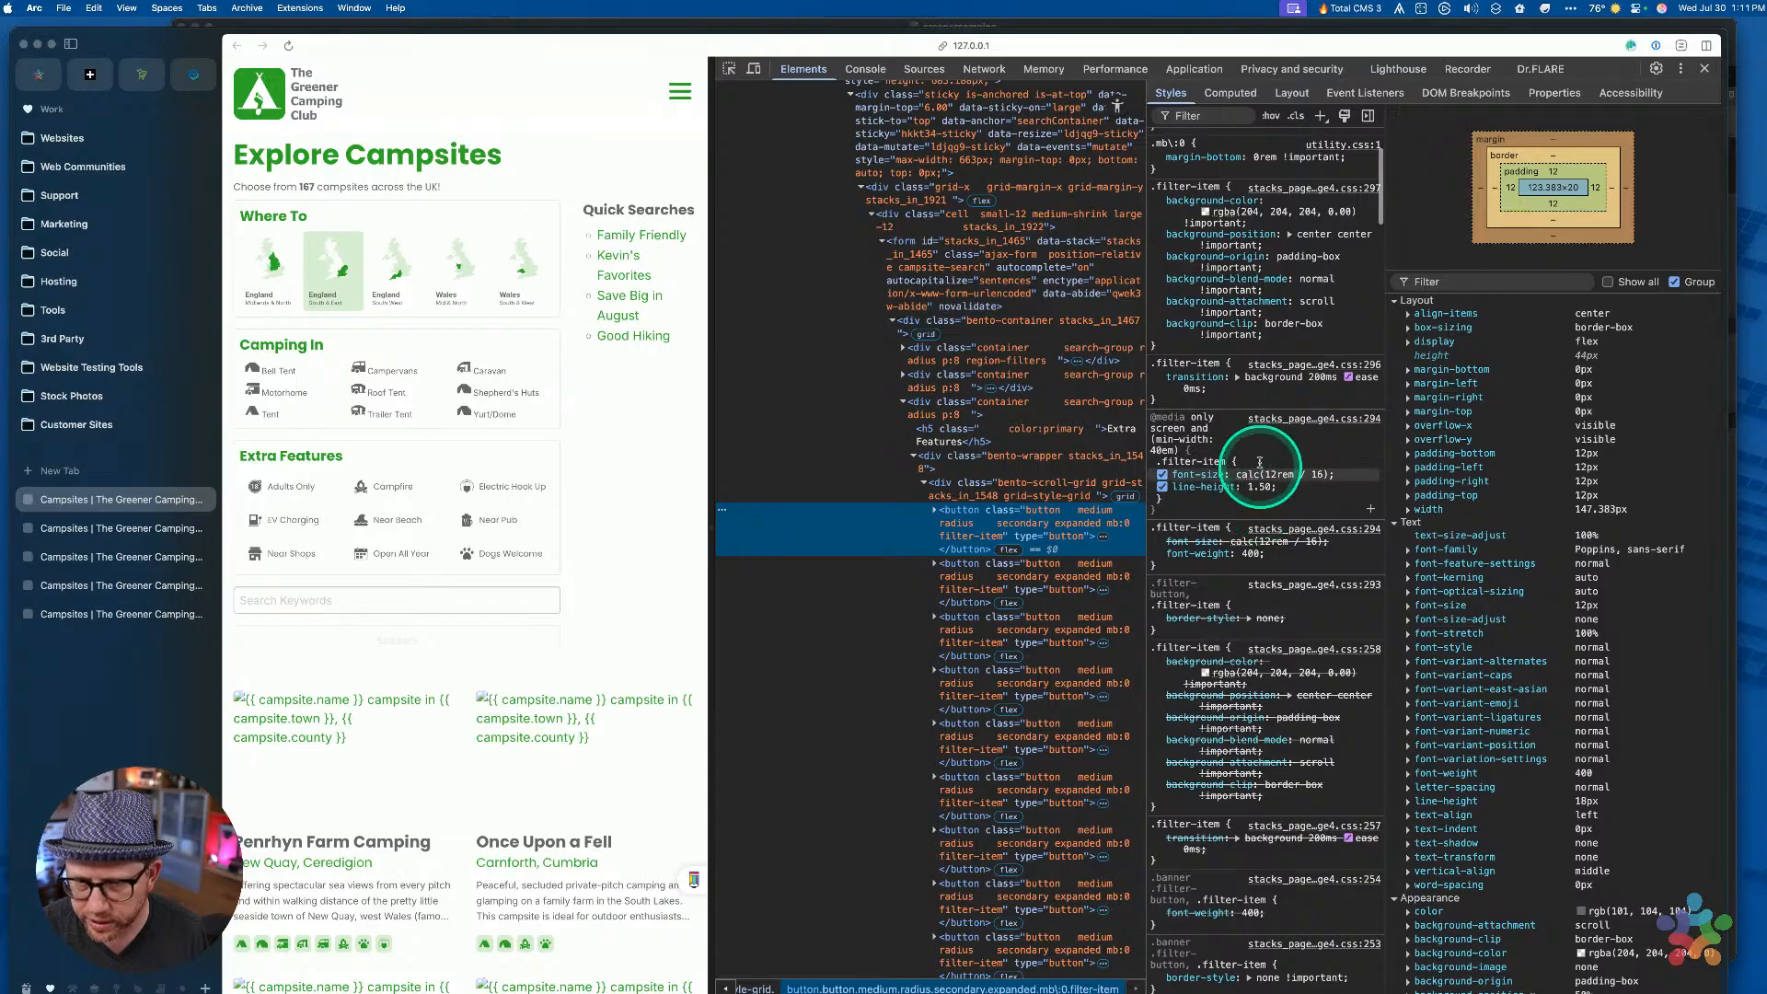
scroll(1263, 516, down, 2)
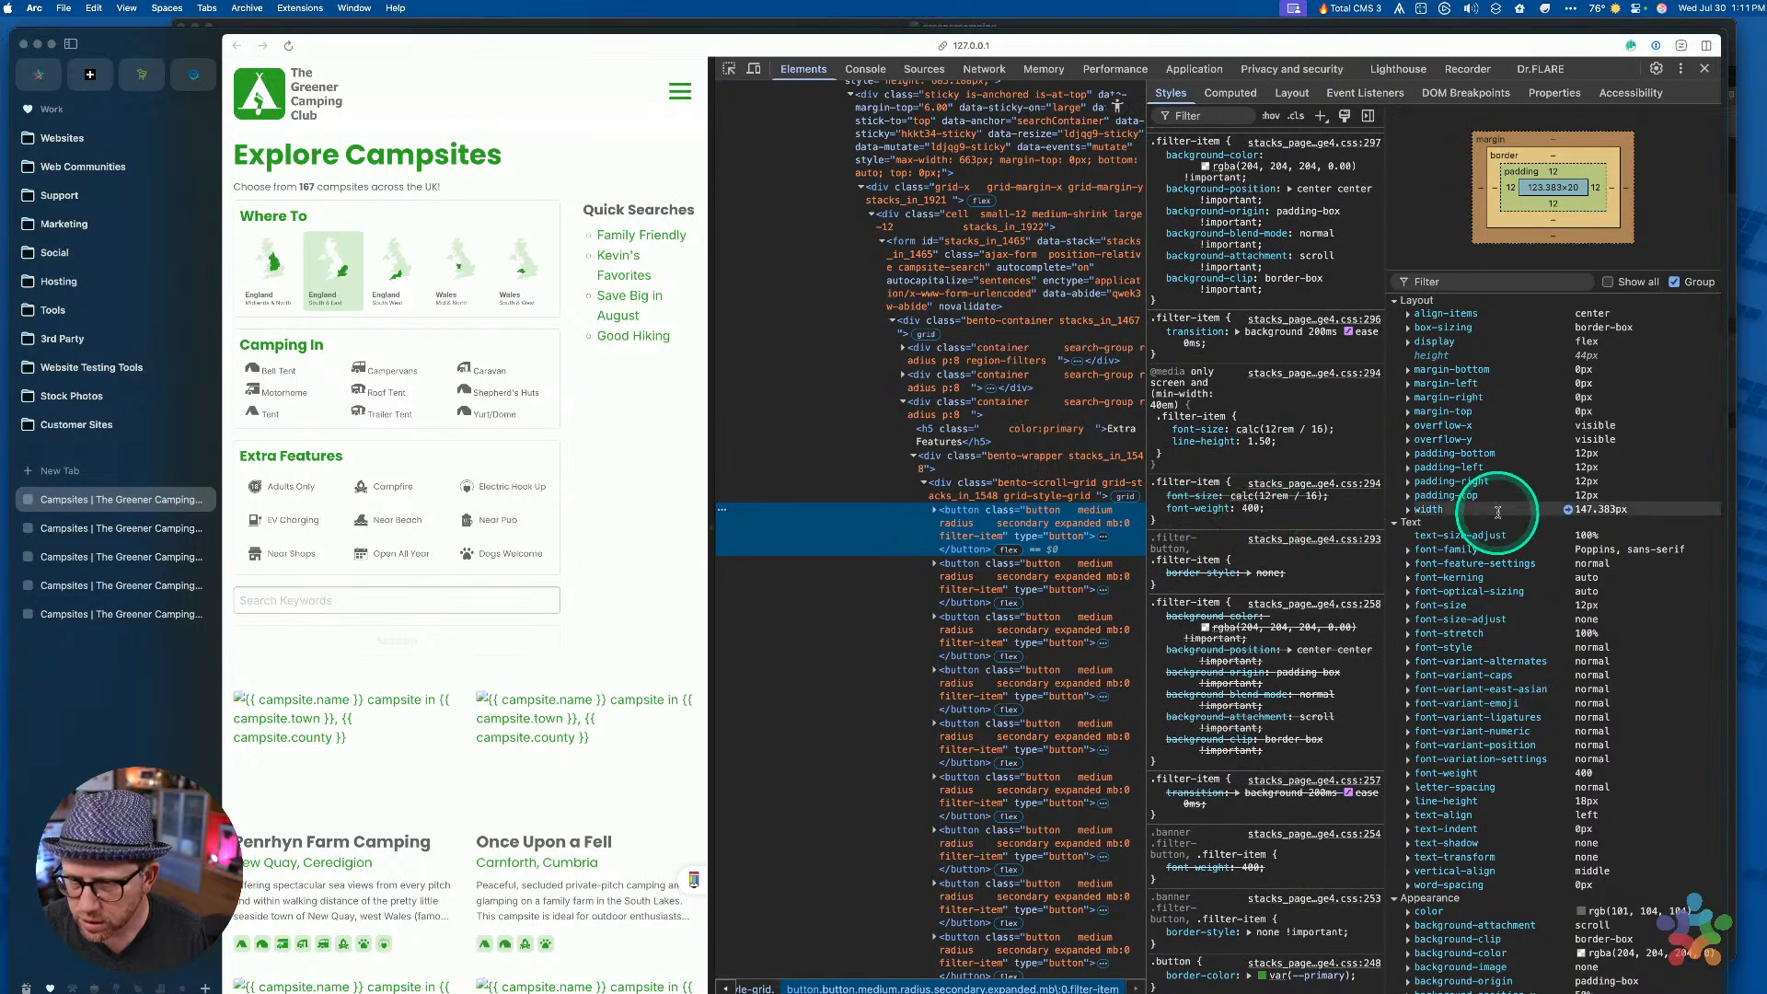
scroll(1495, 512, down, 1)
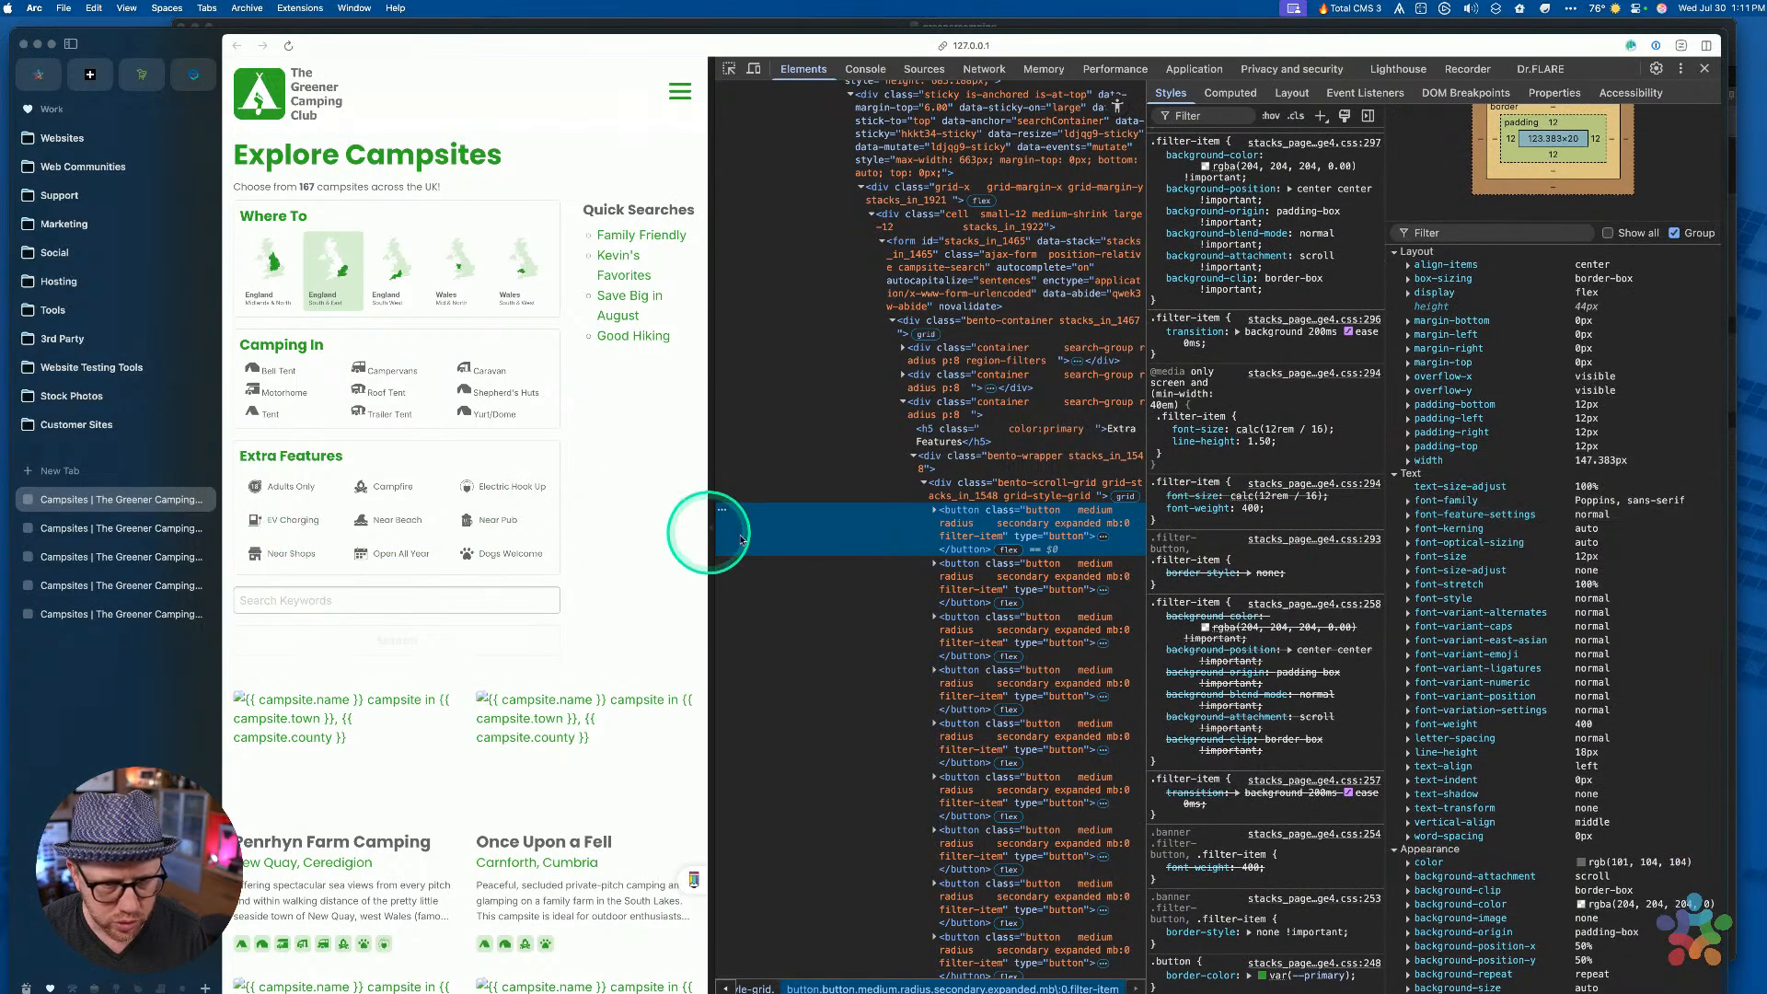
scroll(1573, 496, down, 2)
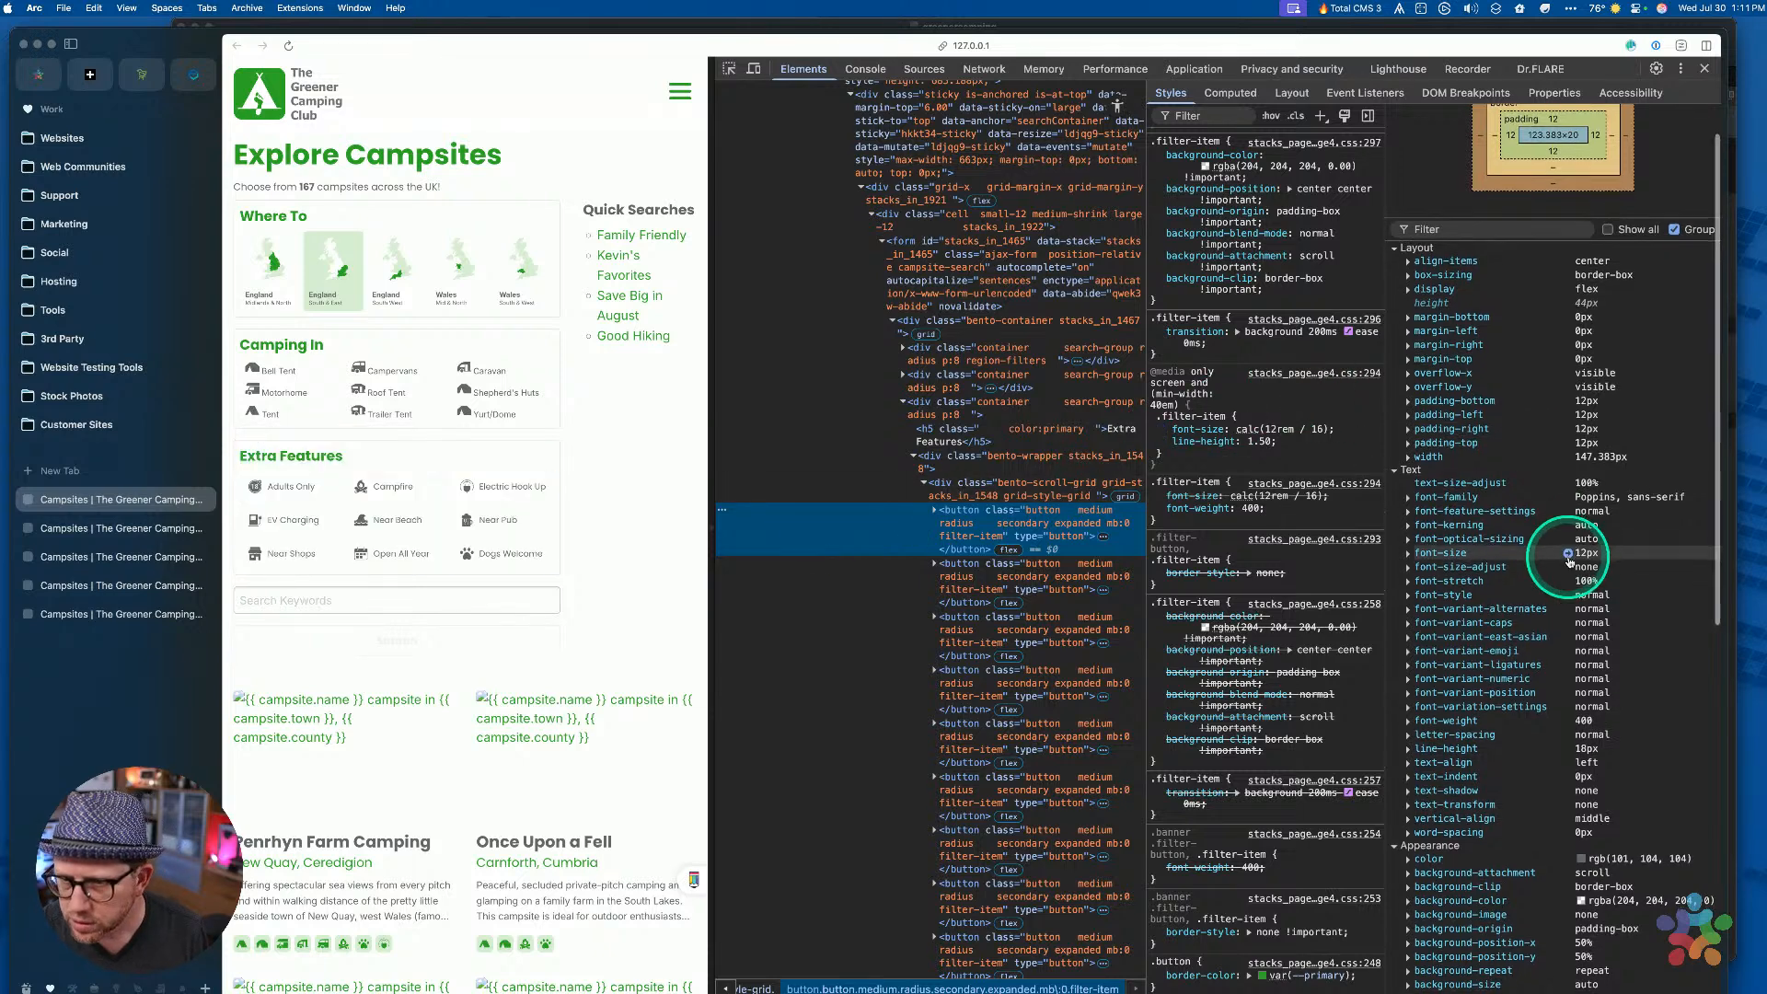
scroll(1519, 451, up, 2)
scroll(1499, 456, down, 5)
scroll(1497, 456, down, 5)
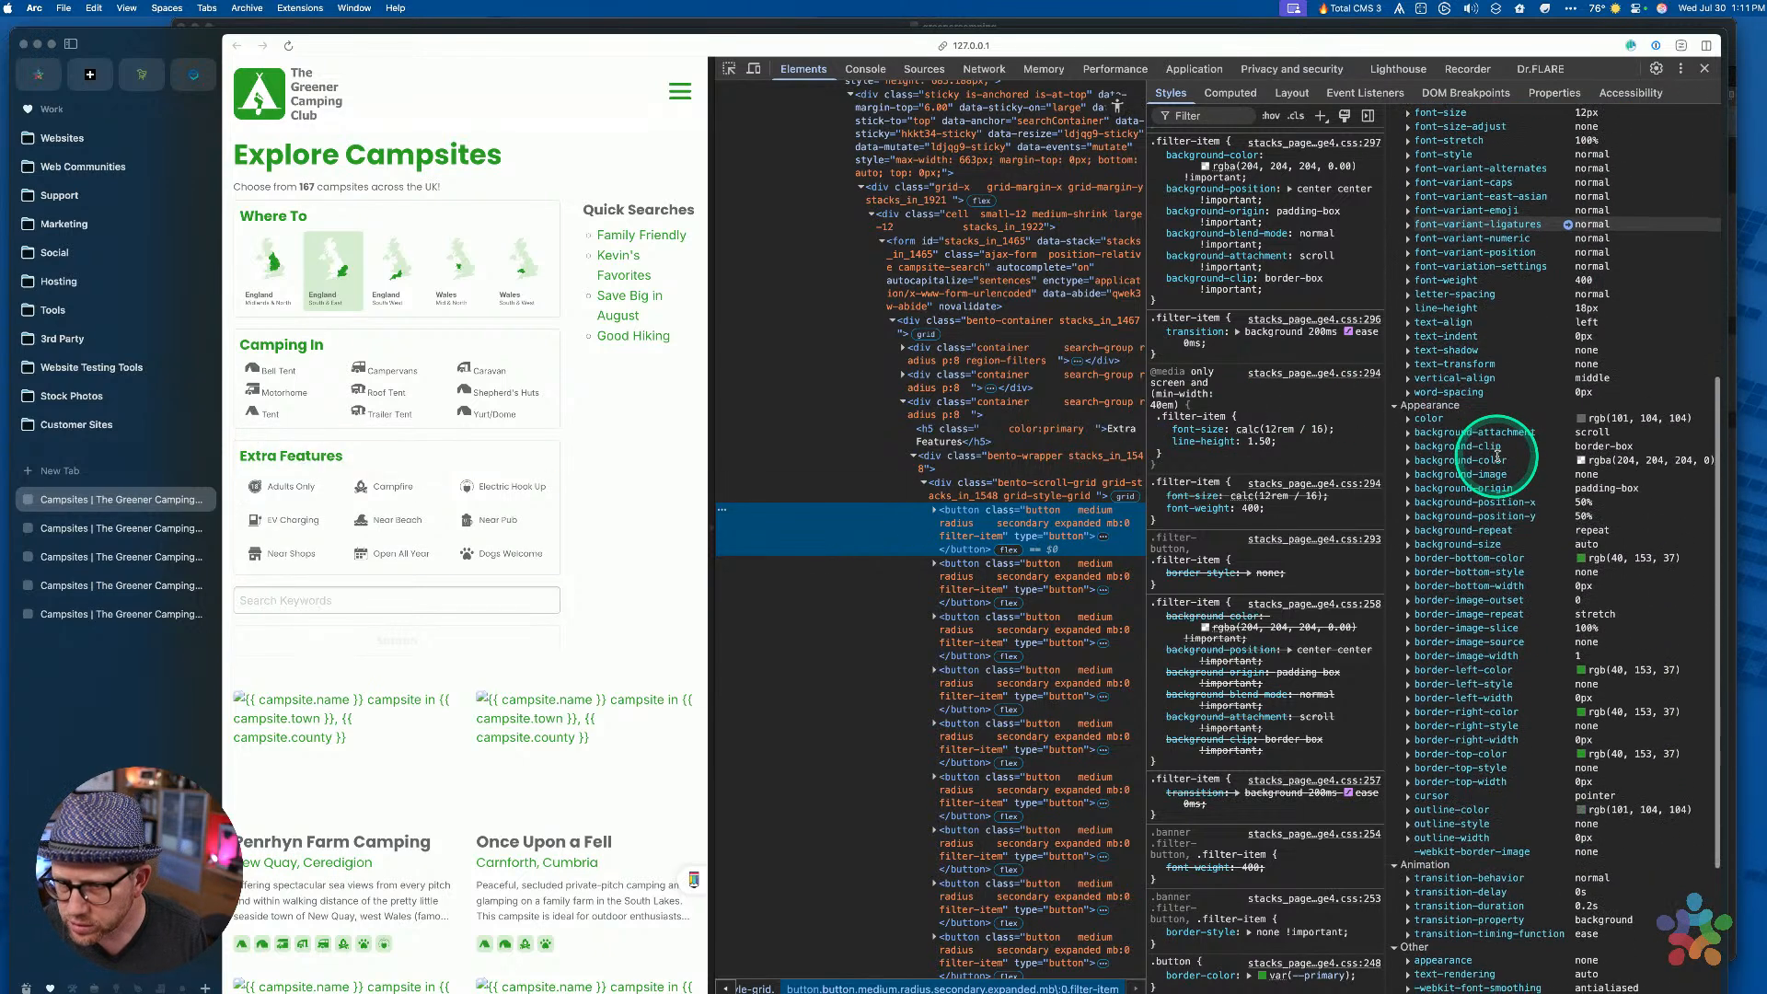
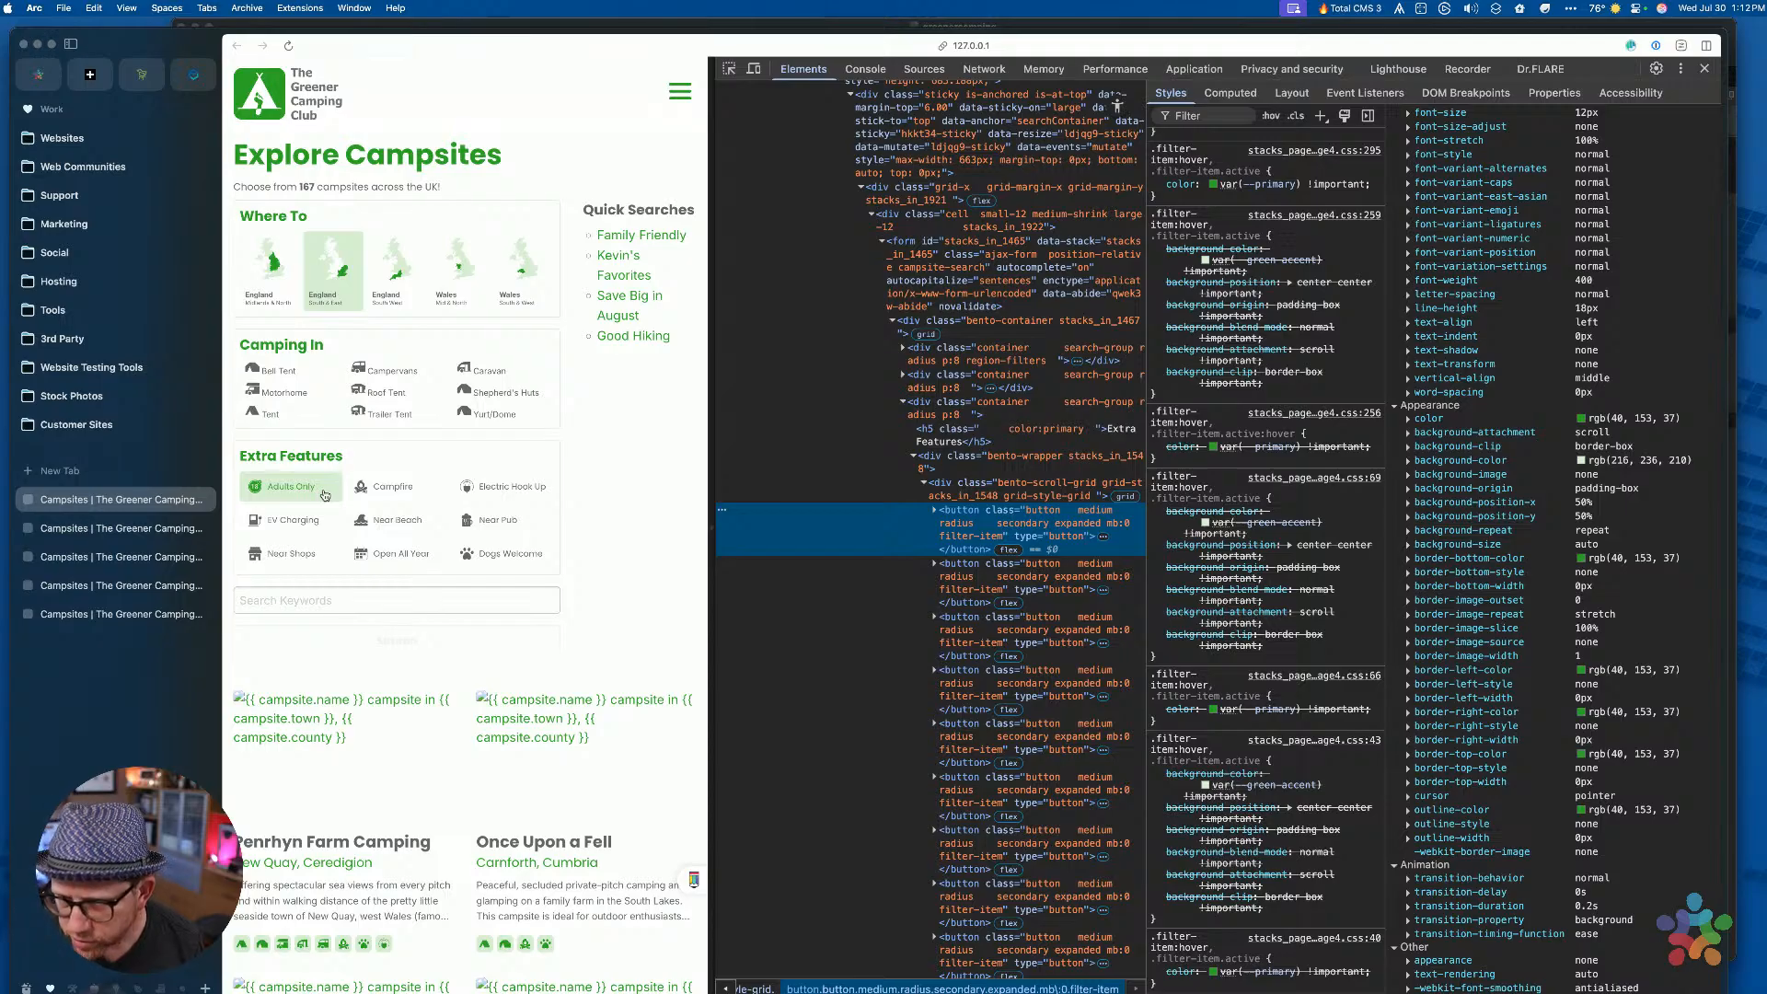
Filter Arc's Computed pane for 'rad' to check the radius values, then clear the filter
scroll(1589, 371, up, 5)
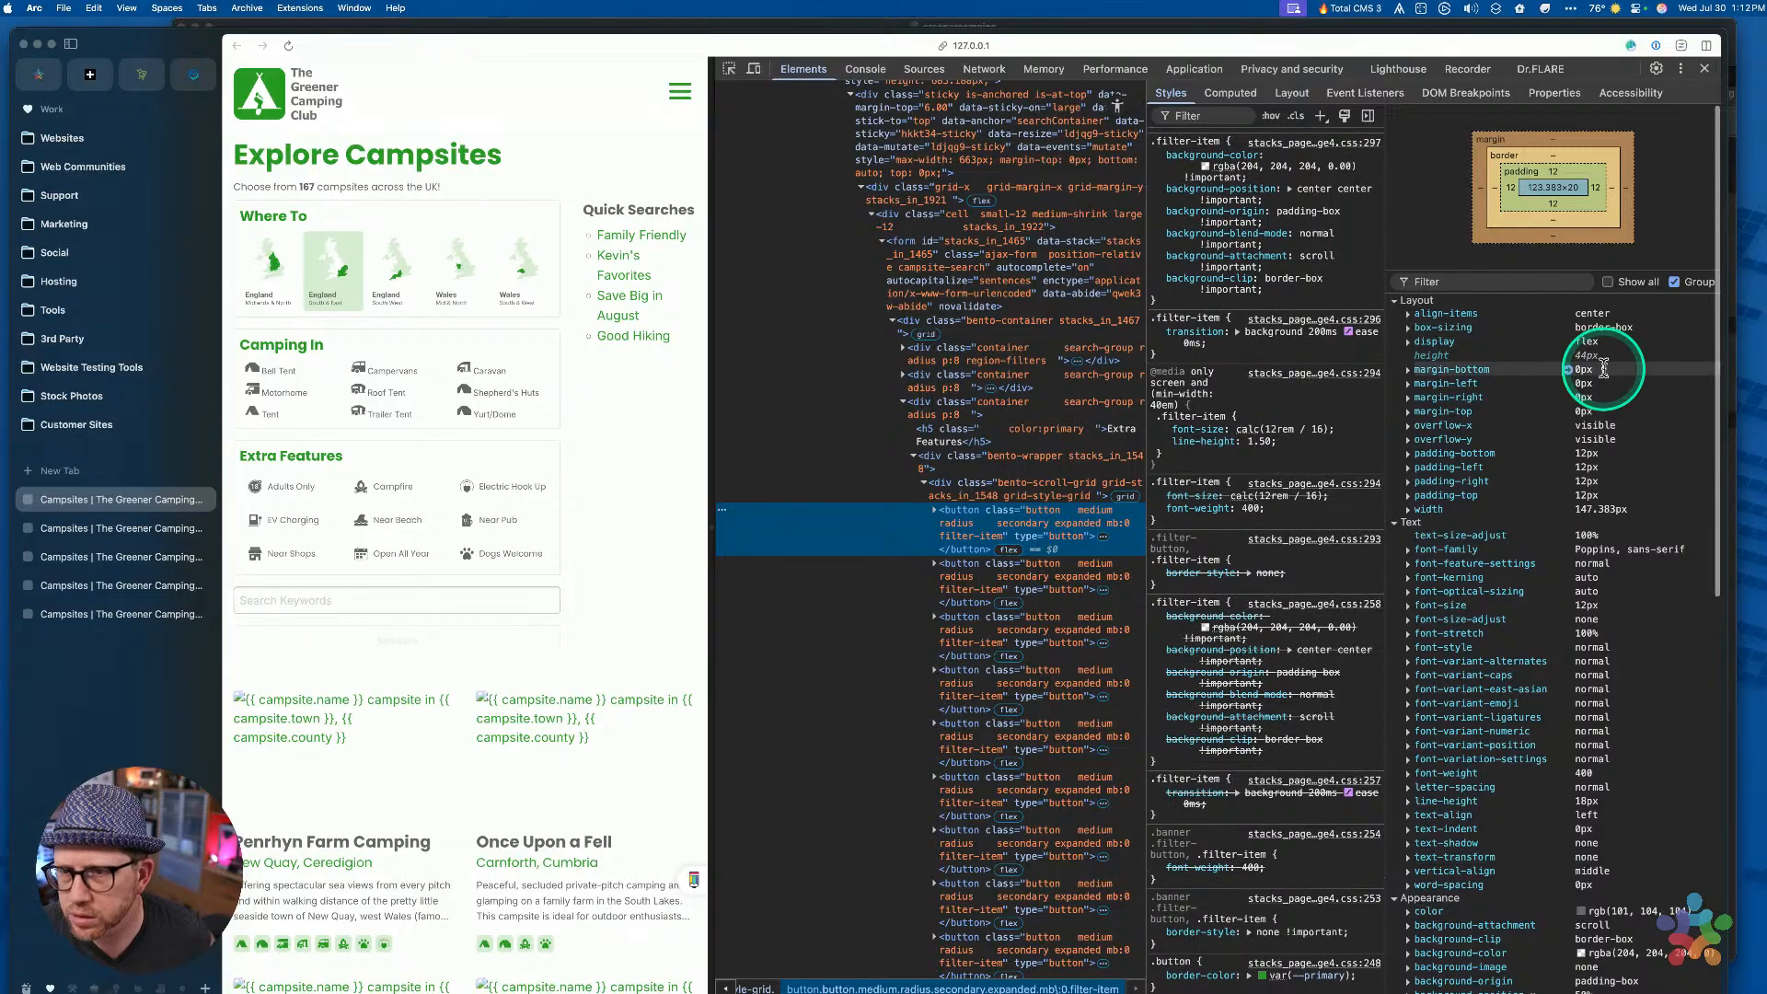
click(1462, 281)
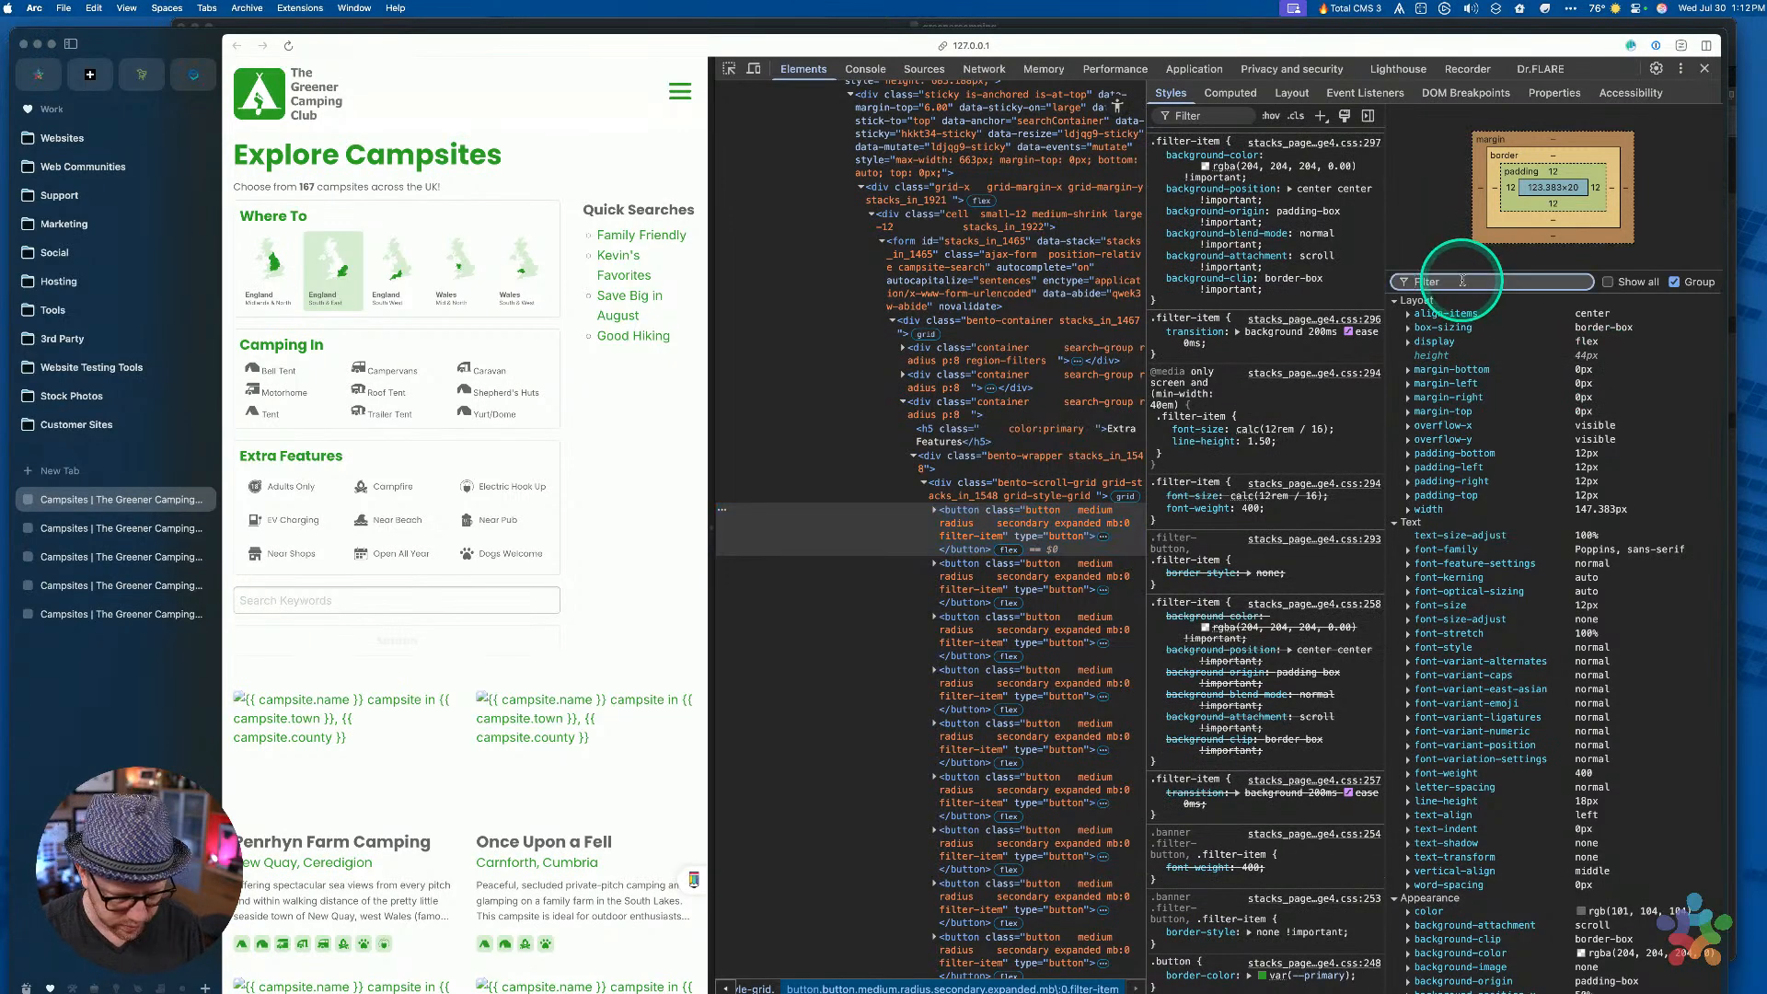
text(rad)
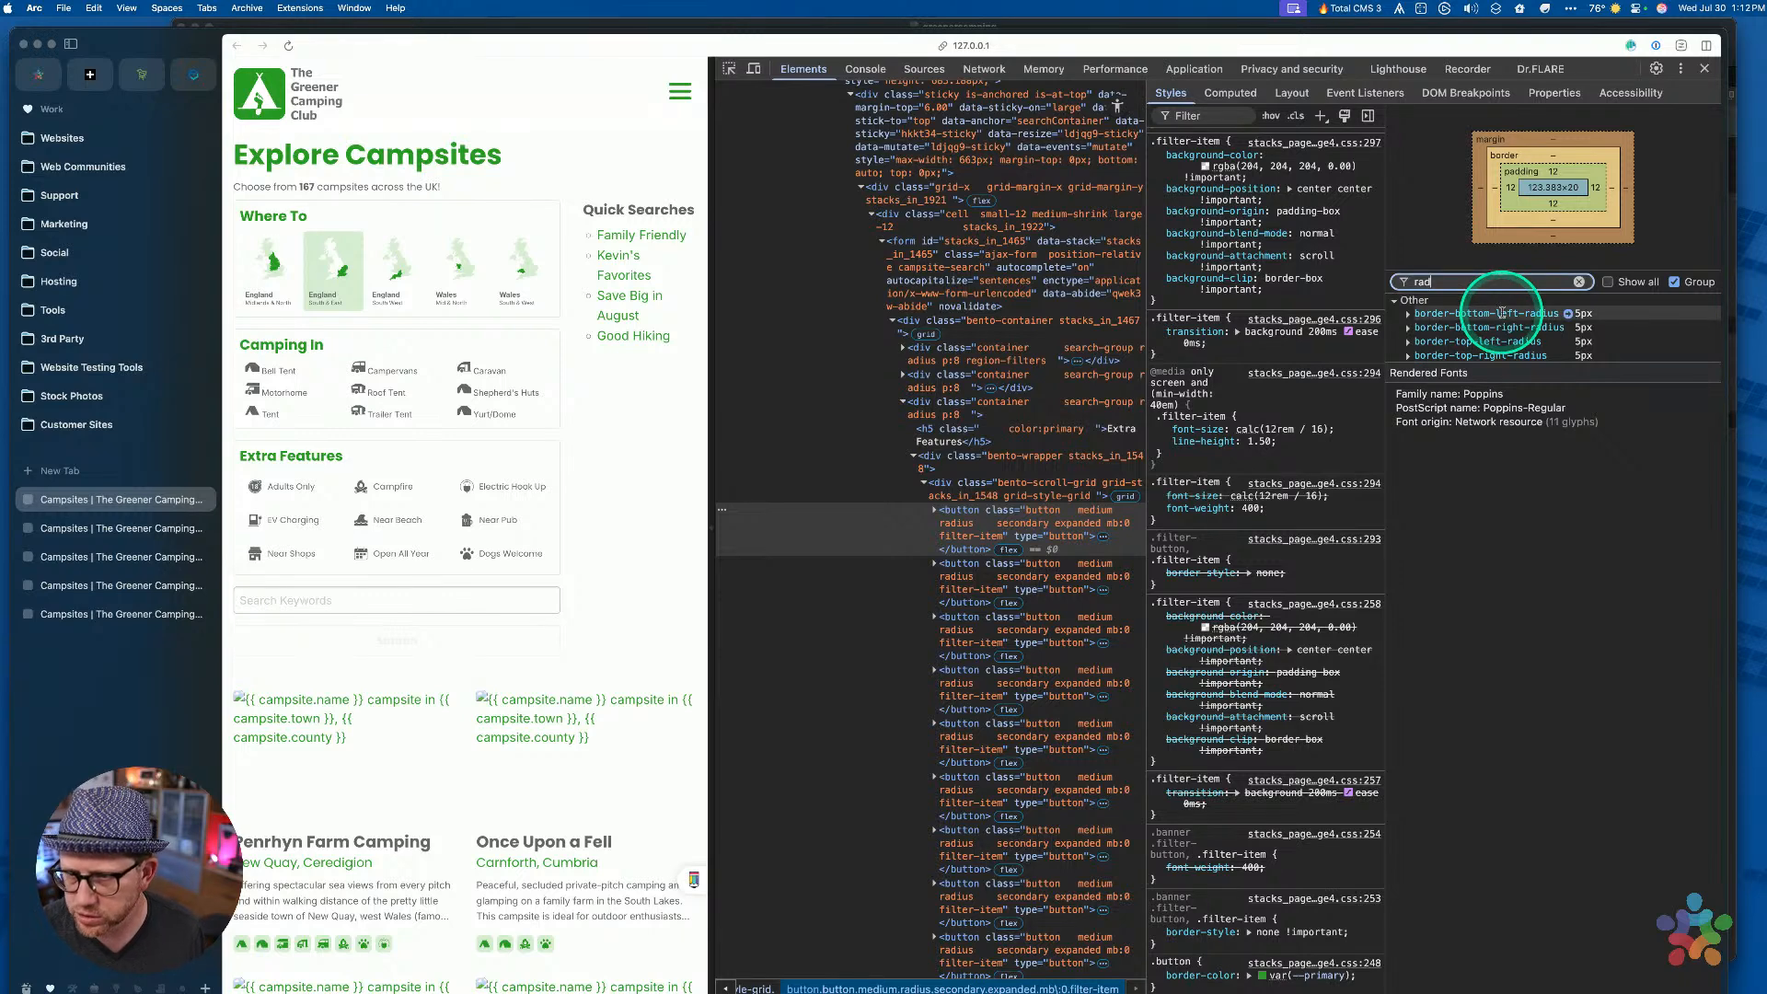
click(1580, 283)
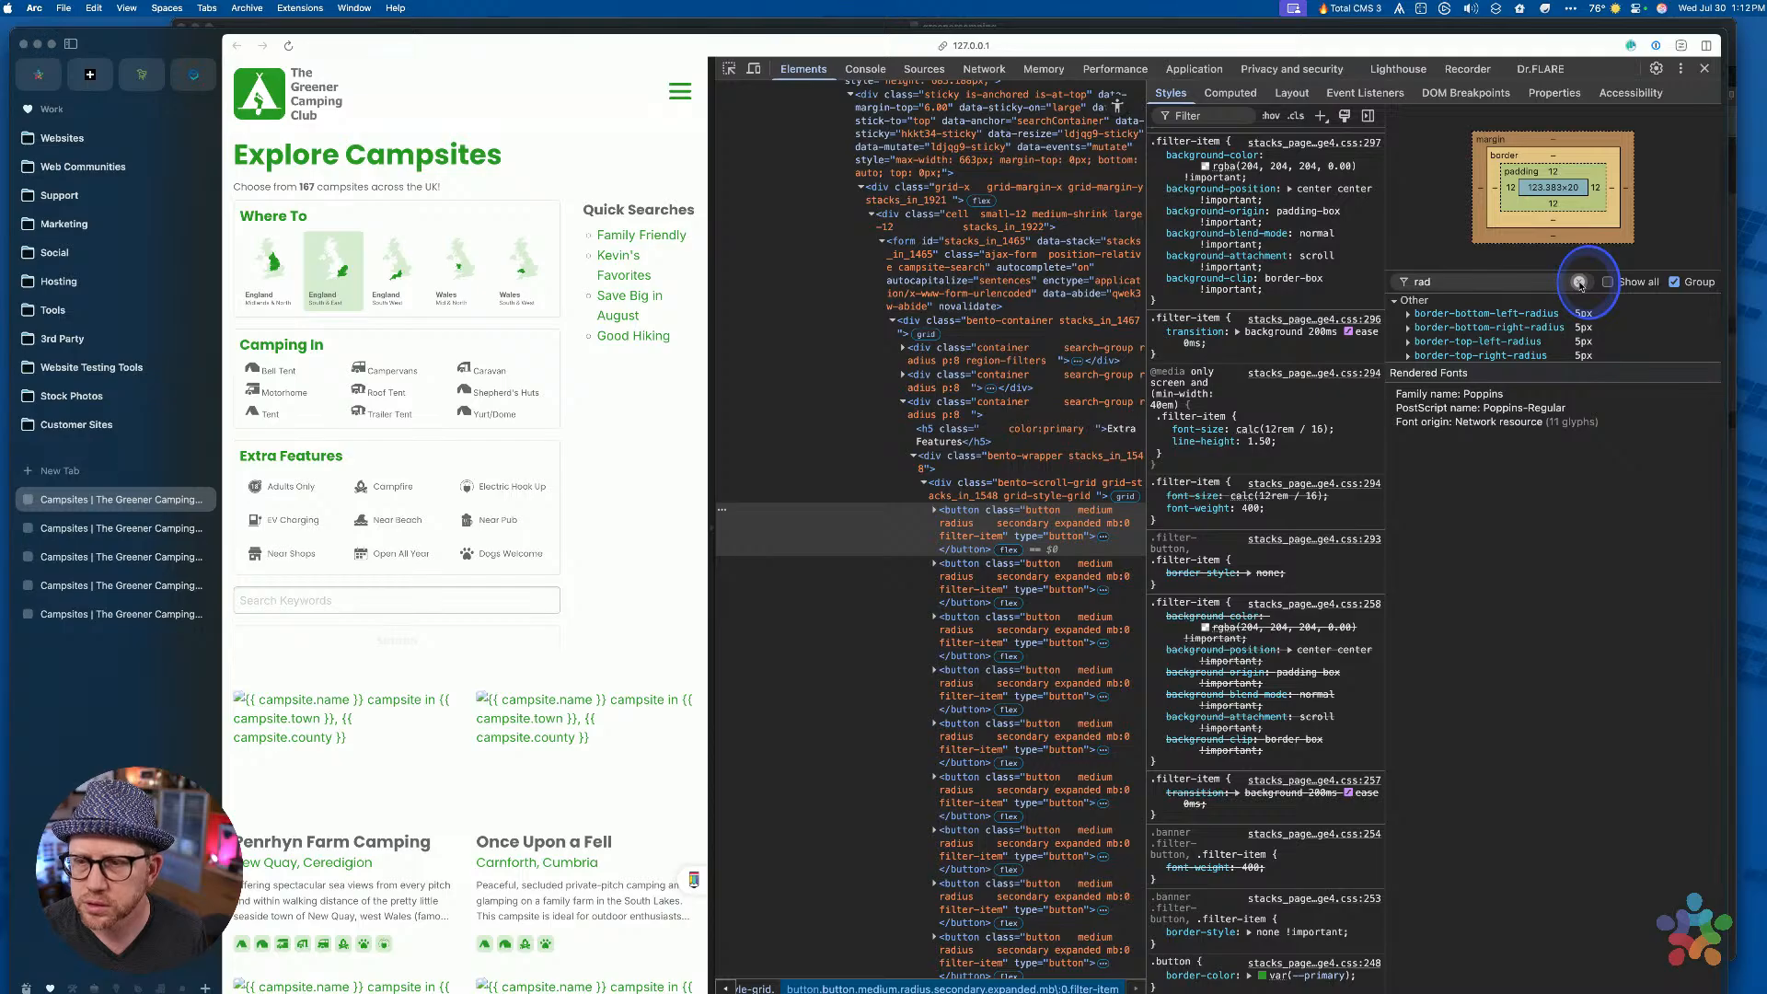
click(1580, 283)
Review the :root CSS variables, including --radius at 5px, then return to RapidWeaver
scroll(1253, 446, down, 15)
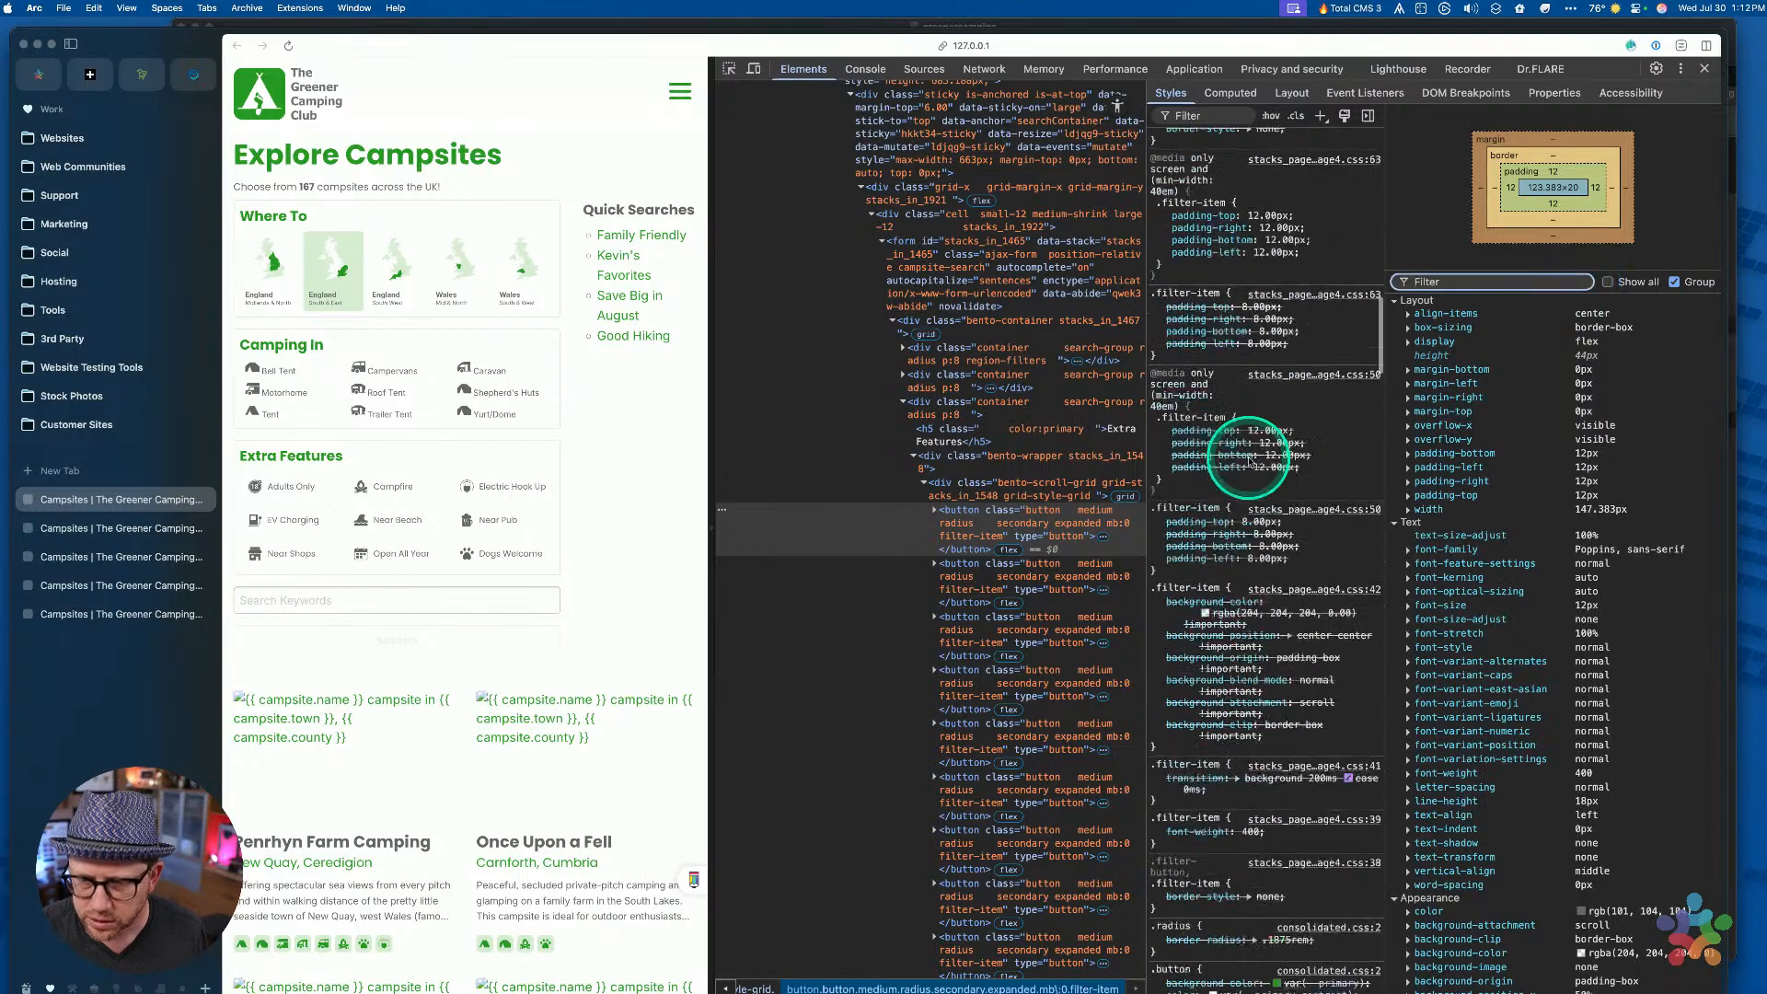
scroll(1251, 451, down, 5)
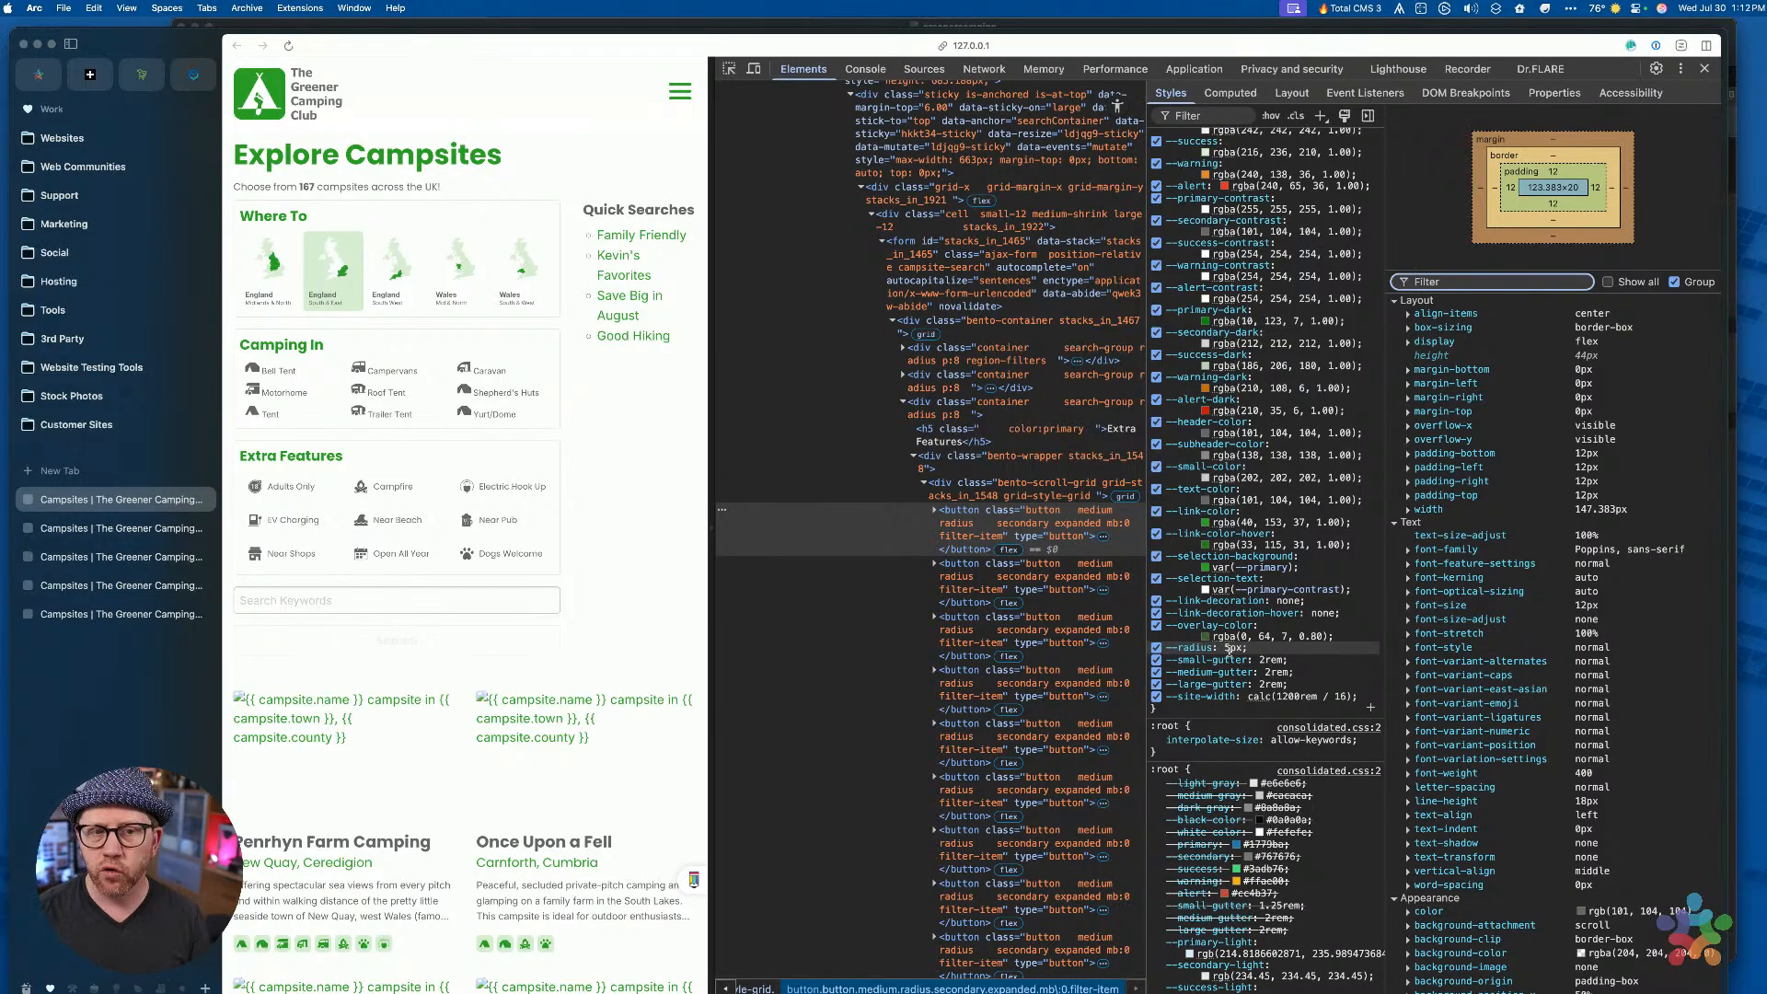
key(ctrl+Up)
click(1207, 474)
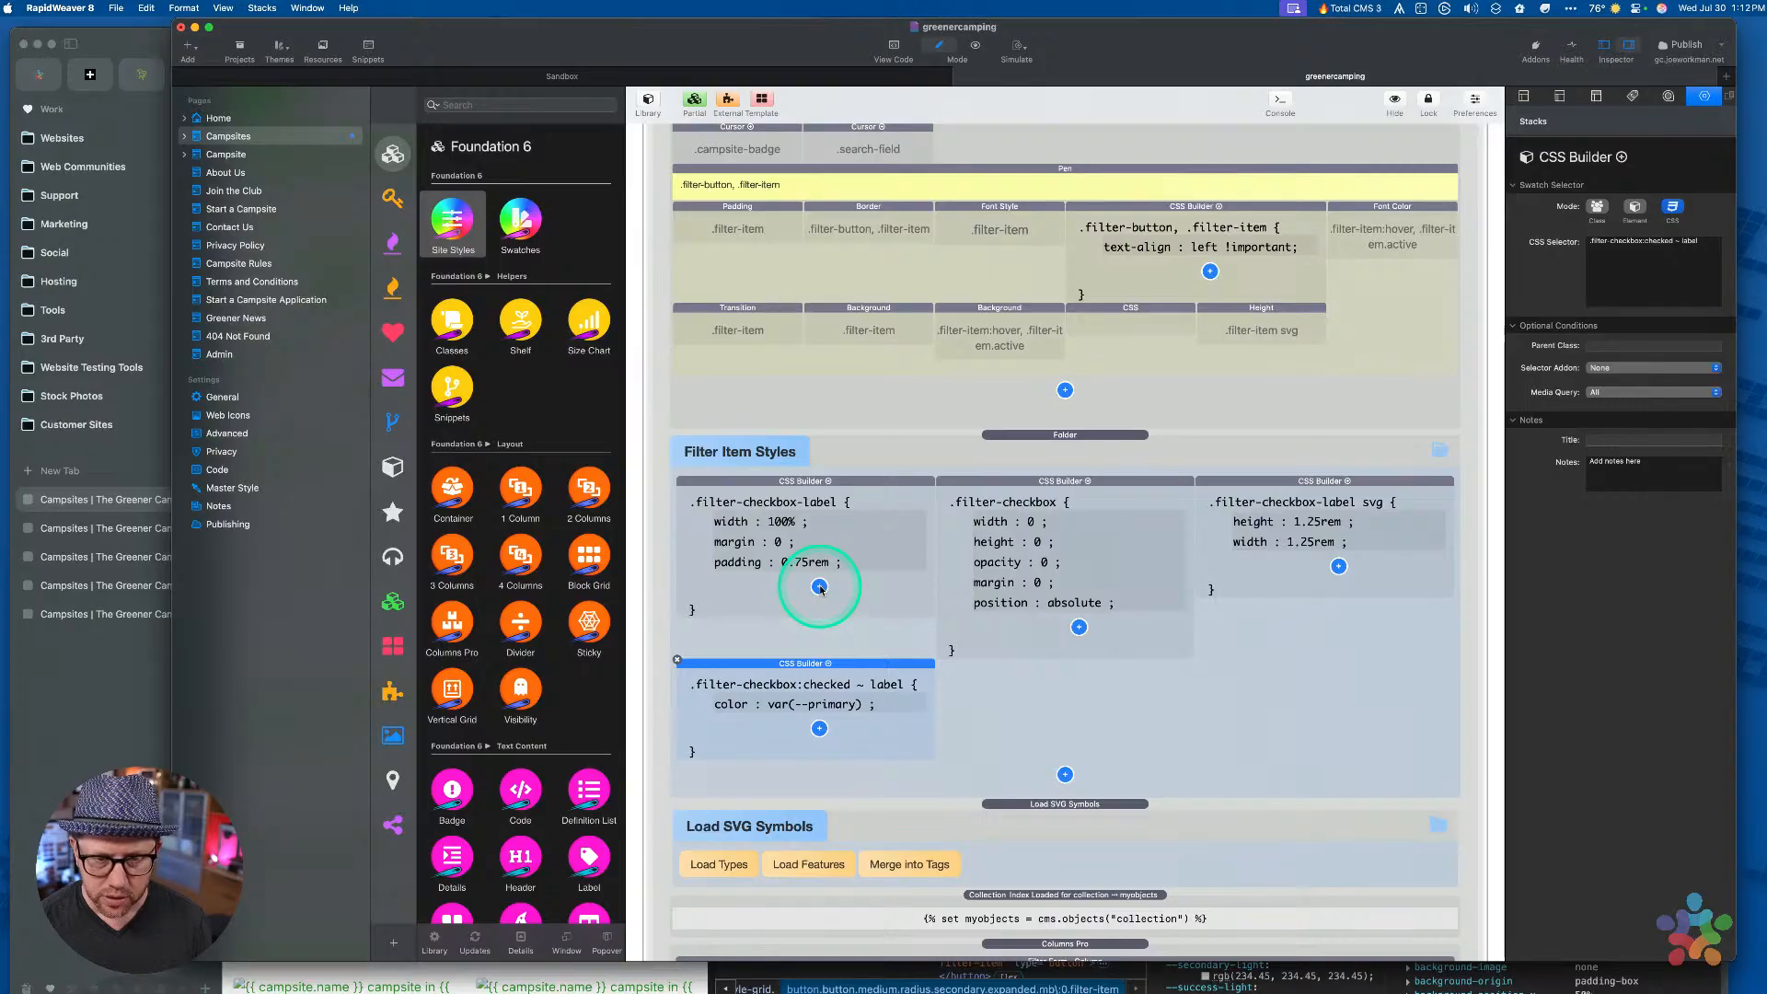
Select the Checkbox stack and confirm its label uses the filter-checkbox-label class
scroll(1115, 639, down, 15)
click(1092, 710)
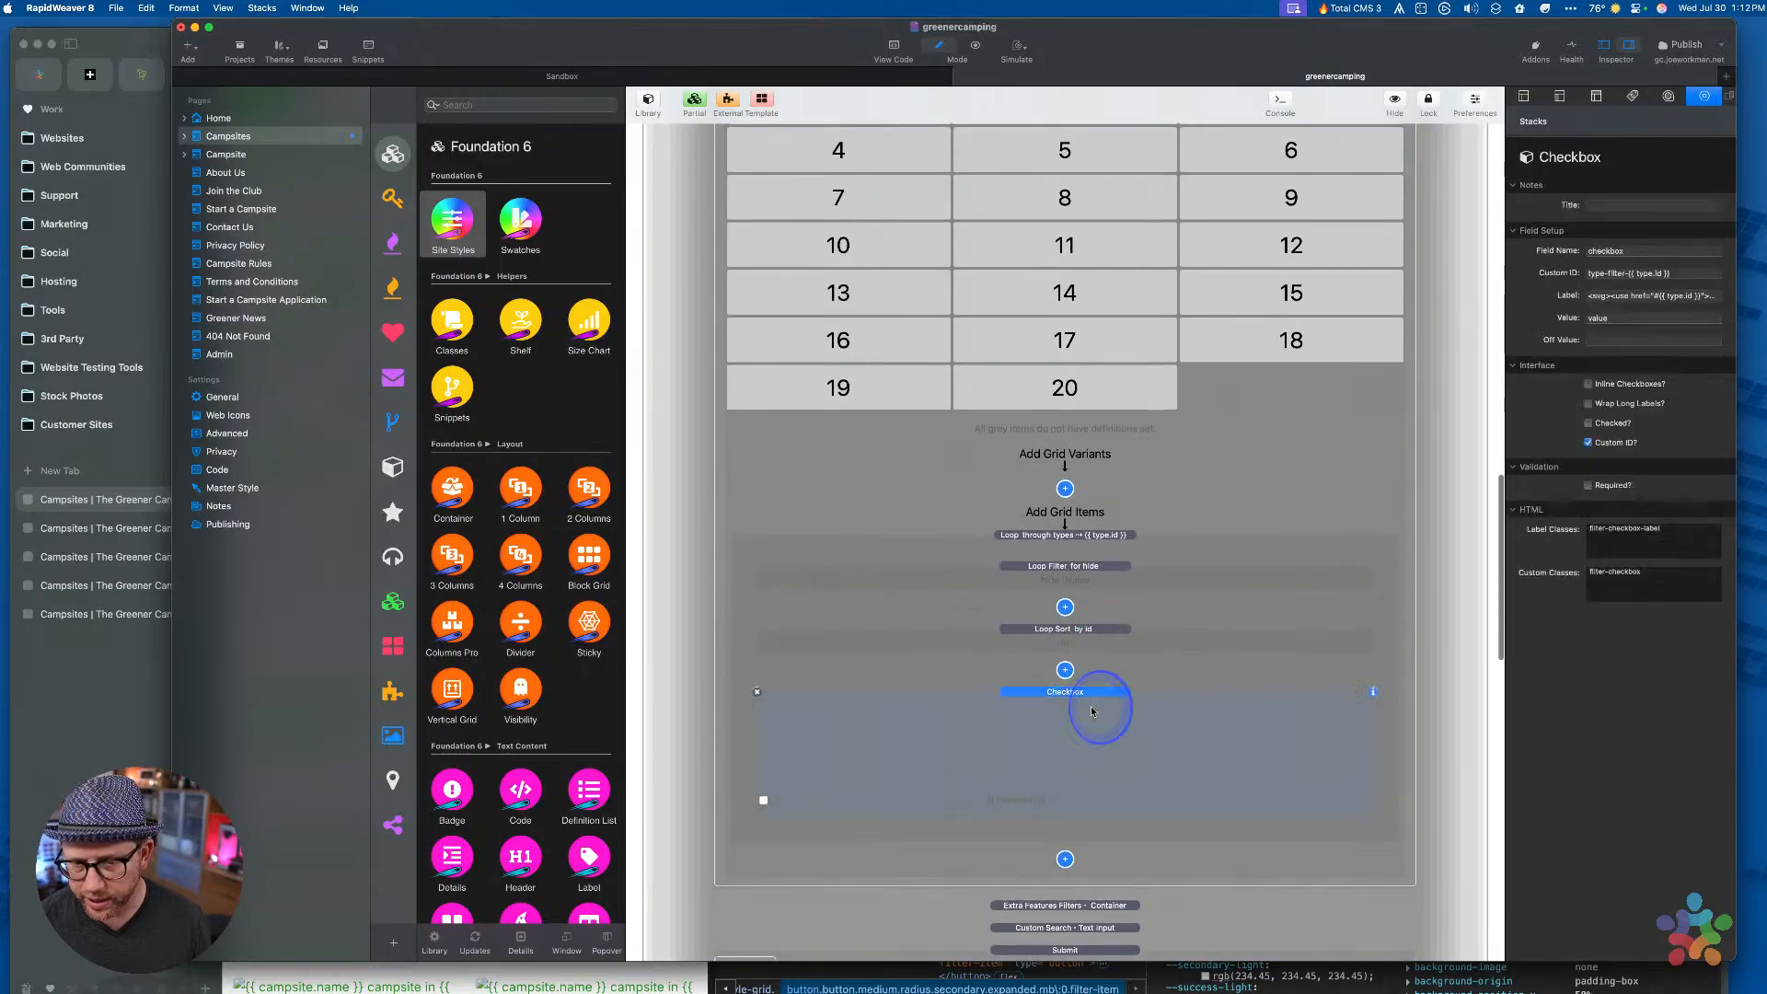
click(1688, 531)
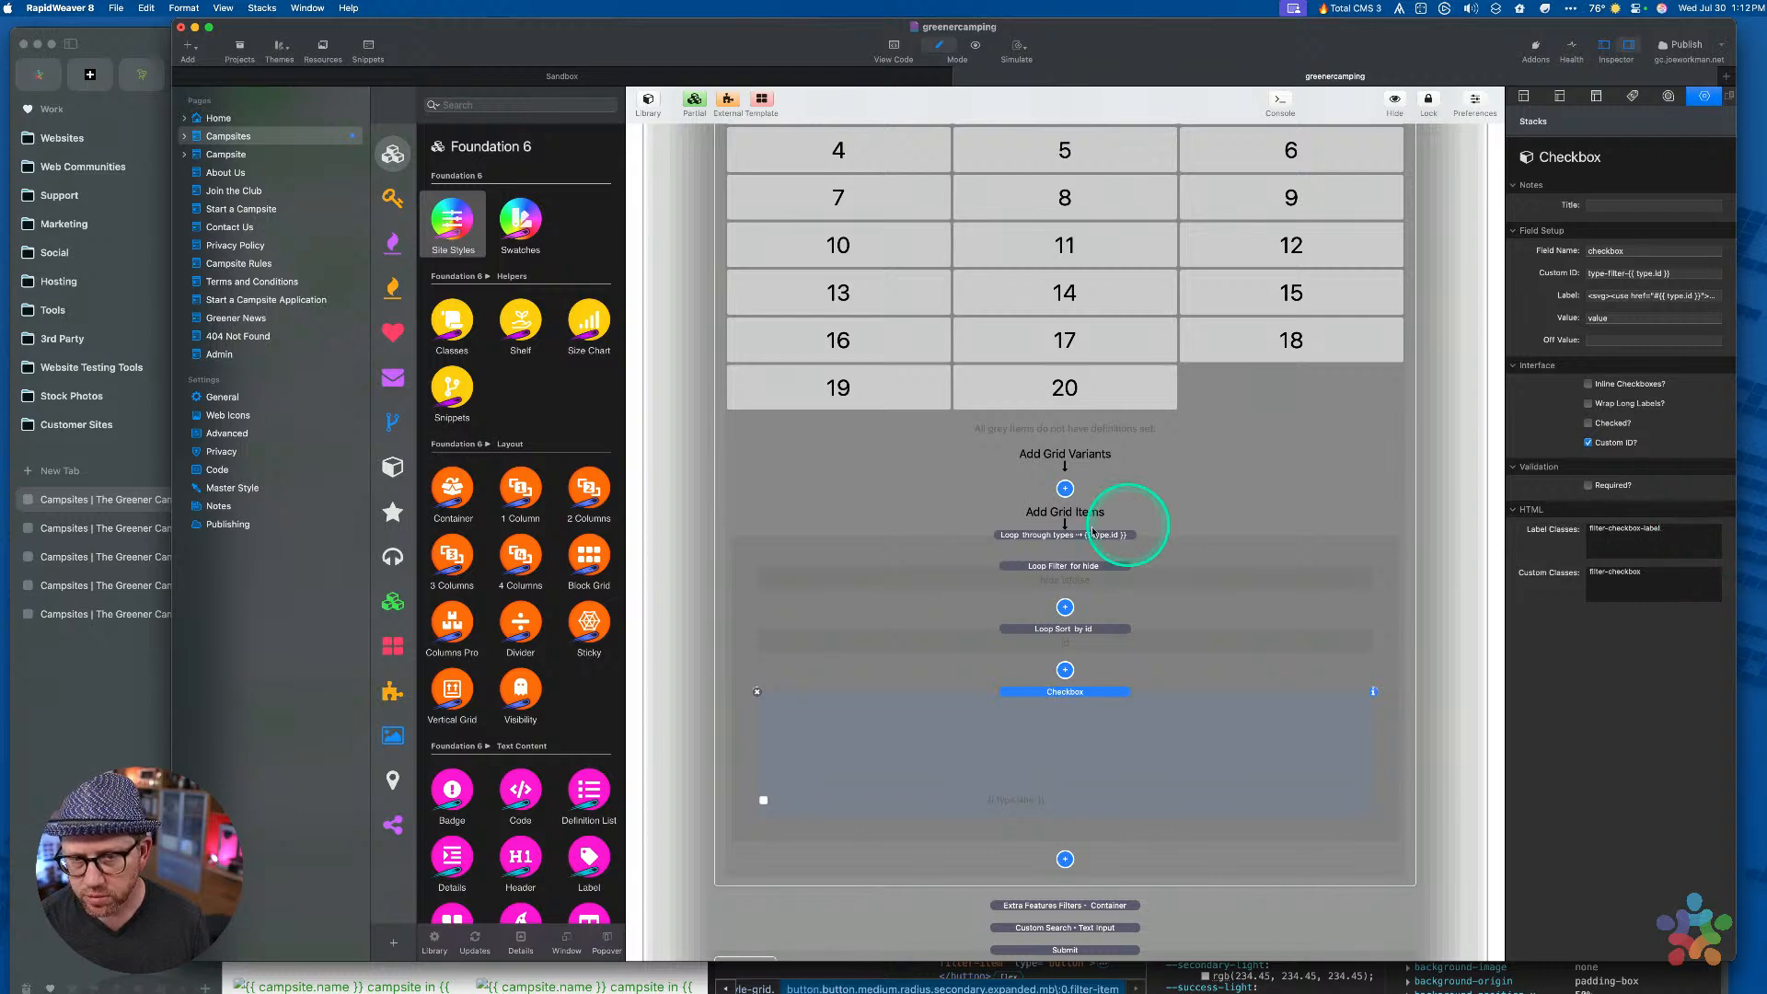
scroll(1049, 526, up, 15)
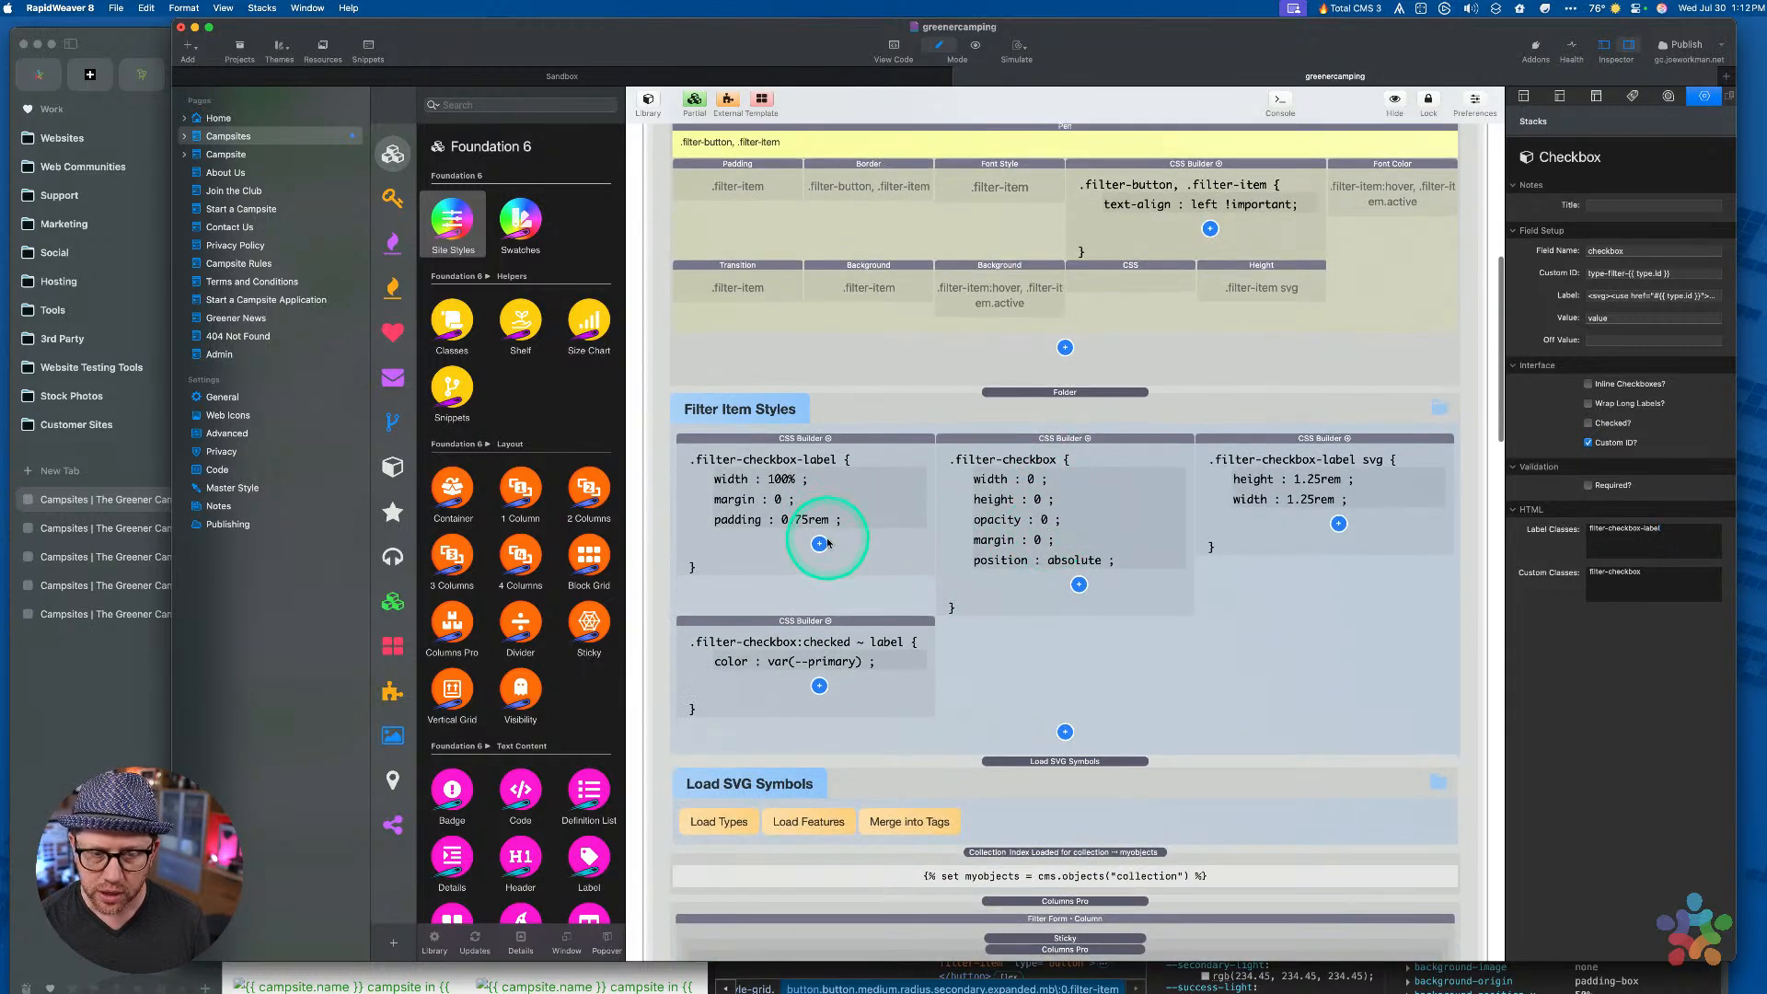
Duplicate the padding rule and turn the copy into border-radius: var(--radius)
click(762, 525)
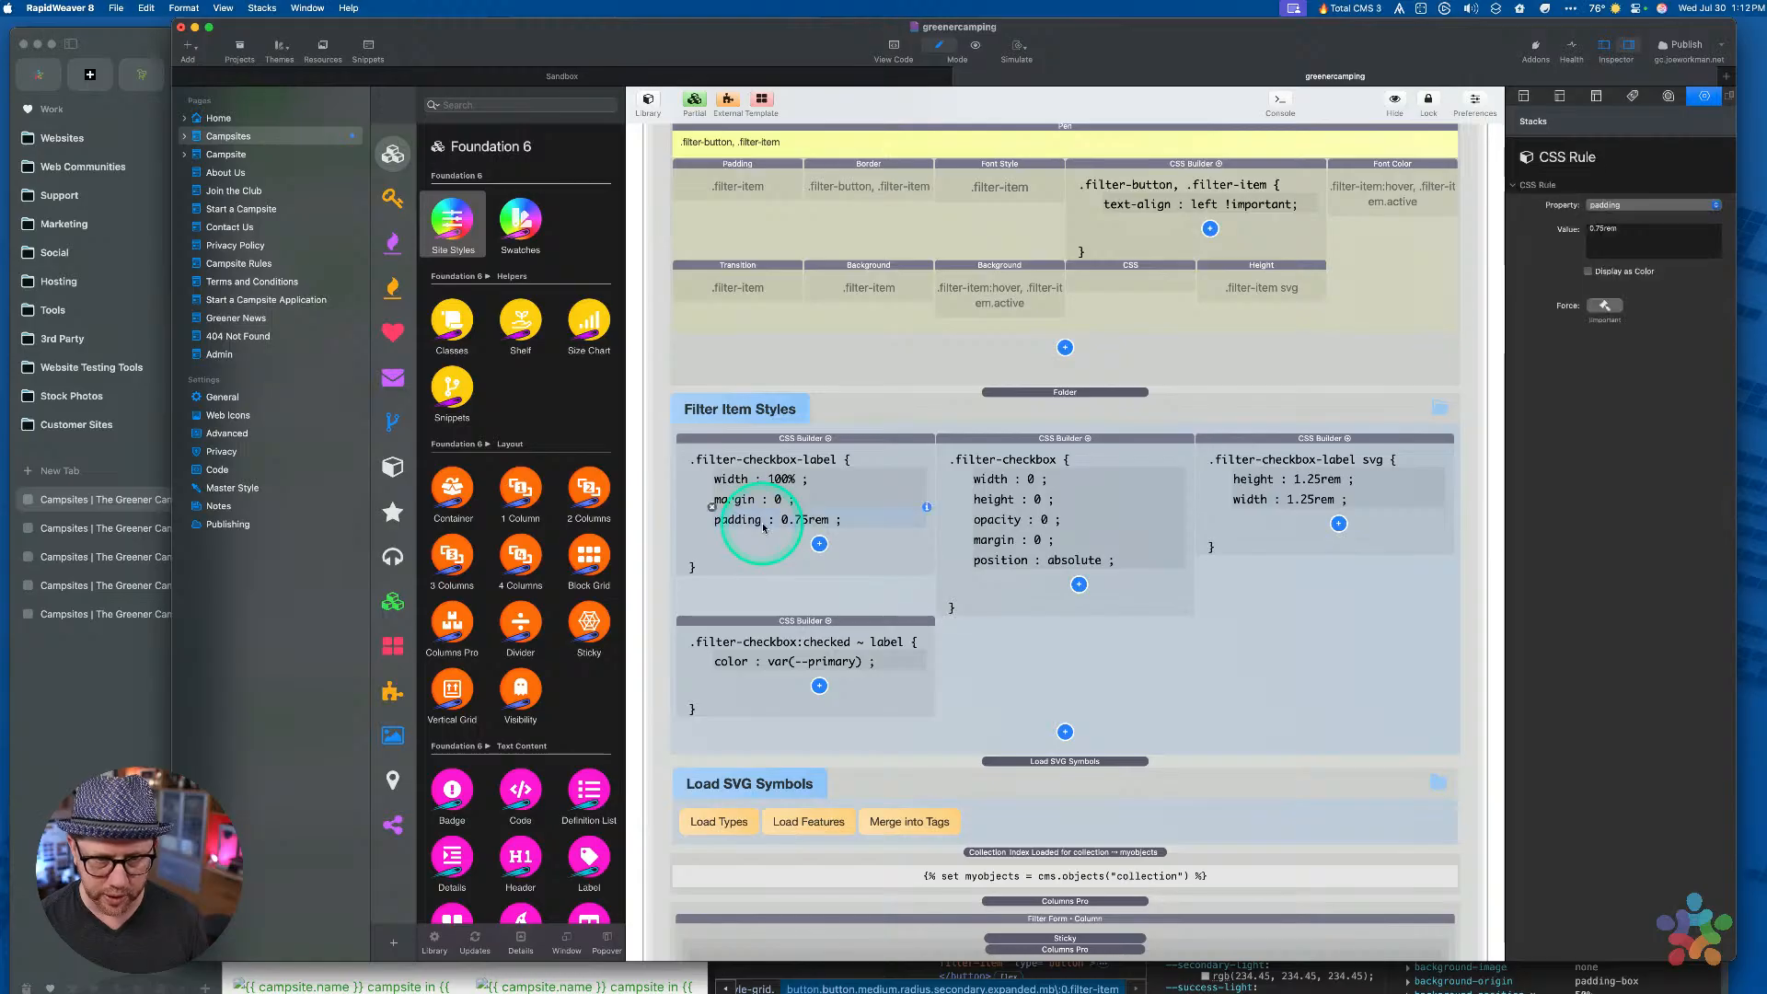
key(super+d)
click(1576, 211)
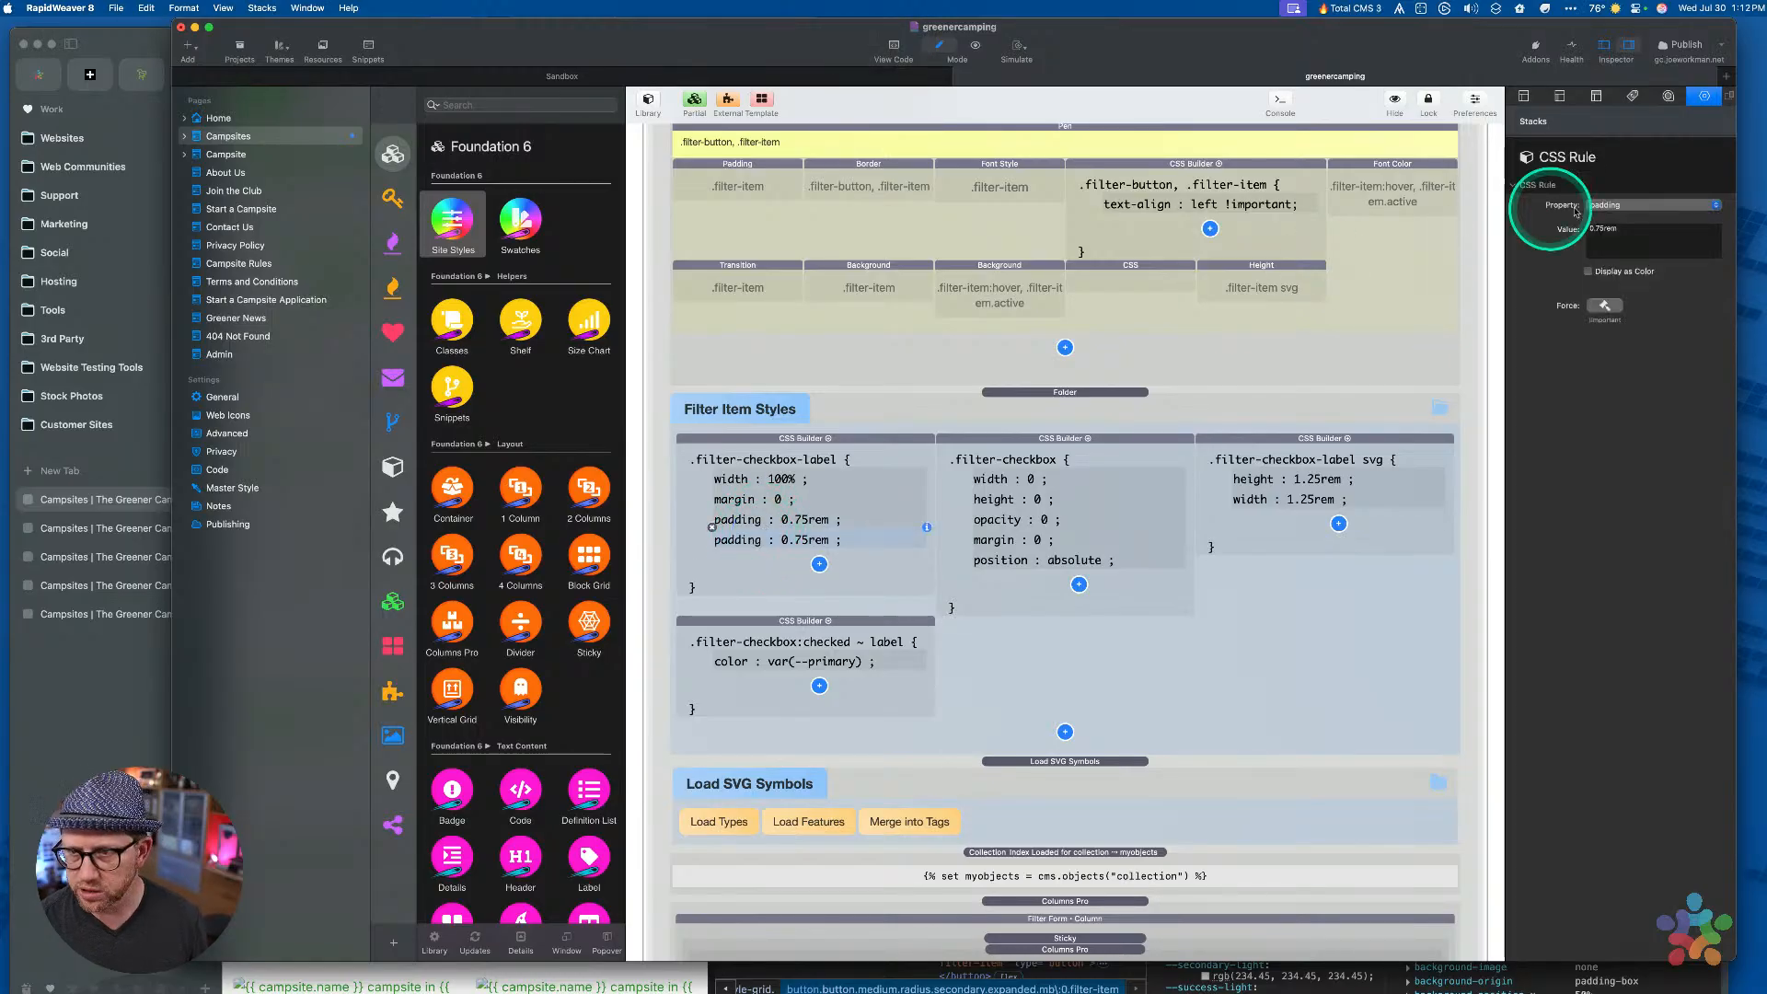
click(1629, 206)
text(border)
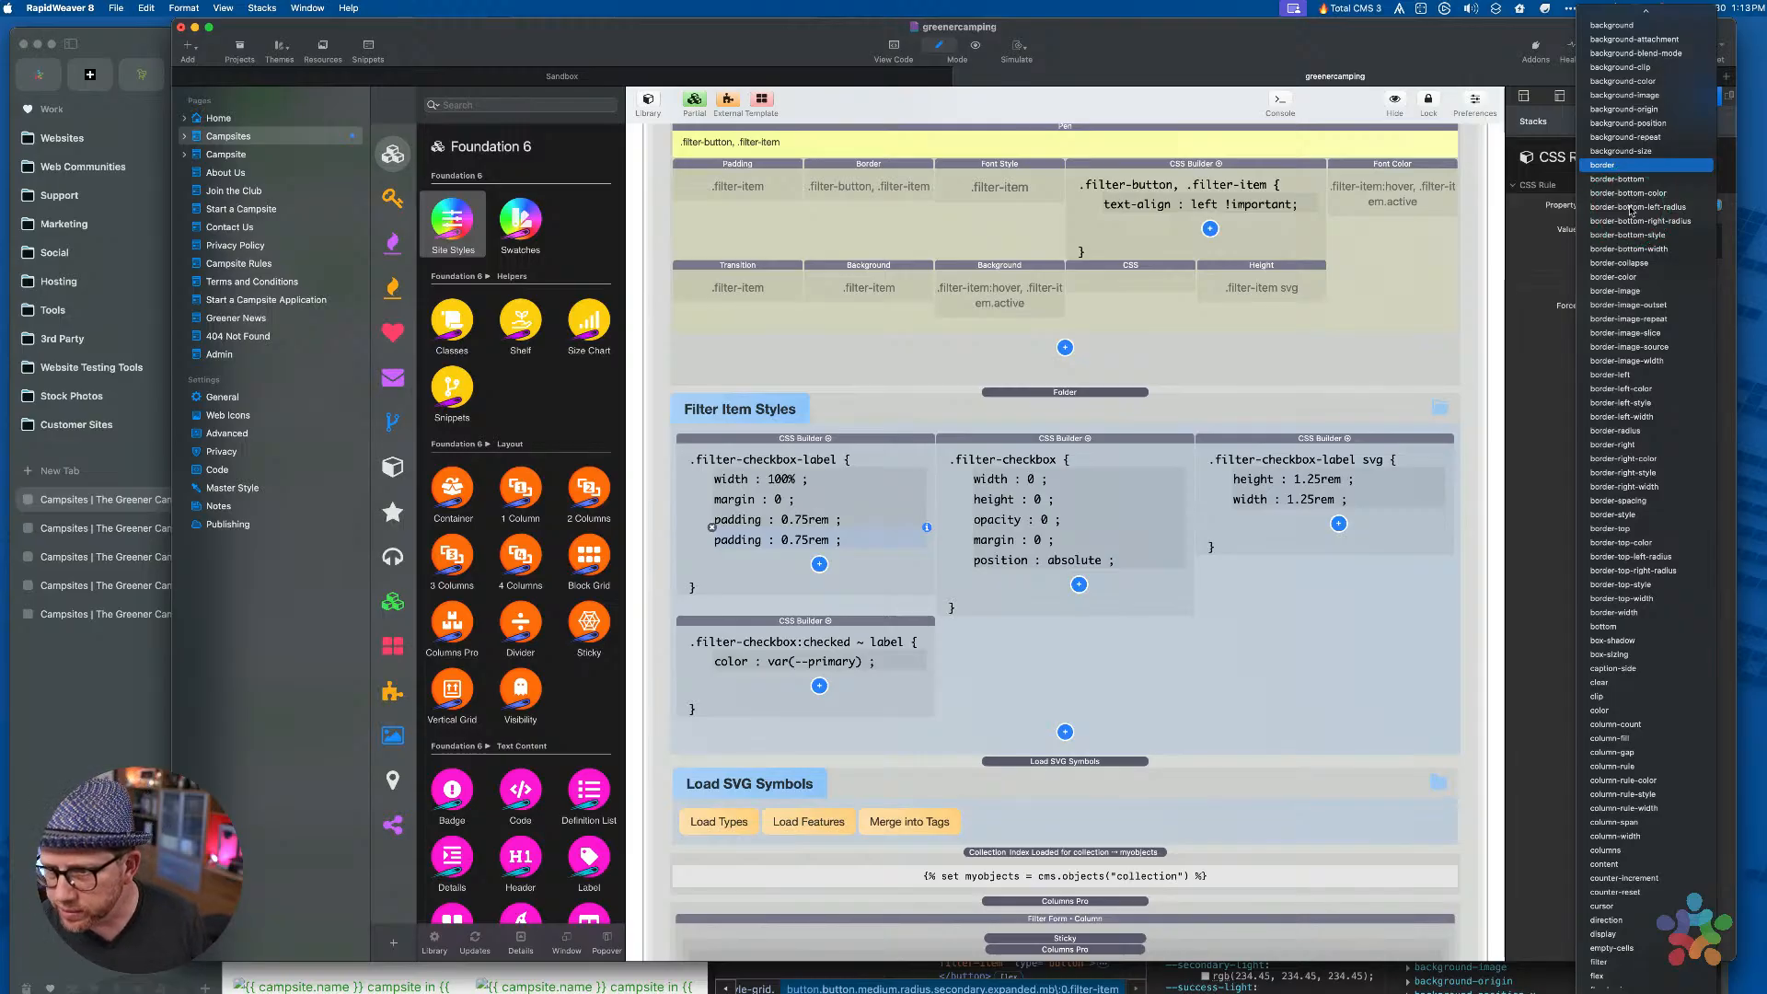
drag(1630, 211, 1639, 436)
double_click(1622, 237)
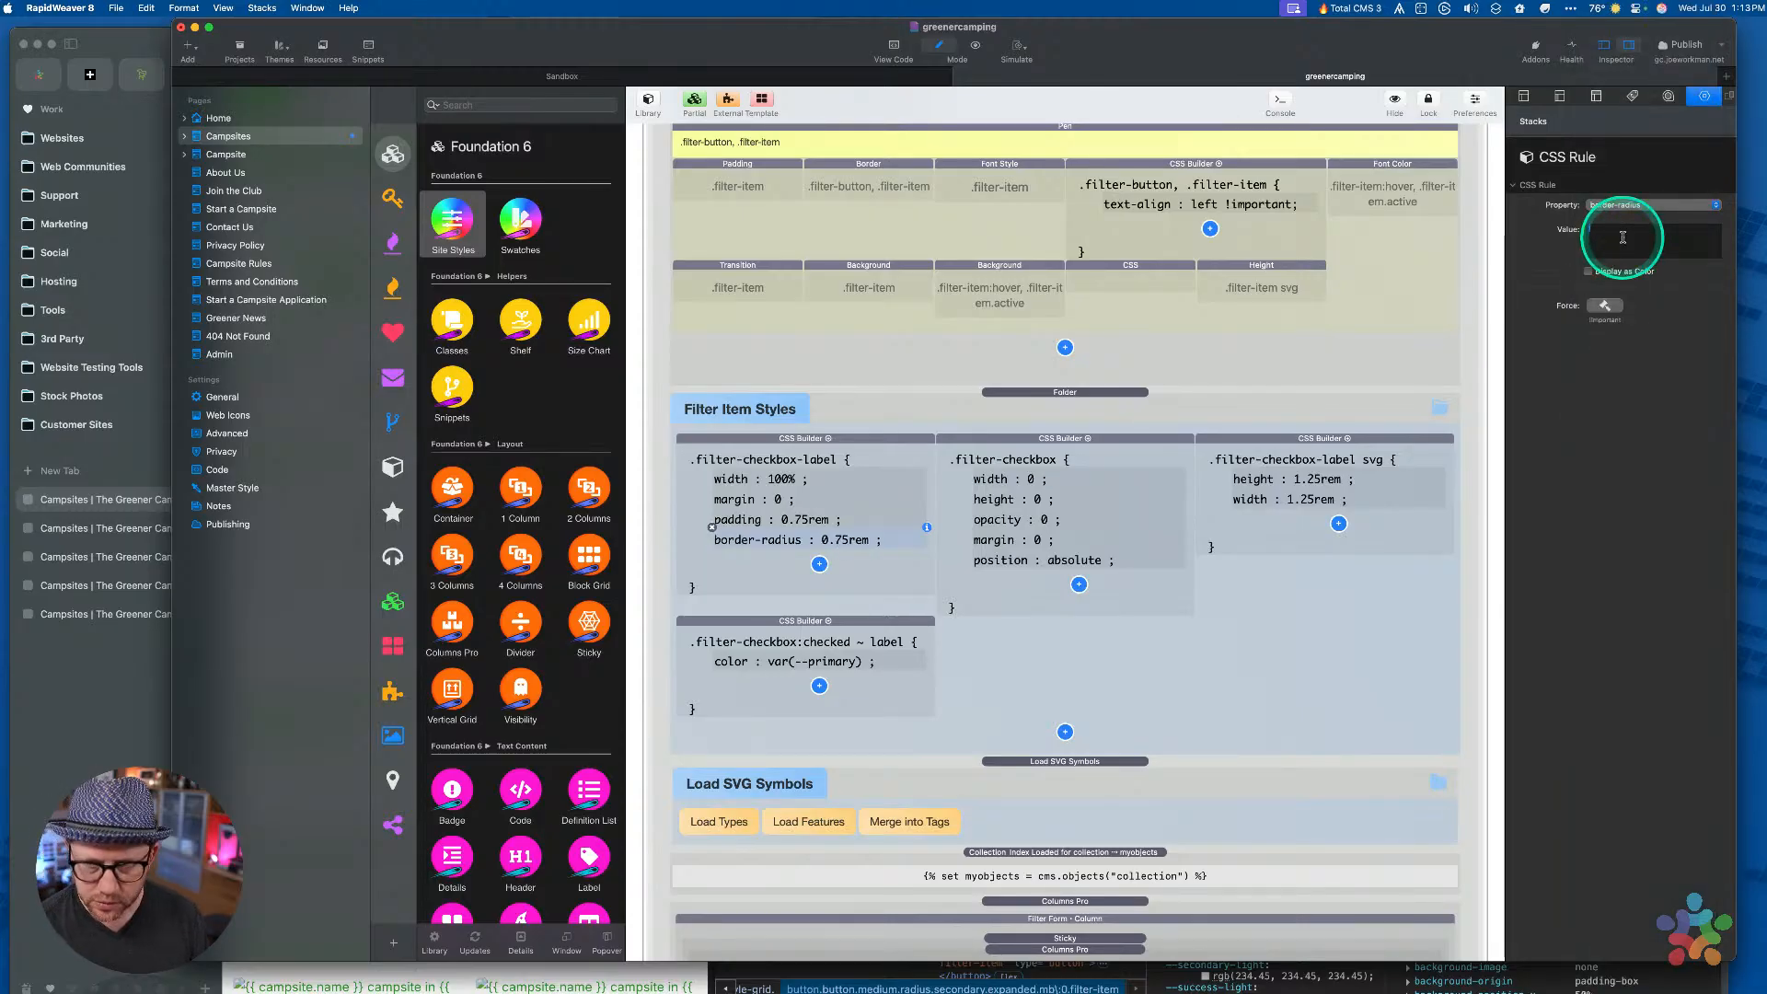
text(var()
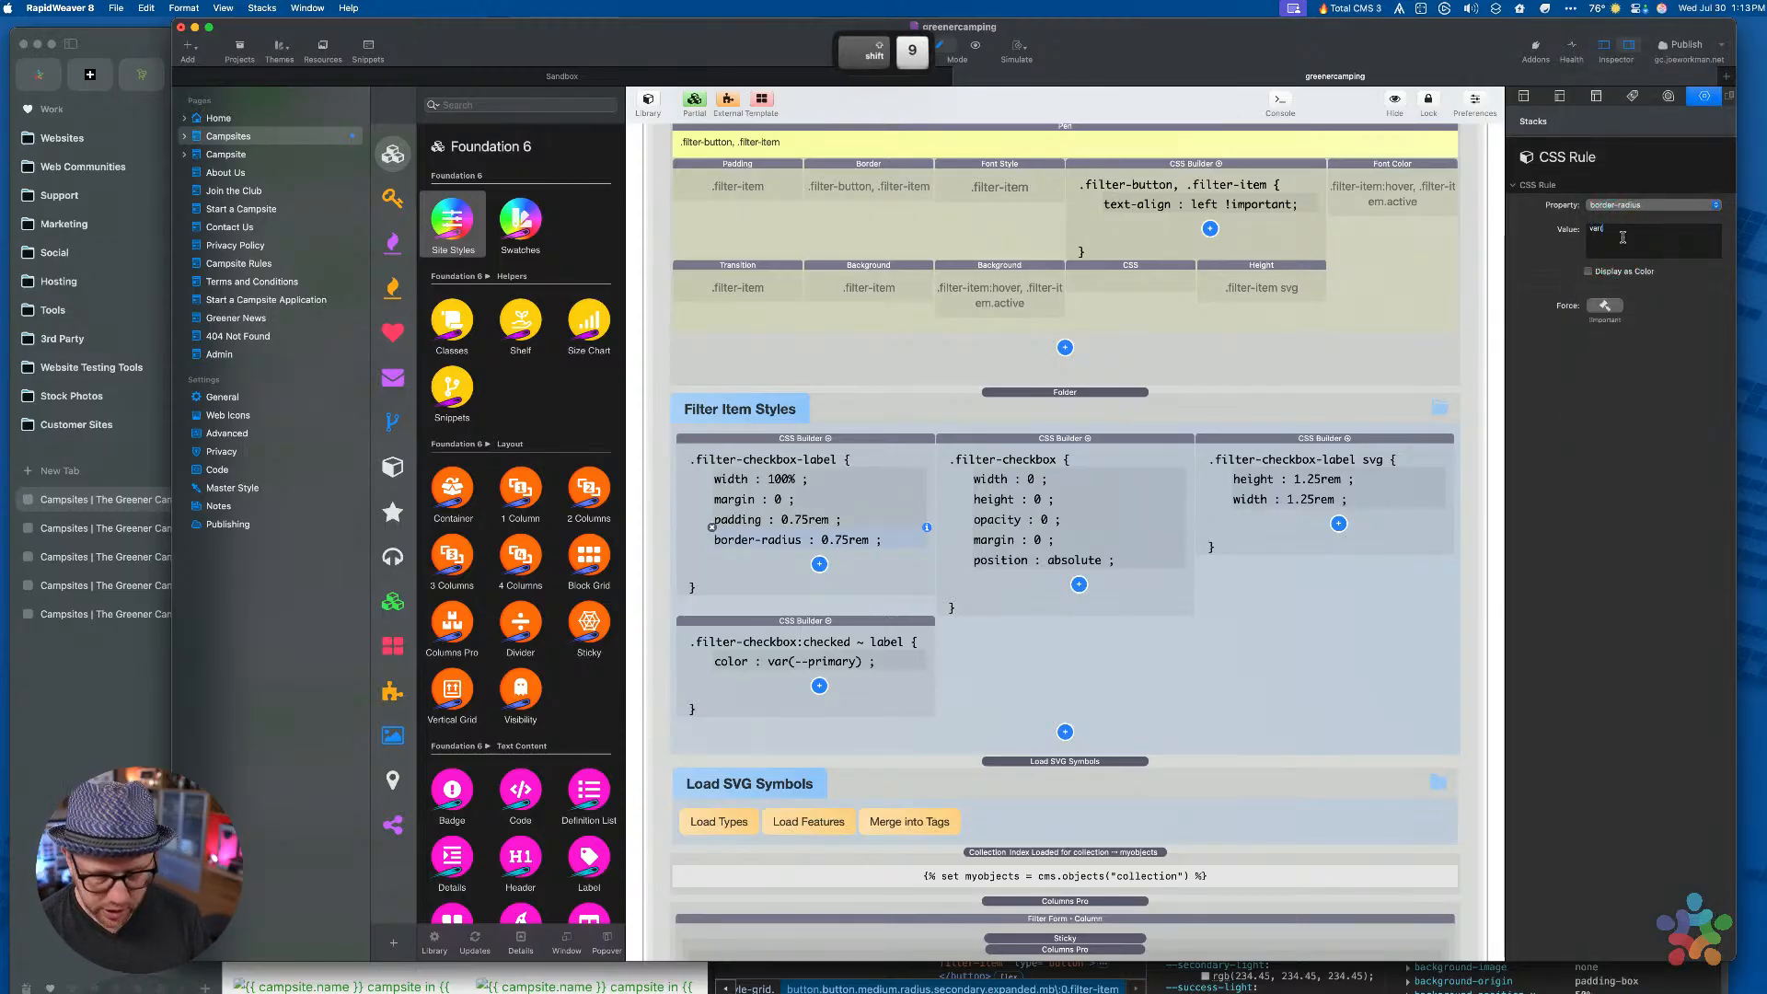
text(--rad)
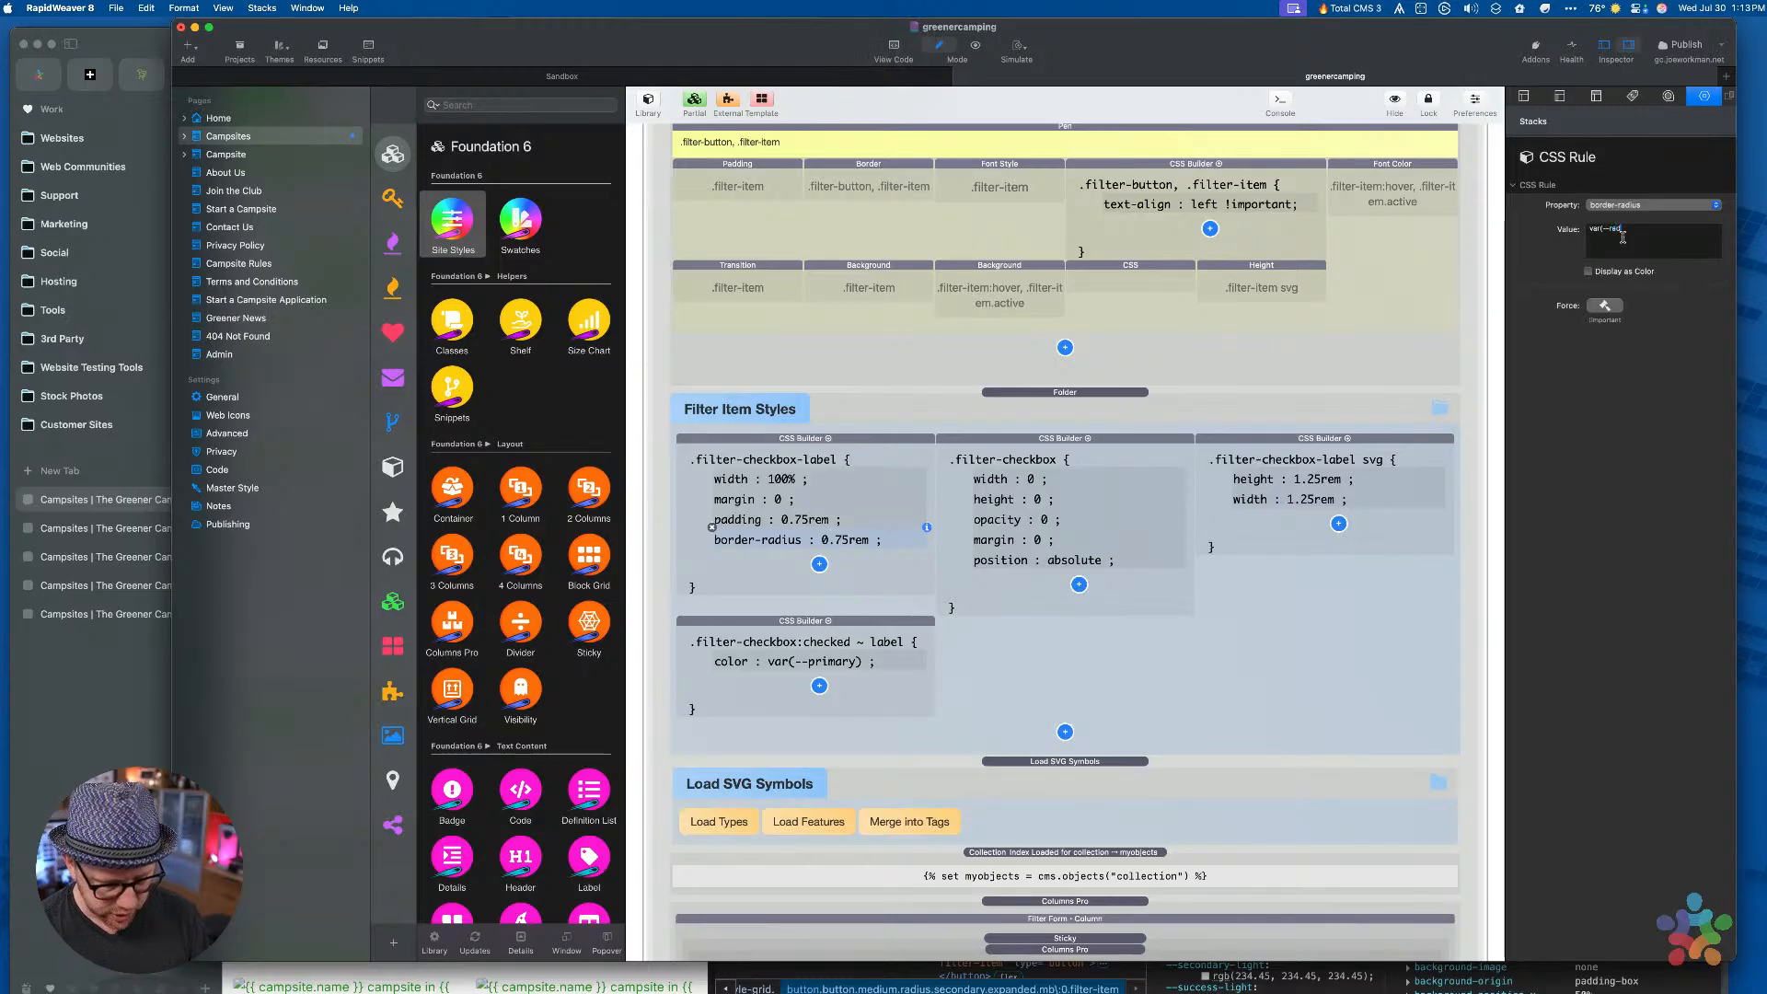
text(ius)
key(shift)
text())
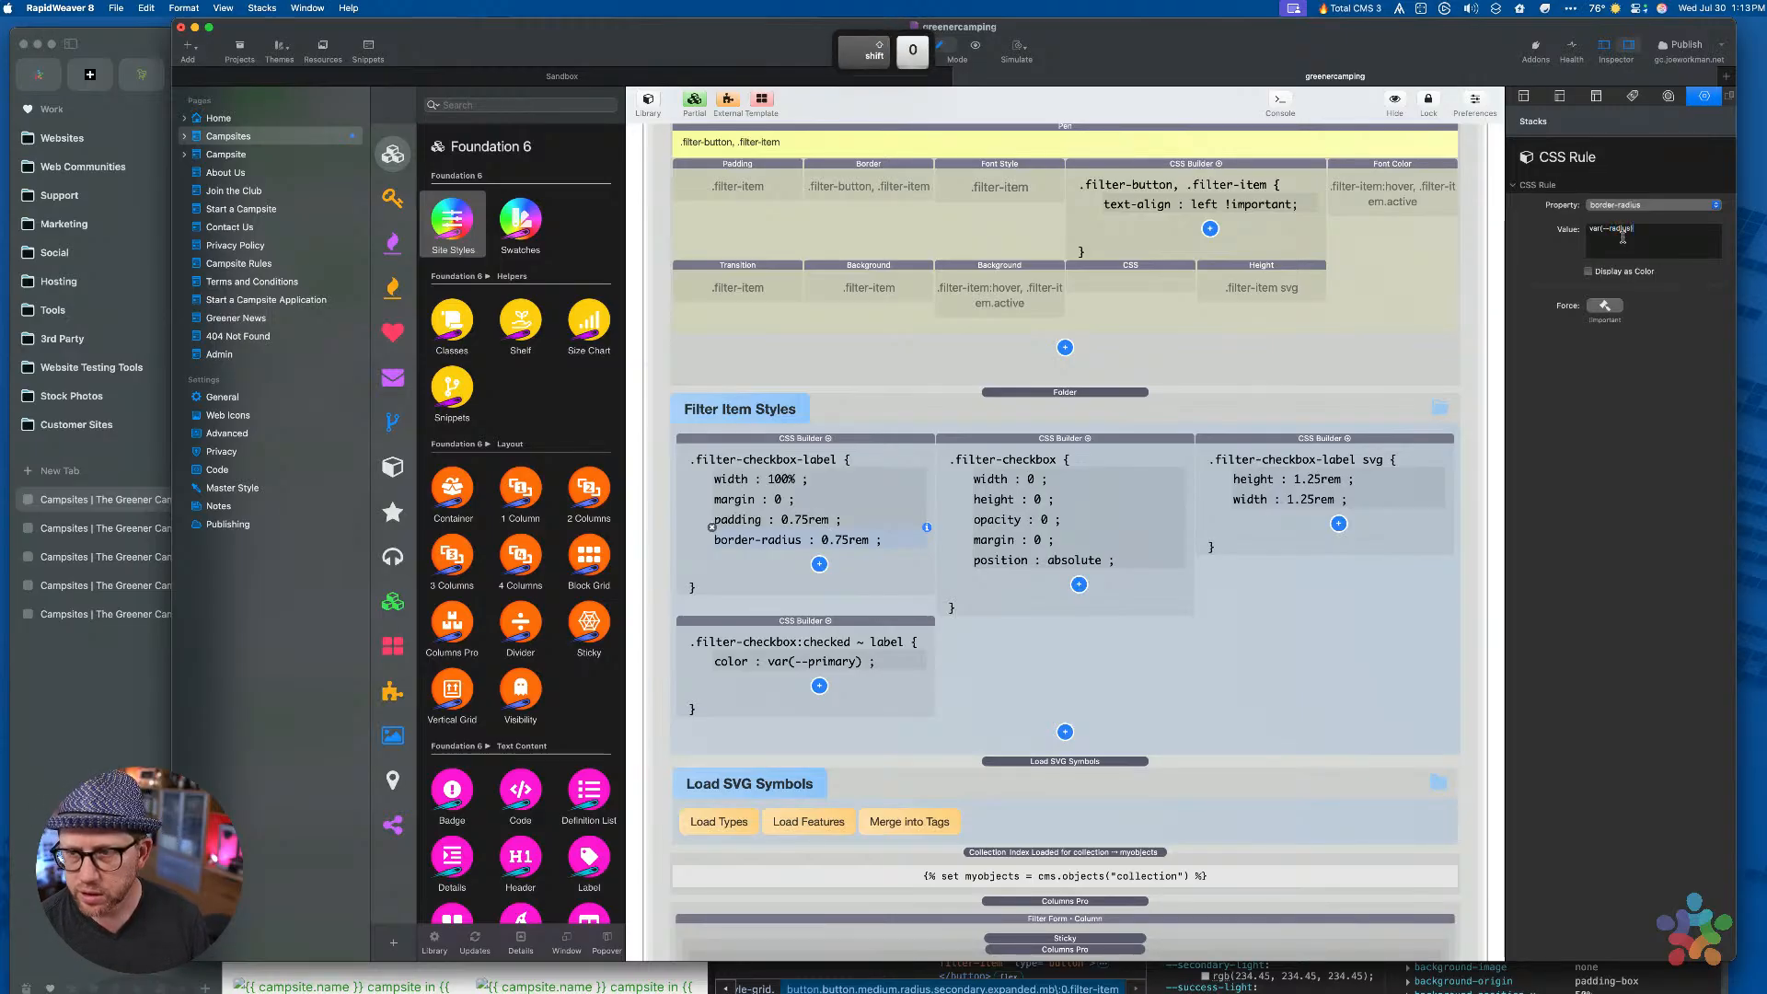
click(1193, 443)
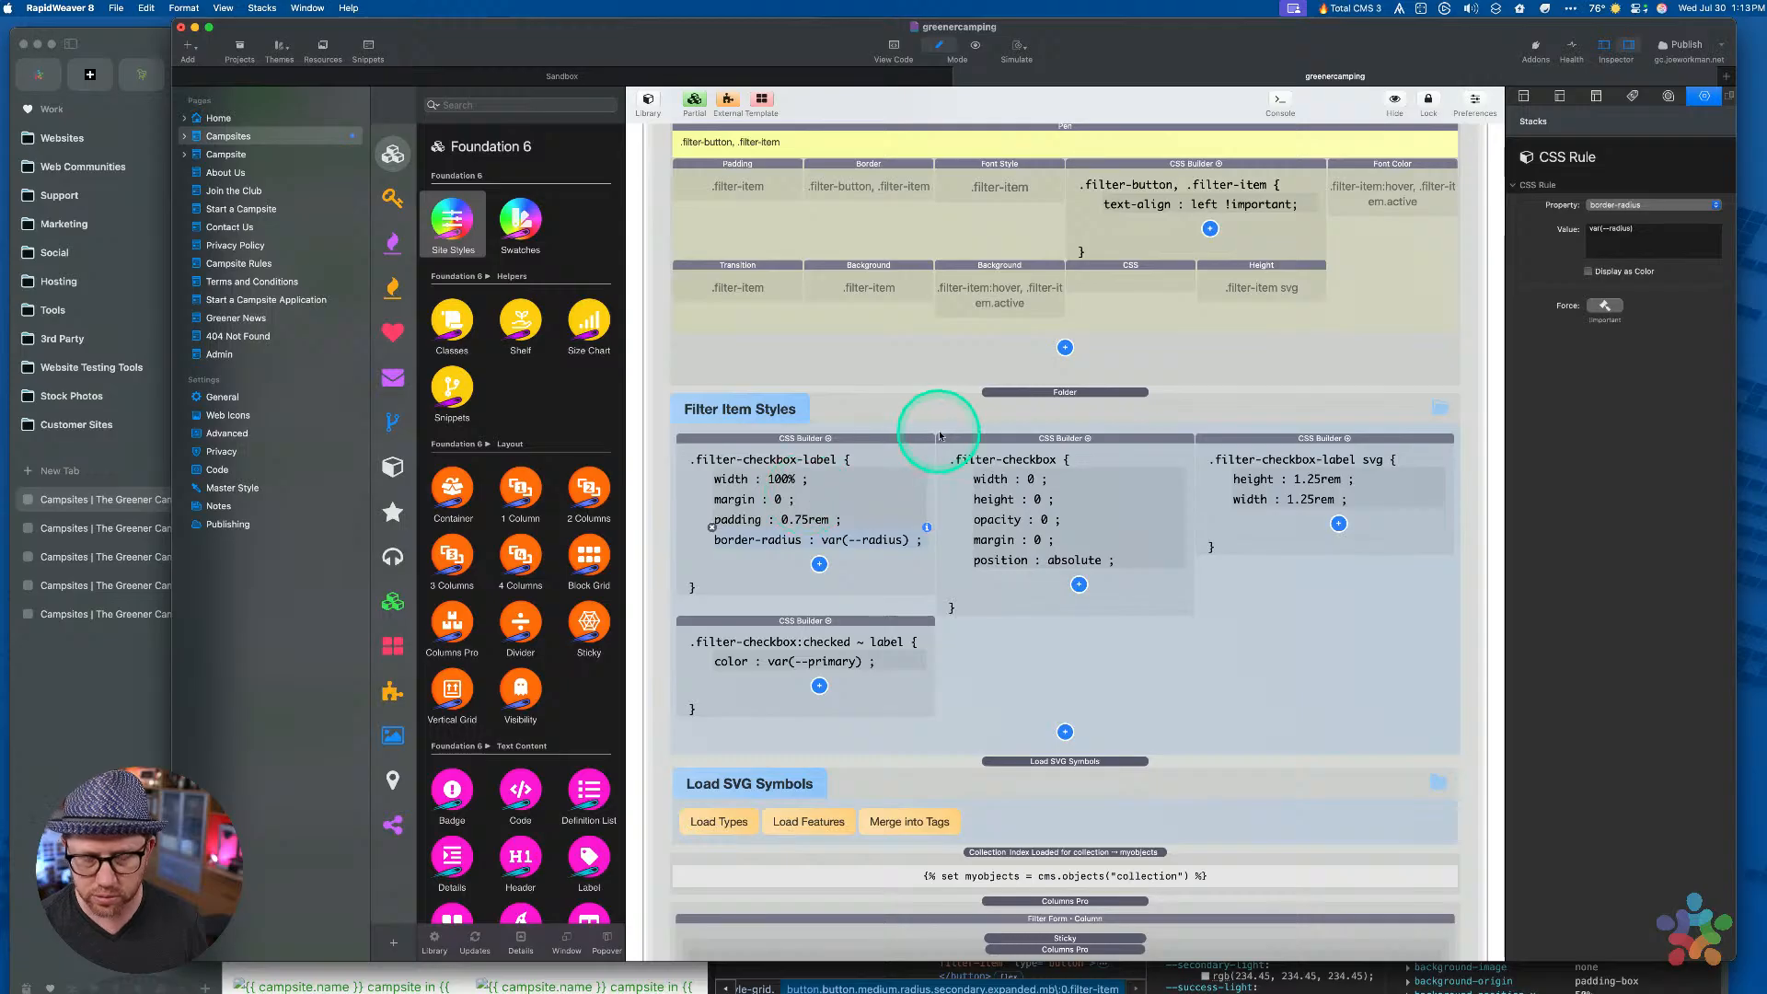
Review the .filter-checkbox-label and checked-label style blocks, then show all windows
click(905, 440)
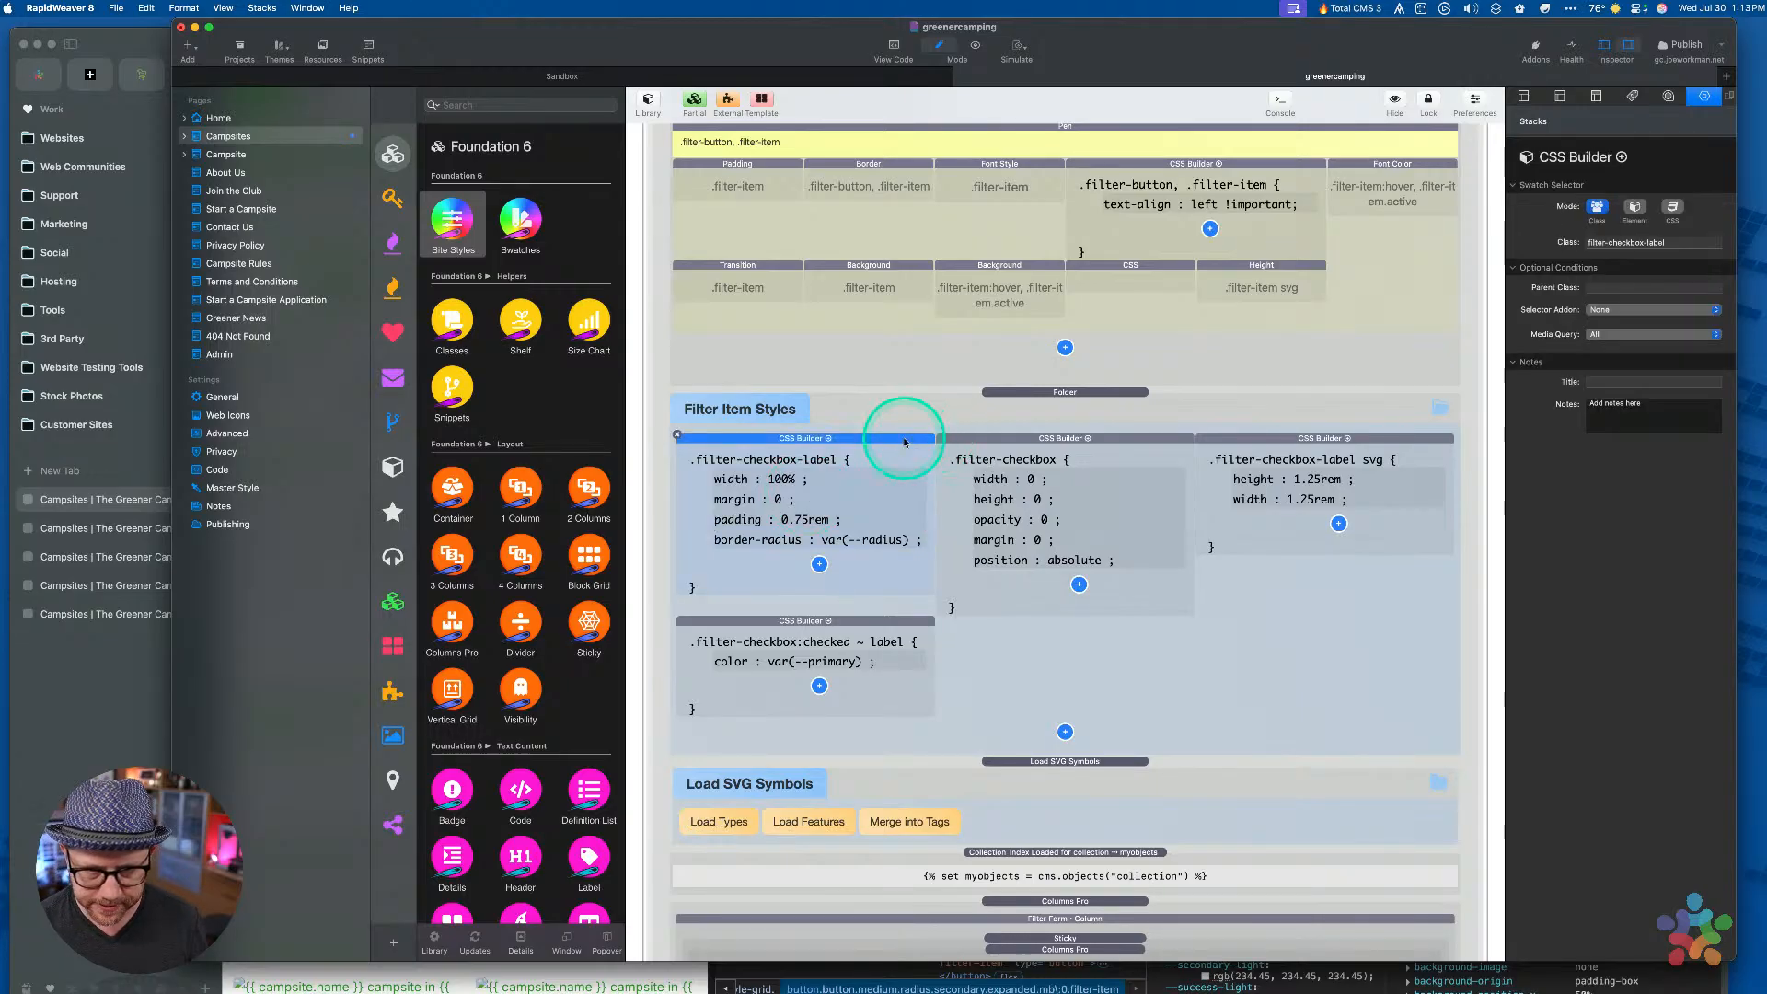
click(858, 622)
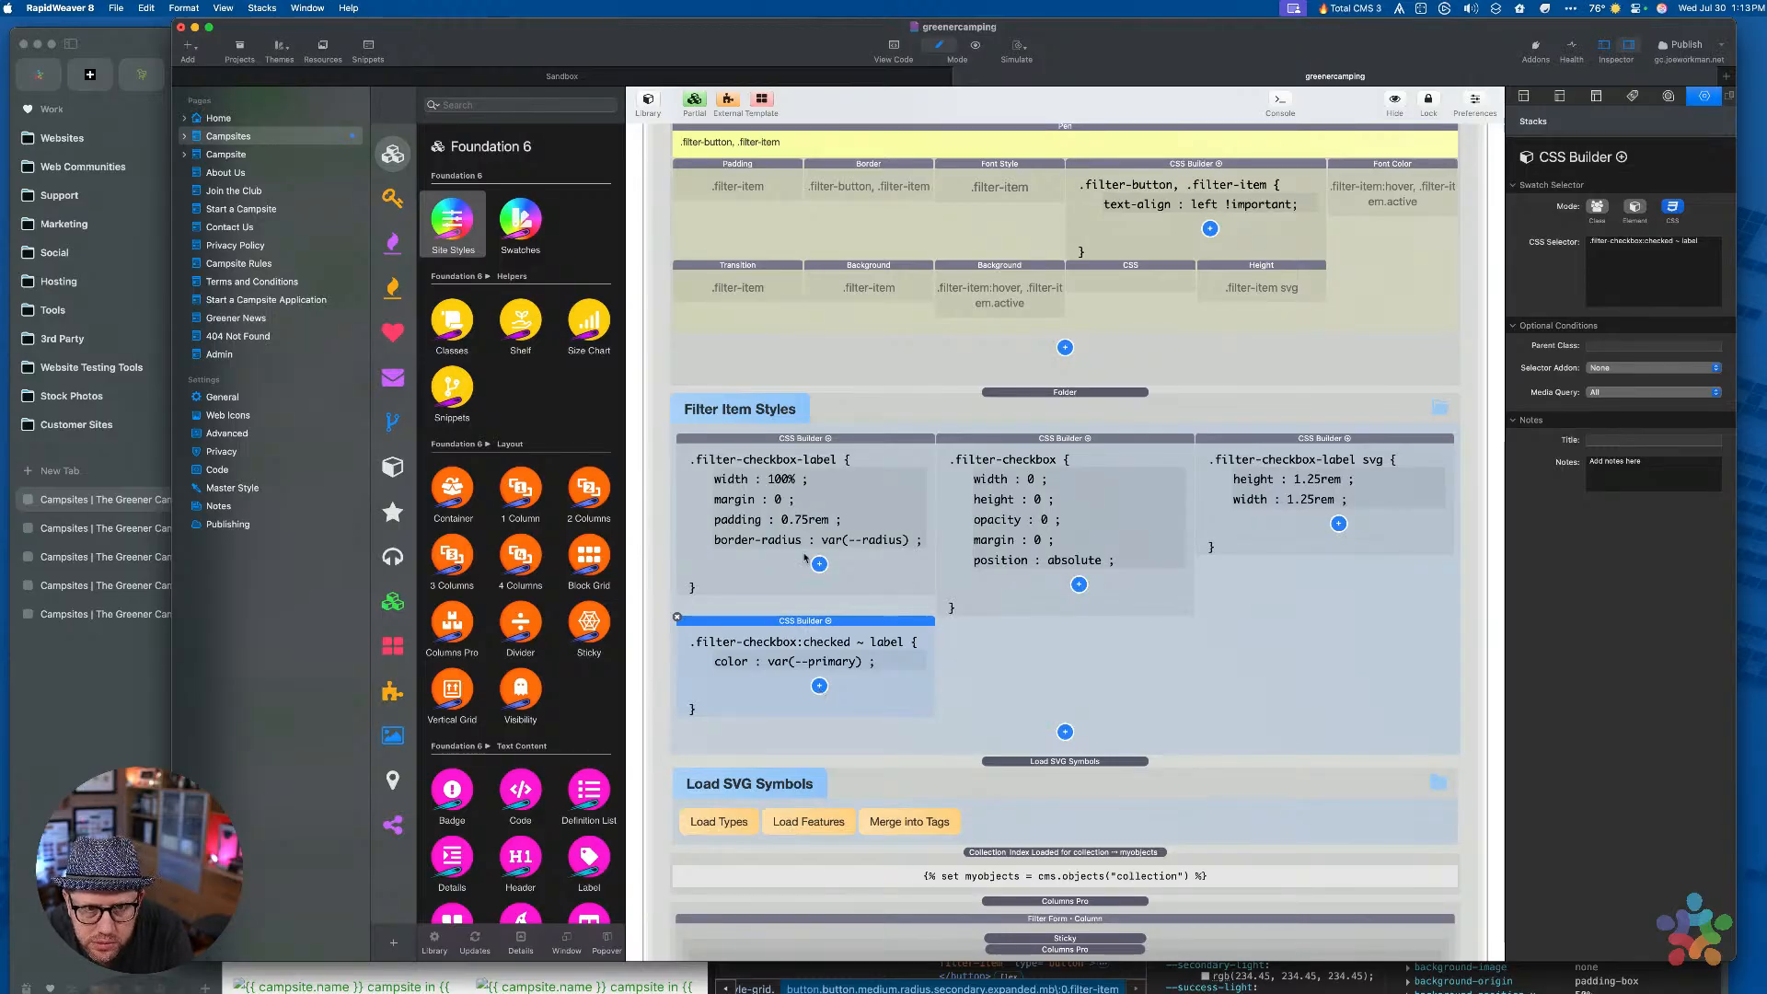
scroll(921, 302, up, 10)
key(ctrl+Up)
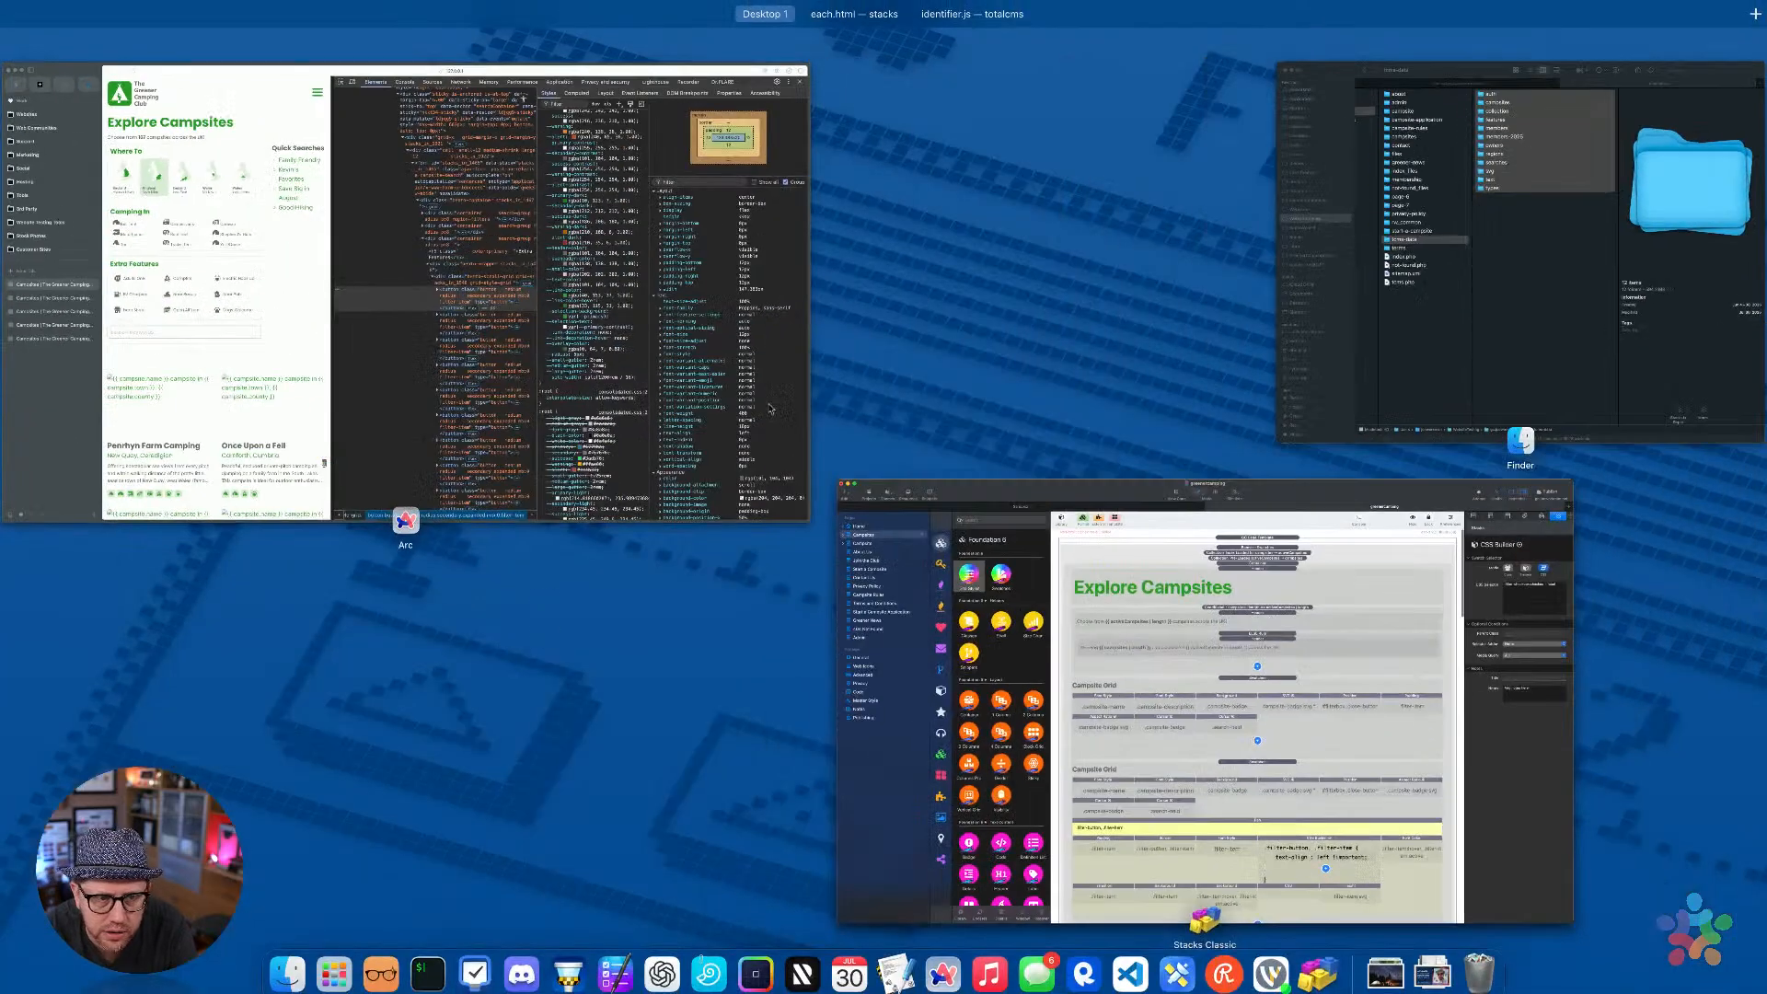
Inspect the Adults Only filter button in Arc and force it into the :hover state
click(523, 99)
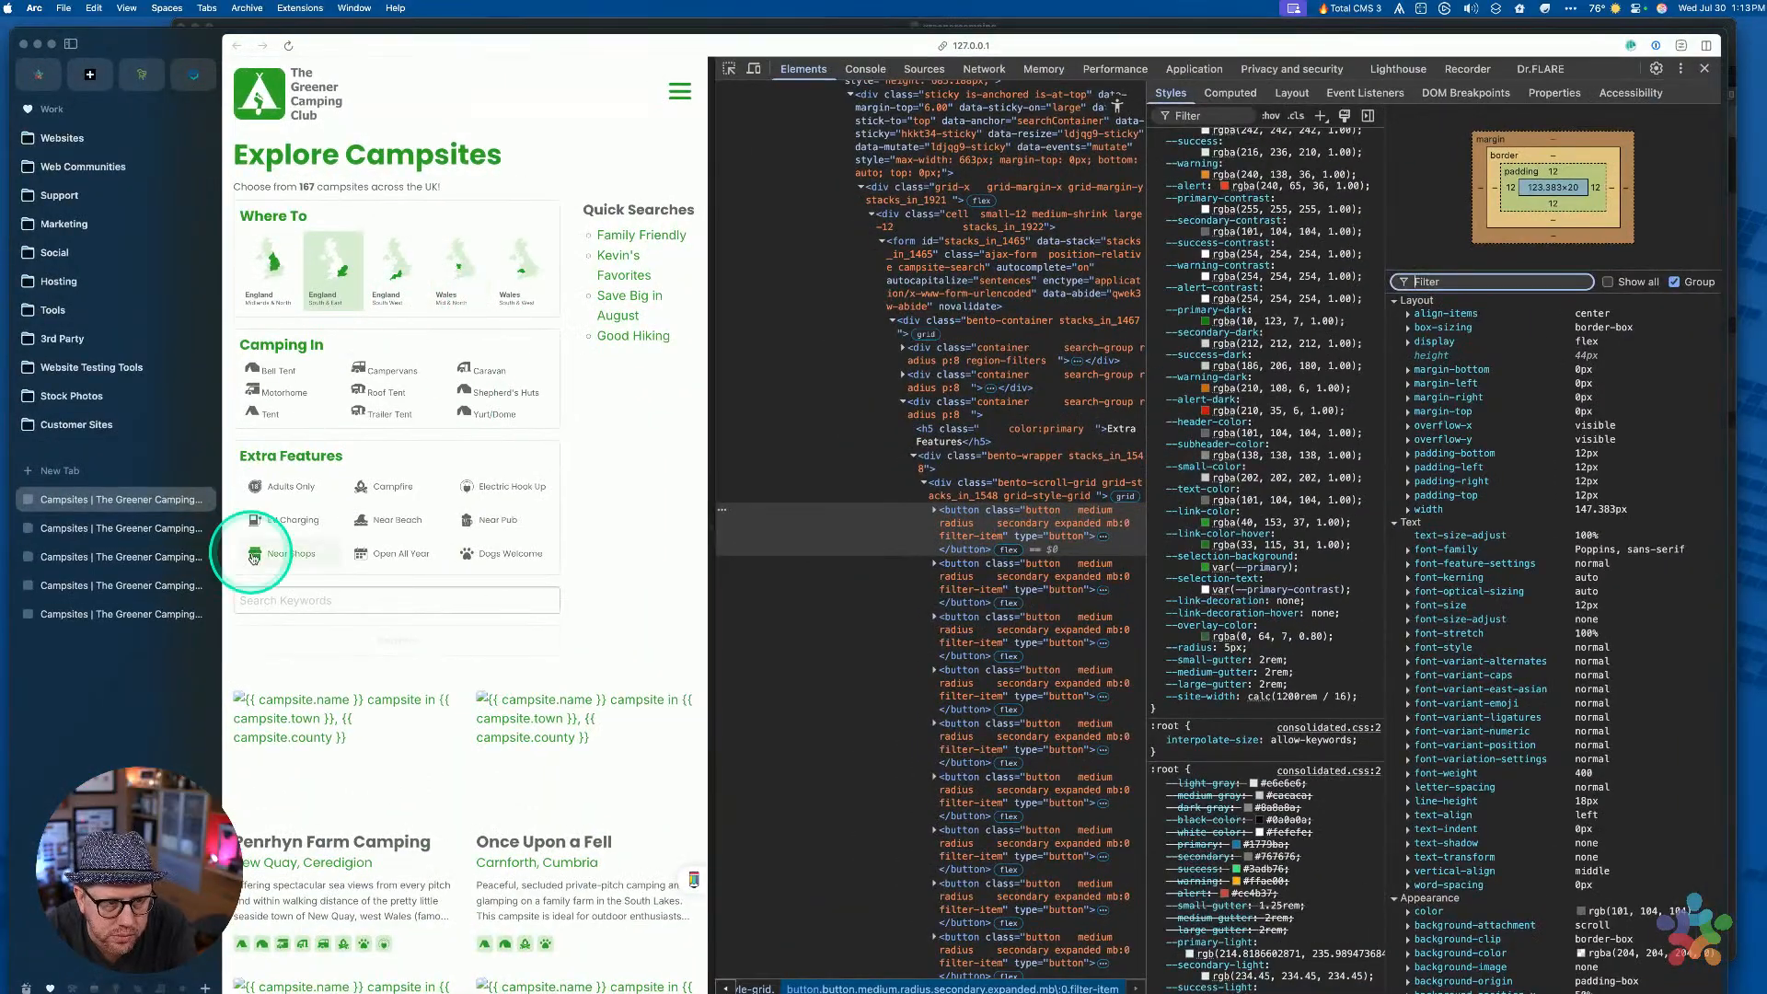
click(1018, 525)
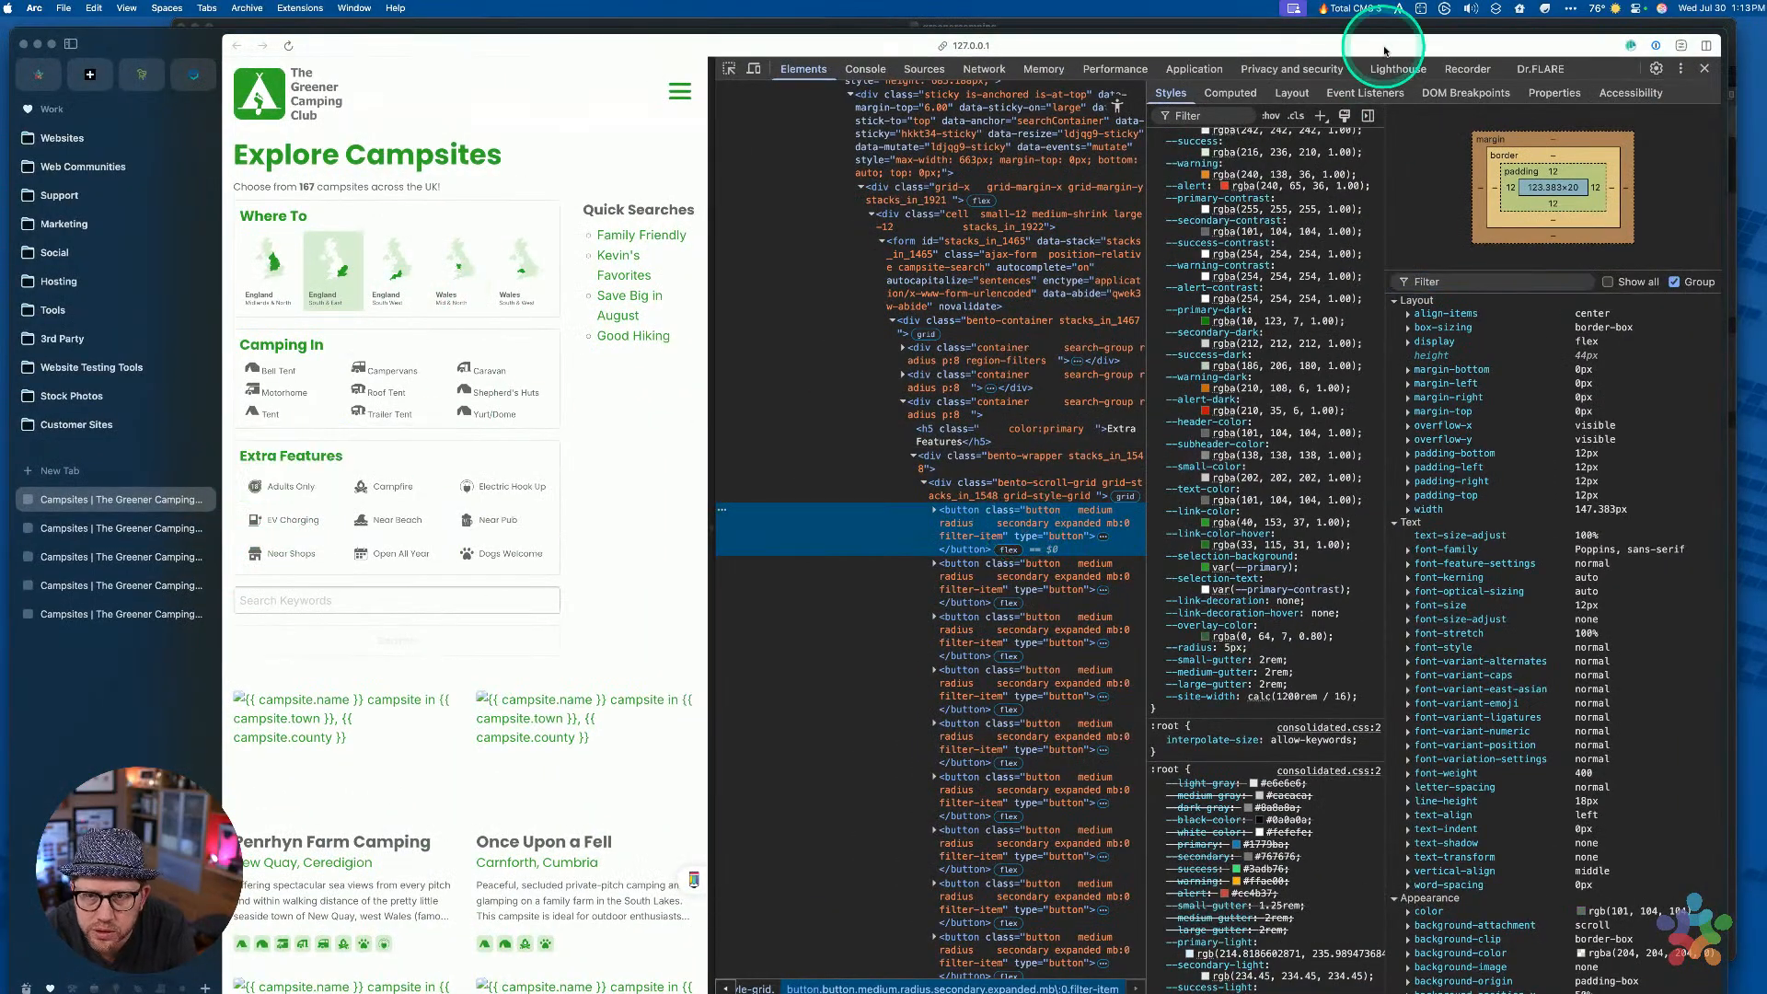
click(1271, 115)
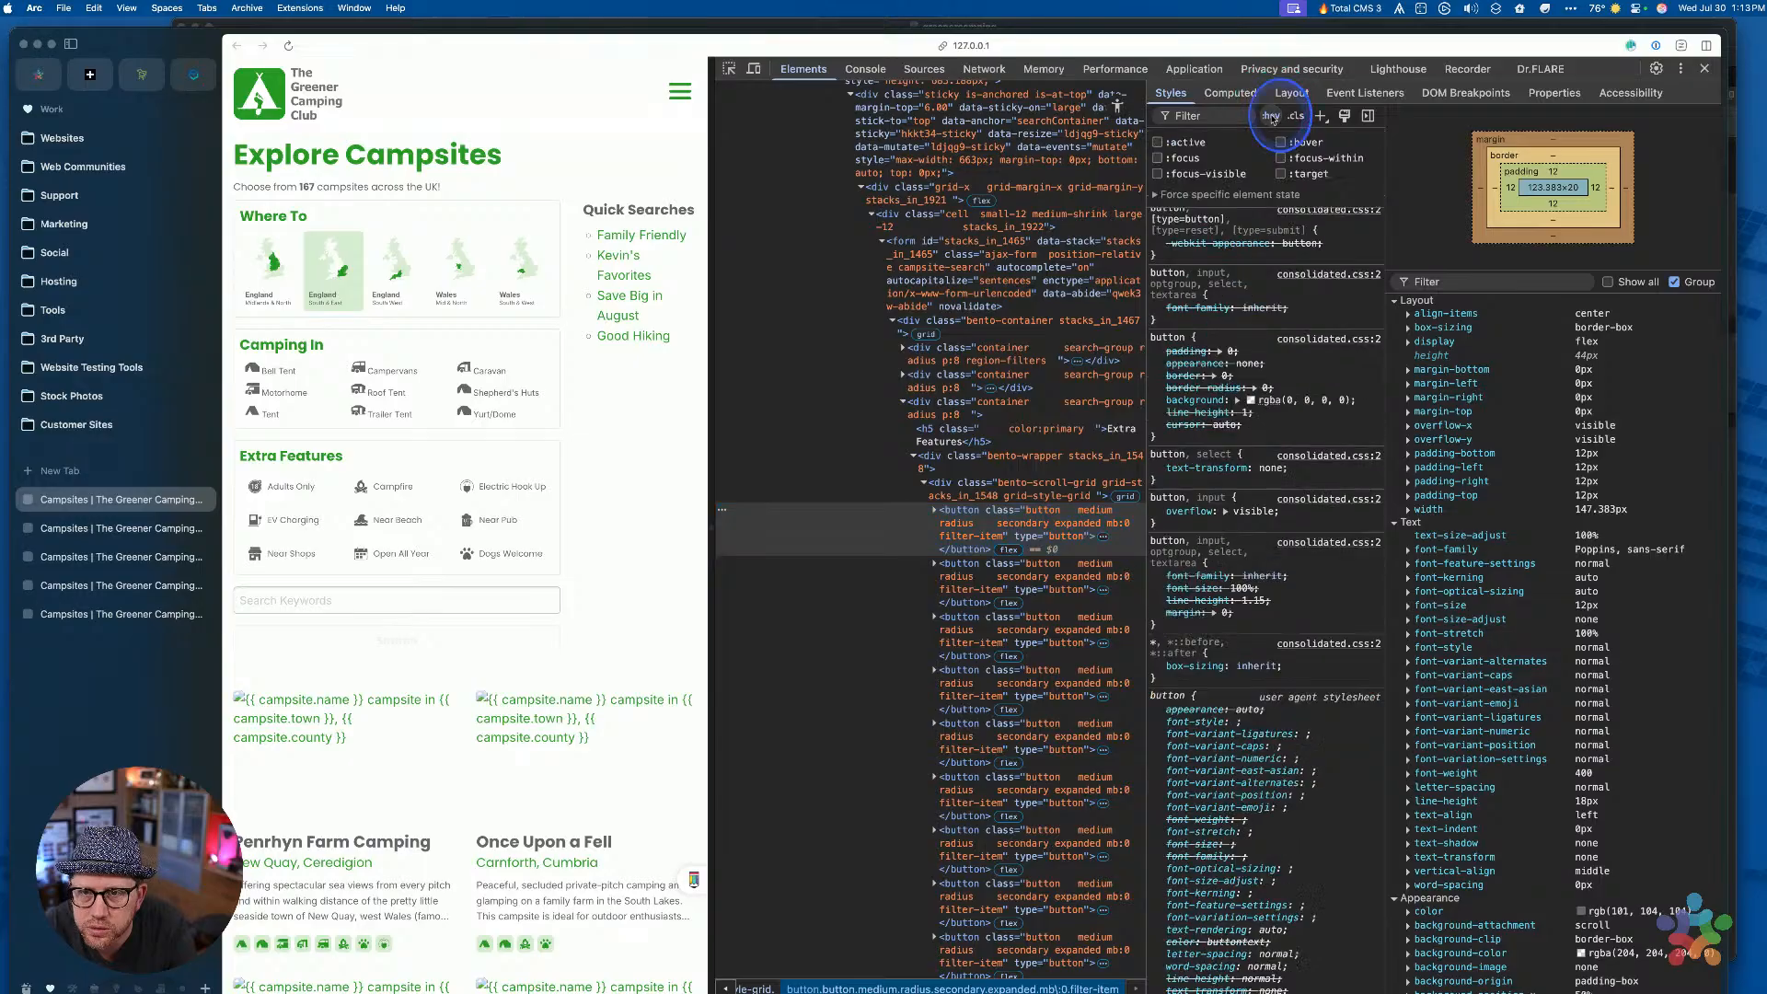
click(1281, 183)
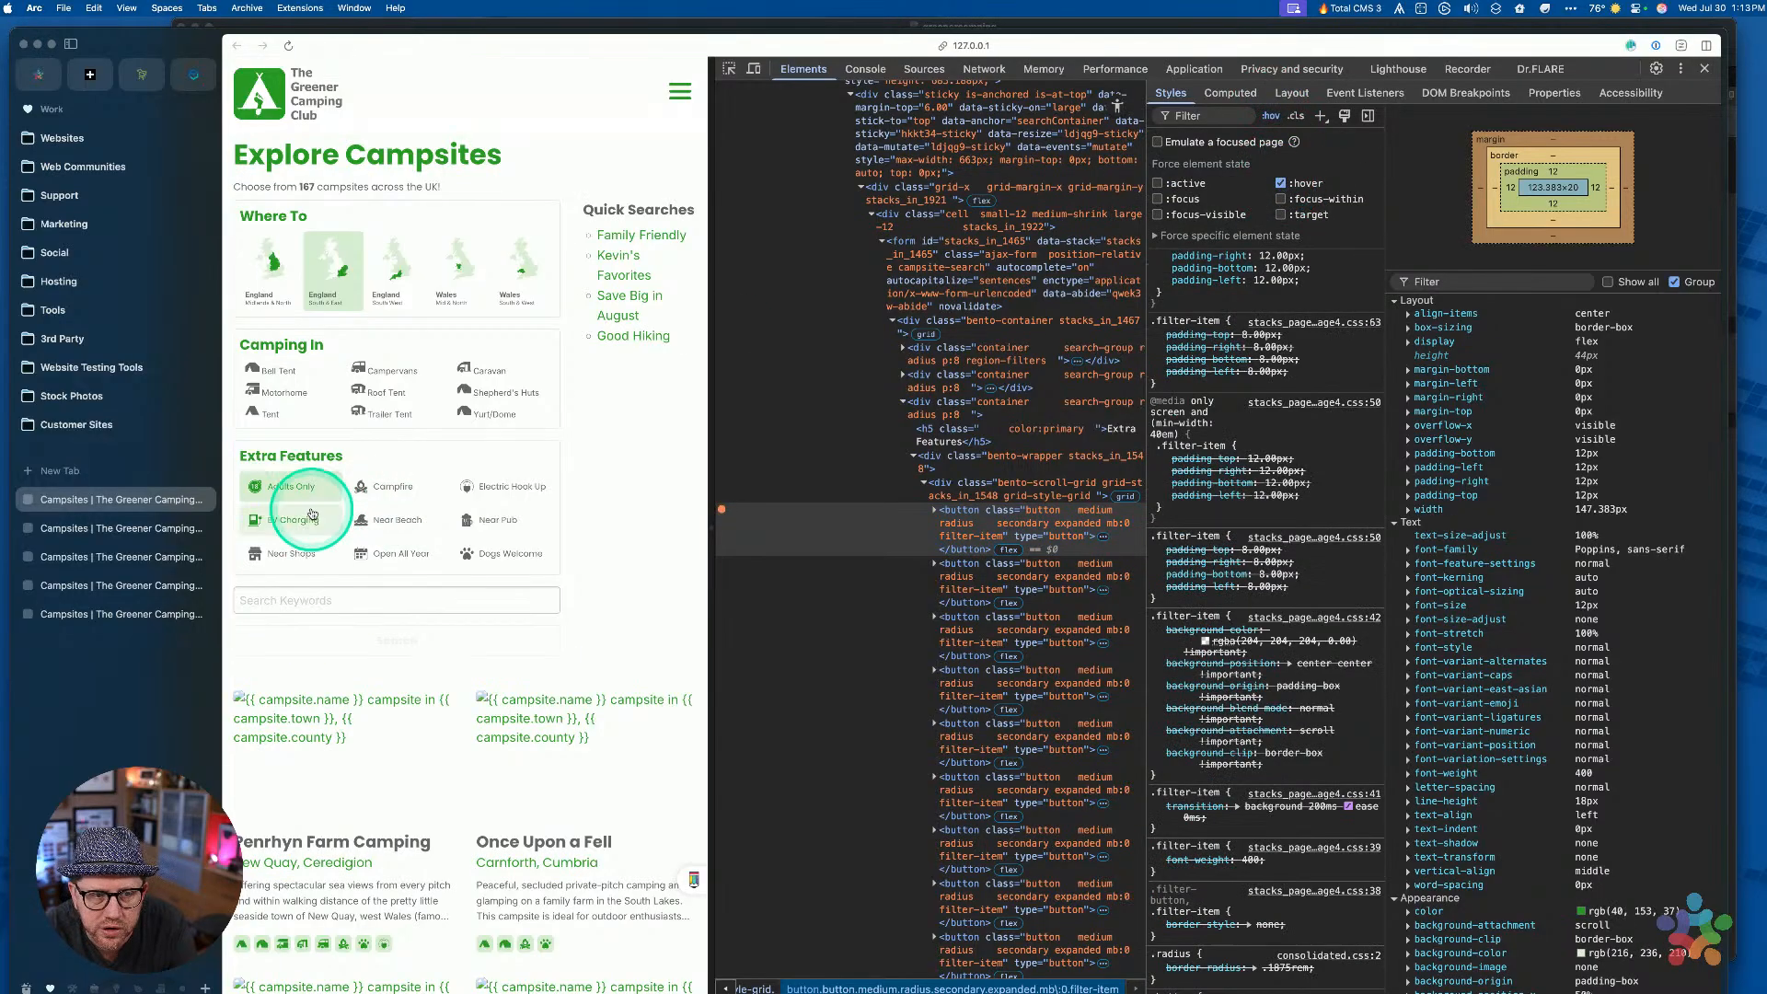
Review the hover background rules and the --green-accent value, then return to RapidWeaver
scroll(1058, 741, down, 5)
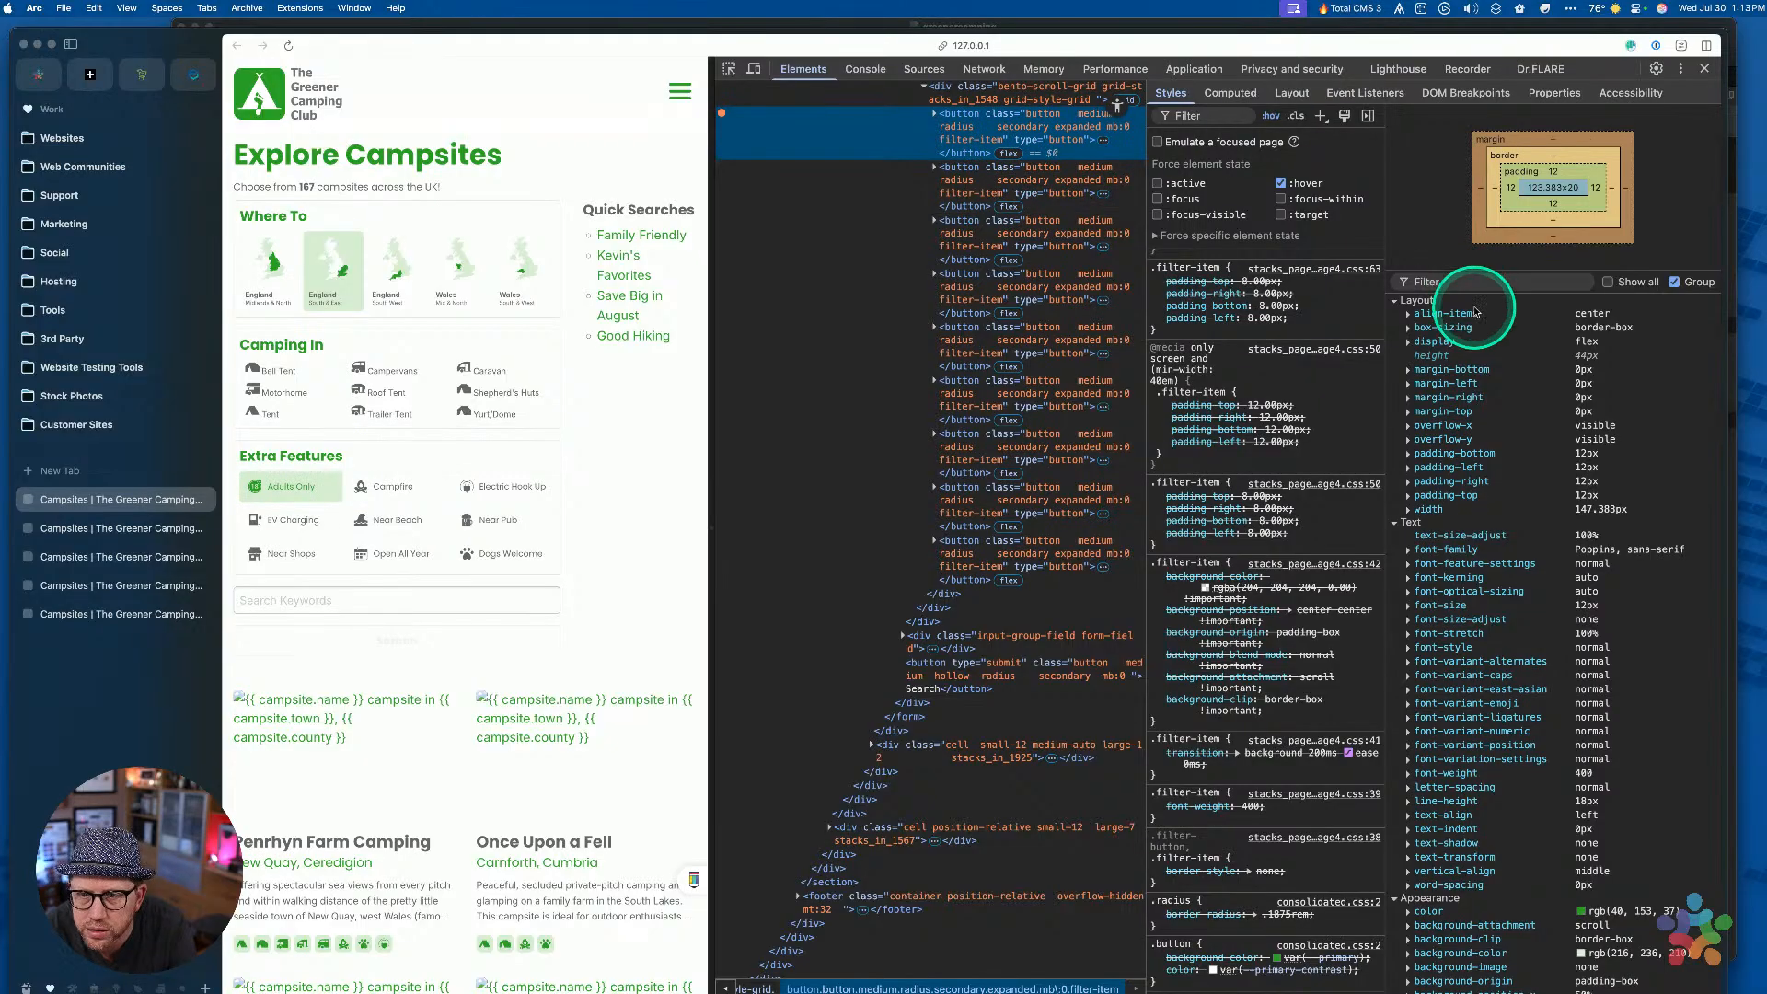
scroll(1481, 414, down, 1)
scroll(1483, 414, up, 1)
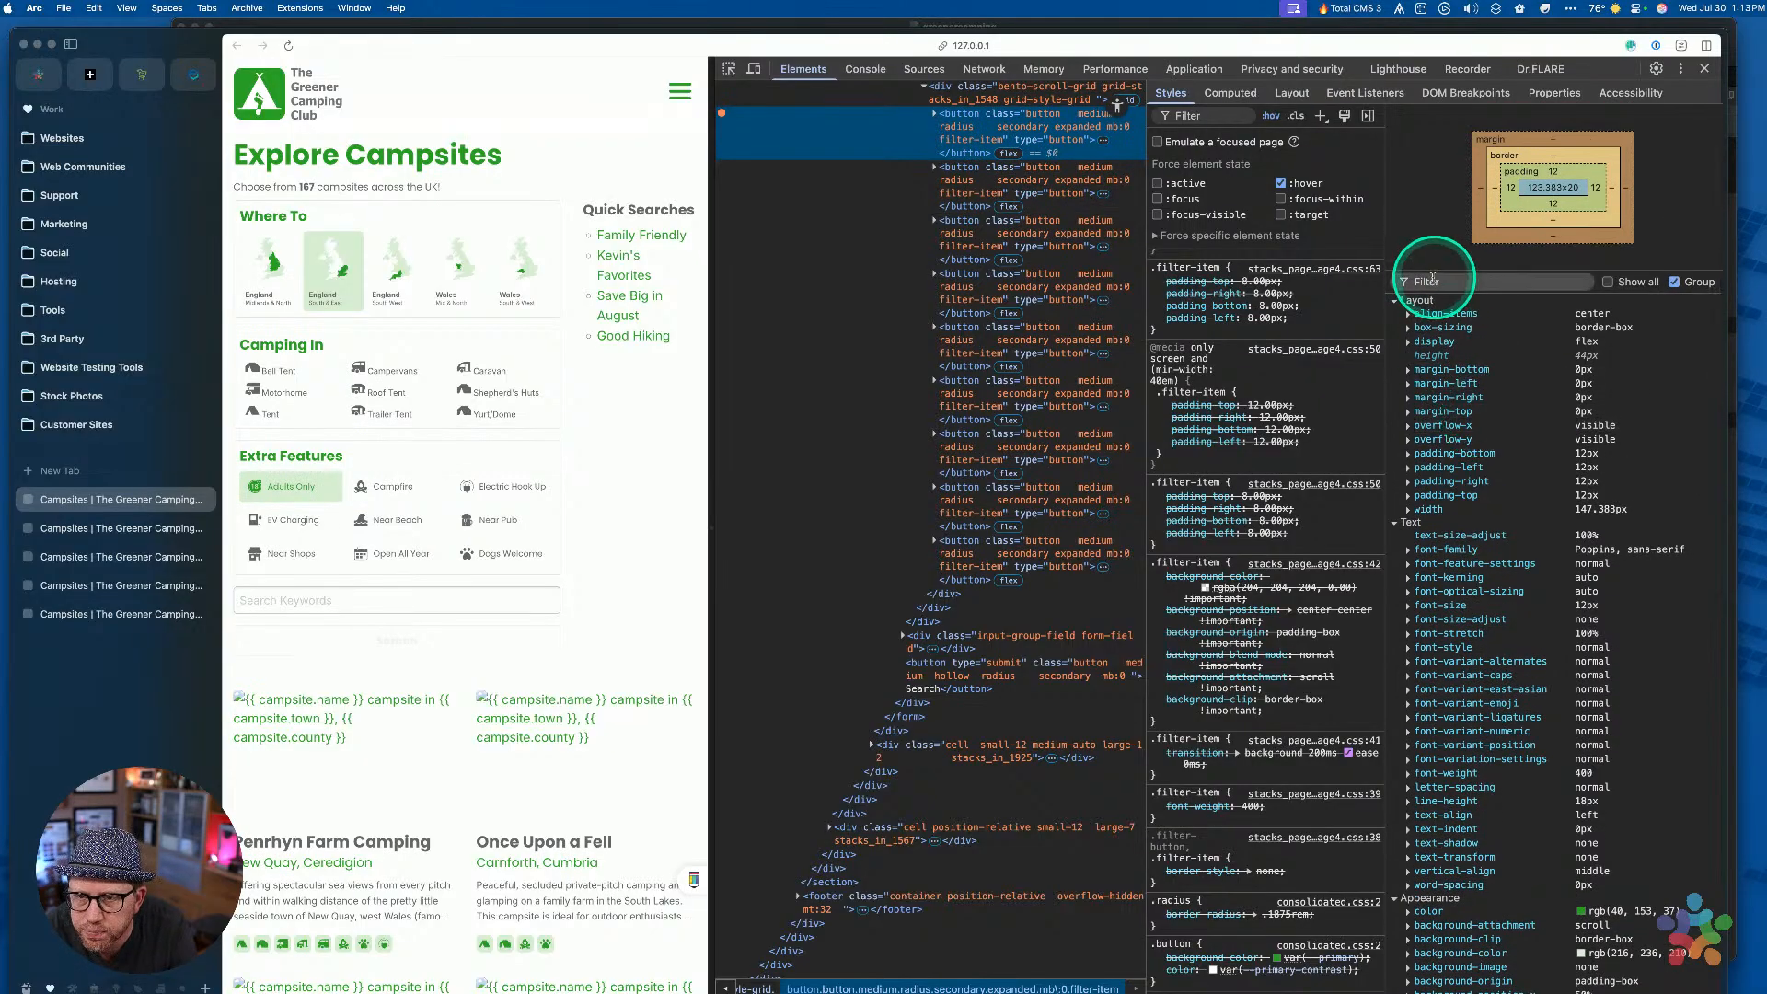
scroll(1284, 341, up, 10)
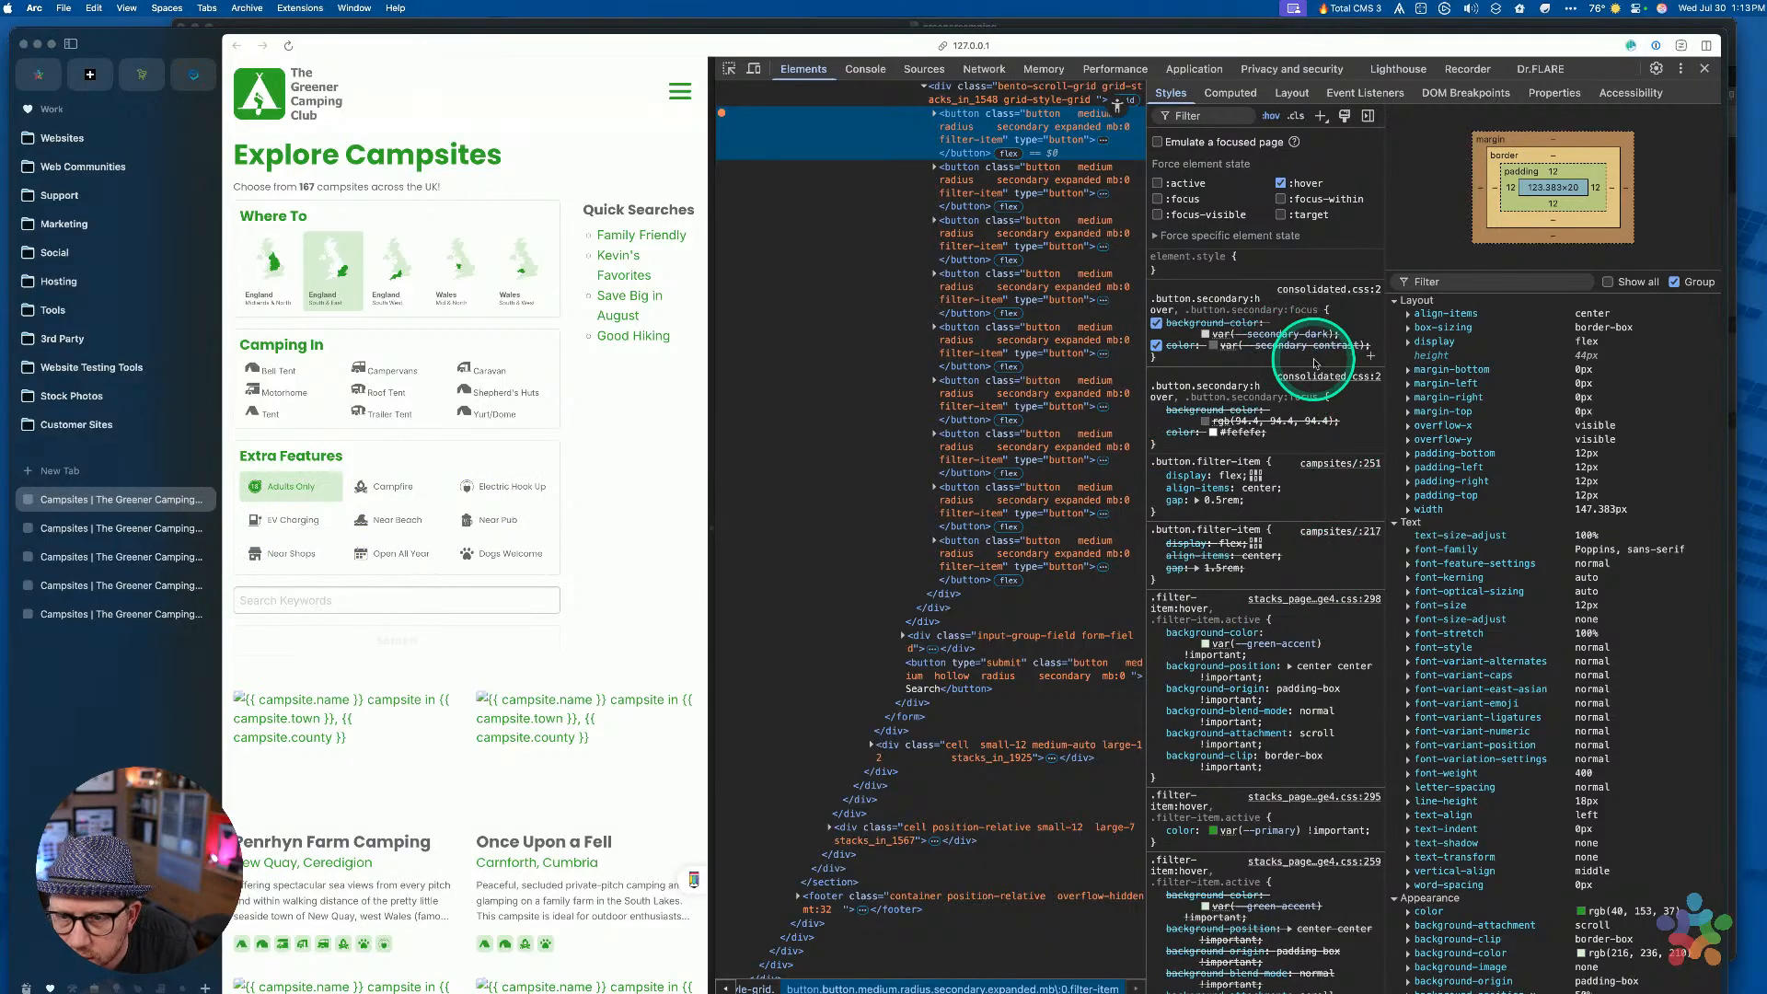
scroll(1307, 461, down, 2)
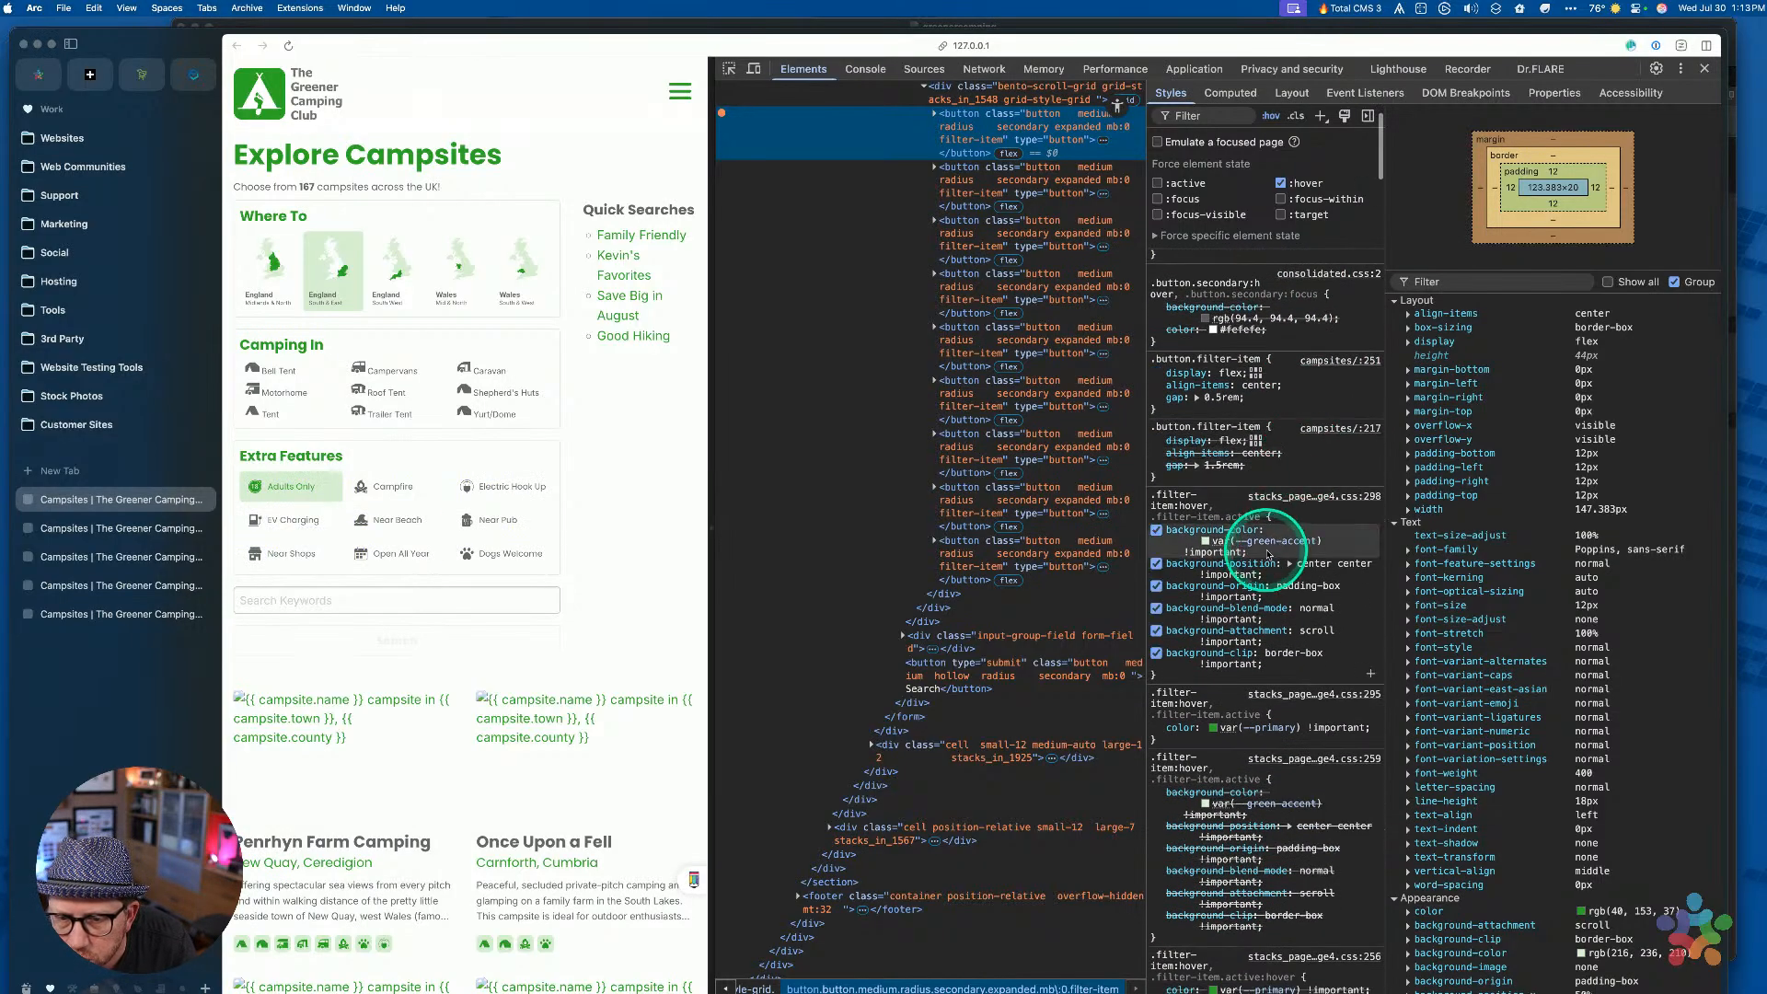
mouse_move(1258, 549)
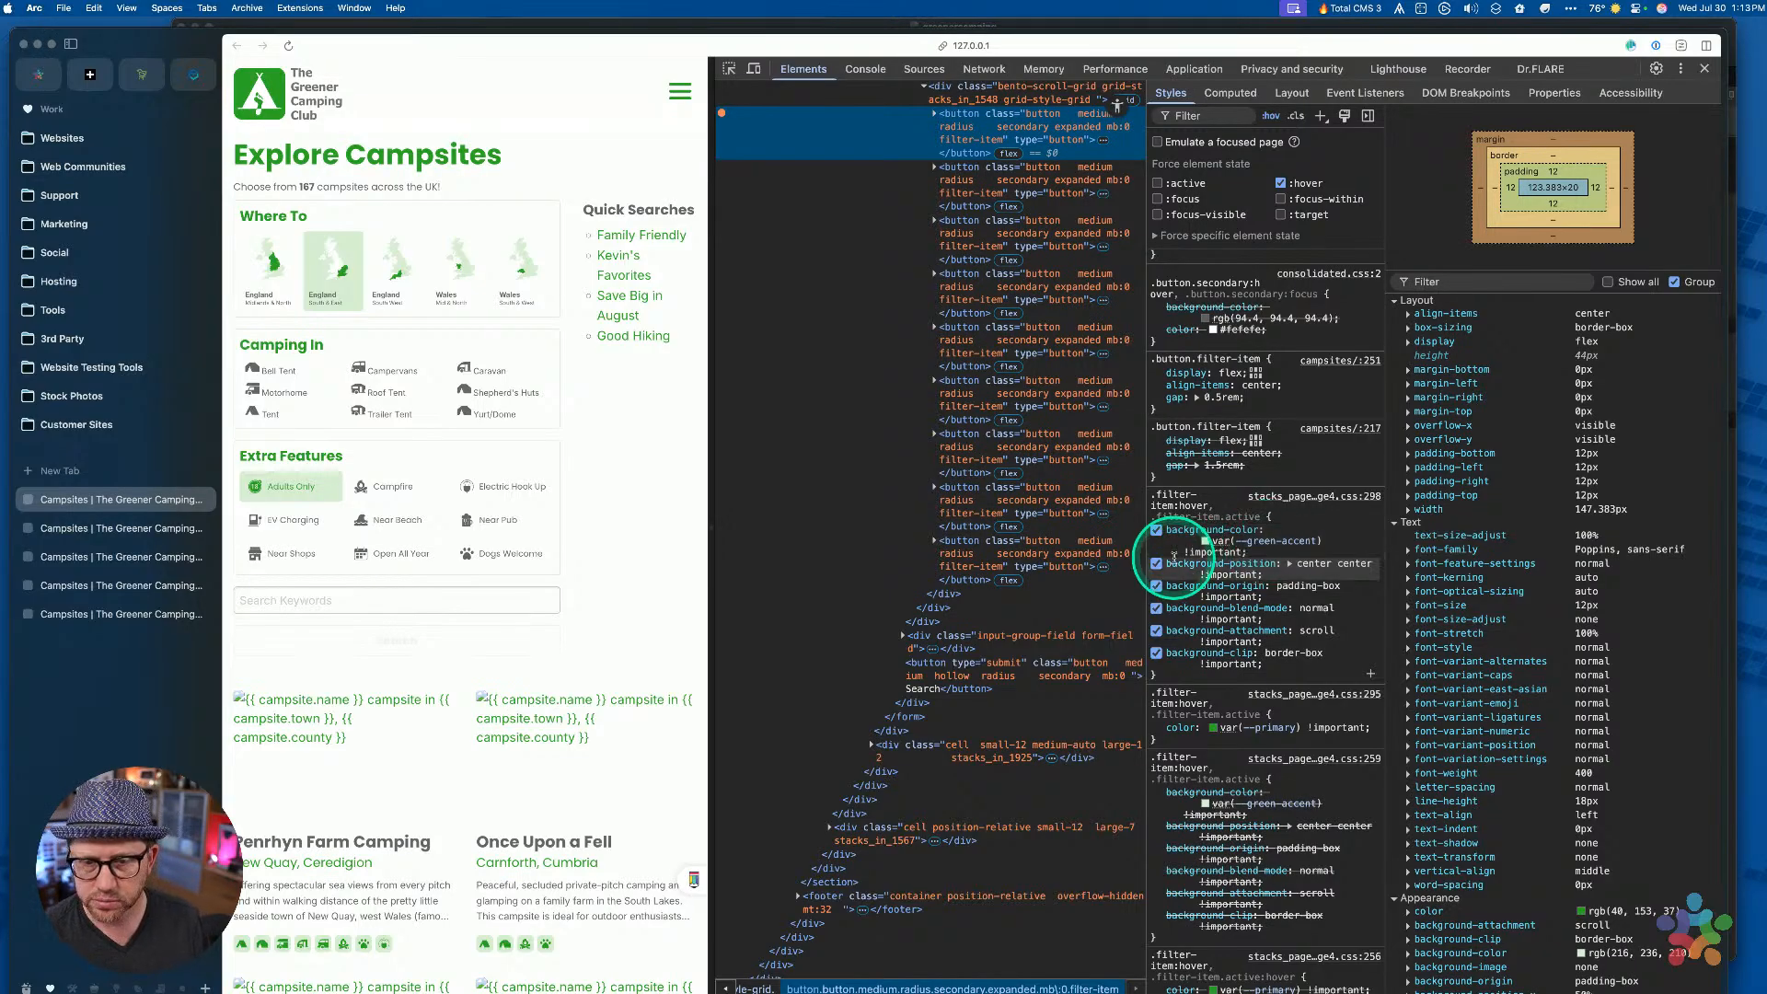
key(super+Tab)
key(super+r)
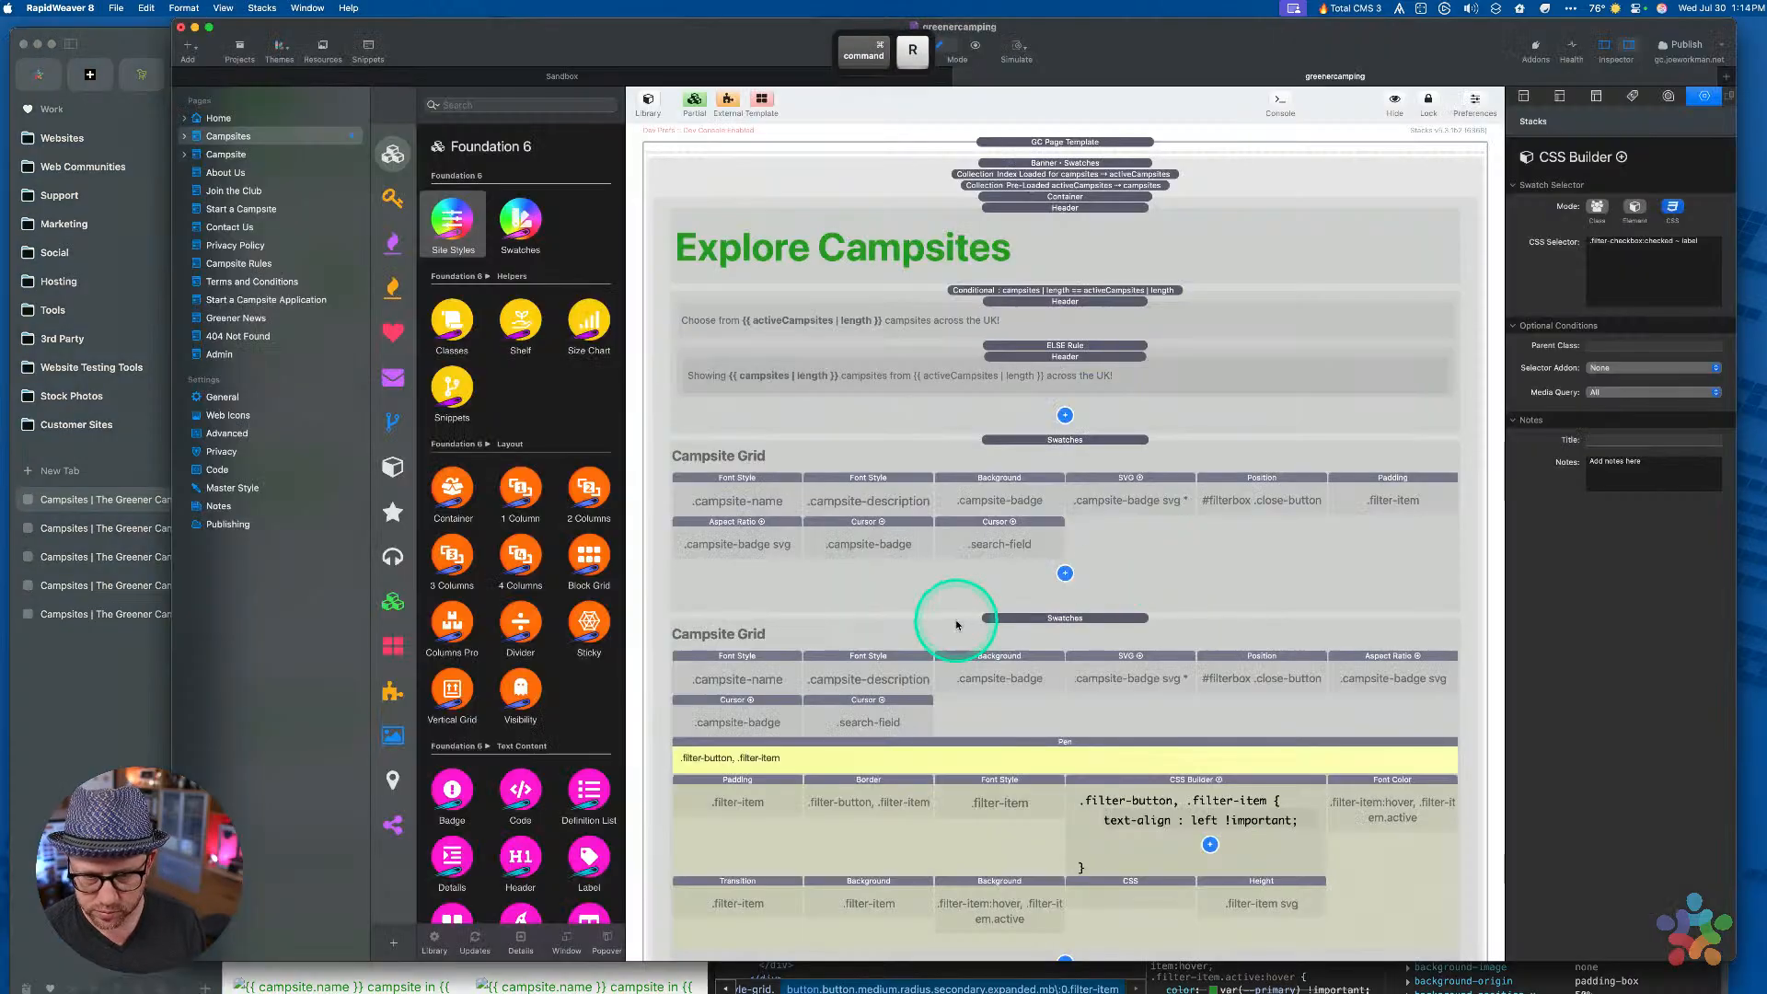
Add background-color: var(--green-accent) to the .filter-checkbox:checked ~ label rule
scroll(966, 544, down, 11)
scroll(966, 545, up, 3)
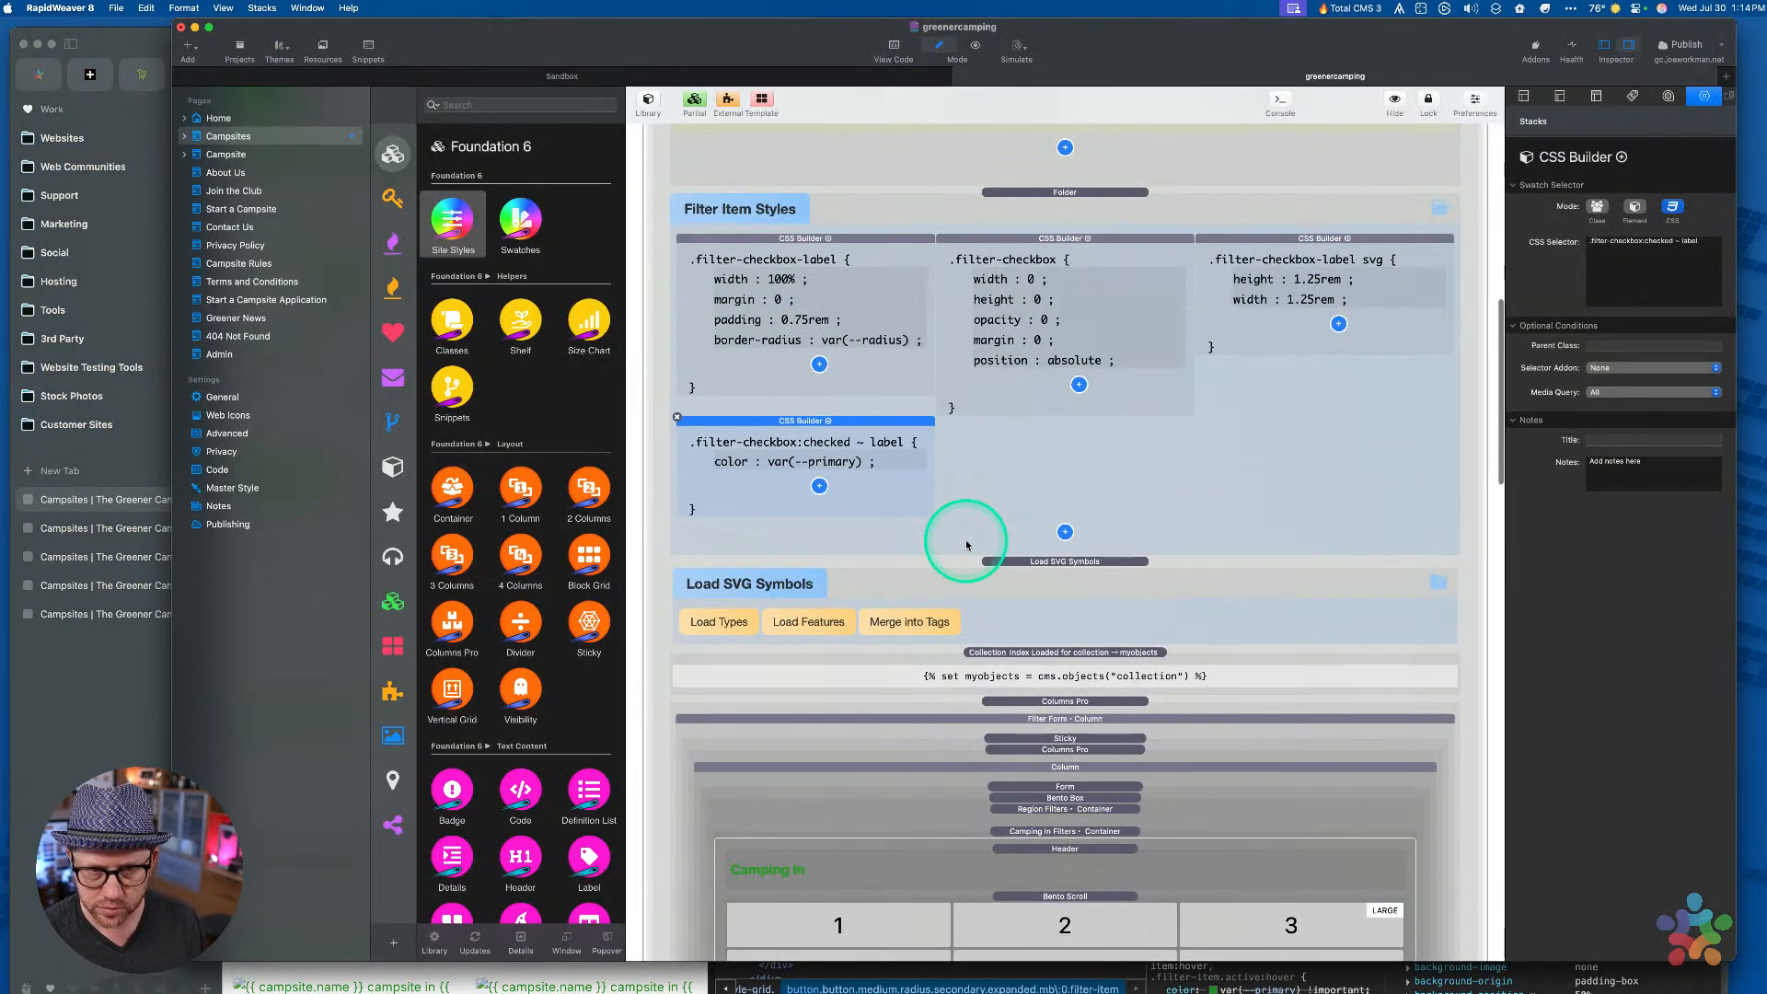
click(819, 365)
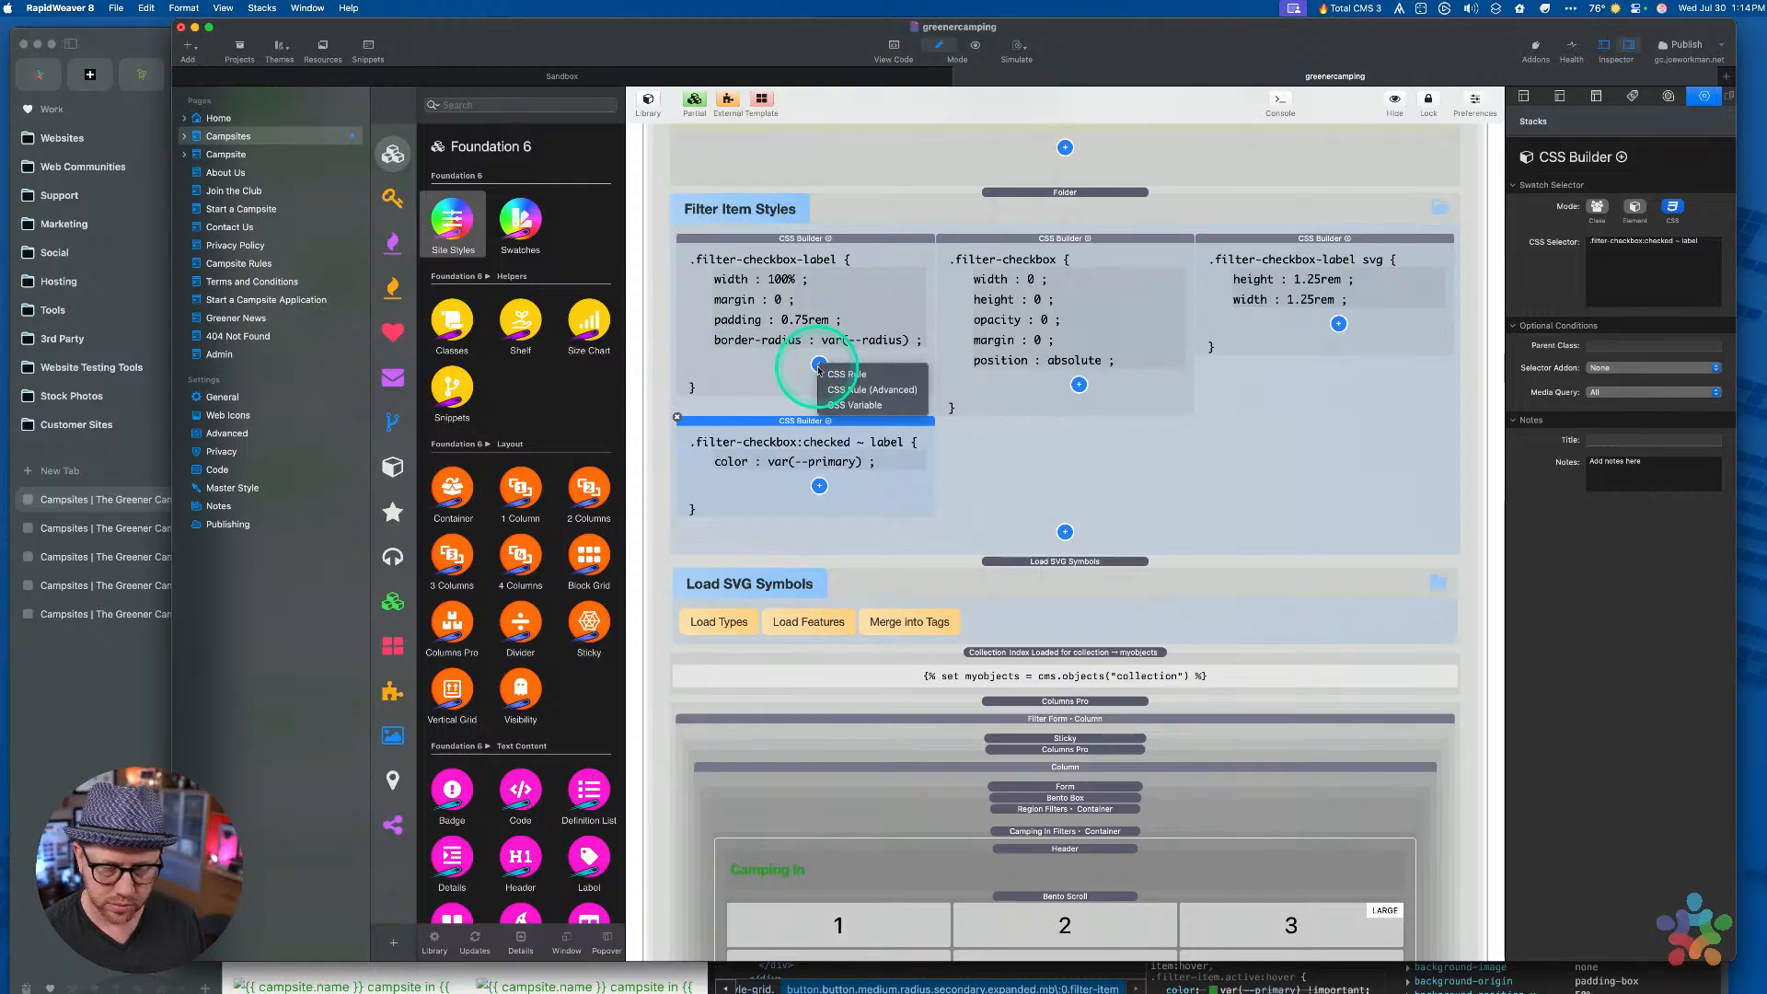
click(819, 486)
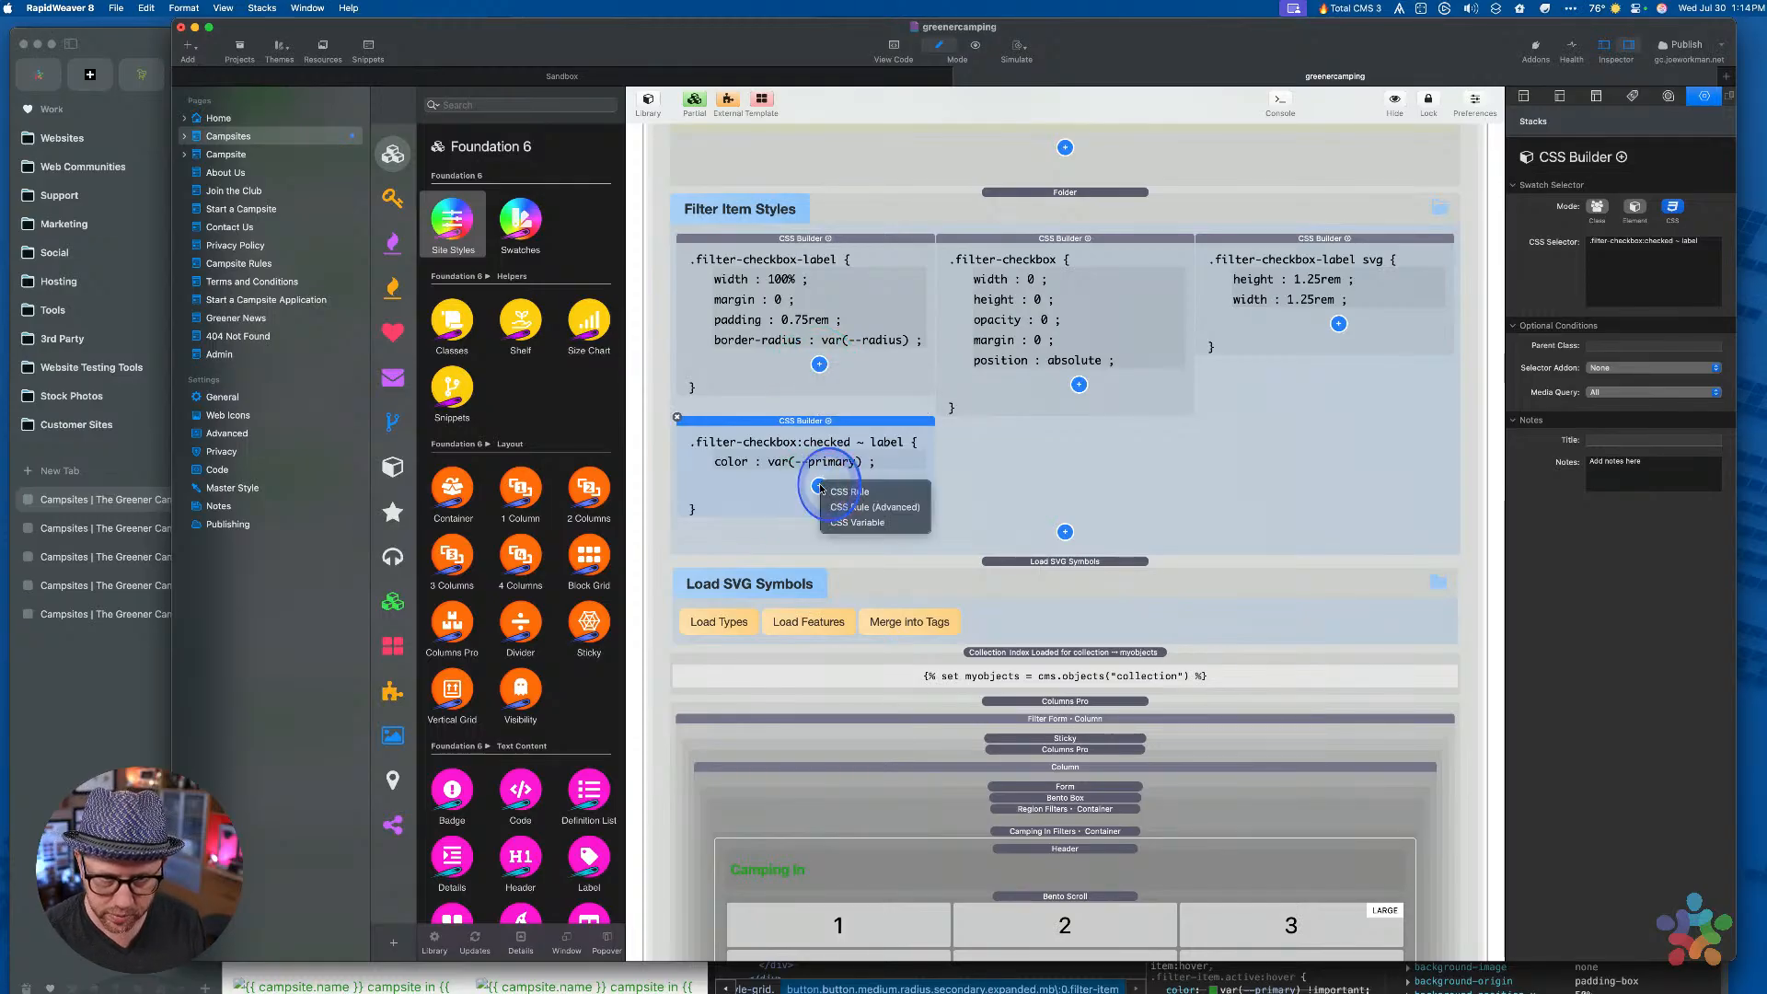
click(833, 491)
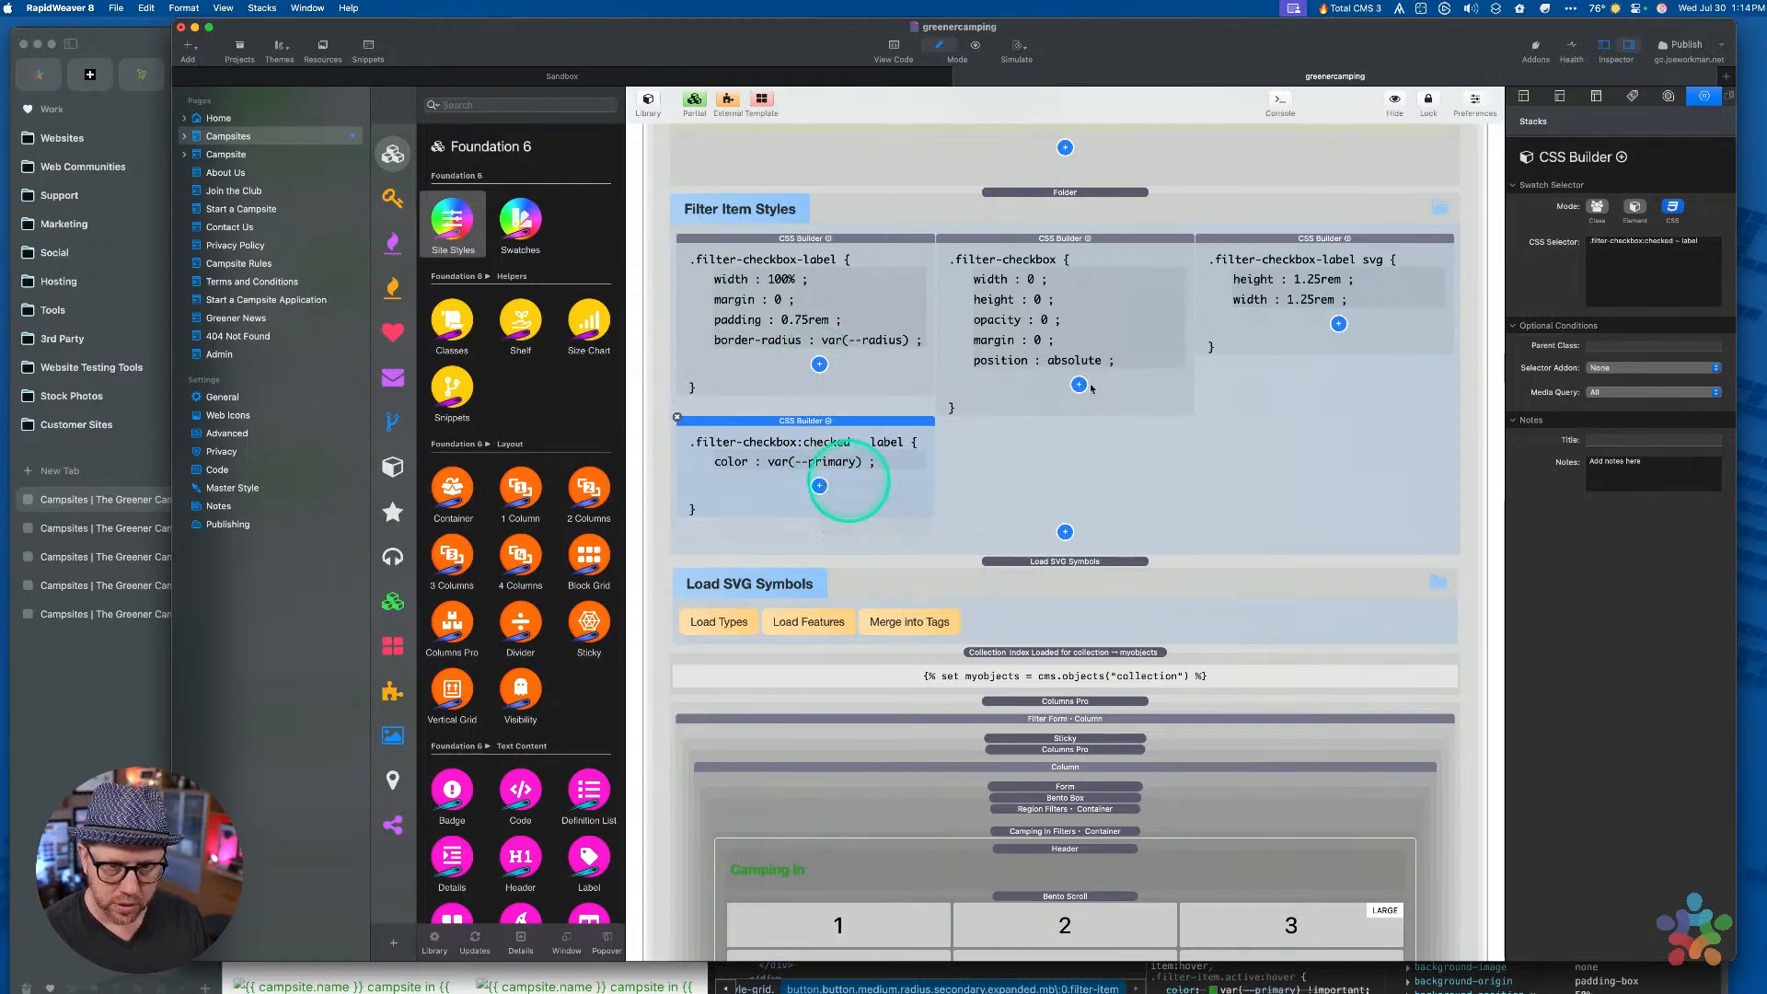
click(1641, 212)
key(b)
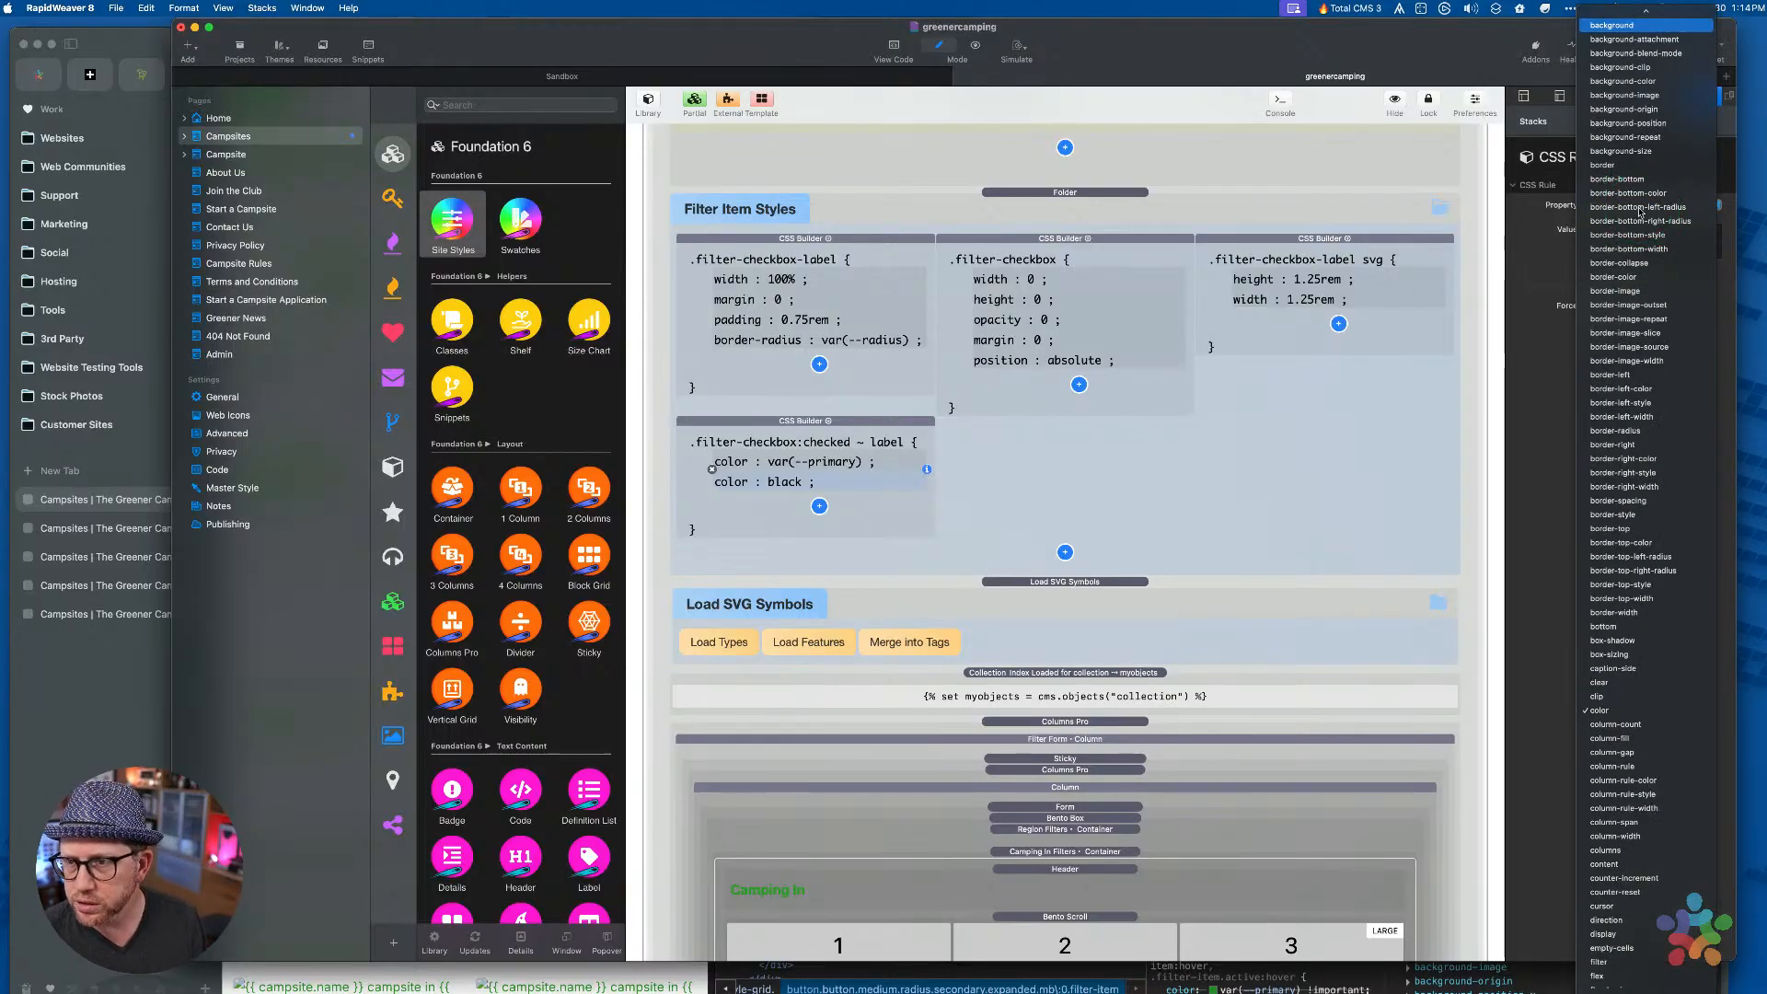
click(1638, 82)
click(1639, 238)
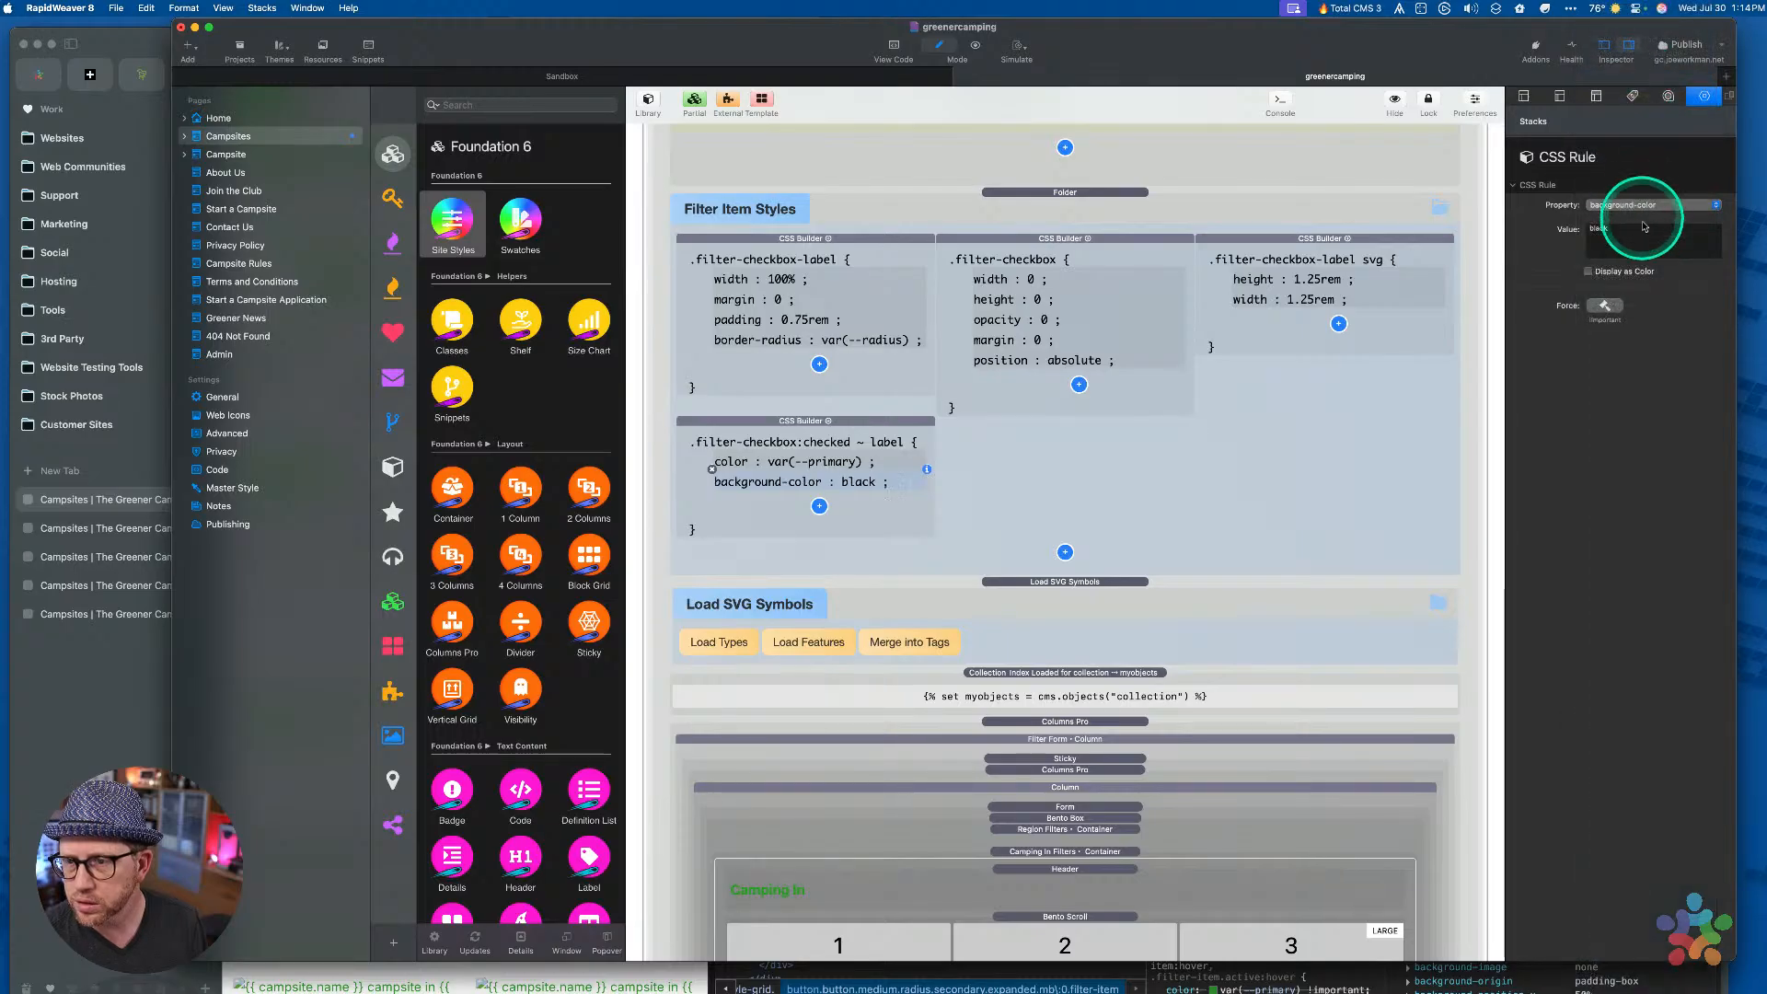
text(var(--green-accent)
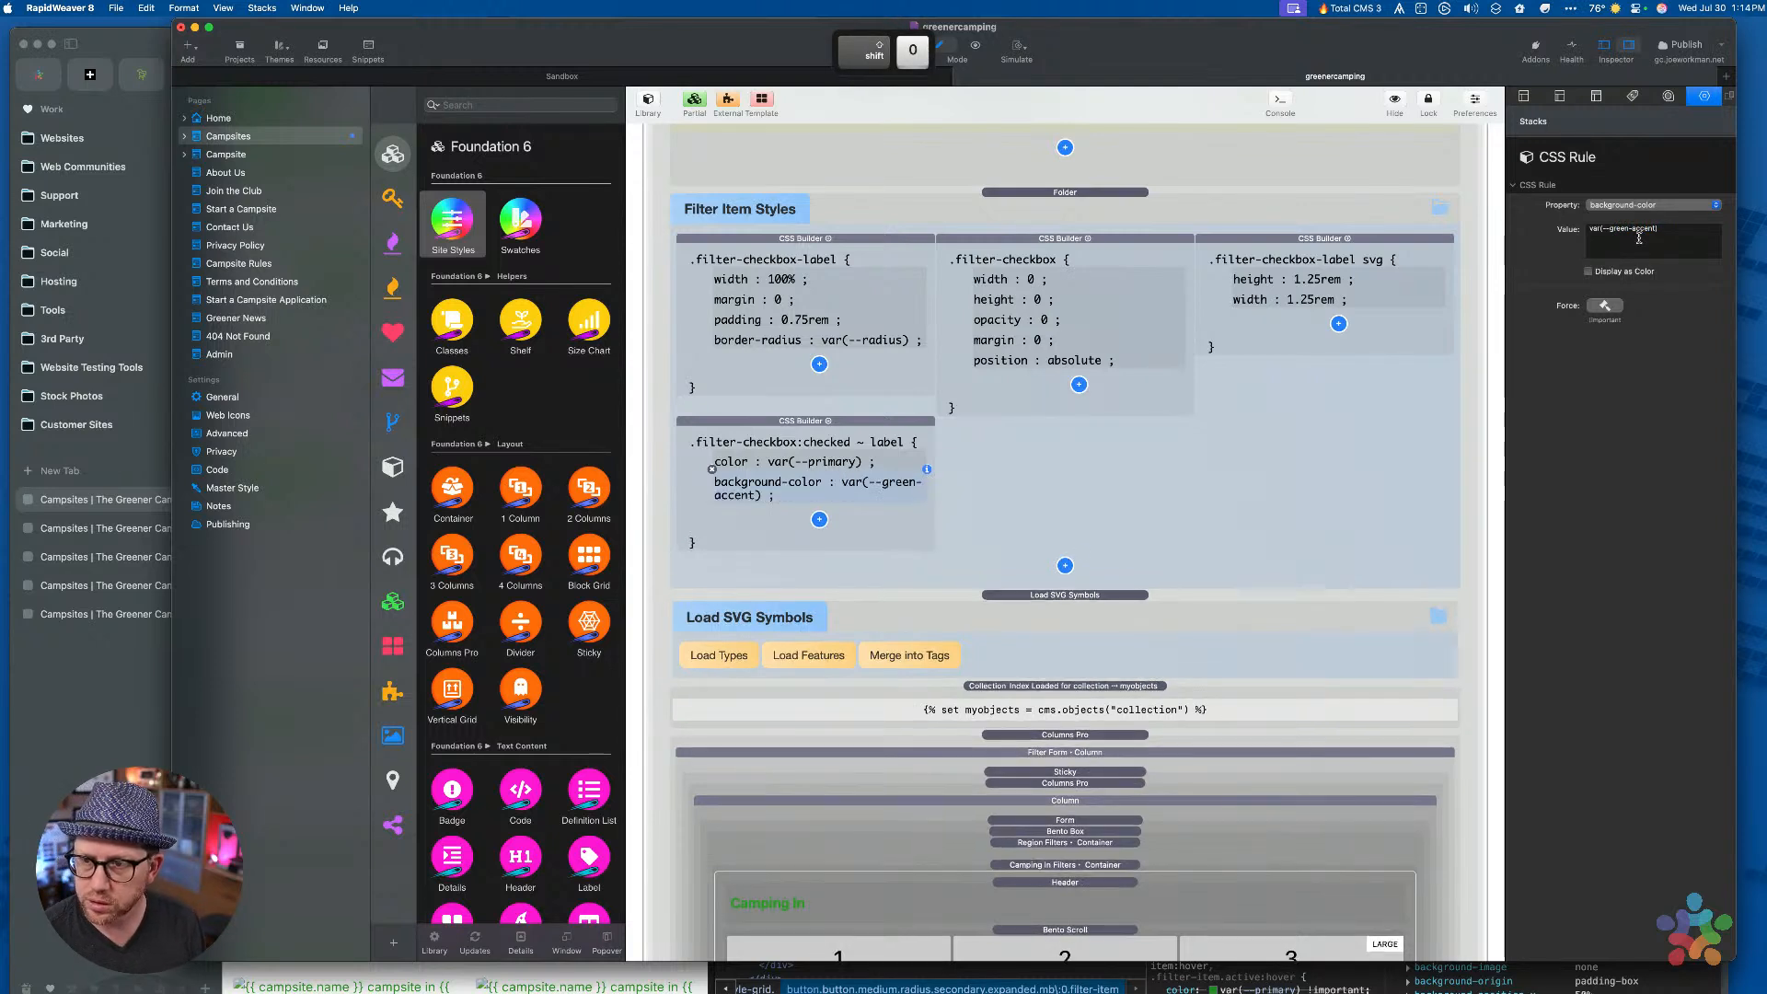
click(991, 494)
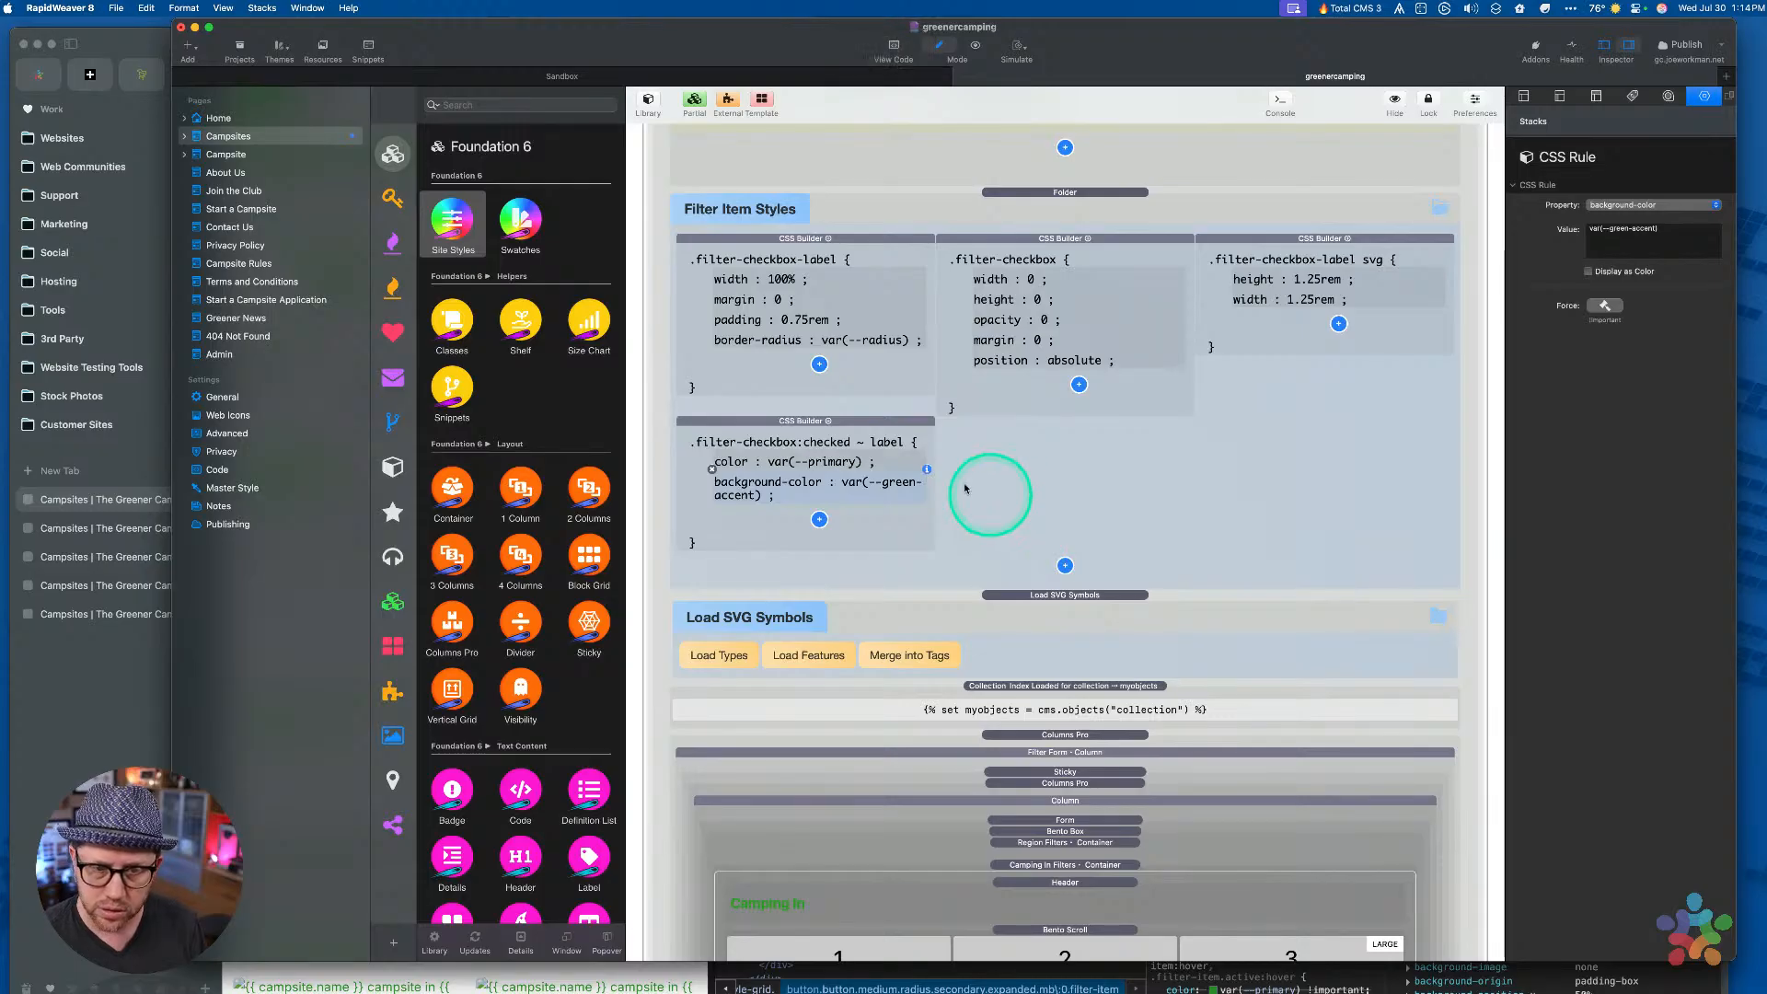
key(super+Tab)
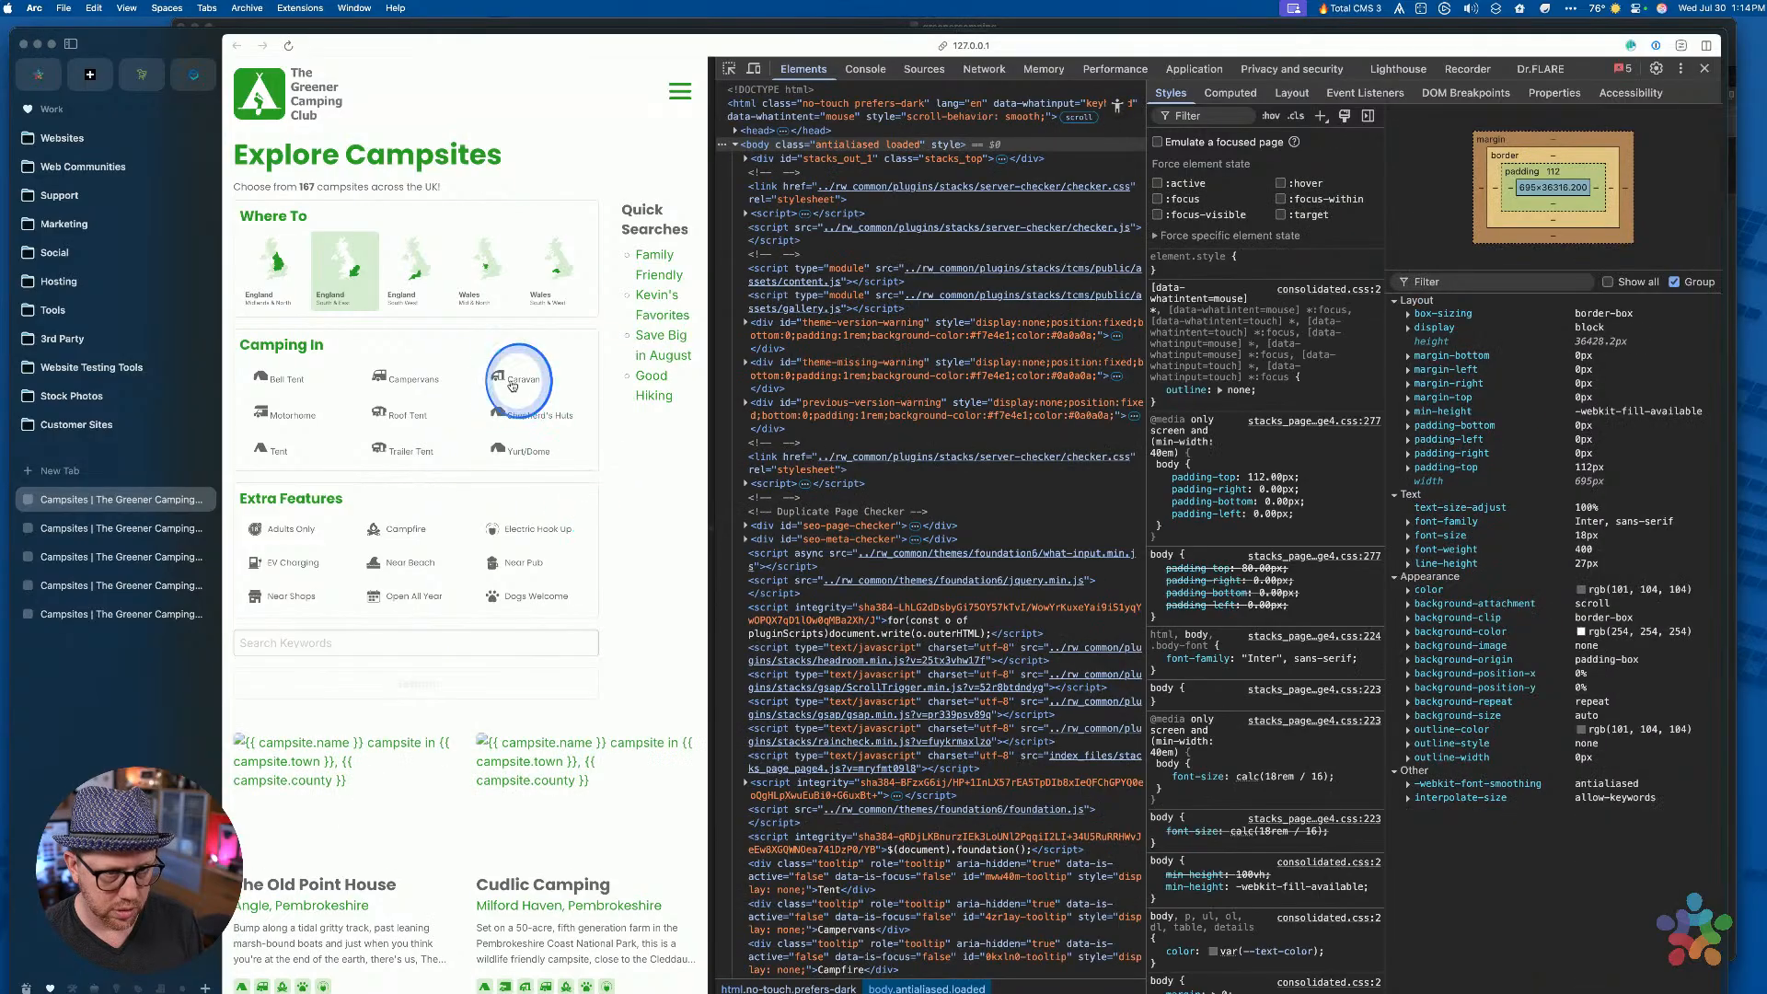
Toggle the Caravan, Campervans, Bell Tent and Shepherd's Huts tiles to test the green checked highlight
click(512, 383)
click(396, 377)
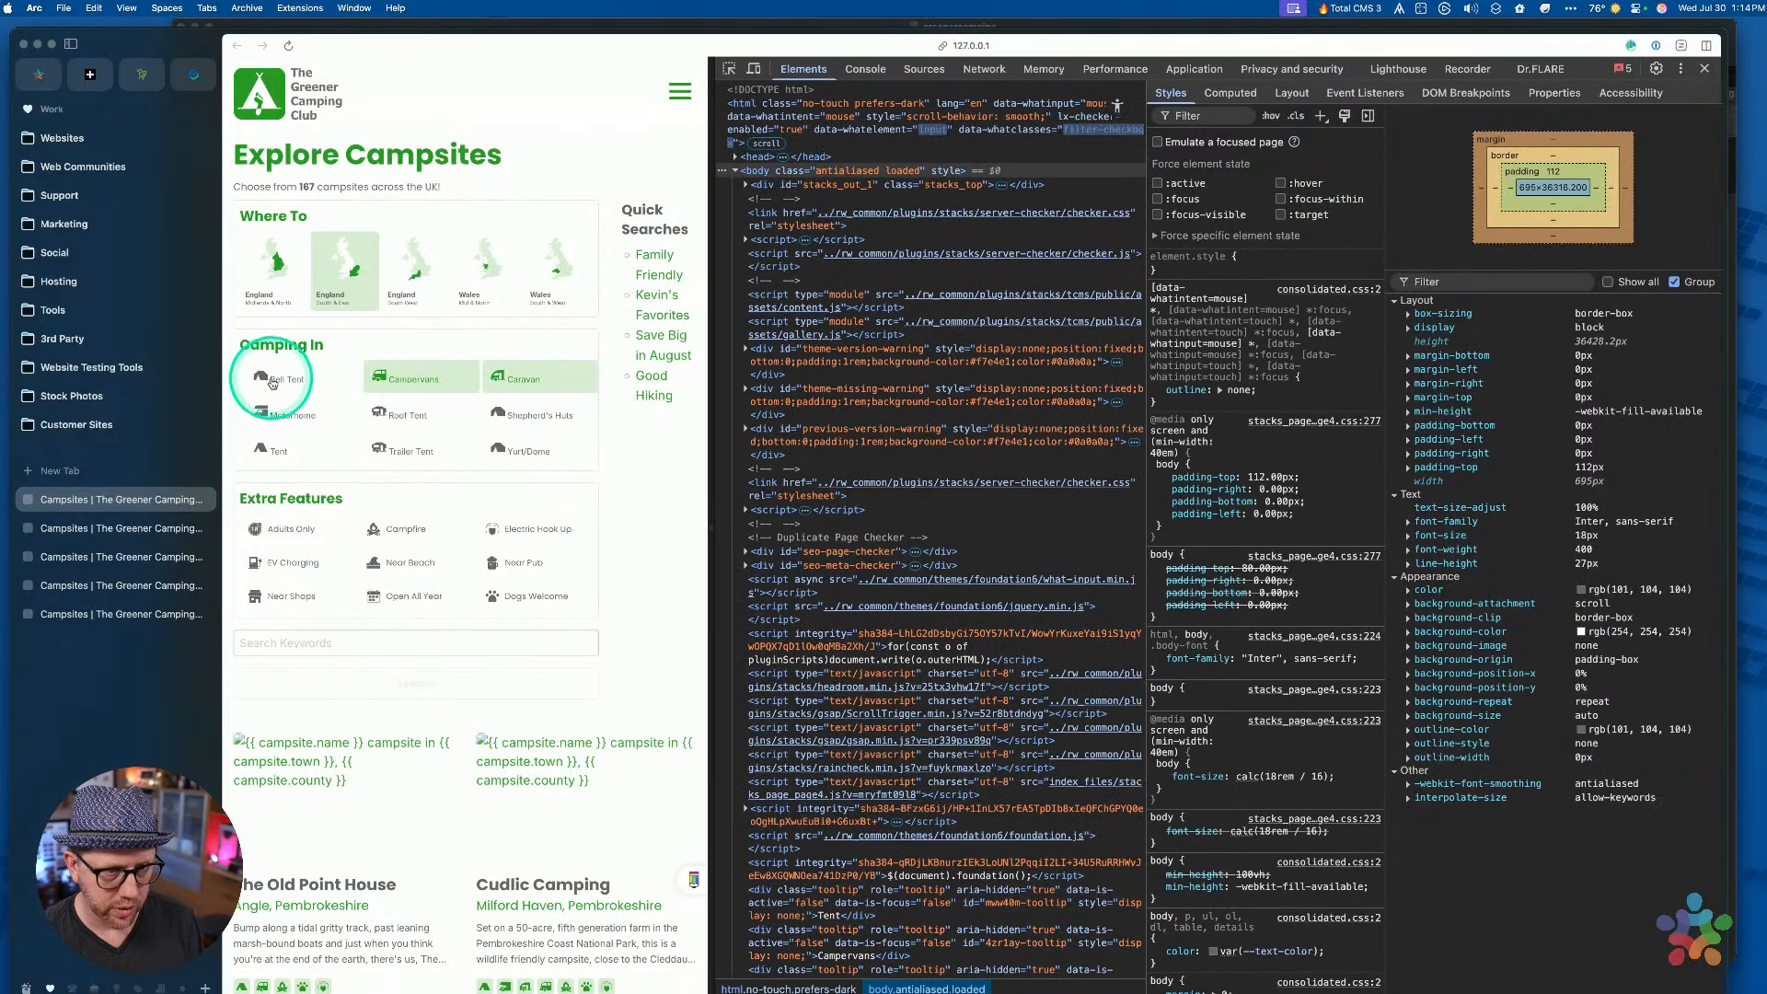
click(271, 382)
click(396, 378)
click(521, 376)
click(518, 411)
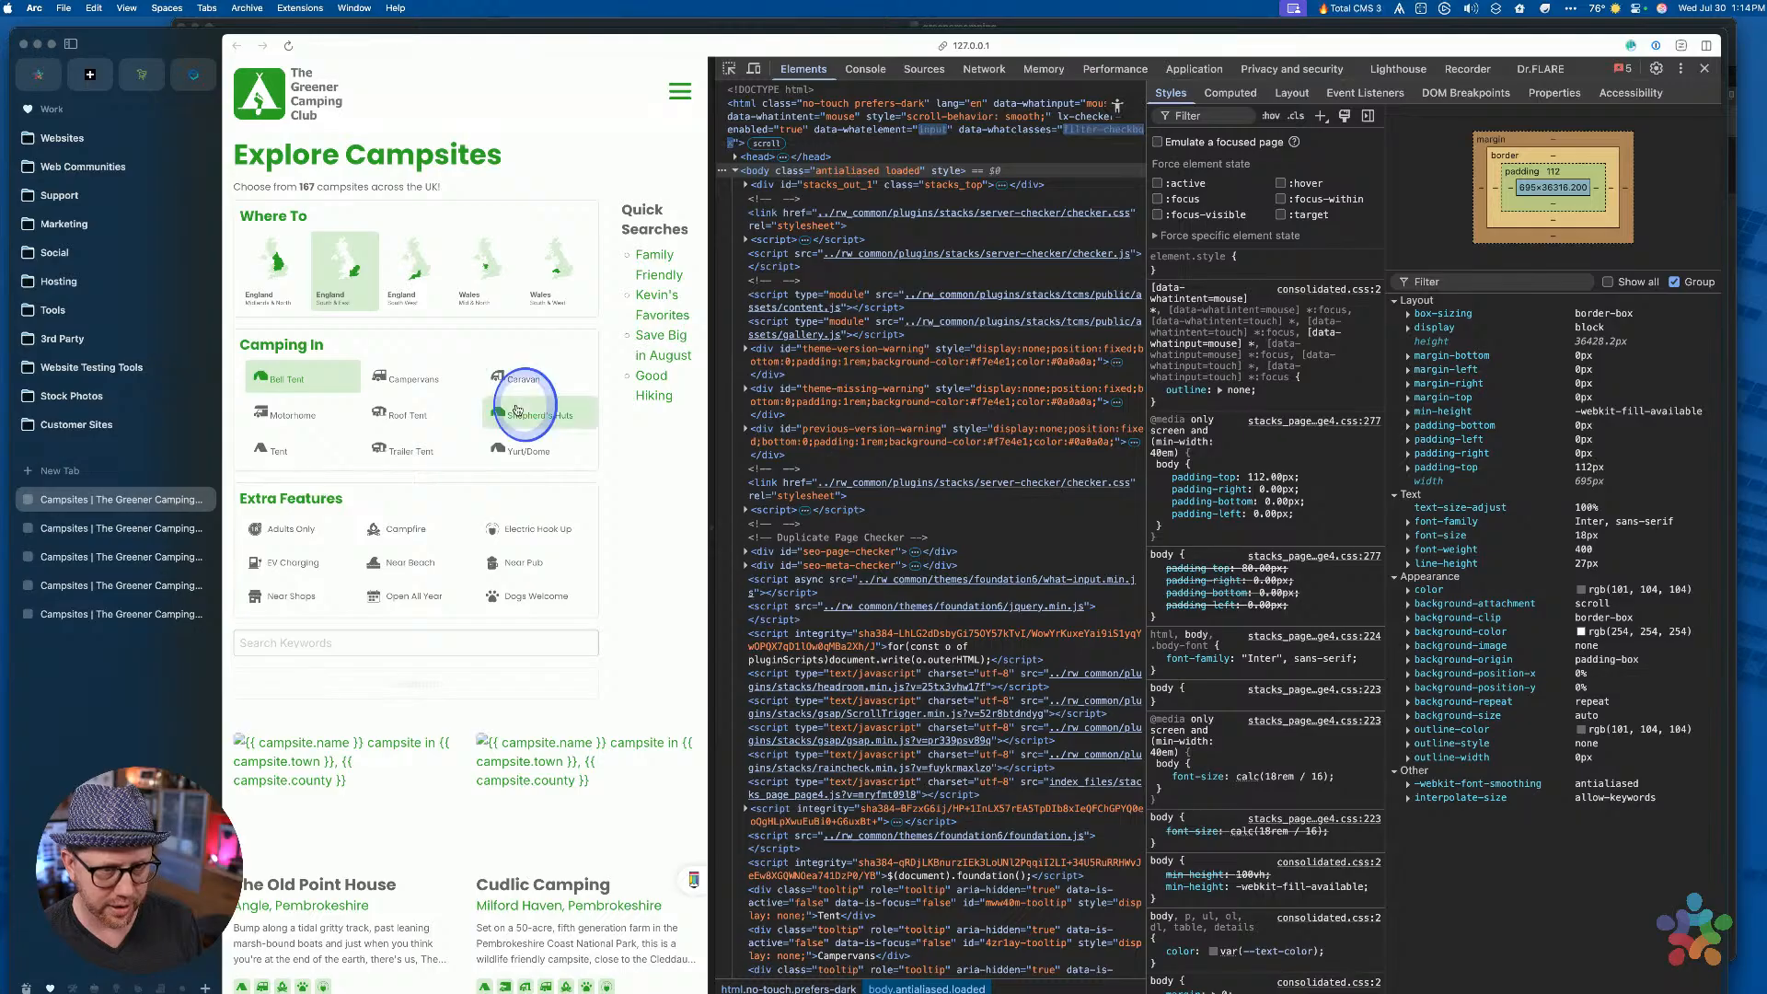
click(518, 411)
click(512, 377)
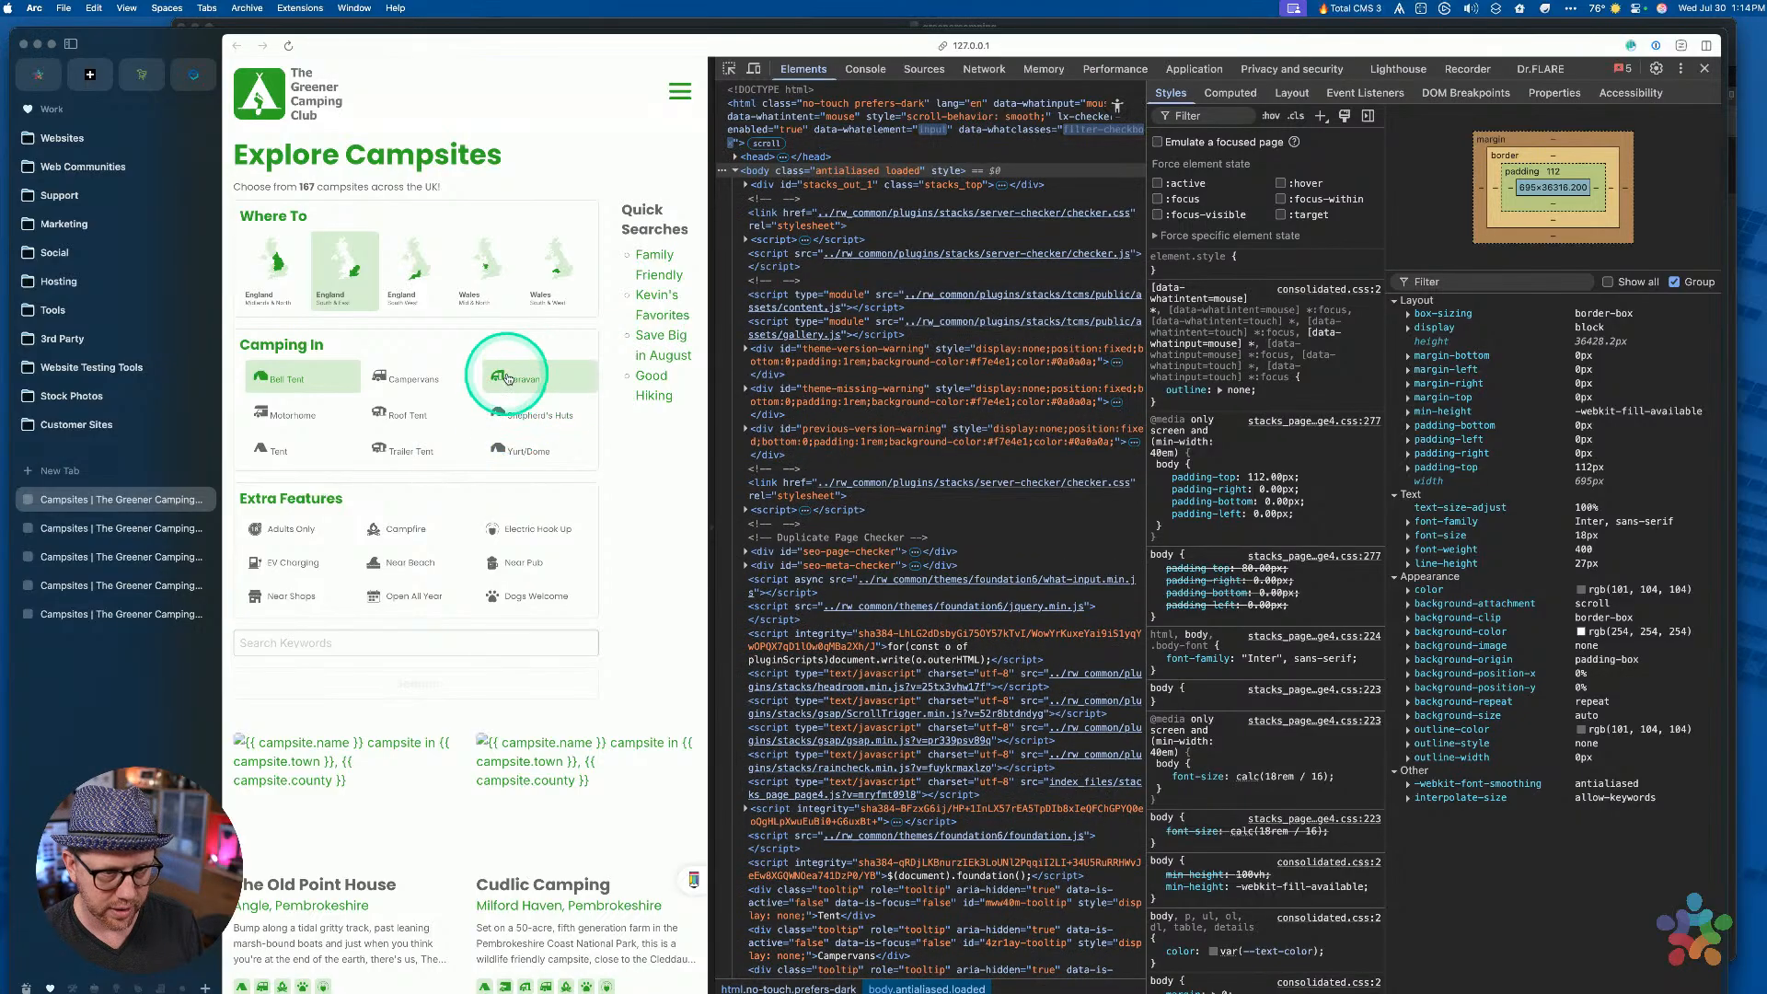
click(509, 407)
click(509, 380)
click(509, 409)
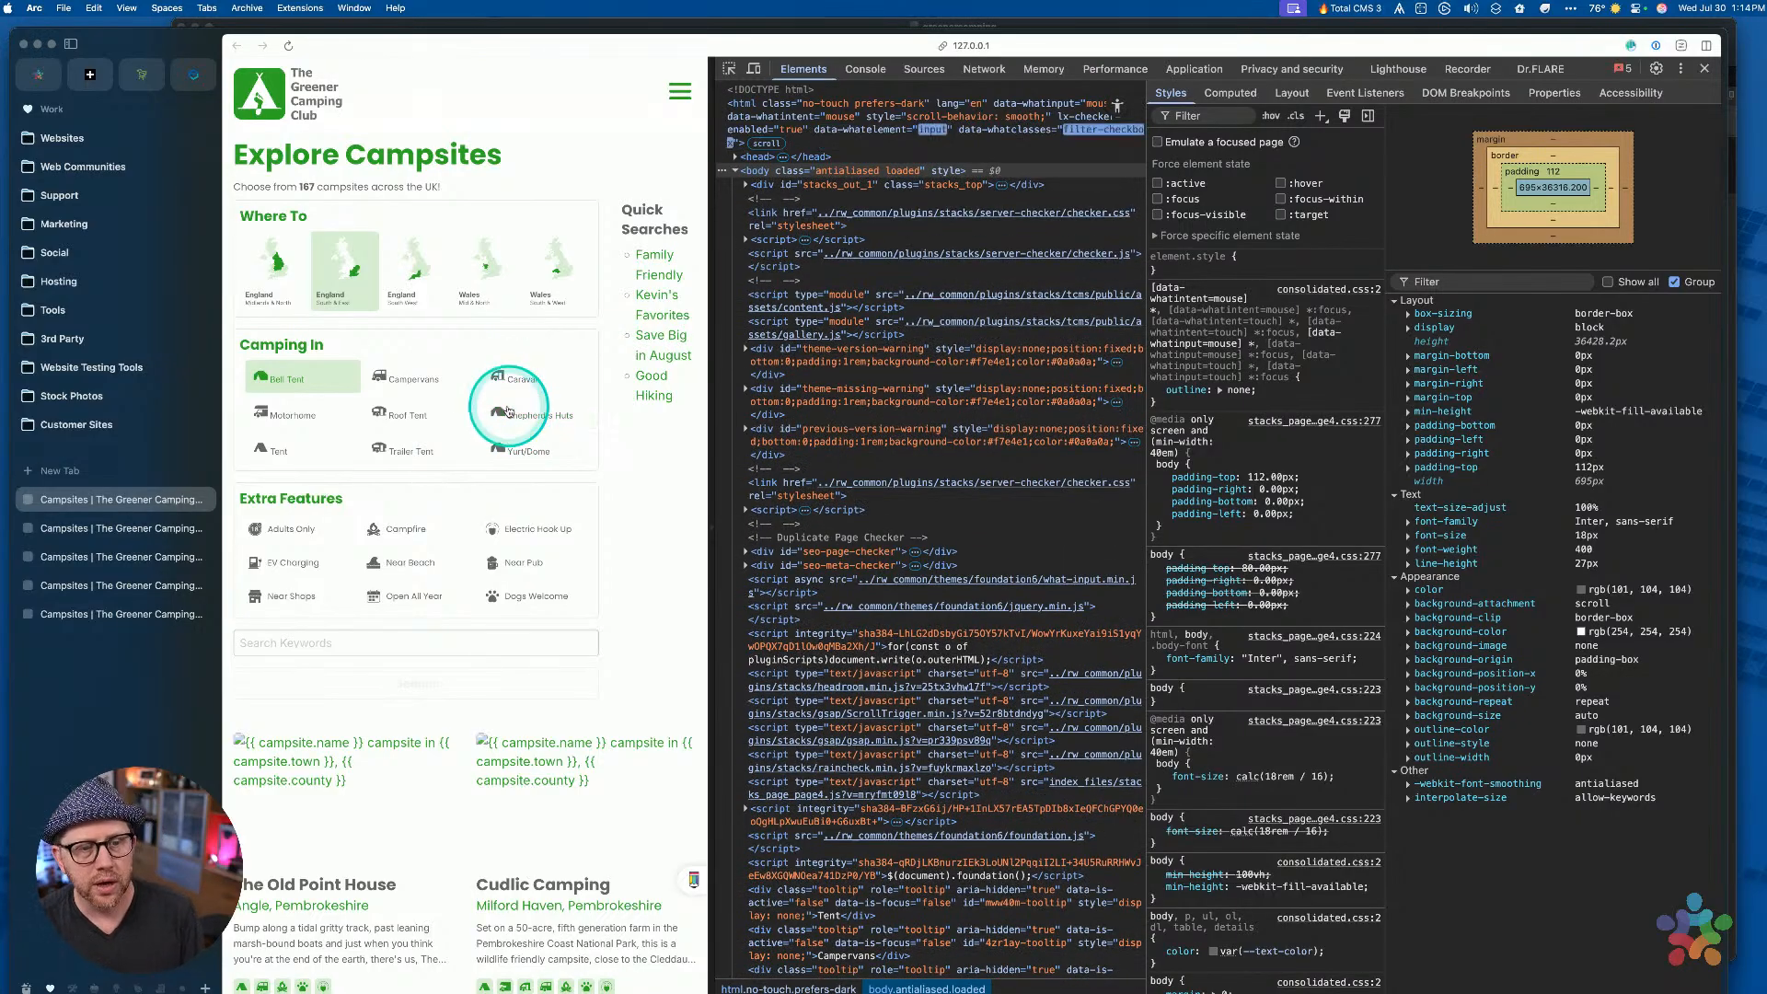
click(509, 379)
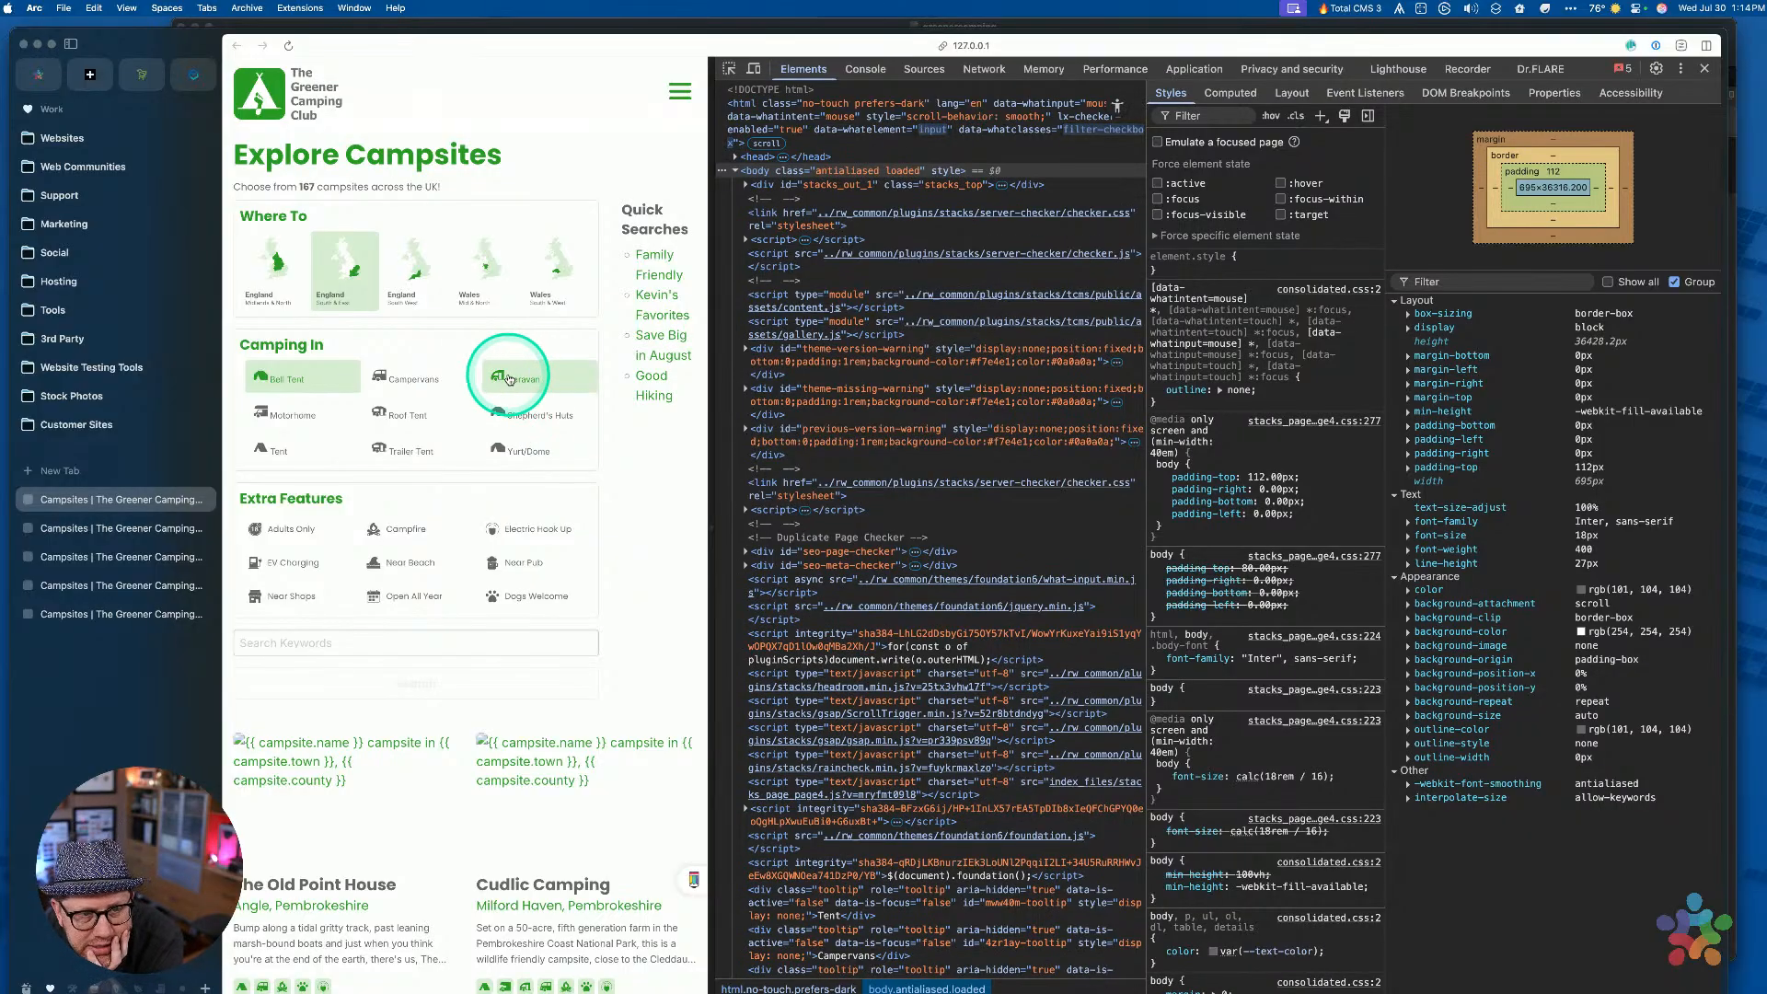
click(514, 421)
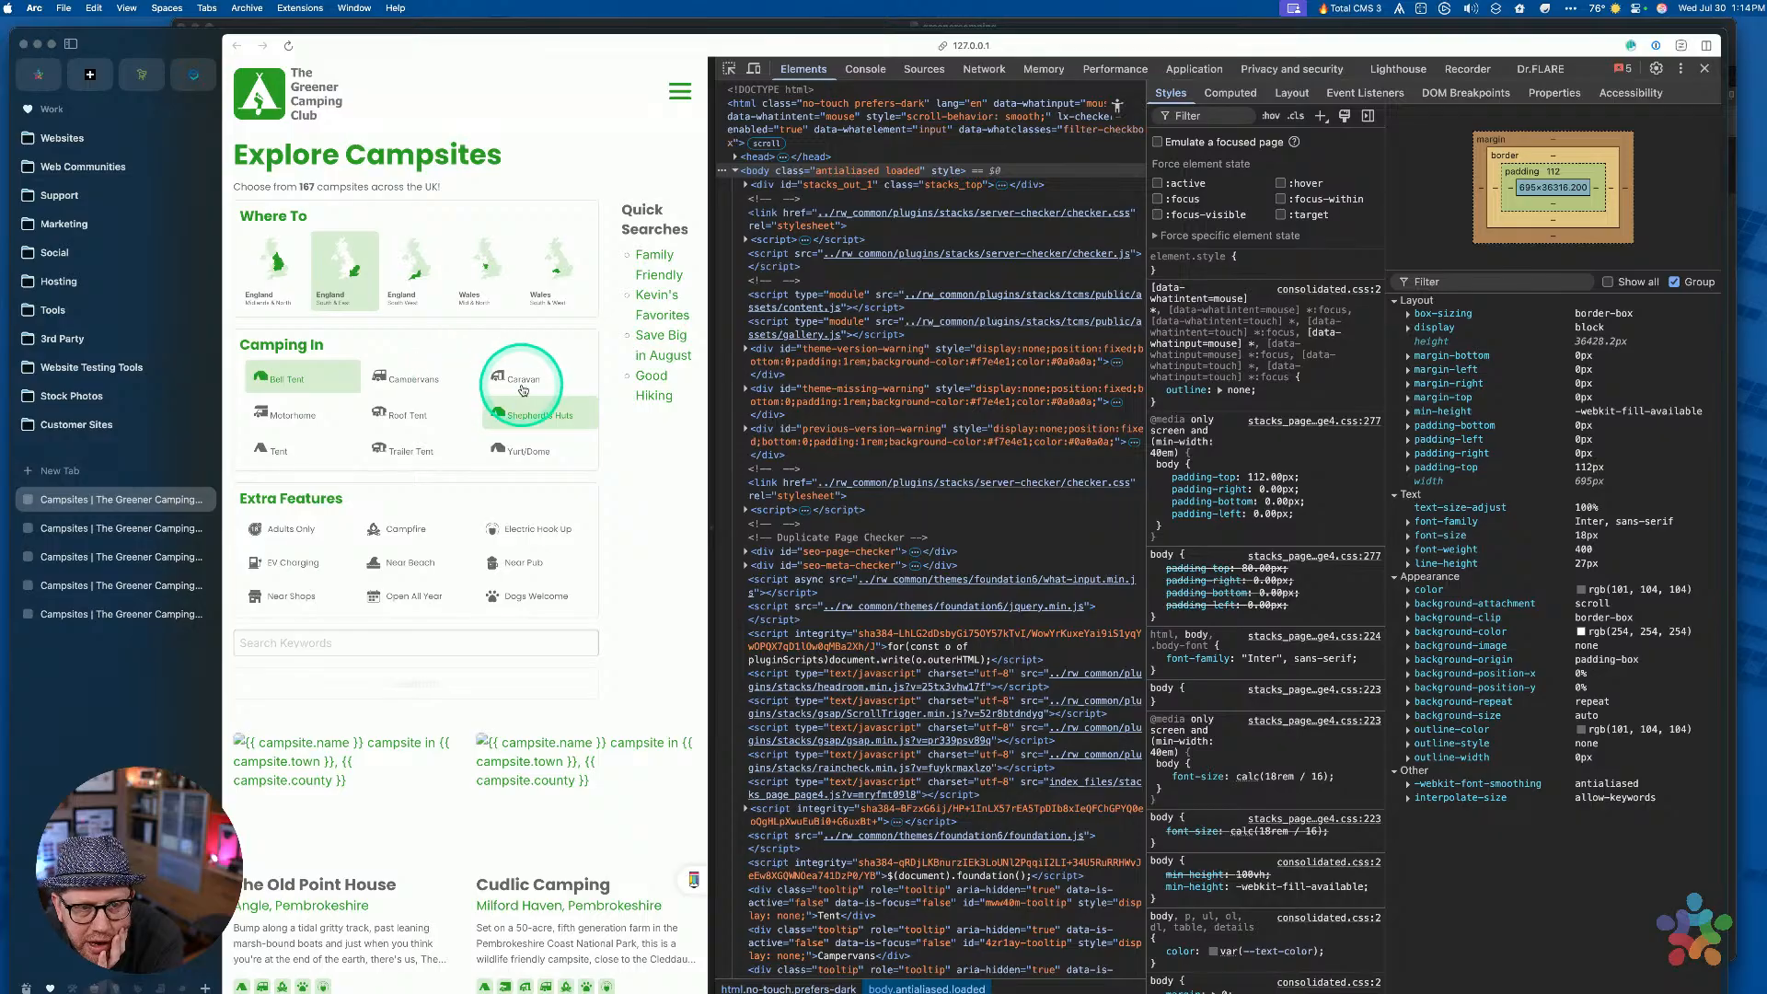
click(522, 411)
key(ctrl+Up)
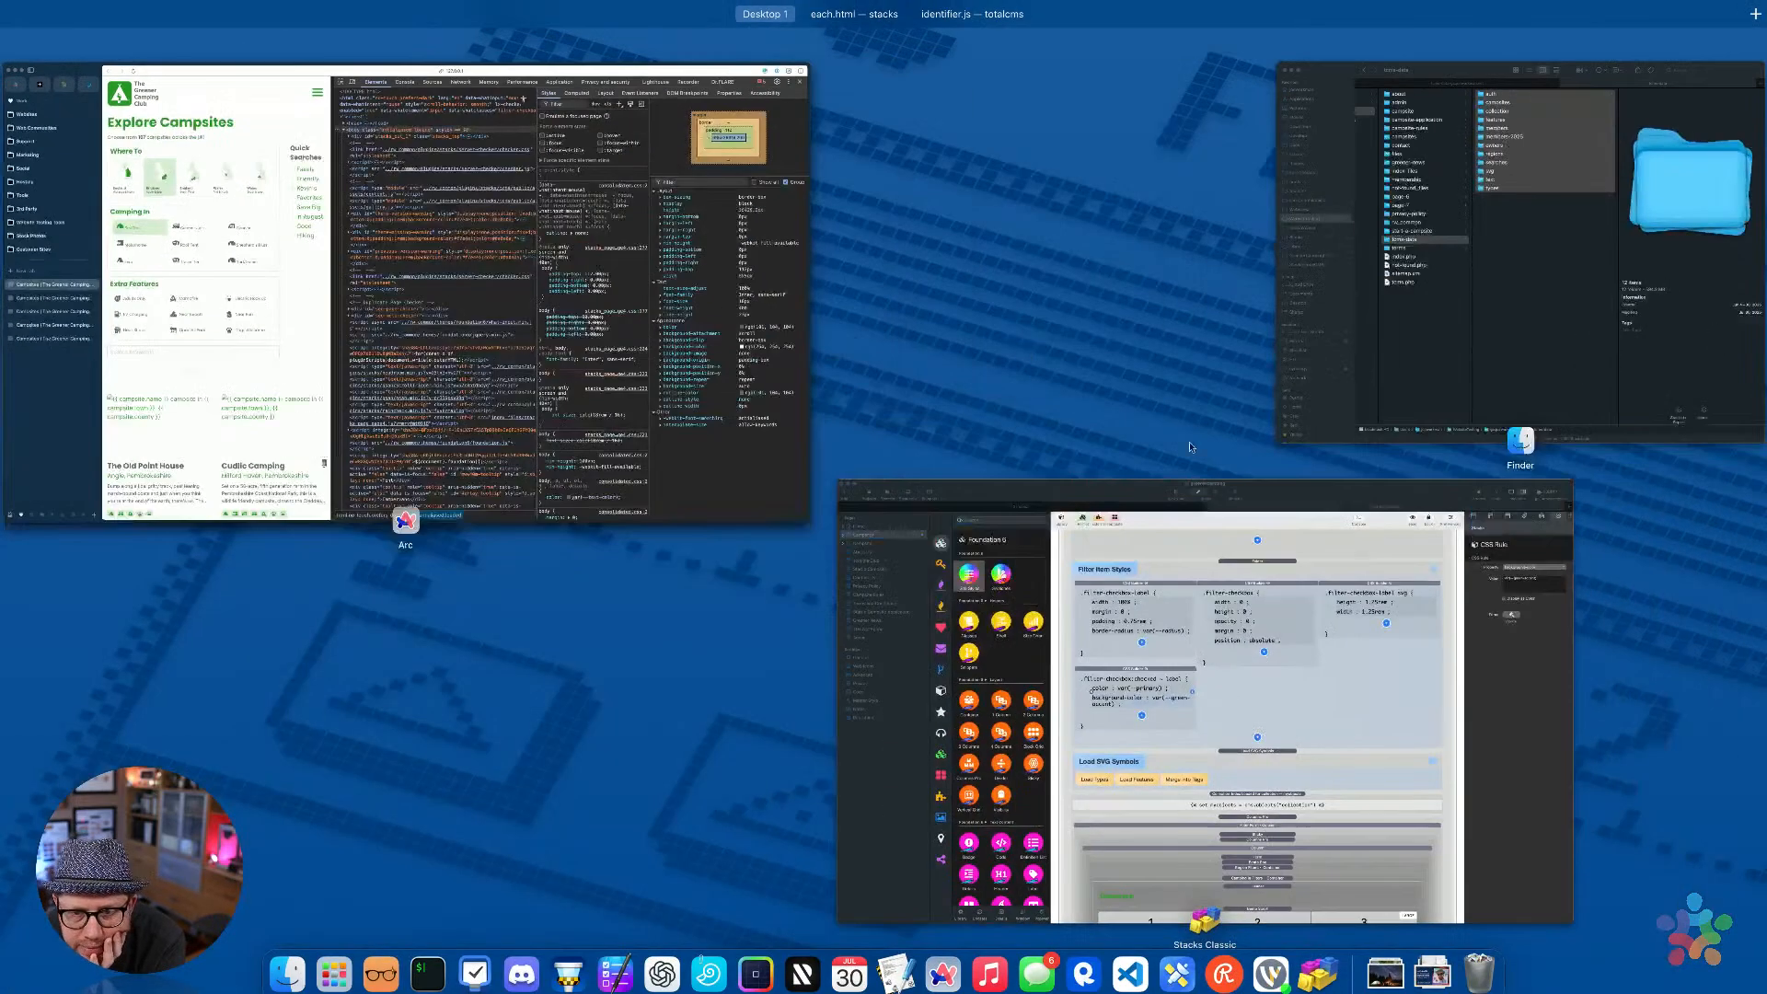
click(1271, 633)
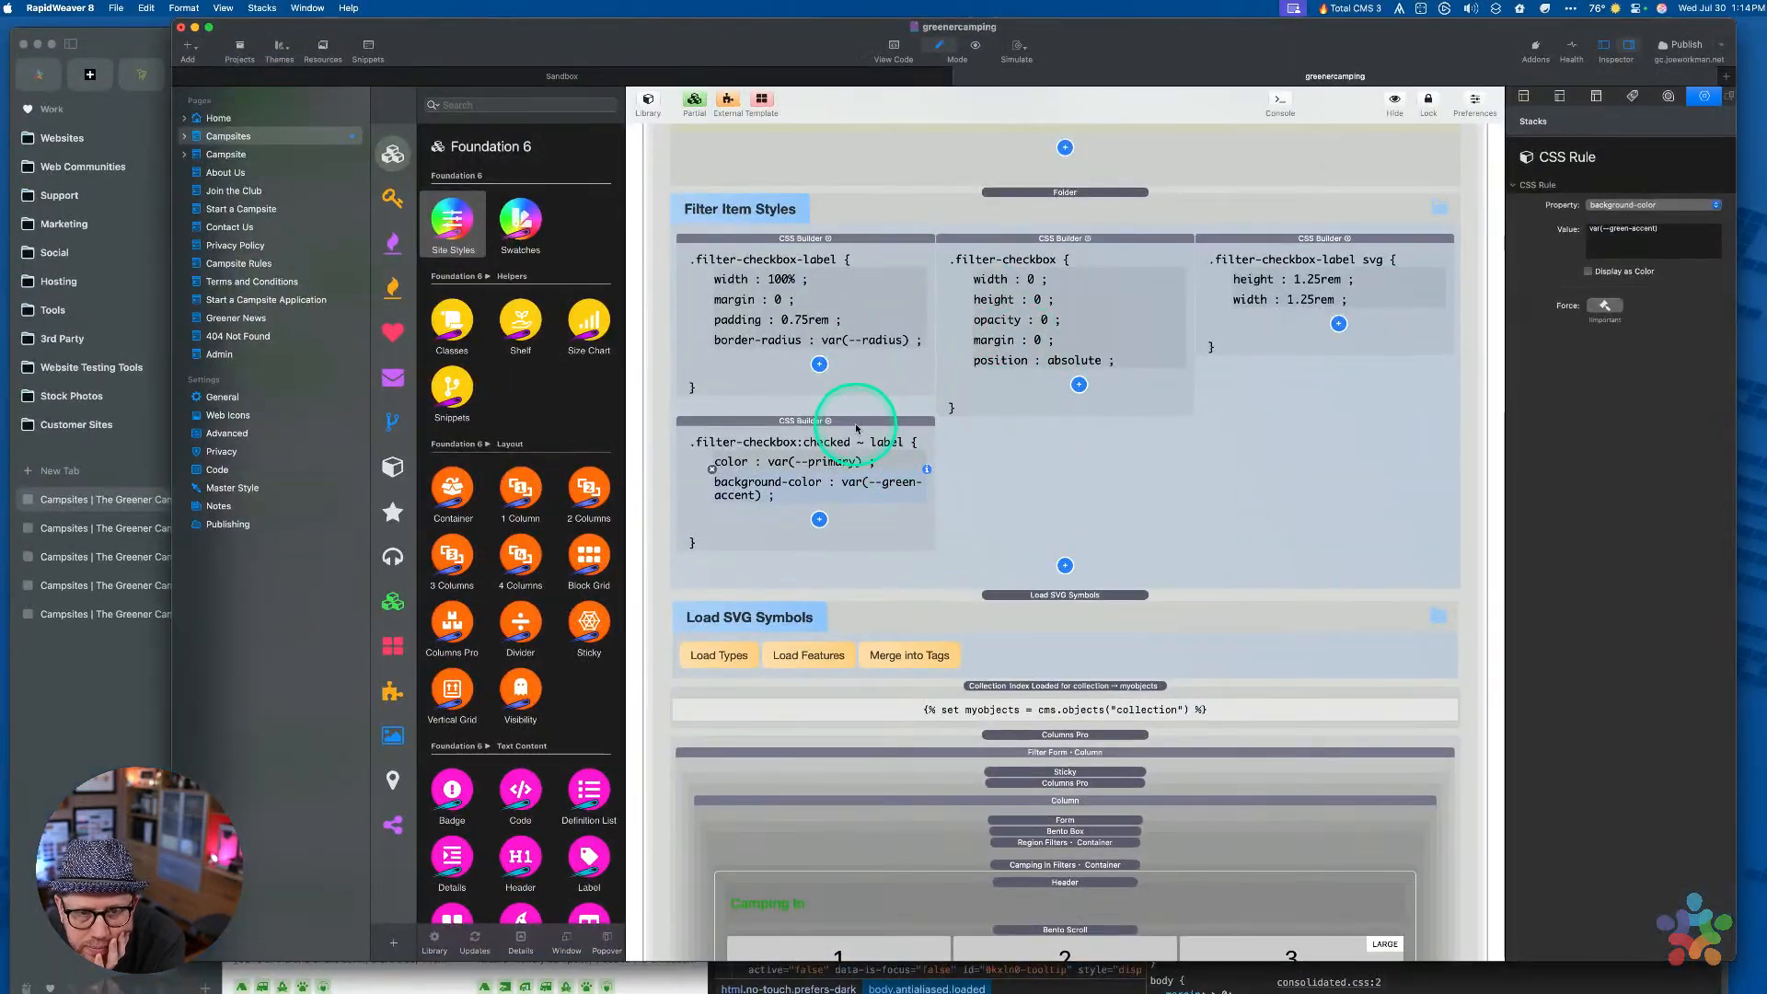
Copy the filter-checkbox-label class name from the first style block
click(855, 428)
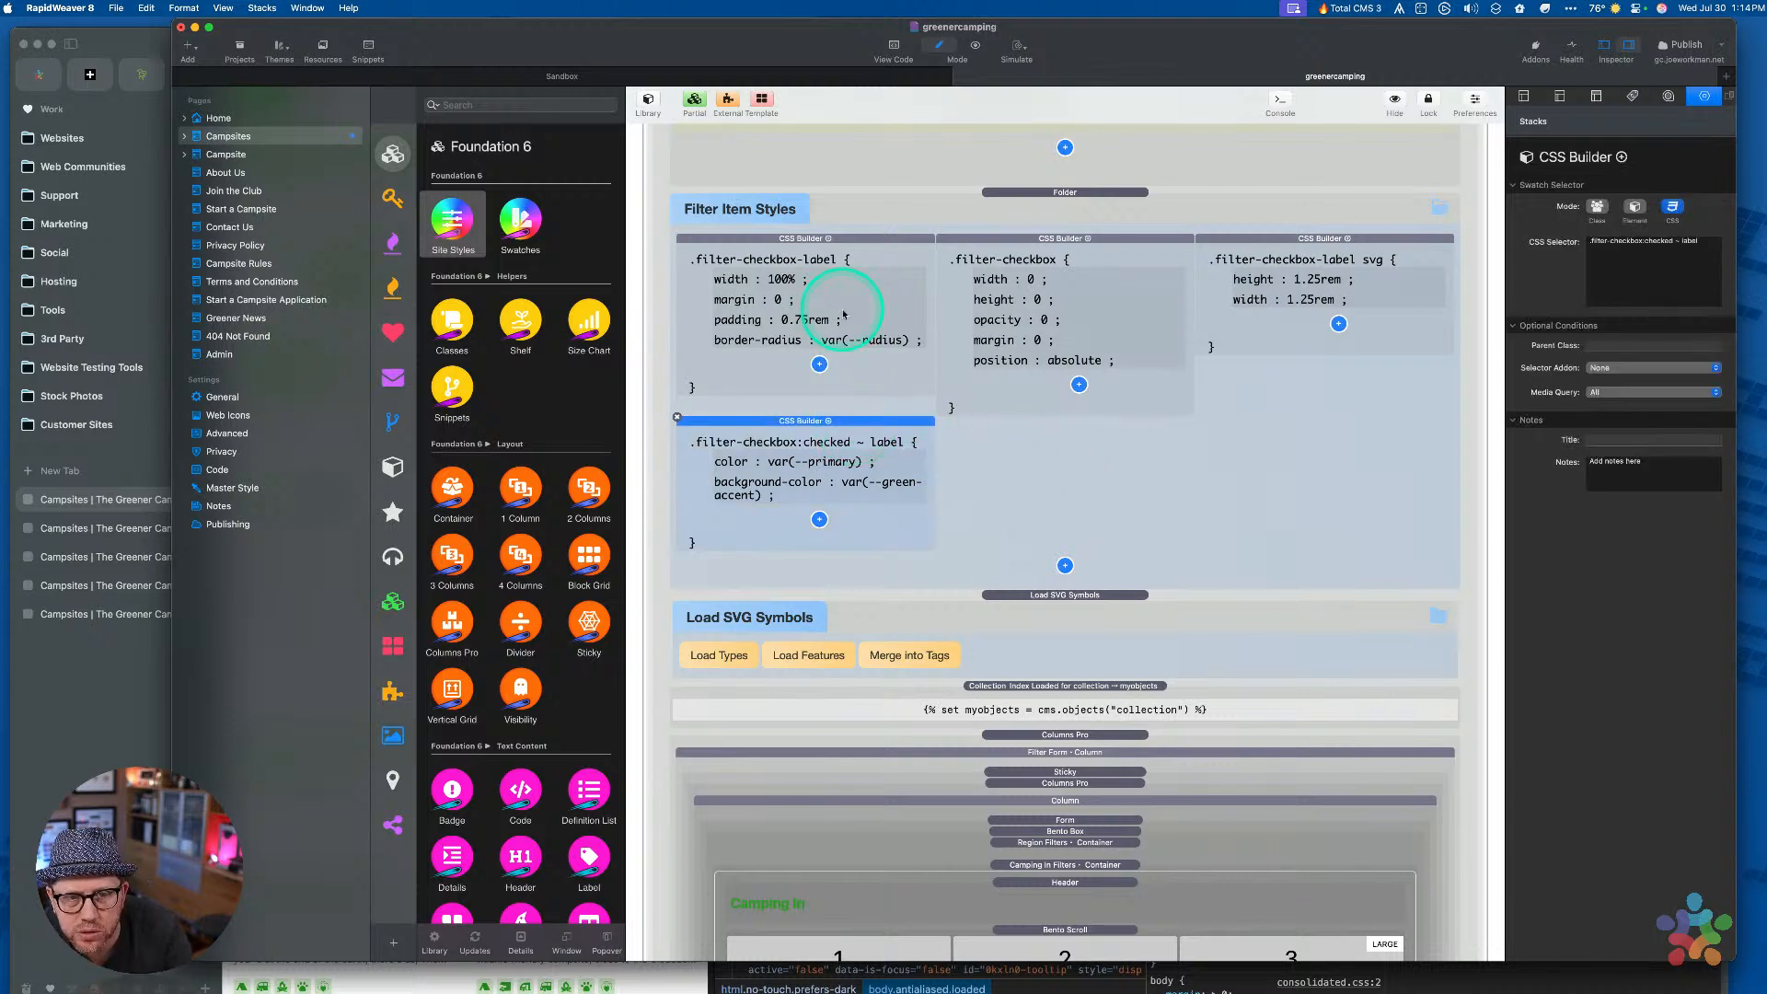
click(836, 255)
triple_click(1601, 242)
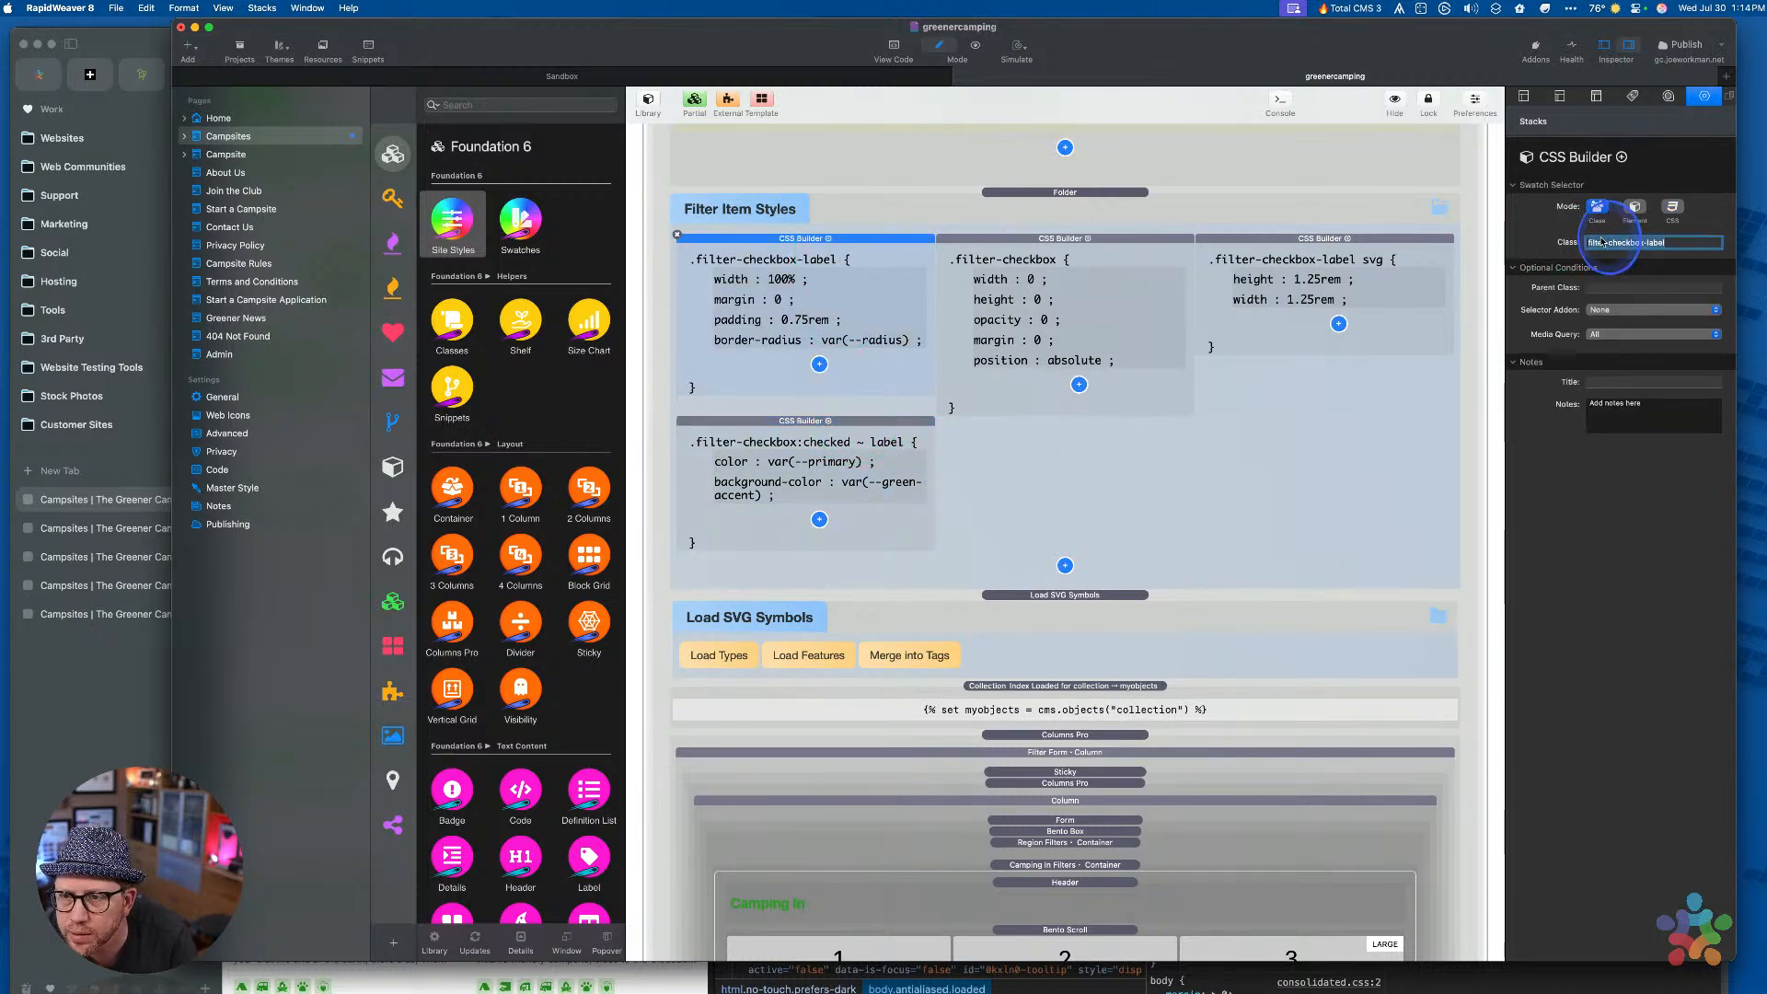
key(super+c)
Append ', .filter-checkbox-label:hover' on a new line to the checked-label selector and reload Arc
click(806, 445)
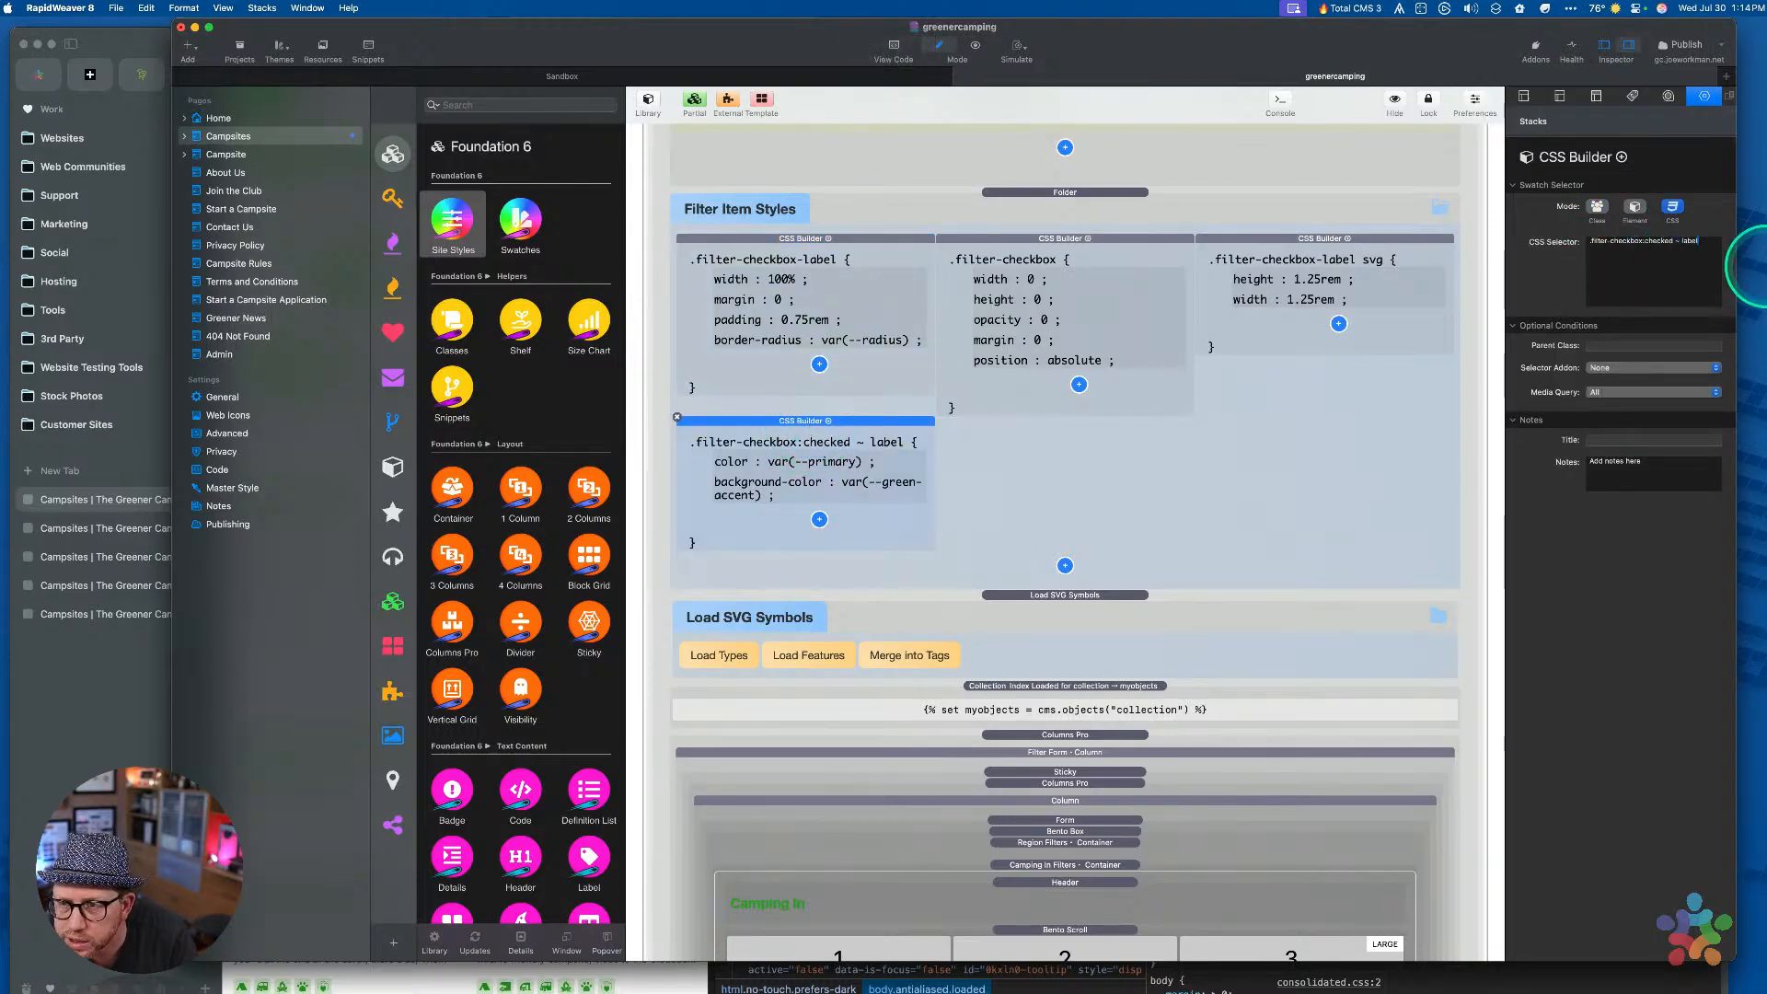
text(,)
key(Return)
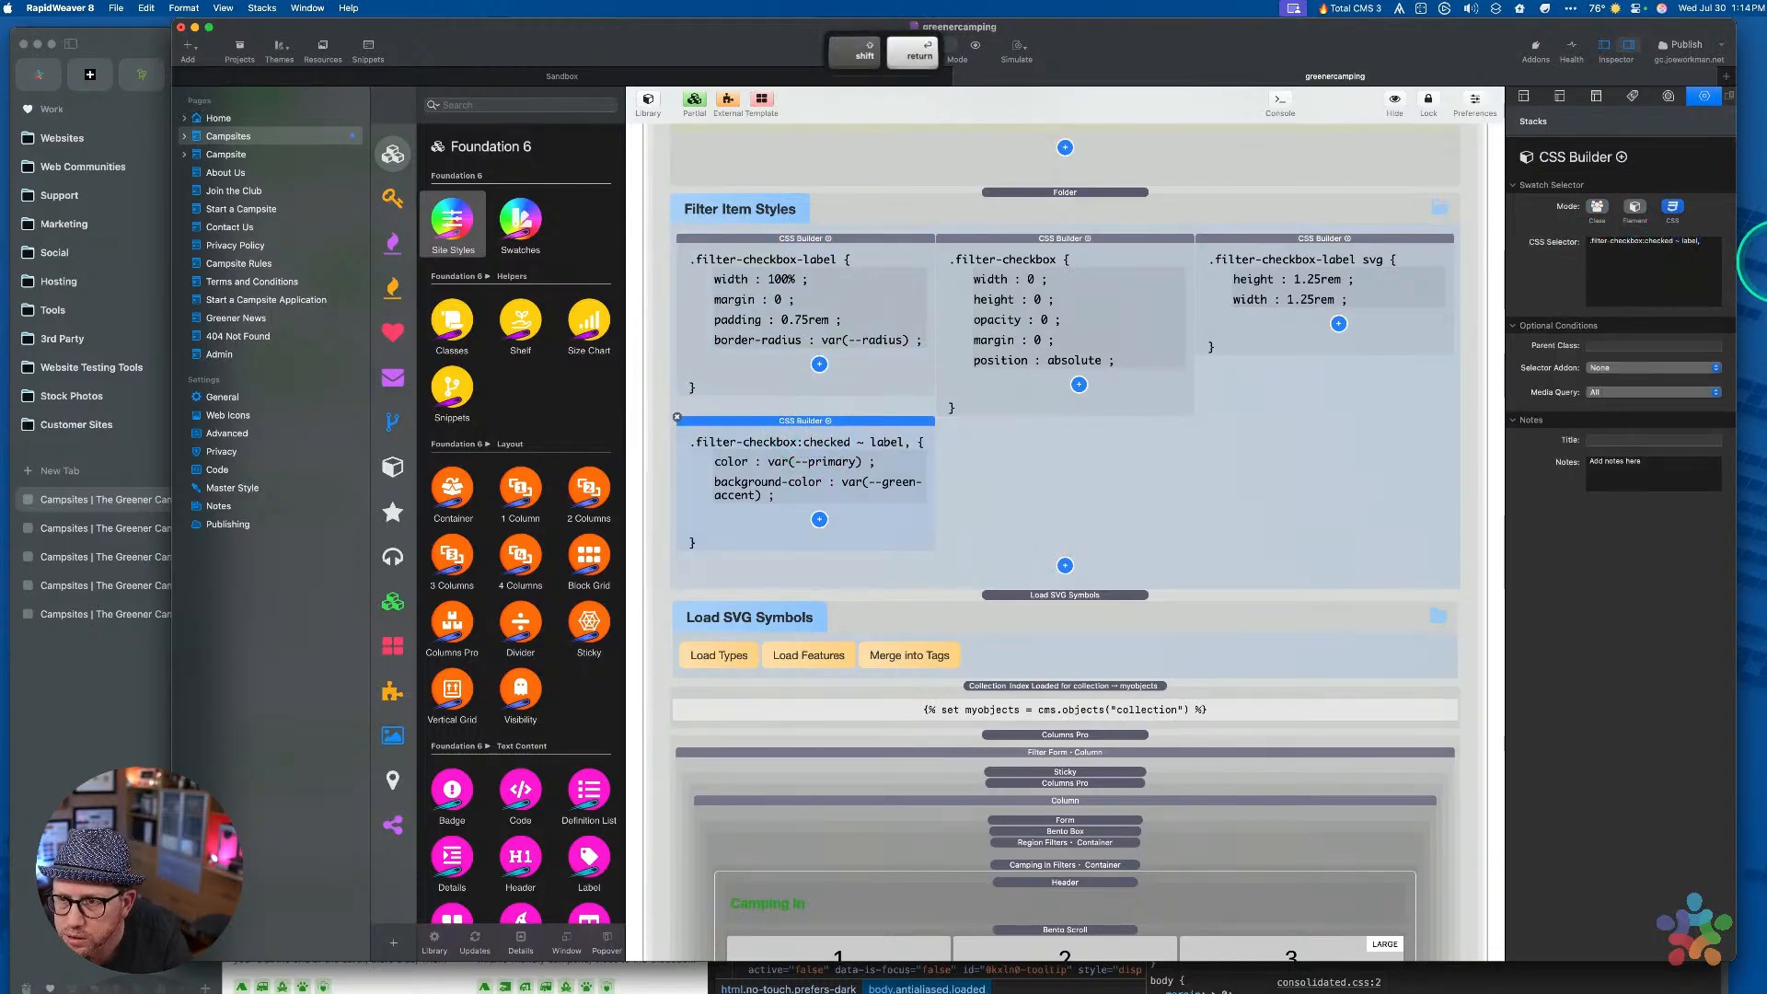
click(1704, 258)
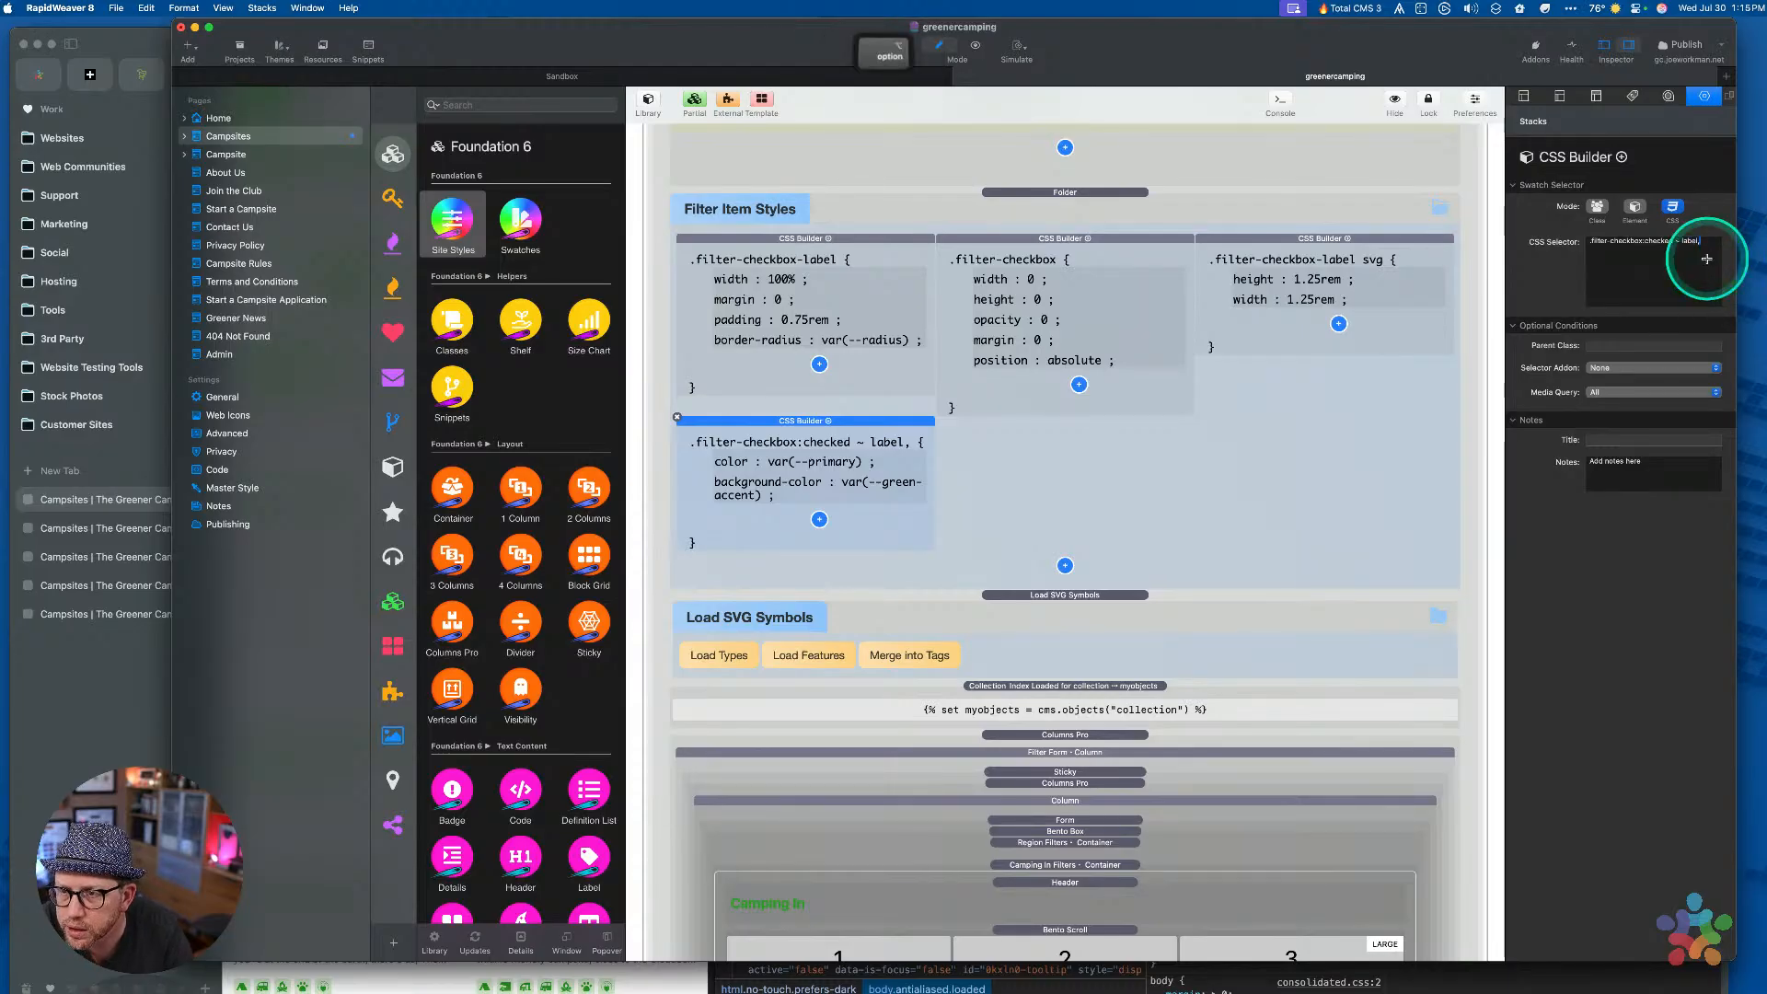
key(alt+Return)
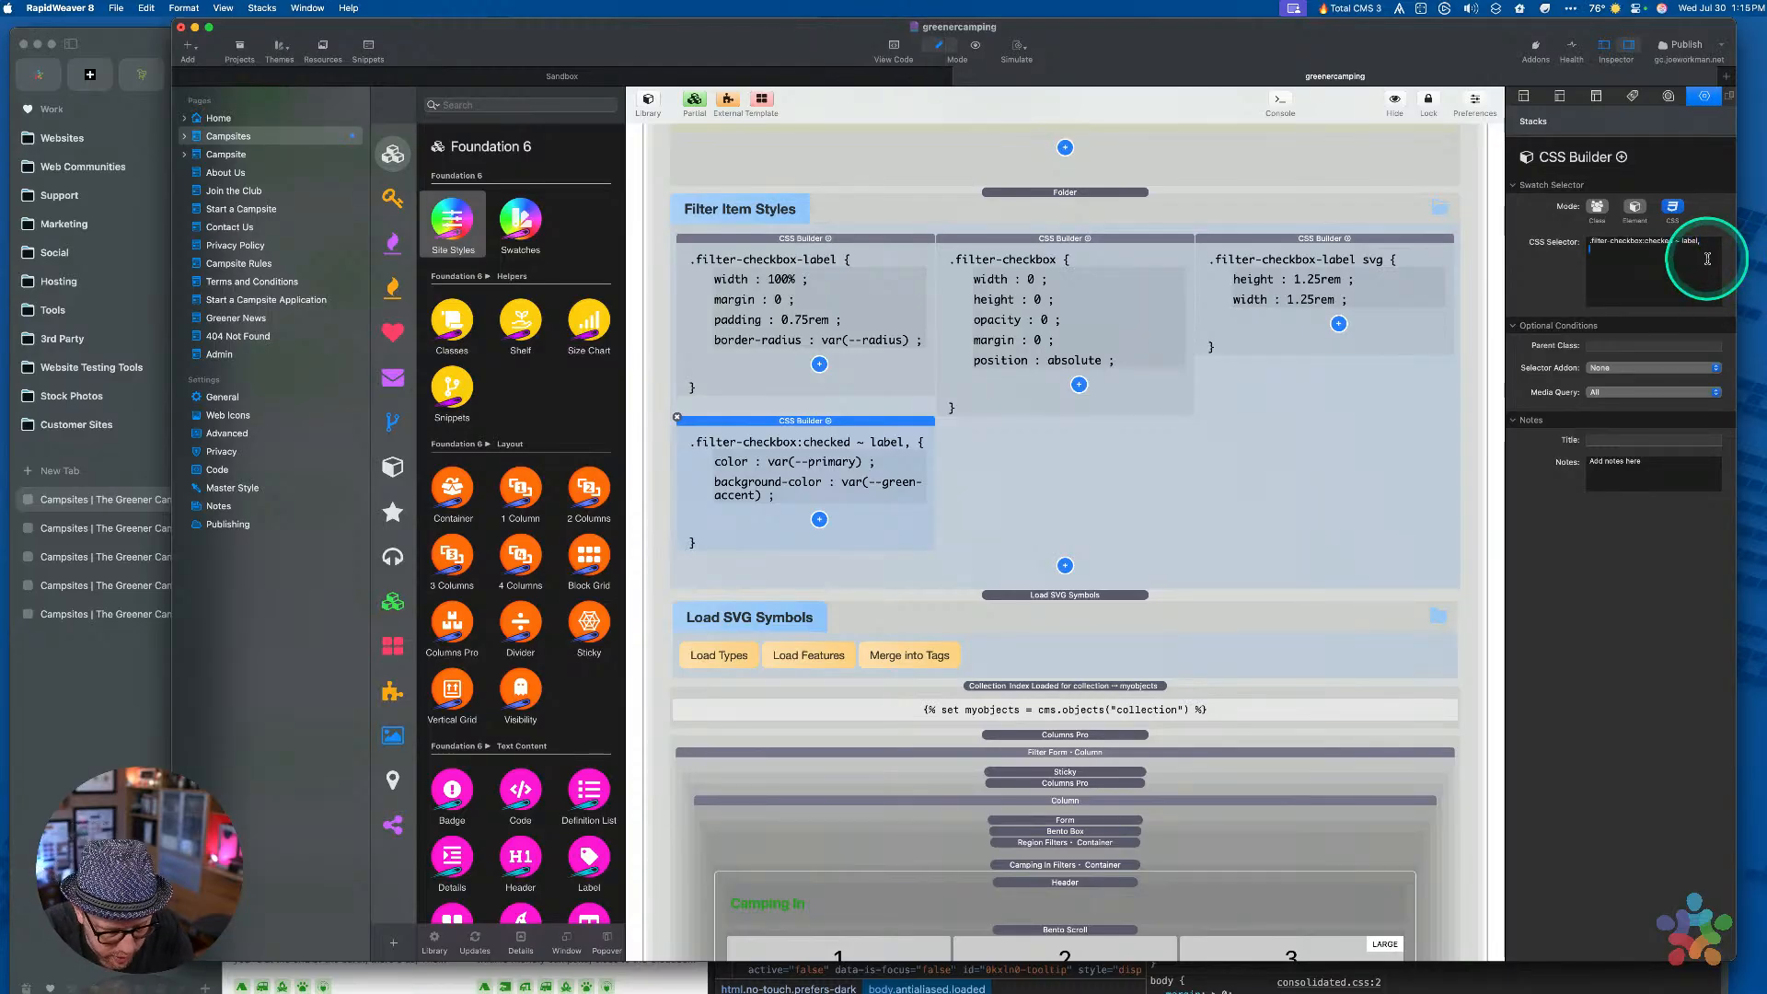
key(super+v)
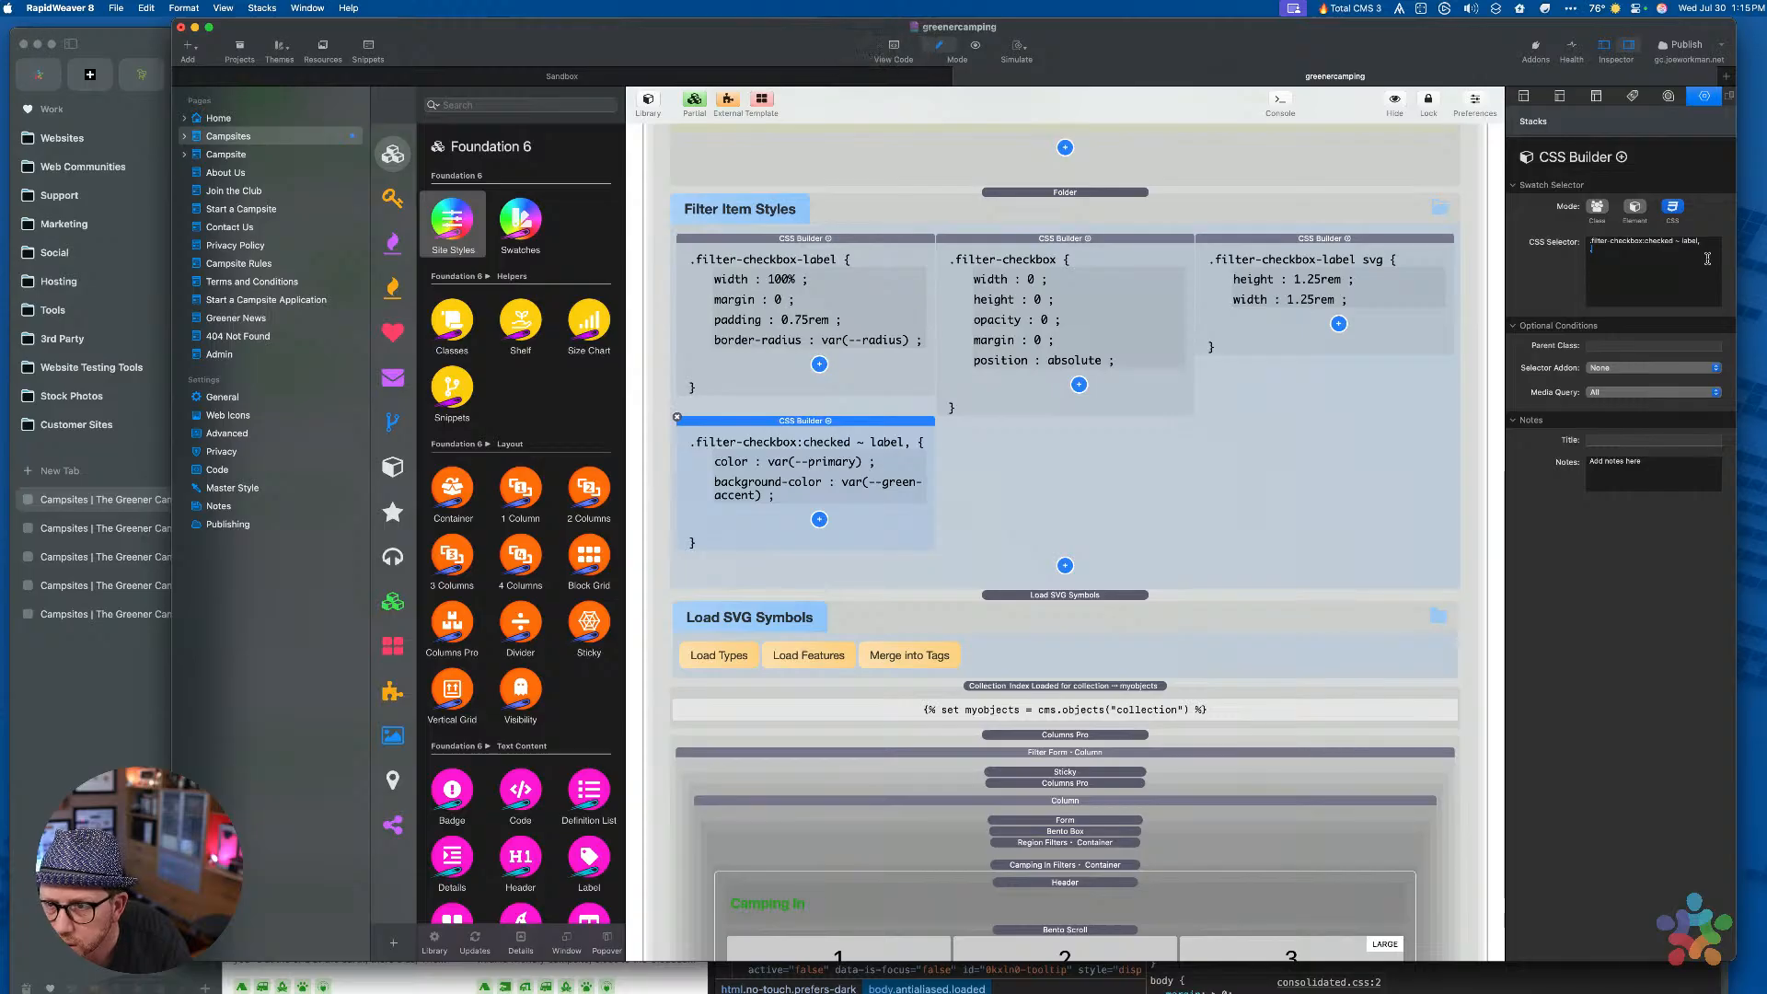
key(alt+super+space)
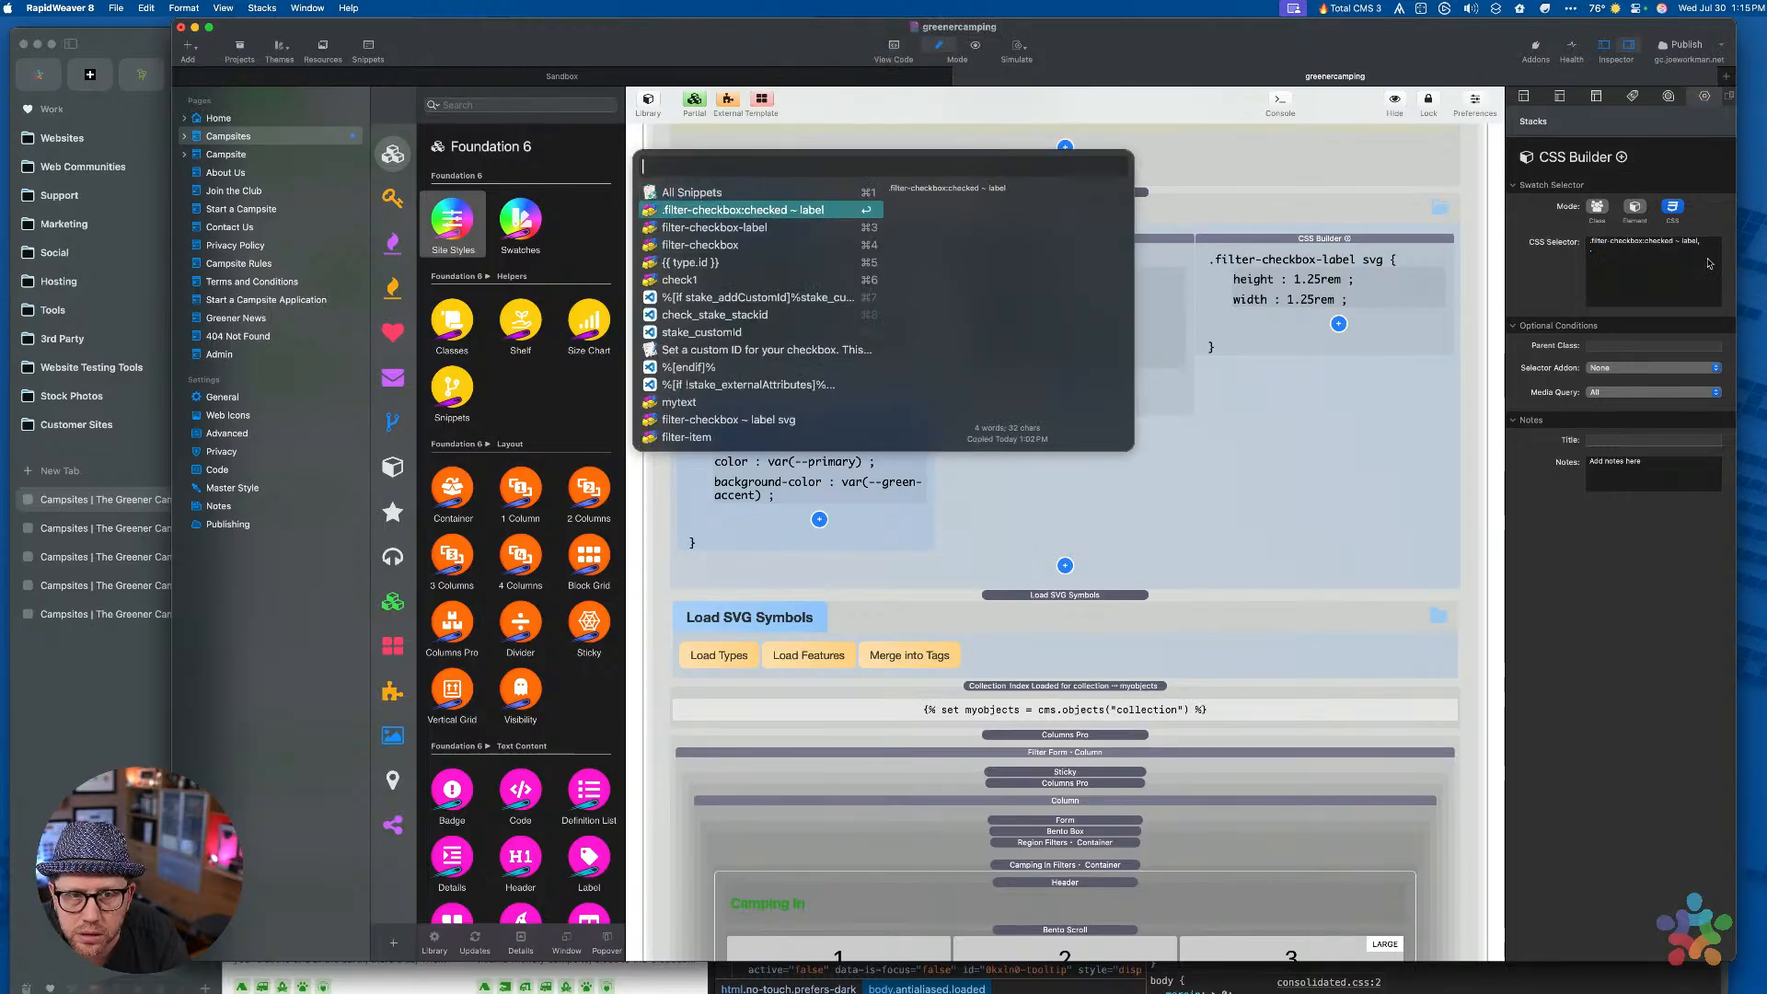
key(Down)
key(Return)
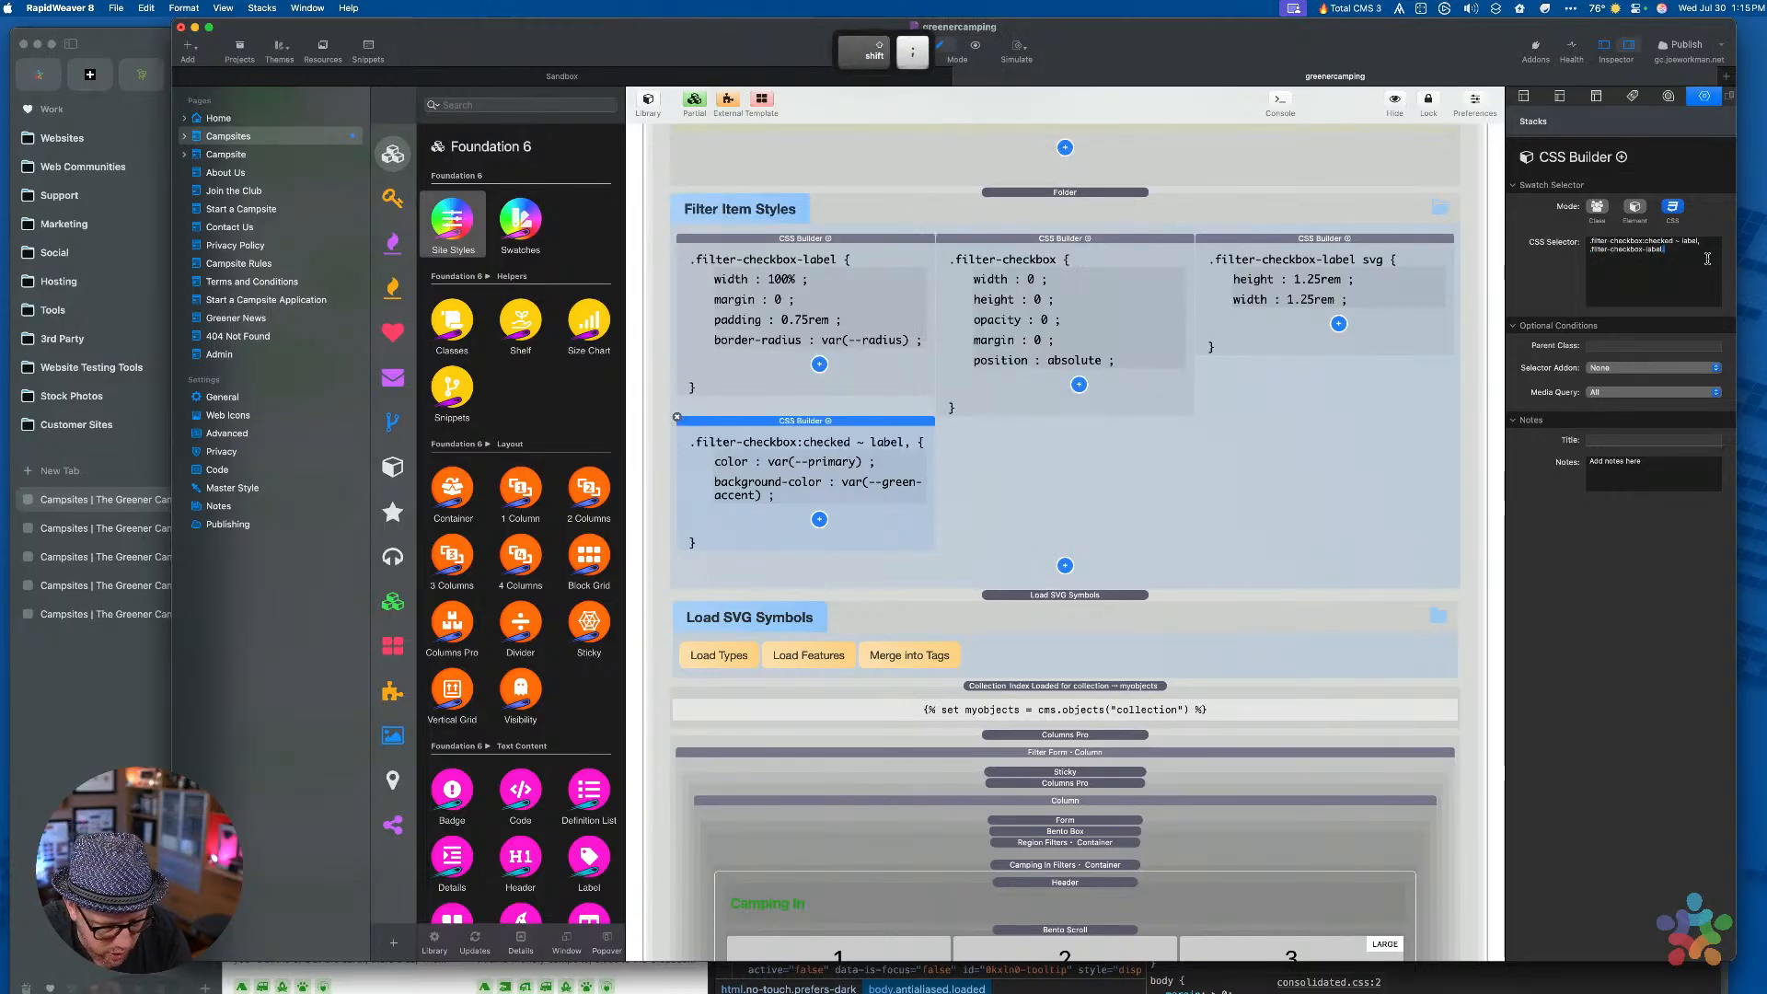
text(:hover)
key(Tab)
key(ctrl+alt)
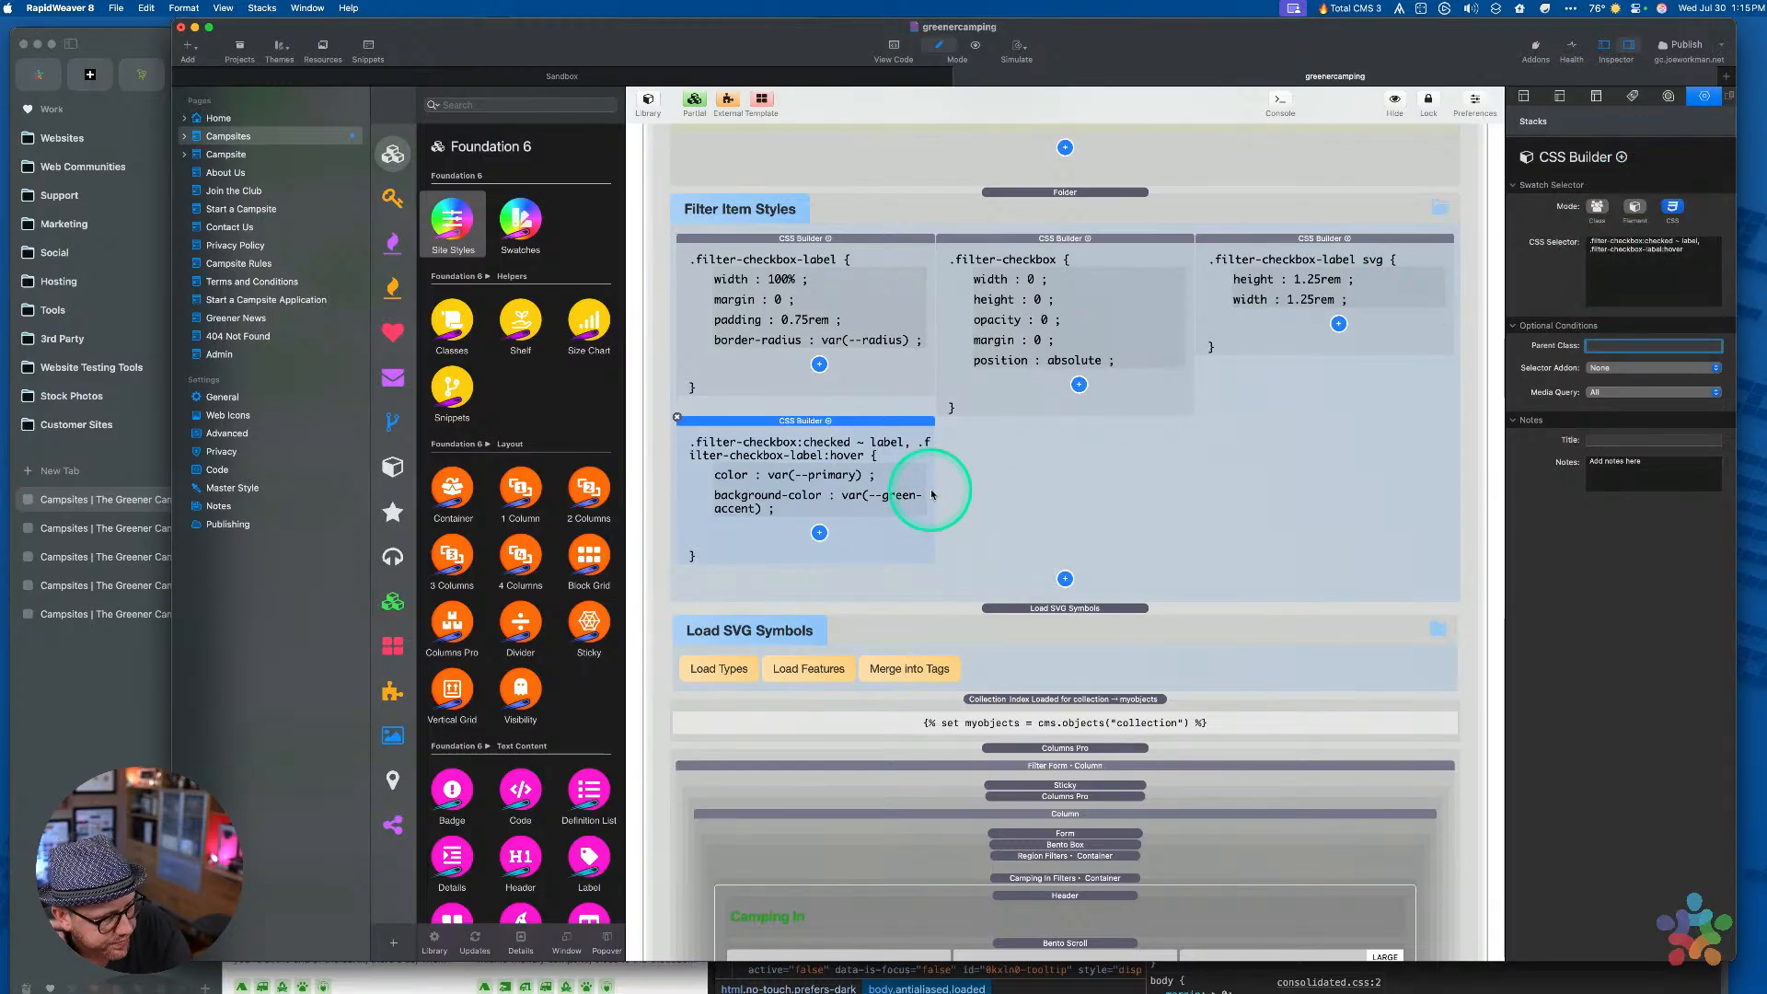
click(55, 752)
key(super+r)
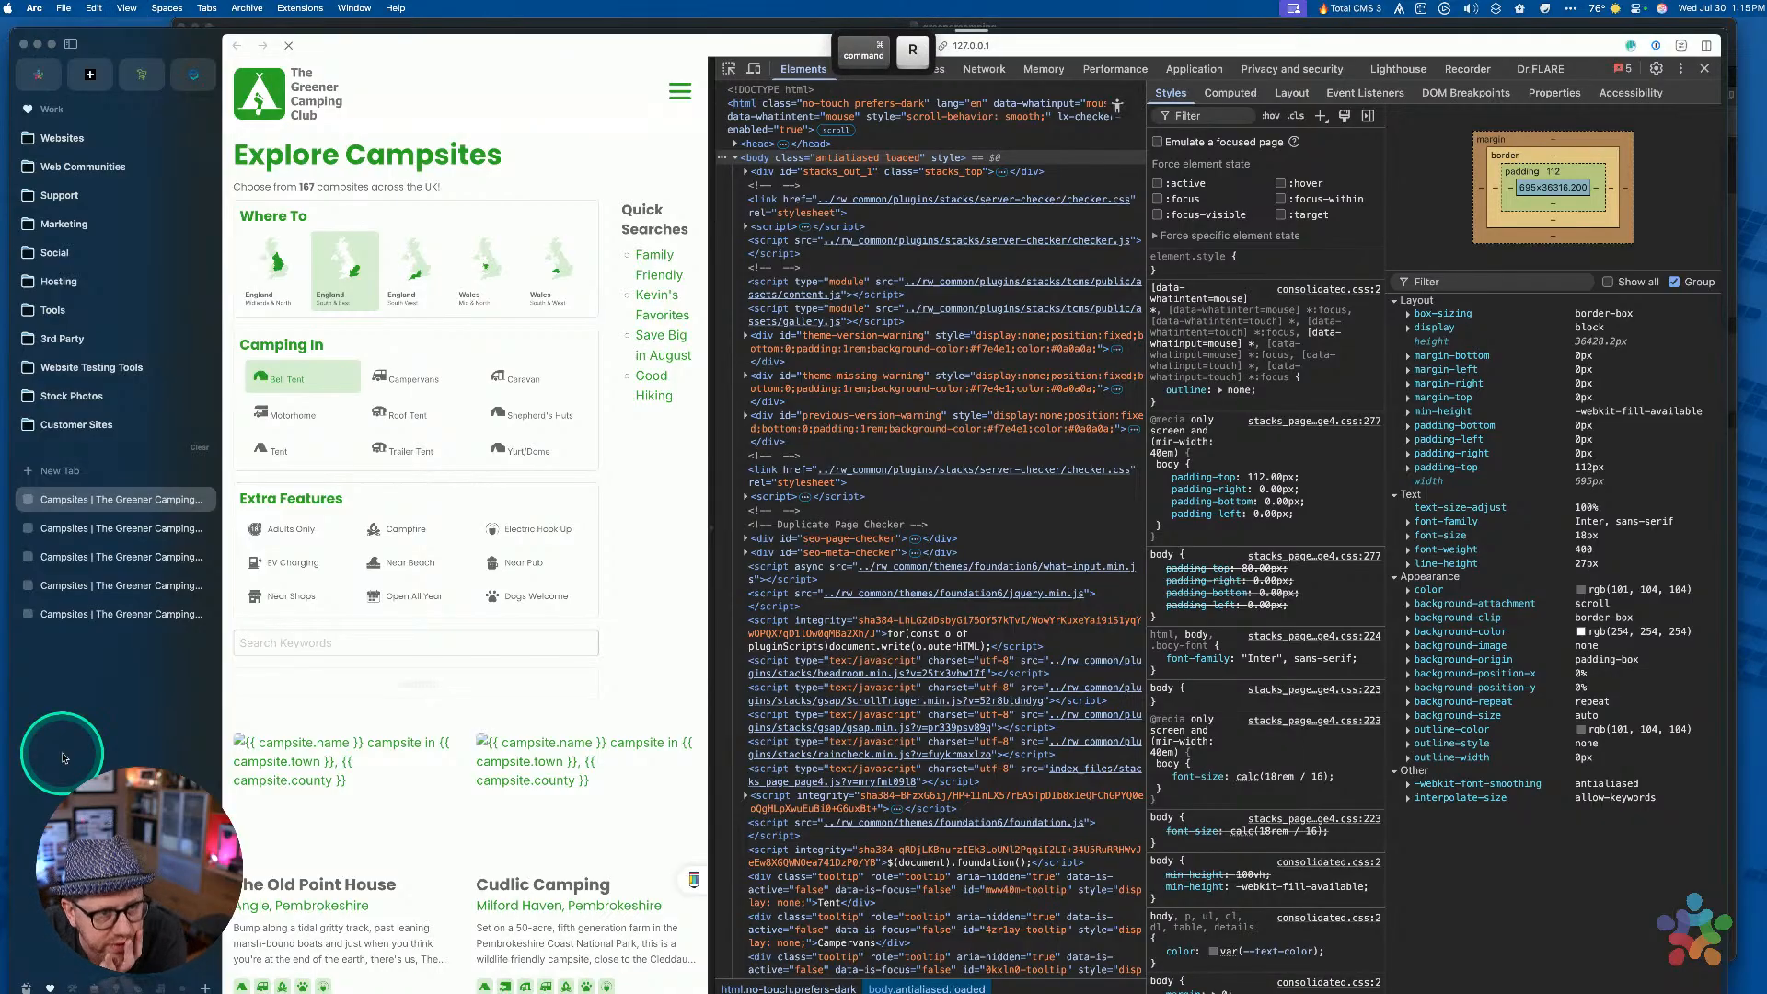
Tick several Camping In tiles (Caravan, Shepherd's Huts, Yurt/Dome, Tent and more) to test highlighting
click(511, 375)
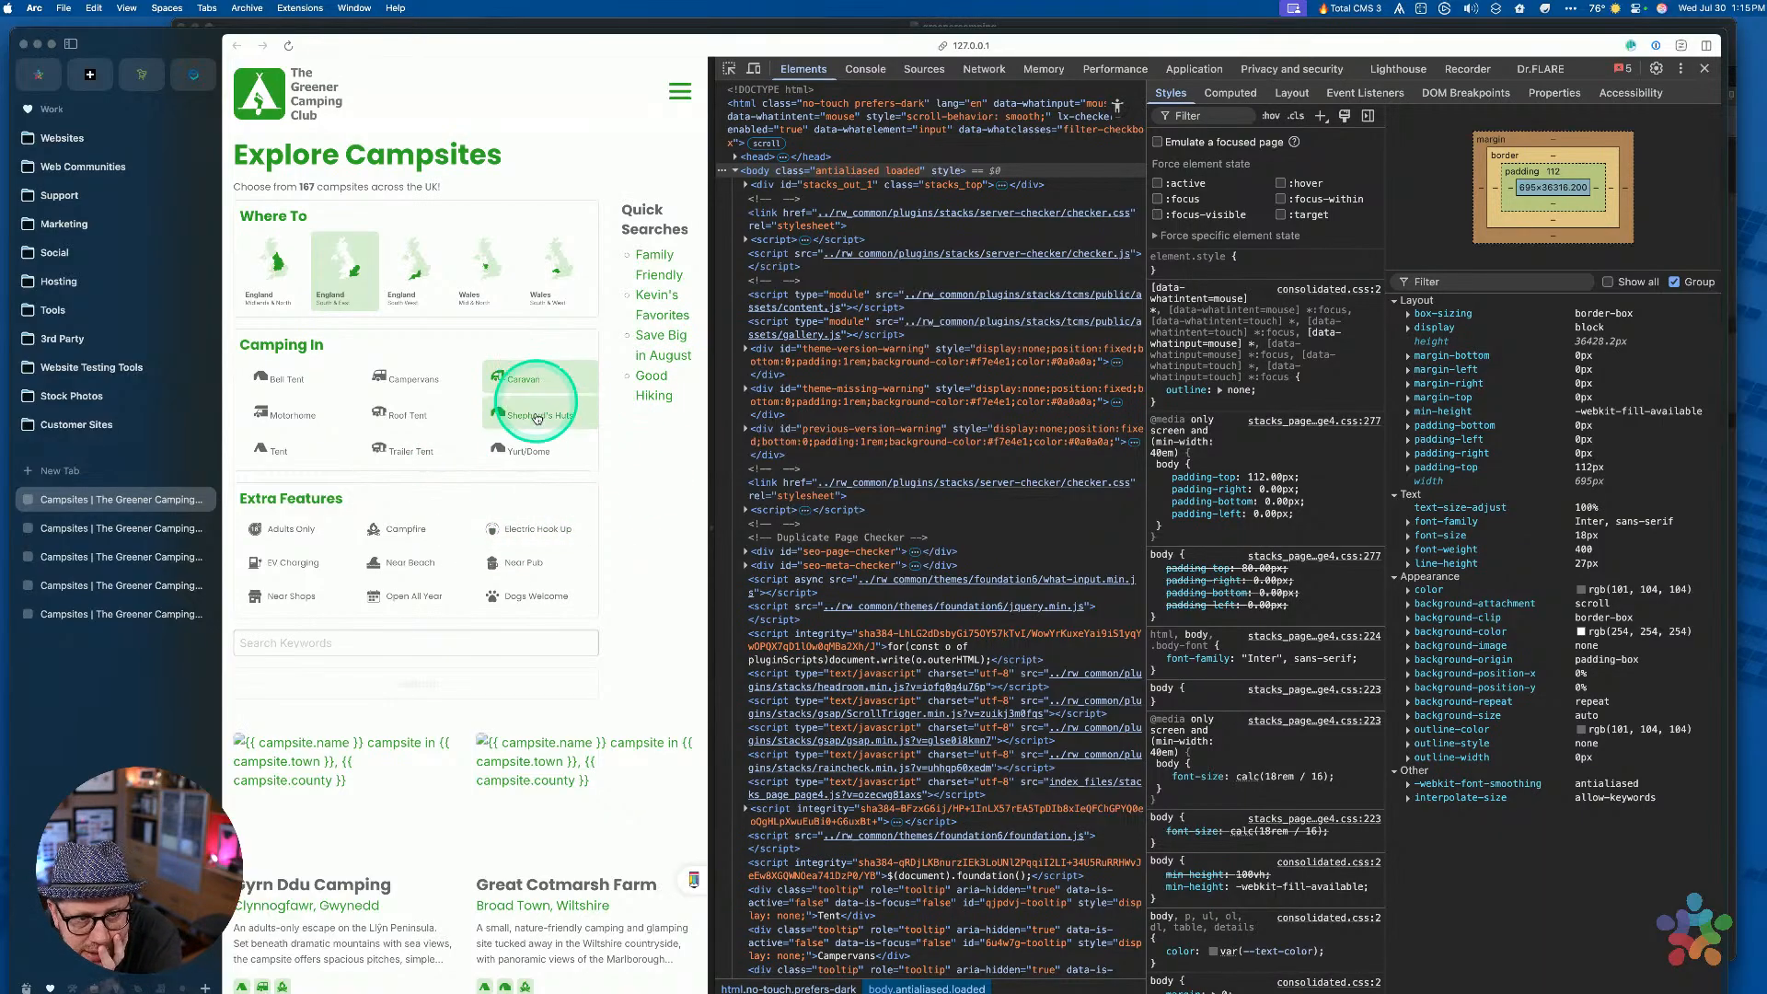
click(529, 415)
click(520, 449)
click(422, 445)
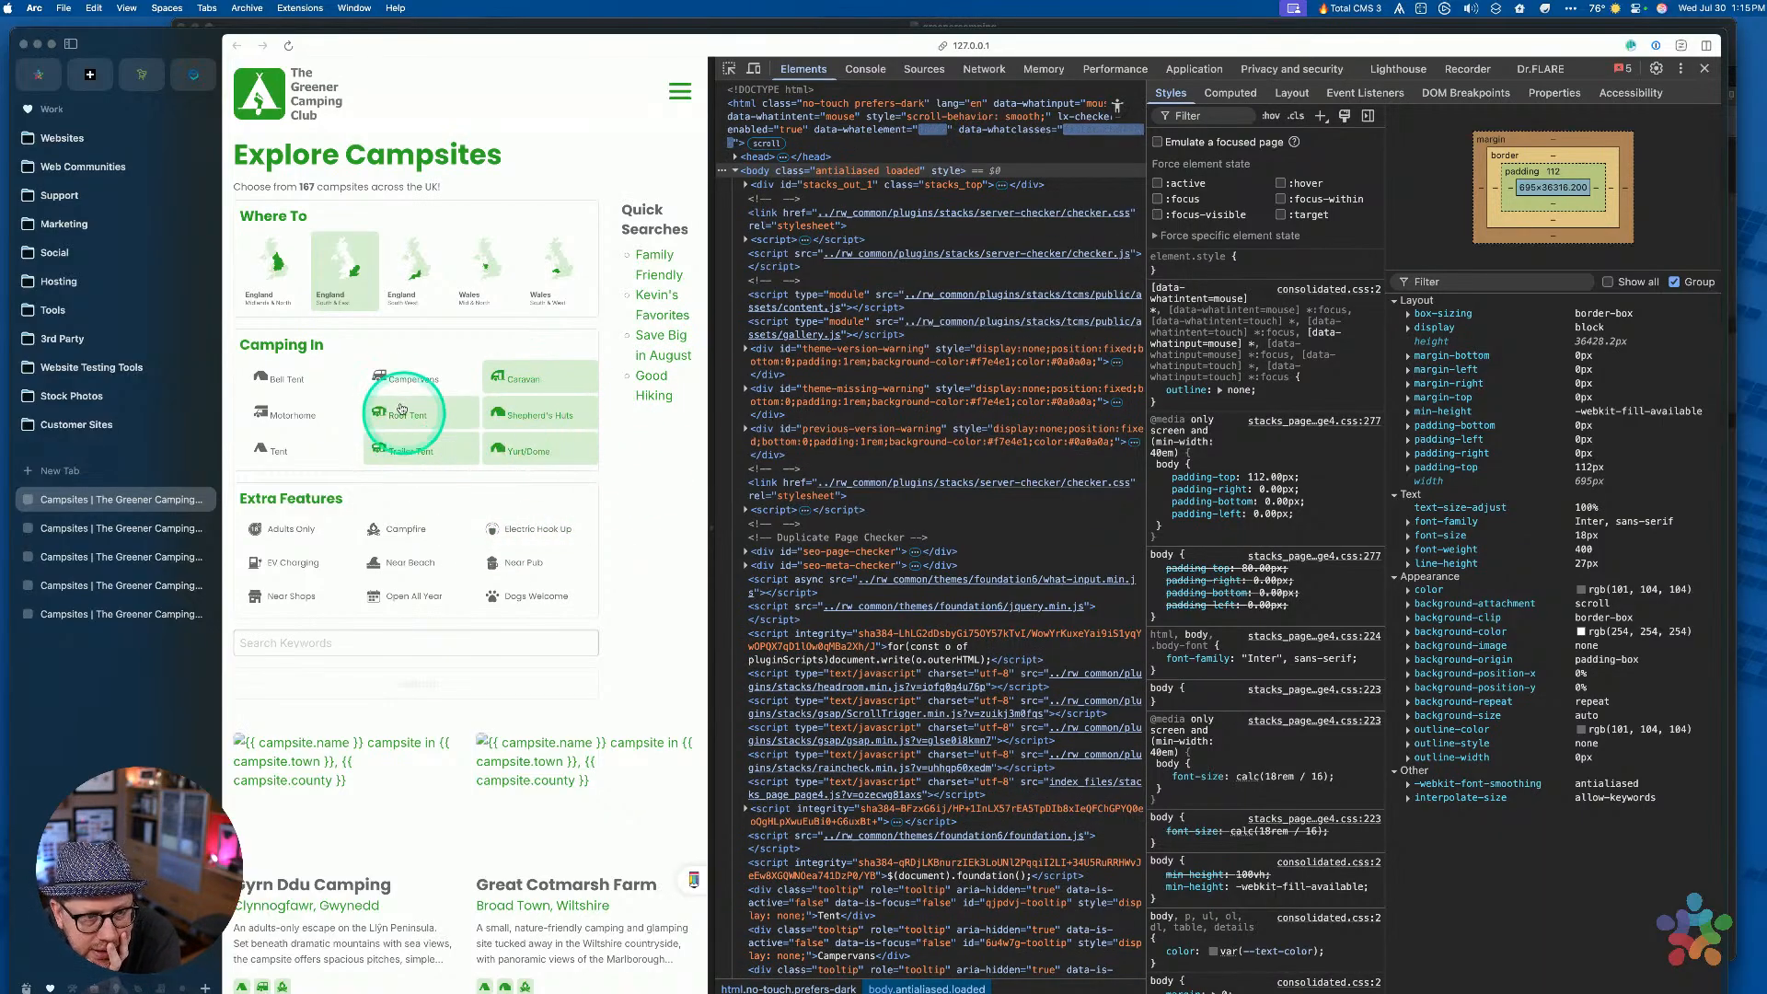
click(264, 452)
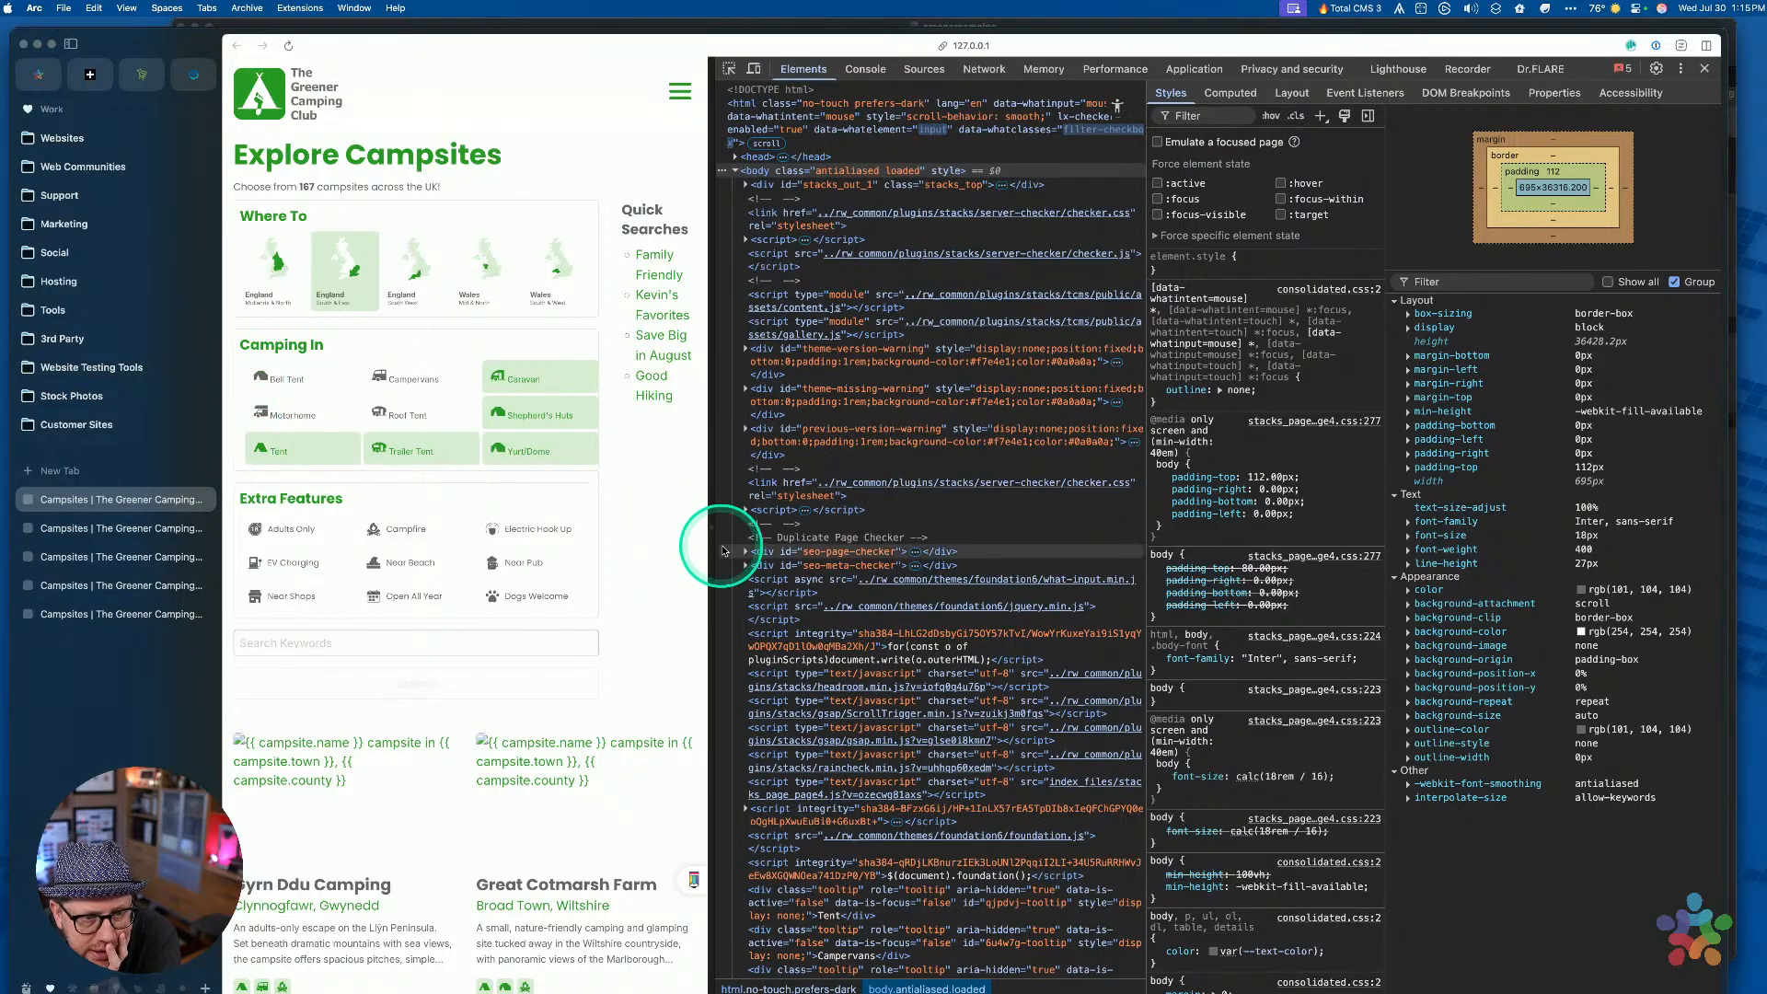
click(464, 392)
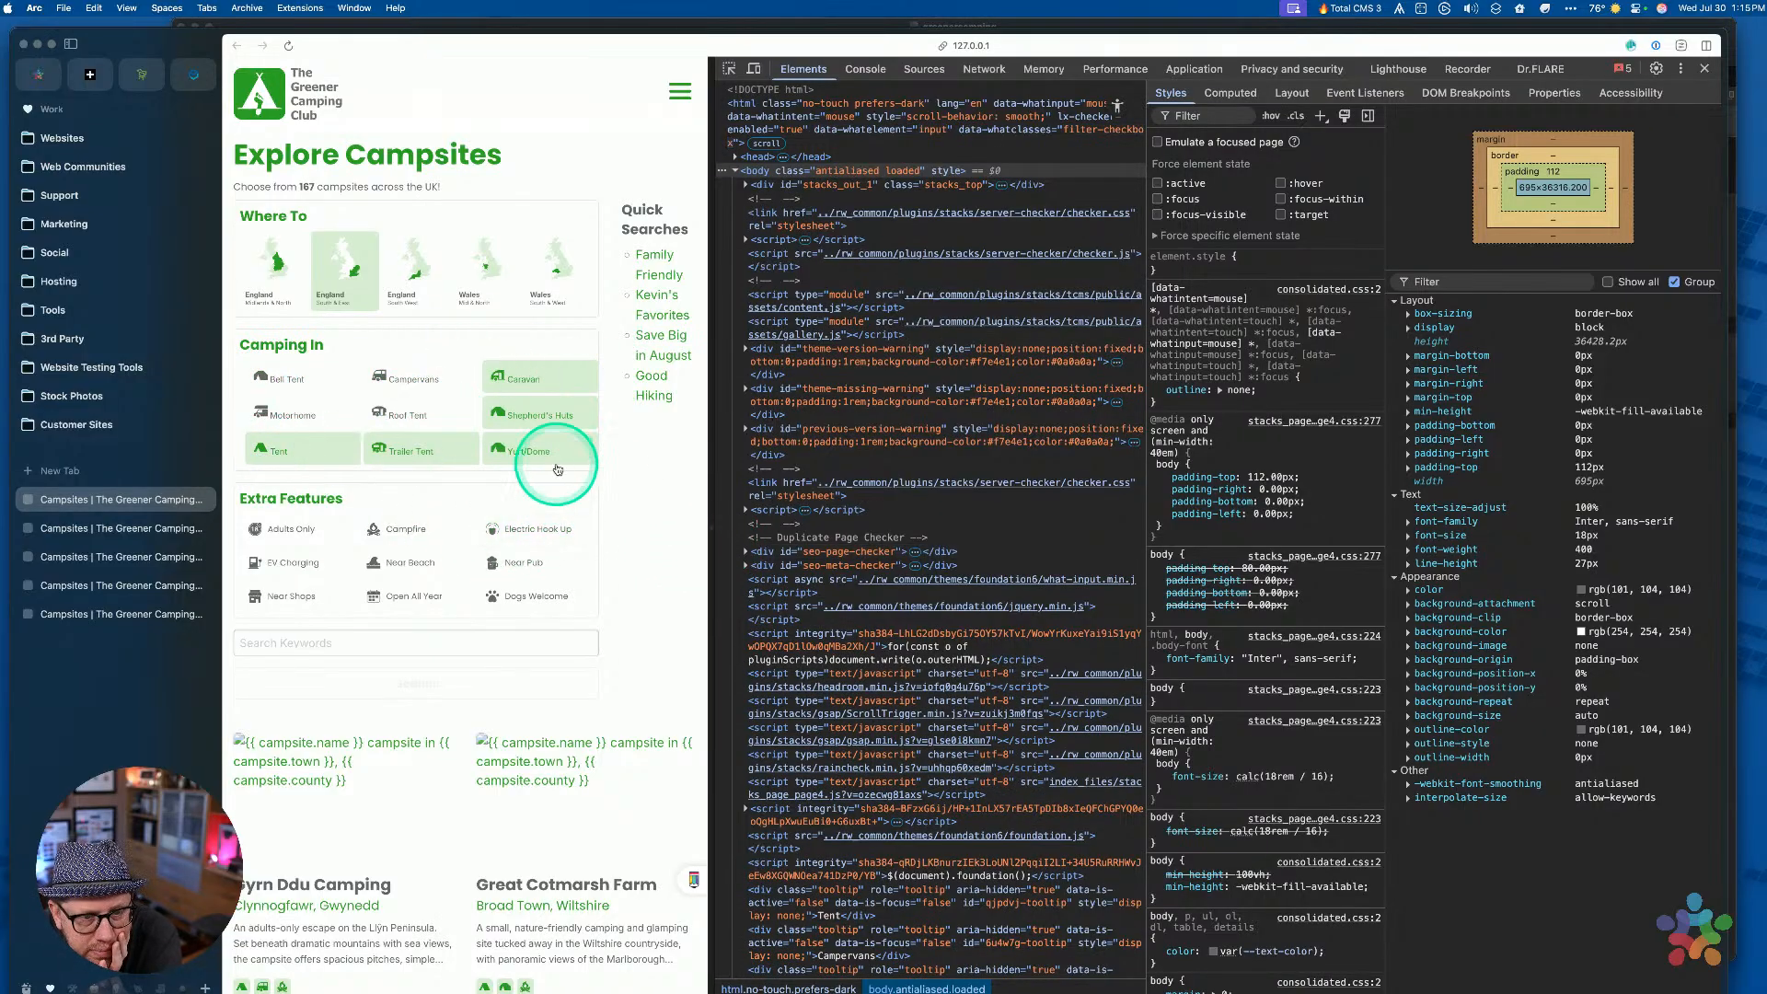
click(533, 378)
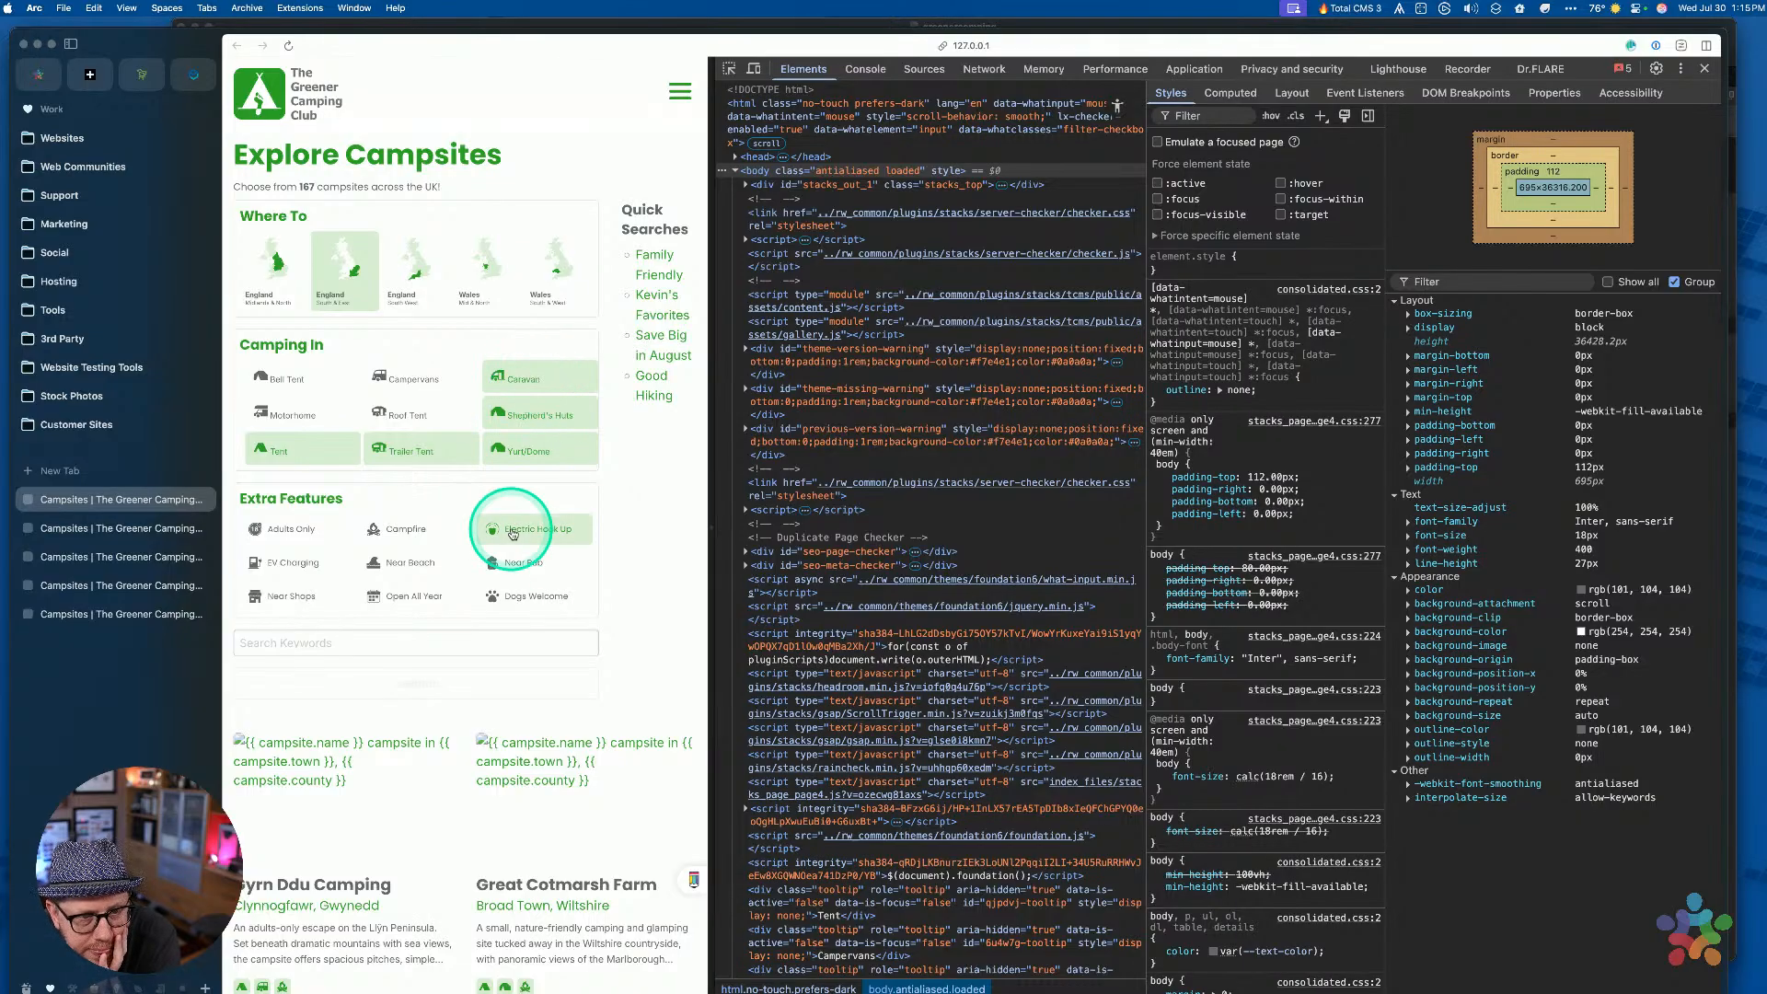
click(414, 378)
click(281, 378)
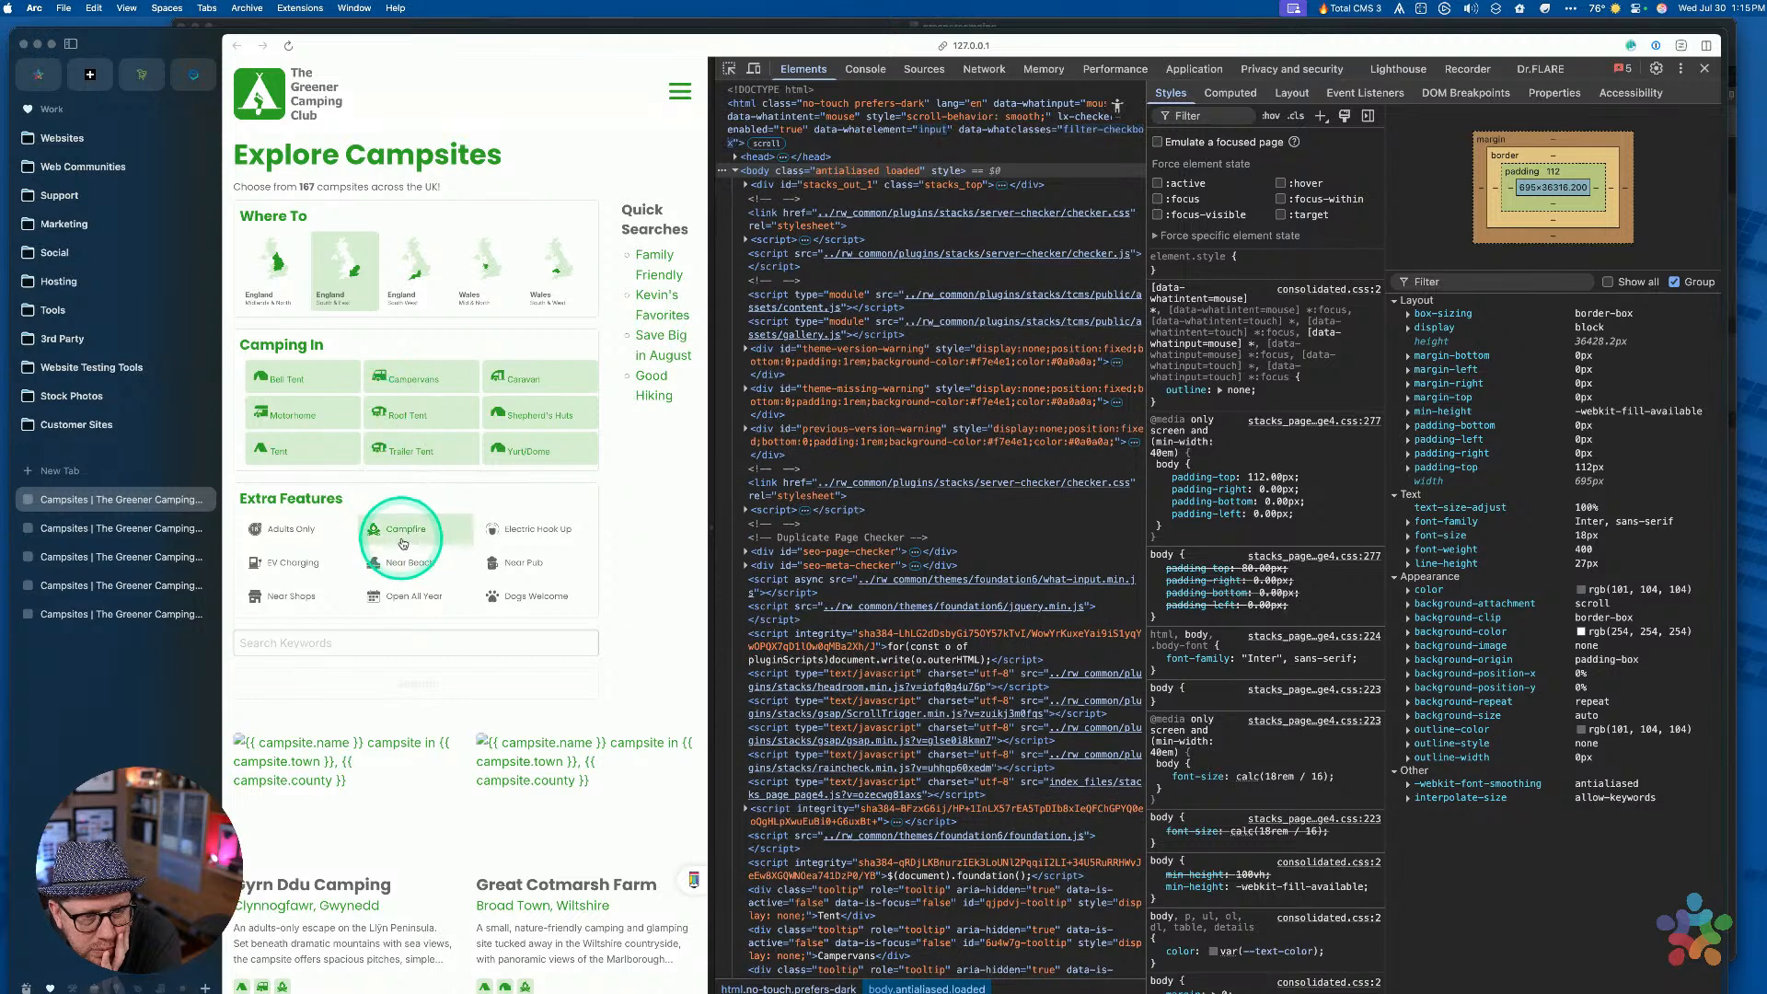
Untick every checked Camping In tile, from Yurt/Dome to Motorhome
click(539, 448)
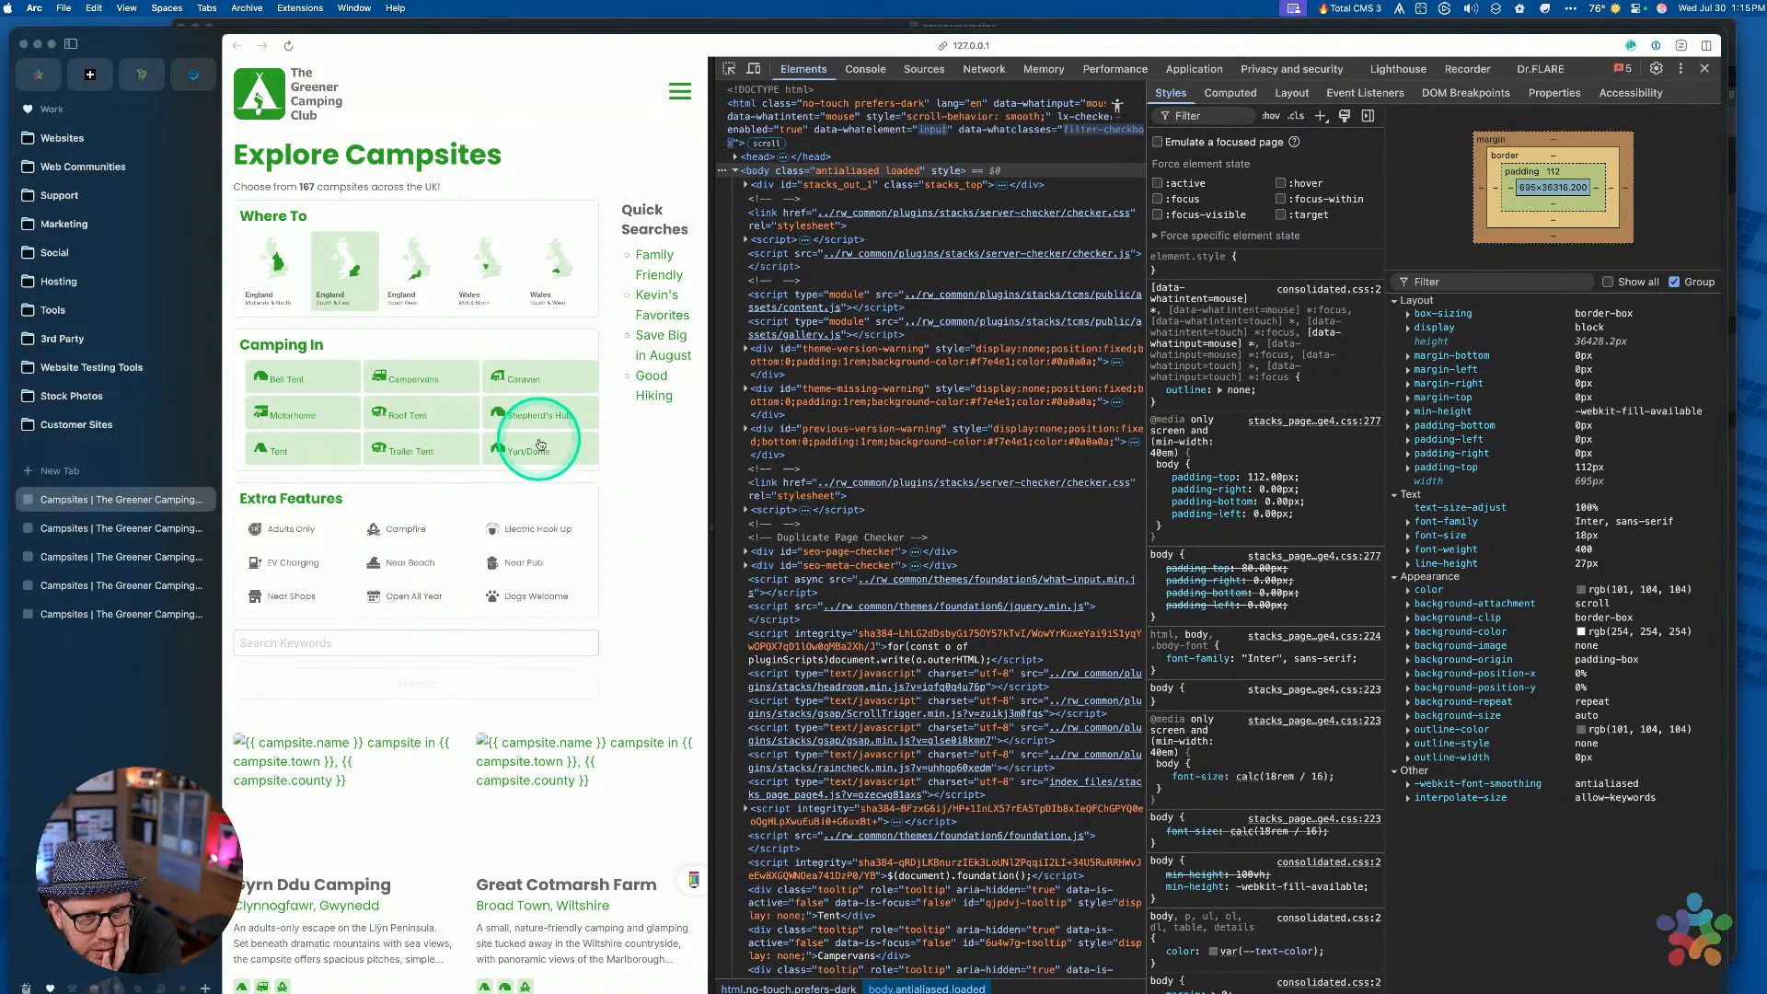
click(536, 415)
click(521, 377)
click(414, 378)
click(400, 414)
click(386, 448)
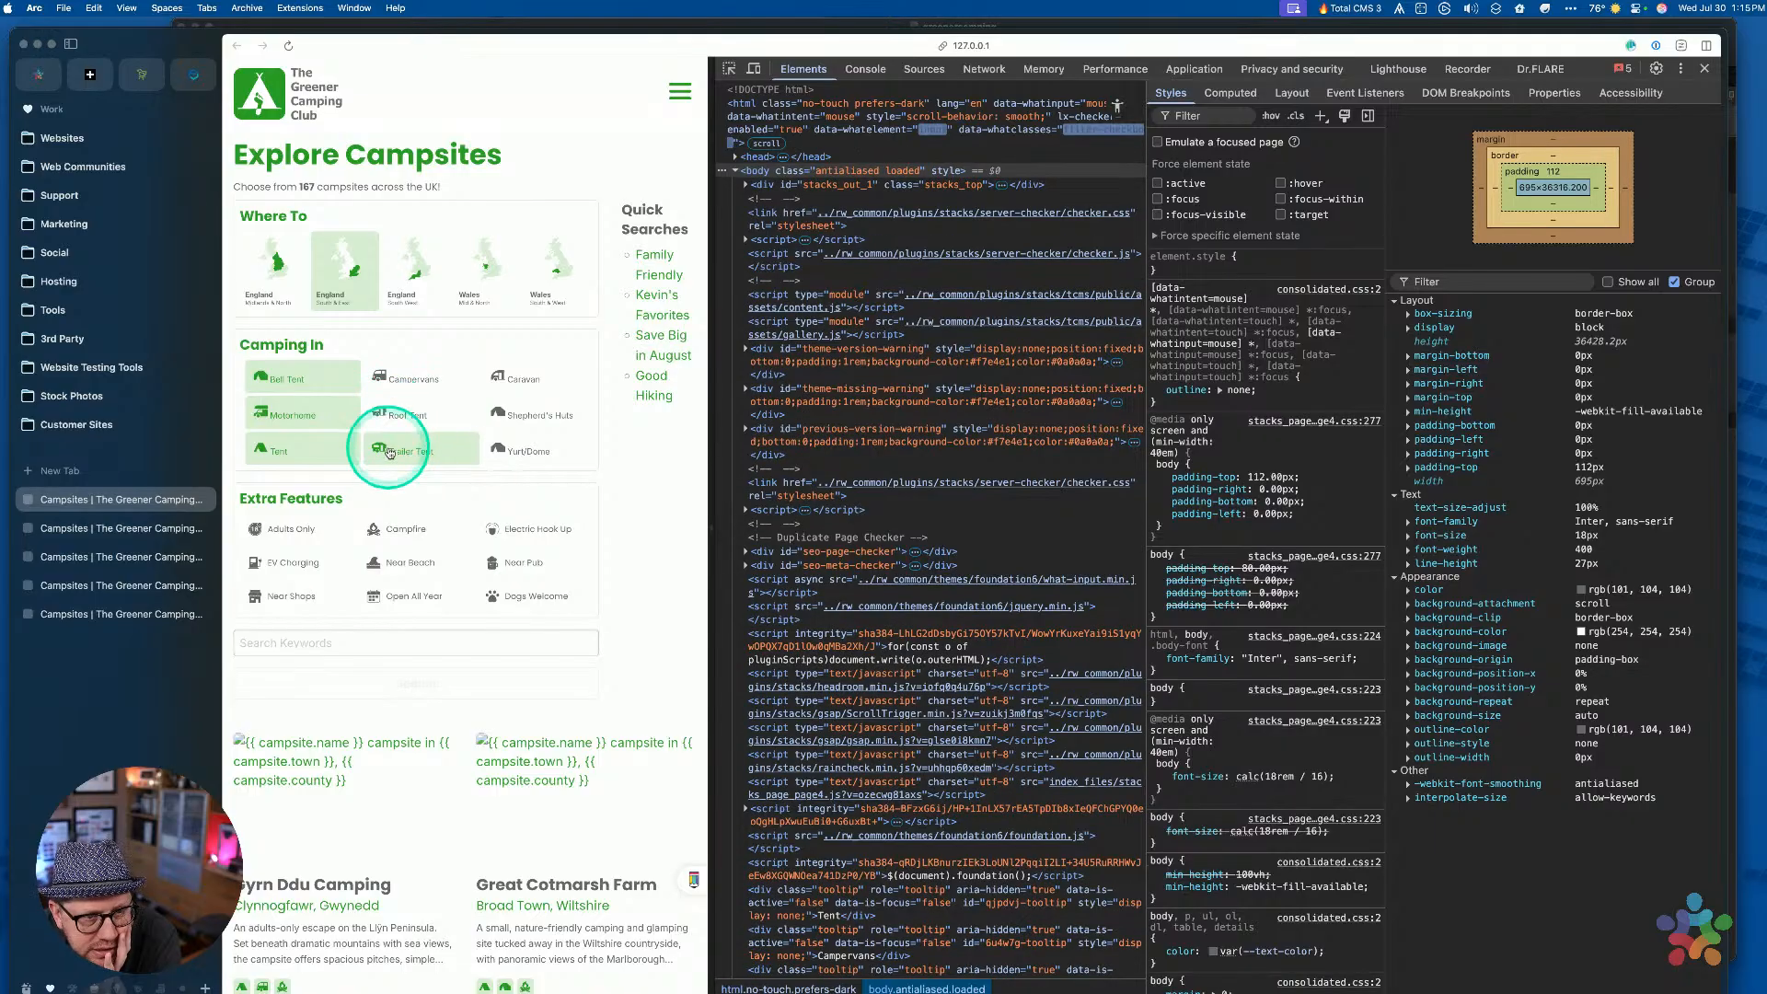
click(298, 447)
click(293, 415)
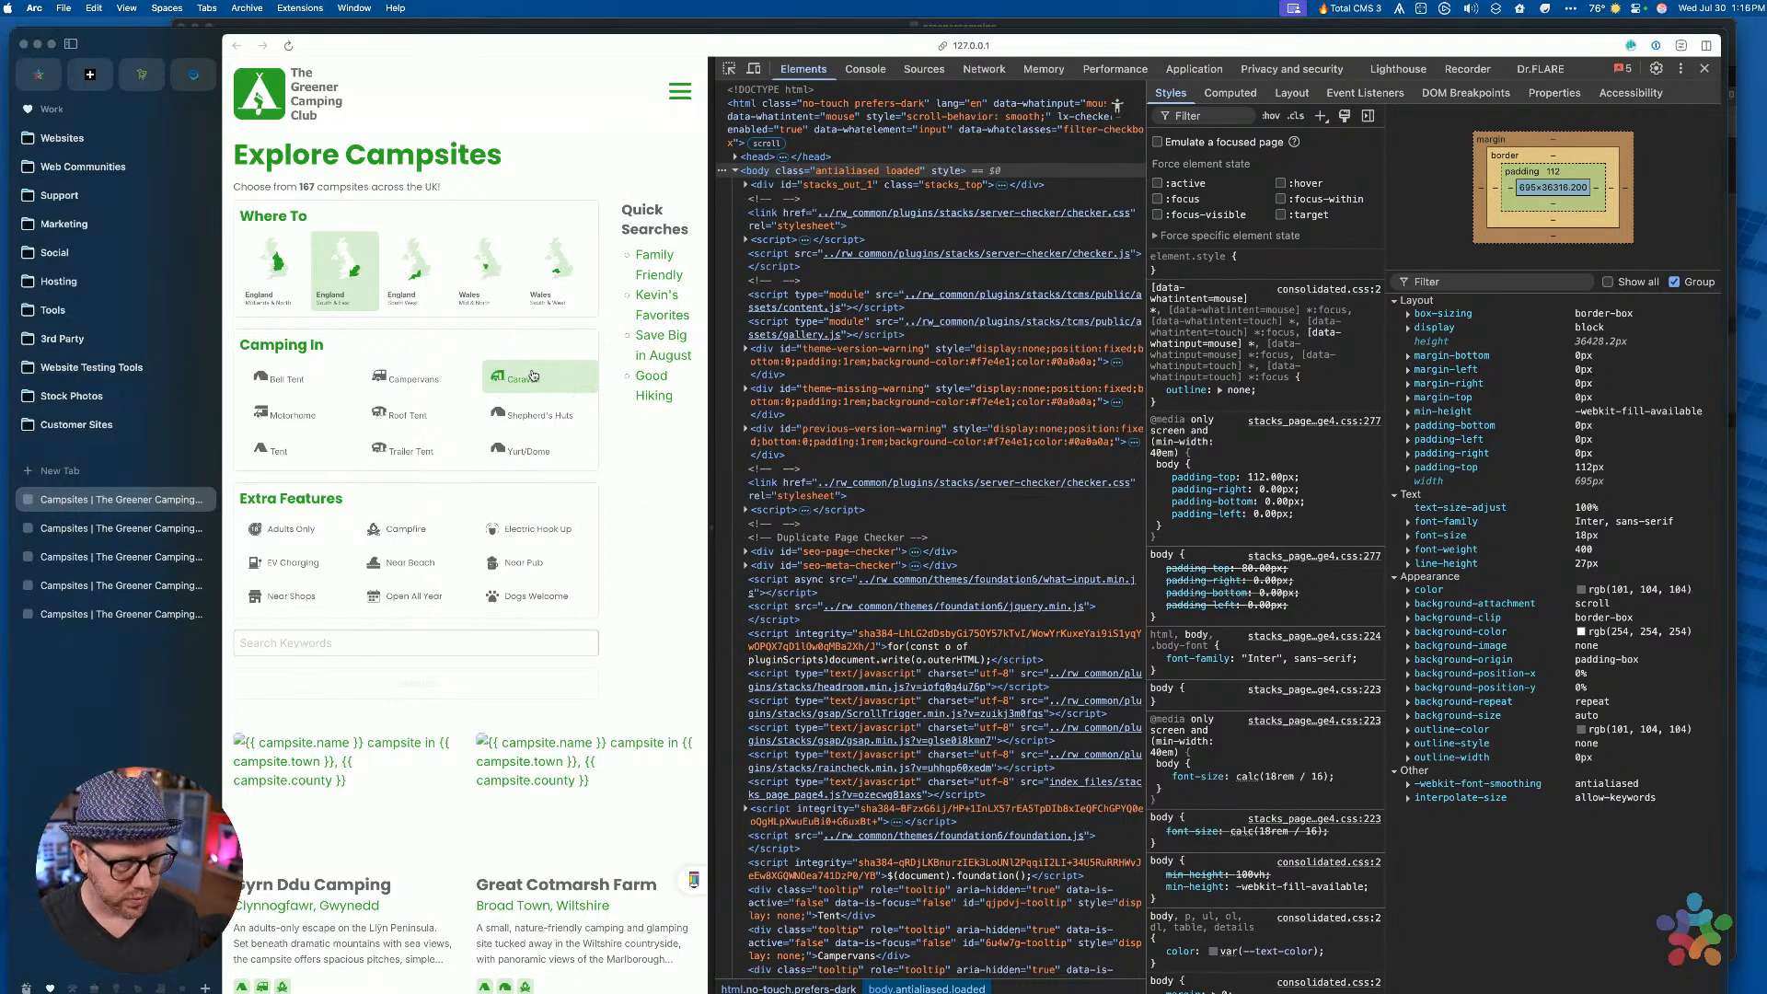
click(729, 68)
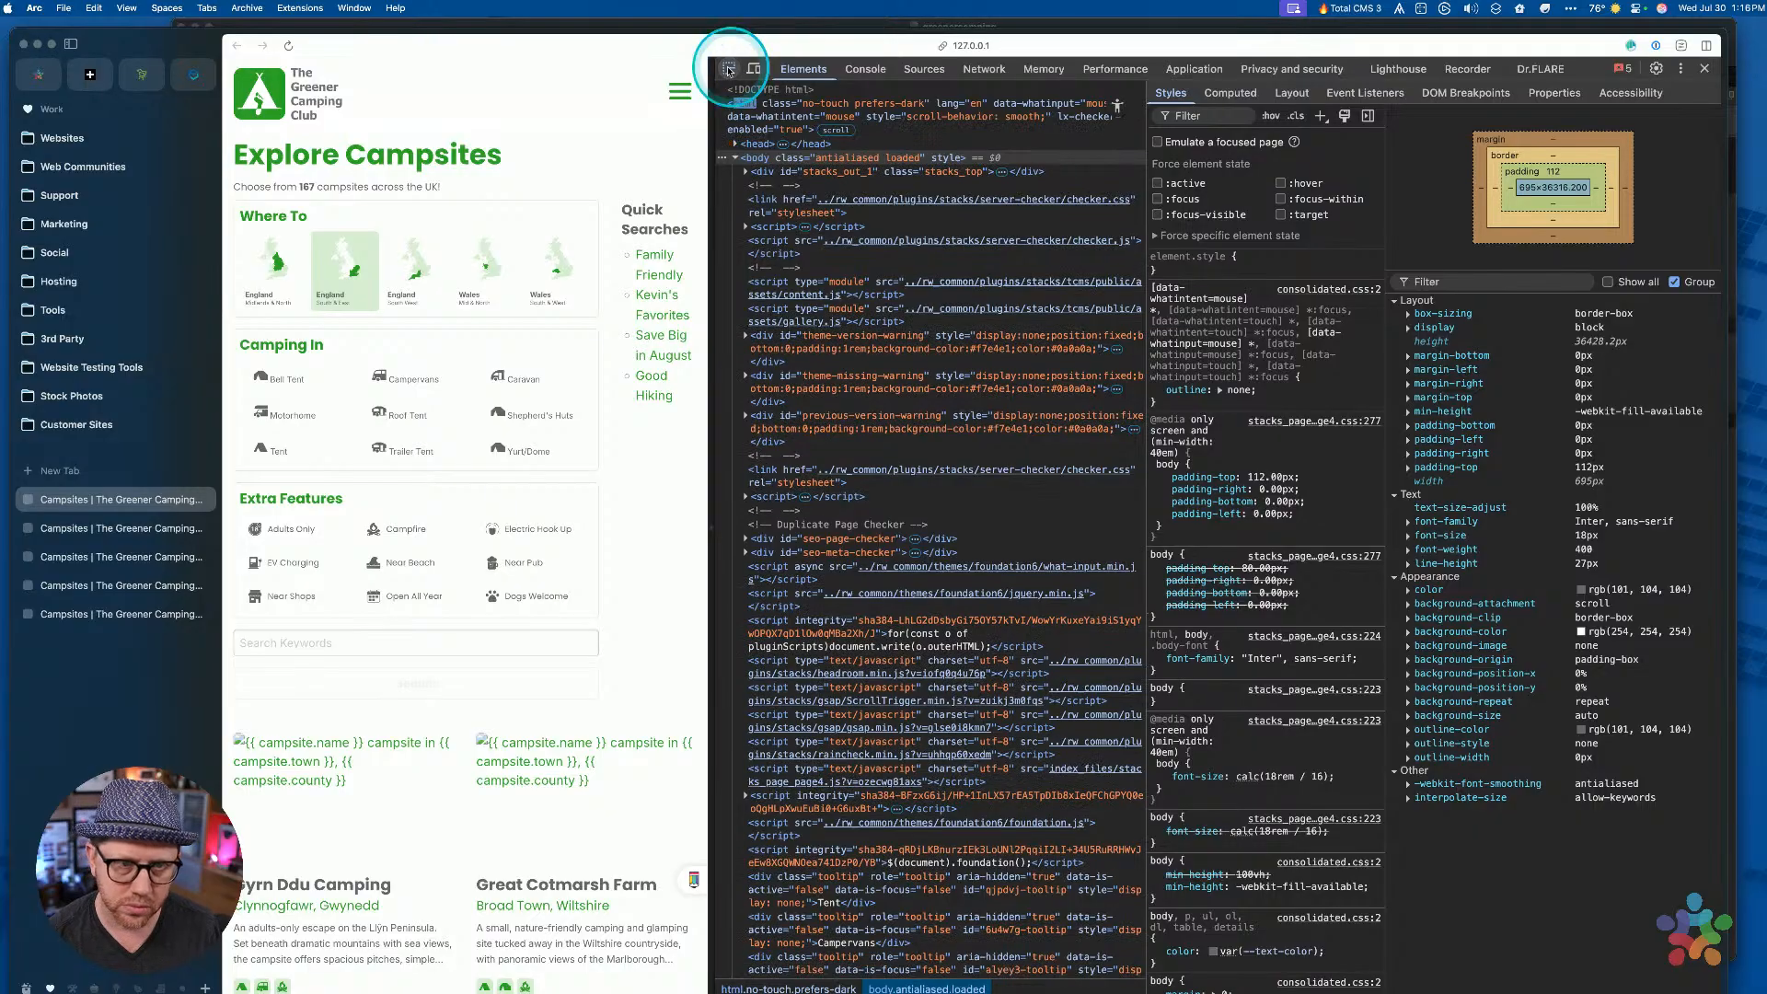
Inspect the Caravan filter, widen the DevTools tree and window, and expand the label element
click(512, 378)
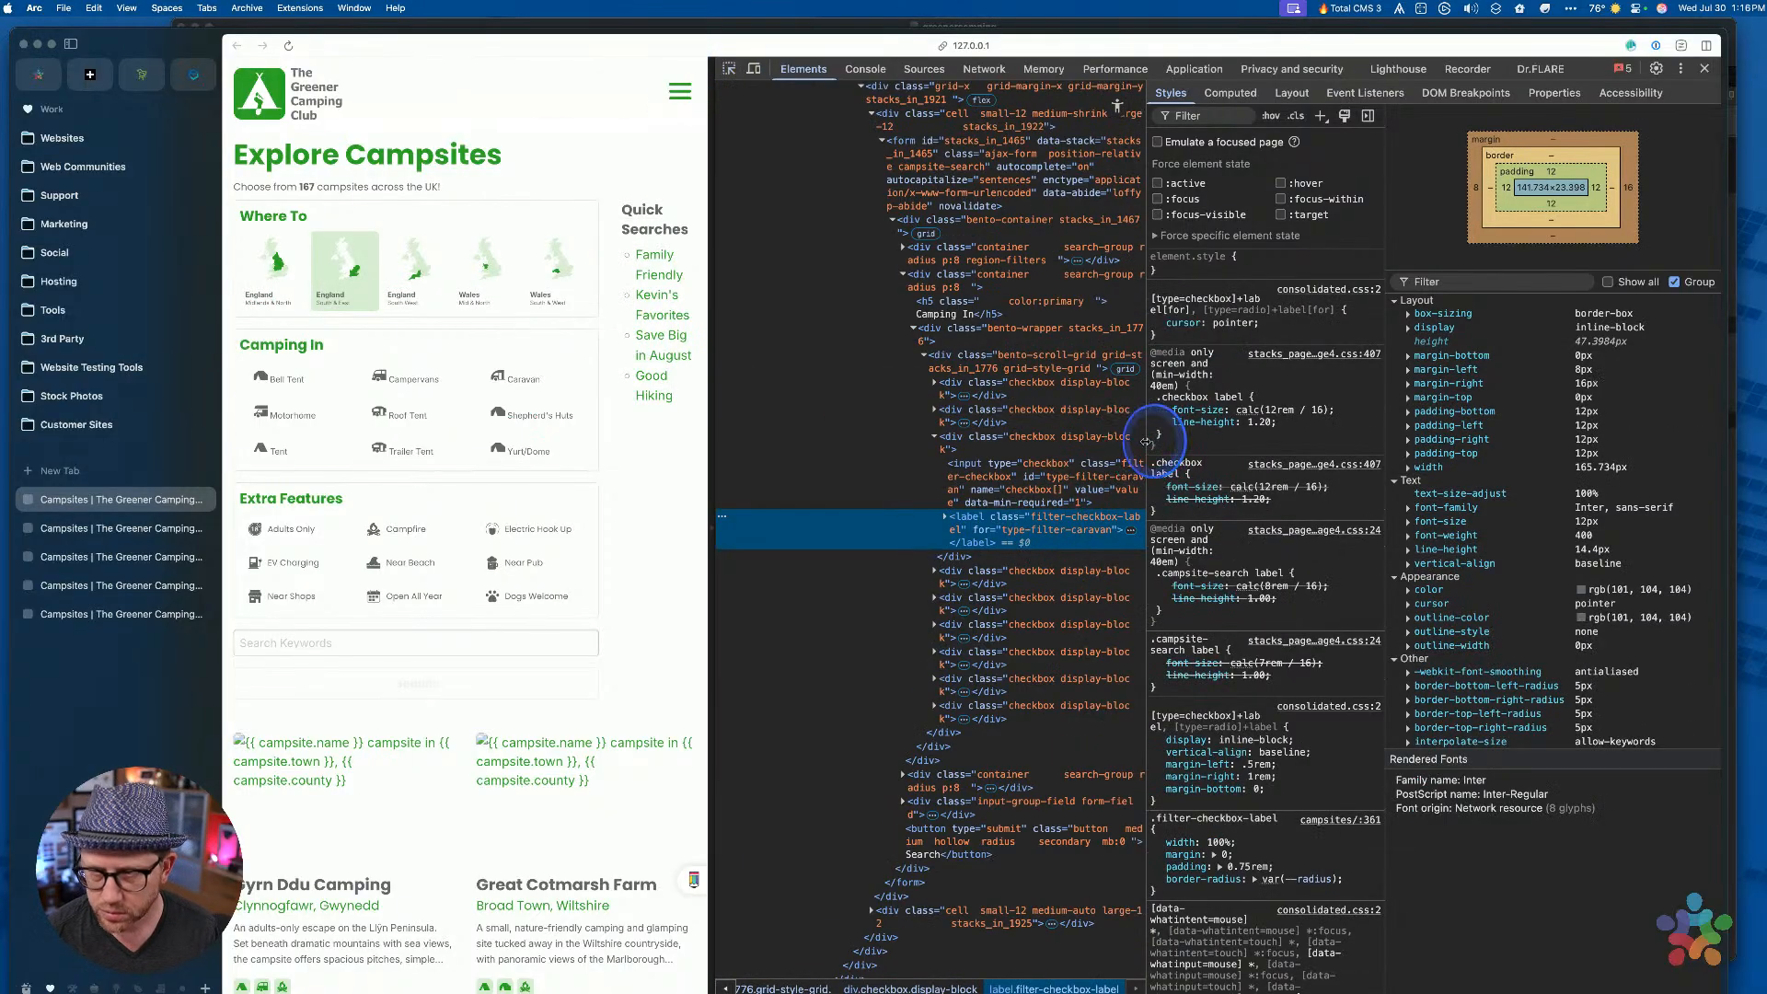
mouse_move(1145, 443)
mouse_down()
mouse_move(1347, 434)
mouse_move(1121, 434)
mouse_up()
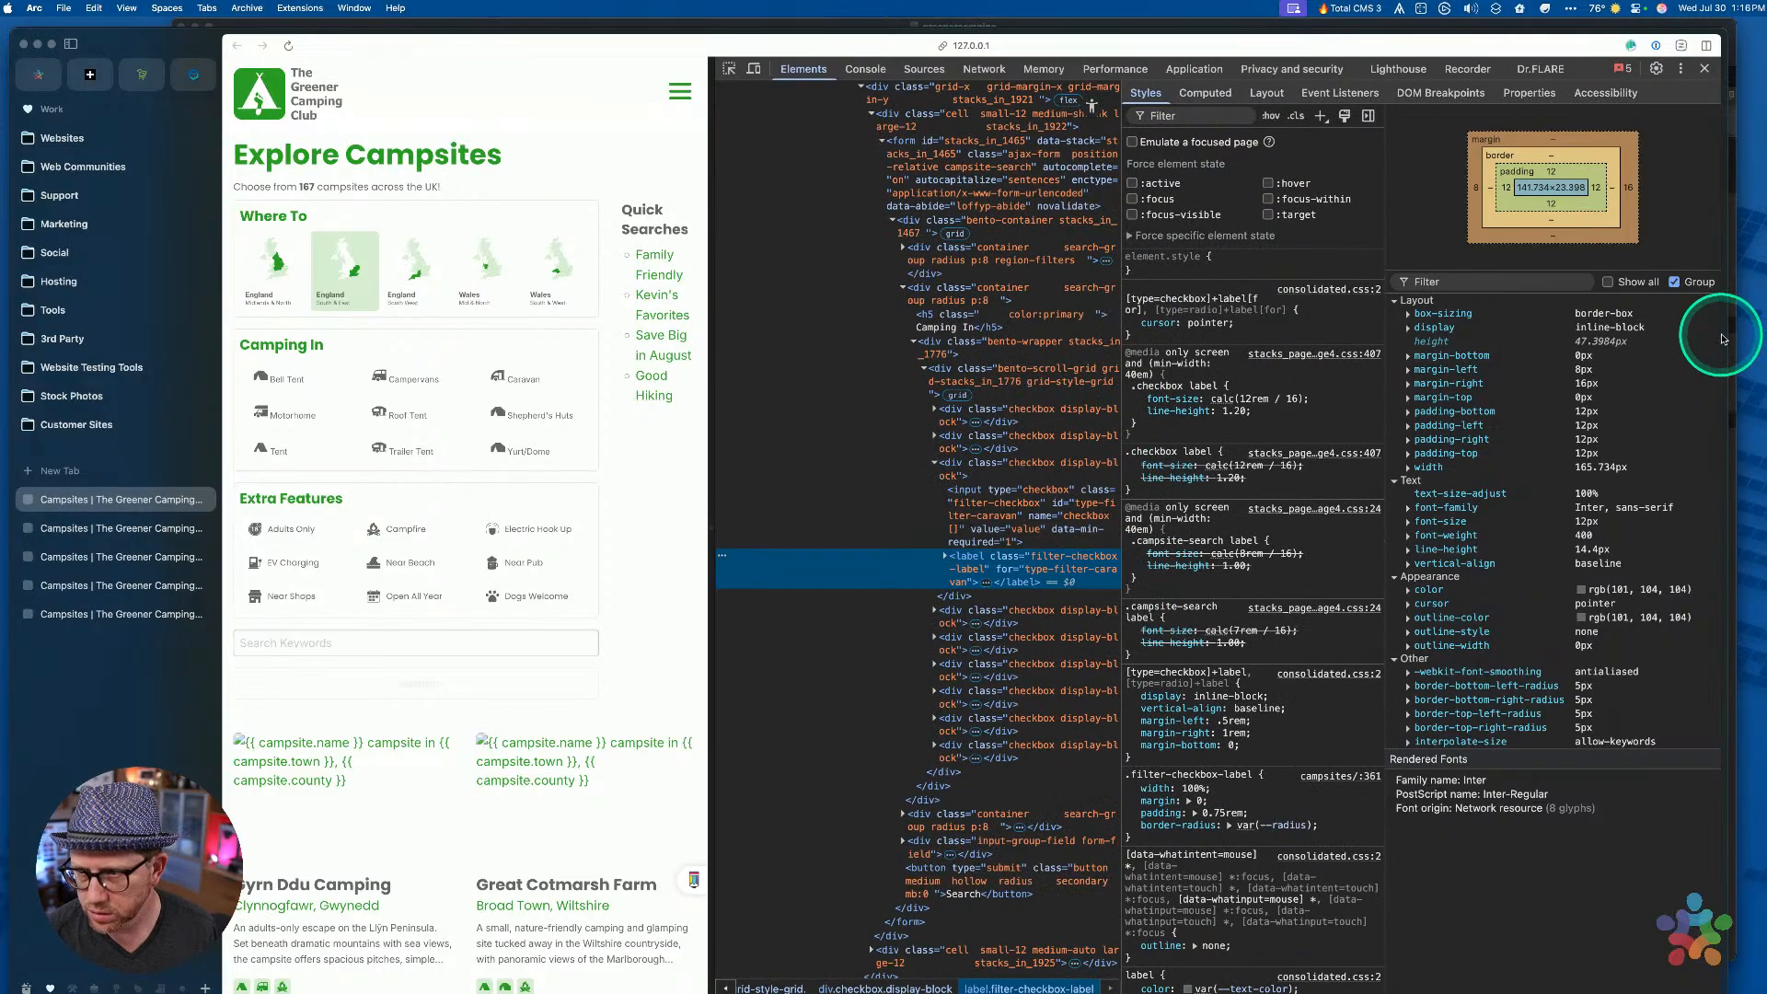
drag(1727, 335, 1763, 335)
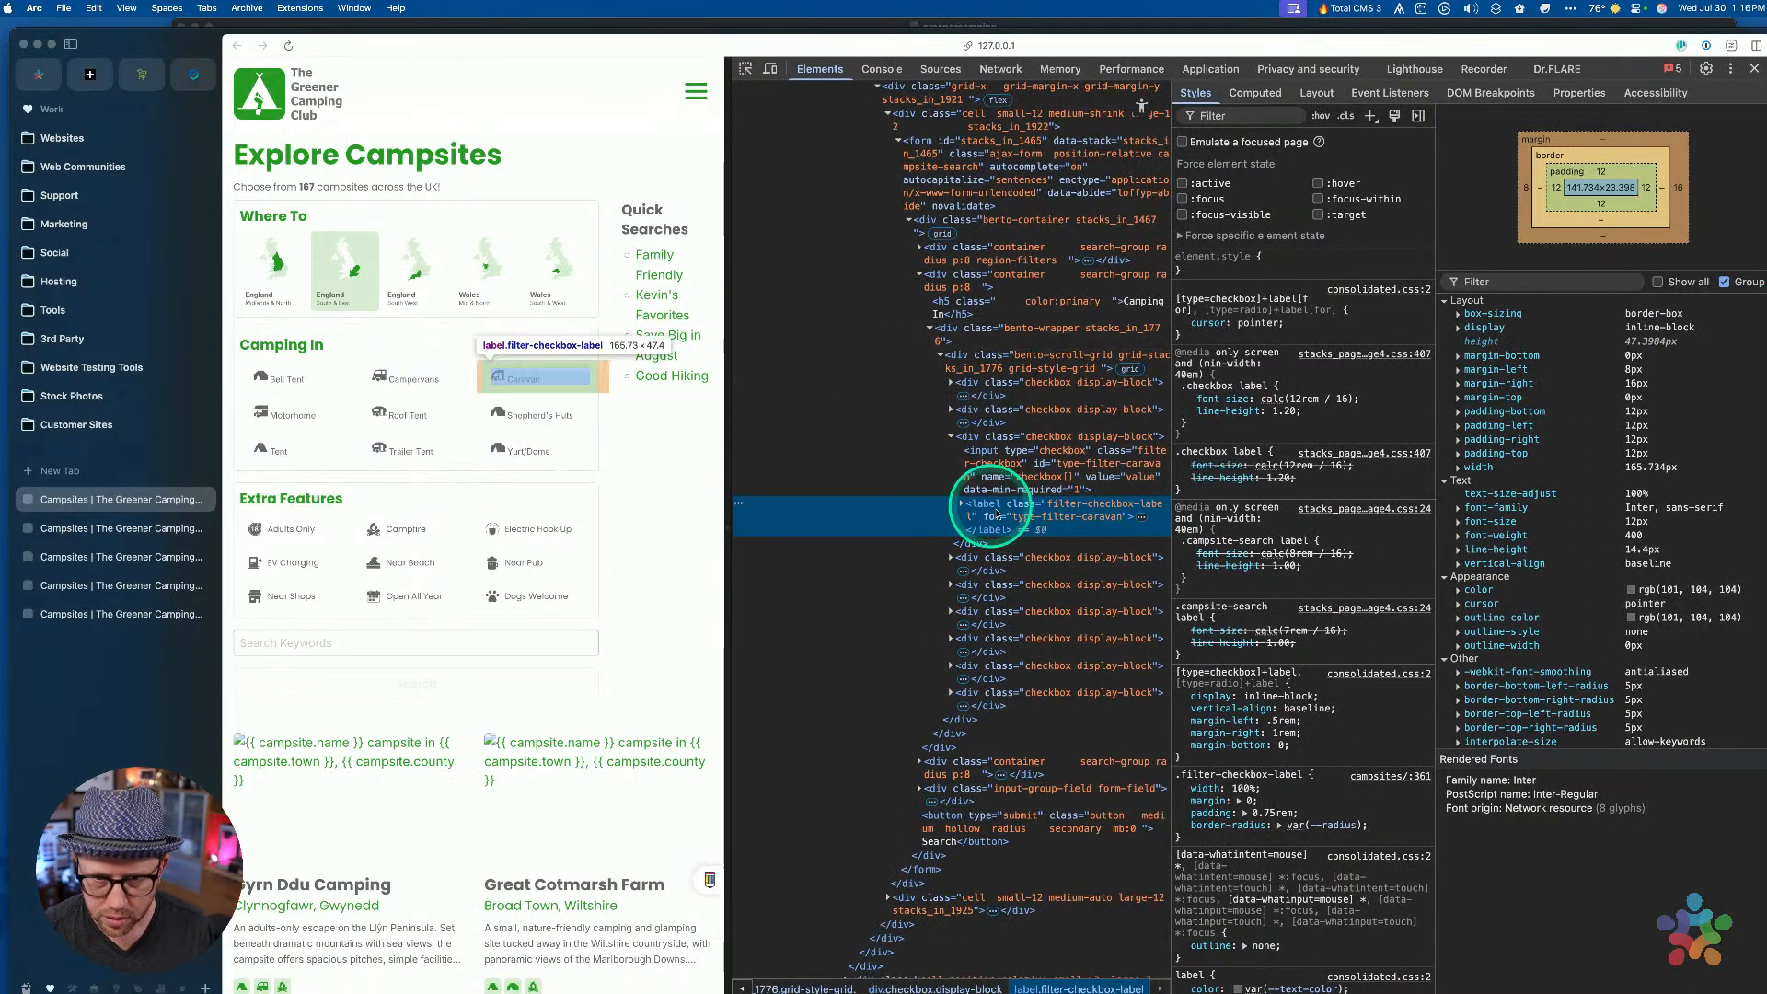
click(1001, 463)
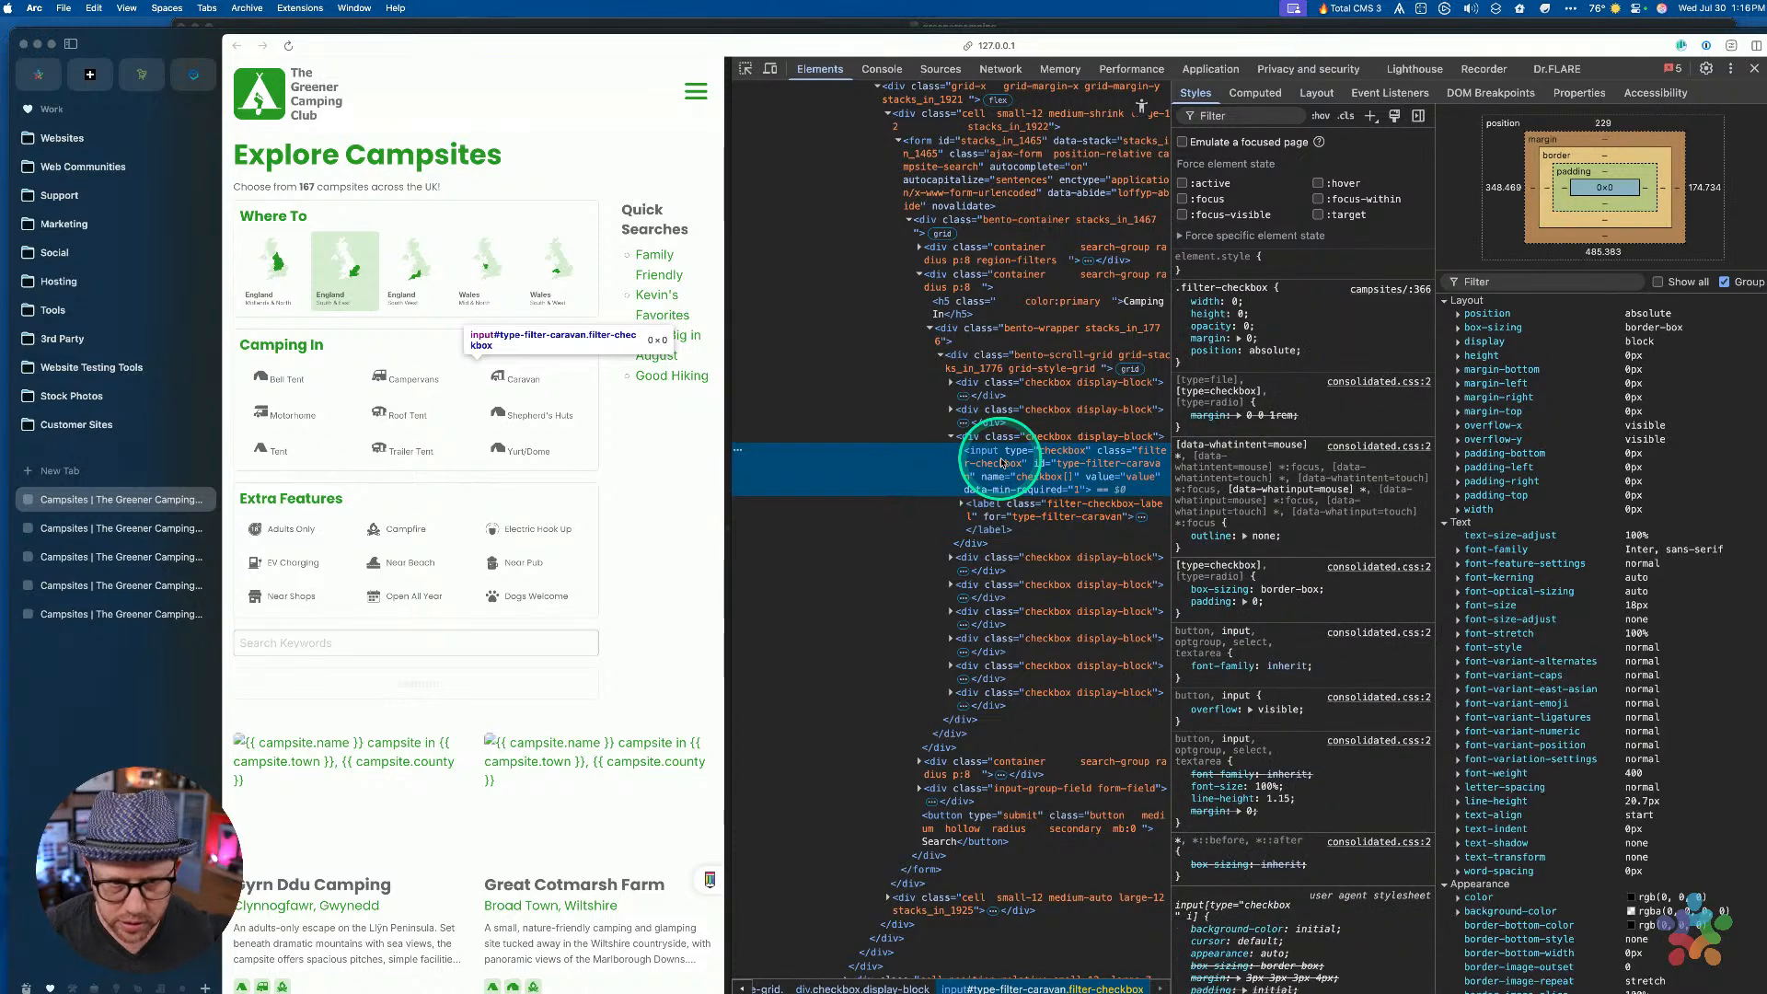
click(997, 507)
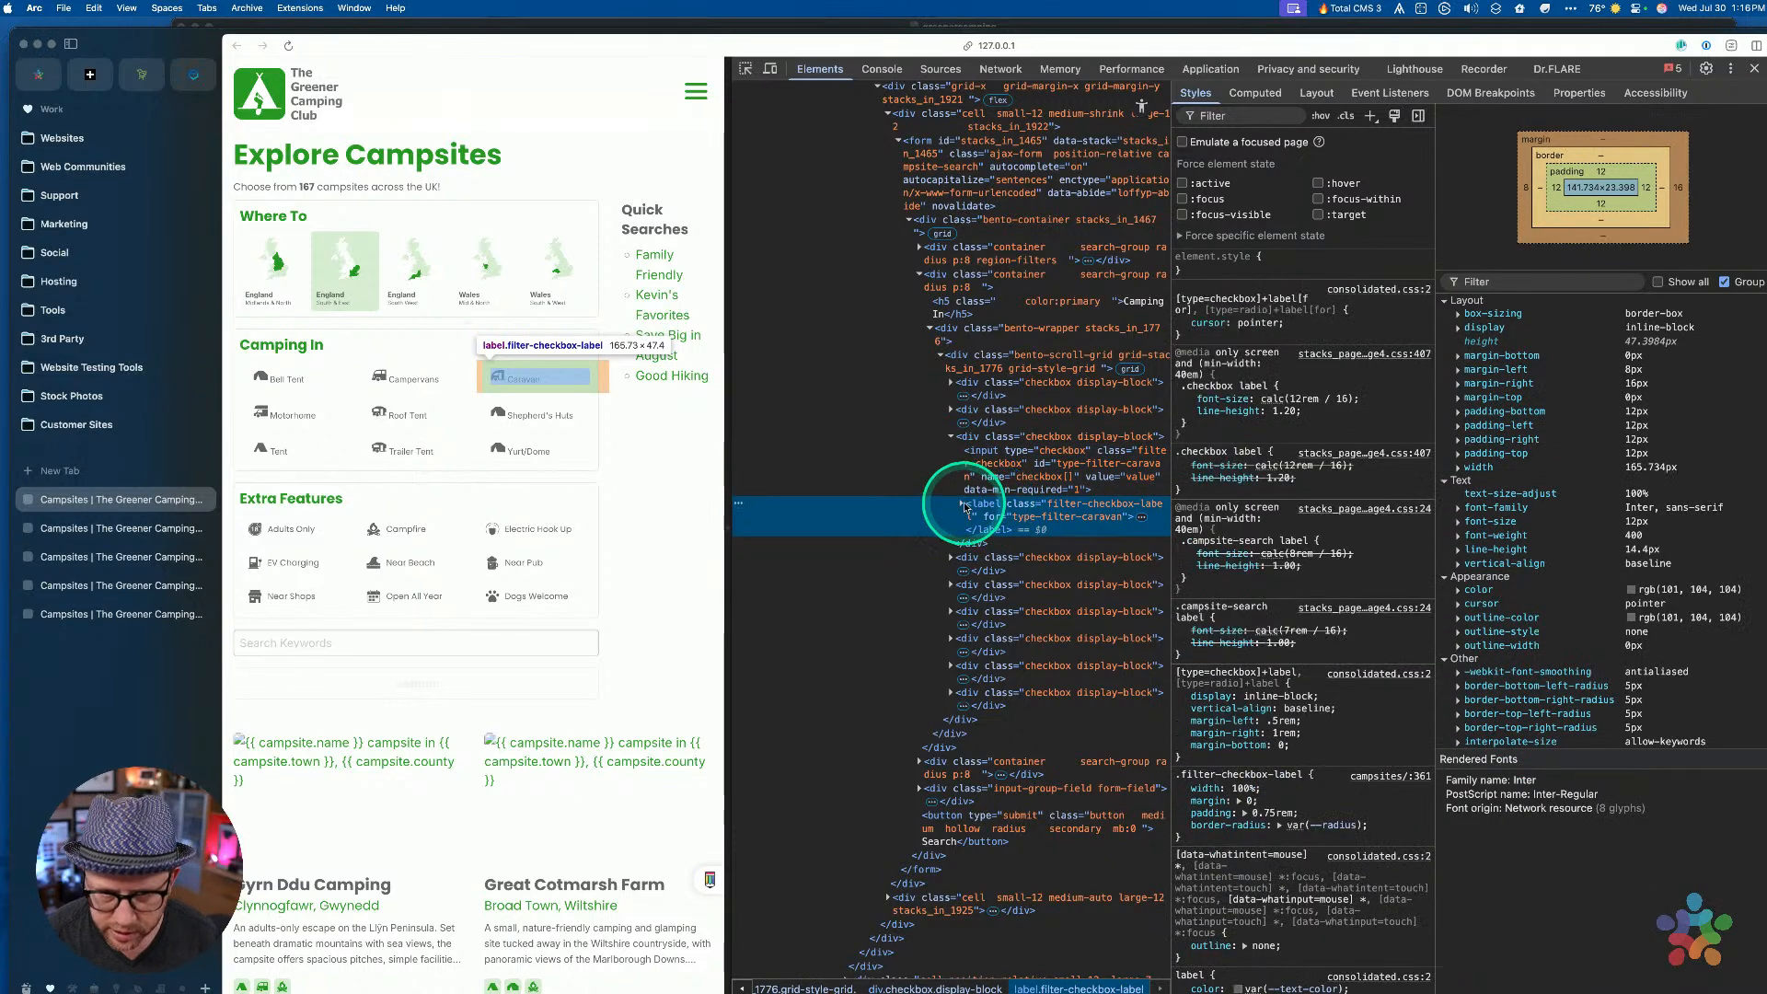
key(Right)
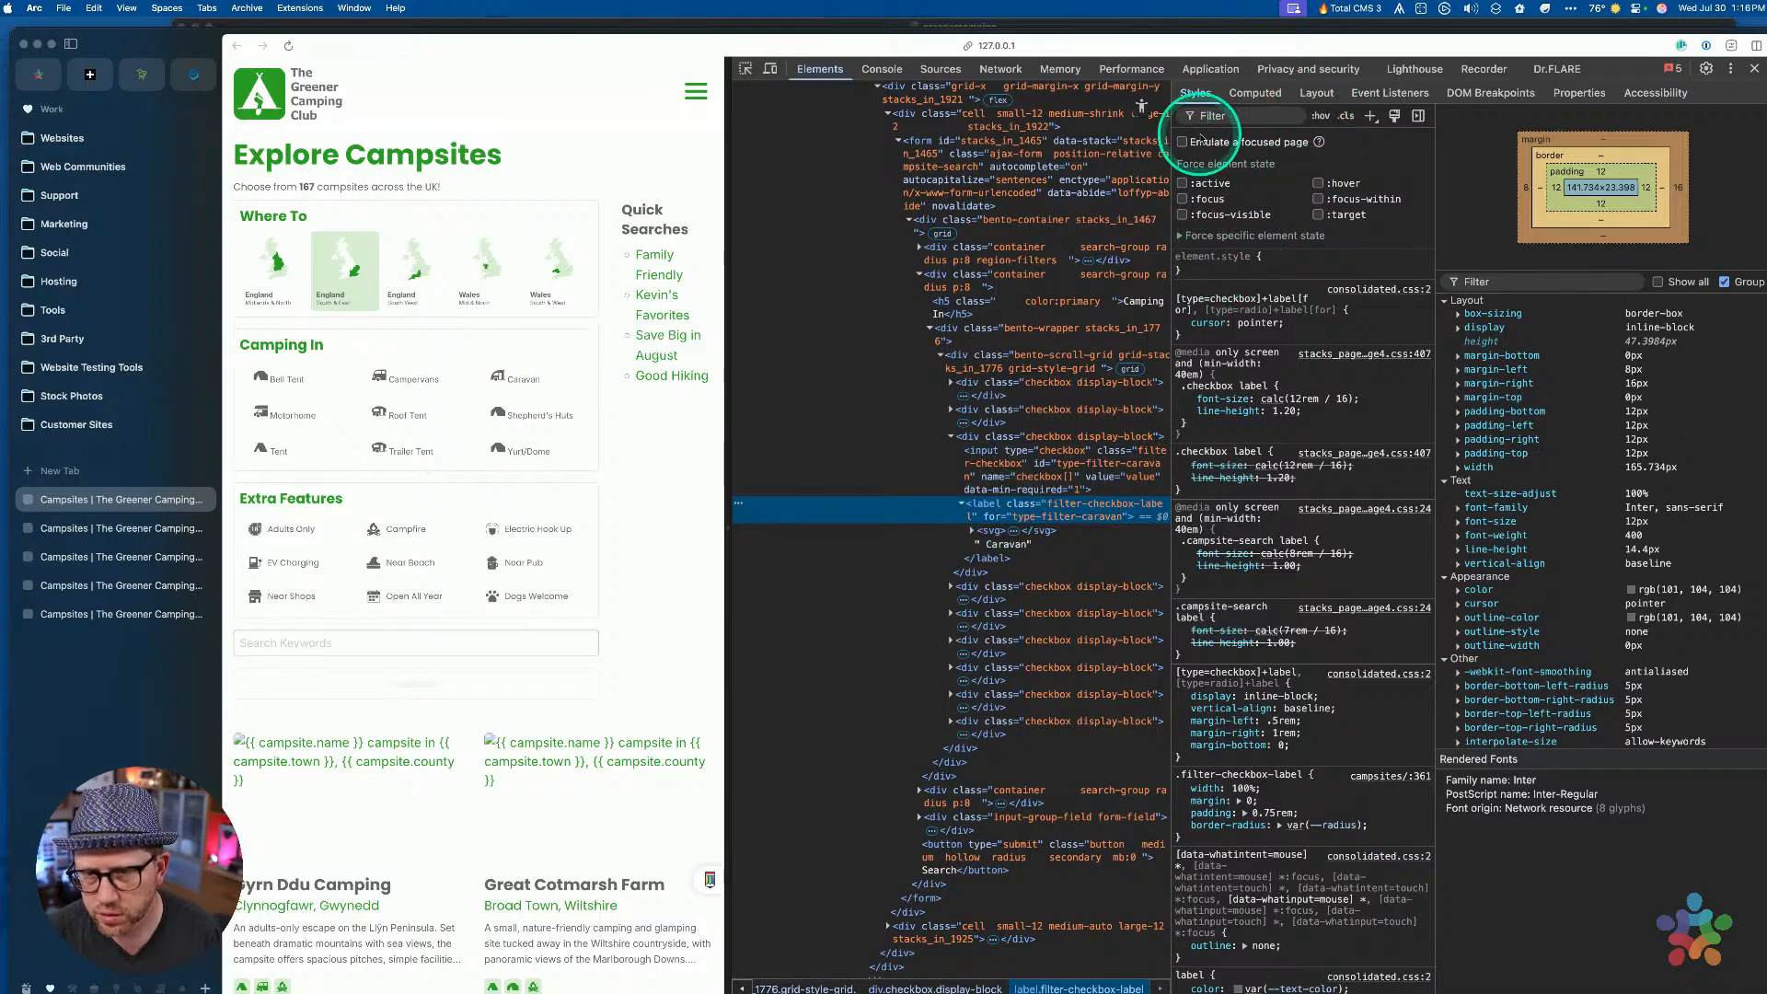
Add an inline display: flex style to the Caravan label
click(1322, 117)
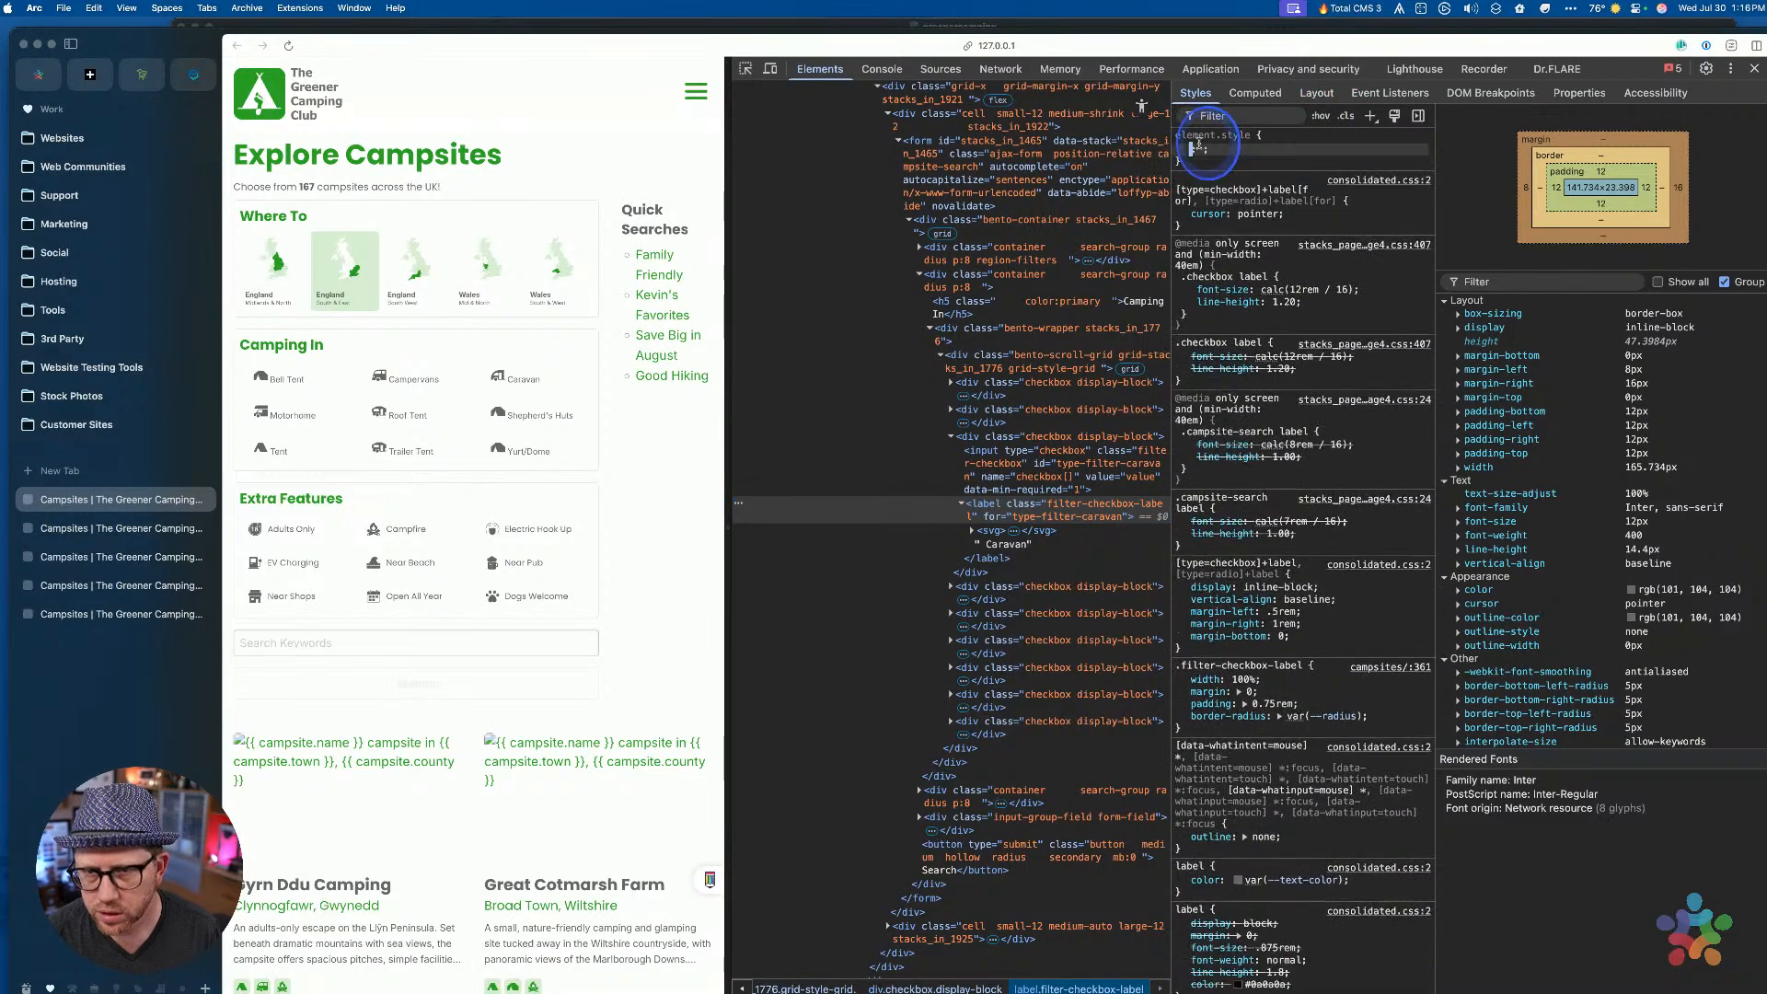
click(1340, 159)
text(display)
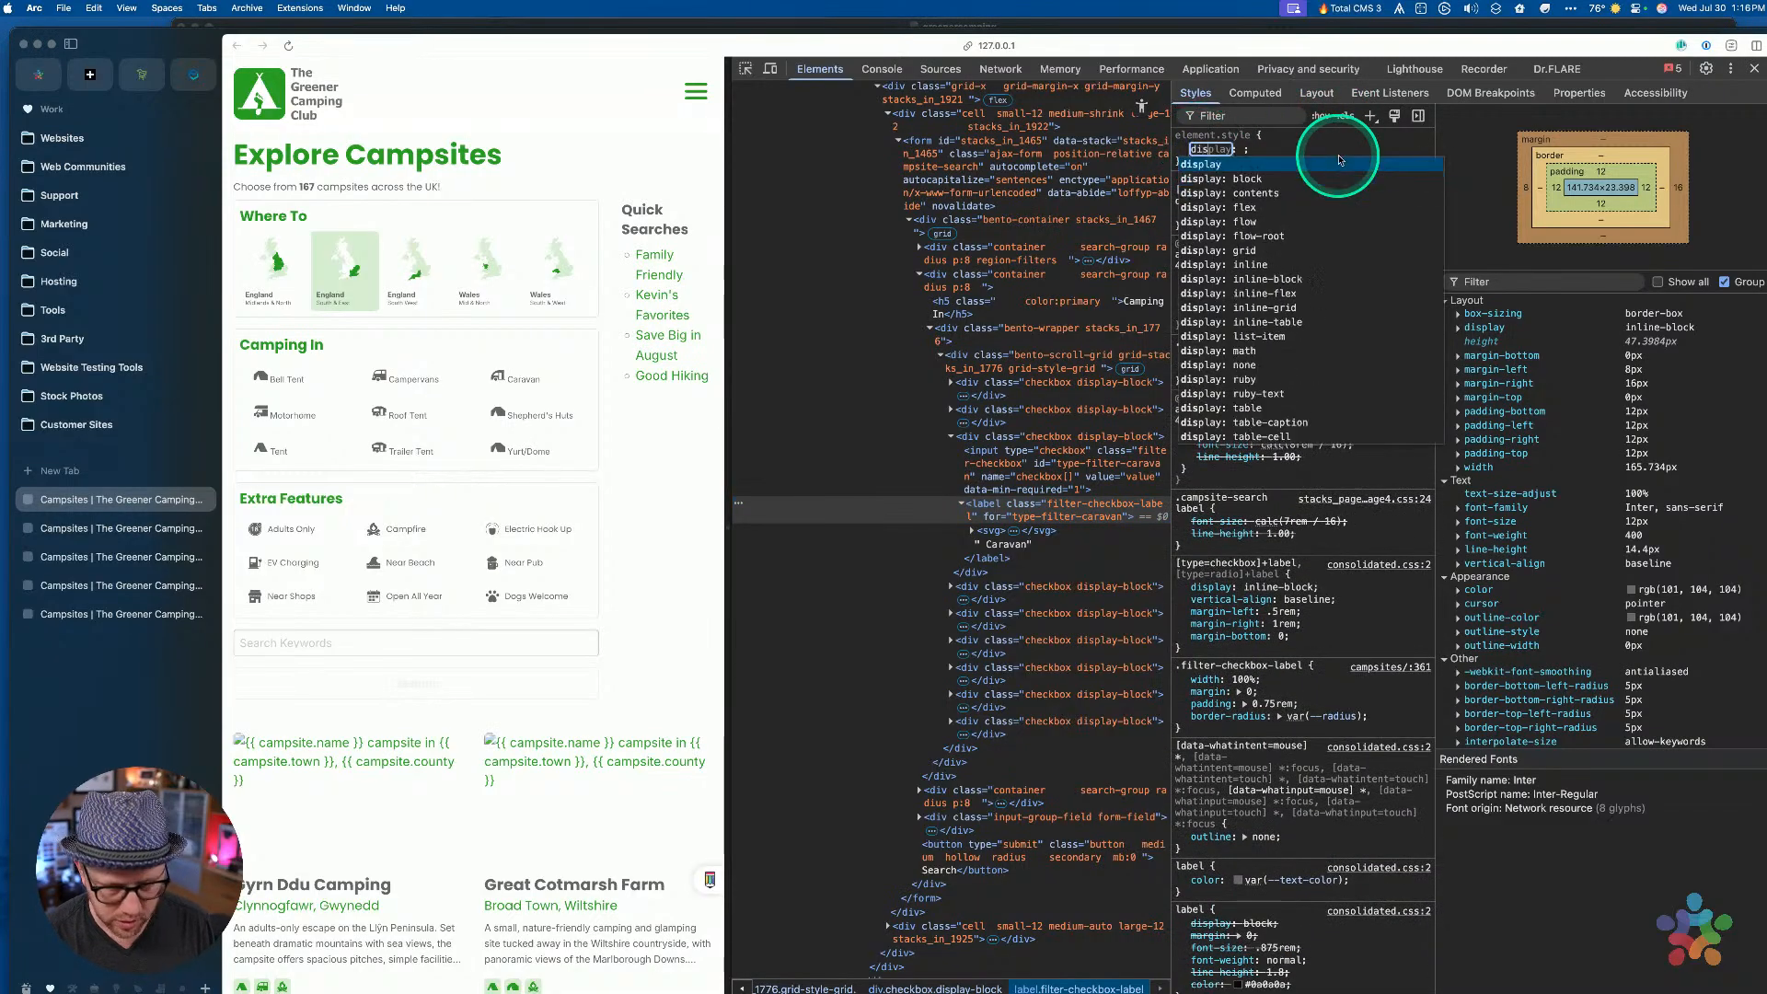
key(Tab)
text(flex)
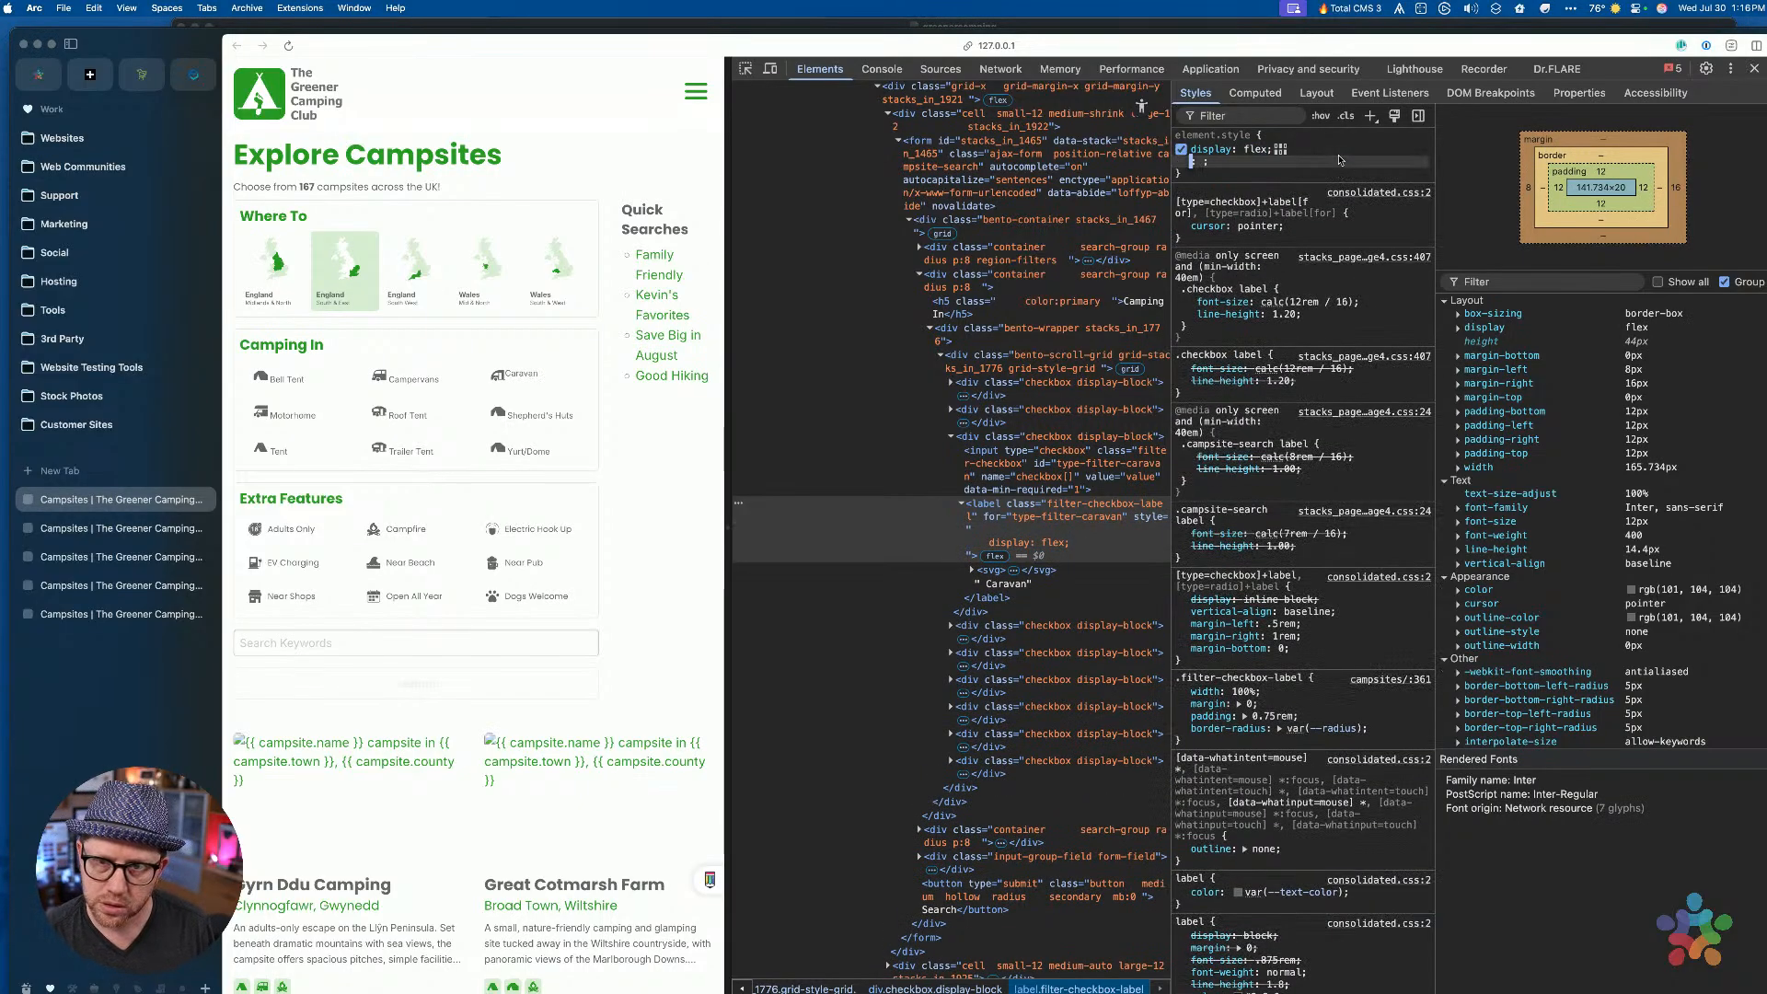
click(1343, 161)
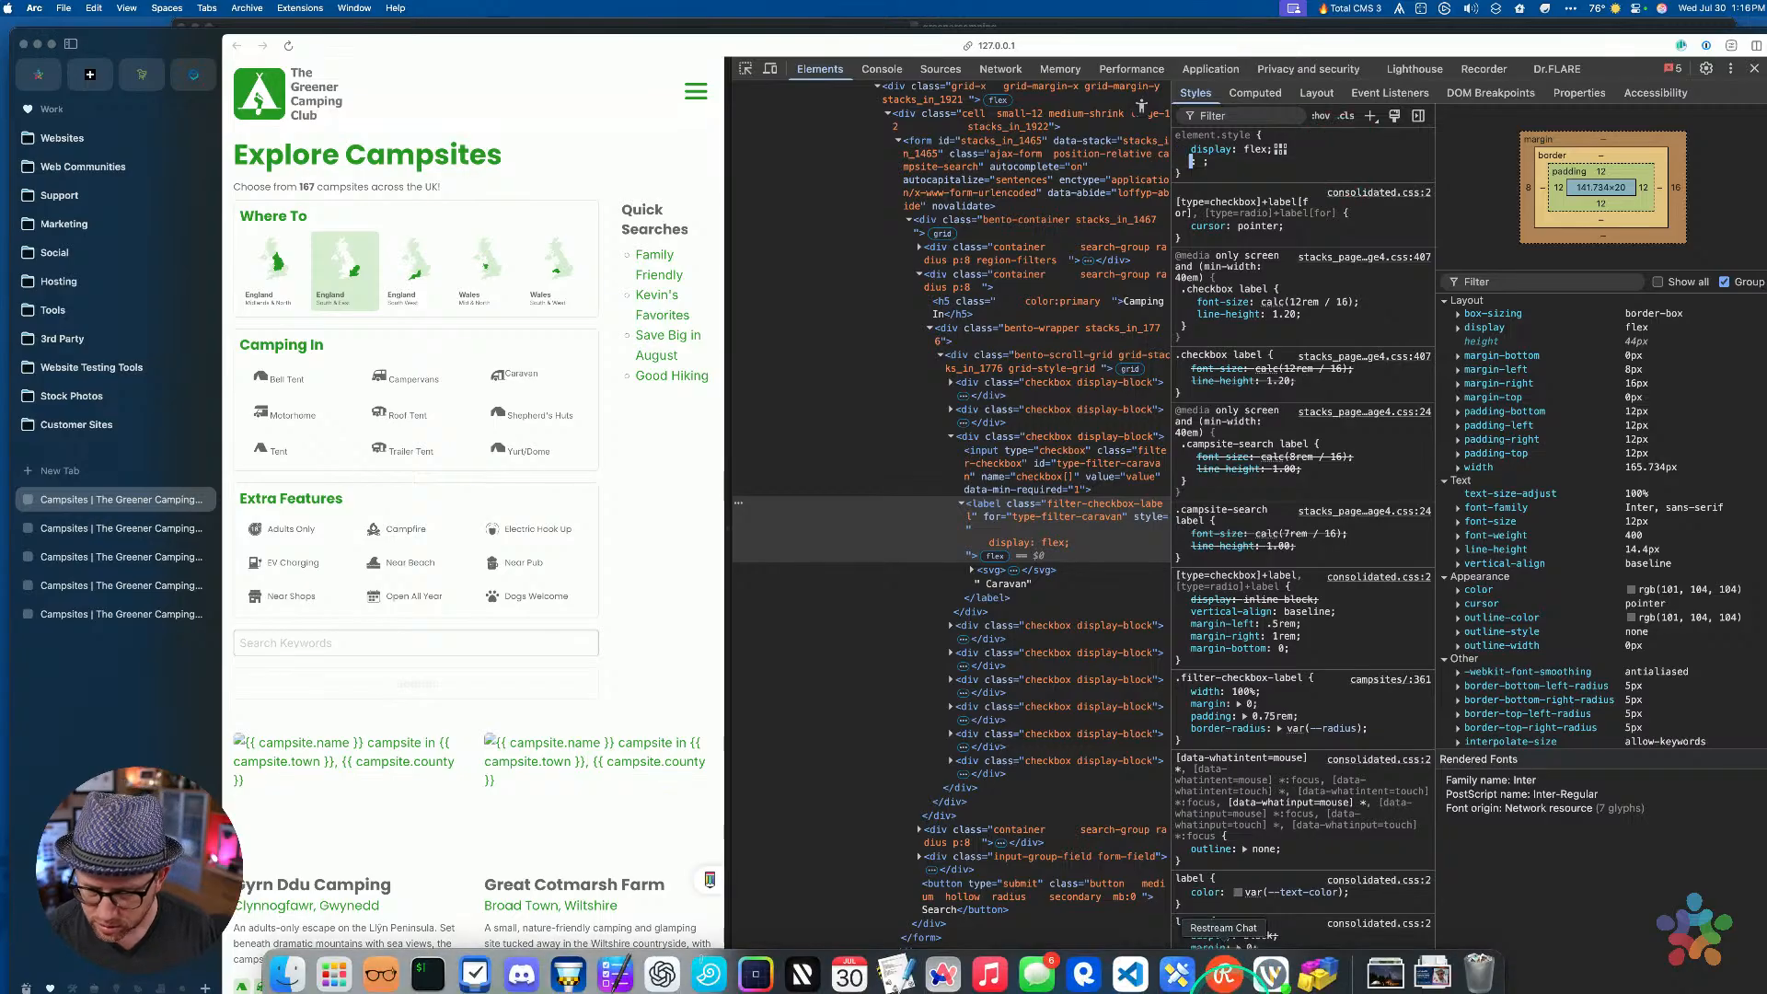
click(1371, 977)
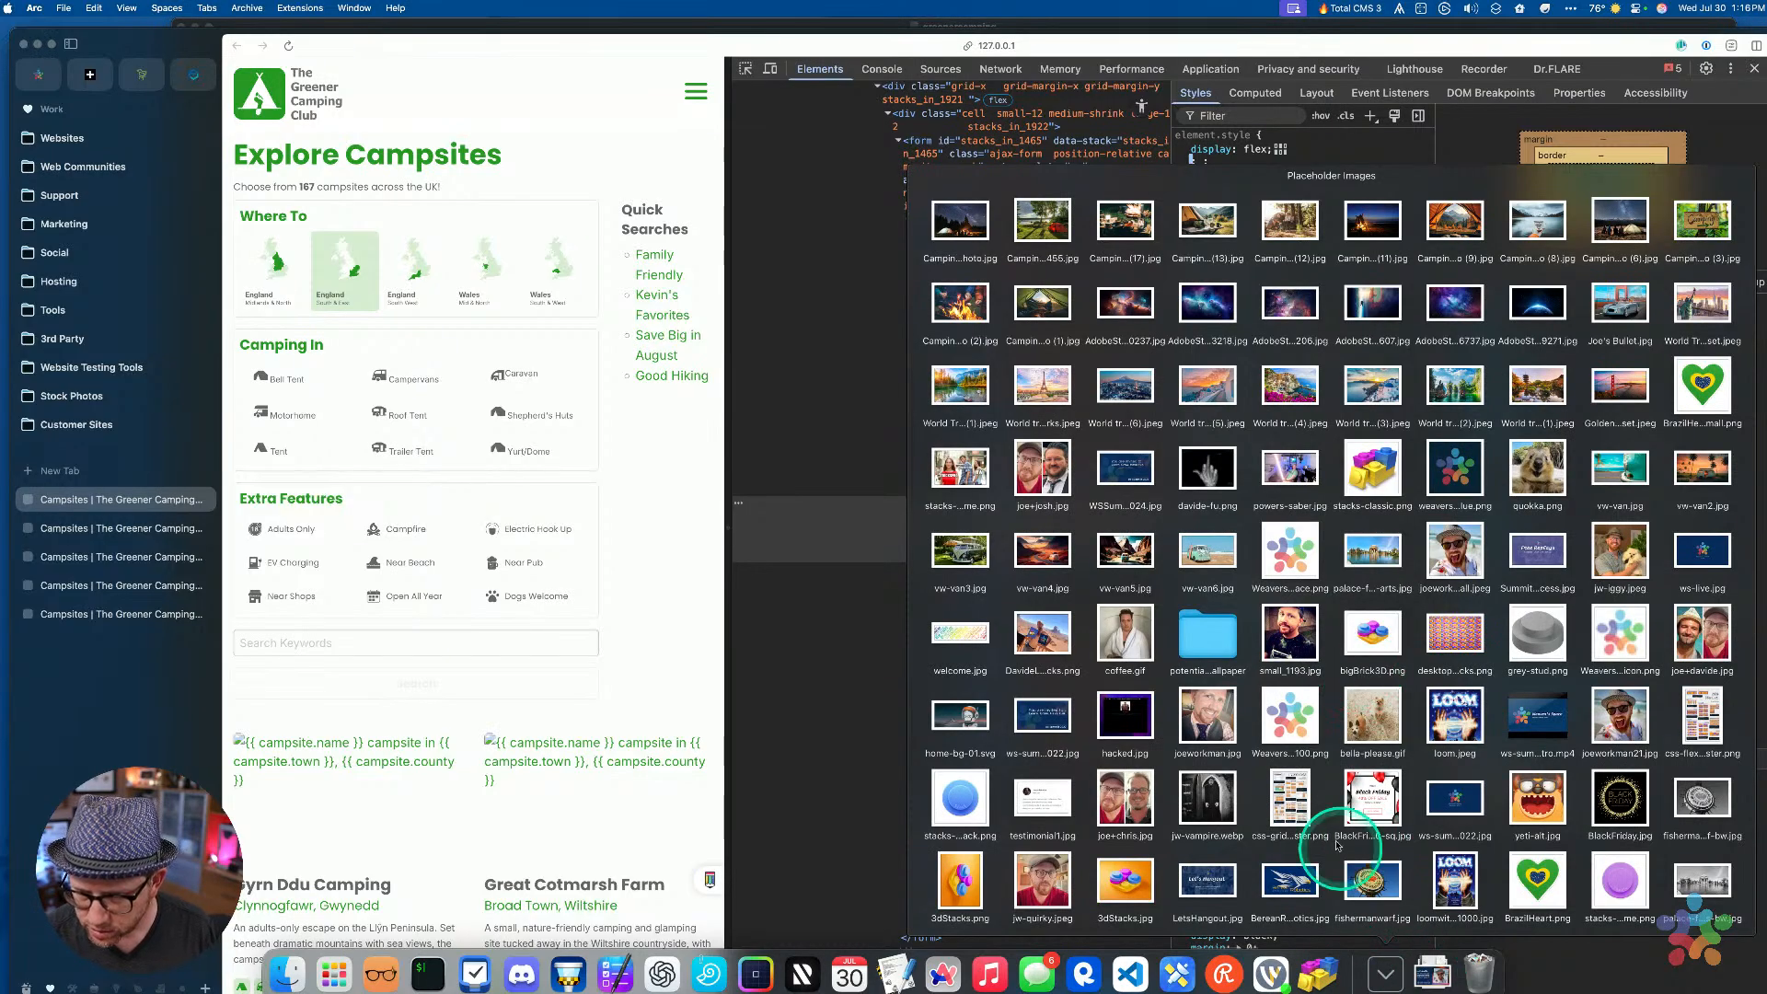
Open css-flexbox-poster.png in Preview for reference, move it aside, then close it
click(1699, 714)
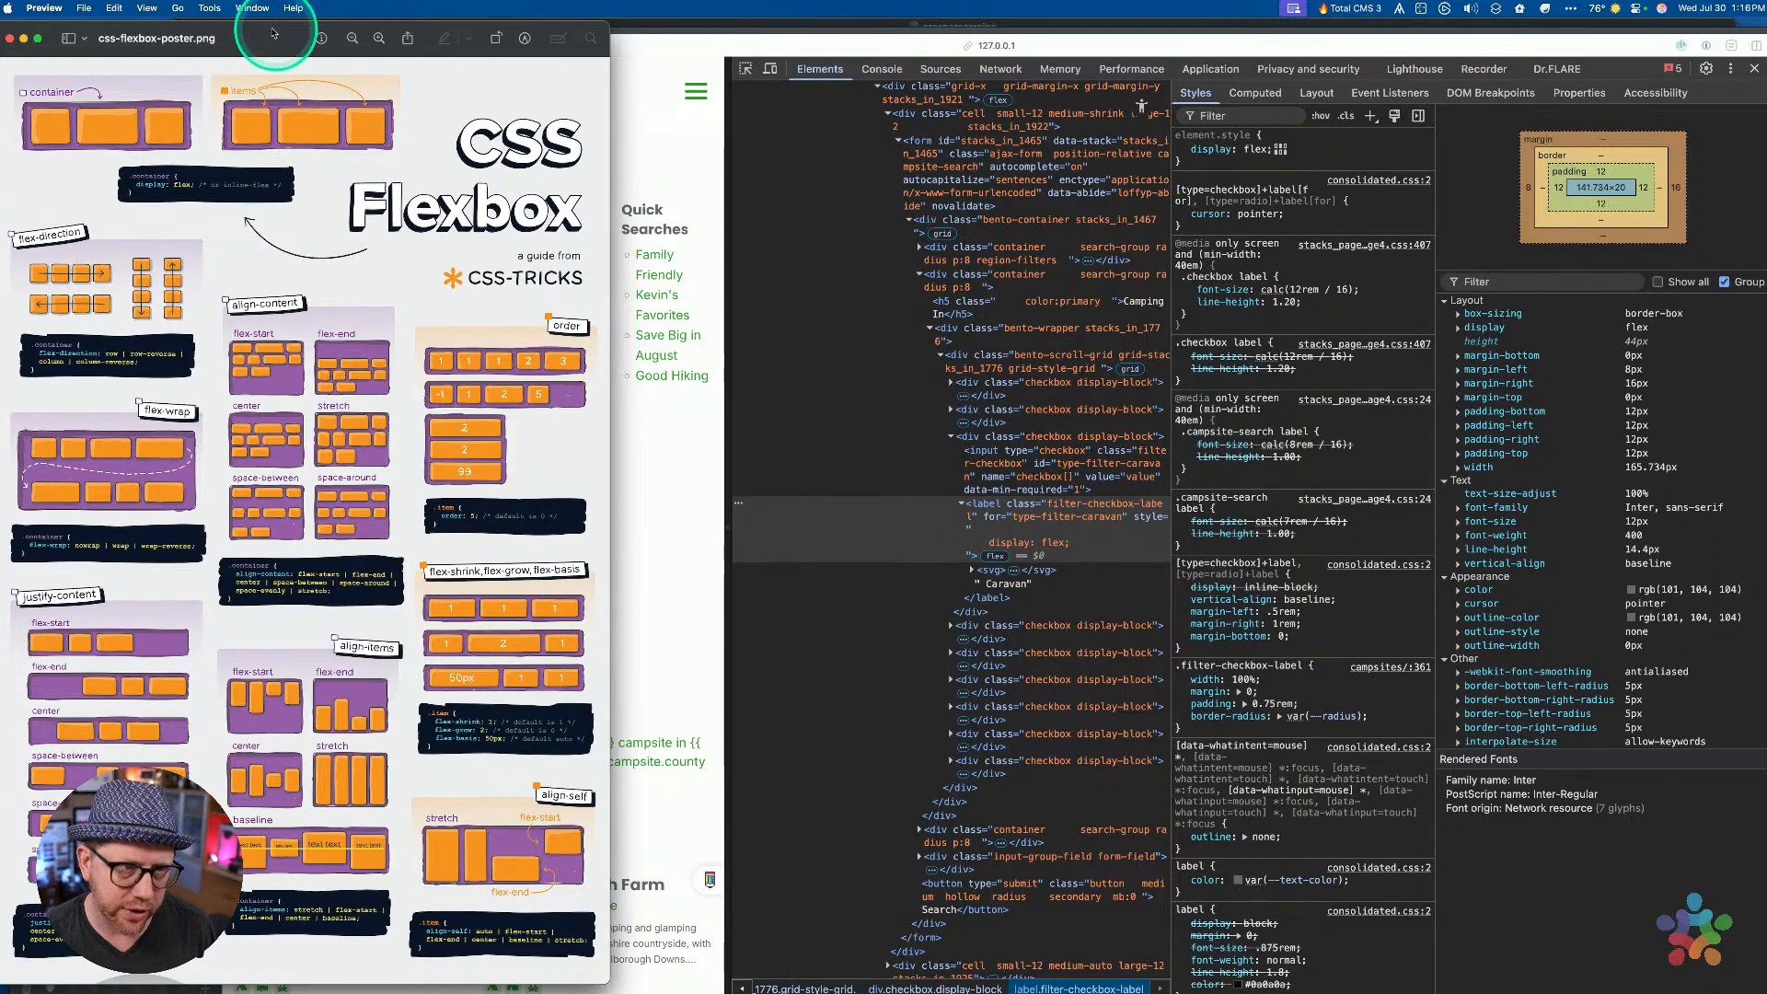
drag(259, 31, 502, 27)
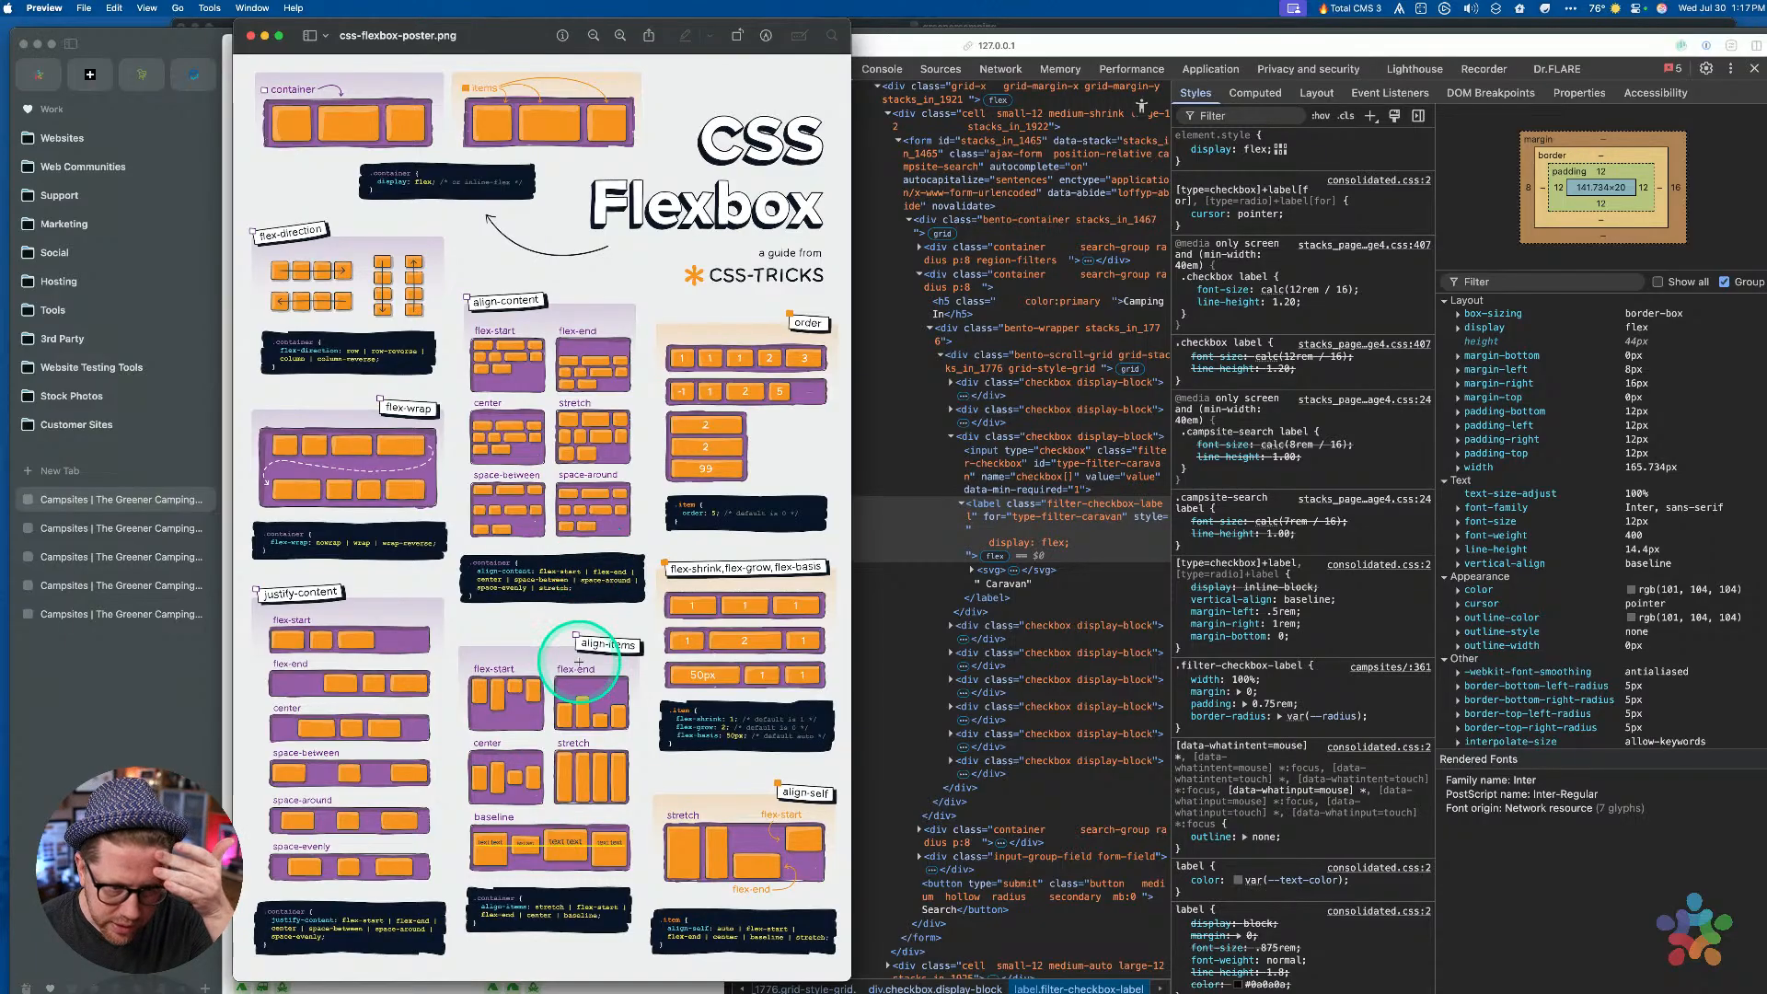
click(251, 36)
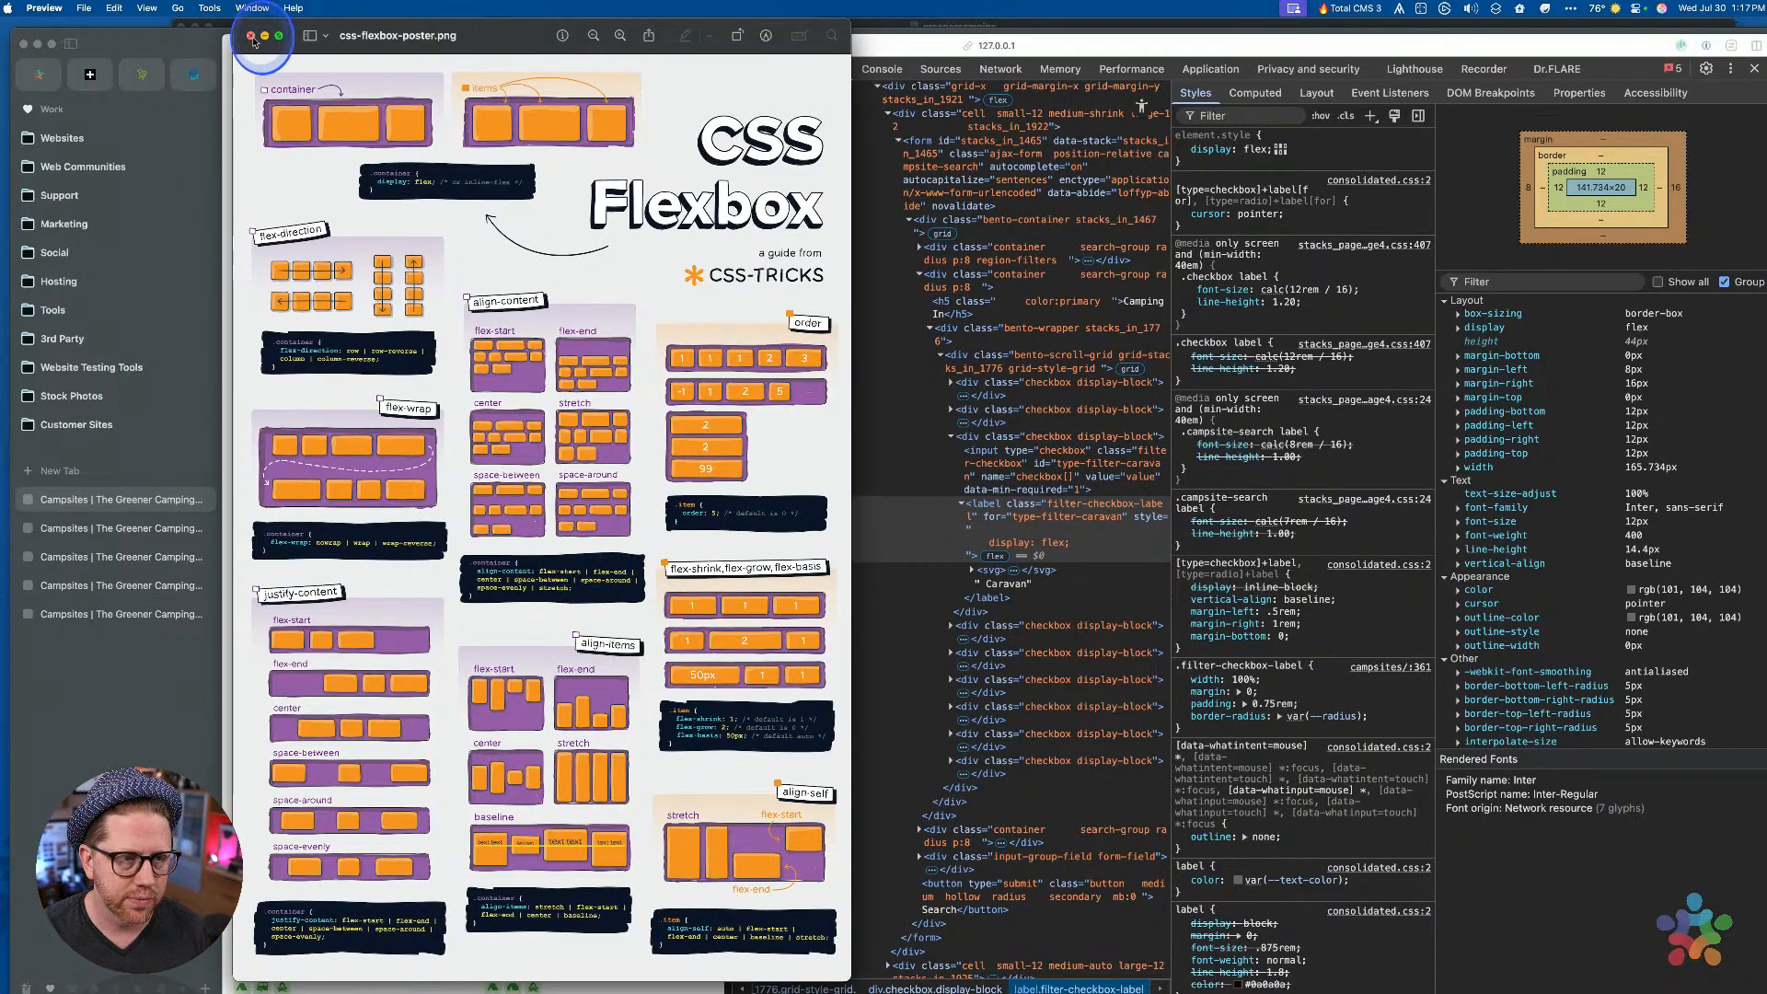
Add align-items: center and gap: 5px to the Caravan label's inline style
click(1207, 150)
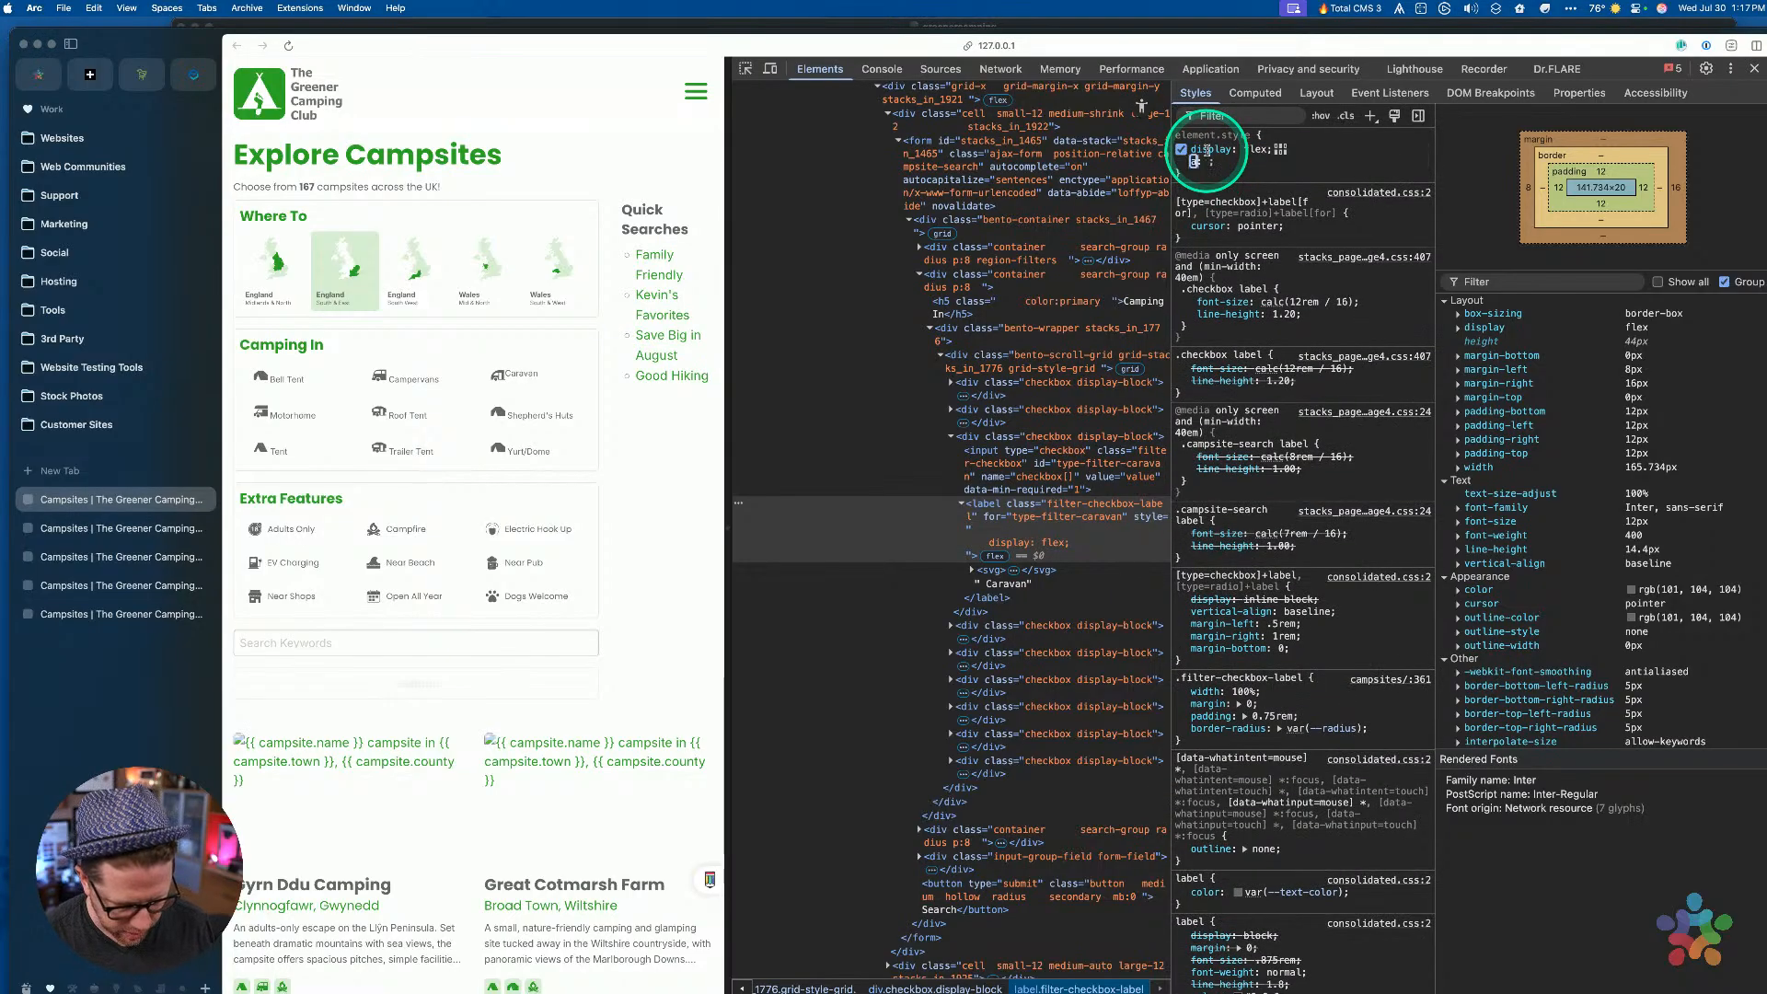
text(alig)
key(Tab)
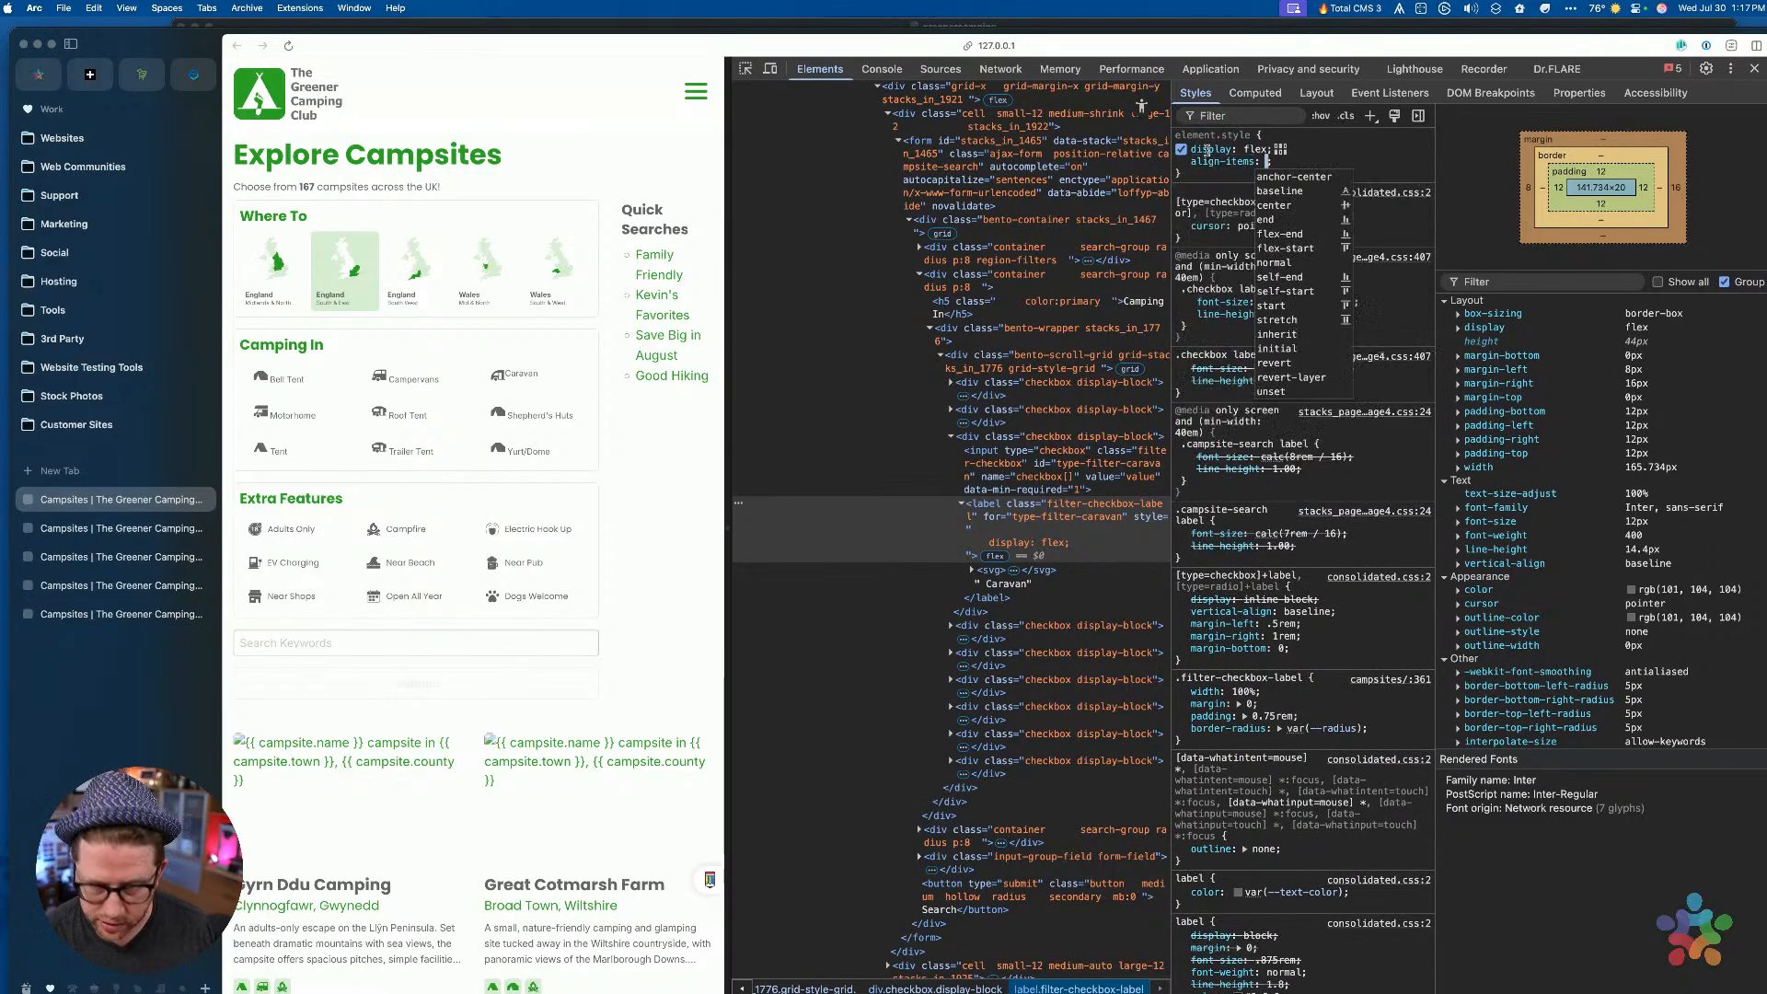
text(center)
key(Return)
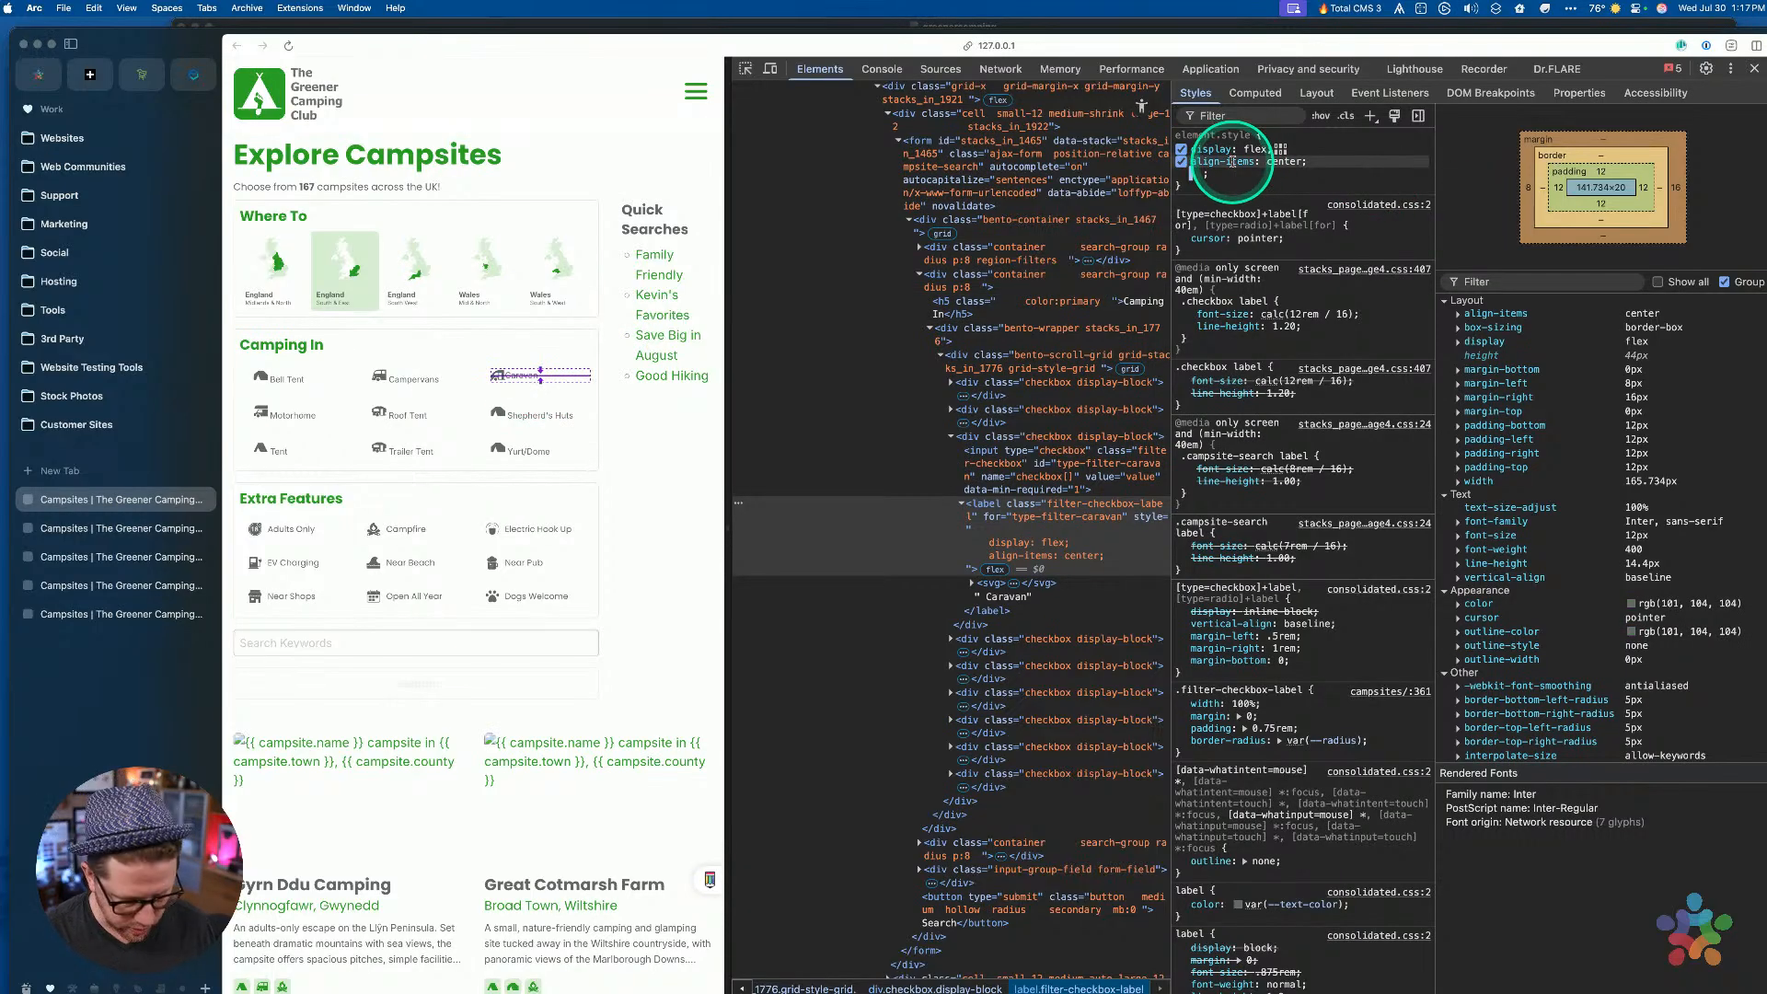
text(gap: )
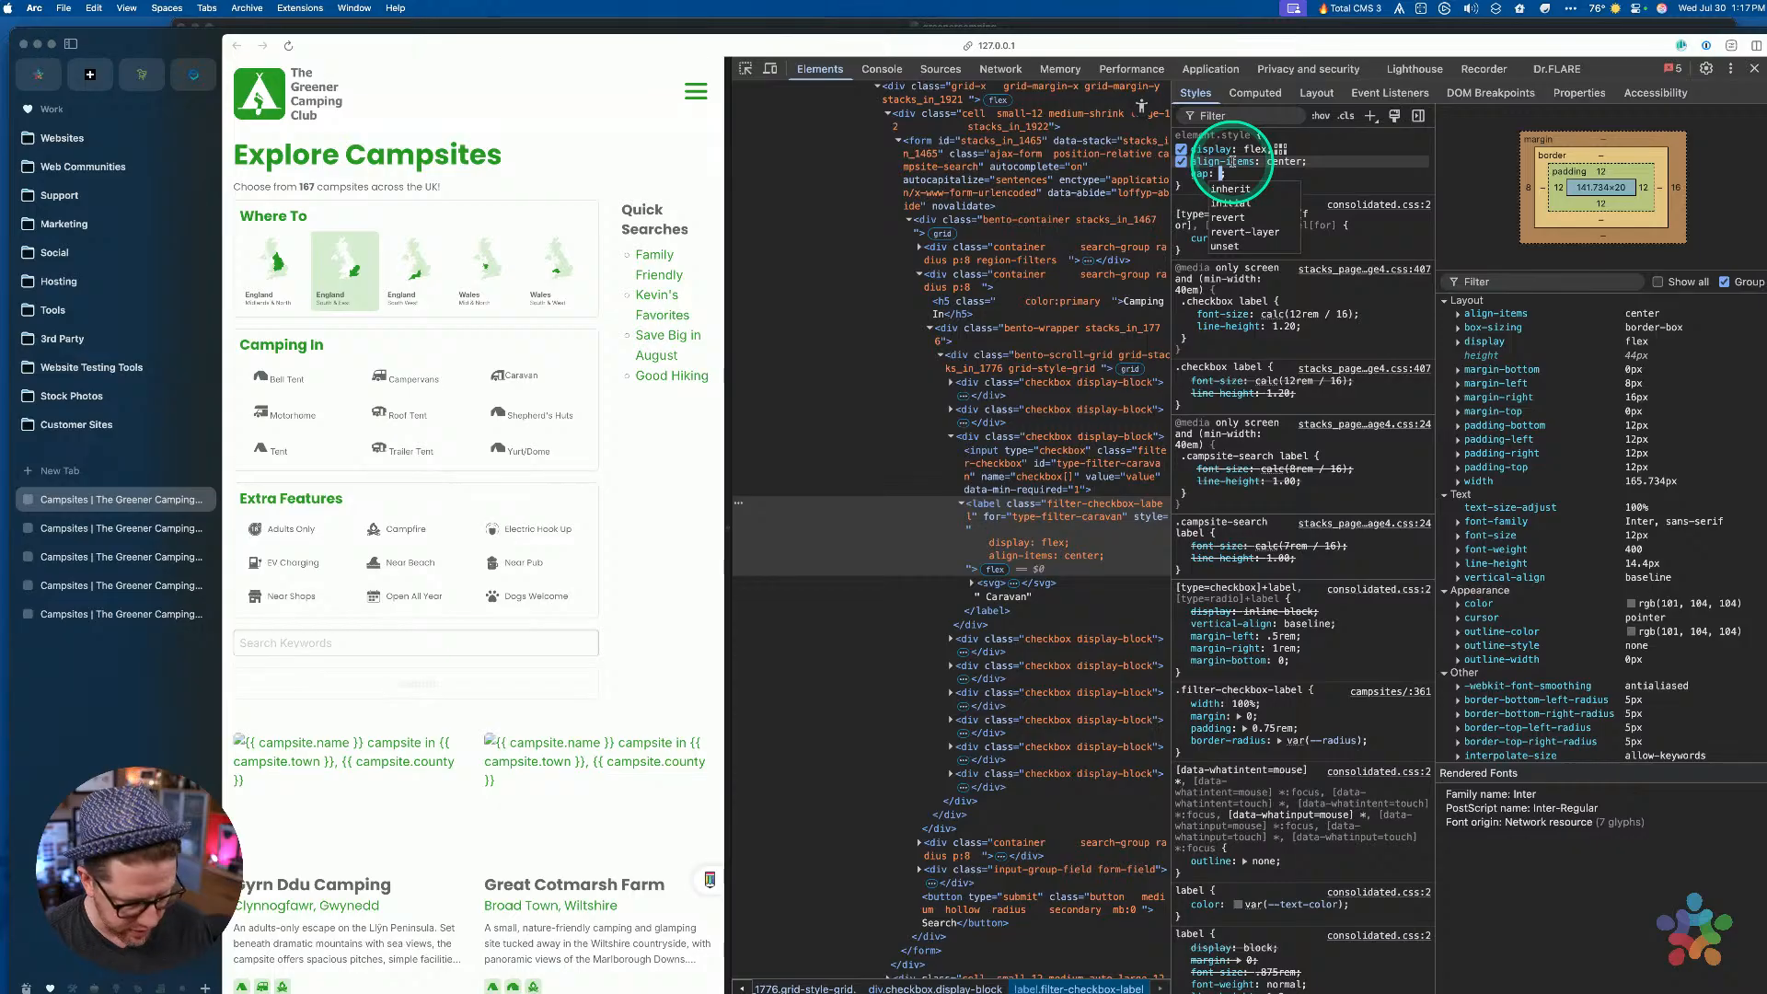
text(5px)
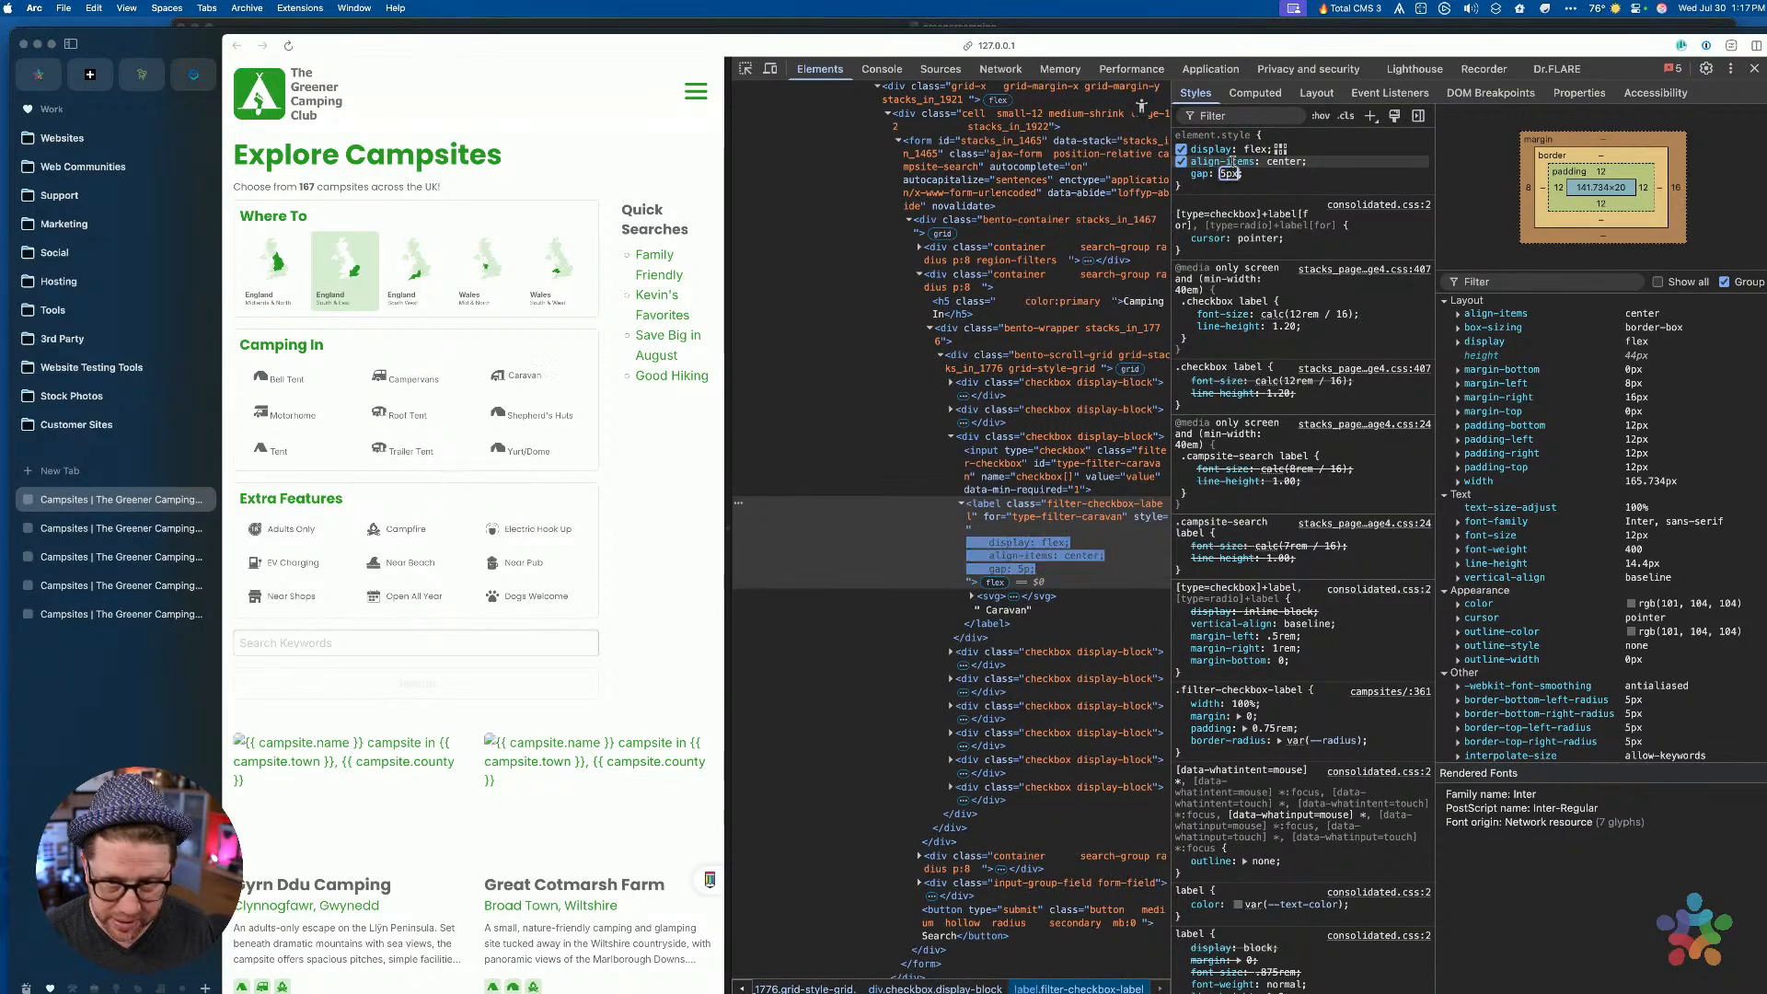
key(Return)
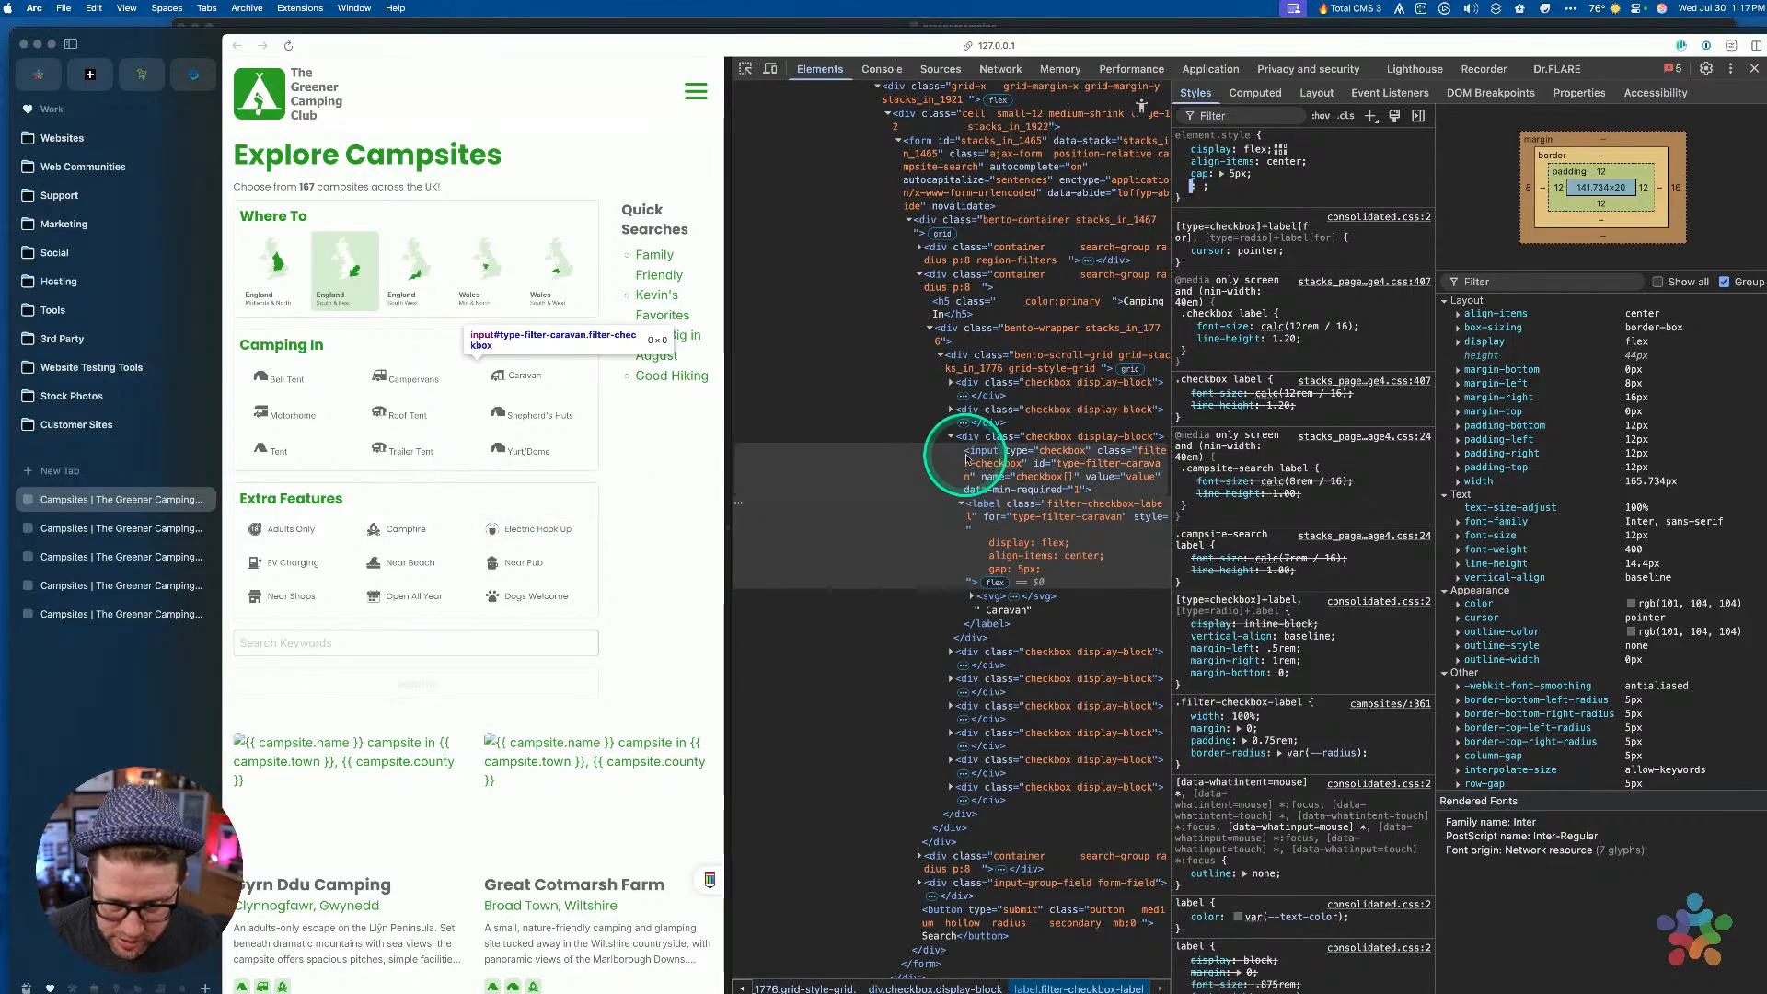
click(747, 70)
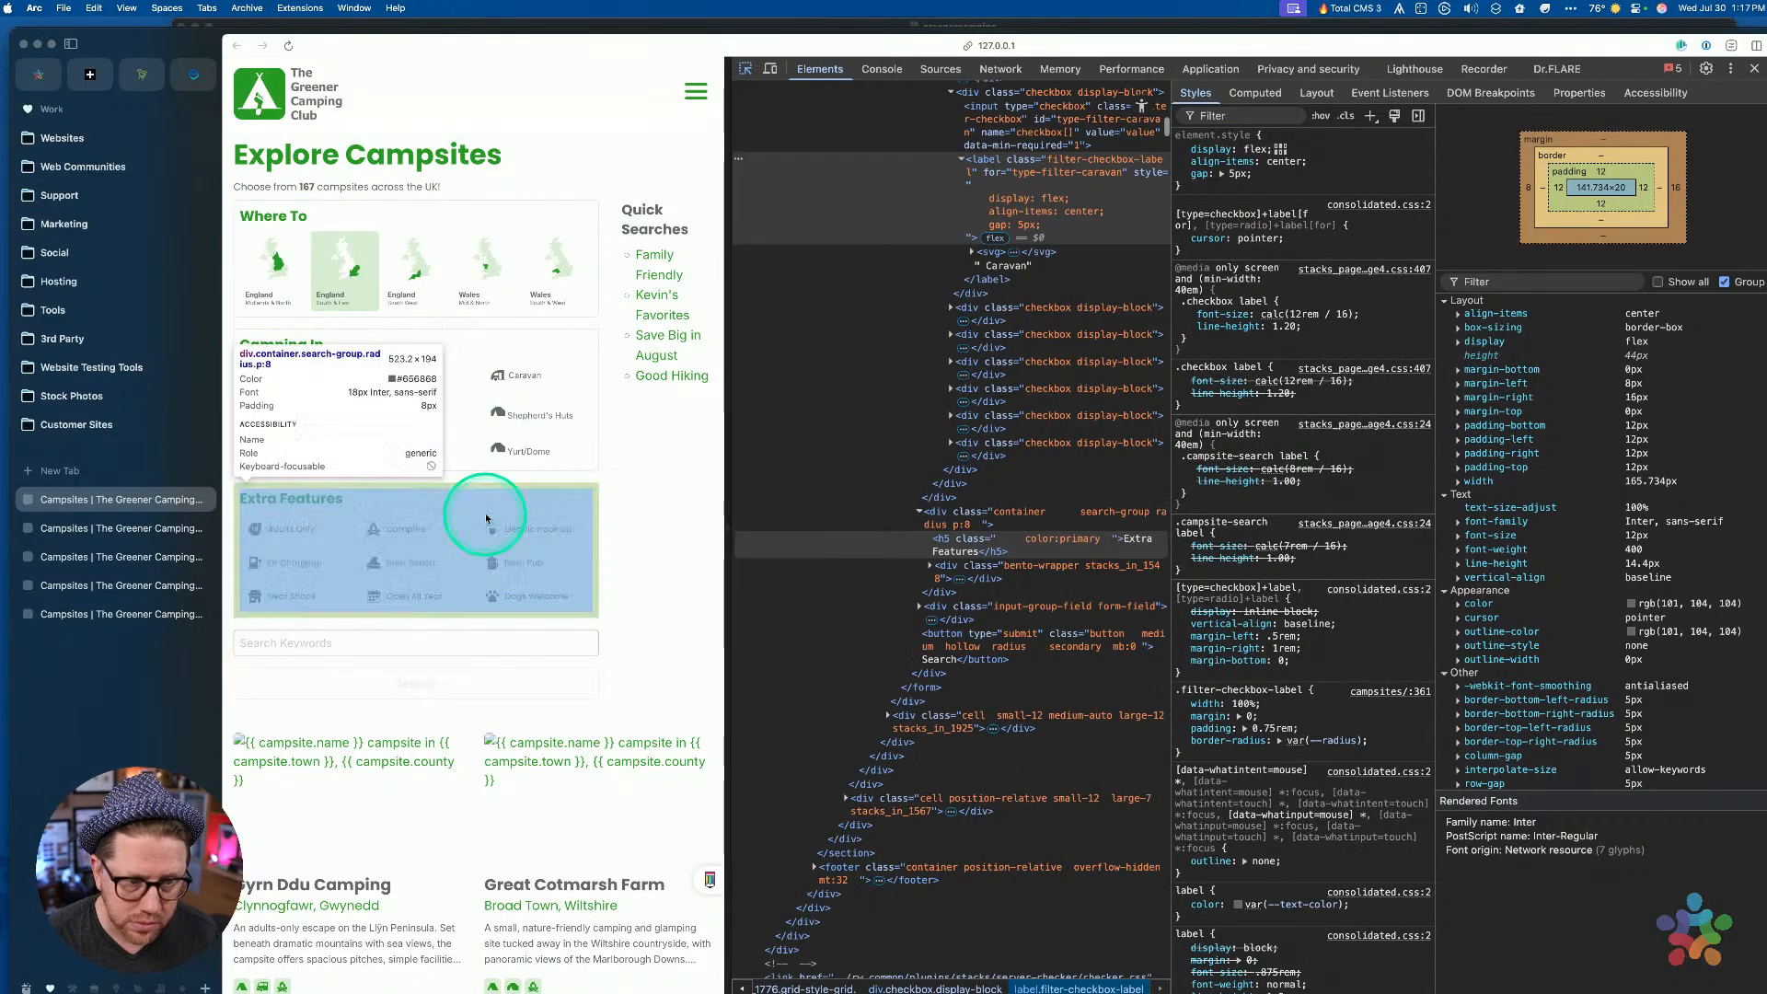
Inspect the Electric Hook Up button in Arc and check its .button.filter-item rule's specificity
click(491, 529)
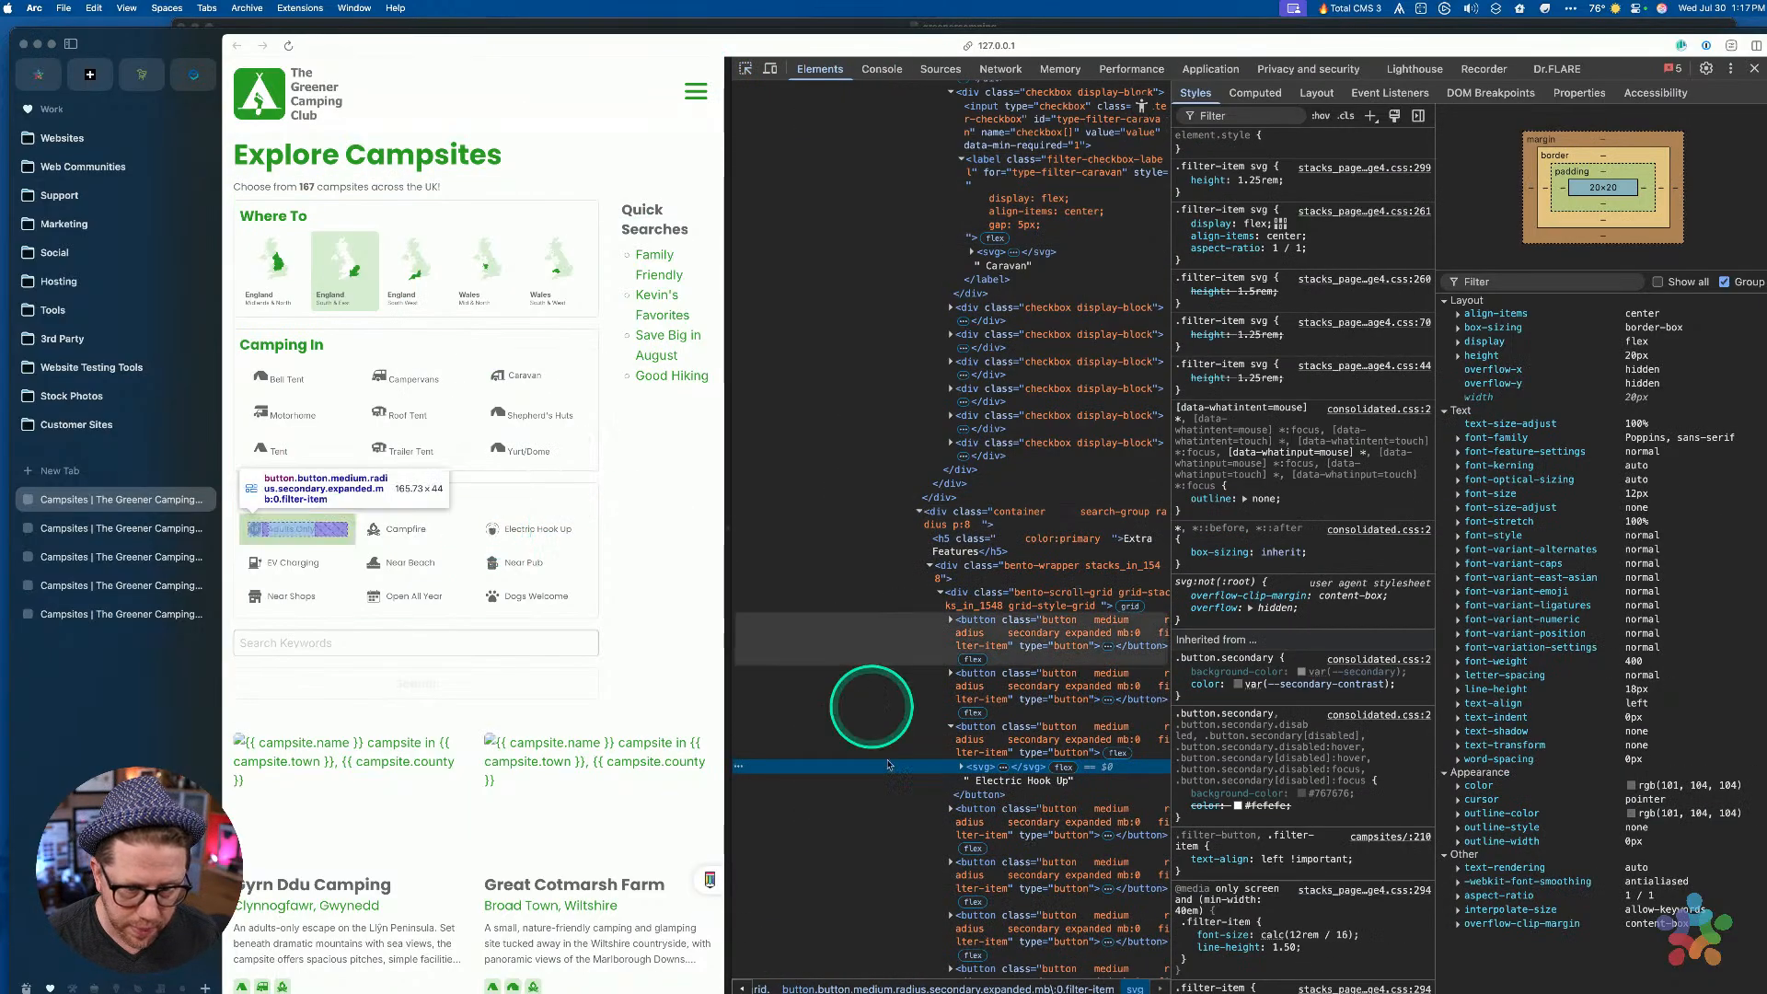
click(999, 746)
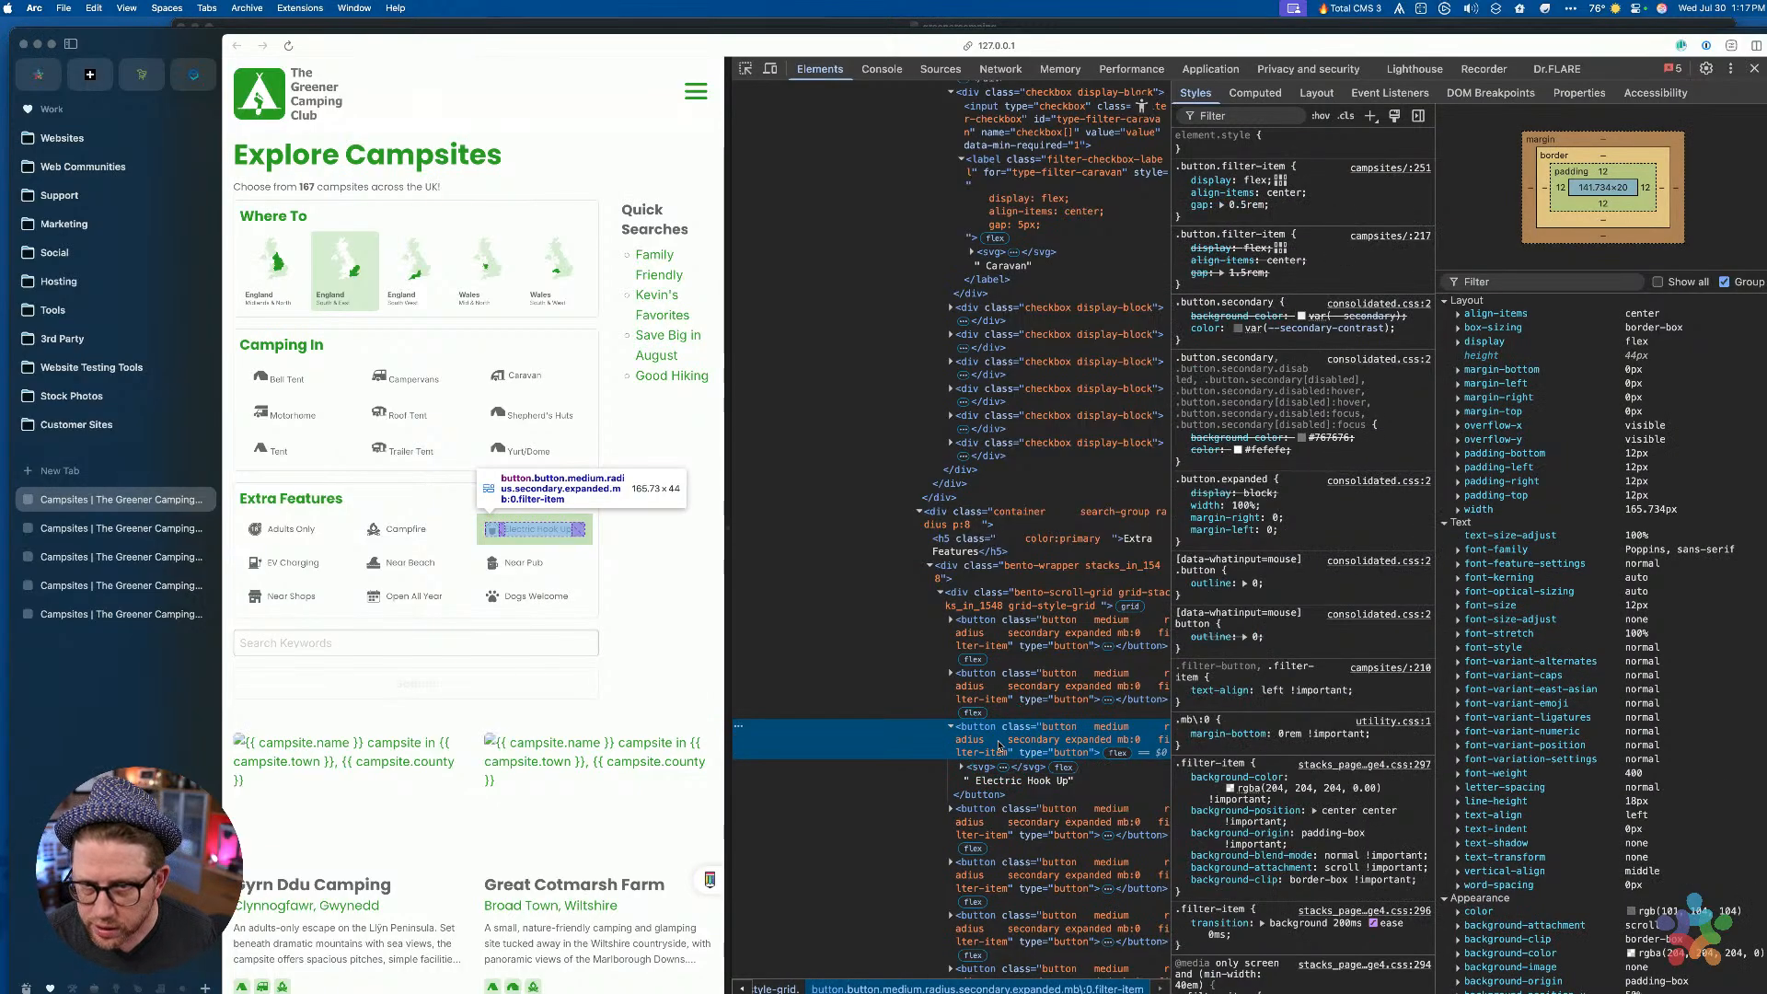
click(1235, 217)
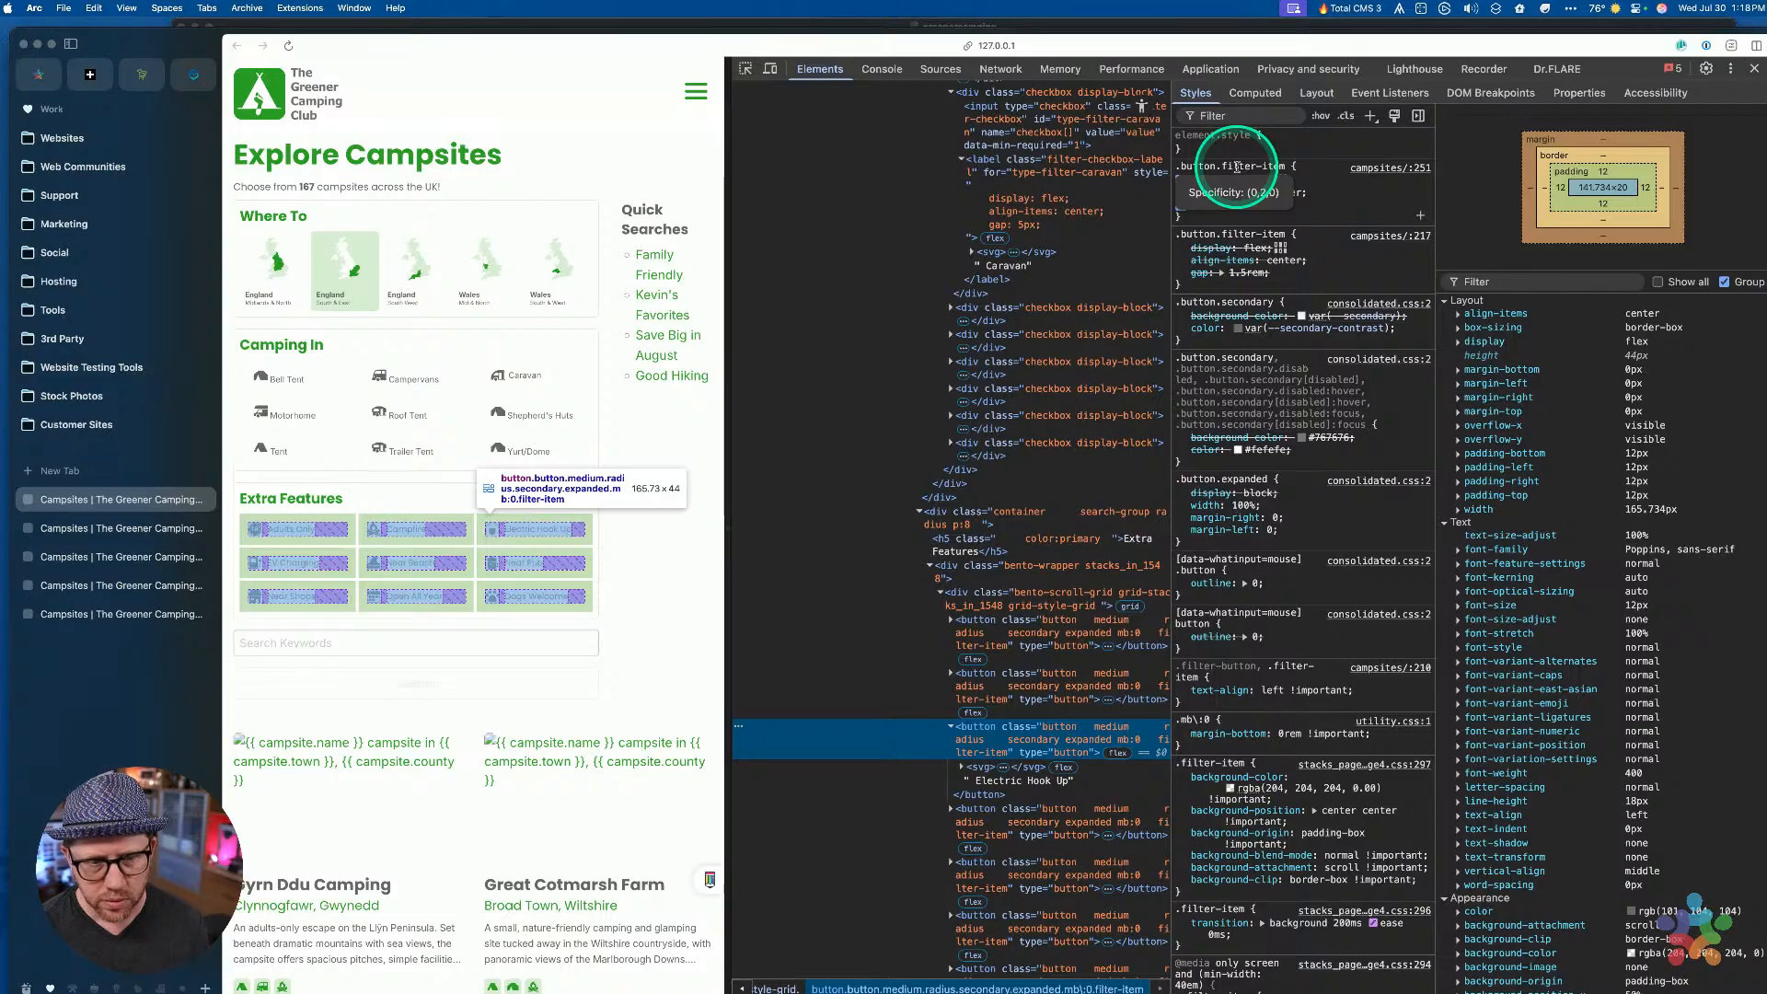
Return to RapidWeaver and bring up the Filter Item Styles CSS stack
key(ctrl+Up)
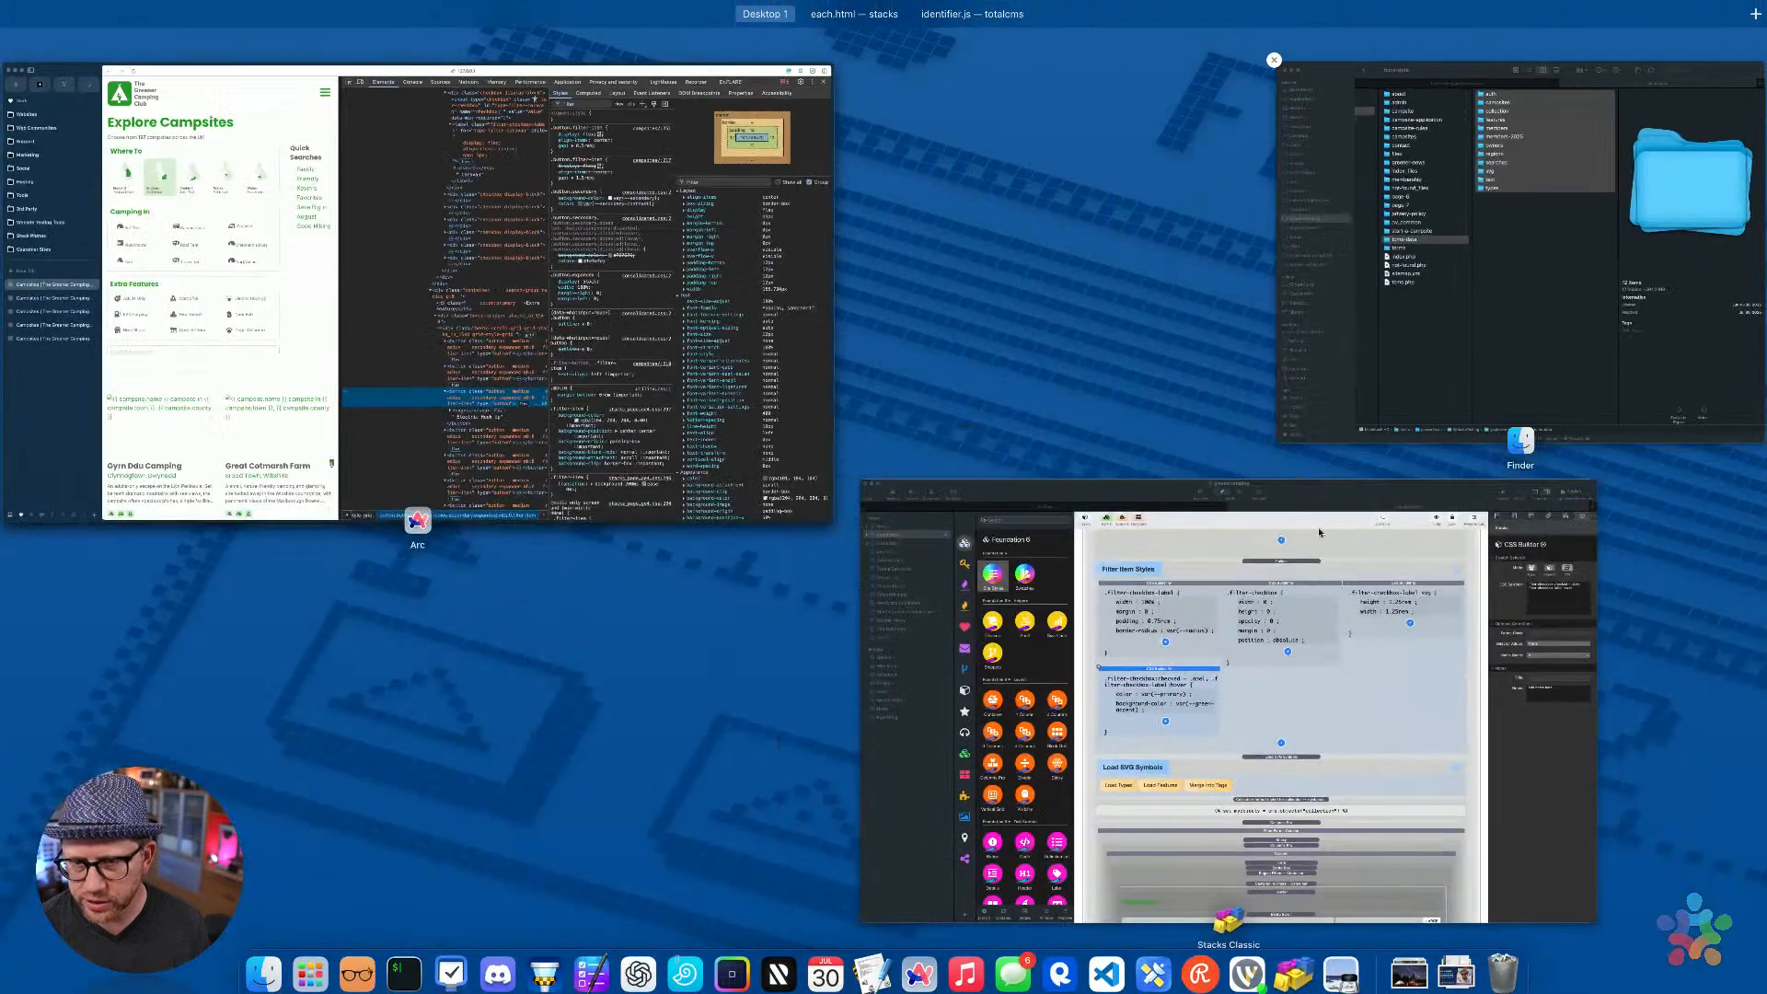
click(1318, 532)
scroll(1196, 469, up, 5)
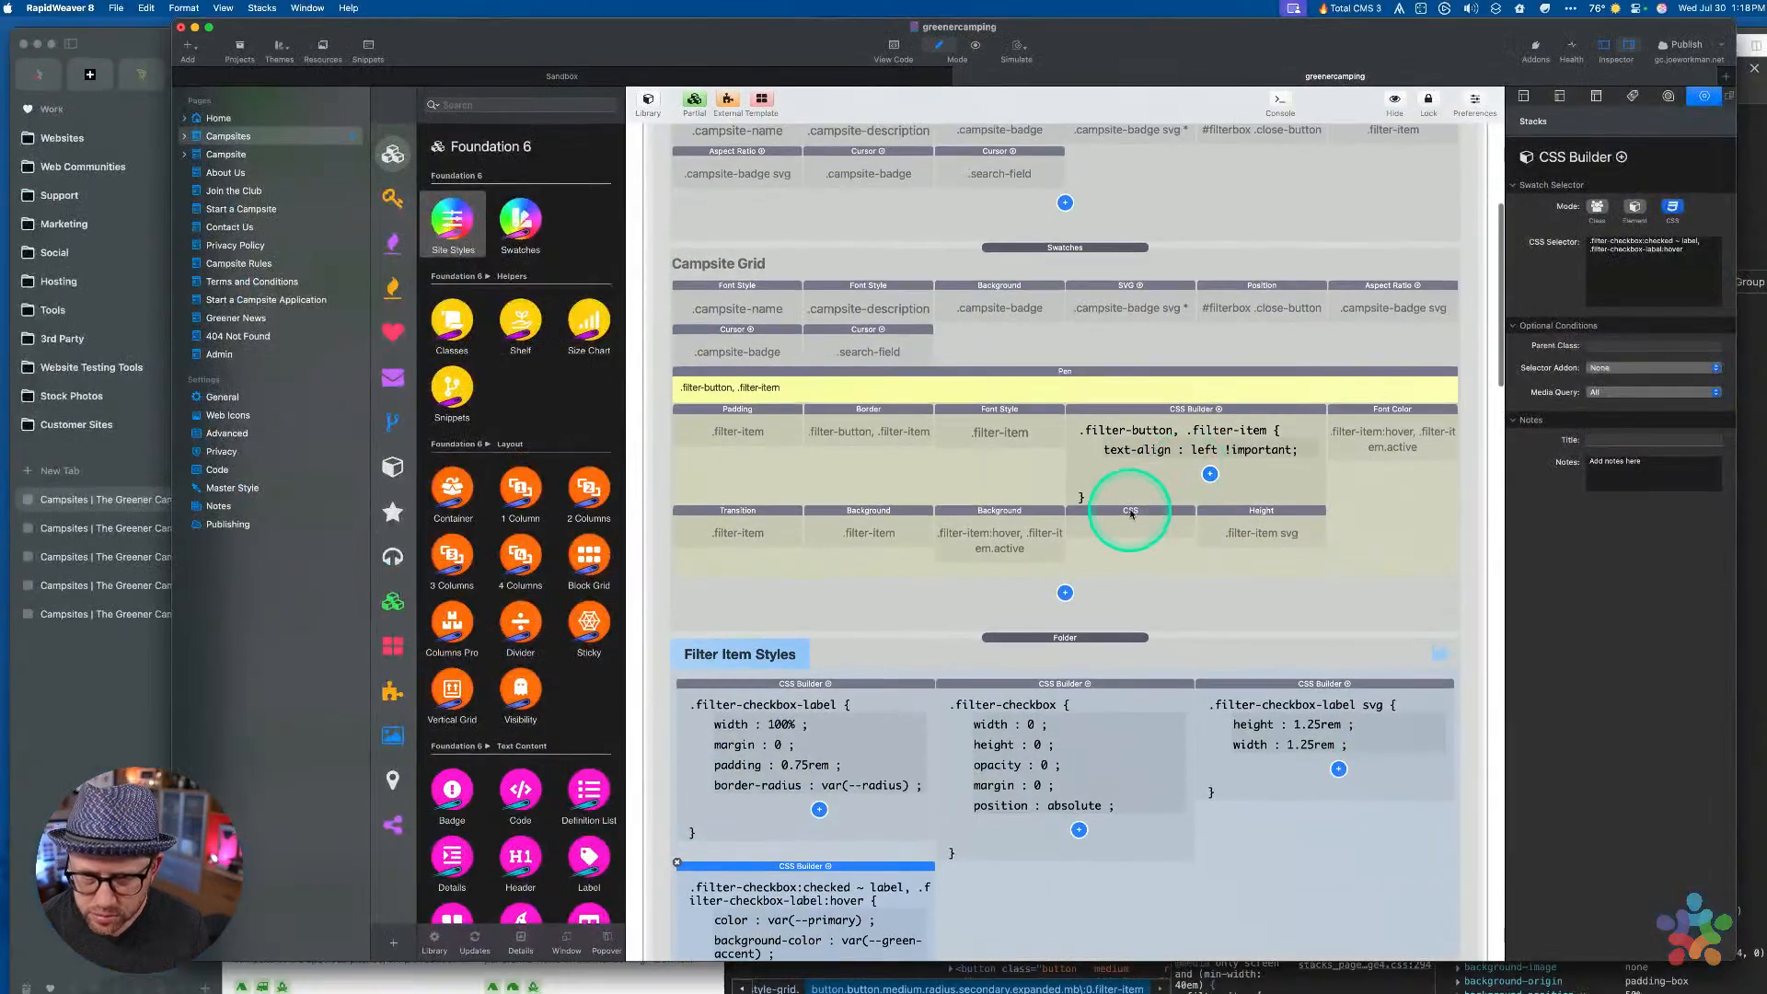
click(1131, 513)
Add a display: flex property to the .filter-checkbox-label rule
double_click(1129, 552)
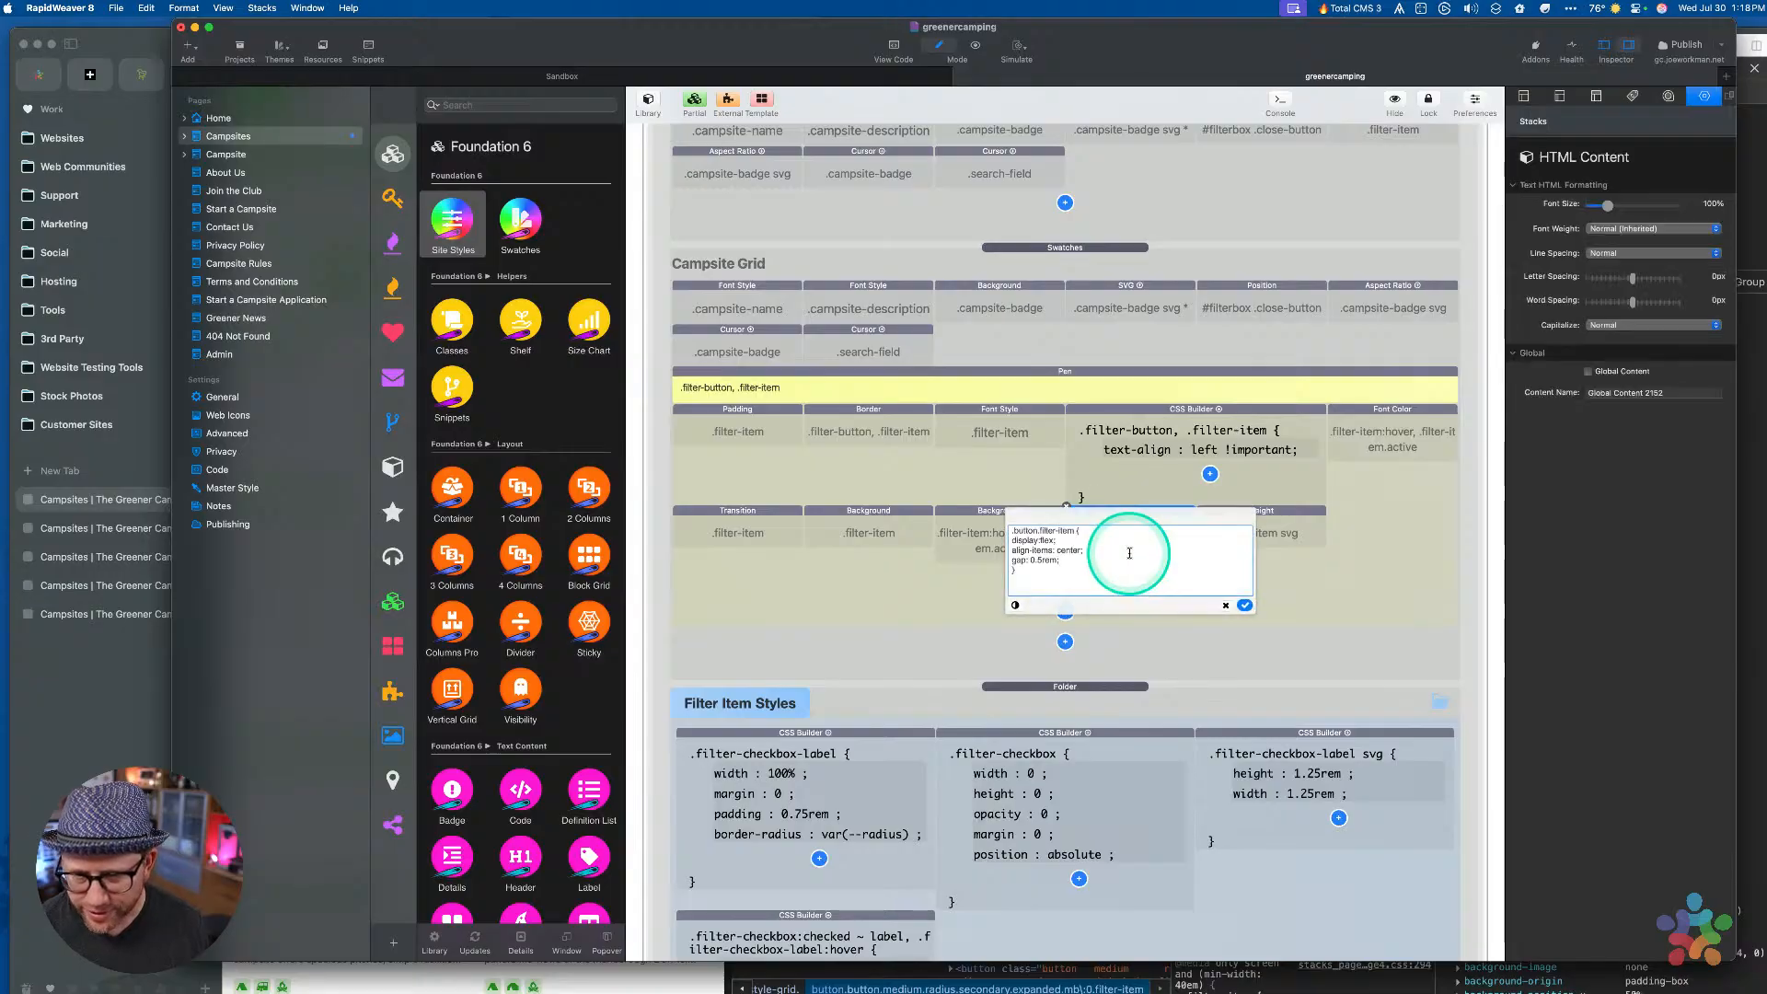
click(1244, 605)
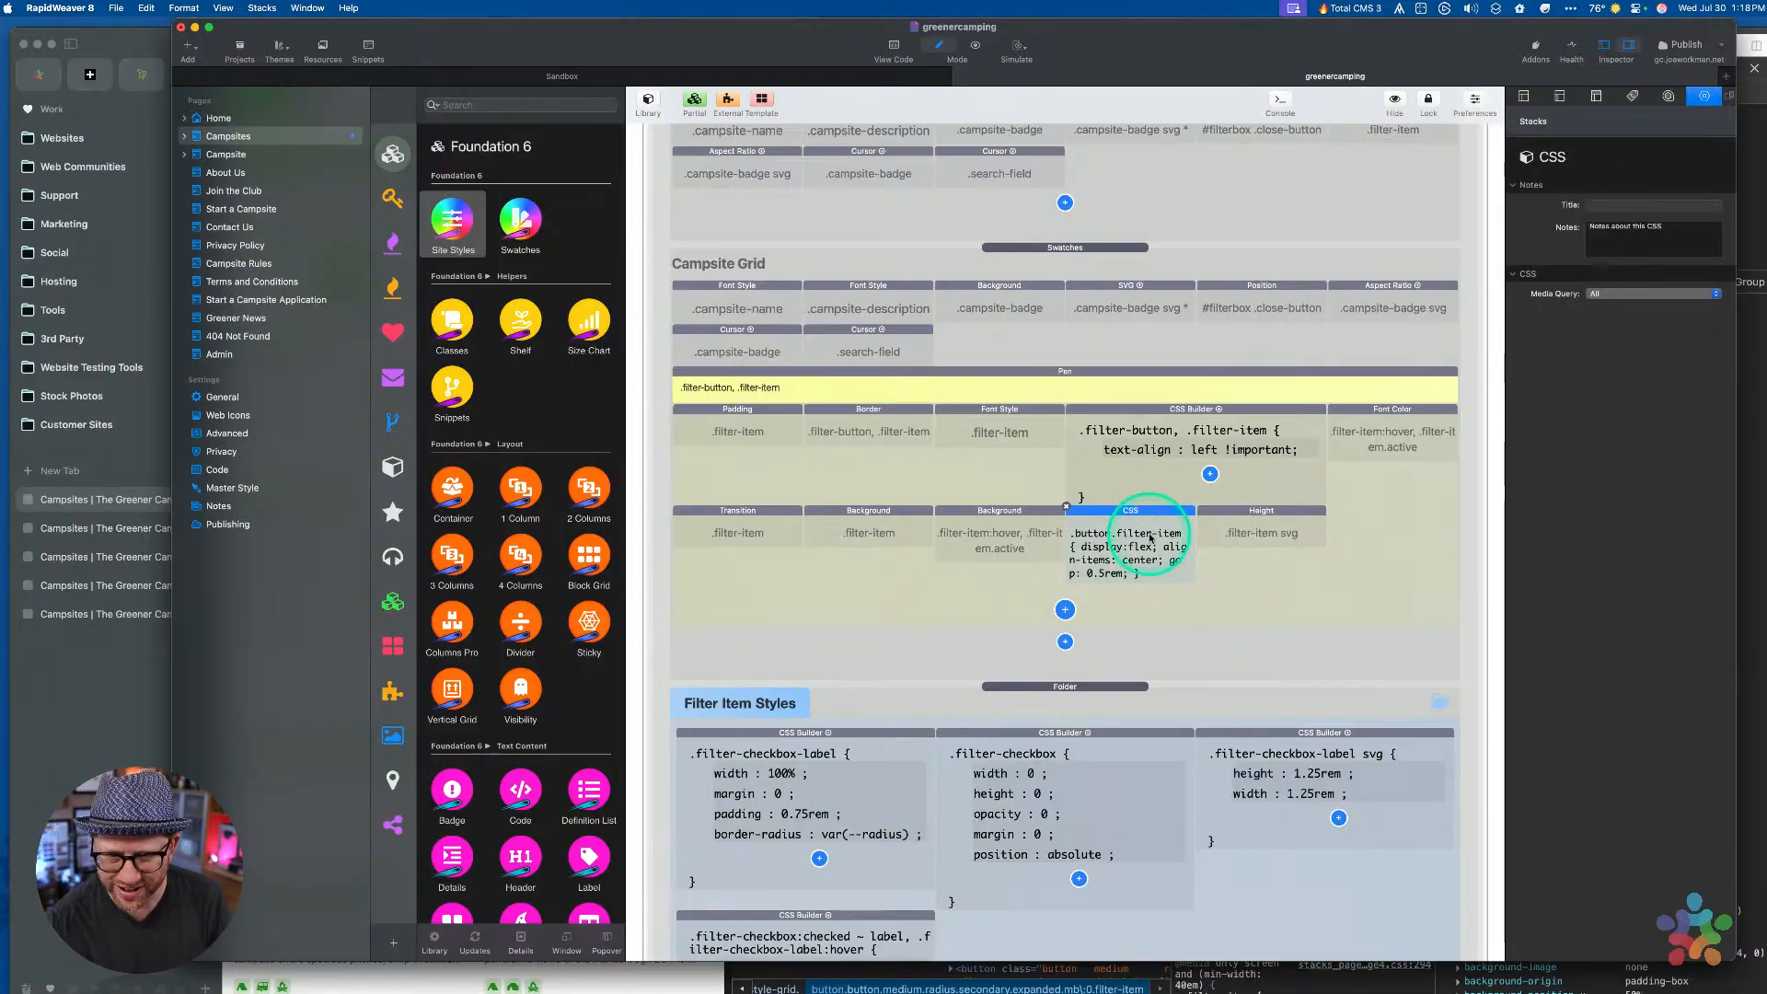
scroll(1150, 536, down, 5)
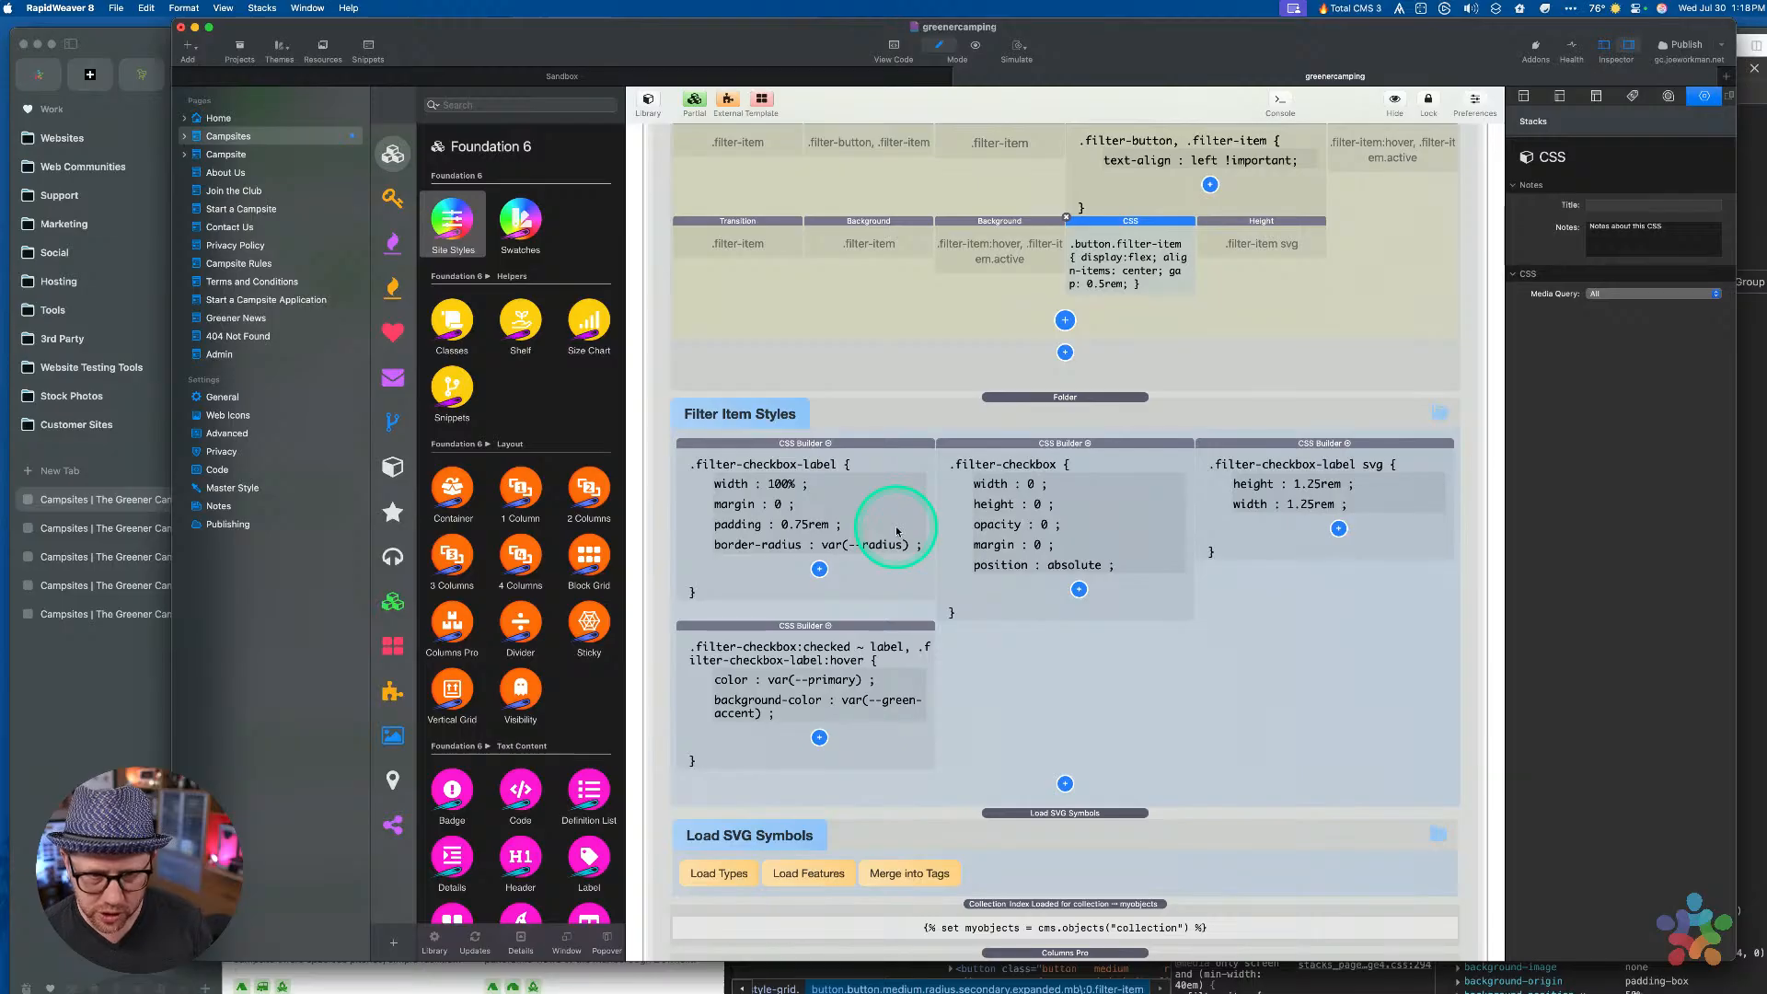
click(819, 570)
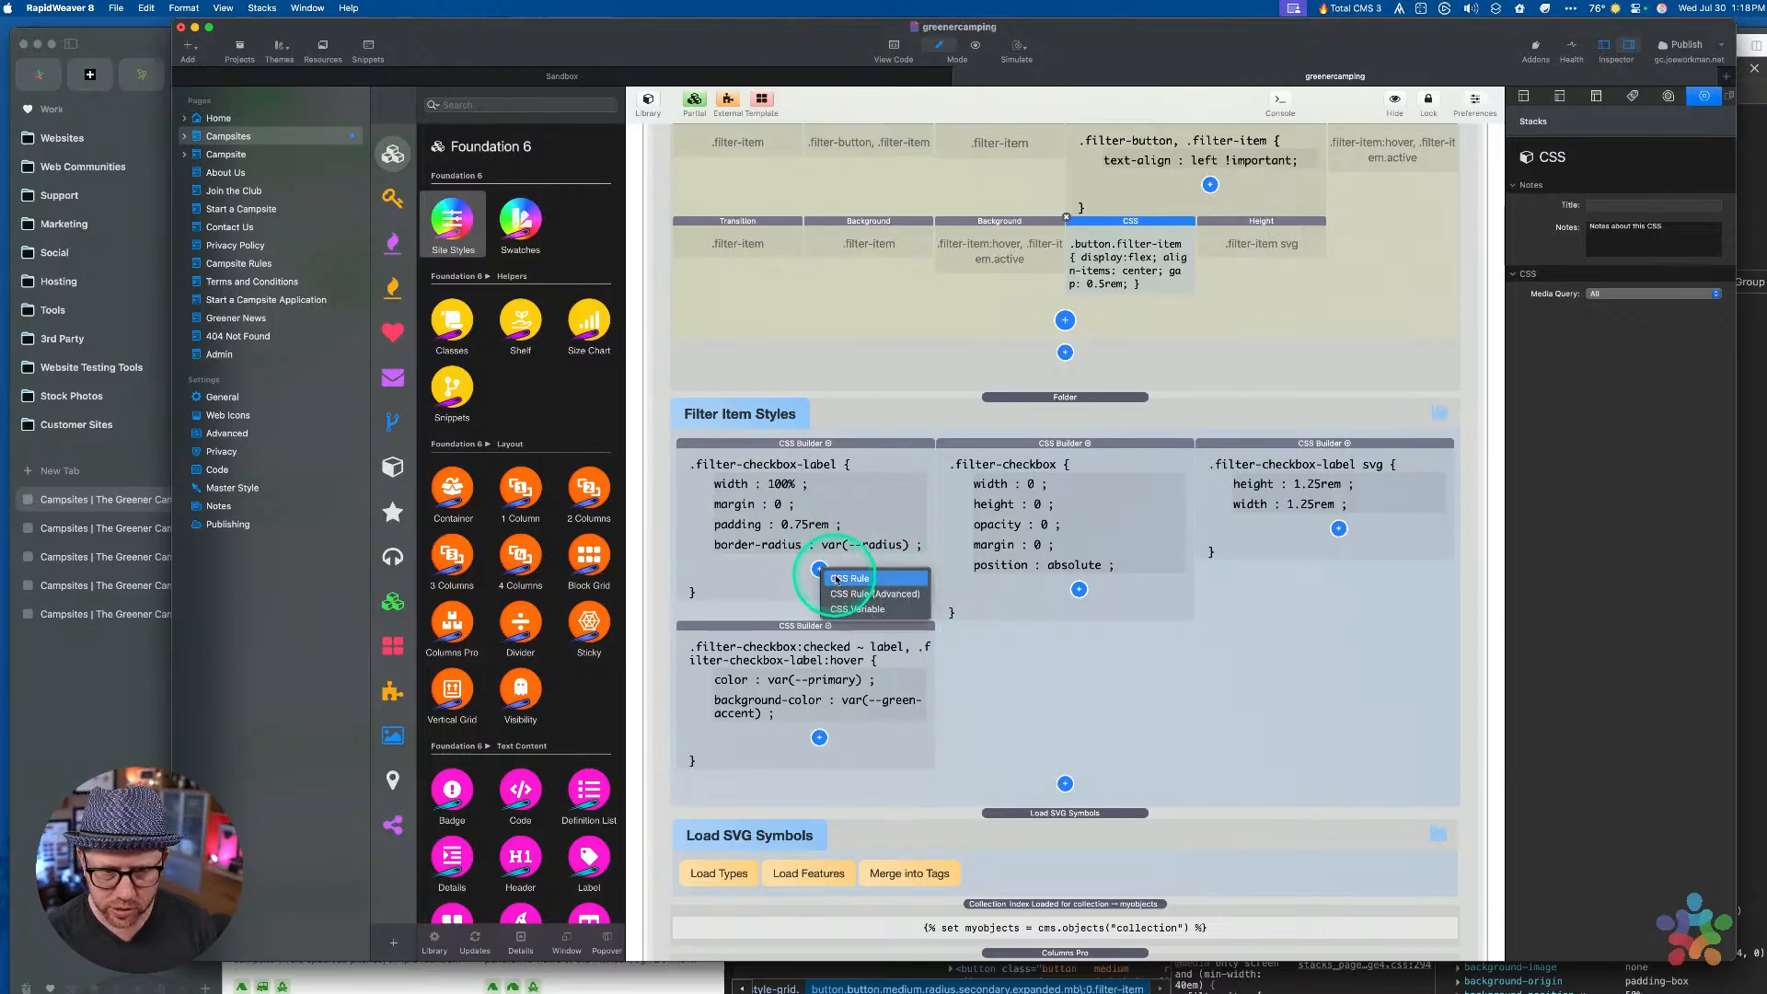
click(836, 580)
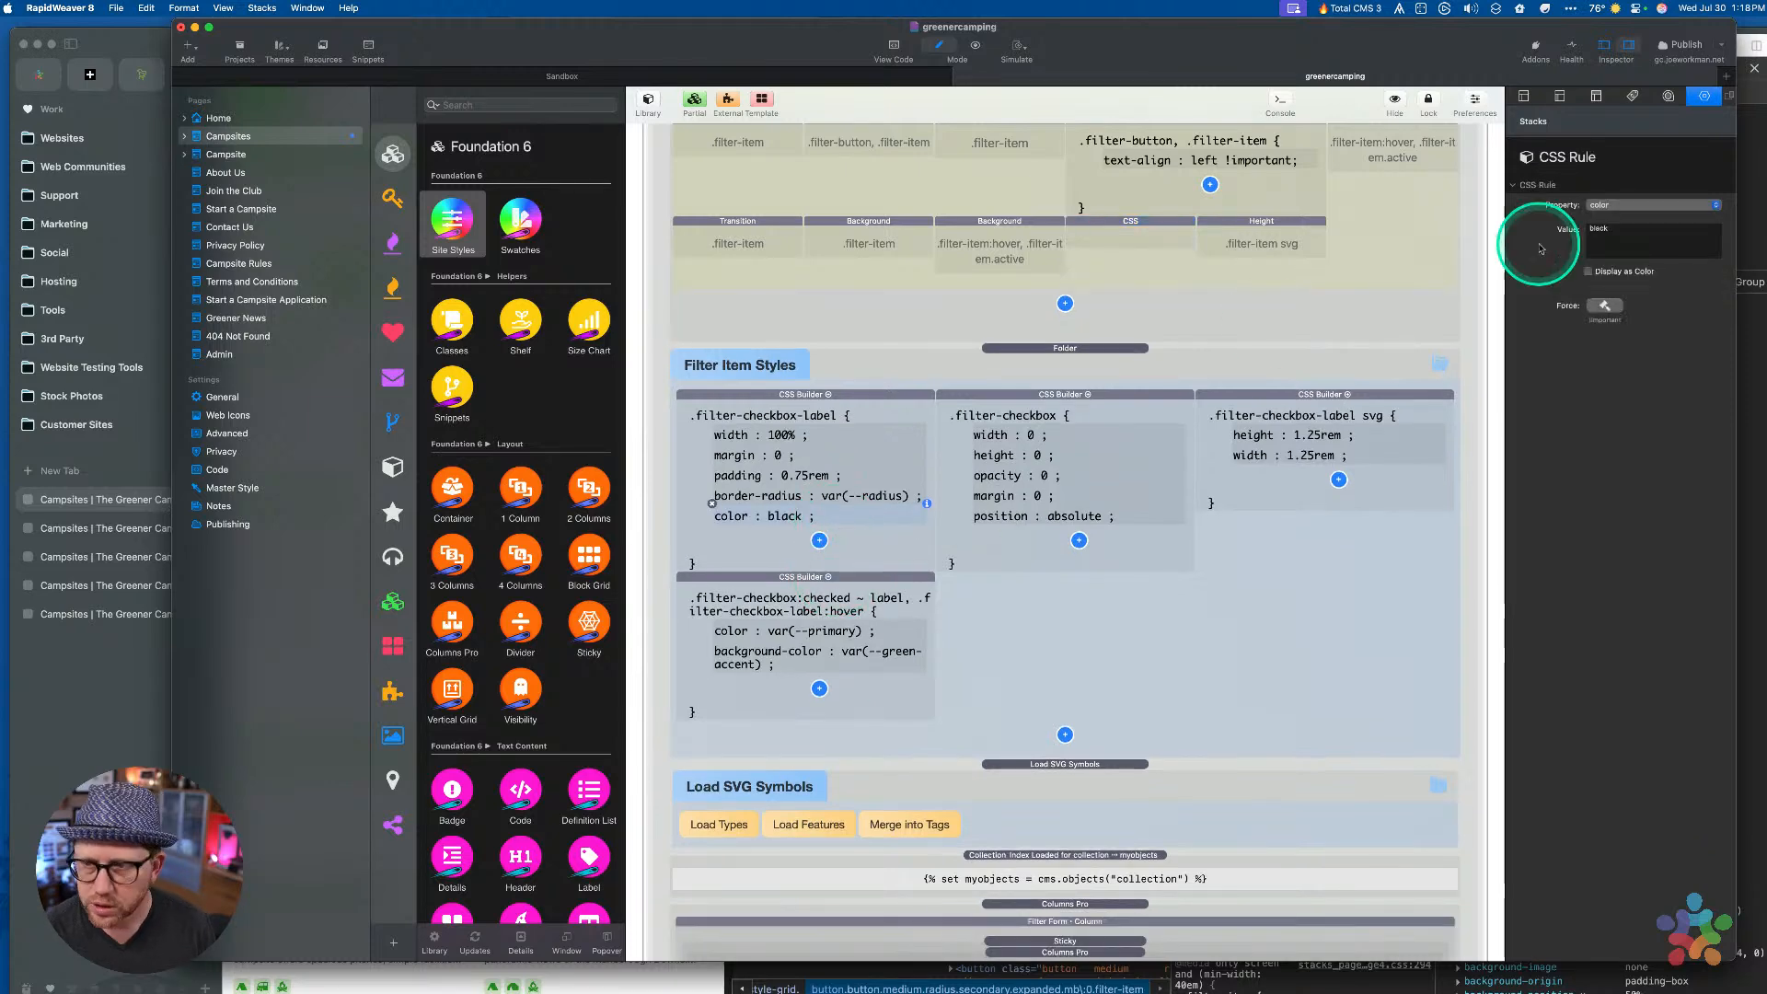
click(1608, 206)
text(dis)
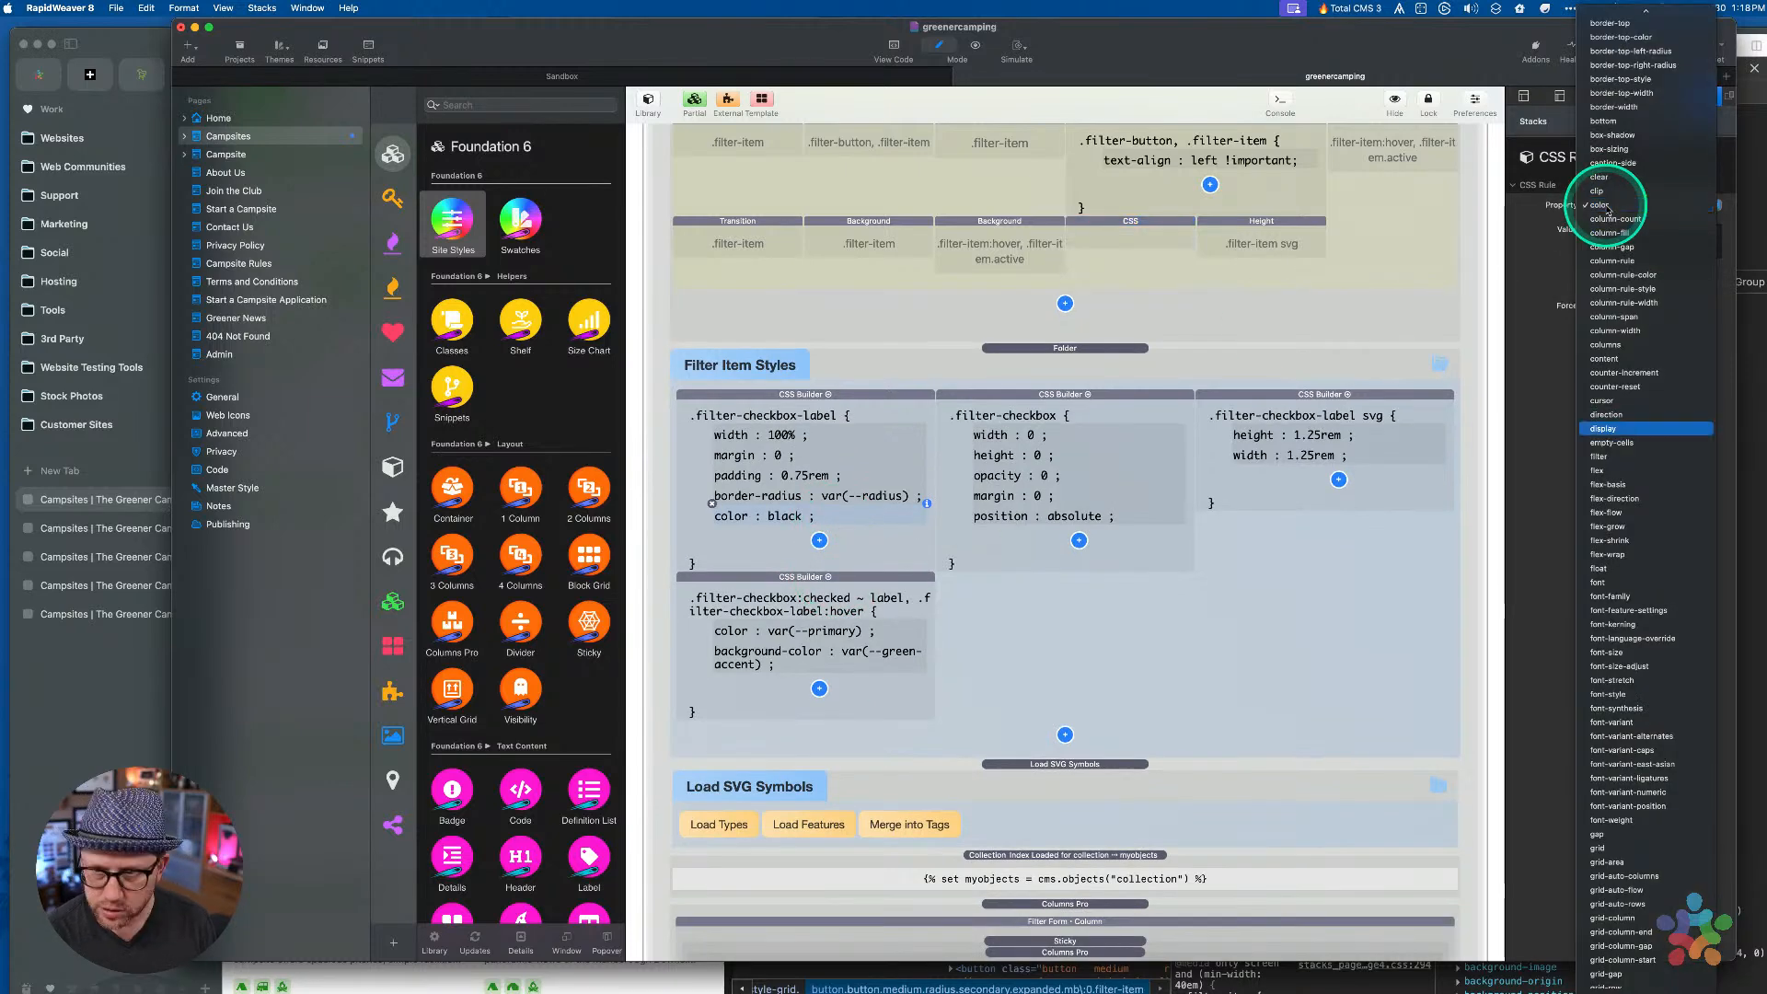
key(Return)
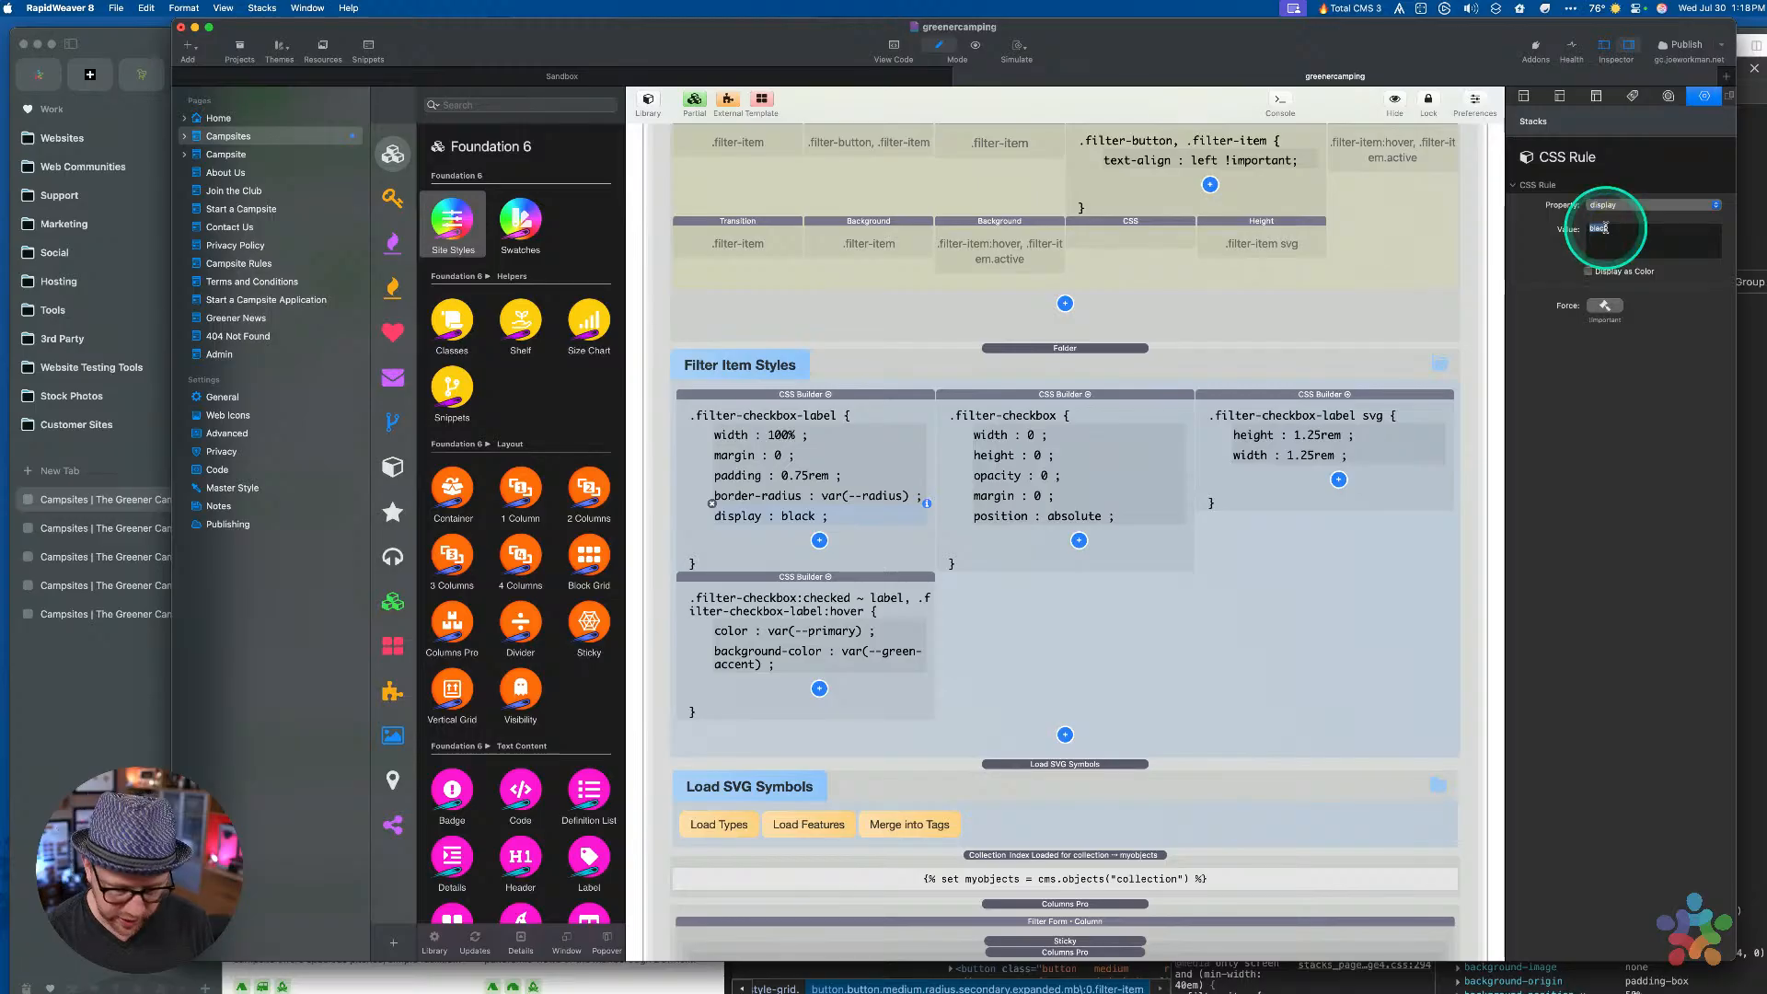
Add a gap: 0.5rem property to the label rule
click(819, 541)
click(840, 554)
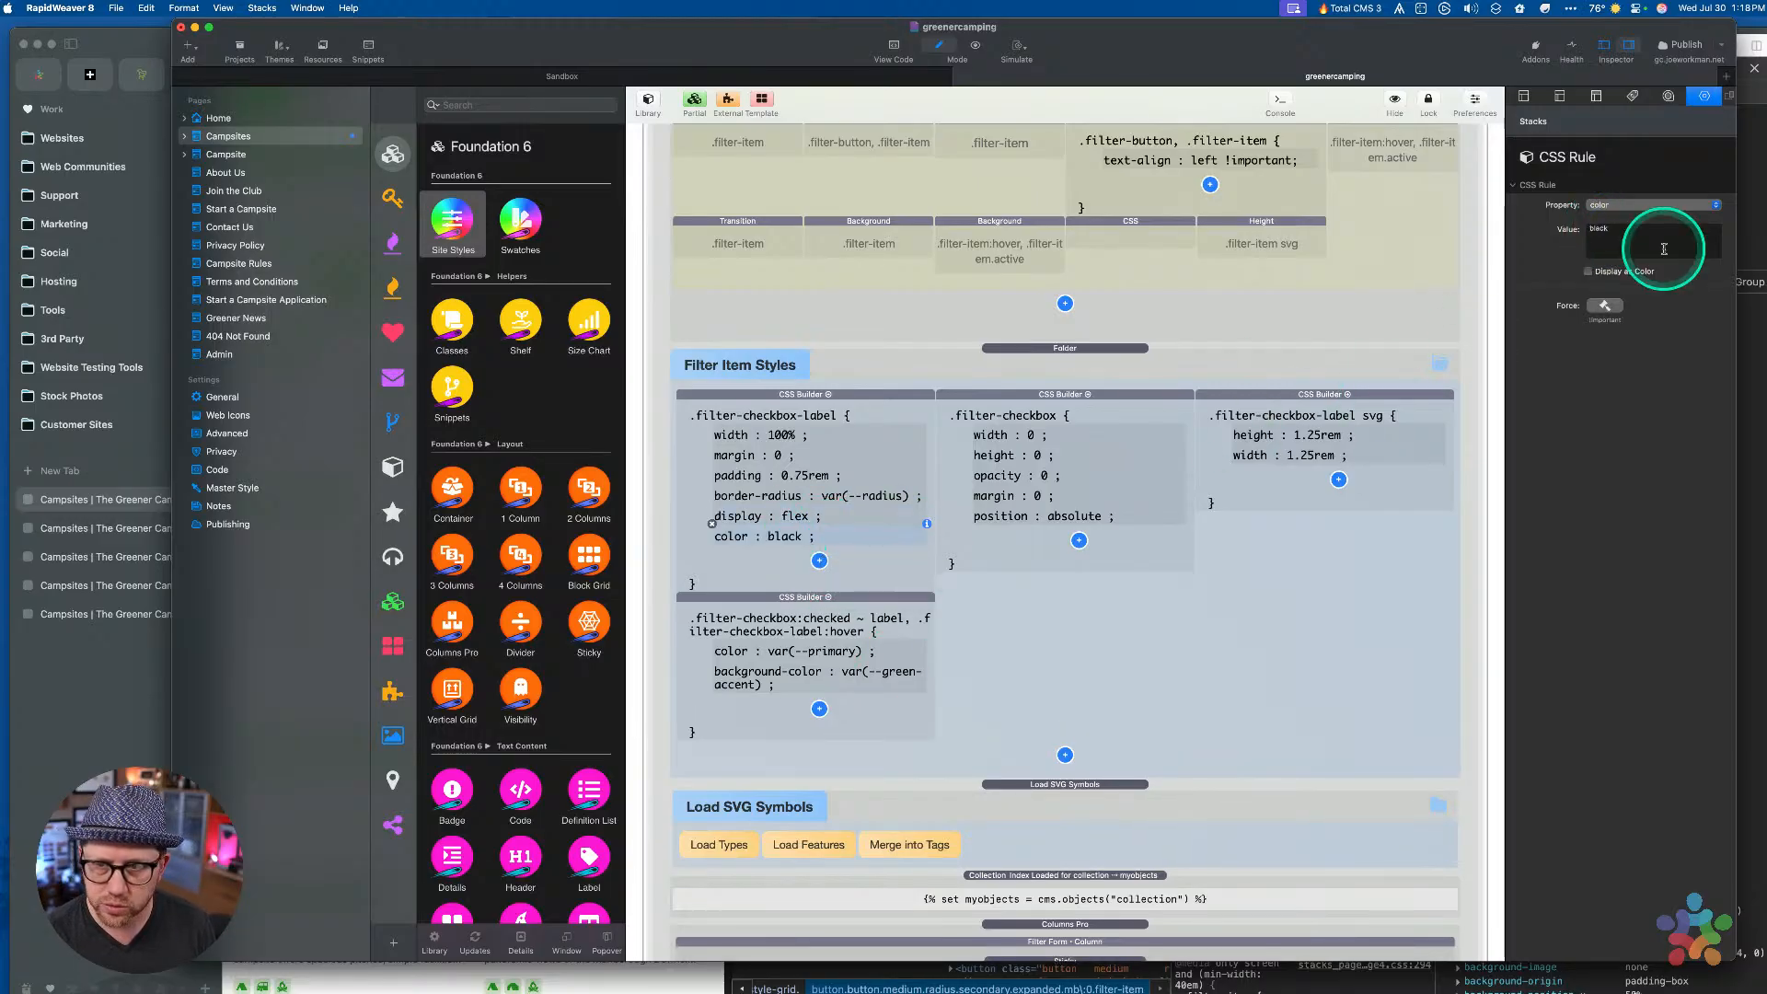
click(1622, 205)
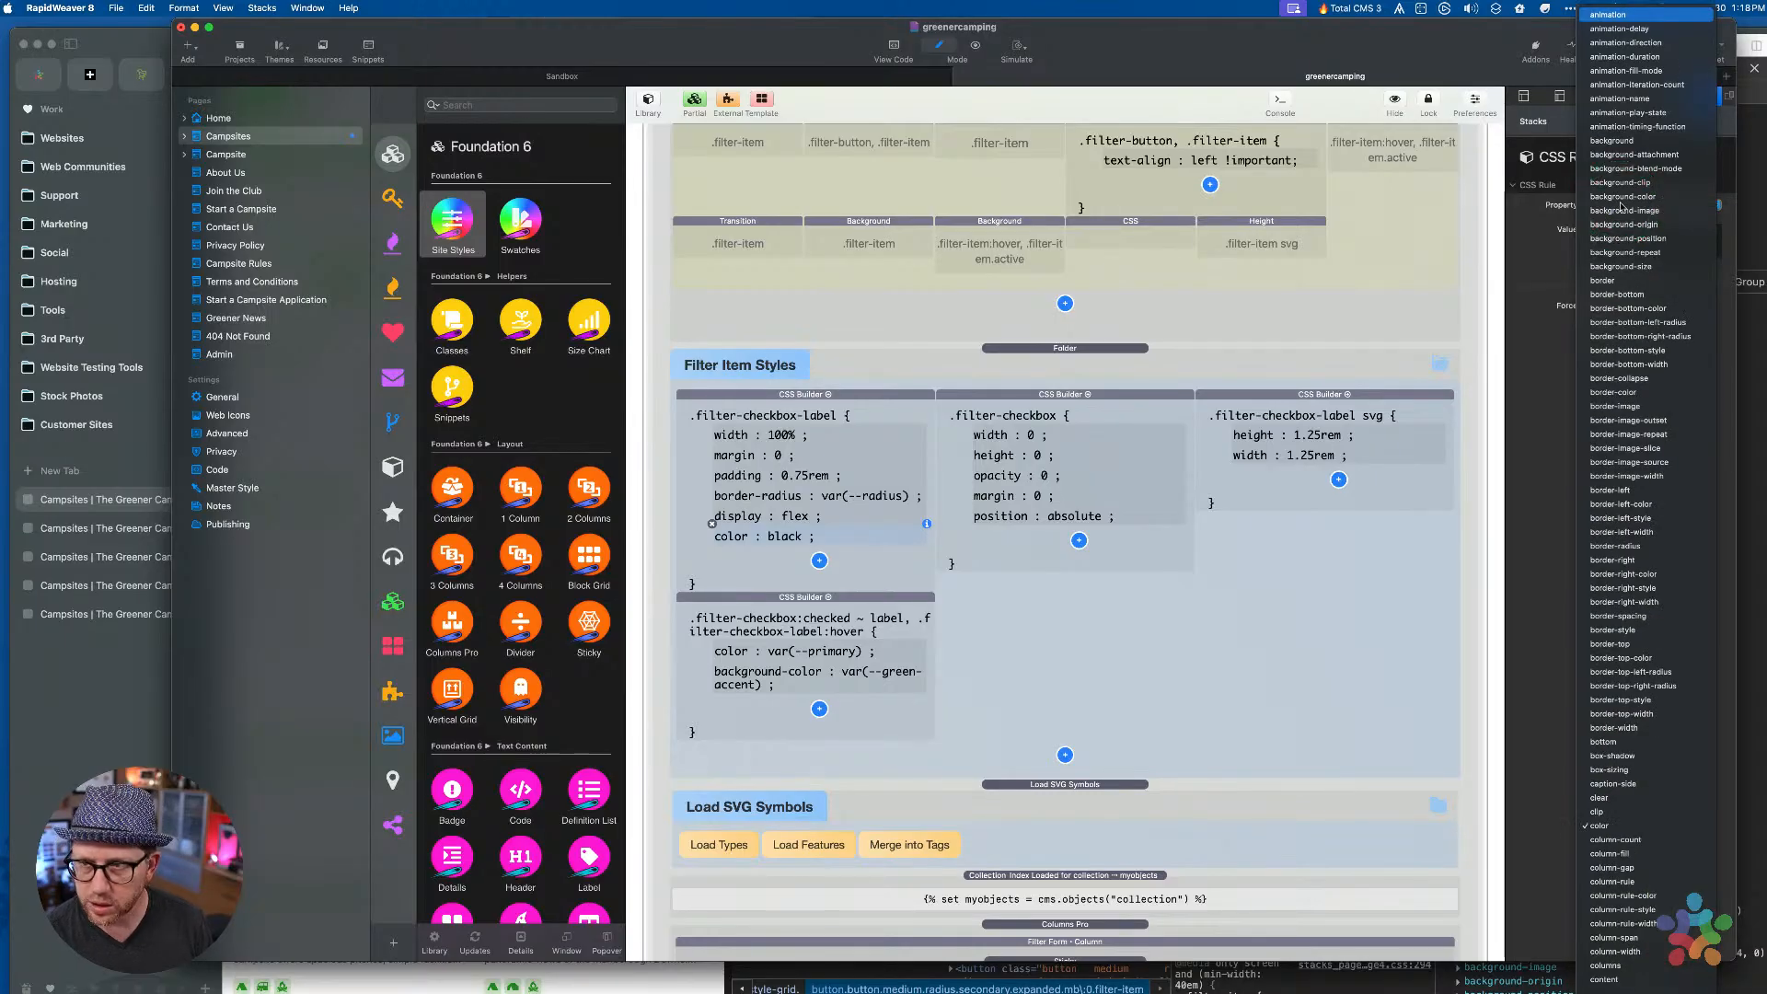
click(1151, 367)
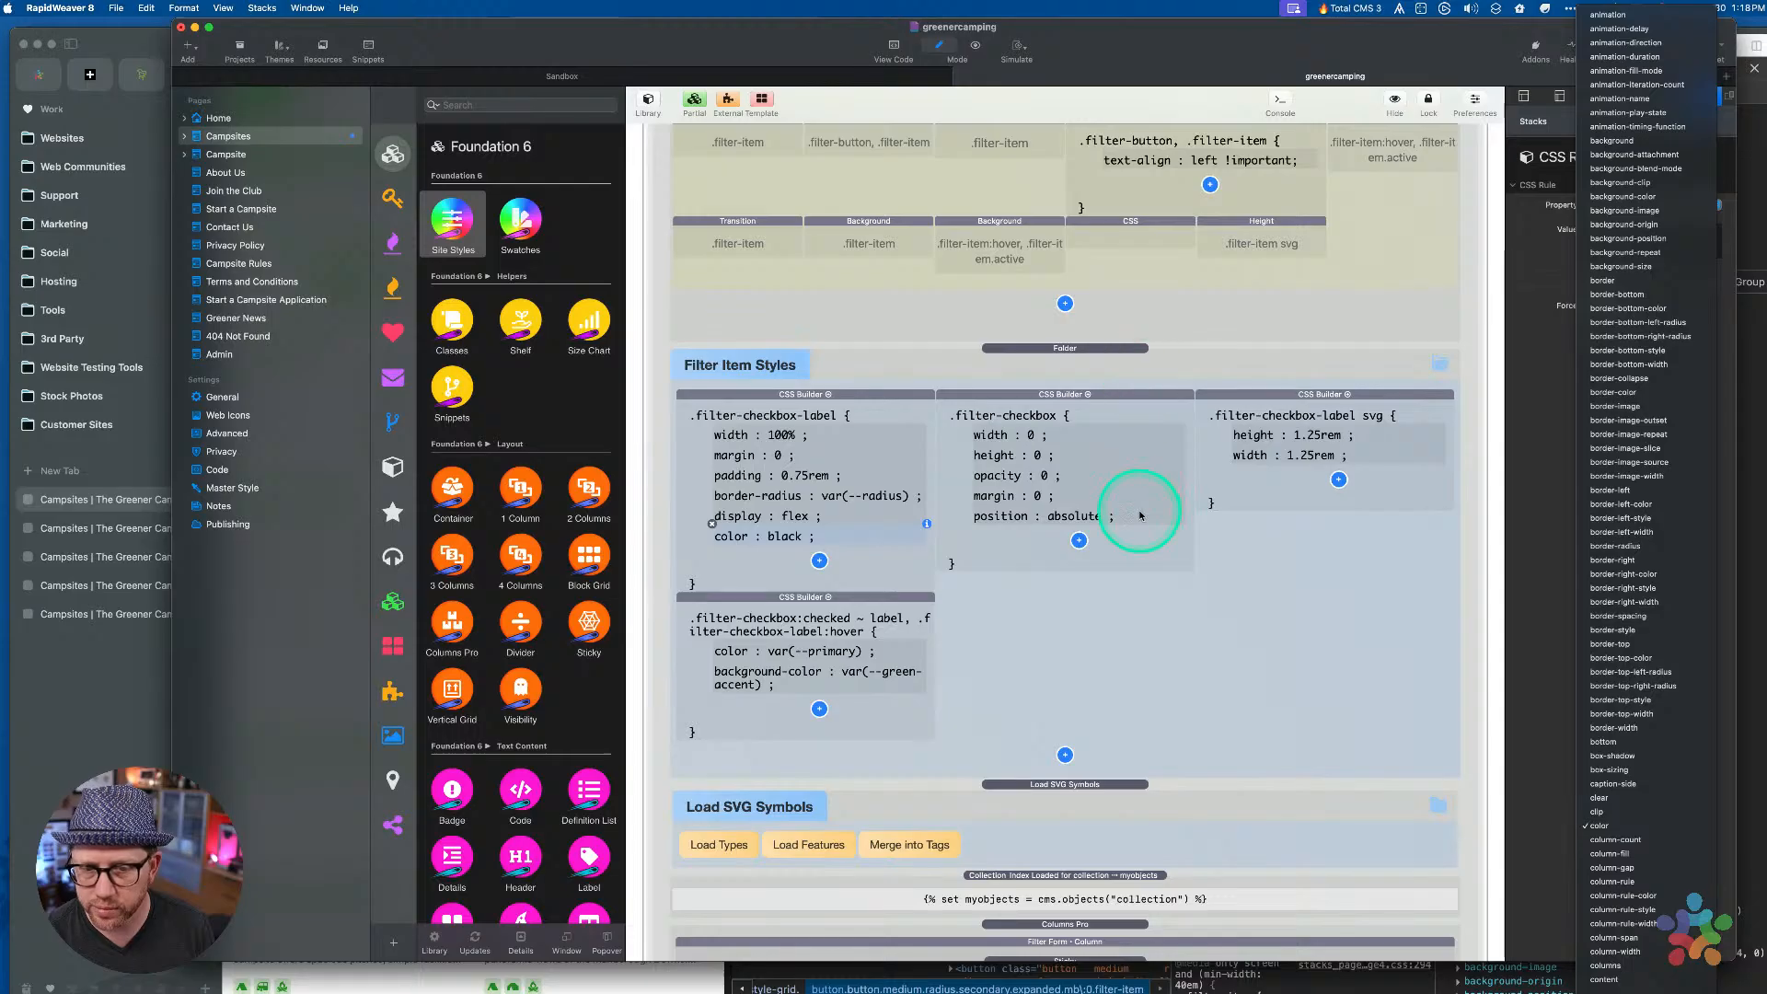
key(g)
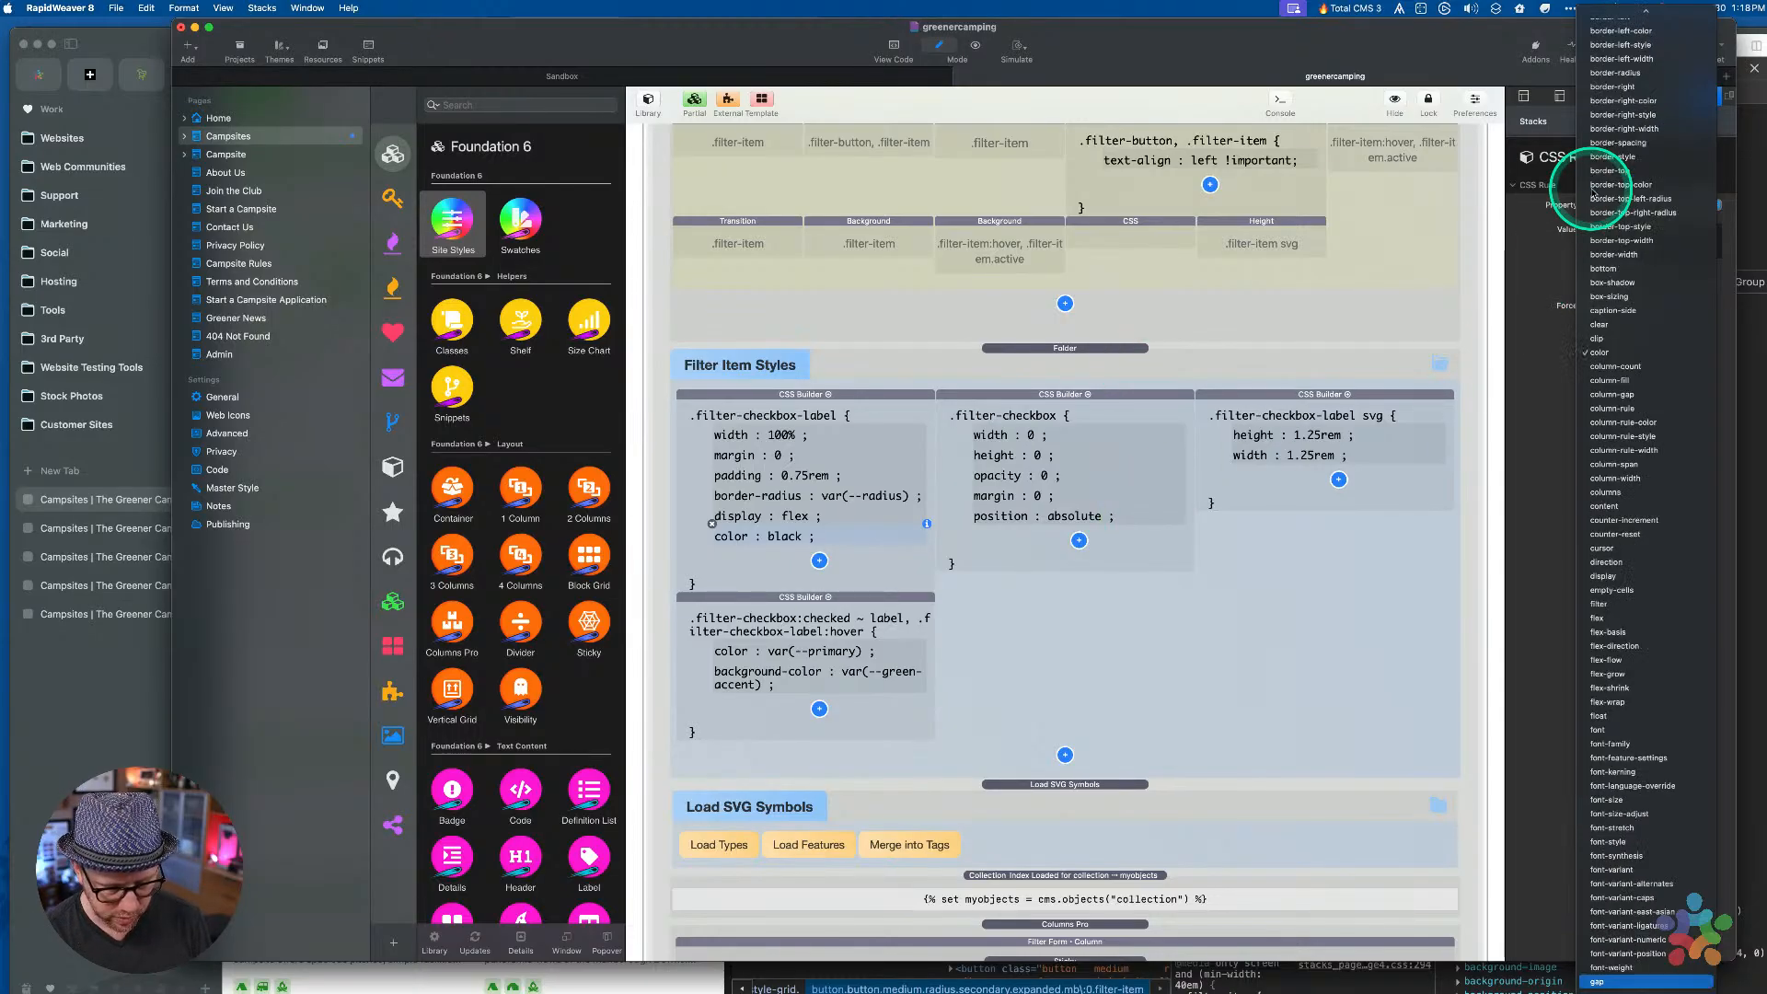
key(Return)
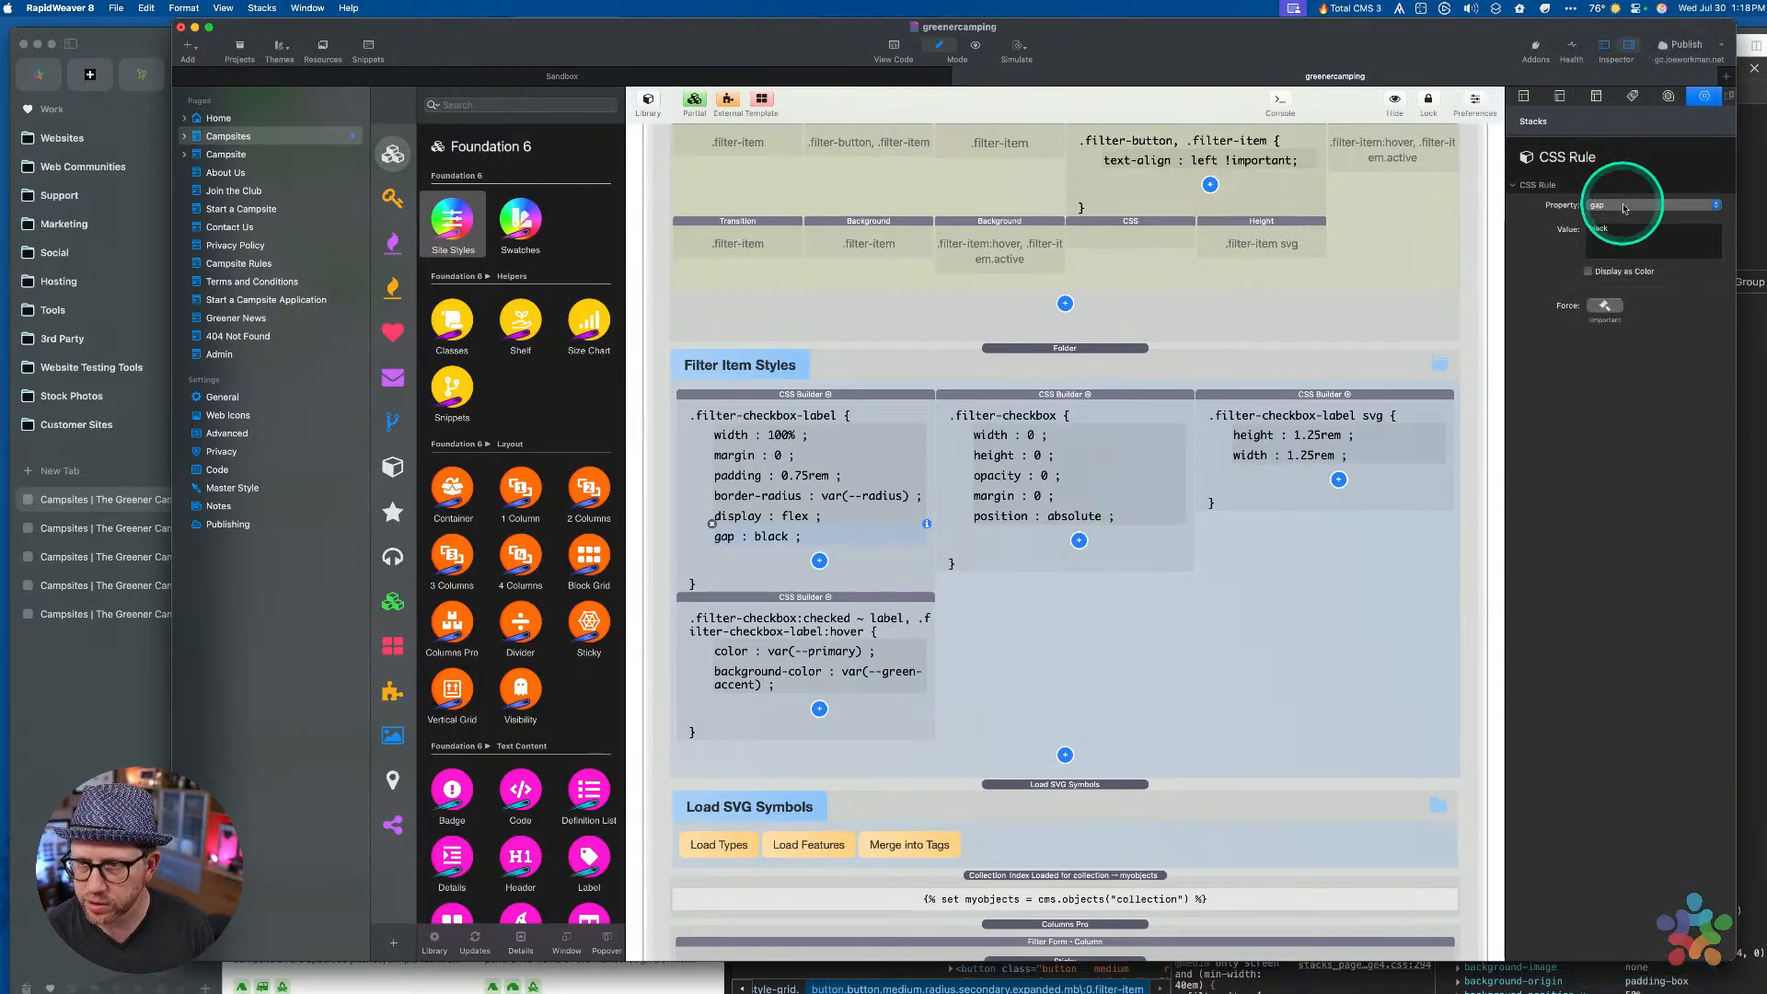
double_click(1613, 229)
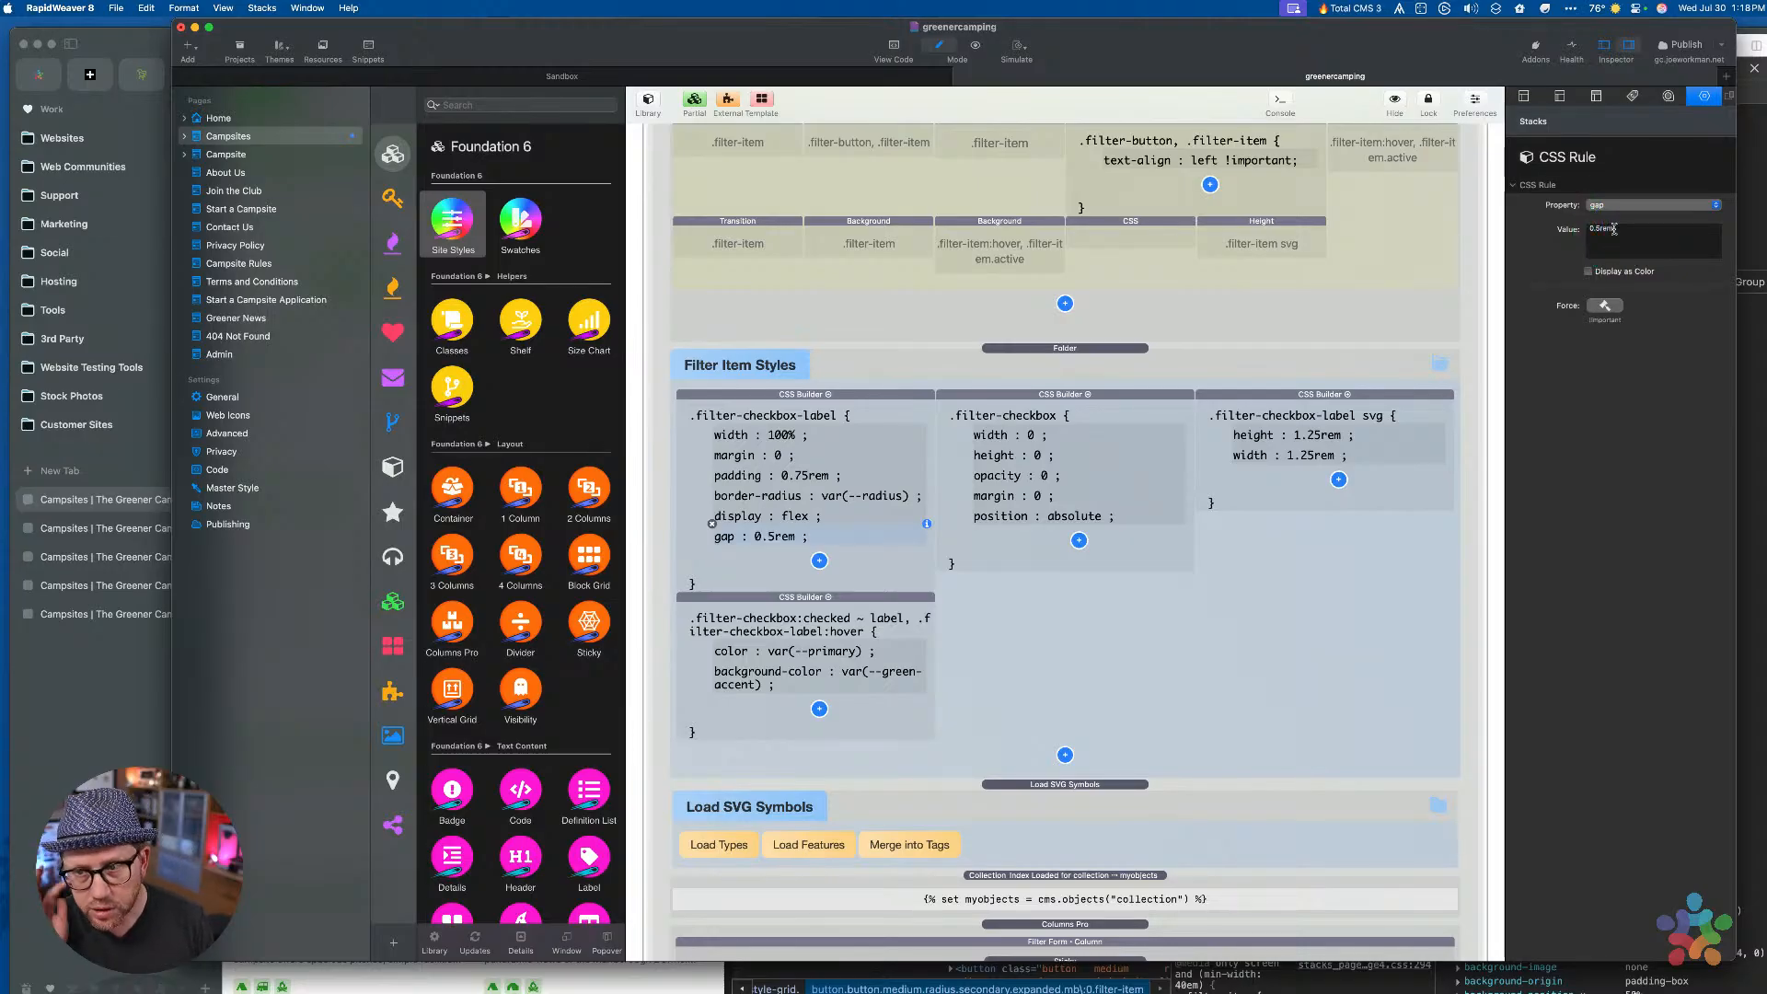
Add align-items: center as an advanced rule and preview the page
click(819, 564)
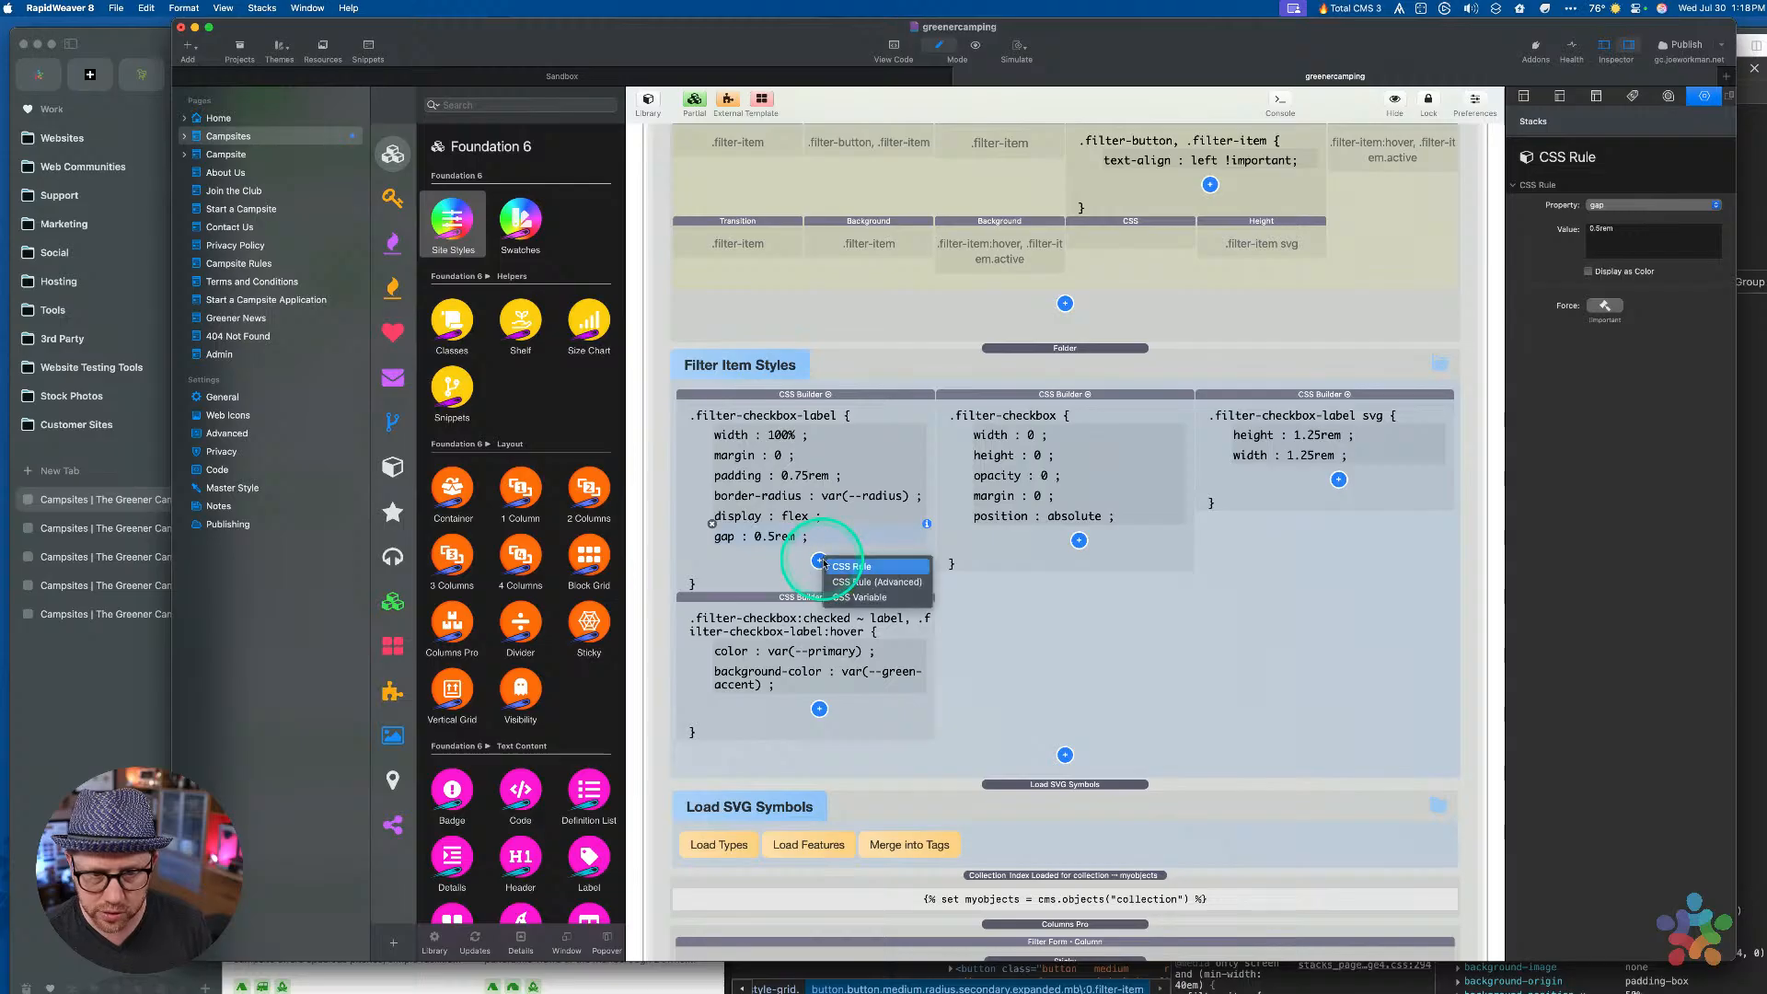
click(845, 578)
click(1615, 207)
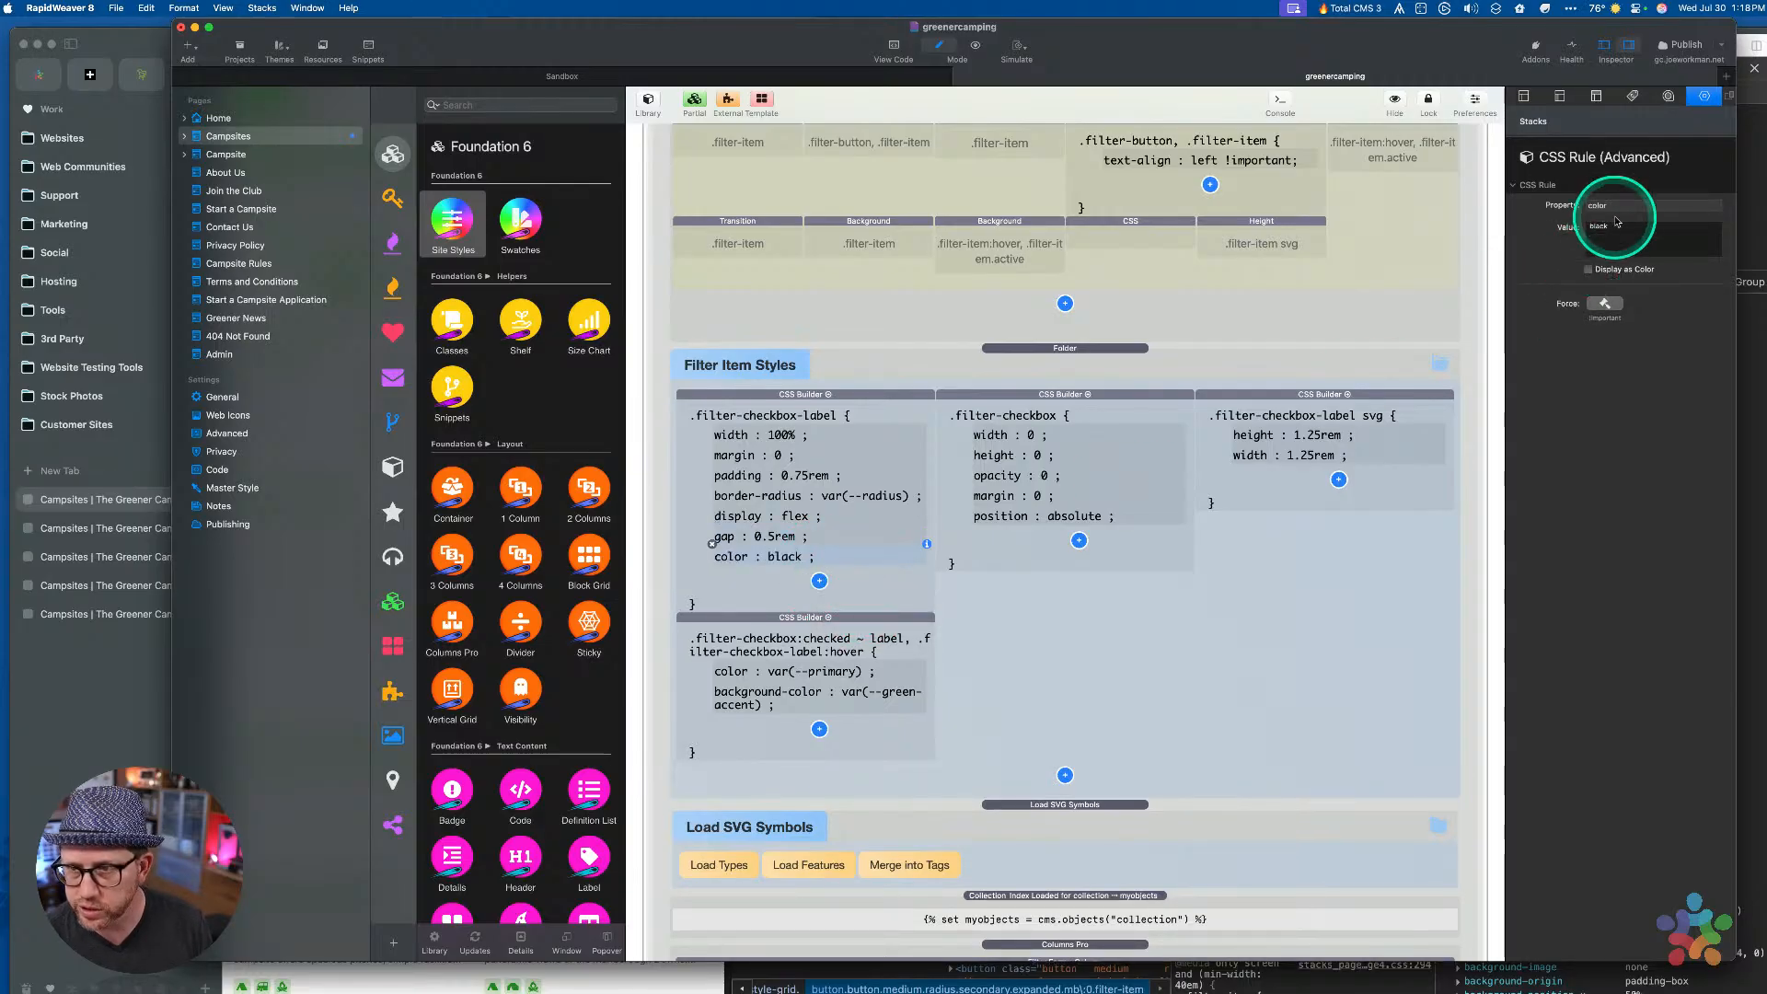
double_click(1615, 208)
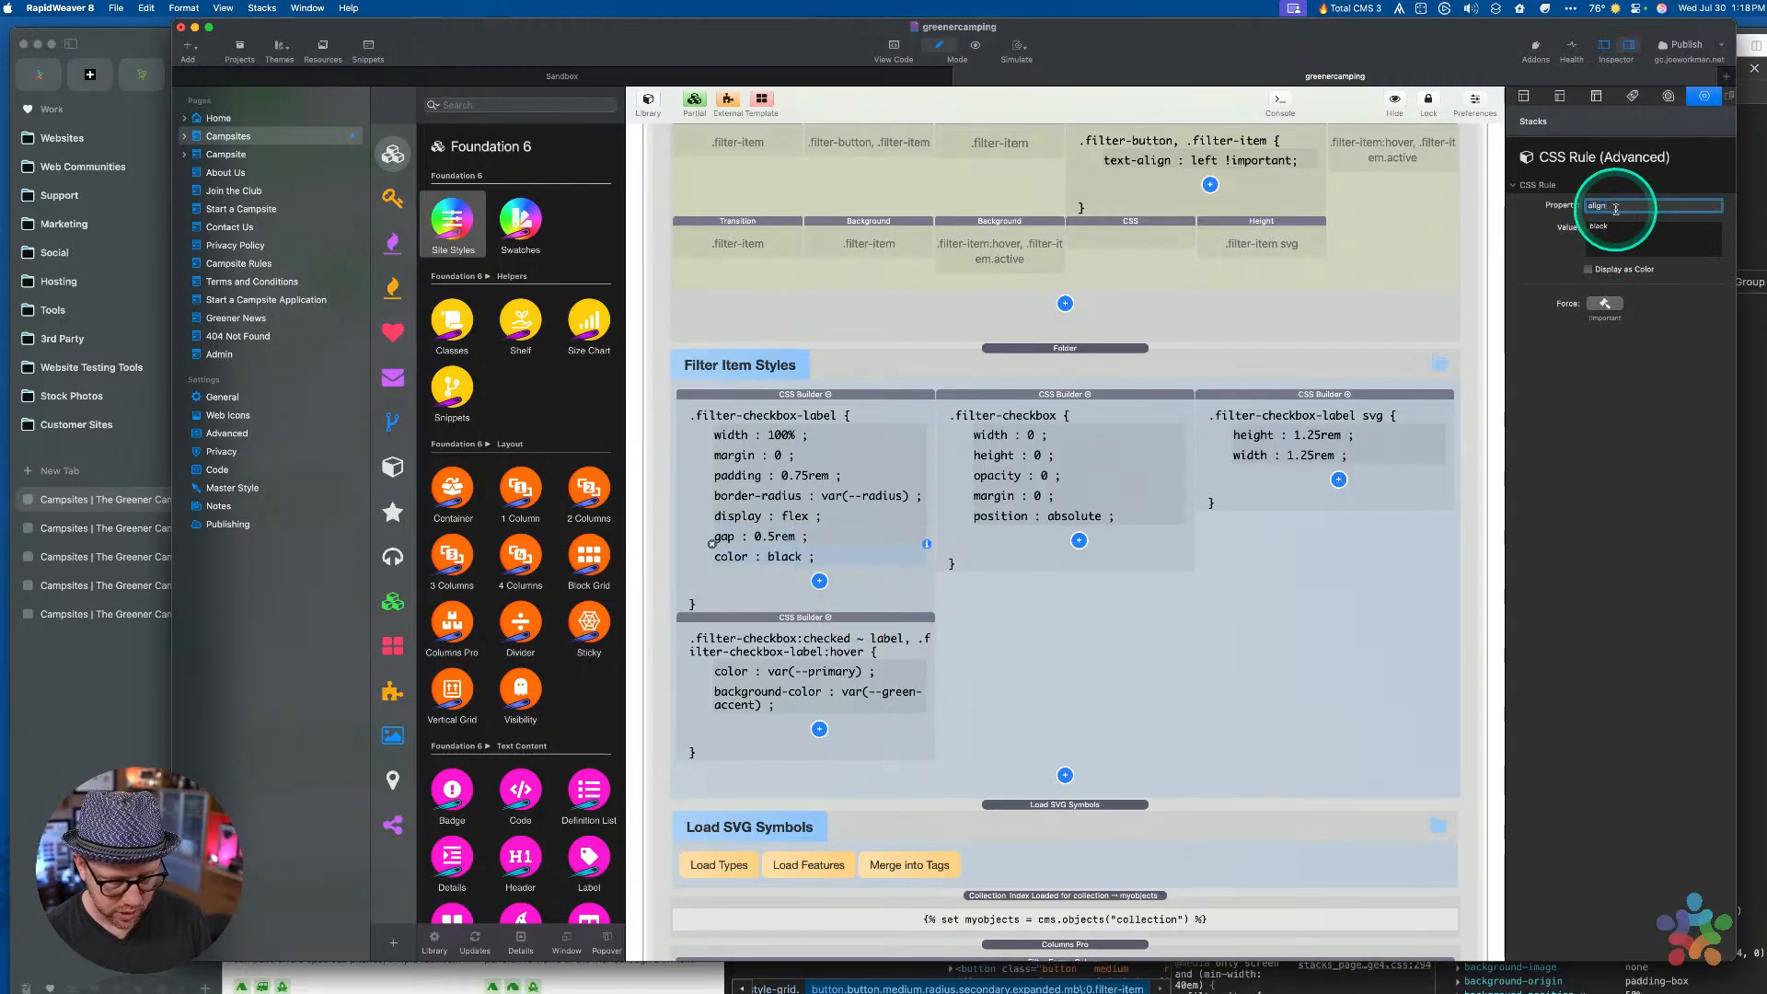
text(align-items)
key(Return)
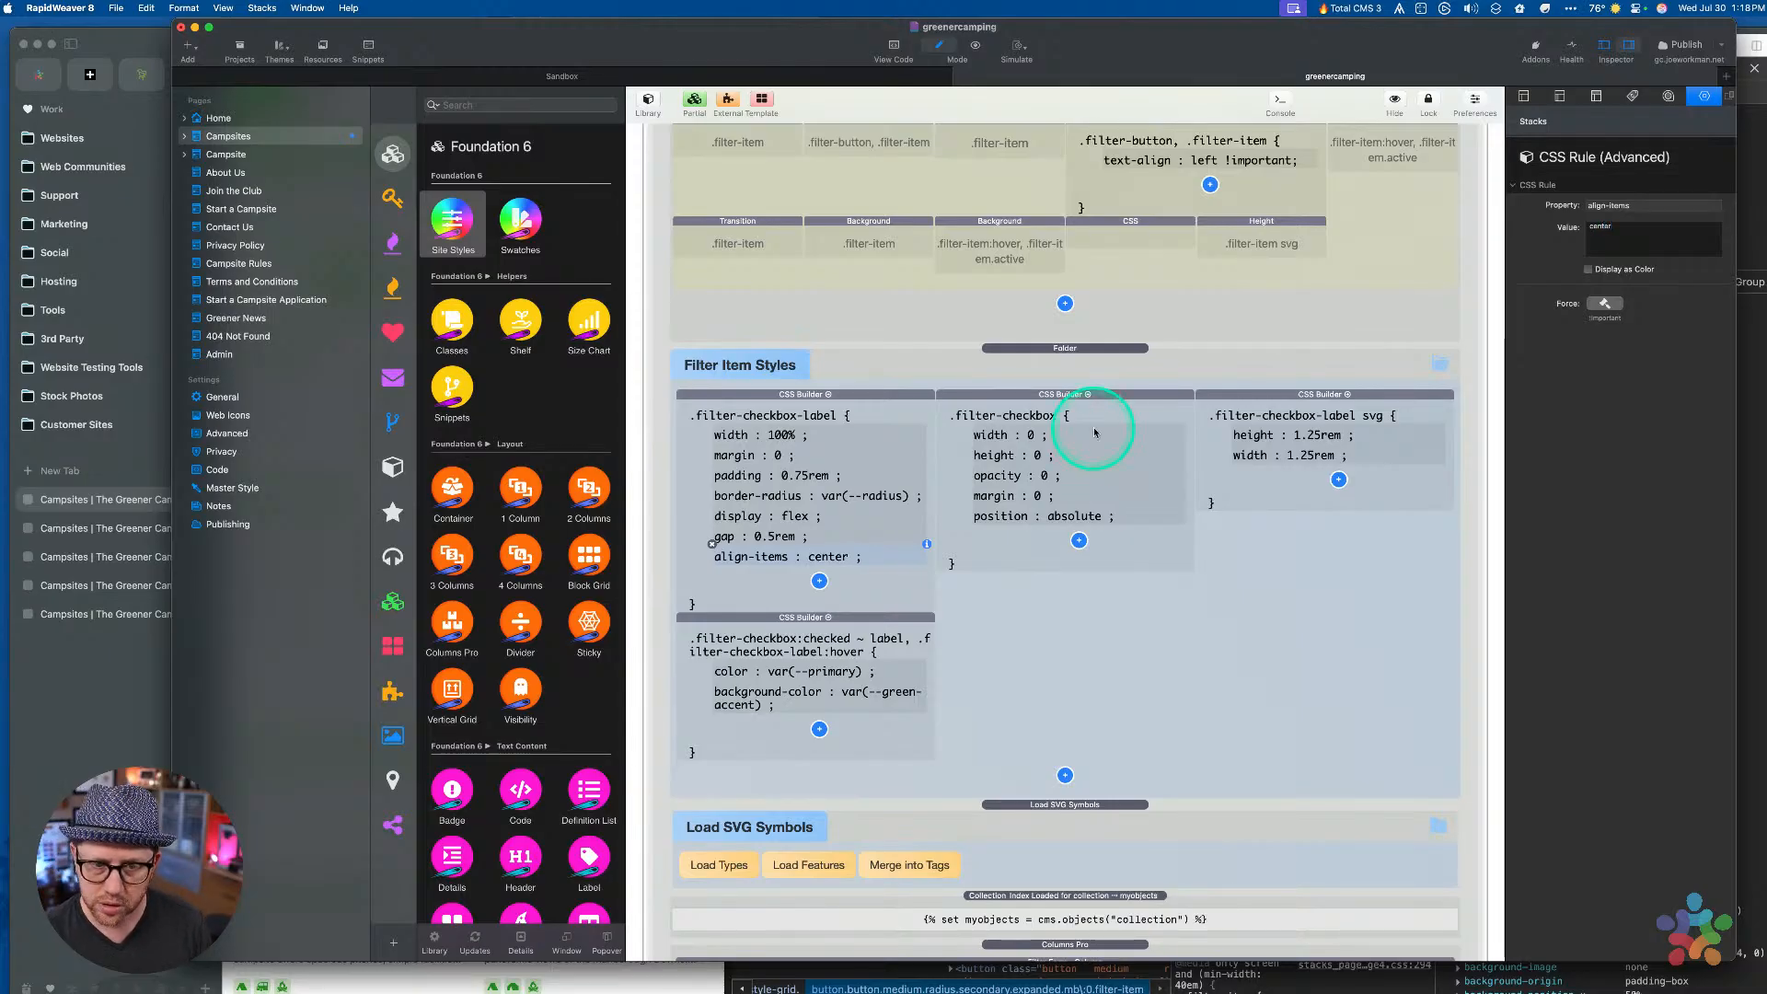
click(873, 406)
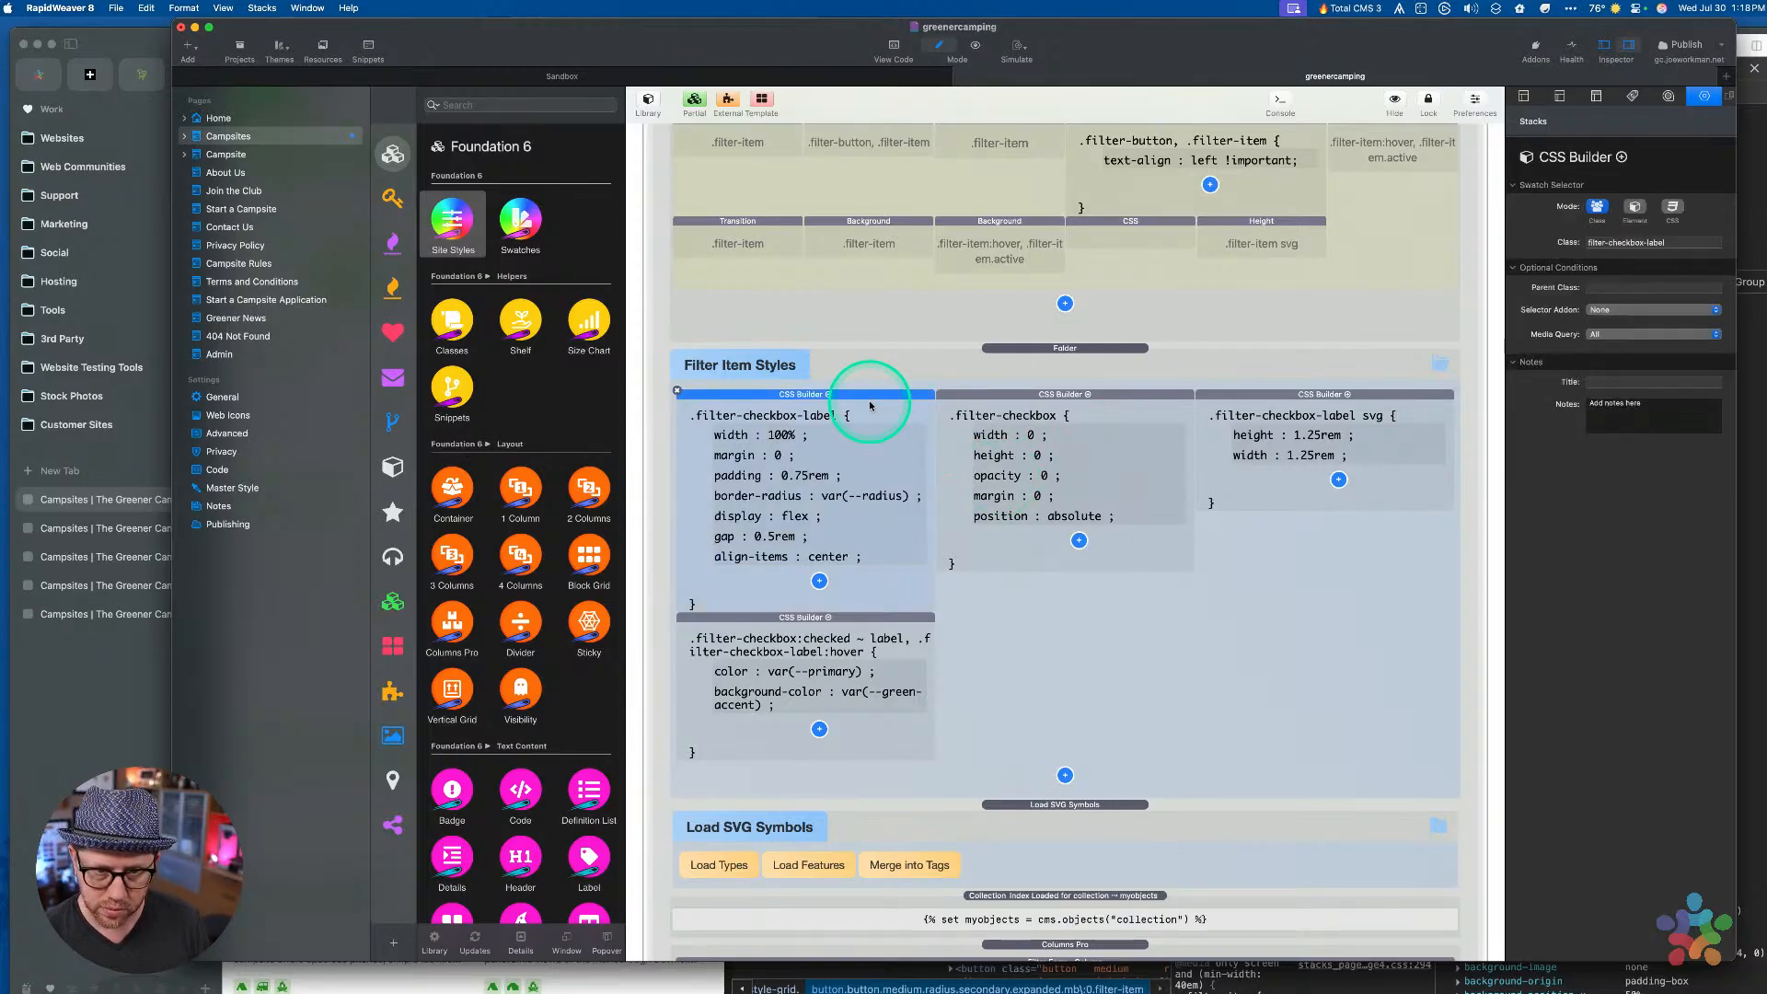
key(cmd+r)
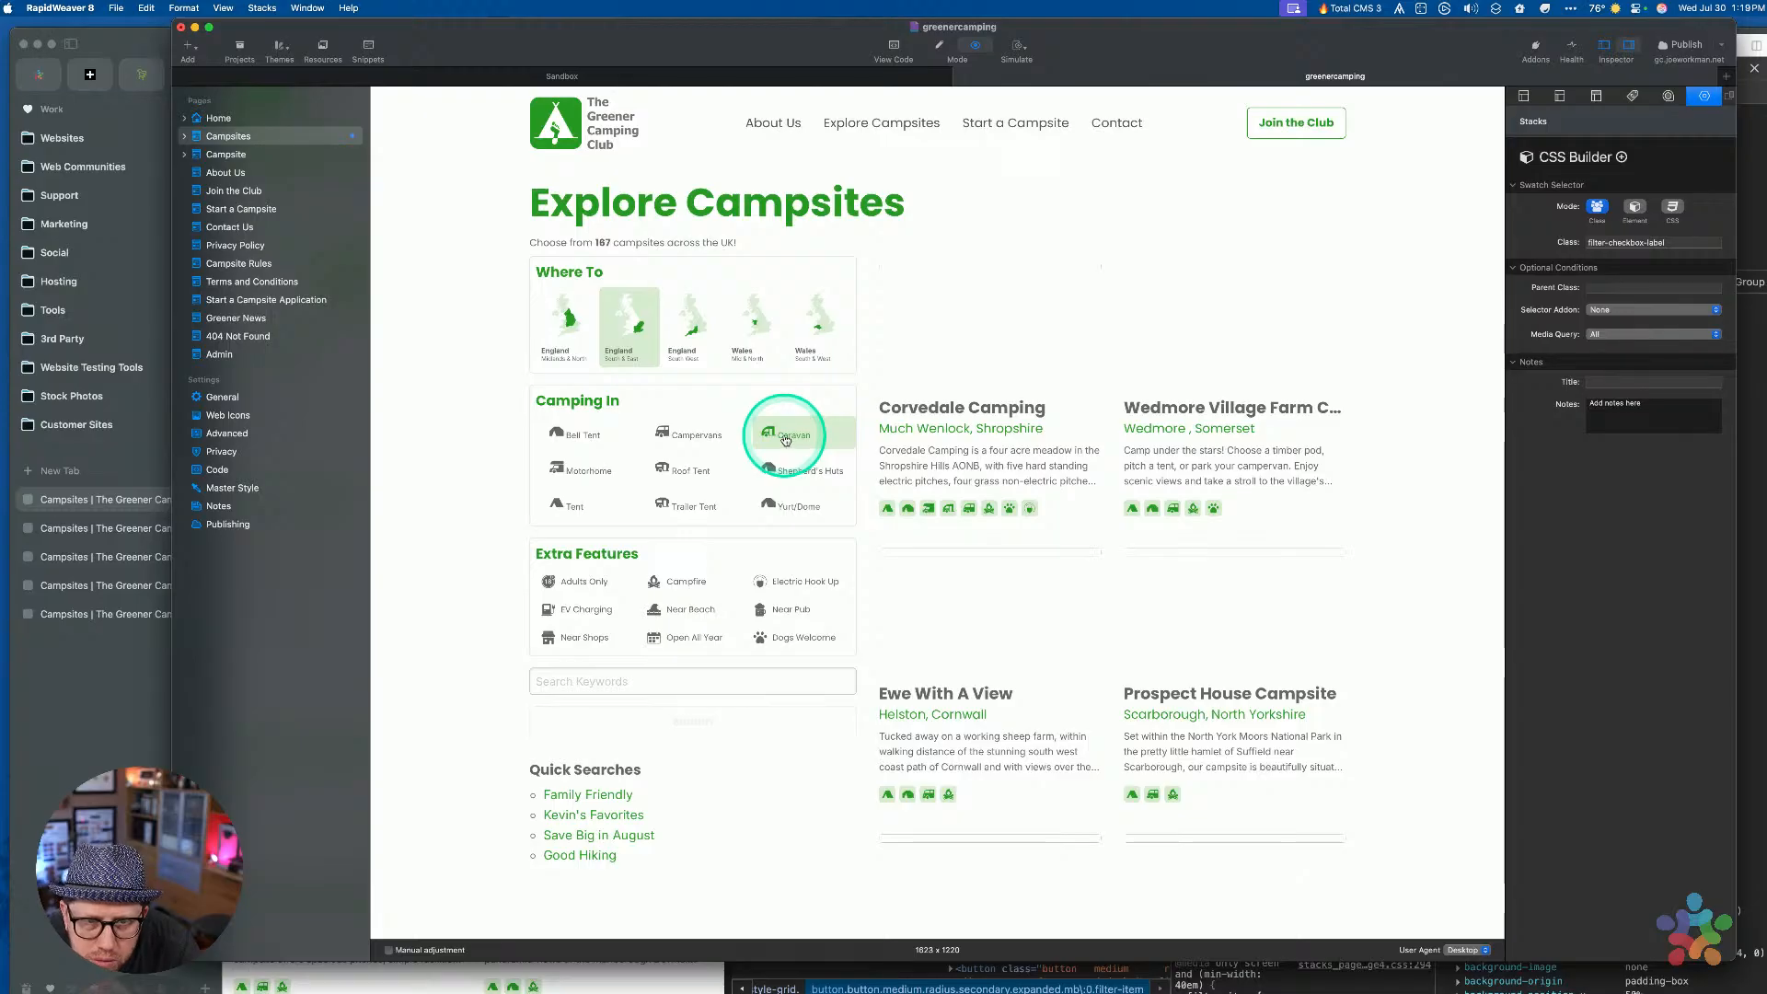
Inspect the Caravan label element's styles in Arc's developer tools
key(super+Tab)
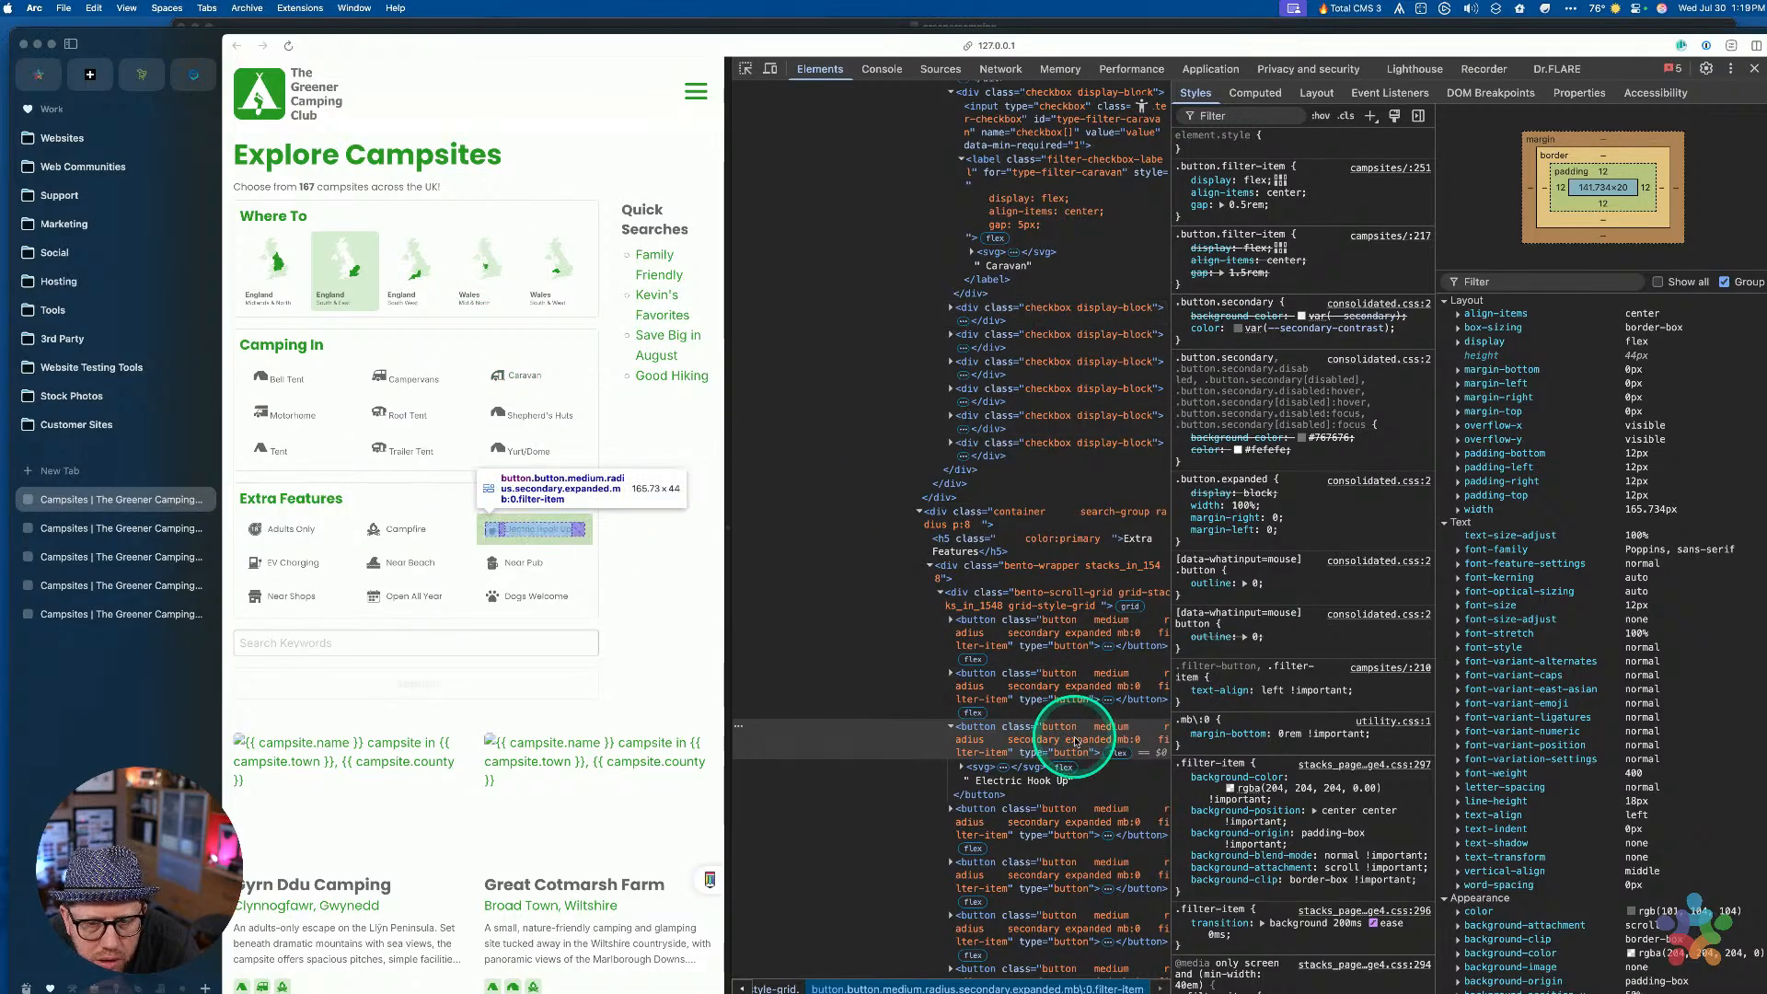
scroll(1049, 279, up, 4)
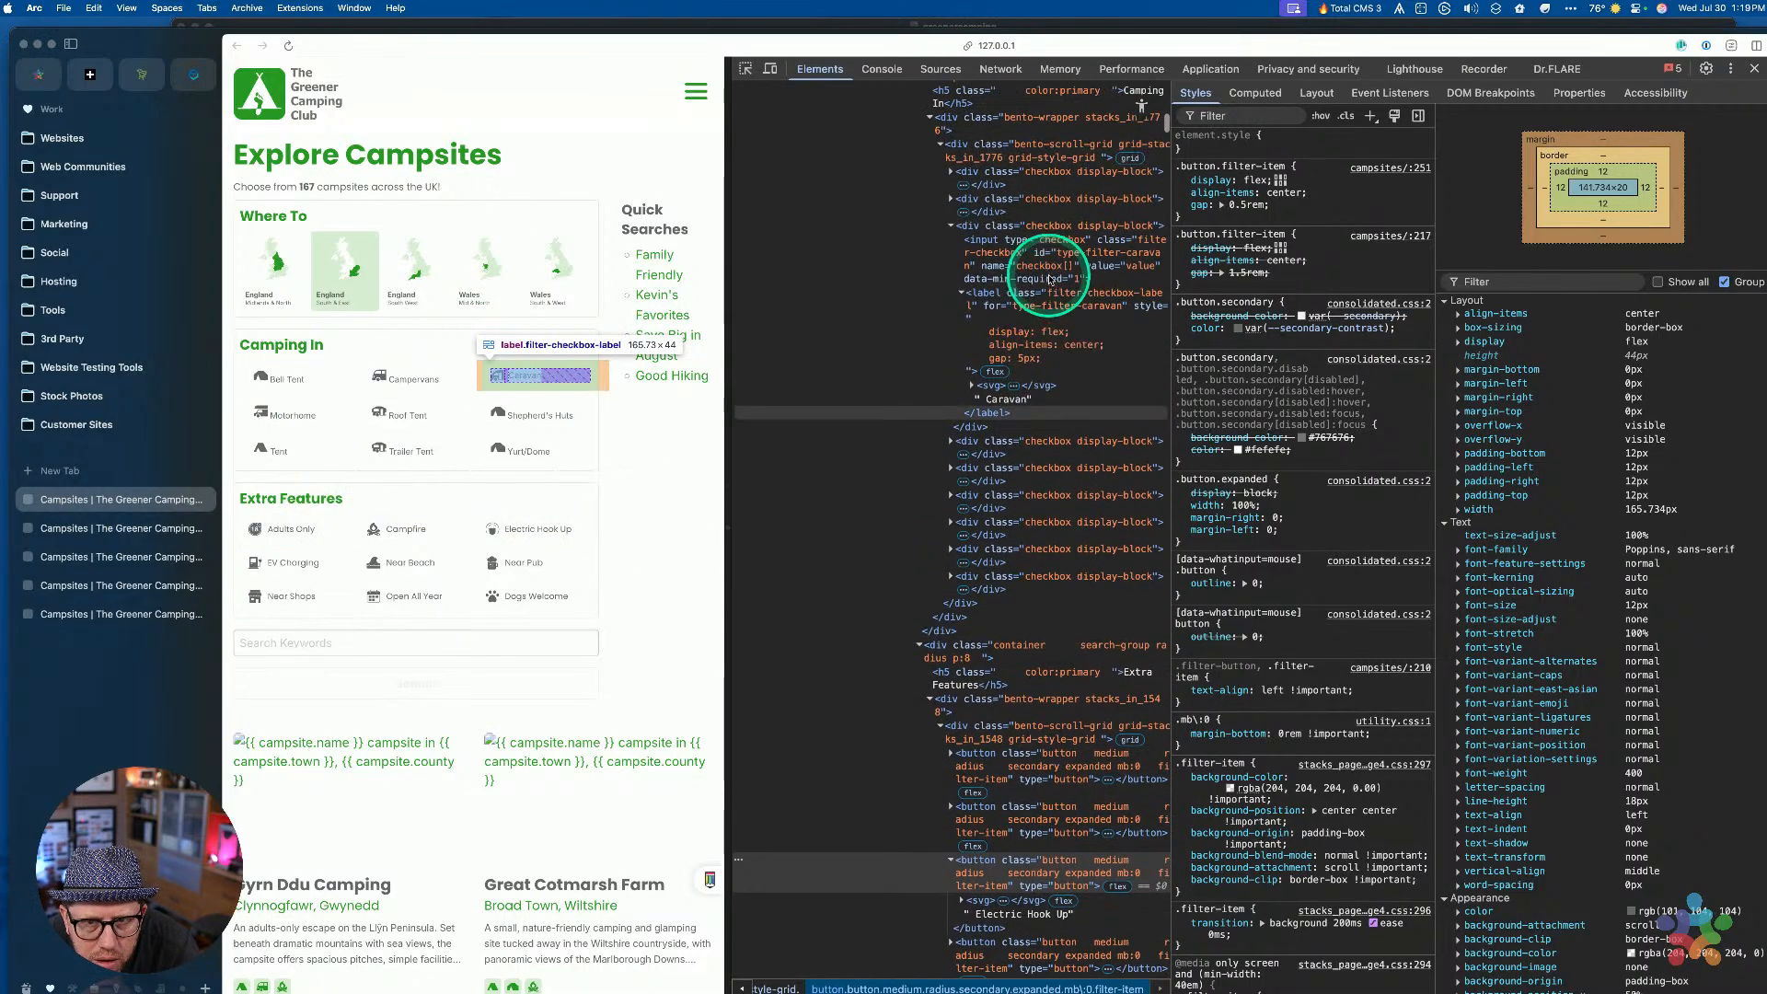
click(1040, 347)
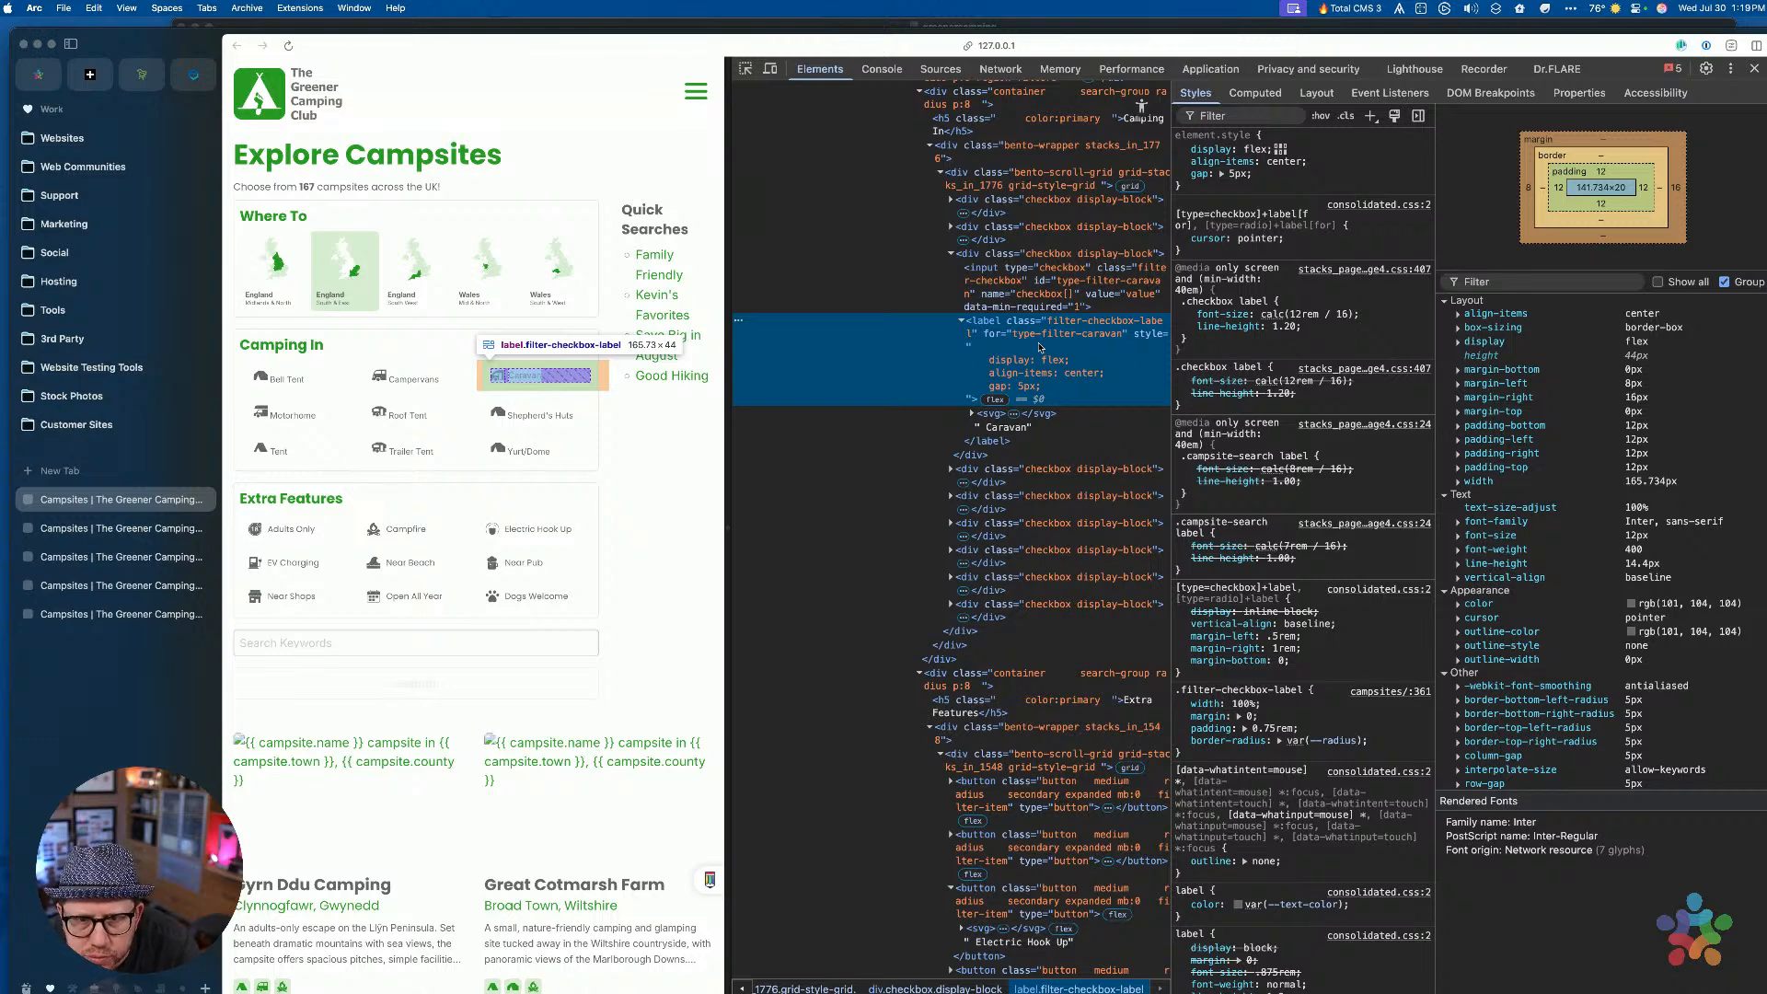
Test Caravan's green highlight in RapidWeaver's preview, then open the page in the browser
key(ctrl+Up)
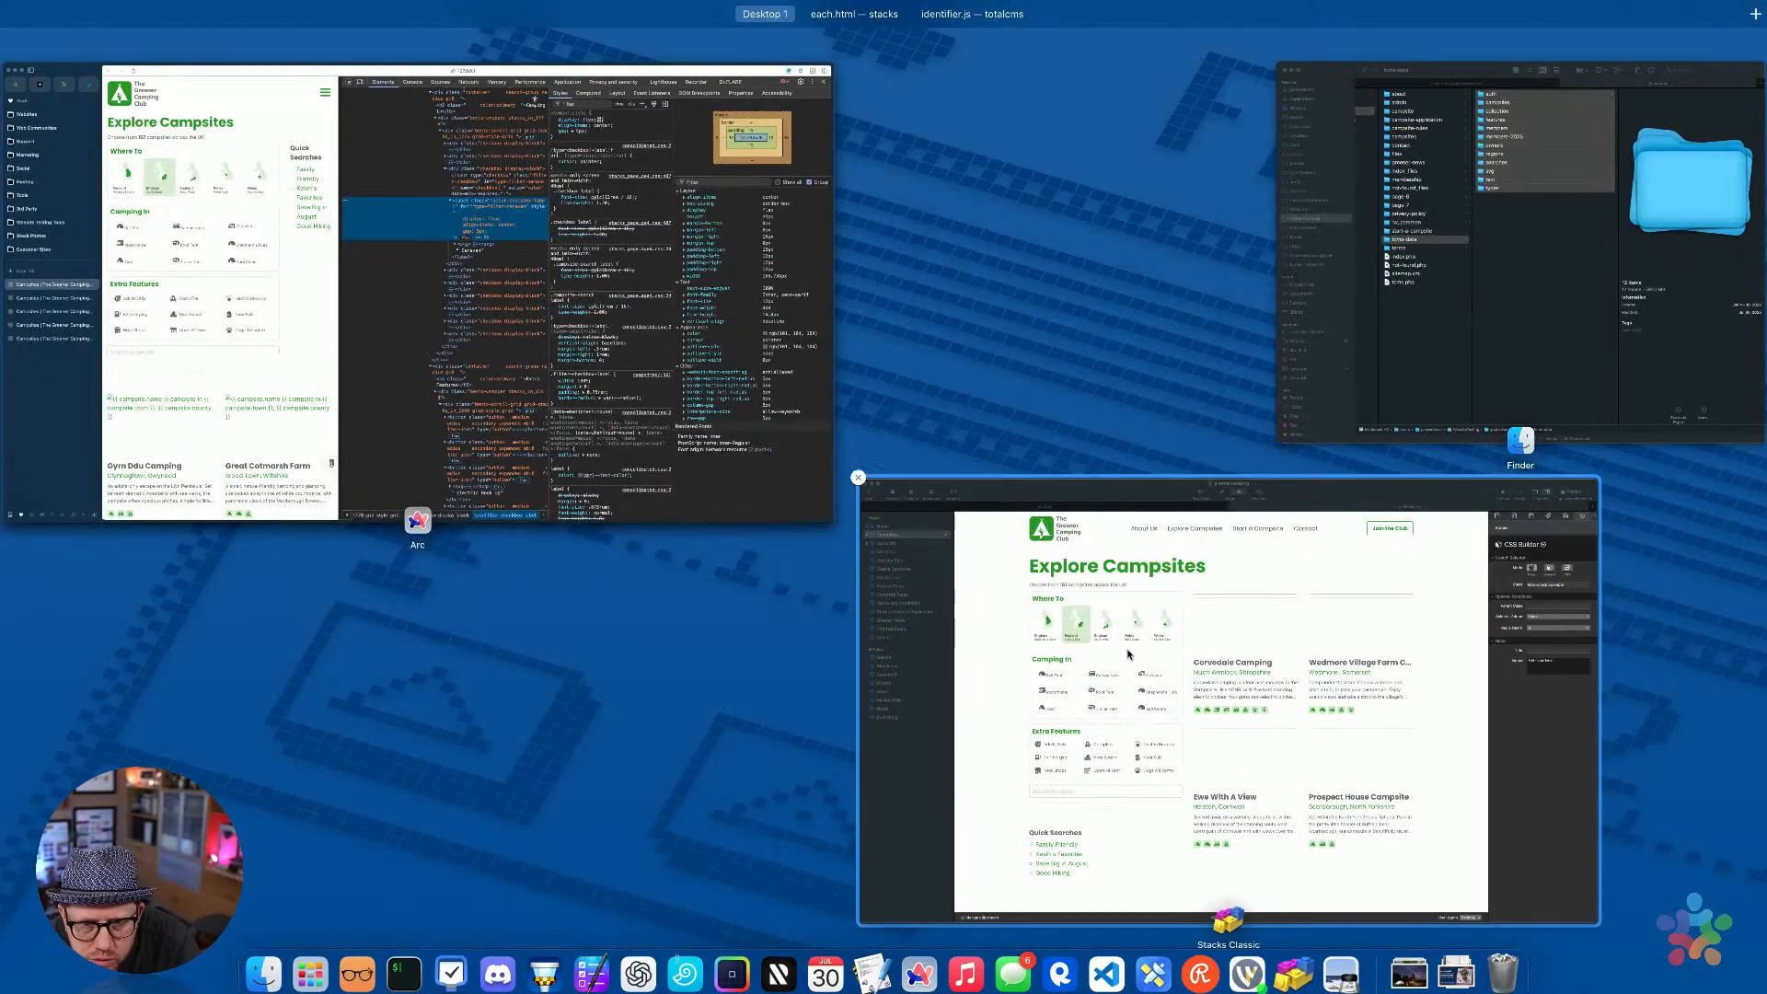
click(814, 408)
click(787, 442)
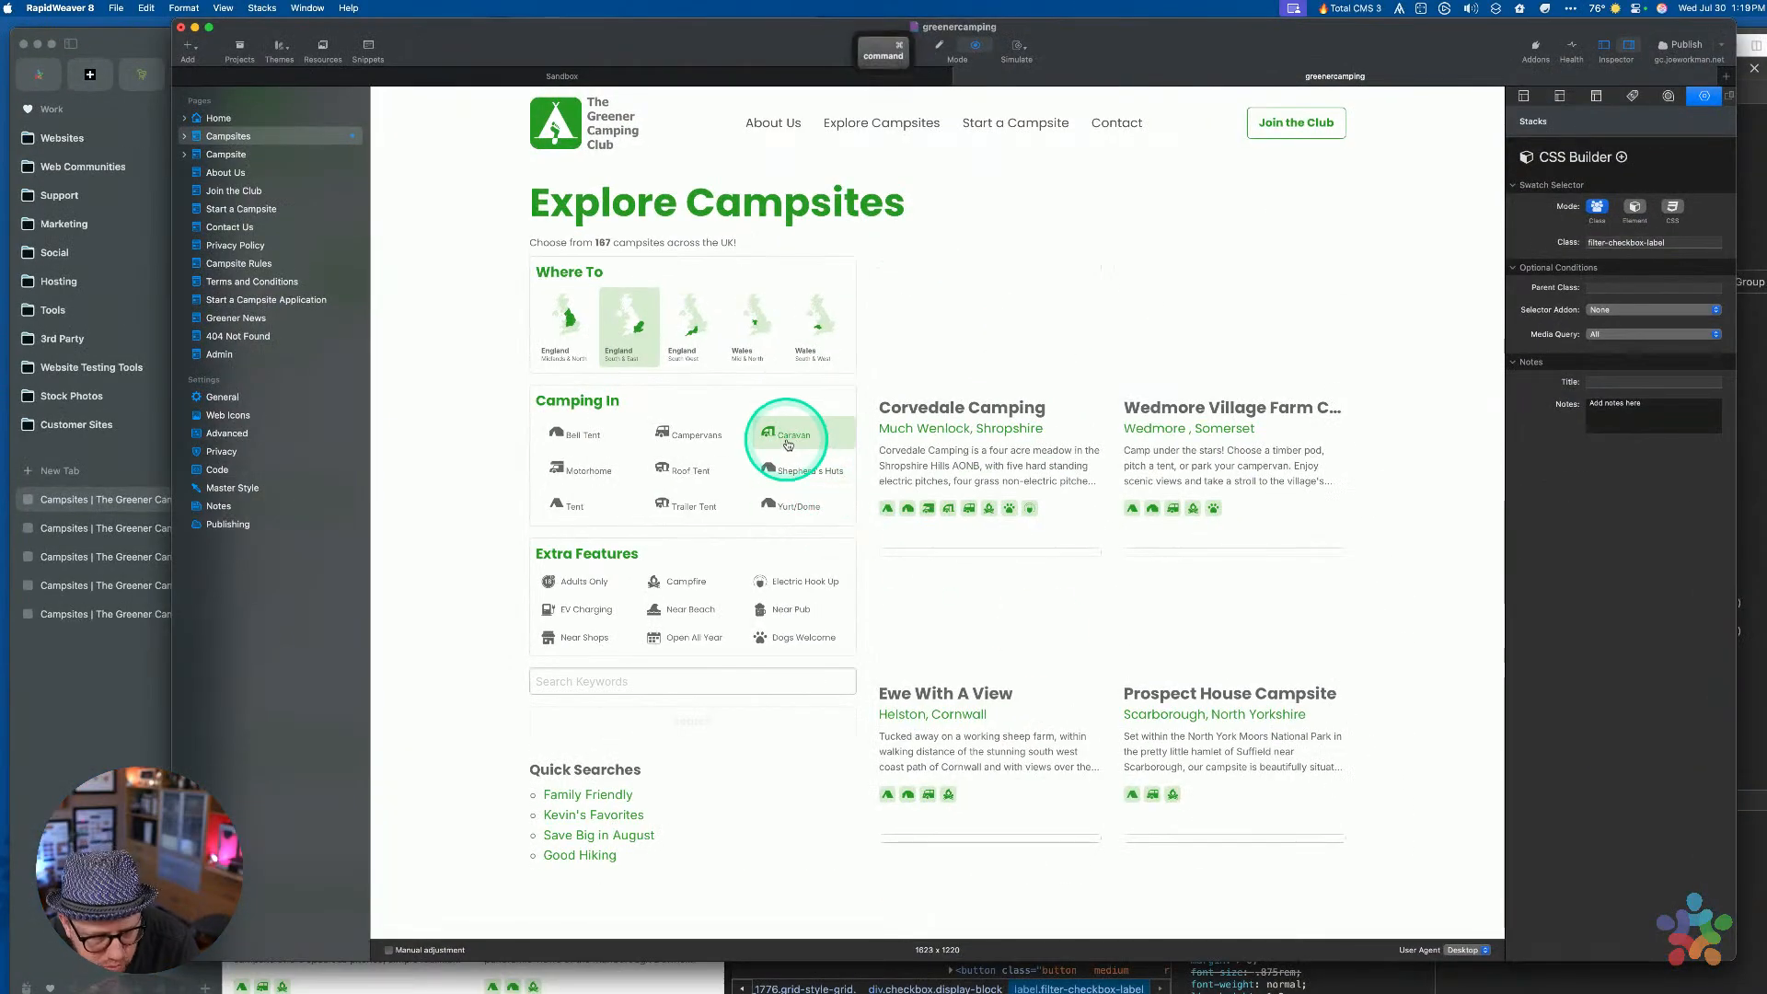
key(super+r)
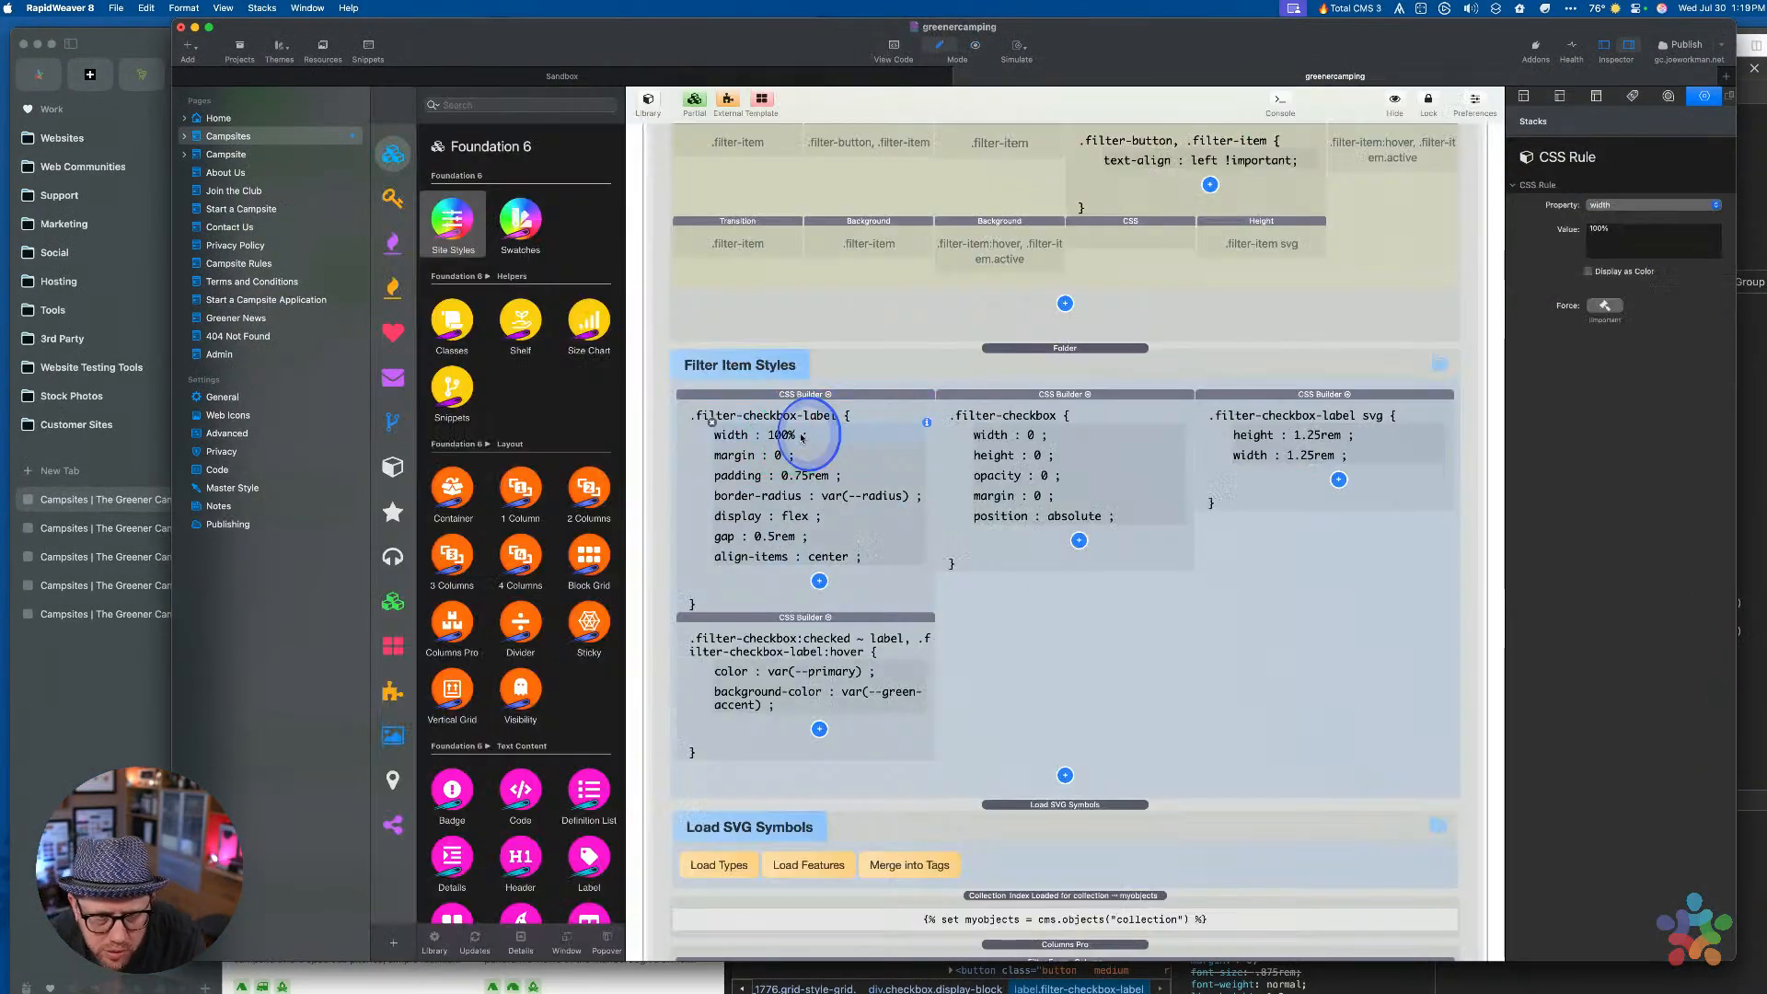
key(super+p)
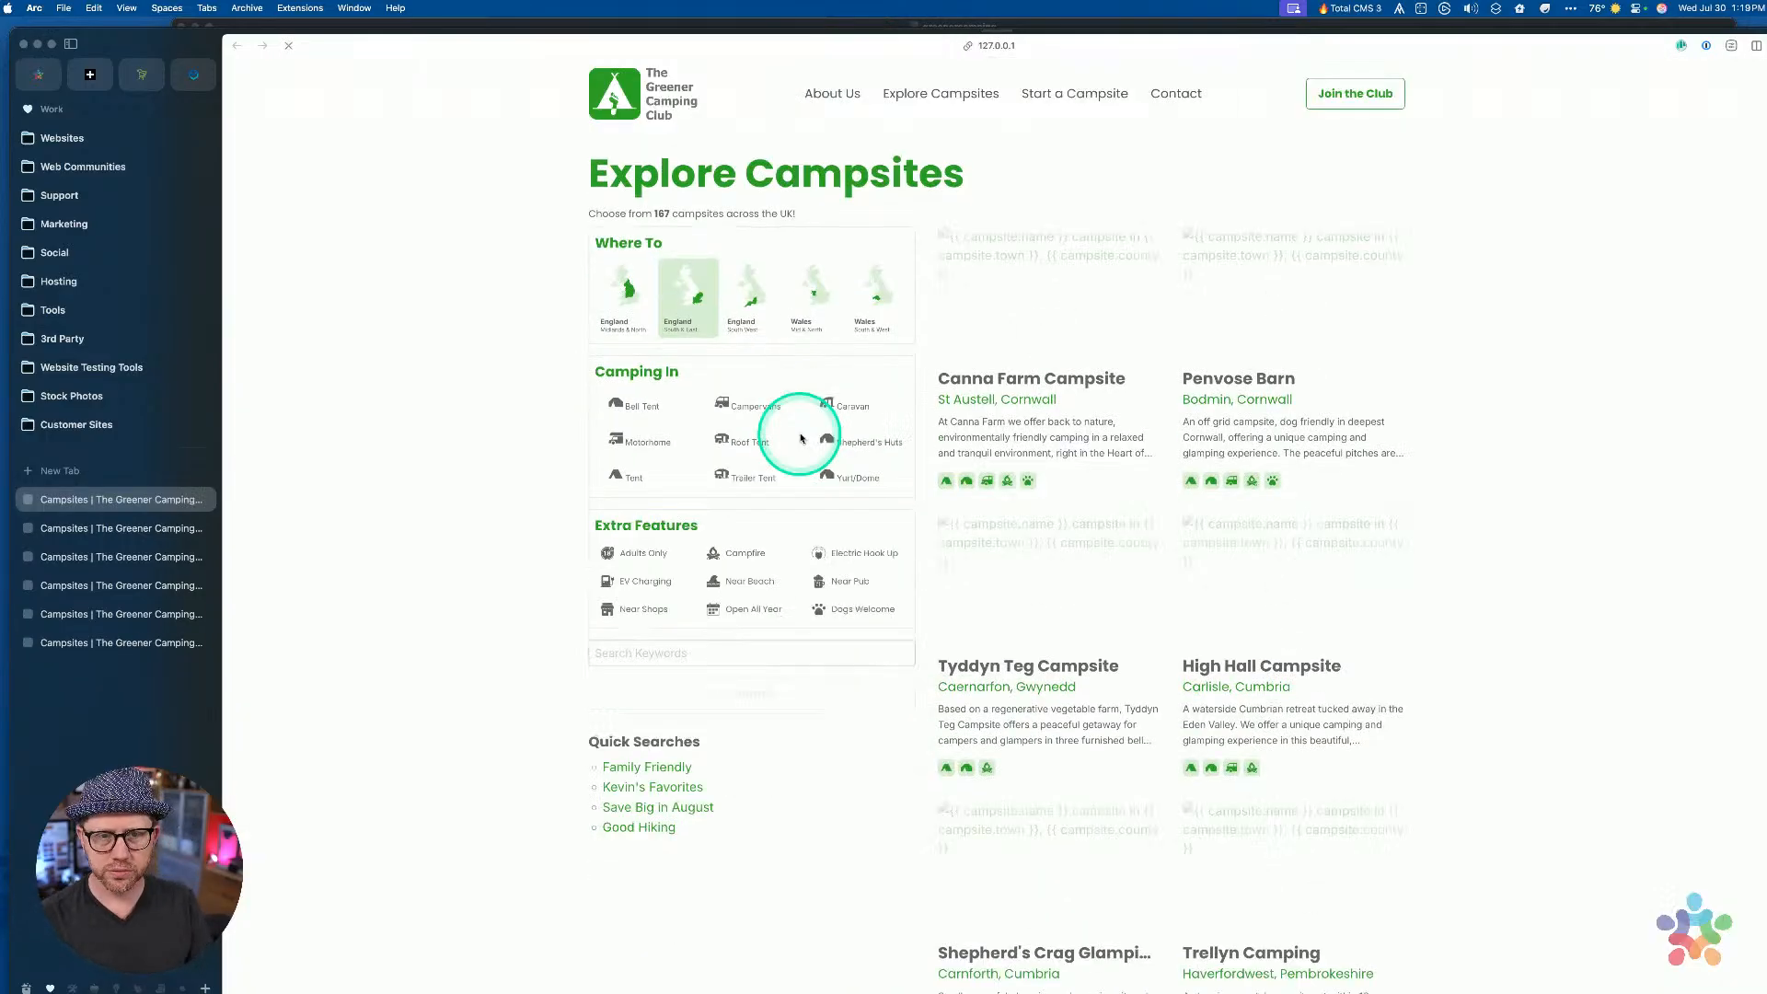
Inspect the Caravan filter and expand its label to reach the .filter-checkbox-label rule
right_click(852, 406)
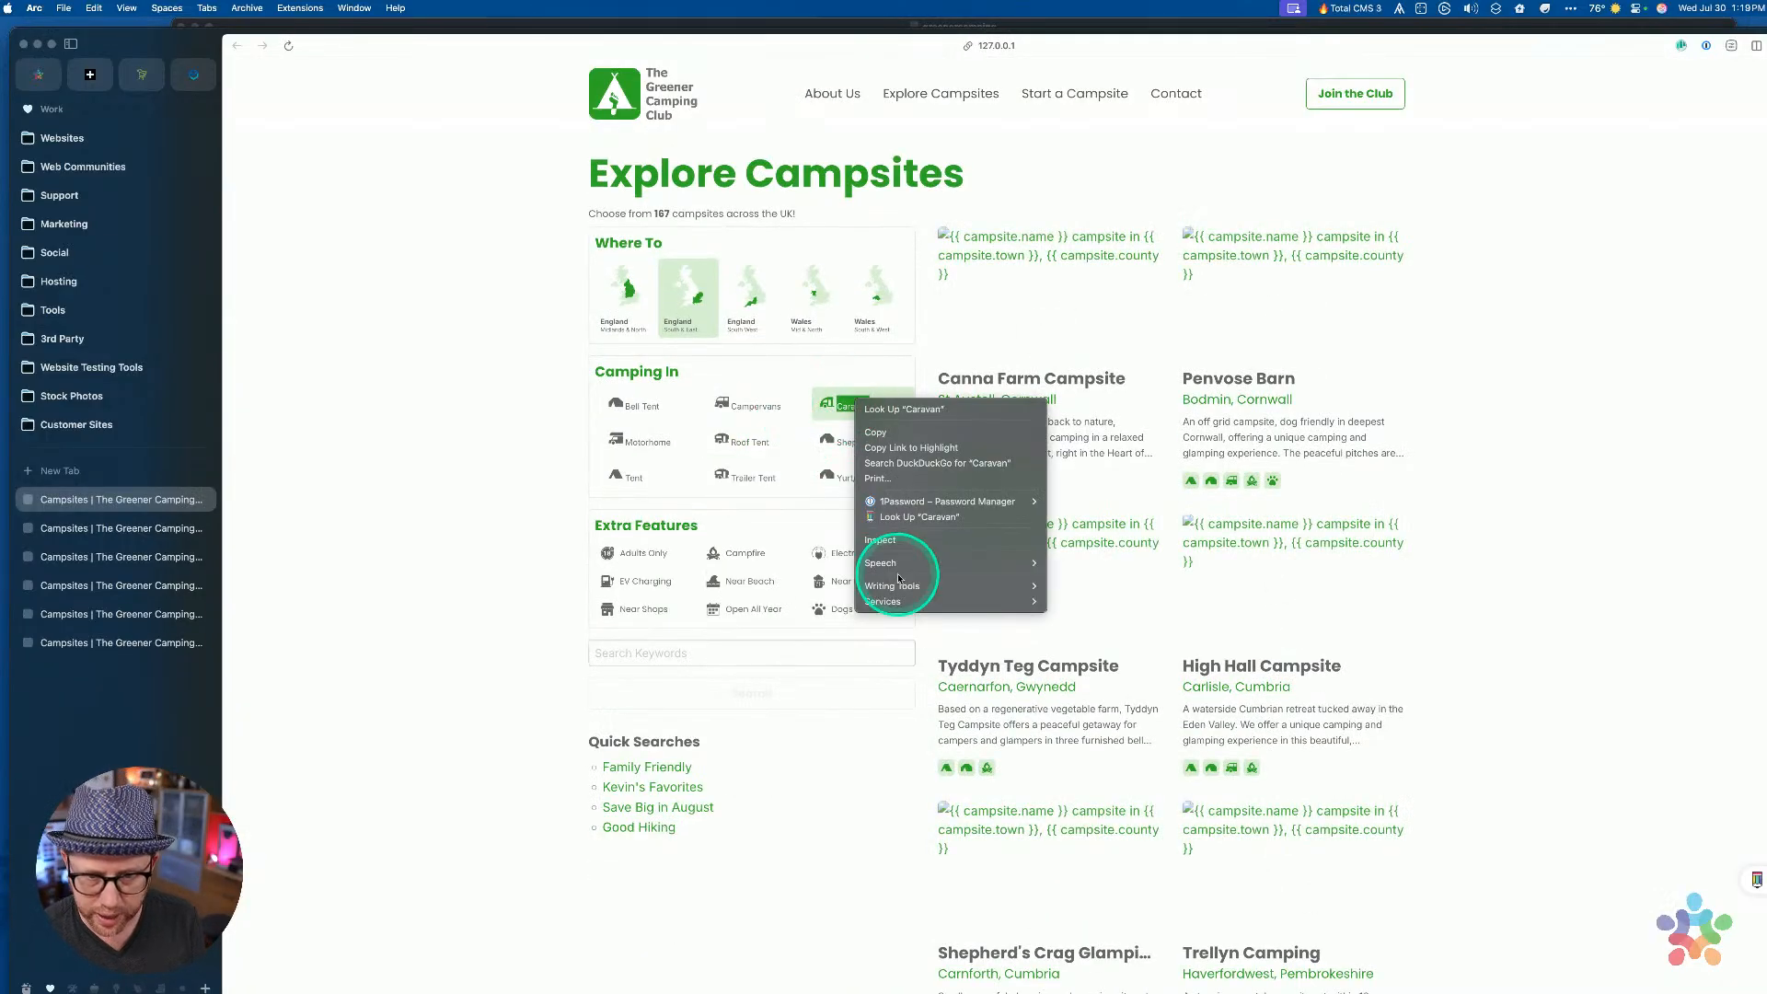
click(885, 538)
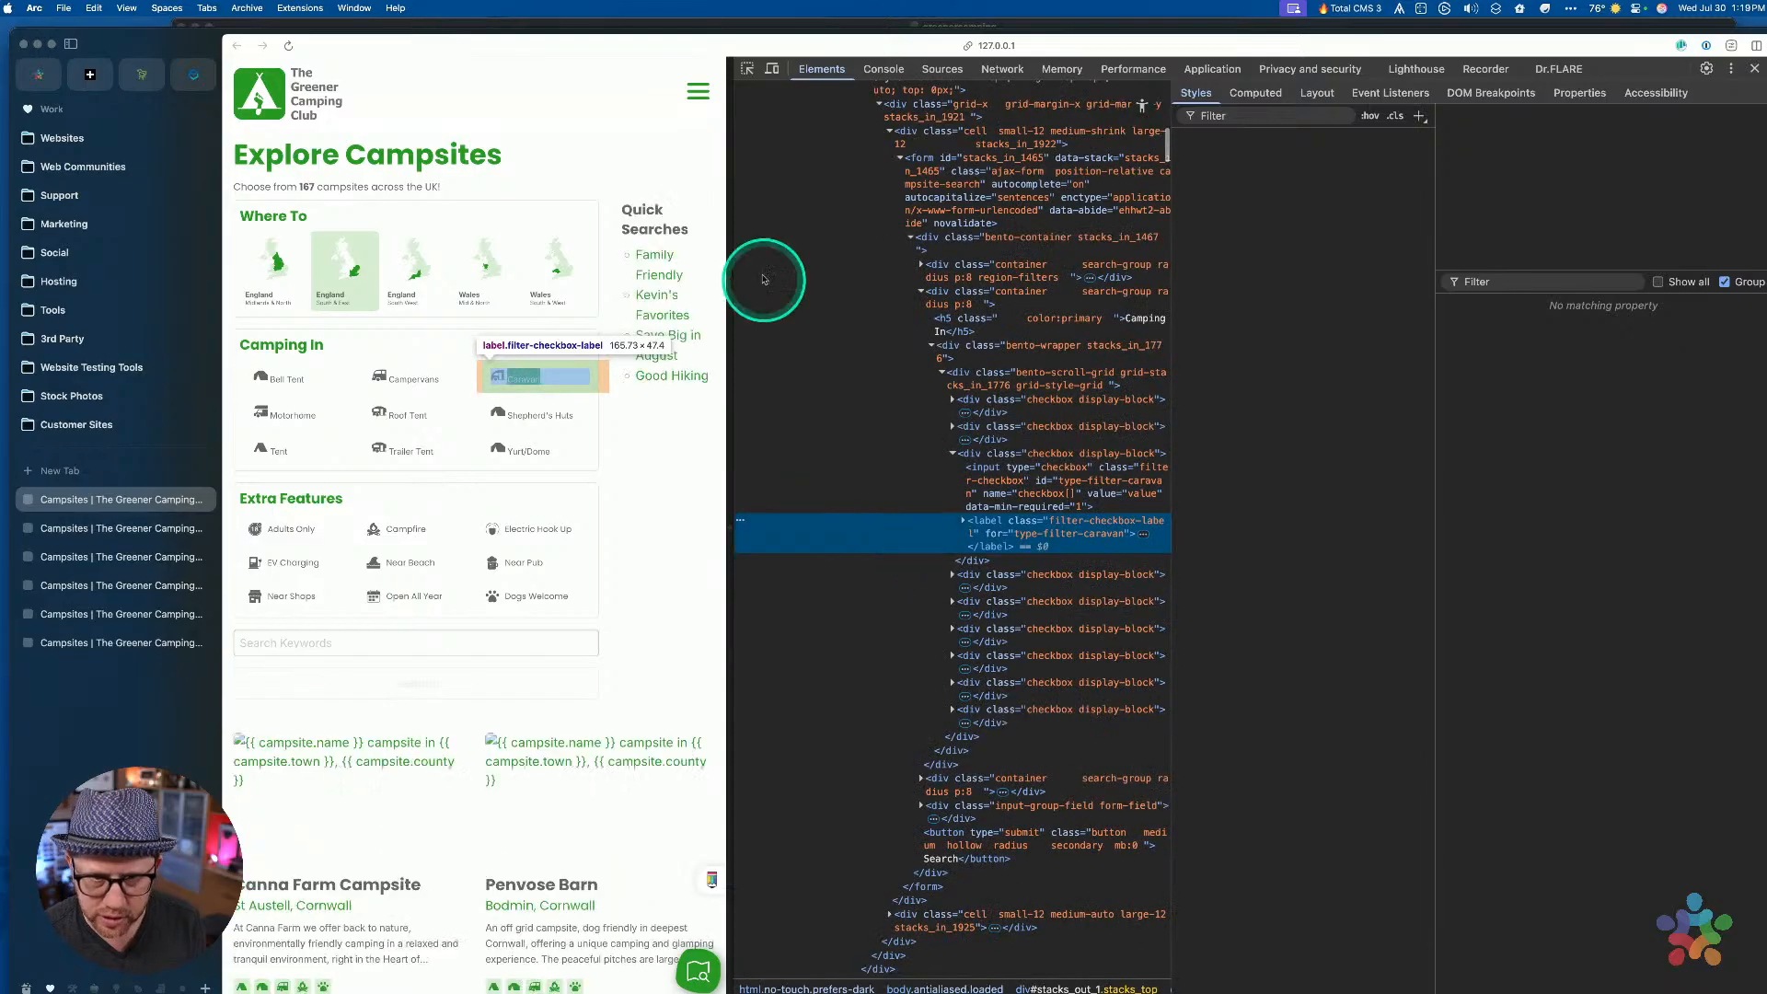
click(962, 521)
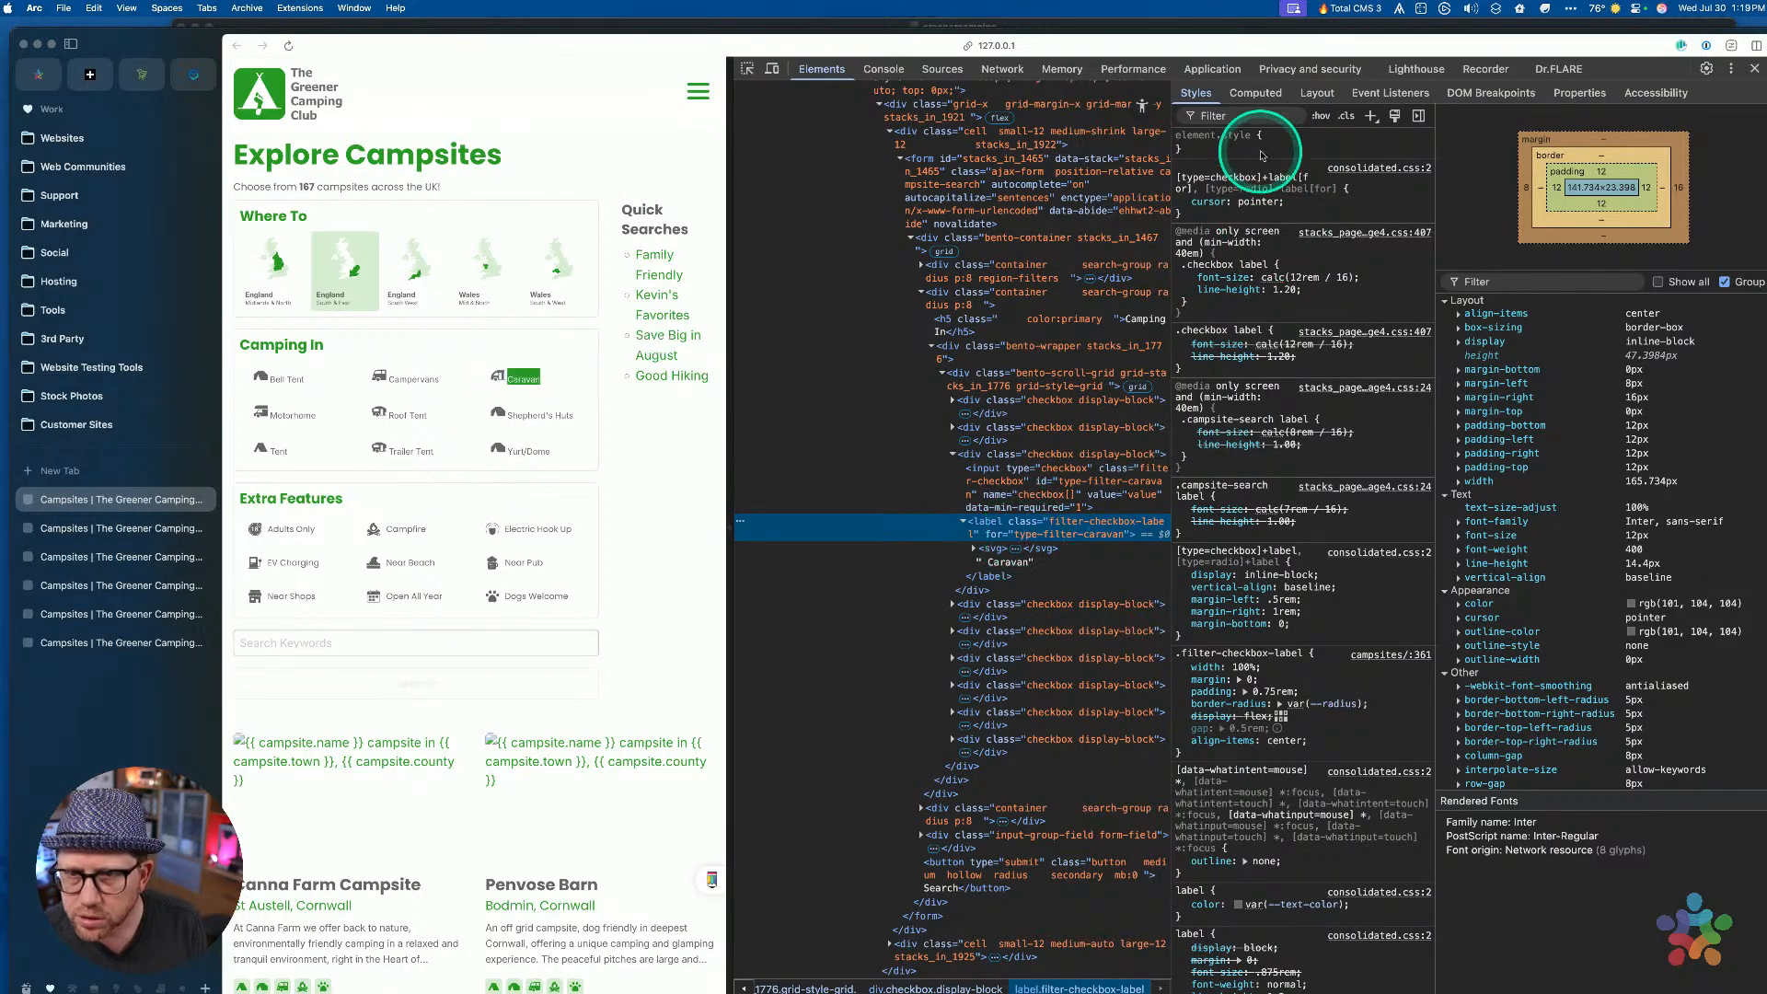
scroll(1246, 272, down, 1)
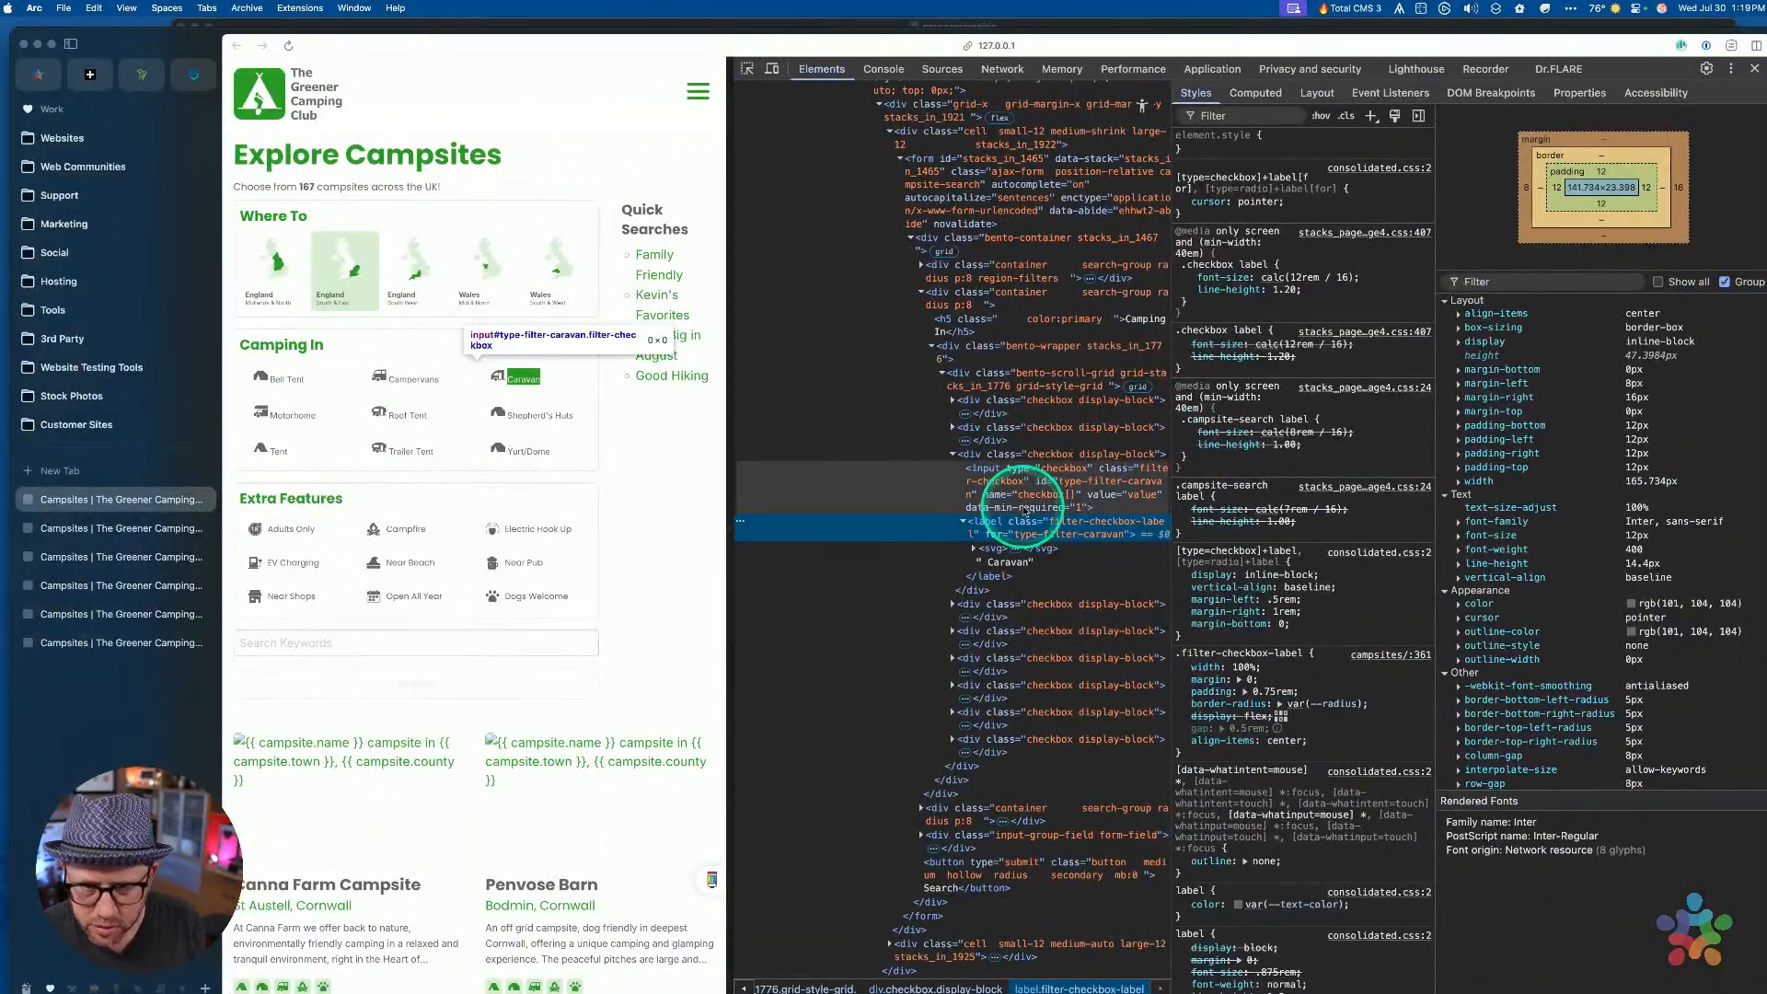
Scroll the Styles pane to find display: flex overridden by inline-block
key(ctrl+Up)
click(1003, 580)
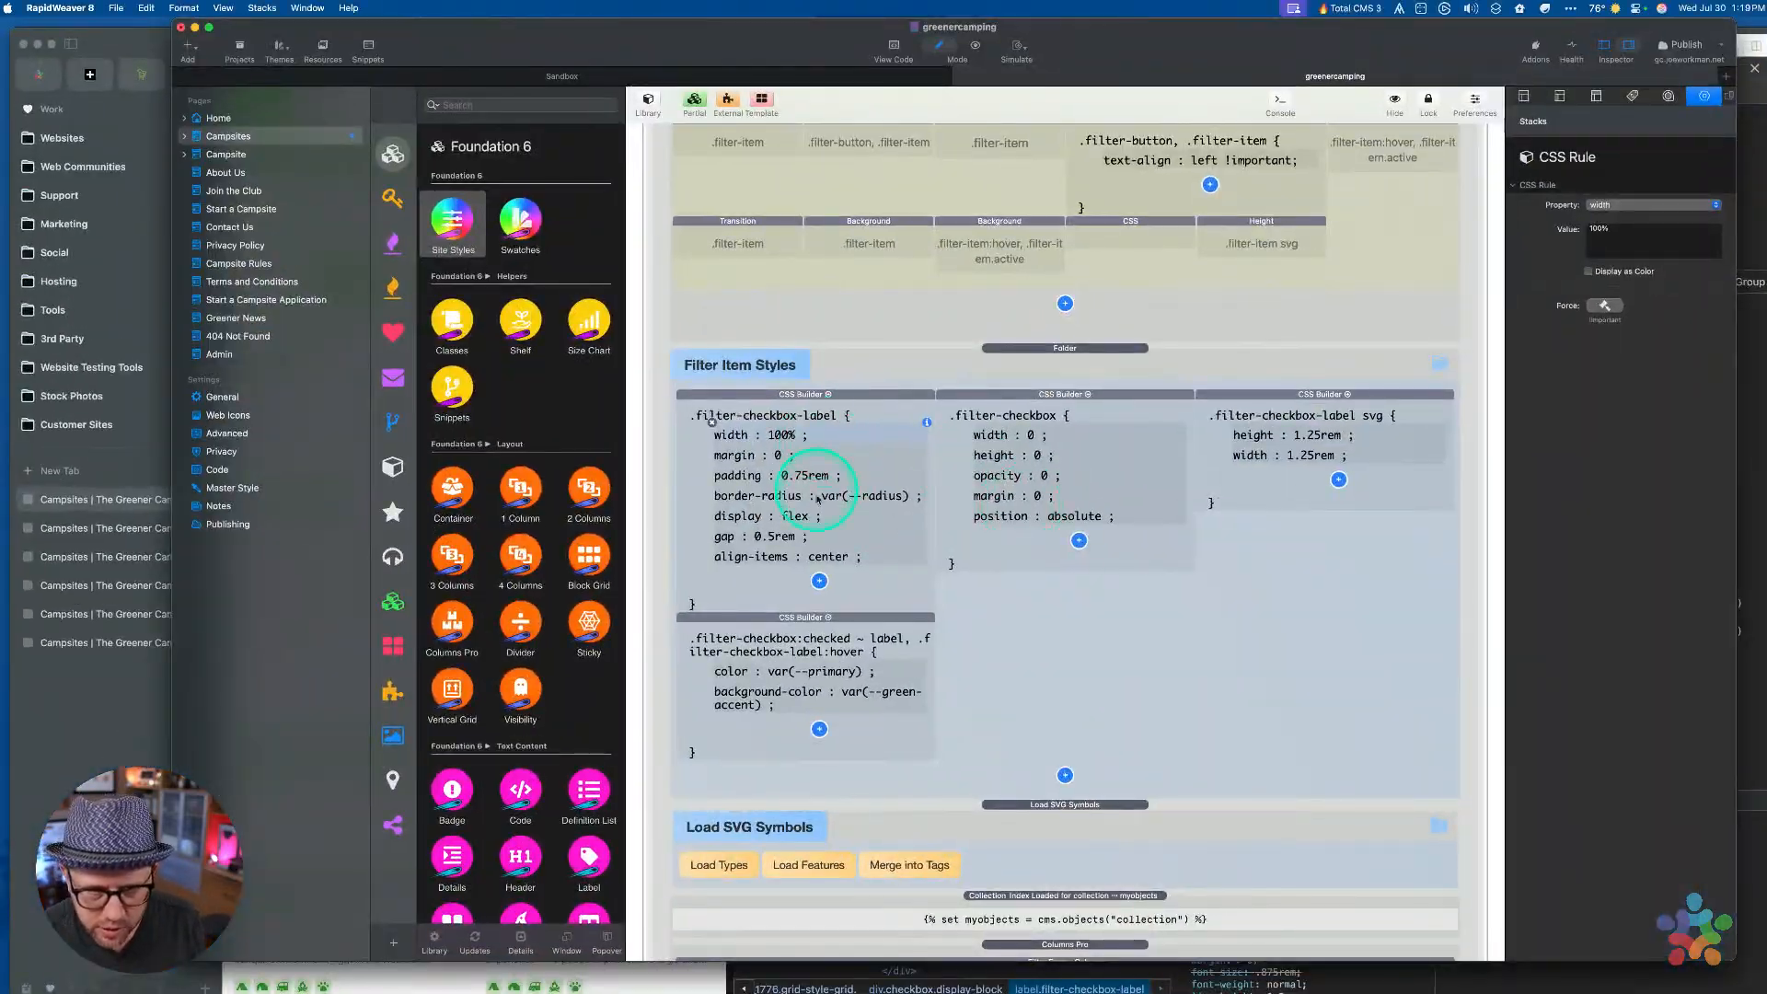
key(ctrl+Up)
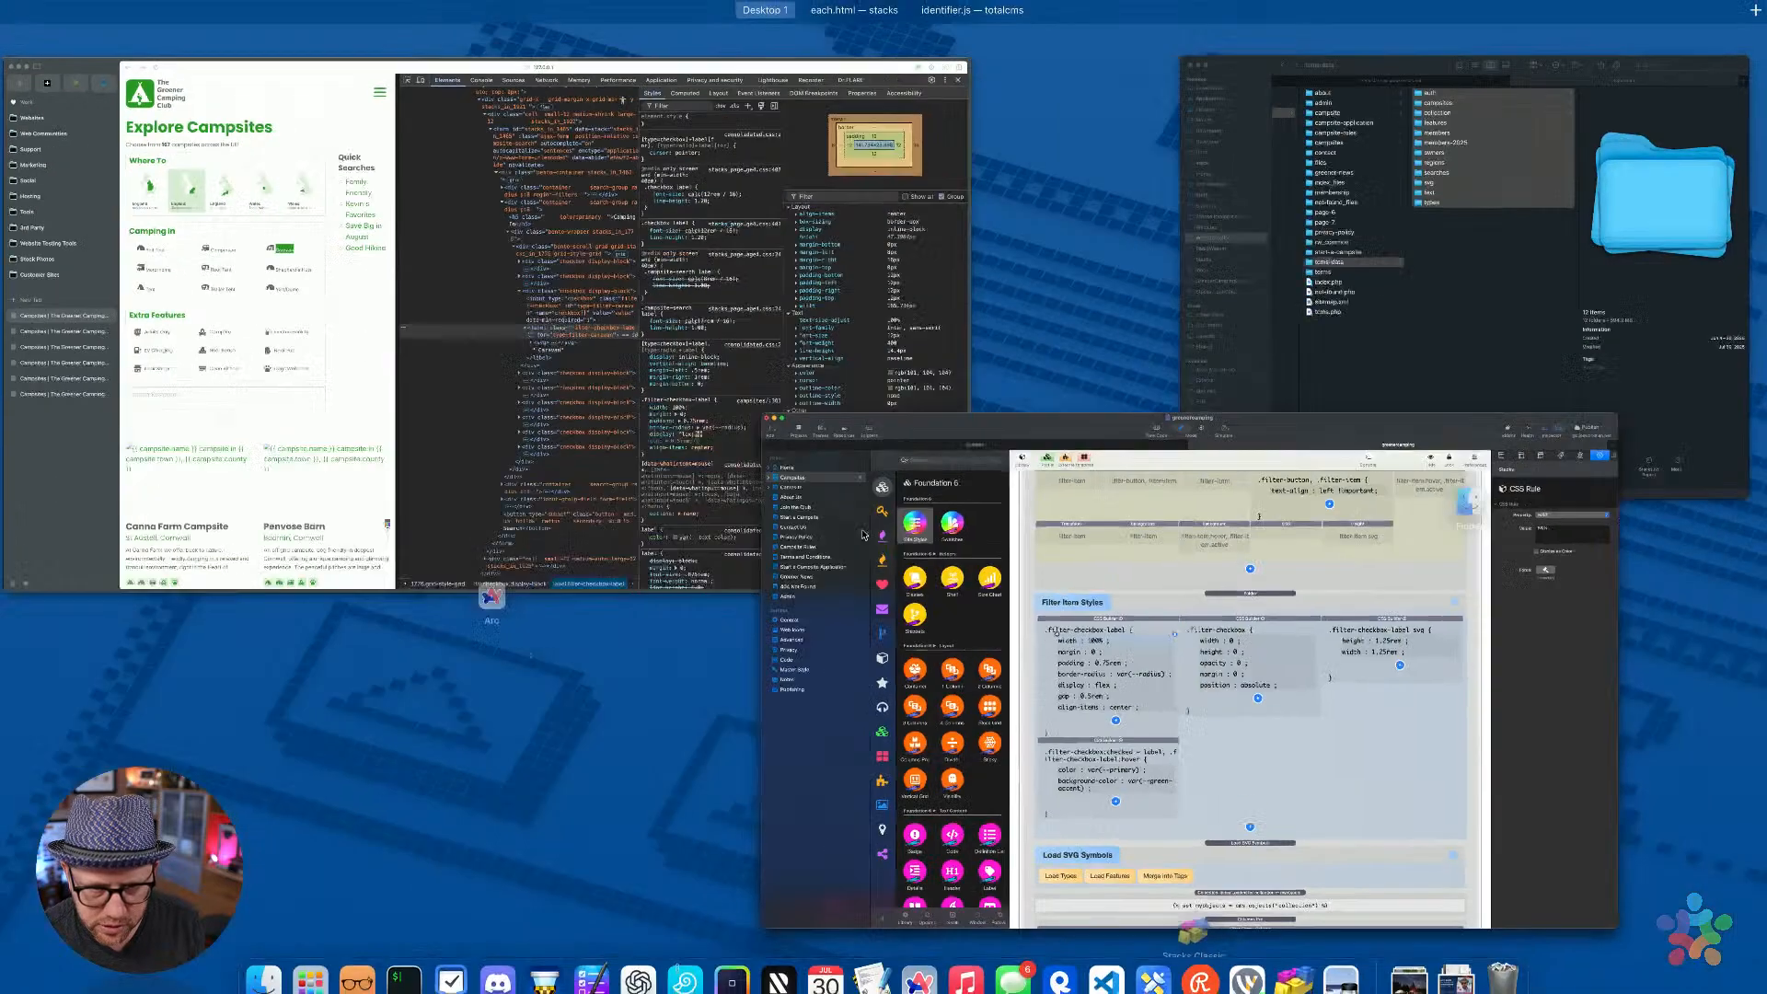
click(828, 395)
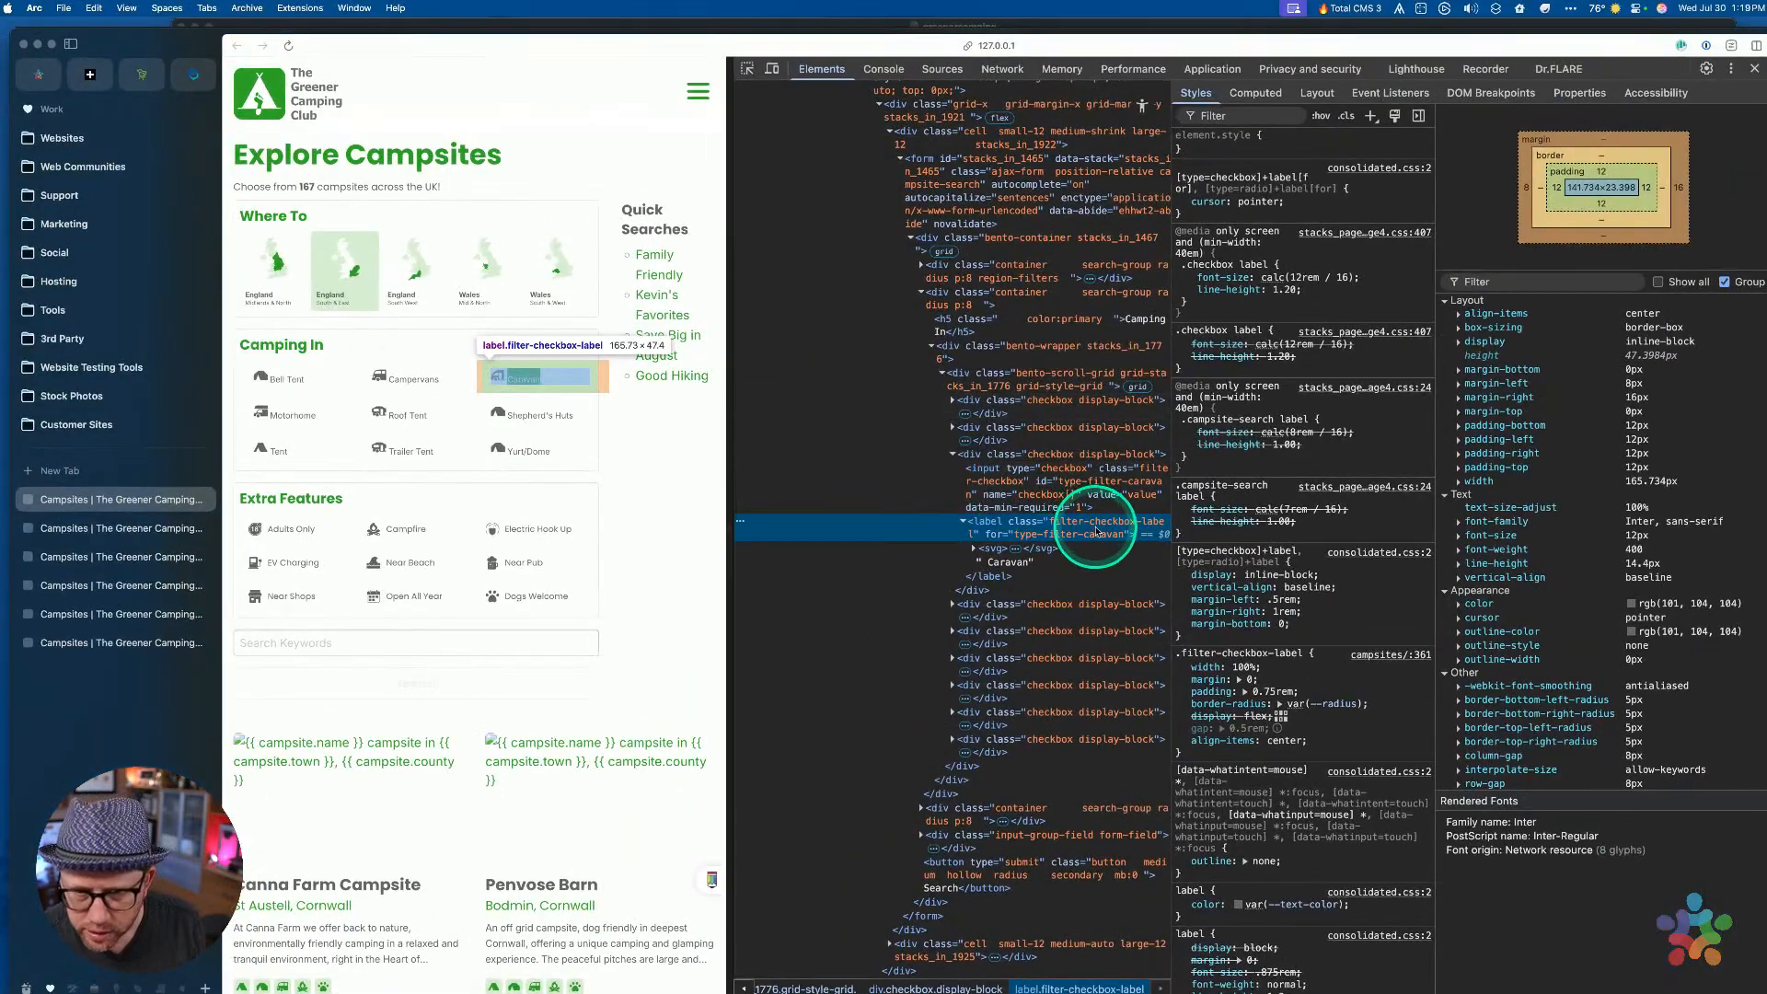
scroll(1306, 501, down, 1)
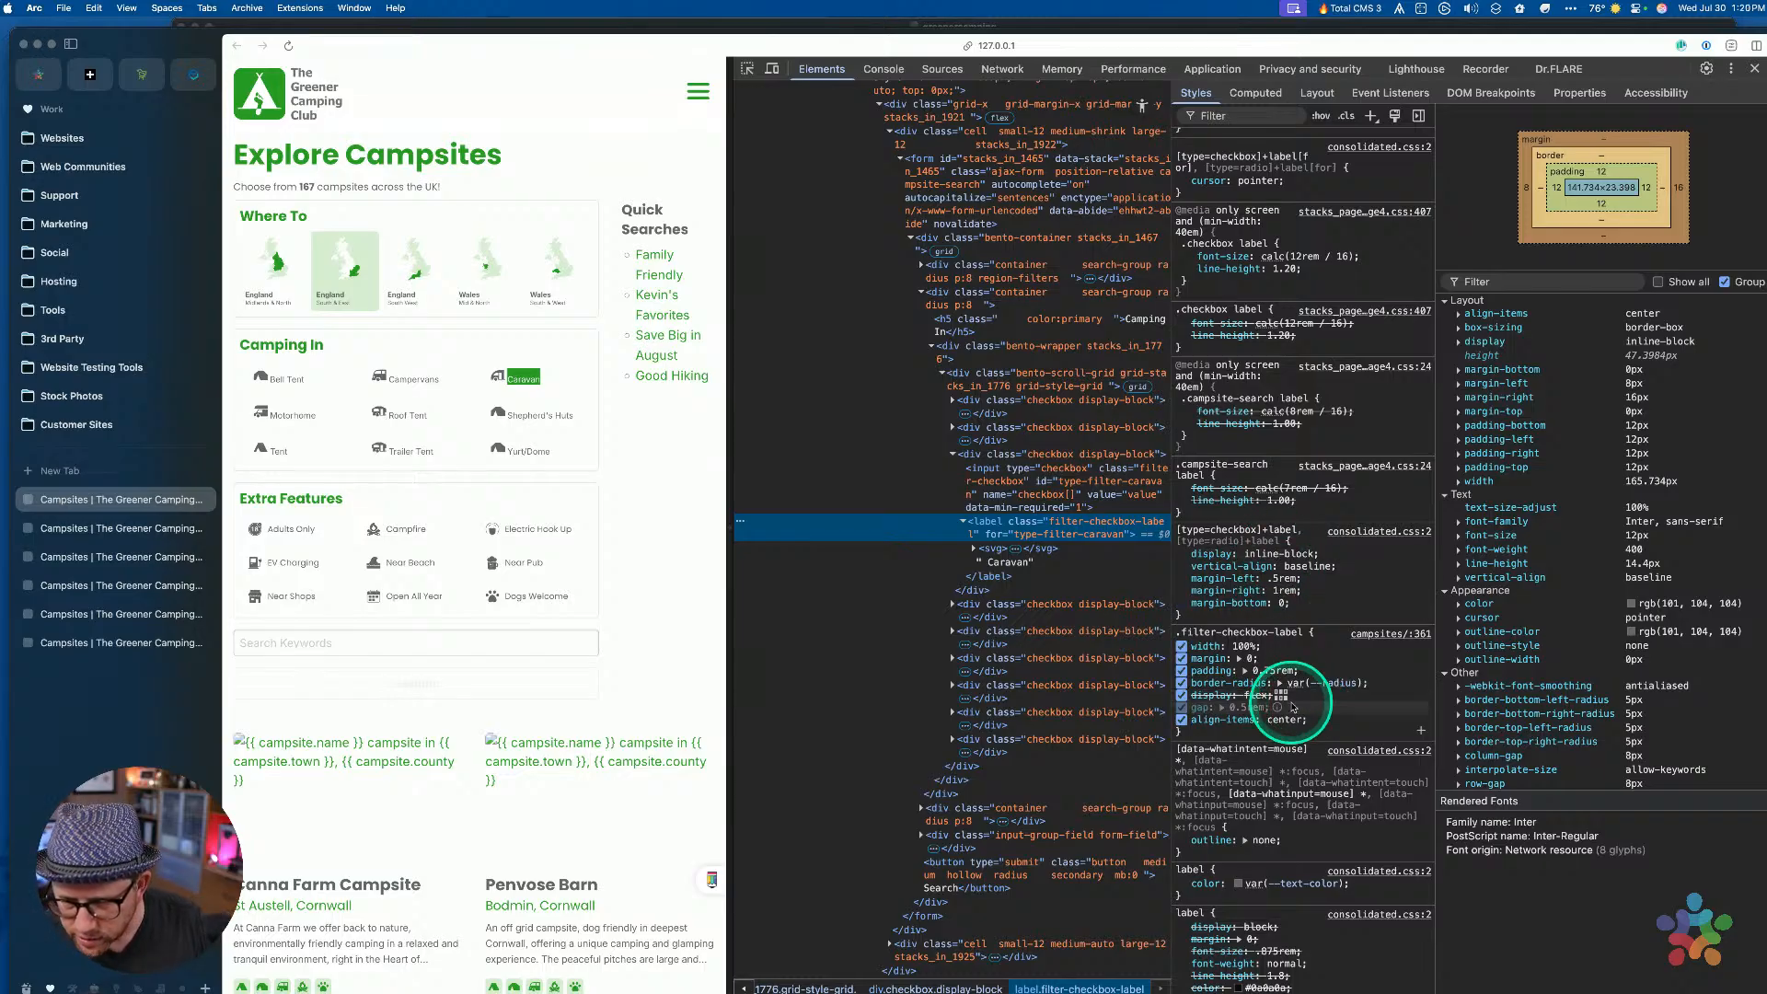
key(ctrl+Up)
Force the label's display: flex declaration with !important and preview the campsites page
click(1290, 667)
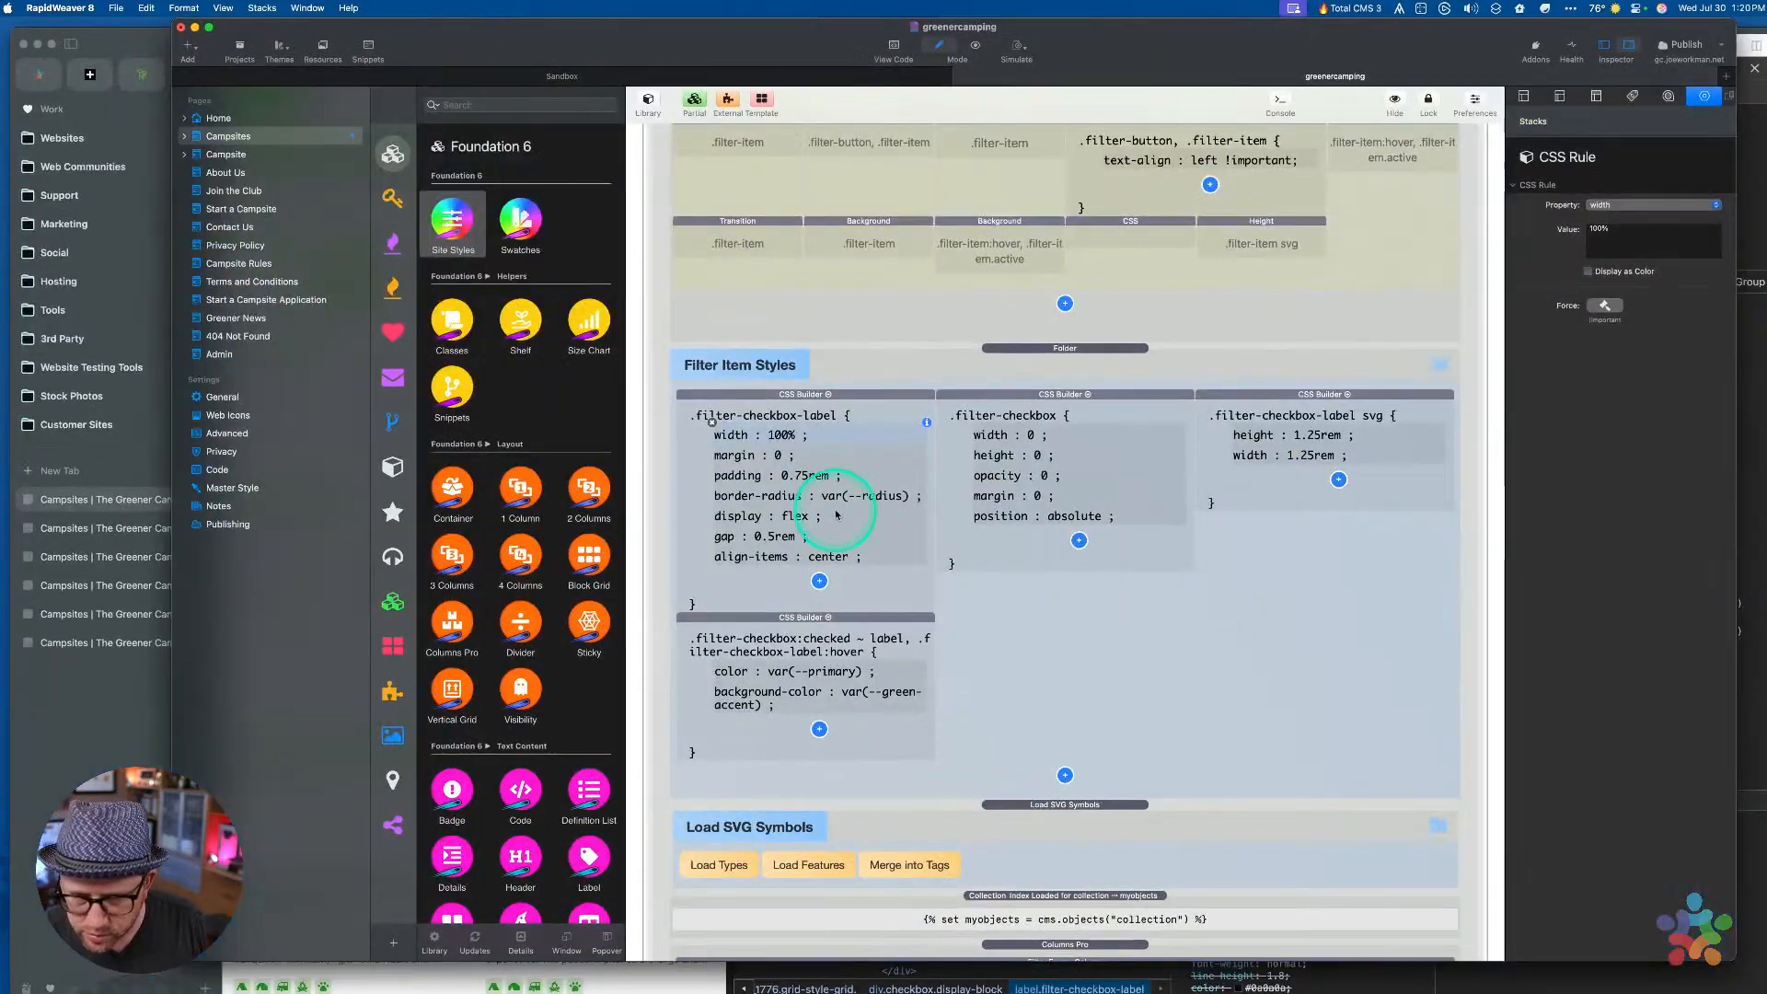
click(785, 522)
click(1604, 305)
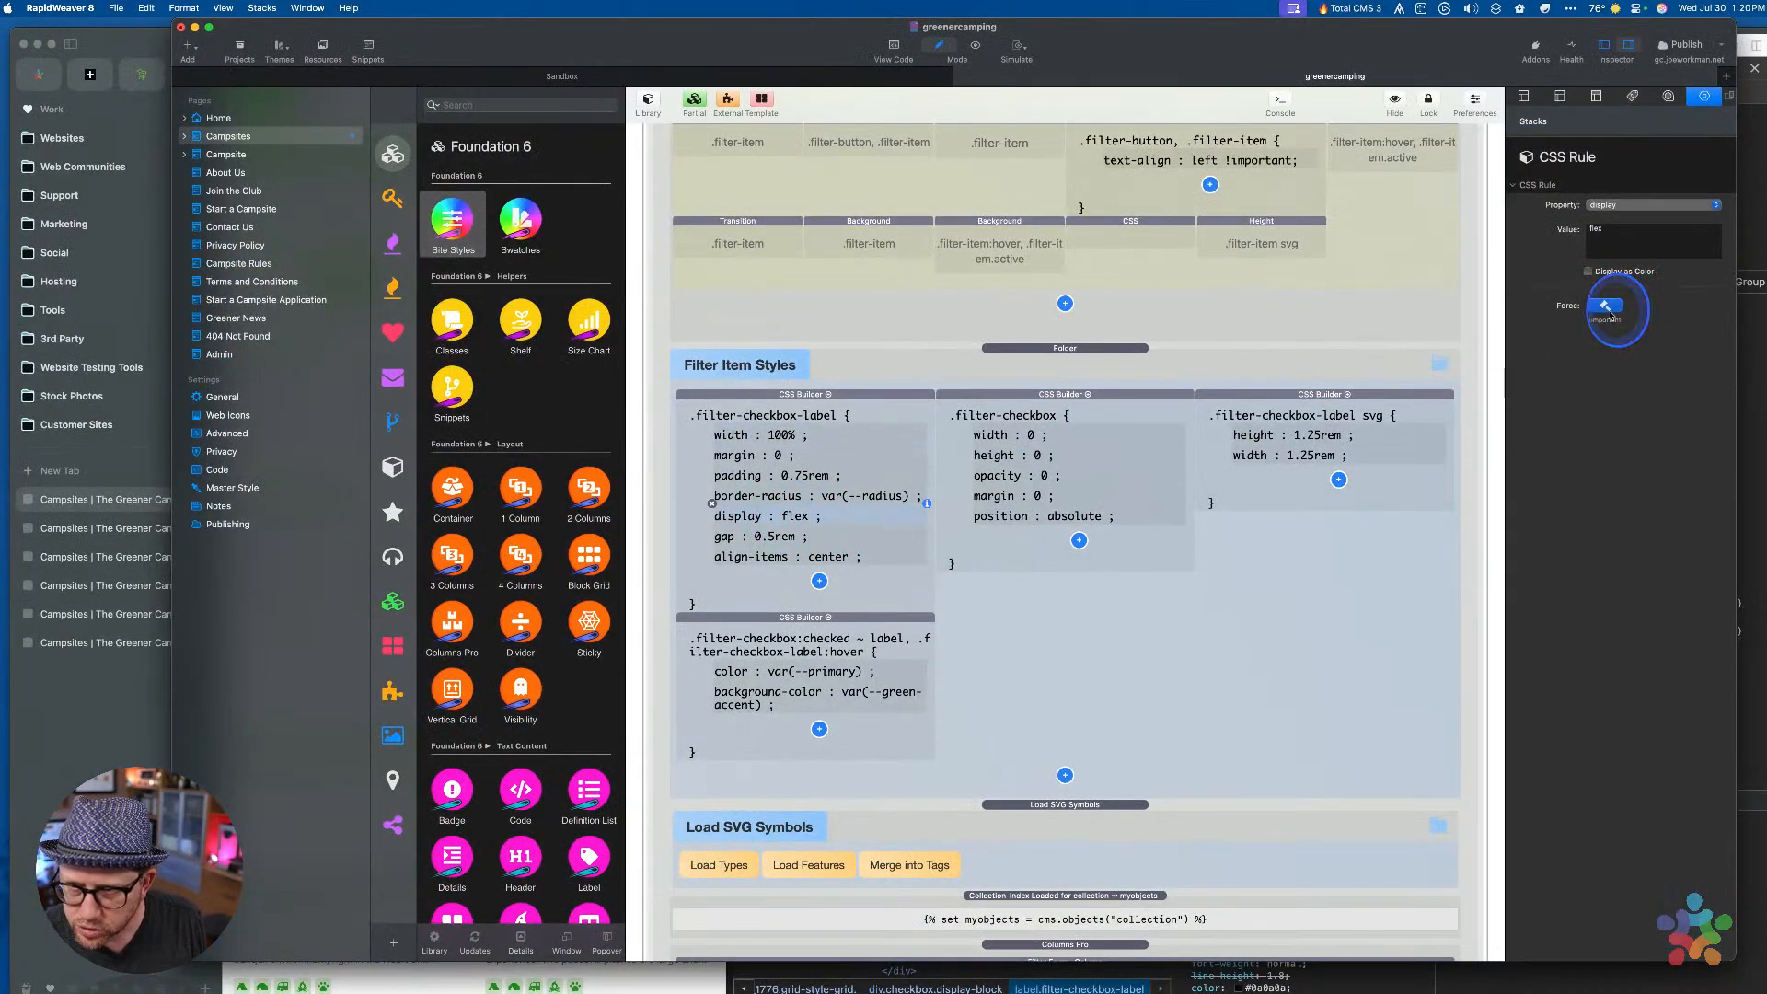
key(super+r)
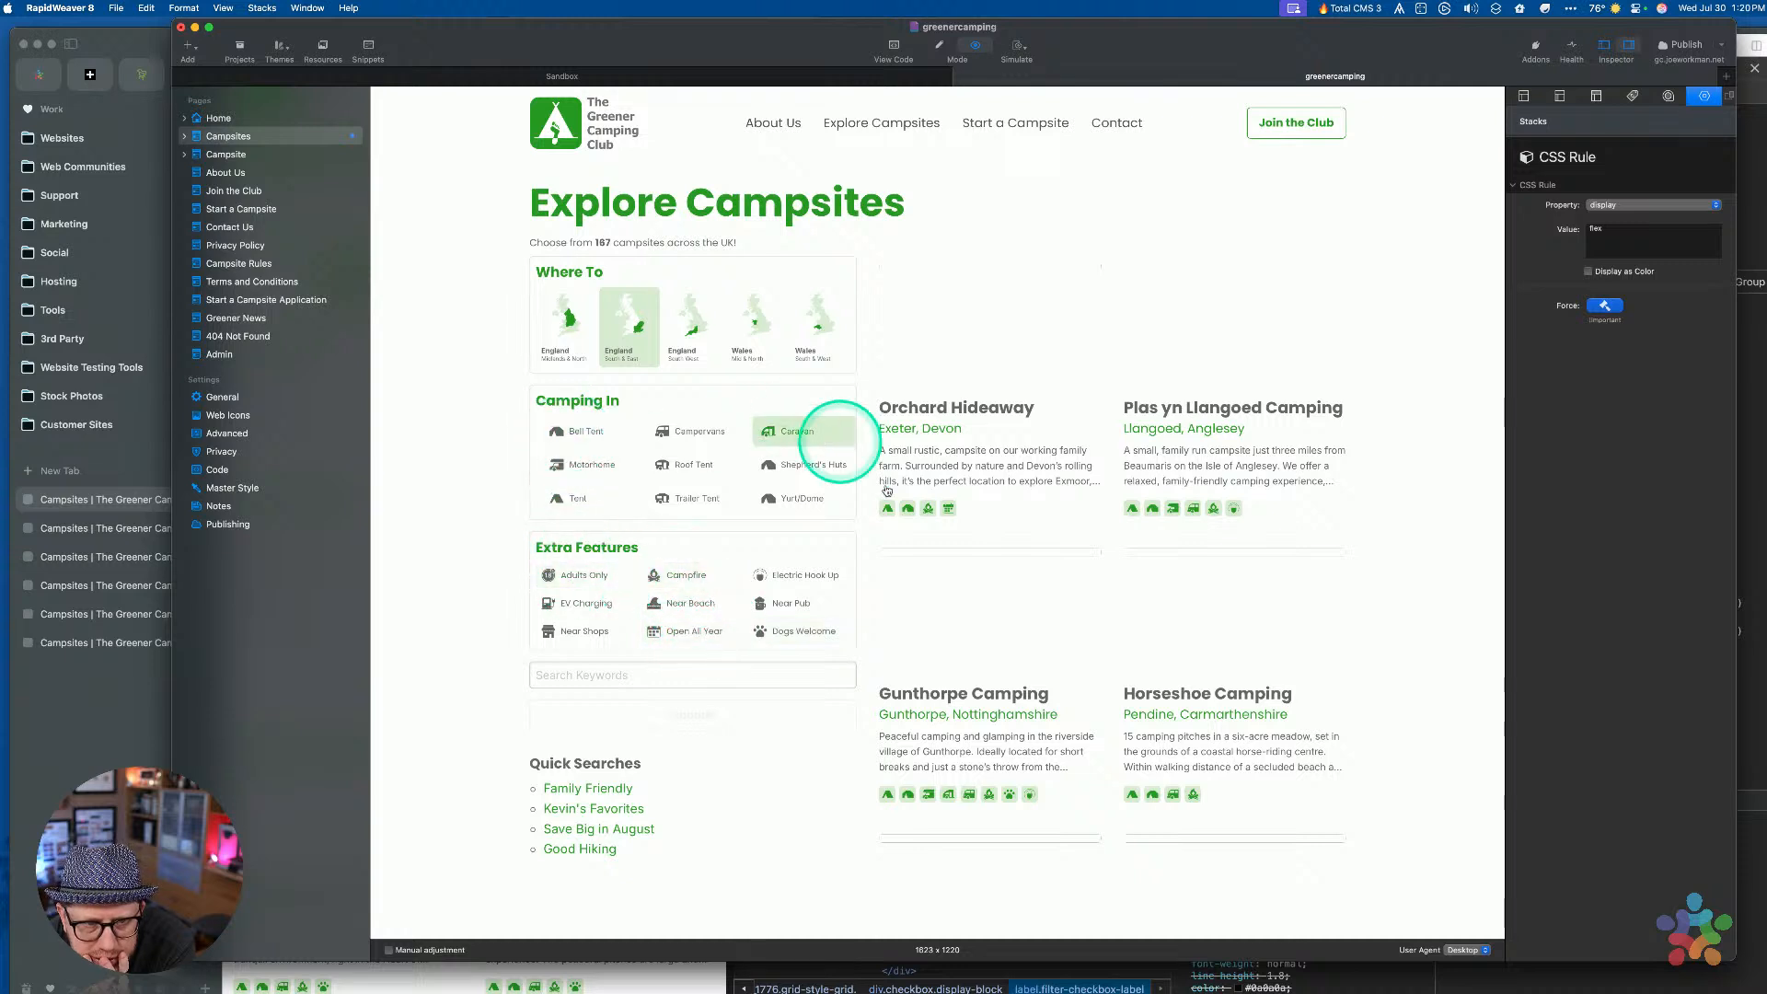
Toggle Caravan, Campervans, Bell Tent, Motorhome and other Camping In filters to verify green highlights, then return to editing
click(793, 433)
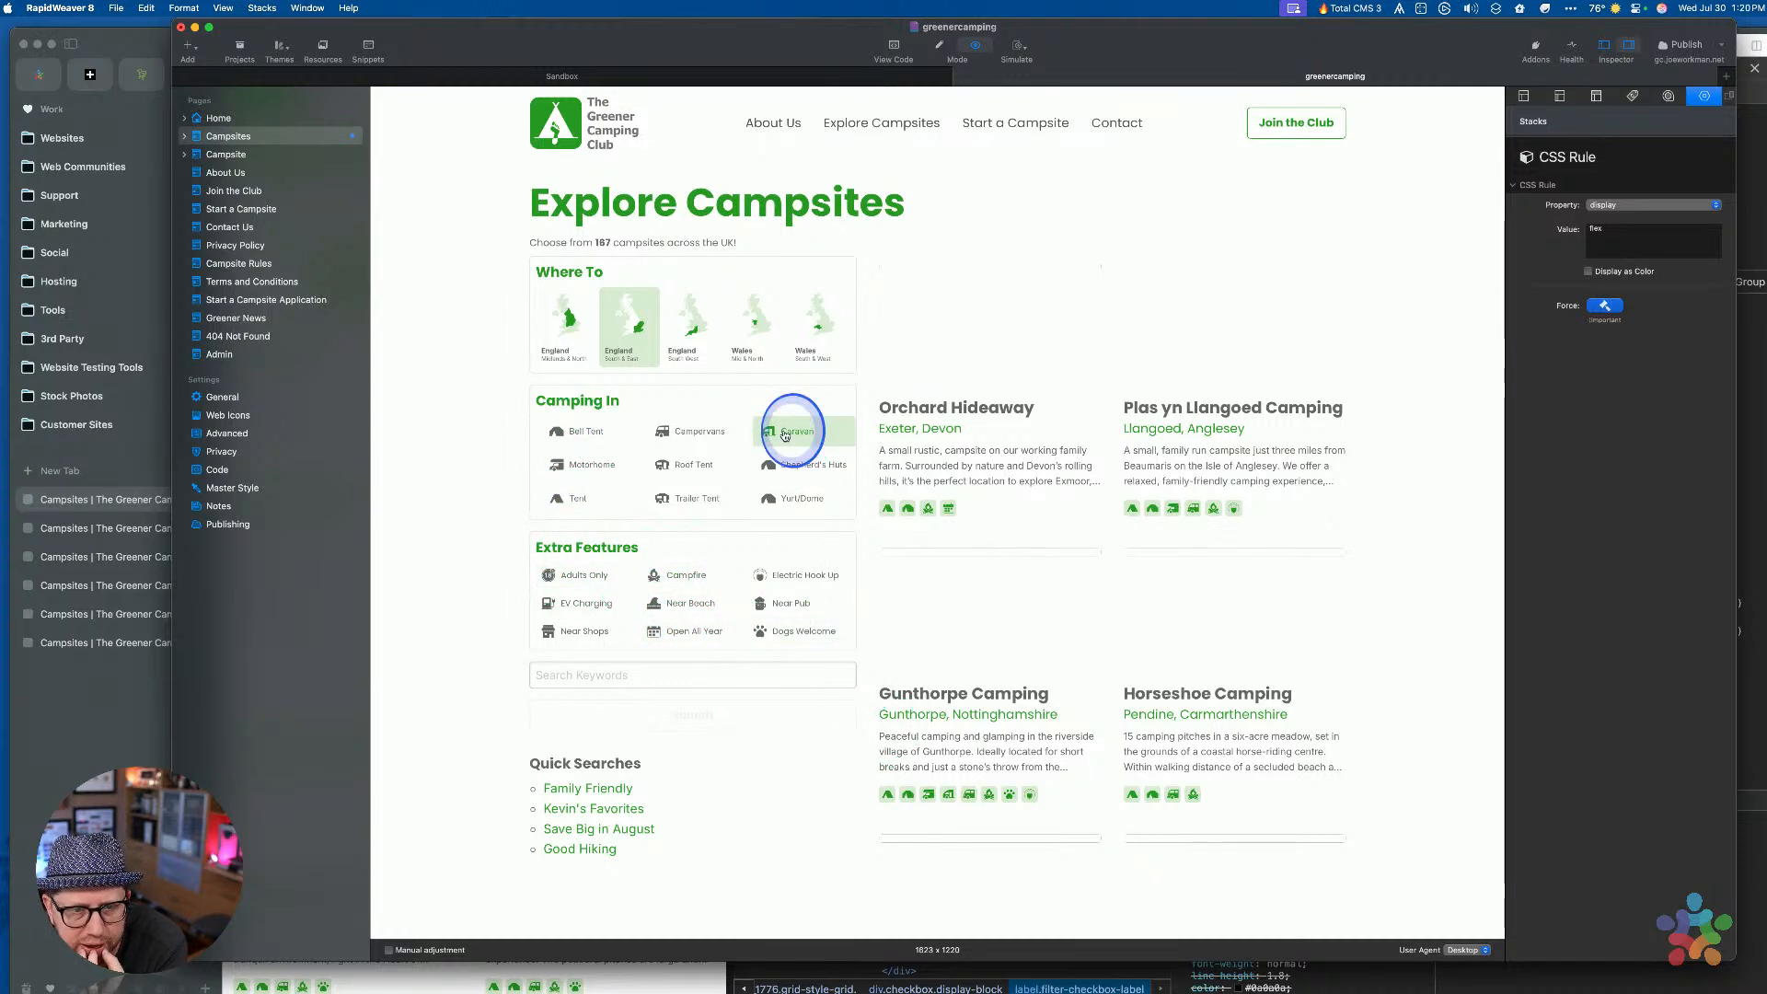
click(714, 436)
click(691, 467)
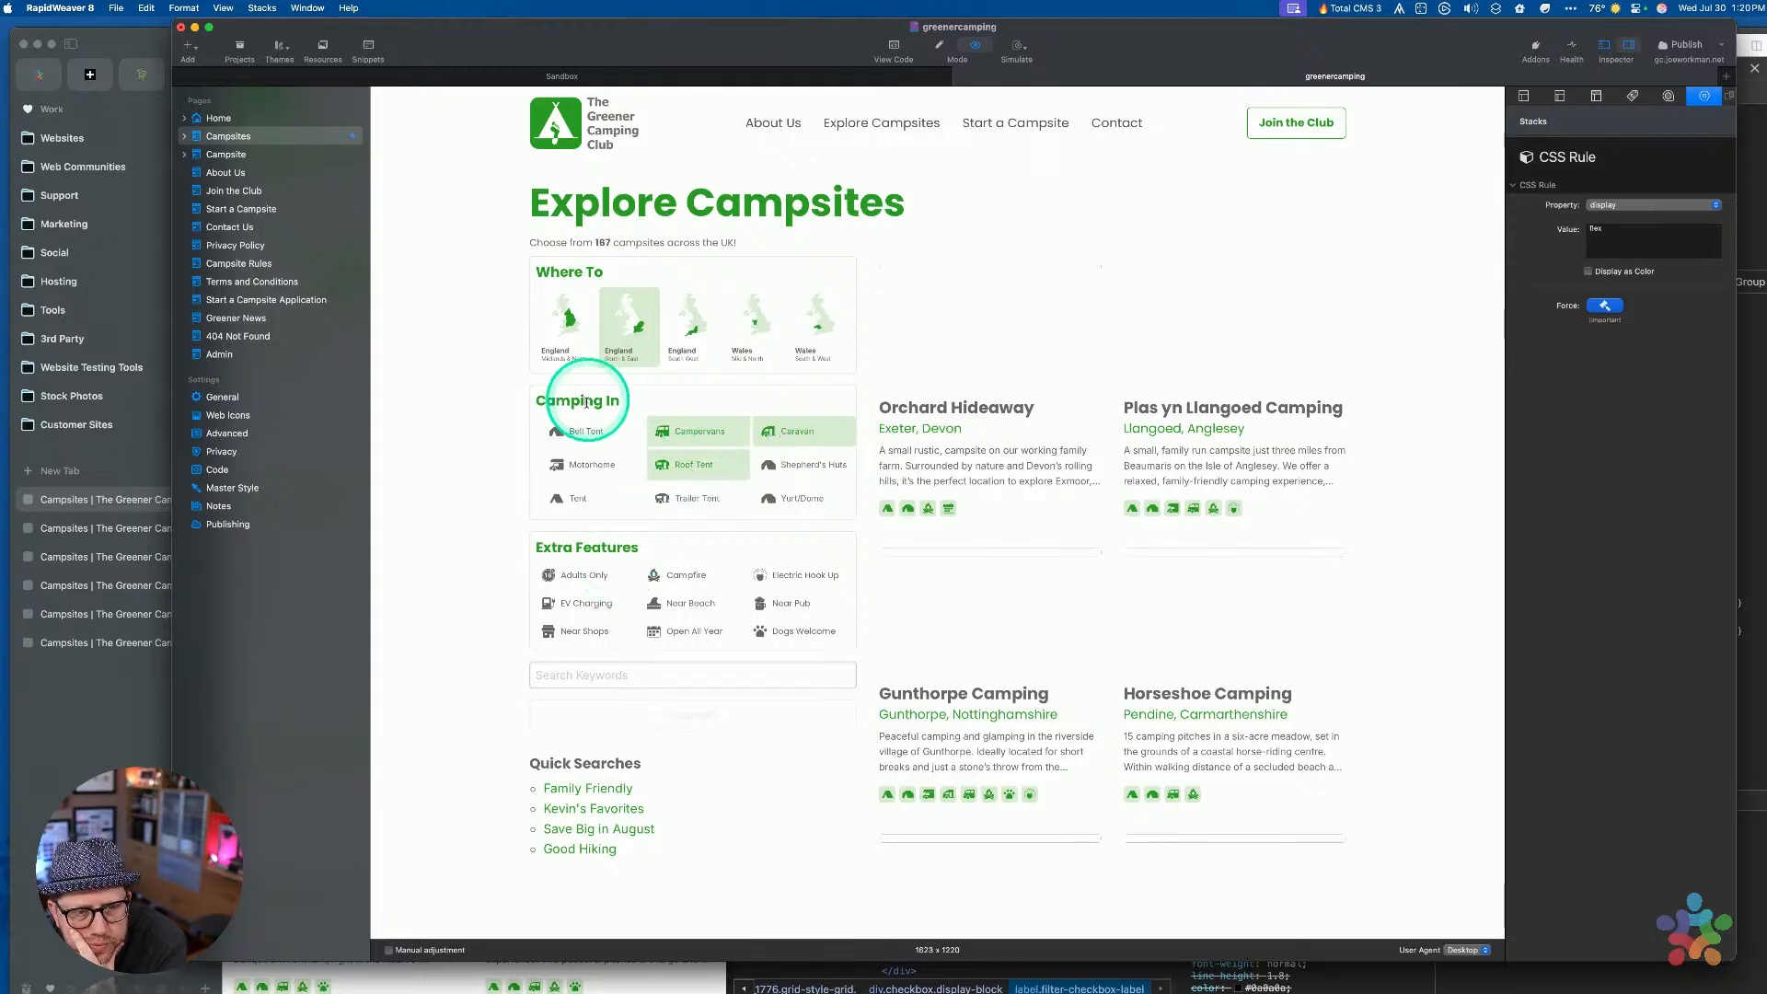
click(585, 431)
click(590, 465)
click(696, 497)
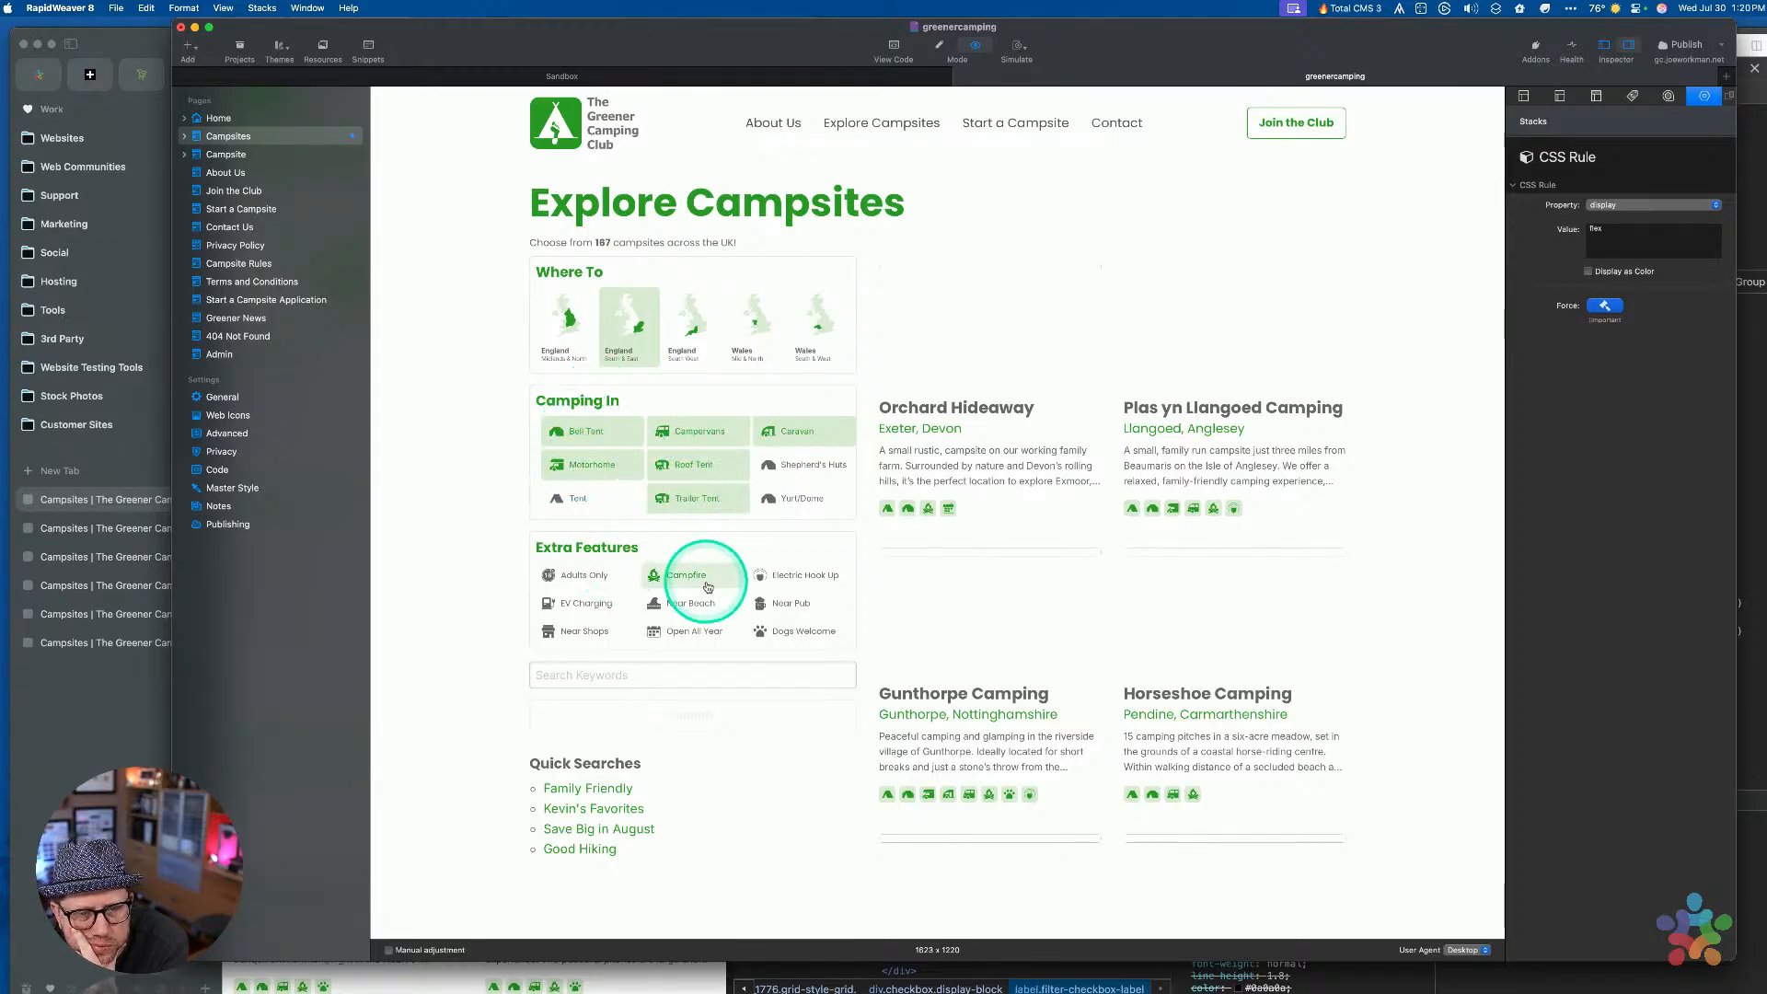
click(798, 432)
click(799, 465)
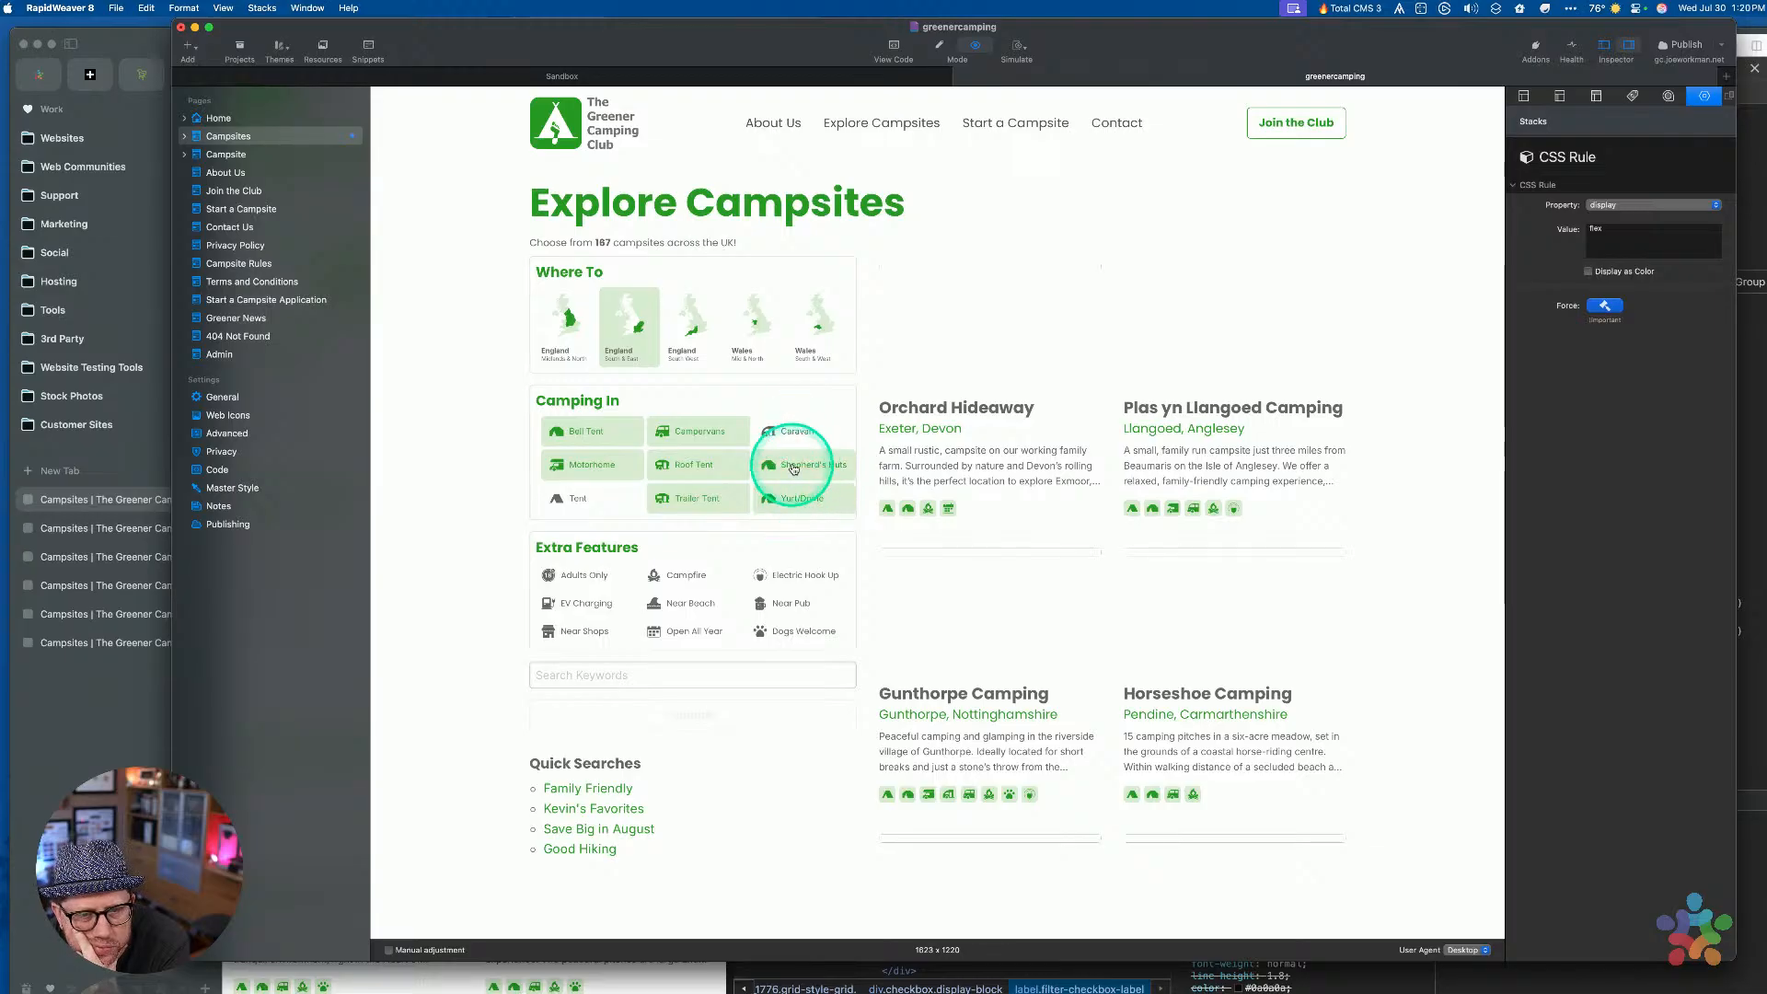
click(788, 436)
click(789, 436)
click(788, 463)
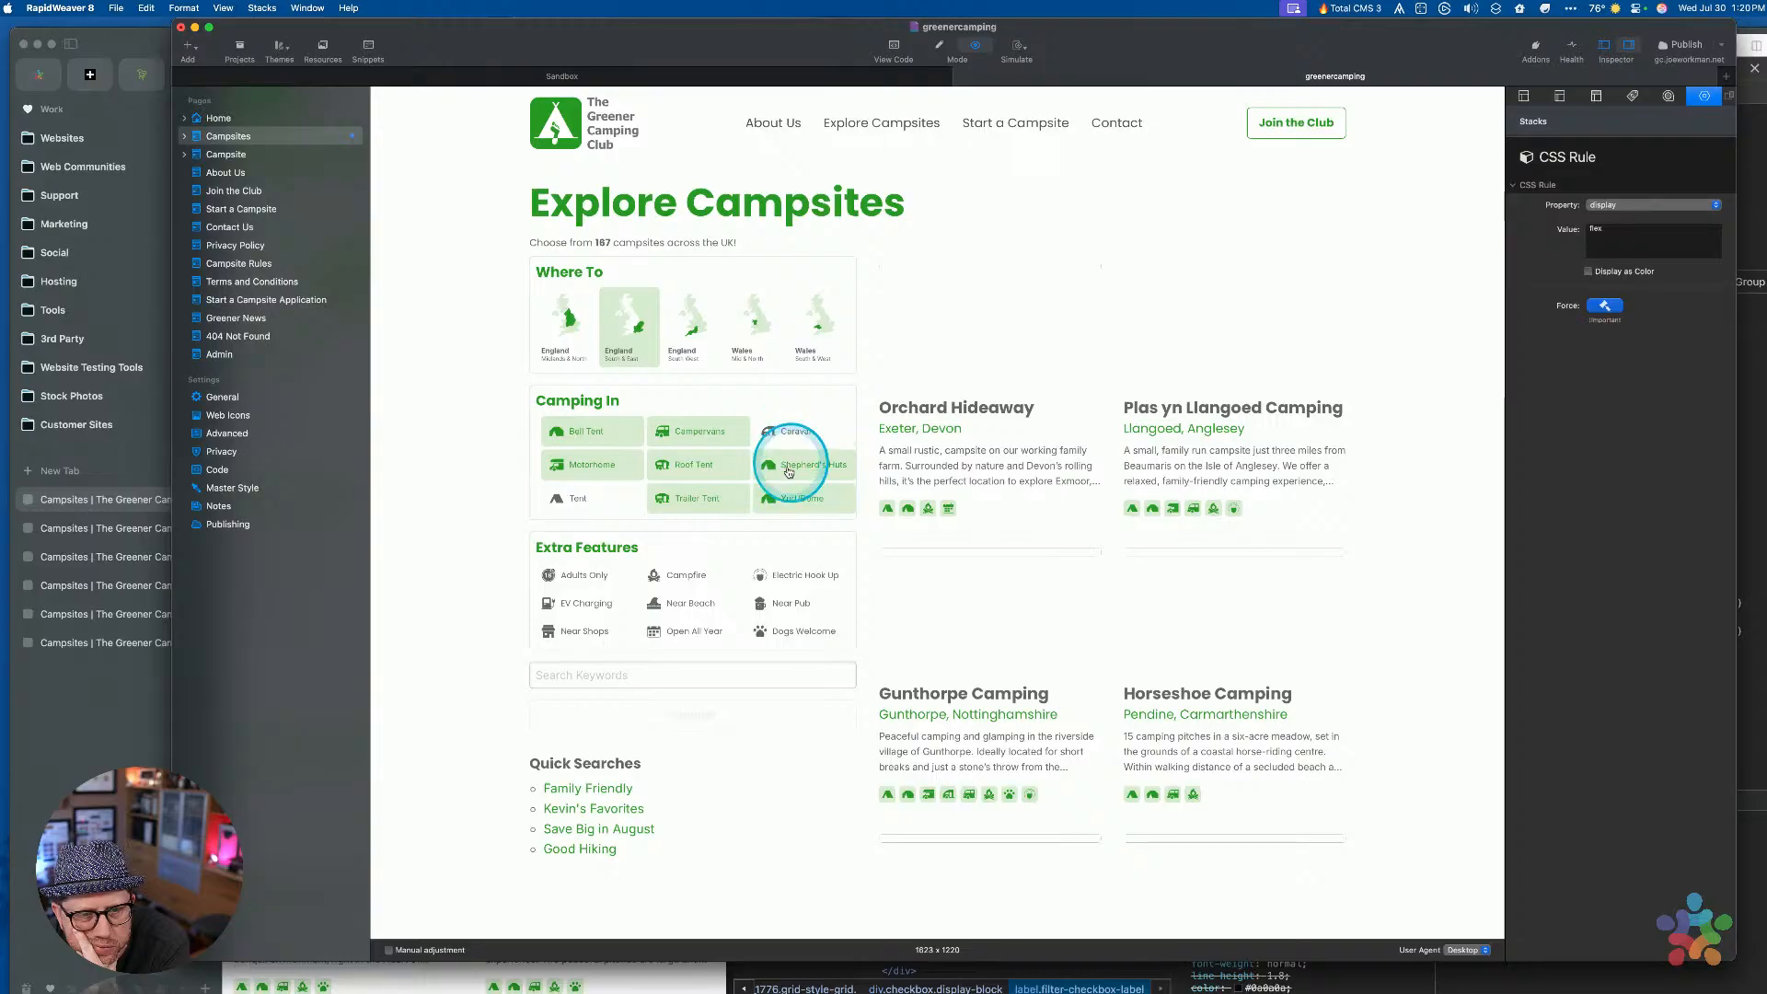
click(778, 496)
click(722, 495)
click(704, 467)
click(686, 431)
click(582, 432)
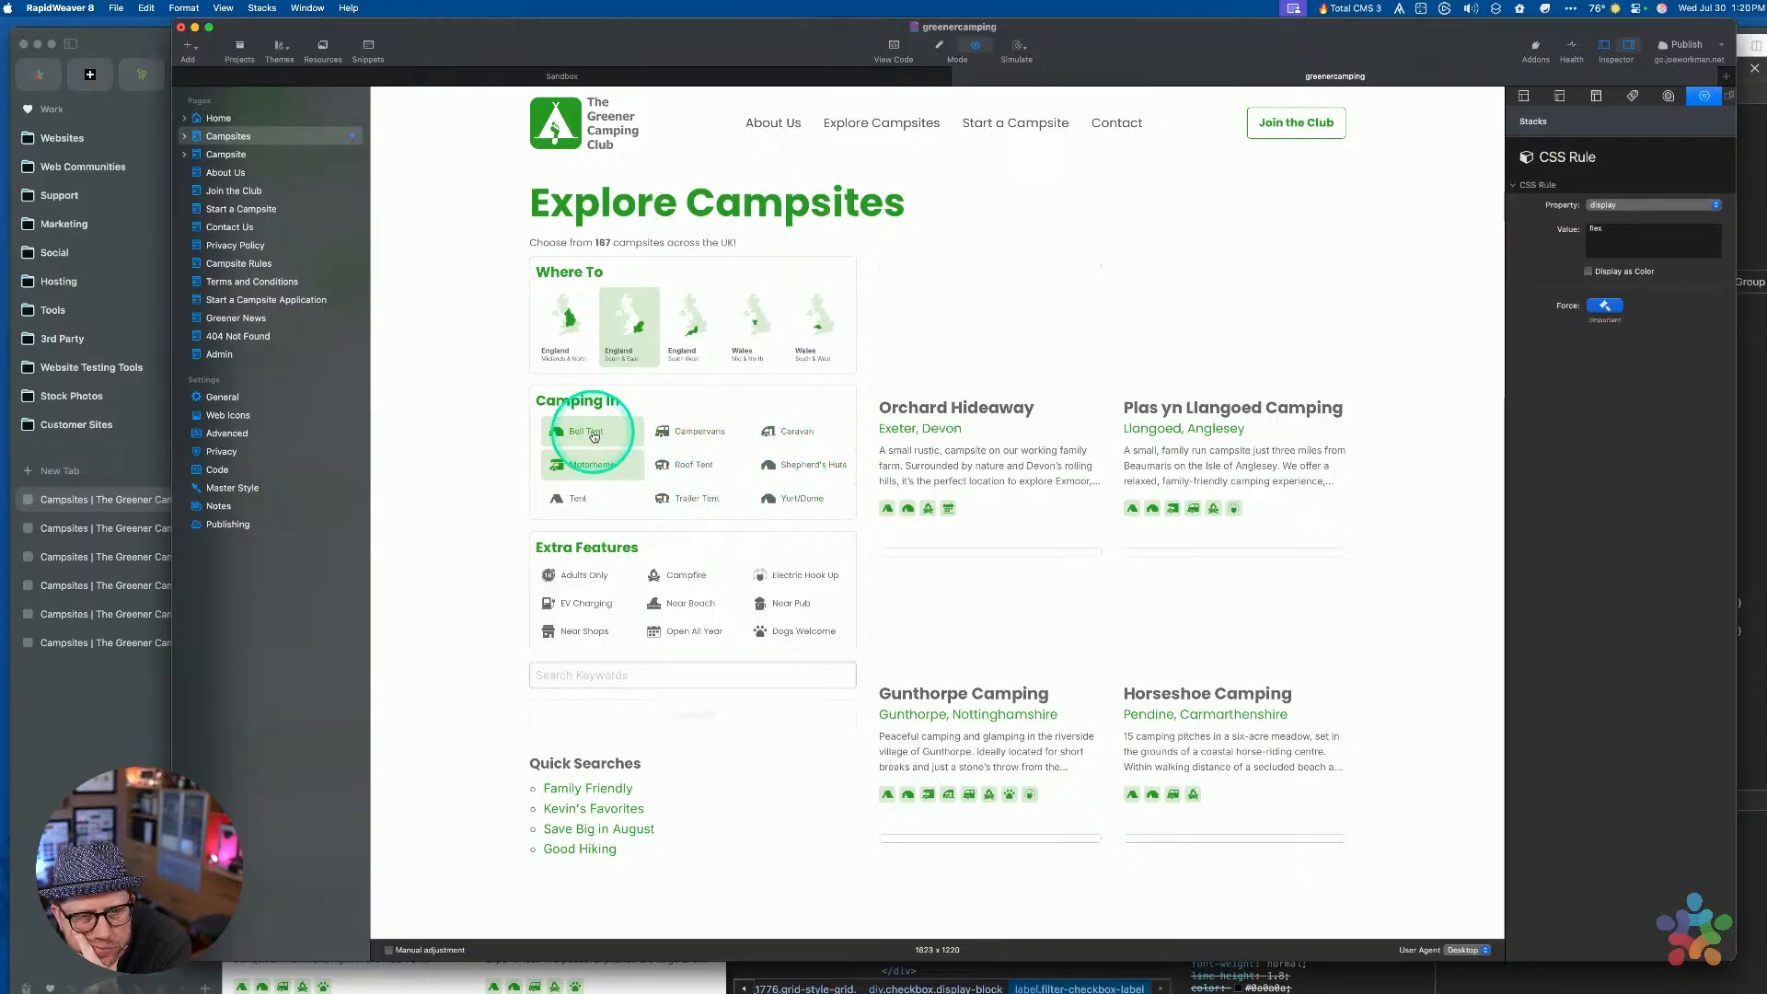
click(585, 463)
click(588, 463)
click(588, 463)
click(581, 431)
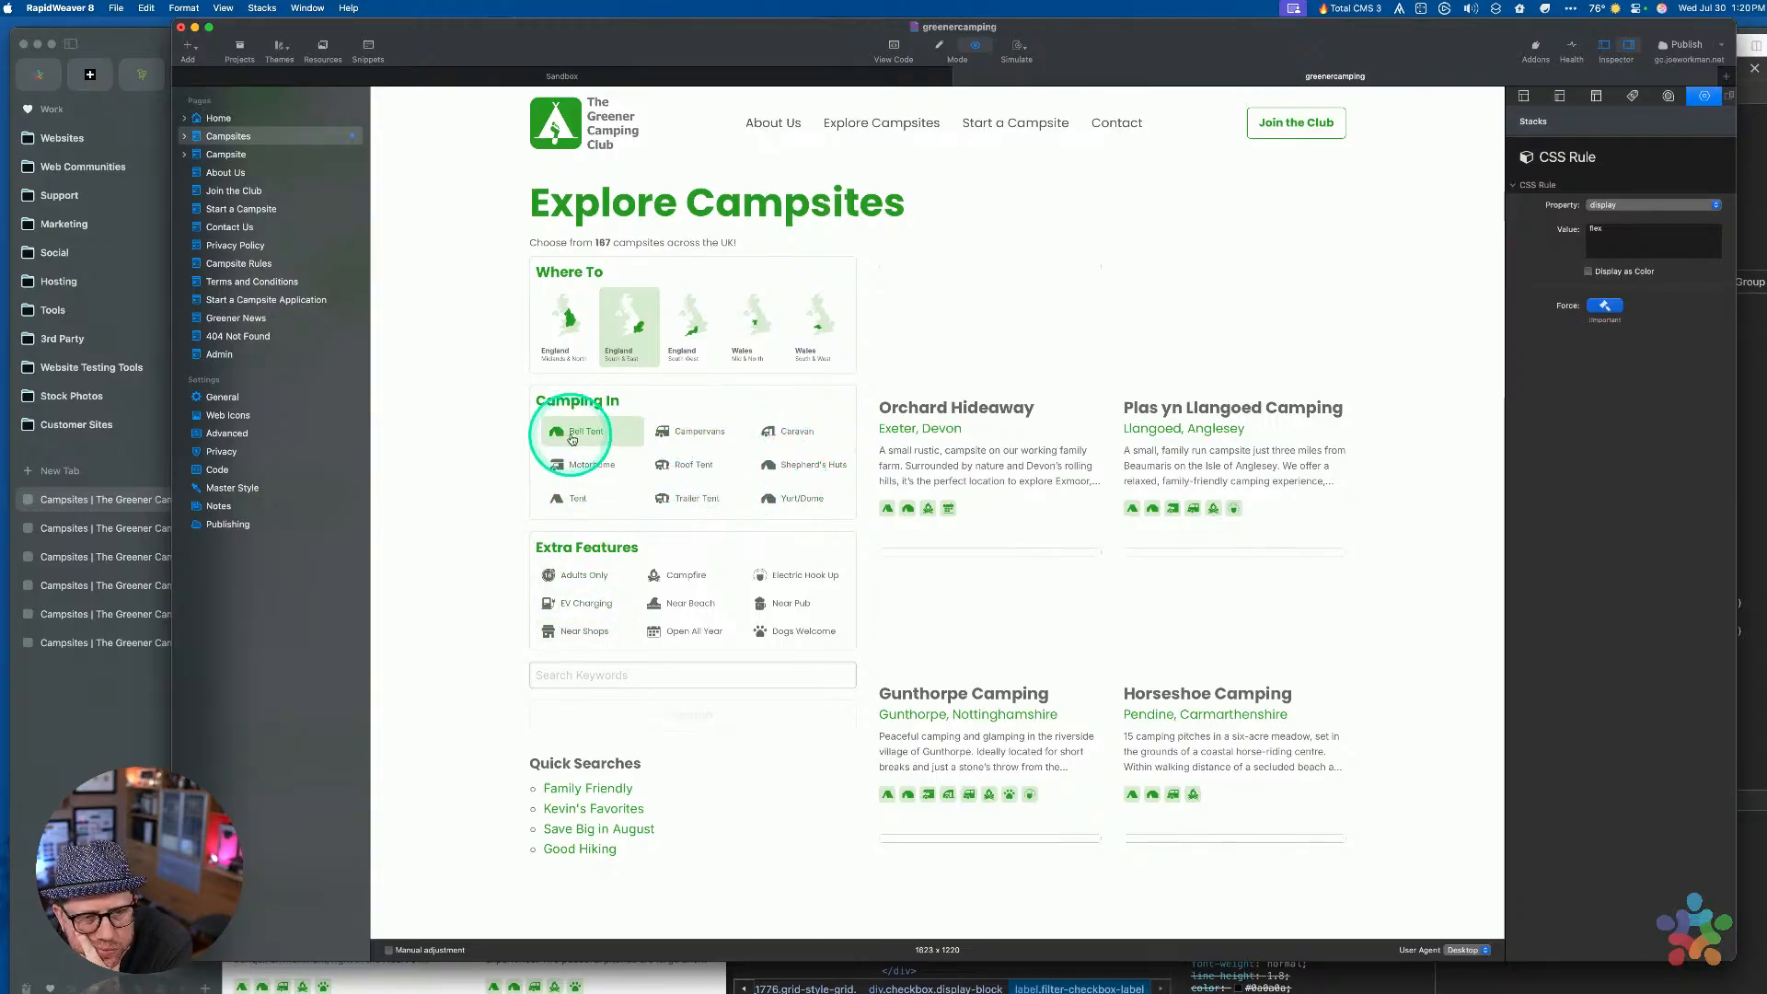
click(688, 431)
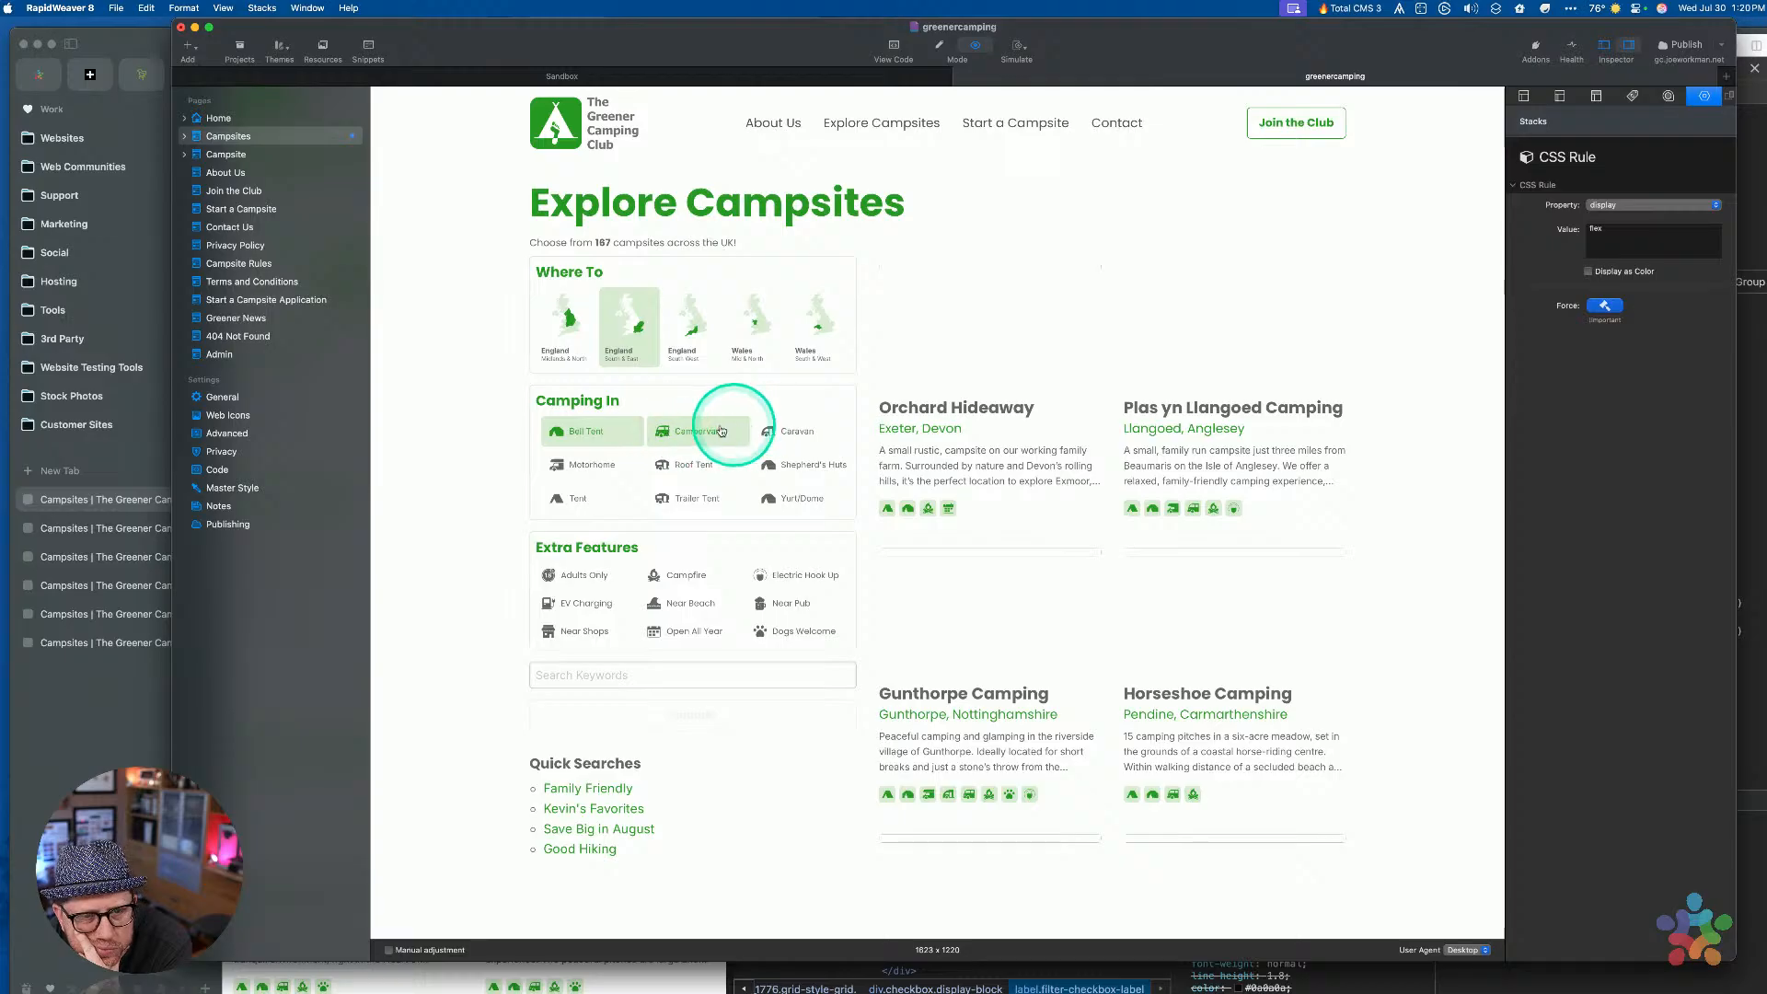
click(694, 431)
click(582, 431)
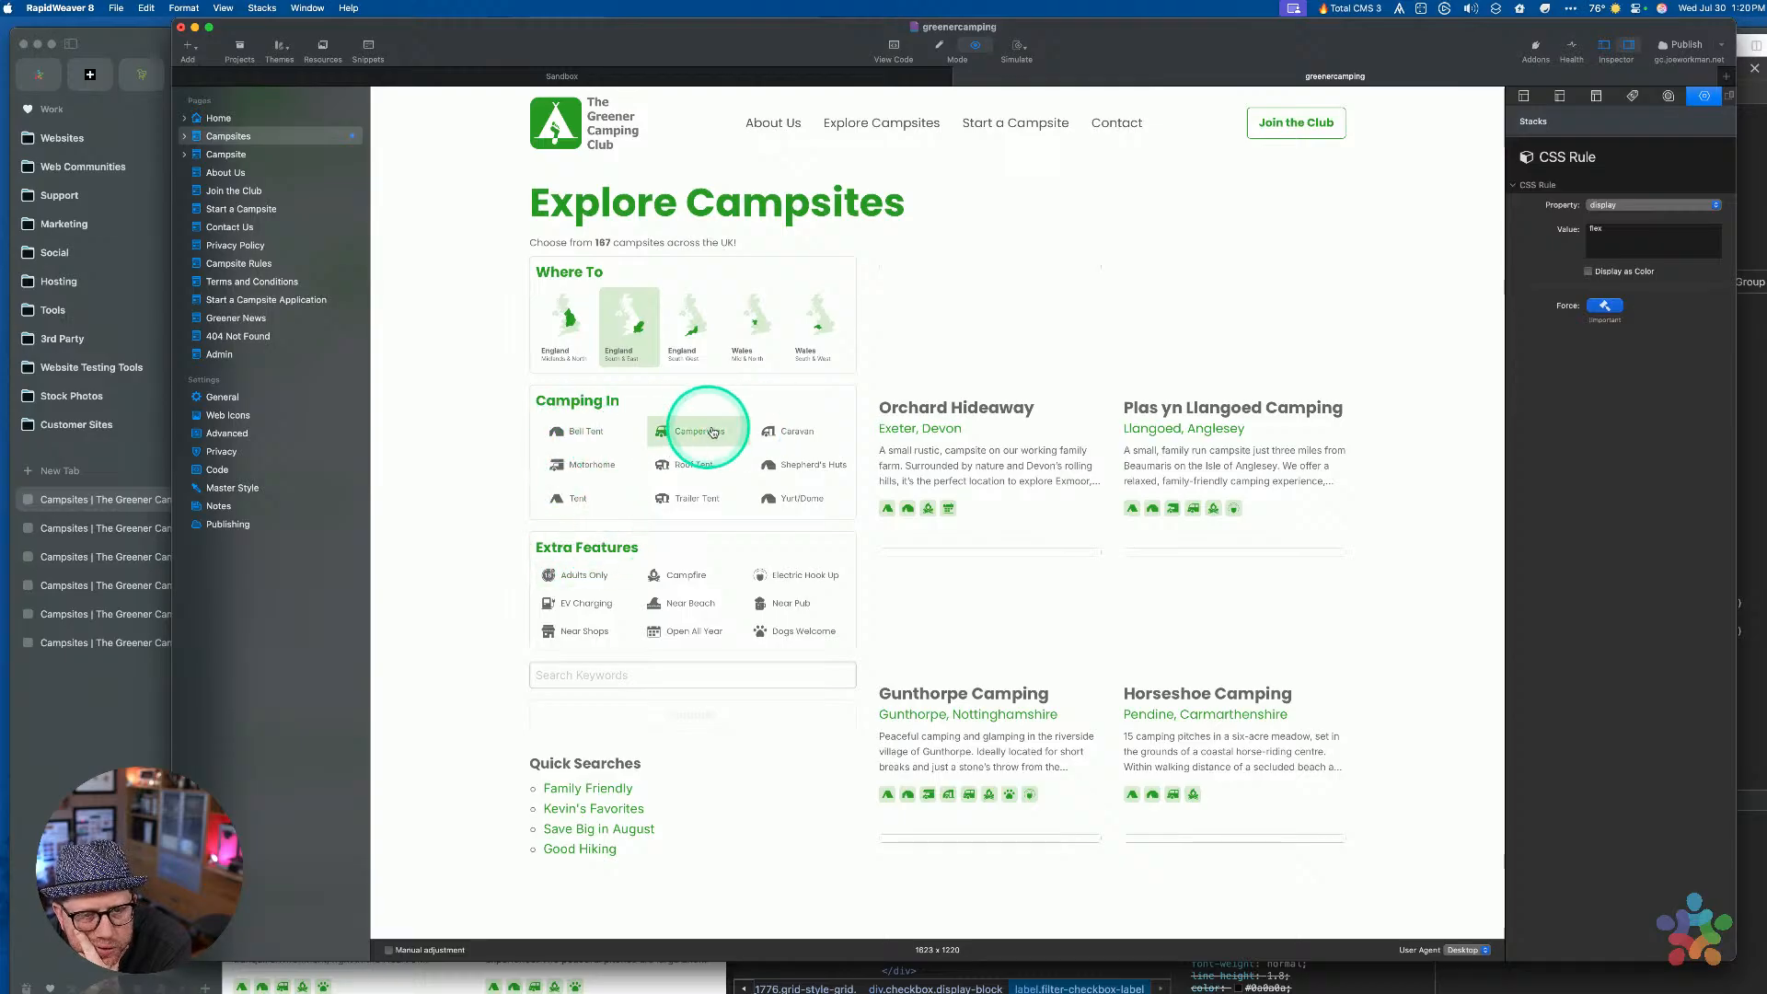
click(803, 428)
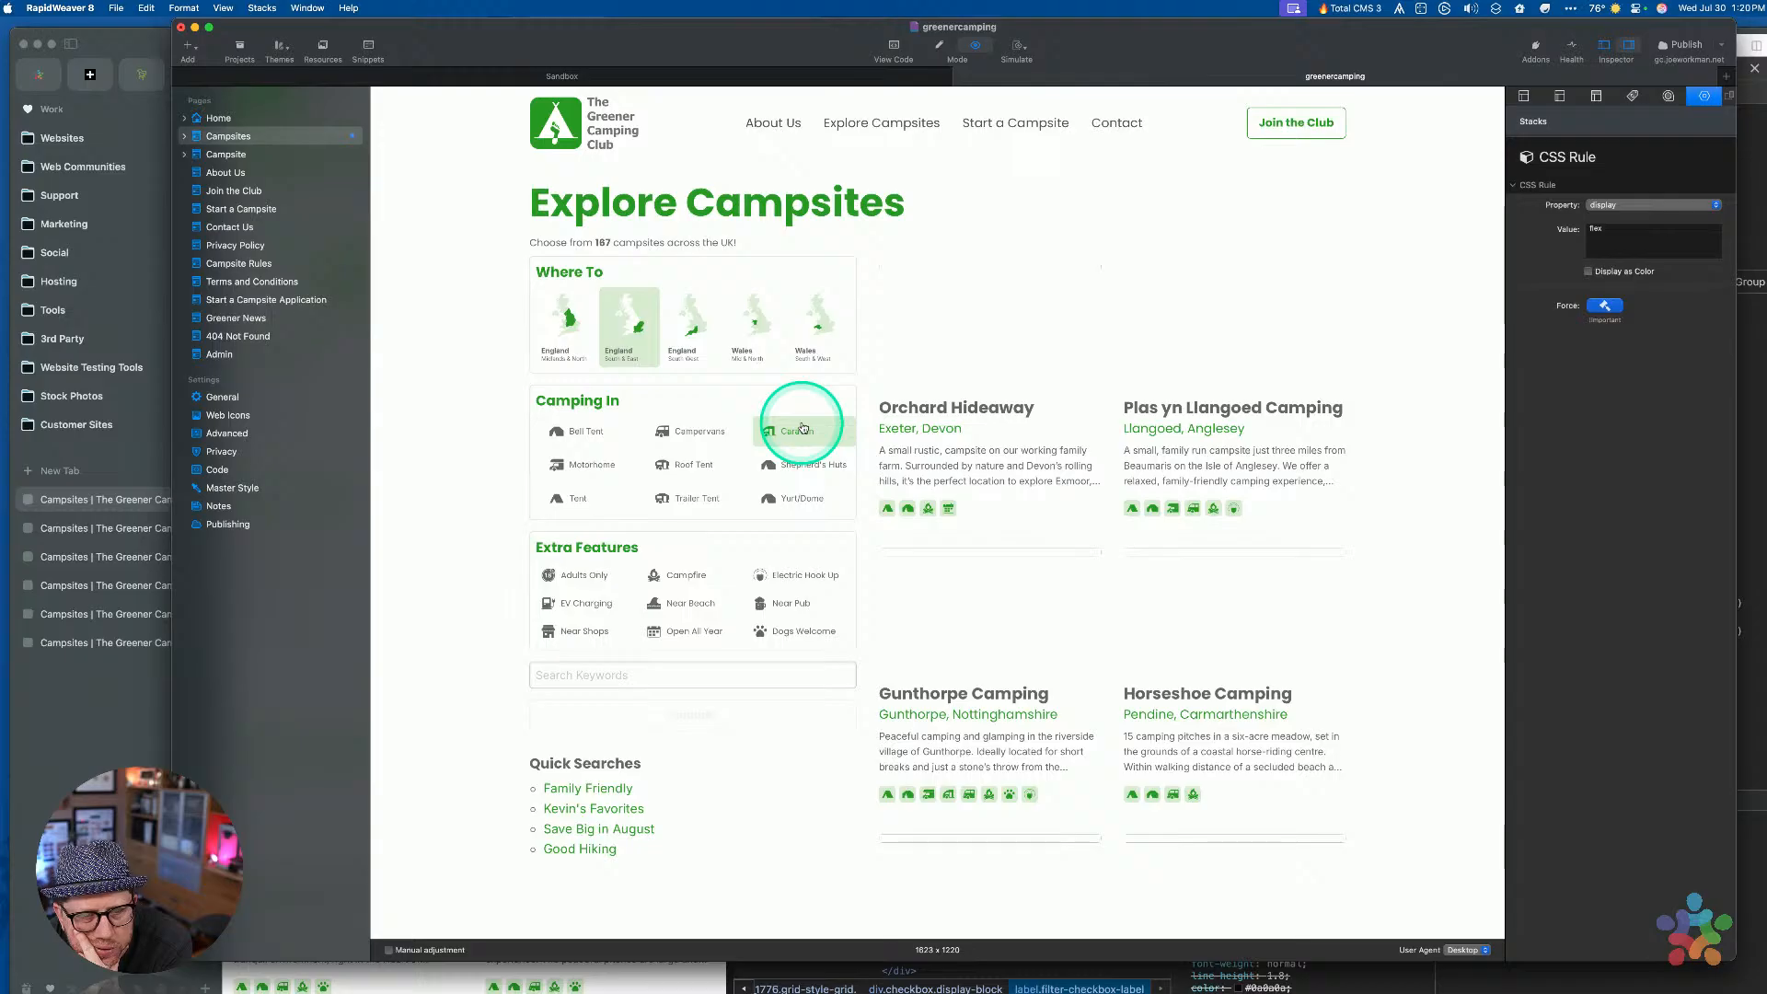
click(805, 429)
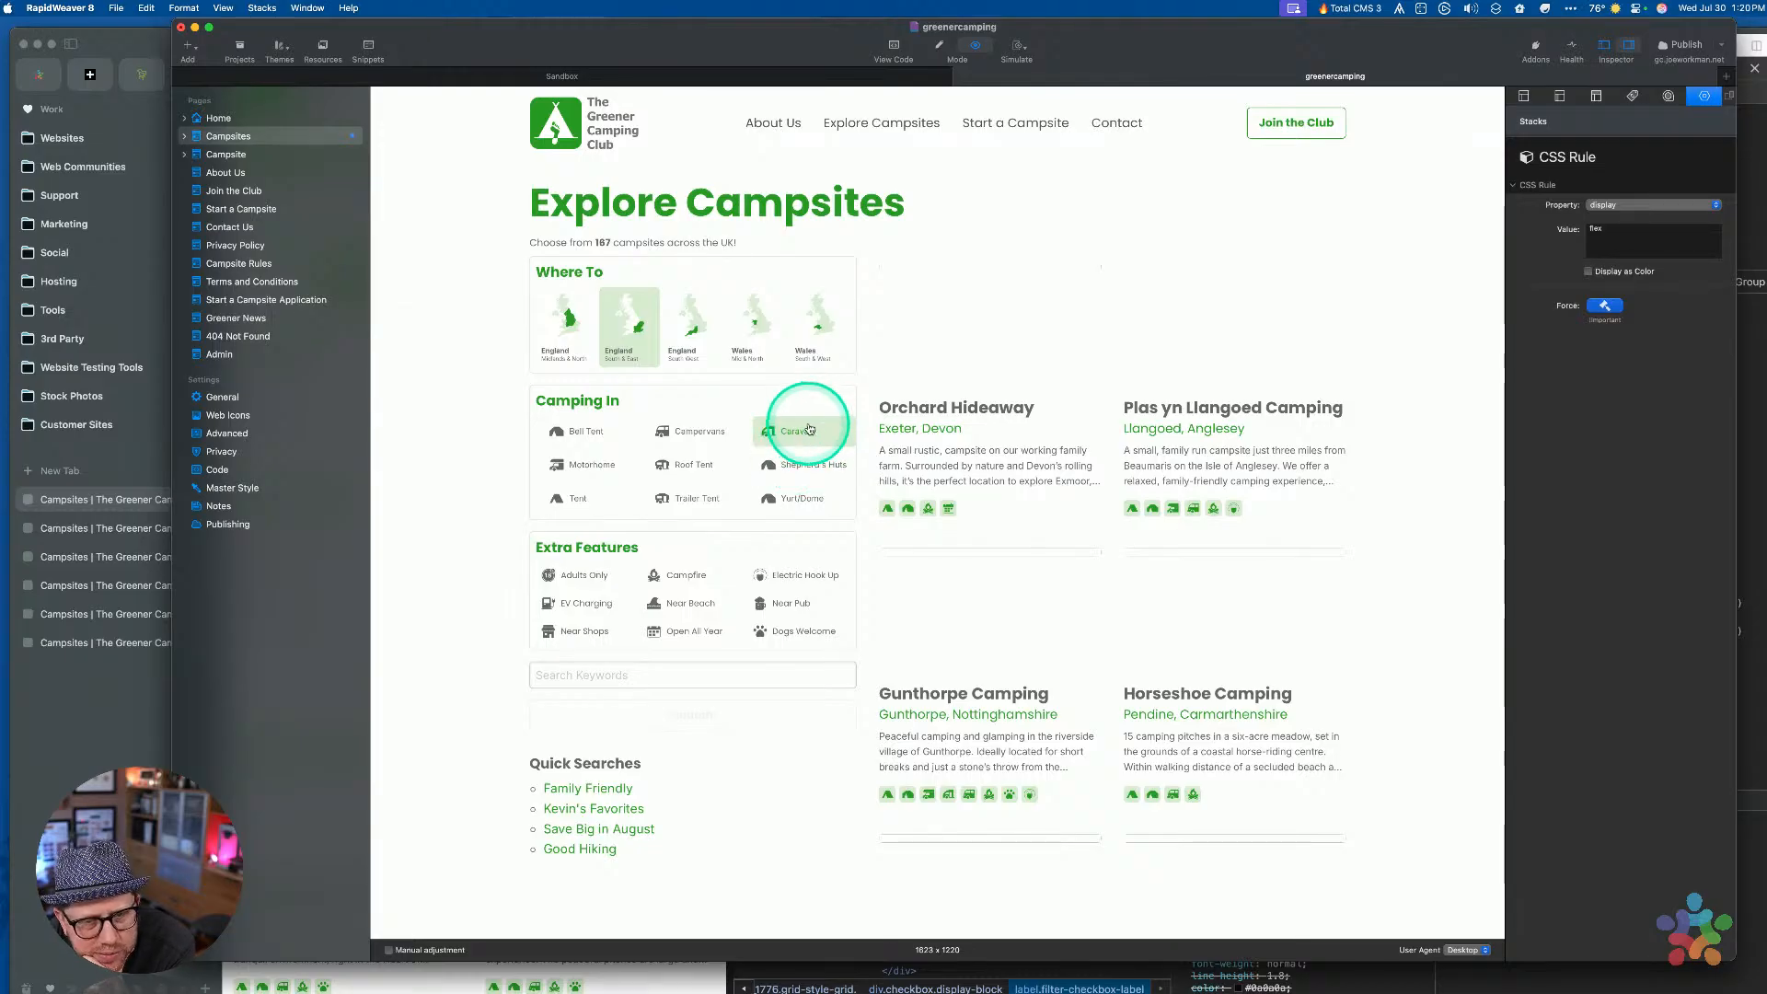
click(799, 464)
click(812, 430)
click(680, 433)
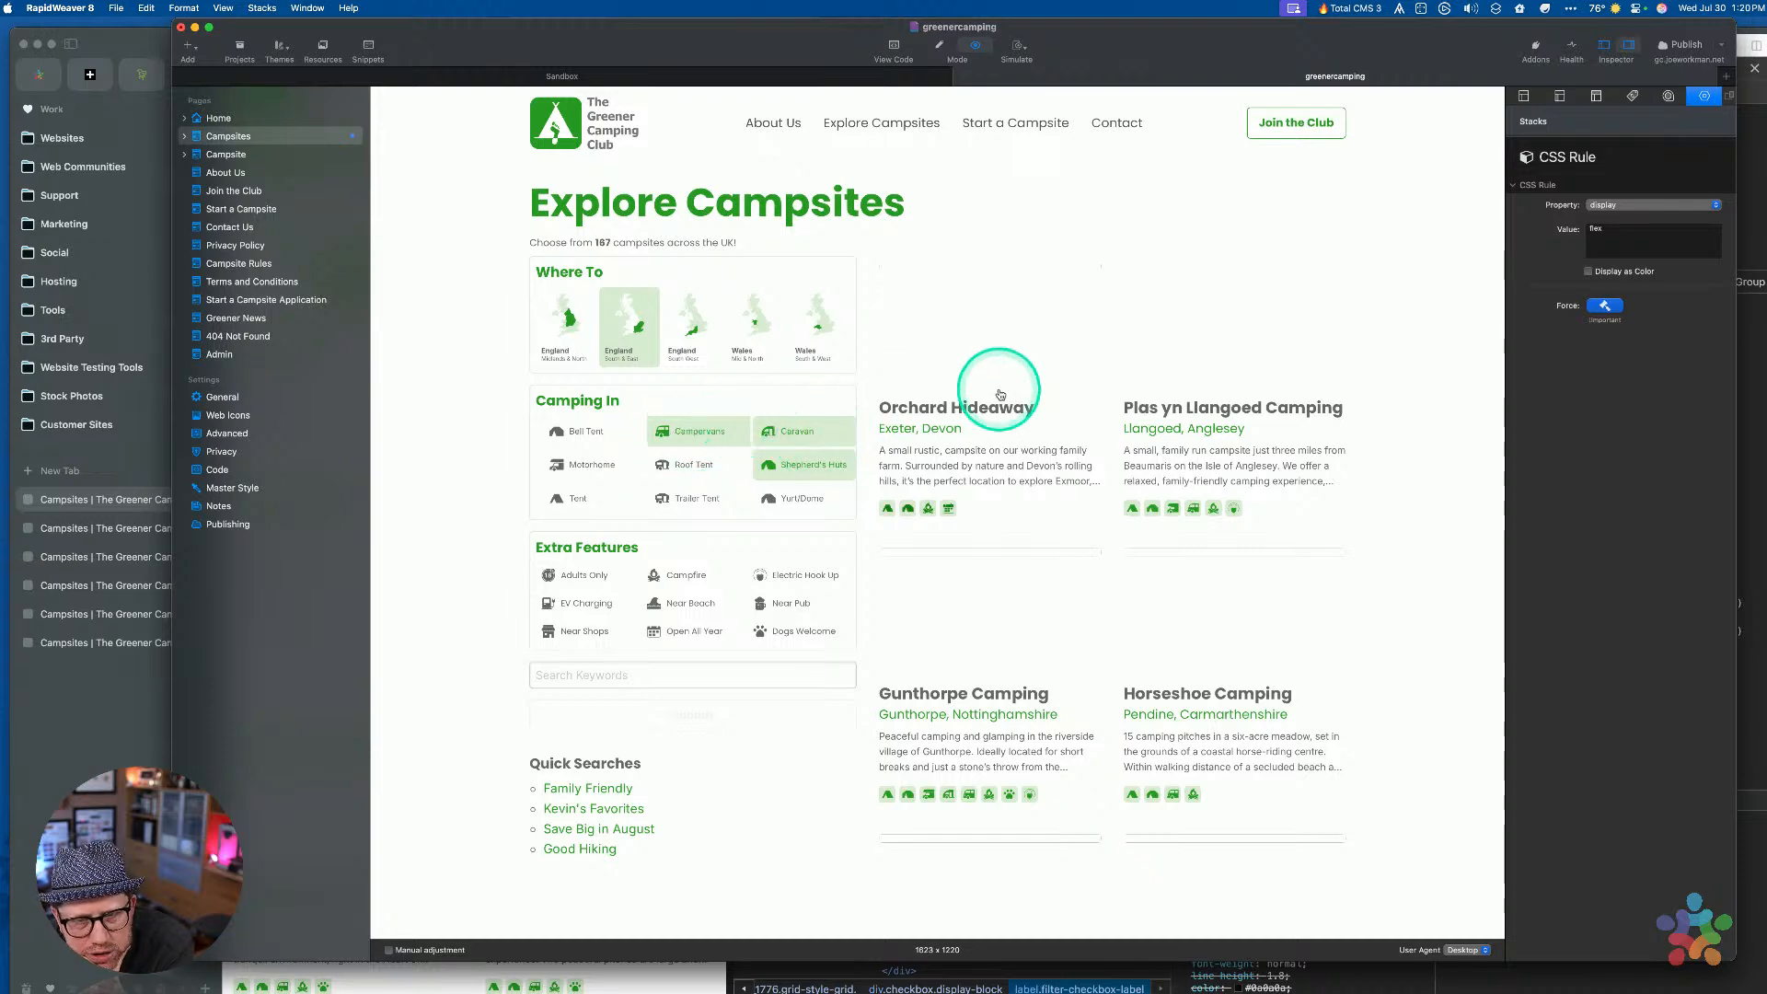
key(super+r)
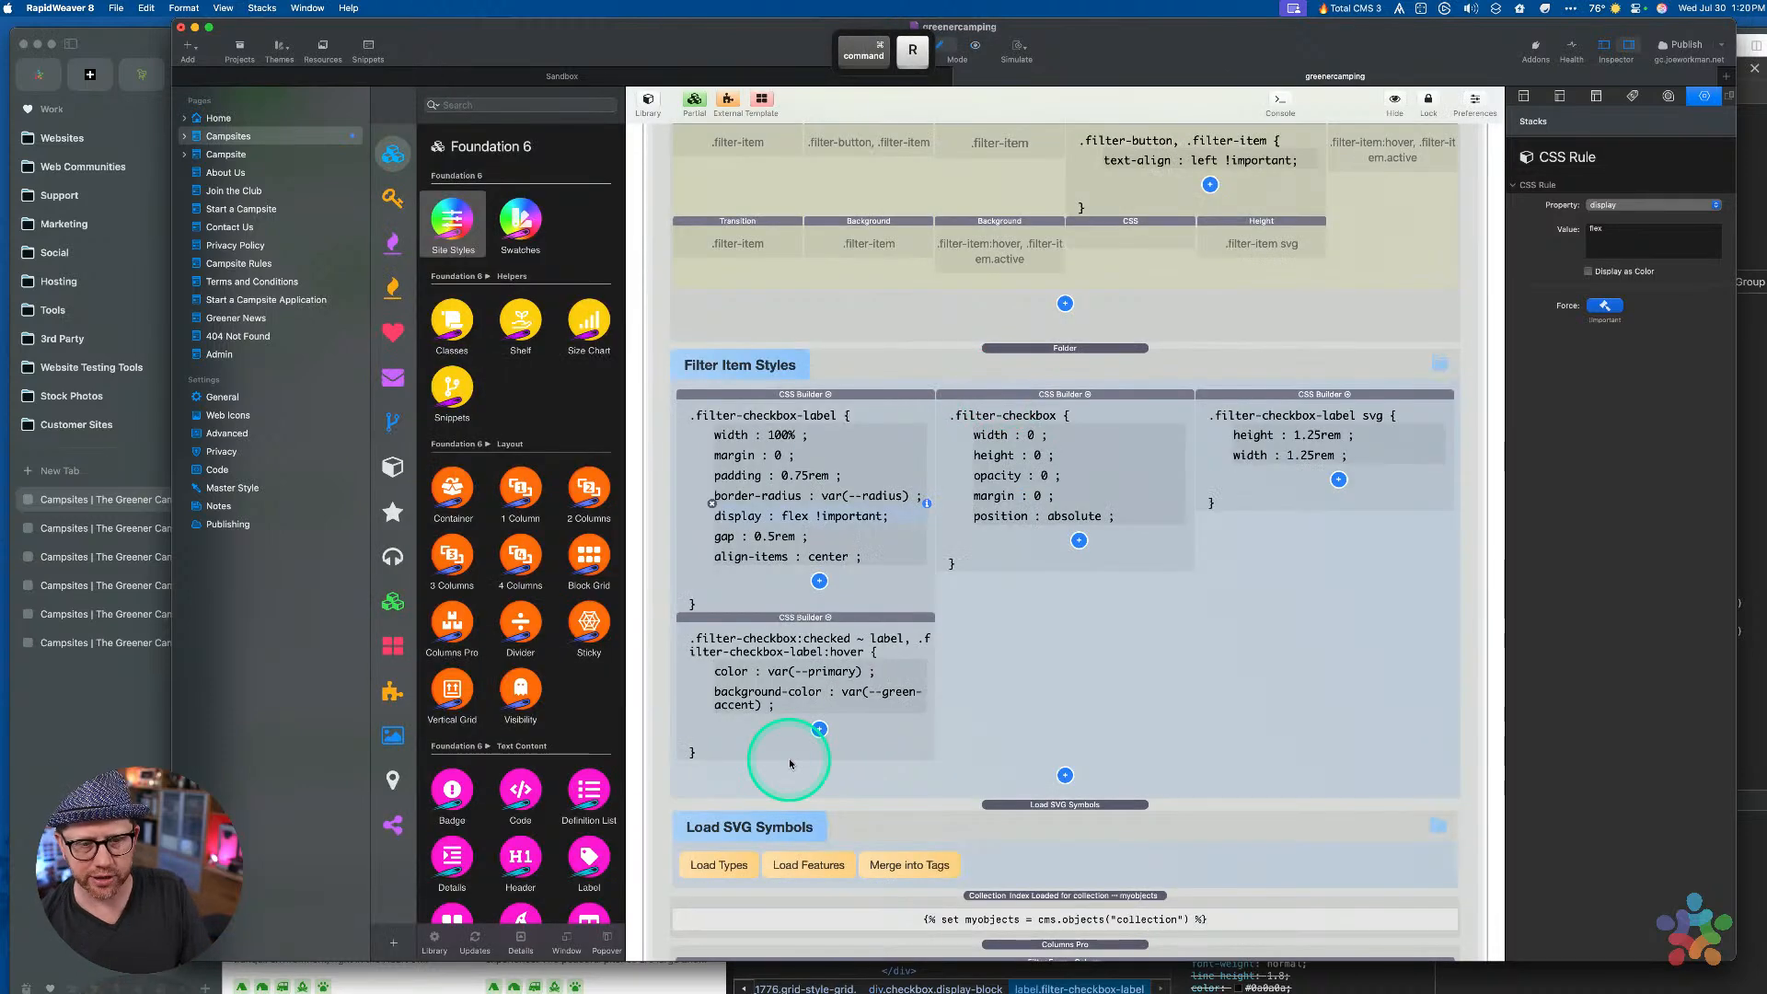
Duplicate the combined style stack and trim the original's selector to the checked label only
click(799, 618)
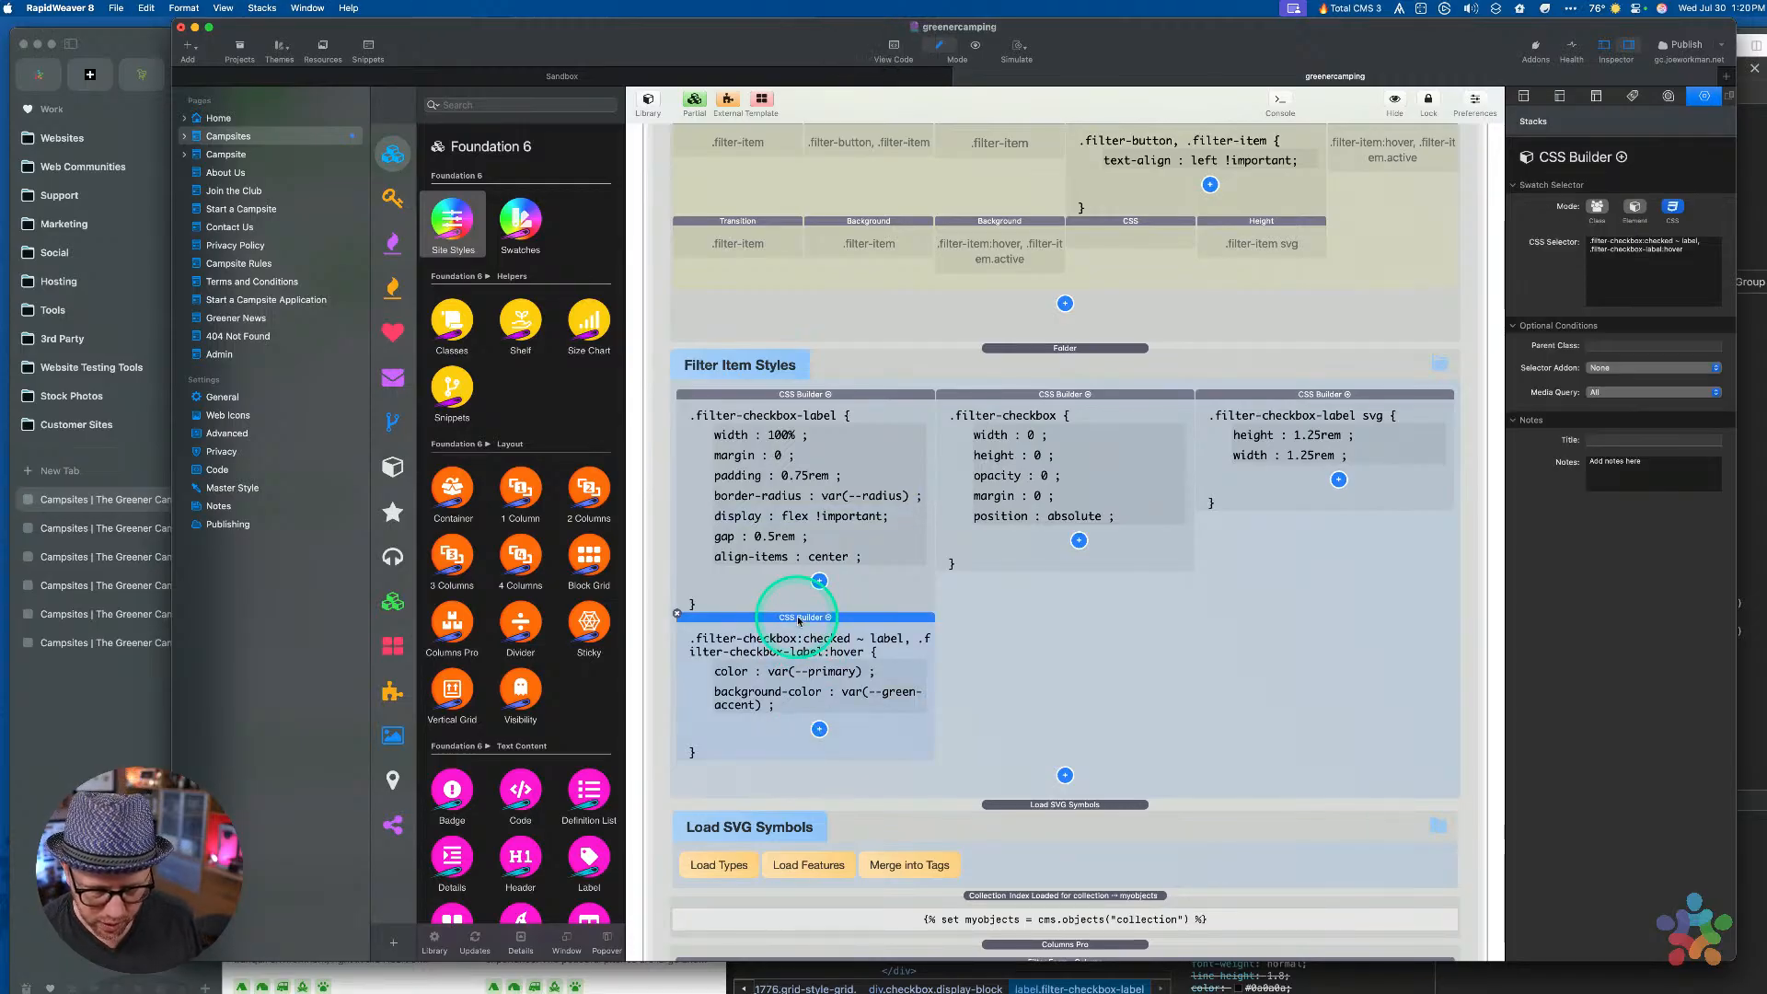
key(super+v)
click(848, 635)
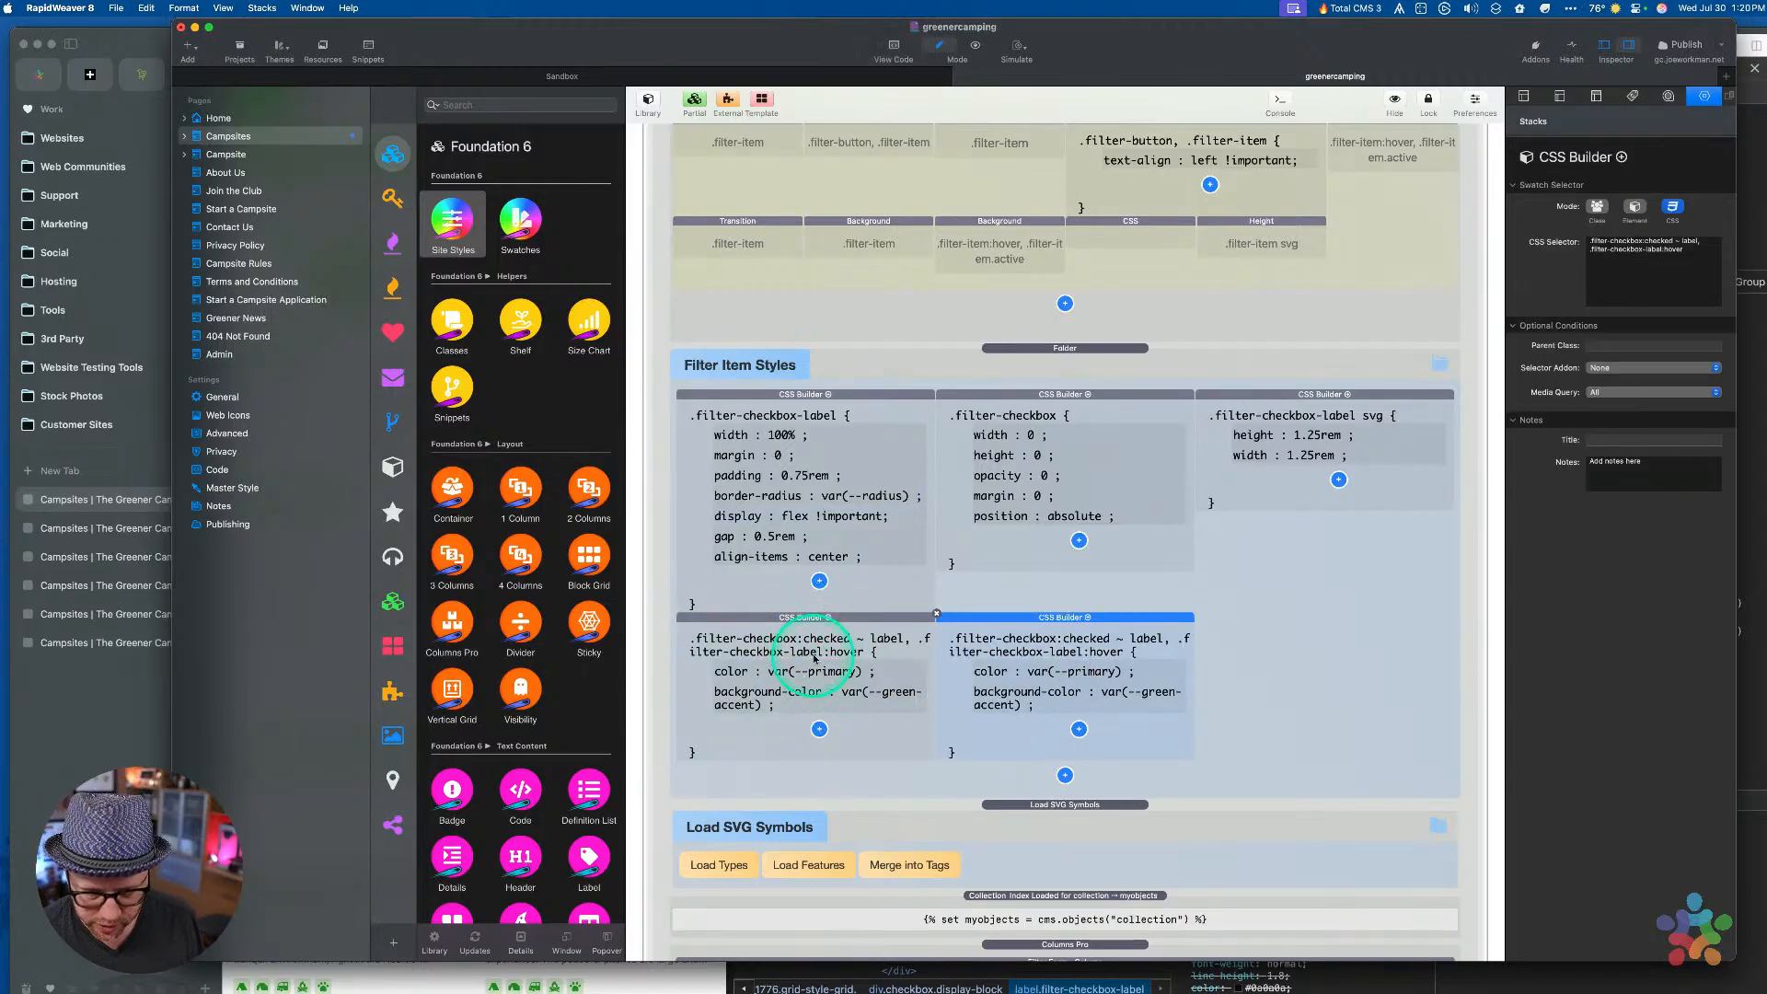
double_click(1643, 250)
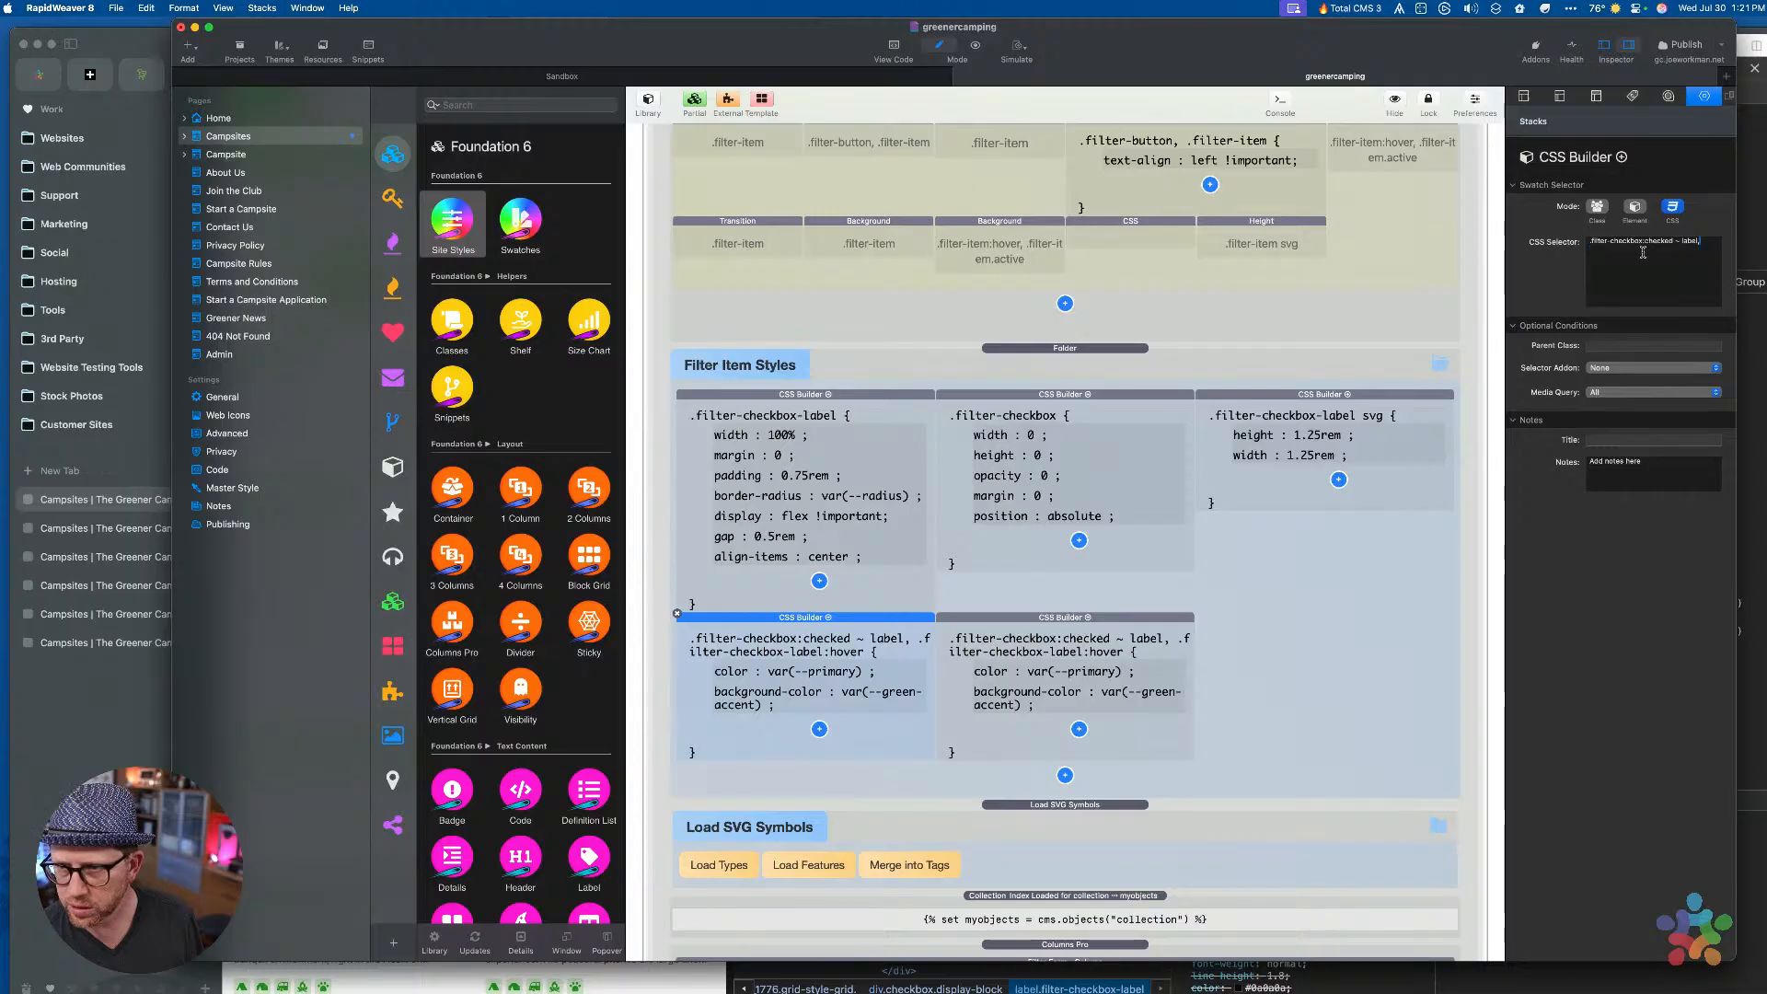
key(Tab)
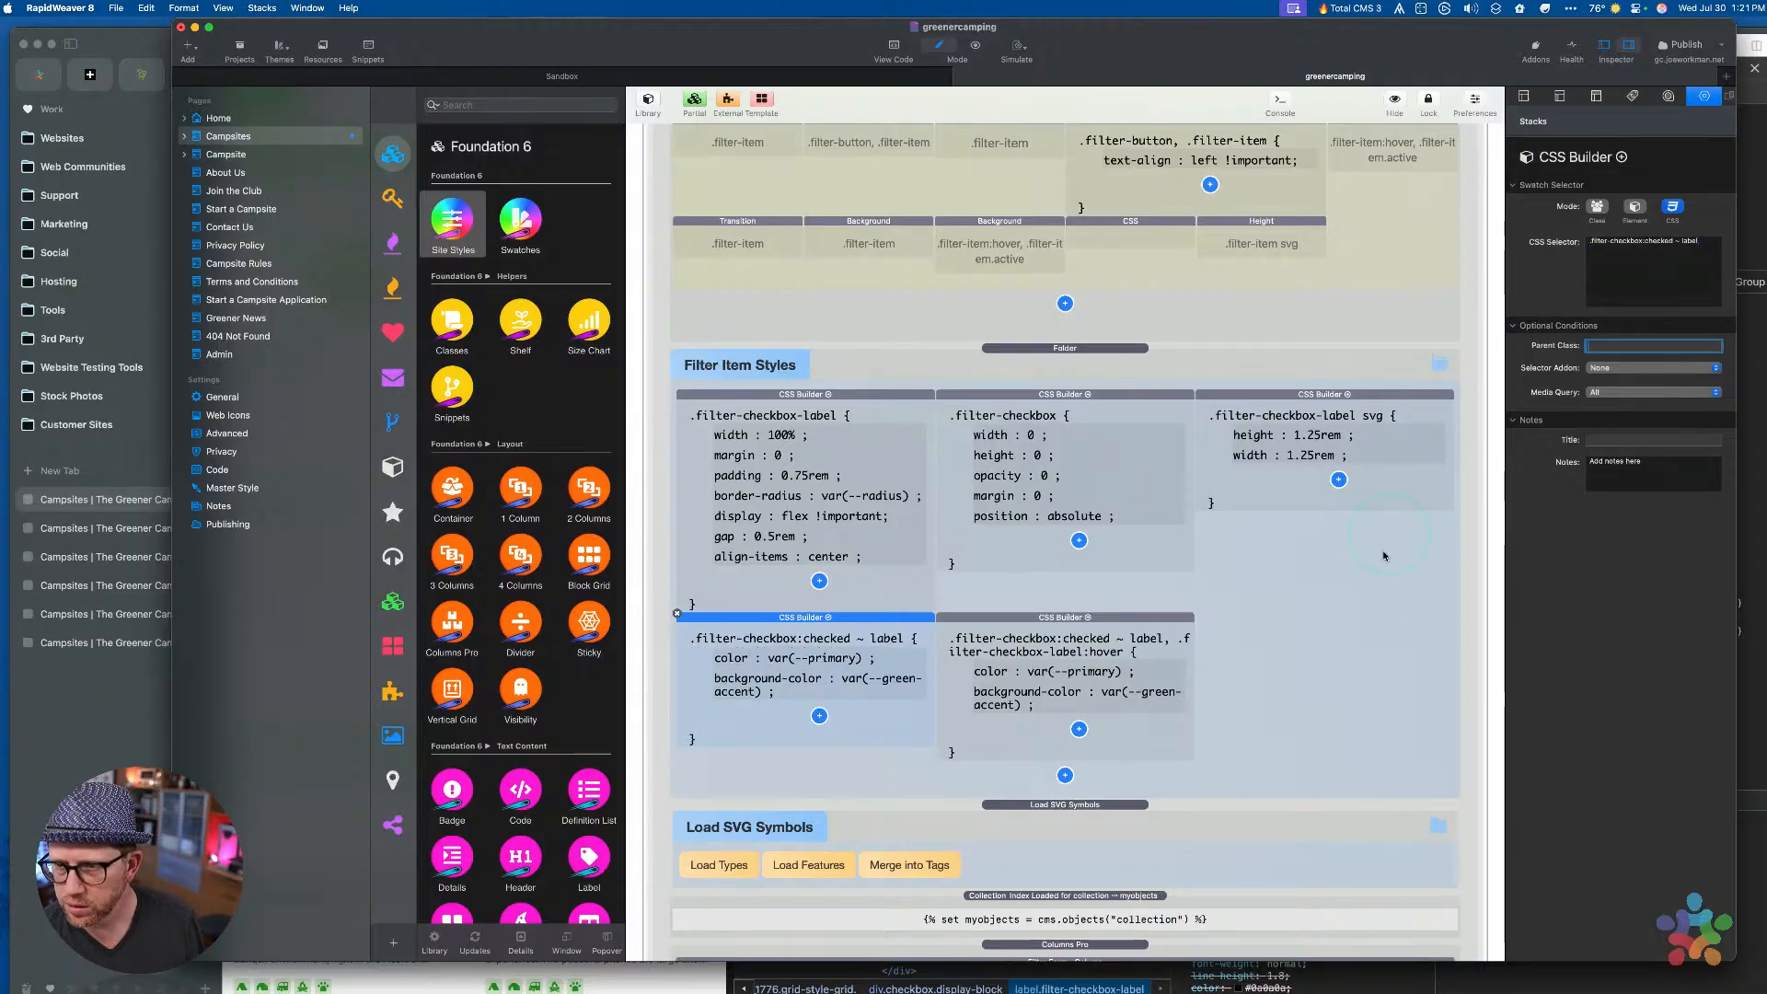
Make the copy a .filter-checkbox-label class rule with Hover addon and remove its background-color
click(1061, 635)
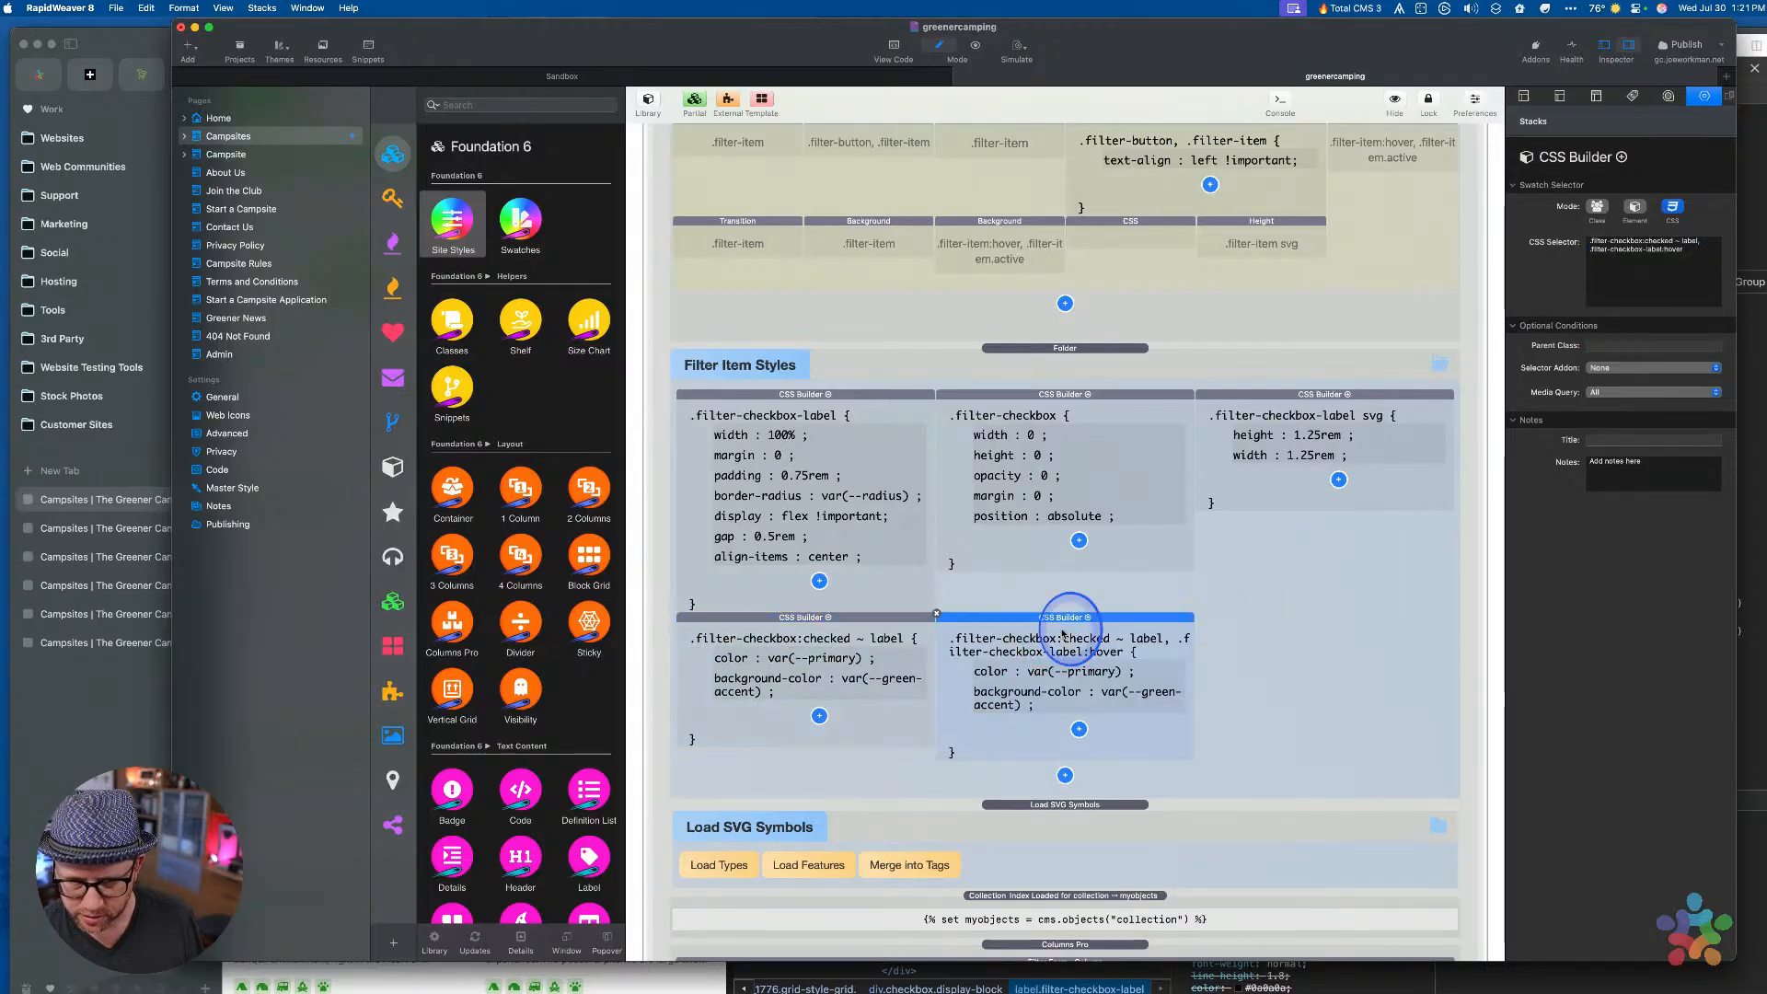
triple_click(1631, 238)
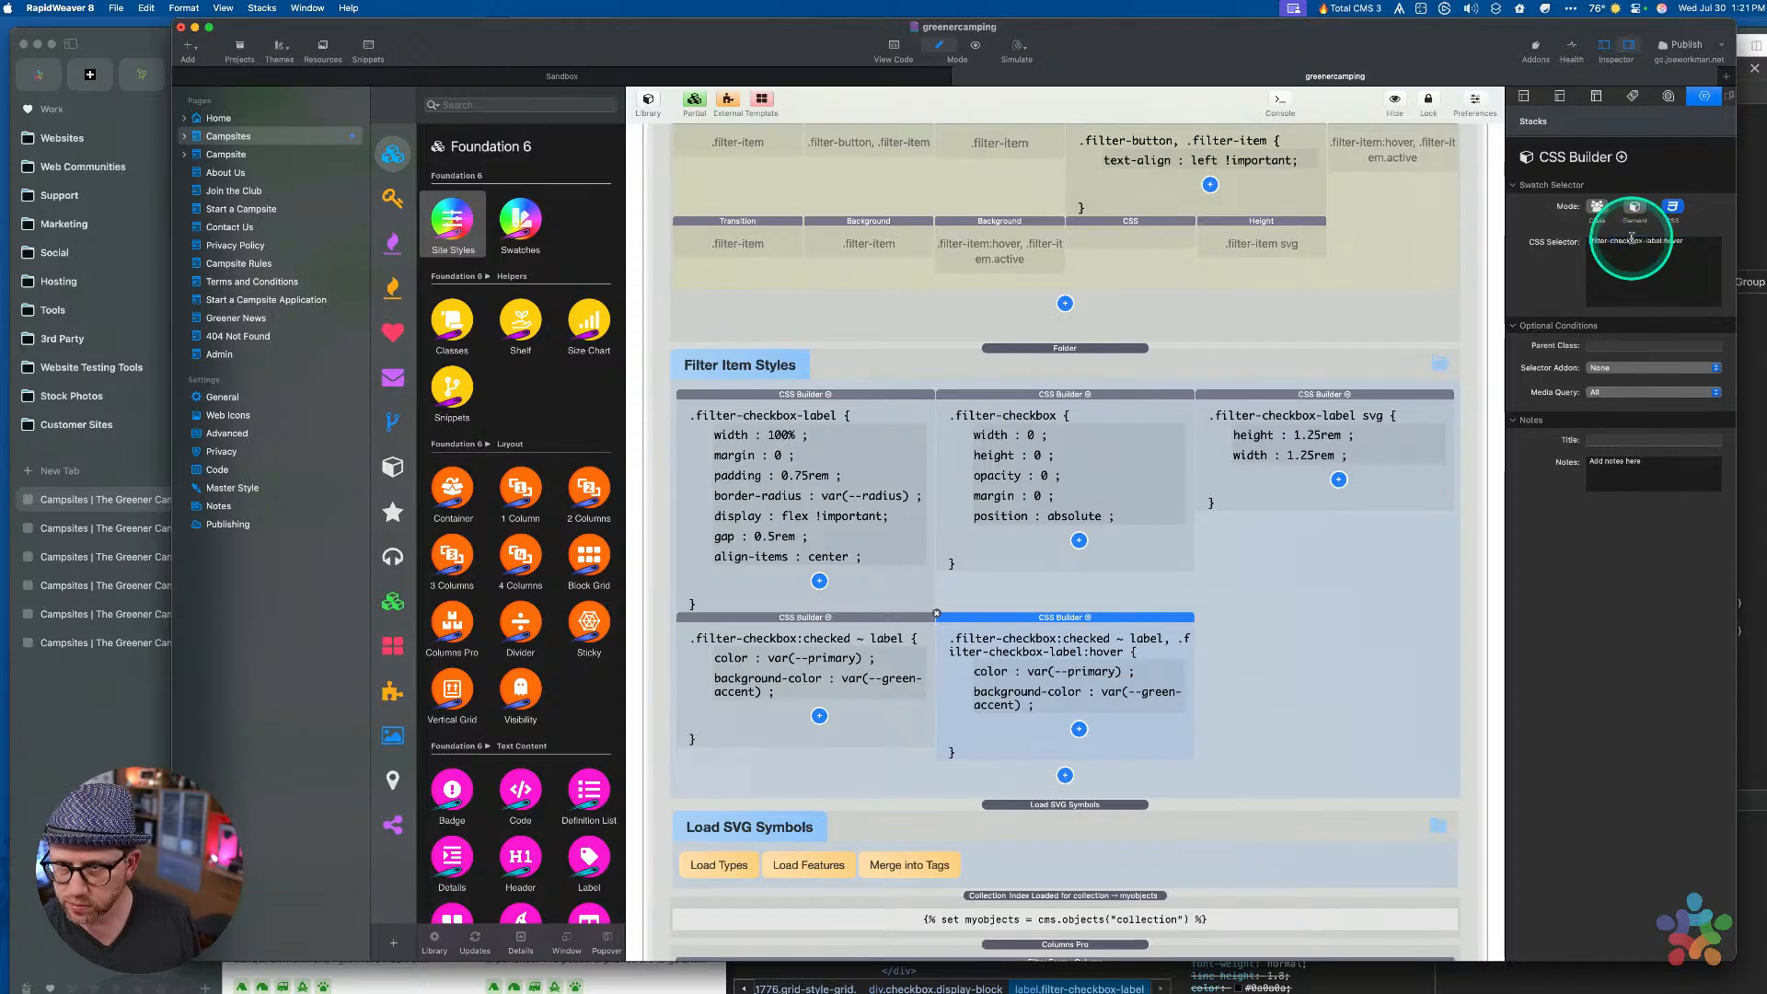
key(Tab)
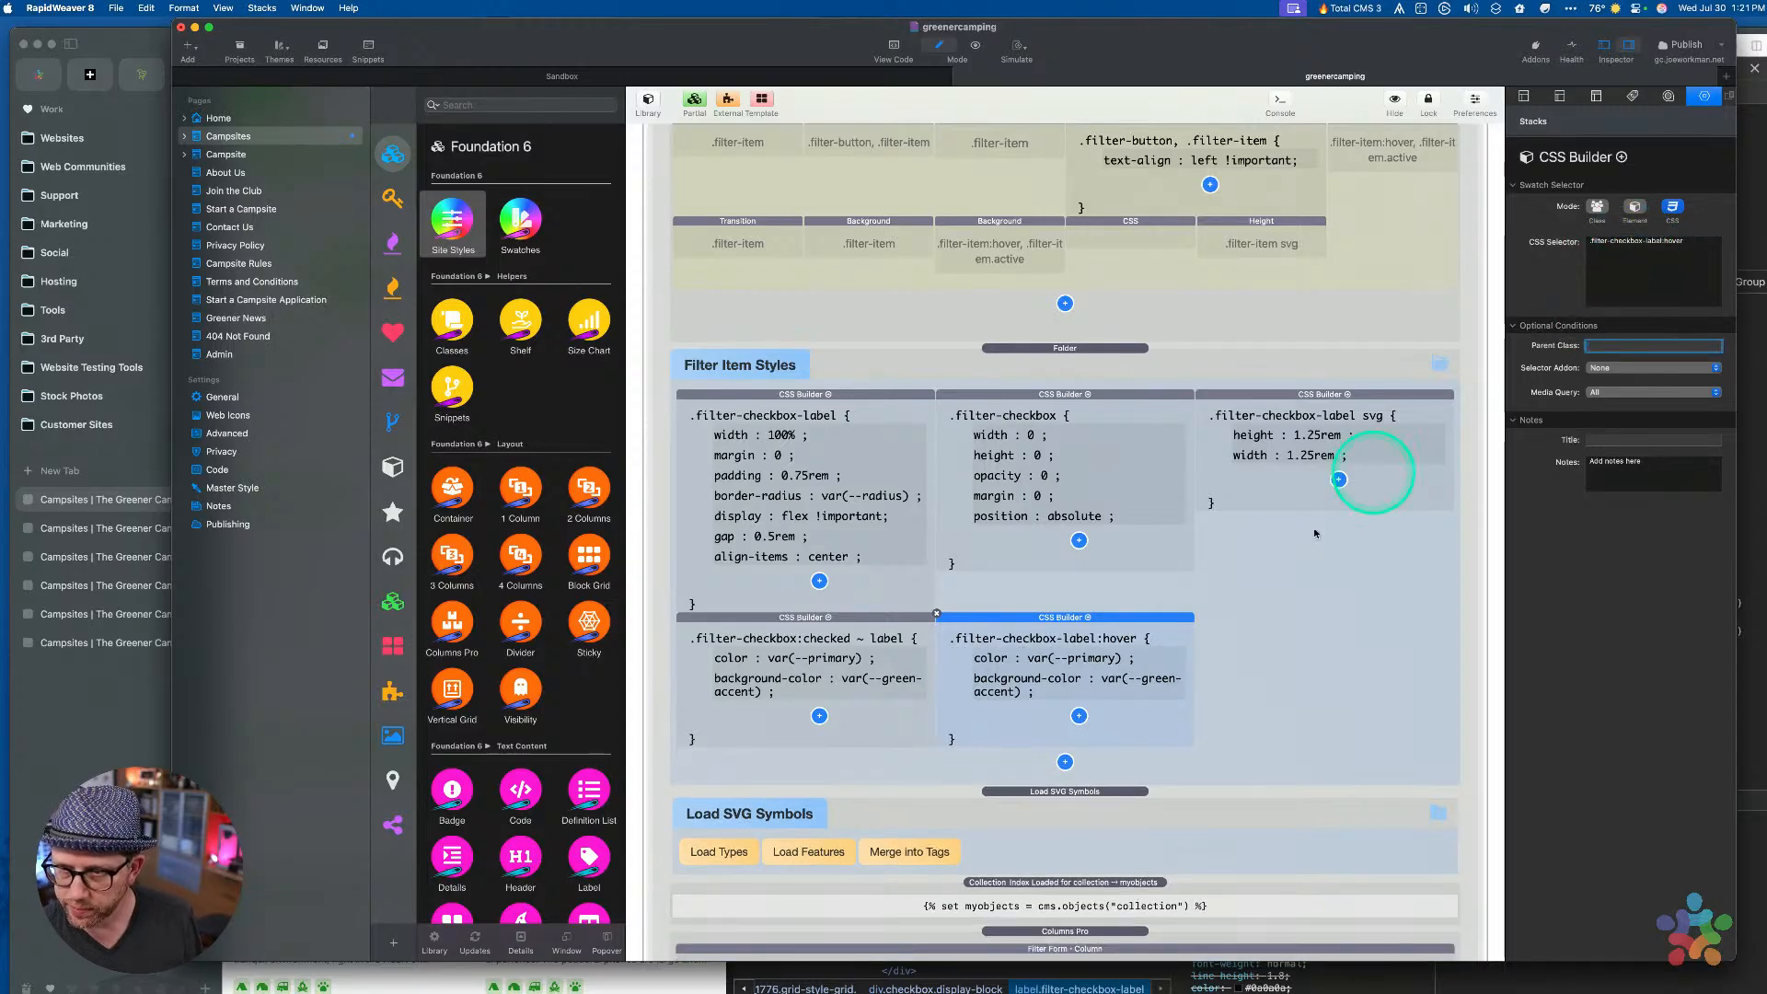
click(1596, 207)
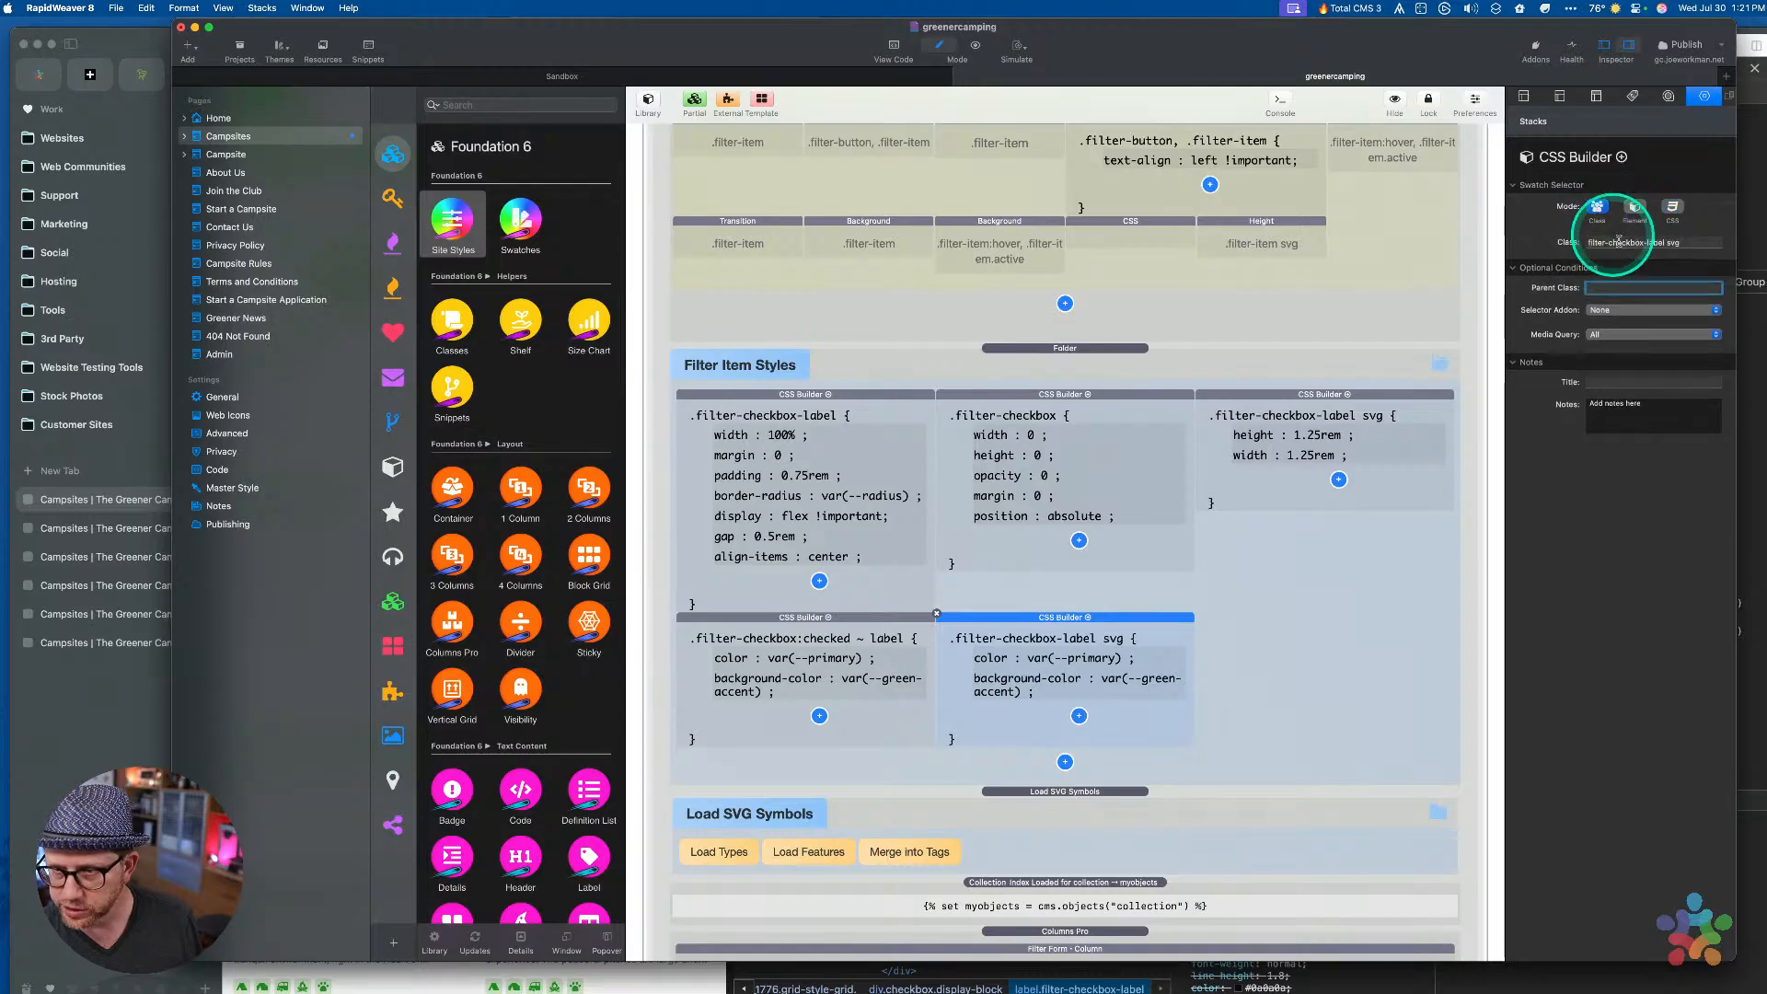
click(1684, 241)
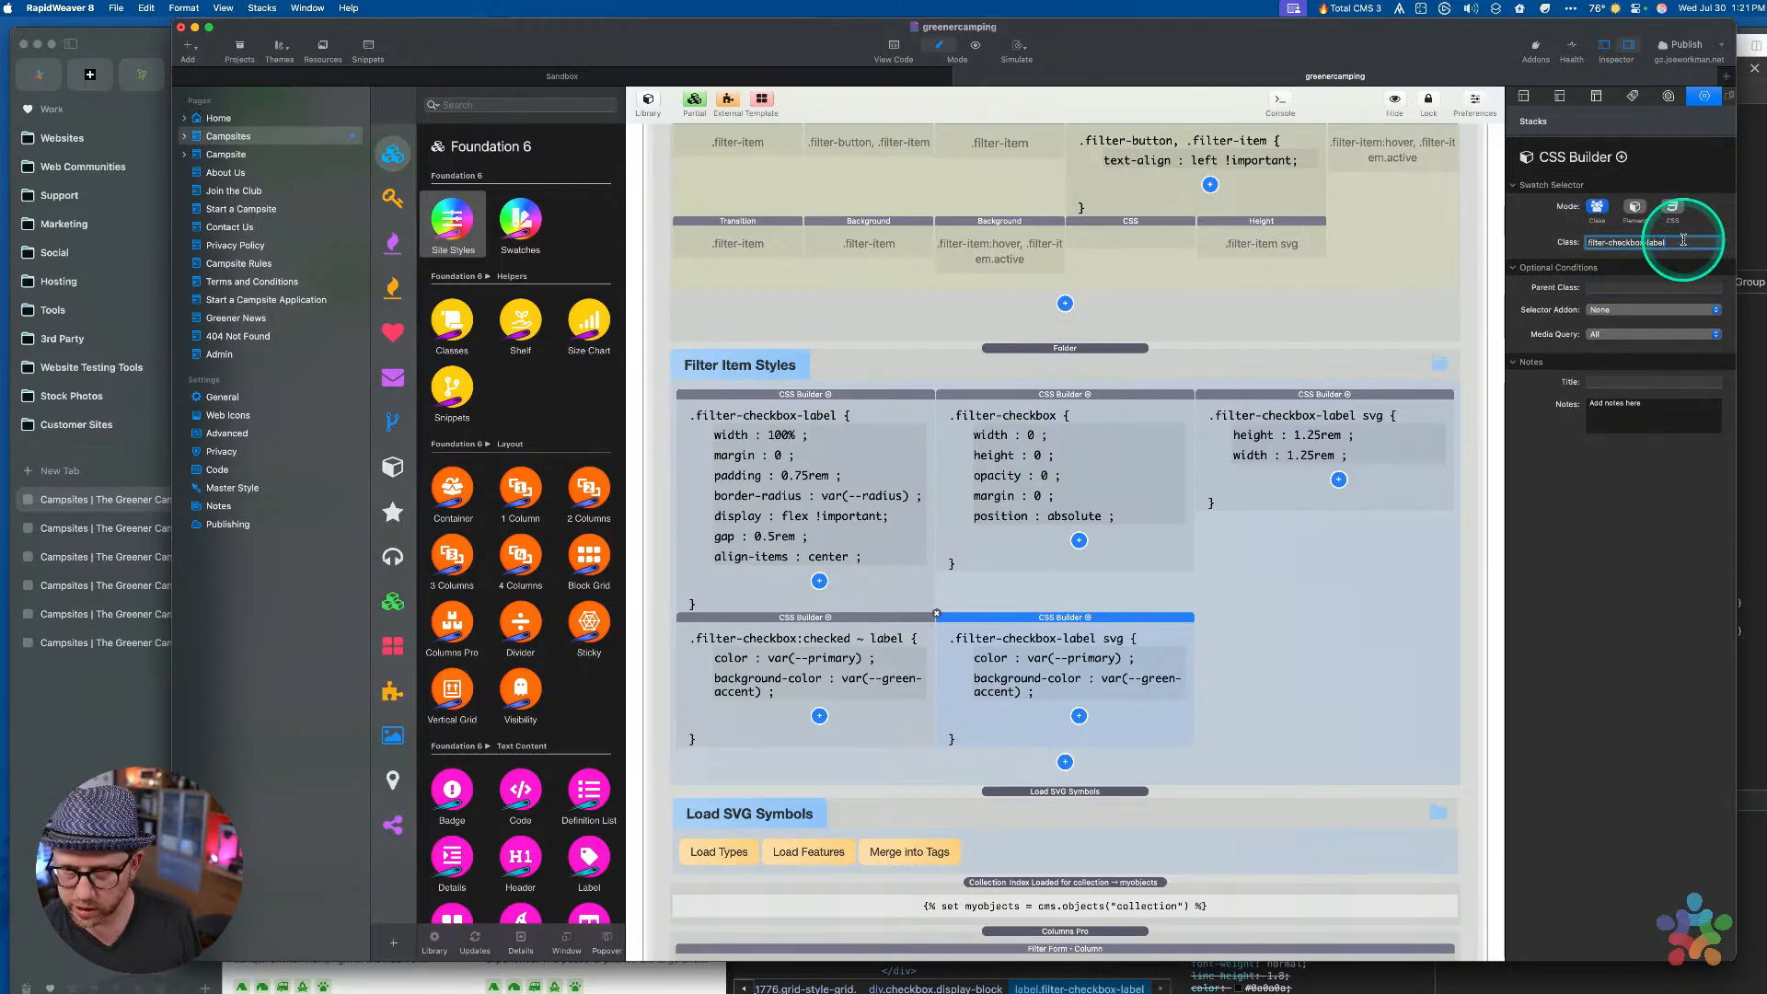
click(1615, 311)
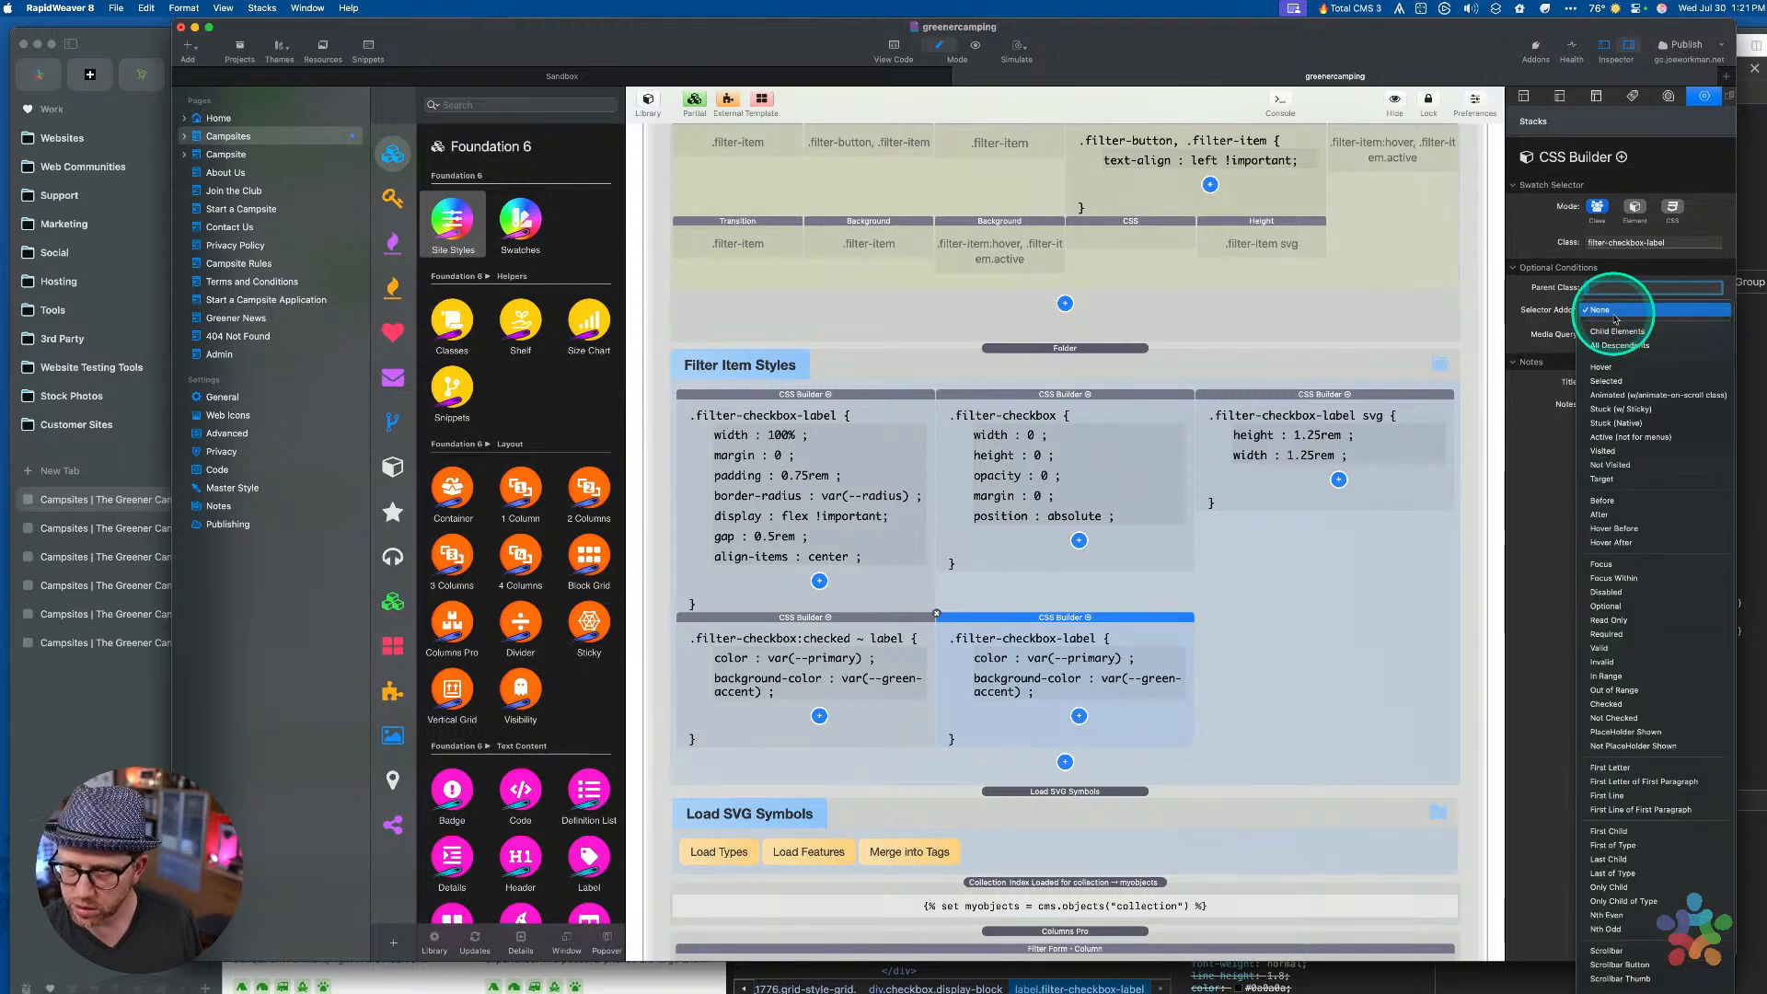
click(1606, 367)
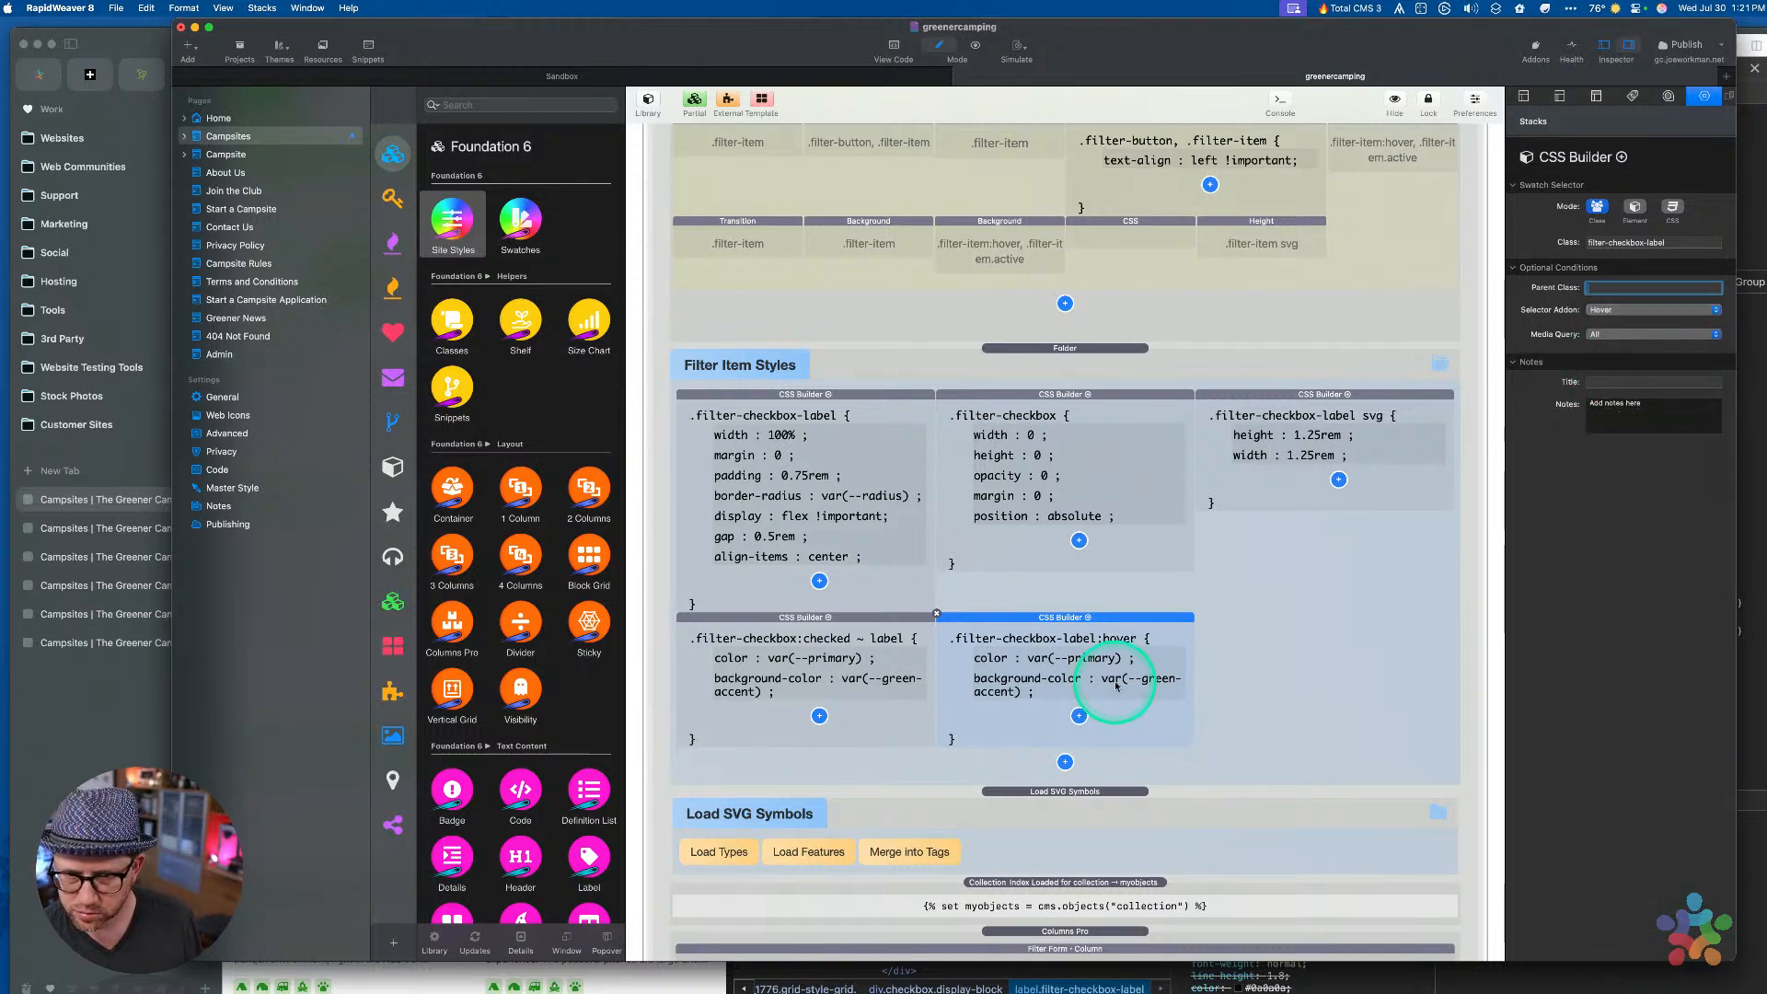
click(1068, 660)
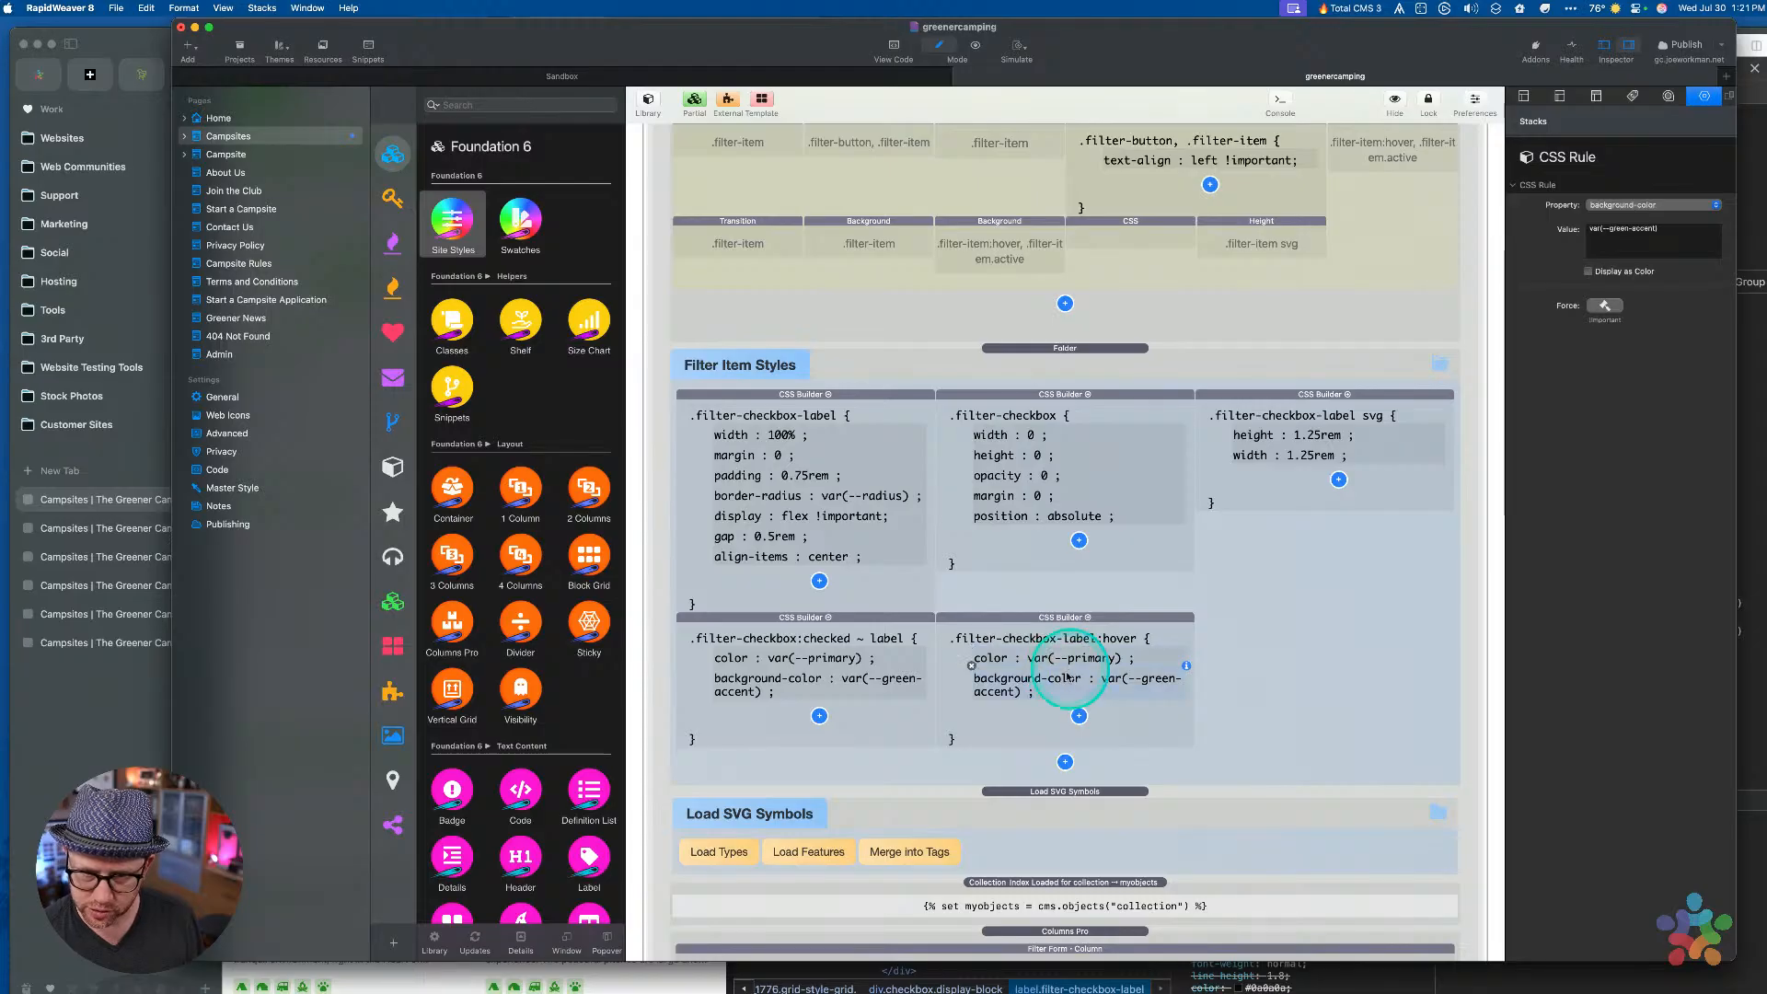
key(BackSpace)
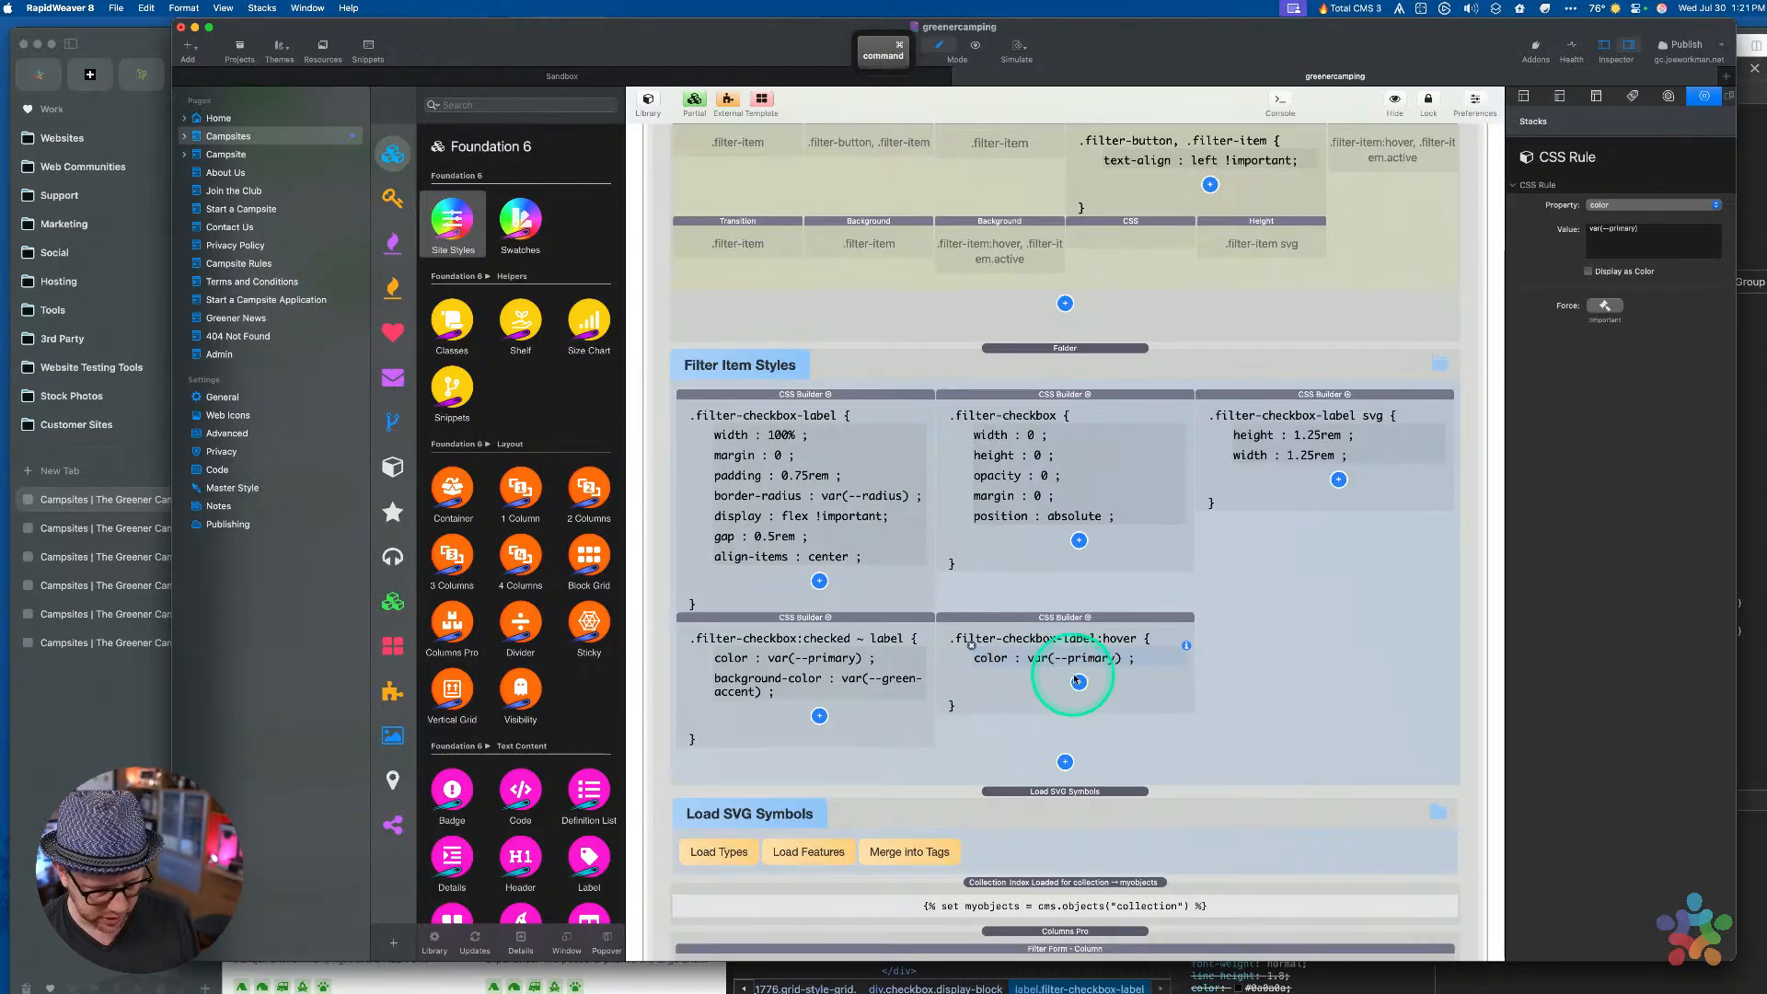
Test Roof Tent, Shepherd's Huts, Bell Tent, Caravan and Campervans filters in preview, then return to editing
key(super+r)
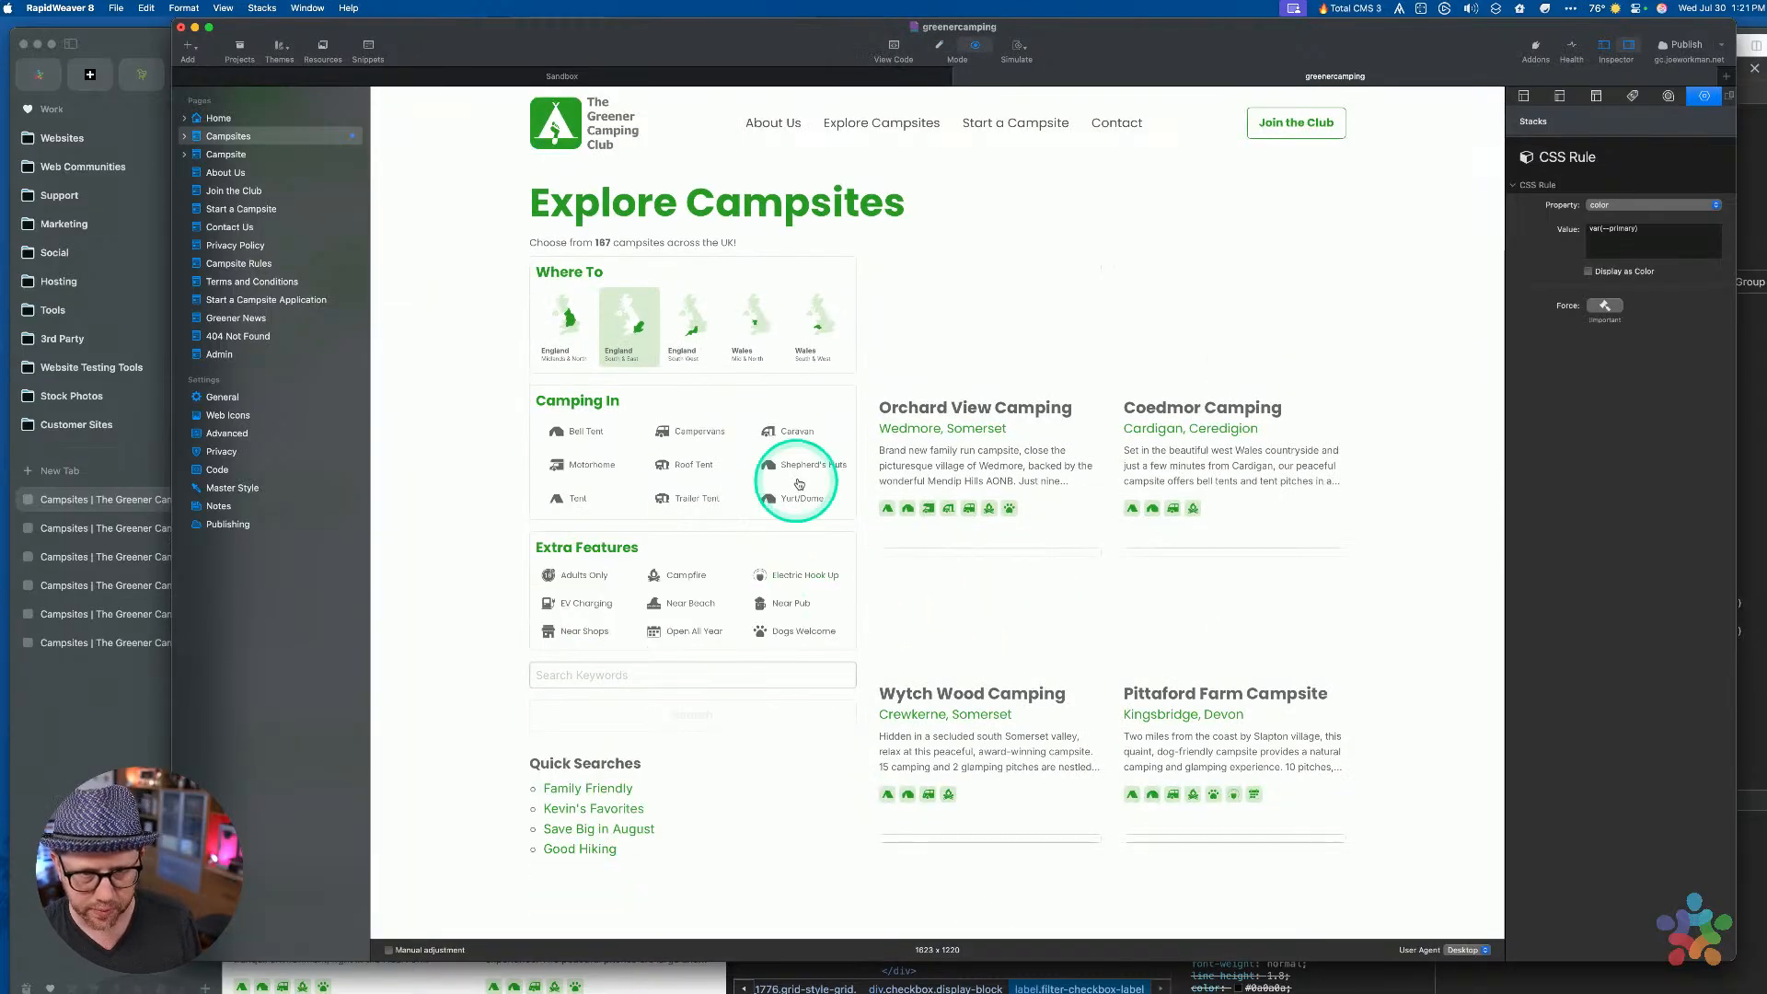
click(674, 468)
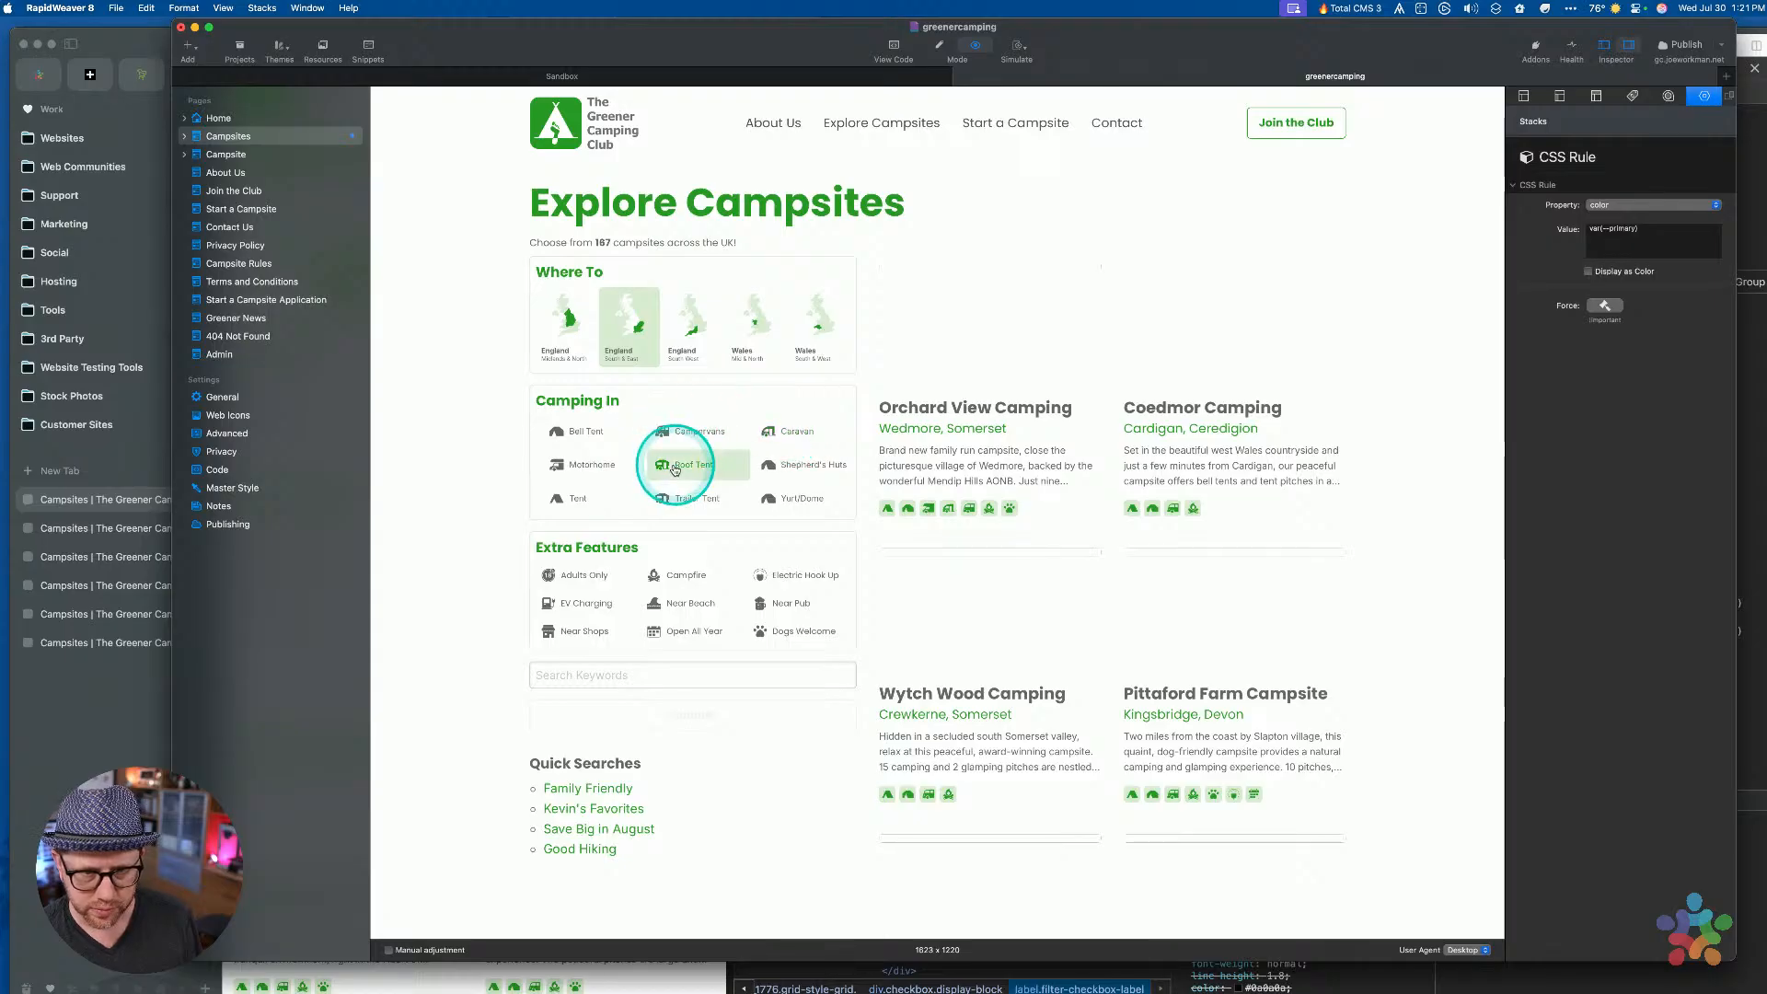
click(808, 466)
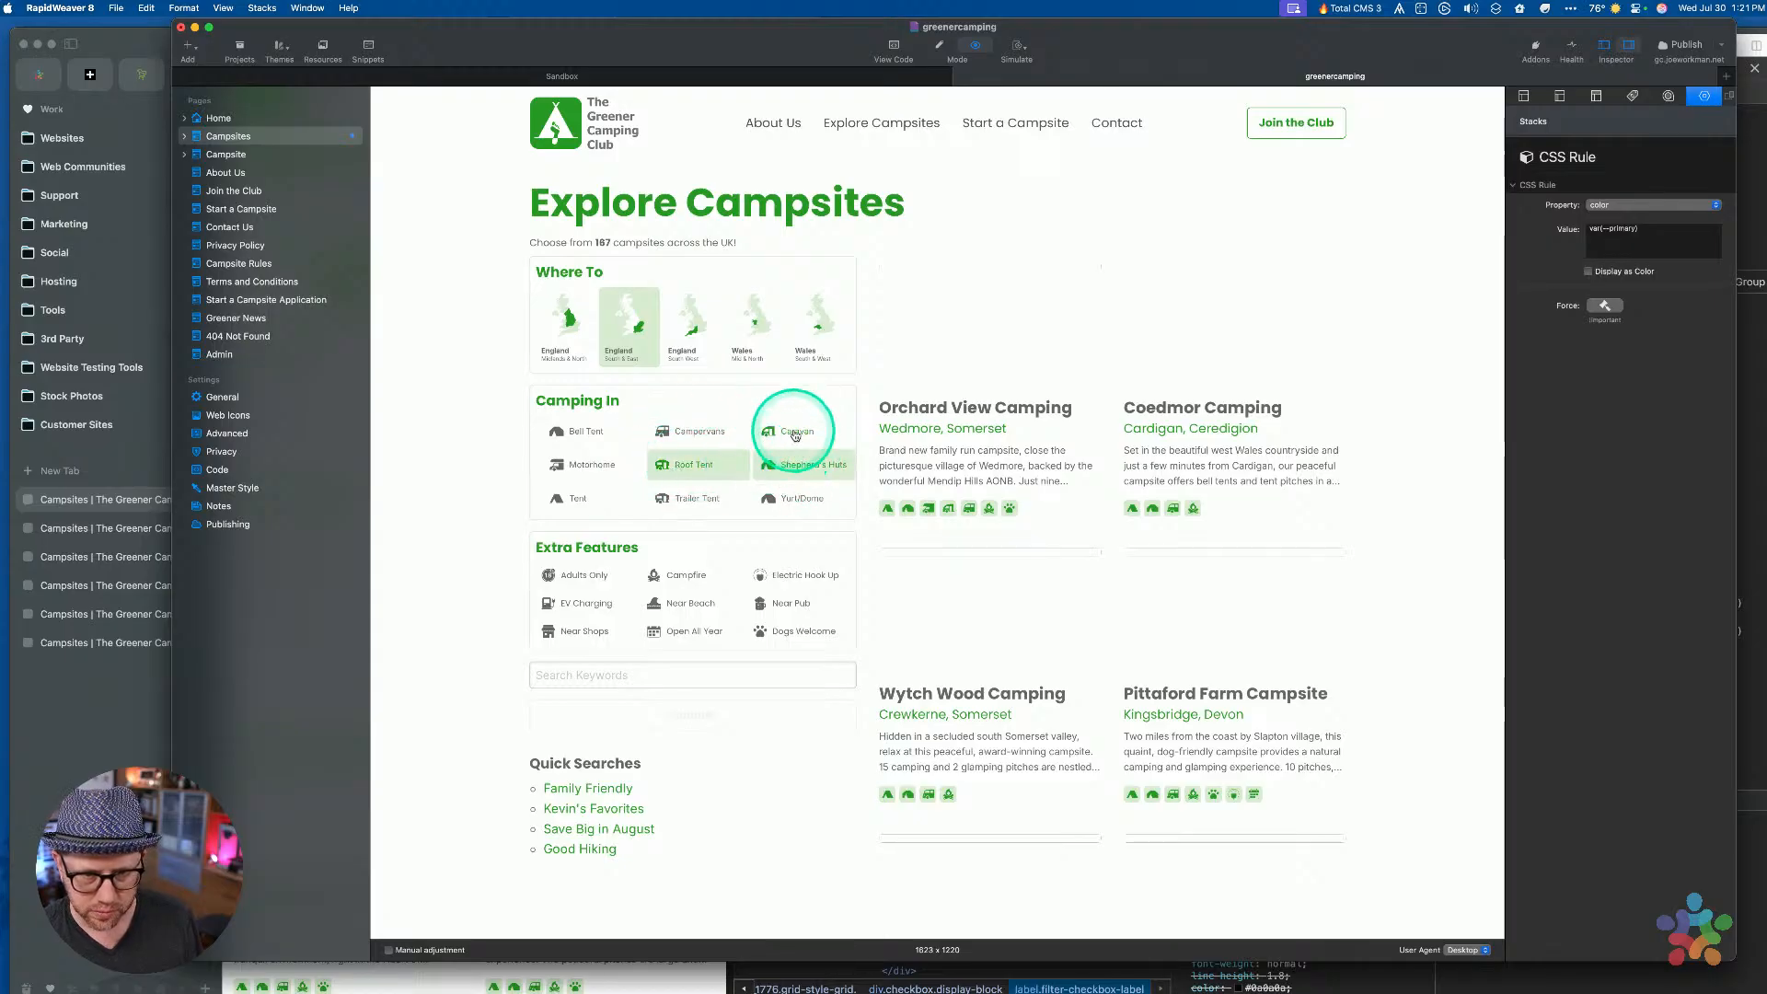
click(581, 431)
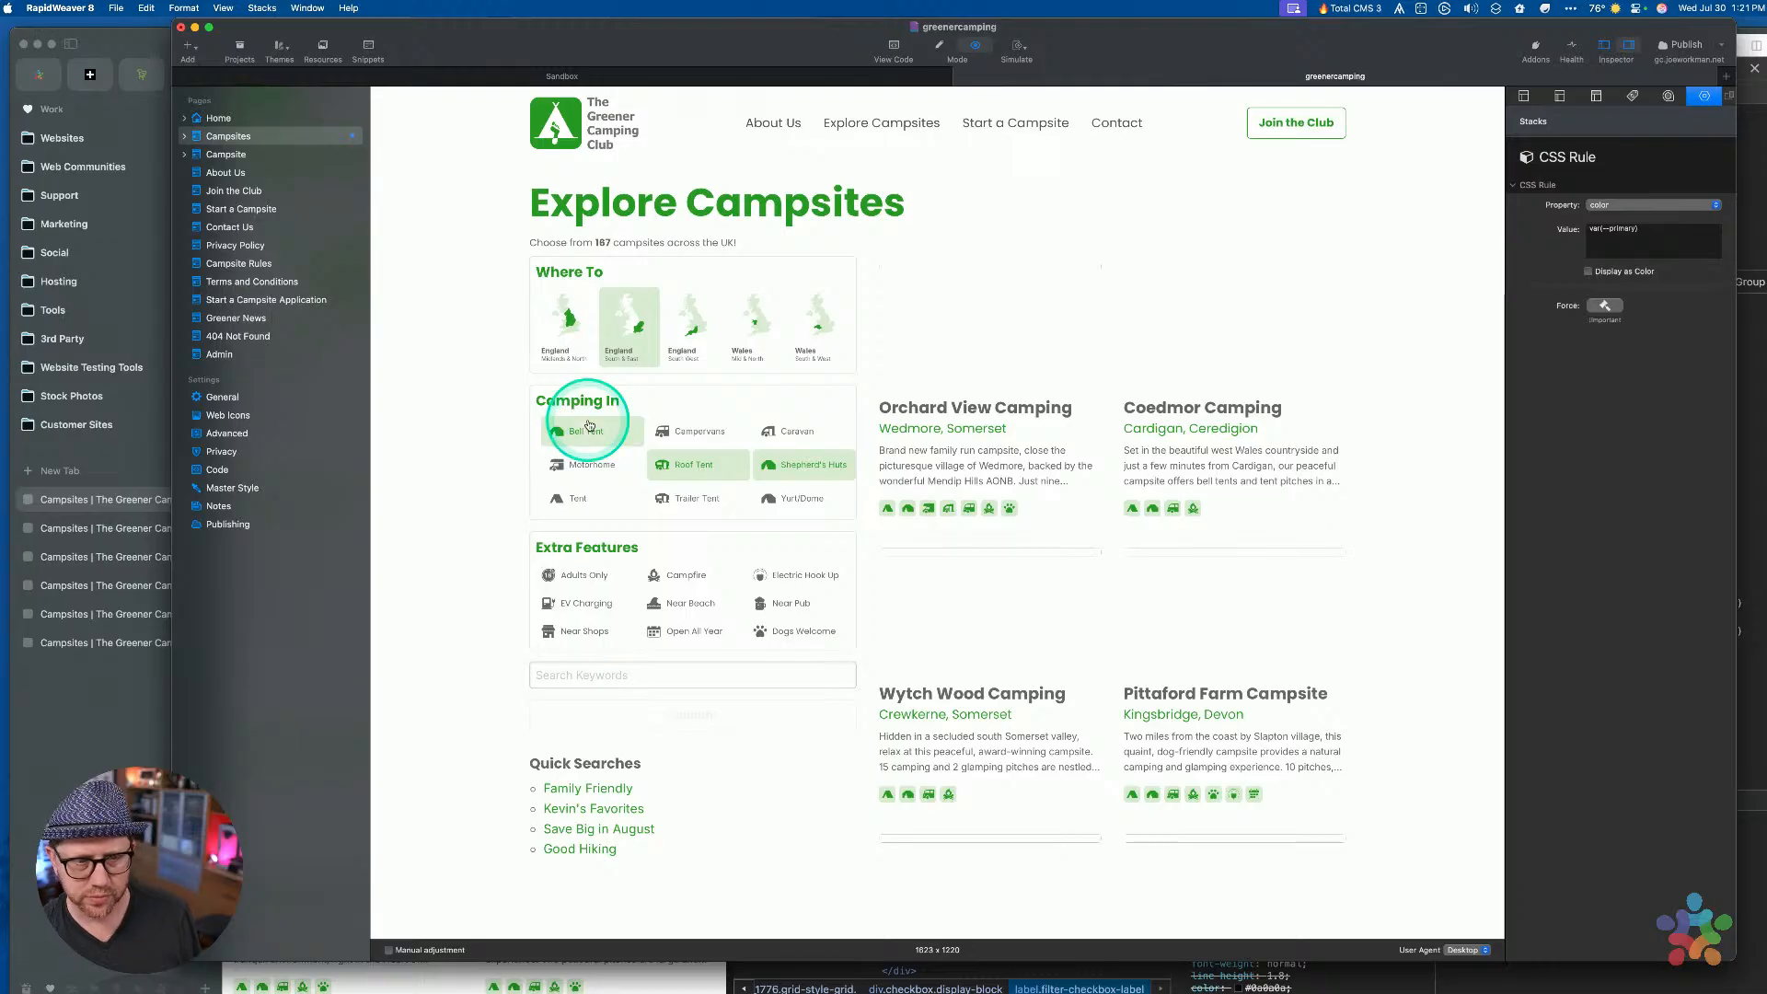
click(769, 430)
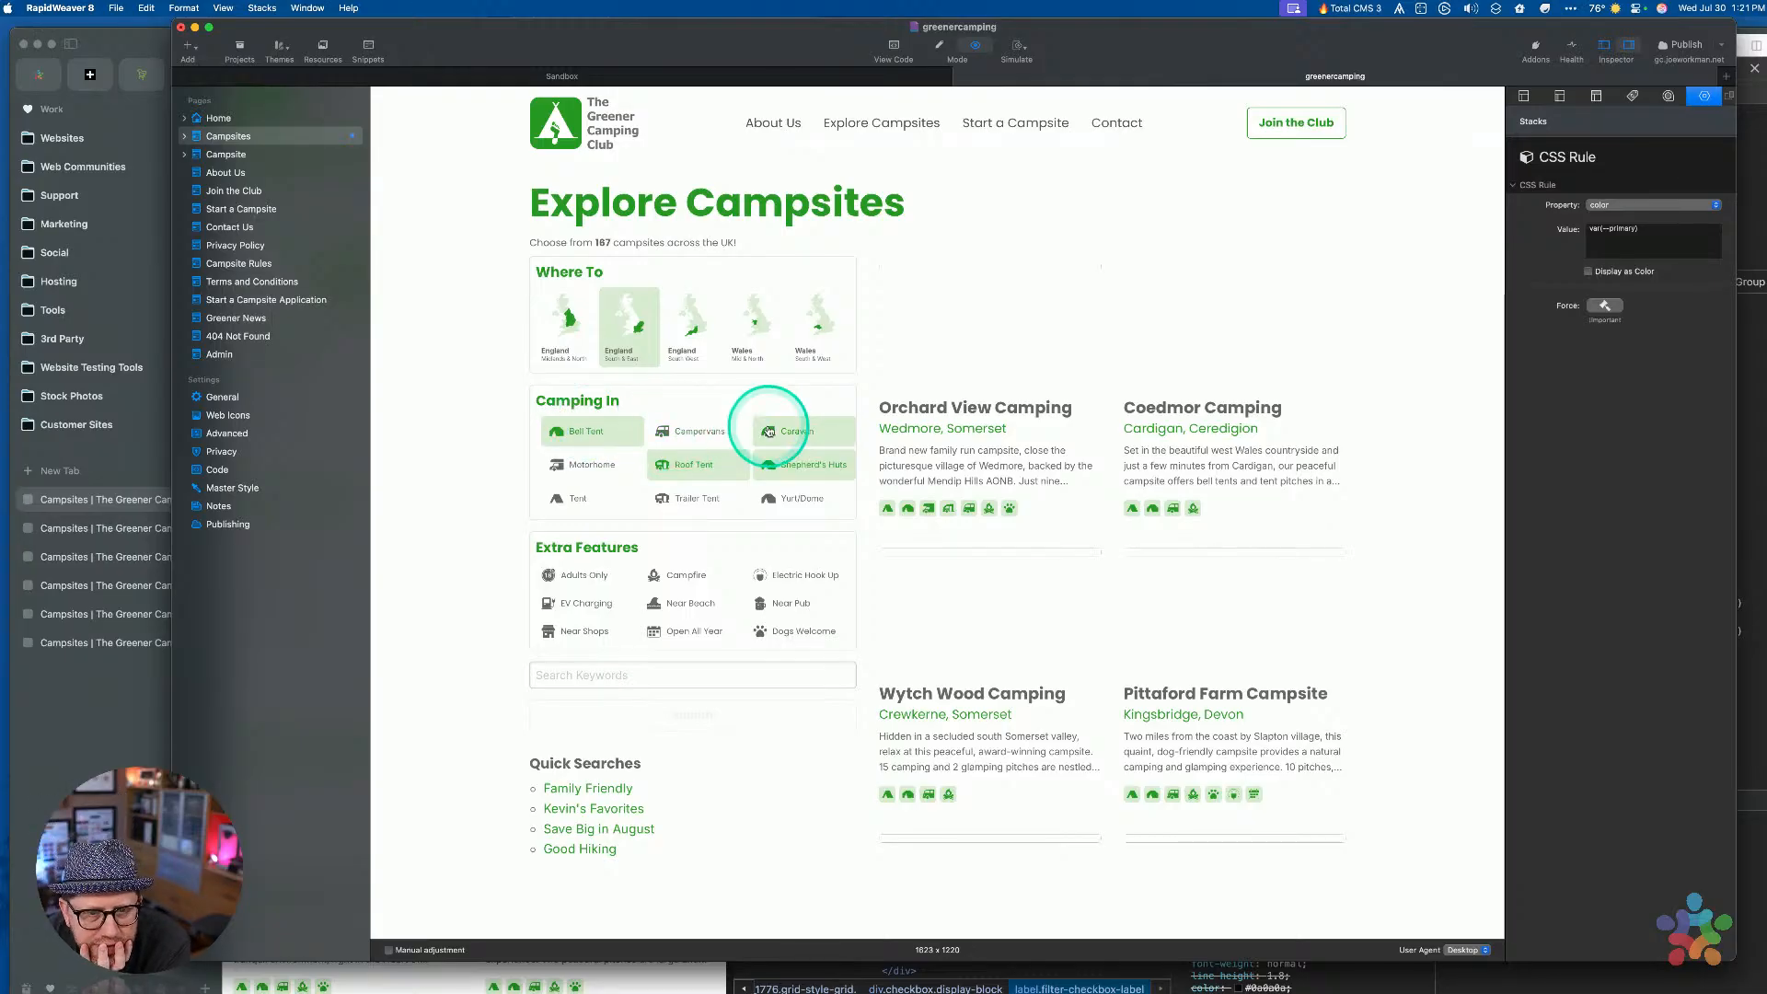
click(713, 431)
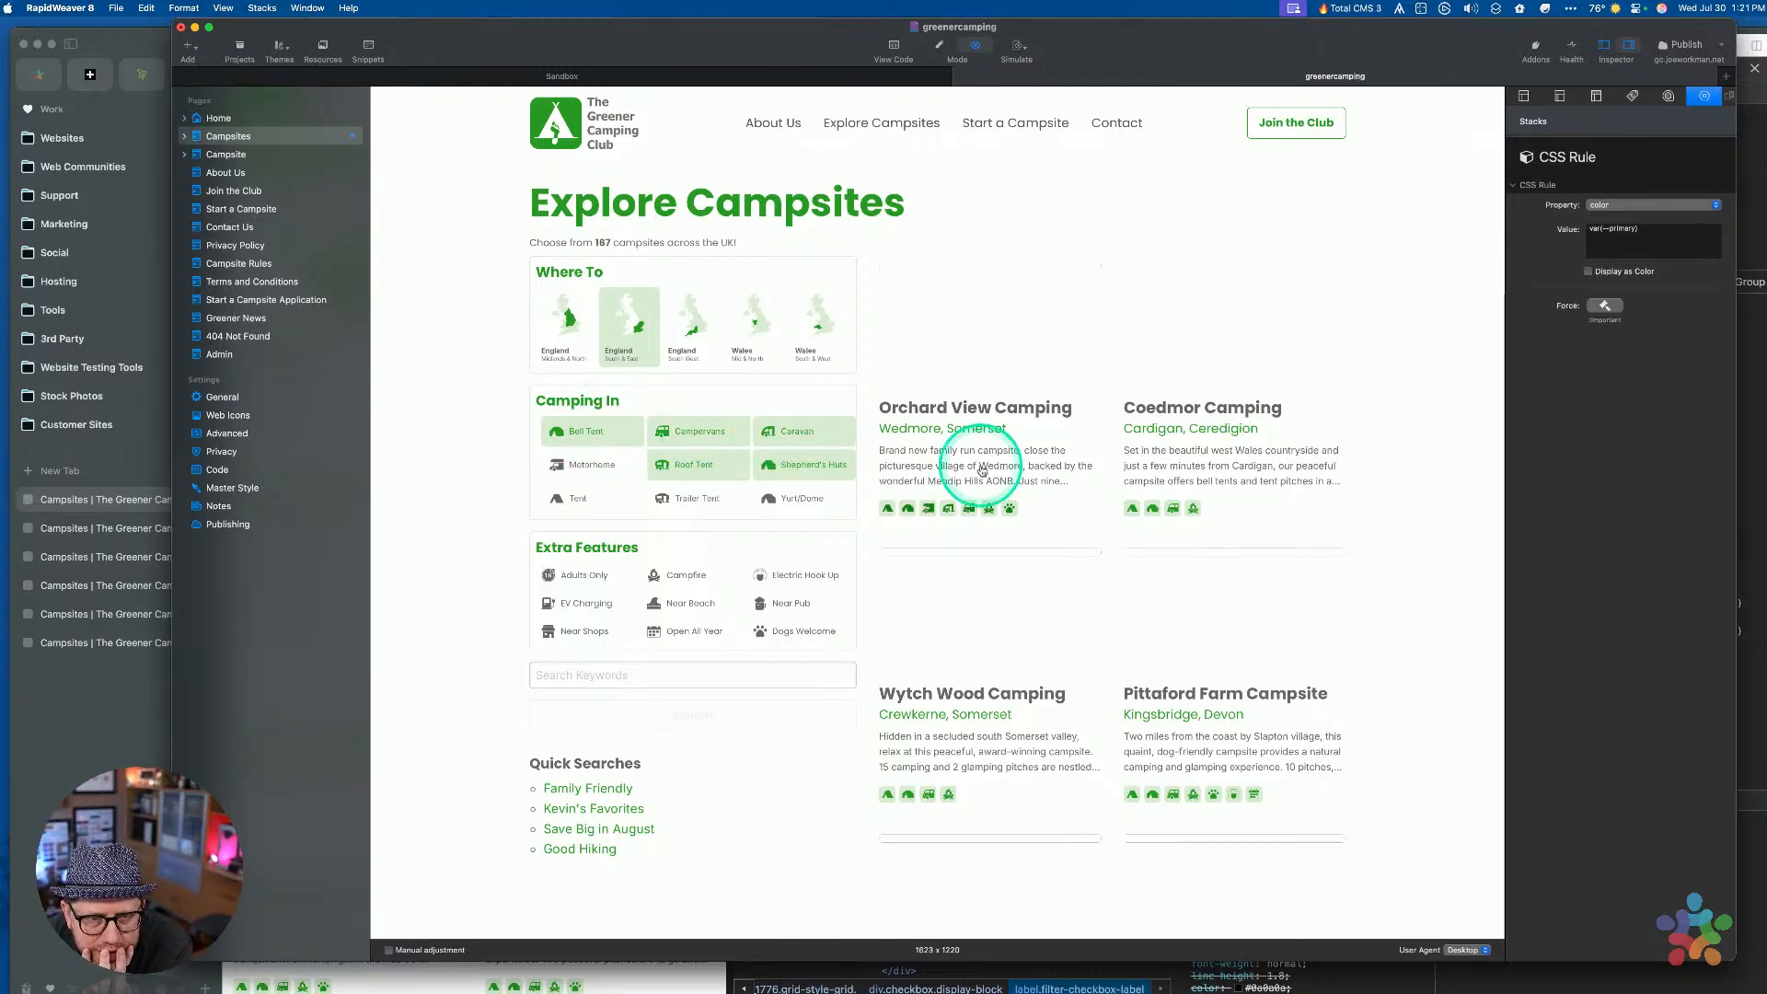
key(super+r)
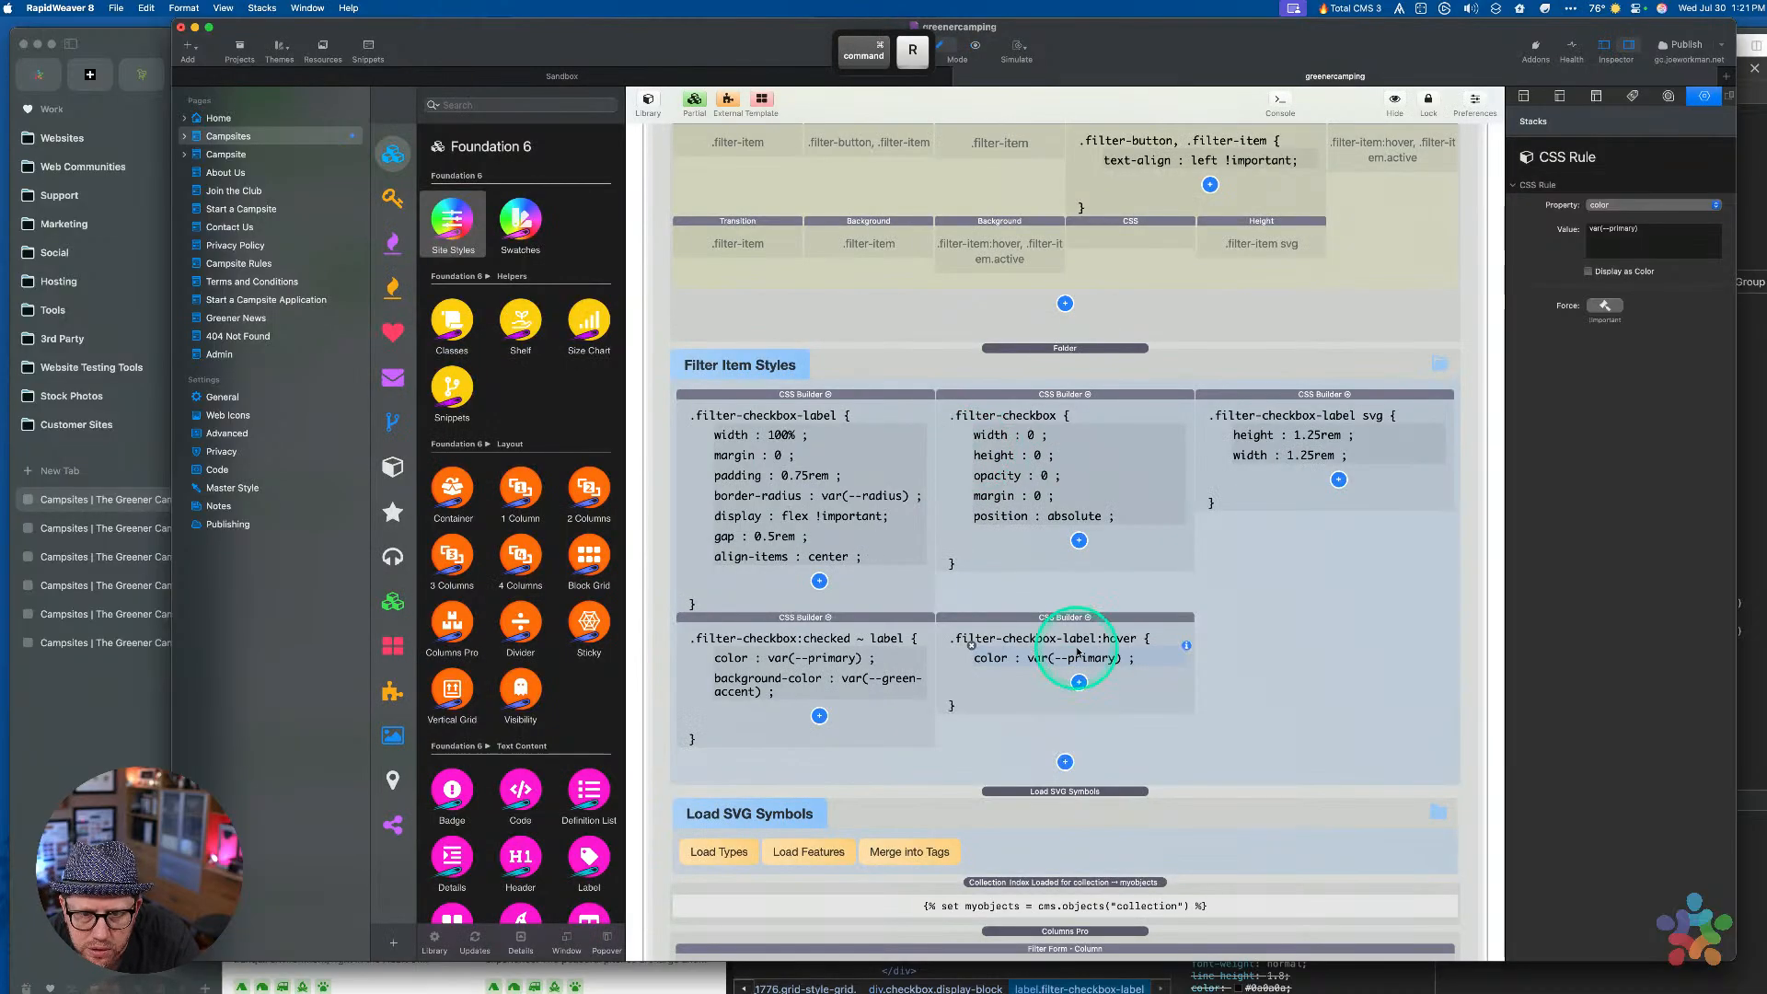
Copy the checked rule's background-color var(--green-accent) into the hover rule
click(816, 689)
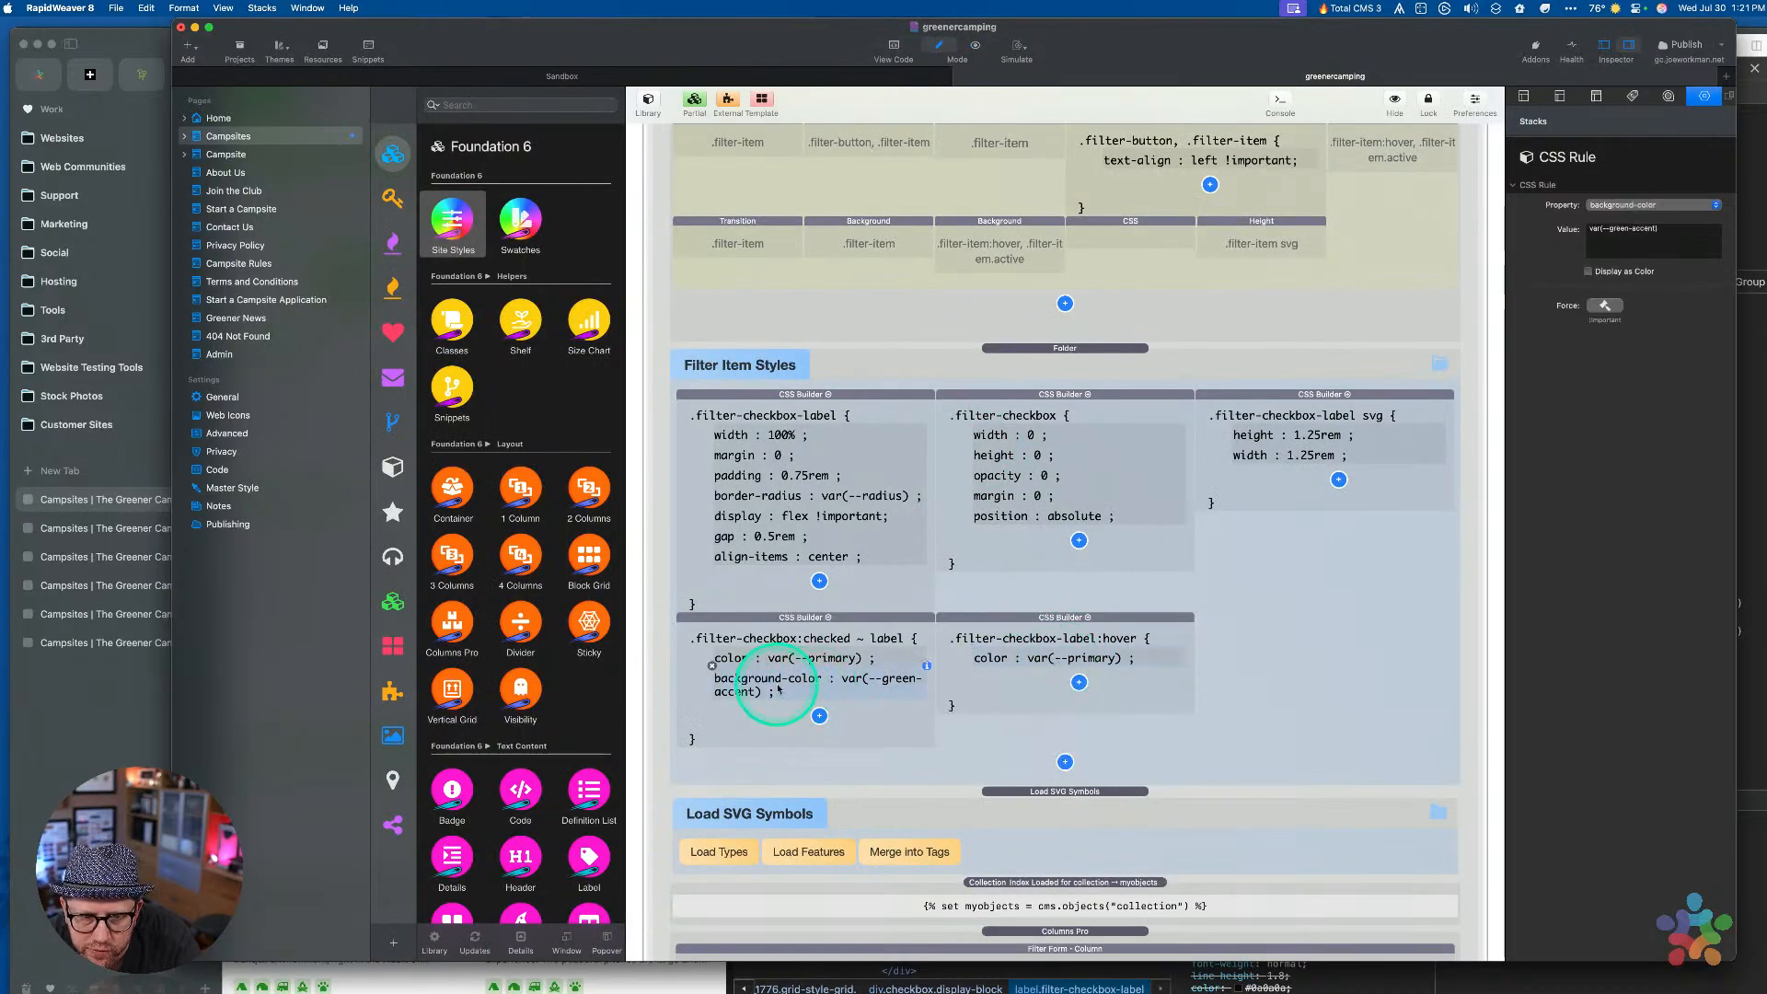
drag(778, 687, 1031, 686)
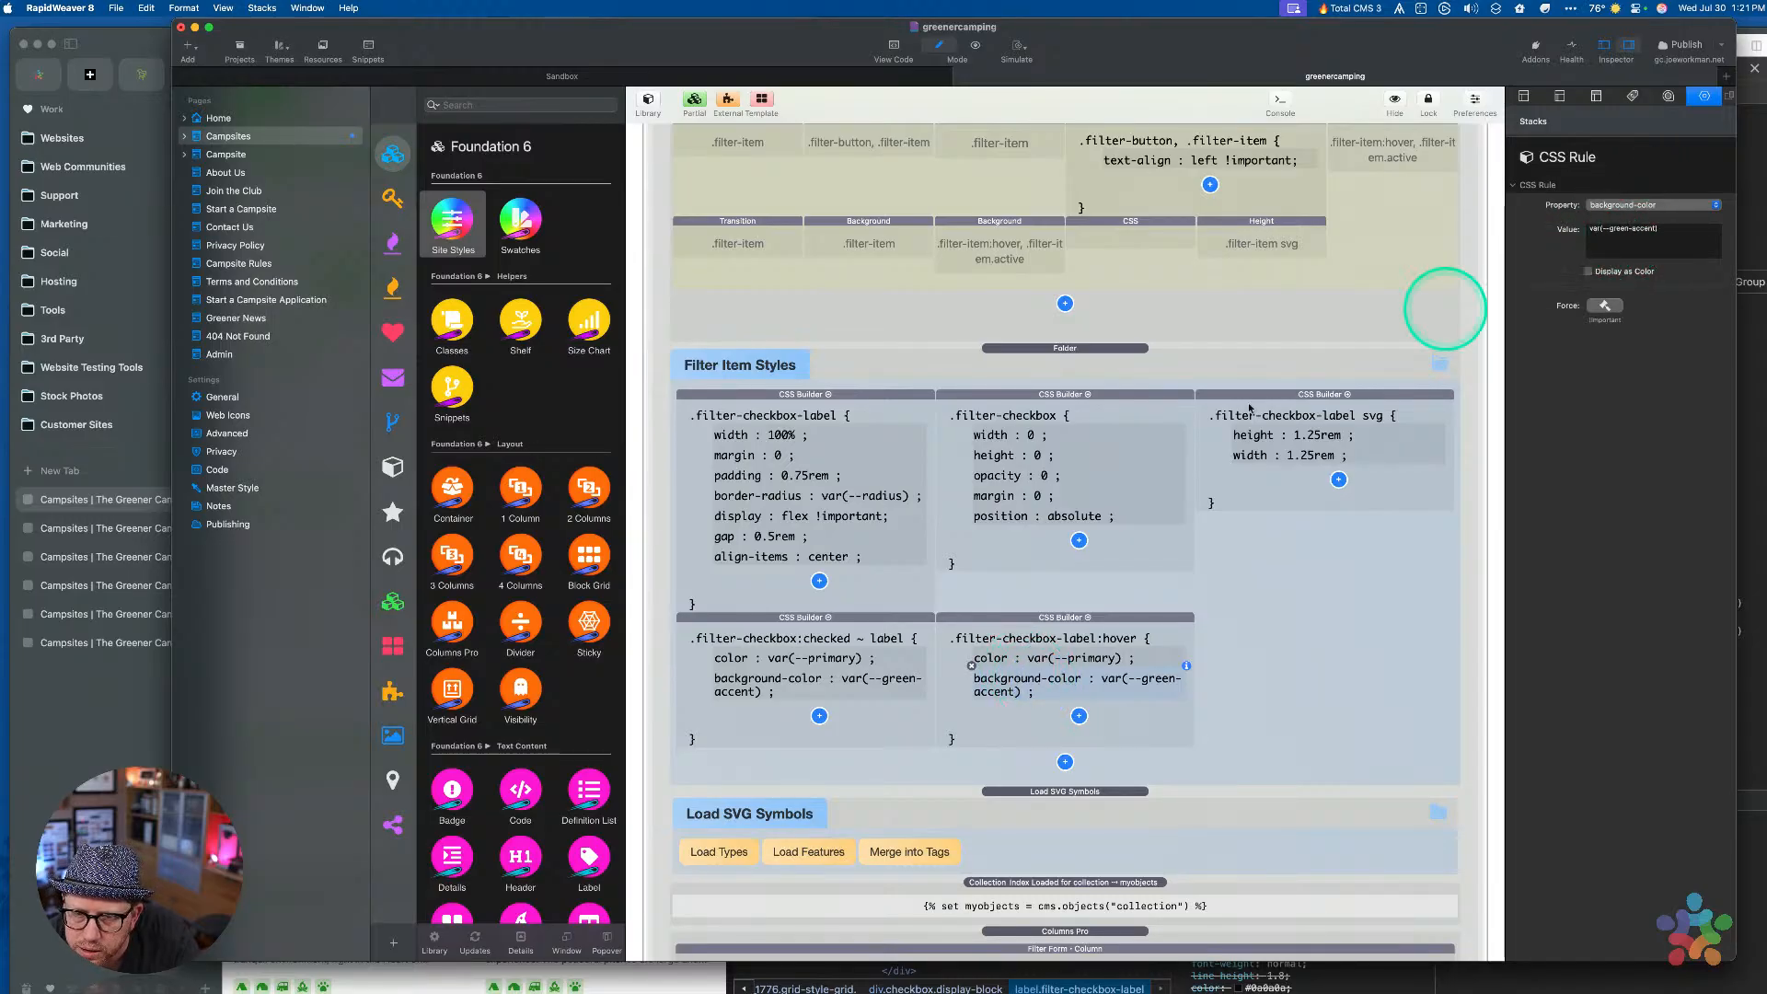
key(ctrl+Up)
Scroll Arc's Styles pane to the :root colour variables like --primary #1779ba and --light-gray #e6e6e6
click(575, 451)
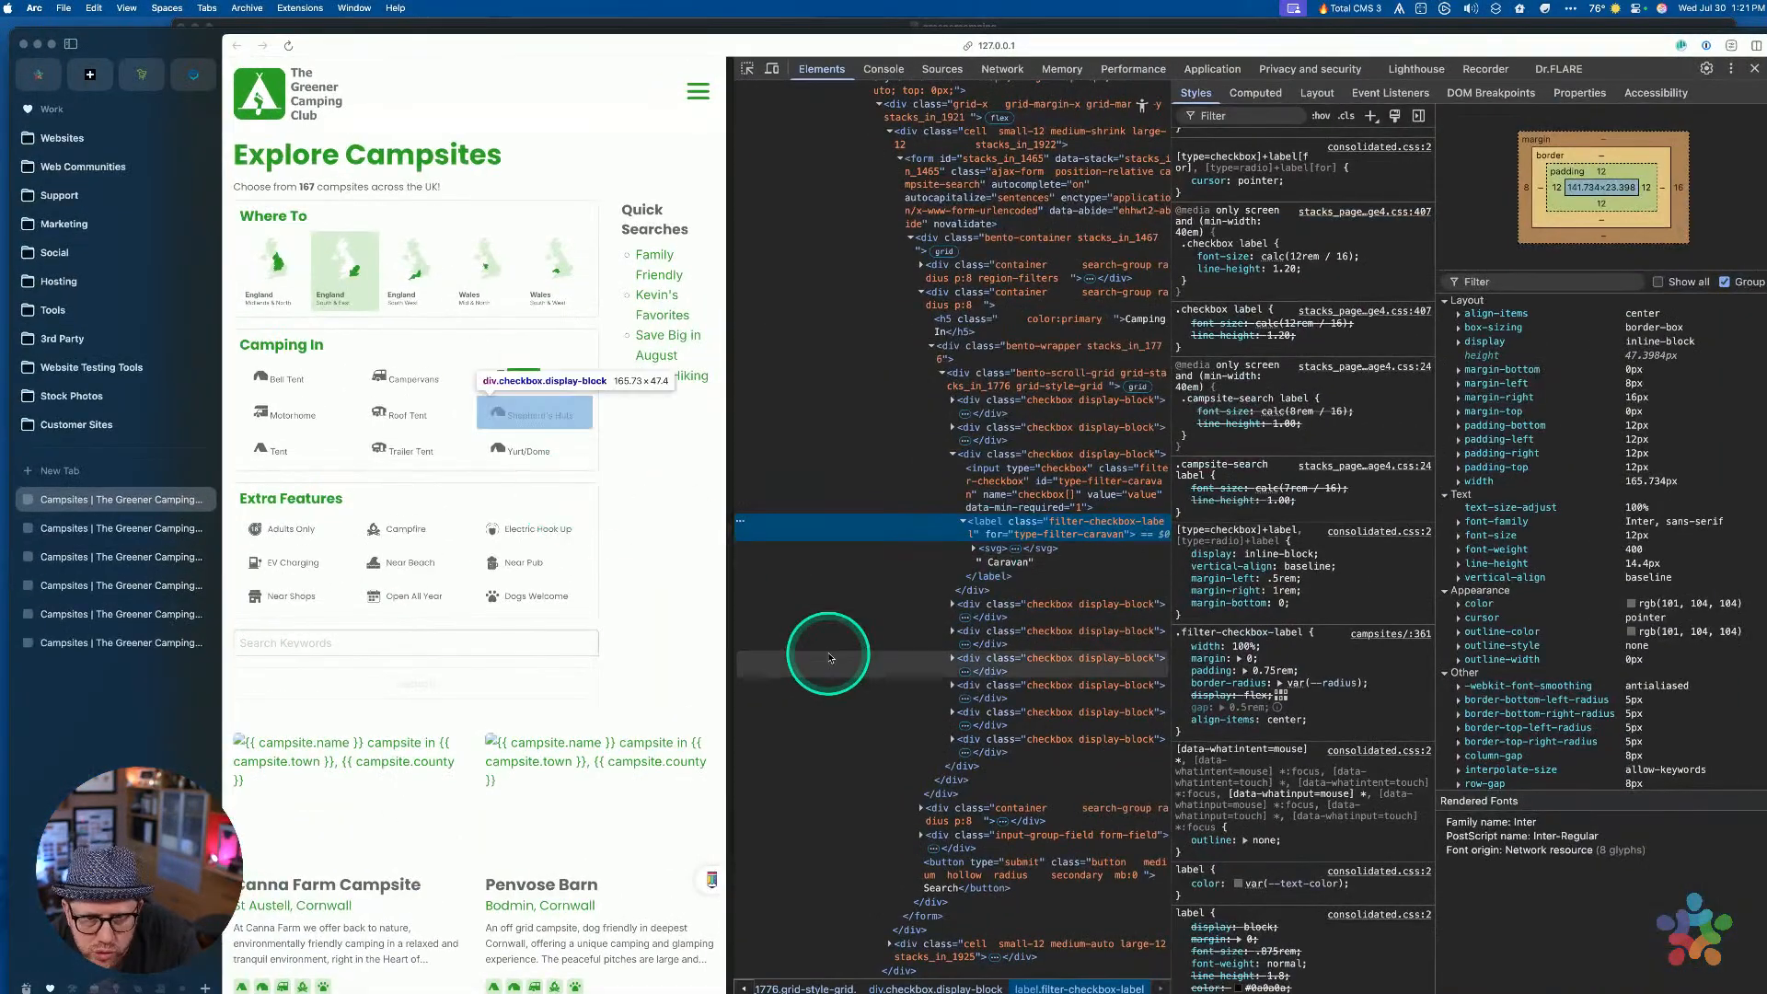
scroll(1299, 624, down, 20)
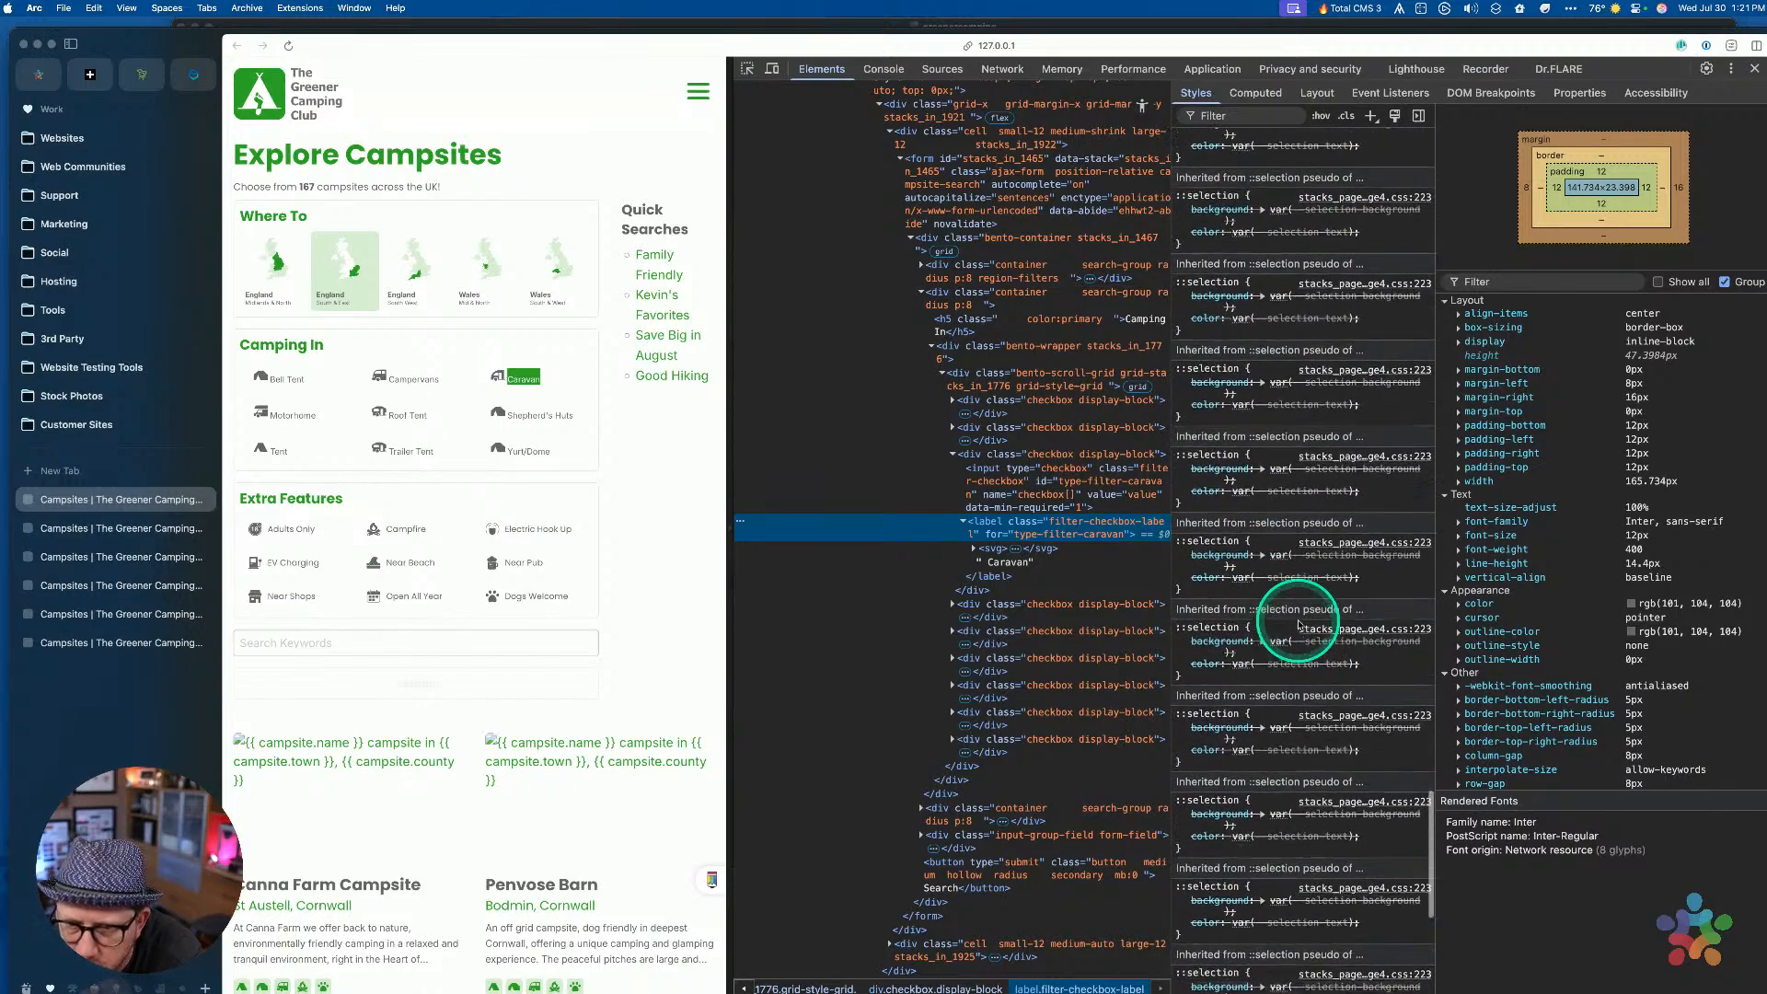
scroll(1300, 624, up, 10)
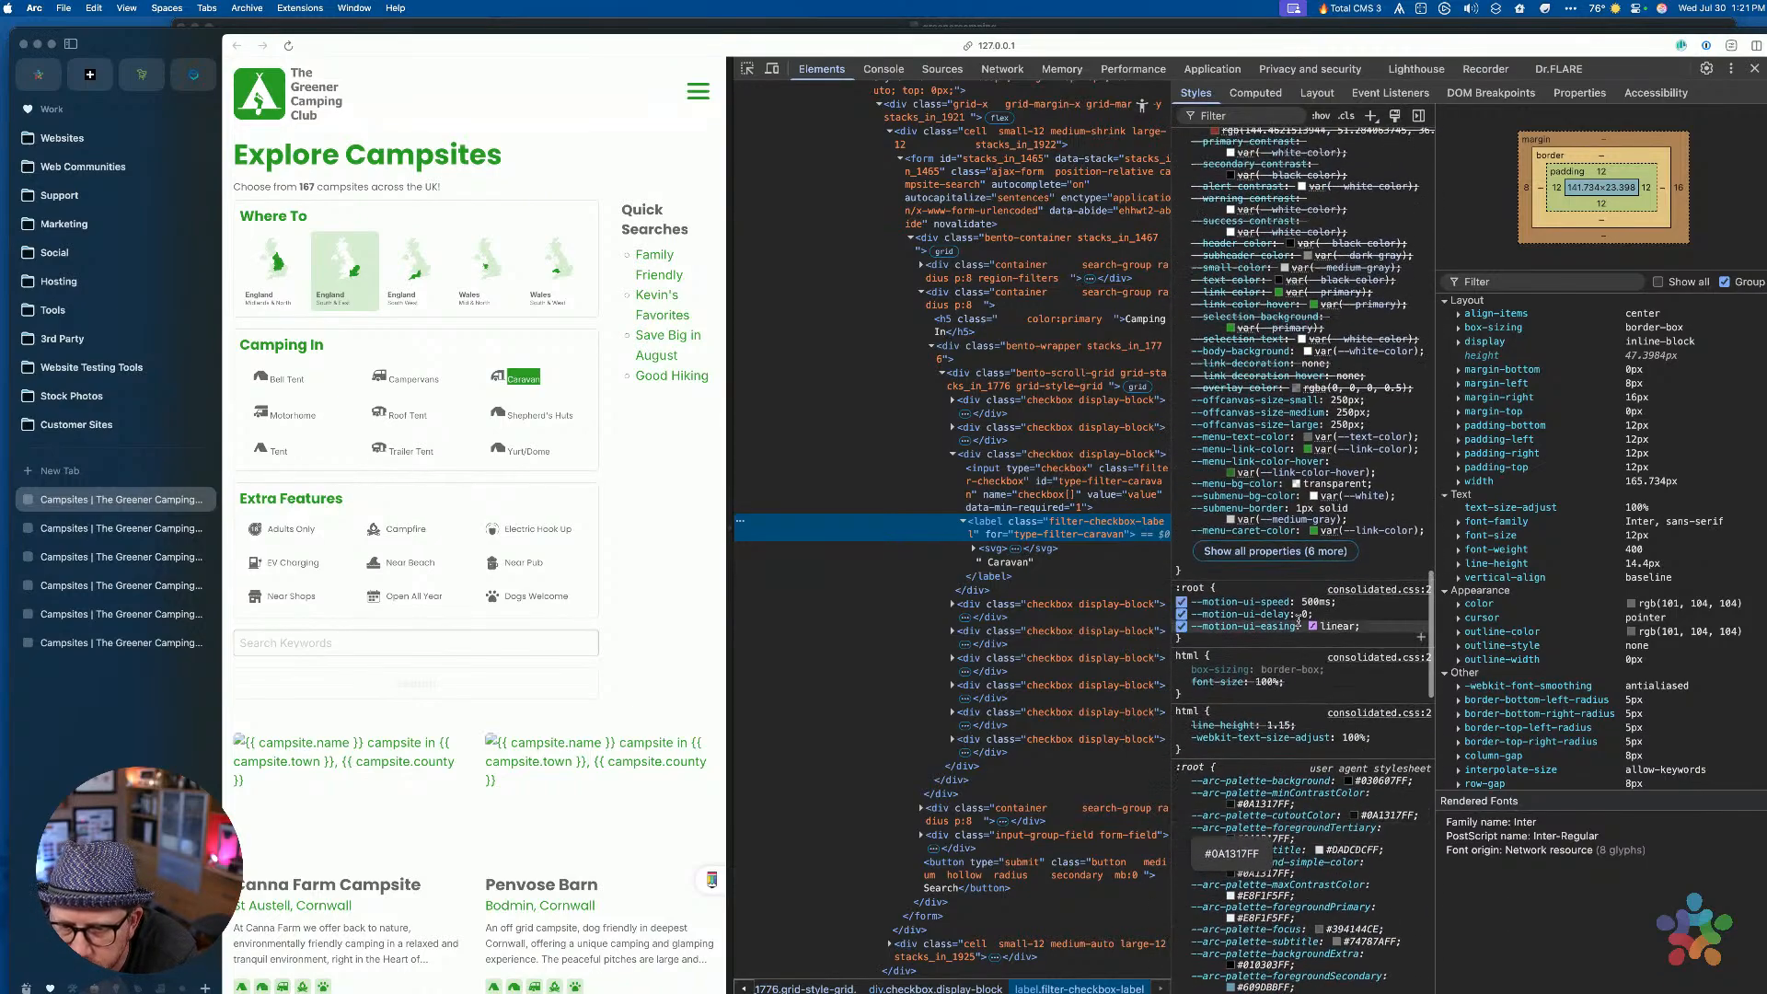
scroll(1307, 594, up, 4)
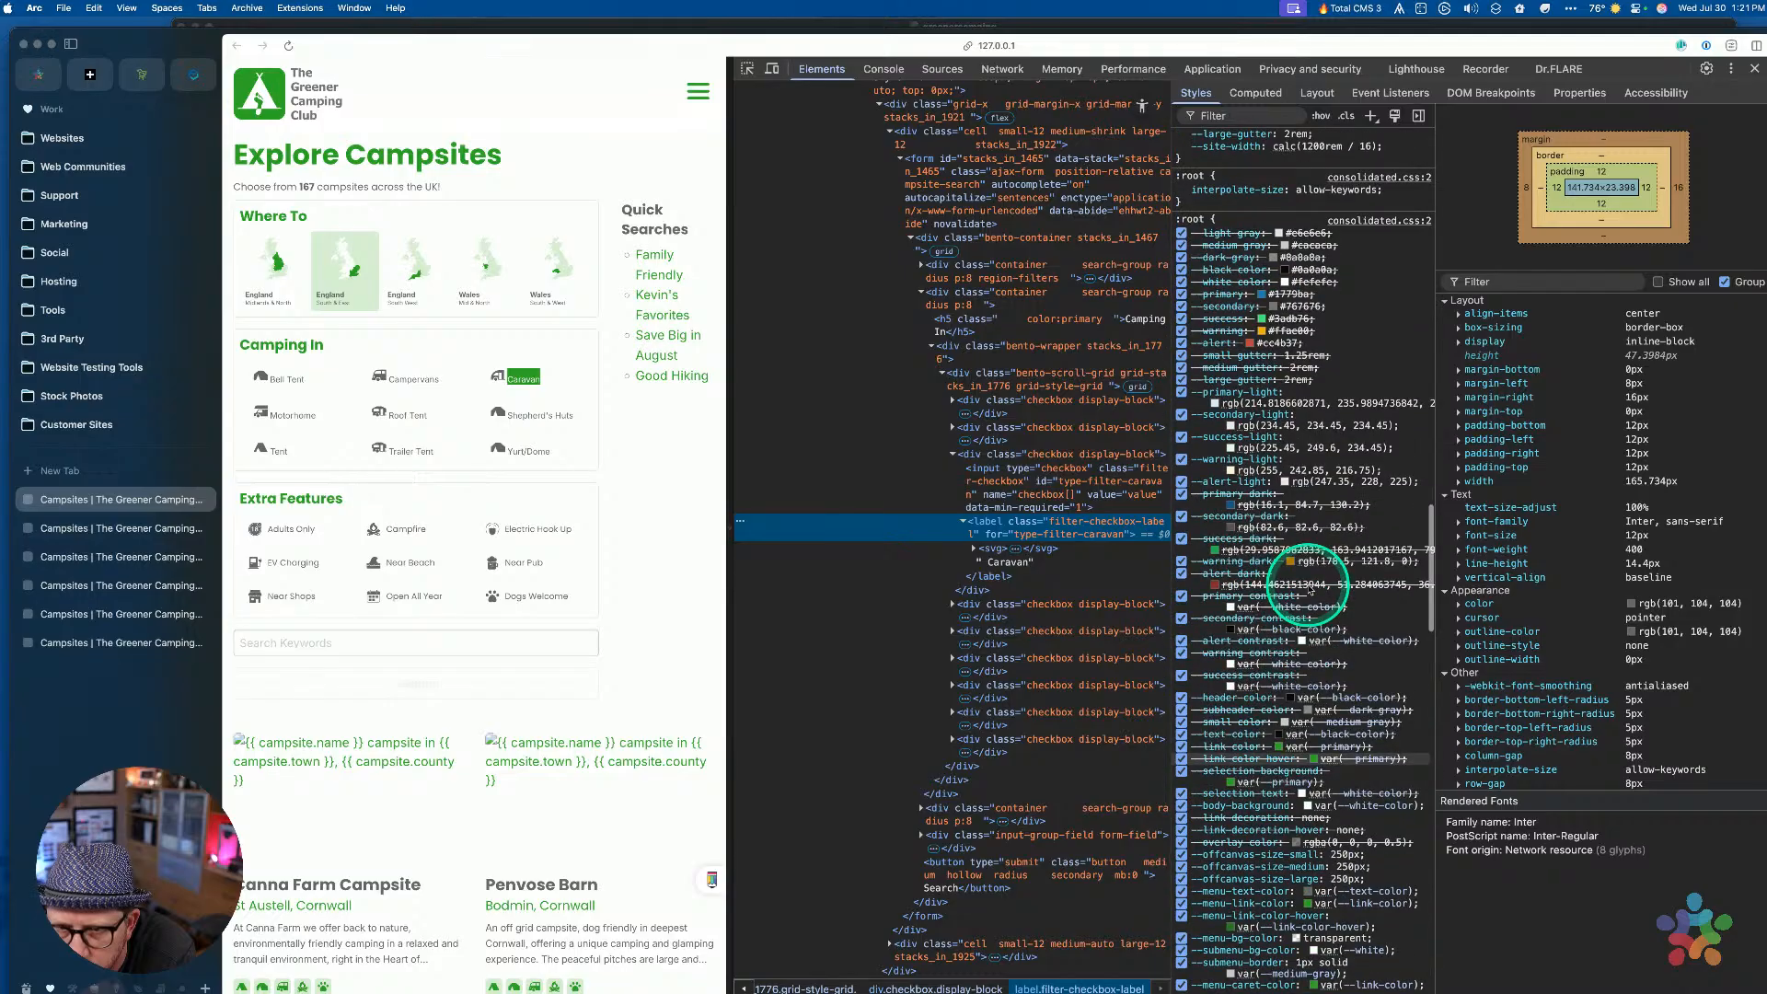
scroll(1284, 619, down, 2)
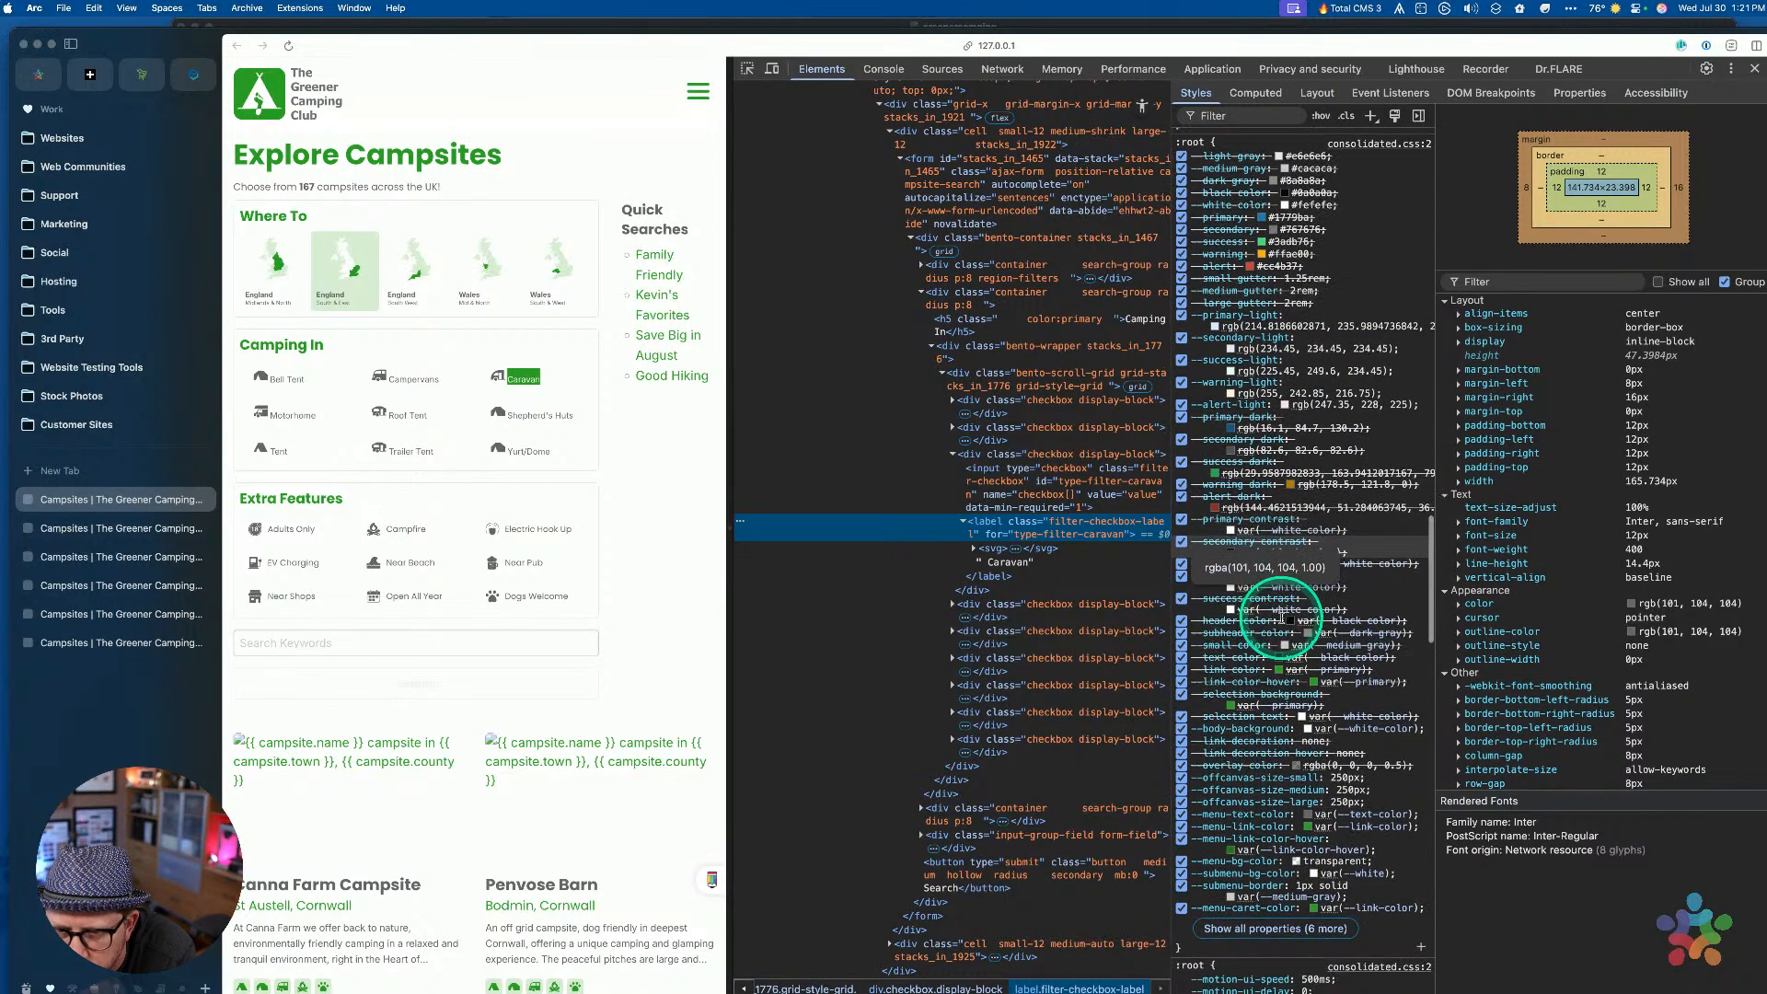
scroll(1279, 616, up, 4)
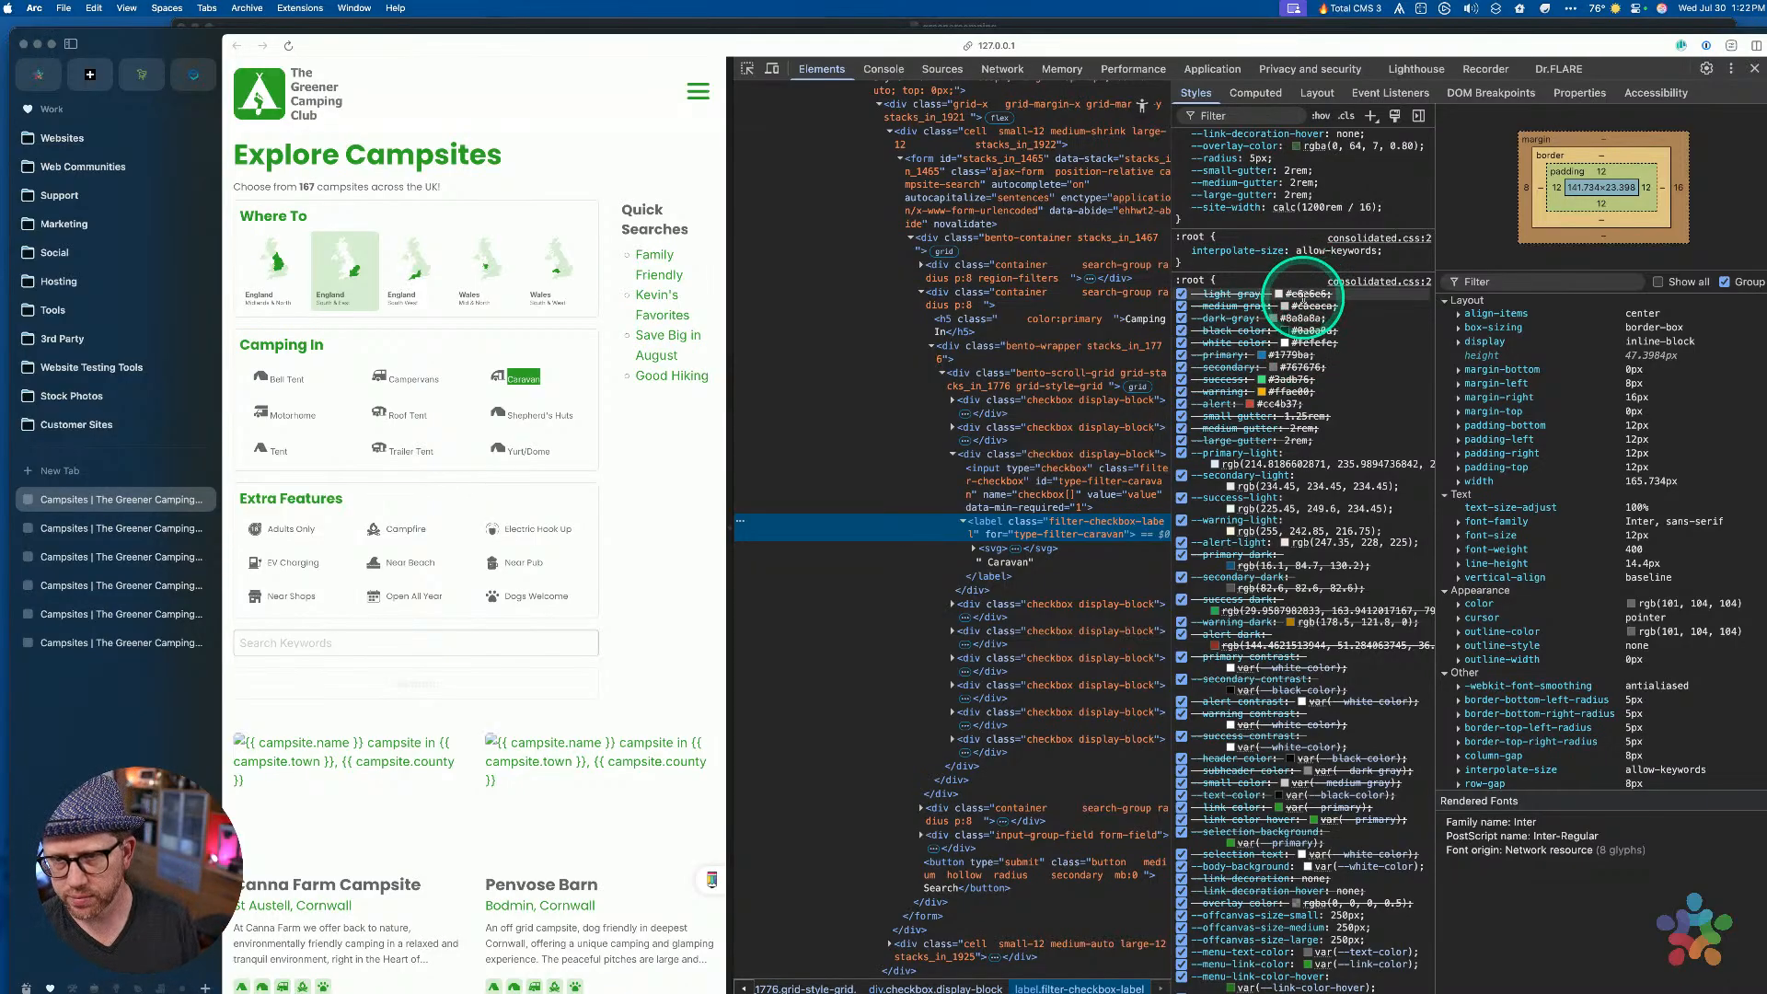
Change the hover background value to var(--light-gray) and preview the page
key(ctrl+Up)
click(1305, 584)
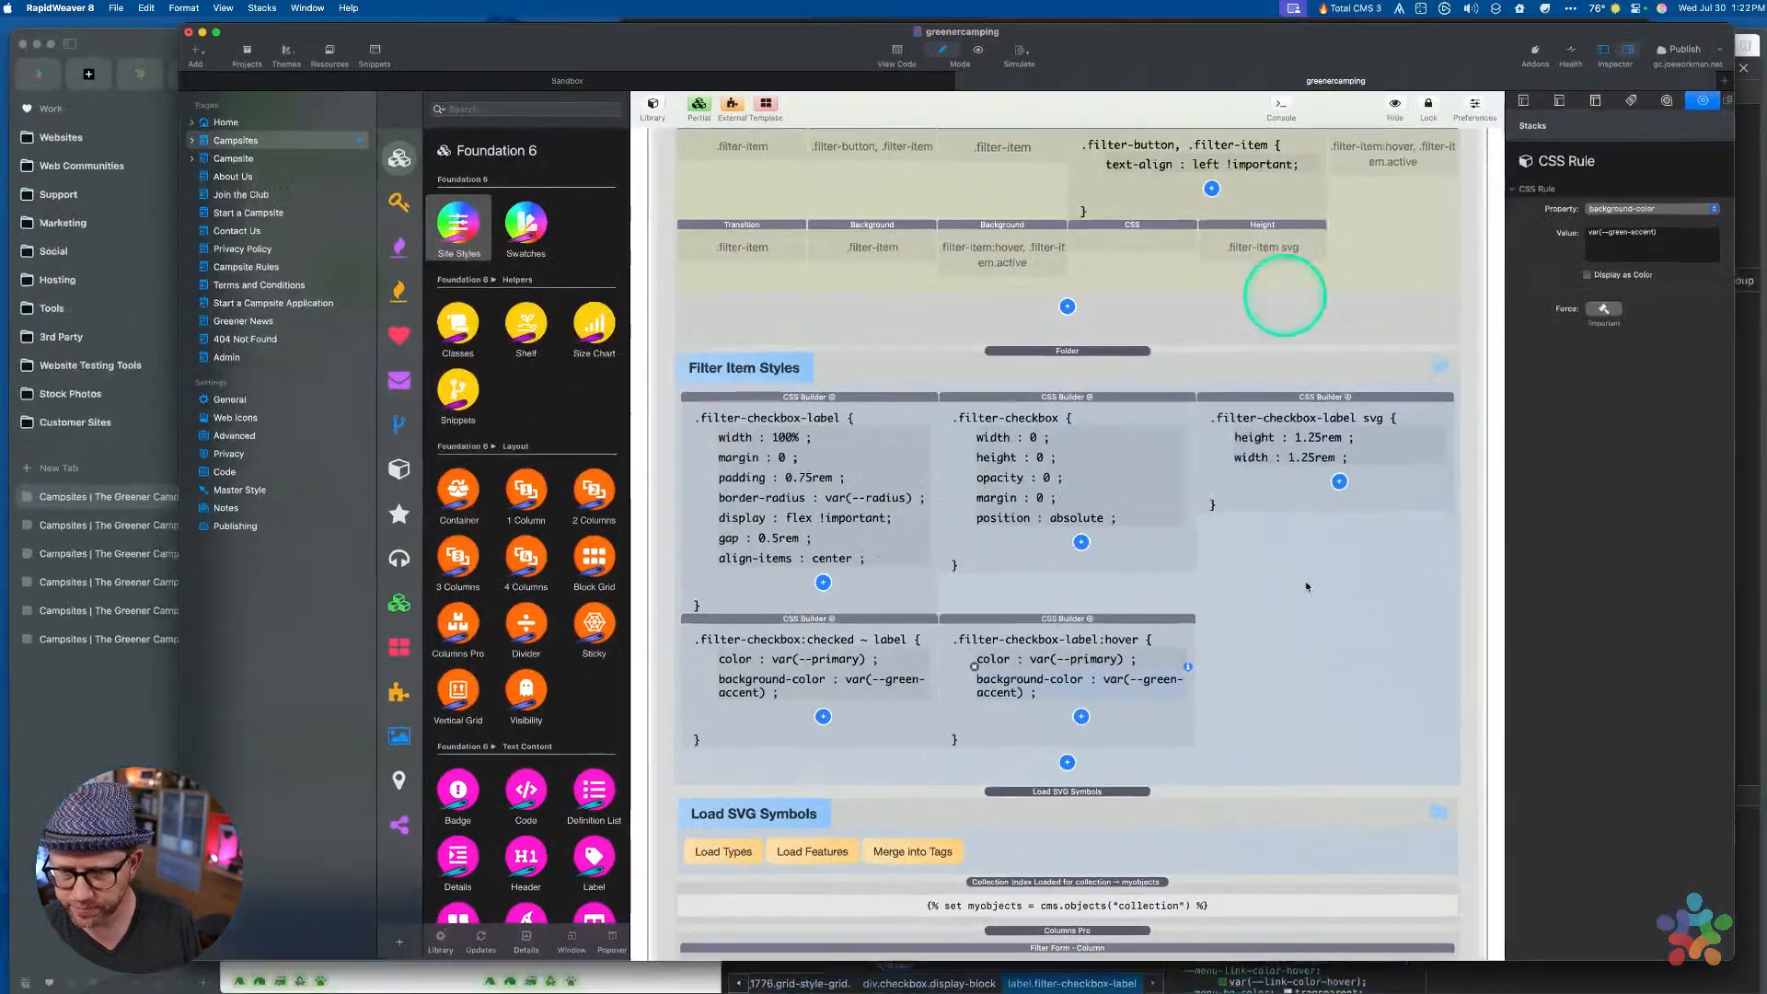
click(1617, 228)
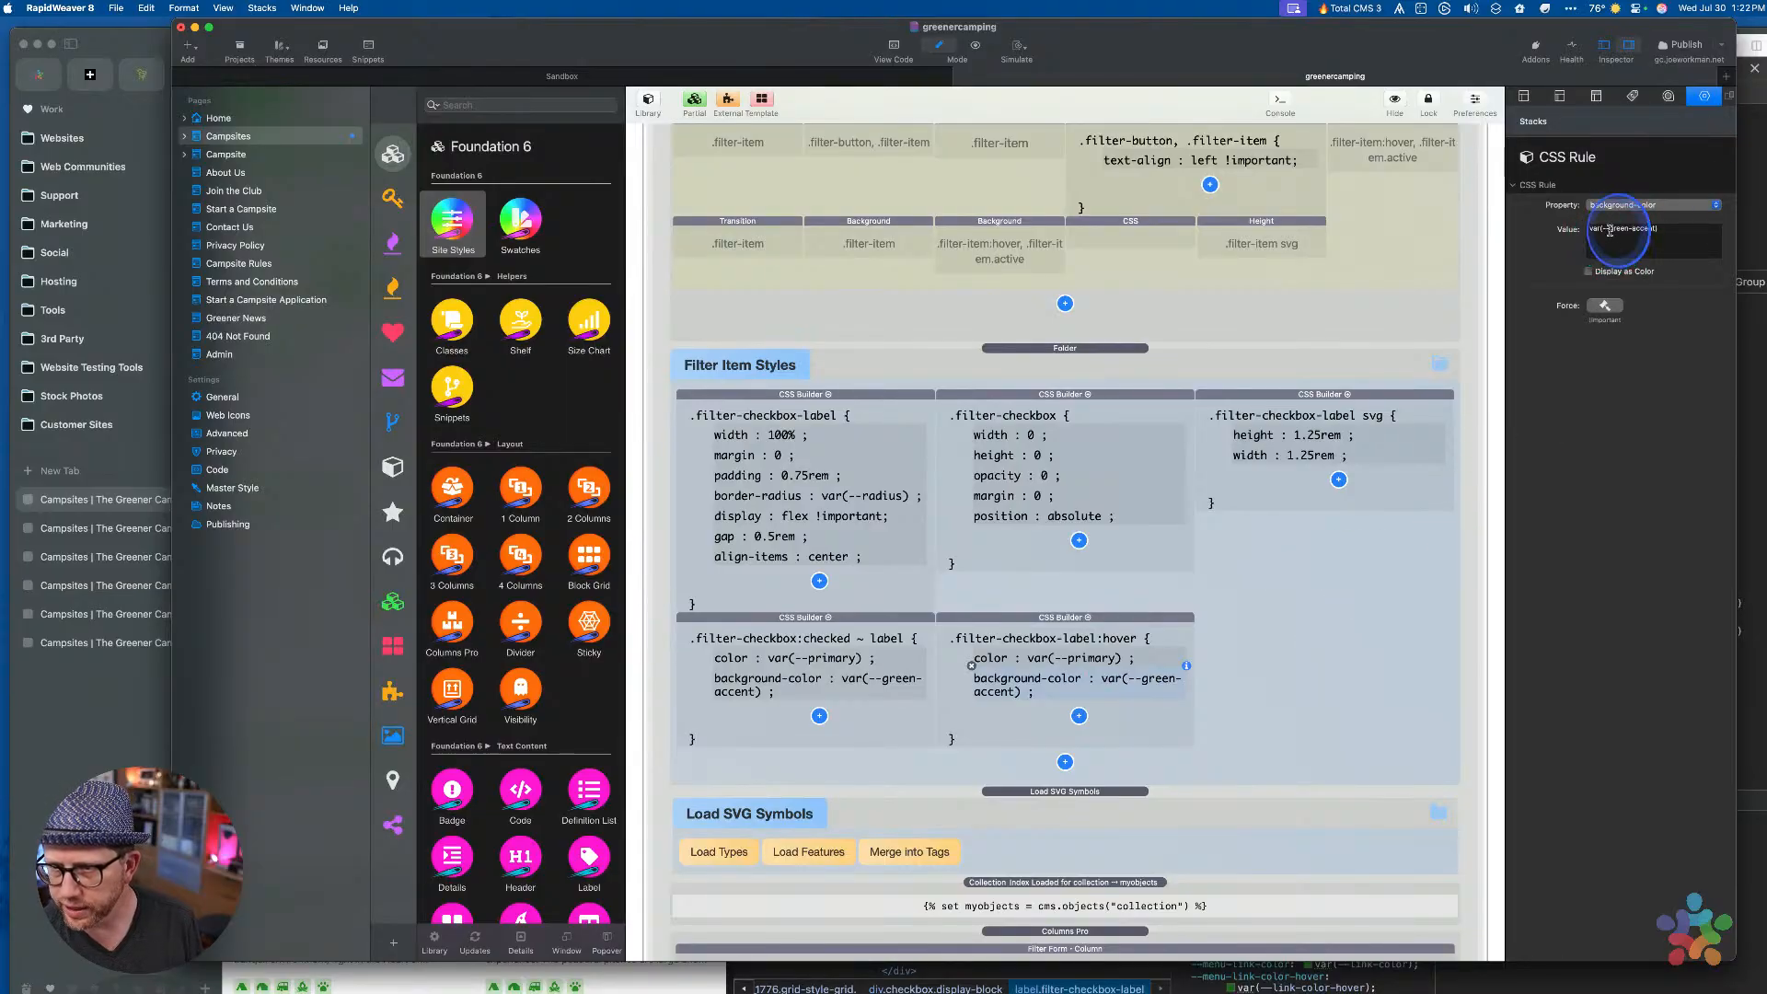
key(shift+alt+Right)
key(shift+alt+Right)
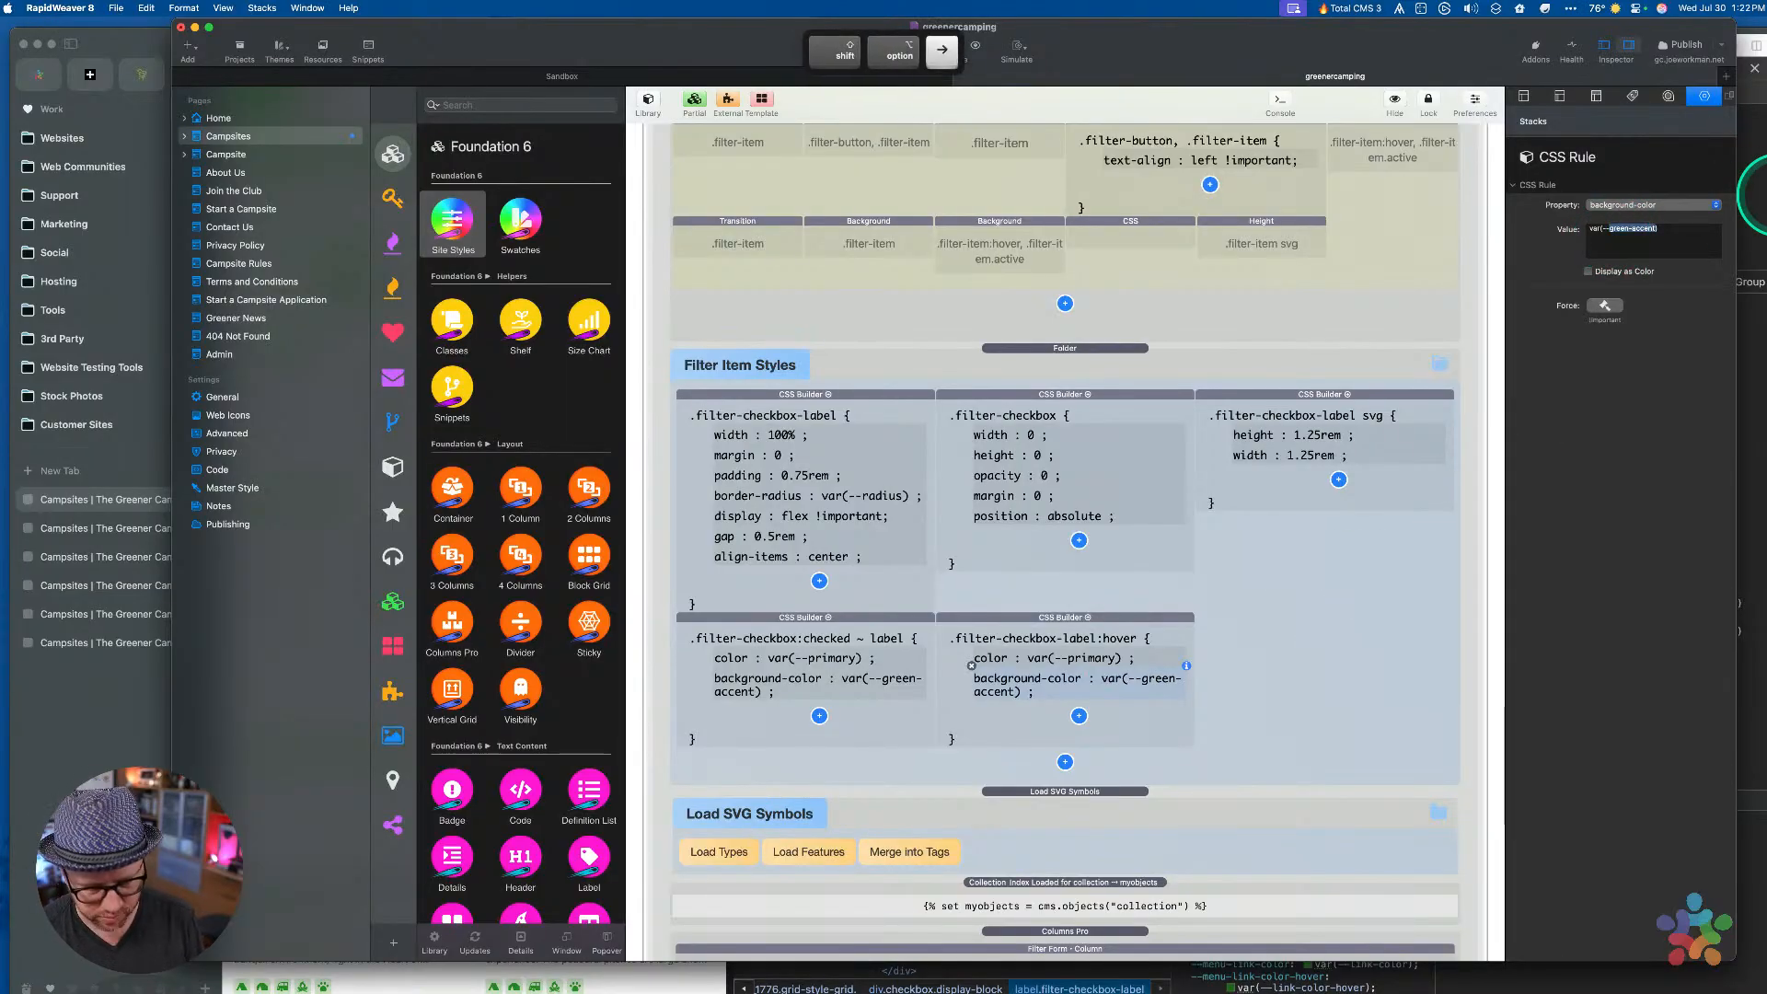
key(BackSpace)
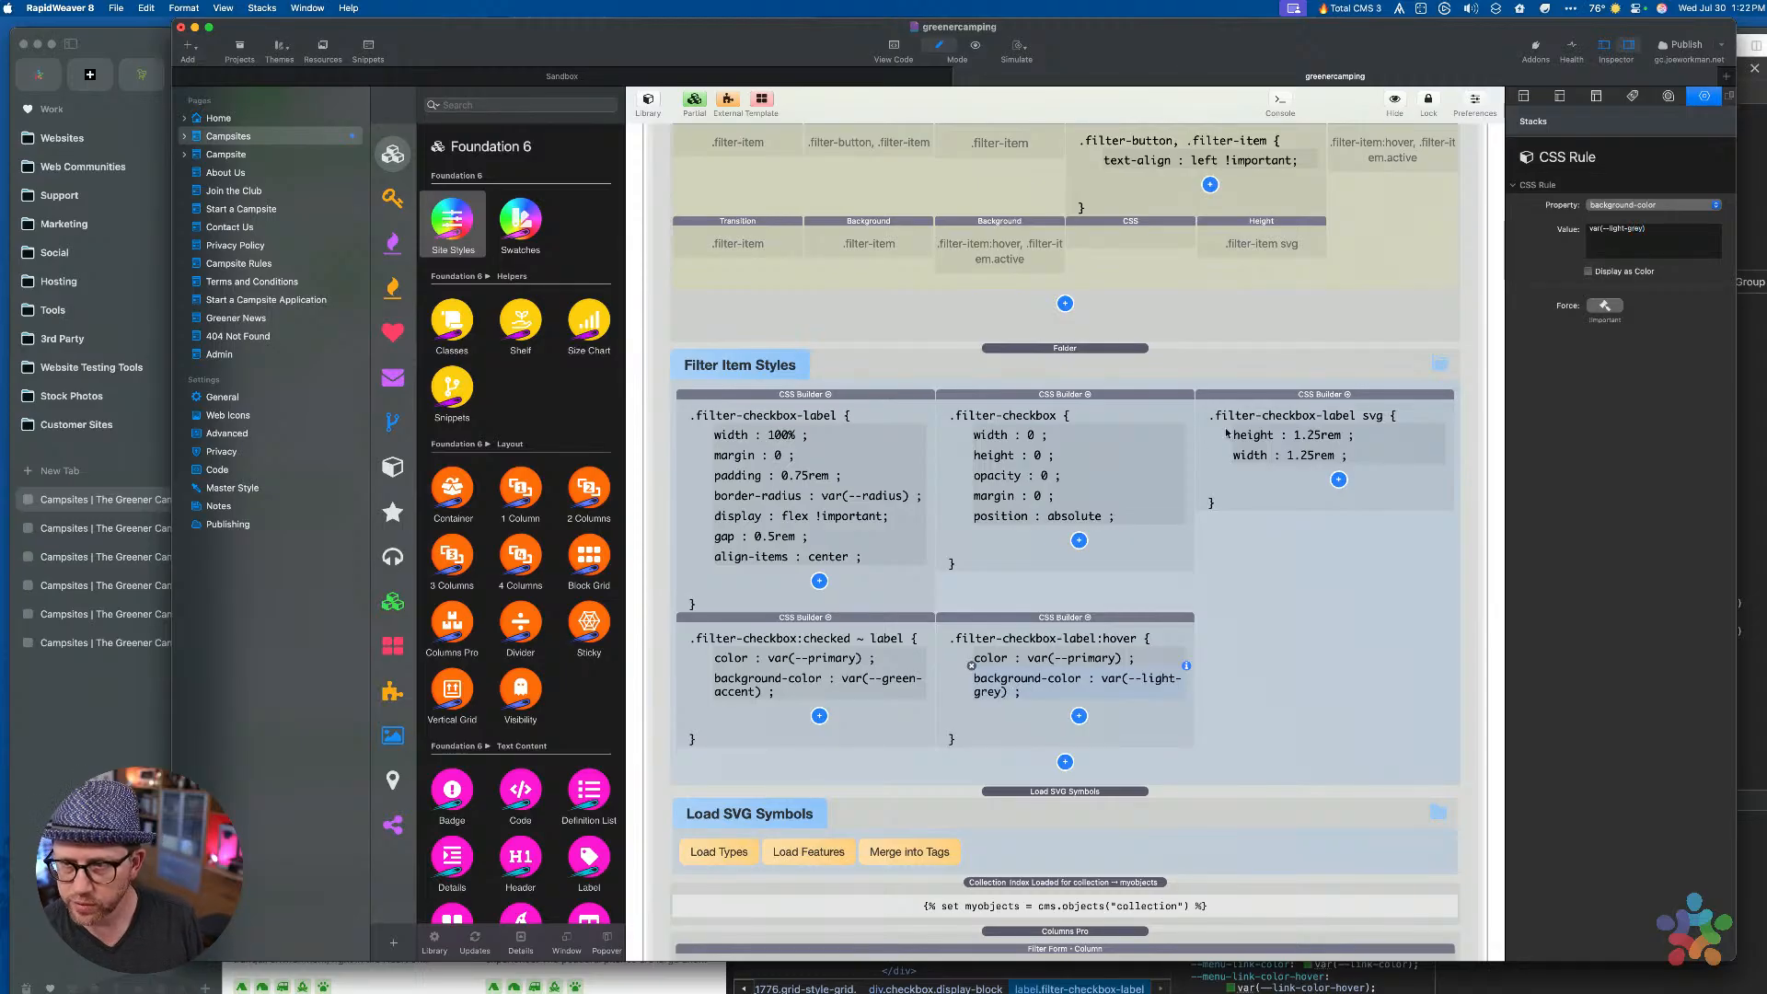
key(super+r)
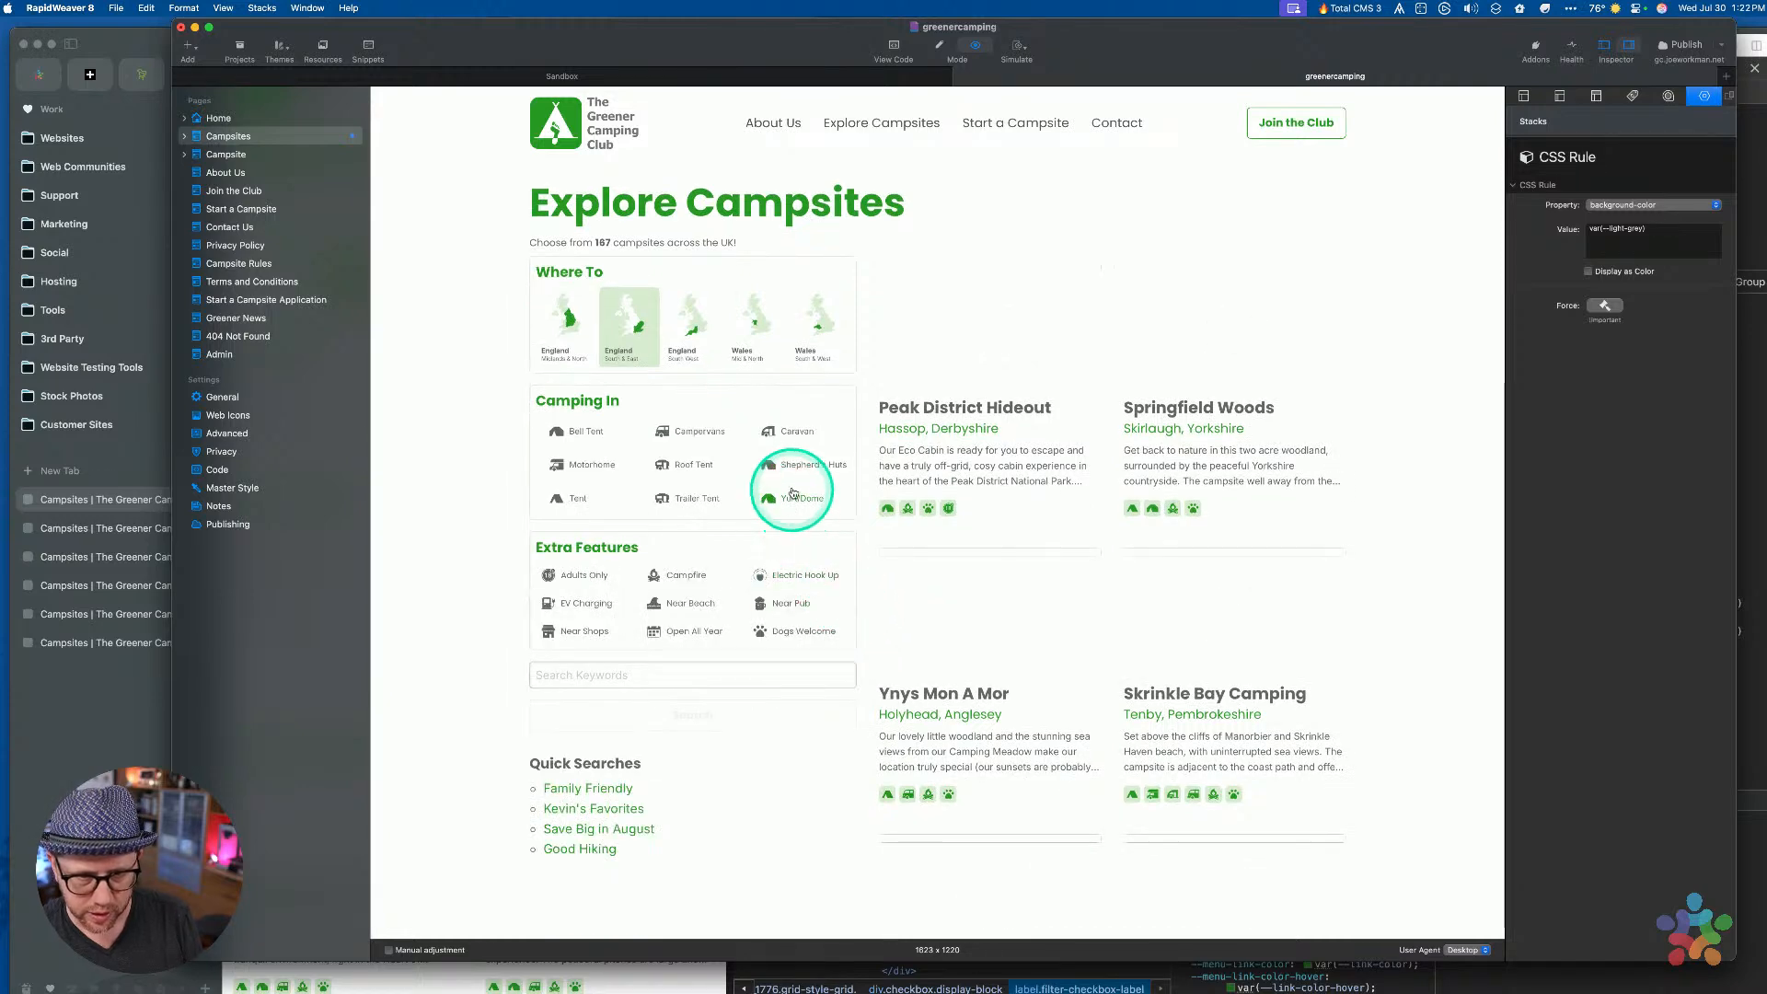
Compare the colours in Arc, then show the Explore Campsites preview again
click(130, 650)
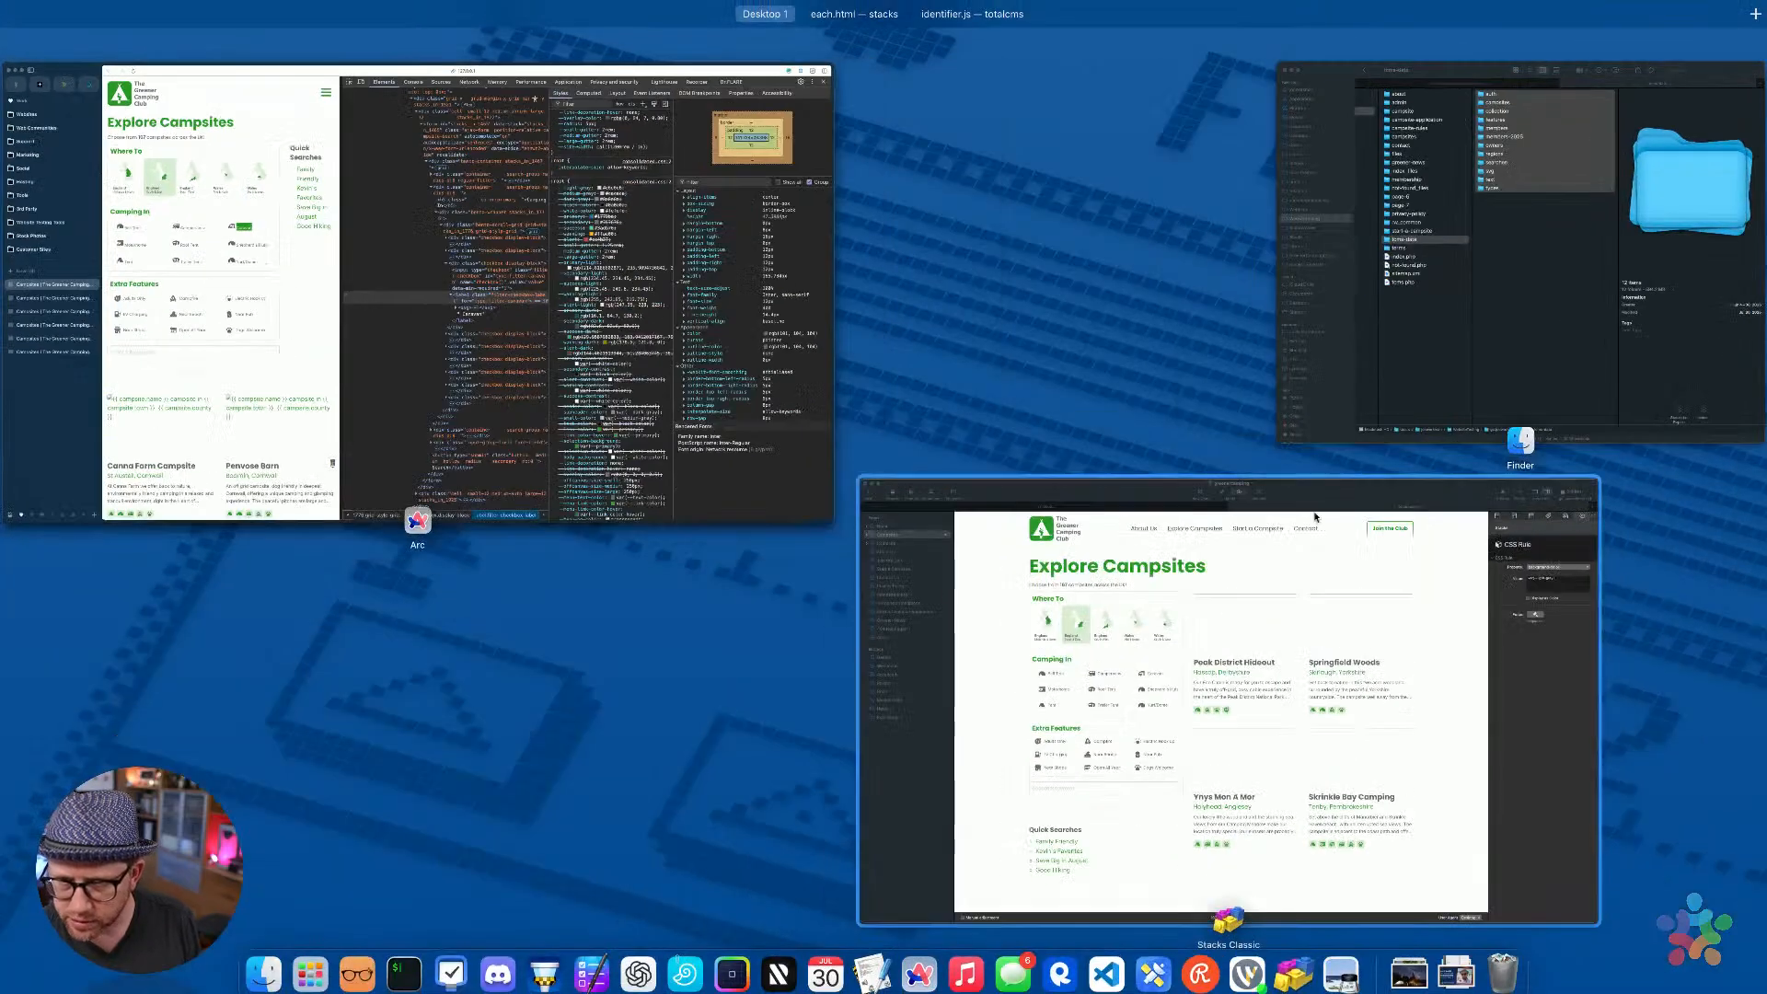
click(1279, 488)
key(super+r)
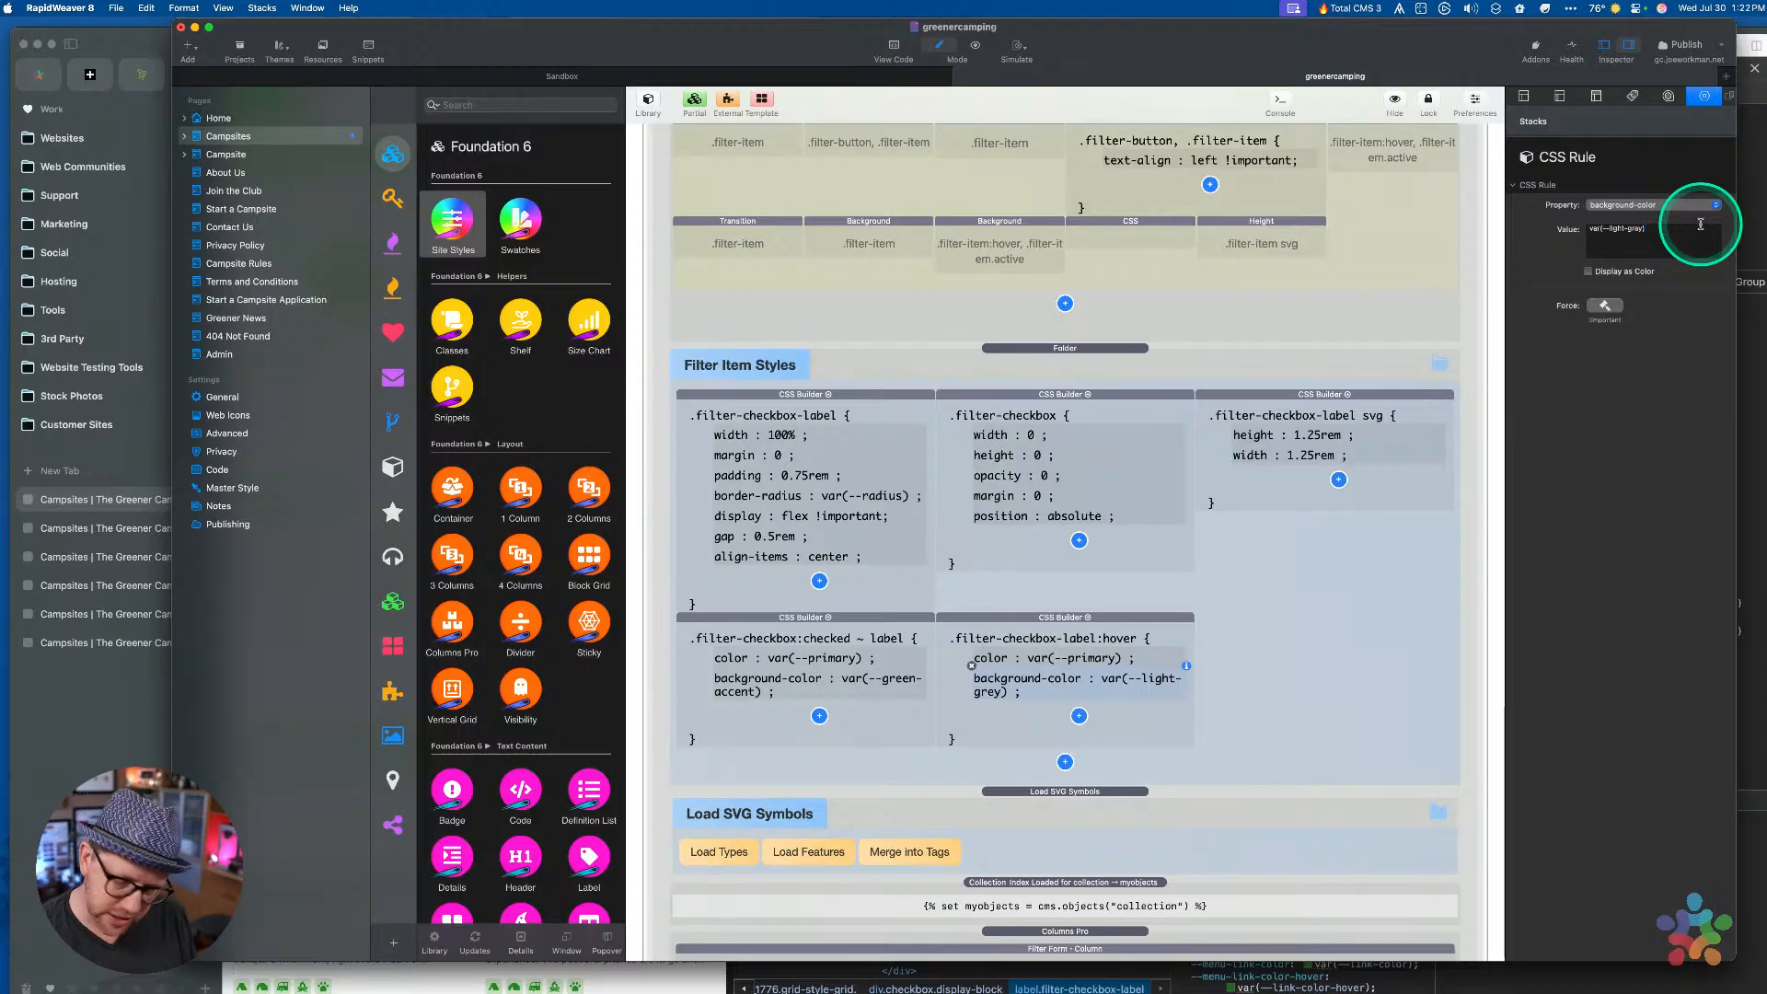
key(super+r)
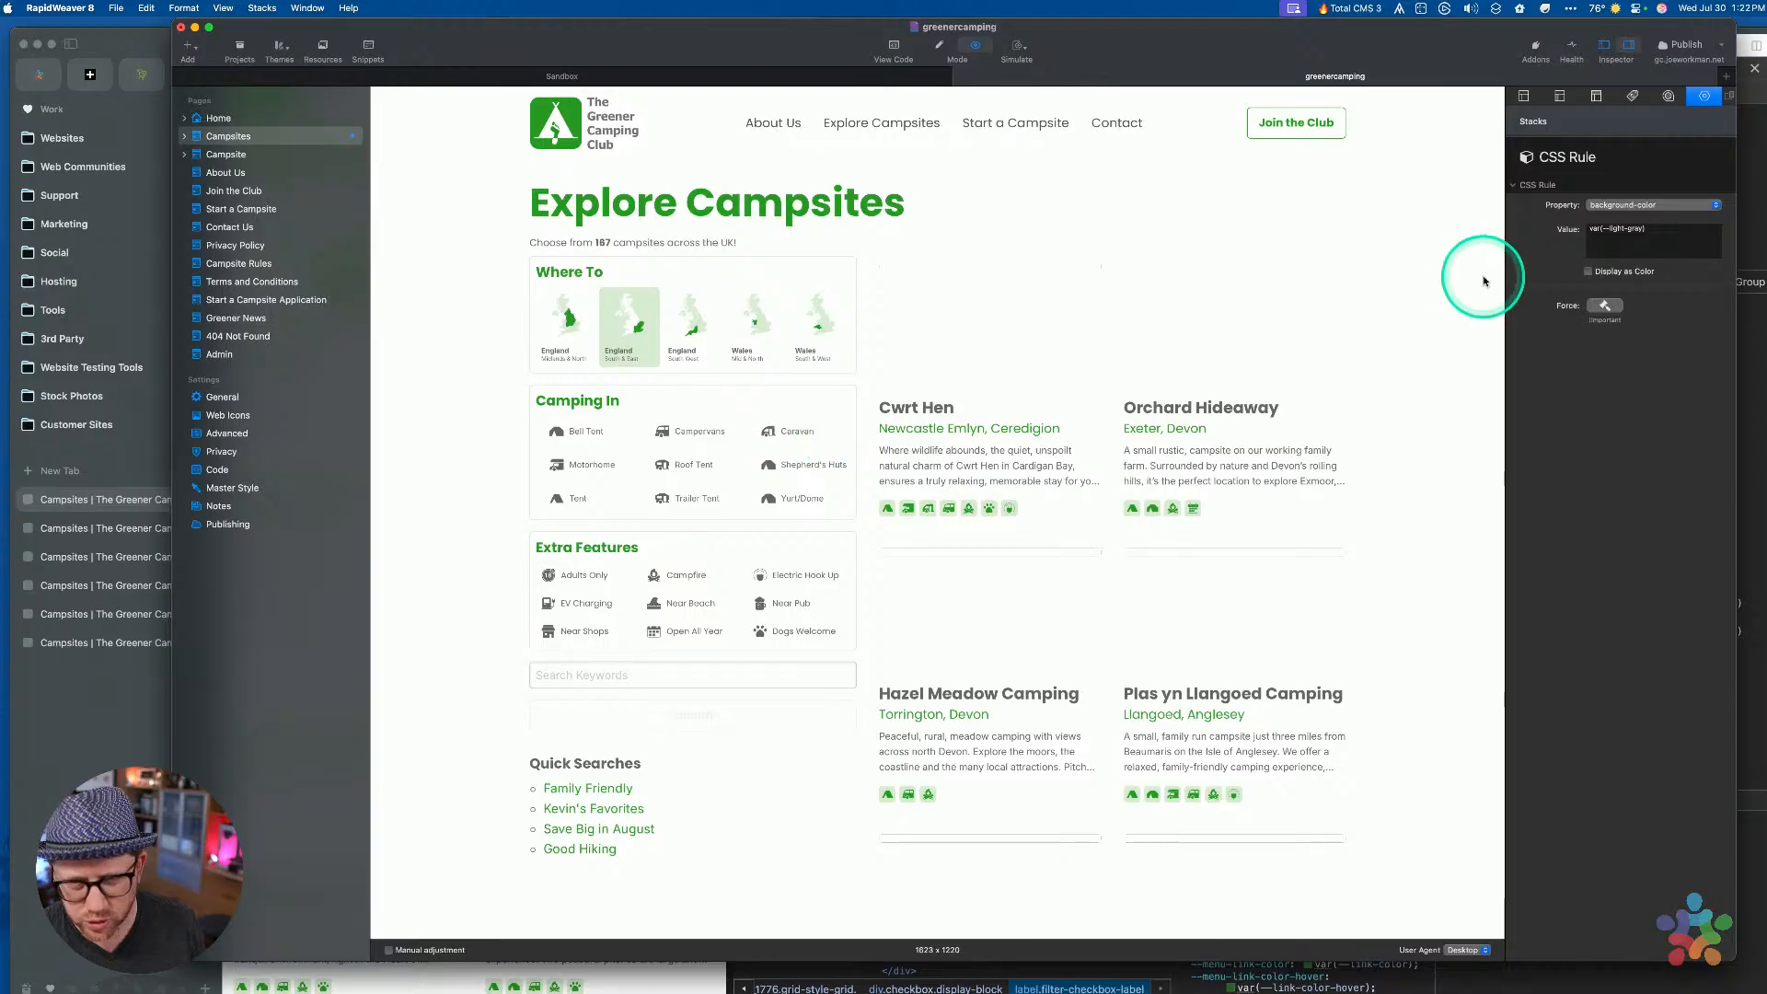
Edit the filter label's background value, selecting the #f2f2f2 and #fefefe colour entries
click(1612, 228)
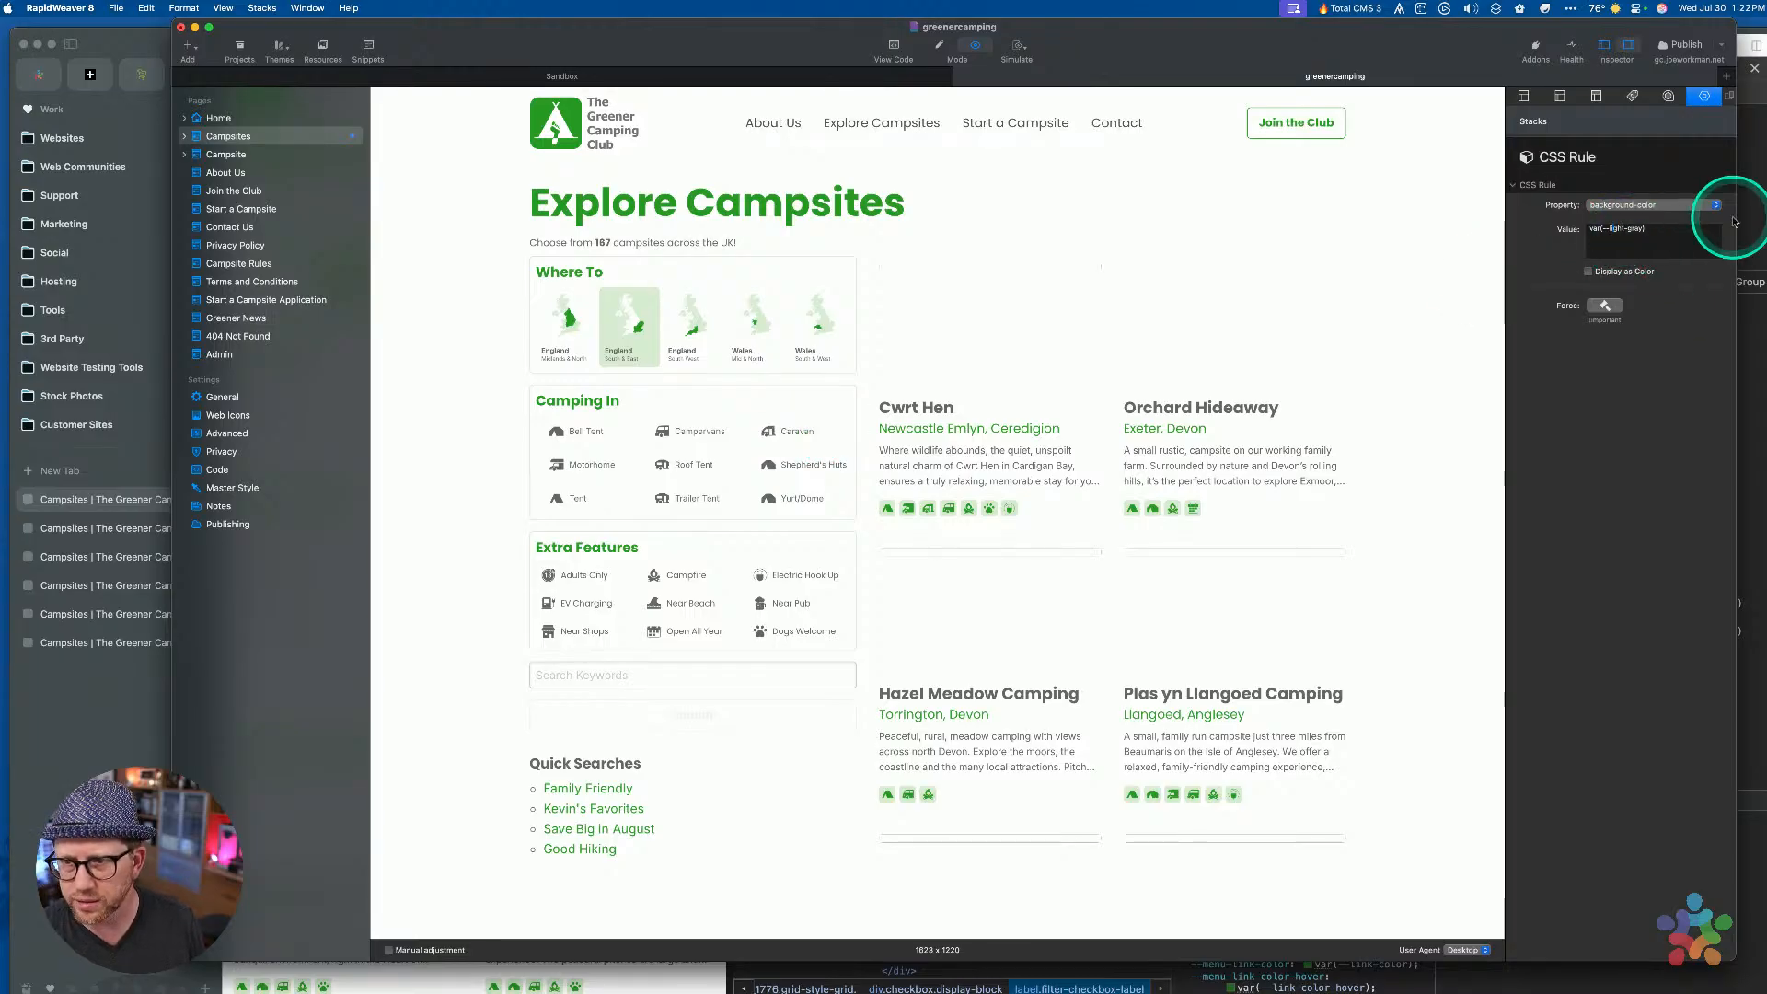
key(shift+alt+Right)
key(shift+alt+Right)
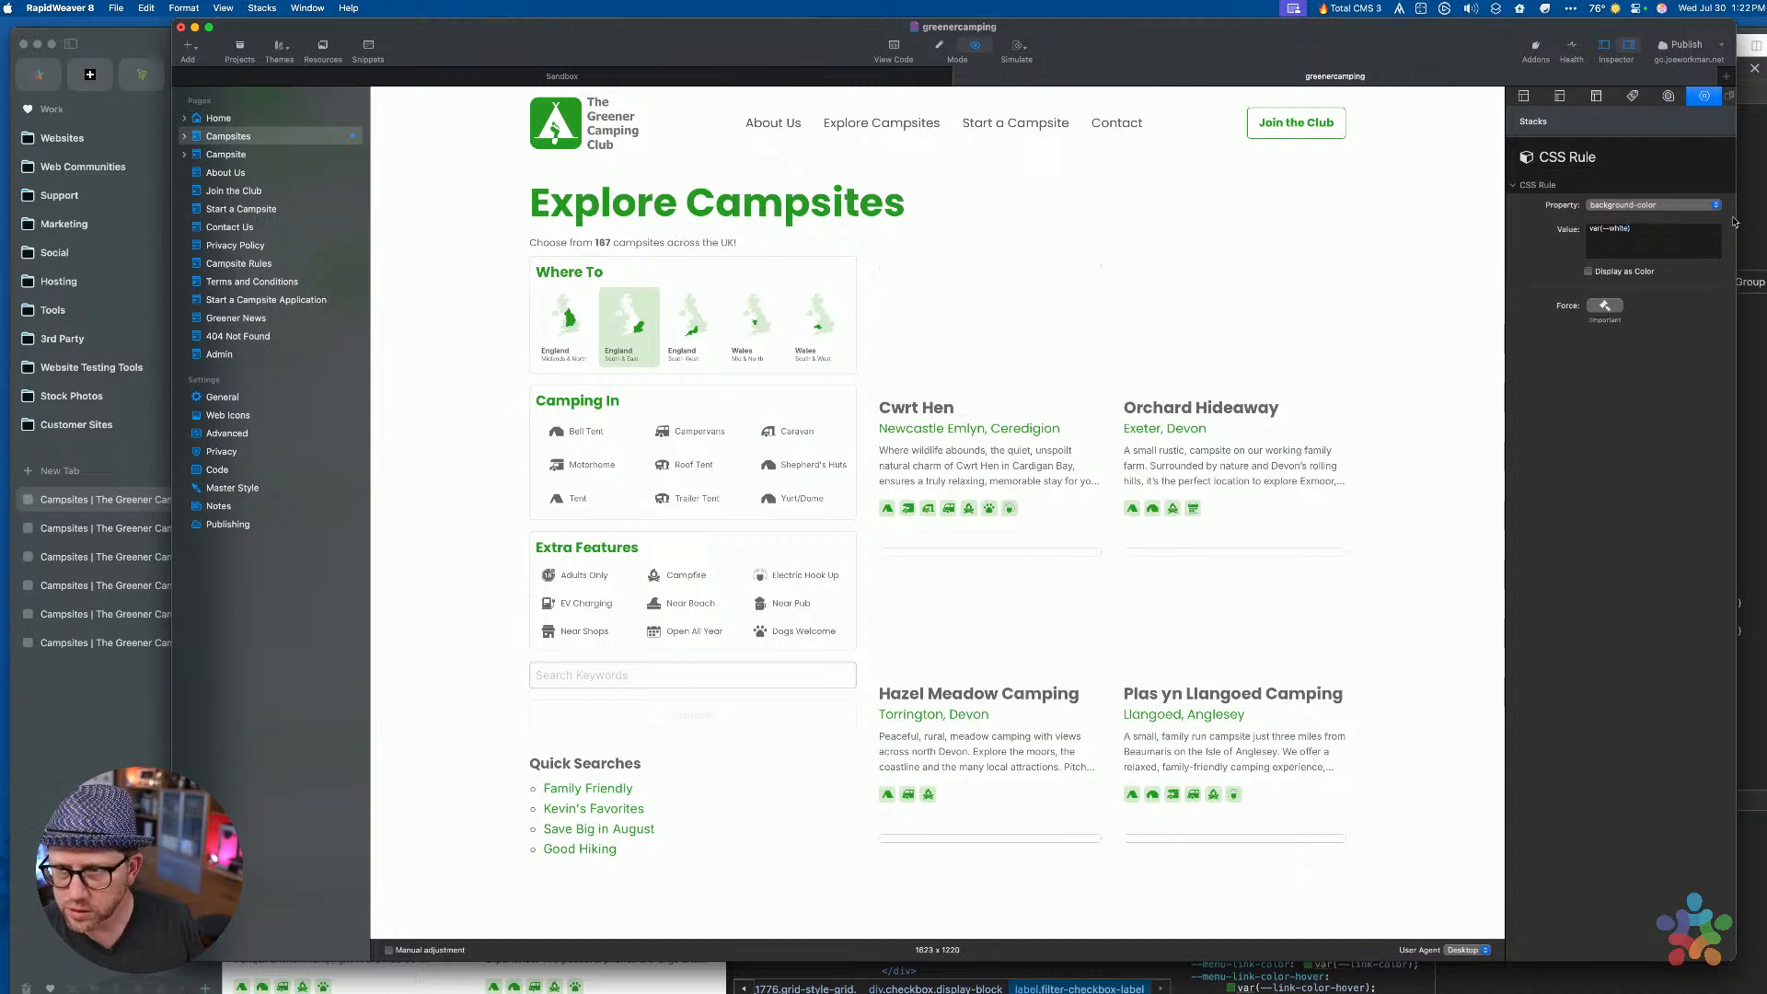
click(836, 442)
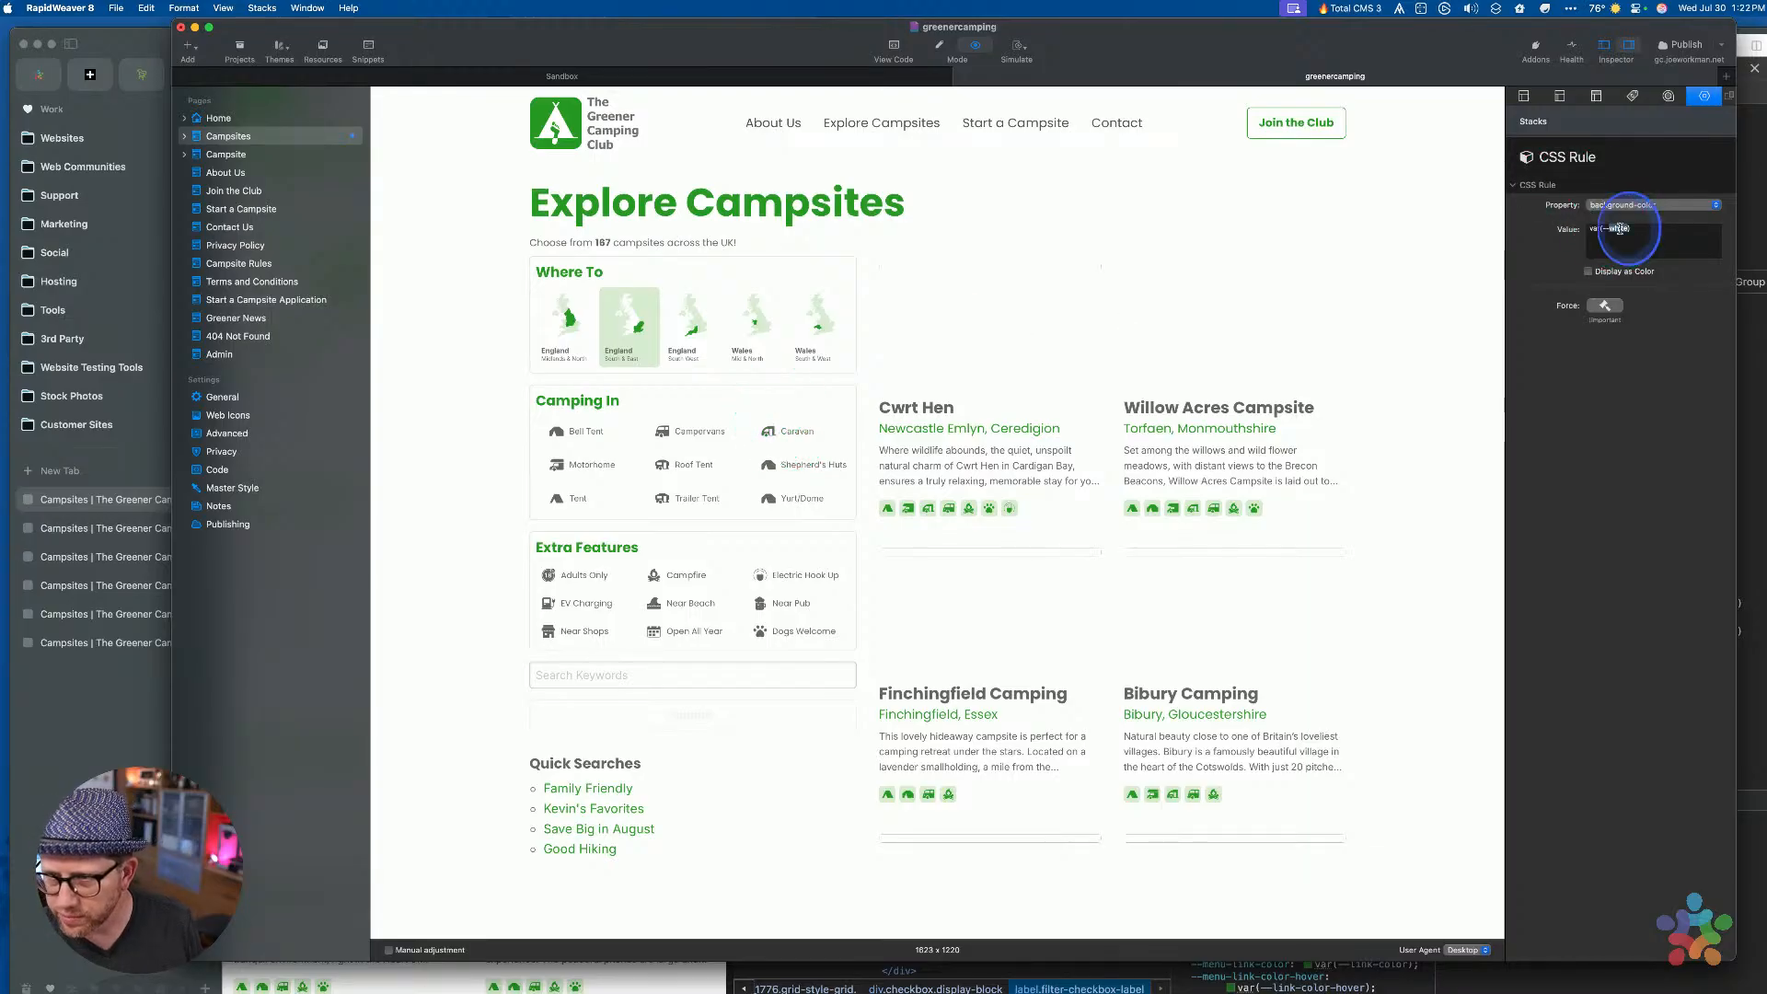
key(super+a)
key(BackSpace)
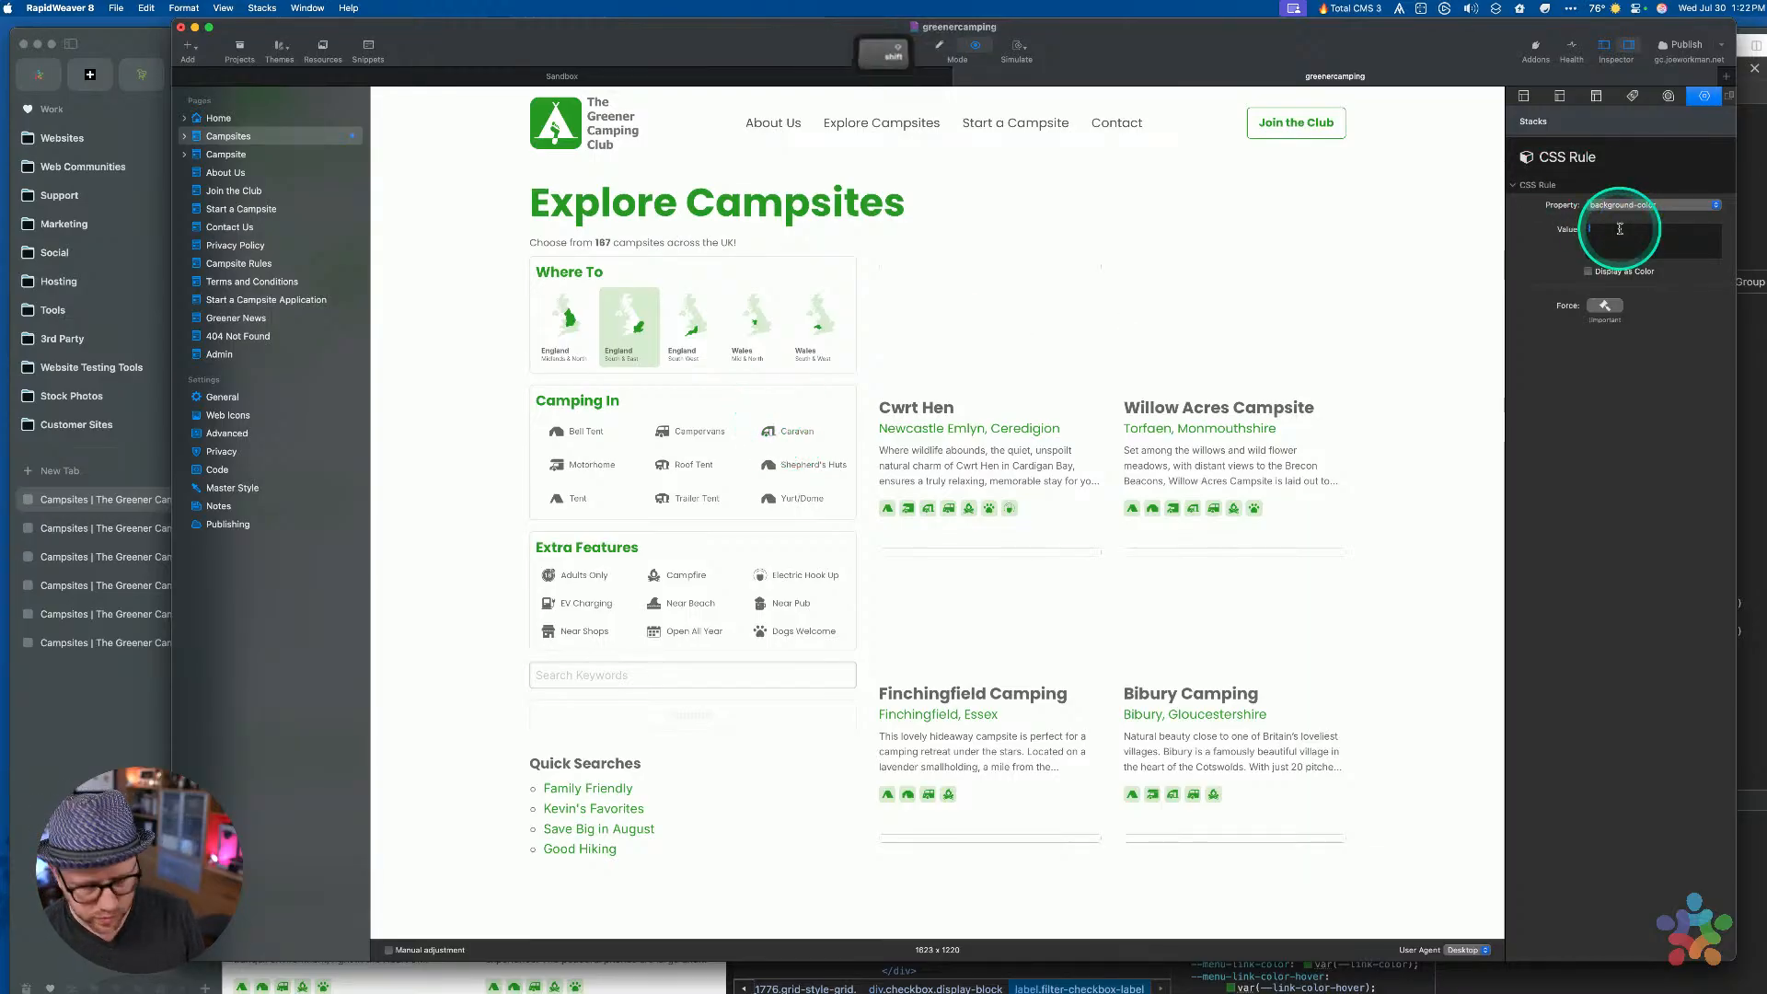
text(#f2f2f2)
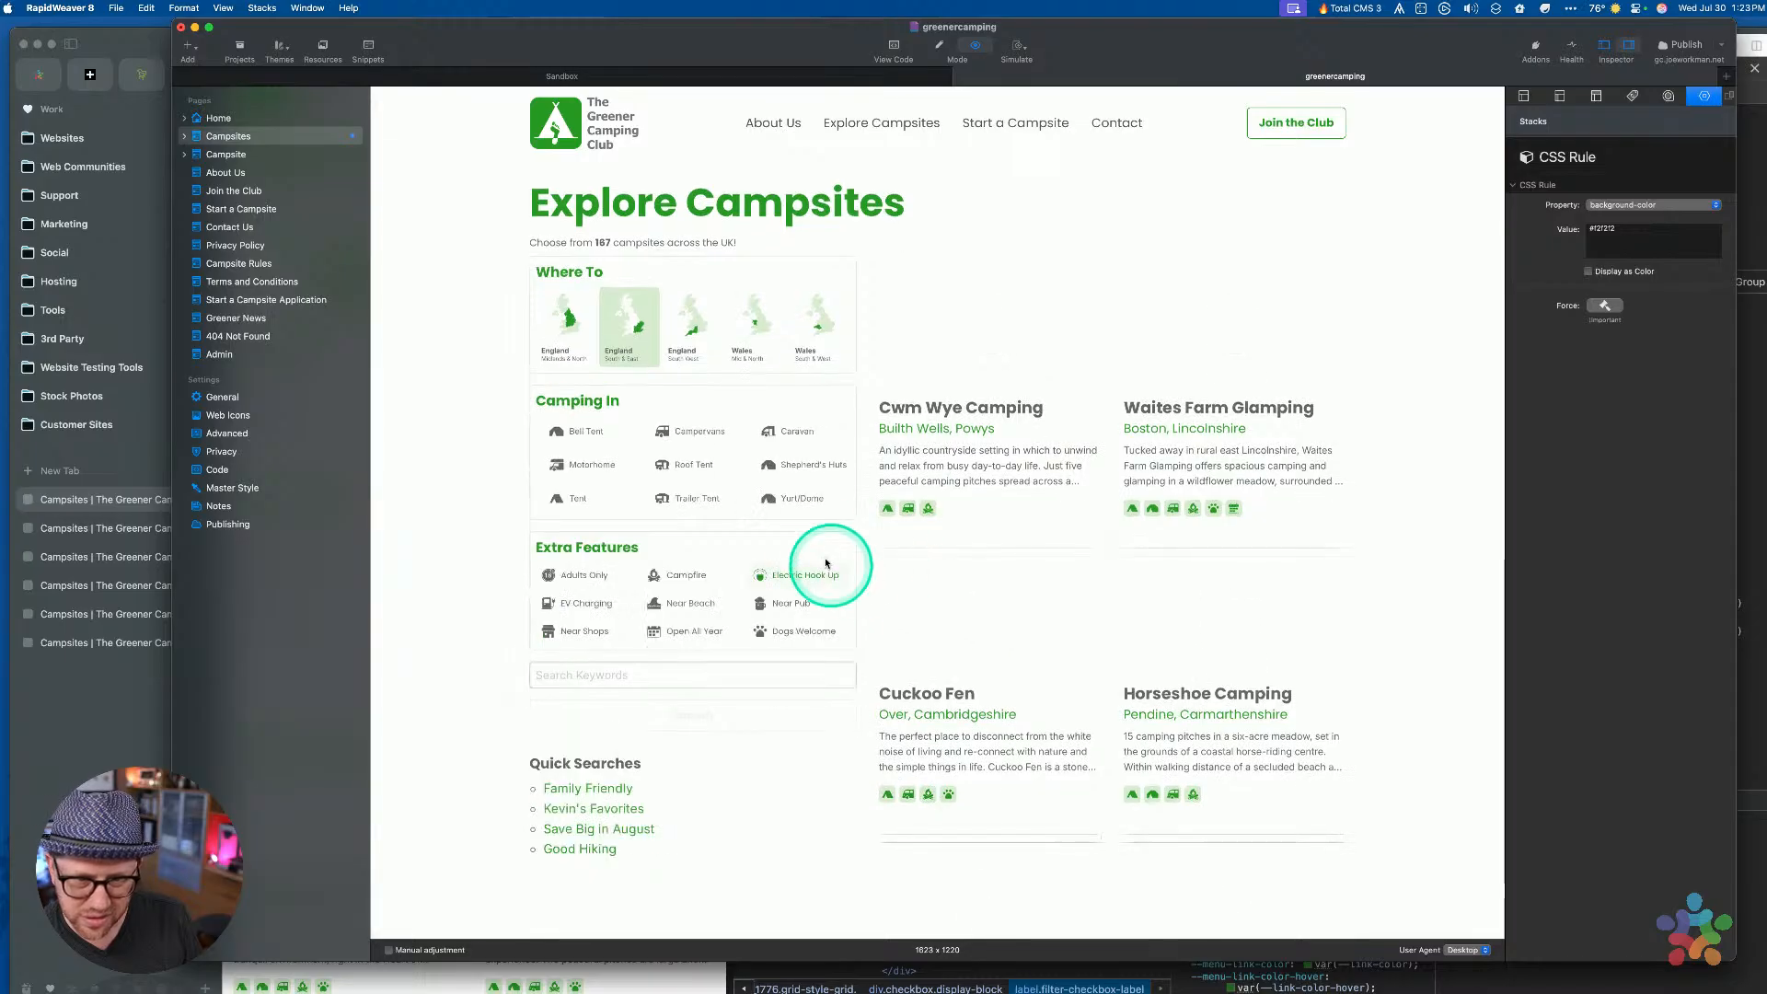
click(1602, 228)
drag(1601, 228, 1621, 228)
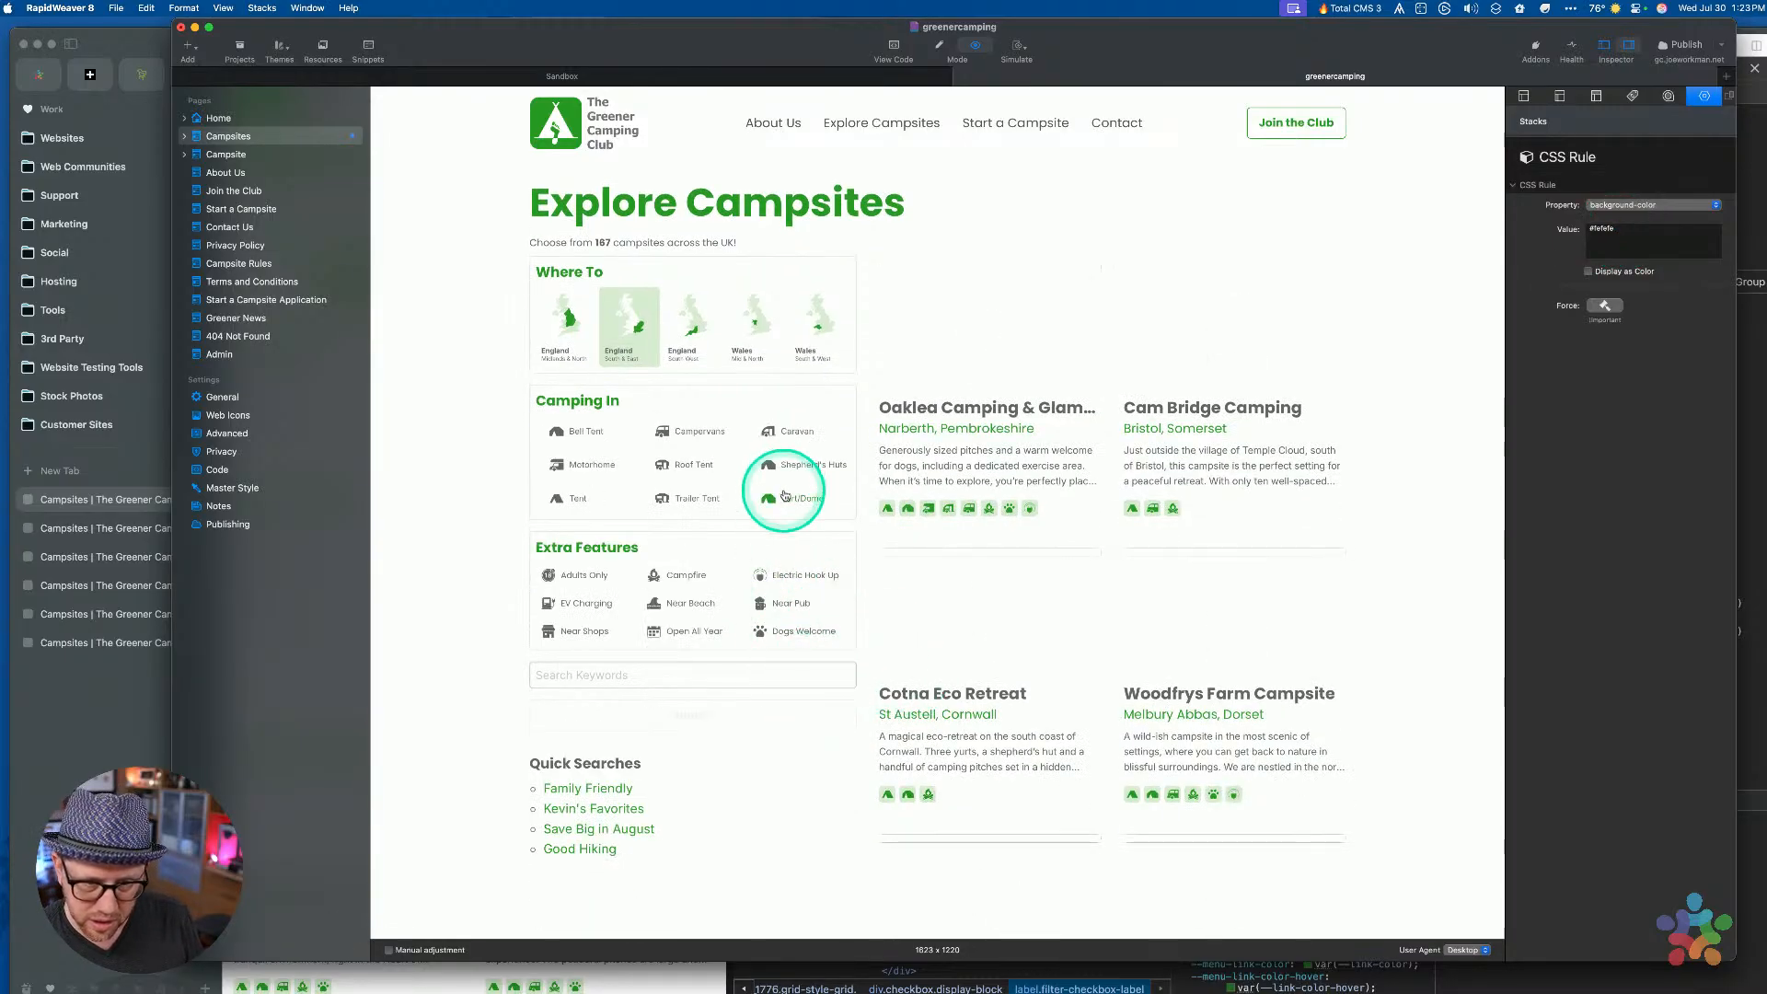
double_click(1603, 228)
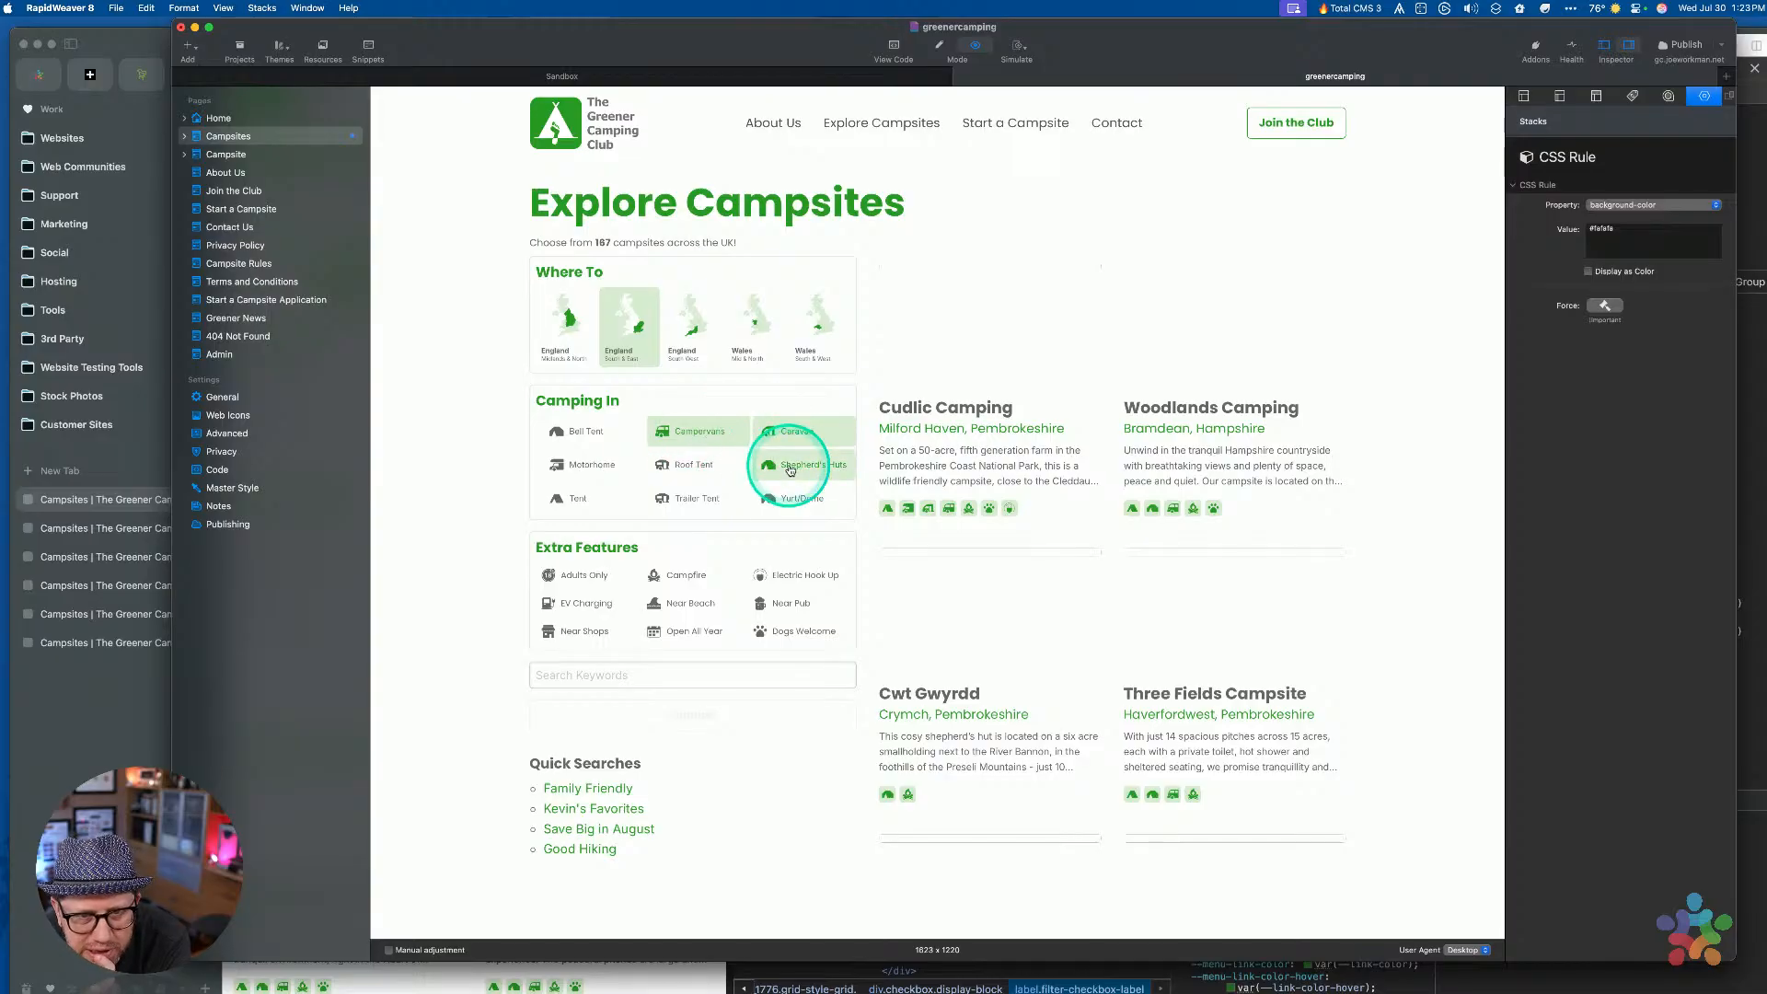
Toggle Yurt/Dome, Caravan, Campervans, Motorhome and Roof Tent to test the green highlight
click(787, 499)
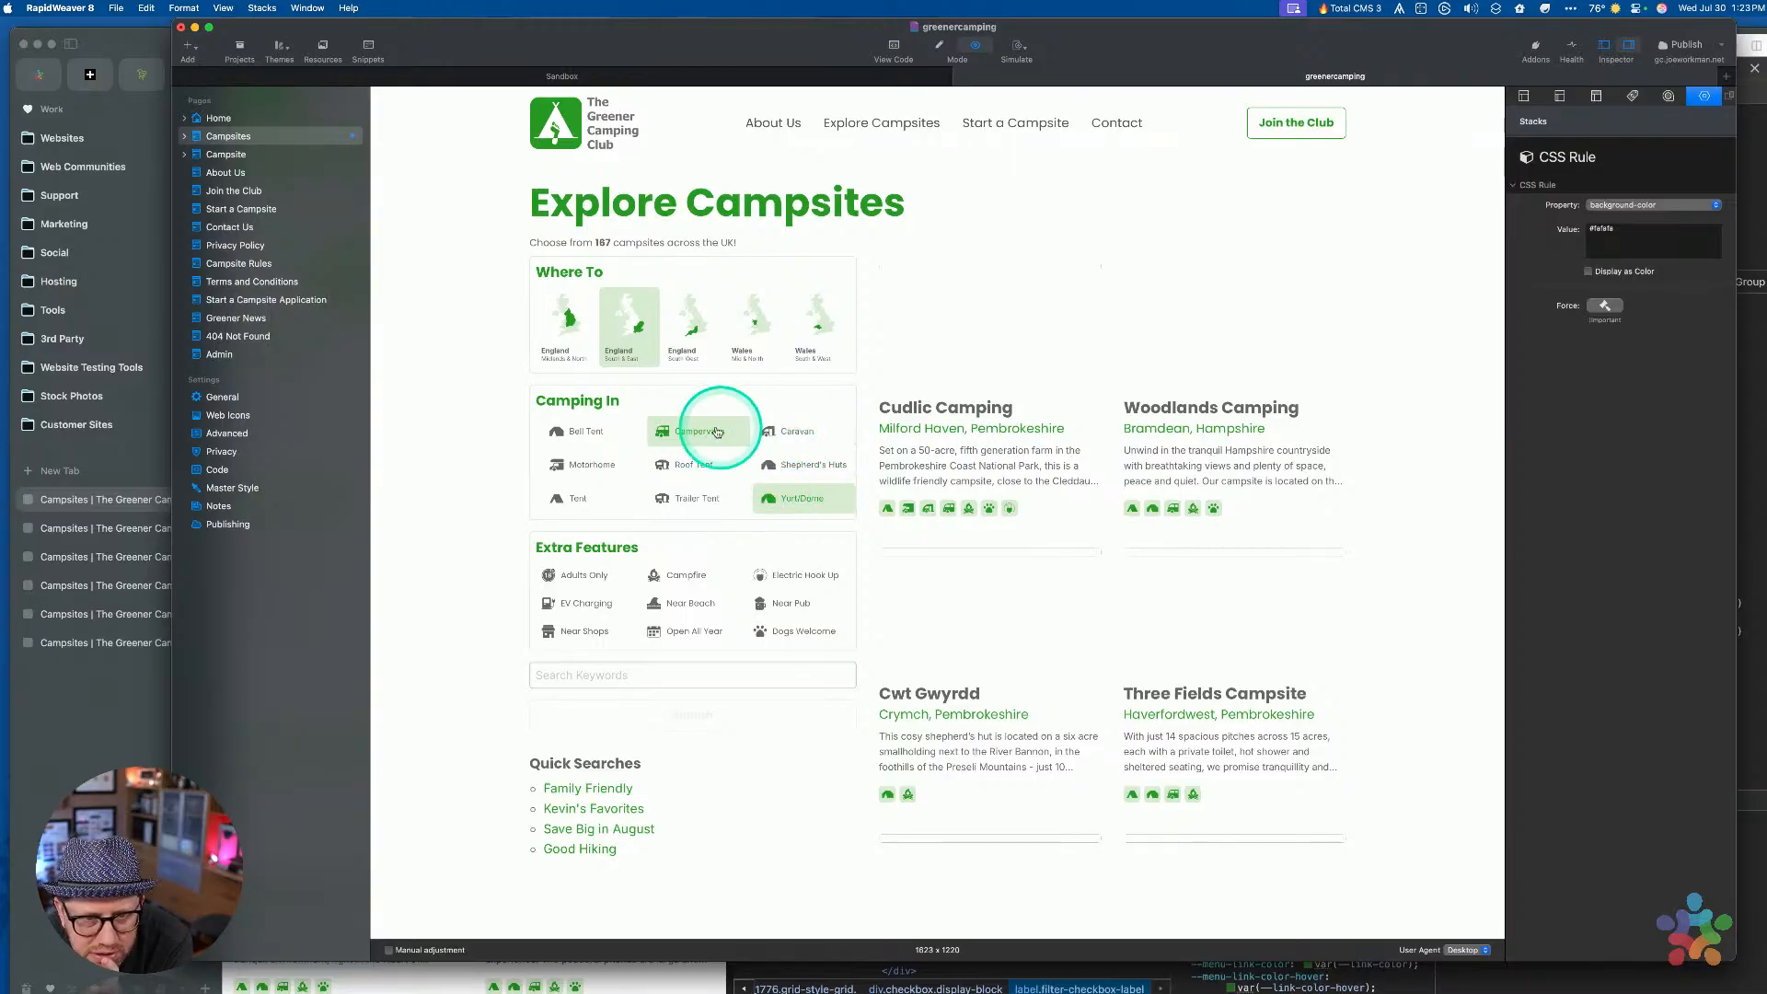
click(784, 492)
click(791, 428)
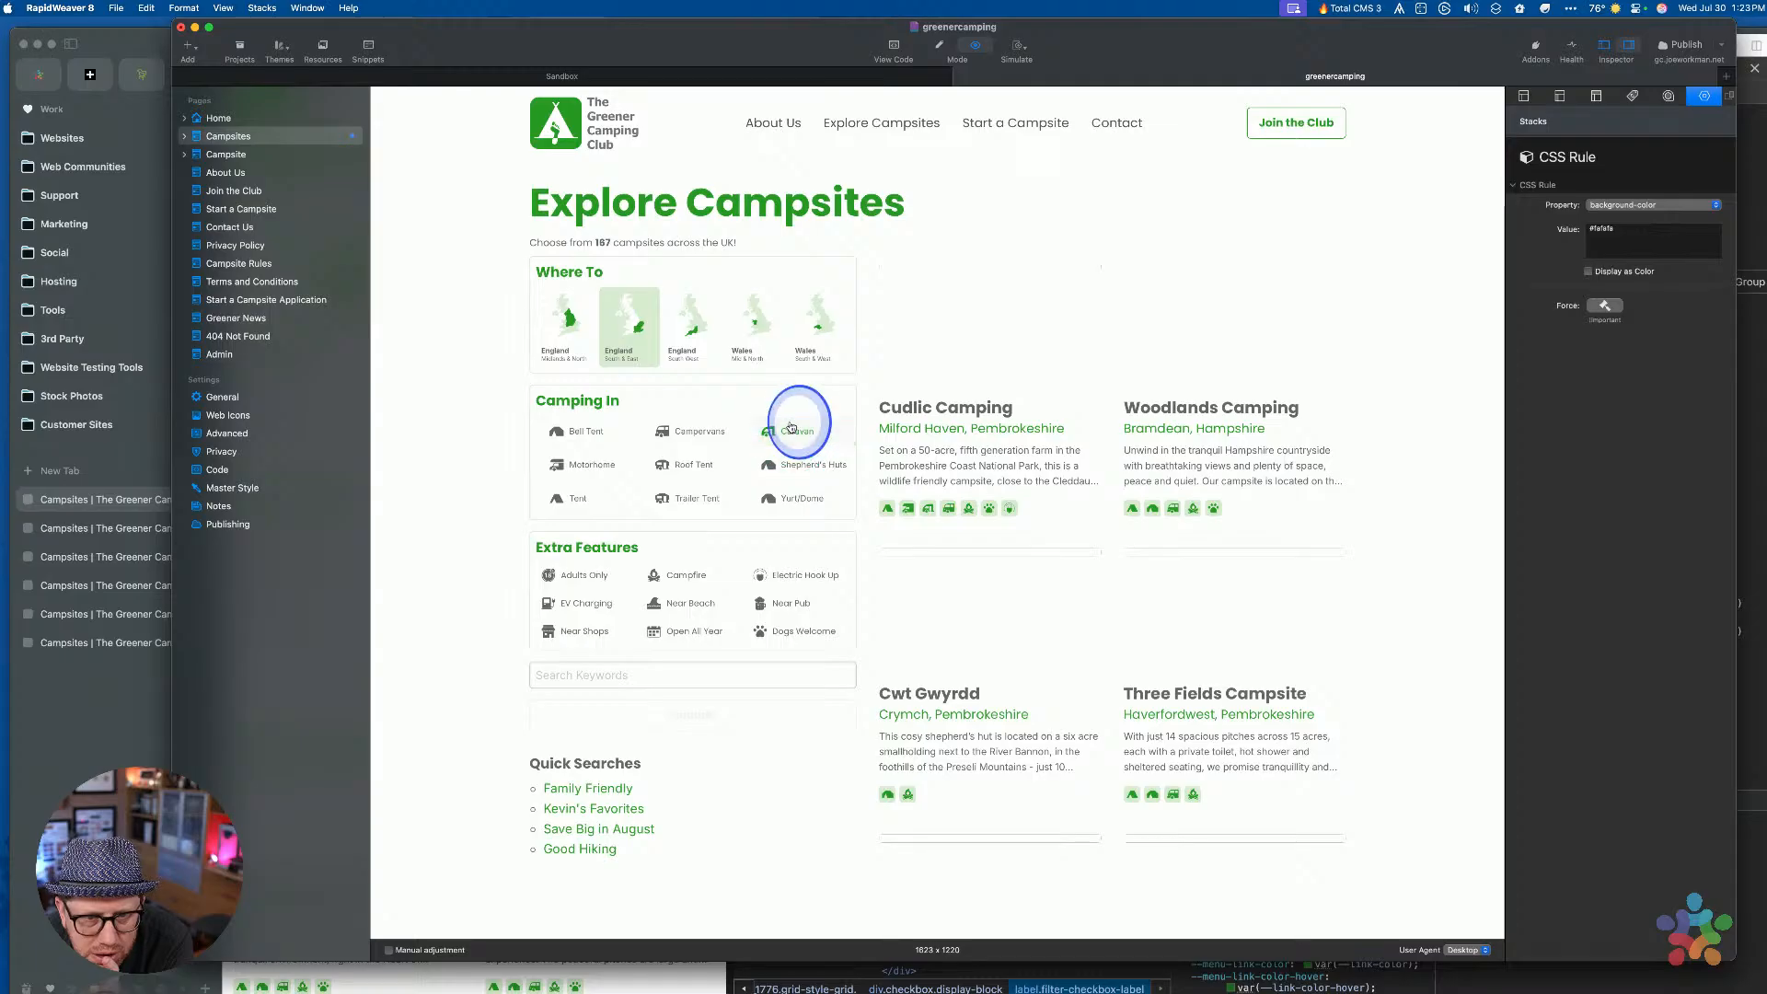
click(789, 497)
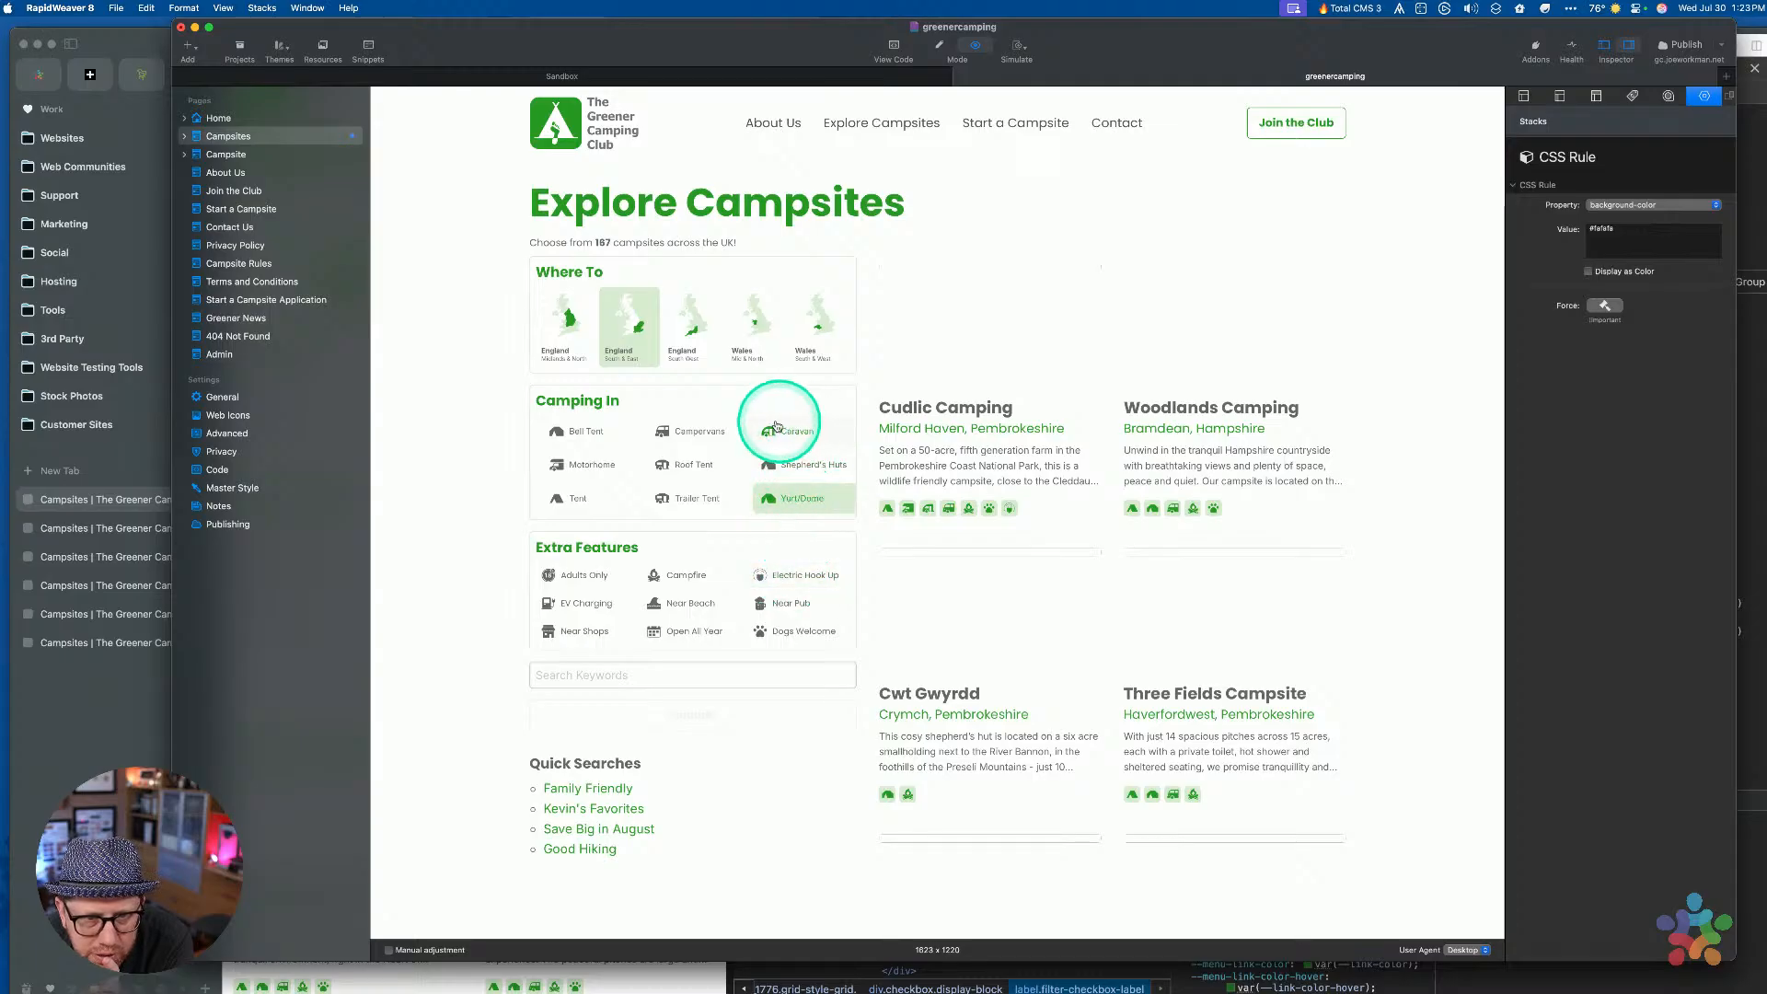
click(682, 432)
click(581, 431)
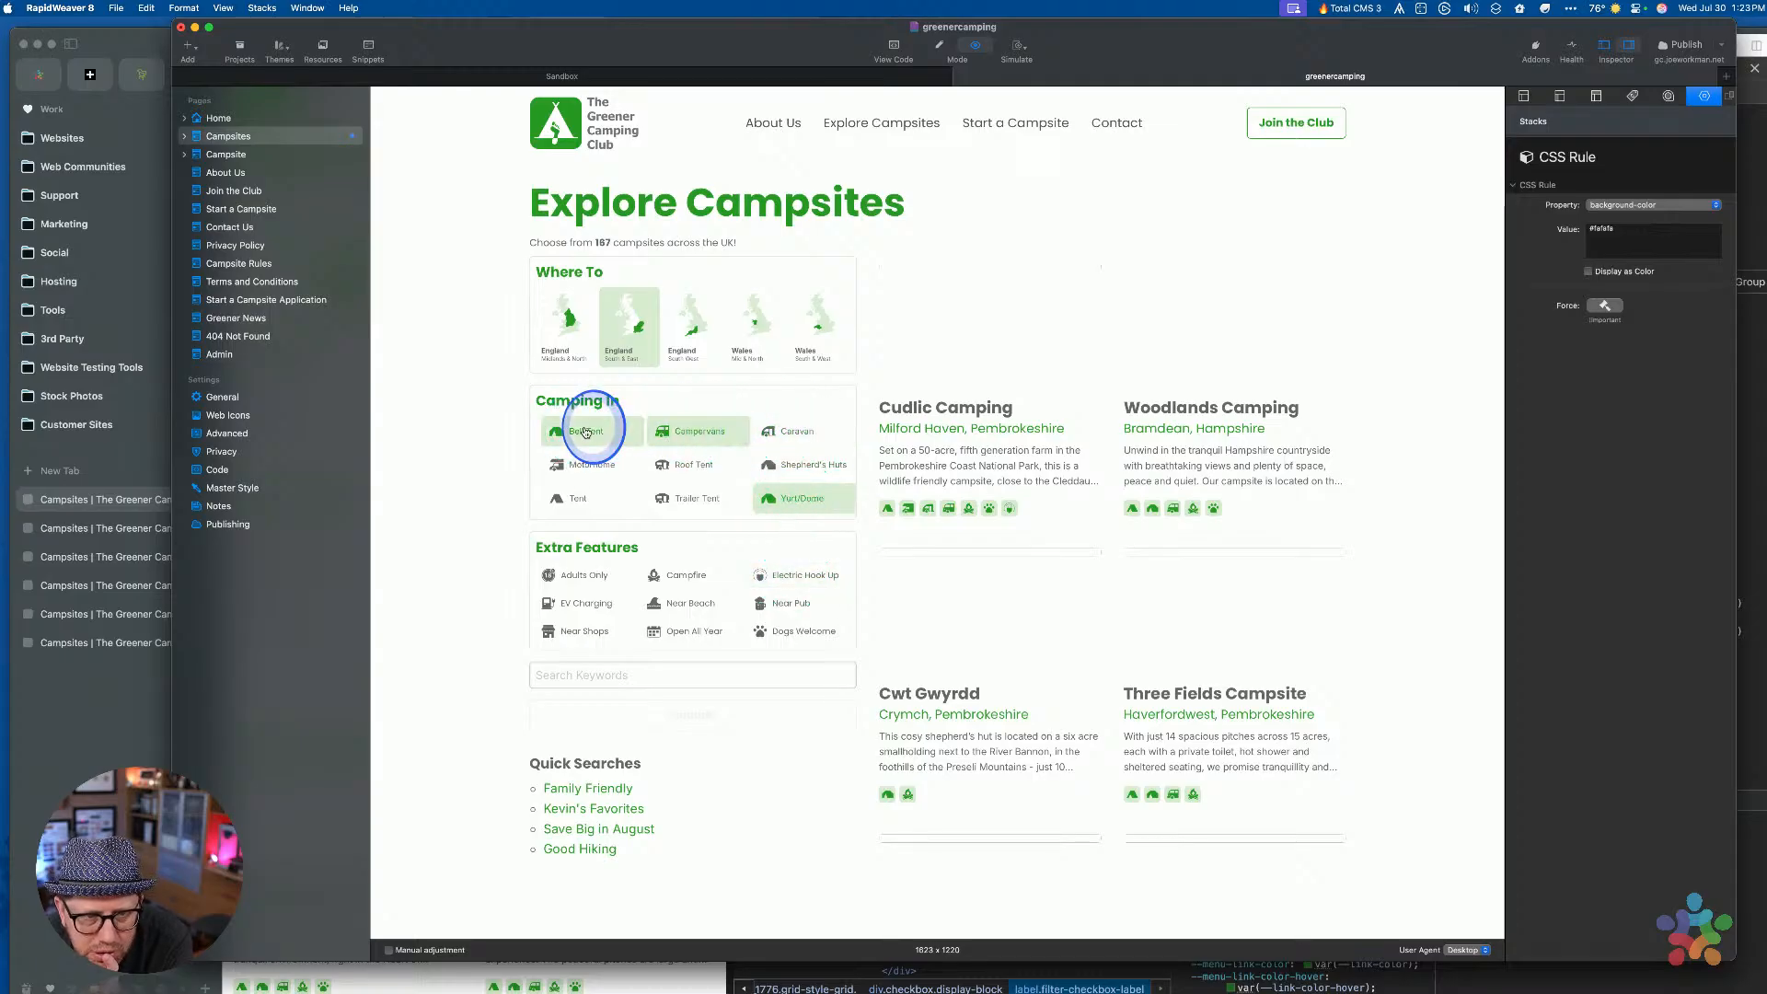
click(586, 460)
click(681, 462)
click(811, 458)
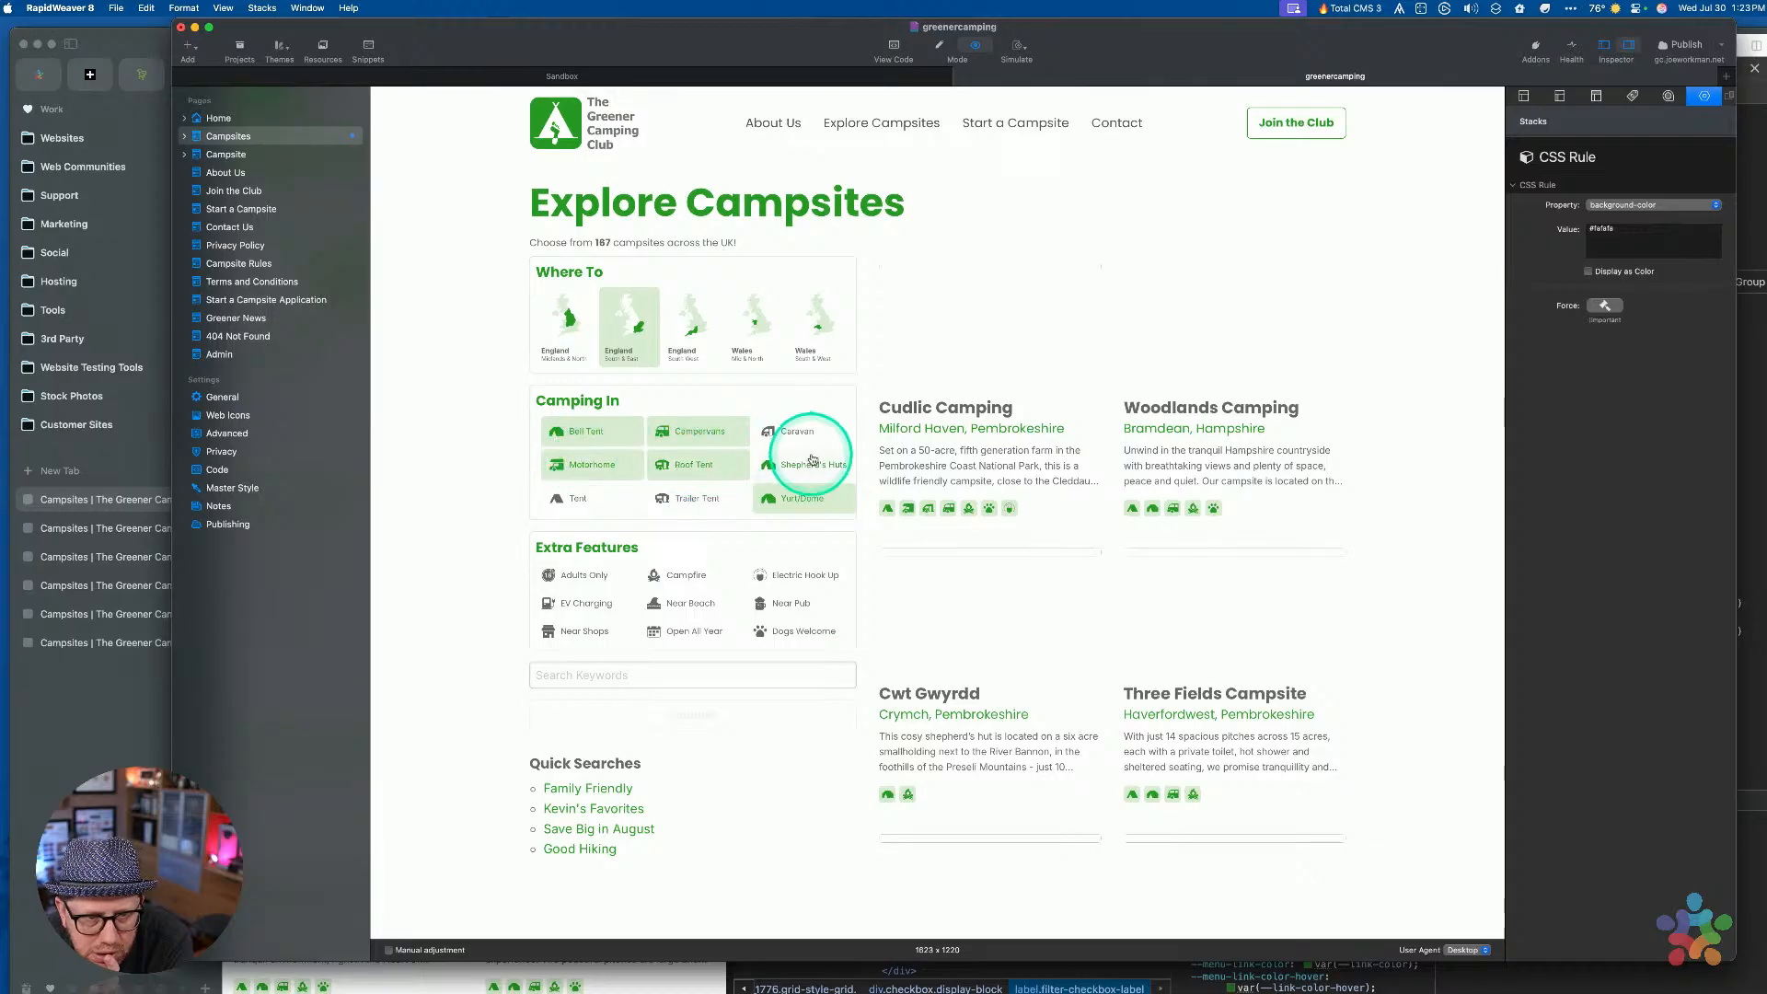
click(799, 461)
click(800, 495)
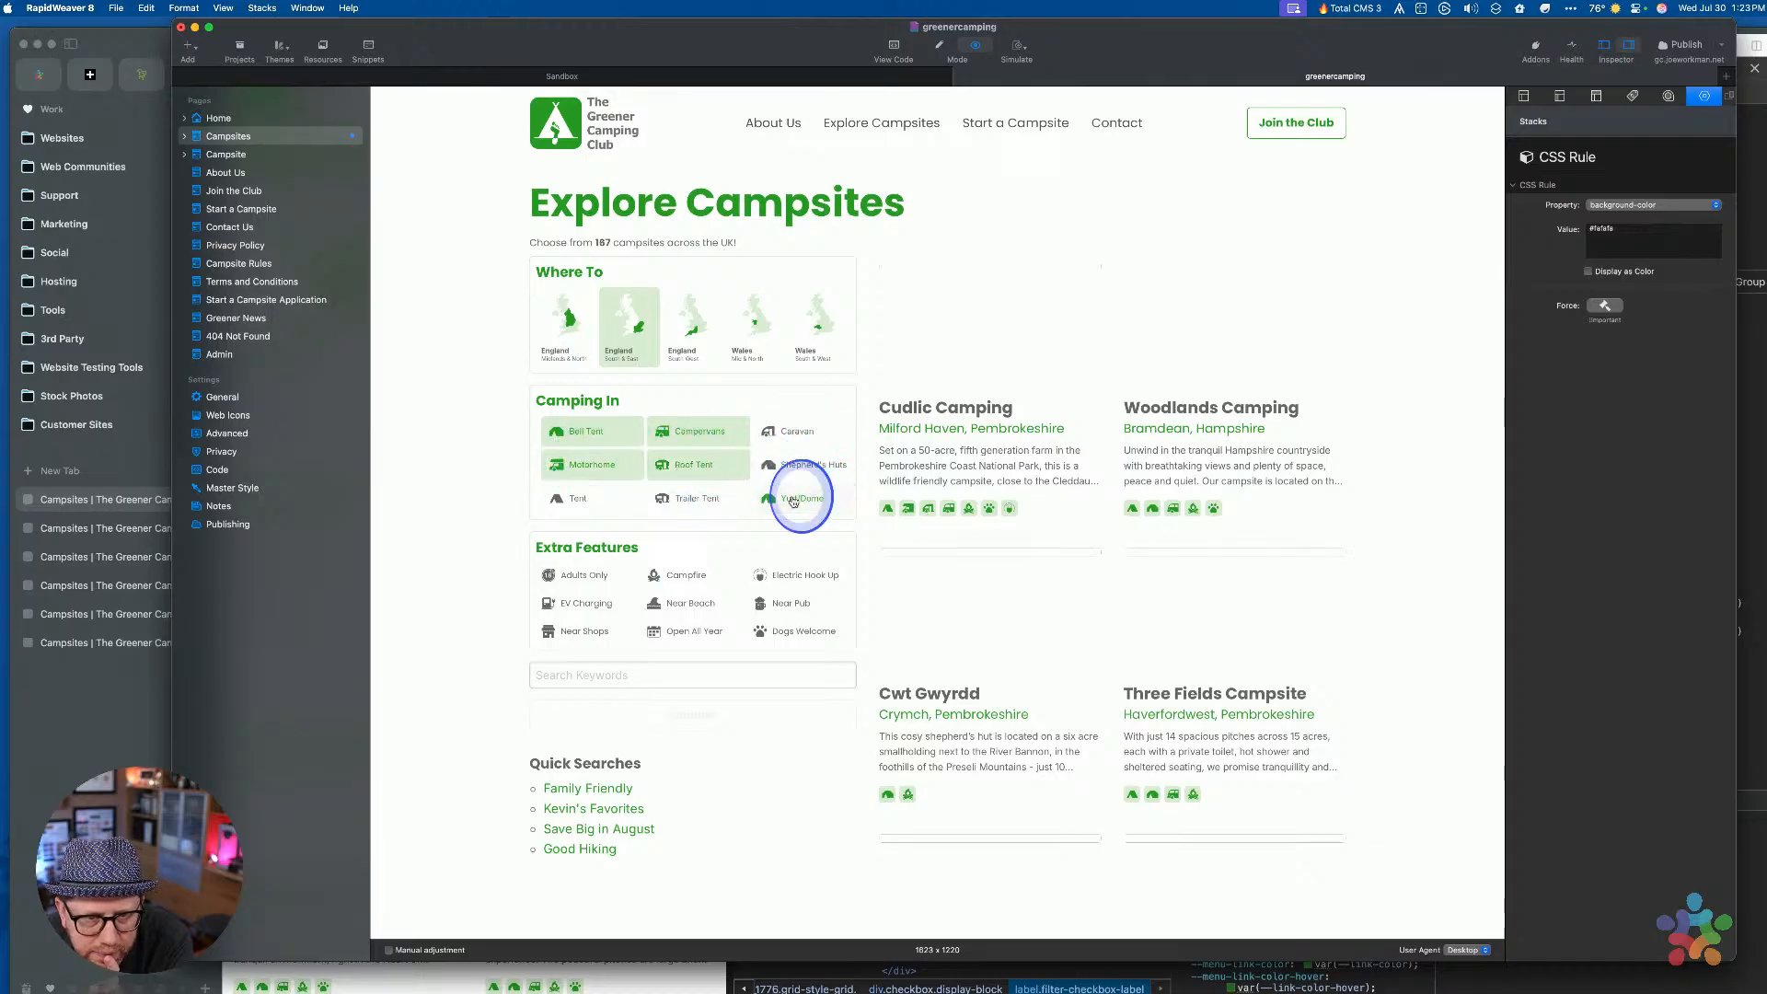
click(709, 466)
click(690, 428)
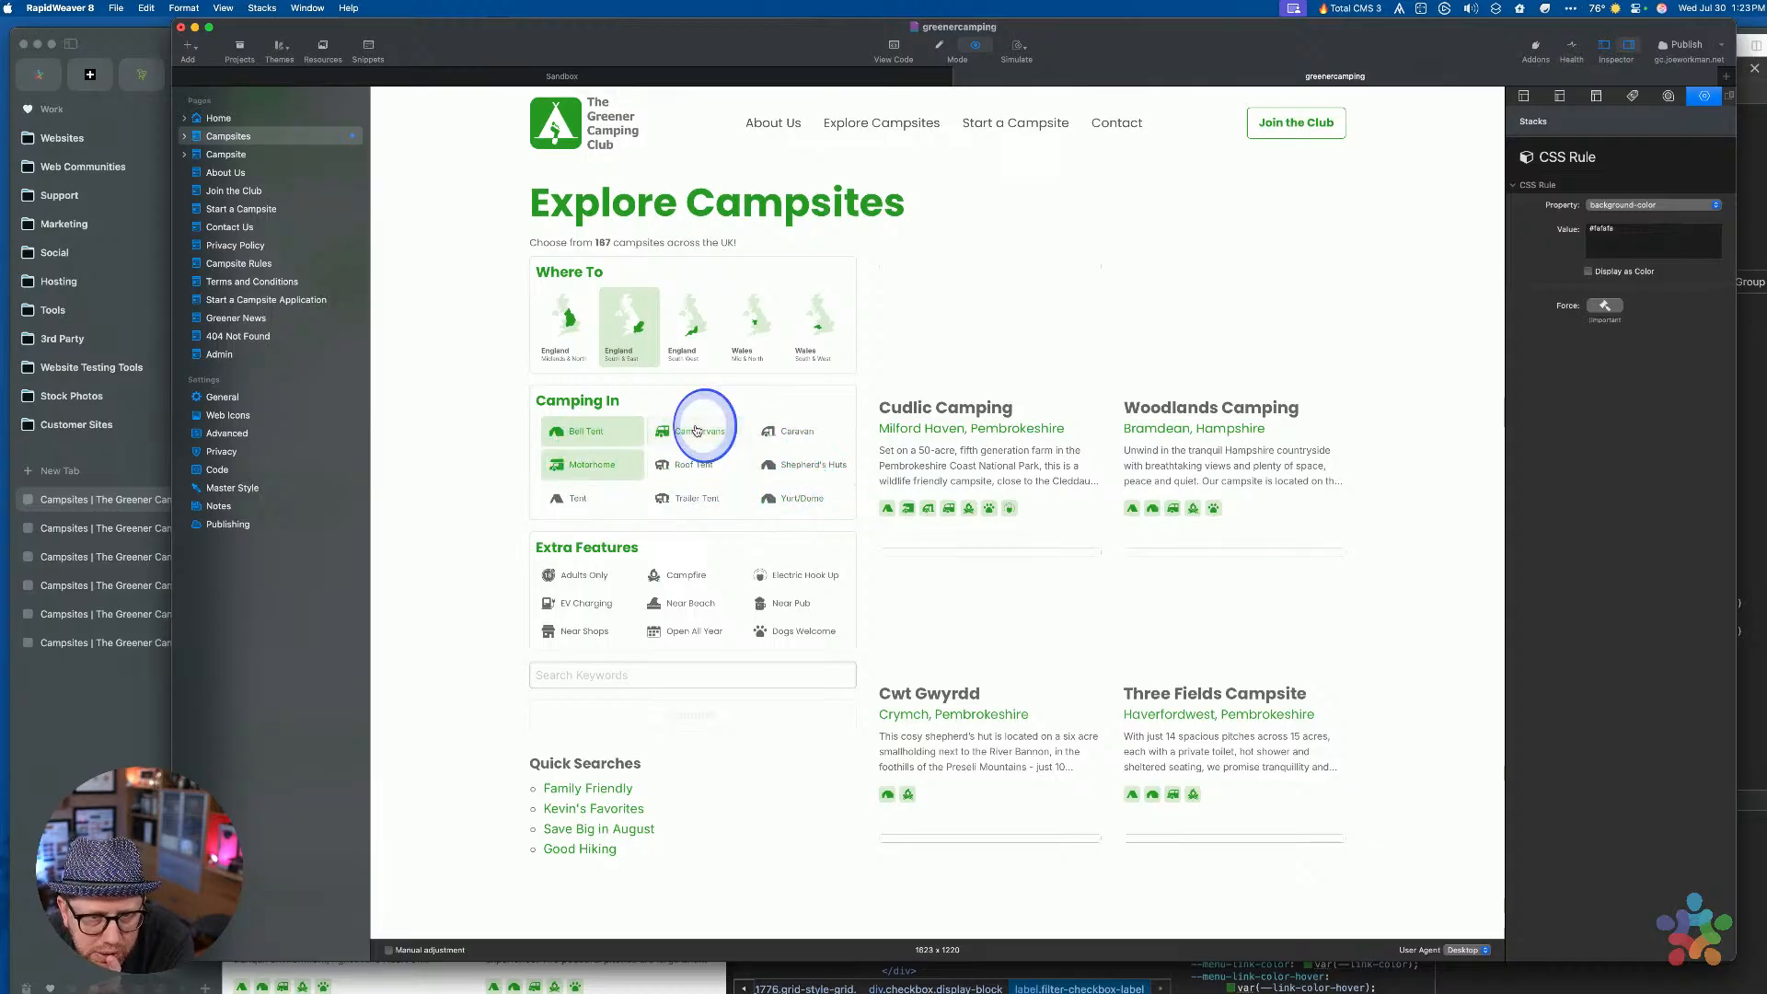
Toggle Motorhome, Roof Tent, Shepherd's Huts, Caravan and Bell Tent off and on again
click(585, 464)
click(697, 465)
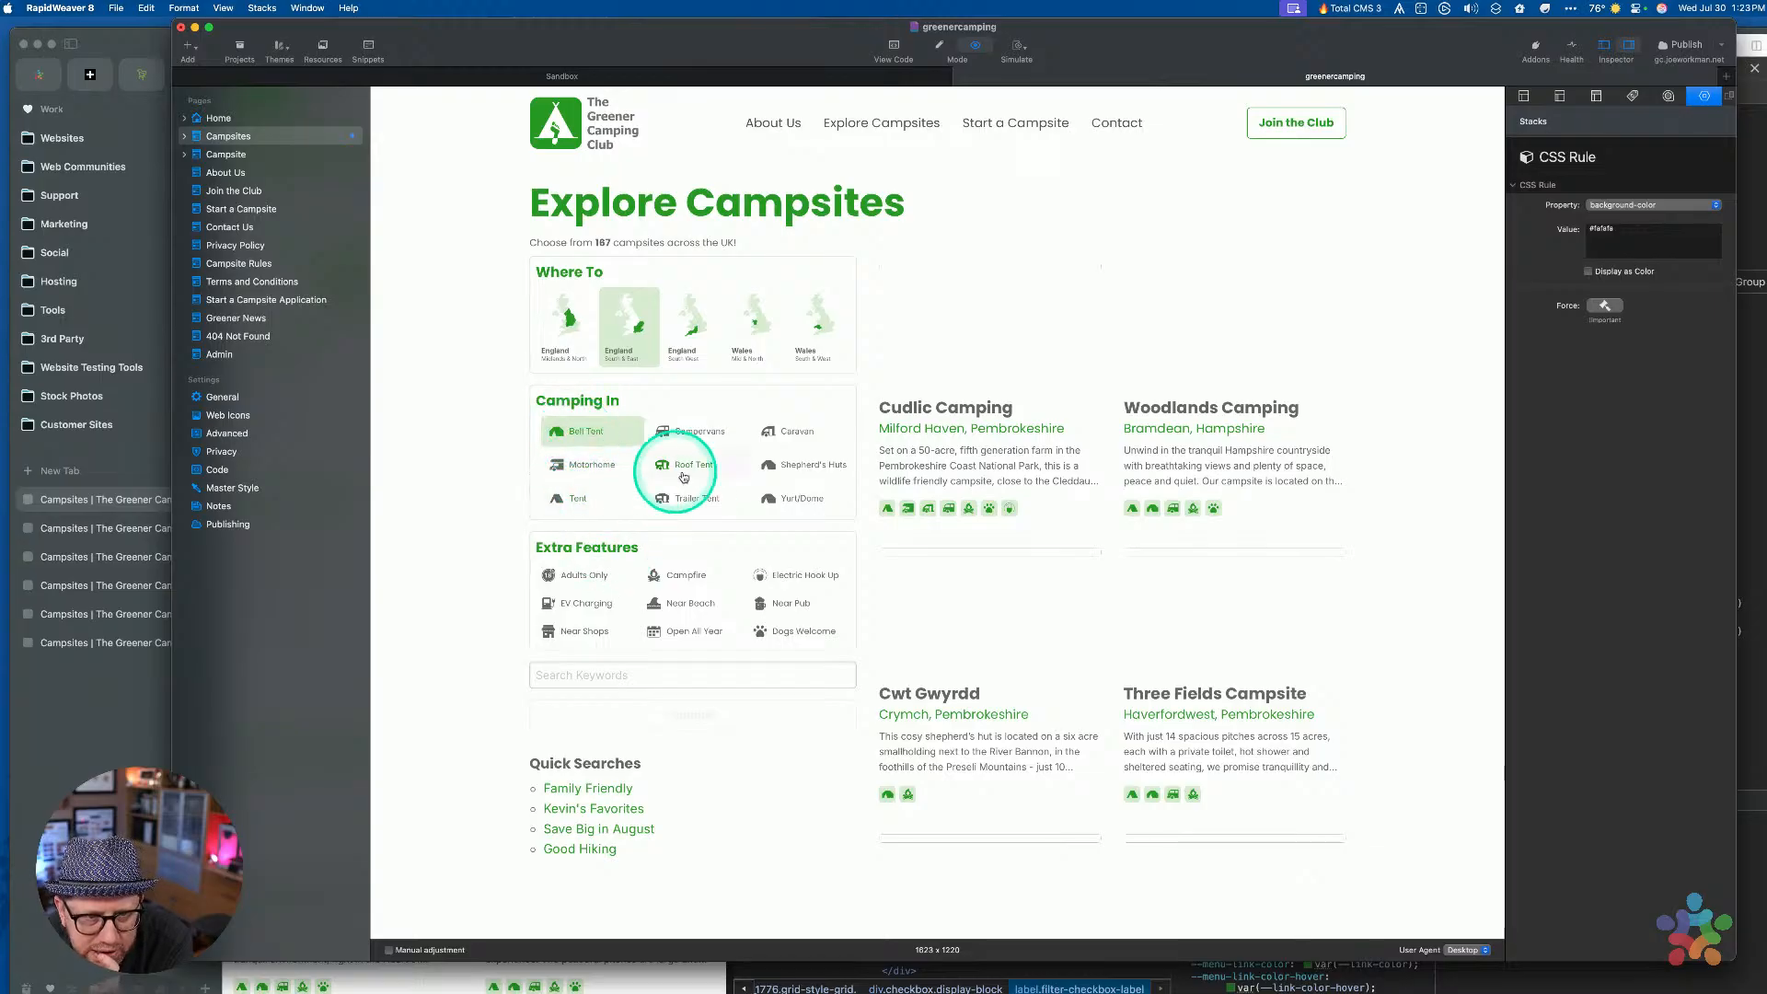
click(822, 458)
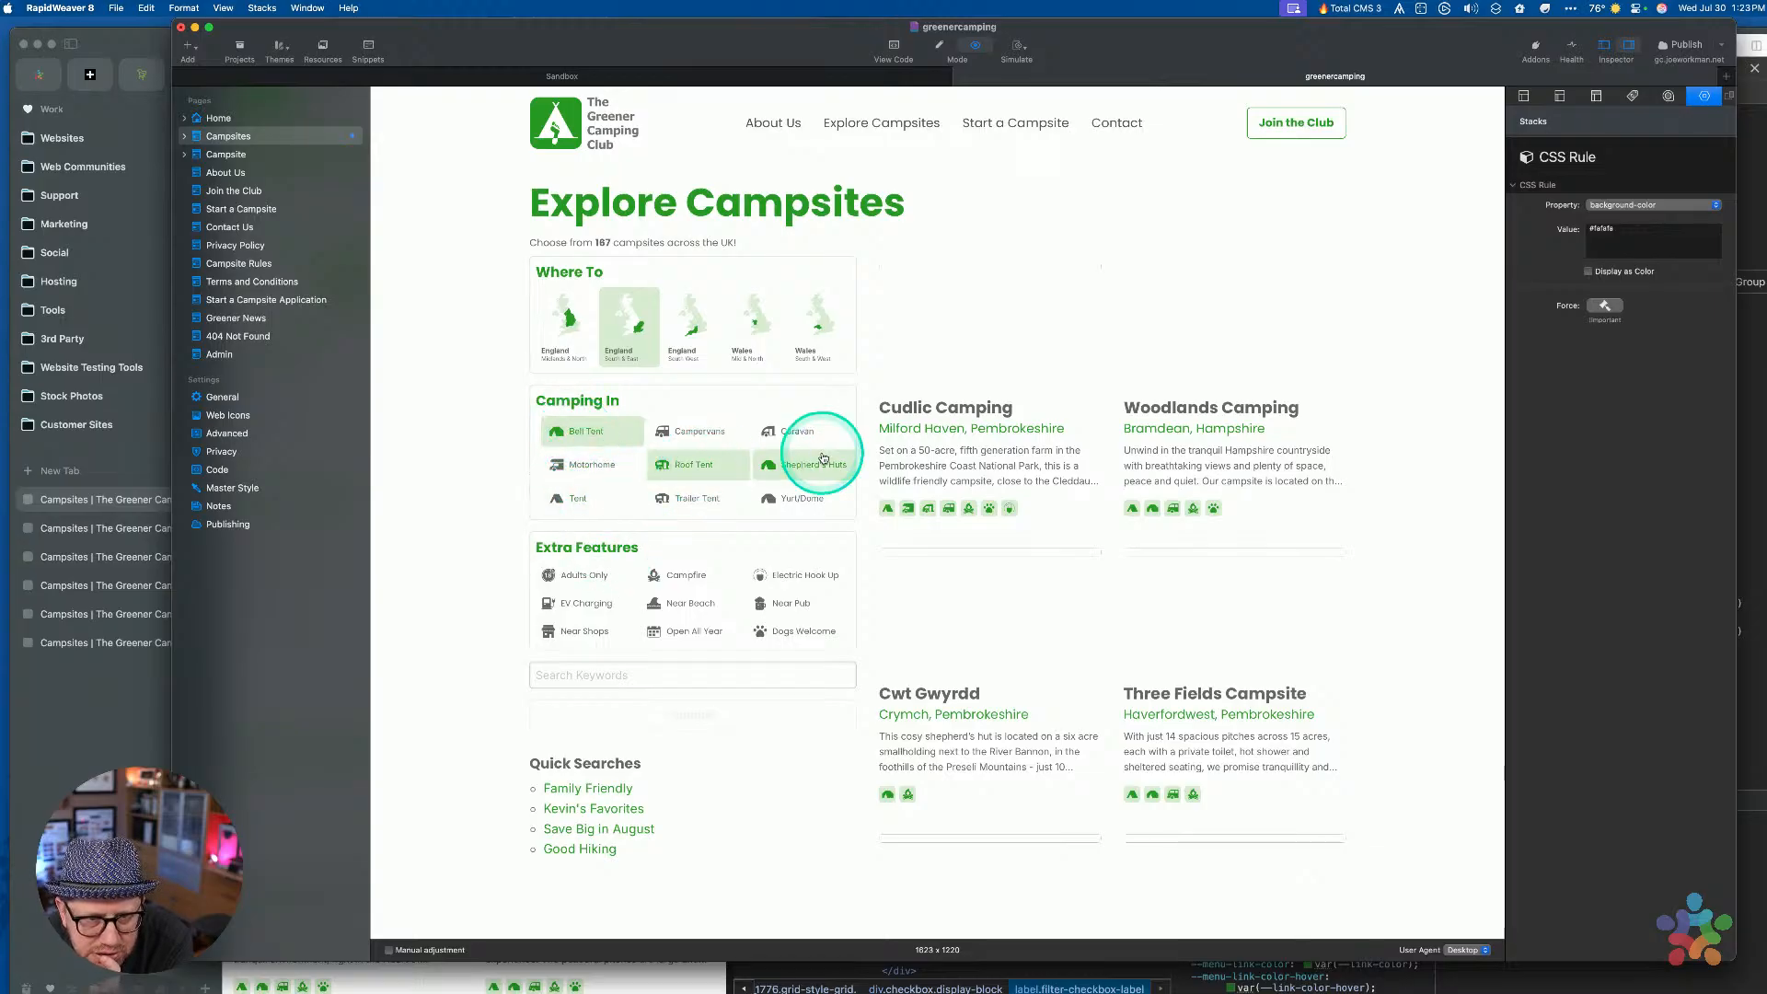
click(786, 433)
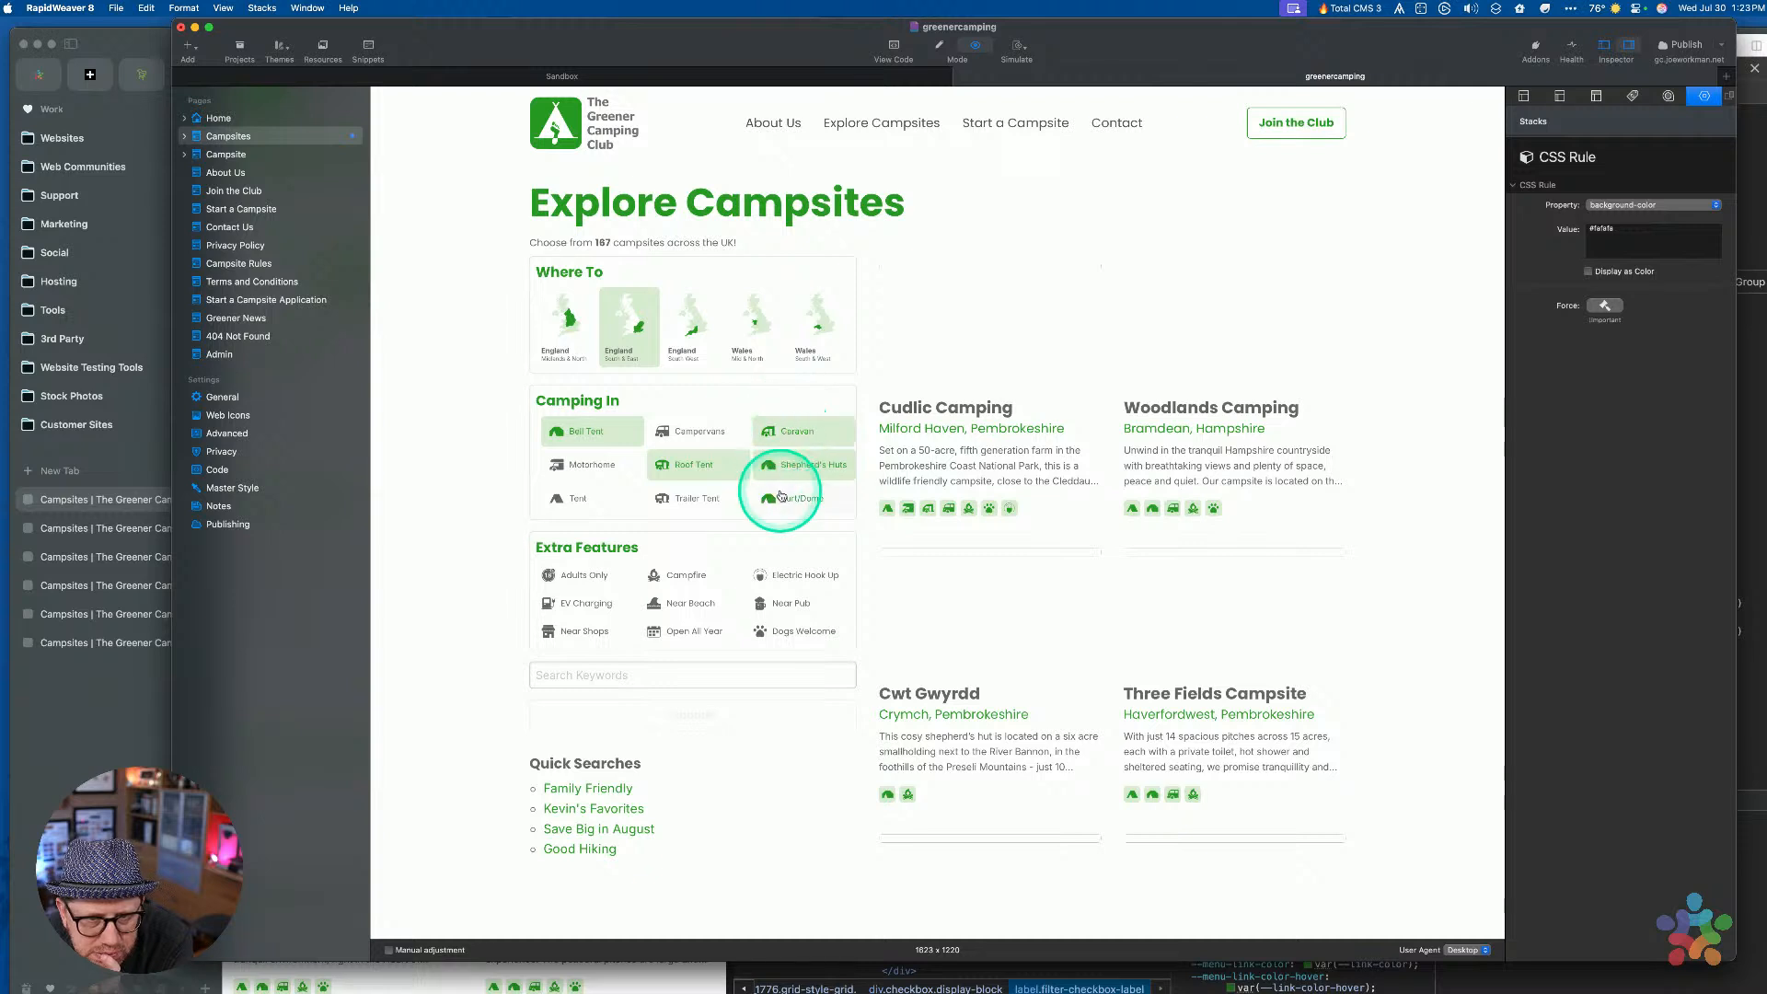
click(800, 463)
click(798, 432)
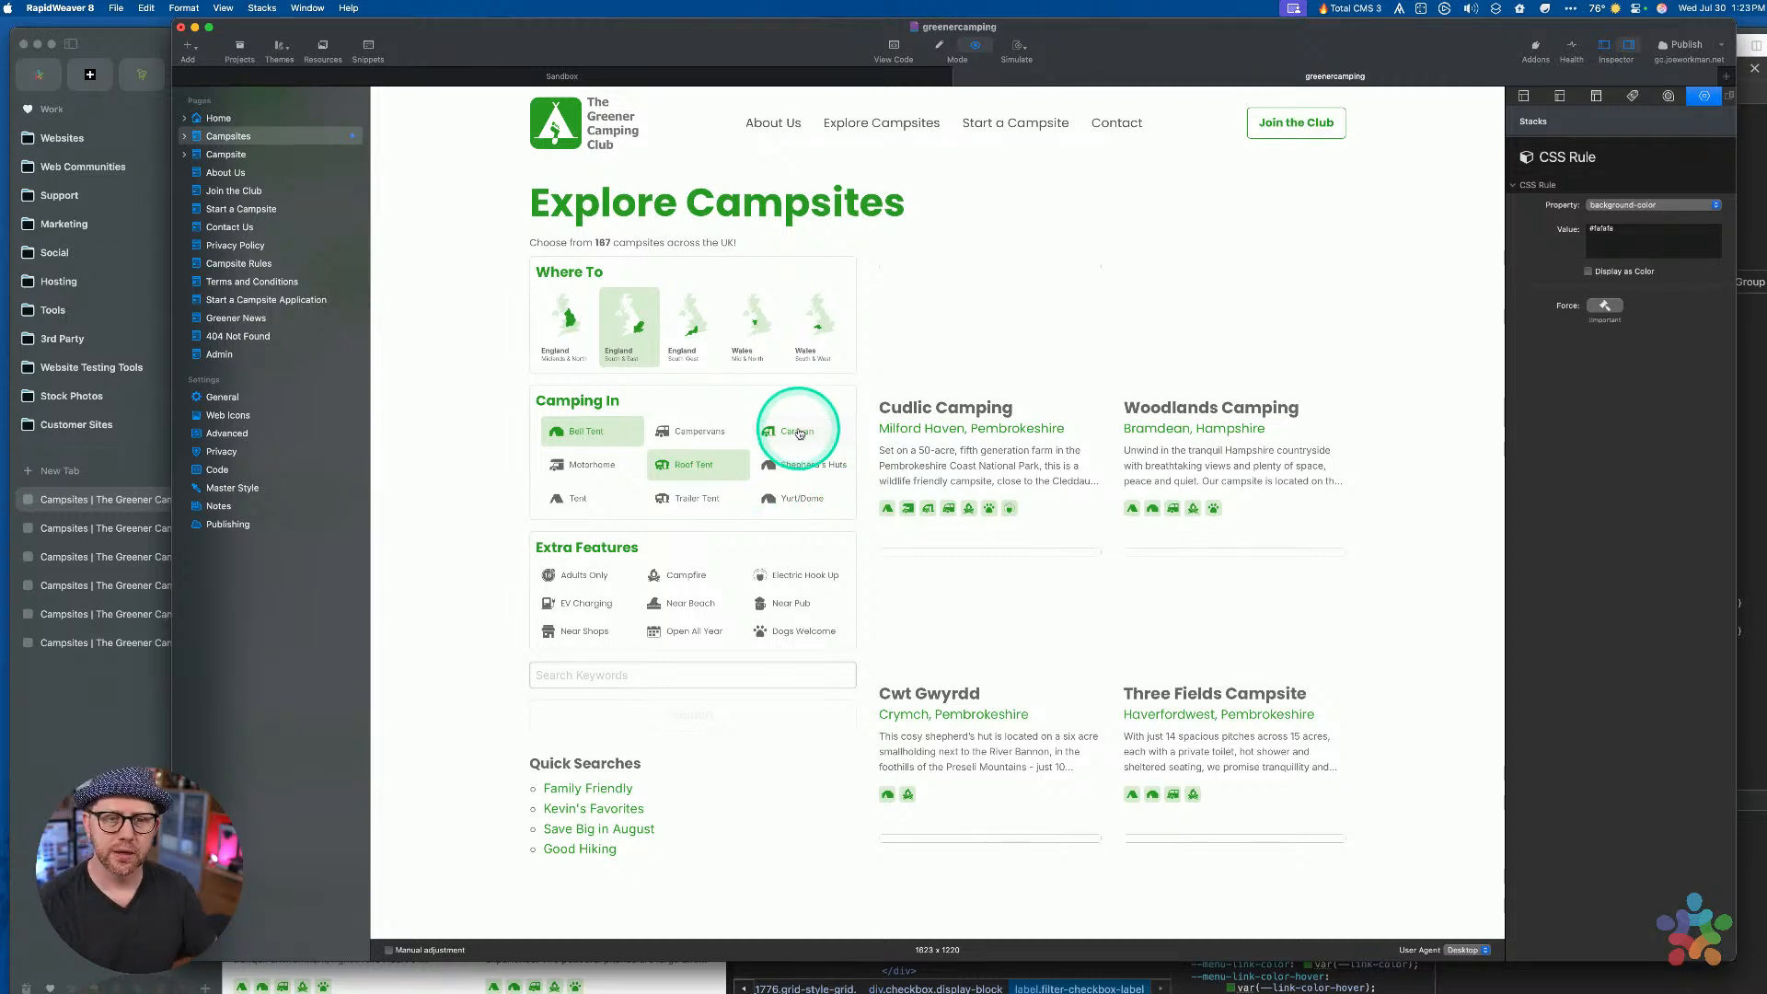
click(692, 465)
click(607, 431)
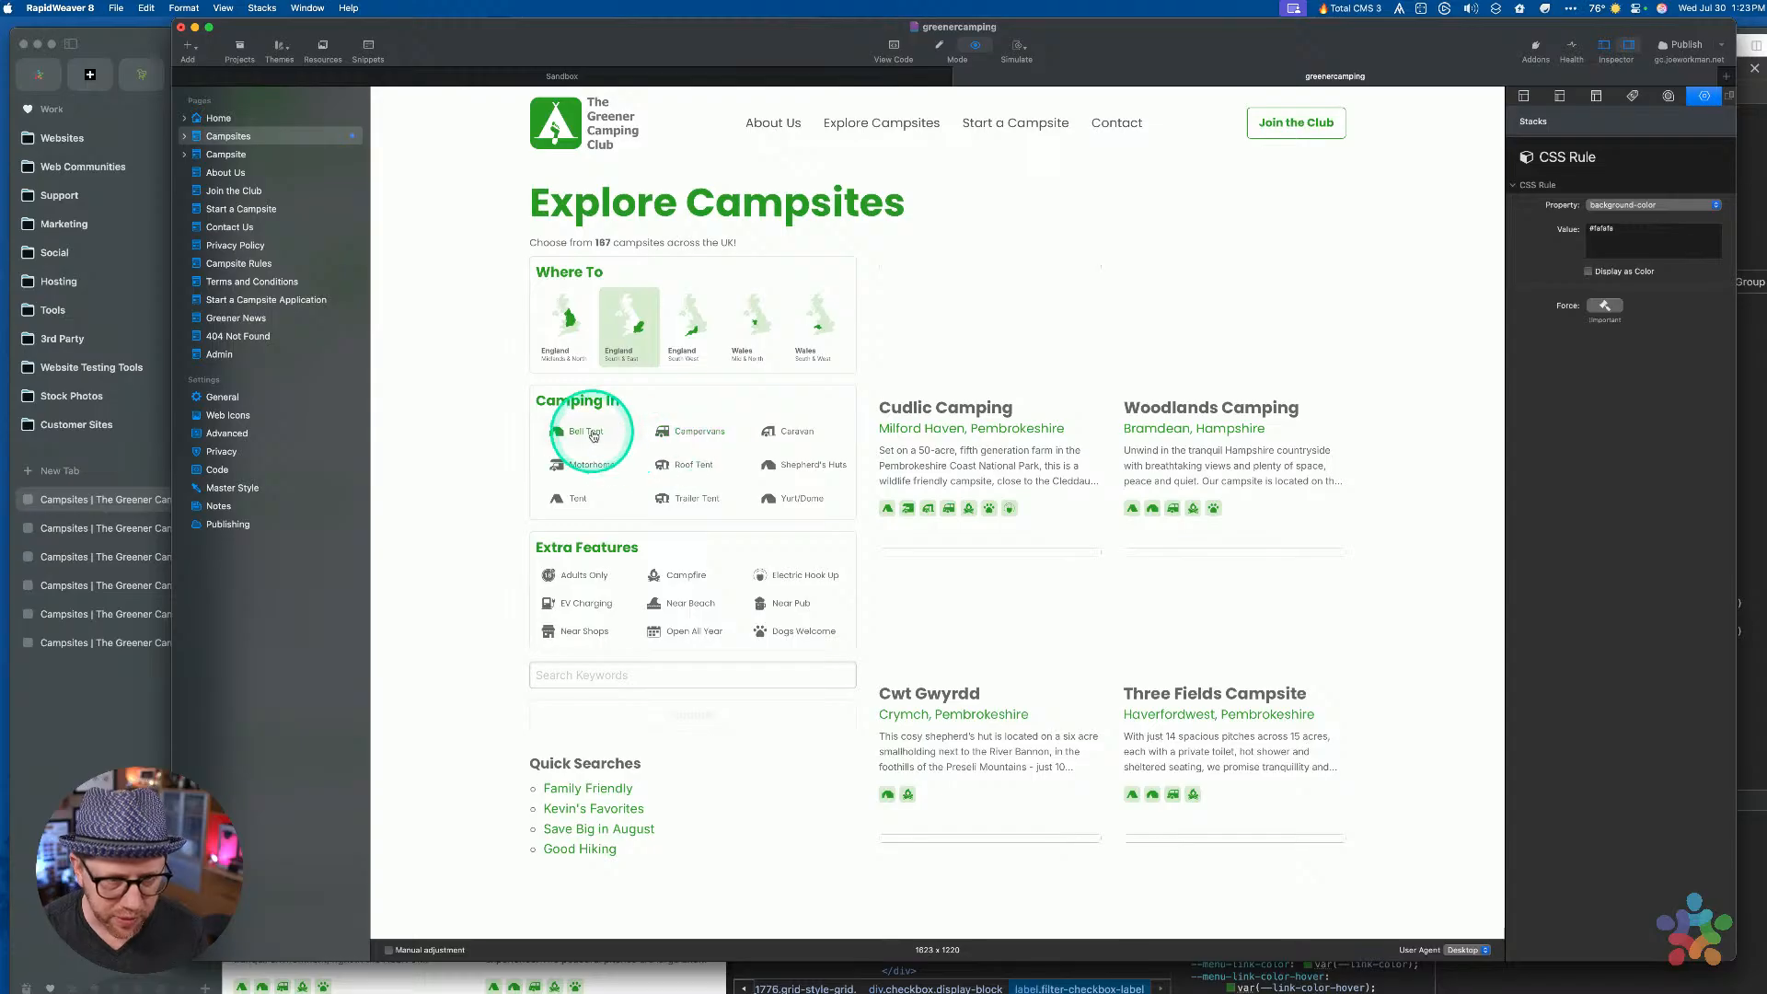
click(594, 432)
Test the Adults Only and EV Charging feature highlights, then open the page in Arc
click(553, 579)
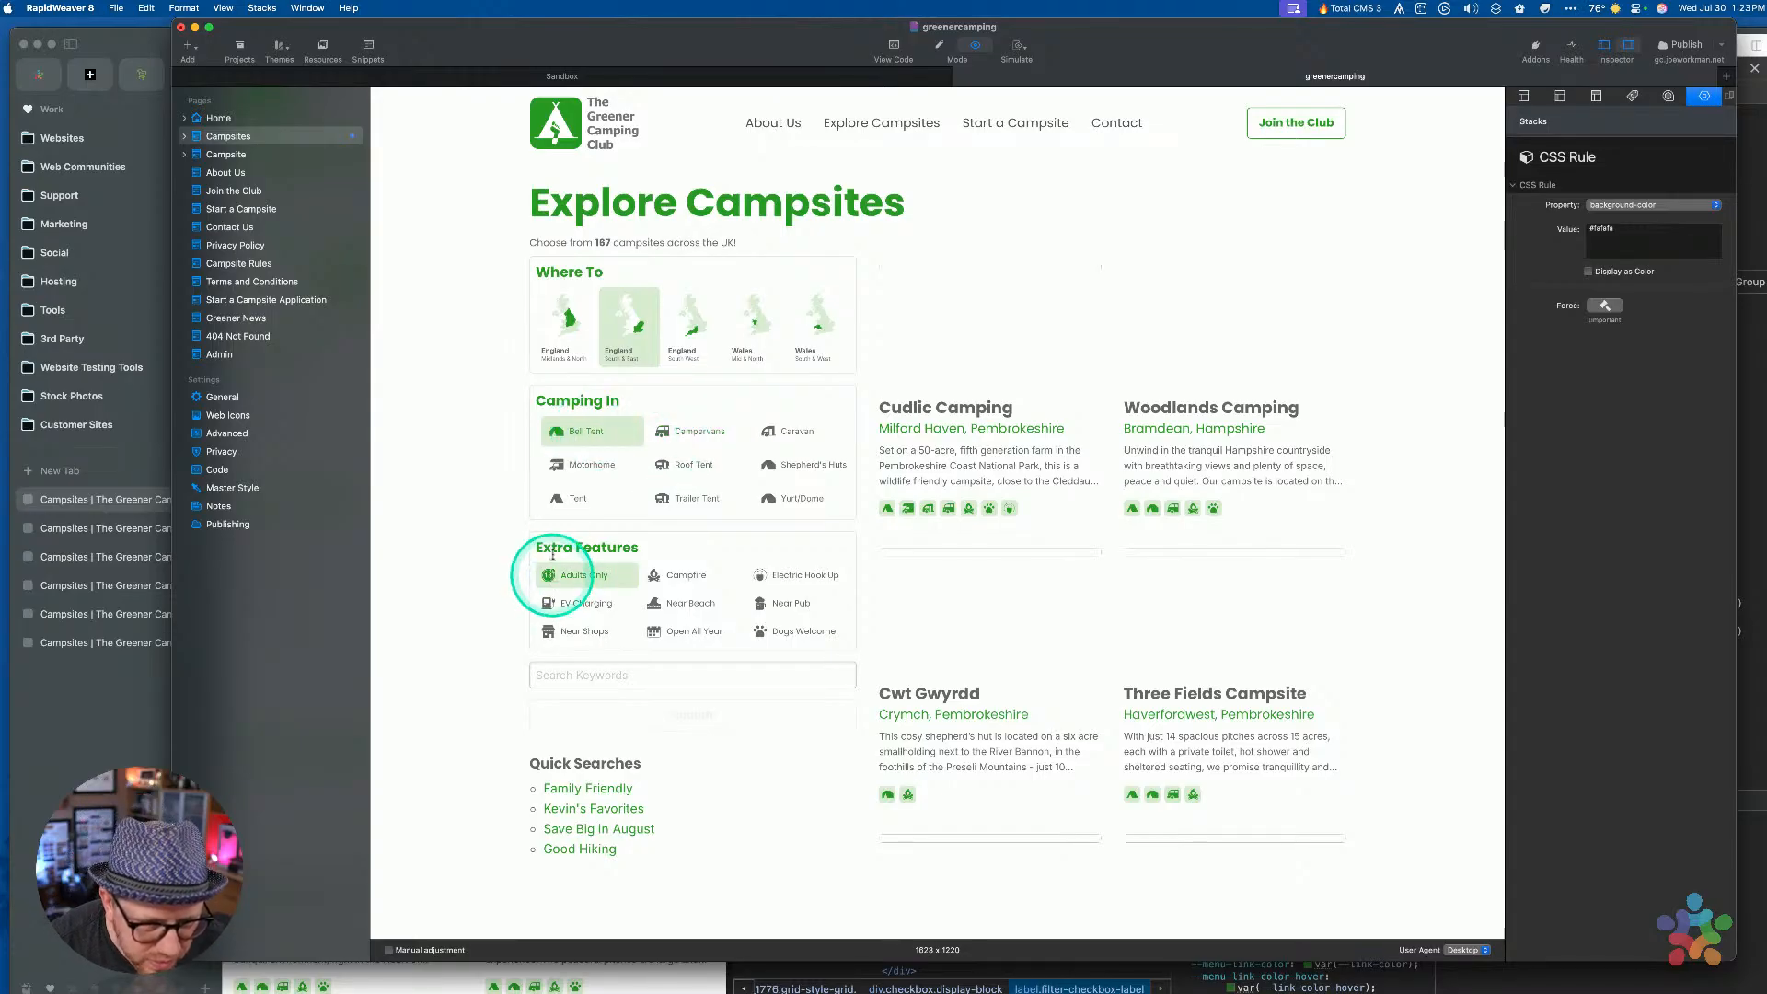
click(565, 431)
click(565, 580)
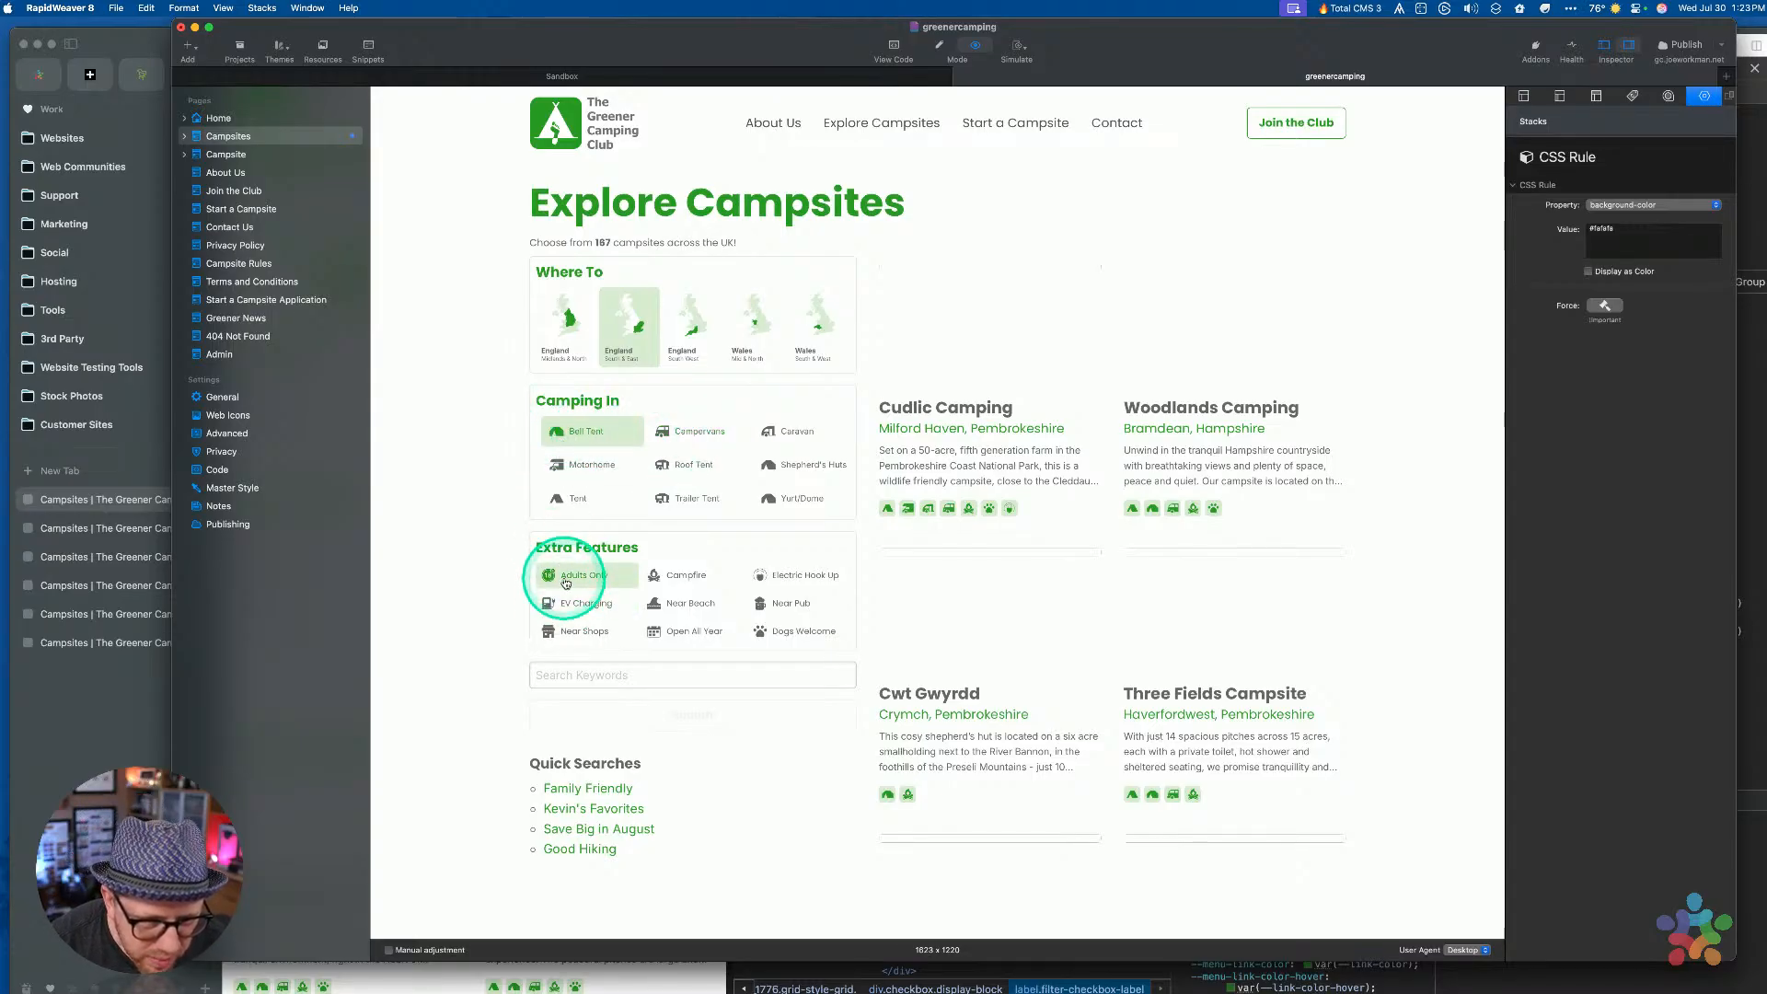
click(564, 436)
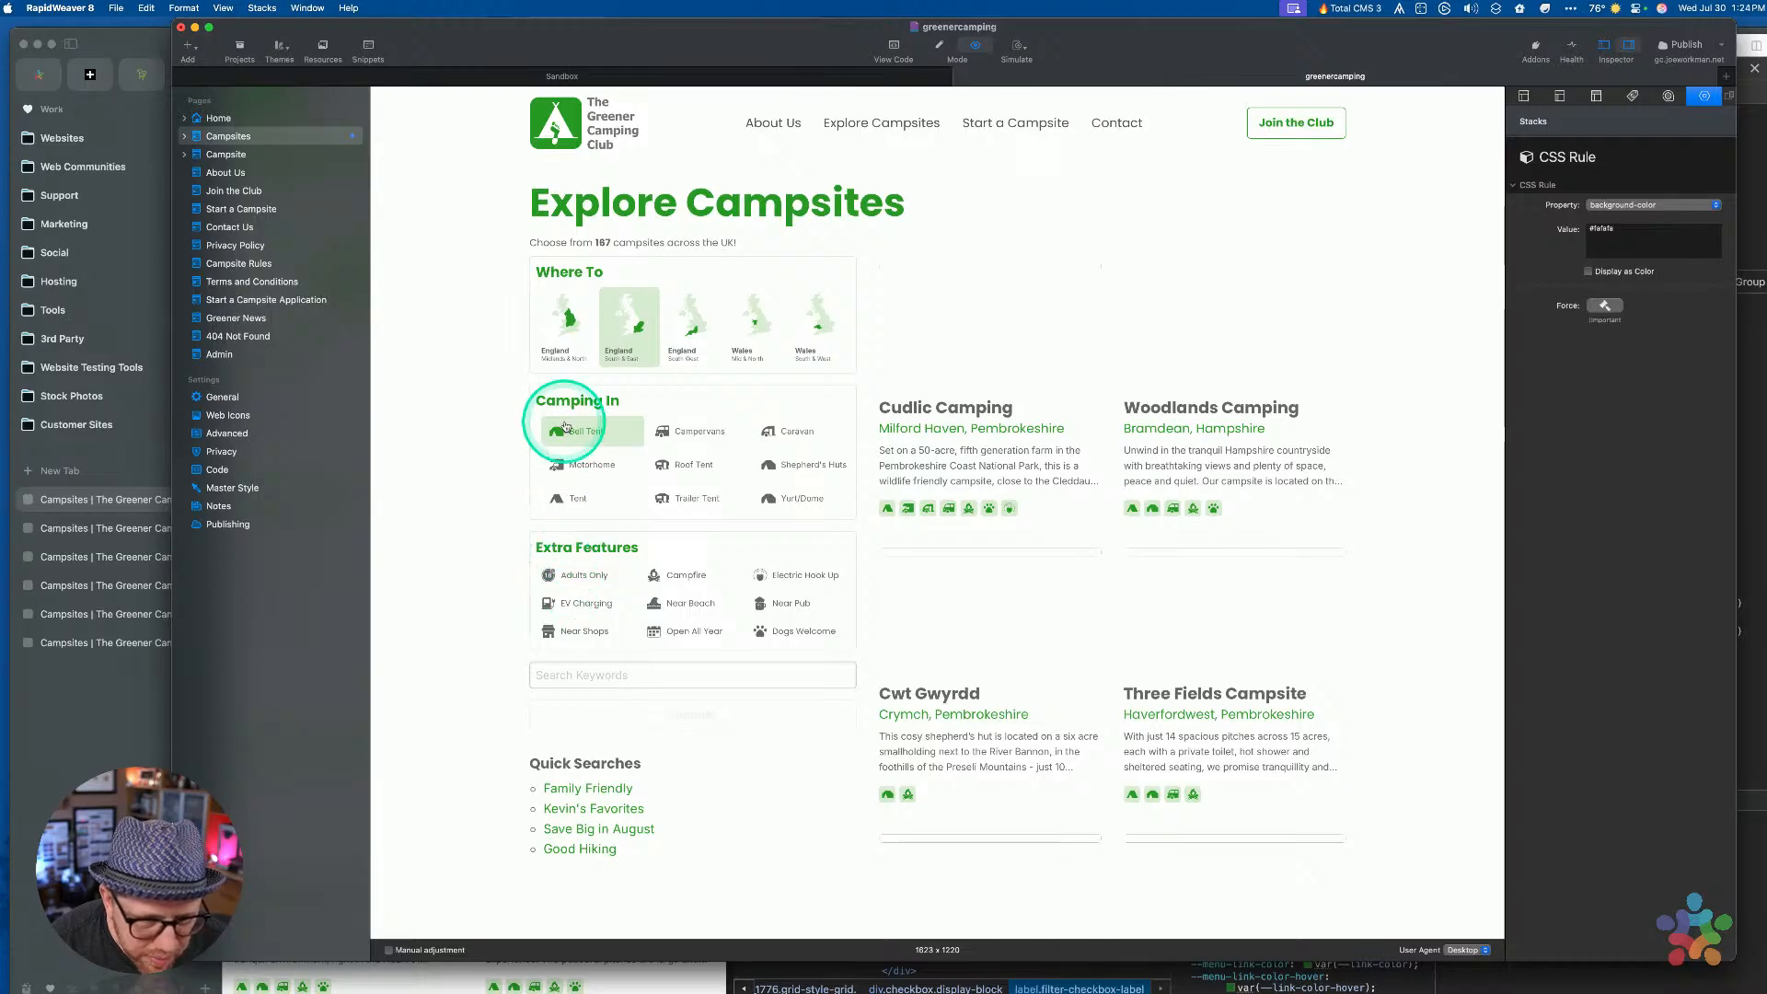
click(562, 604)
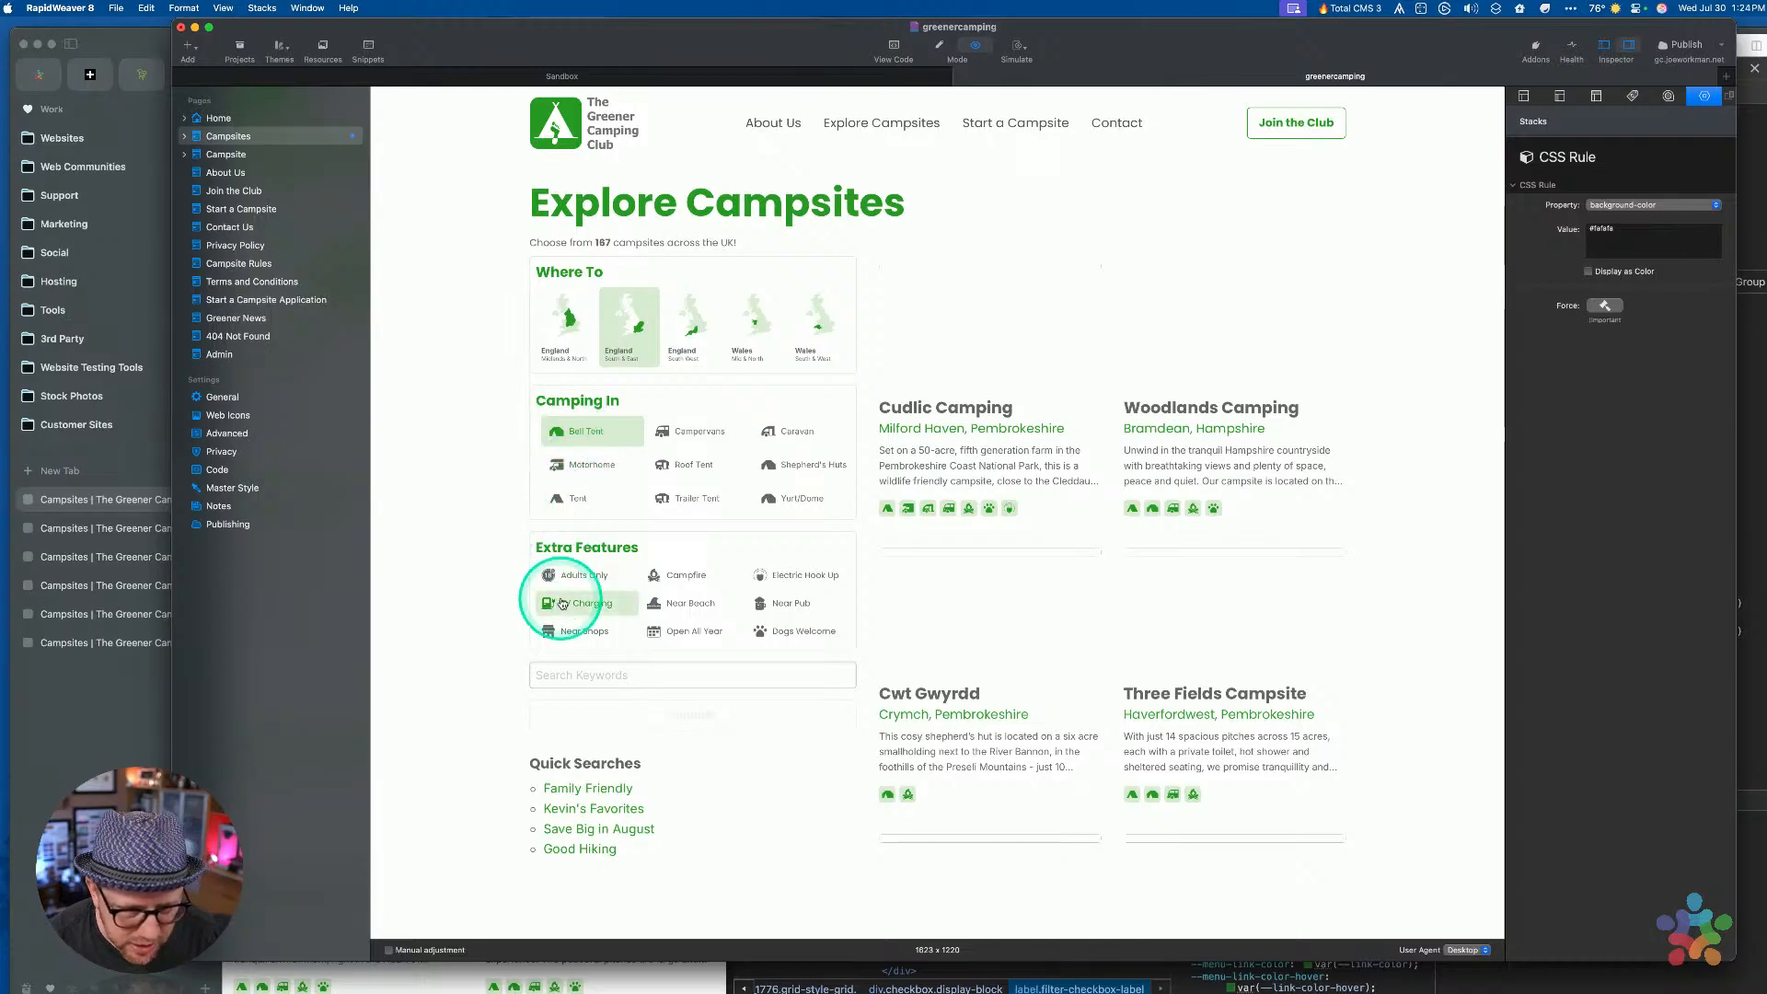
key(super+alt+i)
click(586, 572)
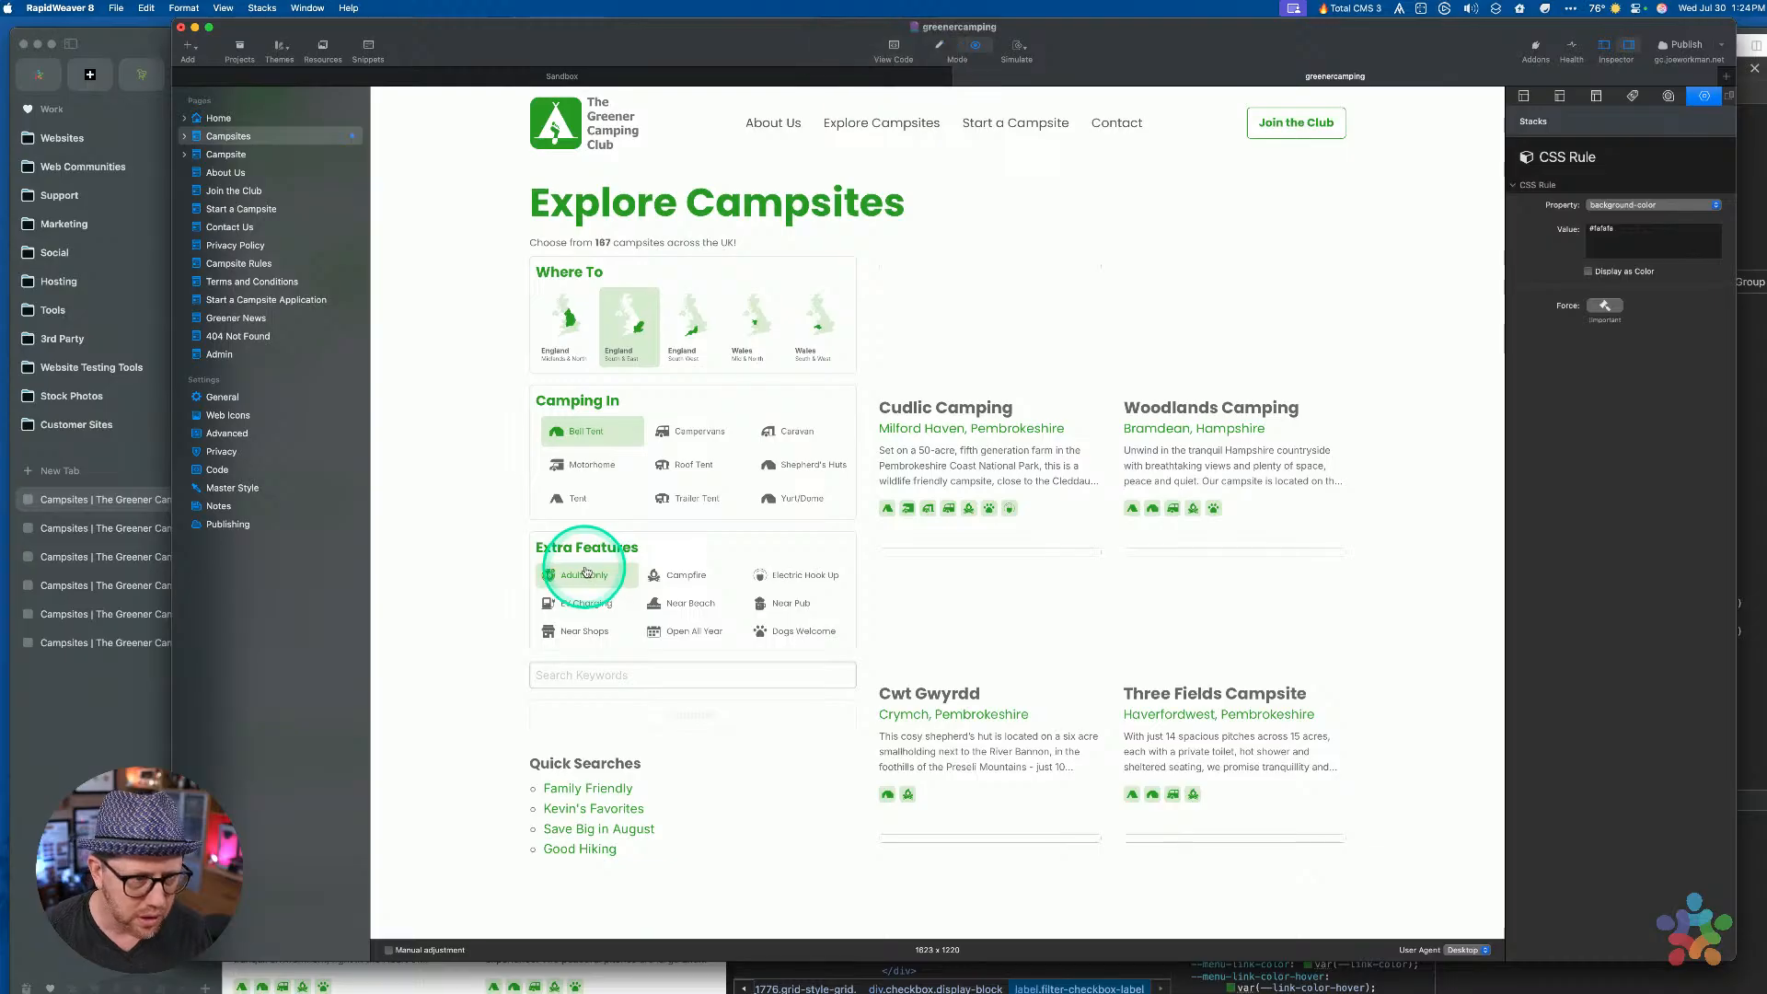
key(super+p)
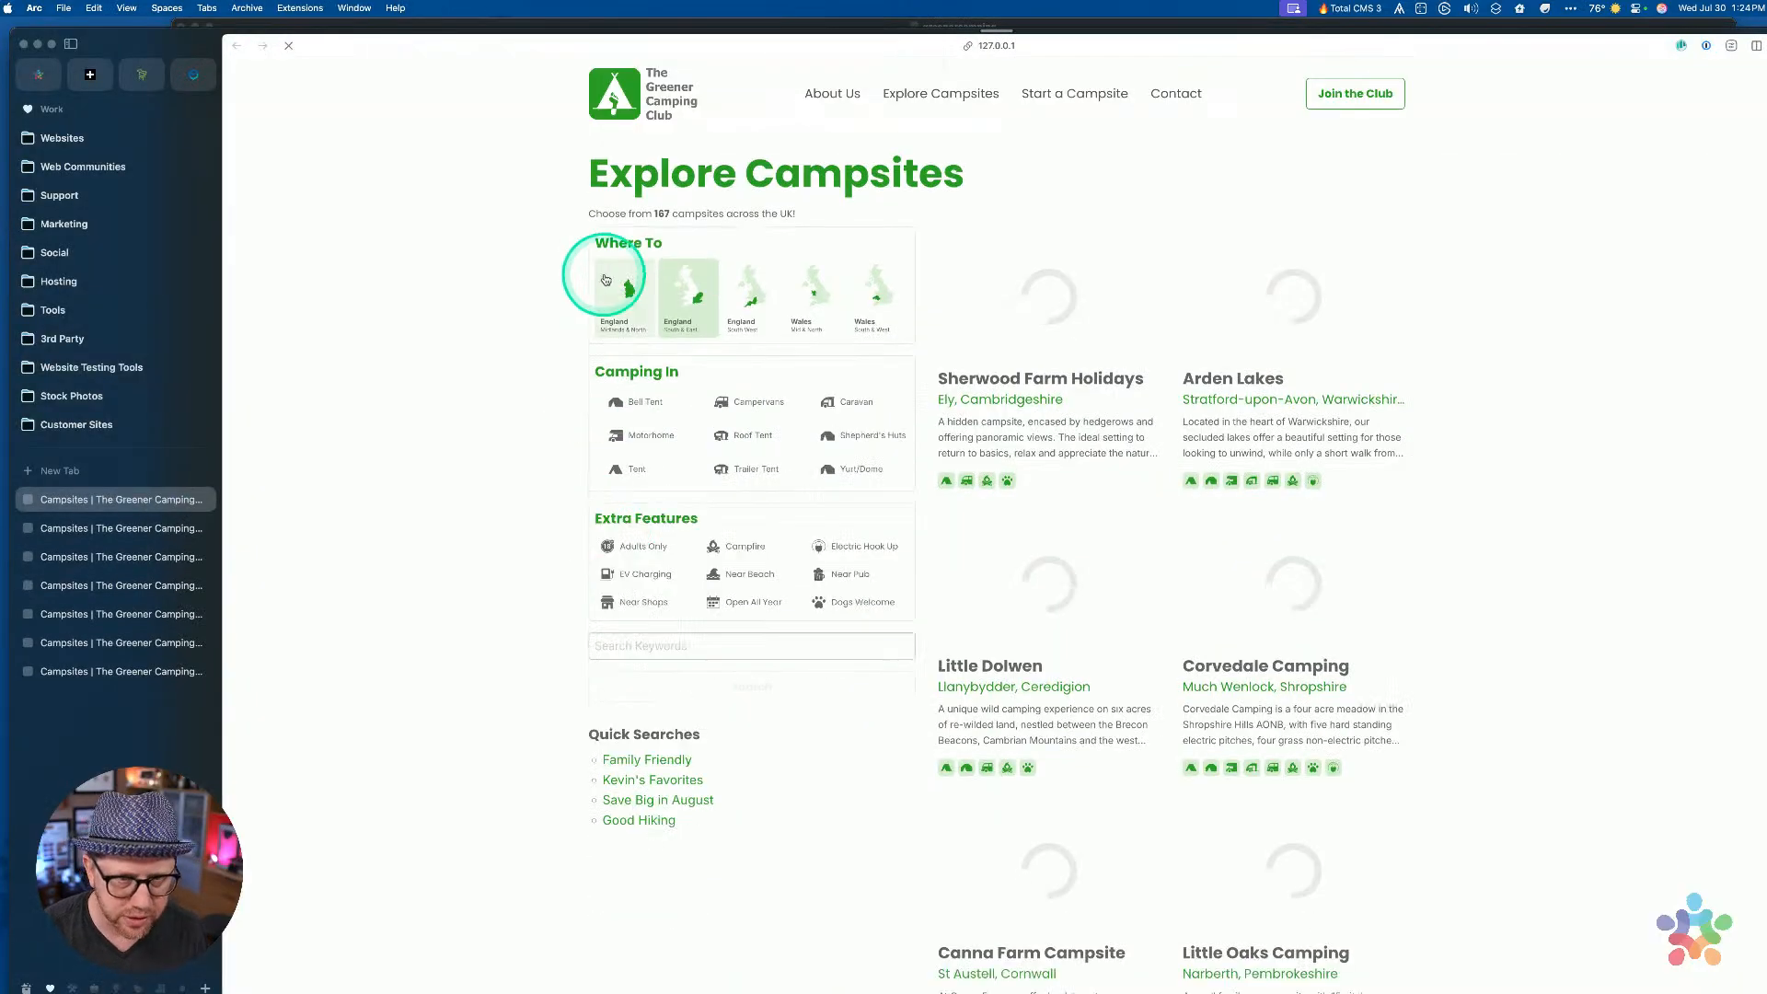
Open Arc's developer tools and inspect the Adults Only feature button
key(super+alt+i)
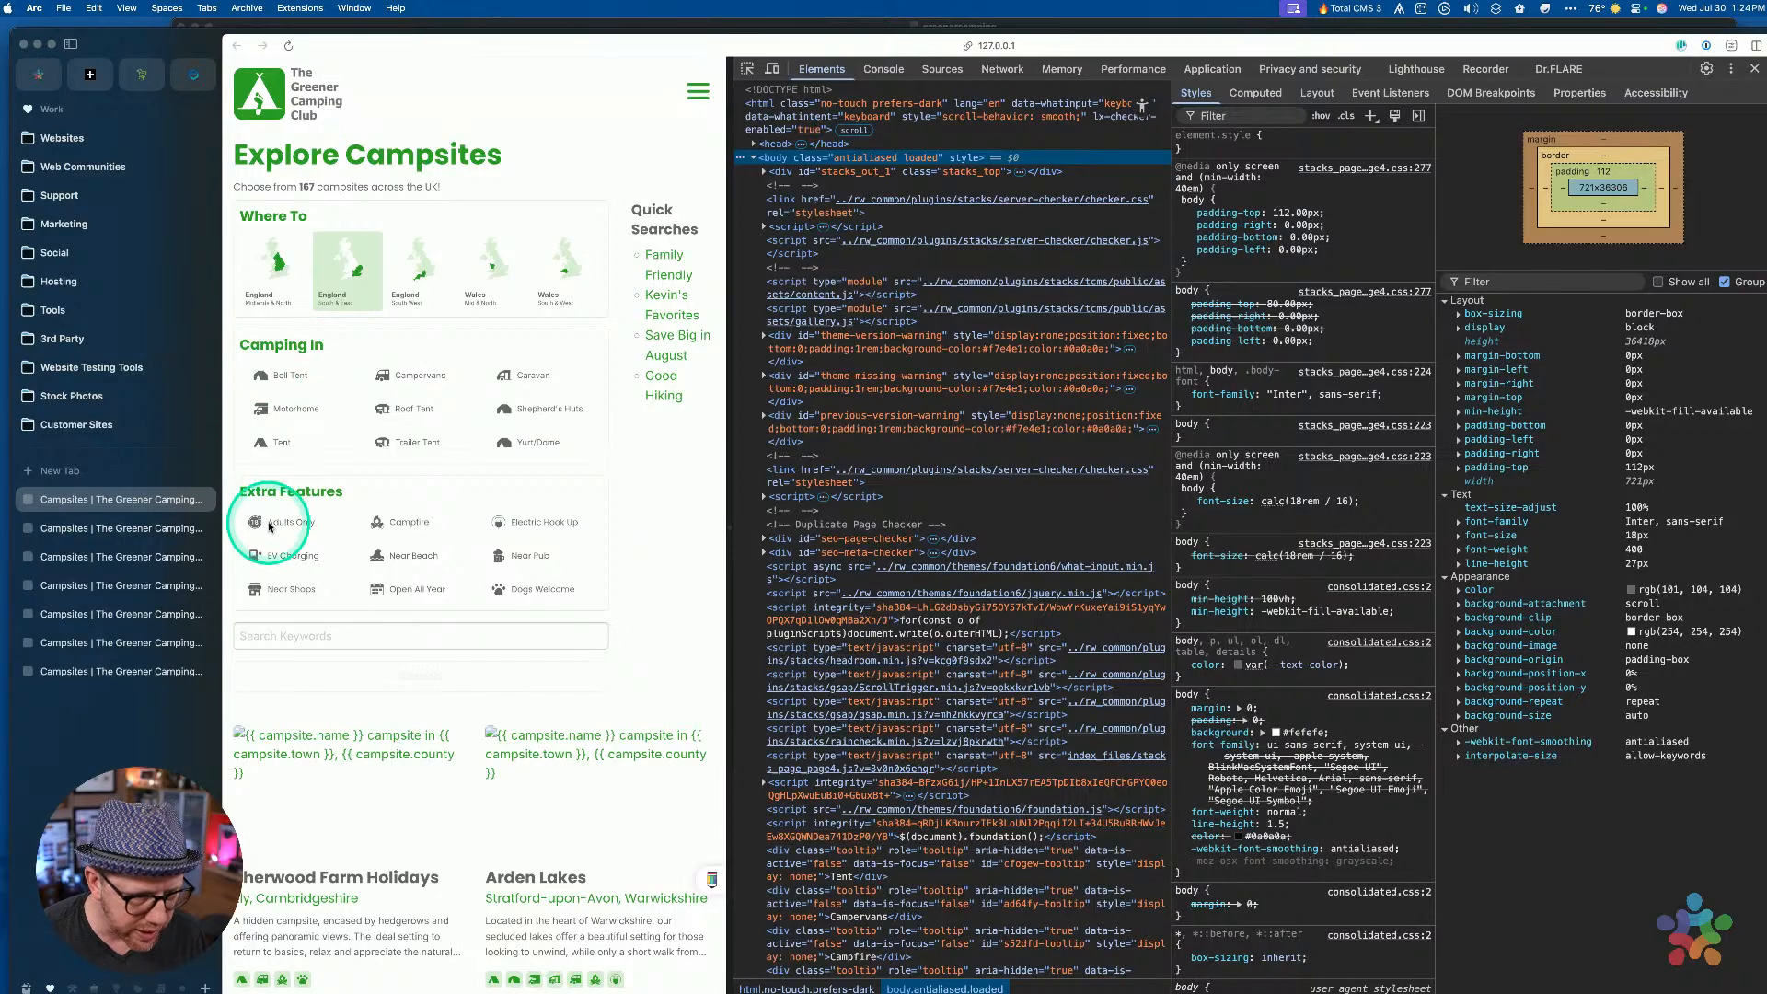
scroll(898, 373, down, 1)
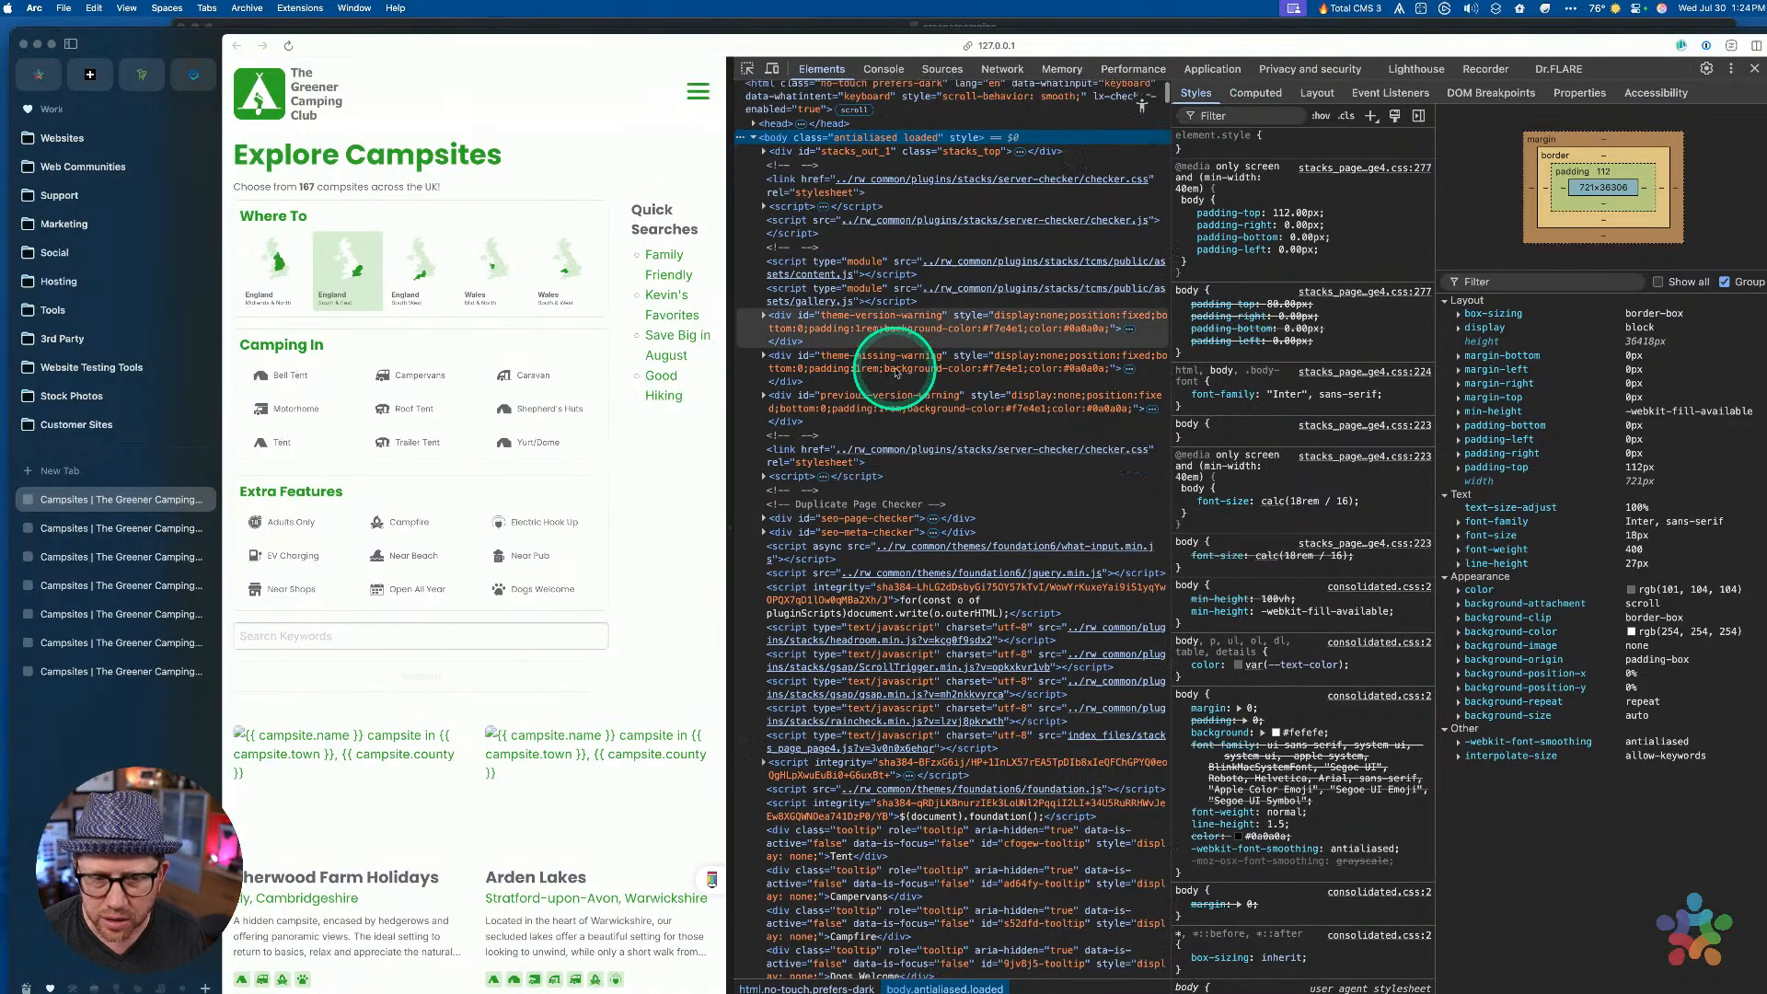
click(747, 68)
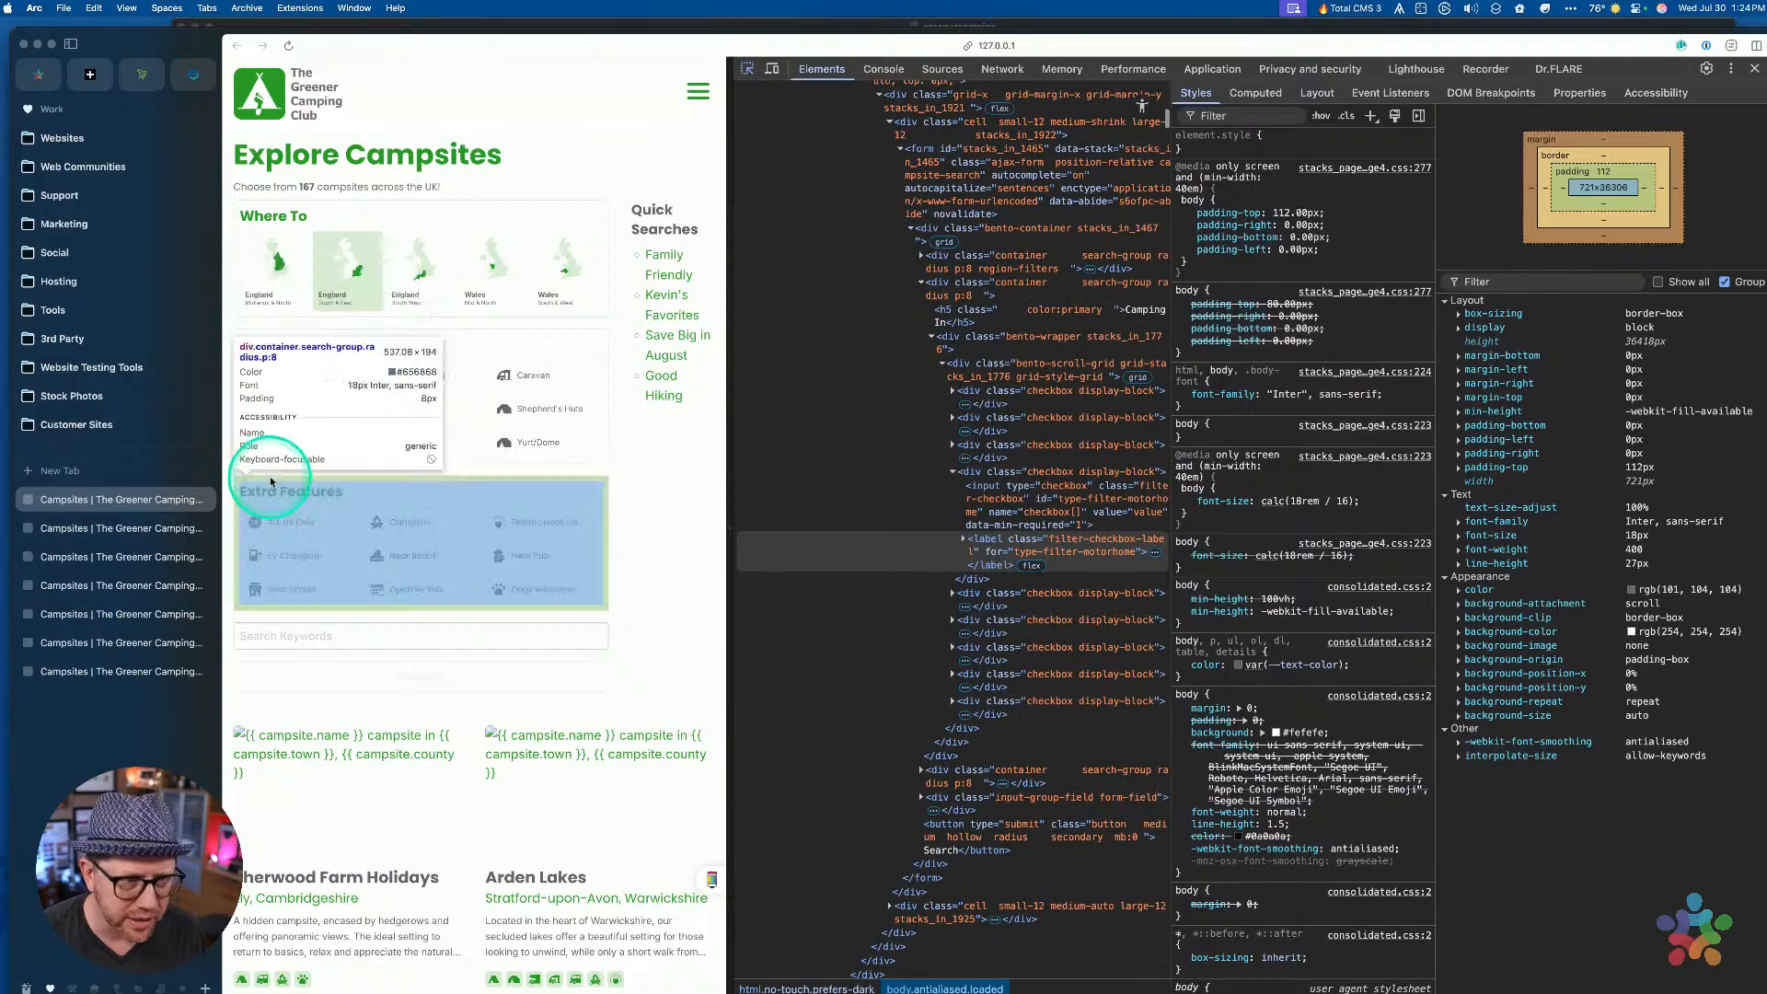
click(276, 521)
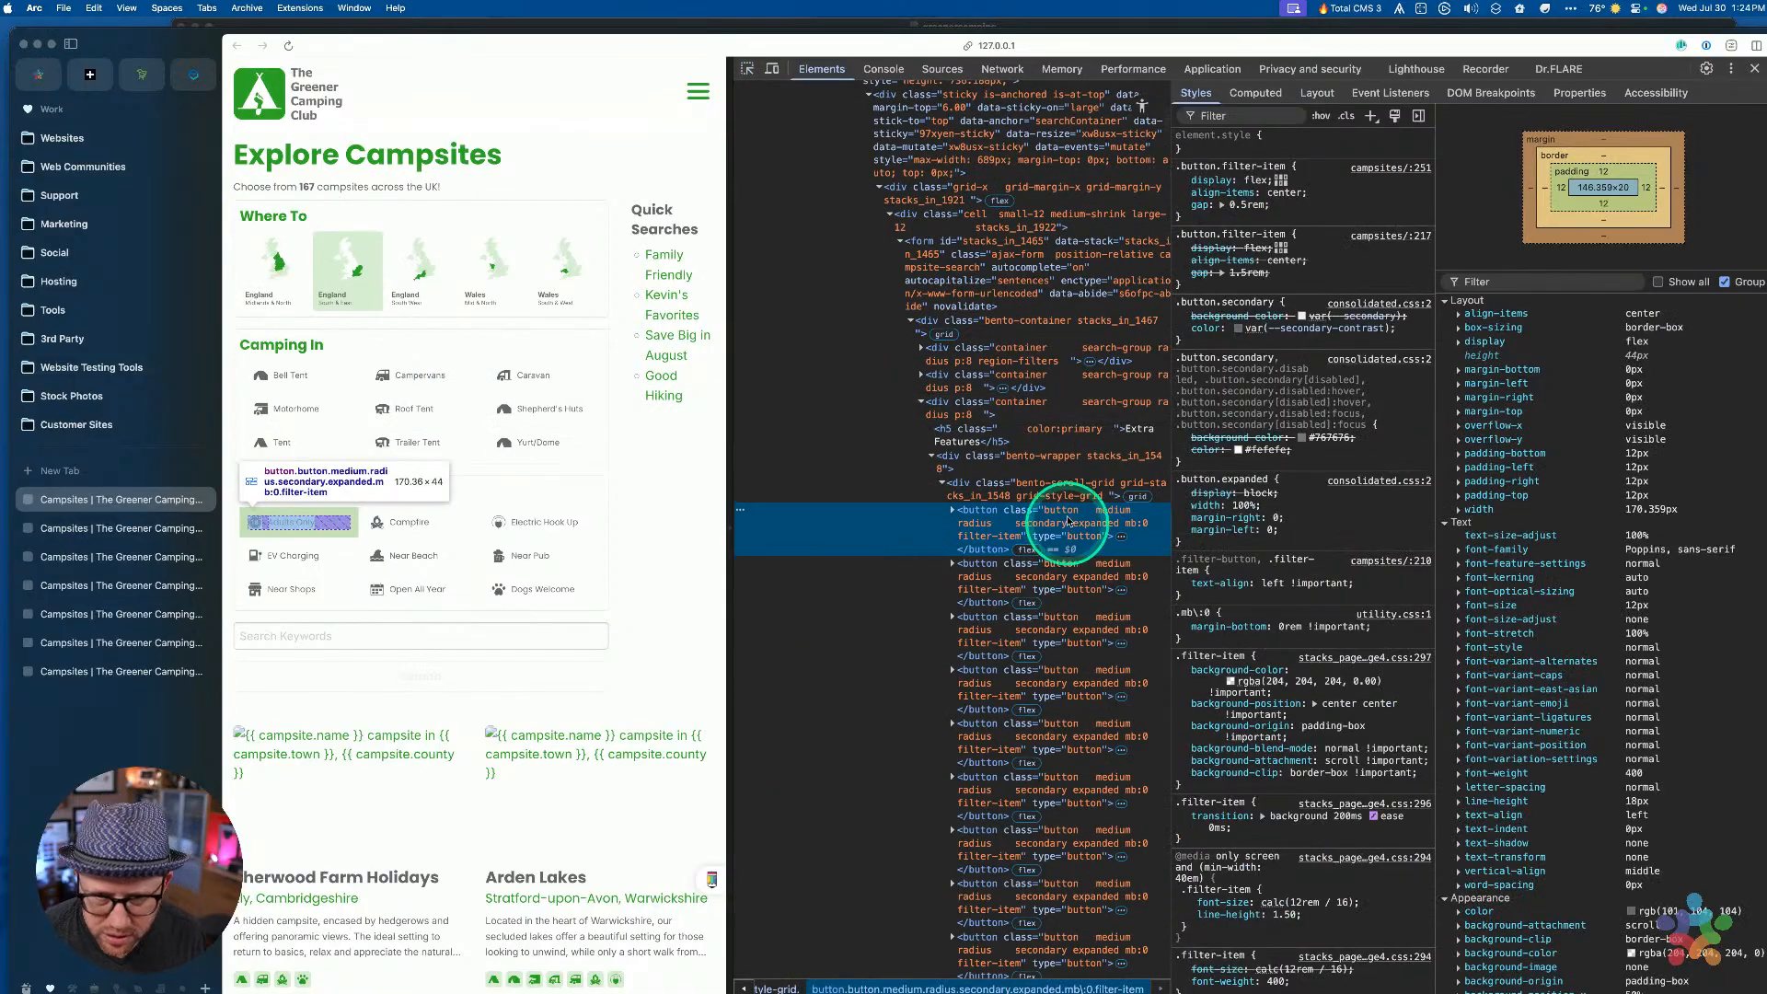
scroll(1381, 513, down, 1)
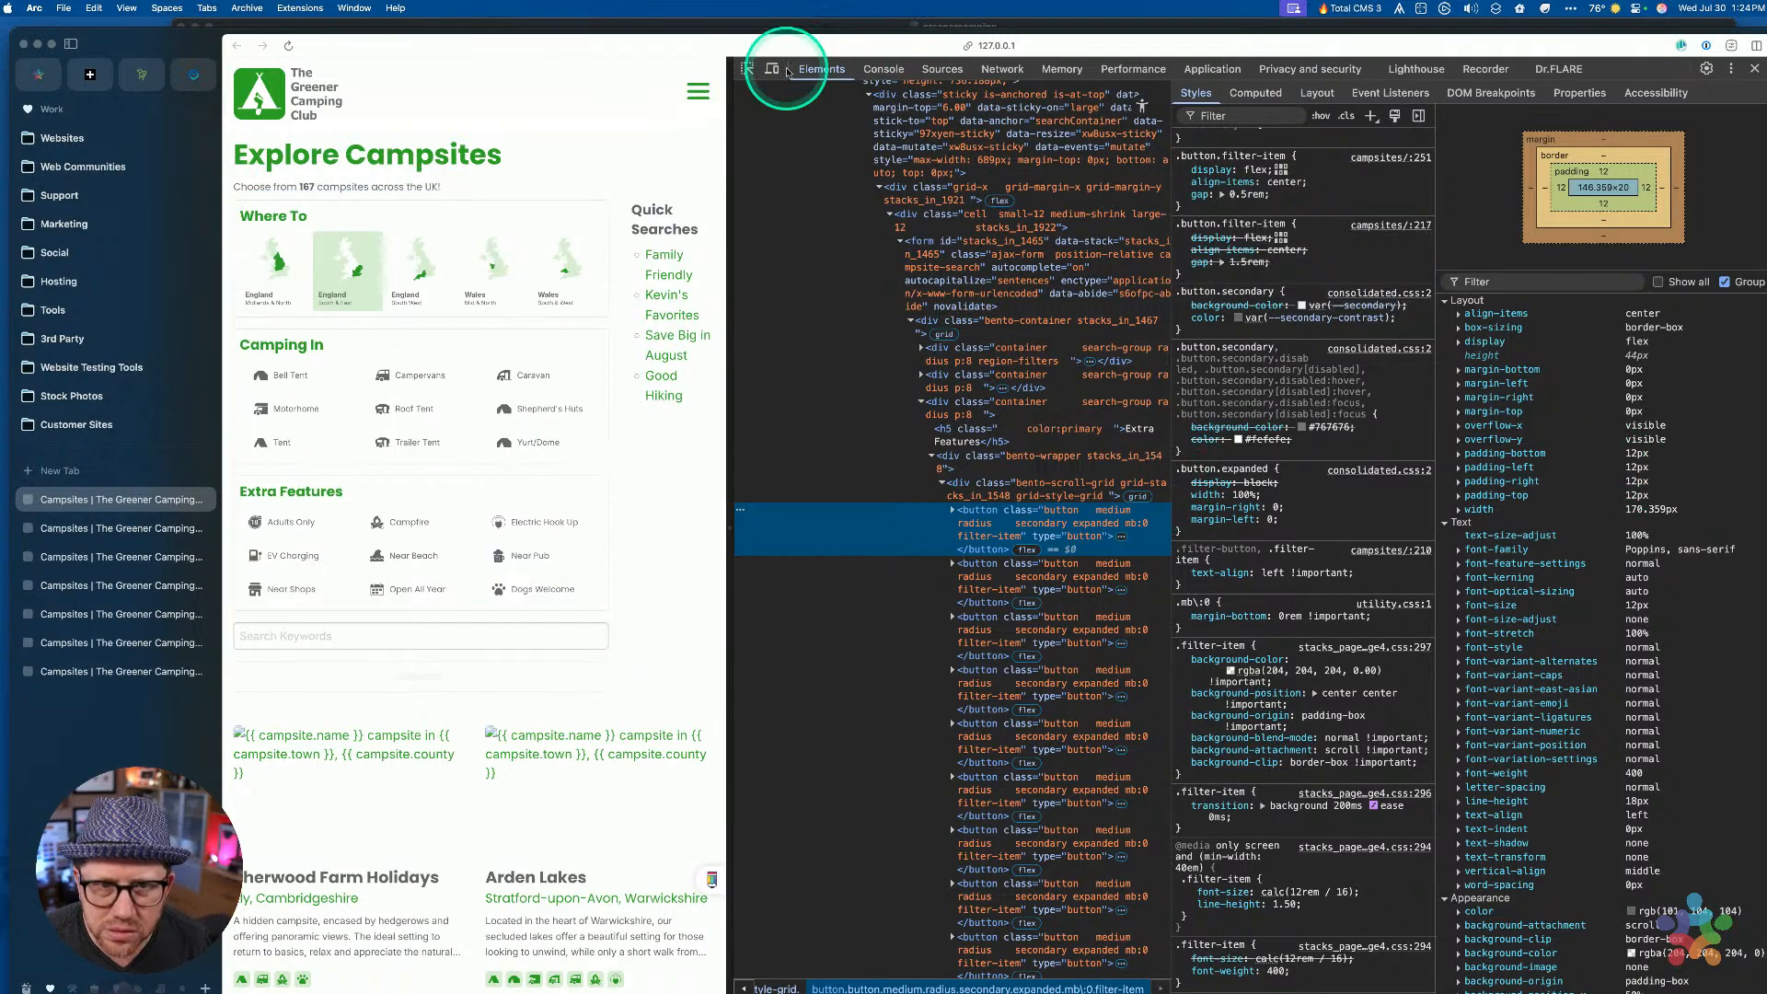
Inspect the Bell Tent filter label's markup and styles, then show all windows
click(746, 71)
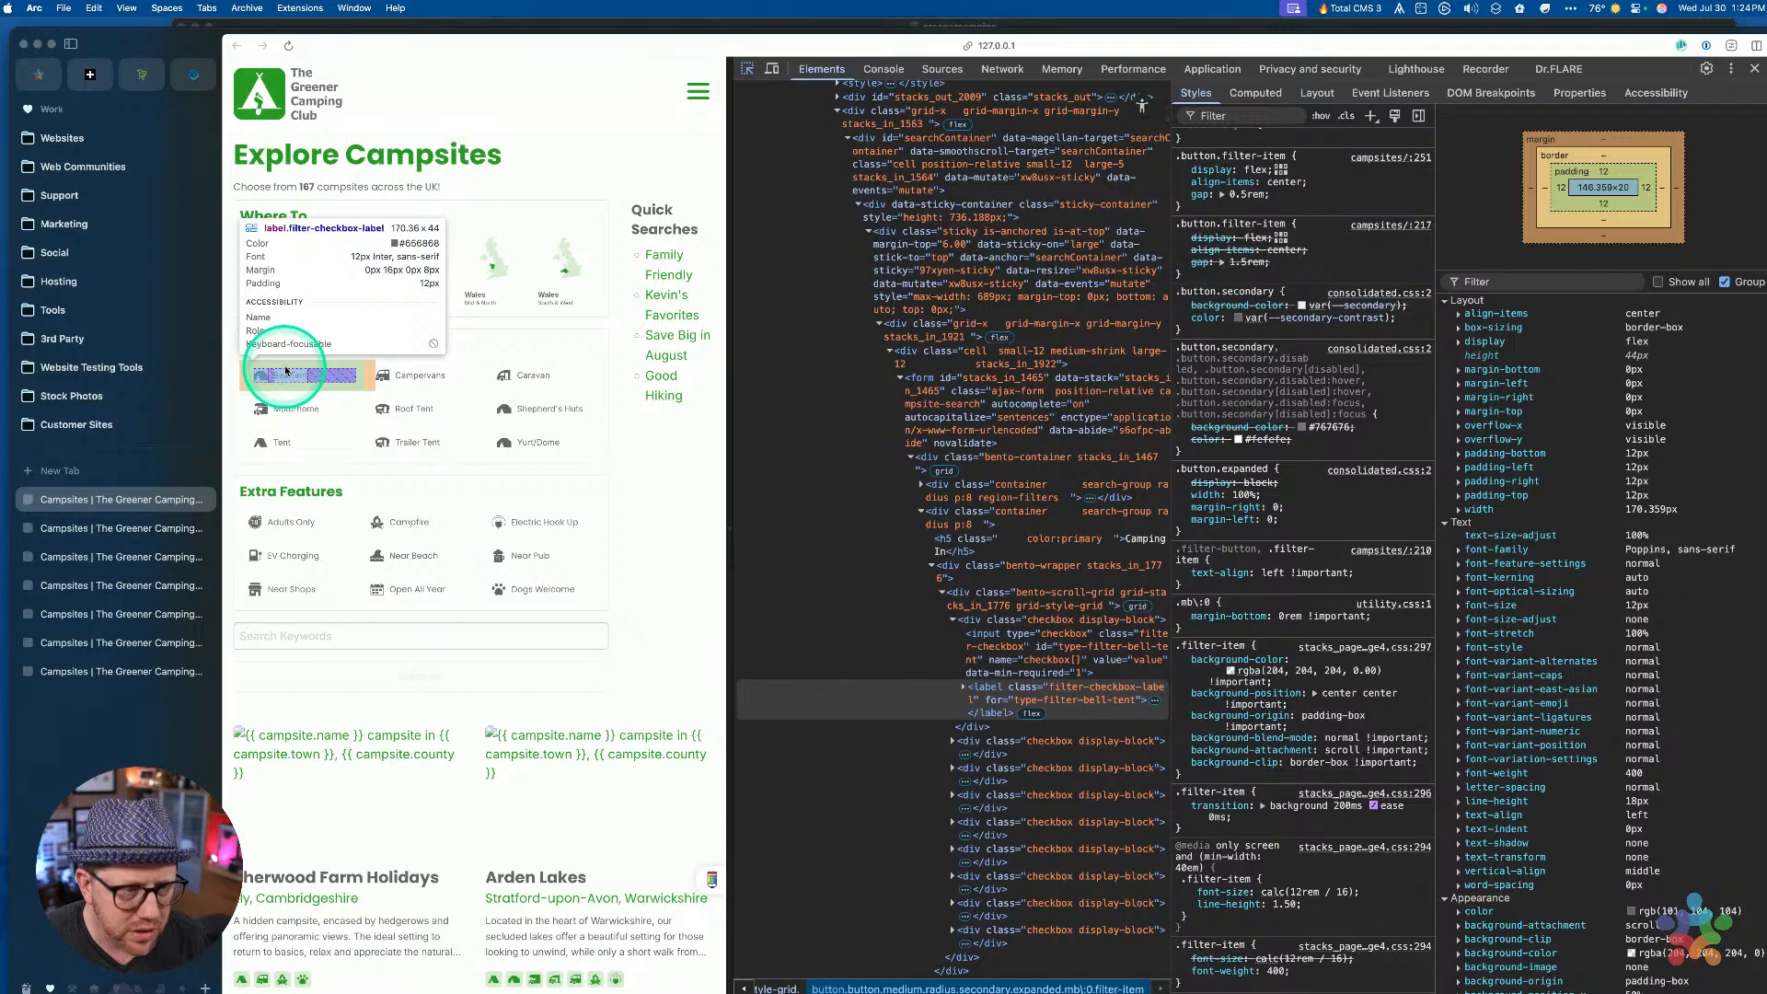
click(286, 371)
scroll(1074, 277, down, 4)
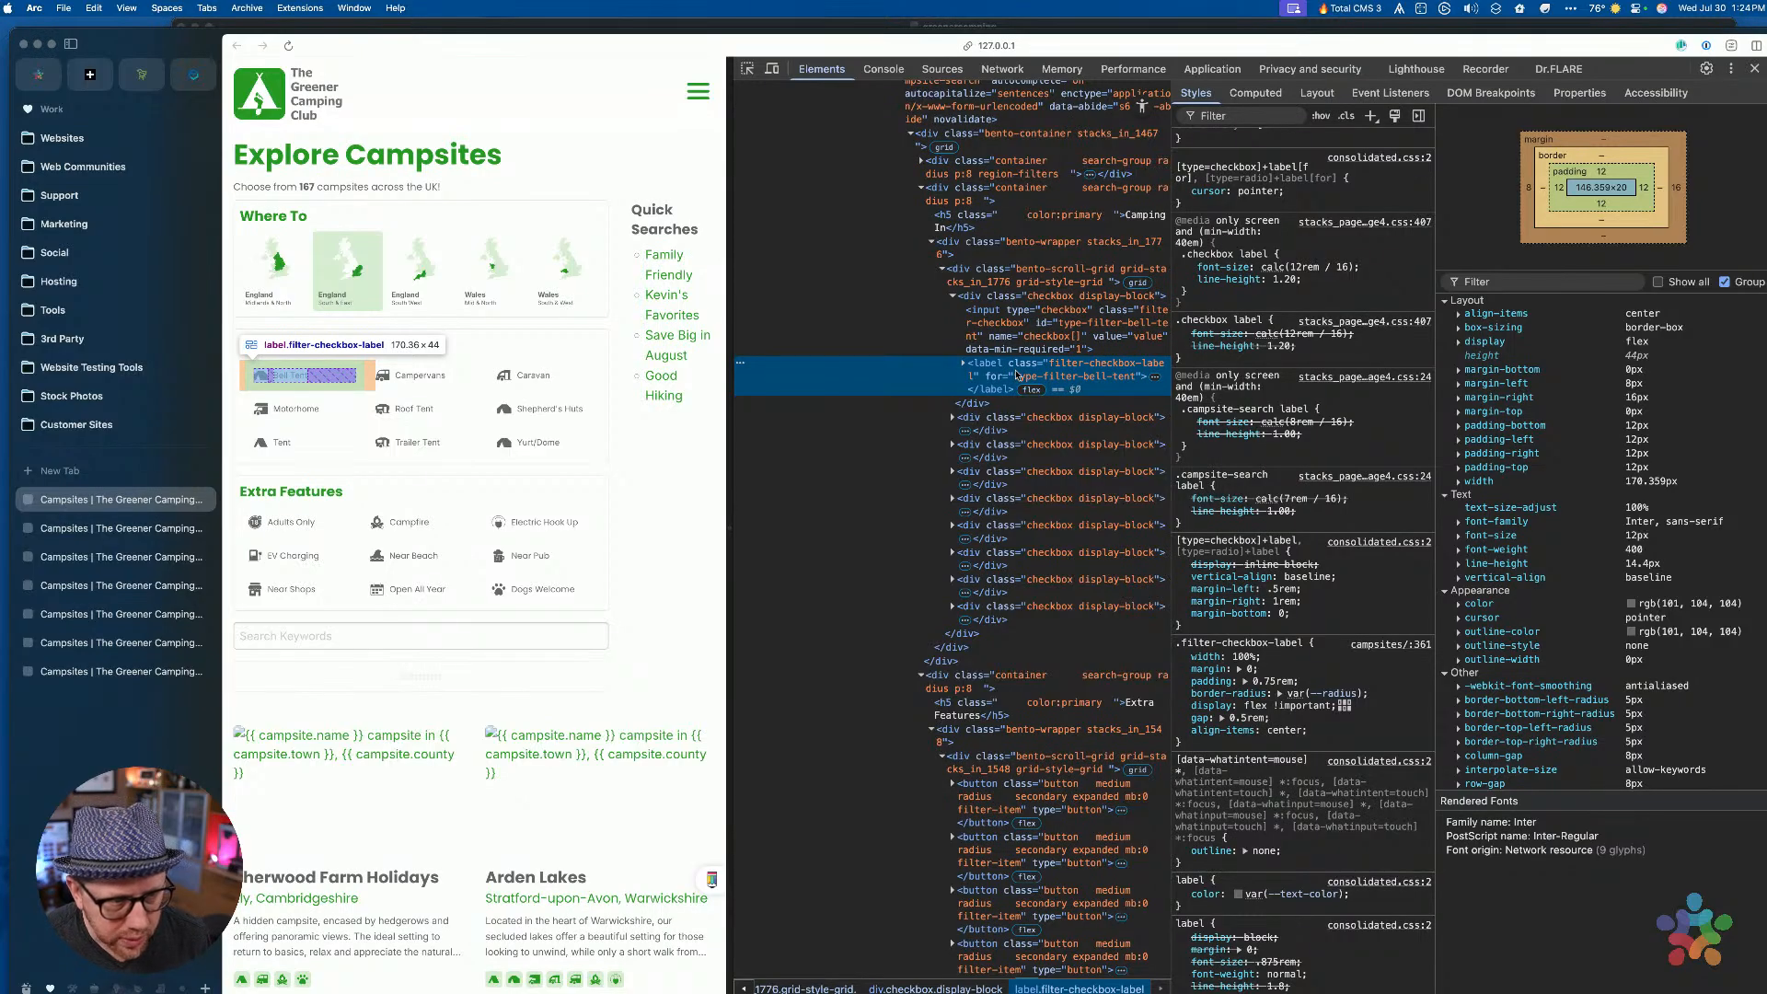
scroll(985, 670, down, 5)
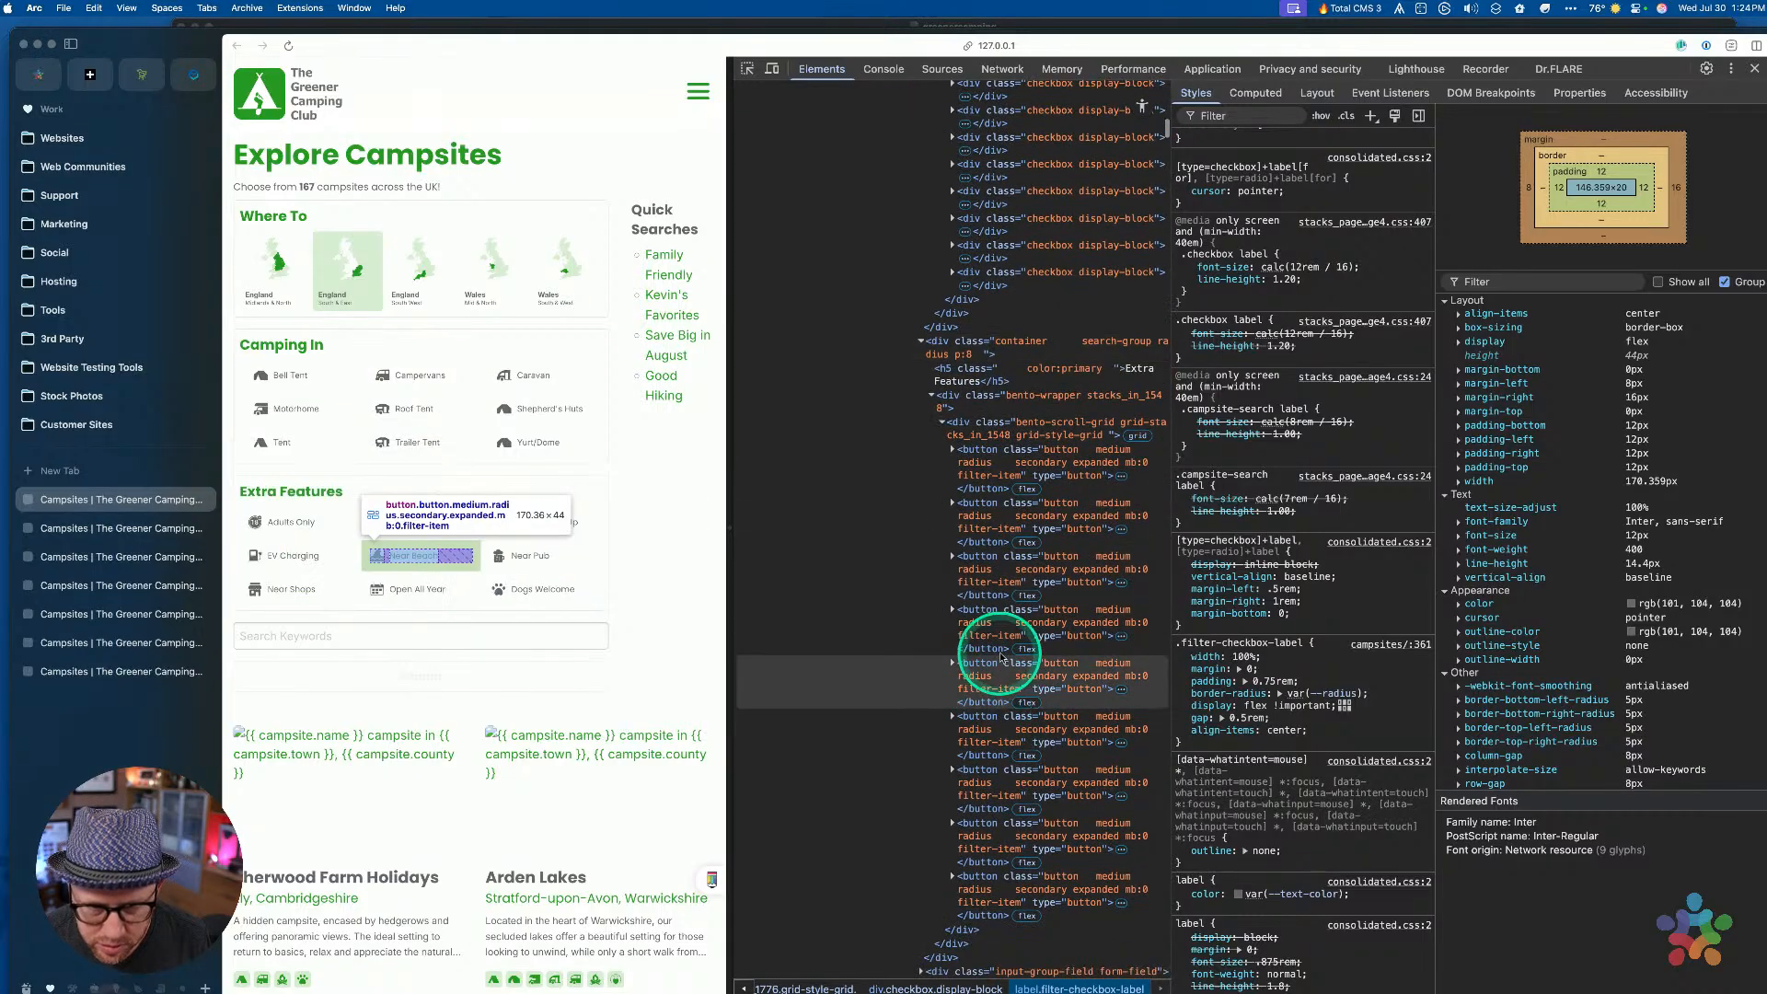
scroll(1031, 515, up, 5)
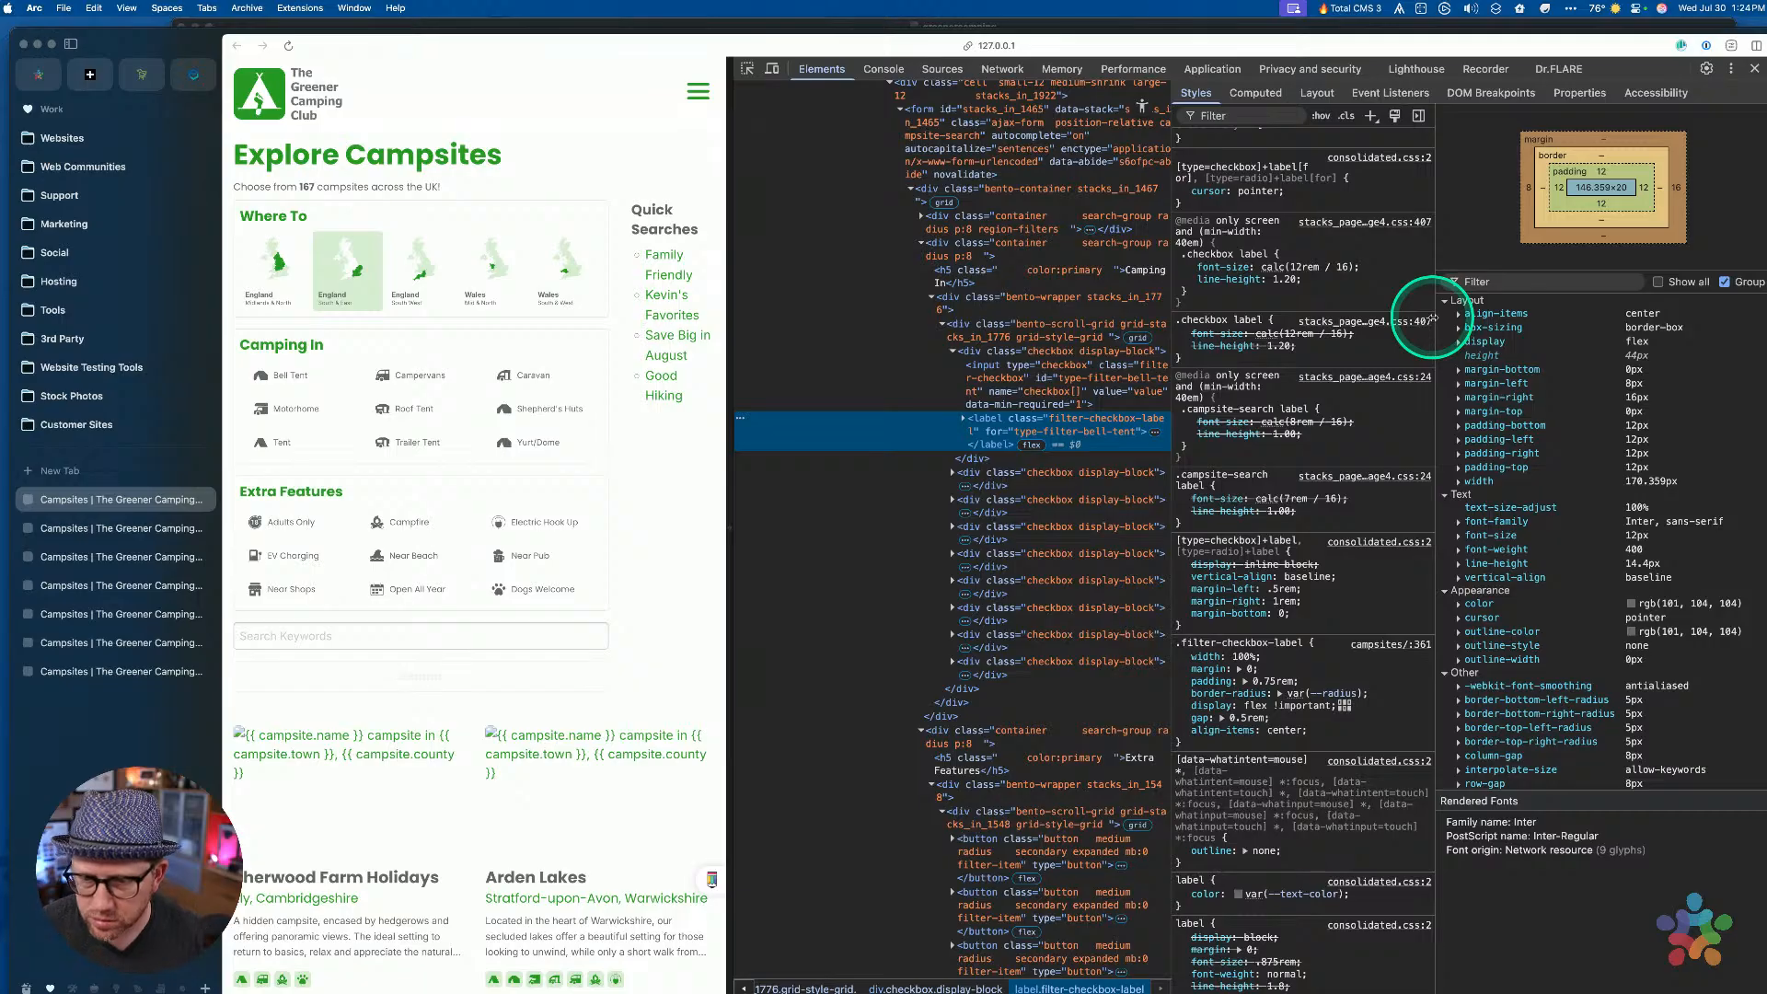
key(ctrl+Up)
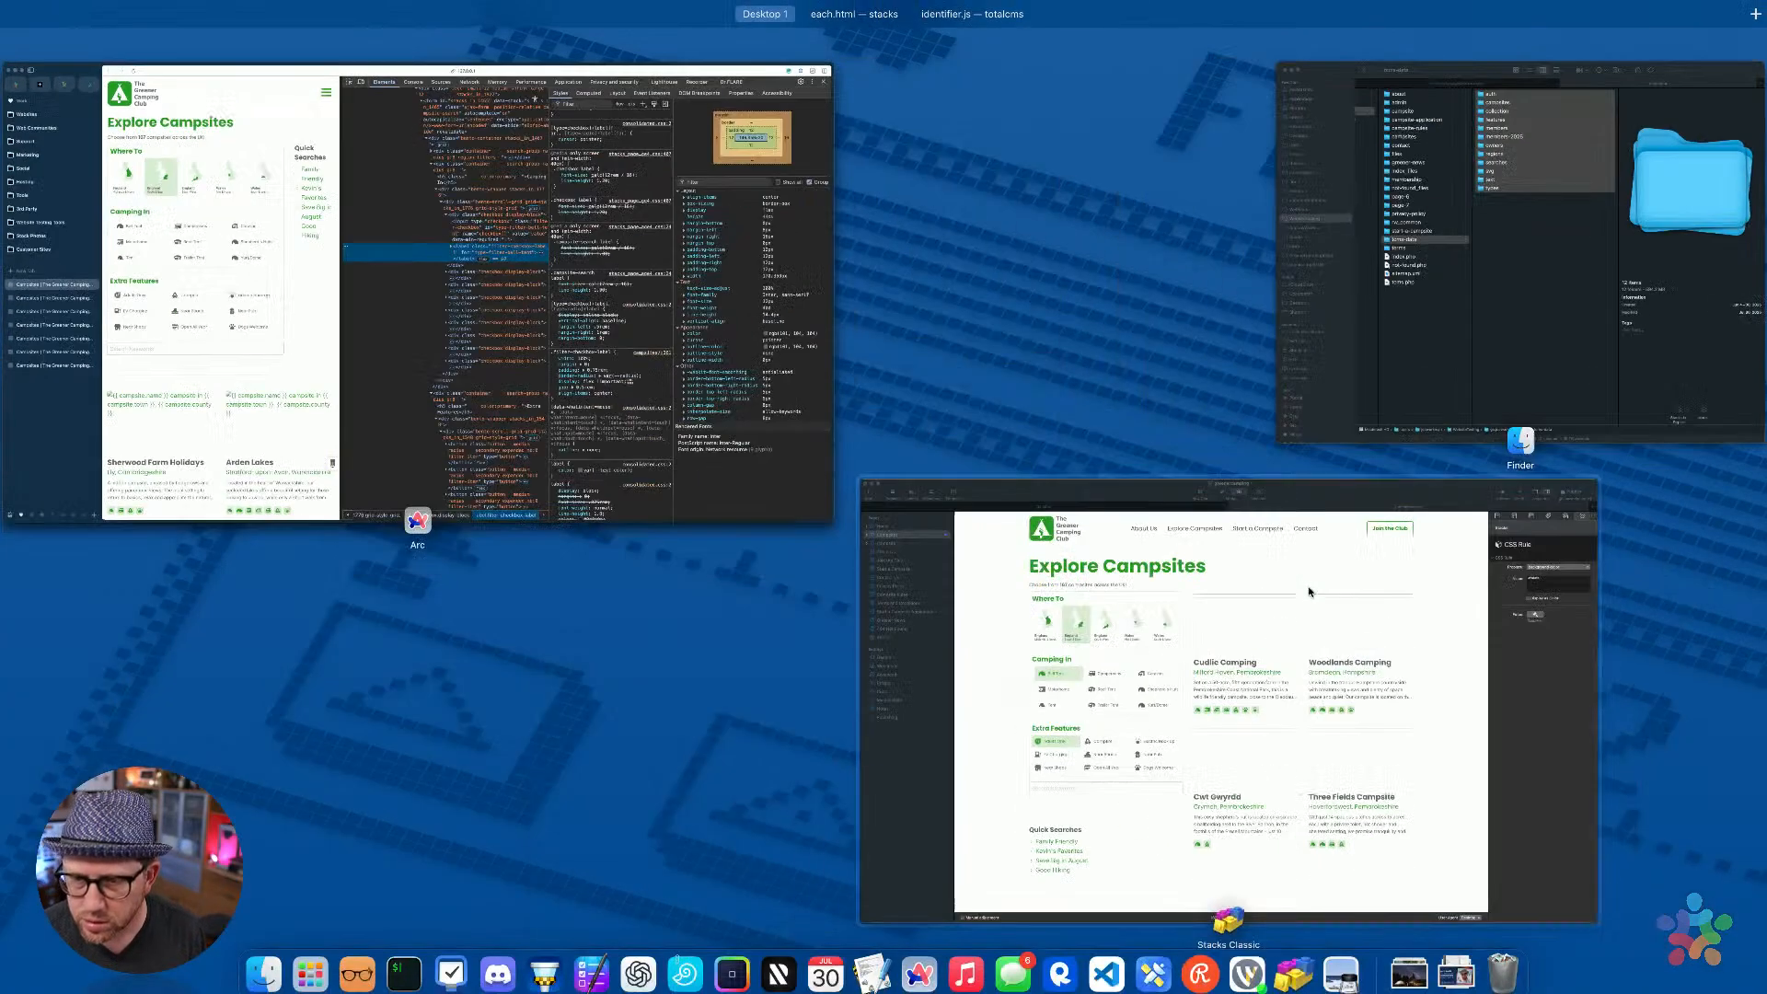
Force the .filter-checkbox-label margin: 0 to !important, preview, and return to Arc
click(951, 475)
key(super+r)
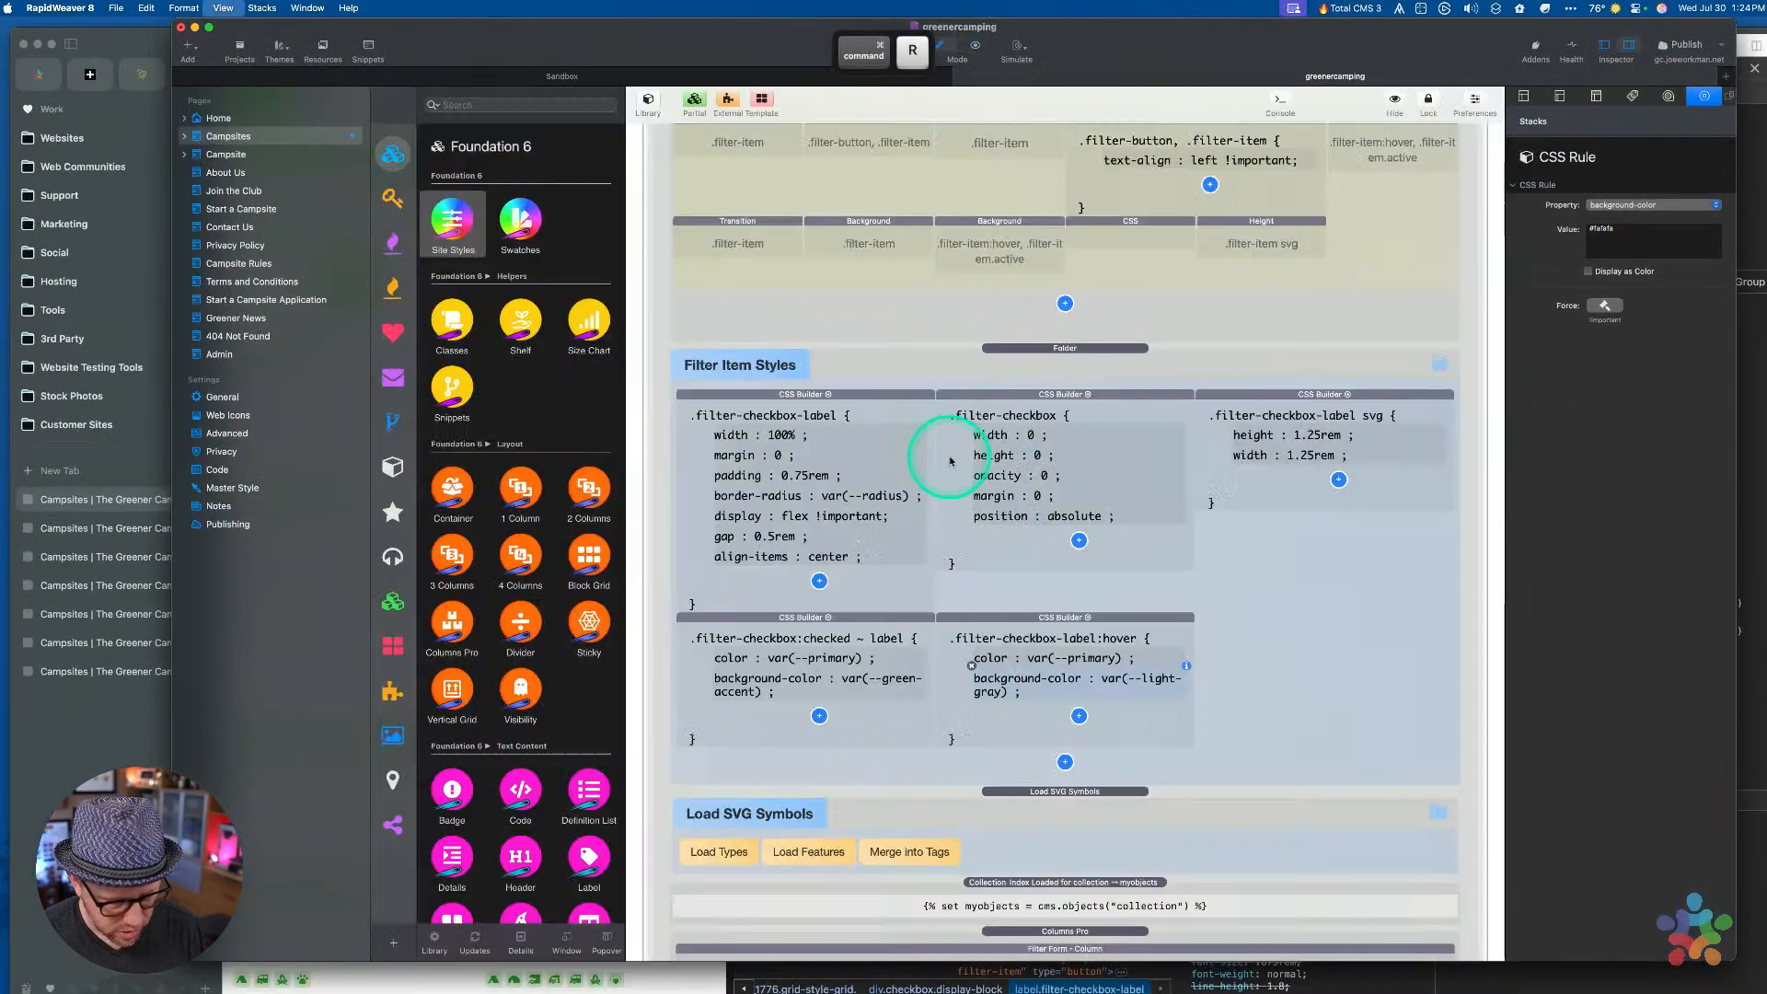
click(826, 482)
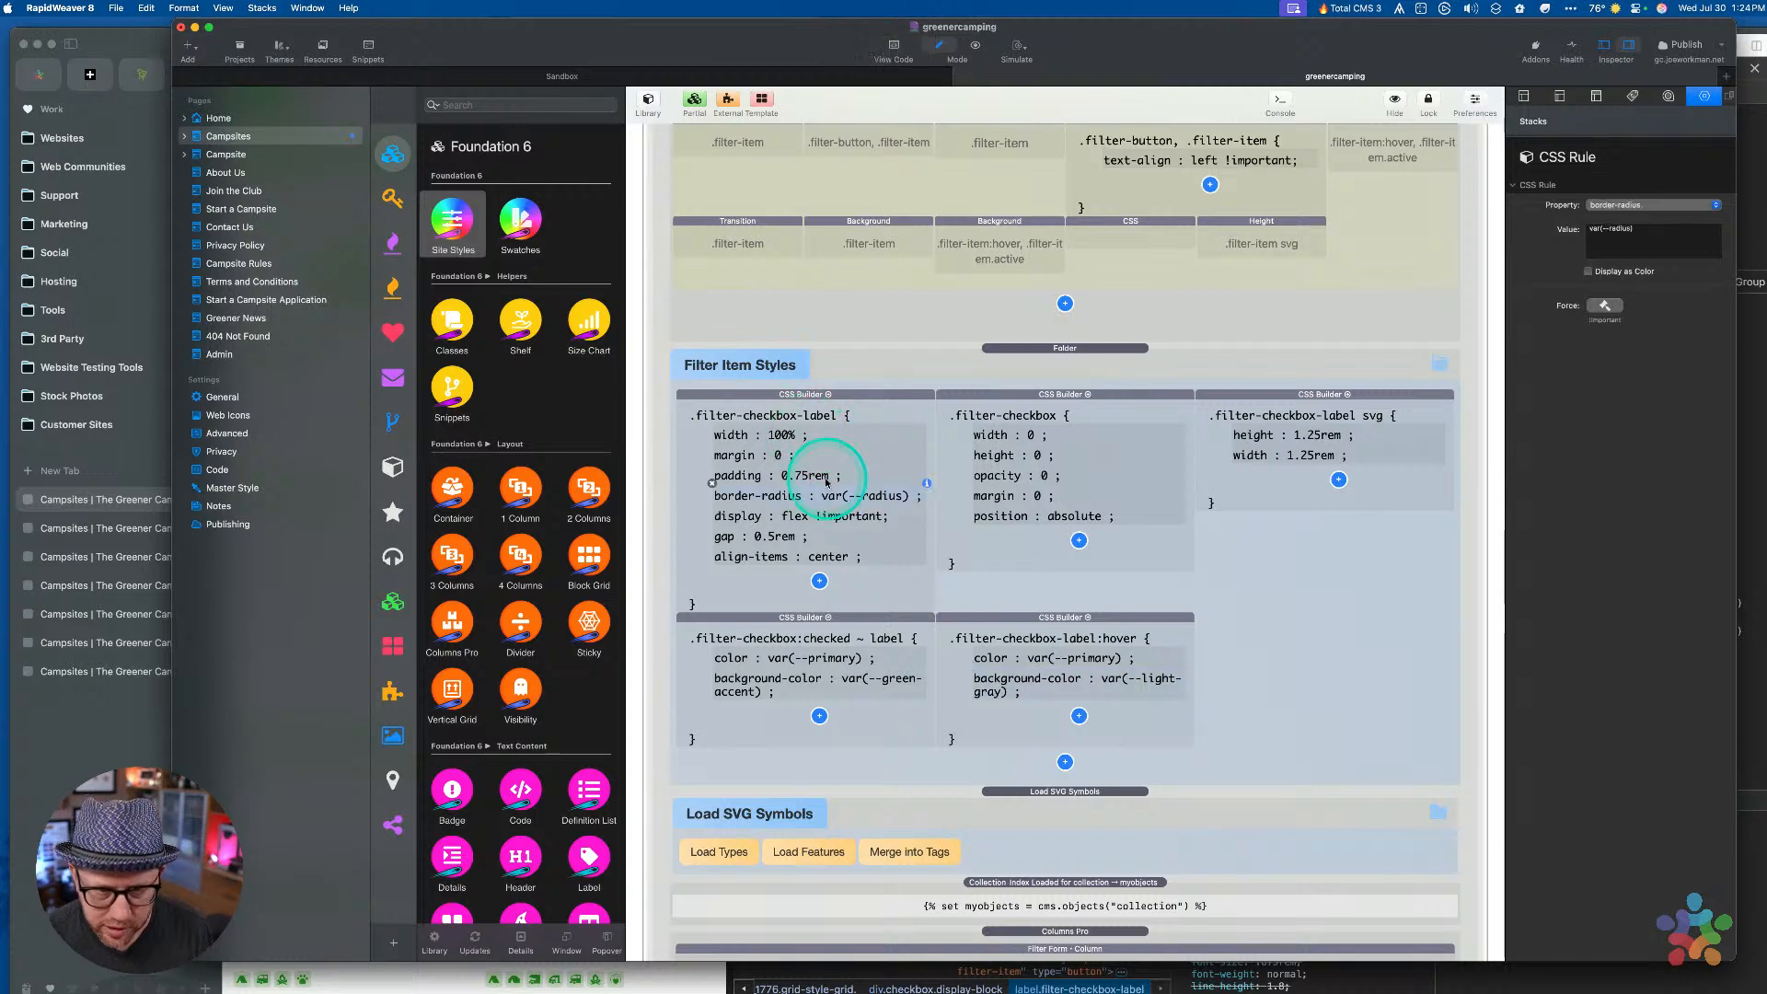
click(766, 455)
click(1604, 306)
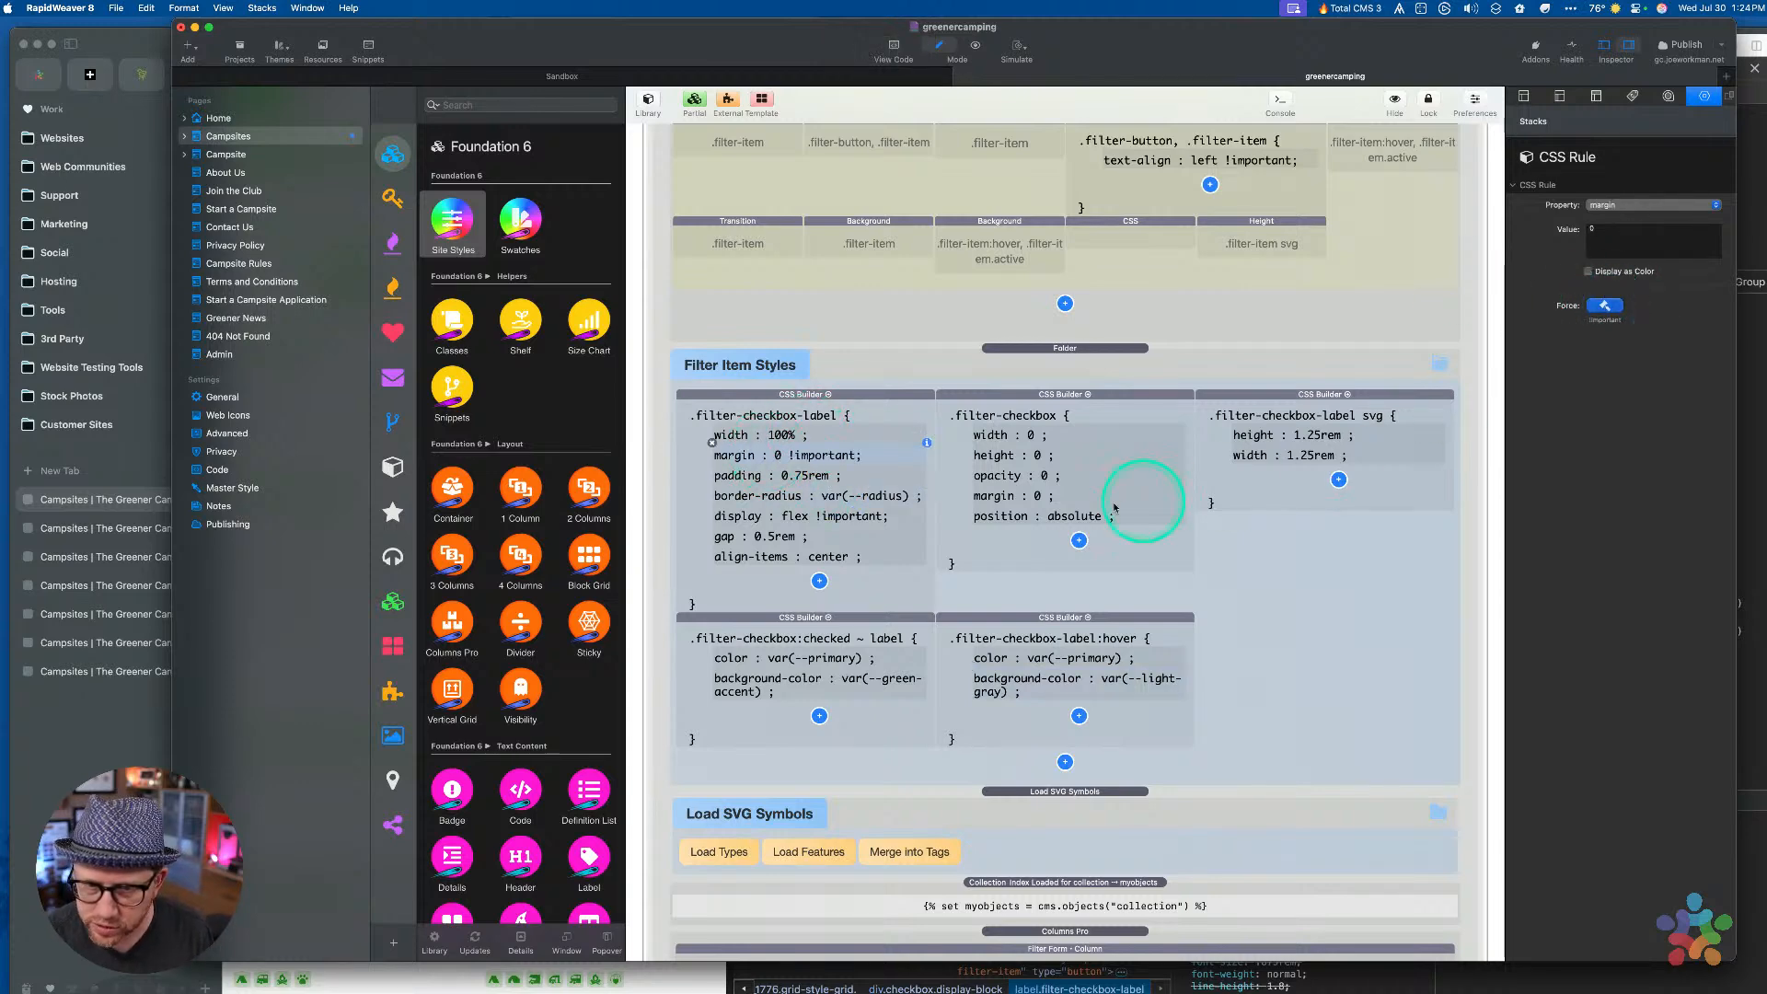
key(super+r)
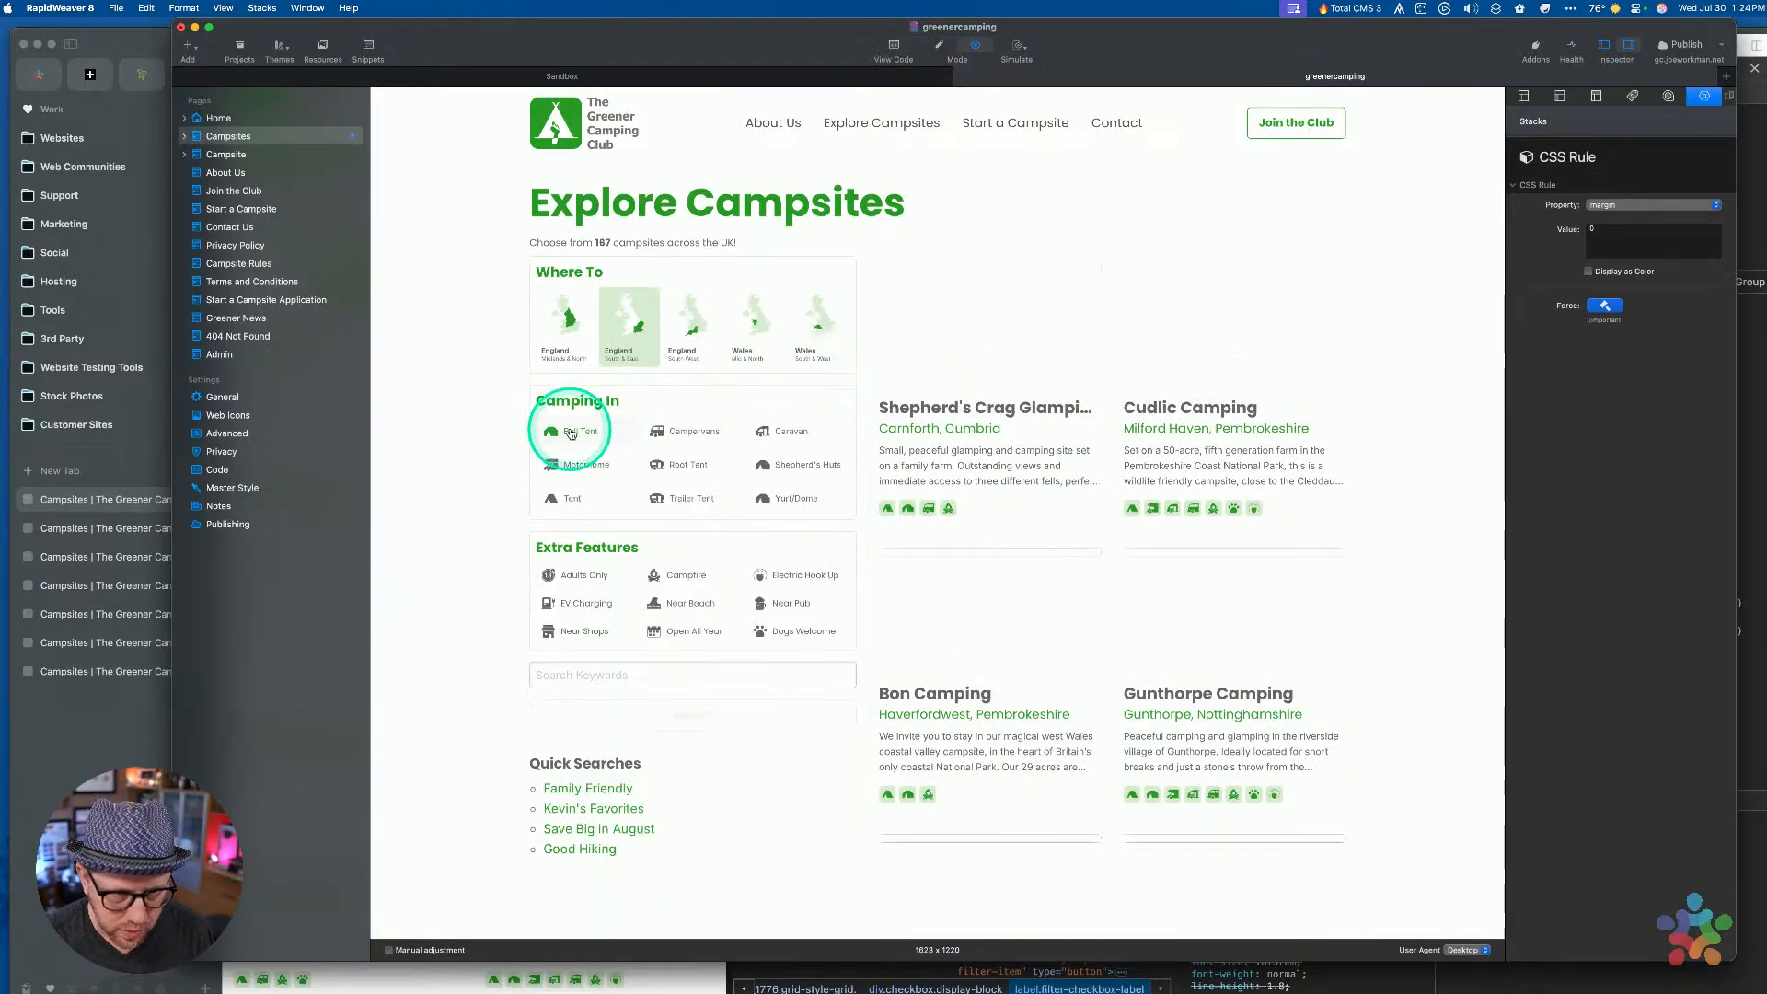
click(55, 799)
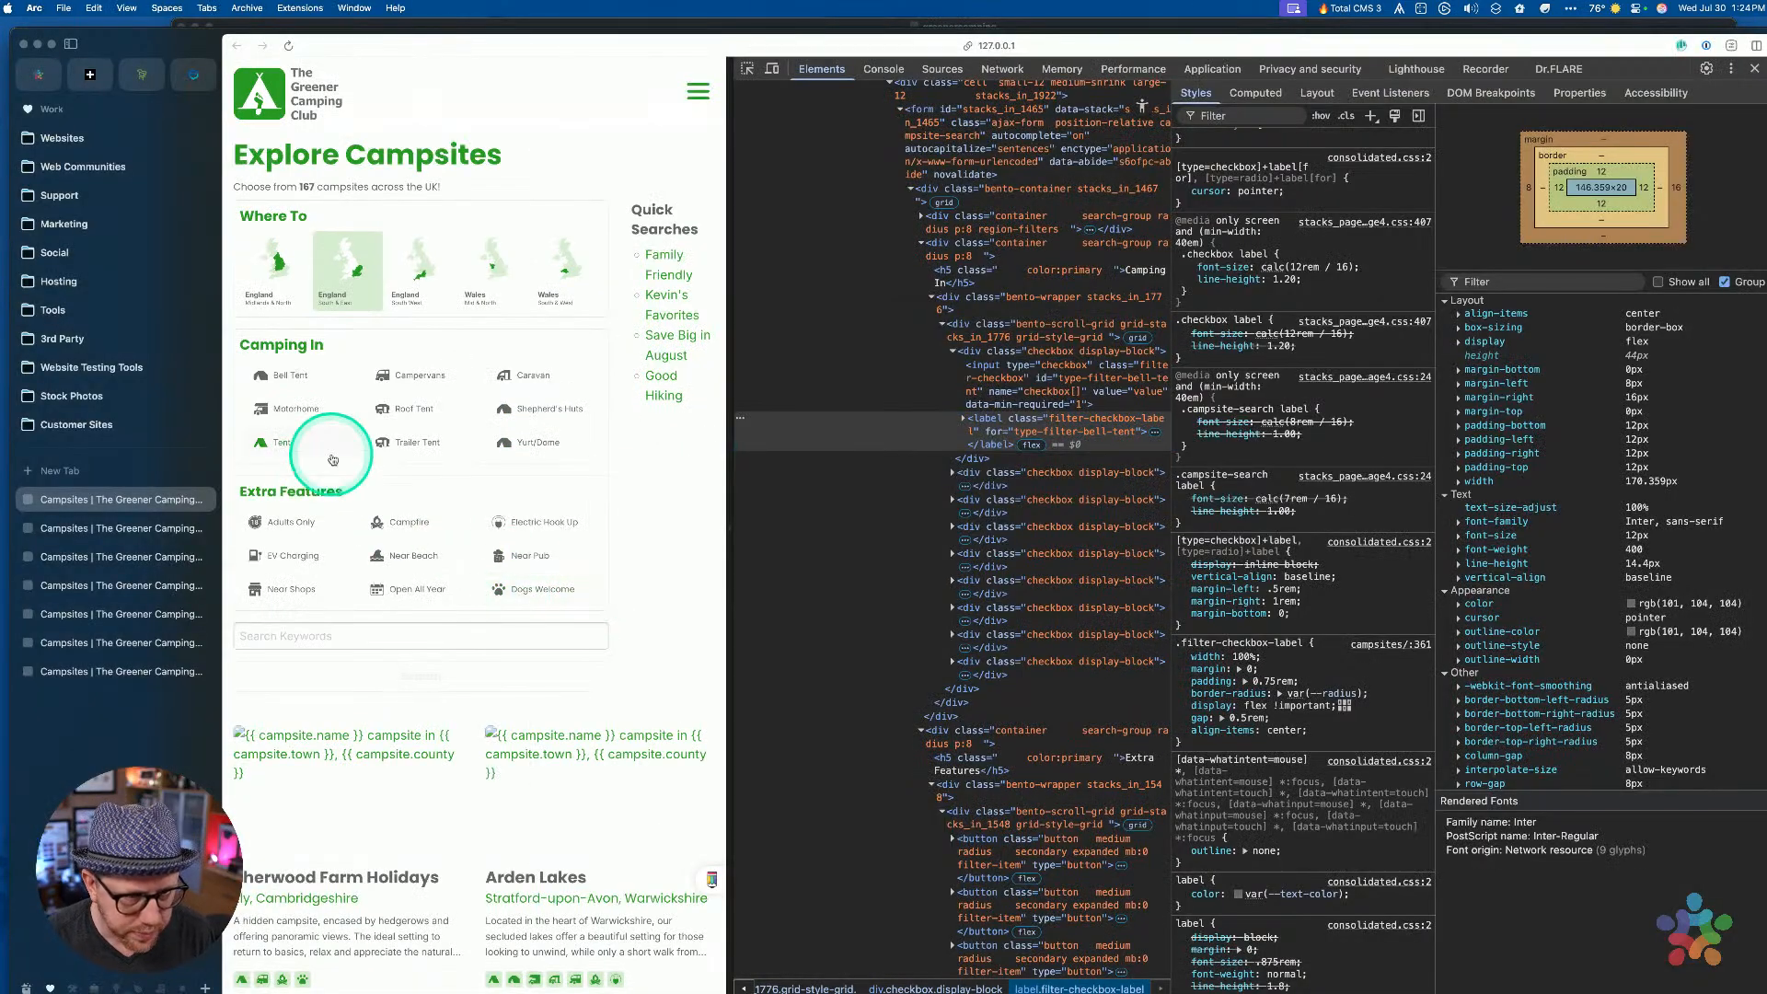
Toggle Bell Tent and Adults Only to test their highlights
click(284, 377)
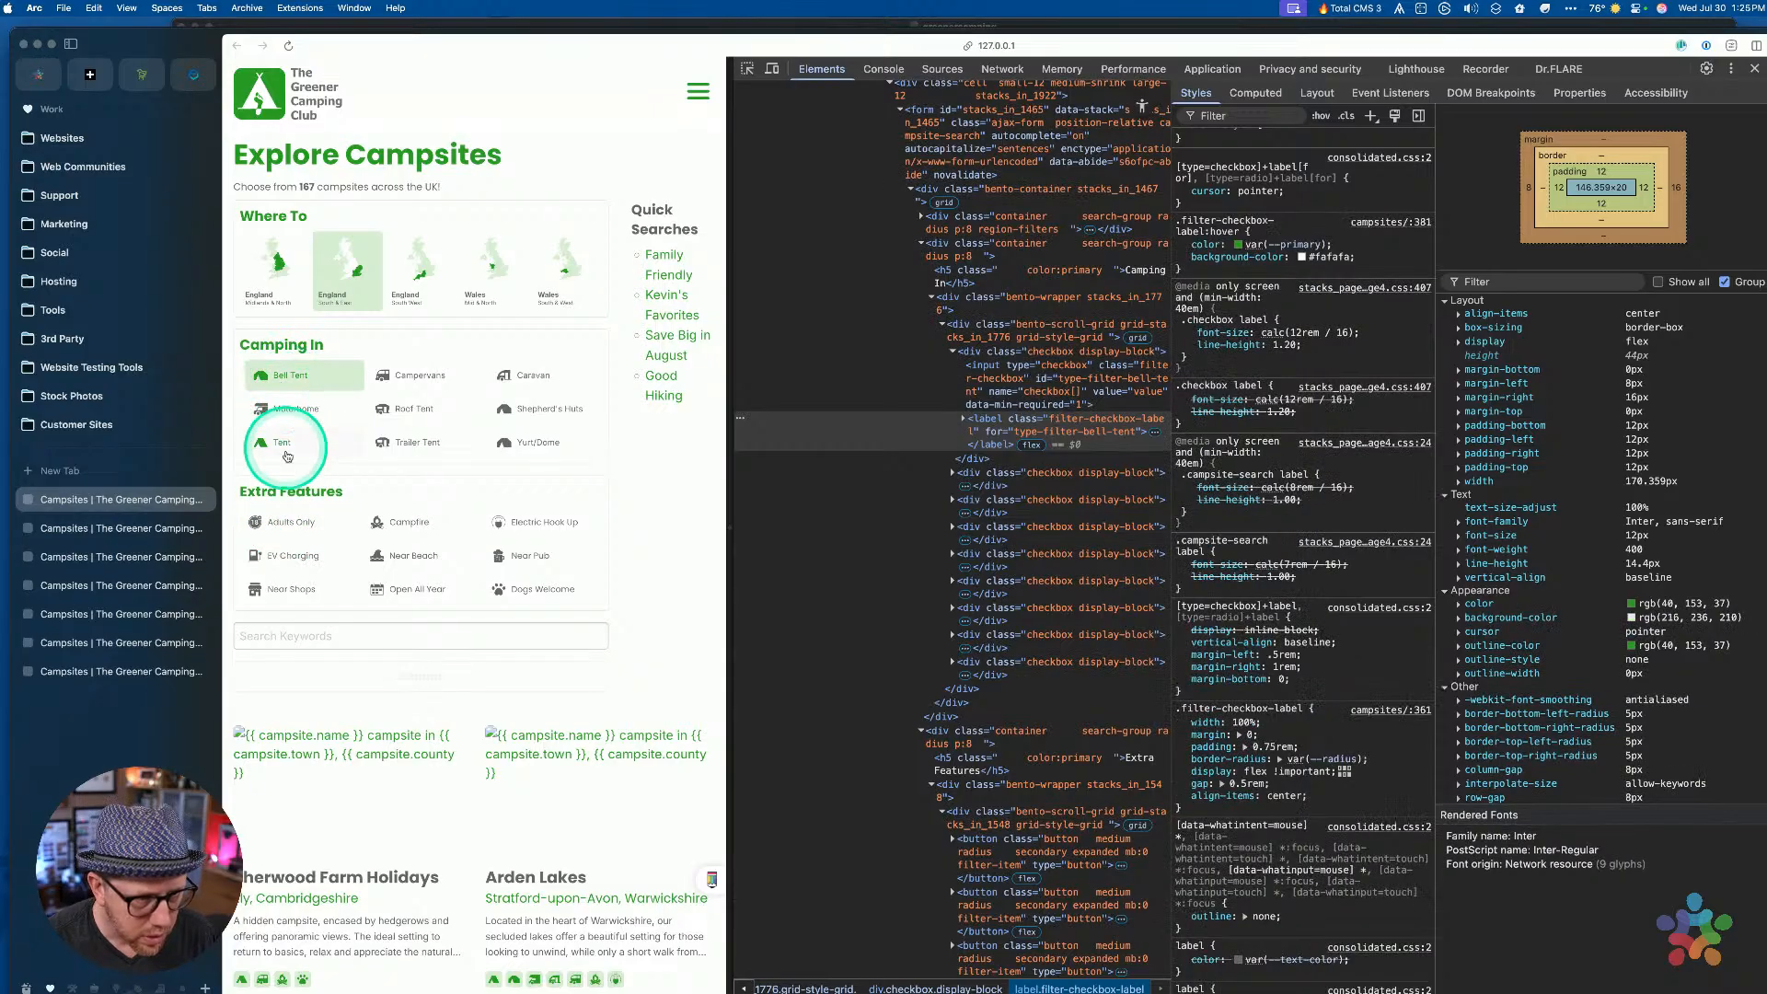
click(345, 522)
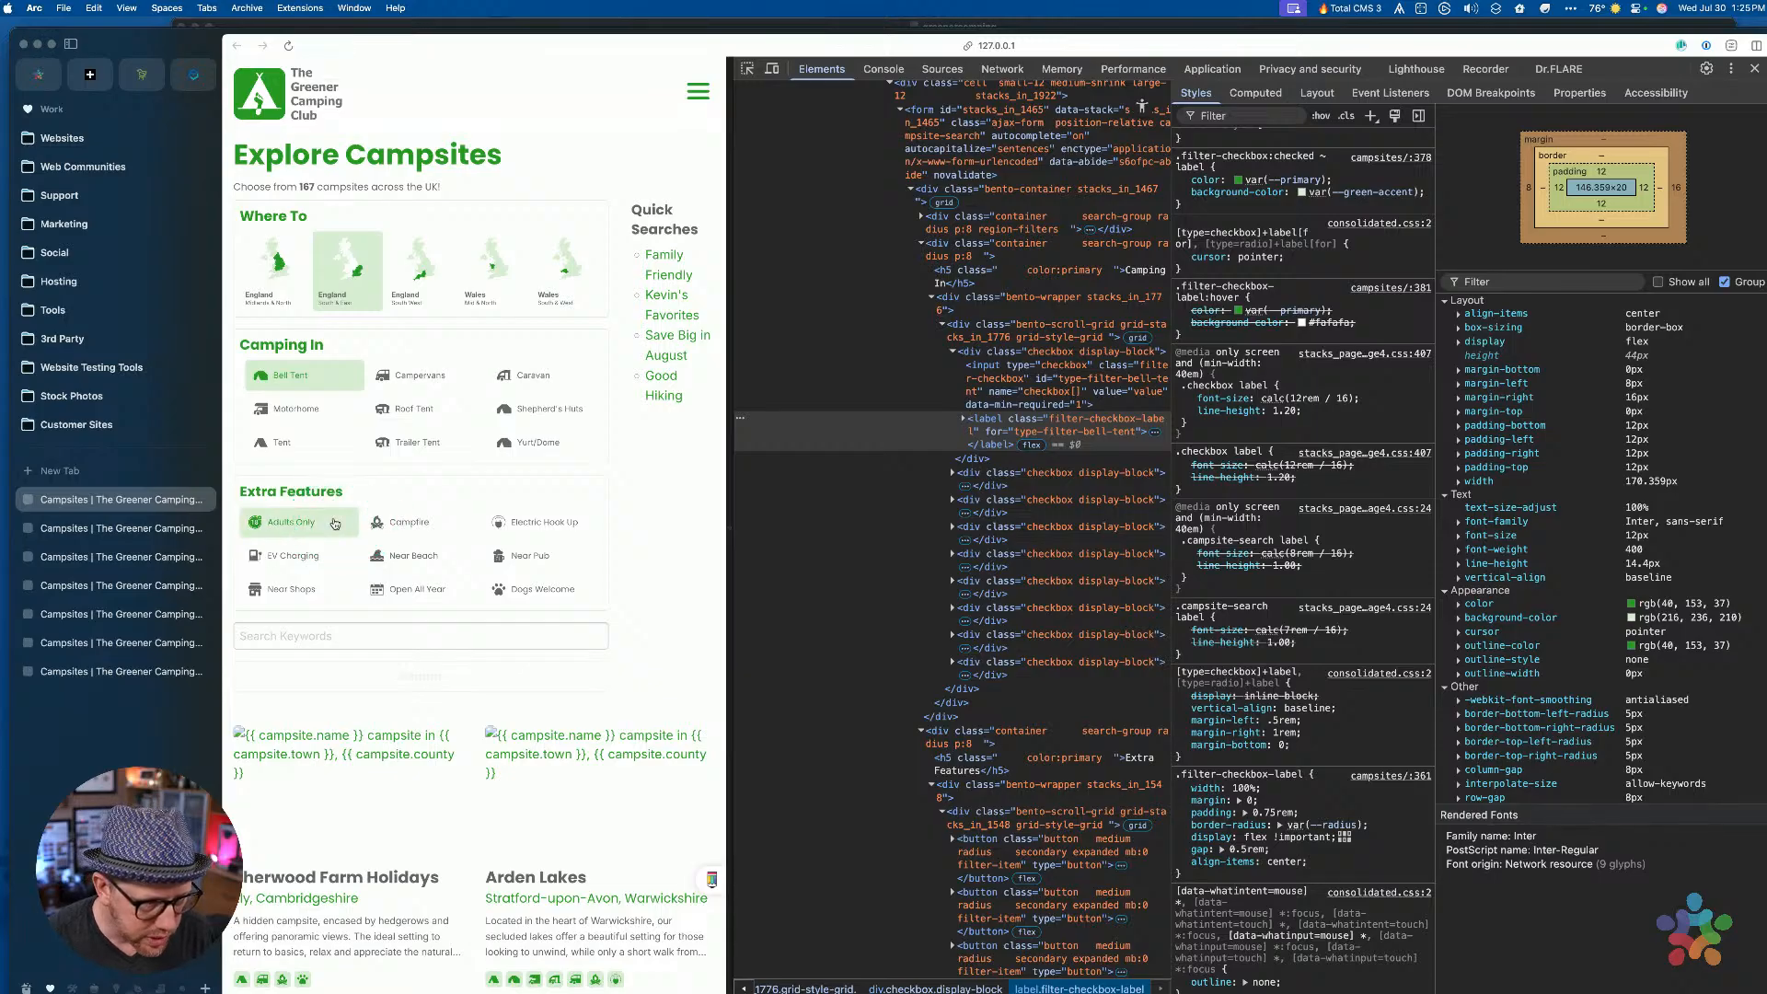
click(239, 522)
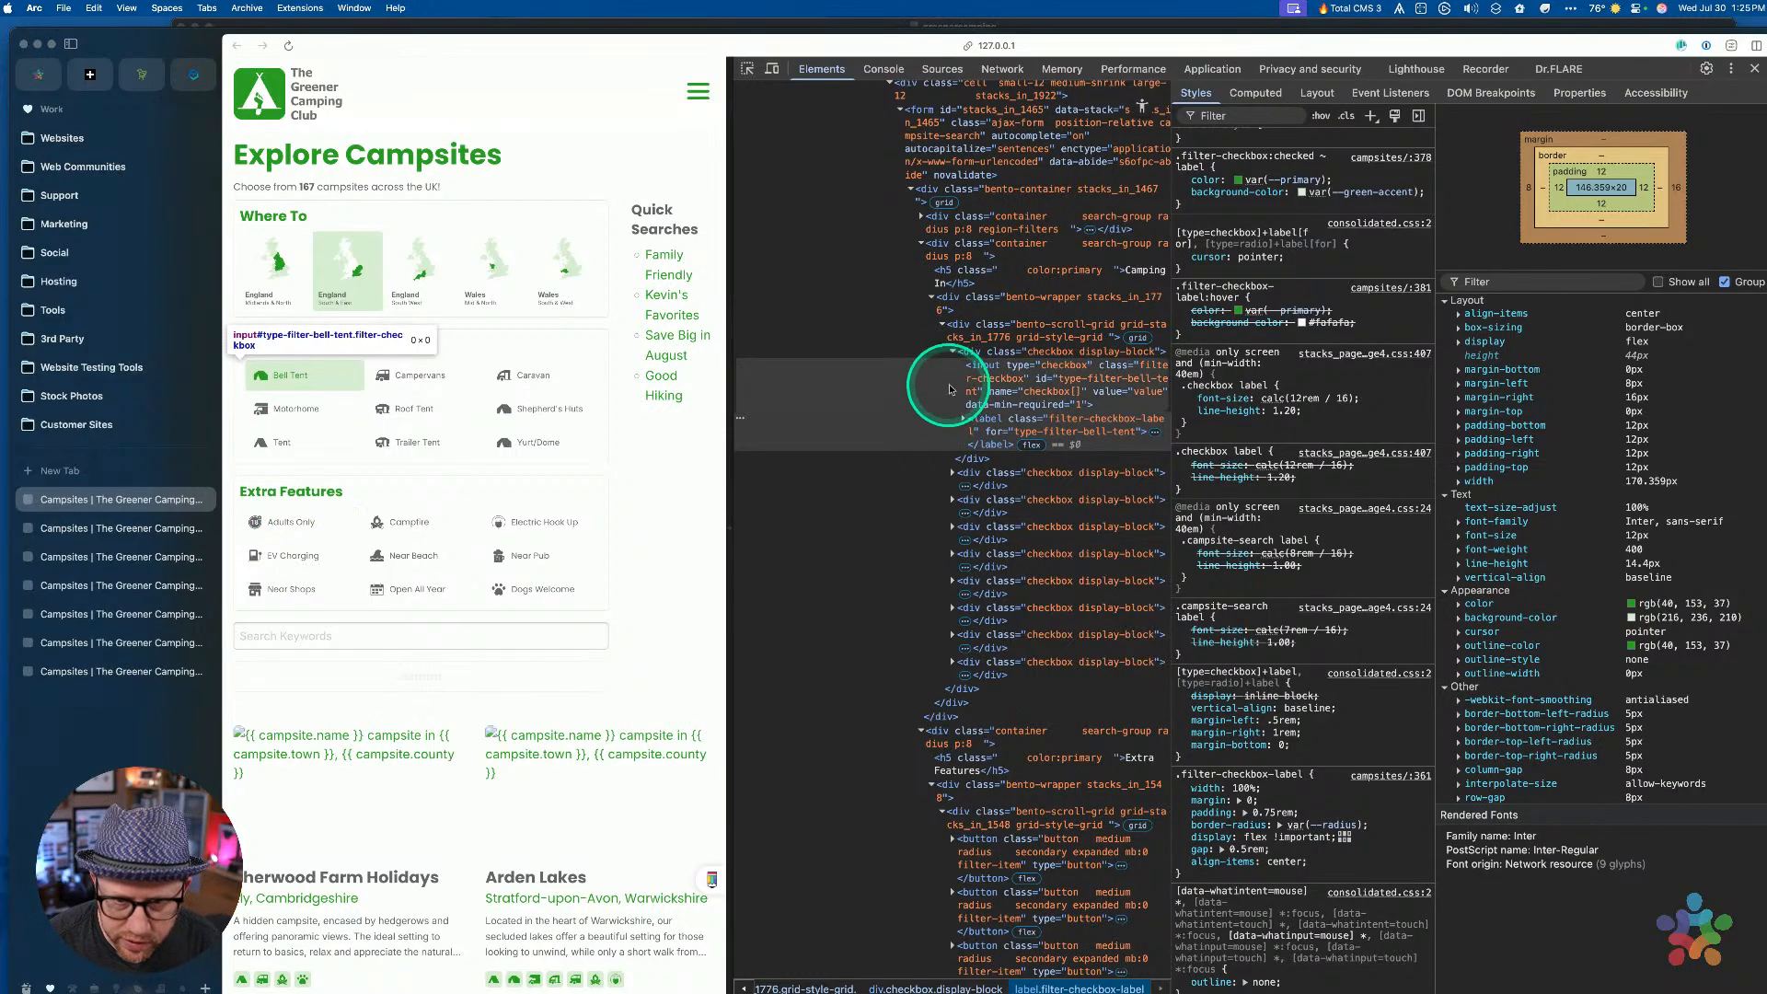
Inspect the Bell Tent checkbox wrapper, input and label nodes, then reload the page
click(996, 354)
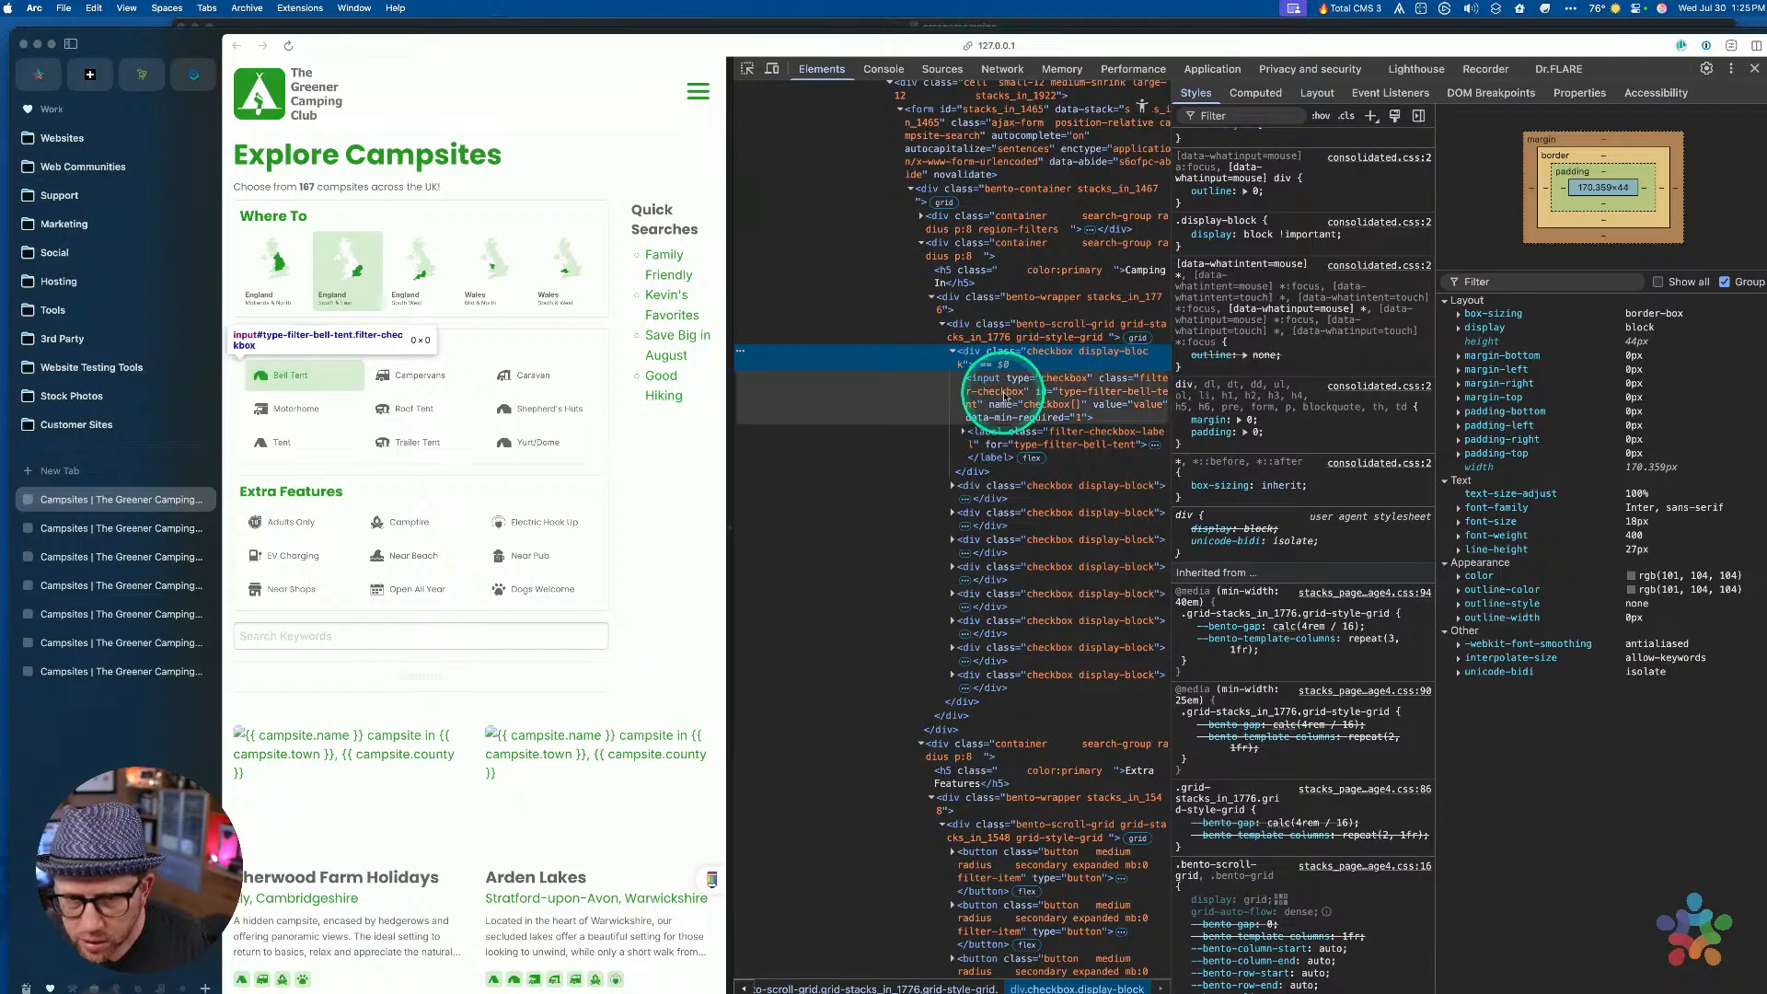
click(1005, 396)
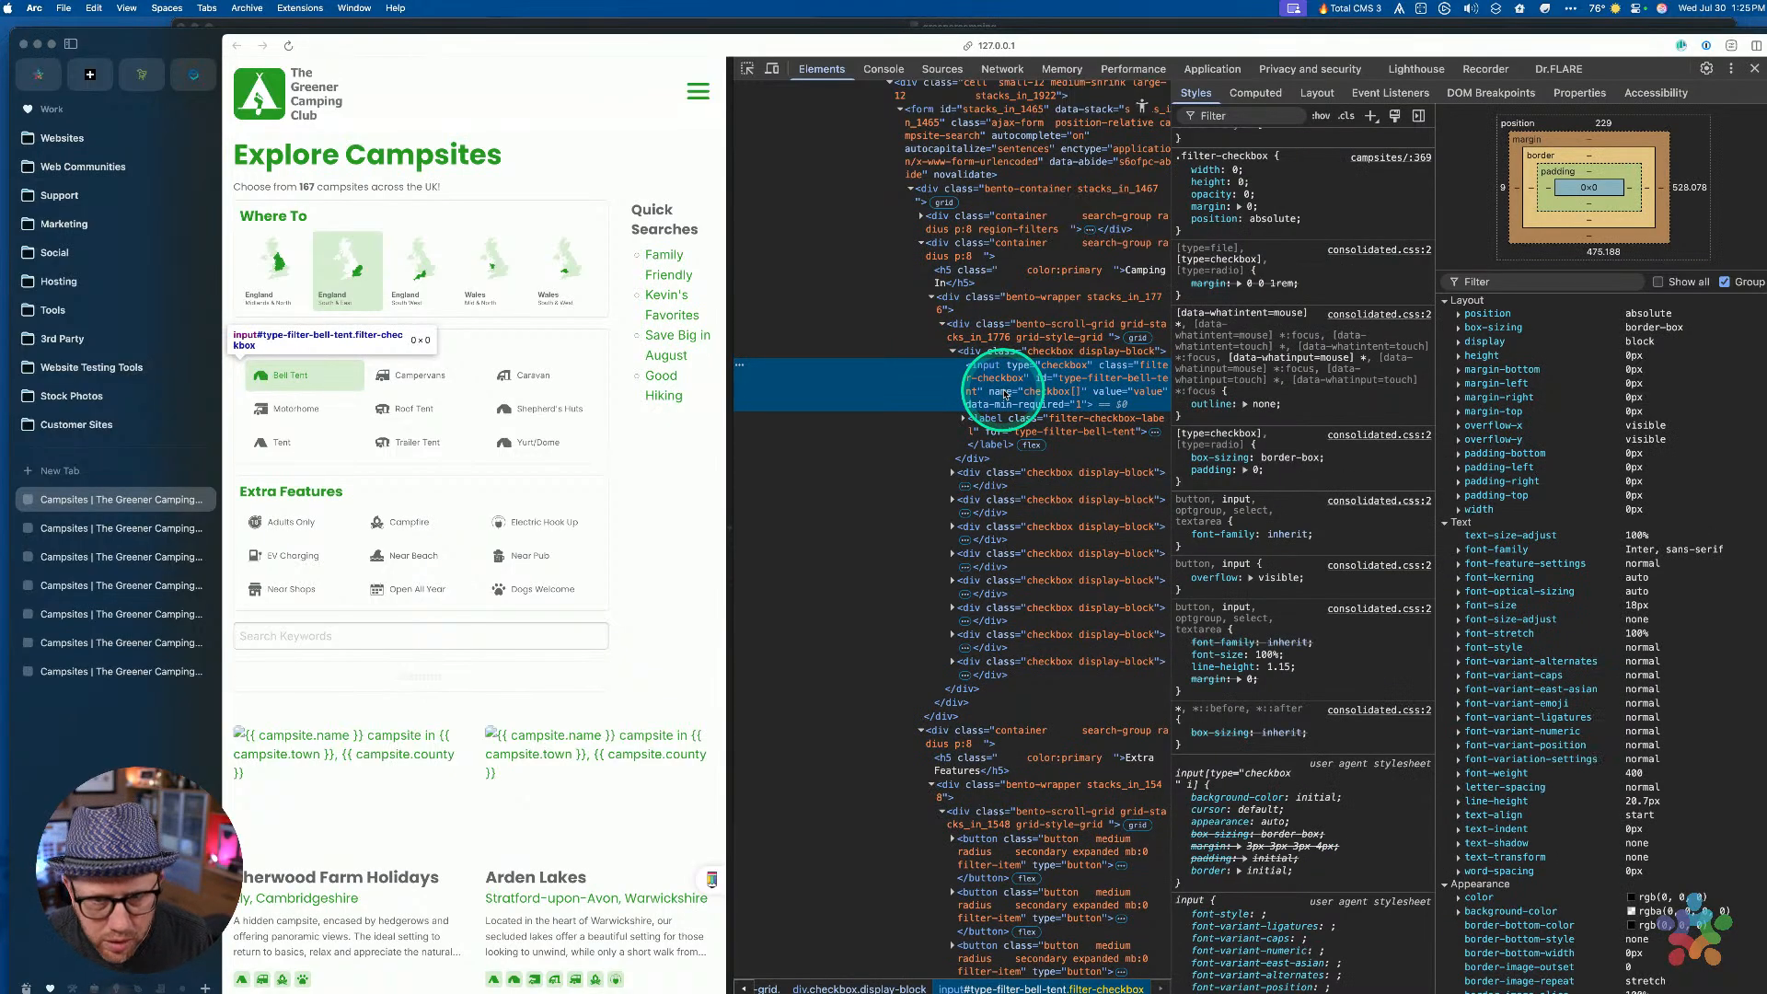
click(1005, 428)
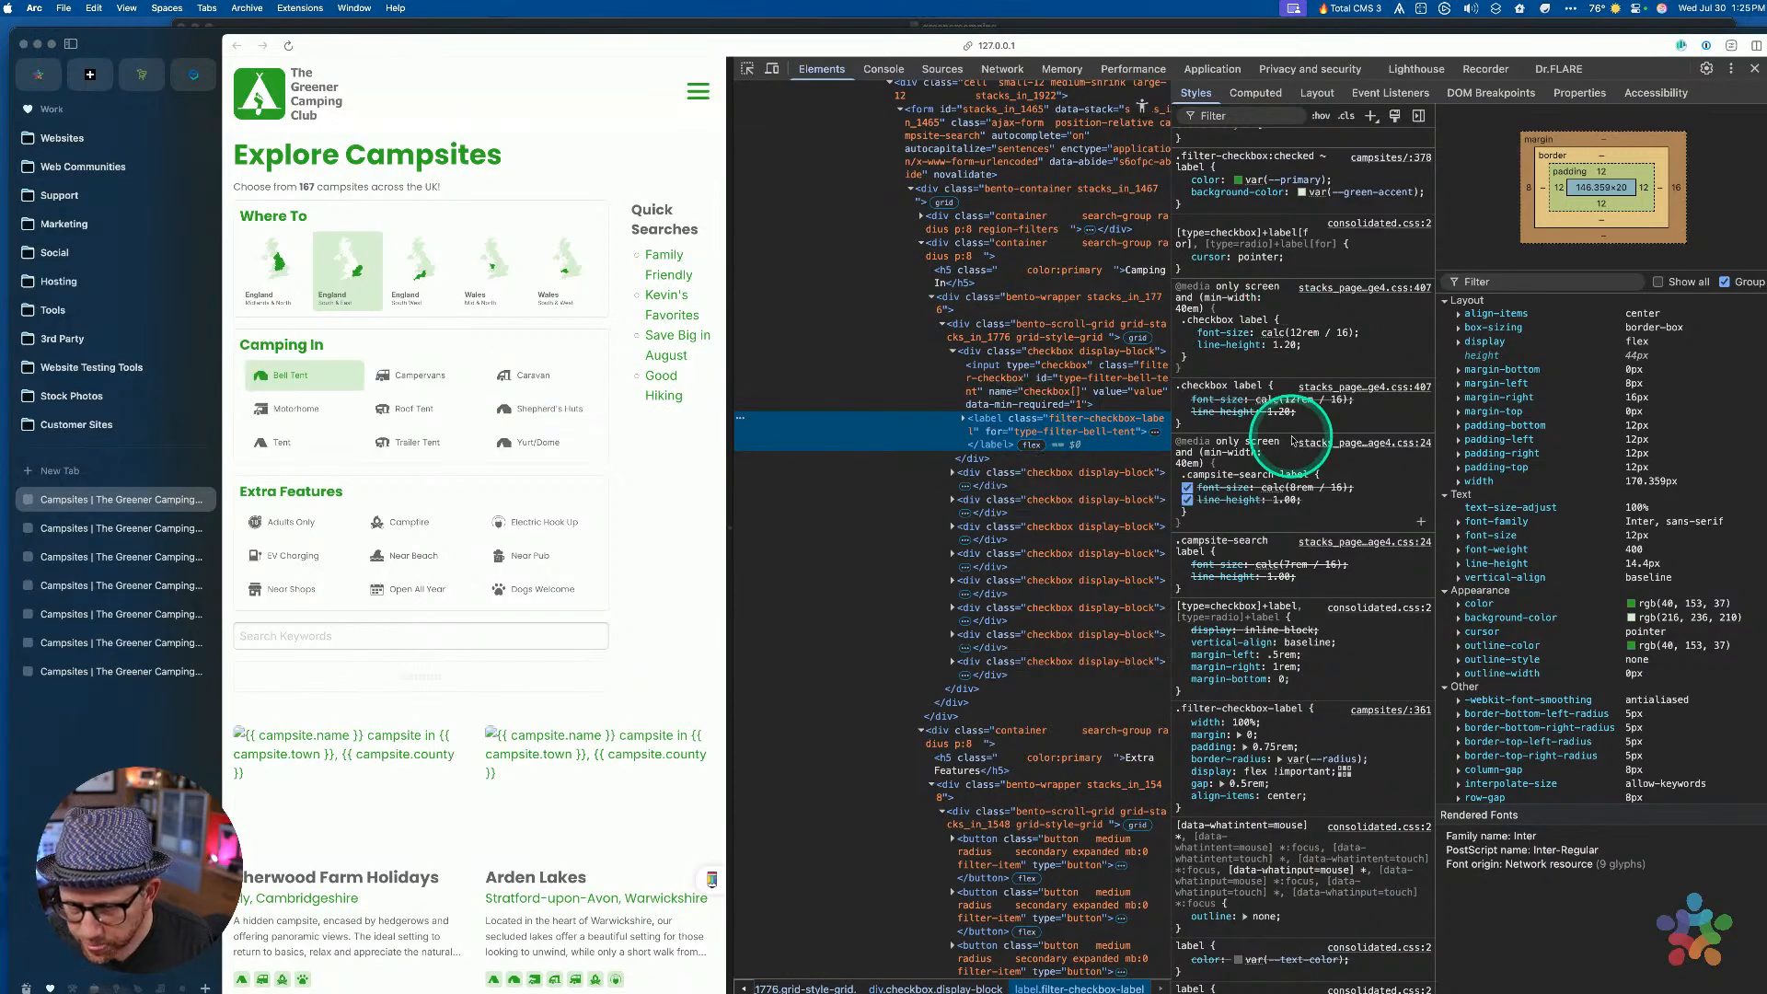
key(super+r)
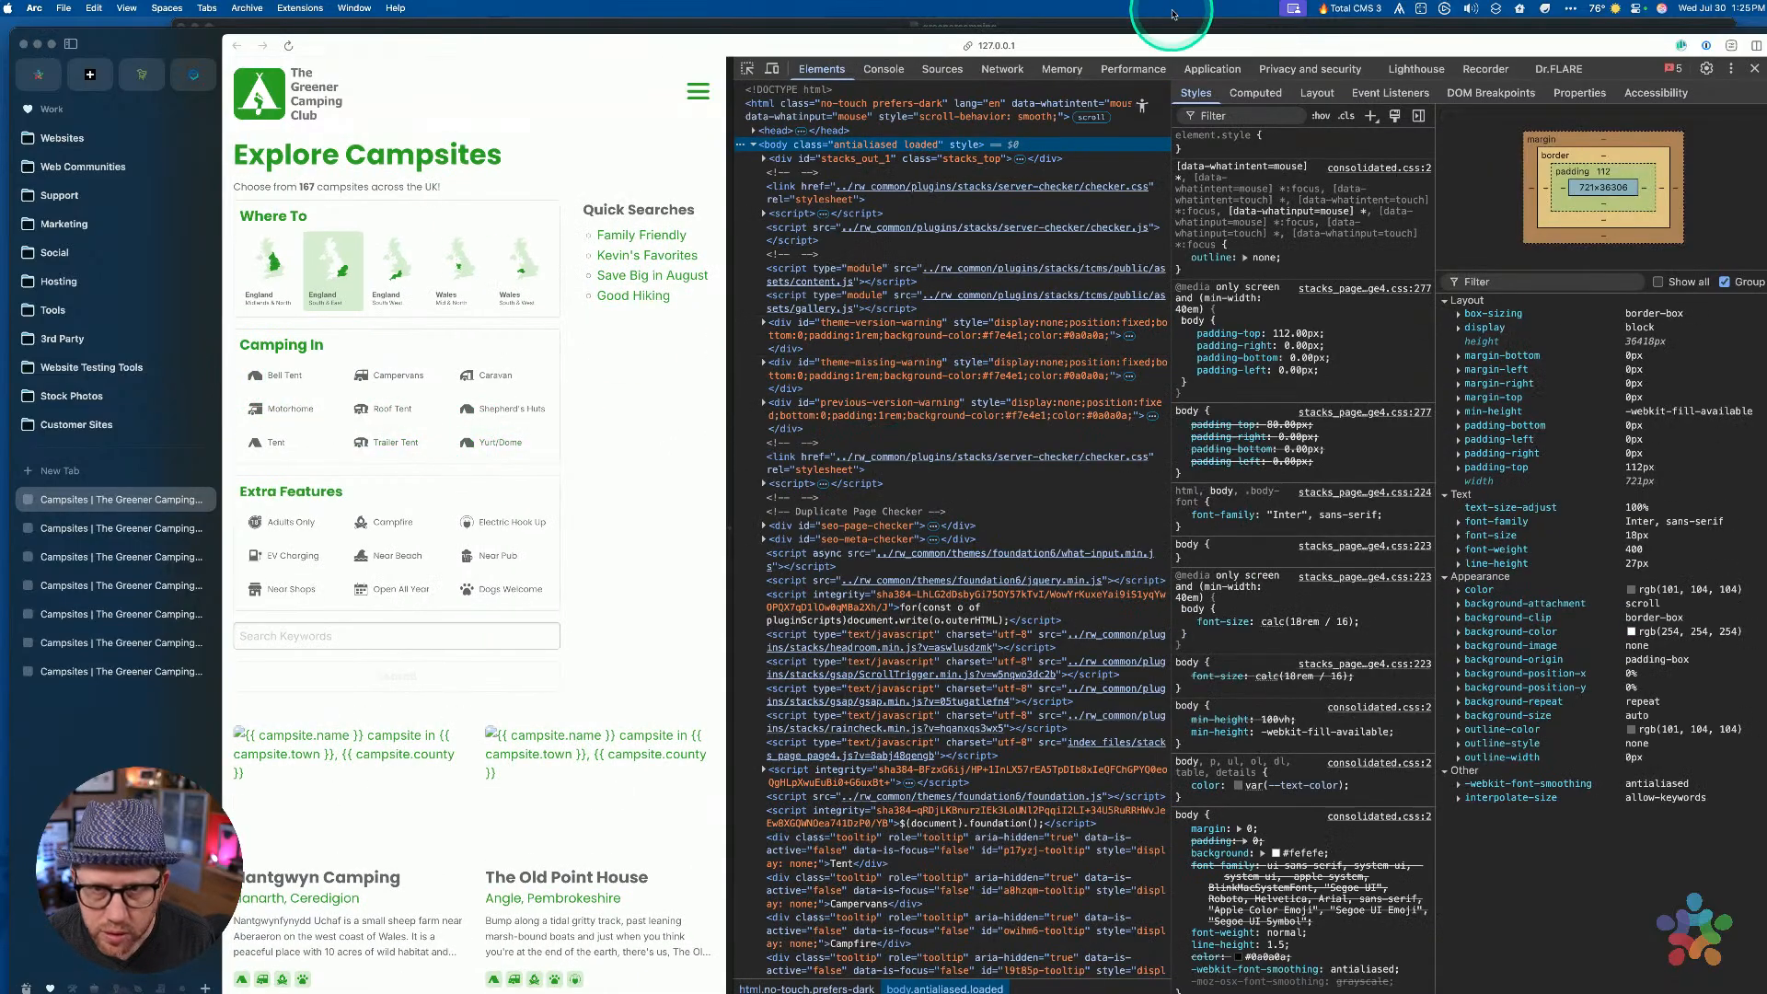
Inspect the Bell Tent label node, then toggle Bell Tent and Adults Only
click(745, 68)
click(269, 385)
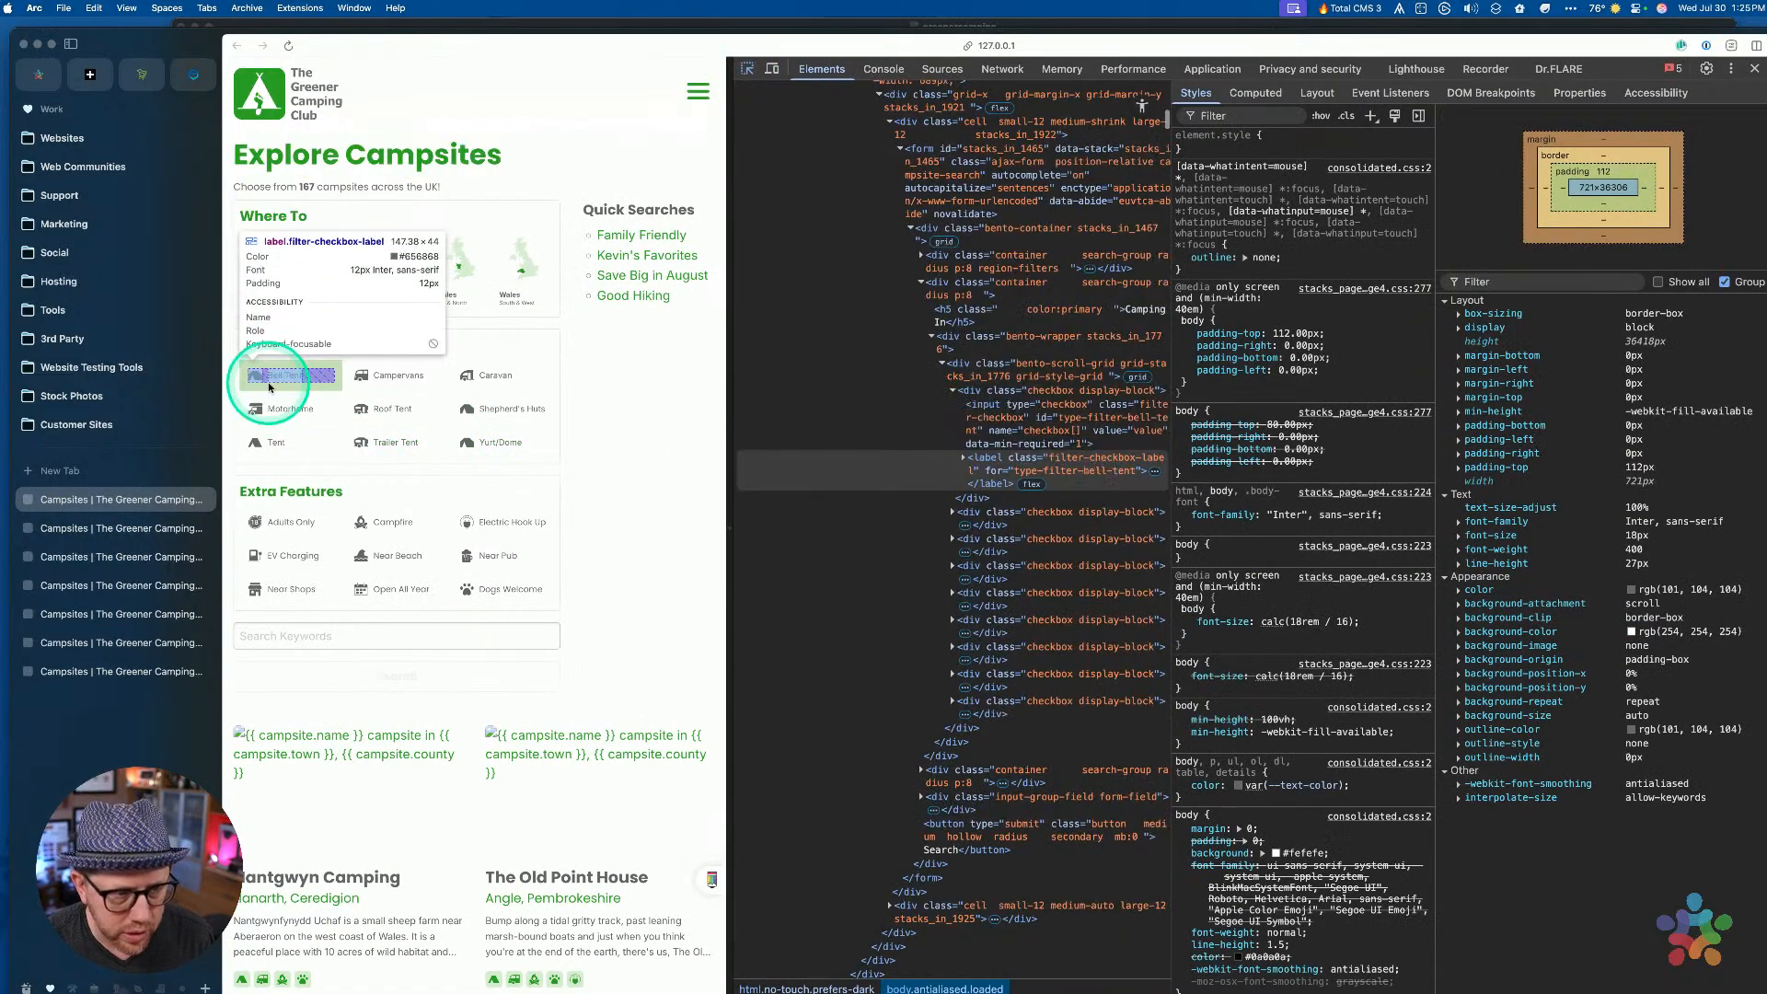
click(1056, 531)
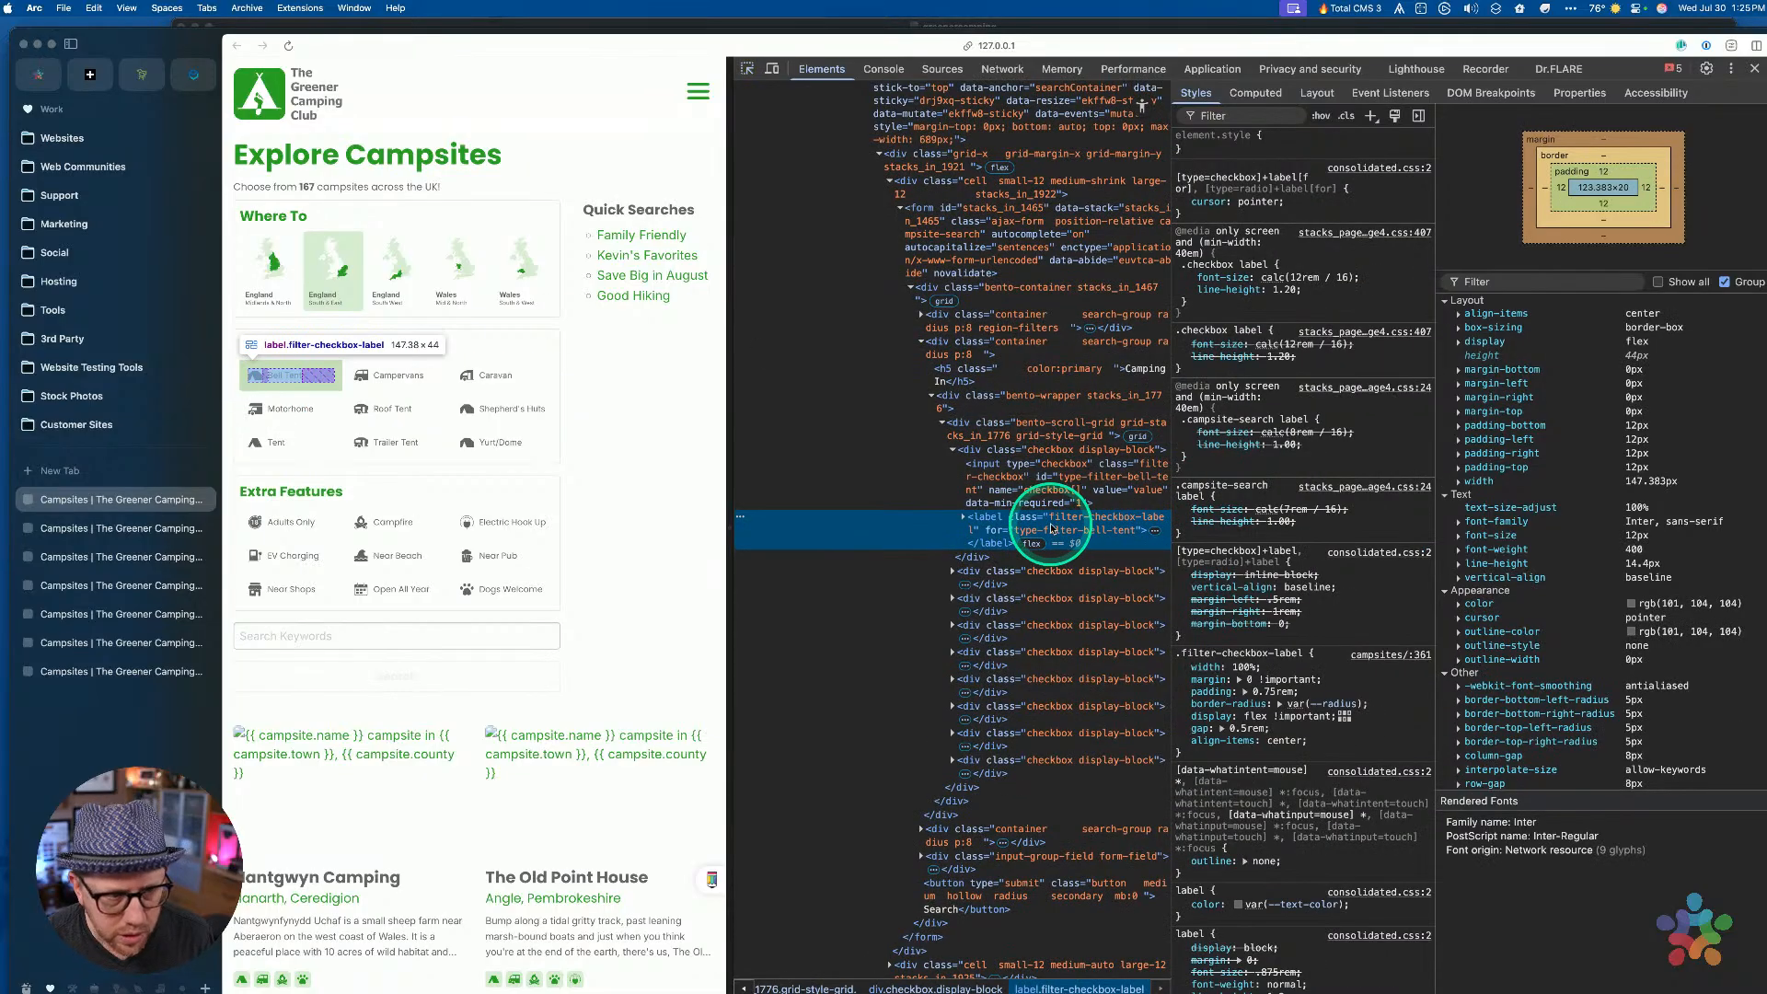
click(281, 377)
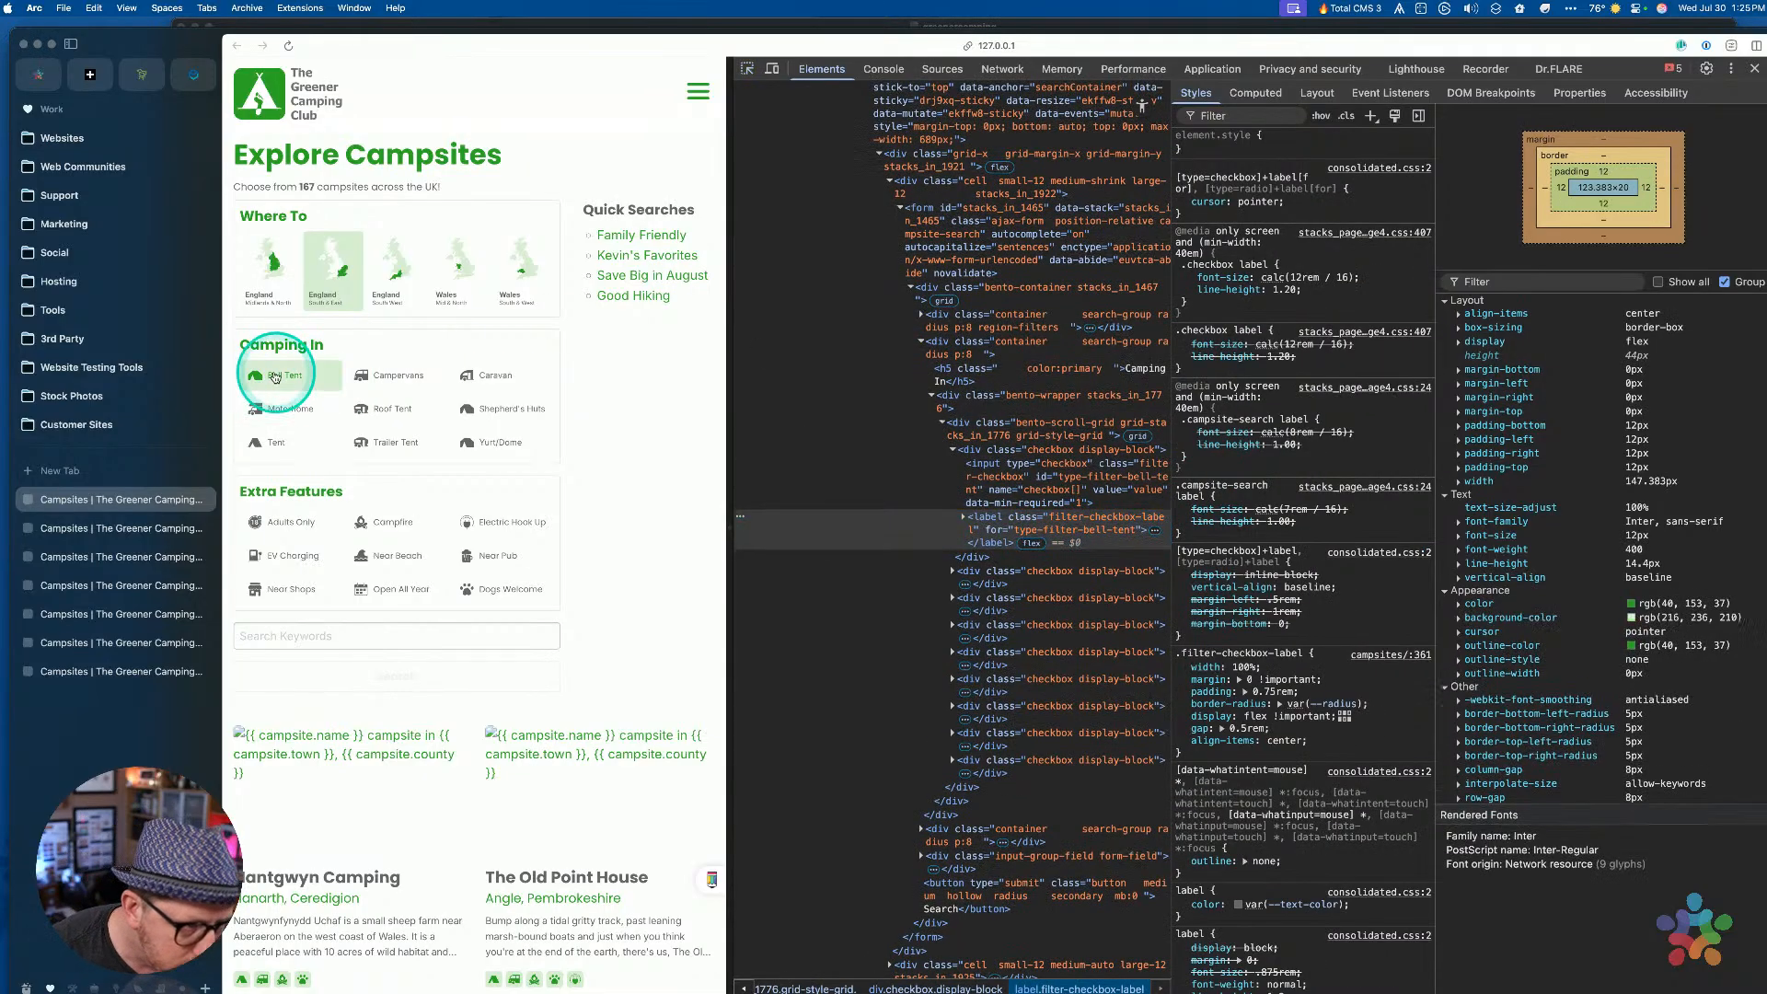
click(266, 532)
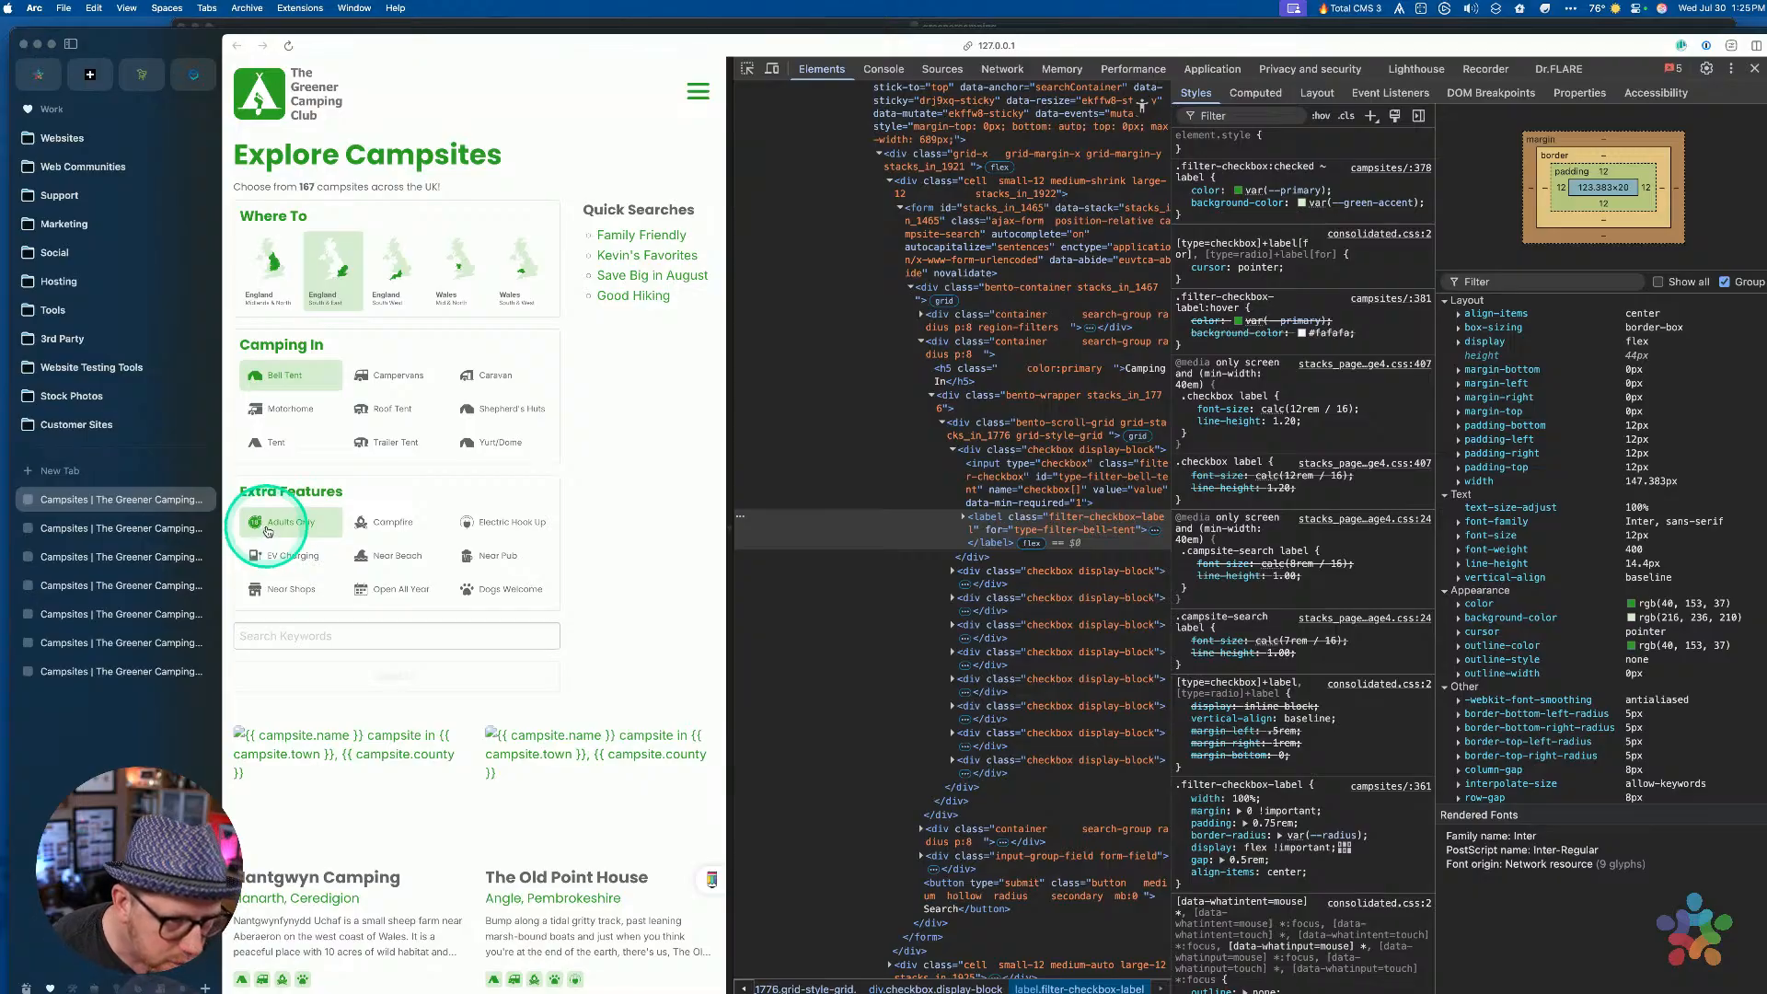
click(267, 531)
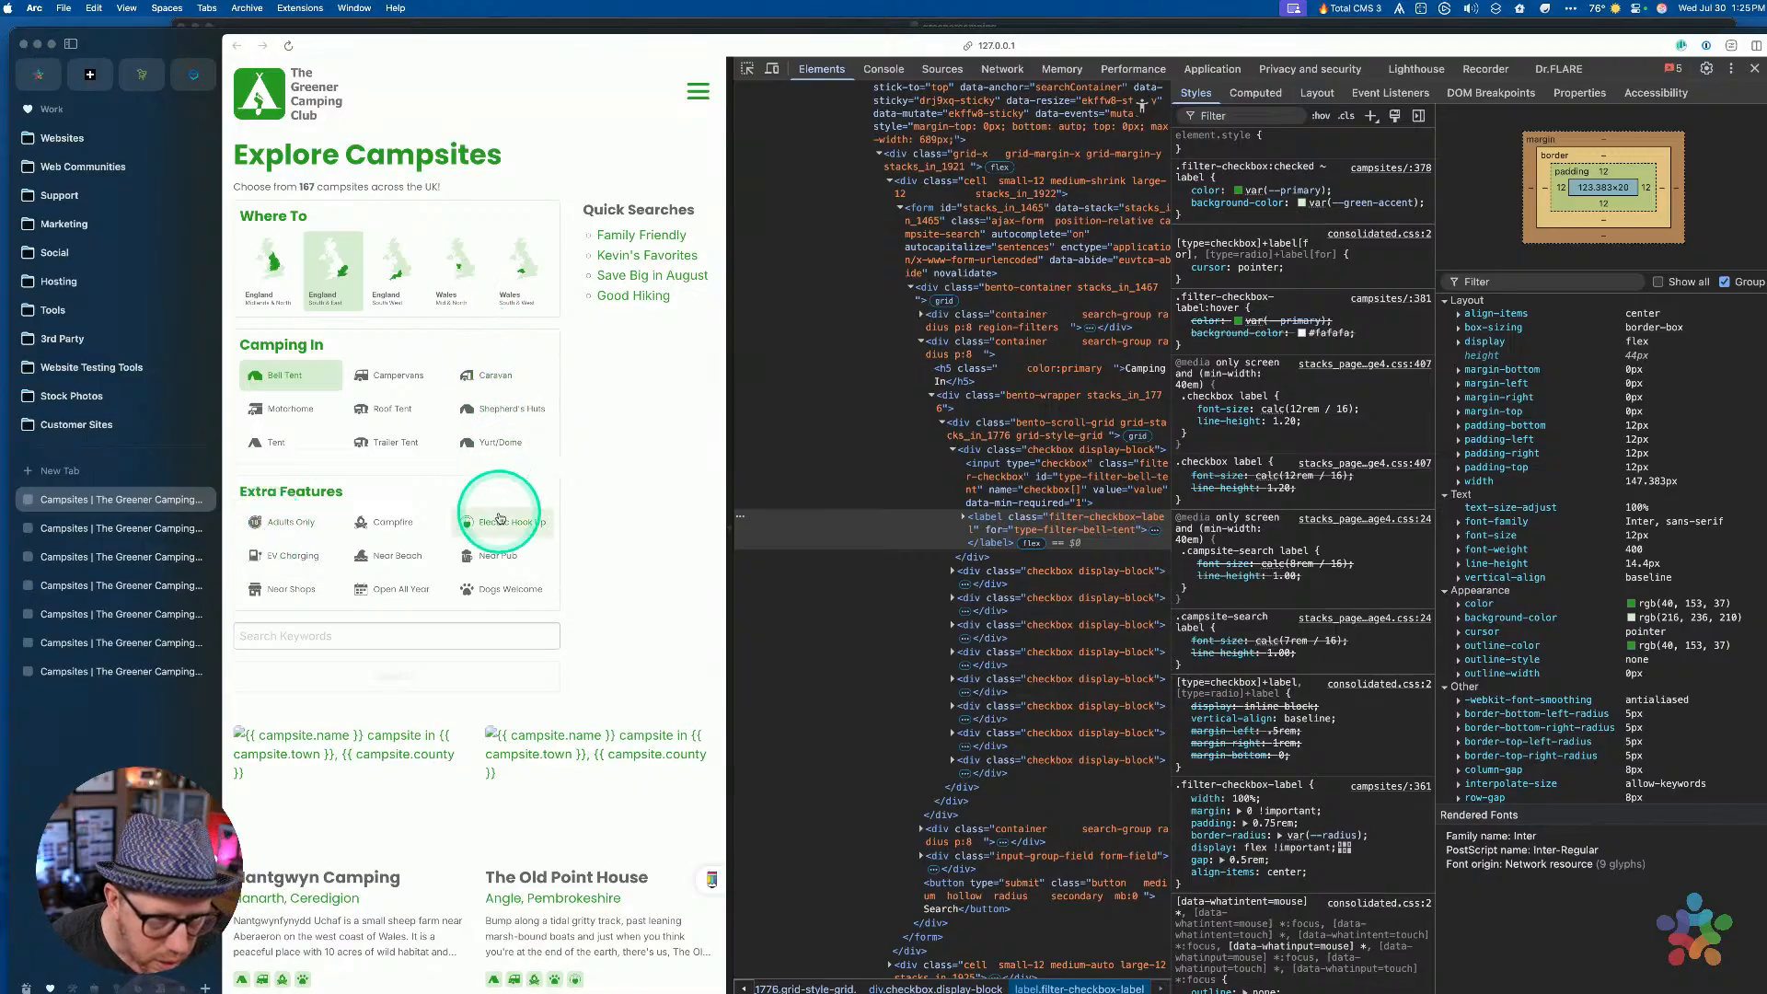
Check Caravan, Campervans, Yurt/Dome, Trailer Tent, Roof Tent and Shepherd's Huts to see them green
click(505, 387)
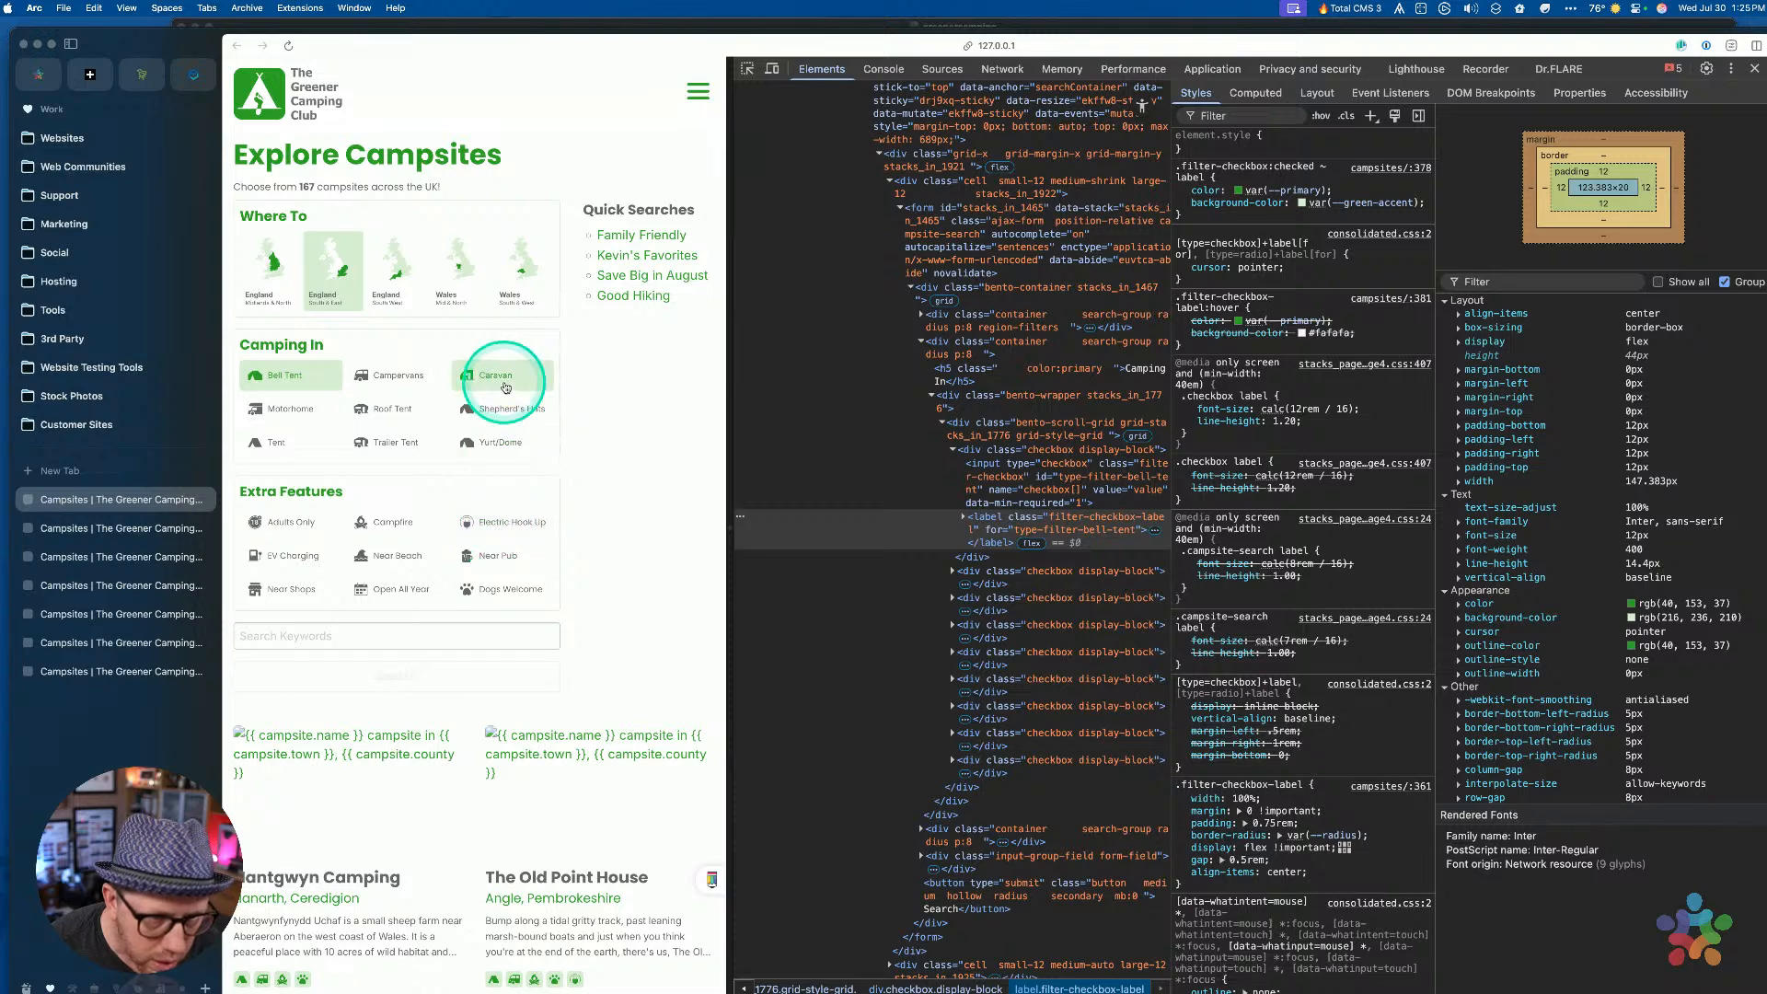
click(497, 515)
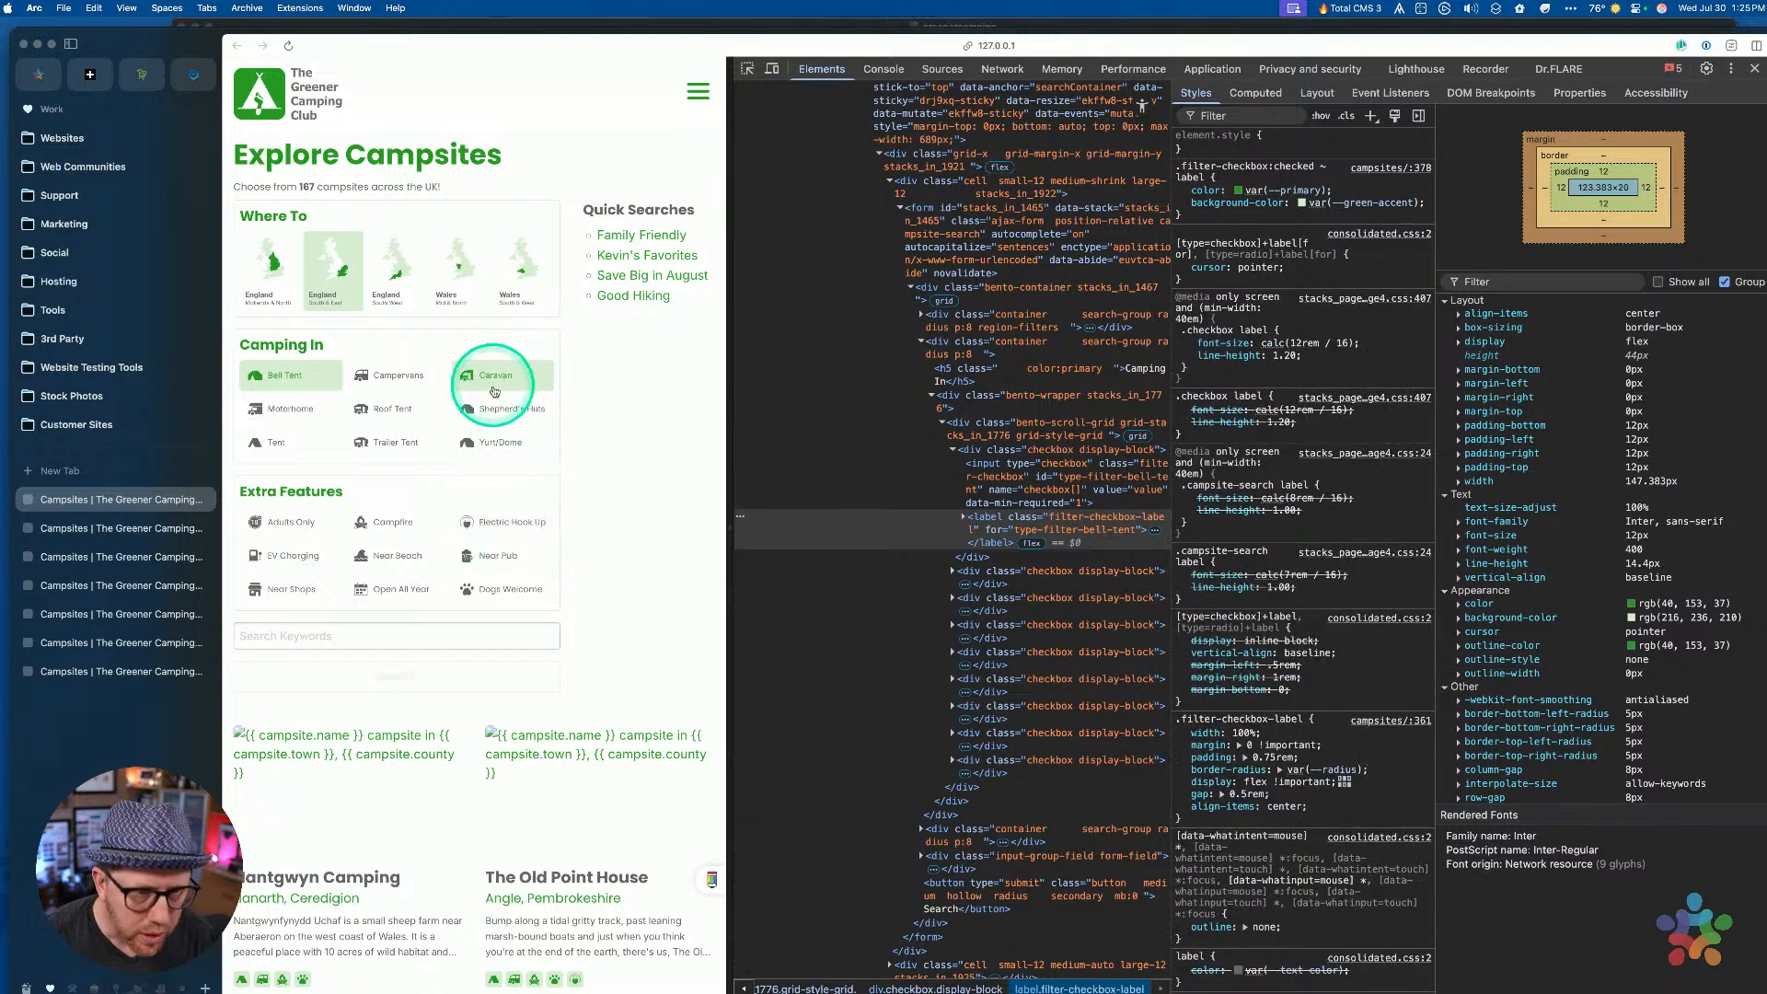
click(388, 377)
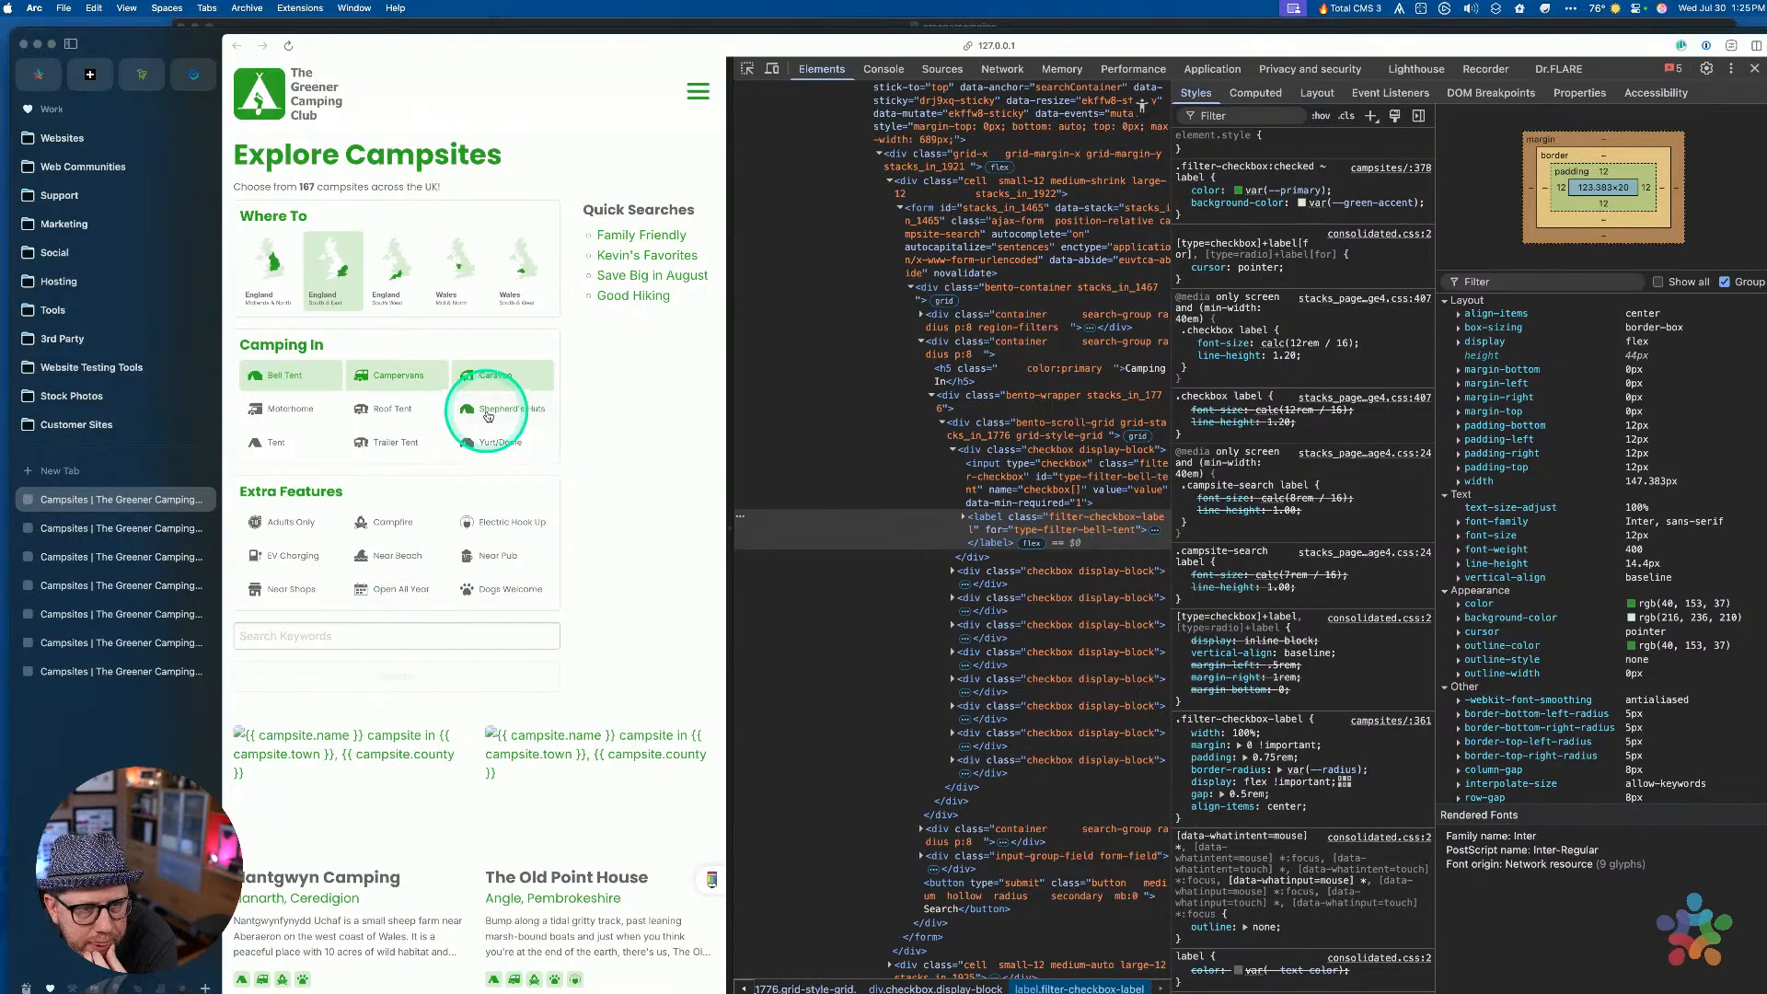
click(484, 440)
click(399, 445)
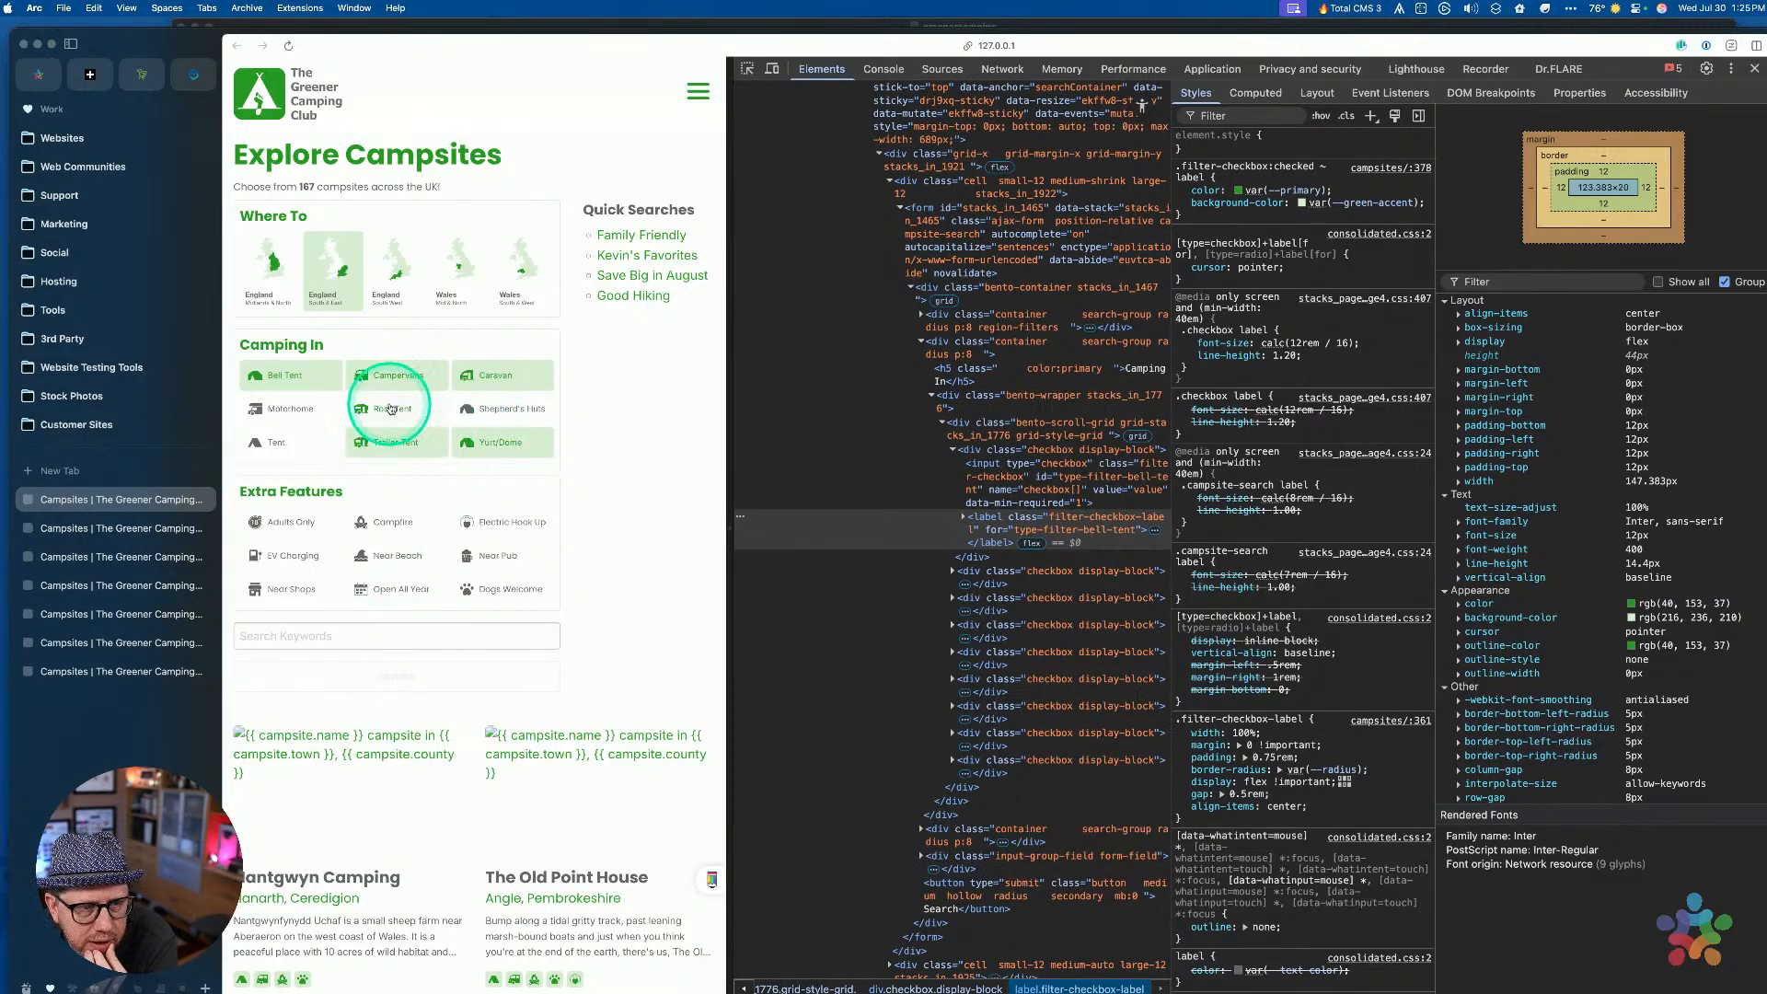
click(394, 408)
click(495, 407)
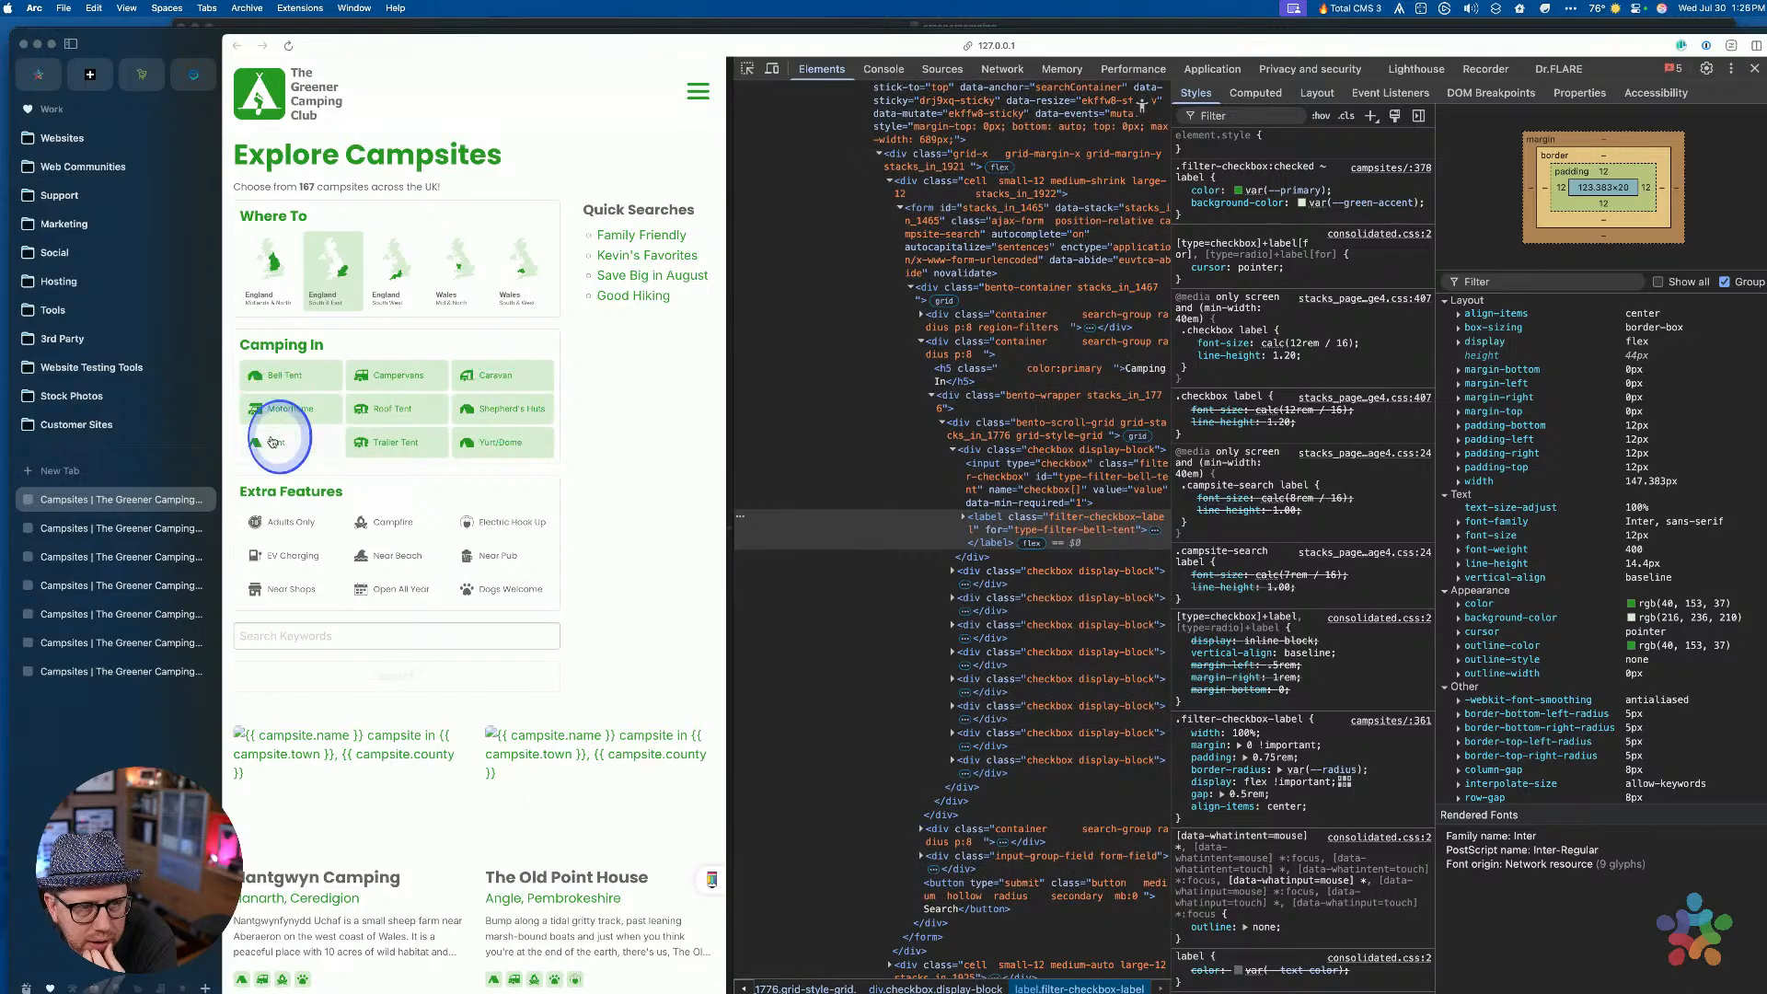
Uncheck all the Camping In filters and bring RapidWeaver 8 back to the front
click(267, 410)
click(274, 374)
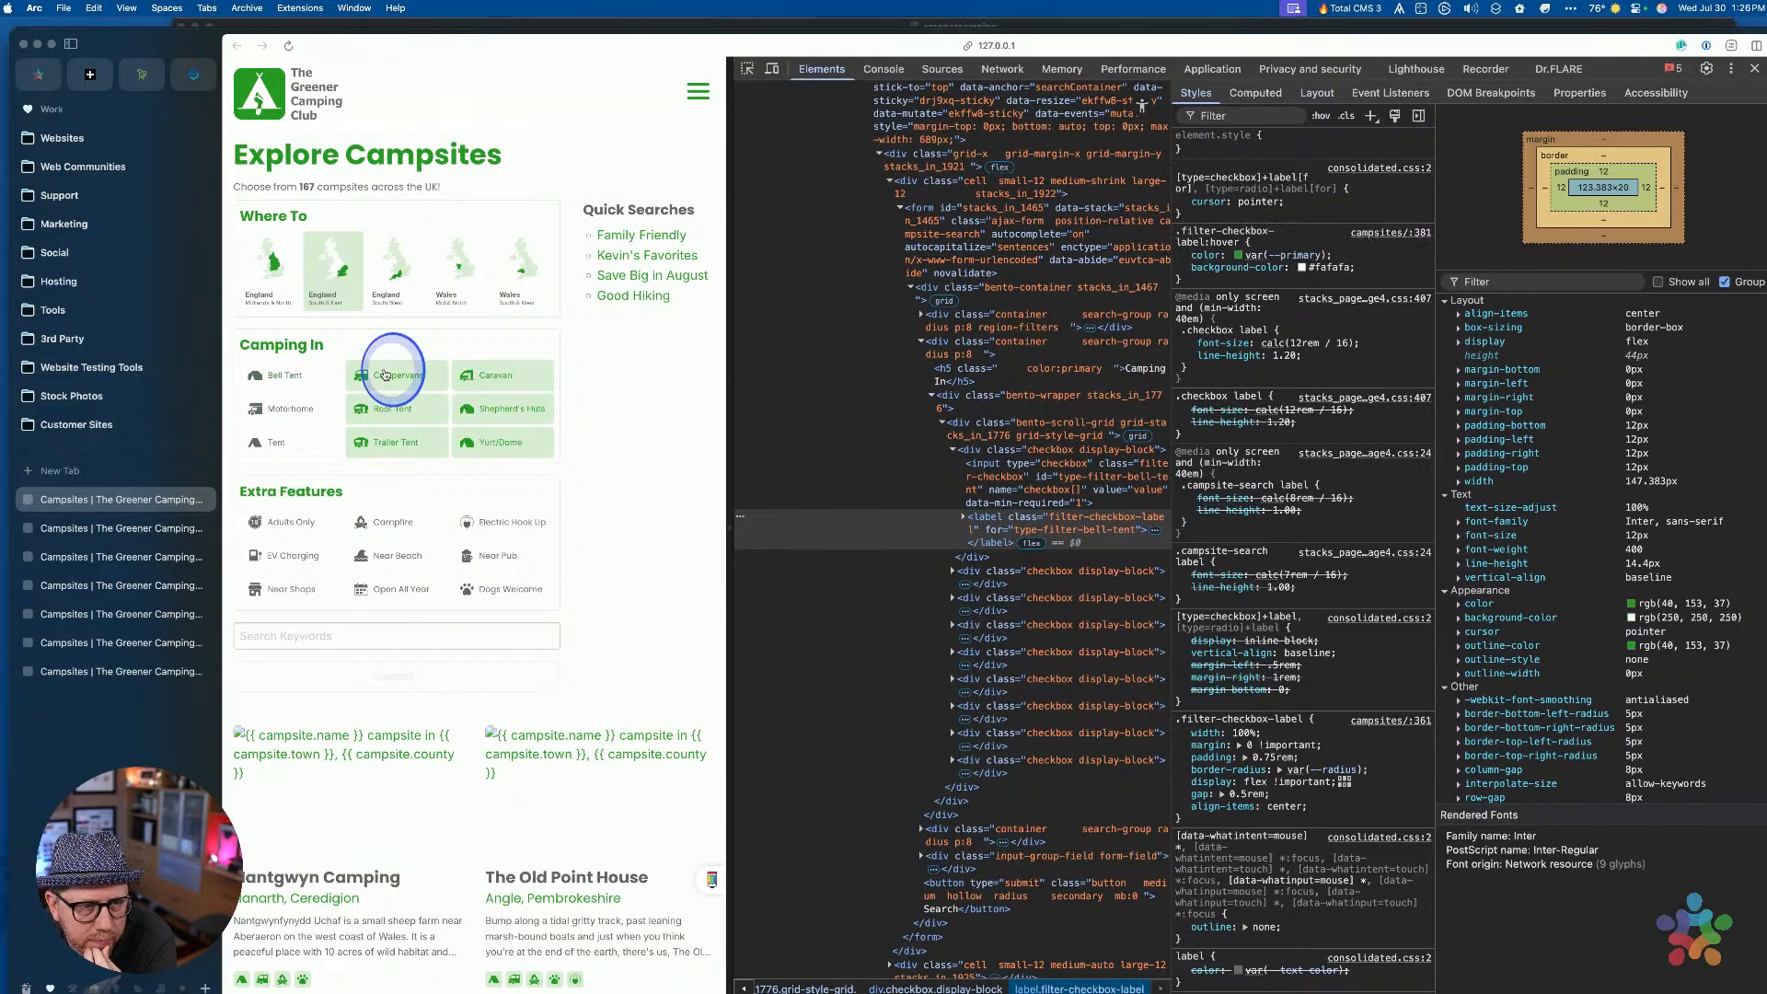
click(395, 375)
click(495, 375)
click(510, 407)
click(394, 408)
click(394, 446)
click(479, 444)
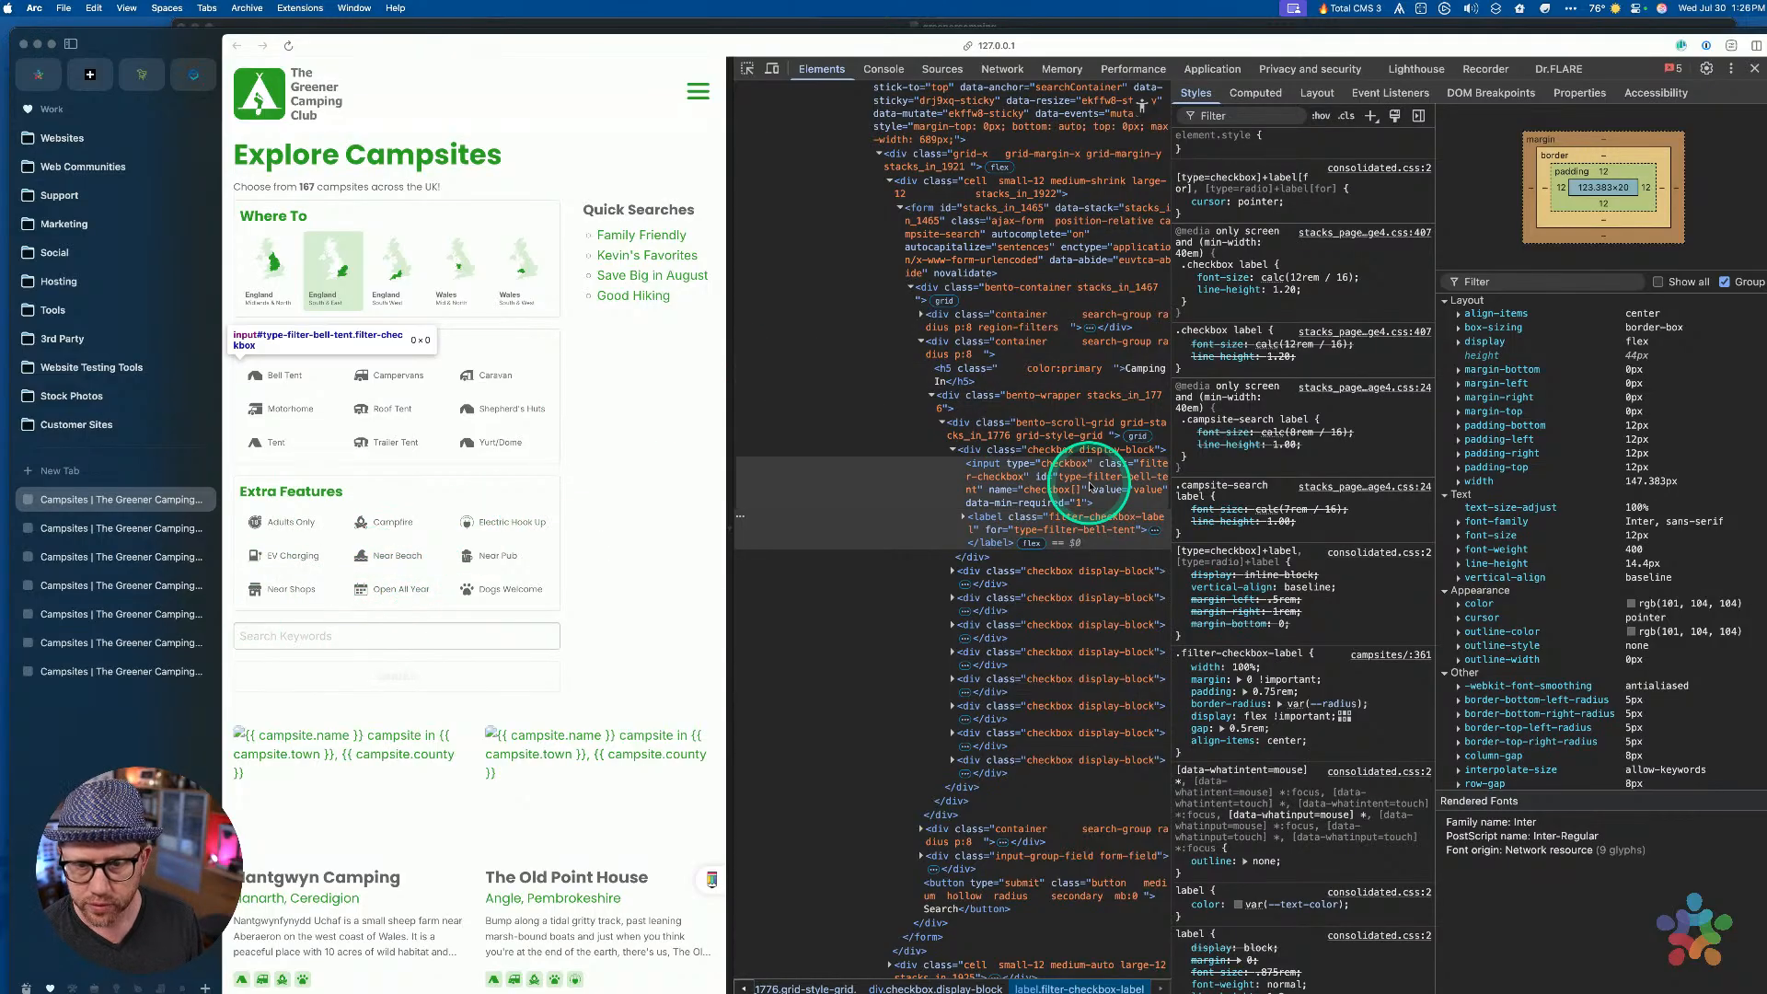
key(ctrl+Up)
click(1296, 697)
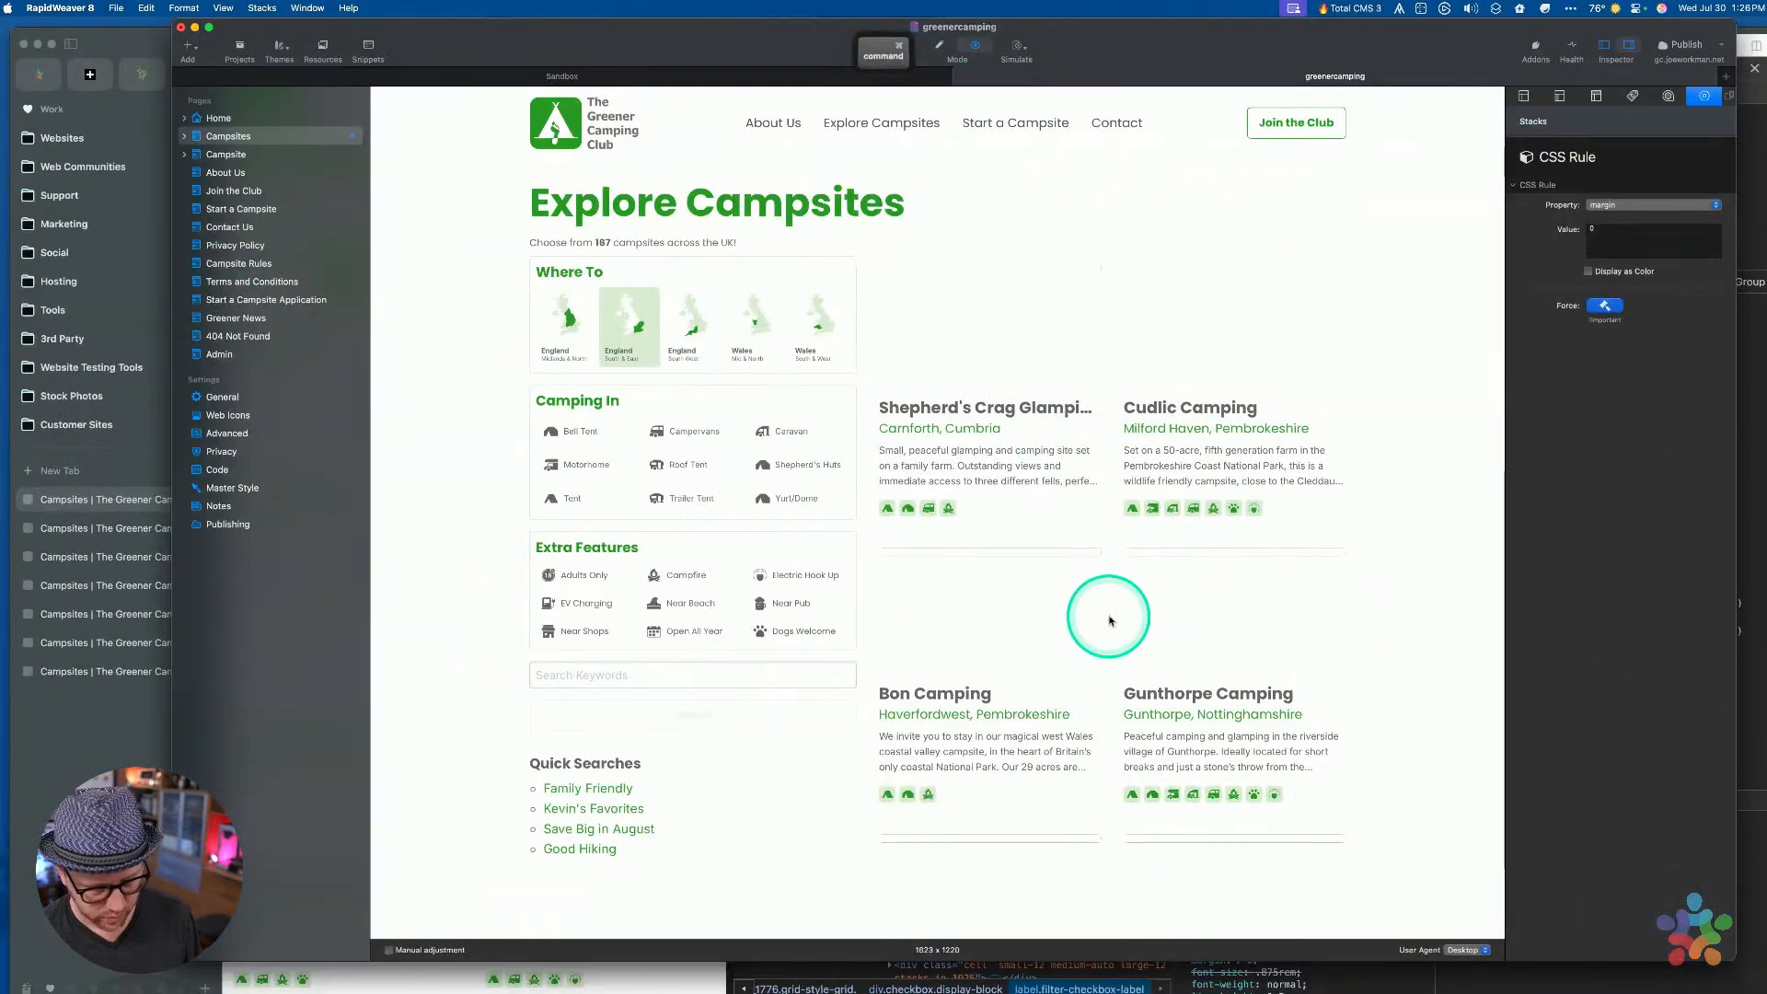
Back in Edit mode, select the Checkbox stack in the Camping In grid
key(super+r)
scroll(1061, 541, down, 5)
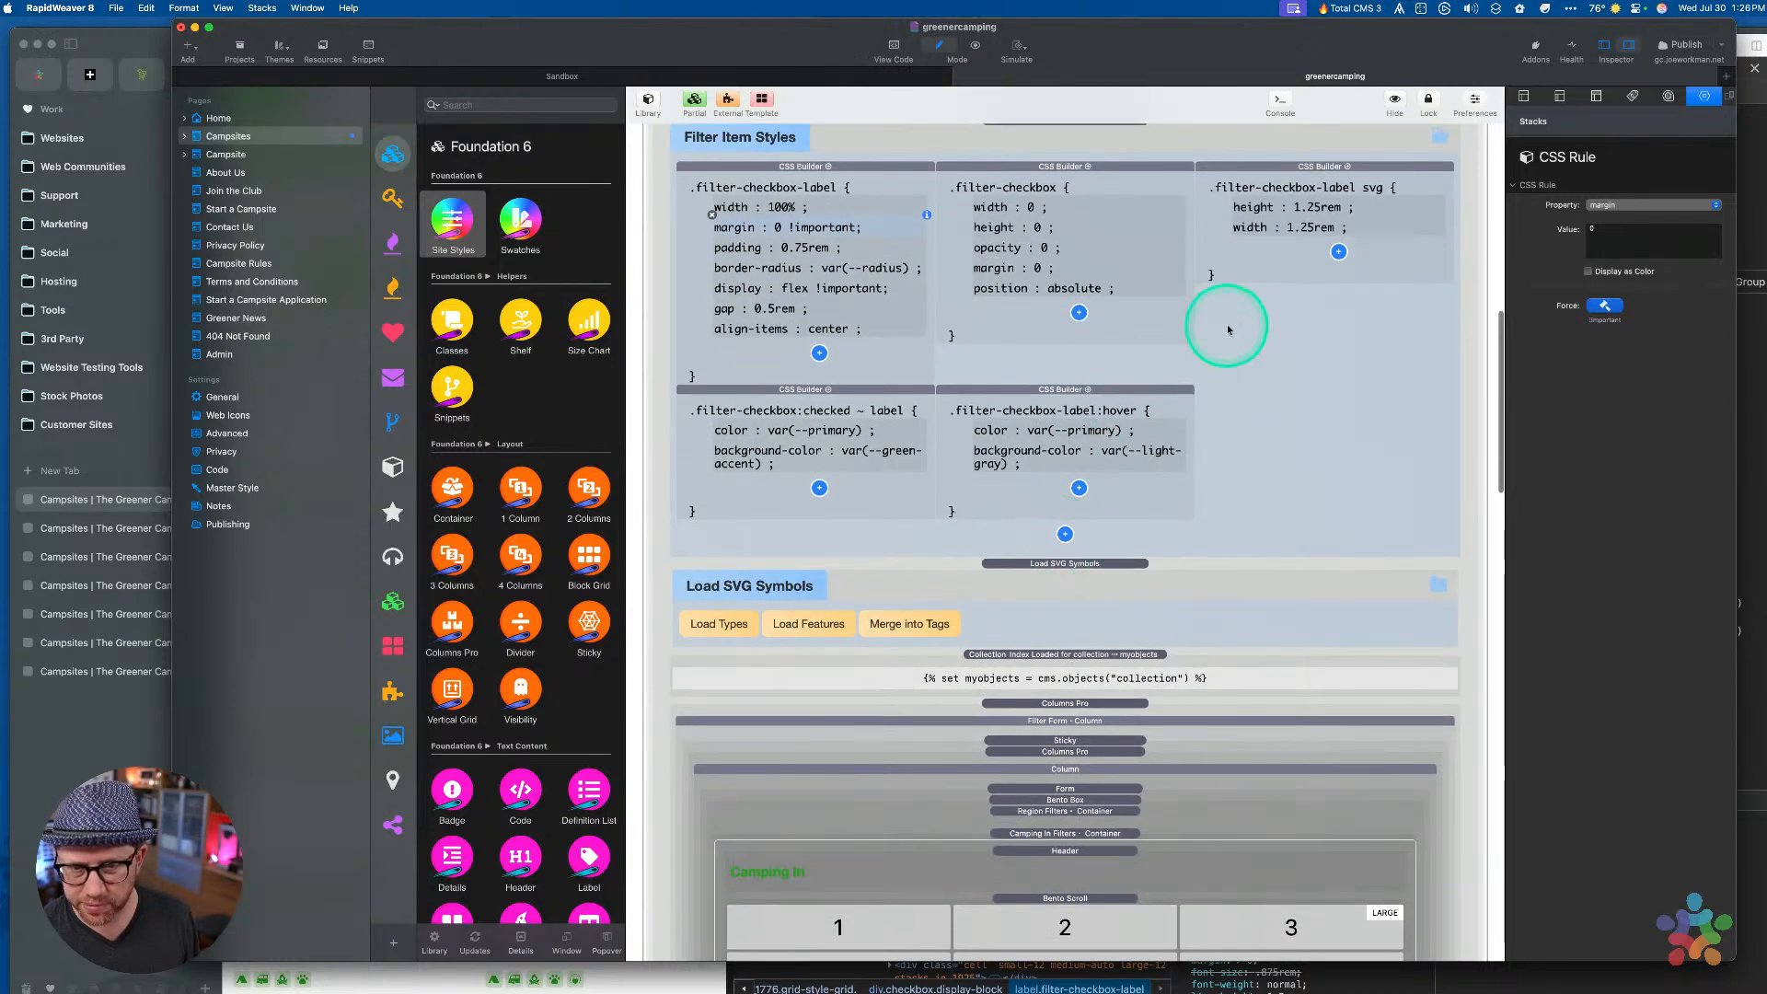
click(1269, 335)
click(1080, 124)
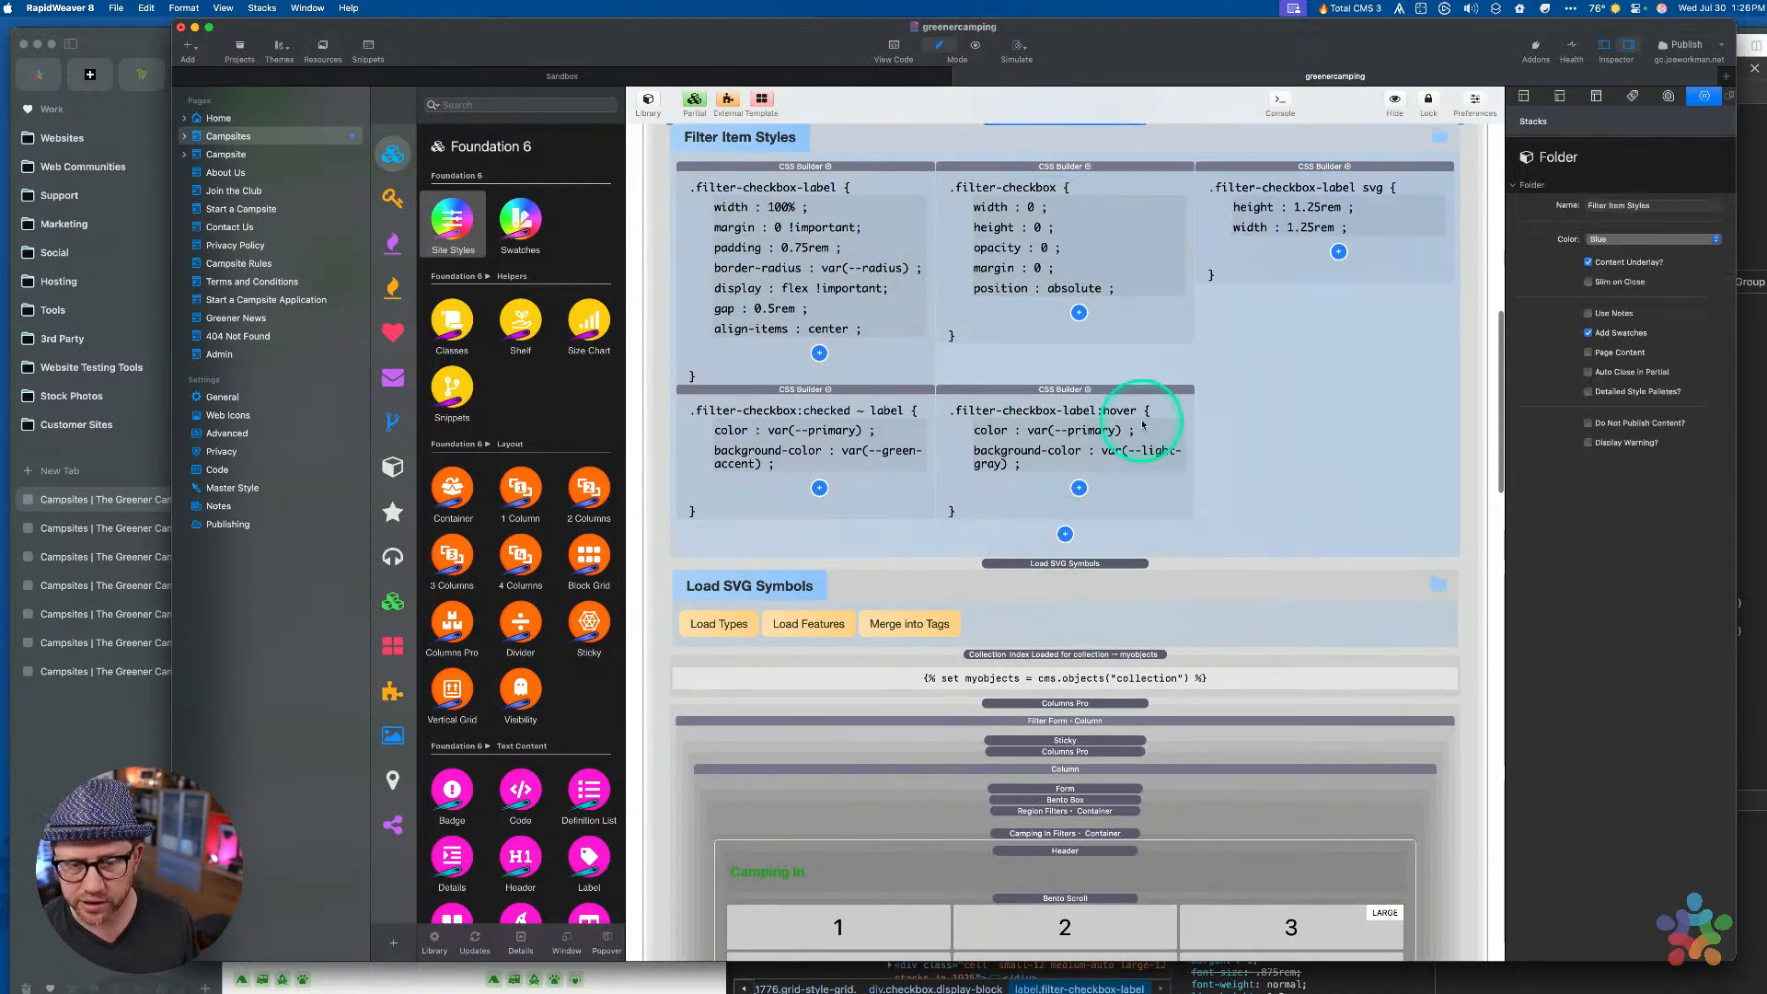
scroll(1144, 411, down, 15)
click(1084, 568)
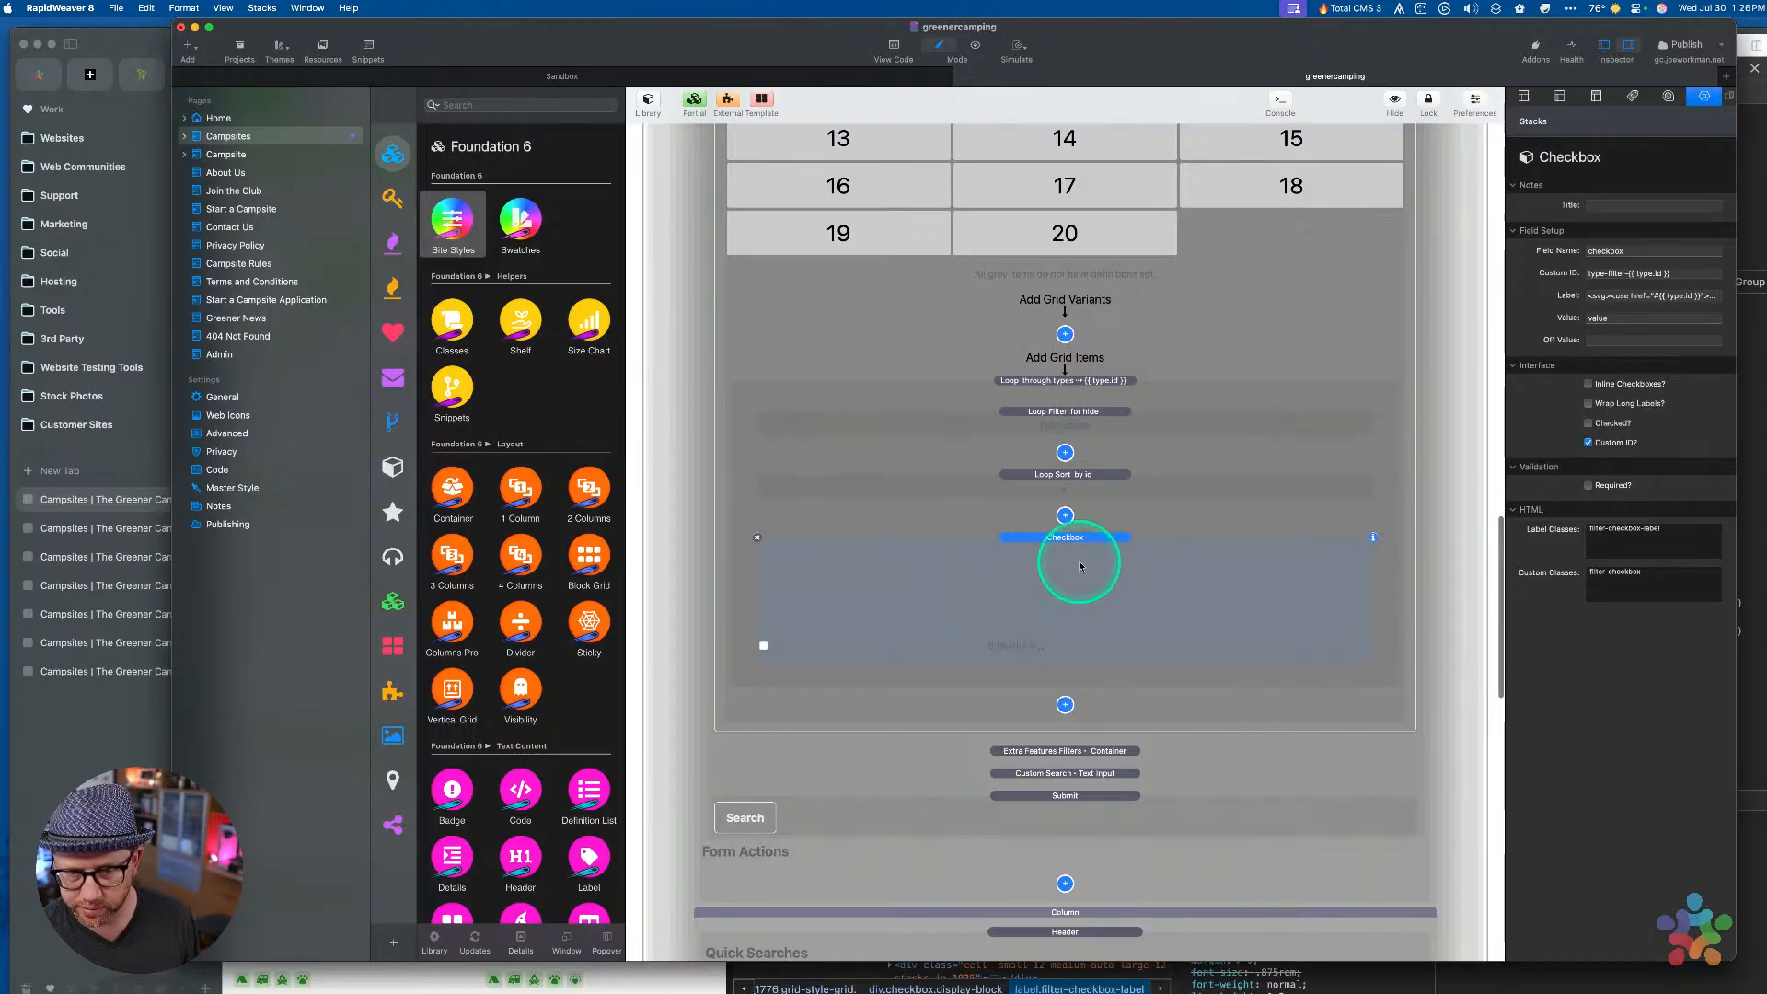
Paste the Checkbox stack below the Button stack in the Extra Features Bento Scroll grid
scroll(1068, 565, down, 5)
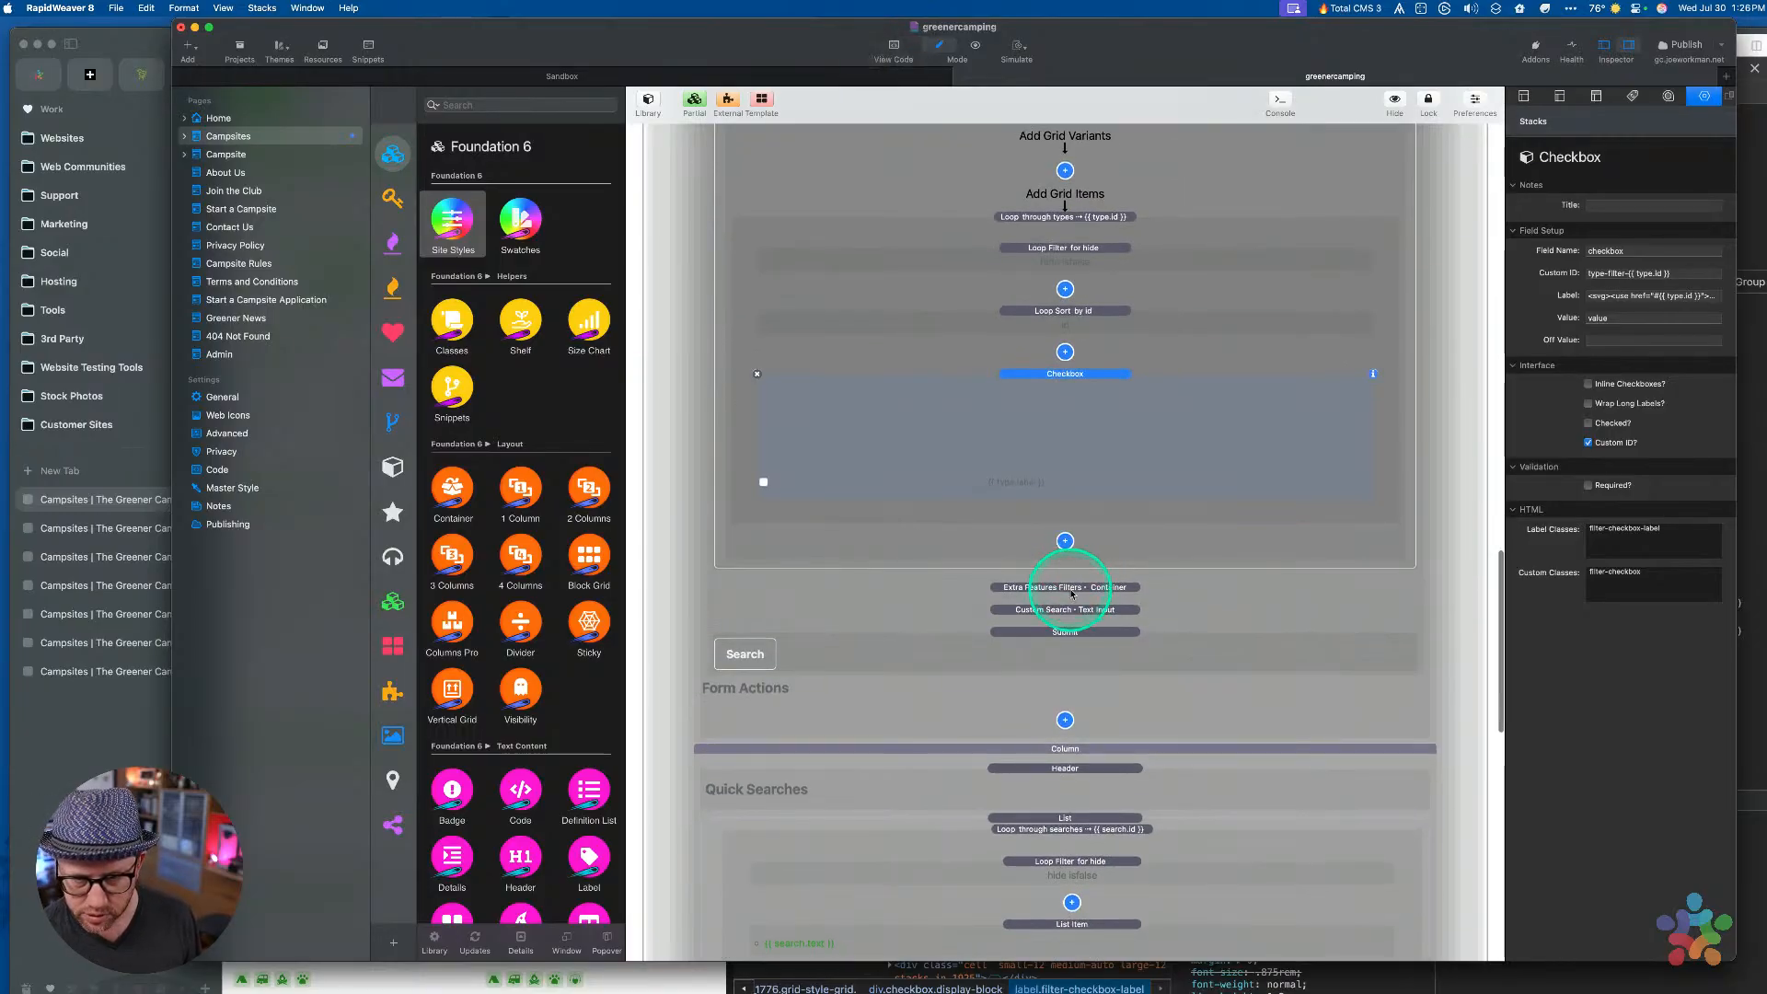
click(1071, 589)
scroll(1071, 593, down, 3)
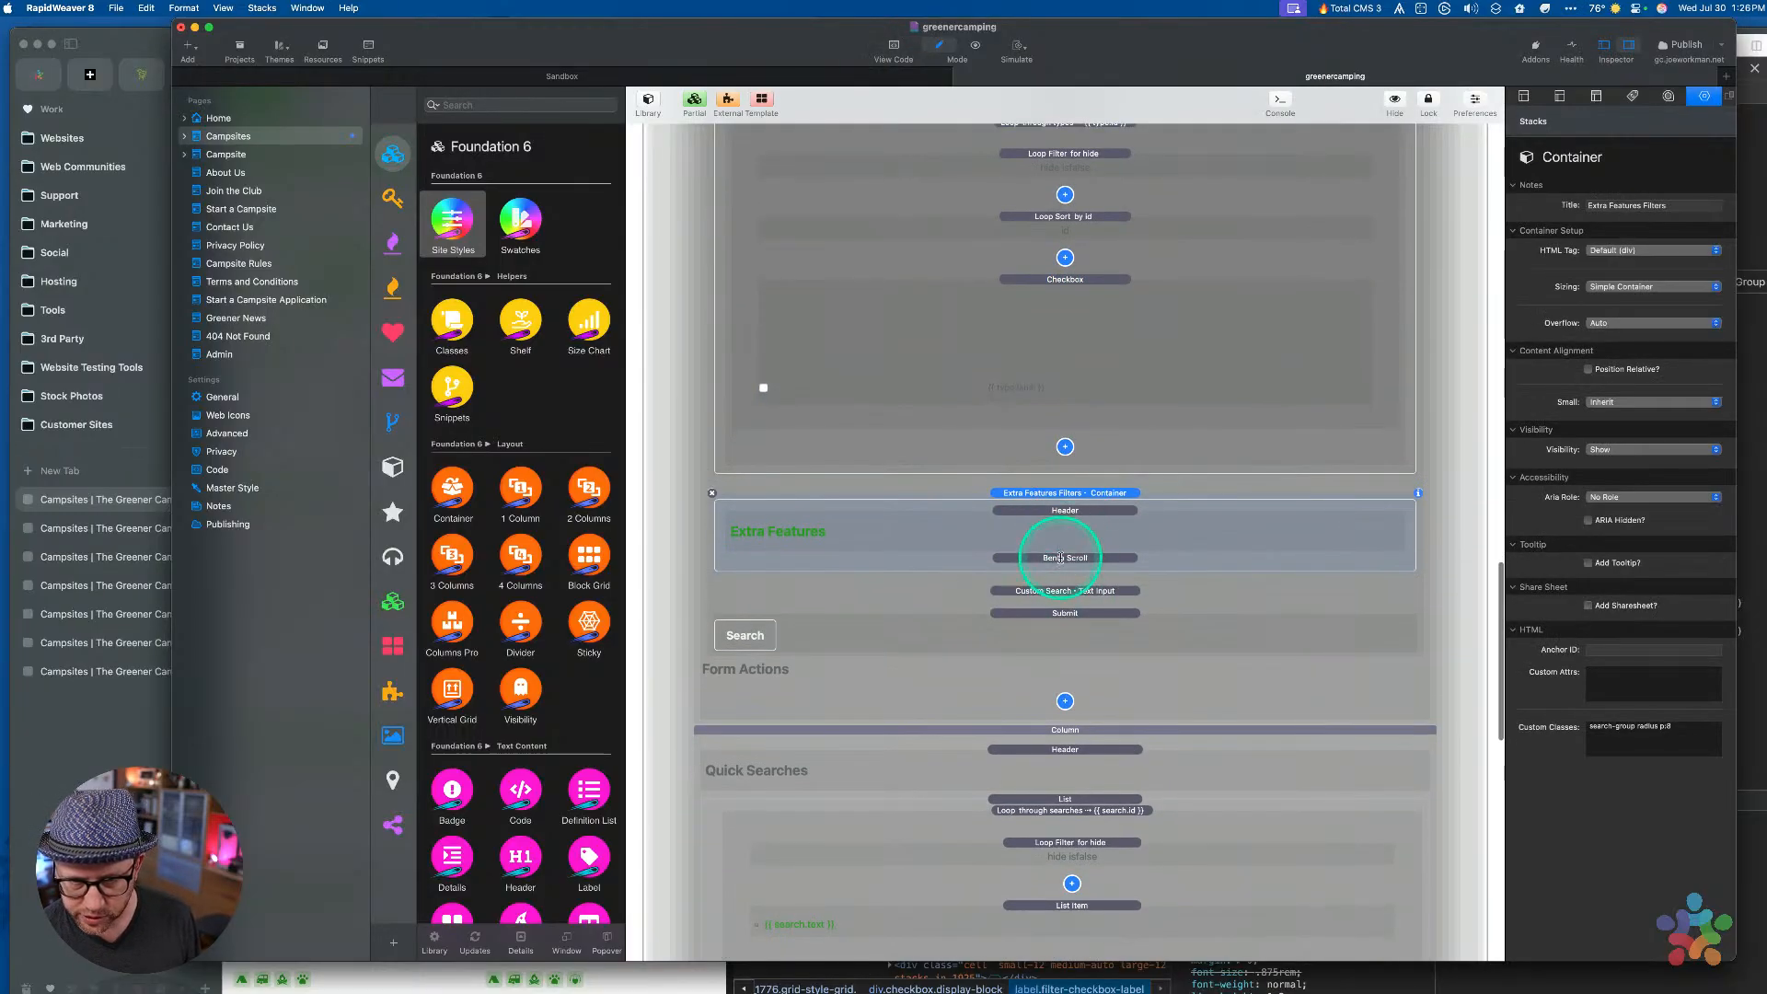
click(1061, 557)
scroll(1058, 562, down, 10)
click(1066, 490)
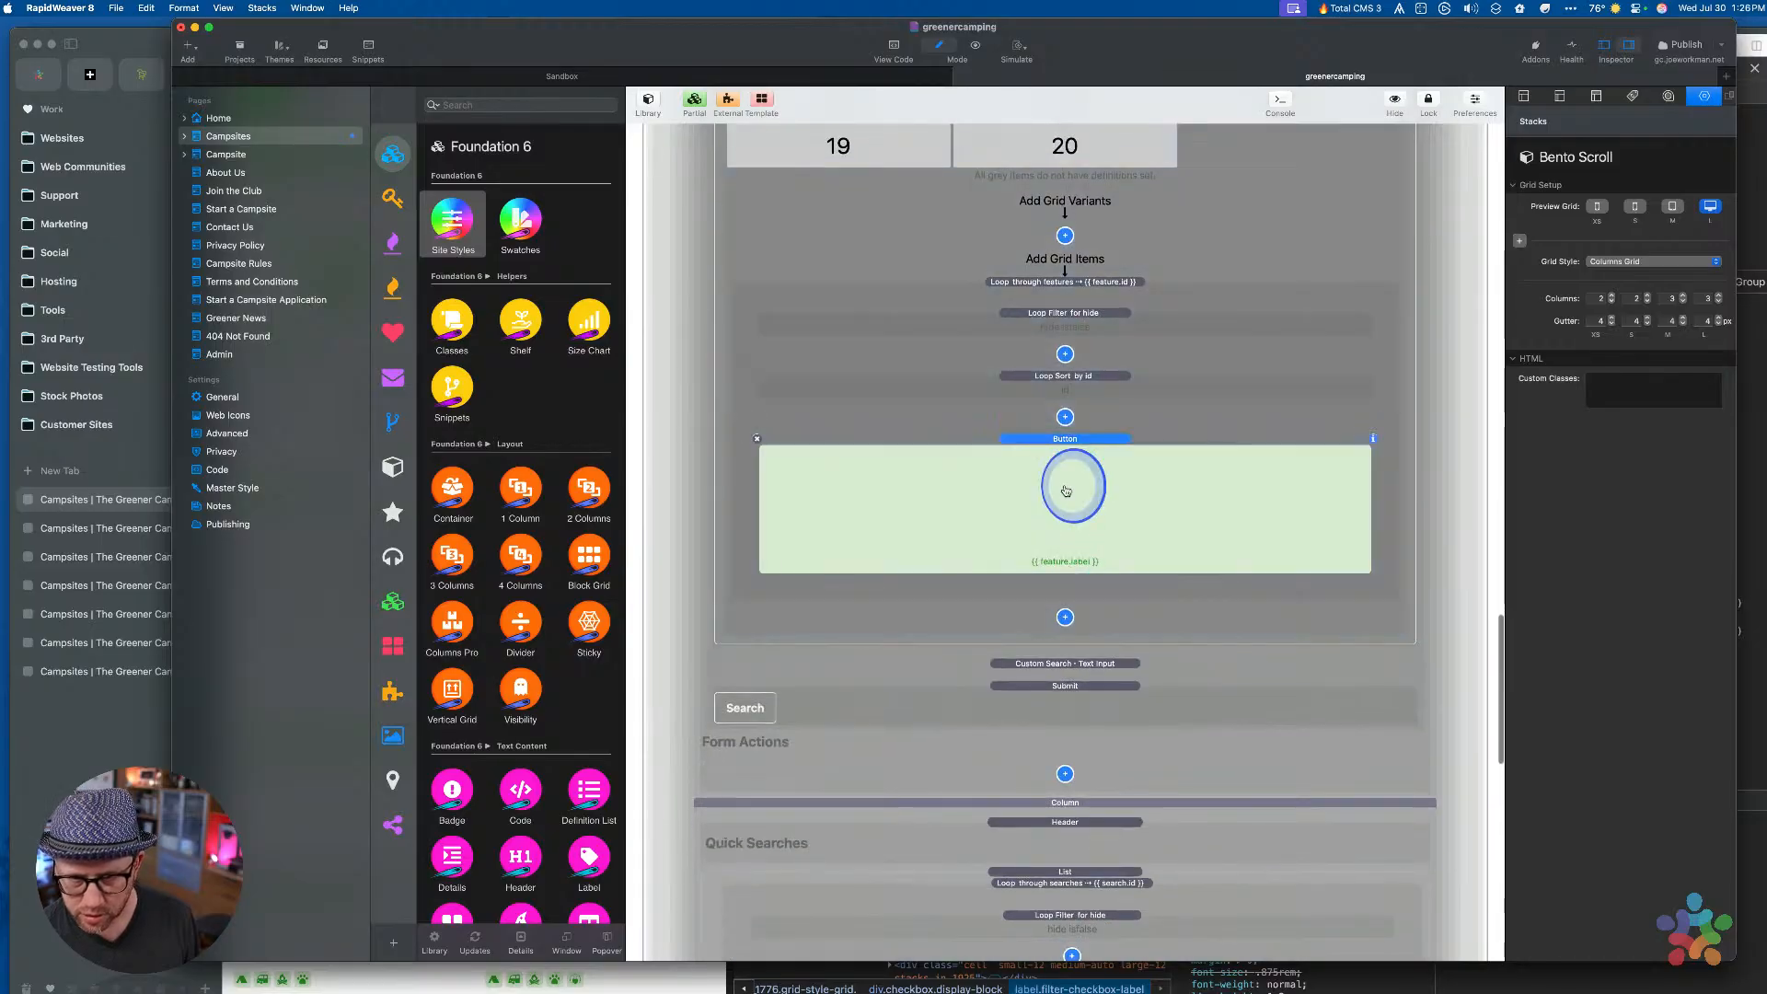
key(super+v)
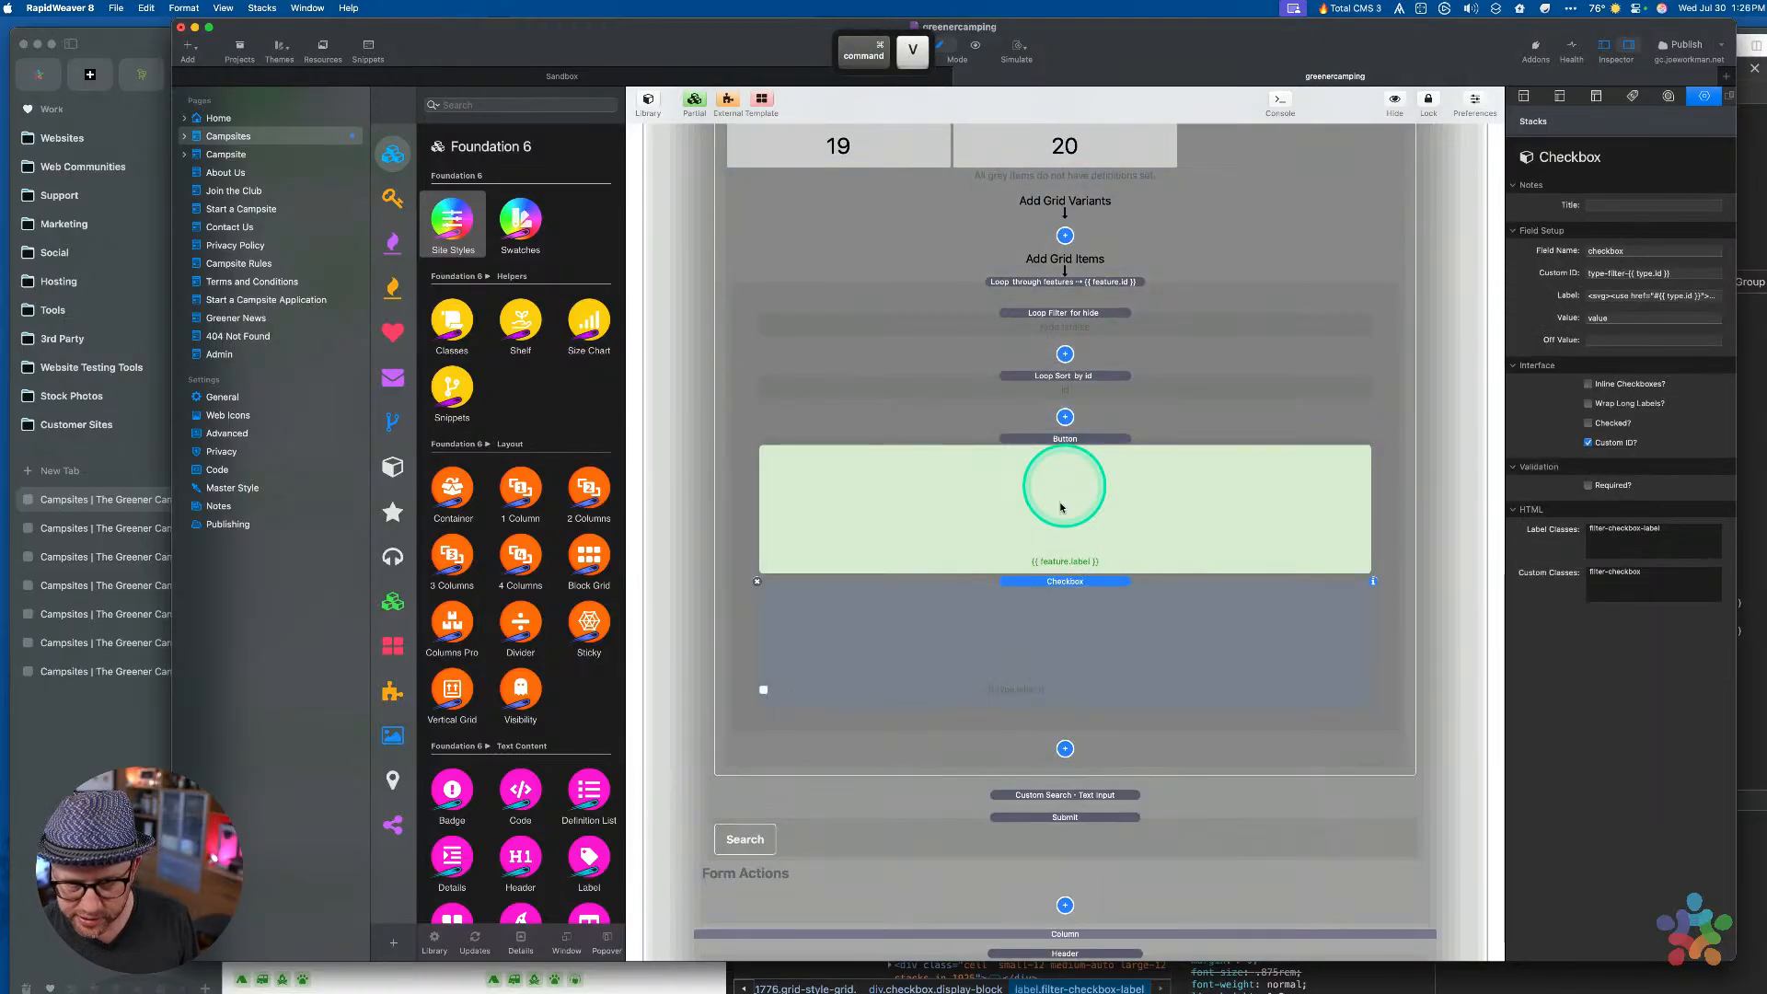
click(1072, 561)
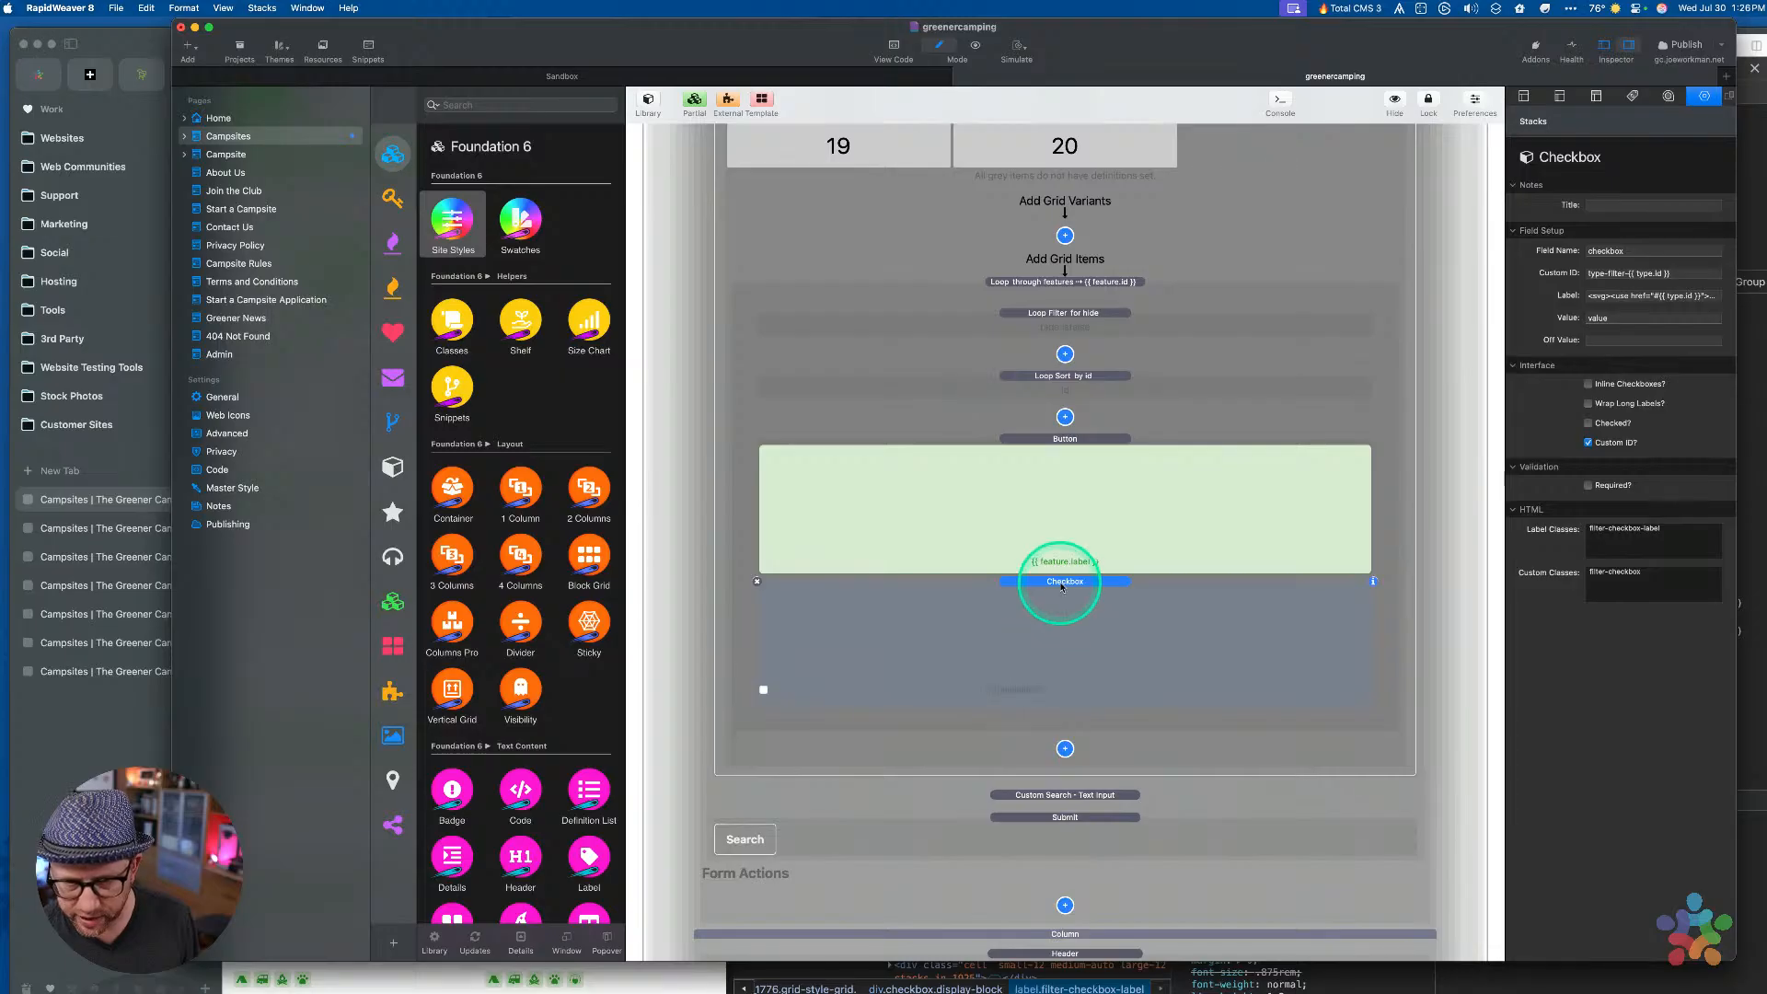
click(1644, 273)
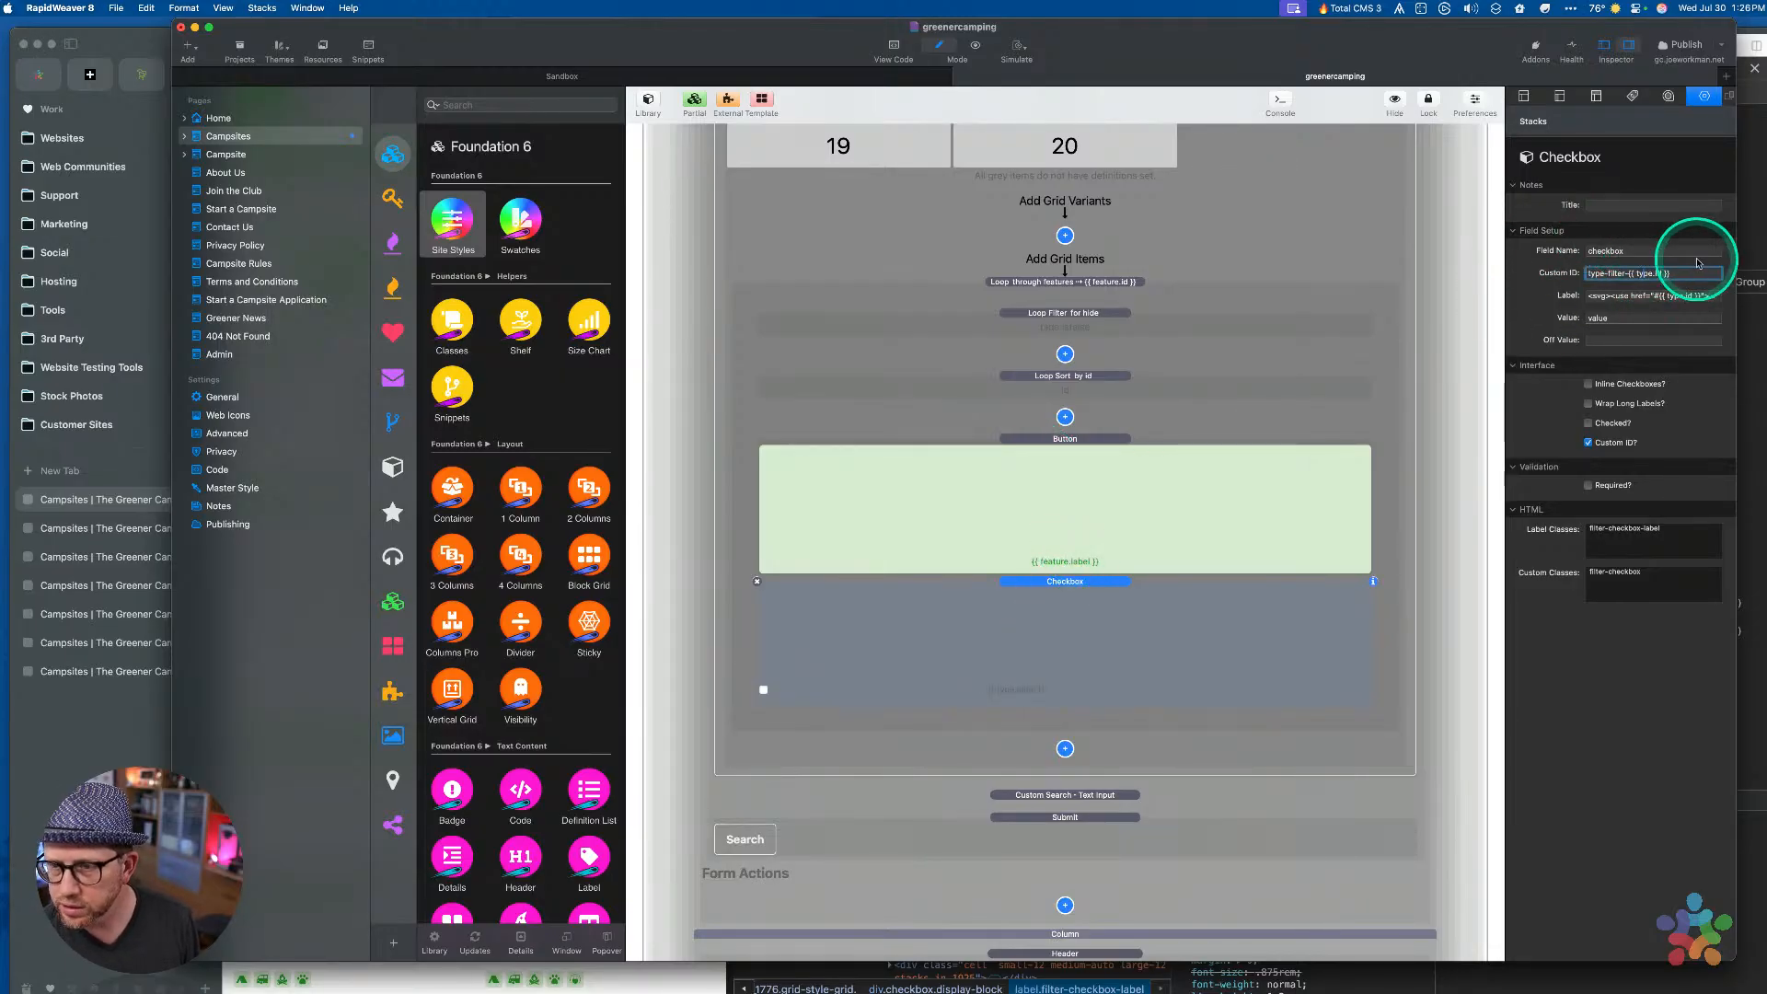
Change the pasted checkbox's custom ID to feature-filter-{{ feature.id }}
key(shift+alt+Right)
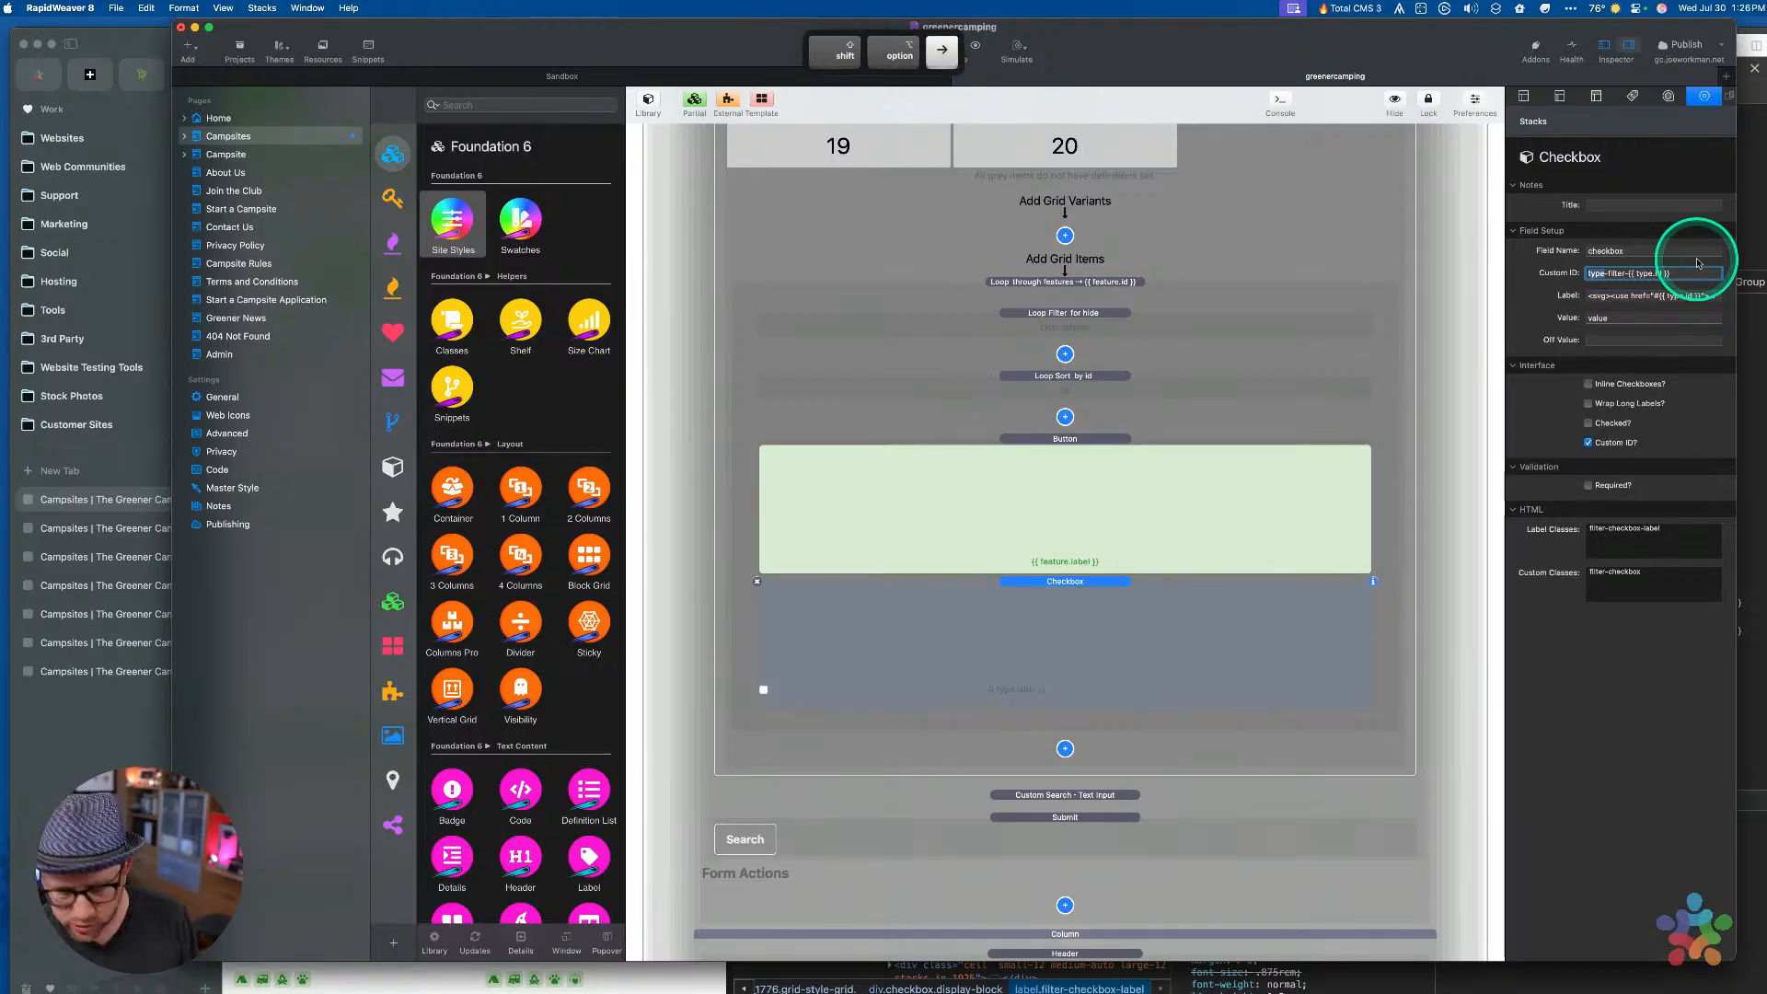
text(featur)
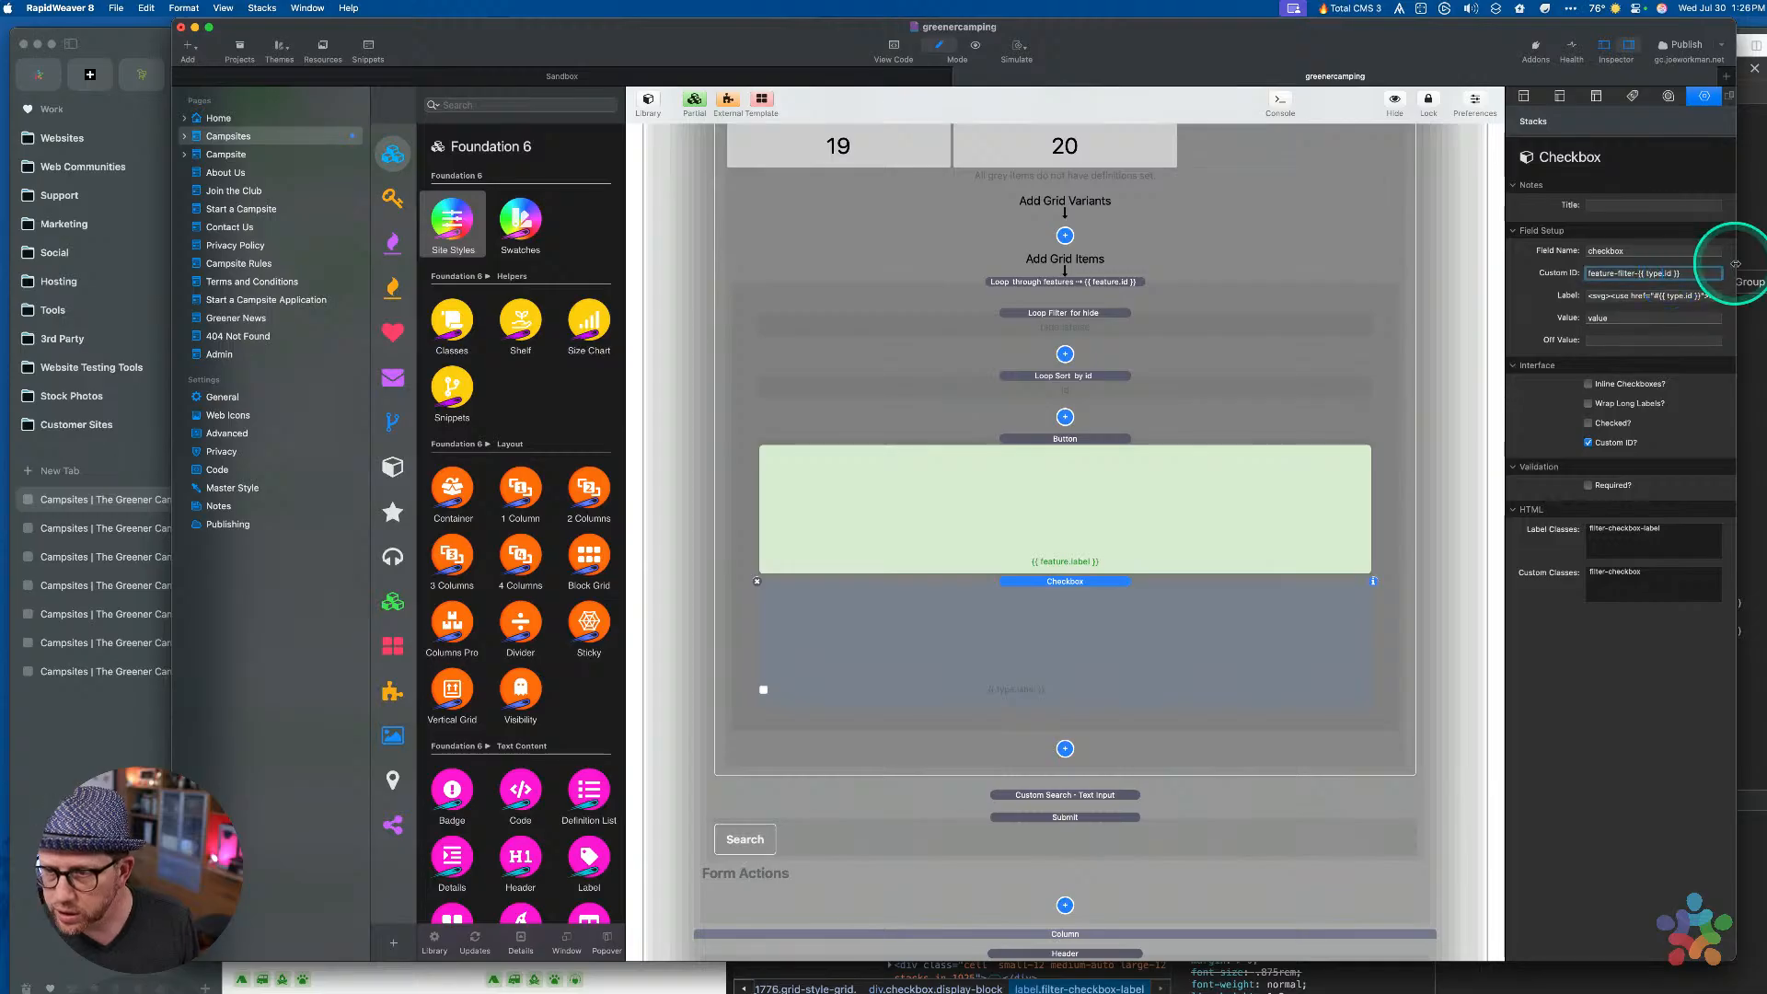
key(super+Left)
key(shift+alt+Right)
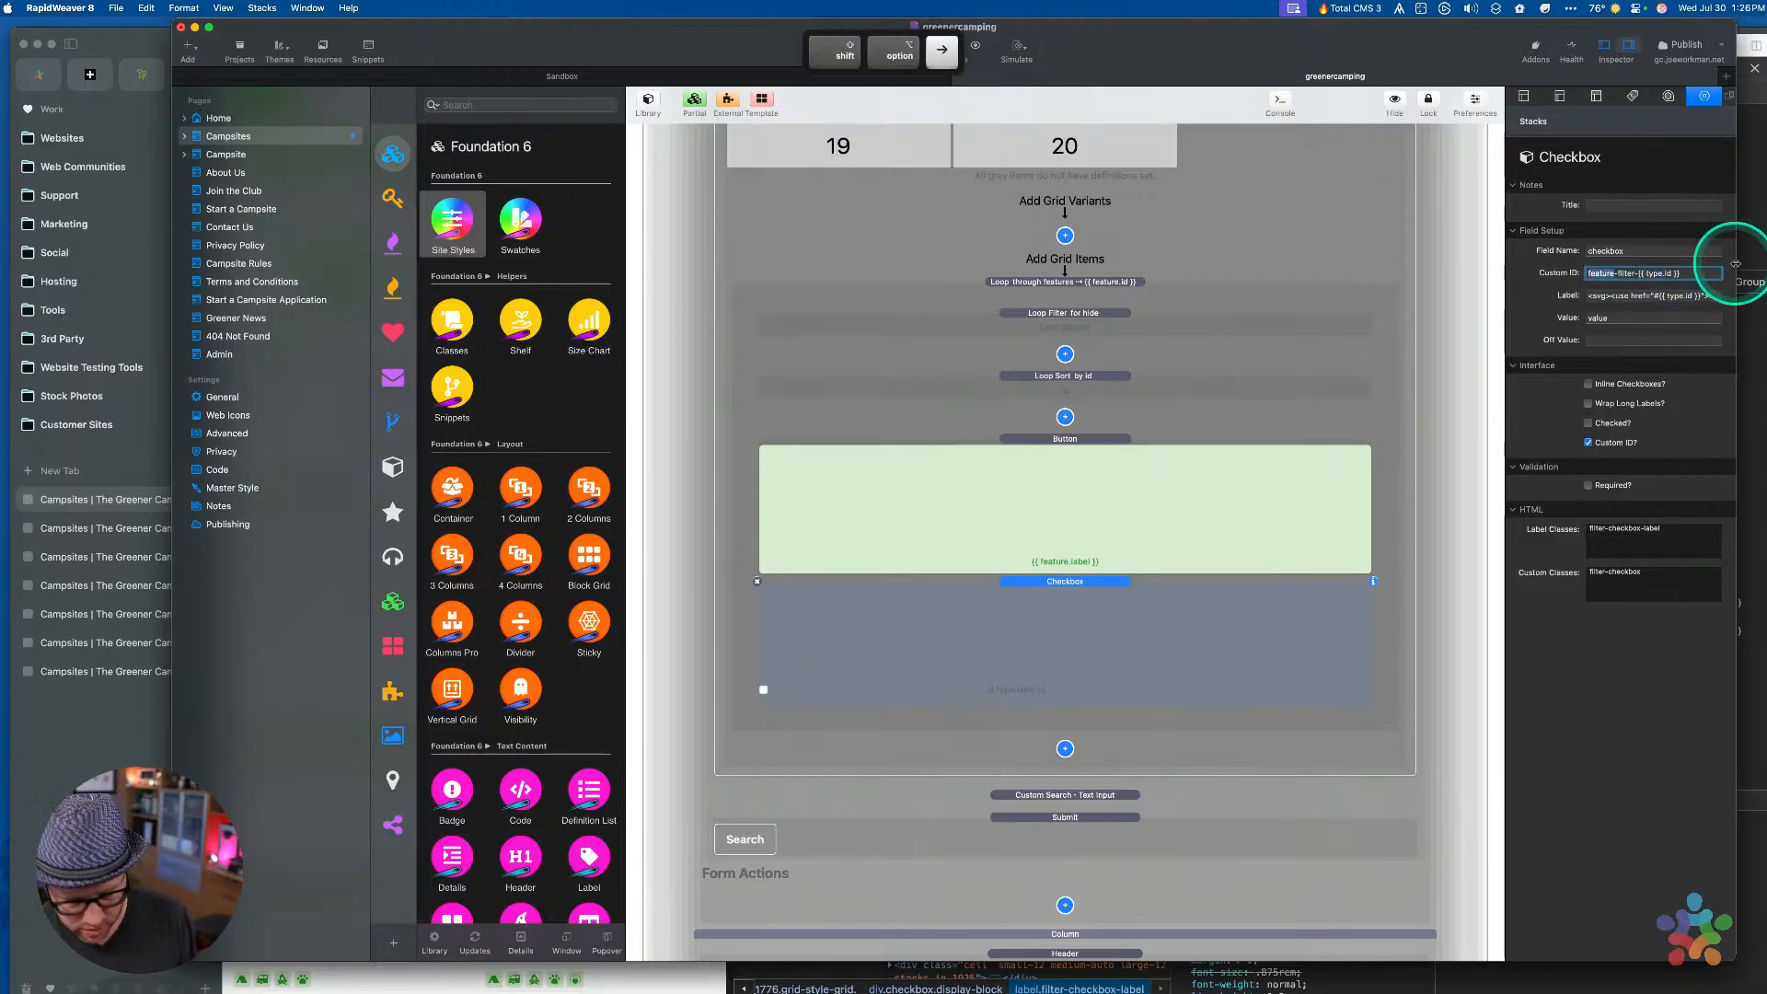
key(alt+Right)
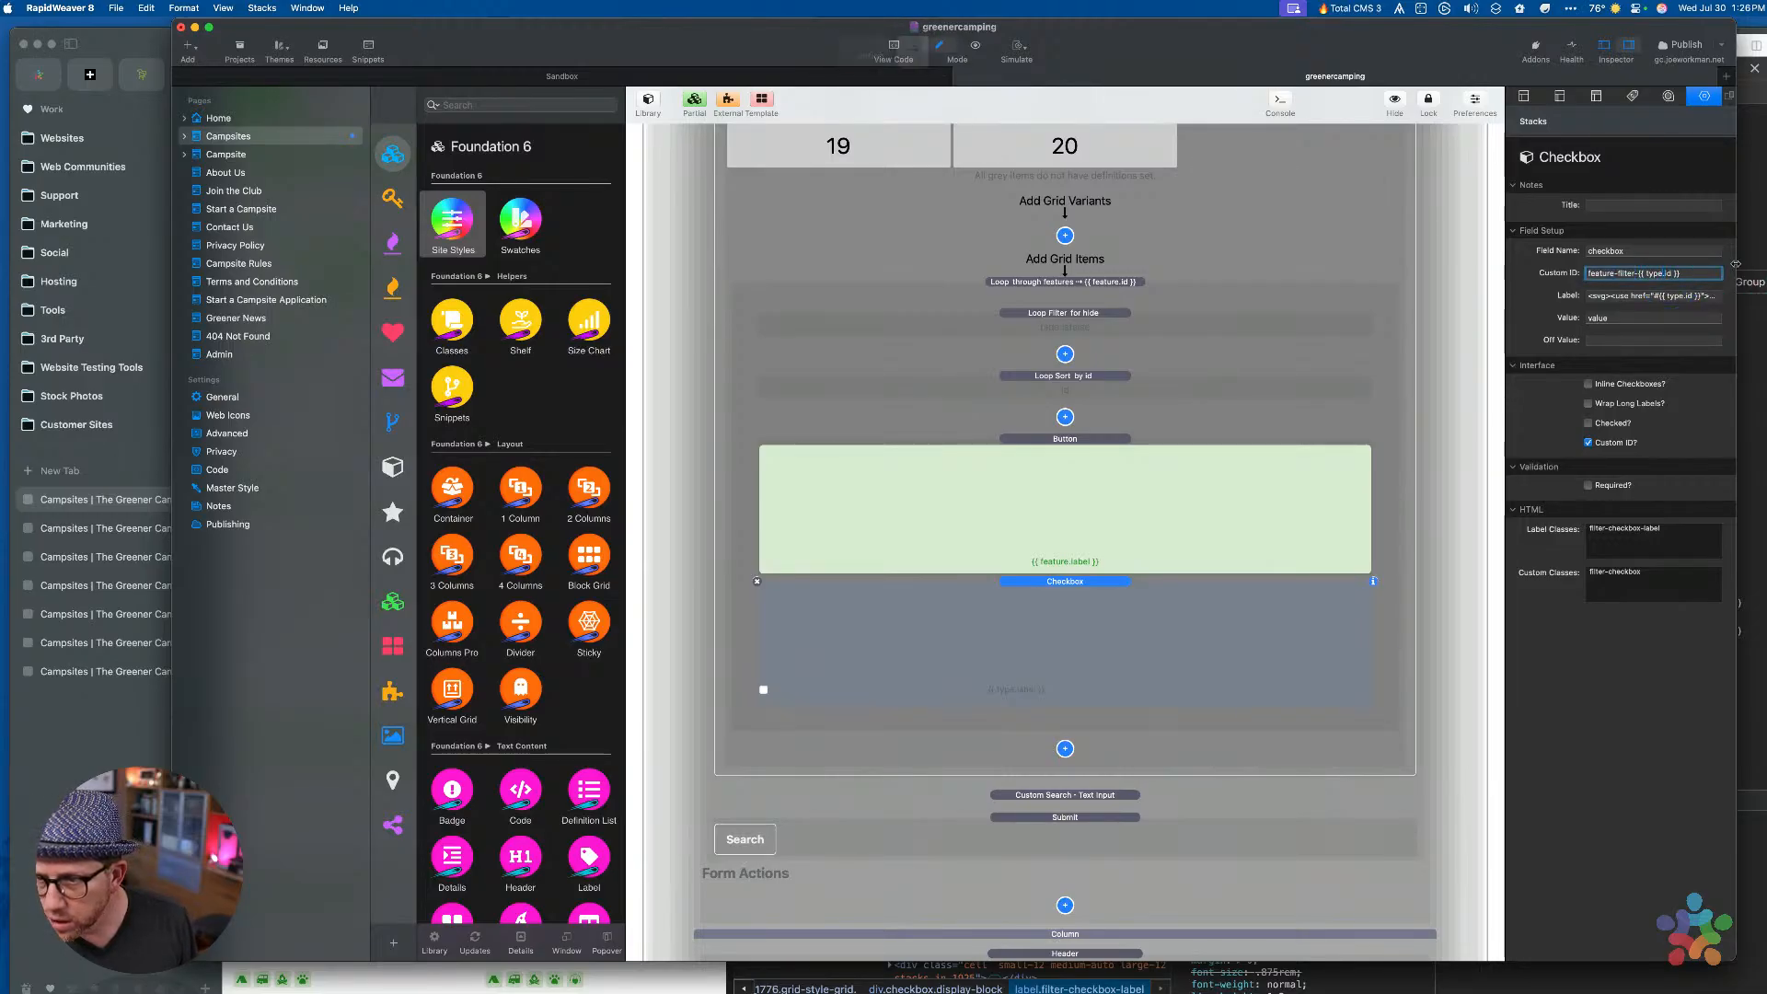
key(shift+alt+Right)
text(feature)
key(Tab)
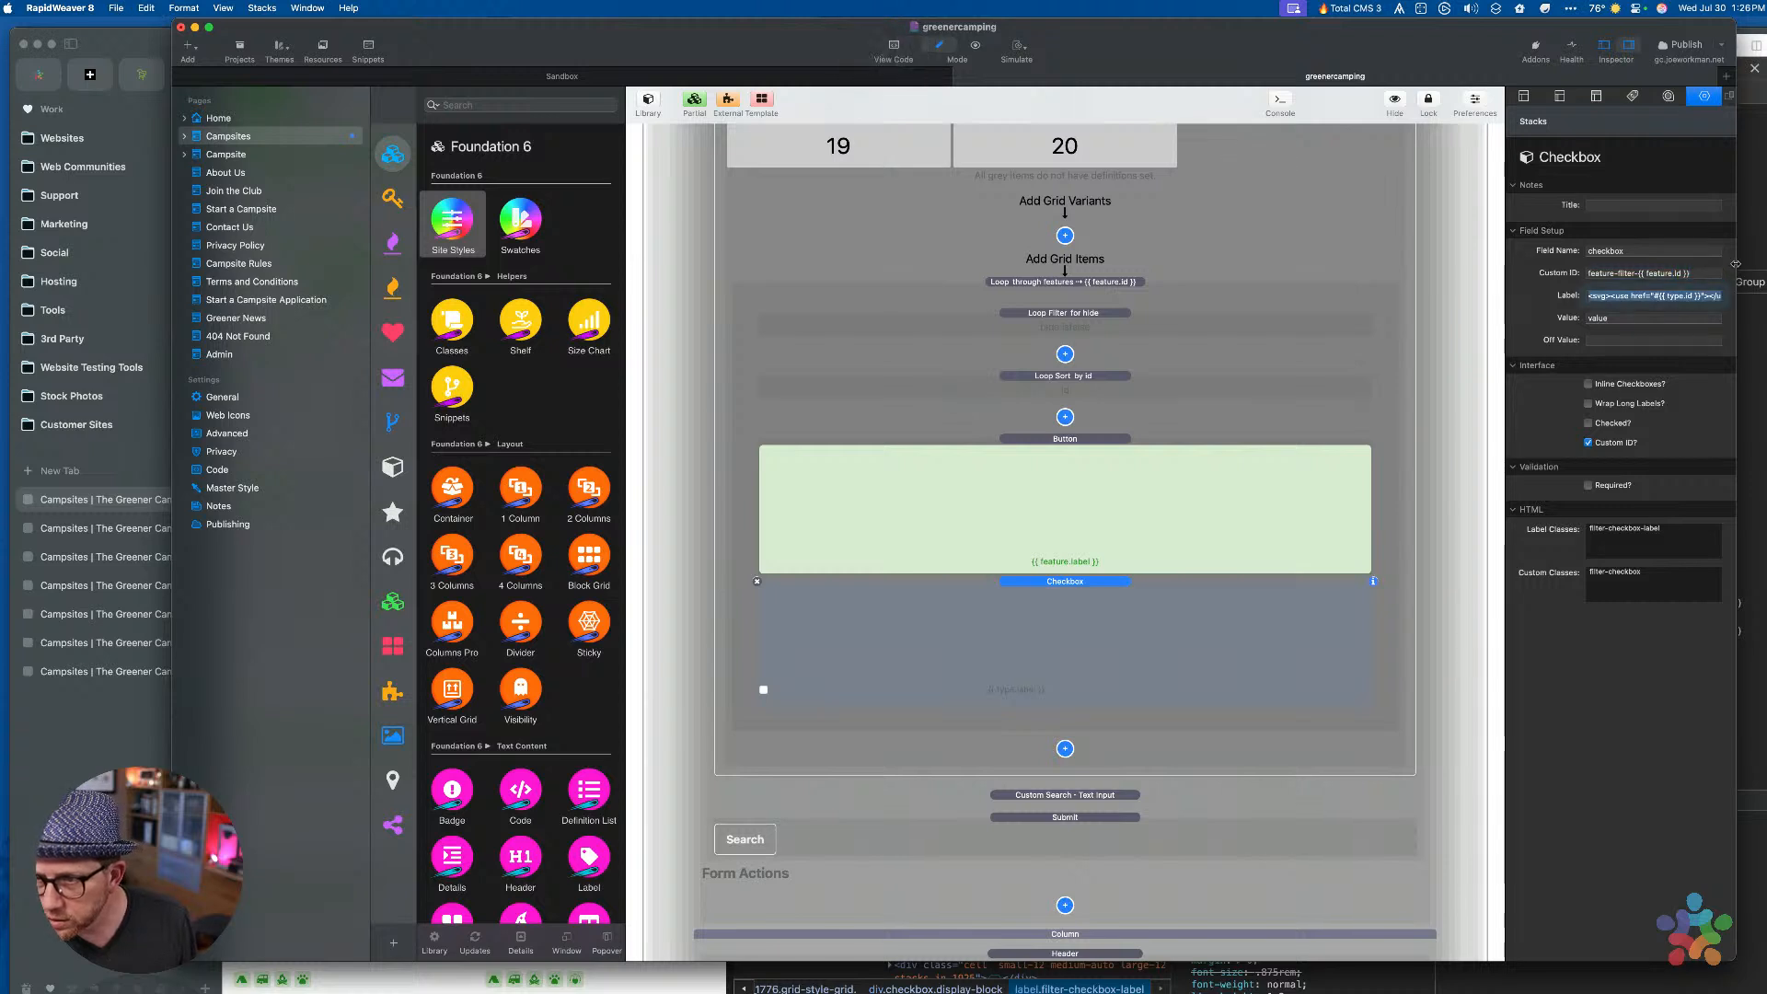
key(alt+Right)
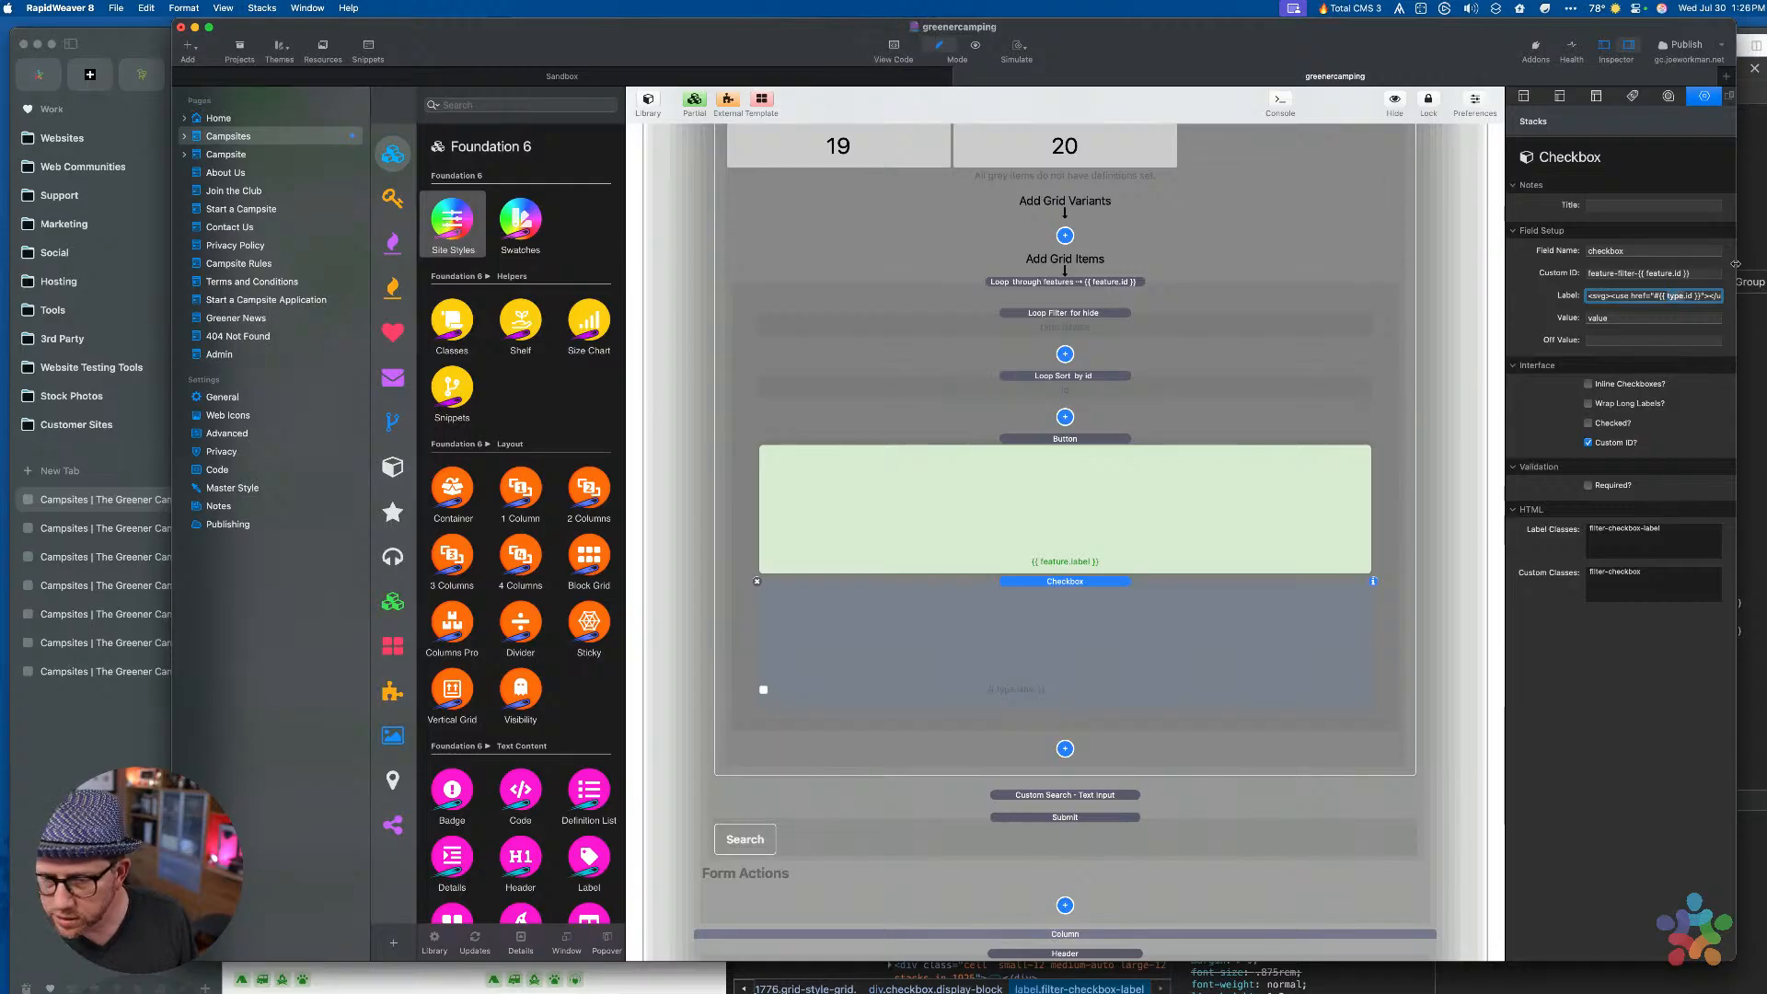
click(1271, 558)
Paste the feature icon SVG markup into the Checkbox's label, matching the Button's label
click(1169, 511)
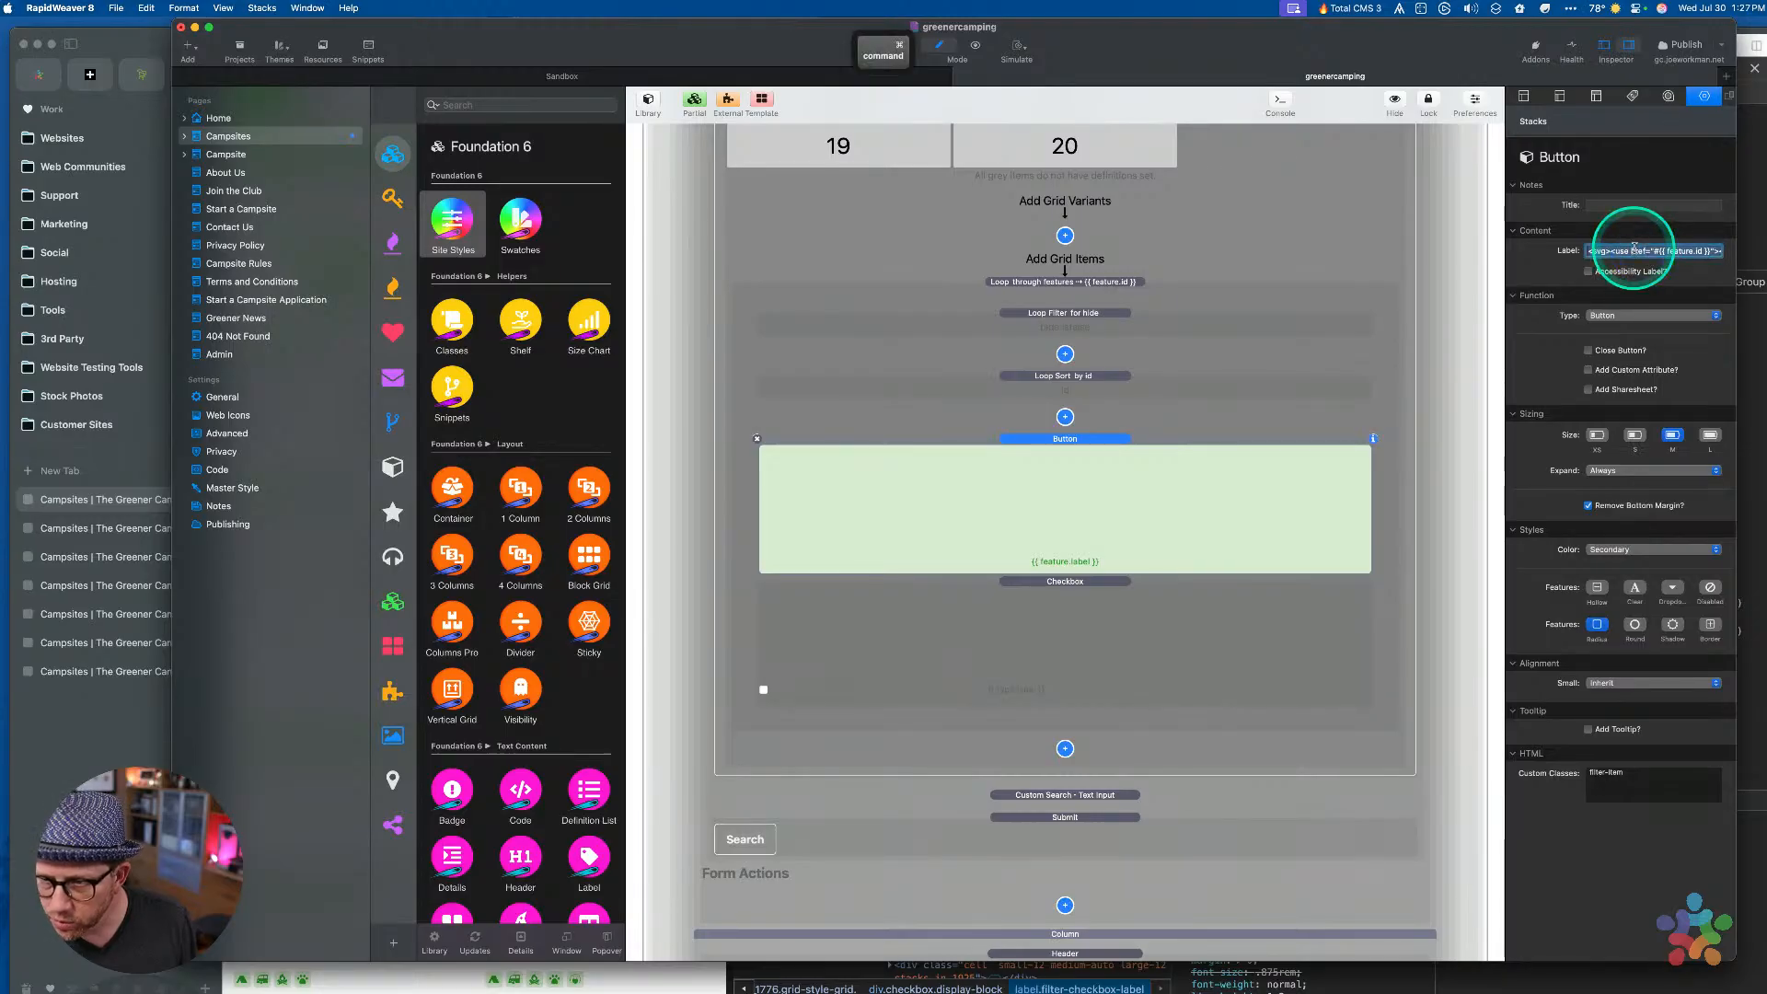
click(1211, 650)
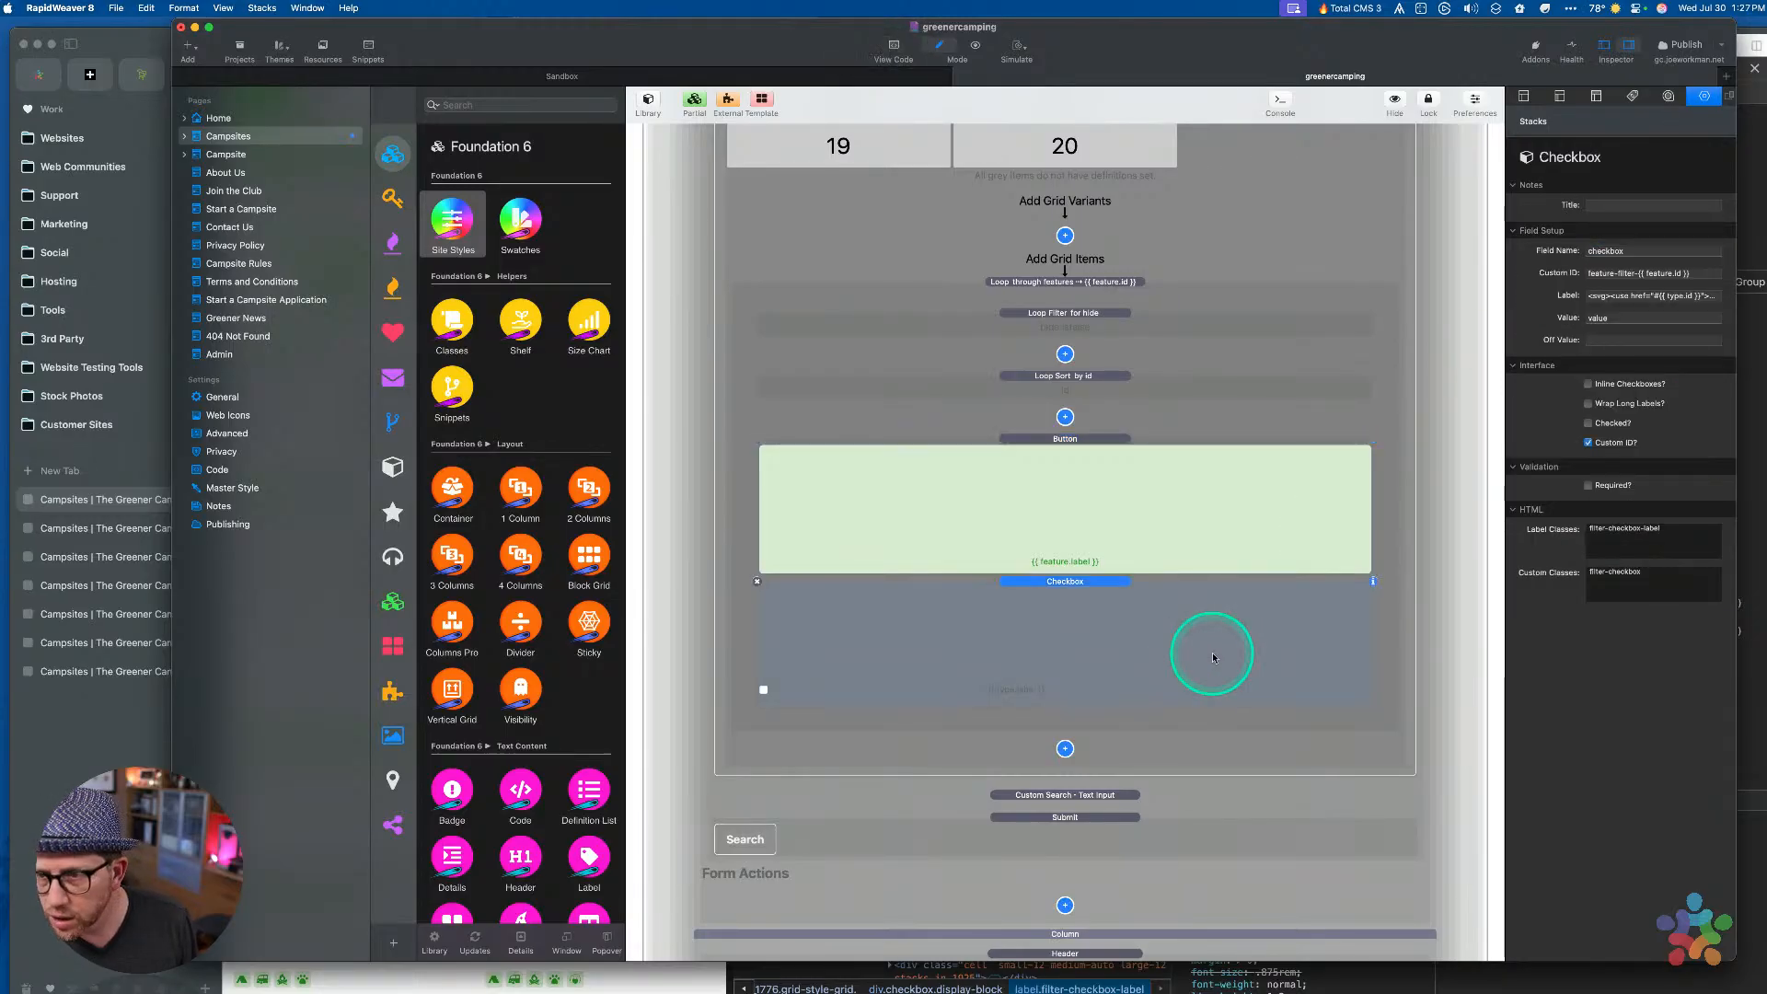
click(1611, 294)
text(<svg><use href="#{{ type.id }}"></use></svg> {{ feature.label }})
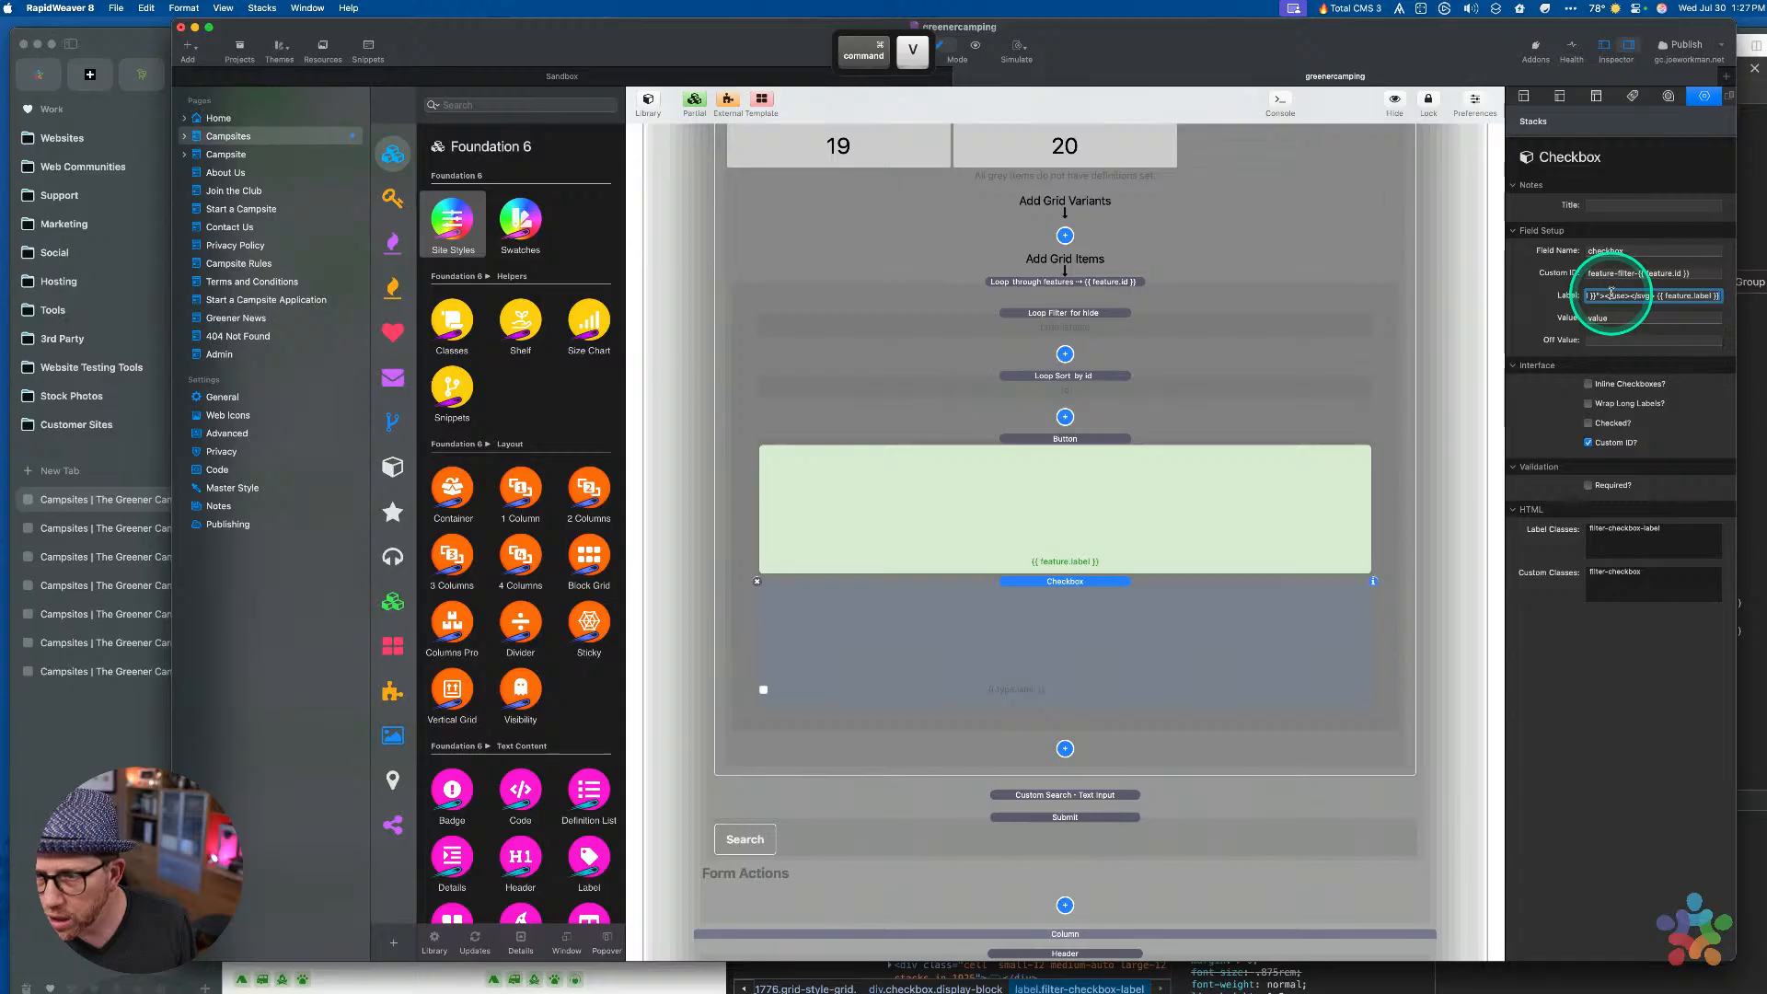
click(1627, 317)
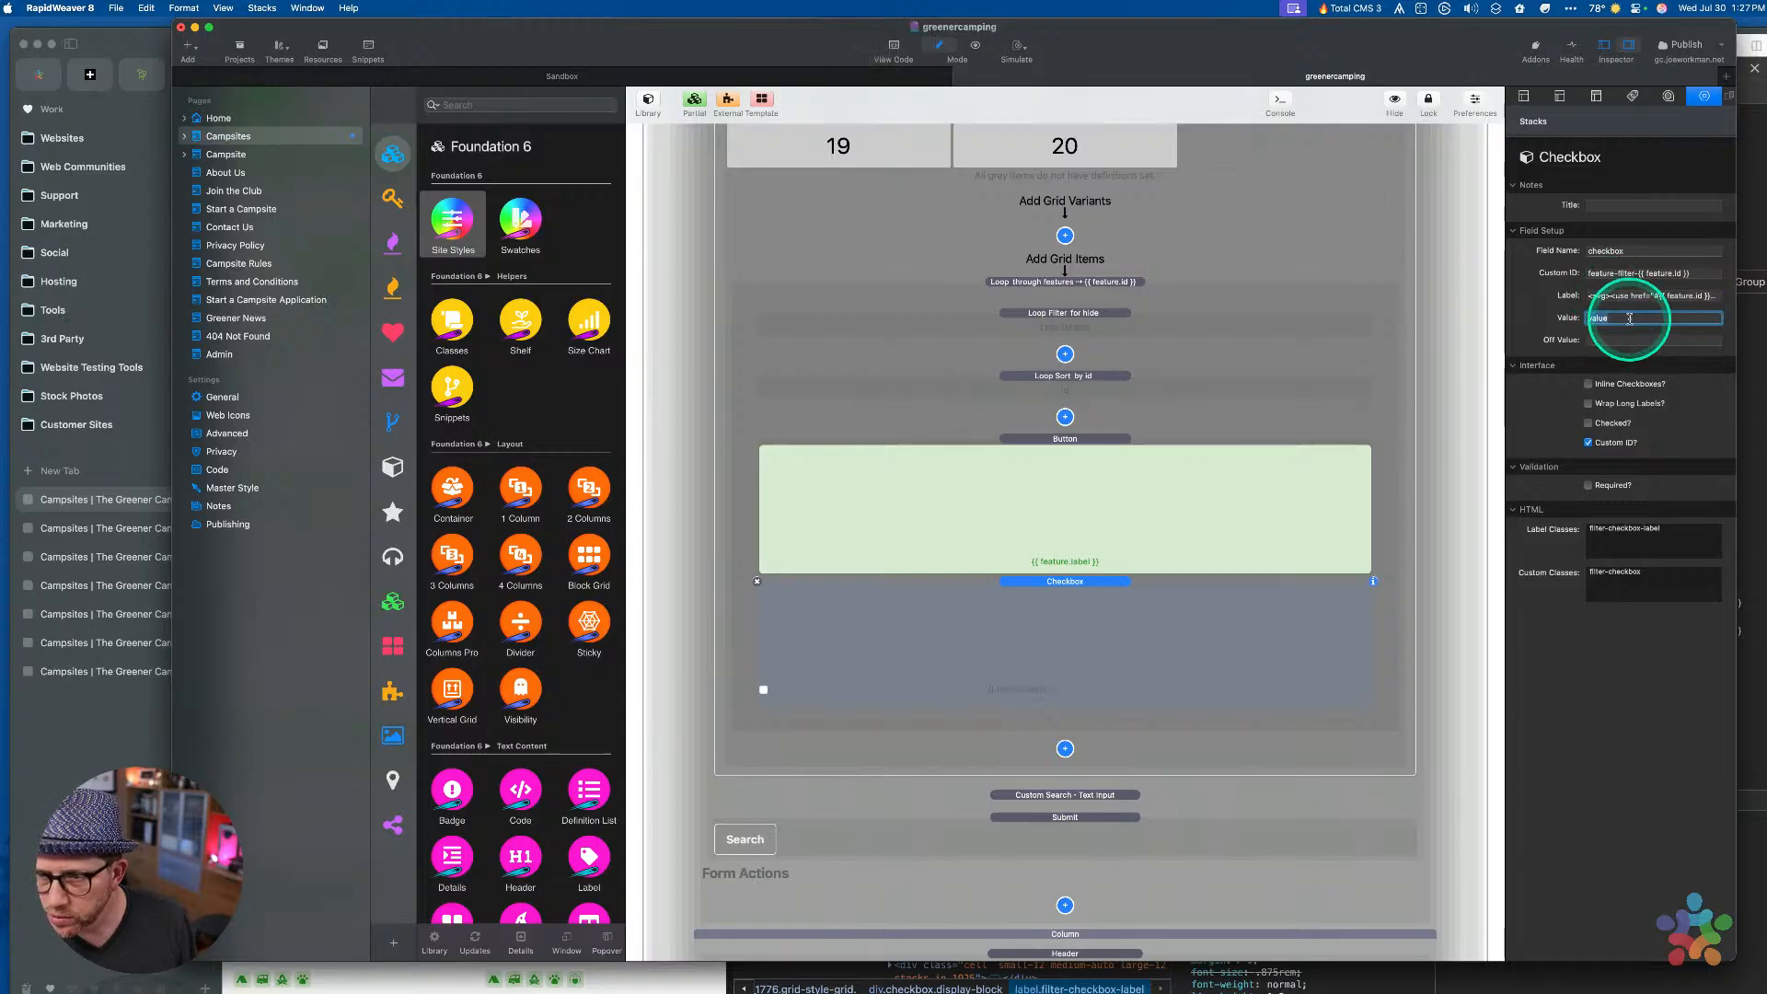
click(1158, 530)
click(1127, 621)
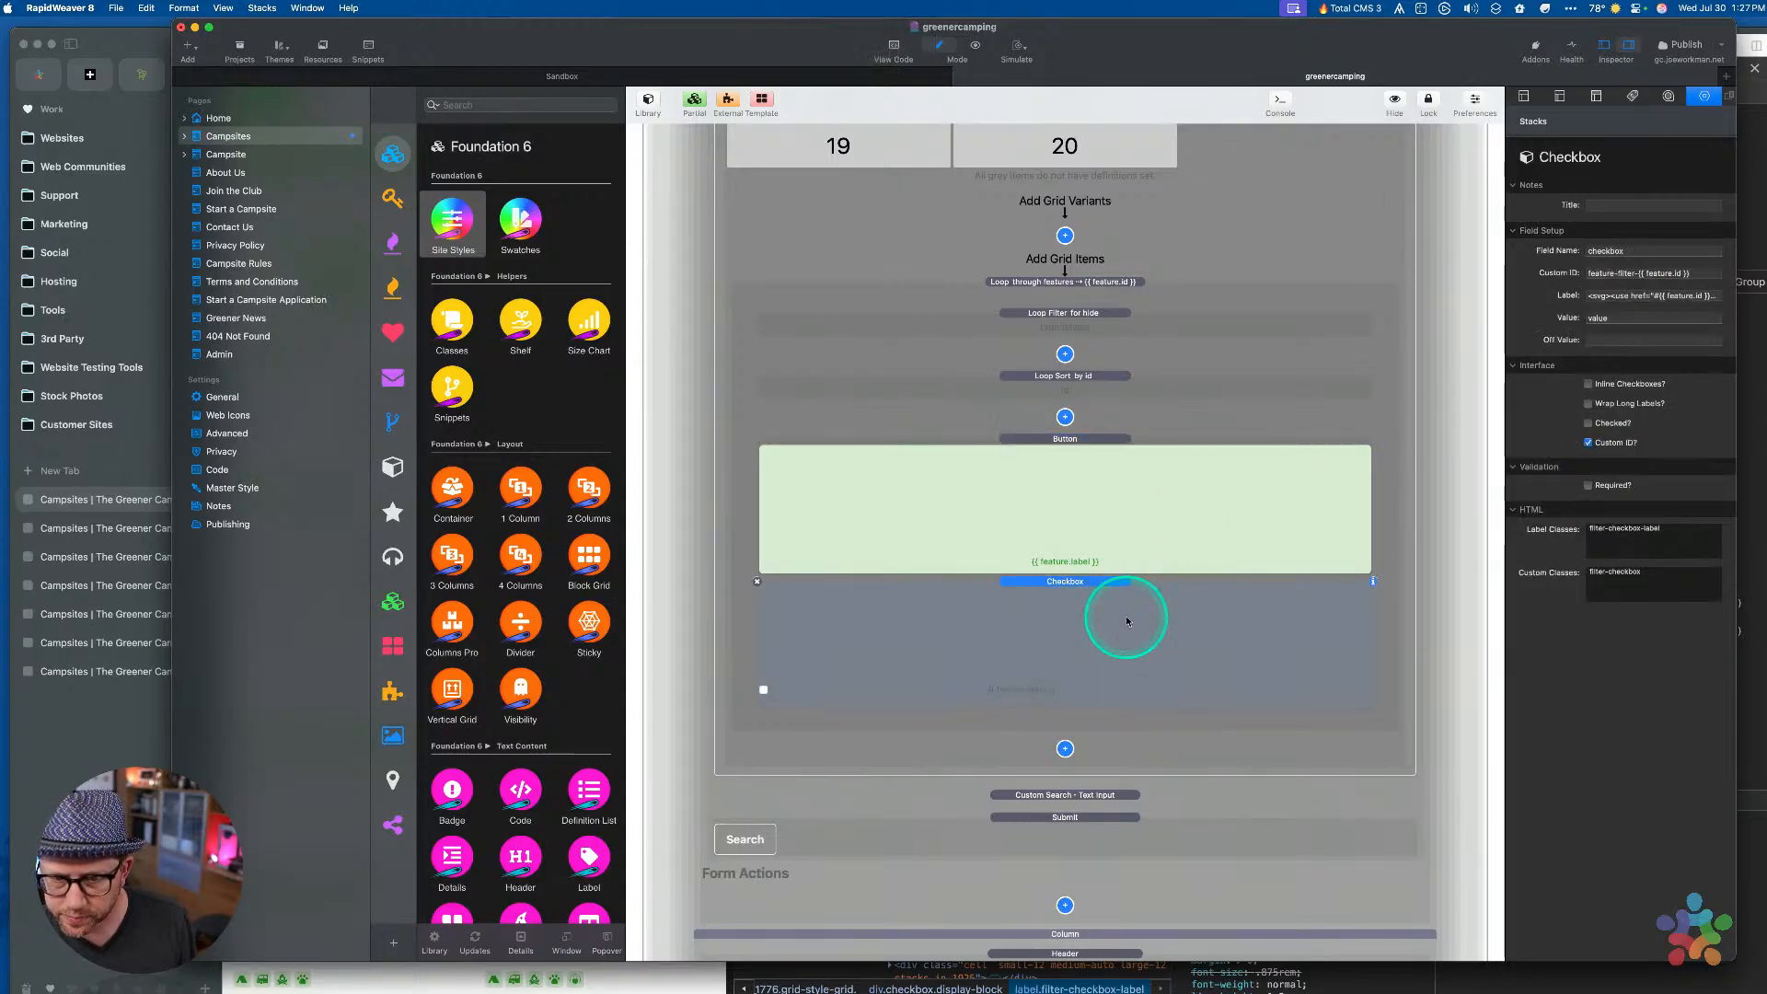
Compare the Button and Checkbox stacks' settings, including the checkbox value
click(1128, 520)
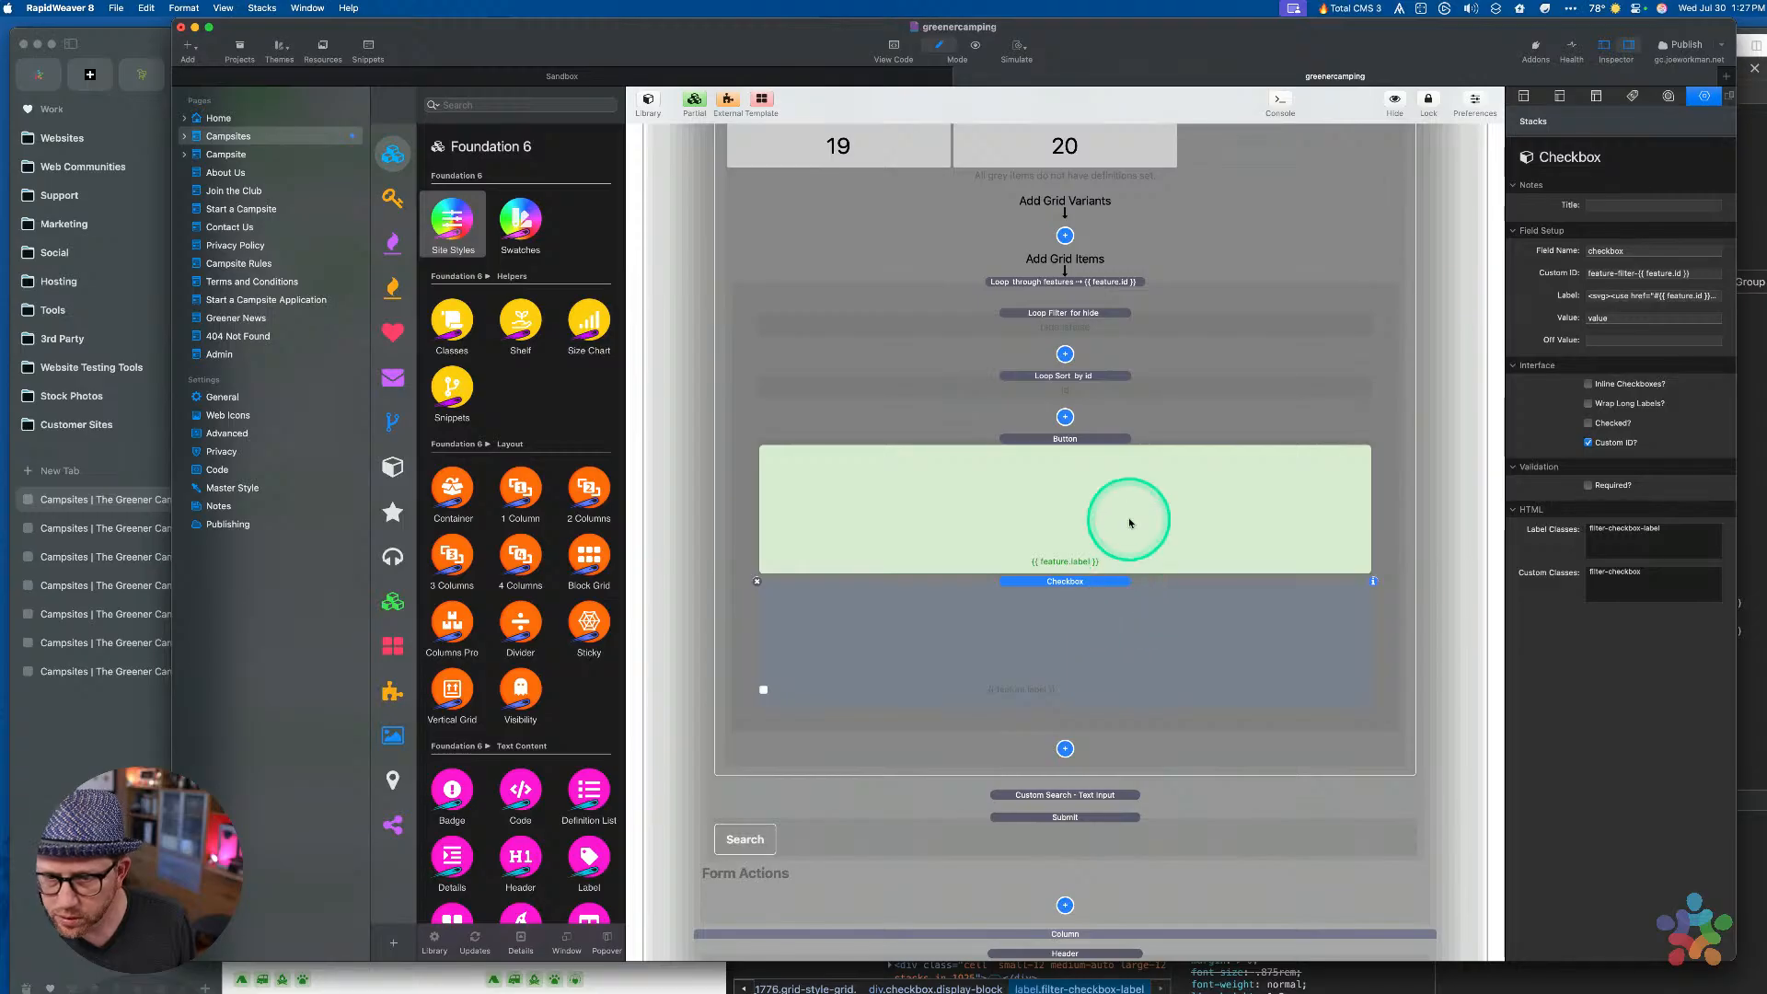
click(1114, 586)
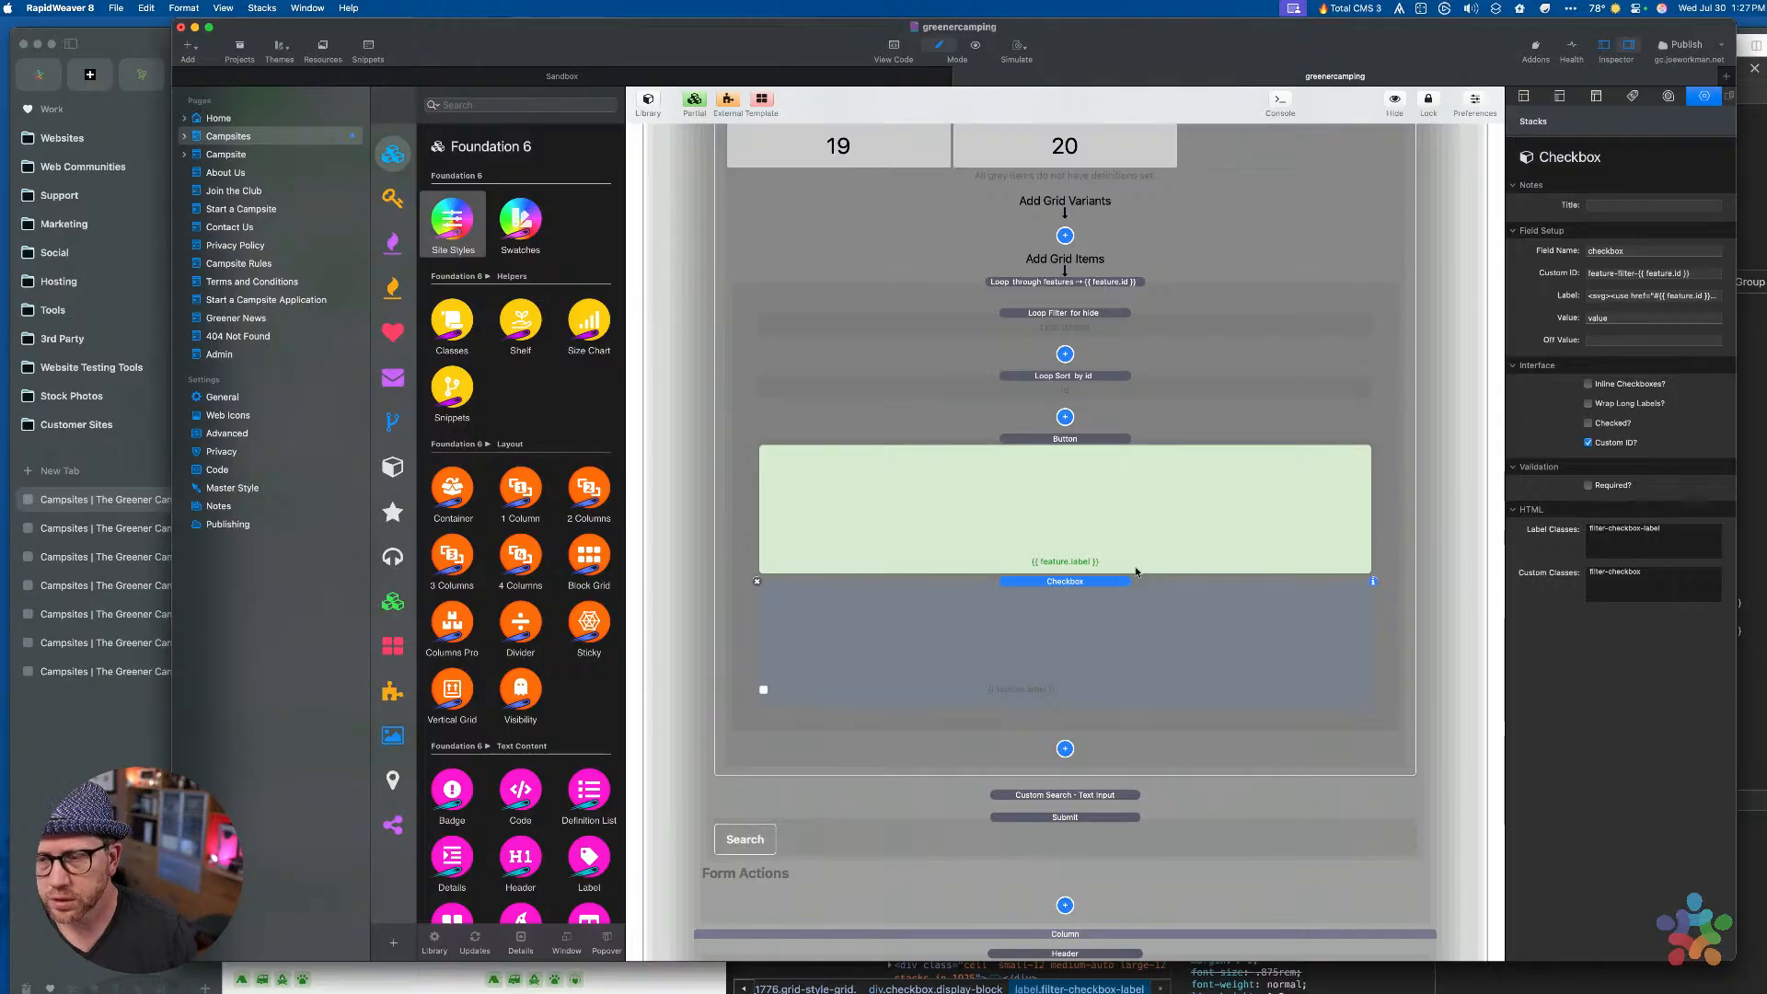
click(1566, 354)
click(1243, 530)
click(1183, 499)
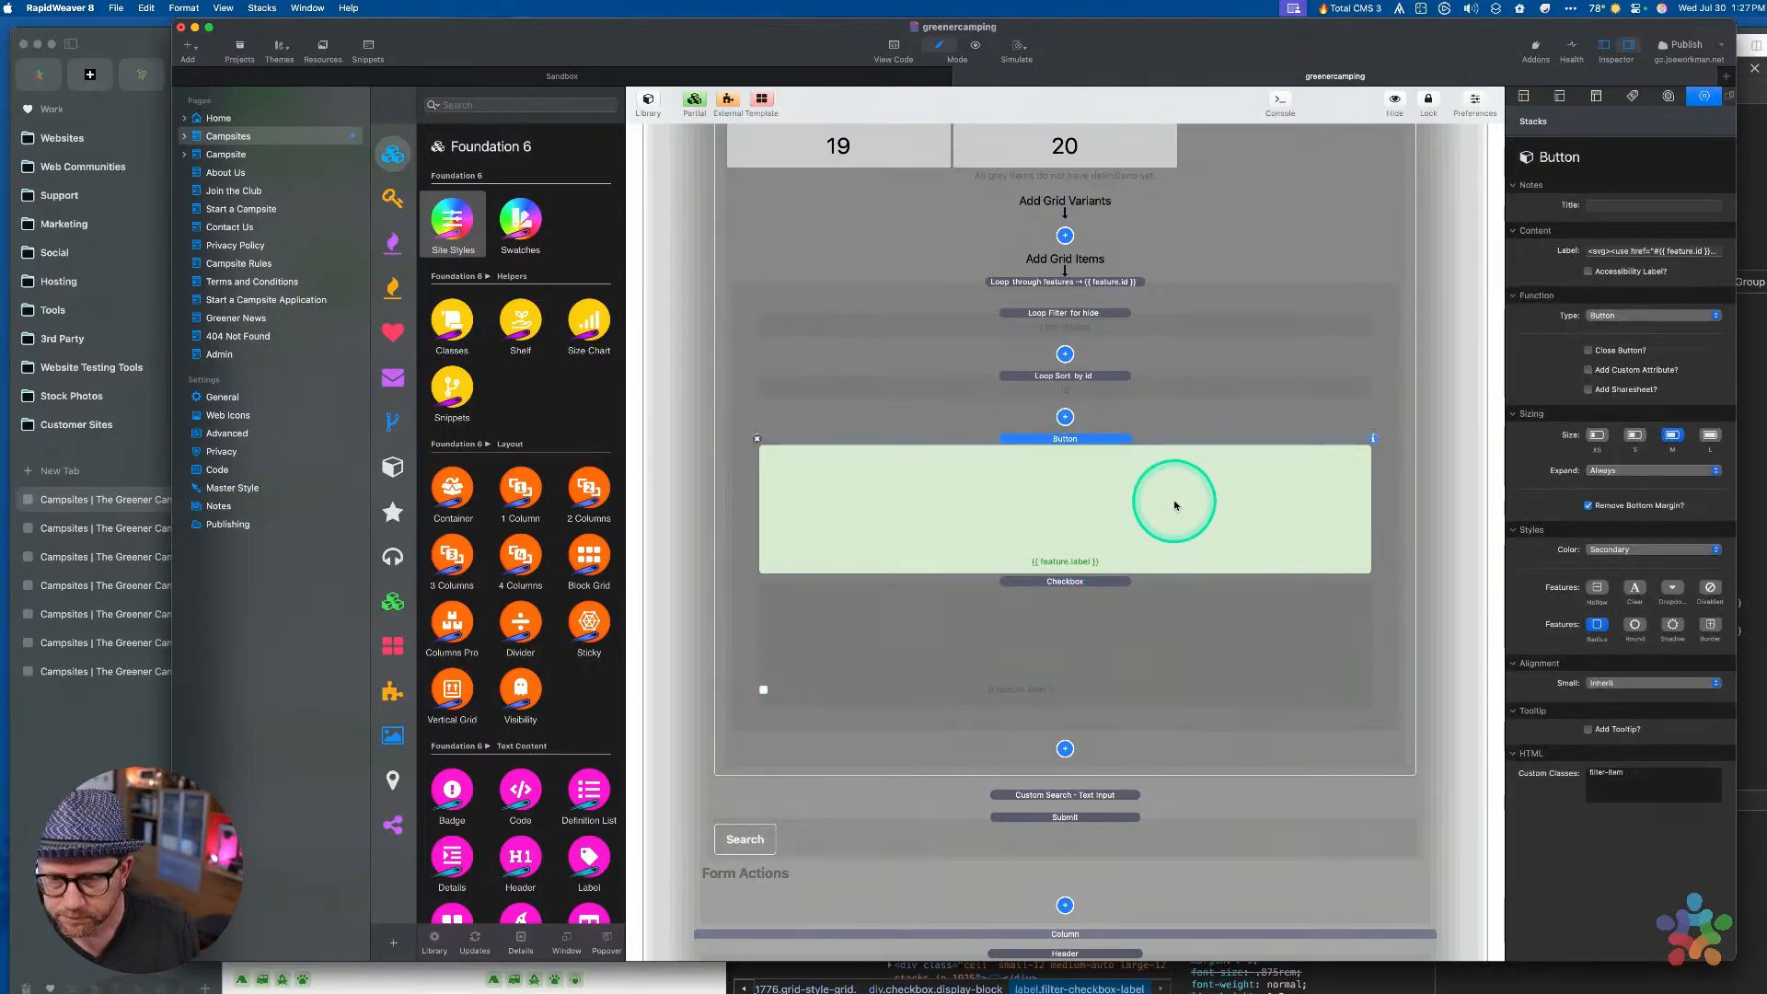
click(1215, 646)
click(1521, 282)
click(1613, 318)
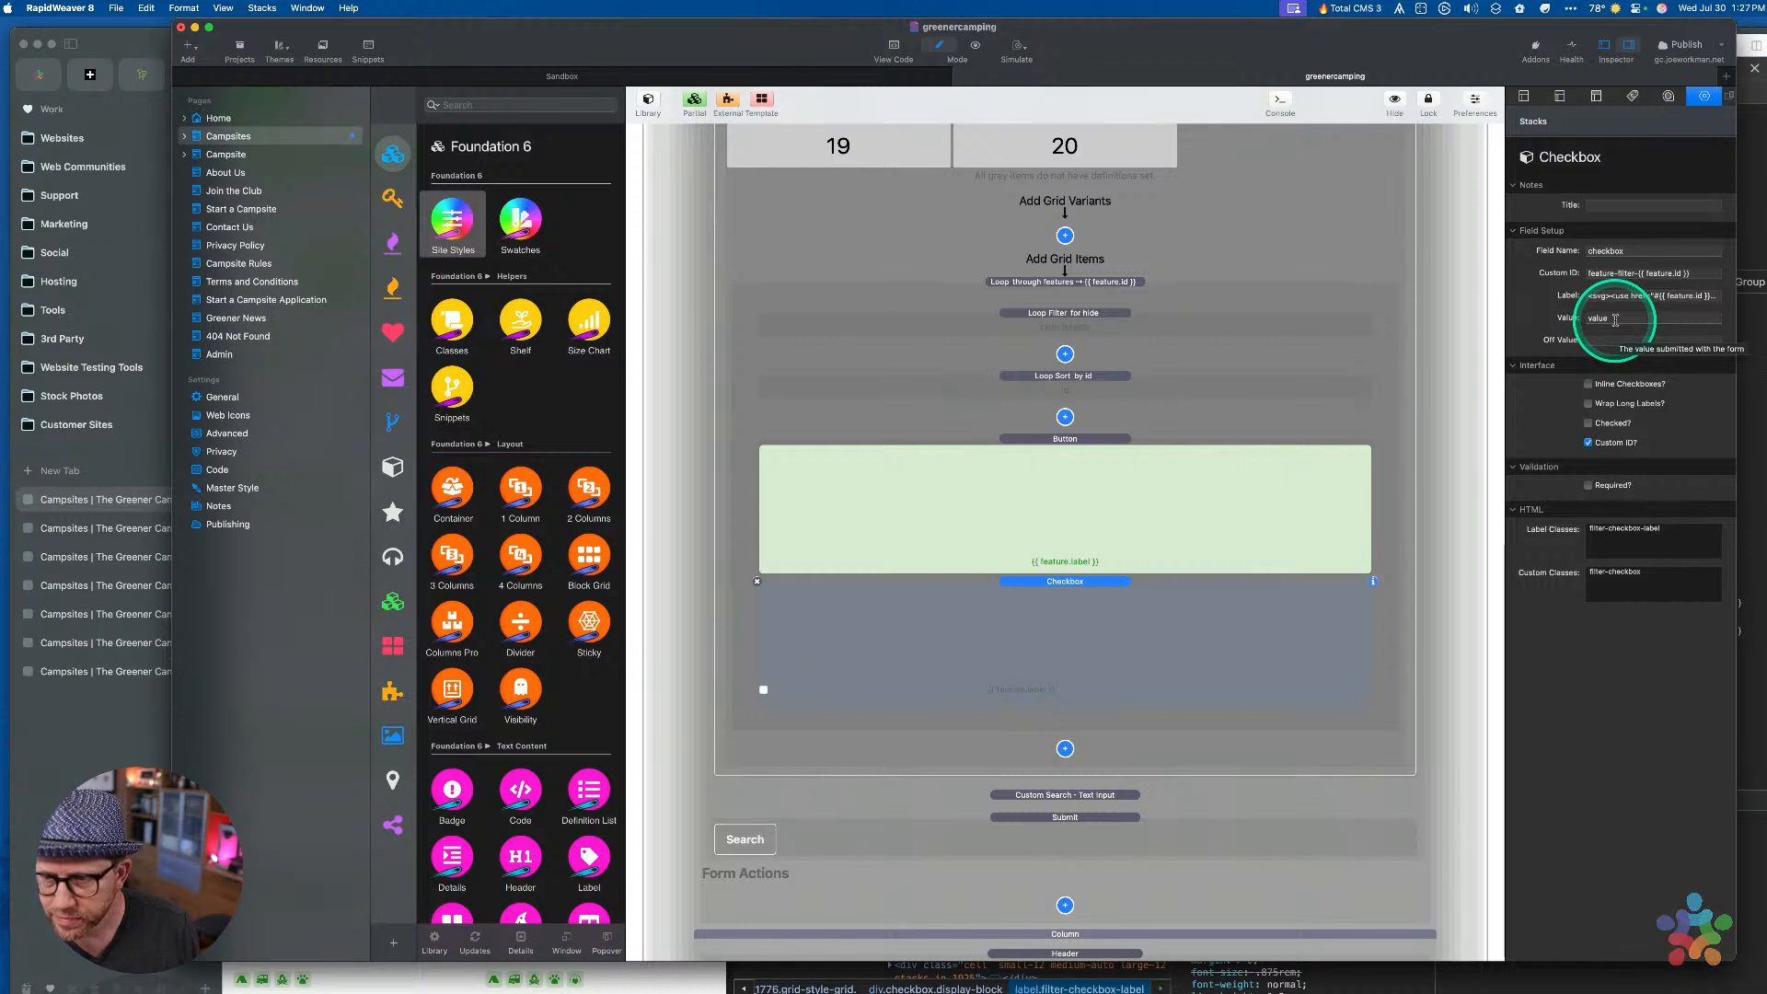
Delete the redundant green Button stack from the feature loop
click(1194, 494)
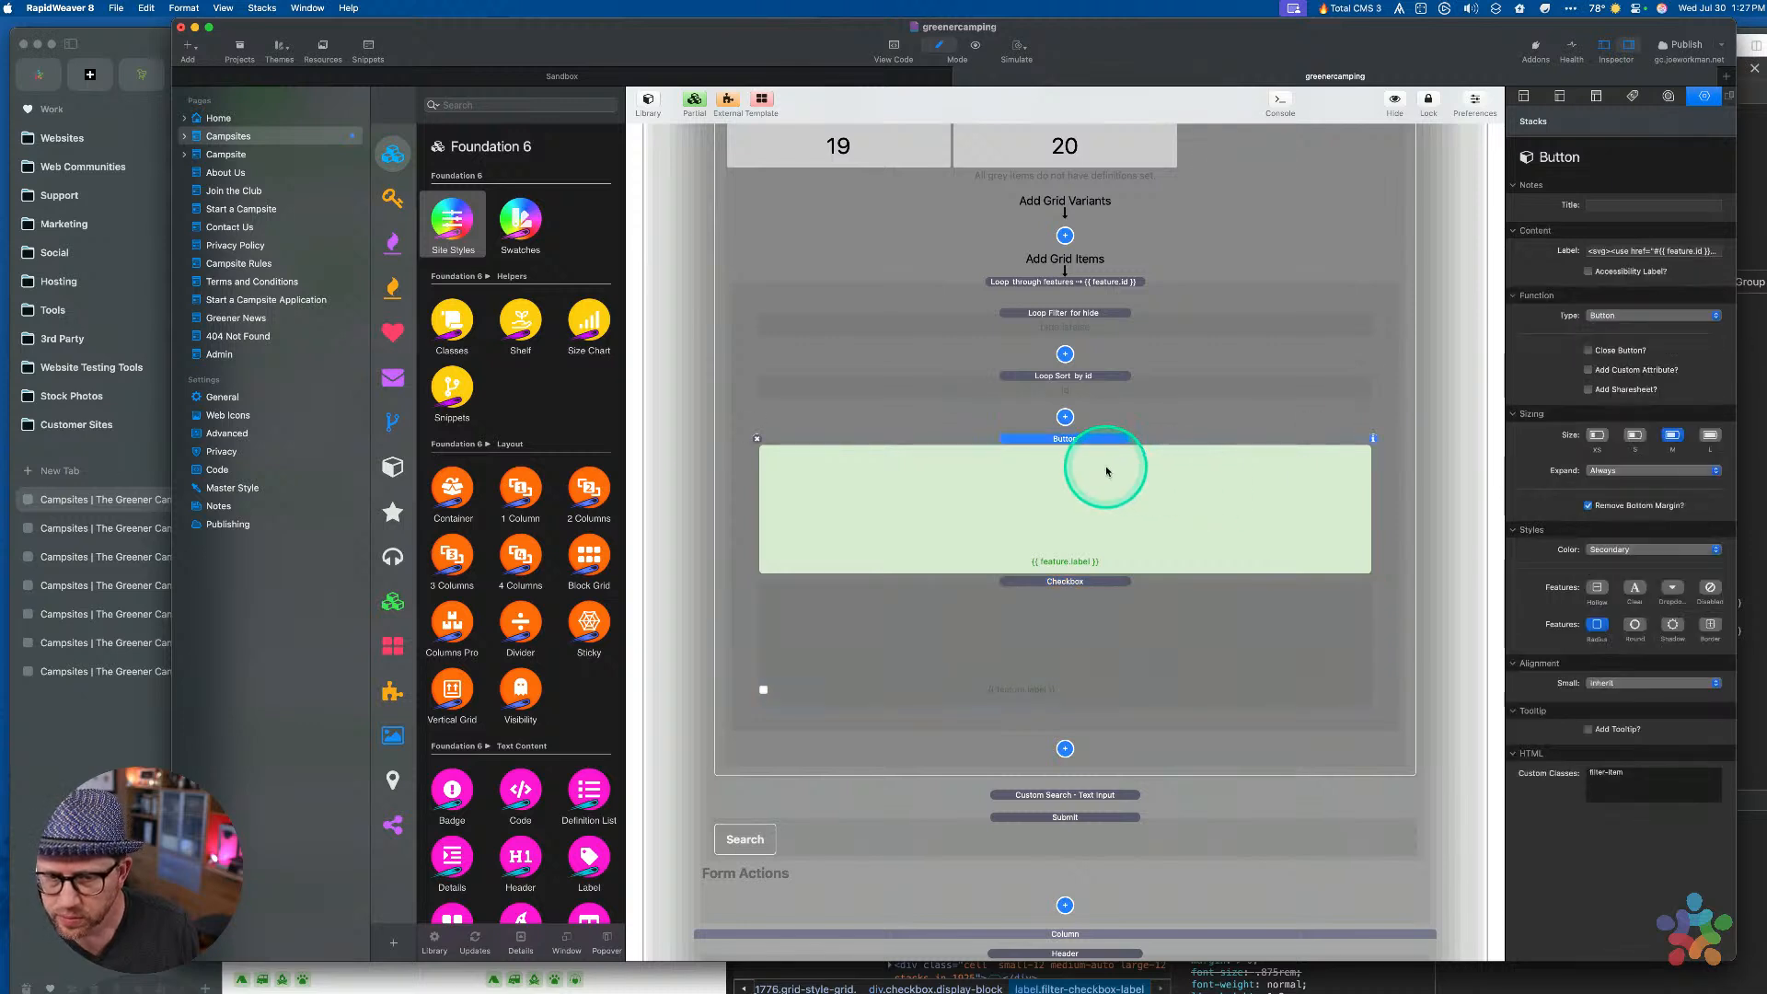
click(1092, 635)
click(1069, 526)
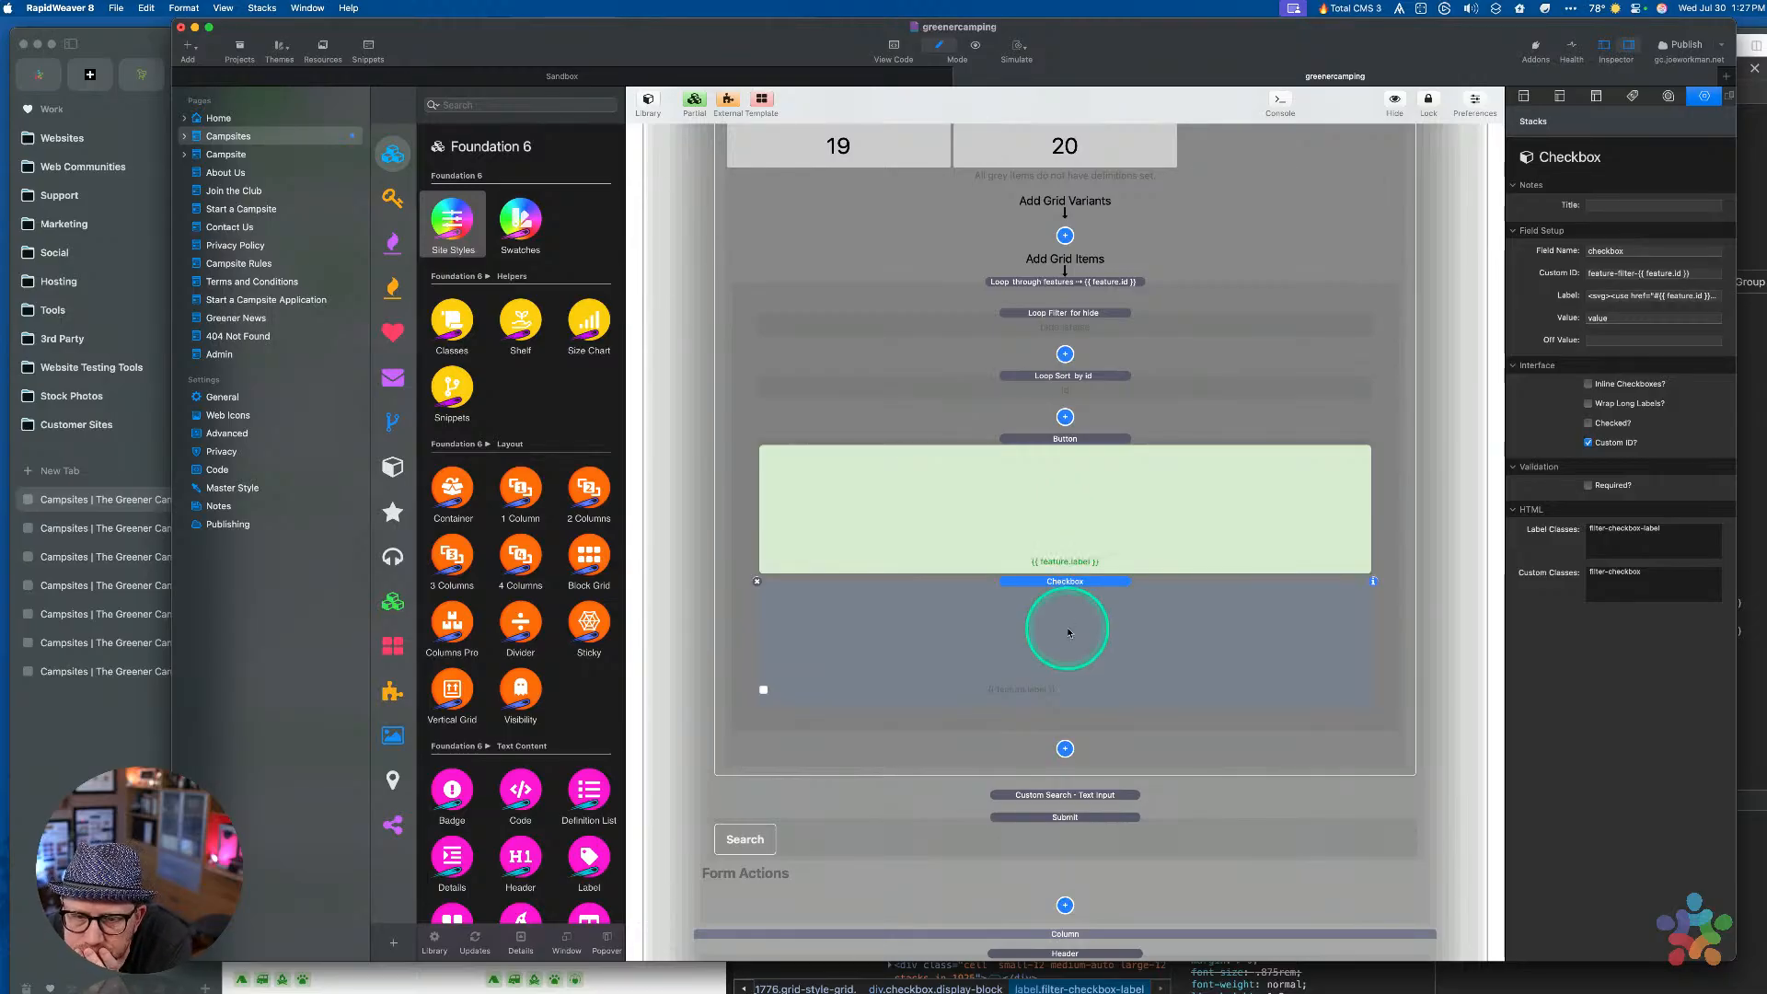
click(1058, 530)
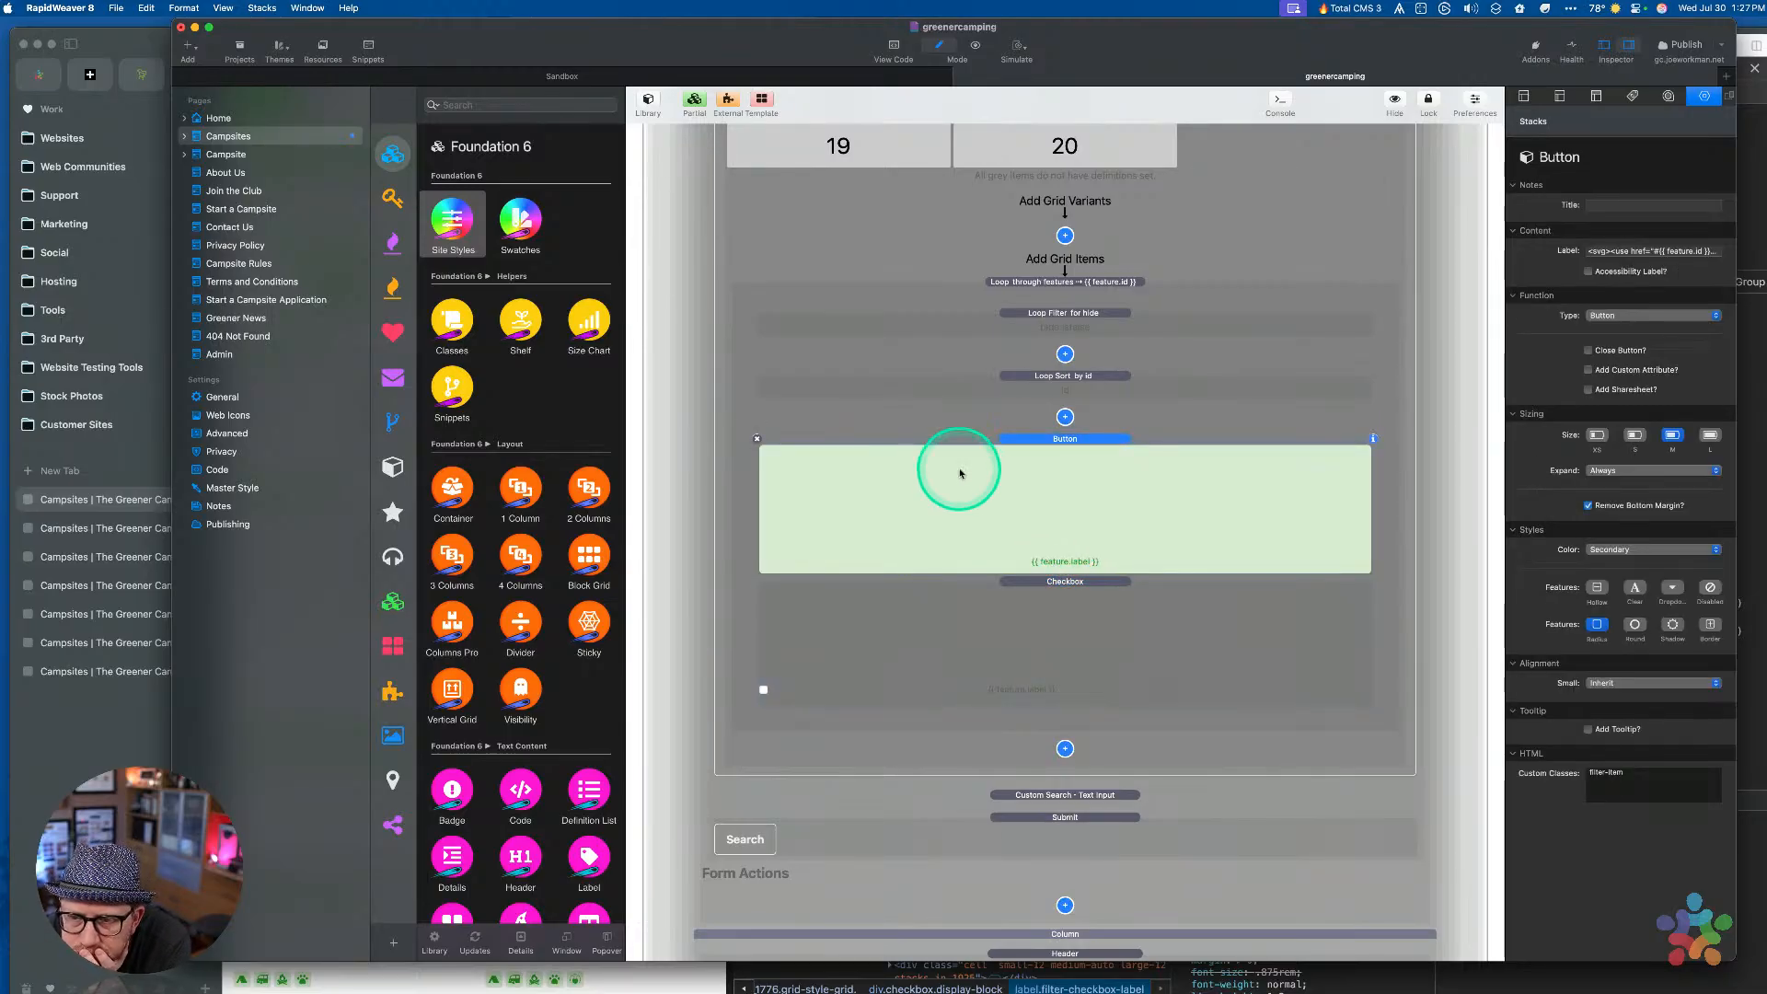
click(990, 586)
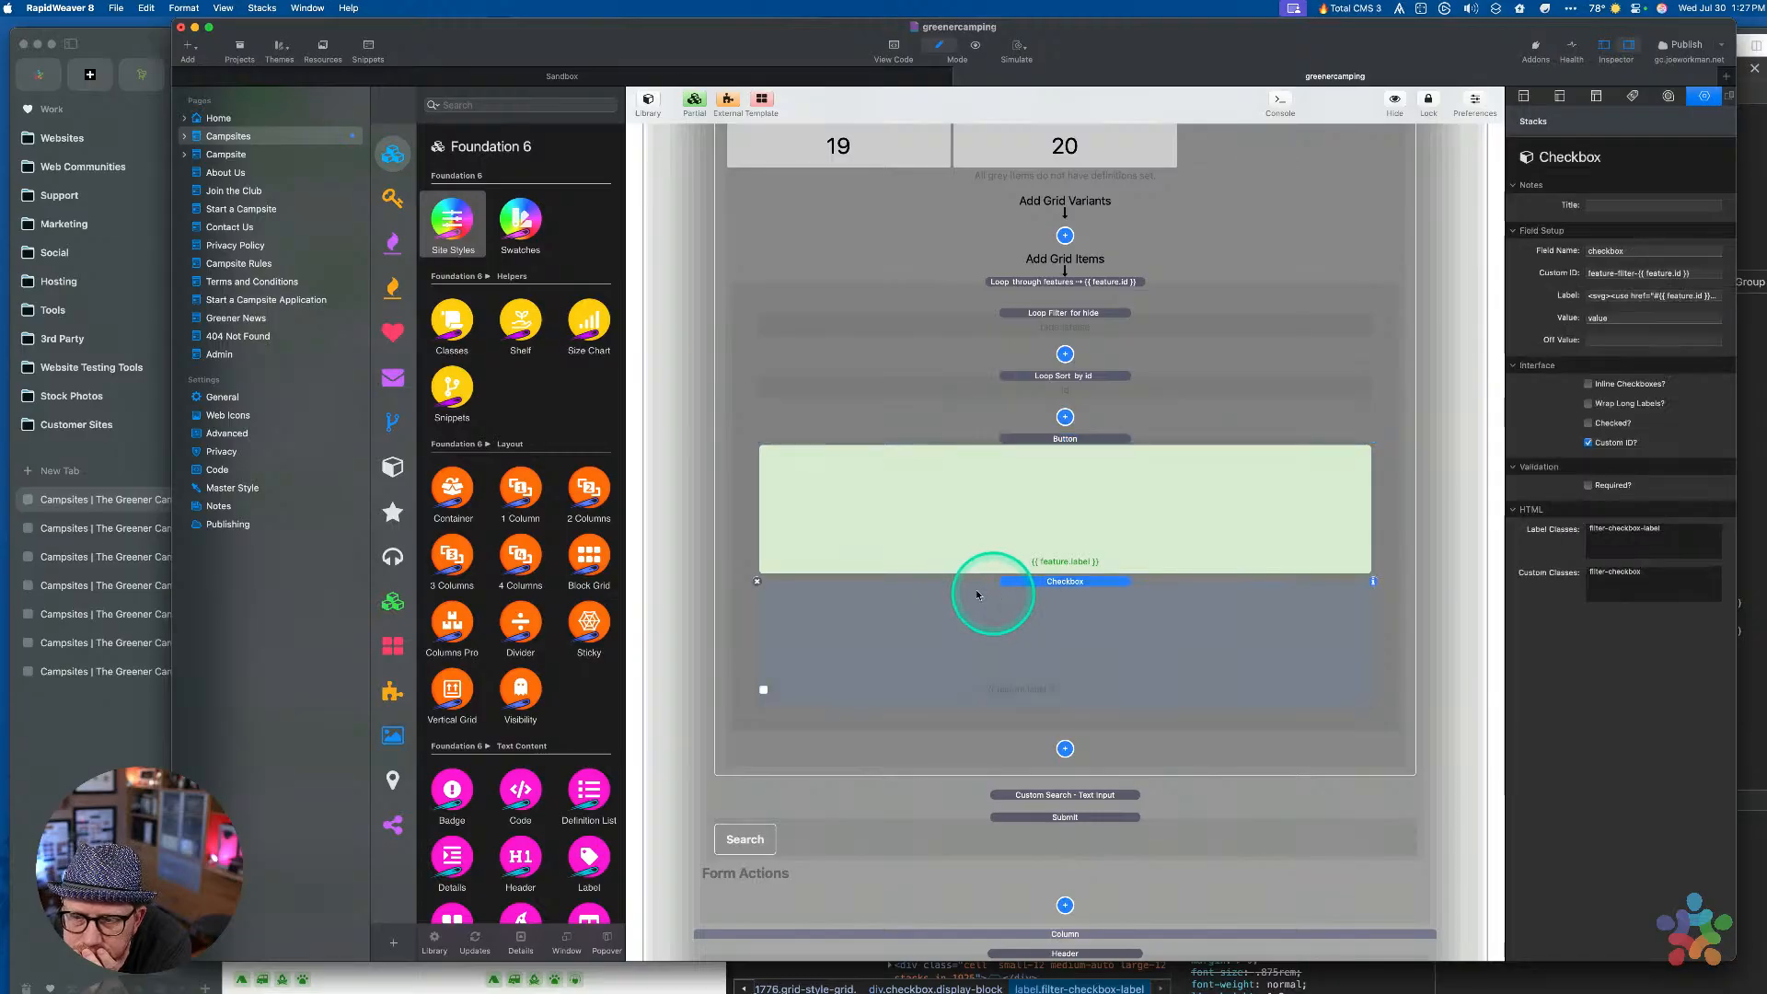
click(778, 460)
click(756, 439)
click(1010, 490)
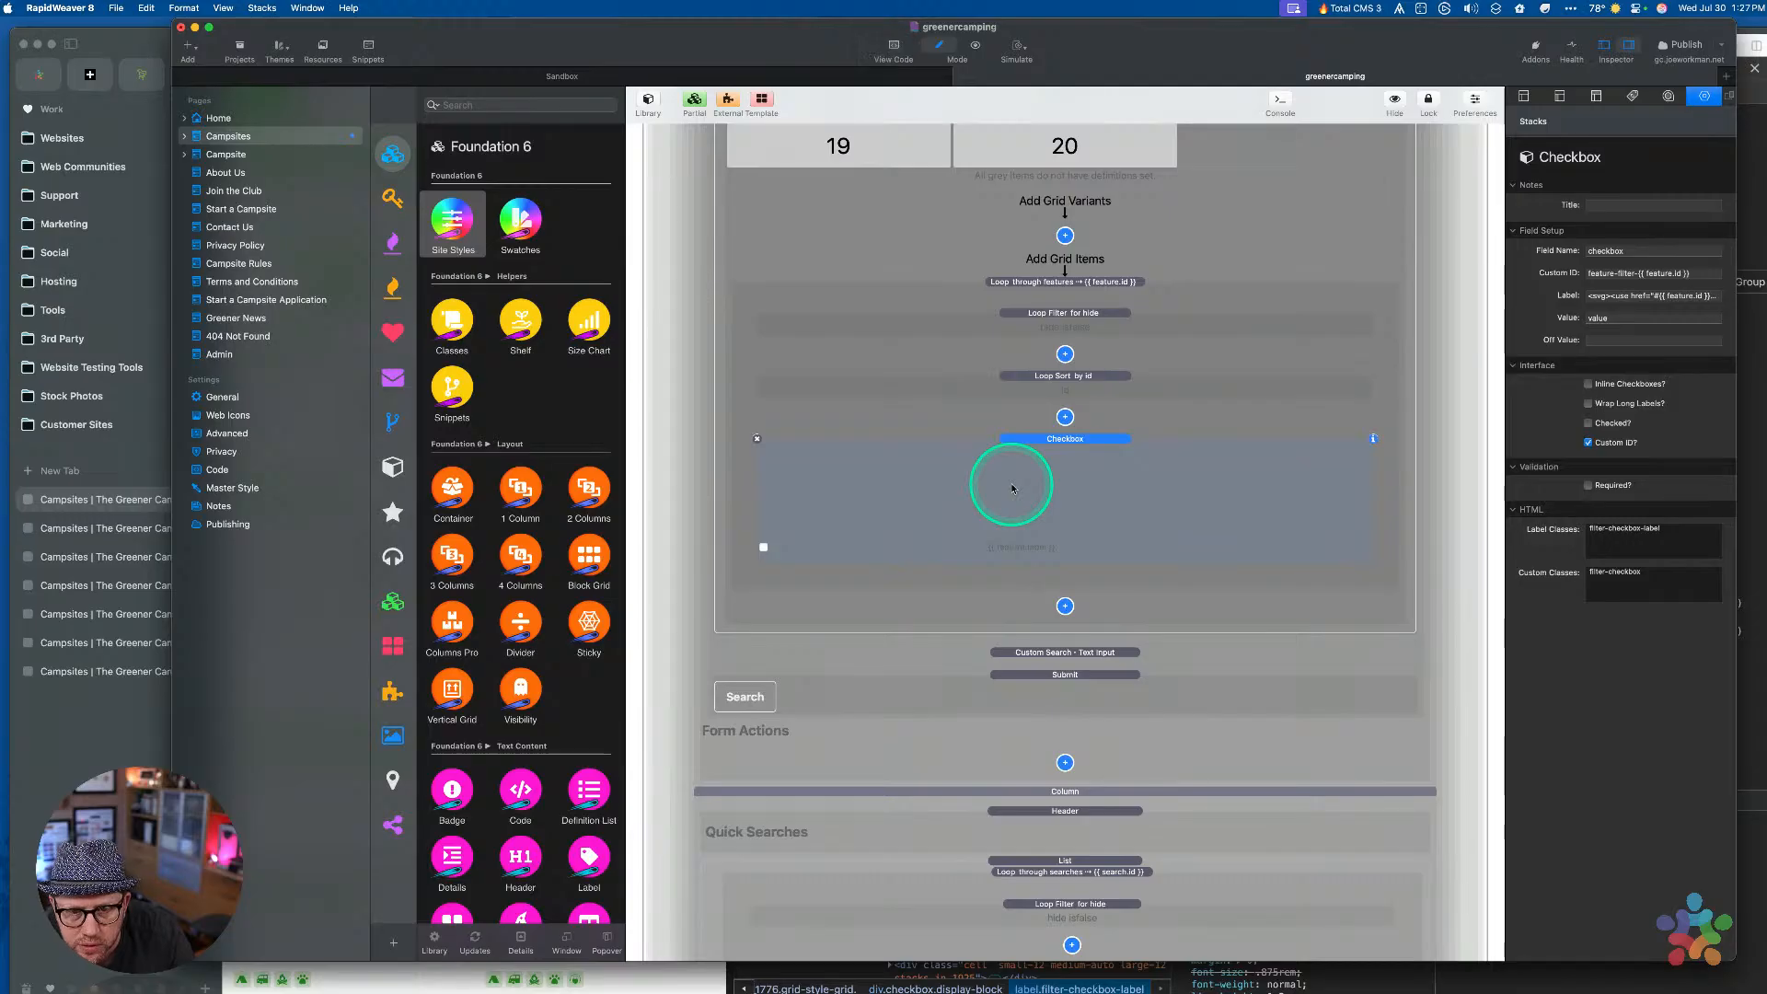
In Preview mode, check every Camping In and Extra Features filter so each tile turns green
key(super+r)
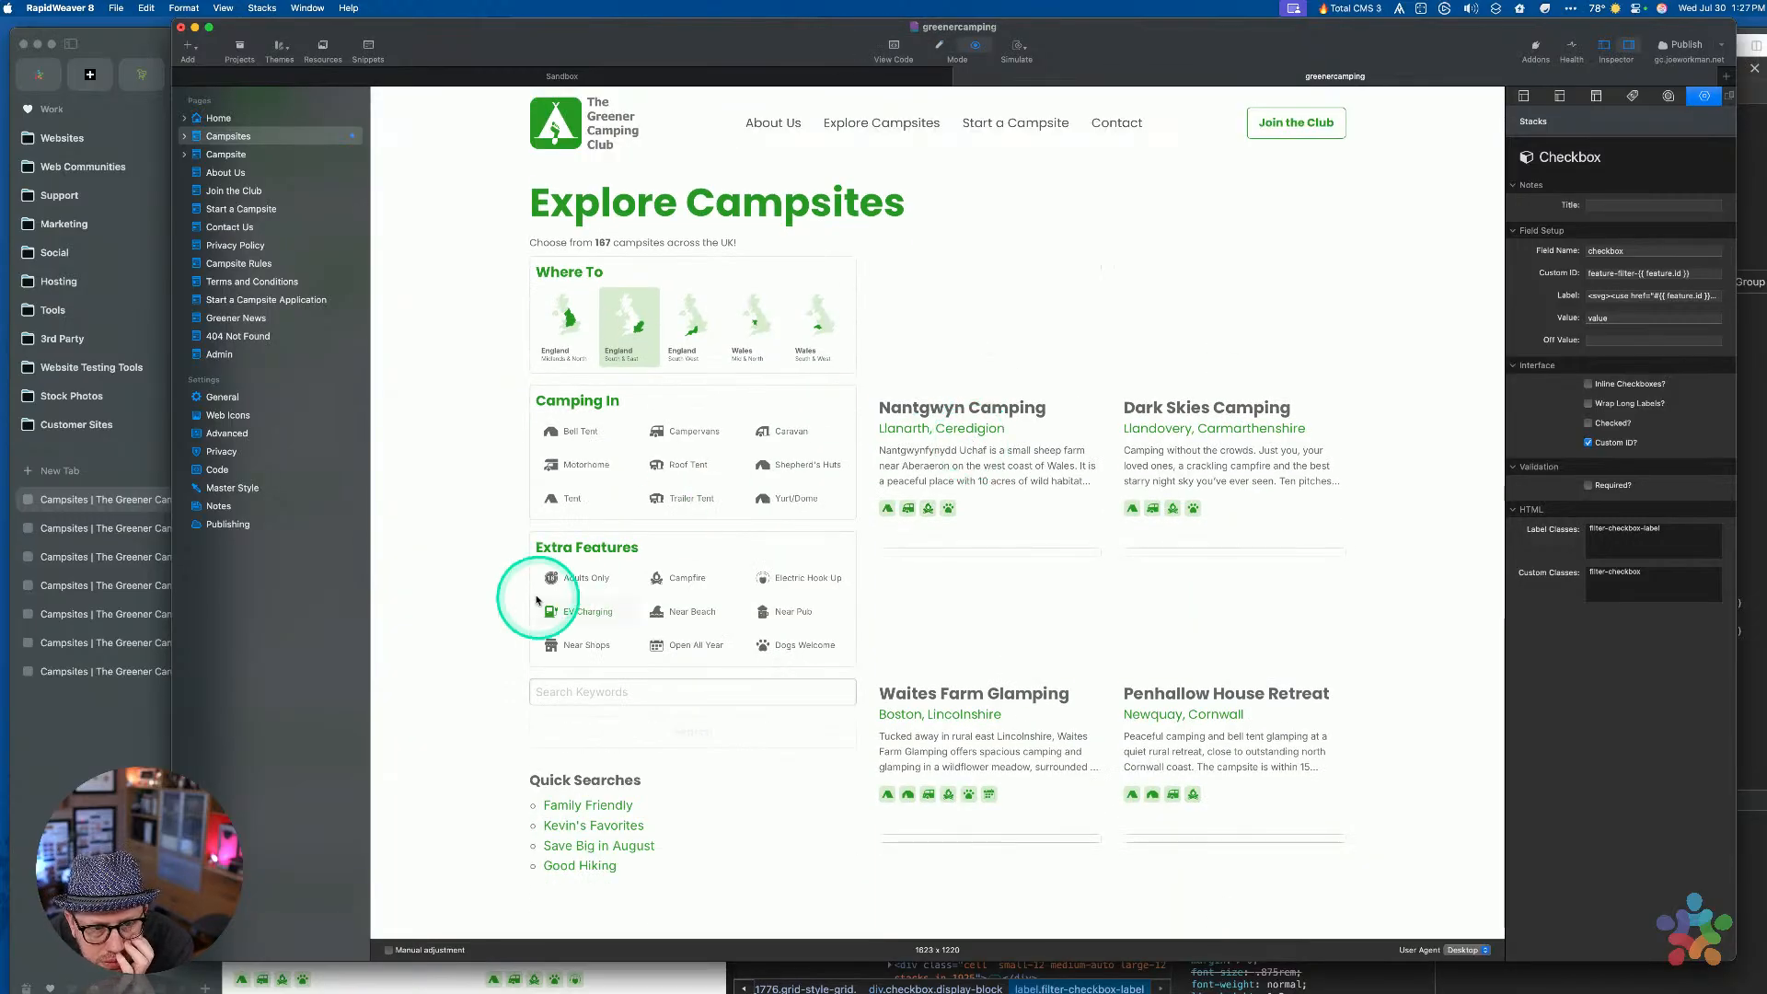
click(575, 578)
click(683, 578)
click(790, 578)
click(782, 611)
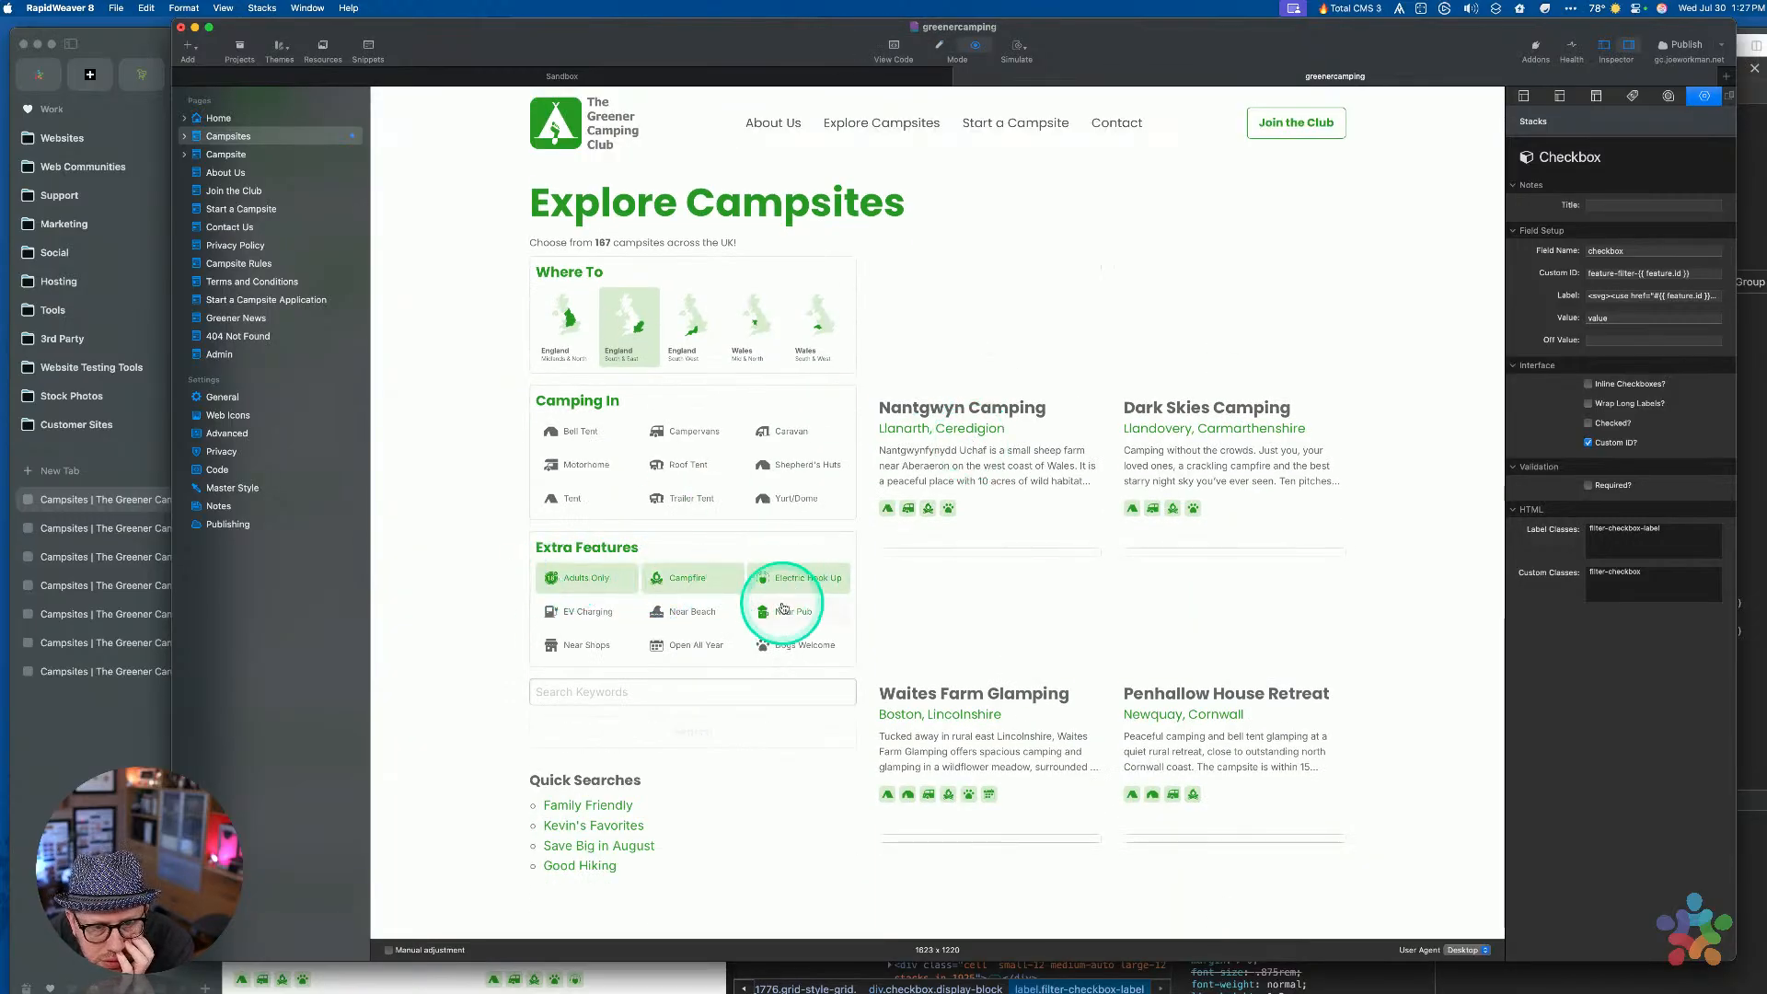
click(764, 464)
click(718, 464)
click(678, 438)
click(576, 432)
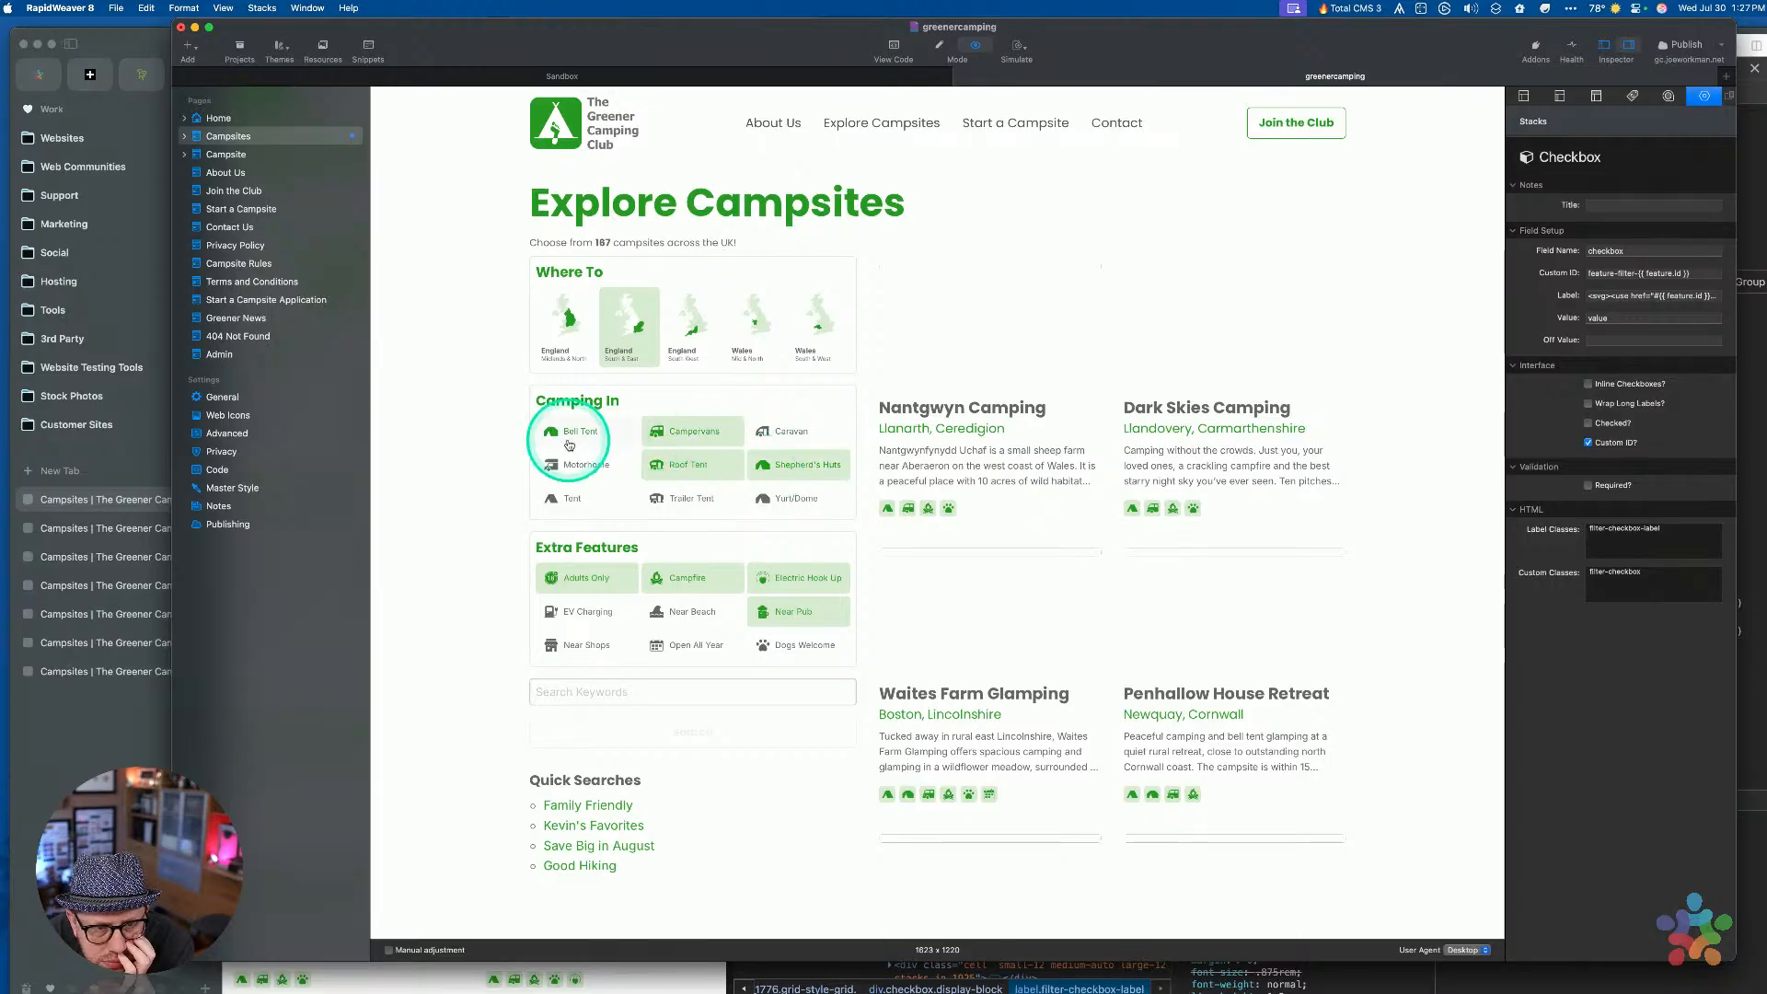
click(578, 466)
click(579, 495)
click(690, 497)
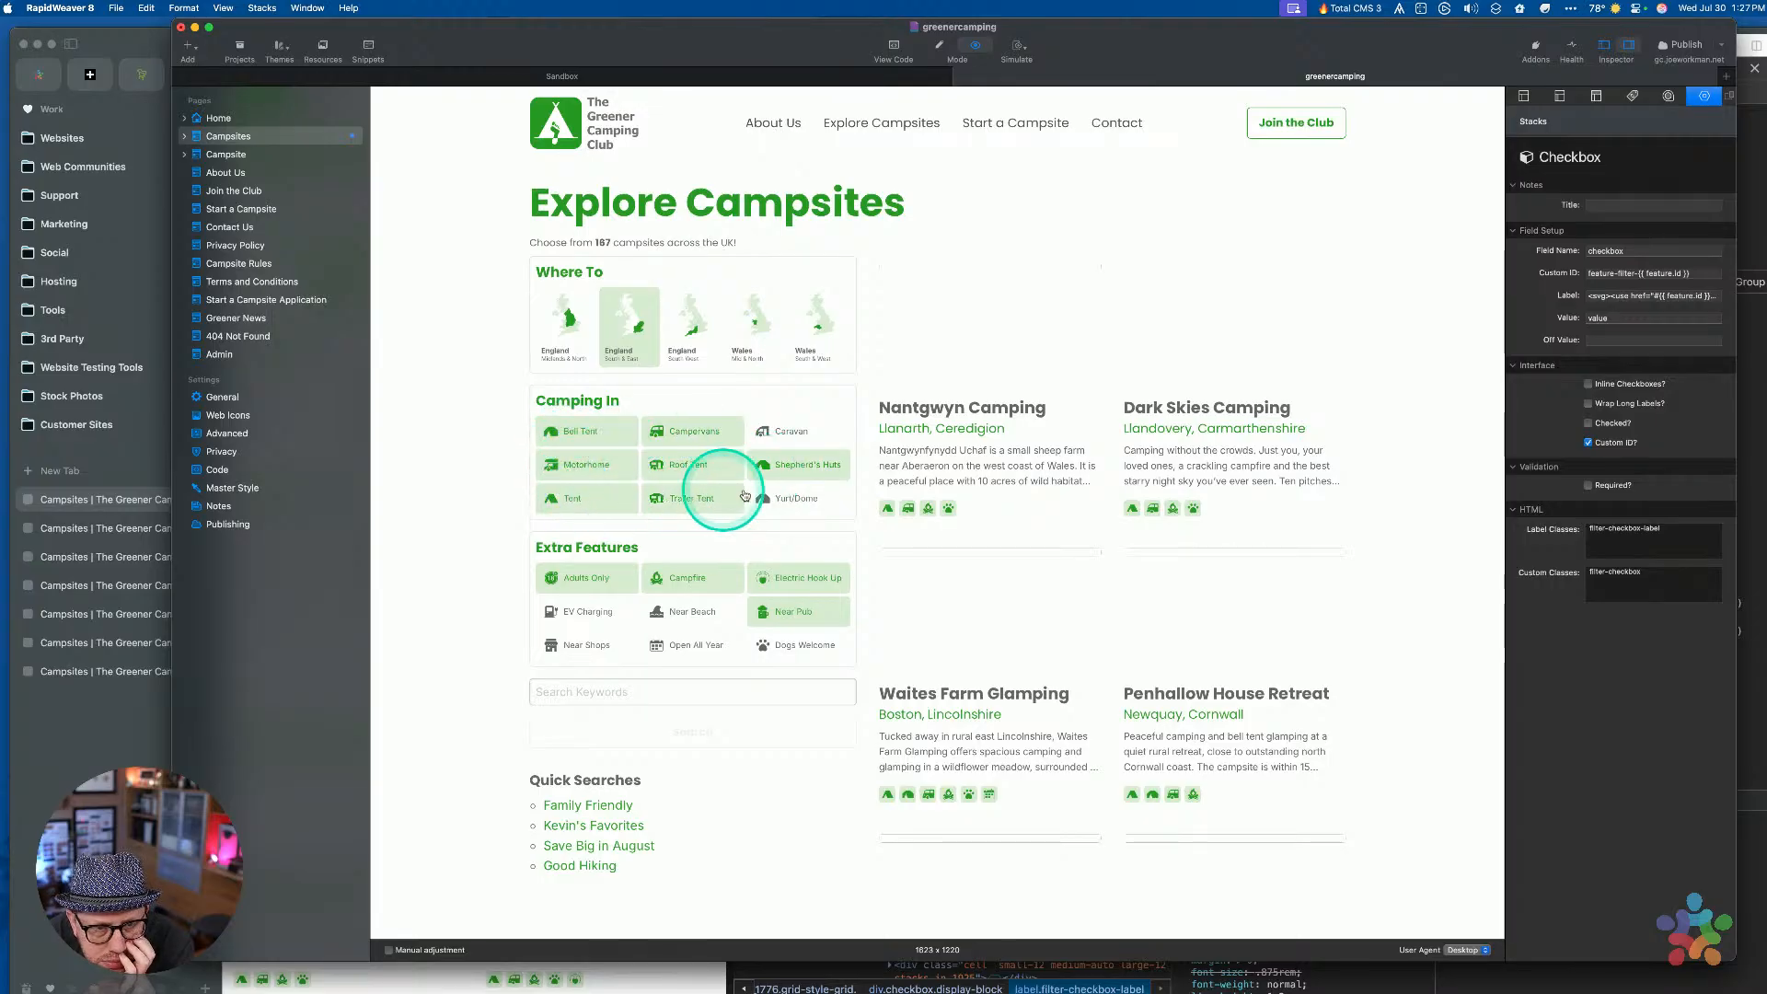
click(777, 498)
Uncheck all four Extra Features filters and six Camping In filters so their green highlight clears
click(777, 578)
click(778, 611)
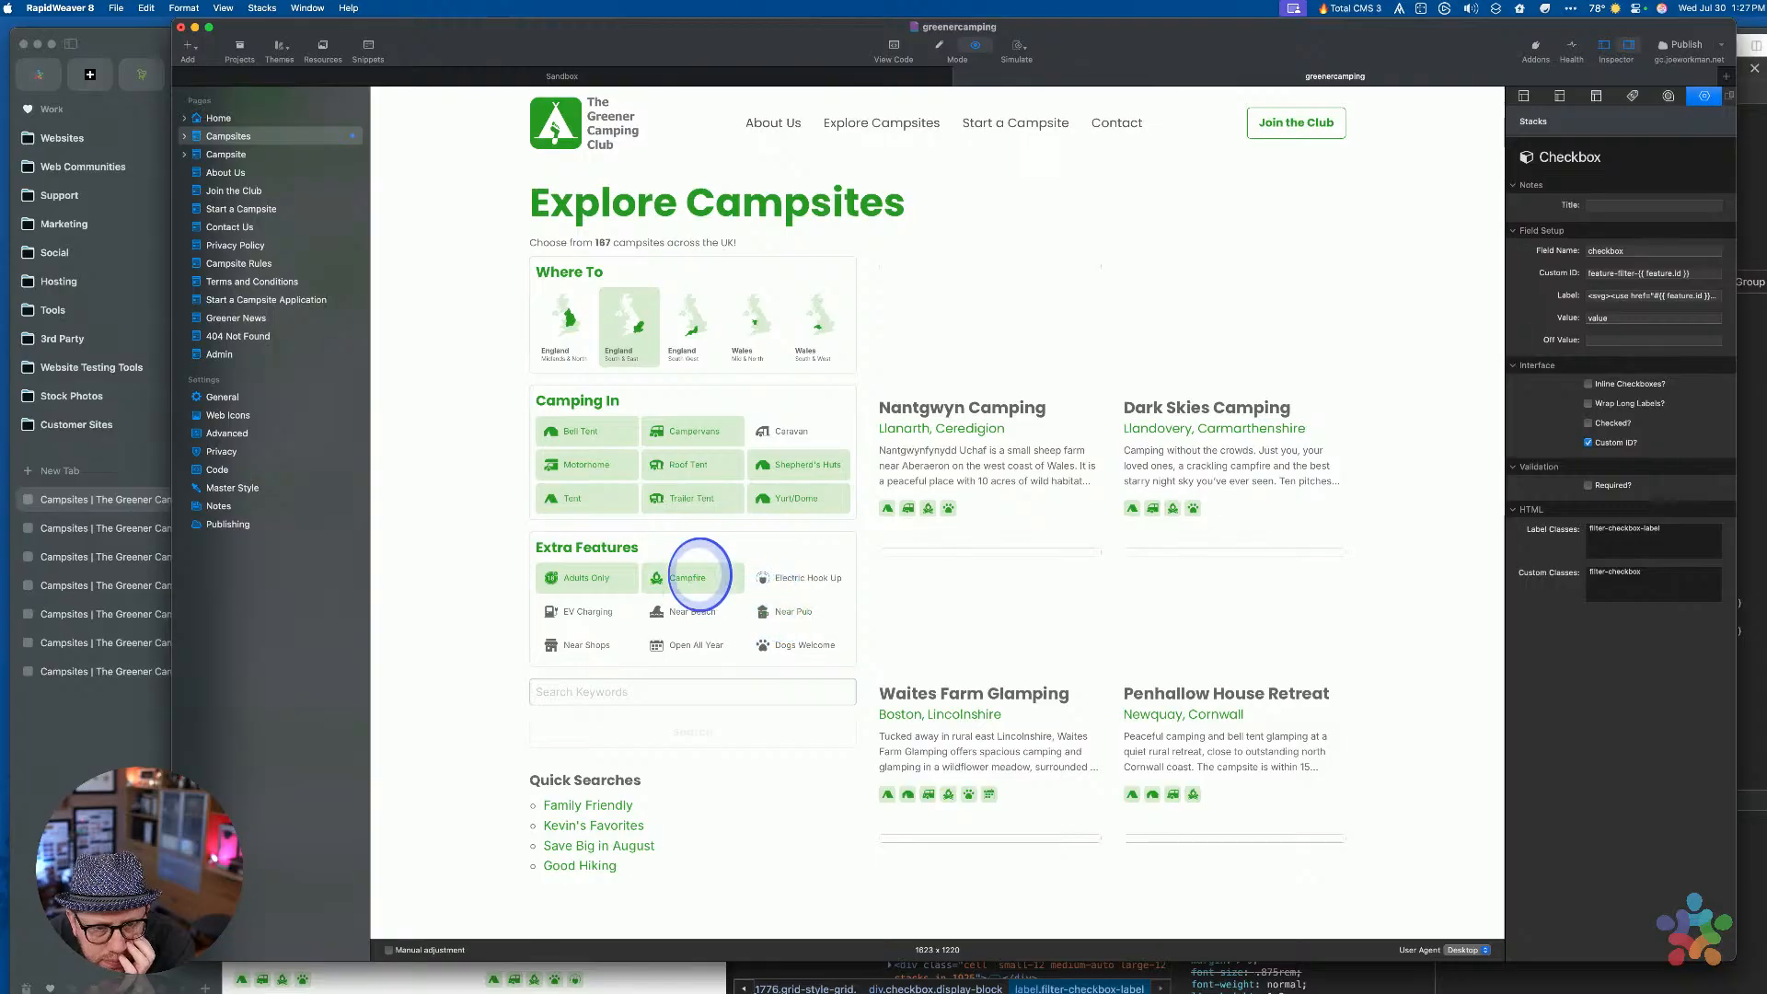
click(685, 578)
click(580, 577)
click(576, 489)
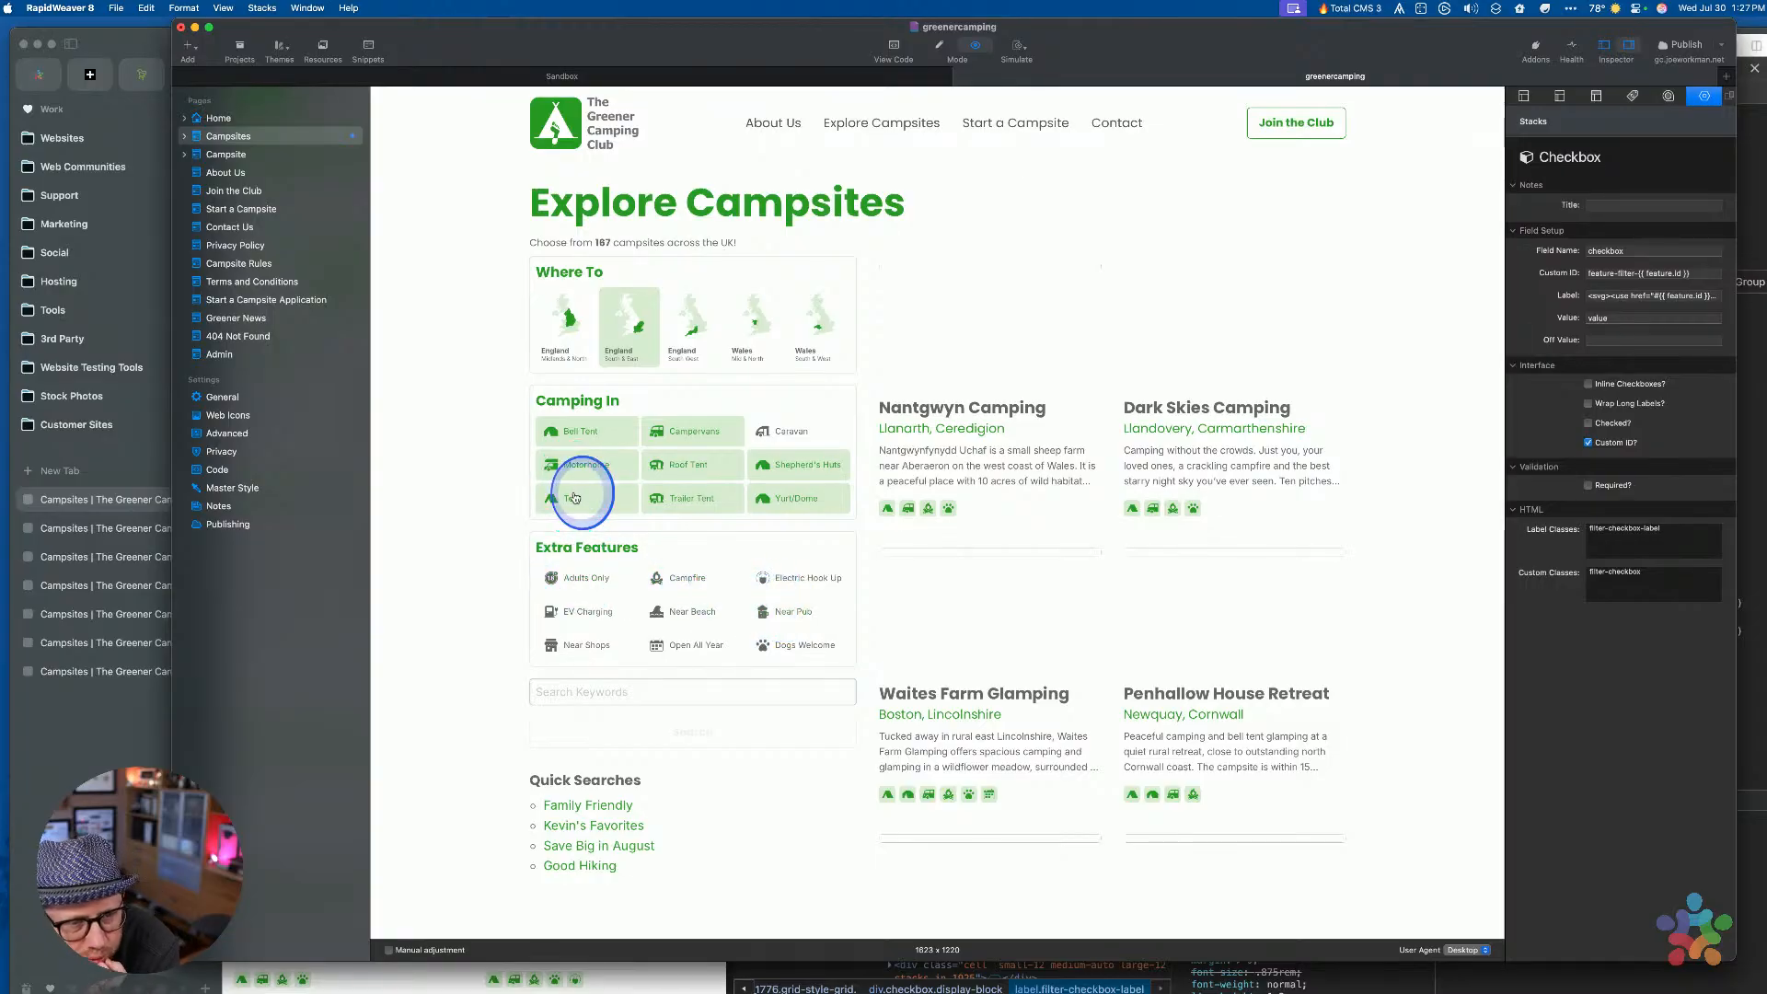
click(628, 456)
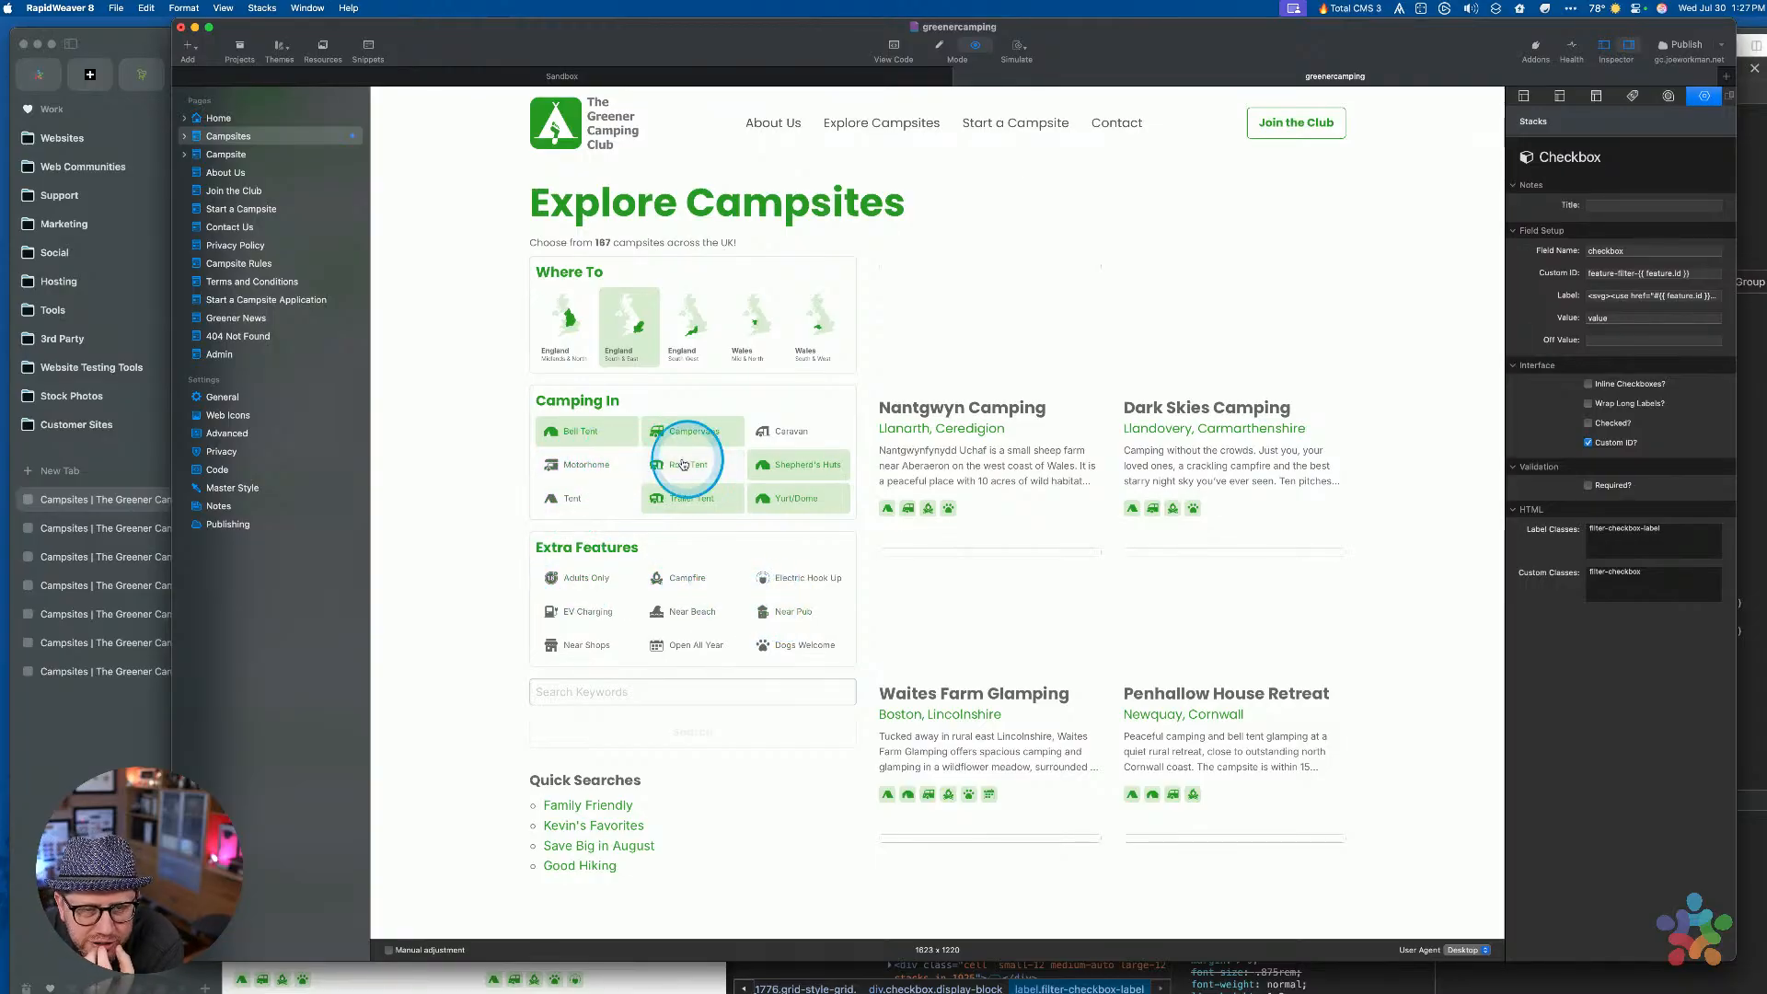
click(683, 464)
click(690, 498)
click(778, 498)
click(782, 464)
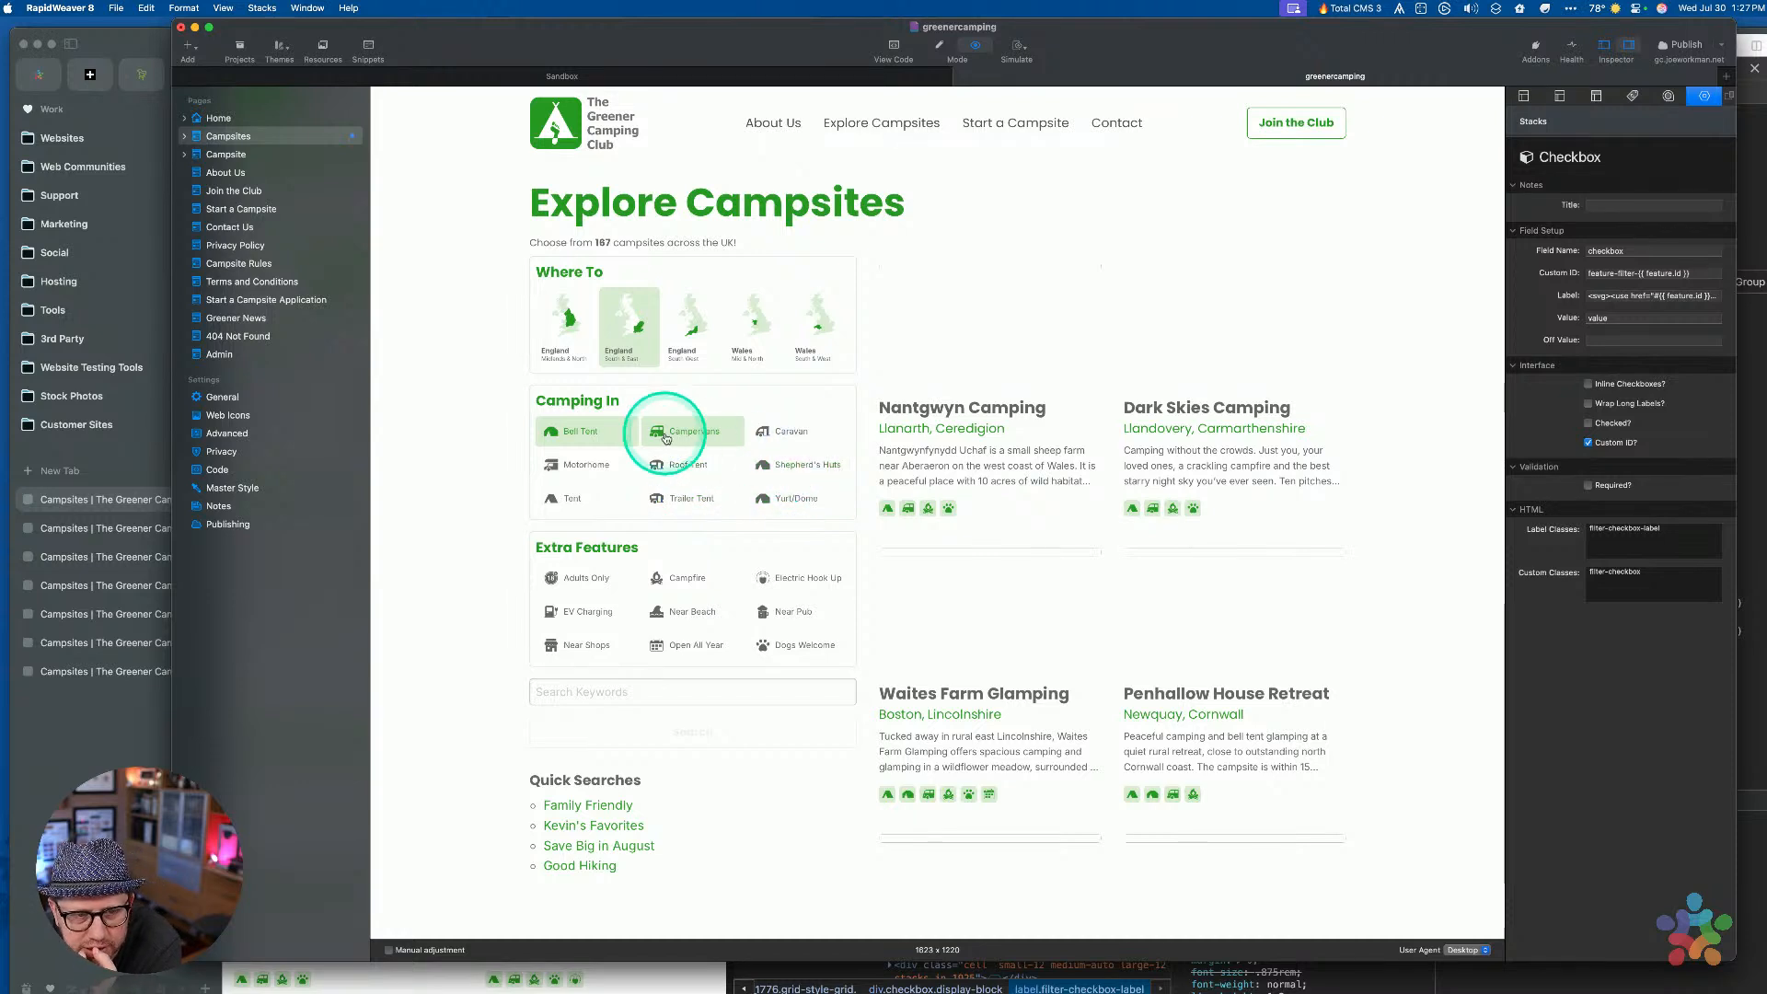
Toggle Bell Tent and Motorhome on and off, clear Campervans, then toggle Campfire and Electric Hook Up
click(578, 438)
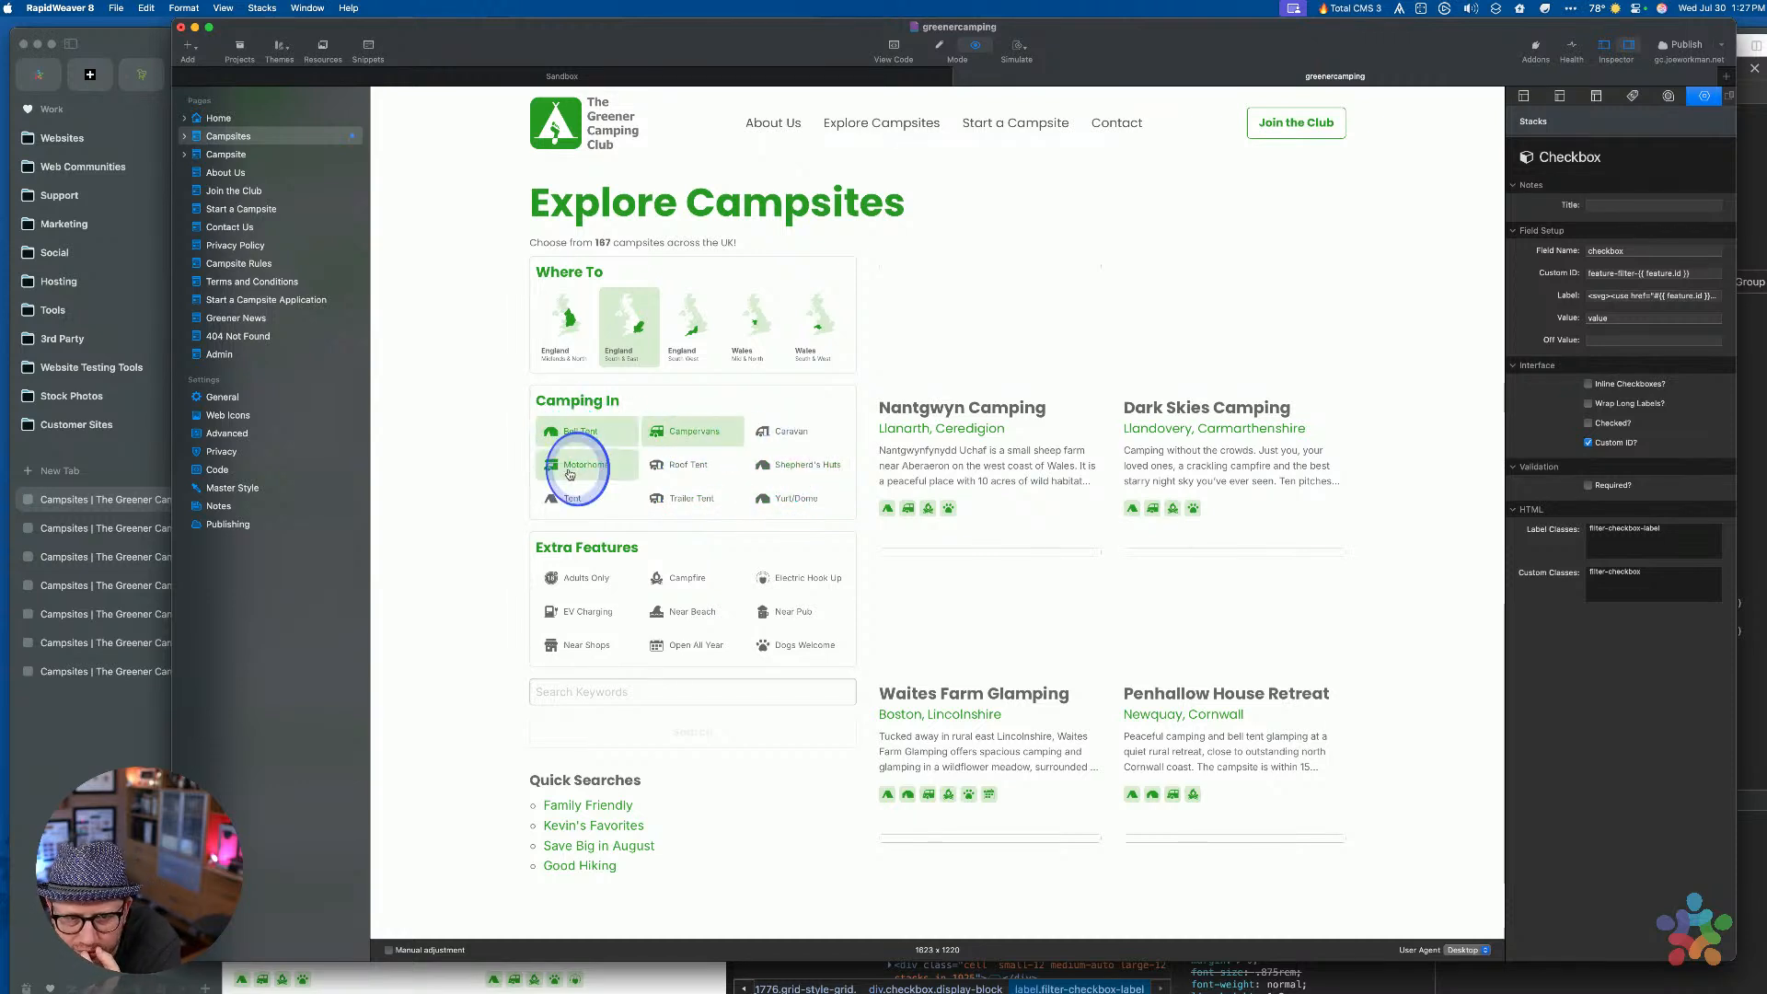
click(580, 465)
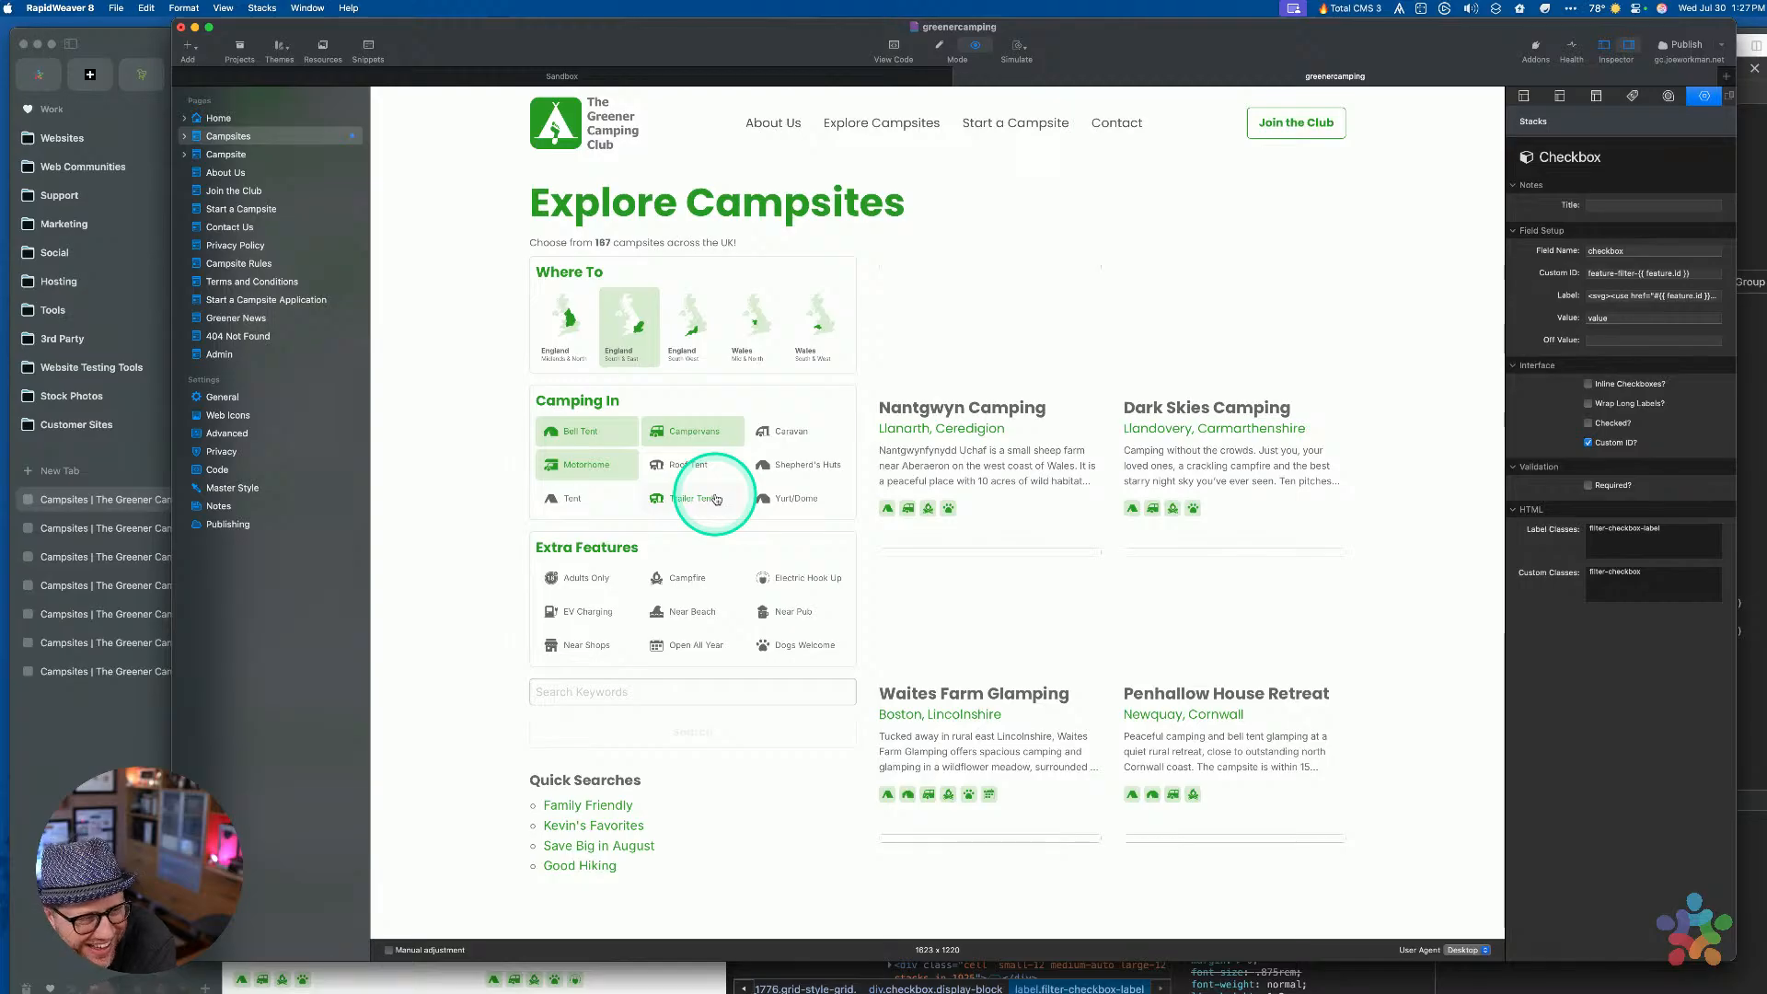
click(694, 431)
click(580, 431)
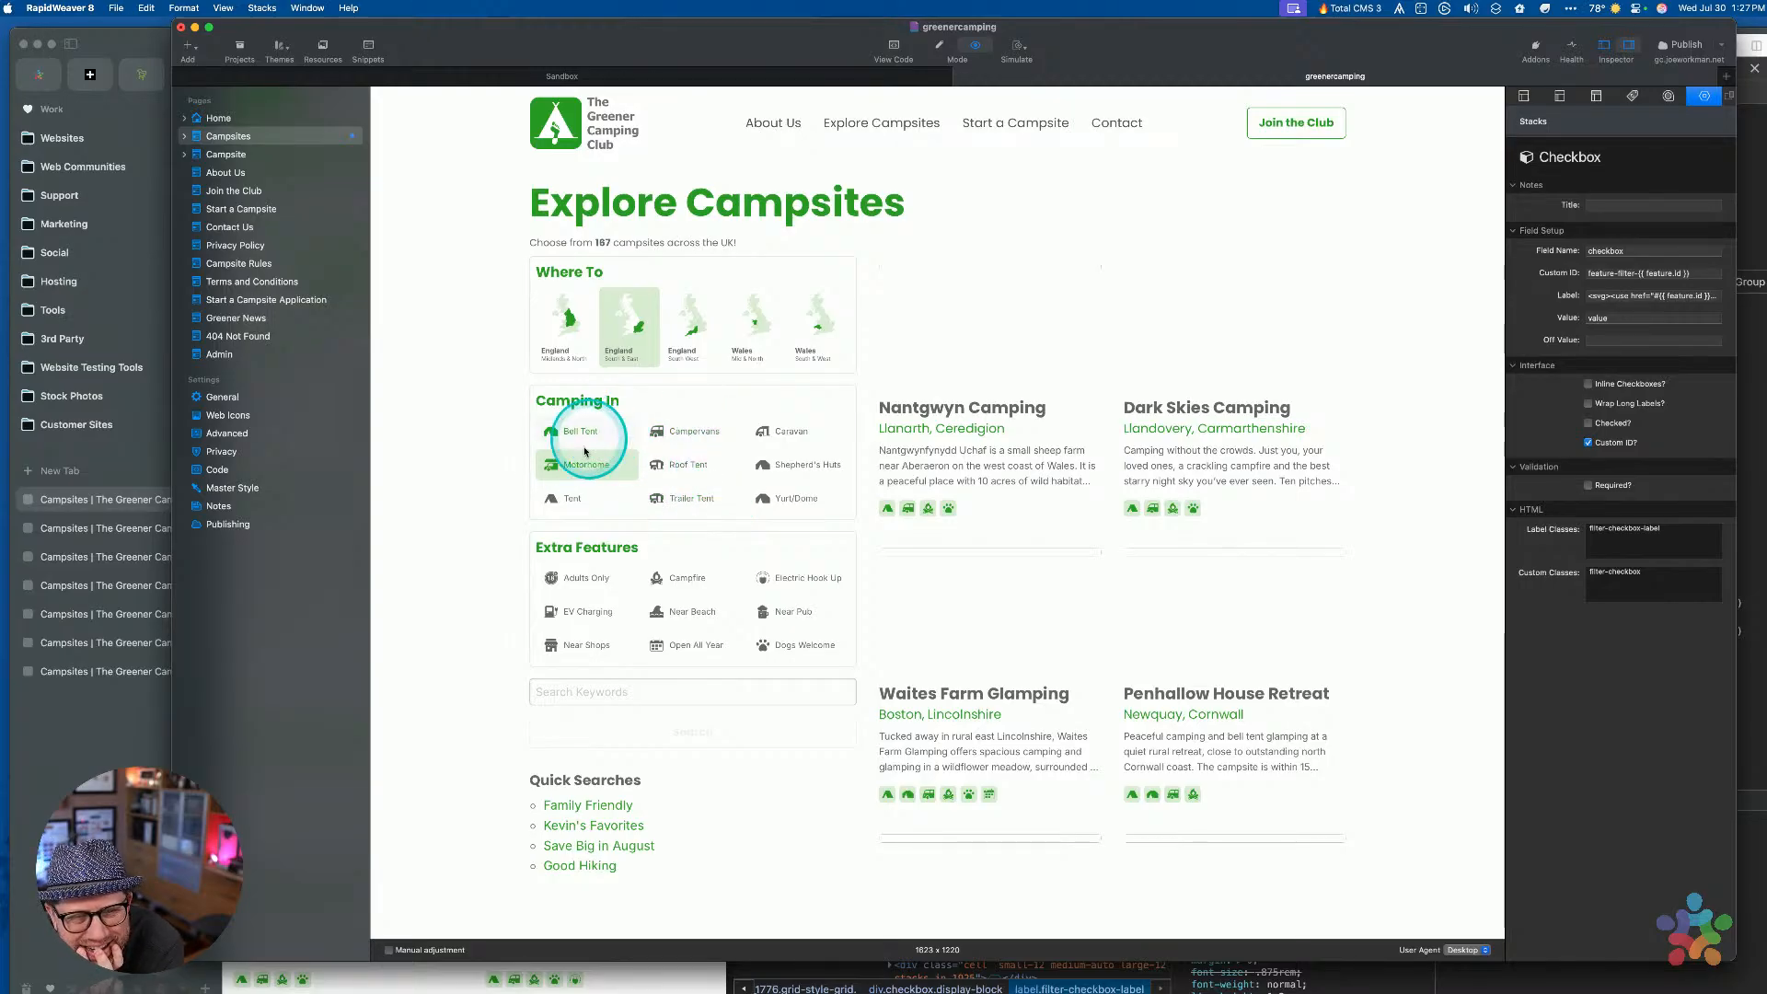
click(583, 466)
click(578, 732)
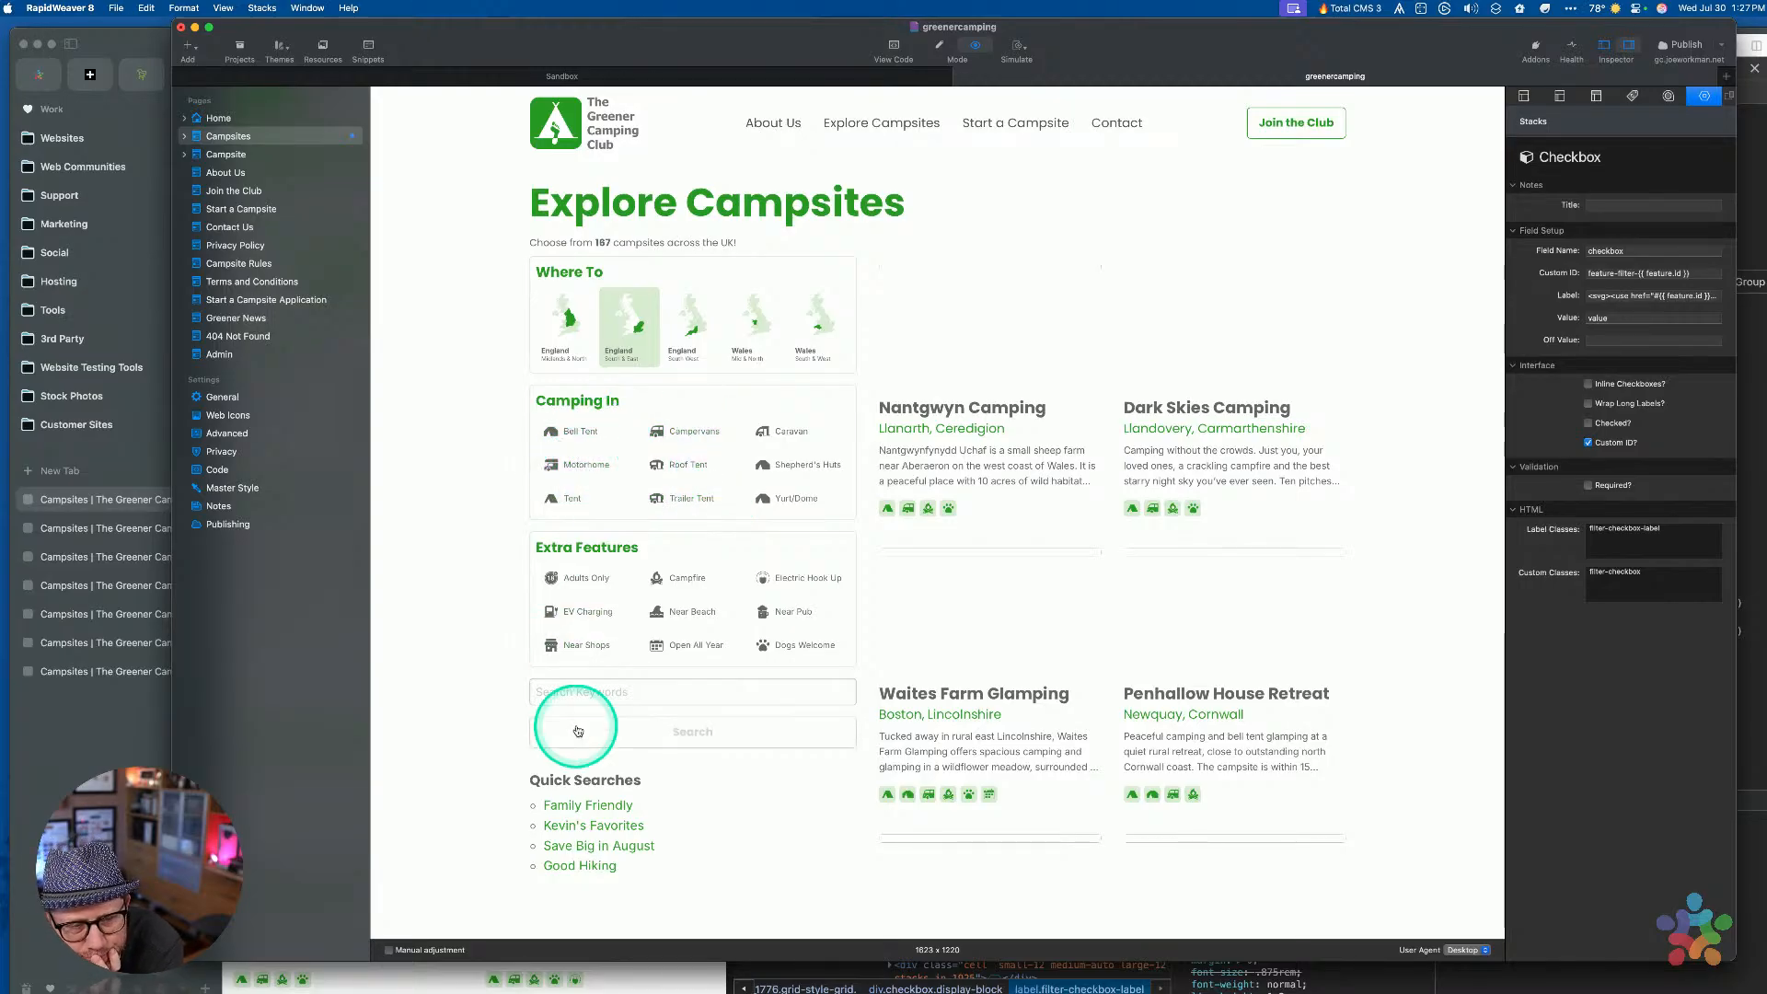
click(674, 577)
click(756, 578)
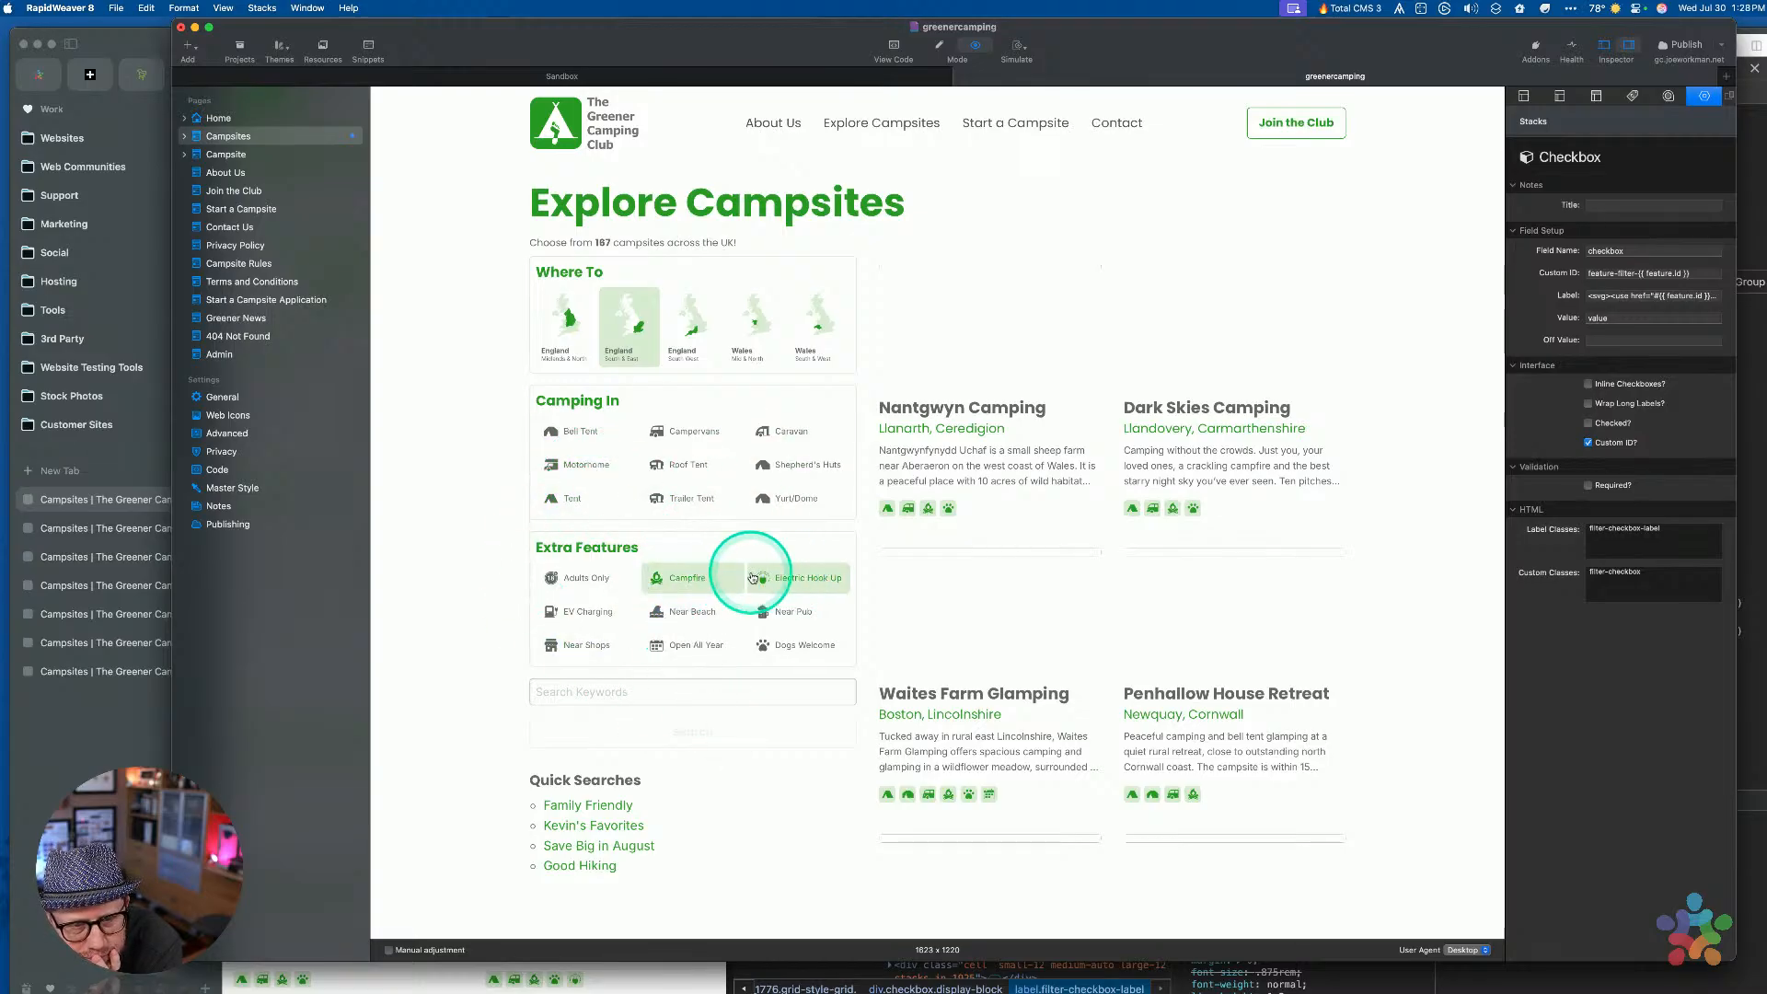
click(757, 578)
click(674, 577)
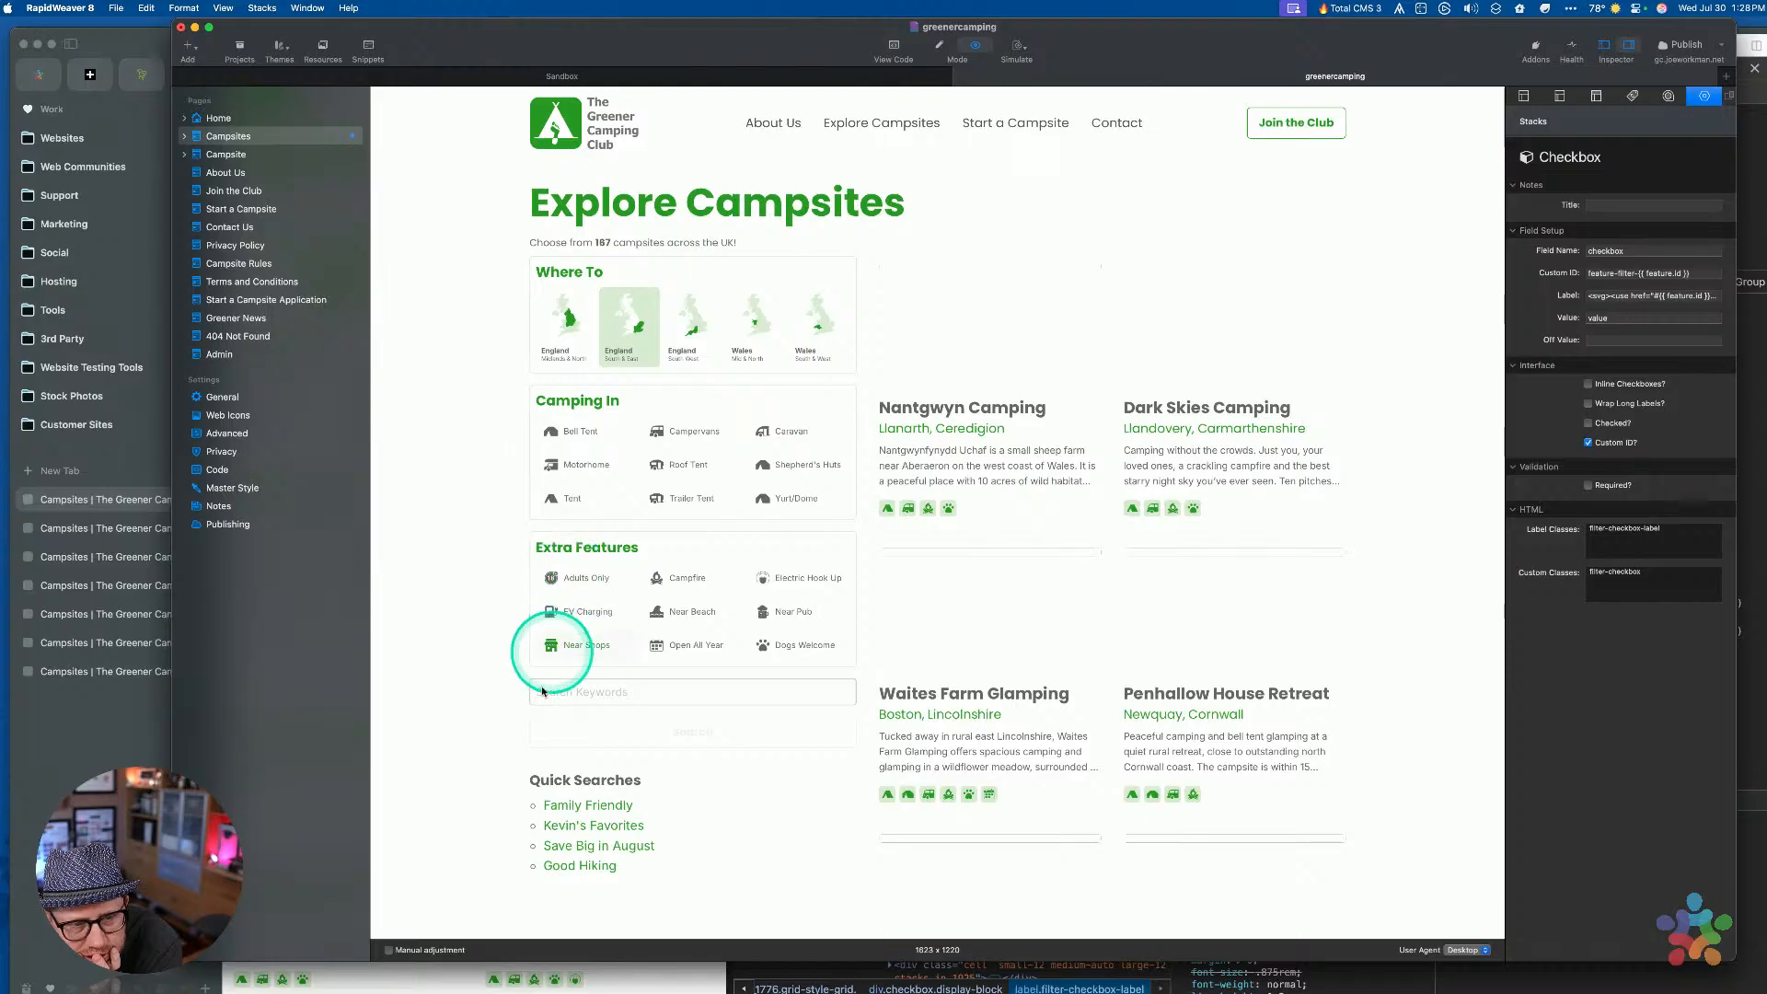
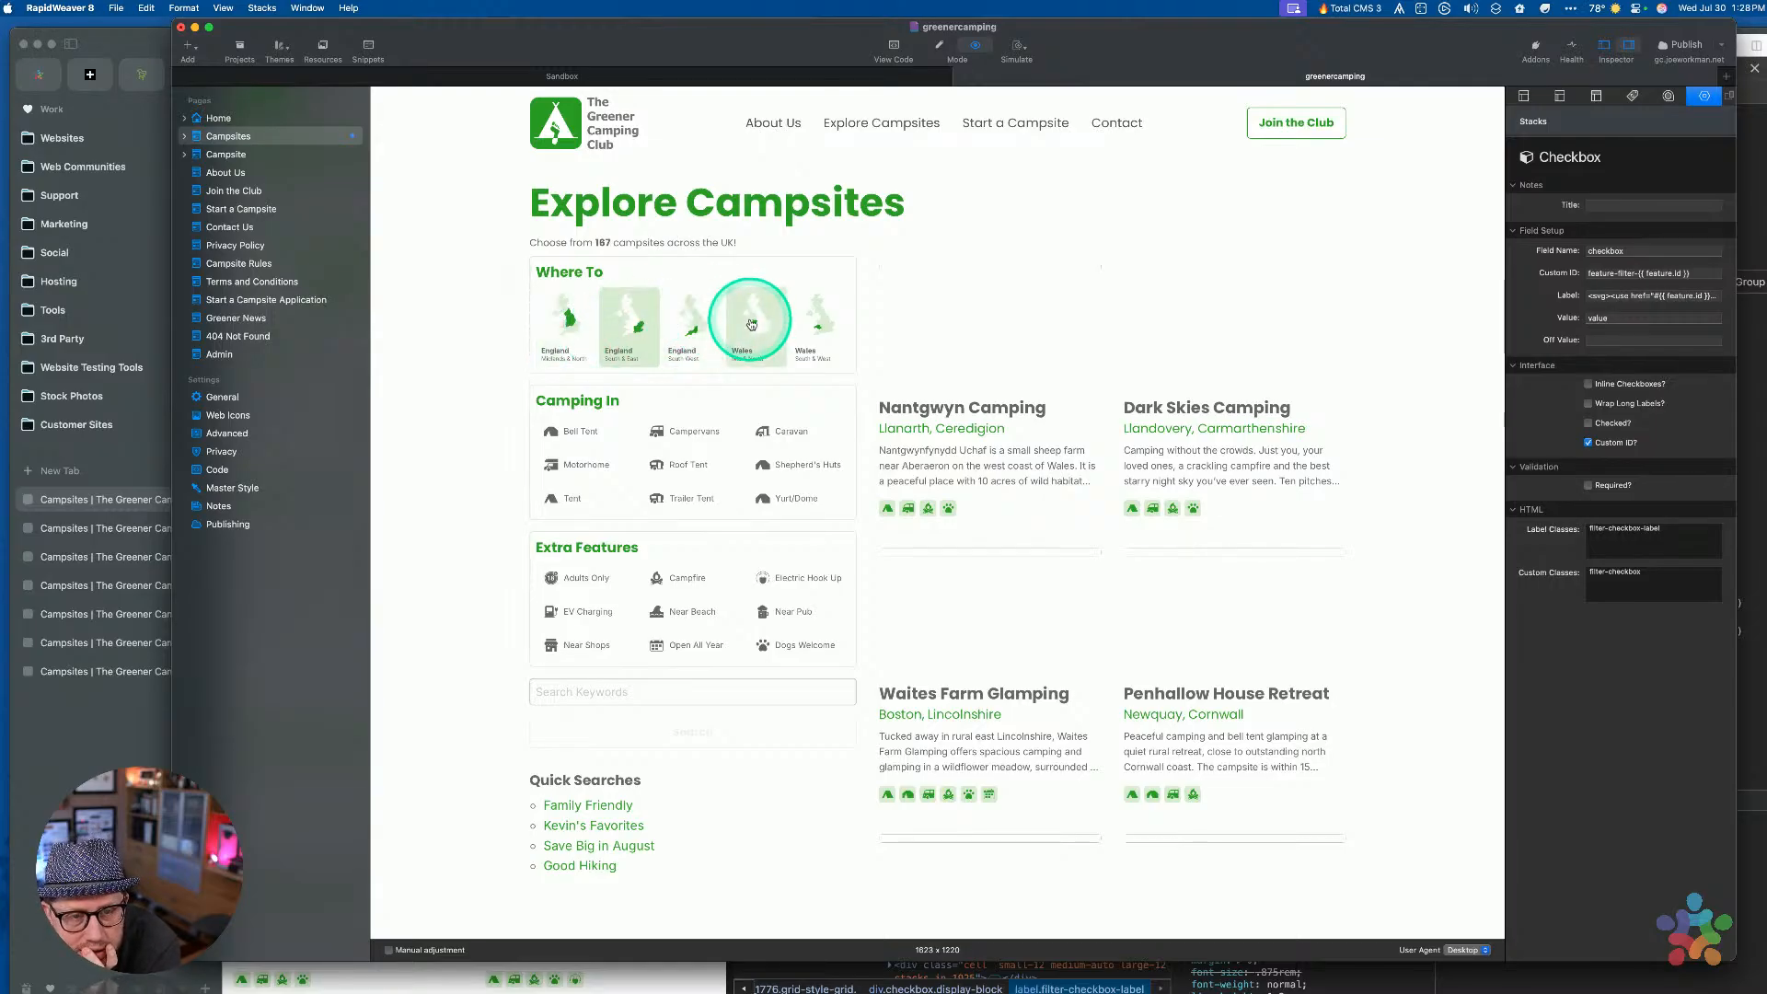
In Preview, tick the England South & East and Wales South & West tiles, then return to editing
click(623, 329)
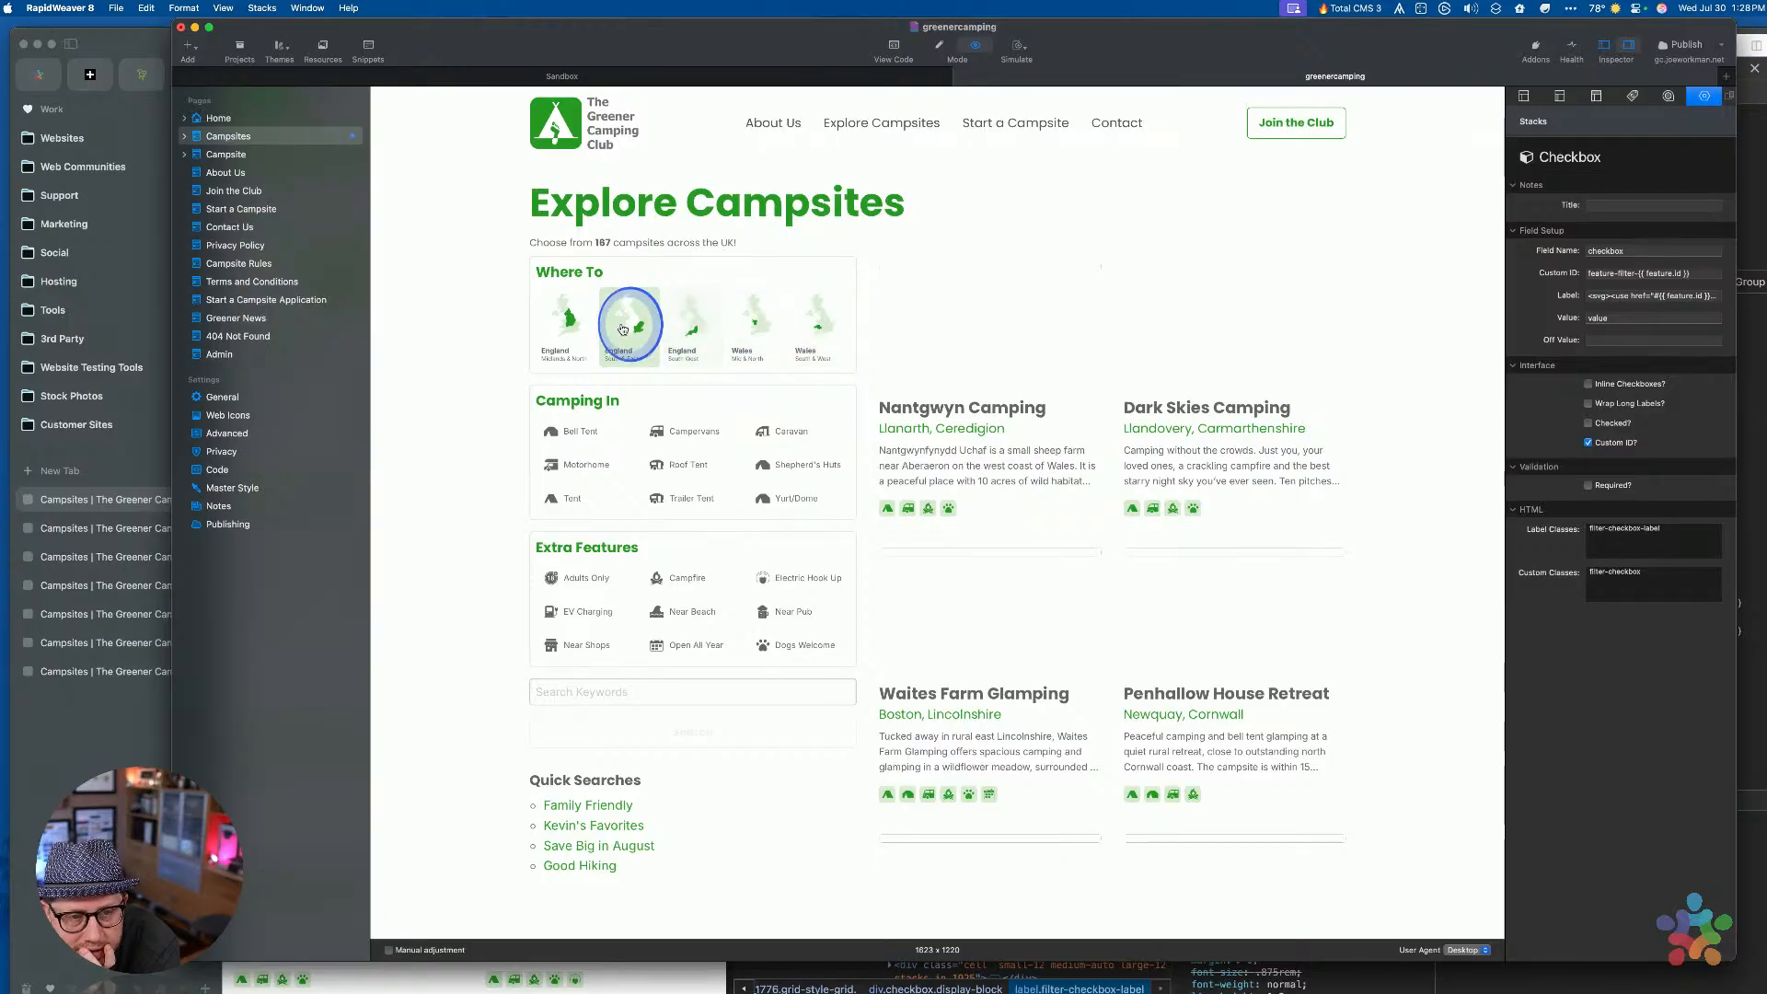
click(814, 333)
click(1010, 336)
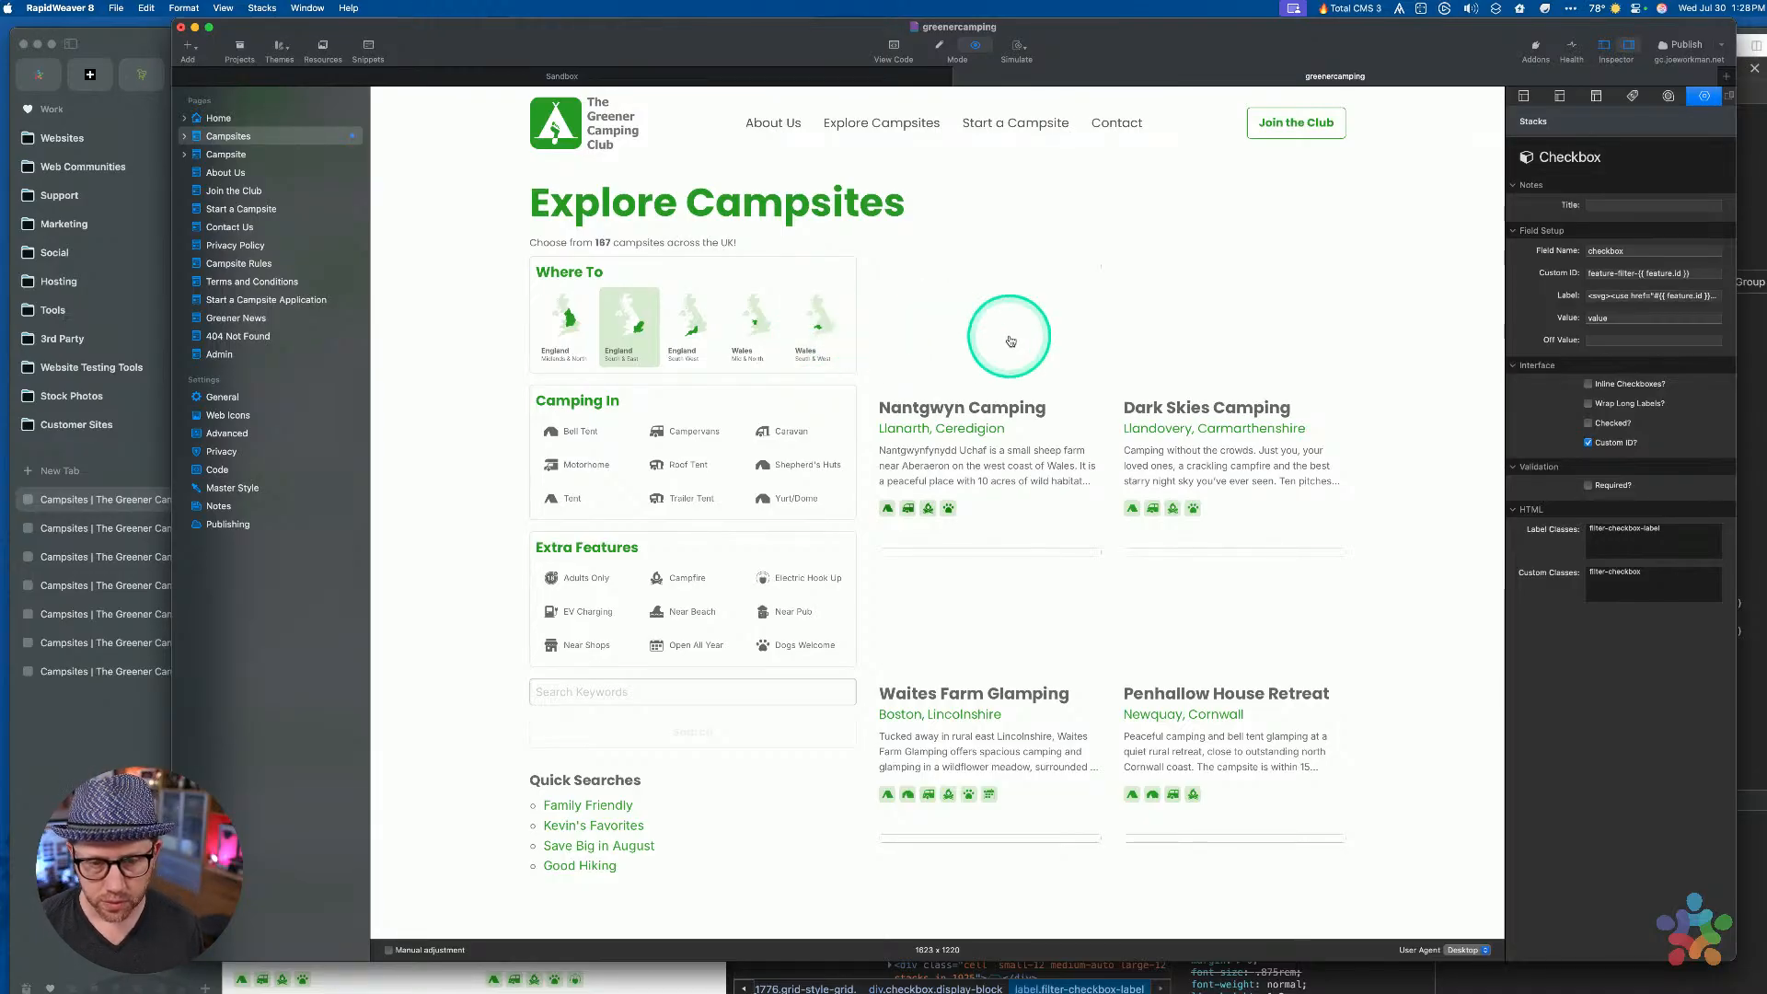
key(super+r)
Collapse the Extra Features Filters and Camping In Filters containers
scroll(1068, 463, up, 10)
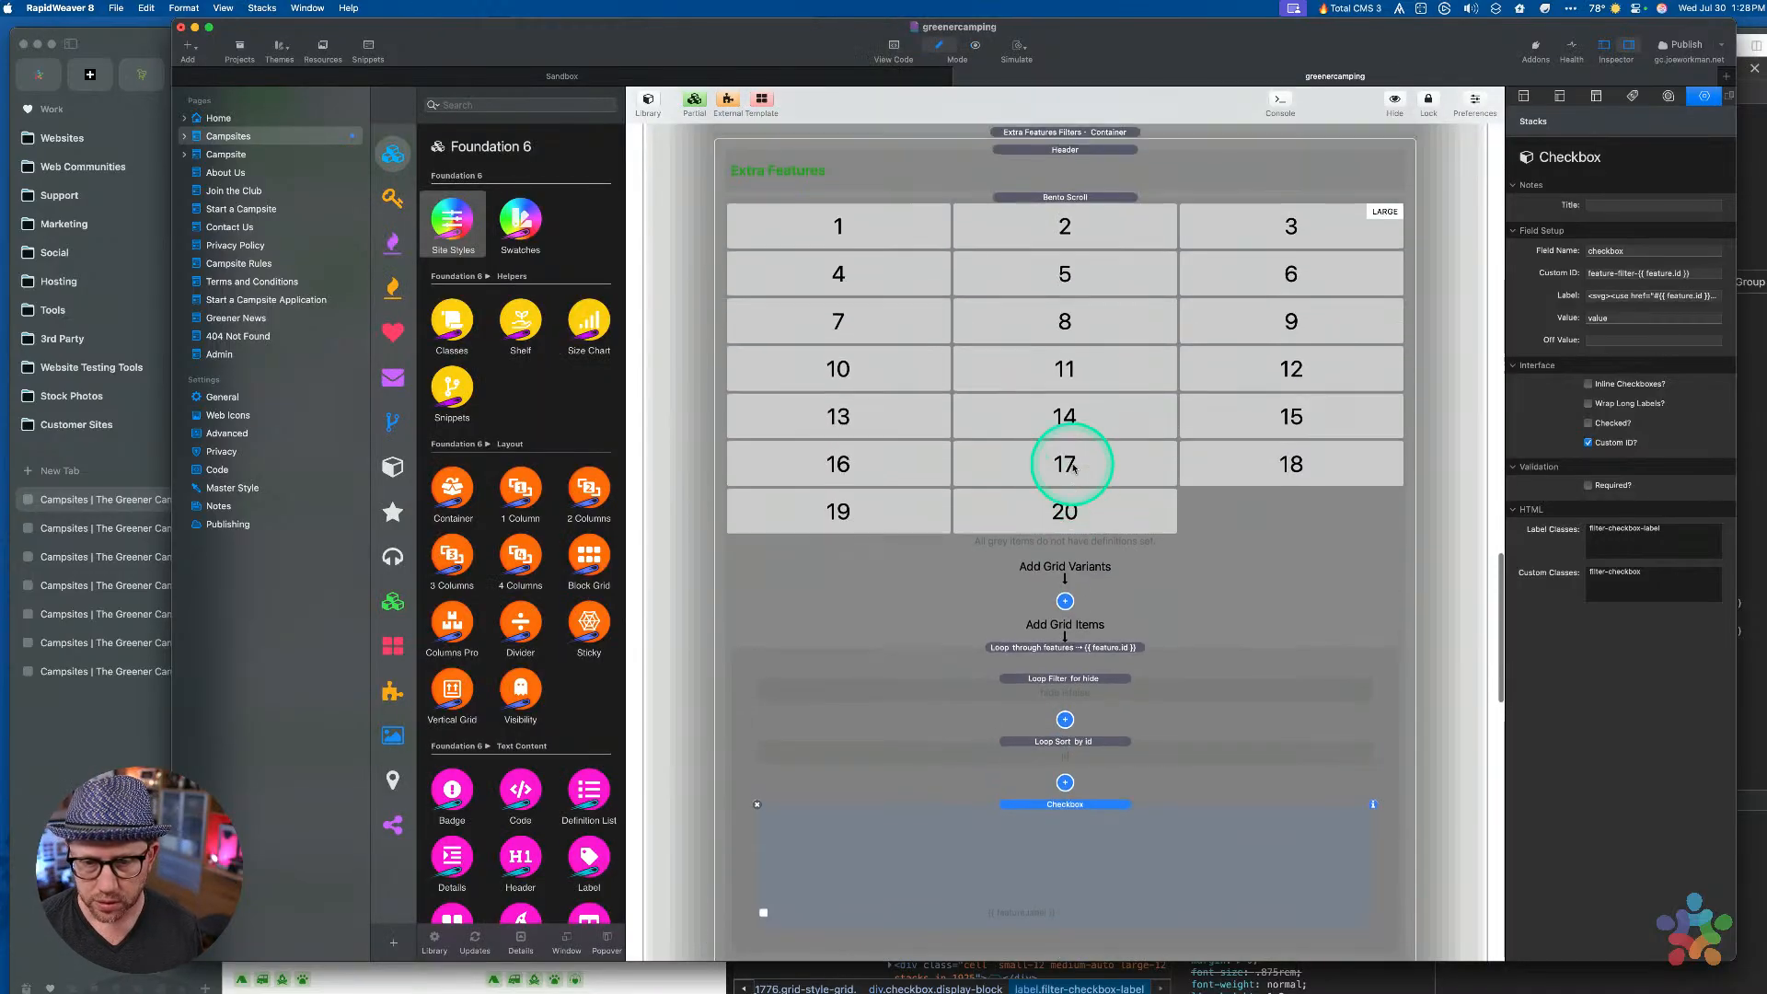
click(1063, 560)
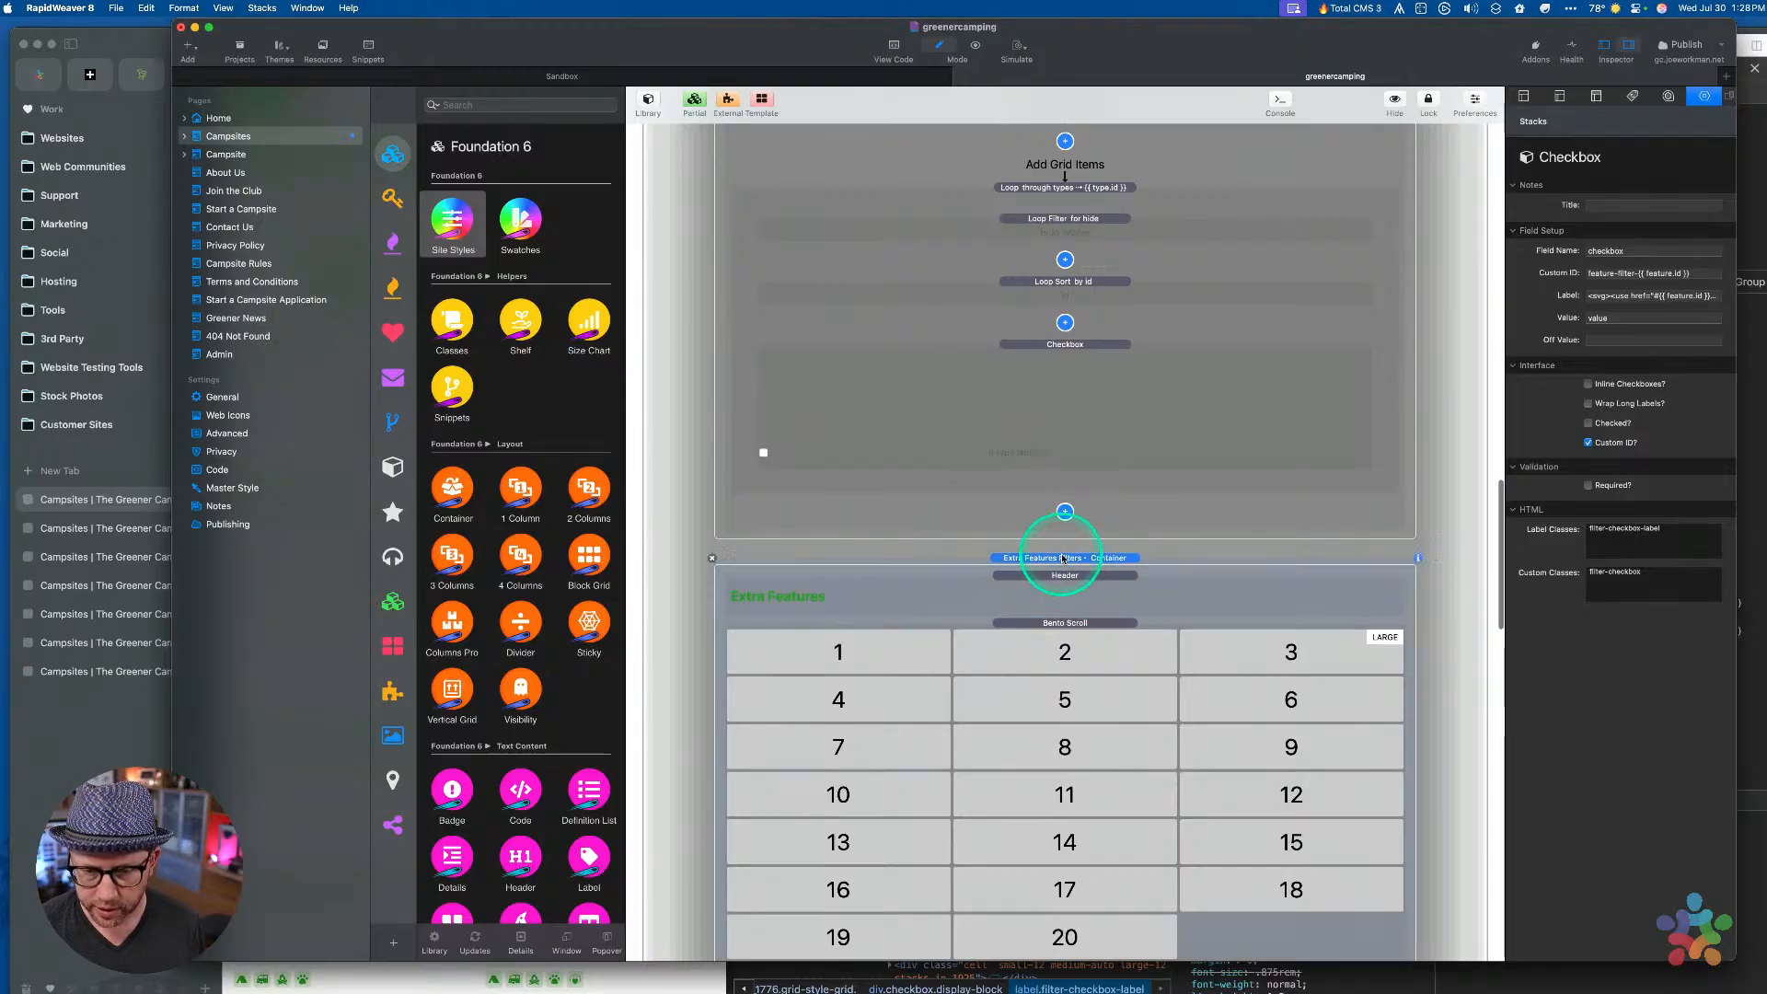
double_click(1062, 560)
scroll(1063, 552, up, 10)
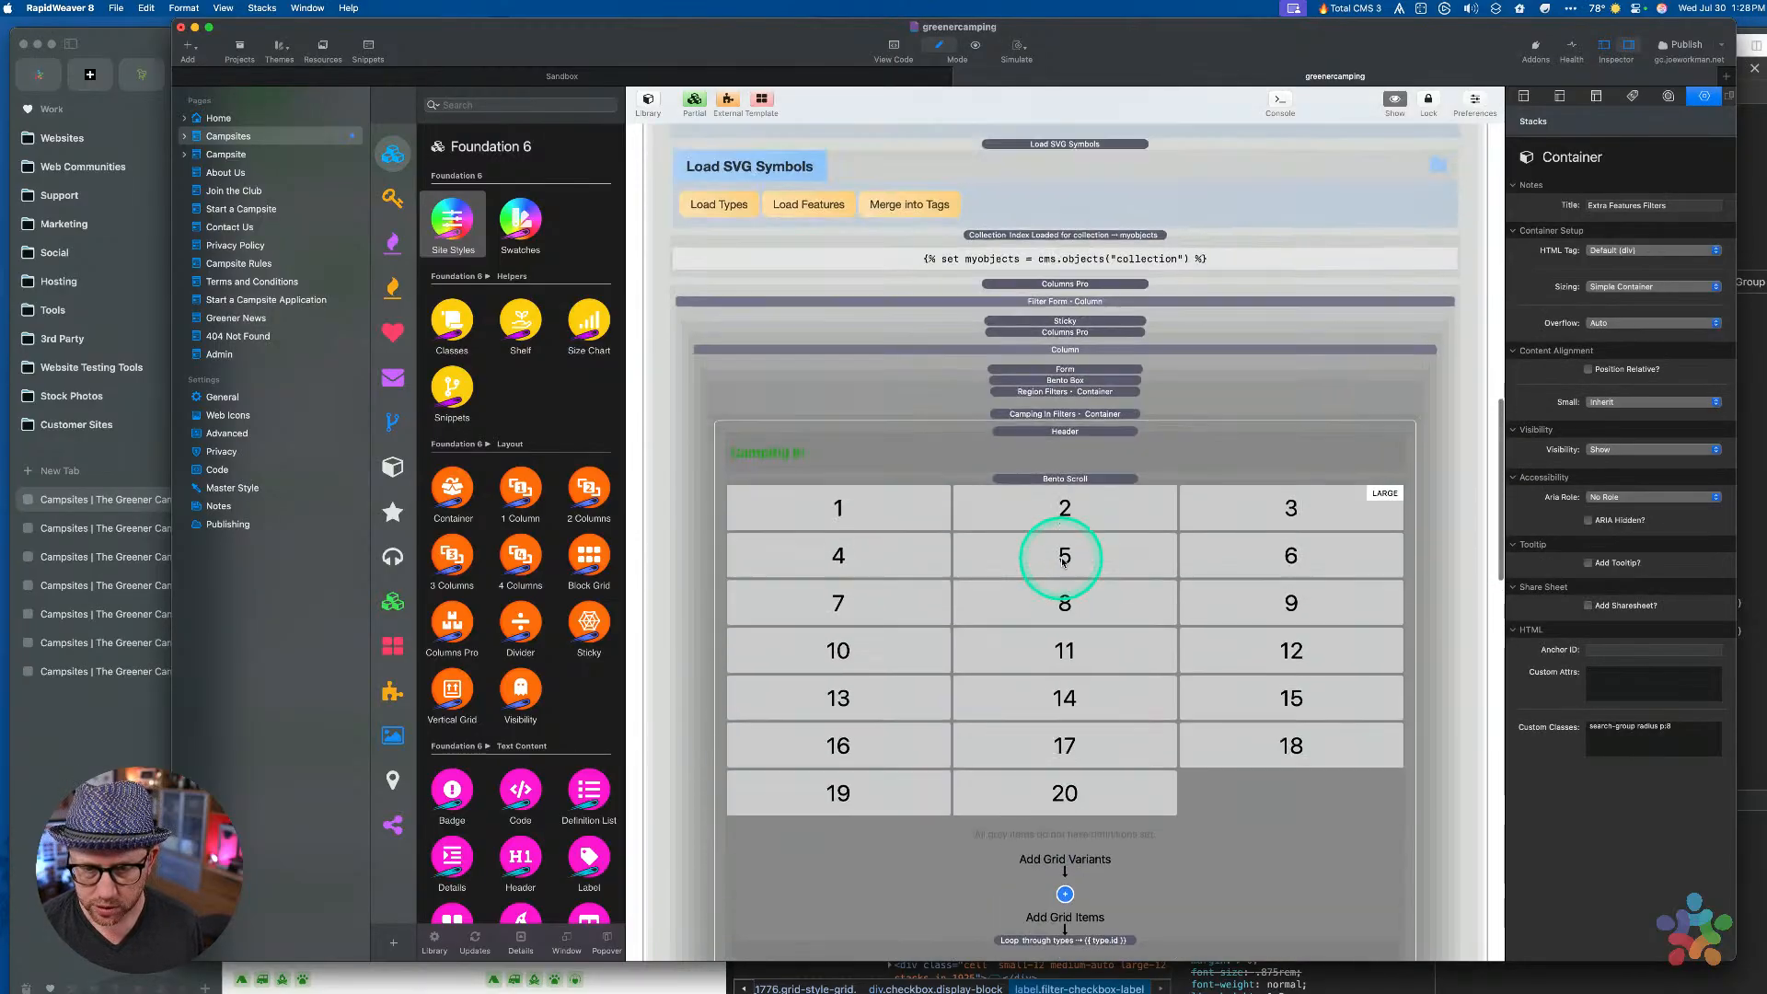
click(1063, 452)
double_click(1063, 451)
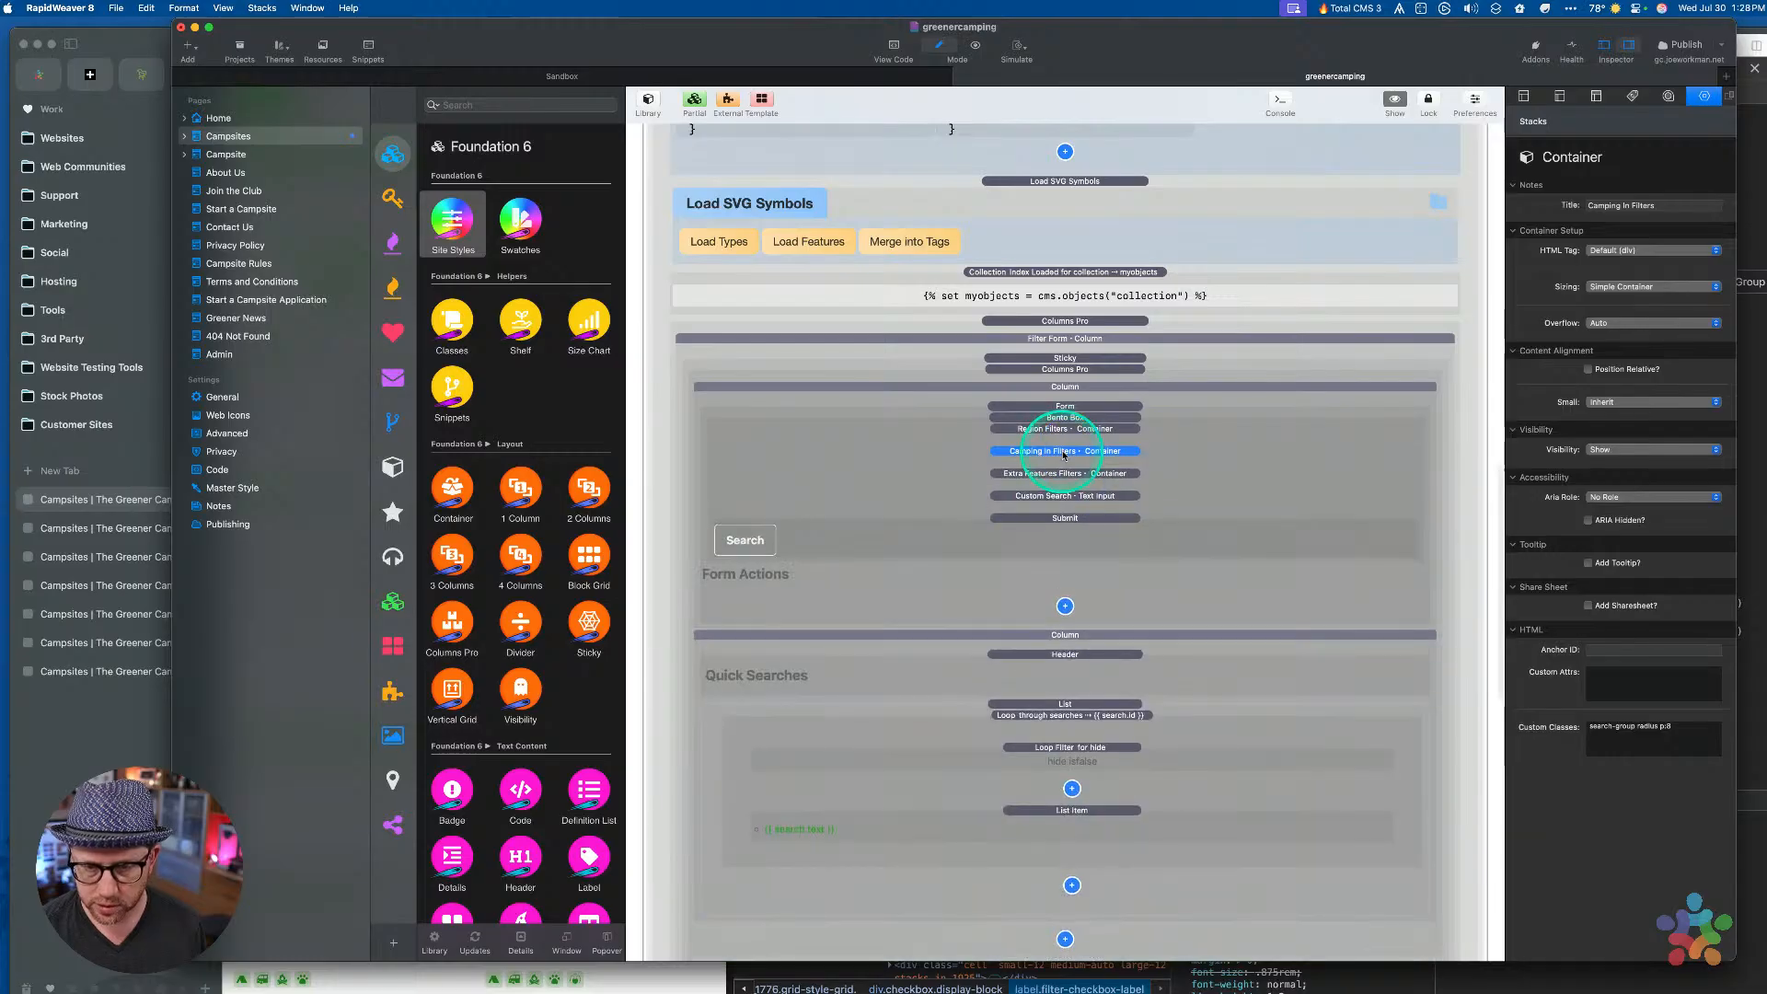
Expand Region Filters and select the map SVG in the England South & East cell
scroll(1065, 488, up, 3)
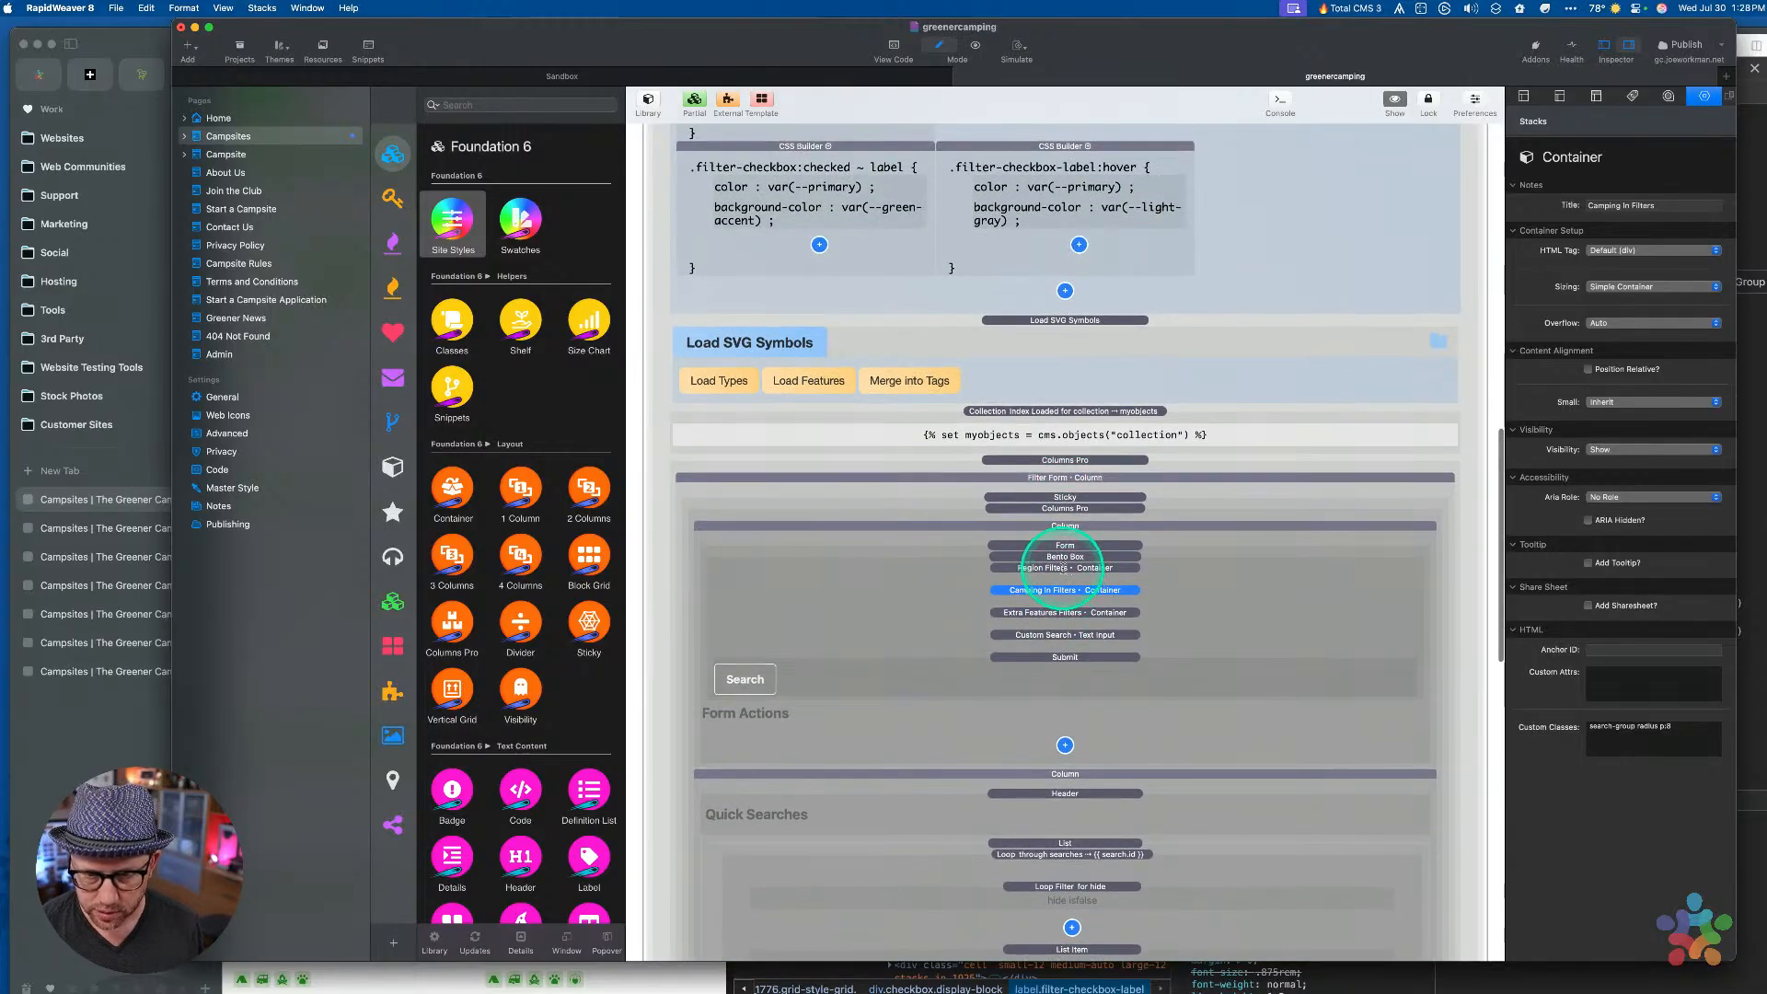
double_click(1065, 568)
scroll(1063, 605, down, 8)
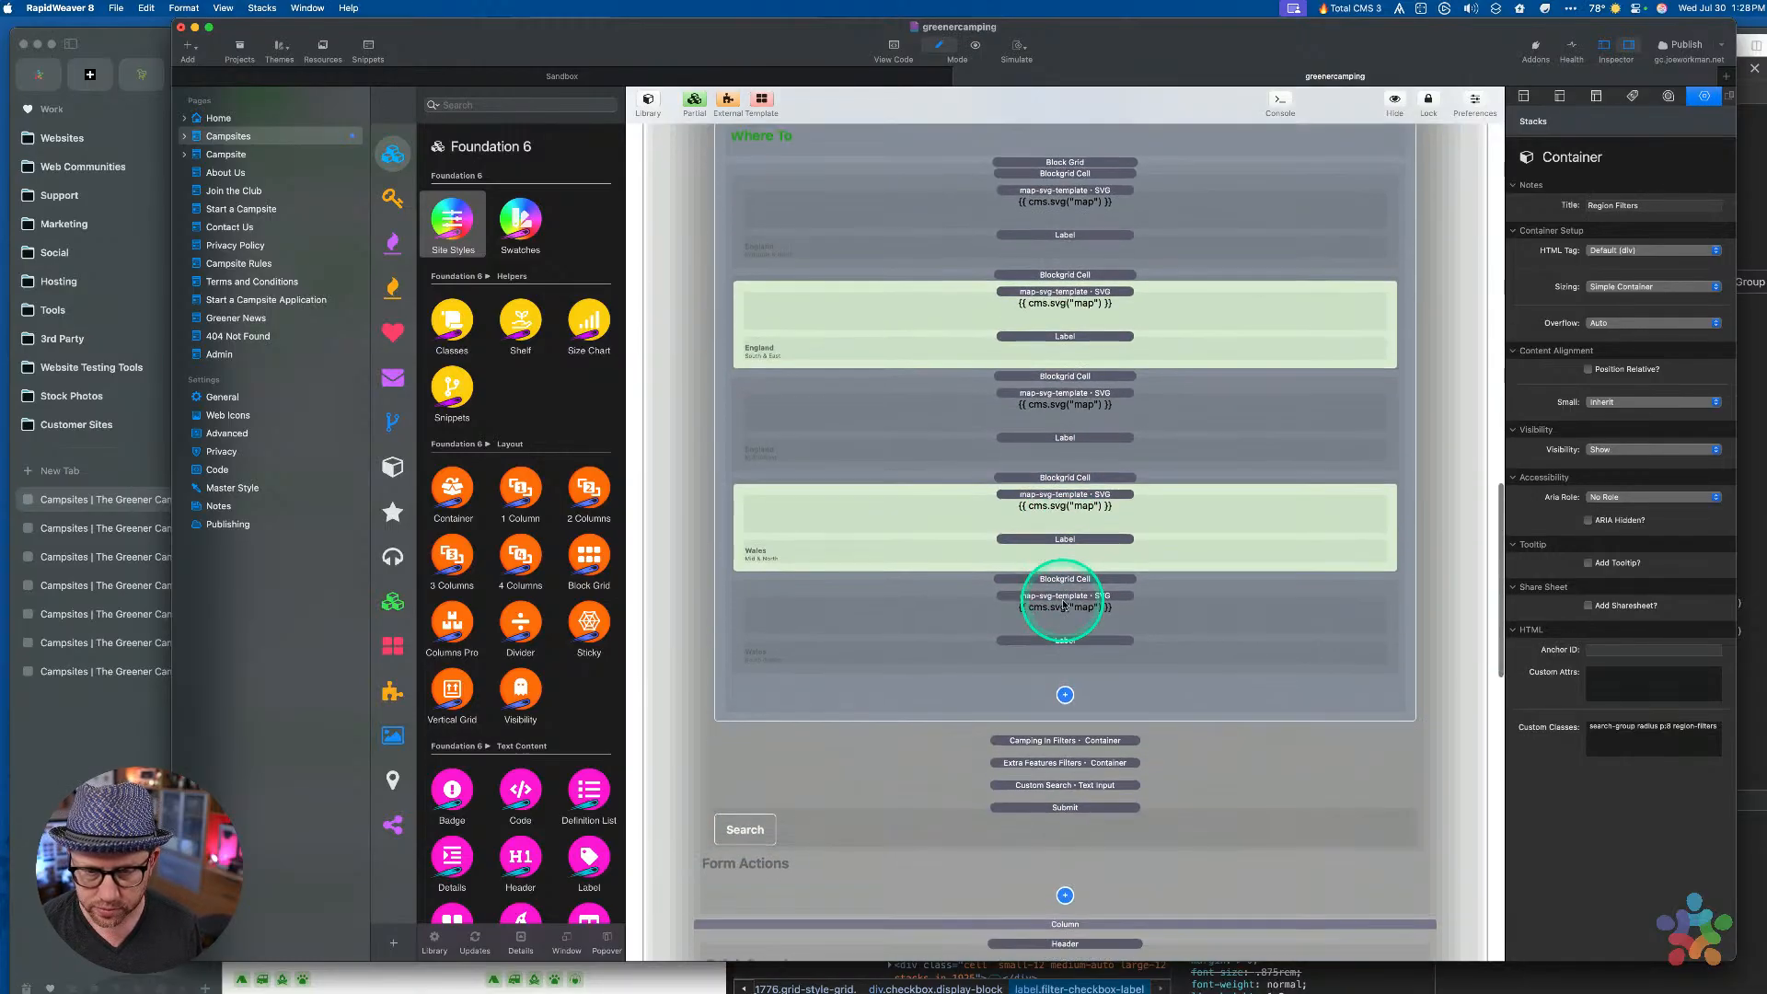
key(ctrl+Up)
click(1064, 571)
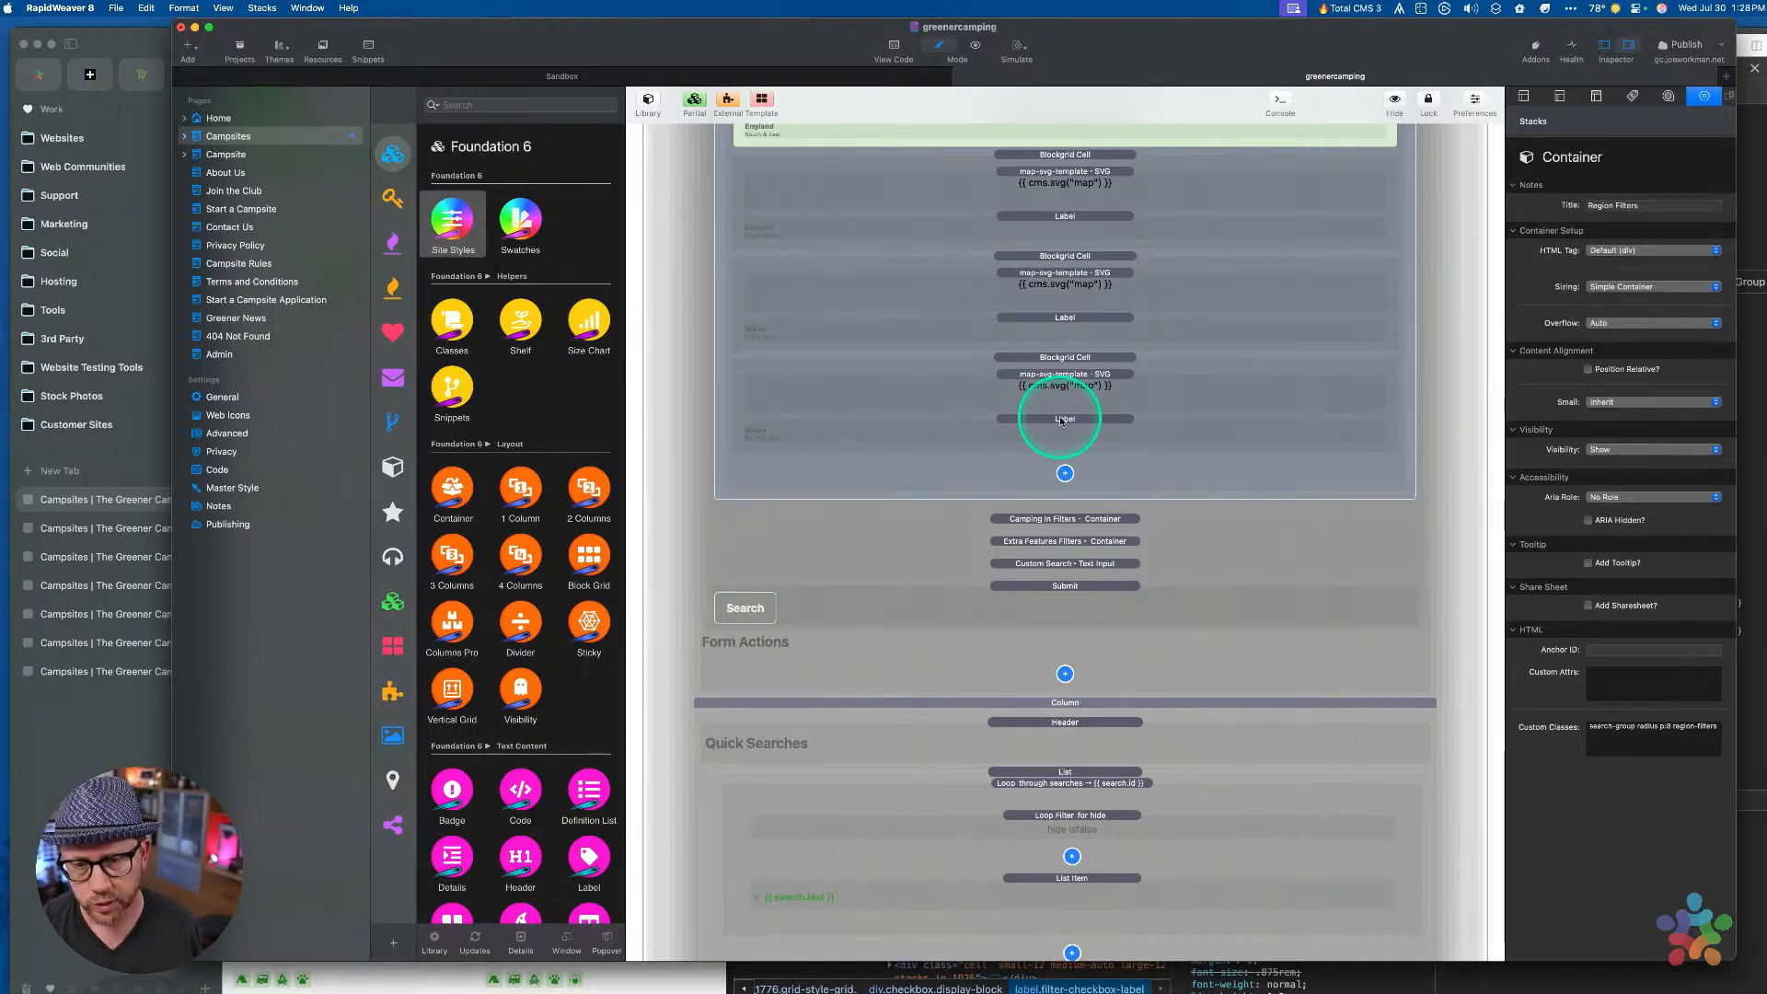
scroll(1061, 420, up, 4)
click(1065, 370)
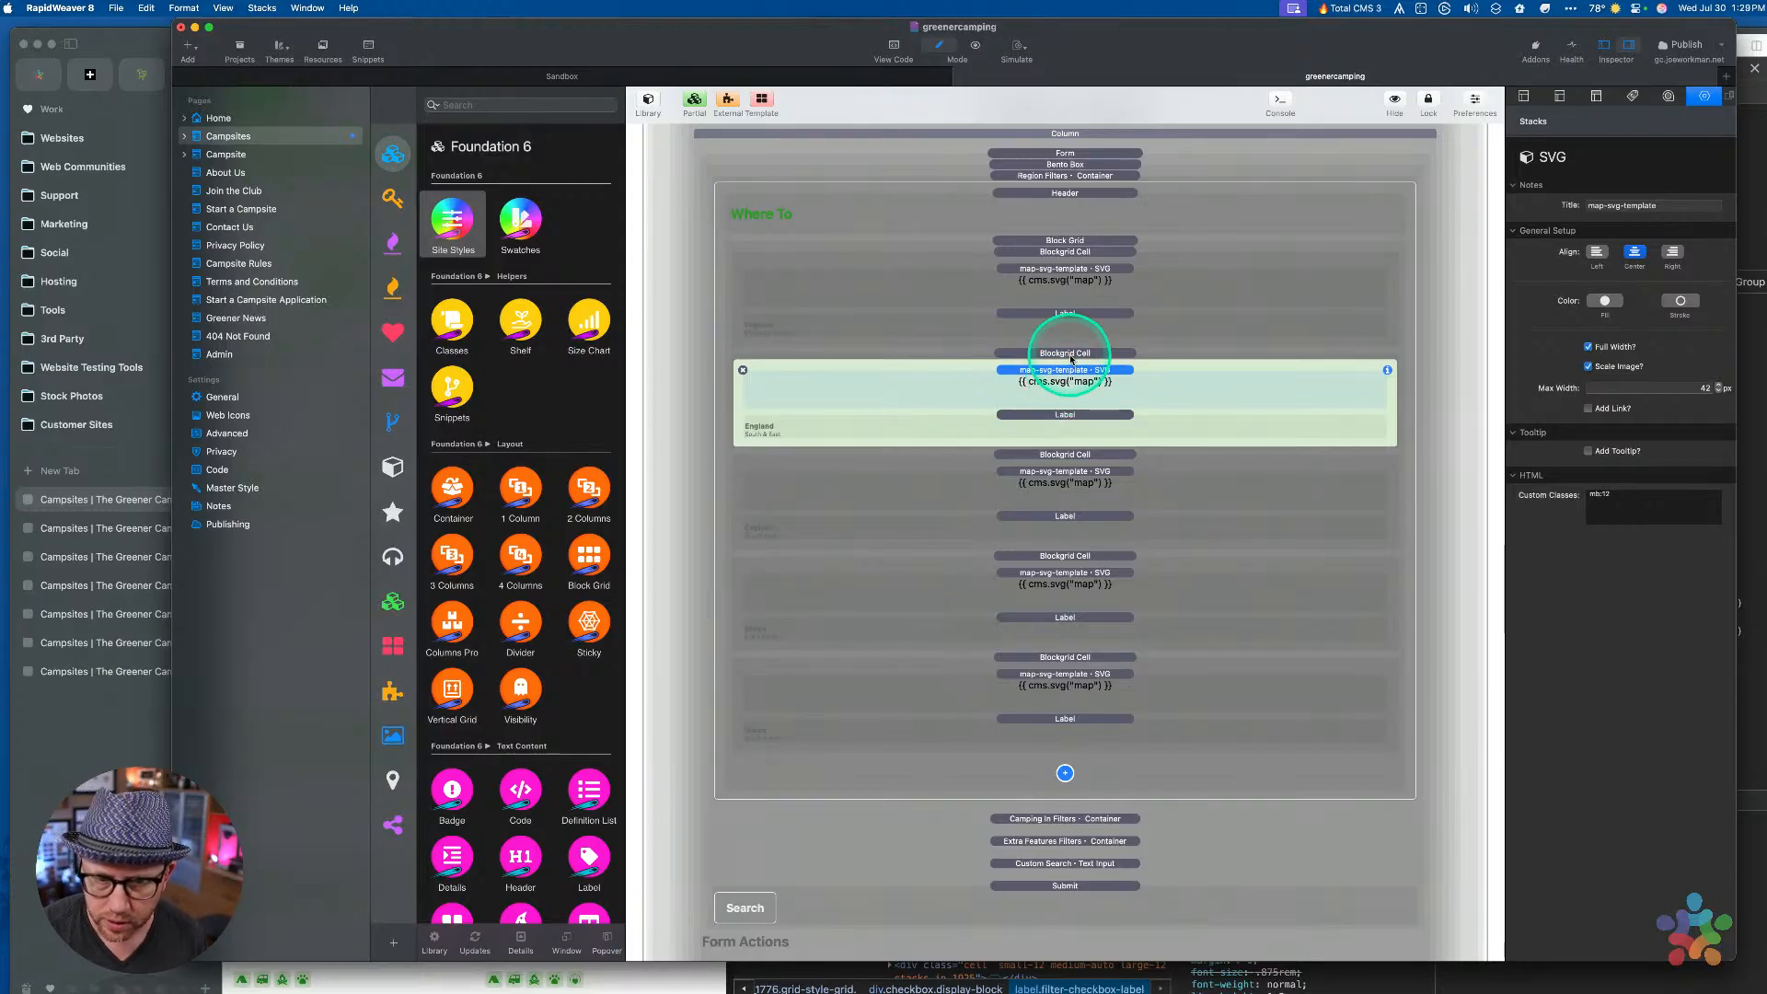
Paste a copy of the England Midlands & North grid cell, redoing the first paste
click(1057, 474)
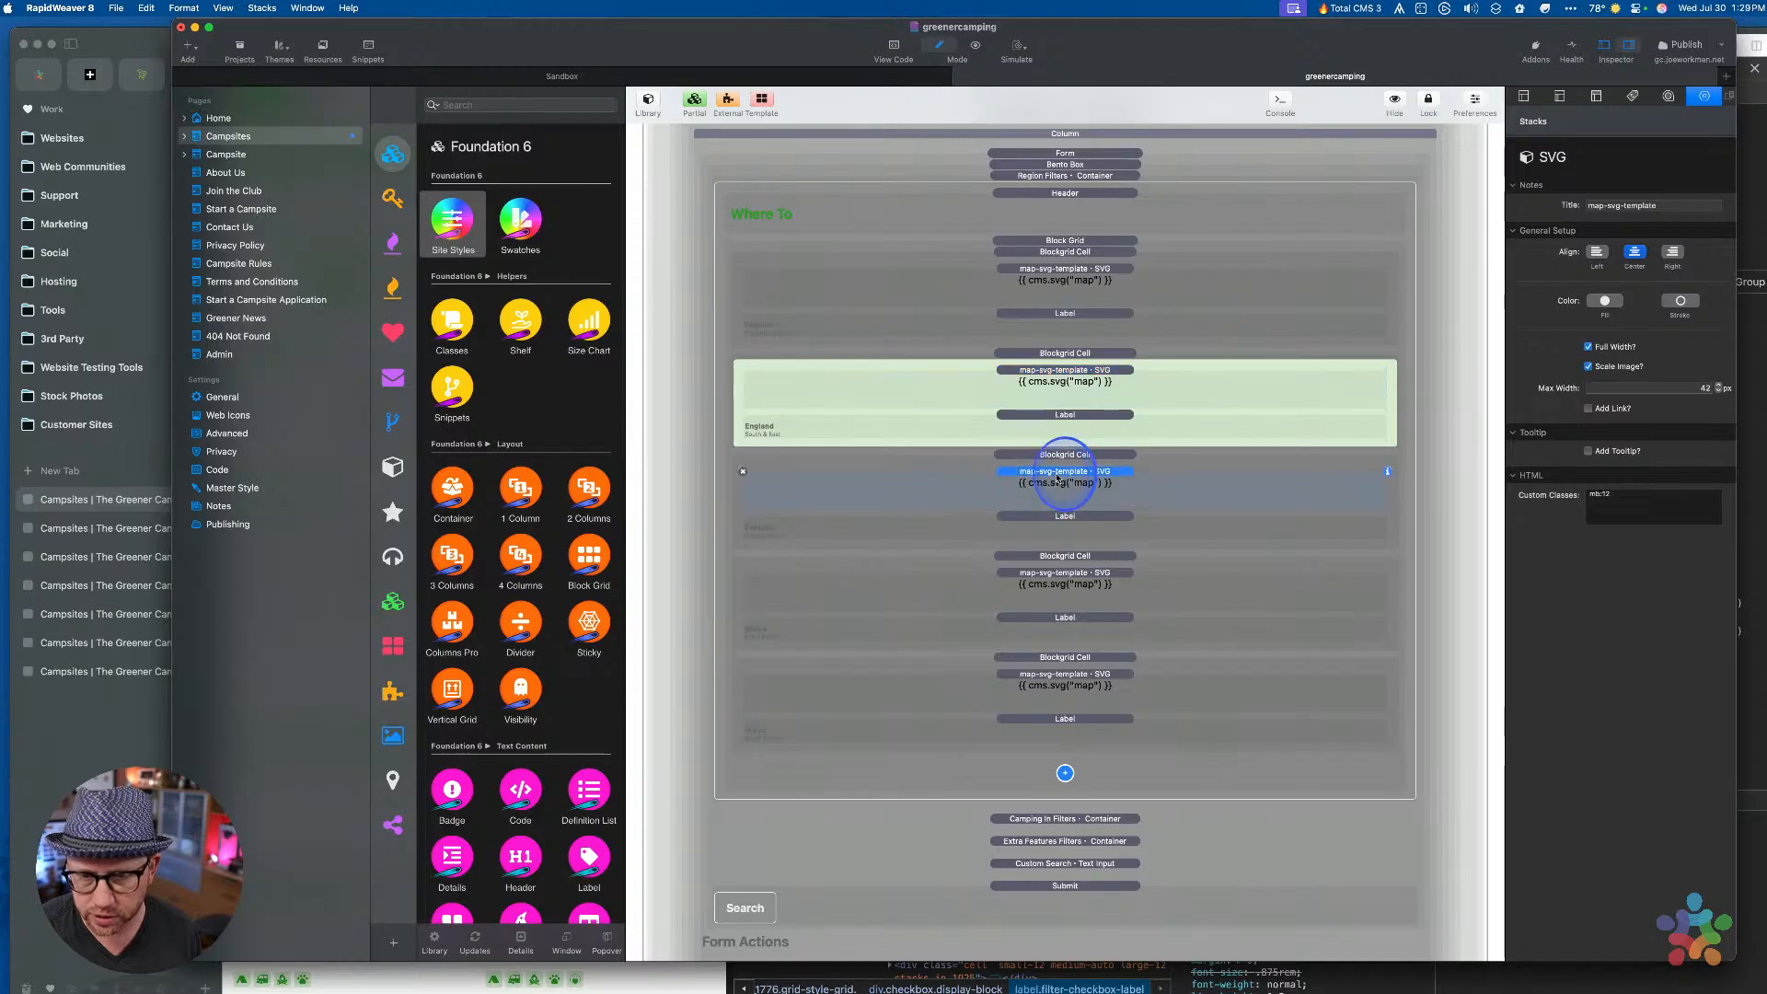
click(1064, 412)
click(1065, 378)
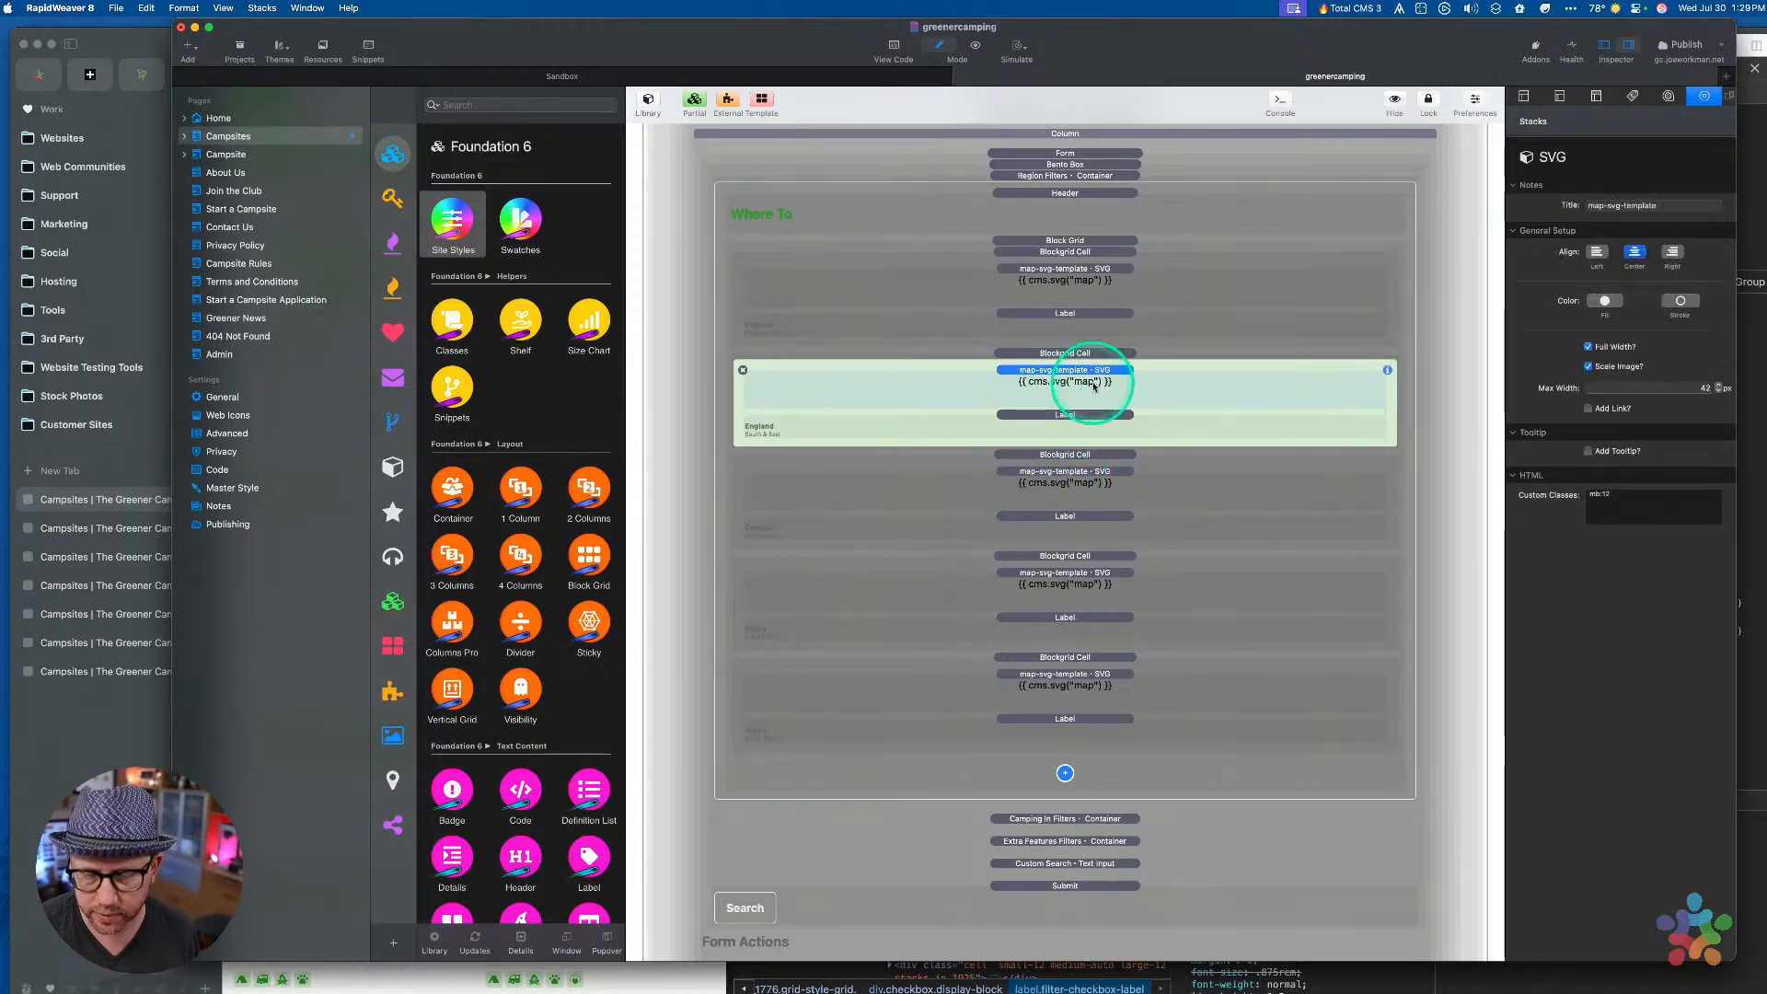
click(1072, 354)
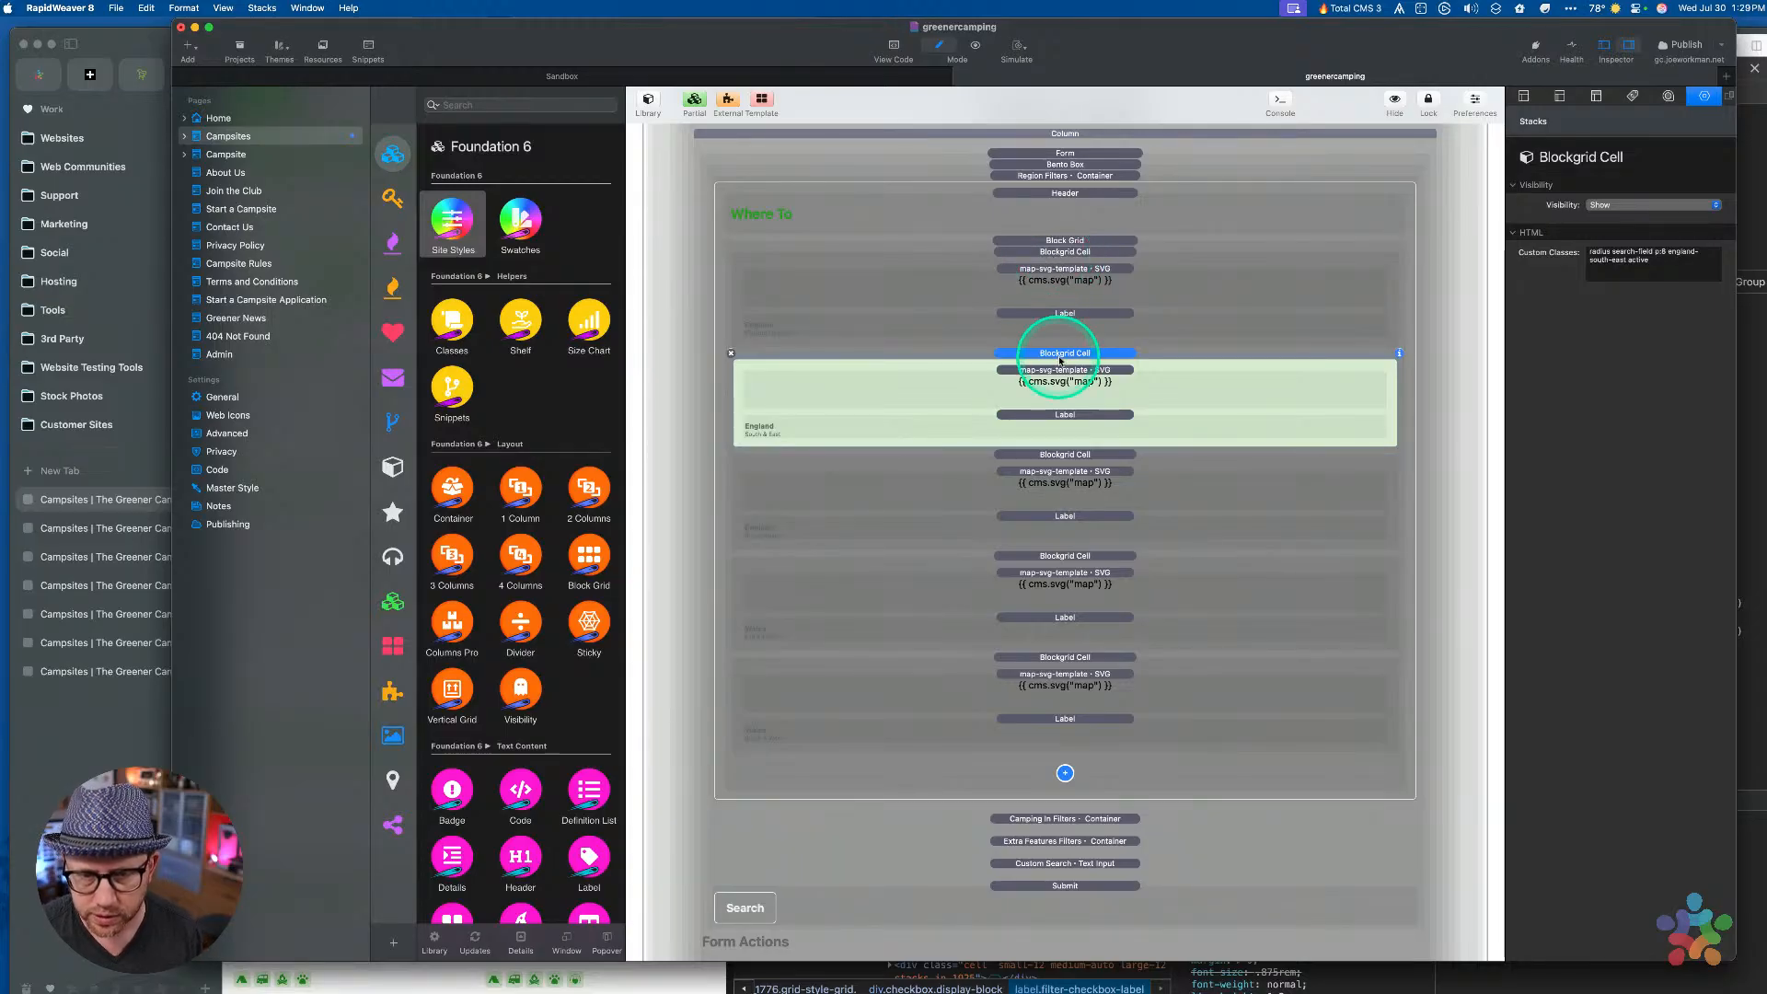
click(1062, 252)
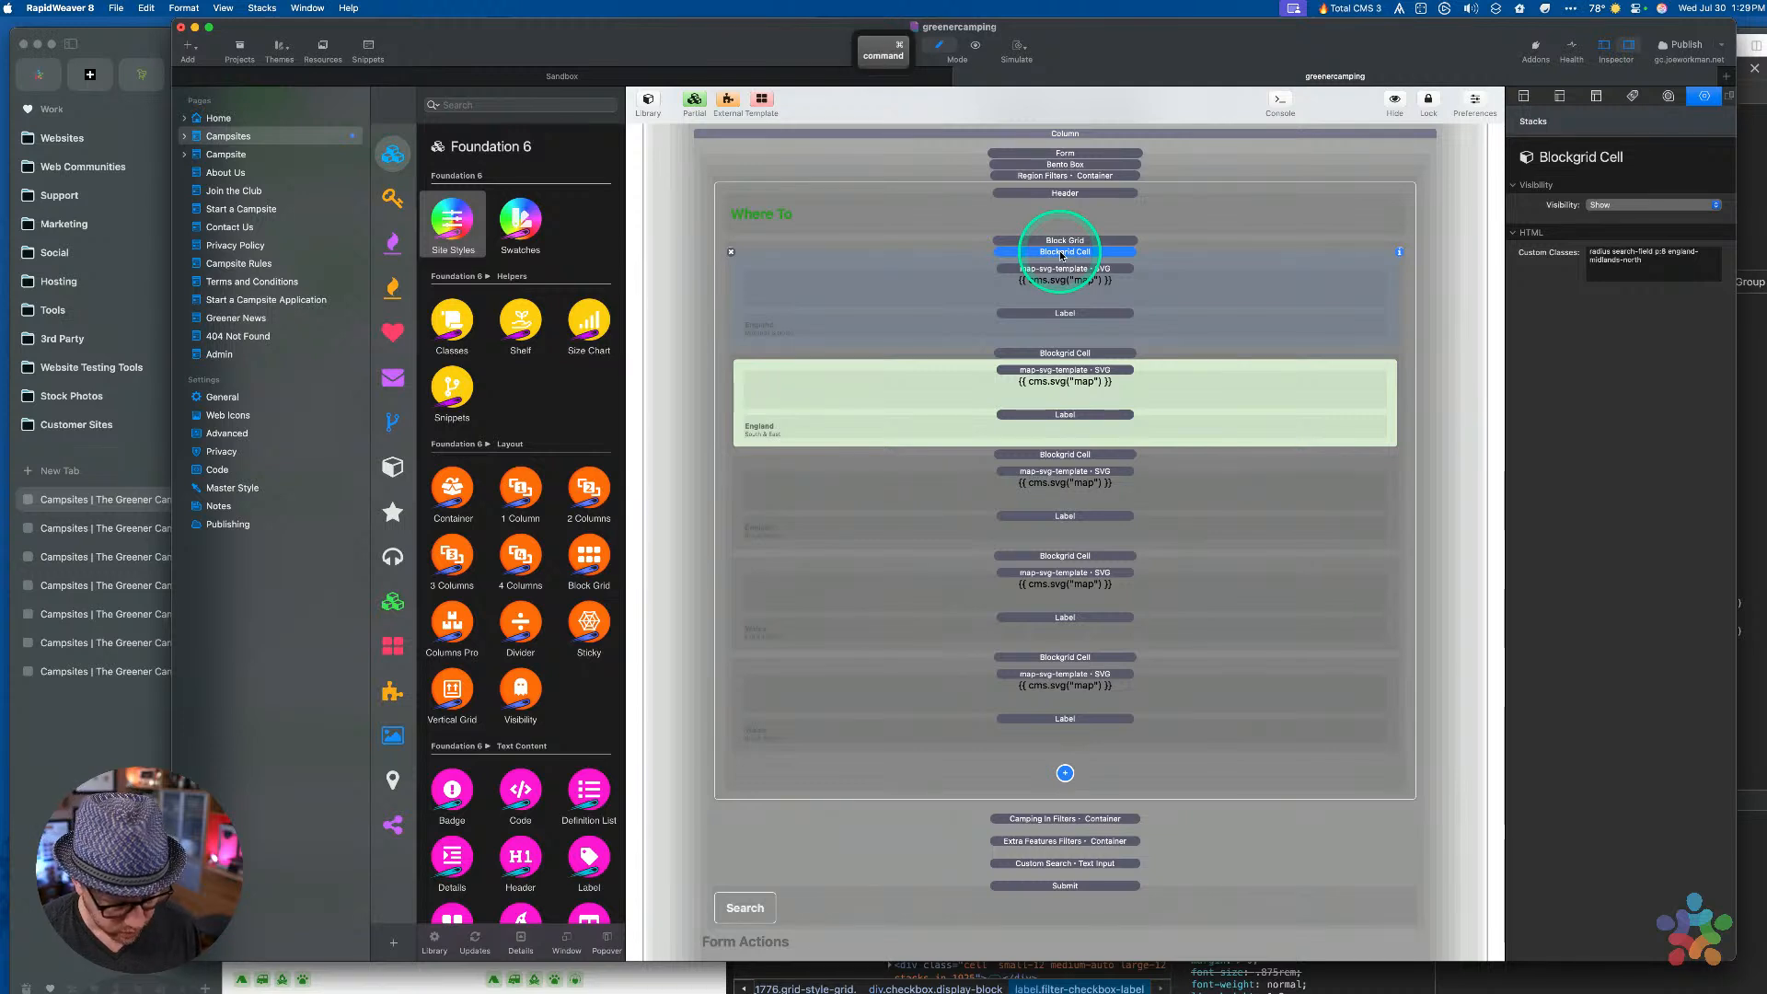
key(super+v)
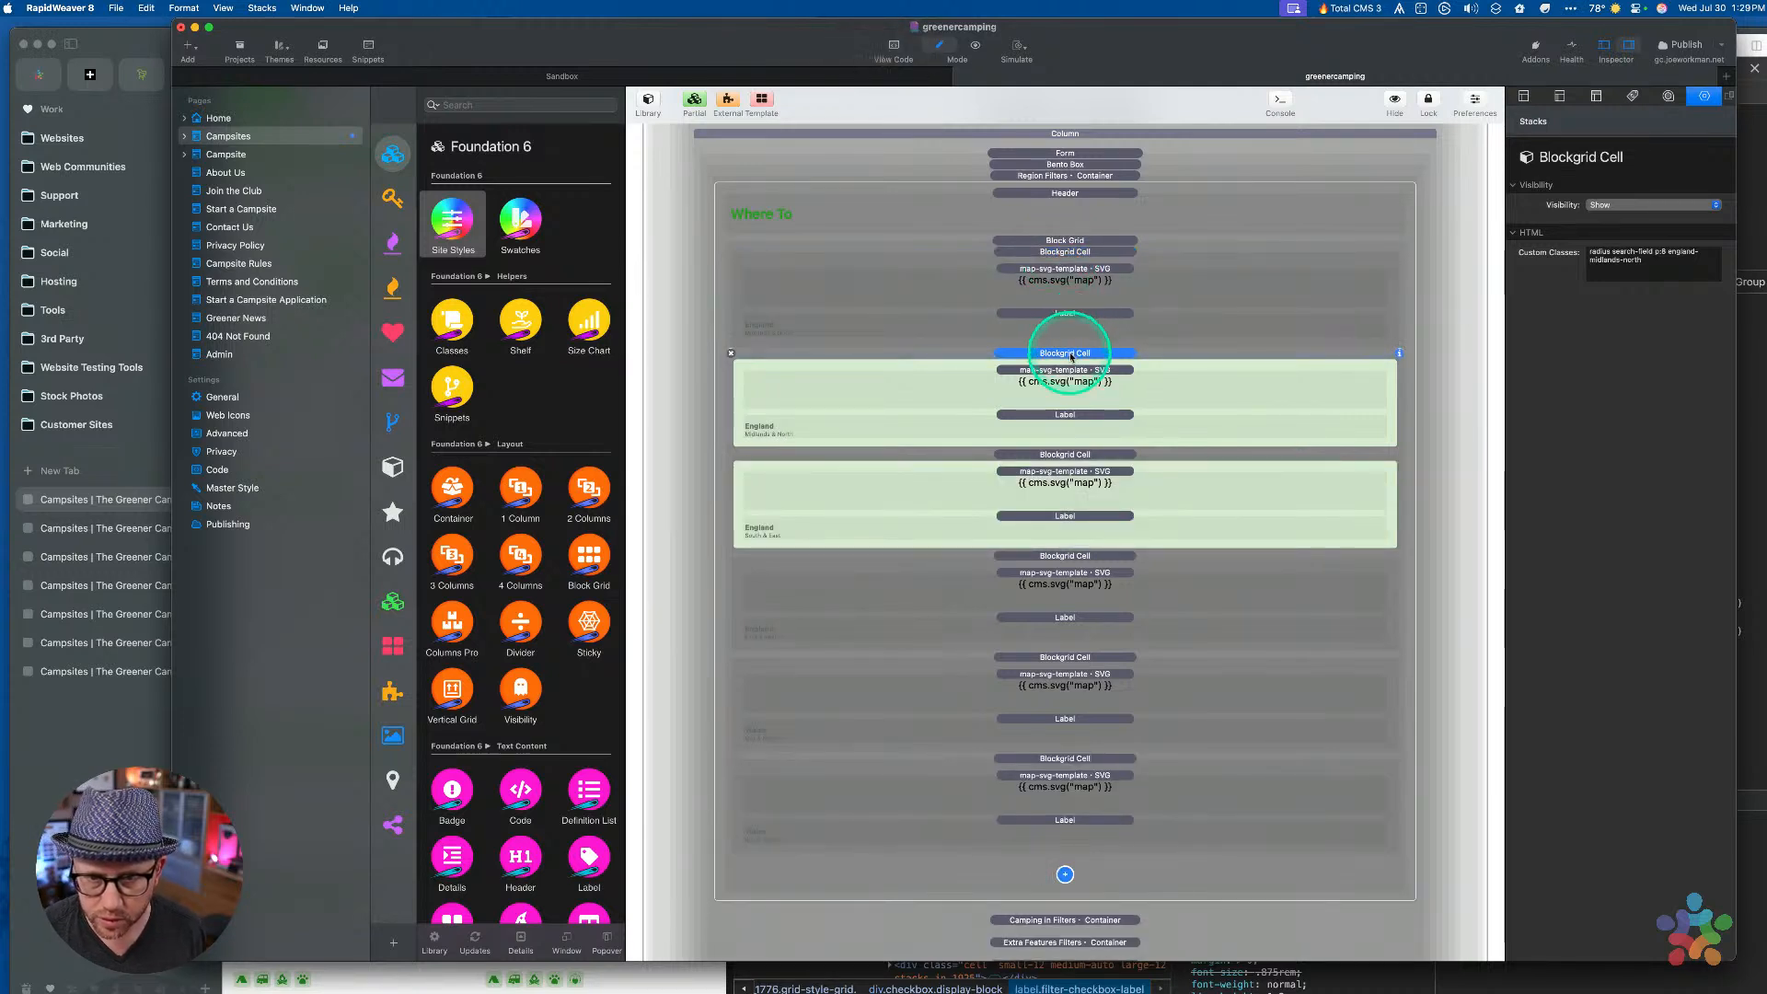
key(super+z)
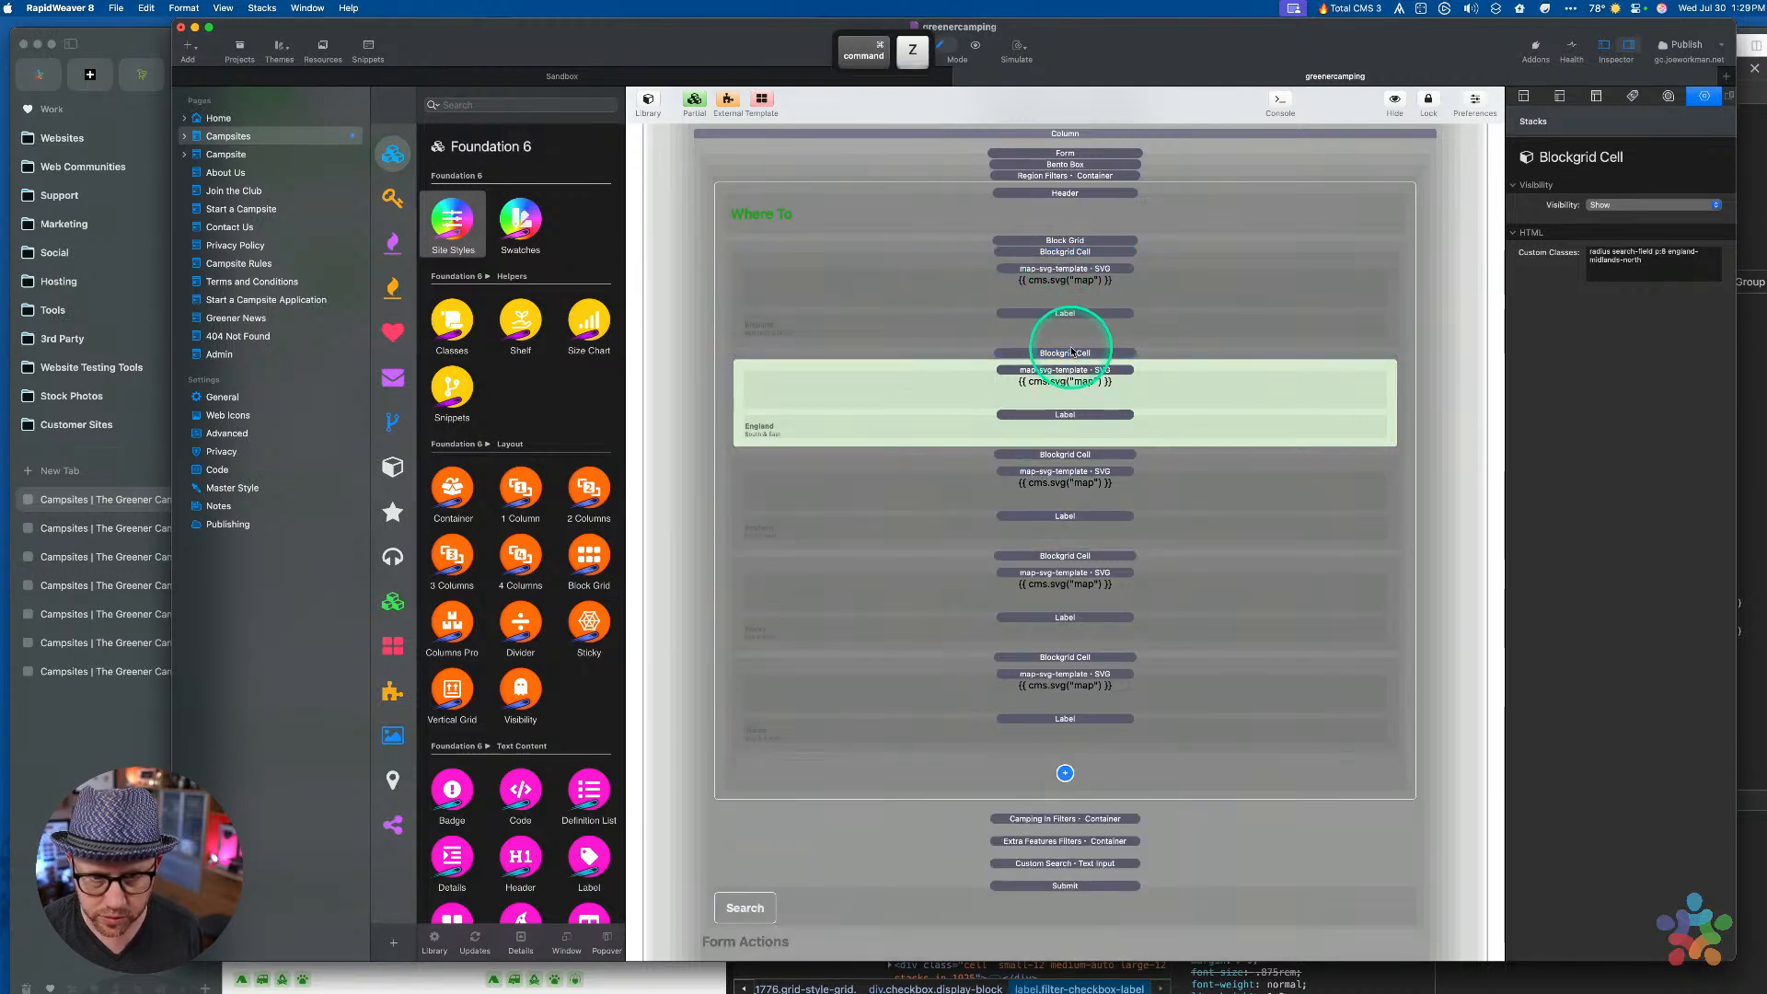
click(1073, 258)
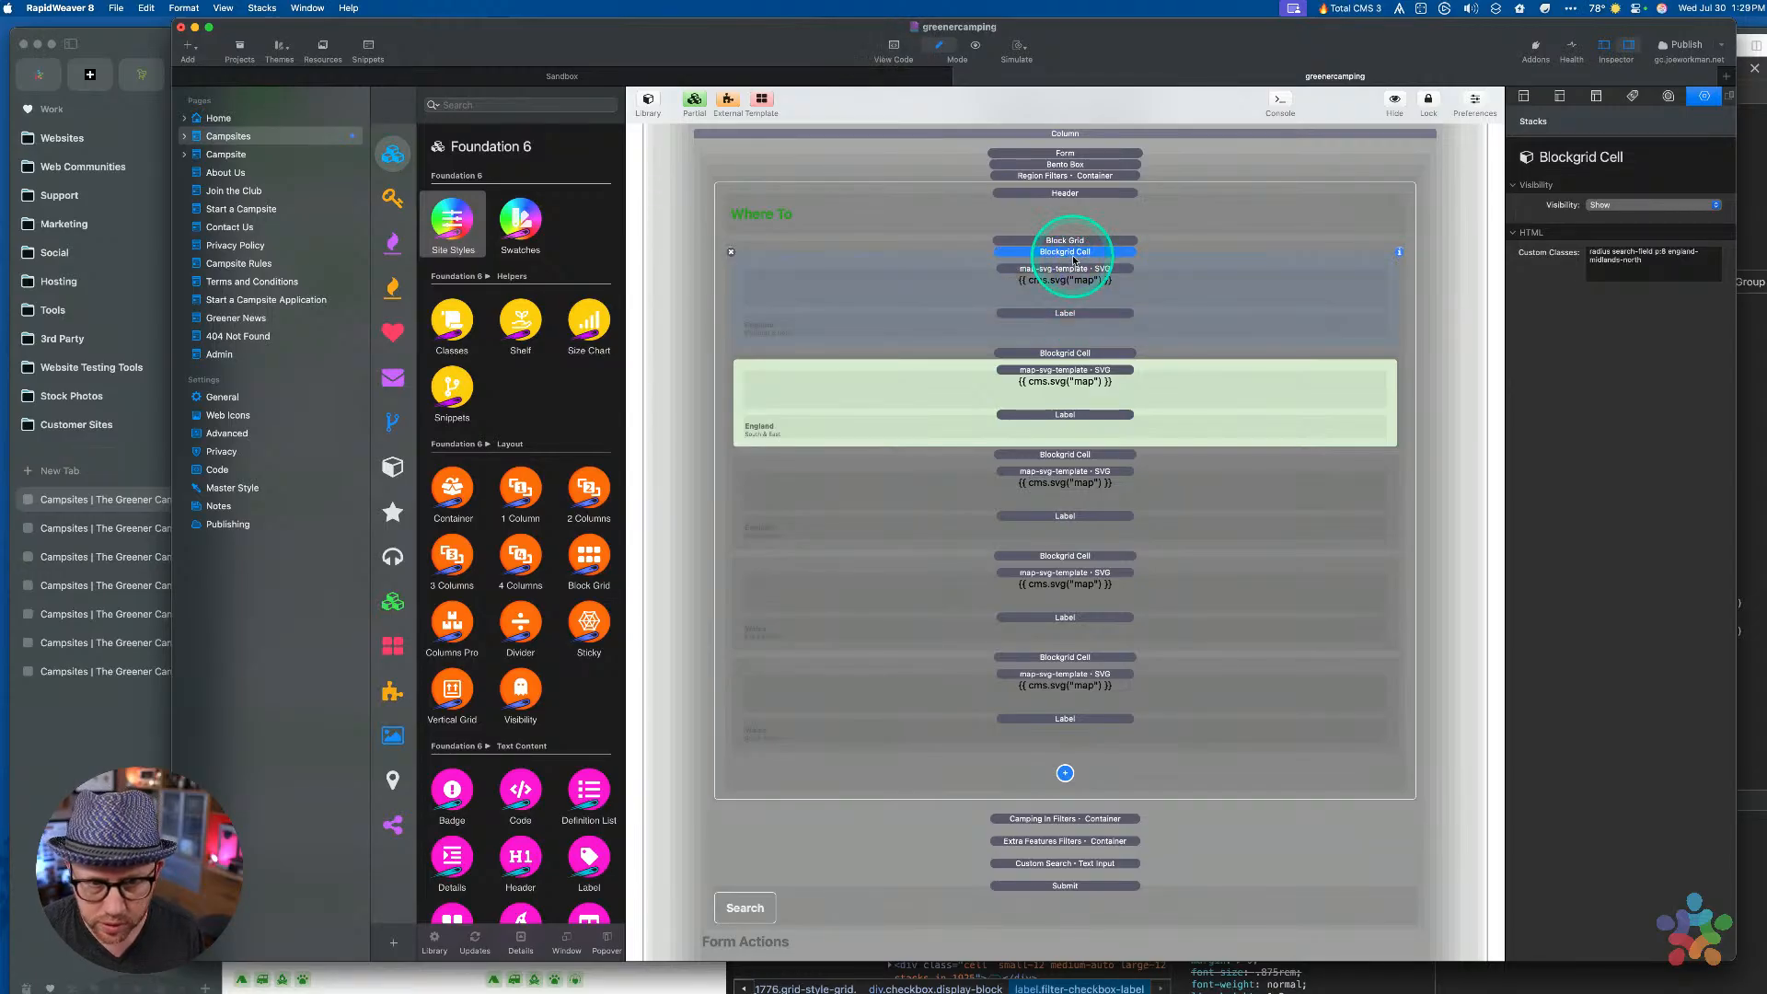
key(super+v)
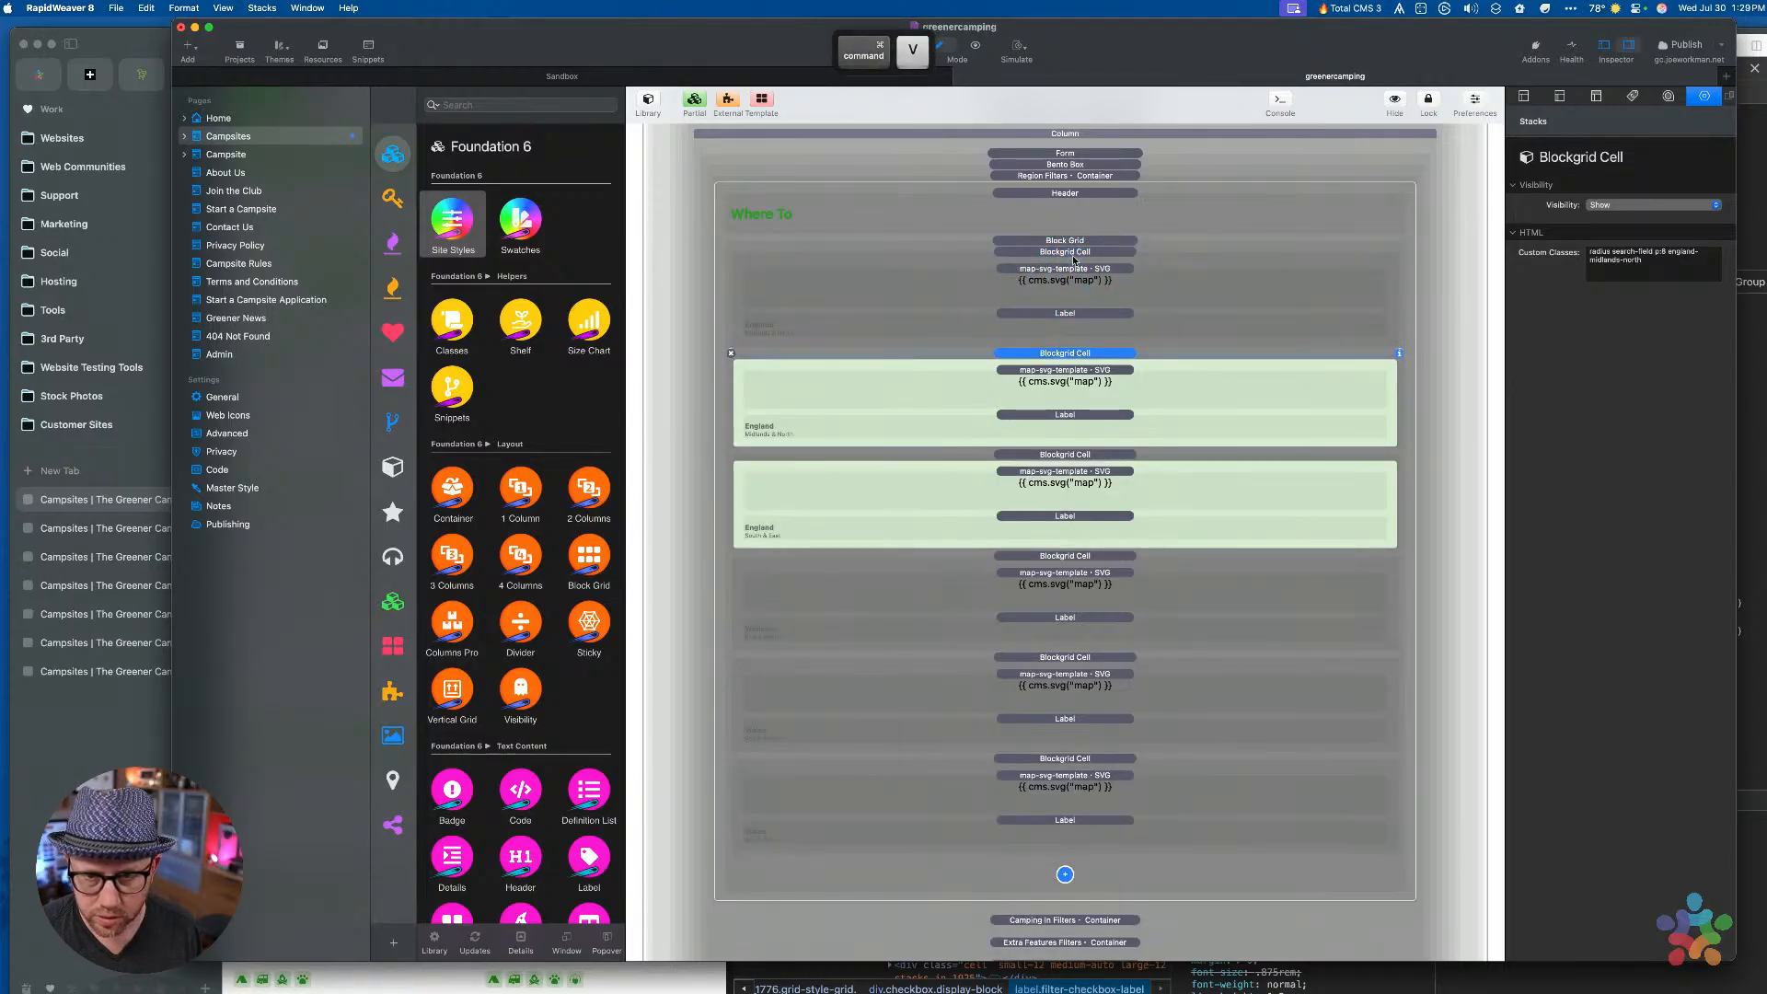
Inspect the duplicate cell's parts and its england-midlands-north class, then move it higher in the grid
click(1067, 357)
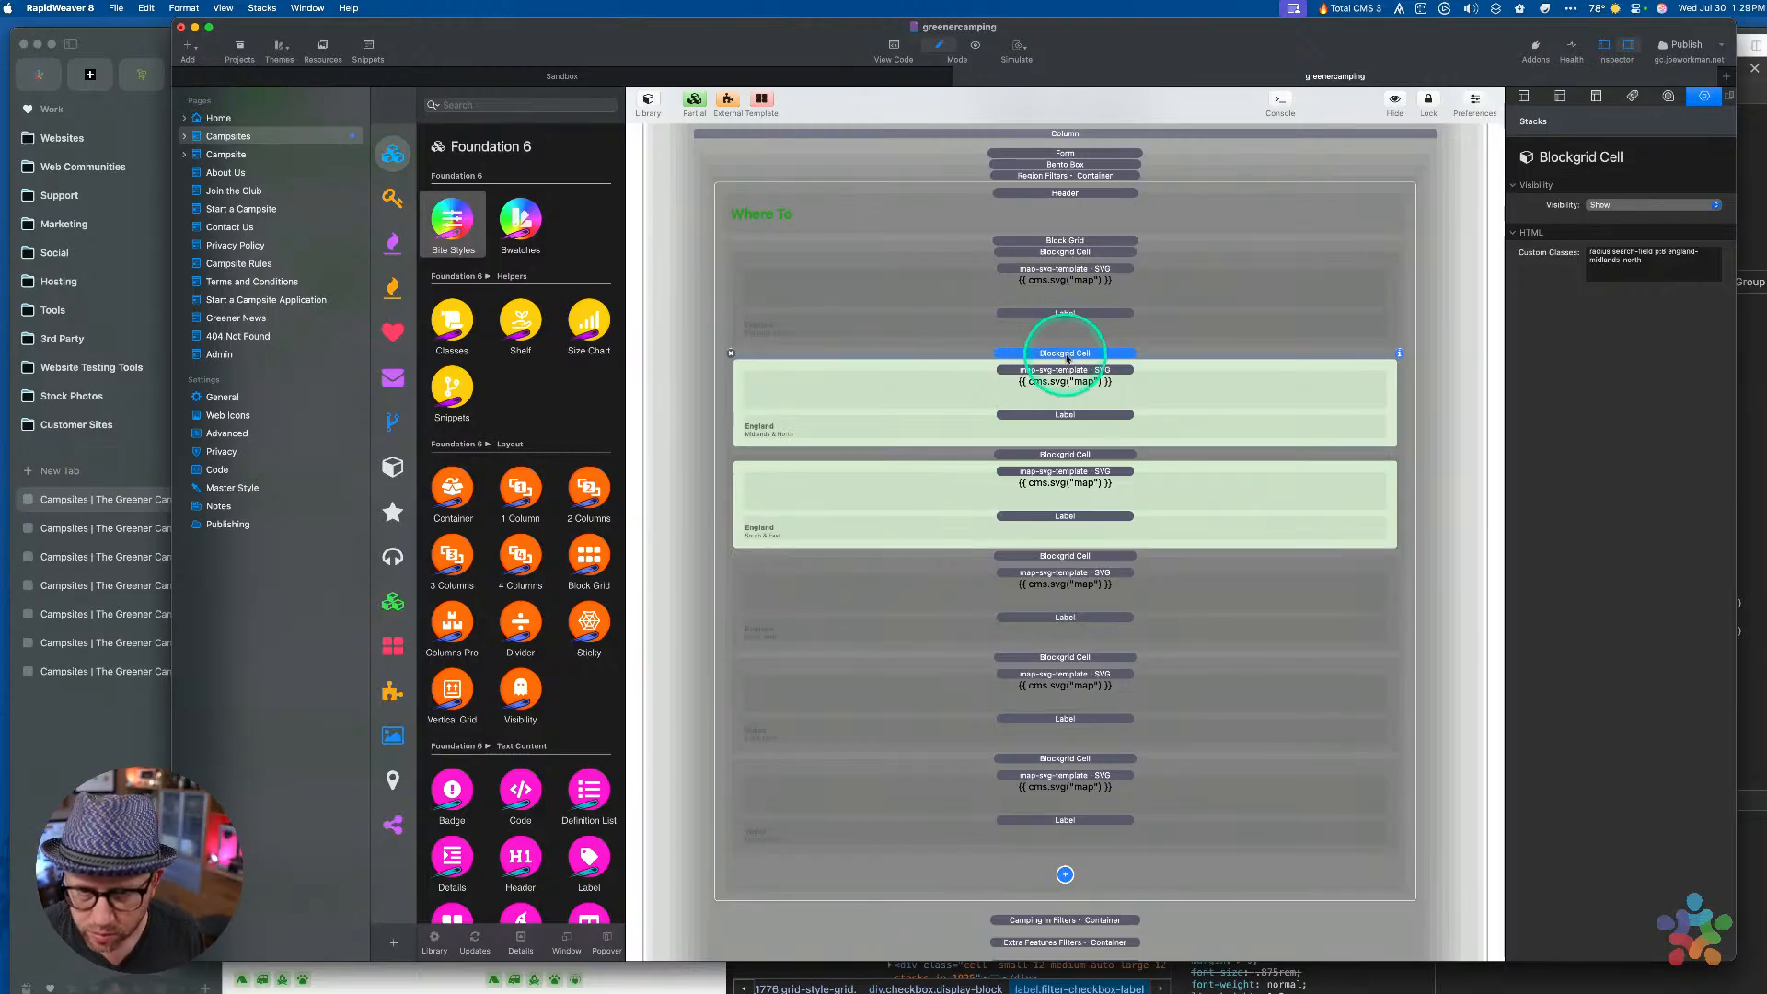
click(1040, 371)
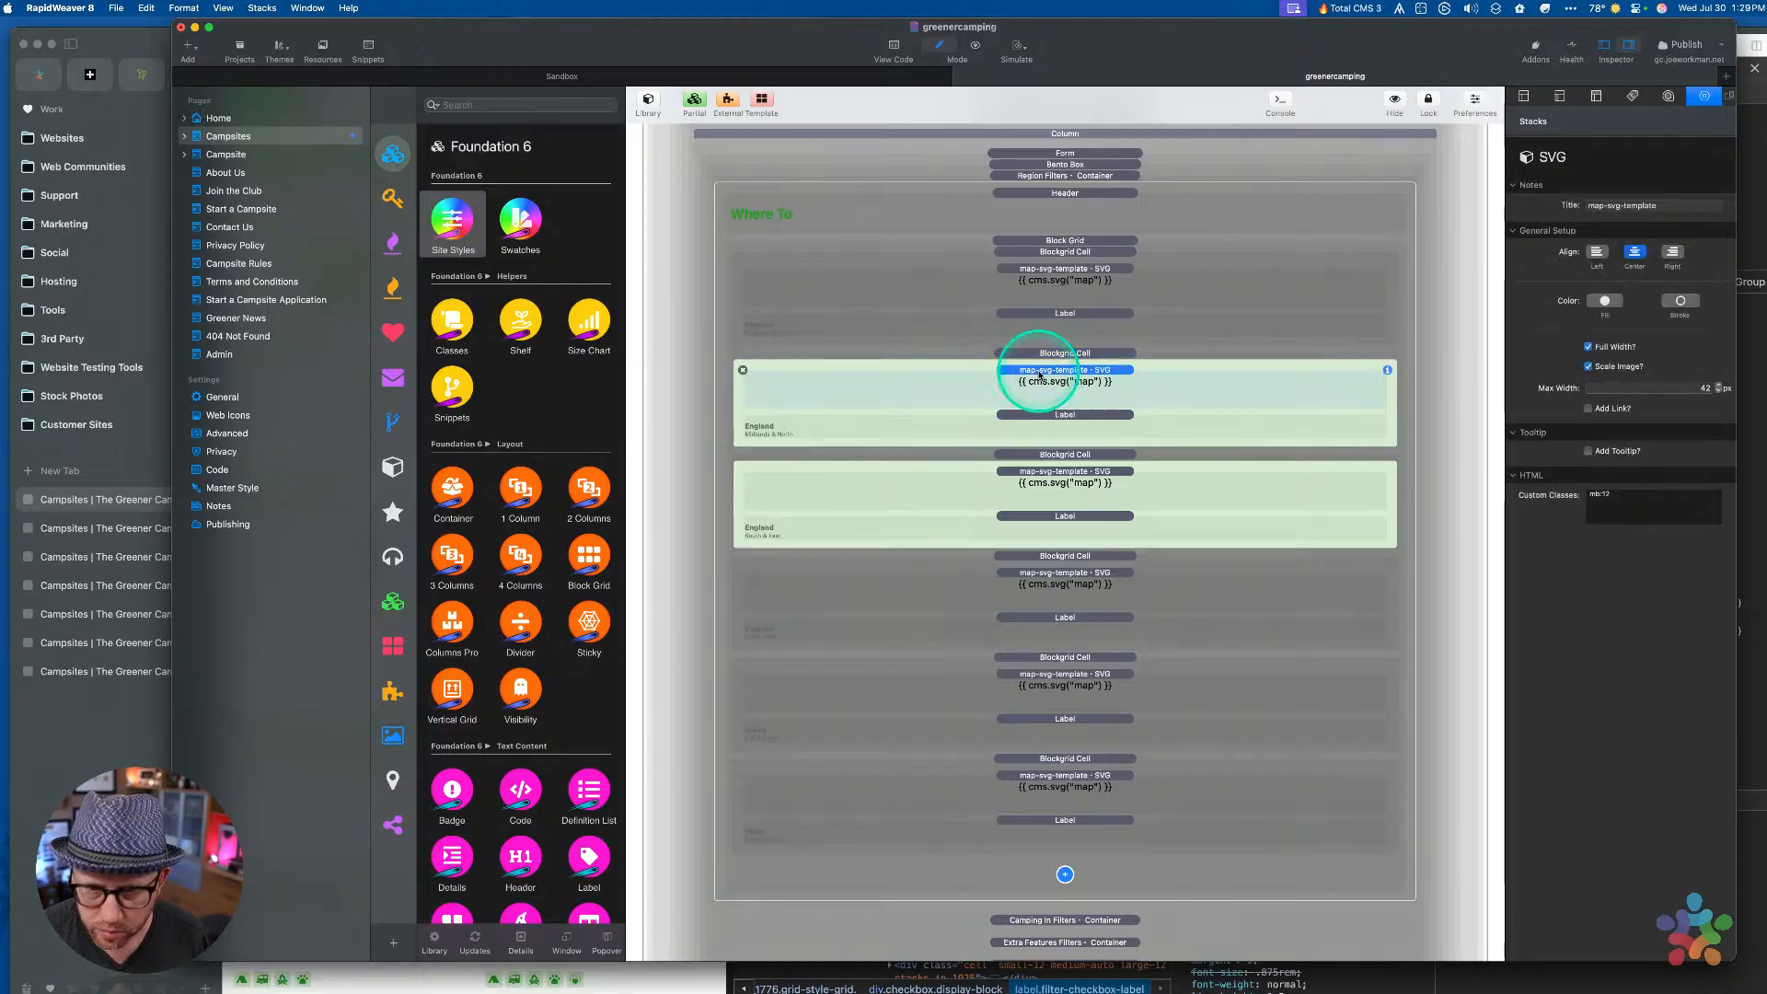
click(1040, 415)
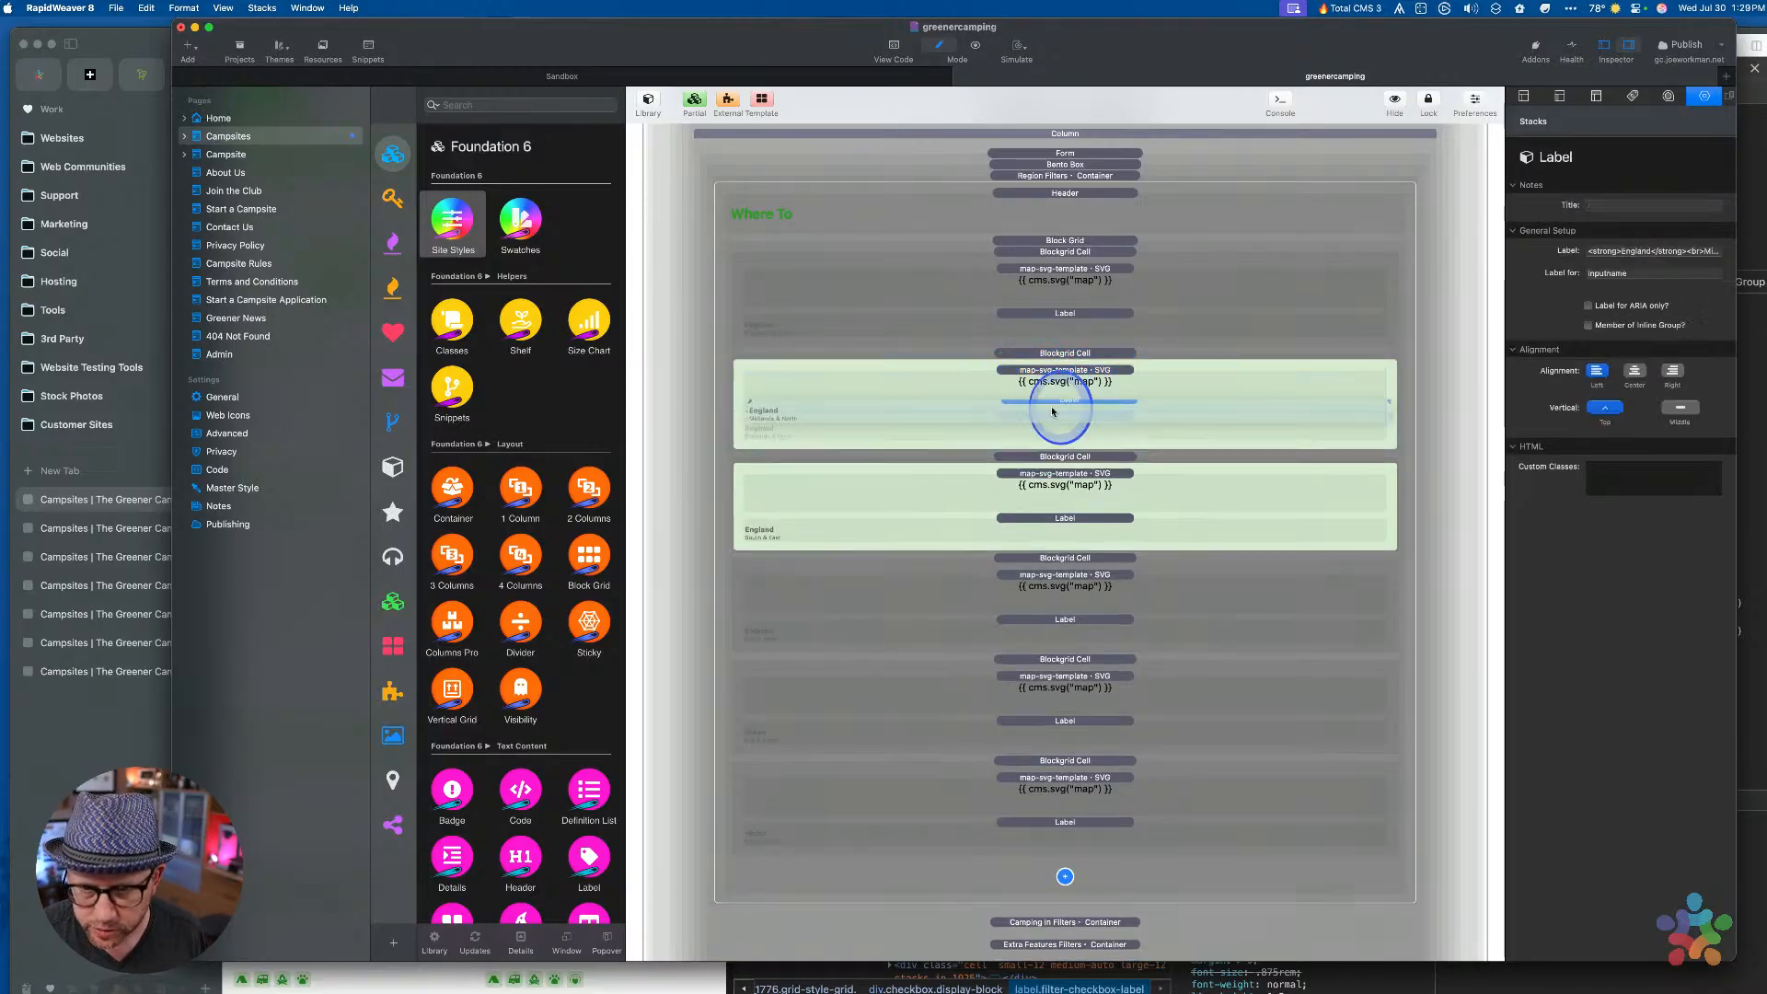
click(1061, 373)
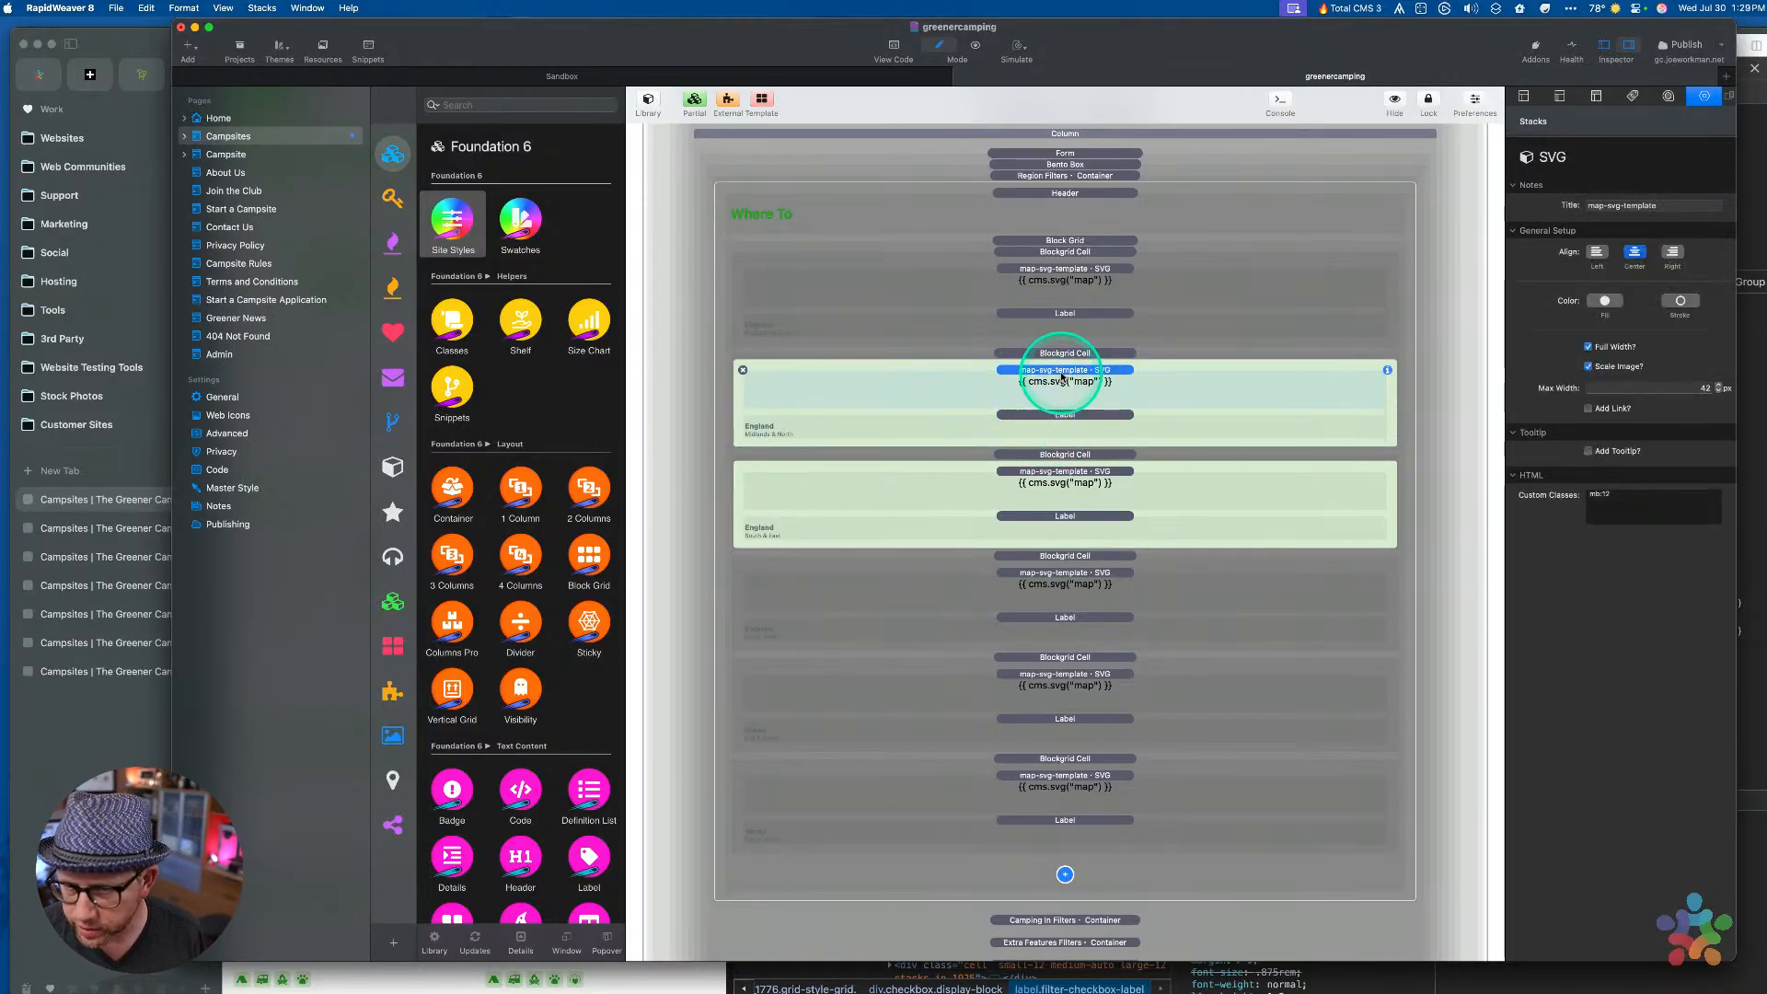
click(1059, 355)
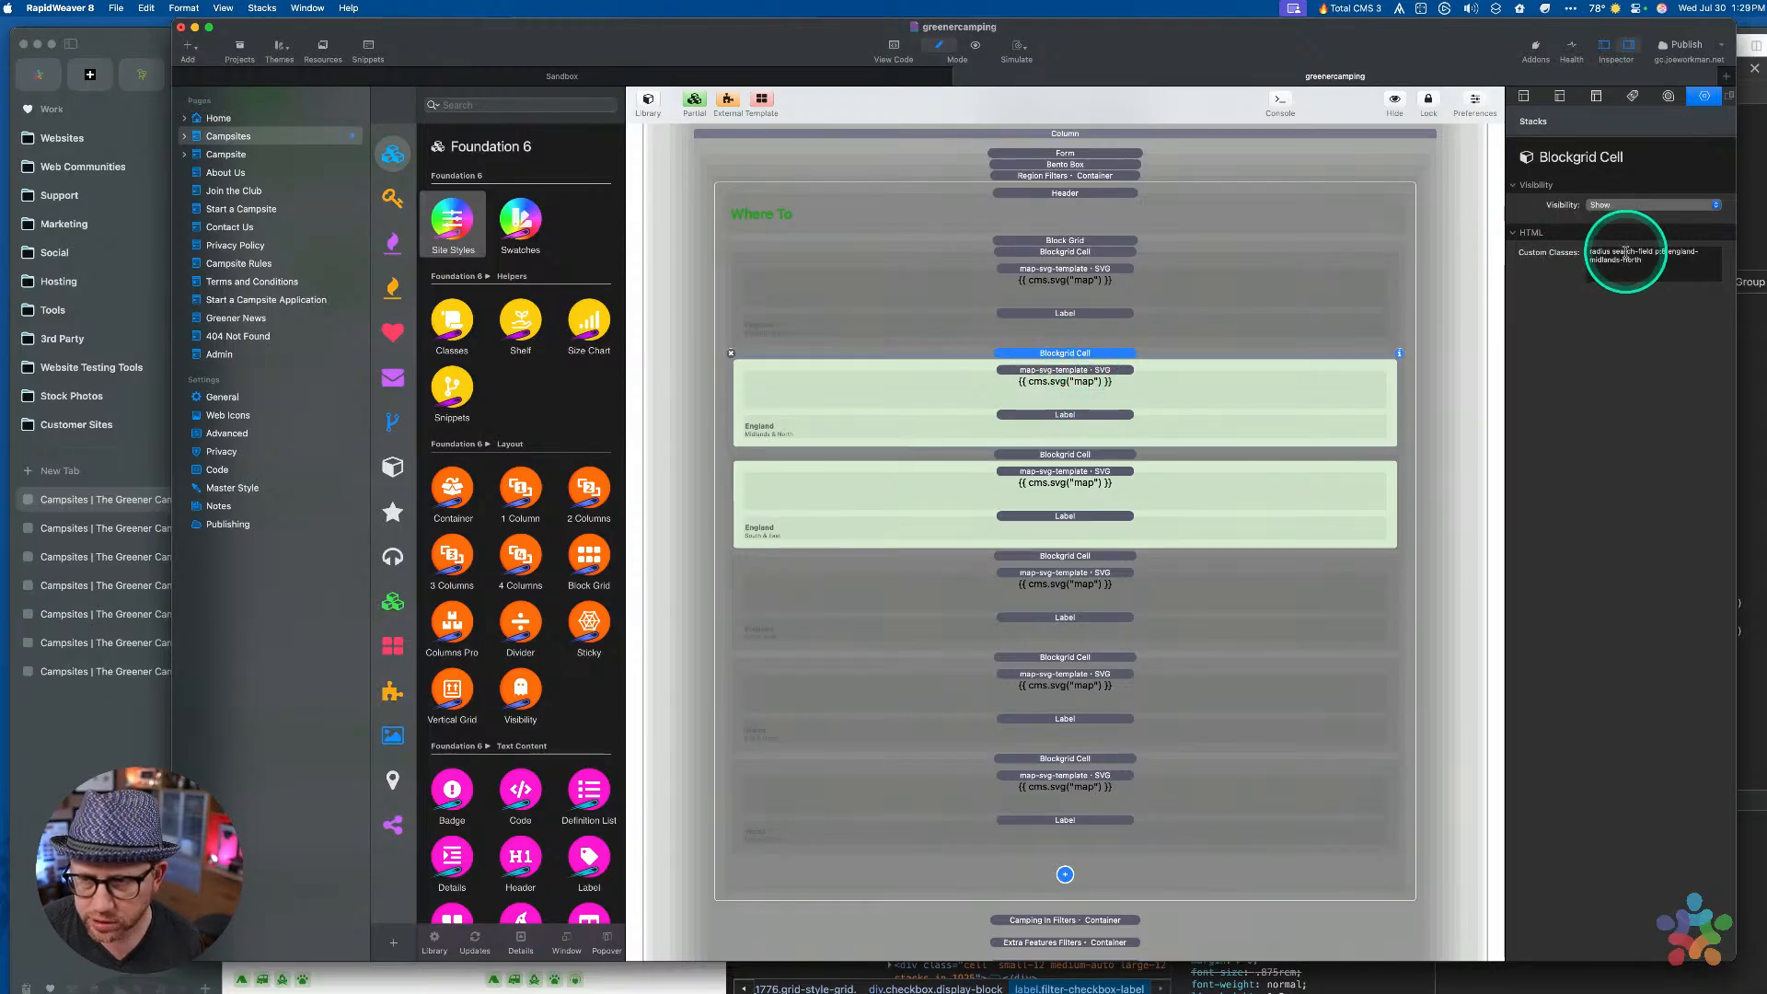
click(1652, 259)
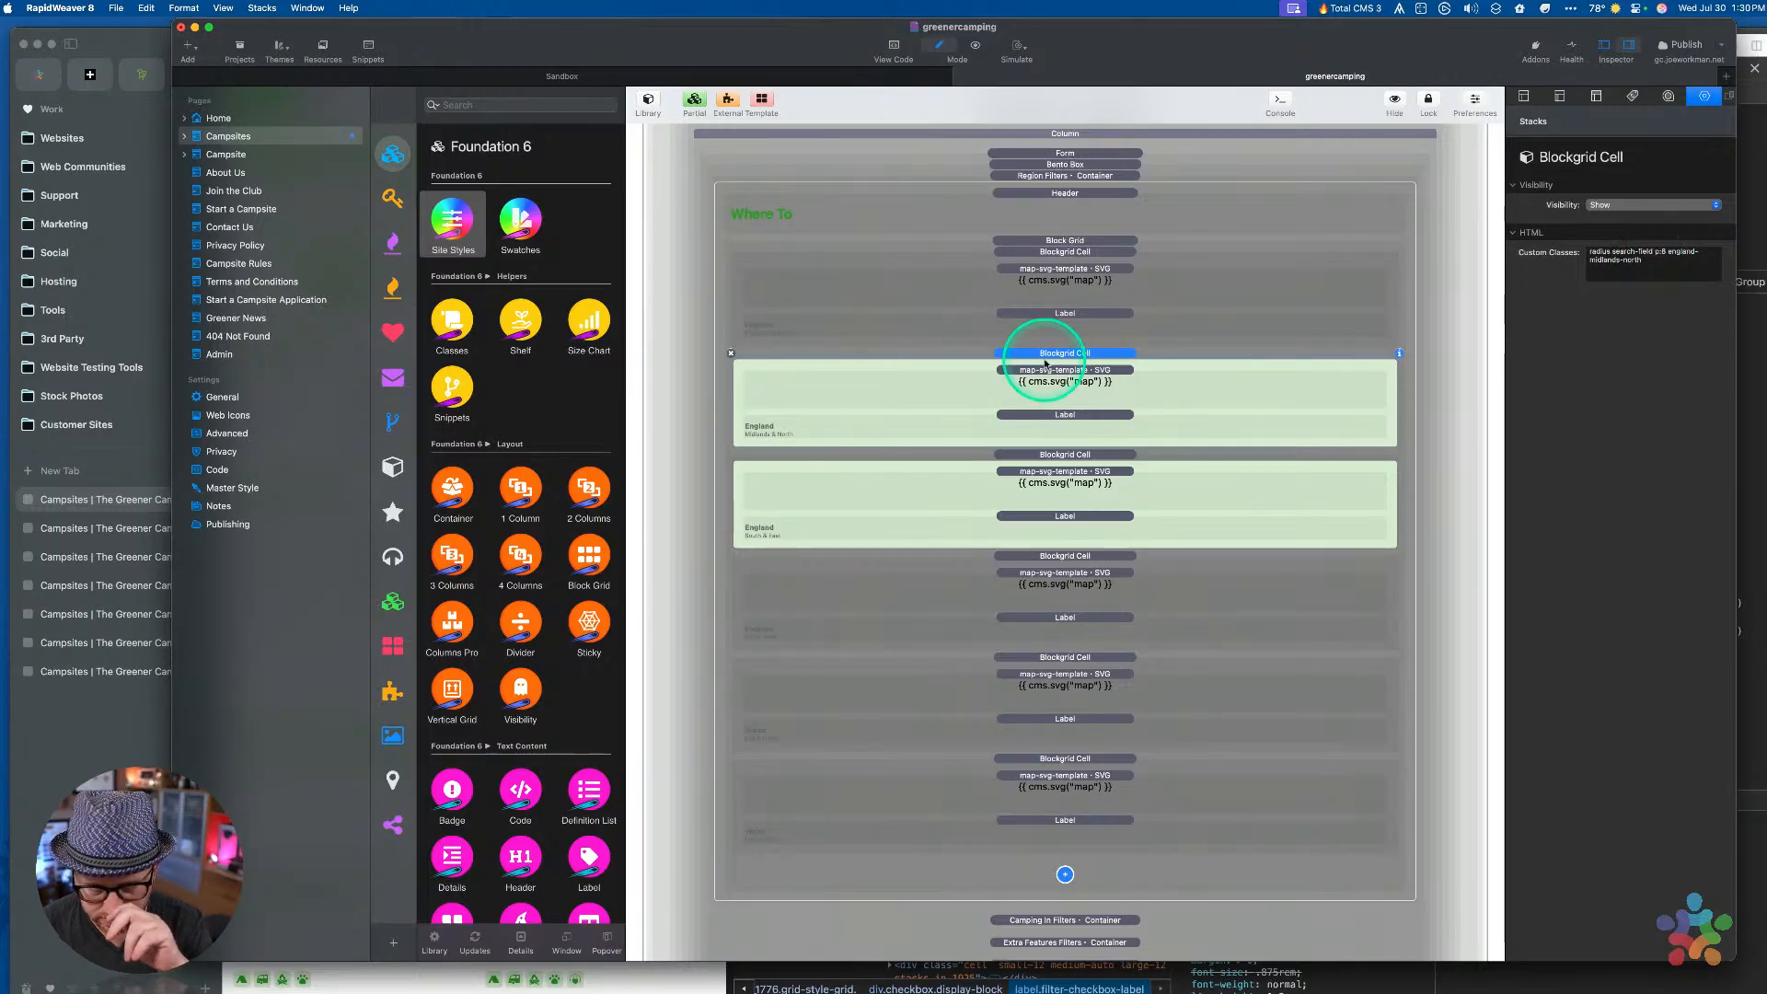
mouse_move(1045, 363)
mouse_down()
mouse_move(1045, 262)
mouse_move(1049, 368)
mouse_move(1050, 352)
mouse_up()
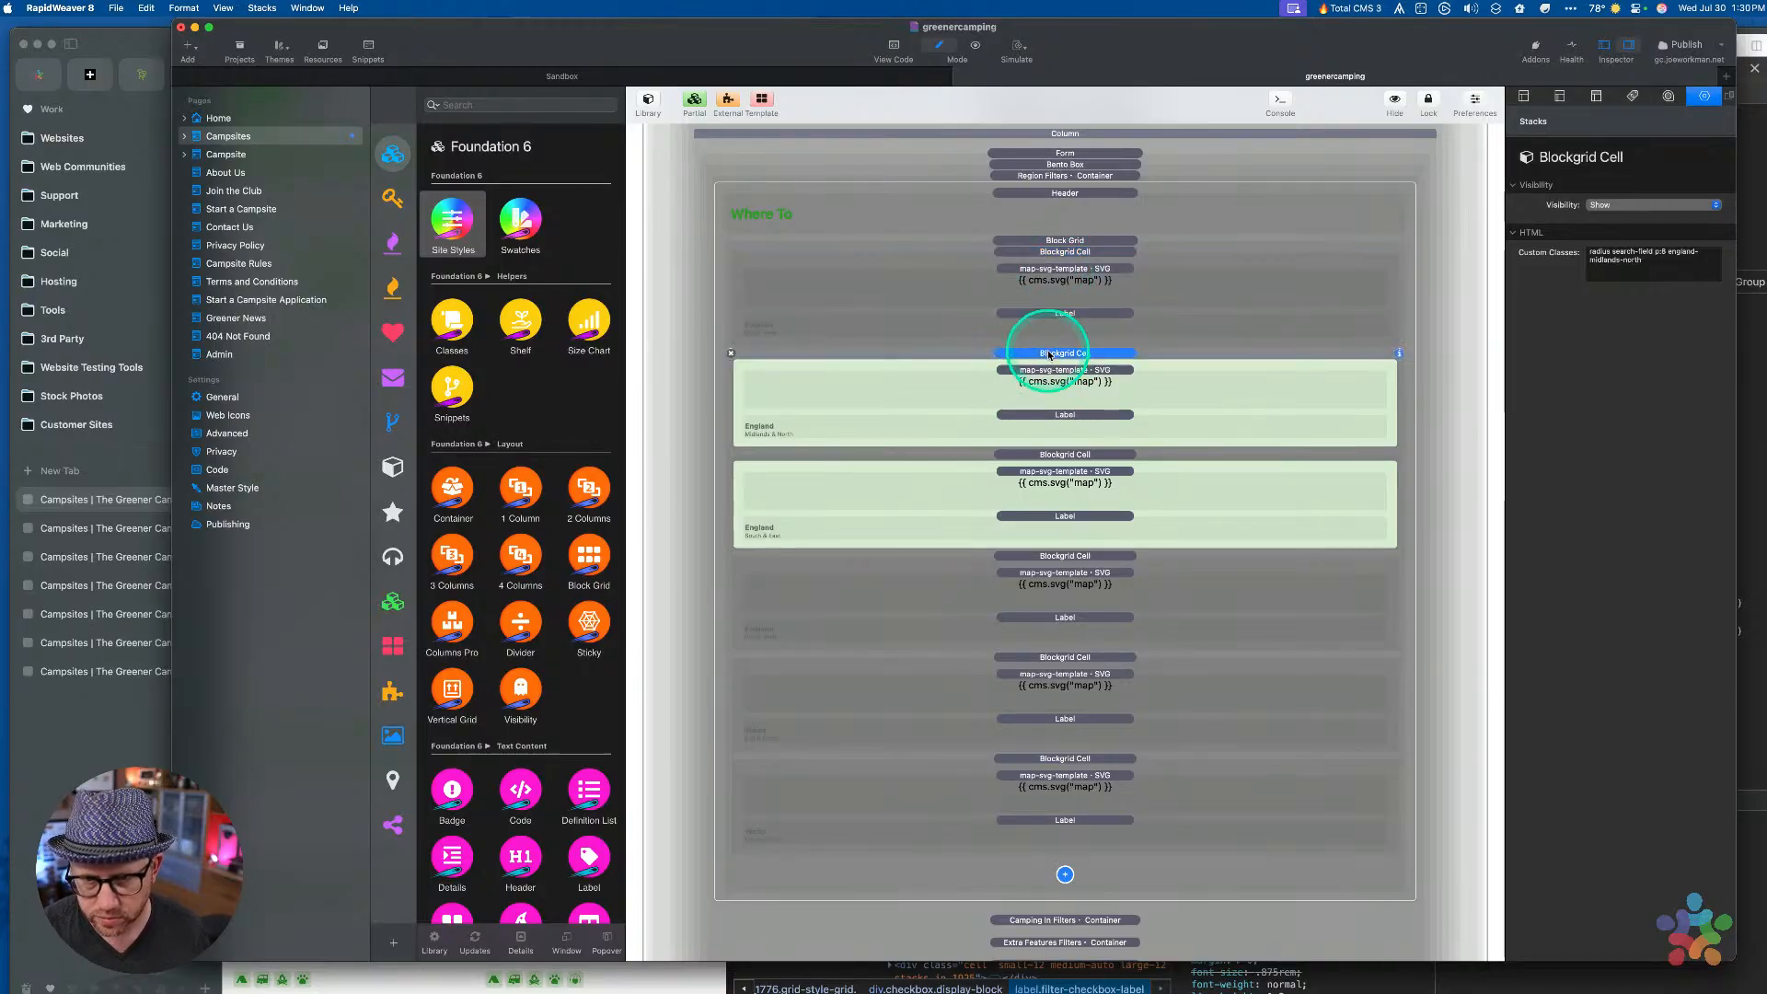
scroll(941, 550, down, 5)
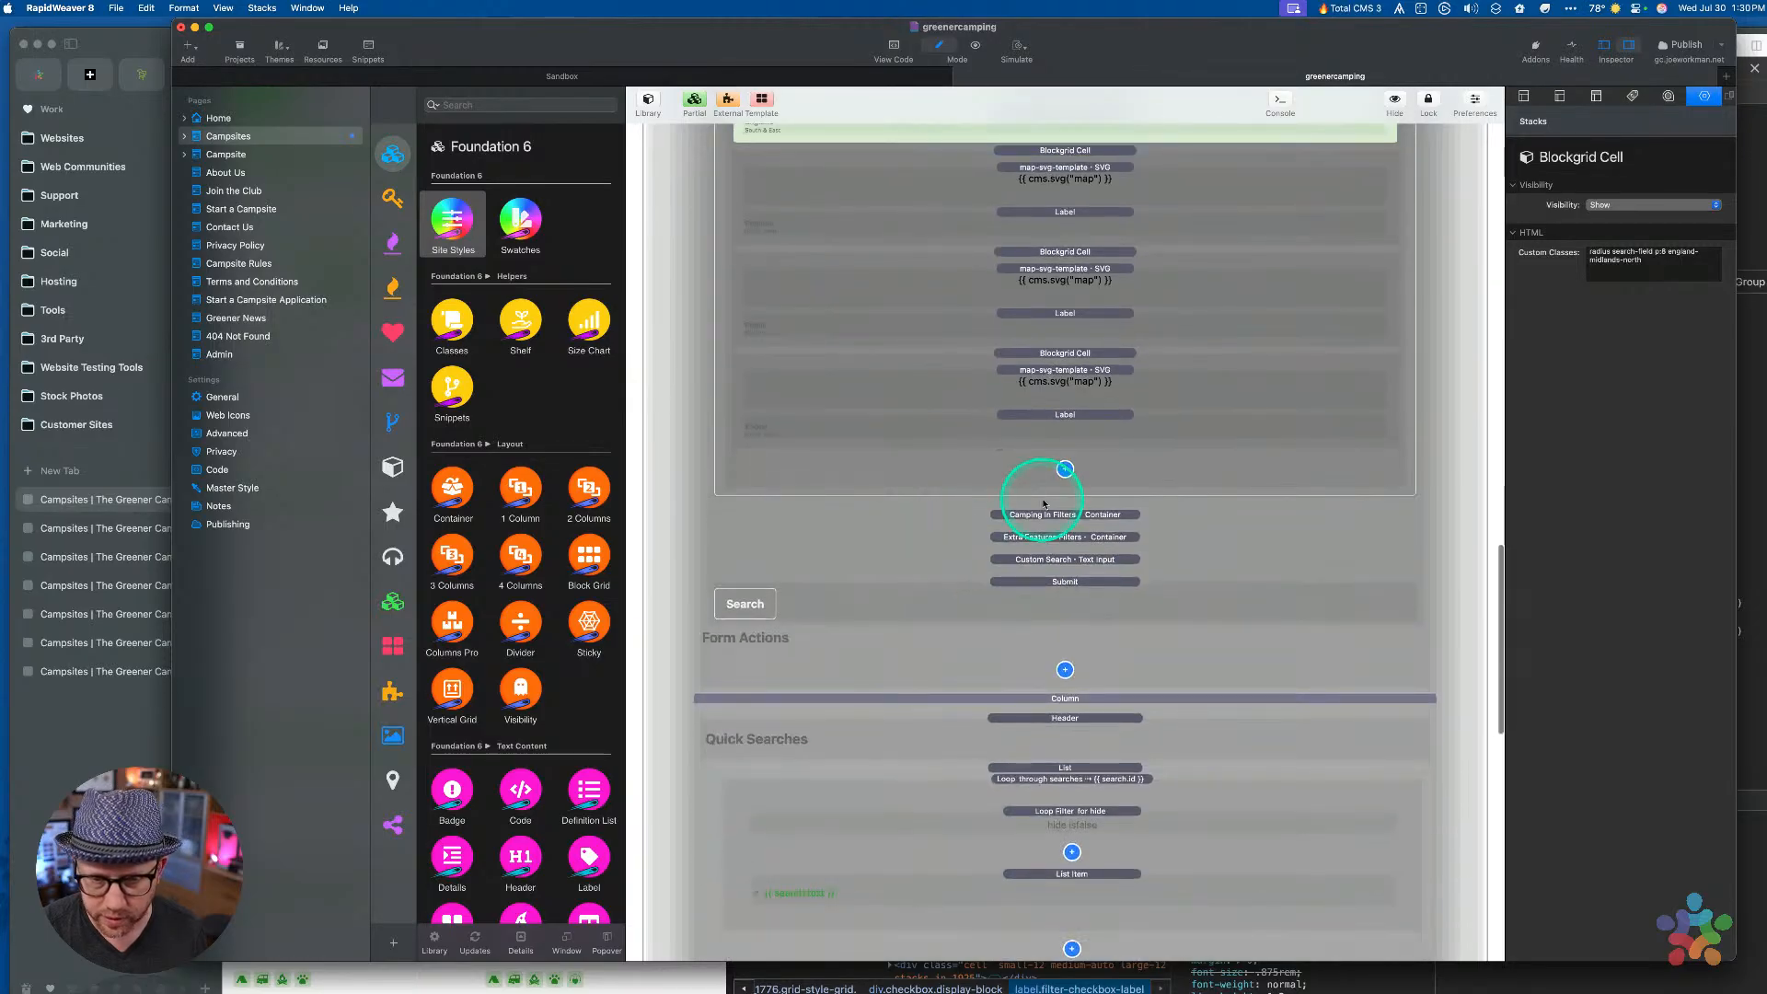
click(1040, 522)
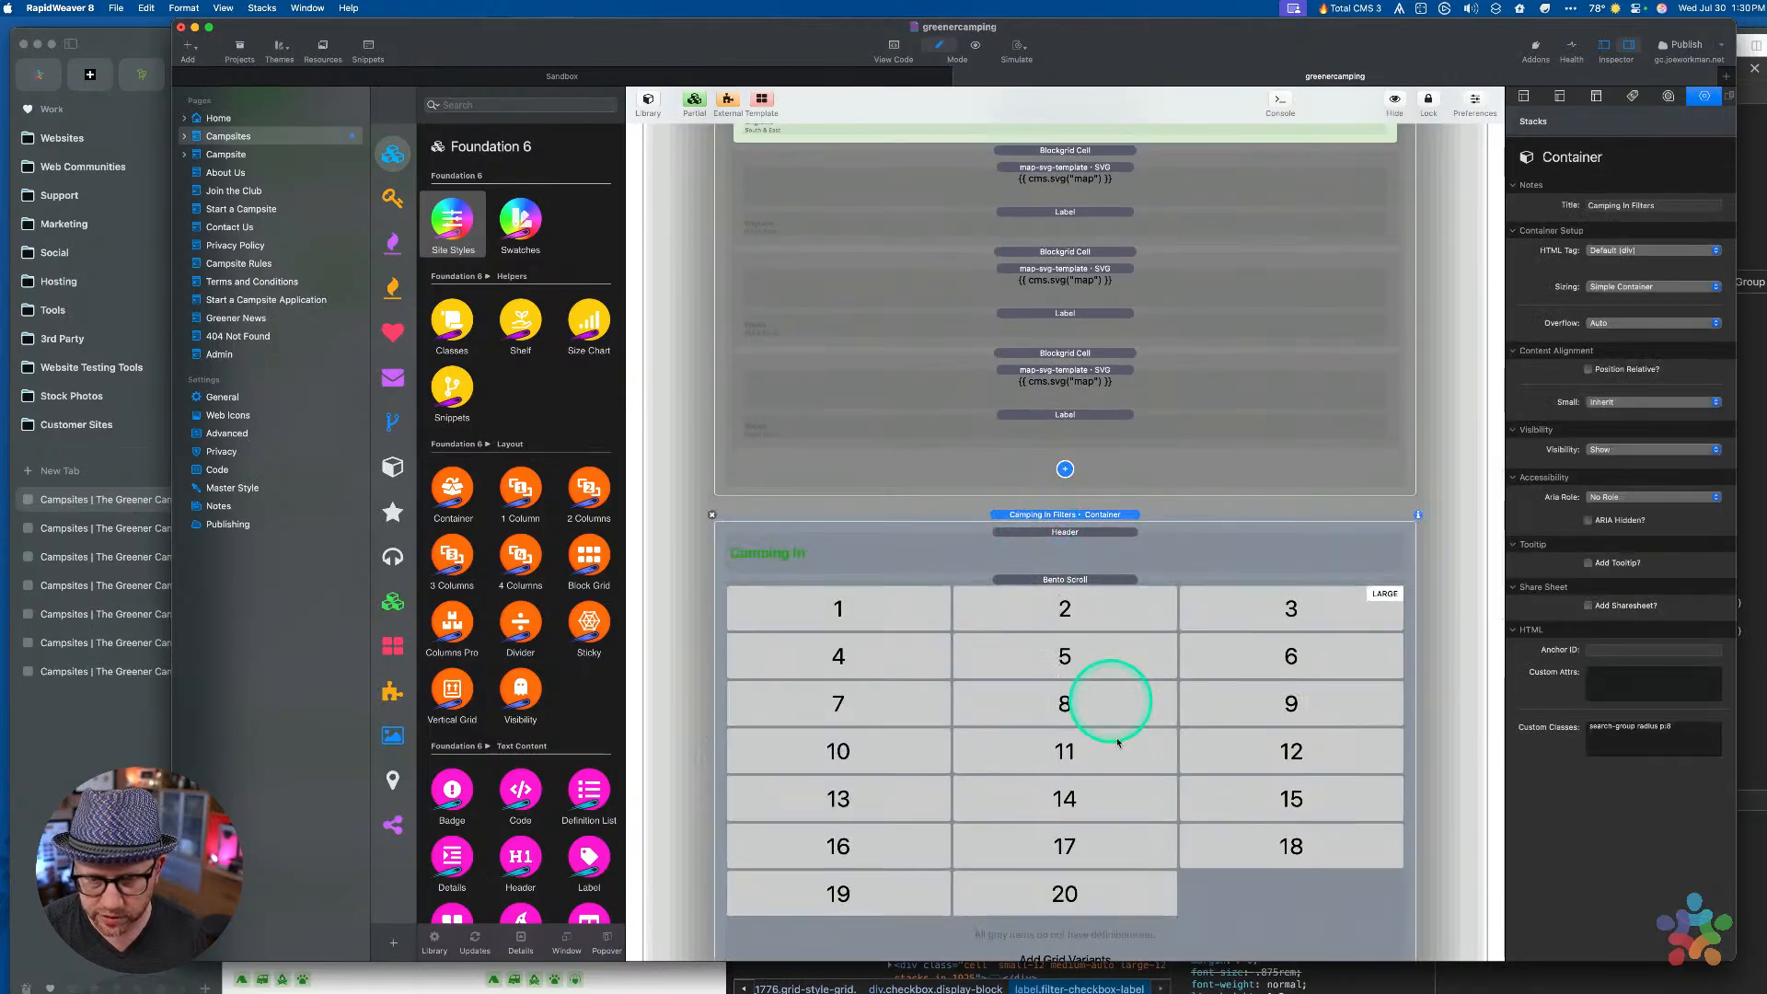
scroll(1116, 709, down, 7)
click(1098, 604)
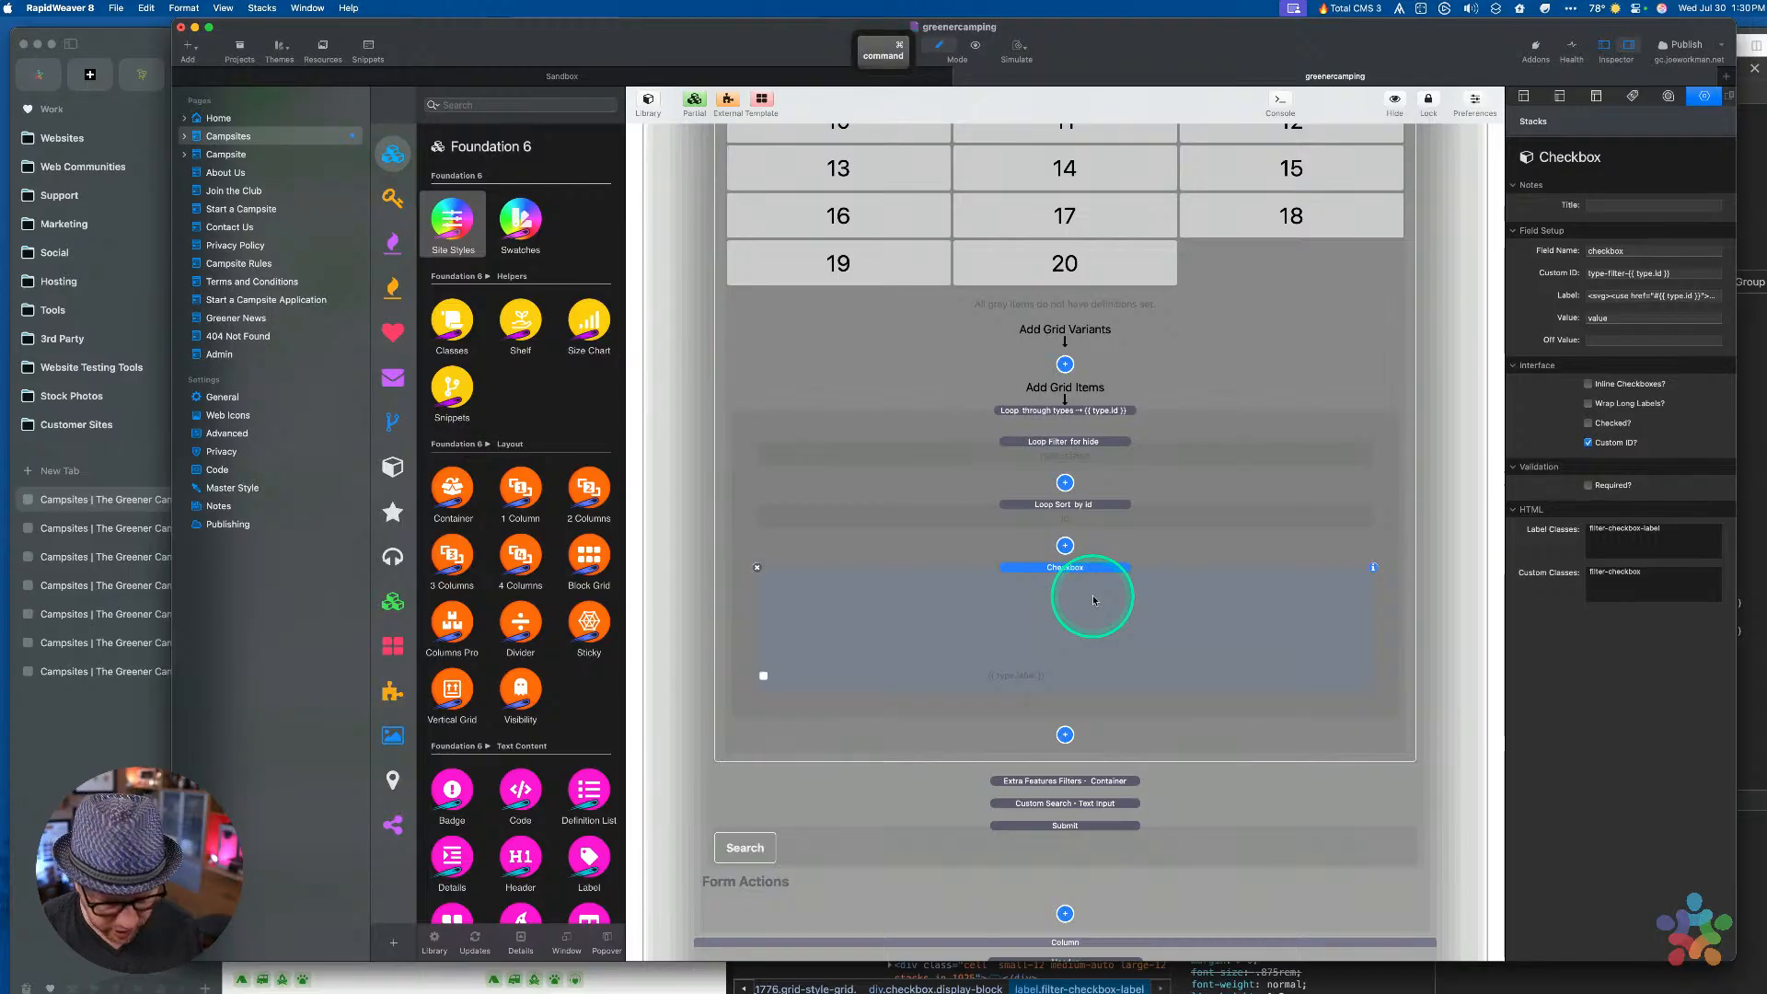
key(super+c)
scroll(1006, 516, up, 1)
scroll(1005, 517, up, 15)
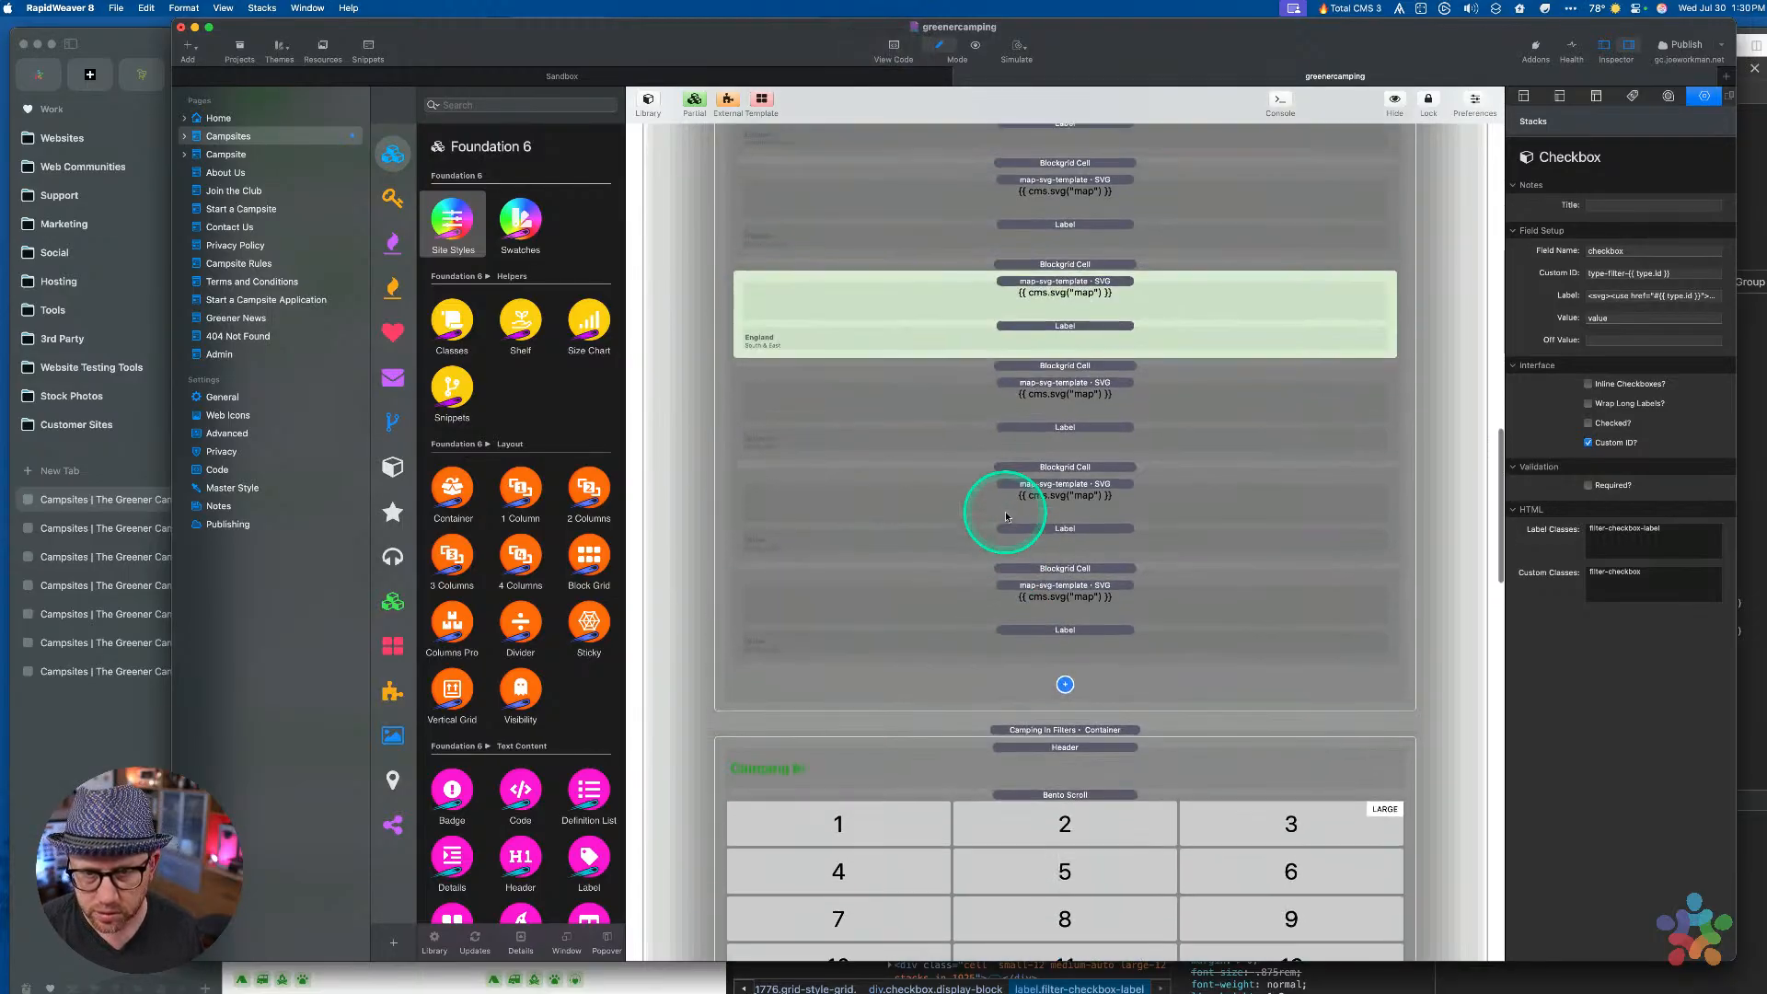
scroll(1058, 297, up, 2)
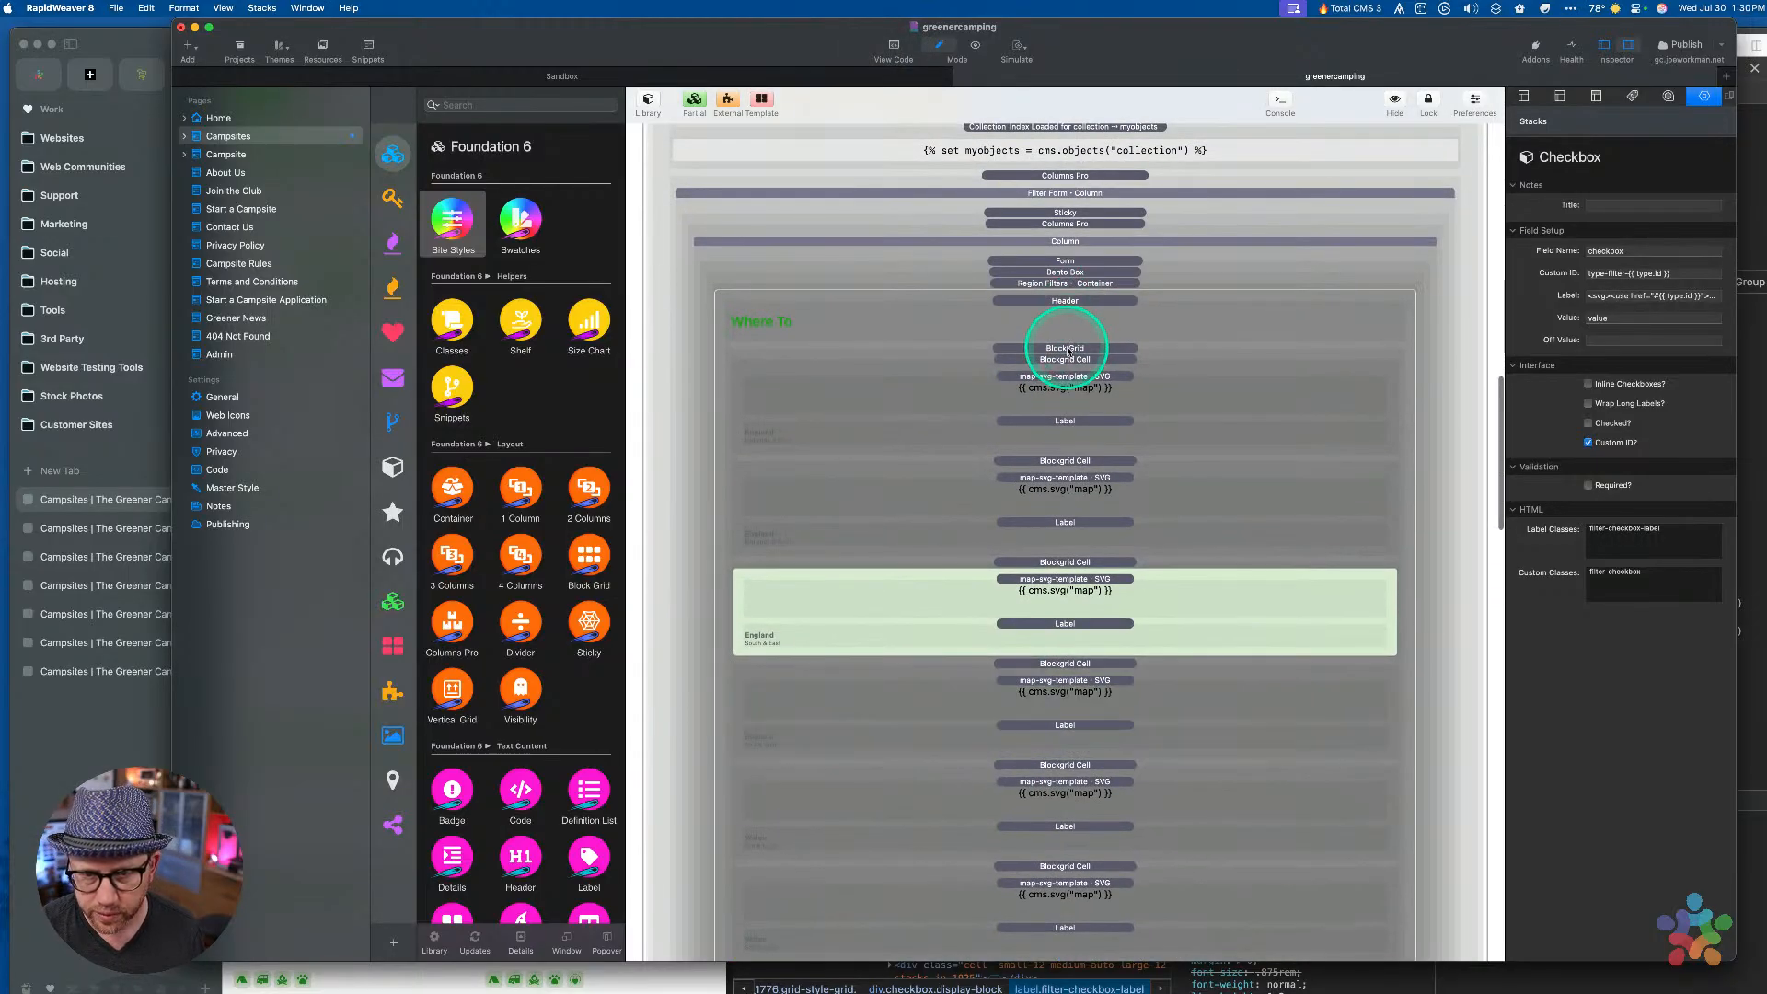
click(1065, 349)
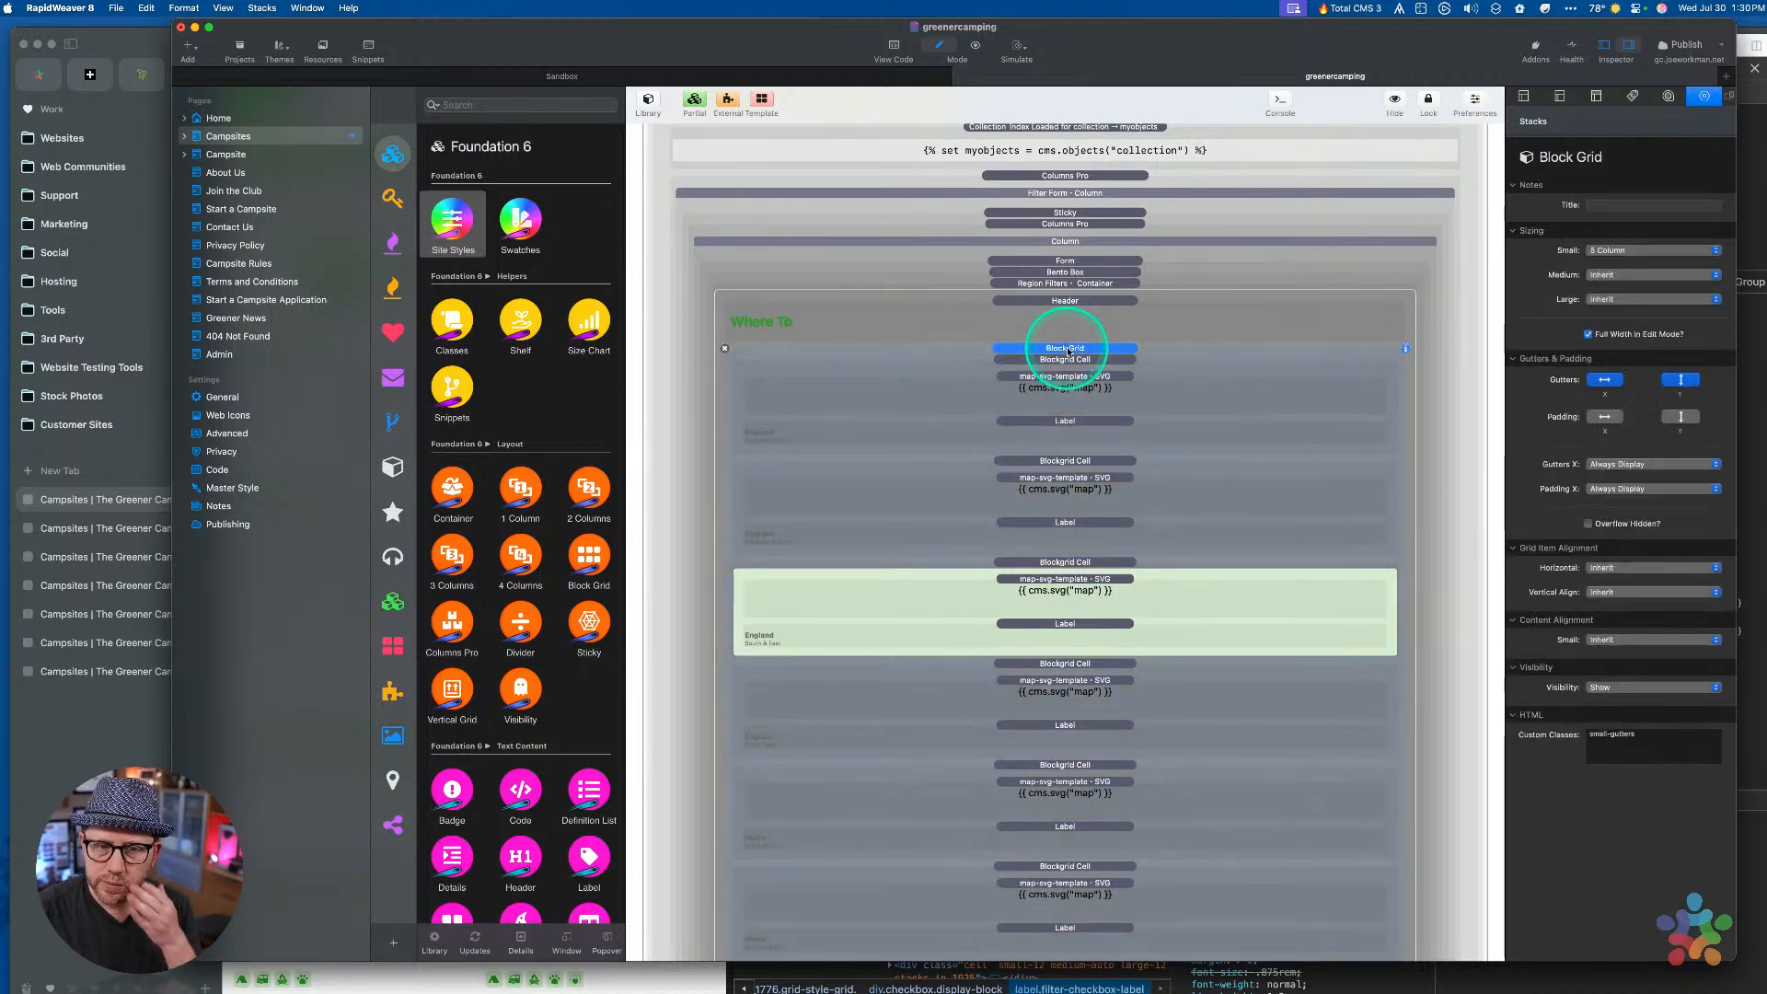
click(1067, 349)
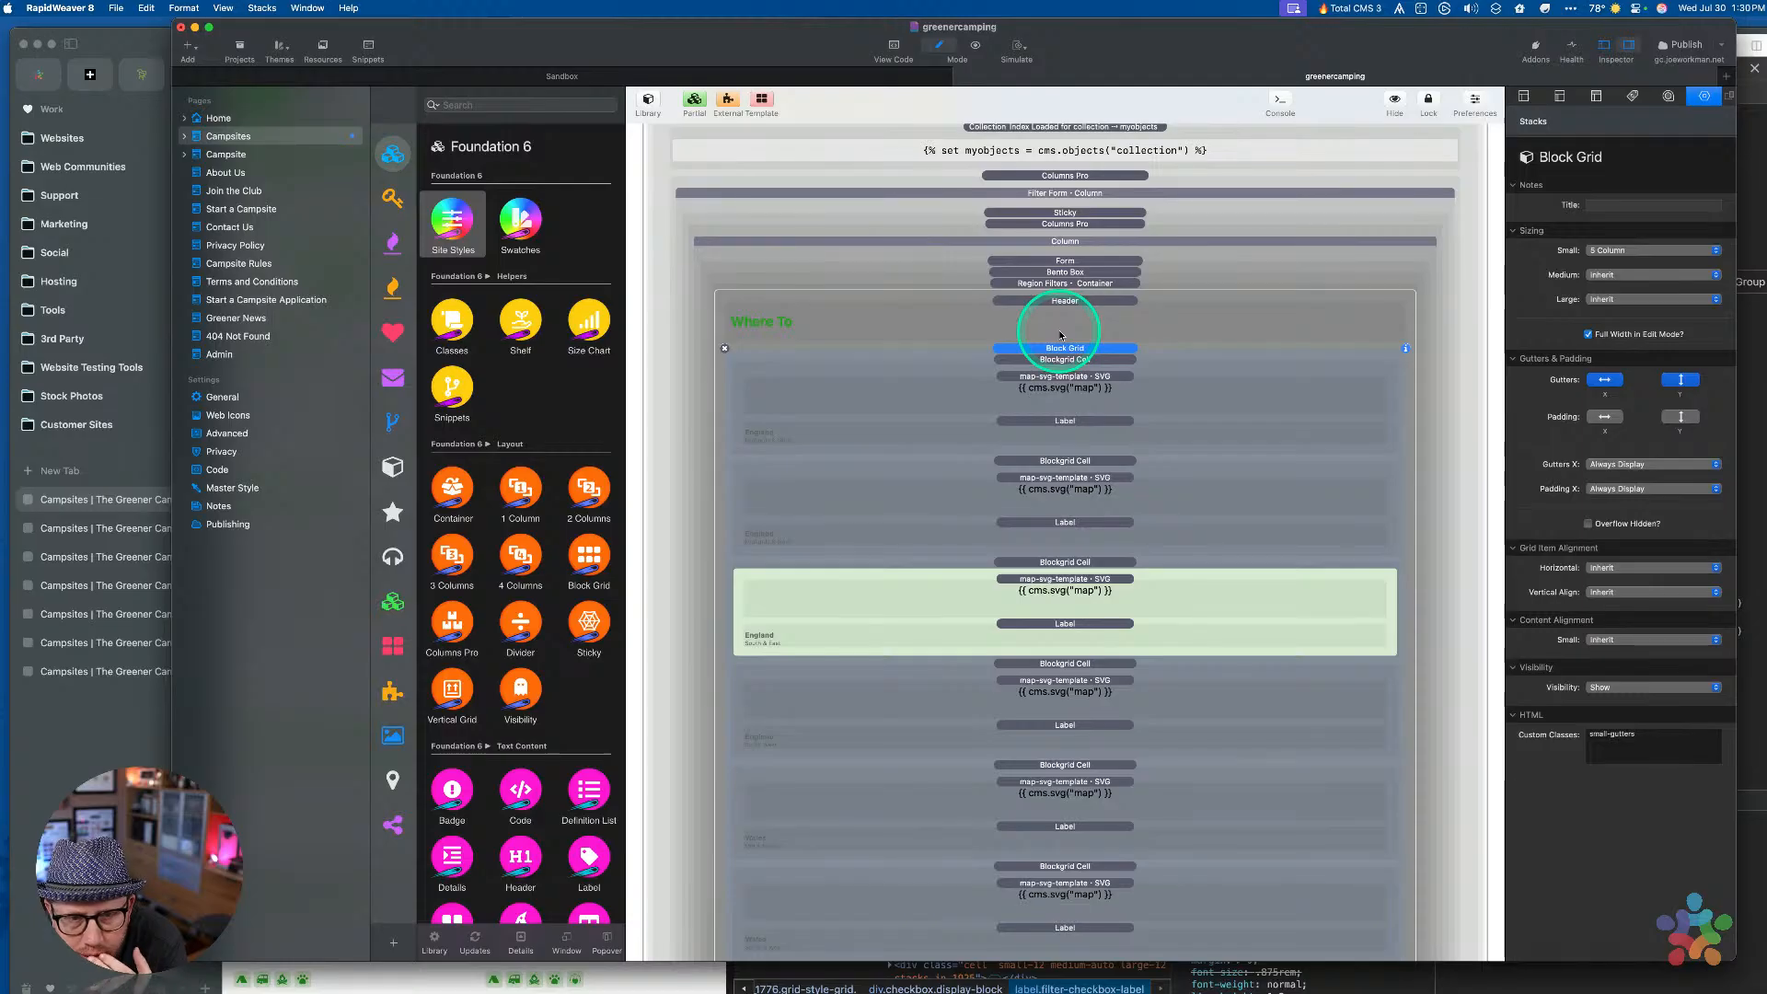
click(1060, 336)
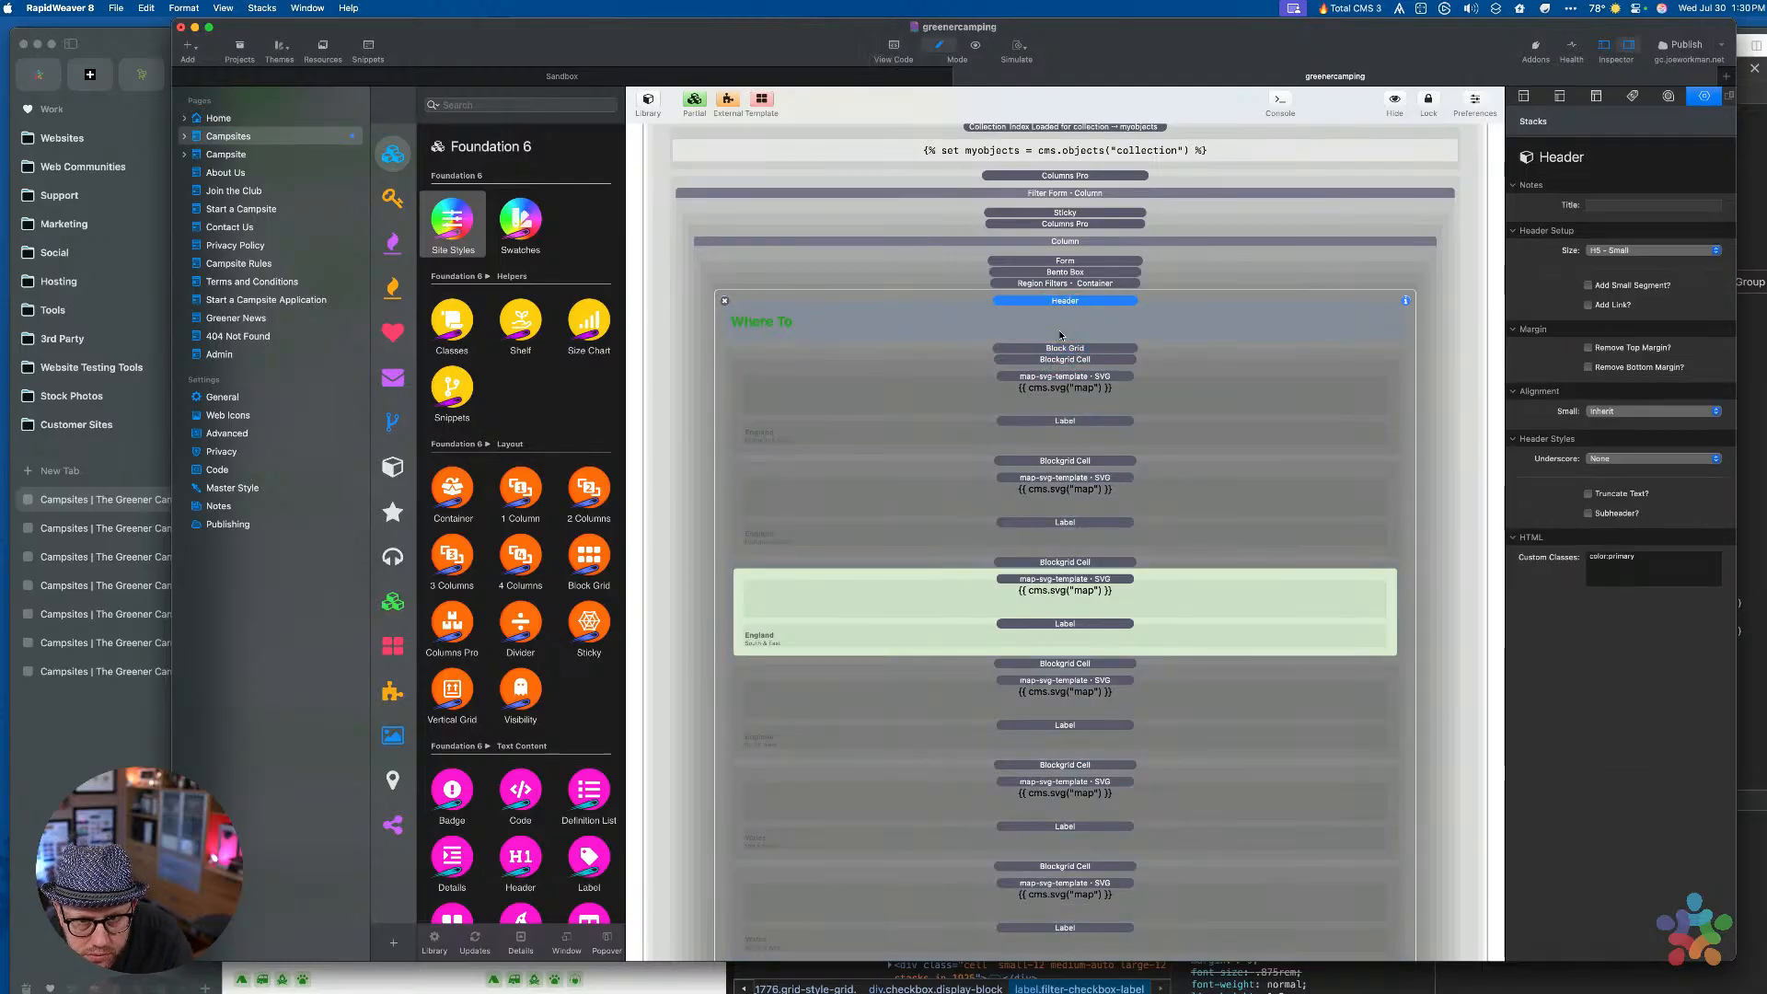
click(1055, 373)
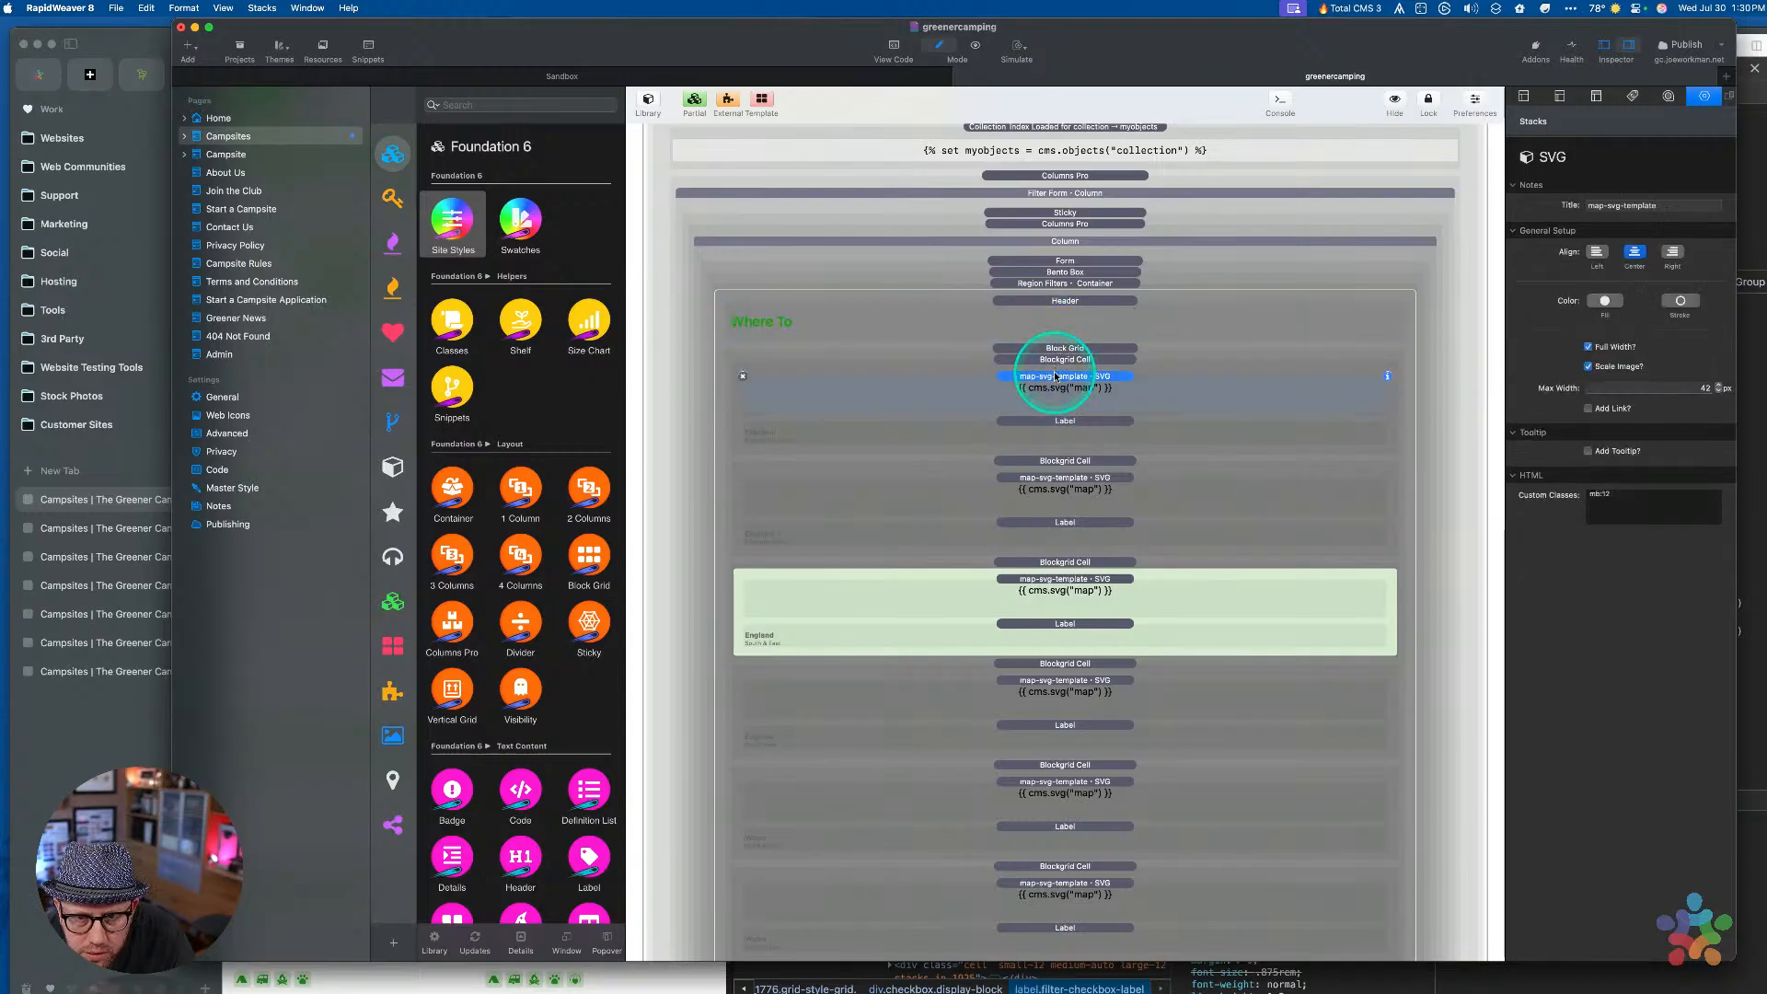
click(1052, 422)
Paste the copied checkbox into the first cell and inspect the map SVG template's markup
key(super+v)
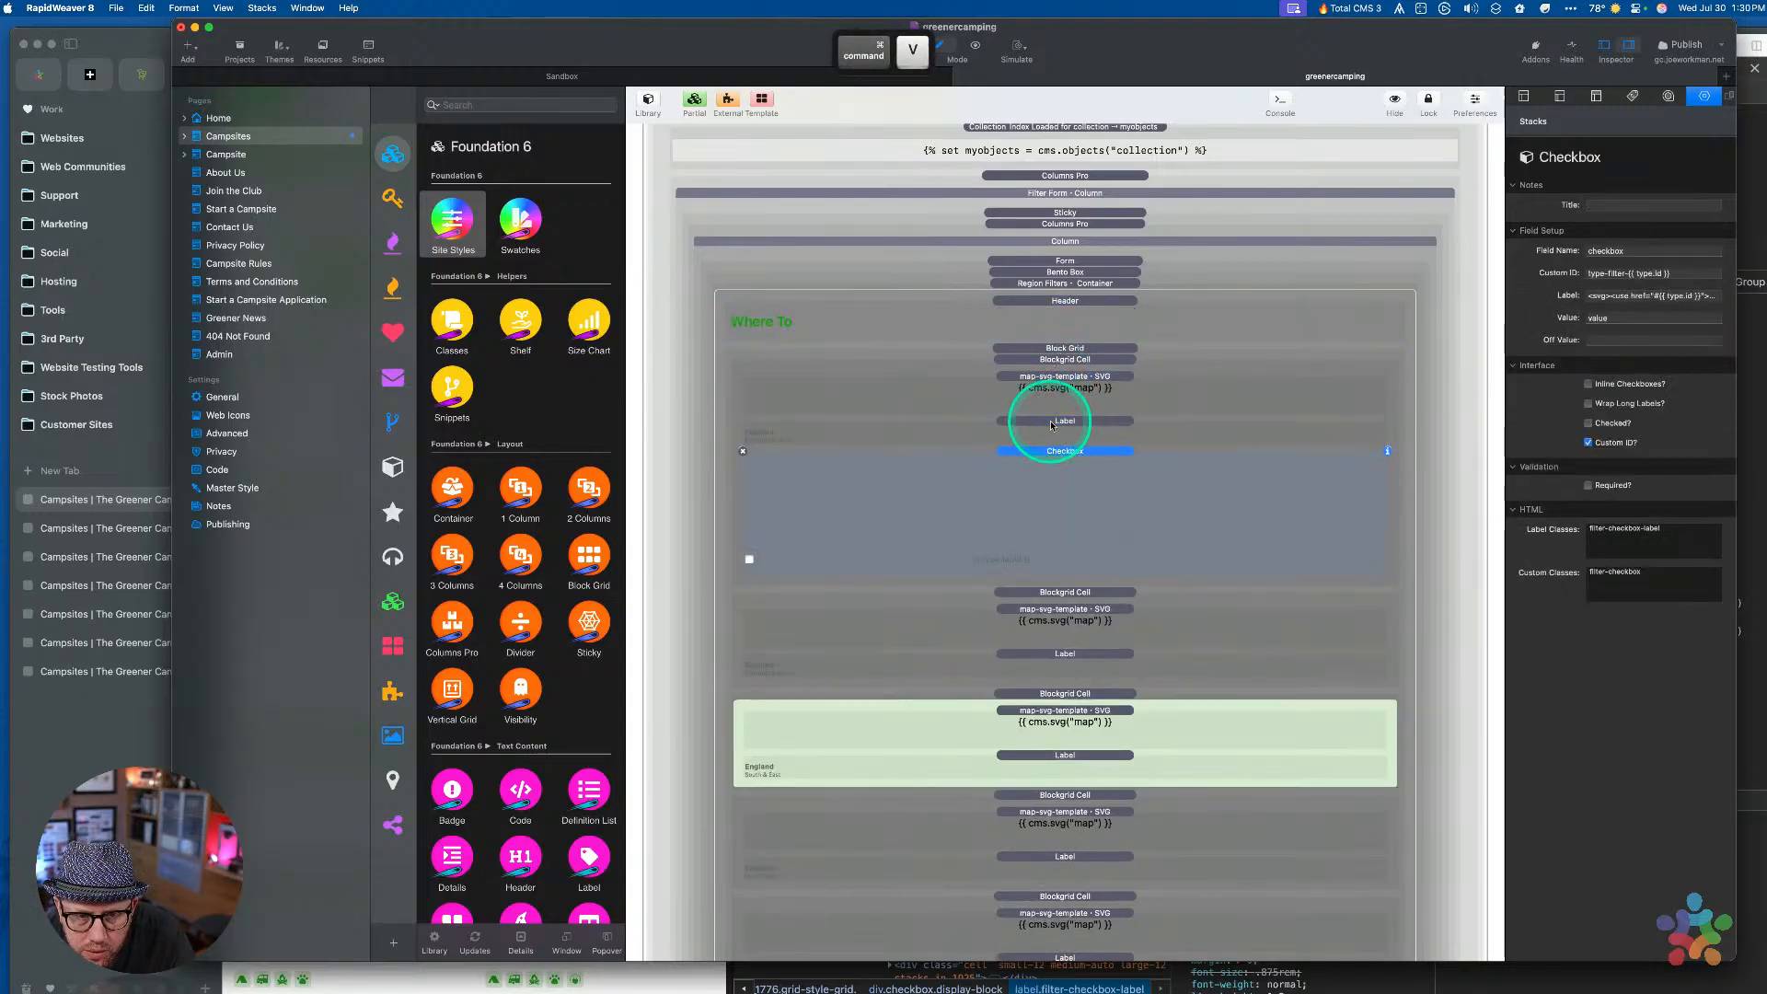
click(1050, 461)
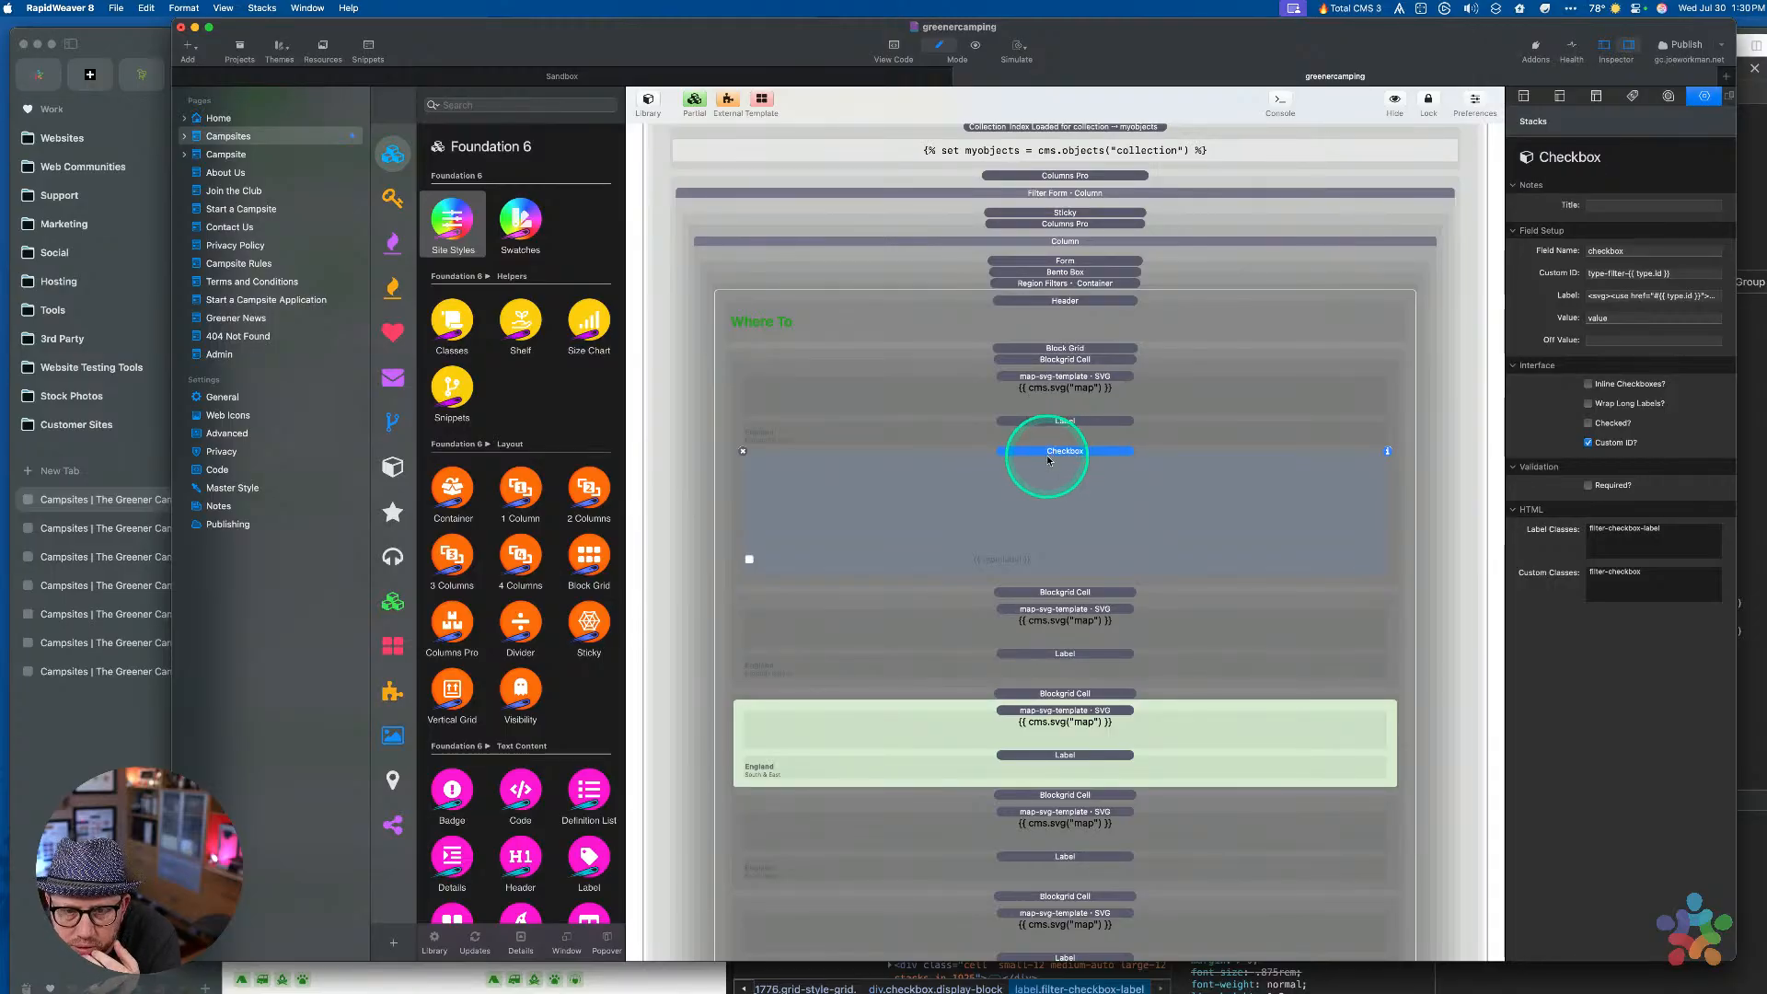
click(1050, 396)
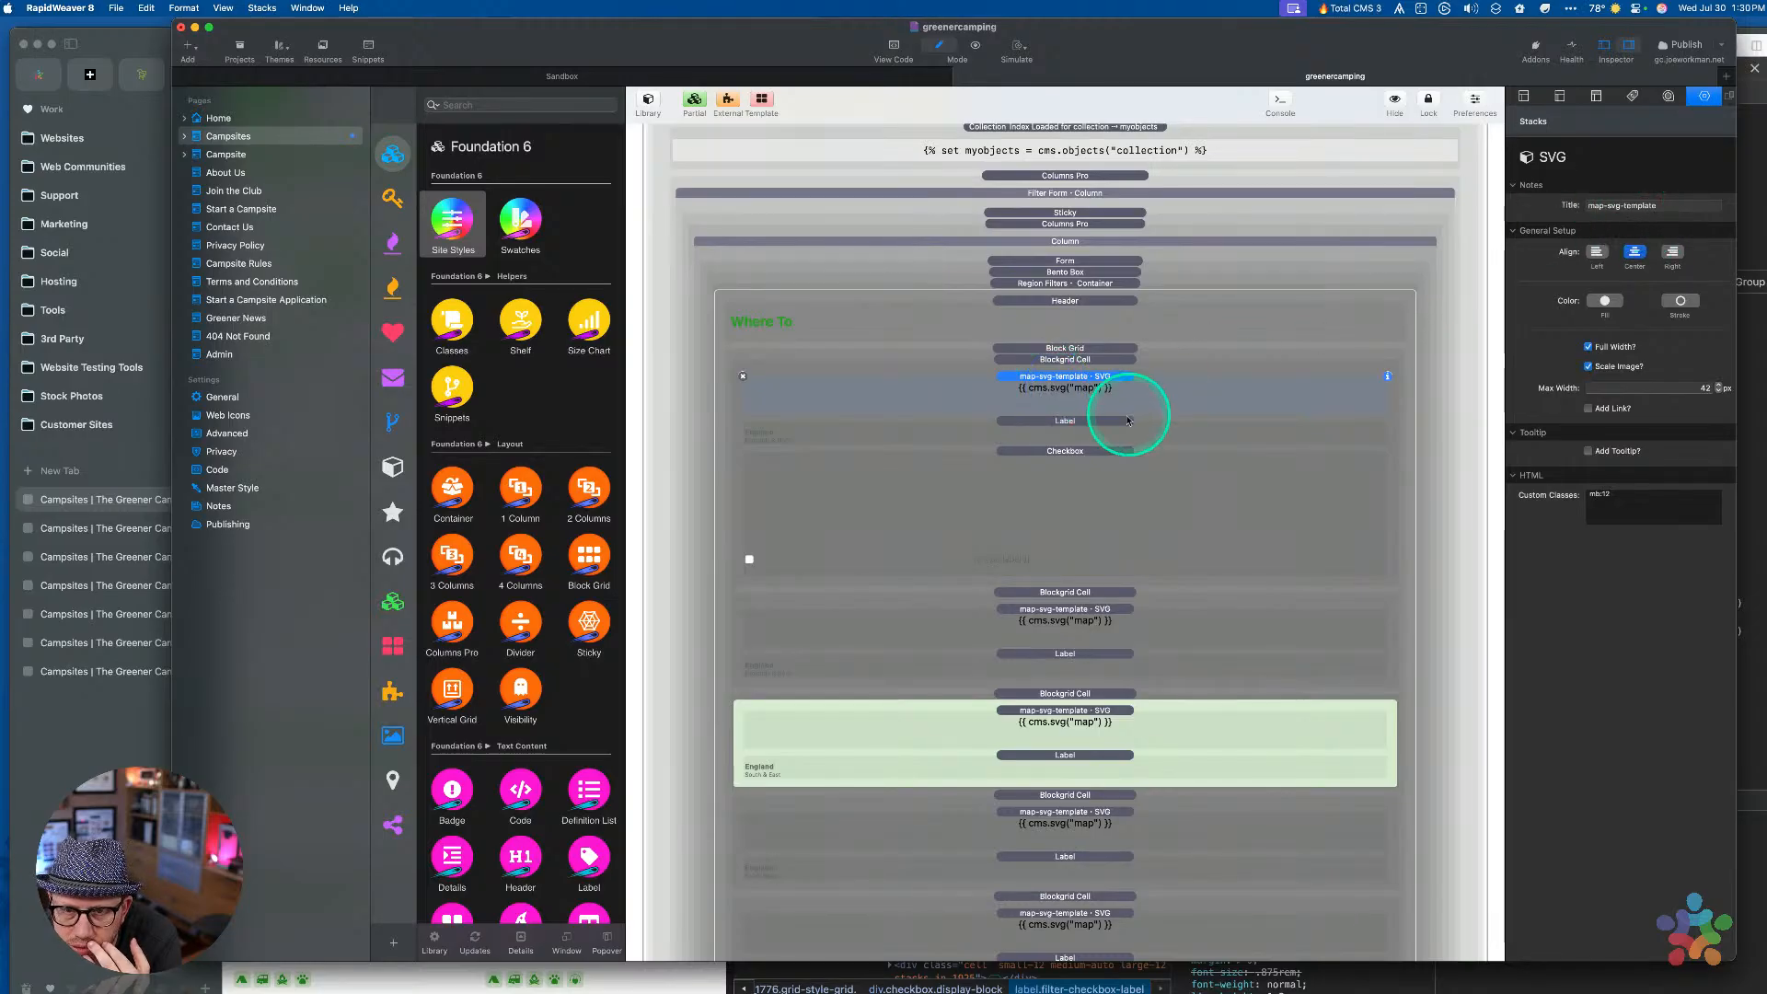
double_click(1071, 392)
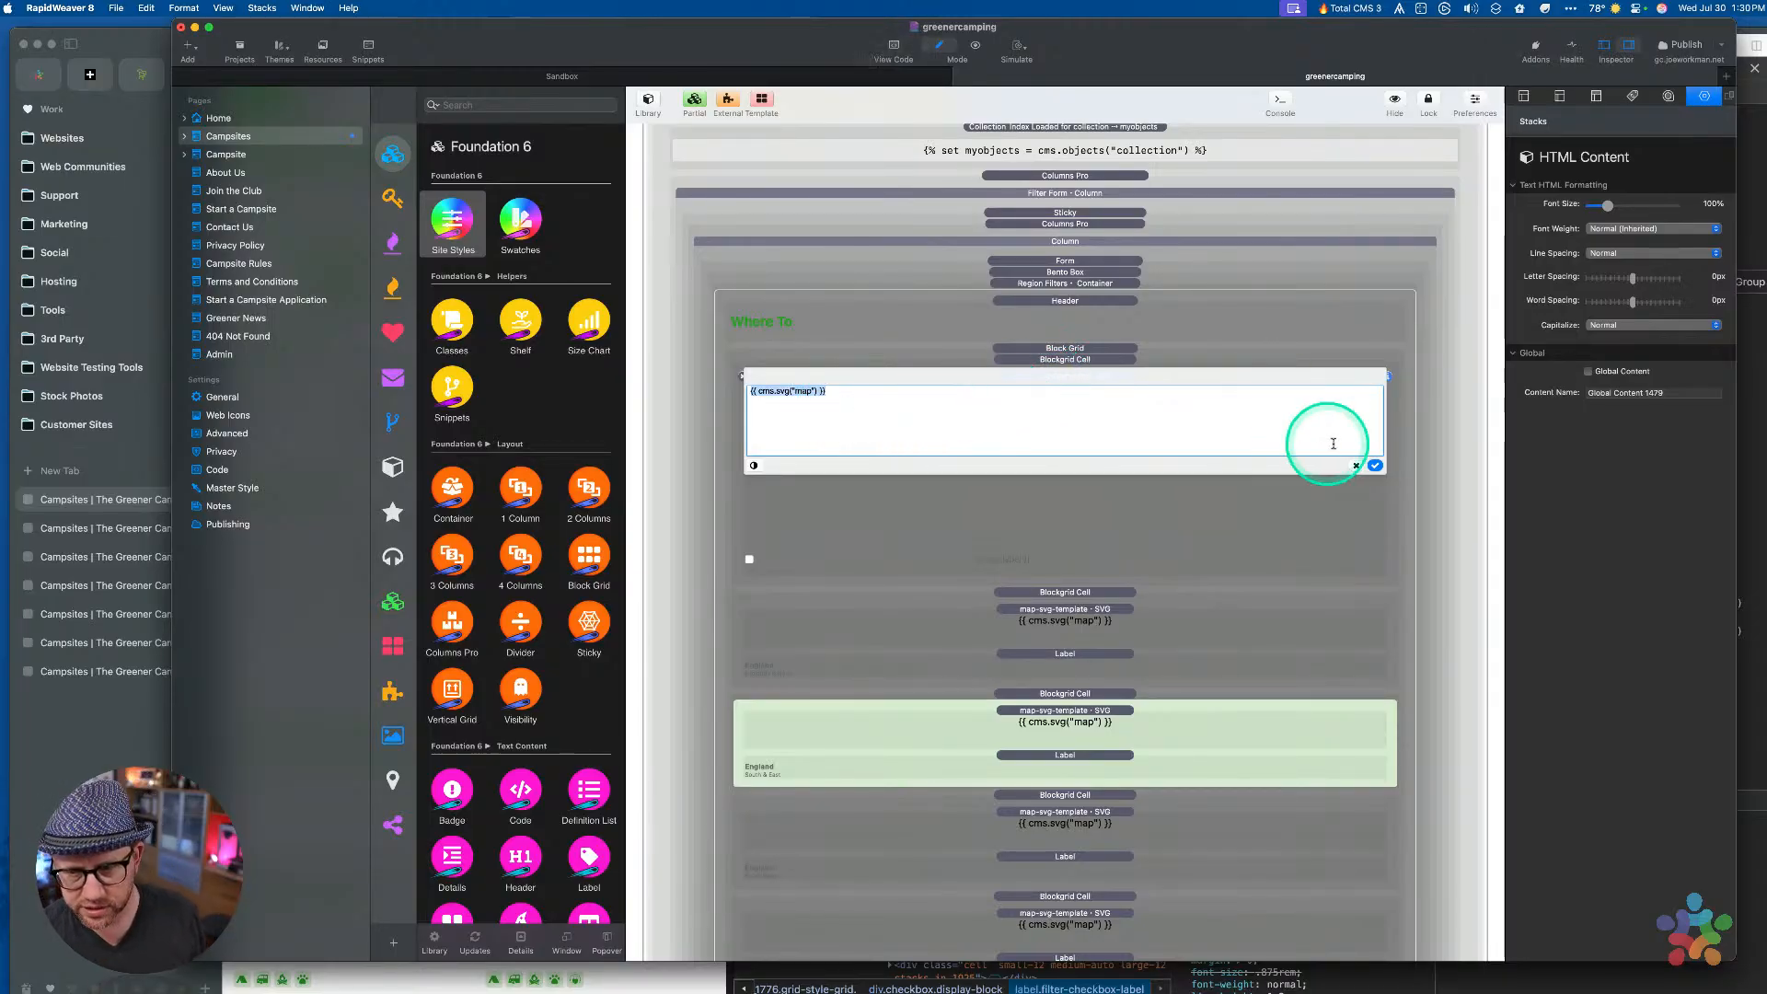
click(1374, 465)
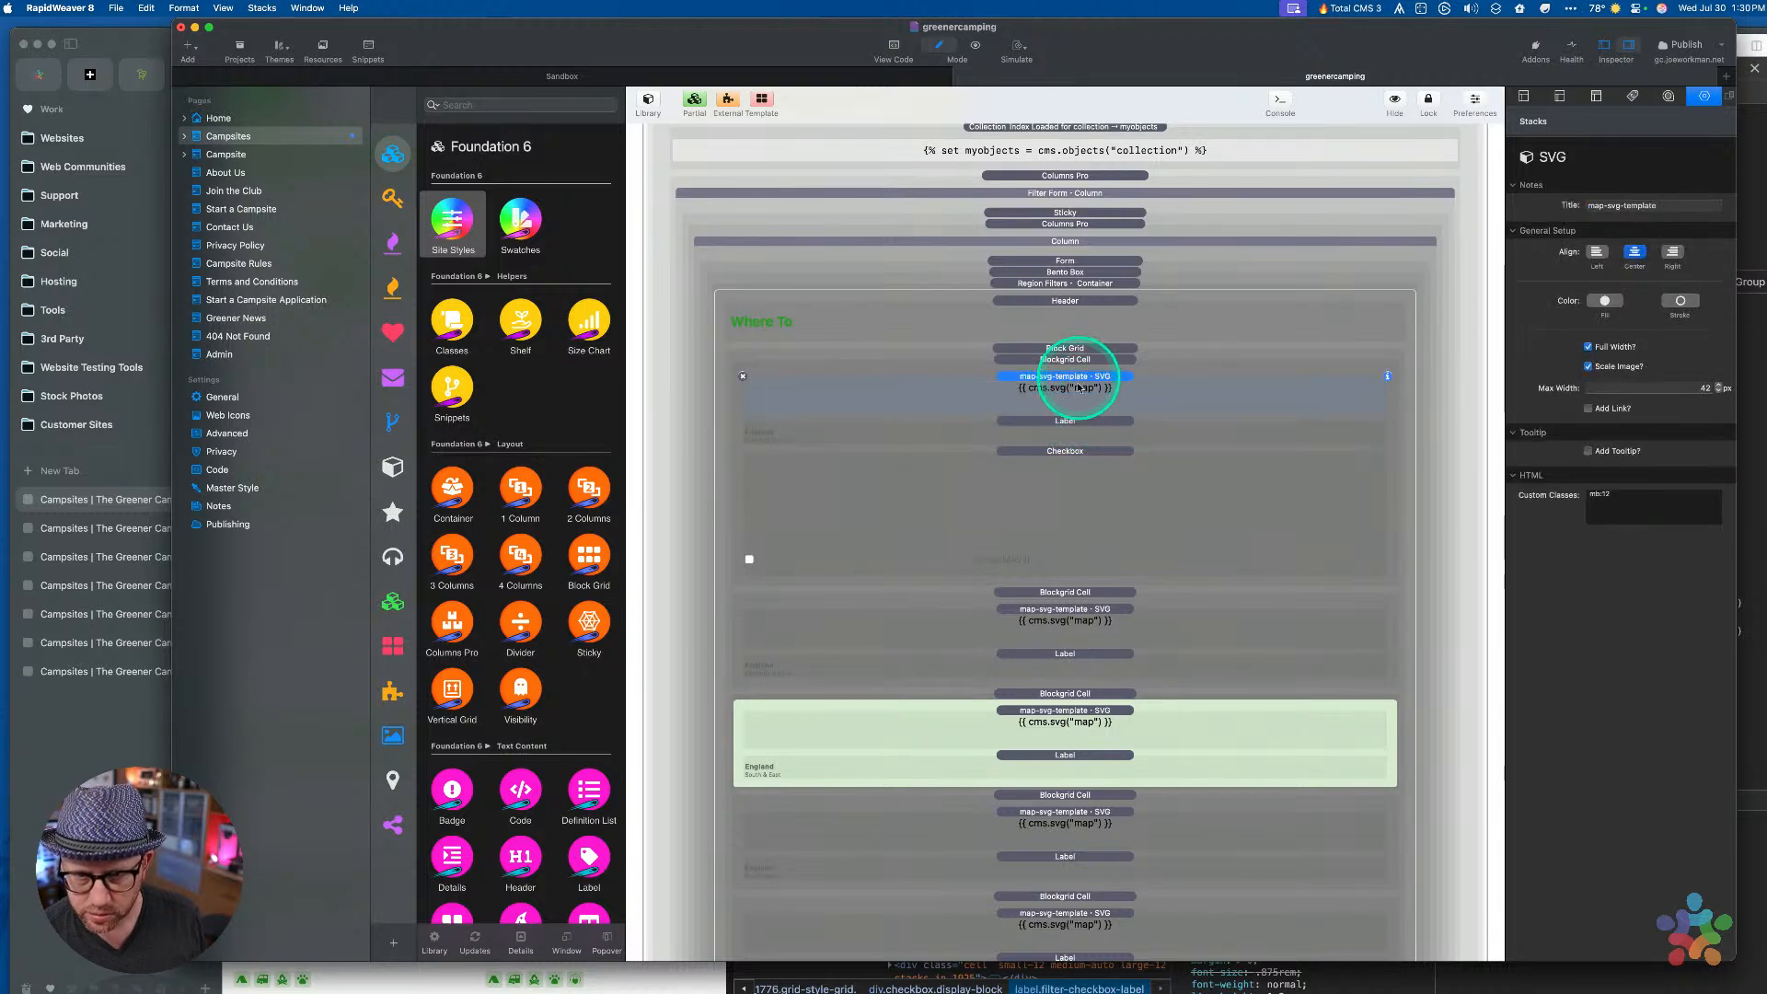
Turn off the checkbox's custom ID and replace its label with the map SVG code
click(1054, 421)
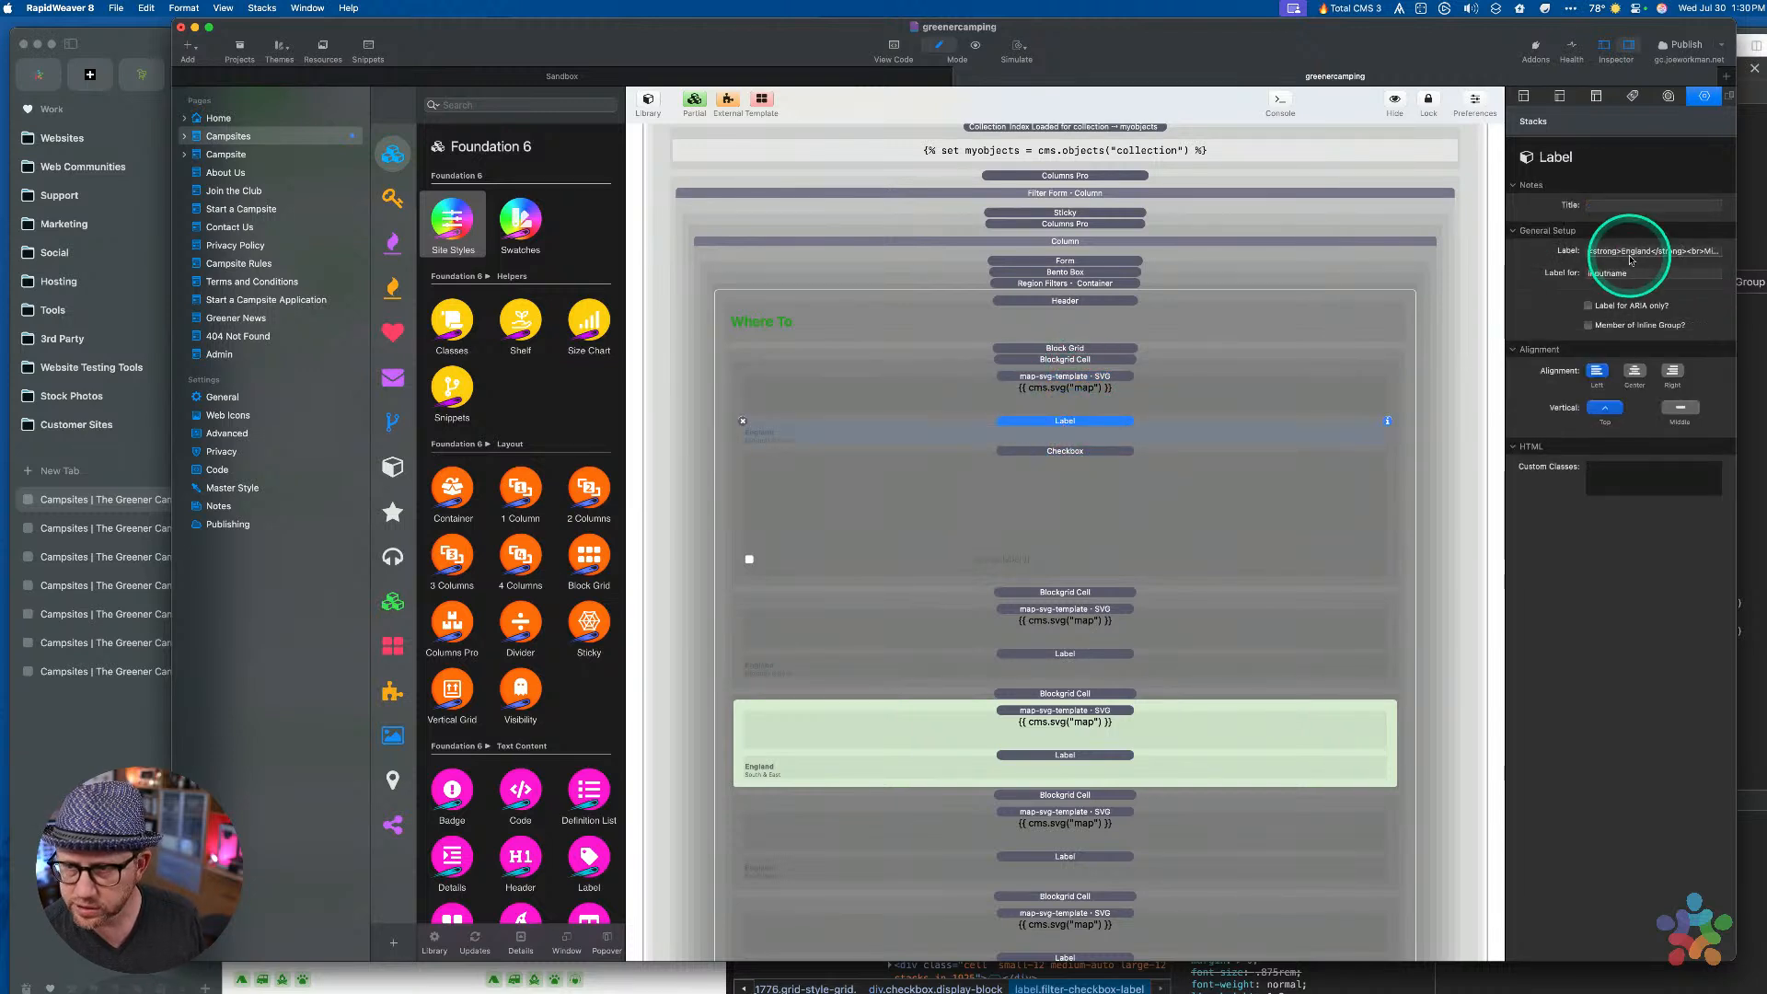
click(1113, 506)
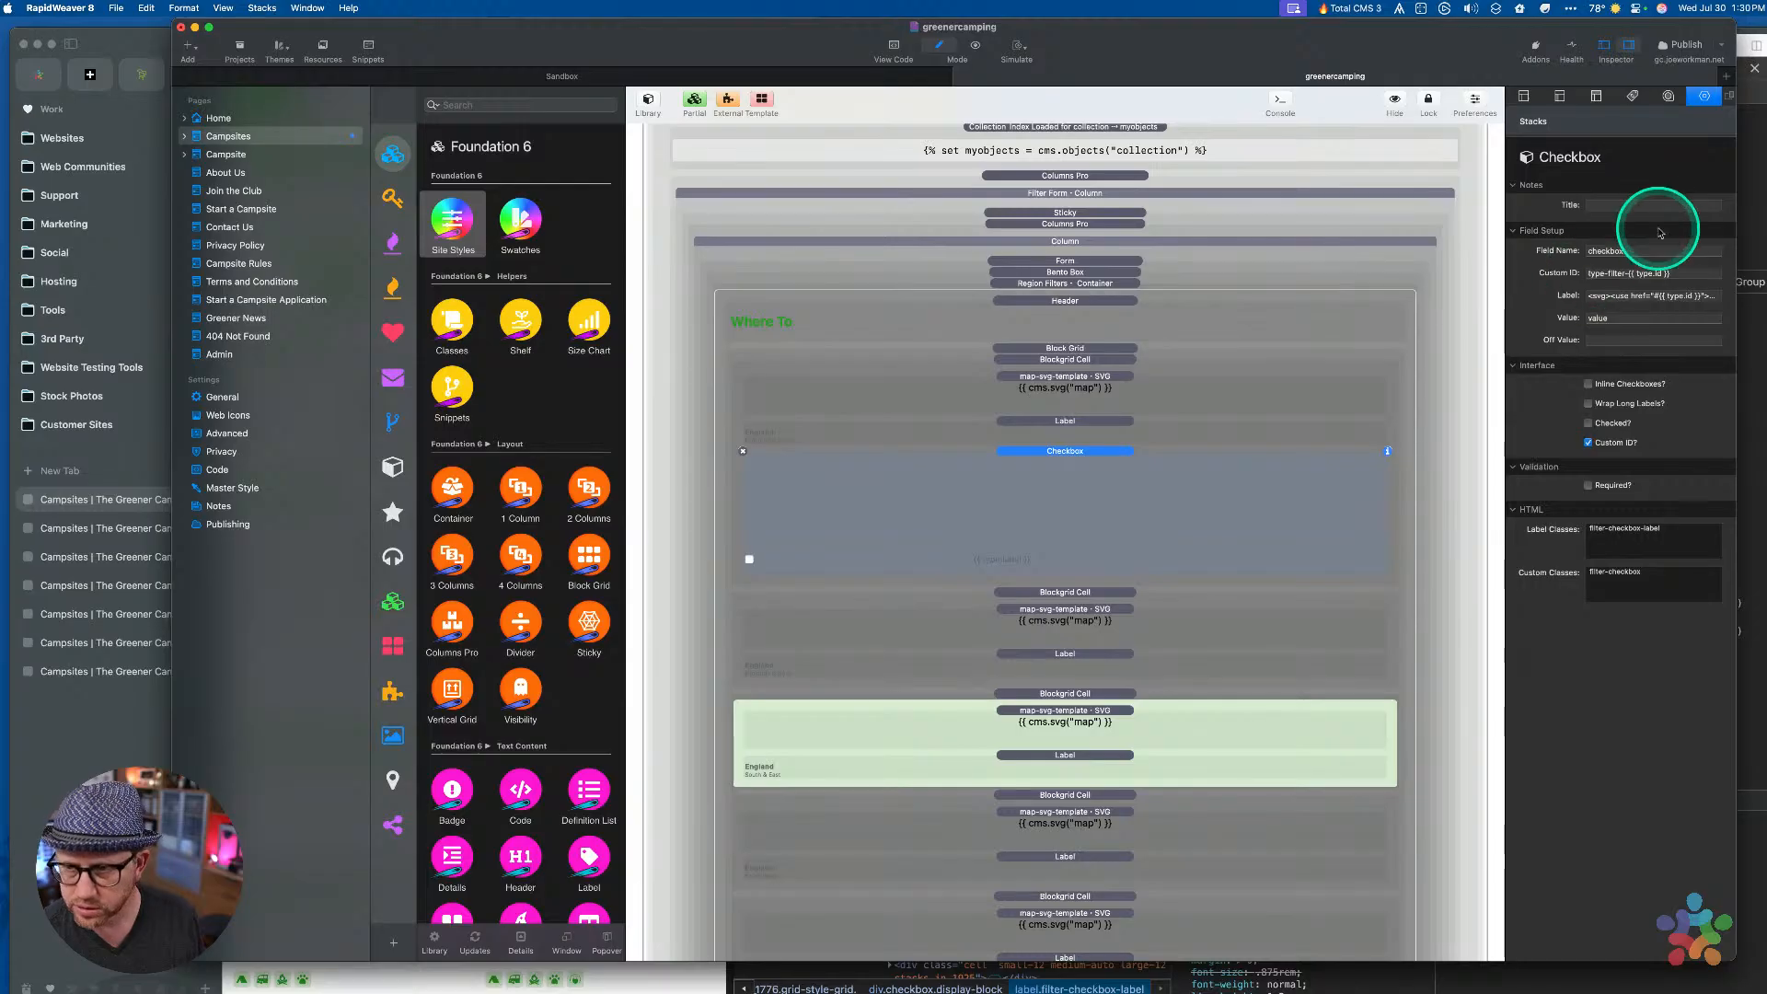
click(1593, 446)
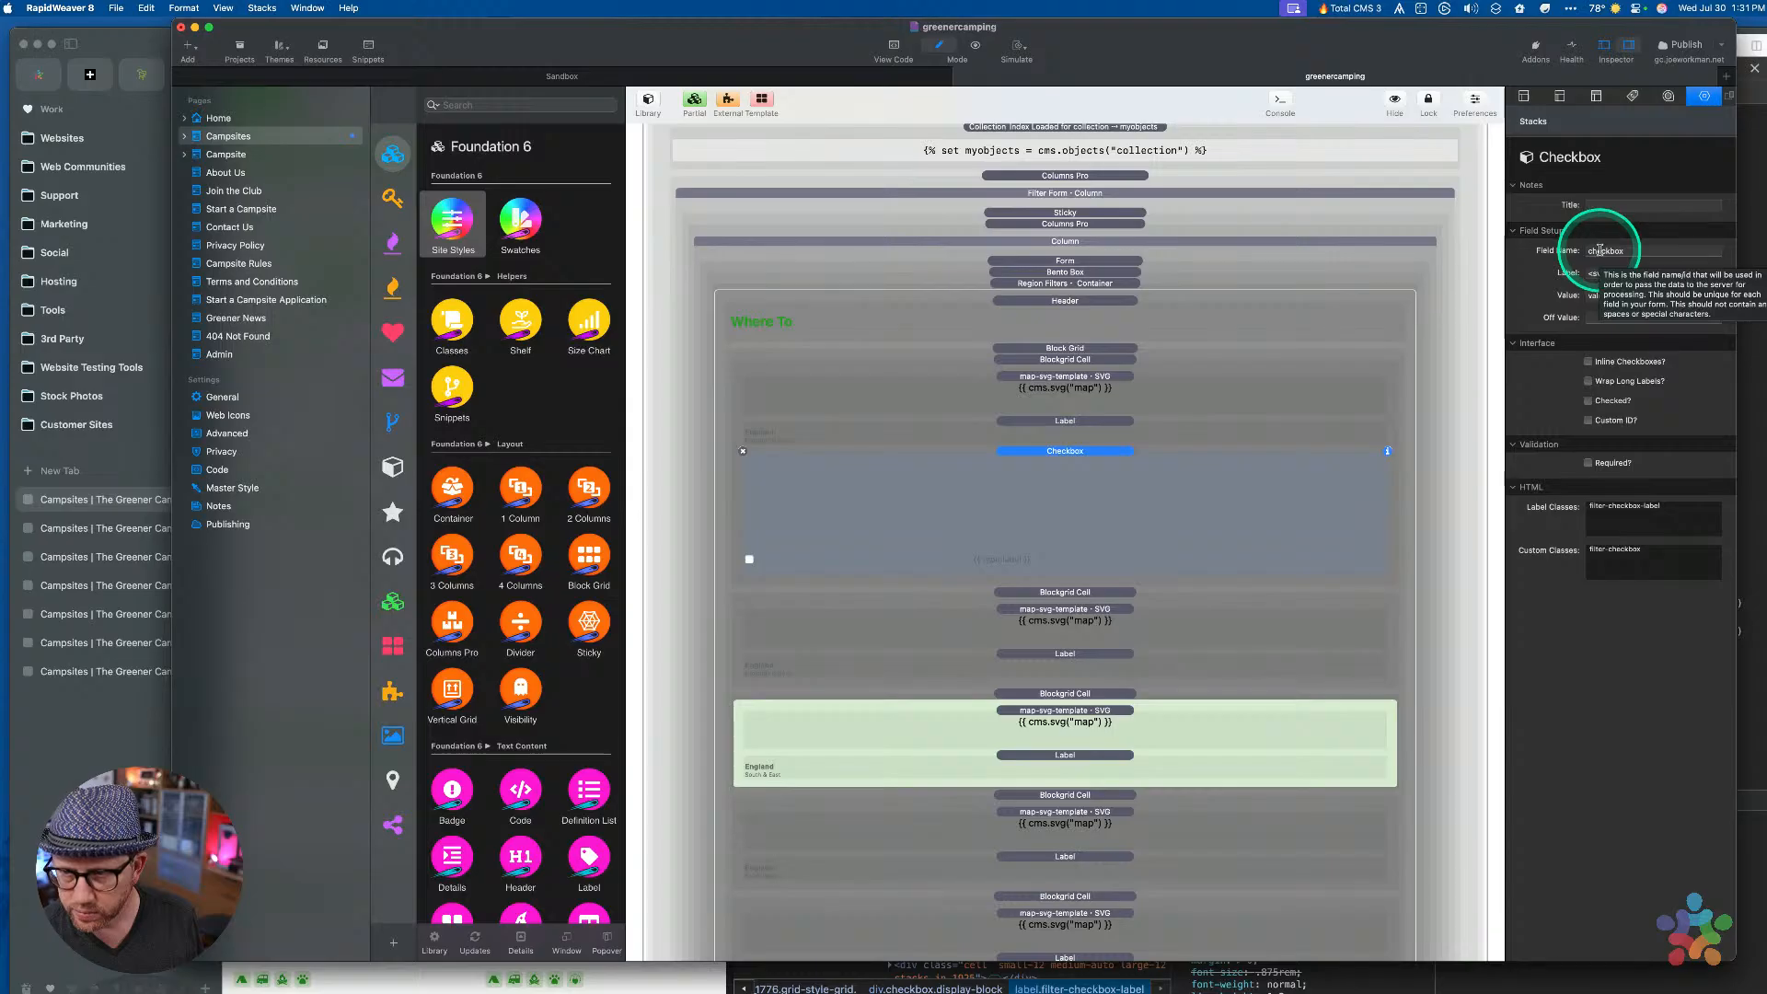
click(1598, 275)
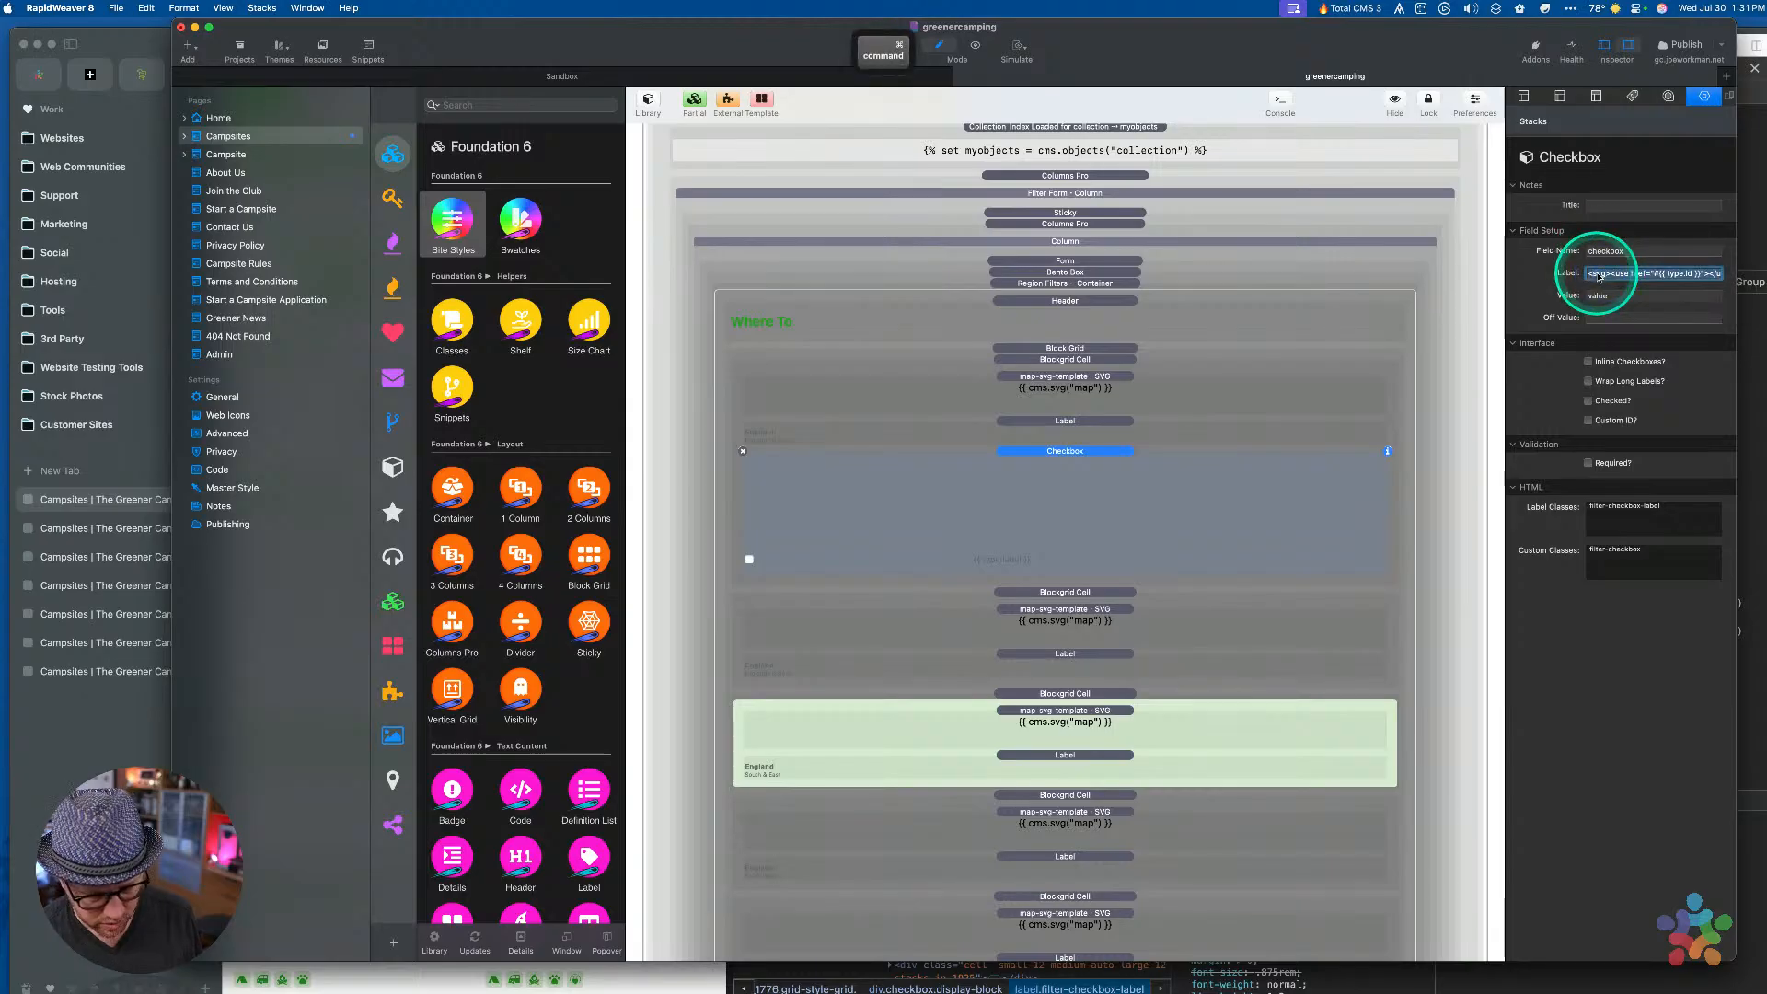
key(super+v)
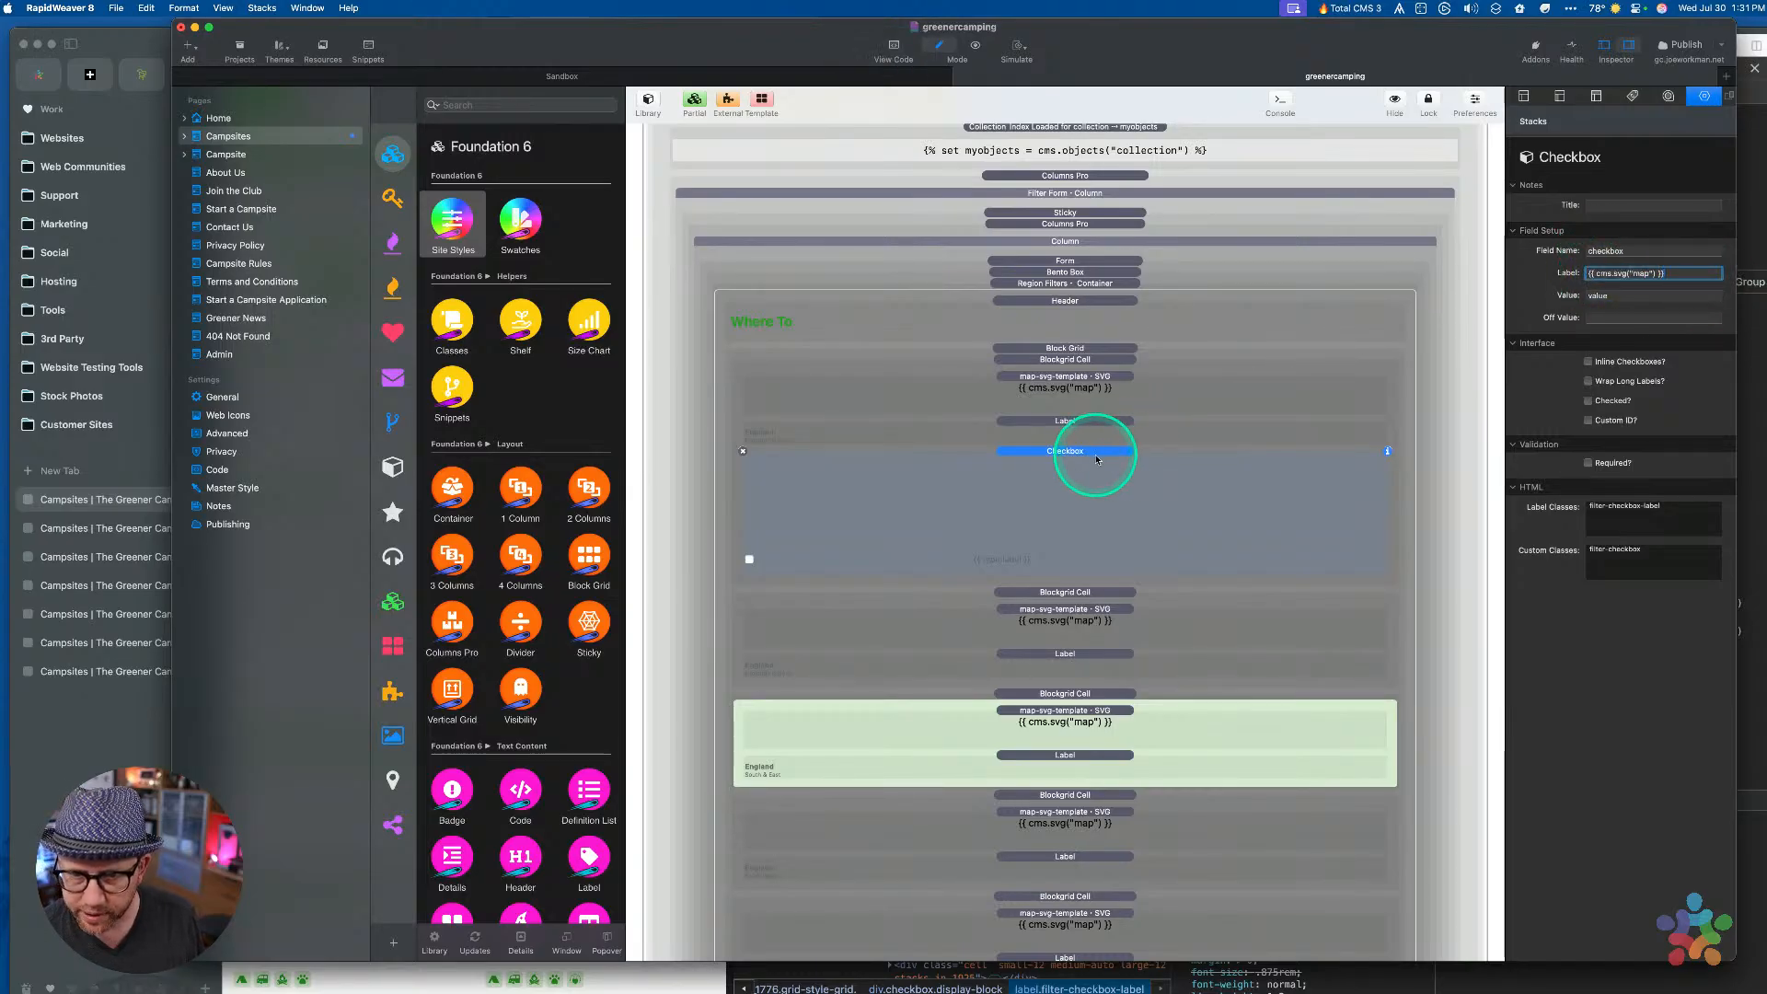
Copy the first grid cell's custom classes into the checkbox's label classes
click(1080, 393)
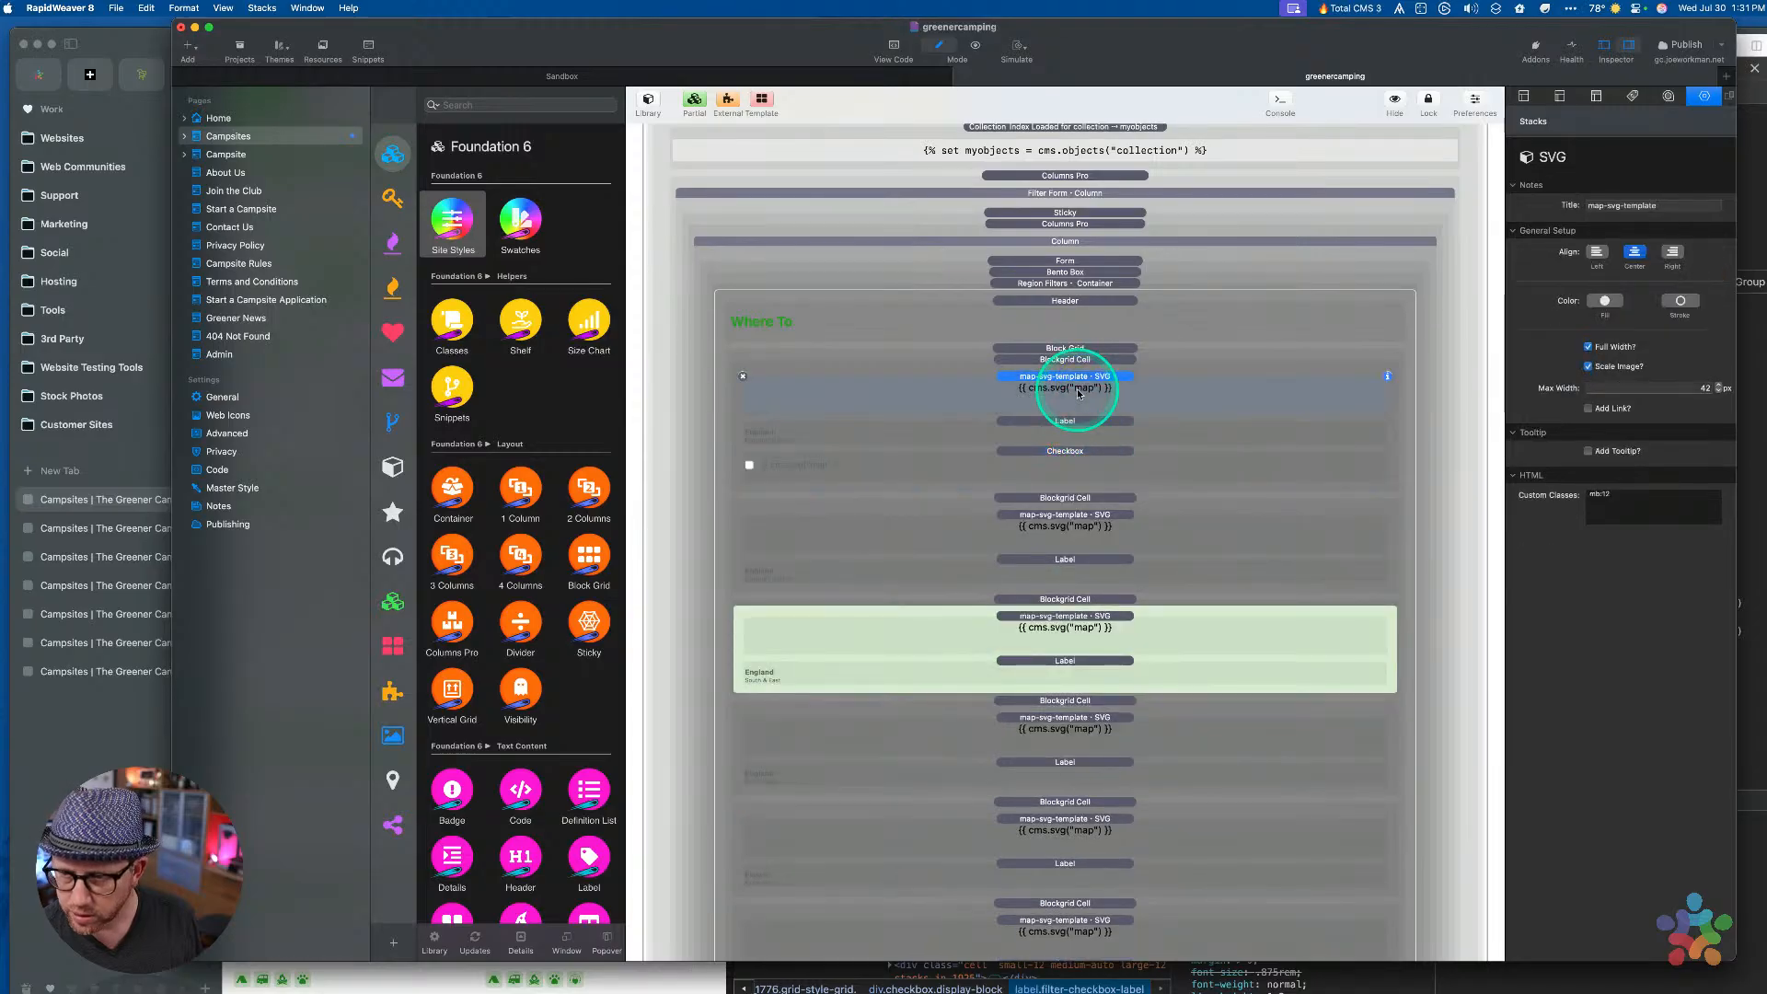
click(1070, 359)
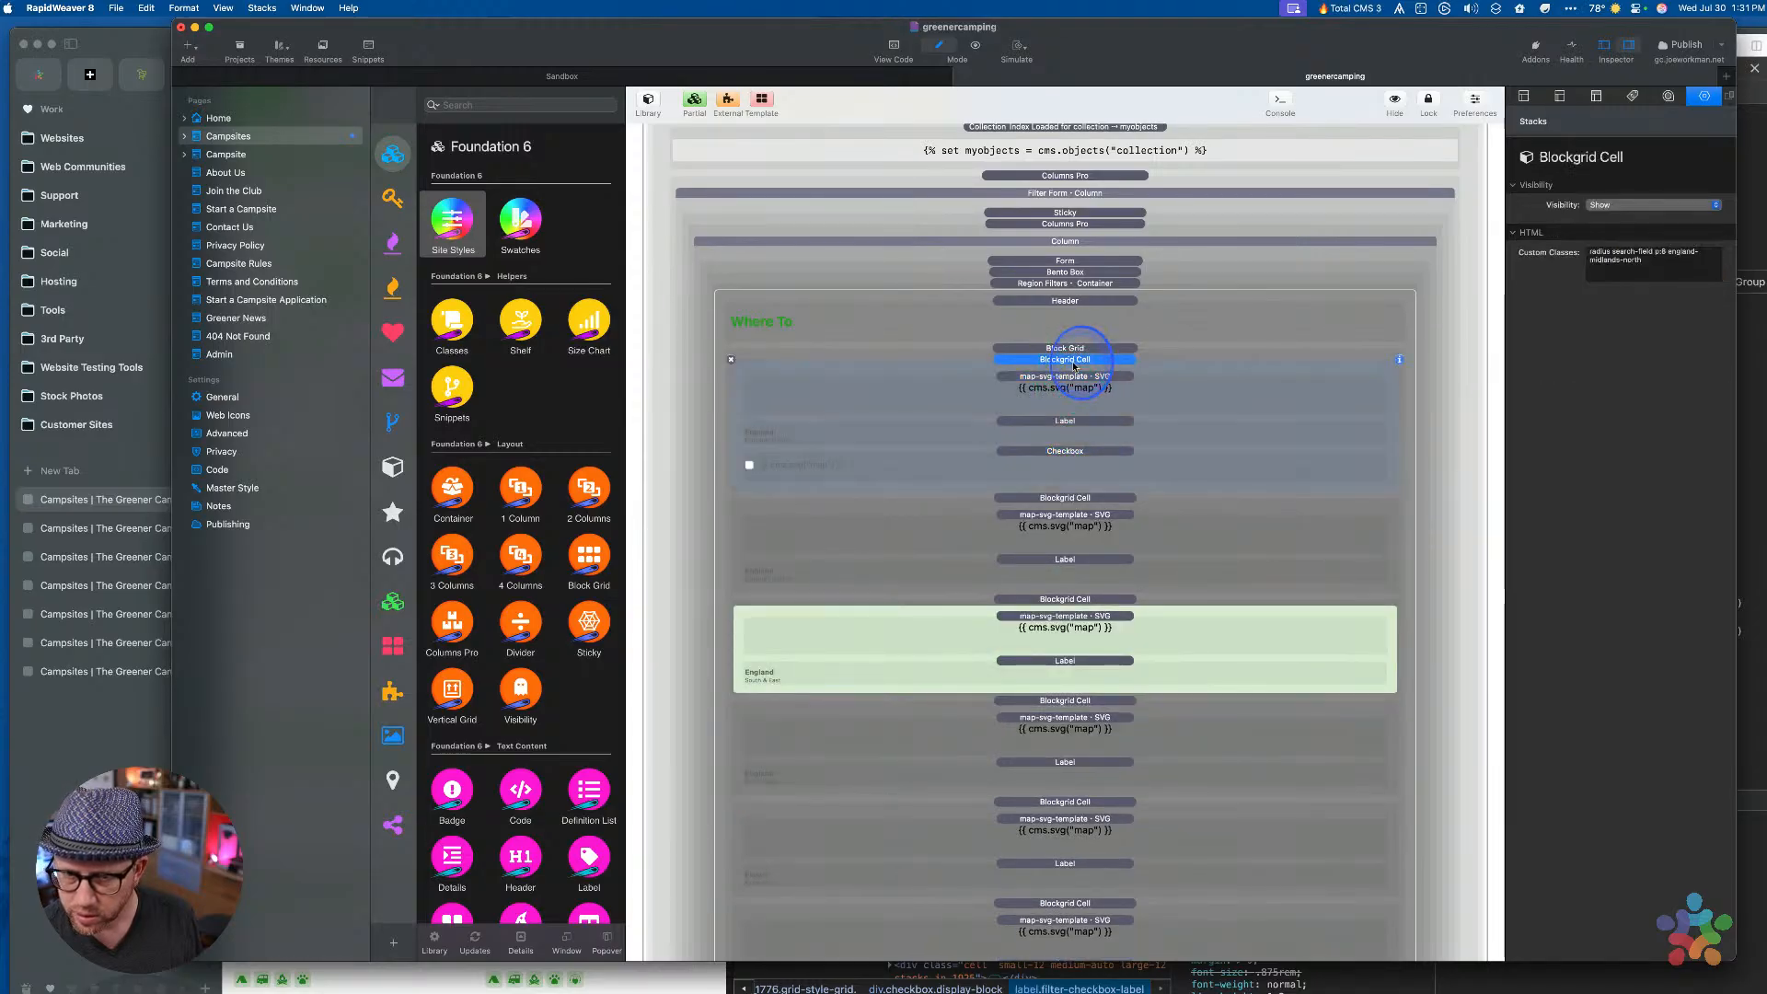
drag(1660, 266, 1416, 243)
key(super+c)
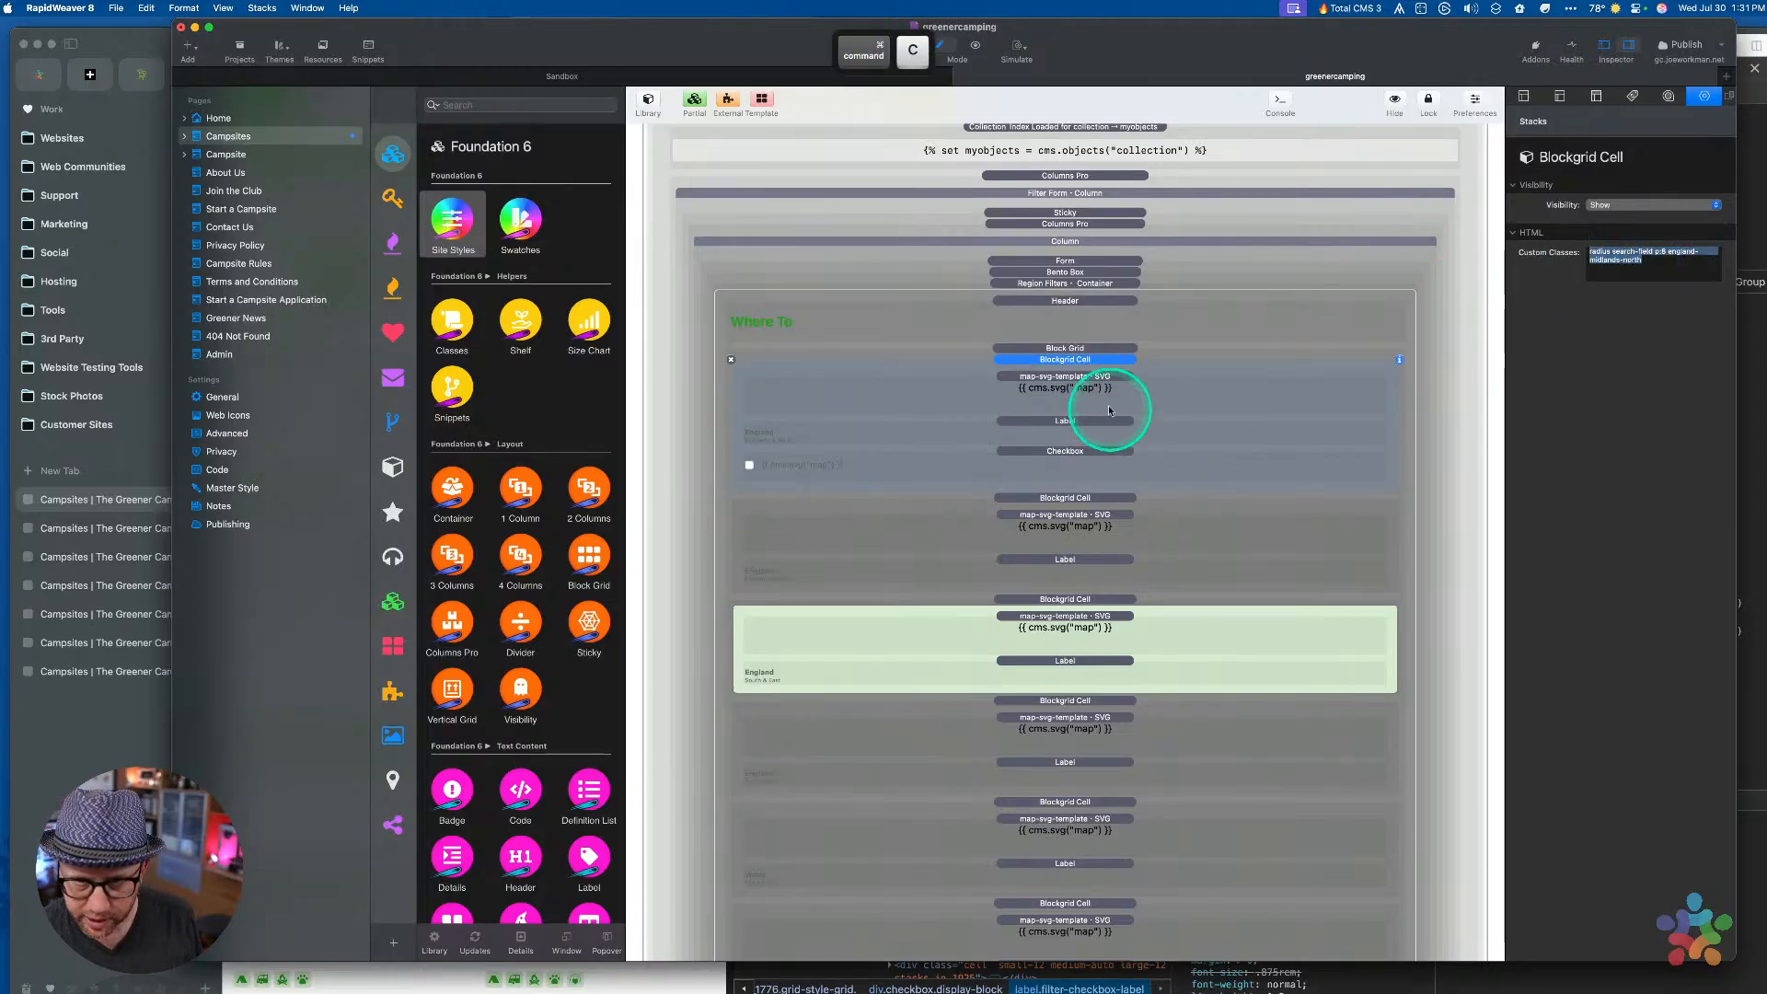
click(1089, 452)
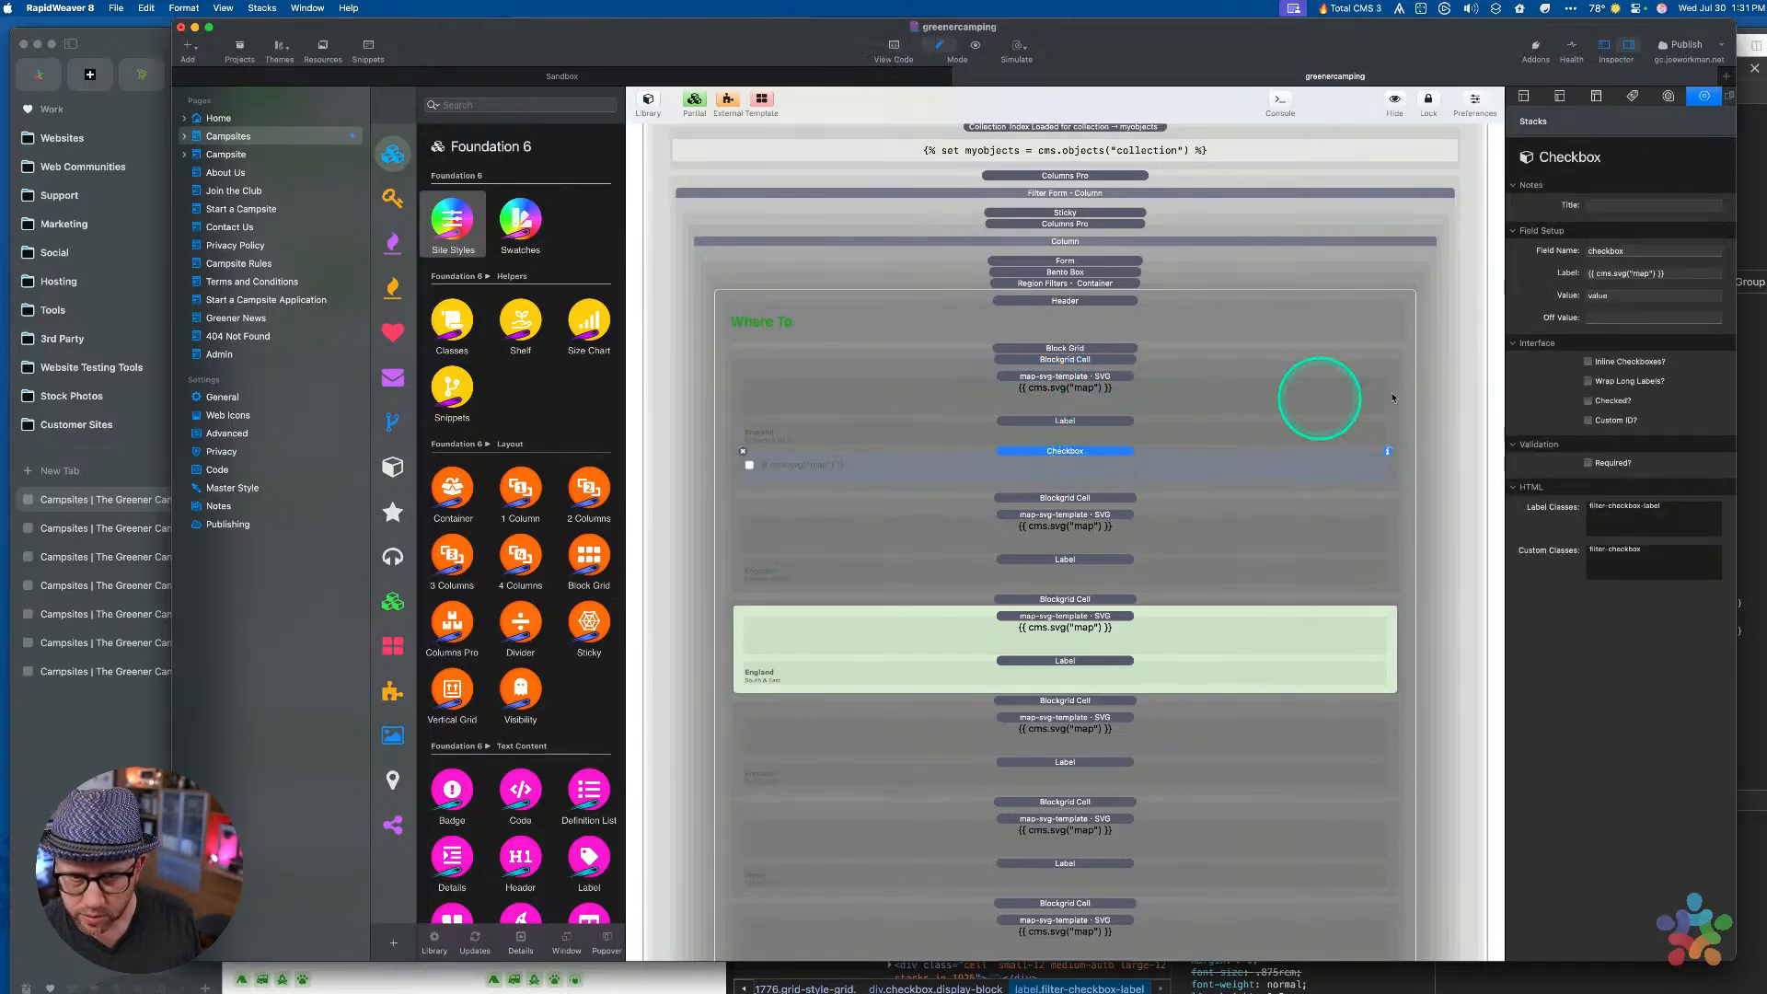
click(1639, 511)
key(super+v)
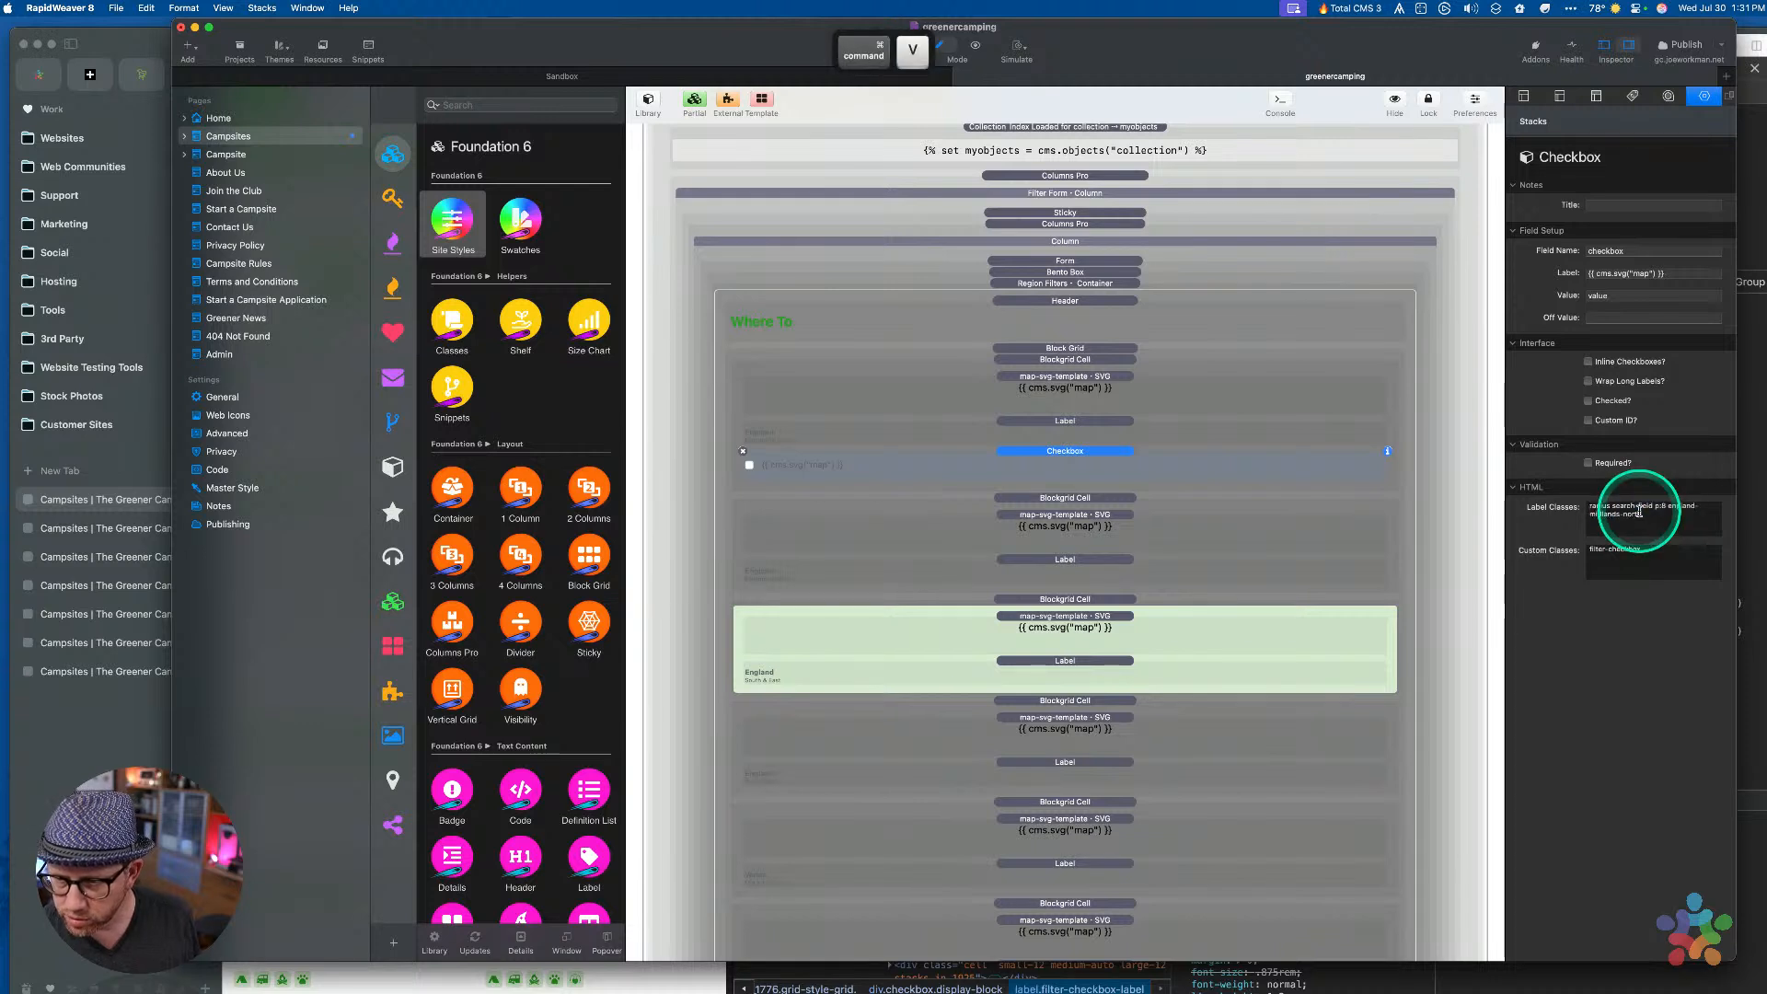
triple_click(1644, 552)
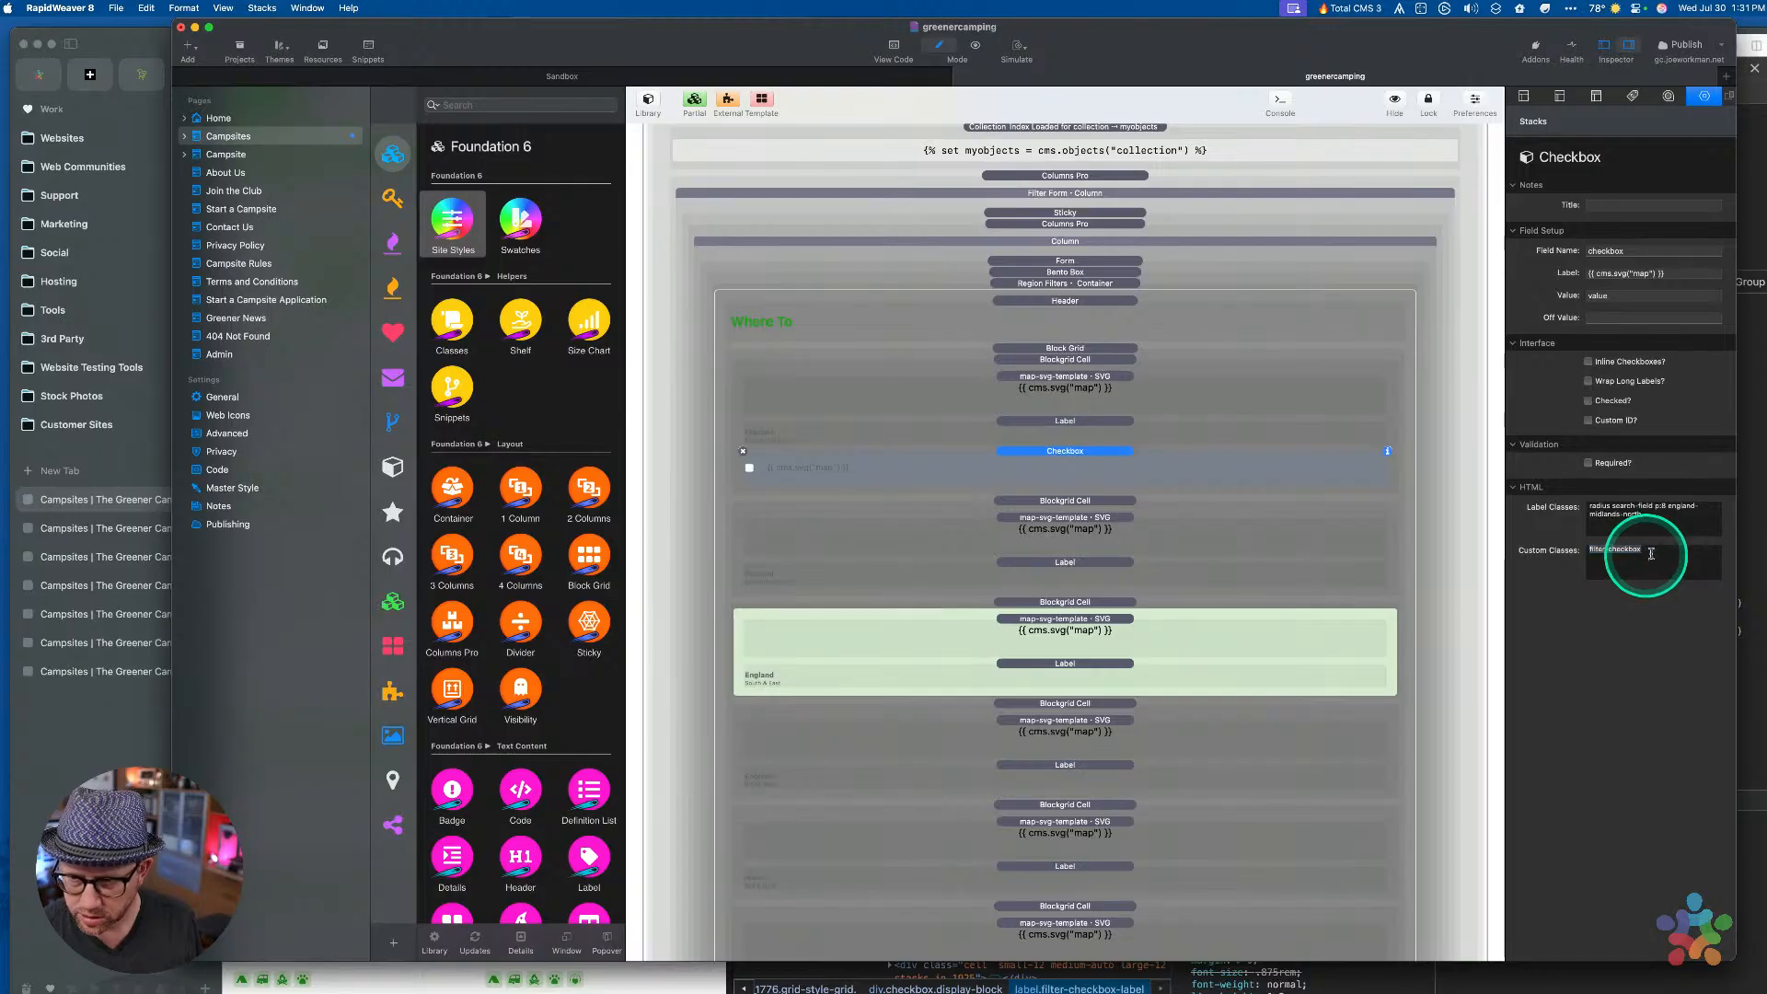
click(1647, 563)
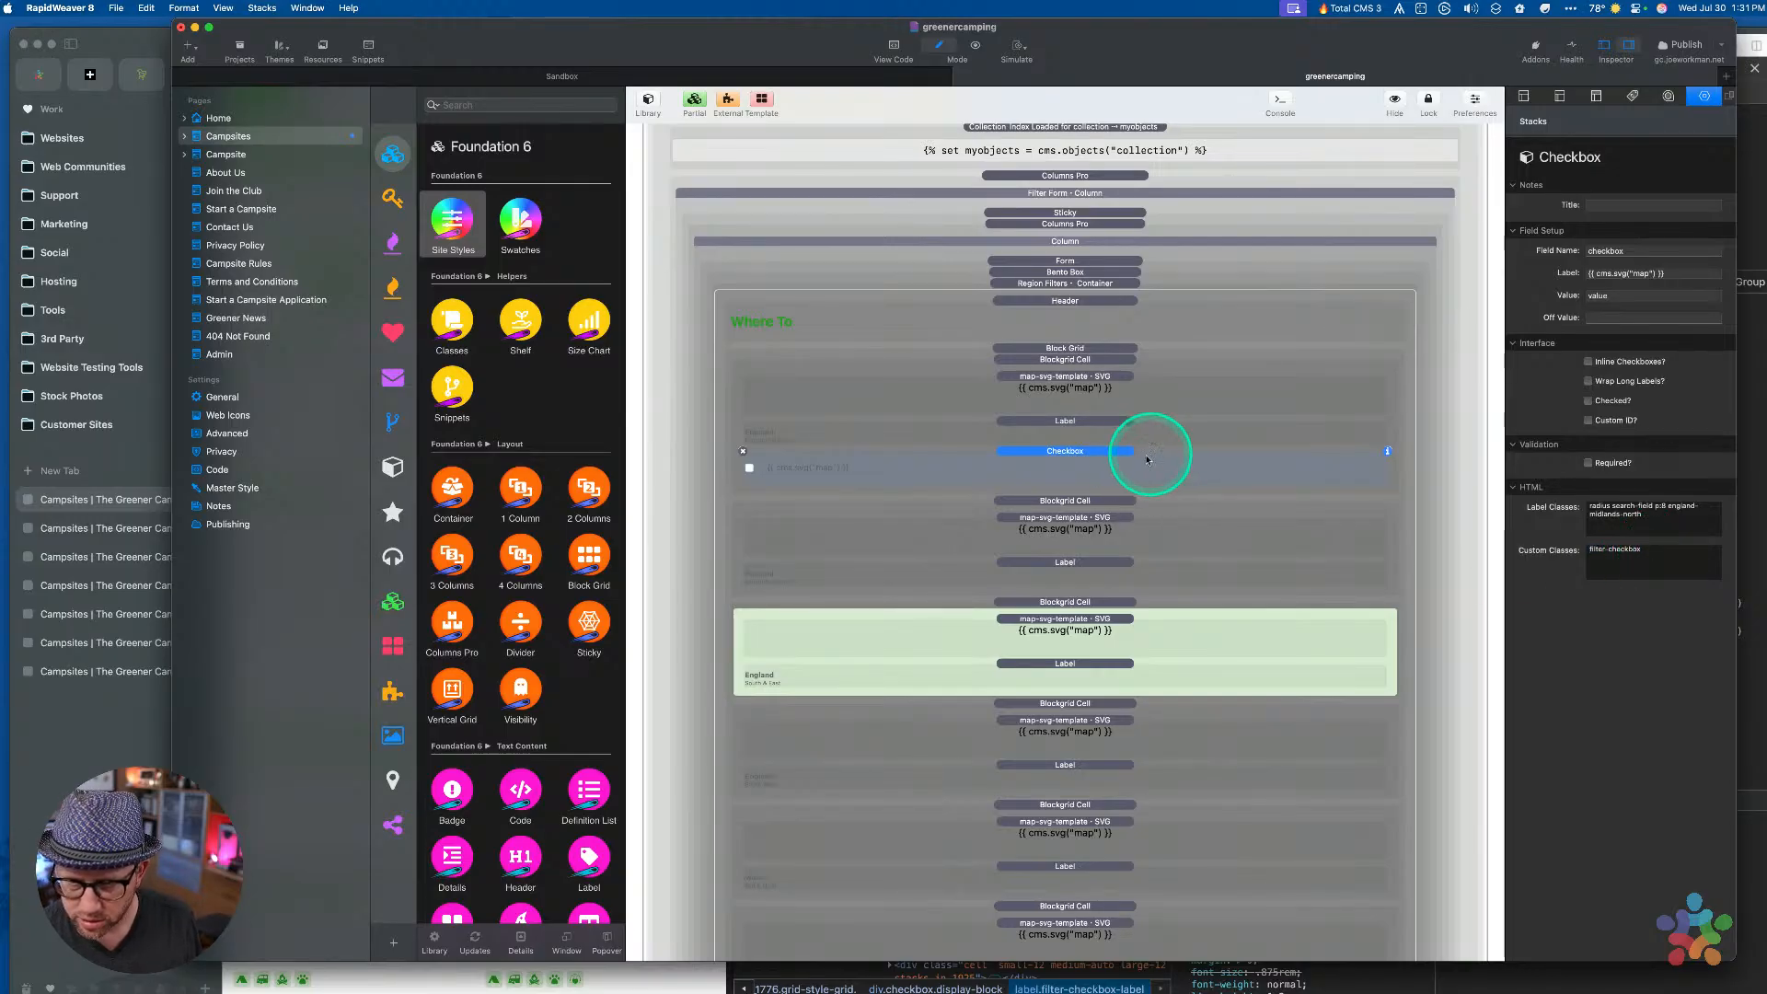
Append the Midlands & North region text to the checkbox label, then select the separate label and SVG stacks
click(1092, 421)
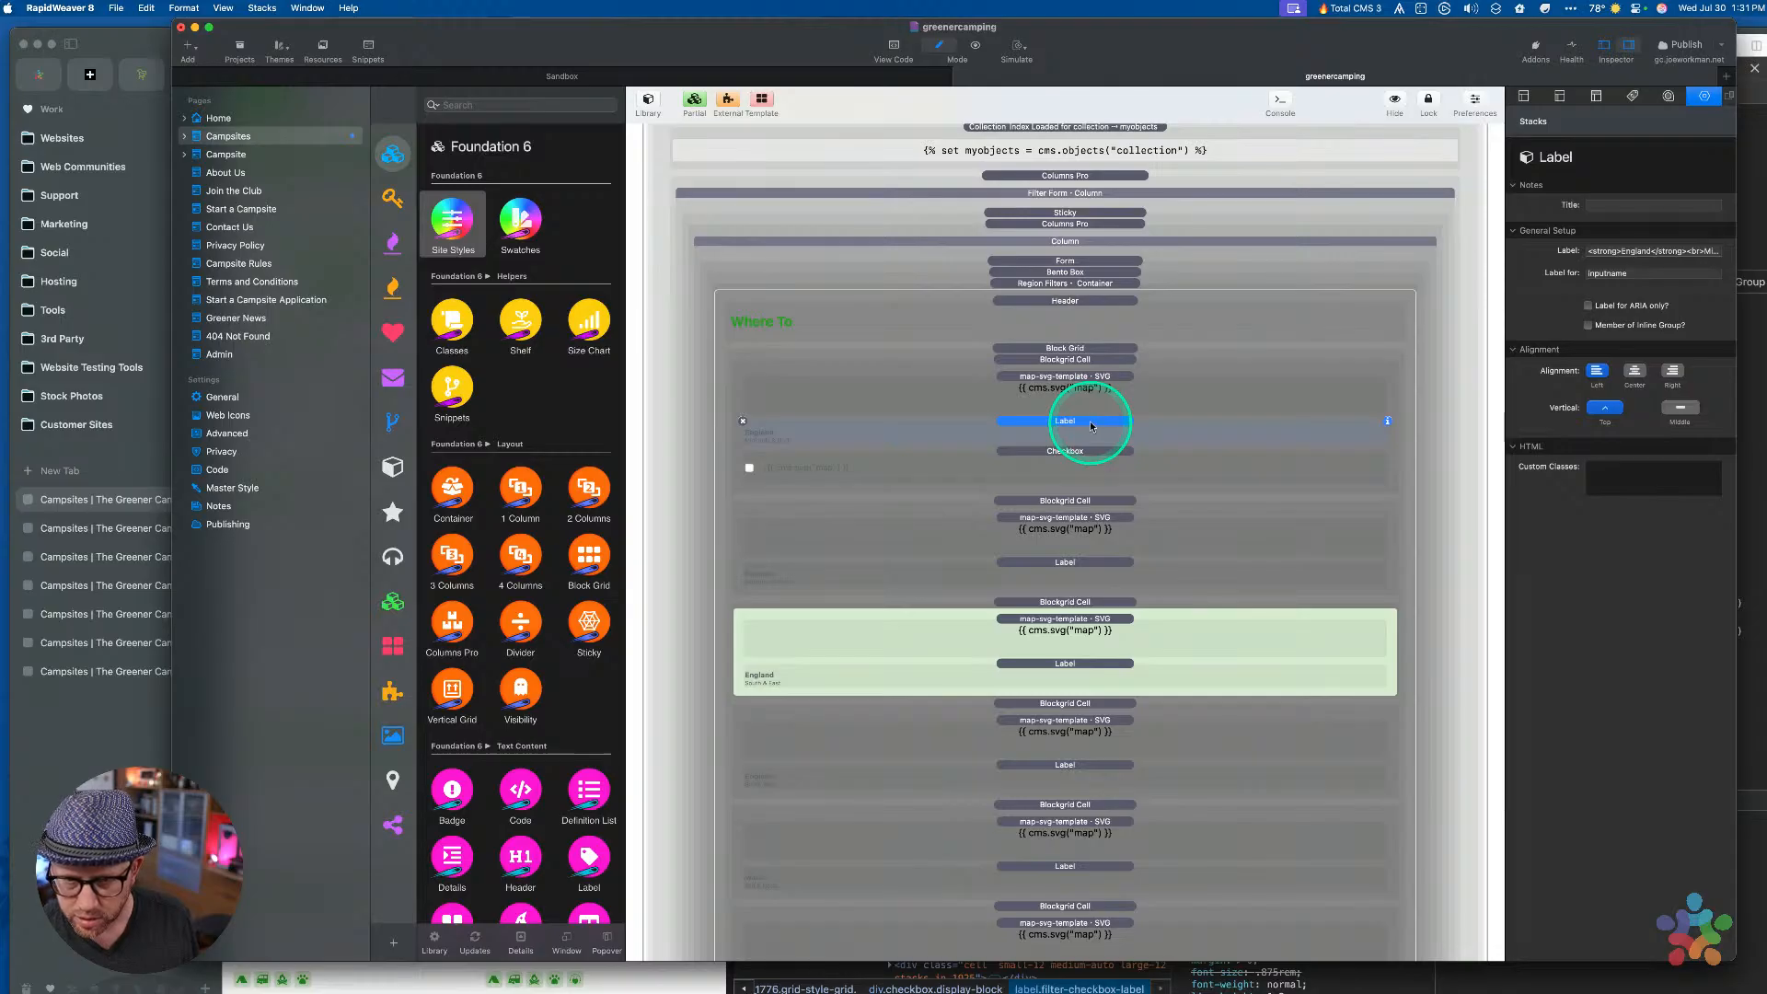
click(1606, 250)
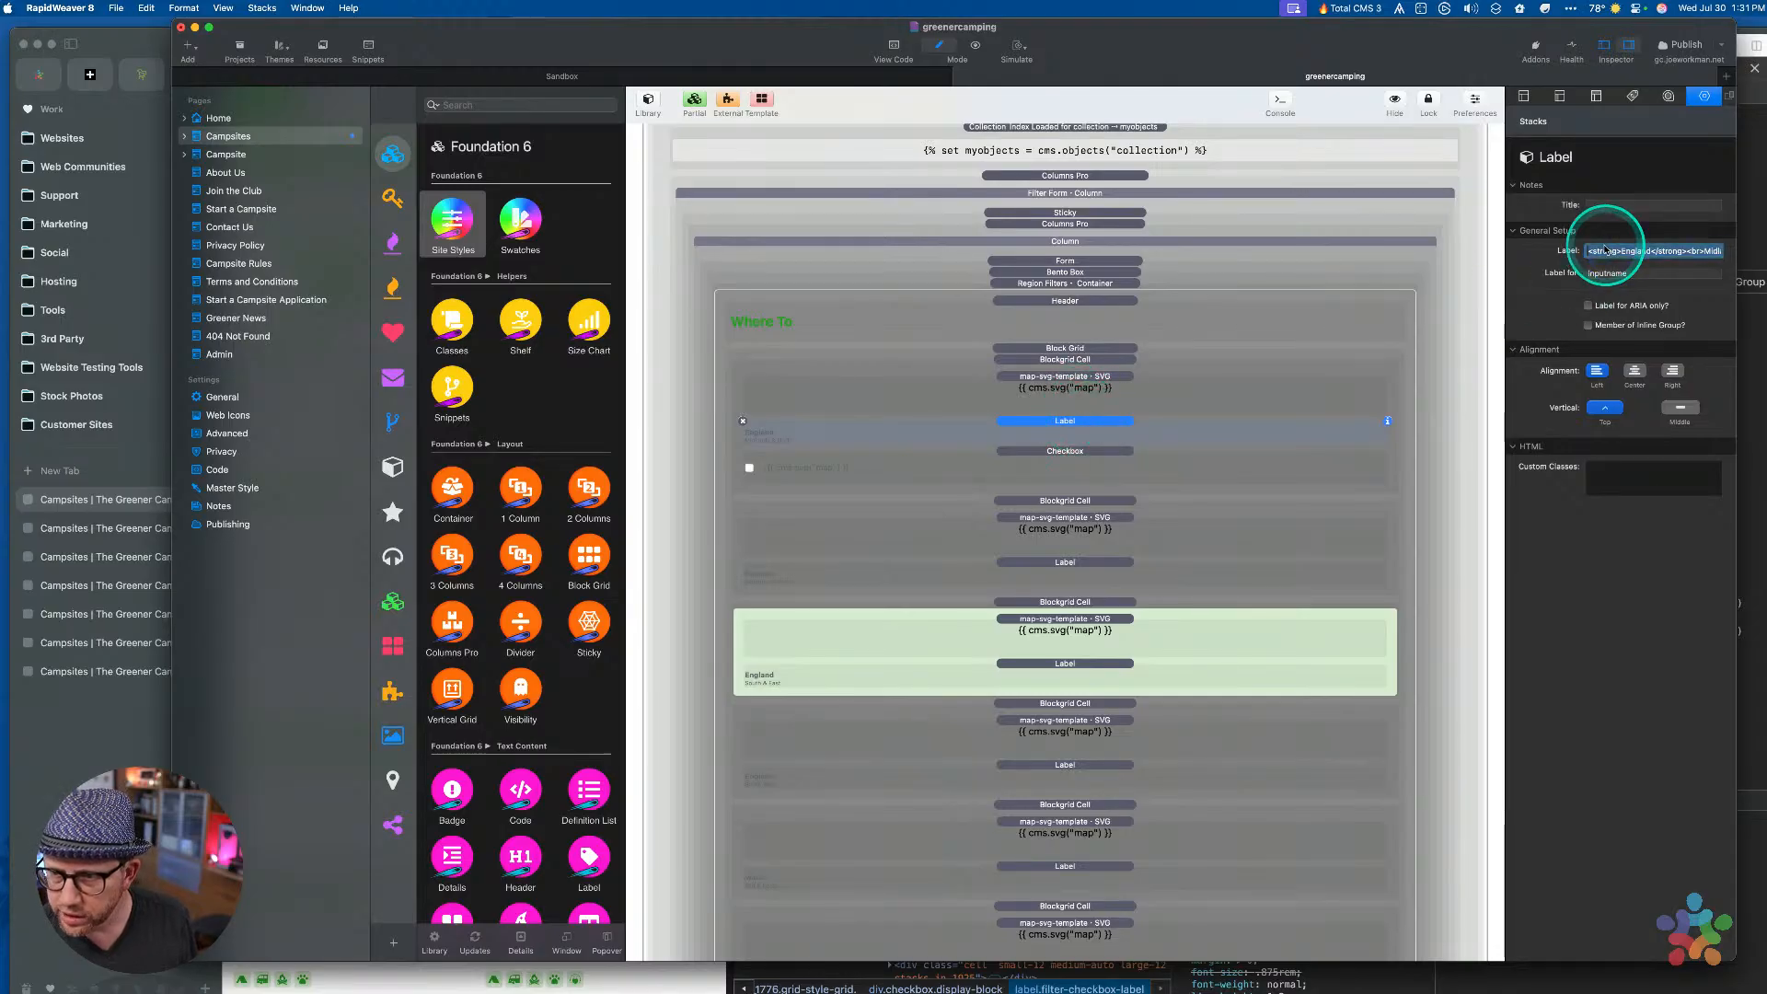
double_click(1604, 250)
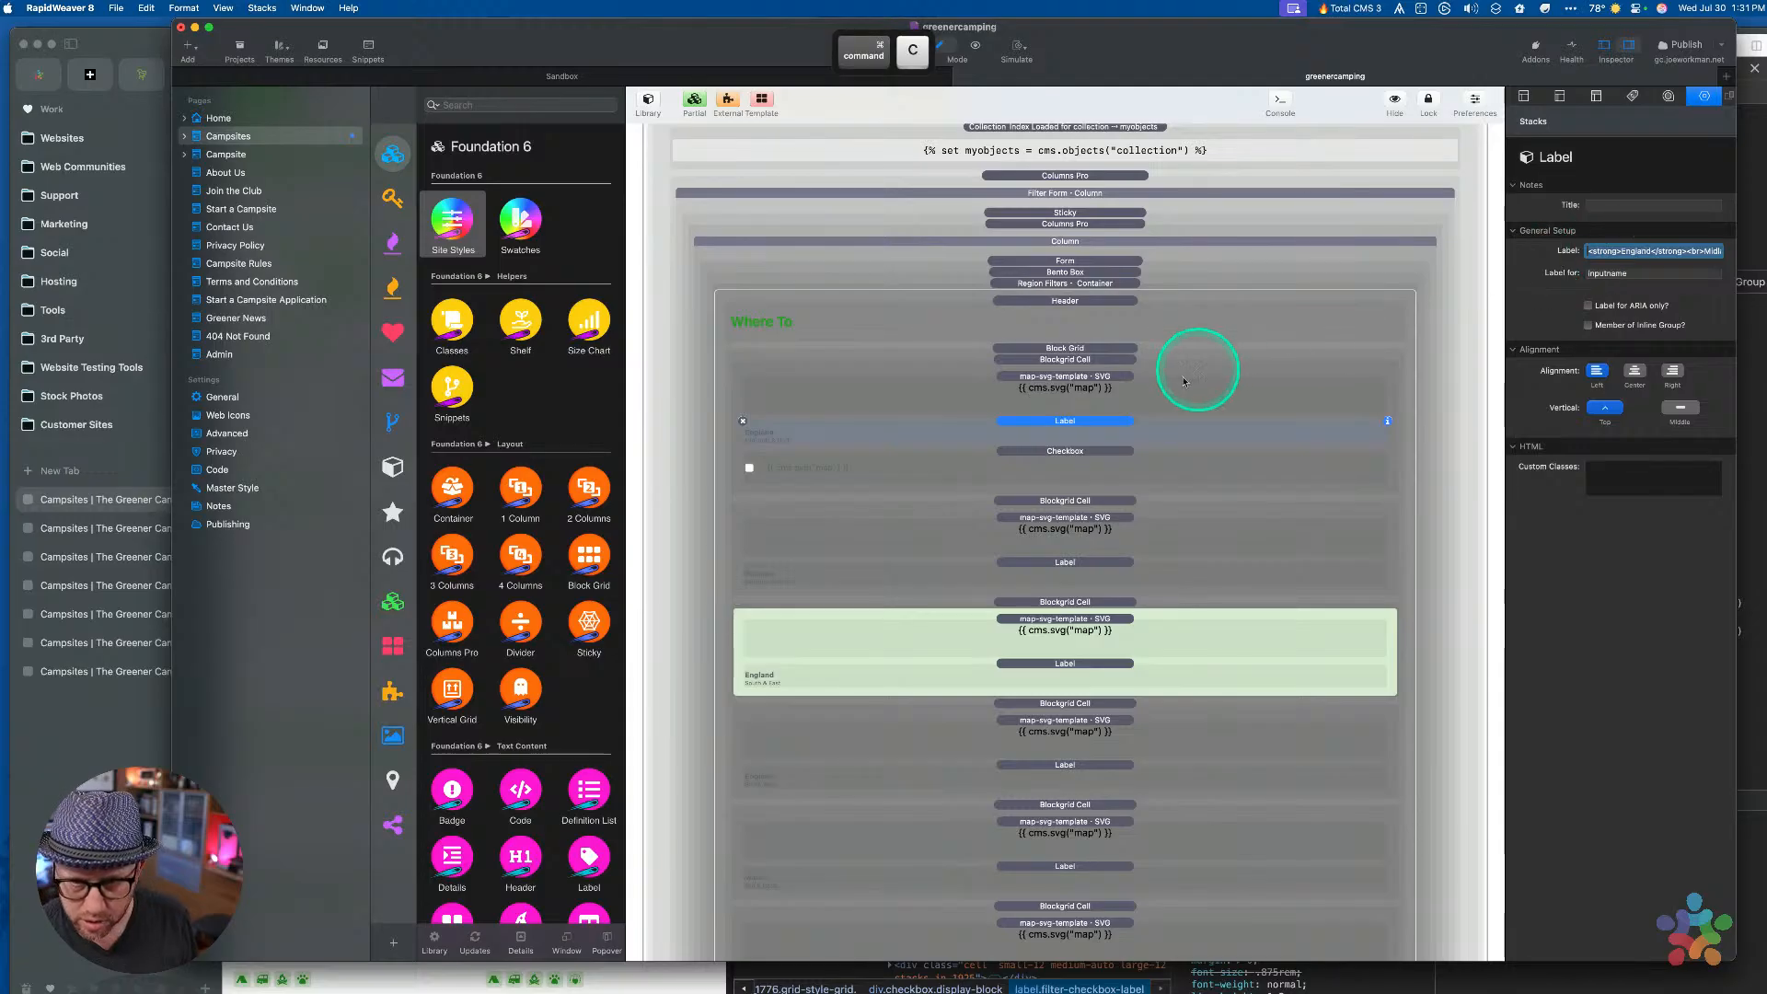
click(1123, 399)
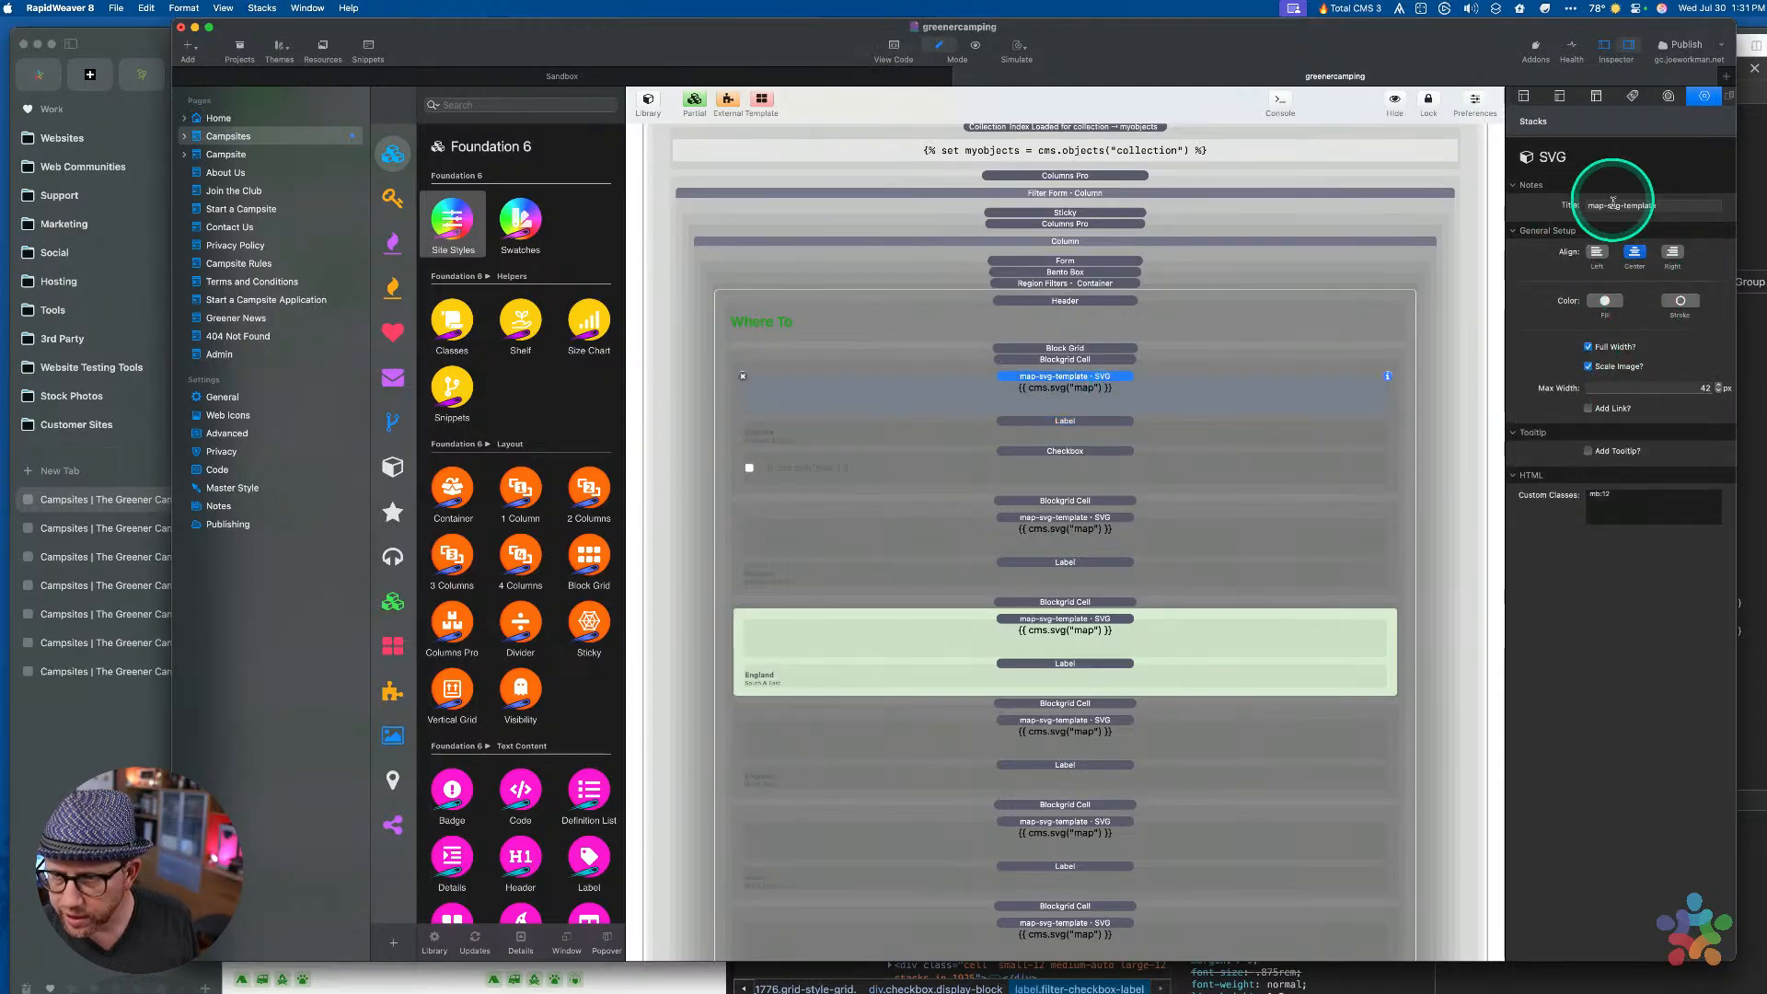
click(1061, 475)
click(1641, 272)
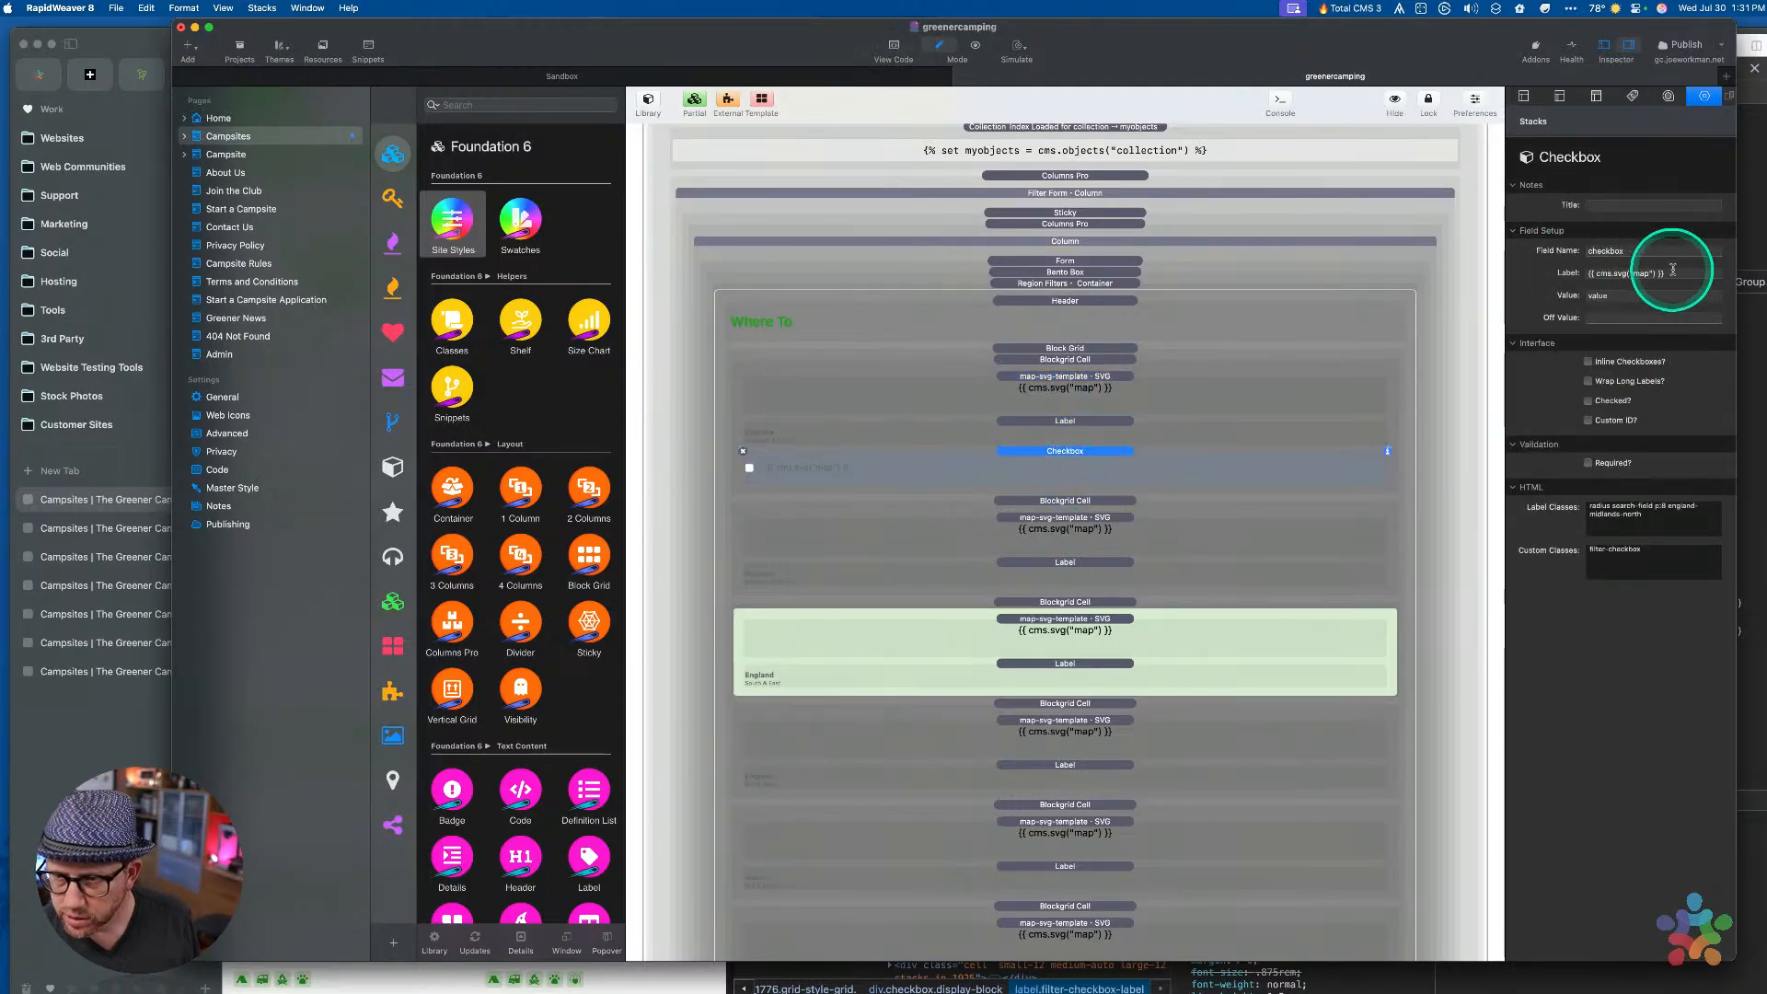
key(super+v)
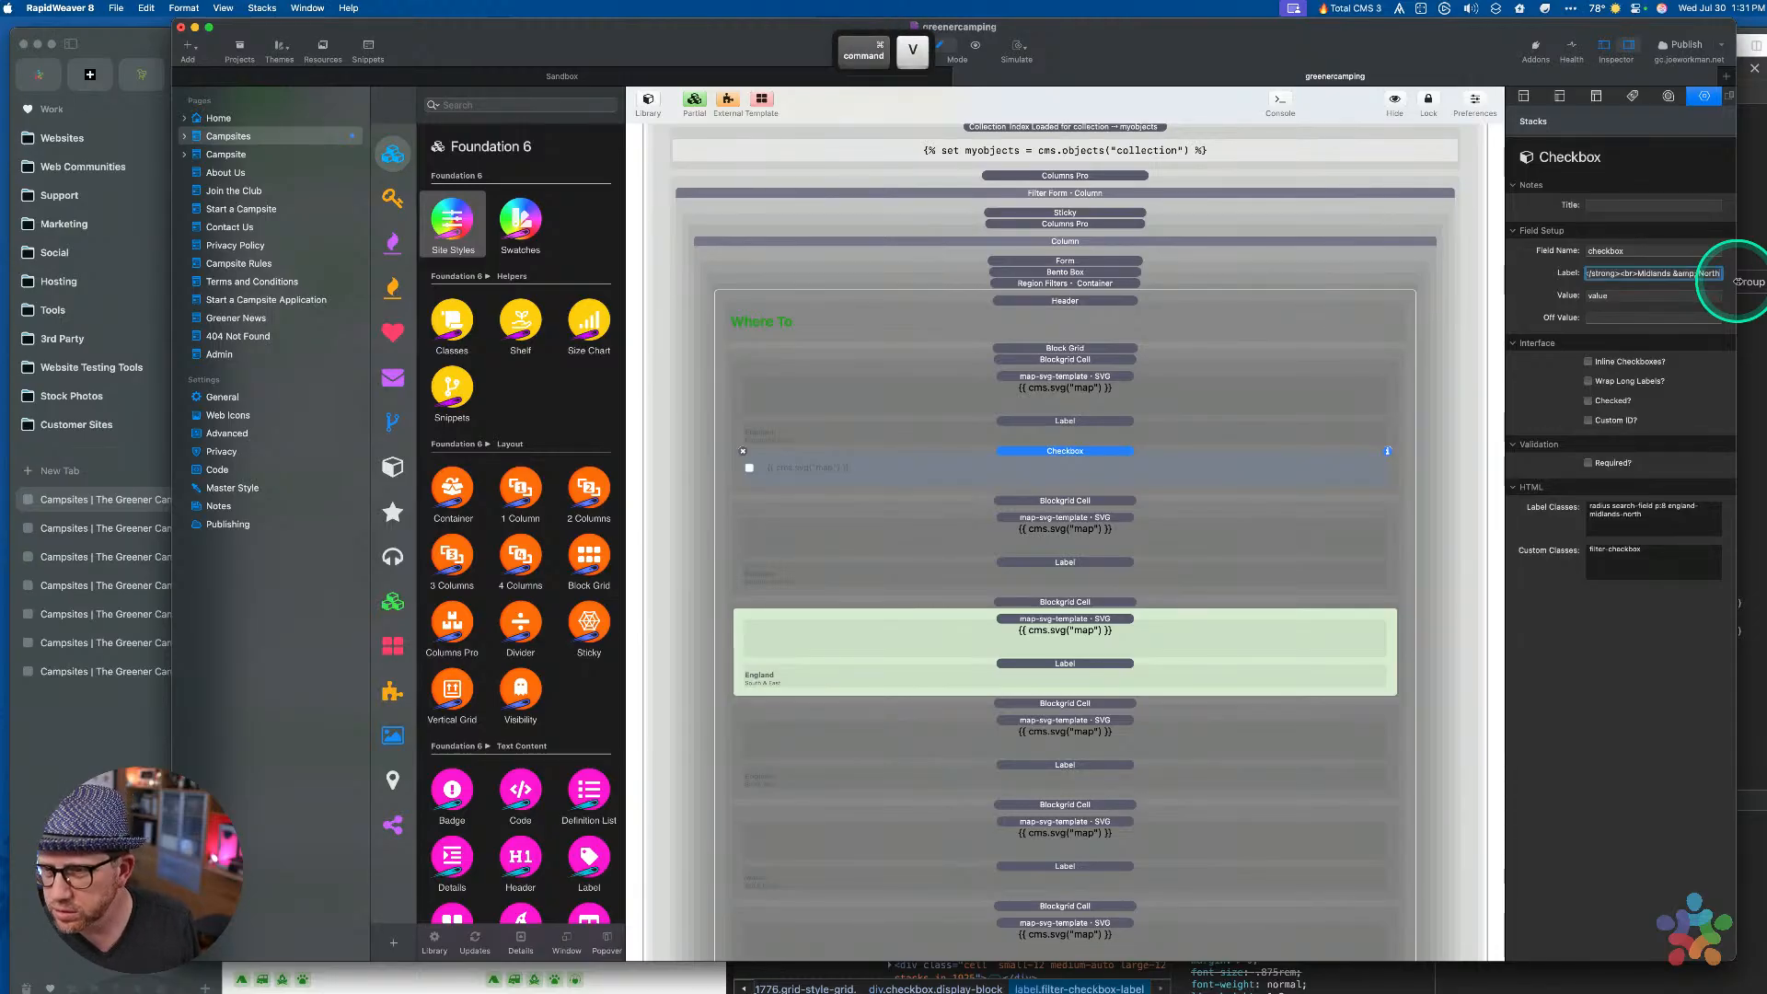
key(super+Right)
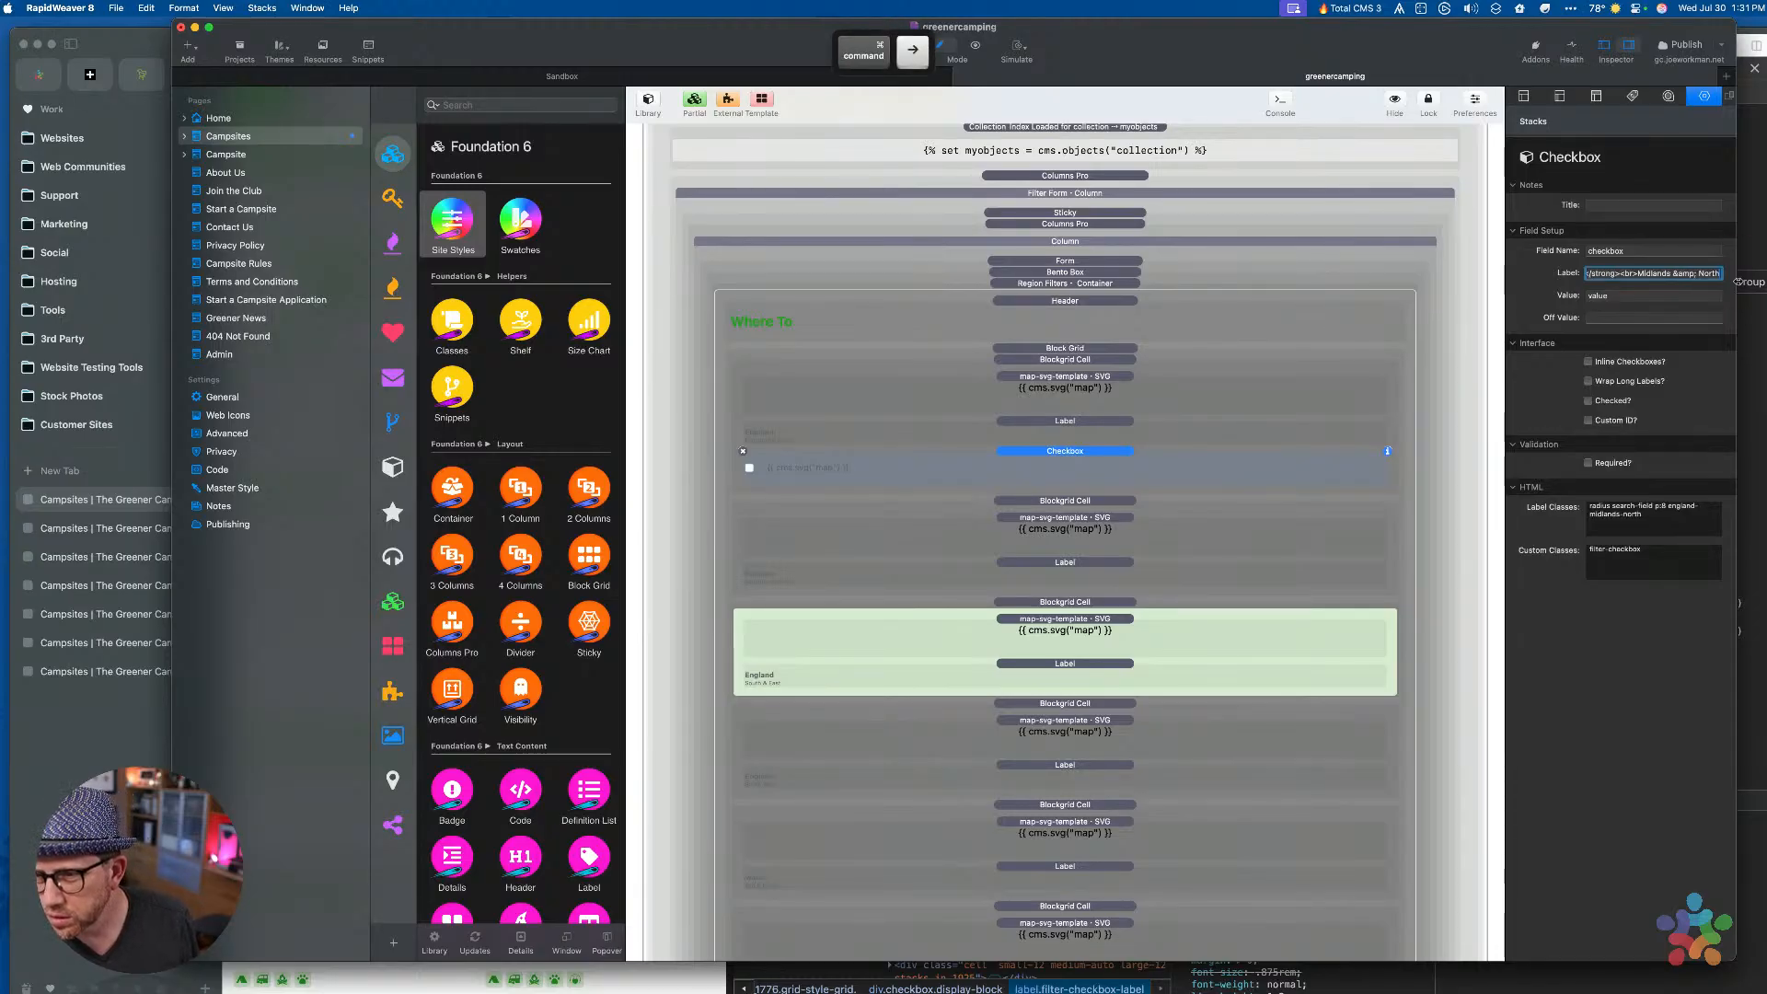
key(alt+Right)
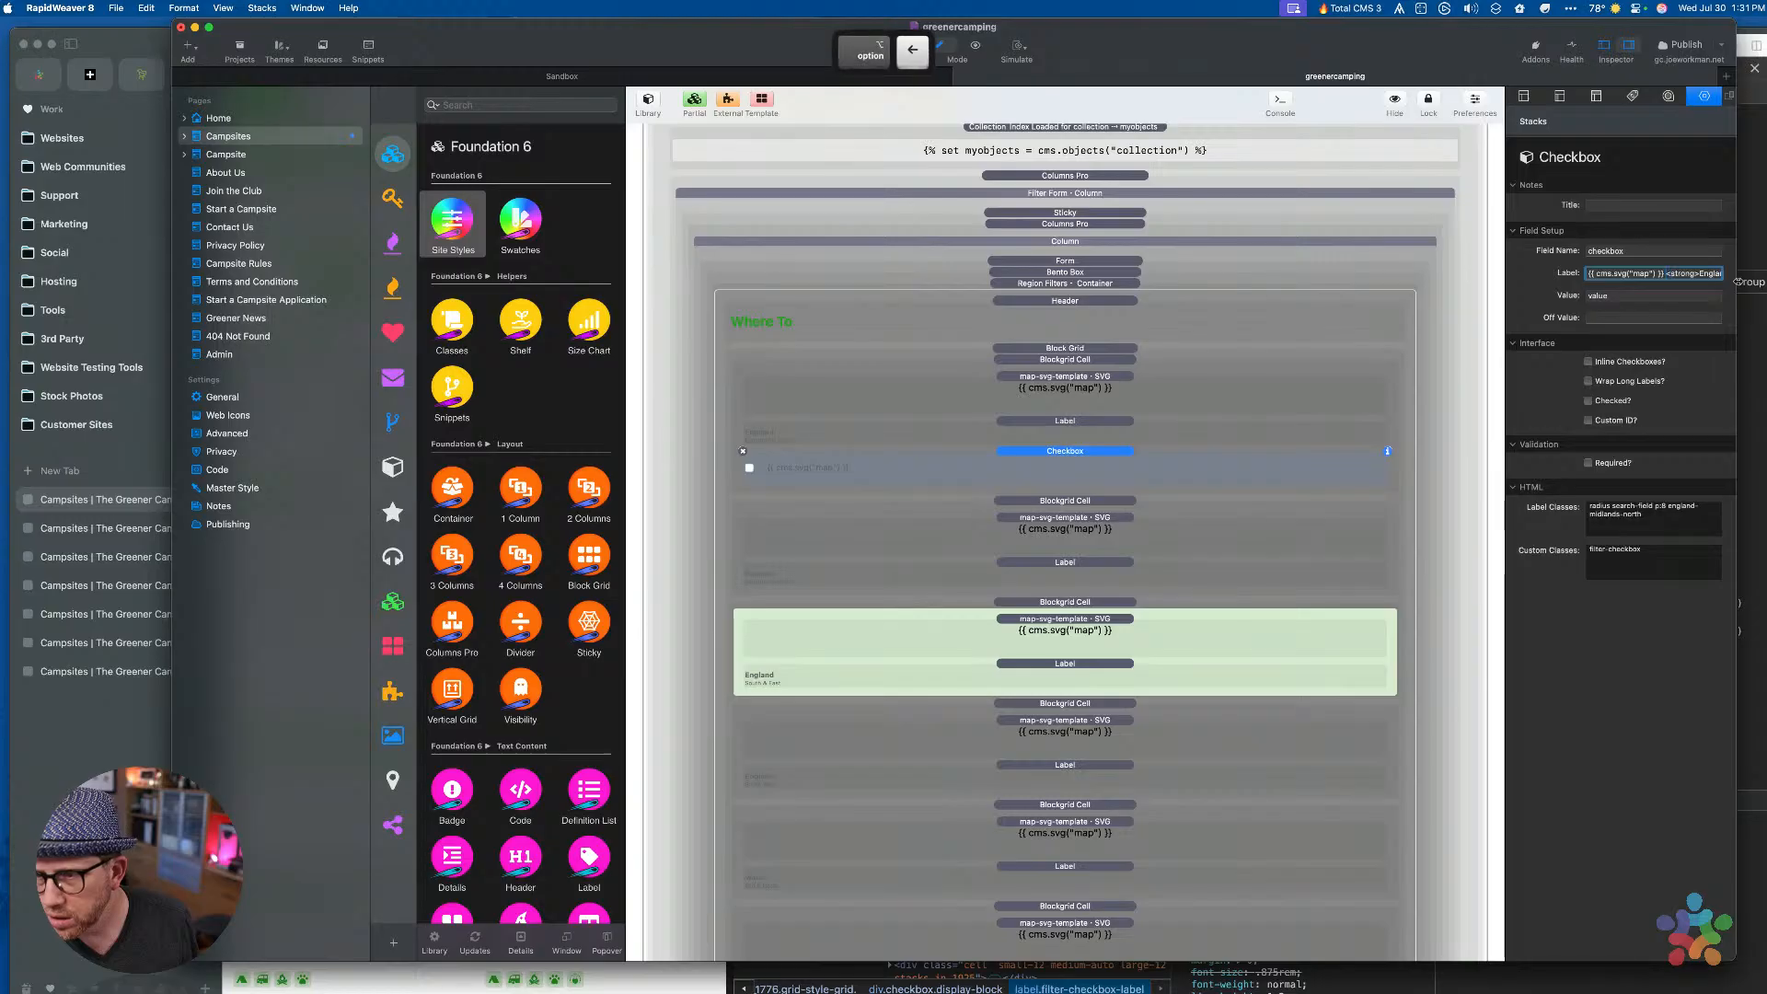
key(Tab)
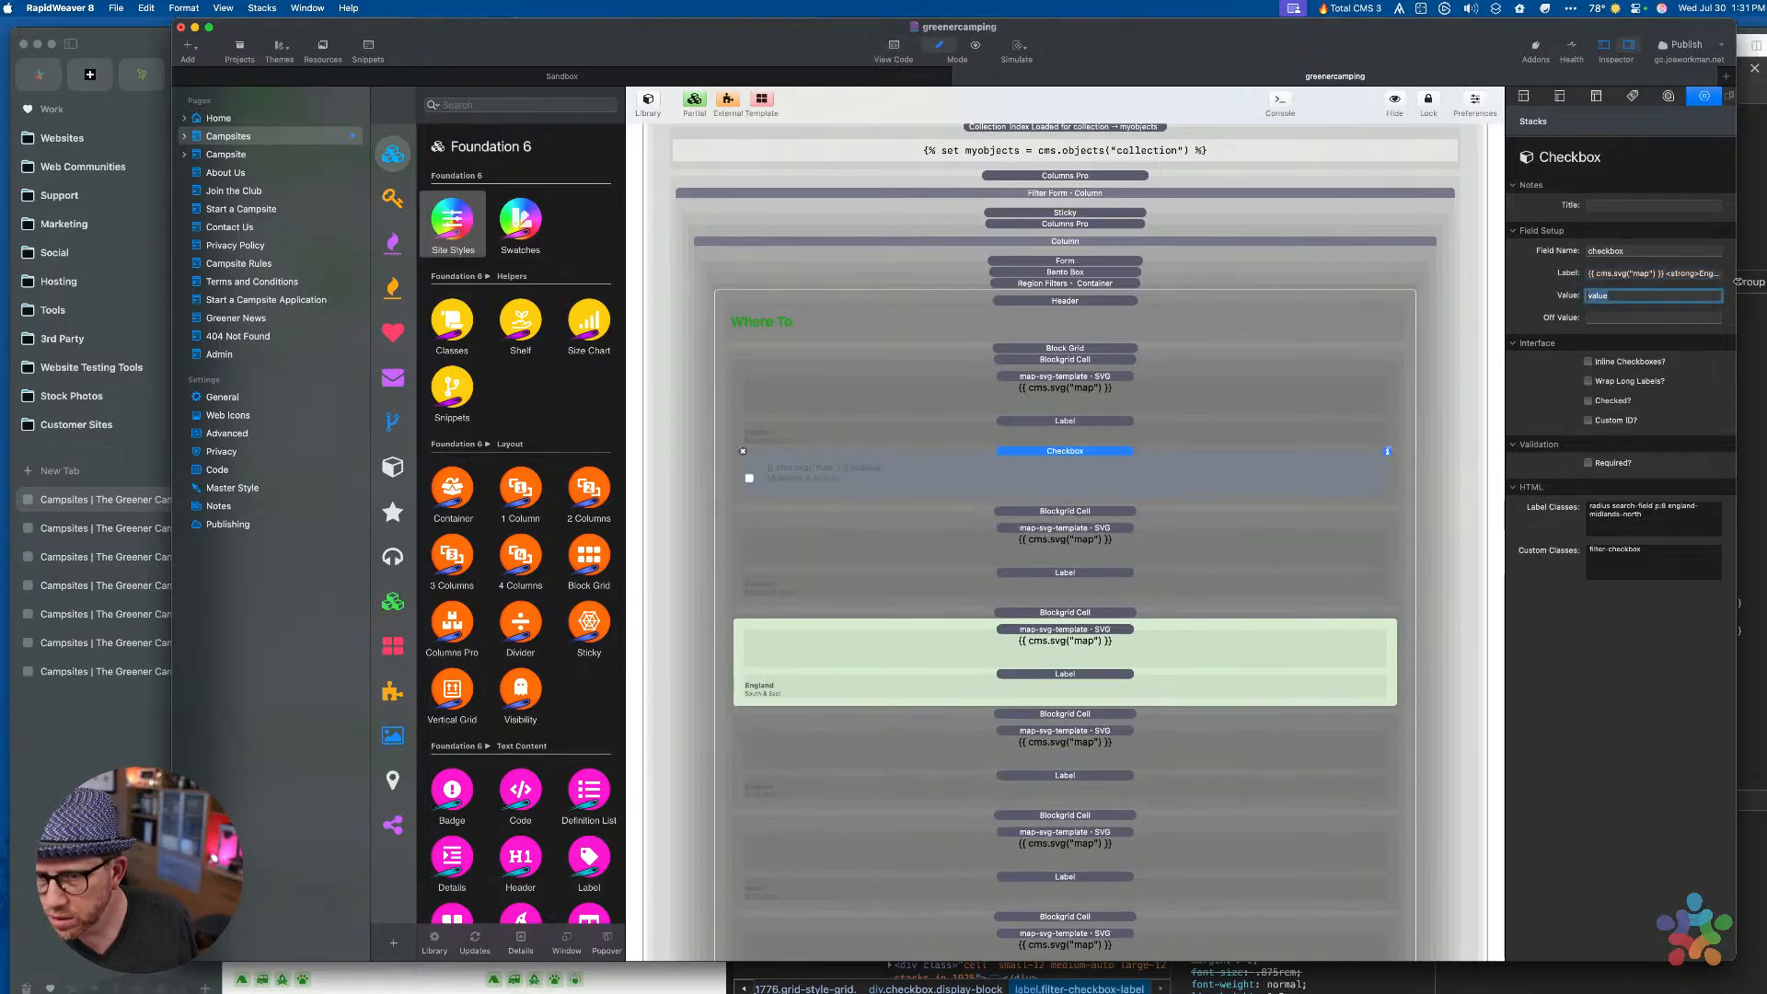
click(1045, 469)
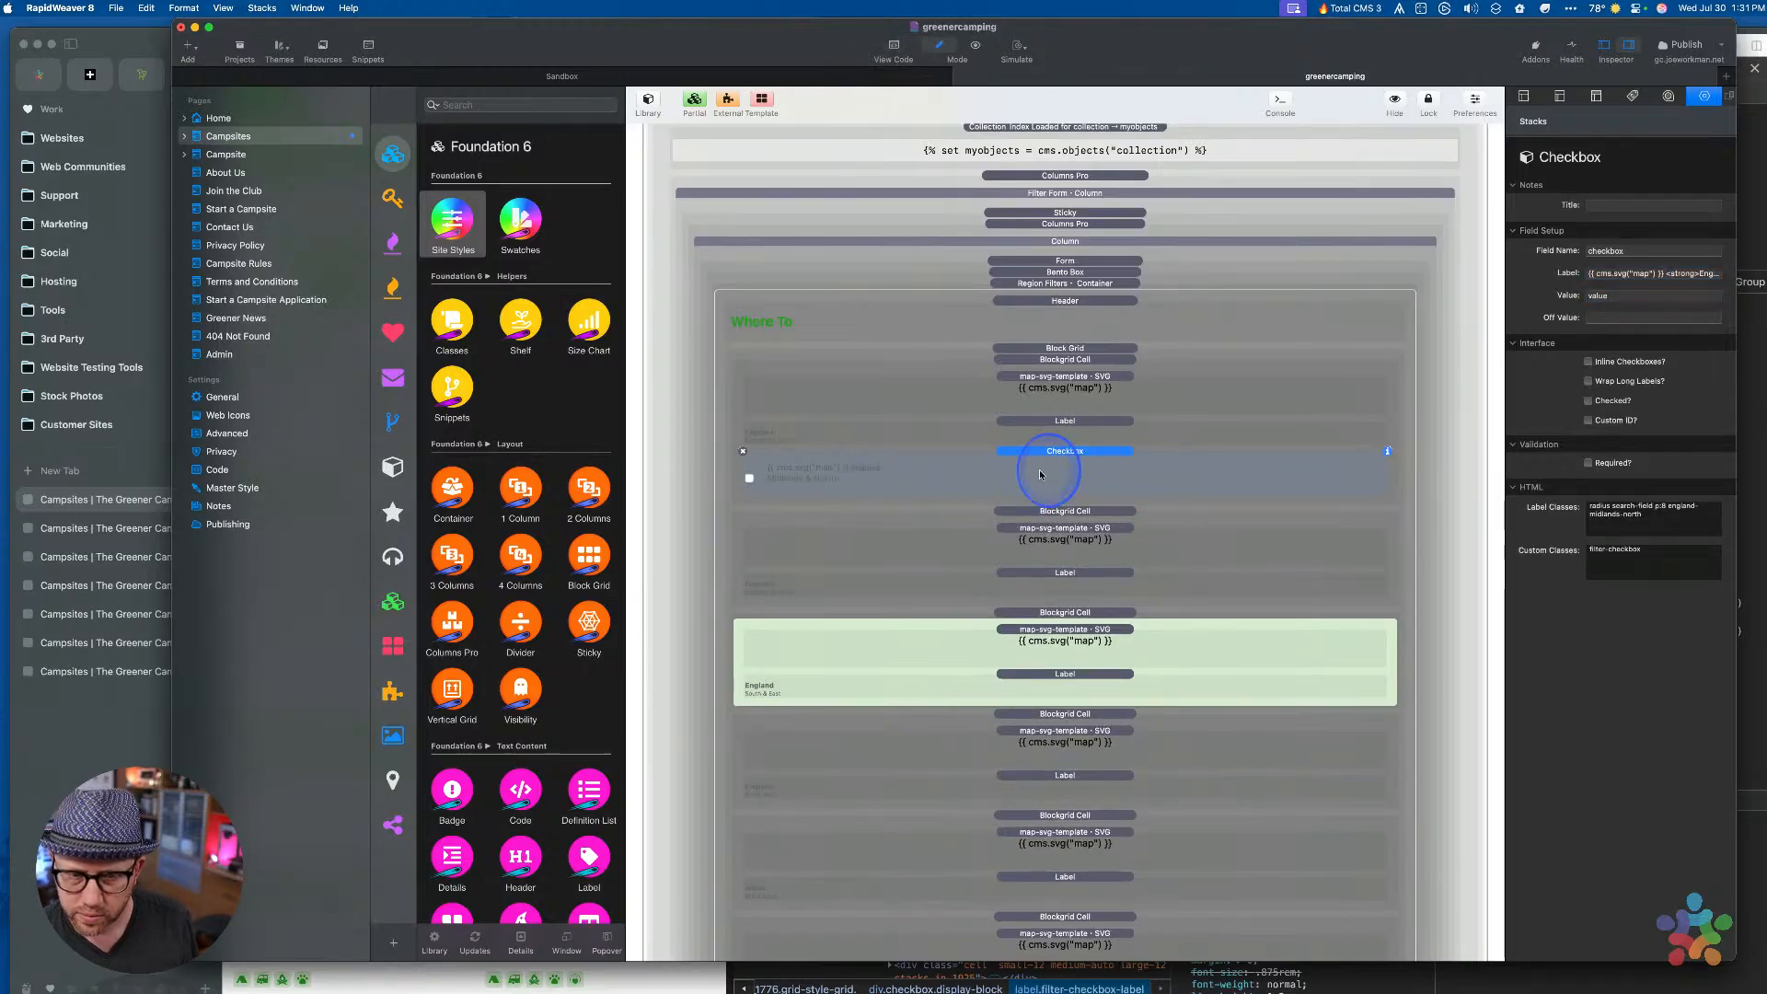
click(1058, 429)
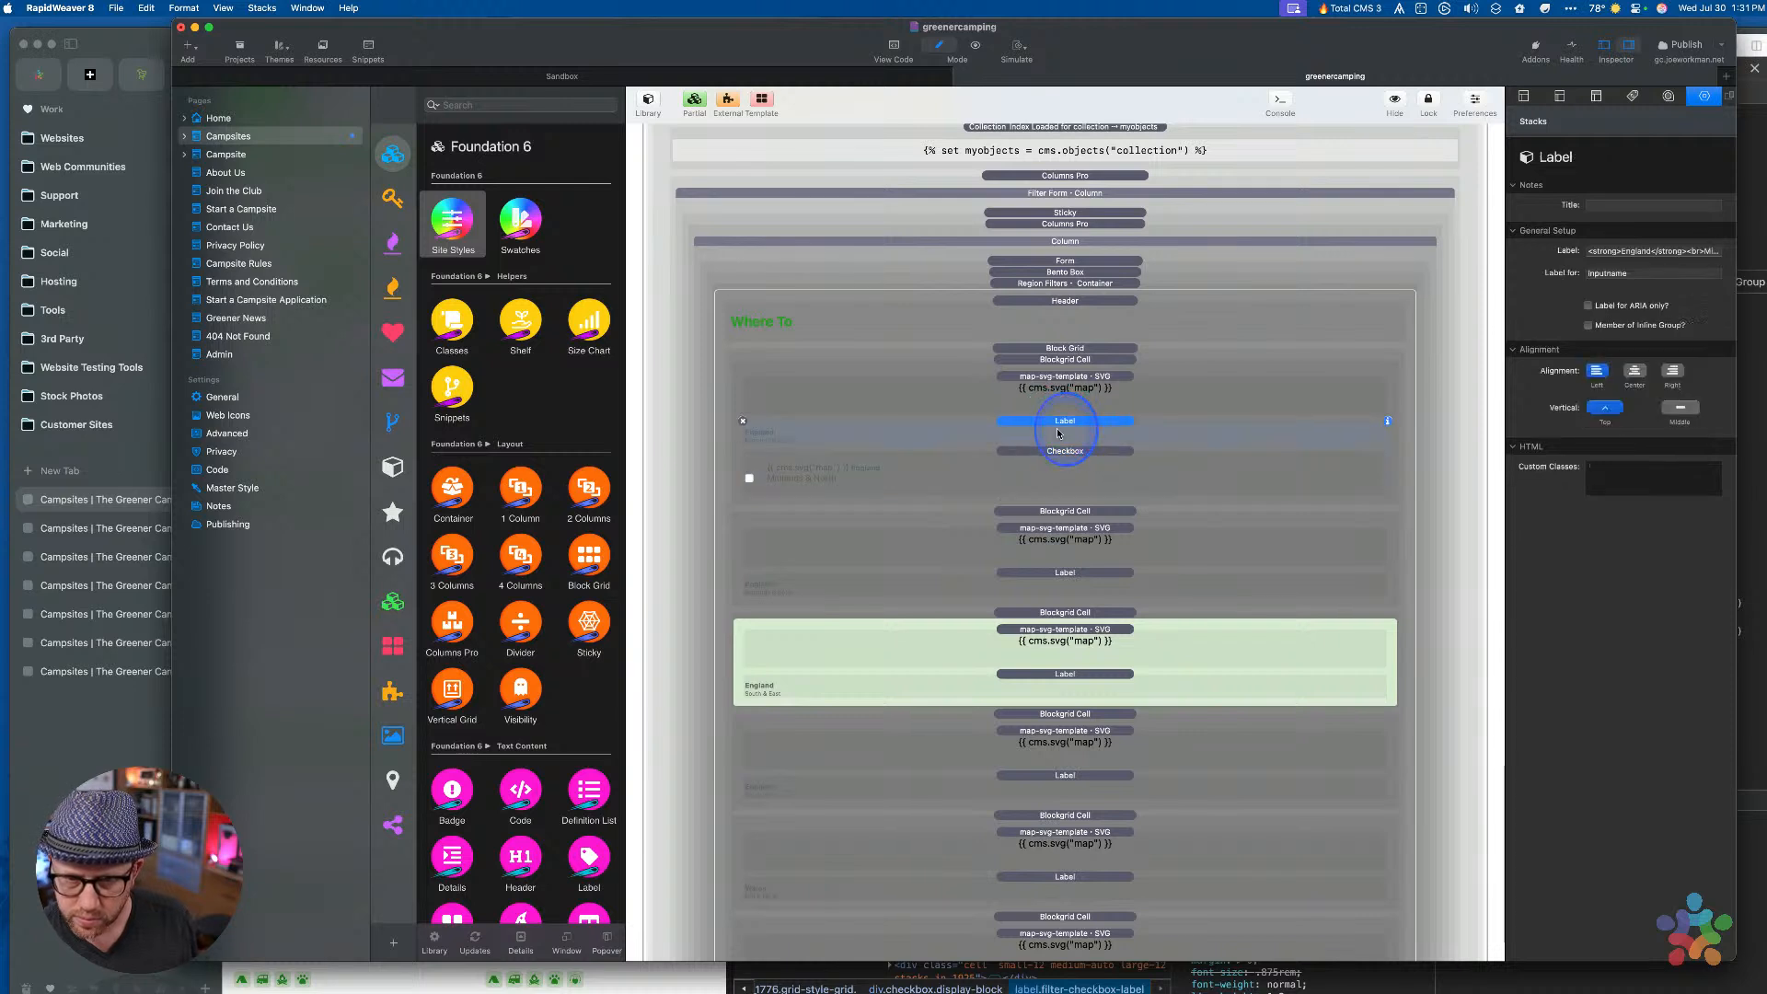
super+click(1063, 379)
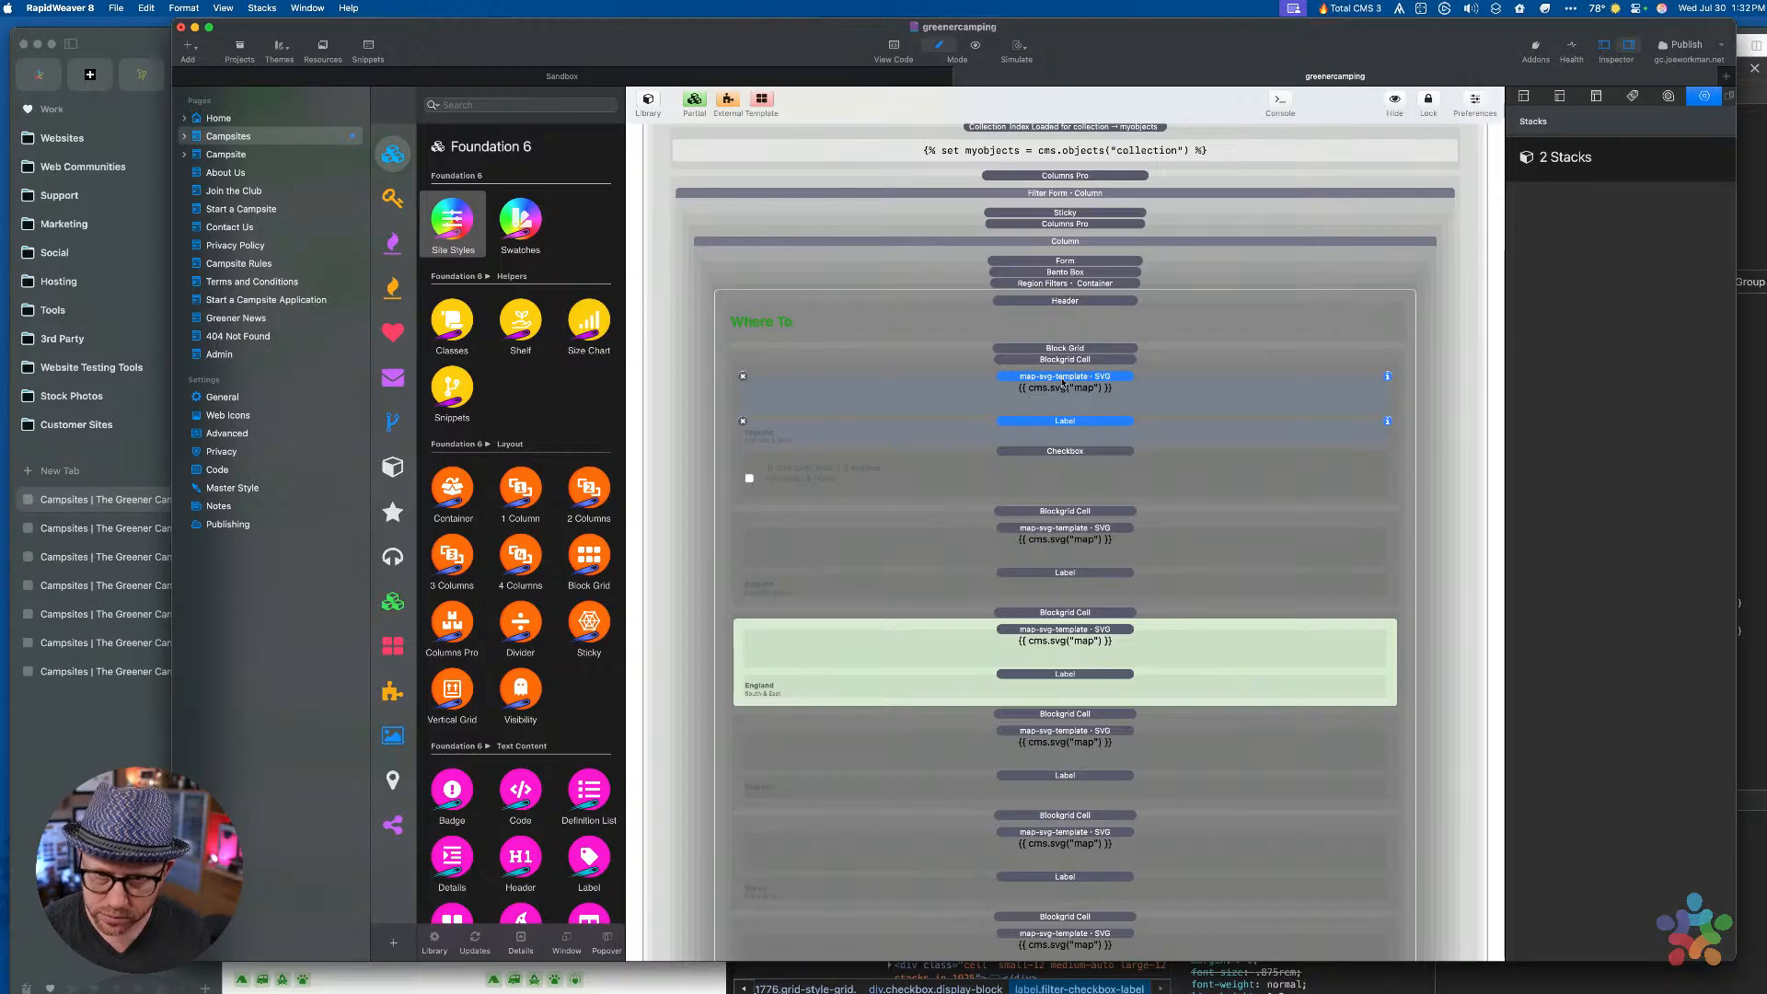
Delete the redundant map and label stacks, clear the checkbox's label classes, and preview the page
key(Delete)
click(1062, 377)
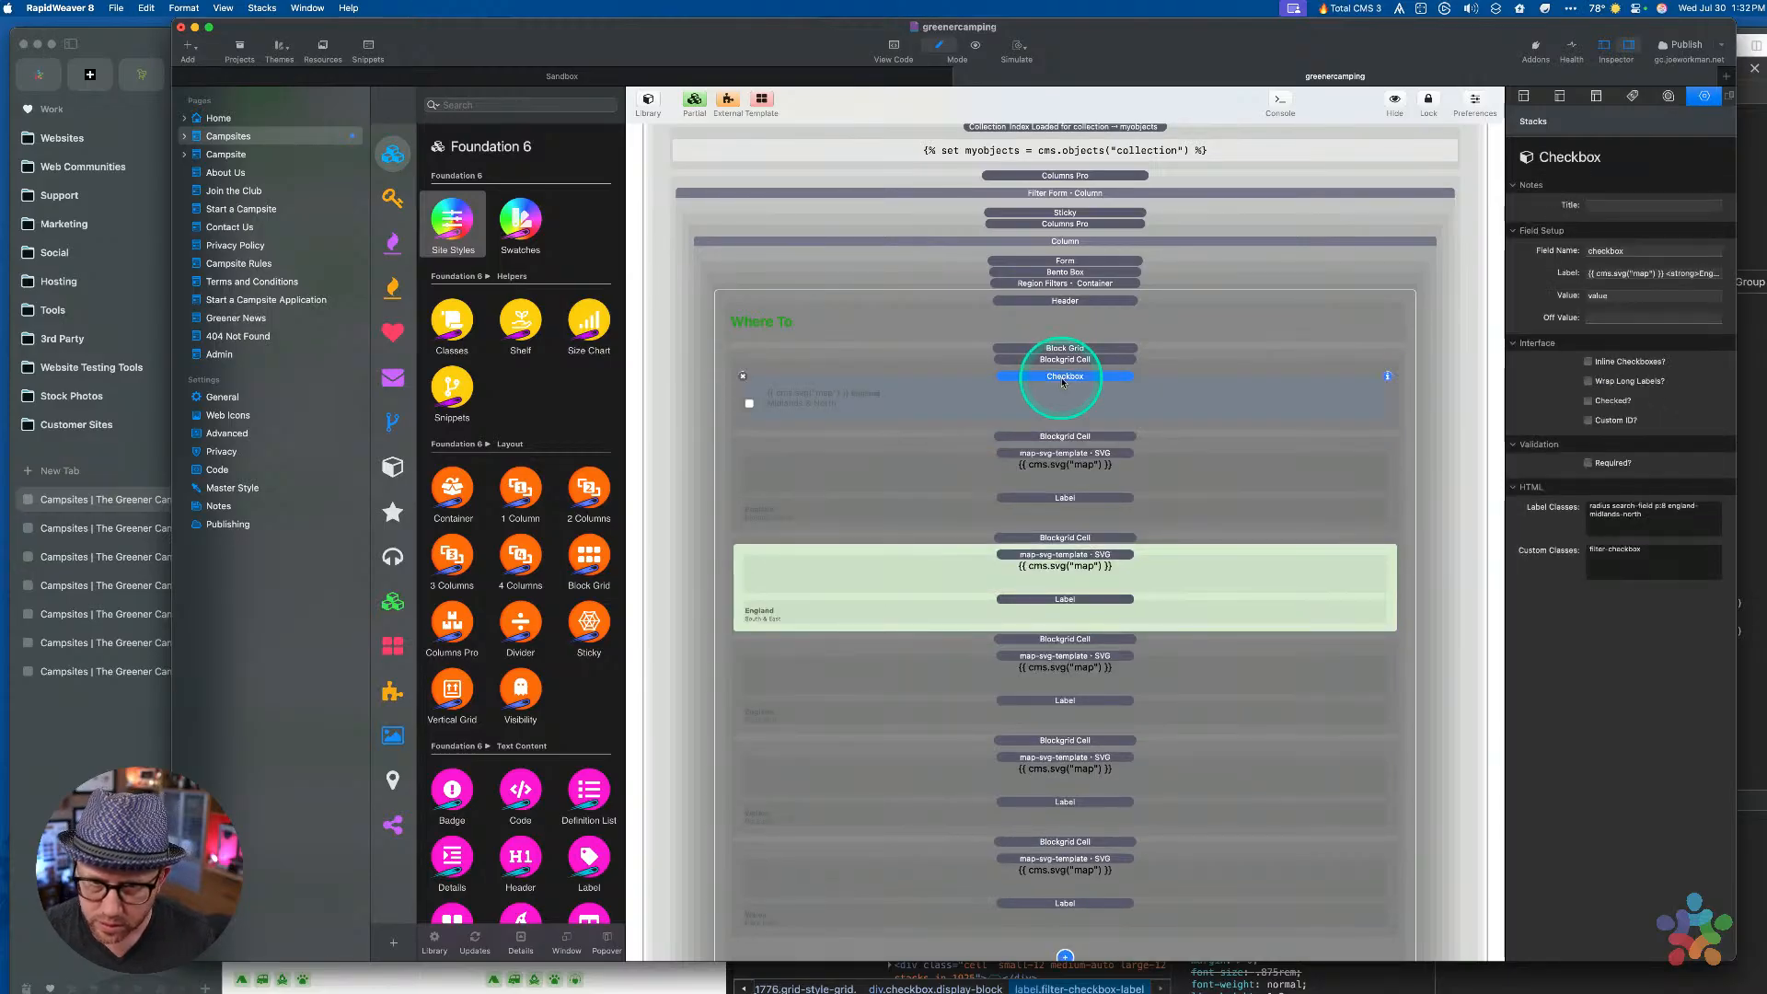
drag(1654, 545, 1397, 476)
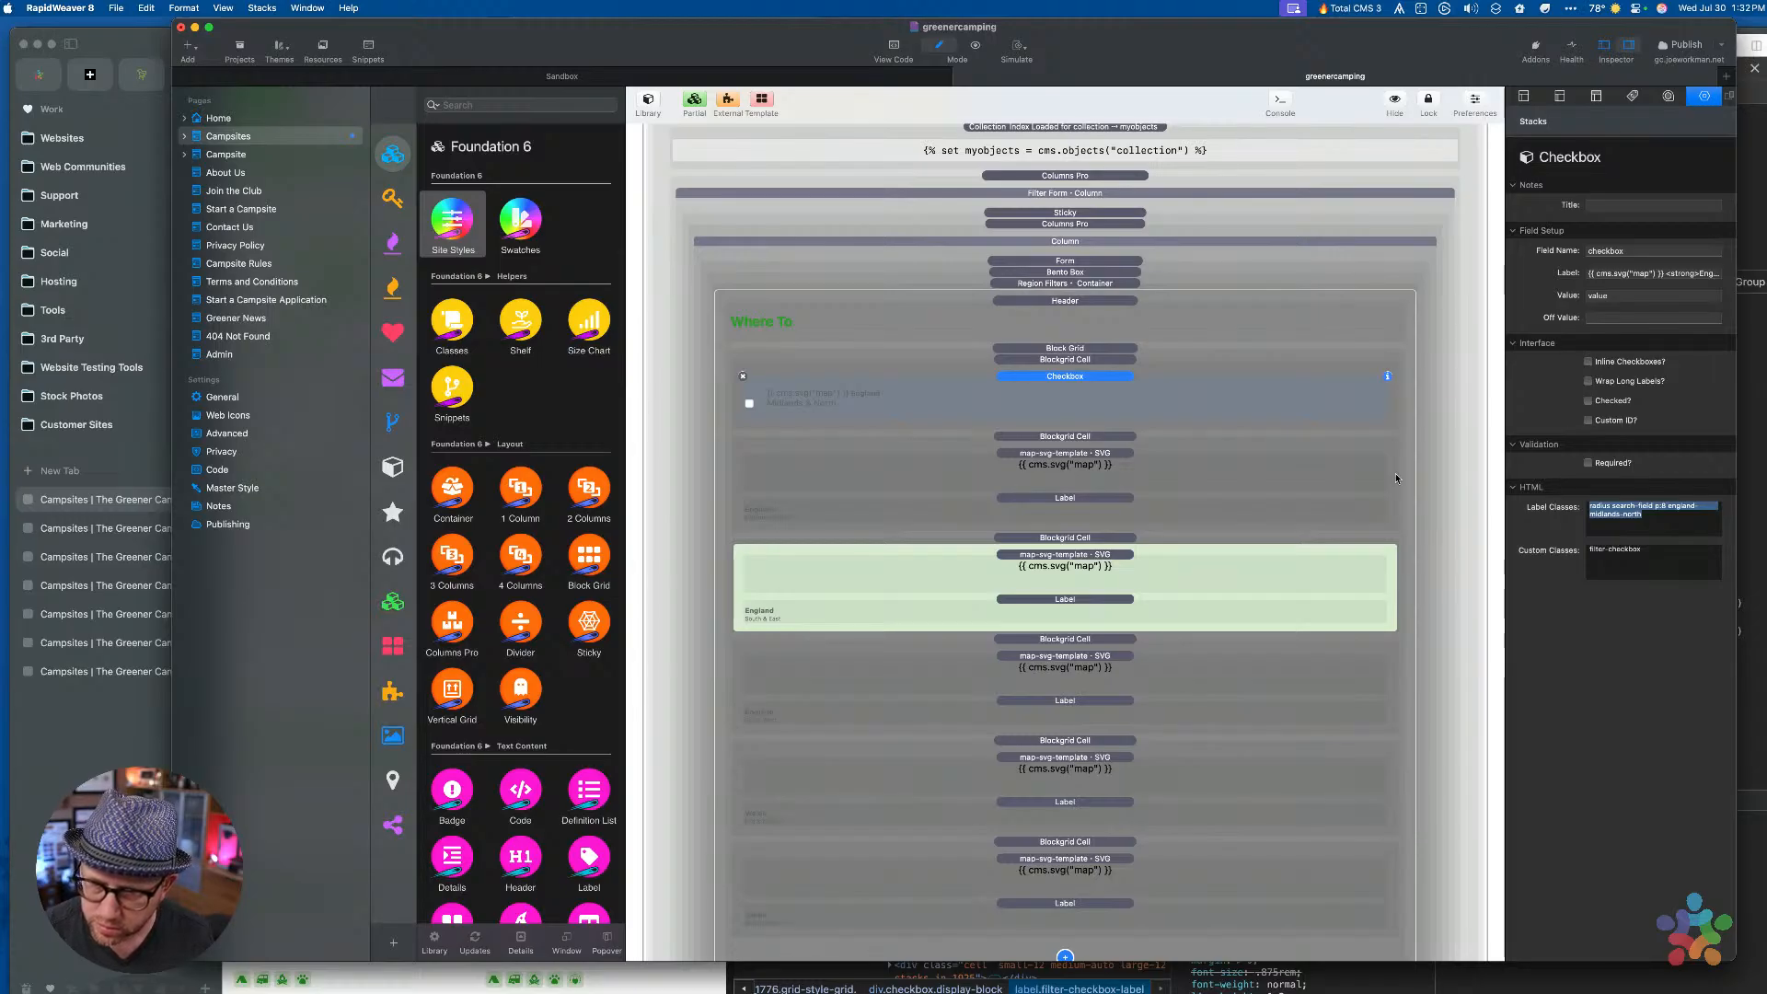
key(BackSpace)
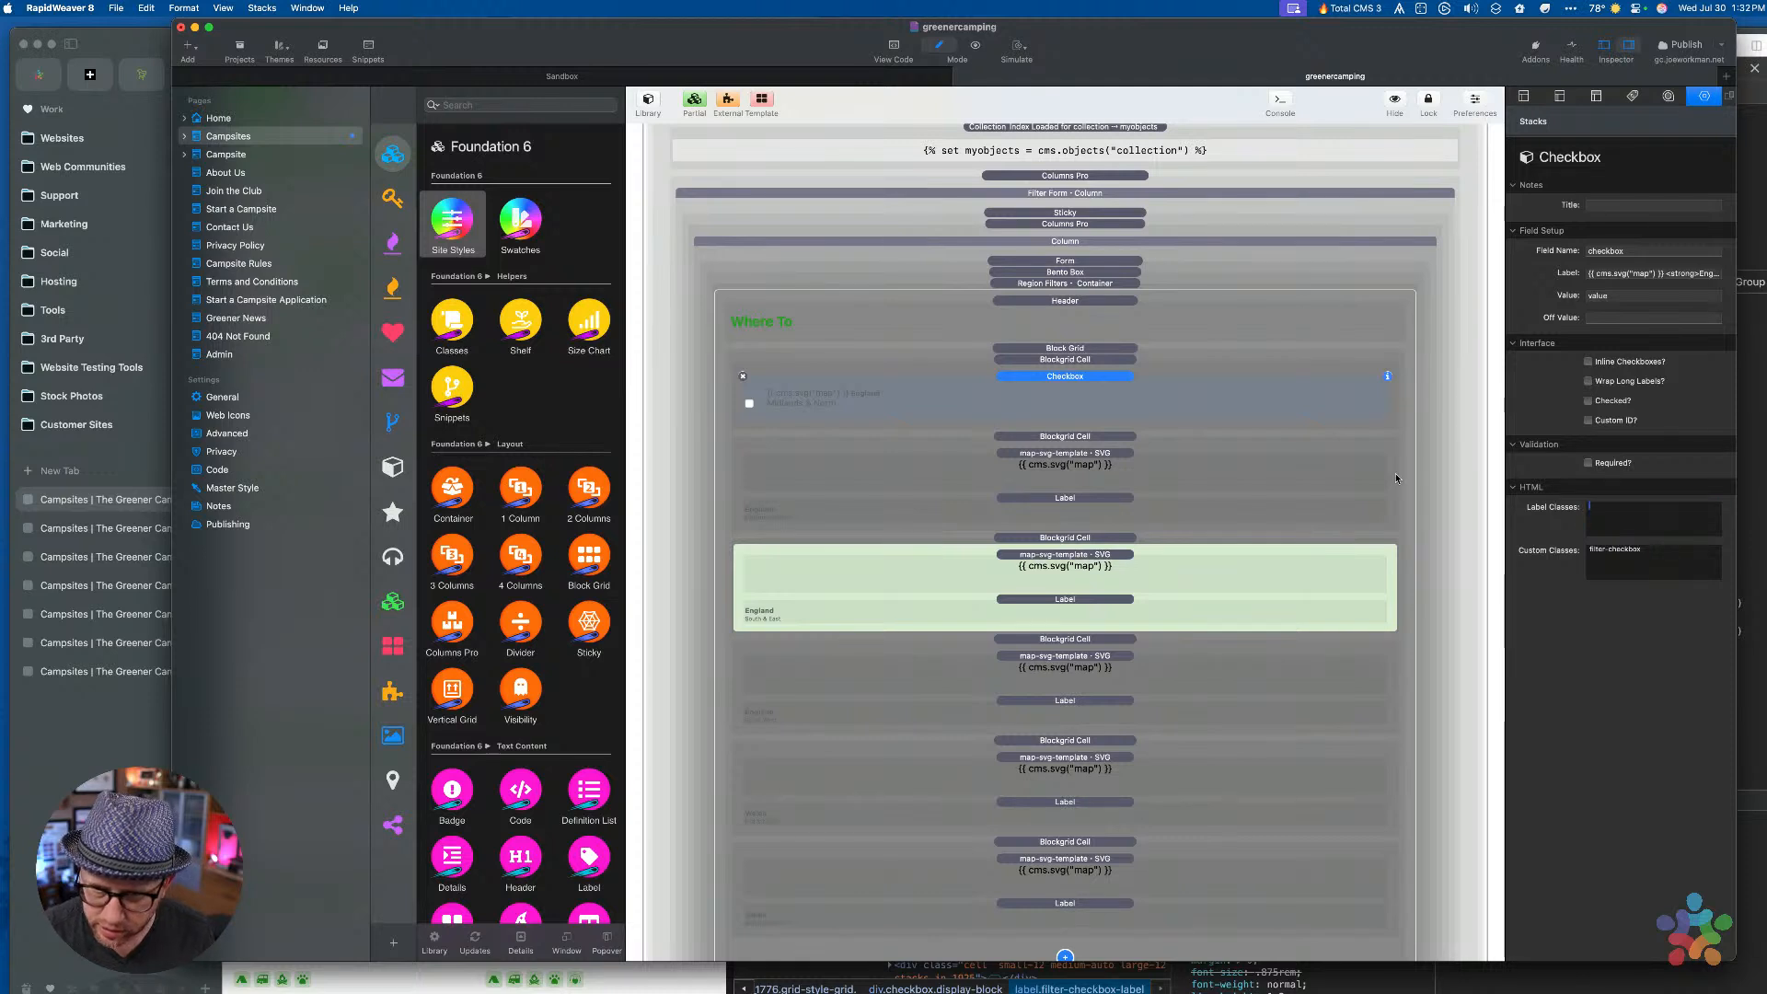
click(1054, 360)
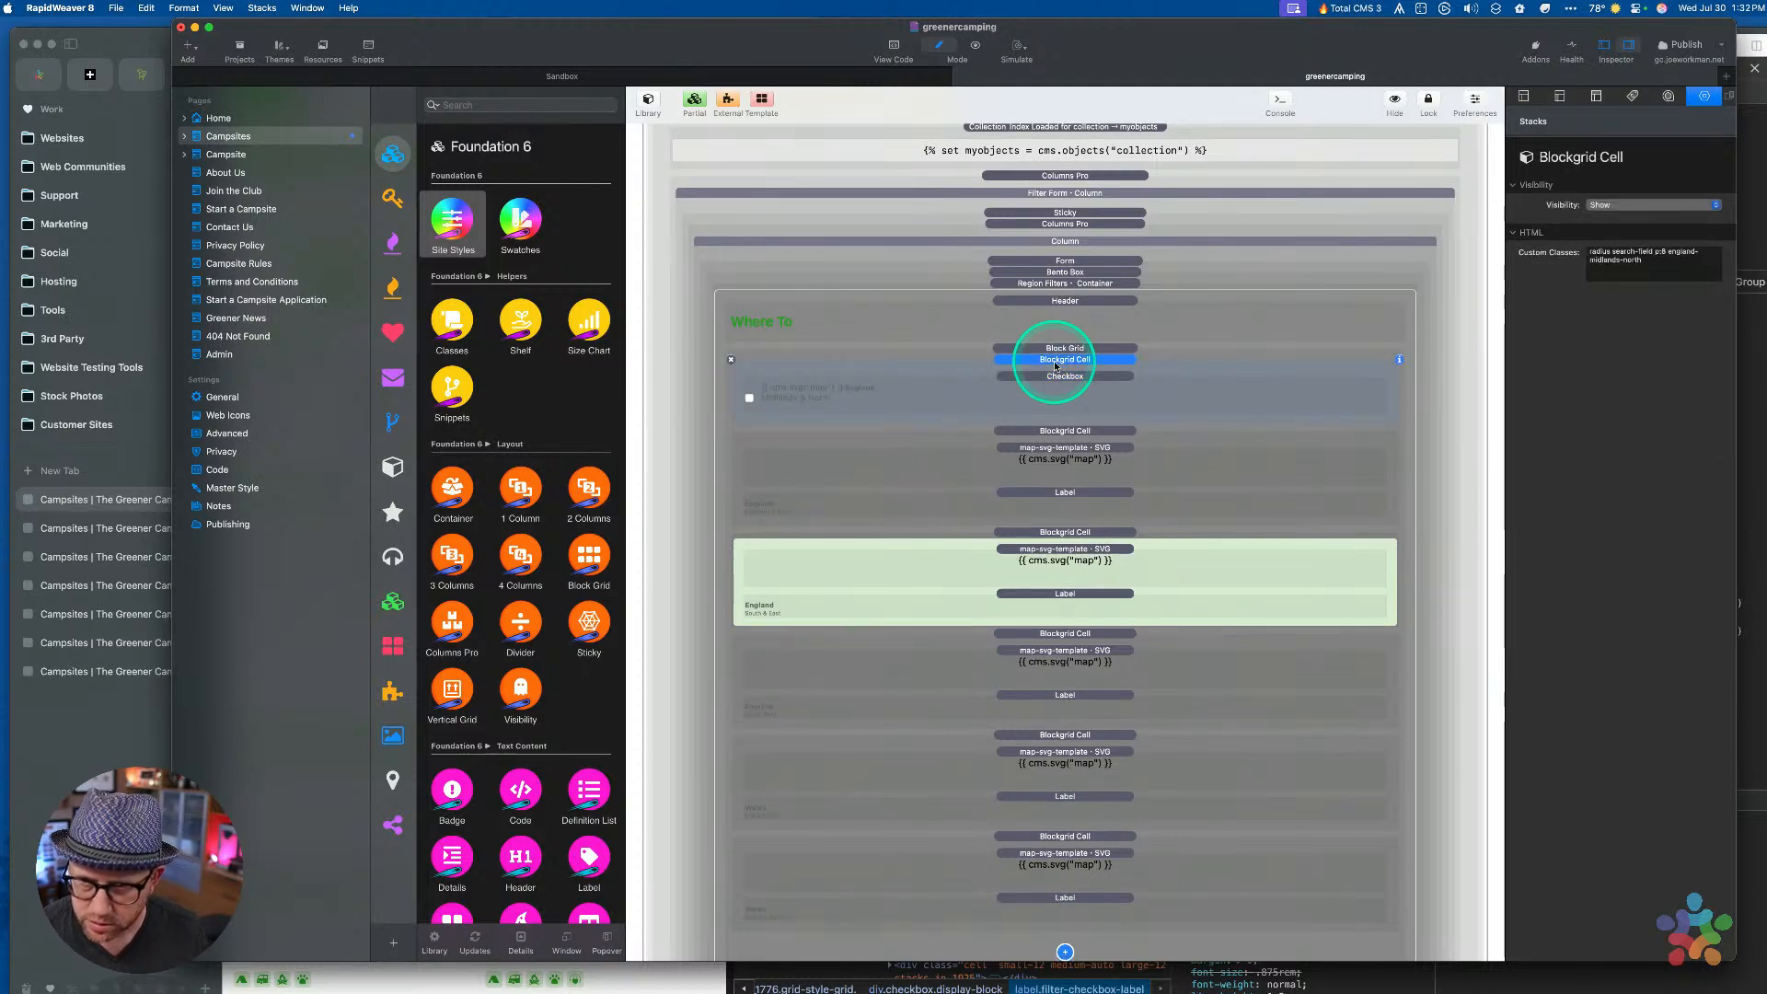
key(cmd+r)
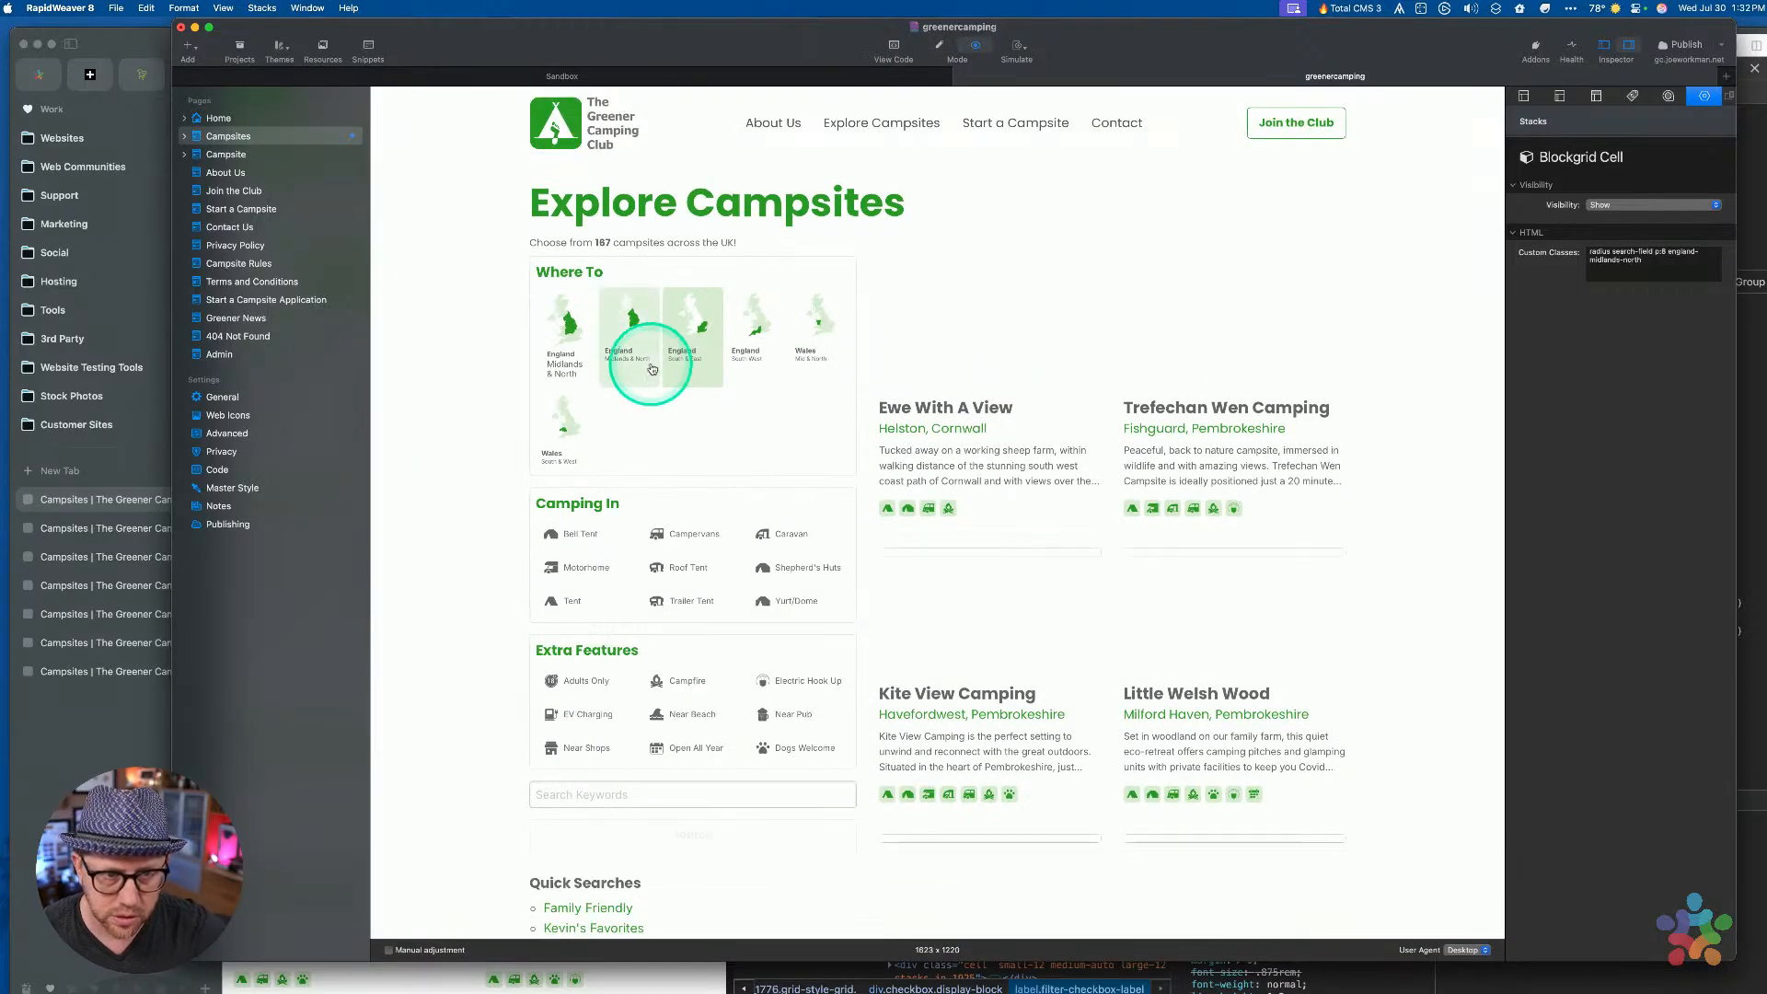
Toggle the England Midlands & North tile in the preview, then go back to editing
click(570, 347)
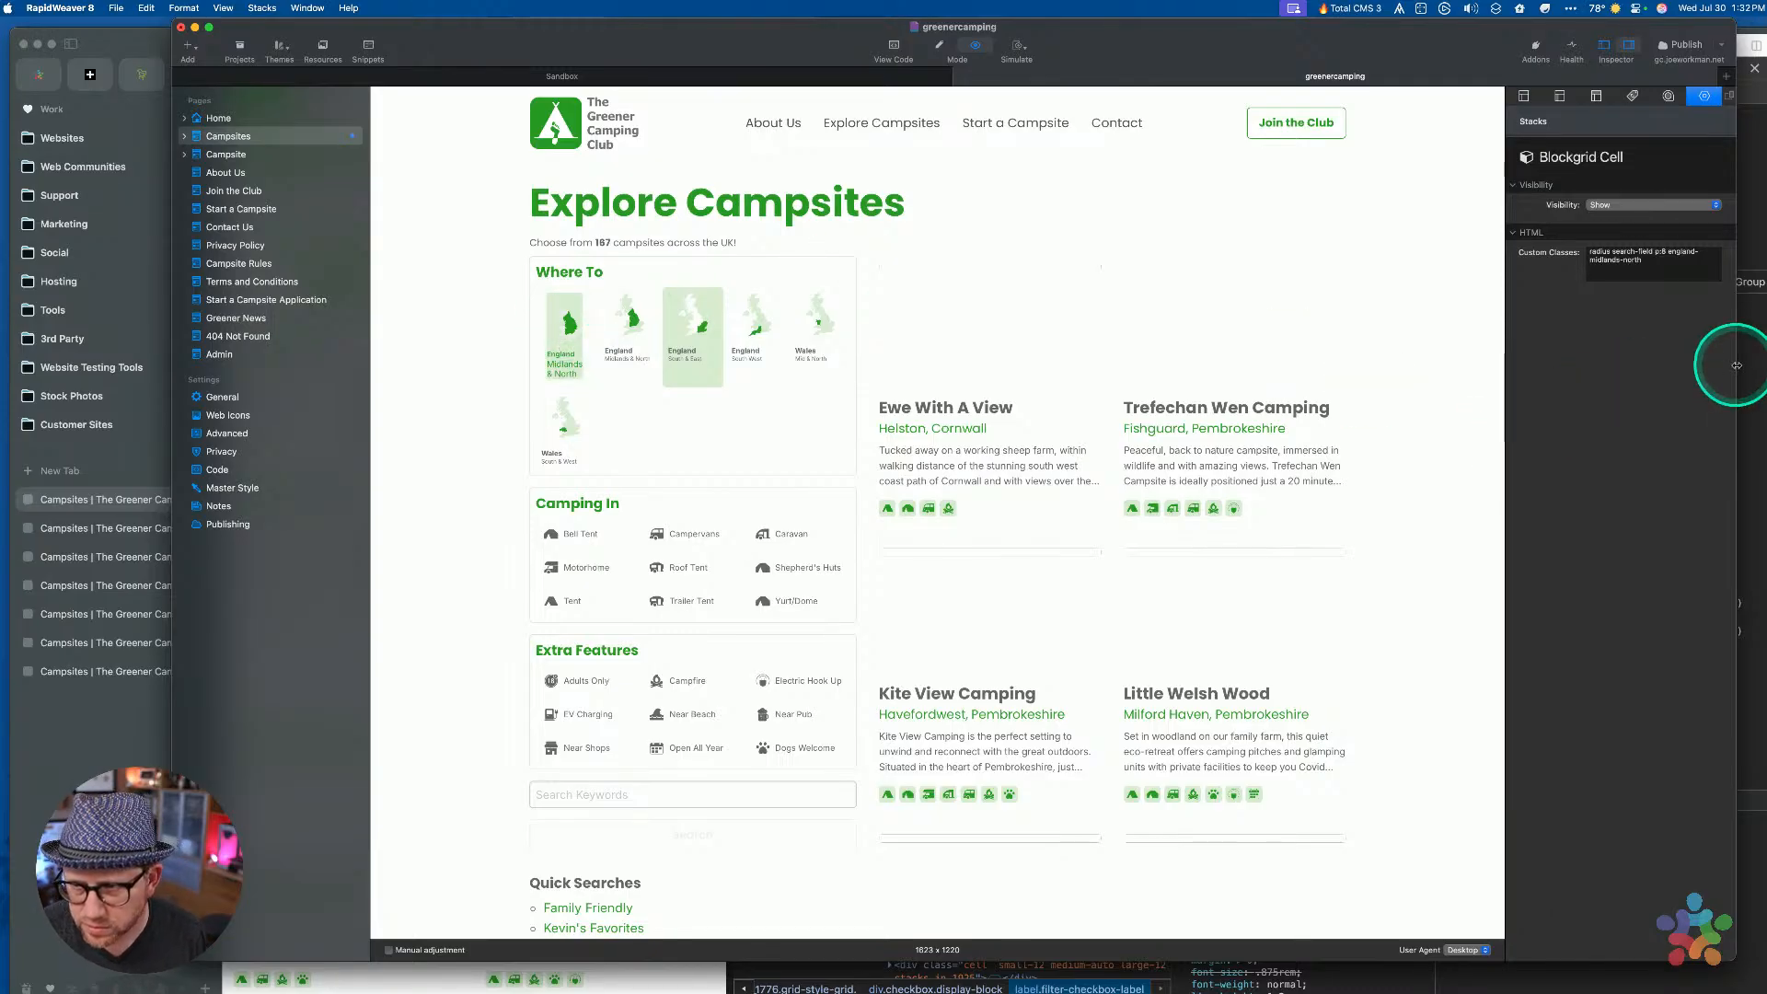
click(1753, 340)
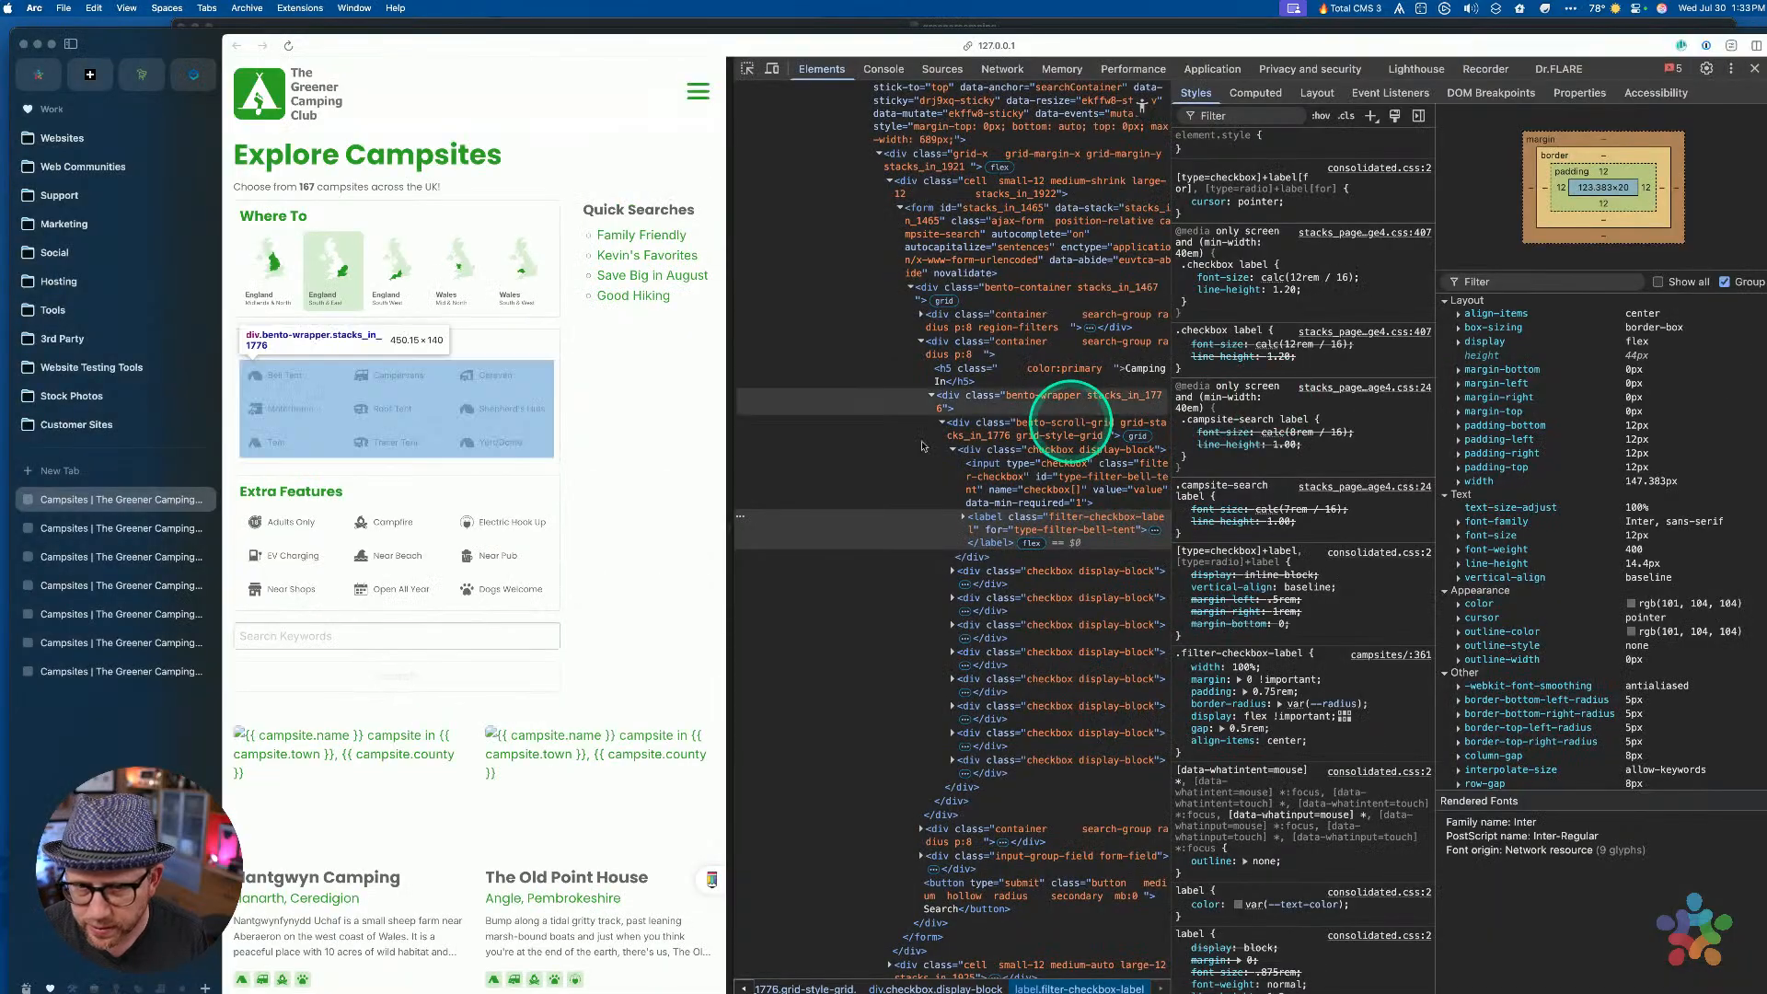
key(ctrl+Up)
click(870, 492)
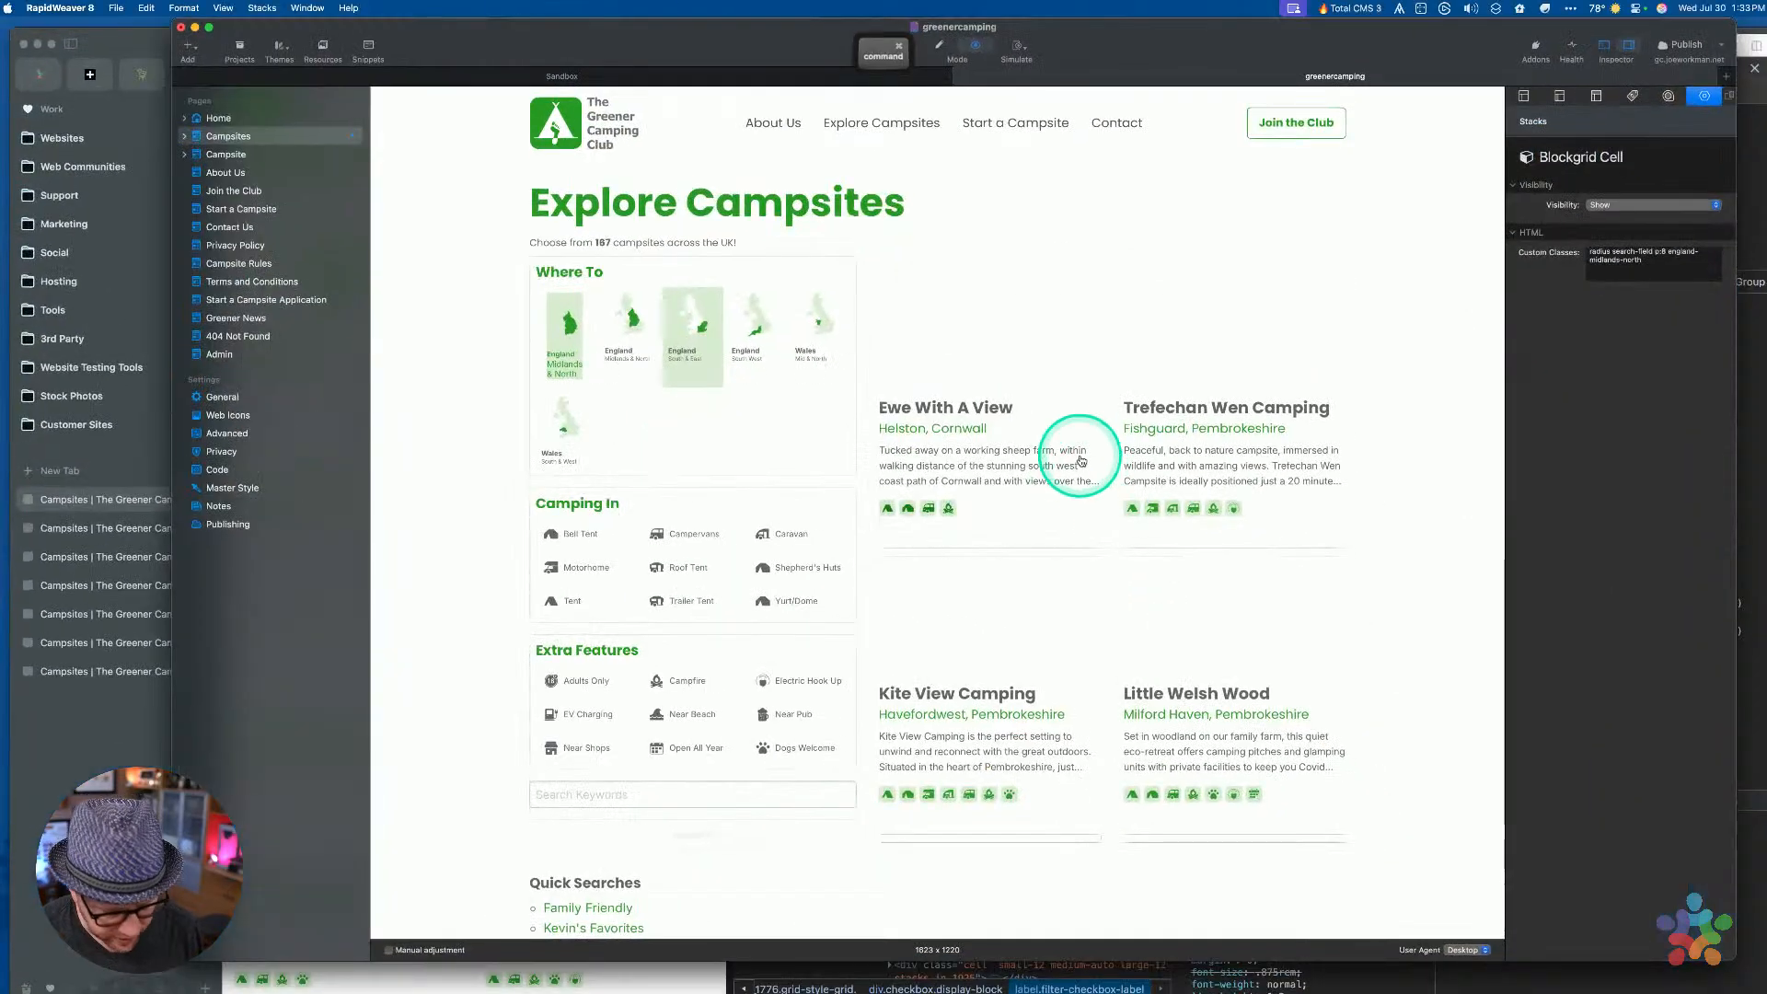
key(super+r)
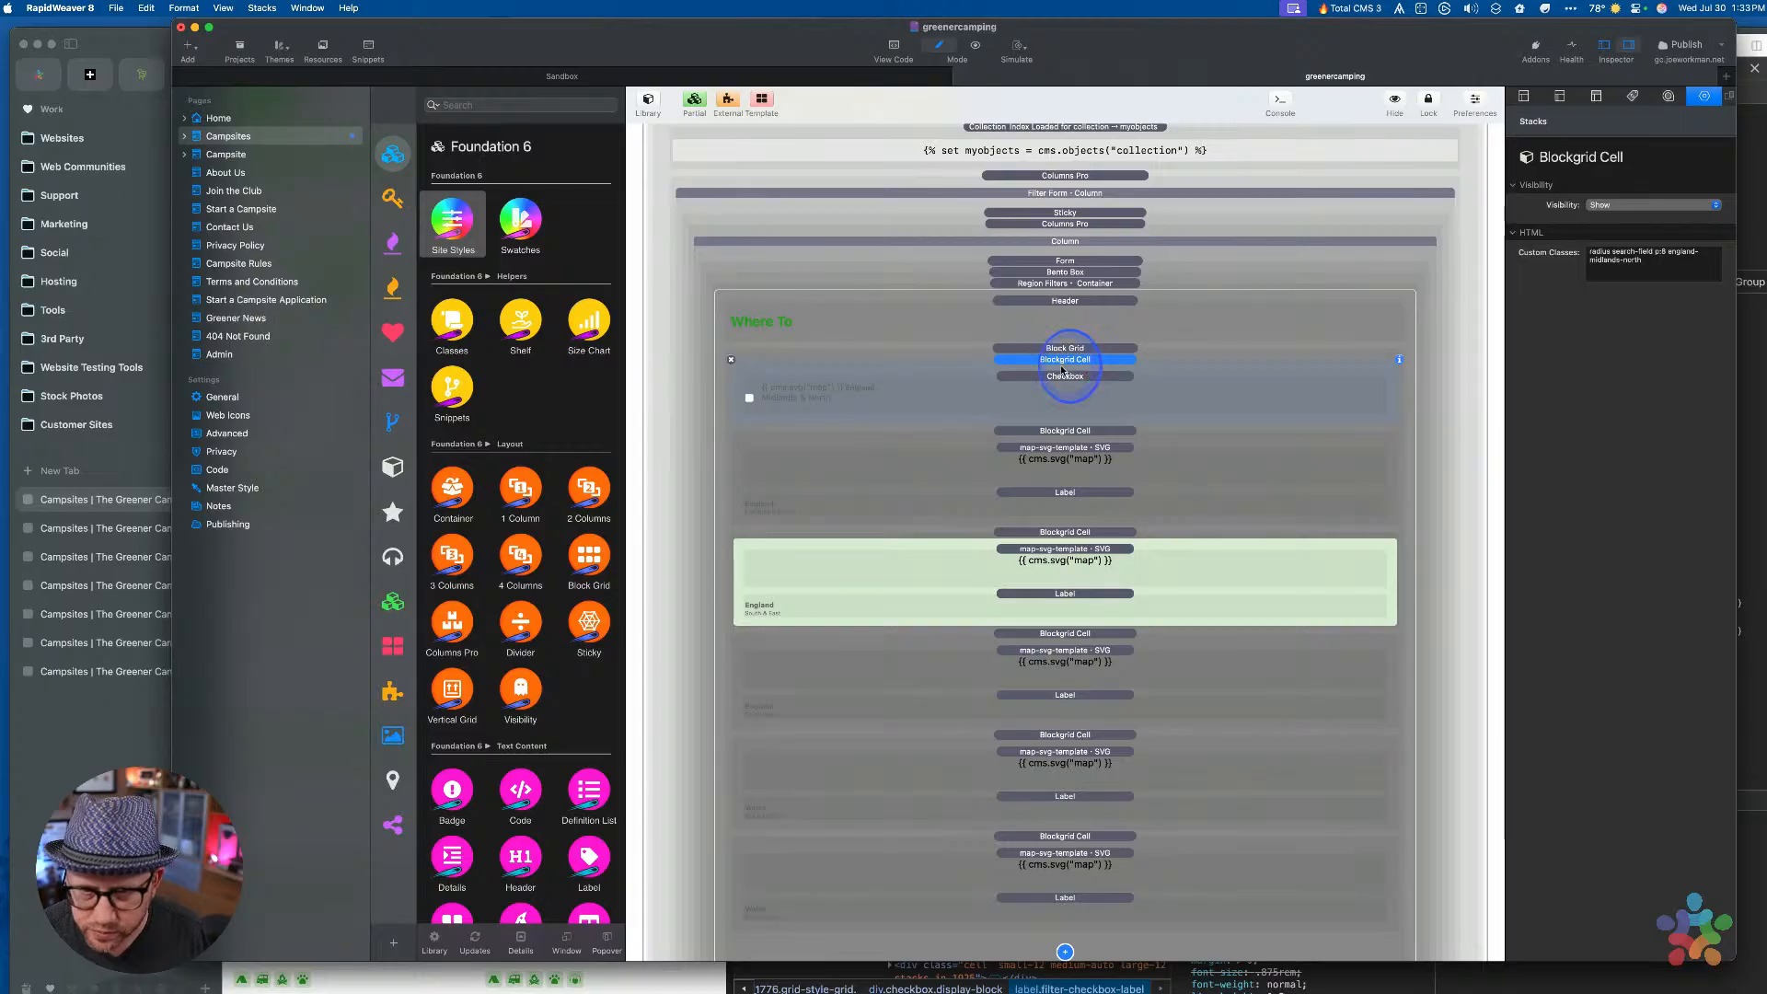
Move the grid cell's custom classes into the checkbox's label classes and retest the tile in preview
key(super+a)
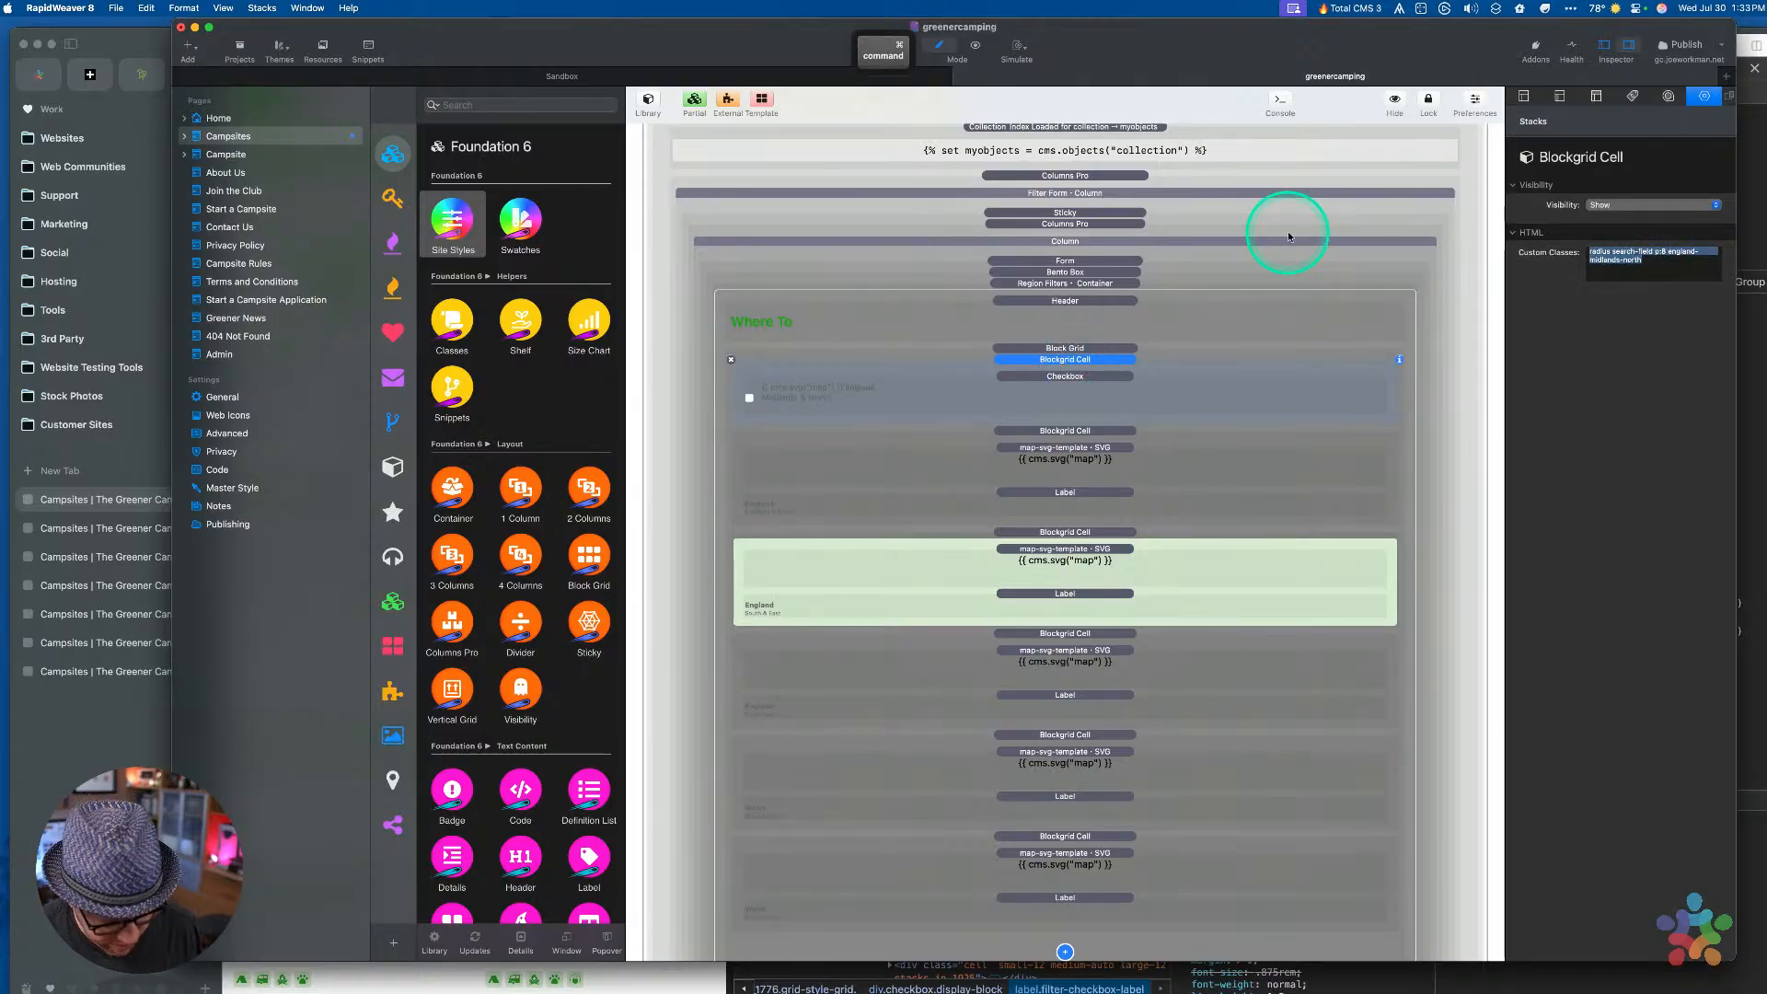
key(super+x)
click(1049, 376)
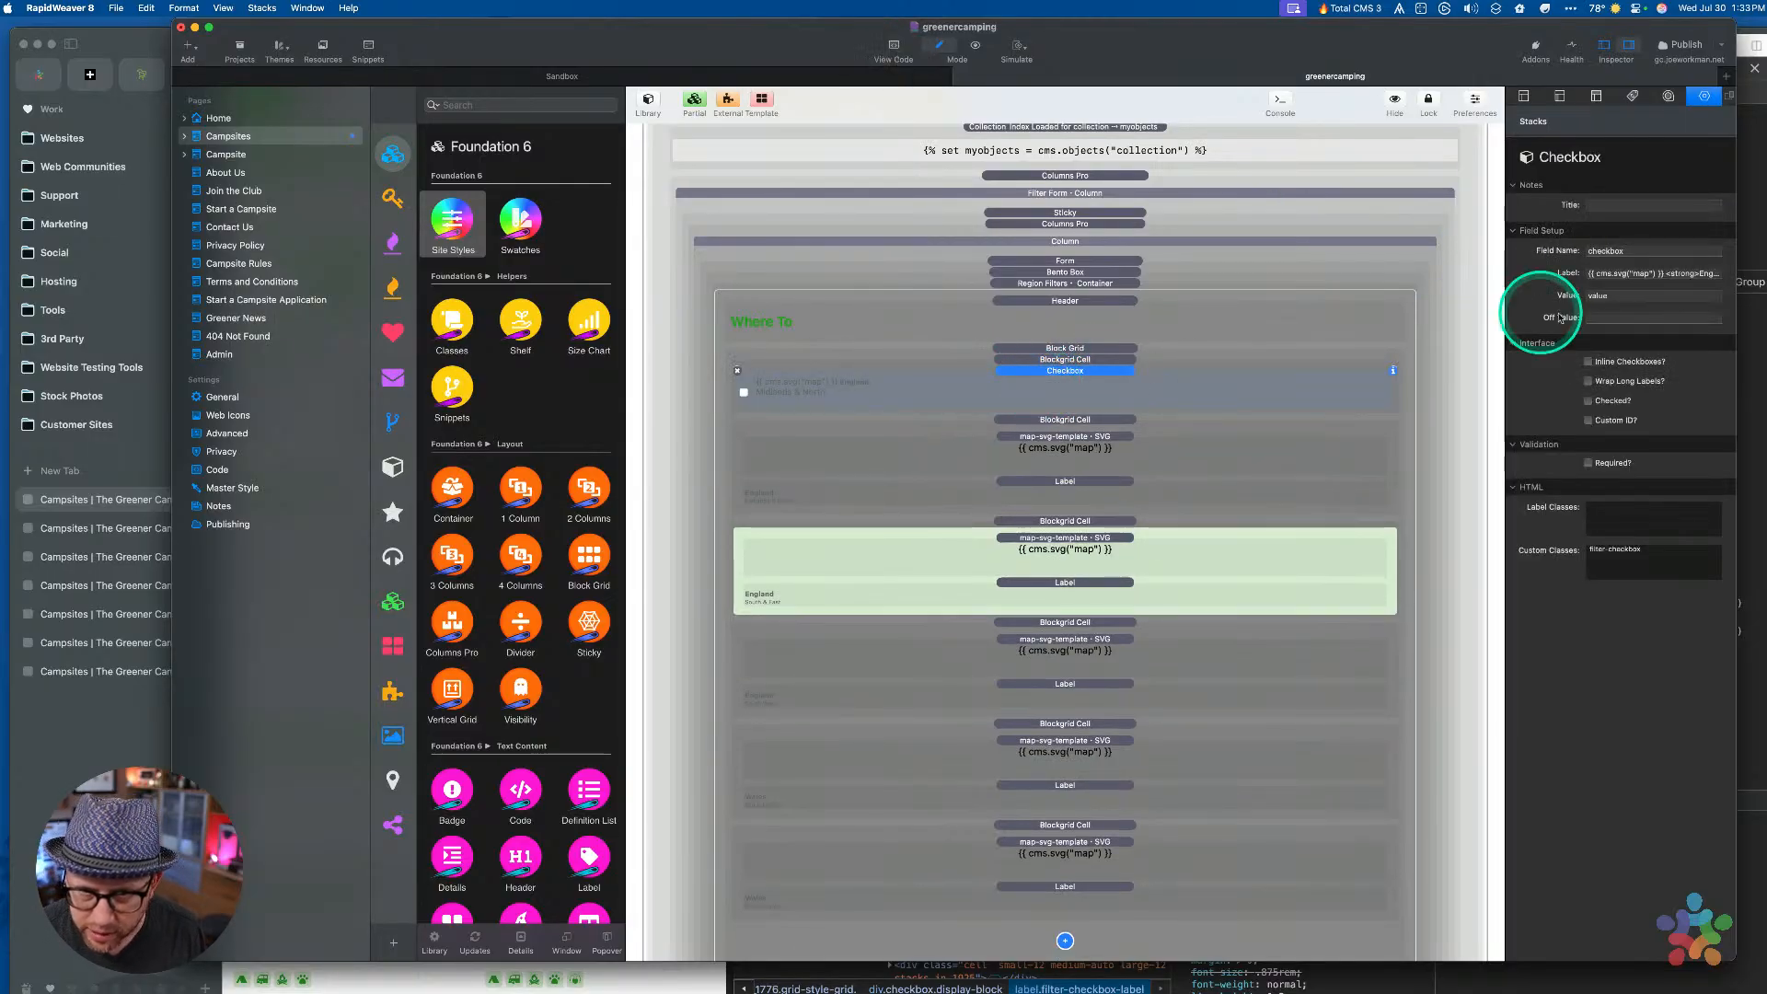
click(1617, 507)
key(super+v)
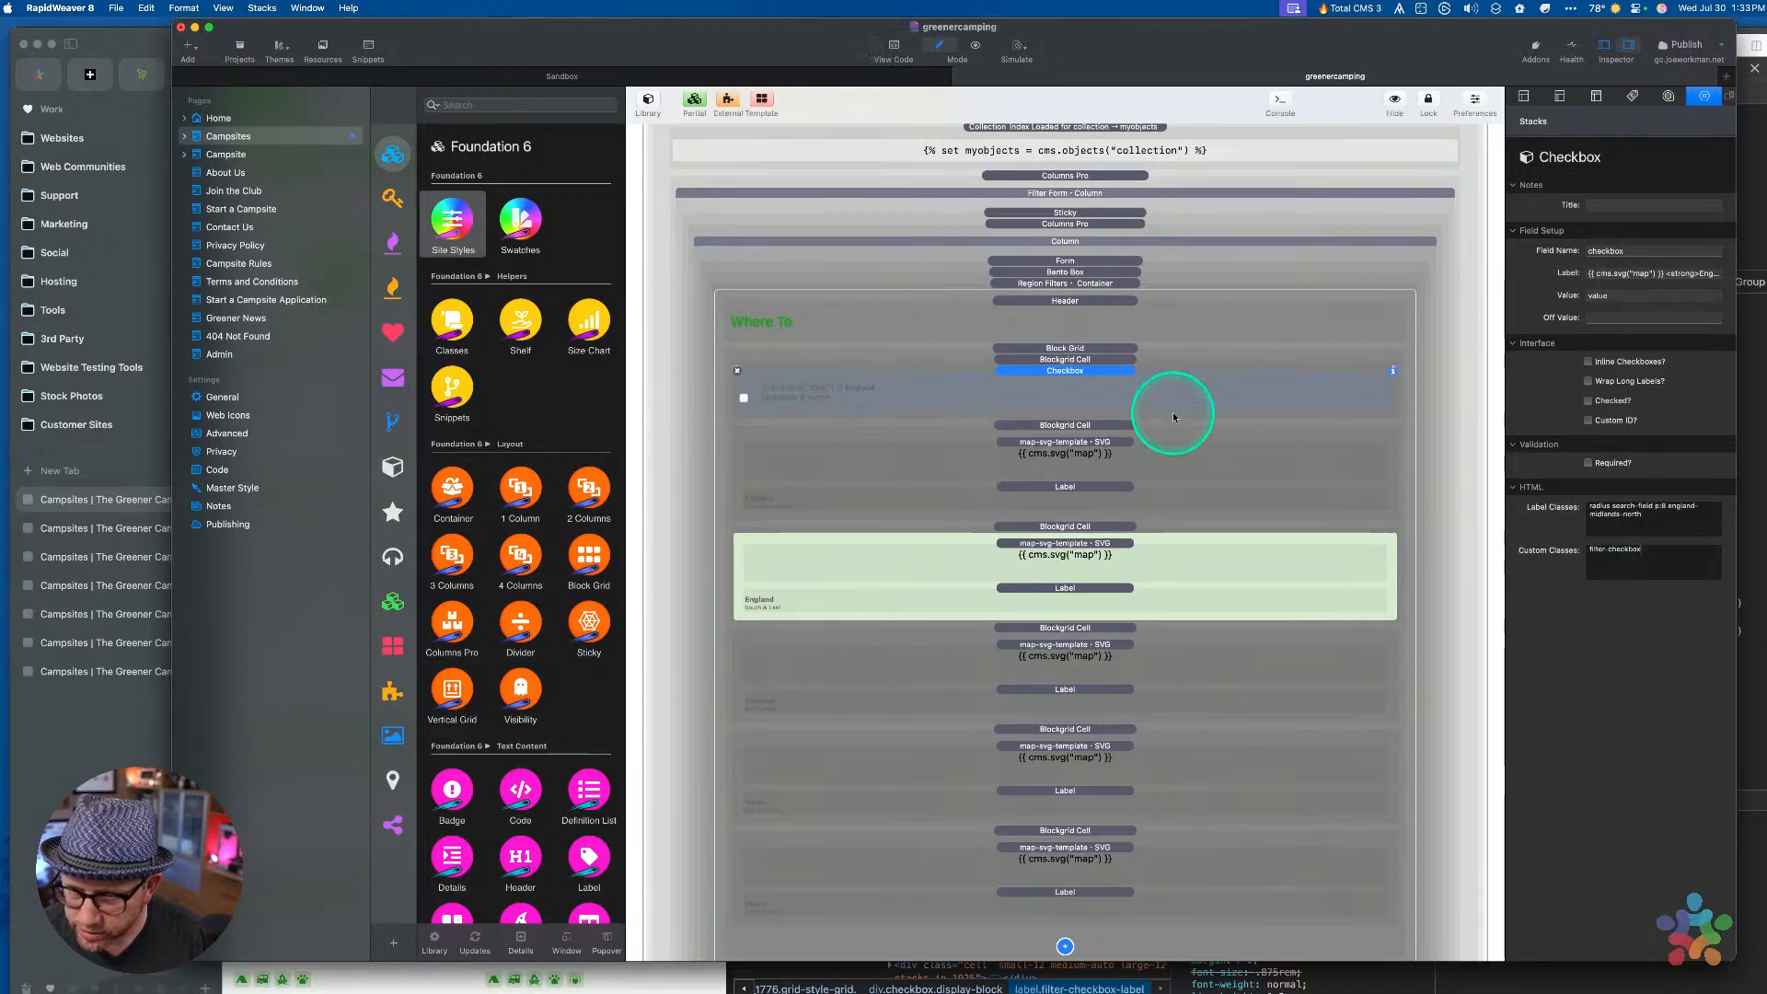
key(super+r)
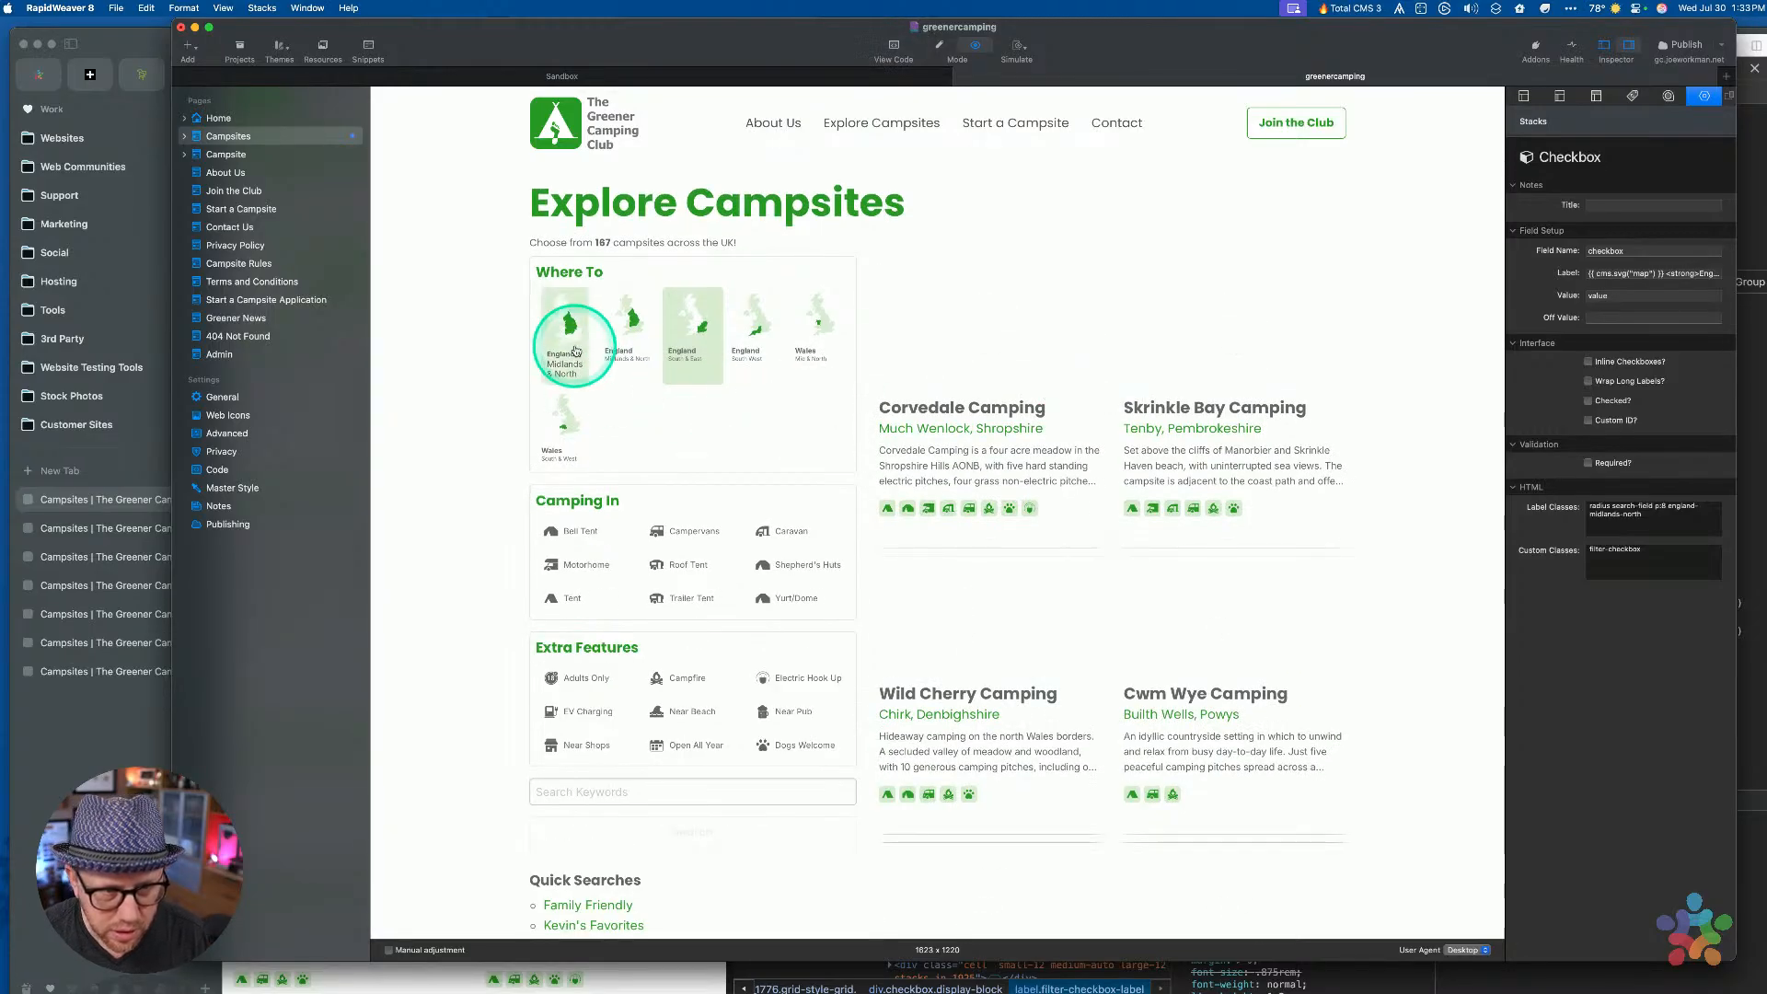
click(620, 338)
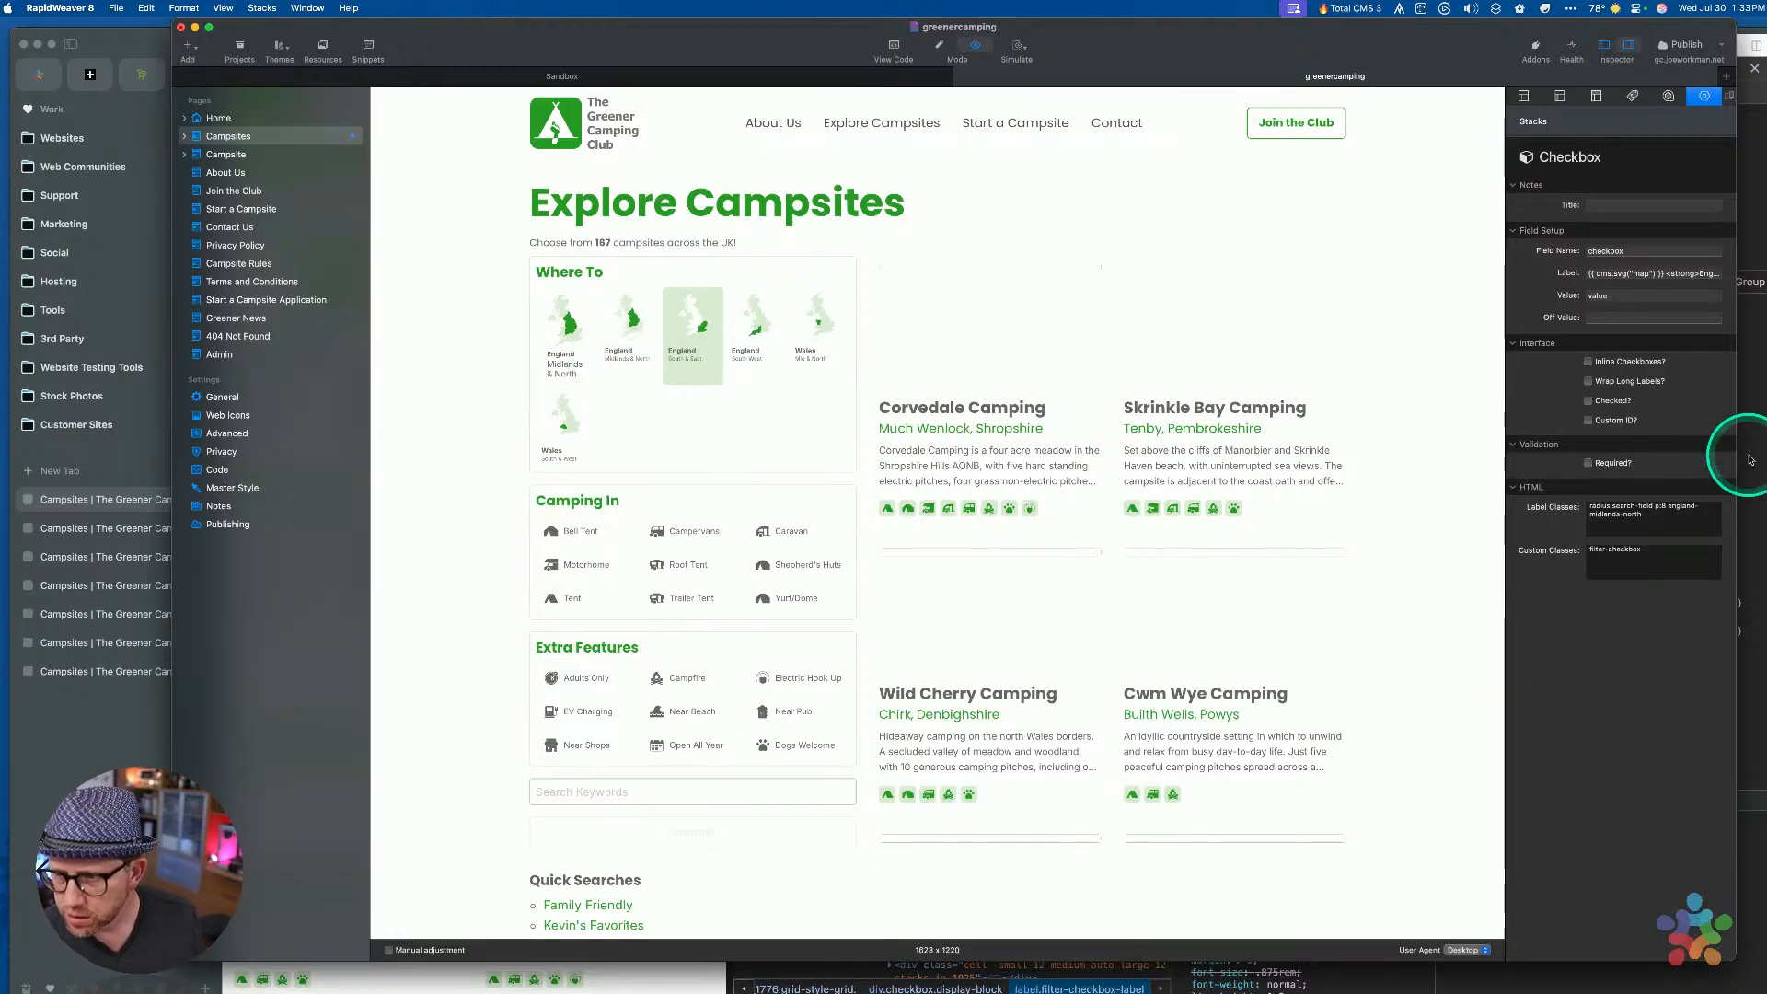
key(super+r)
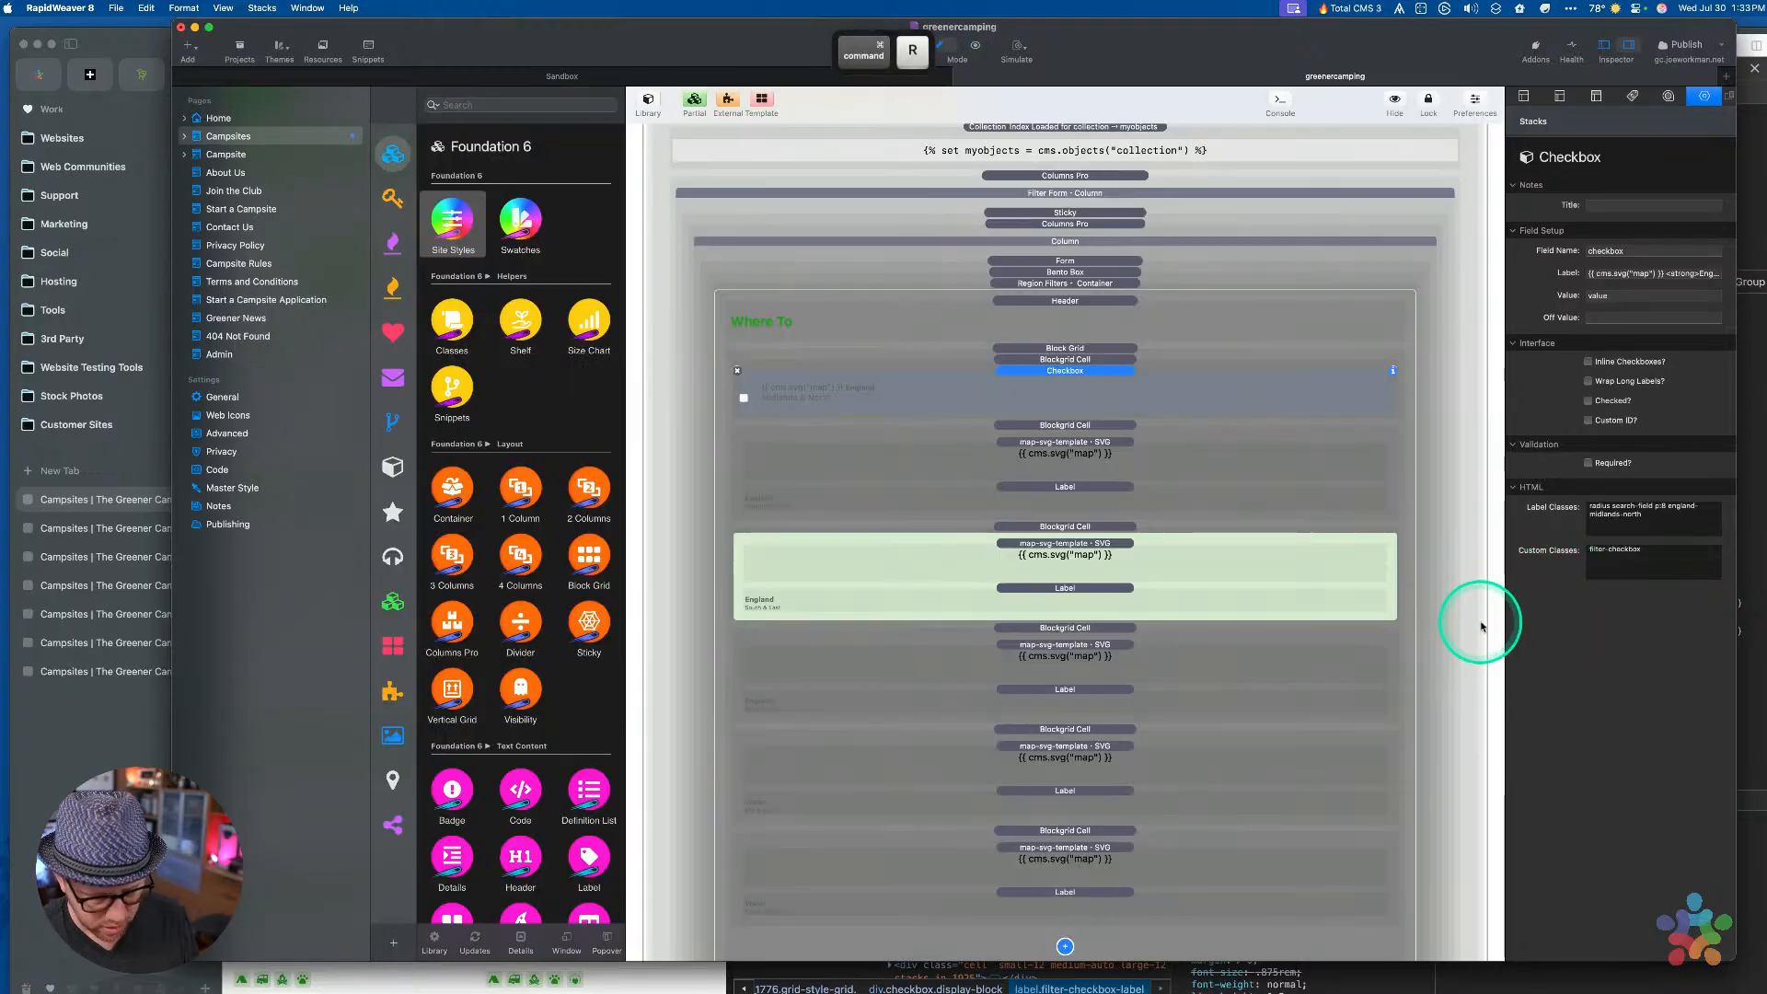
Check the label, checkbox and grid cell stacks, then scroll up to the Filter Item Styles CSS rules
click(1085, 501)
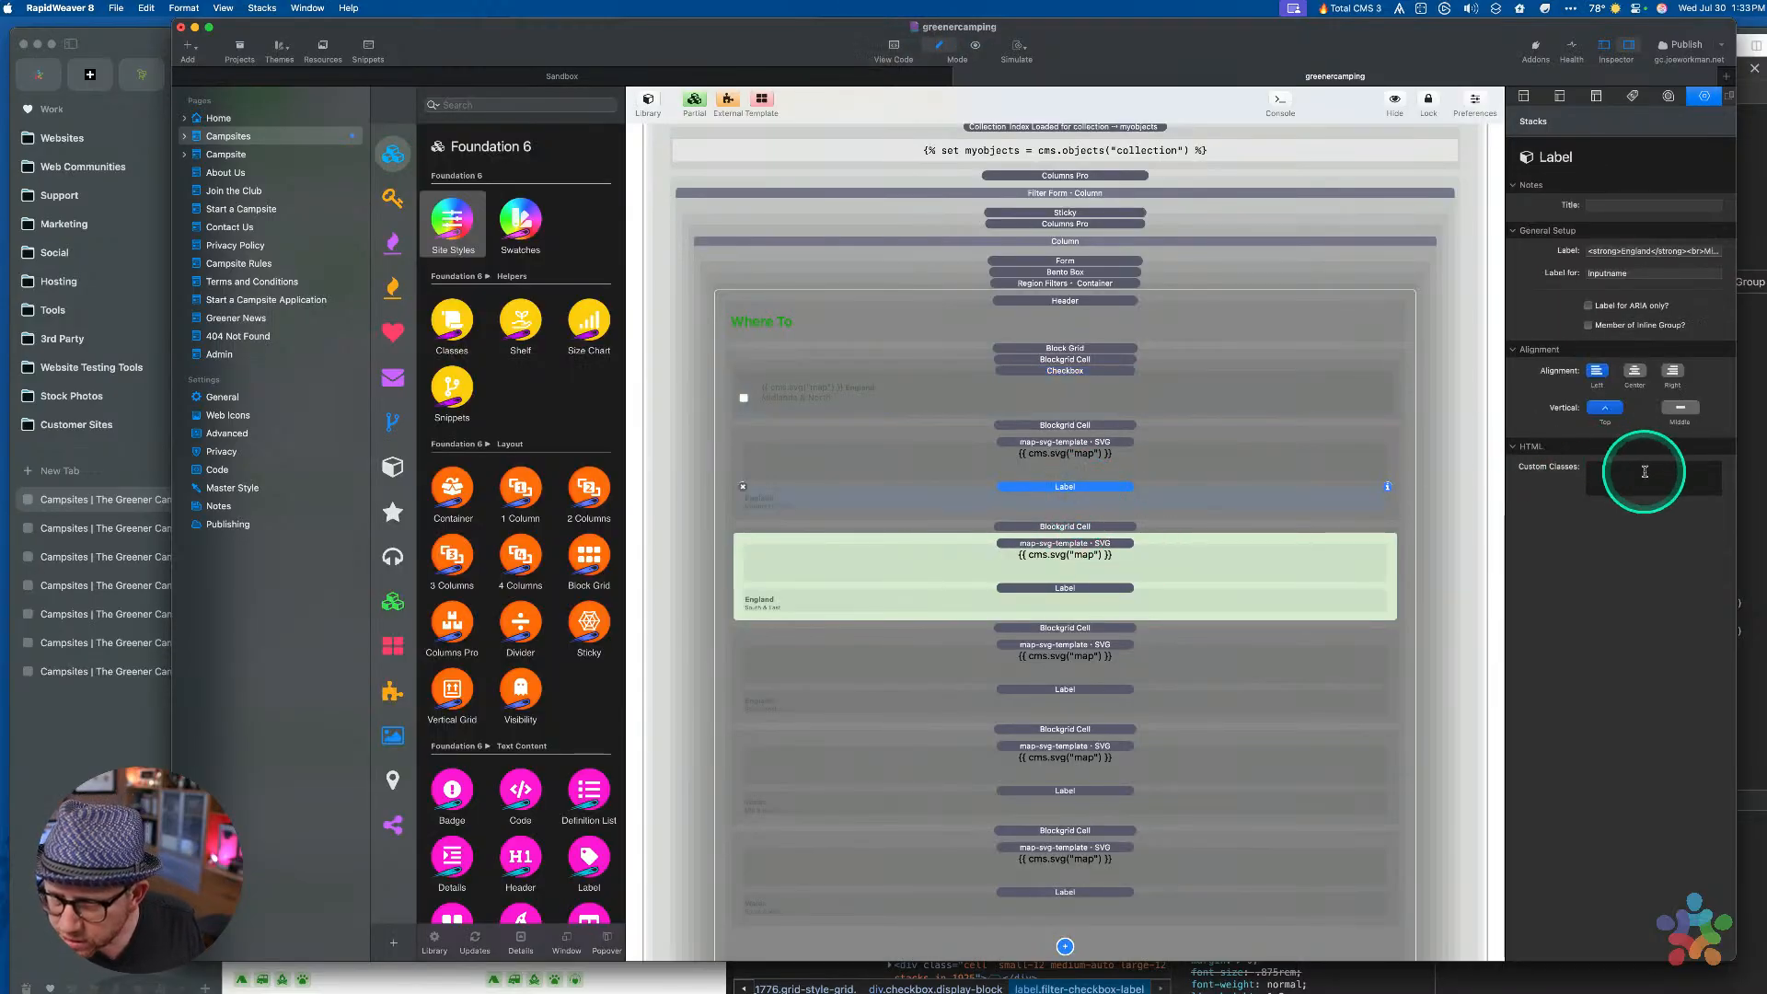
scroll(1047, 460, up, 1)
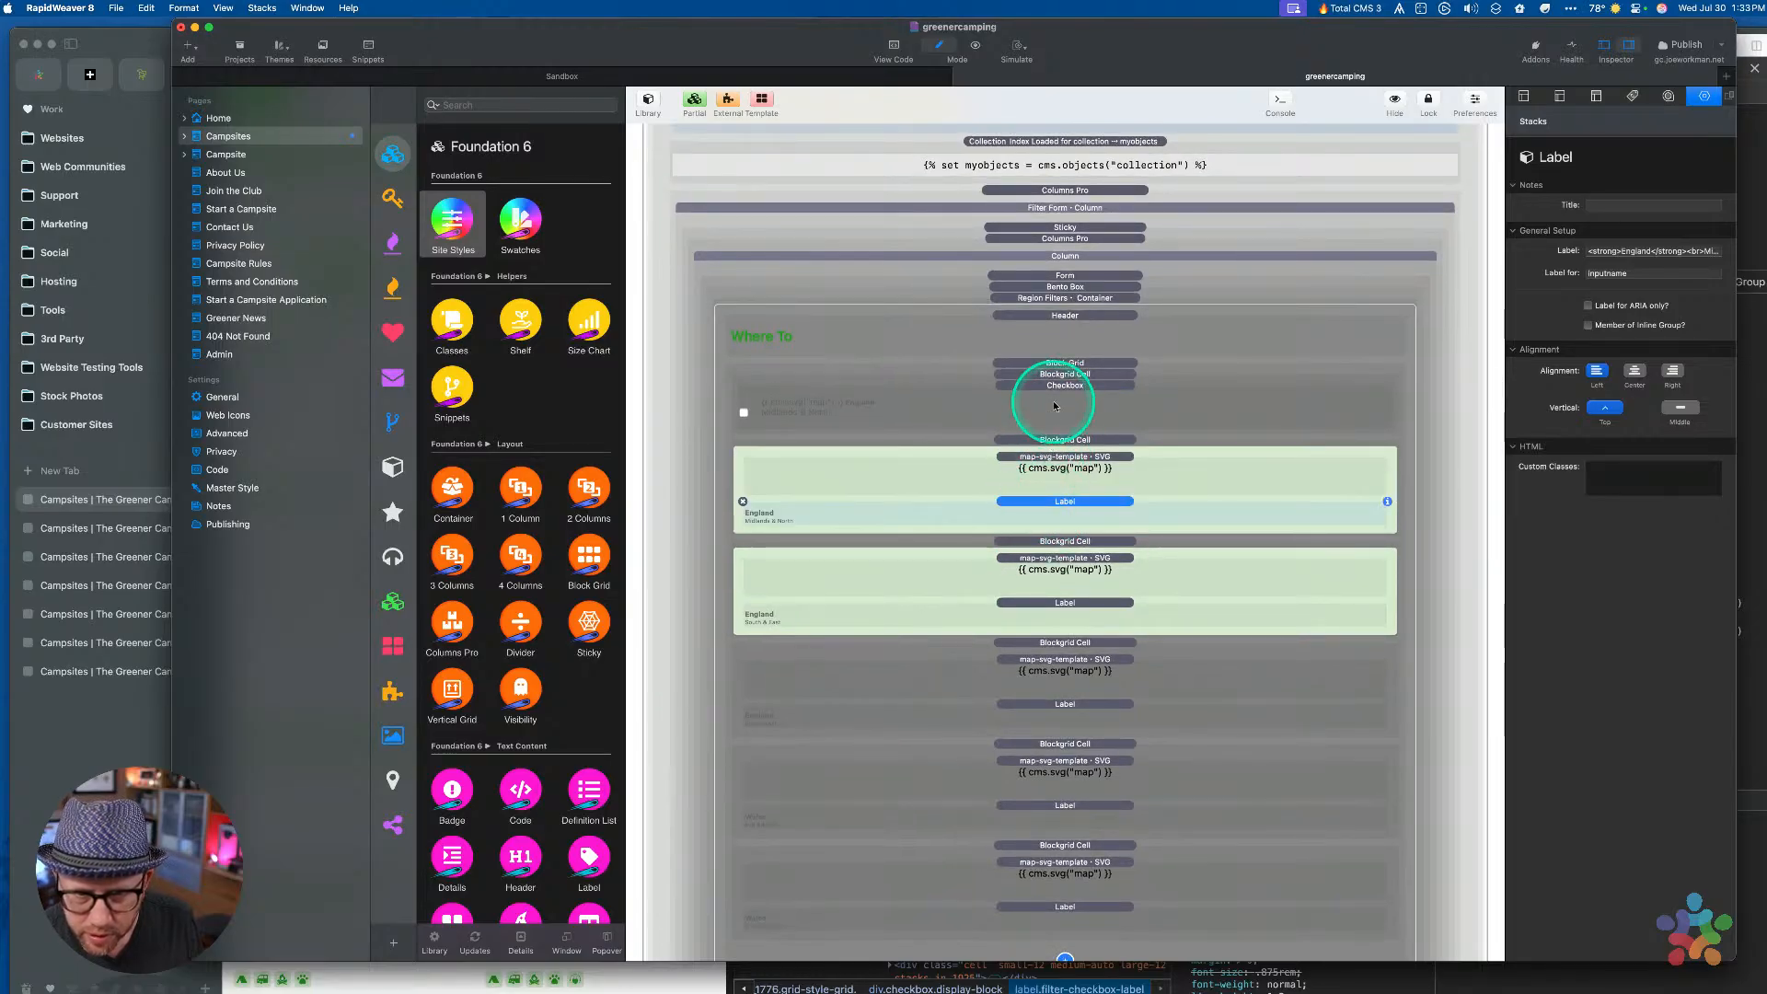
click(1054, 399)
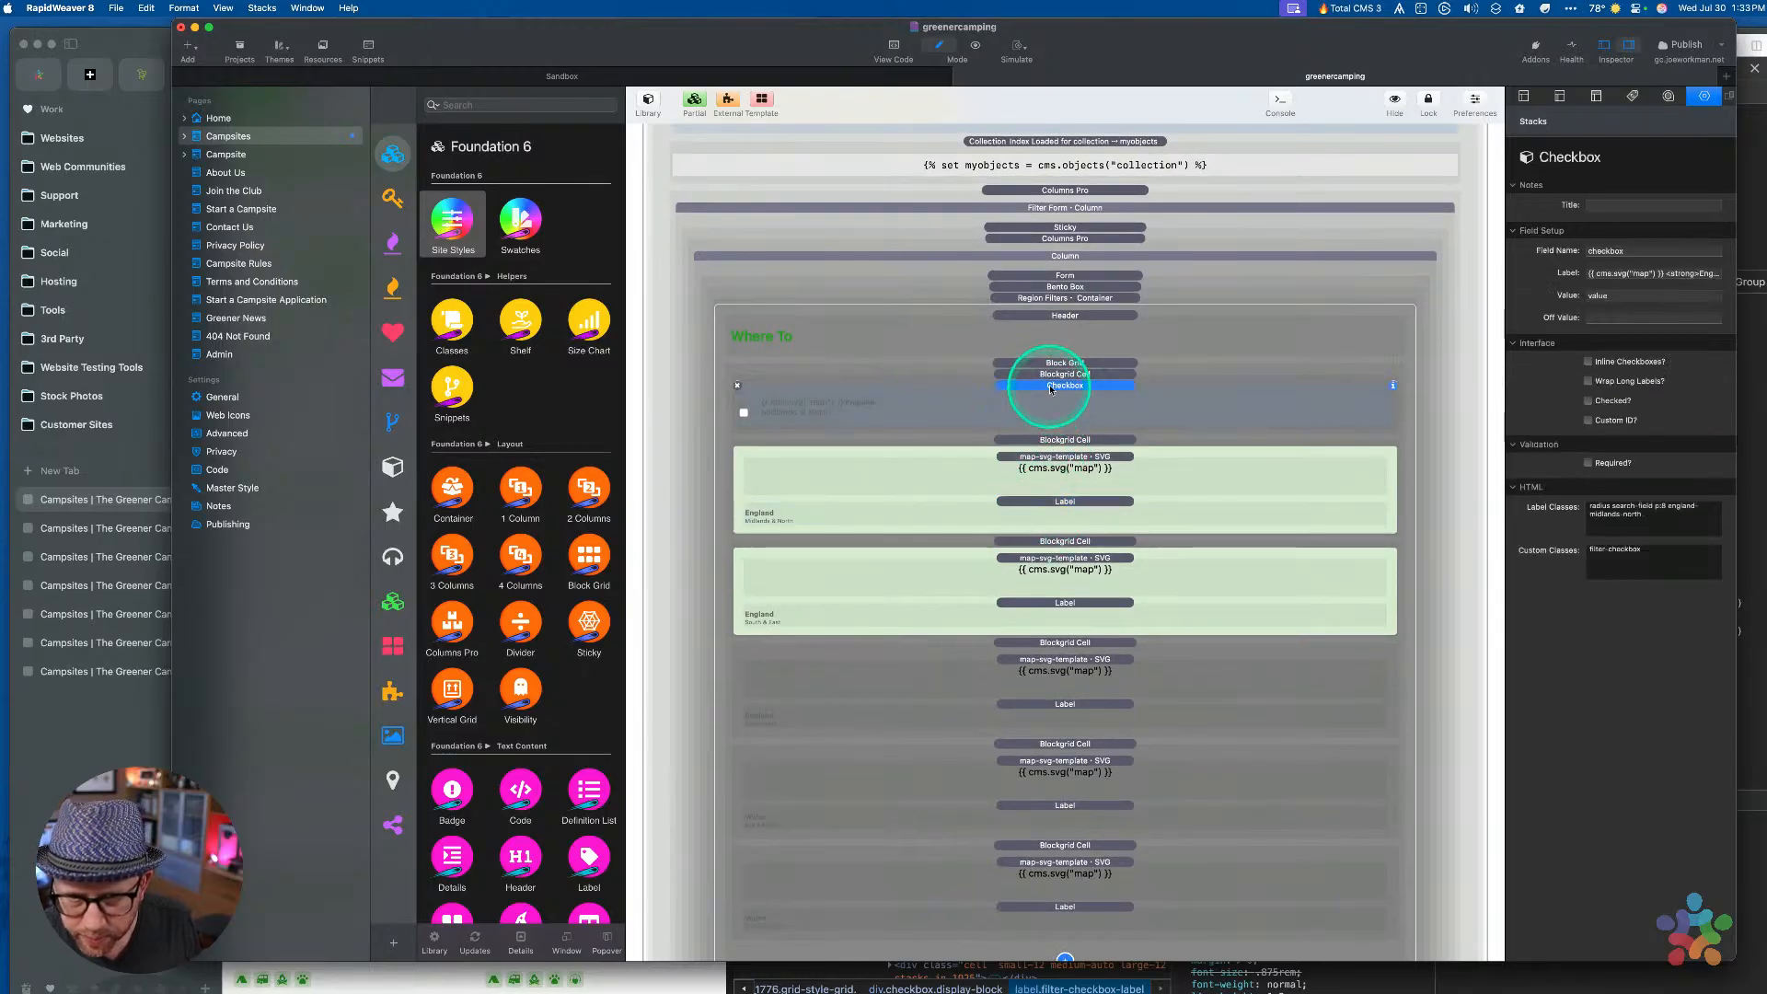
click(1051, 375)
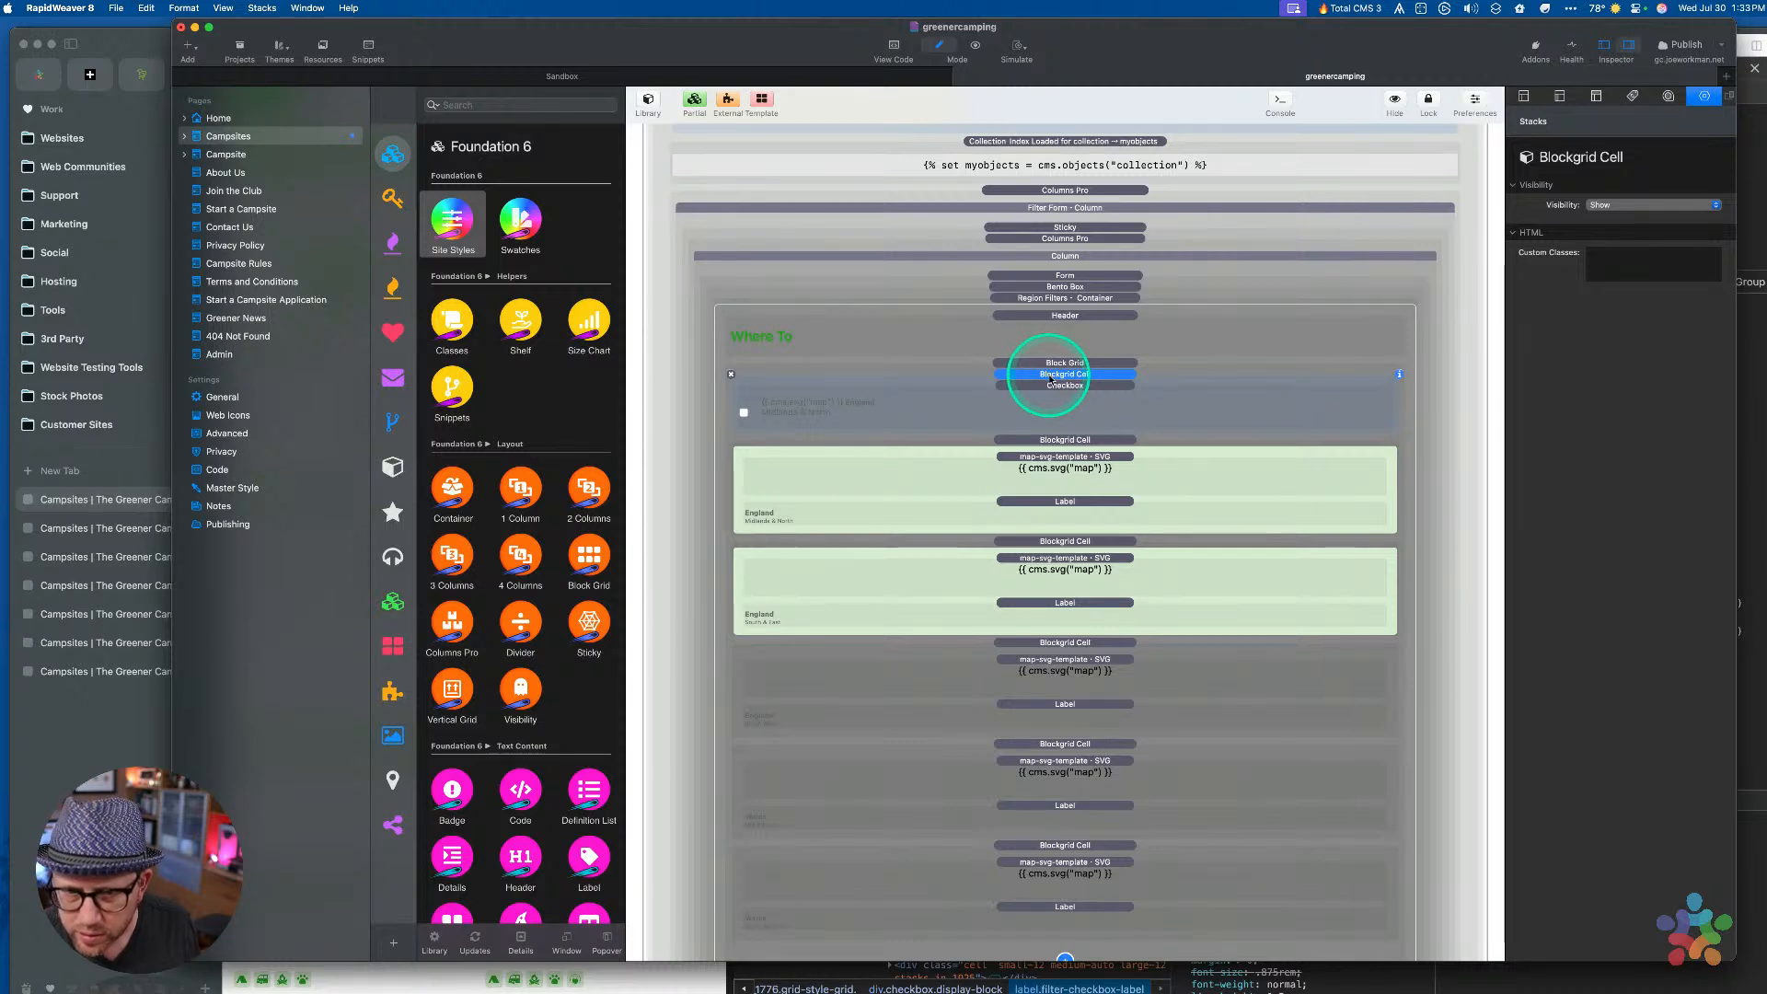
click(1050, 386)
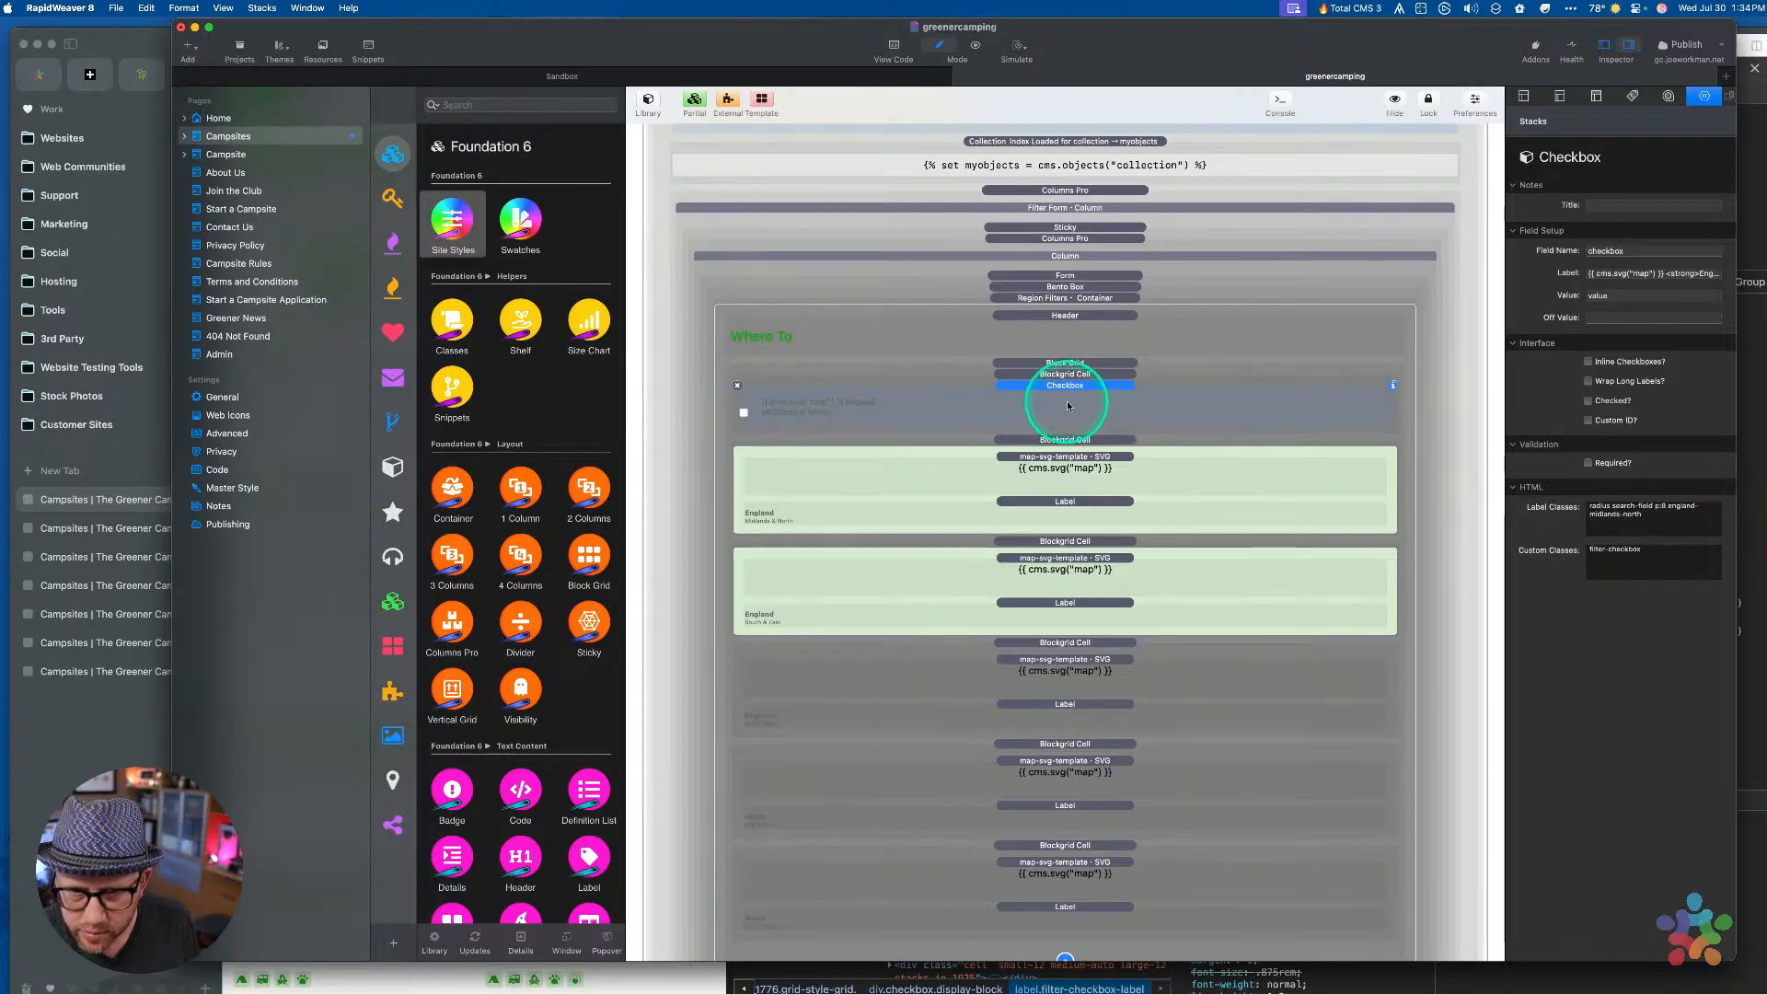
scroll(1067, 406, up, 5)
scroll(1067, 406, up, 3)
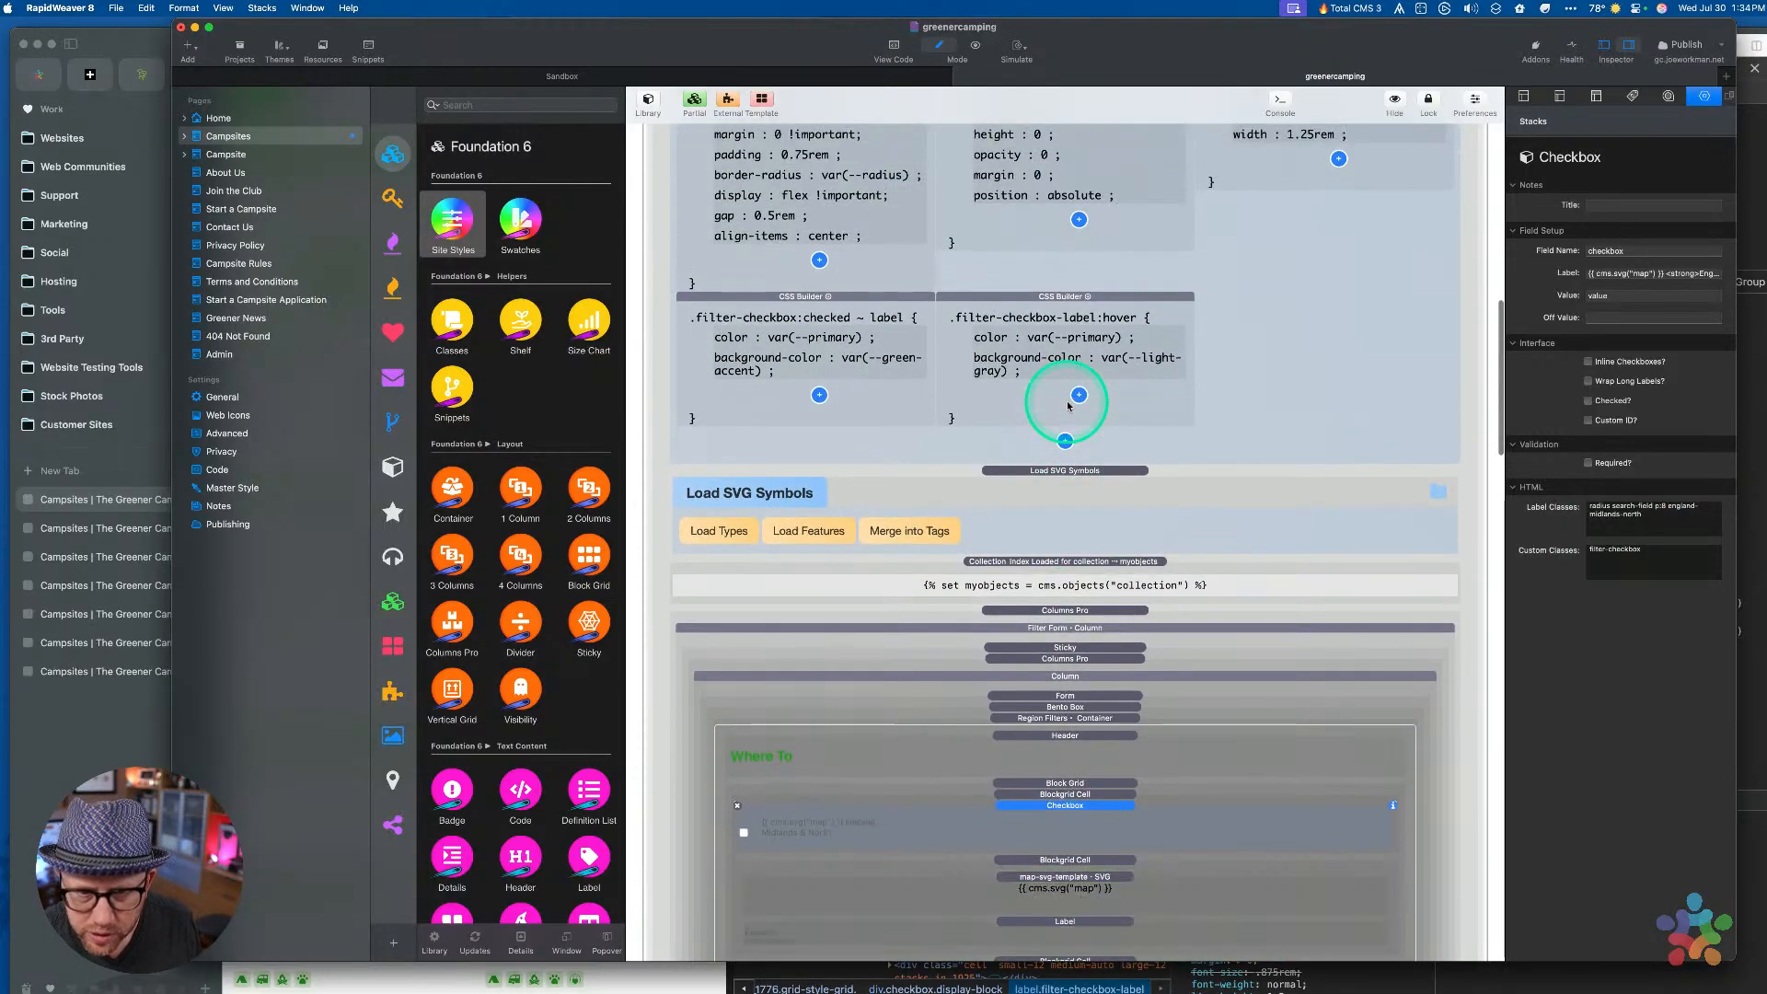
scroll(1061, 473, up, 9)
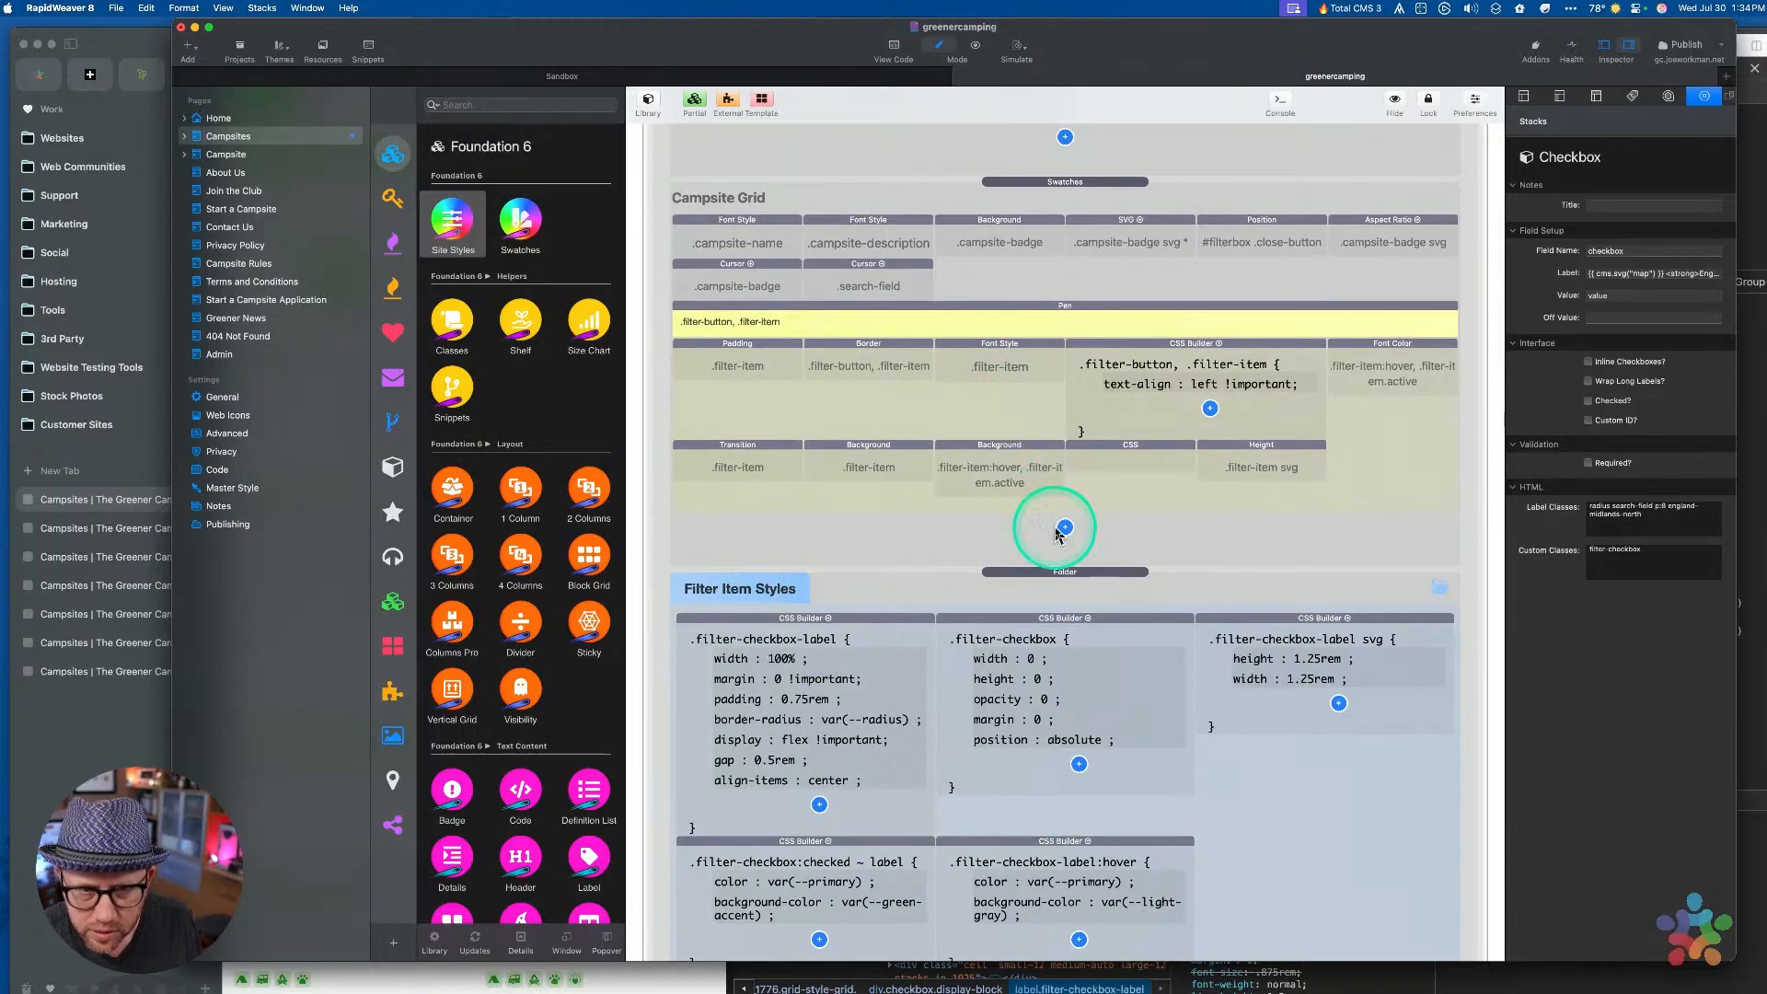
key(ctrl+Up)
In DevTools, inspect the region label's font-size (nudged to calc(8rem / 16)) and line-height, then return to RapidWeaver
click(541, 219)
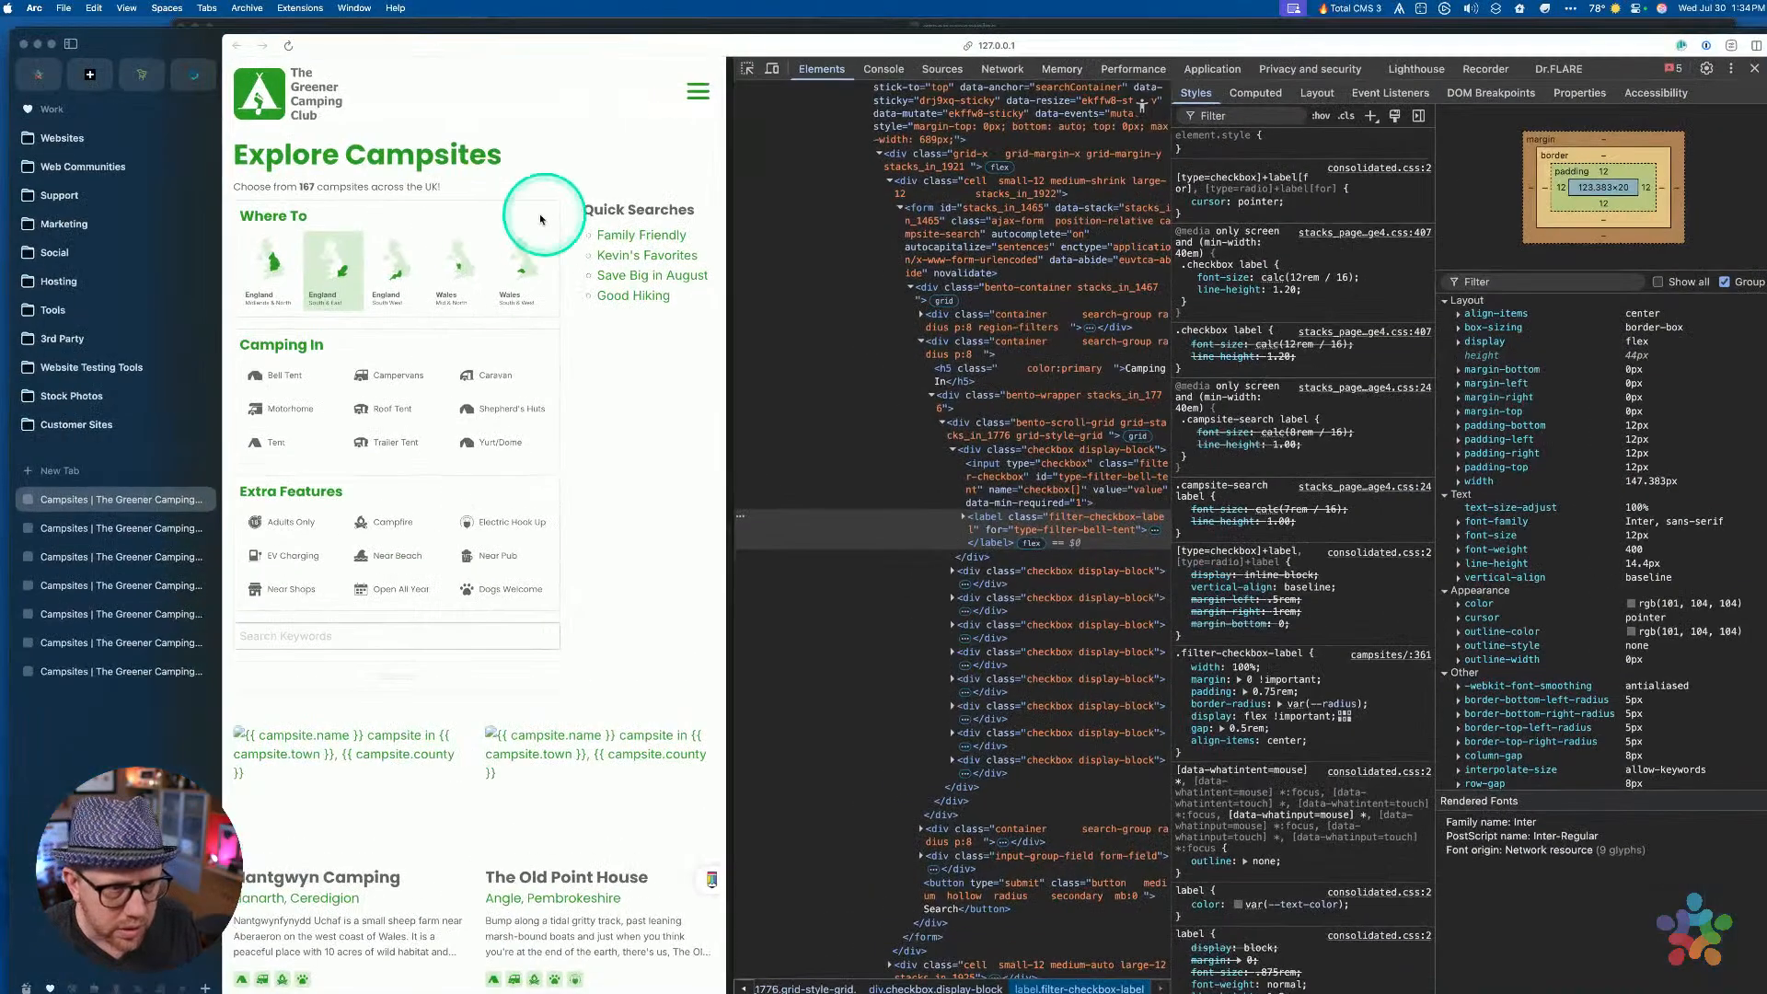
click(746, 69)
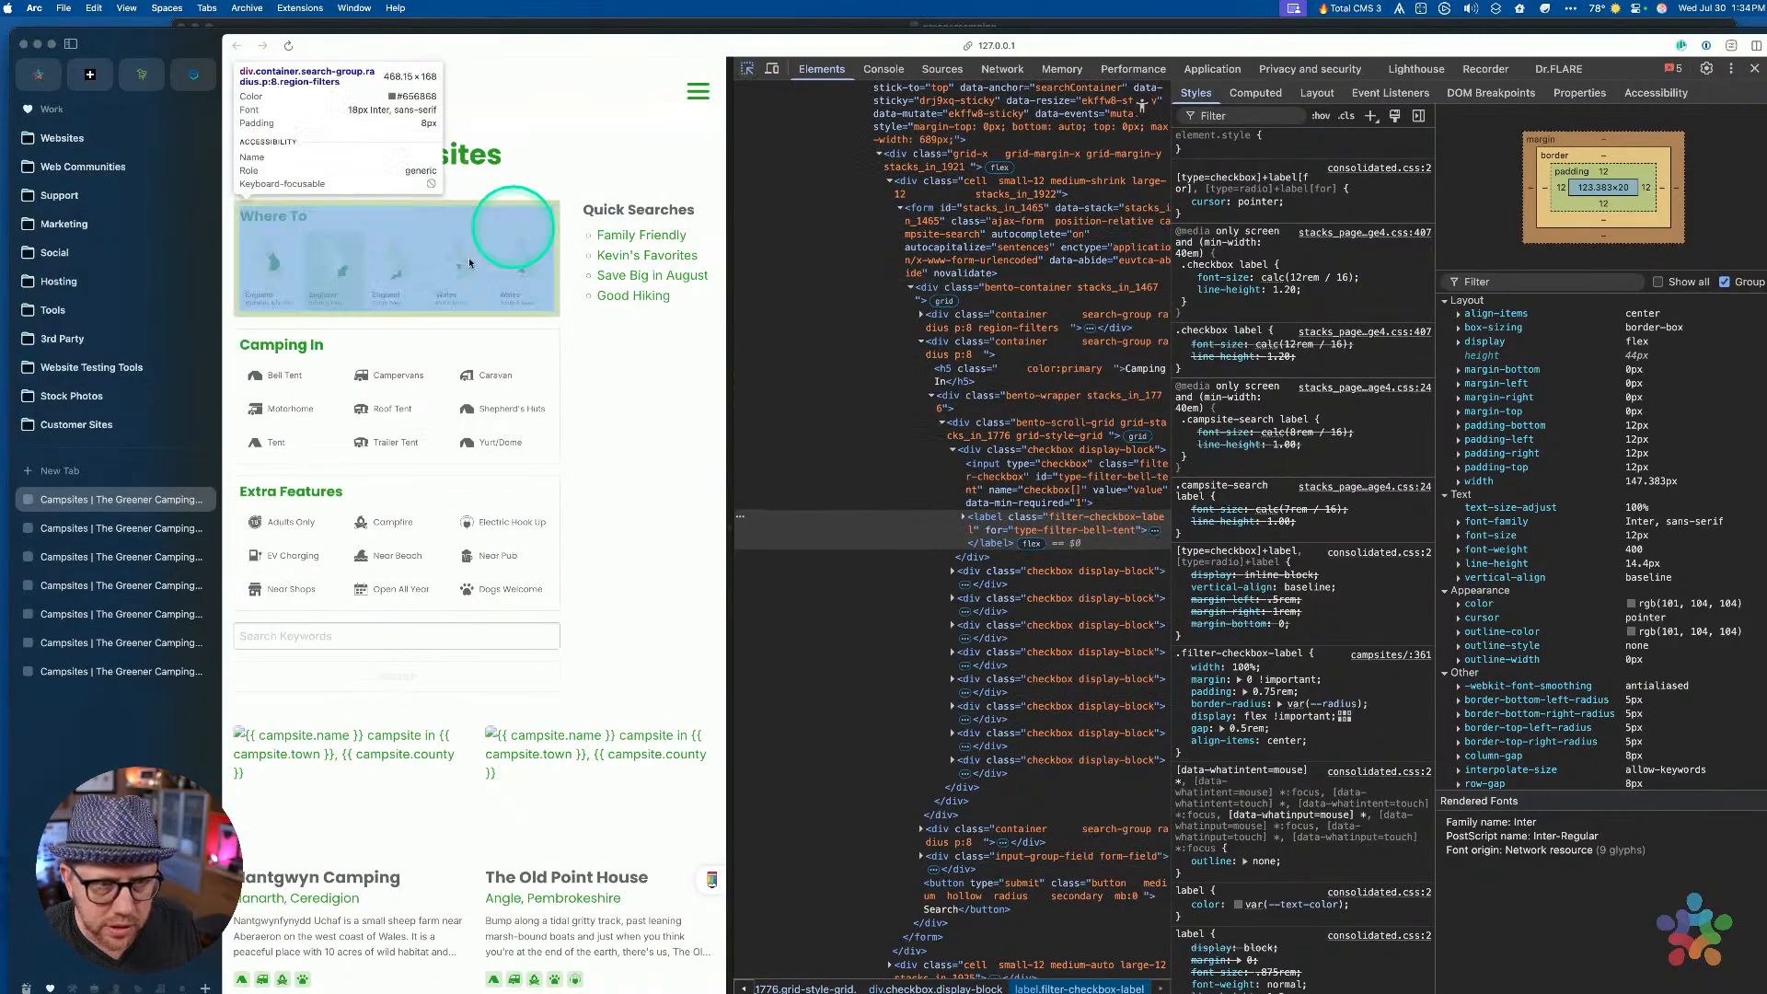
click(333, 292)
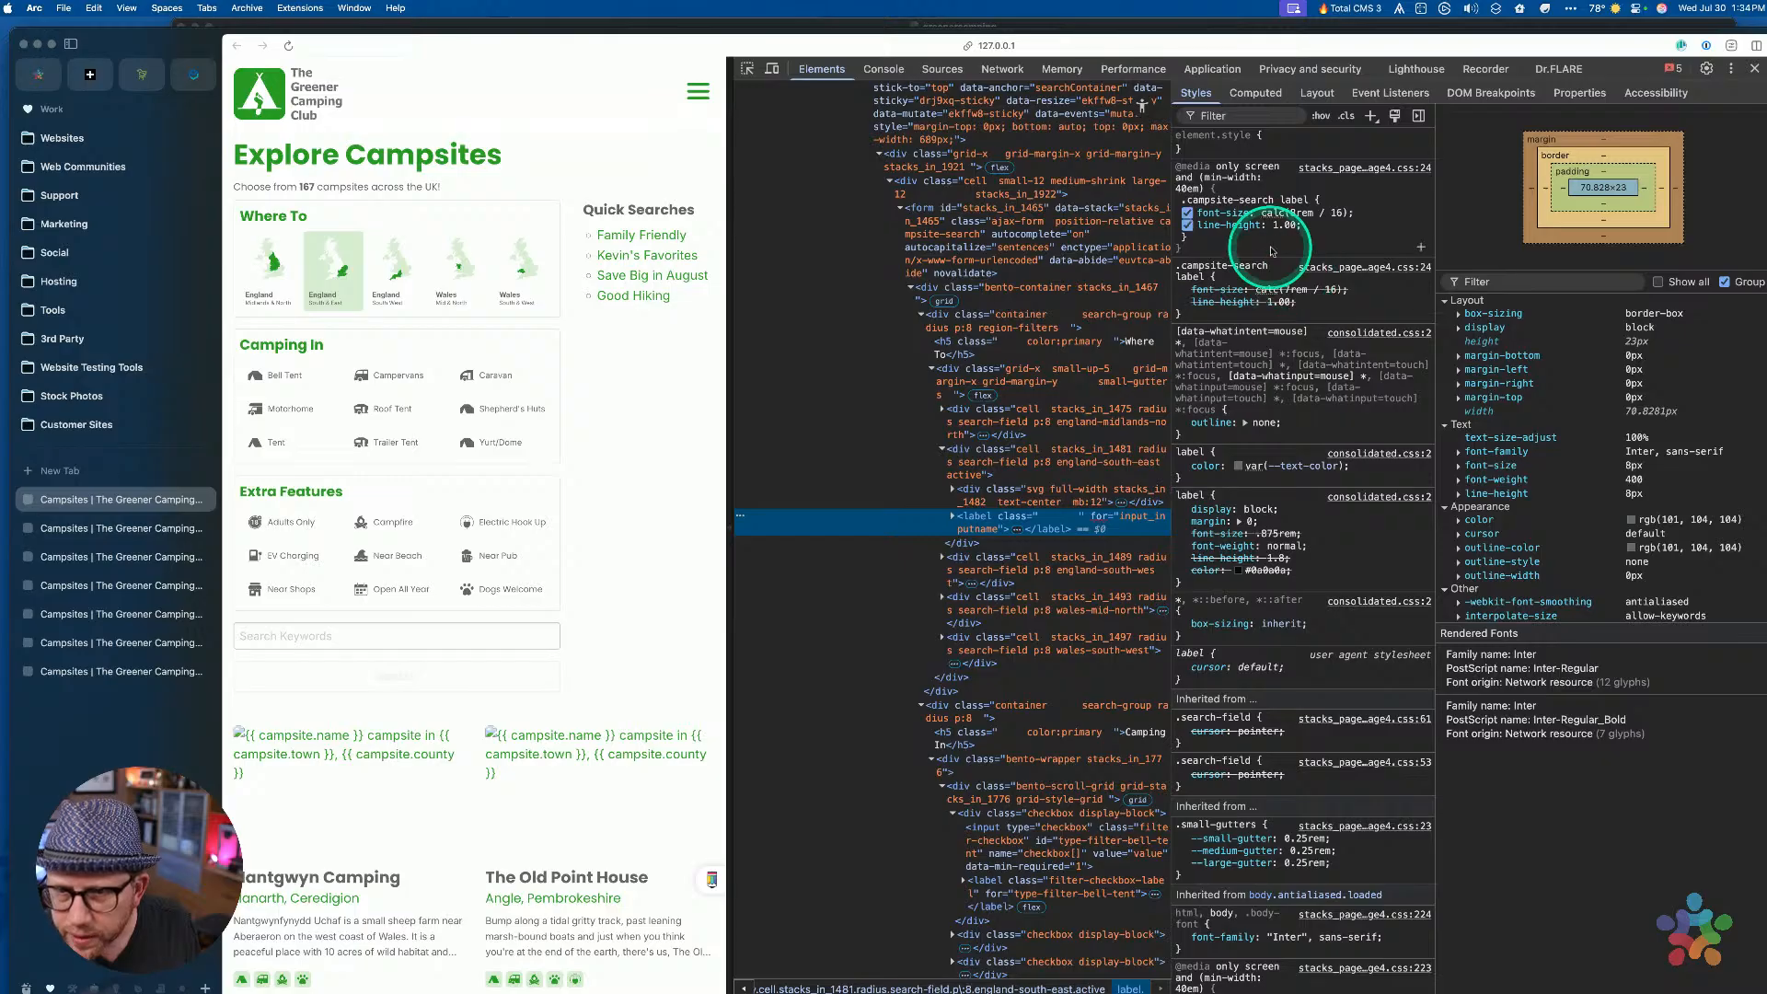
click(1314, 213)
key(Up)
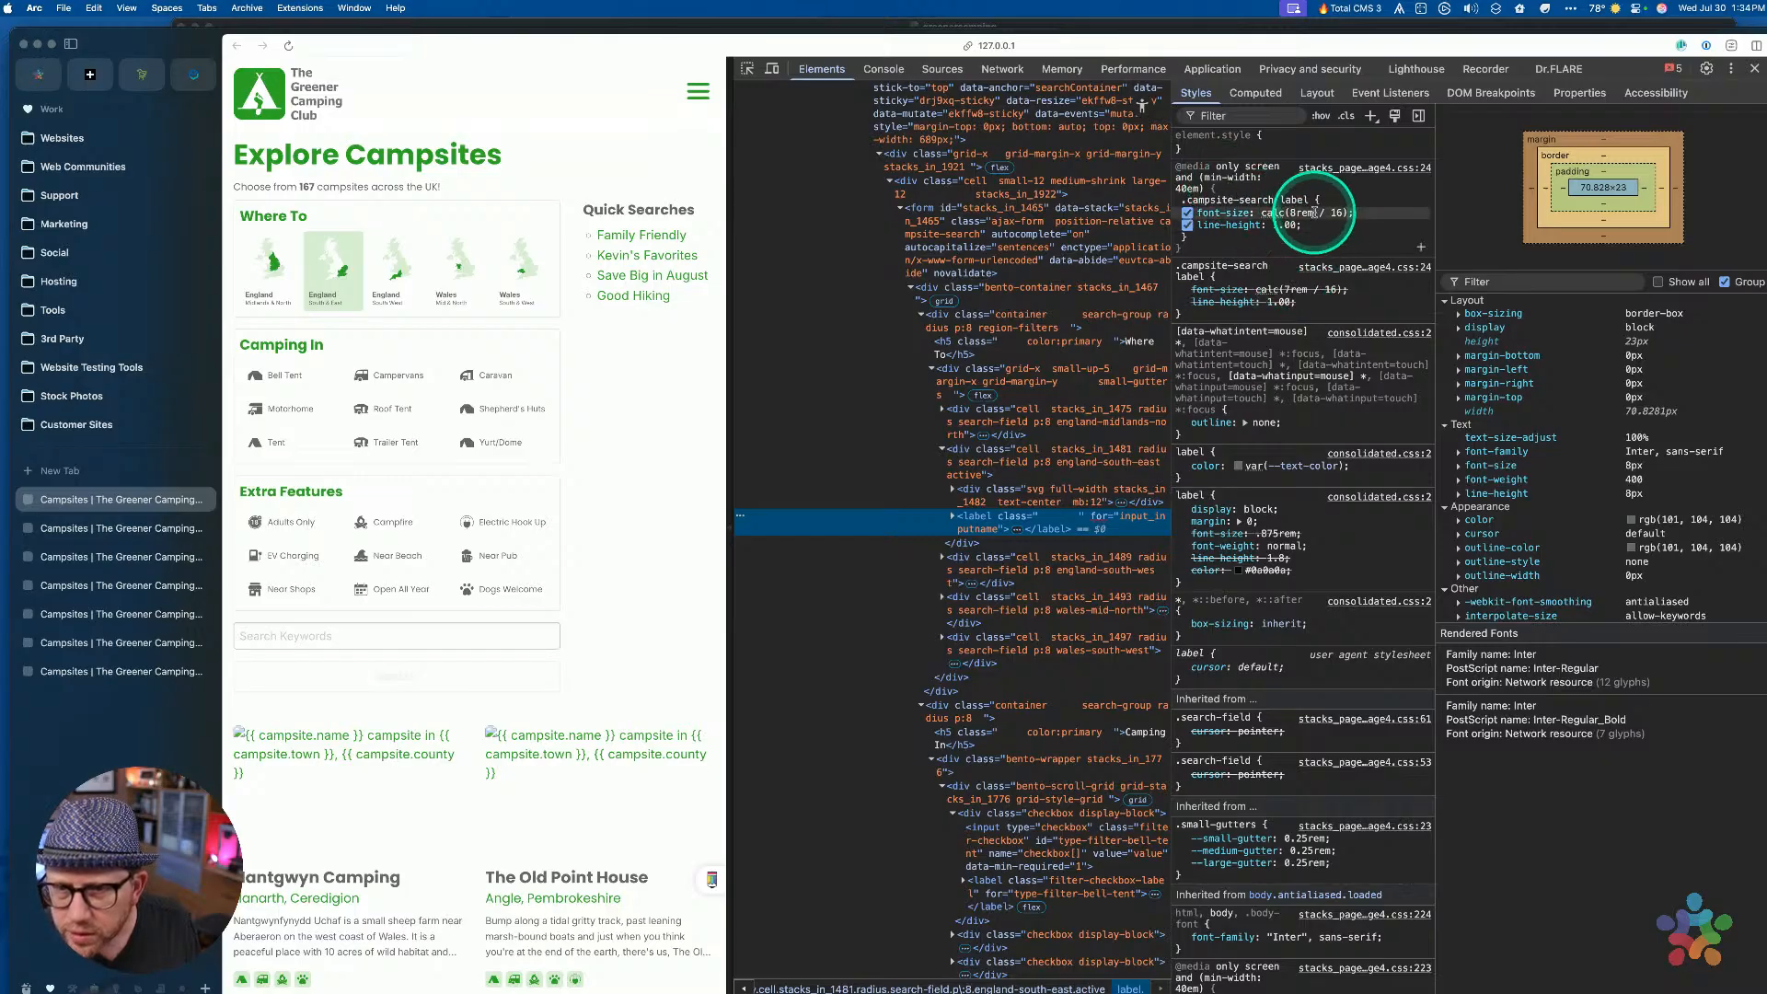
click(1313, 229)
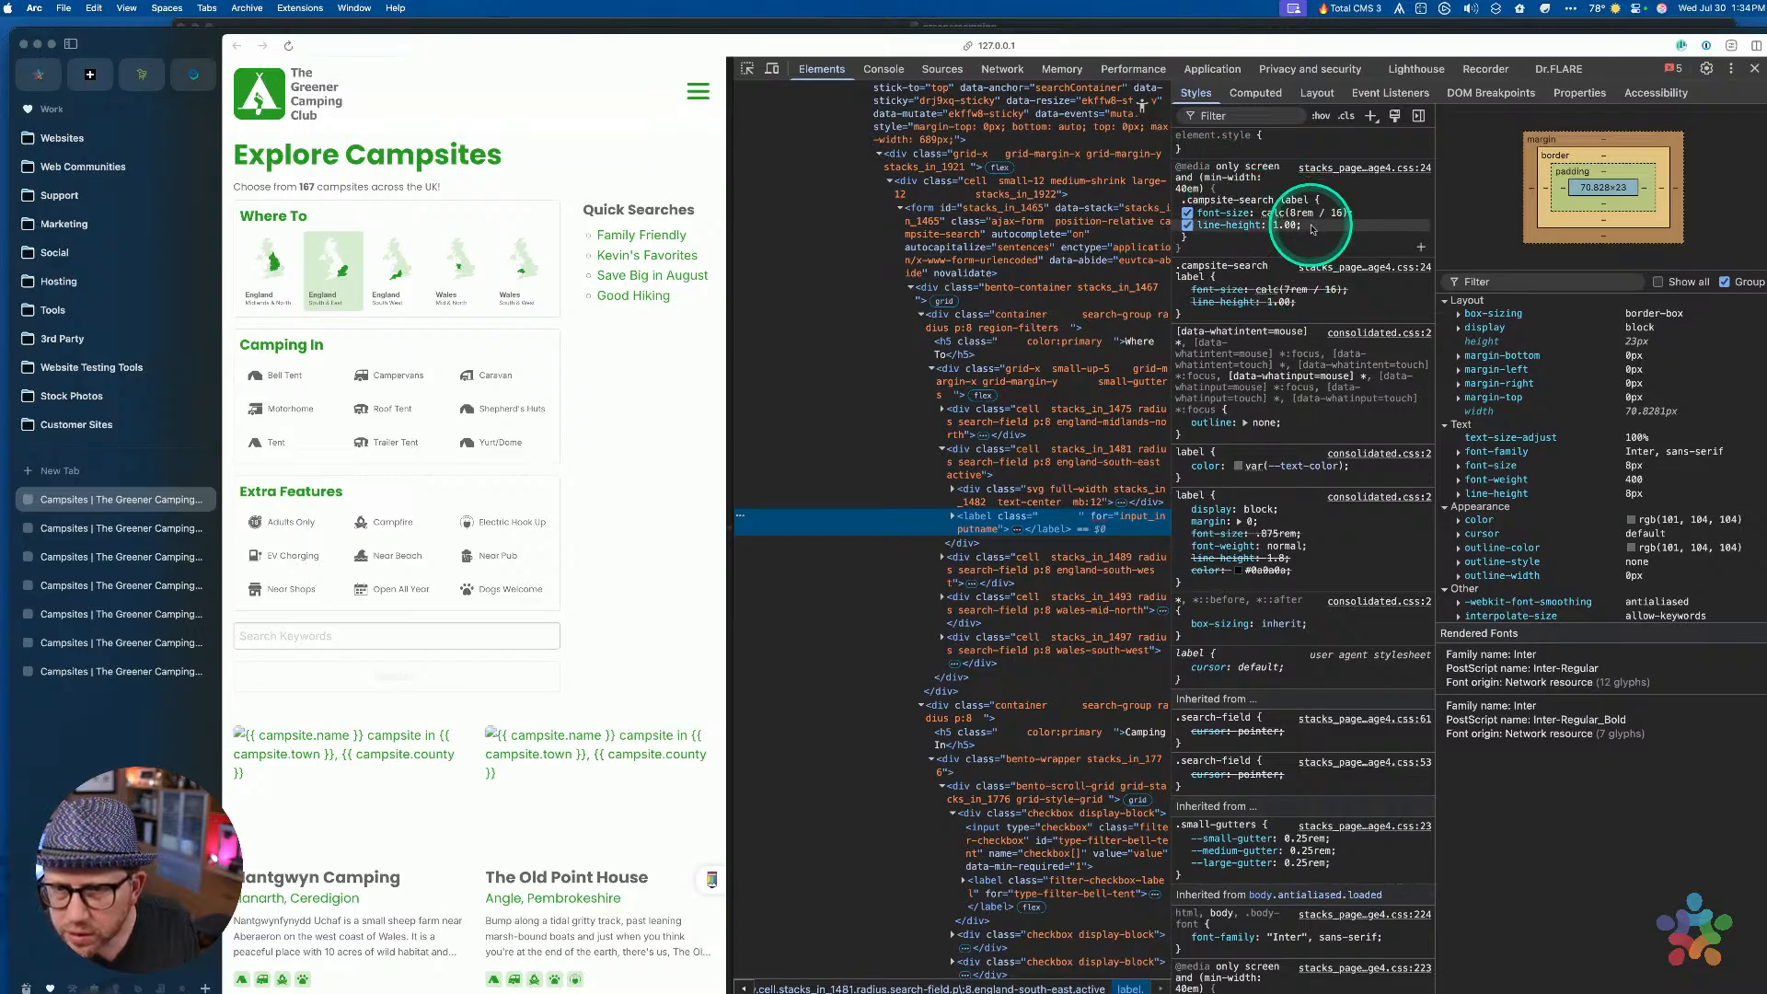
click(1309, 213)
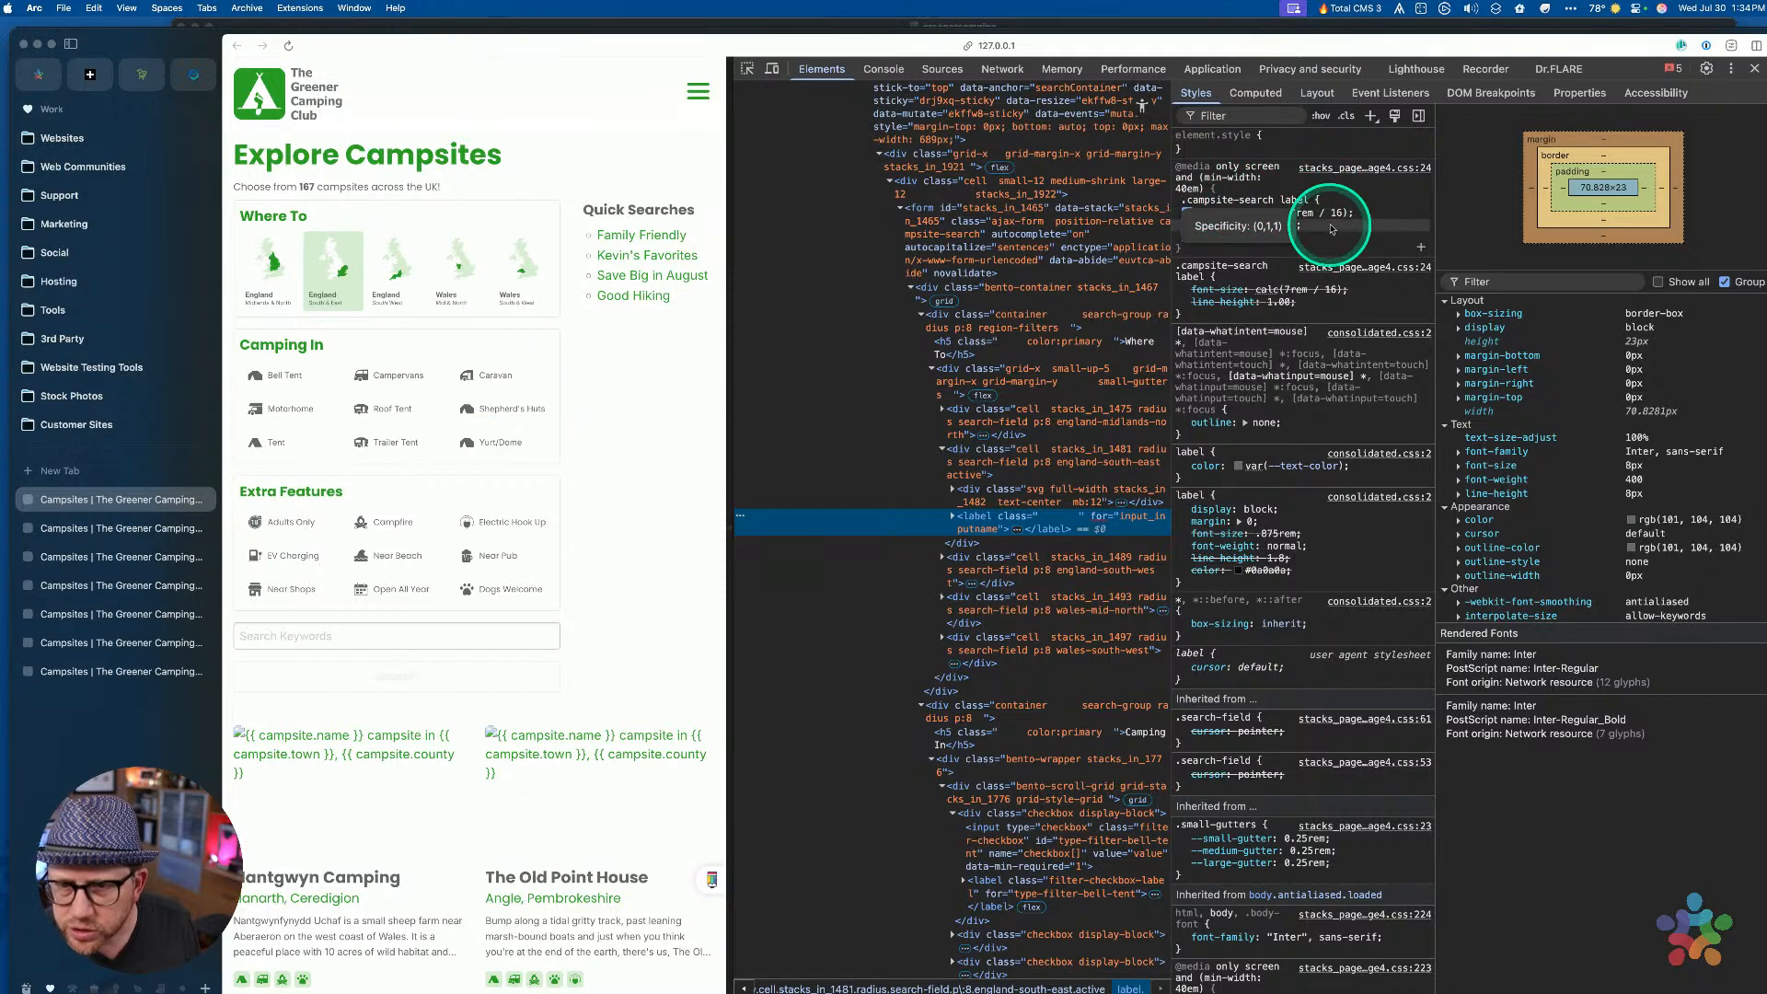
key(super+Tab)
scroll(1160, 474, up, 2)
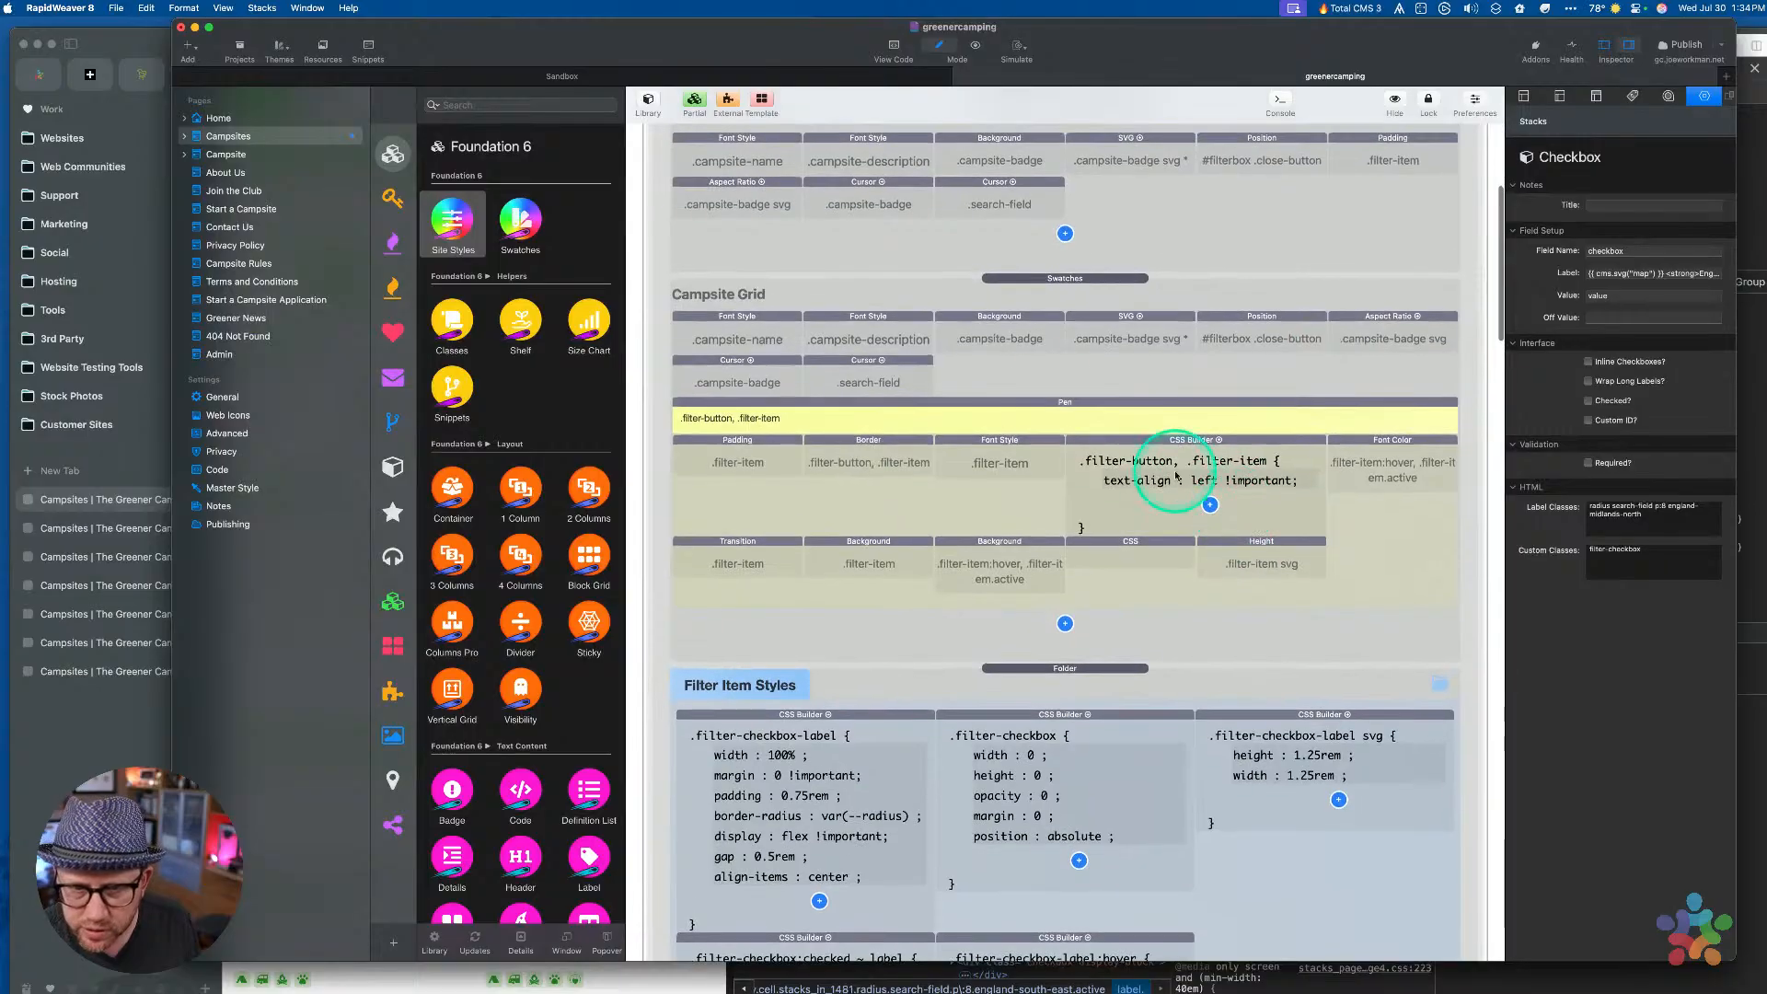
Open the Banner swatches and copy the .campsite-search label Font Style swatch
scroll(1102, 364, up, 4)
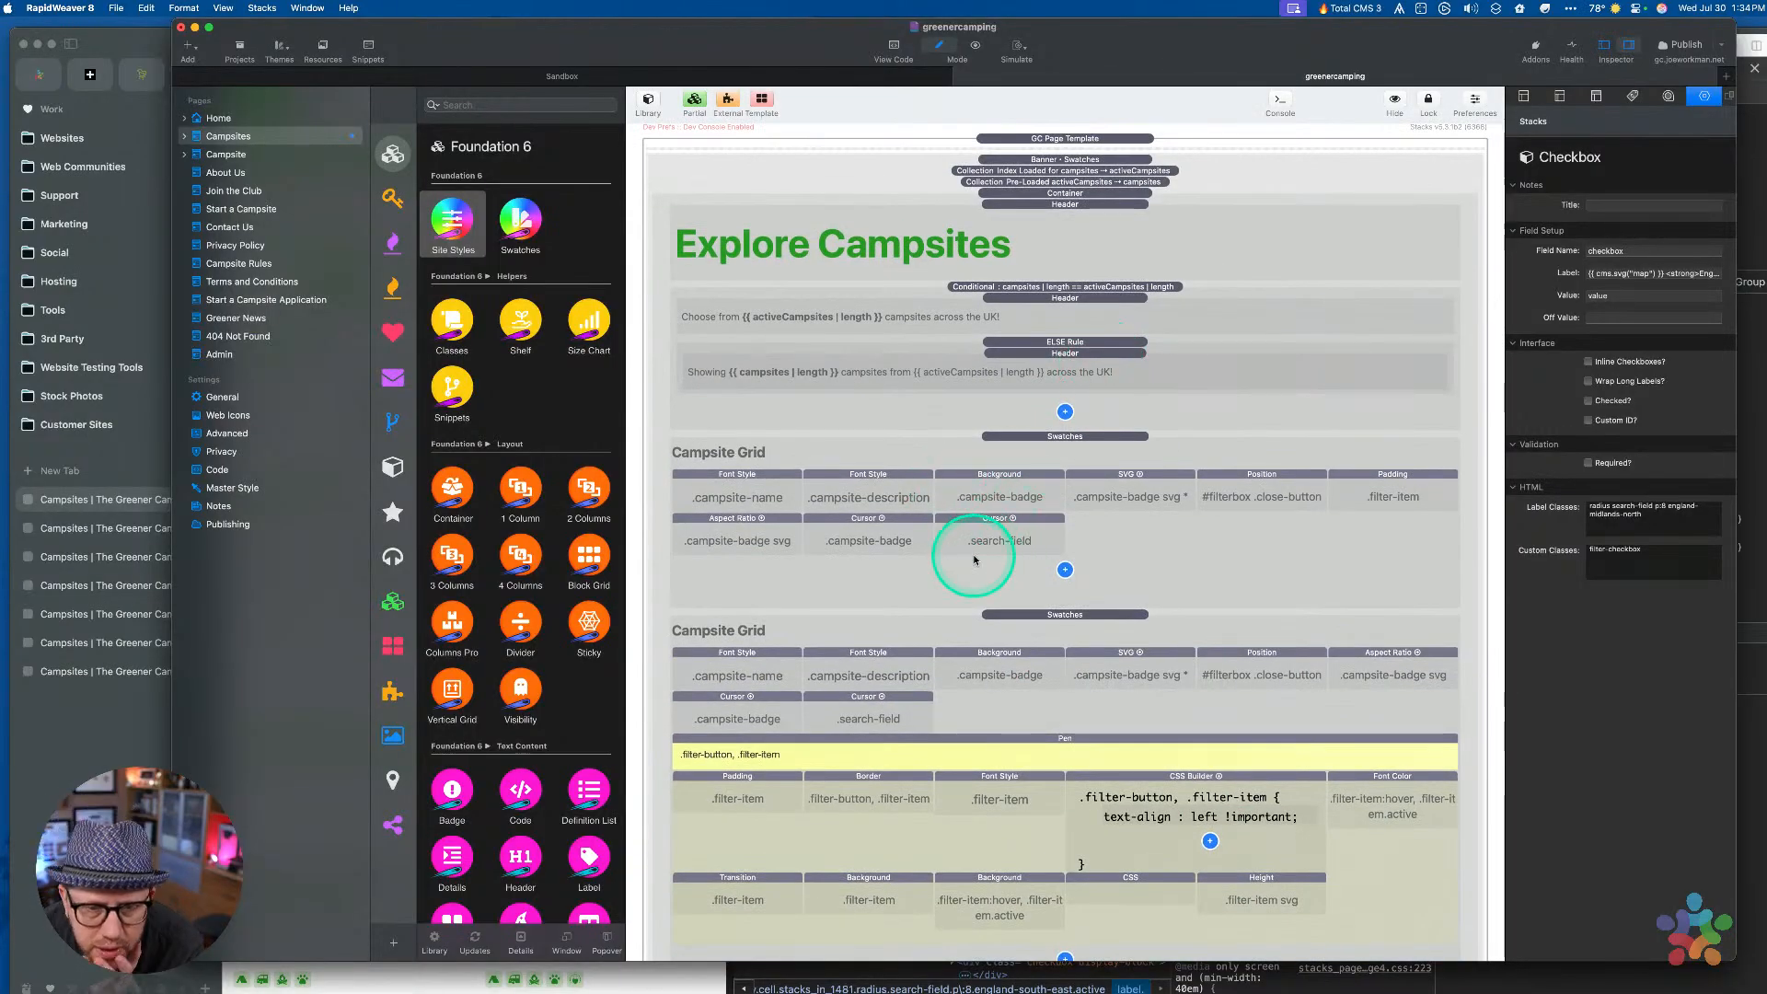
scroll(994, 552, up, 1)
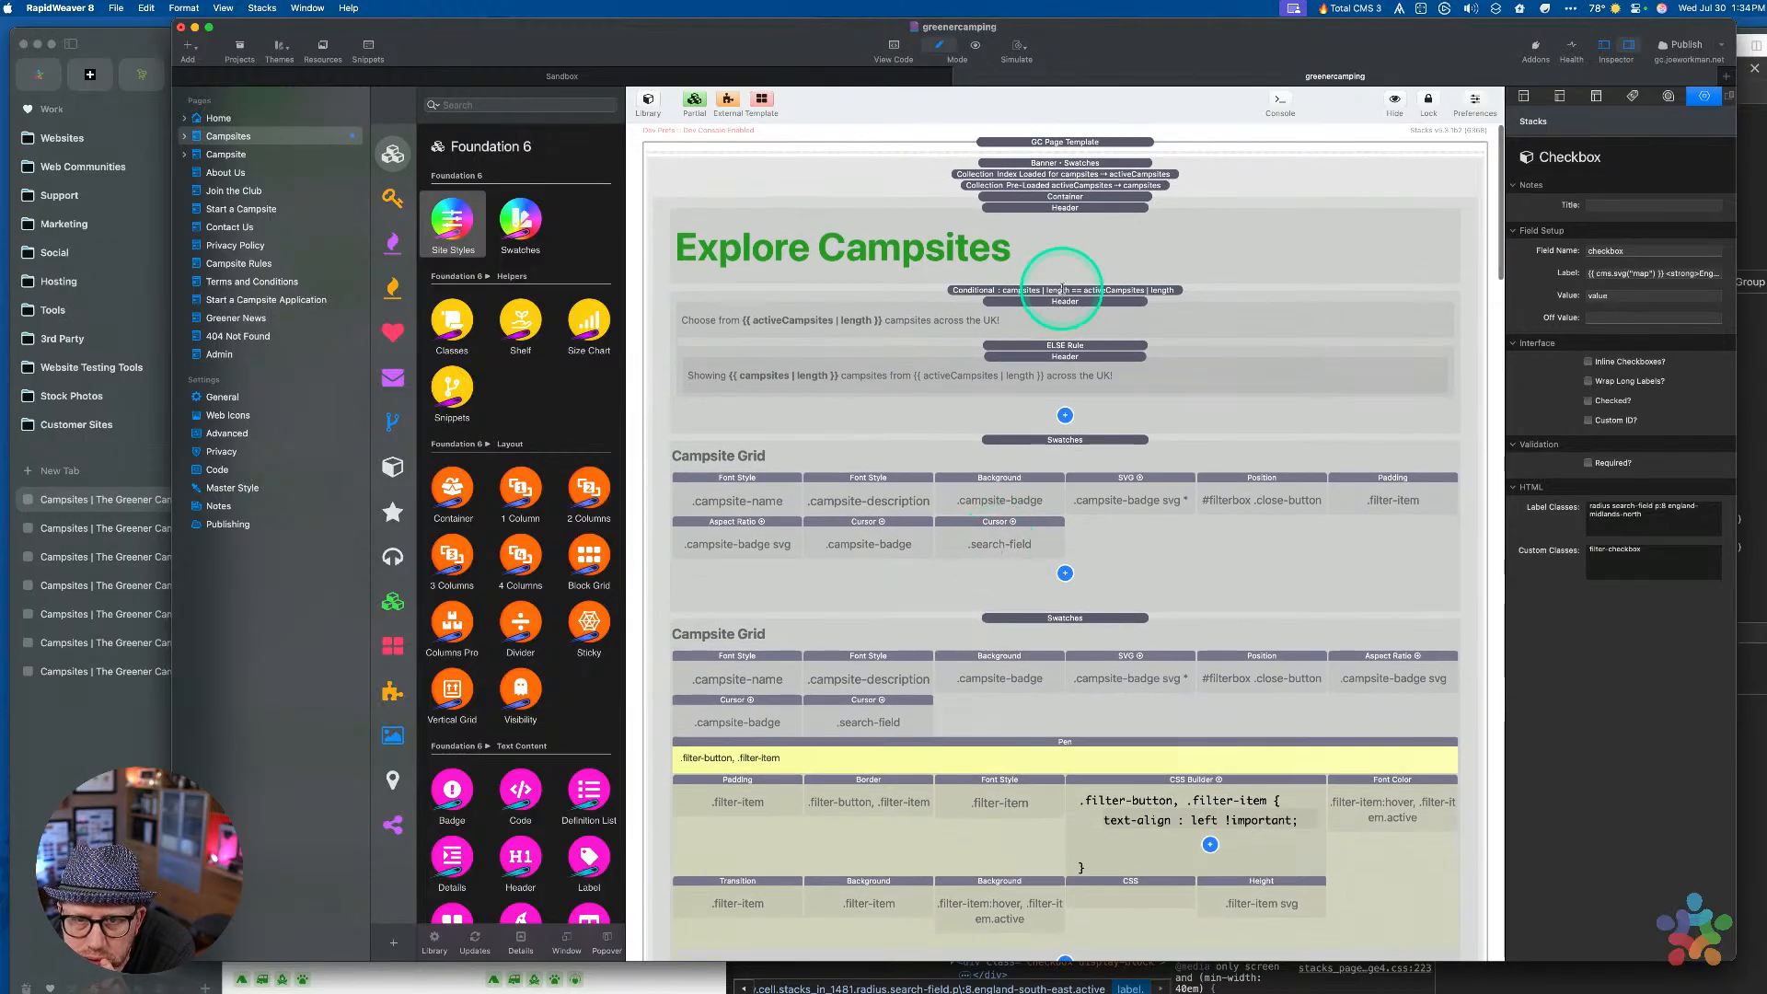
click(1065, 163)
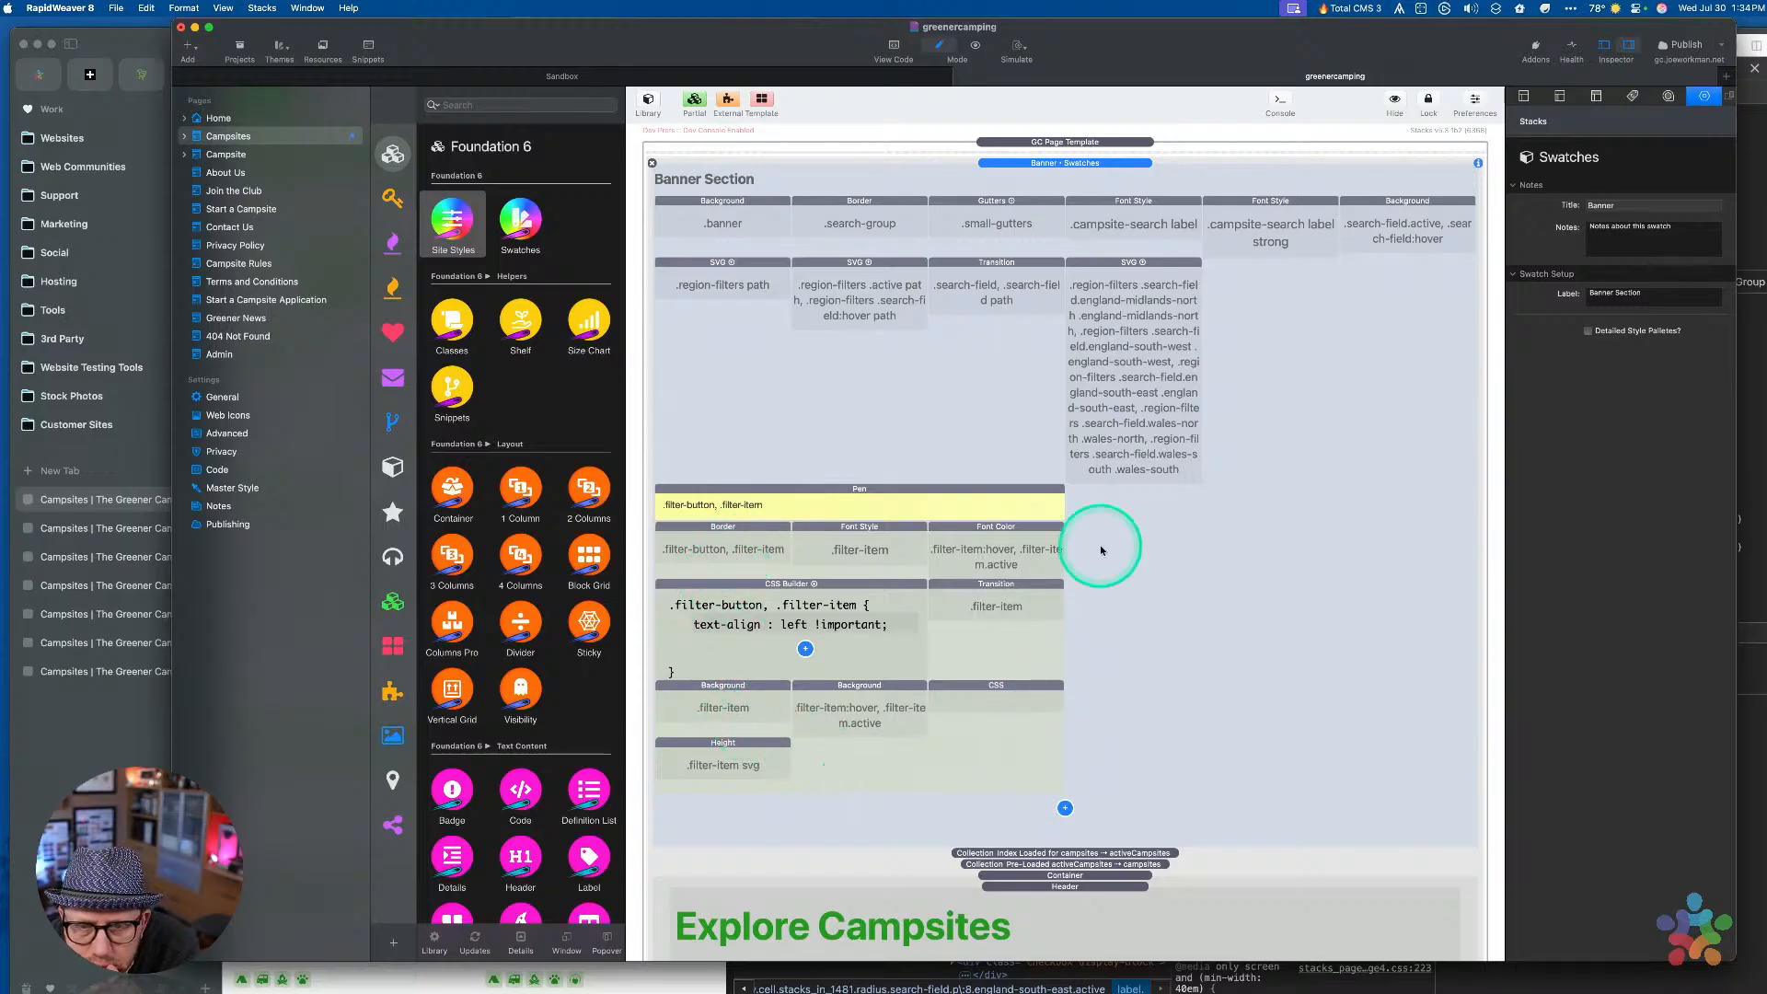
scroll(1102, 550, up, 1)
click(1128, 247)
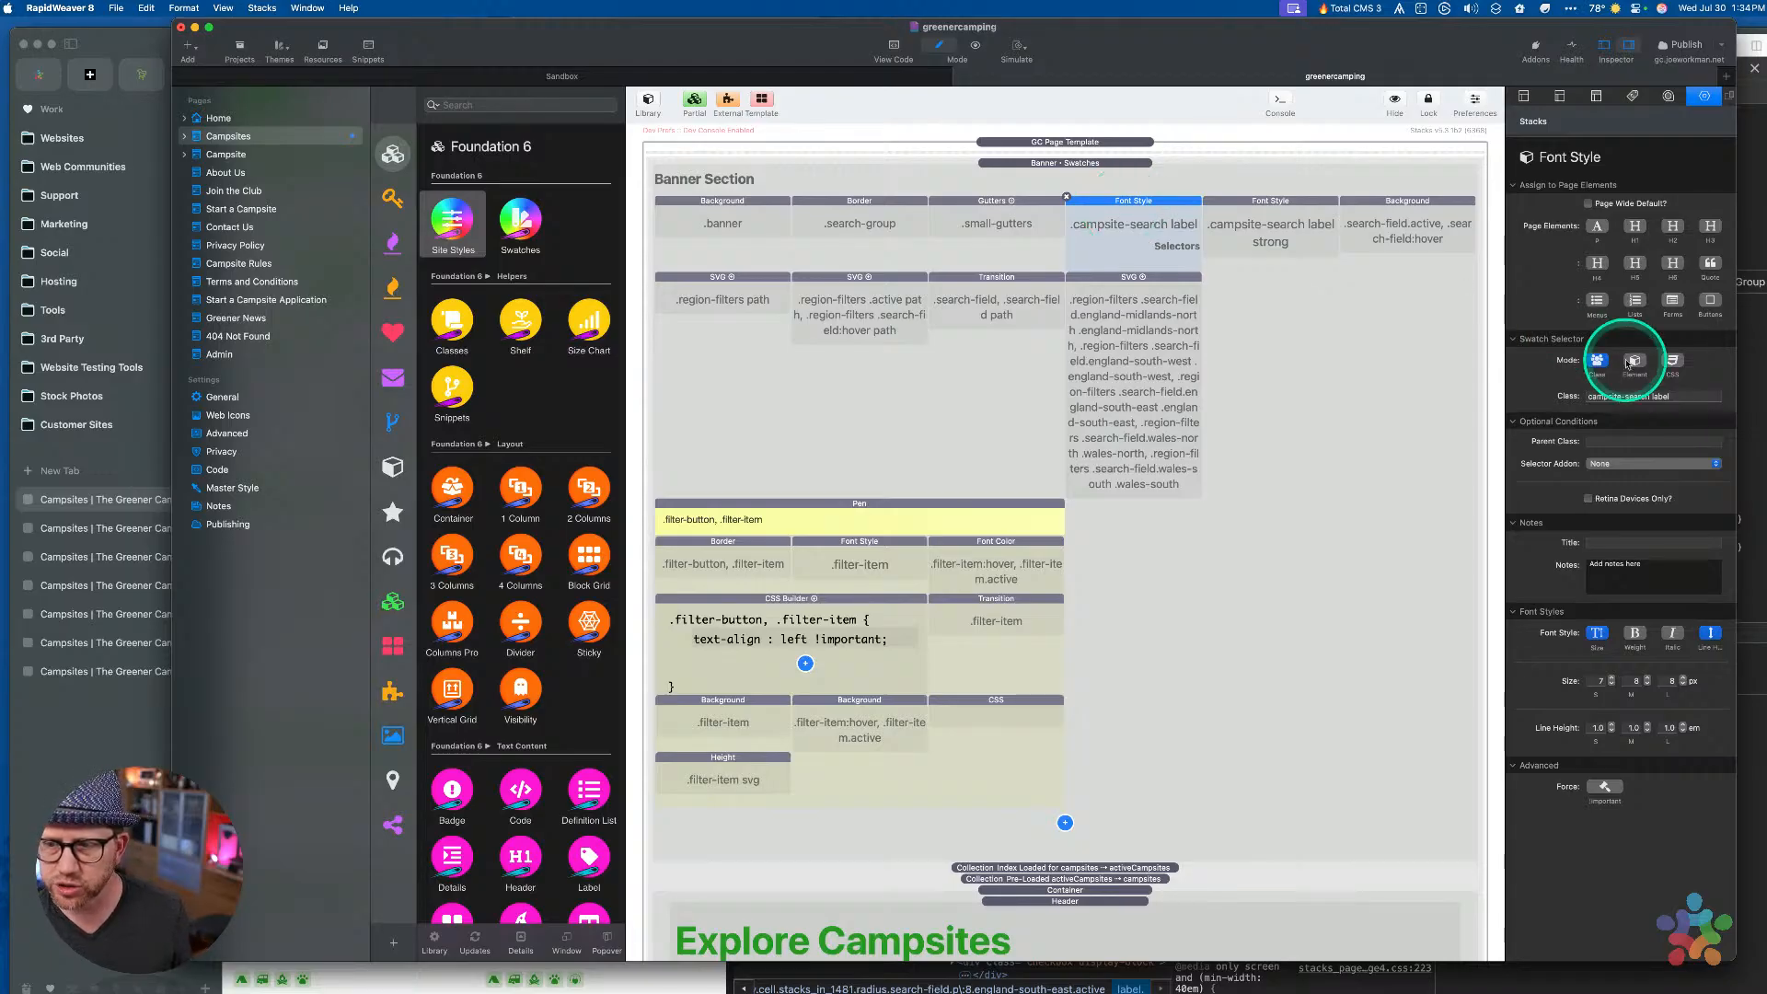
key(ctrl+Up)
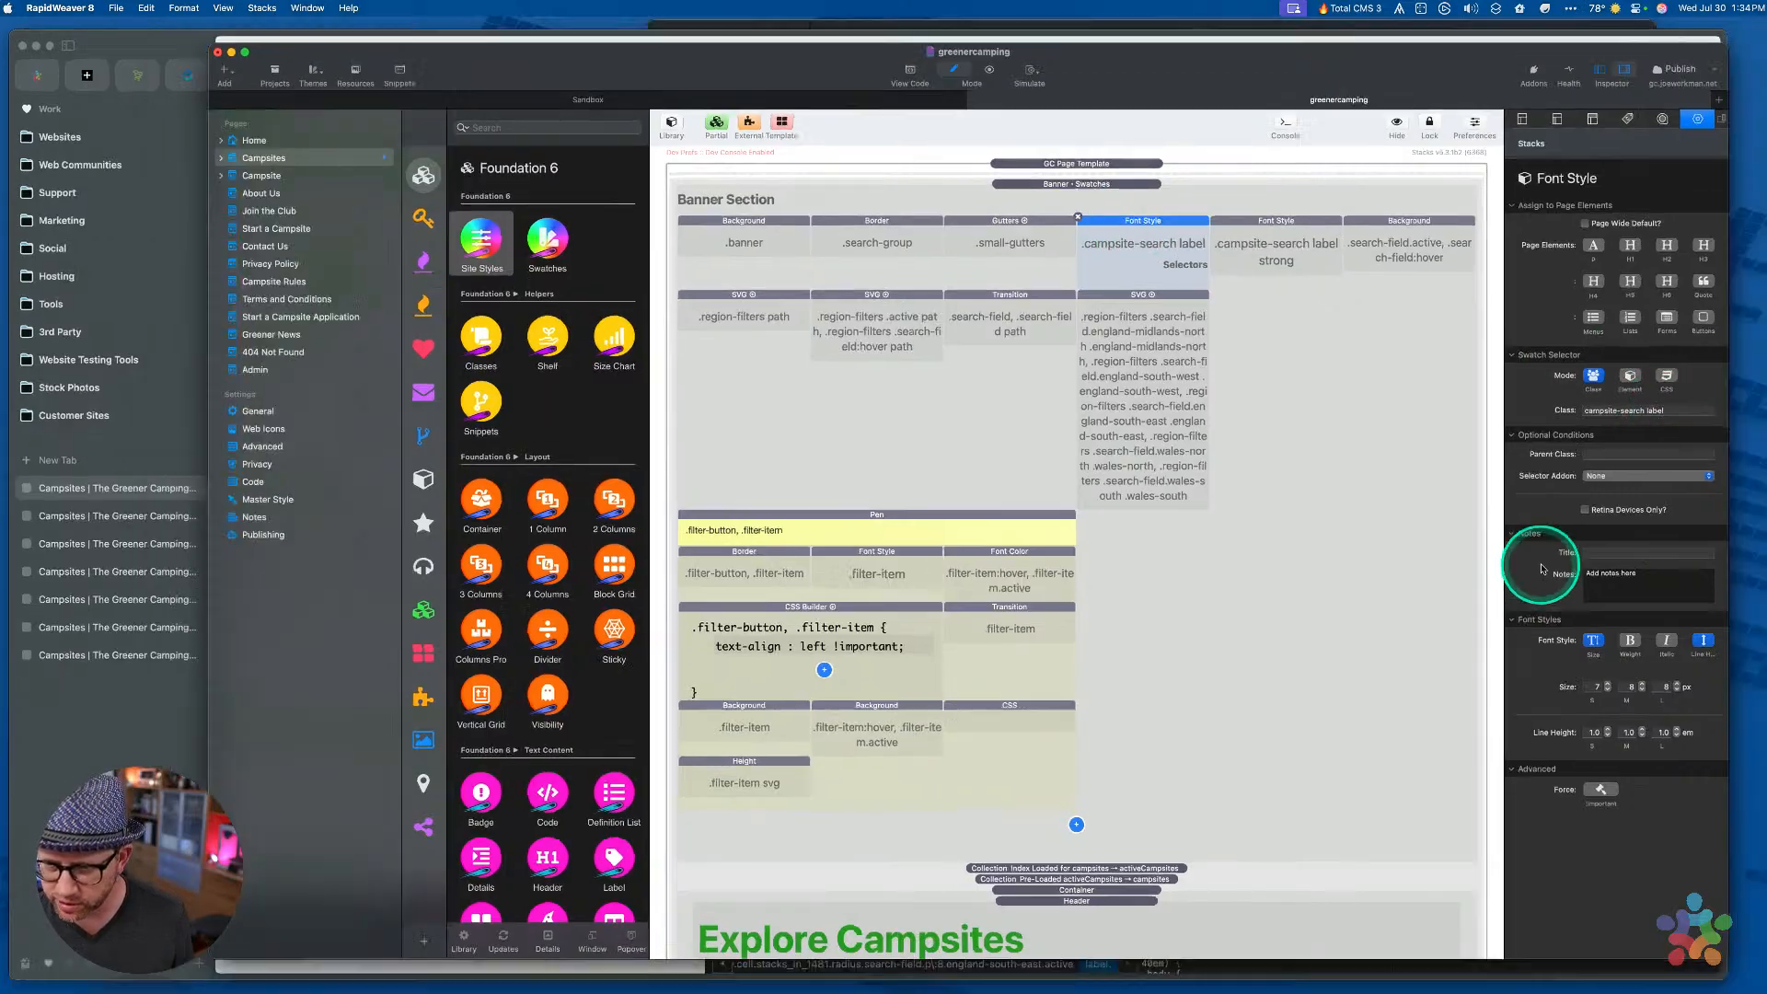
key(ctrl+Up)
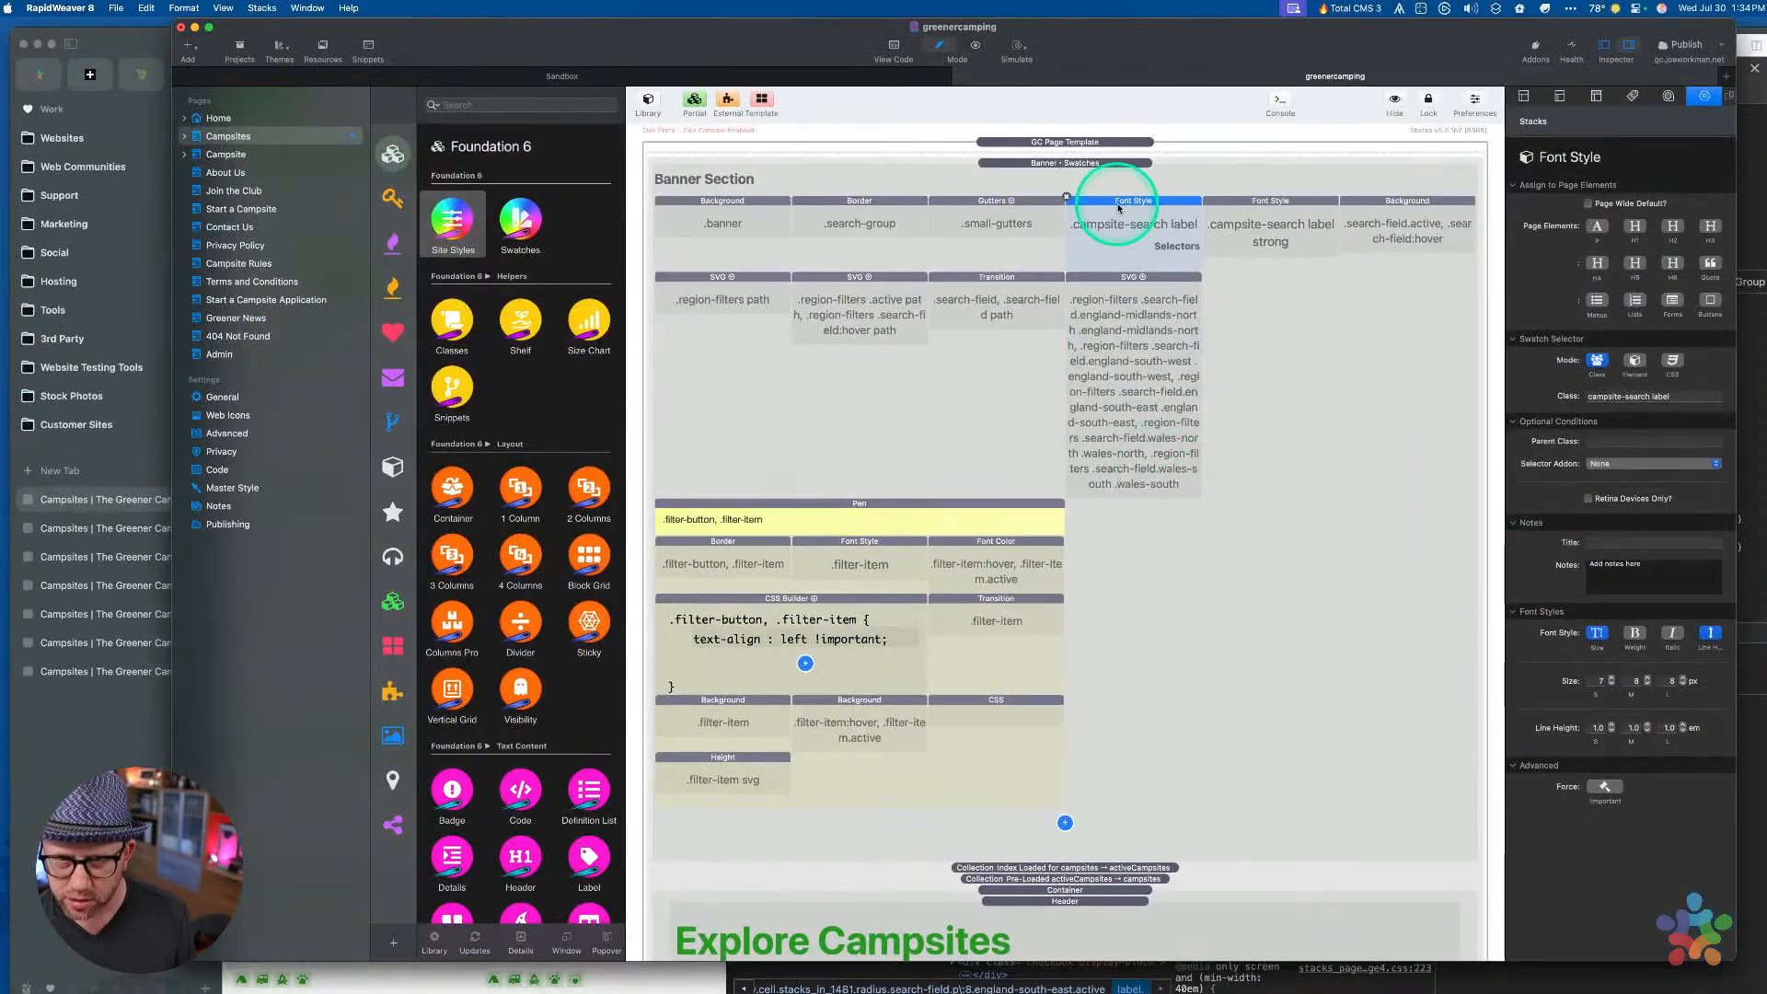
Paste the Font Style swatch into Filter Item Styles beside the .filter-checkbox-label:hover rule
scroll(1090, 477, down, 10)
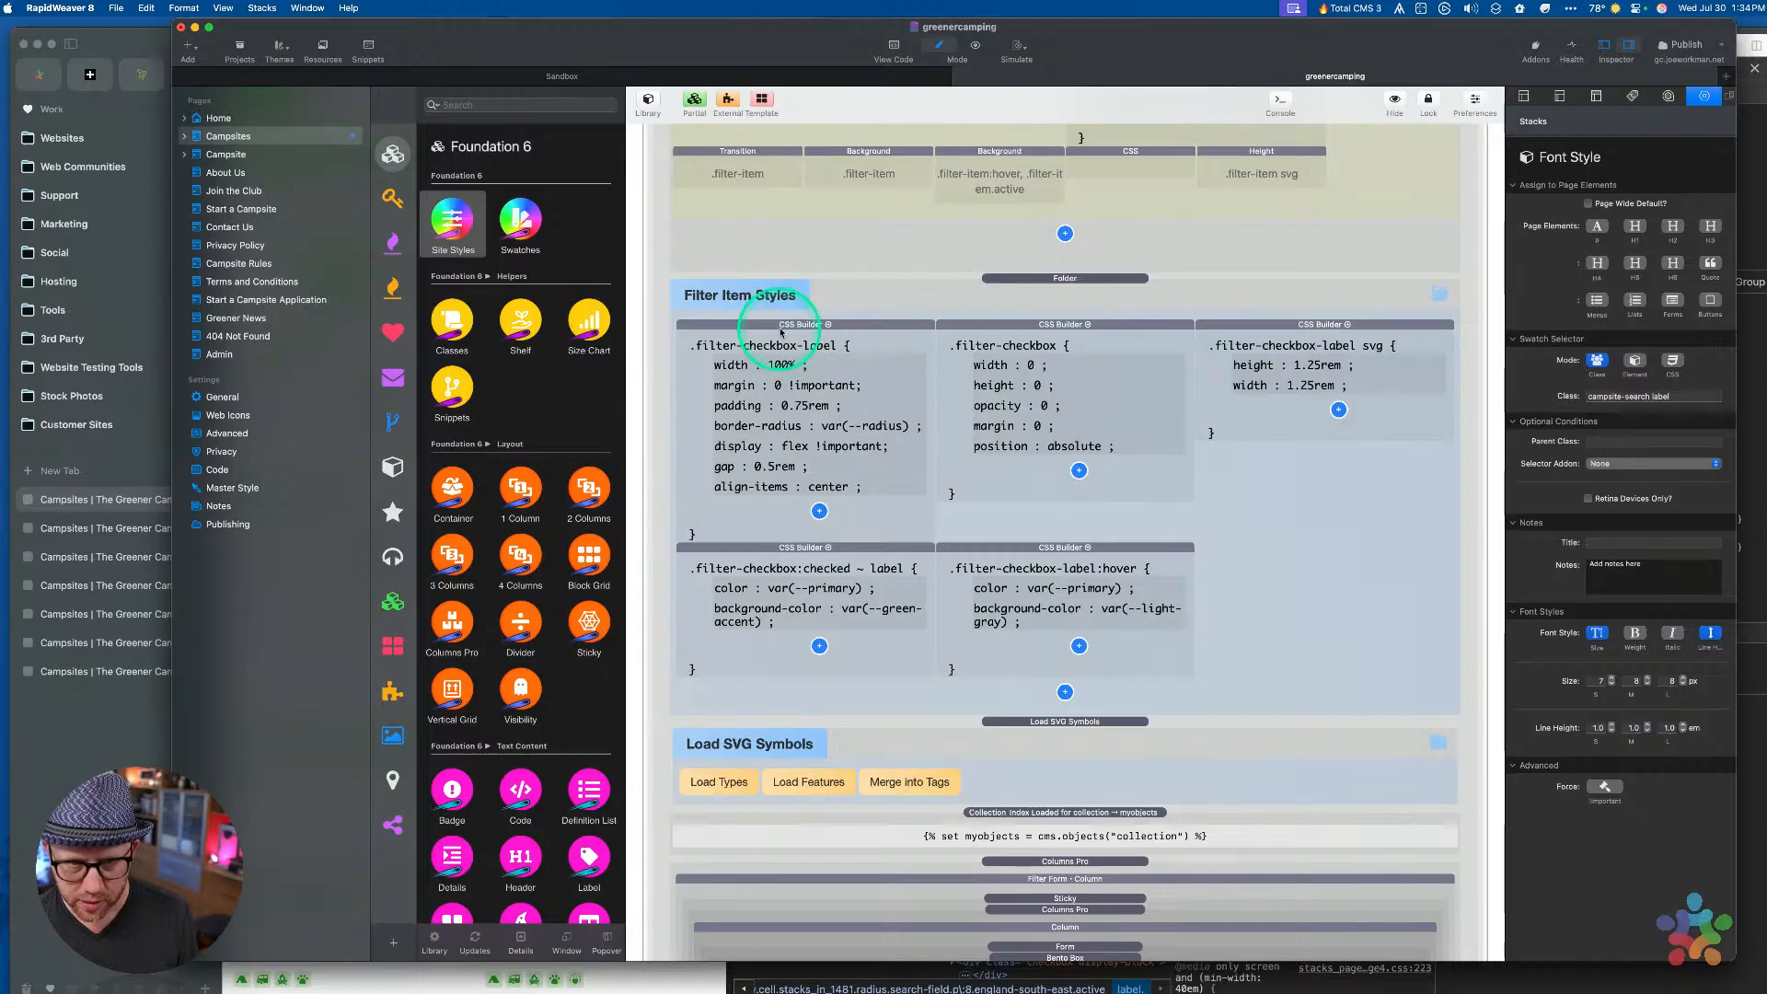
scroll(788, 365, up, 1)
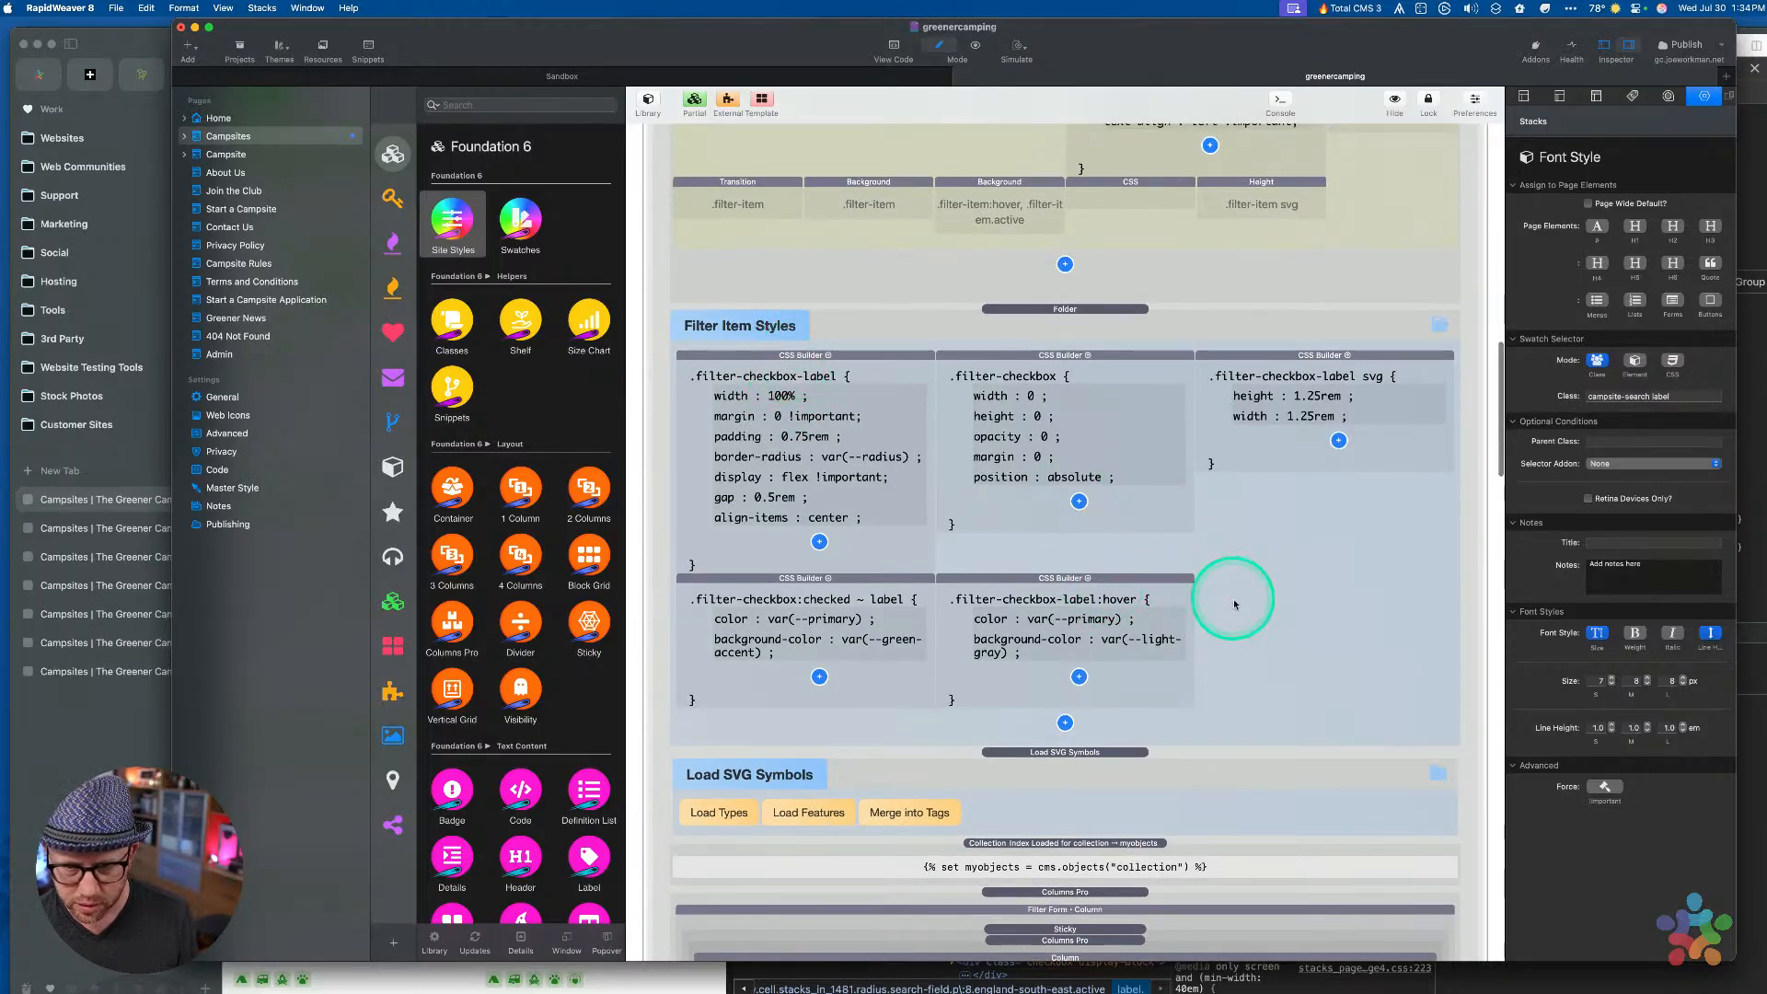
scroll(1187, 594, down, 1)
click(1144, 585)
key(super+v)
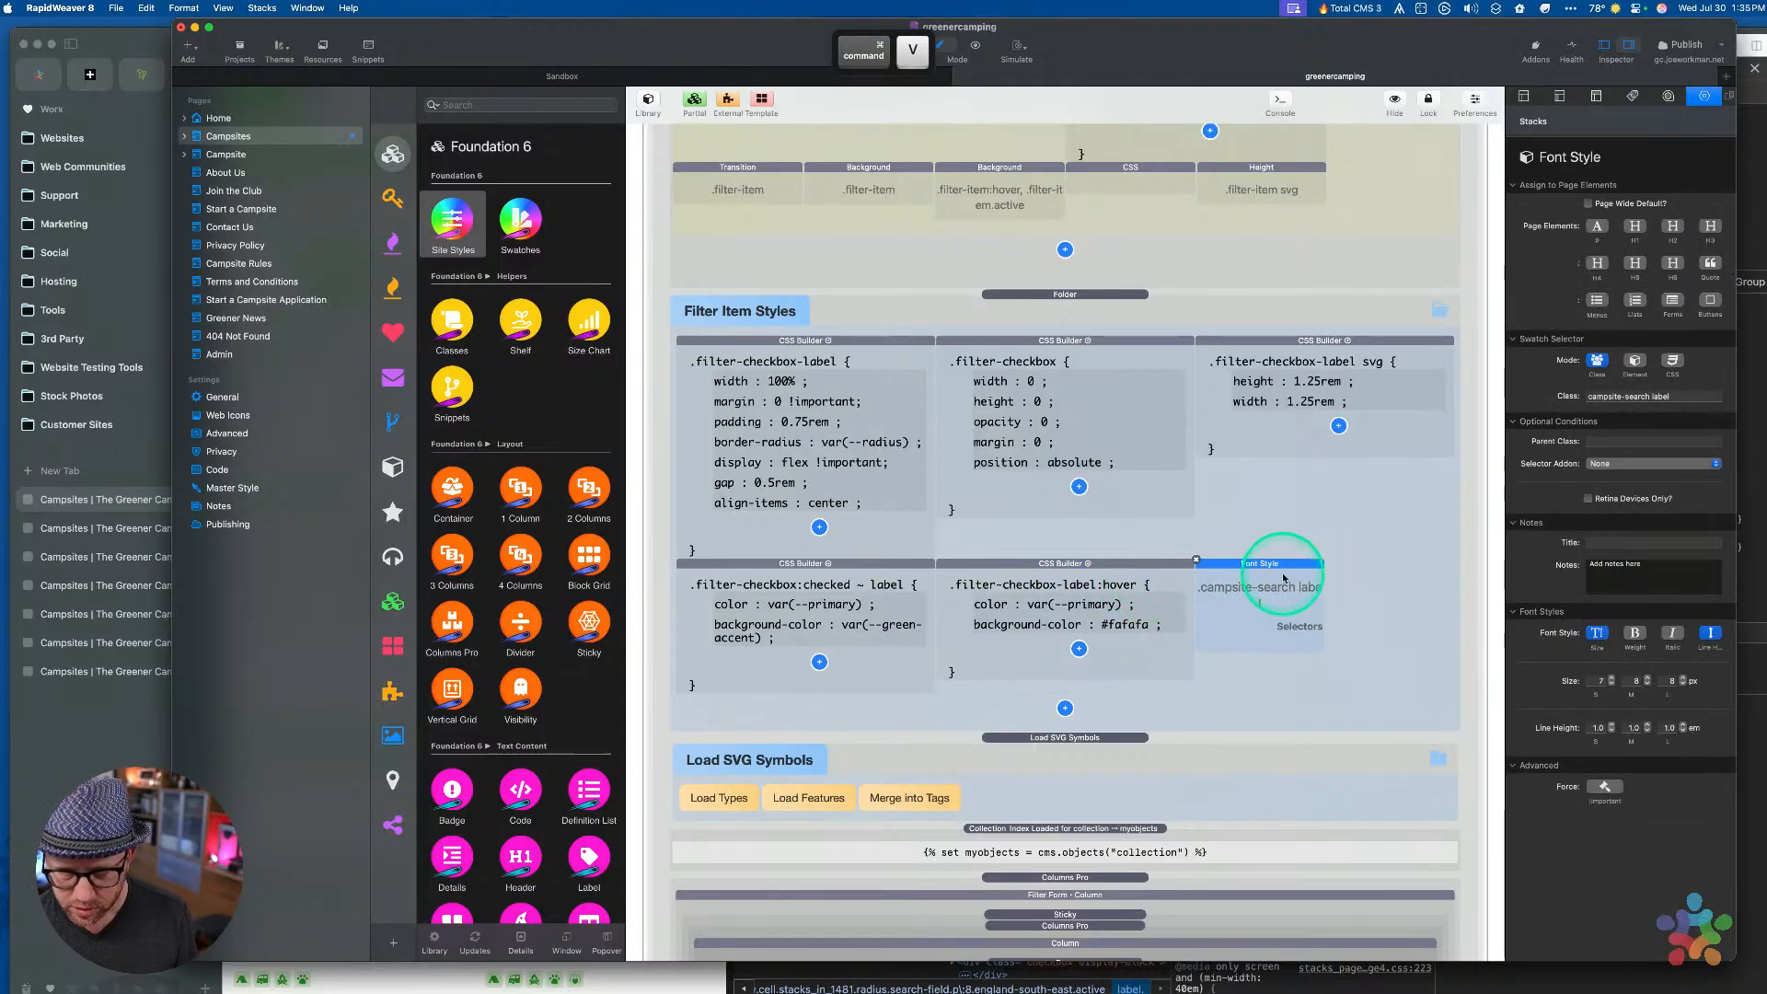
key(ctrl+Up)
click(1273, 574)
scroll(1087, 587, down, 1)
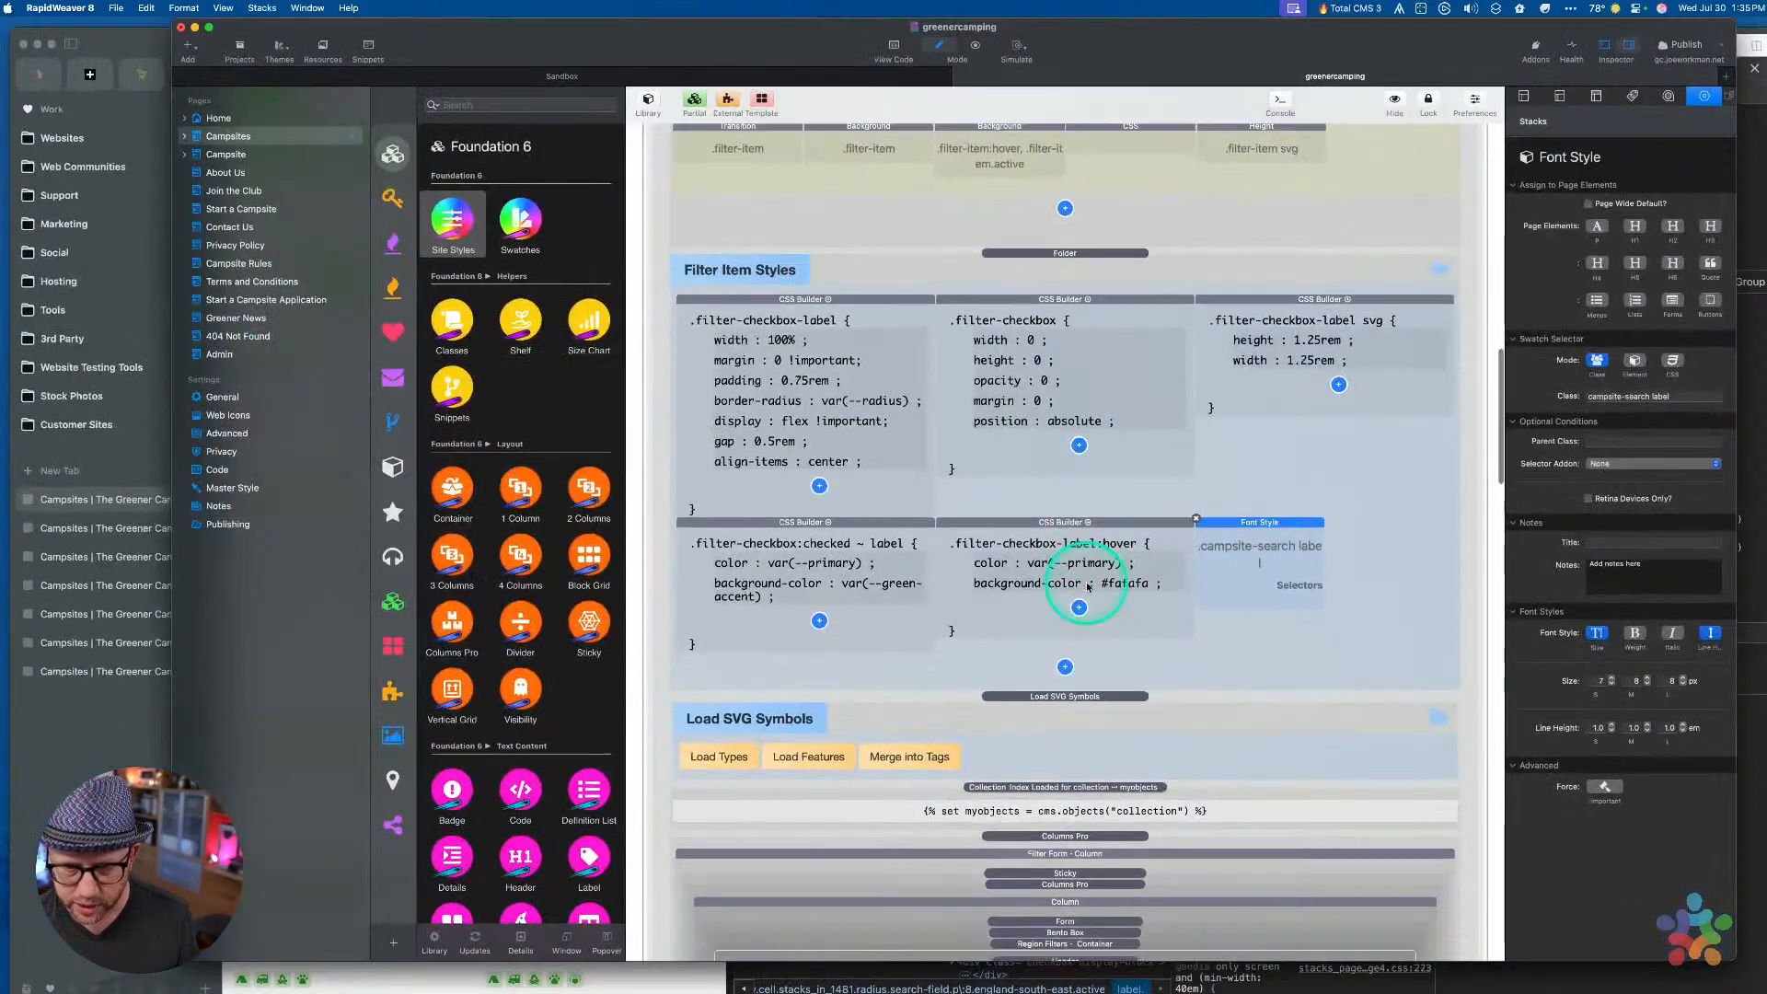
scroll(1087, 586, down, 10)
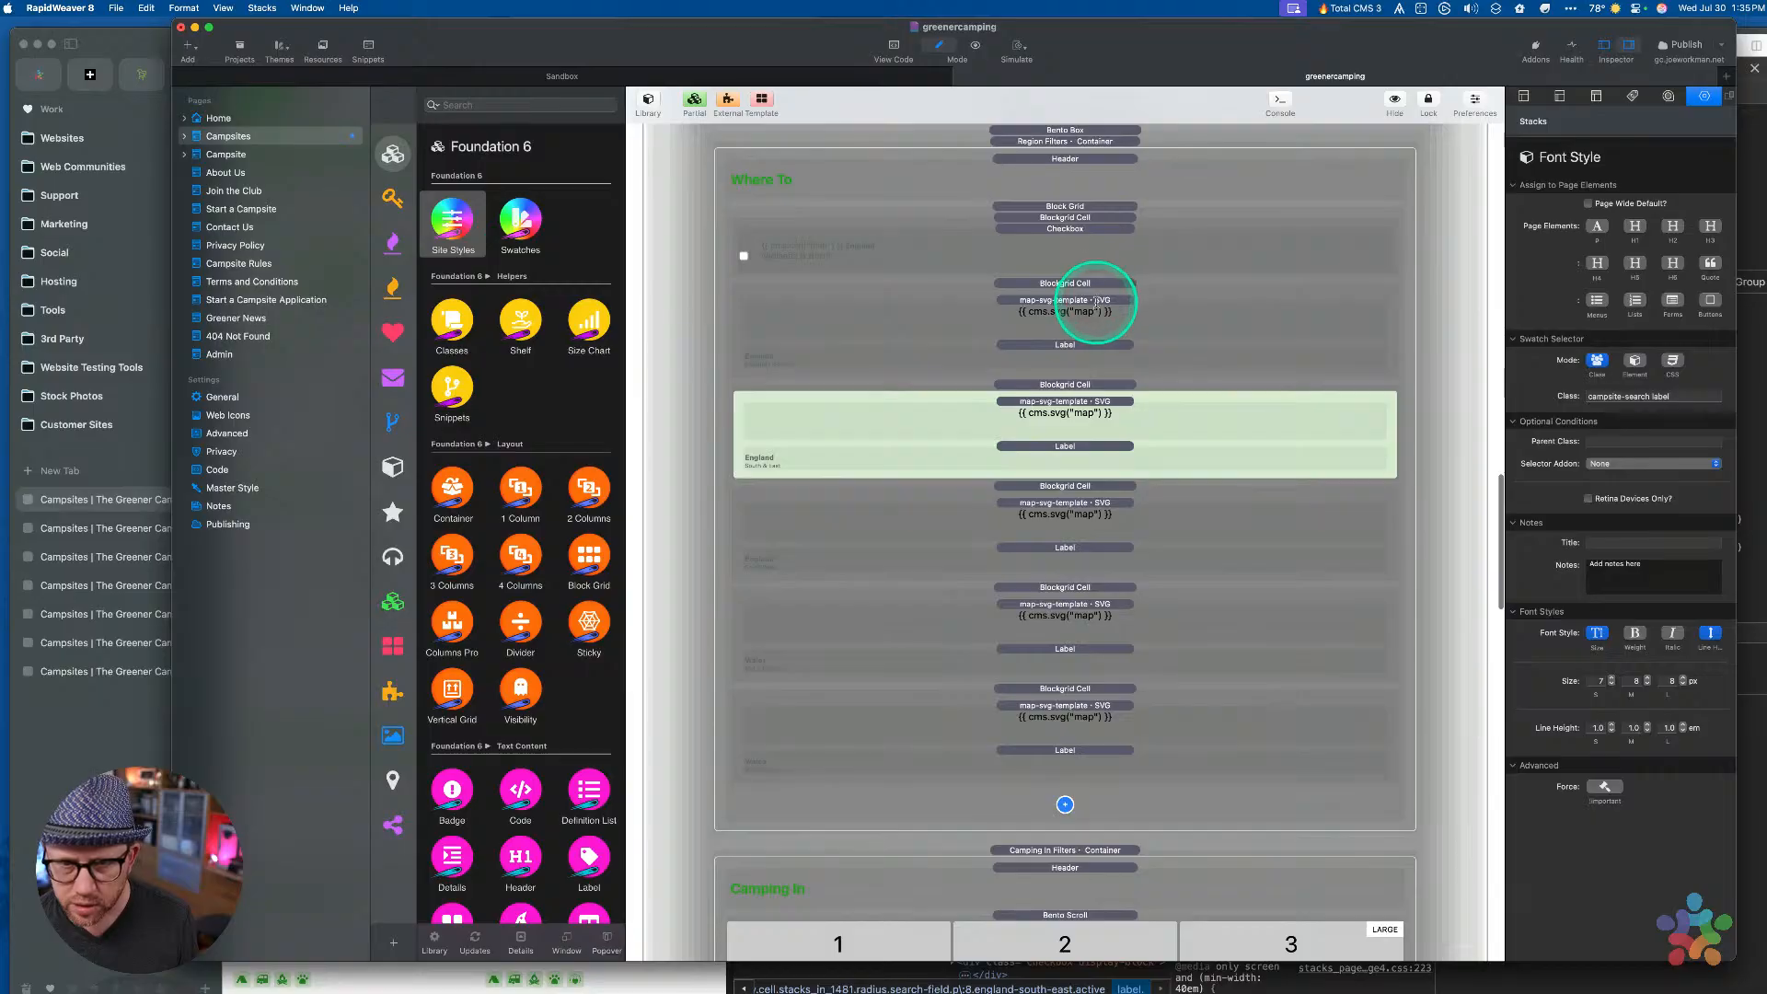
click(1058, 241)
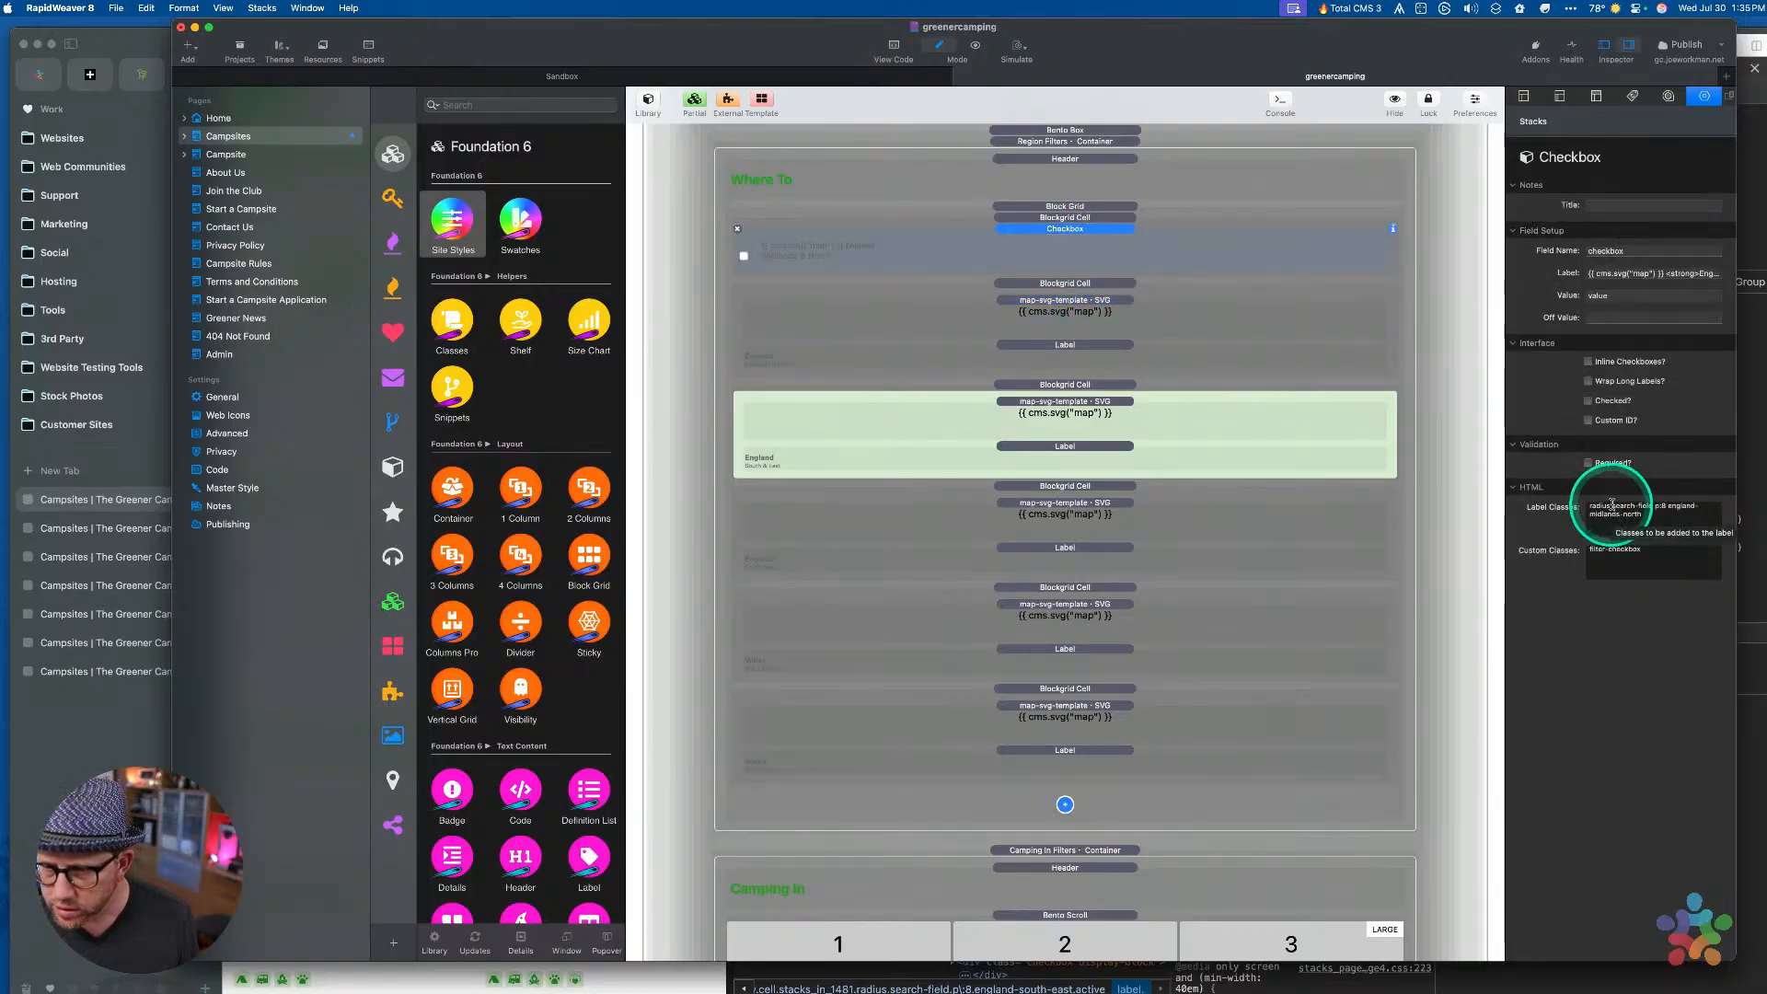
click(1084, 218)
click(1081, 229)
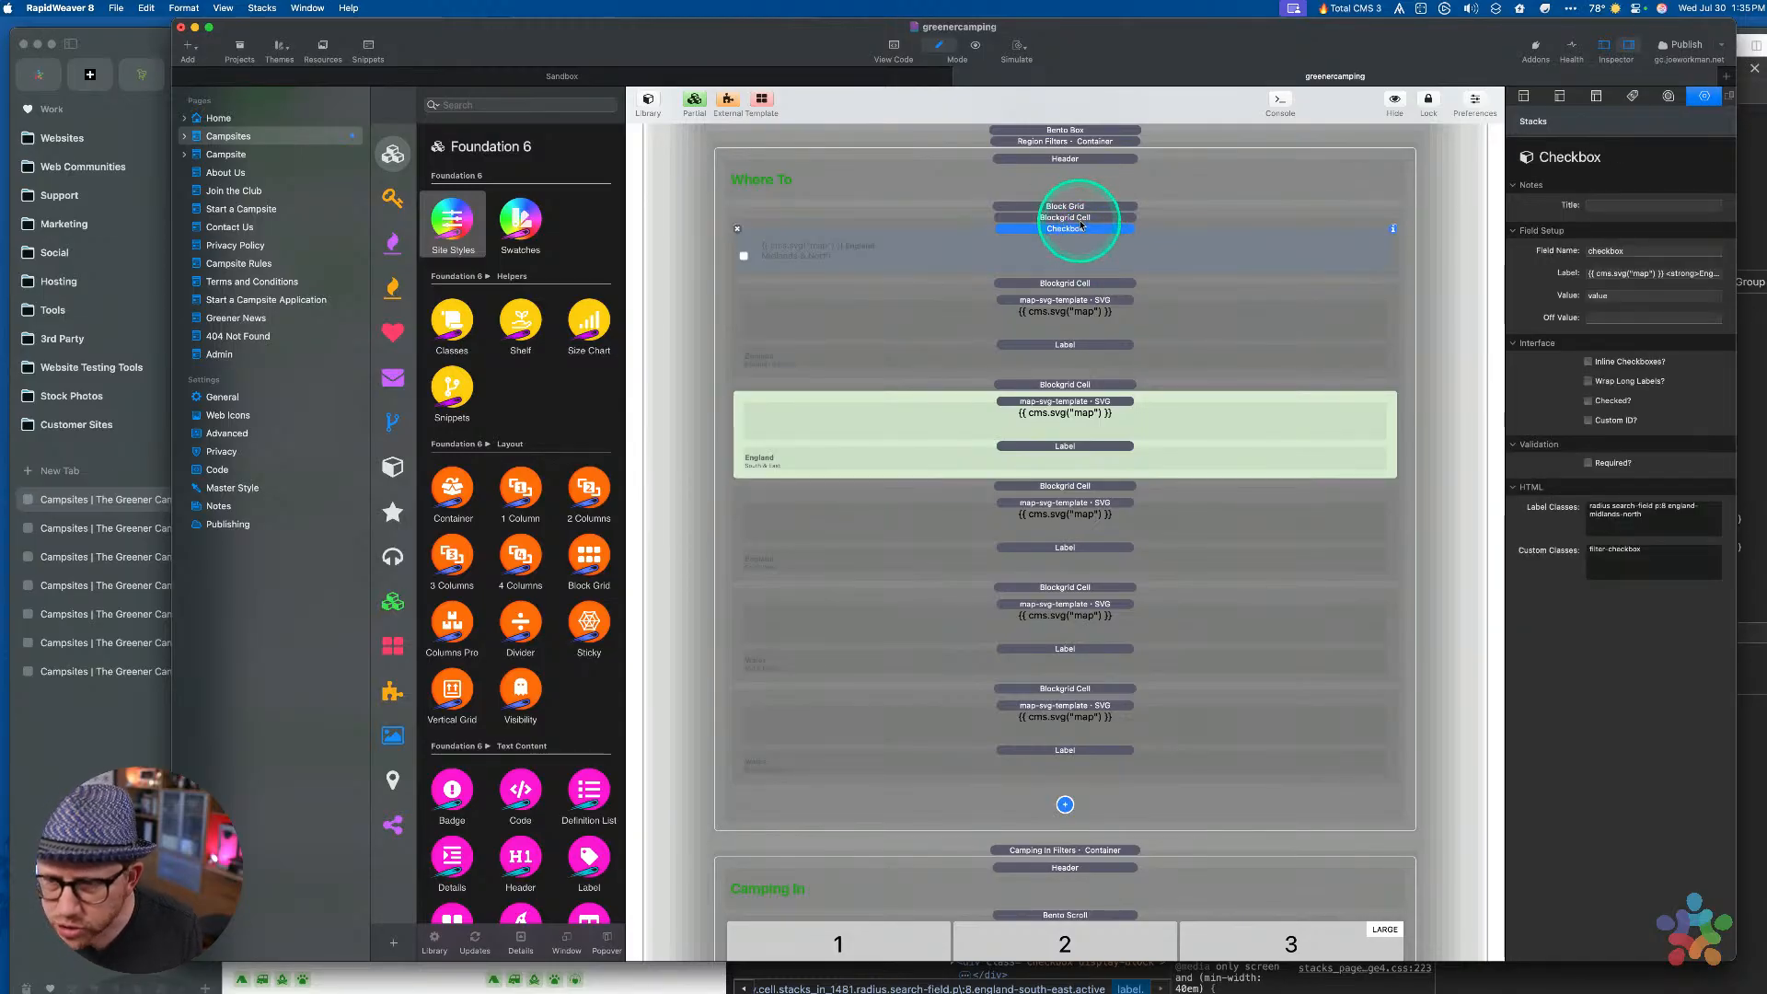
click(1081, 219)
click(1082, 209)
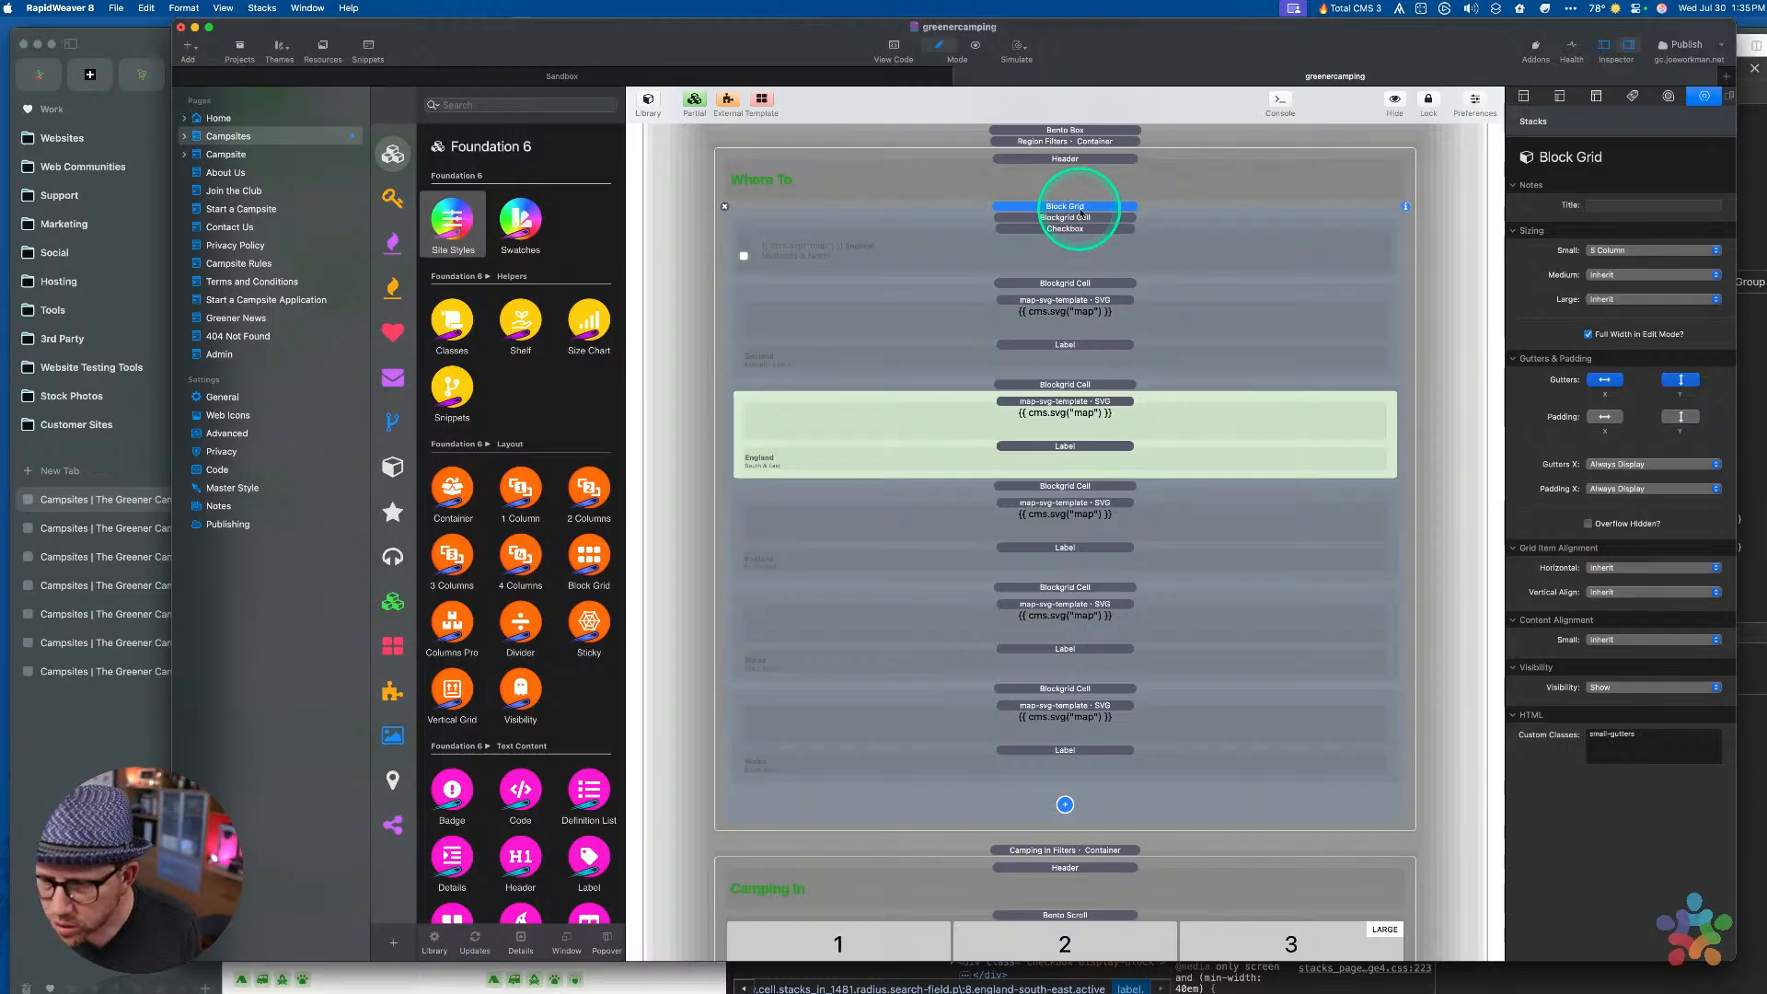
click(1055, 143)
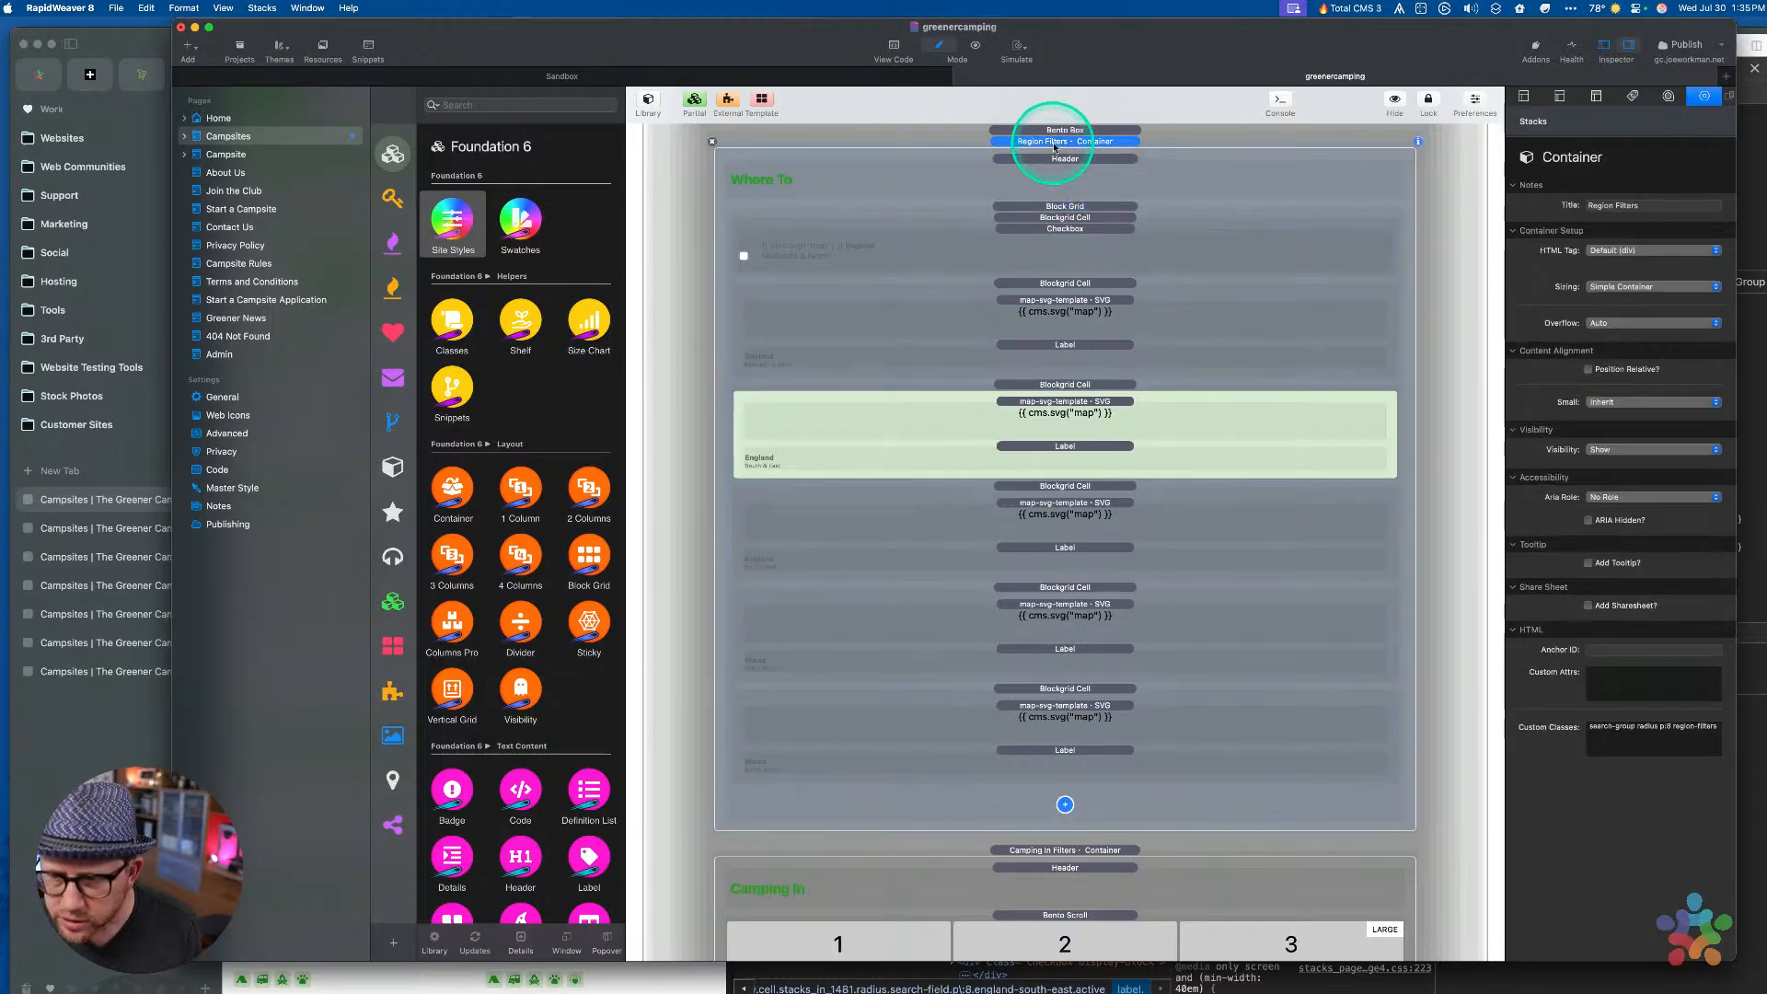
click(1065, 159)
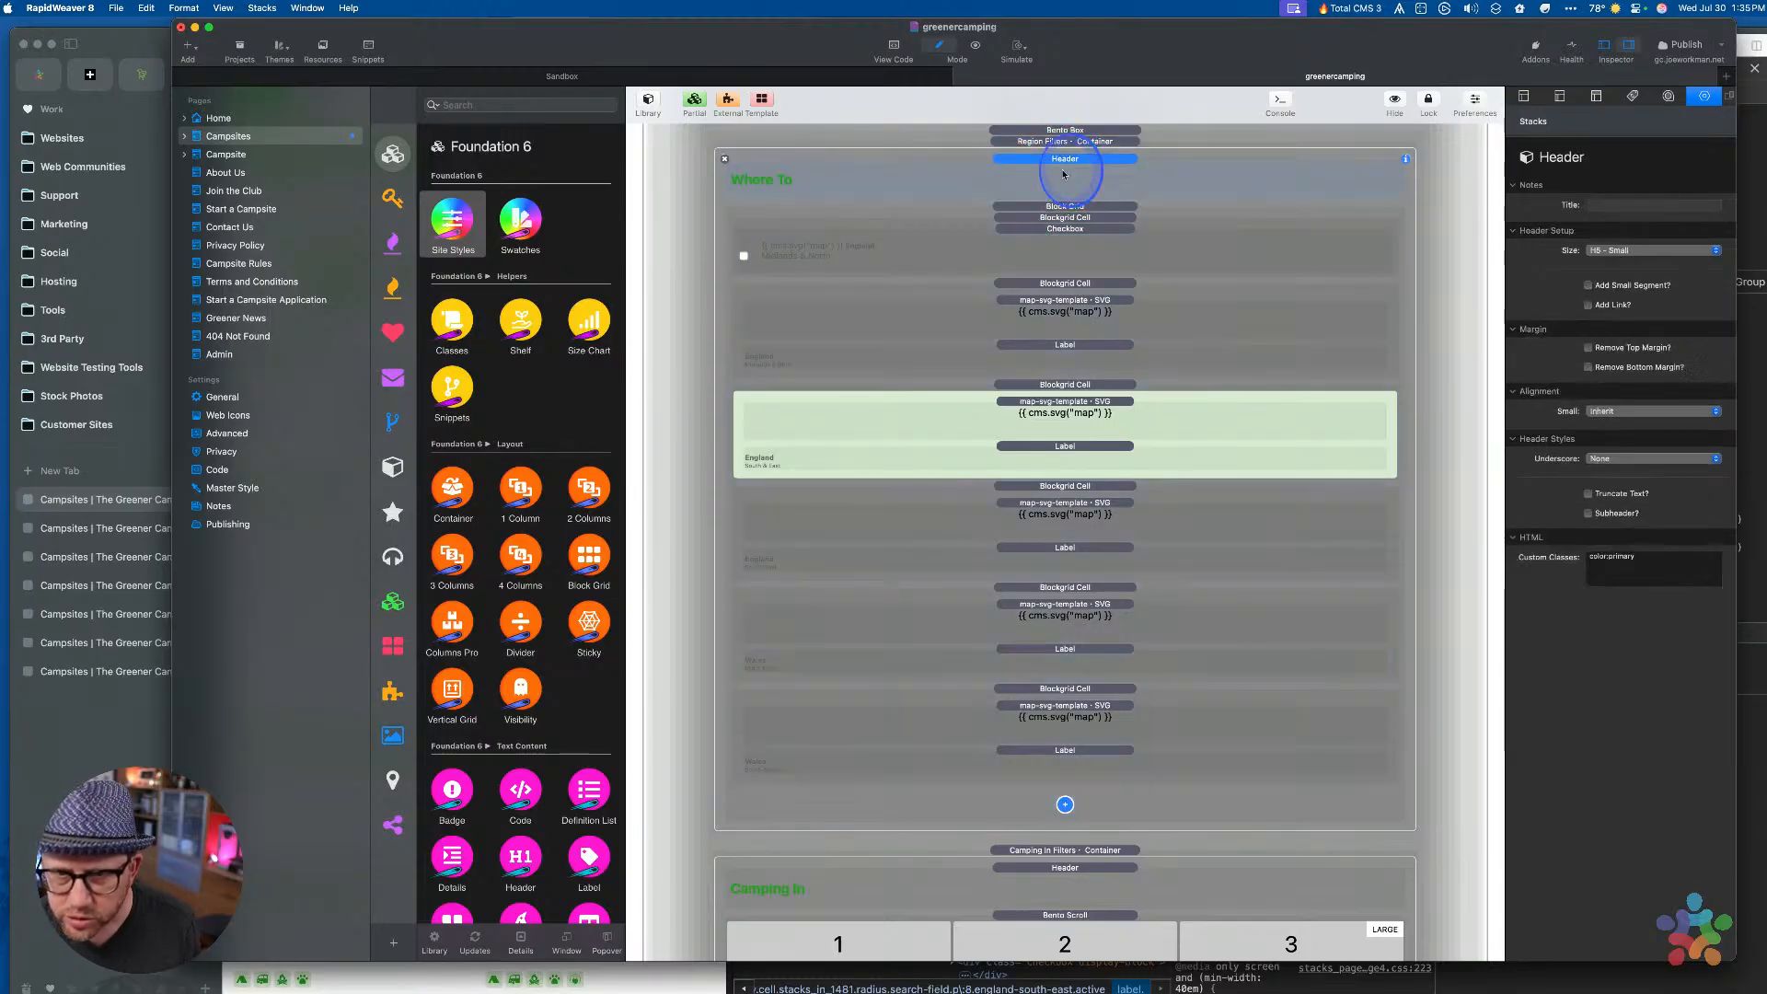
click(1065, 208)
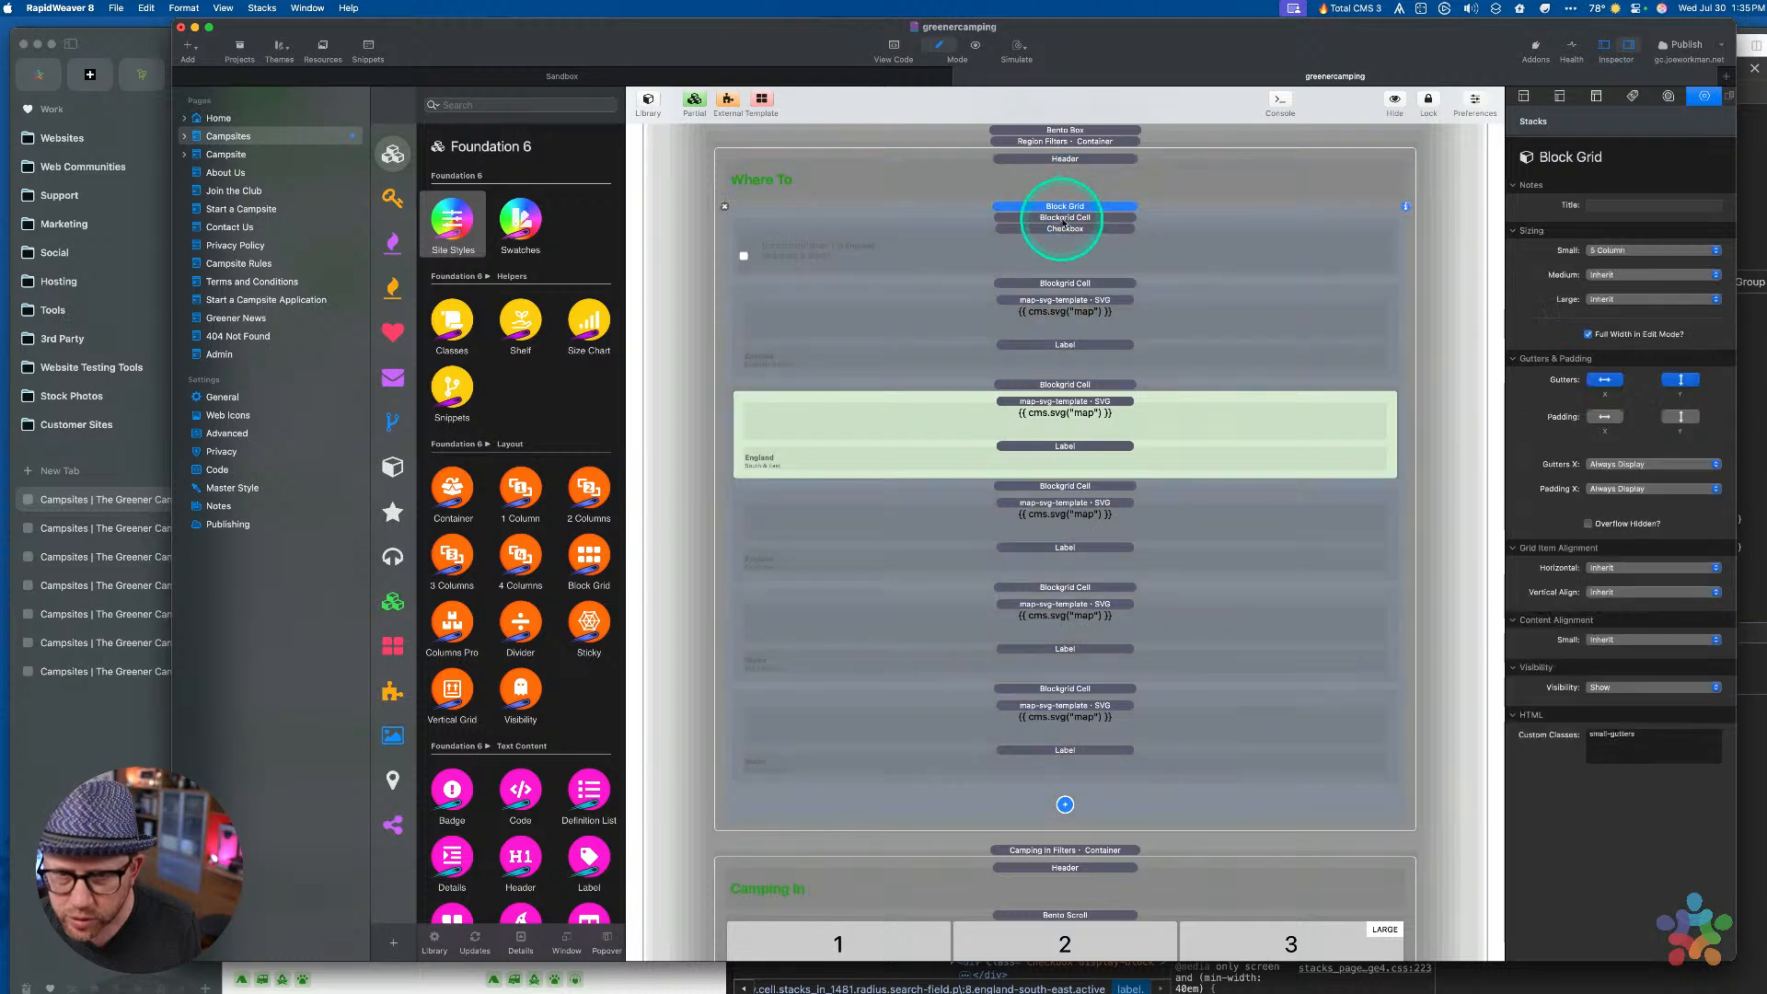
click(1065, 218)
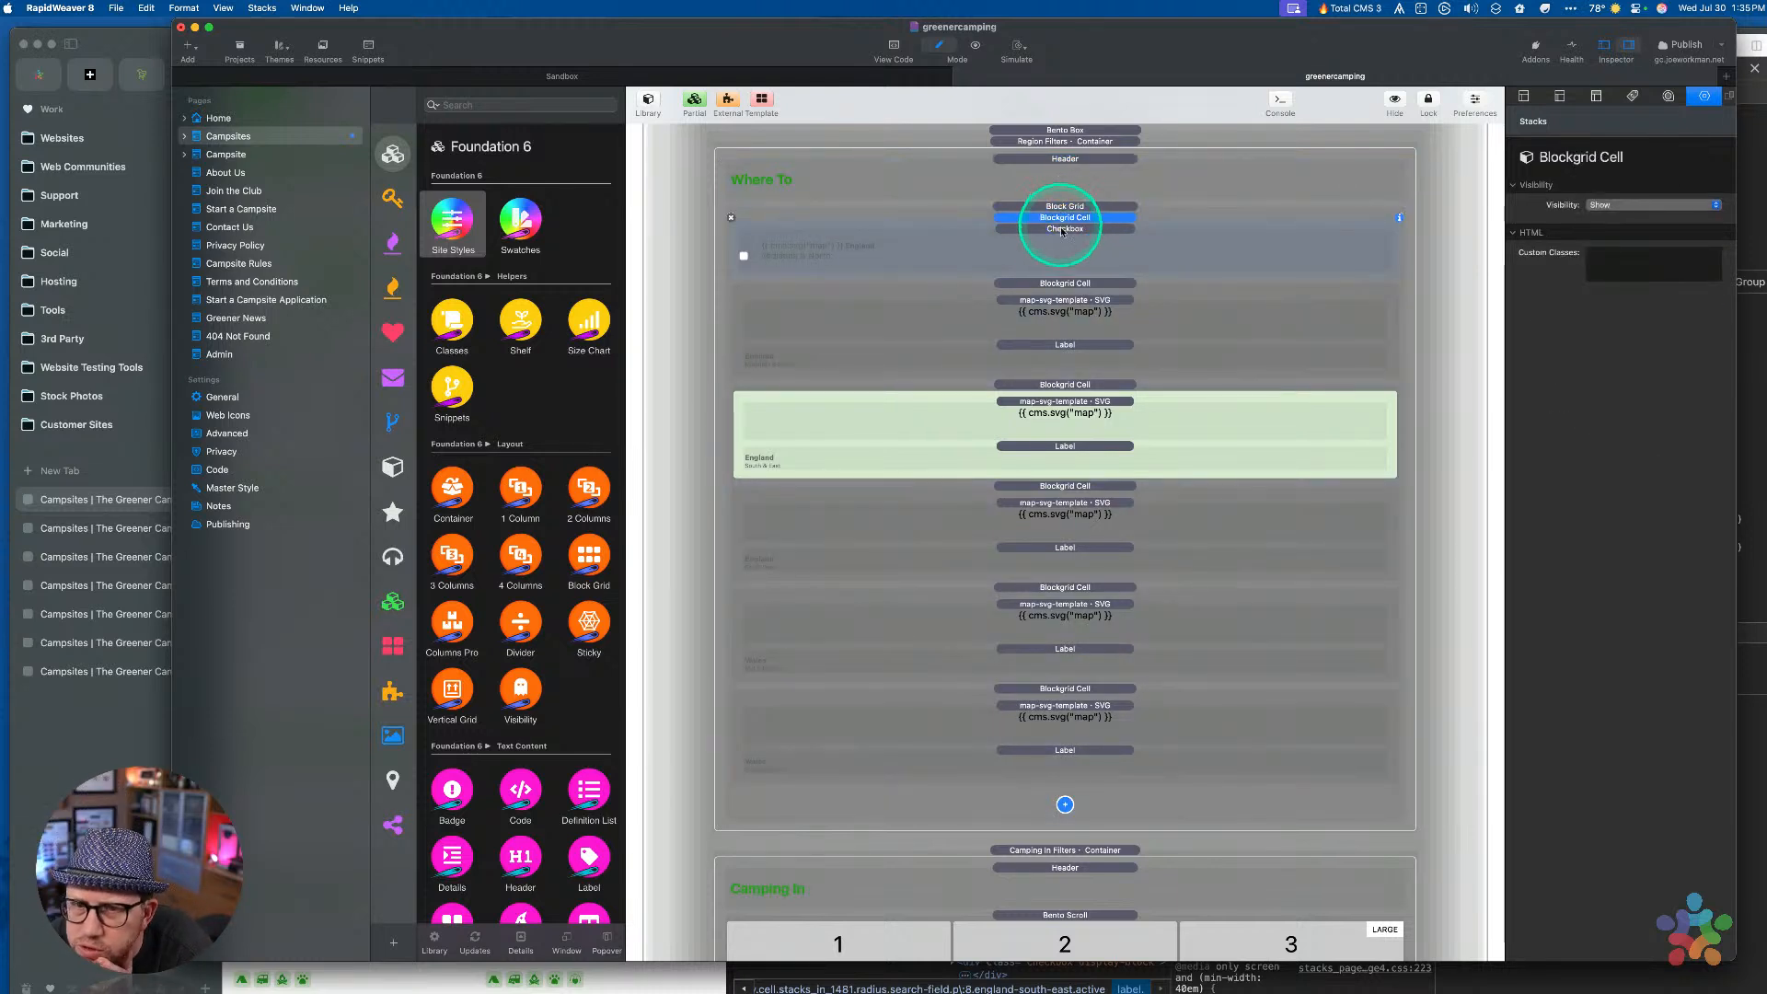
click(1065, 283)
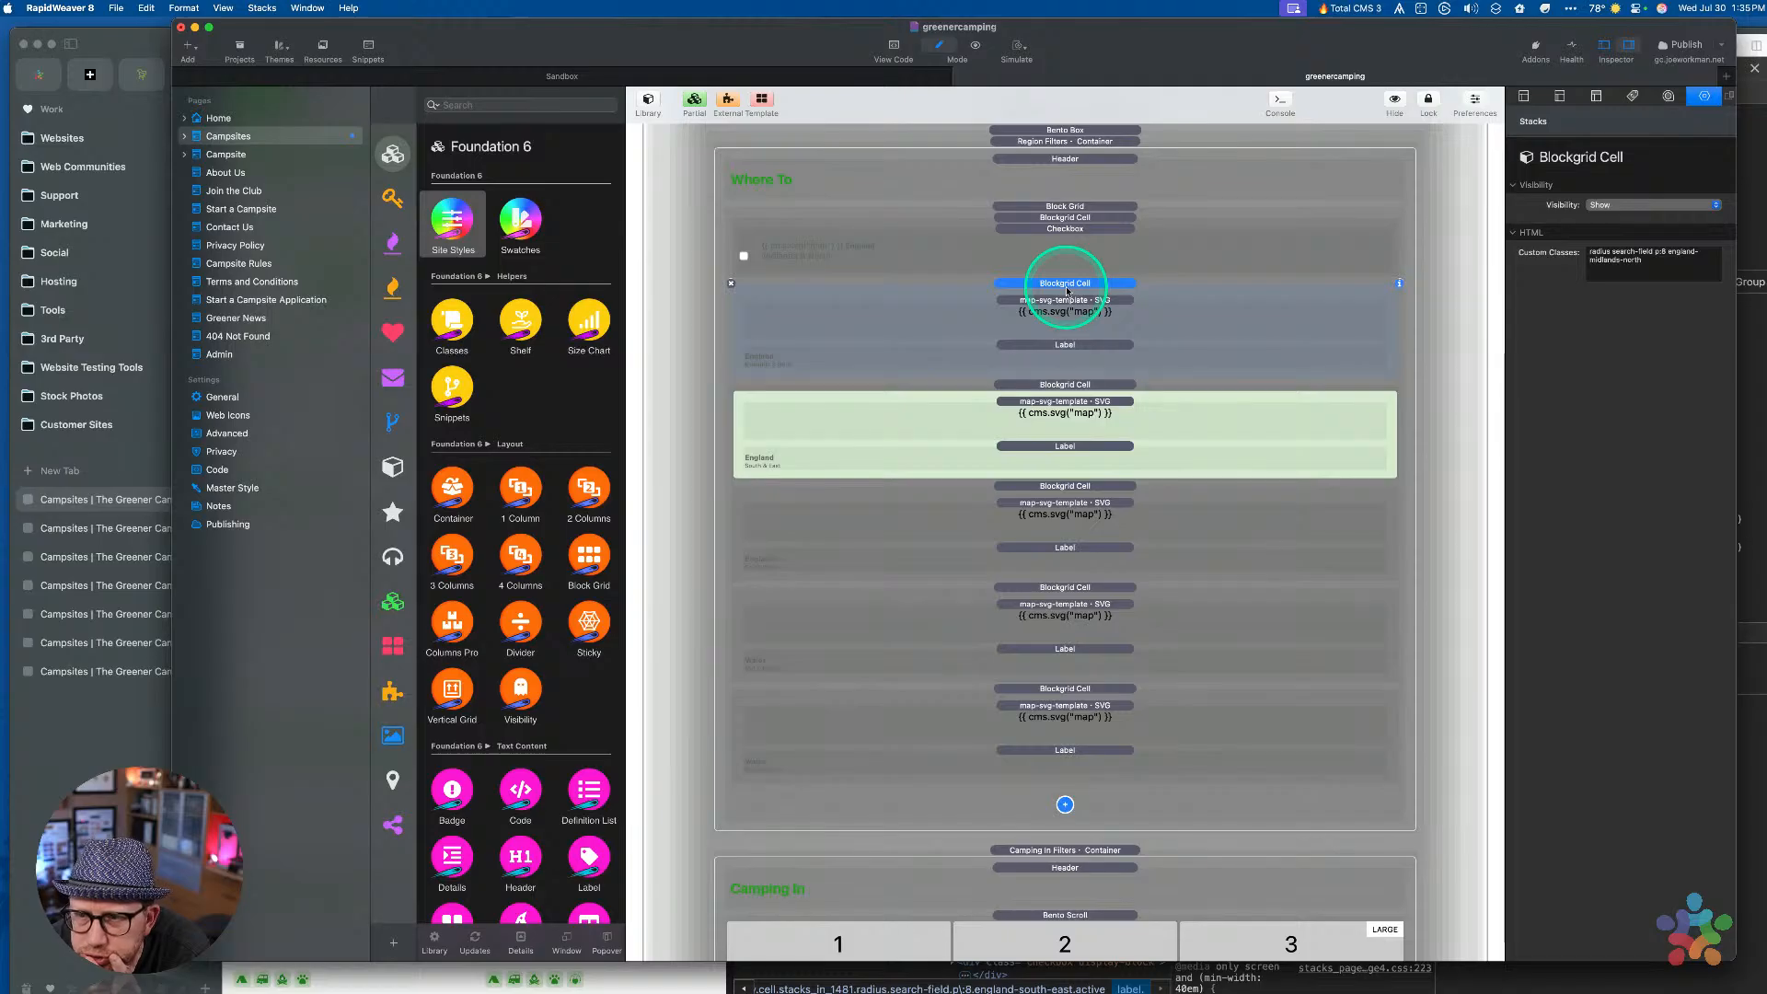
click(1064, 300)
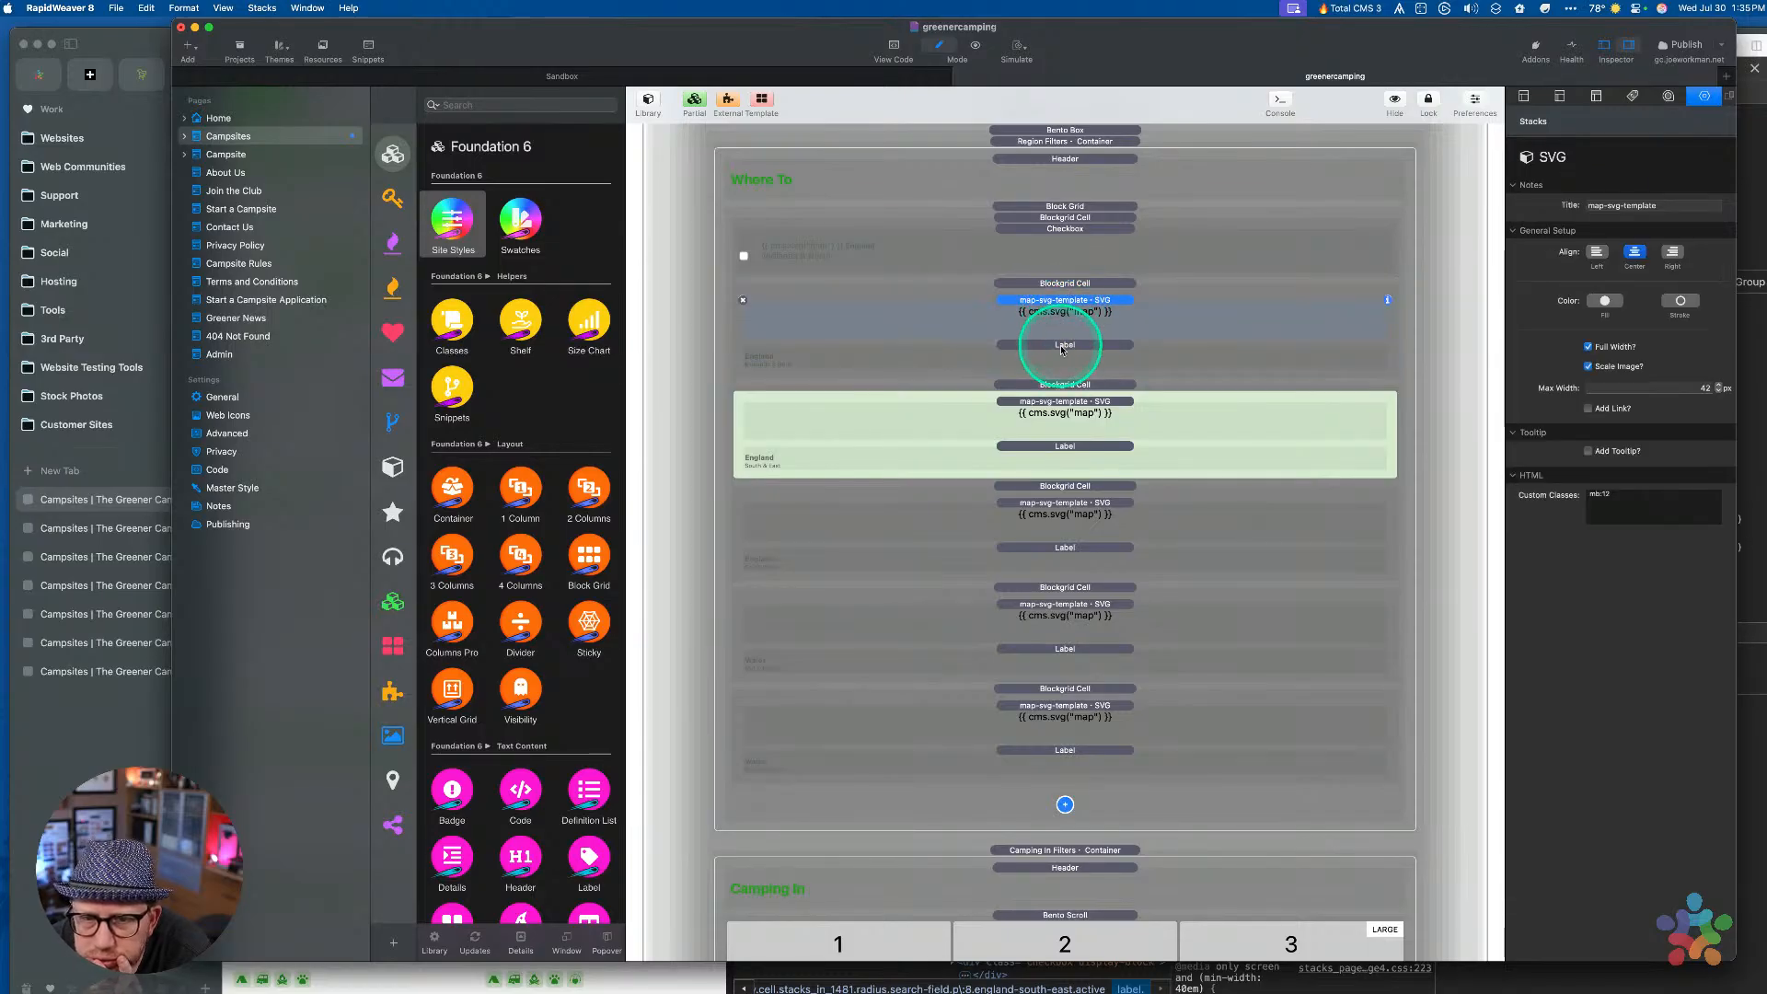
click(1061, 347)
click(1058, 284)
scroll(1055, 287, up, 3)
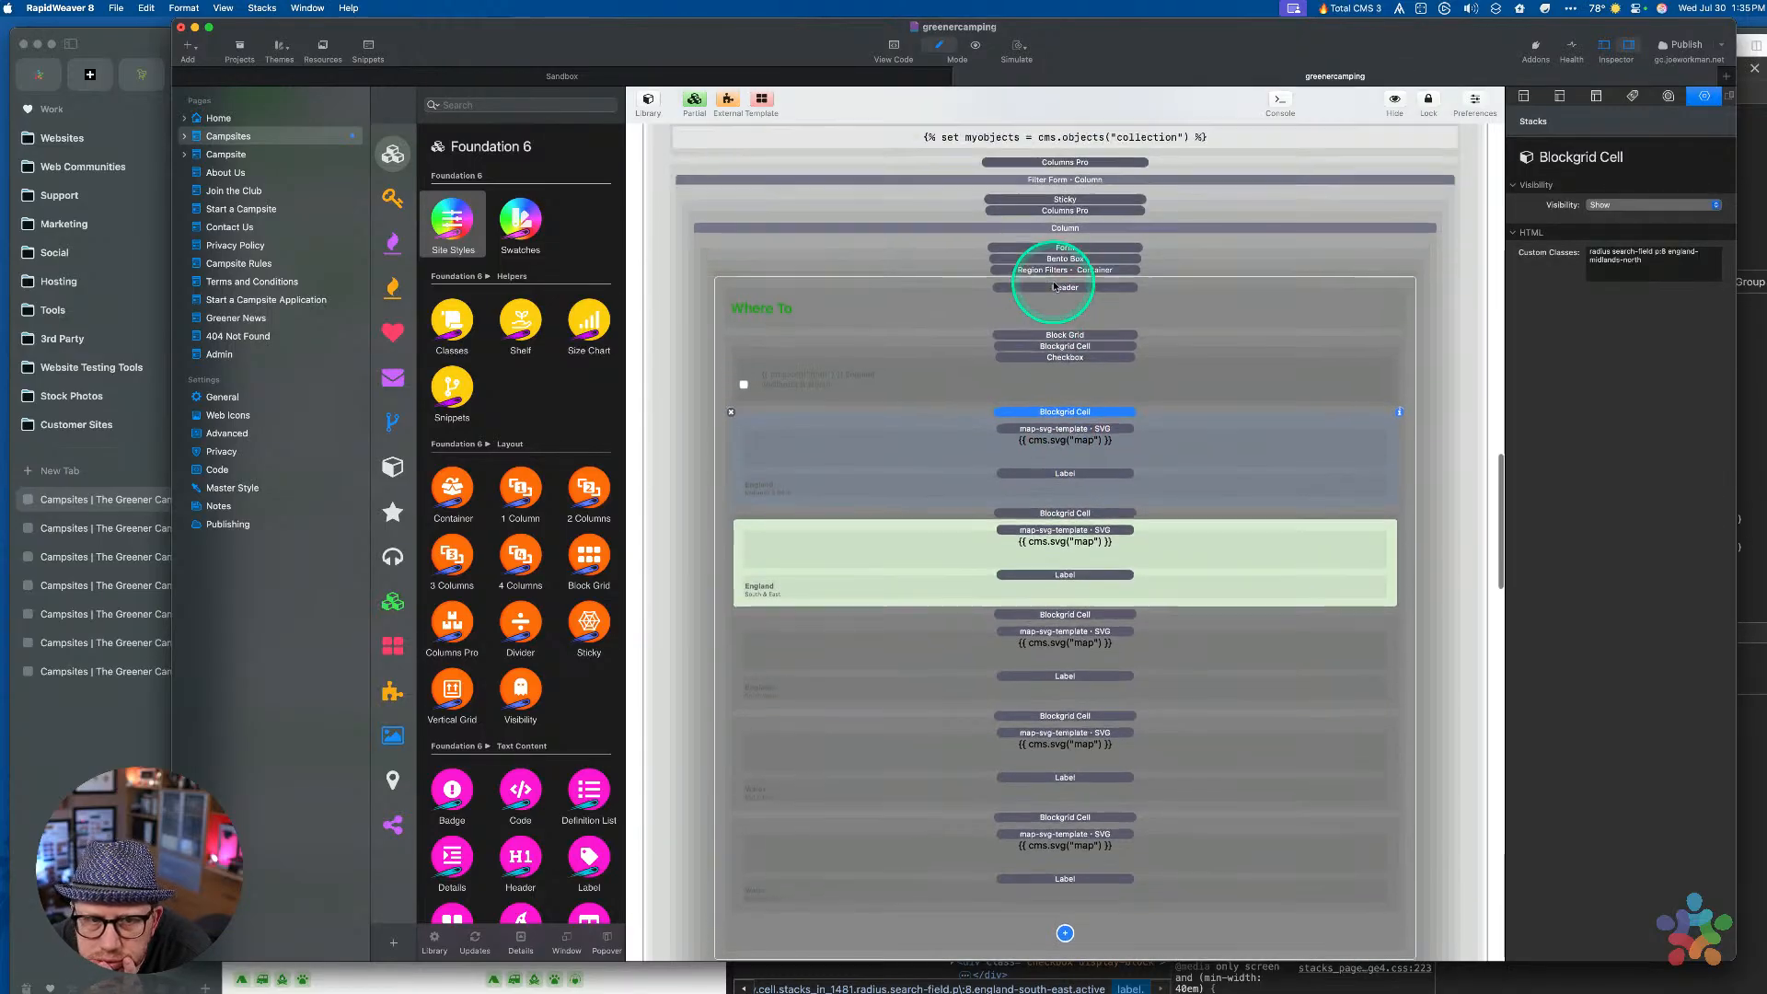
scroll(1054, 287, up, 2)
click(1059, 277)
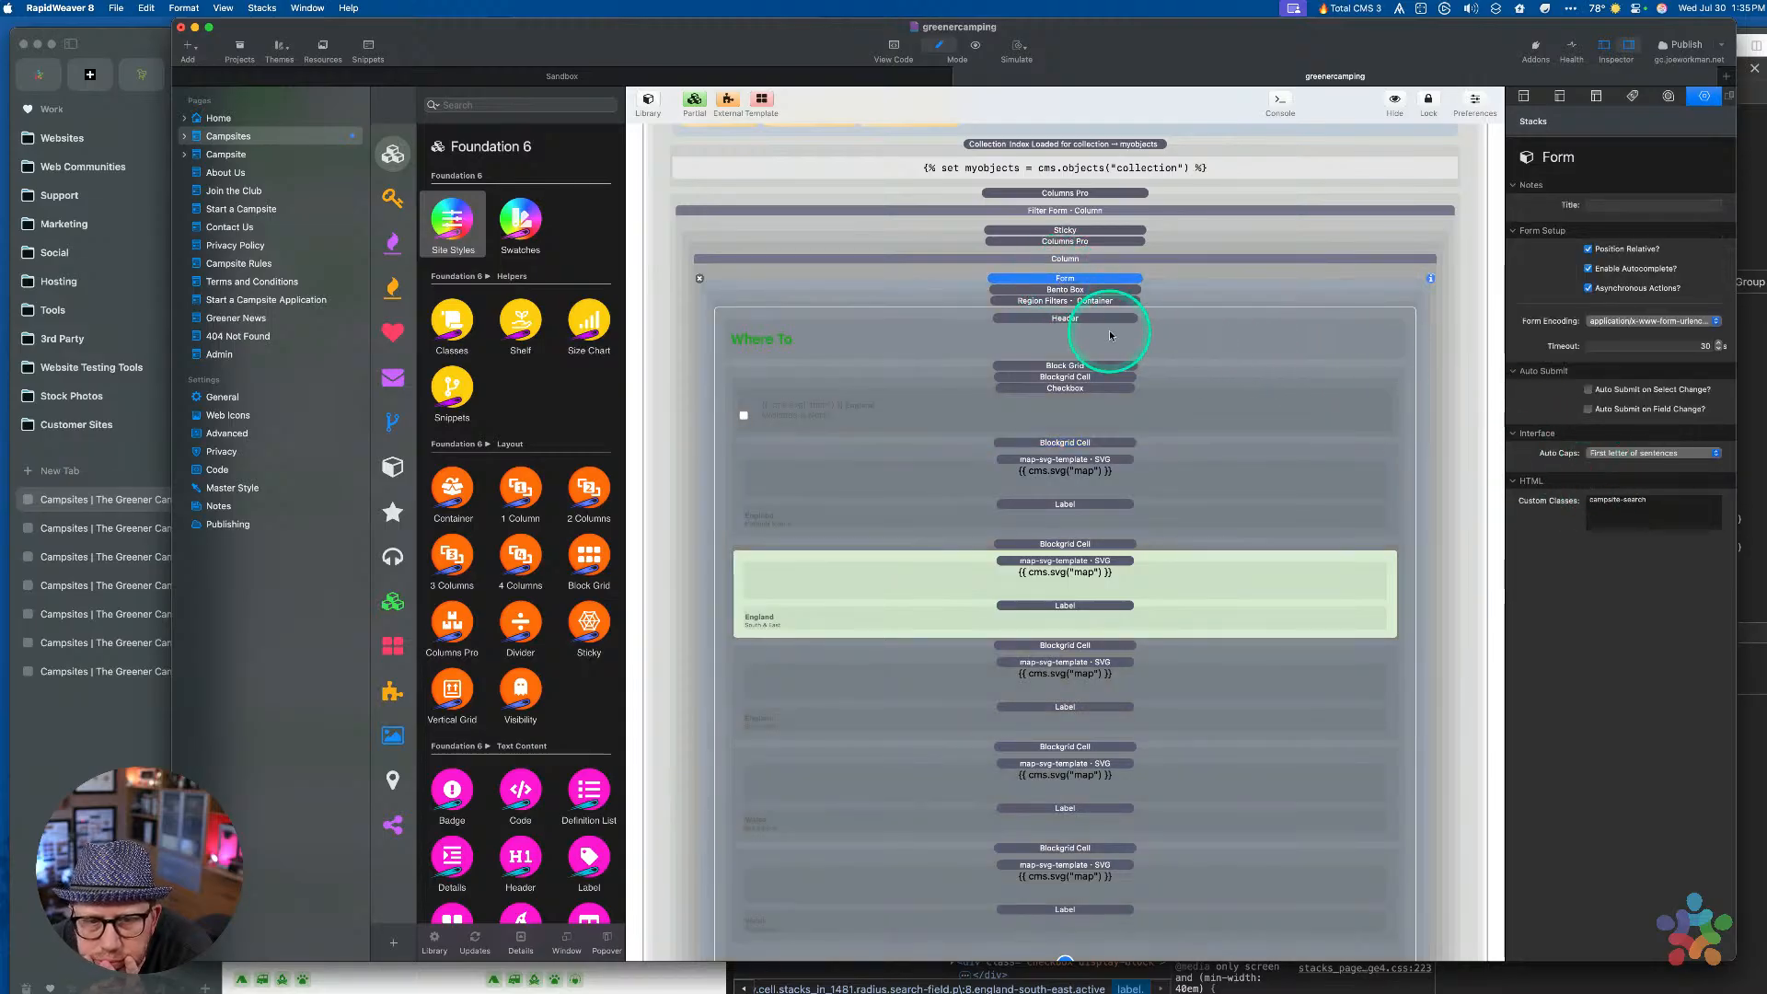
Copy the form's campsite-search class name and set it as the form's title
click(1667, 512)
triple_click(1666, 515)
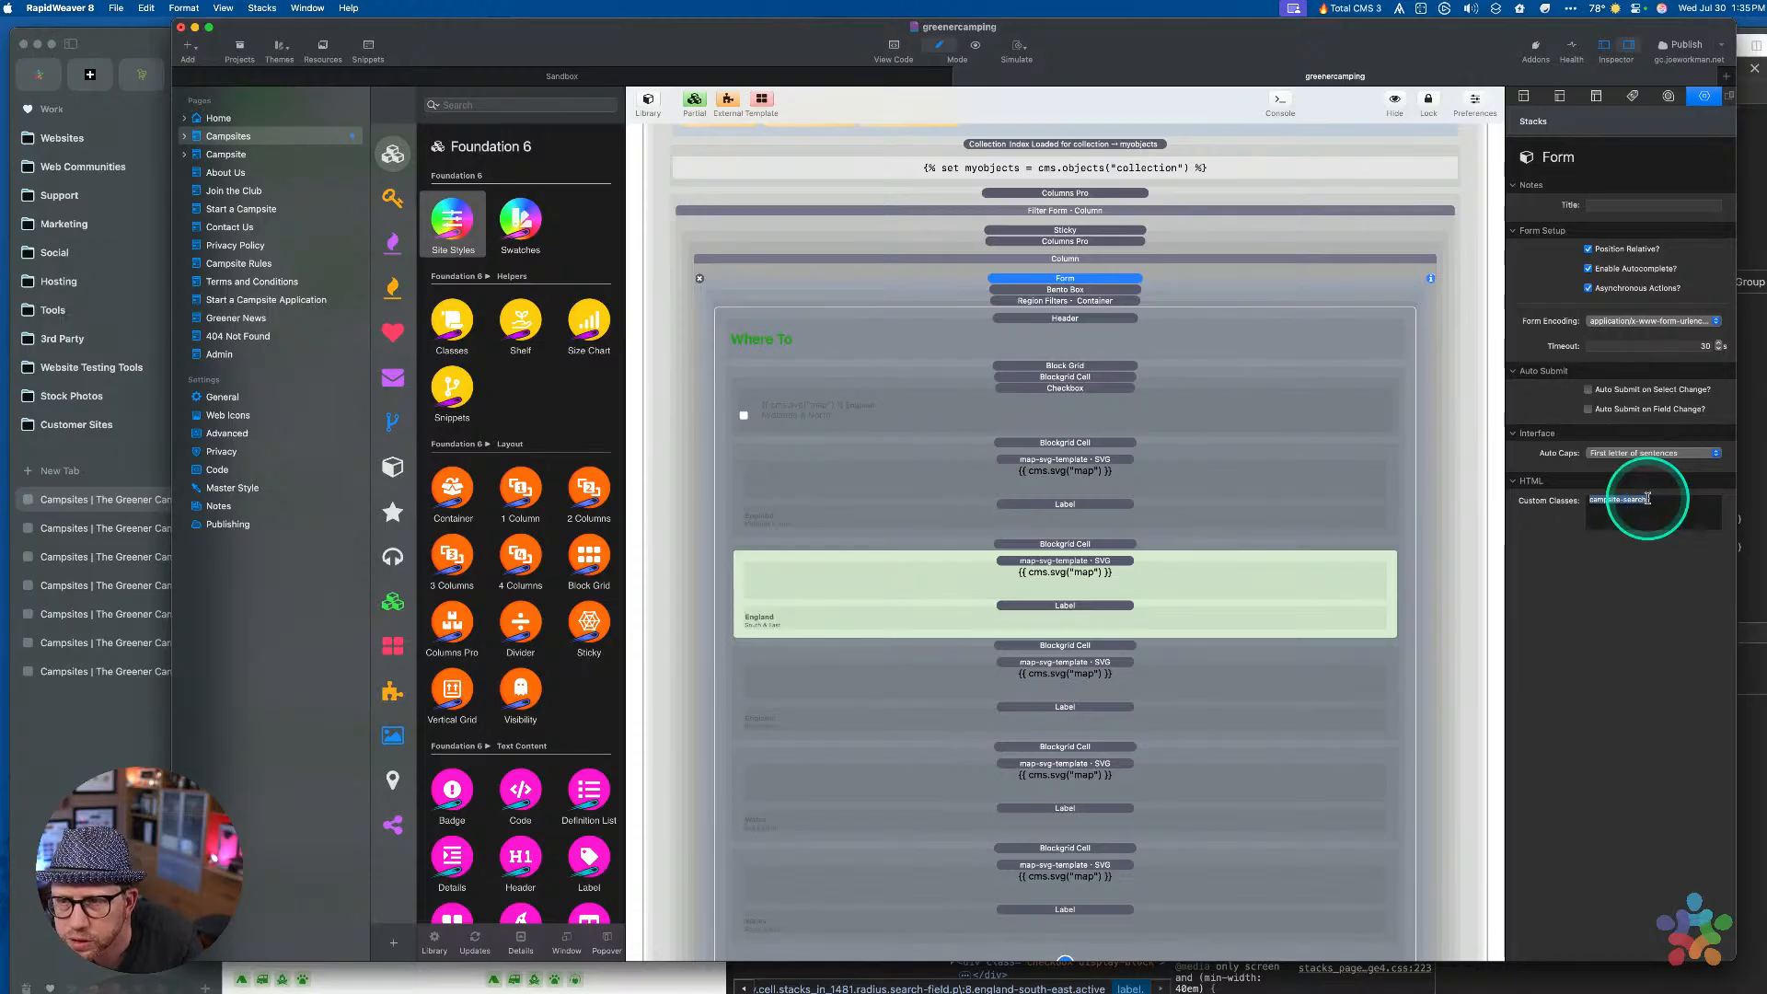
key(cmd+c)
click(1651, 206)
key(cmd+v)
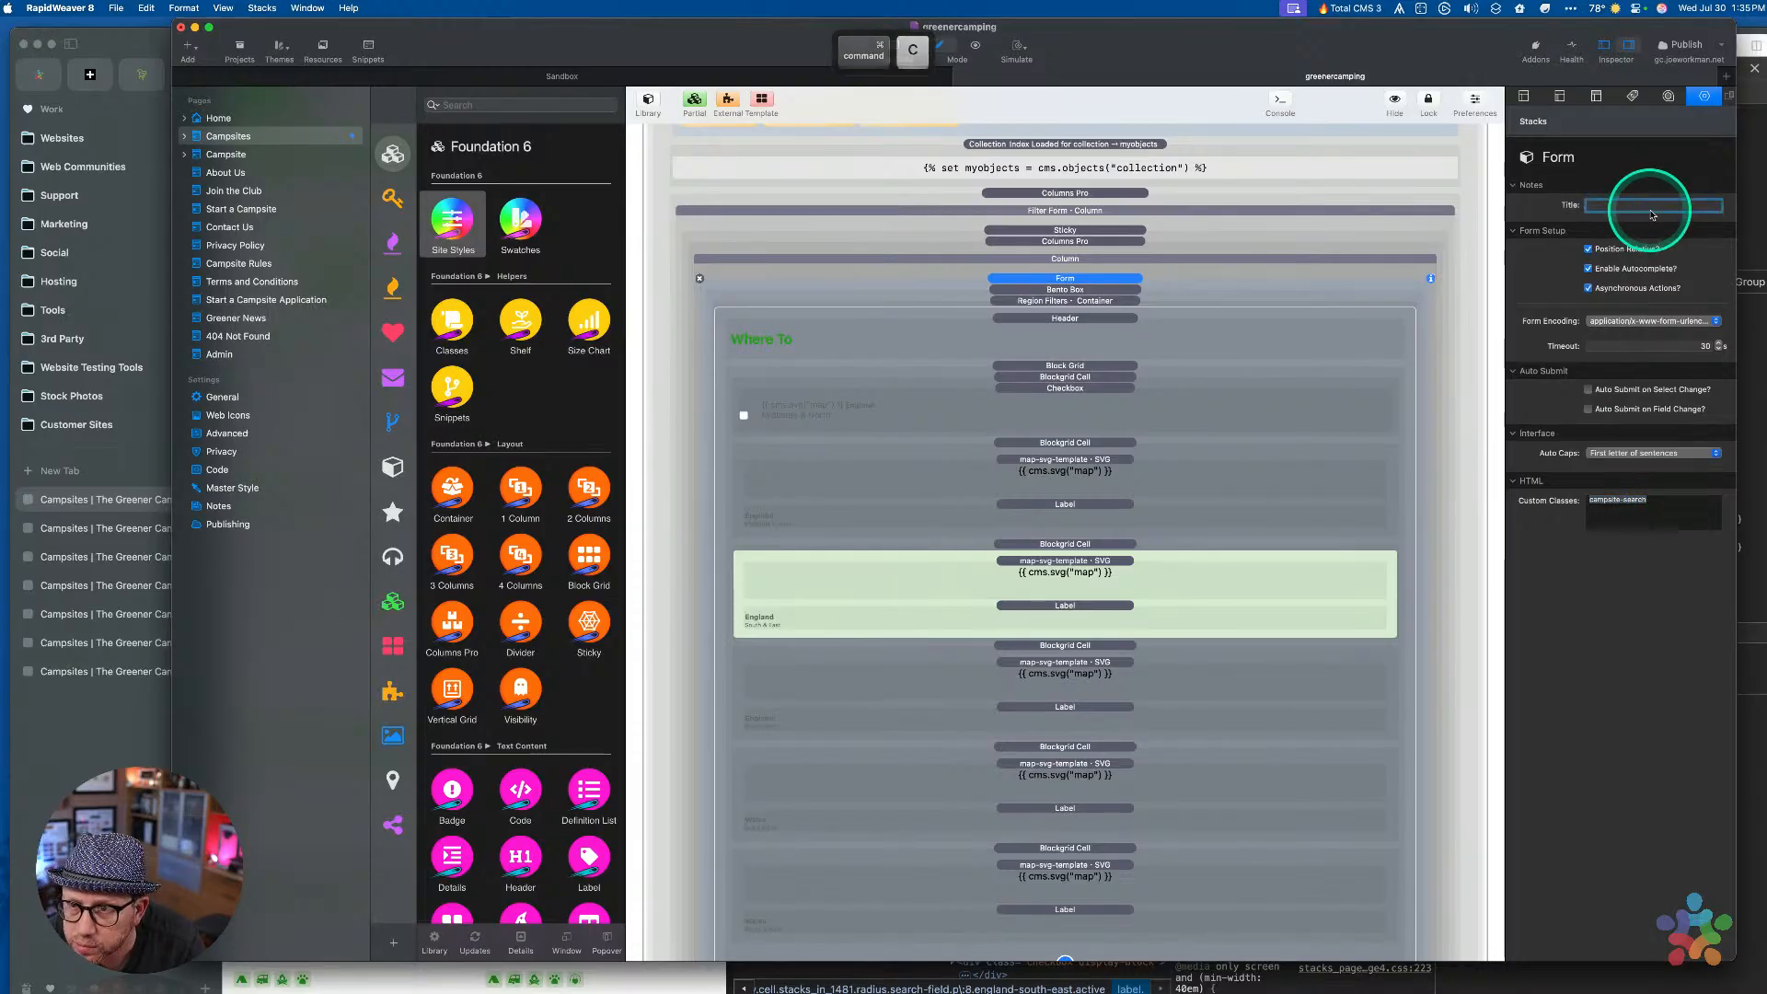
key(Tab)
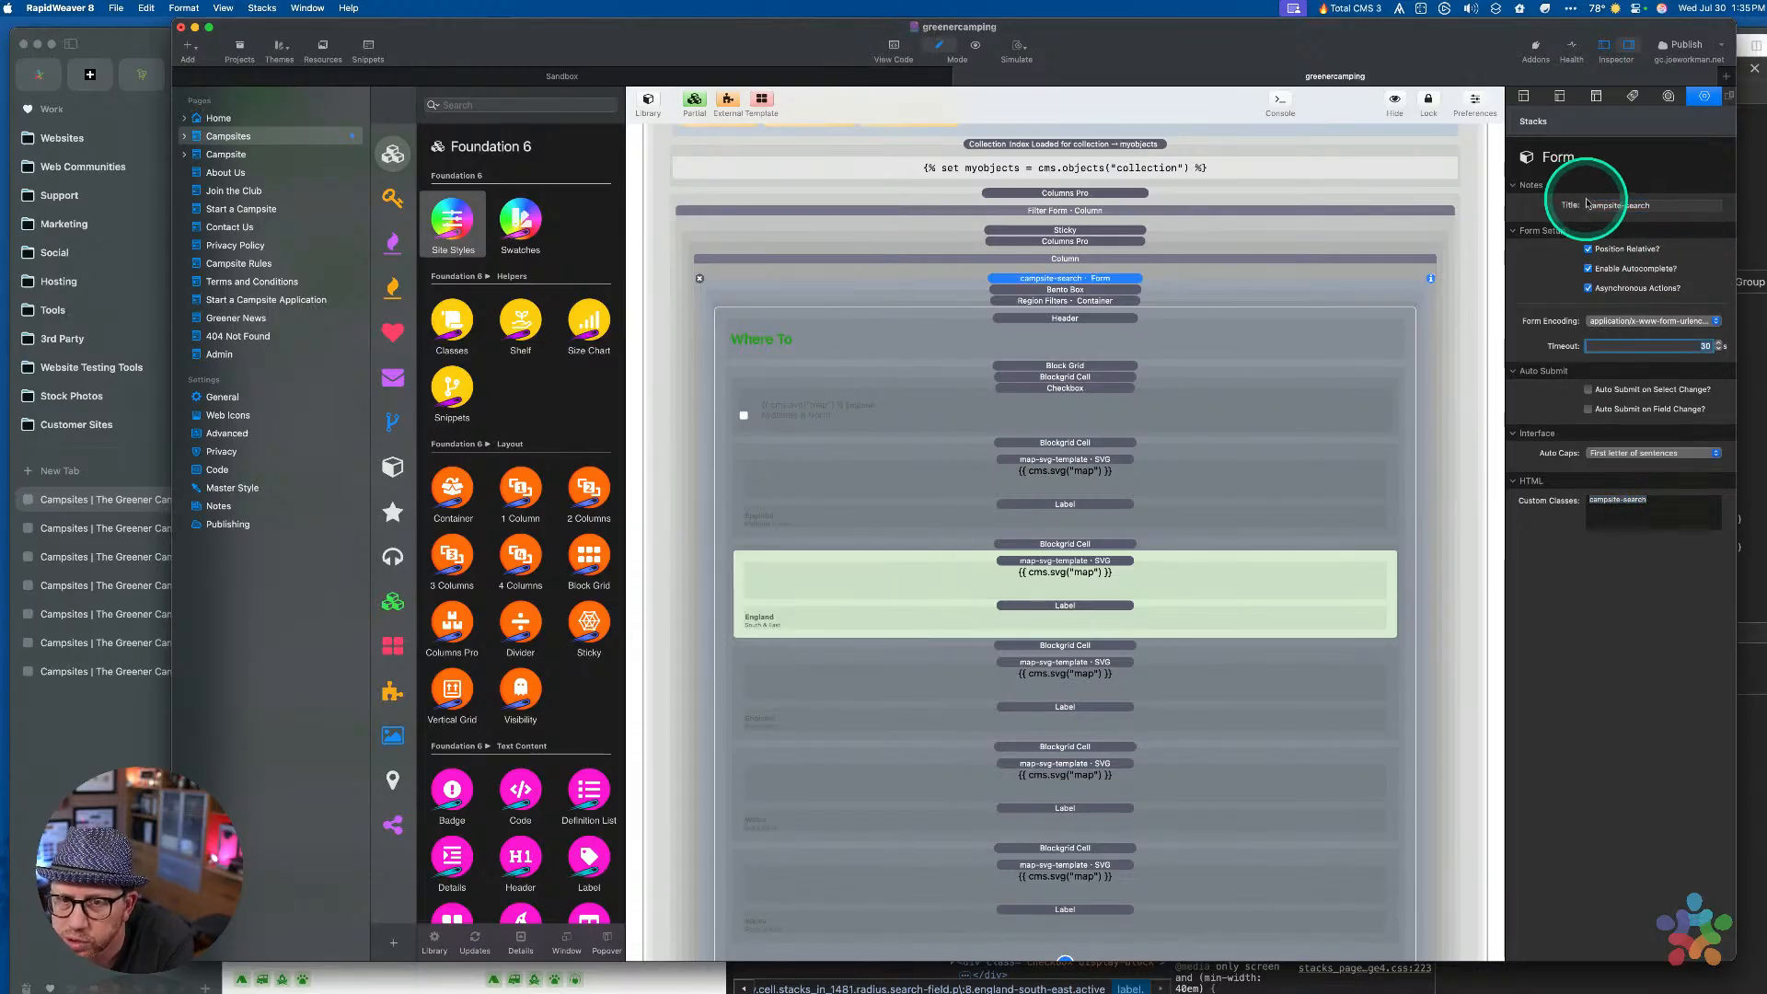
click(1616, 505)
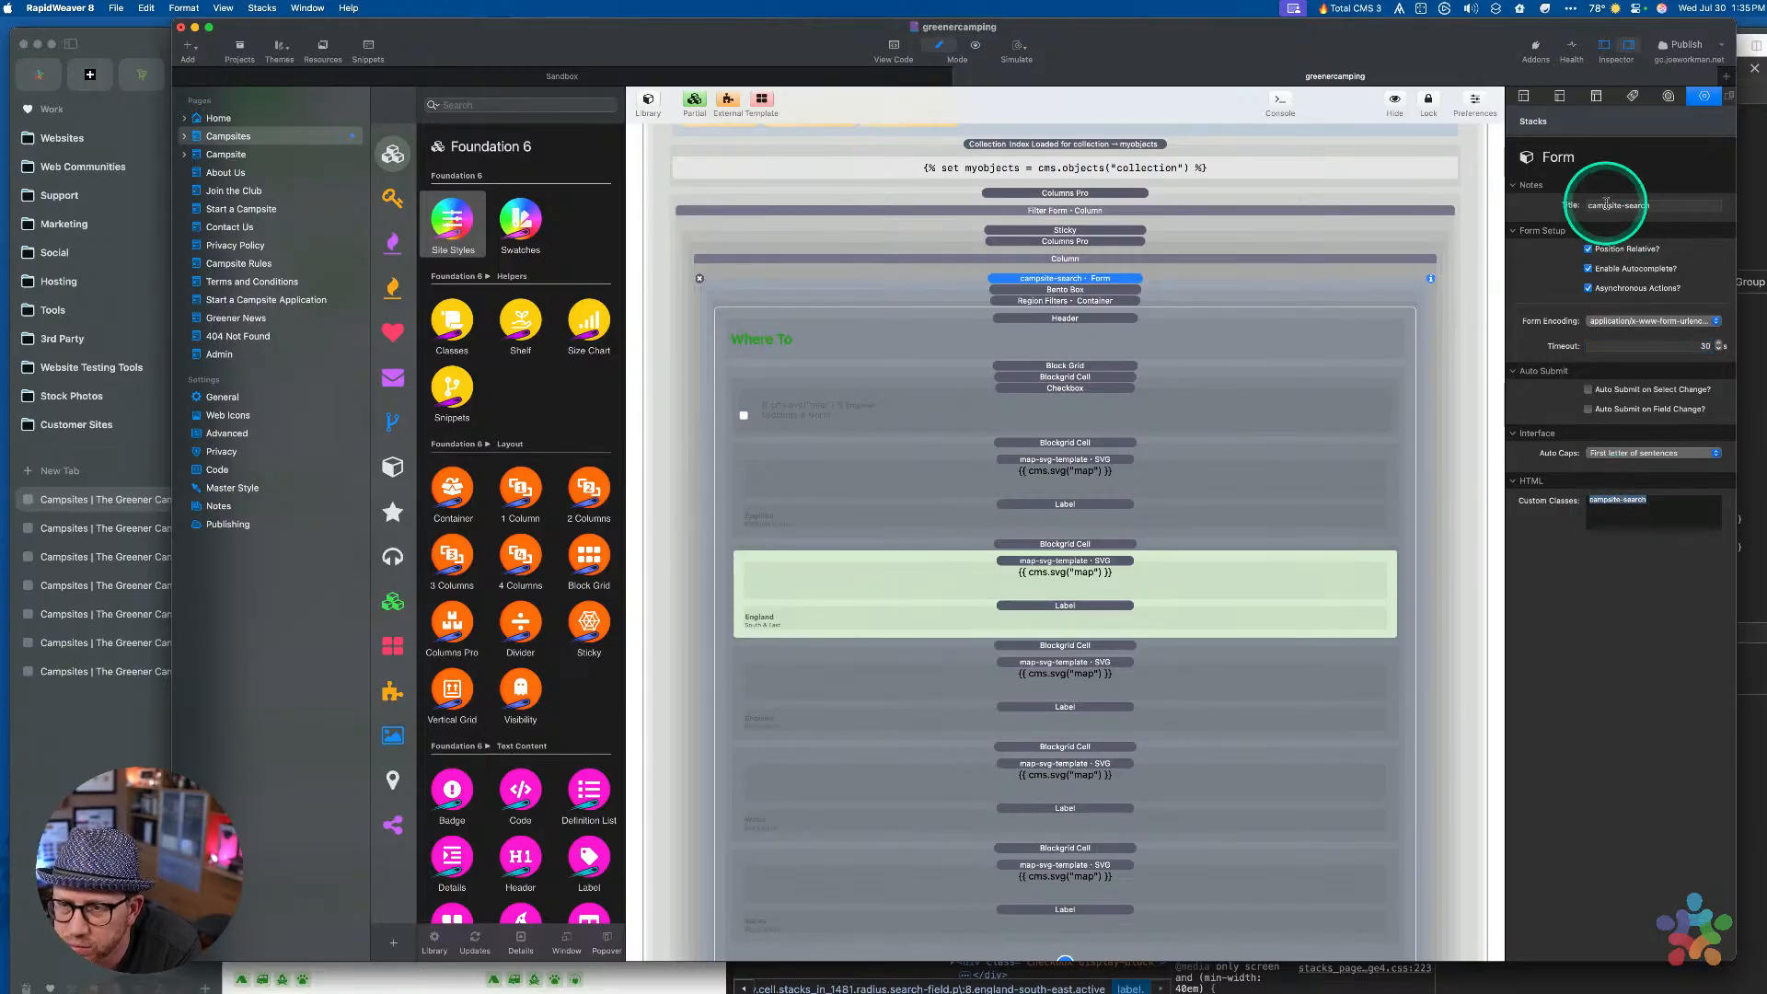
key(Tab)
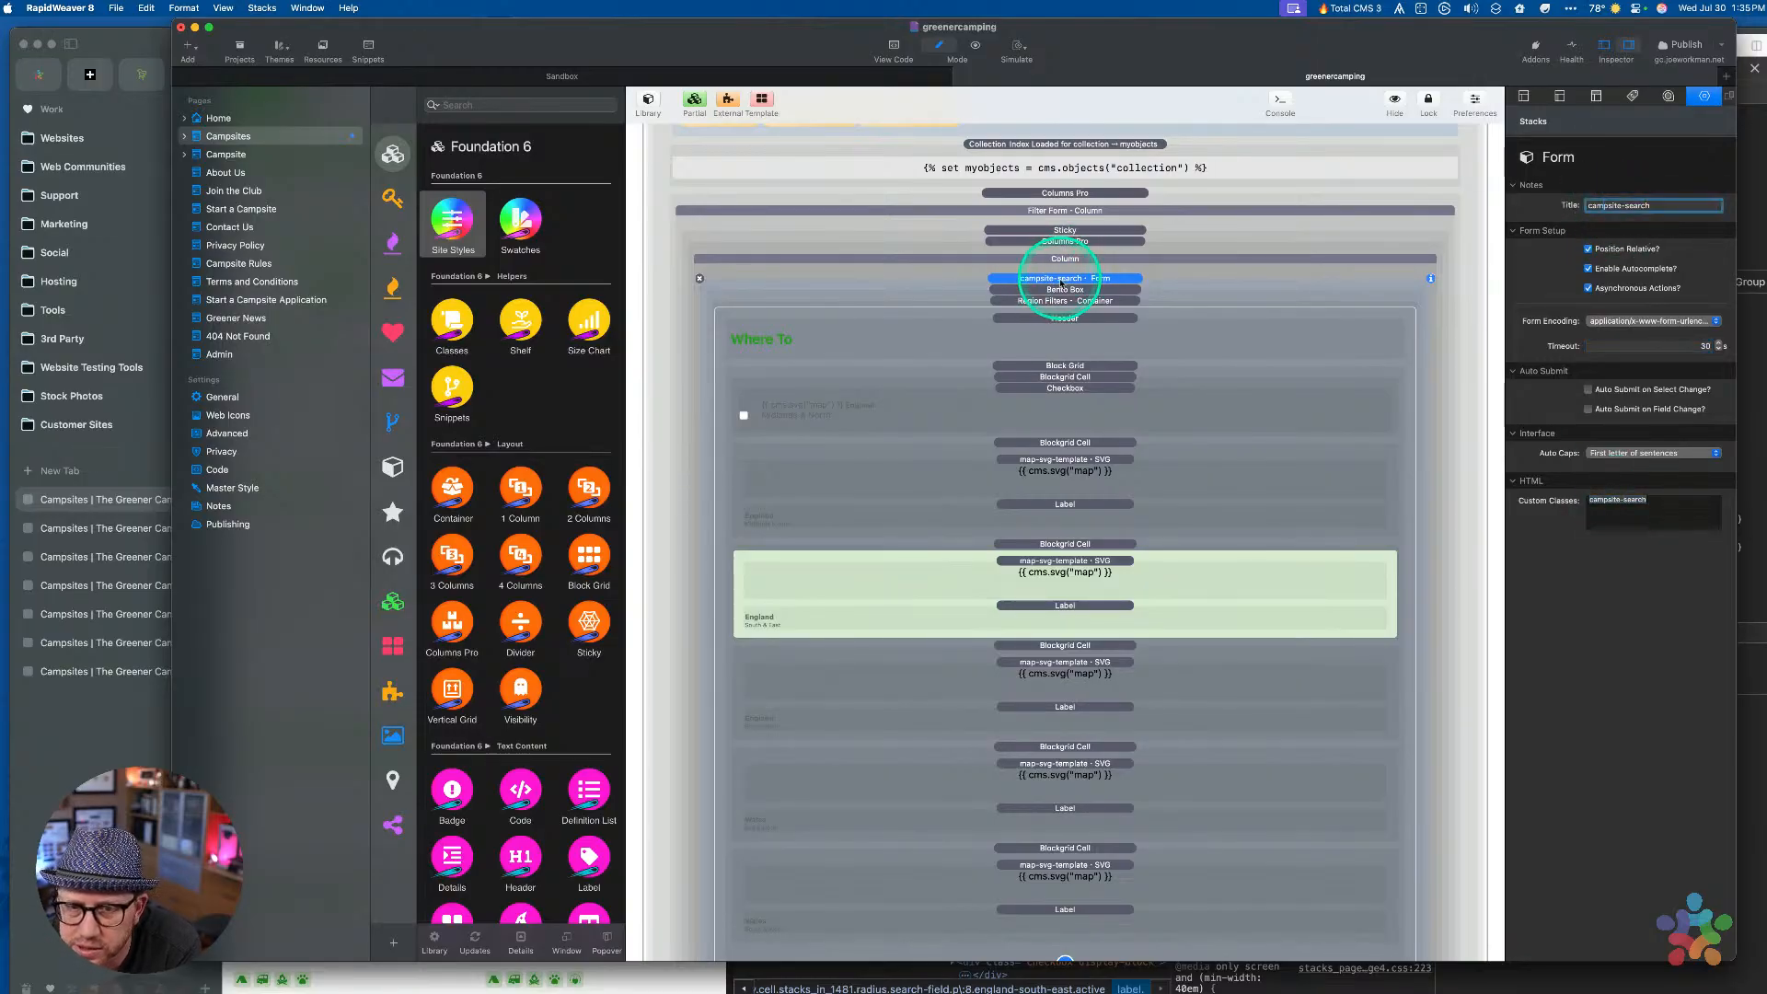
Inspect the Bento Box, form and region checkbox settings, then show all open windows
click(1061, 291)
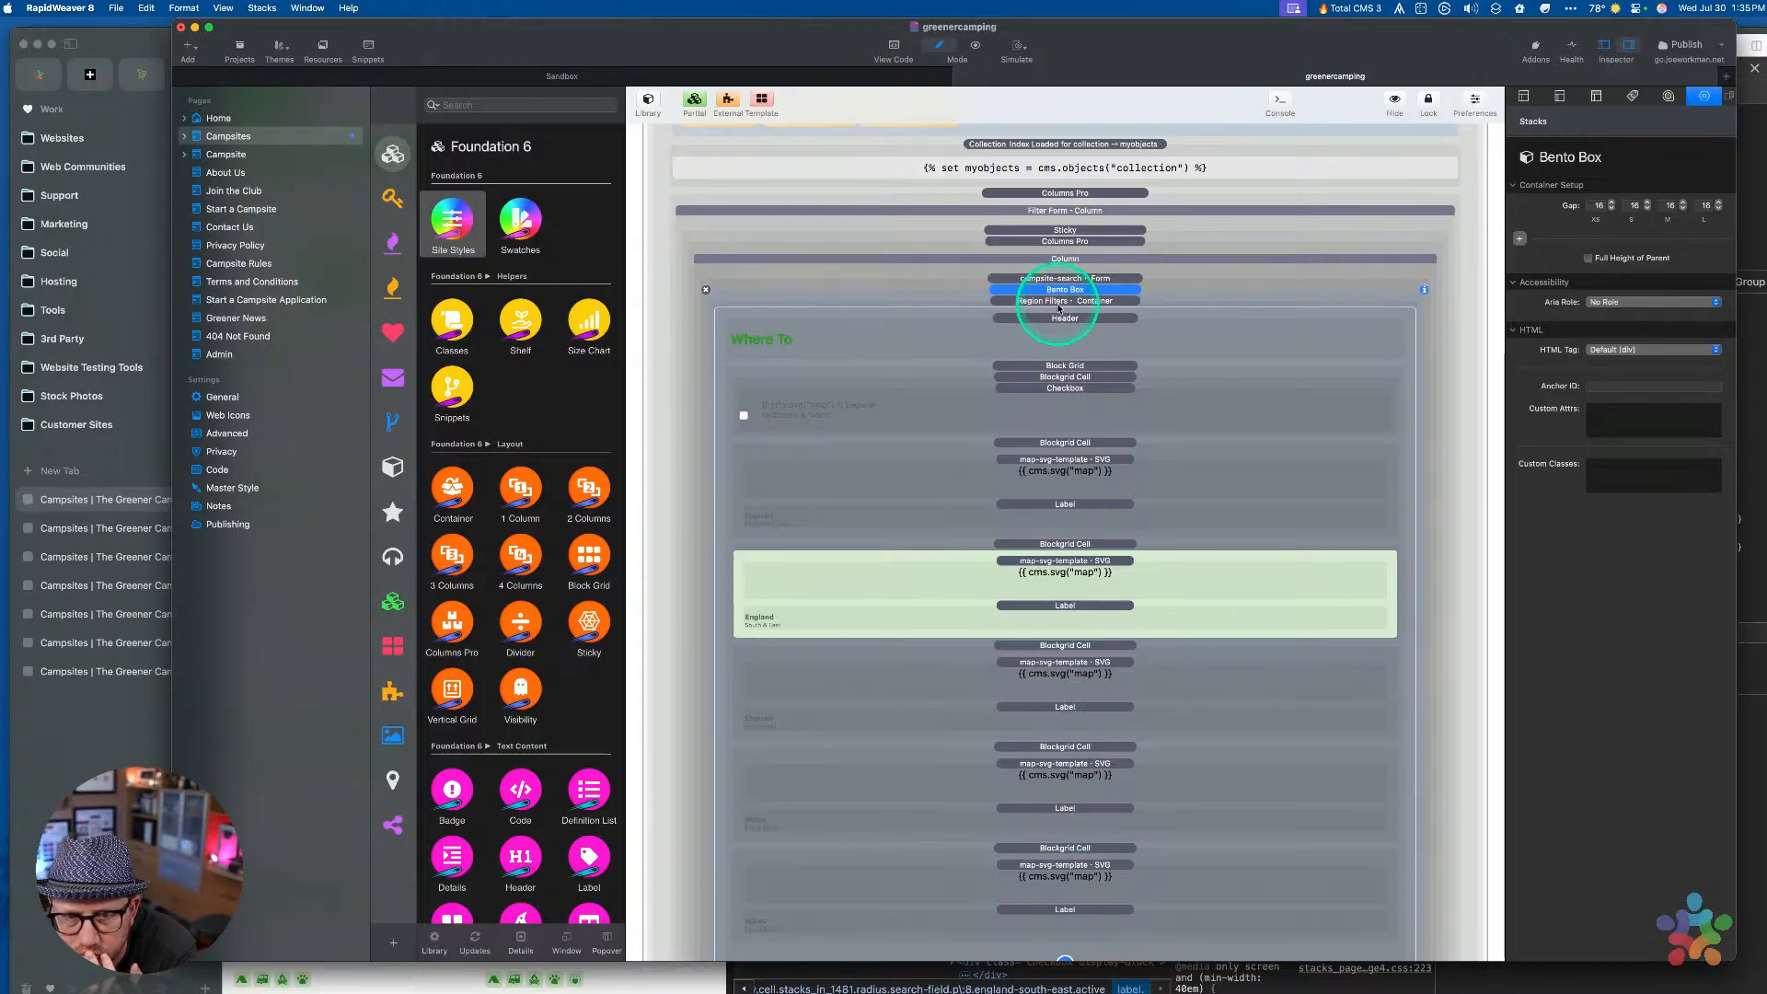
click(1076, 279)
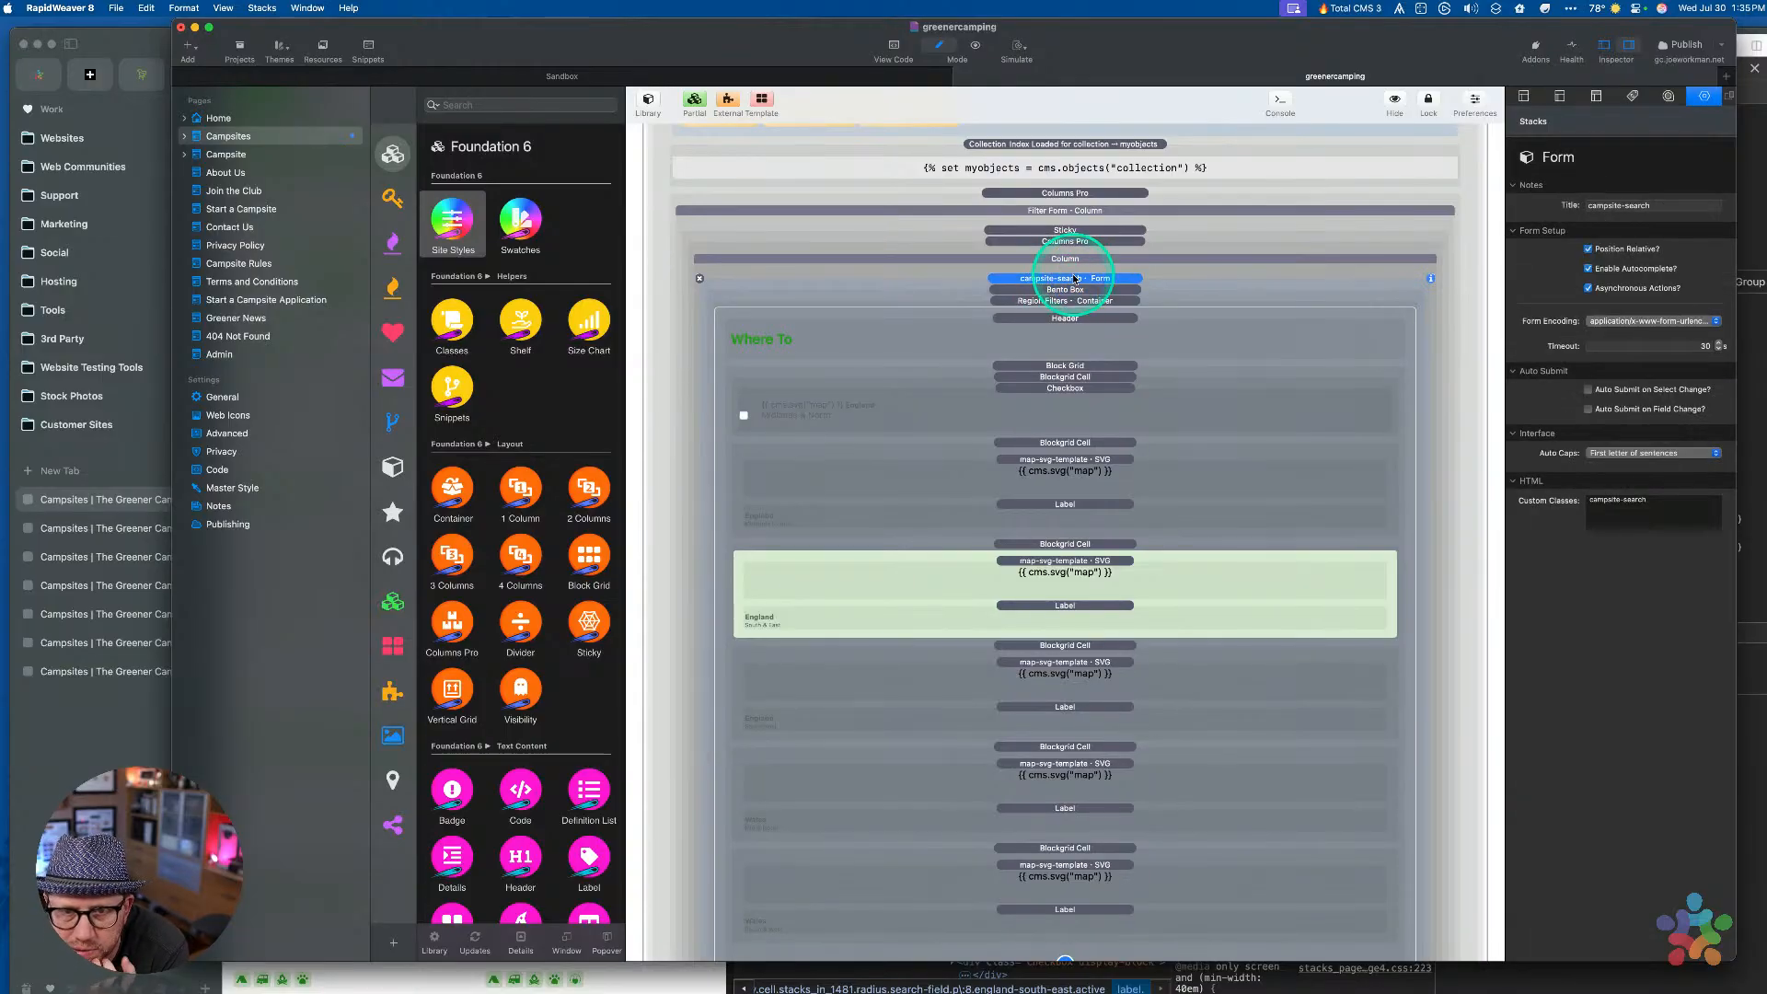
click(1041, 389)
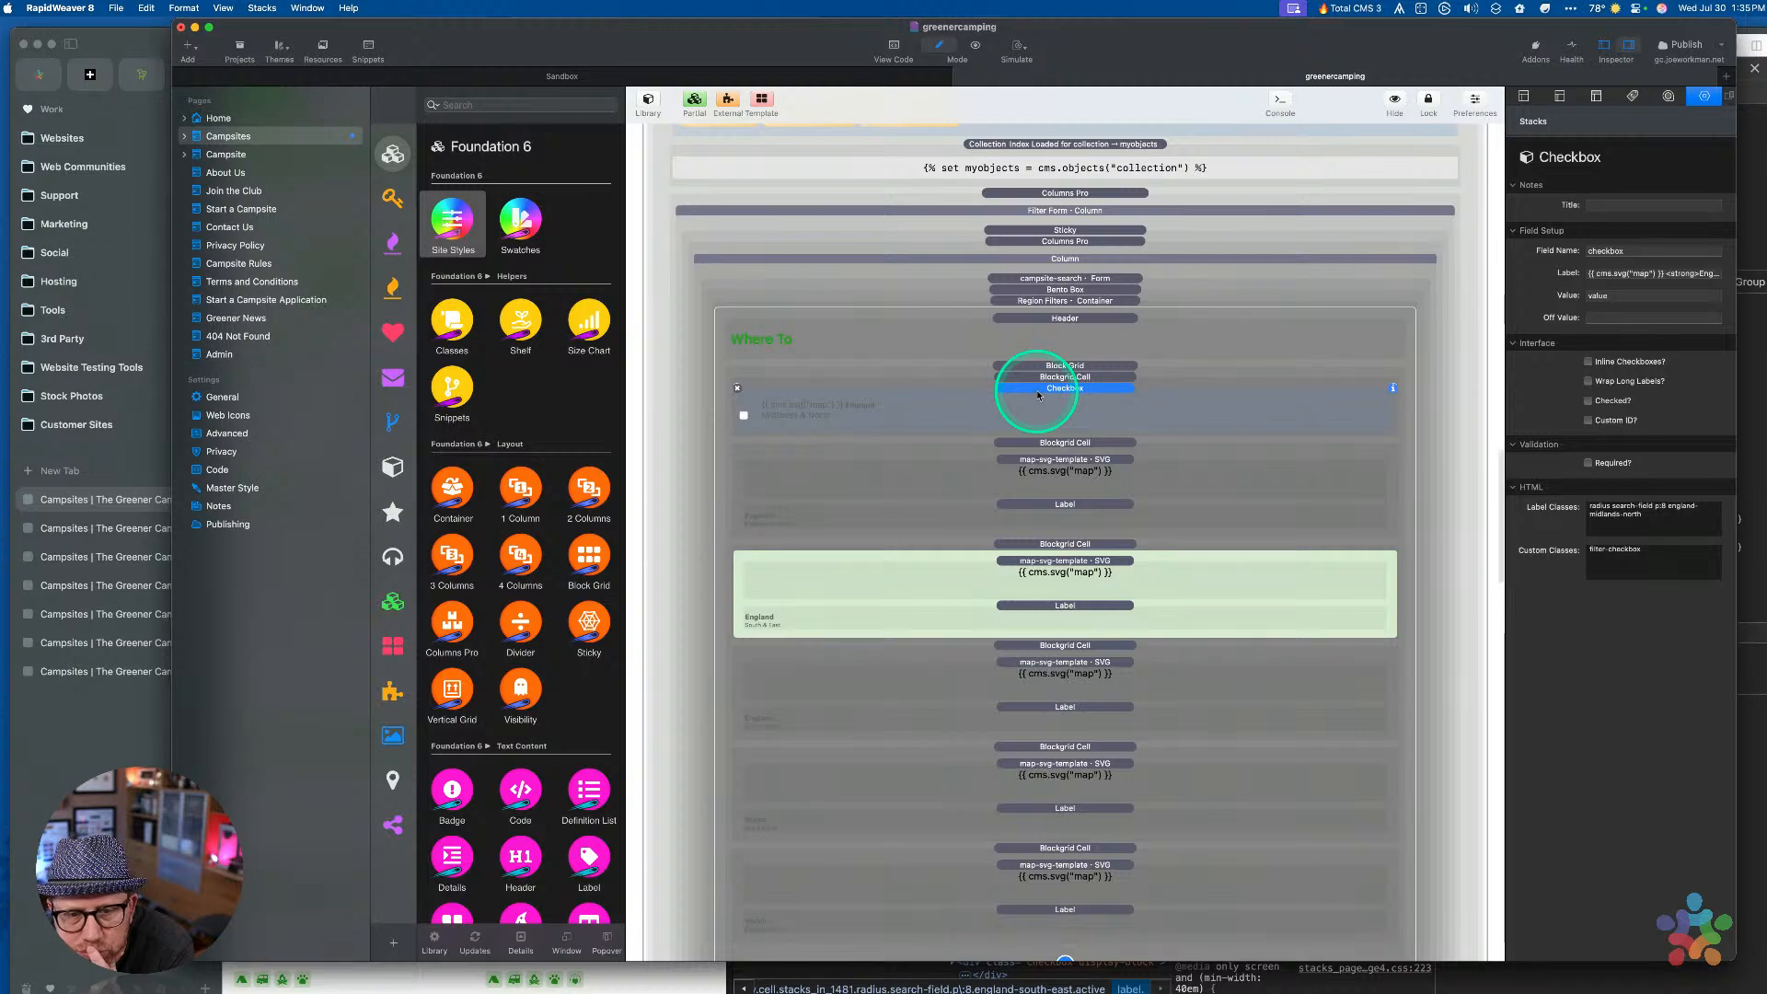
key(ctrl+Up)
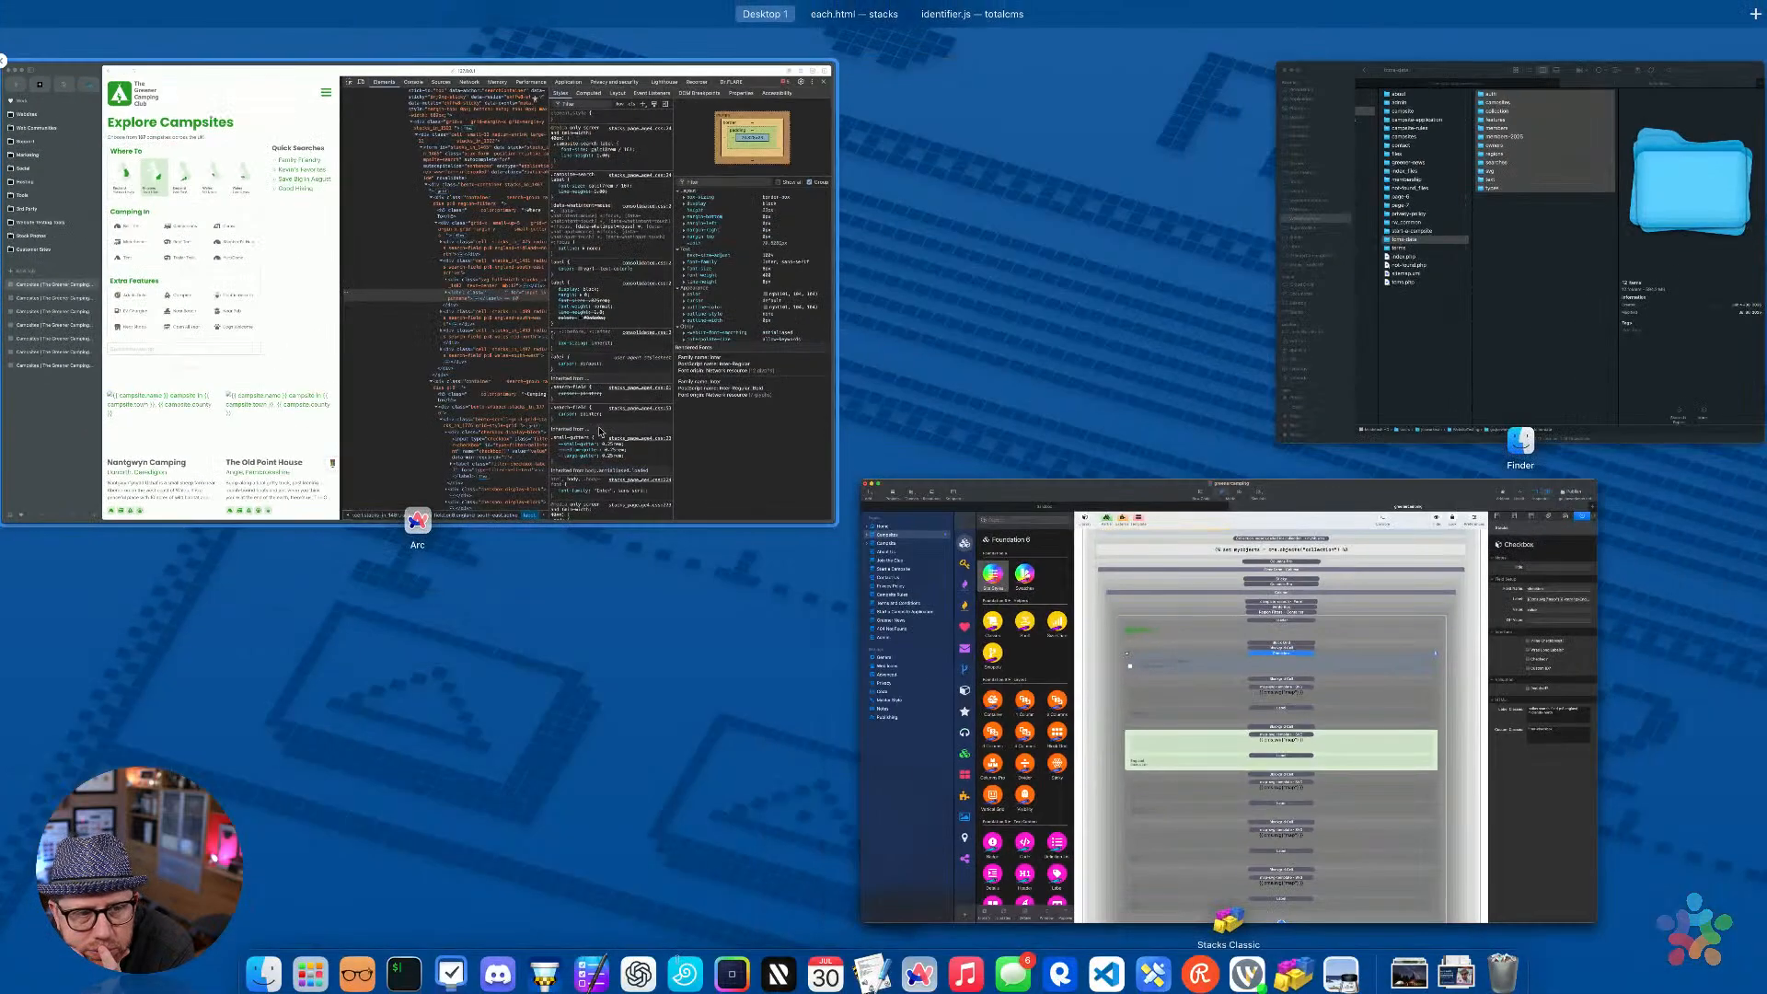
Preview the page in Arc and inspect the Midlands label in DevTools
click(351, 258)
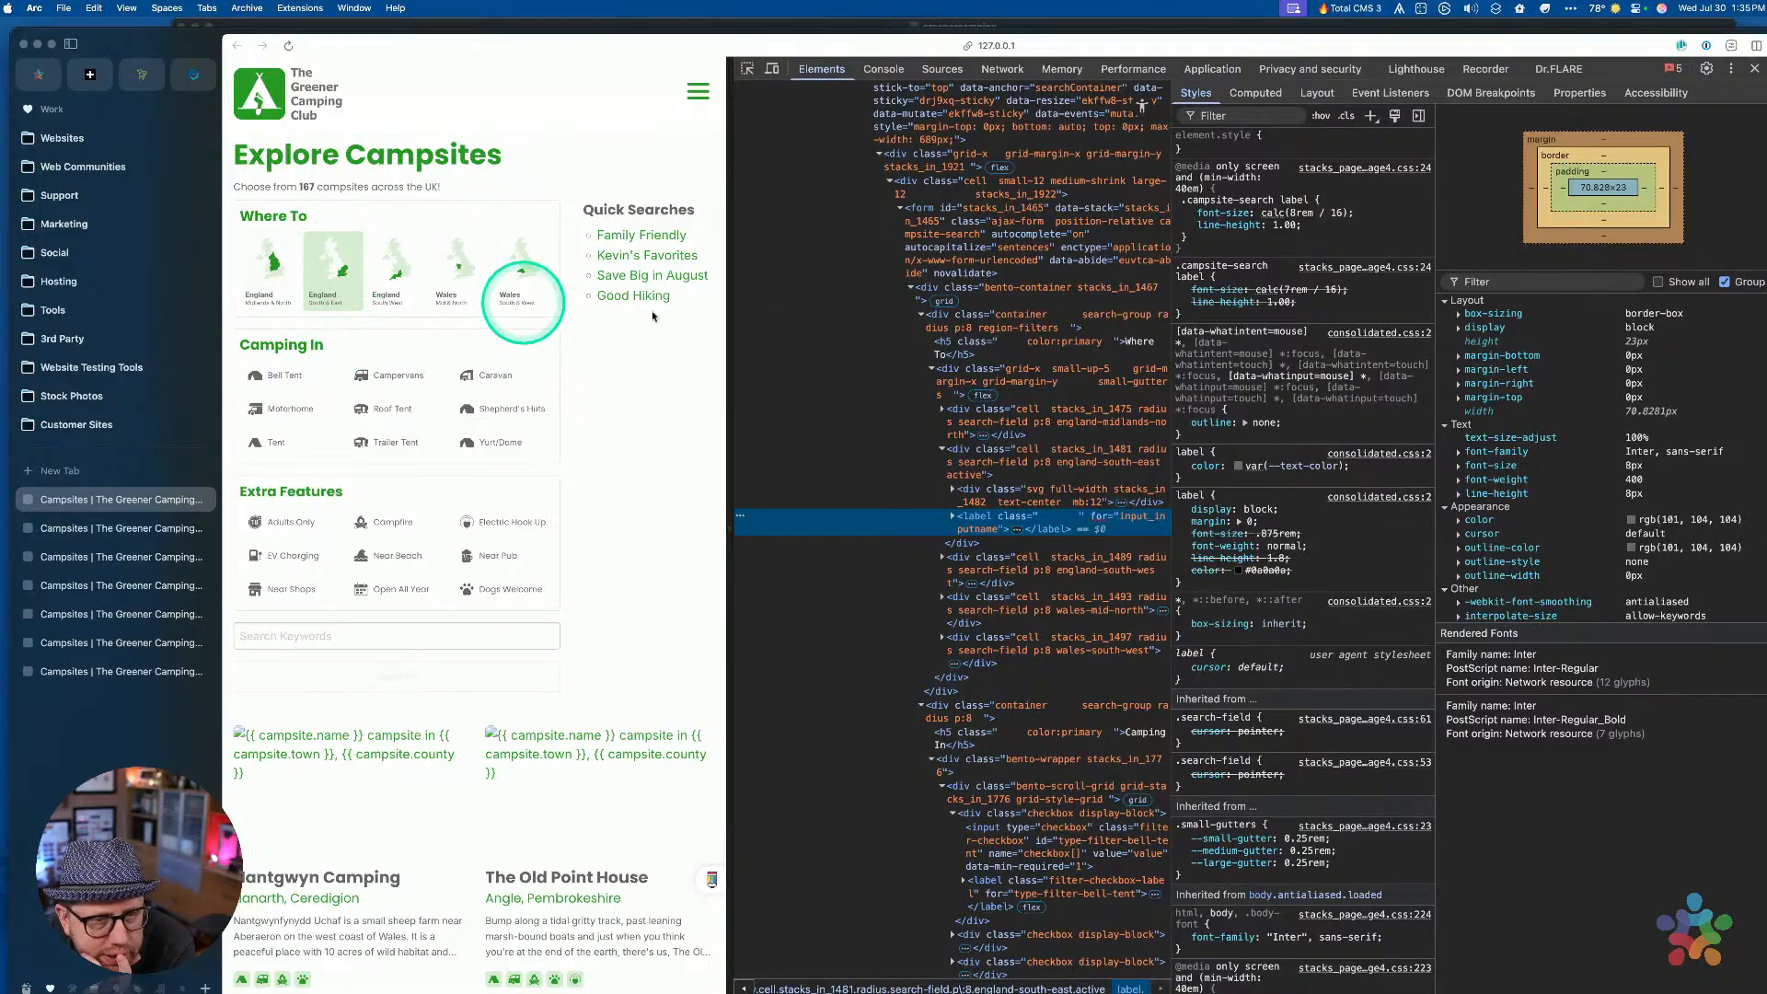
key(ctrl+Up)
click(1006, 590)
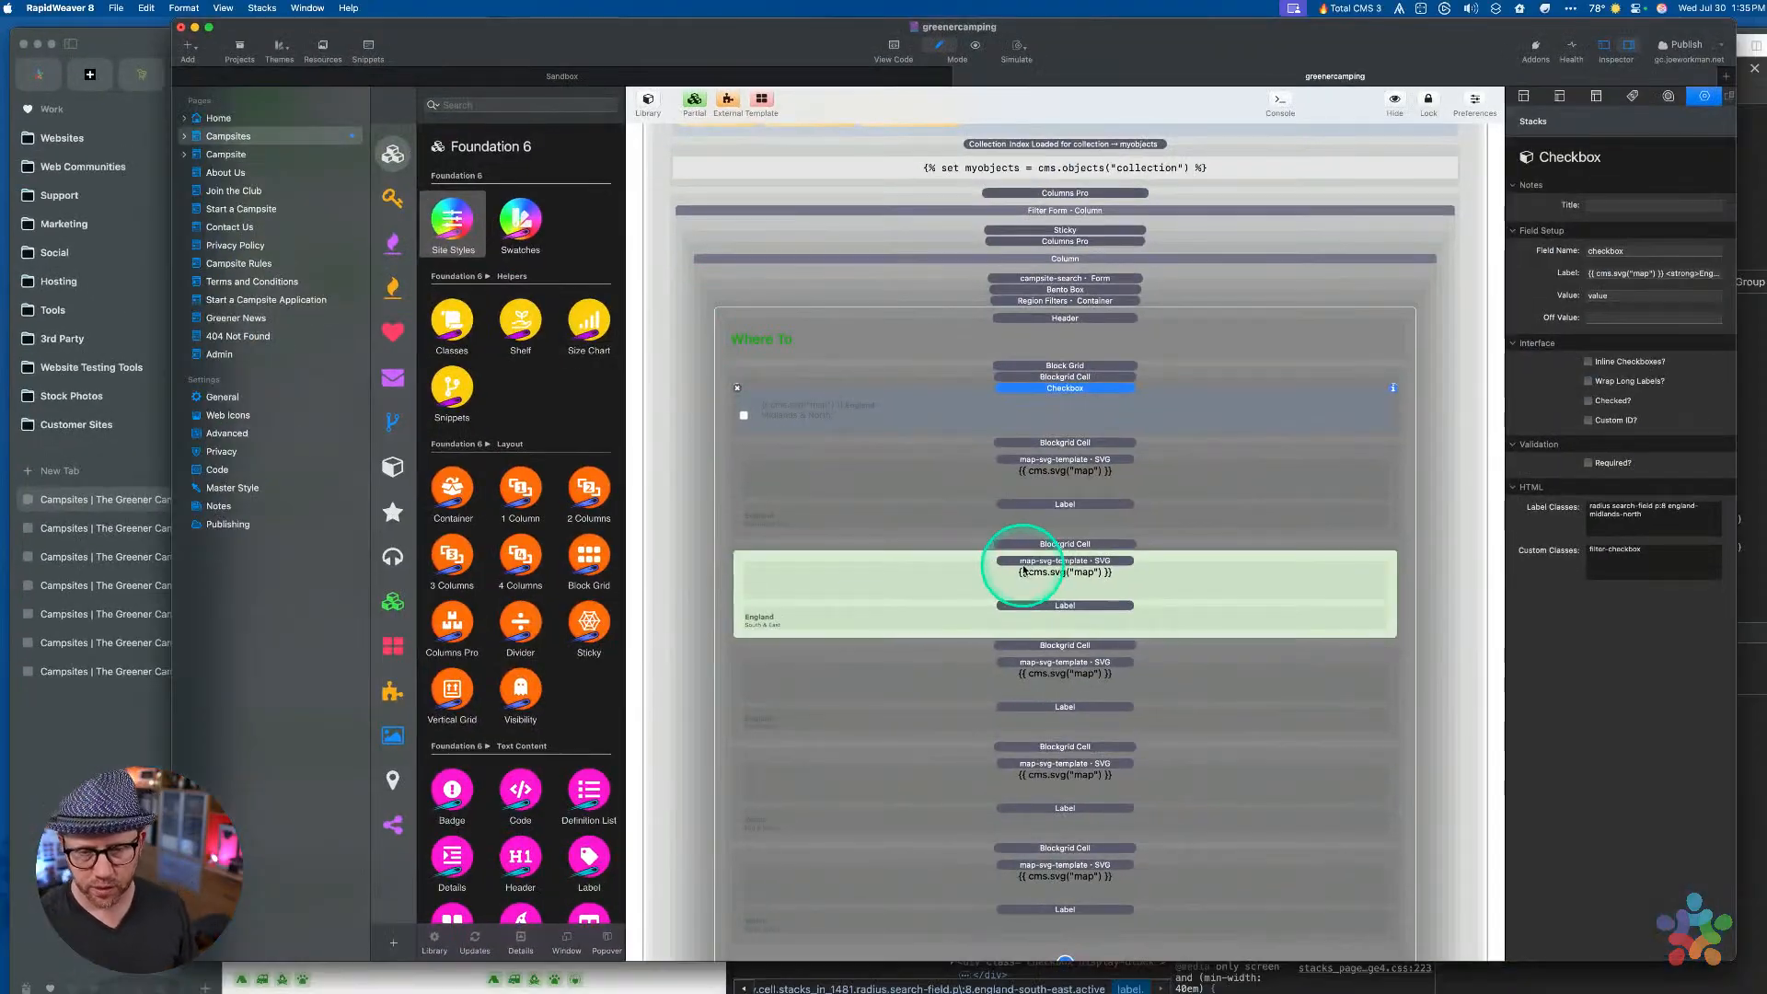
key(cmd+alt+p)
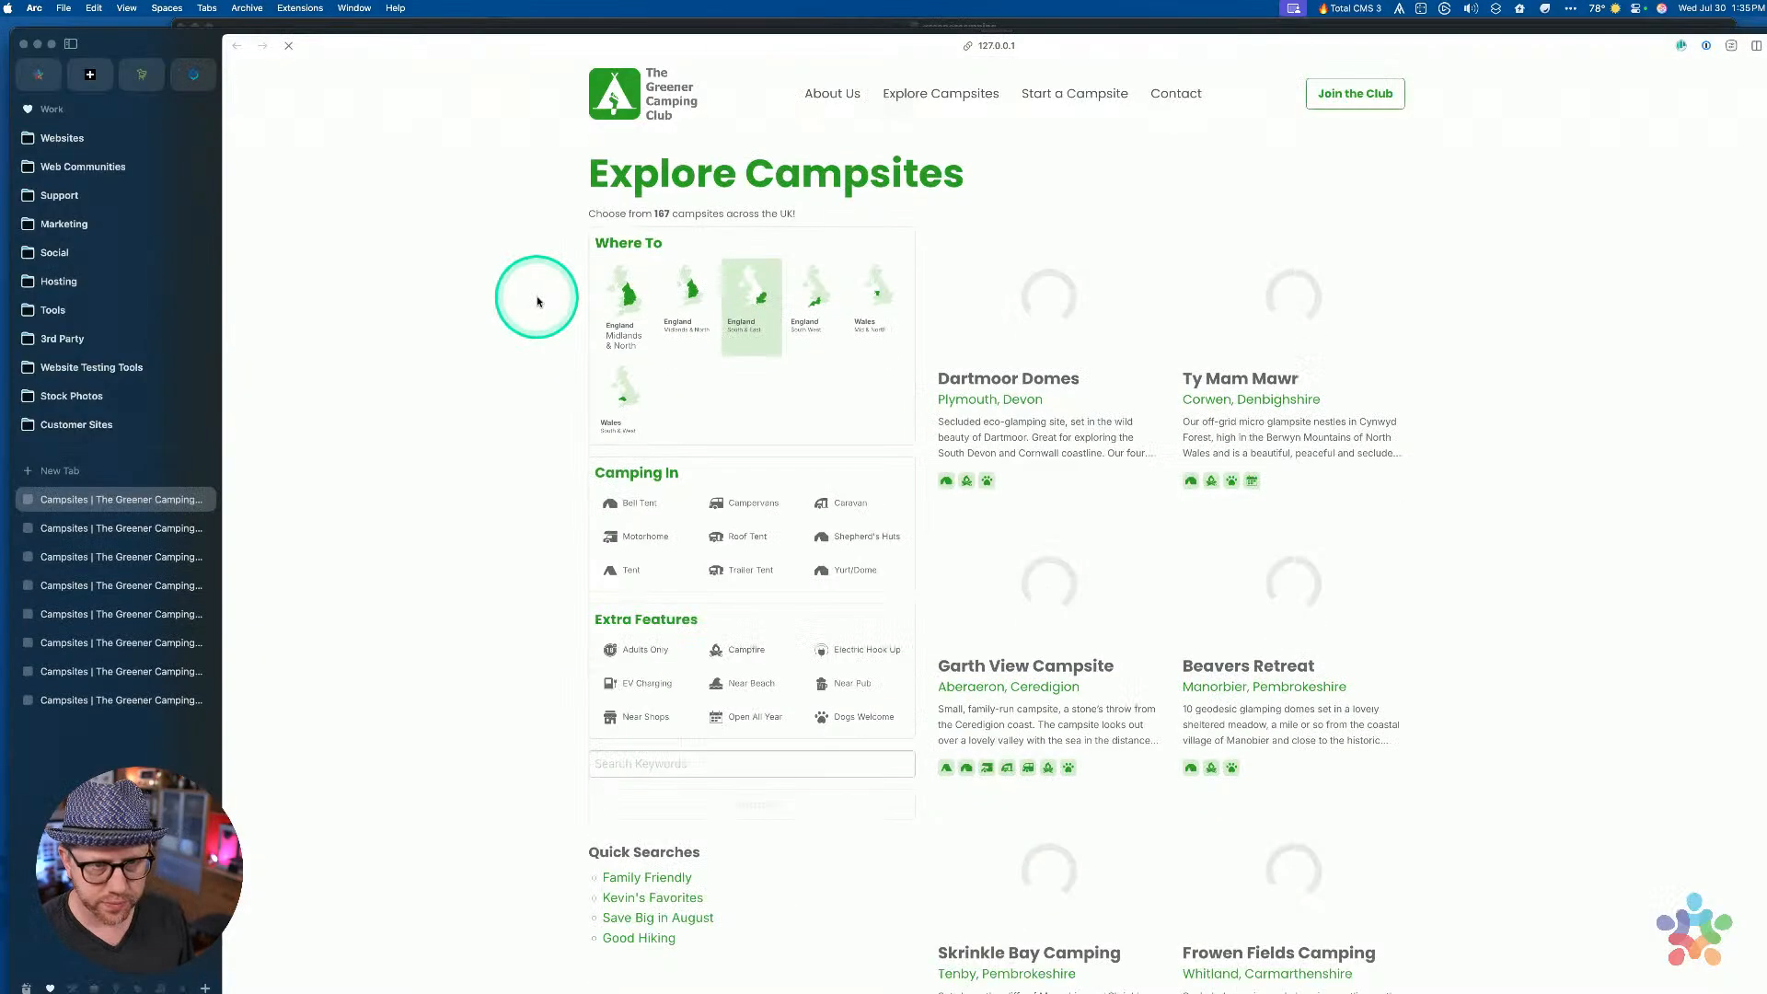
right_click(627, 336)
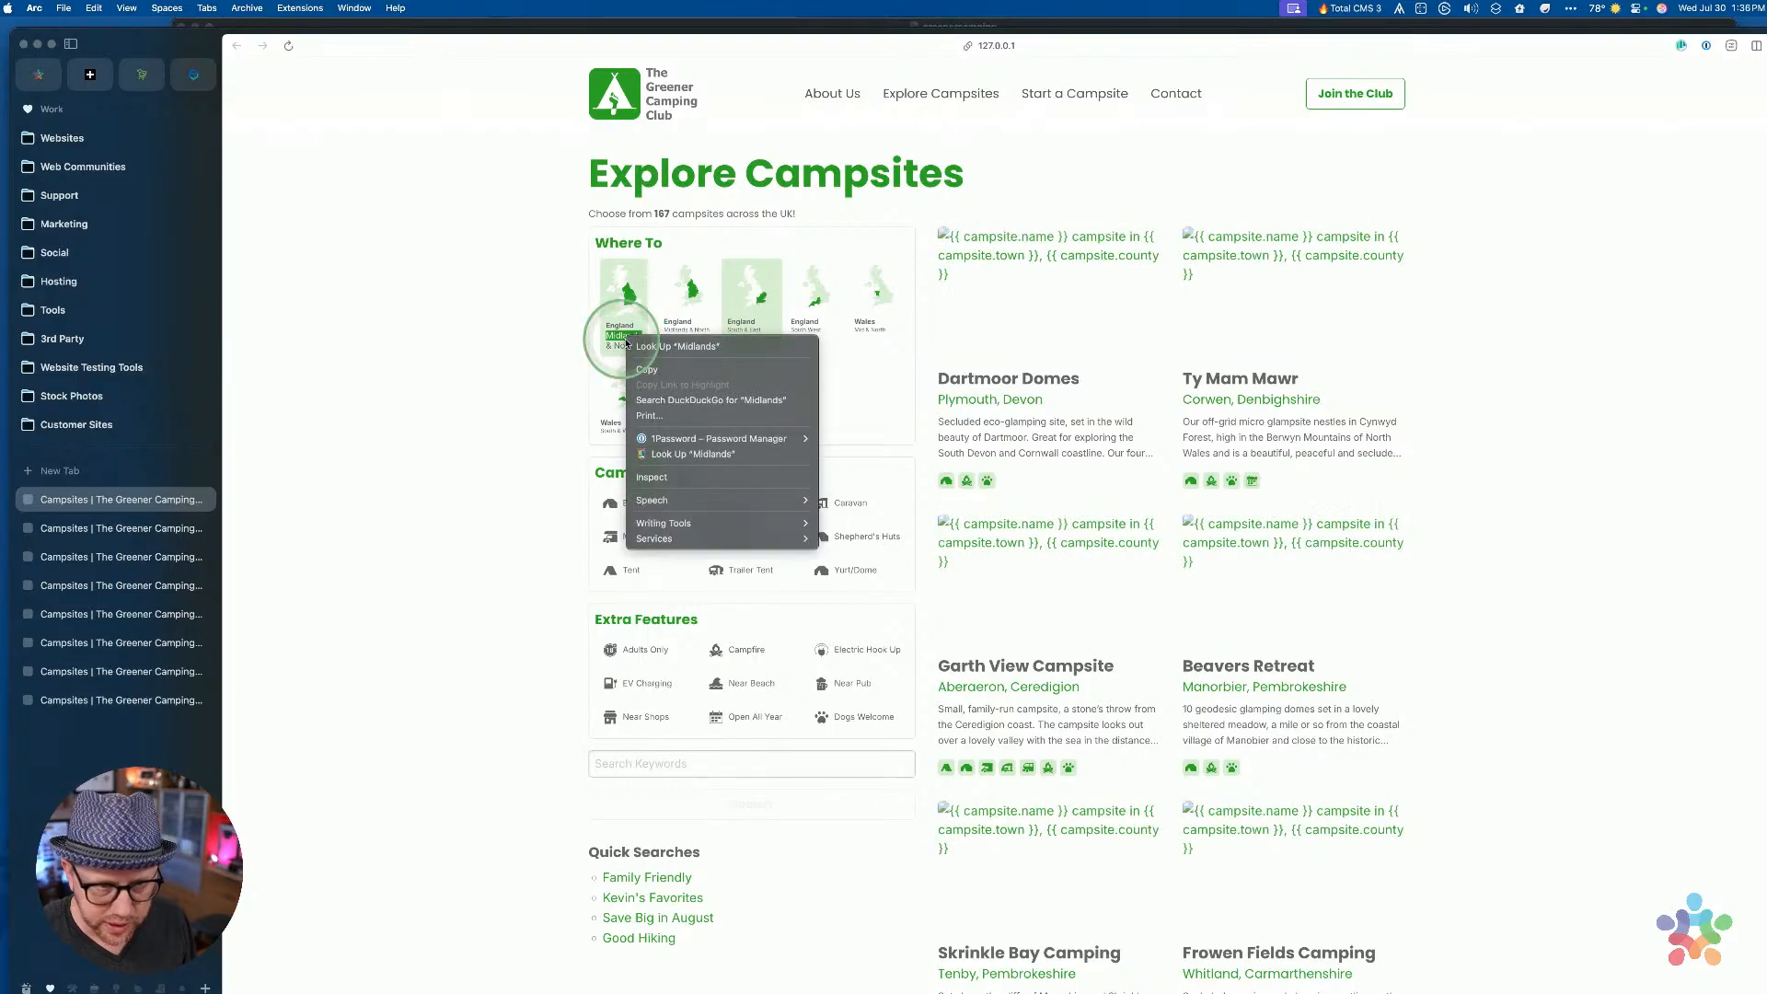
click(661, 477)
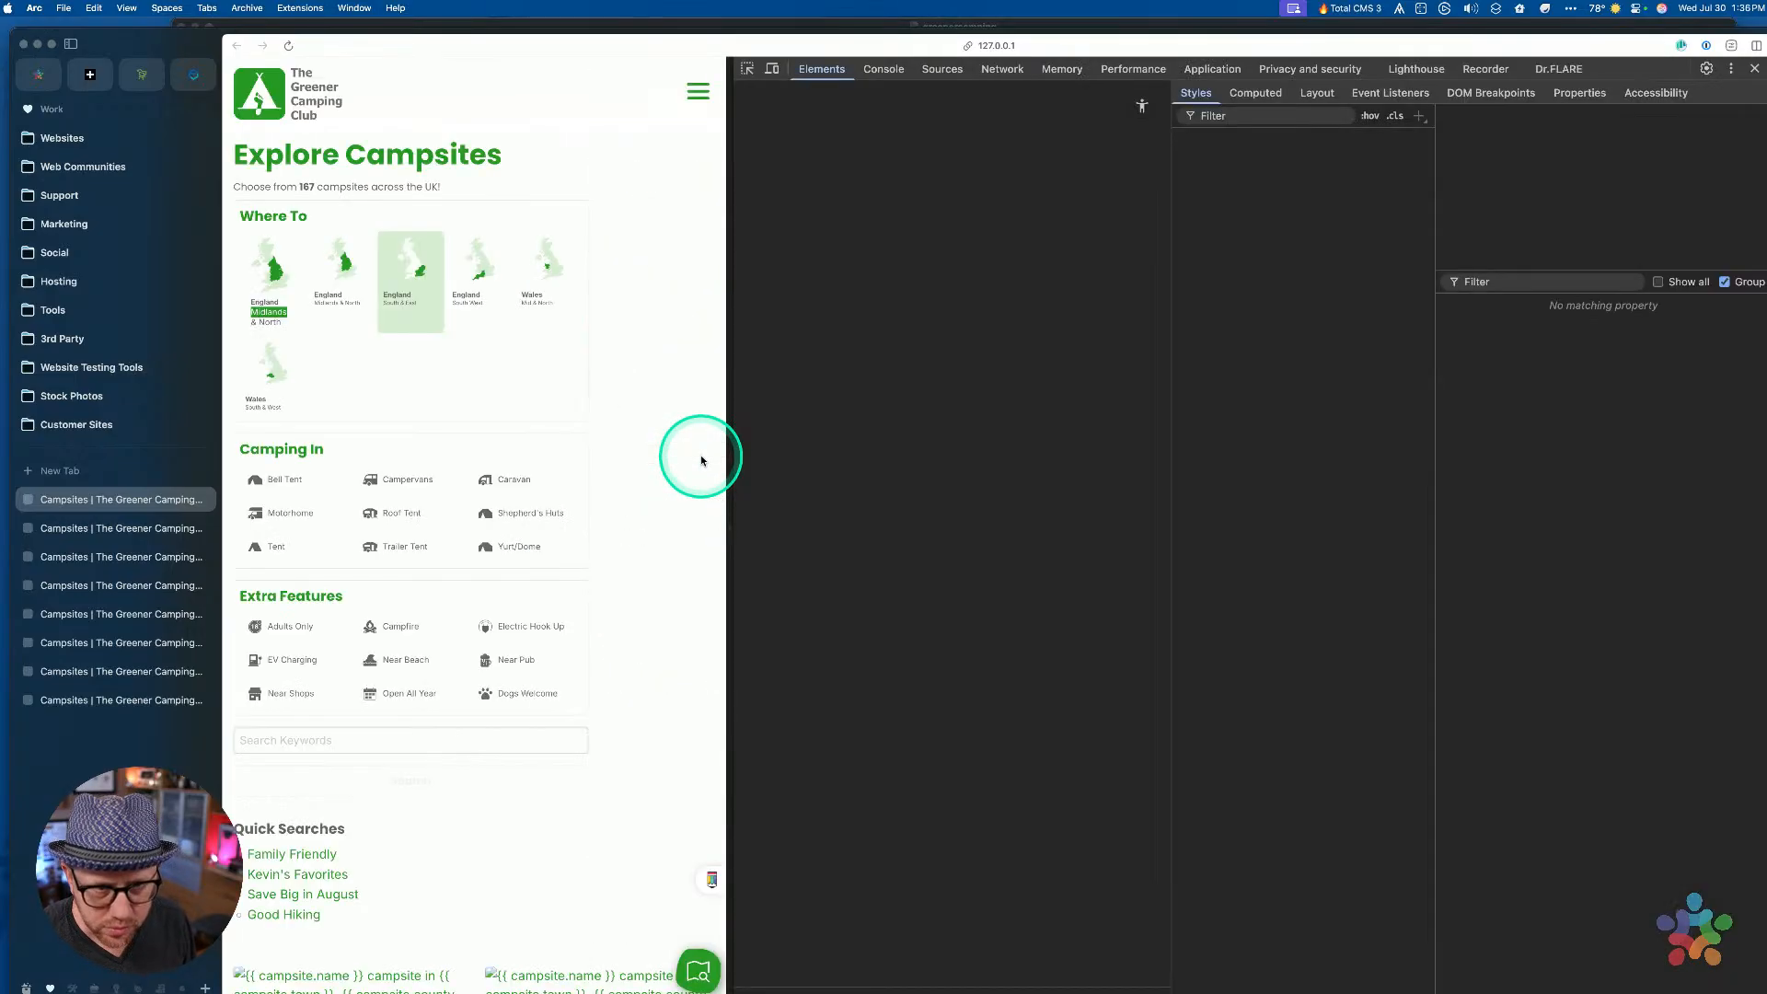
scroll(952, 505, down, 2)
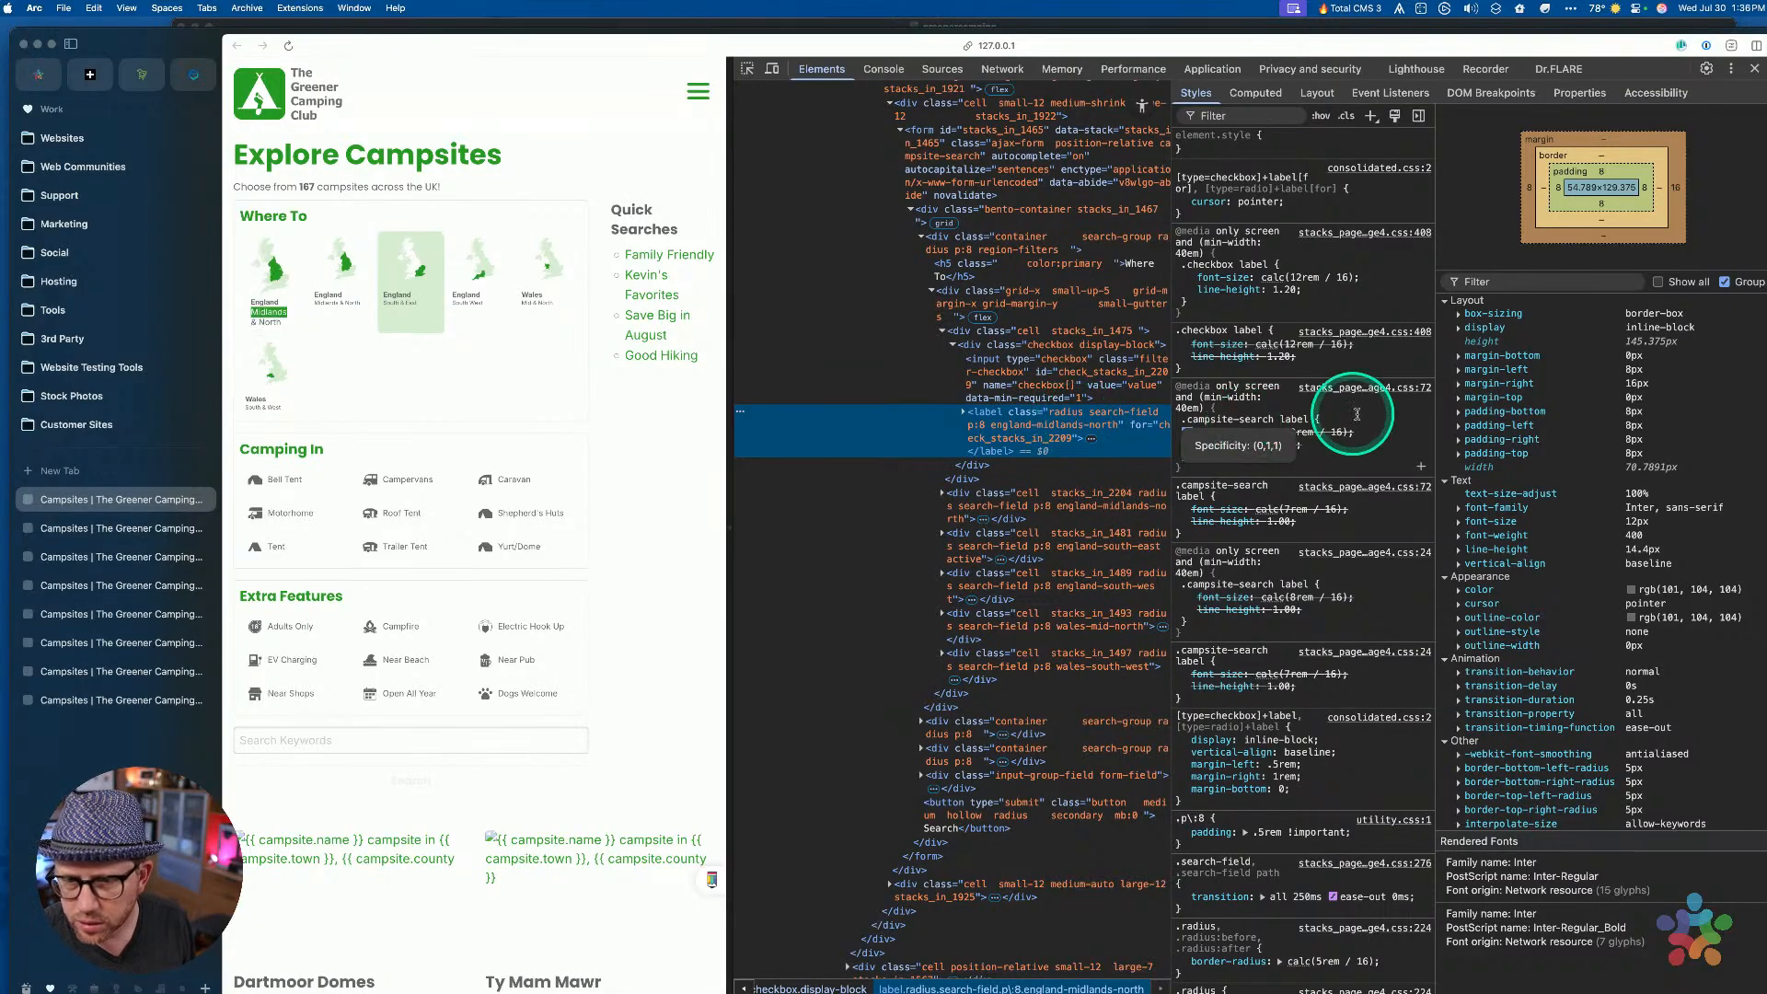
scroll(1363, 488, down, 1)
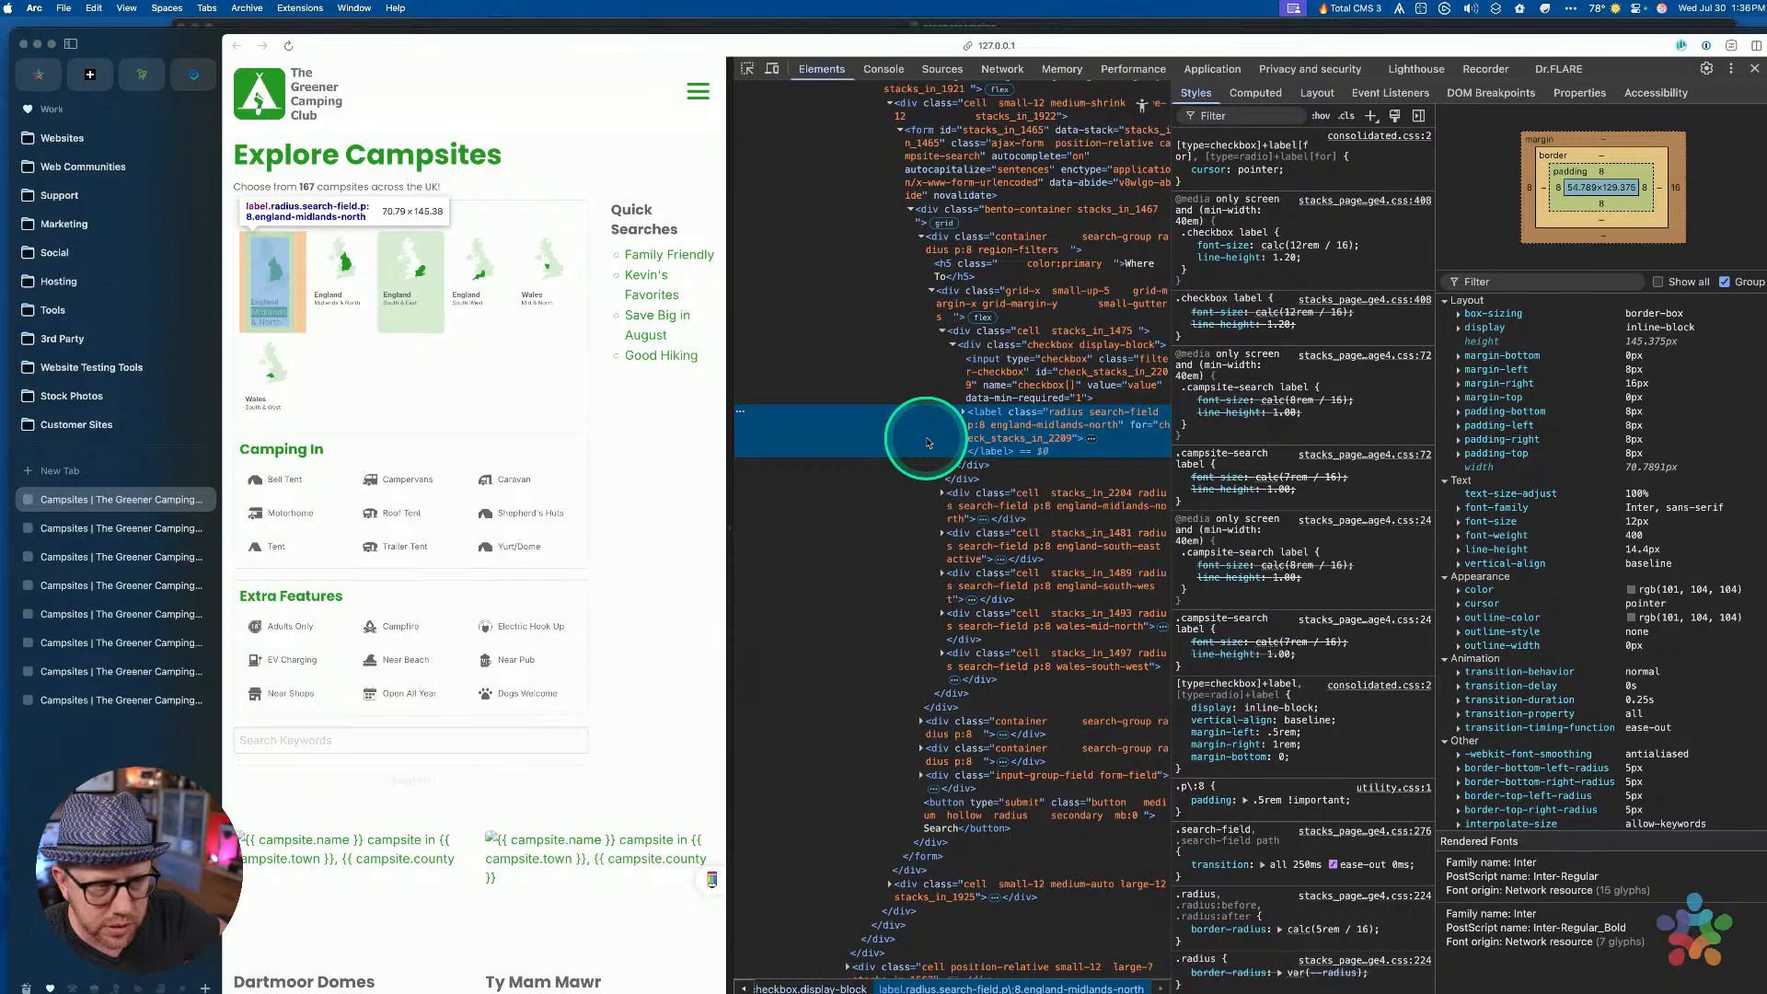
Pick the England South East and England Midlands labels with the element picker and expand their nodes
click(746, 69)
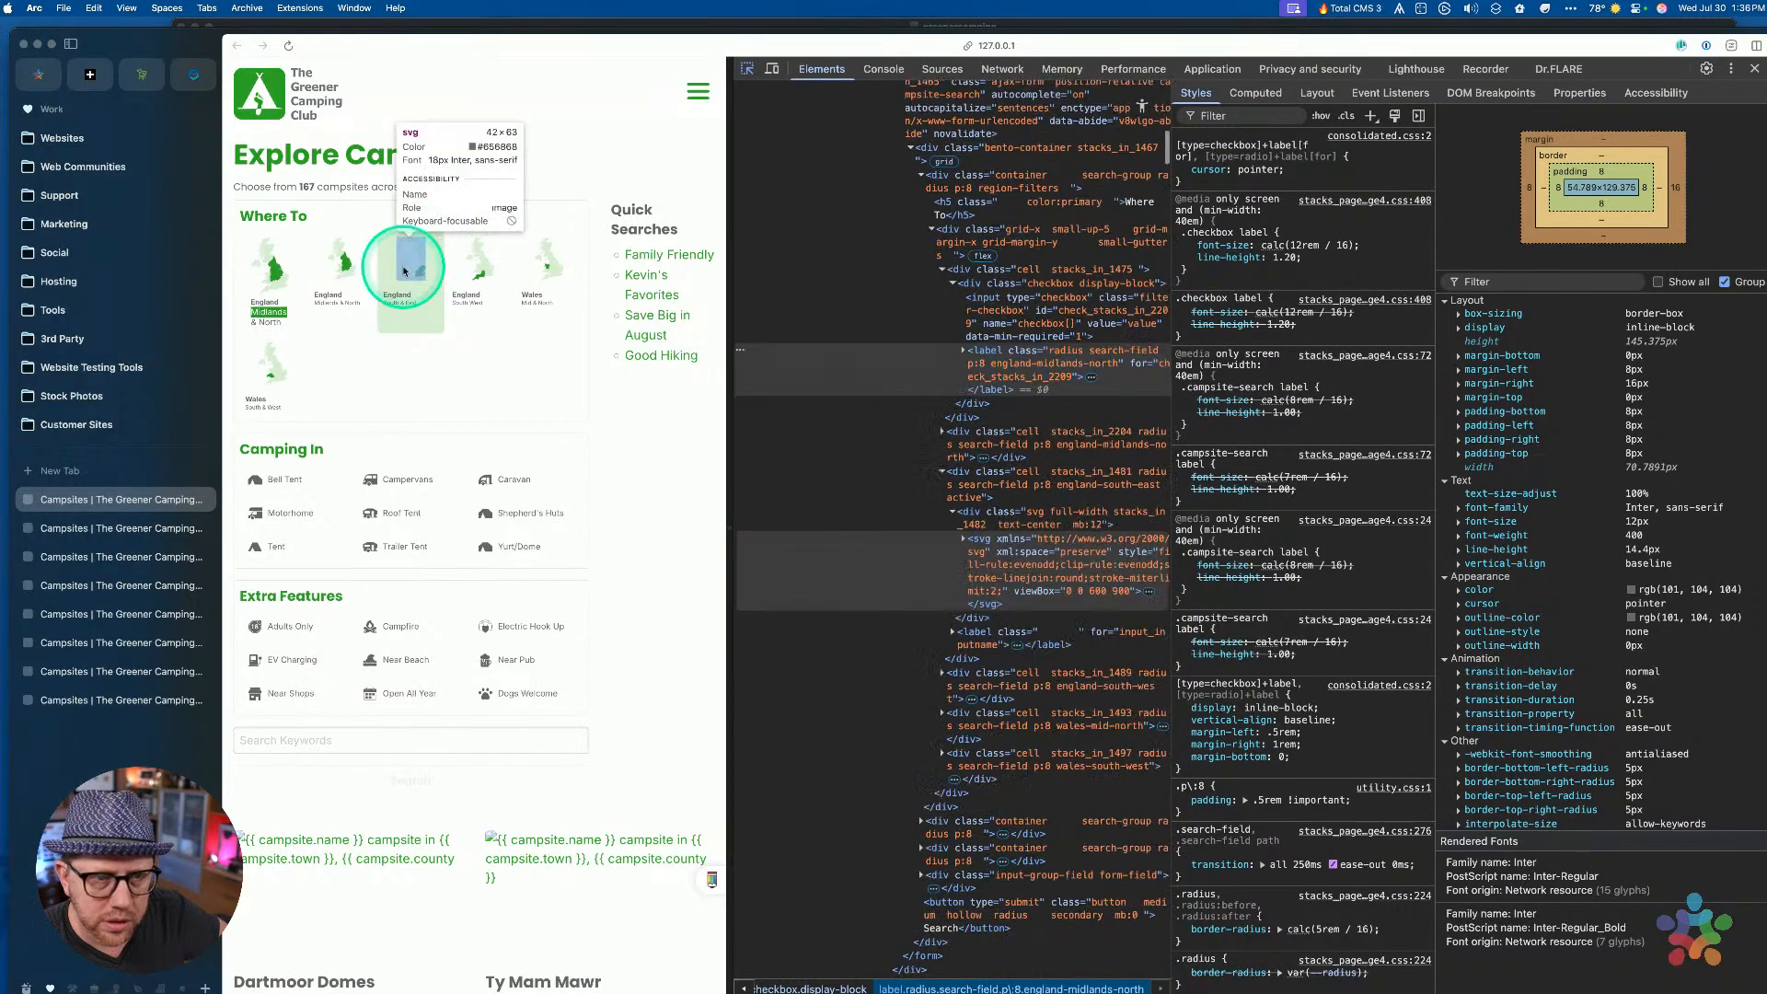
click(398, 299)
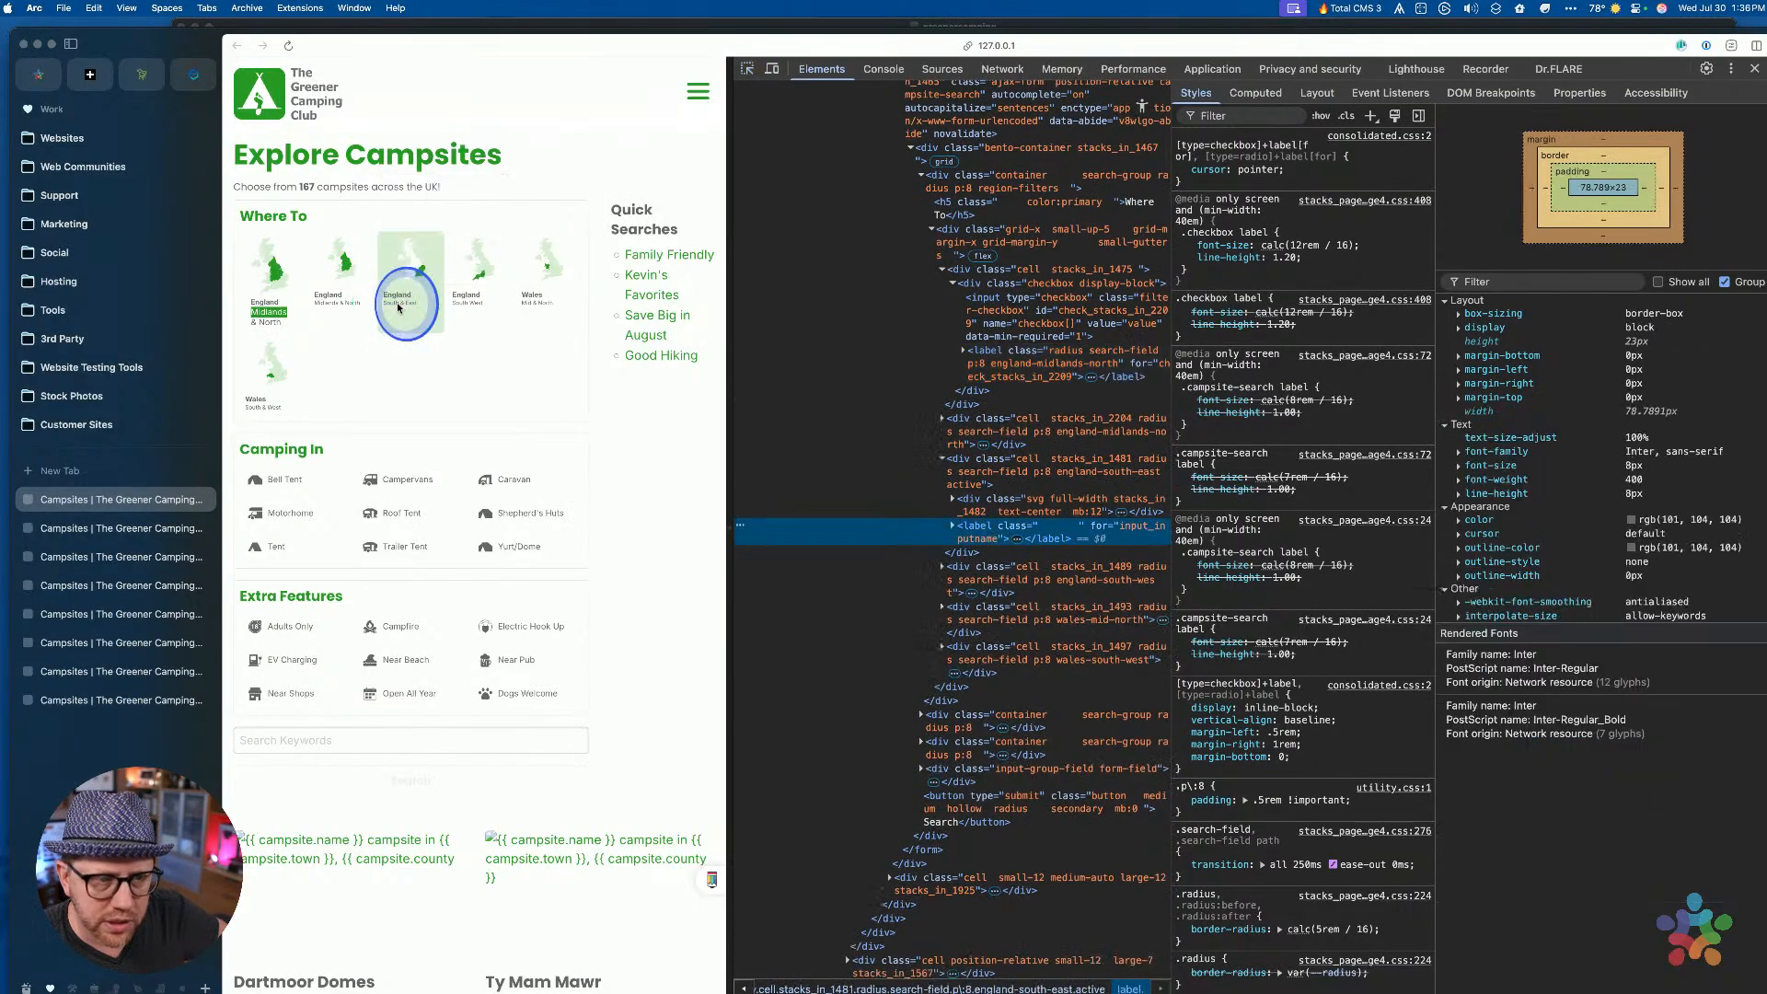
click(1017, 539)
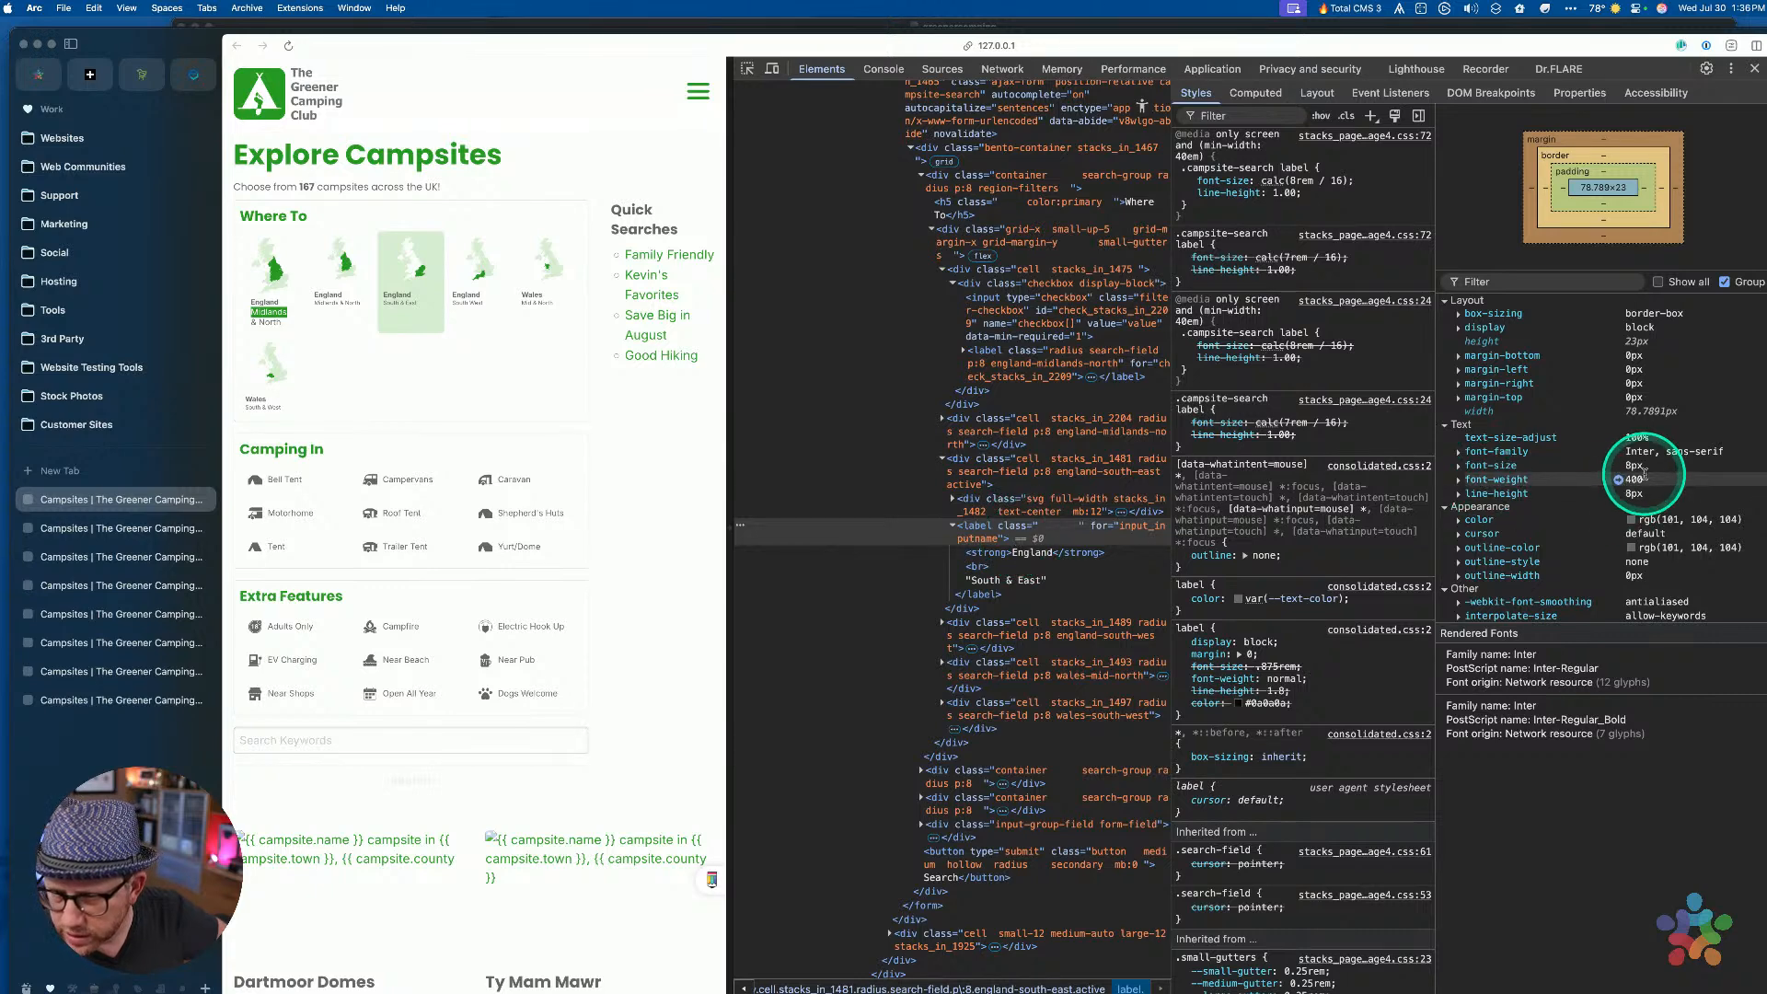
click(745, 73)
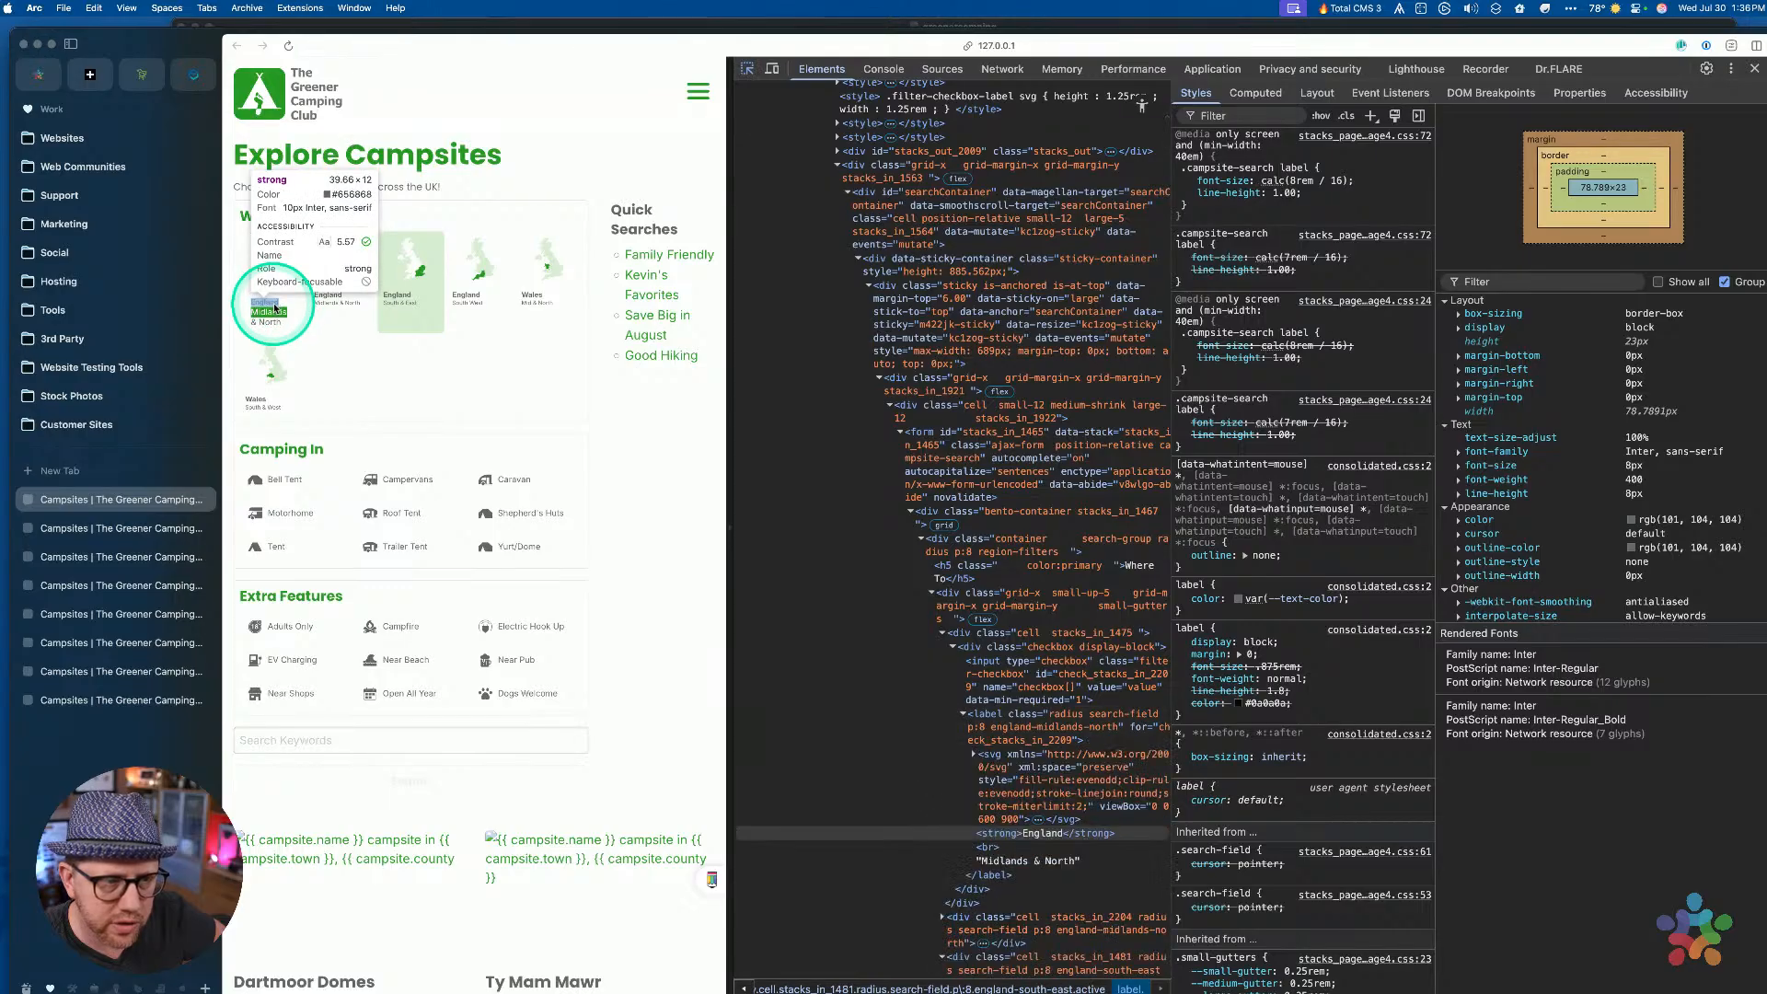
click(268, 323)
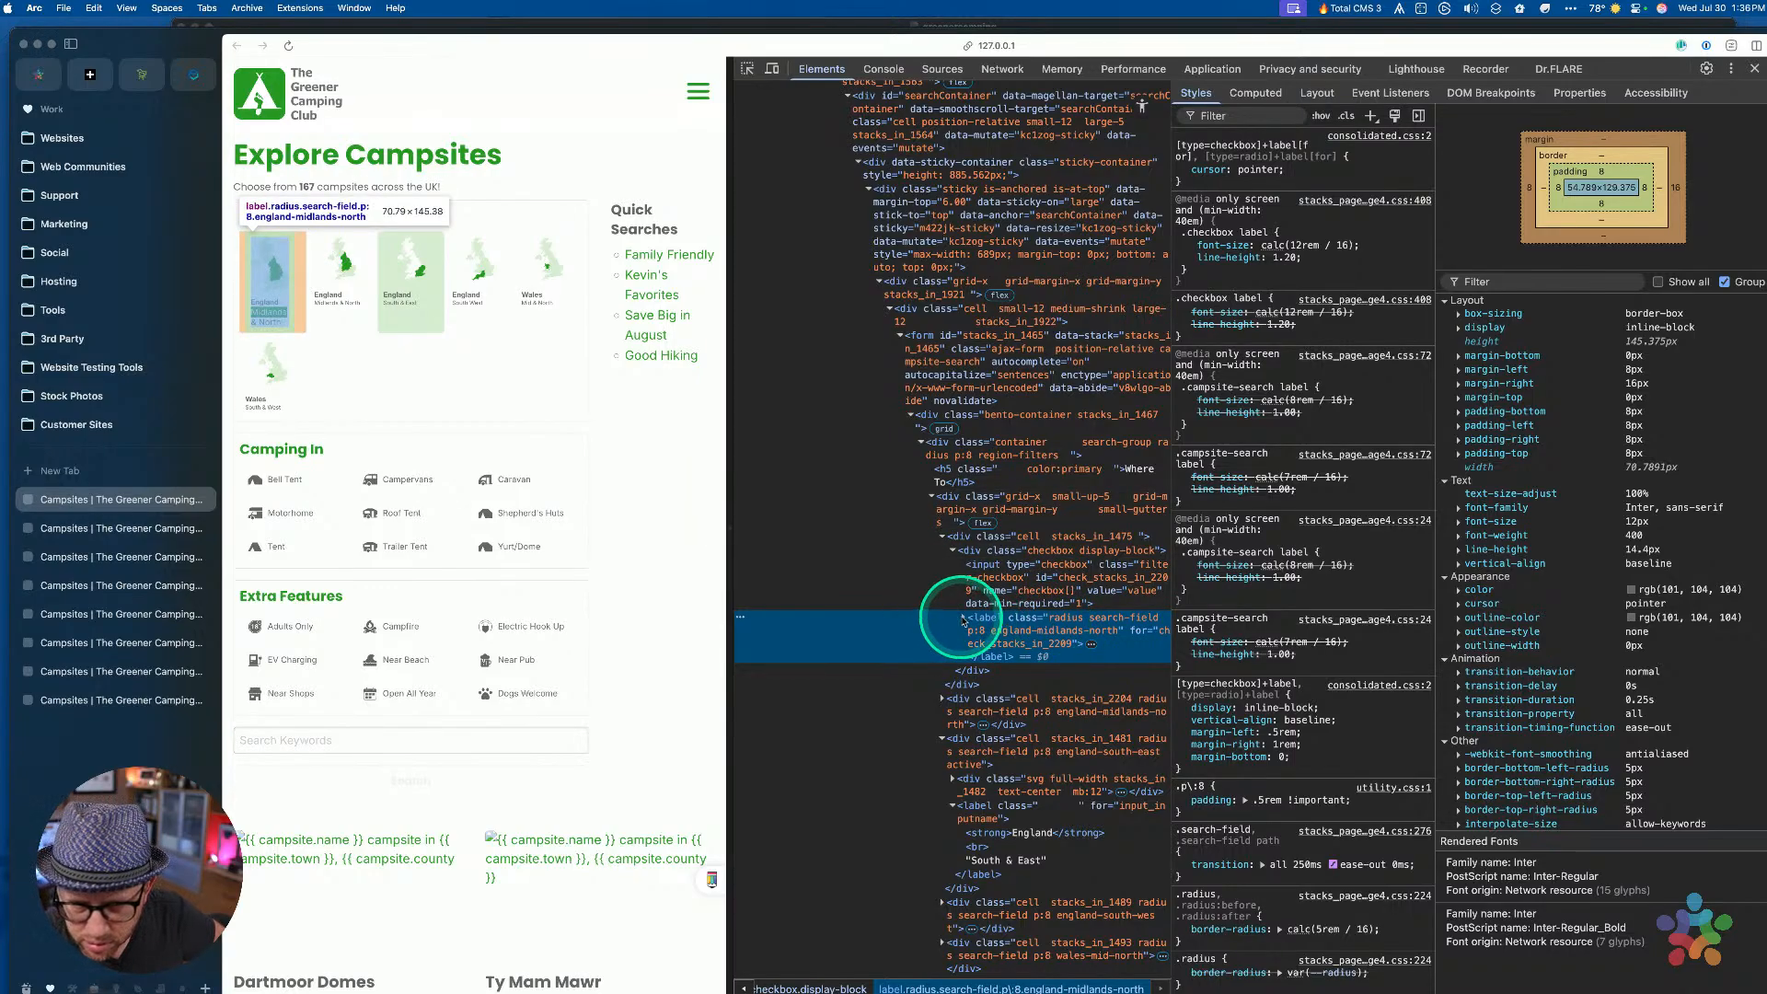
click(964, 617)
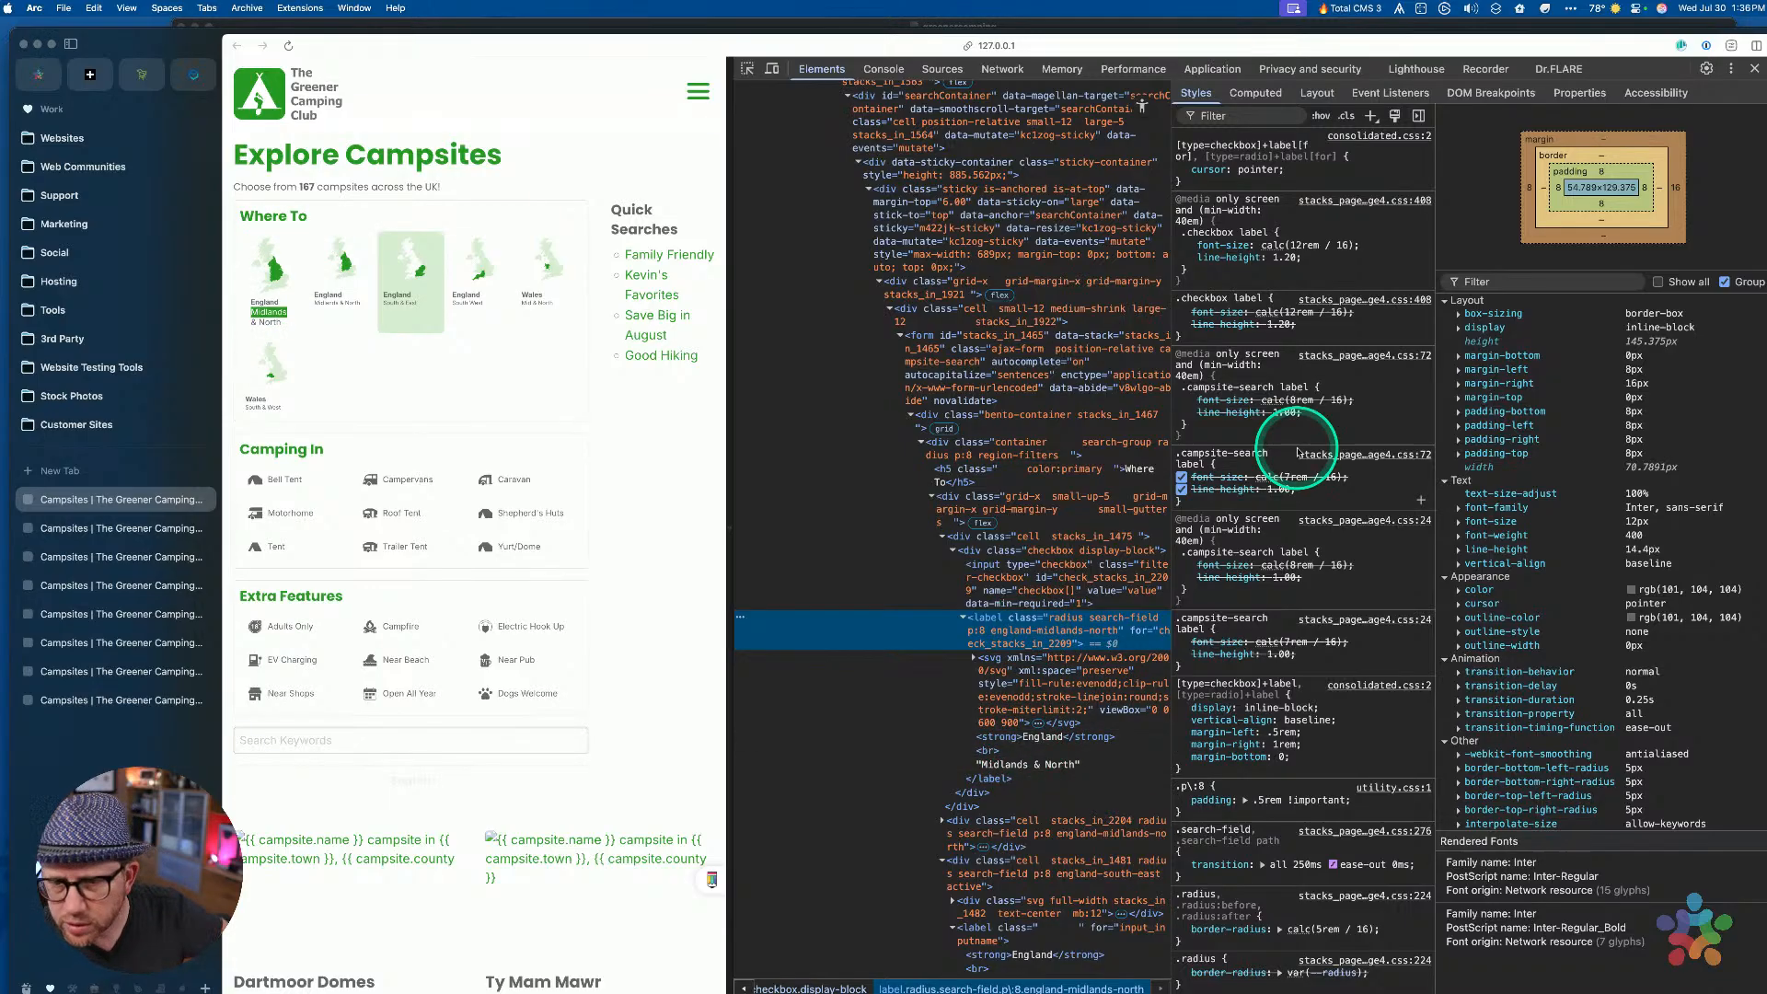
scroll(1298, 463, down, 3)
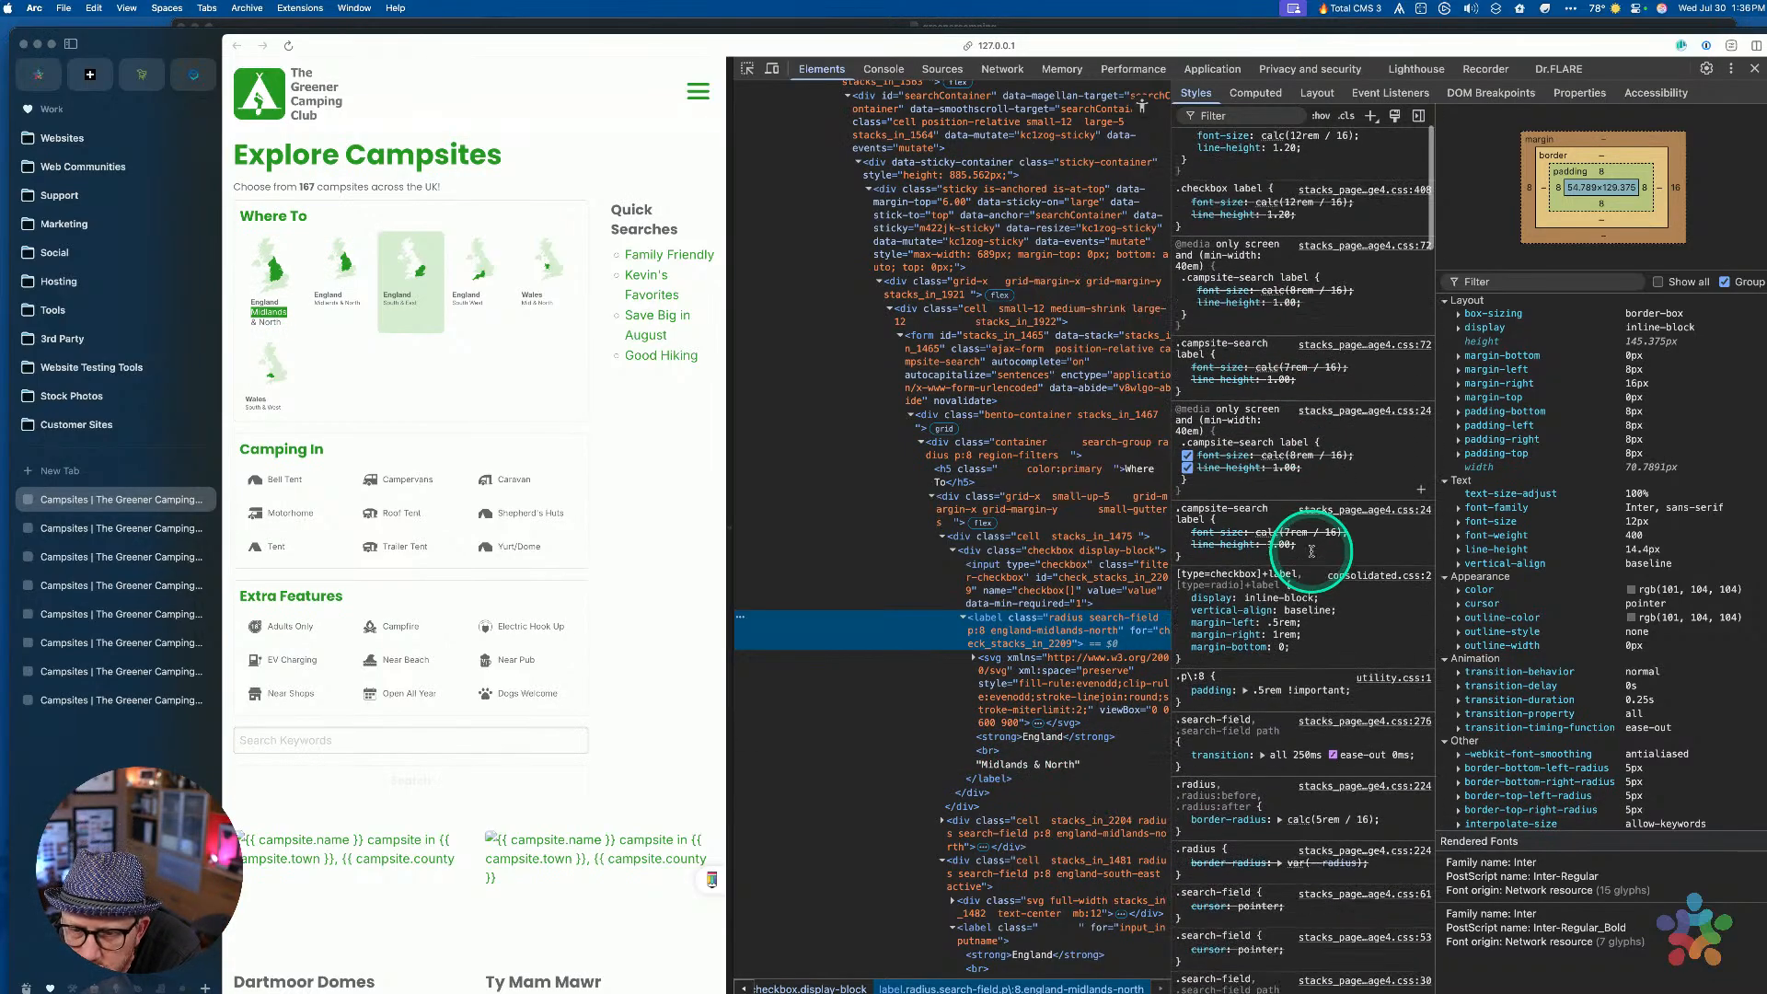
Trace the label's computed font-size to the .checkbox label rule in stacks_page_page4.css
click(1483, 522)
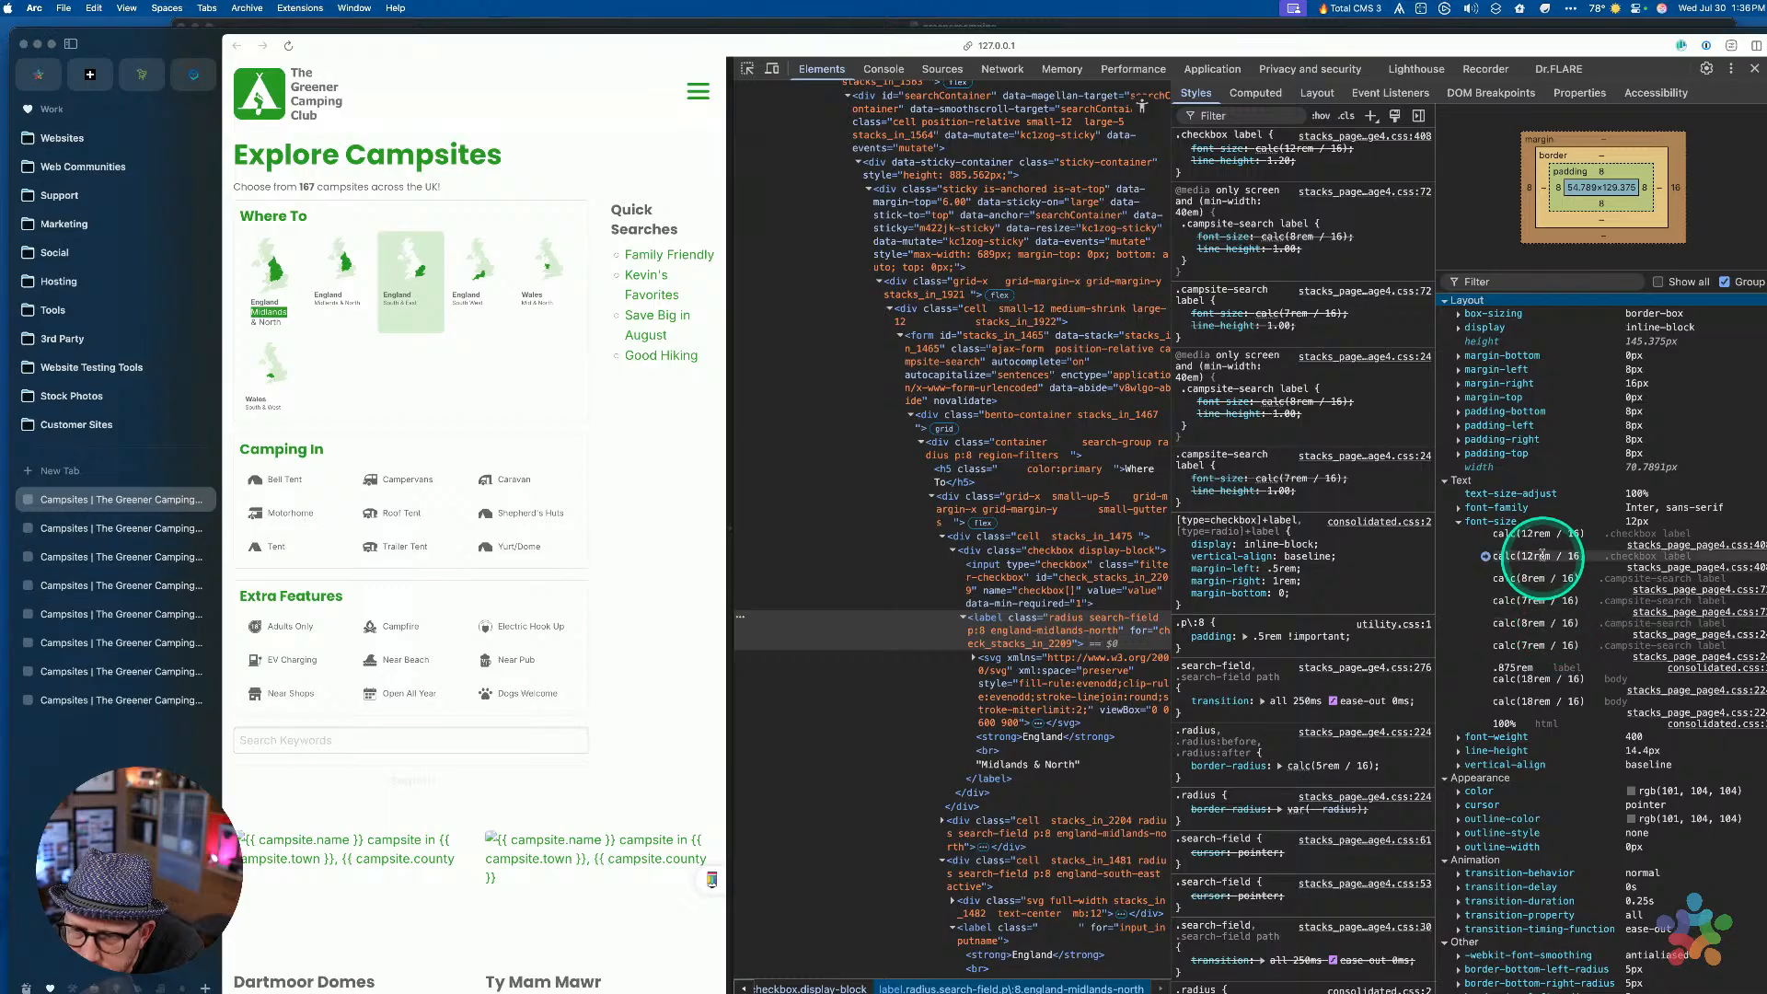
click(1673, 546)
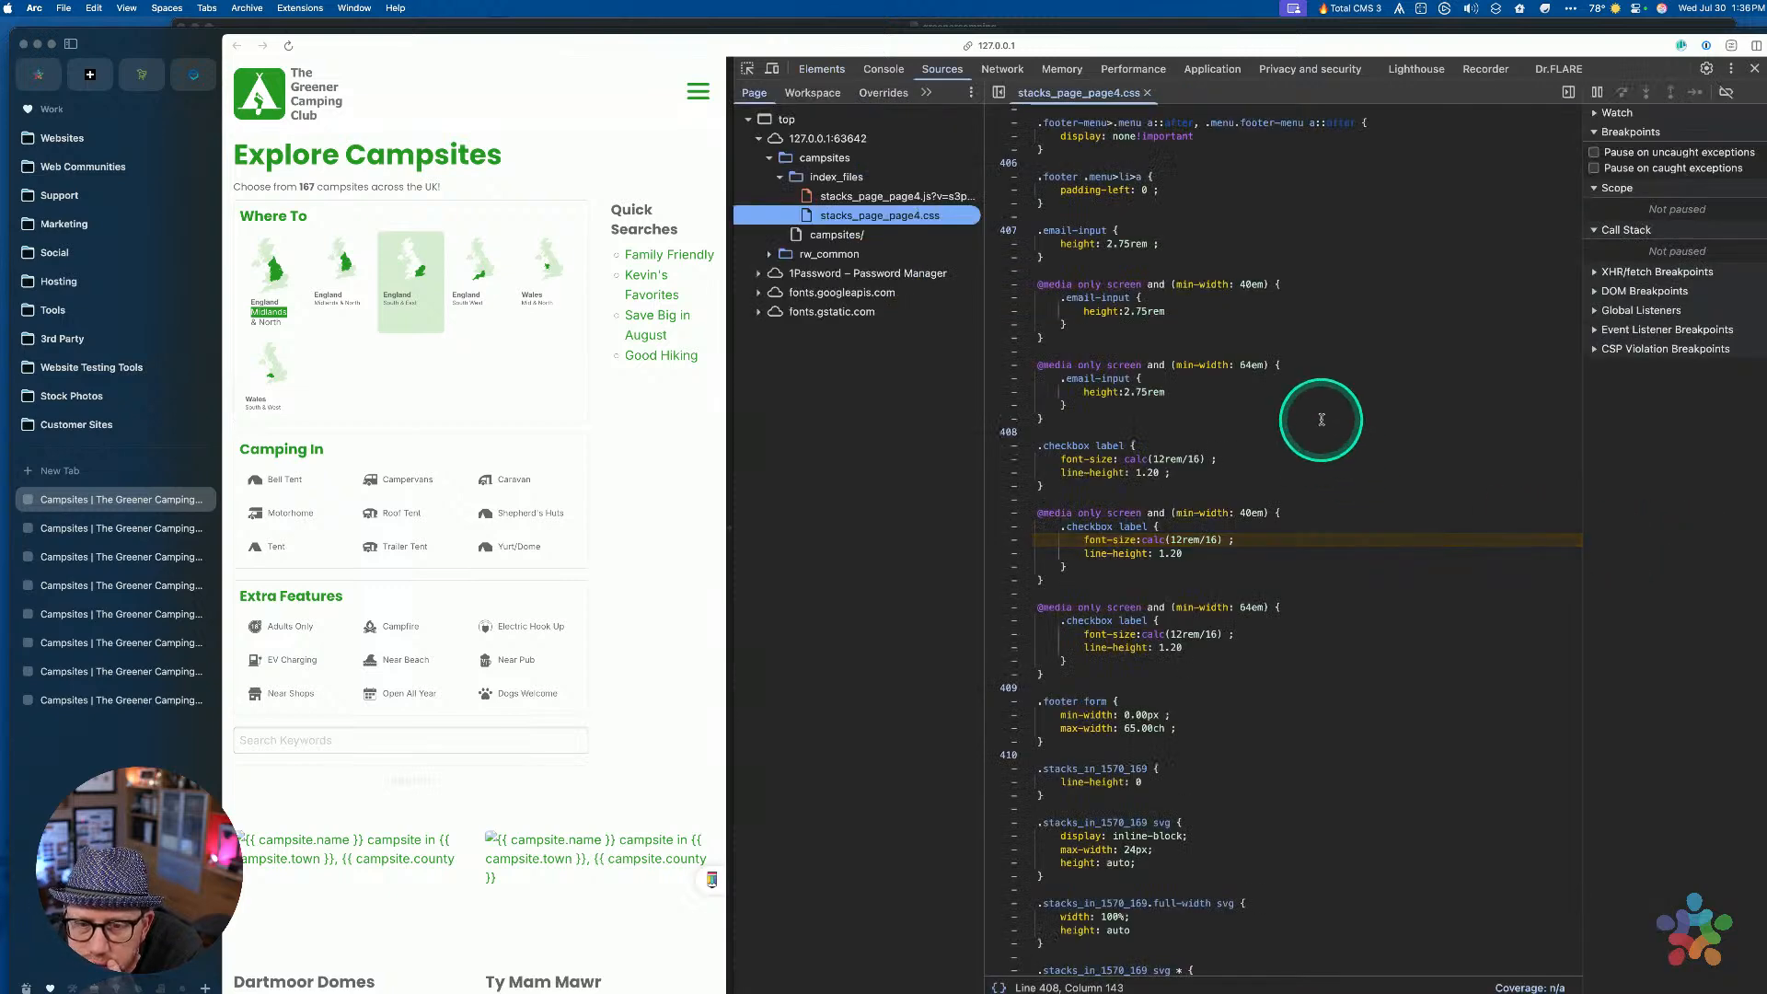
scroll(1322, 420, up, 1)
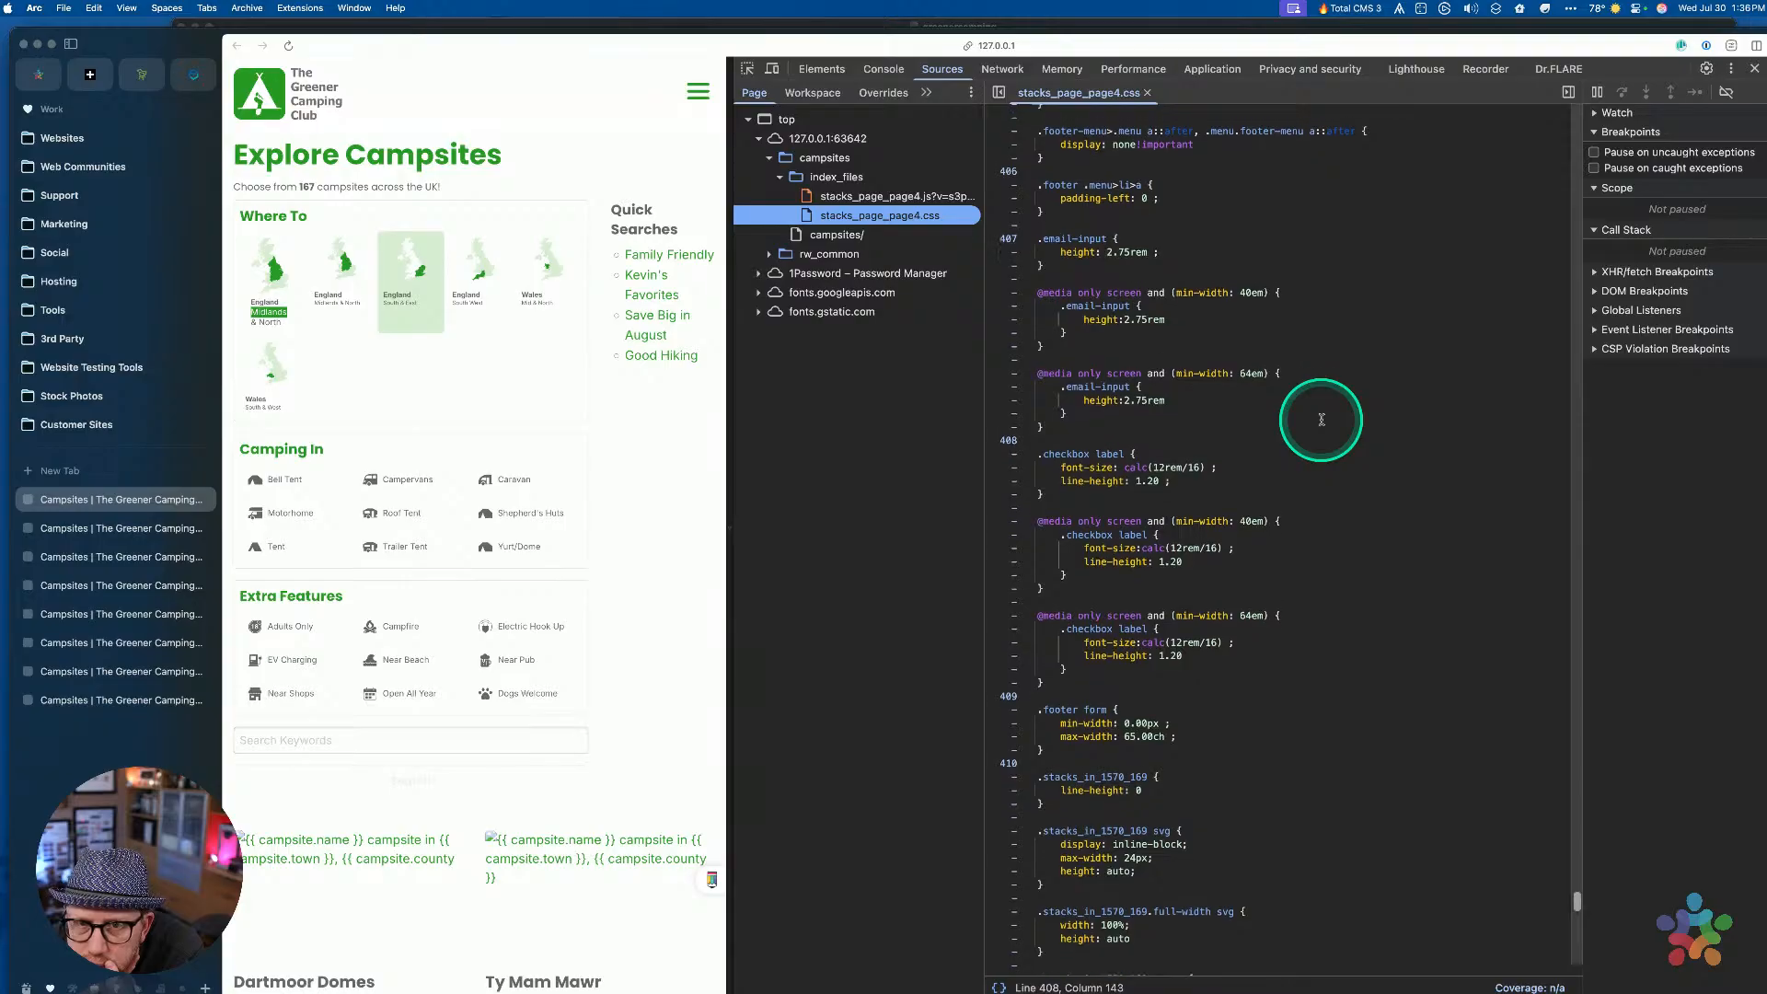
scroll(1321, 420, down, 3)
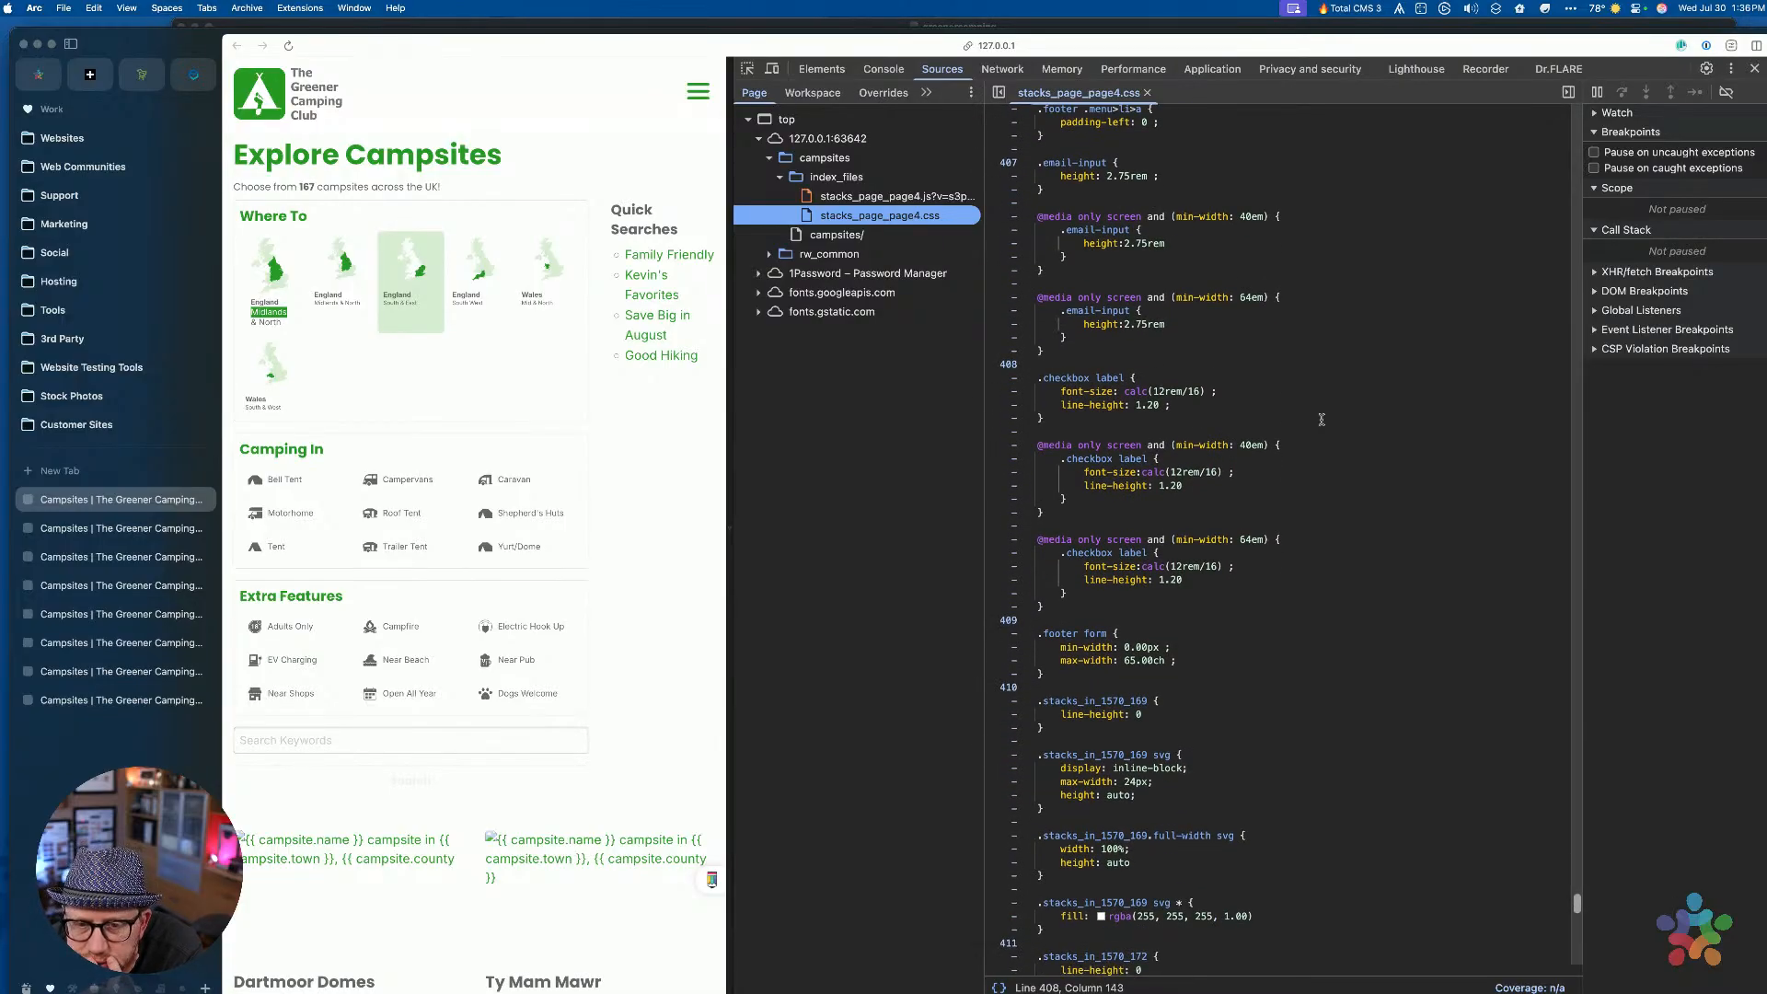
click(1309, 504)
scroll(1310, 503, down, 1)
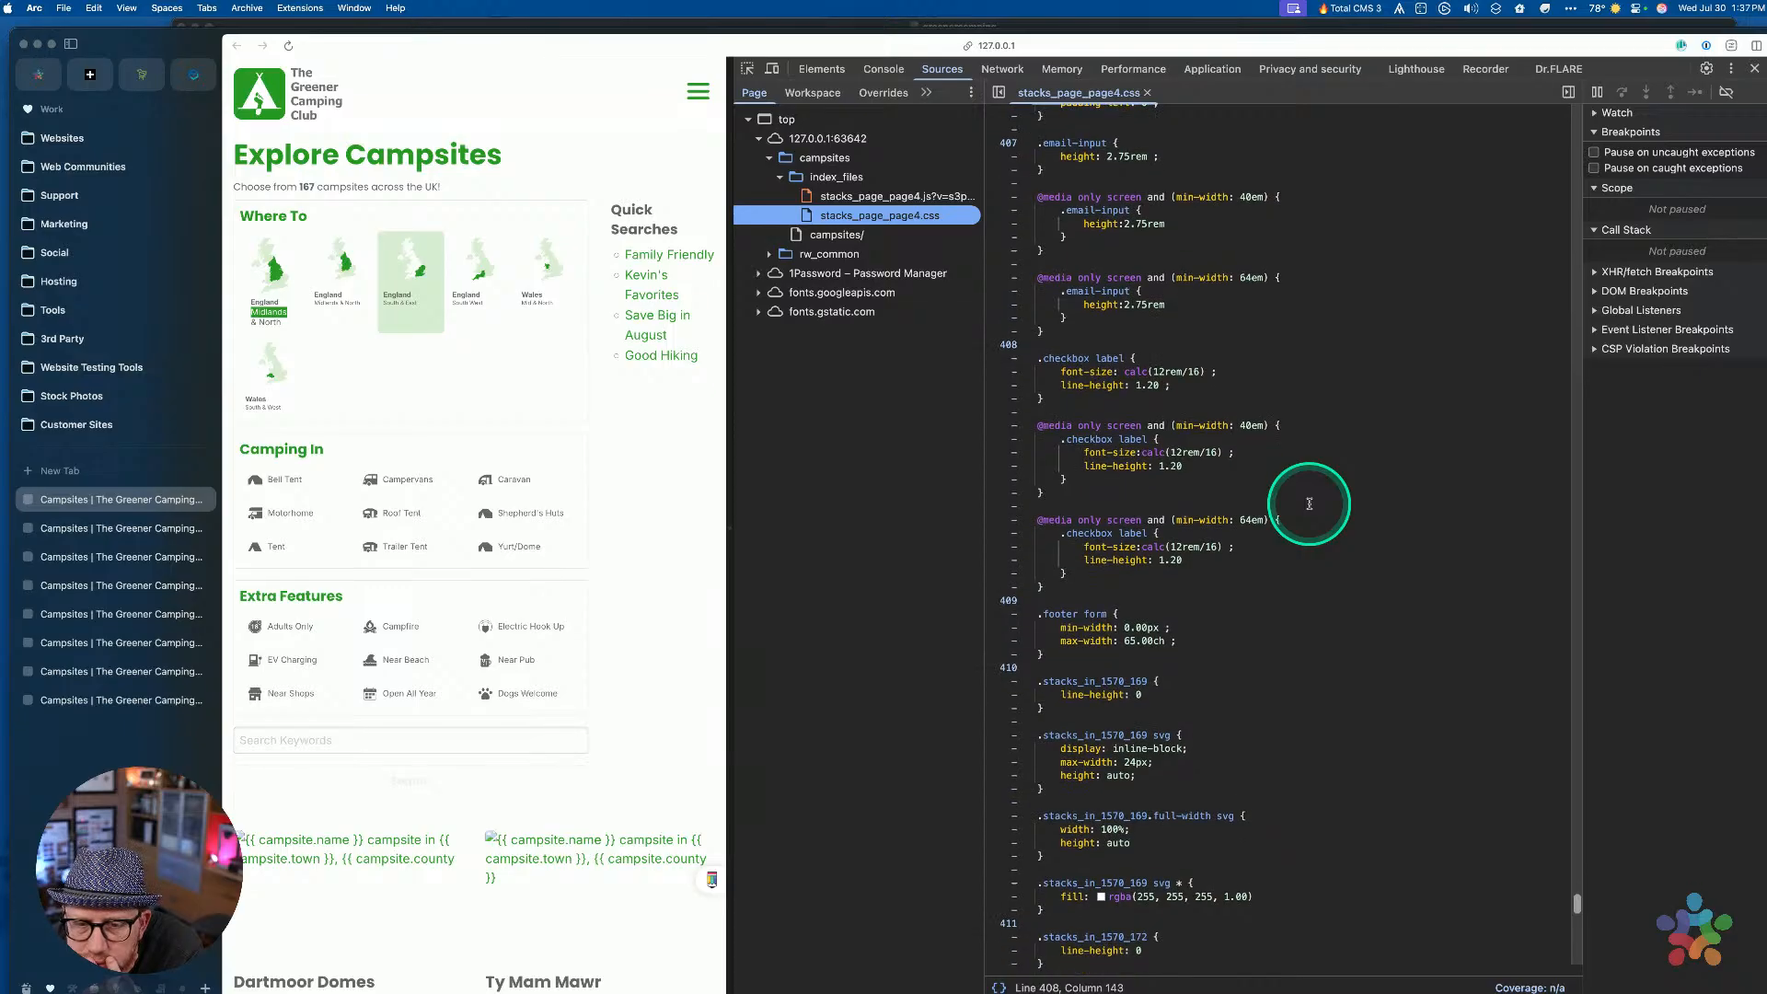
key(ctrl+Up)
Select the campsite-search label Font Style stack and preview the page again in Arc
click(1207, 549)
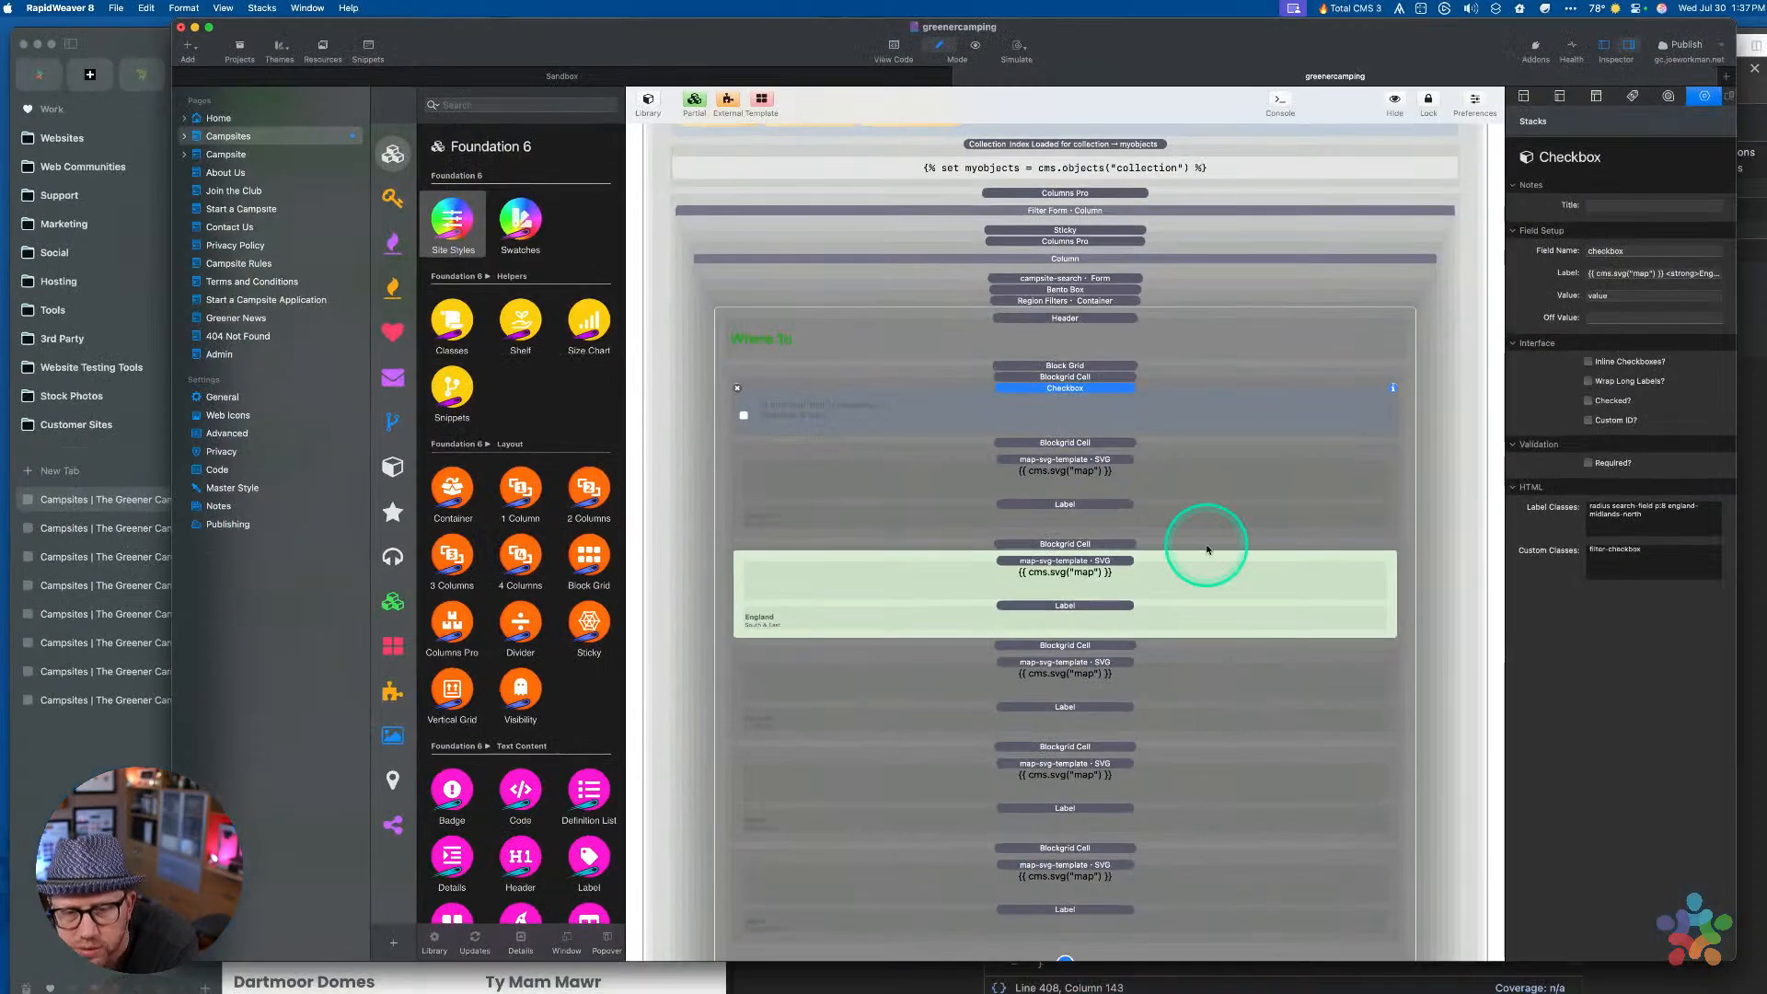
scroll(1072, 389, up, 5)
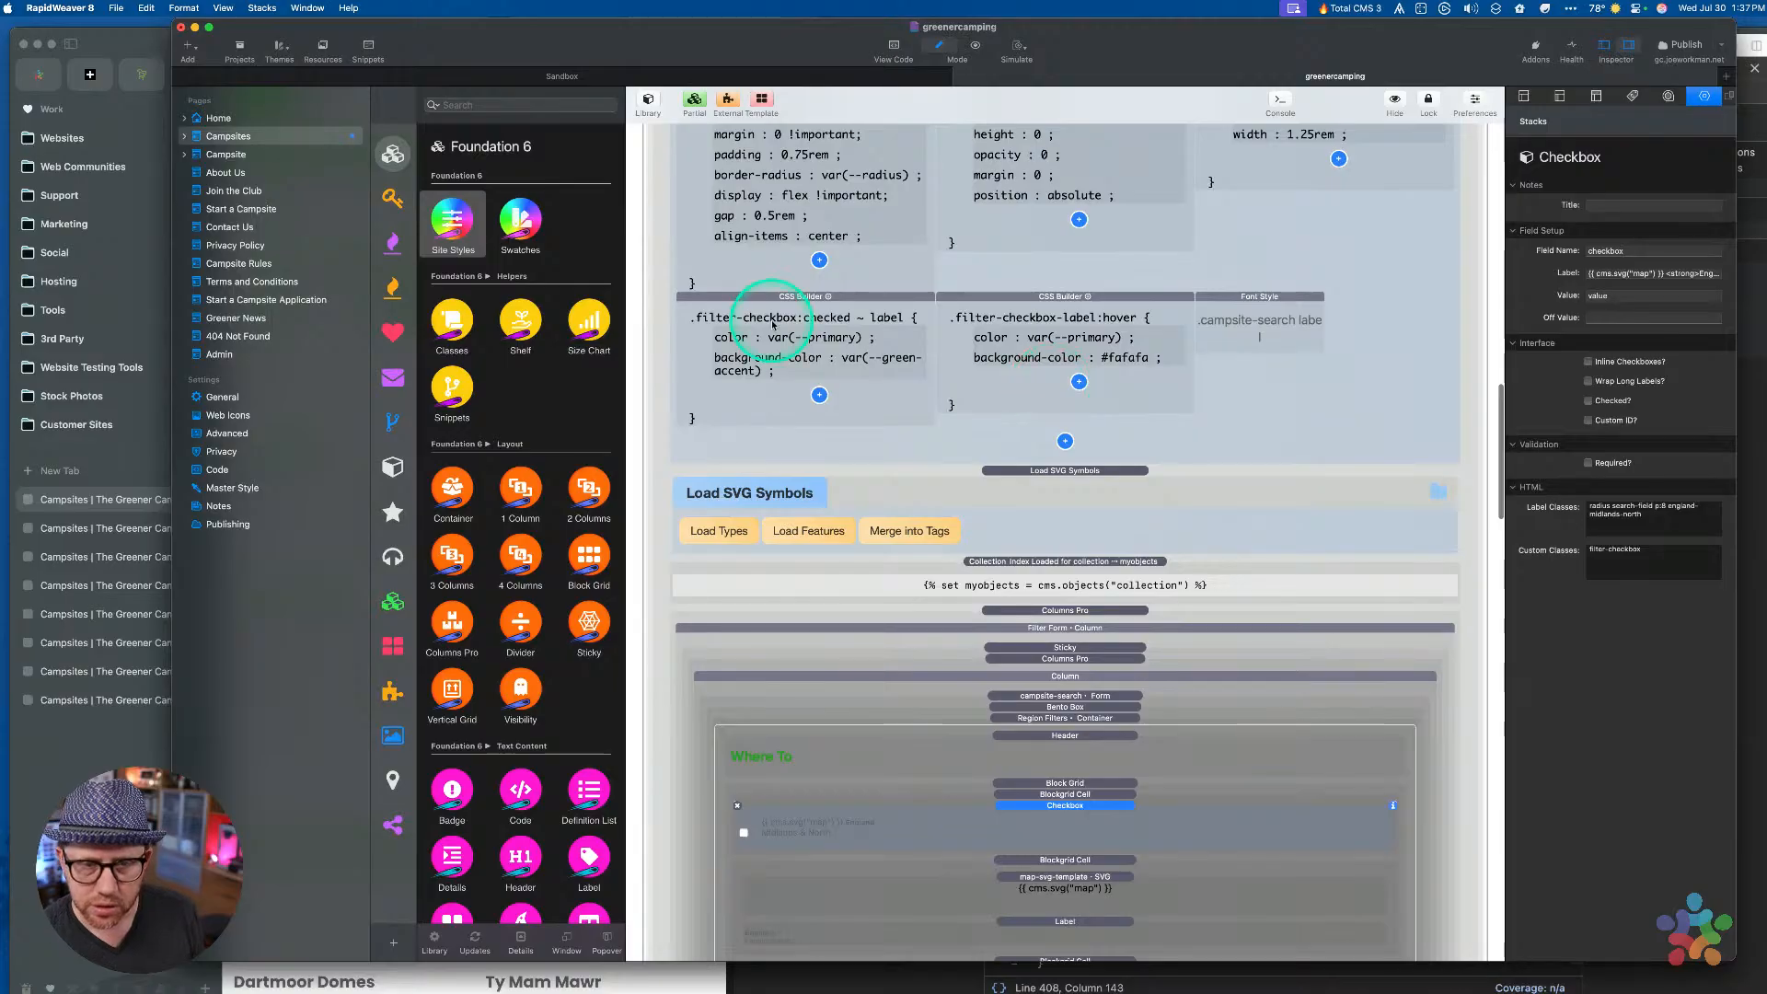
scroll(772, 324, up, 2)
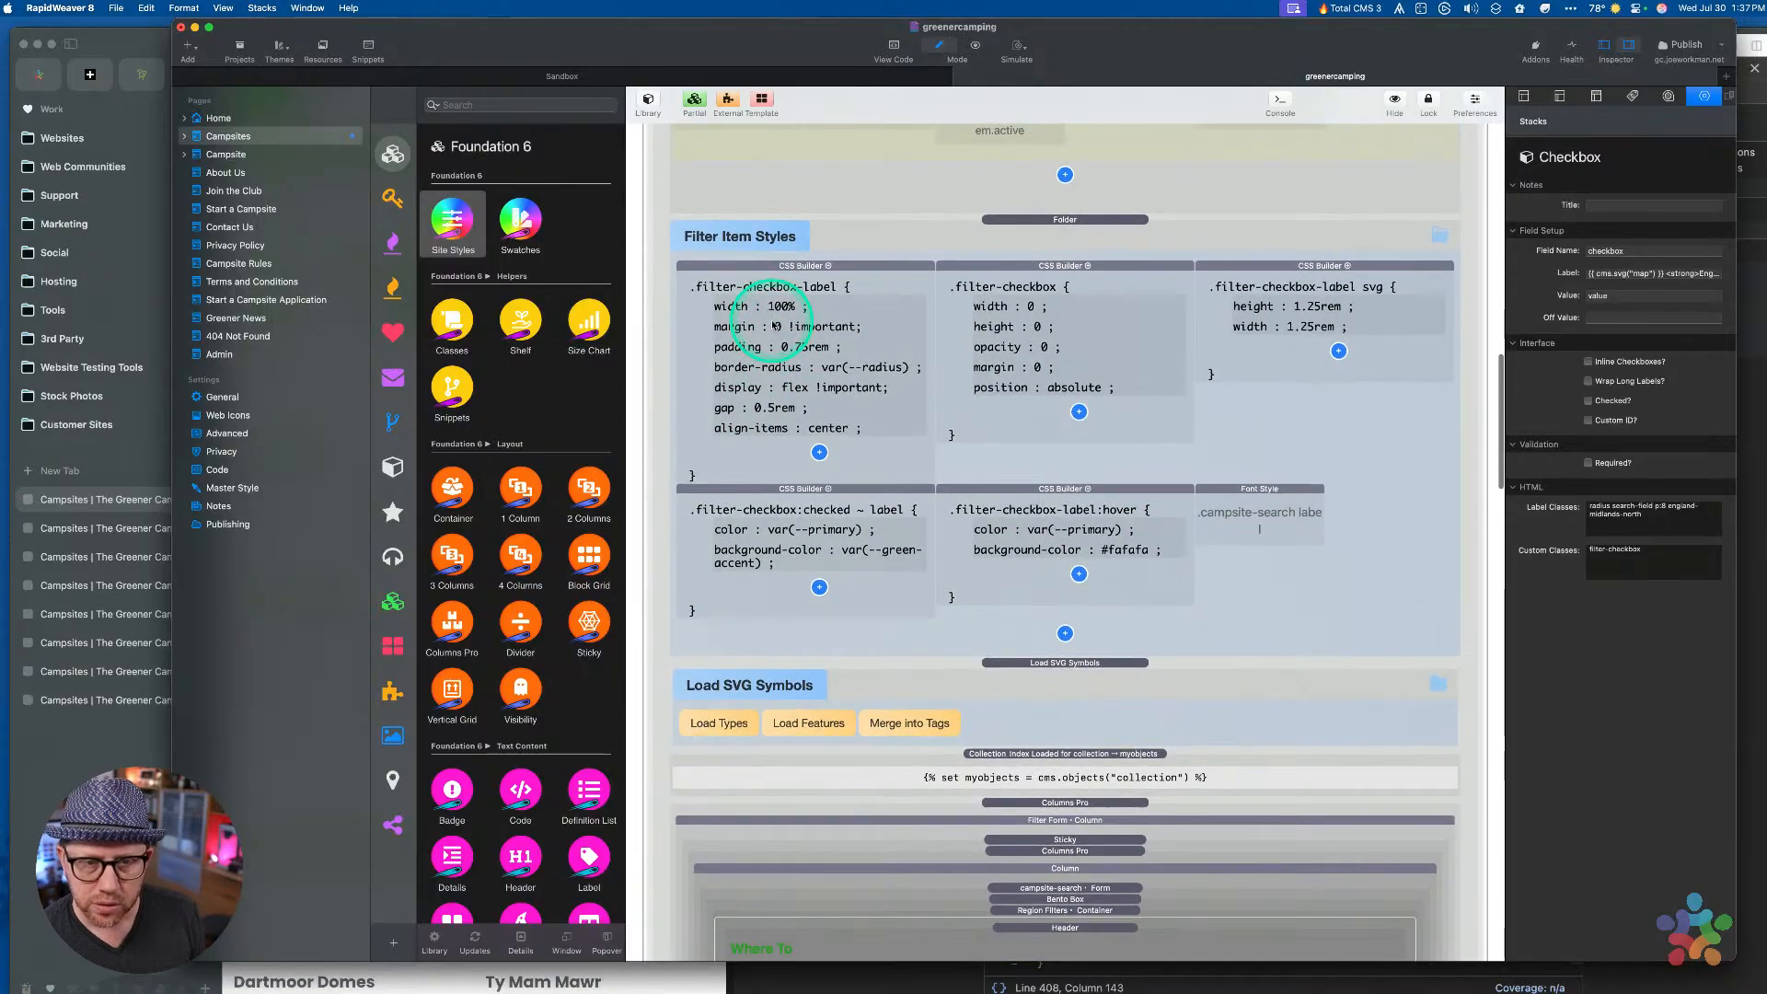
click(1277, 495)
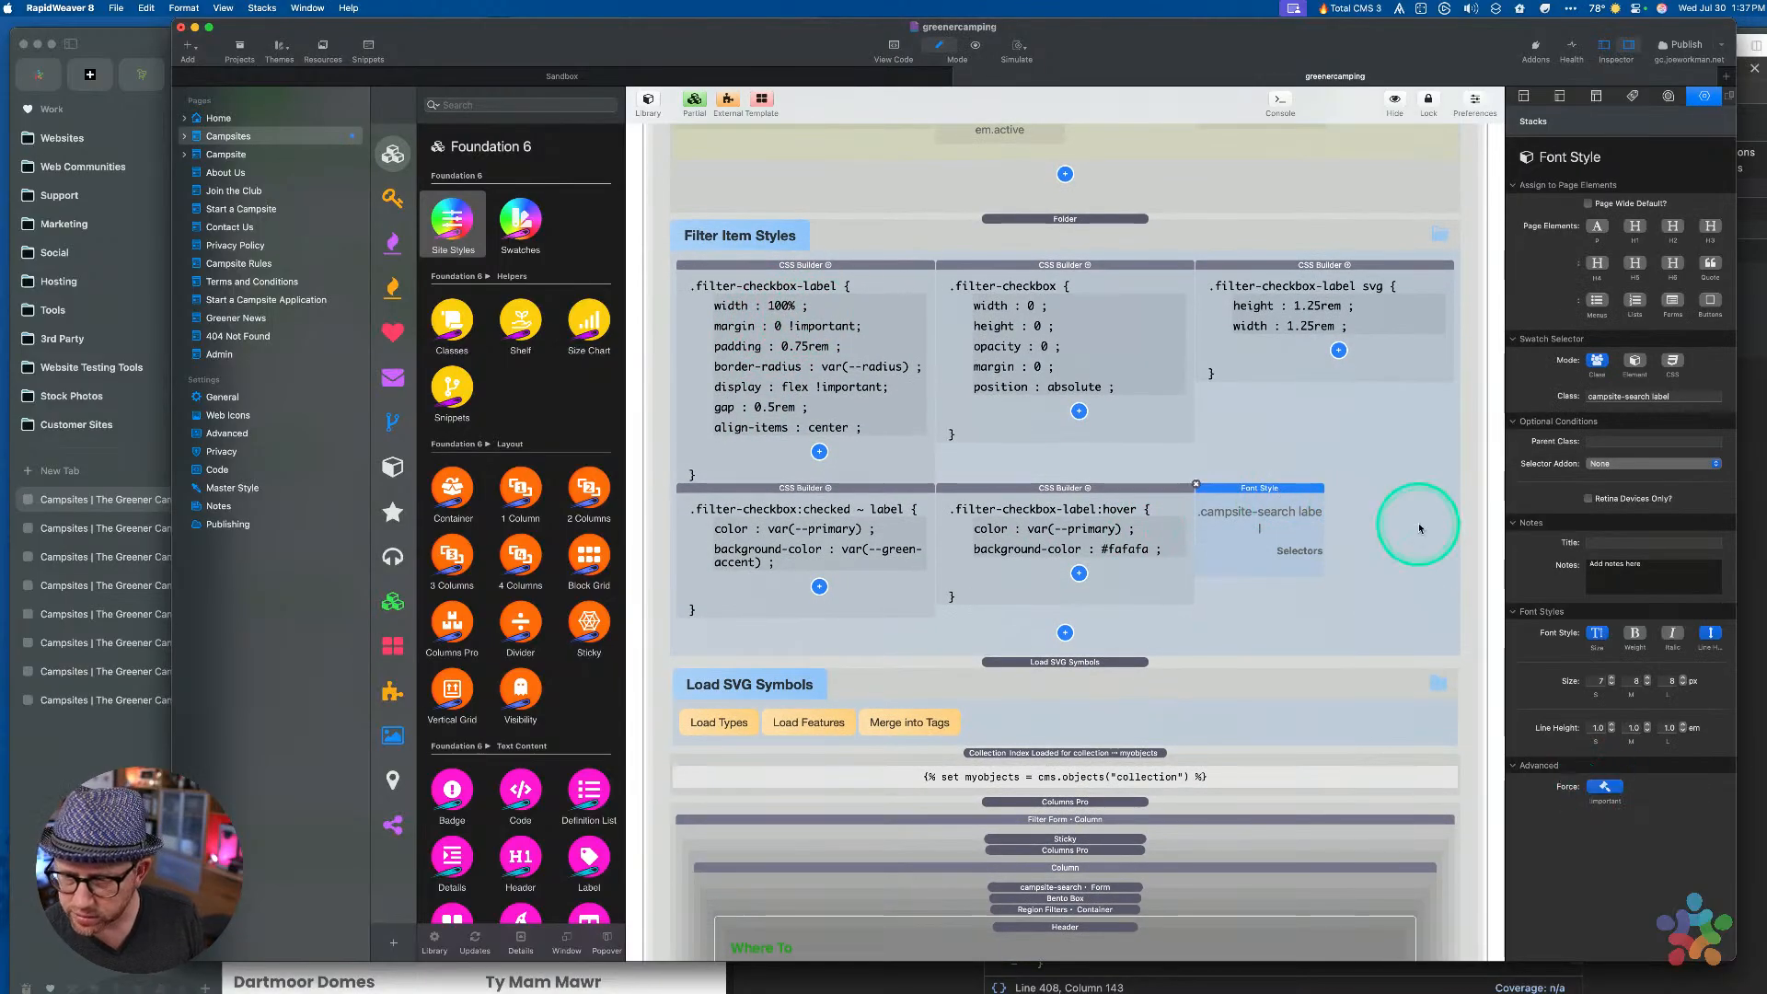
key(super+r)
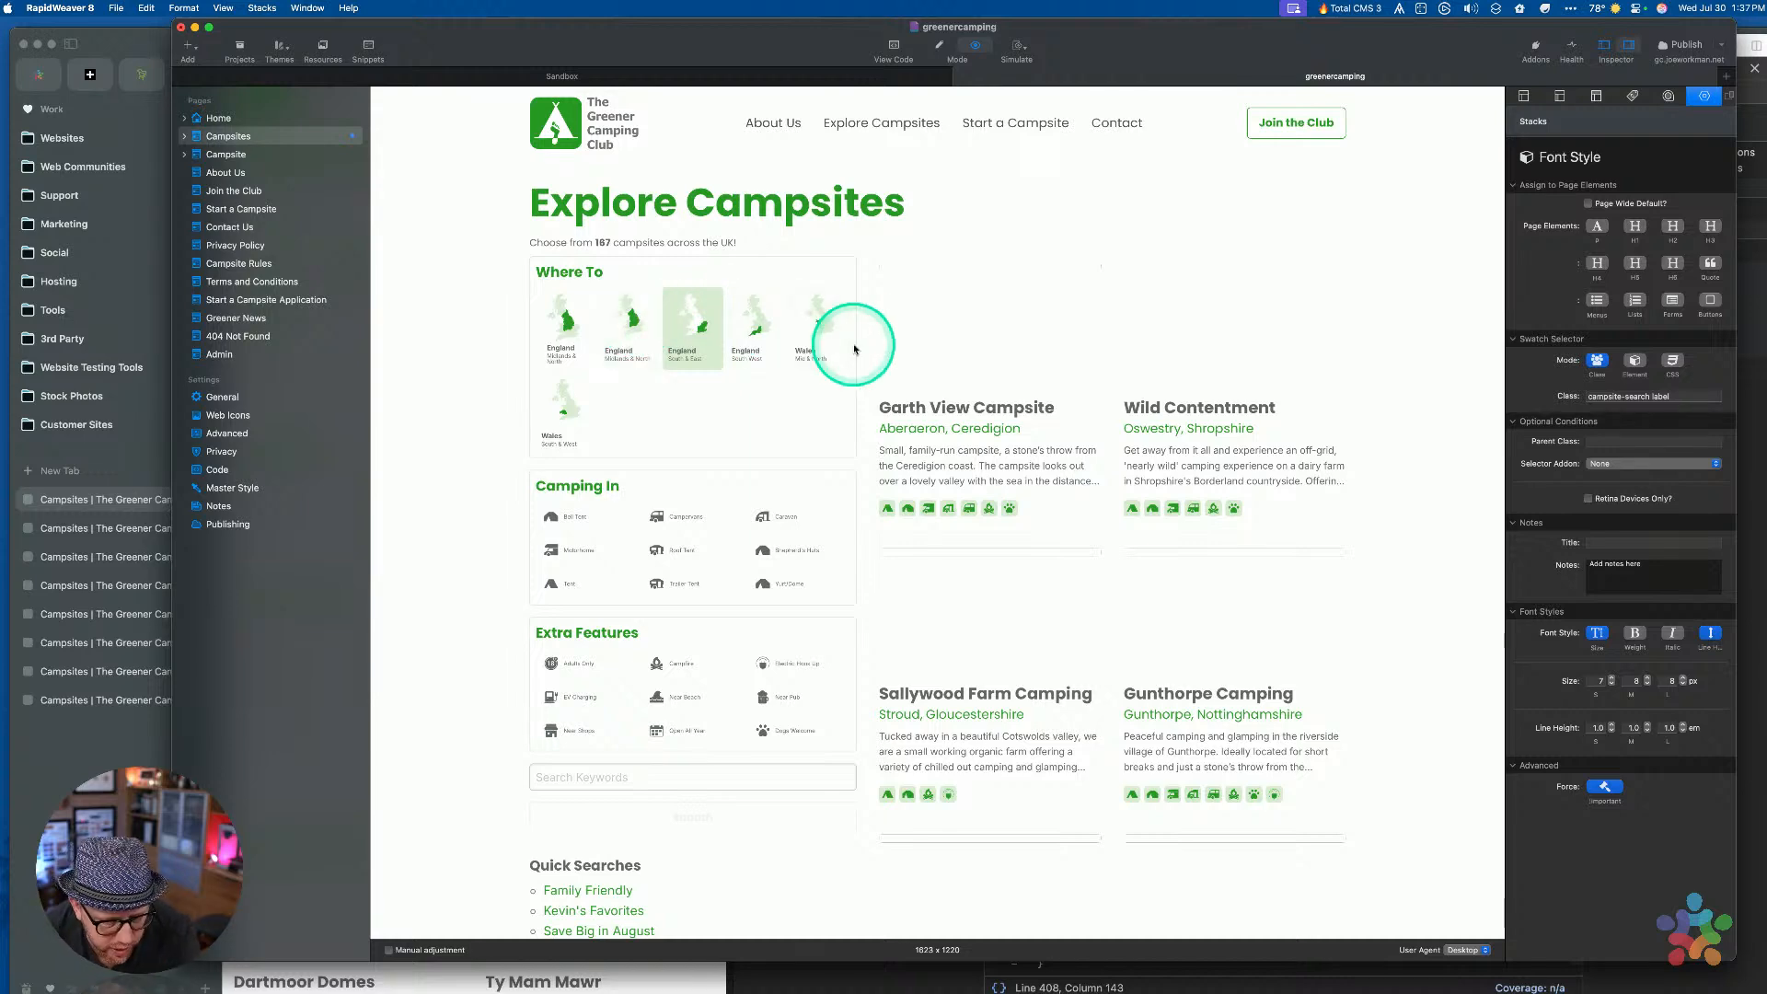
key(super+alt+p)
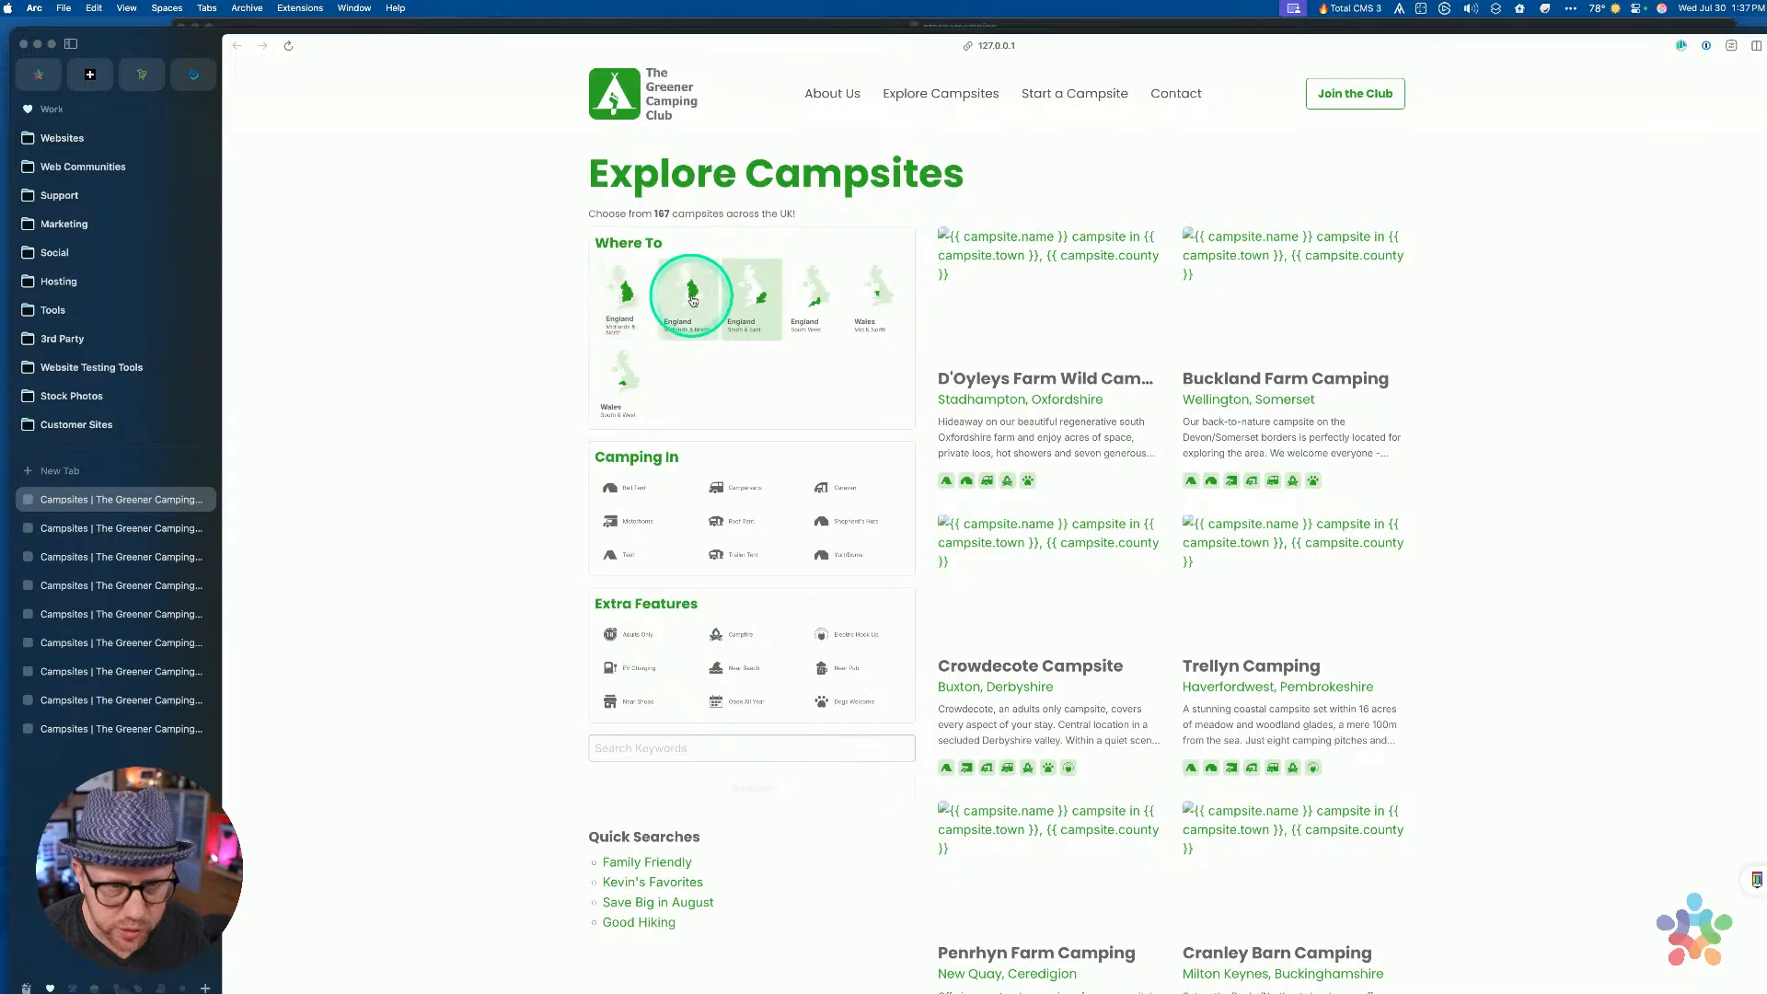
key(ctrl+Up)
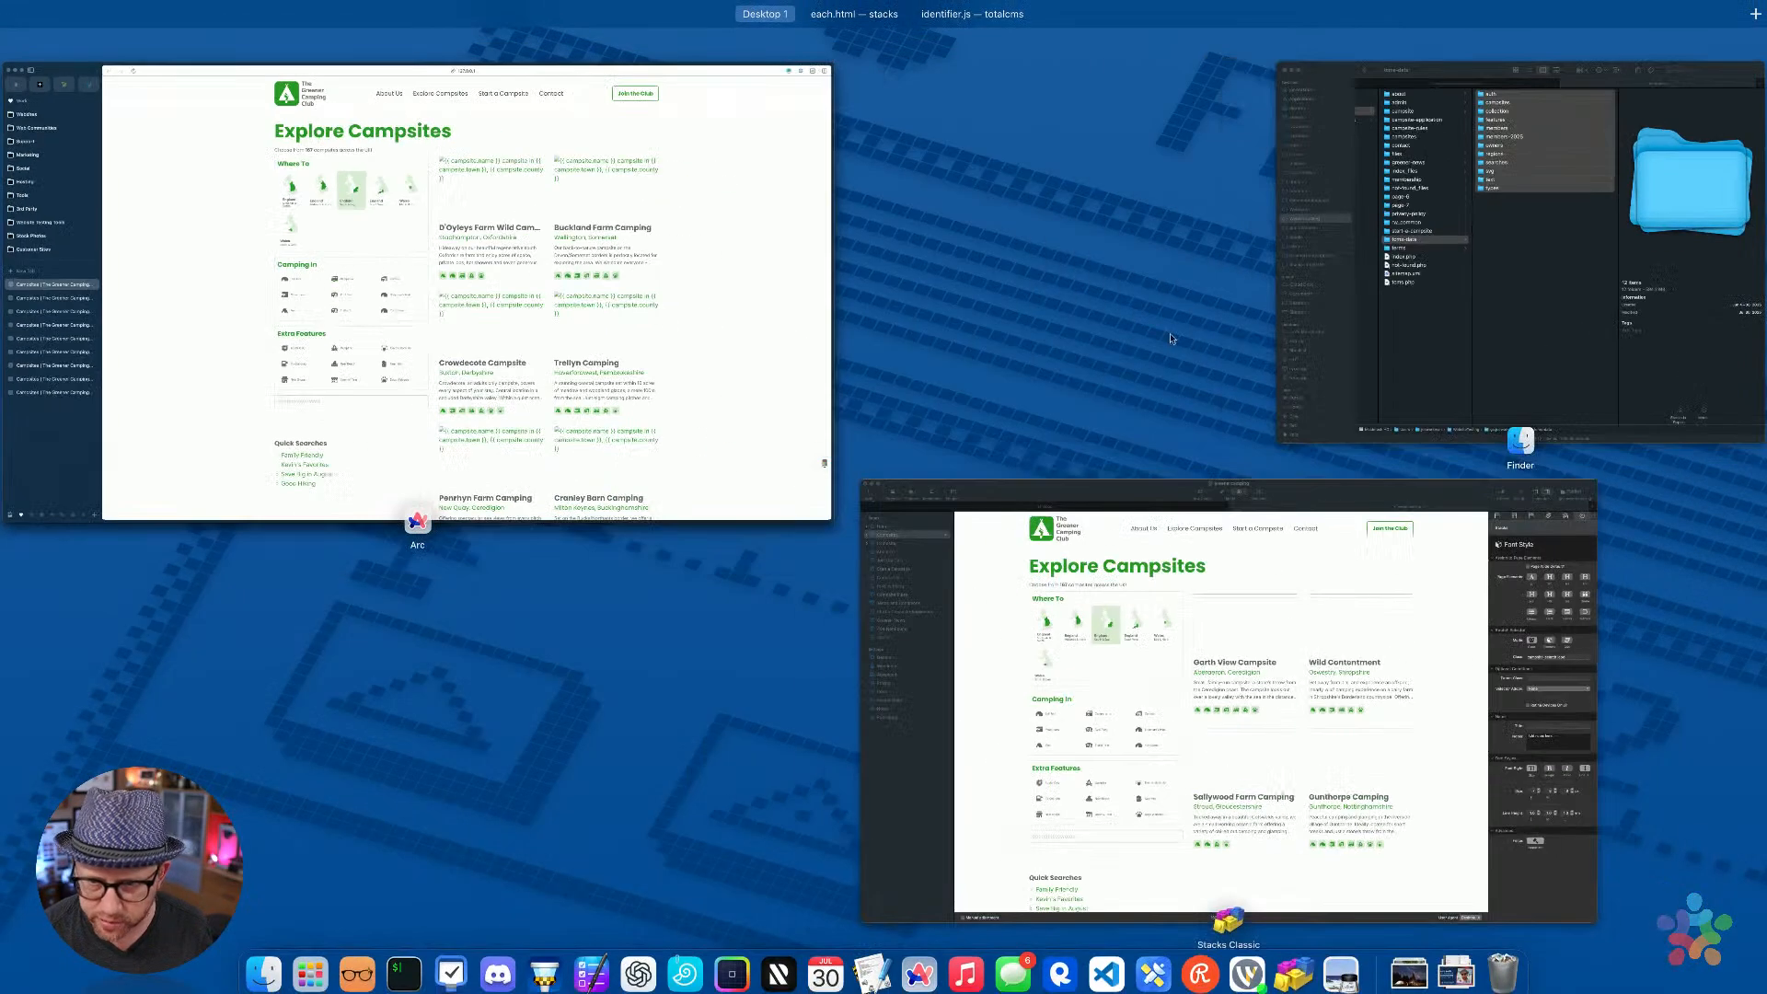
click(1163, 522)
key(super+r)
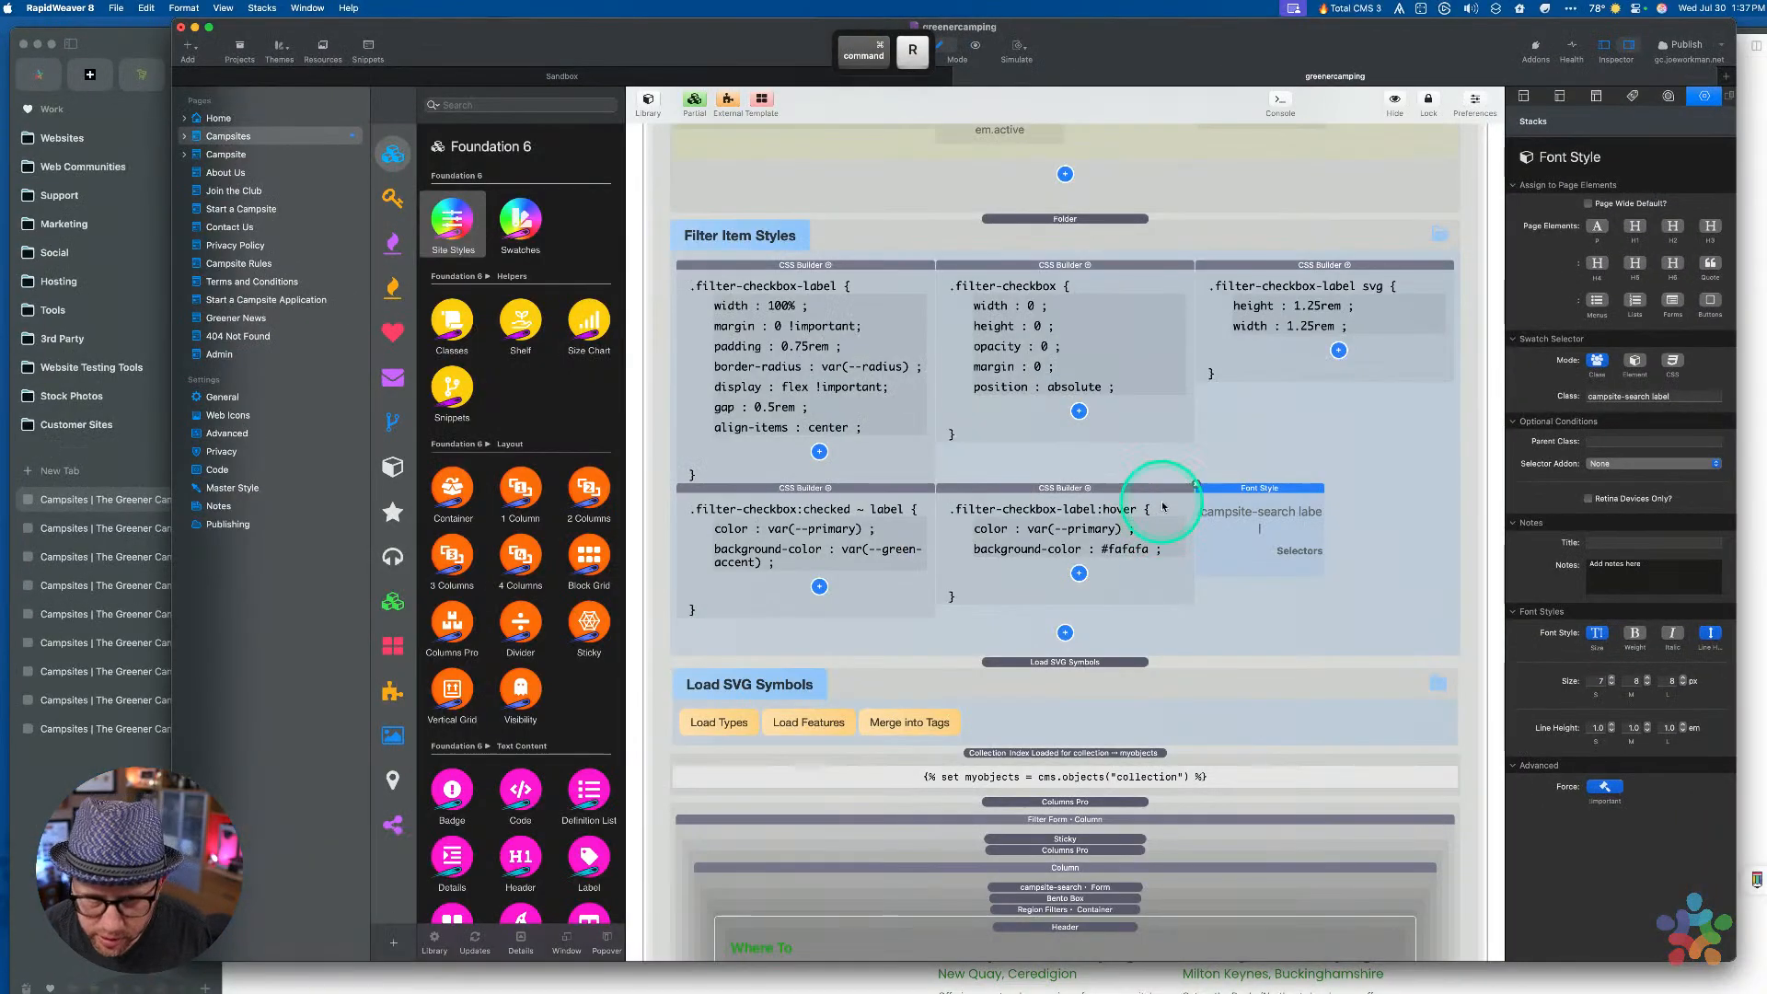
Check a region map Blockgrid Cell's Custom Classes, then preview the page in Arc
scroll(1187, 633, down, 15)
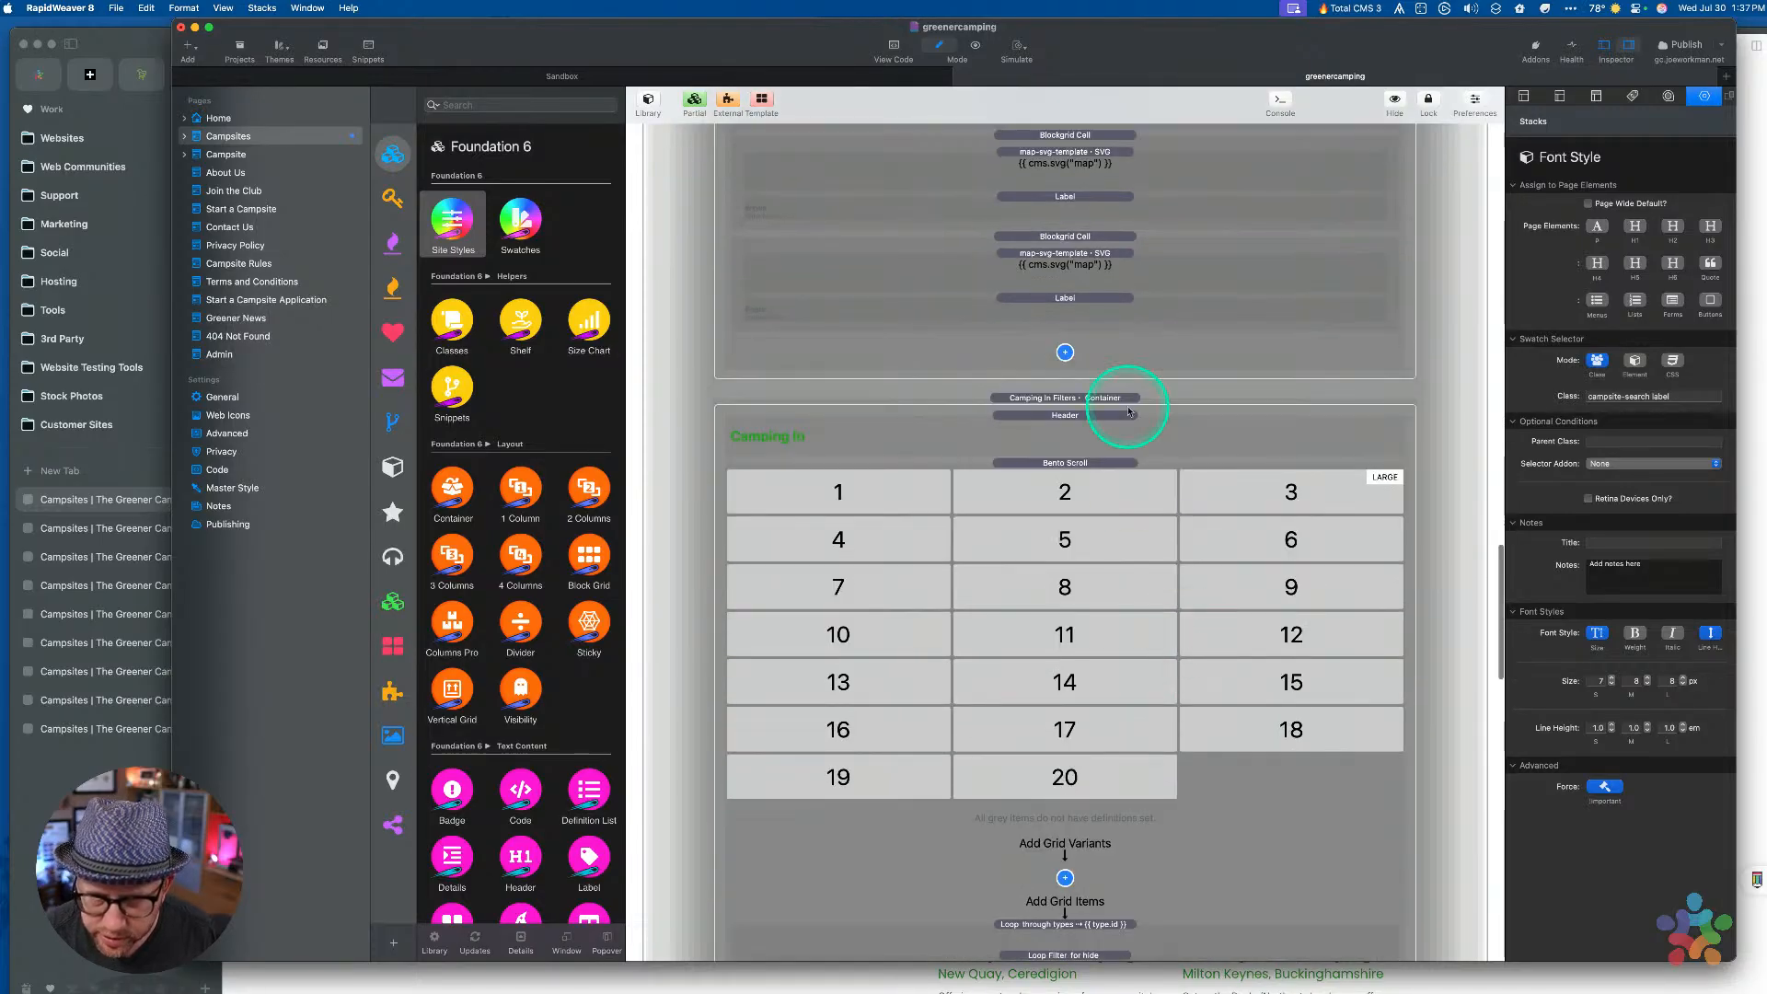
click(1064, 237)
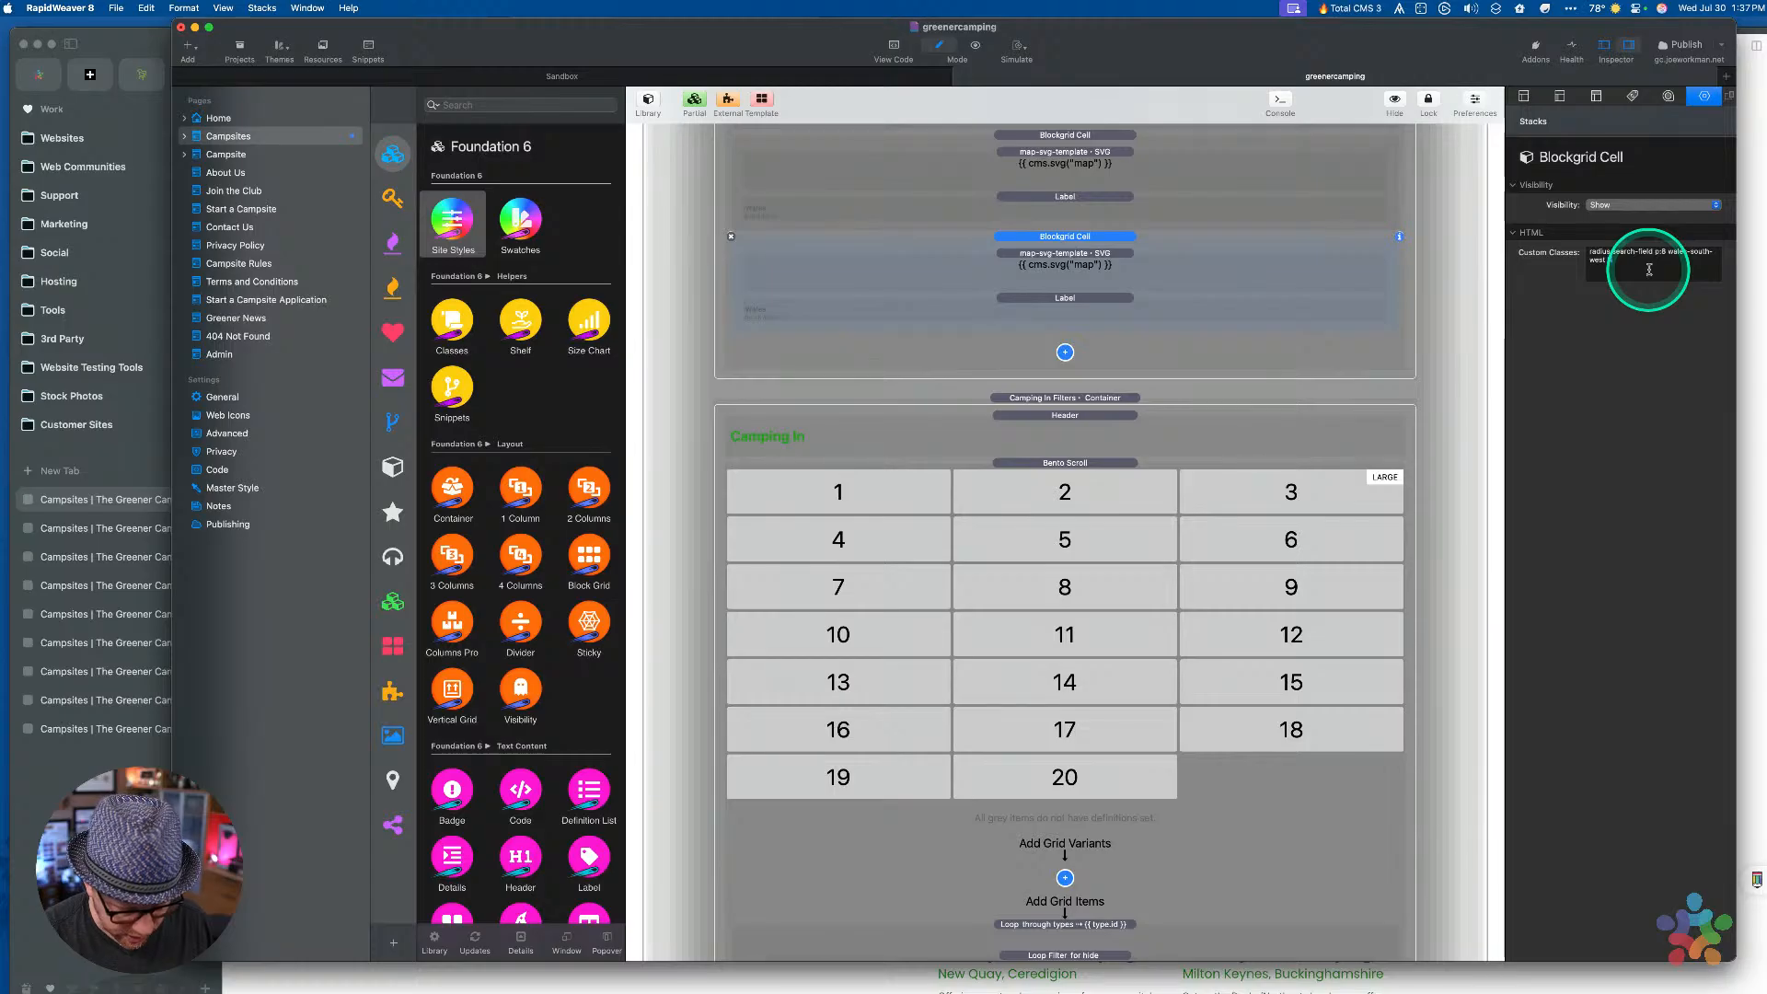
scroll(1095, 289, up, 5)
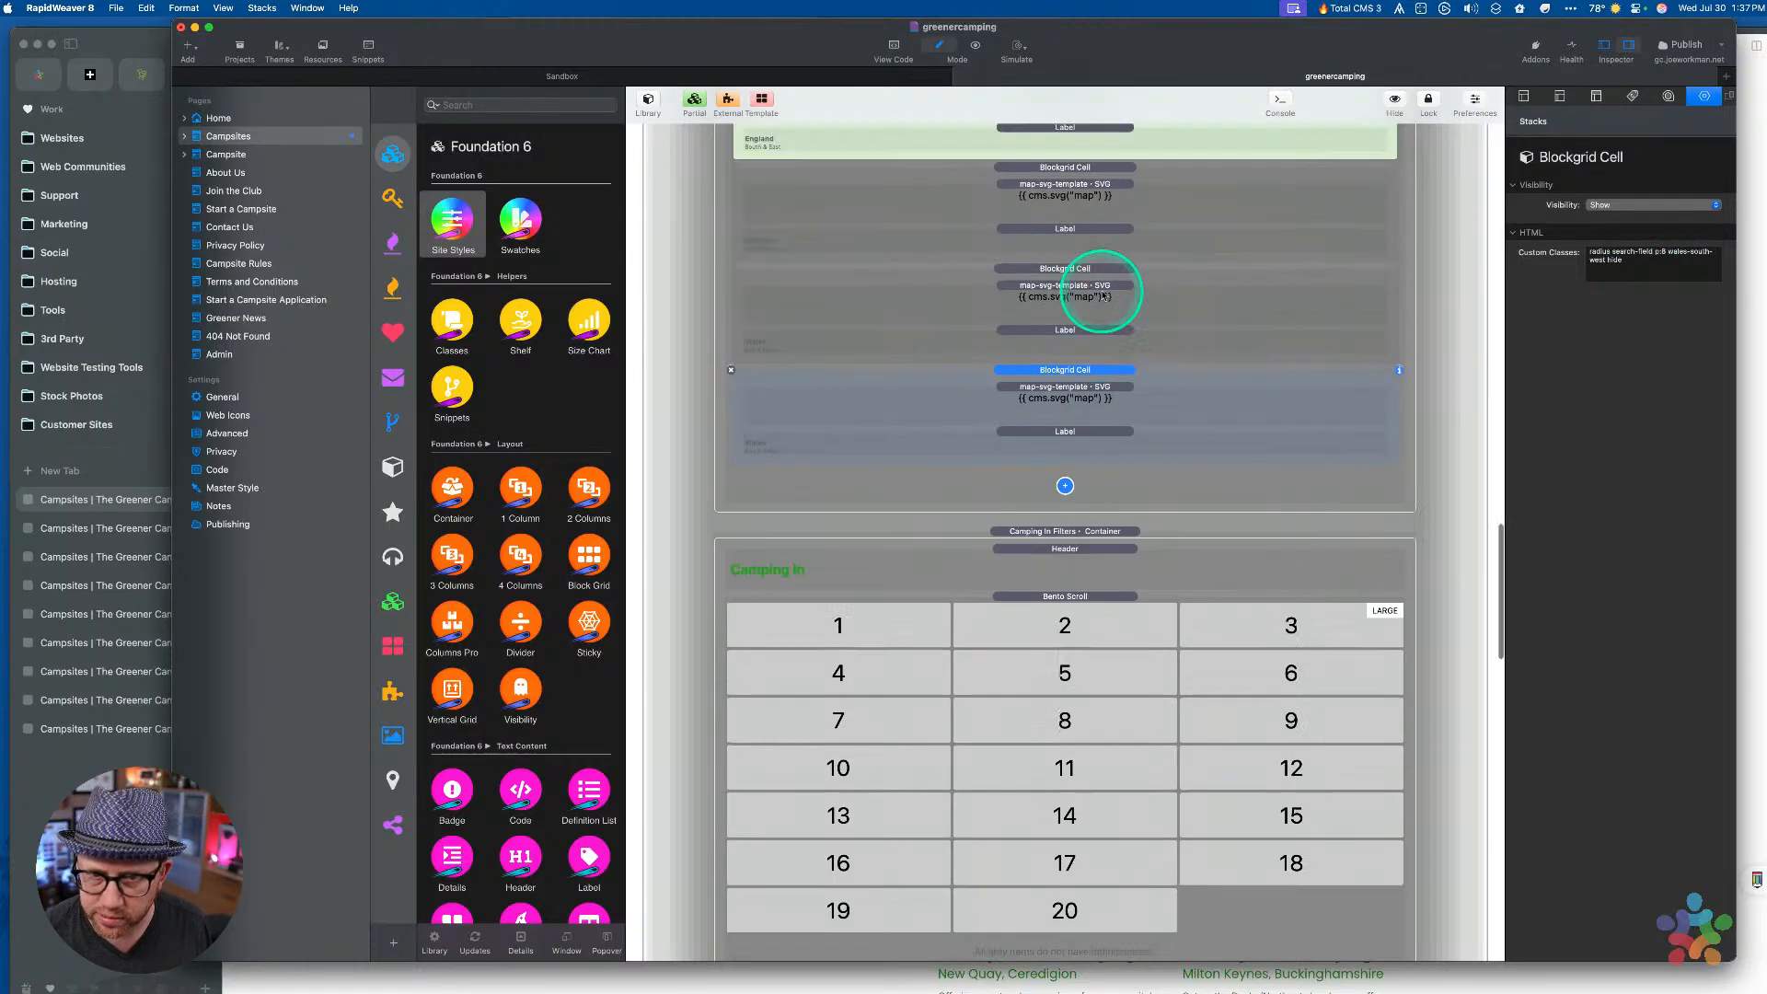
key(super+r)
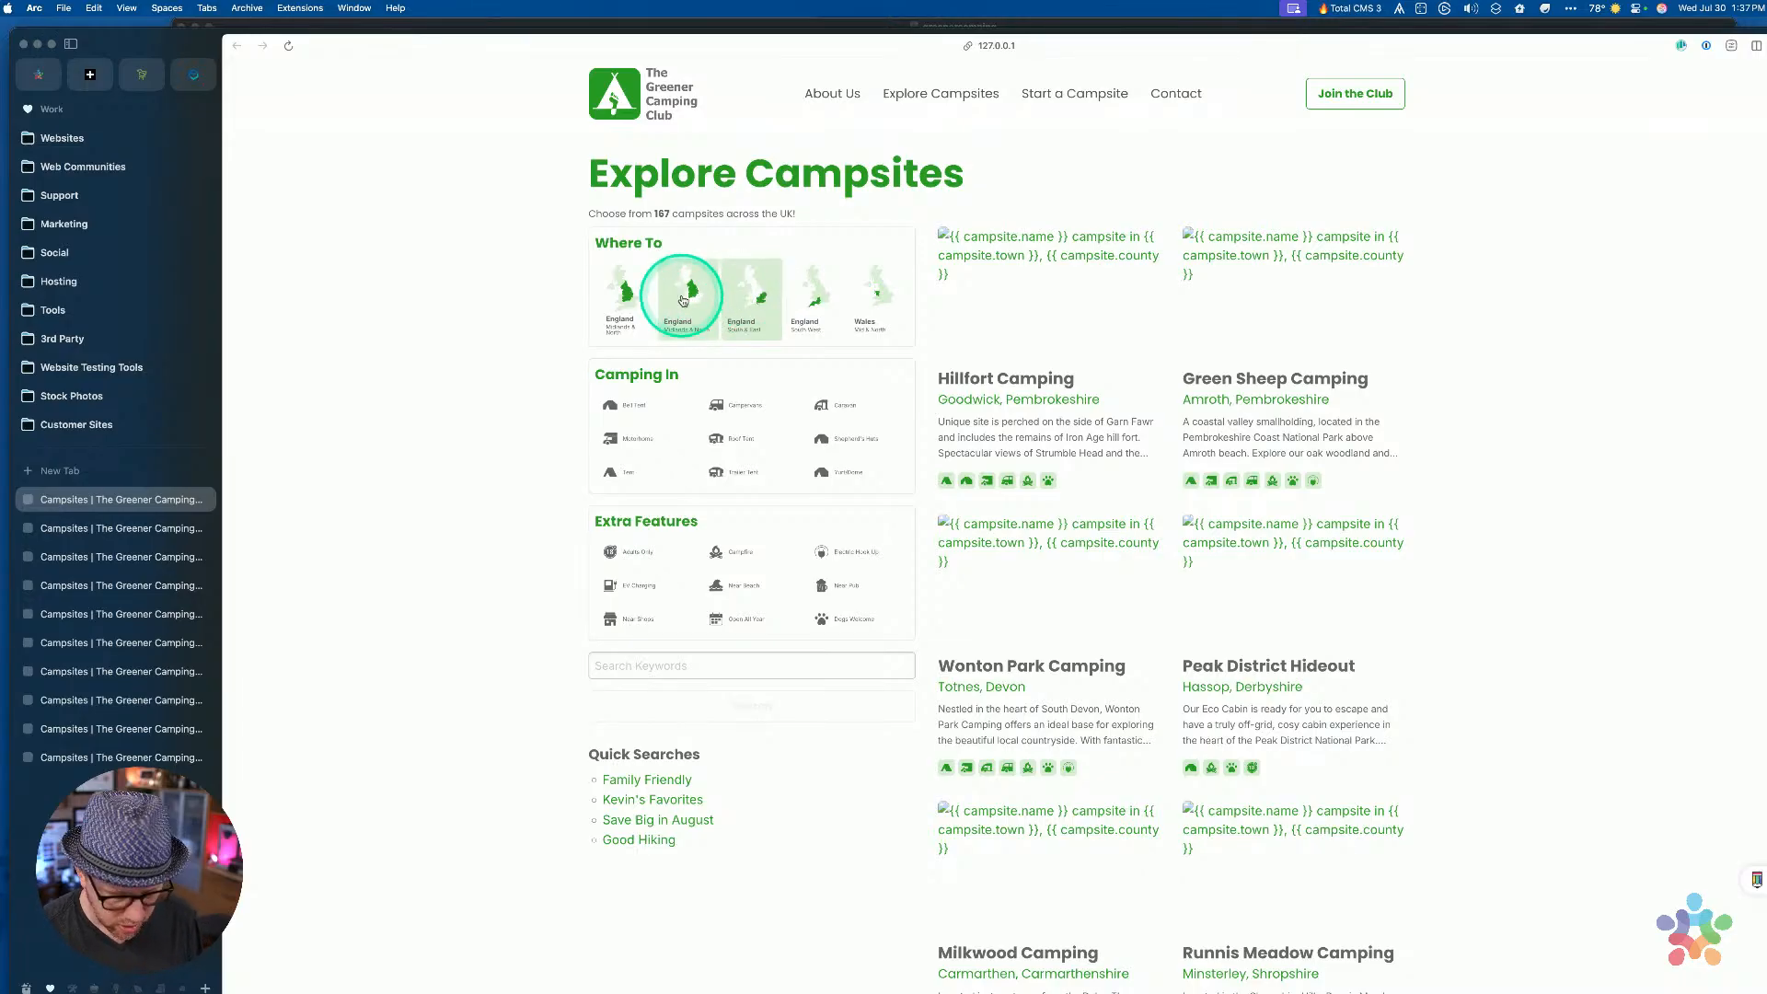
Open Arc DevTools and inspect the England map tile, its parent cell and its checkbox label
key(alt+super+i)
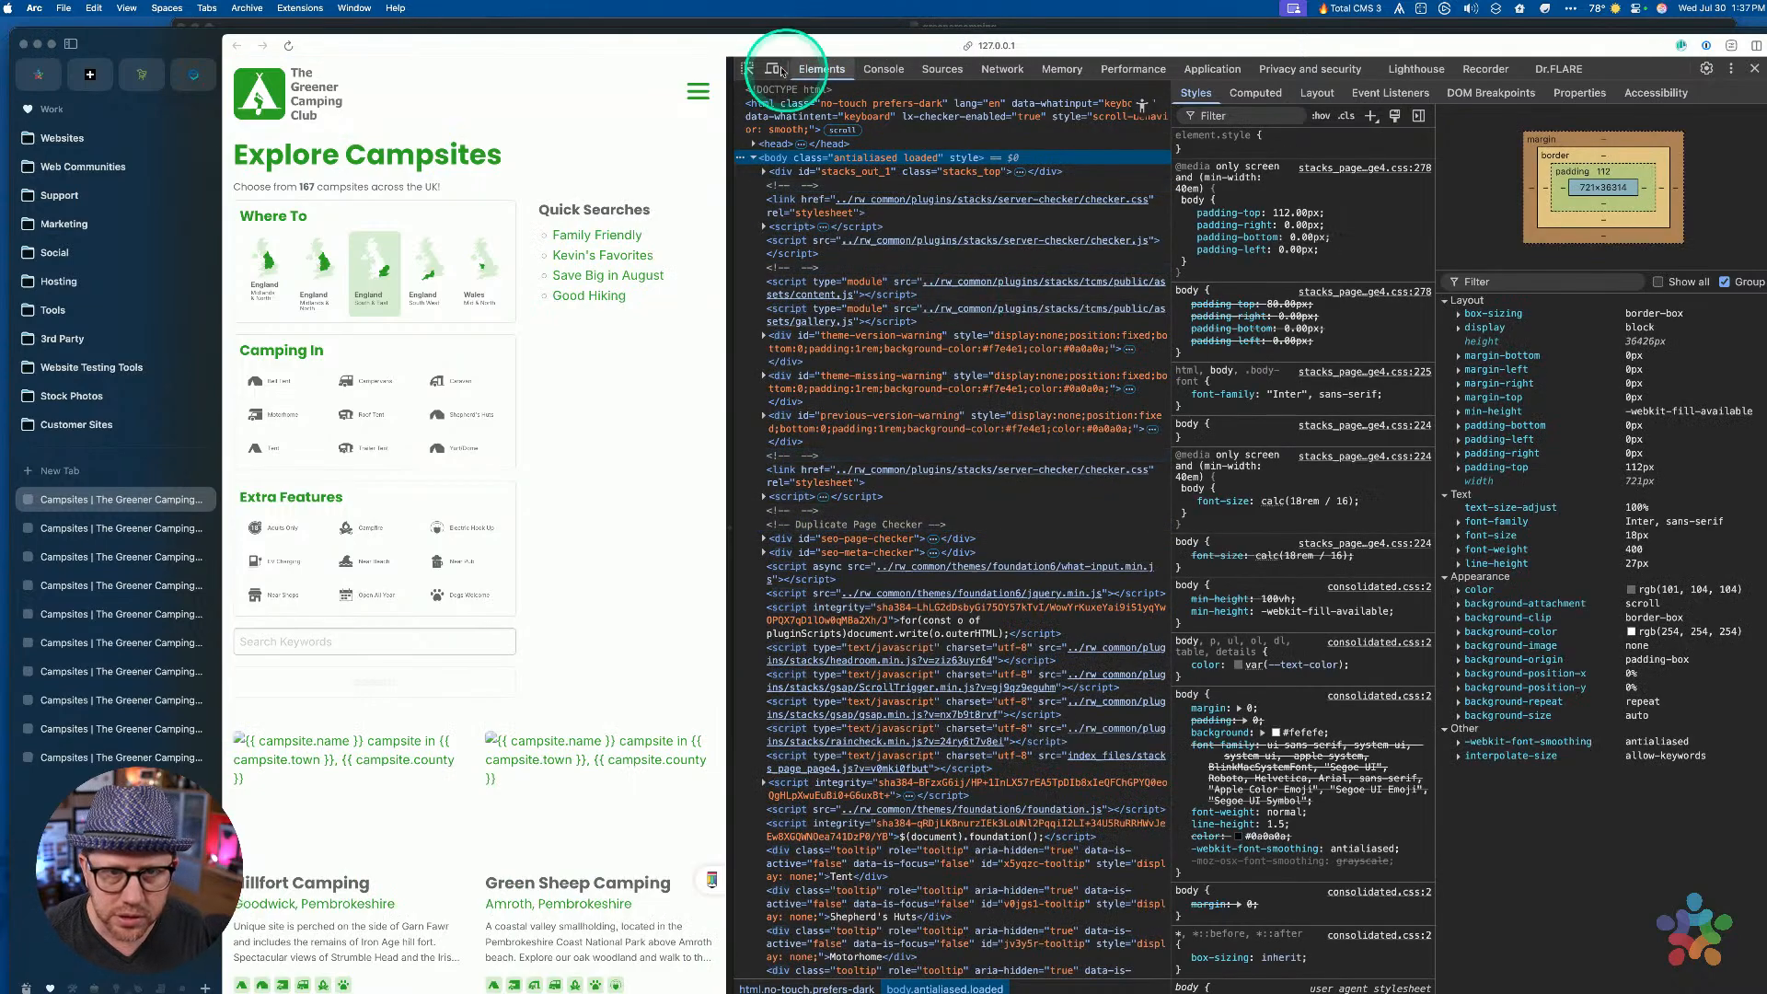
click(747, 69)
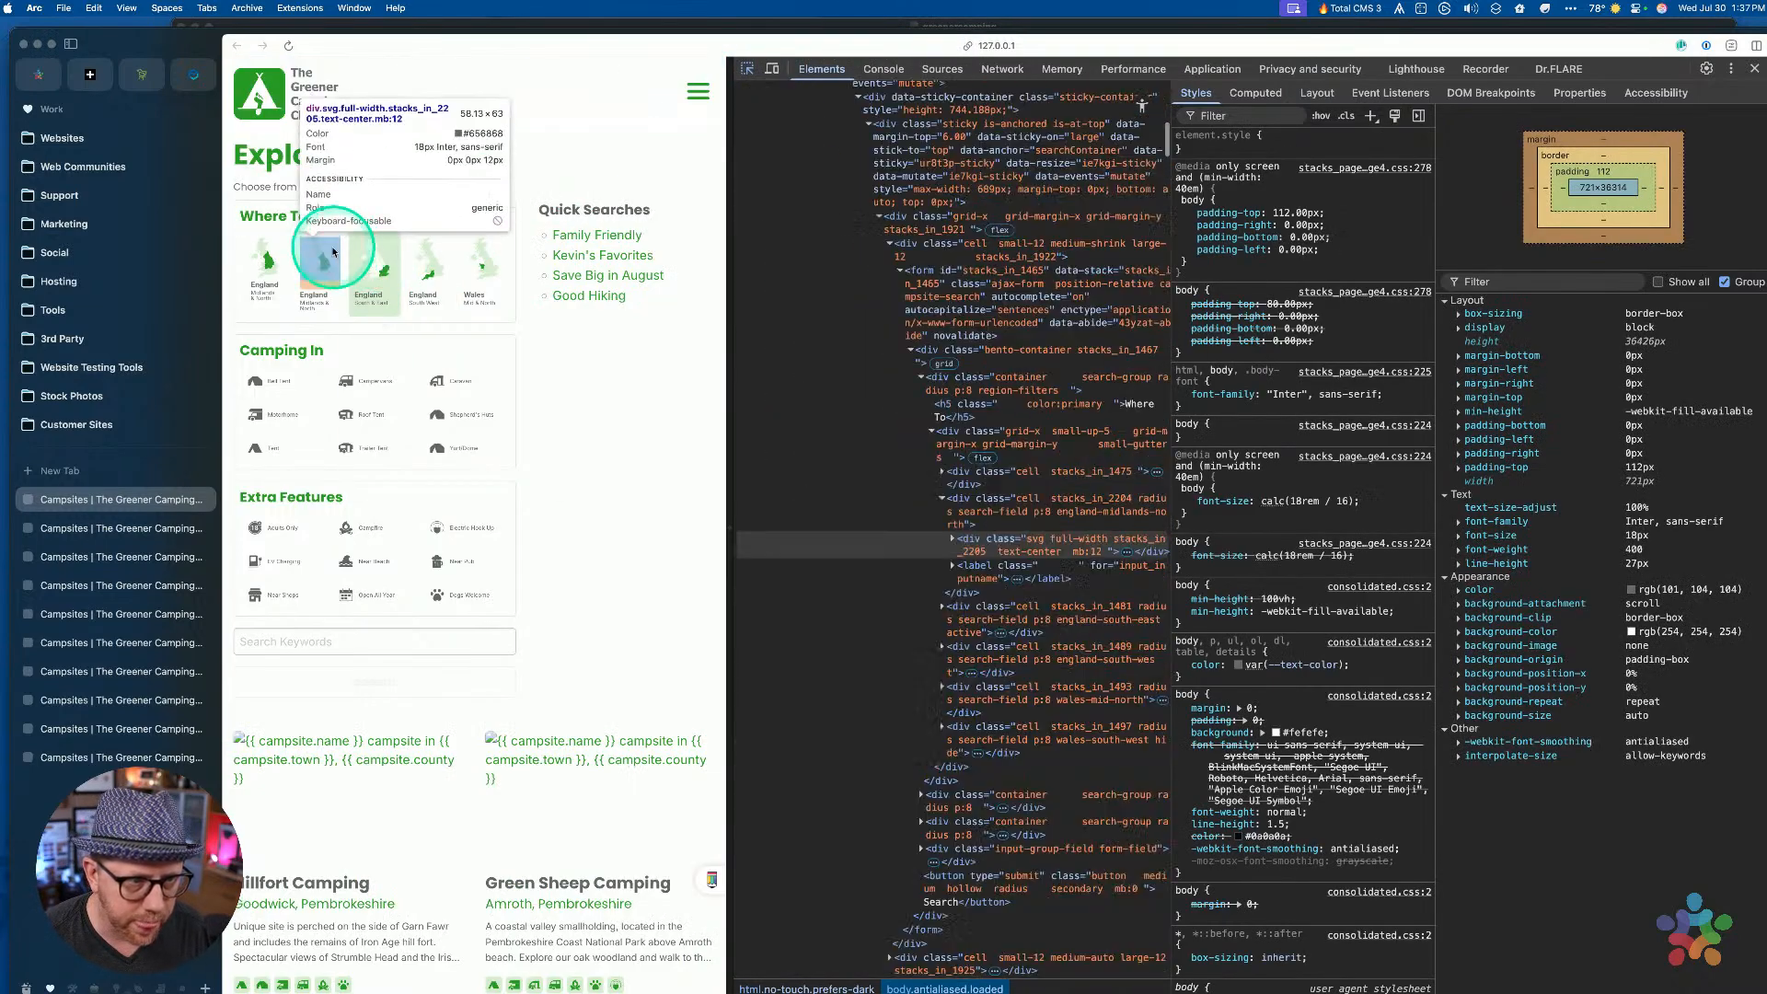
click(337, 252)
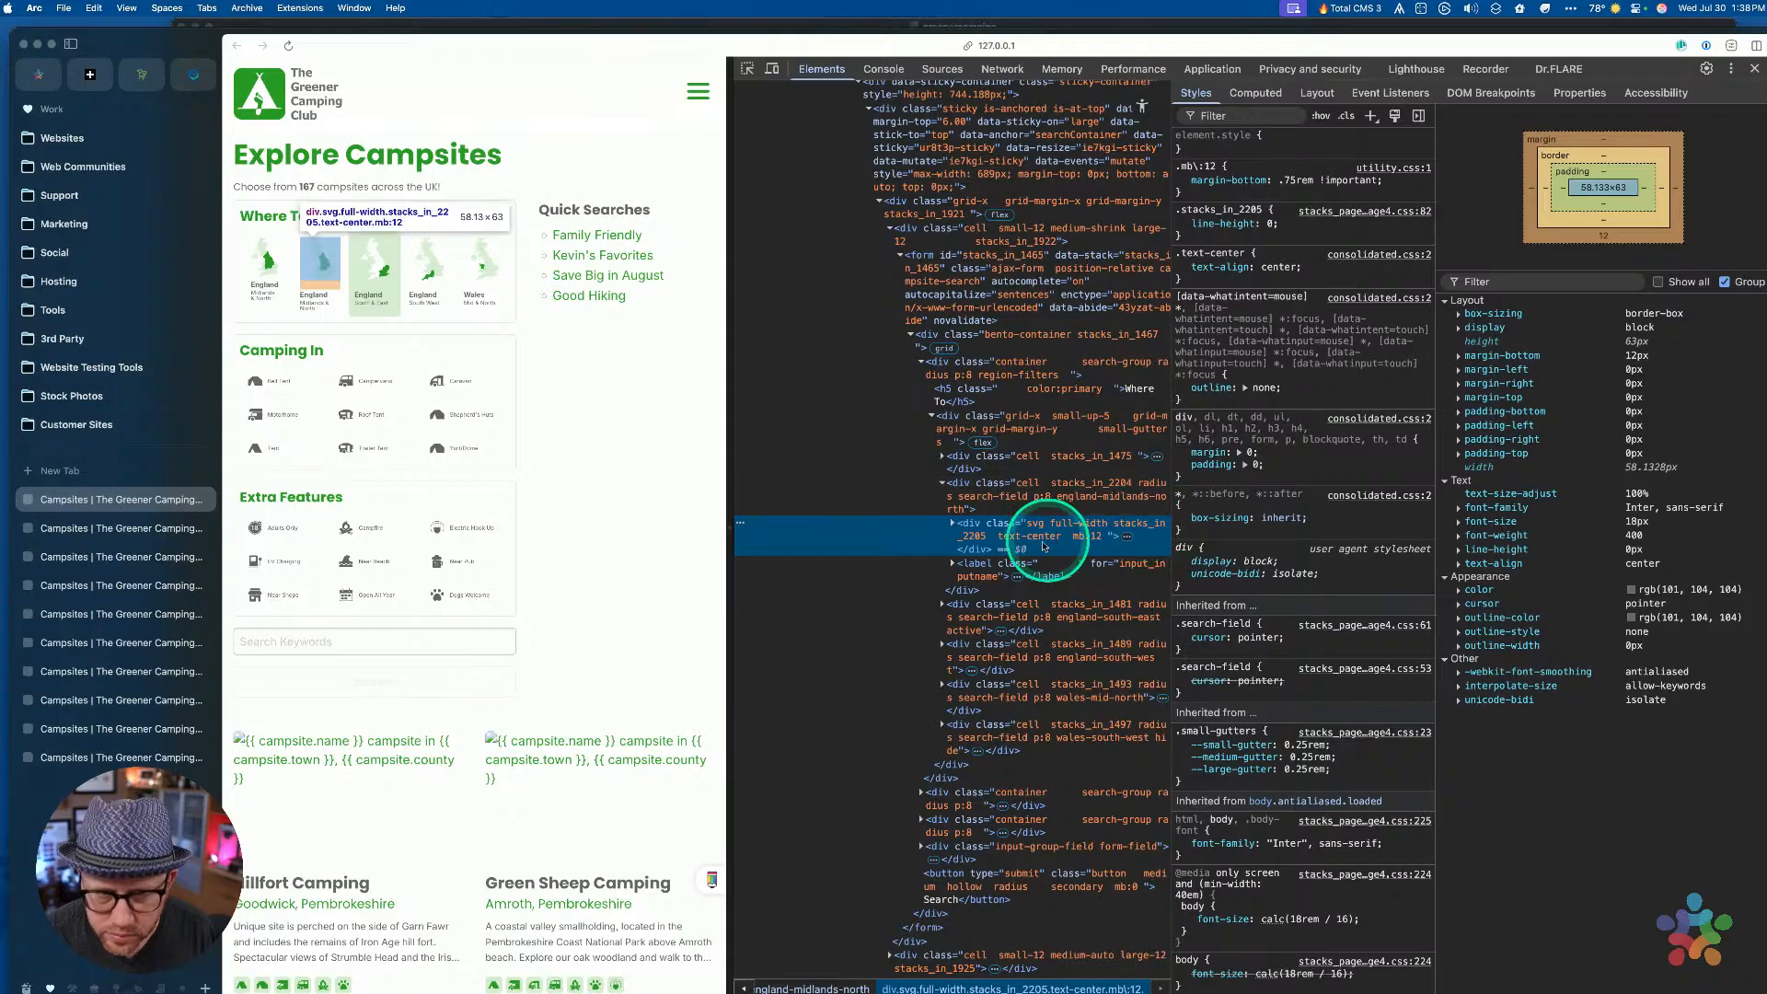
click(1010, 501)
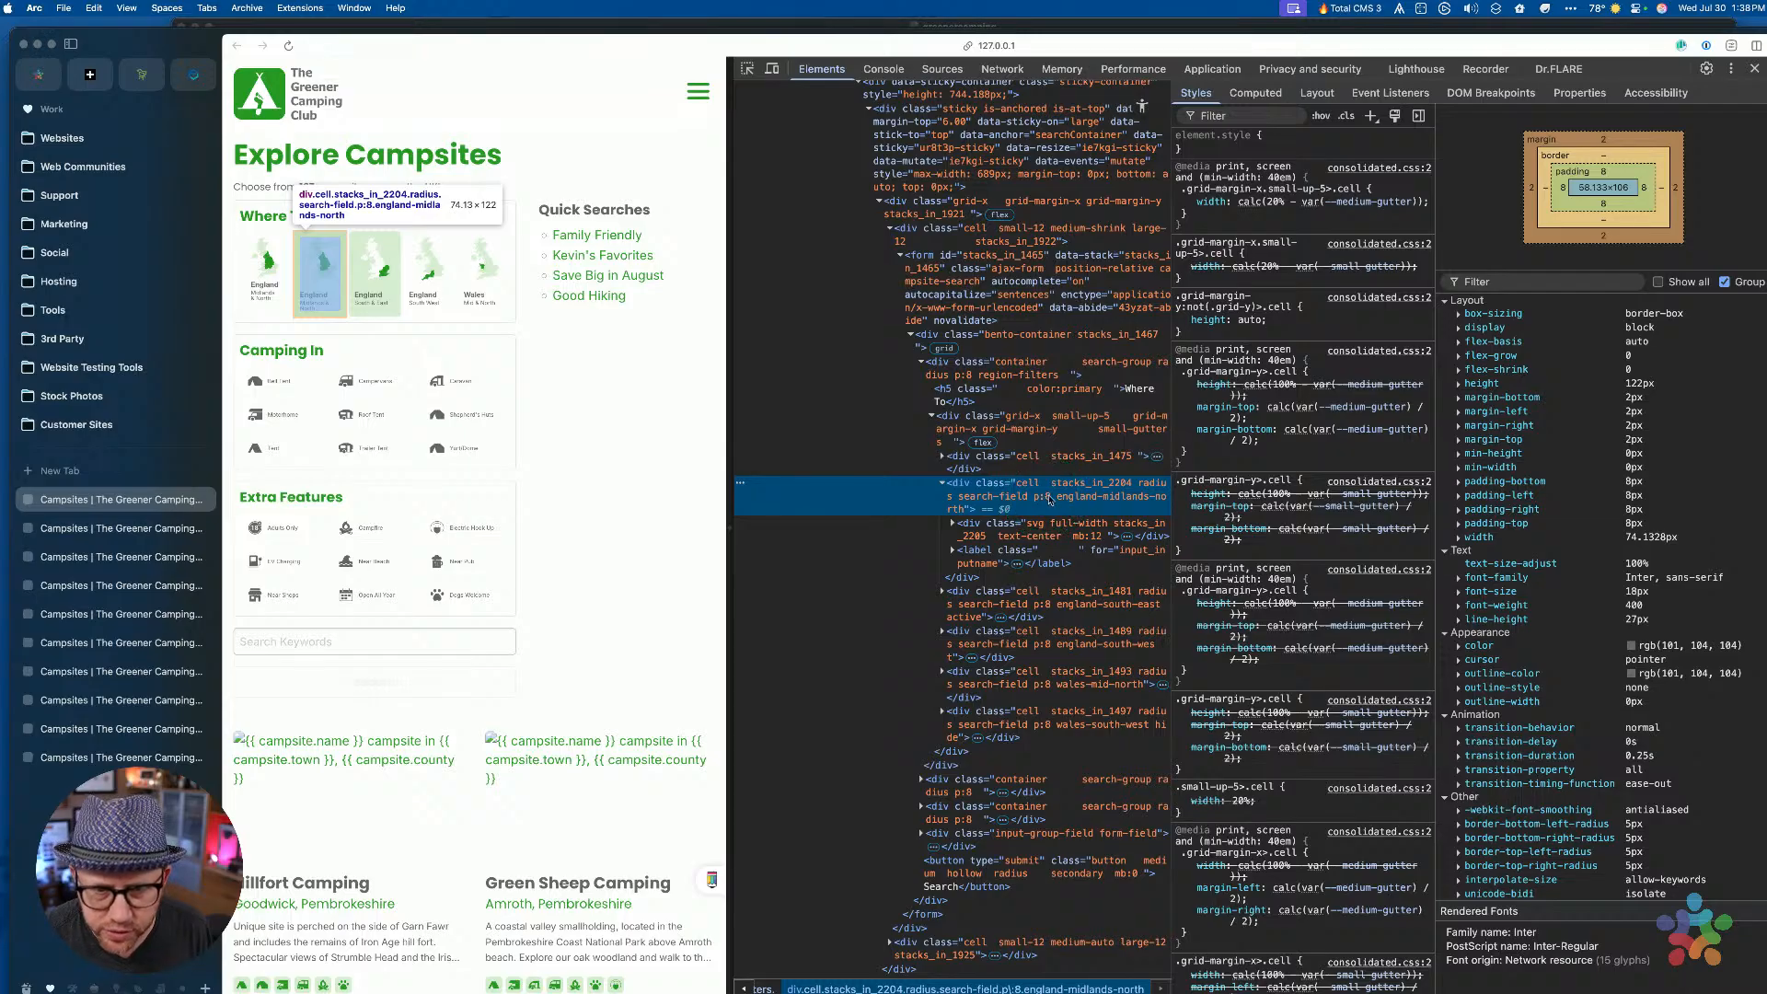
click(747, 69)
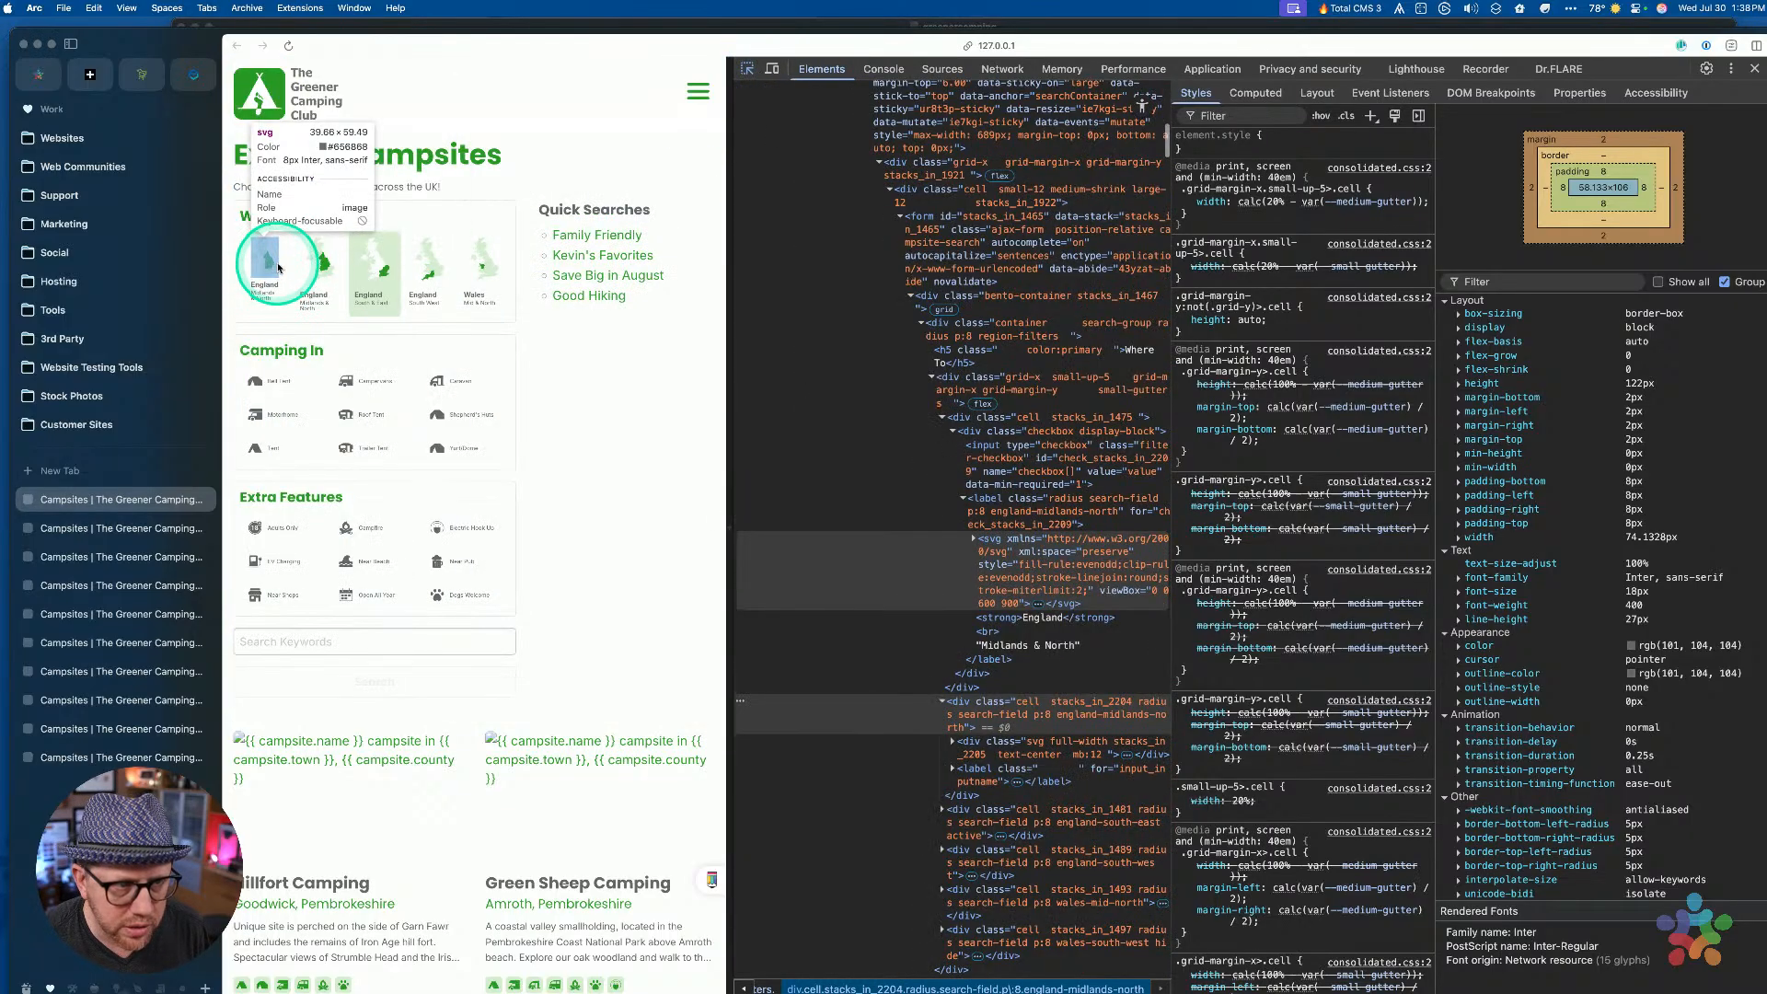
click(278, 267)
click(1052, 506)
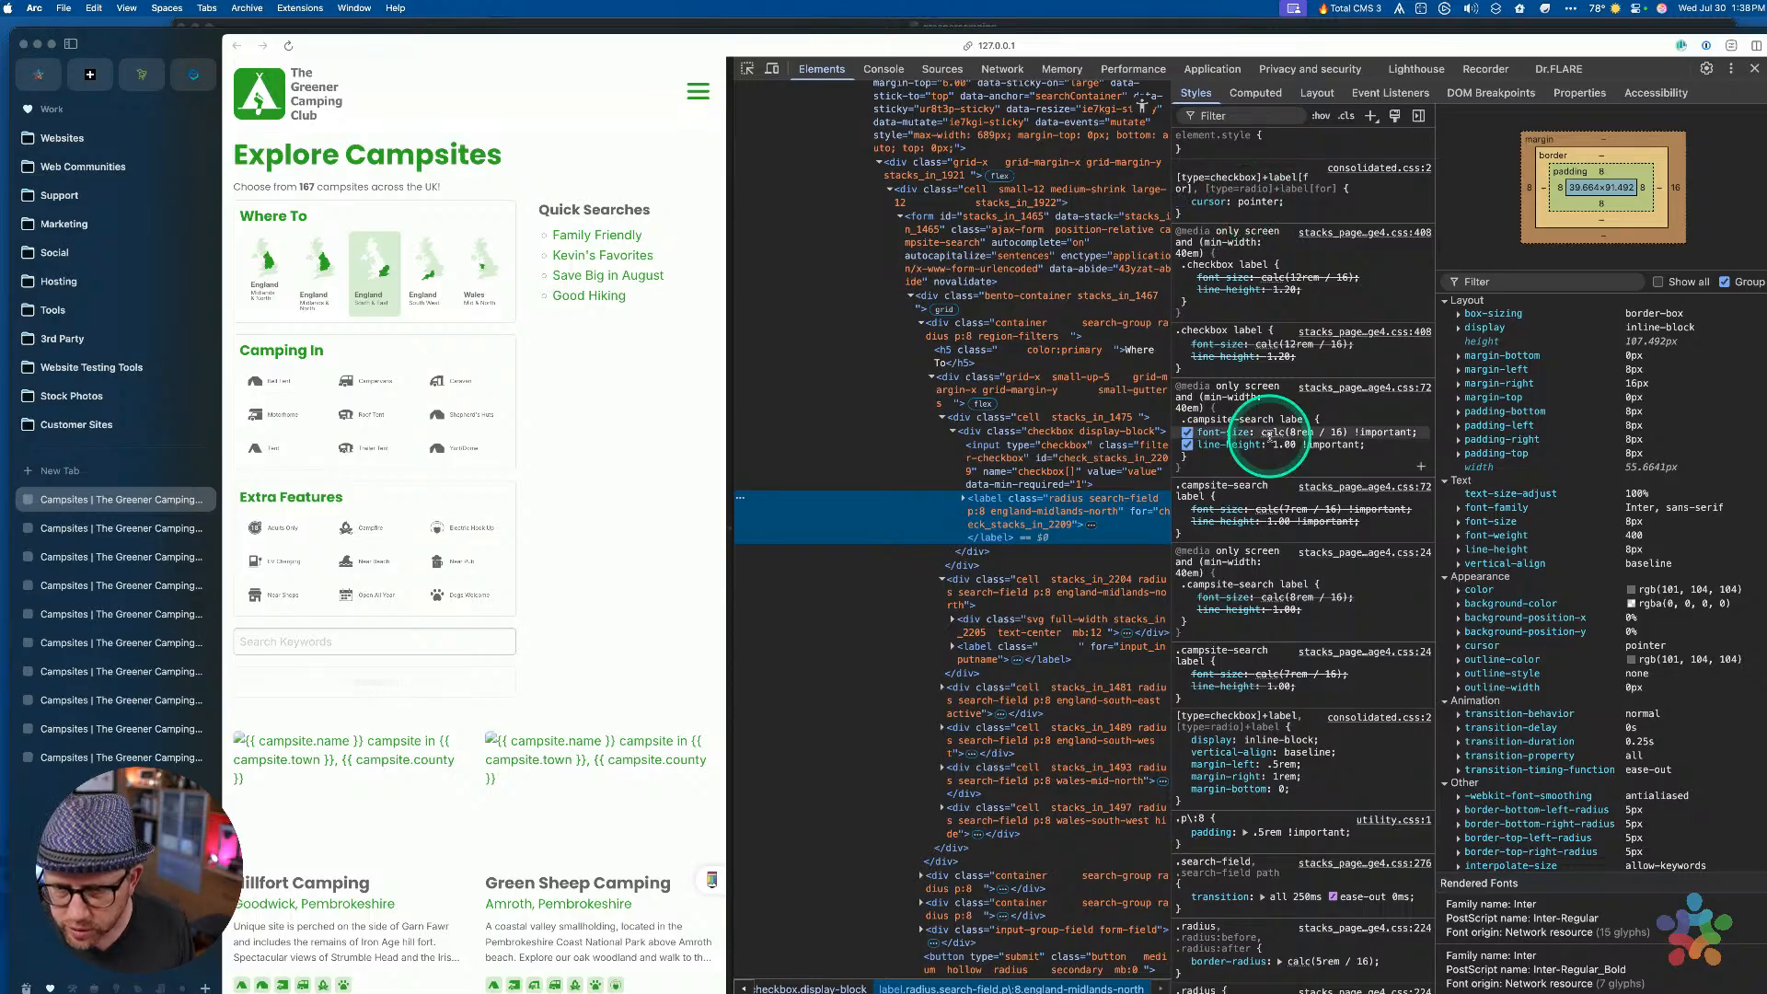
Pick the England Midlands map cell and select its div.cell node to read its classes
scroll(1268, 440, down, 2)
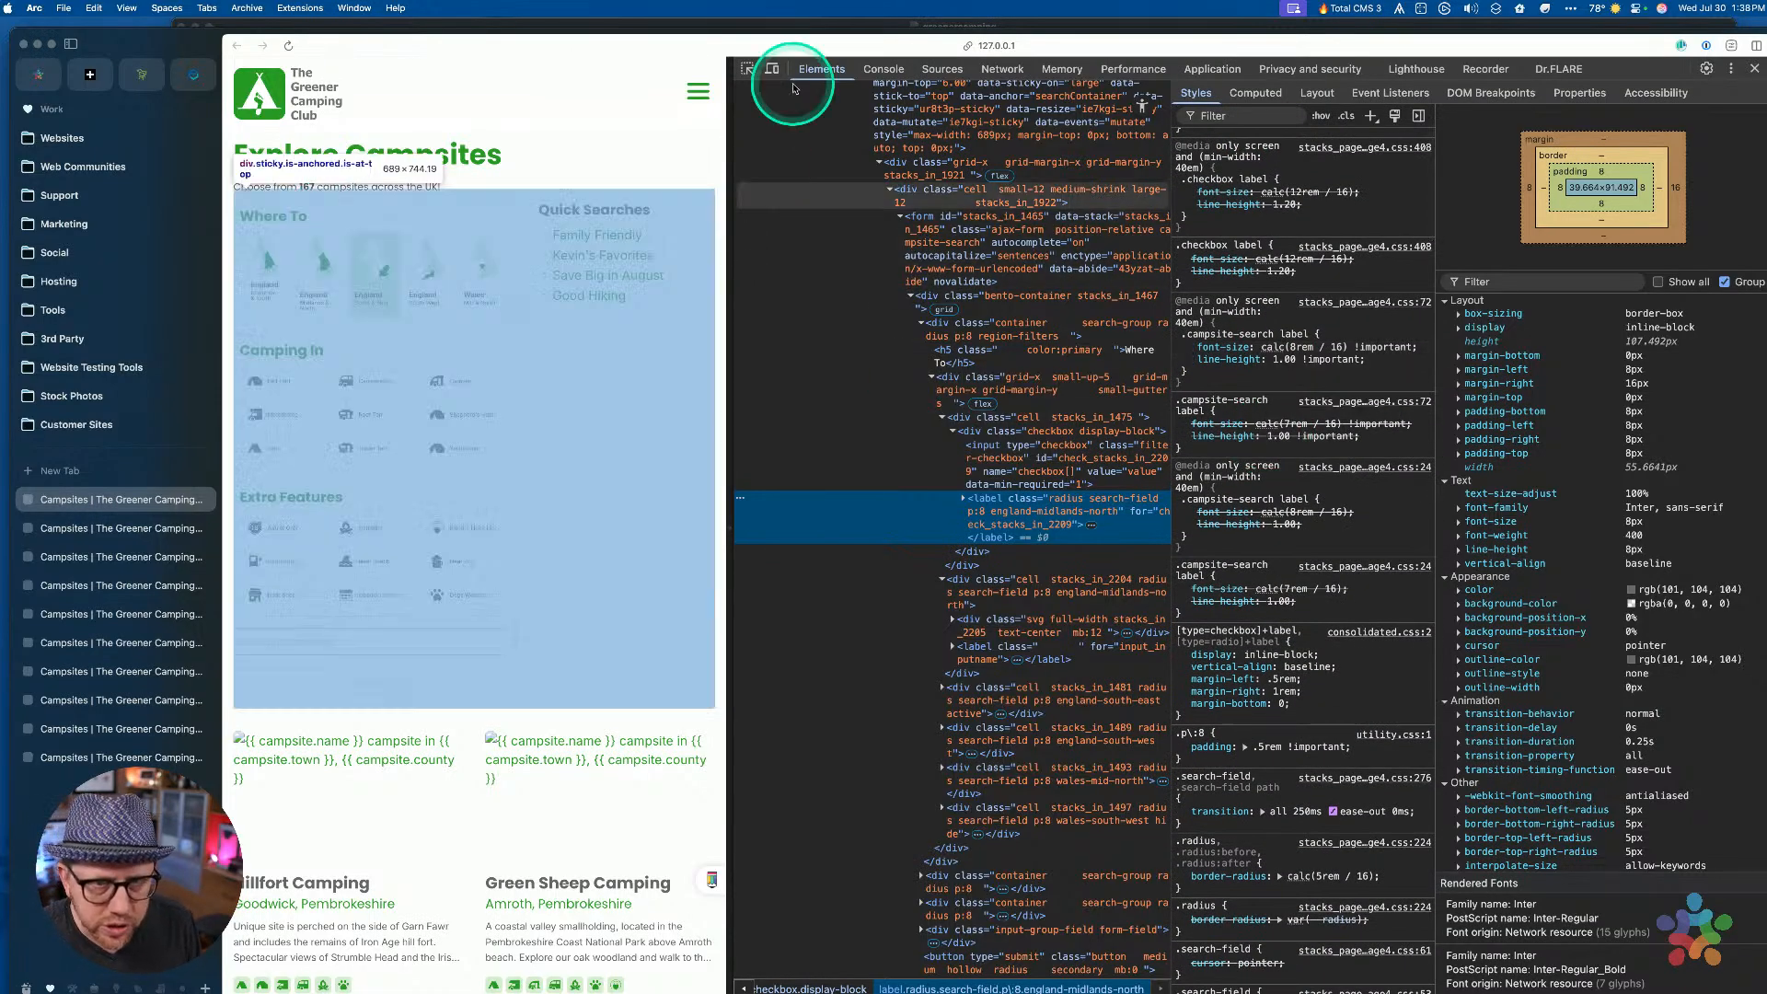
click(749, 70)
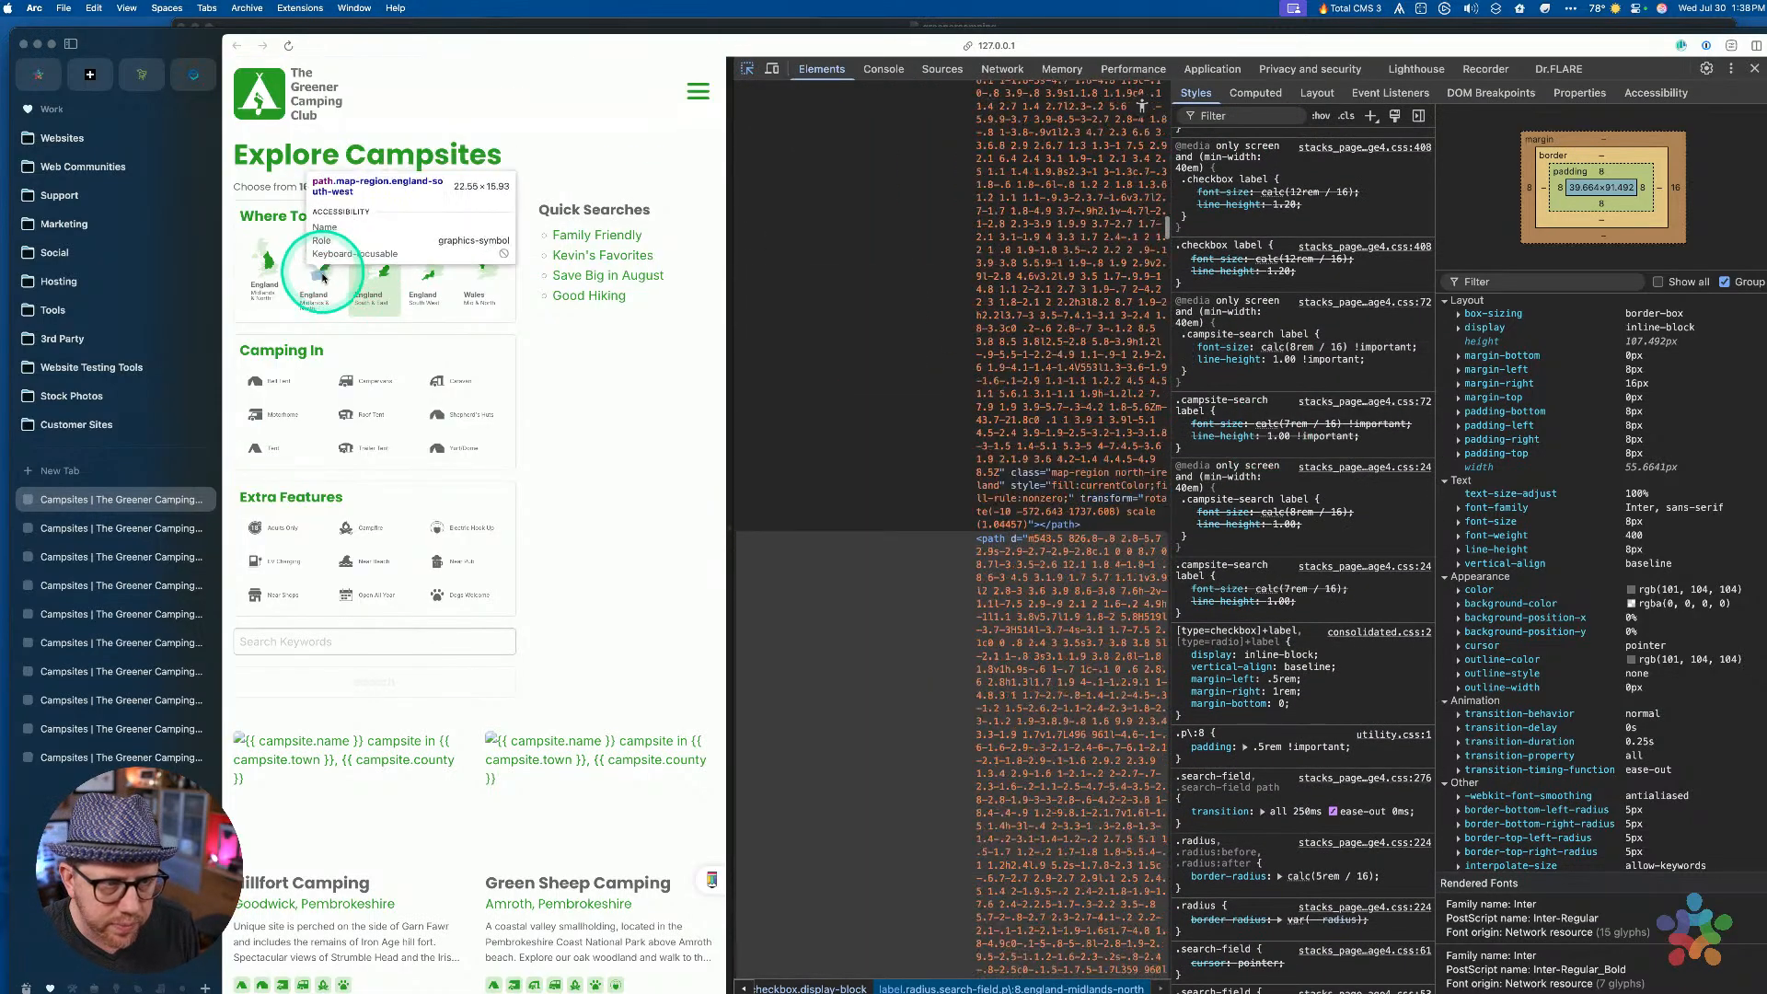
click(312, 288)
click(1026, 533)
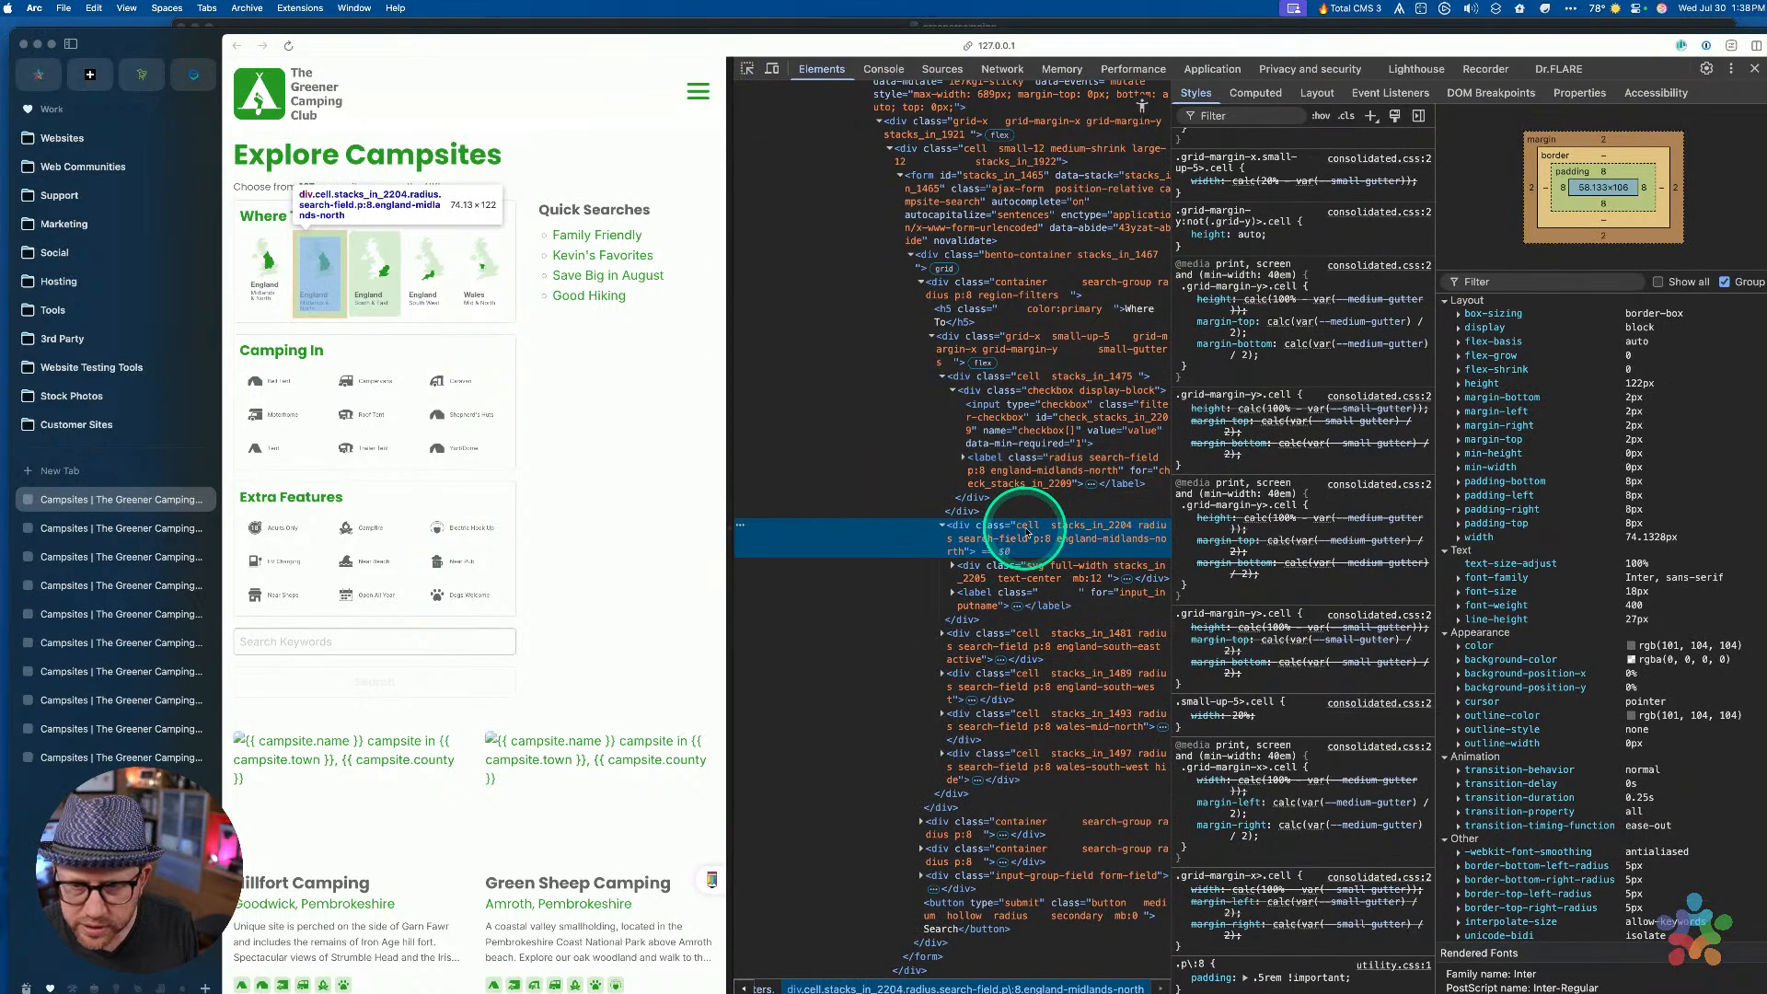
key(ctrl+Right)
key(ctrl+Left)
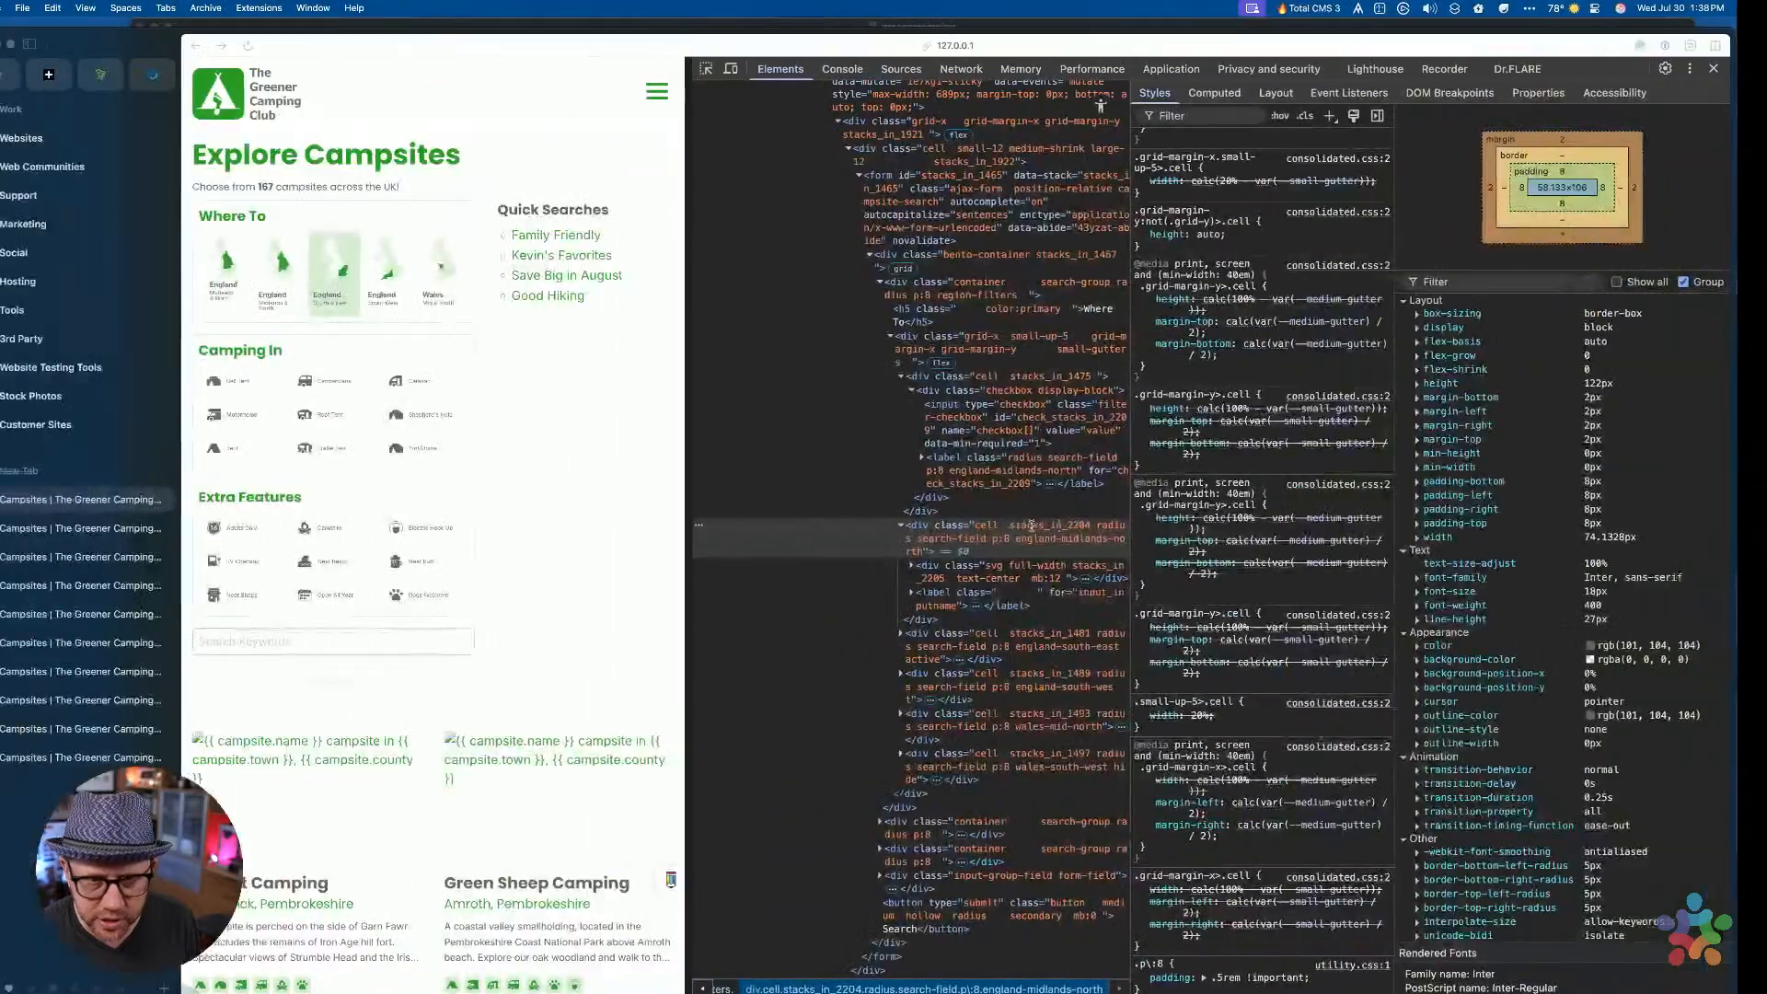
key(ctrl+Up)
Back in RapidWeaver, select the campsite-search label font style block
click(1033, 531)
scroll(1058, 552, up, 8)
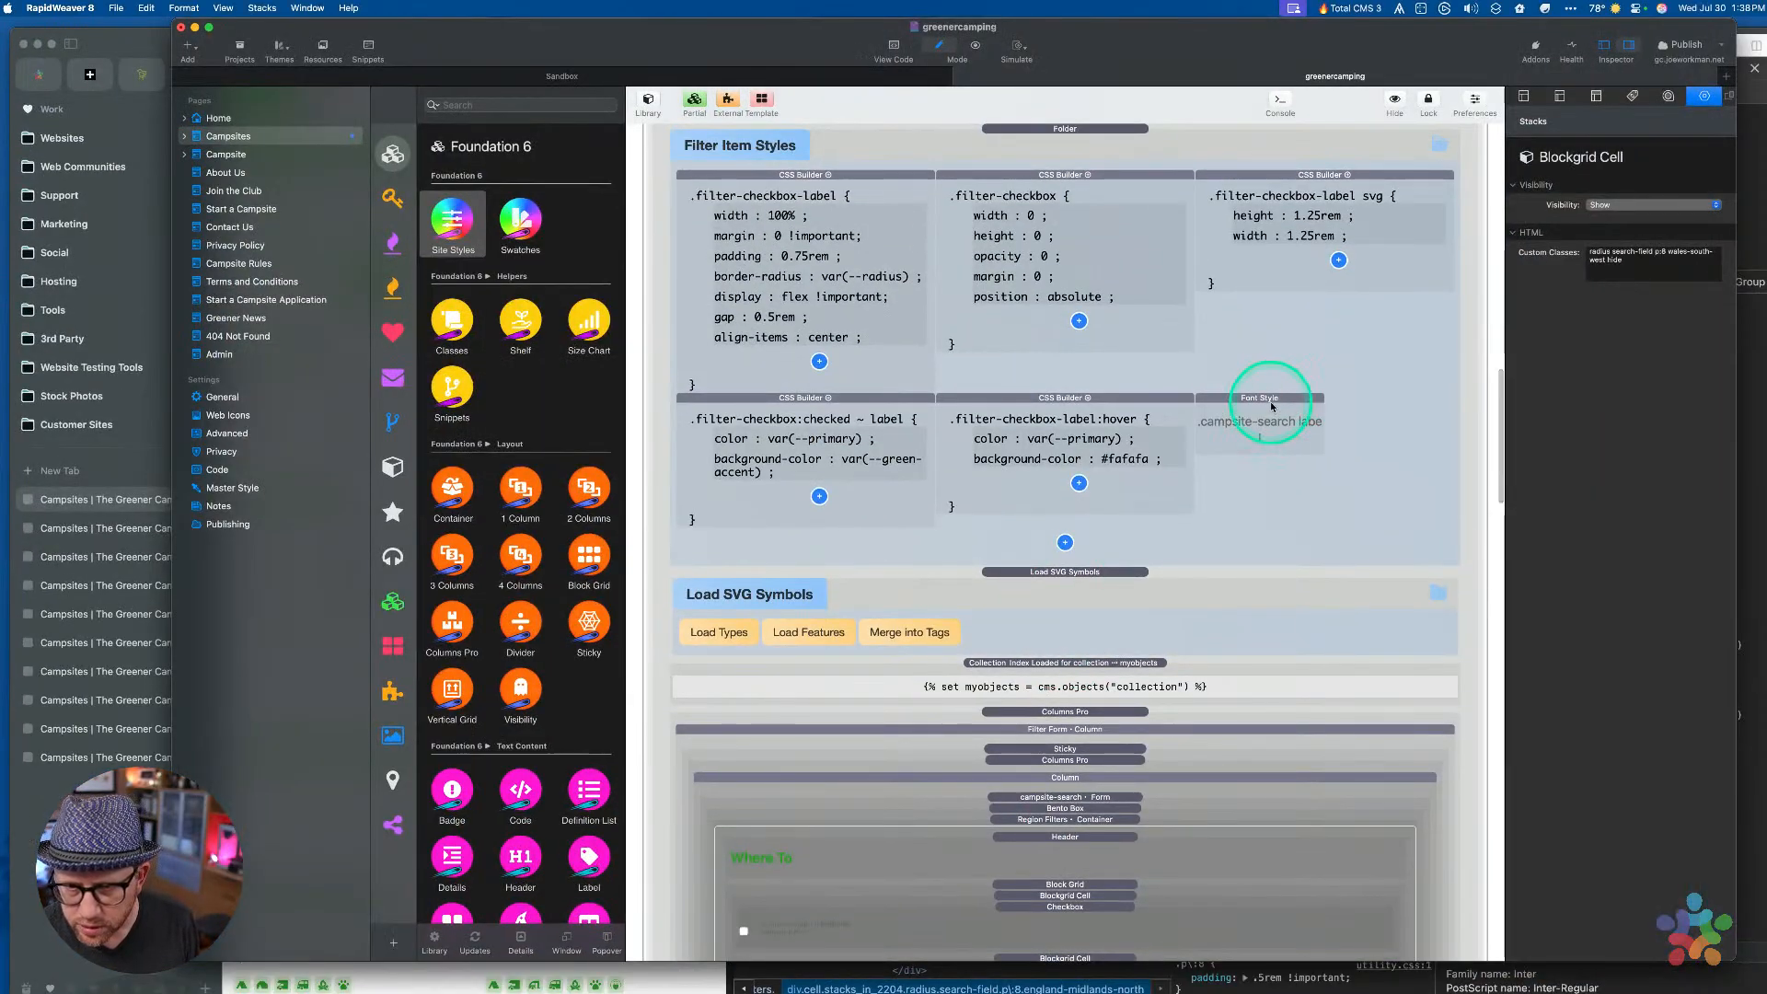
click(1272, 407)
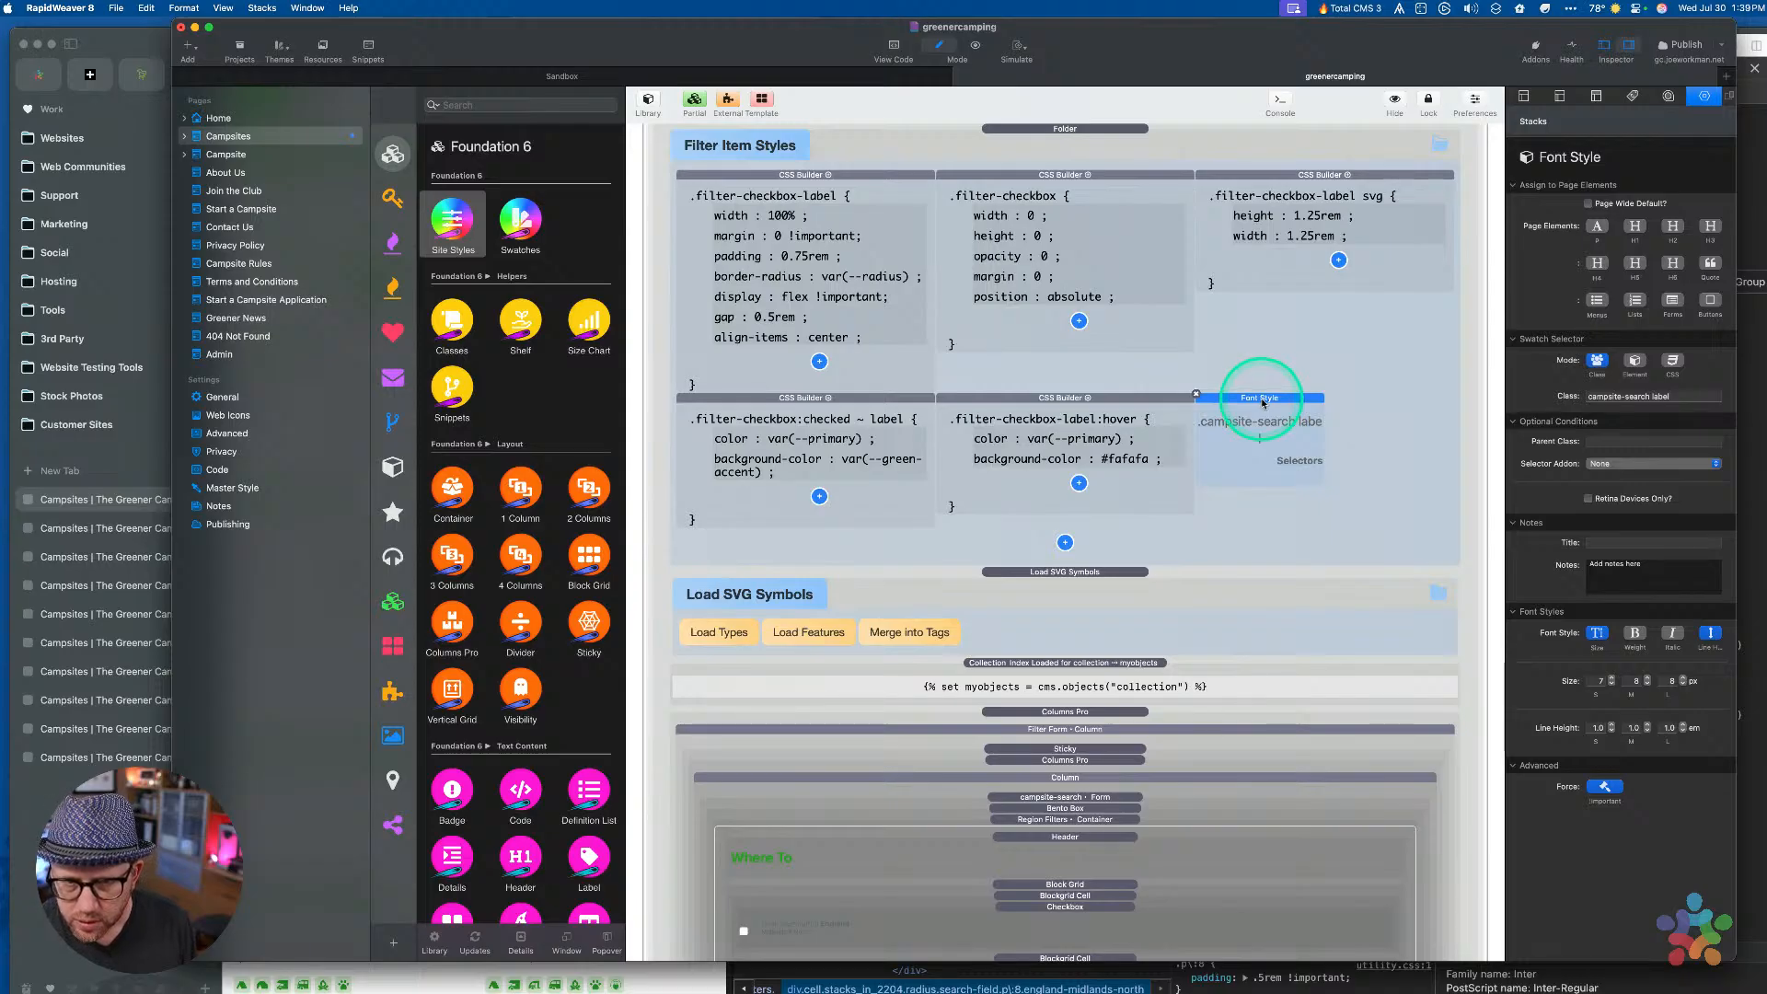
scroll(1137, 377, up, 6)
scroll(1138, 377, down, 4)
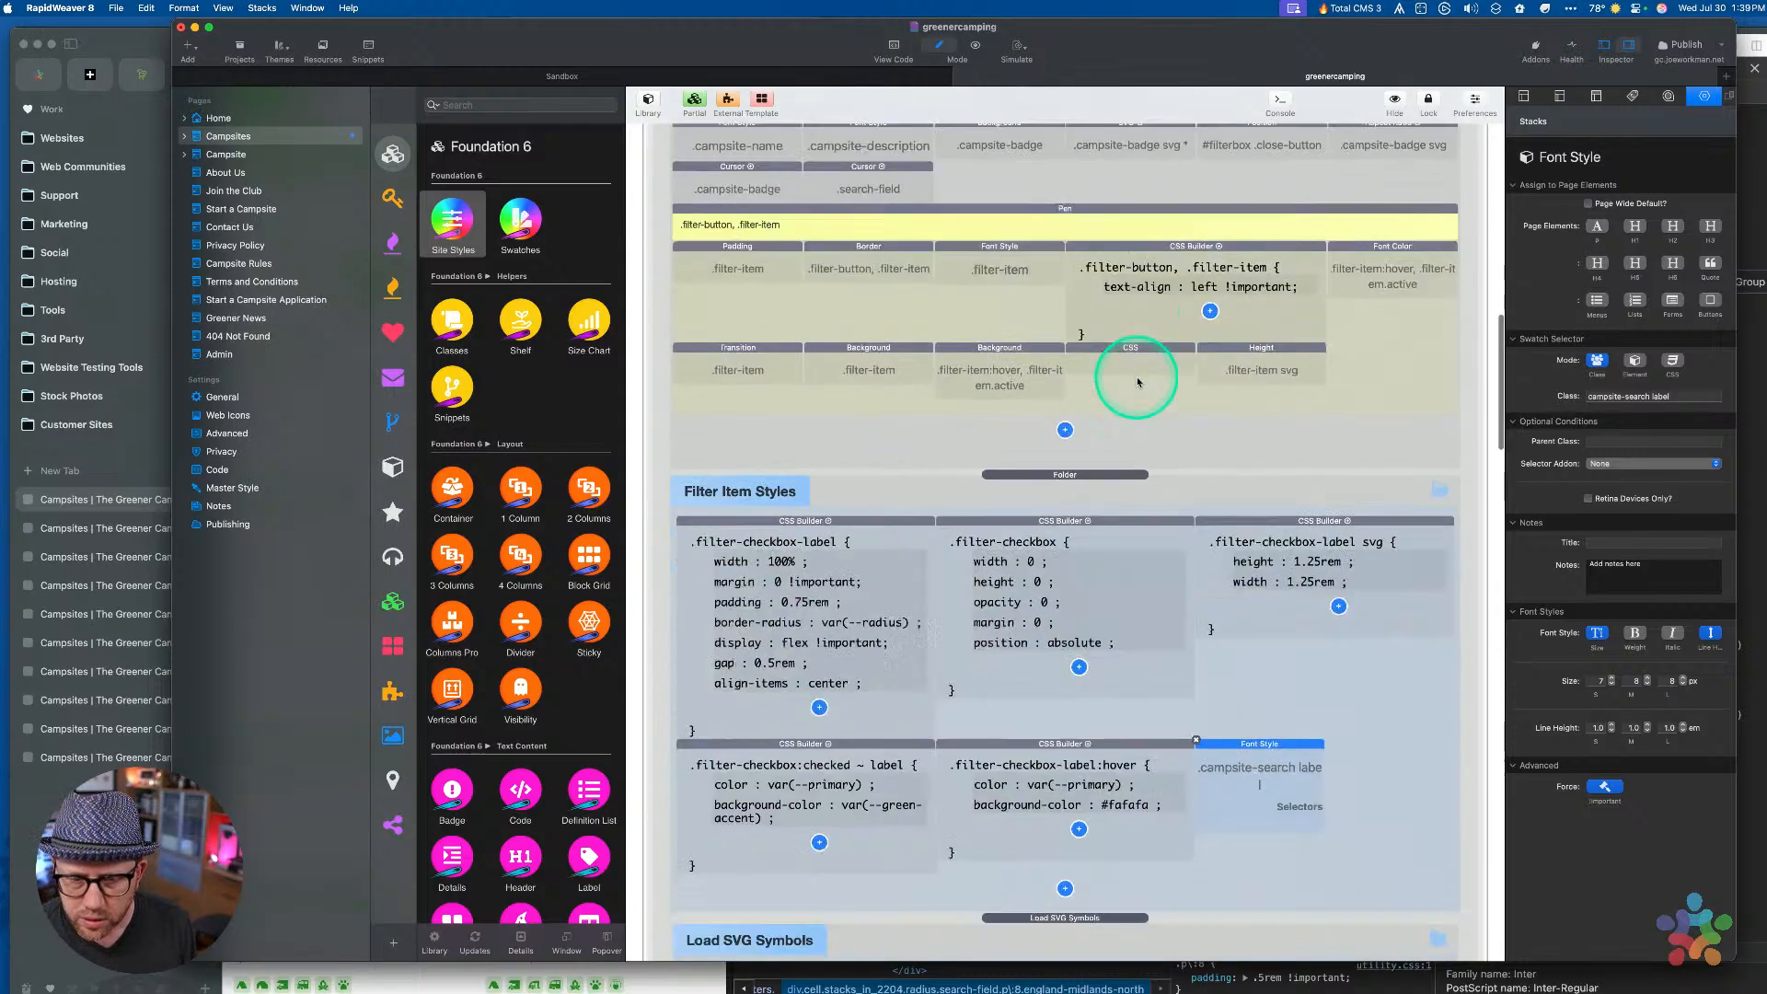
scroll(1138, 383, up, 3)
scroll(1137, 383, down, 10)
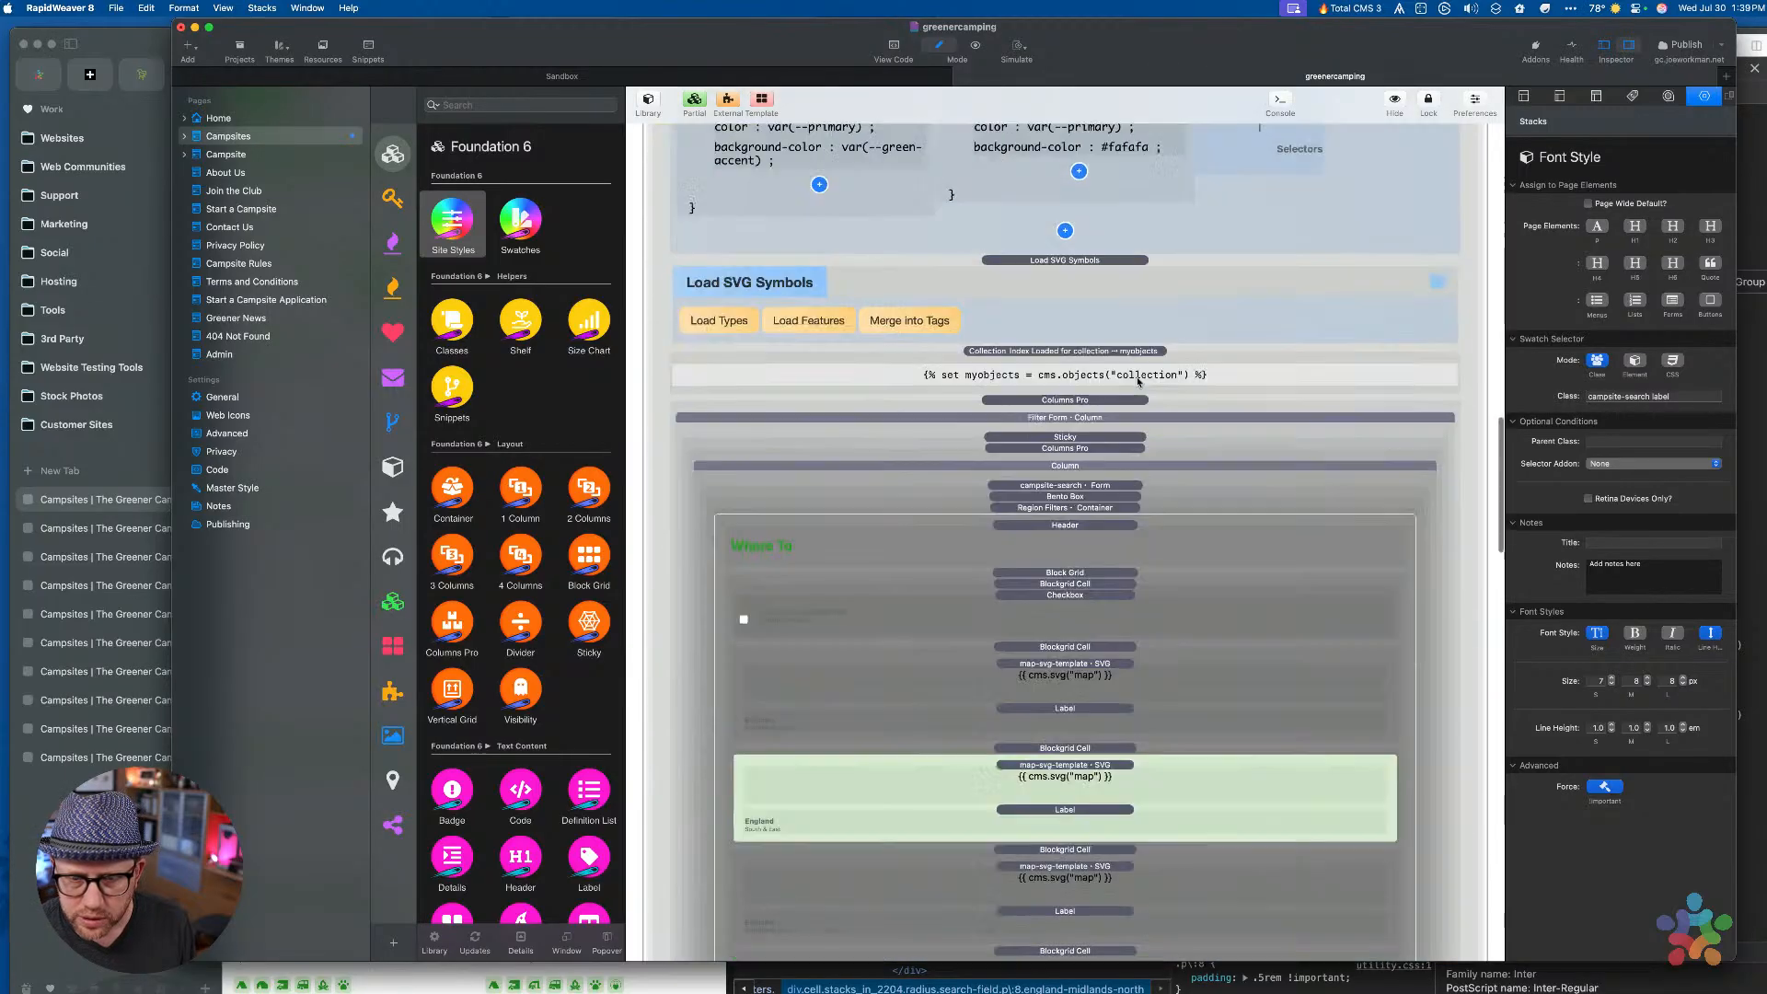
scroll(1137, 383, down, 2)
Select the England Checkbox stack and copy 'search-field' from its Label Classes
click(1078, 368)
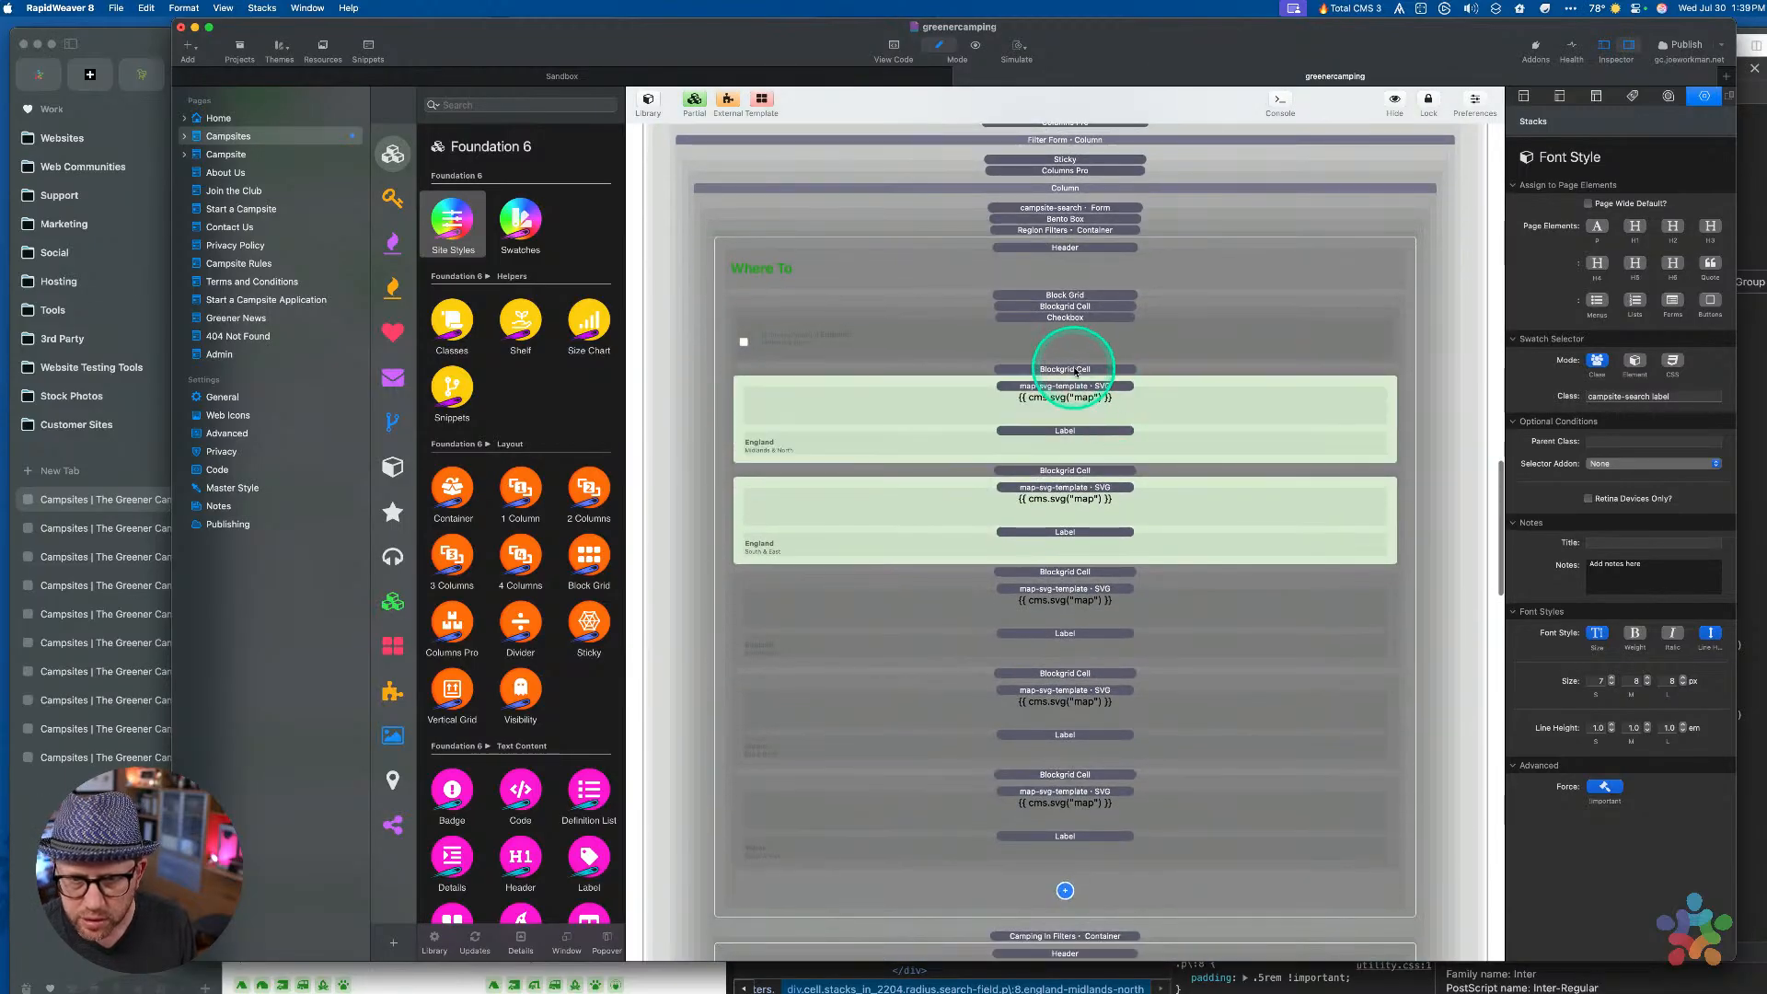
click(1065, 332)
click(1601, 520)
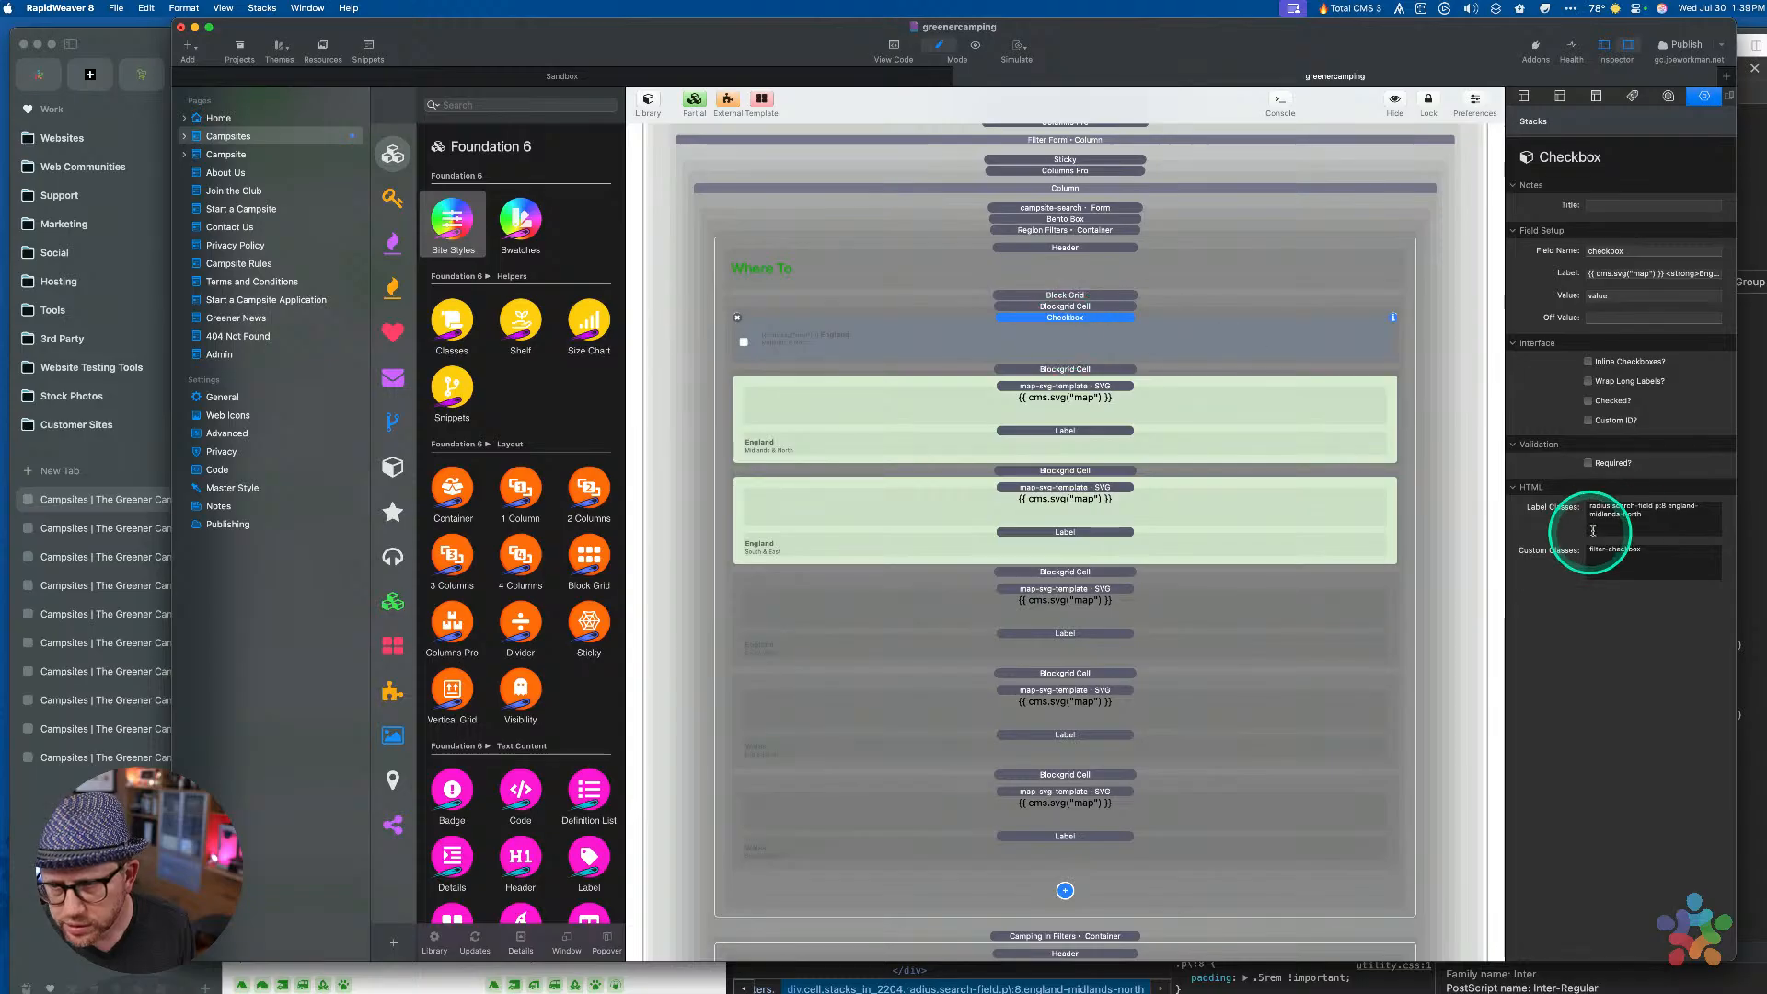
drag(1612, 505, 1650, 501)
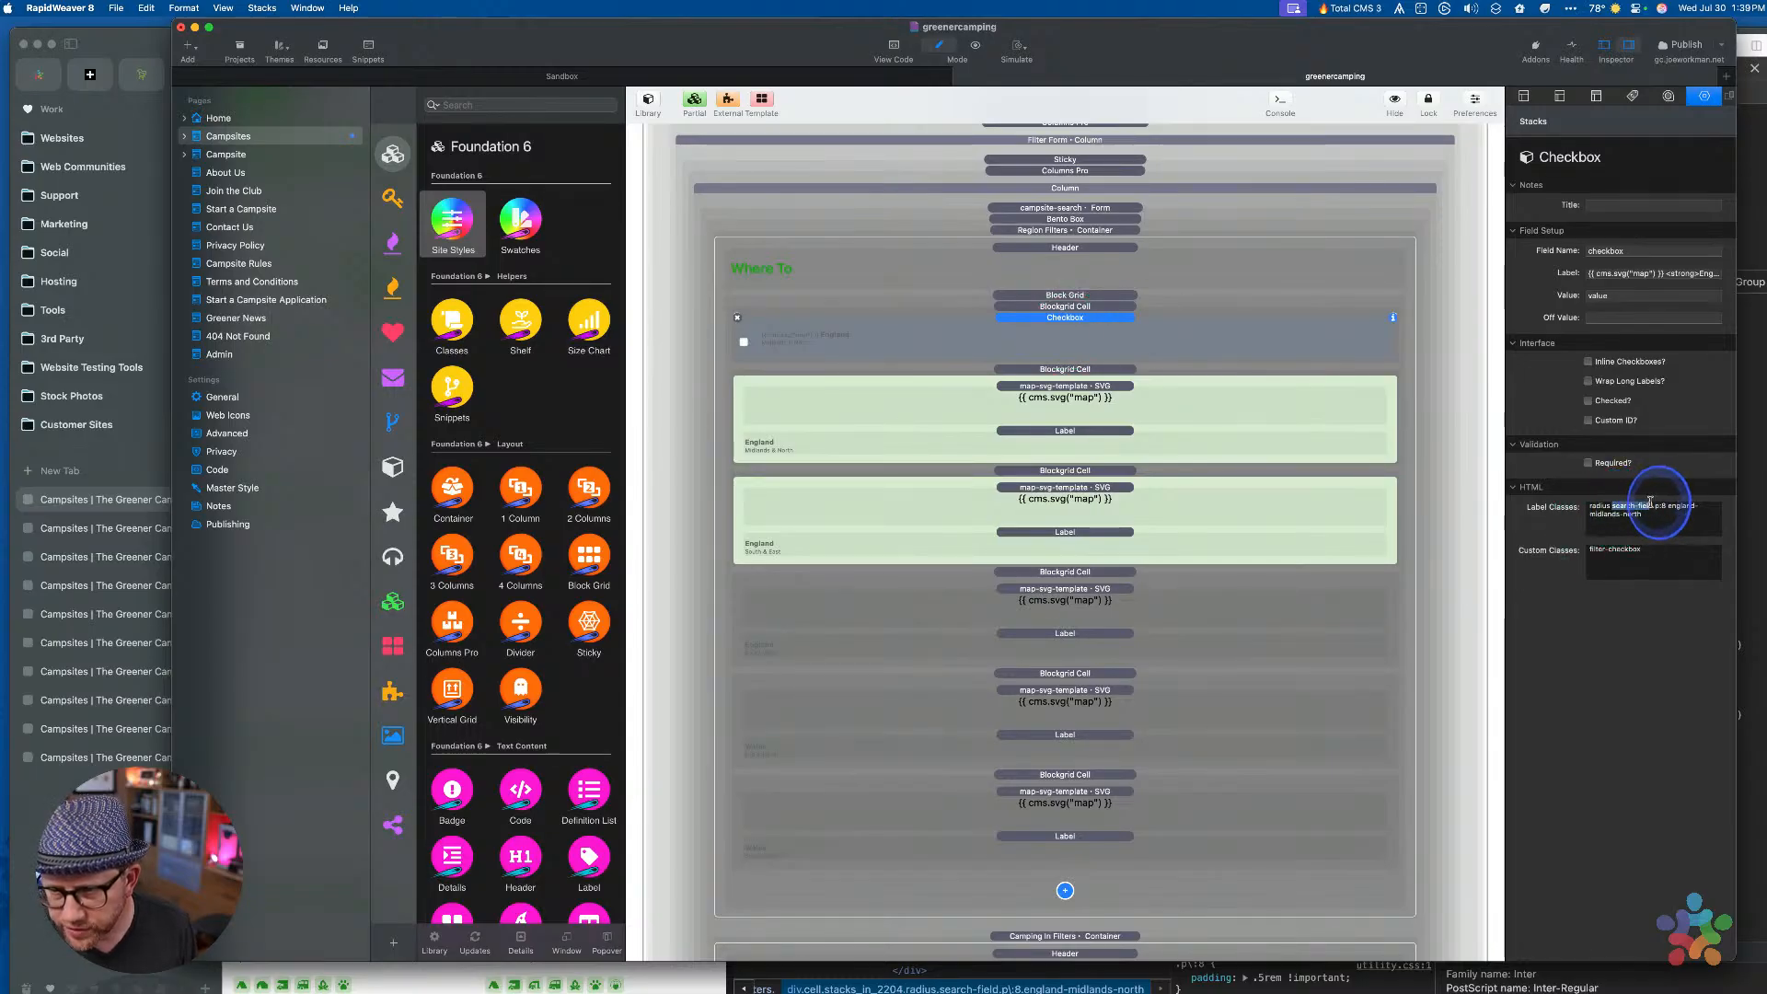
key(super+c)
Reselect the search-field class name in the checkbox's Label Classes field
scroll(1247, 386, up, 10)
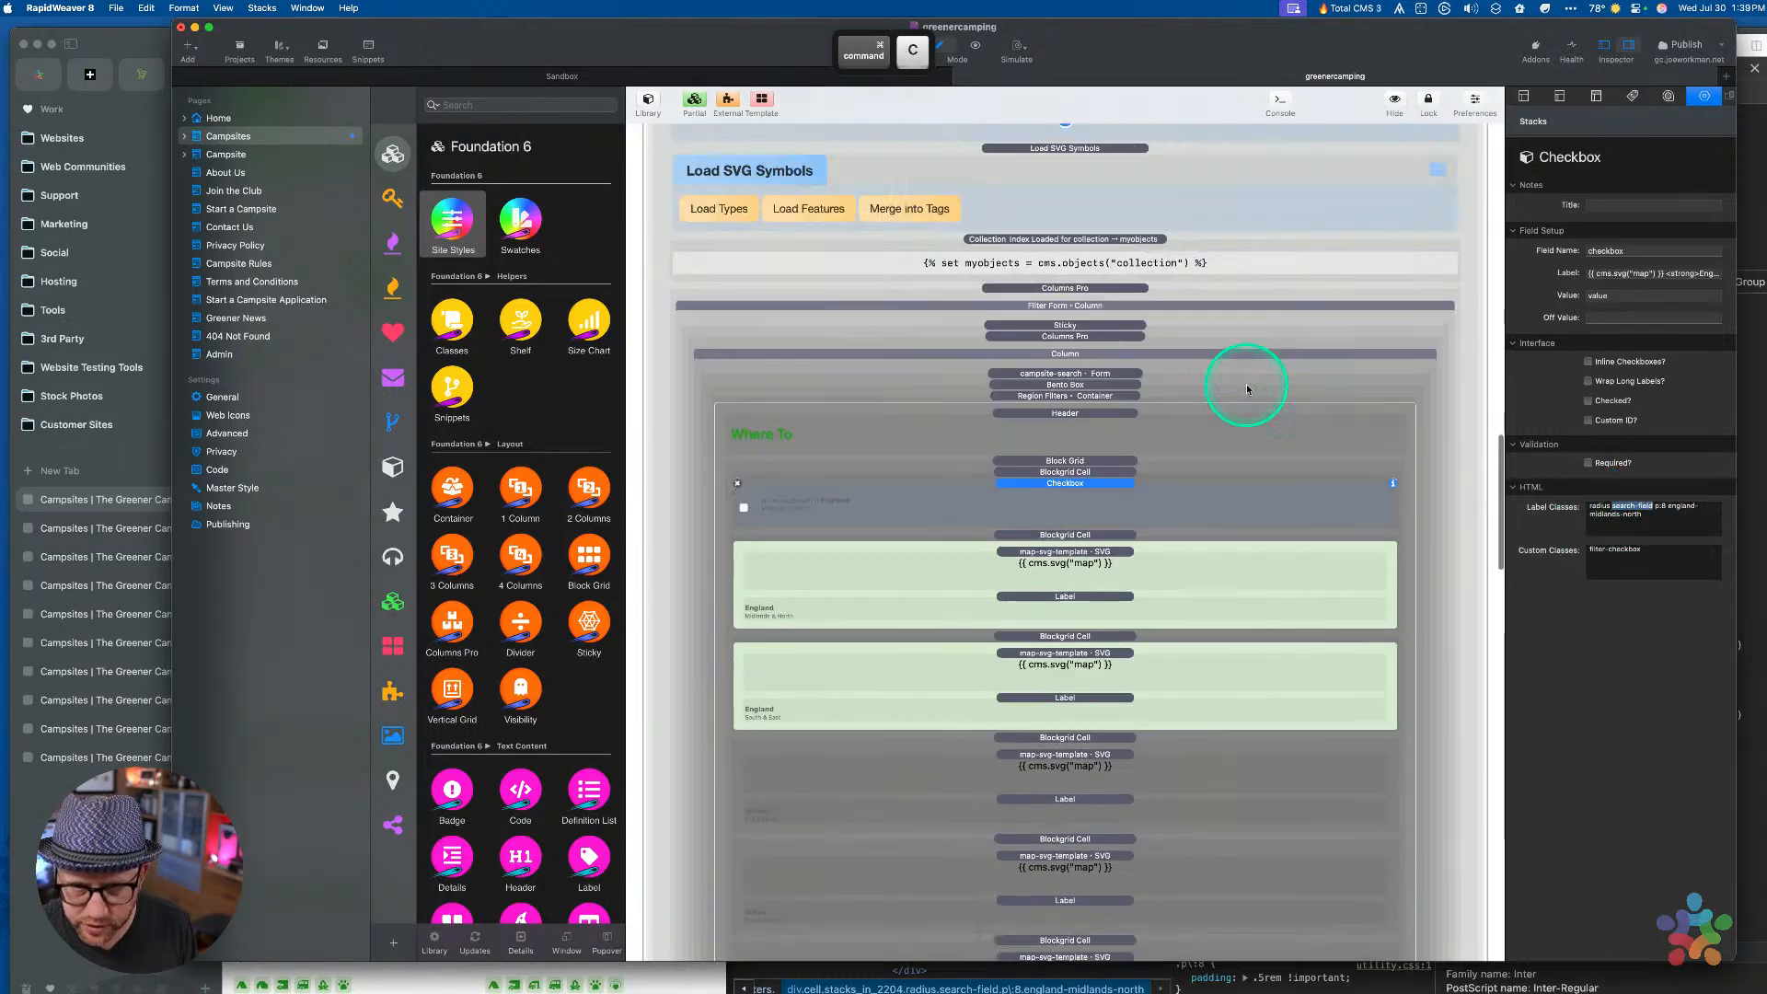
scroll(1412, 626, down, 5)
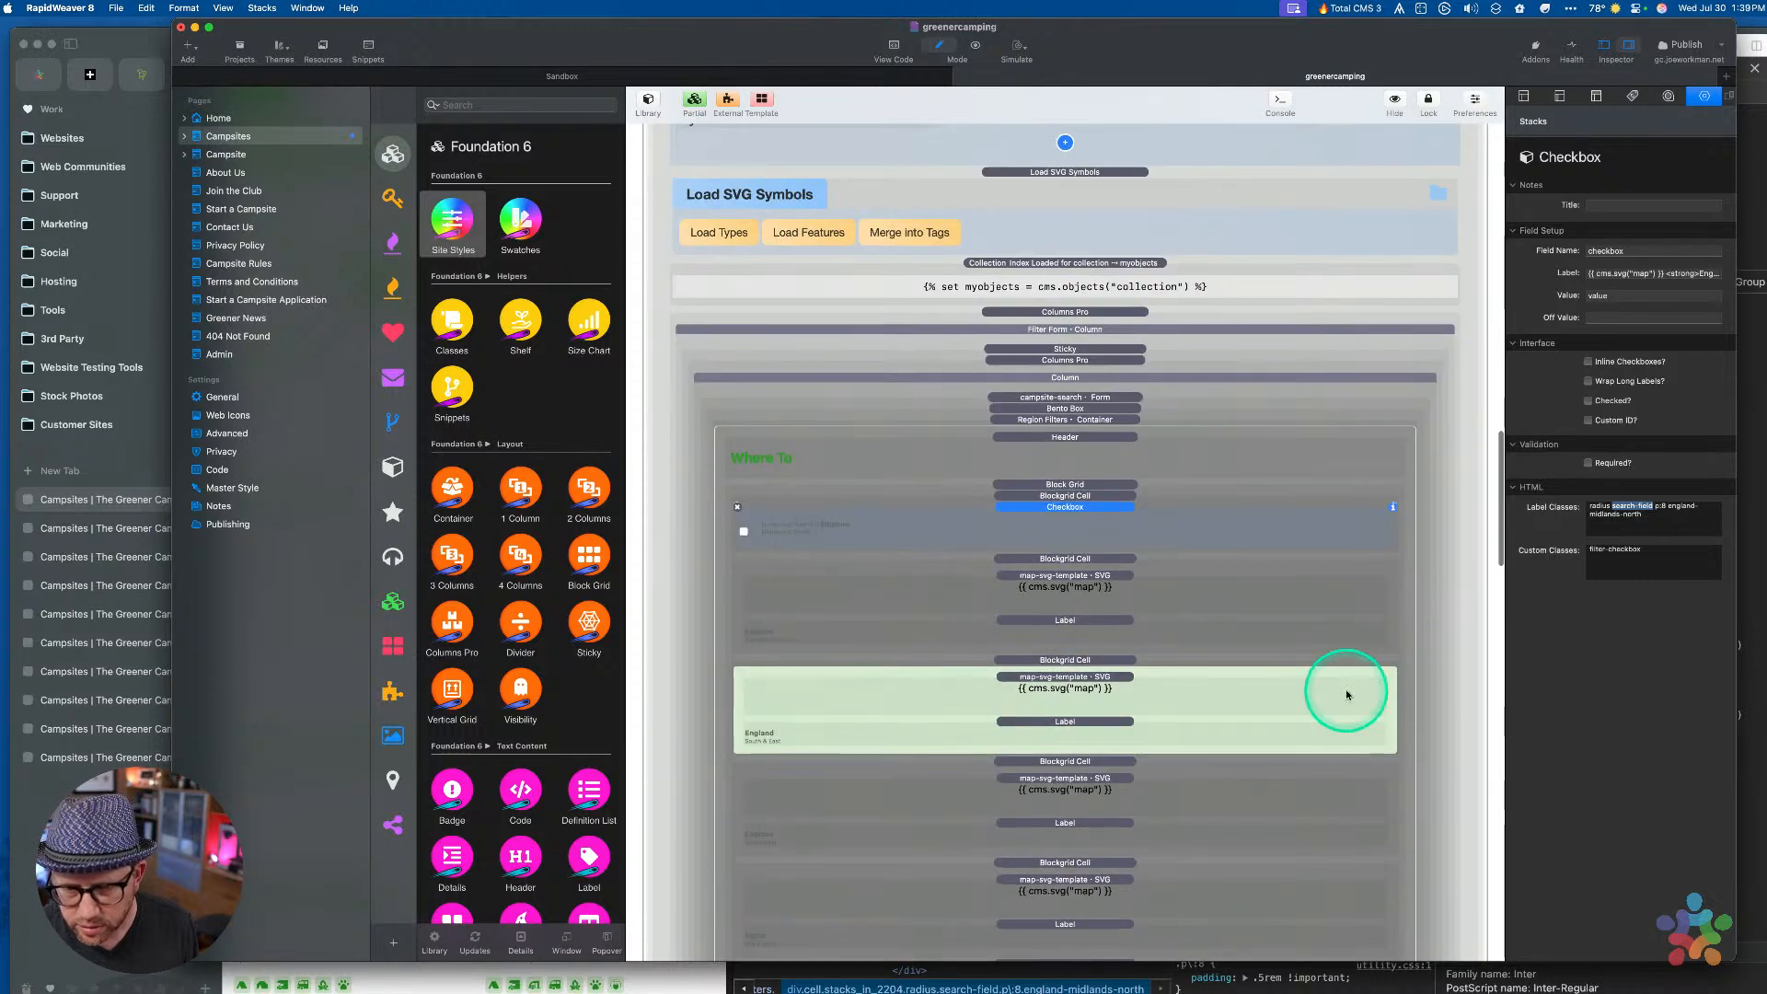
scroll(1346, 694, up, 10)
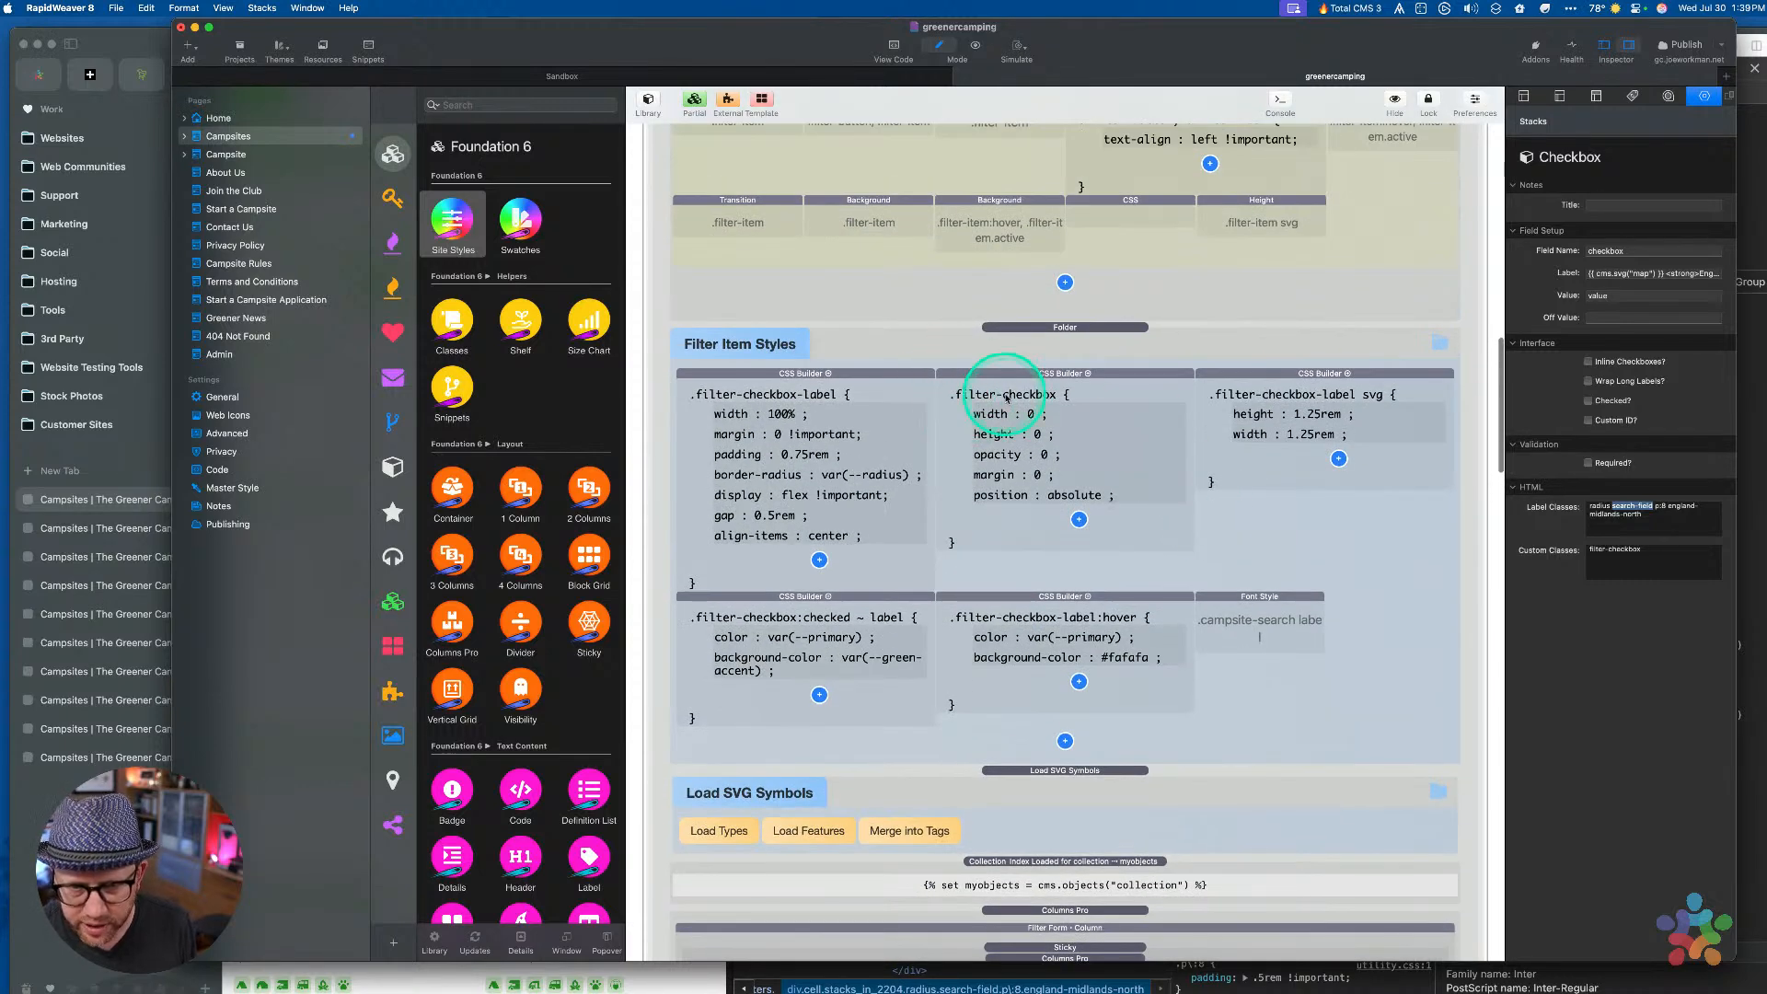
scroll(1187, 611, down, 8)
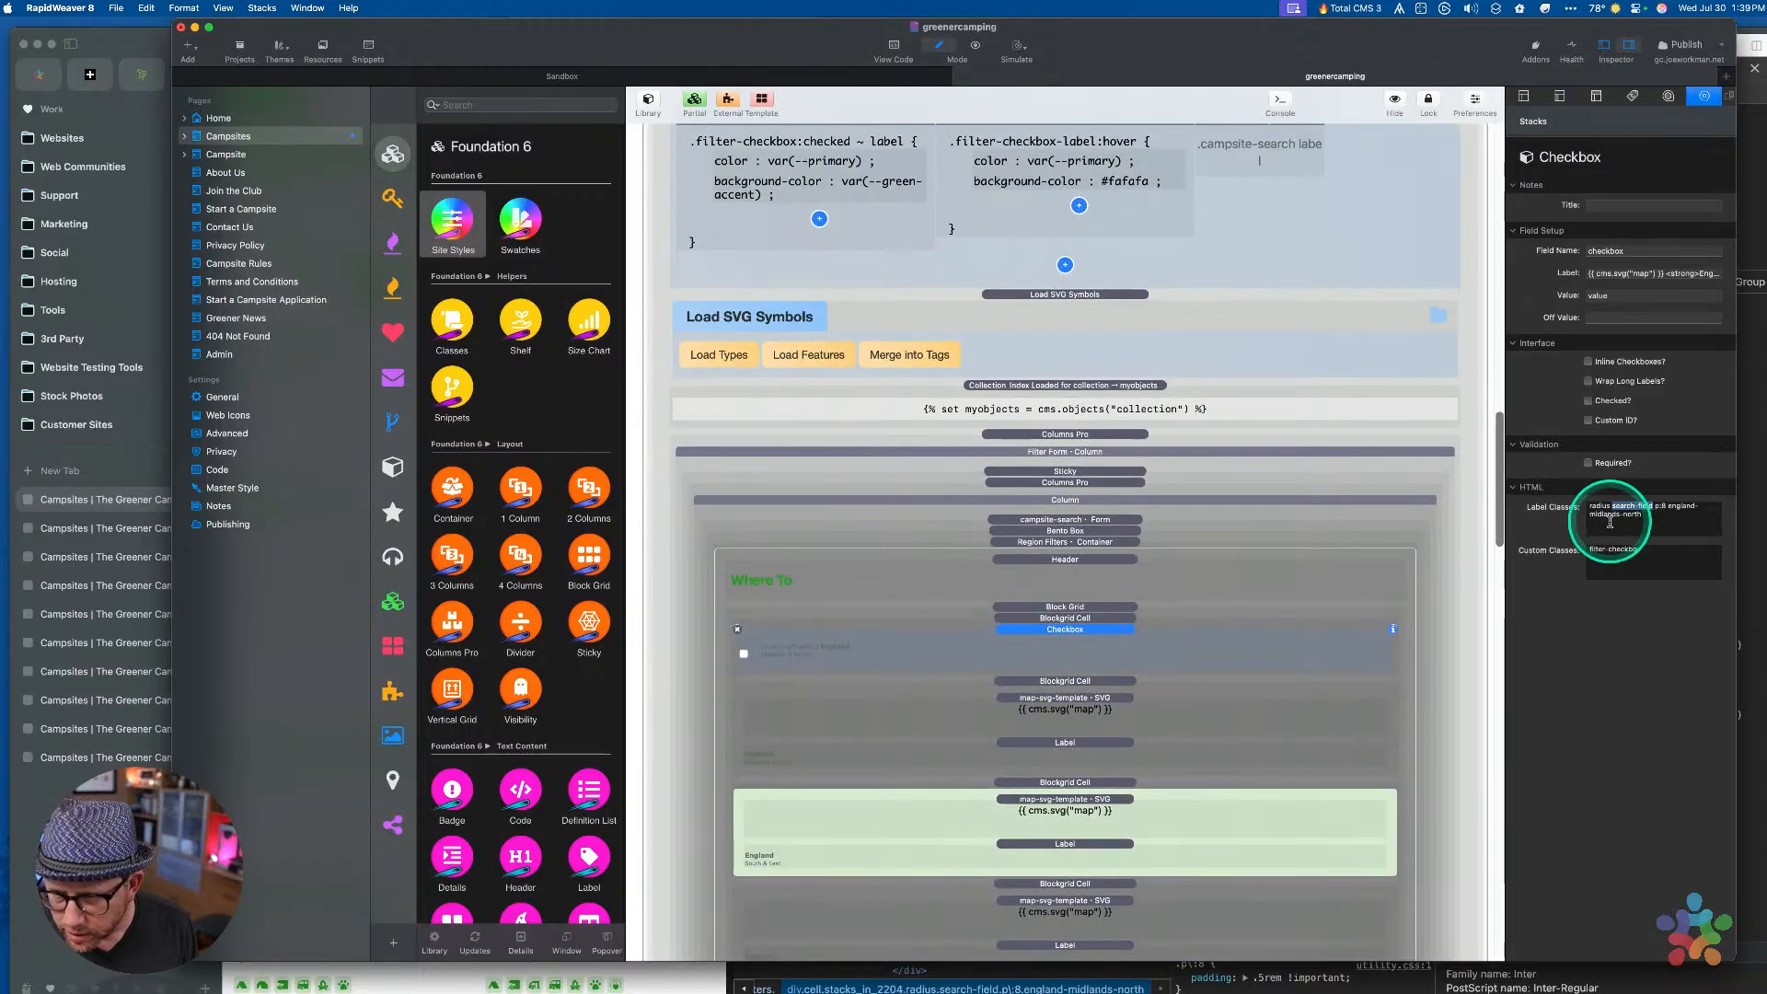
click(1616, 507)
drag(1613, 507, 1637, 506)
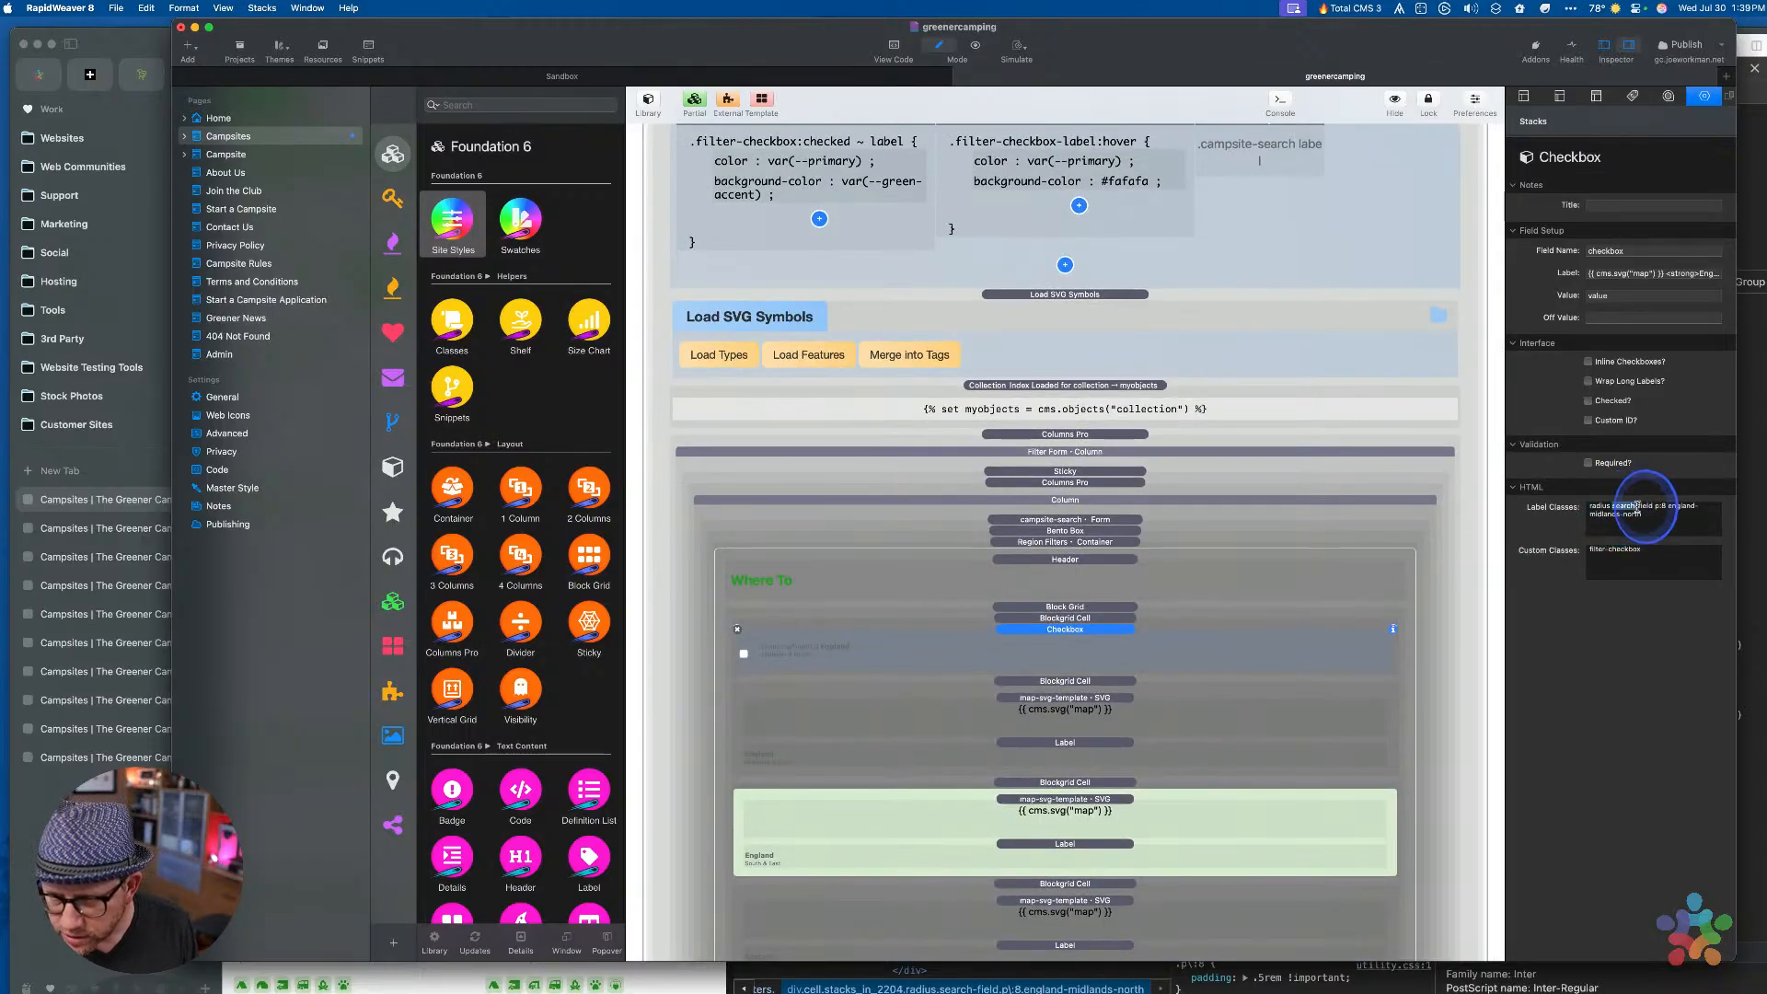
scroll(1123, 315, up, 6)
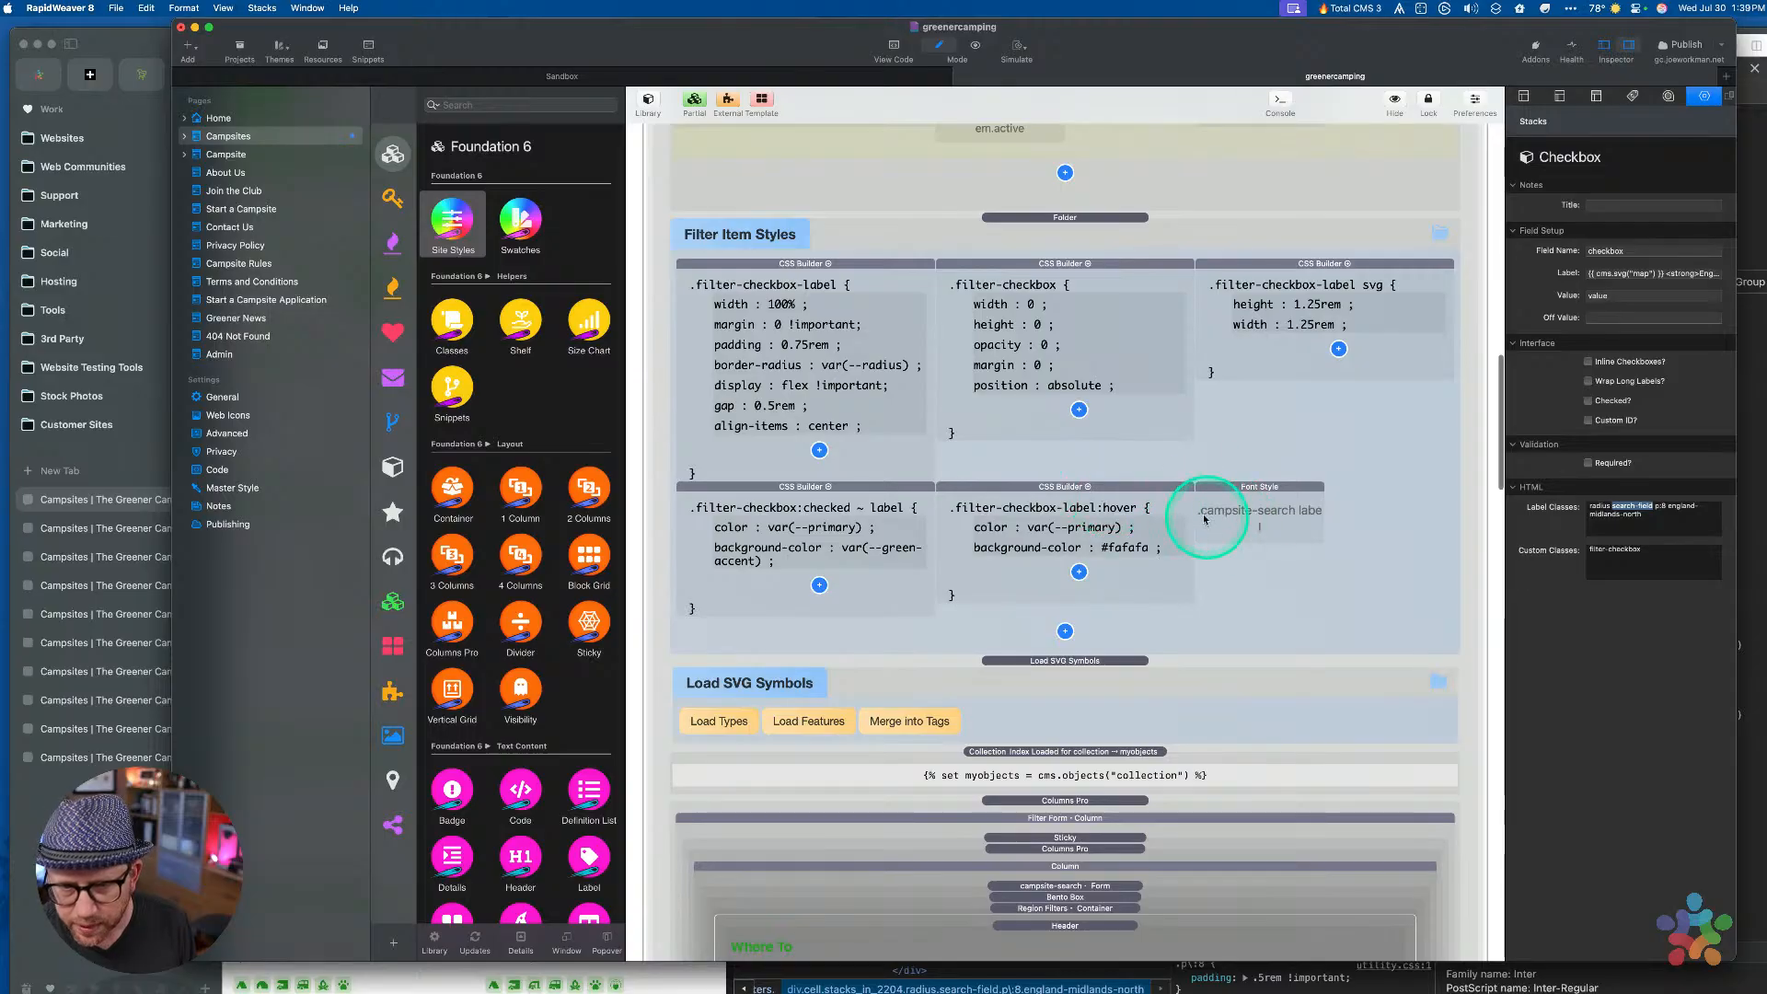
scroll(1252, 552, down, 6)
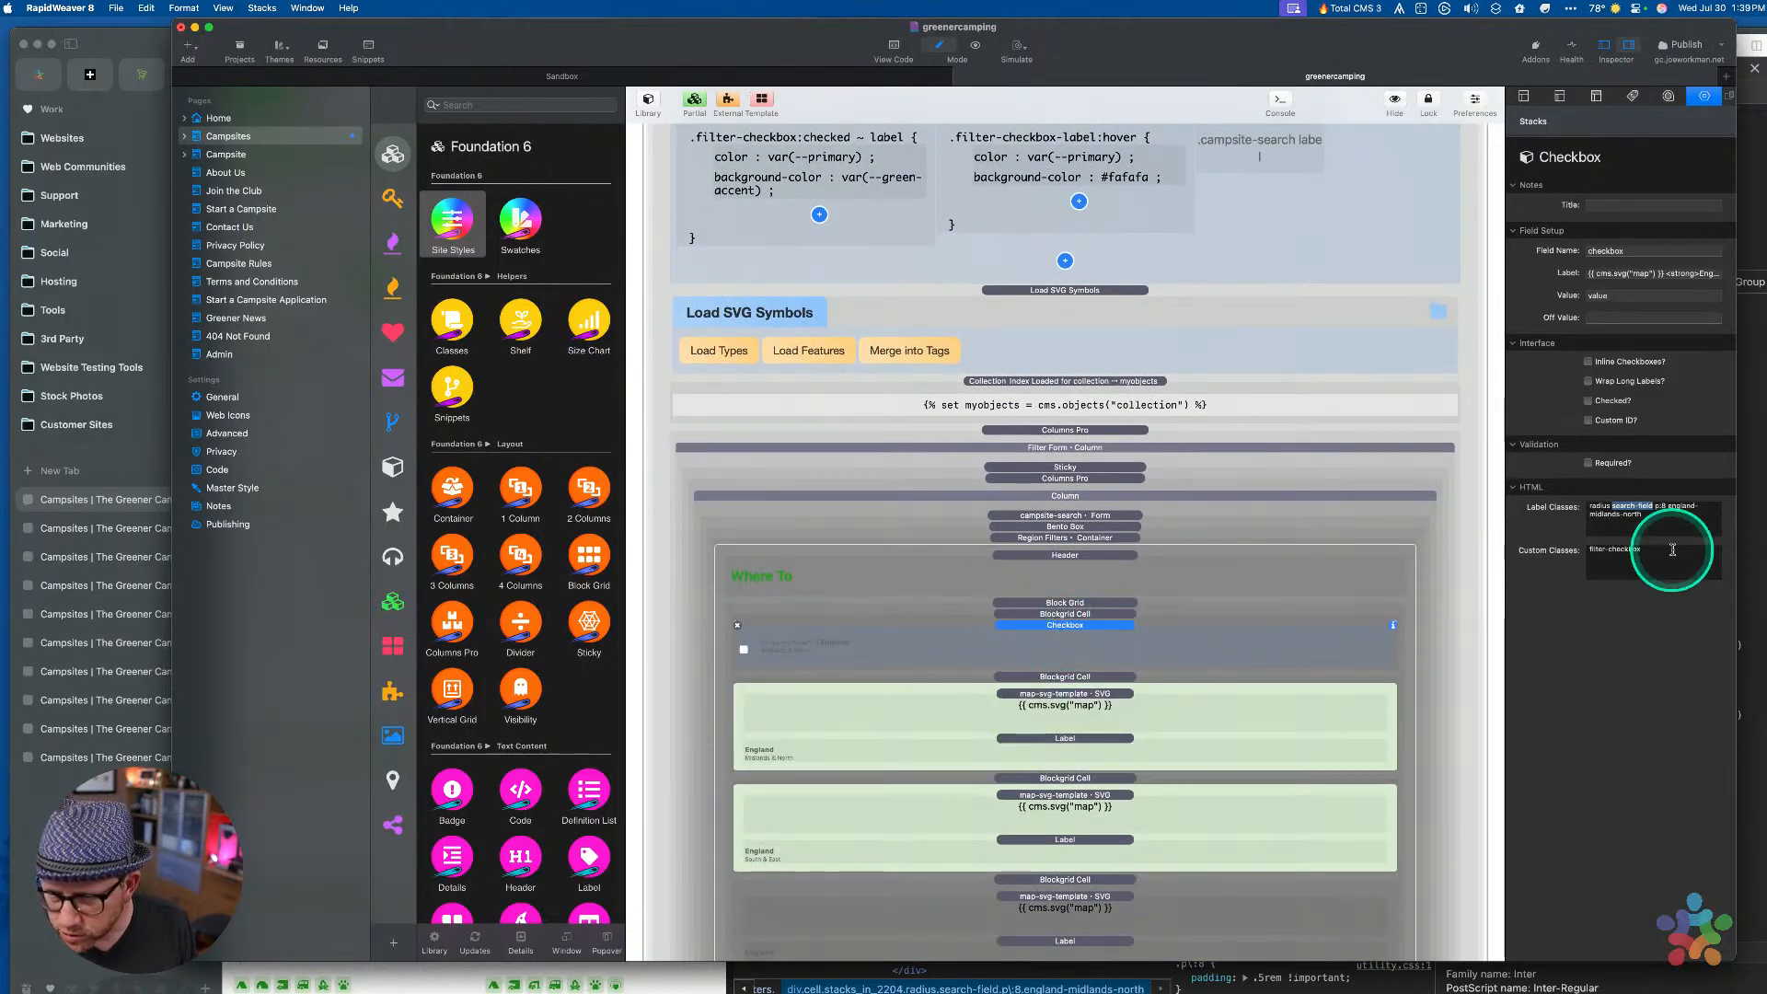
click(1617, 507)
drag(1616, 507, 1652, 507)
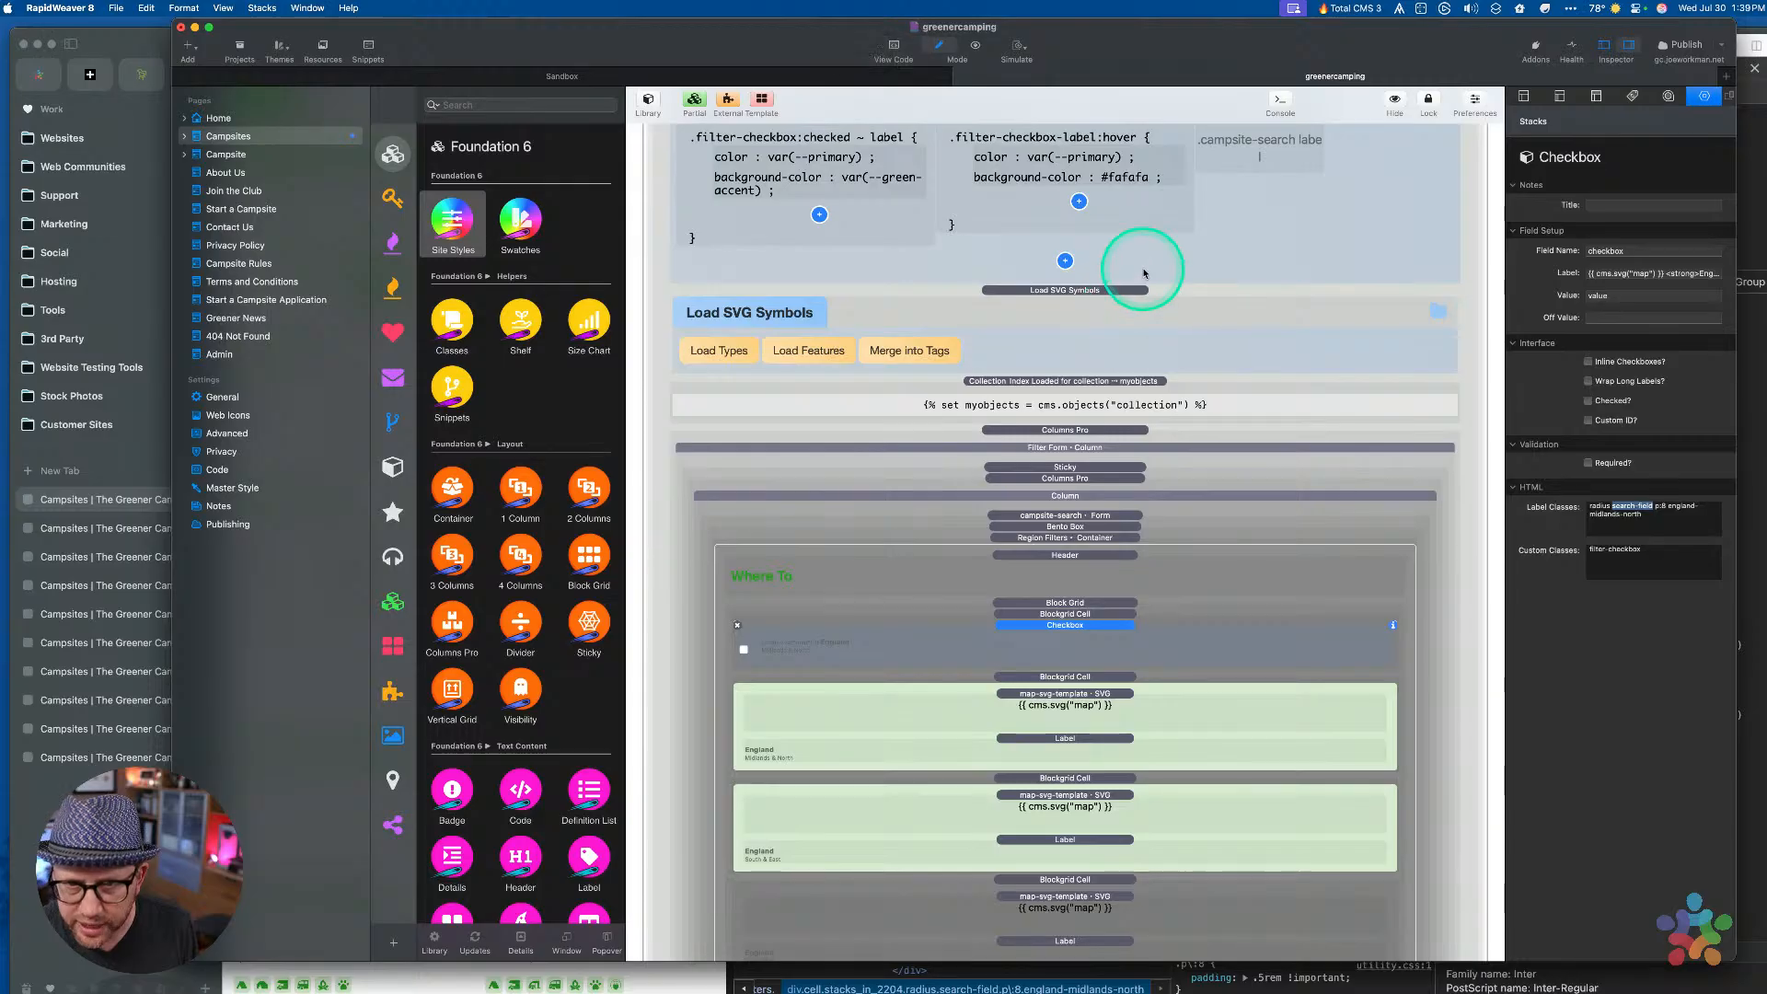
scroll(1138, 276, up, 5)
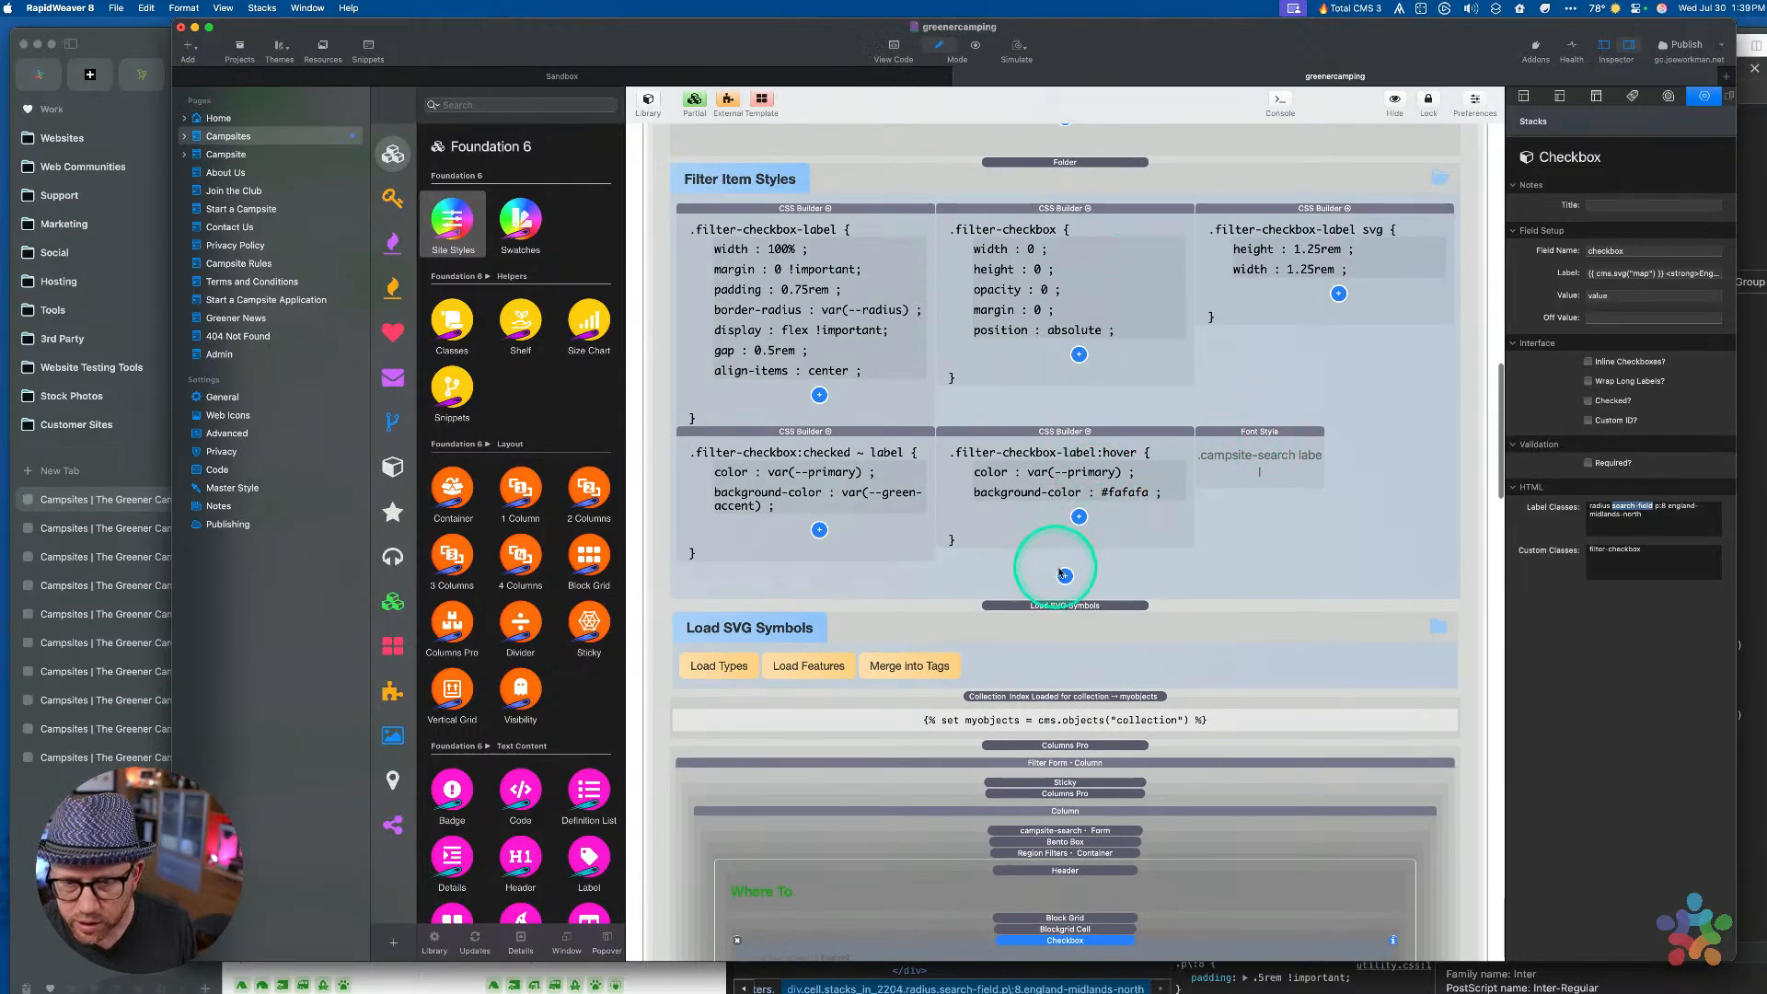
Add a CSS Builder rule to Filter Item Styles with the class search-field
click(1065, 575)
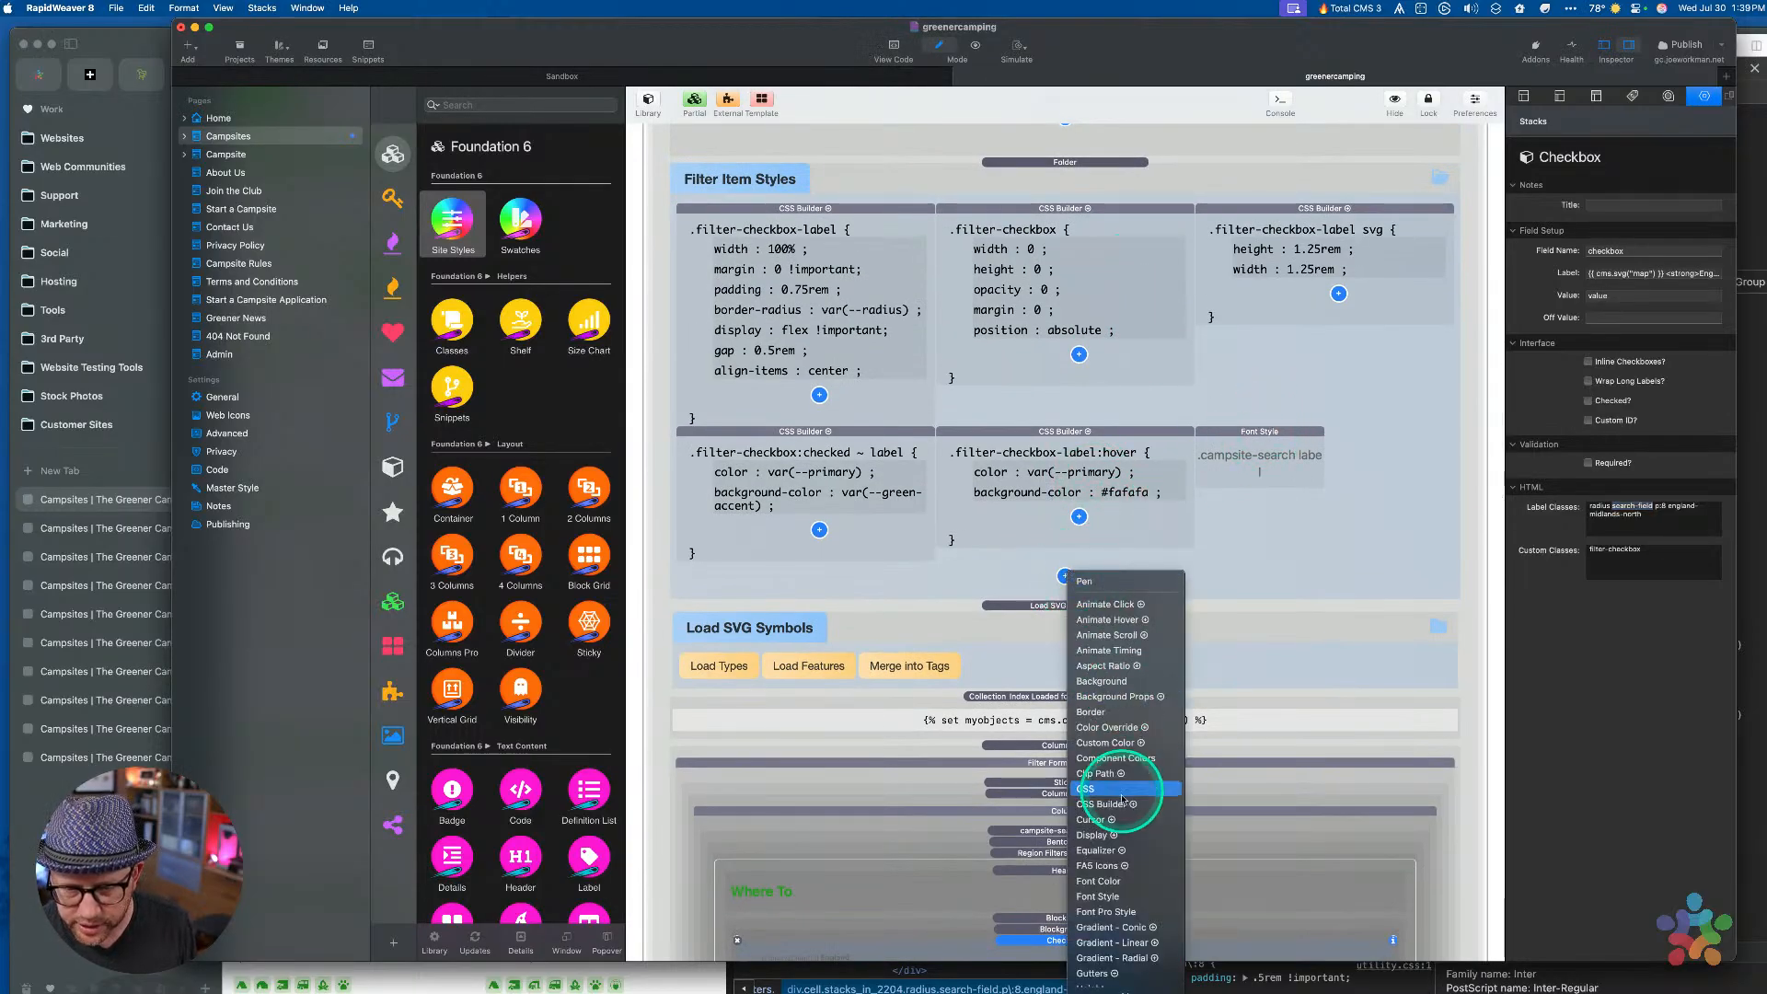
click(1104, 803)
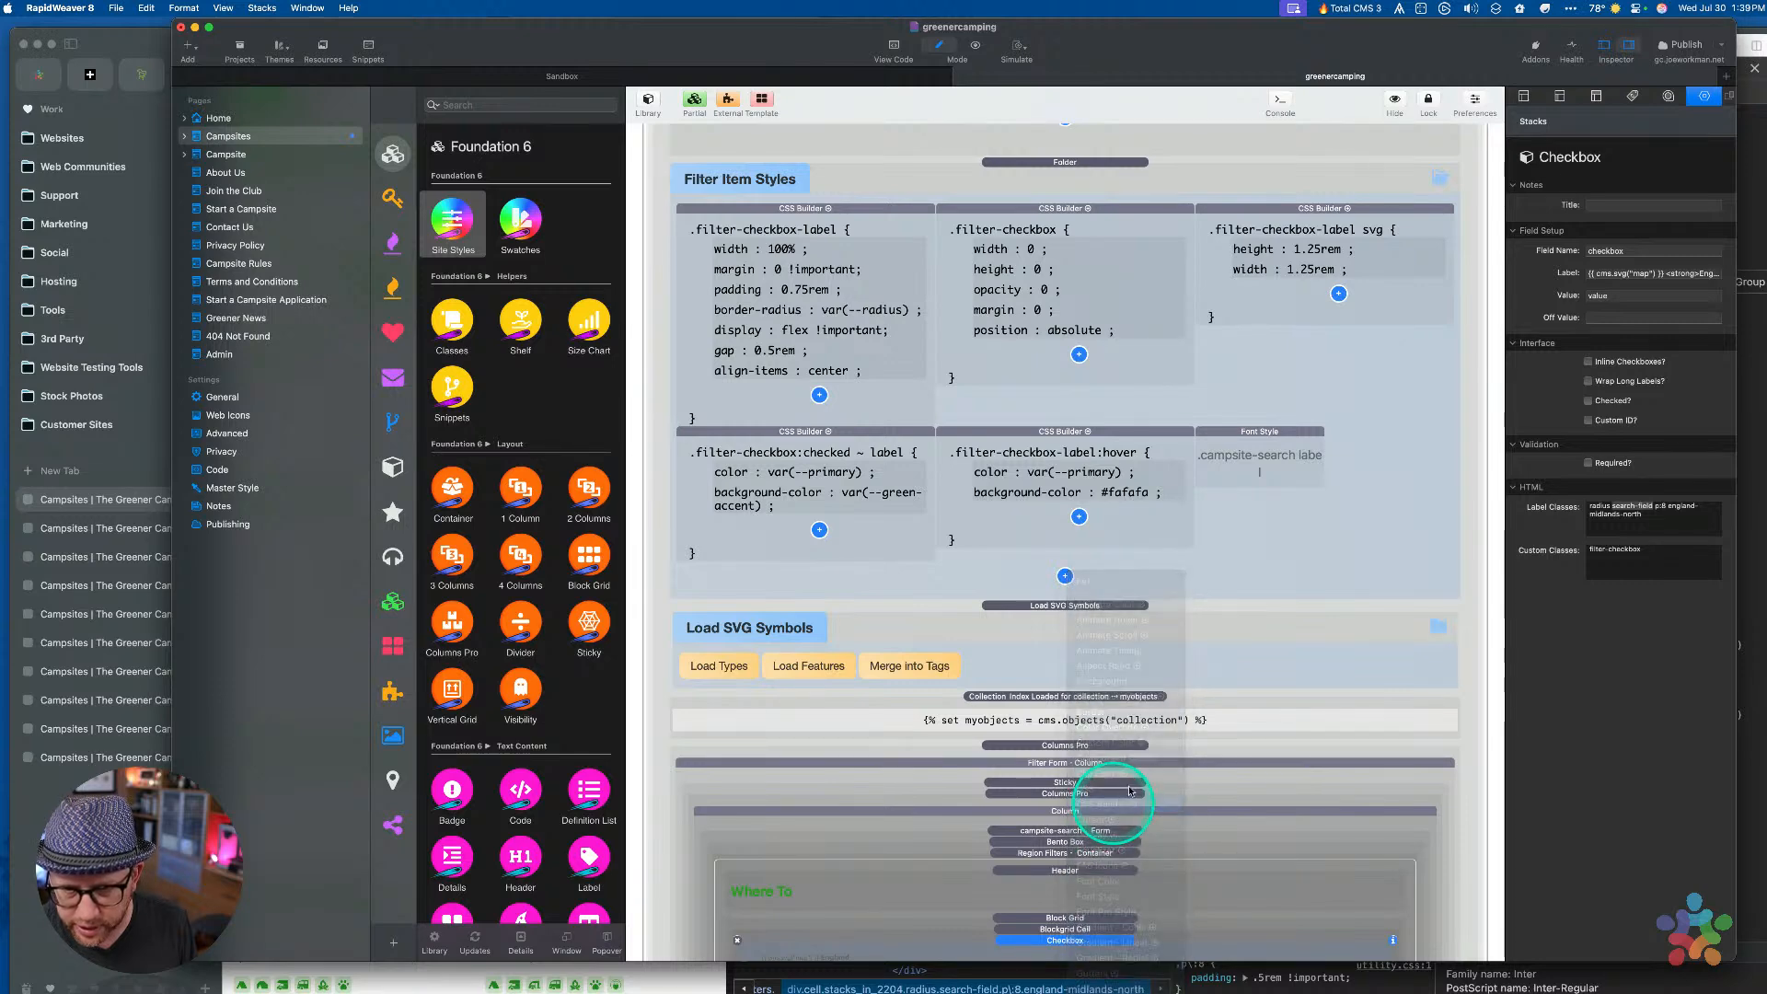
double_click(1603, 243)
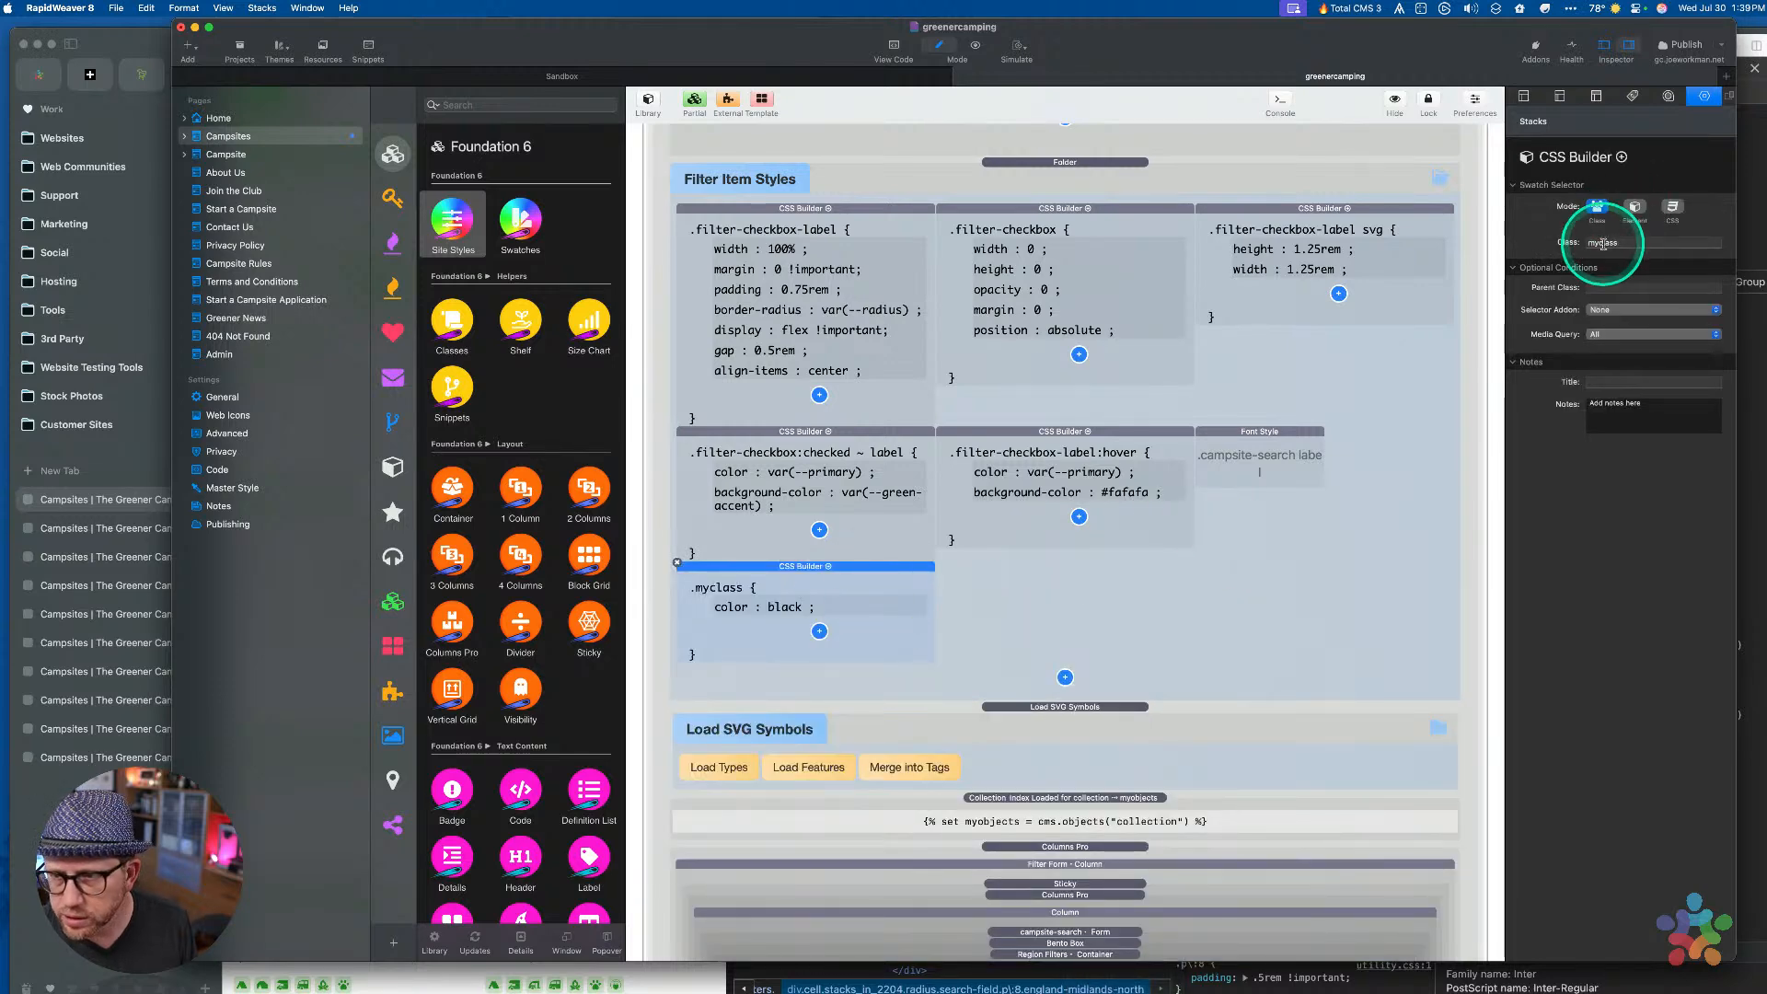
key(super+v)
click(1619, 287)
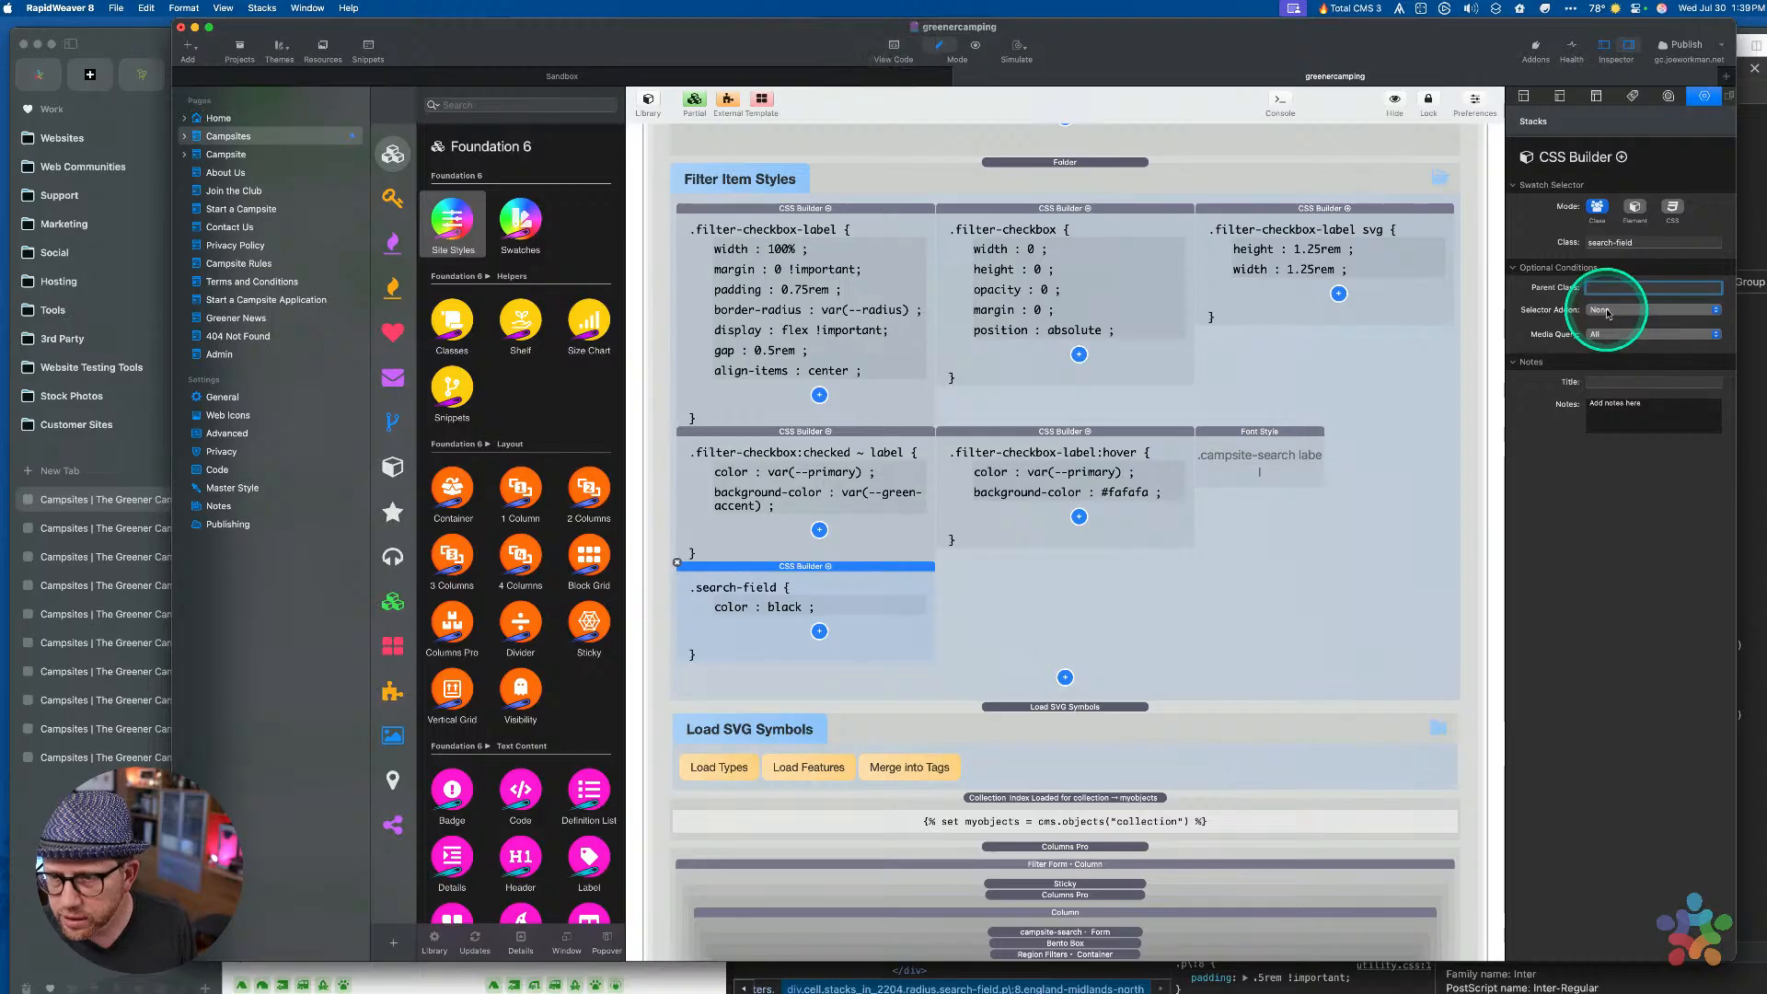
Change the rule's color declaration to margin: 0 !important
click(796, 589)
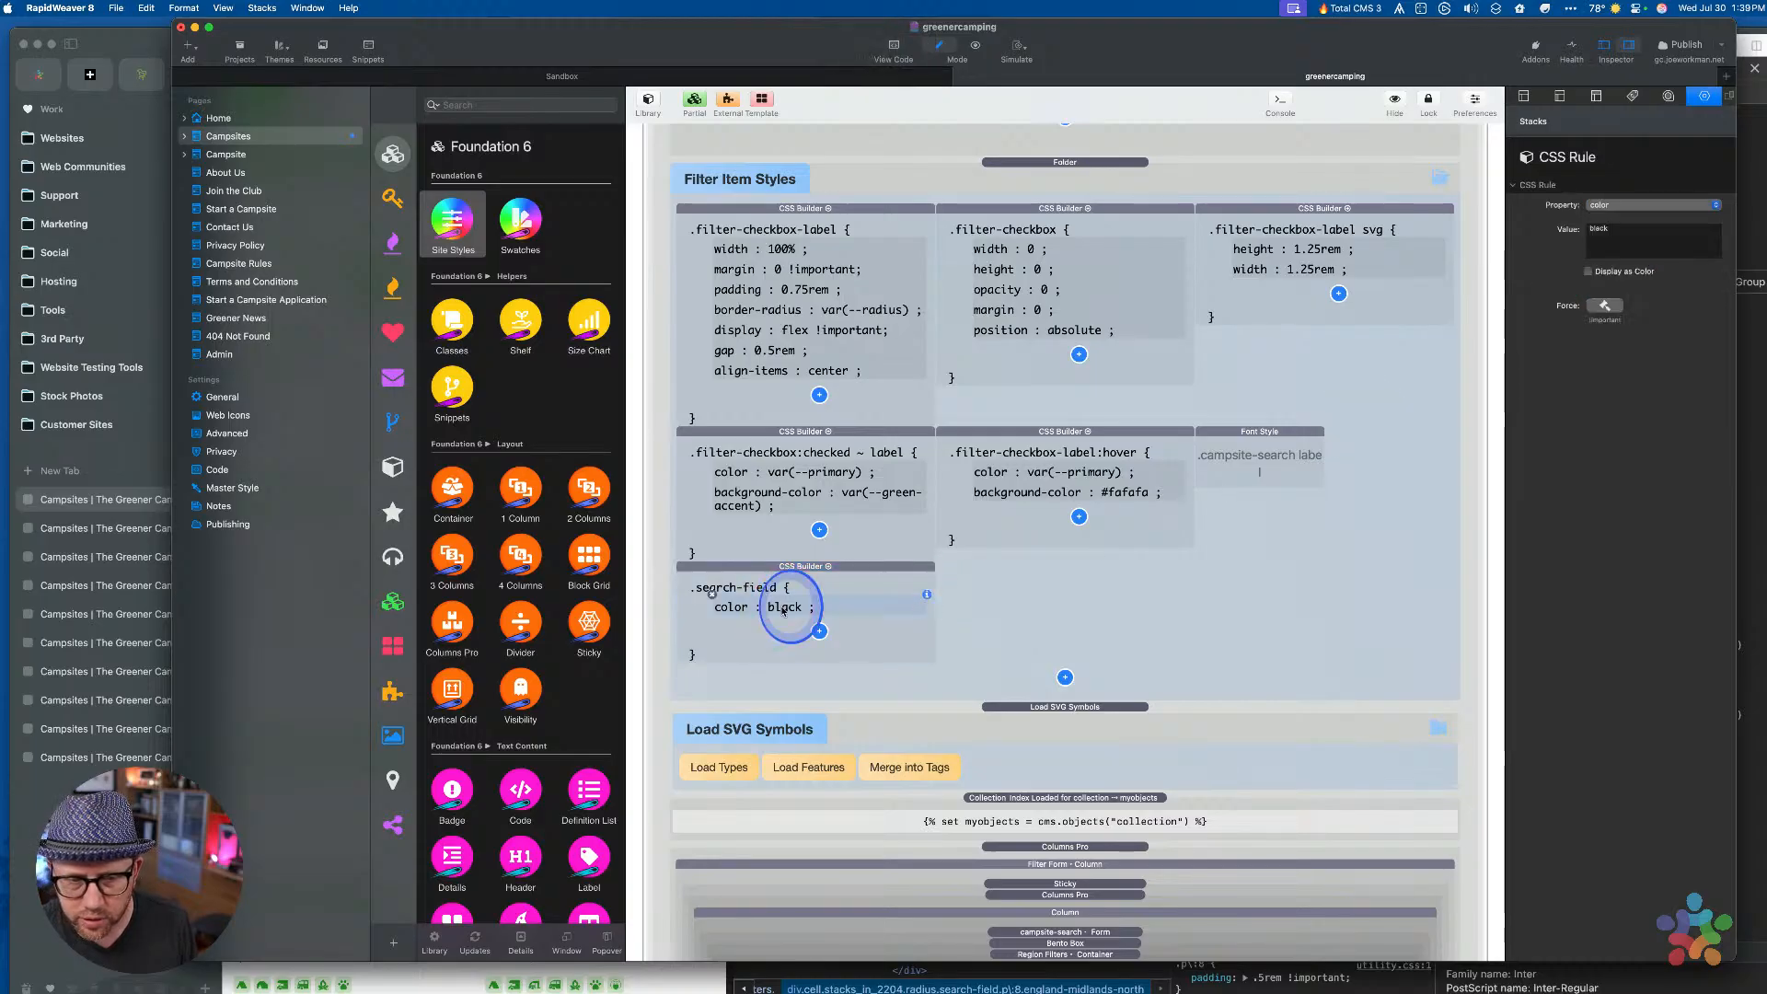
click(1602, 208)
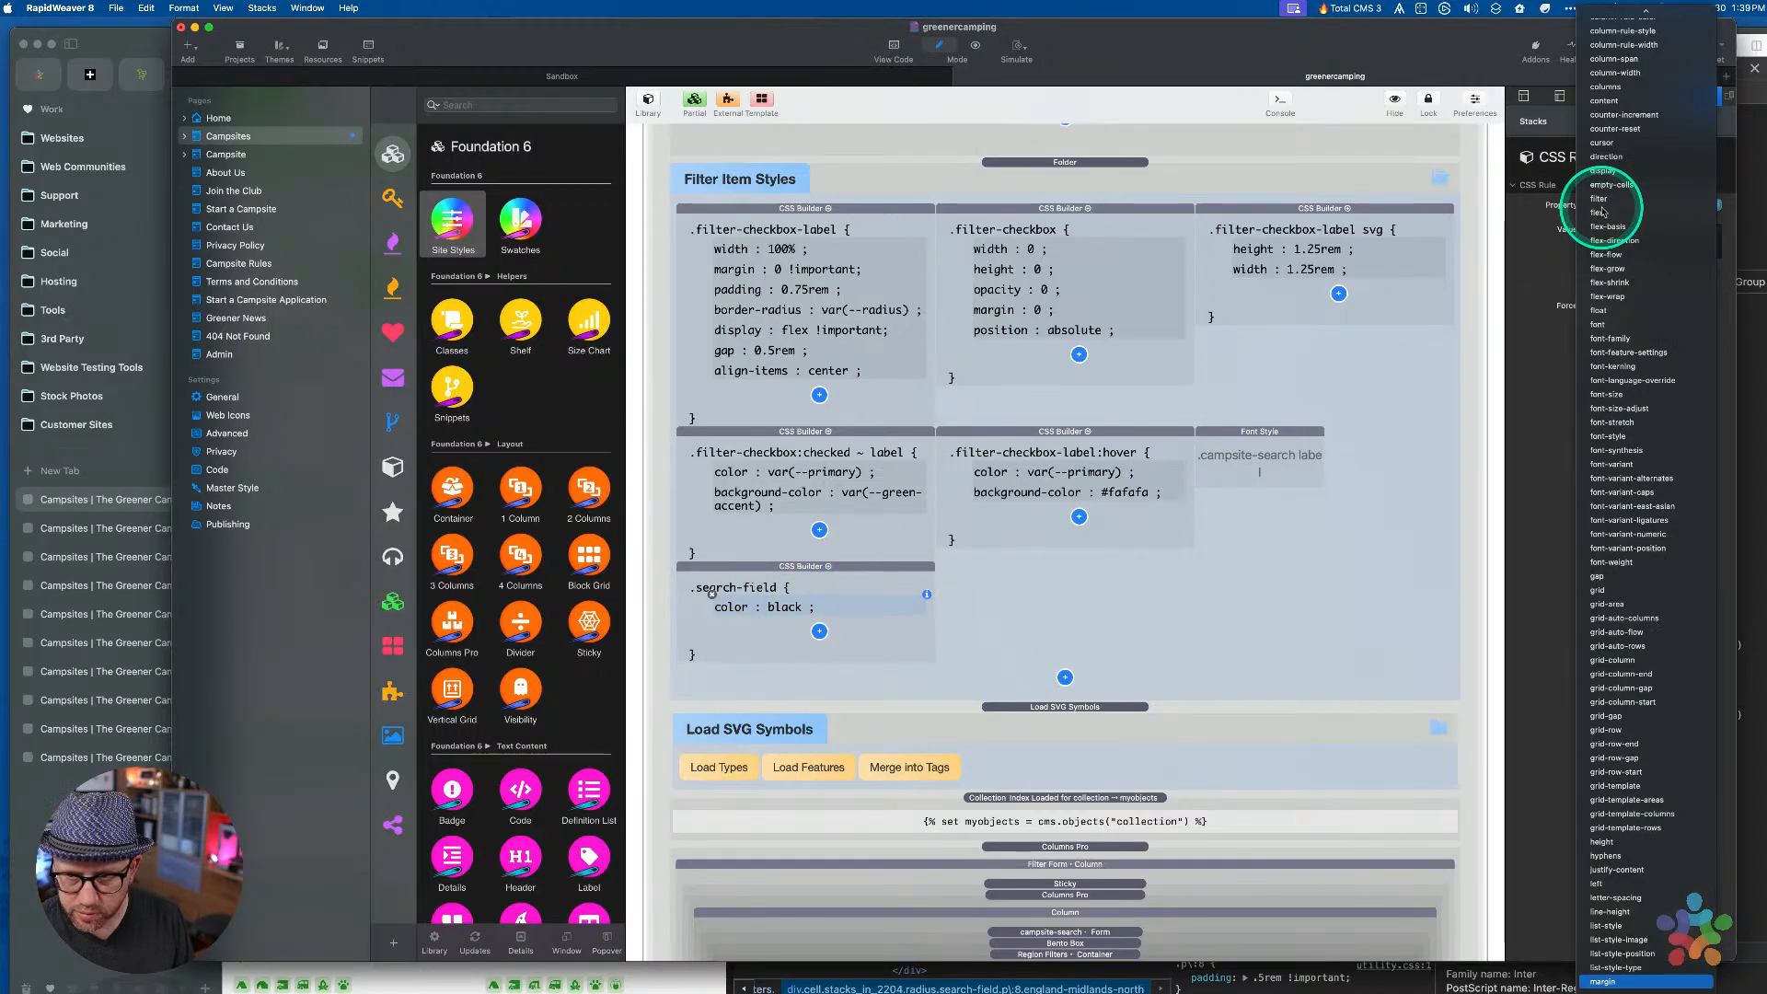
key(Return)
double_click(1605, 229)
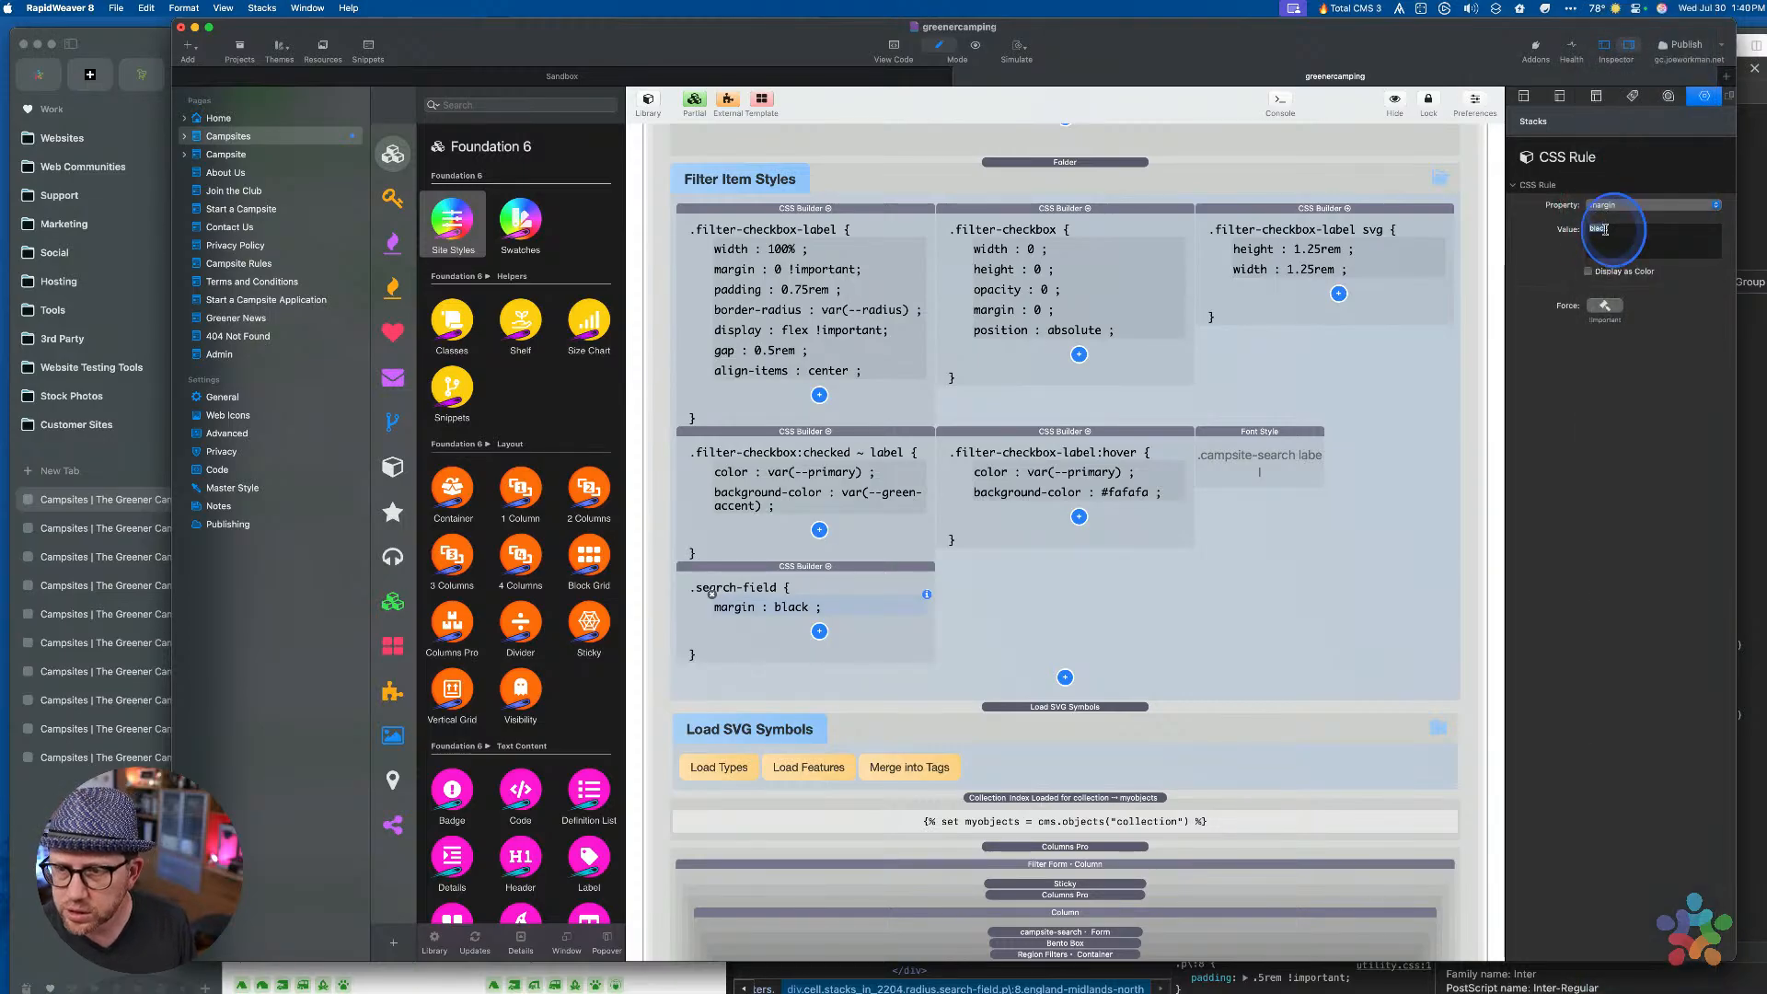
text(0)
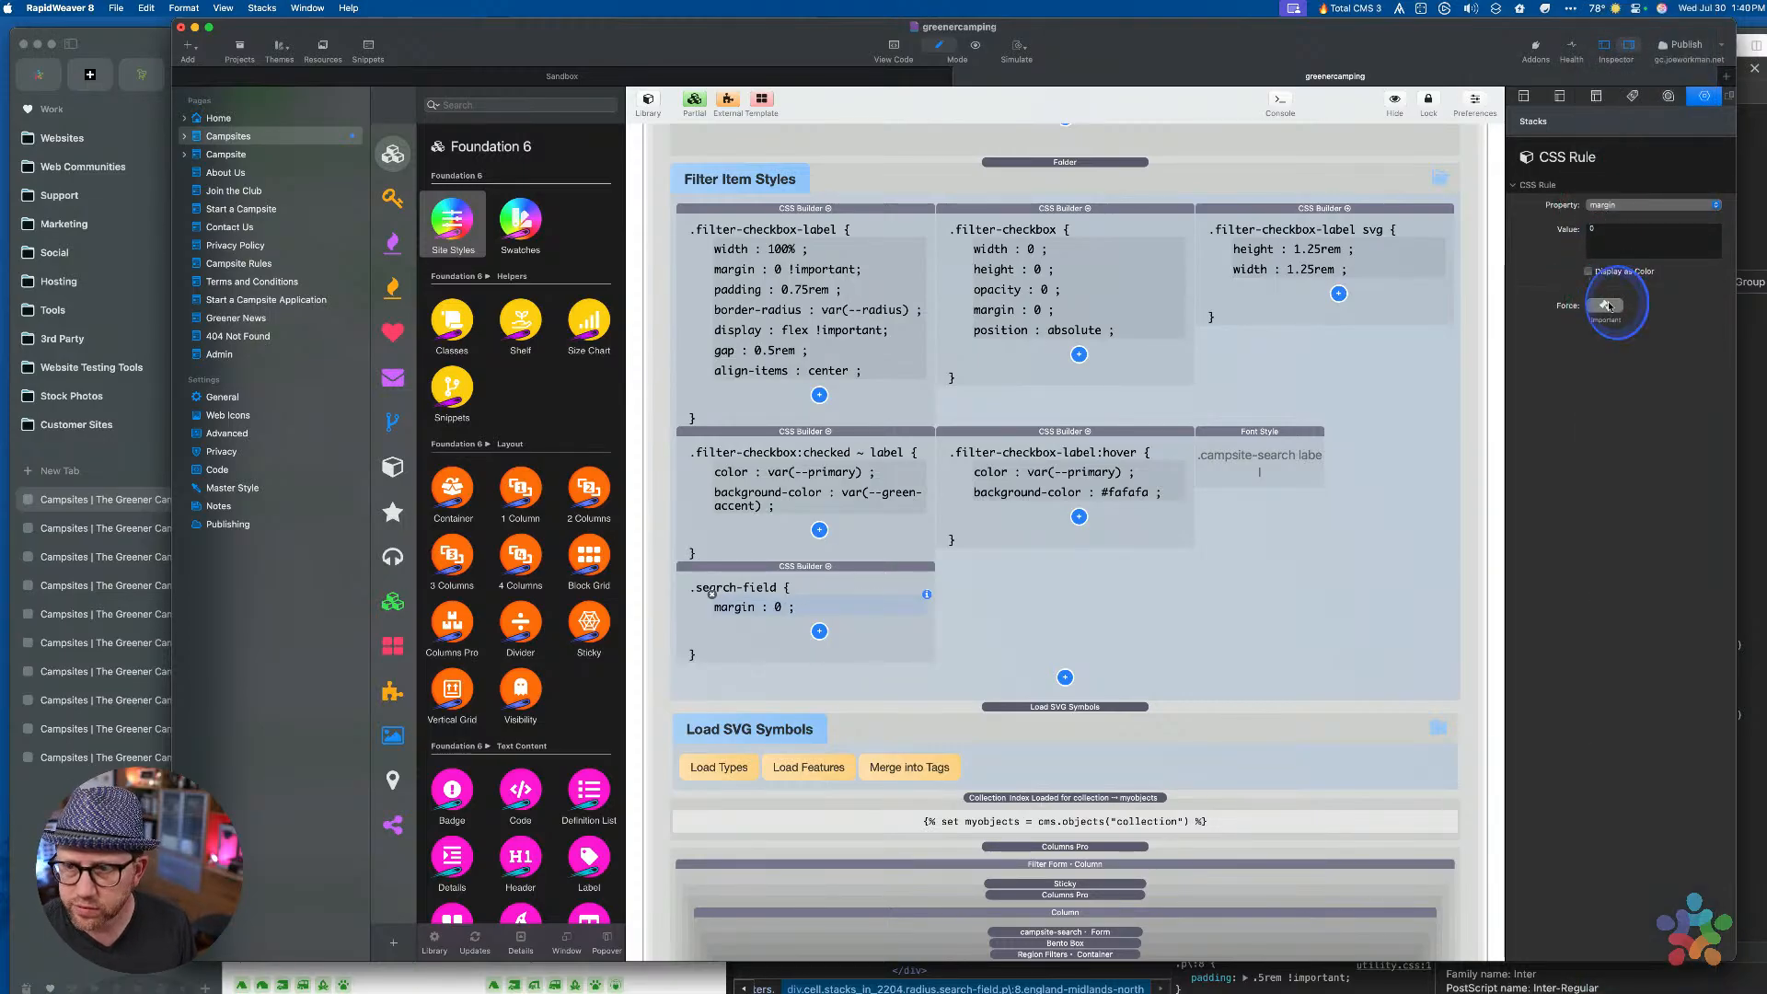
click(1604, 306)
click(1201, 631)
Preview the campsites page, then return to editing the stacks
key(super+r)
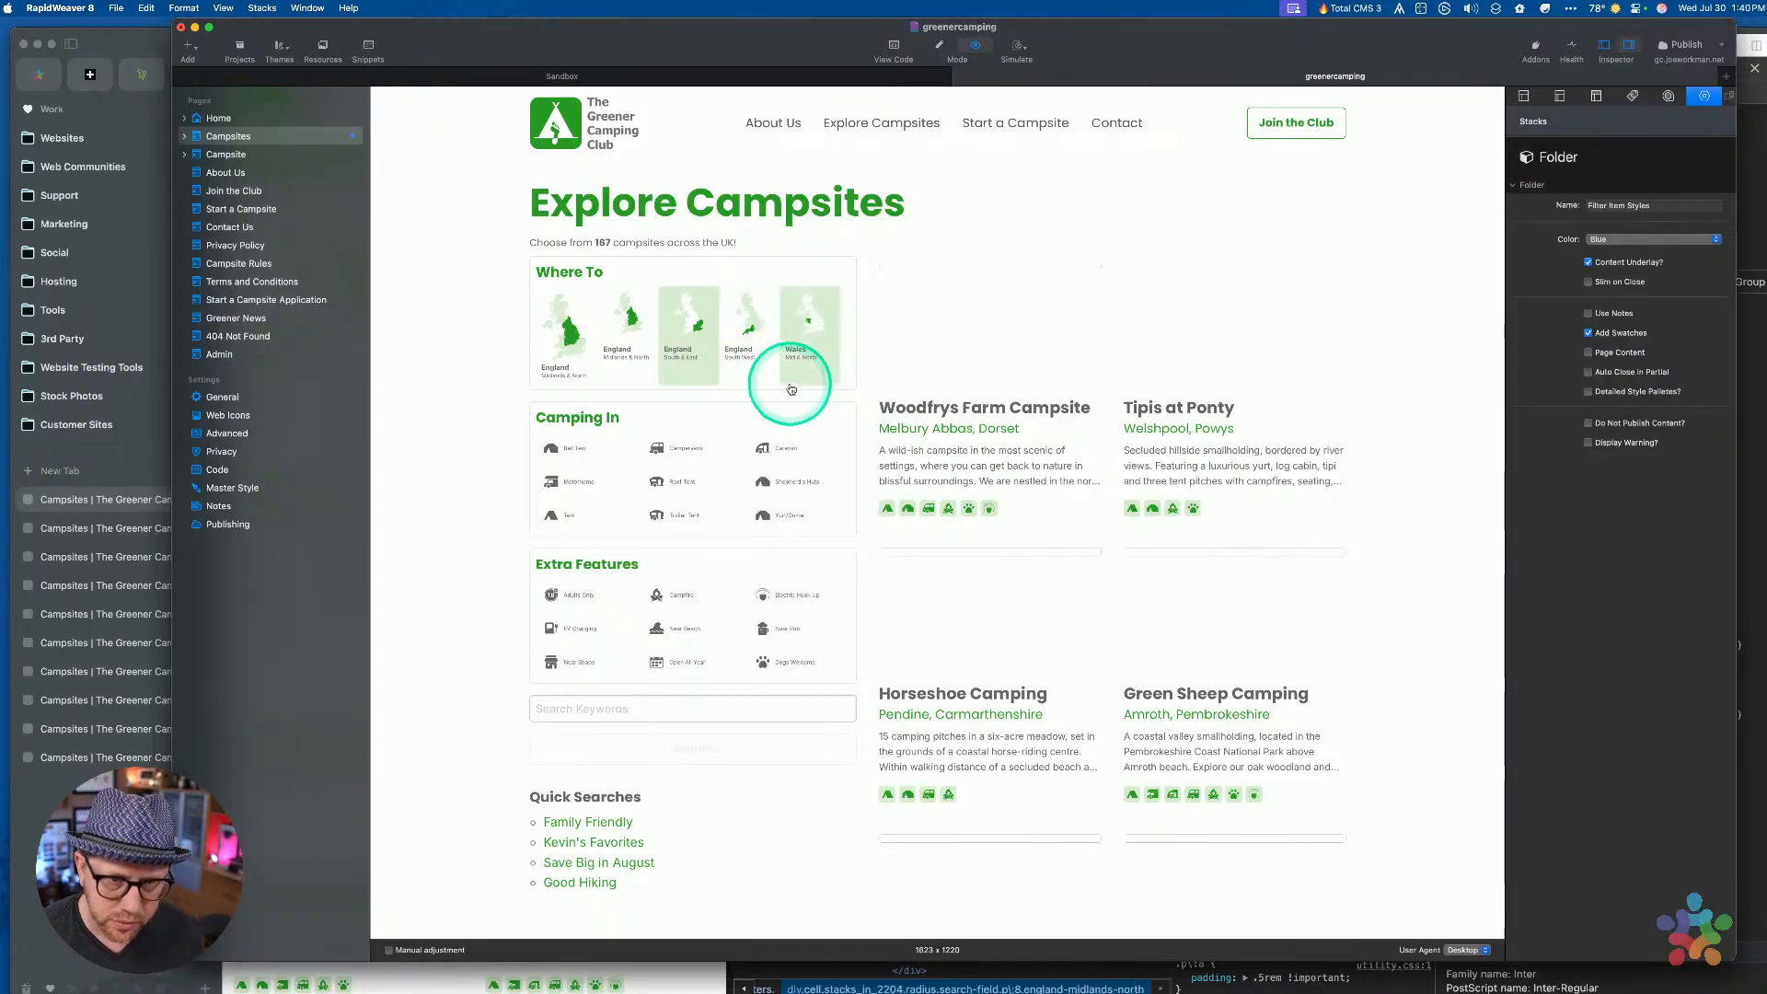
key(ctrl+Up)
click(1006, 522)
key(super+e)
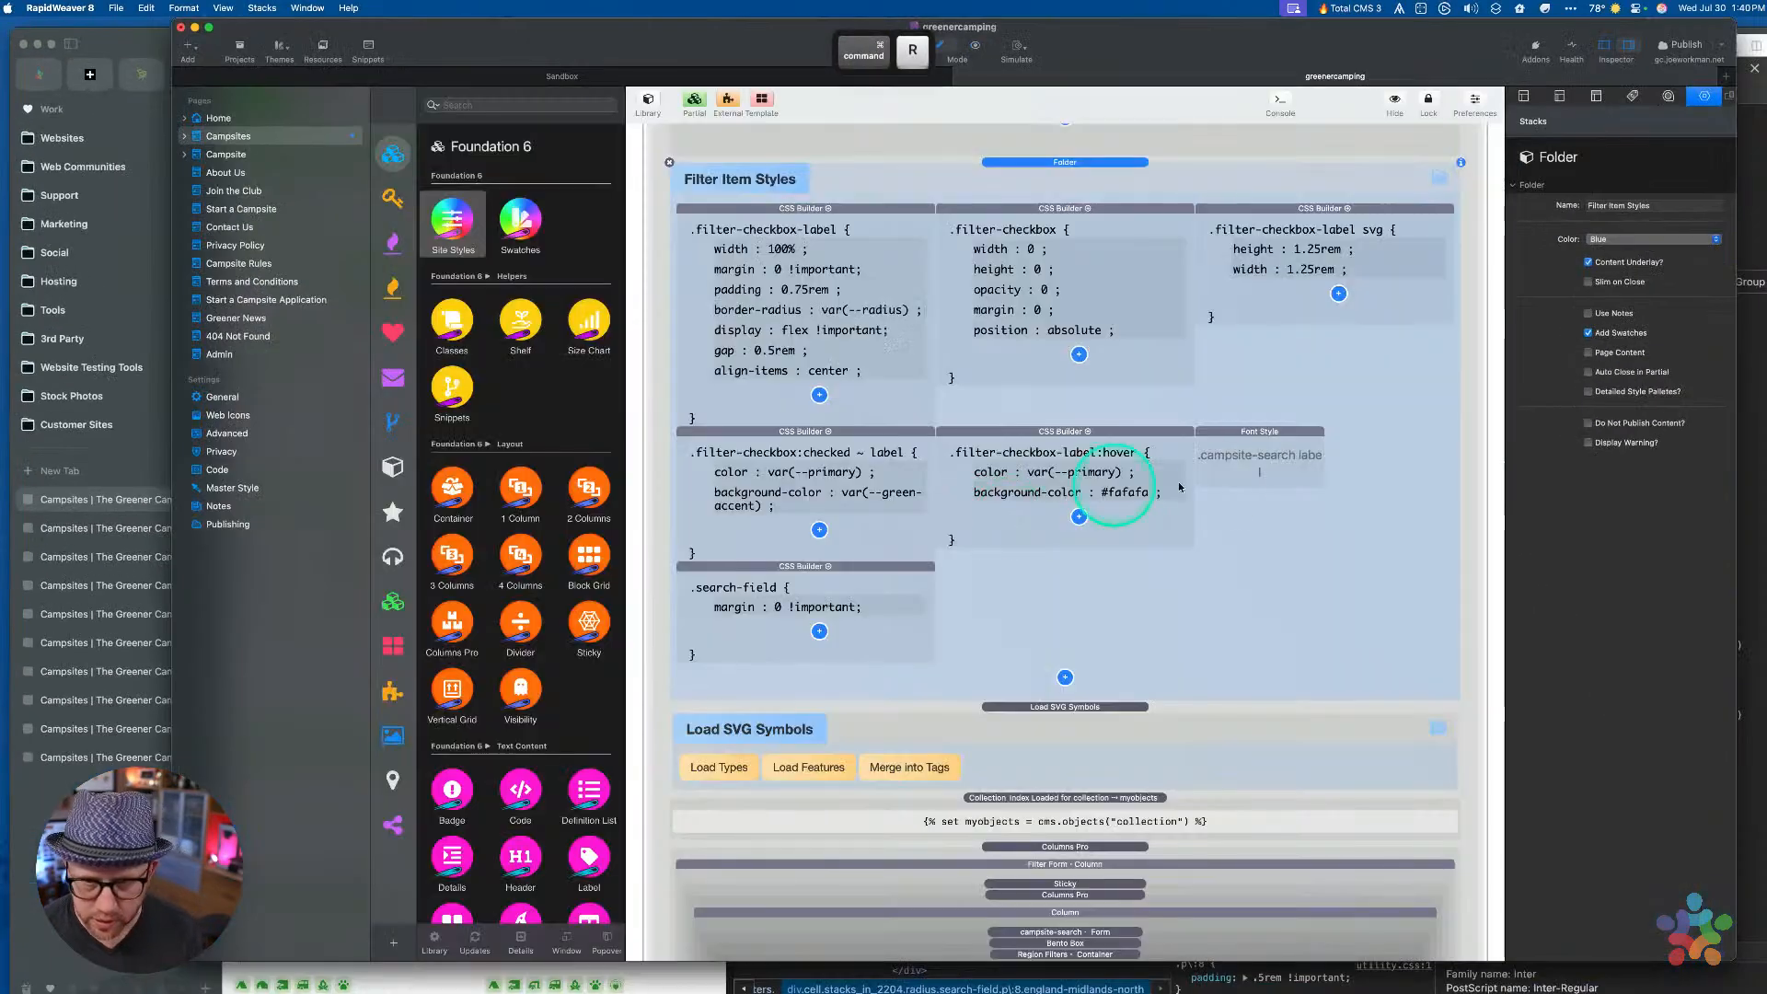
Duplicate the rule and rename the copy's selector to search-field svg
click(877, 571)
key(super+d)
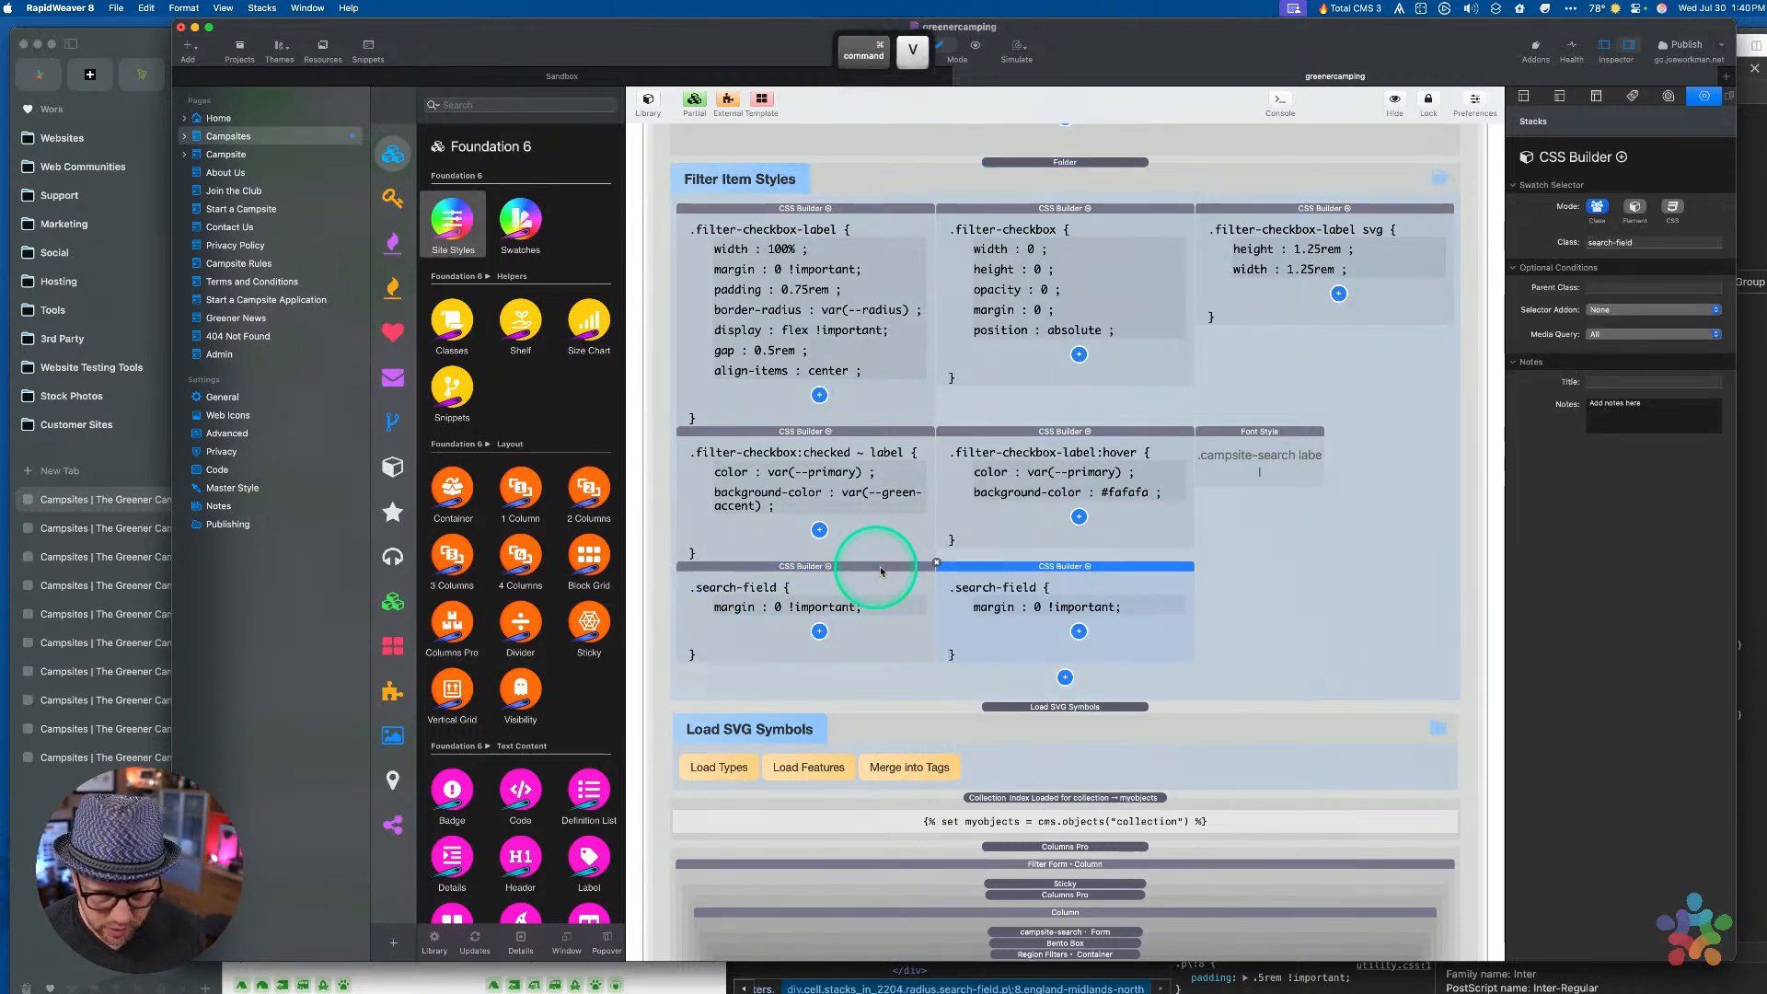
click(1017, 569)
click(1643, 244)
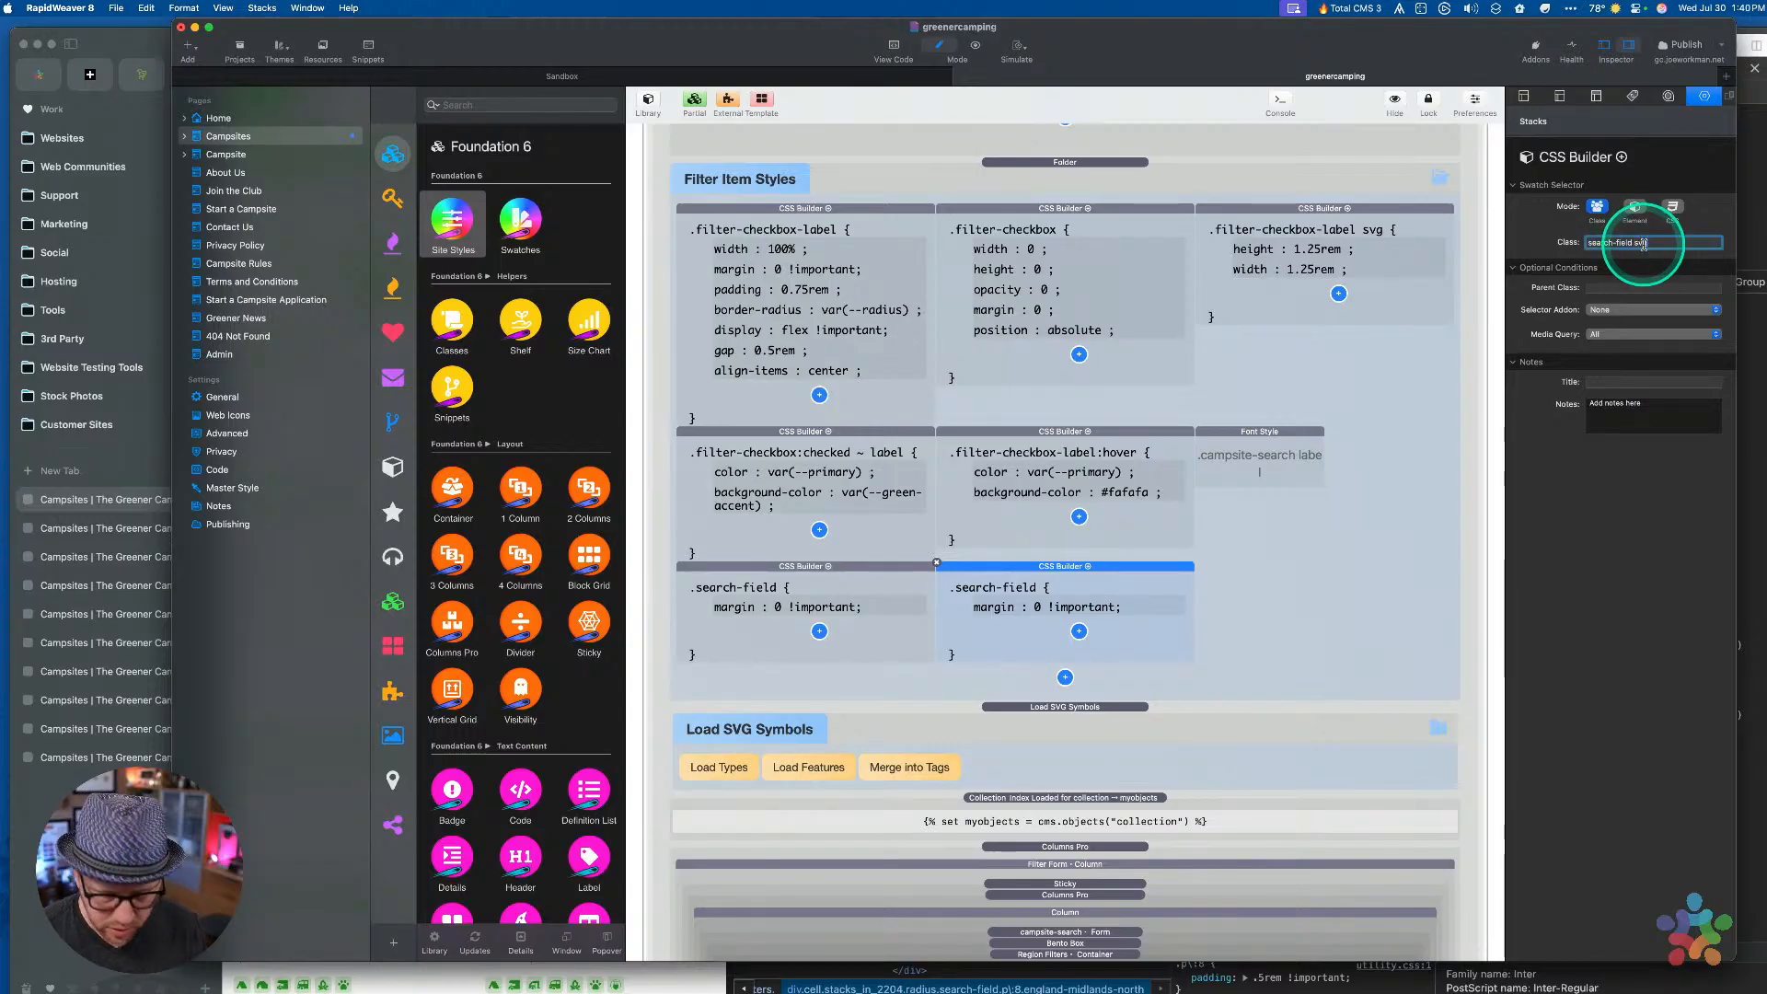
text(svg)
key(Tab)
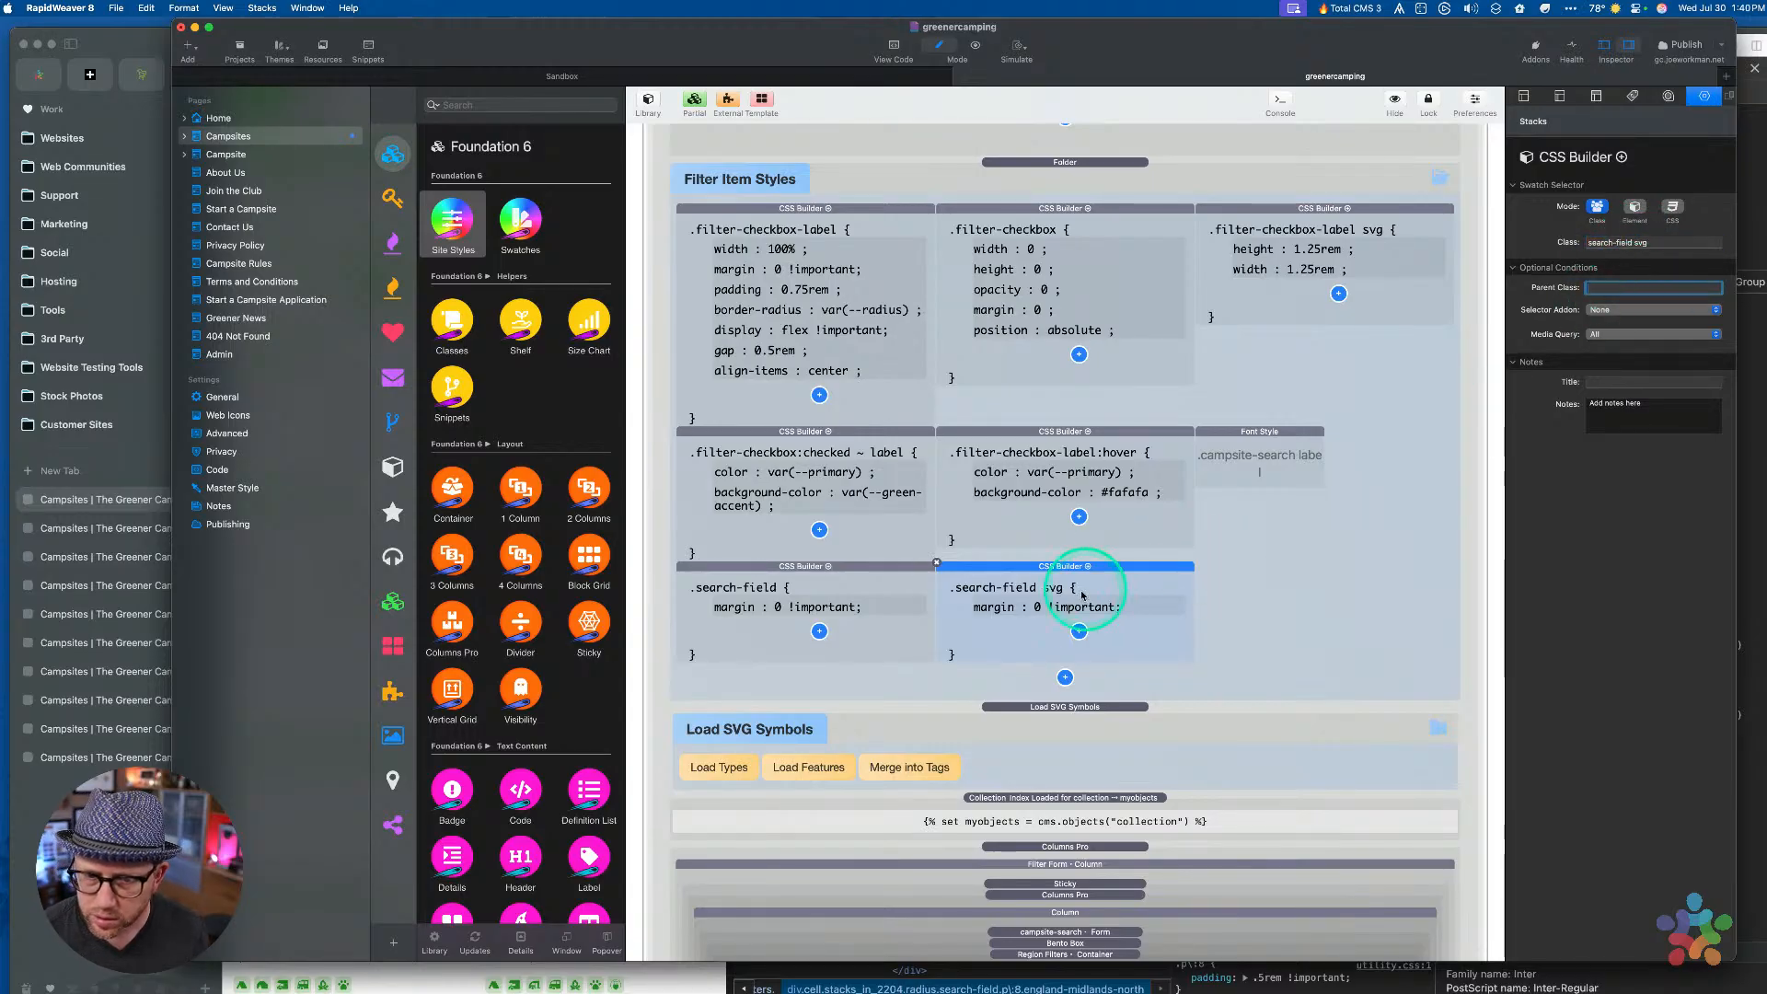
Switch the copy's margin declaration to margin-bottom
click(1025, 604)
click(1624, 206)
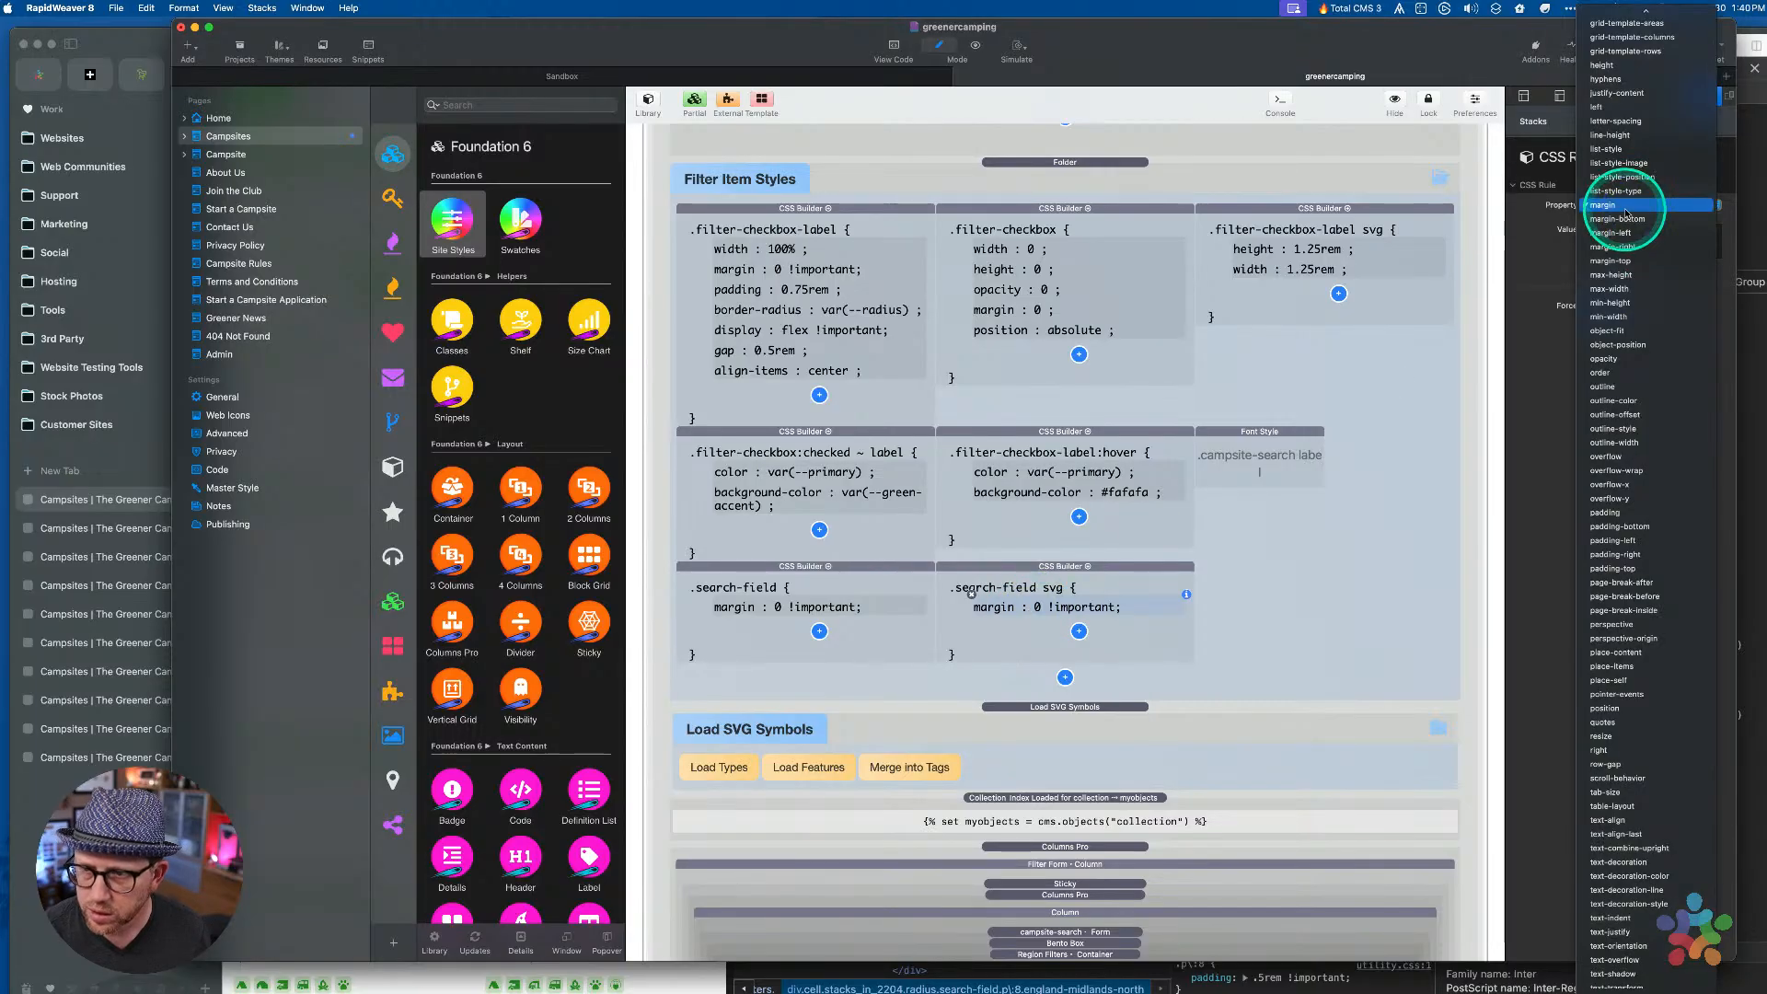
click(1617, 219)
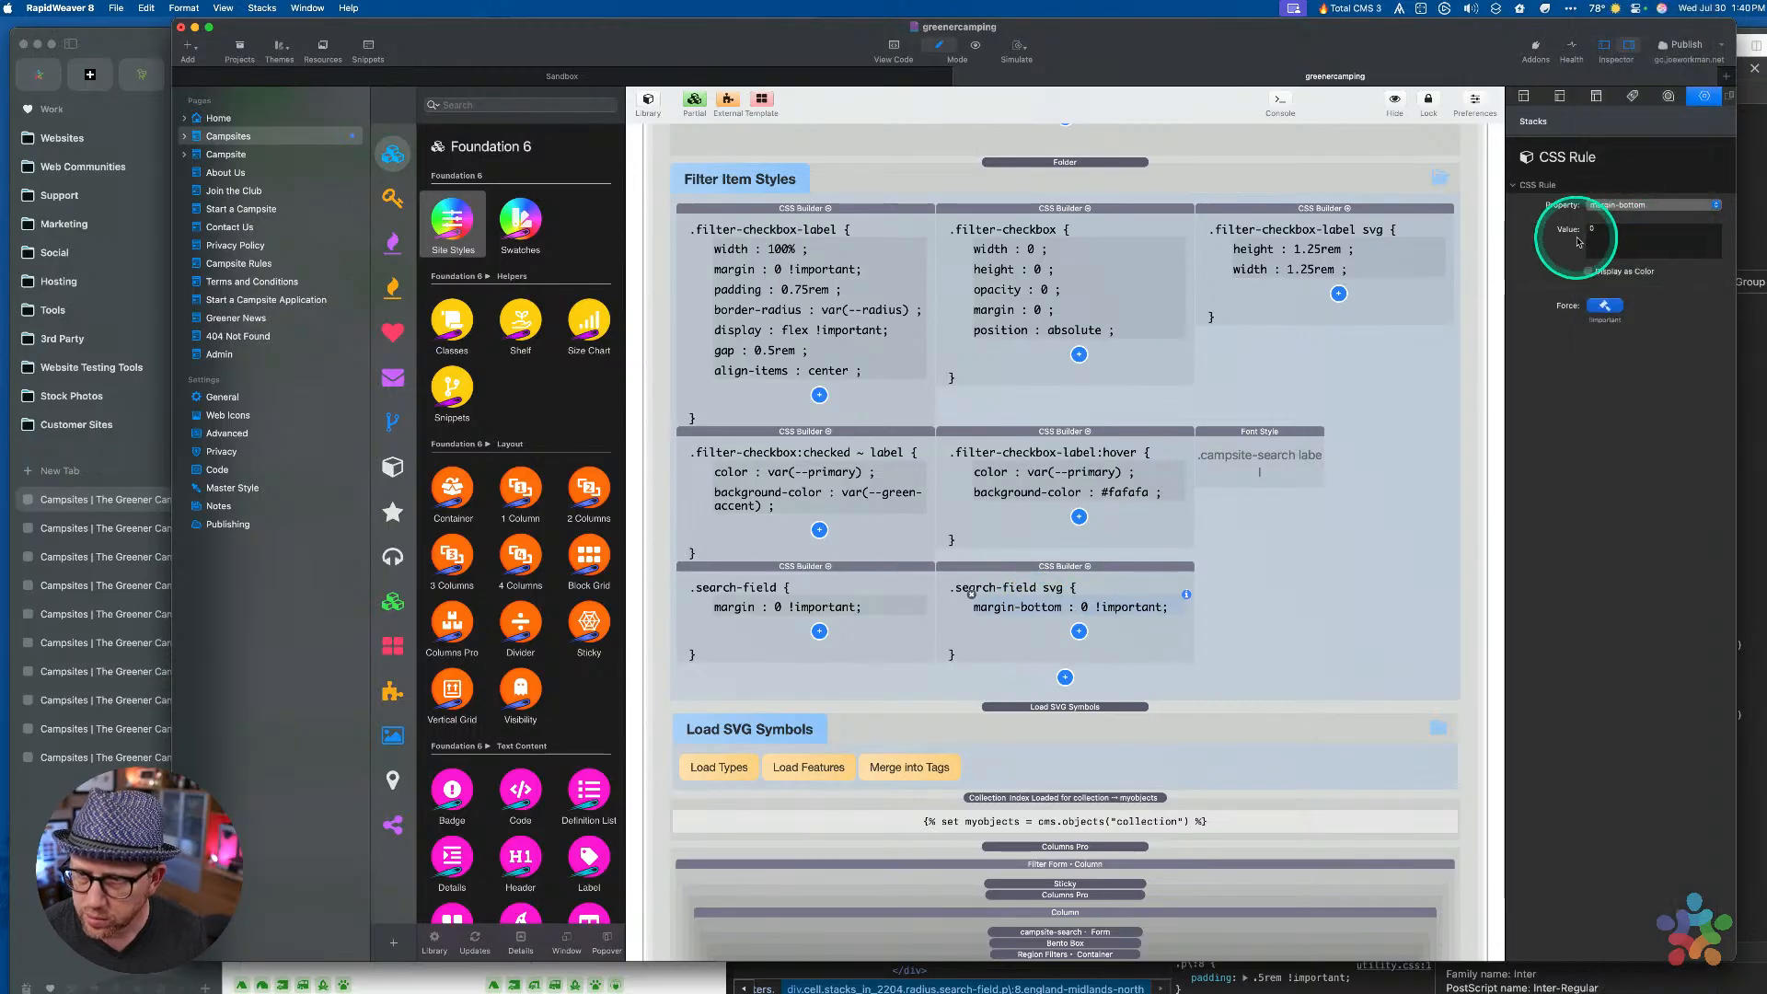
click(1622, 237)
key(ctrl+Up)
Inspect the map card's div.svg wrapper in Arc DevTools and expand it to its svg child
click(403, 264)
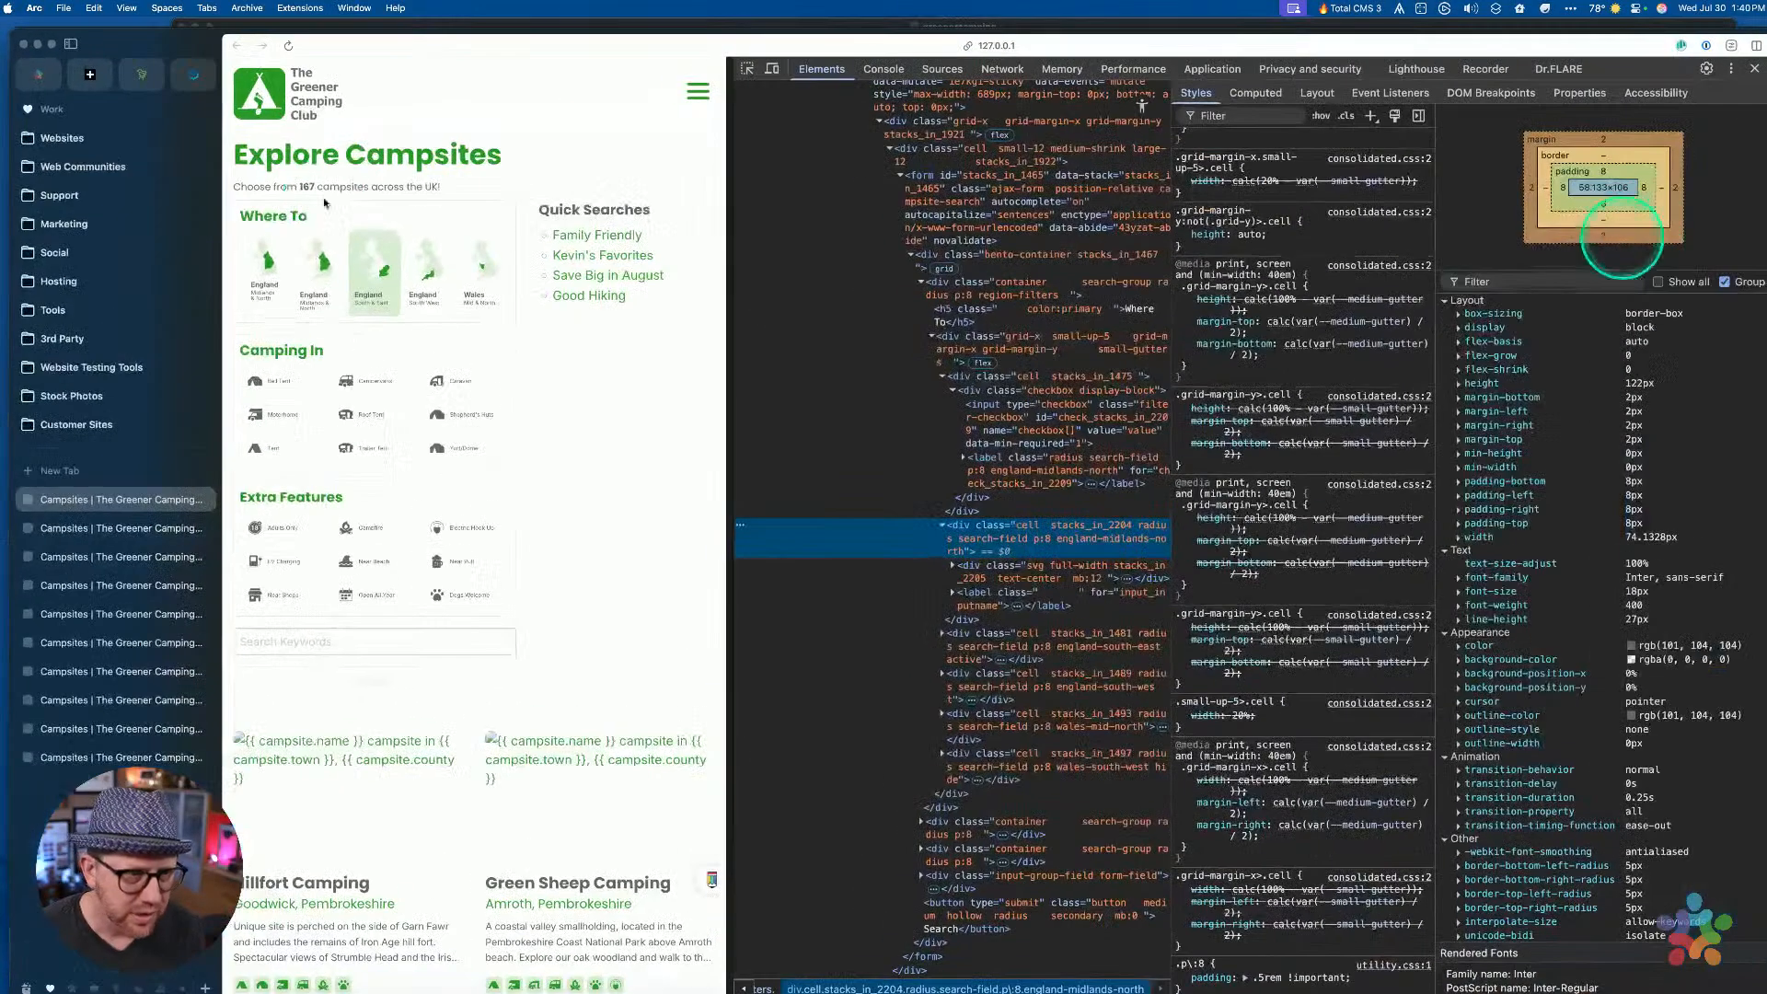
mouse_move(1021, 537)
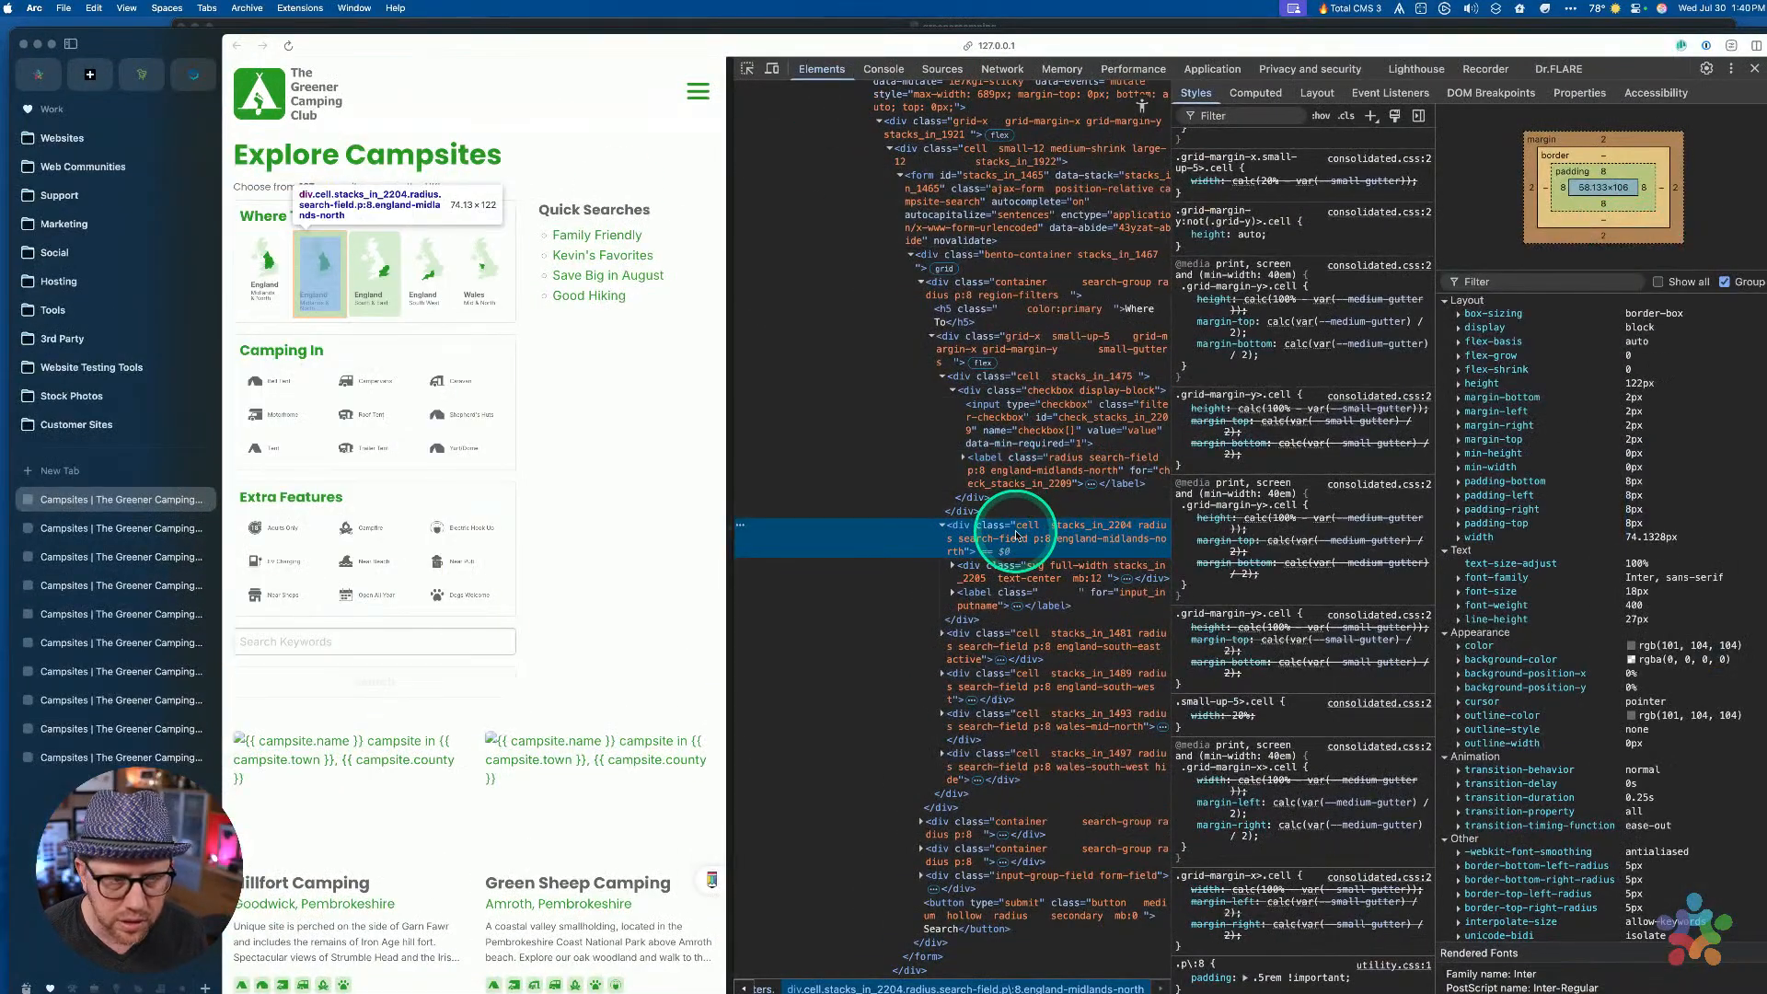
click(971, 570)
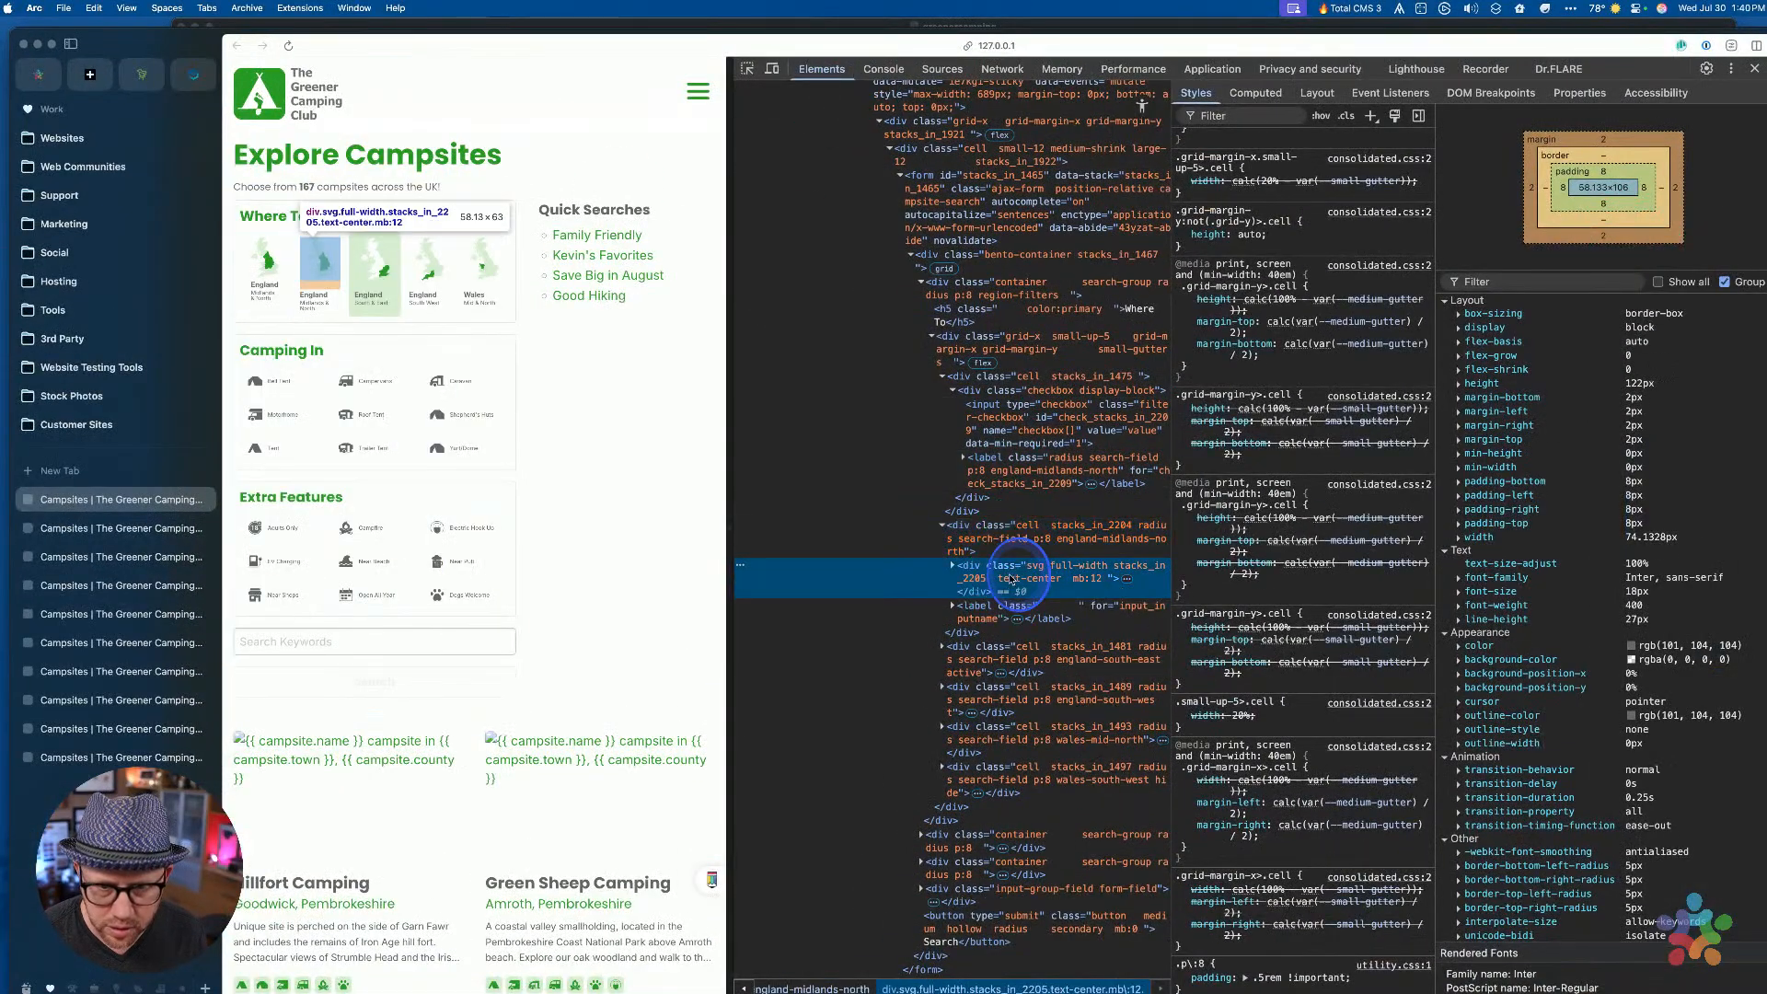
click(953, 565)
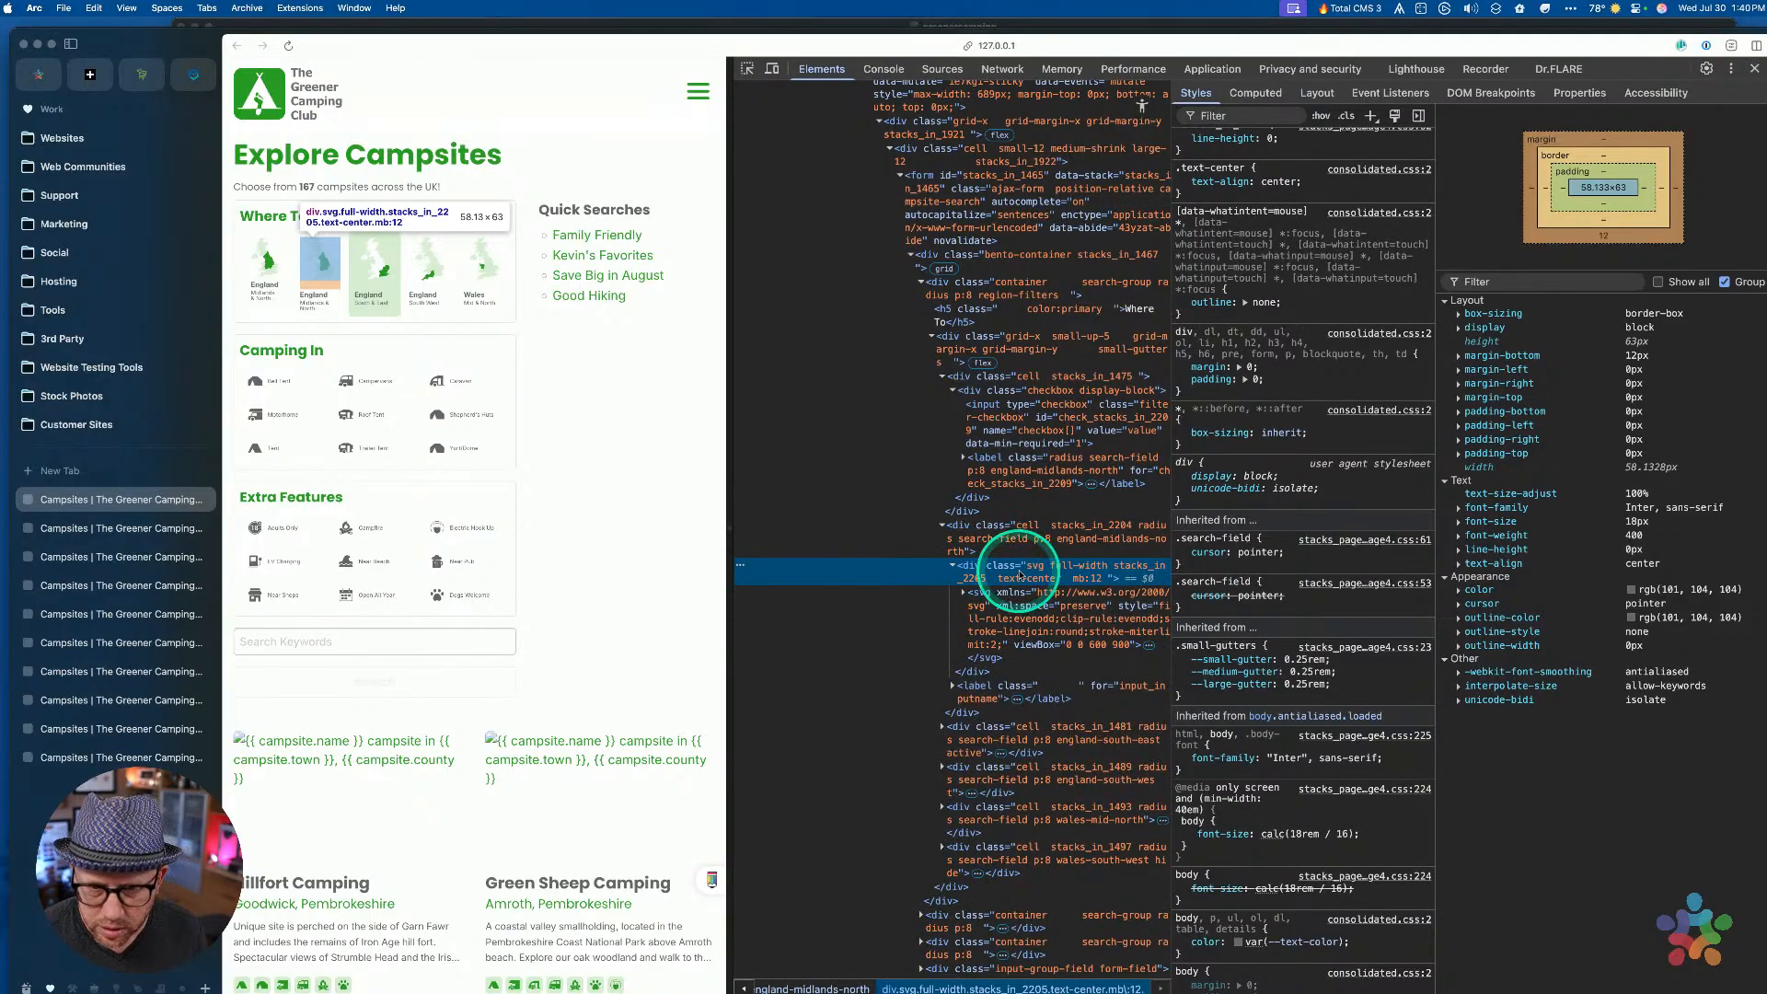
scroll(1243, 217, up, 2)
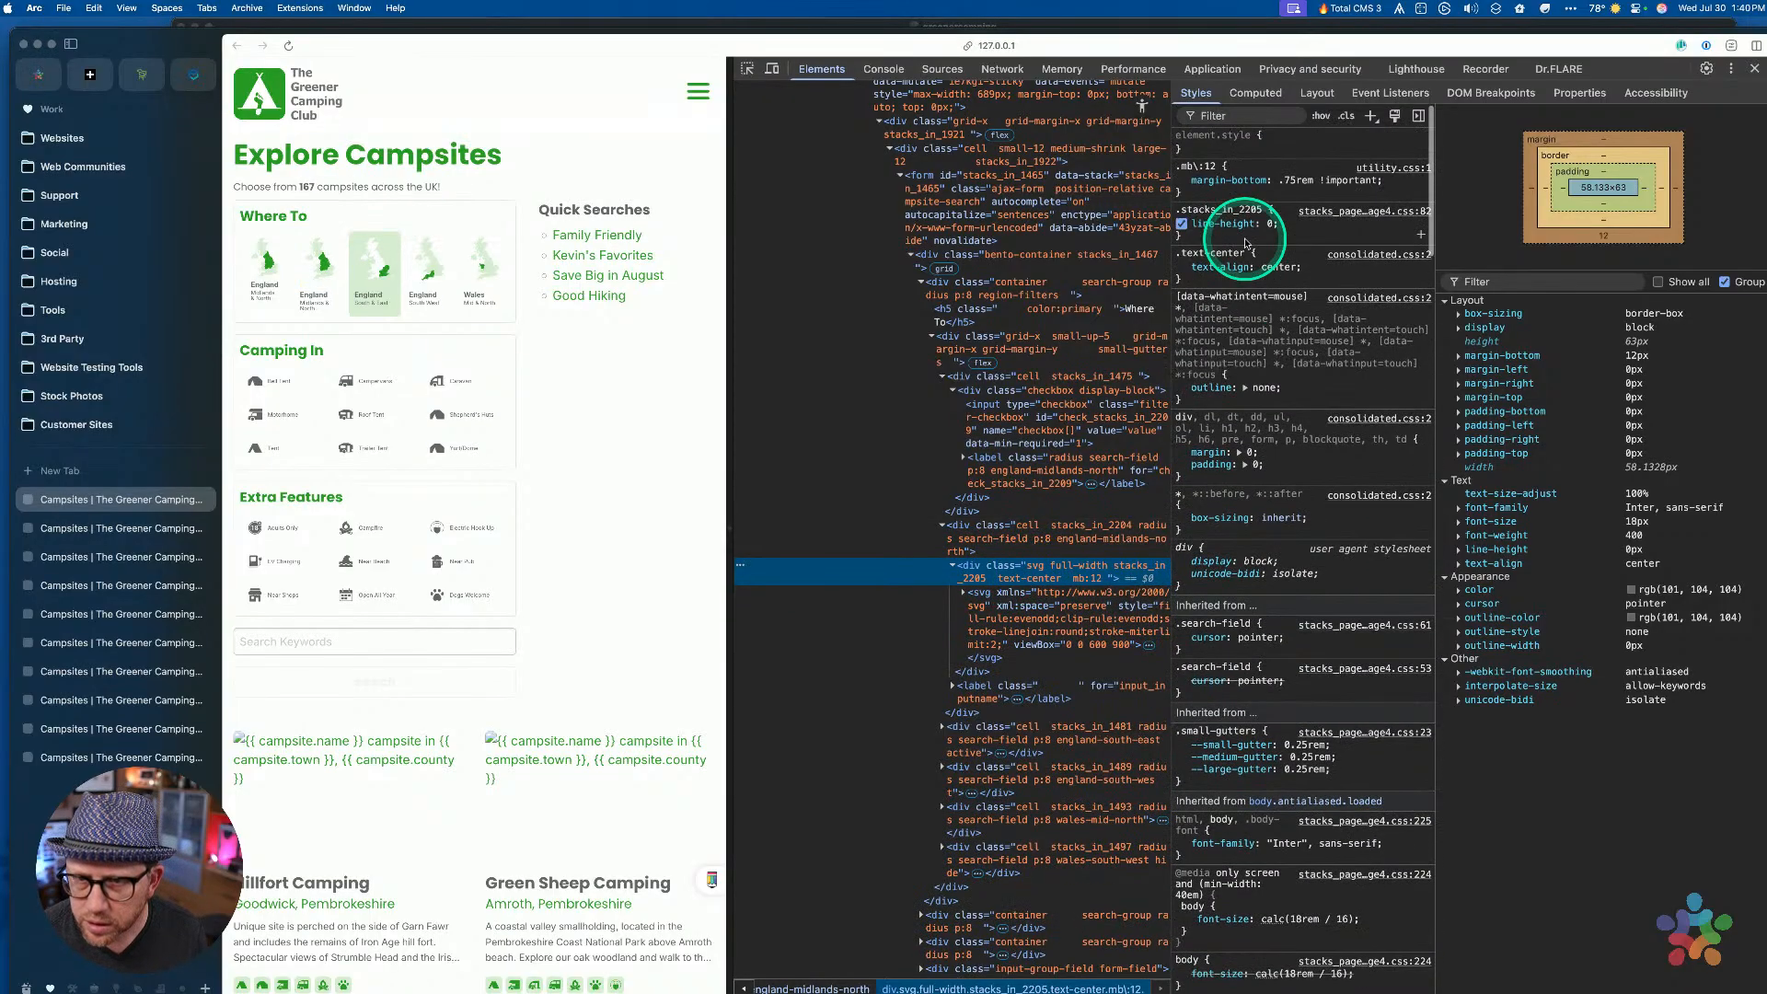
key(ctrl+Up)
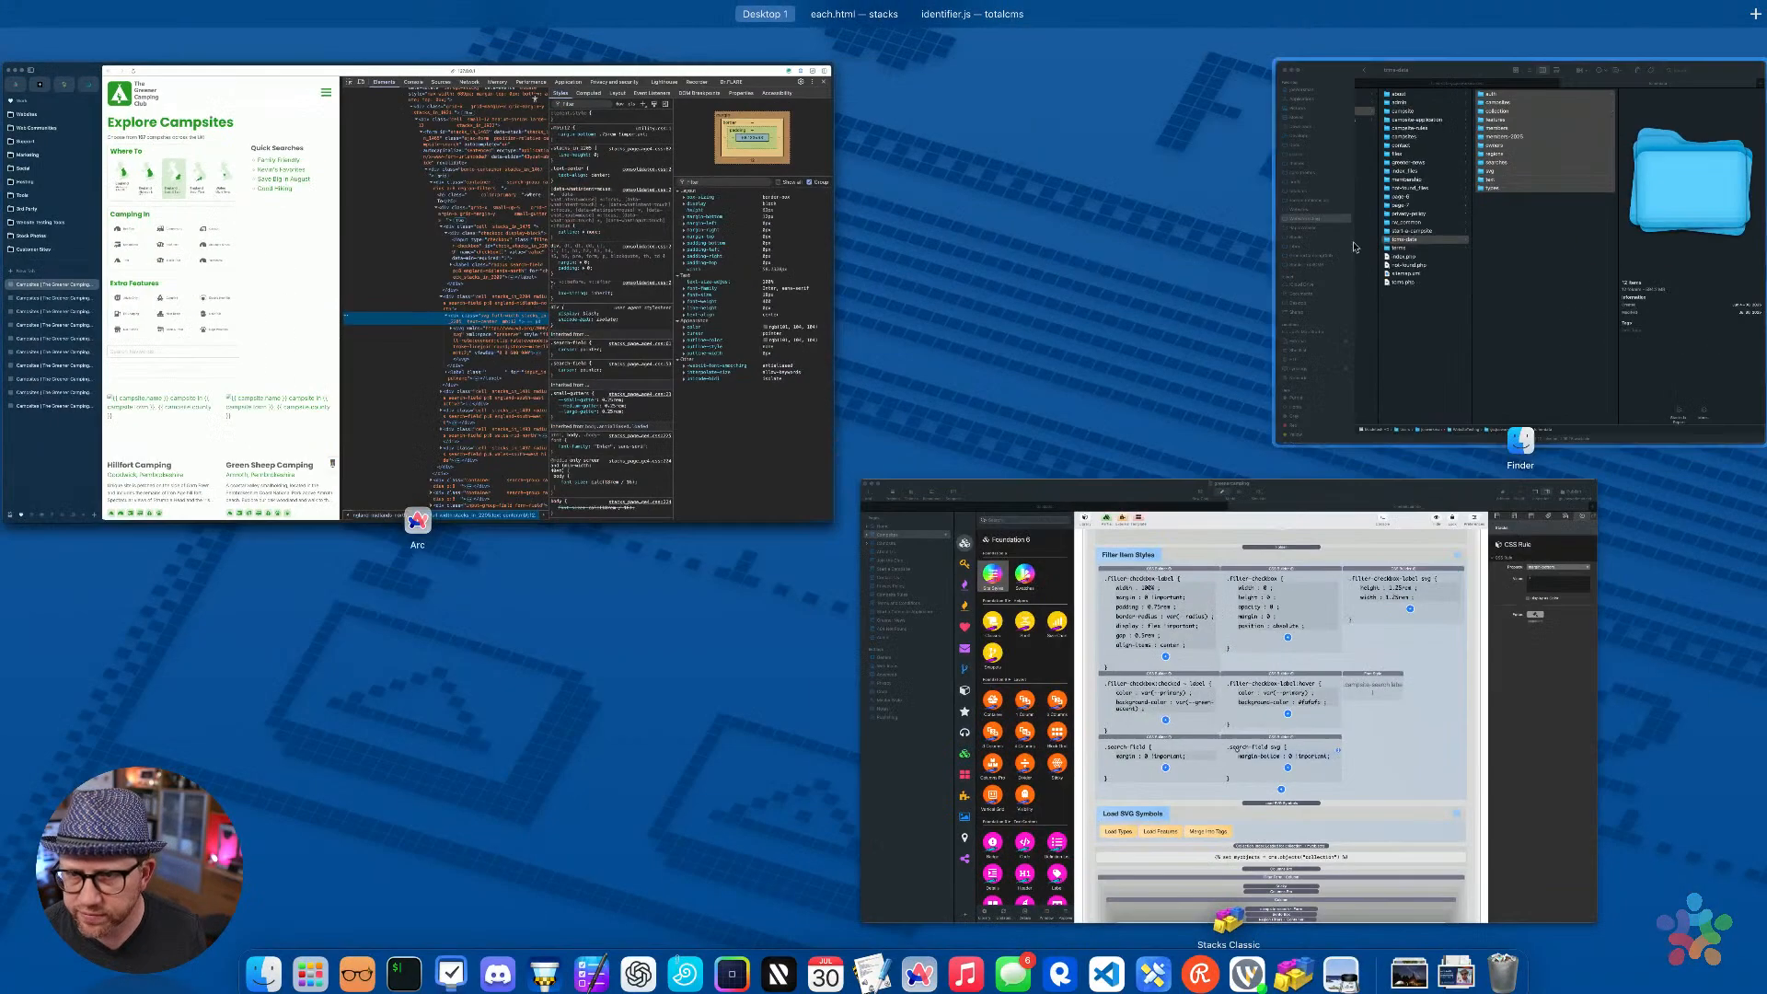
click(1349, 688)
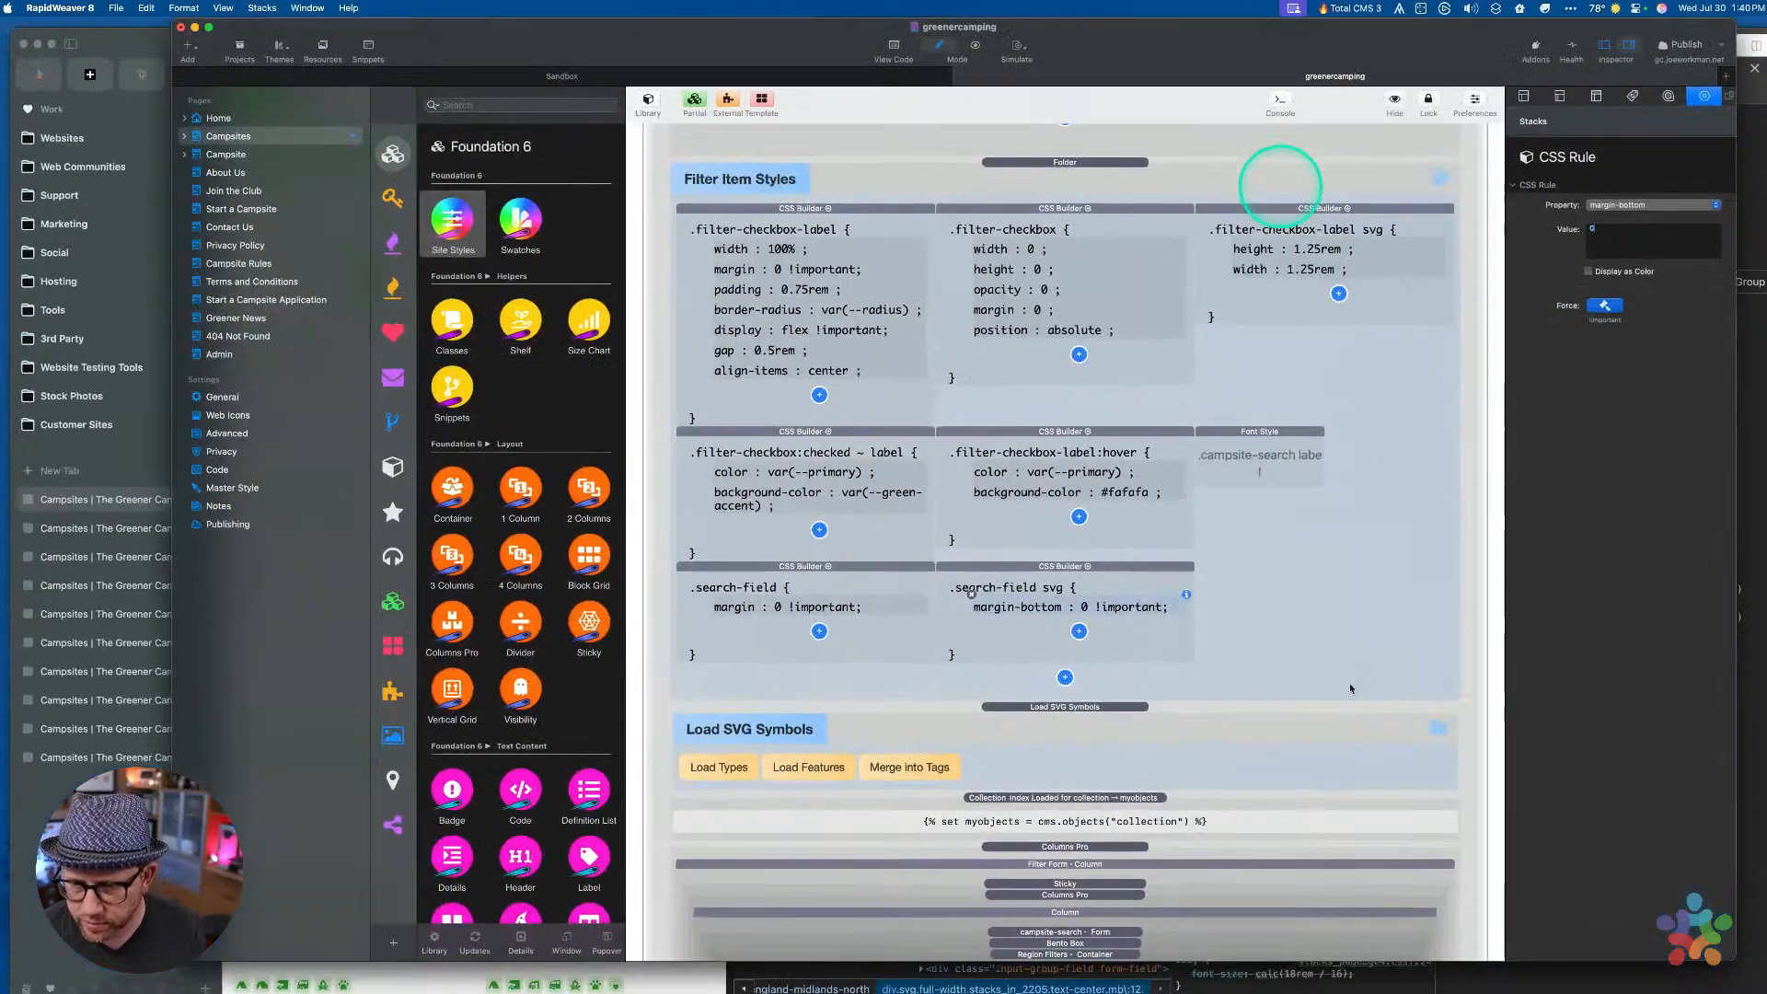
Set margin-bottom to 0.75rem, preview, and check the England Midlands & North map
click(1619, 238)
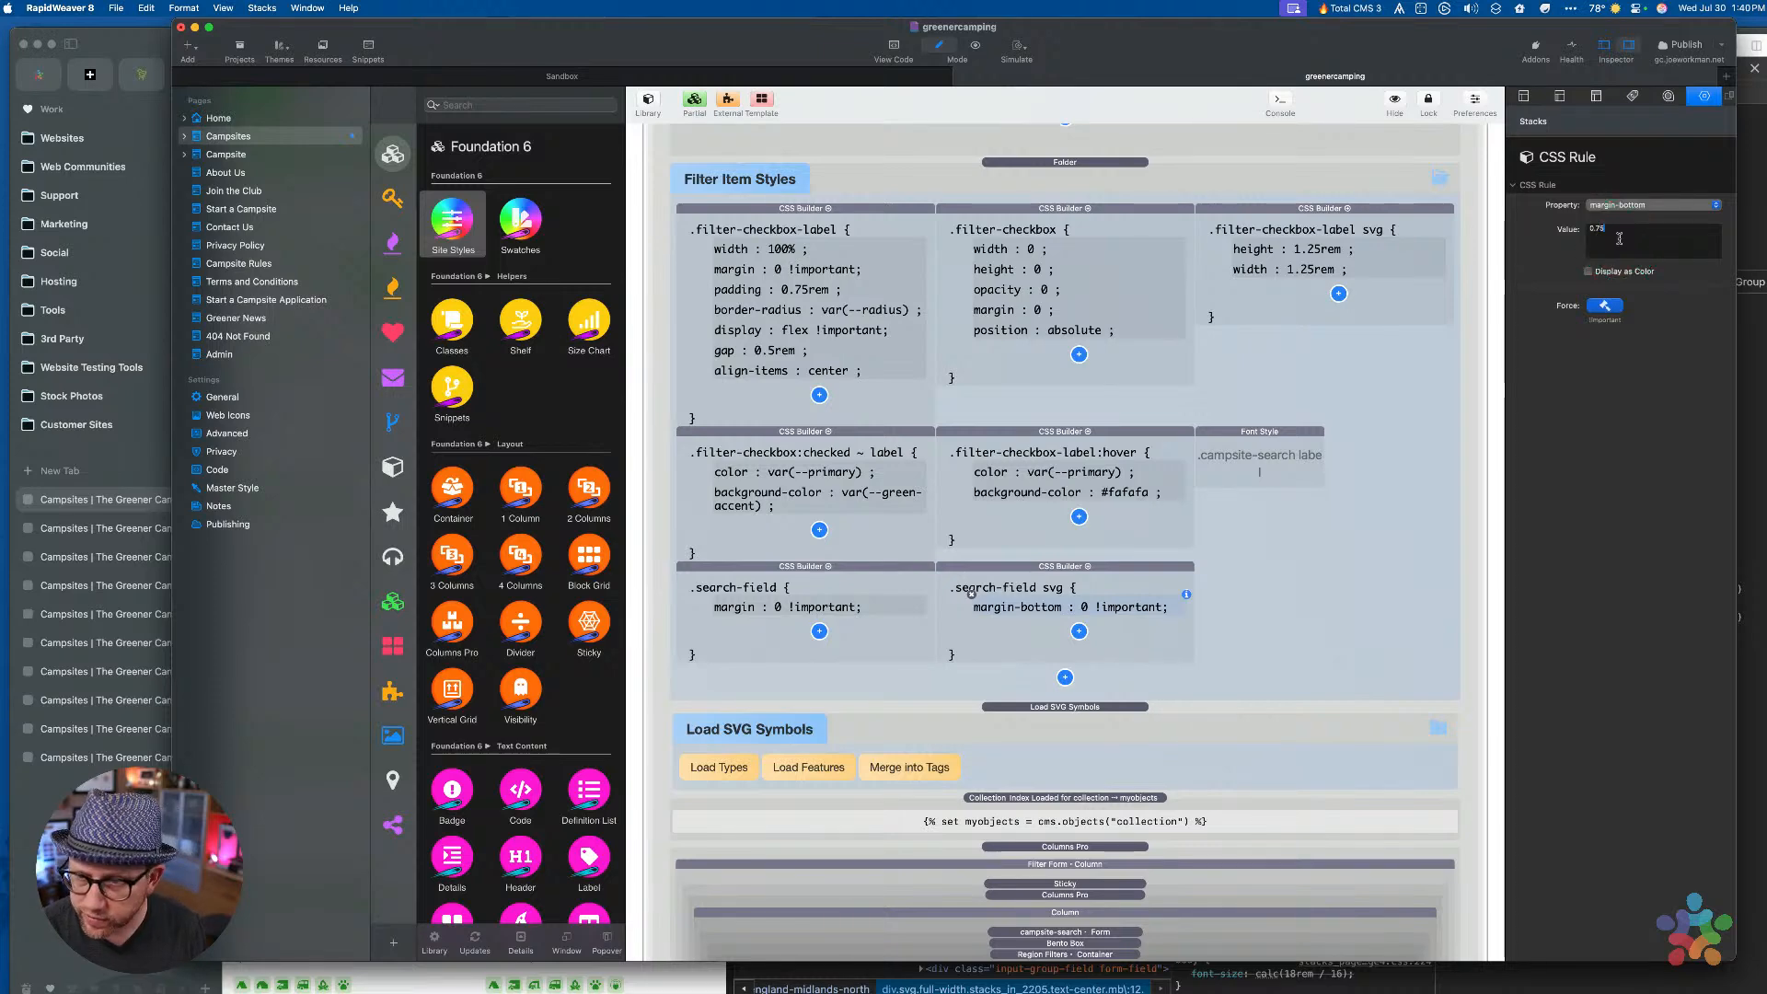
text(rem)
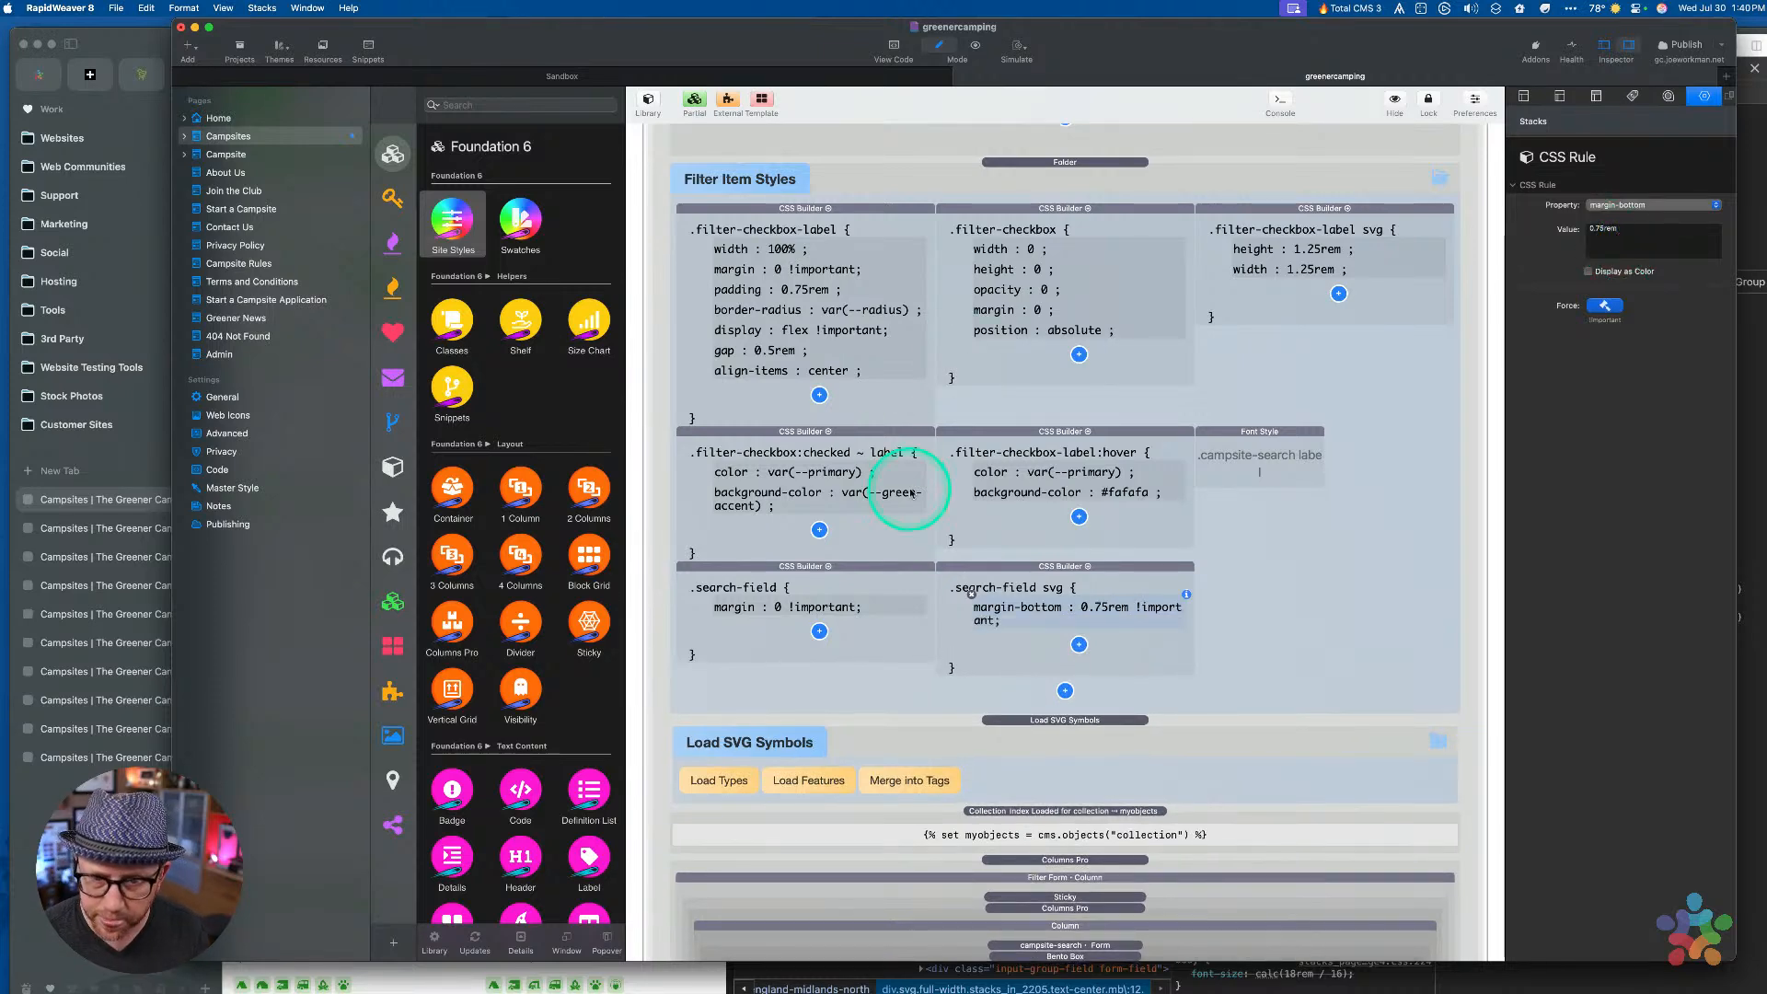
key(super+shift+p)
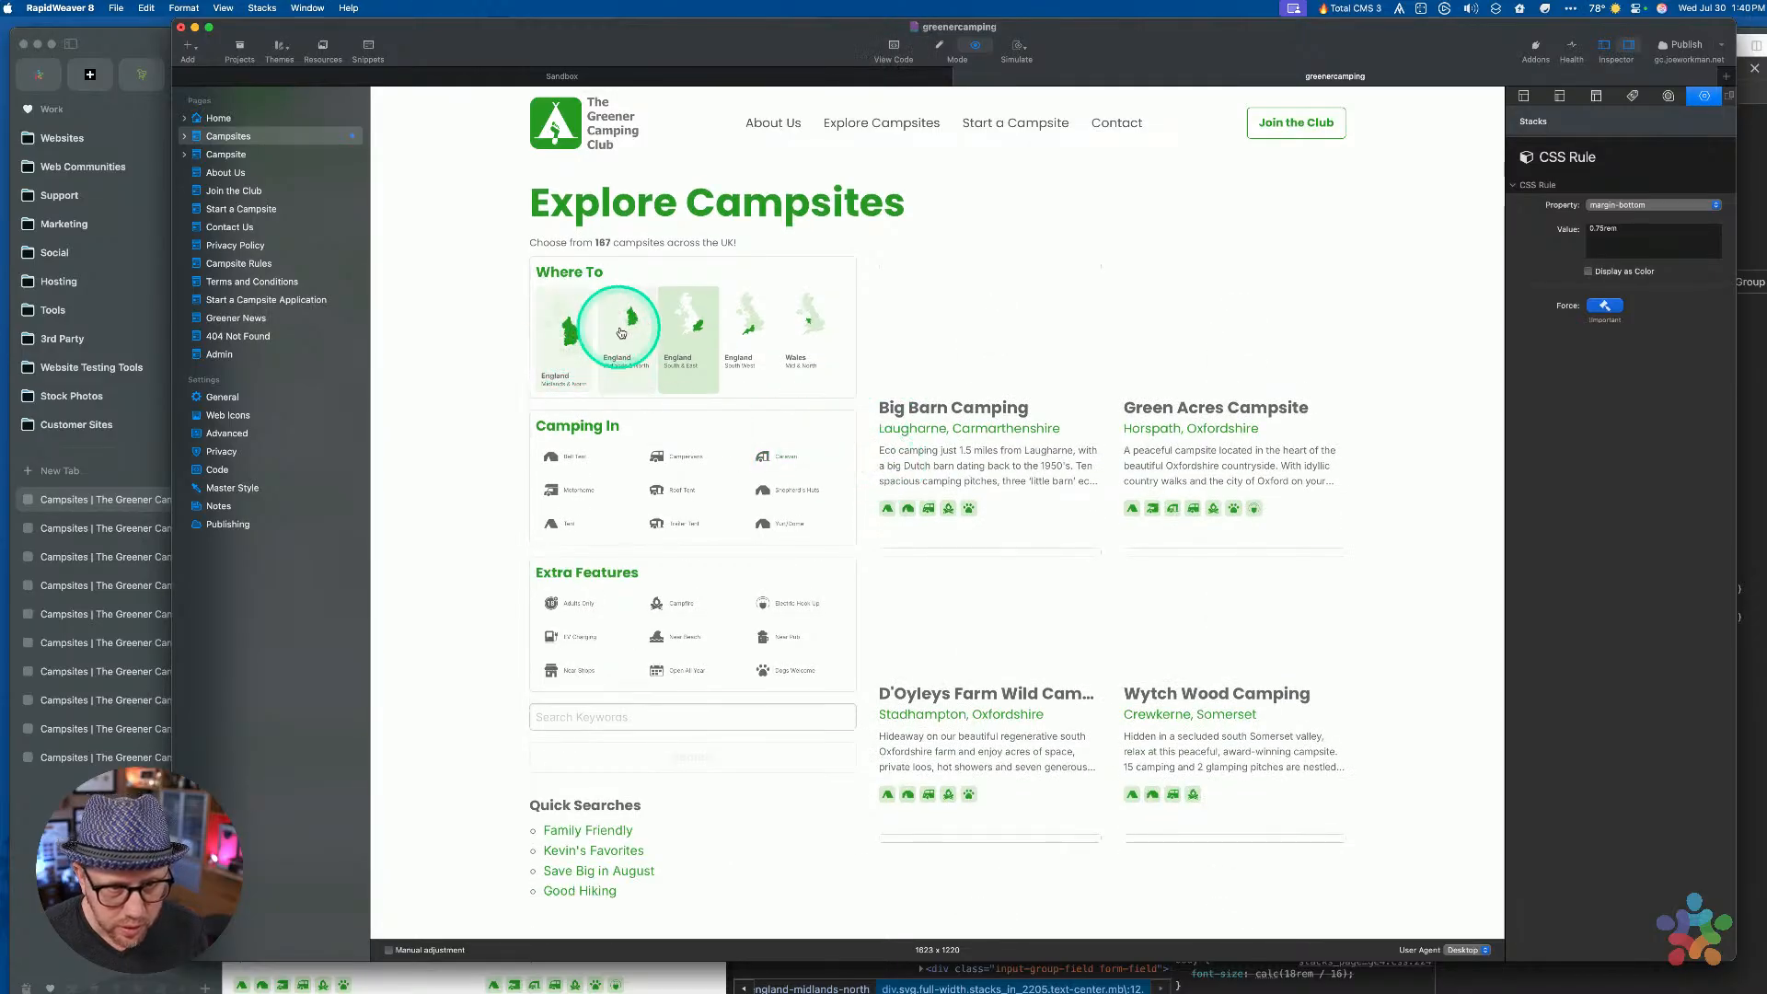
click(621, 333)
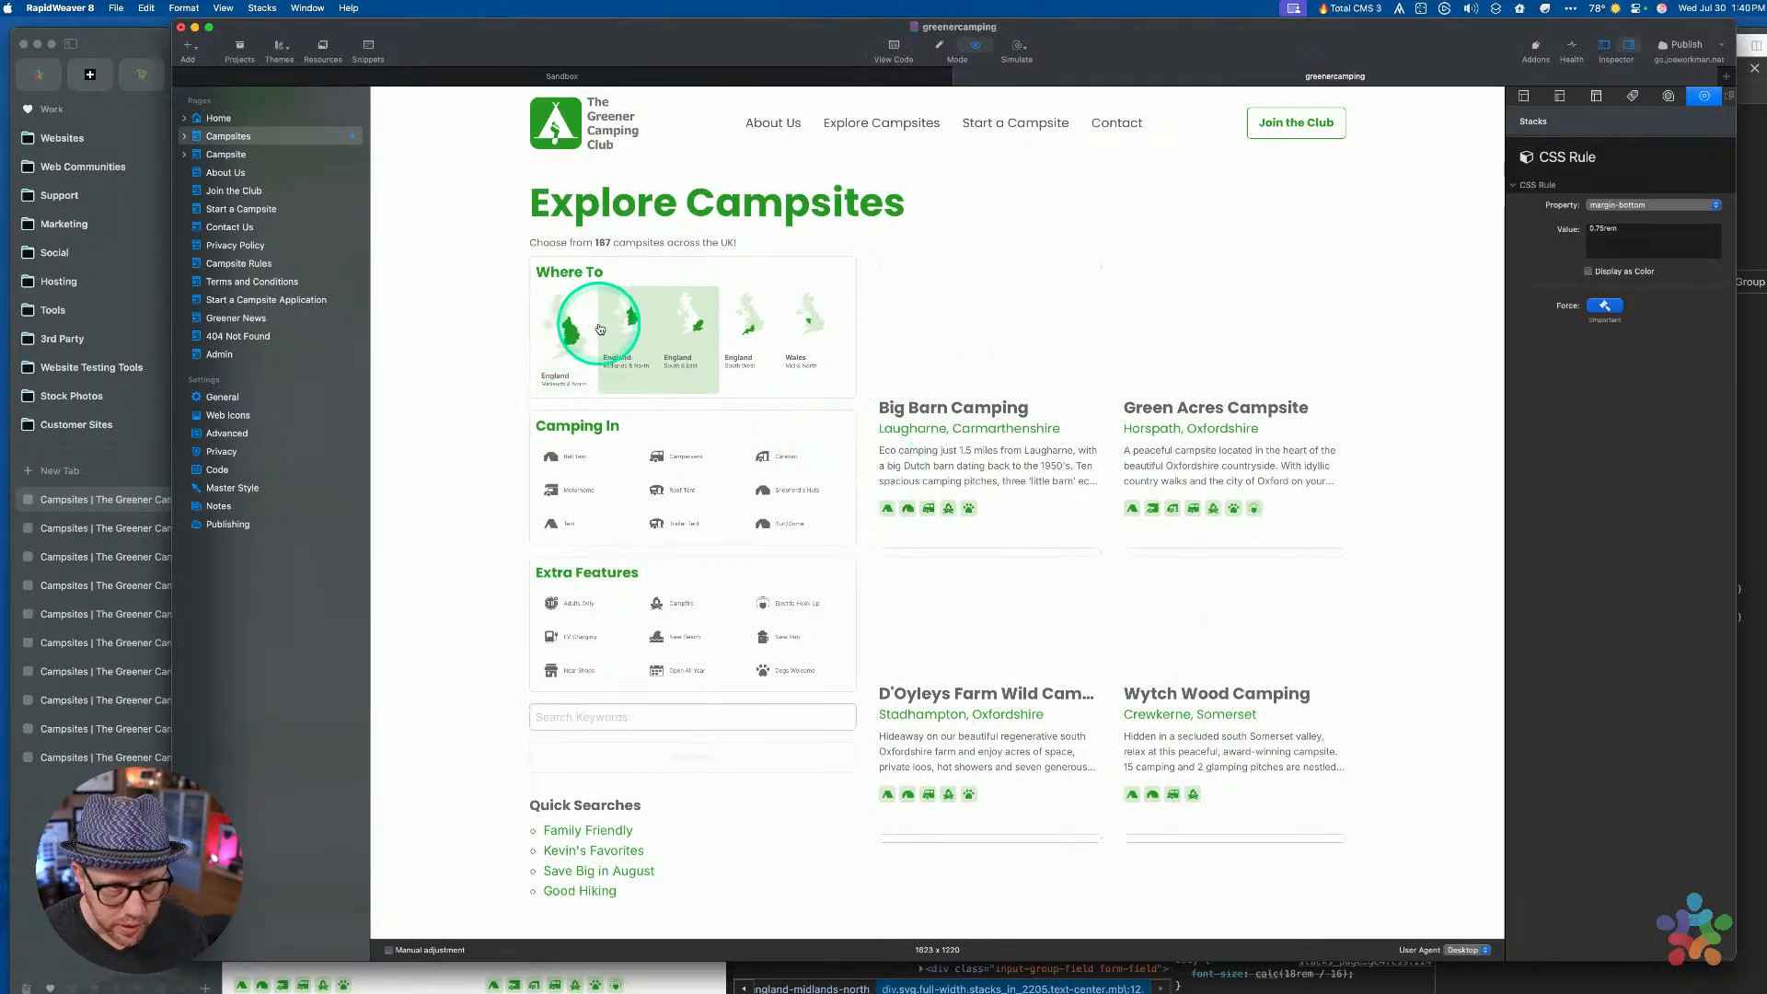
click(56, 505)
click(457, 378)
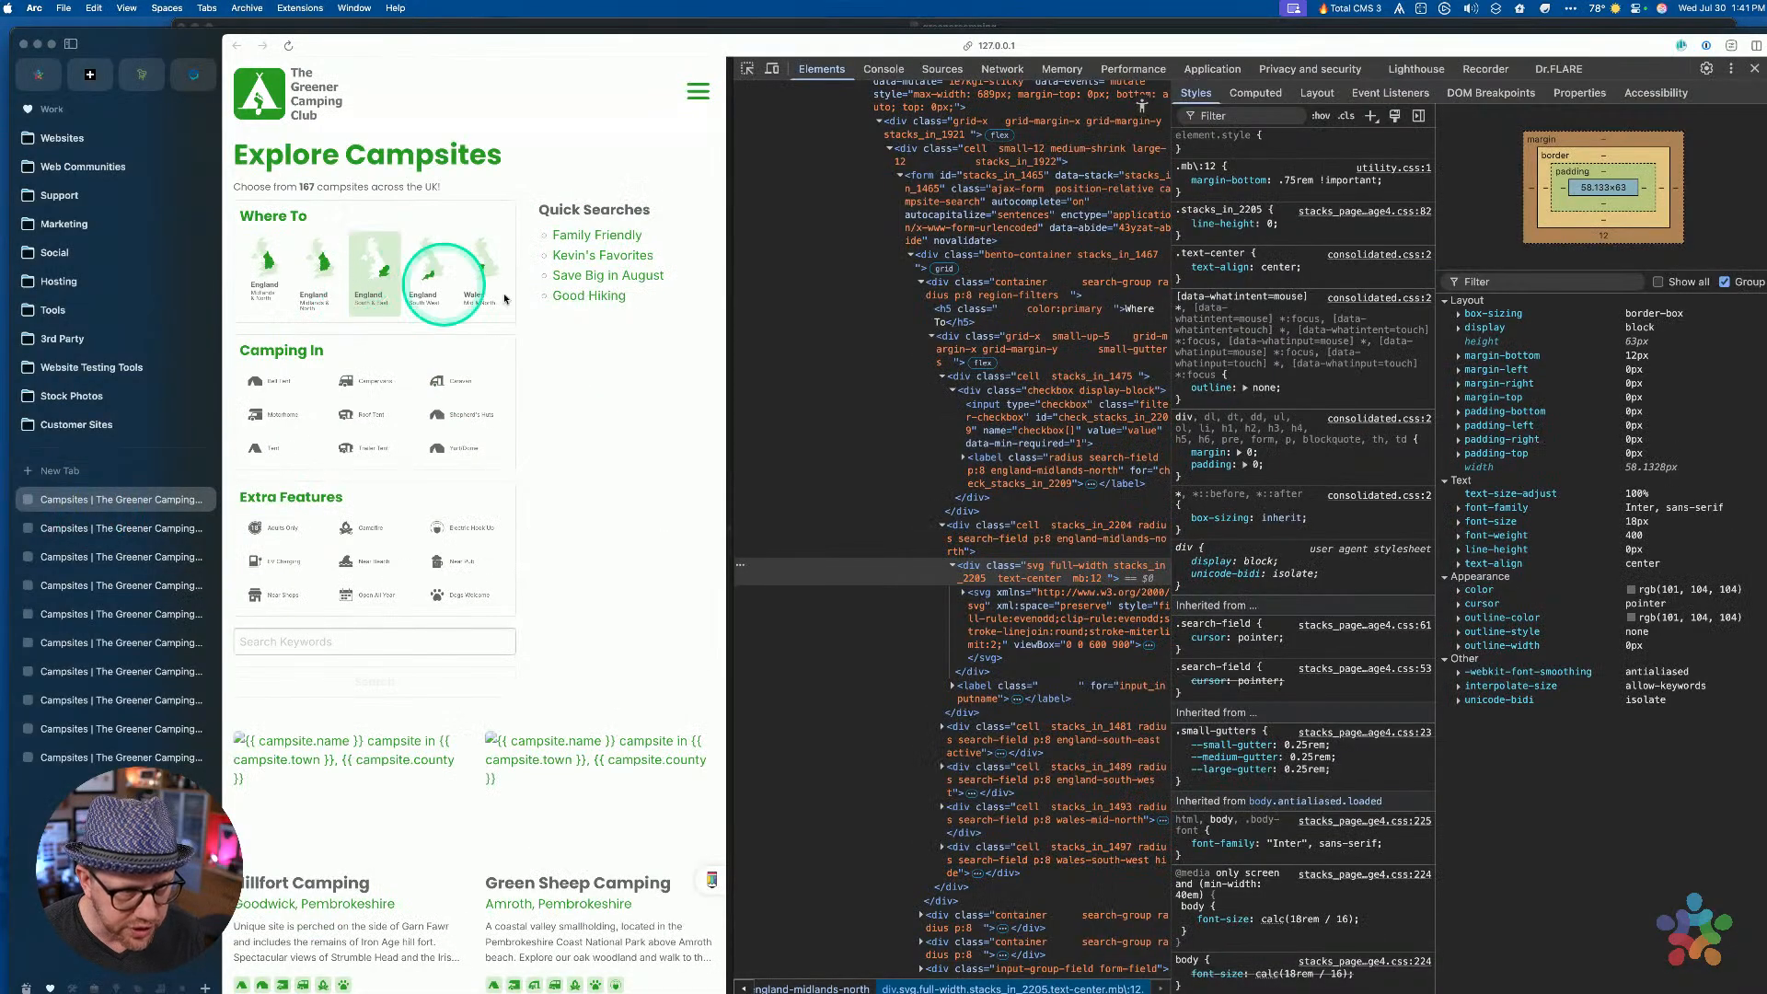
Inspect the map's inner svg to see its inline-block display and 42px max-width
click(1069, 575)
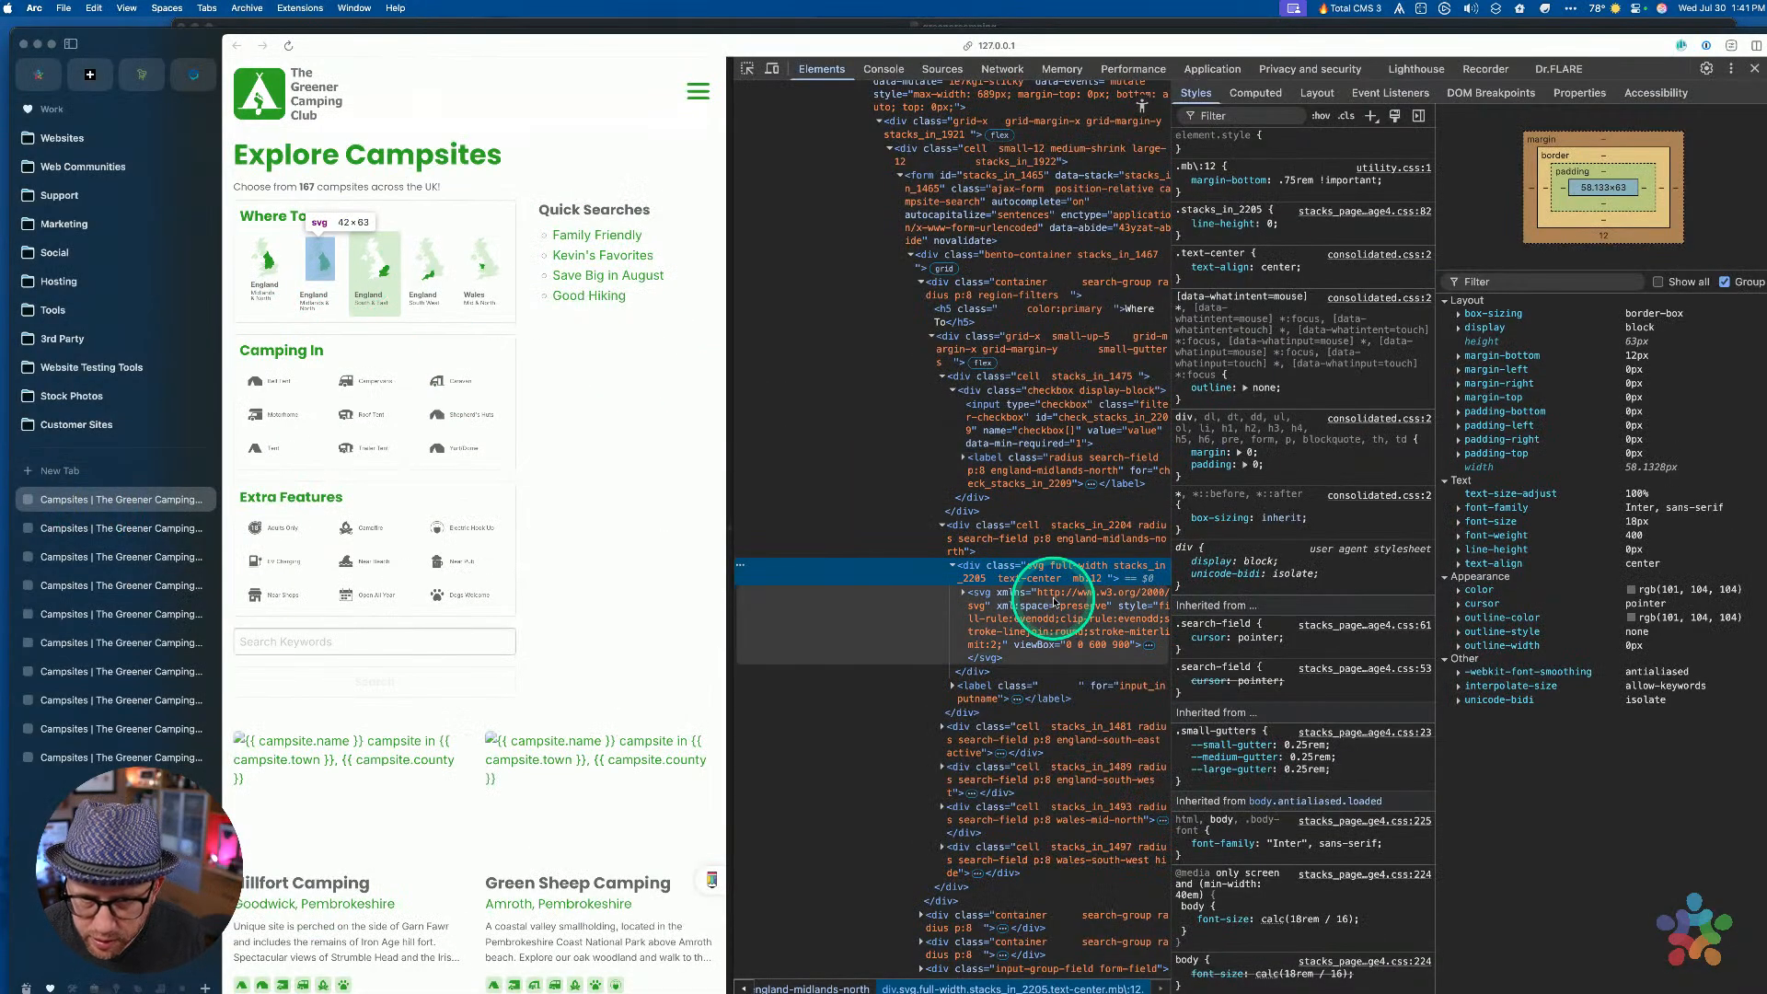
click(1054, 603)
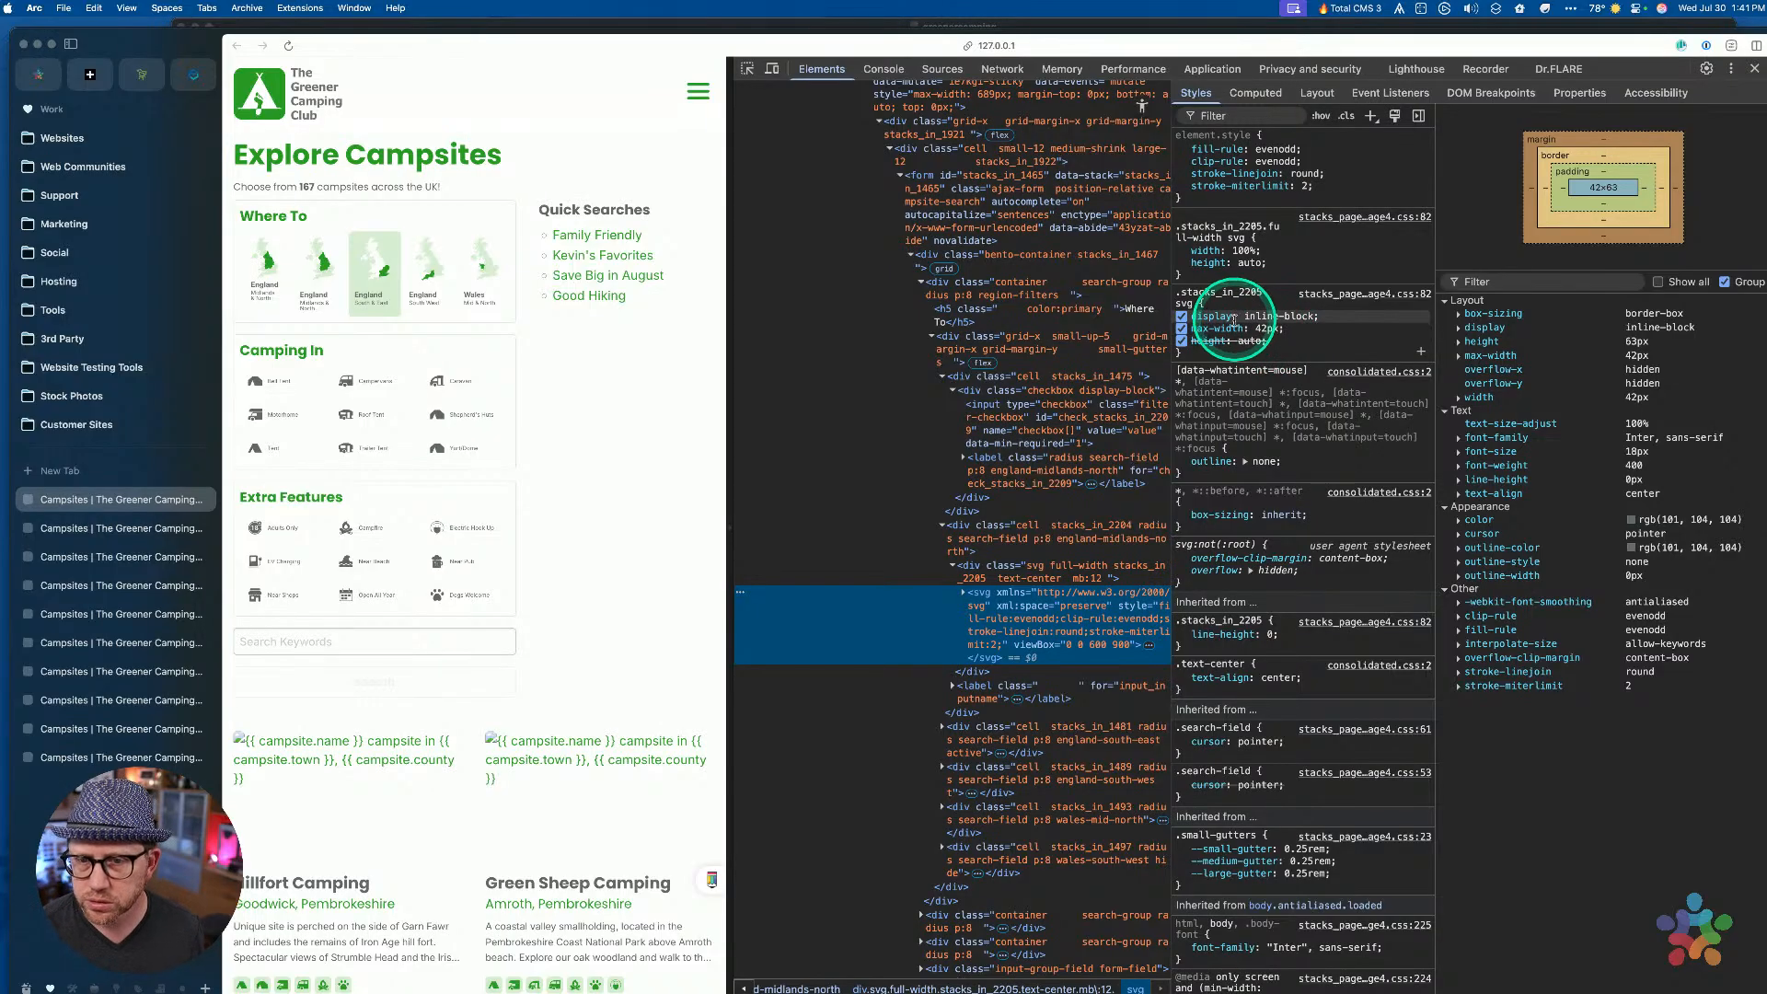
key(ctrl+Up)
click(1093, 643)
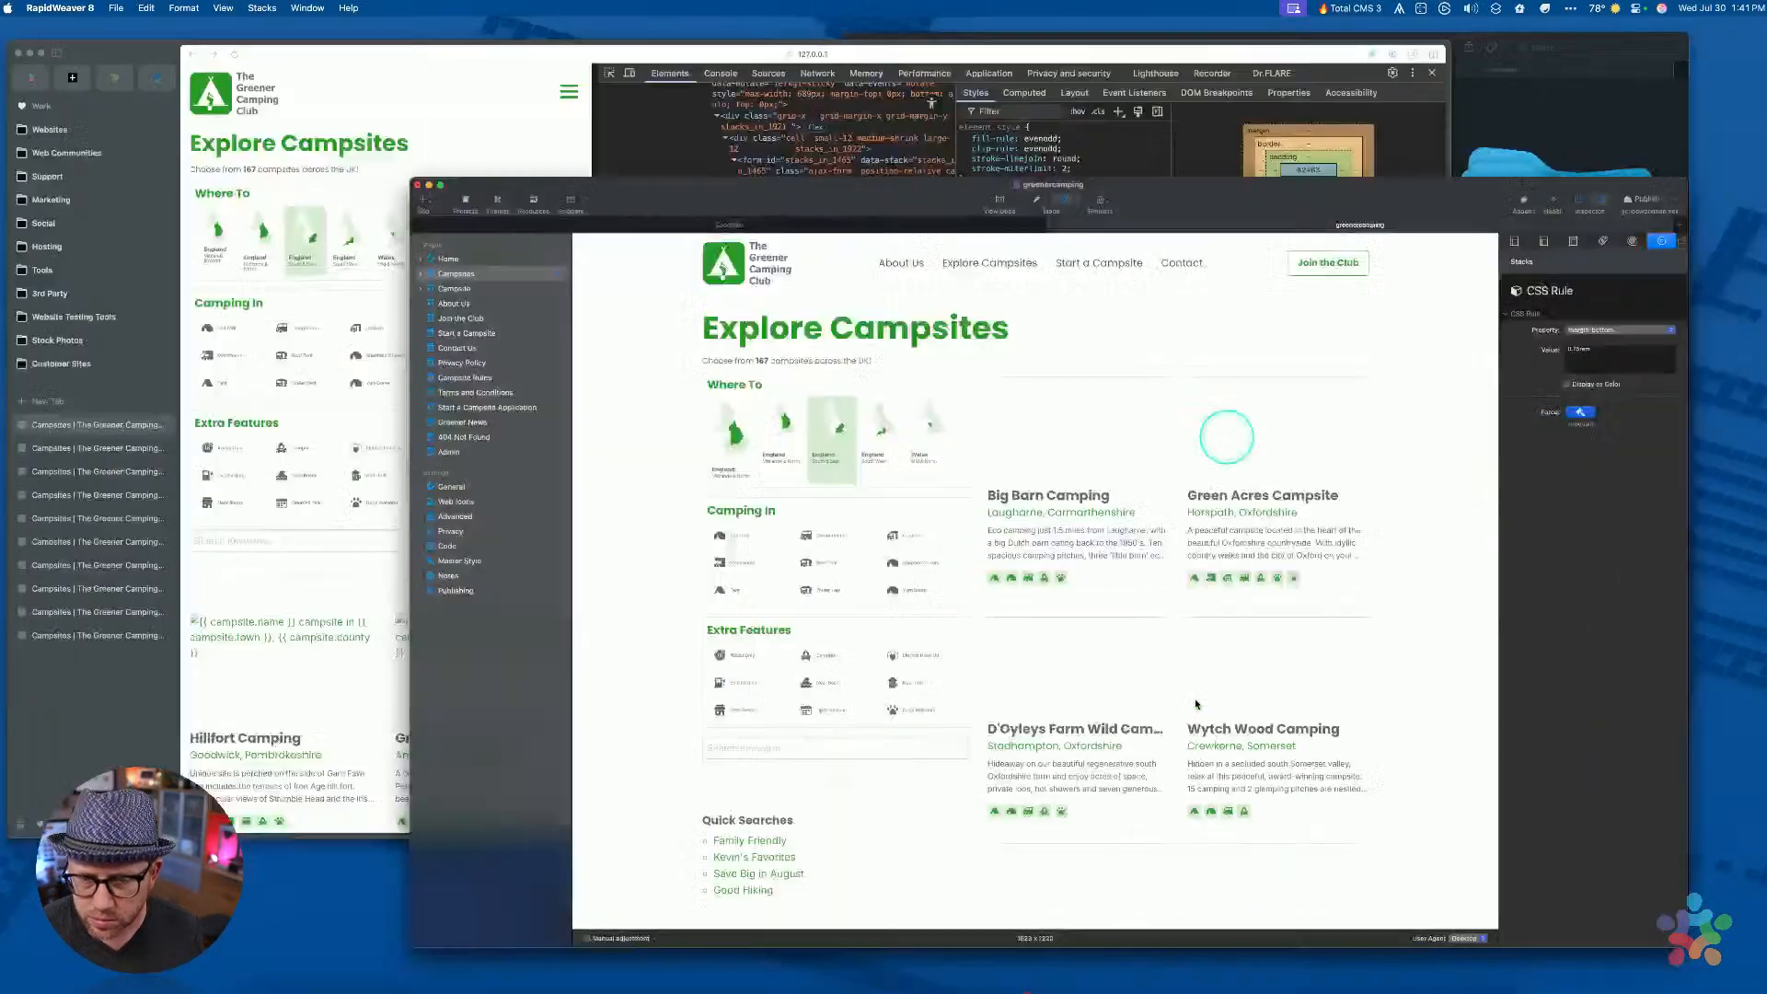
Add a max-width: 42px declaration to the .search-field svg rule and preview the page
key(super+r)
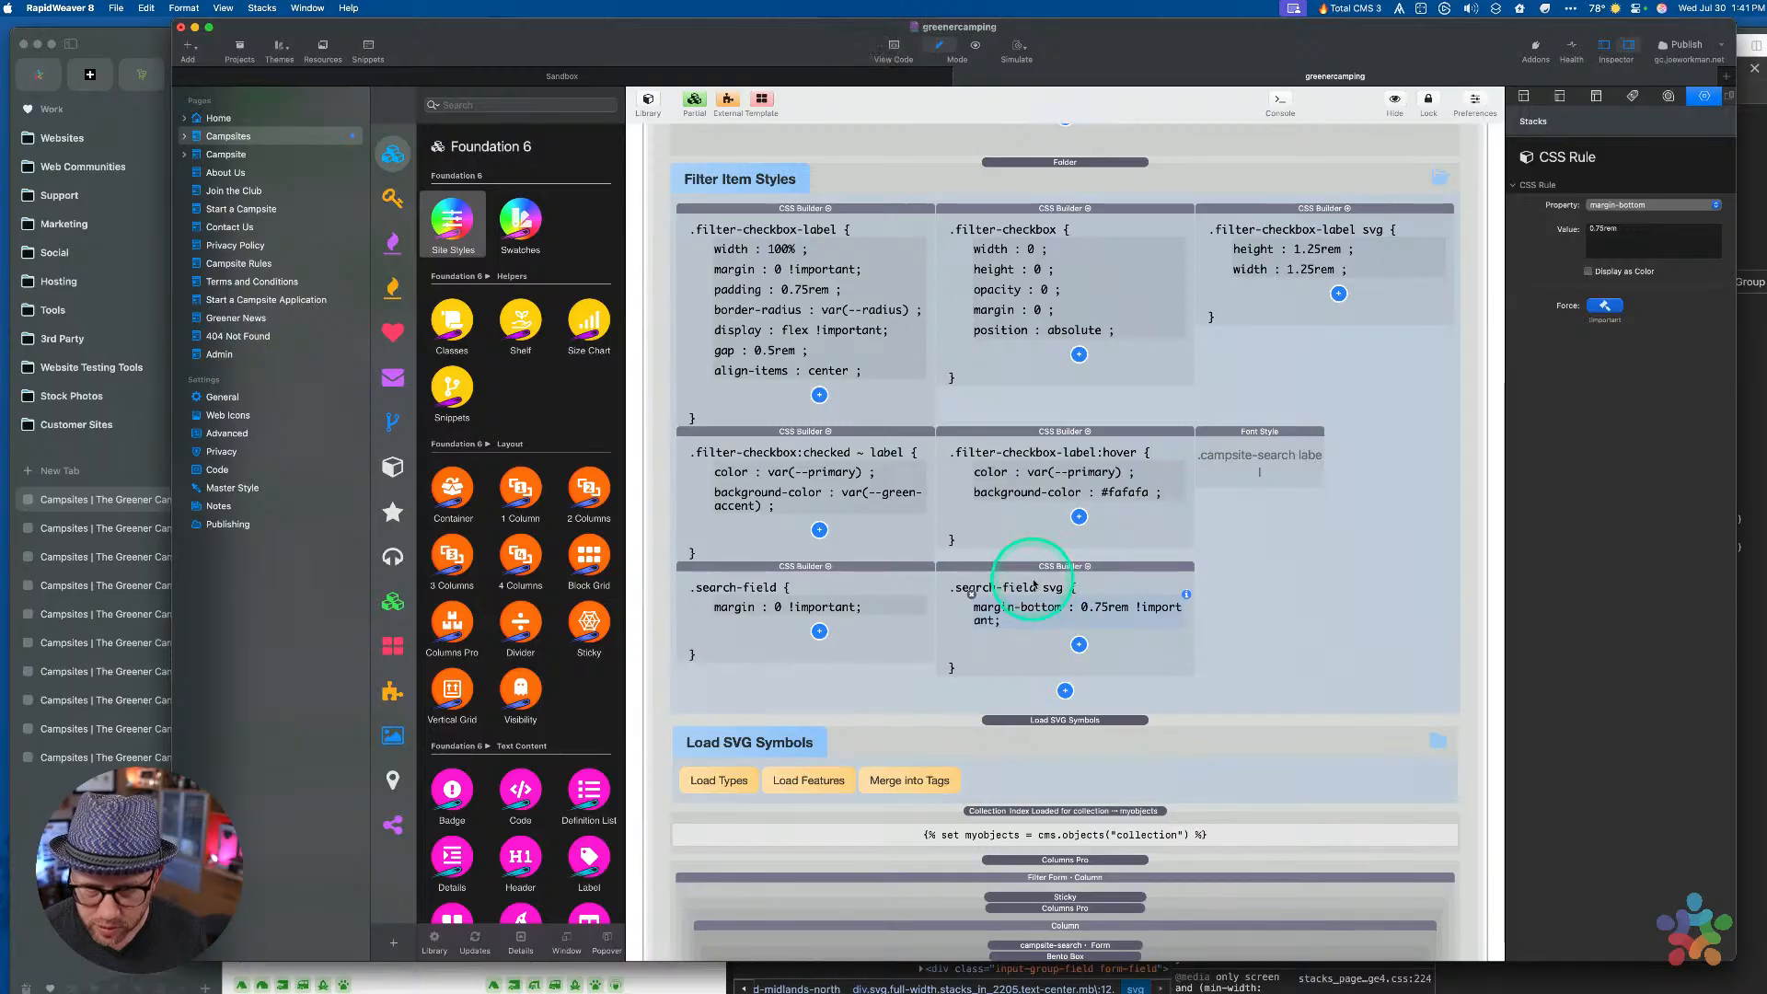
click(1079, 643)
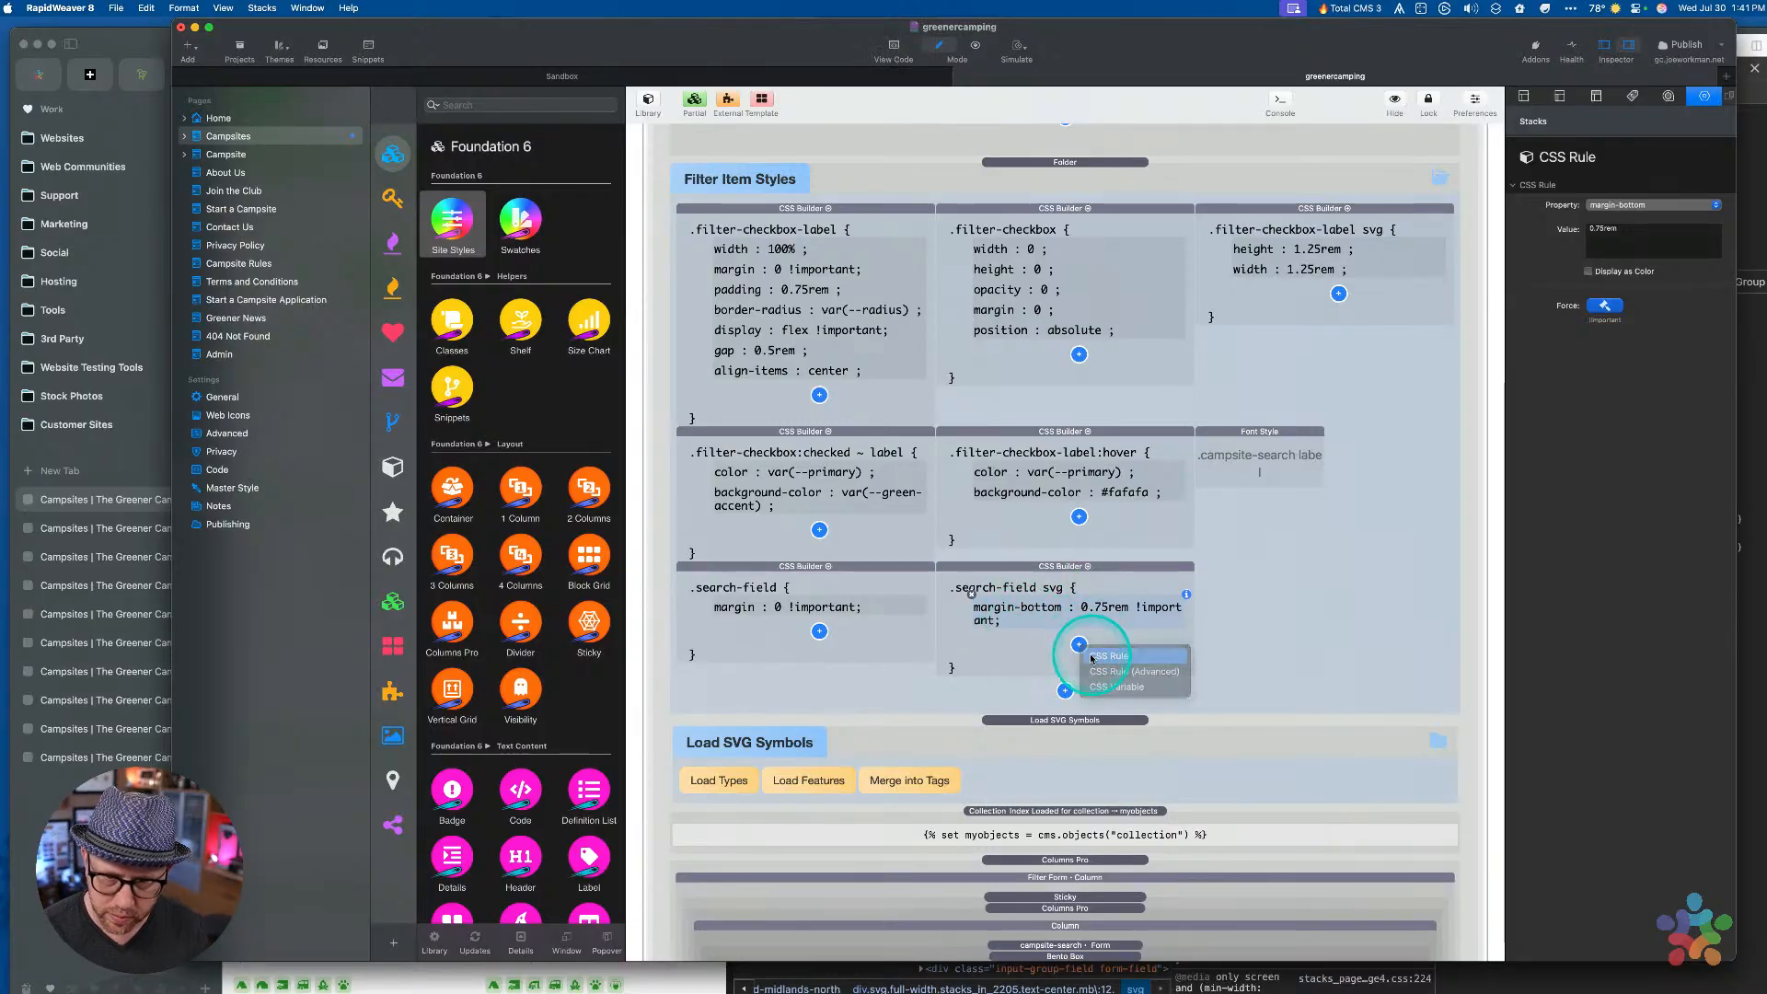
click(1105, 663)
click(1629, 205)
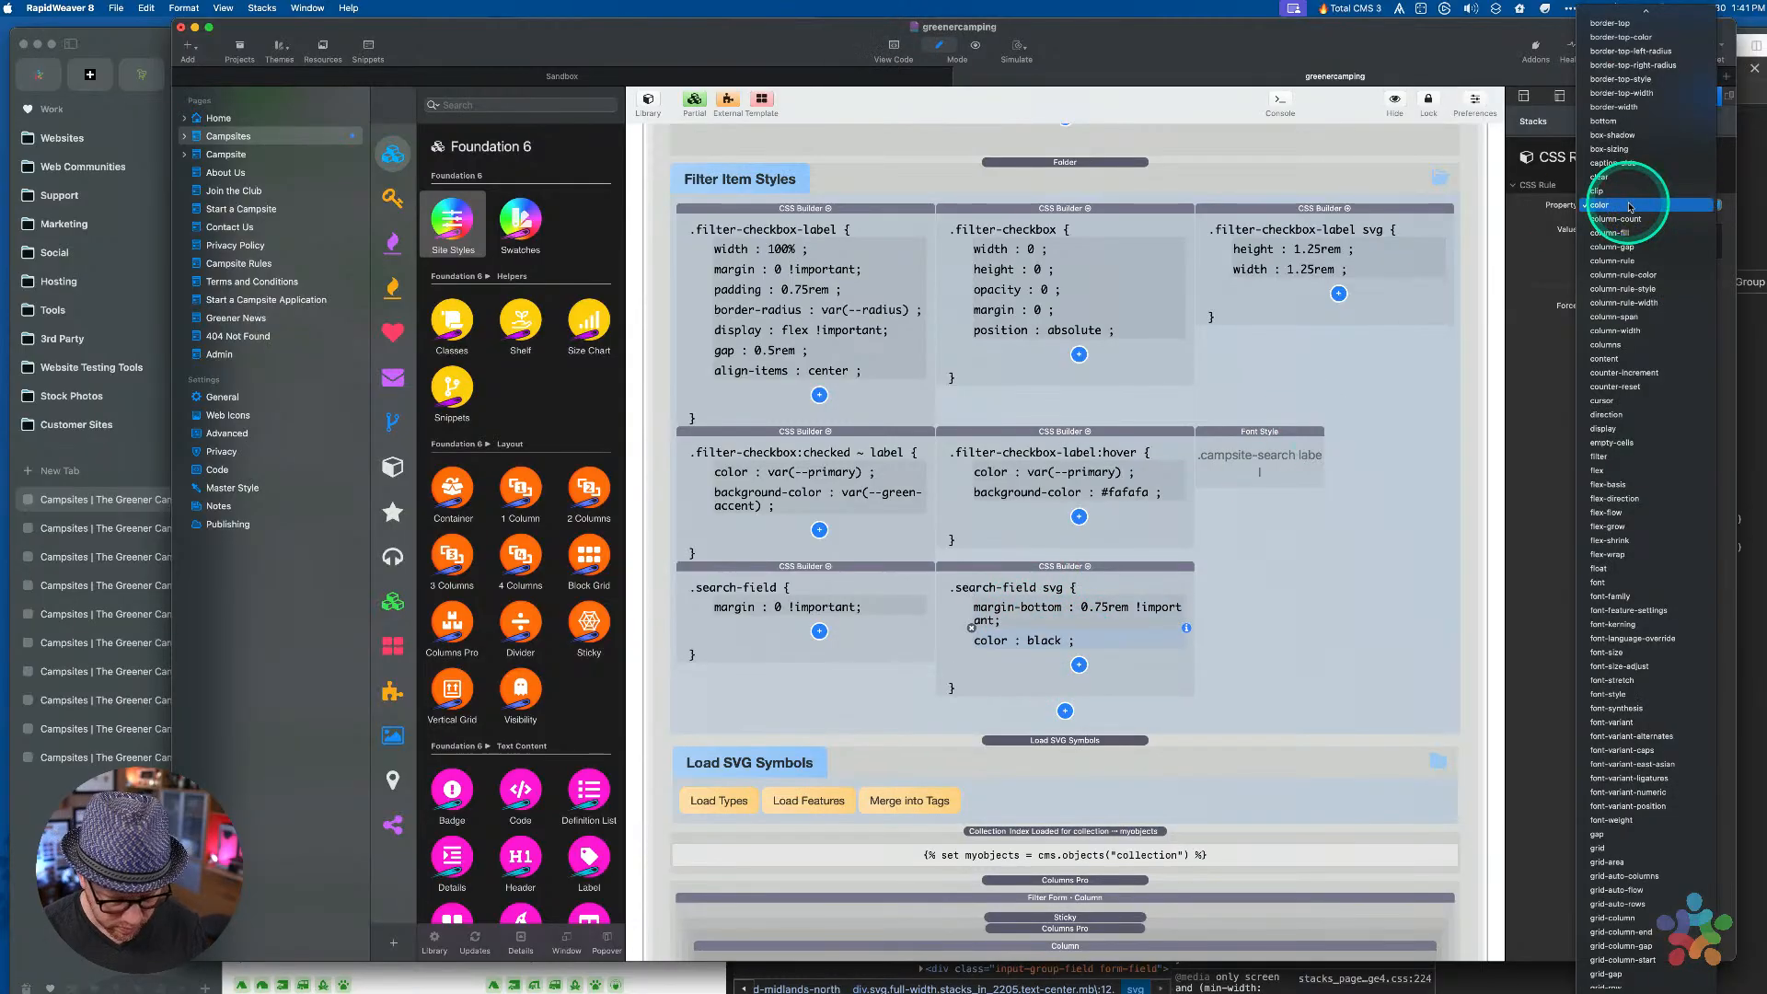
scroll(1629, 207, down, 10)
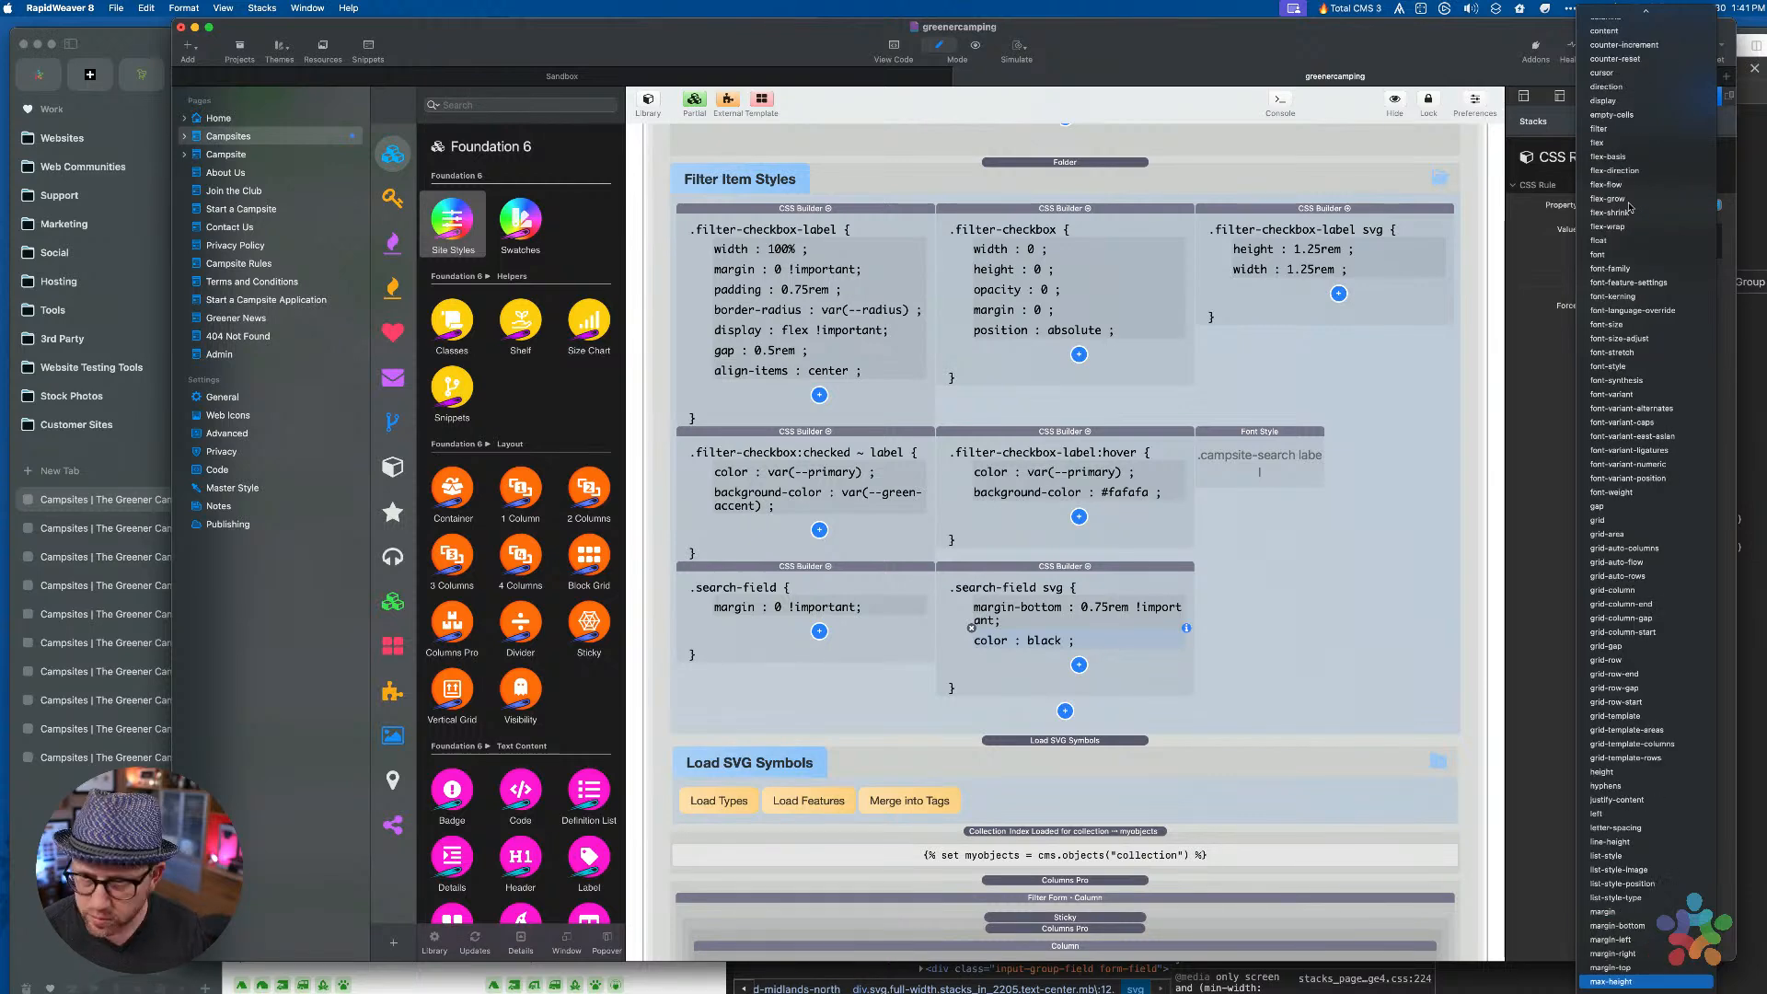
scroll(1628, 691, down, 3)
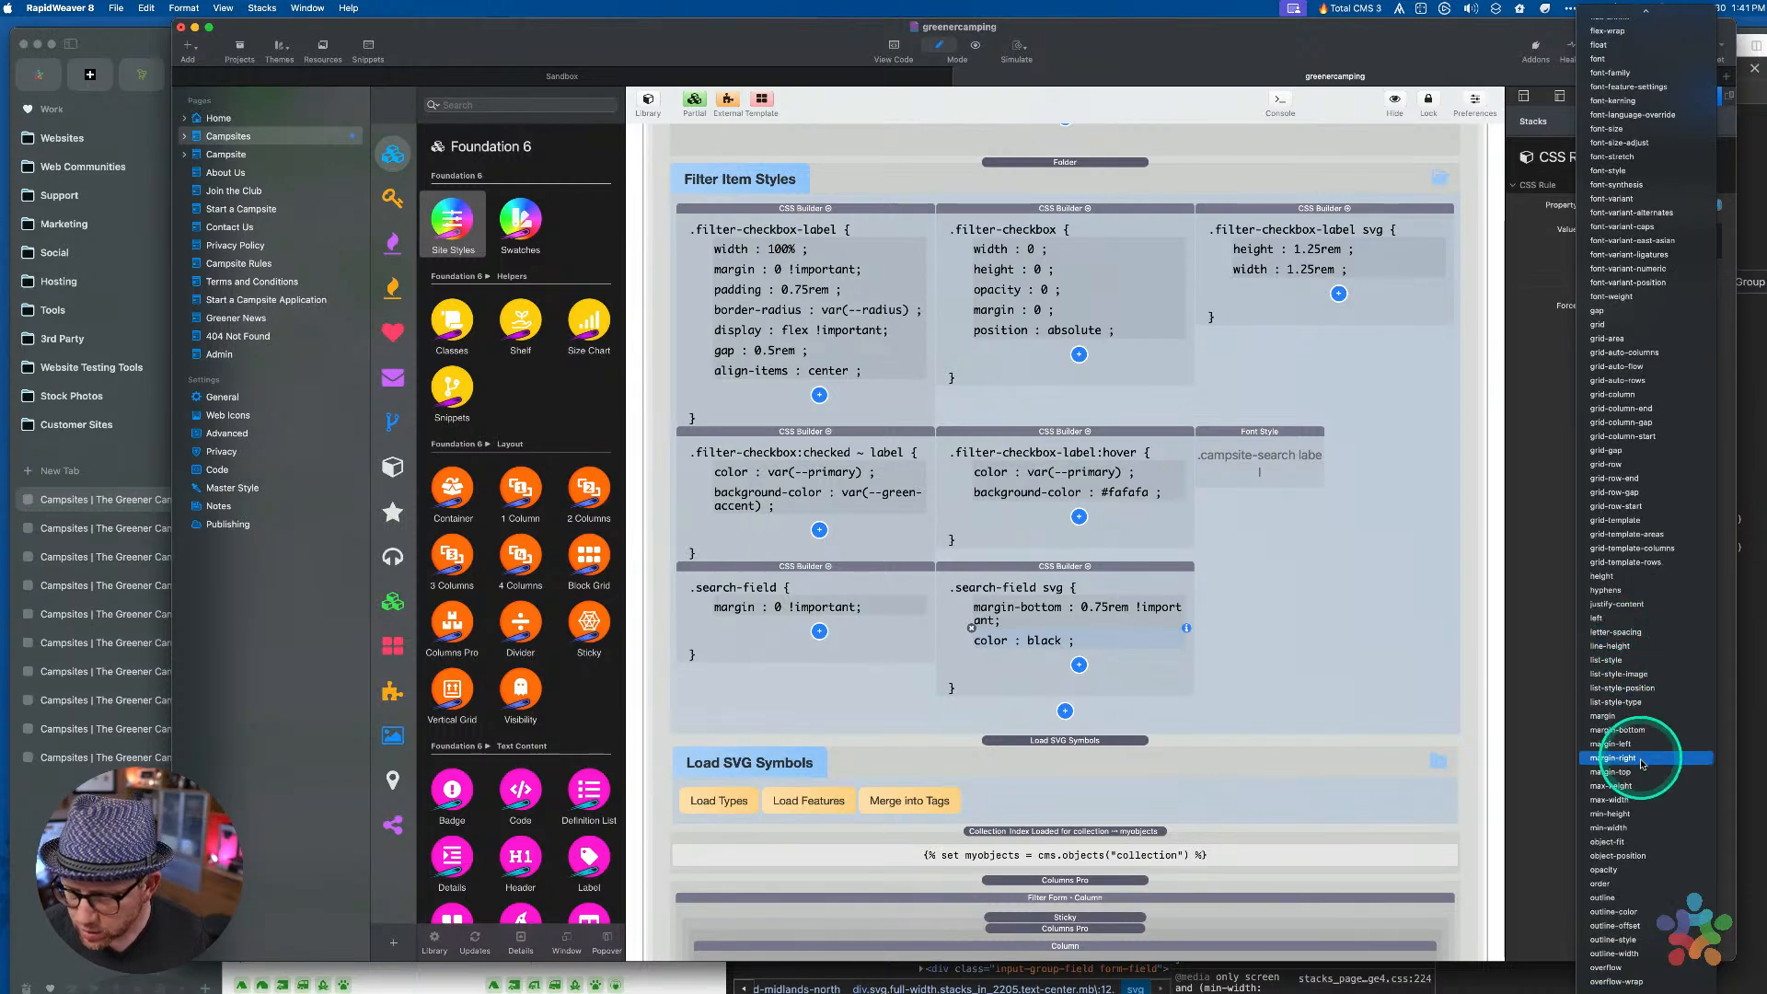
click(1612, 800)
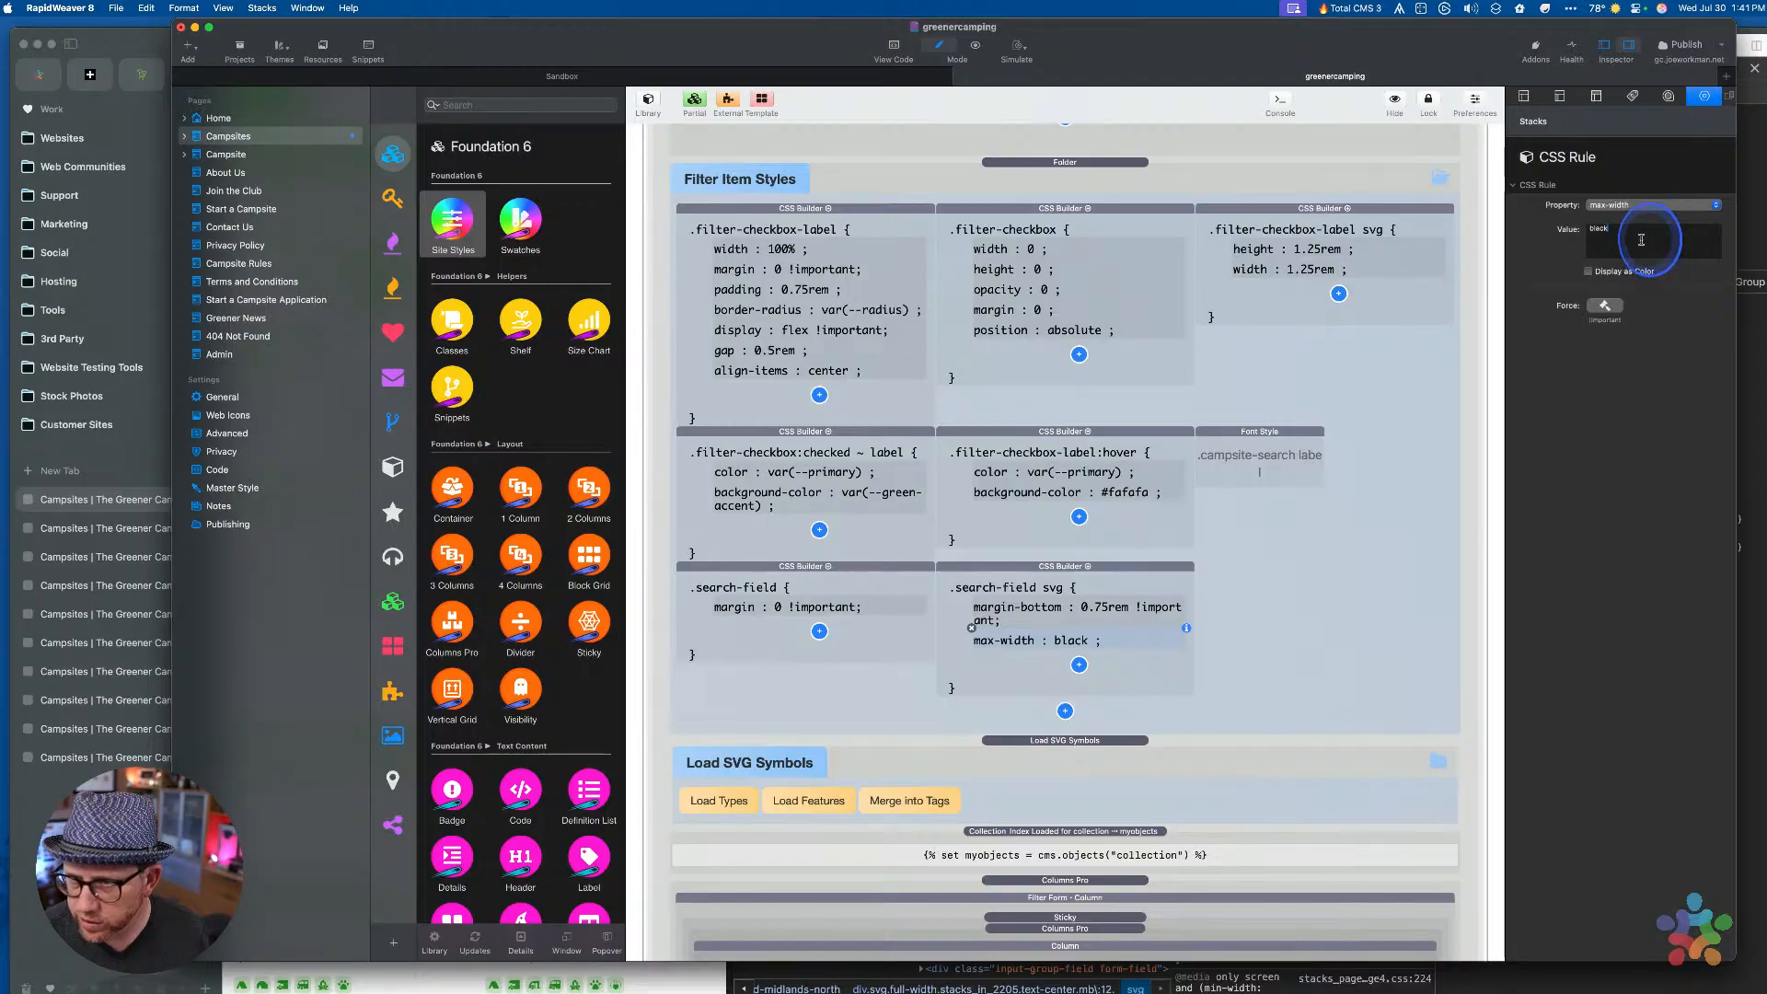
double_click(1641, 240)
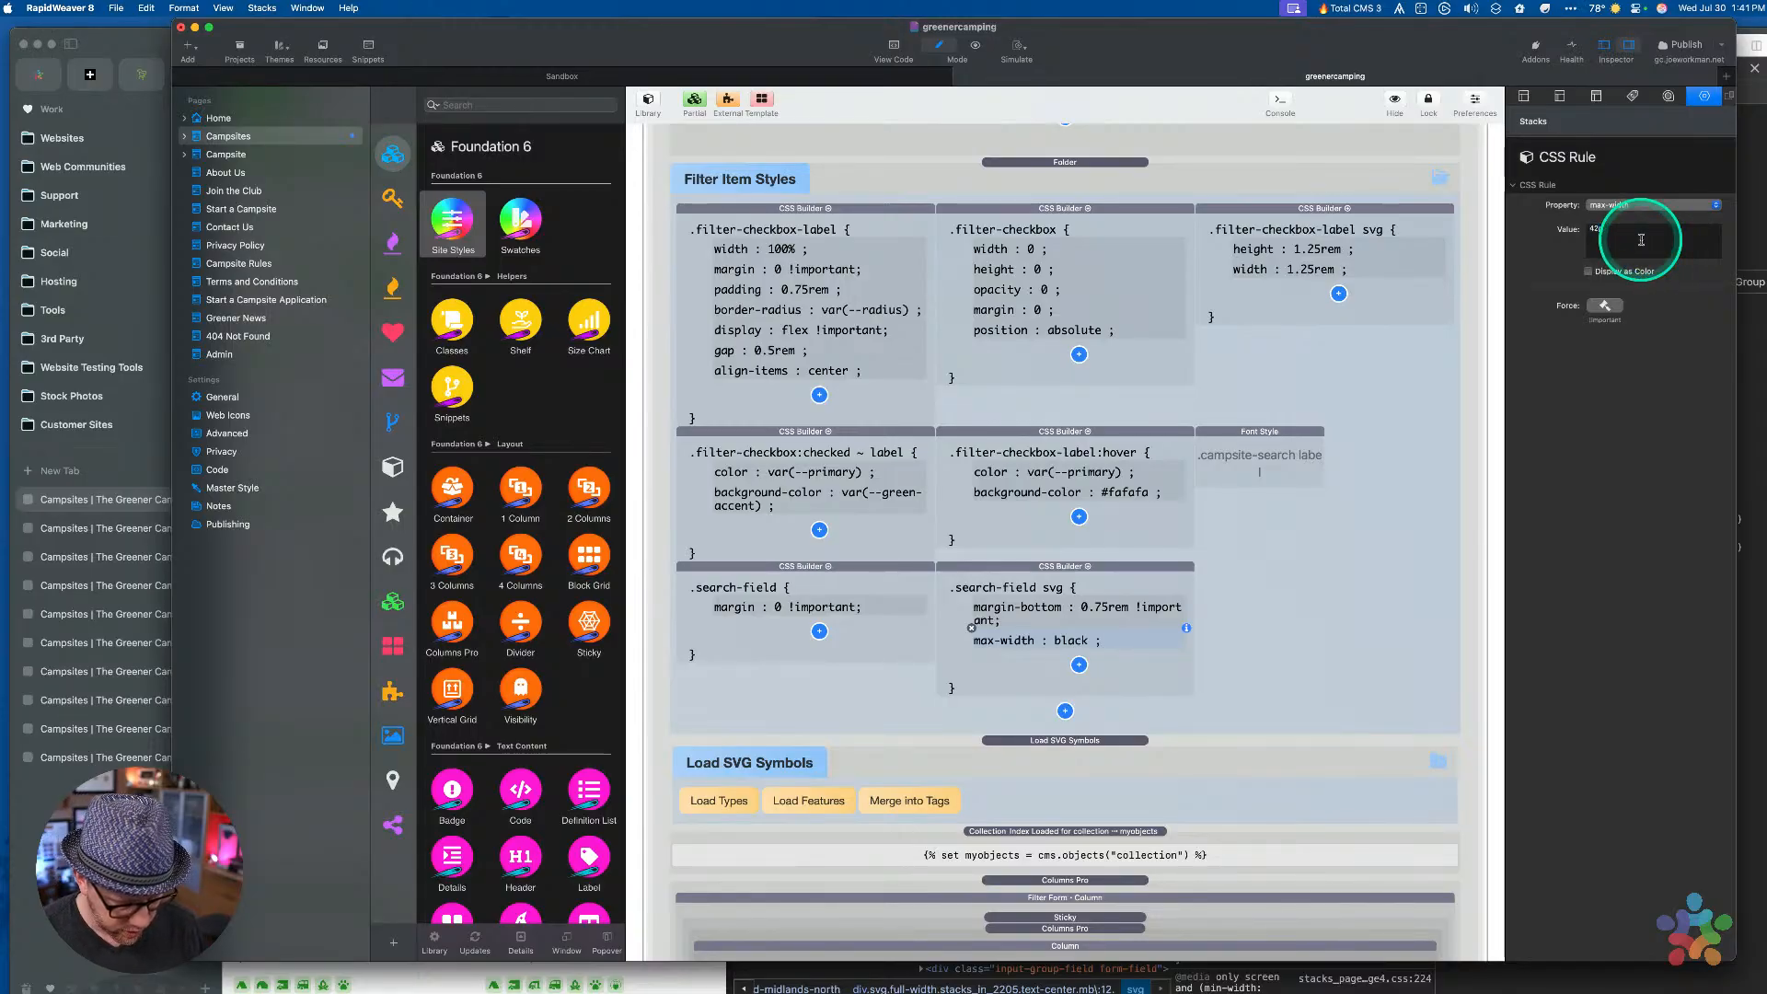
click(1221, 590)
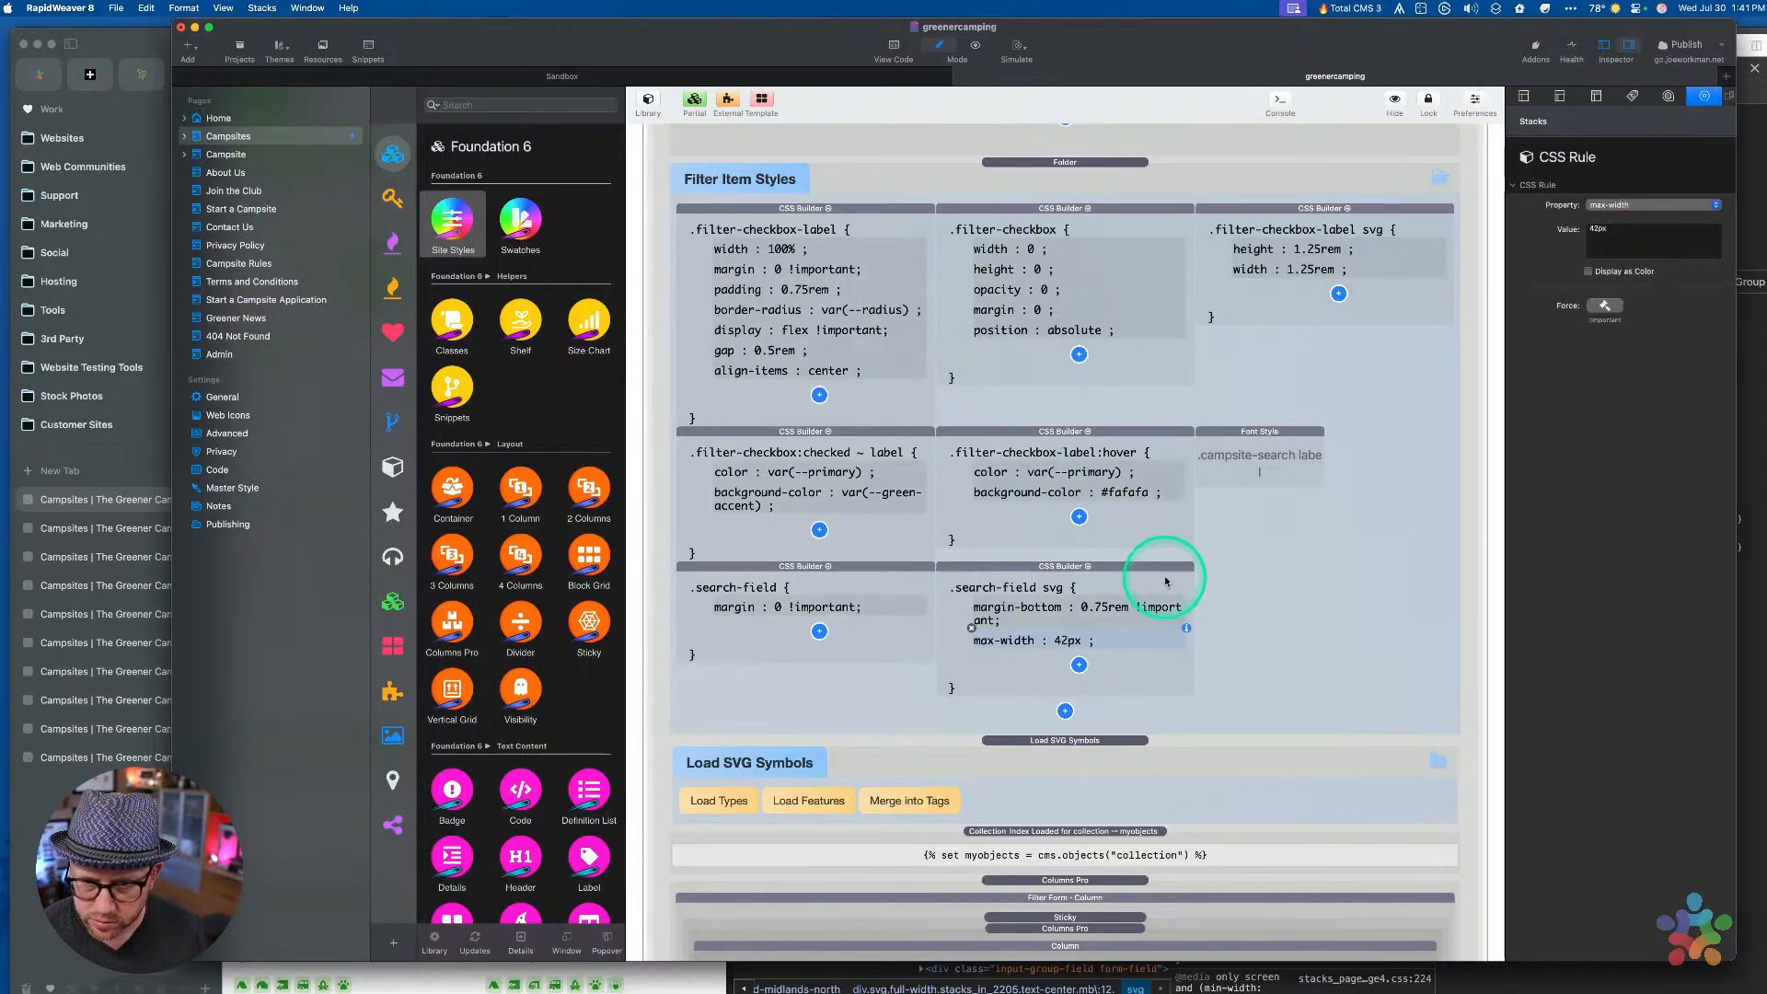
key(super+r)
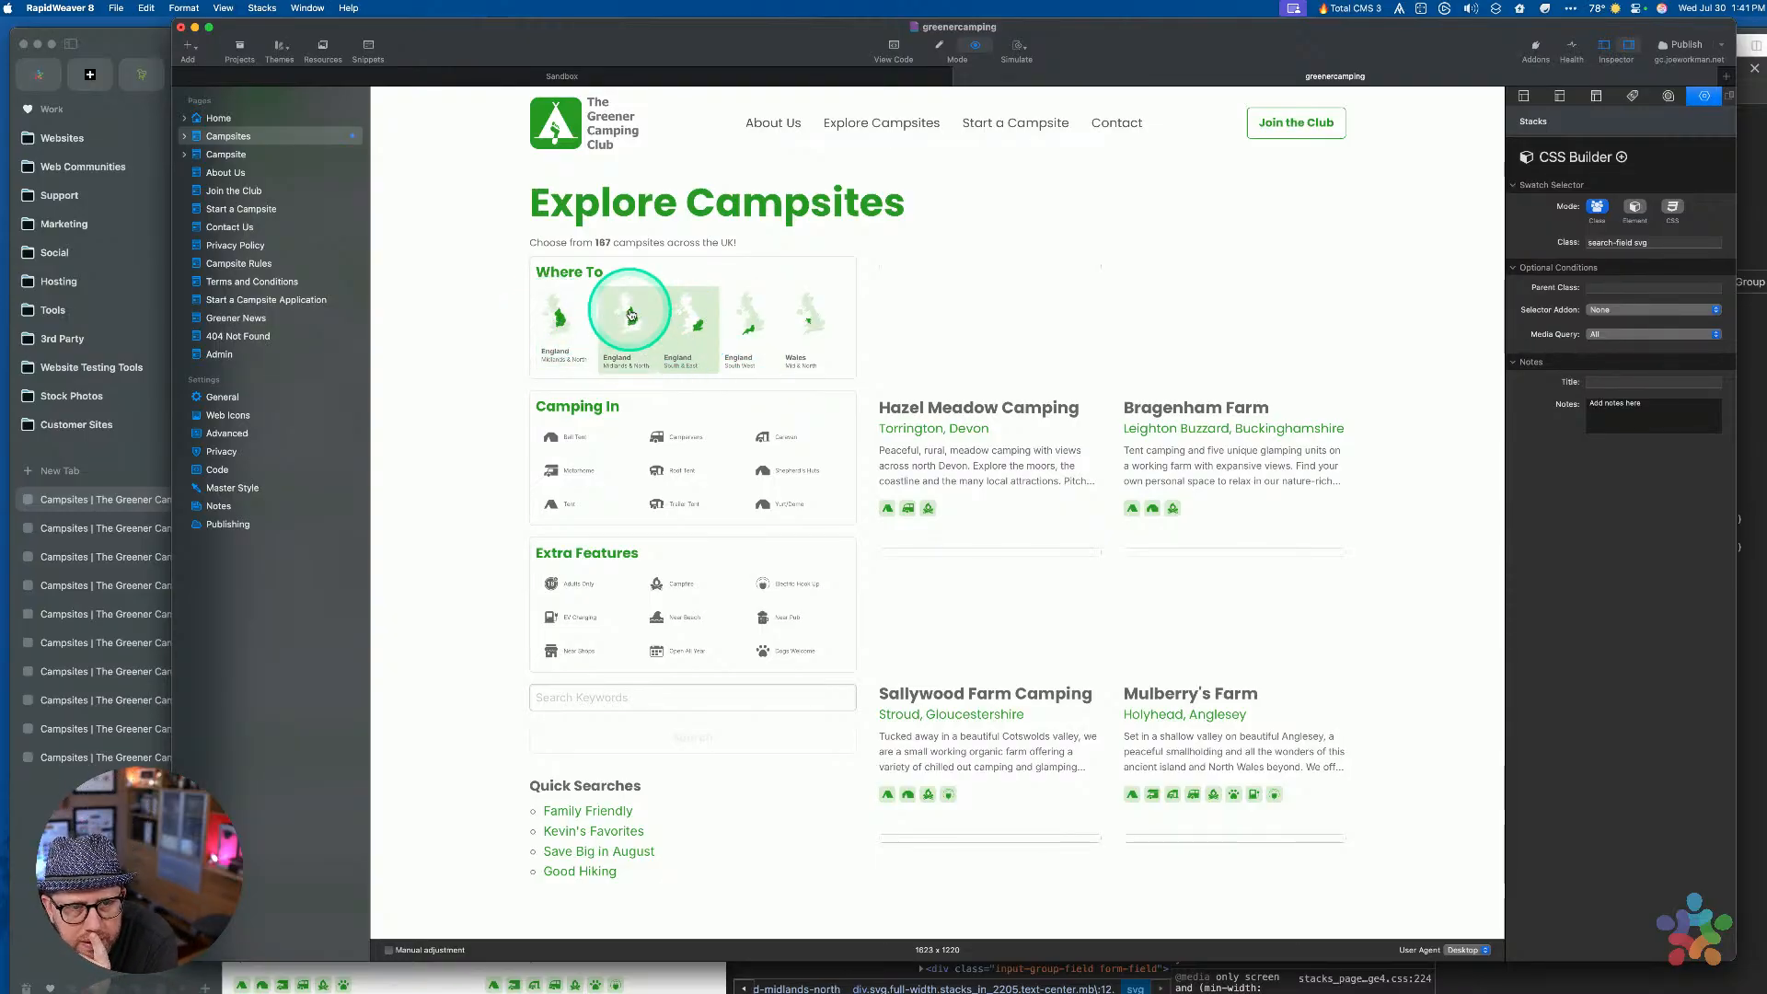
In preview, toggle the Wales, England South West, South & East and Midlands & North tiles, then try the Campervans filter
click(808, 316)
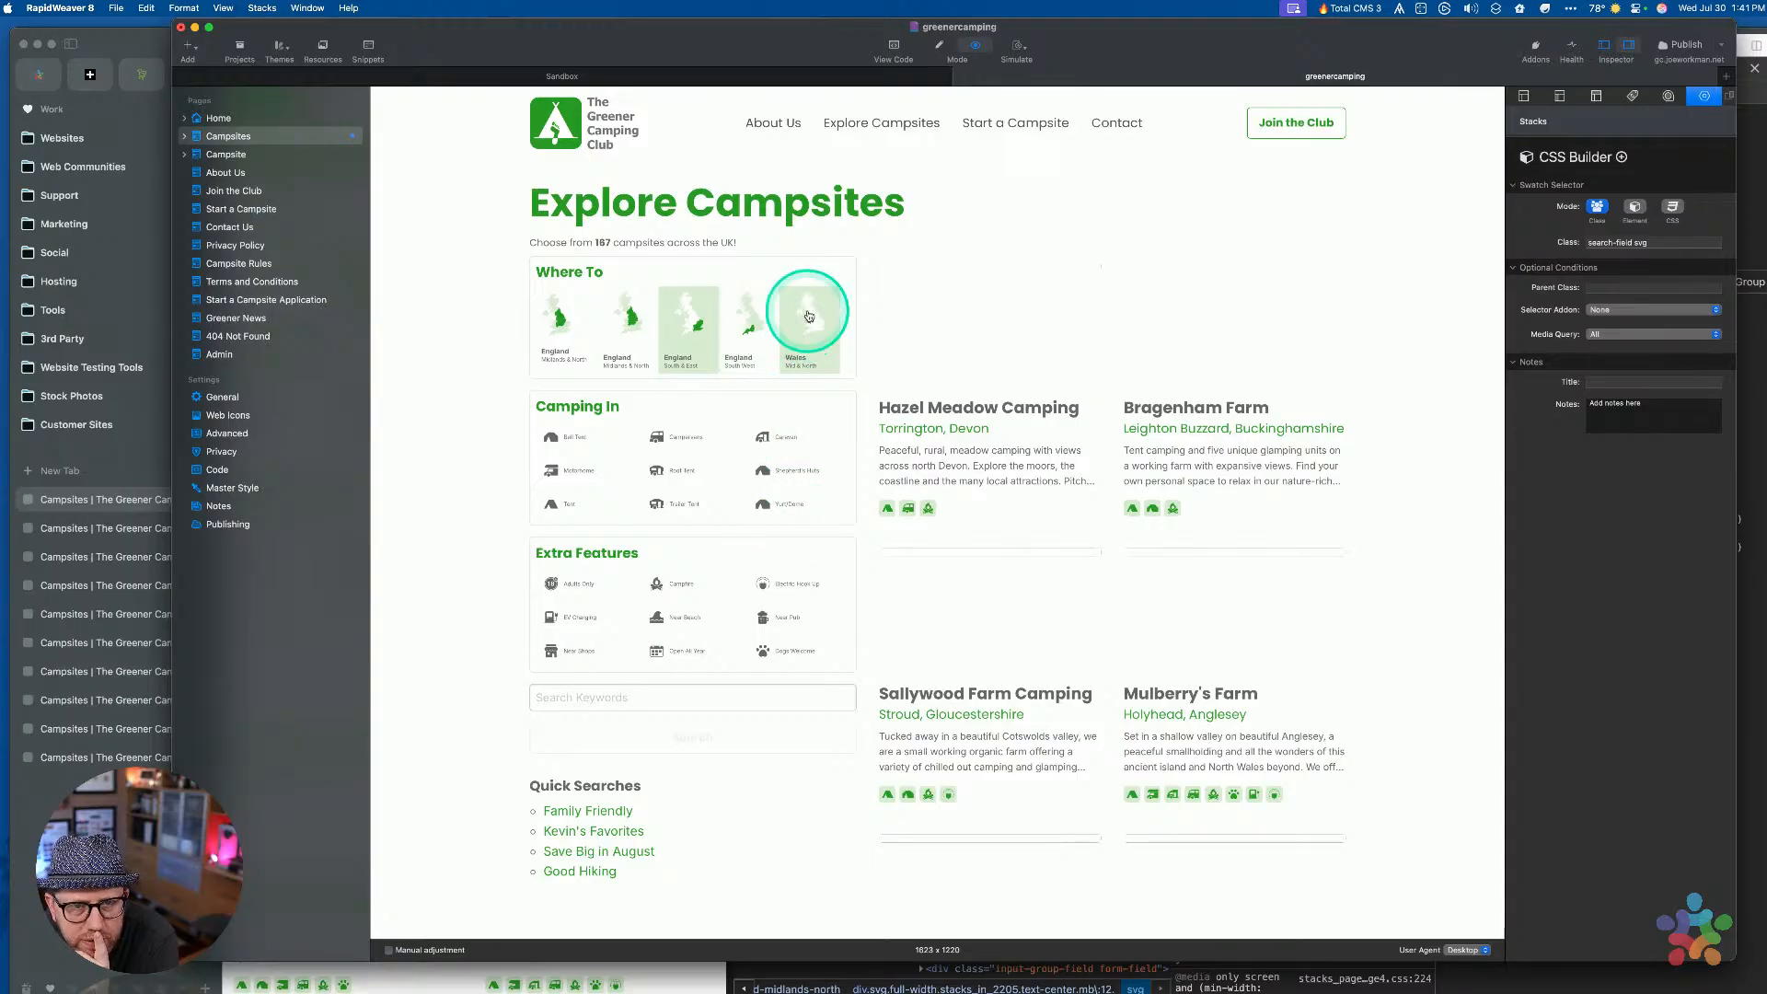
click(750, 310)
click(685, 322)
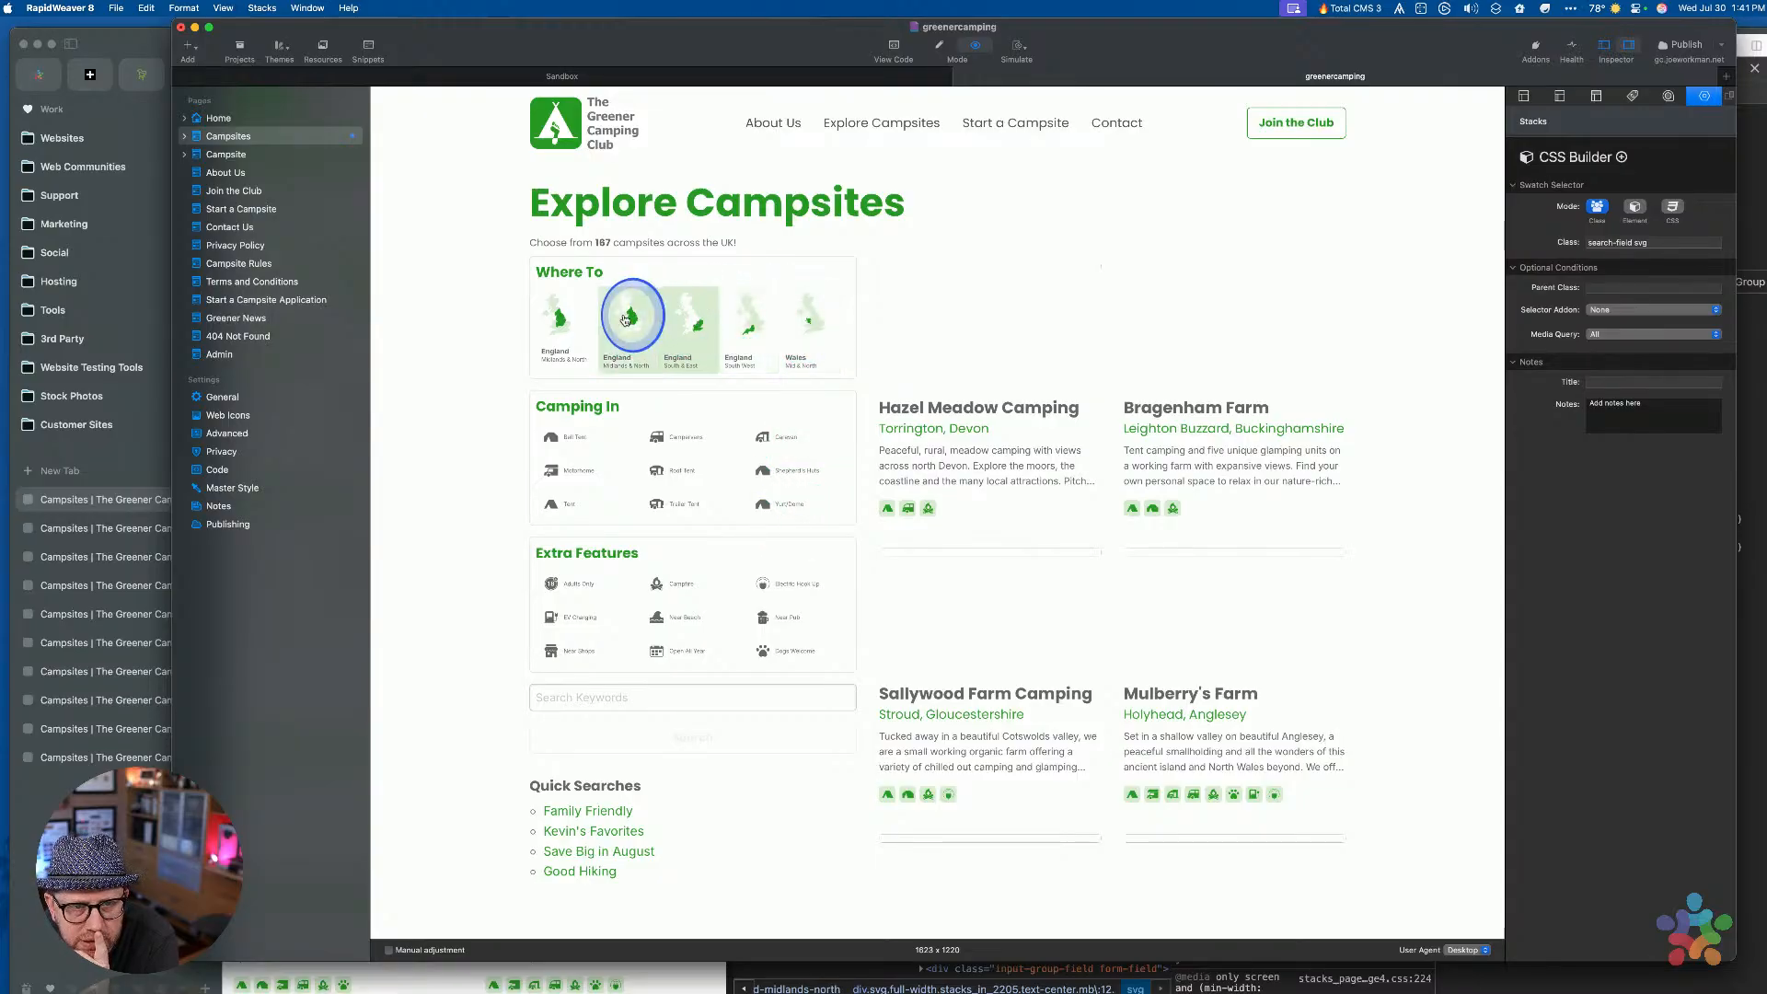
click(747, 350)
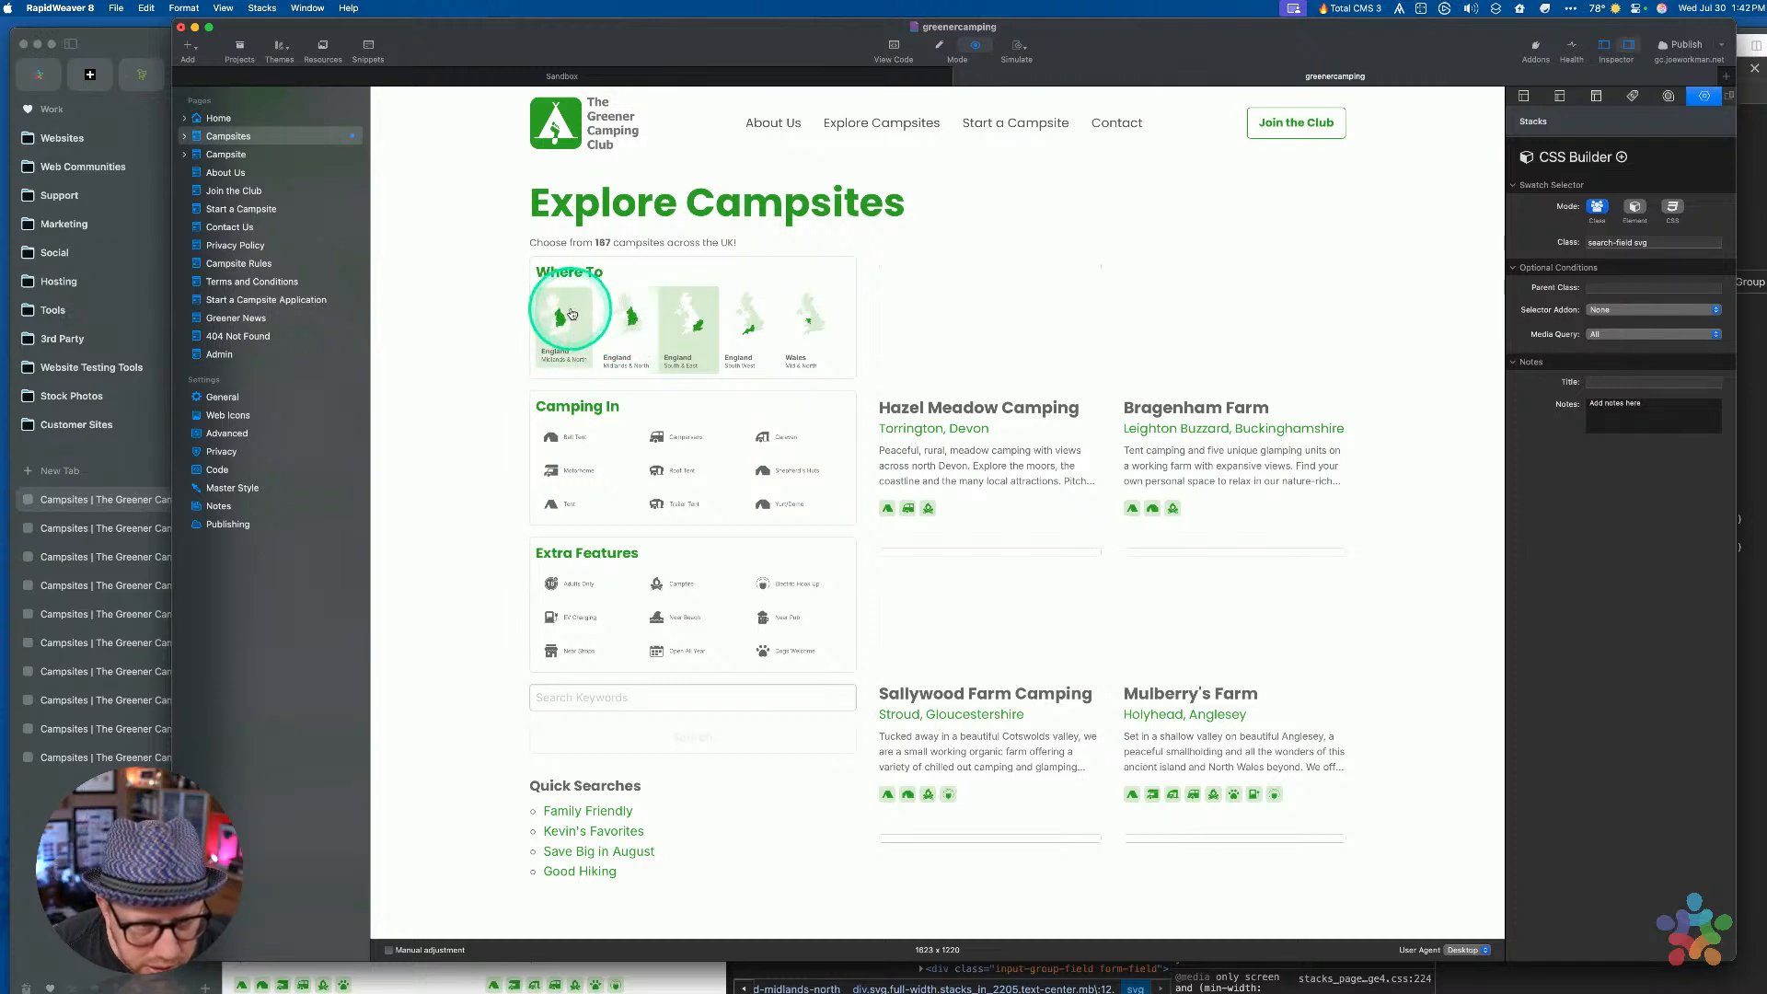
click(686, 326)
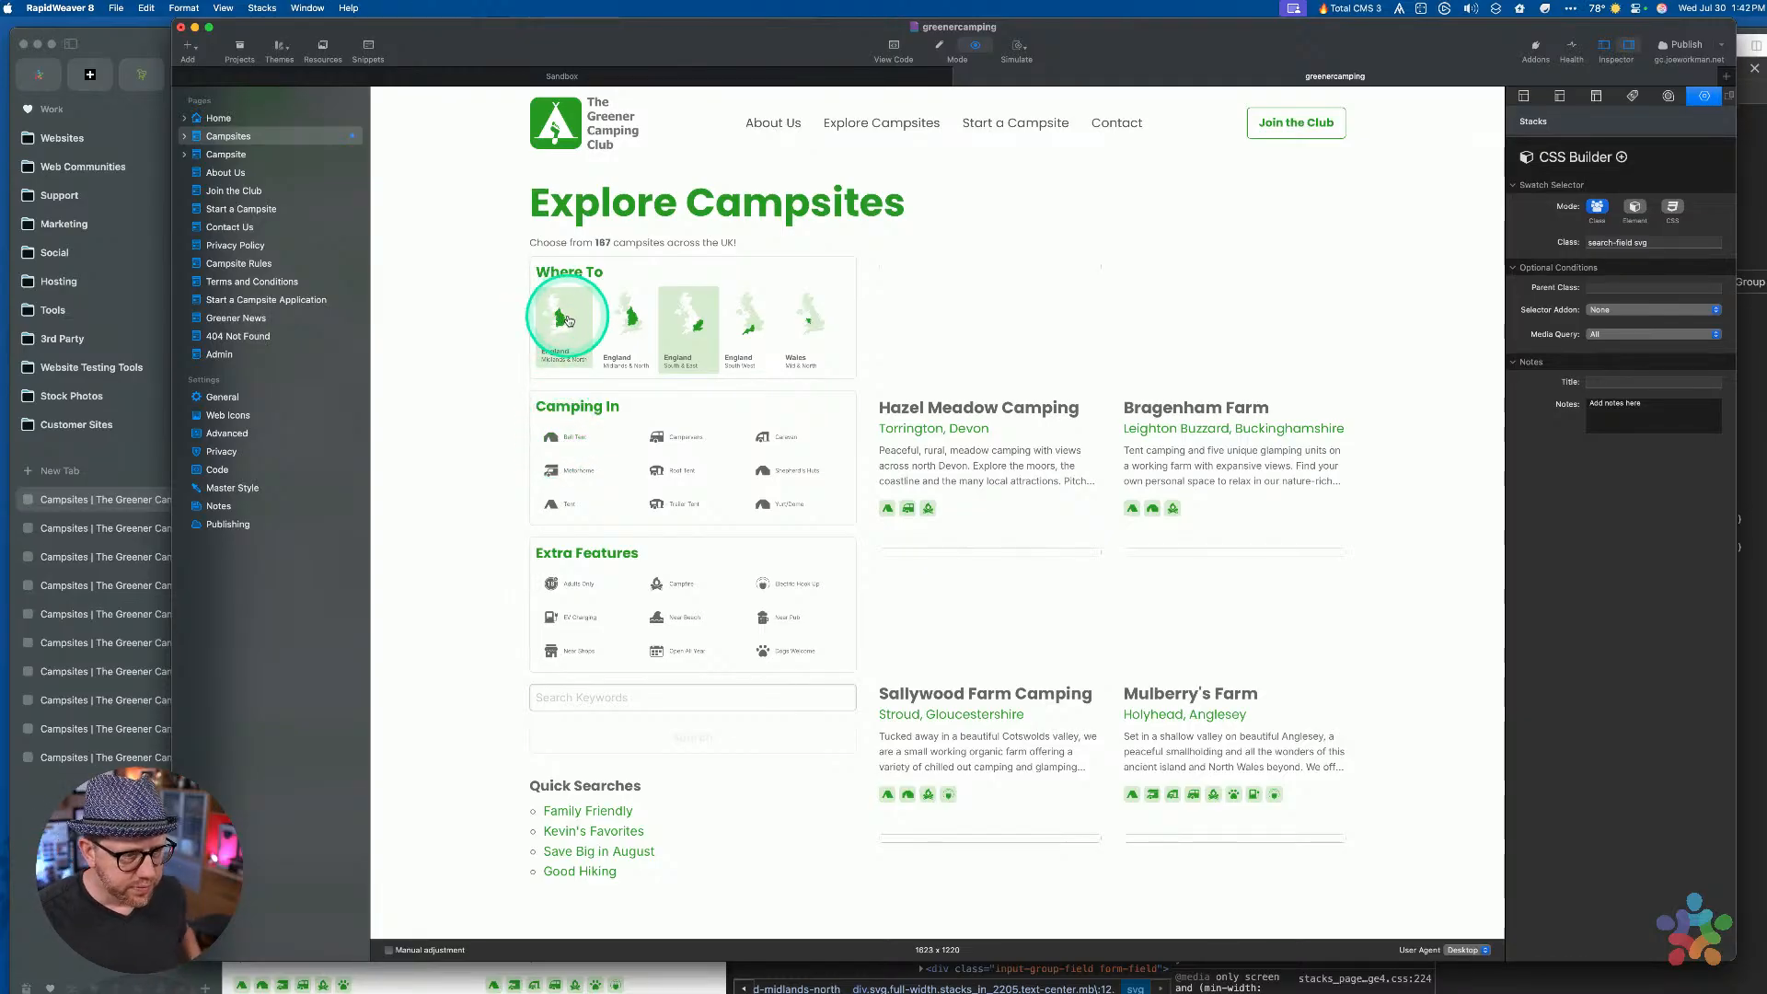
click(634, 330)
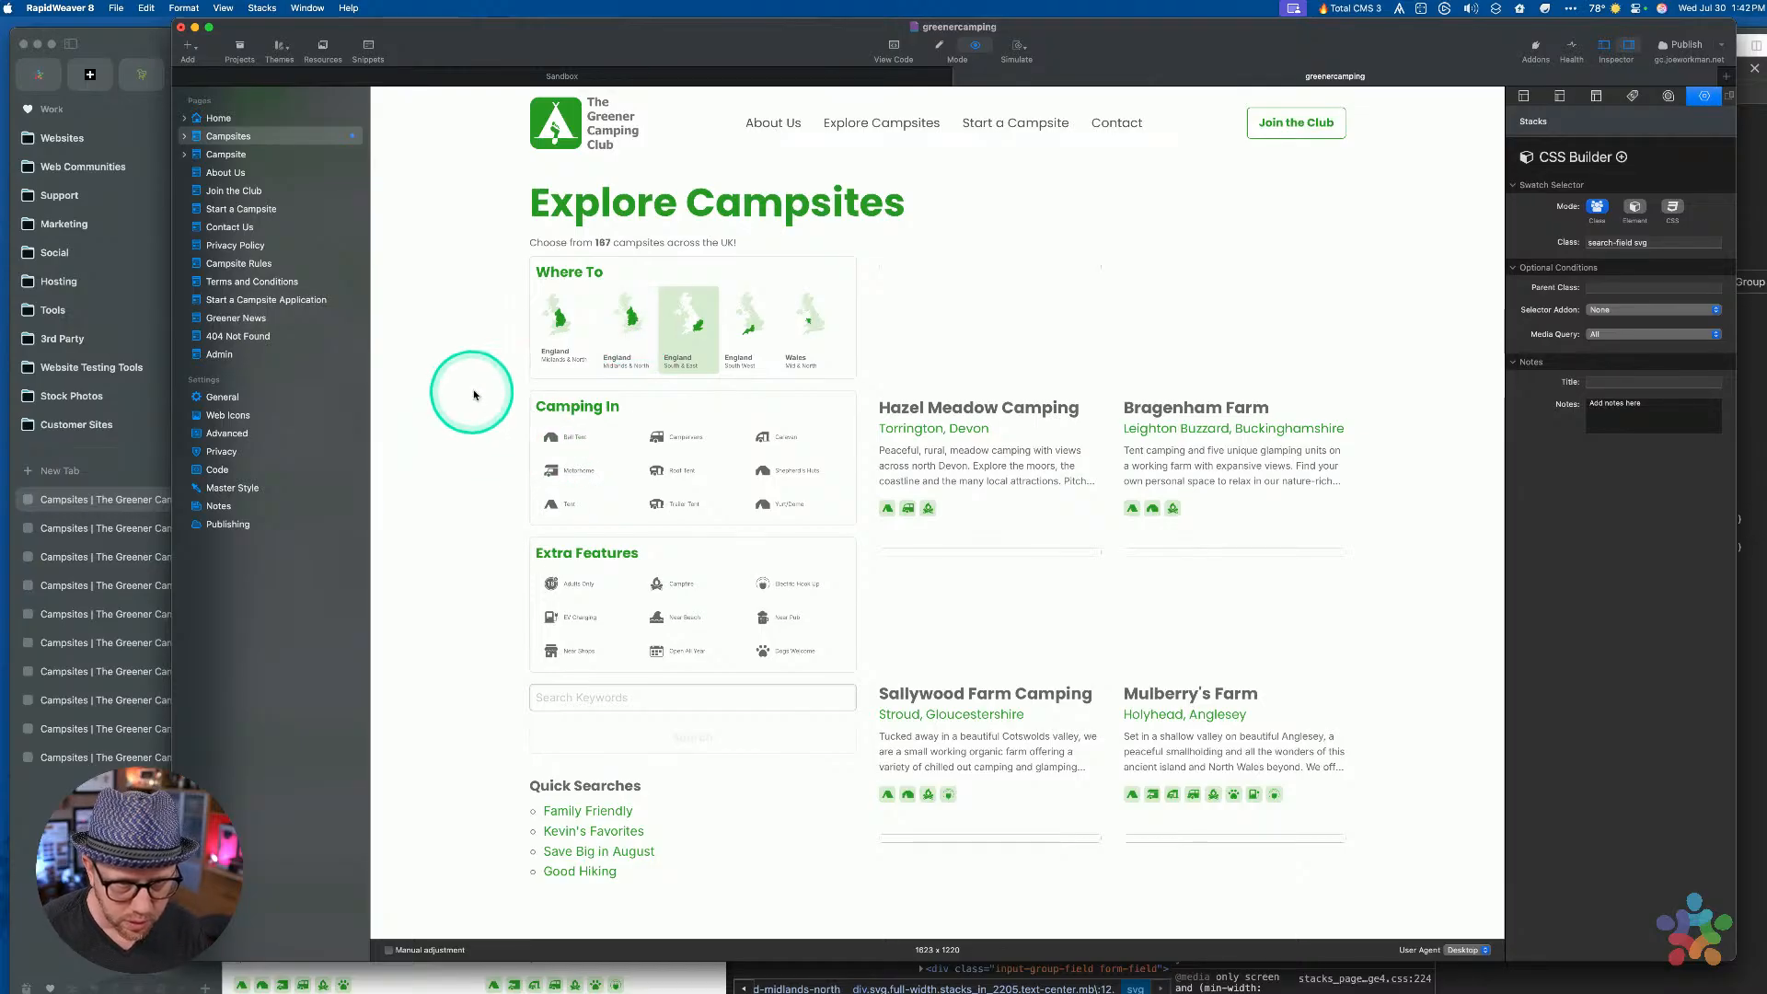
click(688, 324)
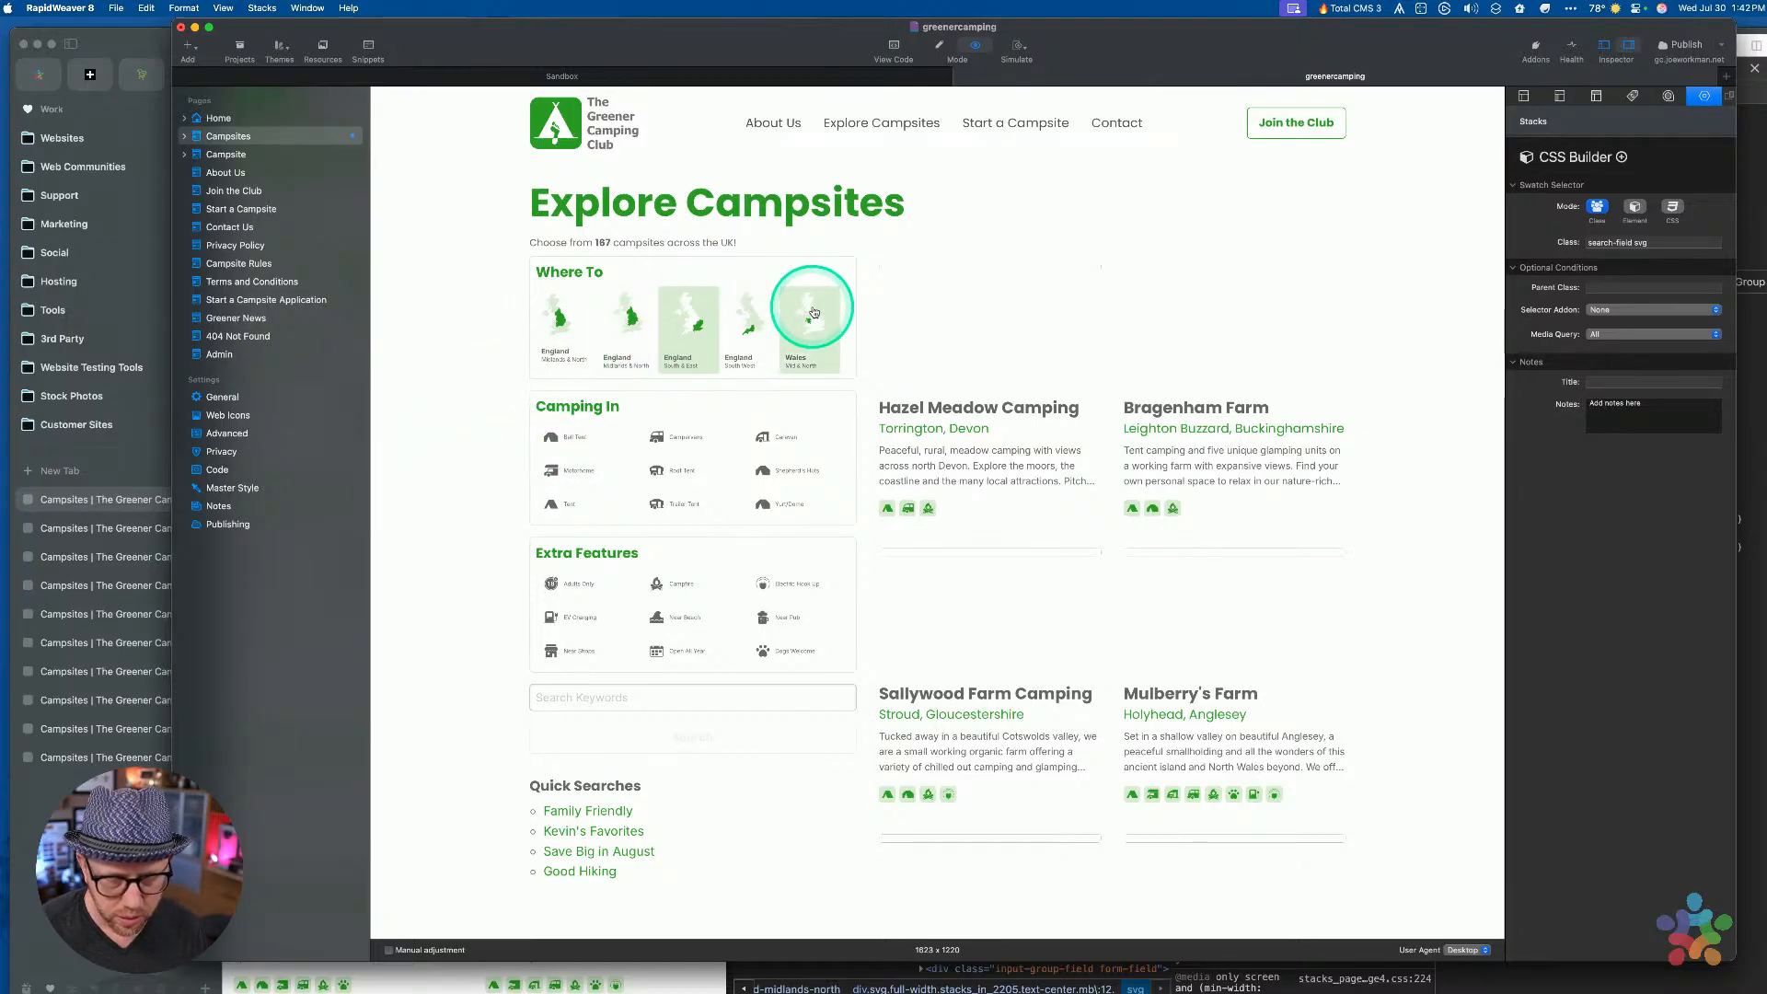
click(933, 296)
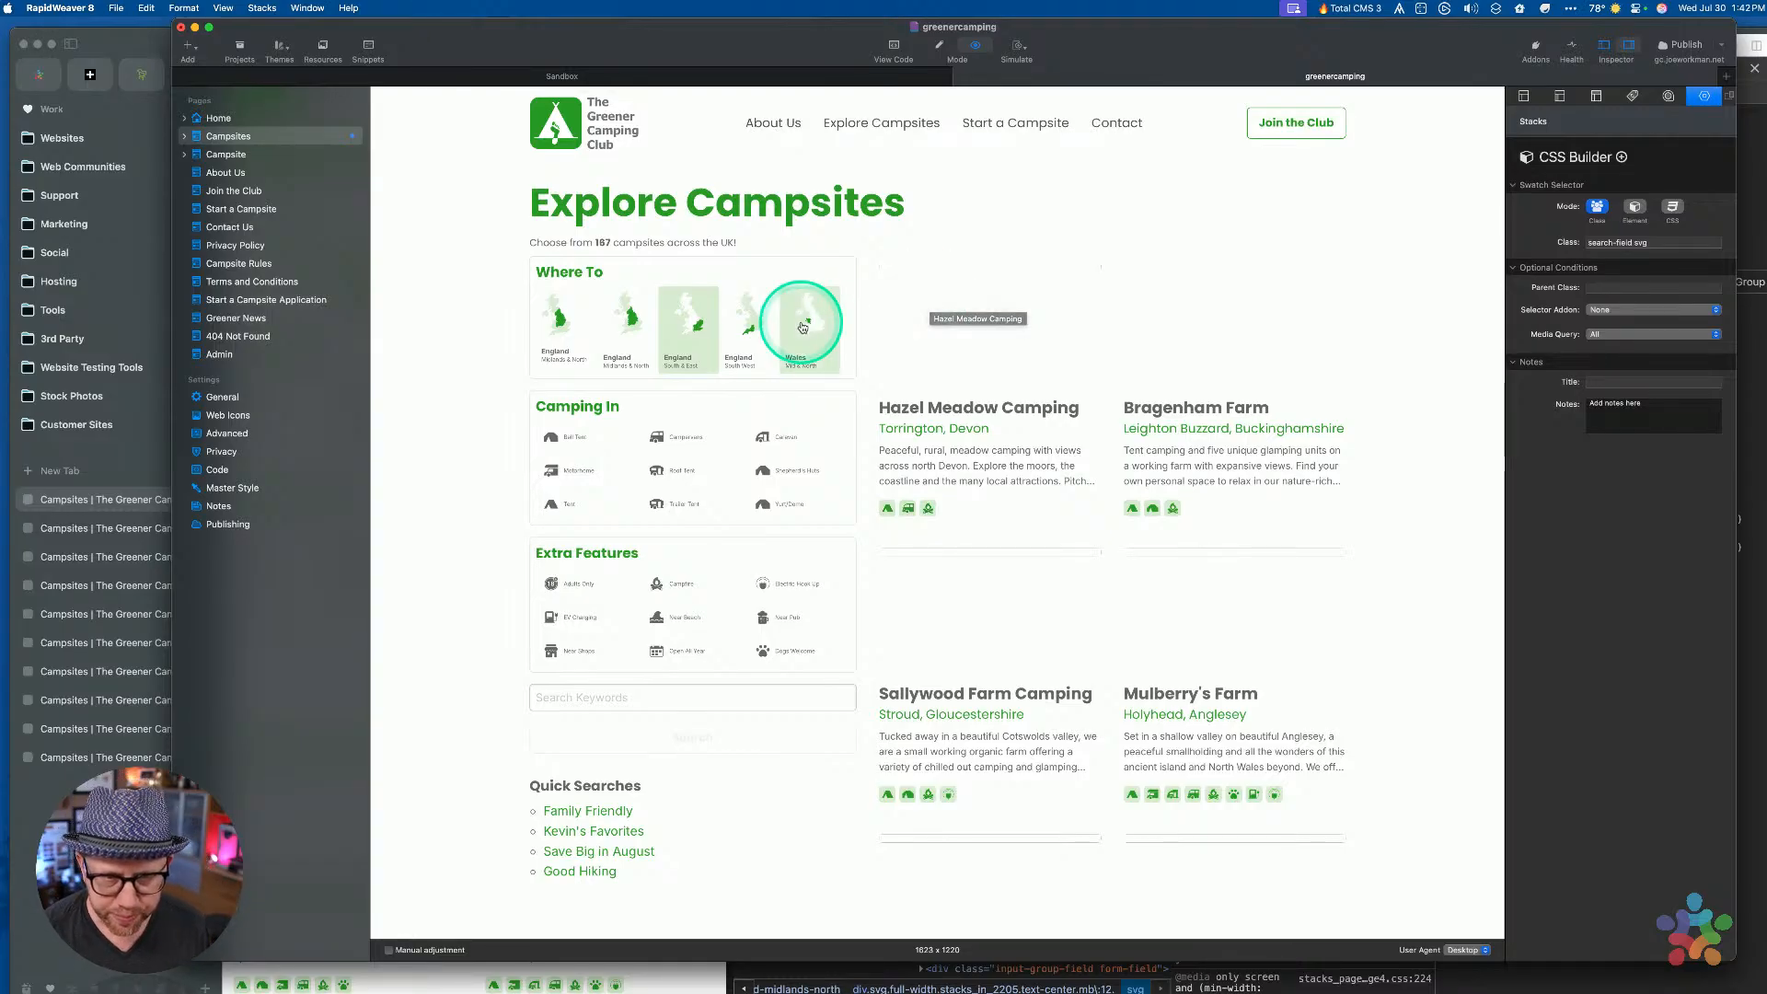
click(690, 432)
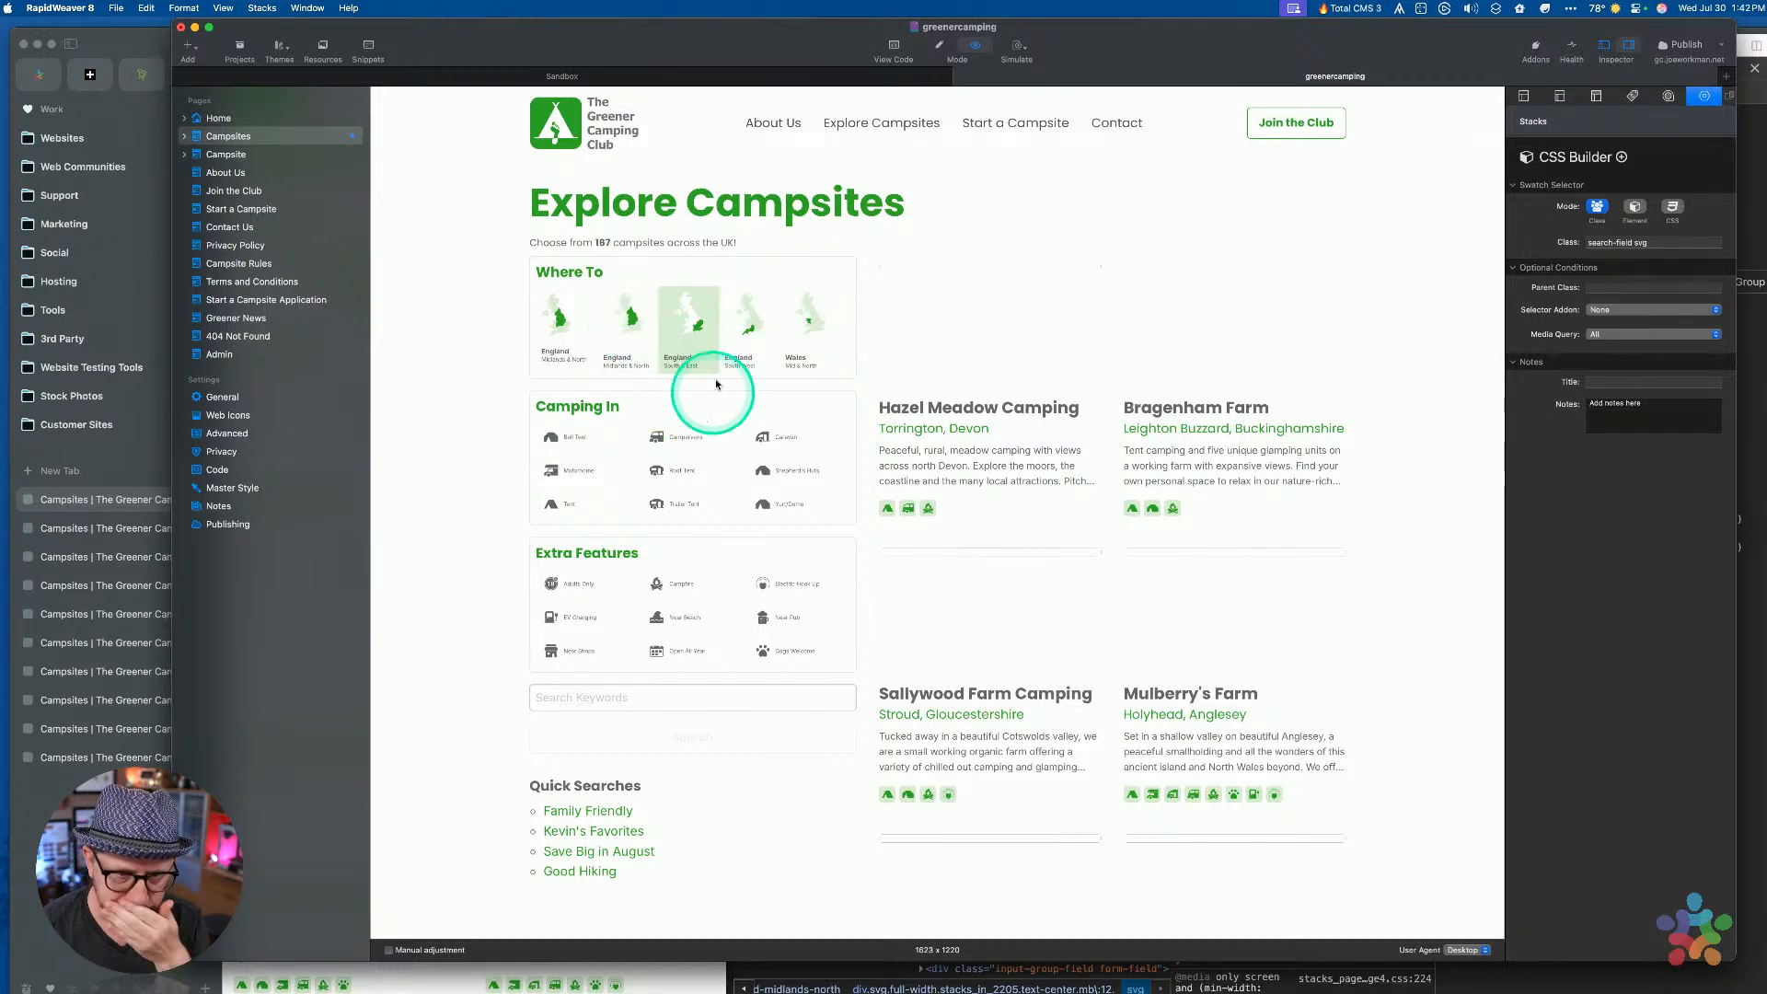
Bring the RapidWeaver project forward and switch the page back to edit mode
middle_click(1460, 448)
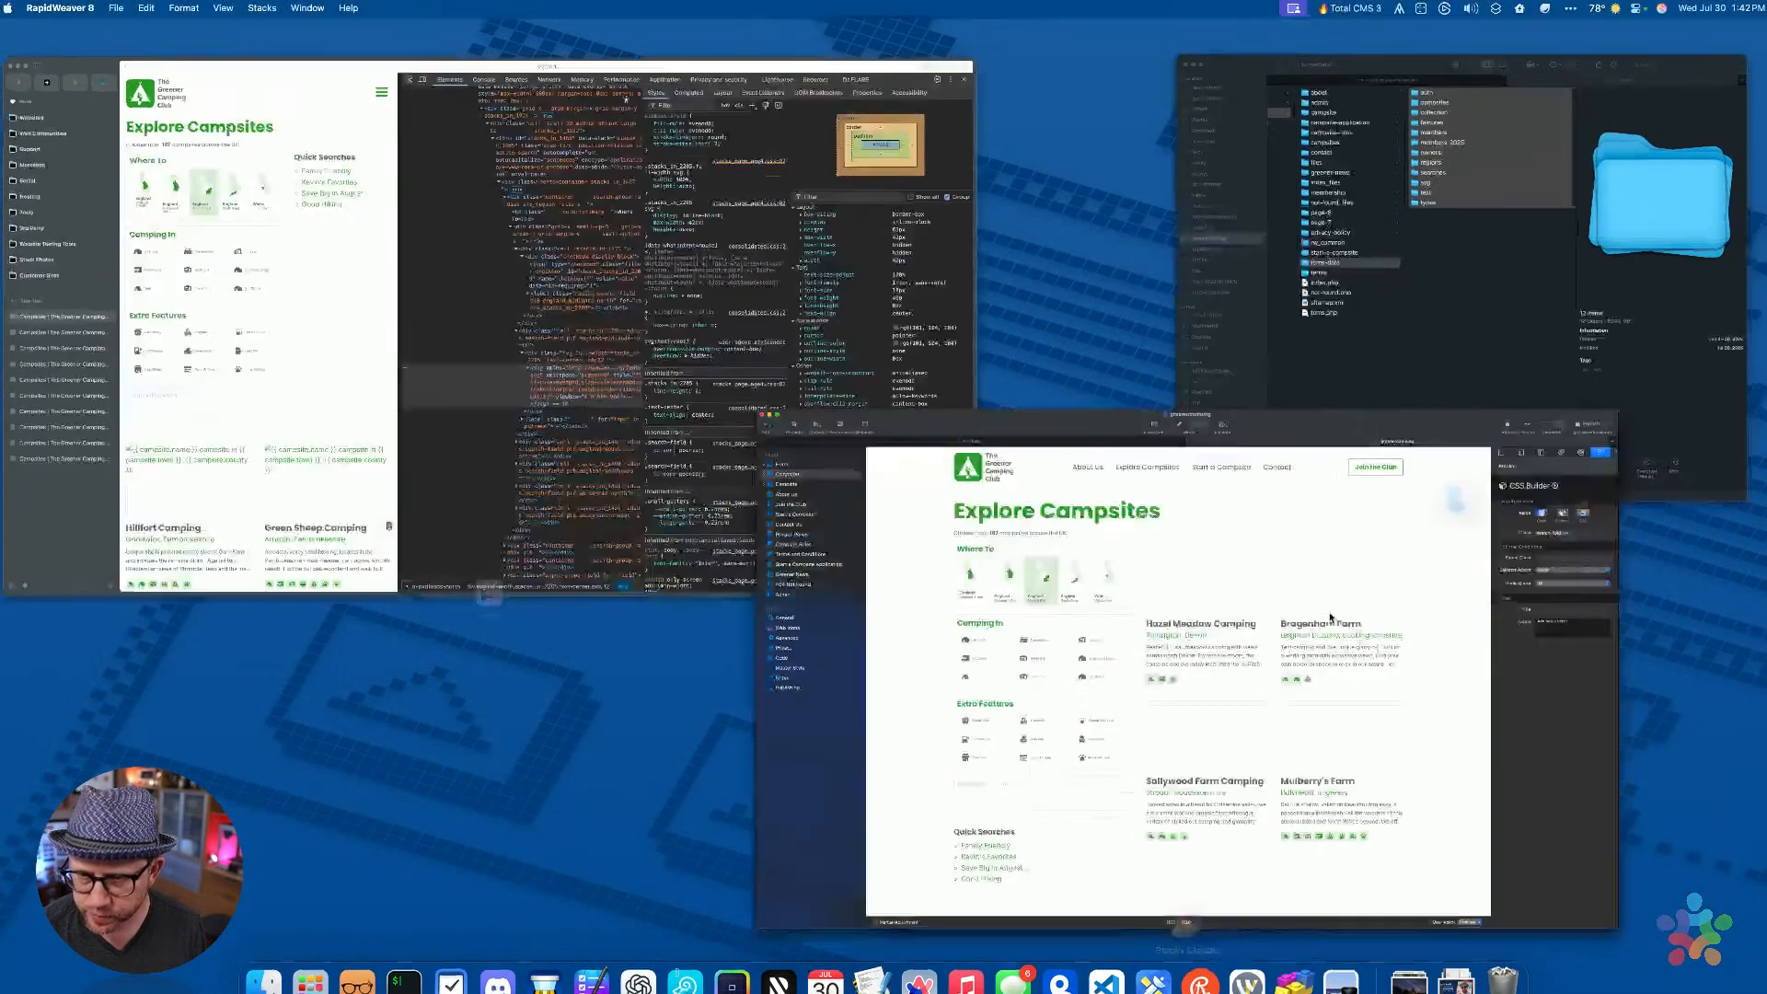
click(1328, 618)
key(super+r)
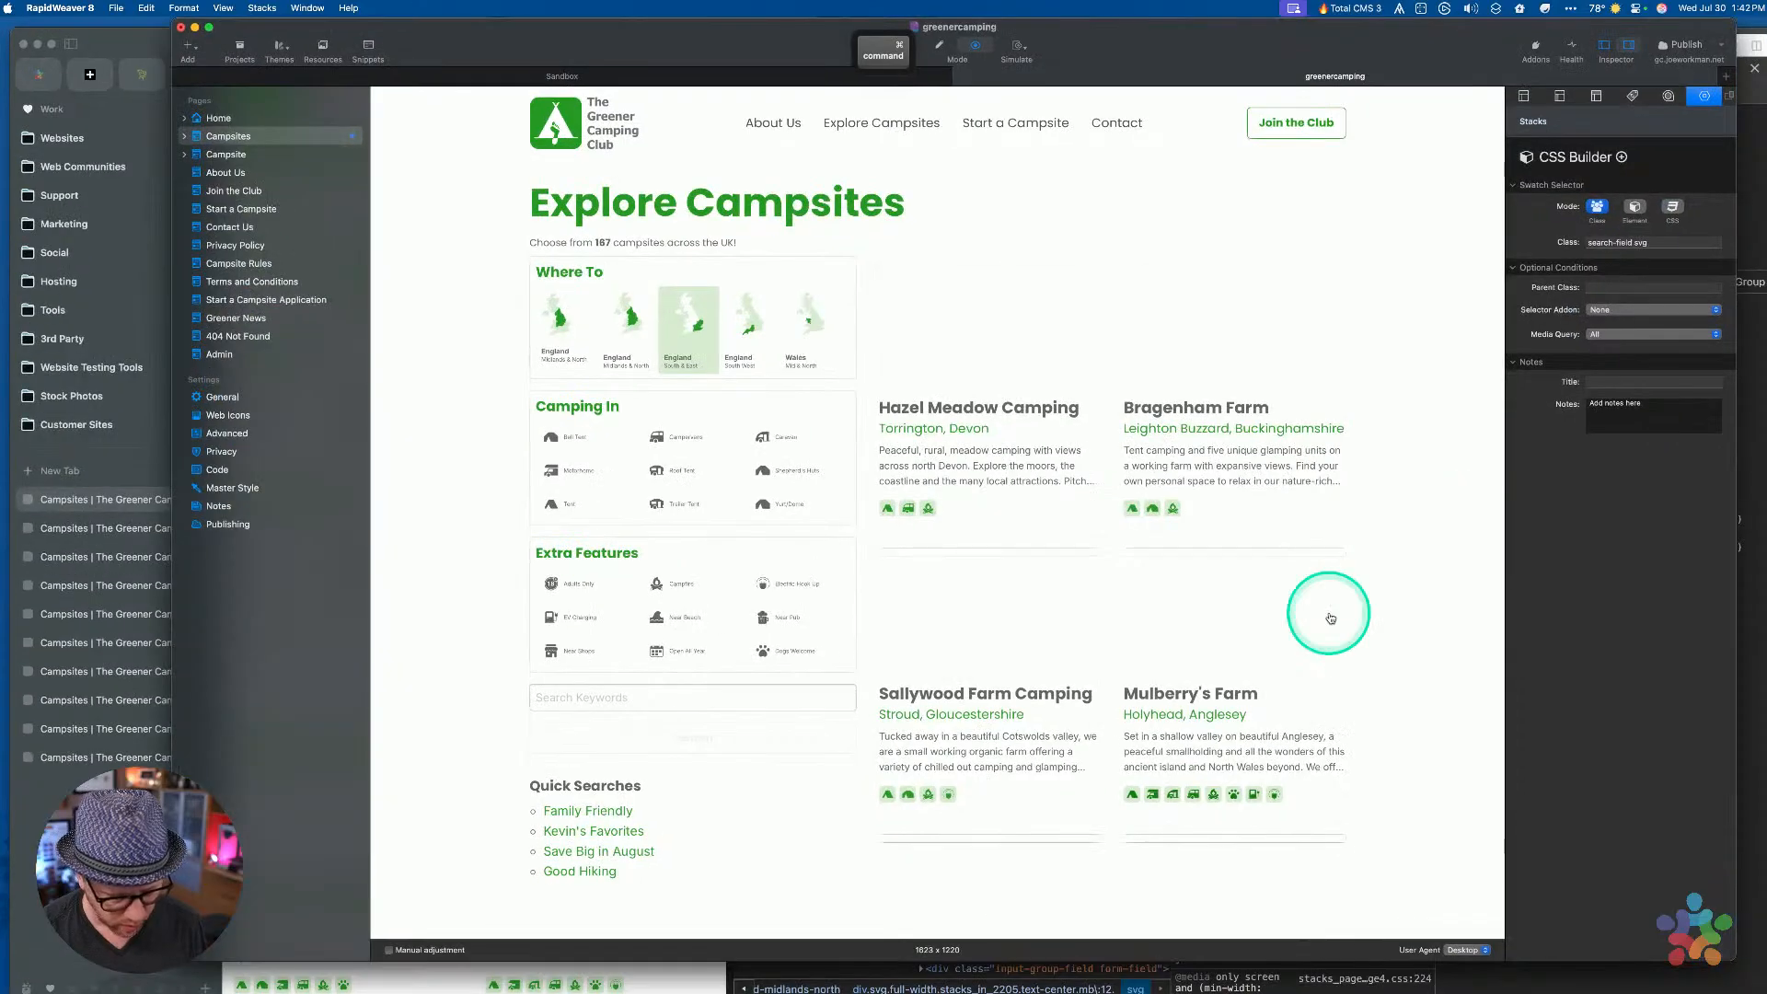
scroll(1153, 680, down, 15)
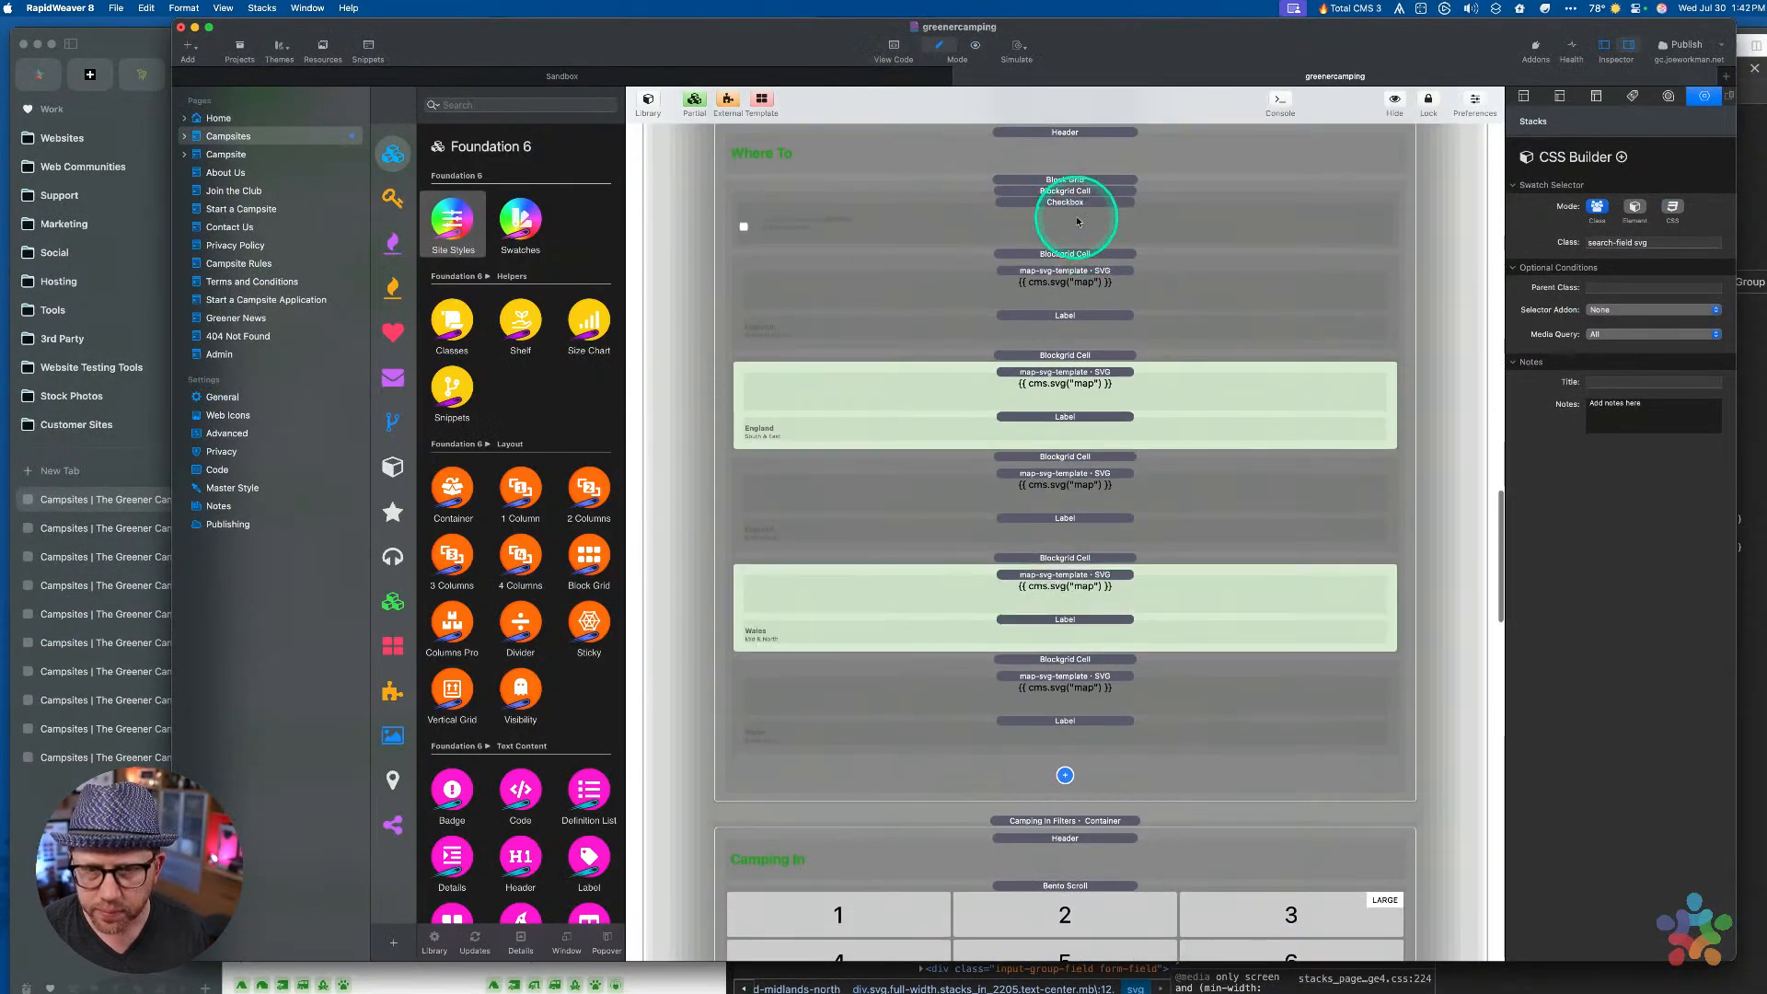
Inspect the region checkbox settings and the SVG swatch, font style and background swatch stacks
click(1078, 222)
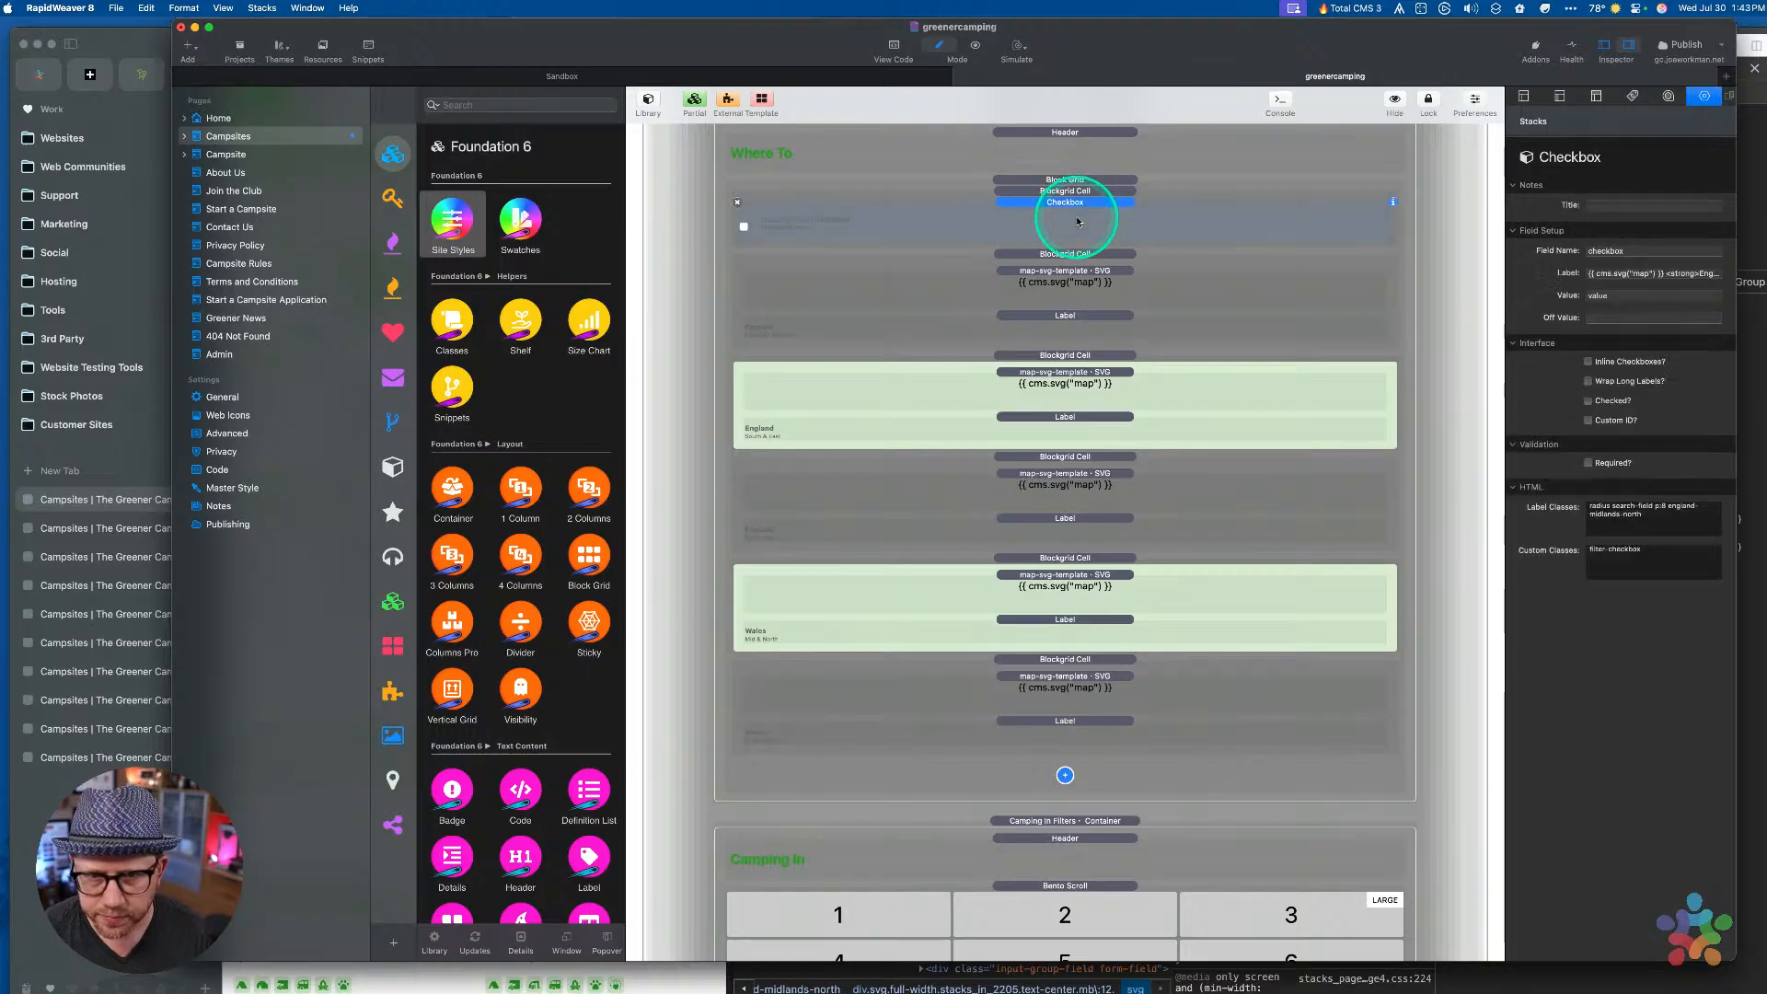
scroll(1073, 208, up, 20)
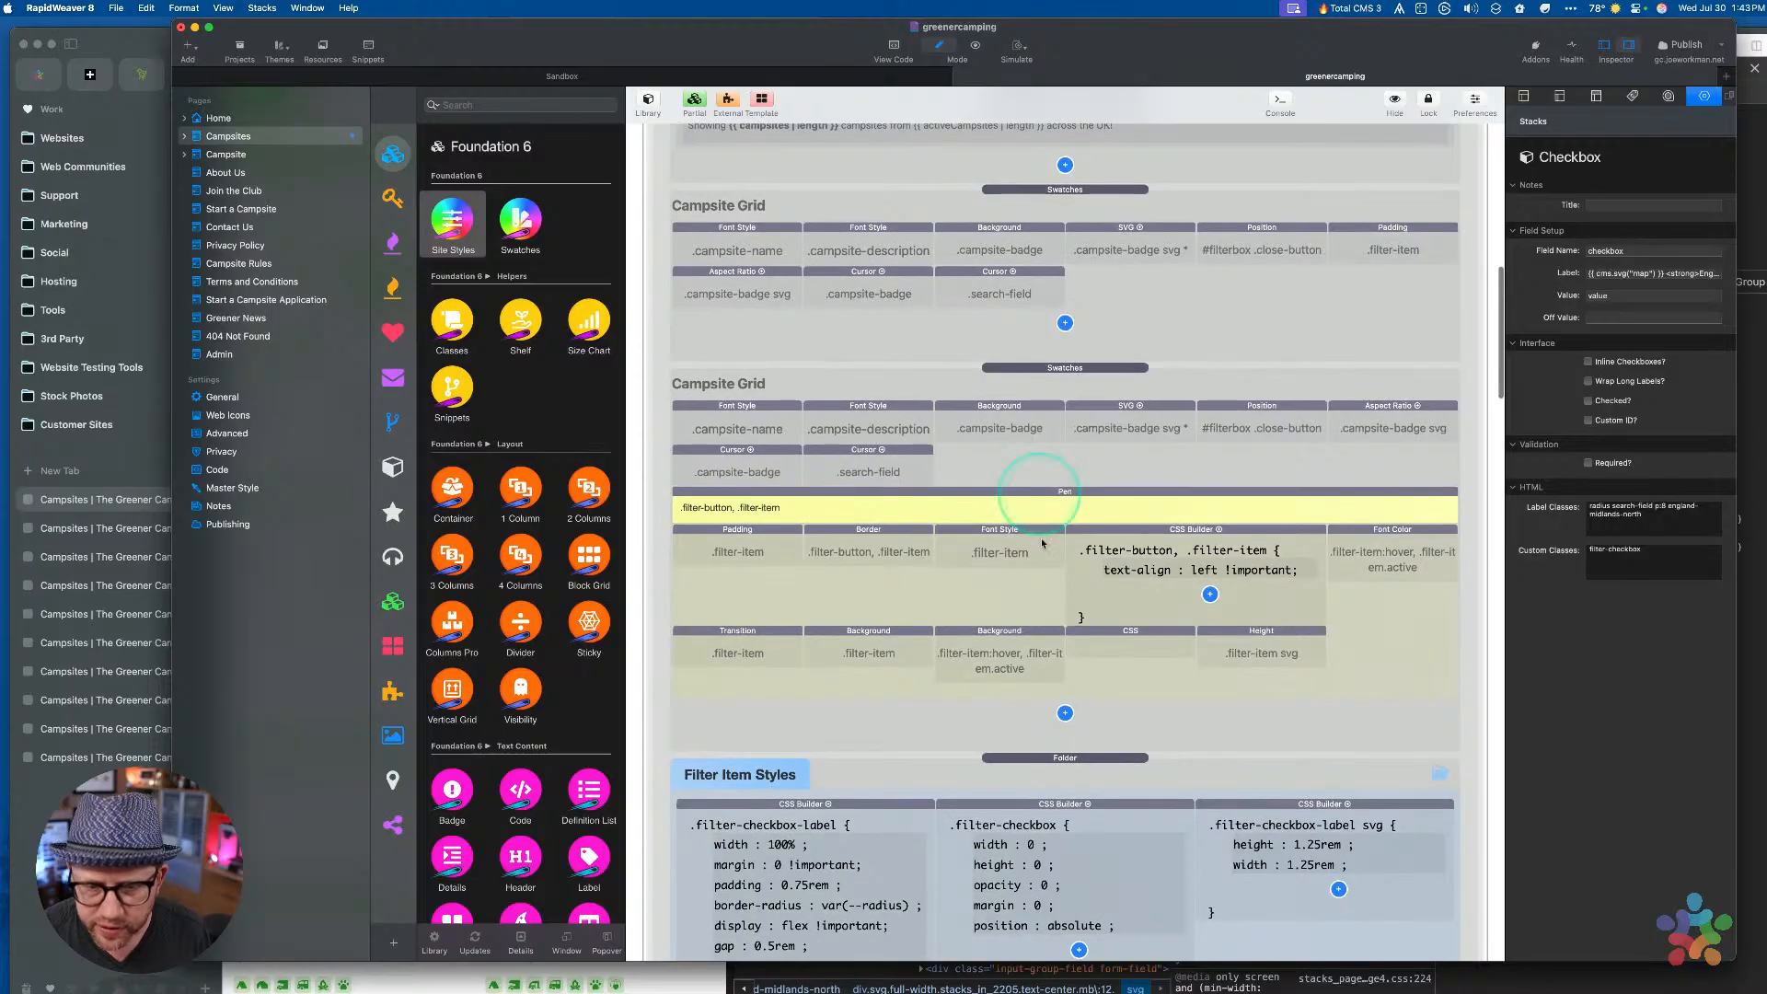
scroll(1046, 591, up, 5)
scroll(1045, 592, up, 12)
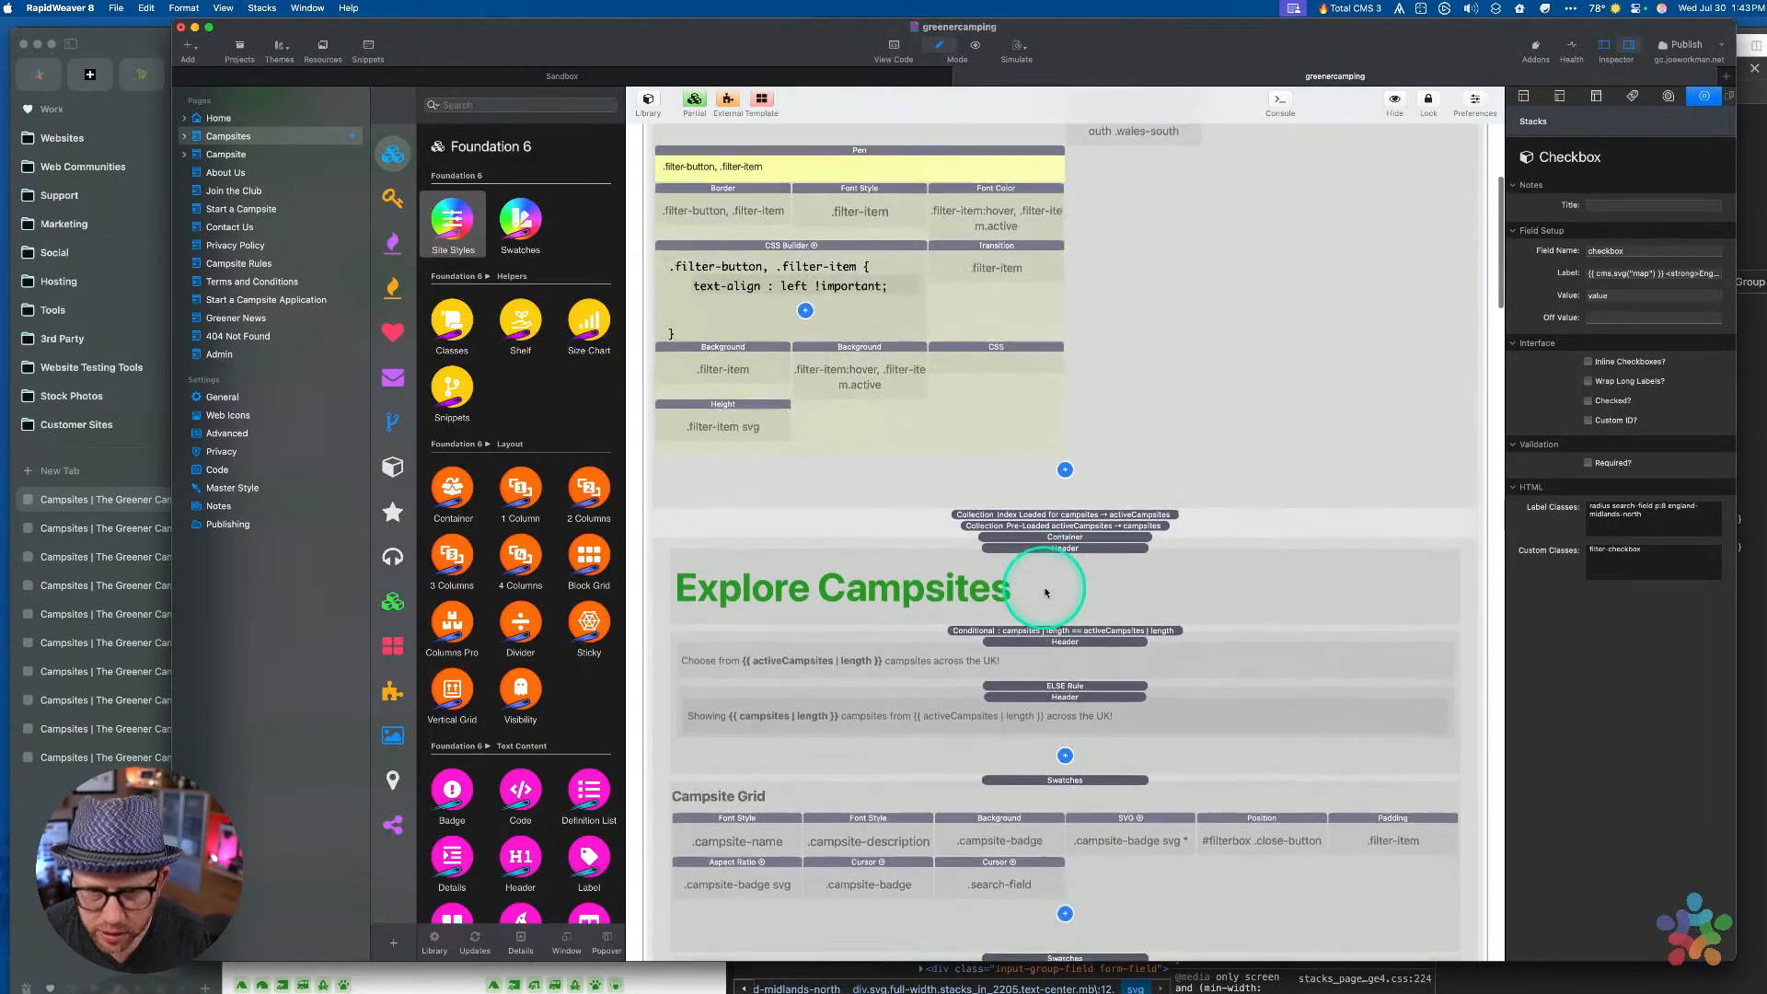
click(1055, 415)
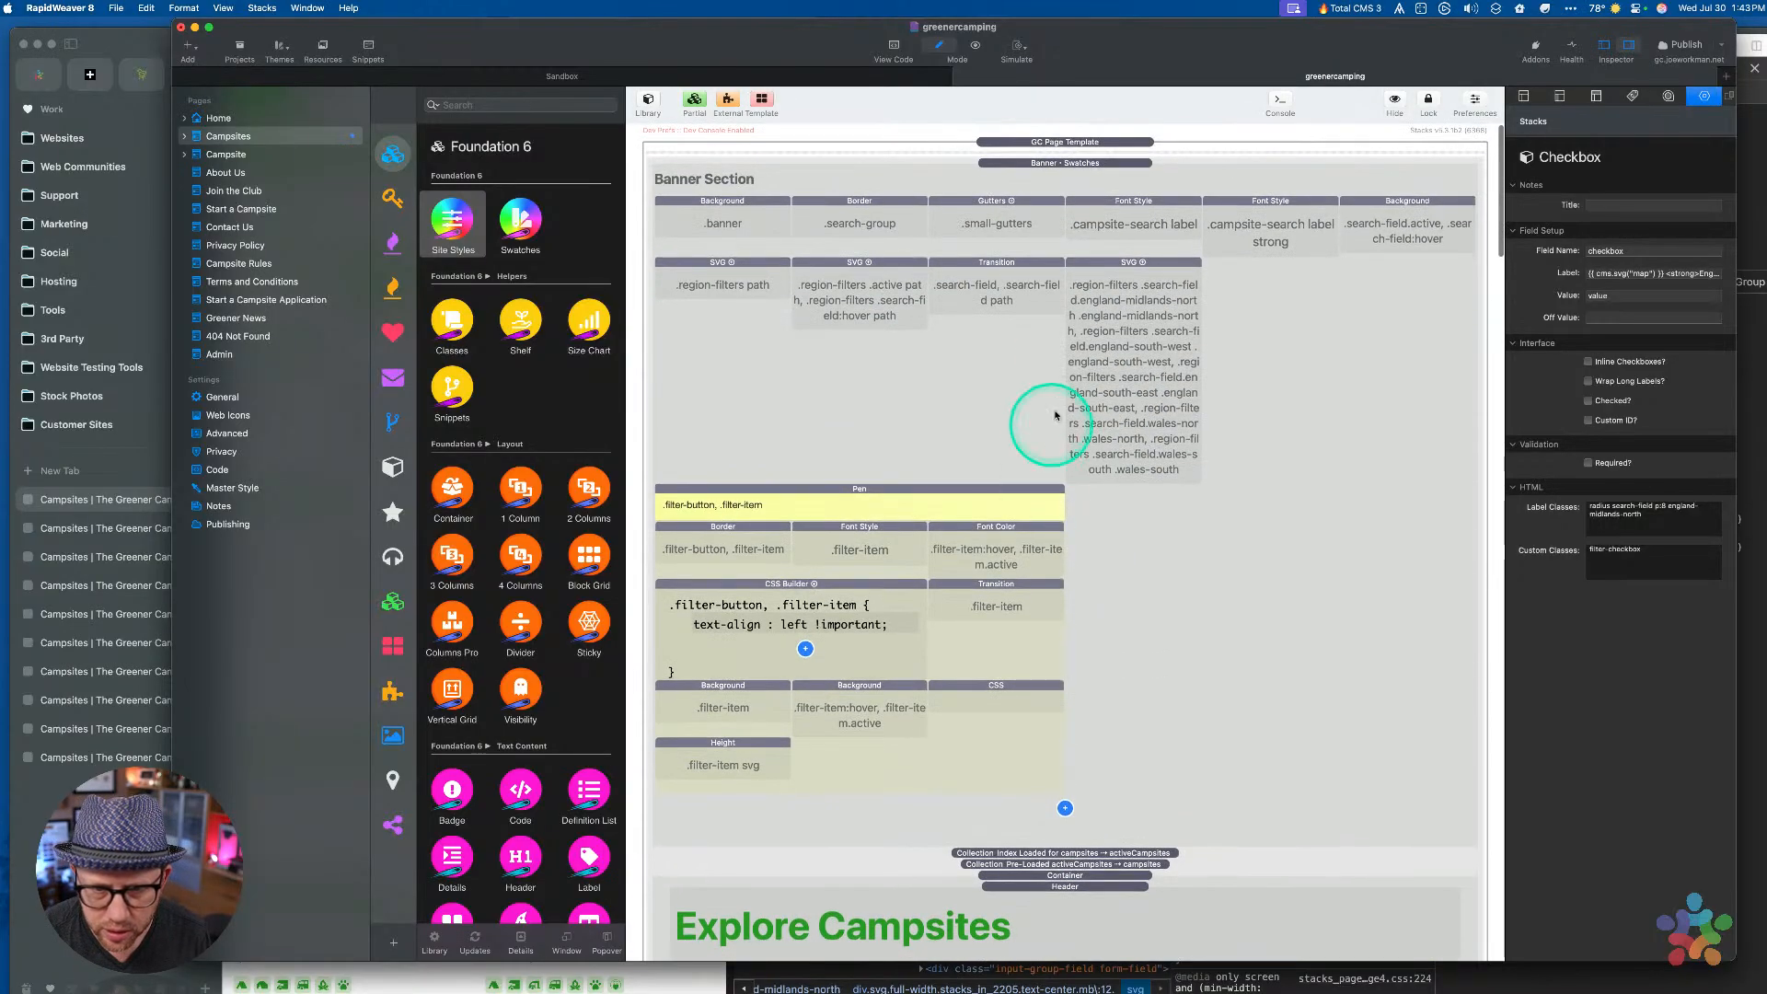
click(1132, 273)
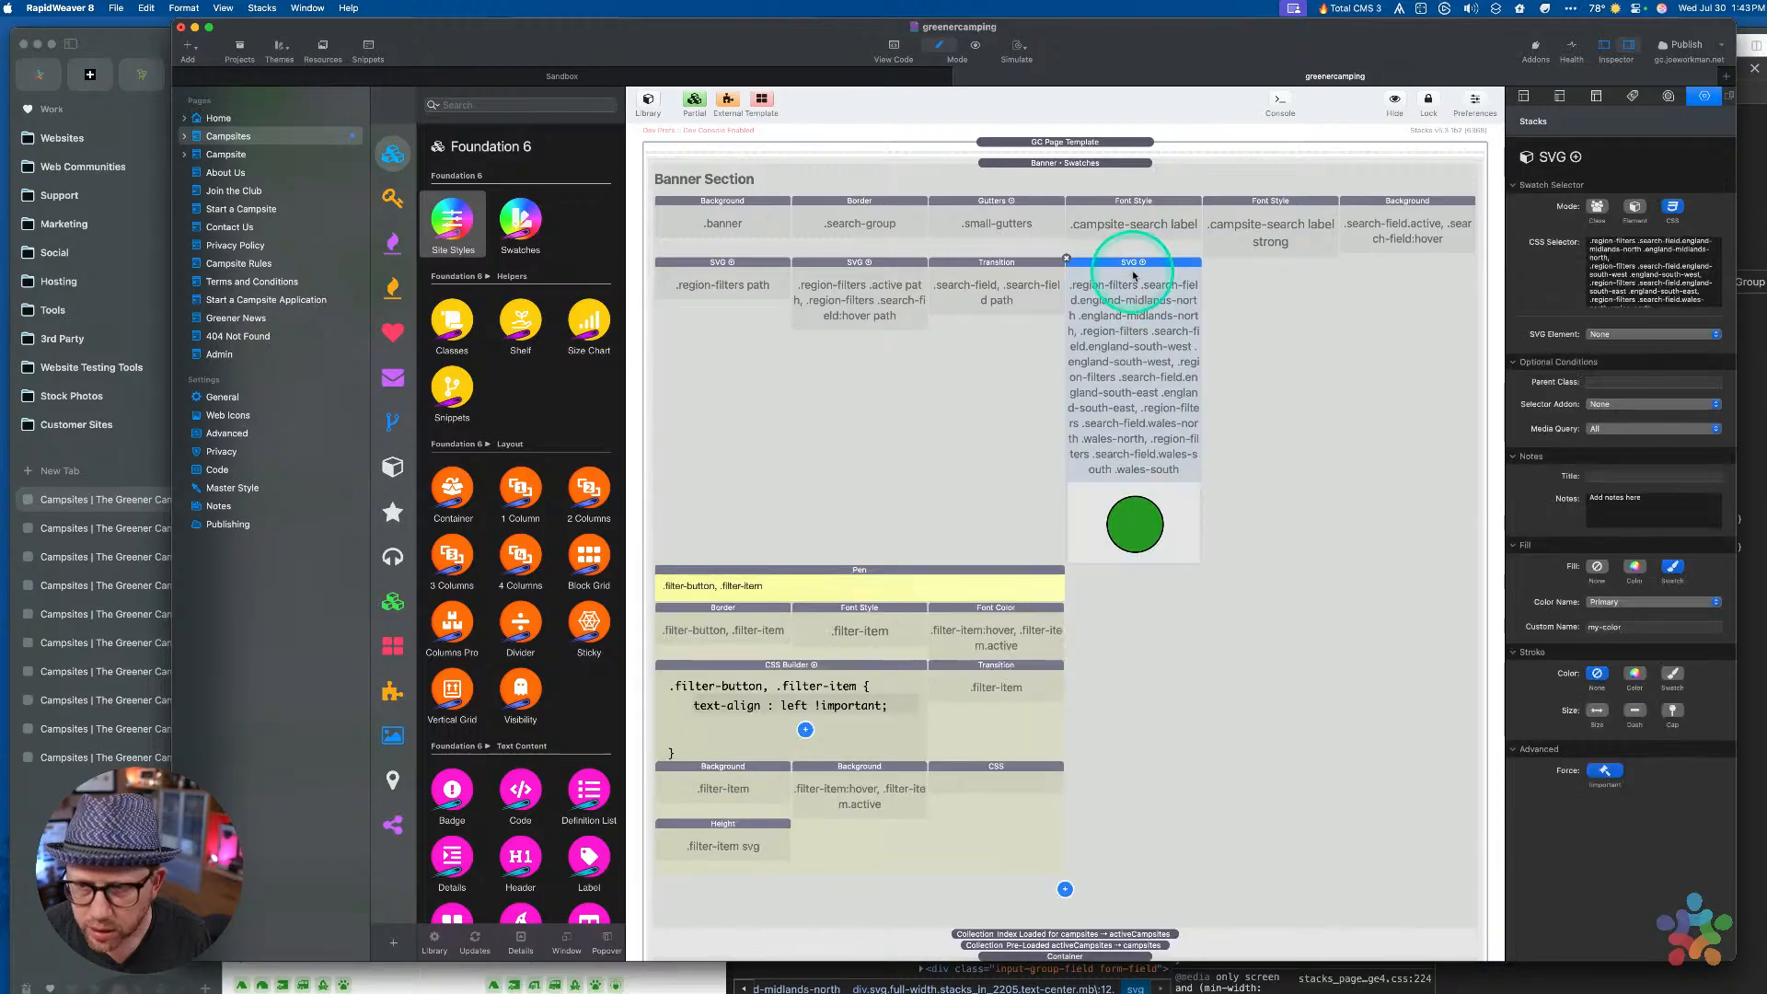
click(1278, 226)
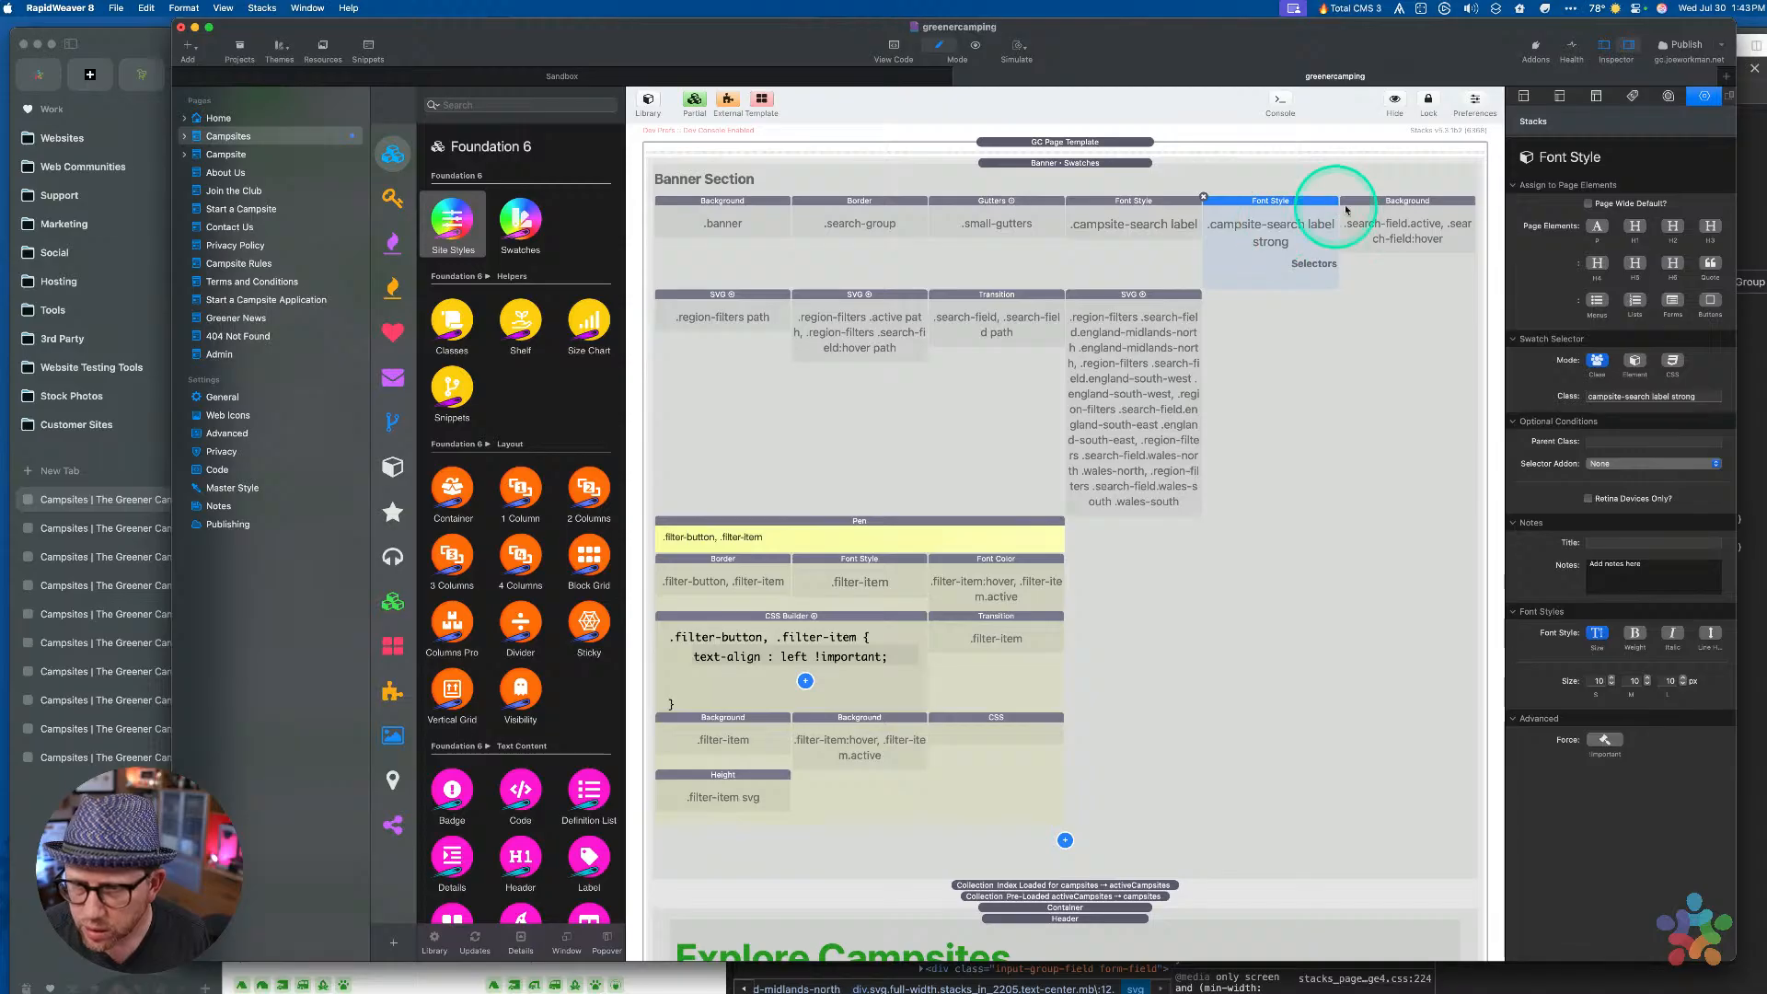
click(1415, 213)
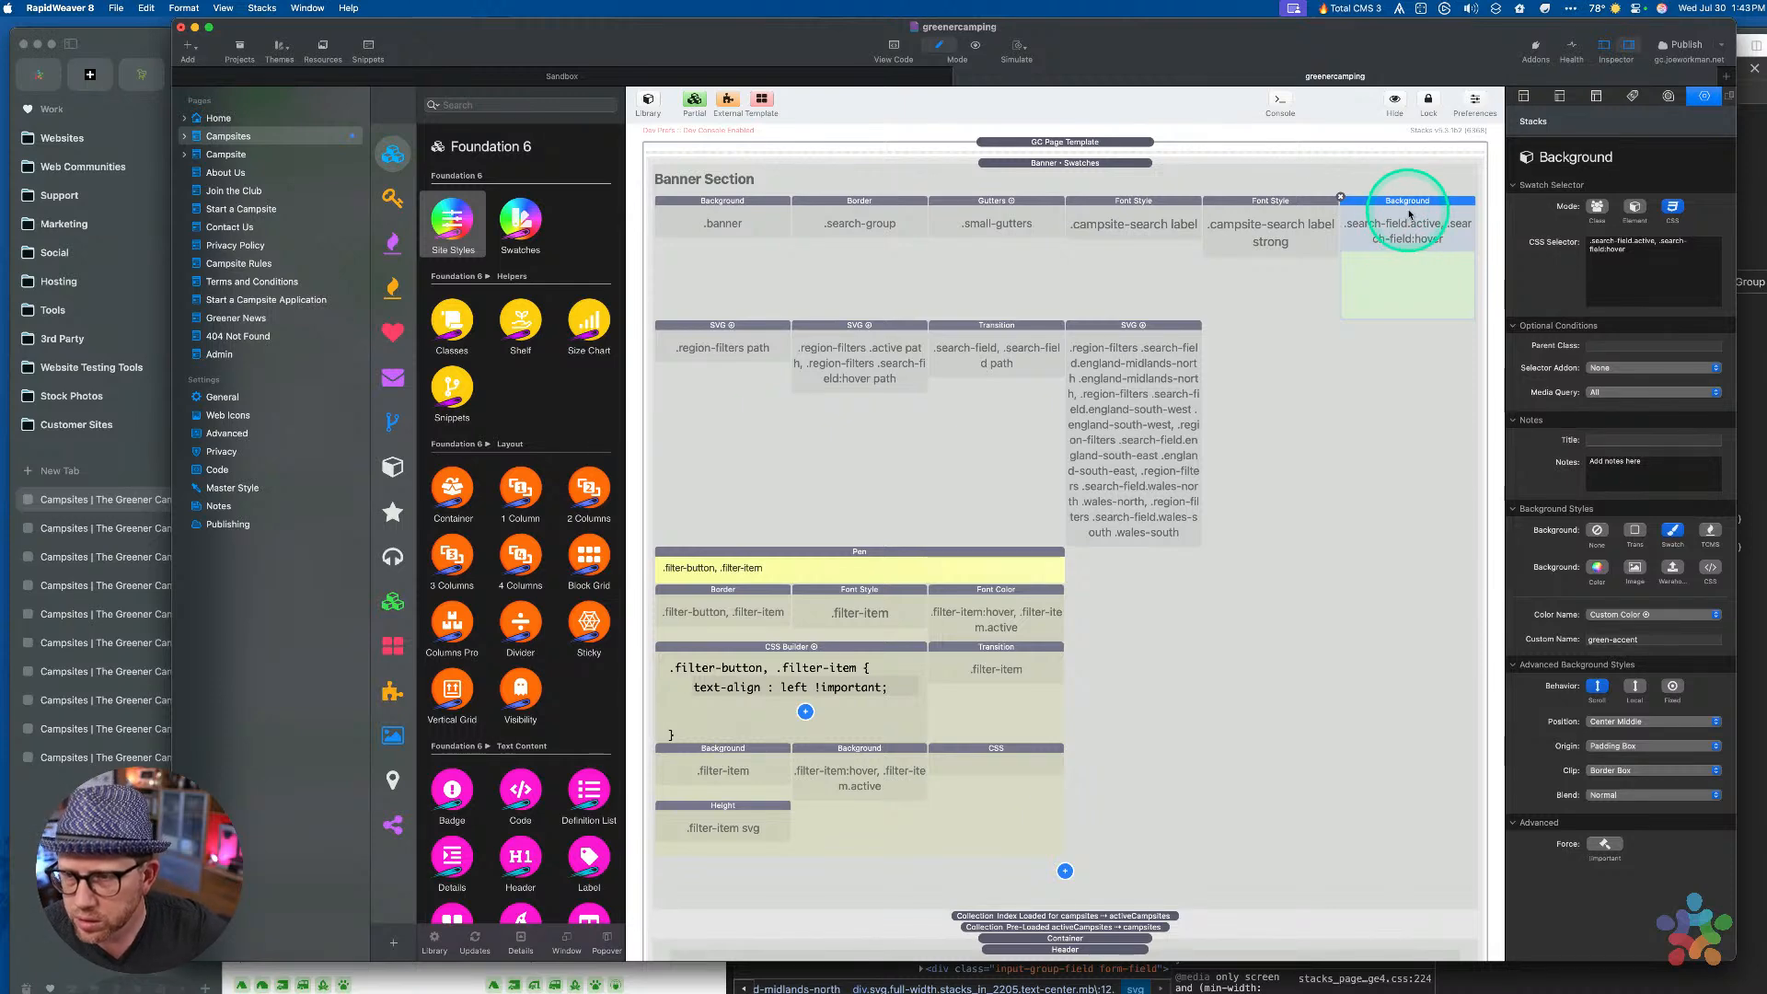
click(725, 348)
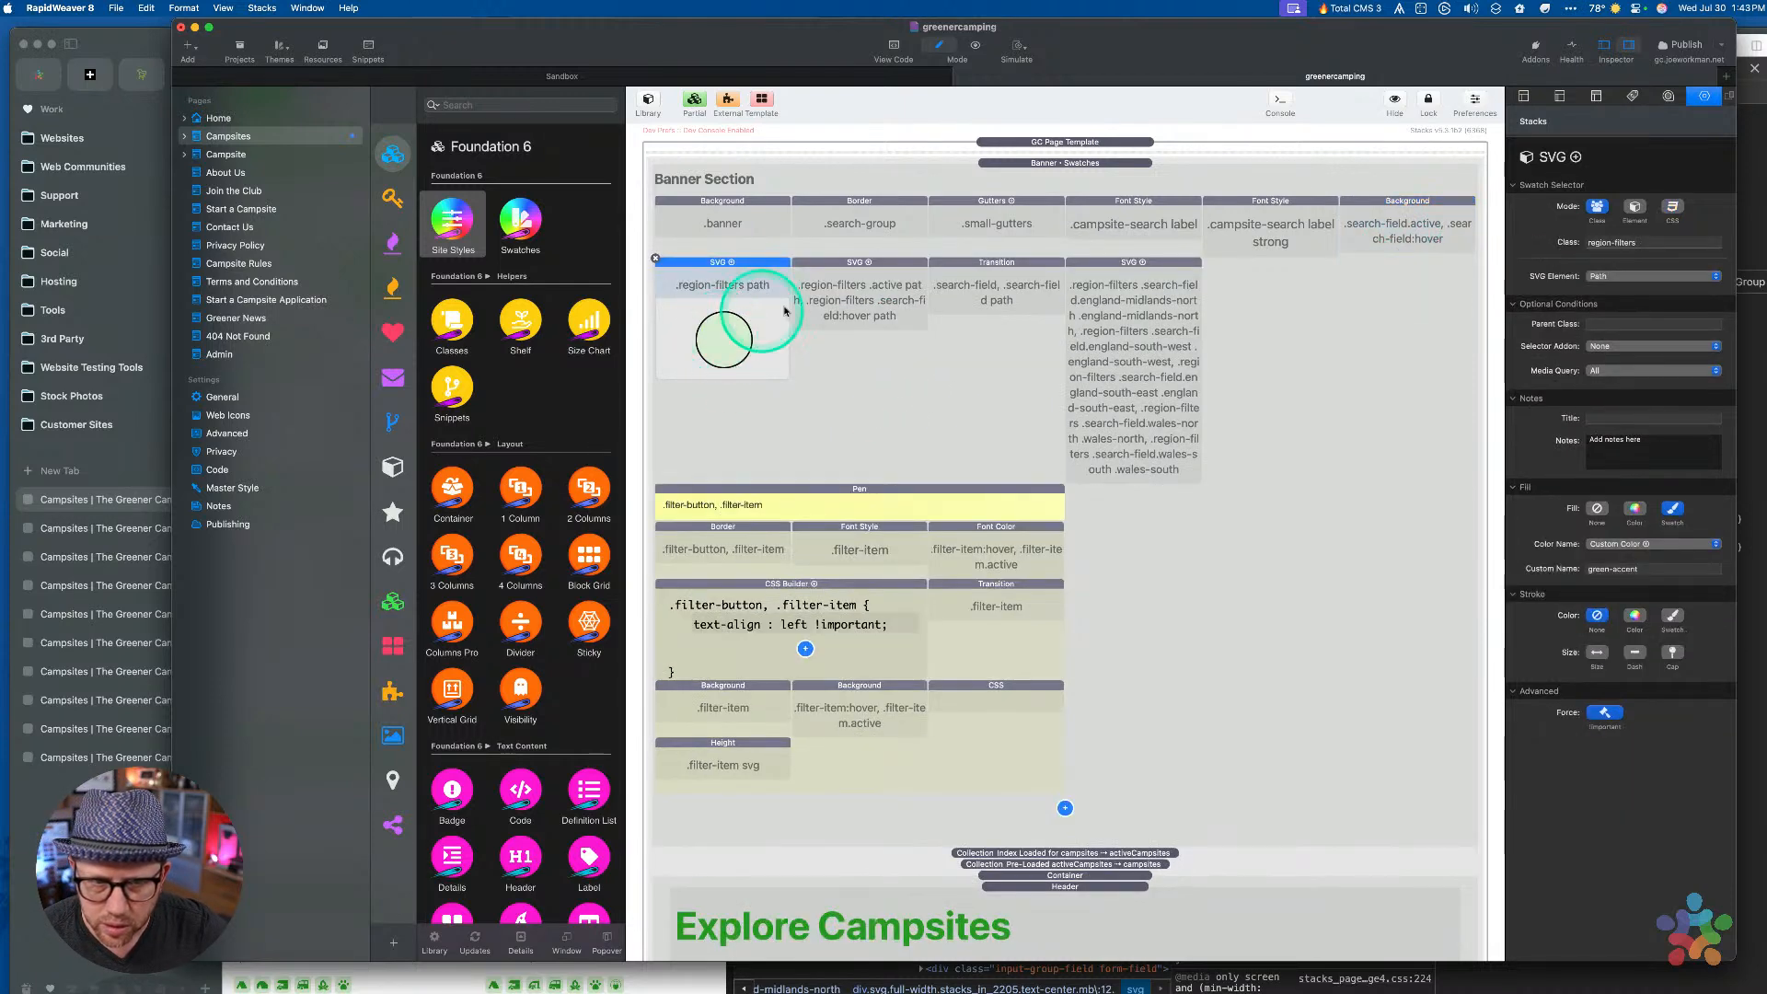
click(857, 366)
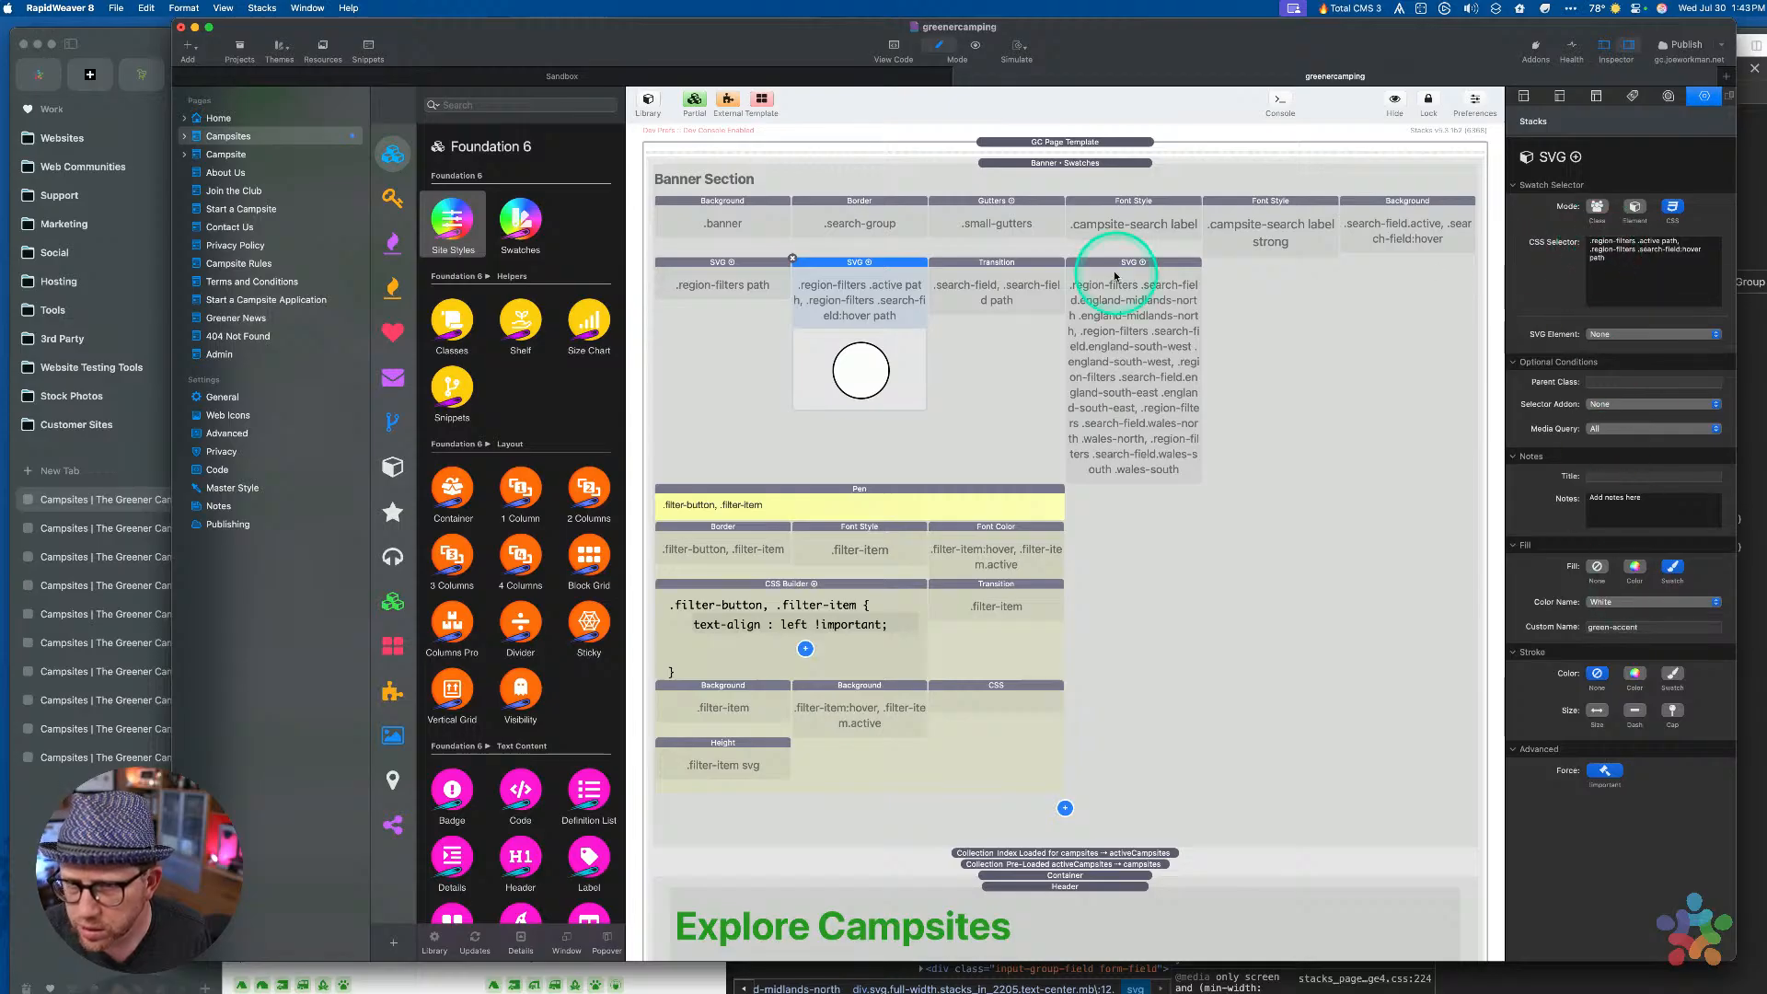
click(999, 274)
Select the middle SVG swatch stack and copy it
click(875, 285)
click(986, 284)
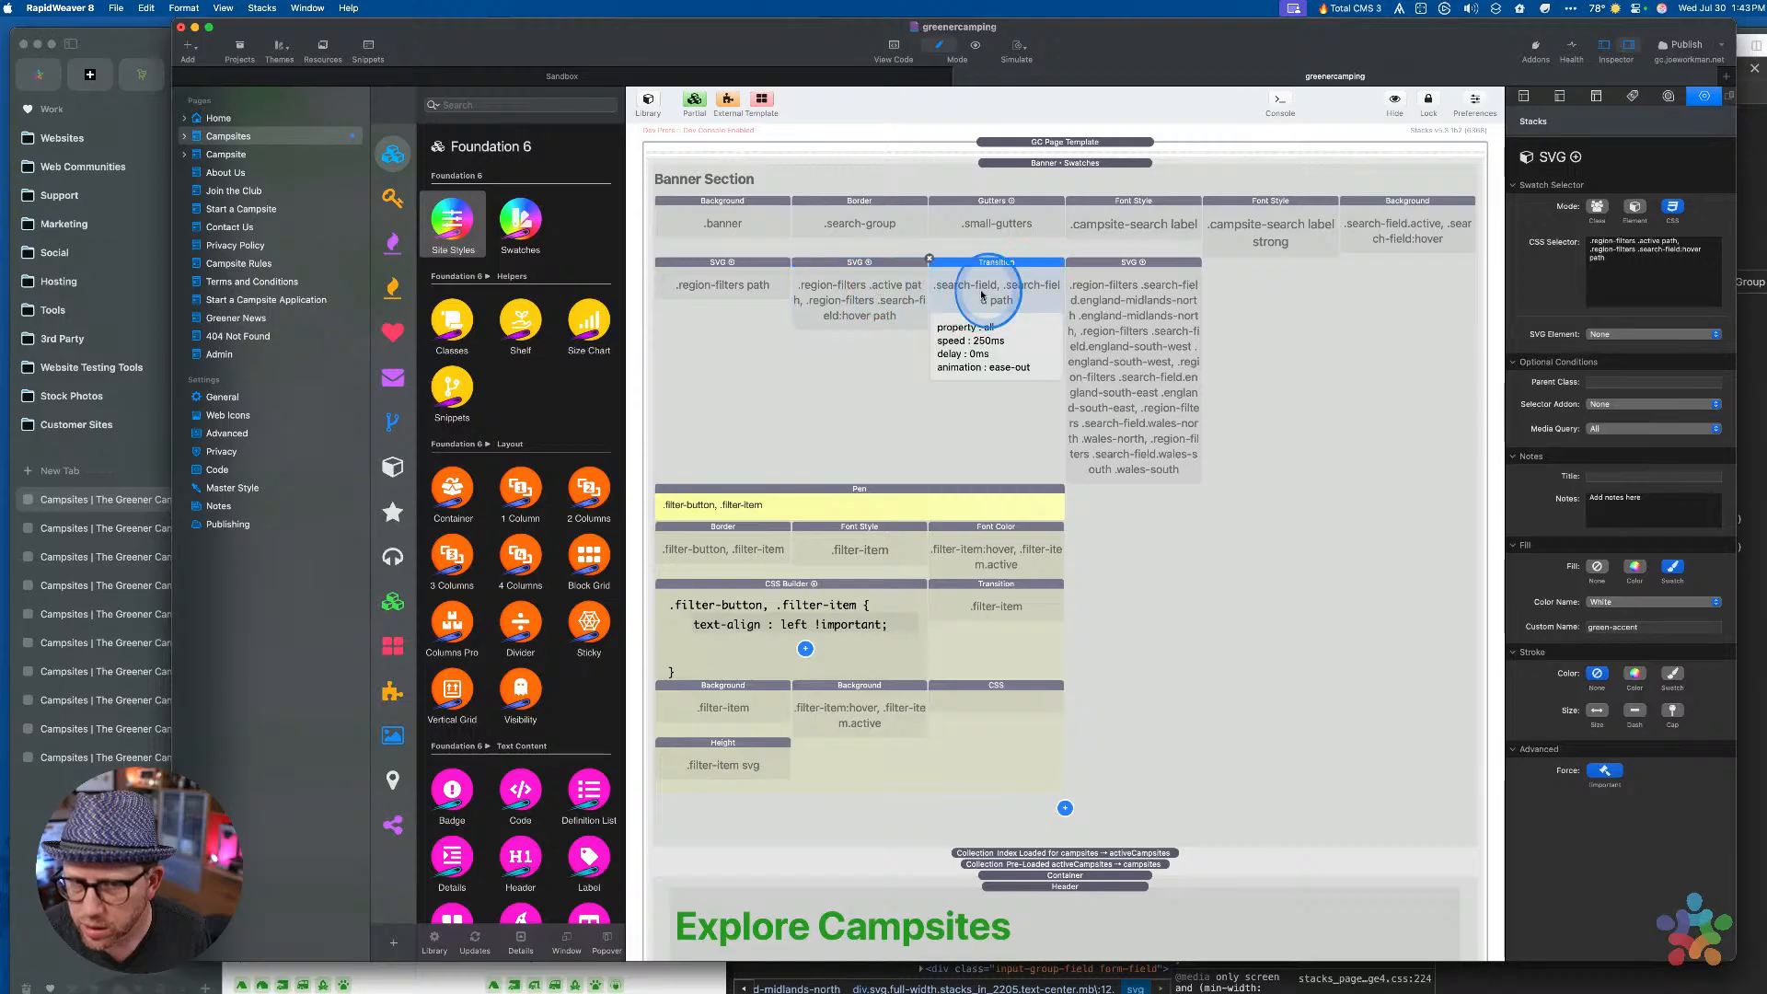
click(870, 311)
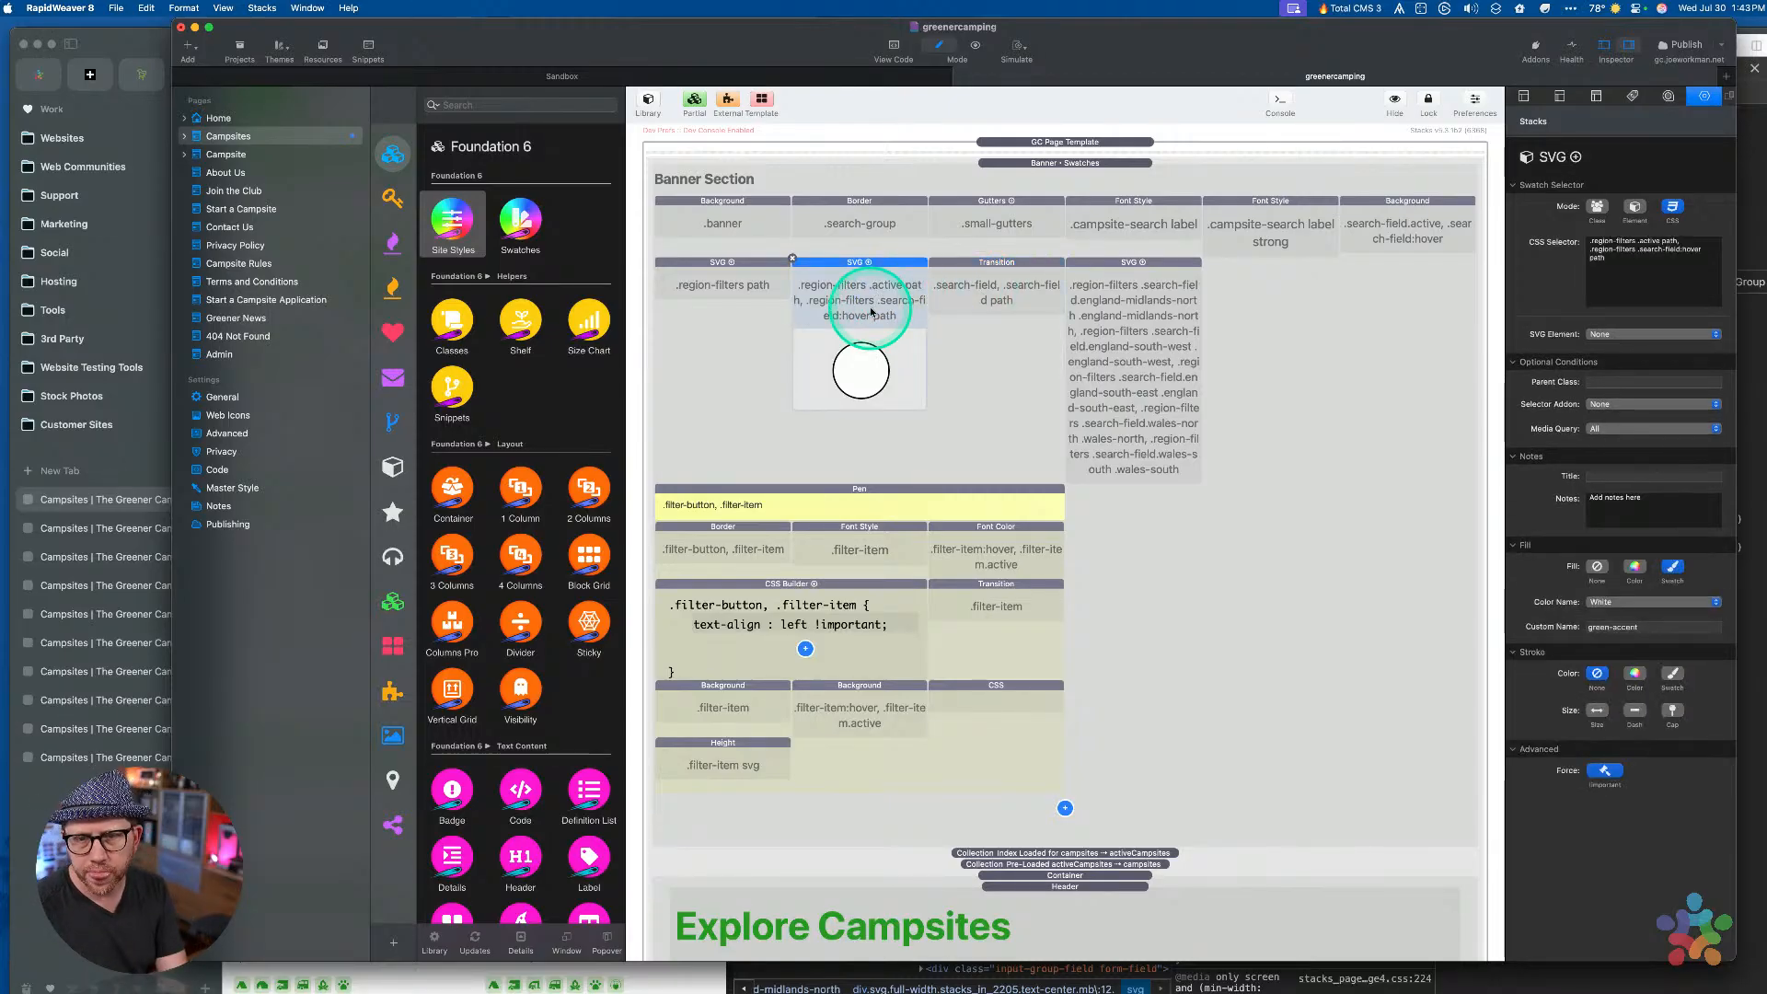
click(1124, 290)
click(888, 285)
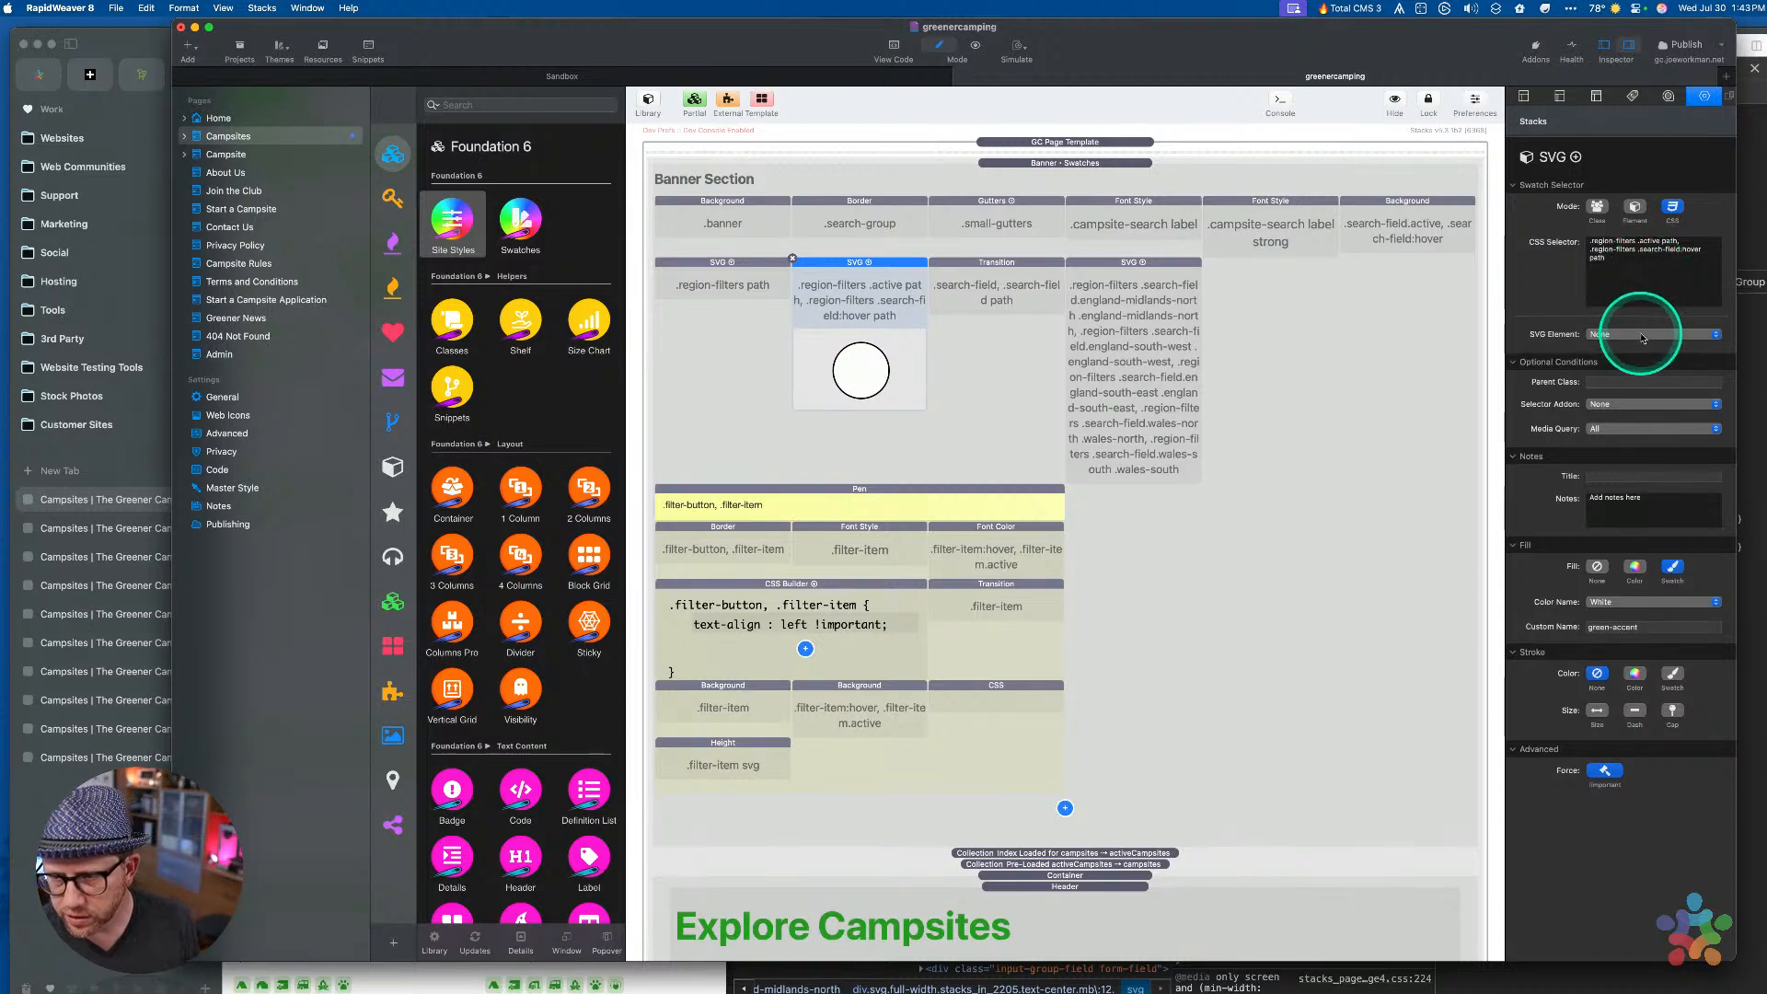
mouse_move(1650, 271)
mouse_down()
mouse_move(1452, 215)
mouse_move(1117, 316)
mouse_move(867, 288)
mouse_move(859, 270)
mouse_up()
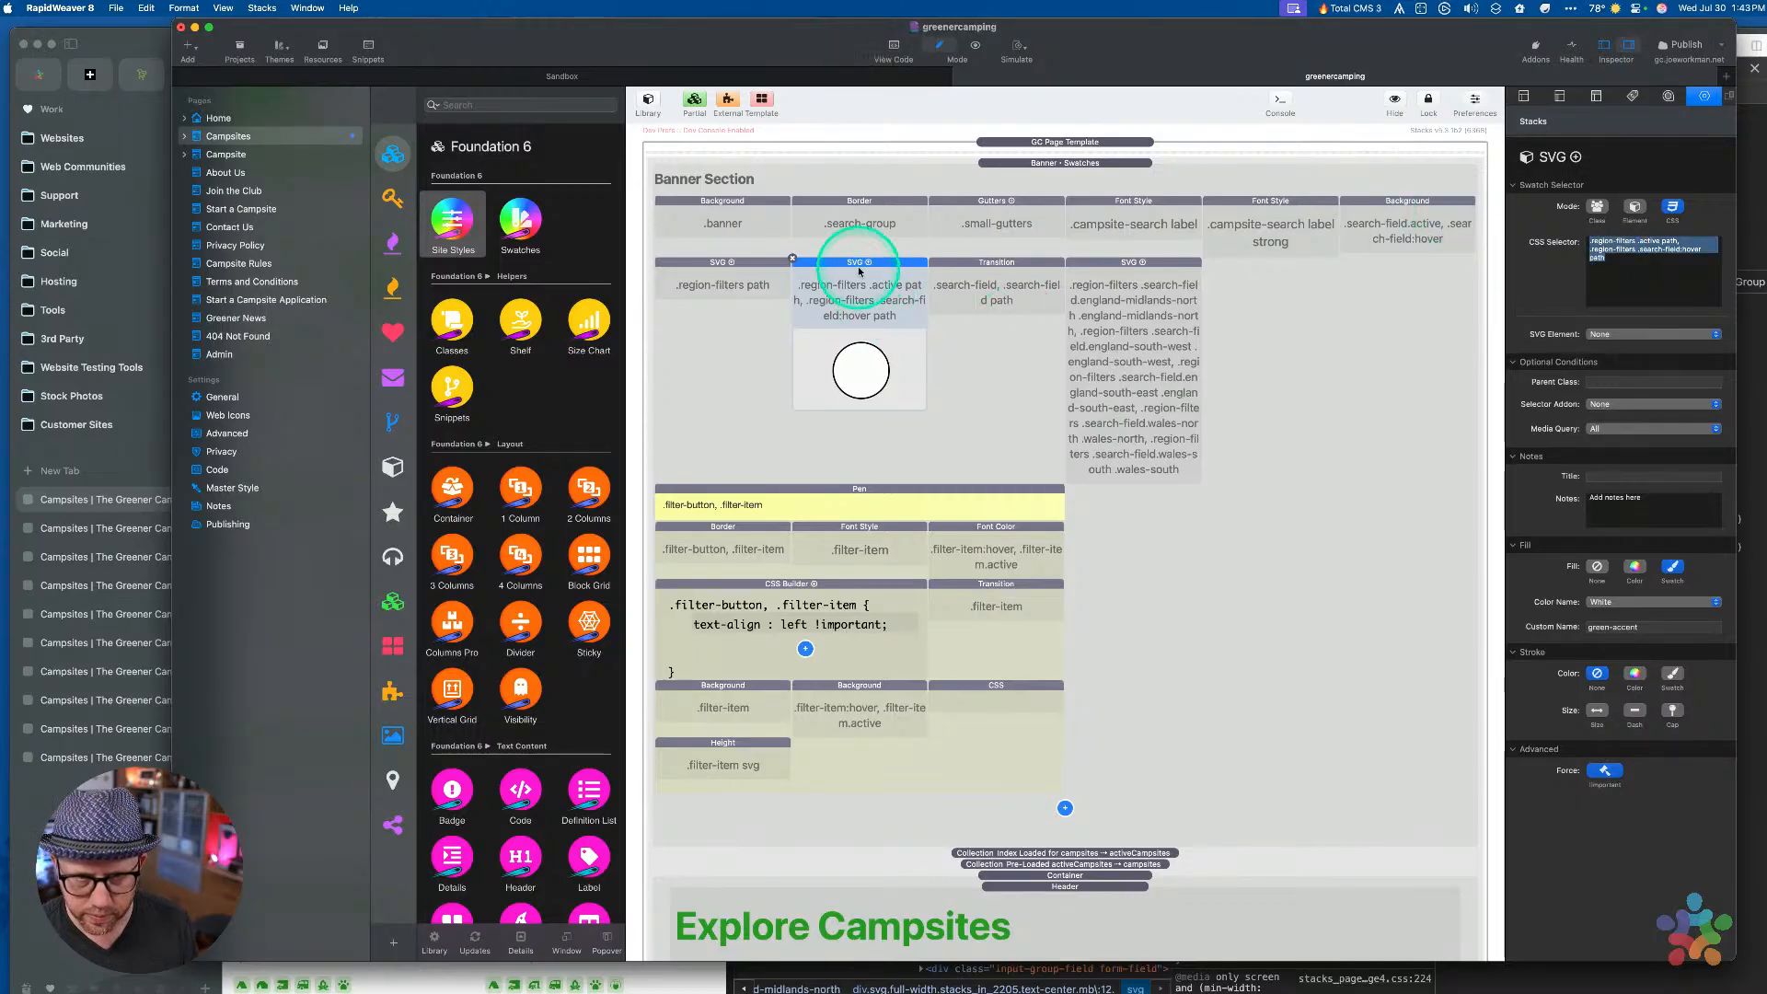
click(1624, 269)
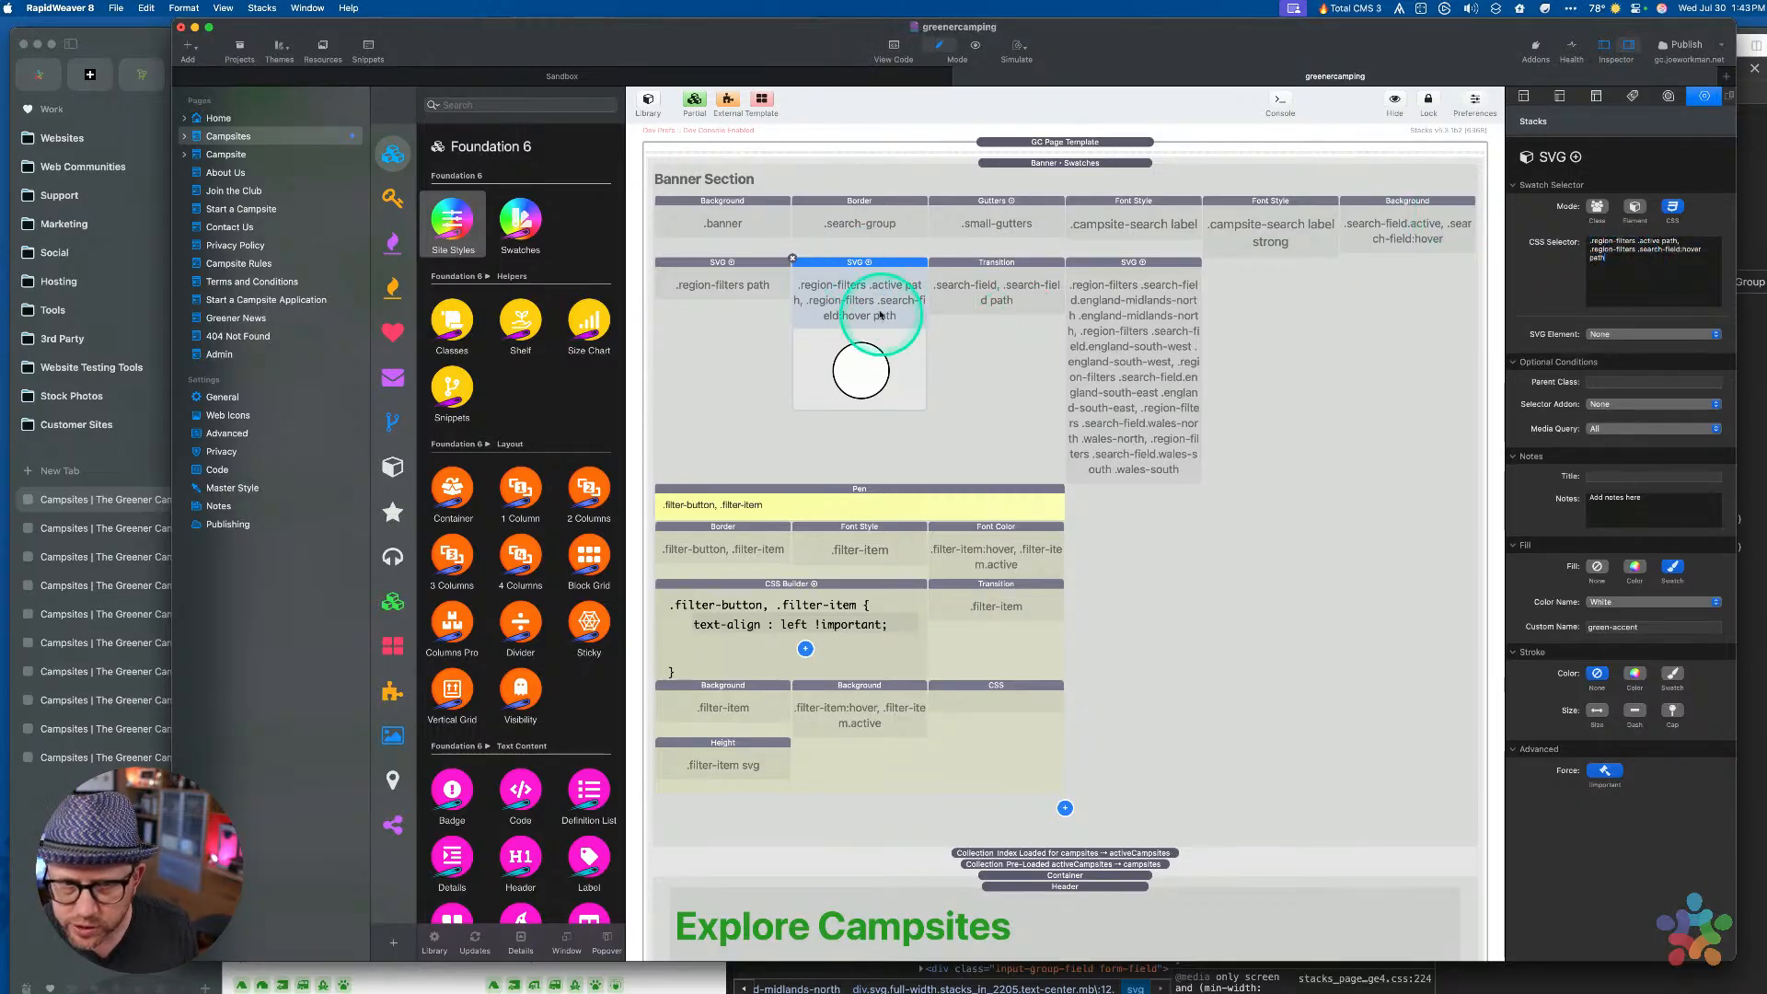
click(852, 268)
key(super+c)
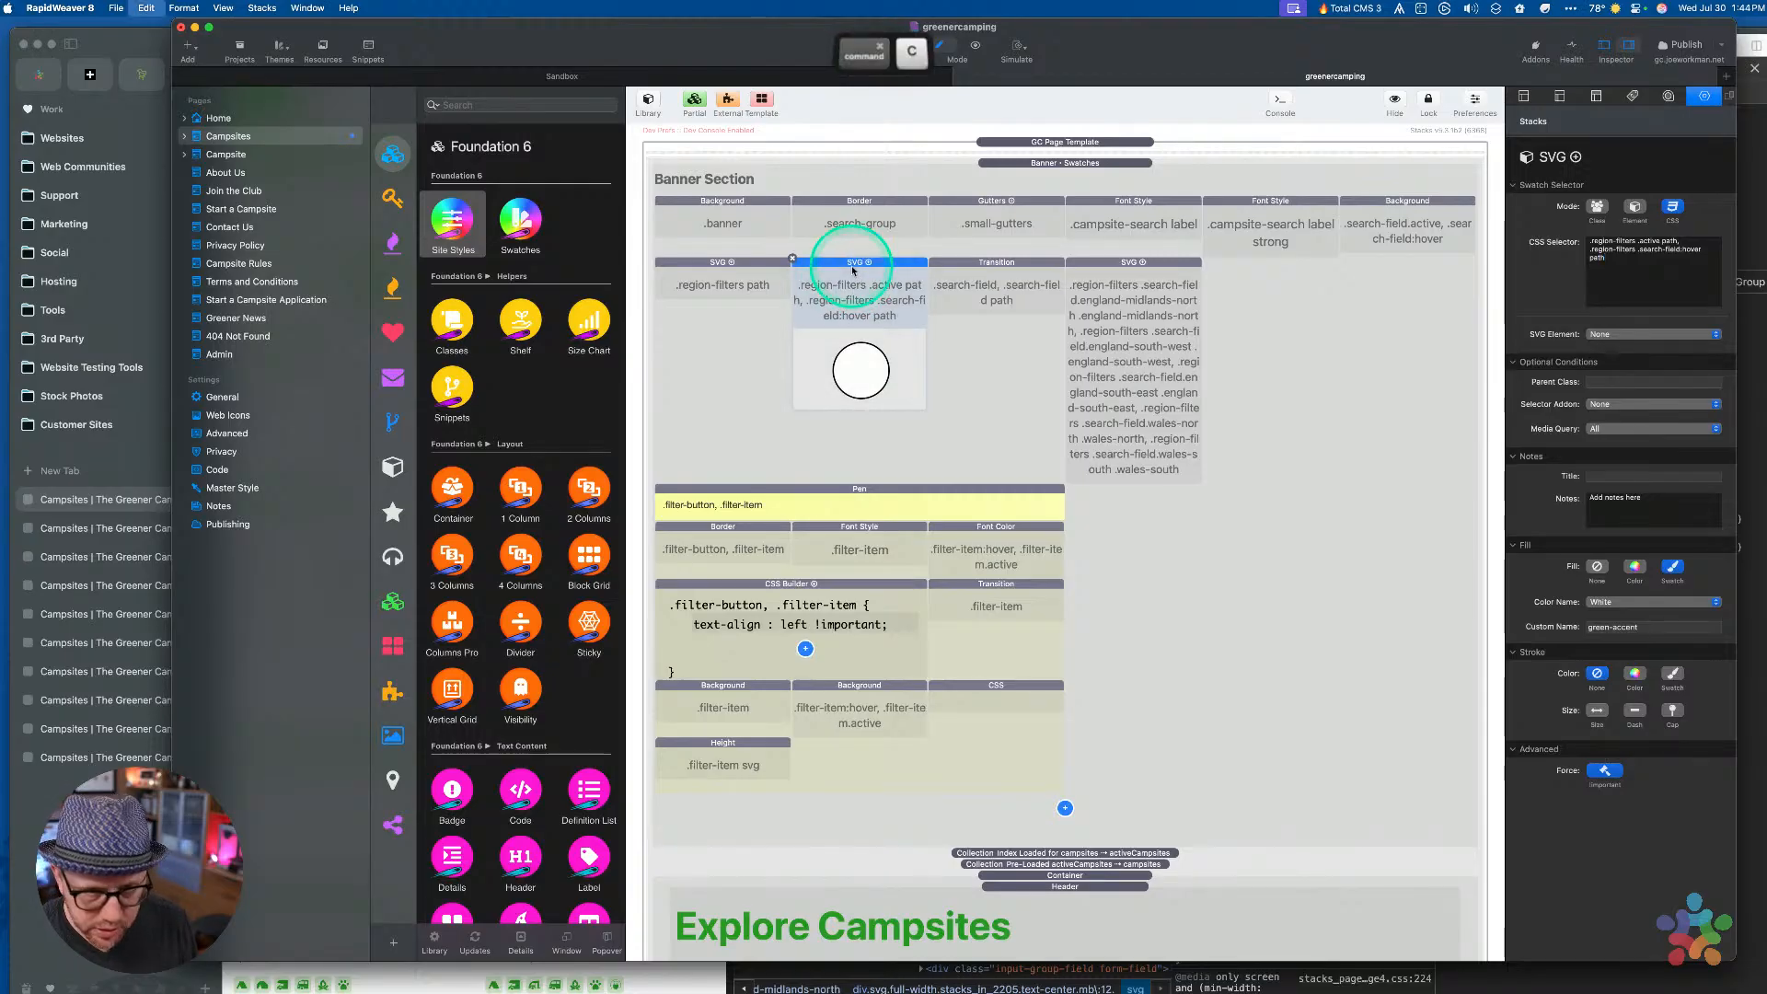
Paste the SVG swatch copy beside the Font Style stack in Filter Item Styles
scroll(1018, 524, down, 20)
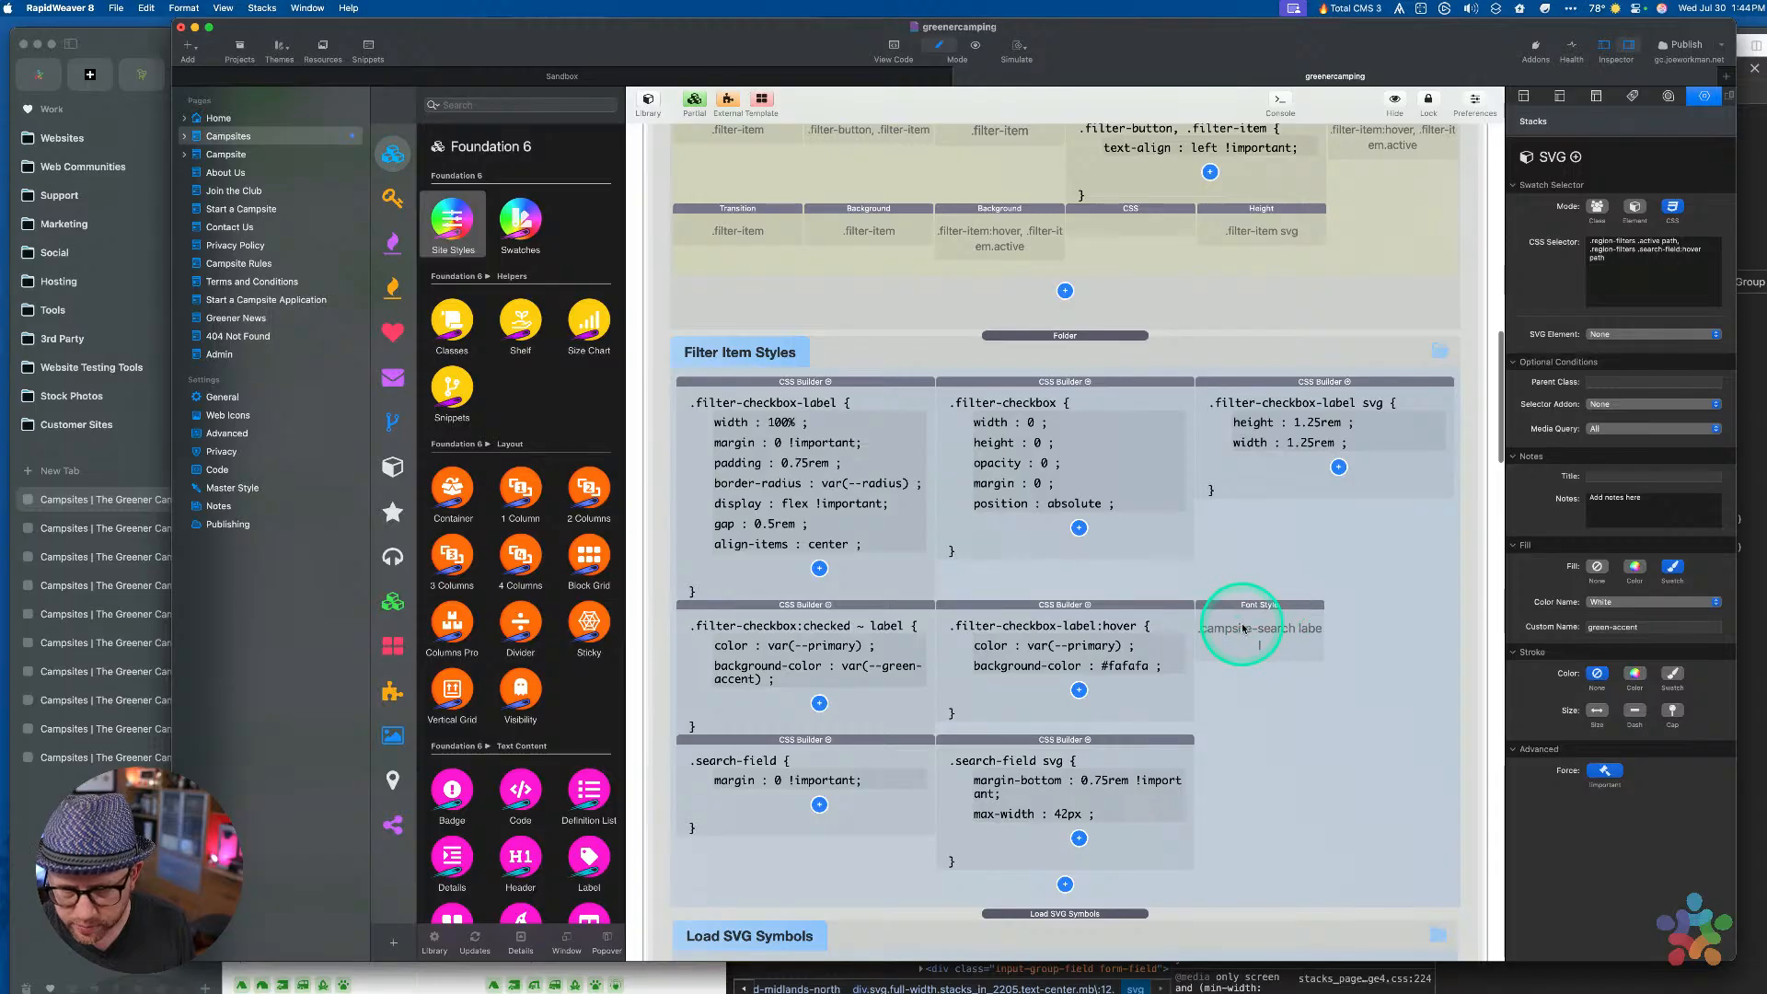
click(1242, 631)
key(super+v)
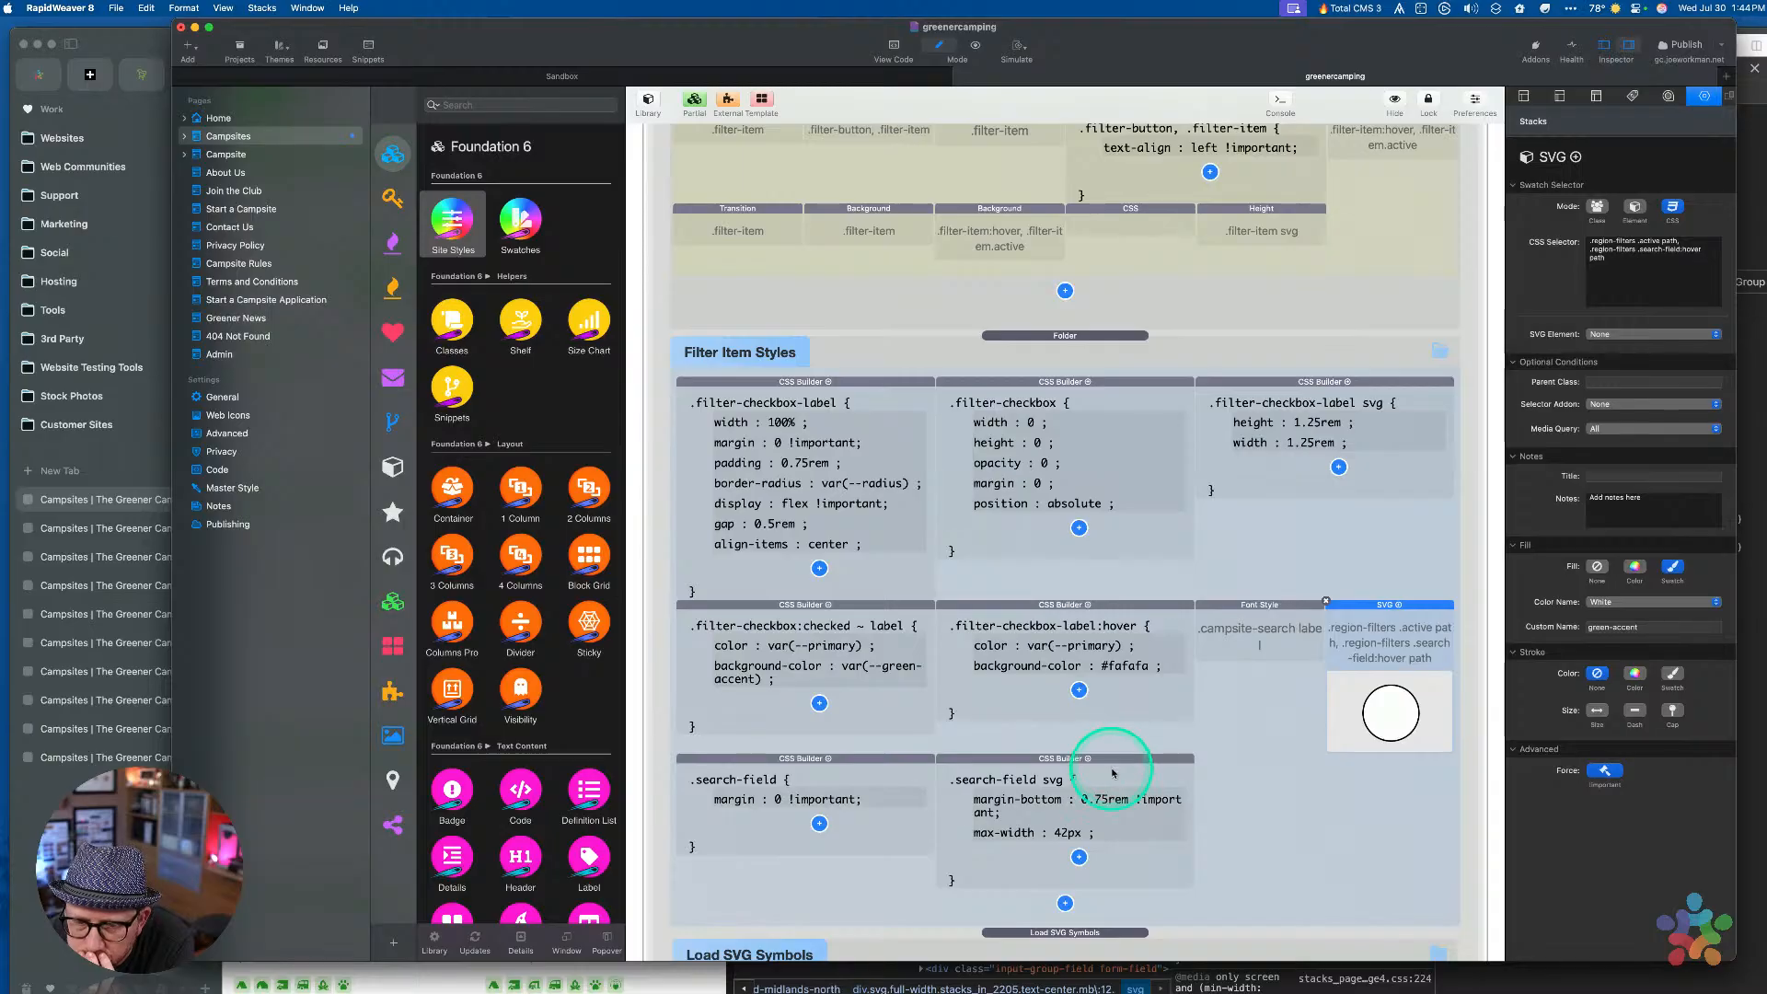
key(ctrl+Up)
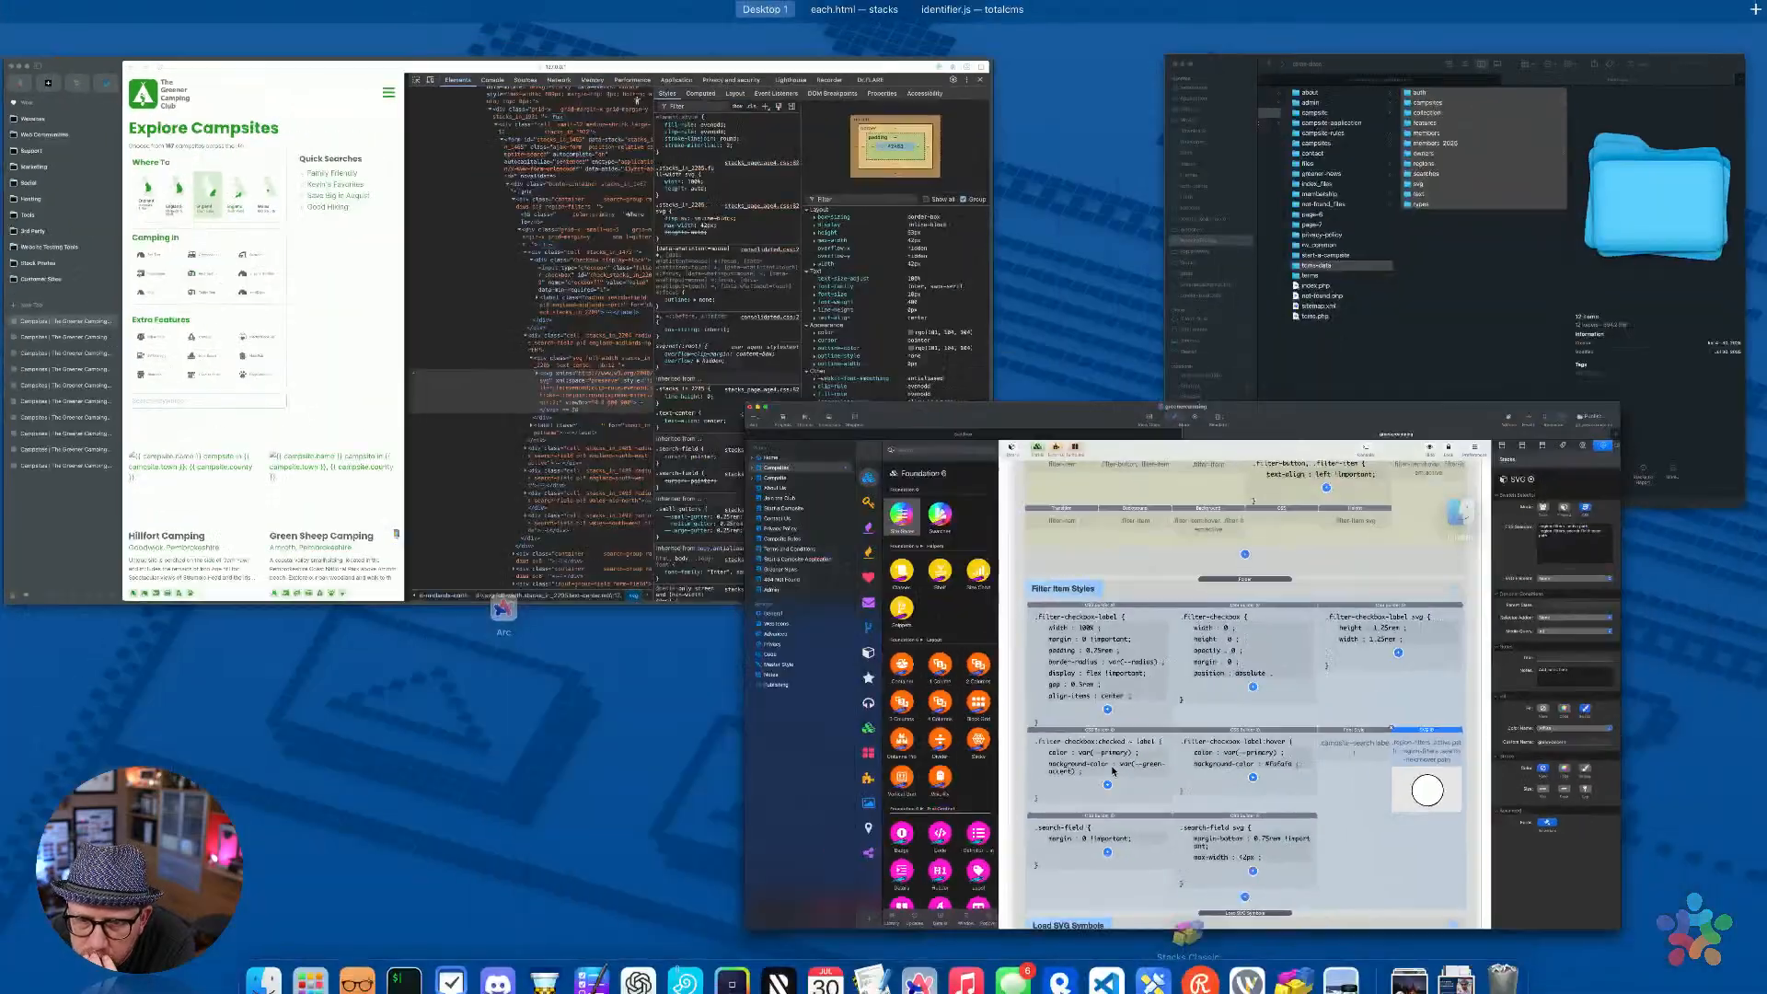
In Arc DevTools, pick a map region and inspect its svg, label and filter-checkbox input elements
click(396, 276)
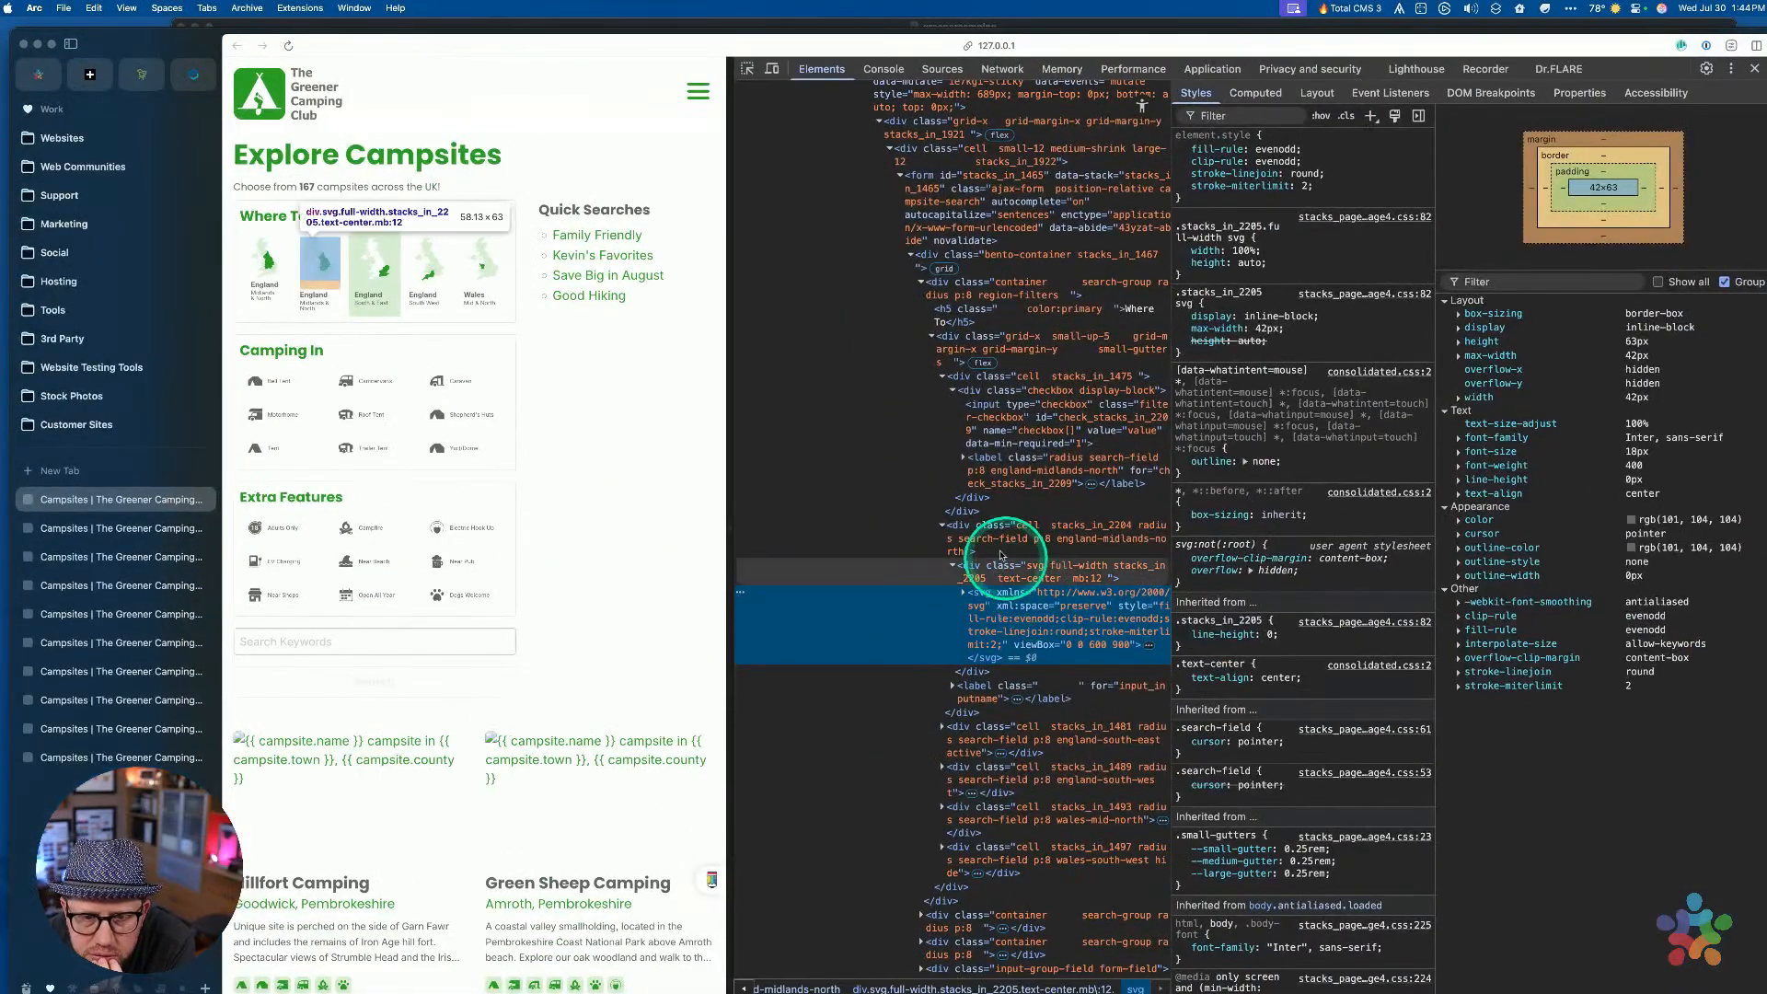
click(747, 72)
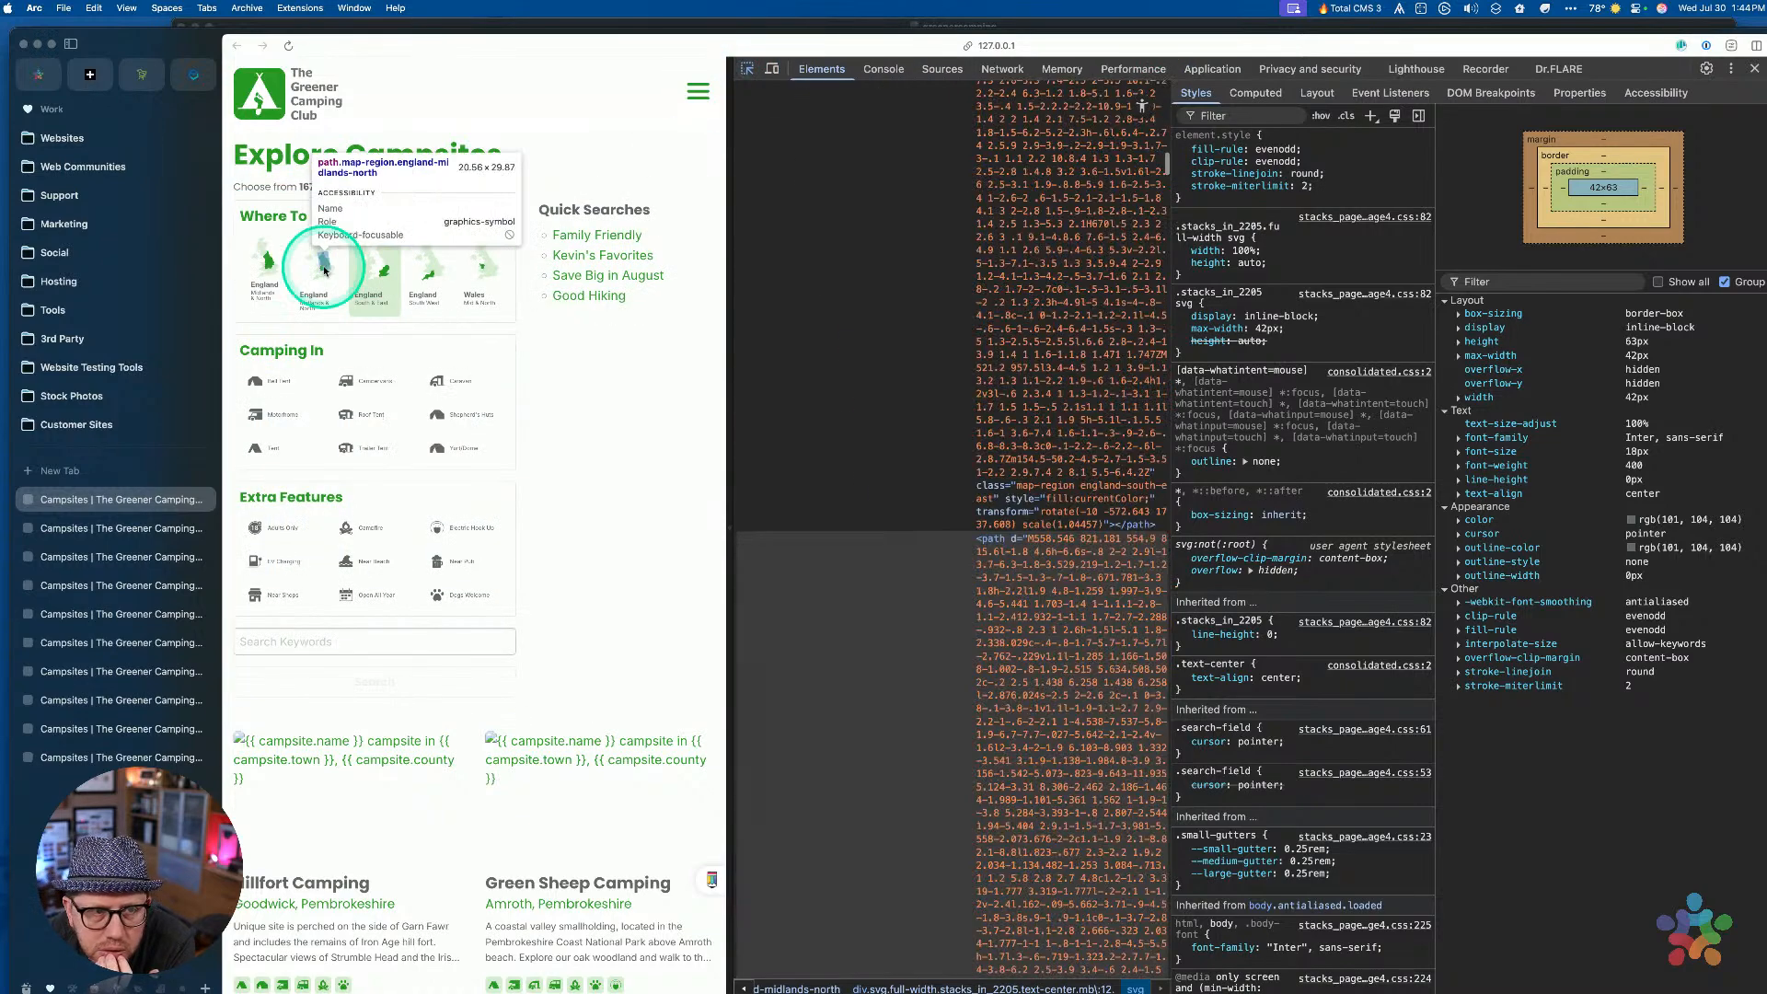
click(250, 267)
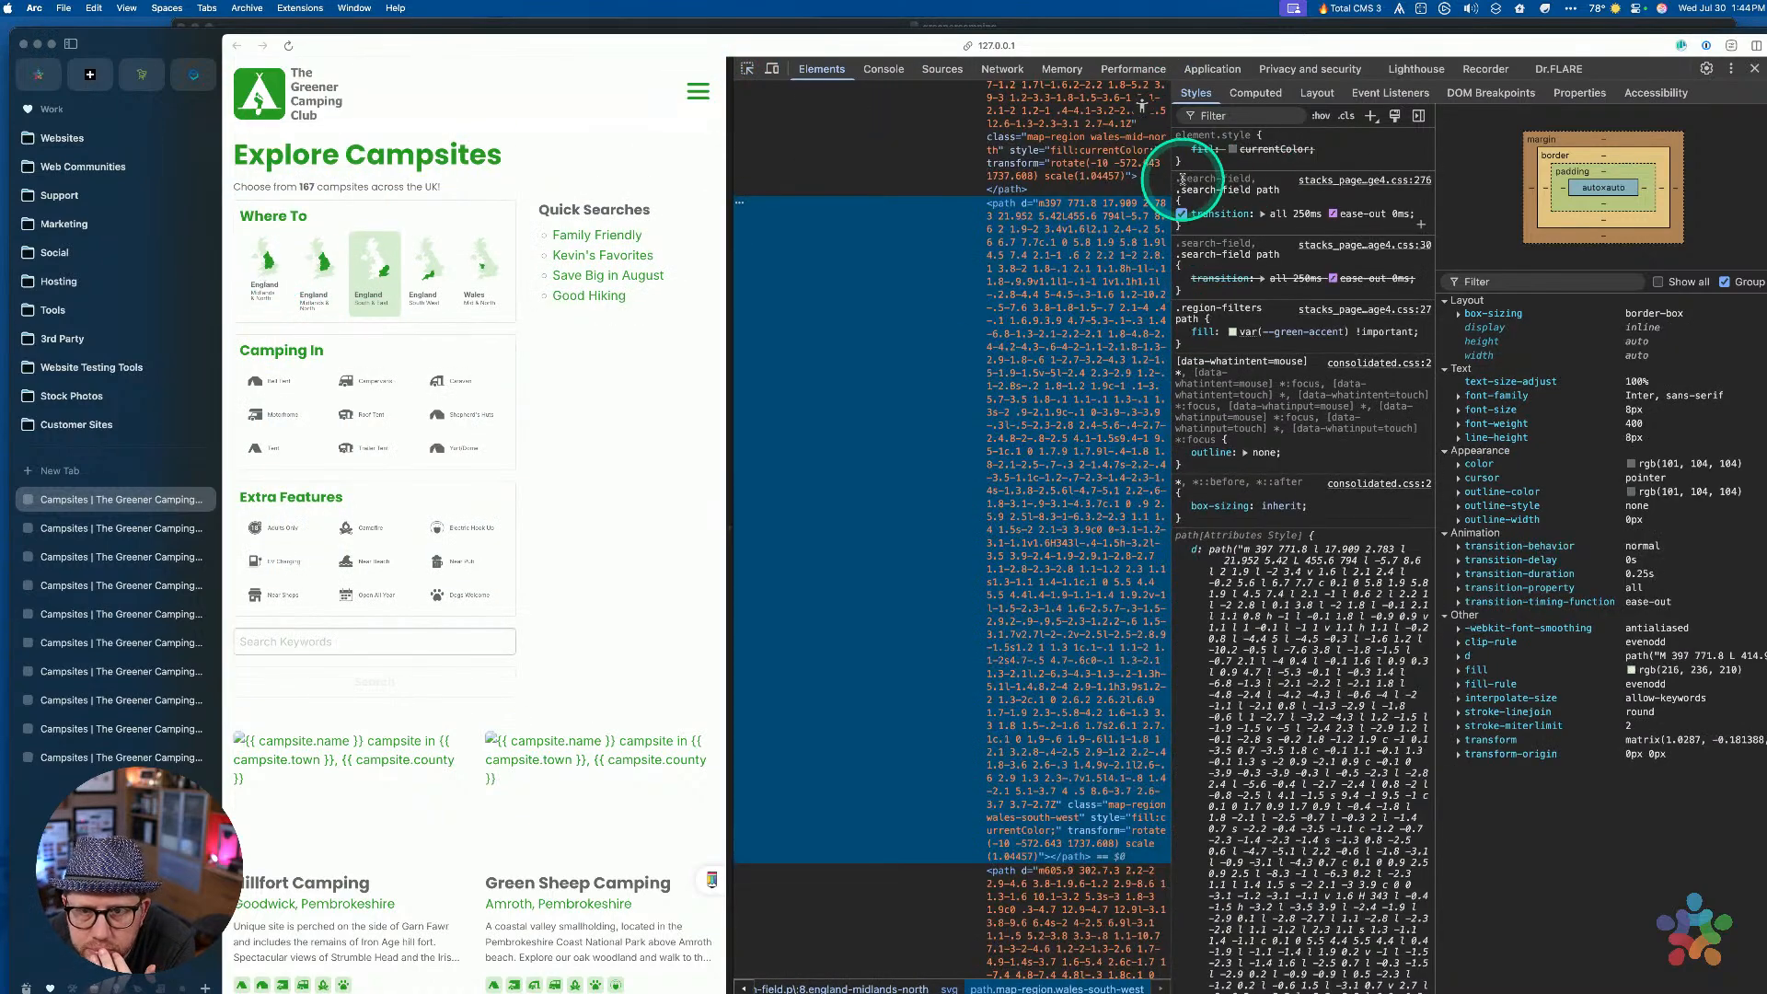
drag(1170, 180, 1402, 170)
scroll(1149, 324, up, 15)
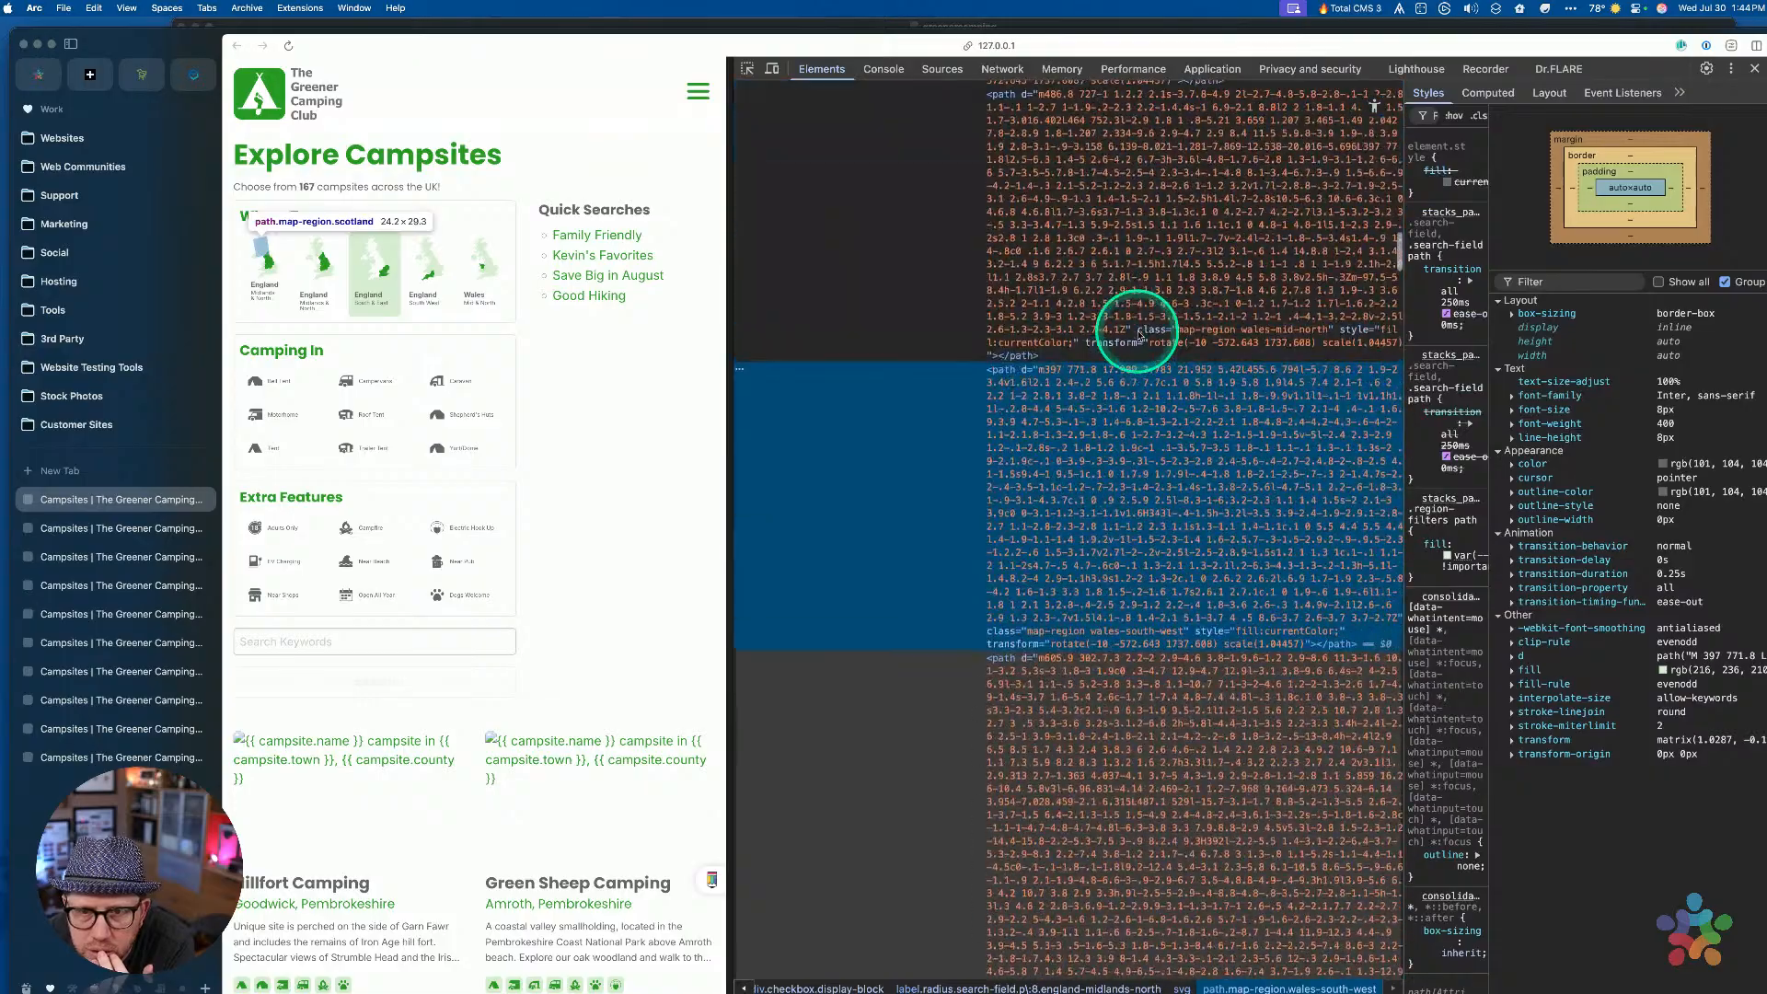
scroll(1138, 333, down, 3)
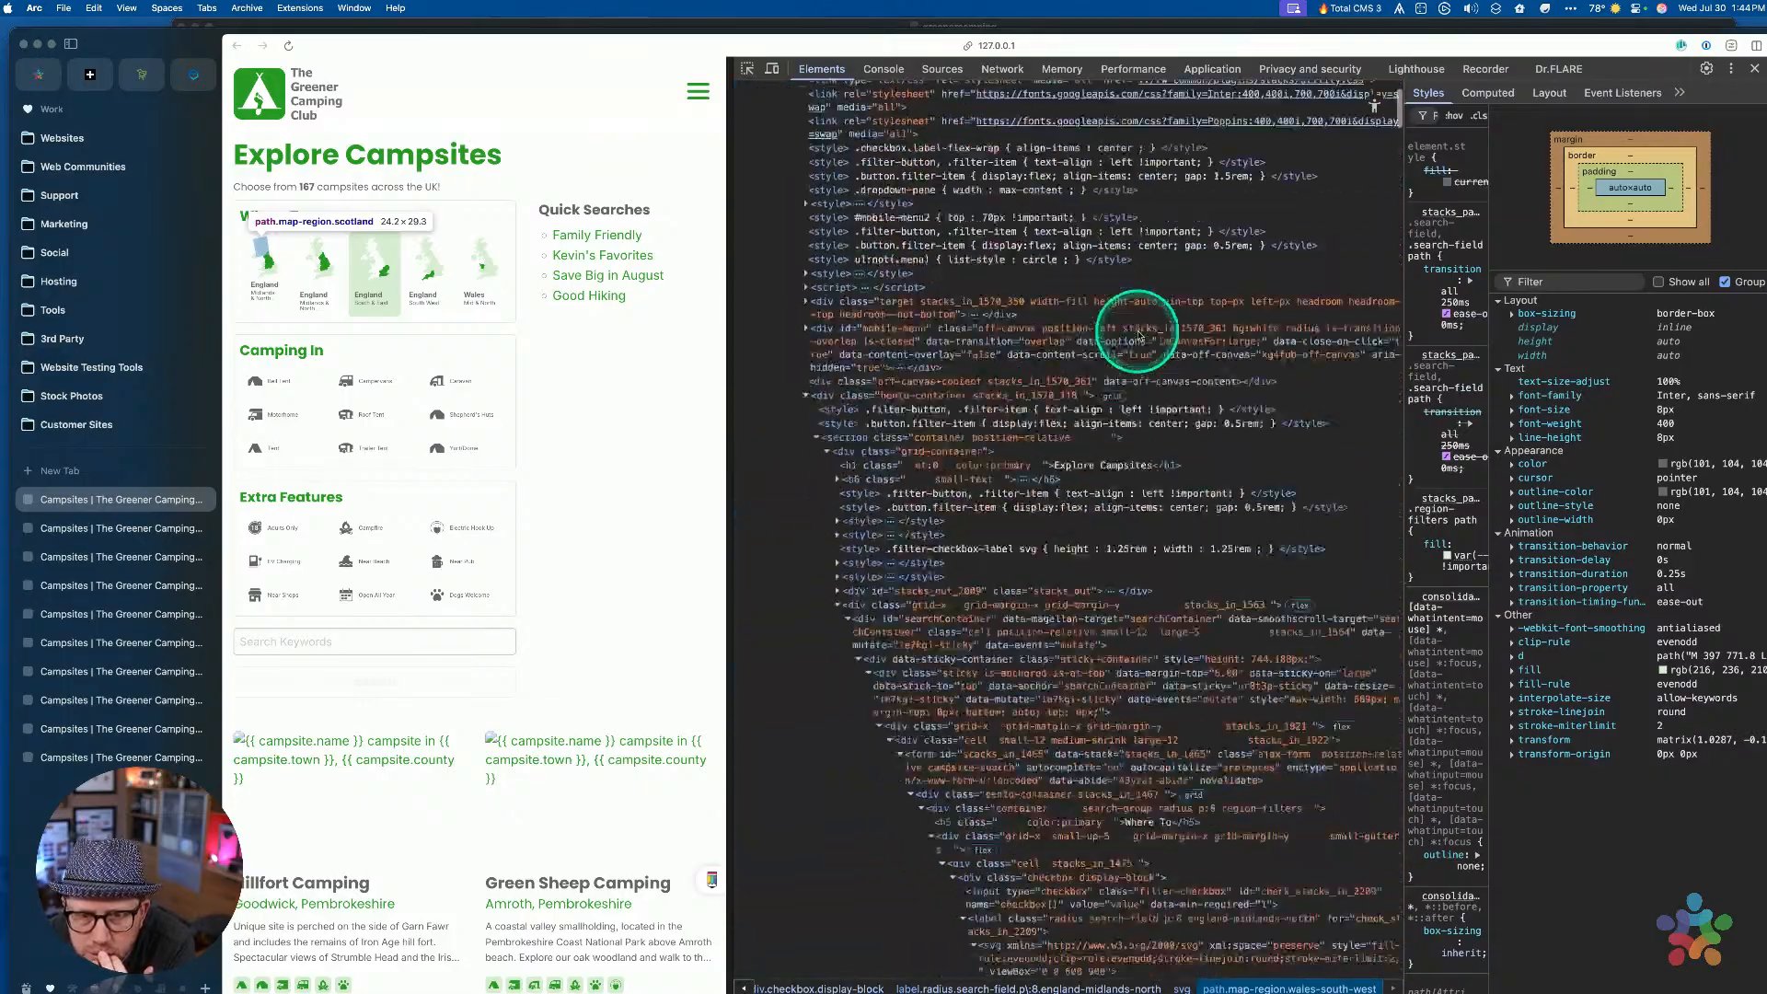
click(974, 618)
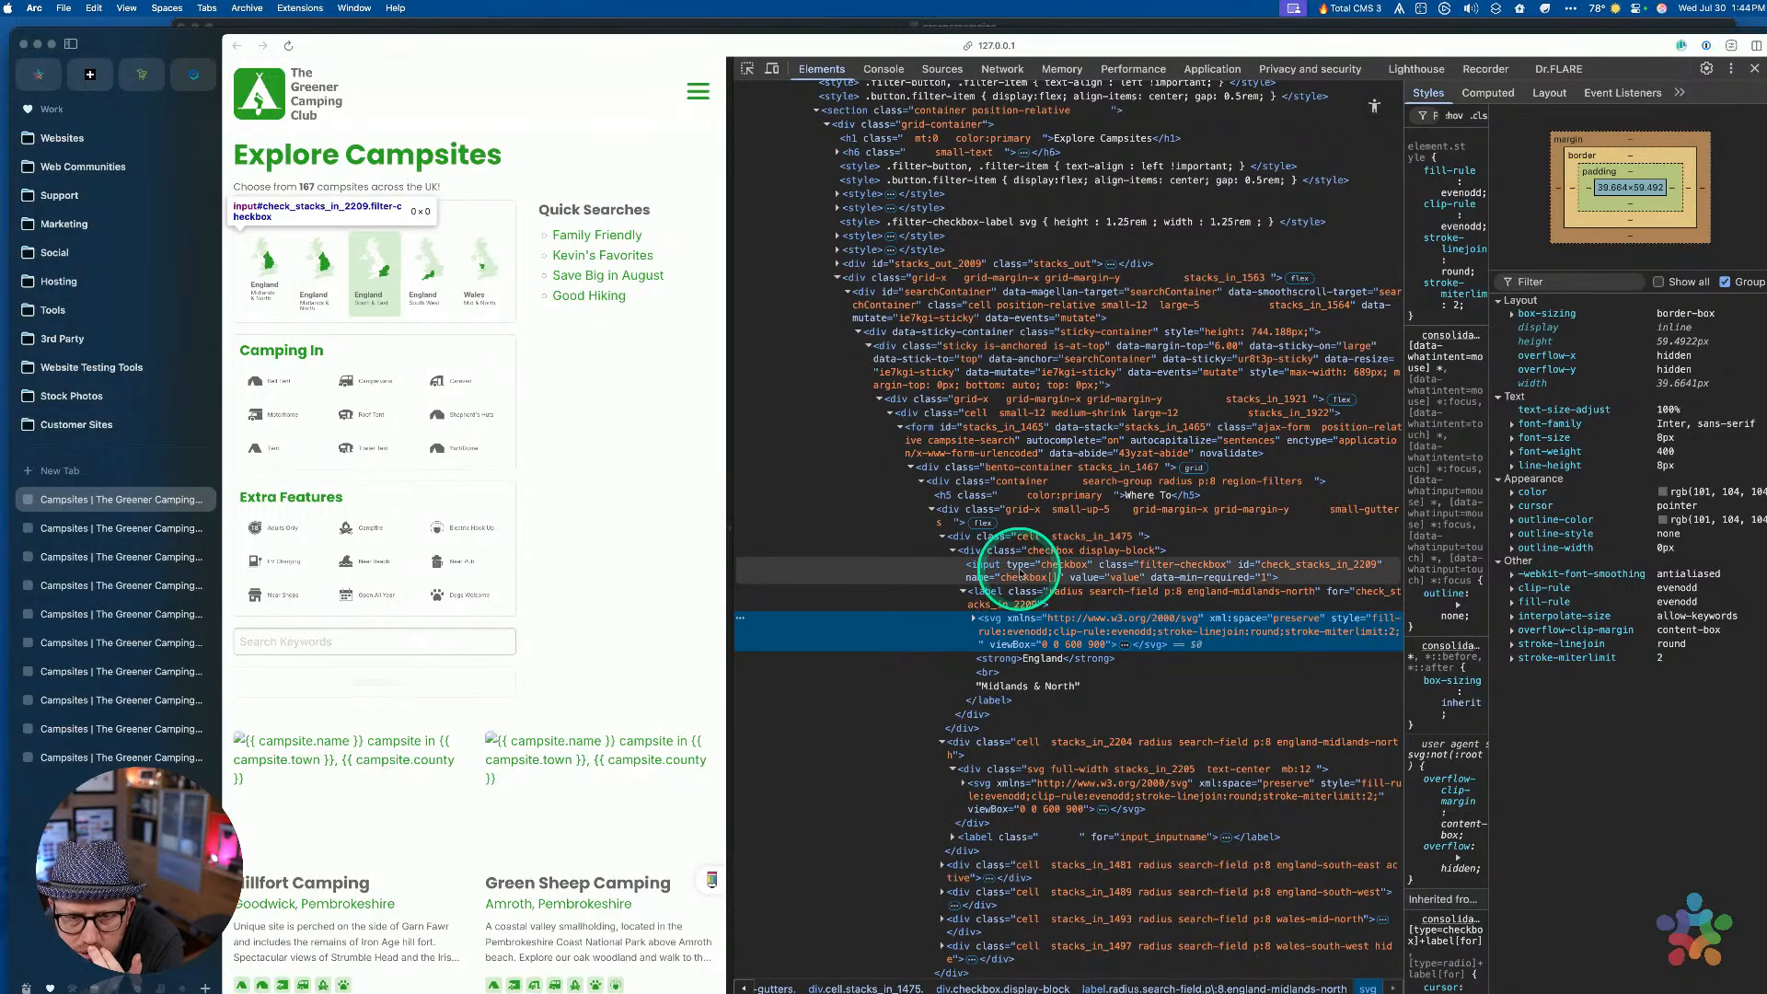
click(1027, 599)
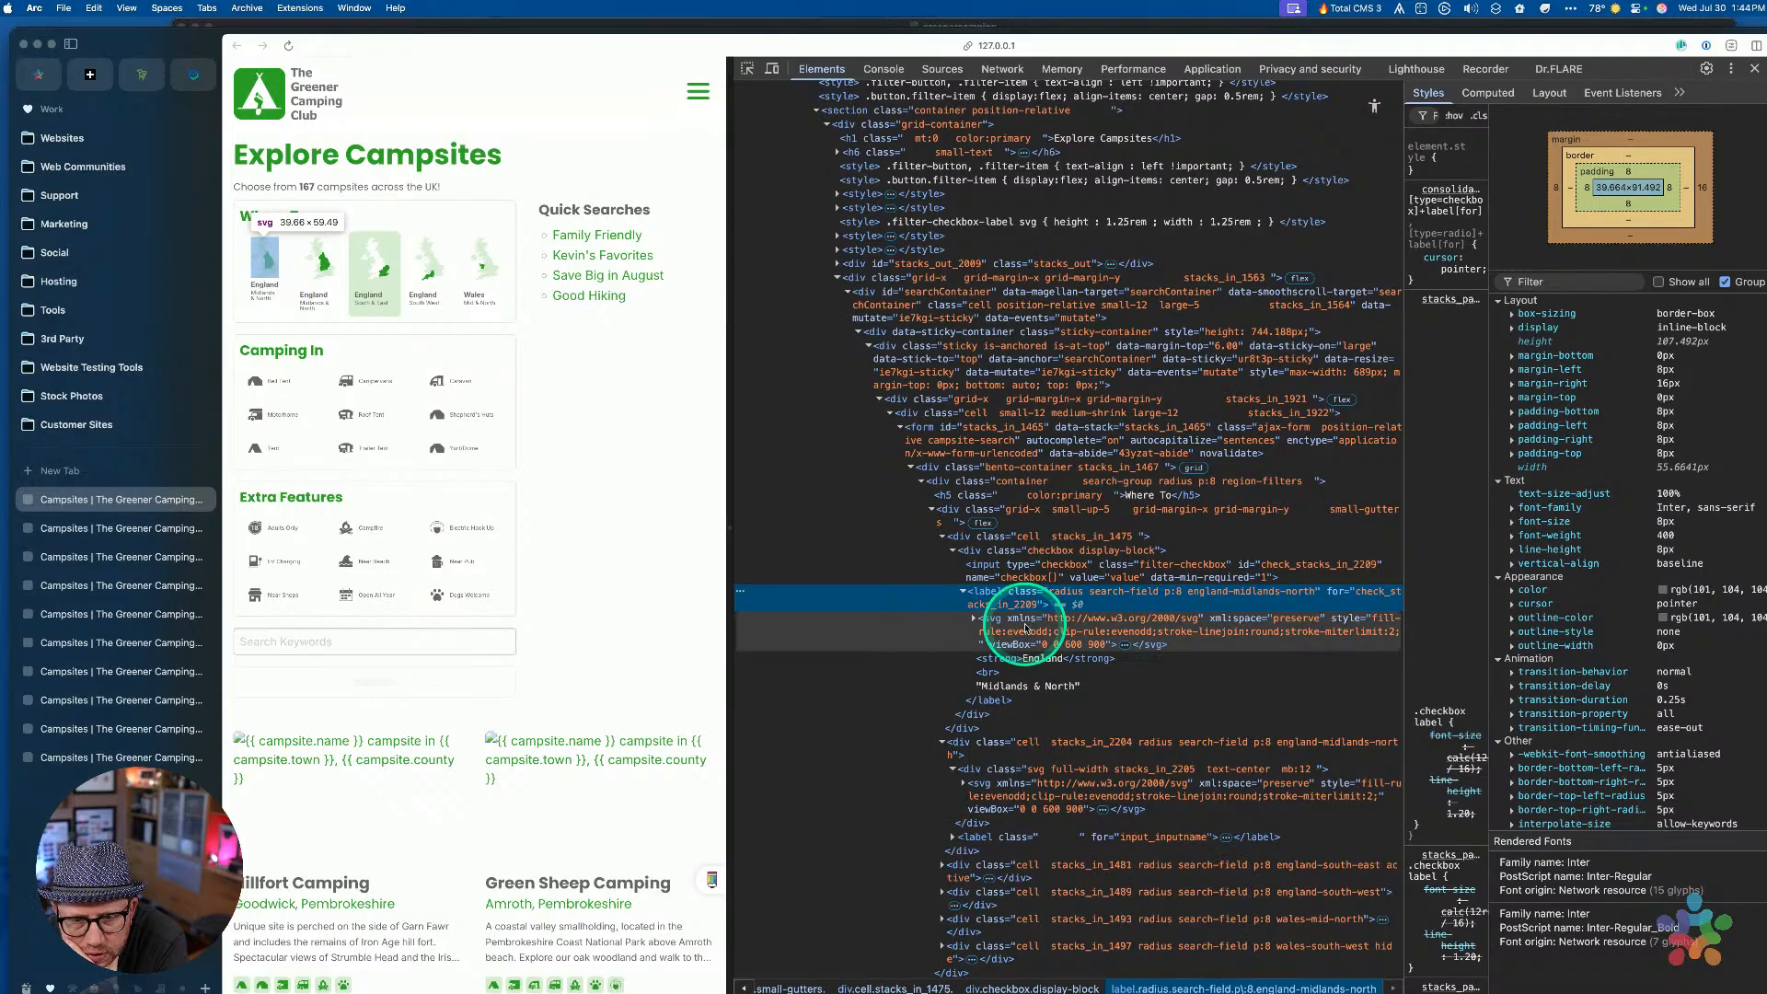
click(1044, 568)
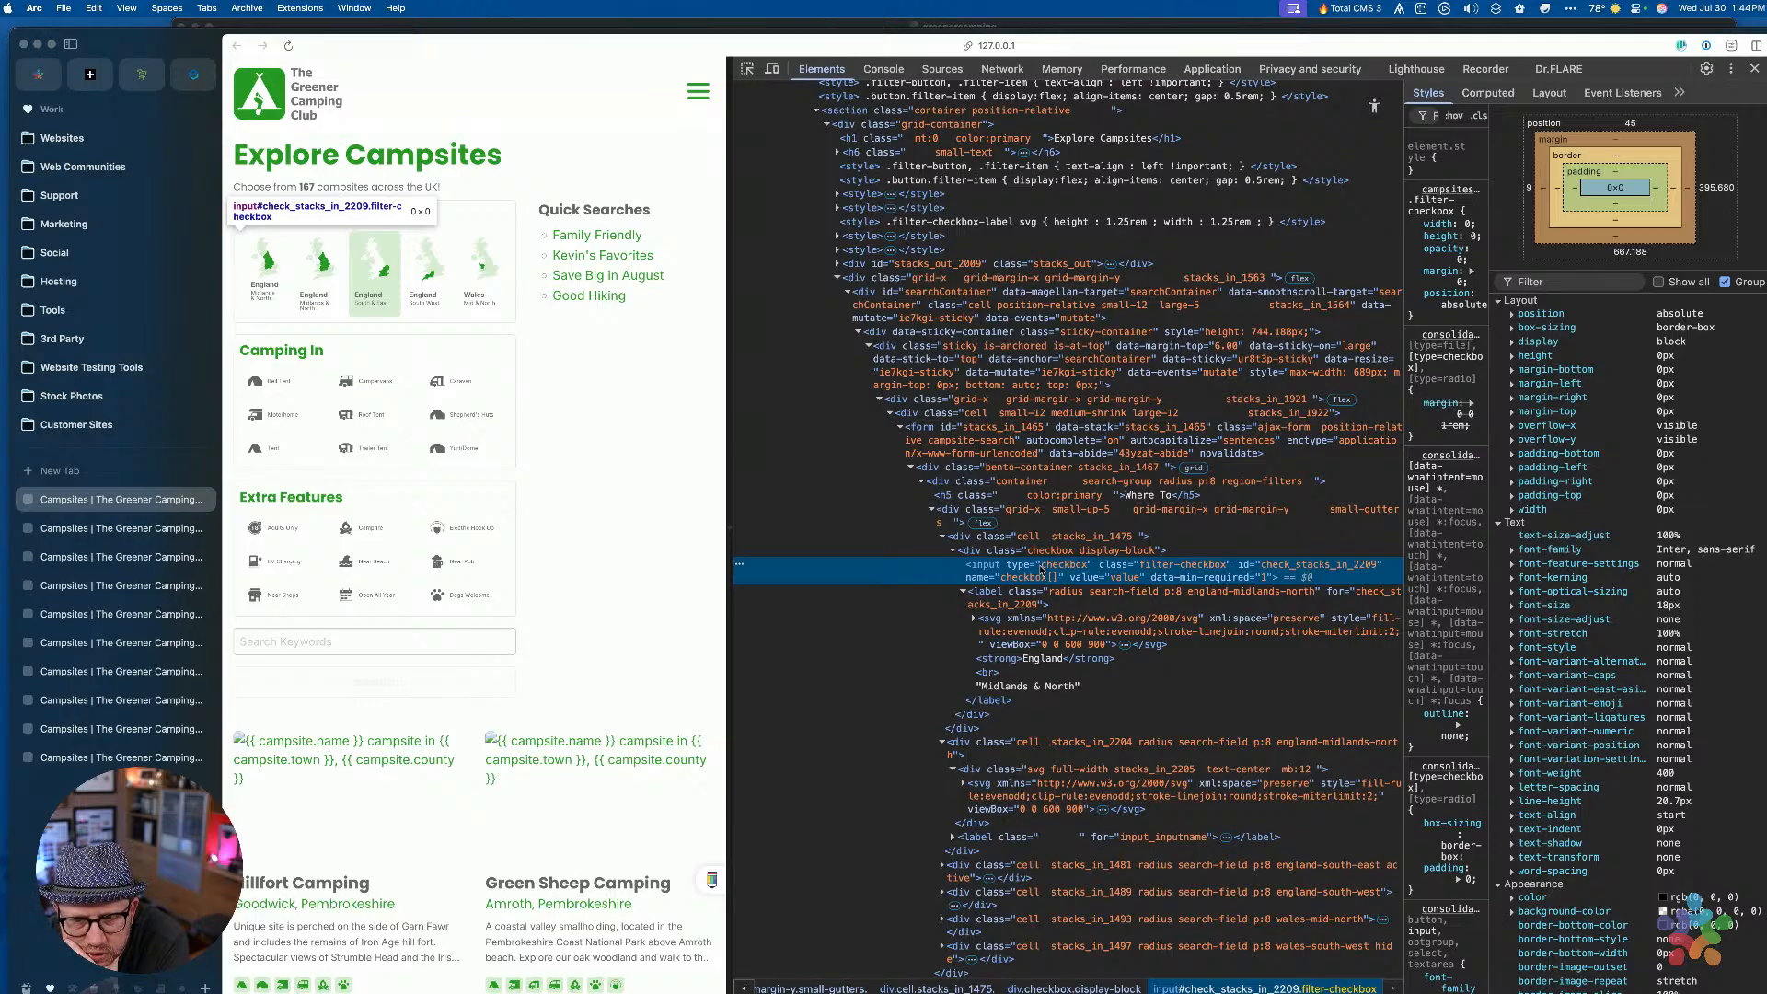
click(1191, 568)
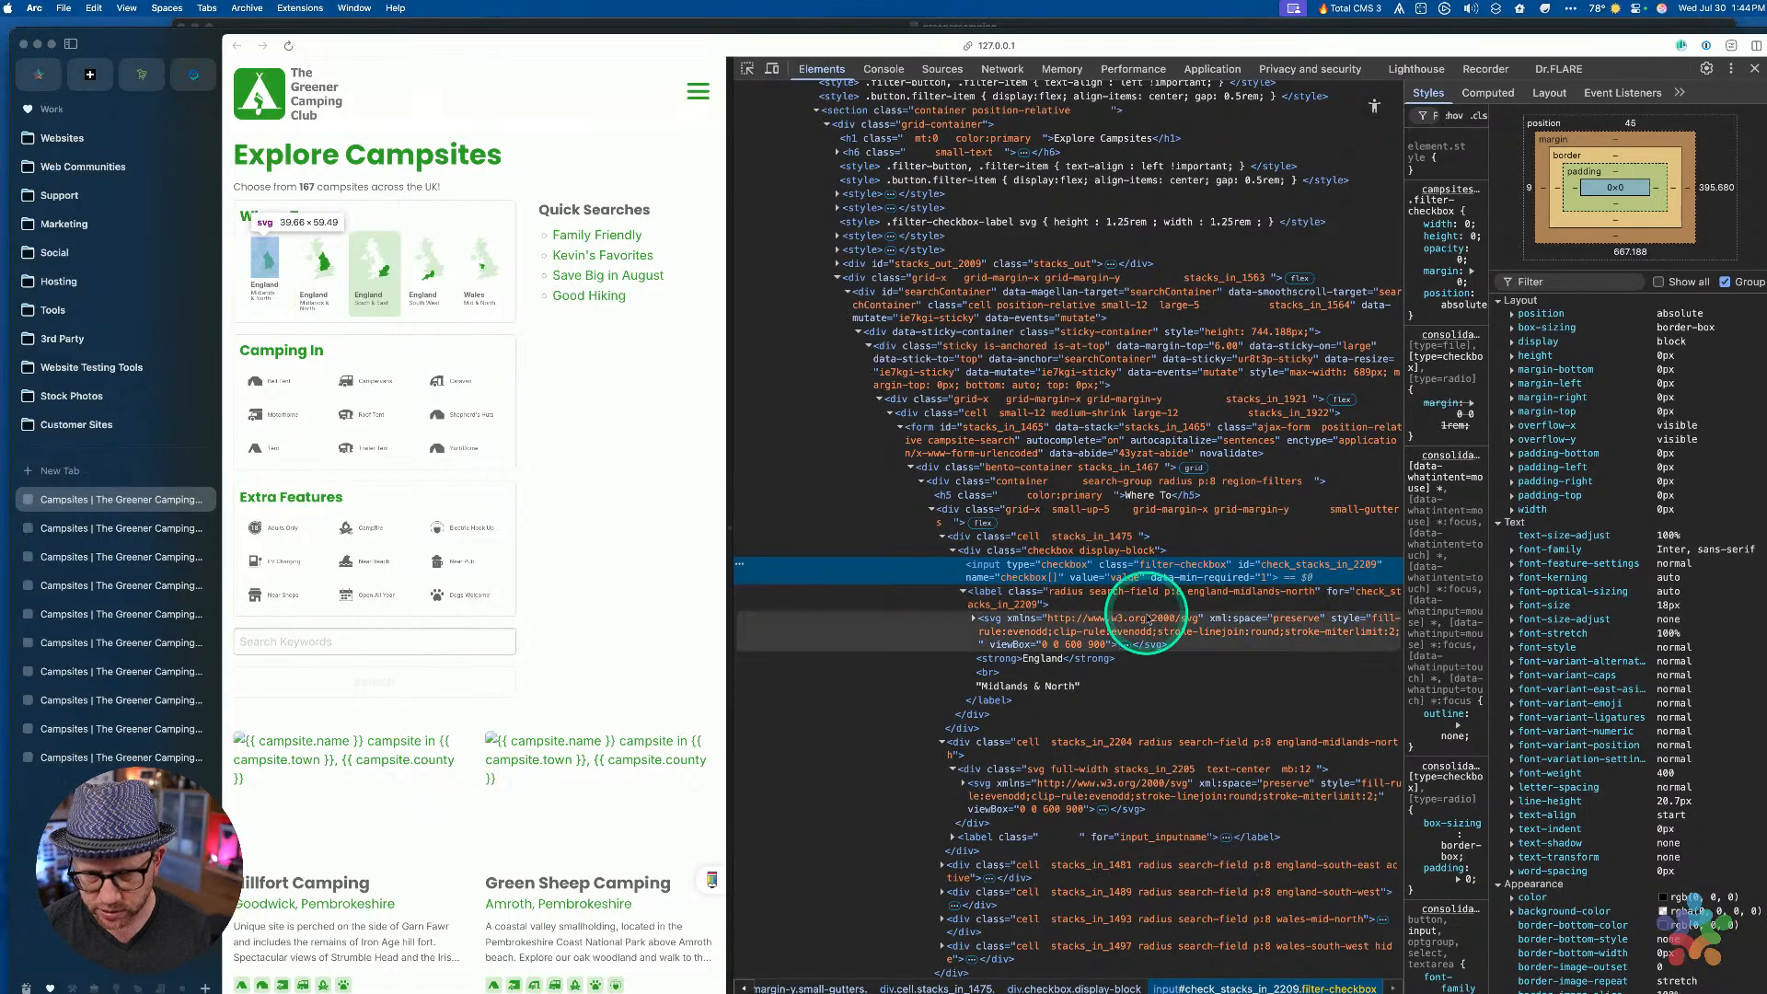
Switch between desktops and bring RapidWeaver back to the front
key(ctrl+Right)
key(ctrl+Left)
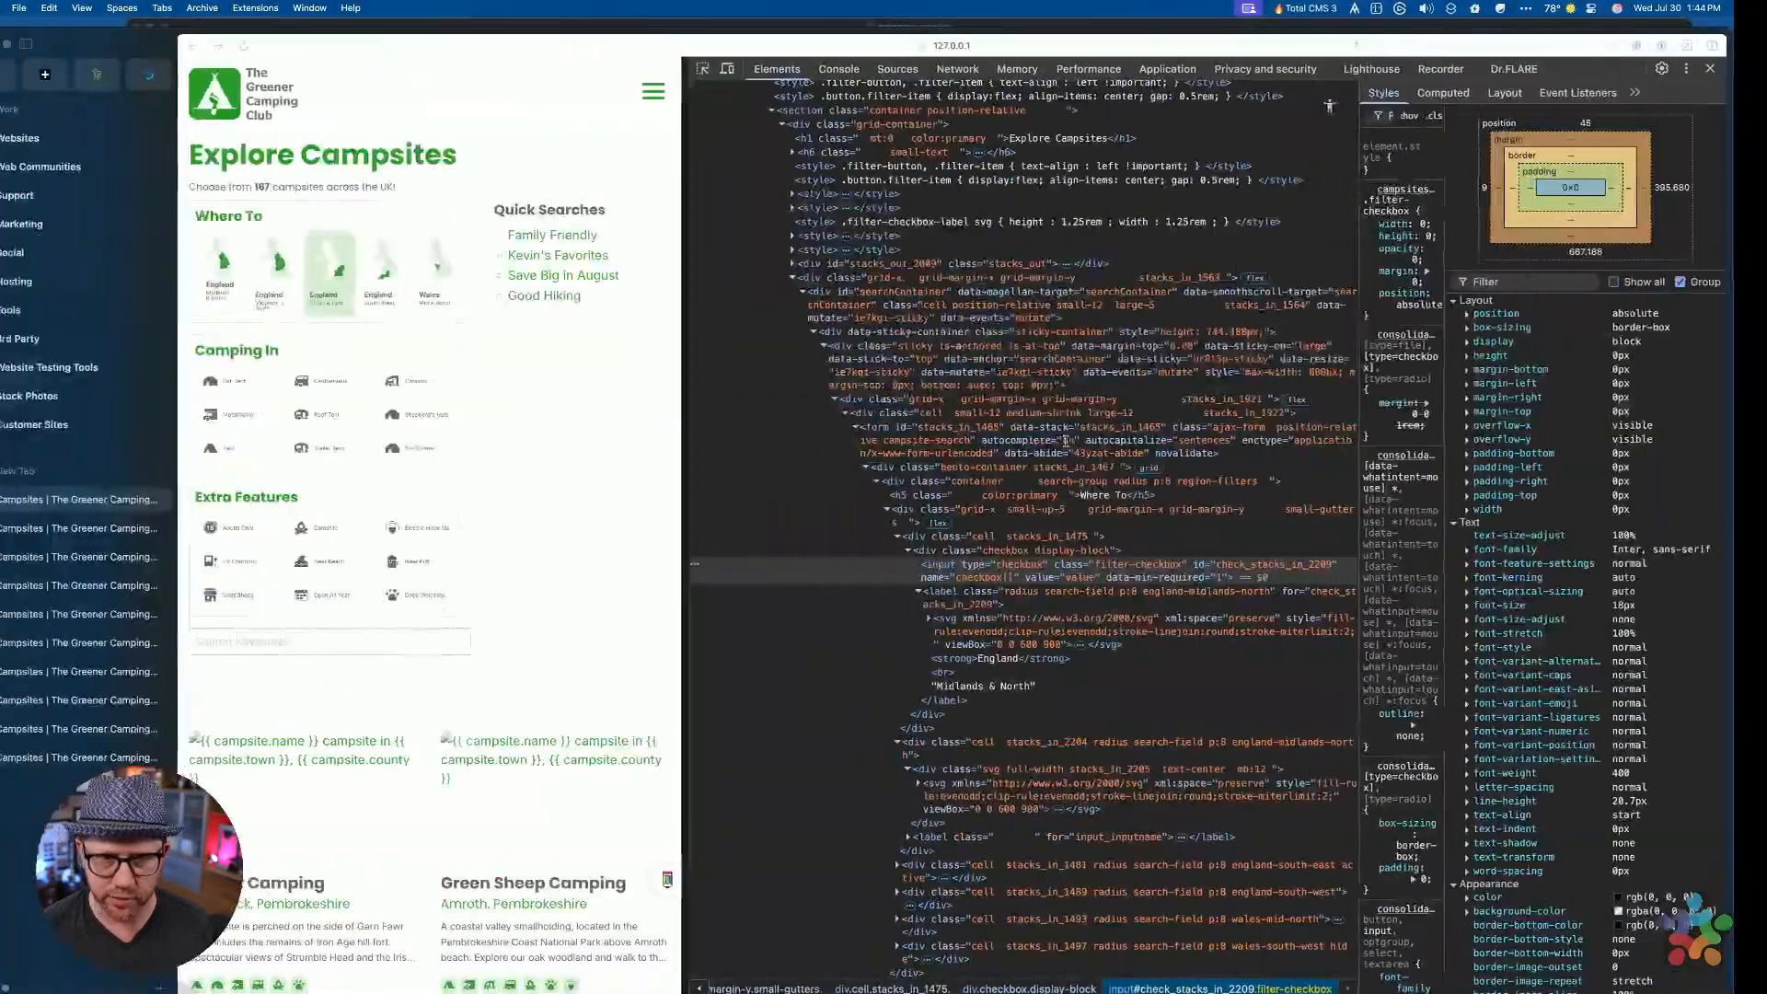
key(ctrl+Up)
click(1331, 662)
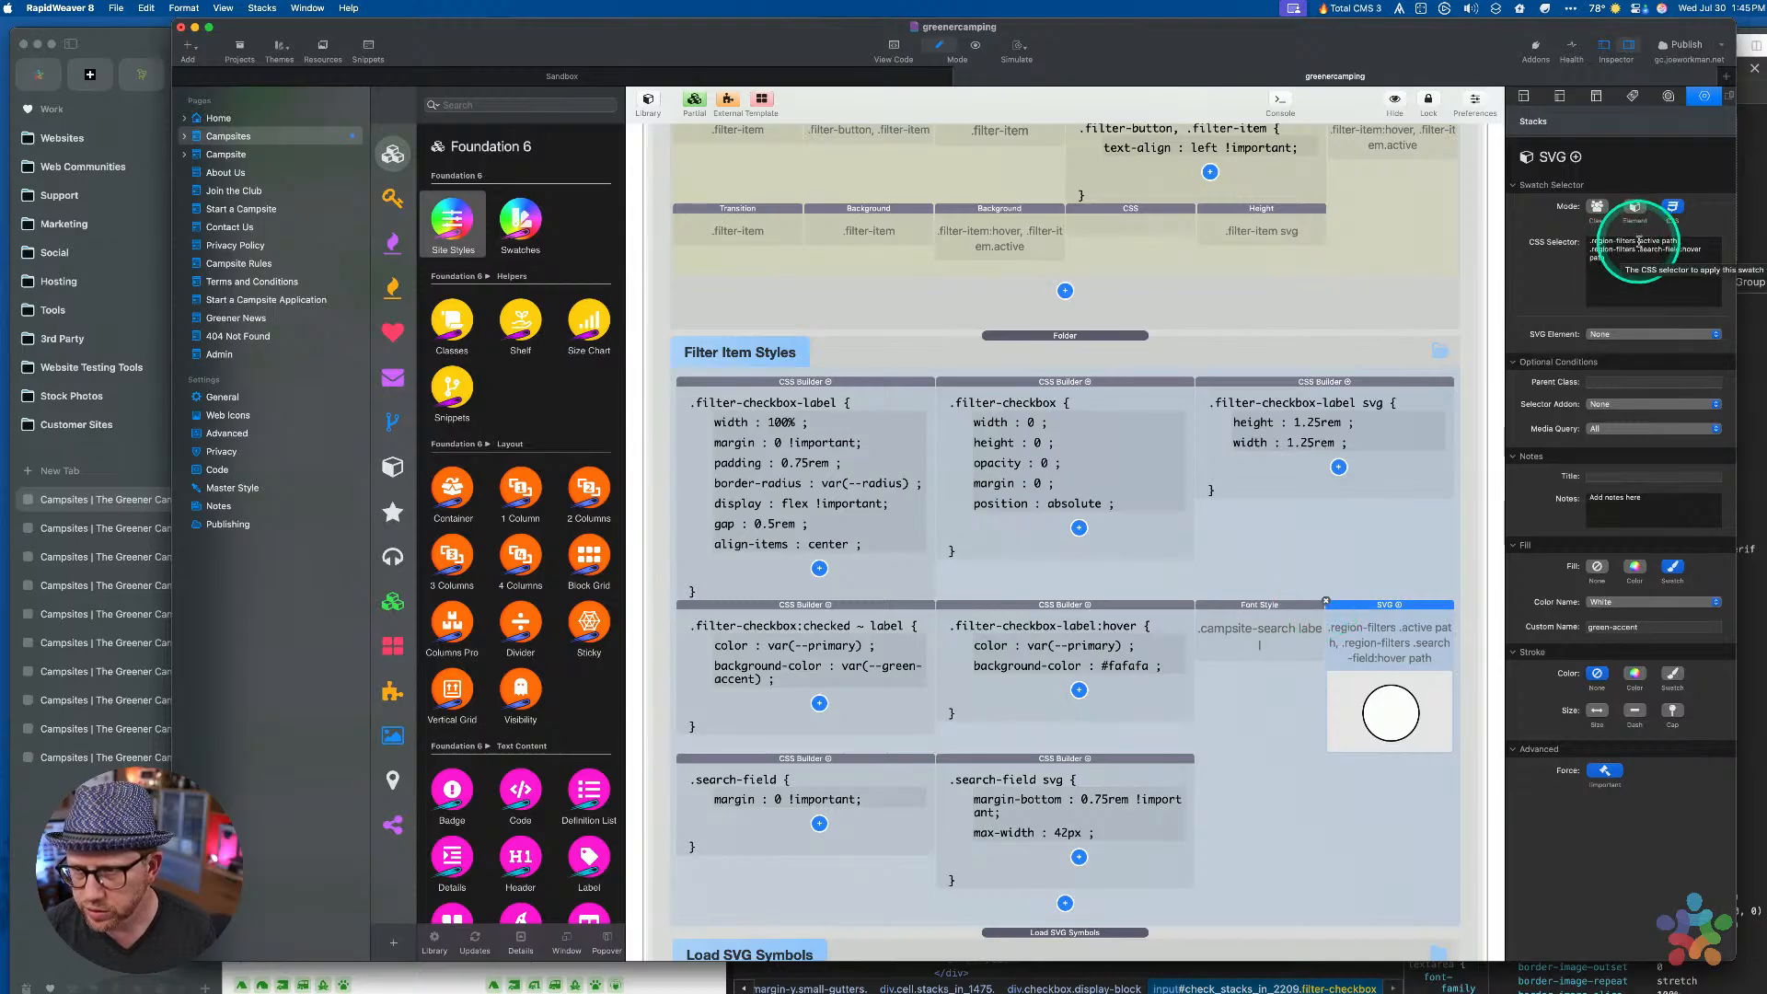
Delete the first line of the SVG swatch's CSS selector
key(super+Left)
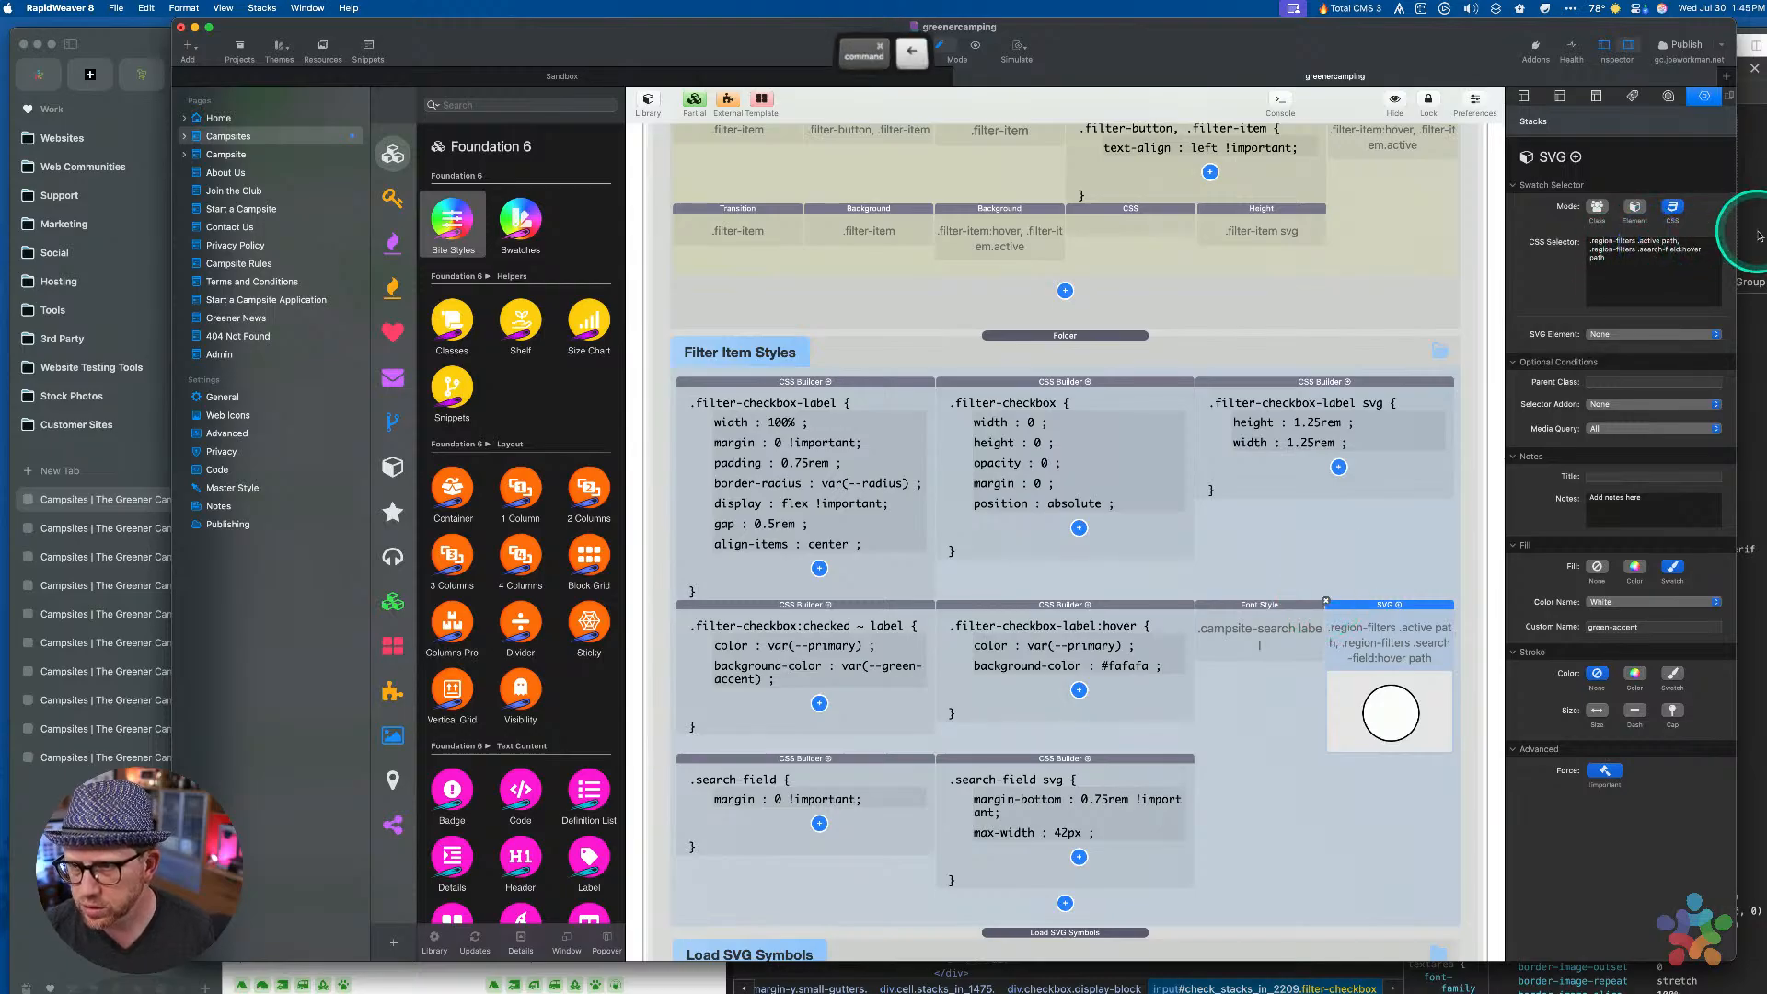
key(shift+Down)
key(BackSpace)
key(XF86AudioRaiseVolume)
Insert .filter-checkbox after .region-filters from clipboard history and remove :hover from .search-field
key(alt+Right)
key(alt+Right)
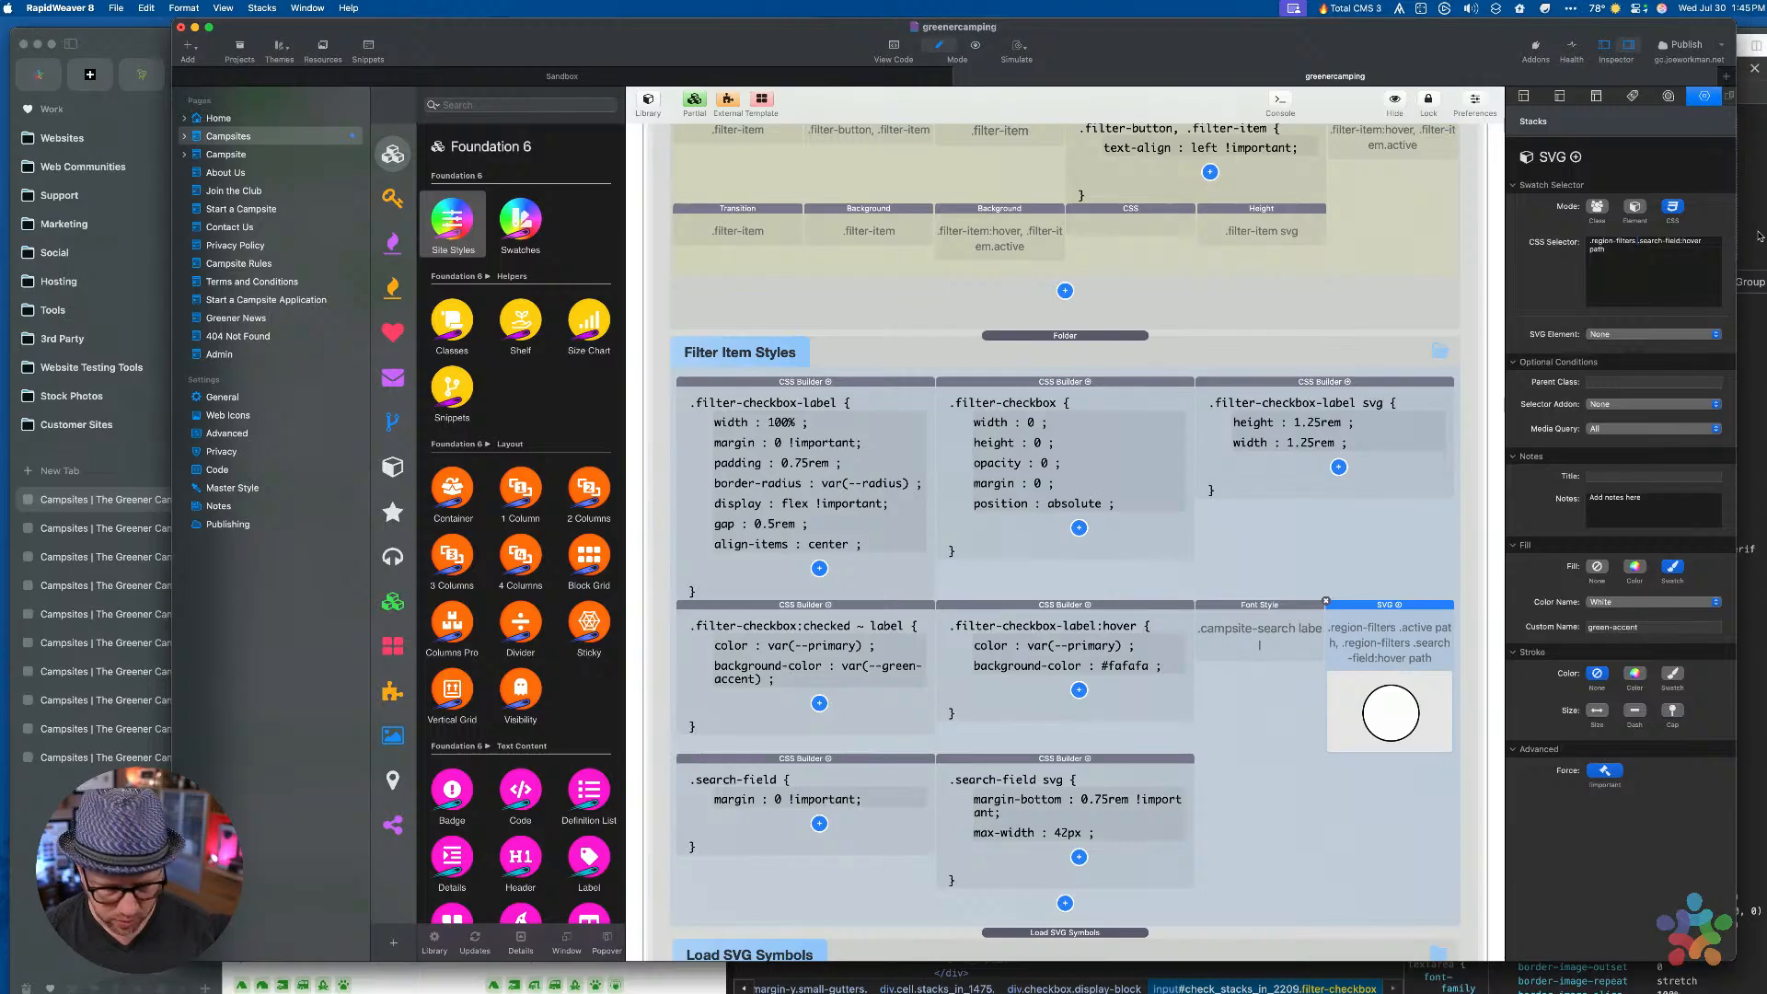
key(super+alt+c)
key(Down)
key(Down)
key(Down)
key(Down)
key(Down)
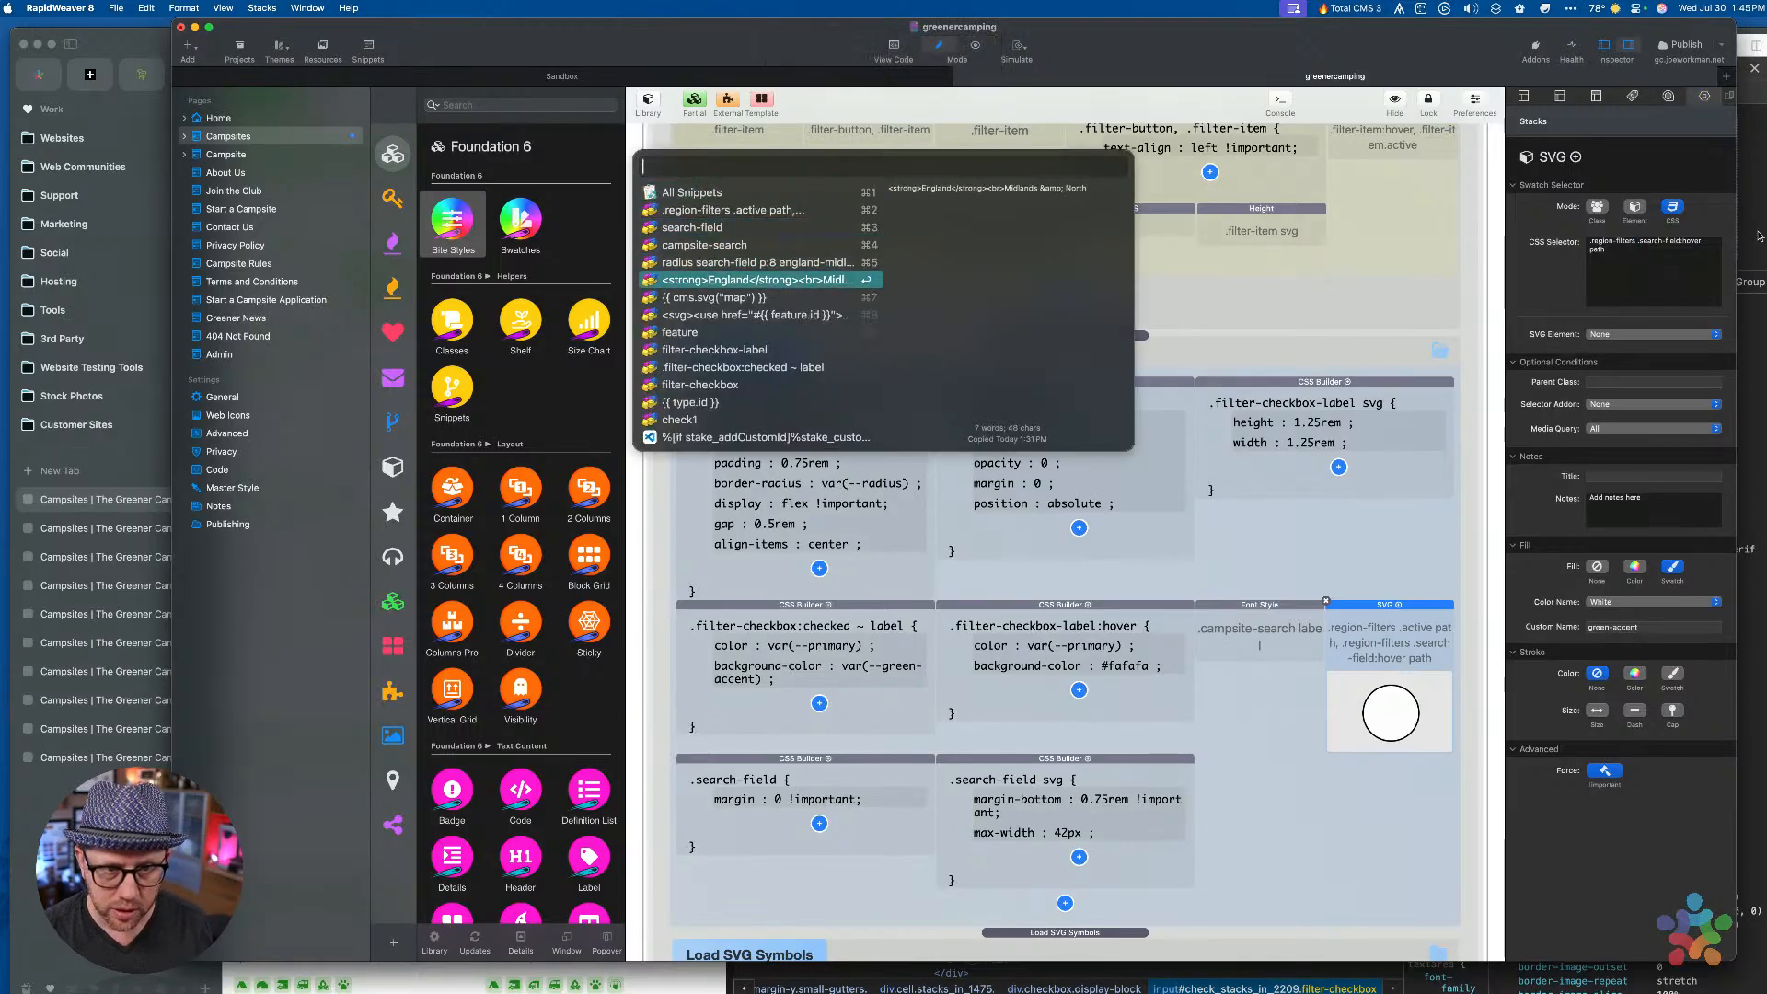
key(Down)
key(Down)
key(Down)
key(Down)
key(Down)
key(Down)
key(Return)
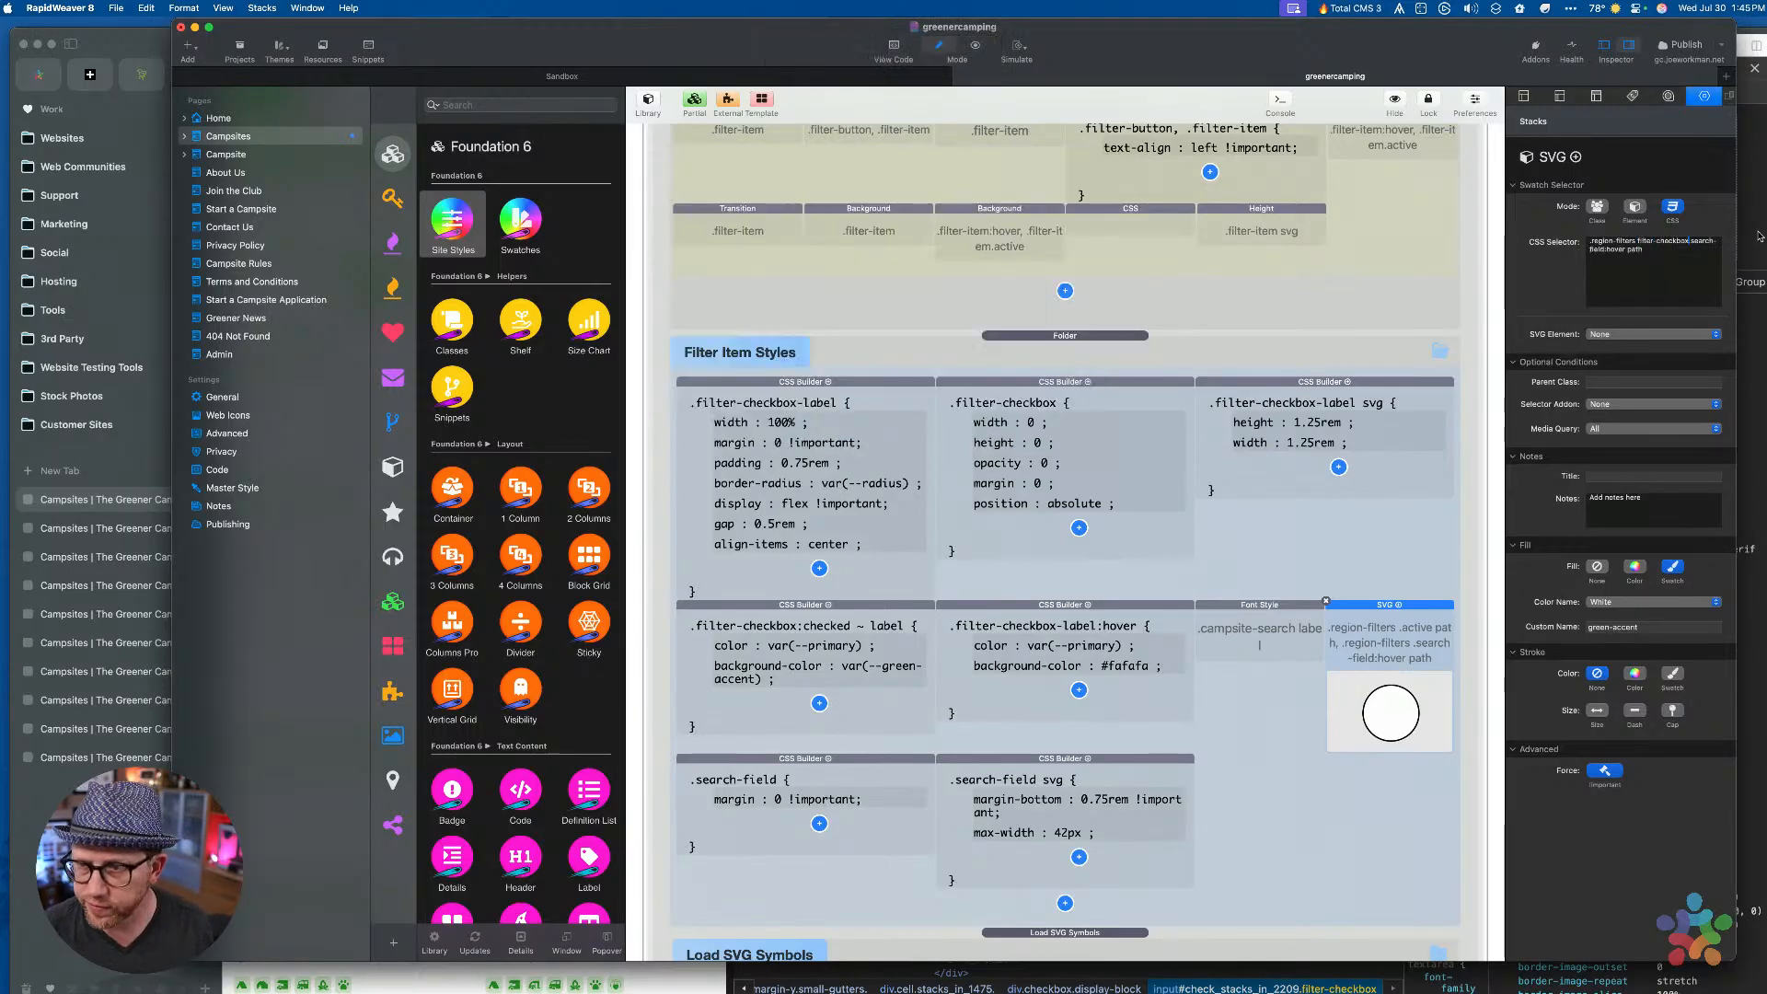
key(alt+Left)
text(.)
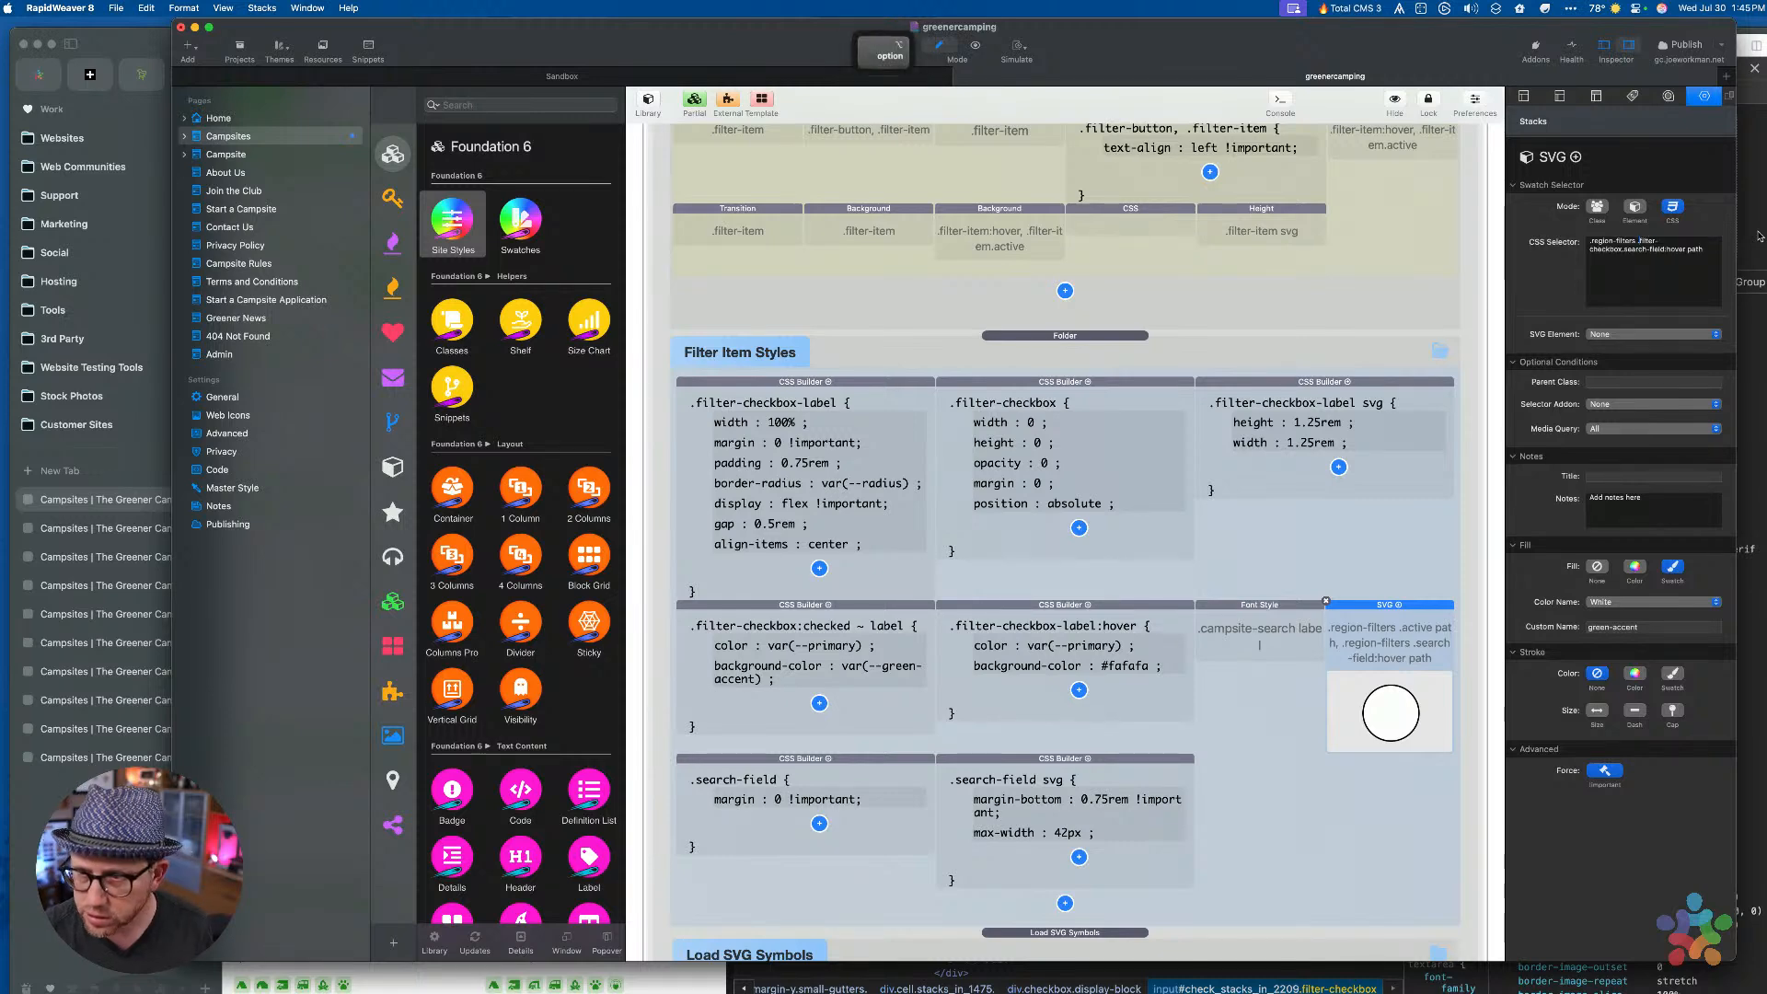
key(alt+Right)
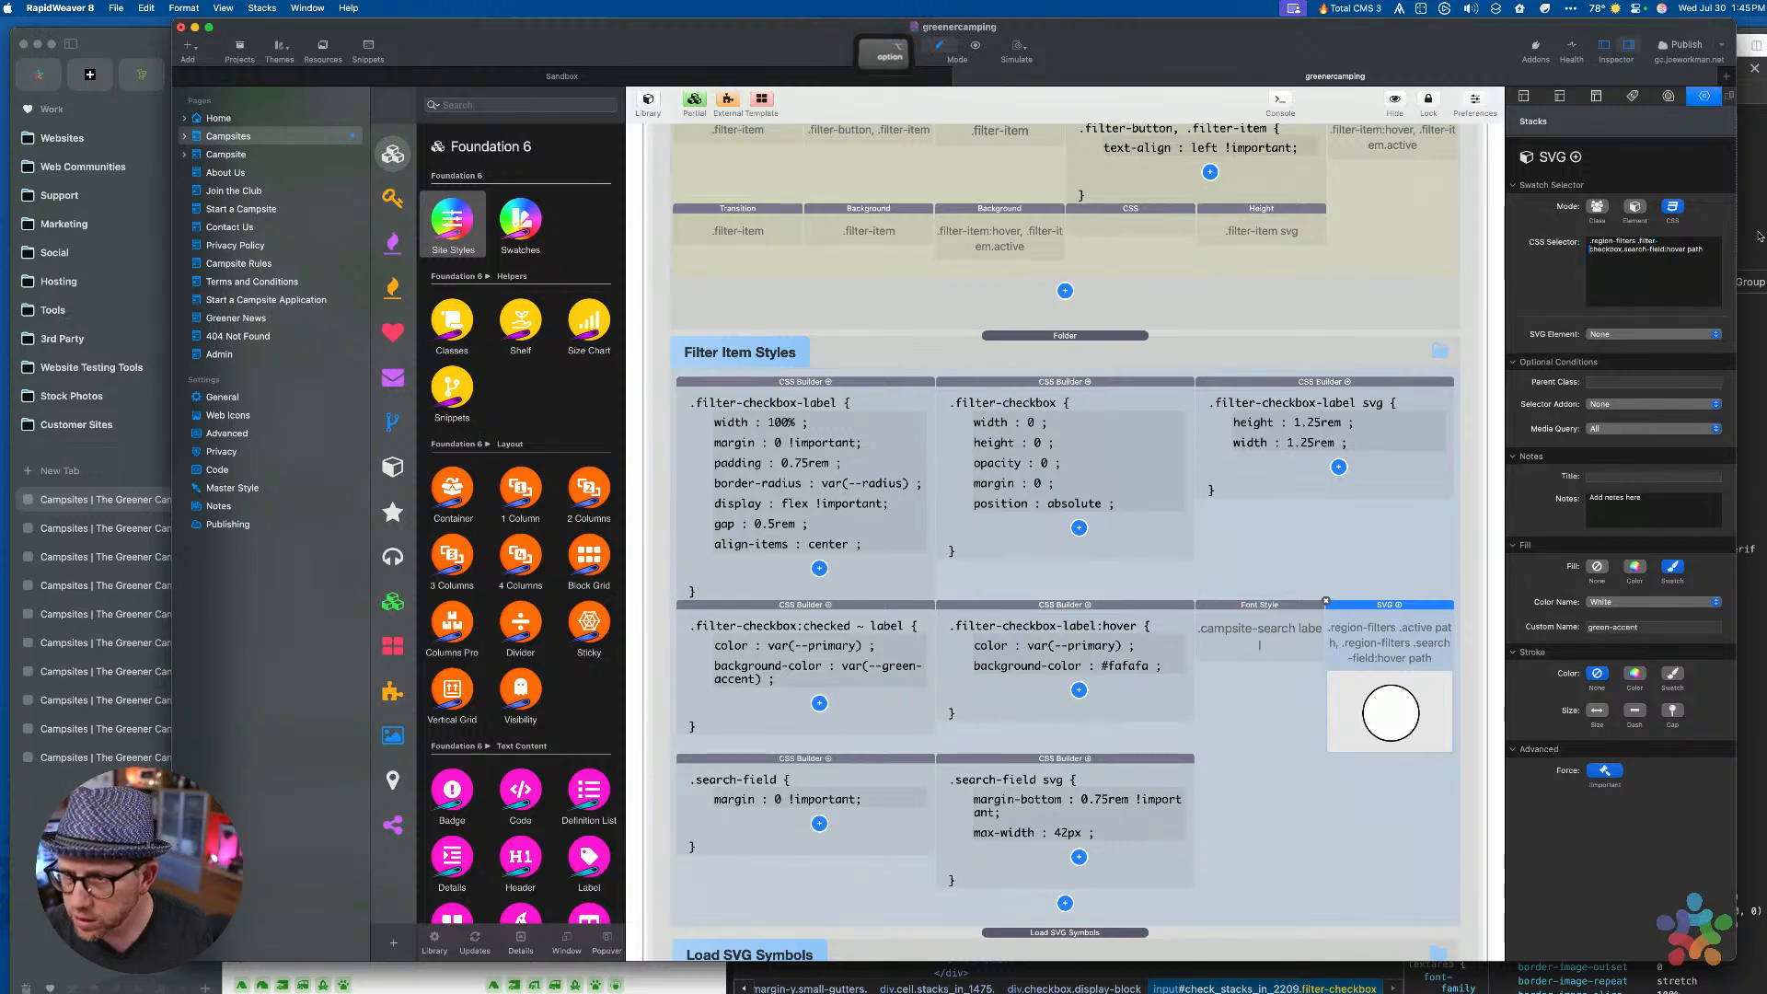
key(alt+Right)
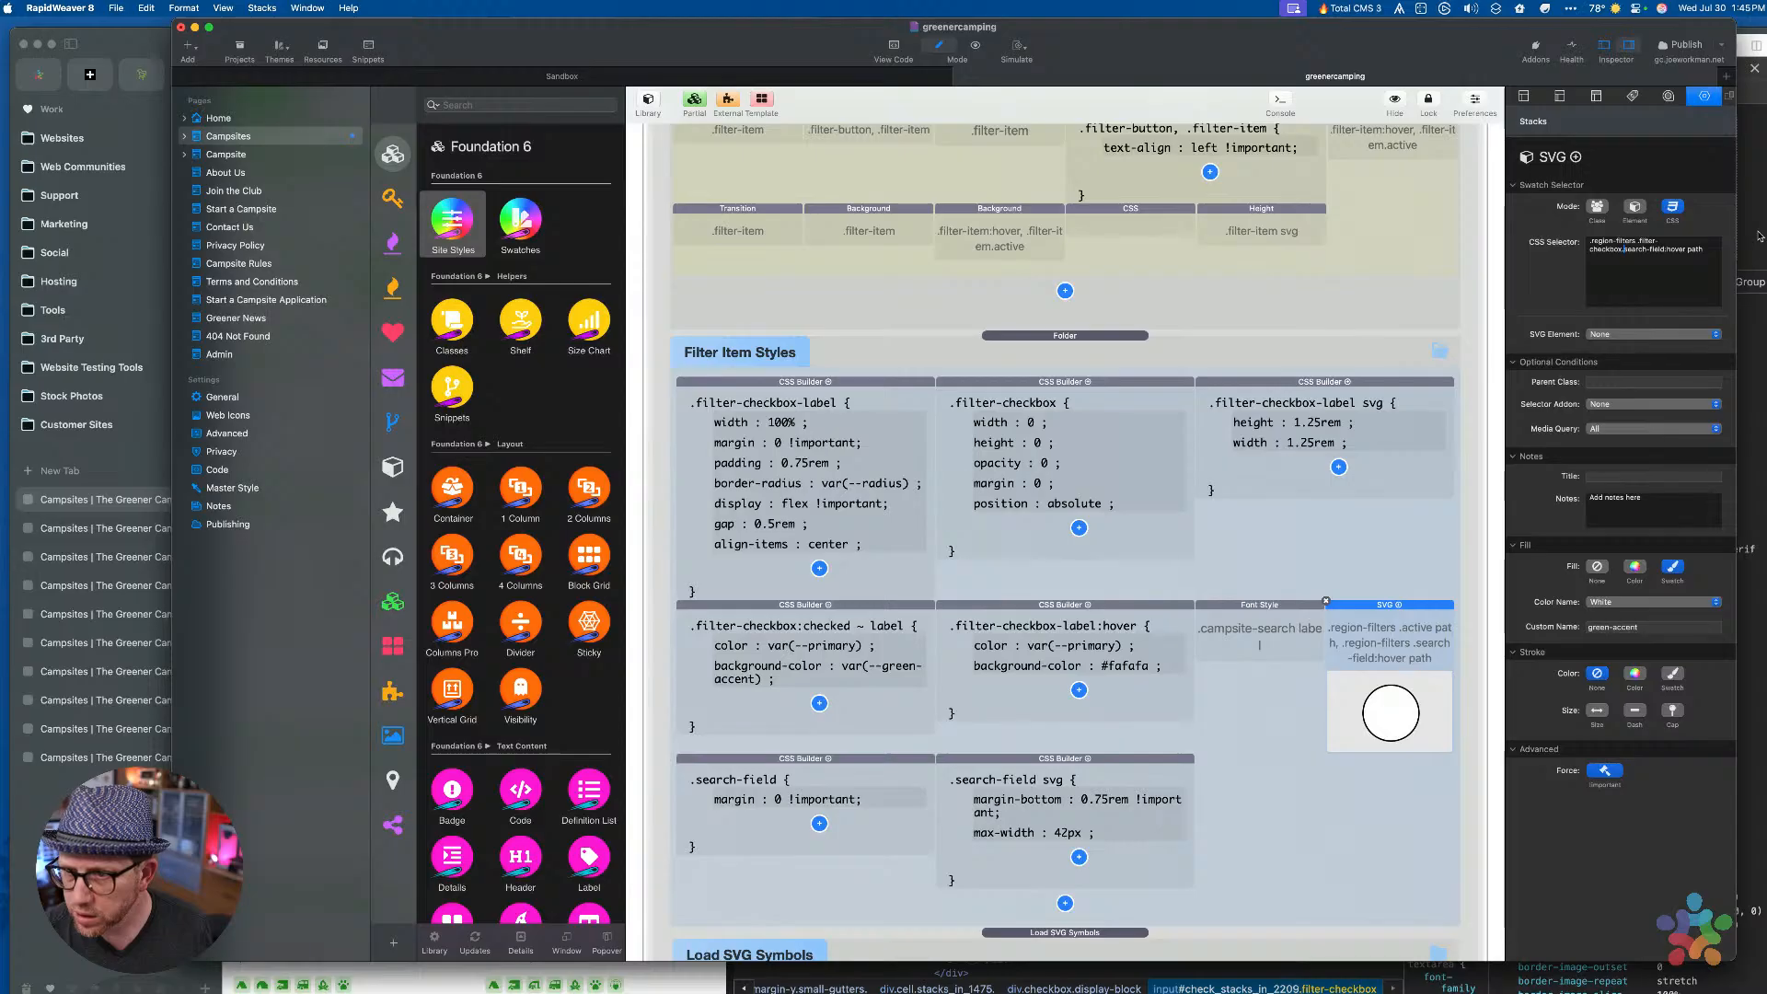
key(shift)
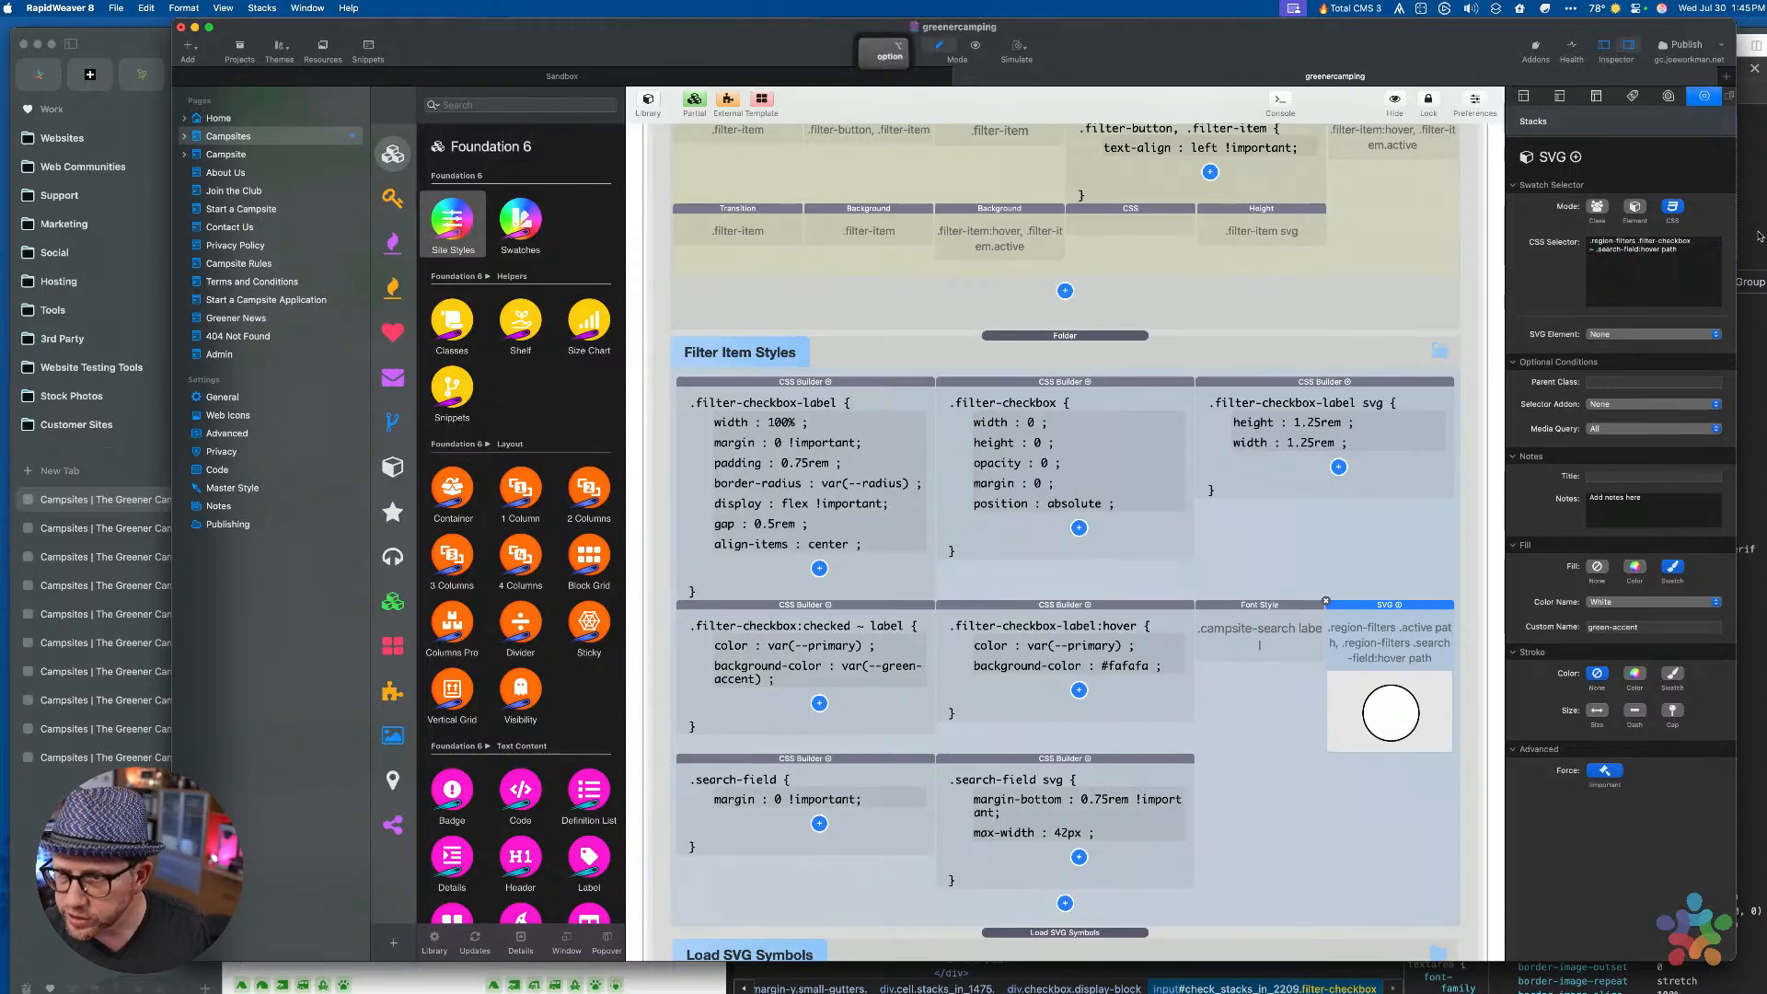
key(alt+Right)
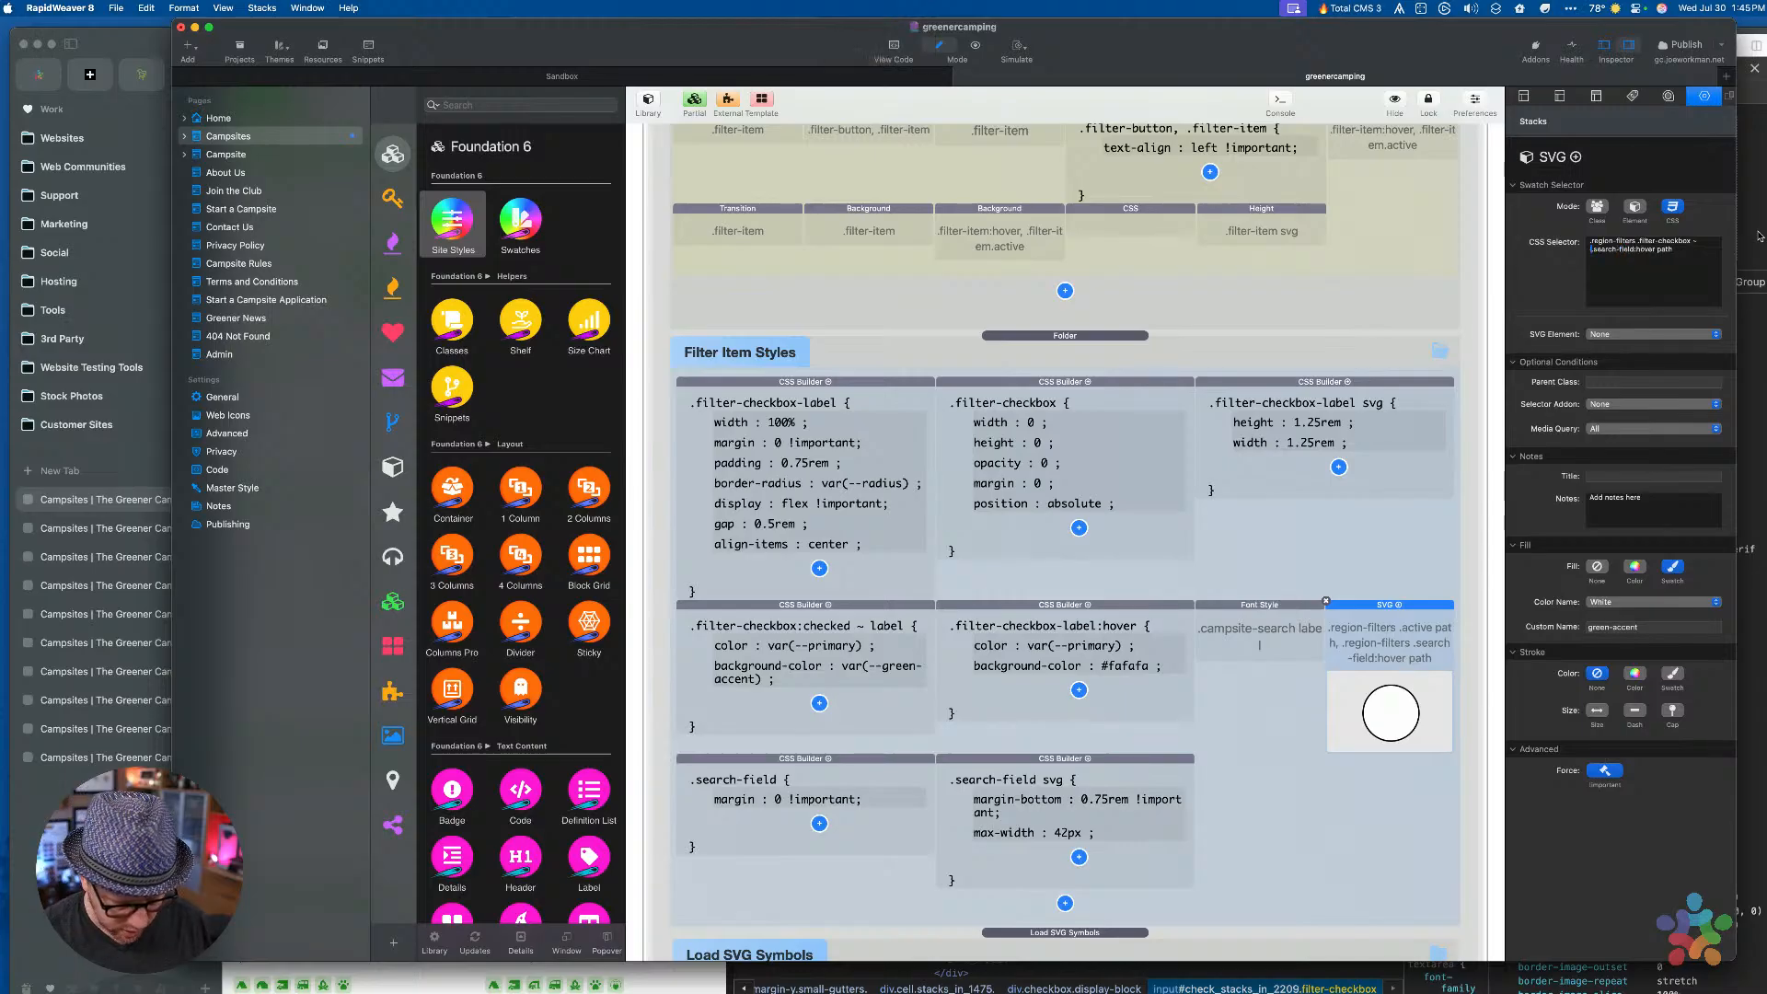
key(alt+Right)
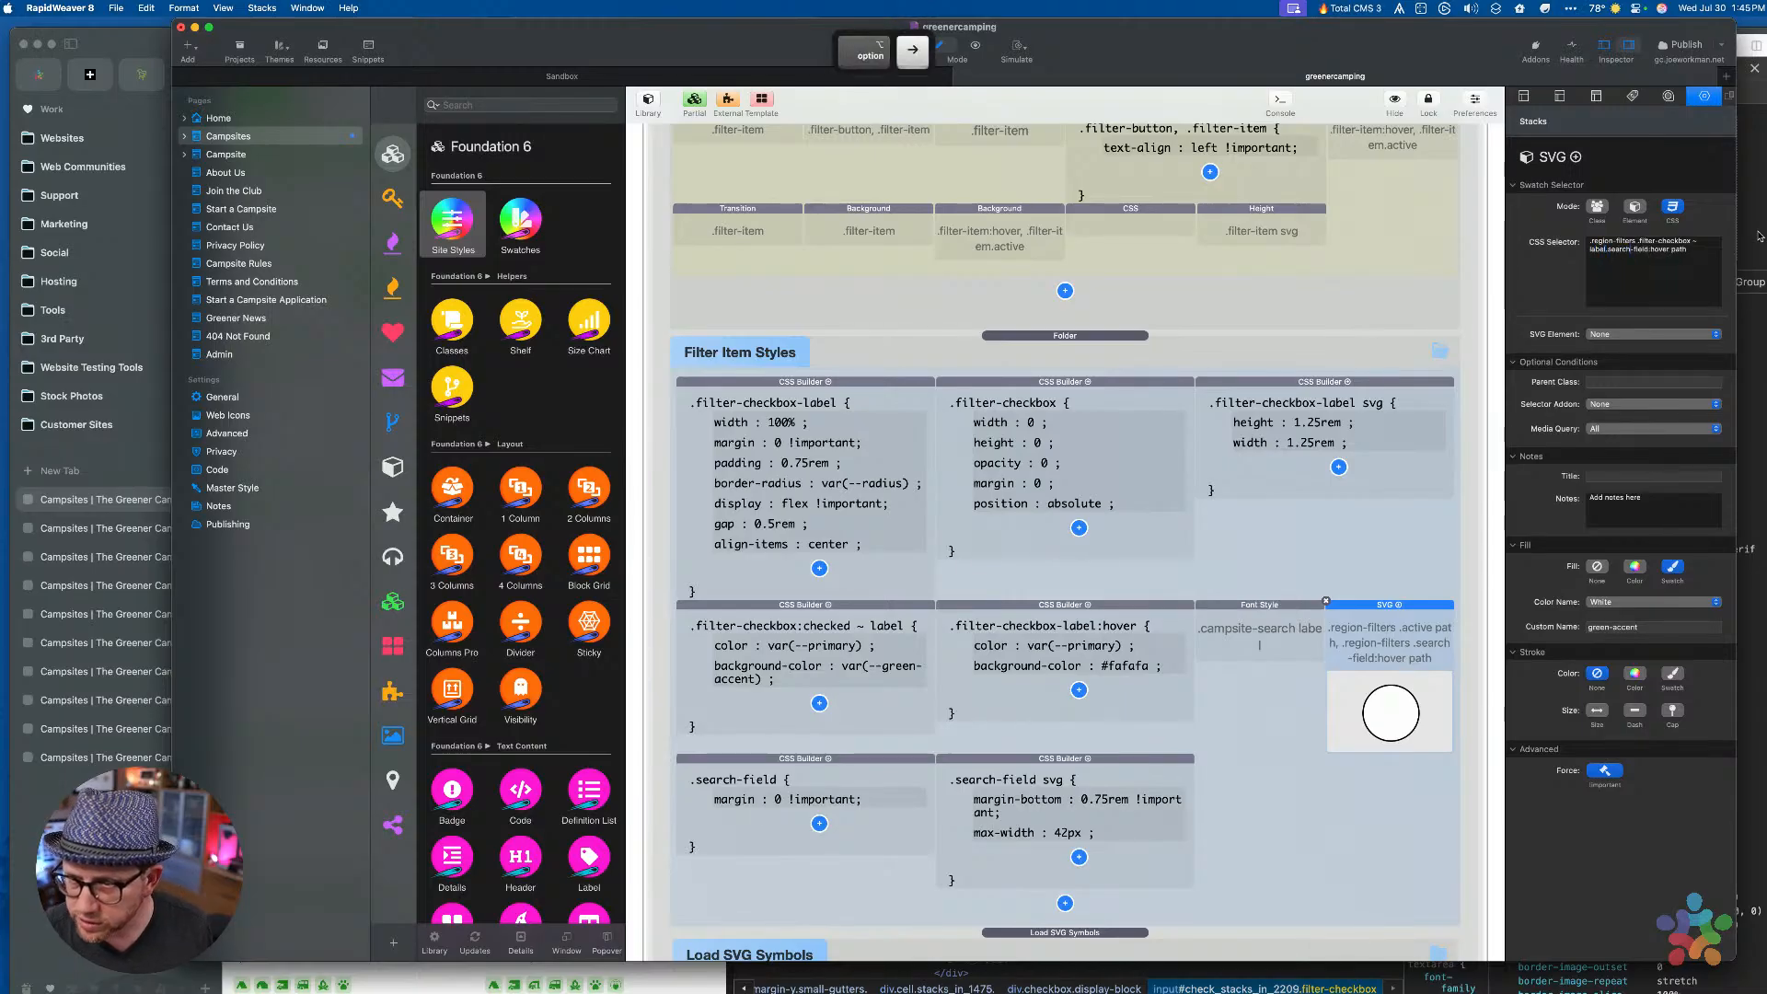
key(BackSpace)
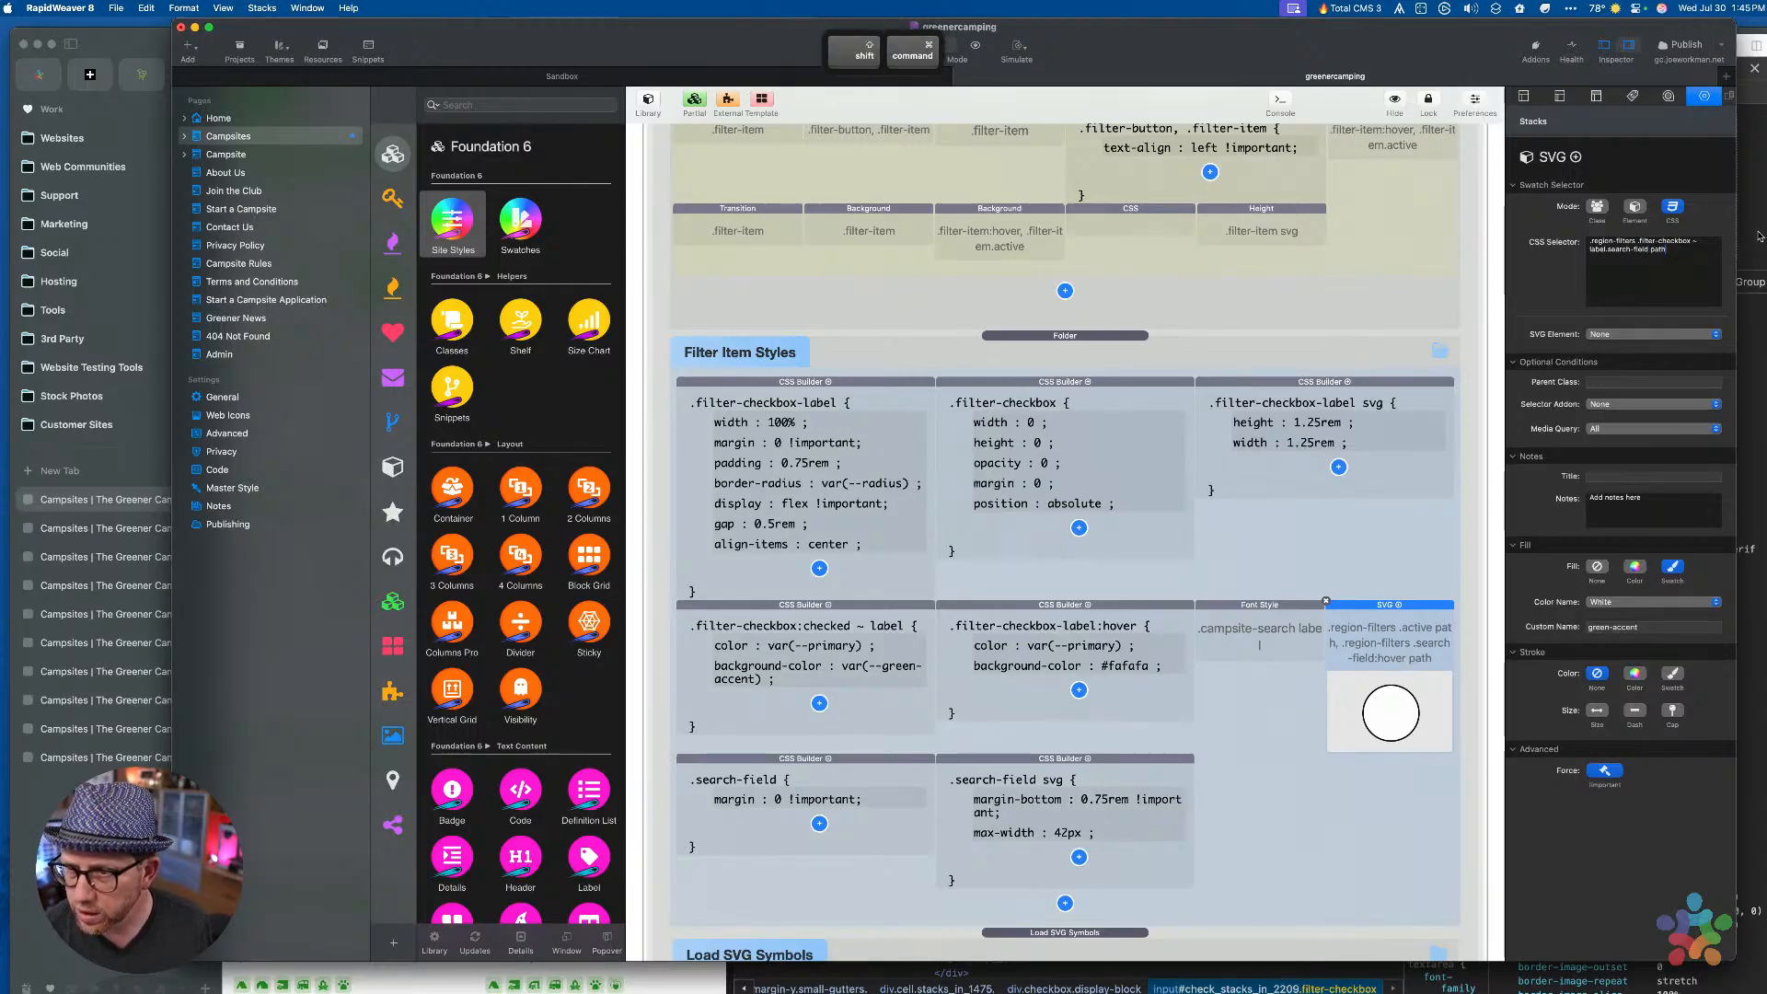
Copy the selector text, then delete the duplicate line pasted into the selector field
key(super+a)
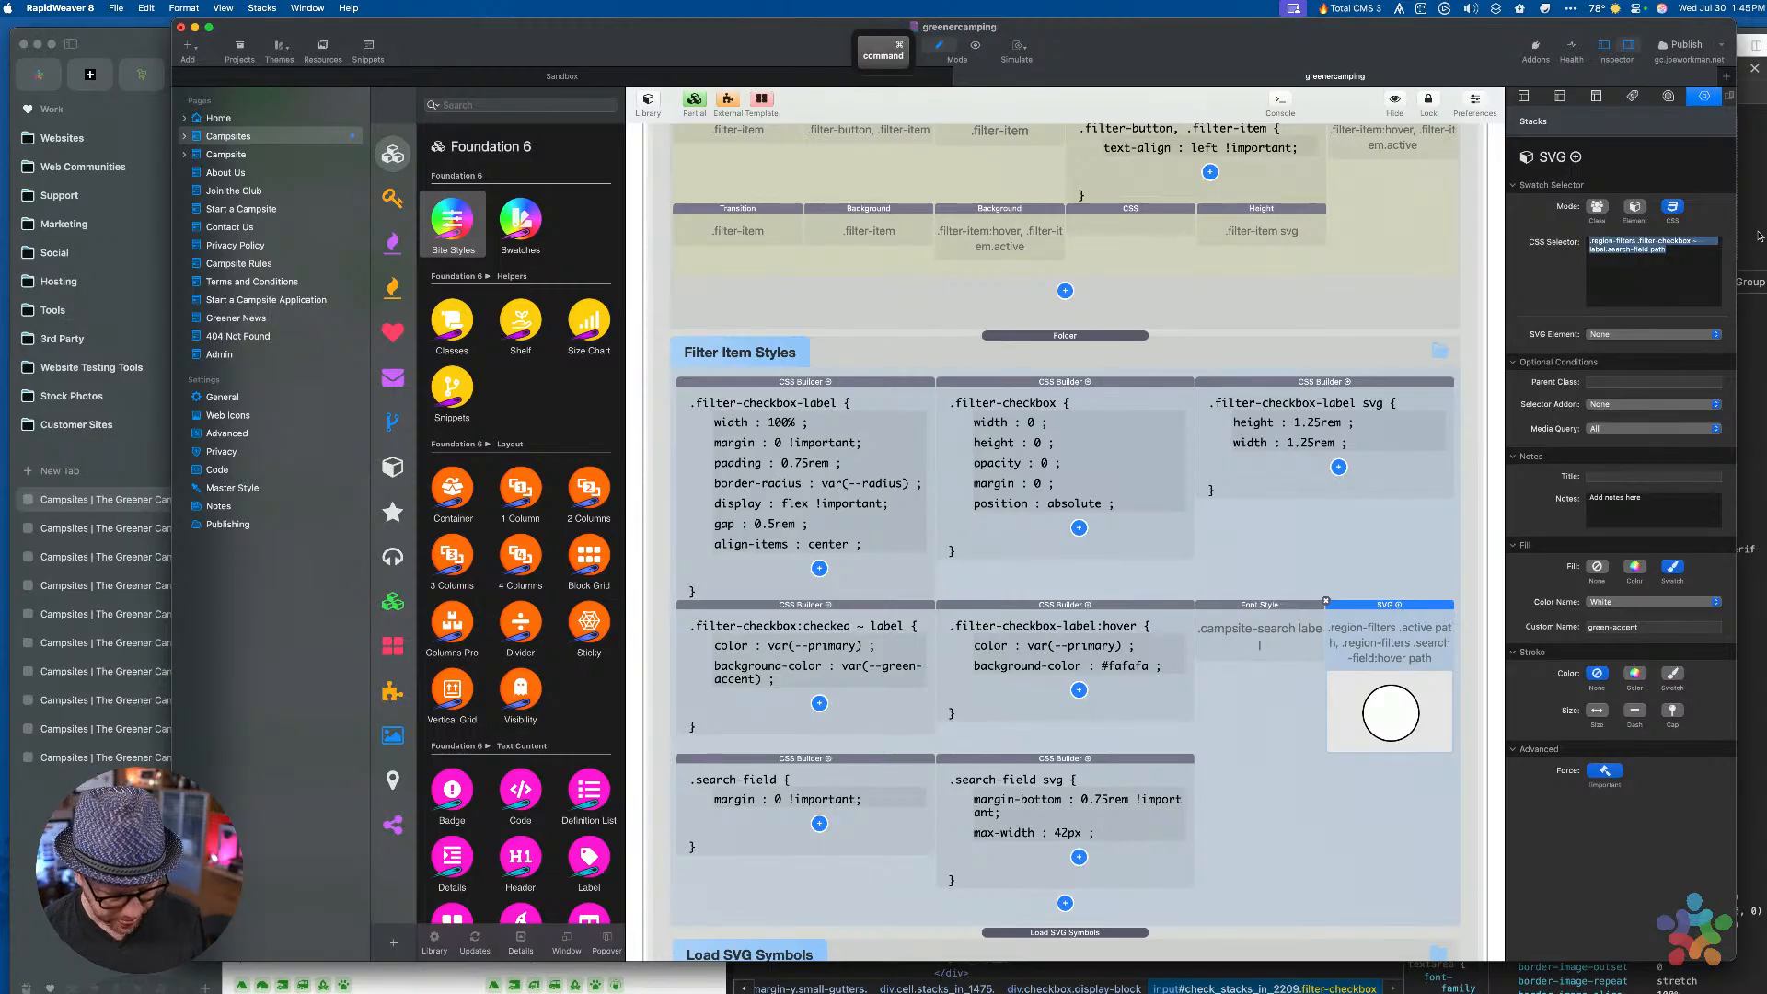
key(super+c)
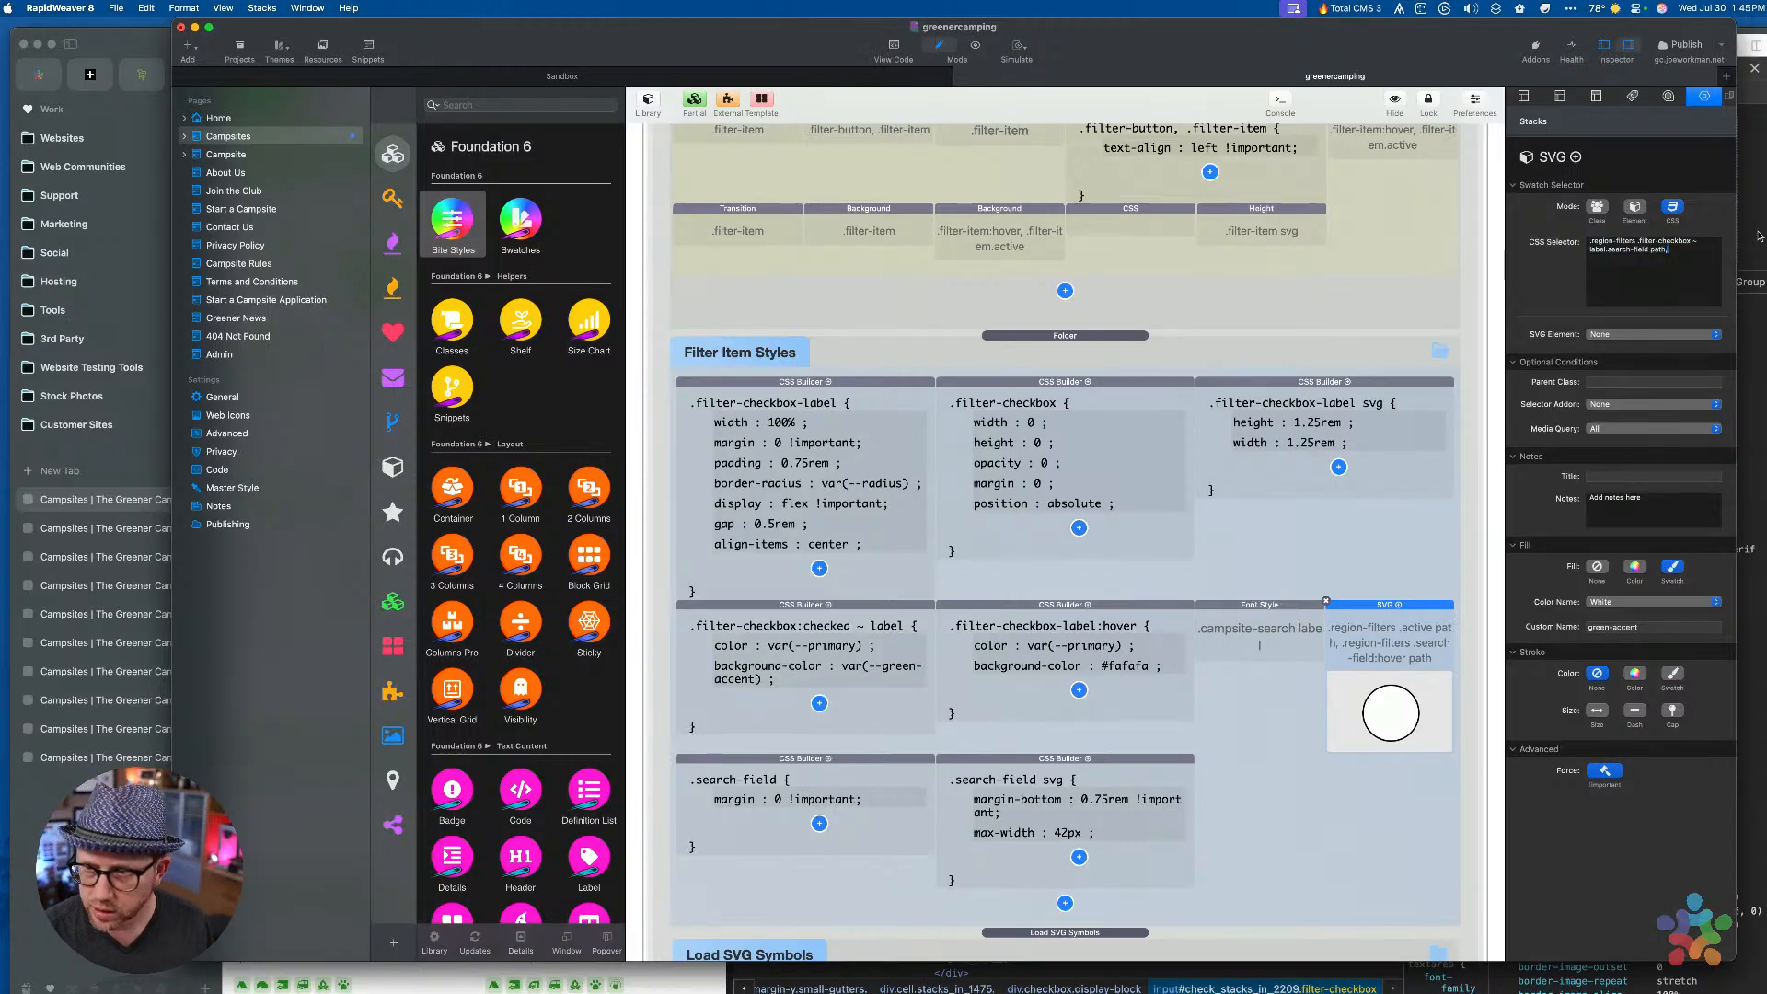
key(alt)
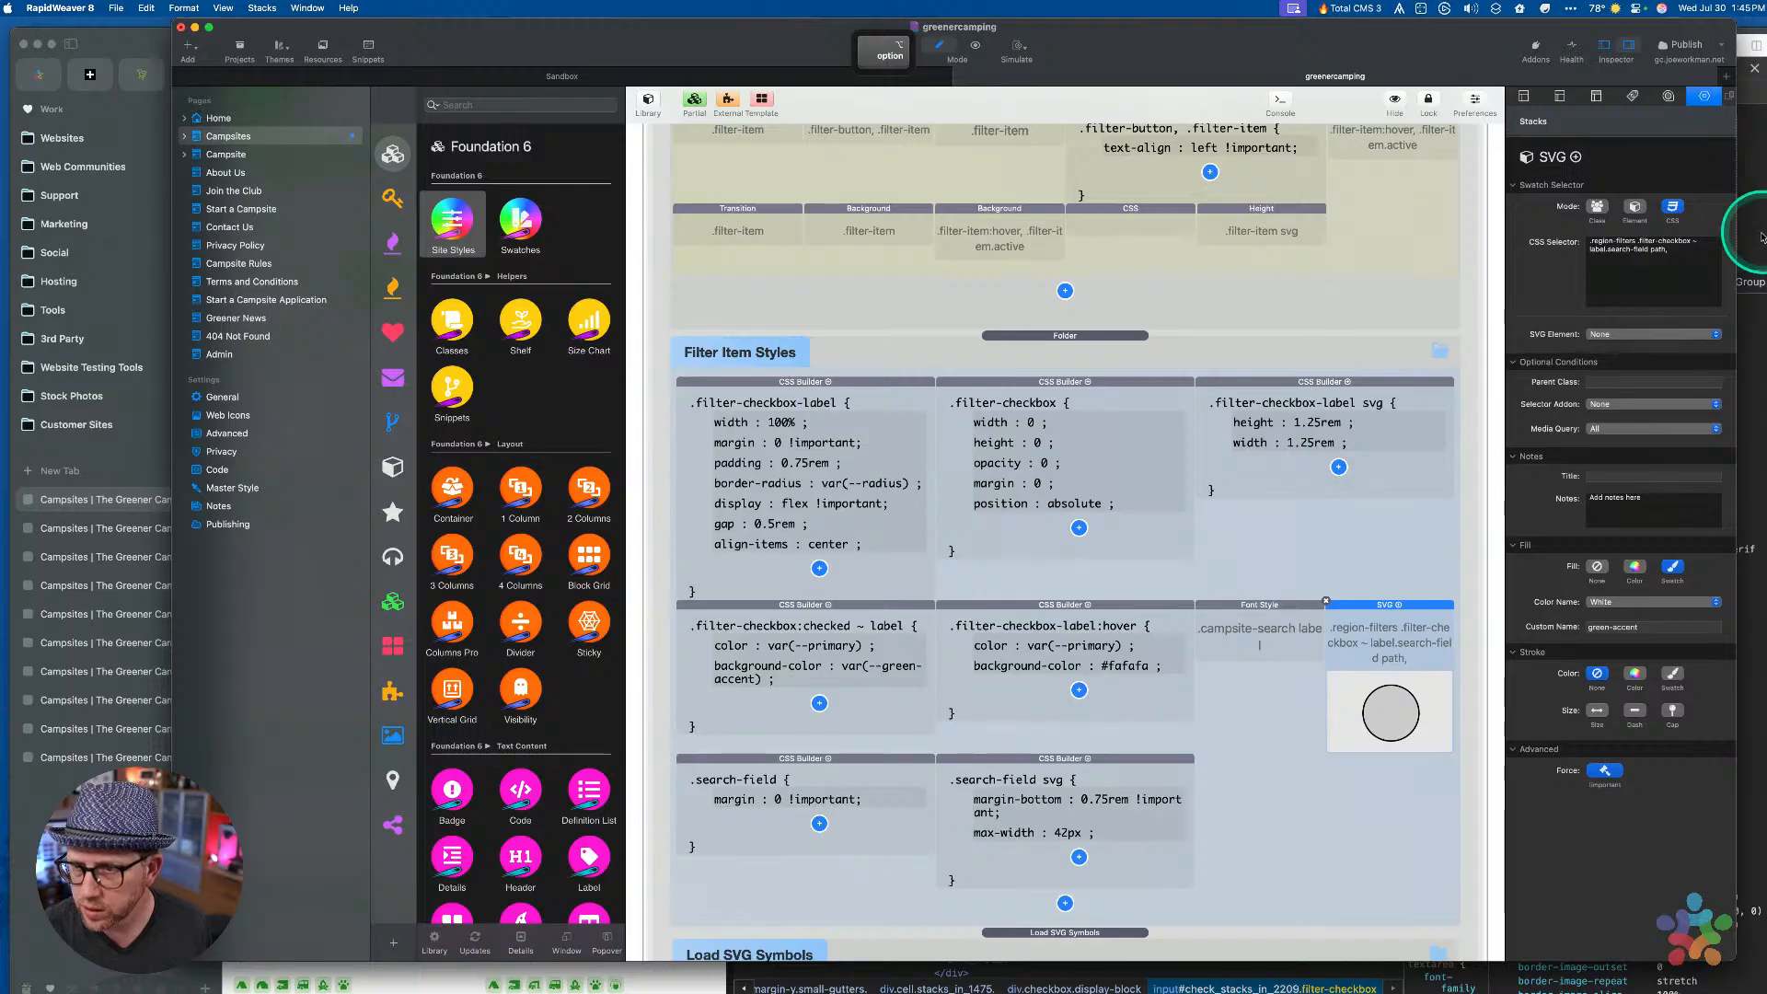
click(1691, 254)
key(alt+Return)
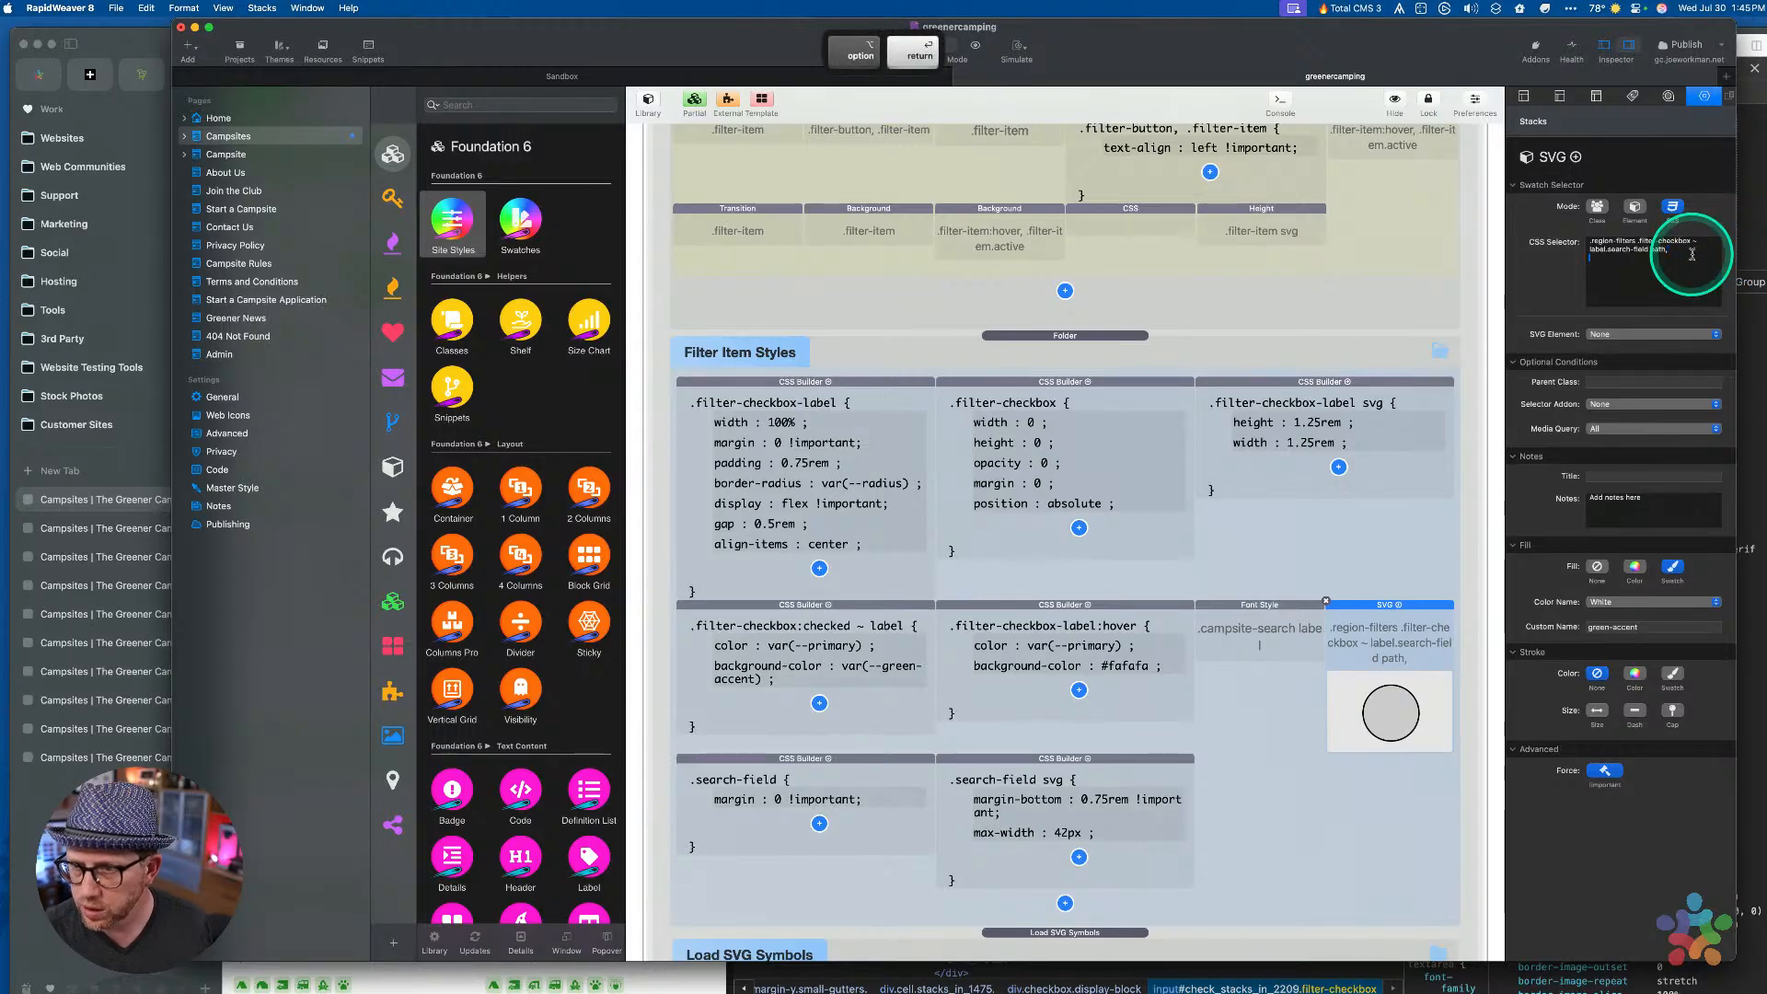
key(super+v)
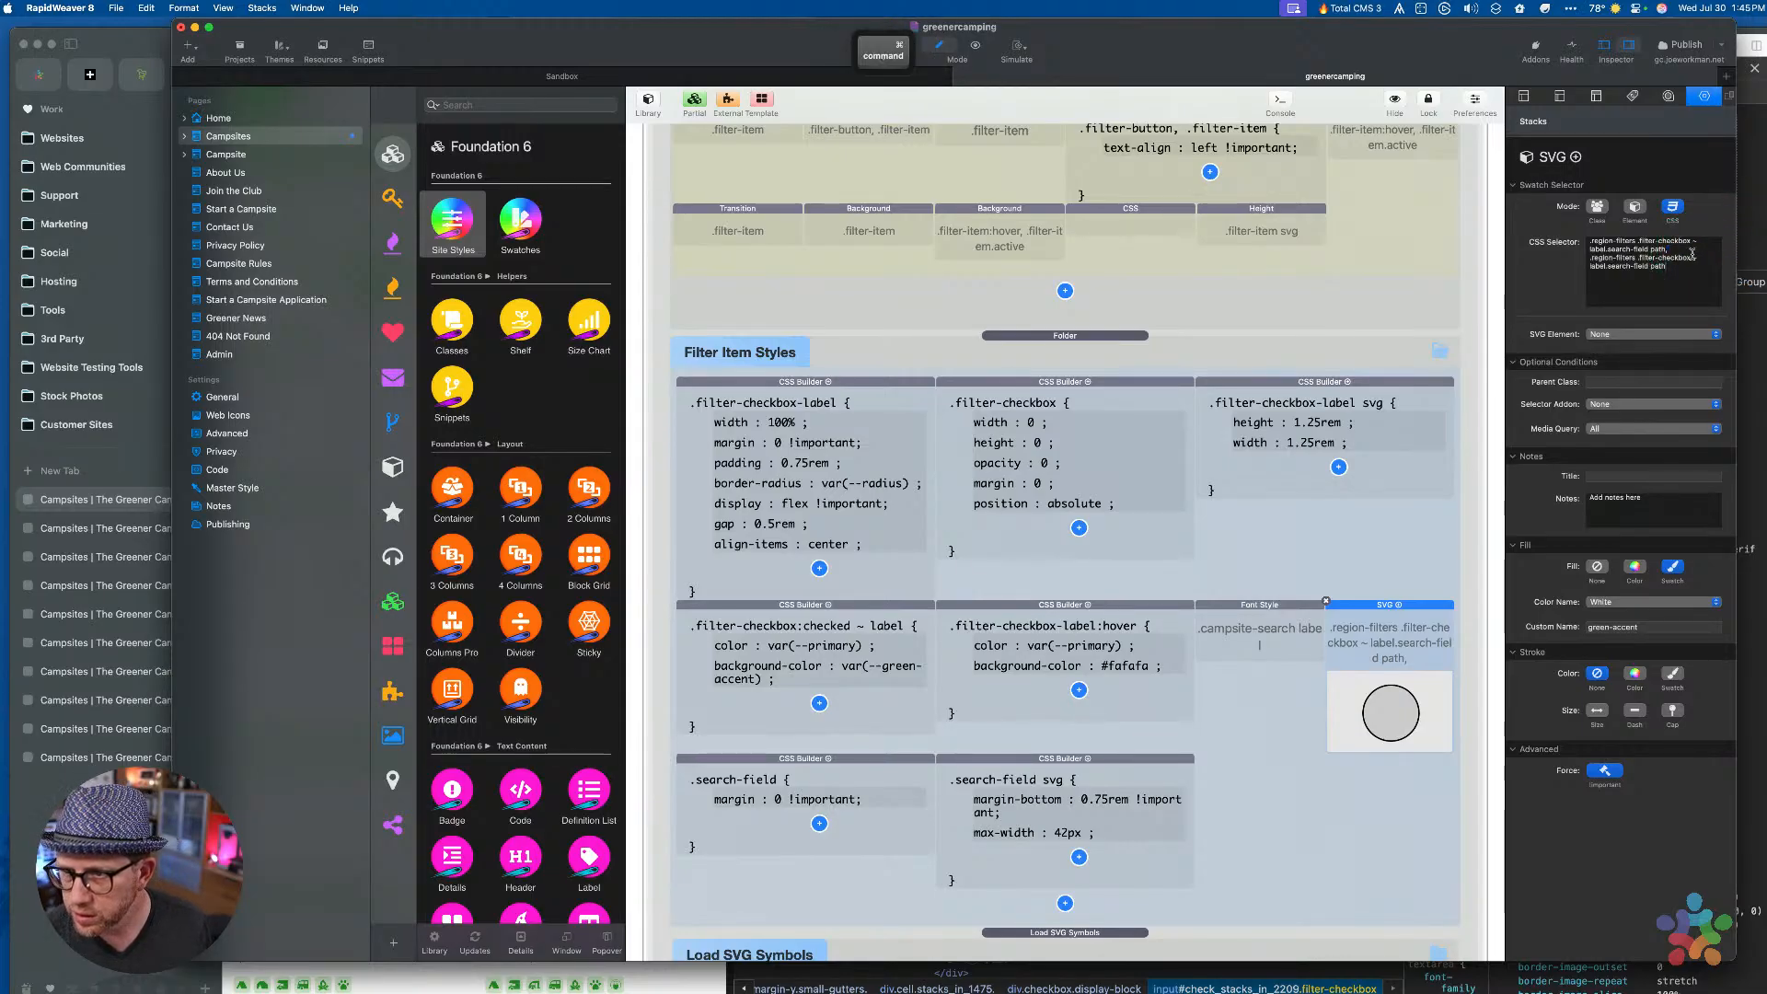
key(shift+Down)
key(BackSpace)
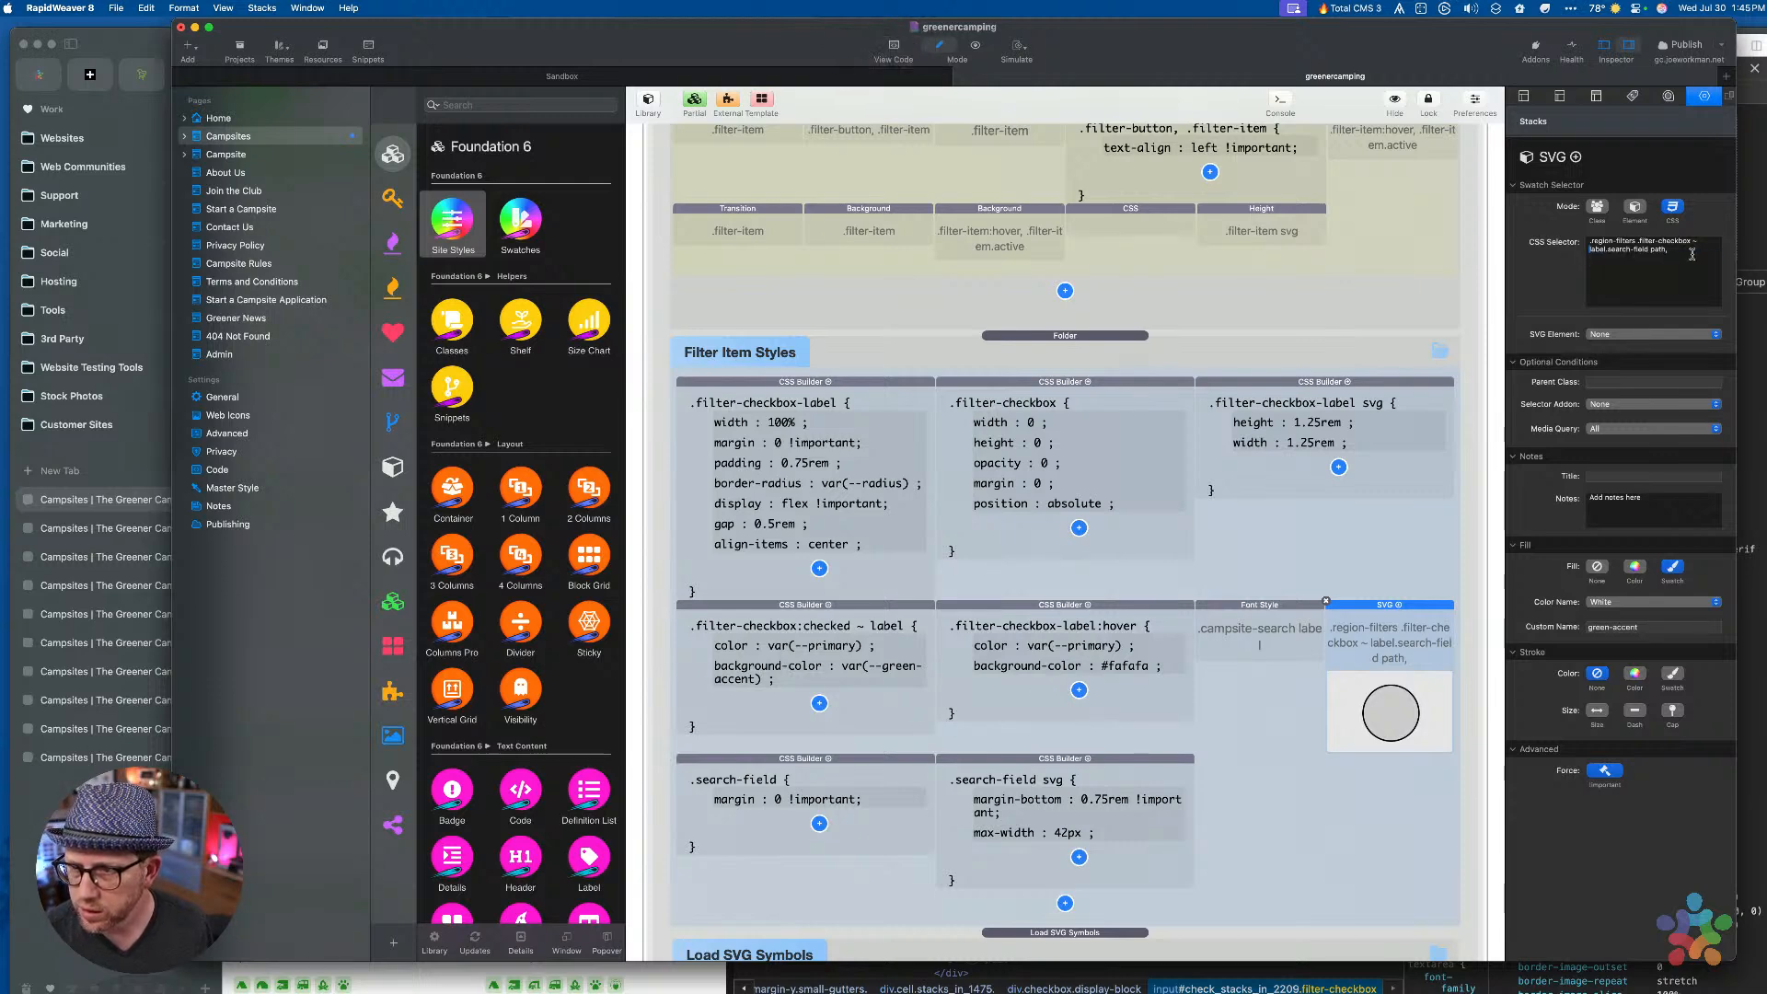
Add :checked after .filter-checkbox, apply the selector, and reload the site in Arc
key(alt+Left)
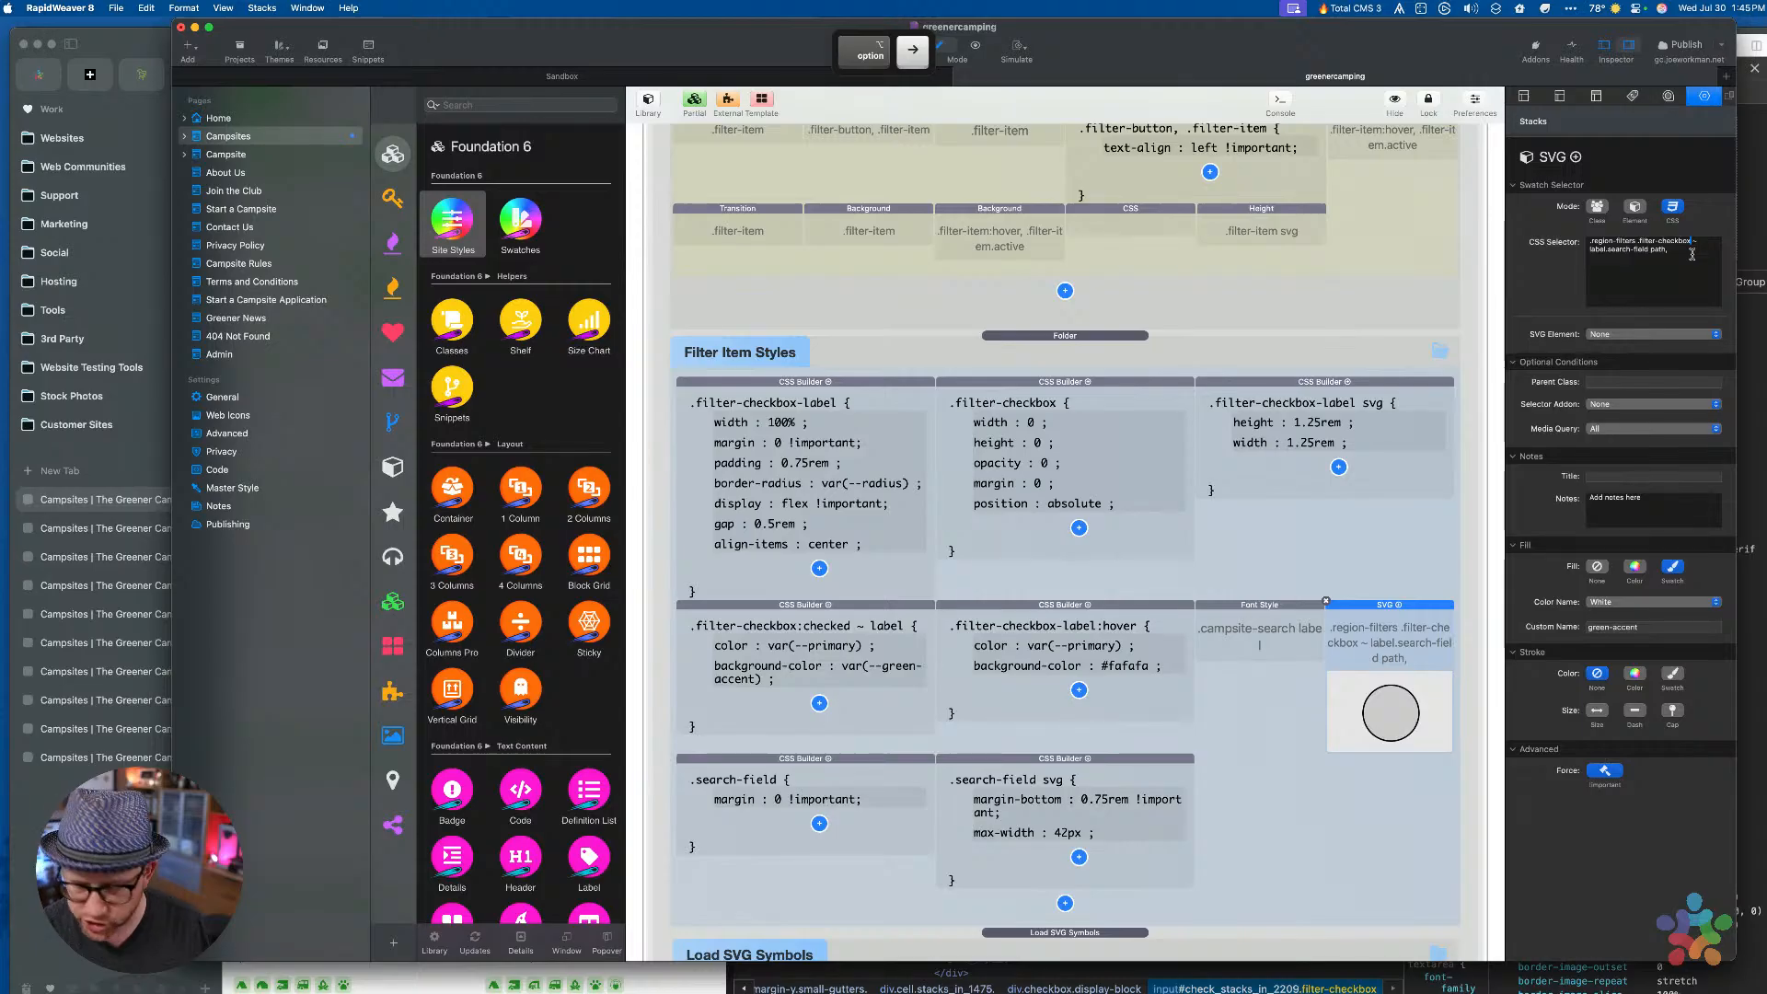
text(:checked)
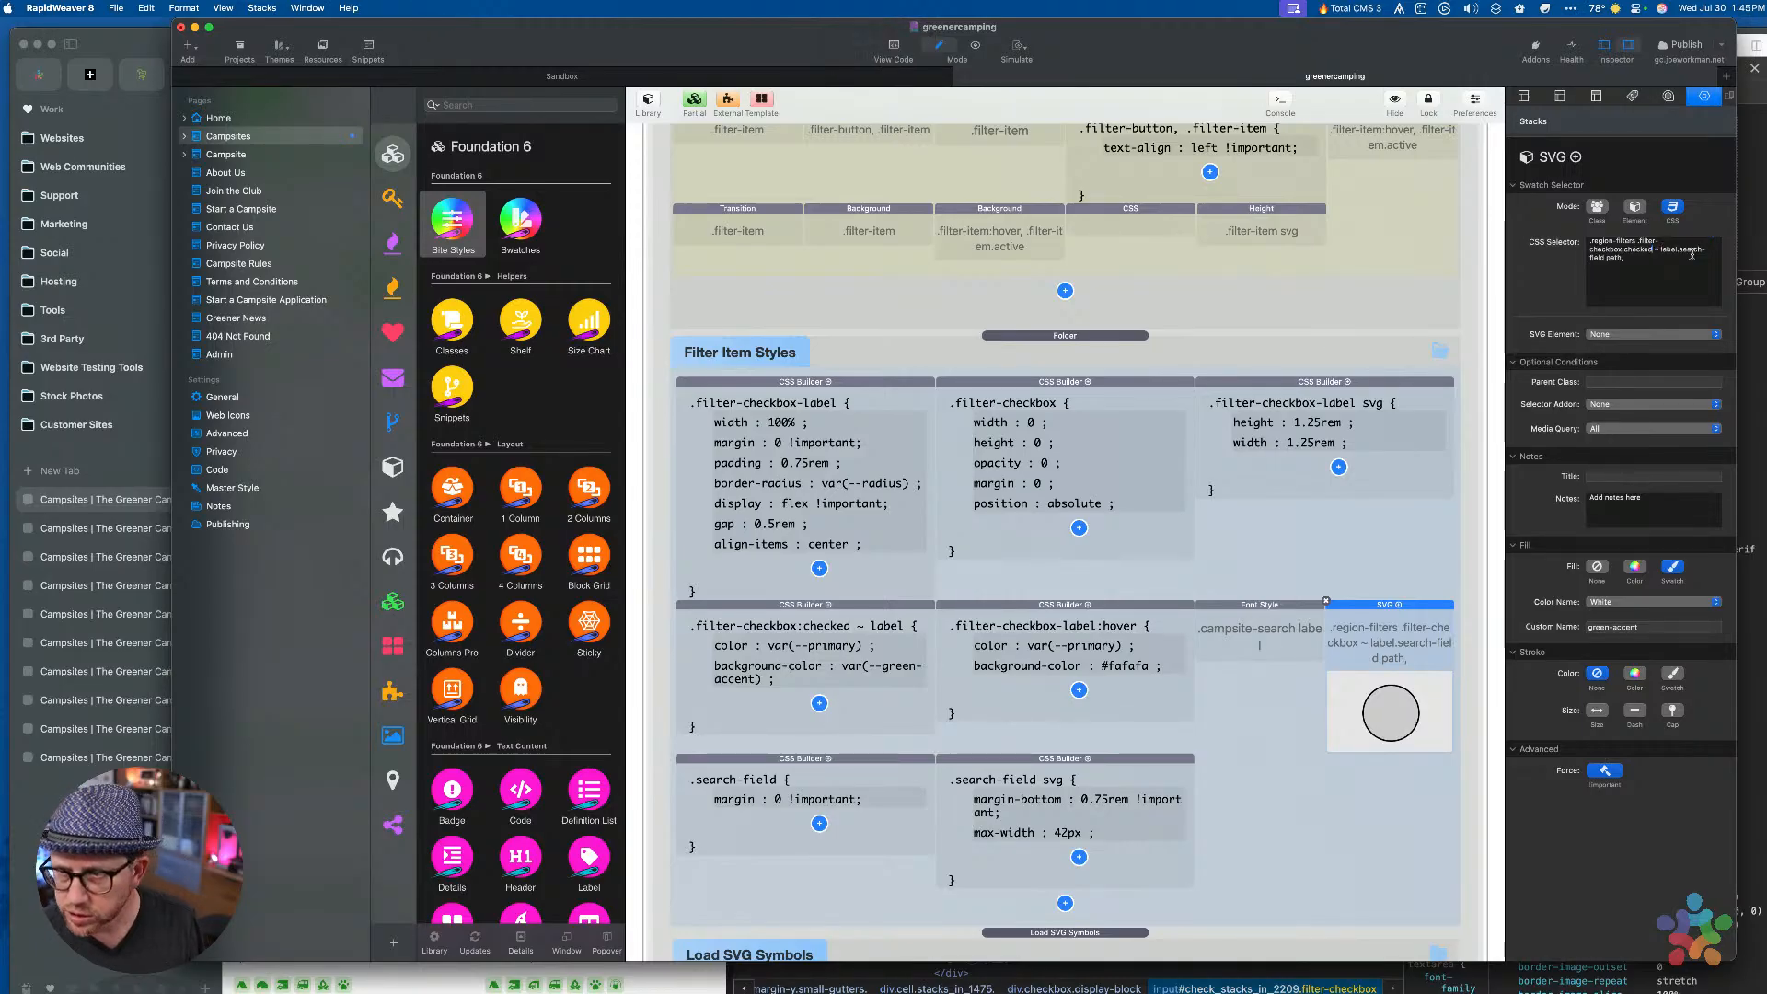
key(Tab)
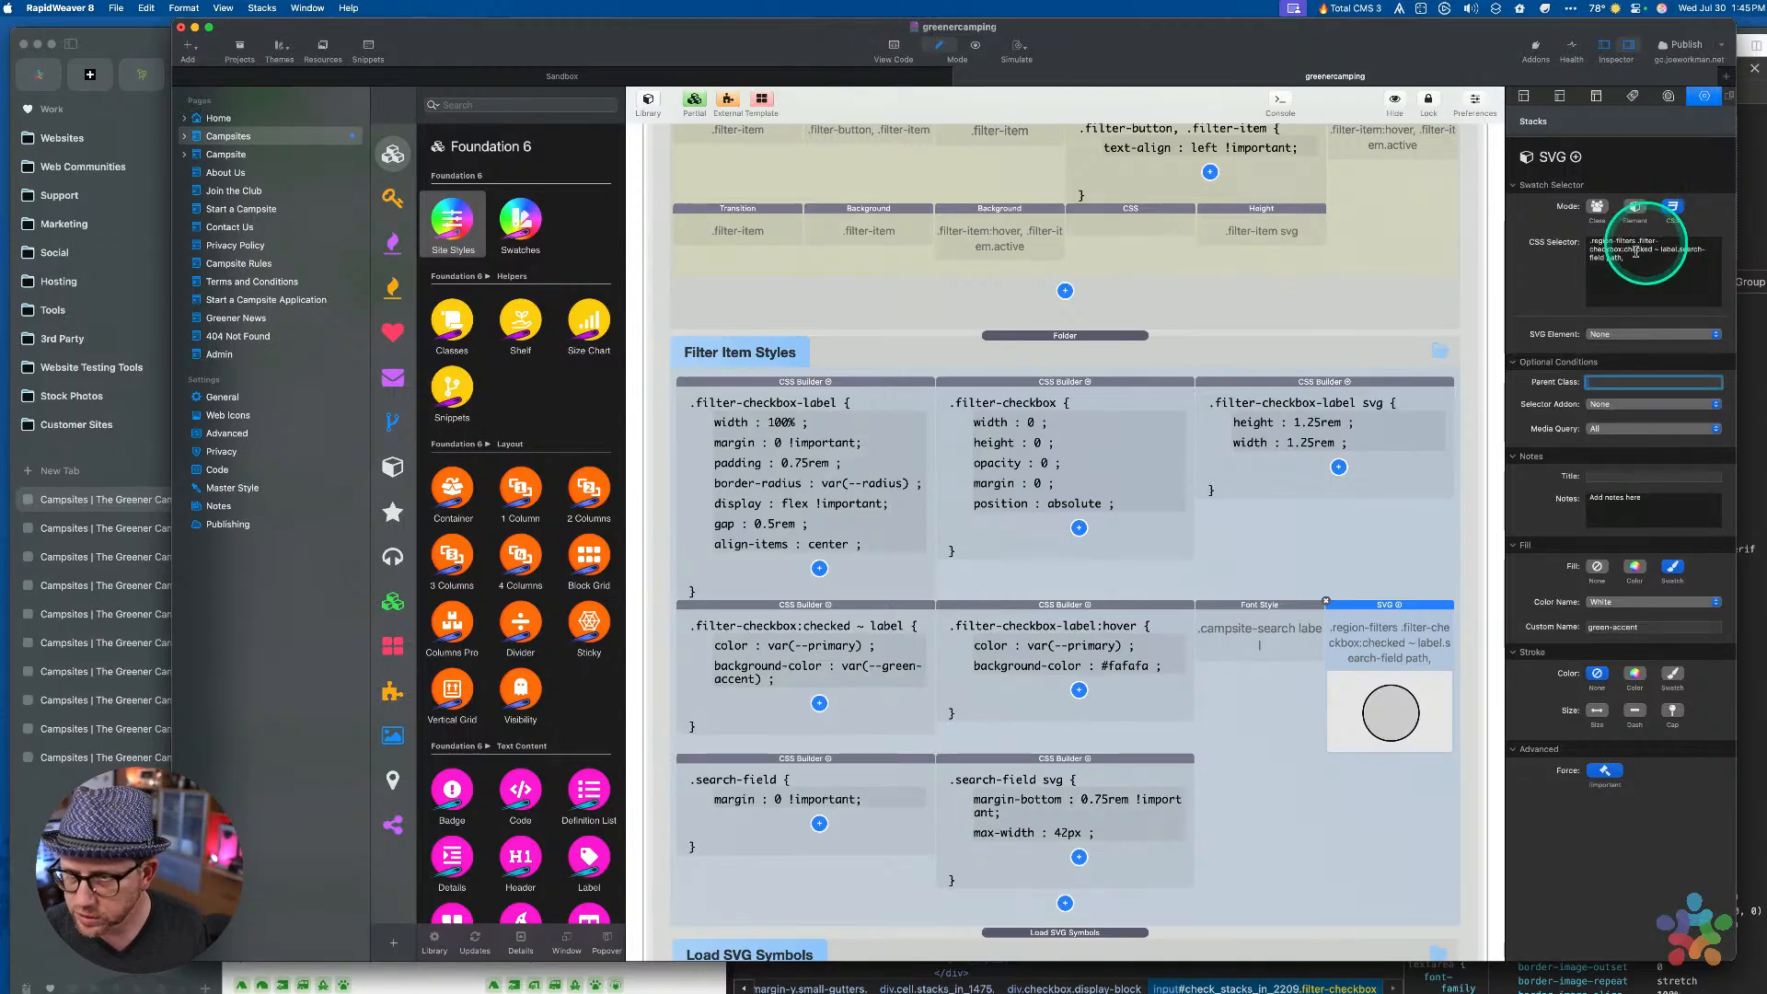
key(ctrl+alt)
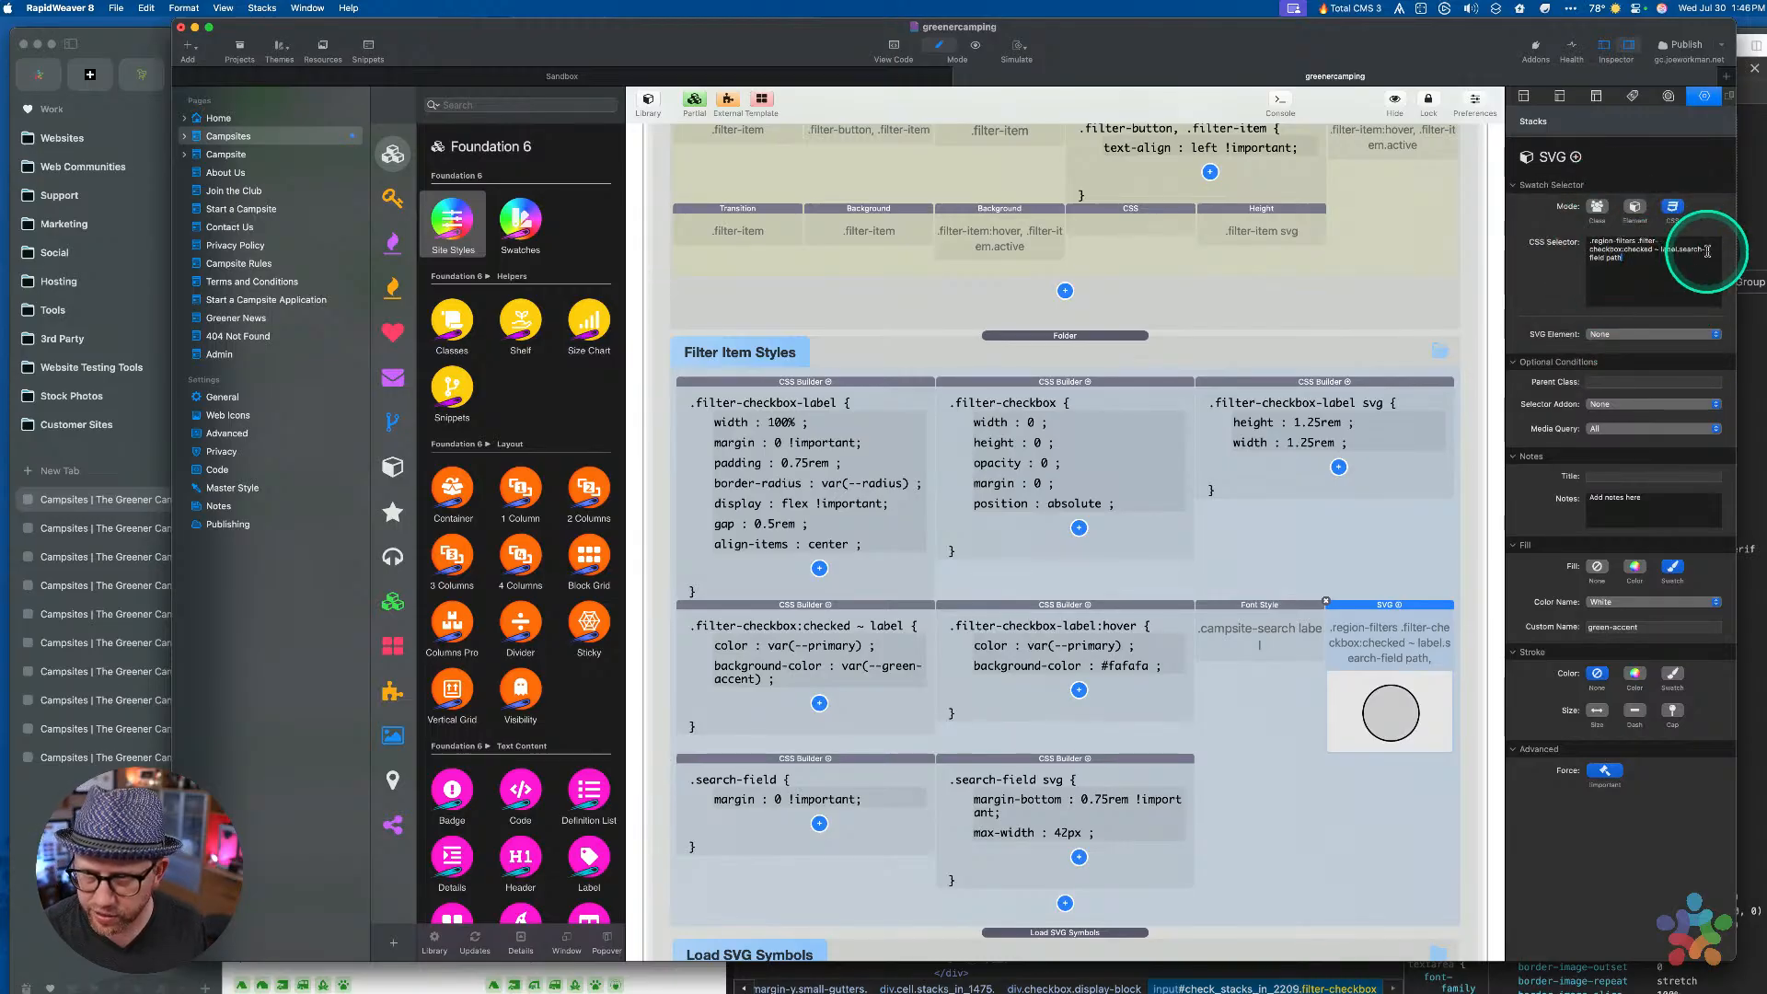
key(Tab)
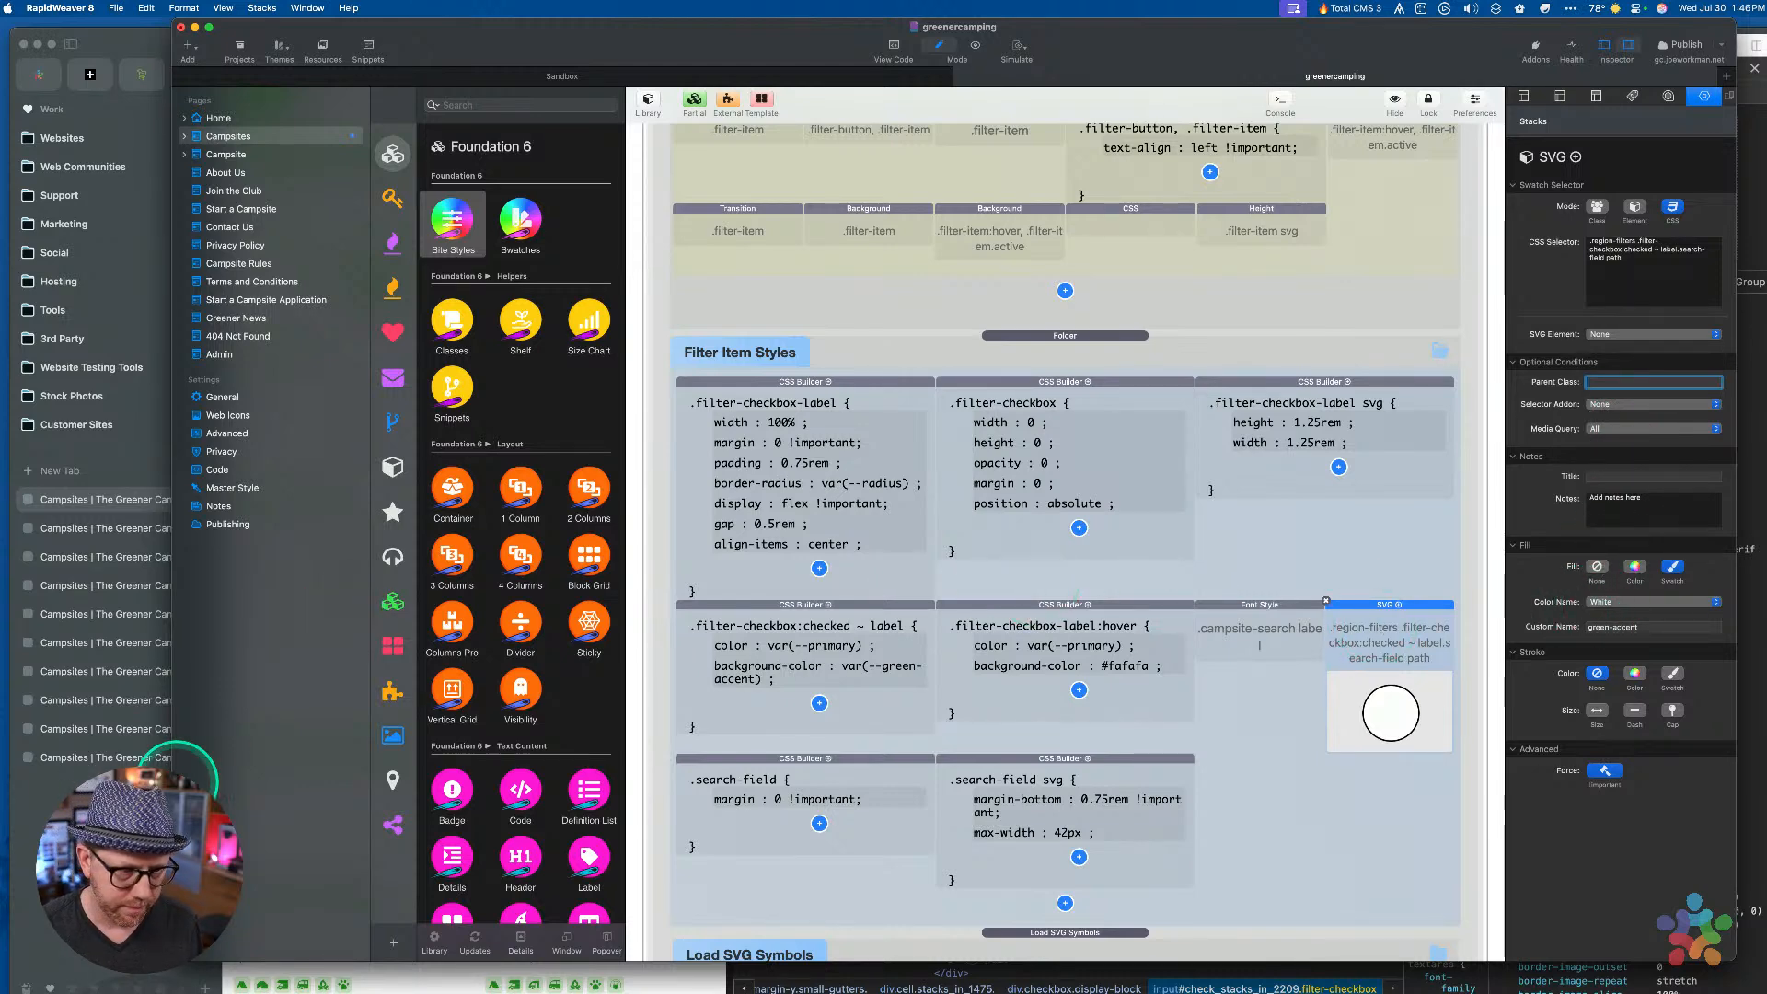
key(super+Tab)
key(super+r)
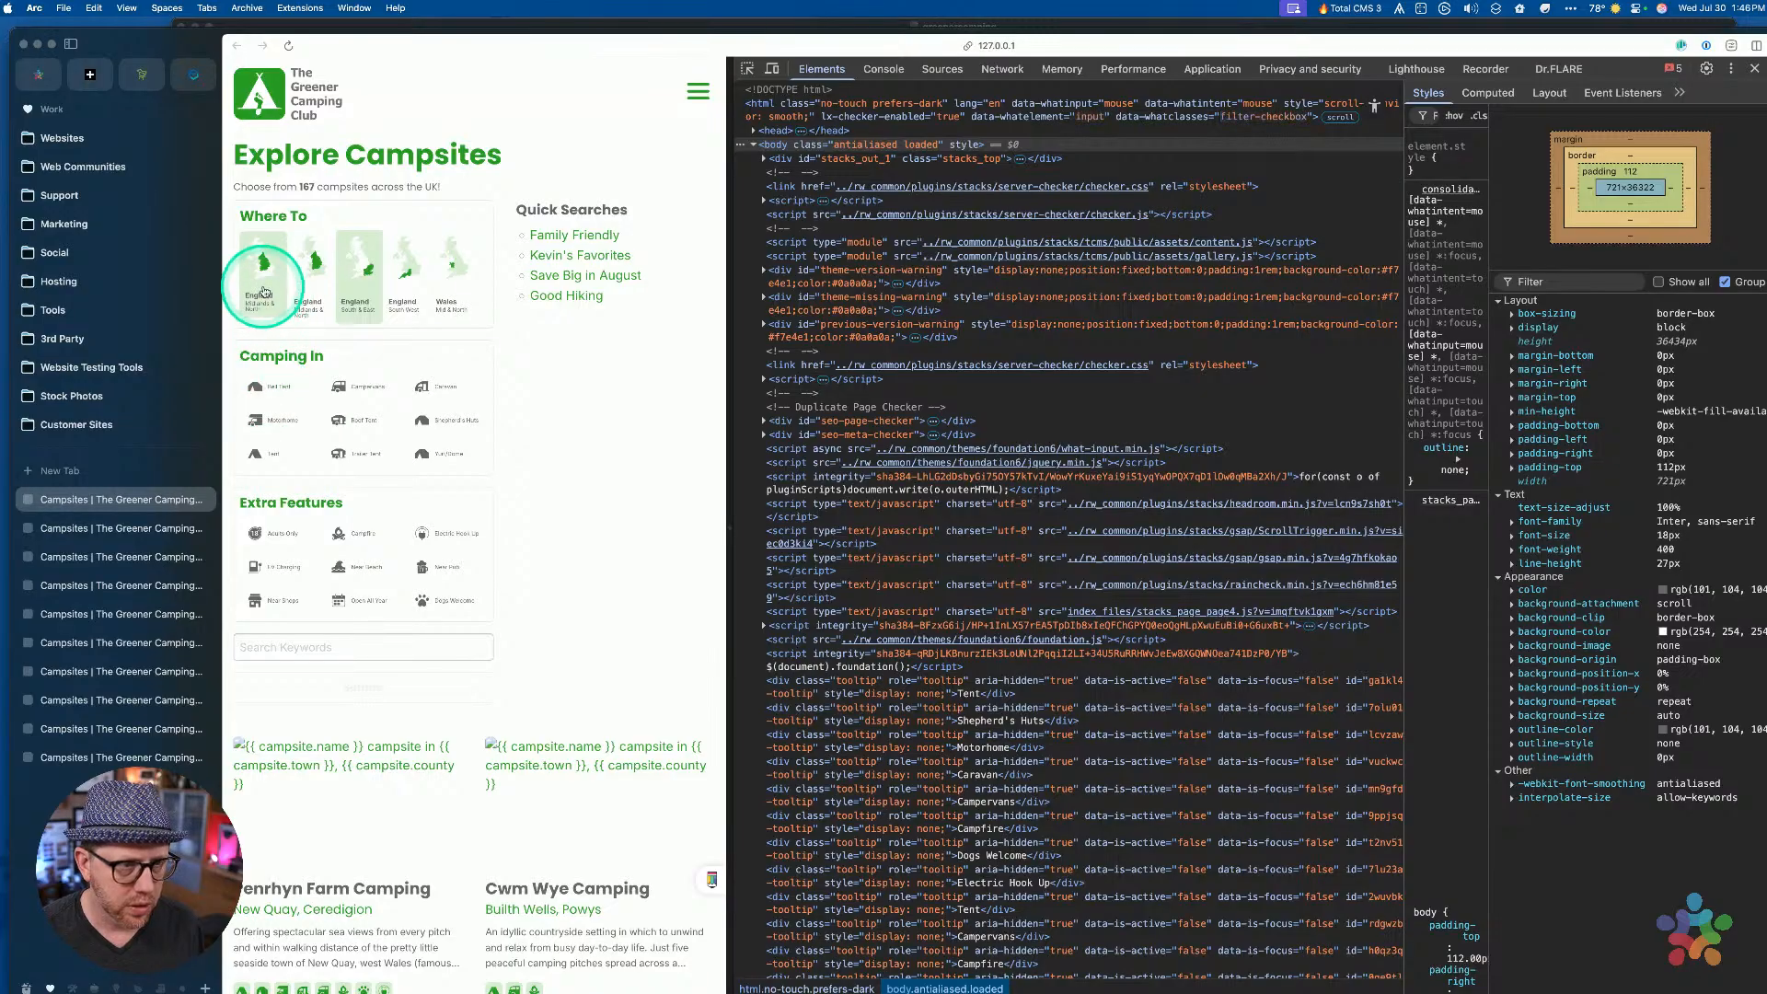
Toggle the first England region card repeatedly to test its map highlight, then return to RapidWeaver
click(264, 282)
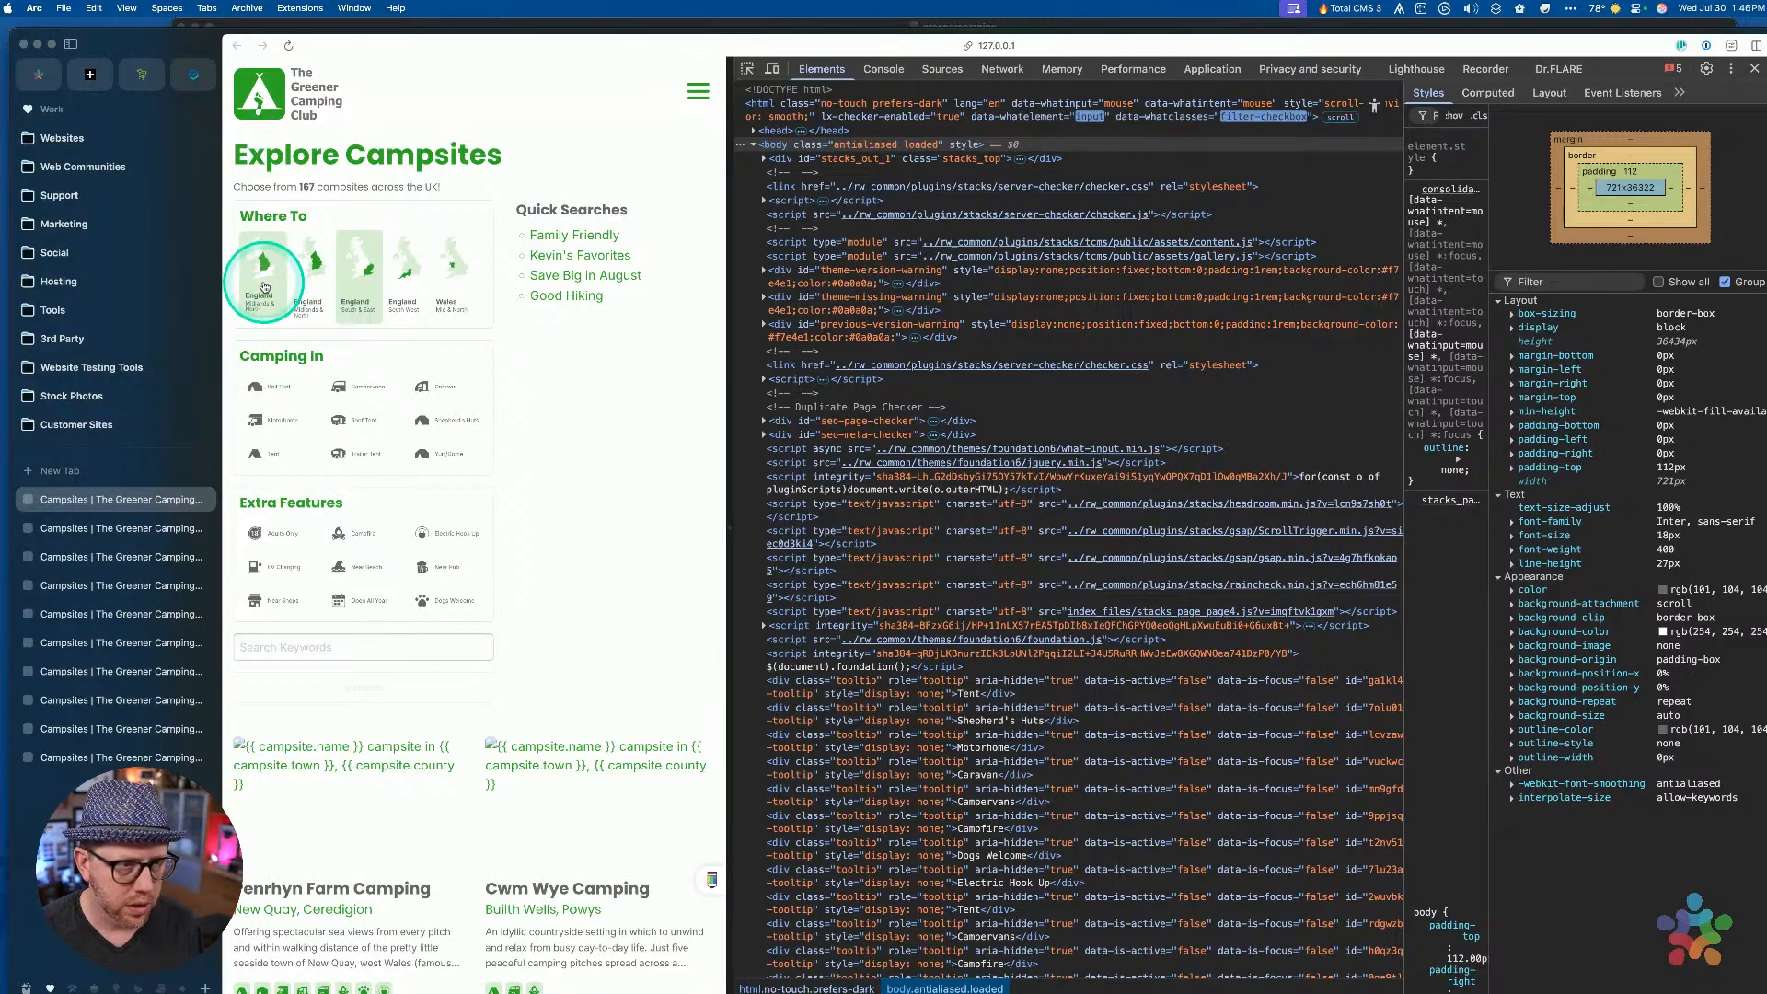
click(264, 285)
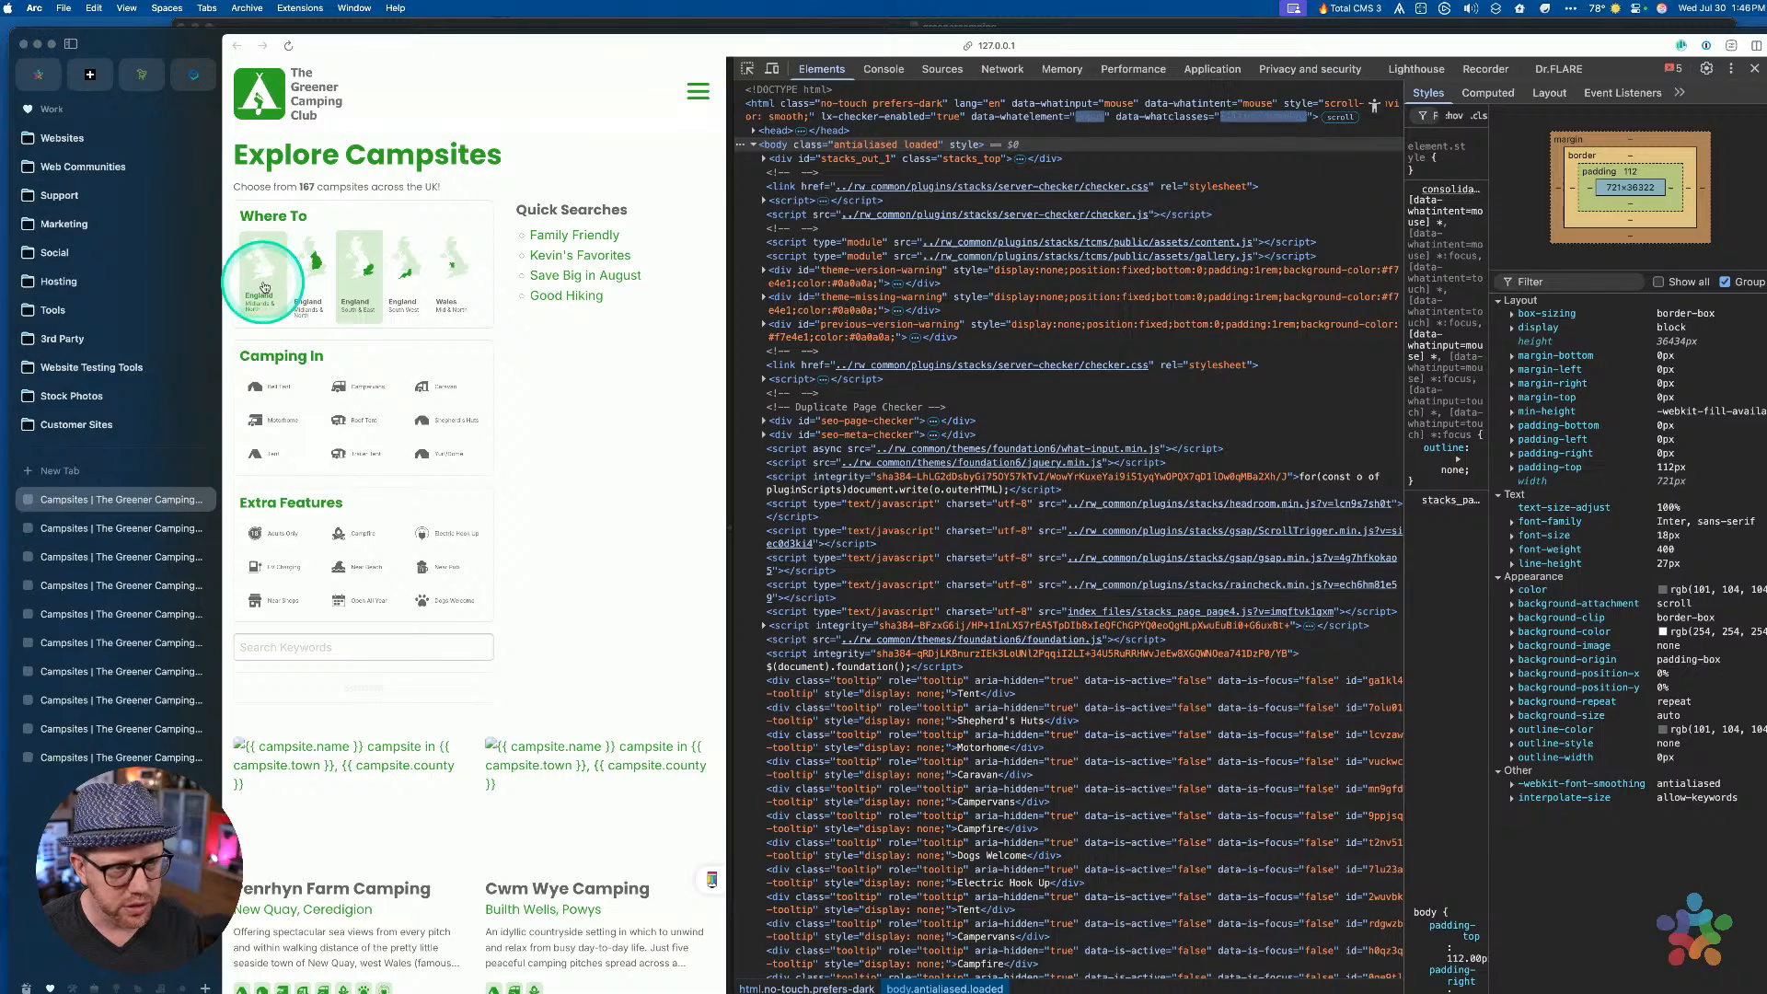
click(264, 287)
click(264, 287)
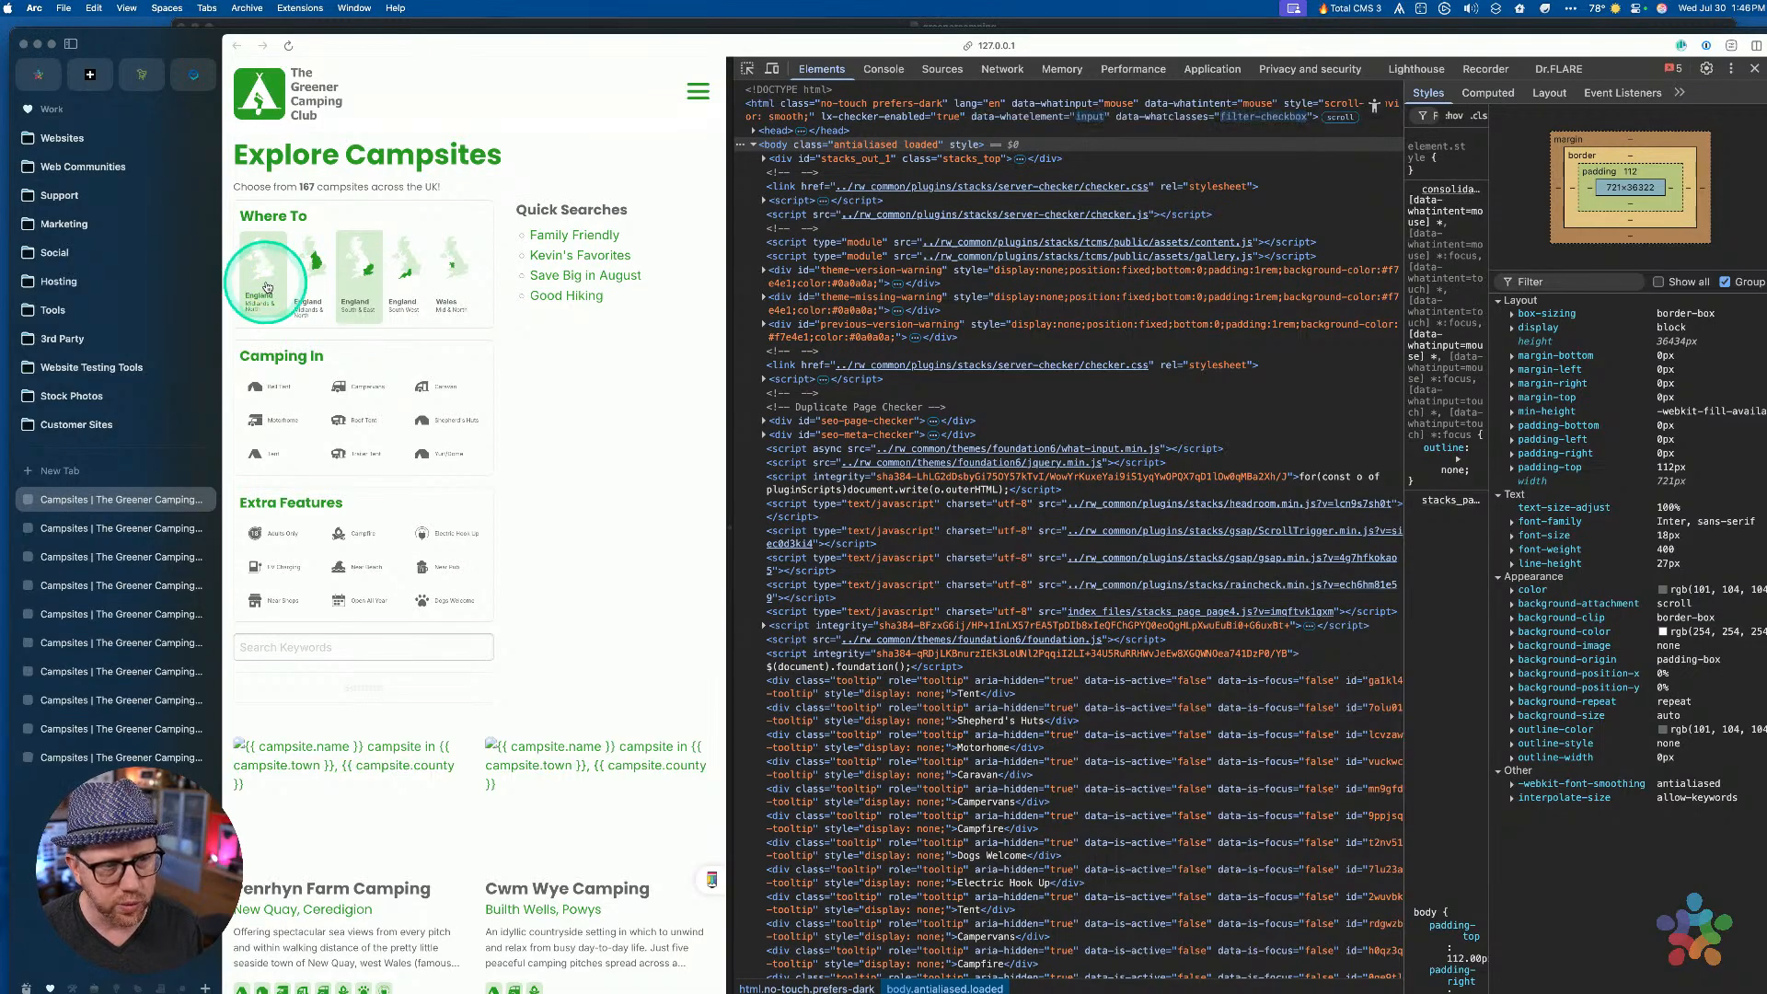
click(256, 306)
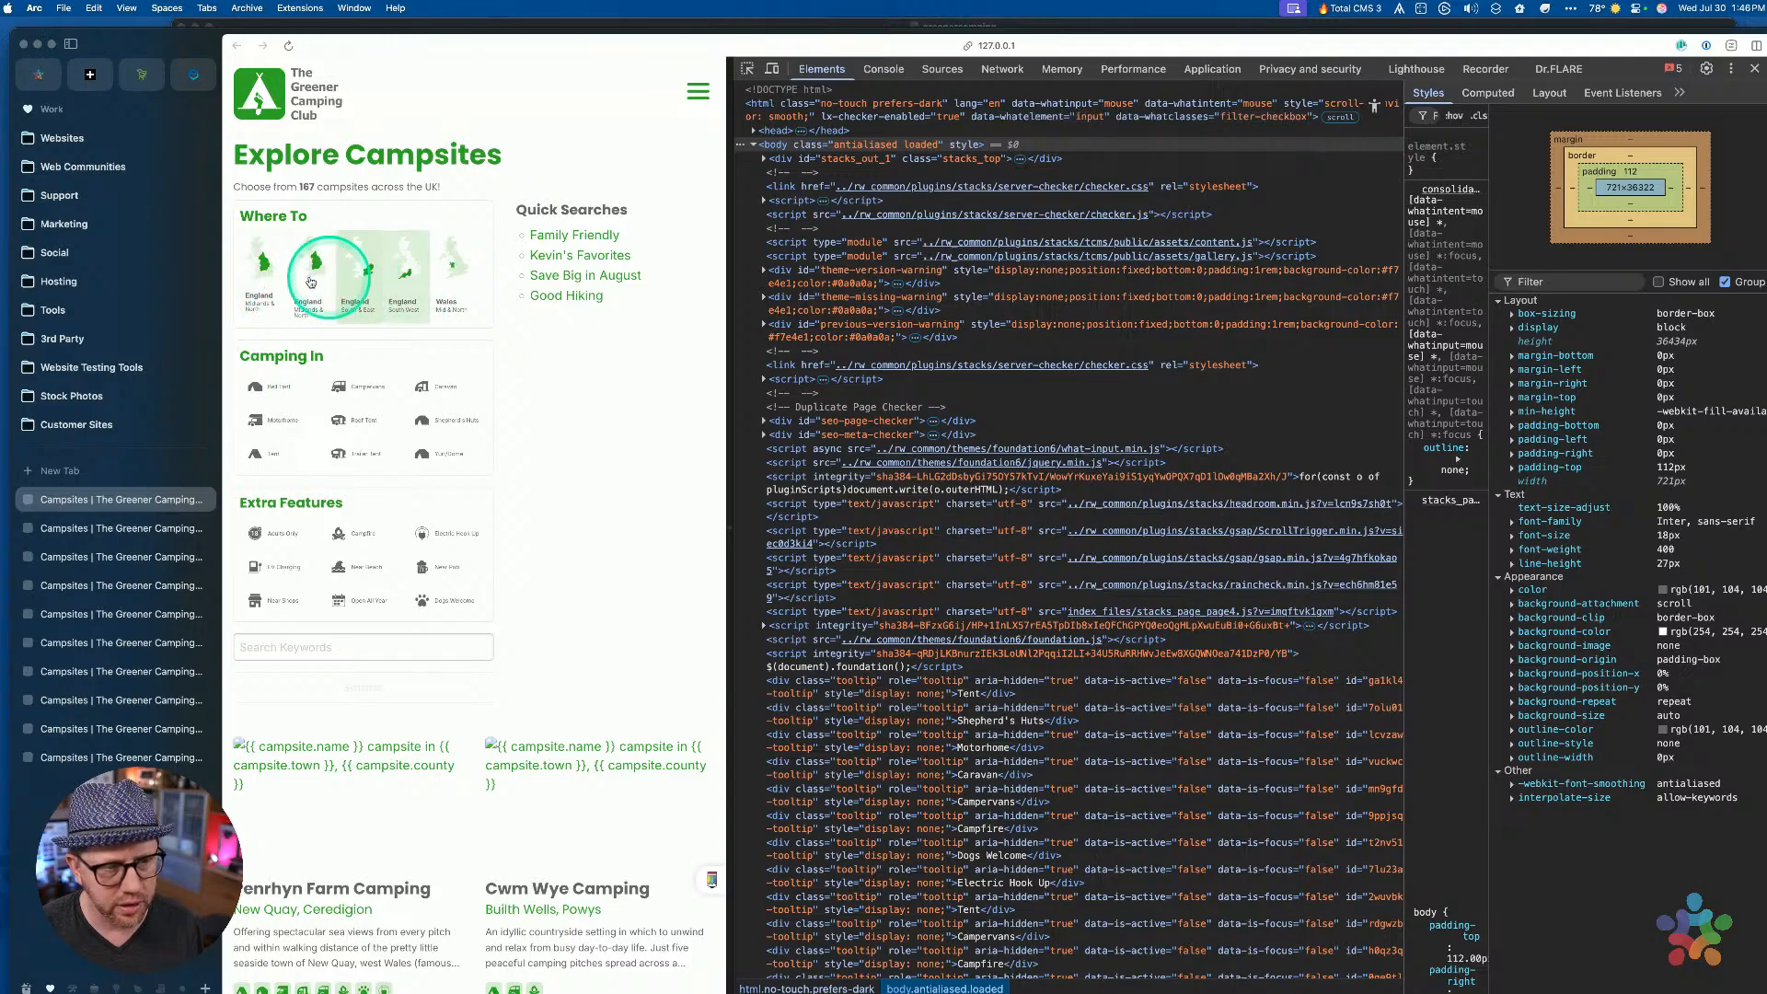
click(256, 287)
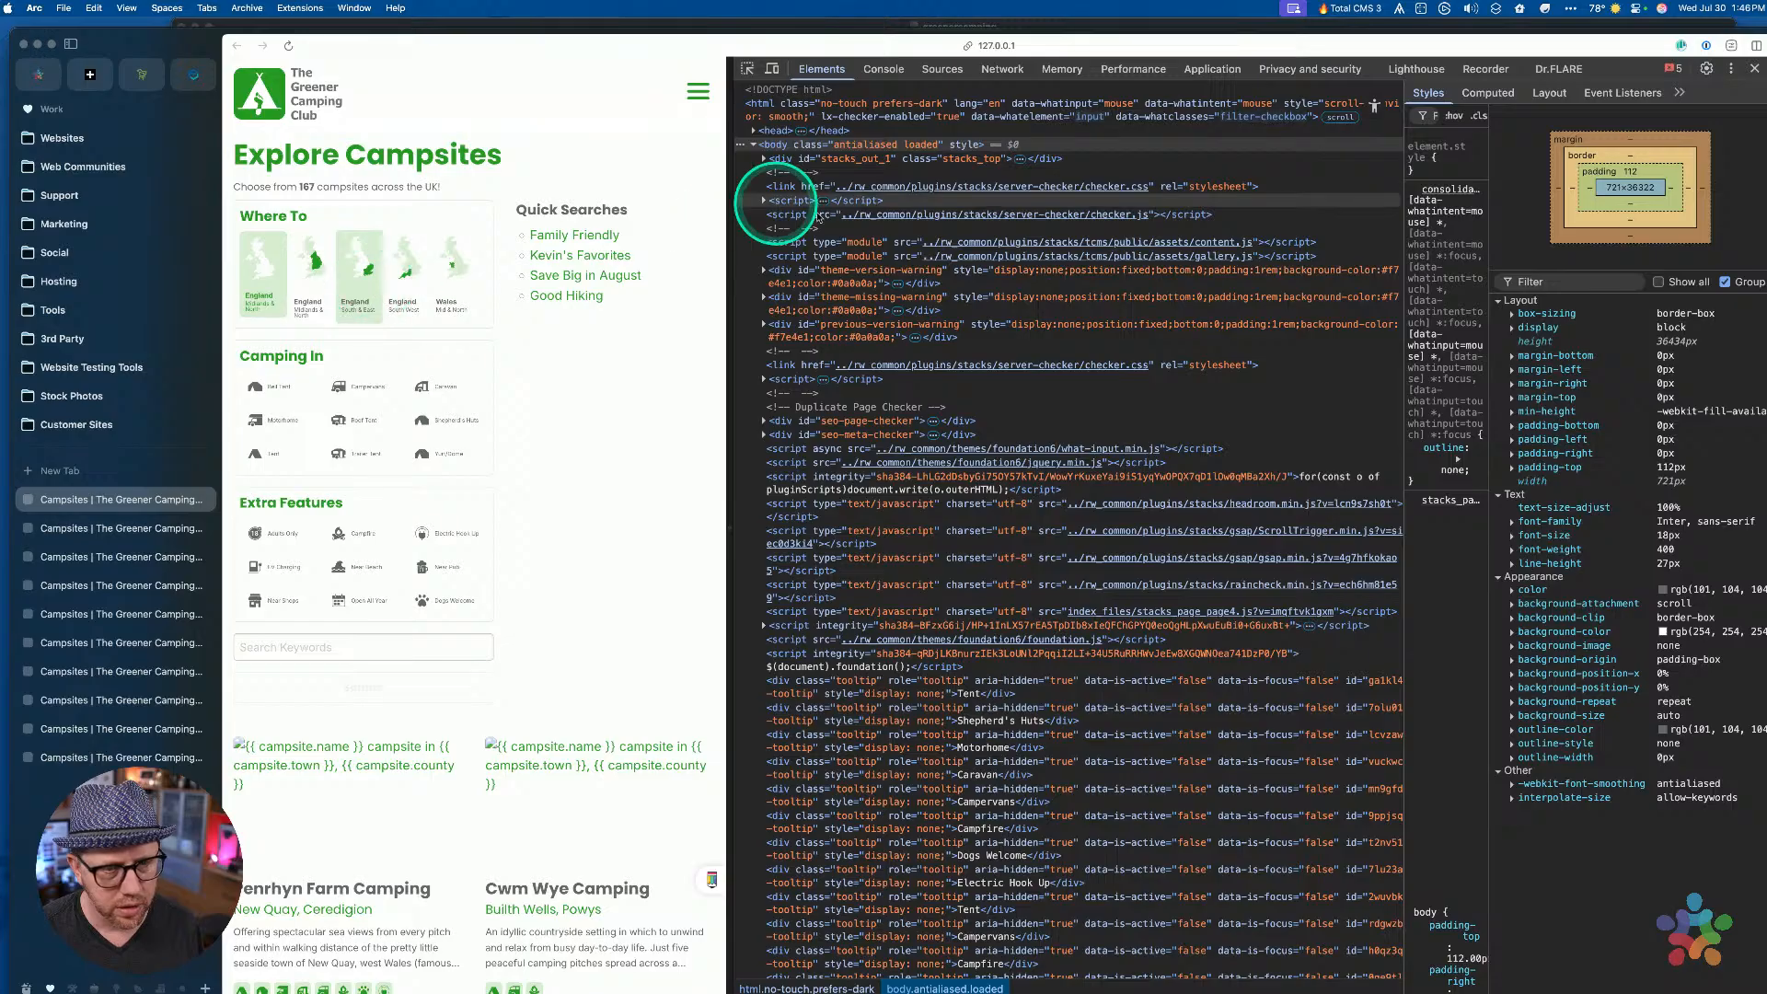
click(262, 277)
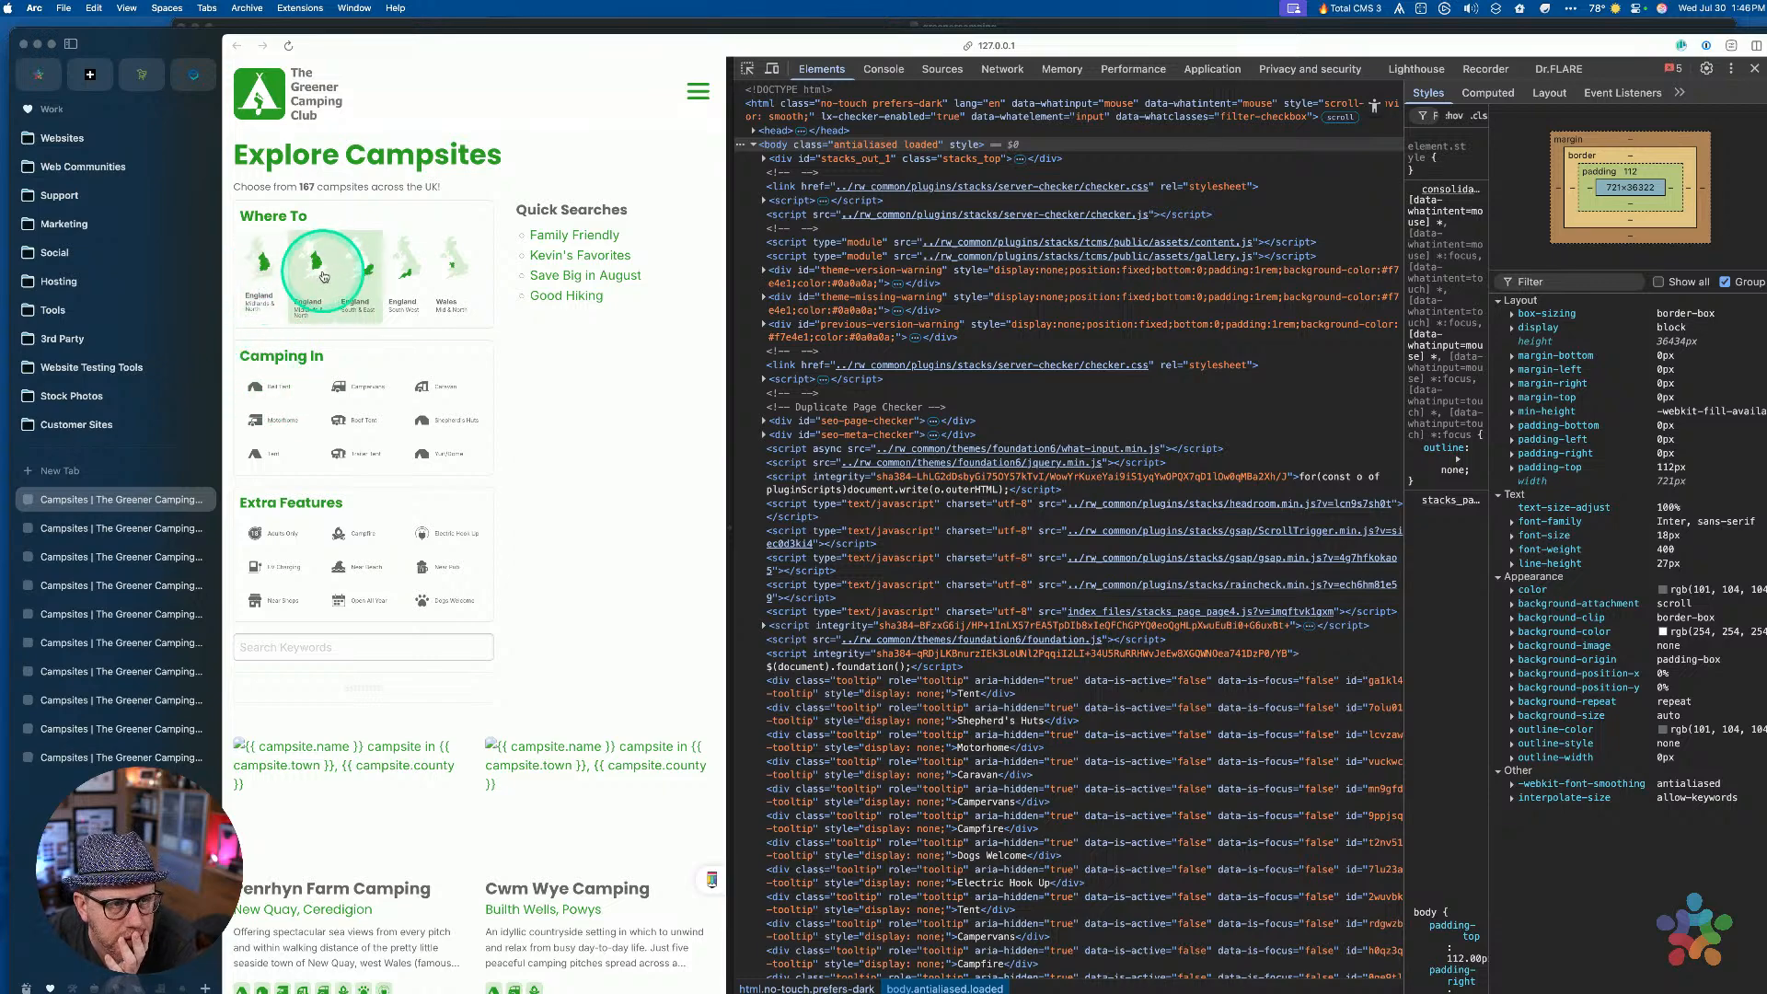
key(ctrl+Up)
click(1056, 555)
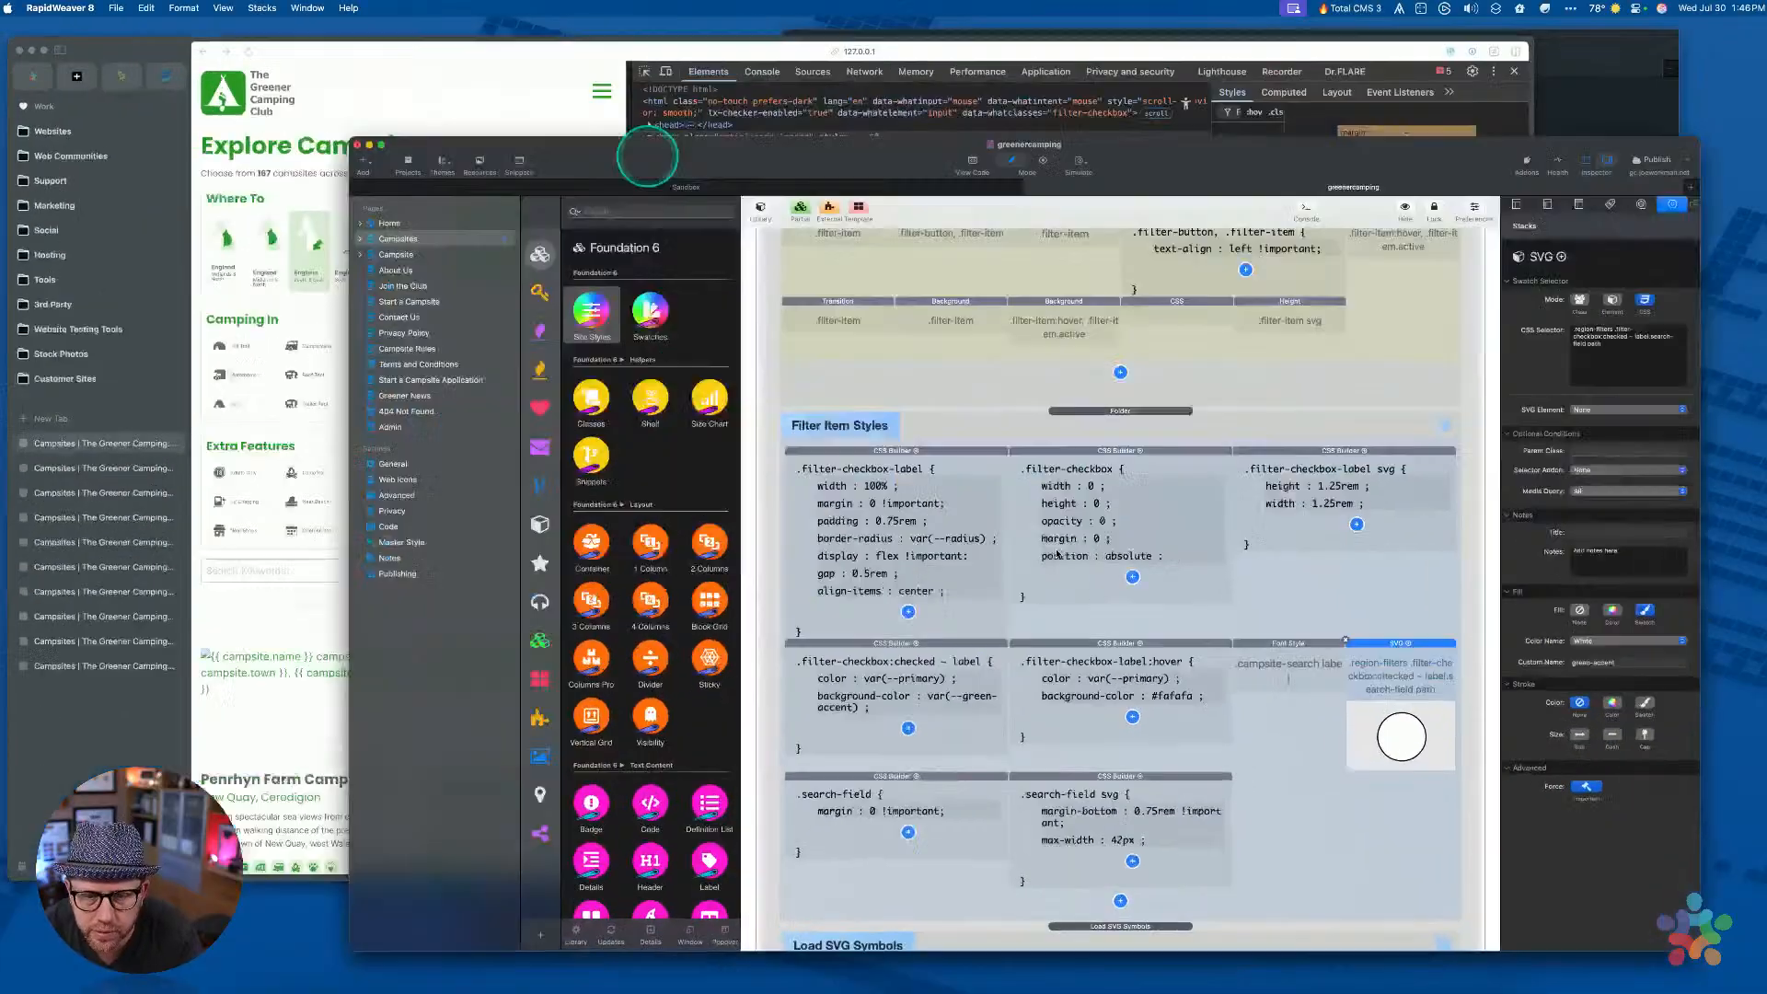
Preview the page in Arc, check the first England region, then request a fresh preview from RapidWeaver
key(super+p)
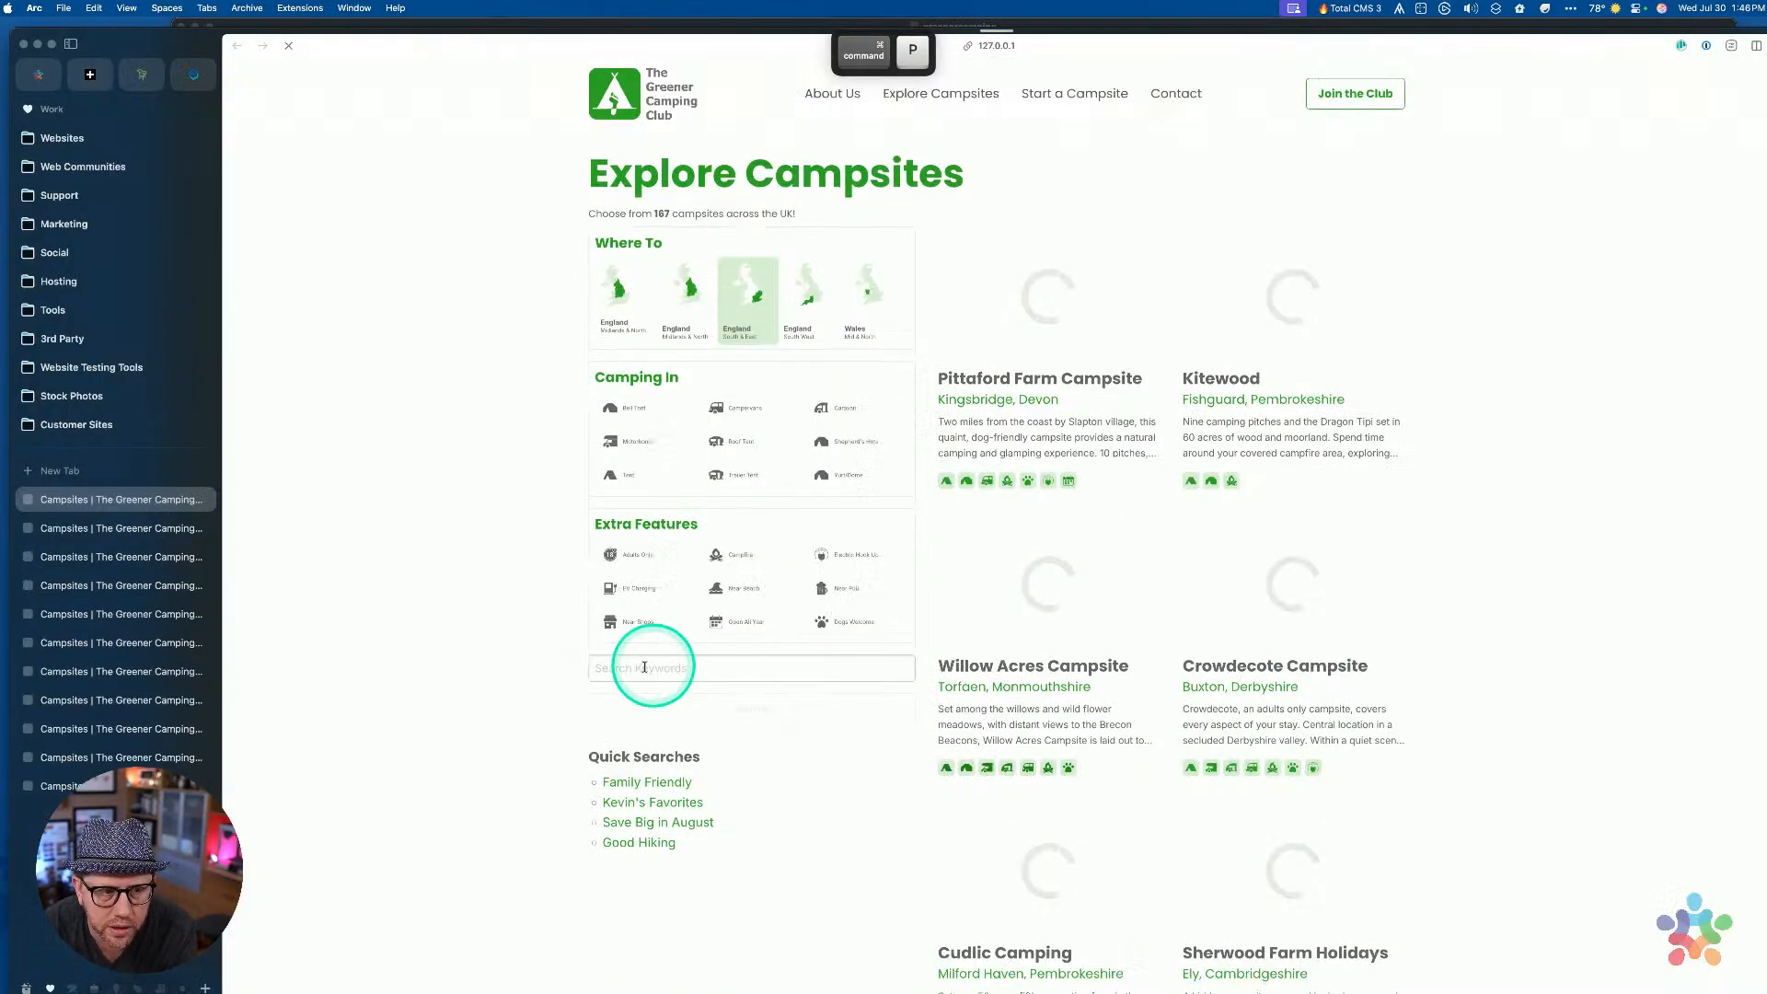
click(617, 315)
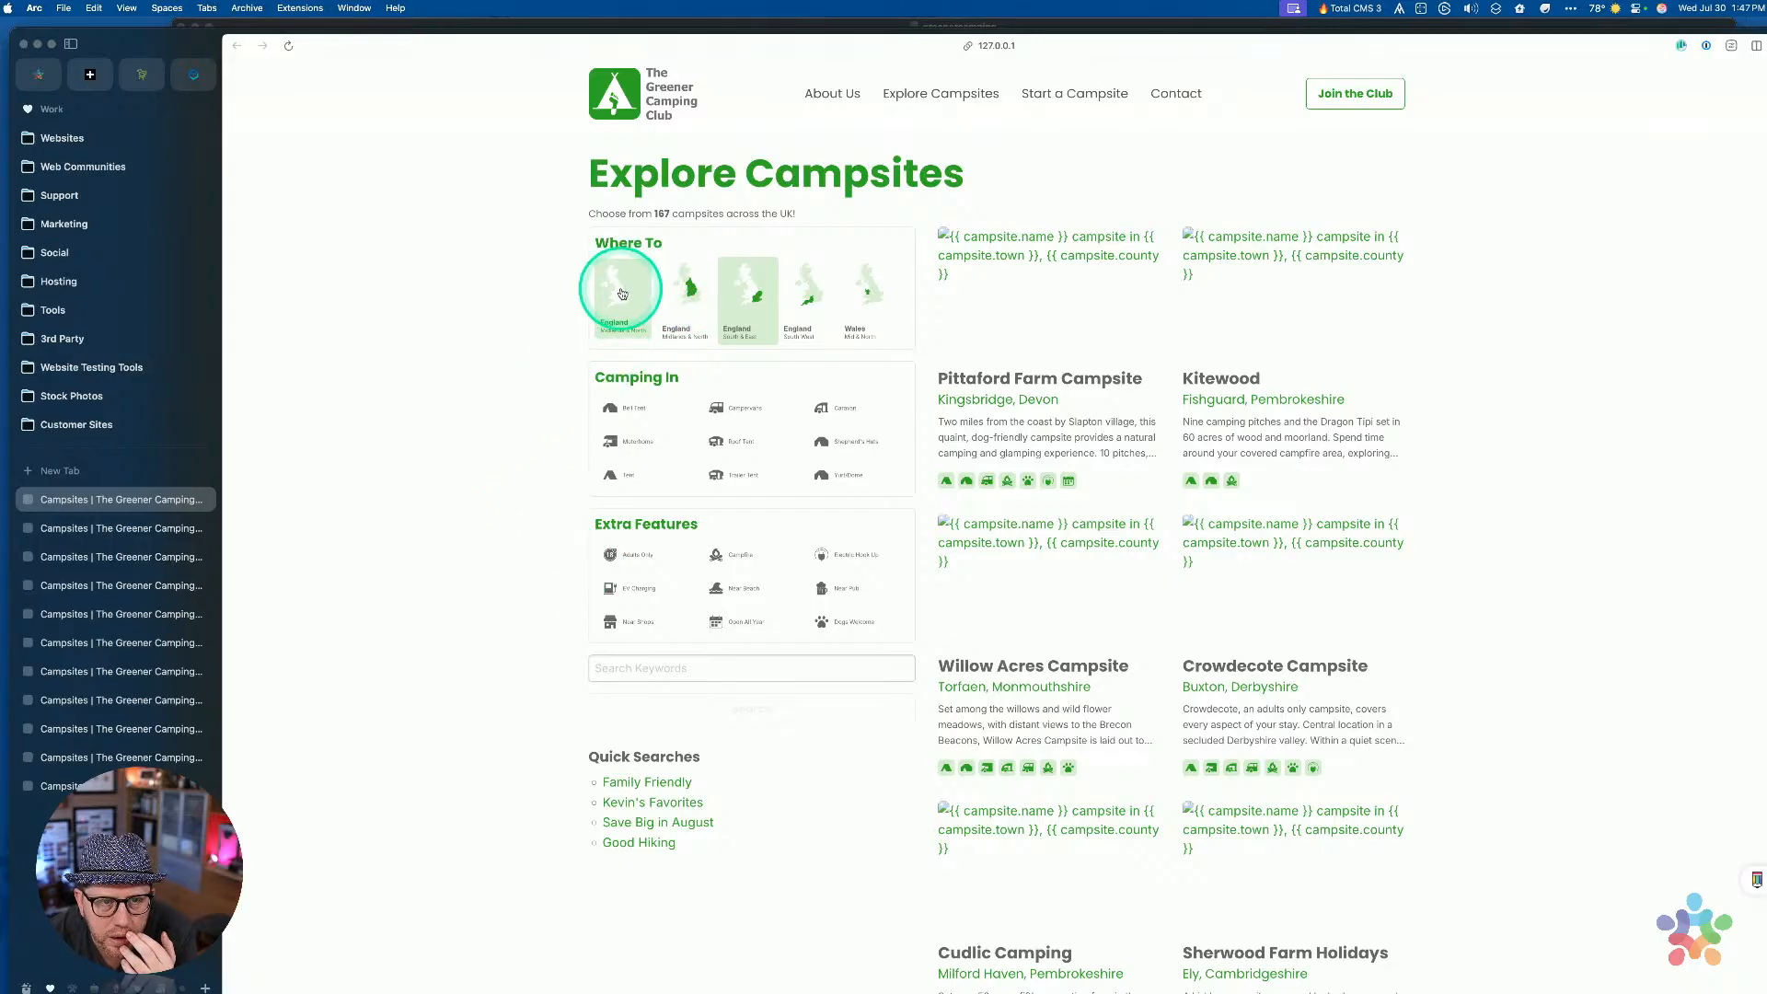
key(ctrl+Up)
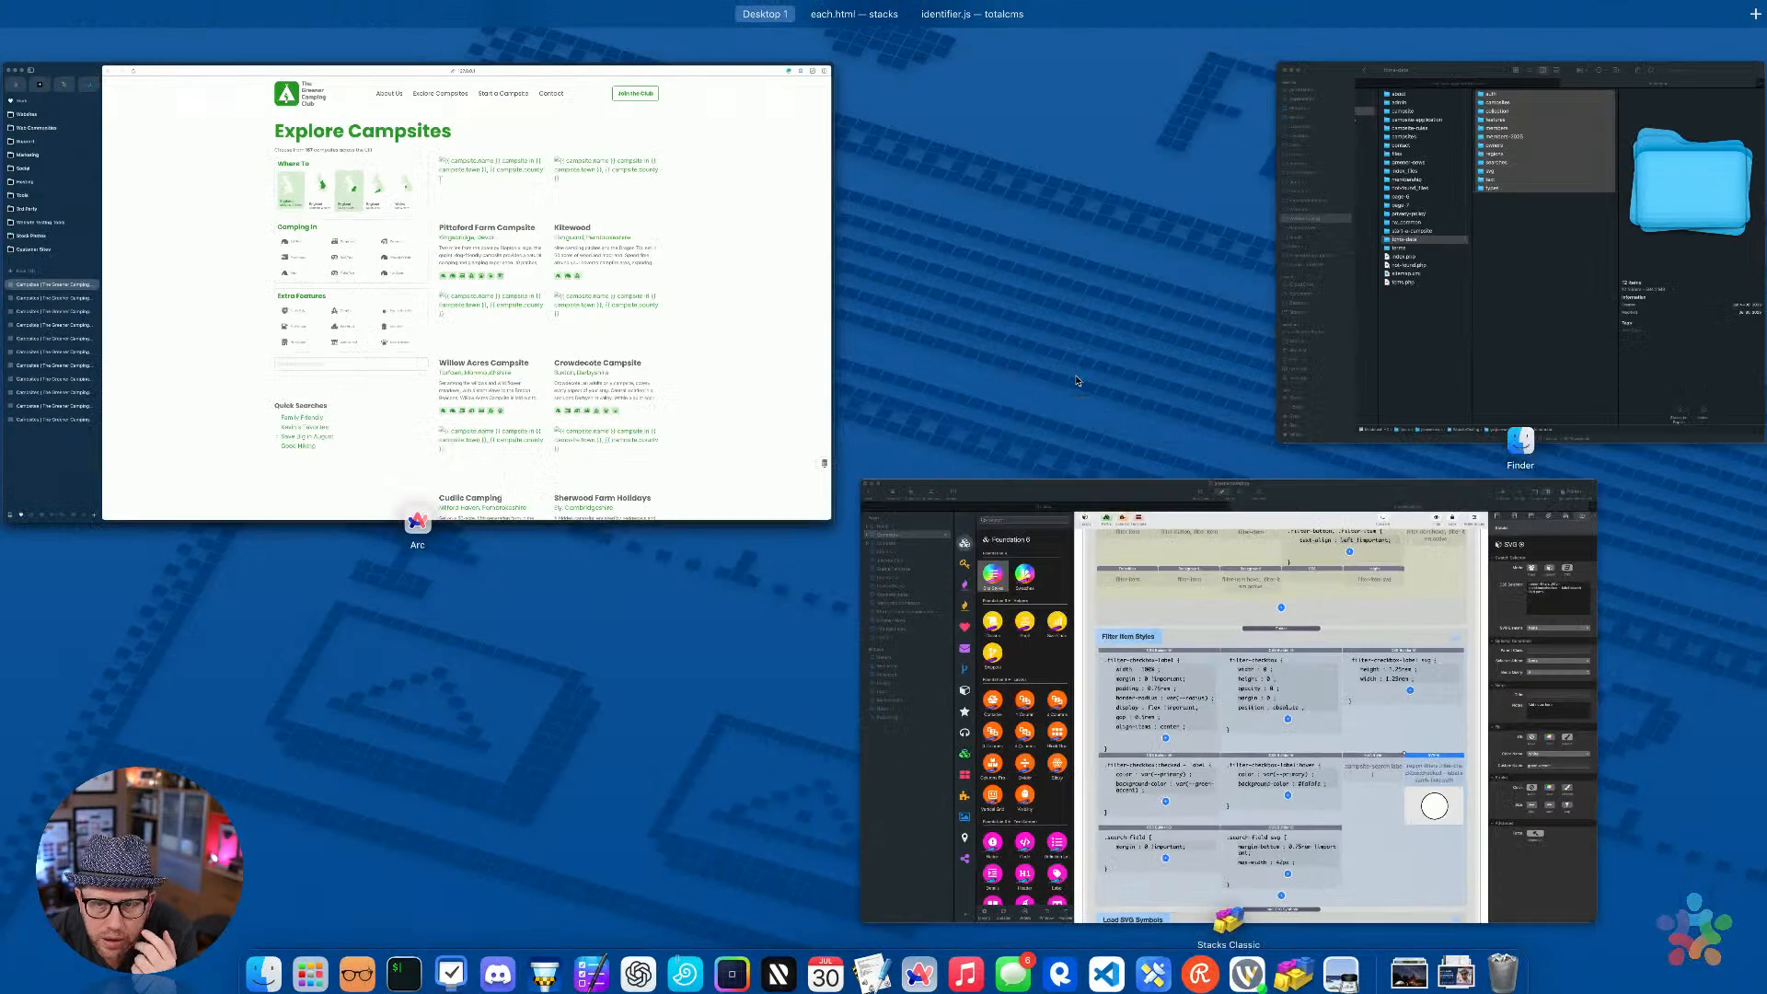
click(1231, 648)
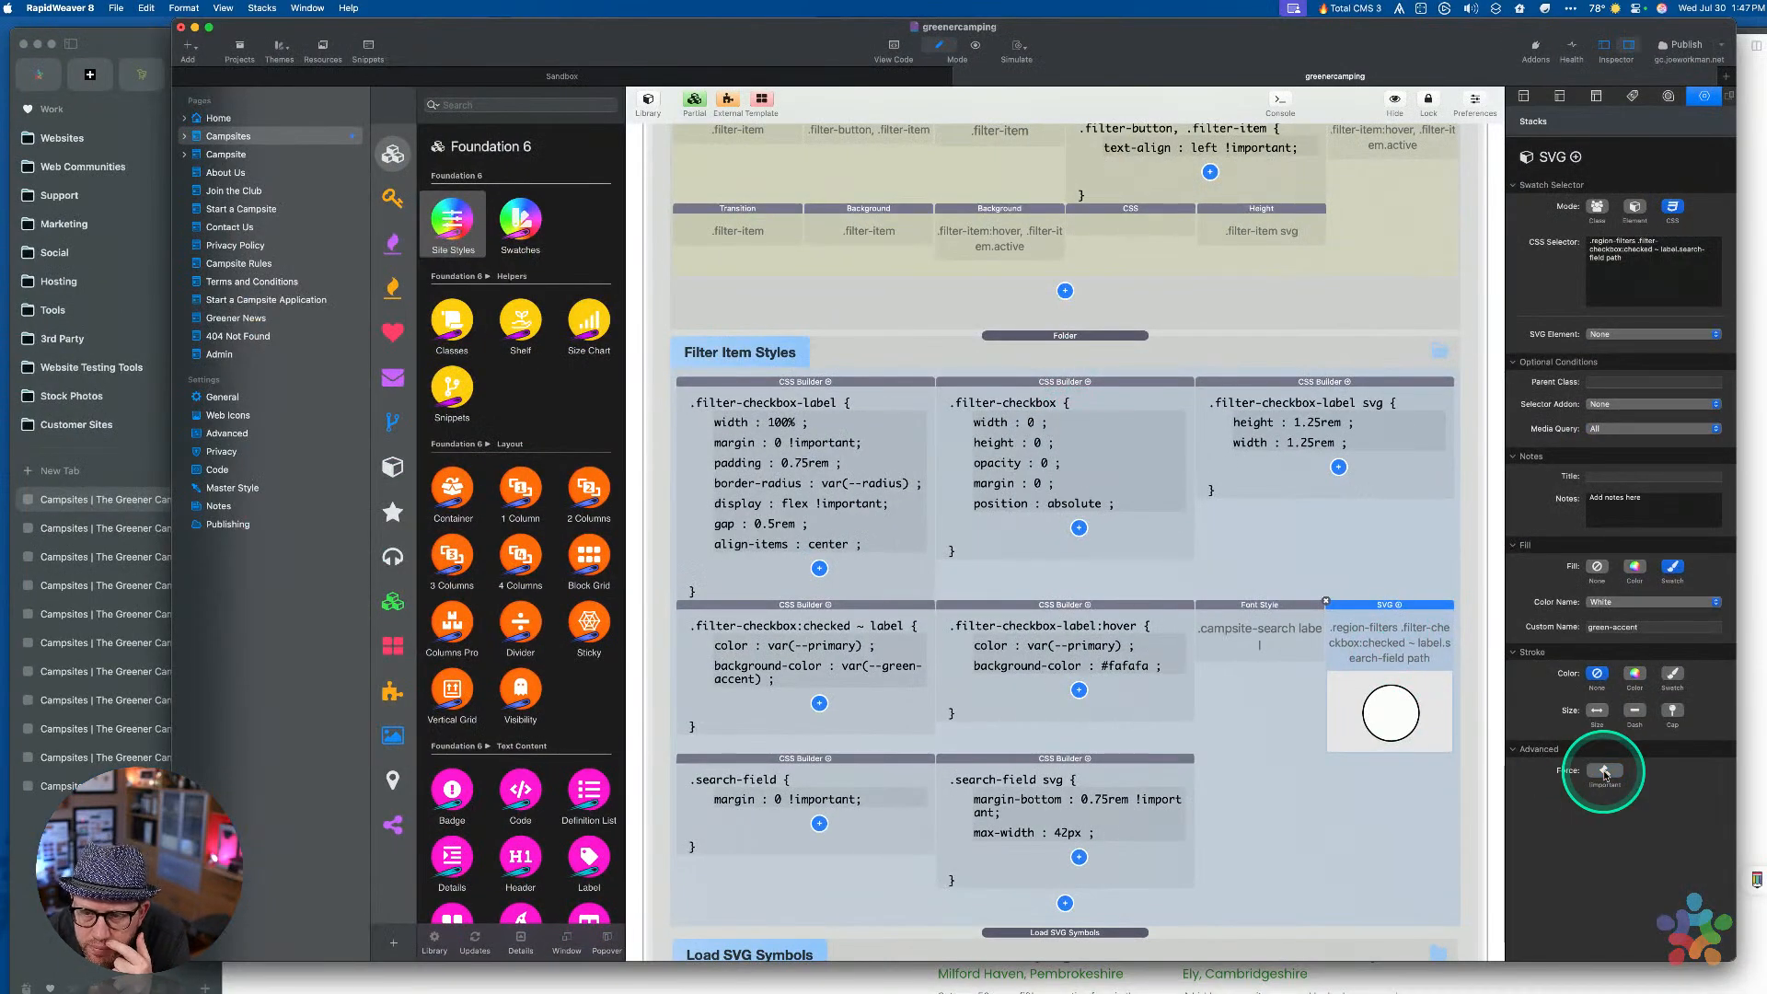
key(super+p)
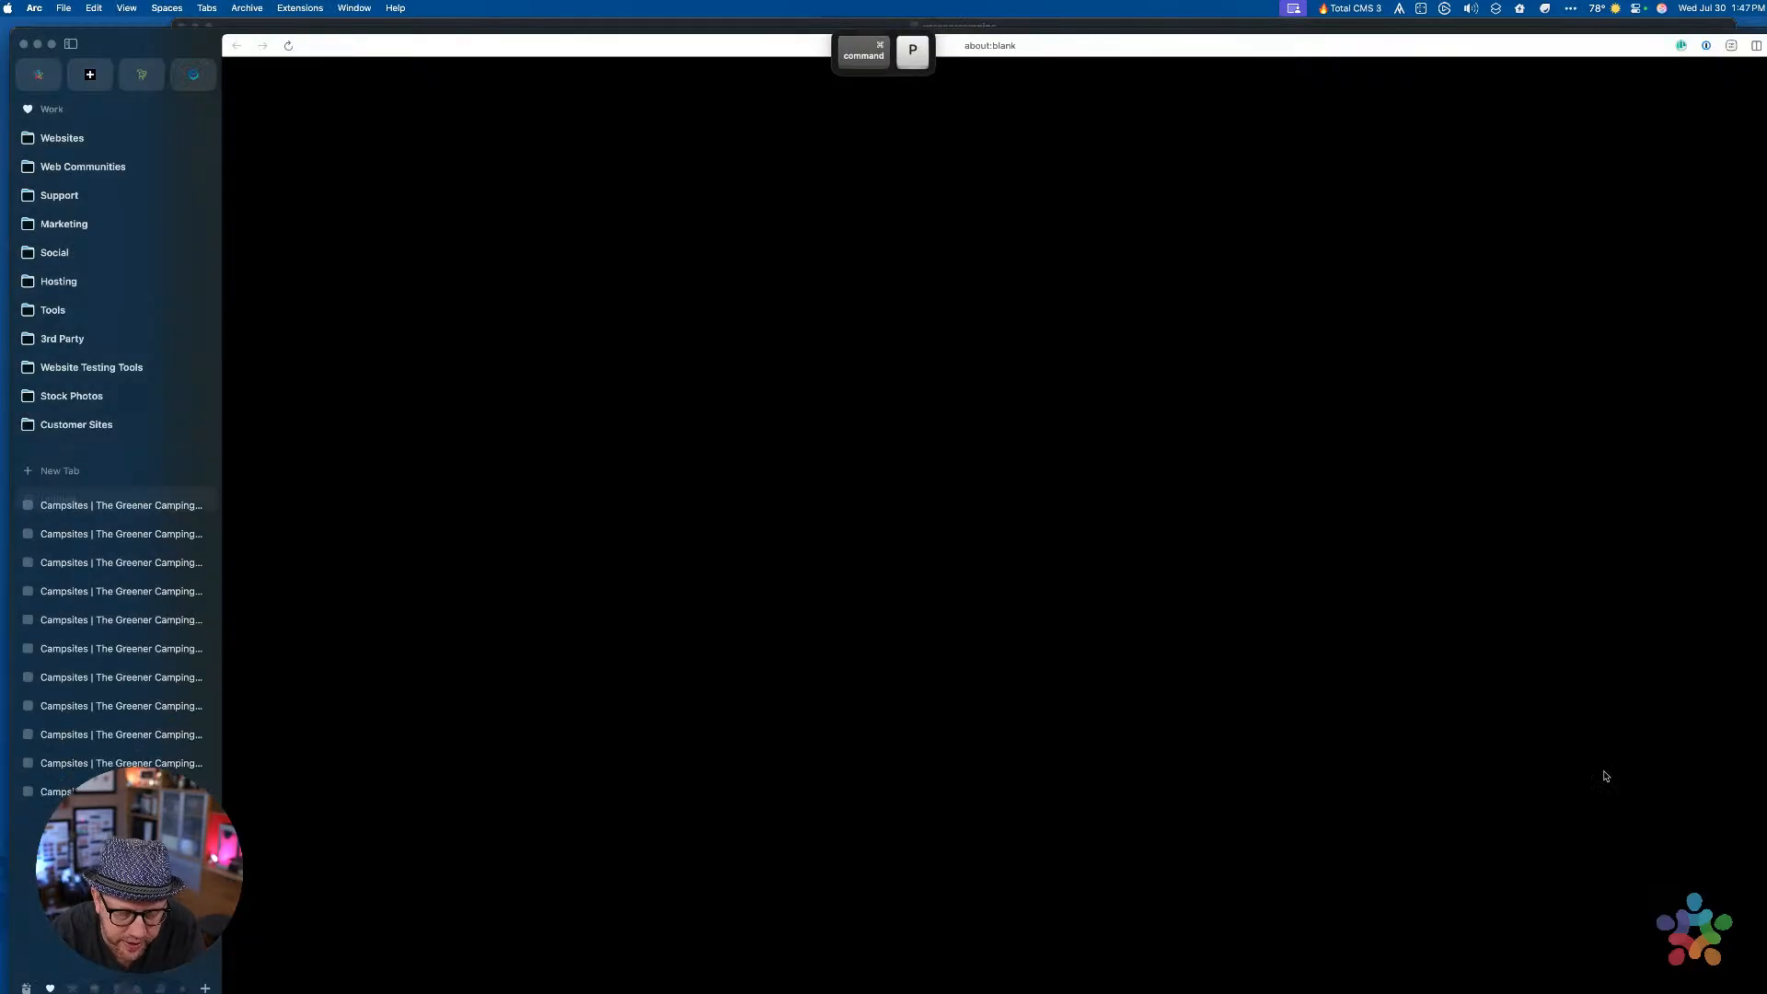
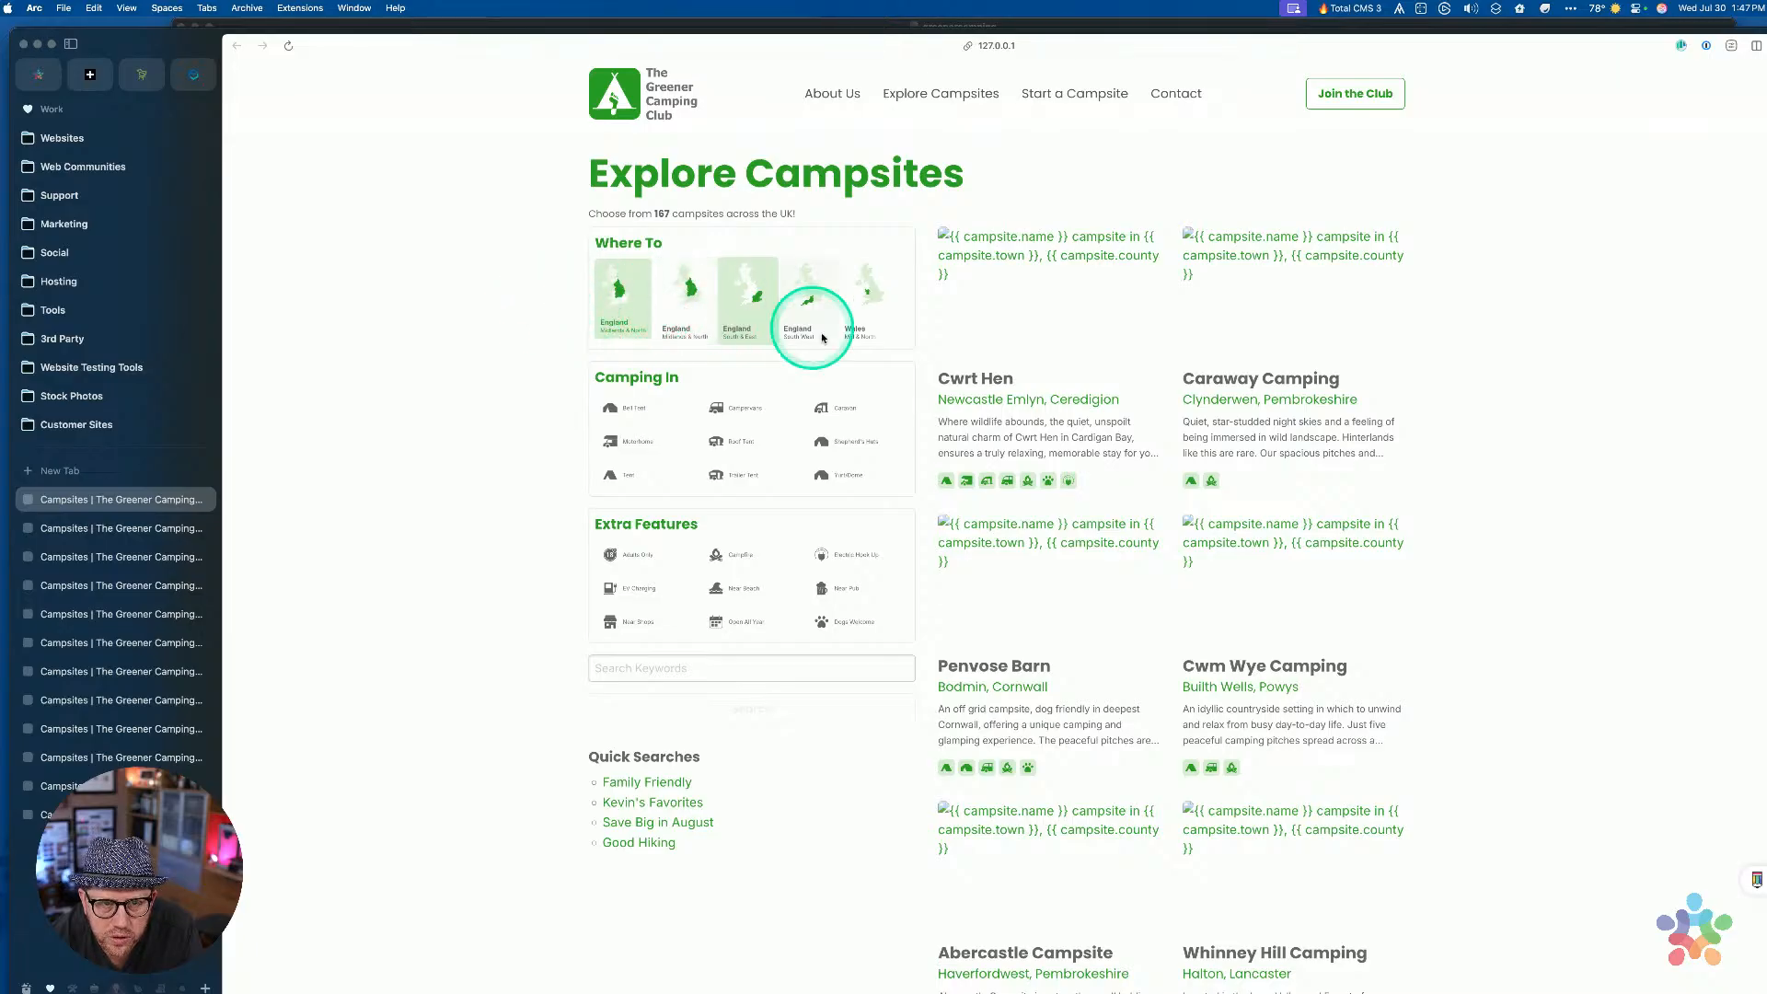
Back in RapidWeaver, mark the checked-label SVG style as Important
key(ctrl+Up)
click(1309, 777)
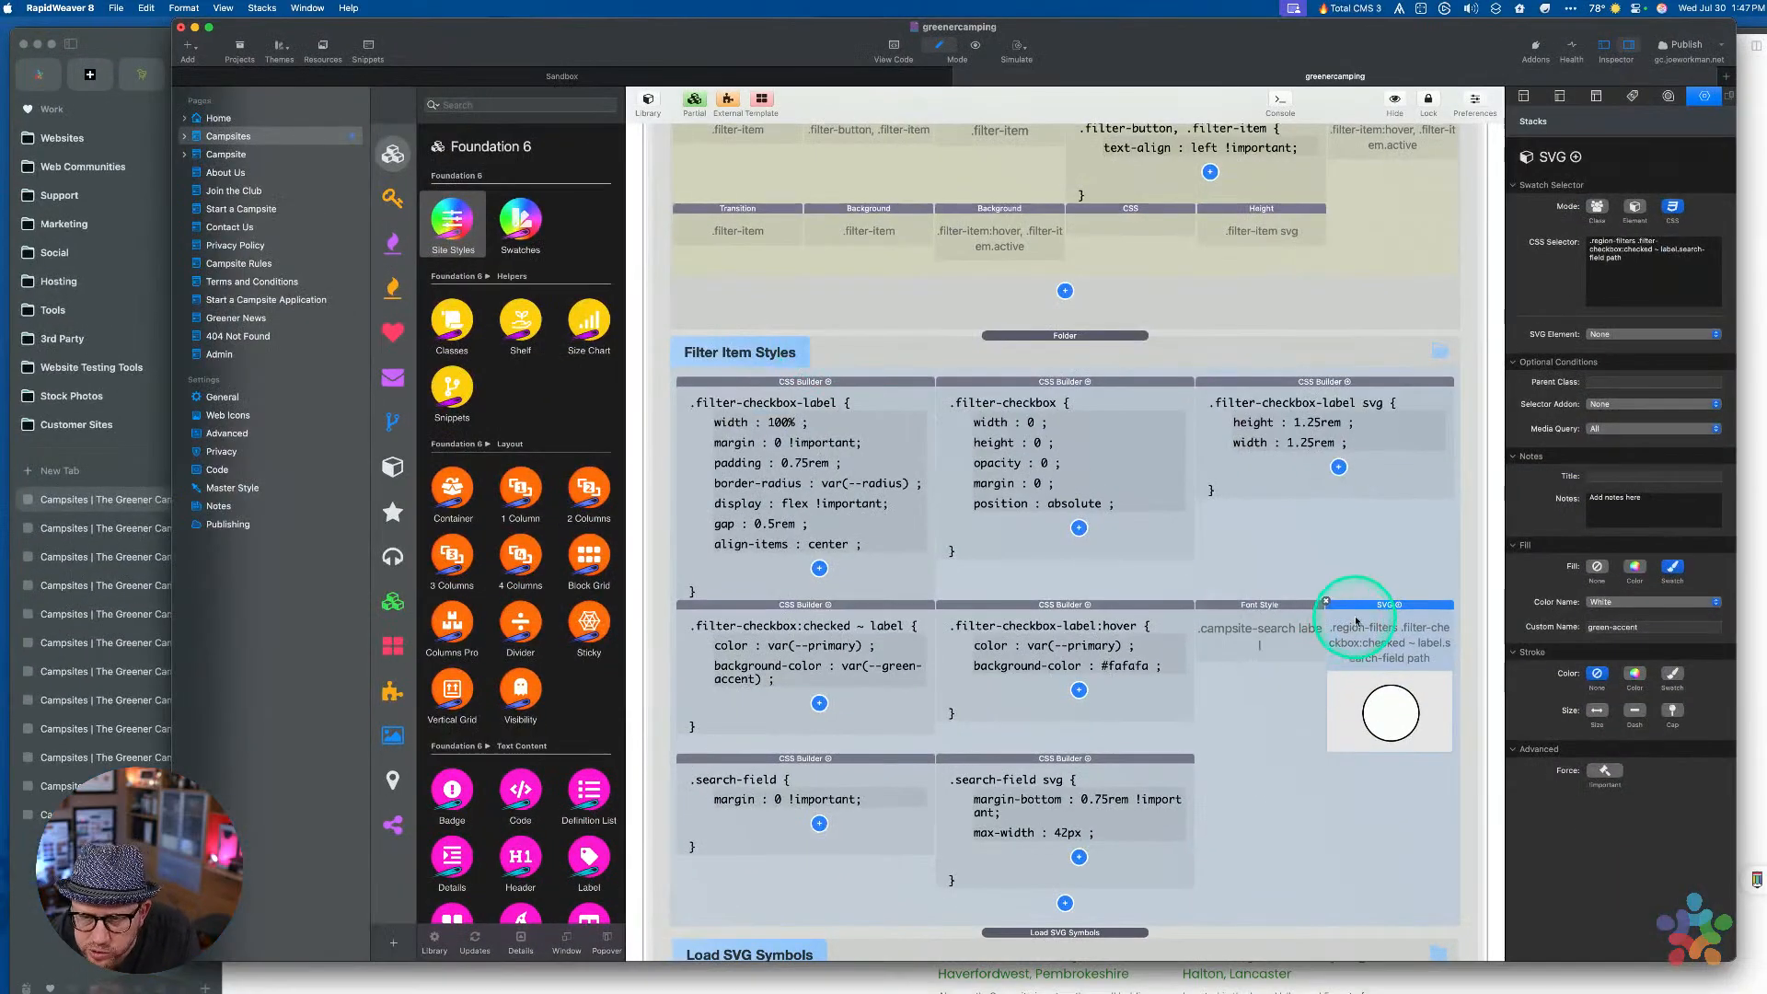
click(1604, 769)
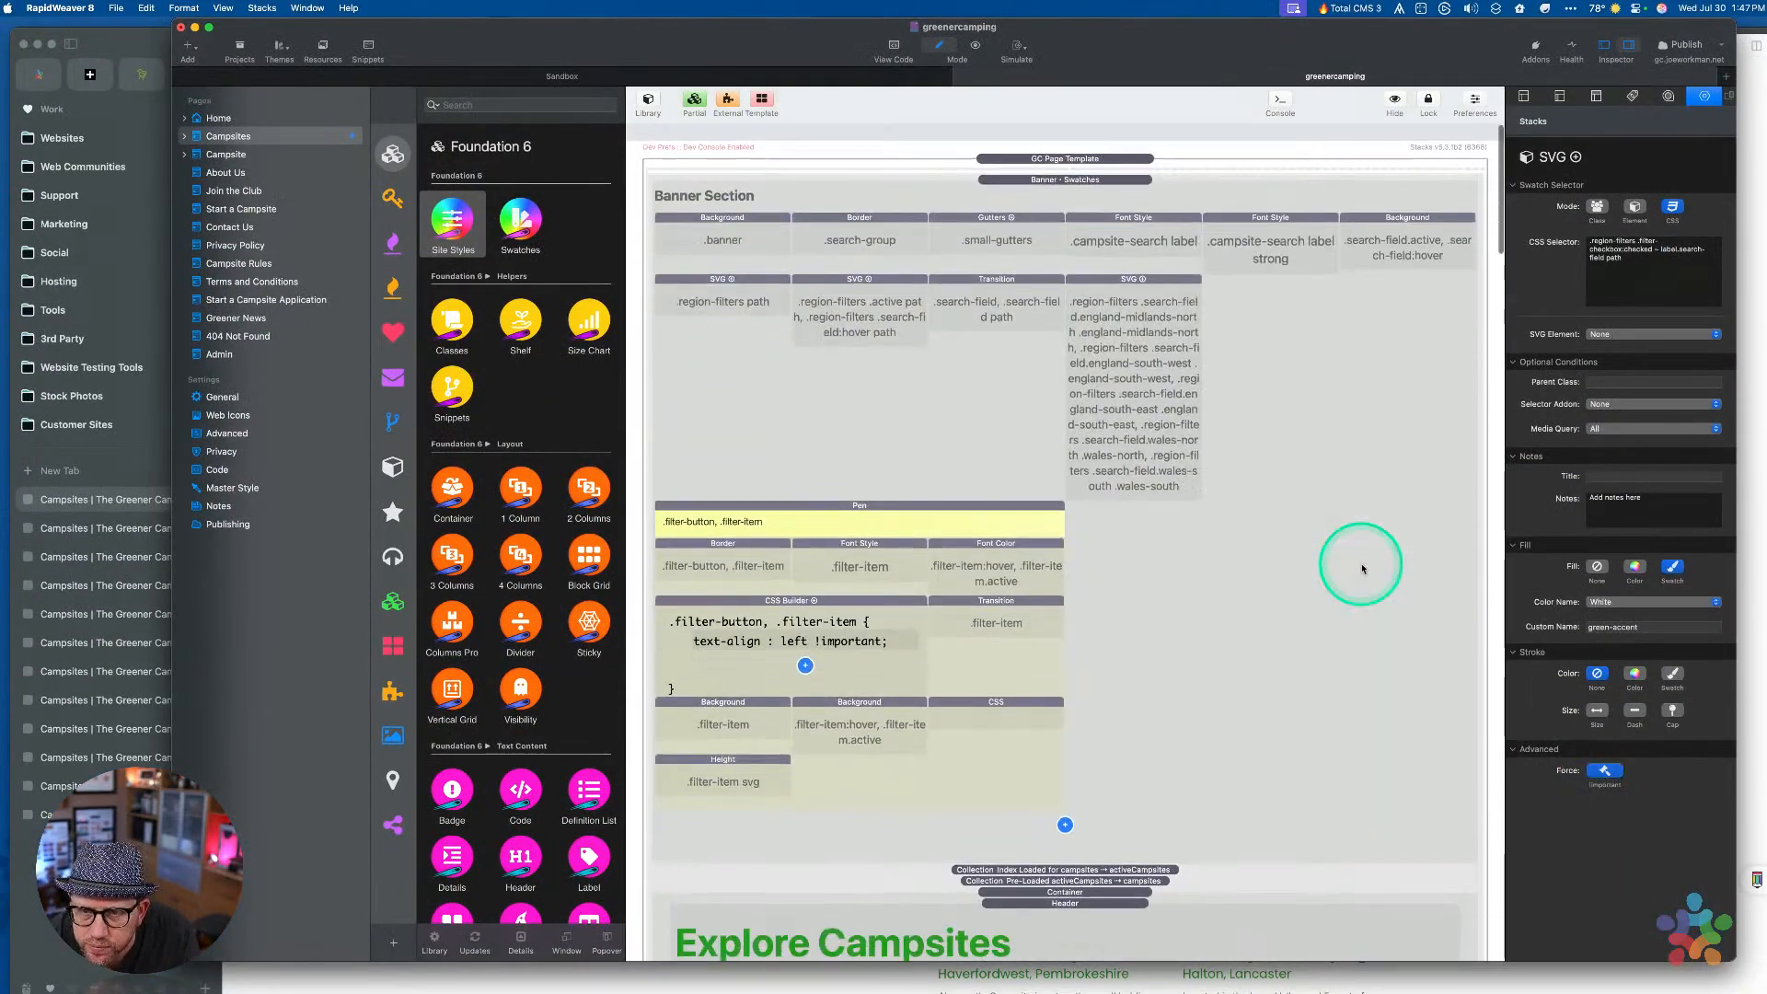
Cut the SVG style listing all the region search-fields from Banner Section
click(1006, 277)
click(804, 276)
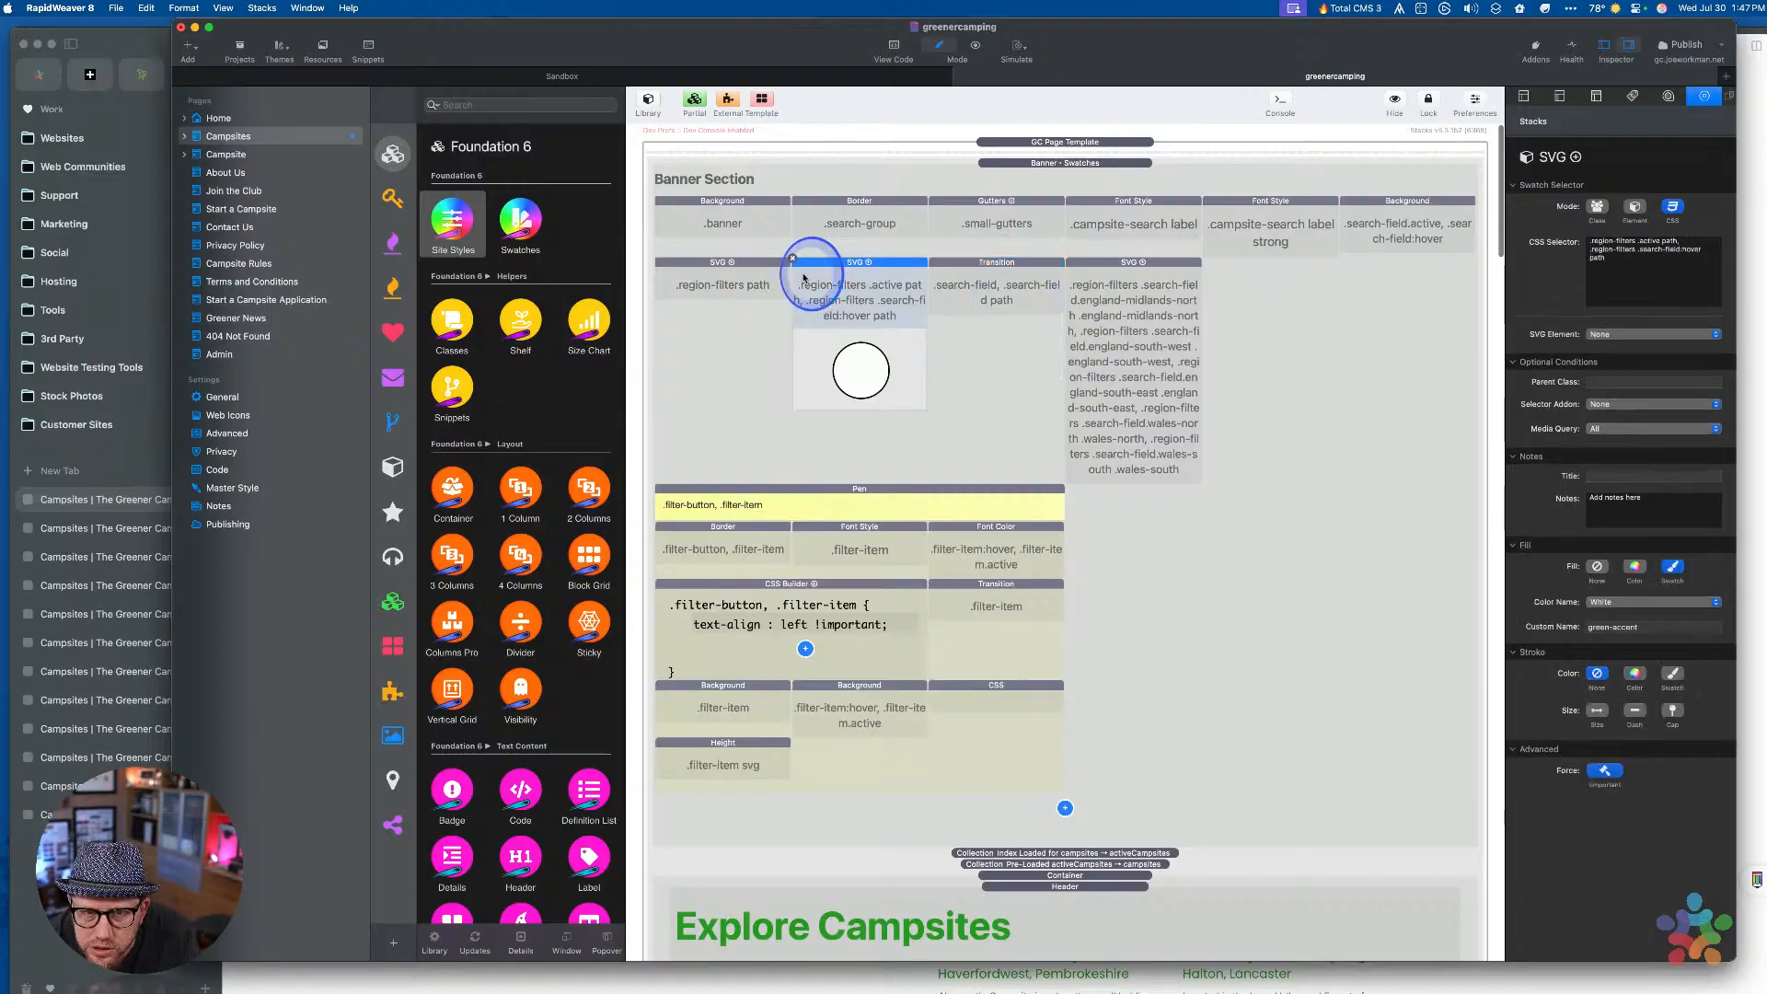
click(727, 276)
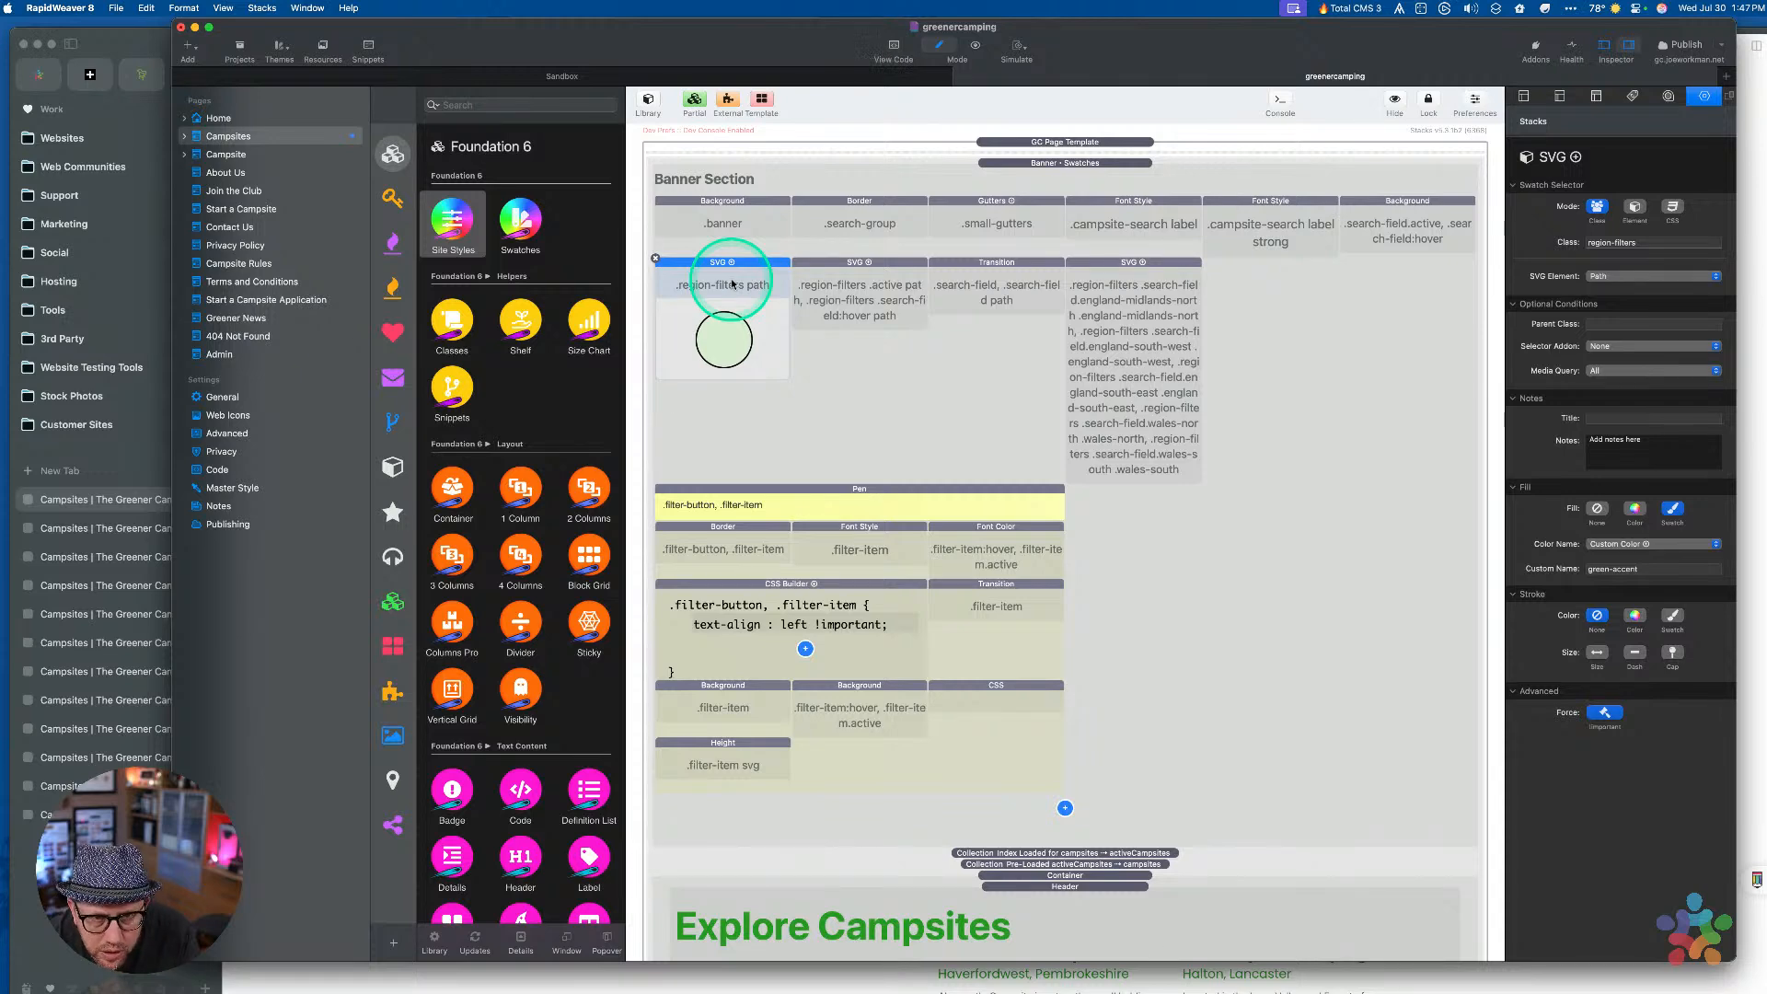
click(877, 276)
click(994, 276)
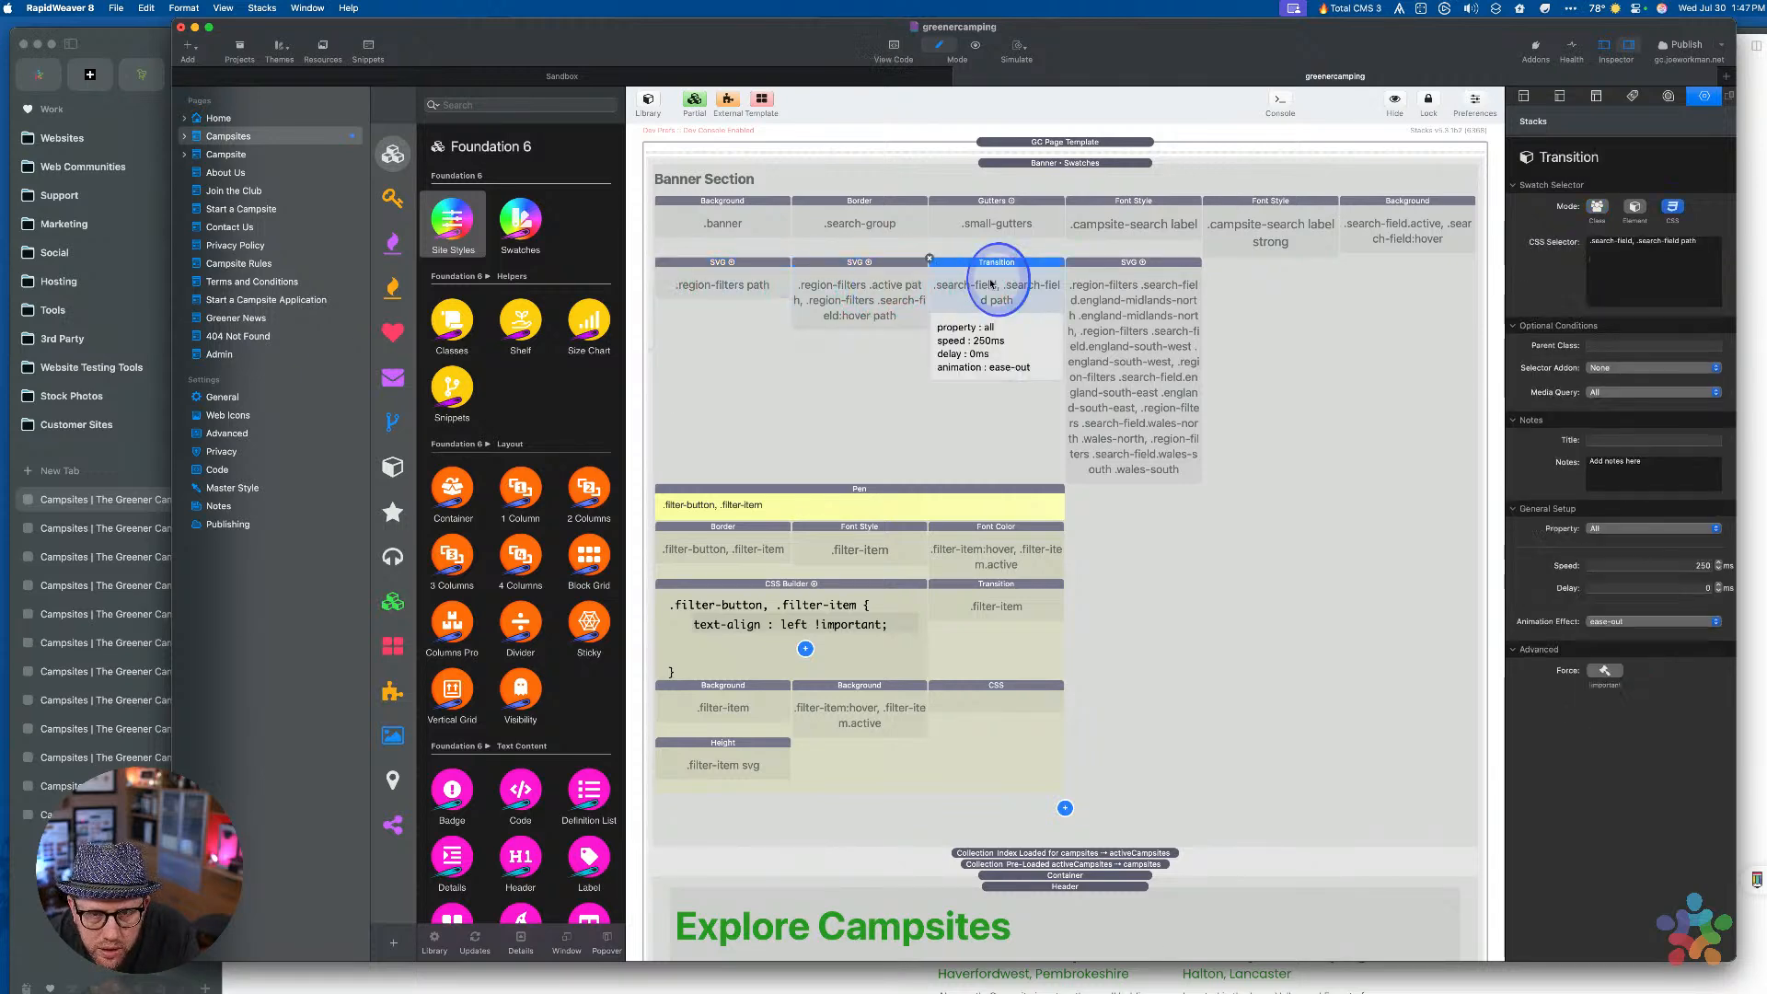
click(1171, 280)
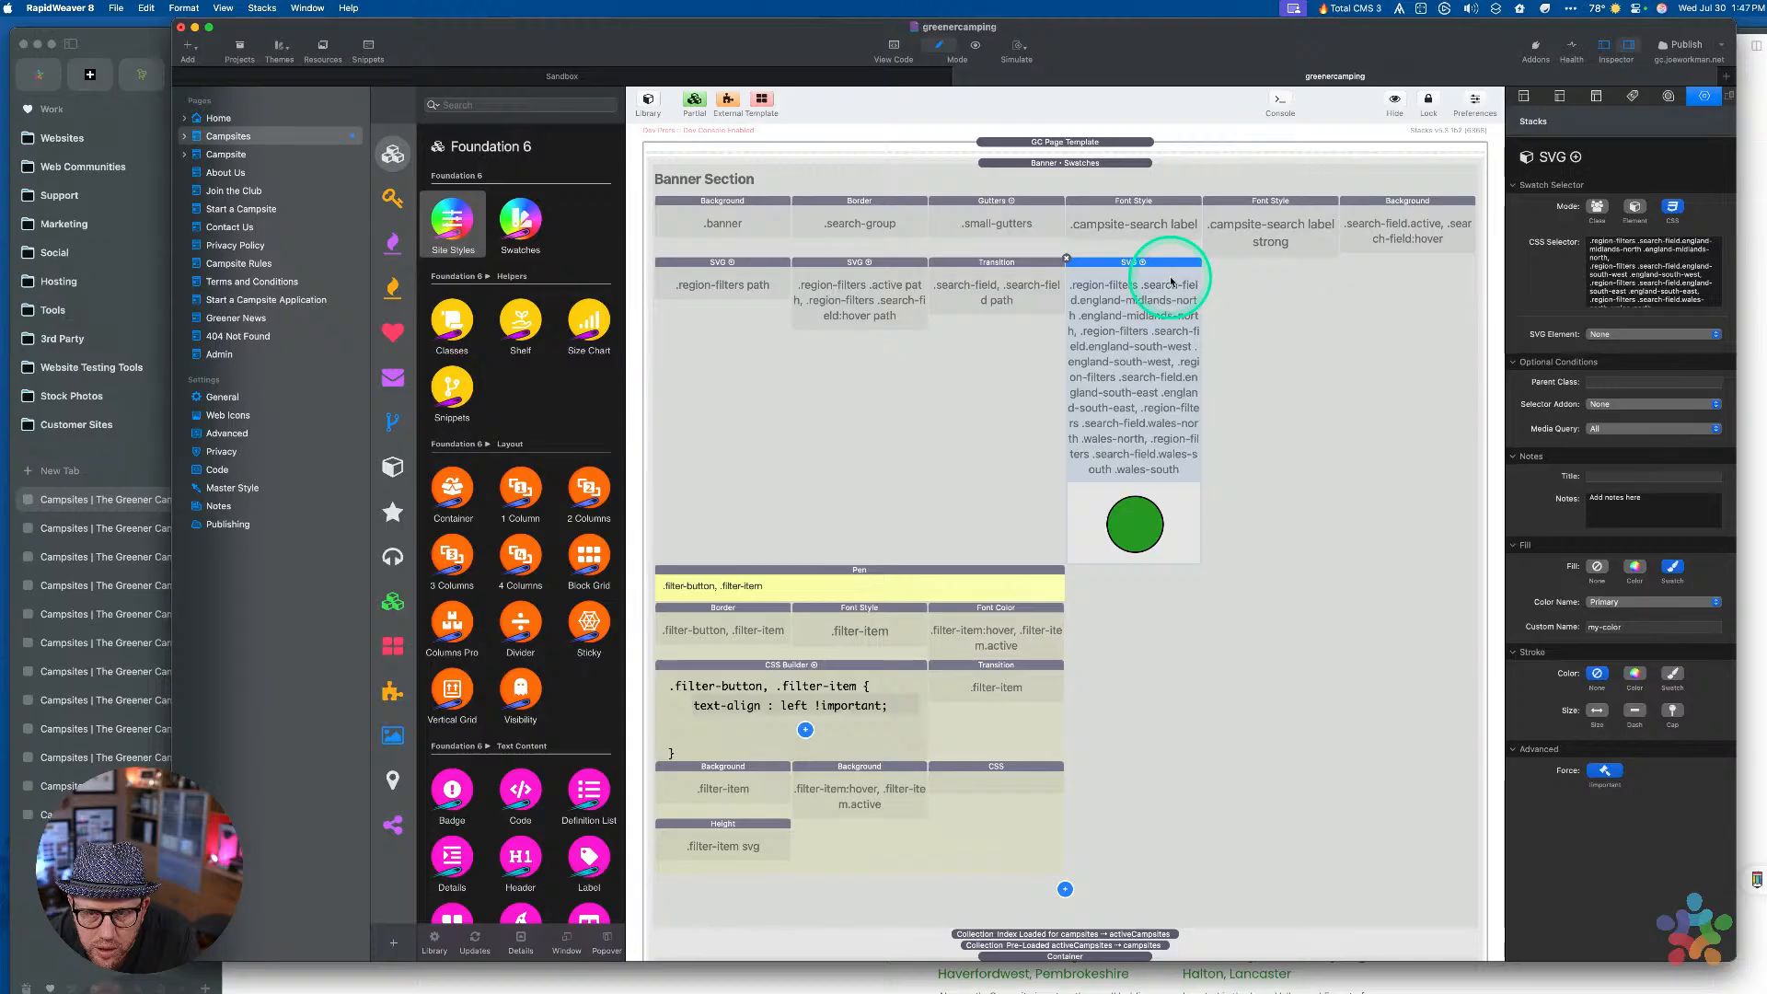
key(Delete)
Paste that style into Filter Item Styles beside .search-field svg, then preview the page
scroll(1175, 521, down, 15)
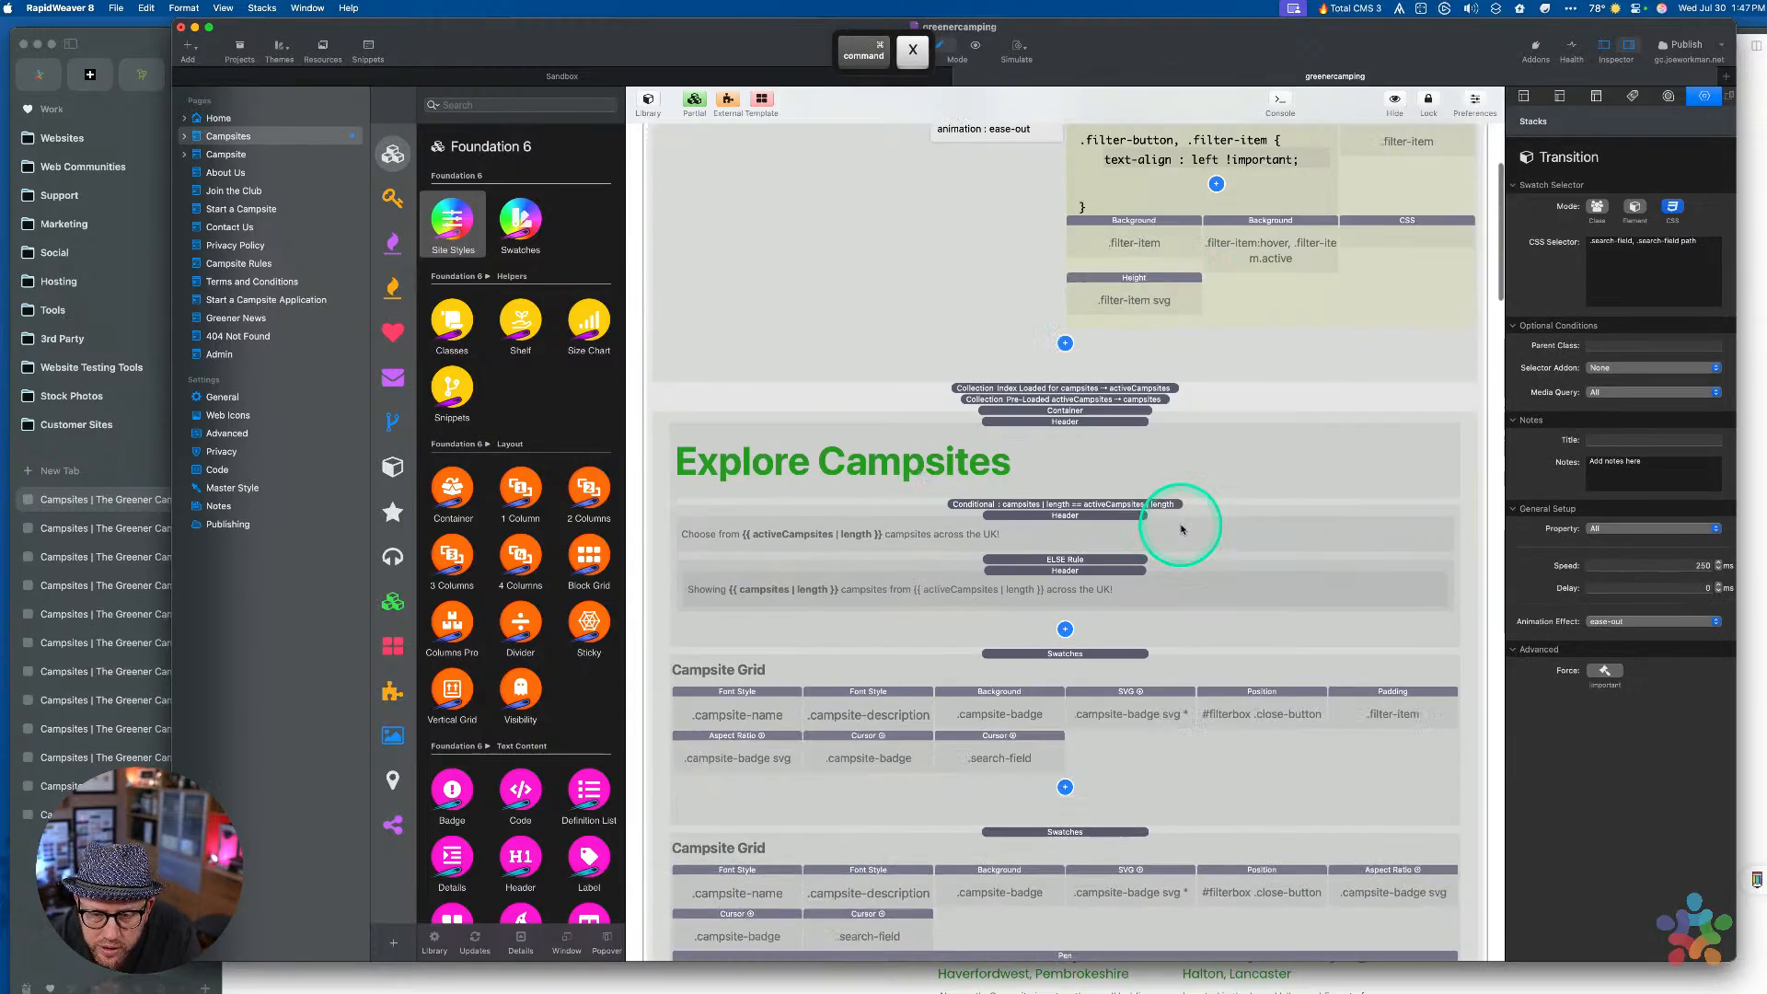
click(1380, 382)
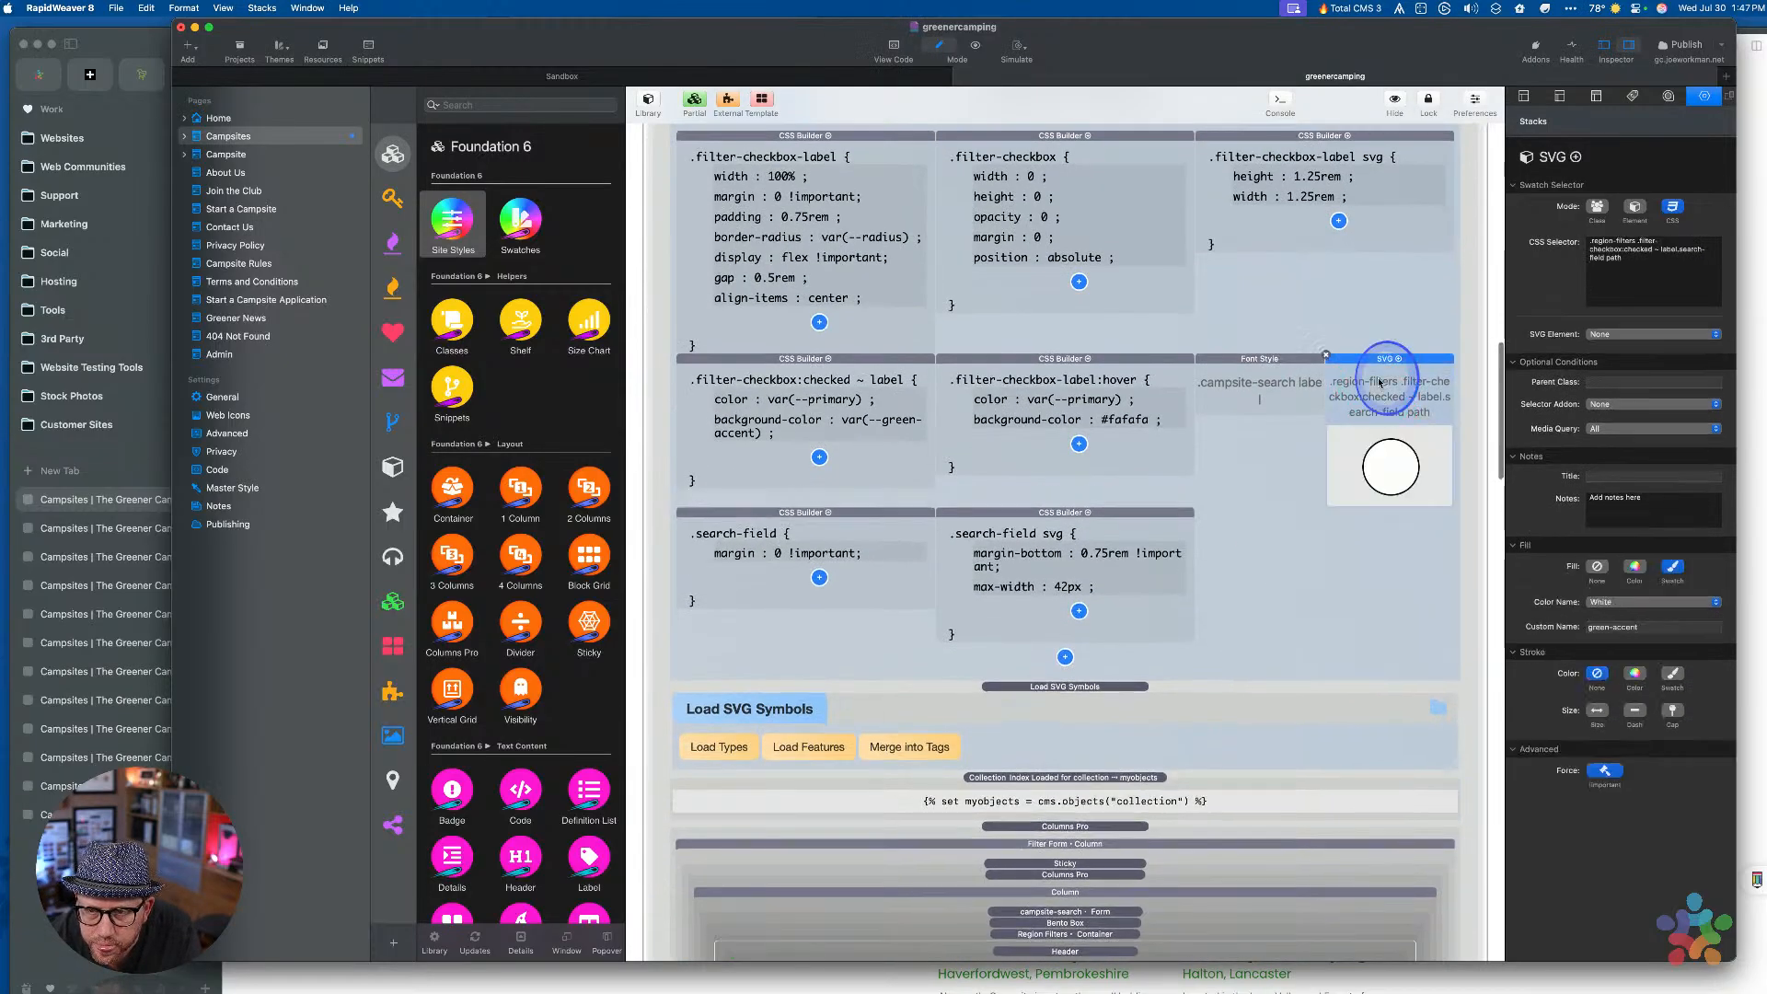
key(super+v)
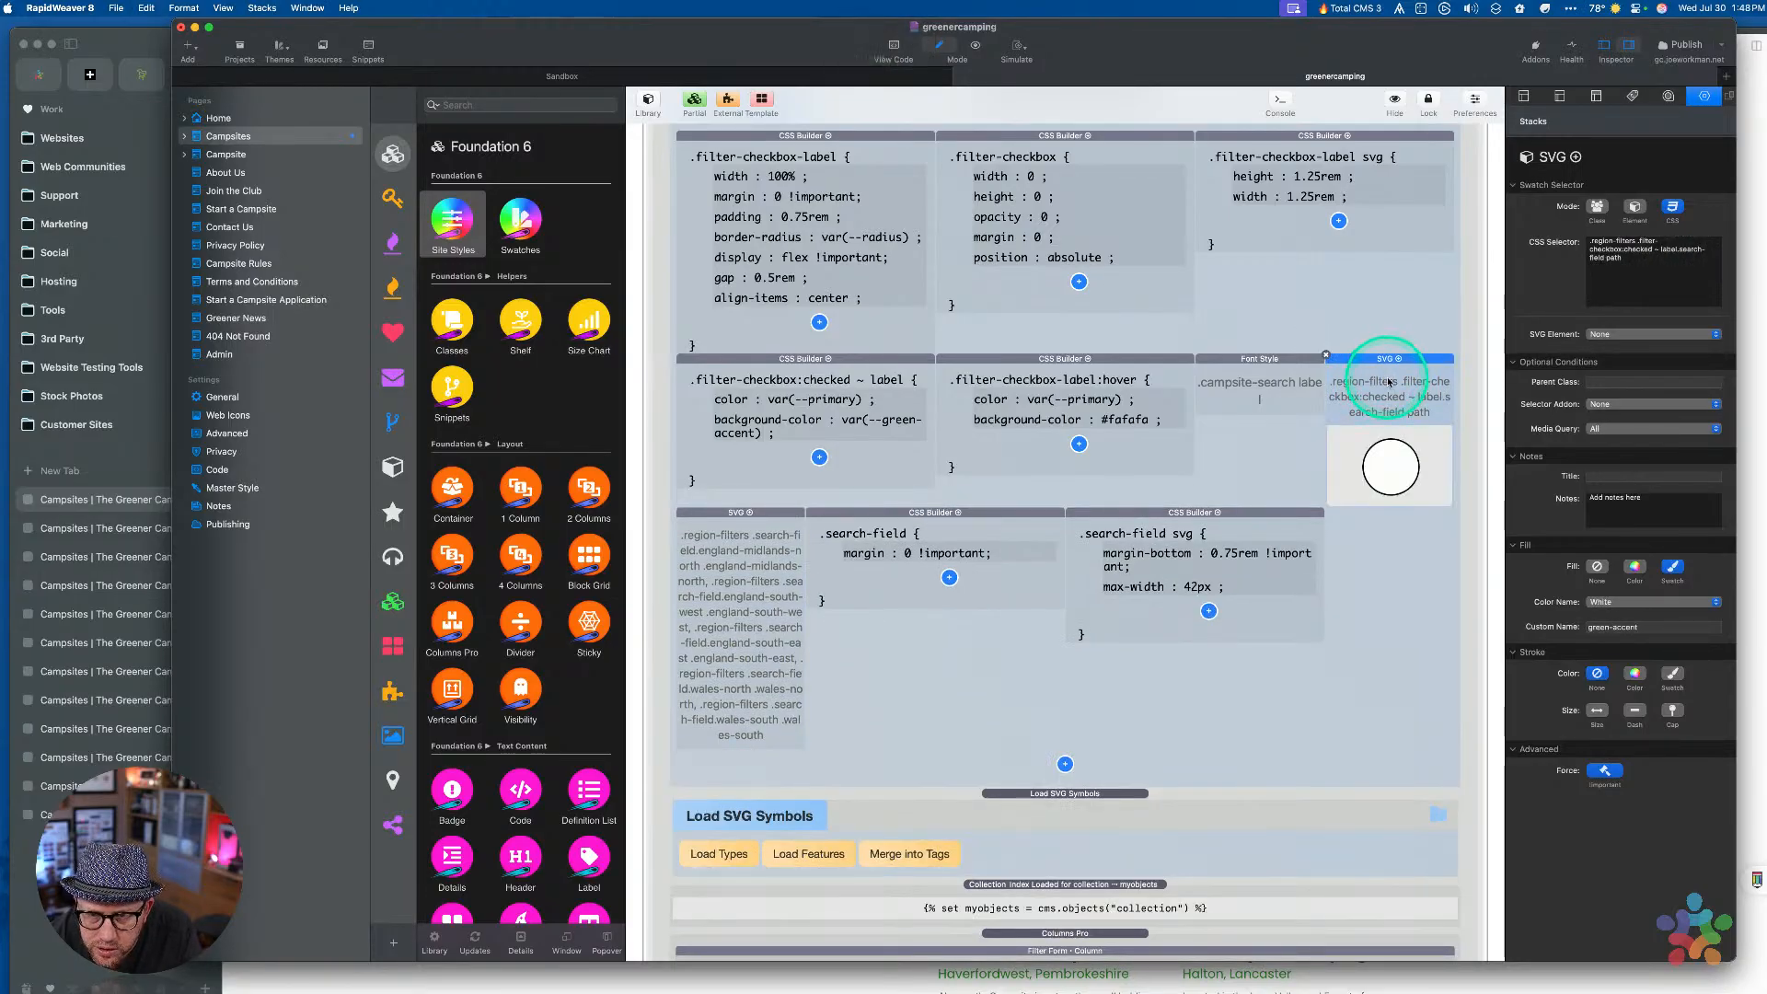
drag(1387, 384, 1166, 660)
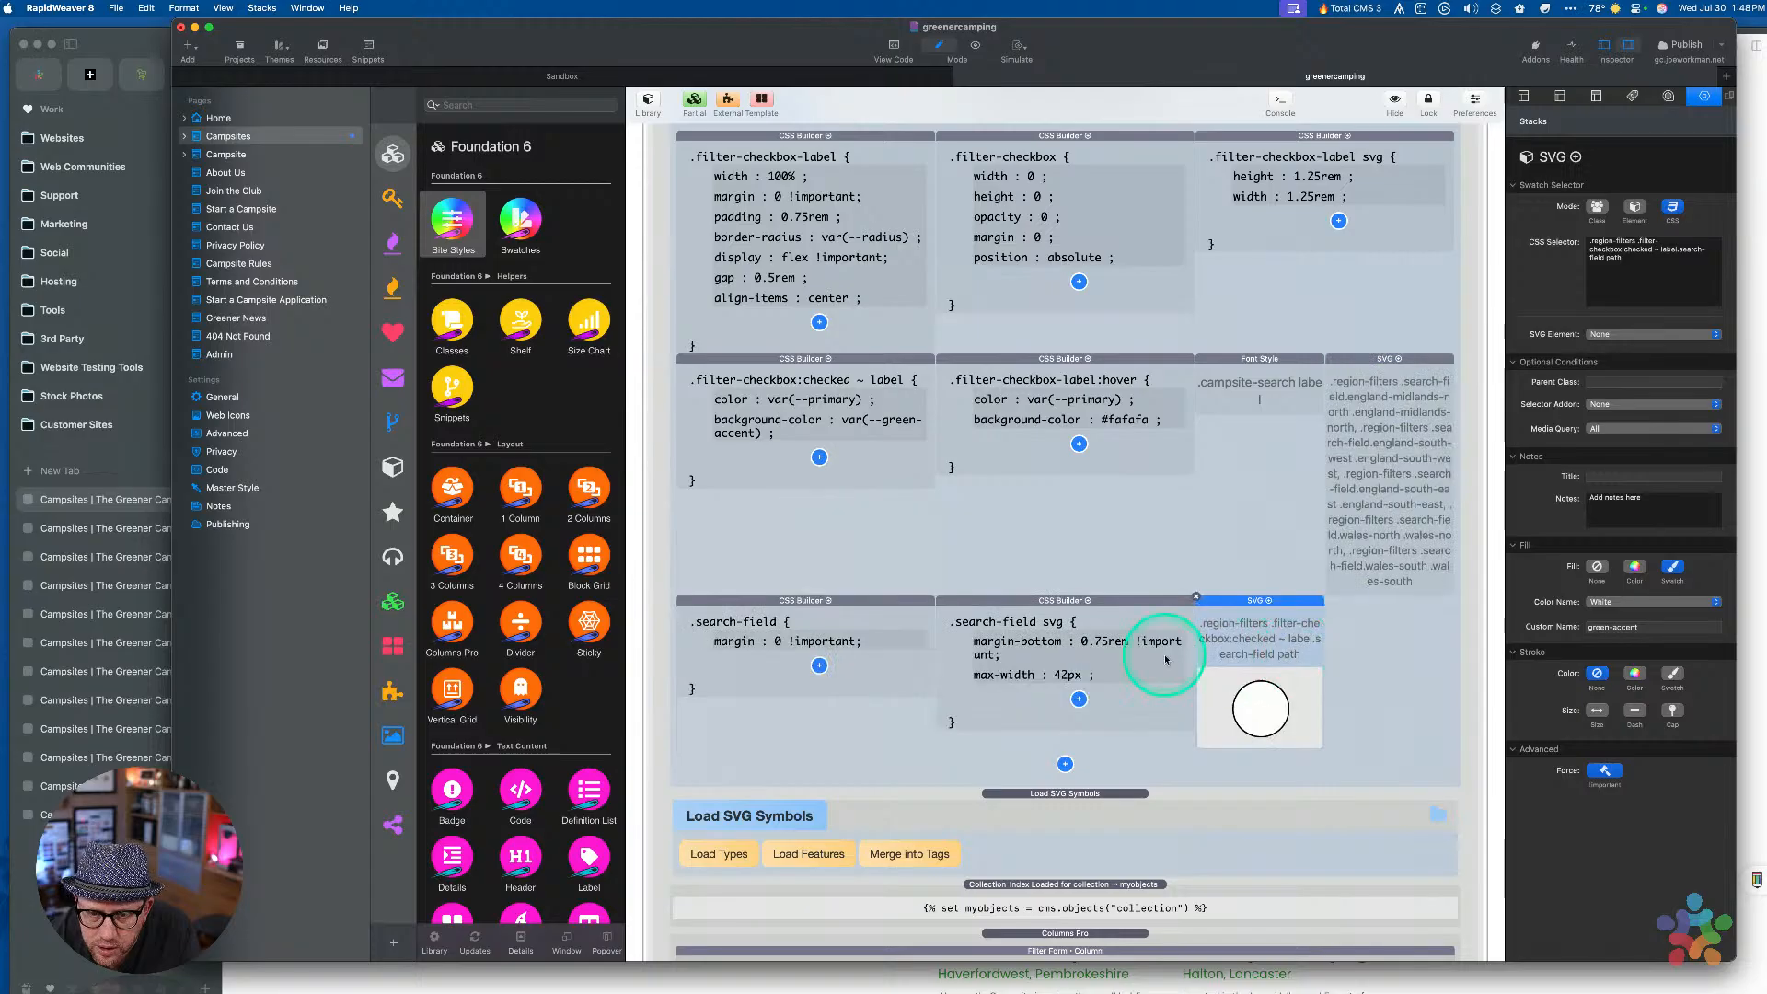
drag(1388, 365, 1263, 732)
click(1437, 516)
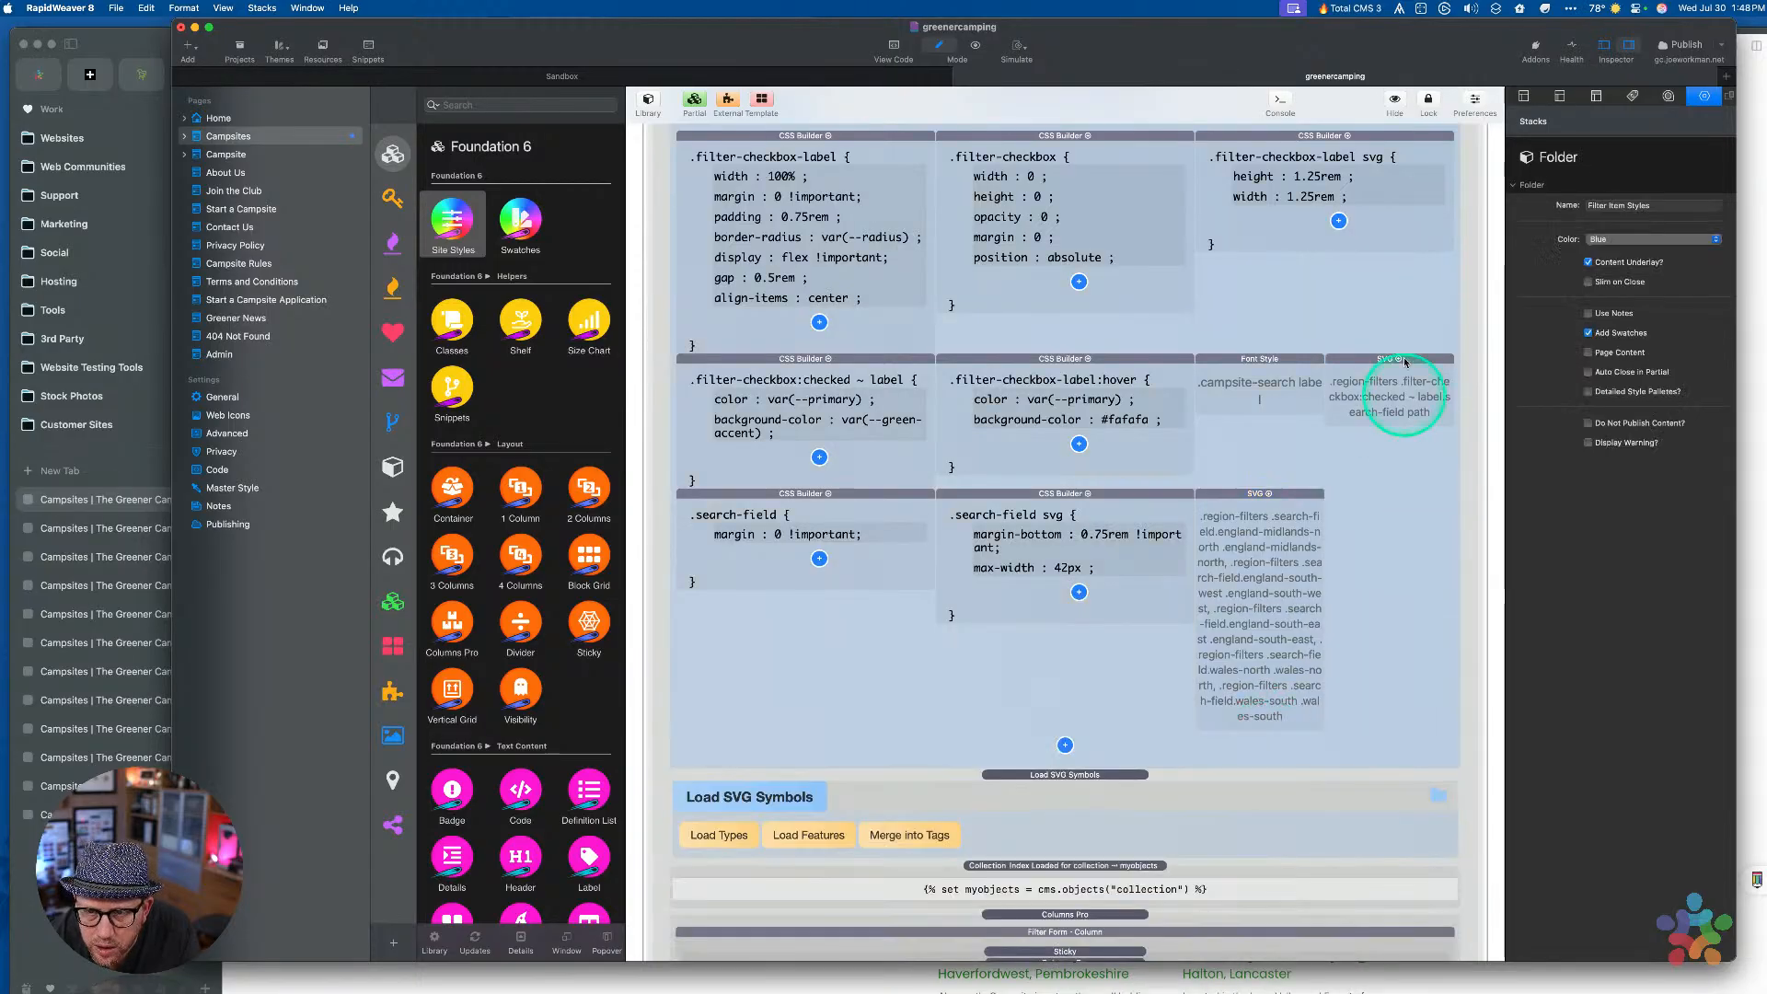
click(1407, 303)
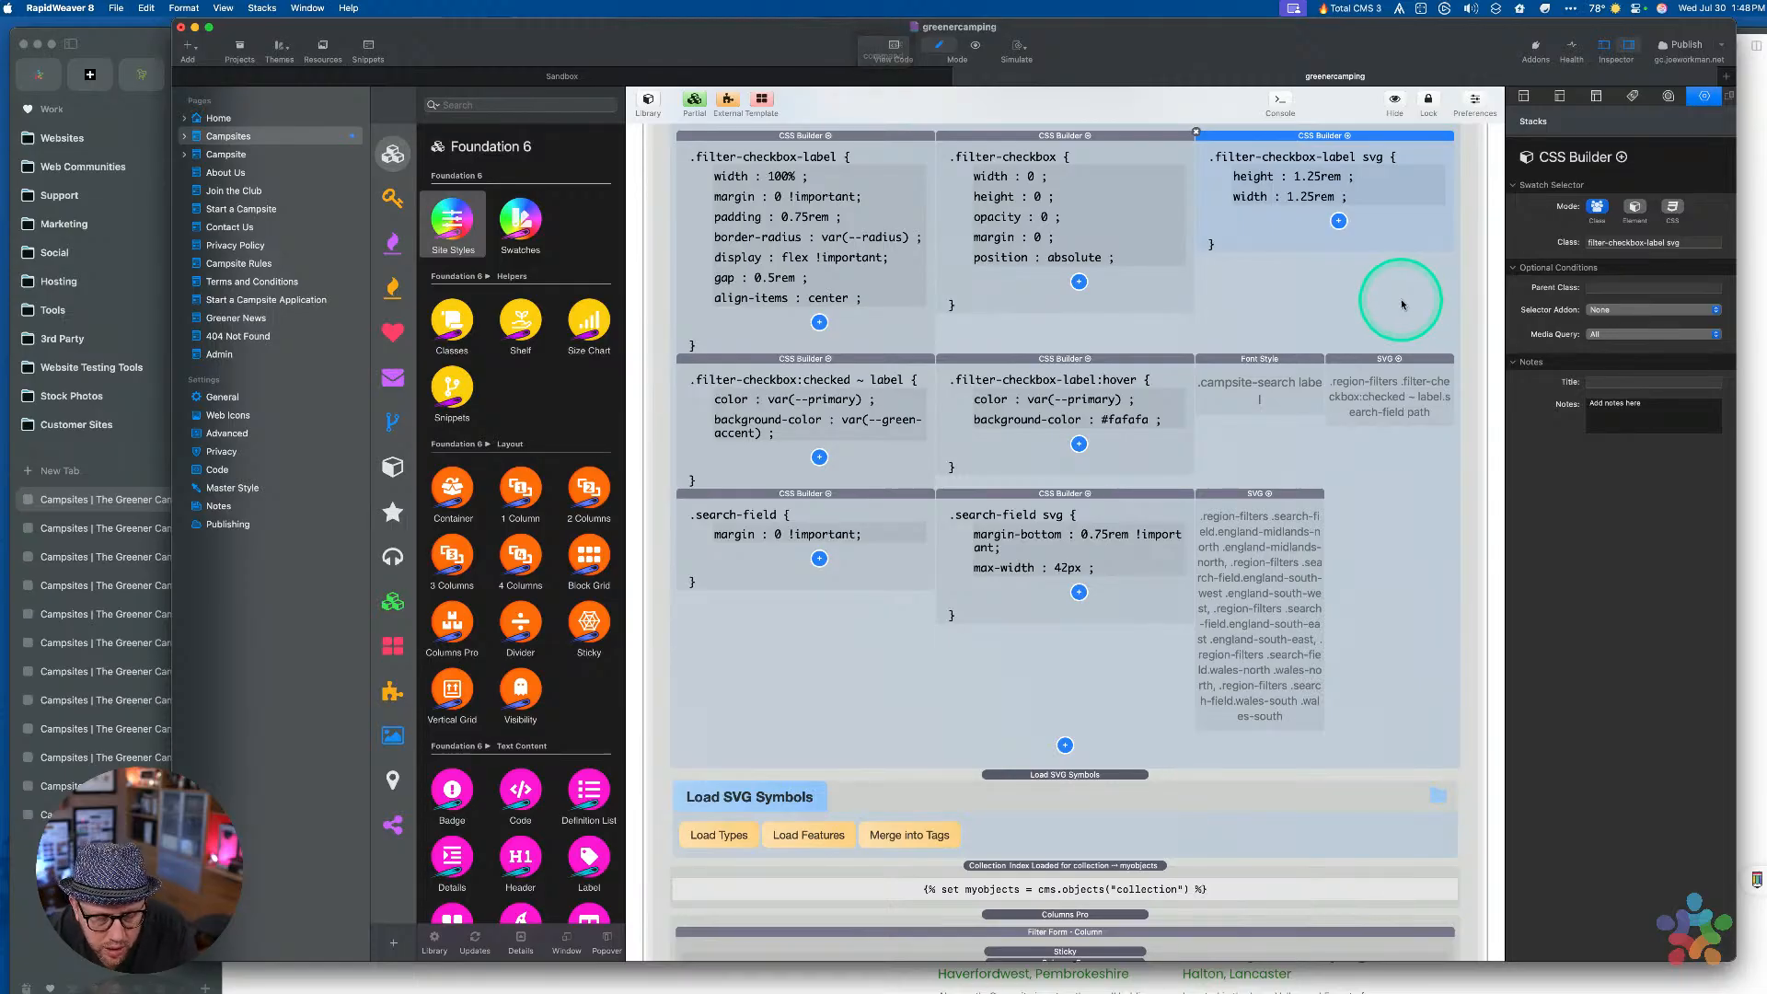
key(super+r)
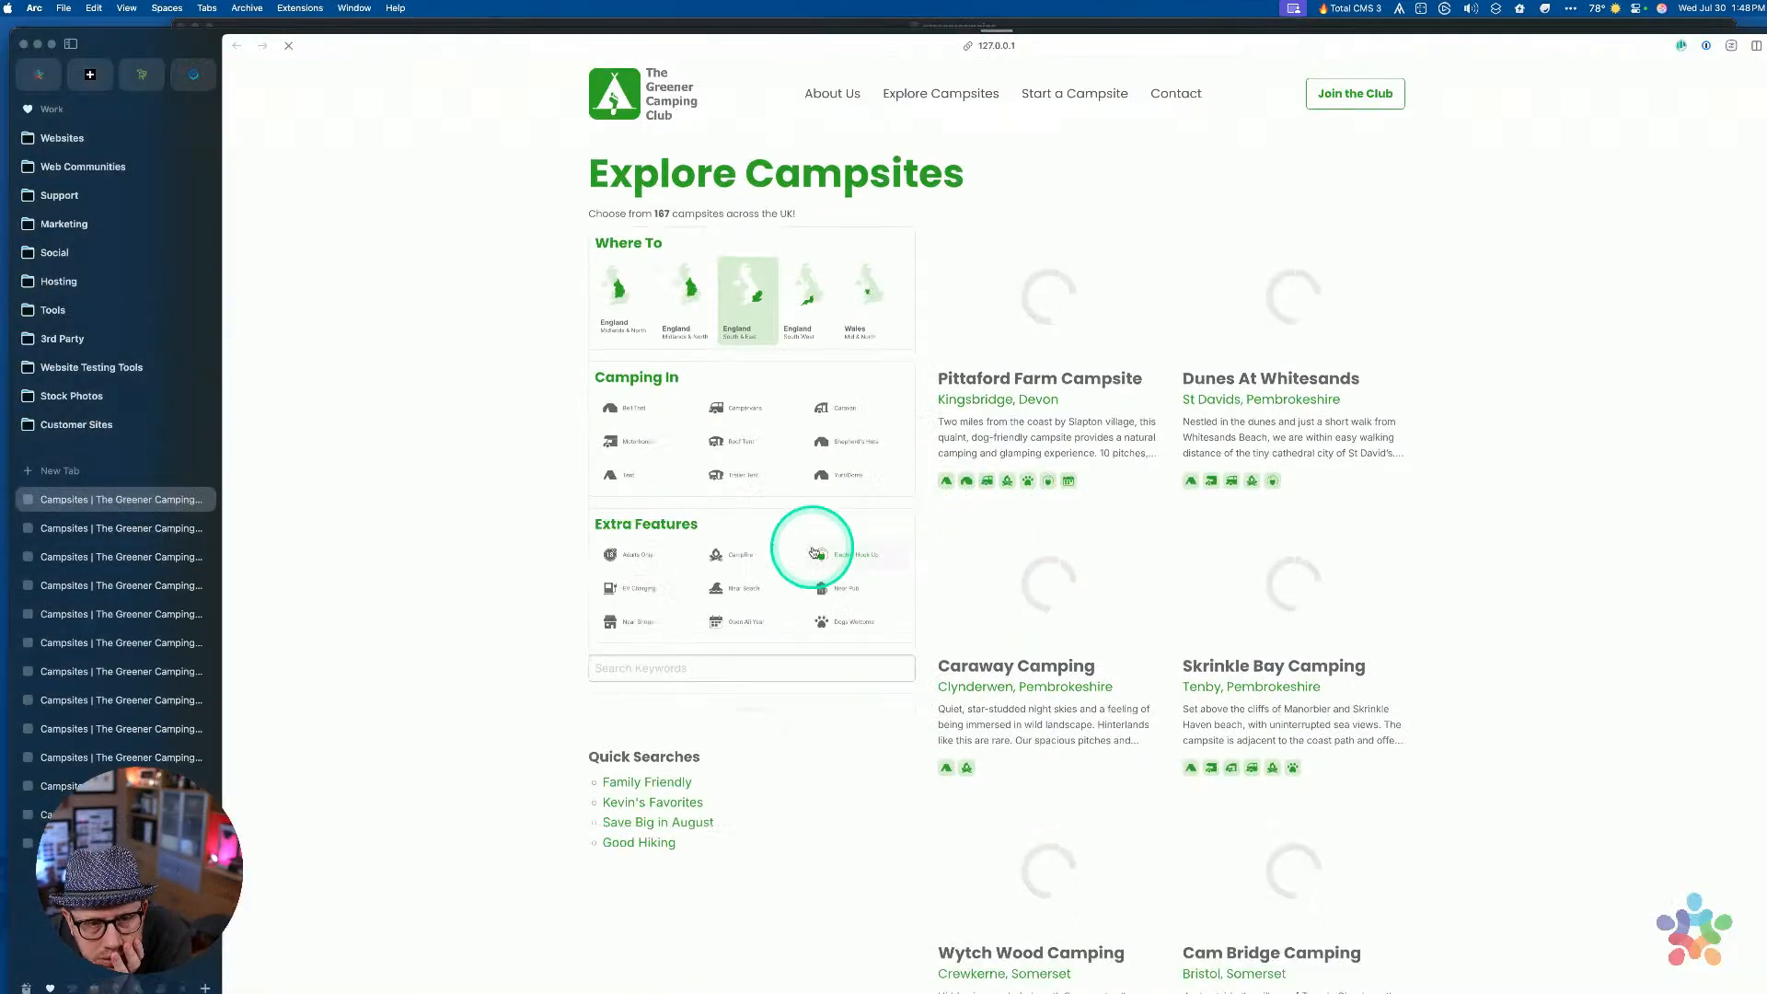
Toggle the England Midlands & North tile, then check the region search-field SVG style in RapidWeaver
click(617, 308)
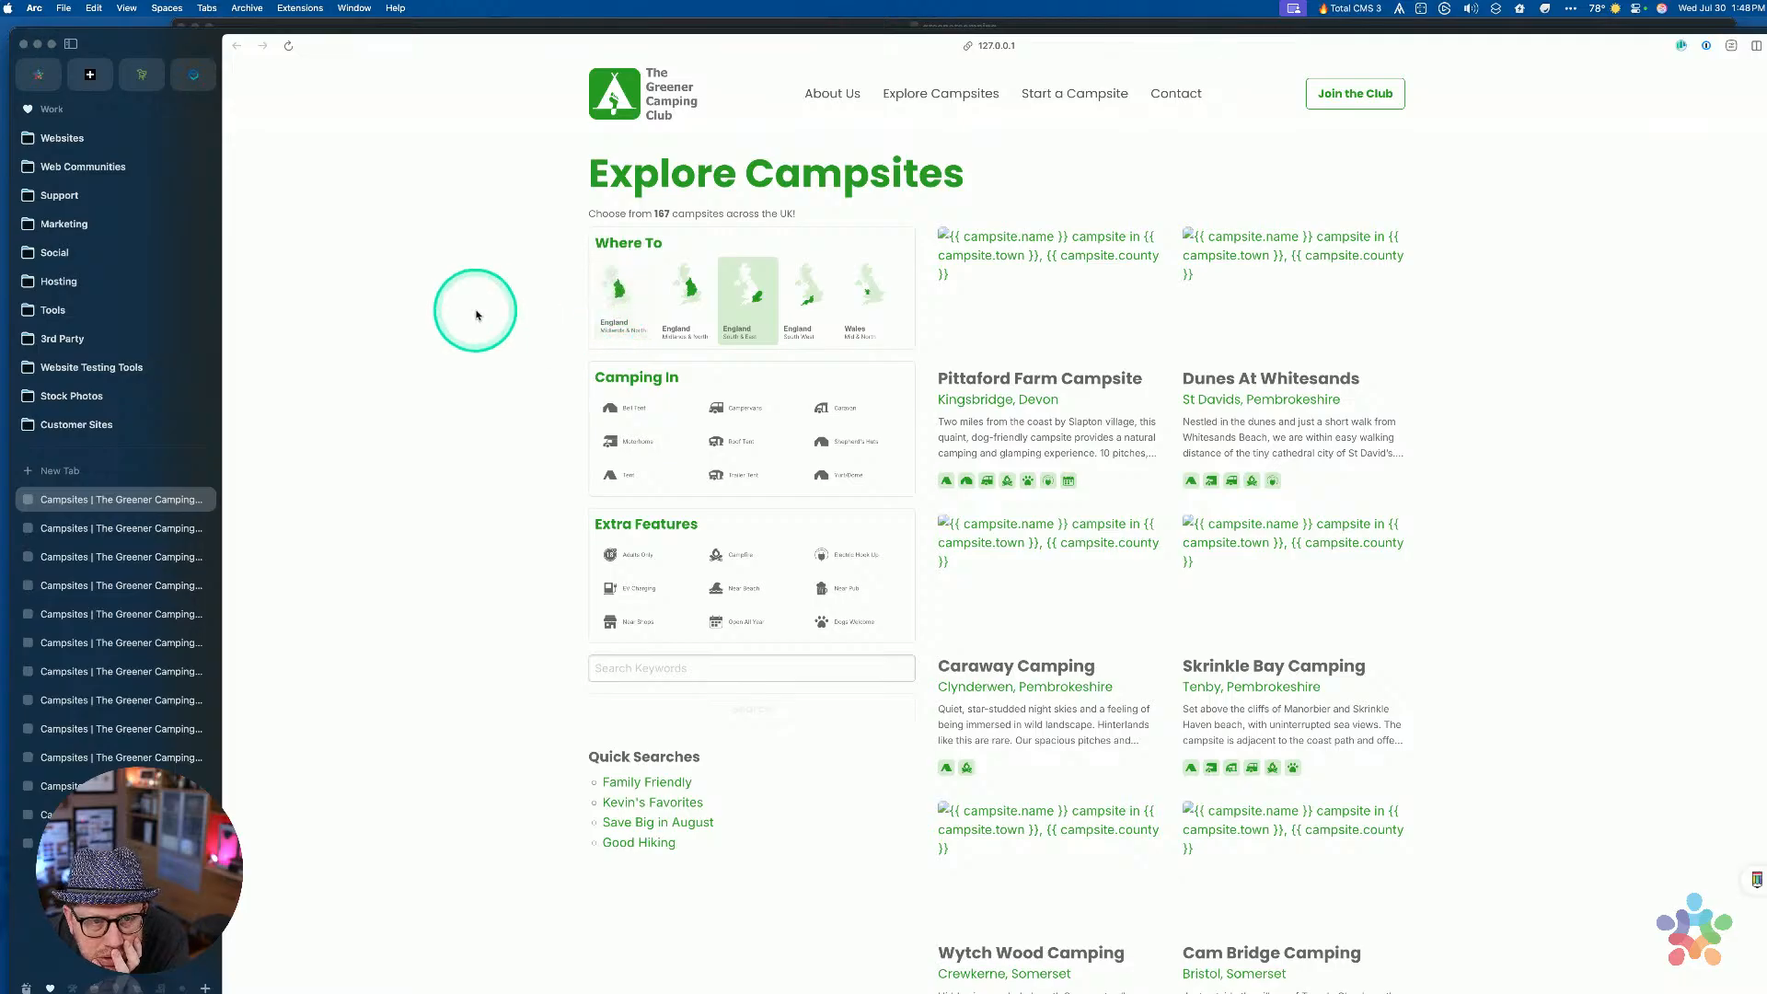
click(620, 313)
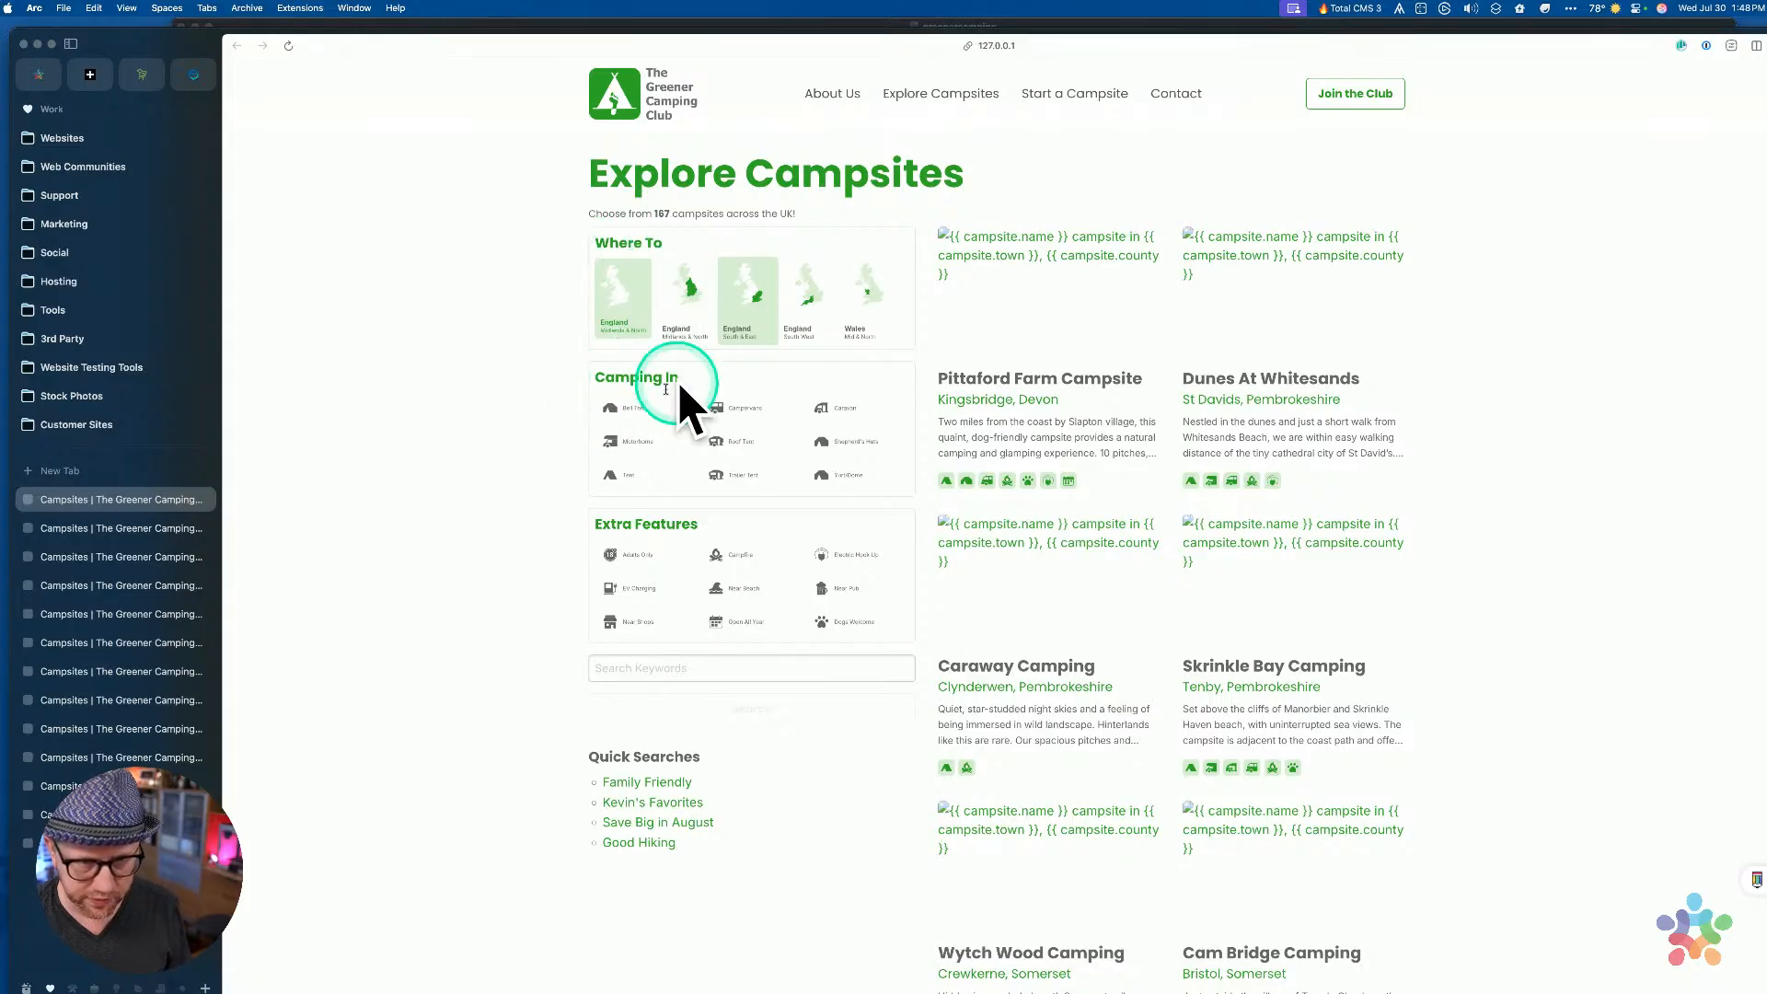
key(ctrl+Up)
click(1232, 688)
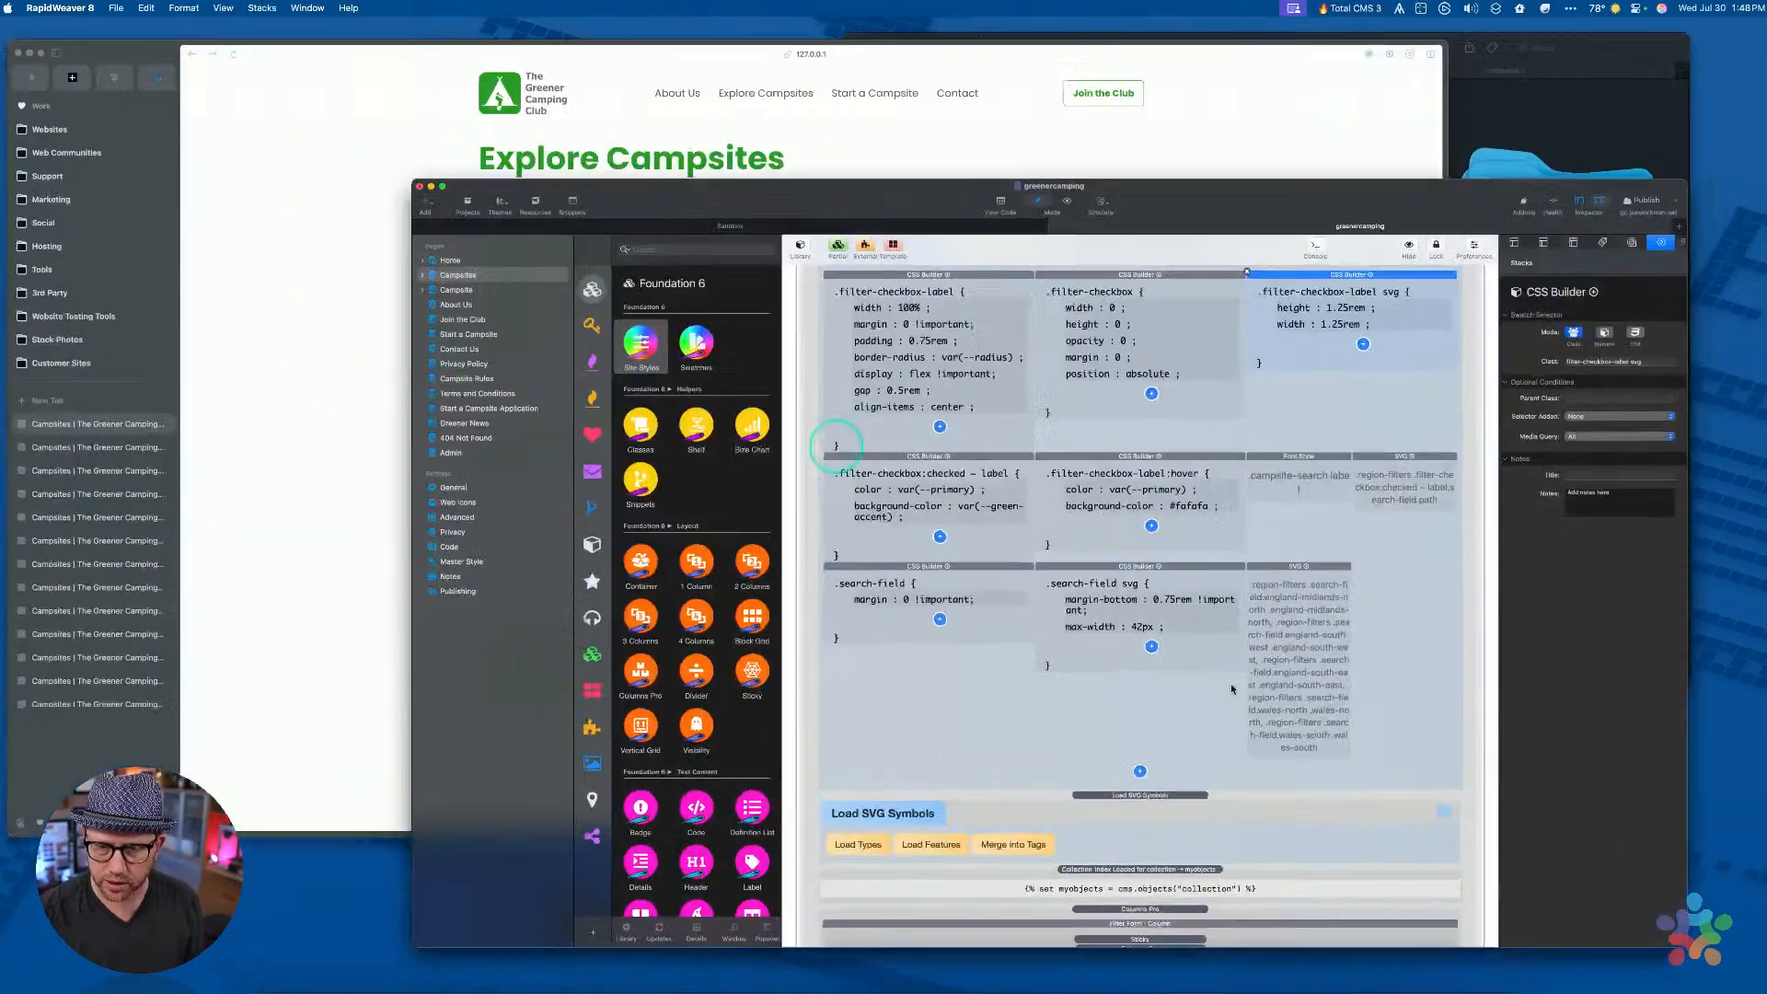
click(1296, 490)
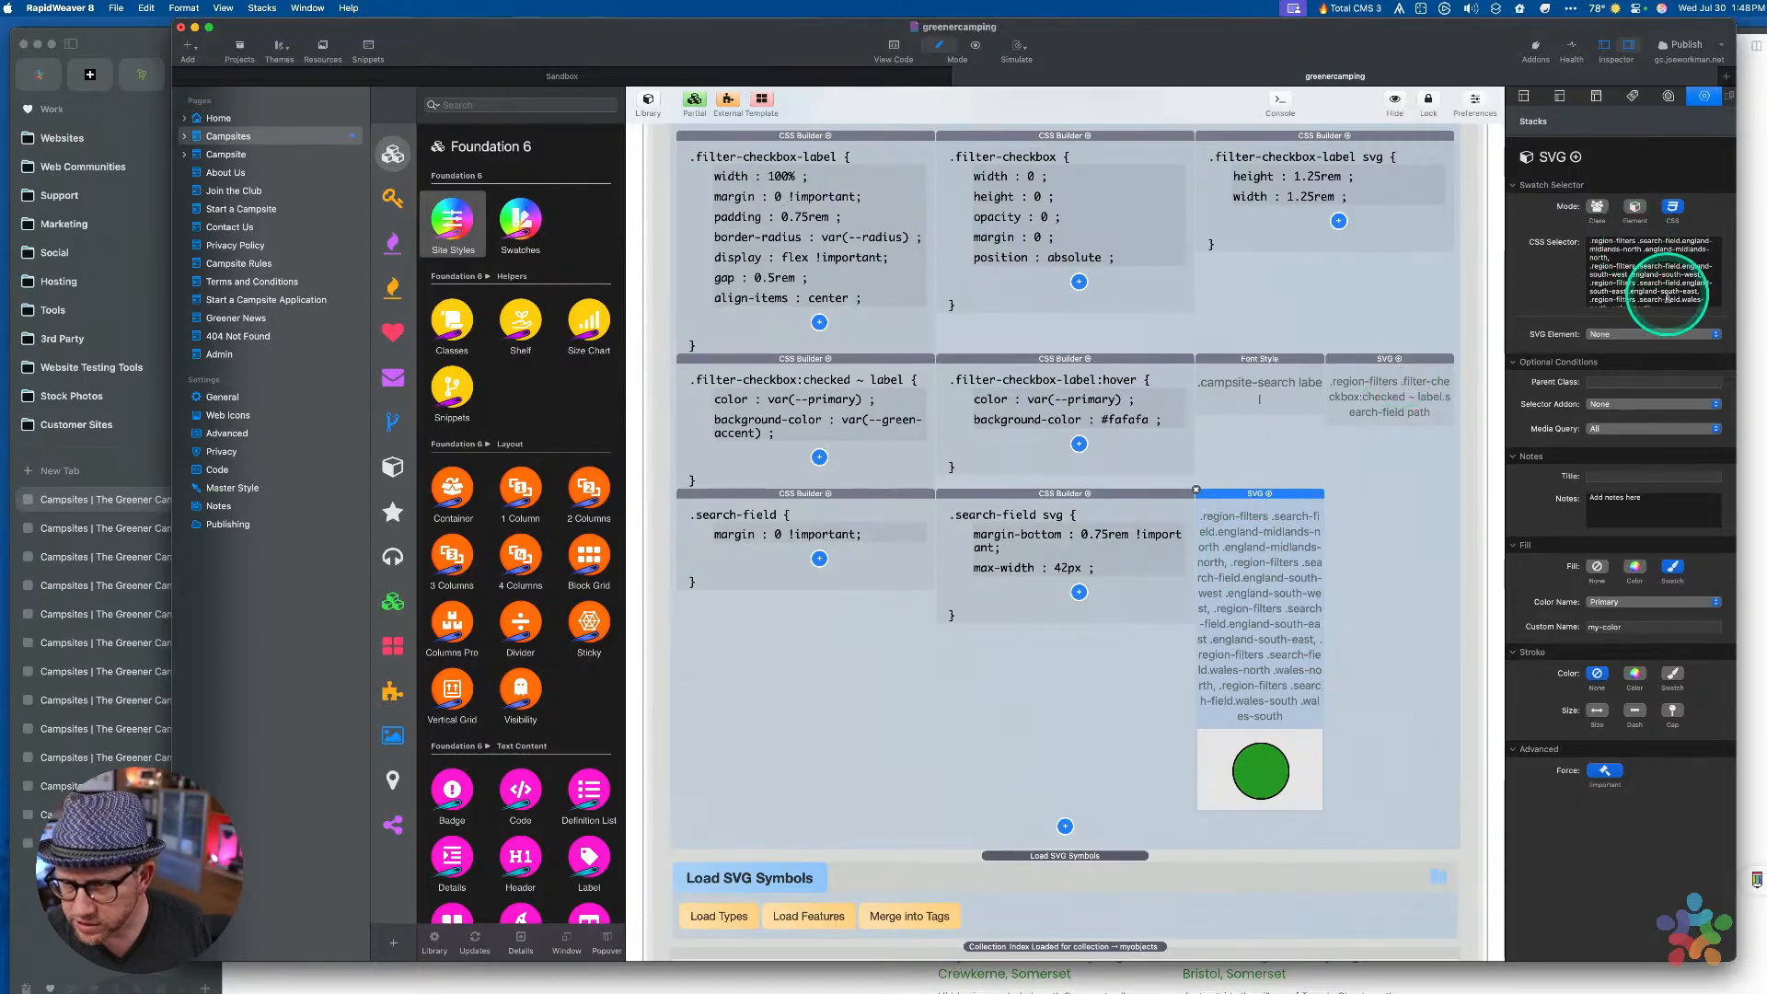
scroll(1656, 276, down, 5)
scroll(1667, 291, up, 5)
scroll(1669, 294, down, 4)
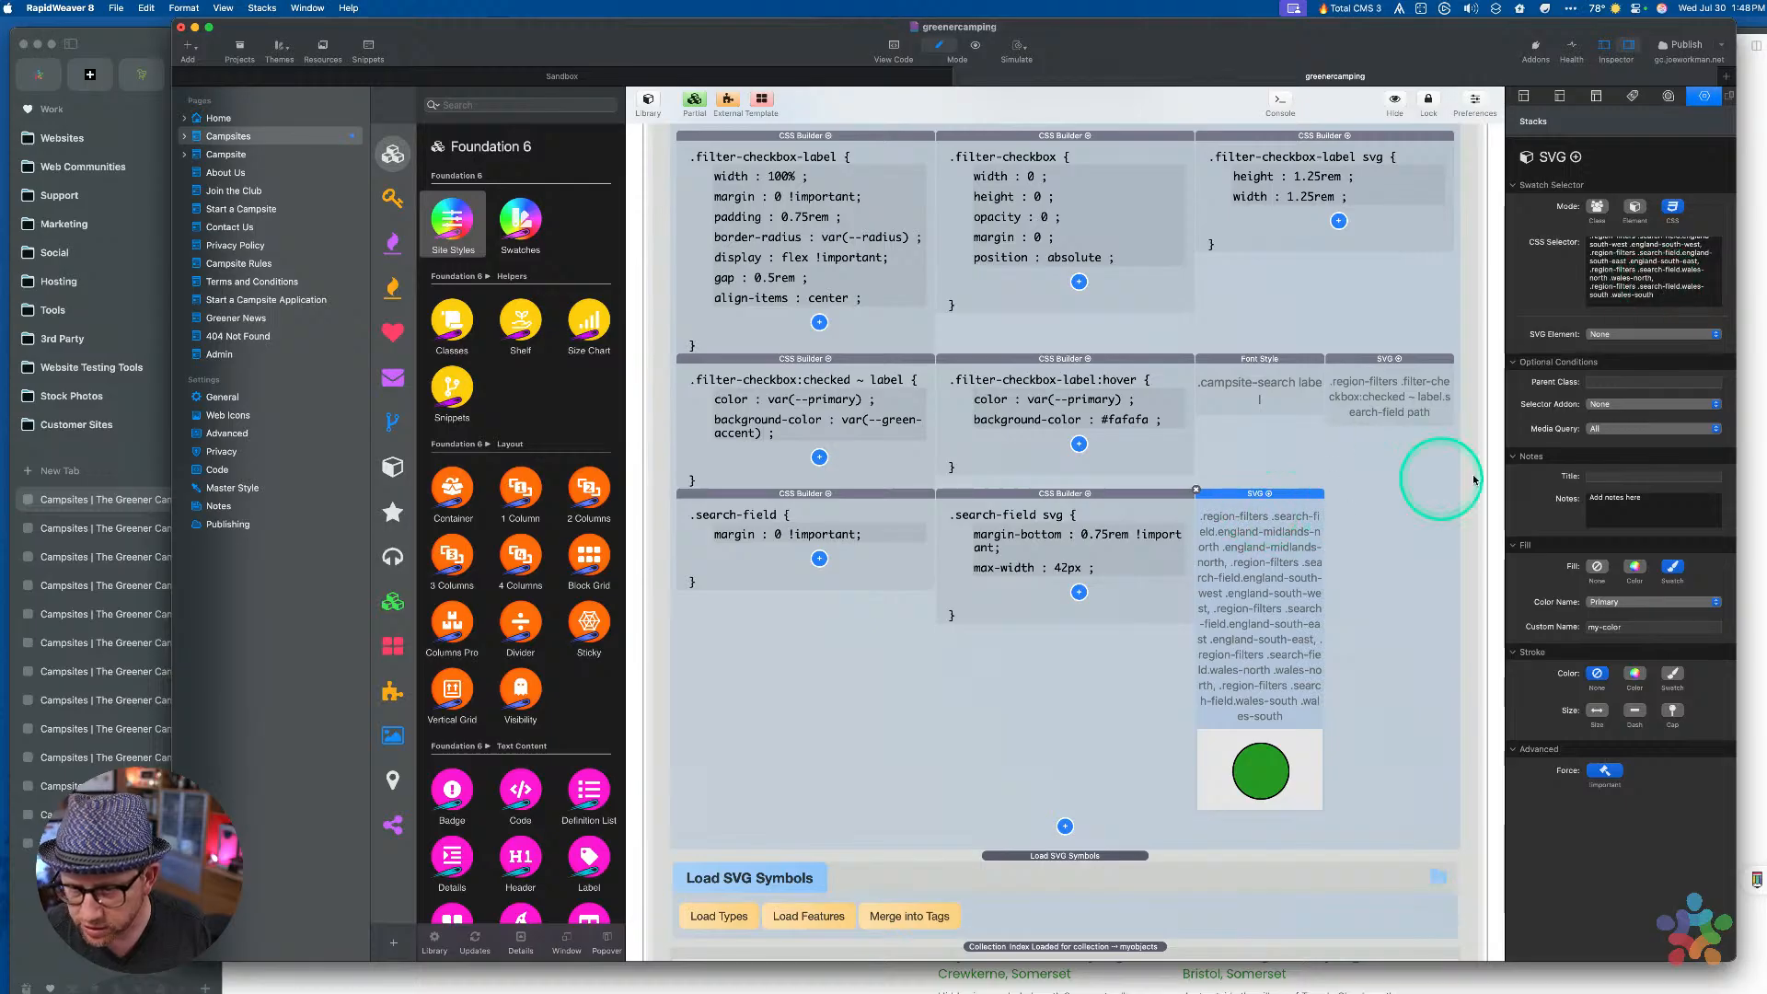
In the Arc preview, toggle the second England tile and select the first, then return to RapidWeaver
key(ctrl+Up)
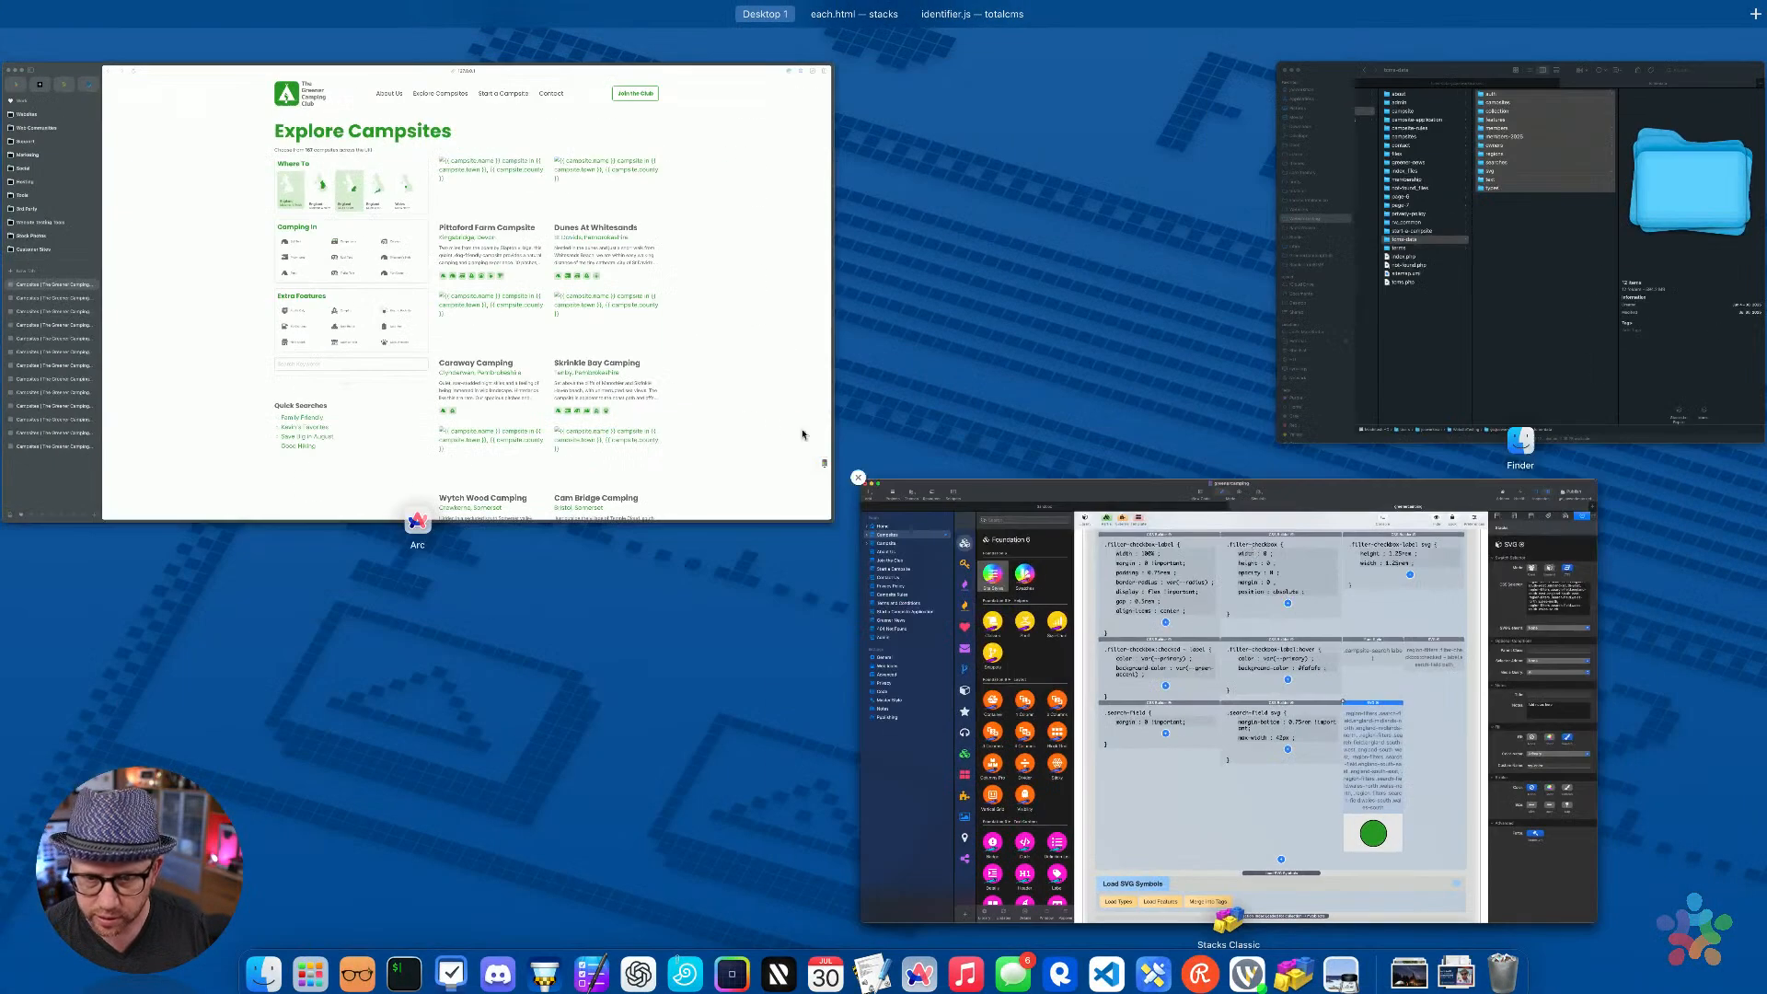
click(759, 419)
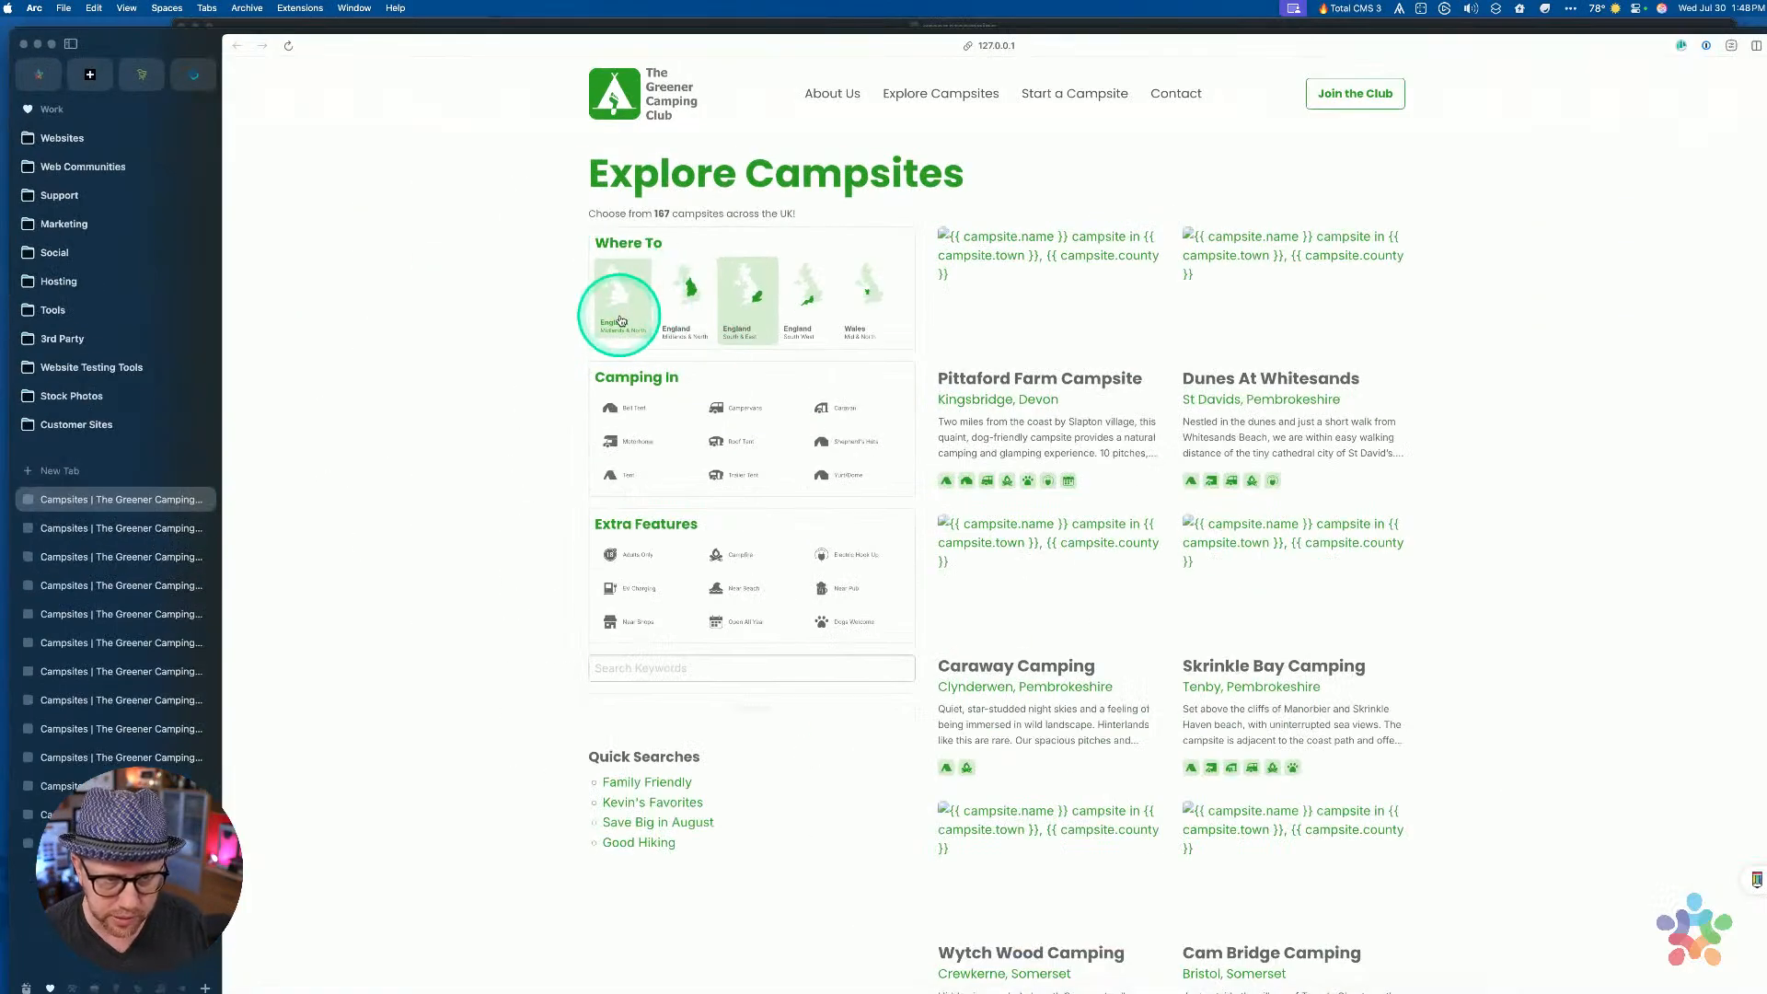
click(688, 314)
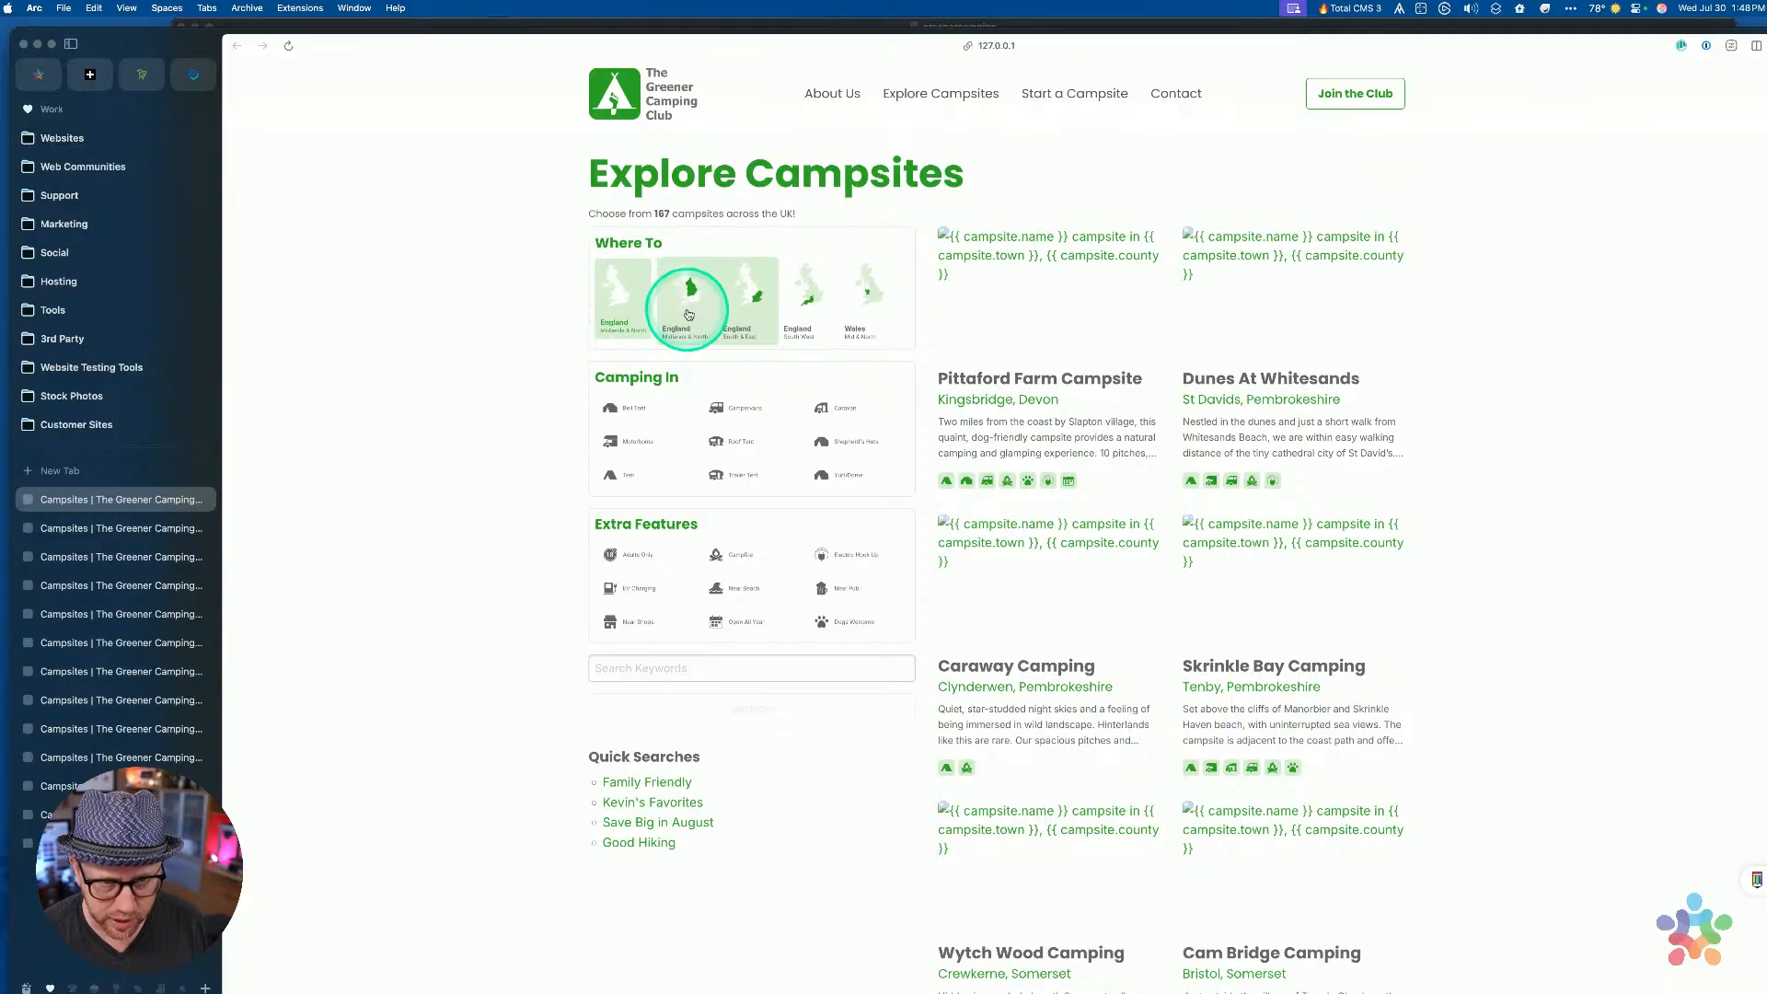
click(598, 324)
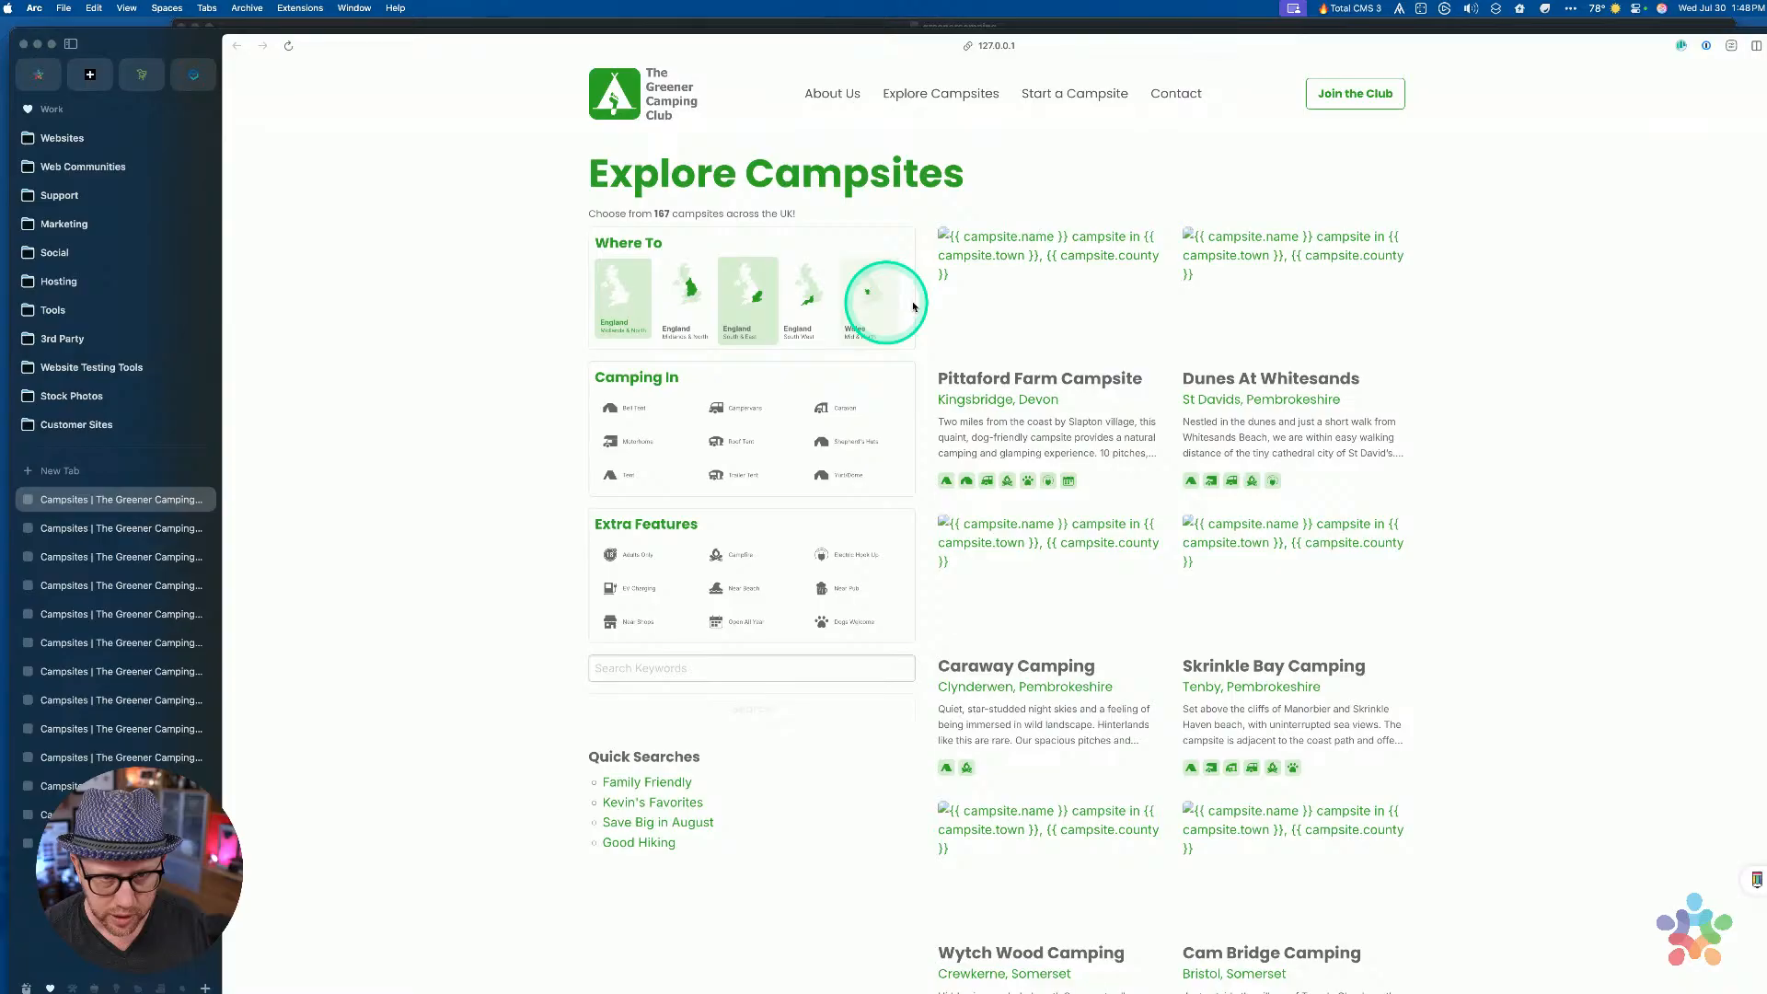
key(ctrl+Up)
click(1096, 554)
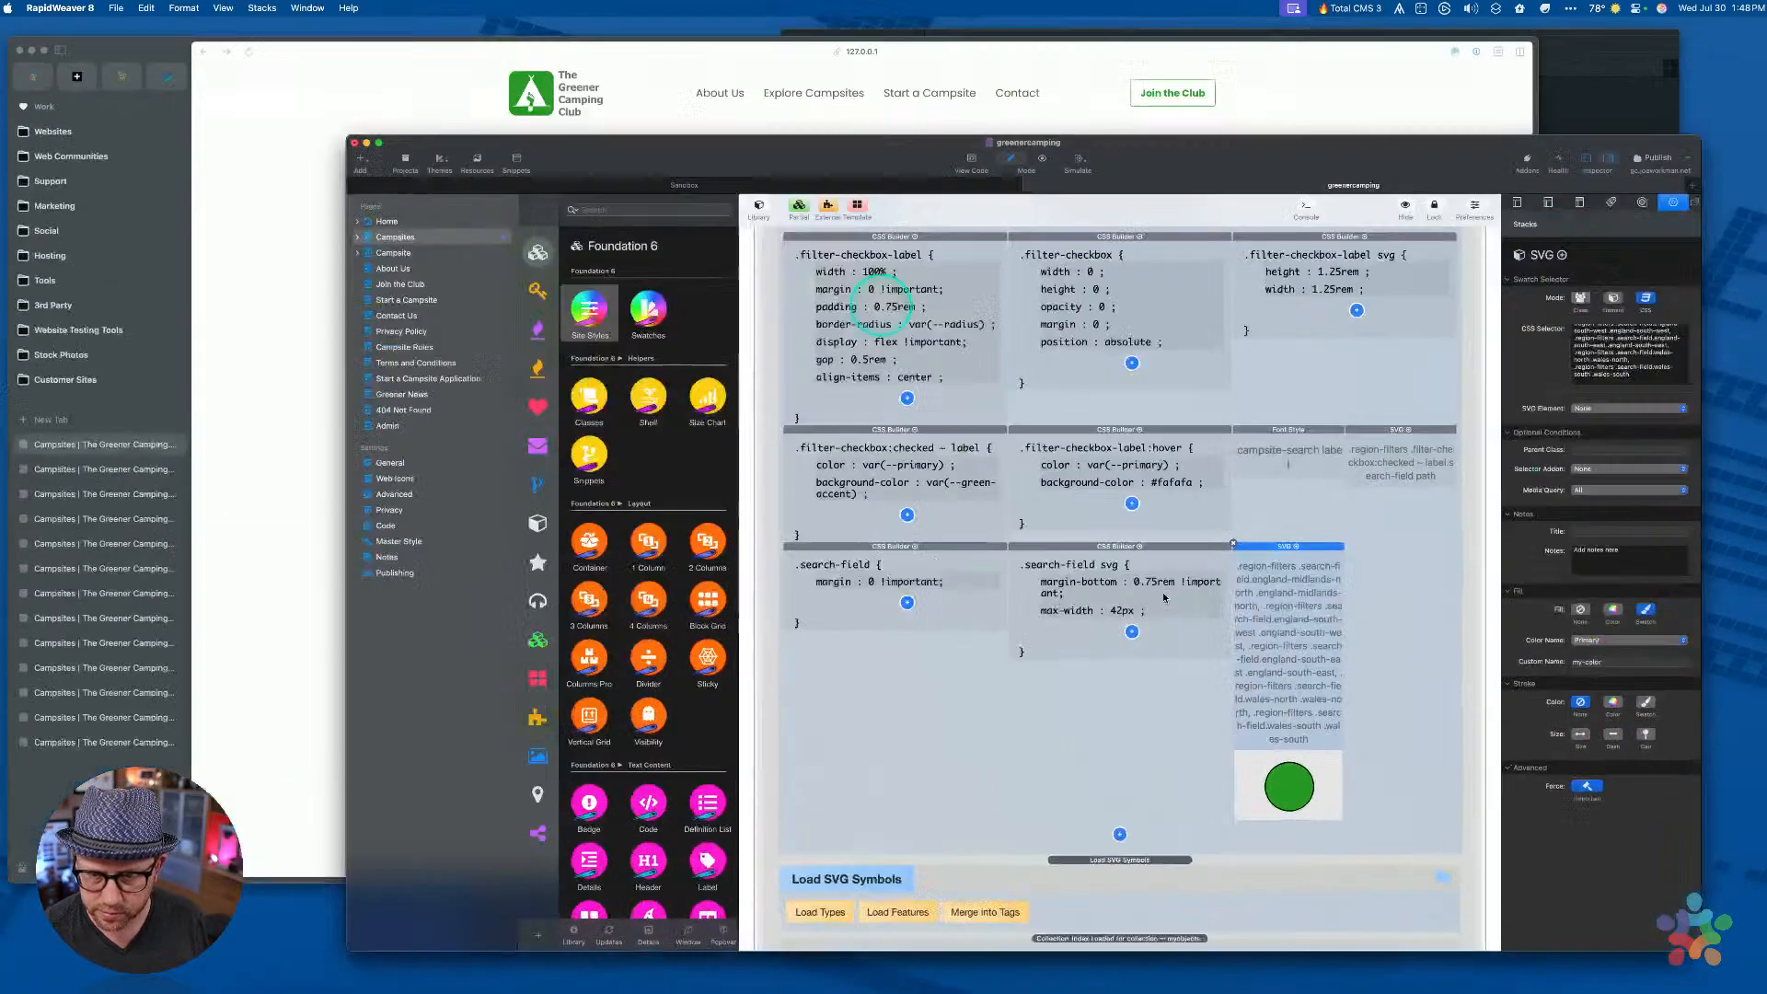
Inspect the Where To grid cells and delete the second region Blockgrid Cell
scroll(1097, 555, down, 4)
scroll(1097, 554, down, 8)
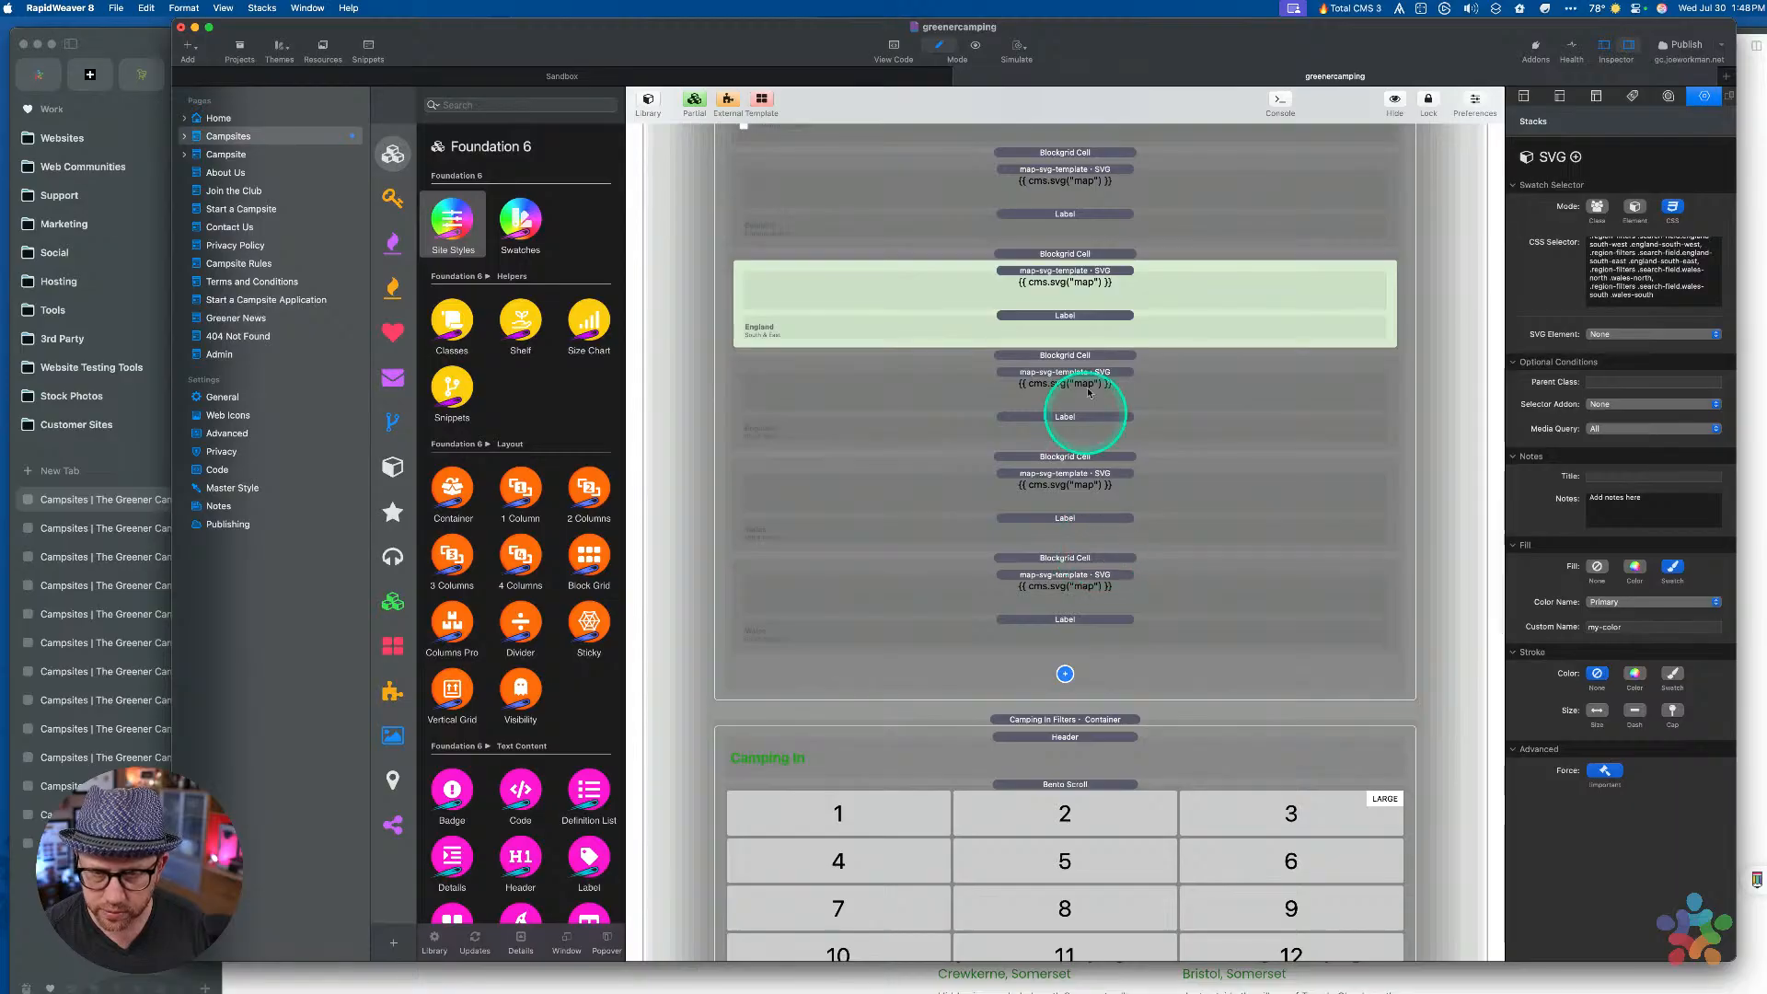
scroll(1065, 395, up, 4)
click(1058, 402)
scroll(1058, 398, down, 2)
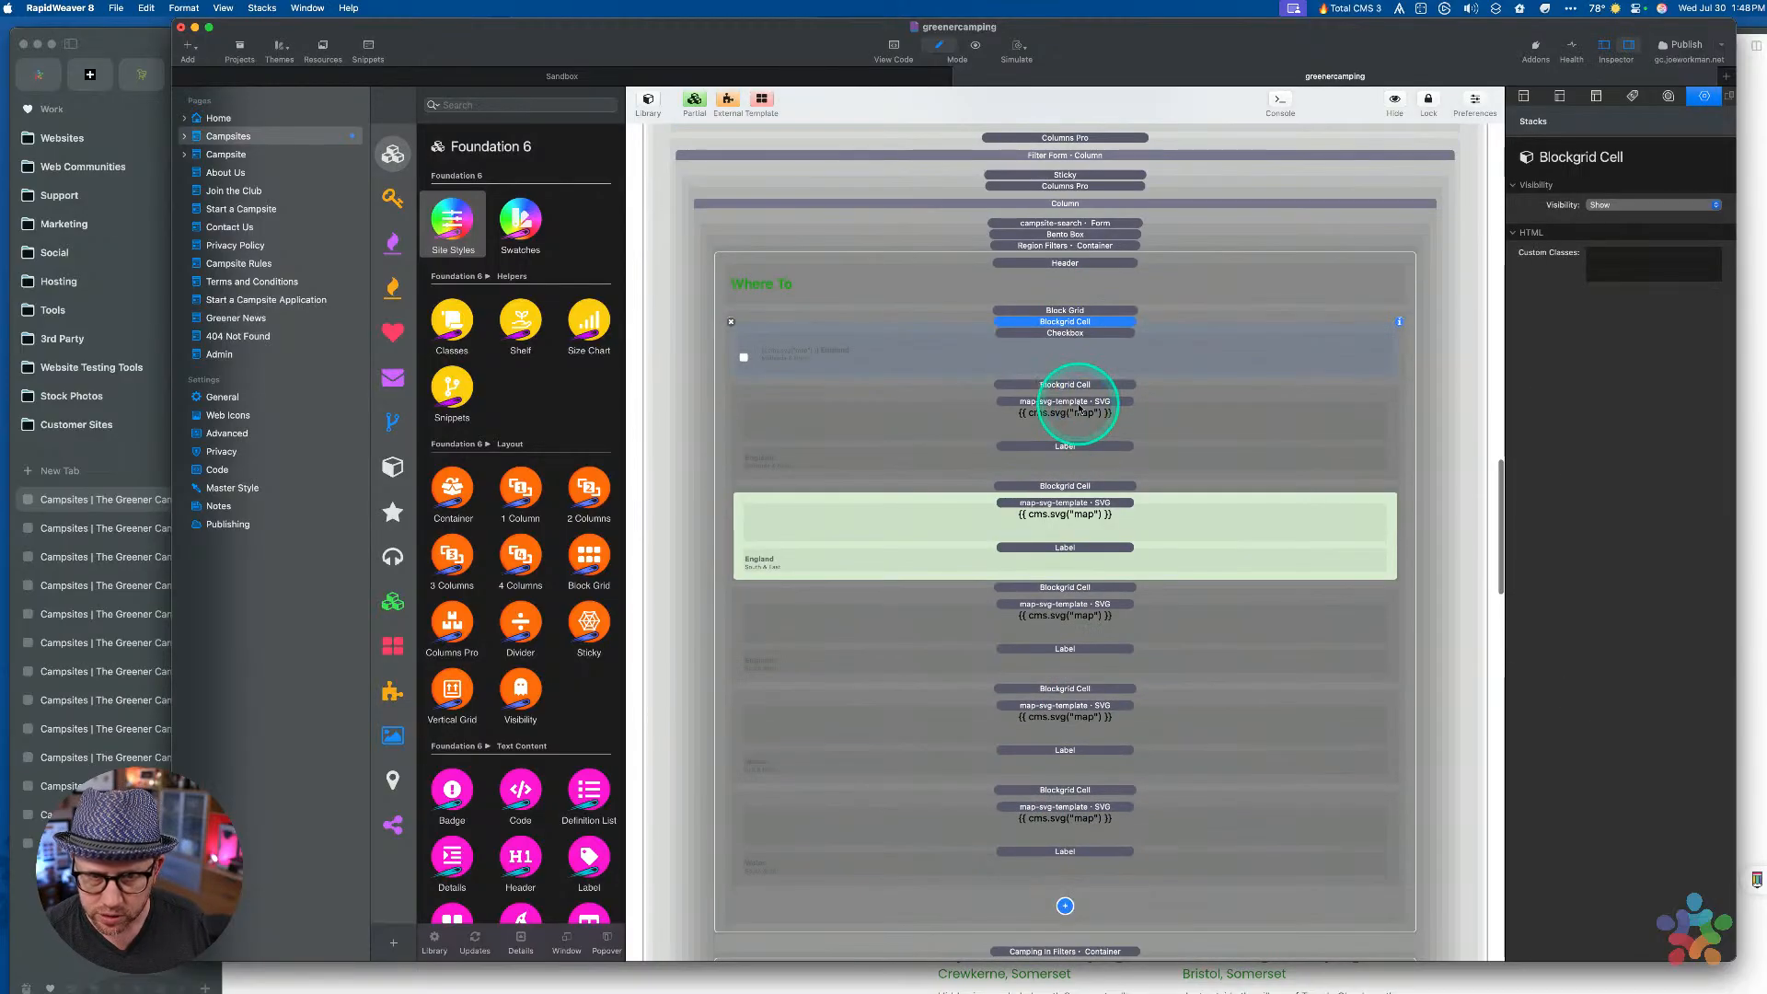
click(1060, 396)
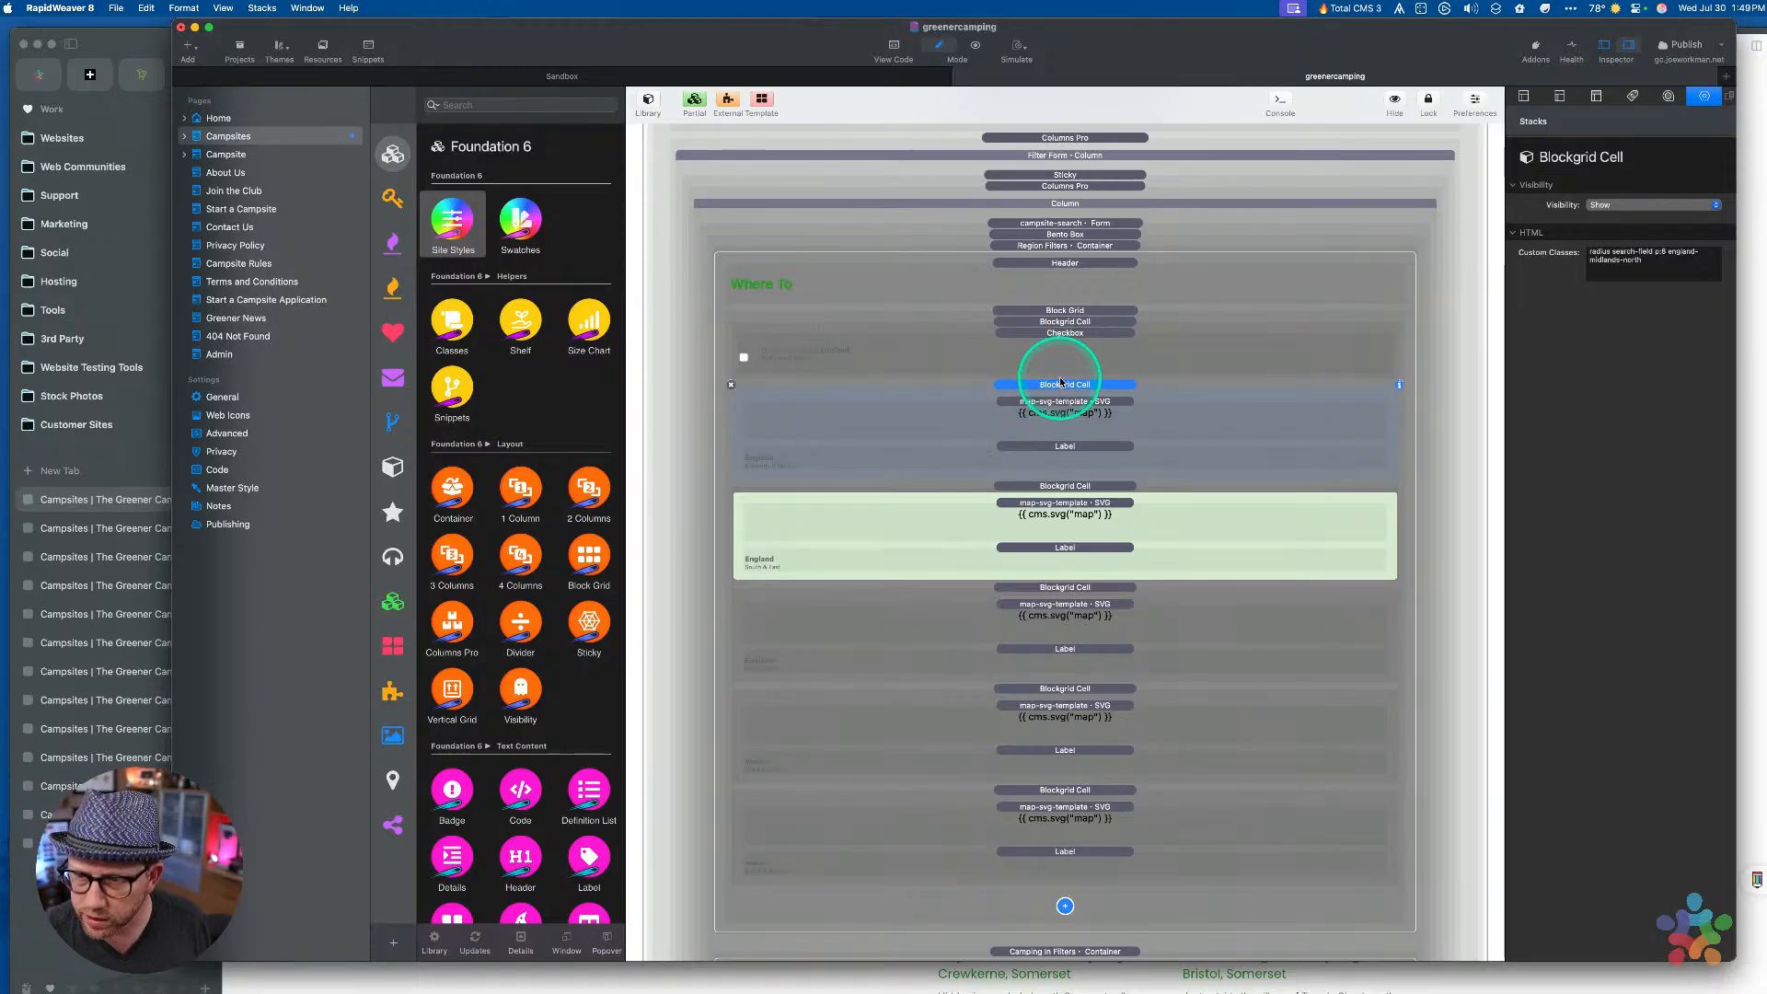
click(1062, 322)
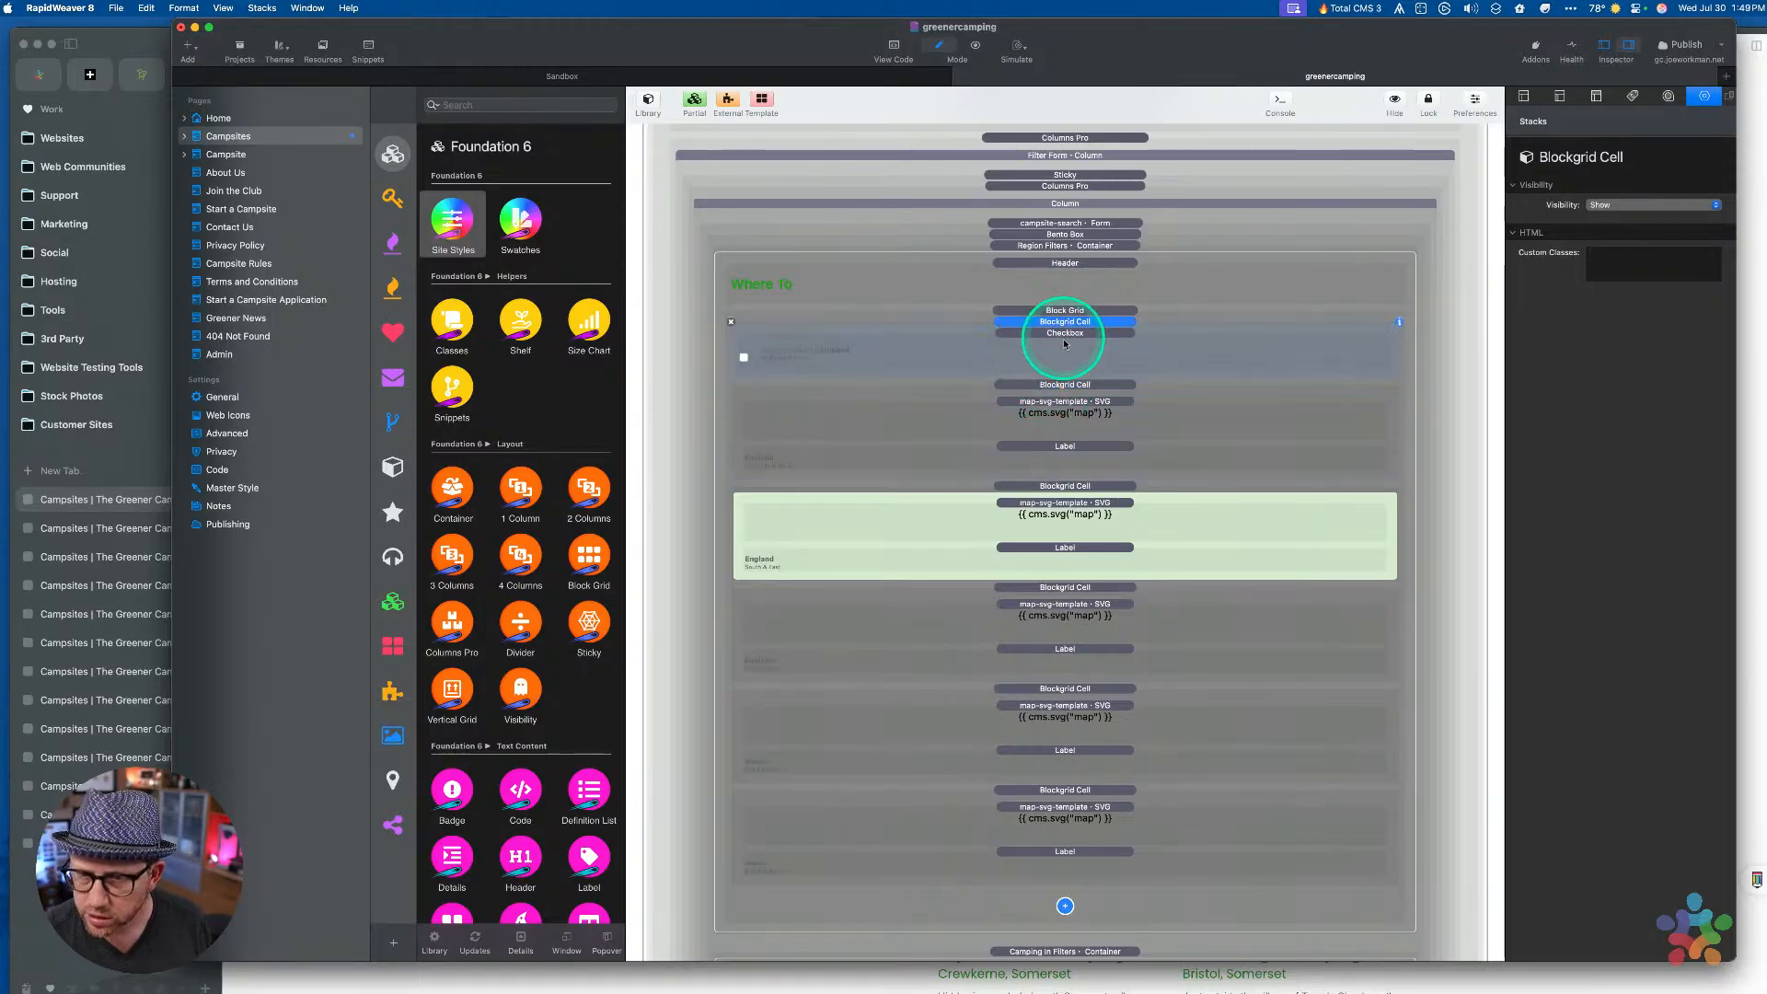
click(1065, 334)
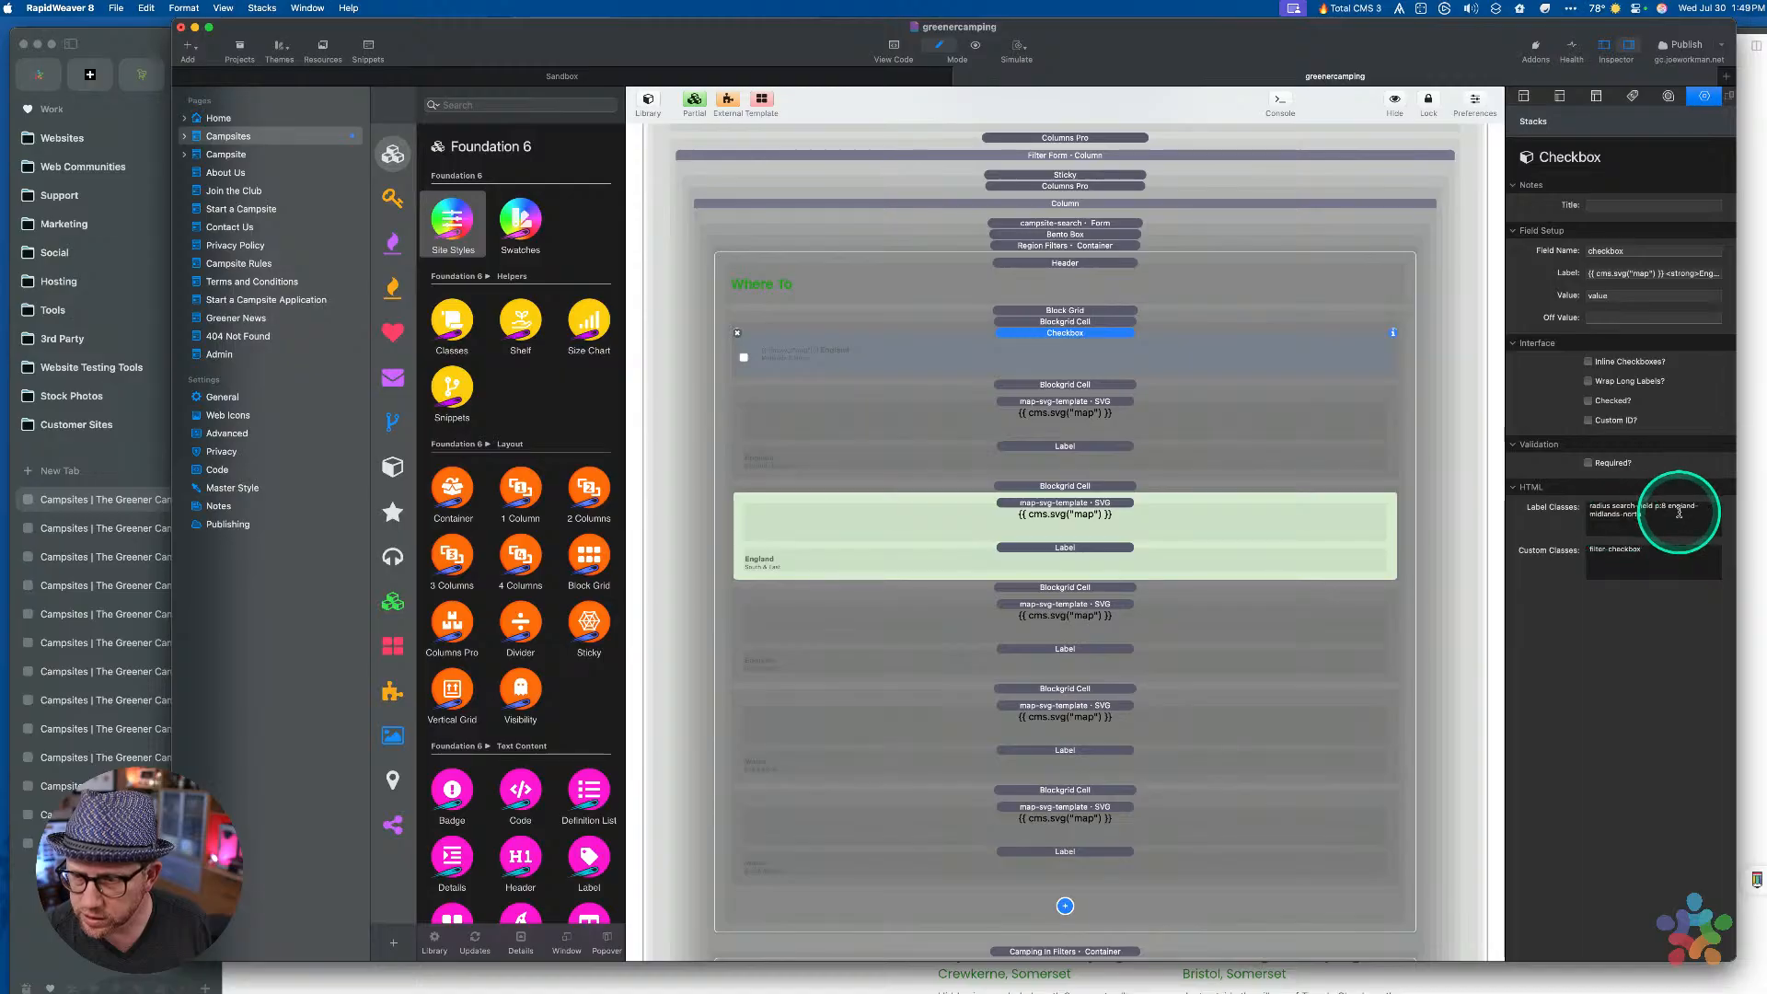
click(1064, 386)
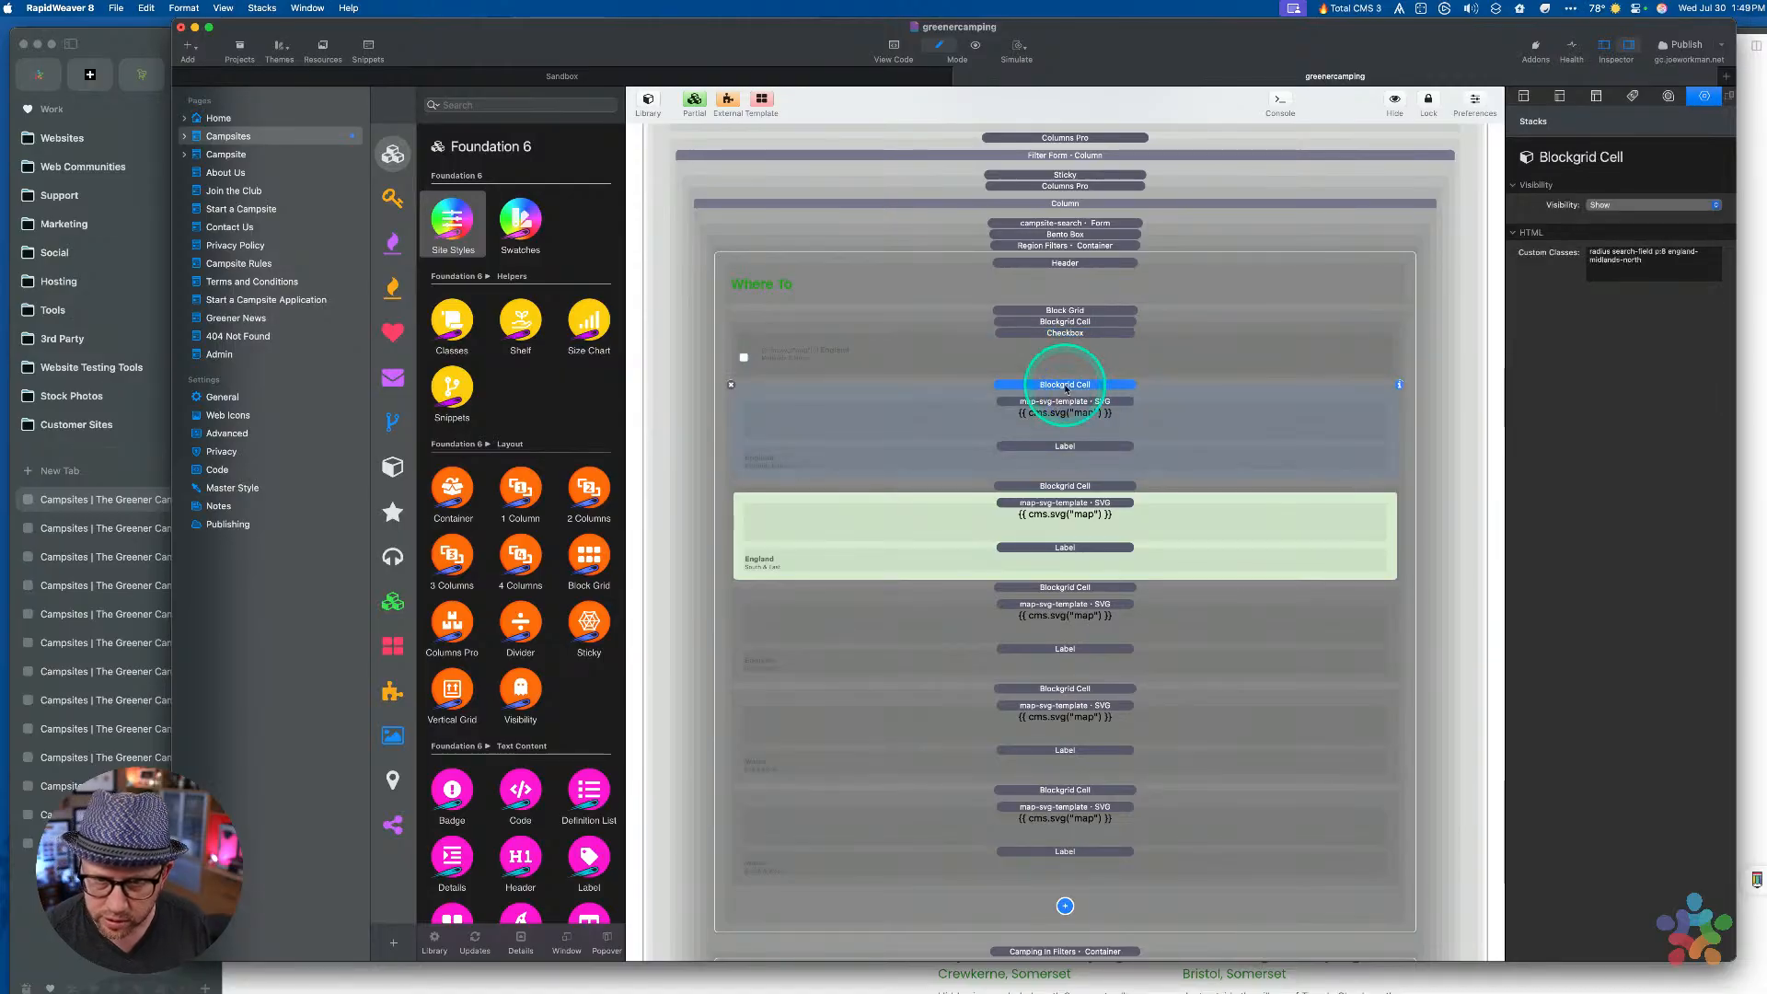
key(Delete)
Paste a copy of the checkbox cell and label it England South & East
click(1067, 320)
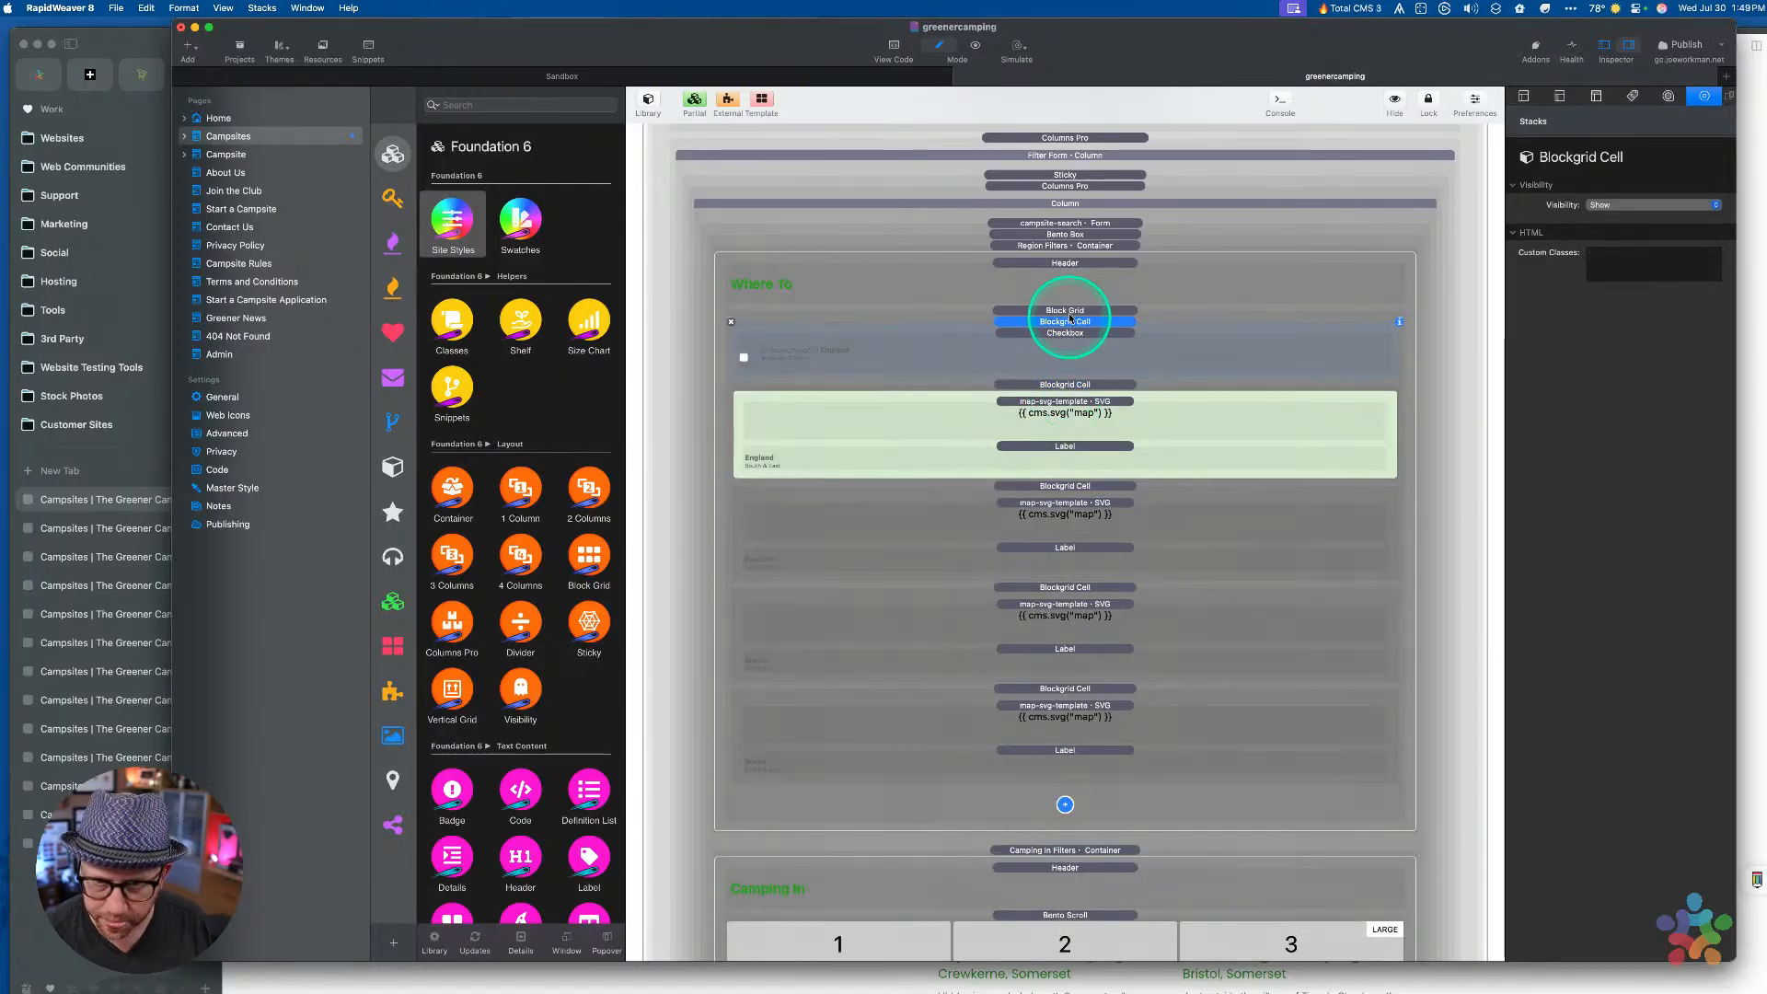
key(super)
key(super+v)
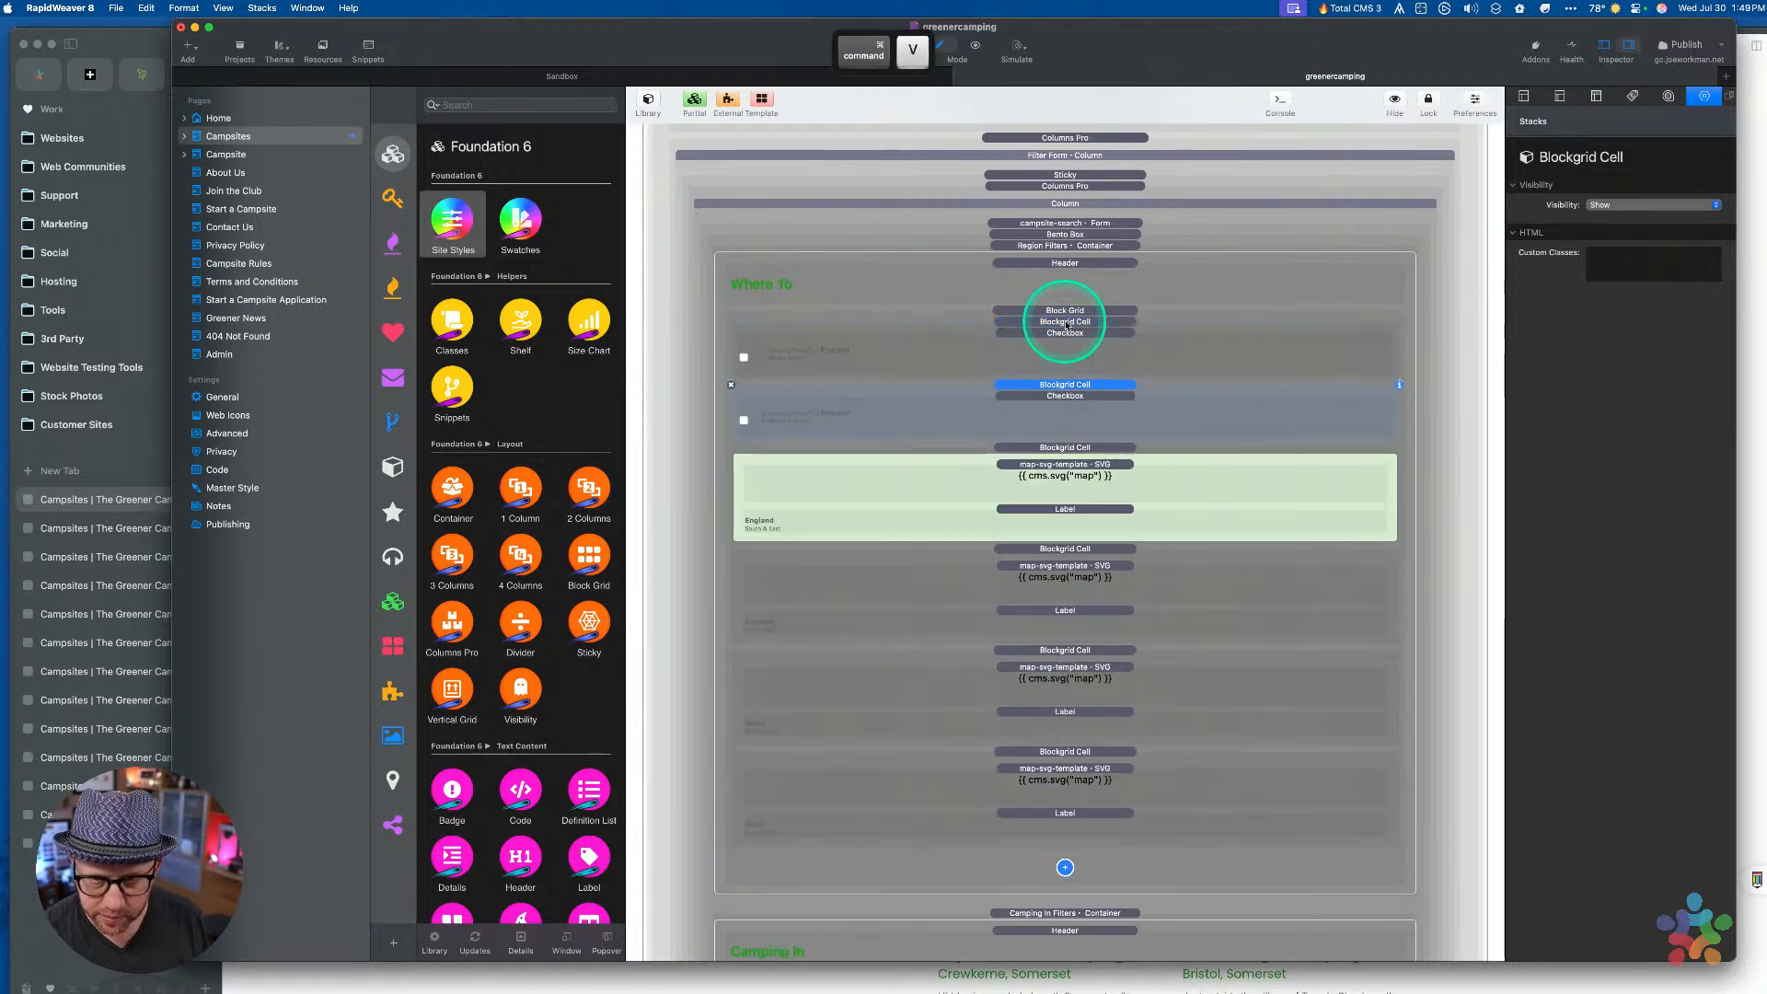
click(1042, 512)
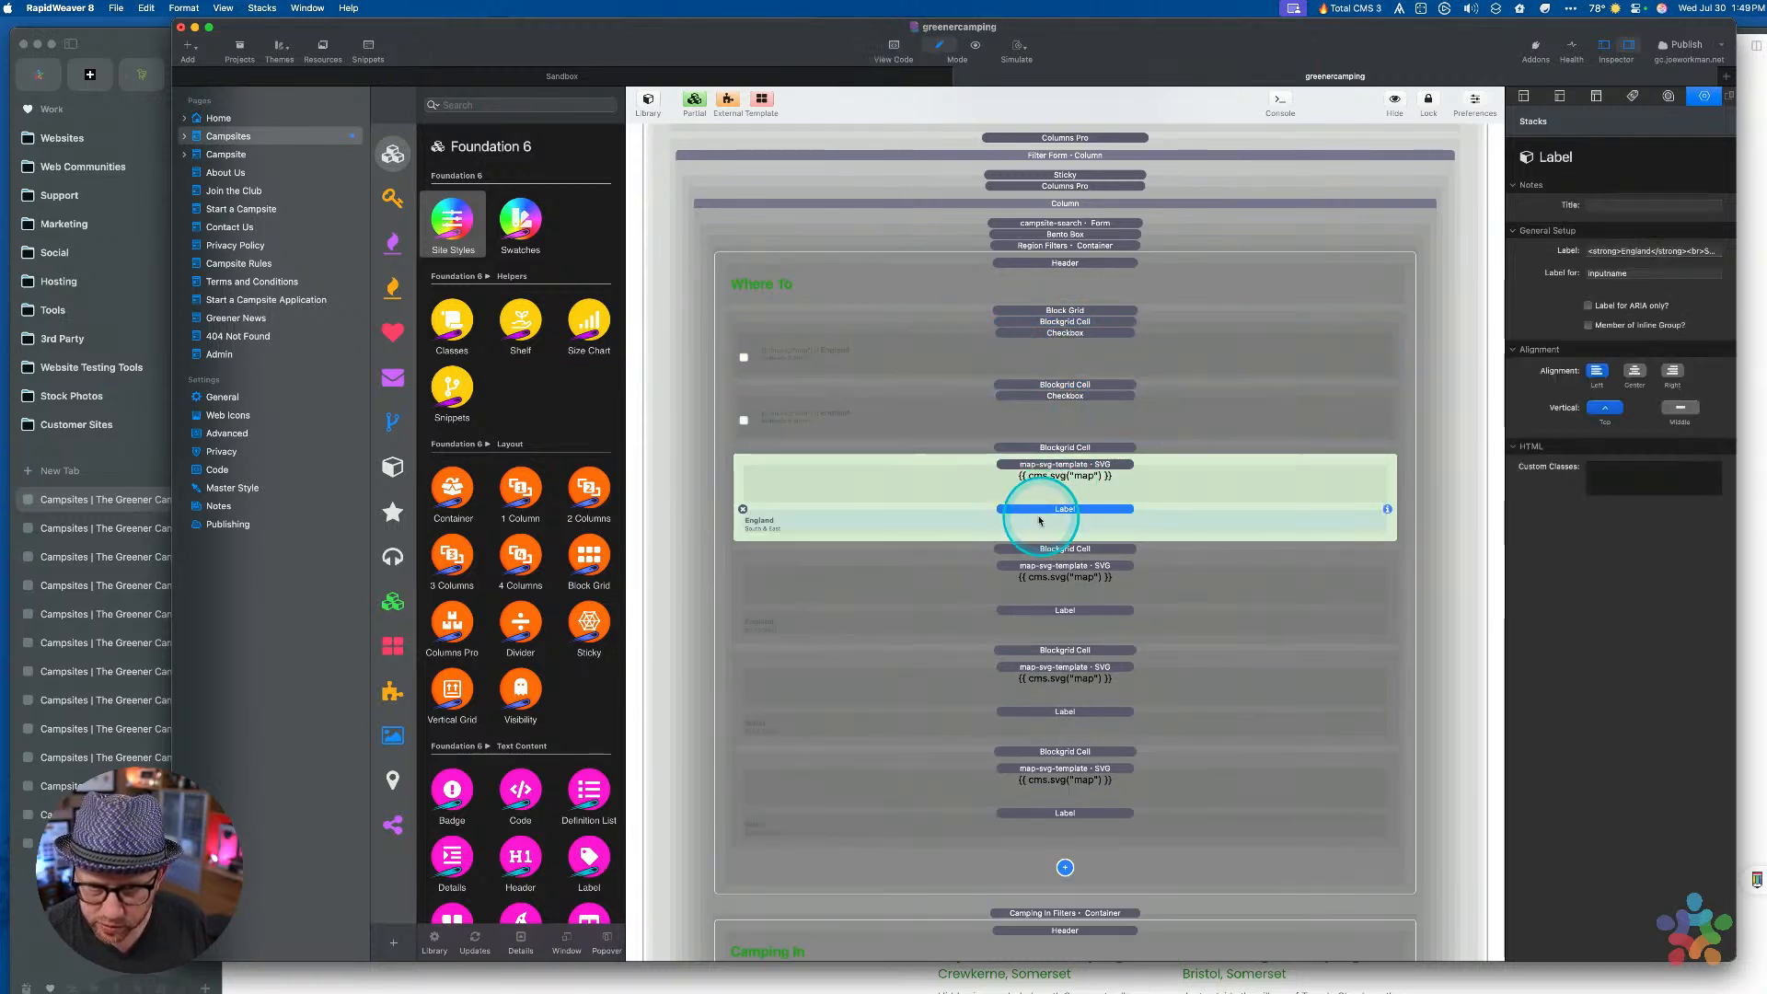
triple_click(1647, 251)
key(super+c)
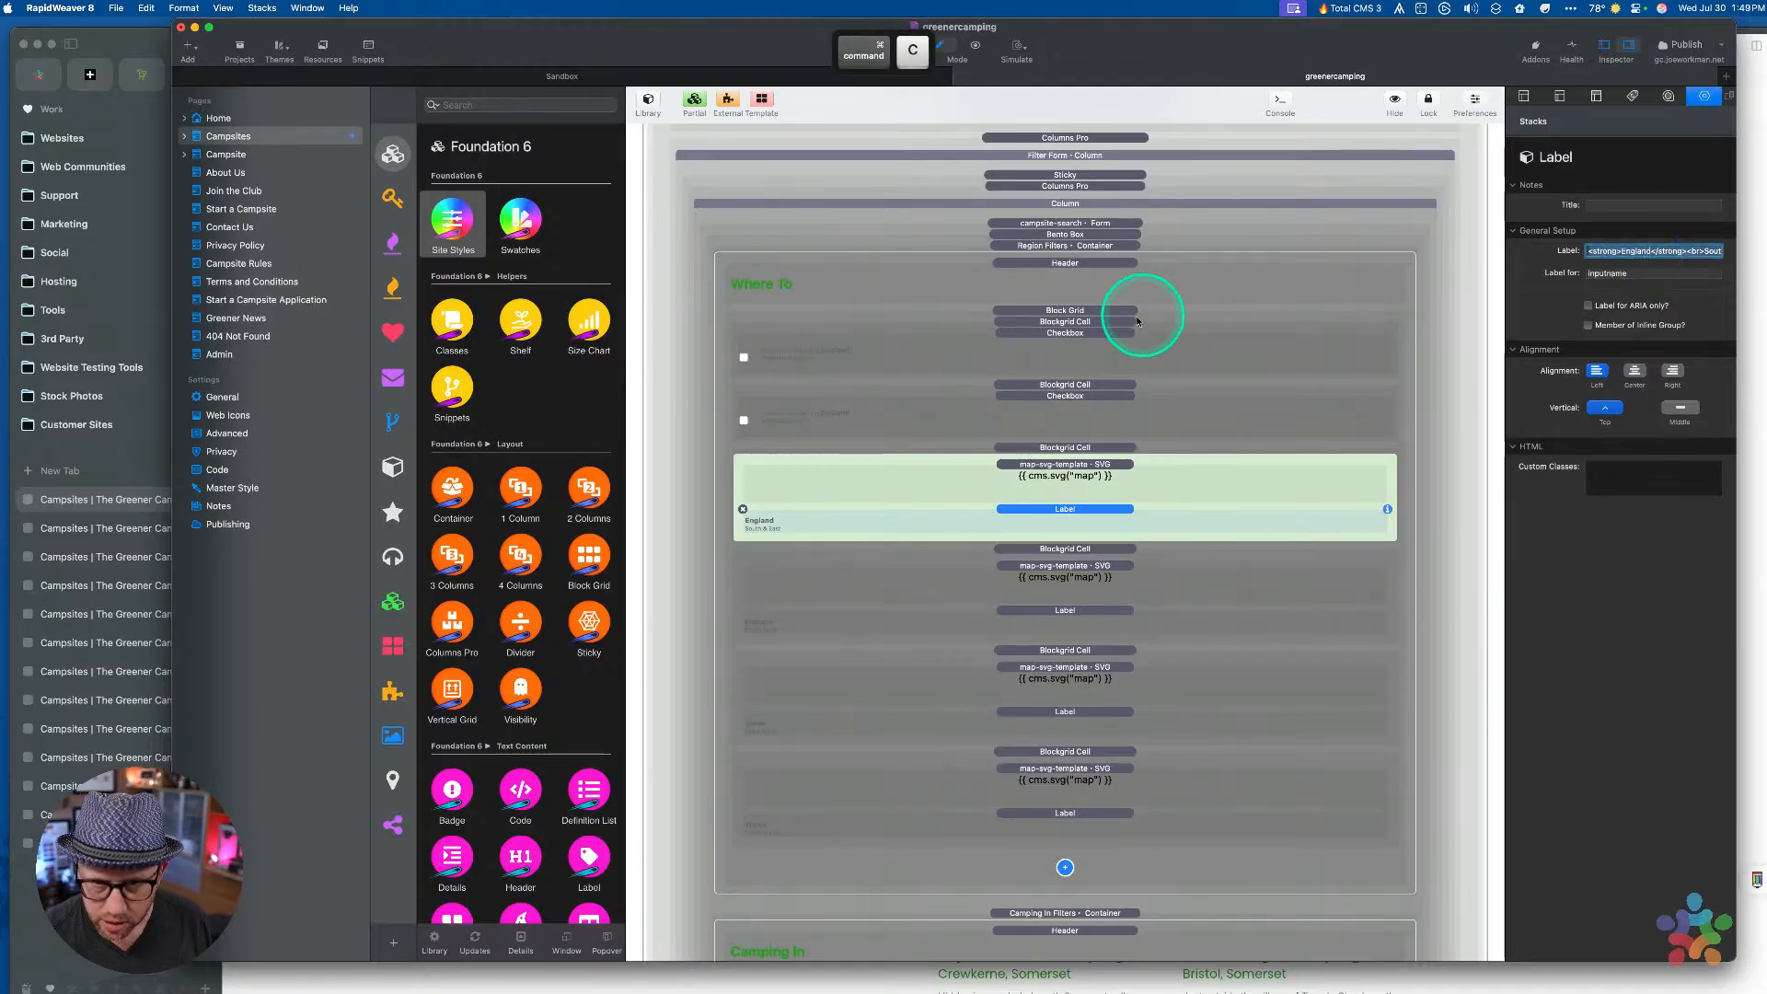
click(1060, 418)
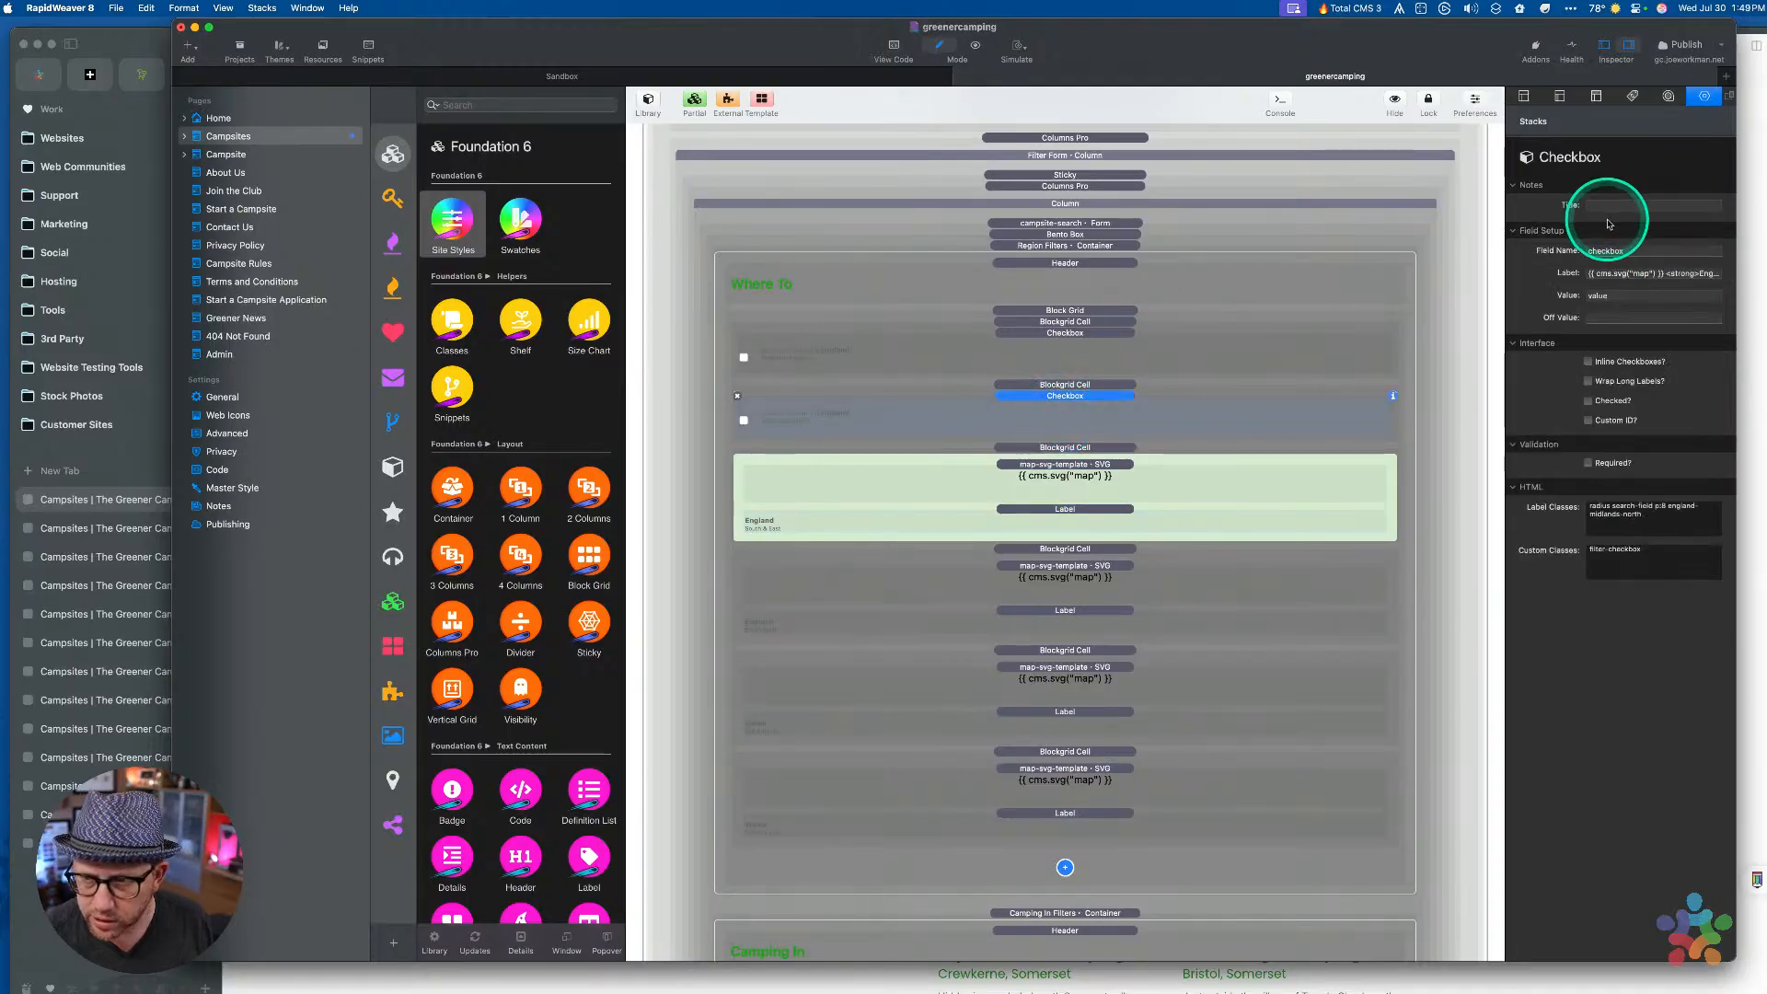
click(1630, 274)
key(super+Right)
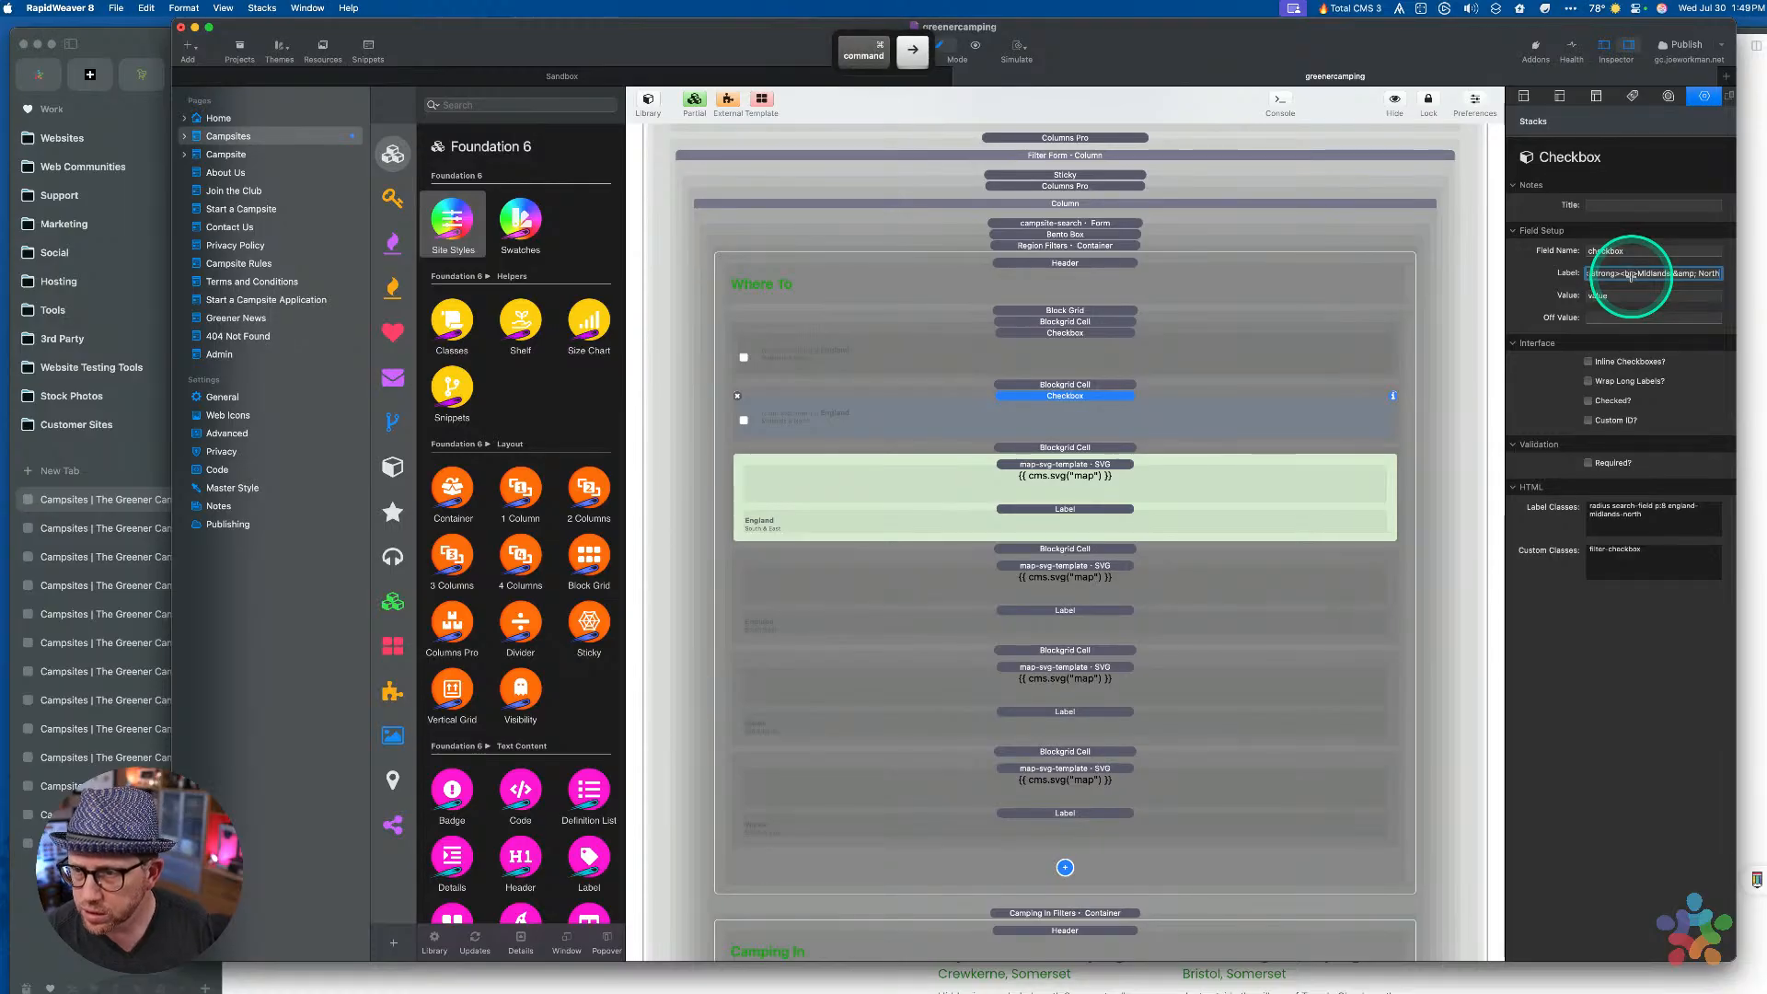
key(alt+Left)
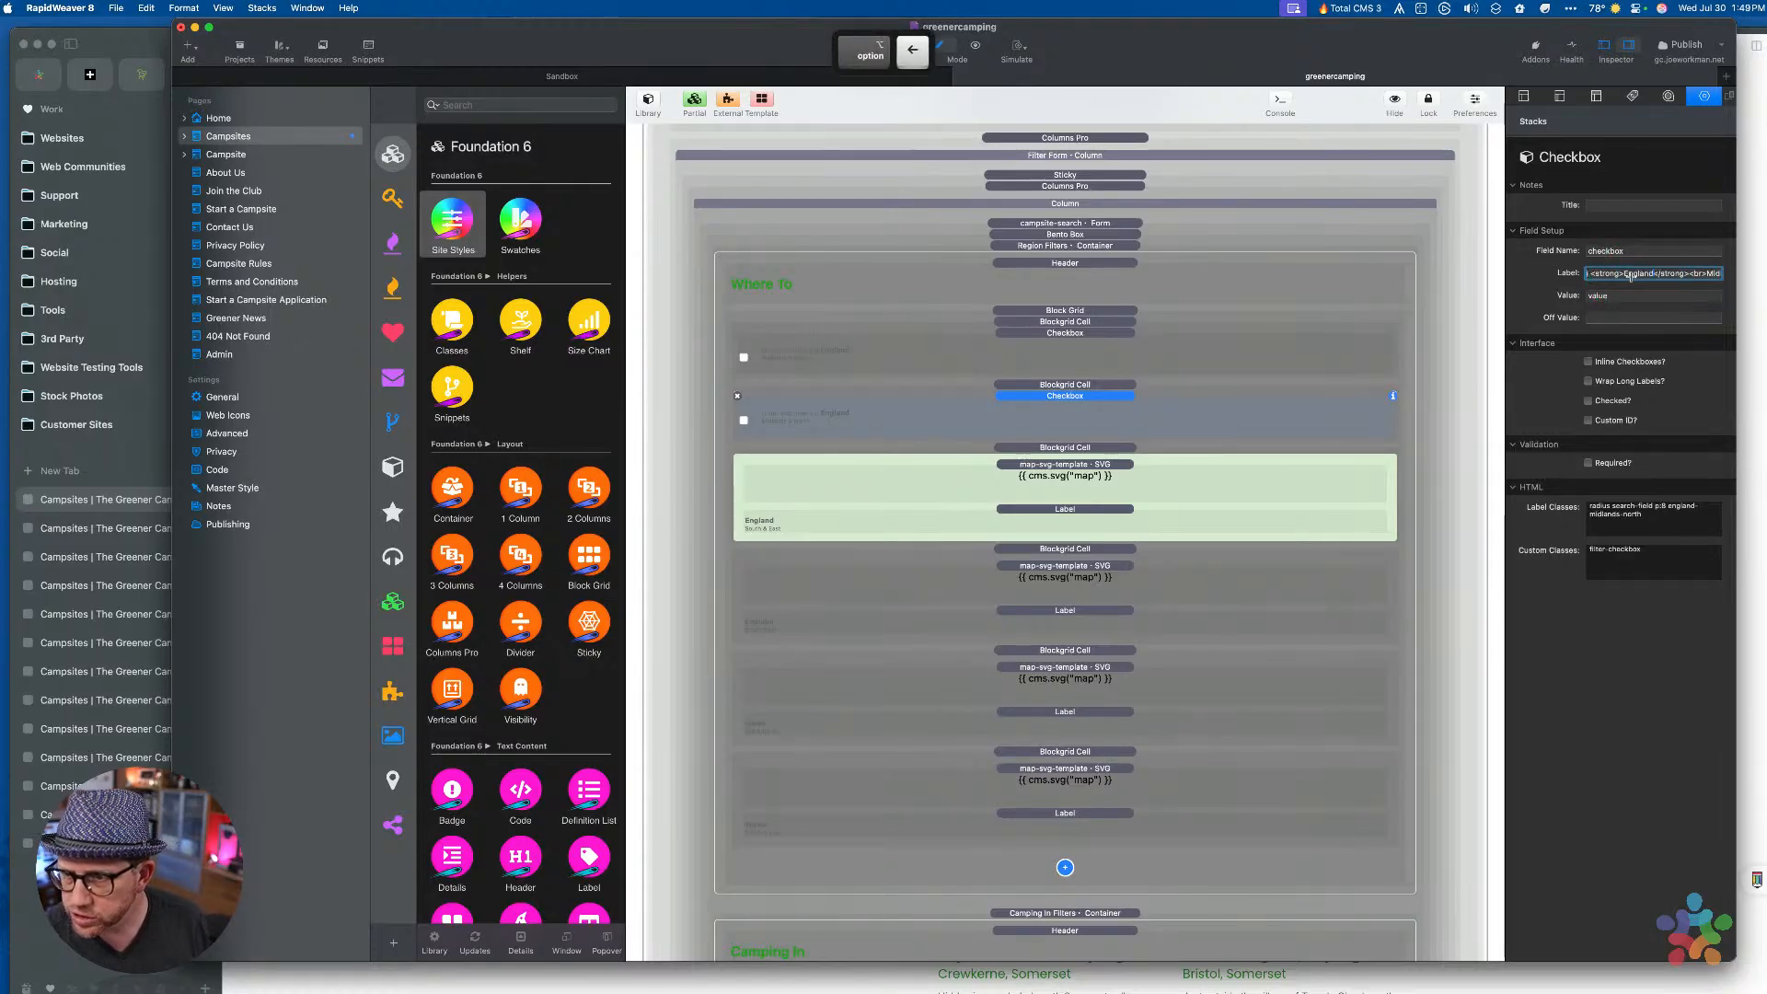
key(super+a)
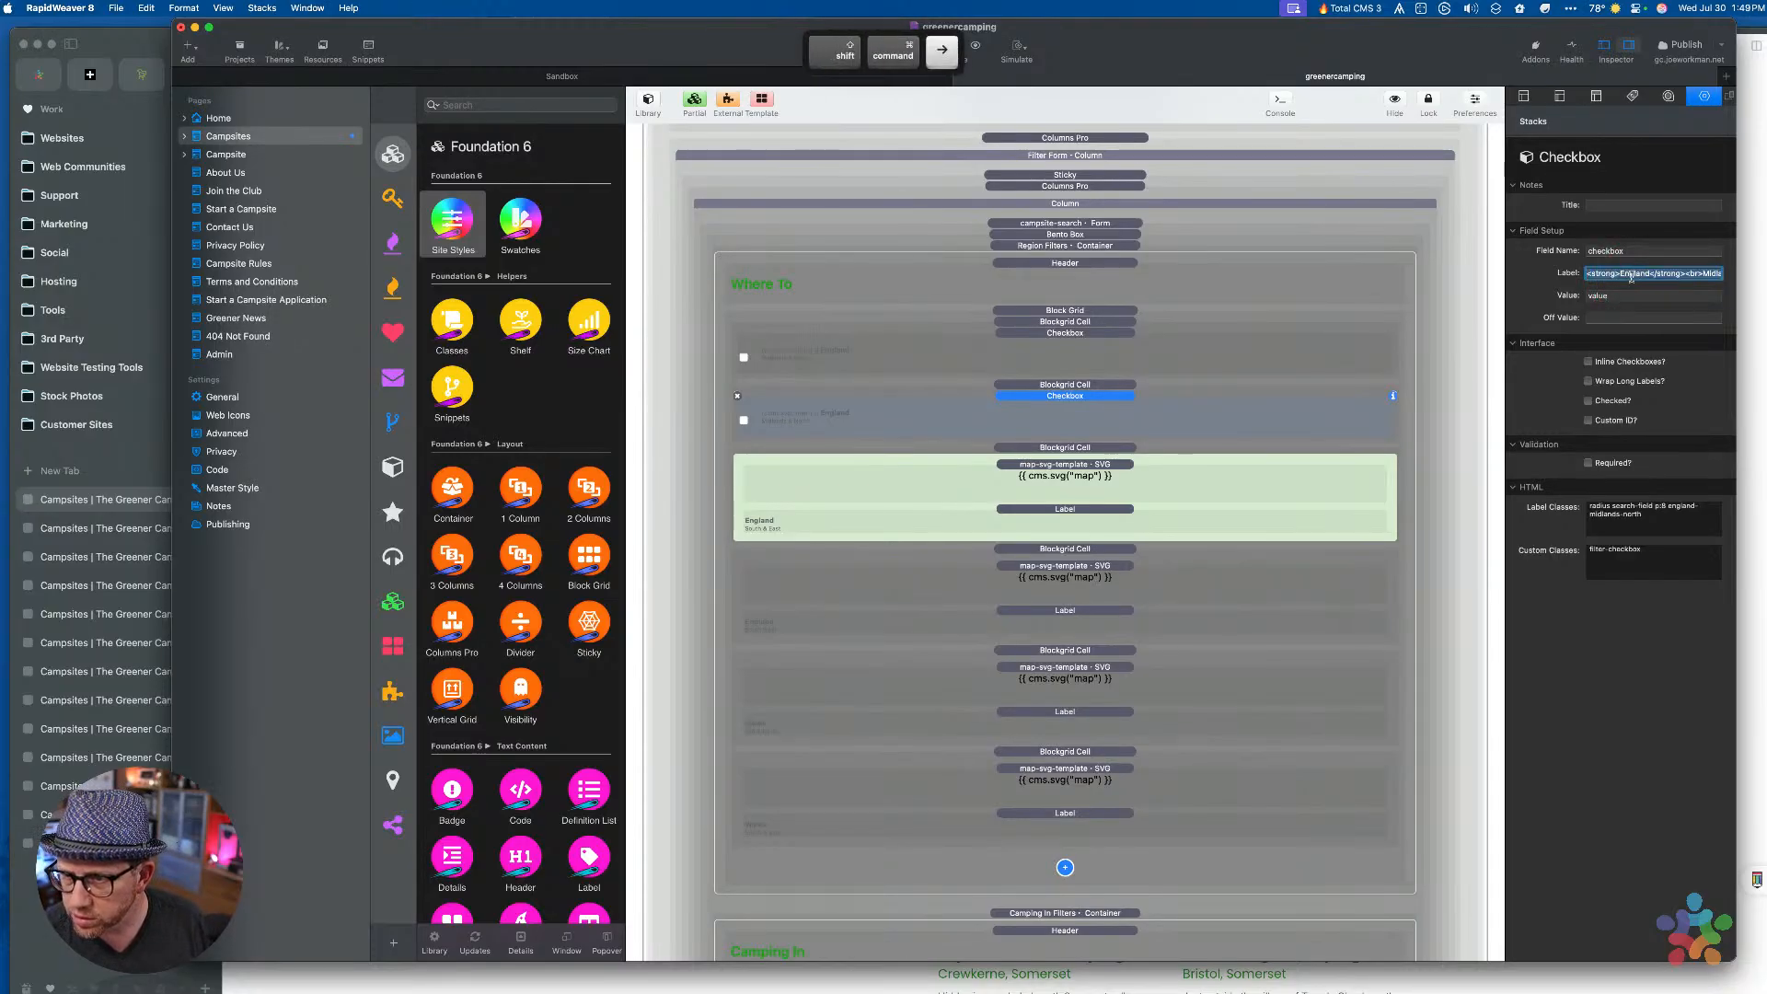
key(super+v)
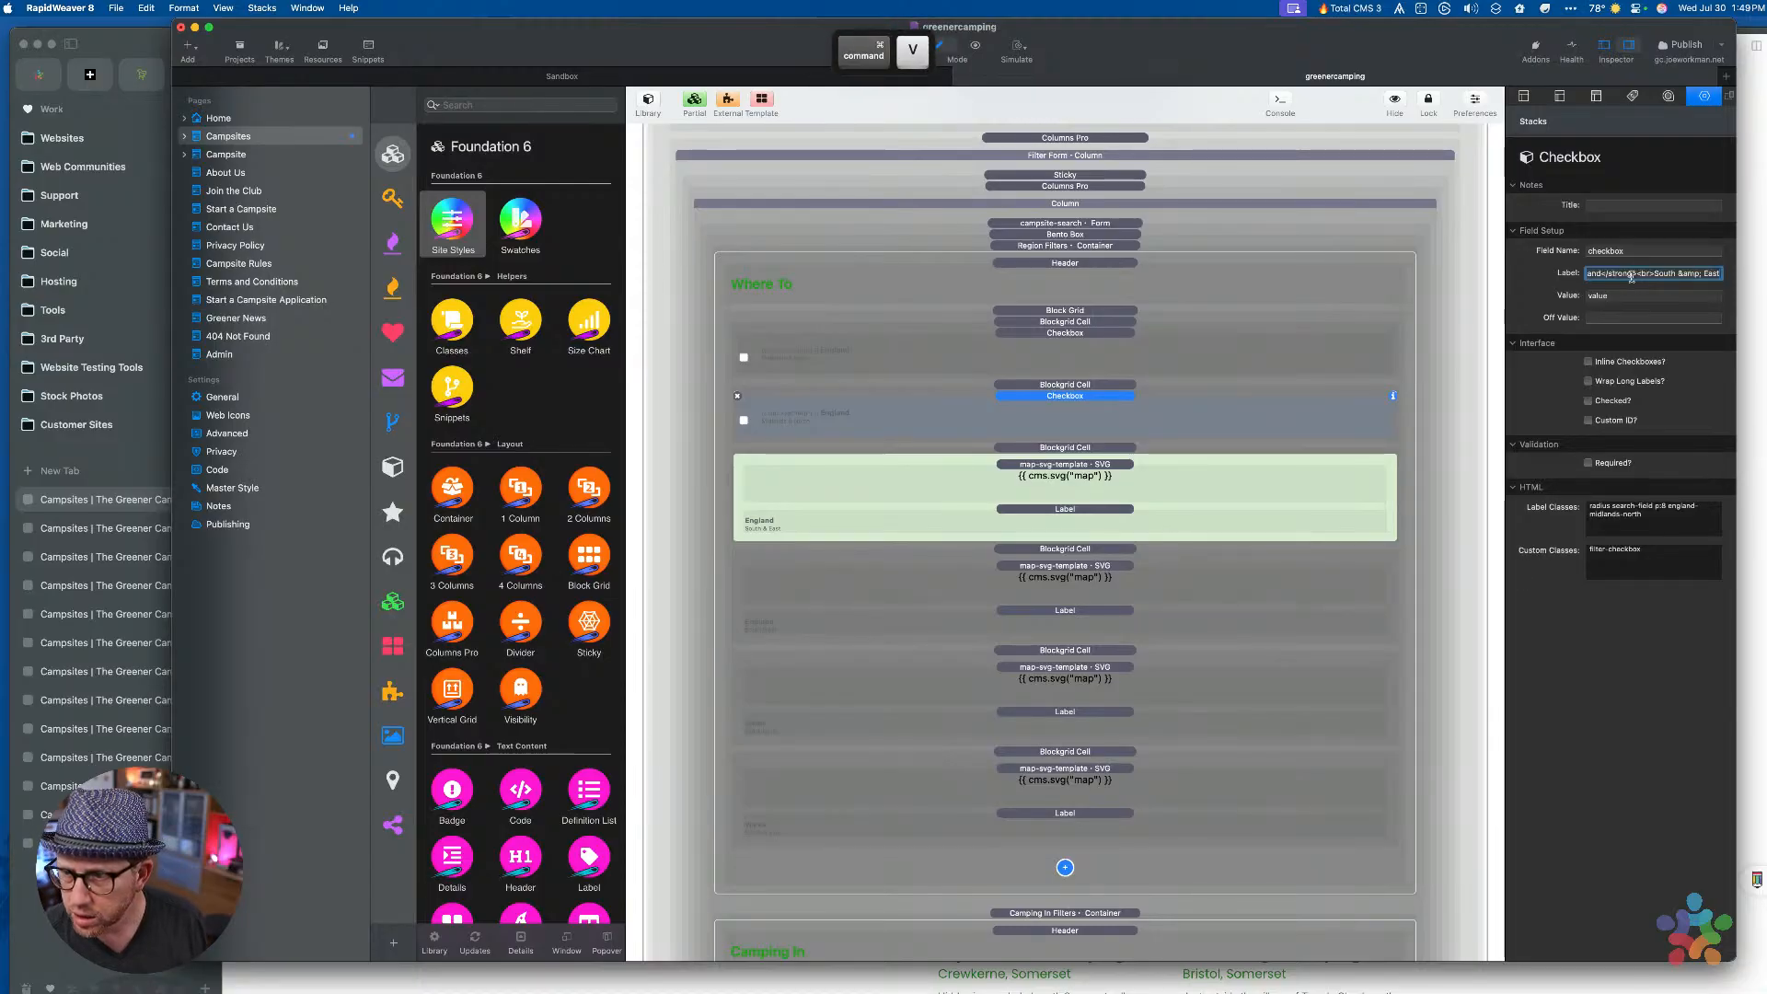
key(Tab)
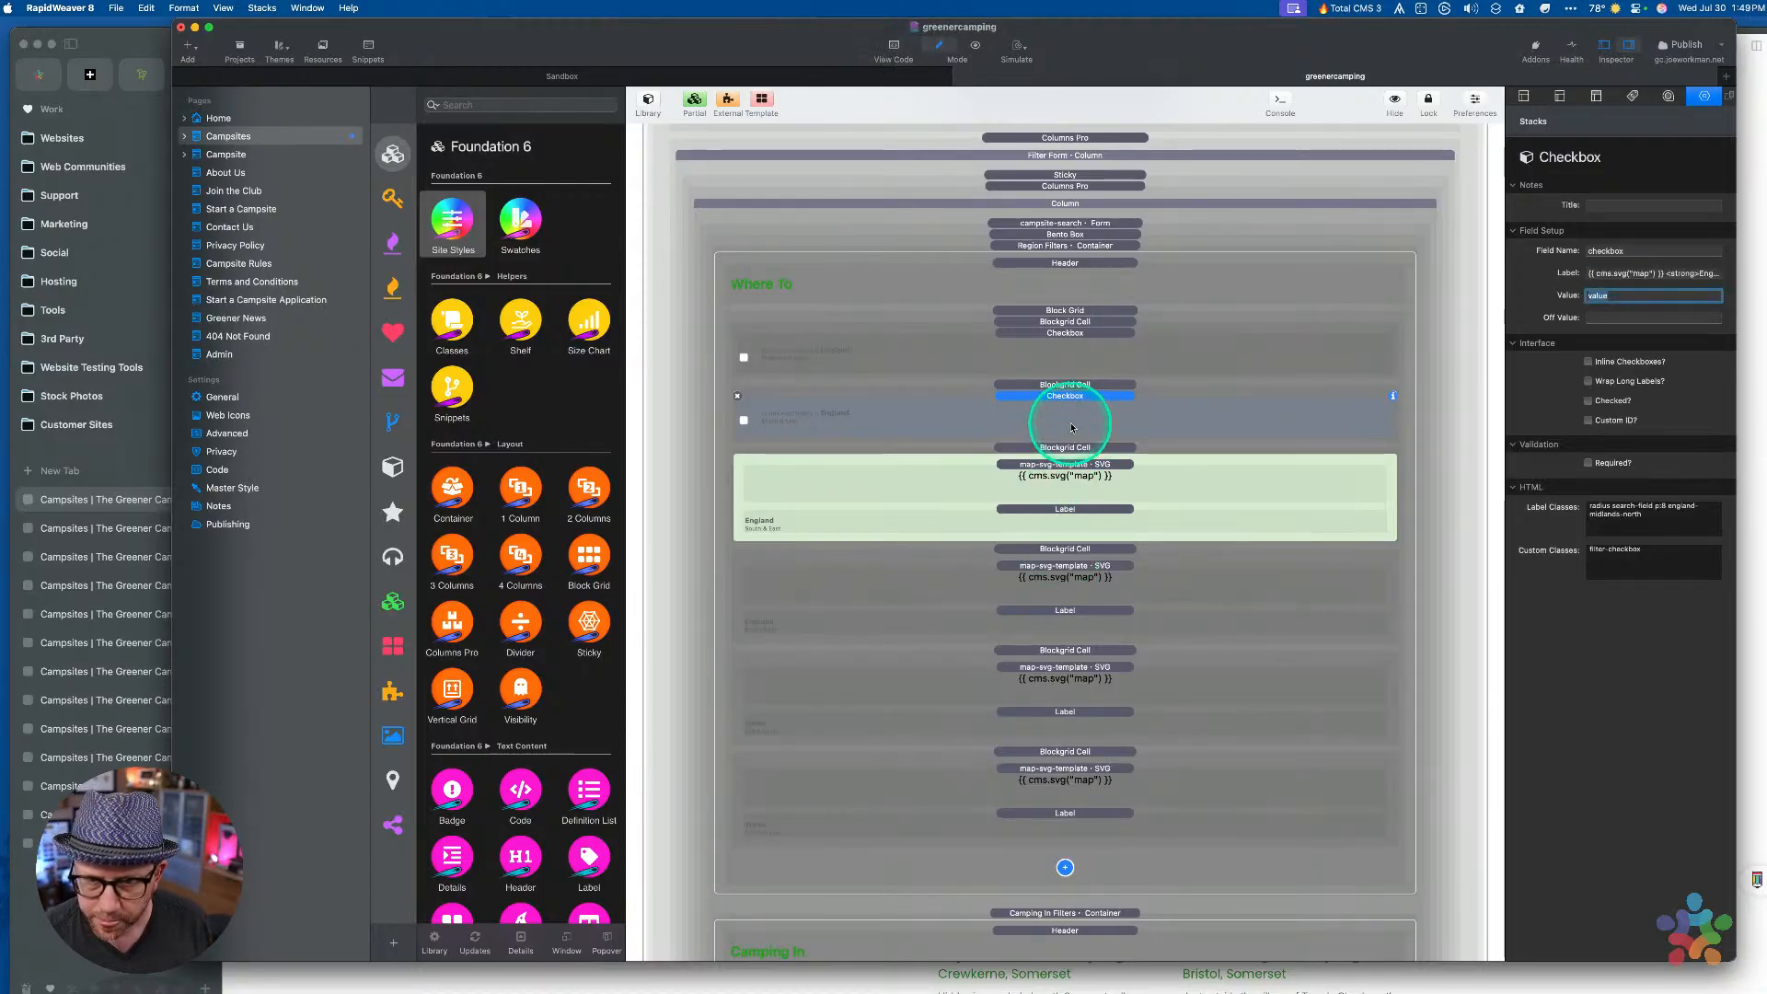
key(Return)
Copy the England map cell's classes onto the South & East checkbox's label classes
click(1078, 490)
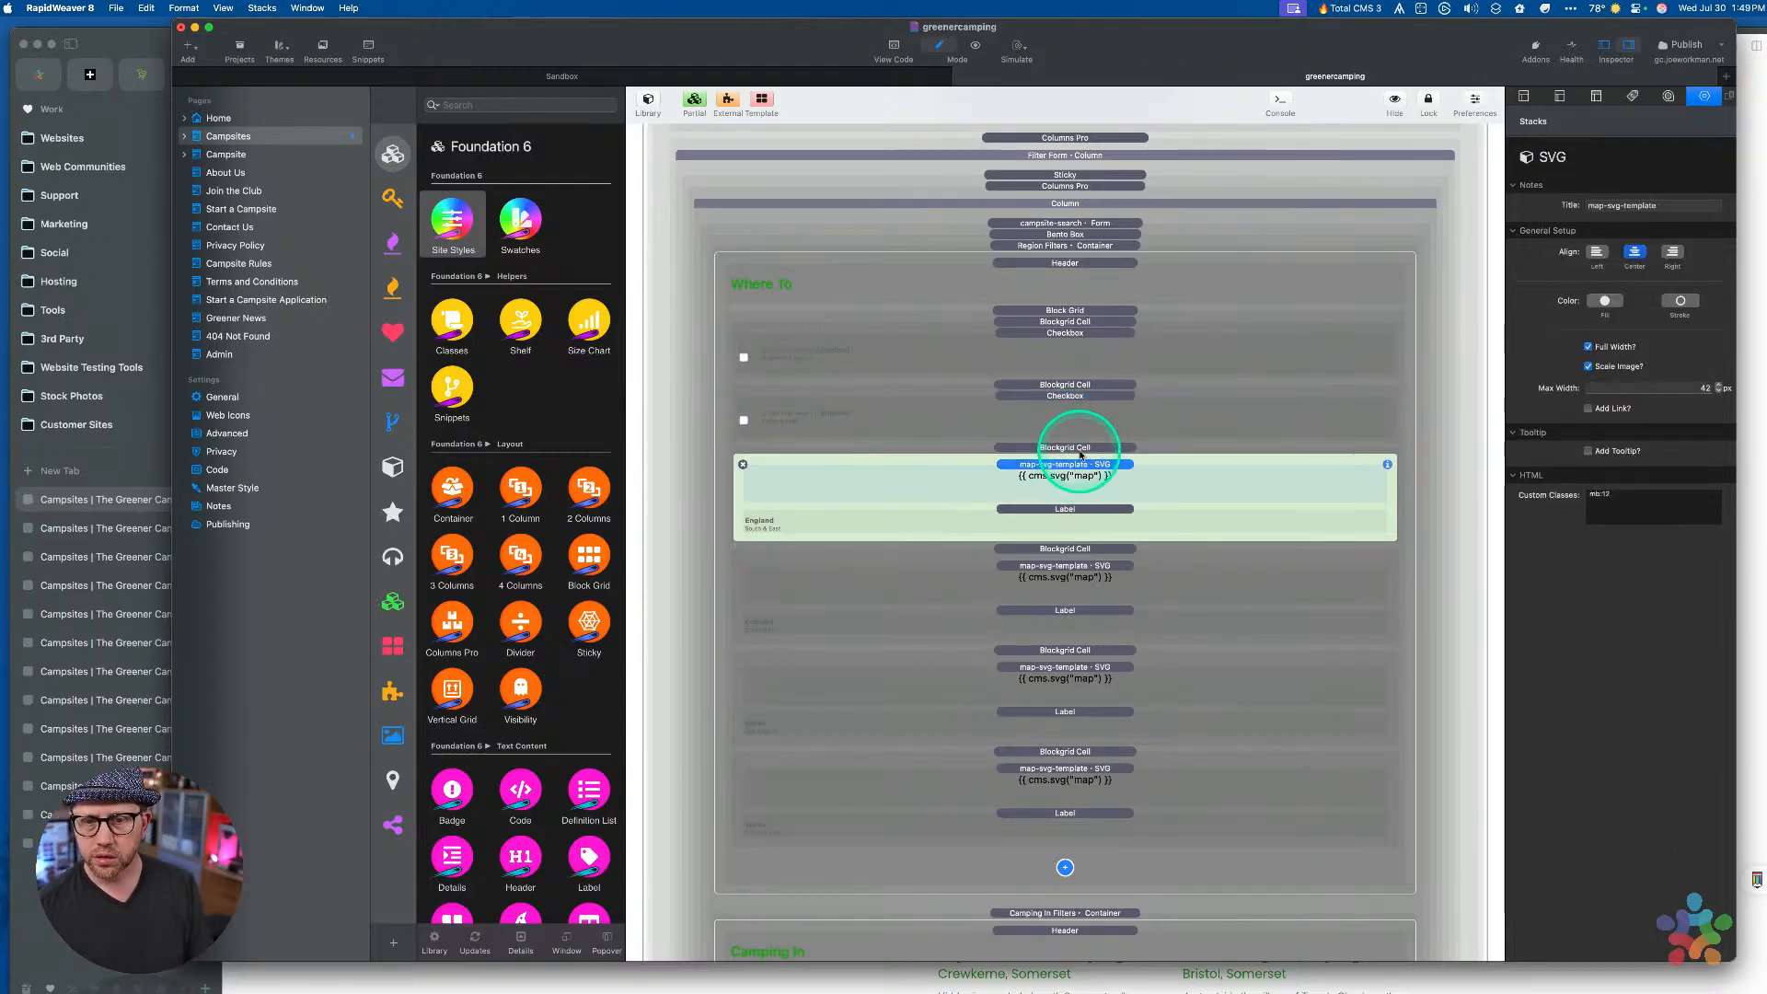
click(1081, 450)
drag(1649, 262, 1594, 266)
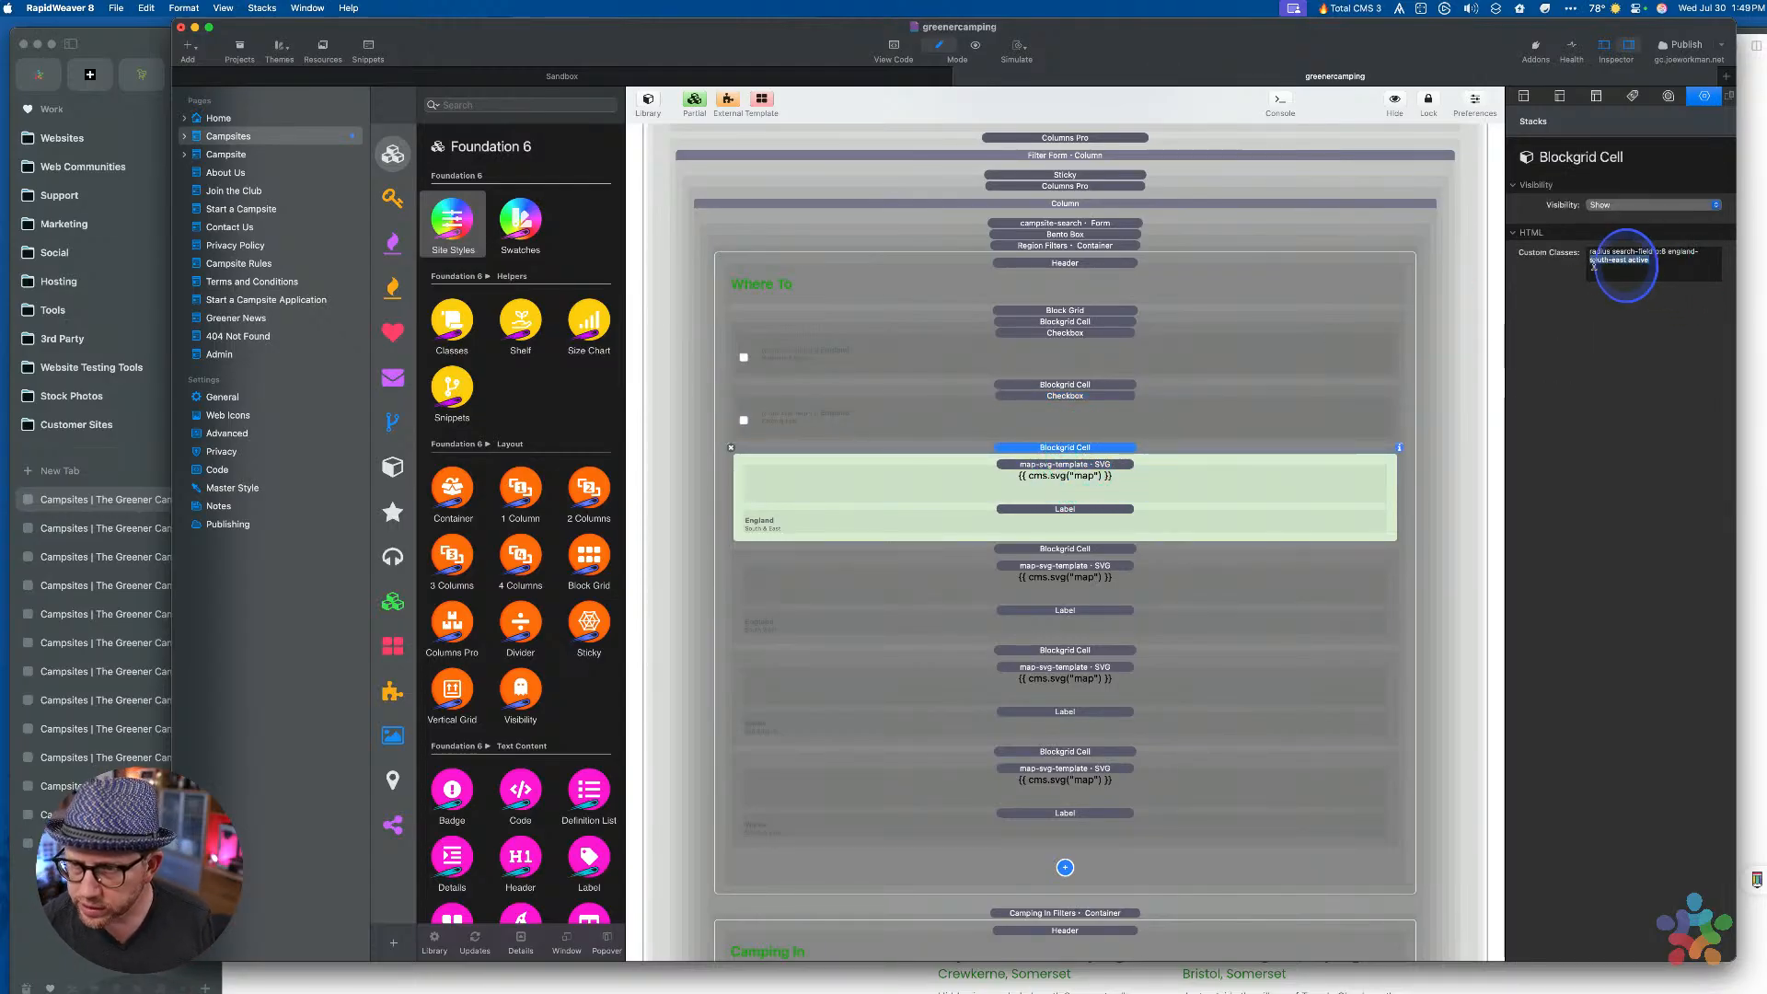
click(1626, 262)
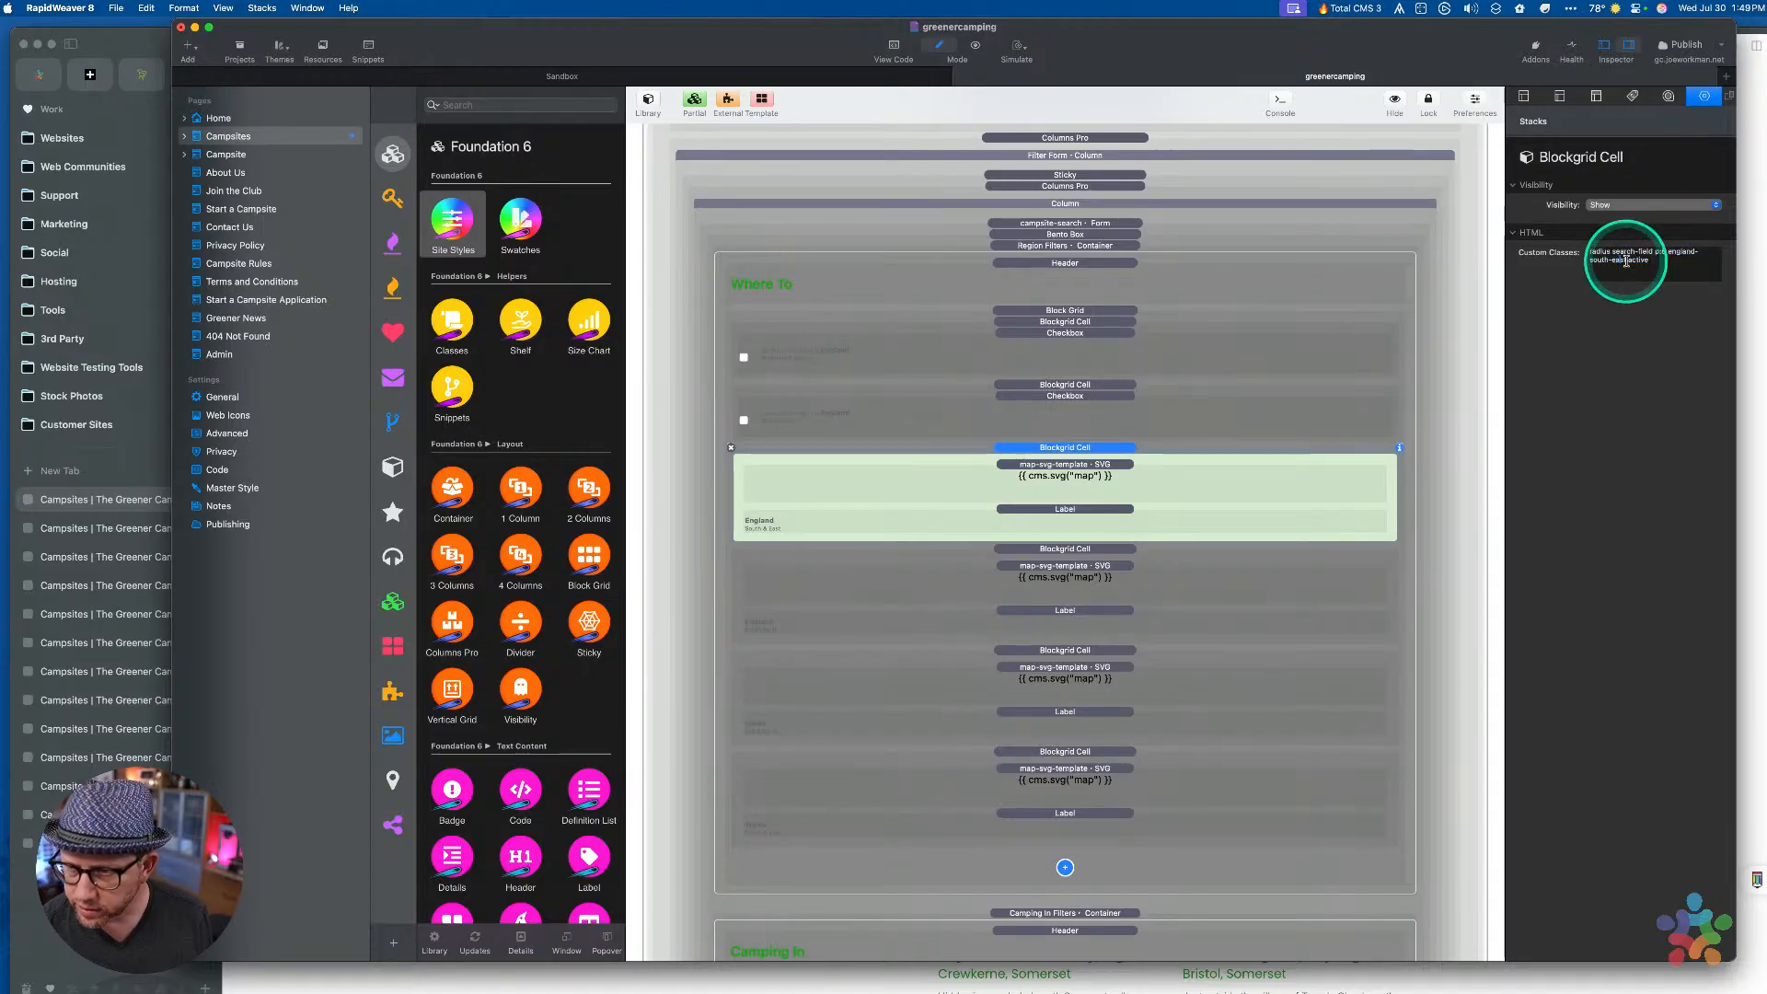
key(super+a)
key(super+c)
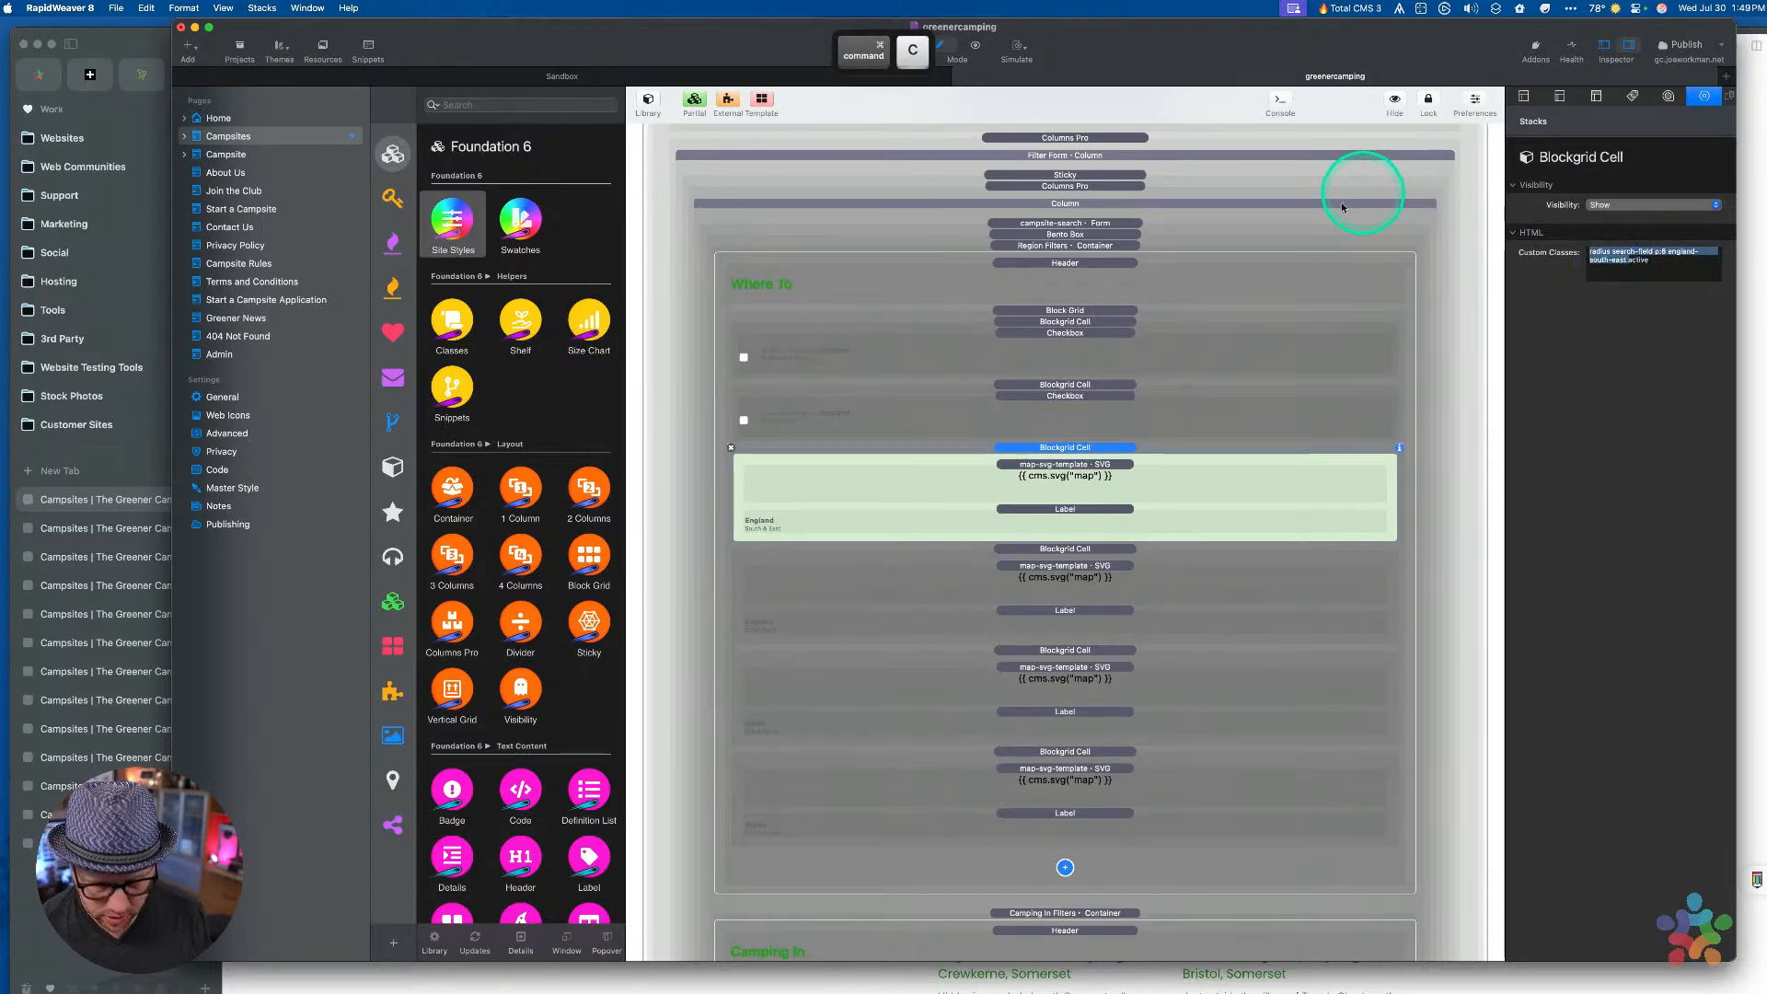
click(1040, 410)
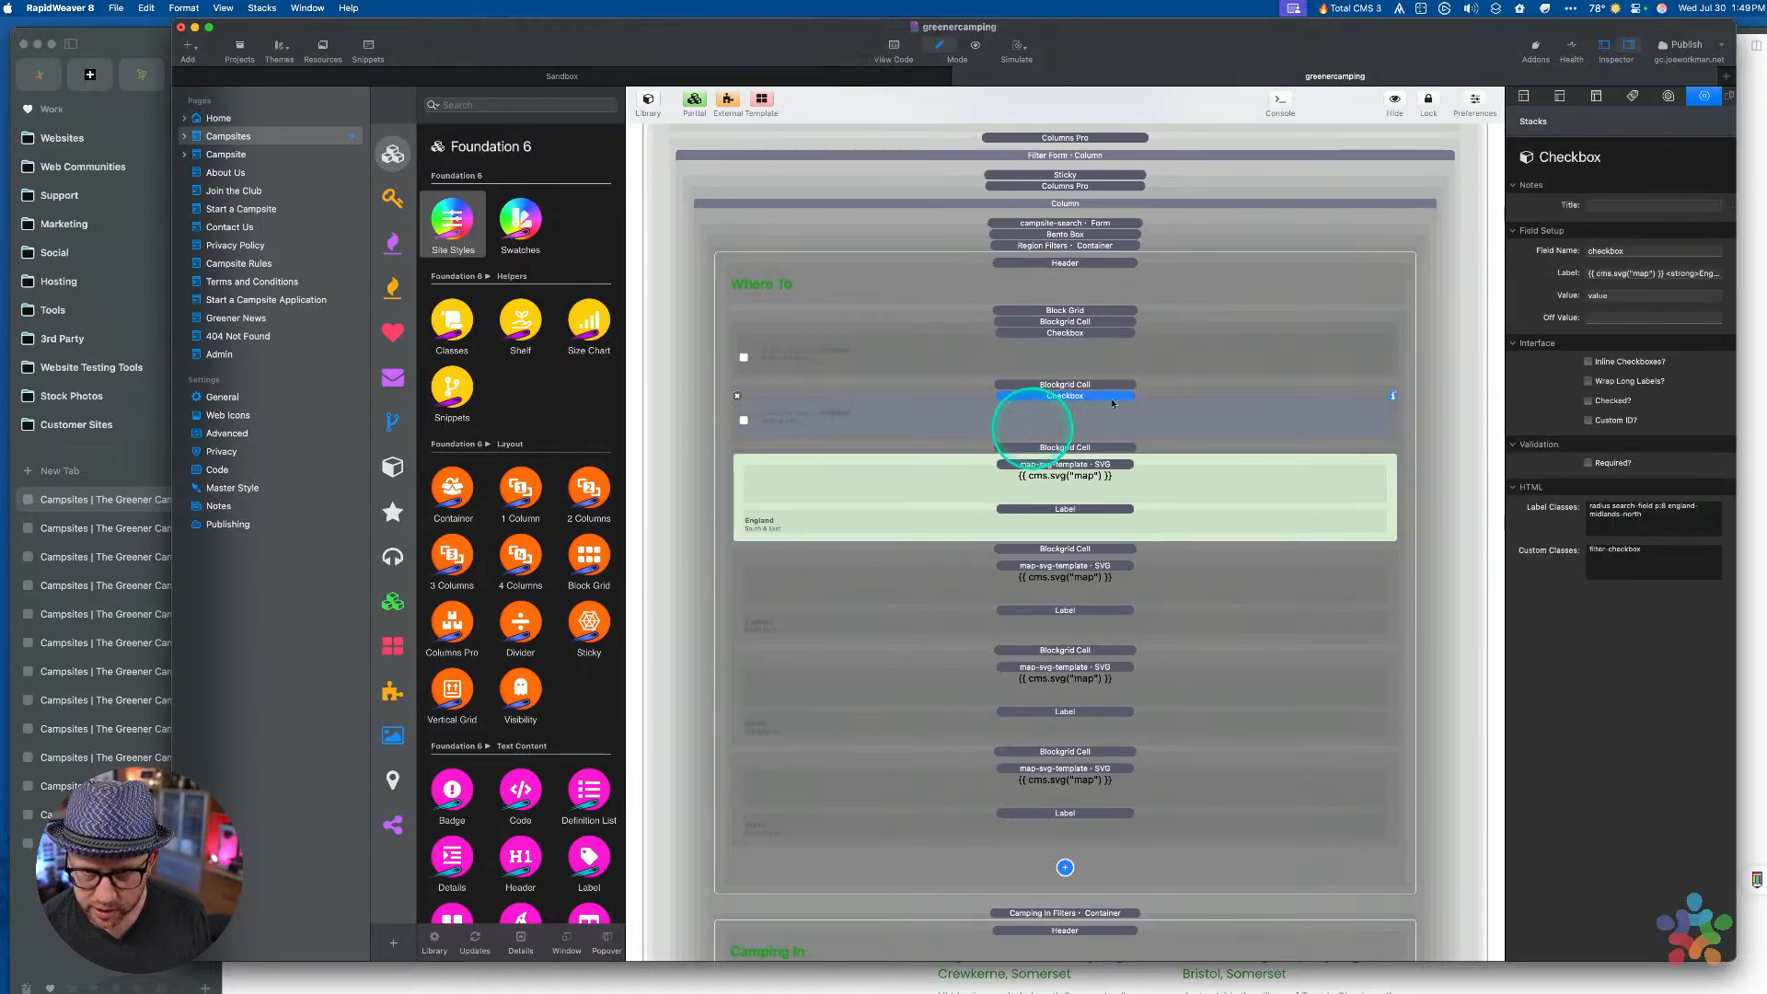
triple_click(1671, 517)
key(super+v)
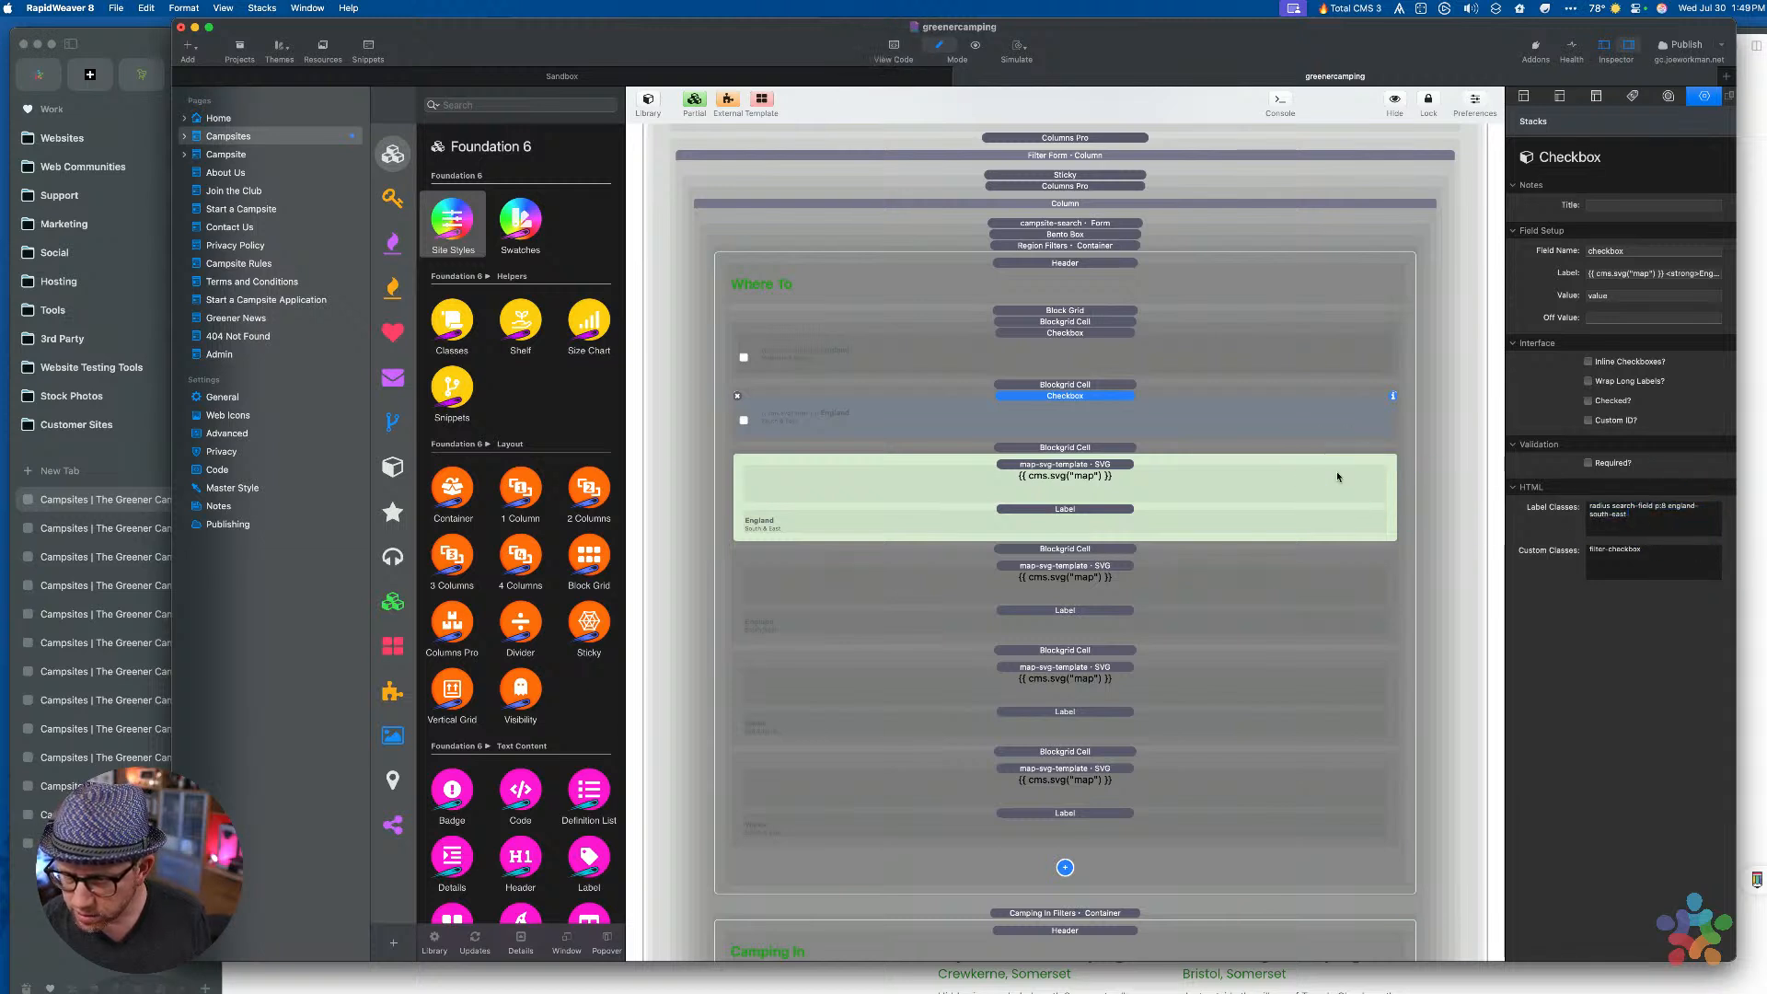
click(1619, 552)
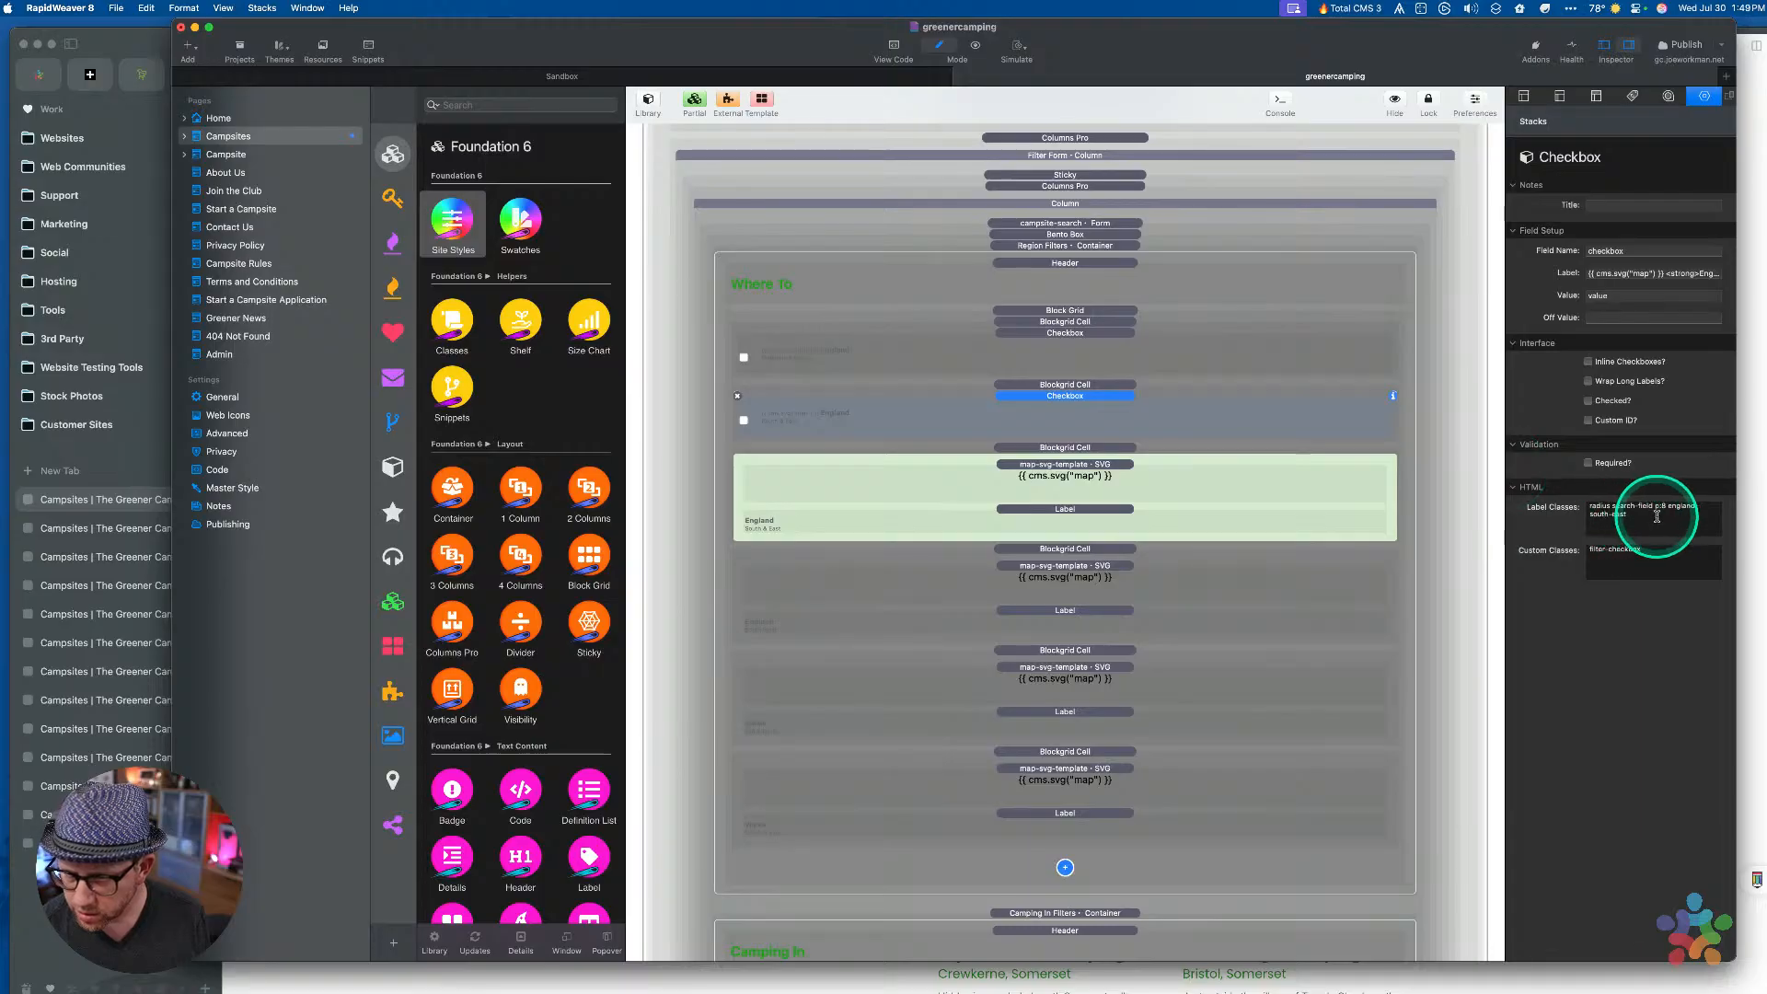
click(1090, 348)
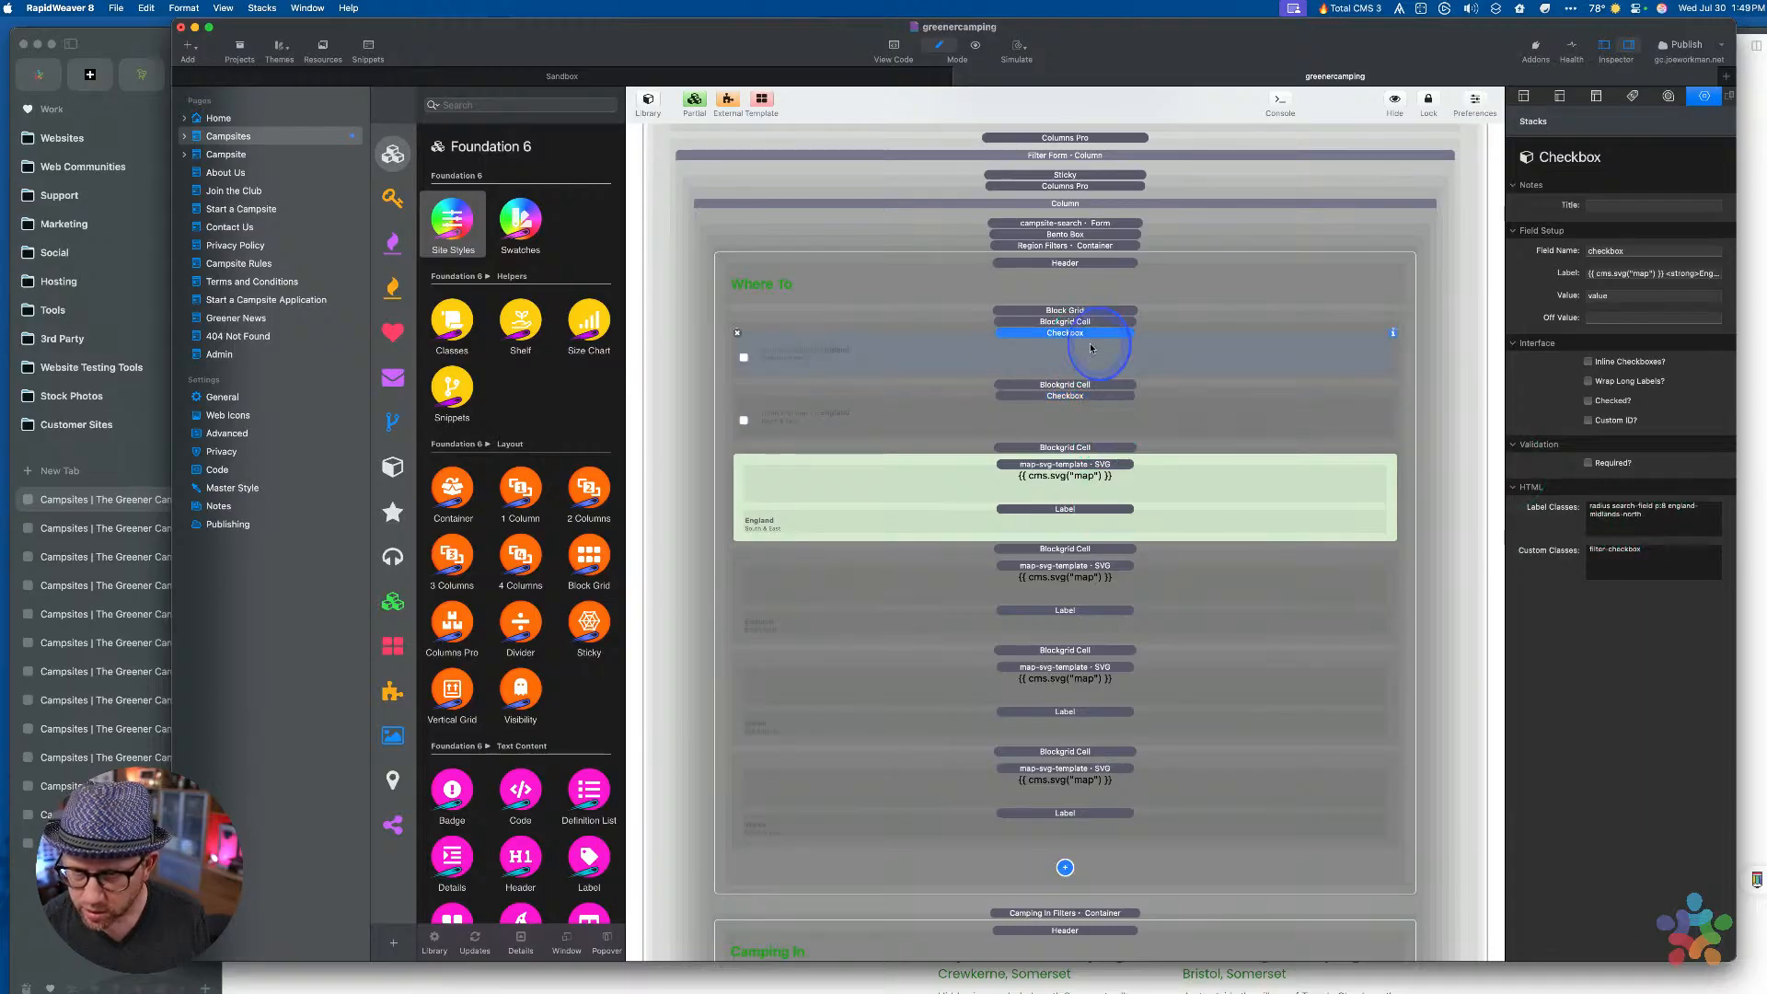
click(1085, 432)
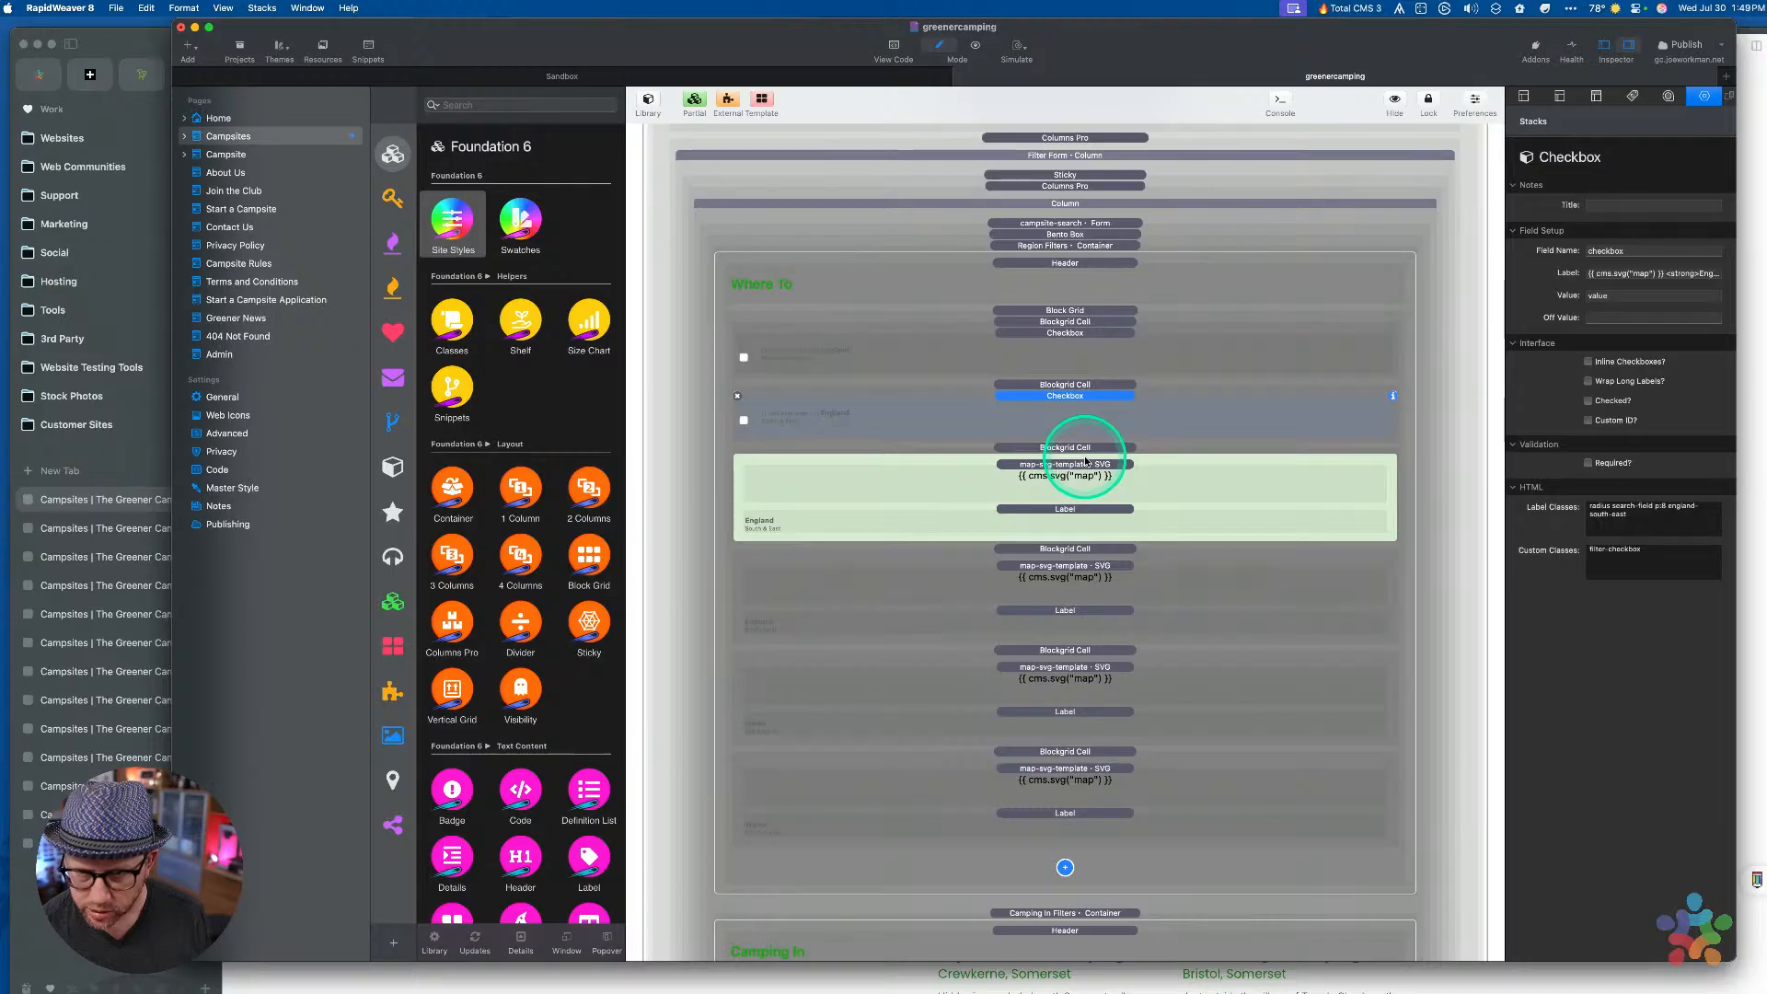
Delete the old England map cell, paste a new checkbox cell, and give it england-south-west classes
click(1086, 450)
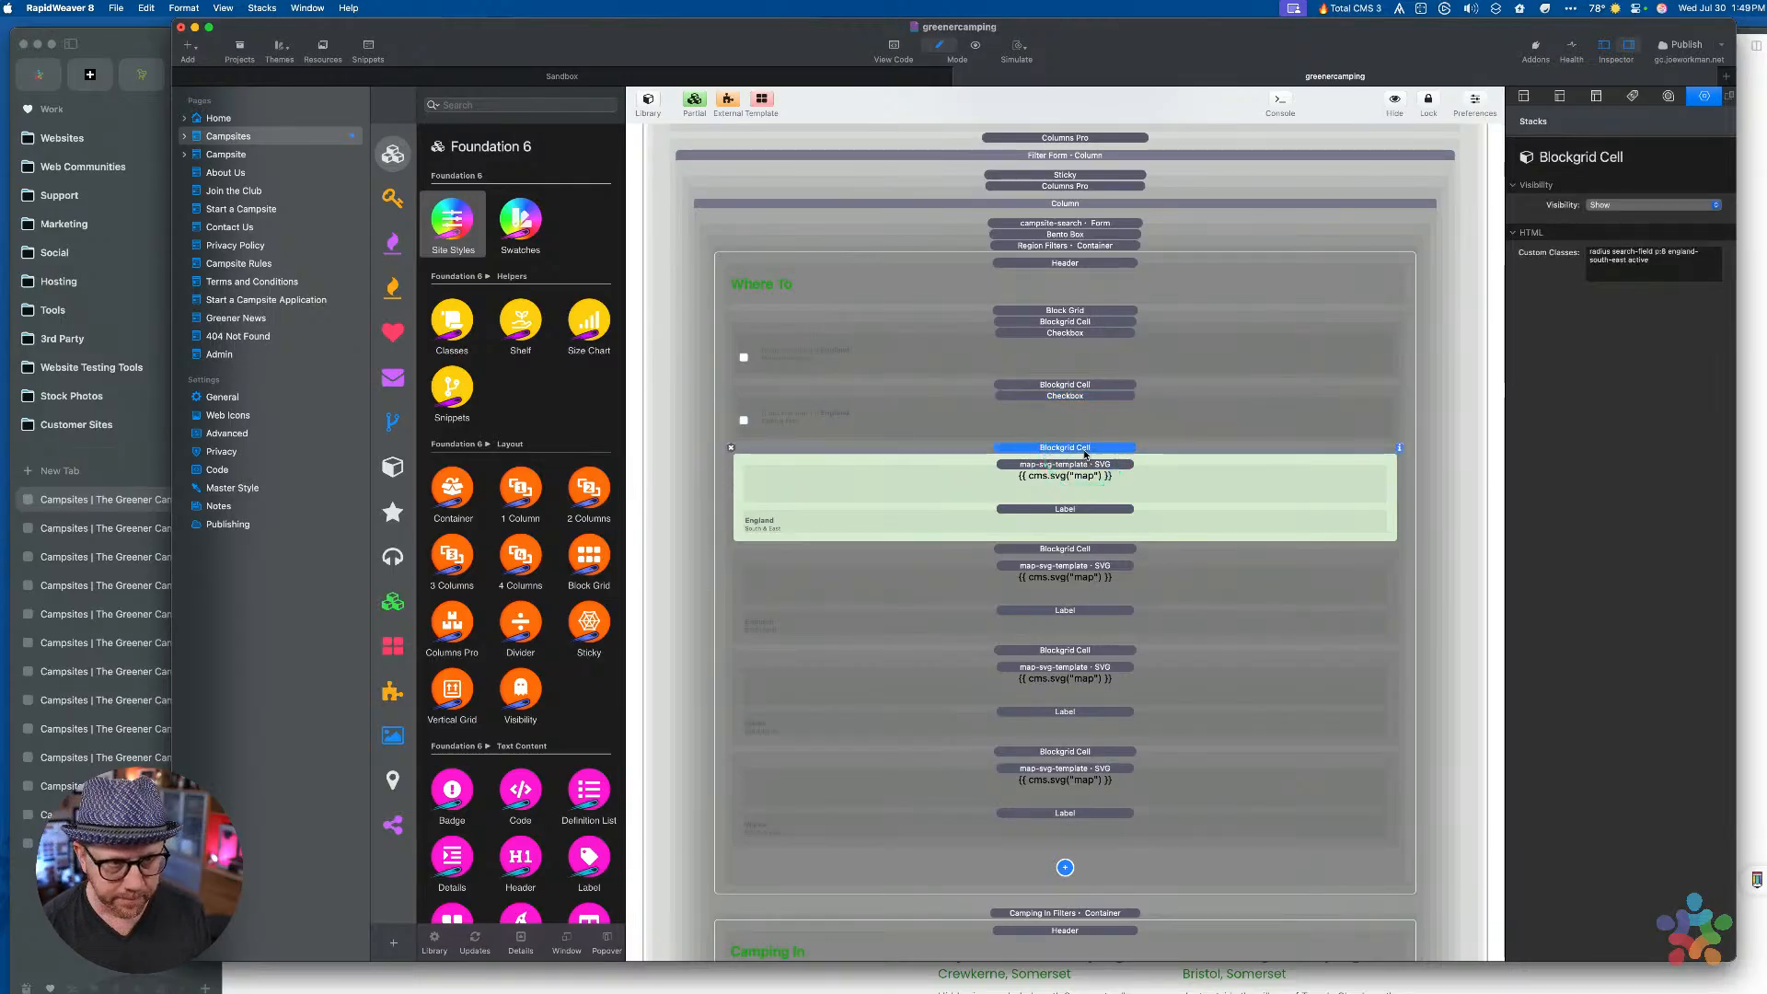
key(Delete)
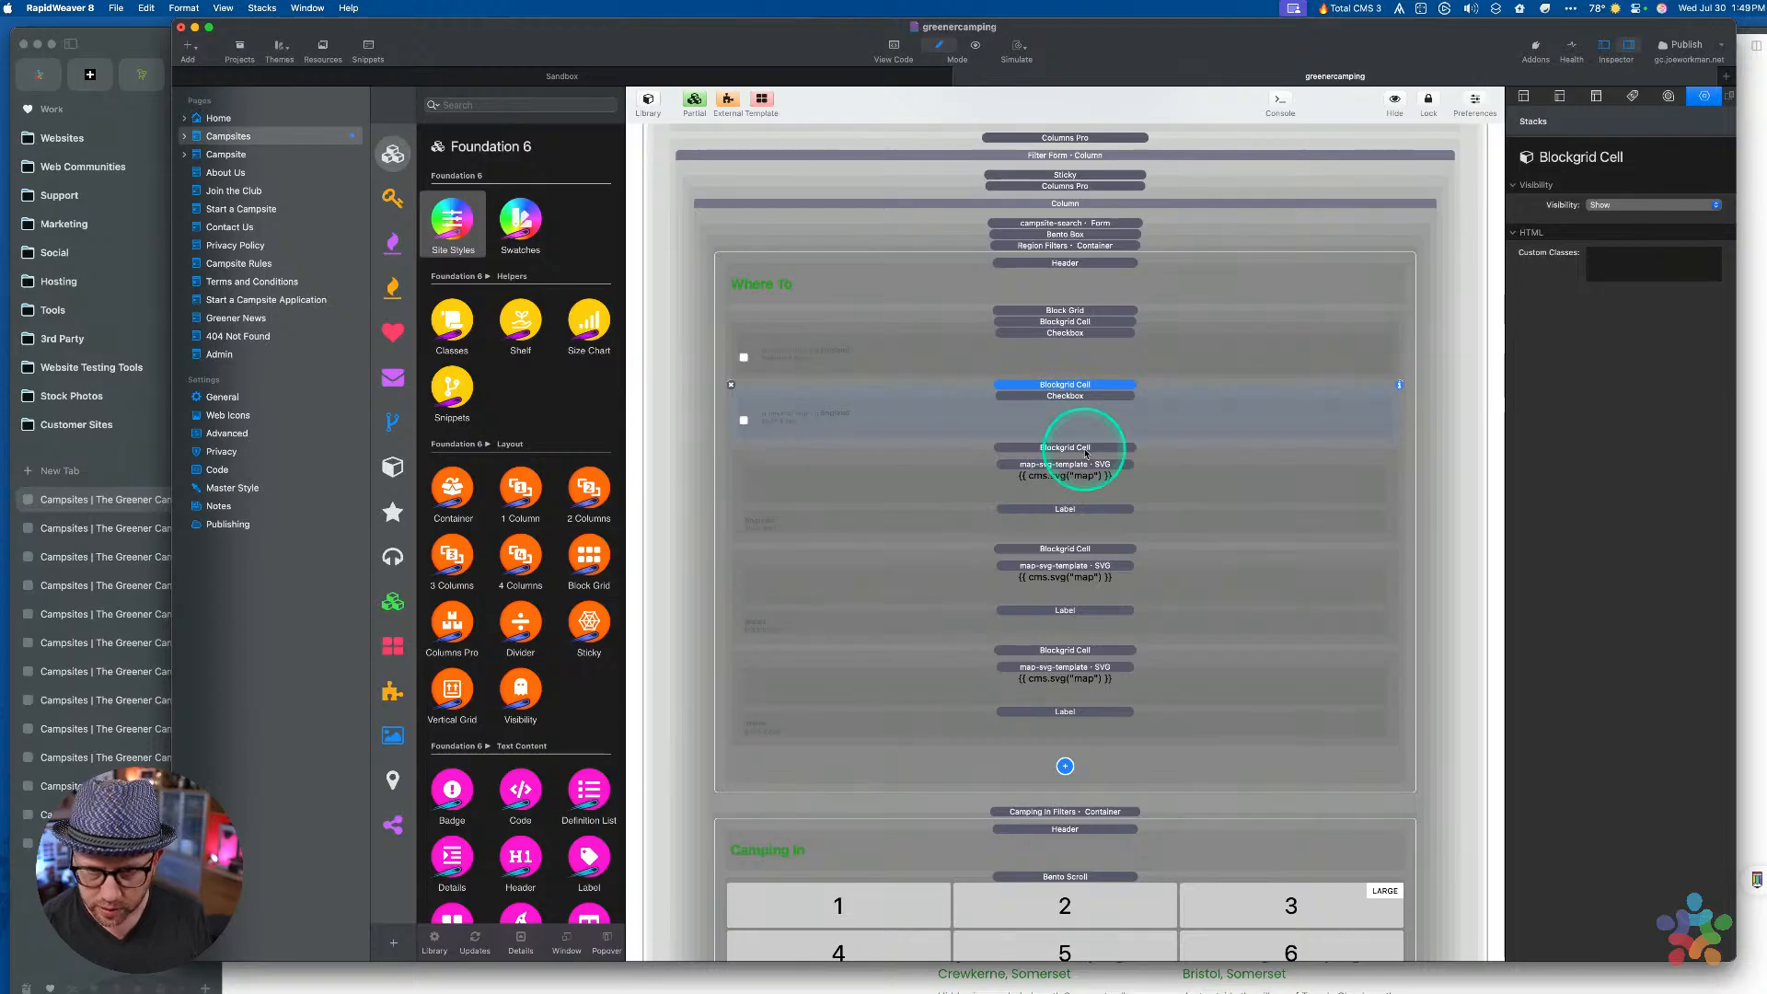
key(super+c)
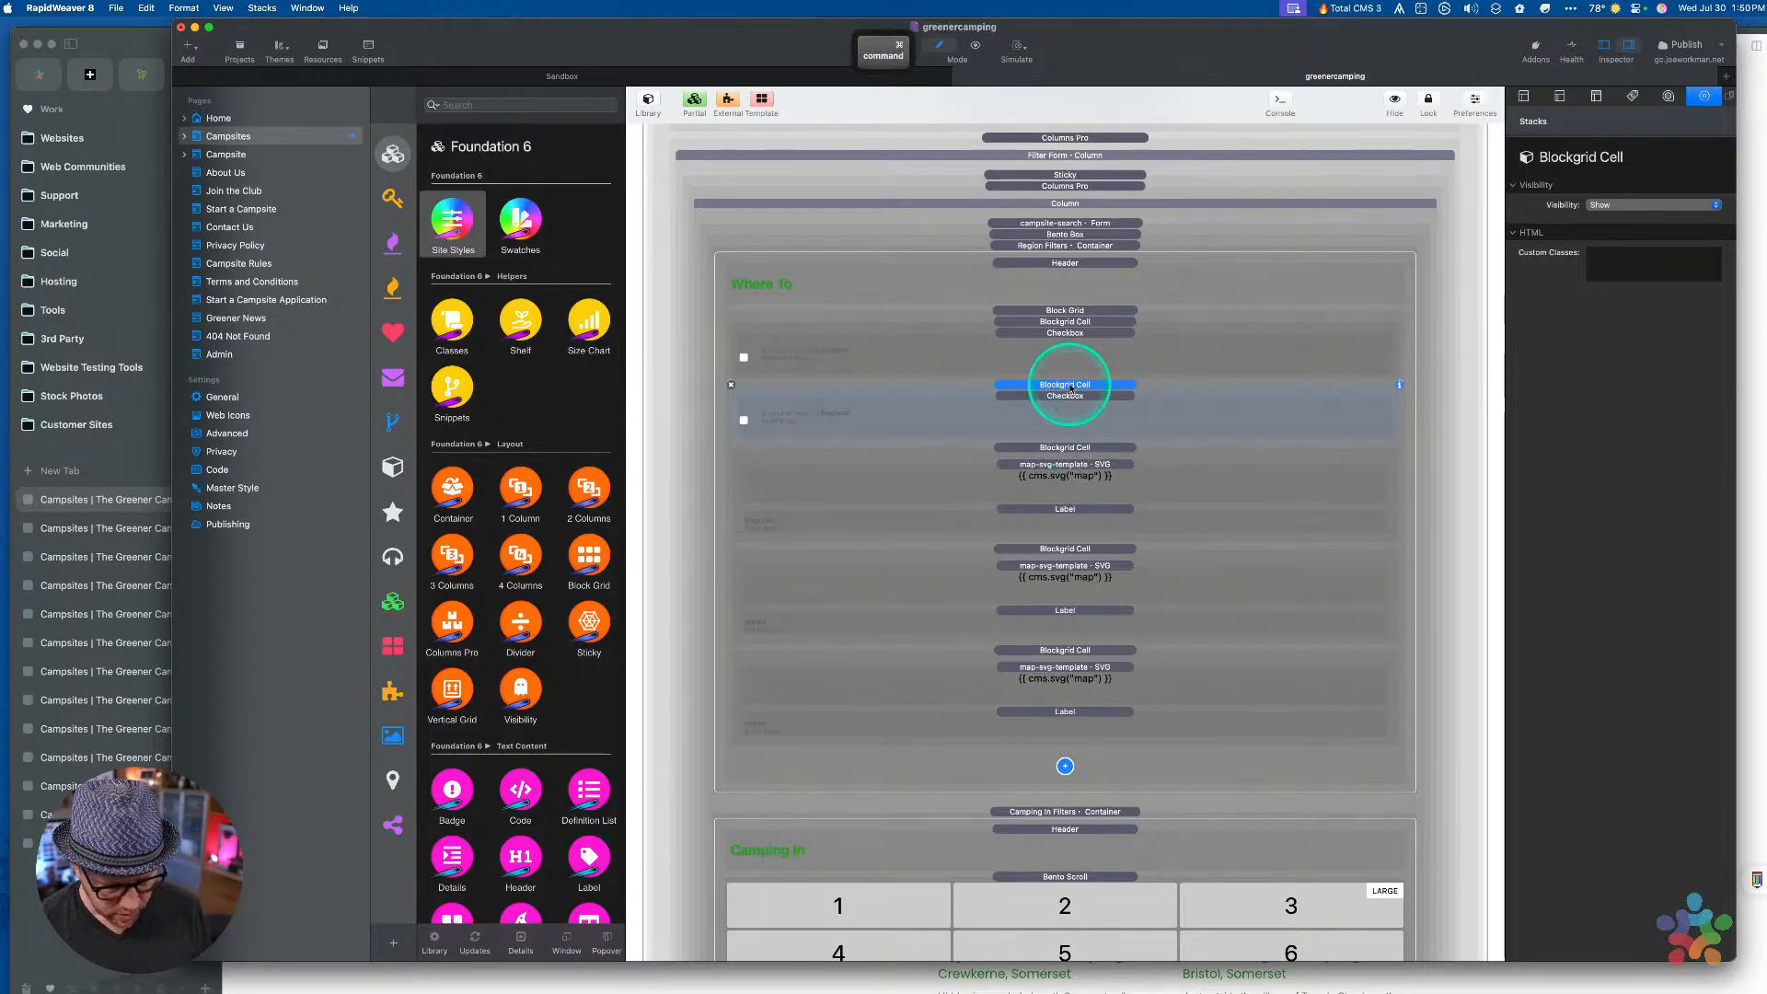
key(super+v)
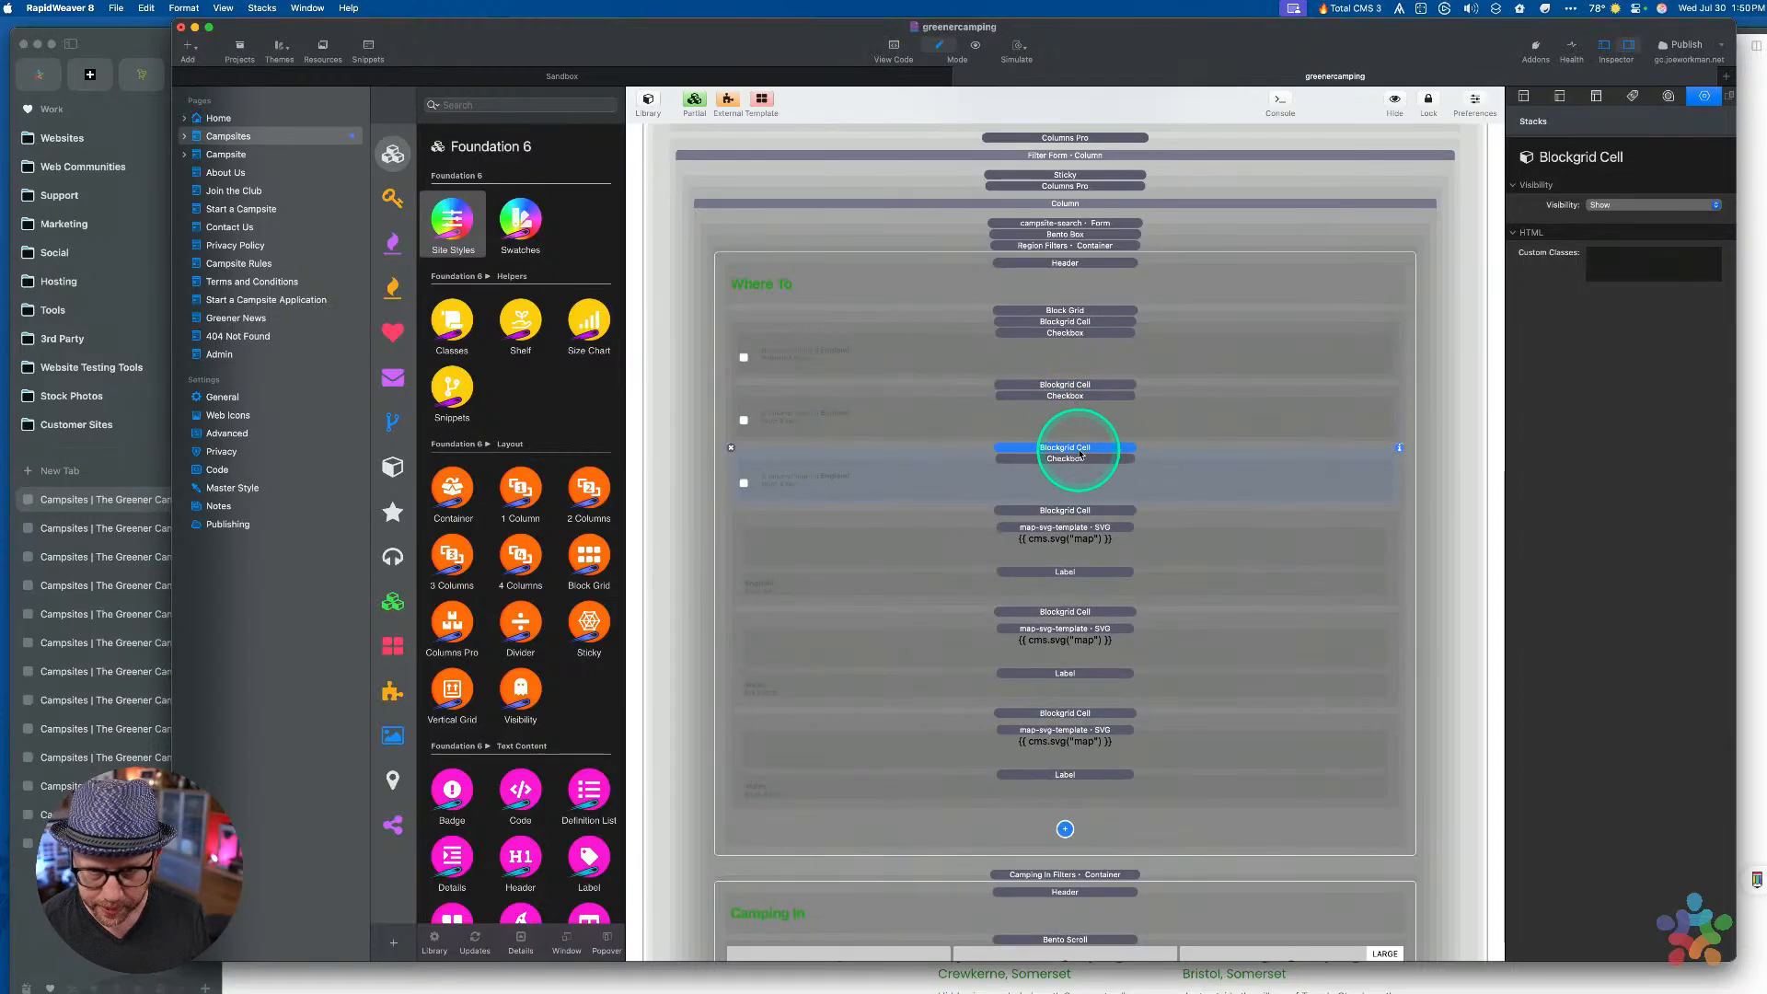
click(1073, 511)
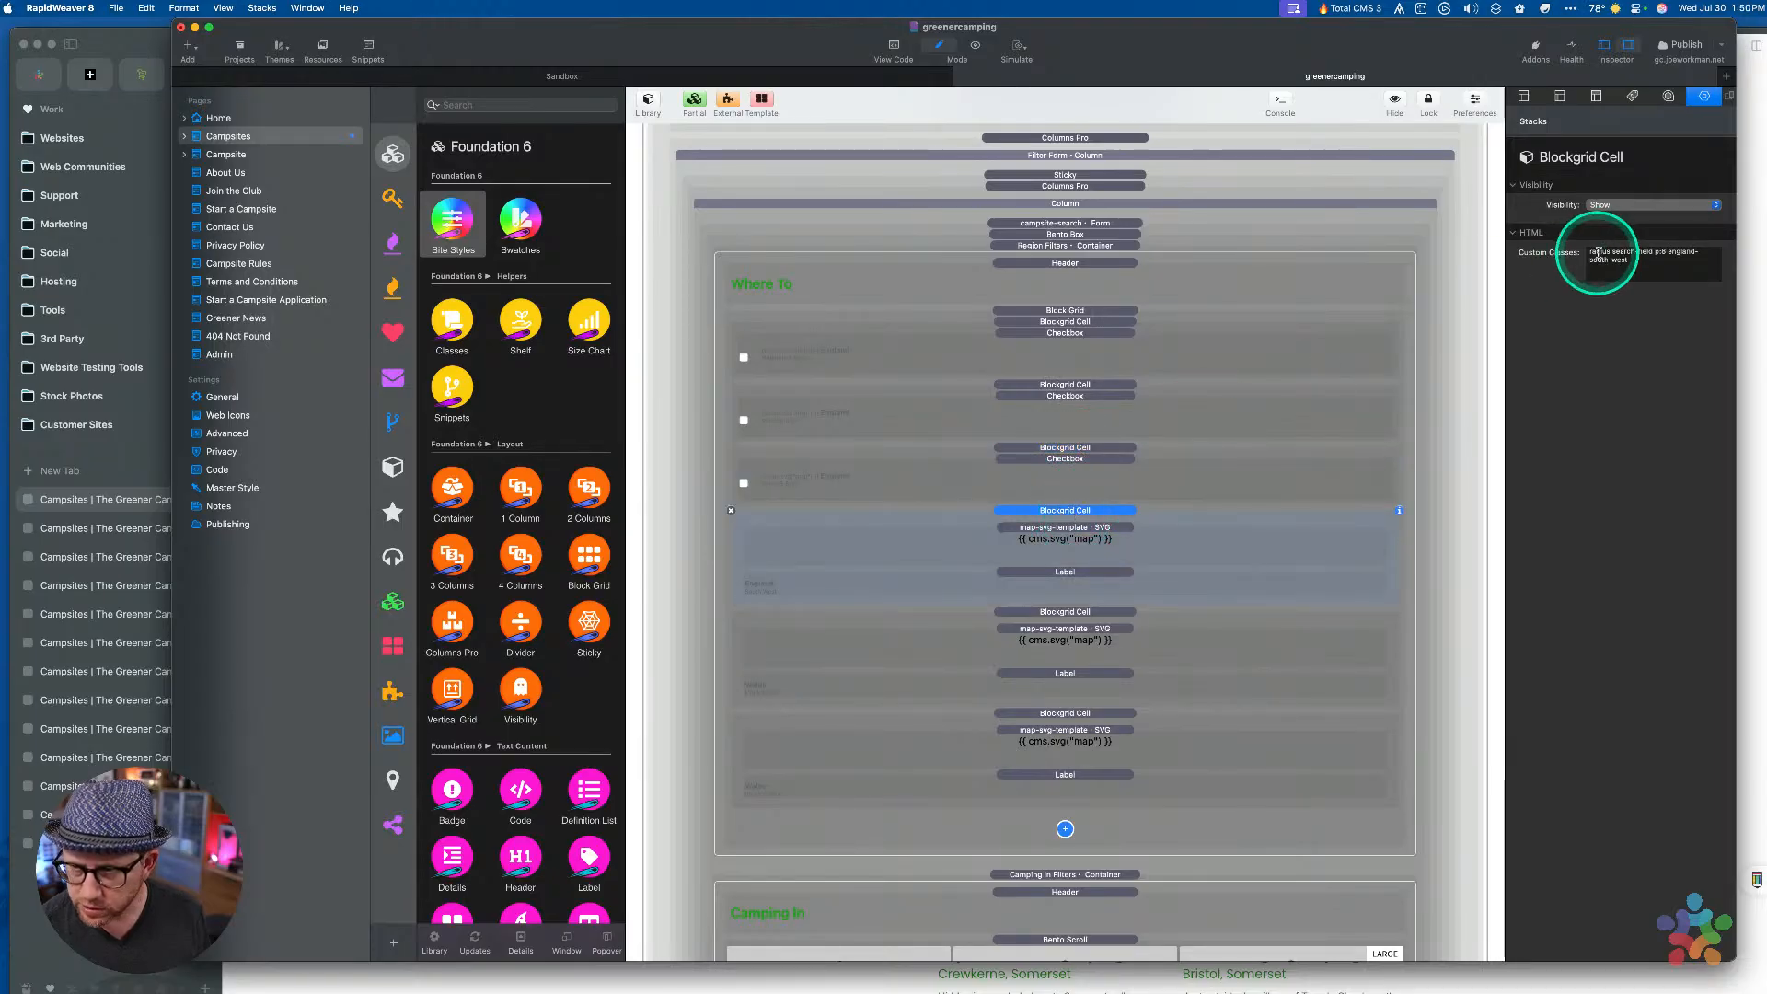
drag(1651, 264, 1312, 221)
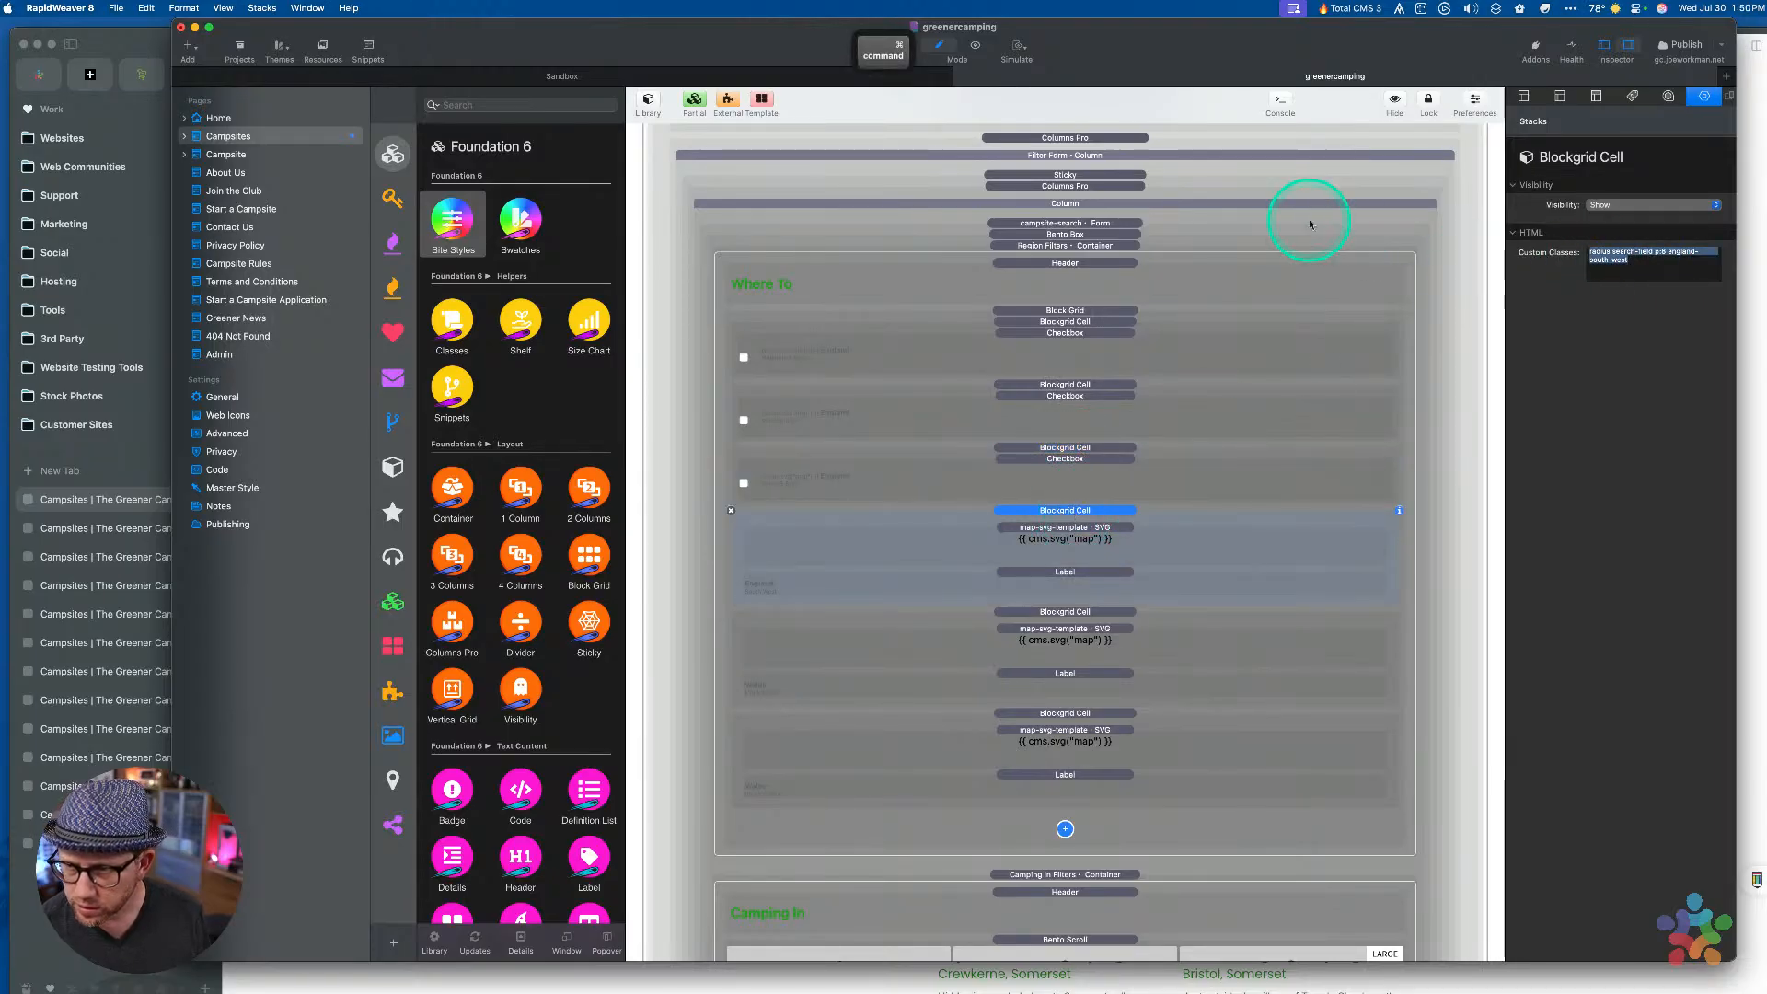
click(1049, 459)
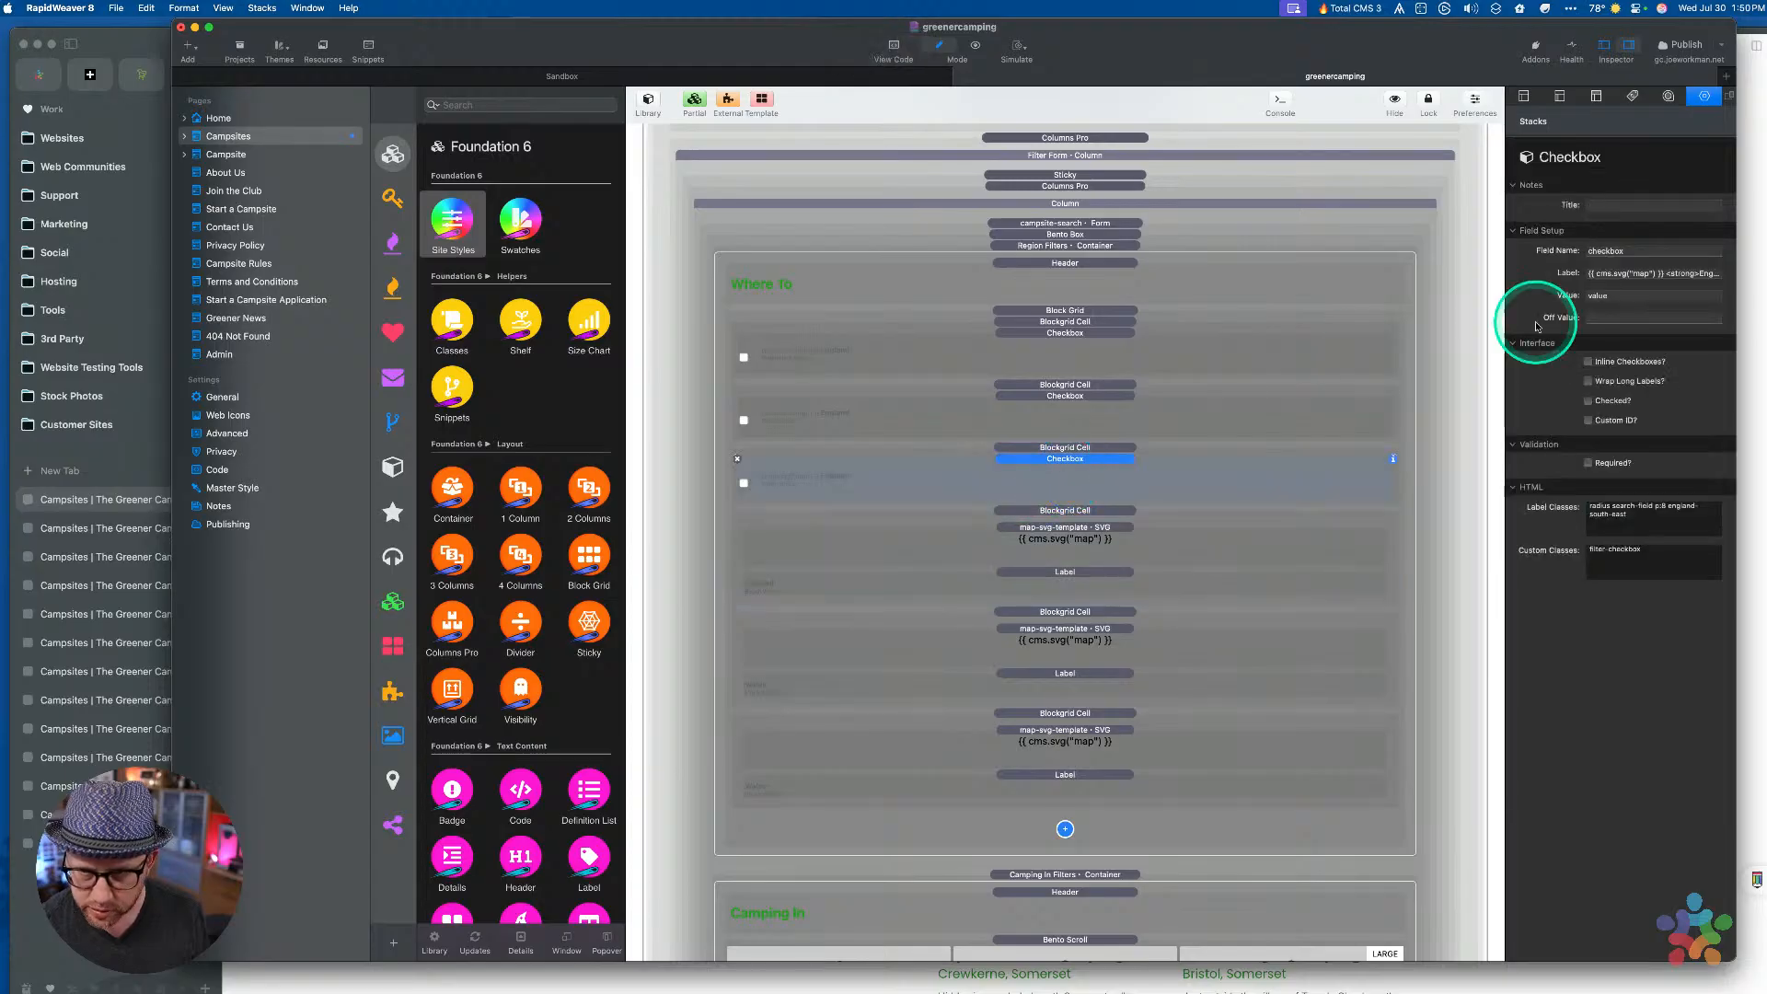
triple_click(1664, 509)
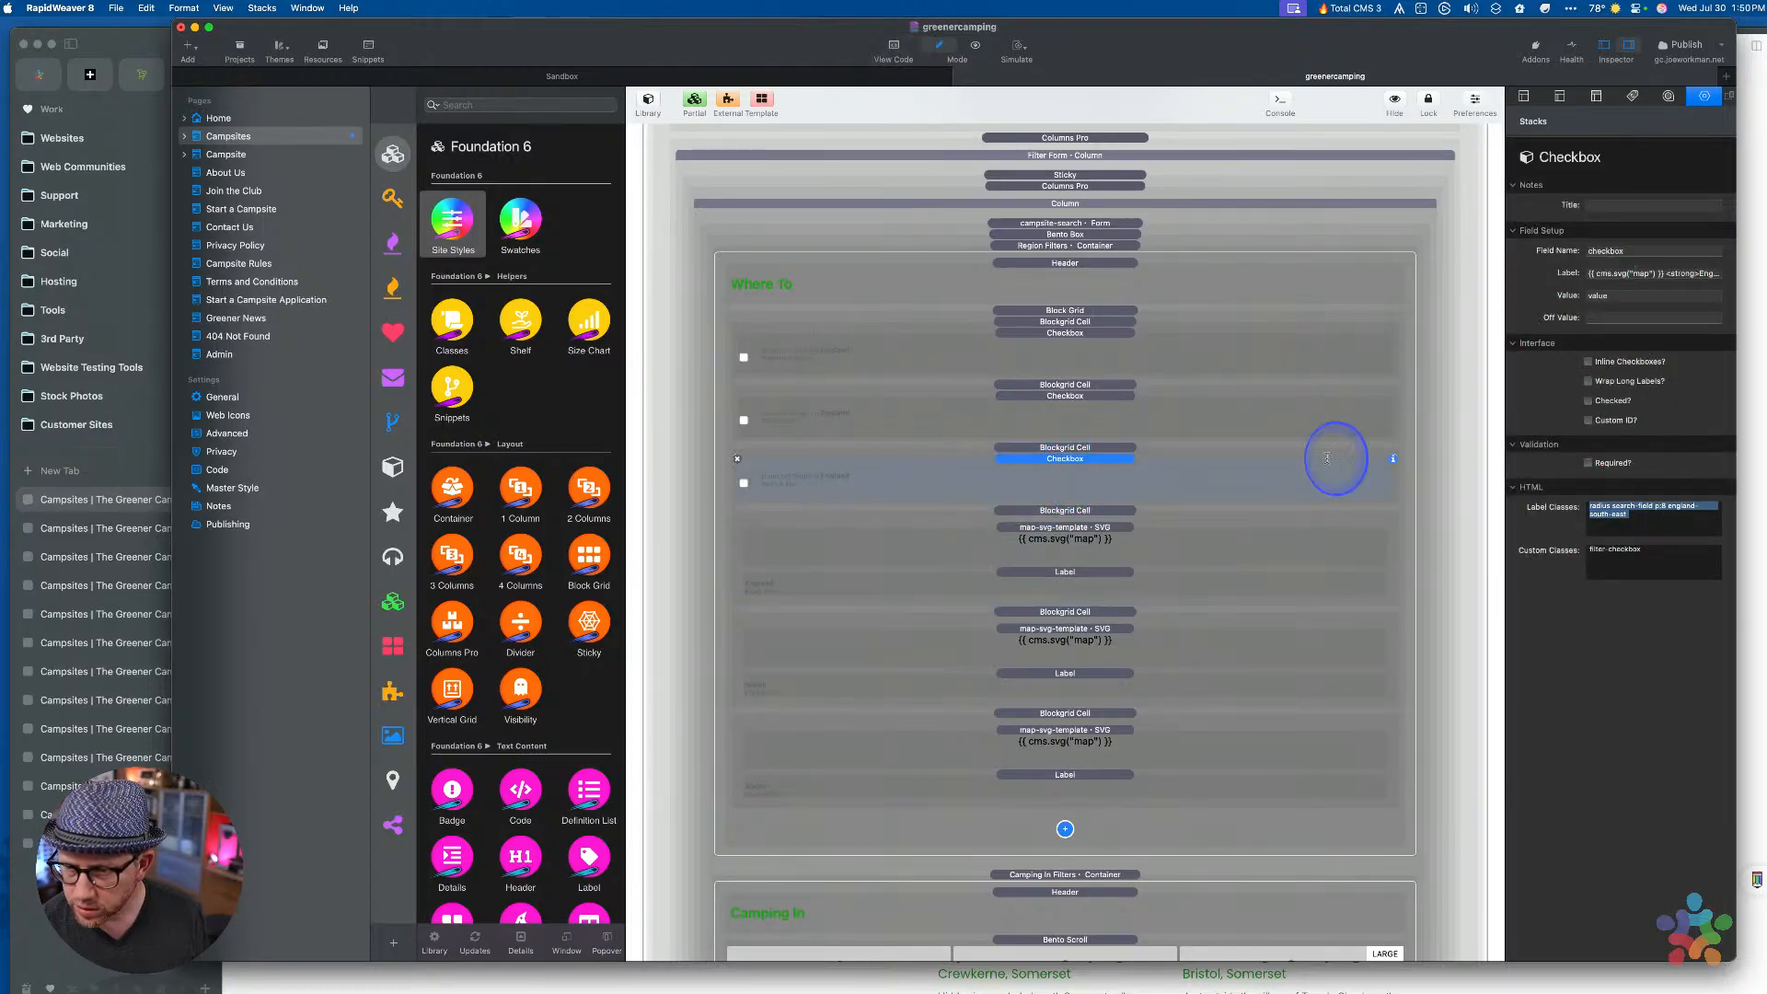
key(super+v)
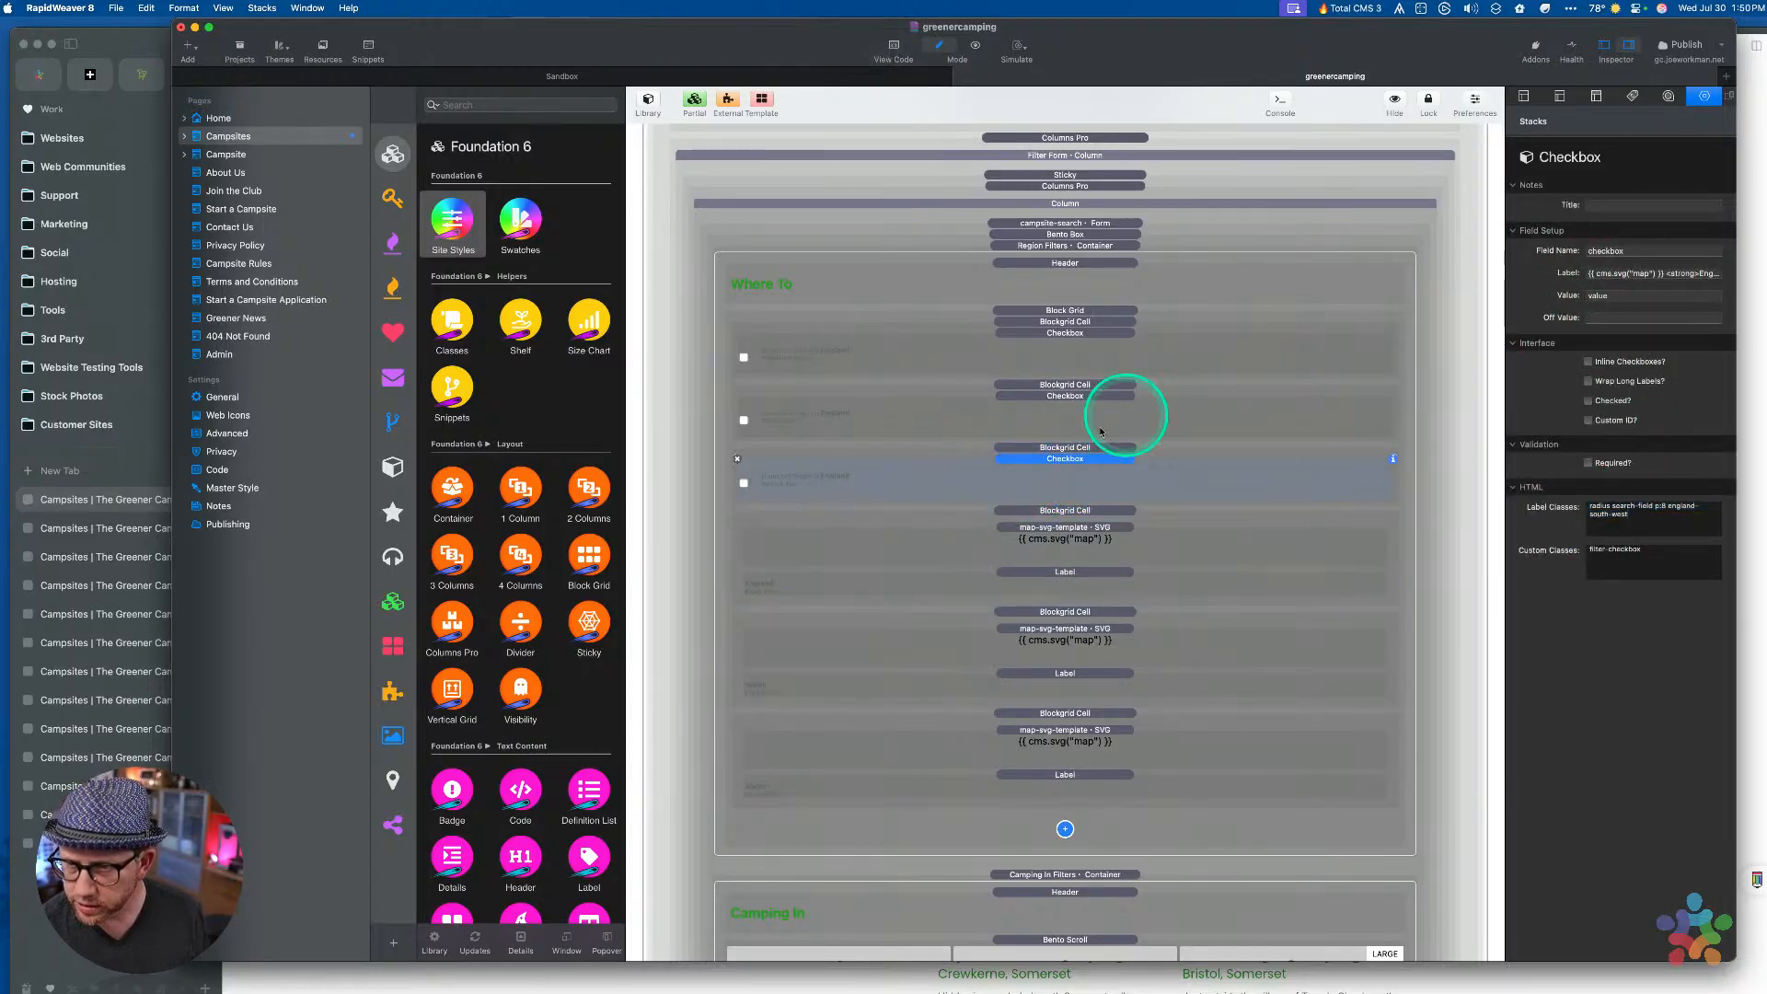
Set the new checkbox's label text to England South West
click(1065, 571)
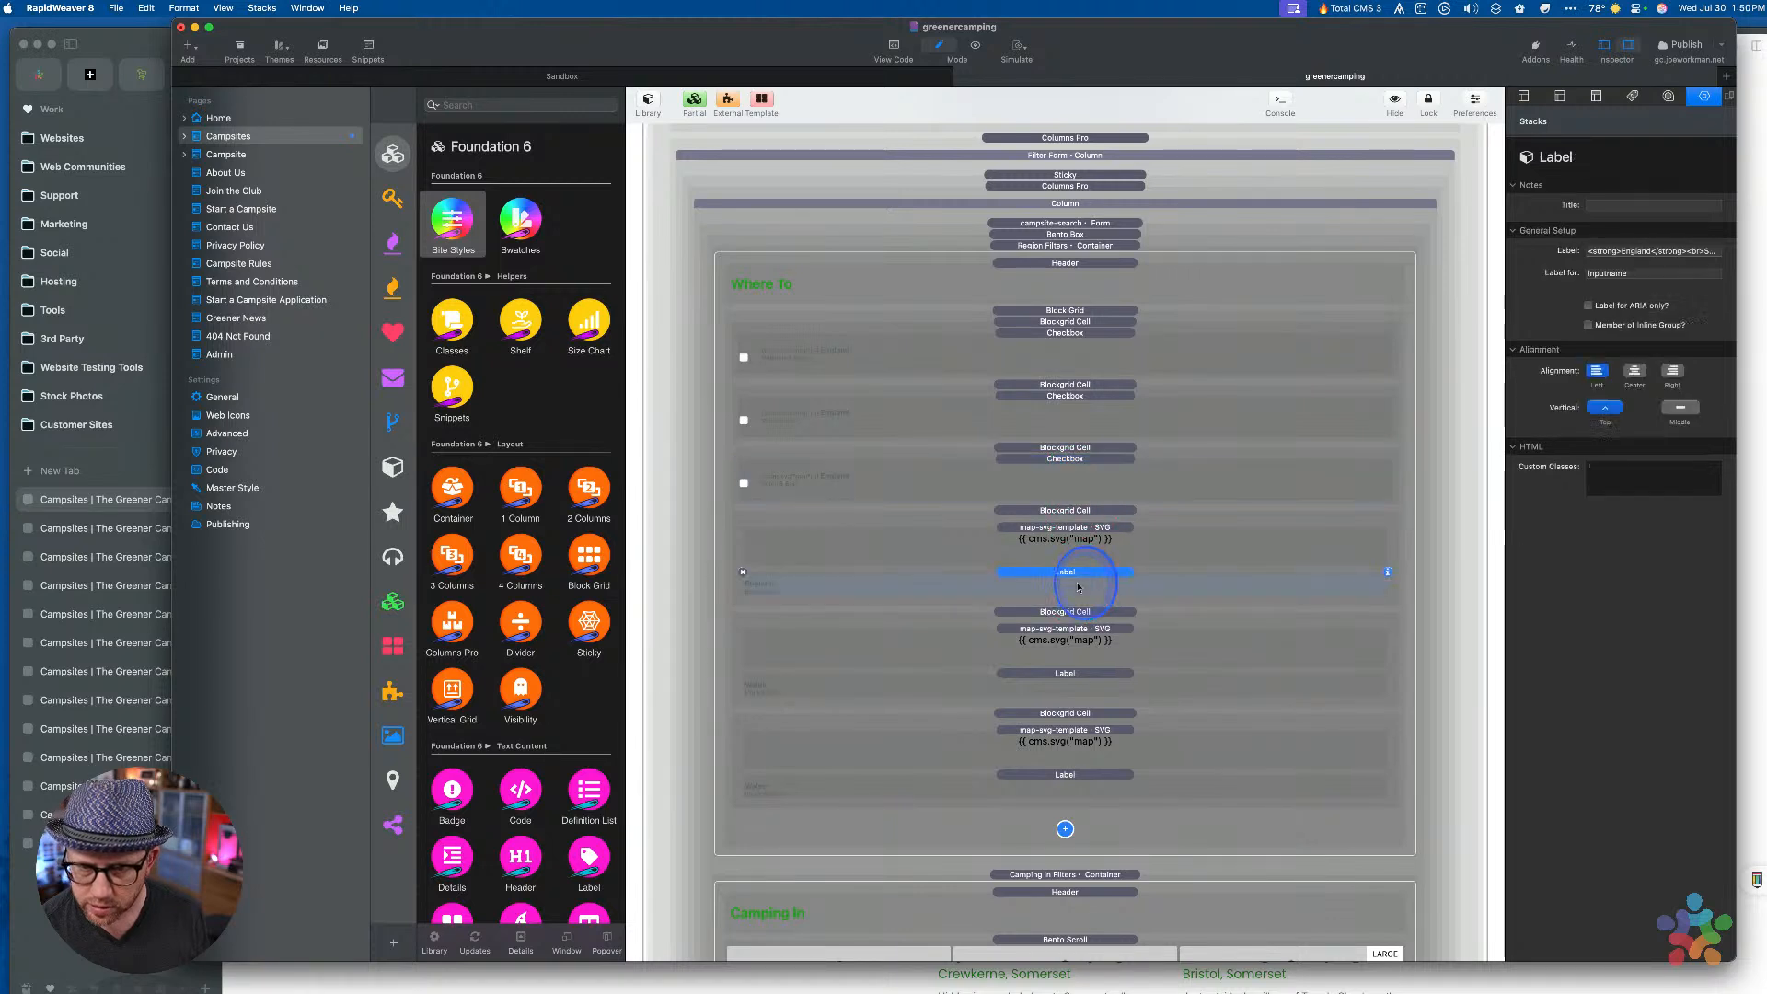
click(1643, 251)
click(1072, 522)
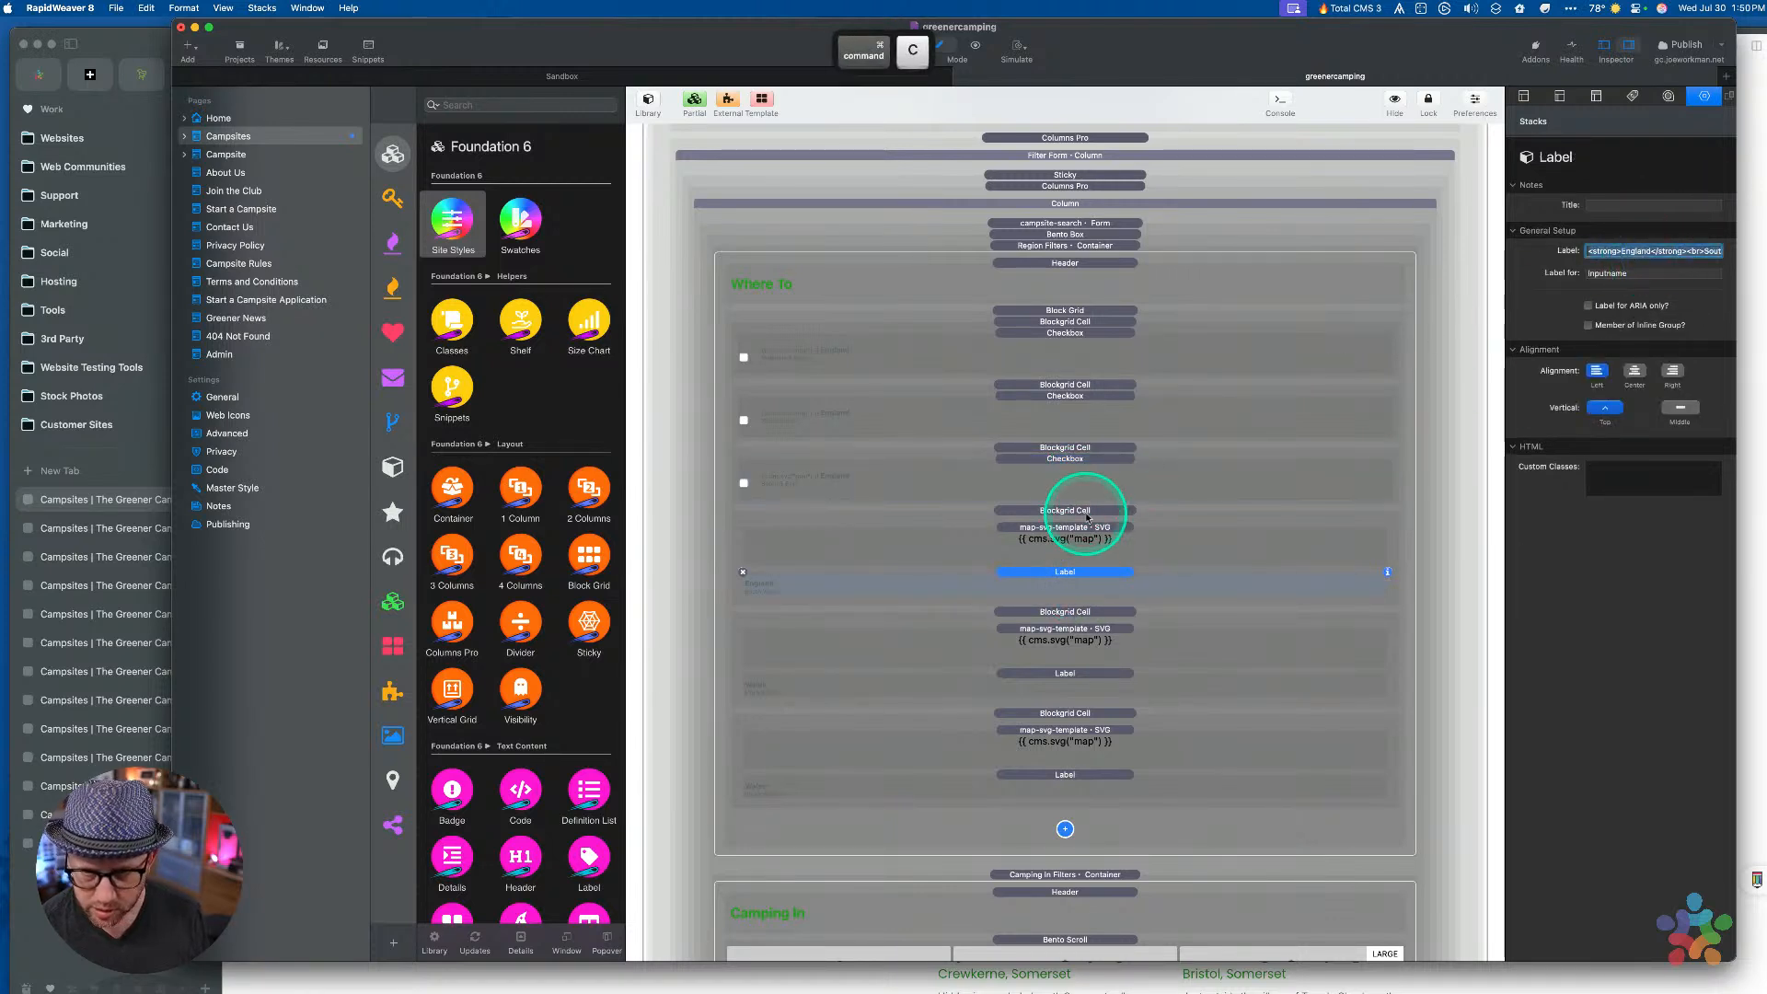
click(1072, 481)
click(1629, 273)
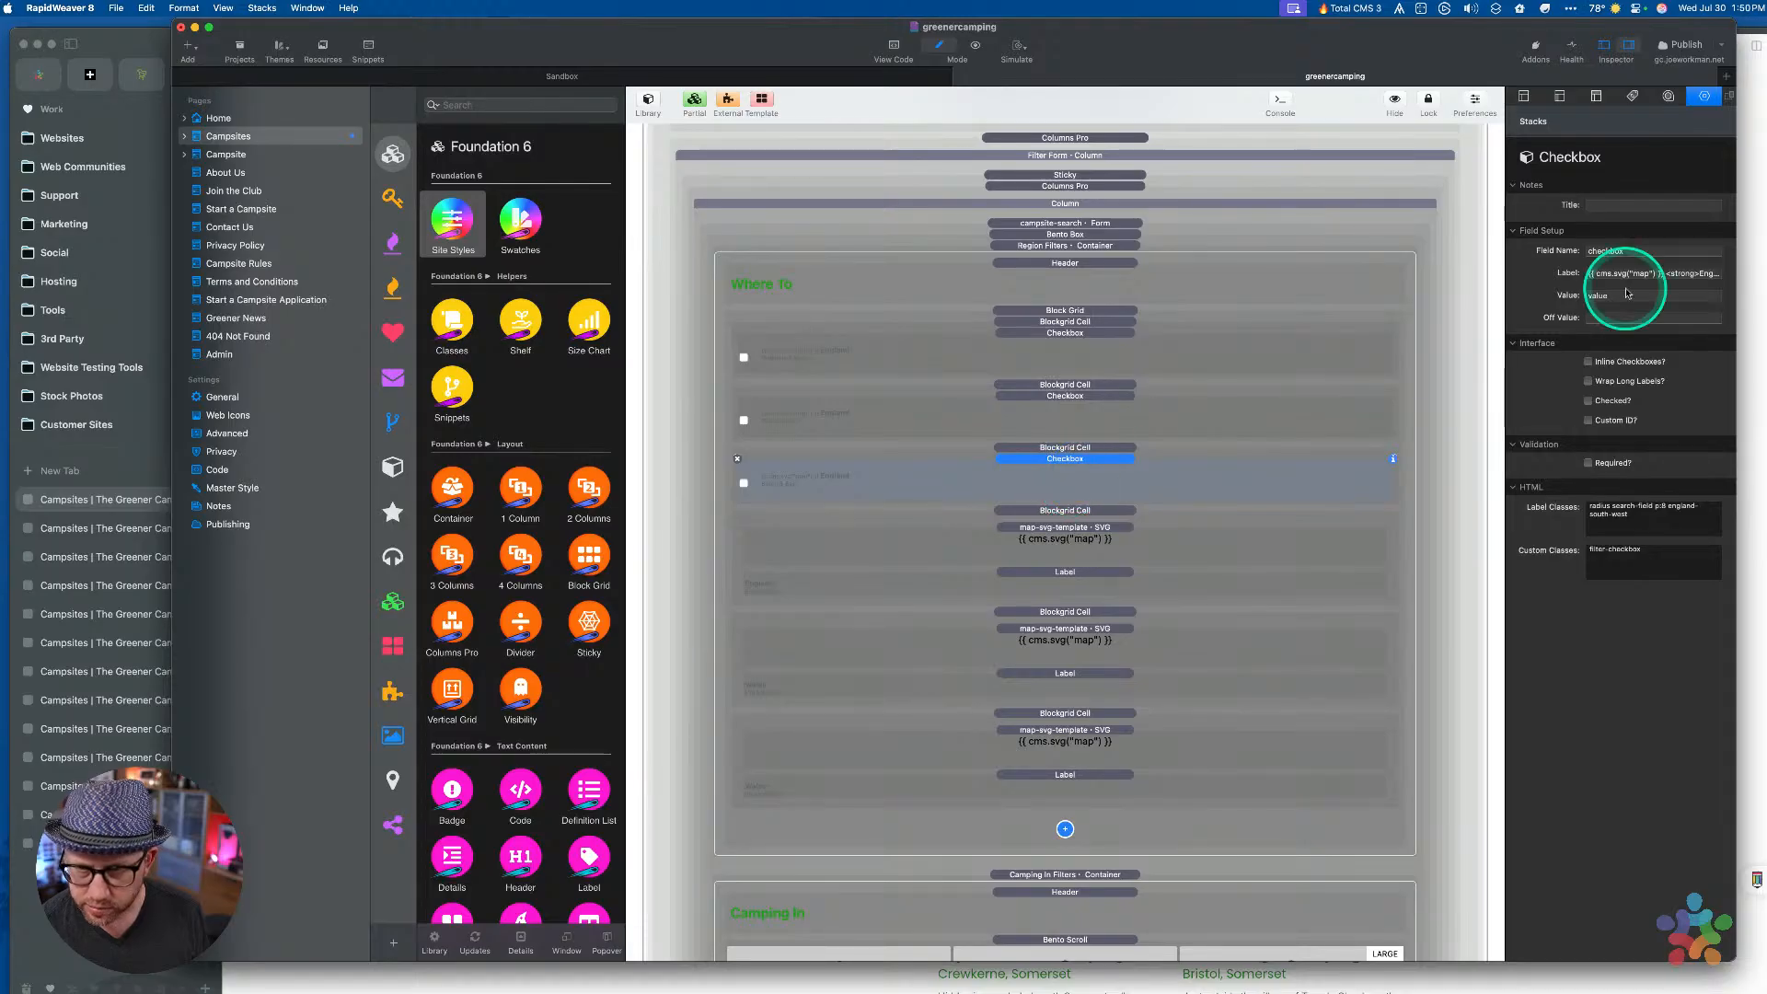
key(super+a)
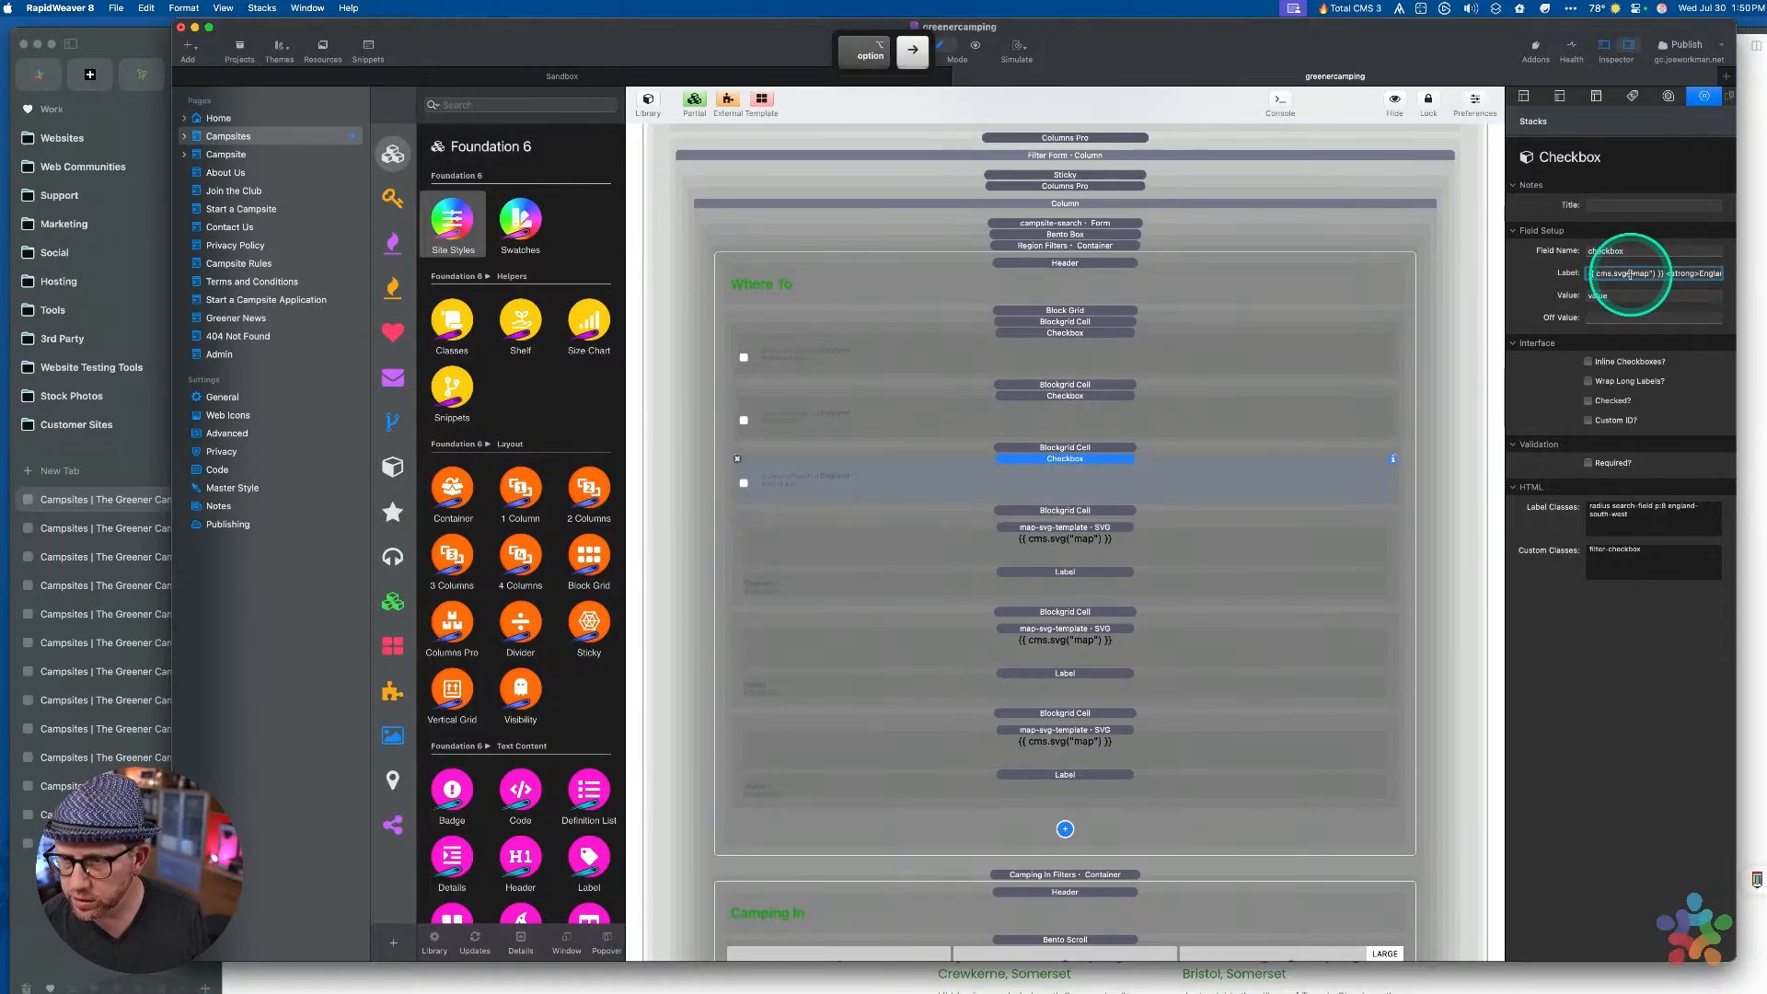
key(alt+Left)
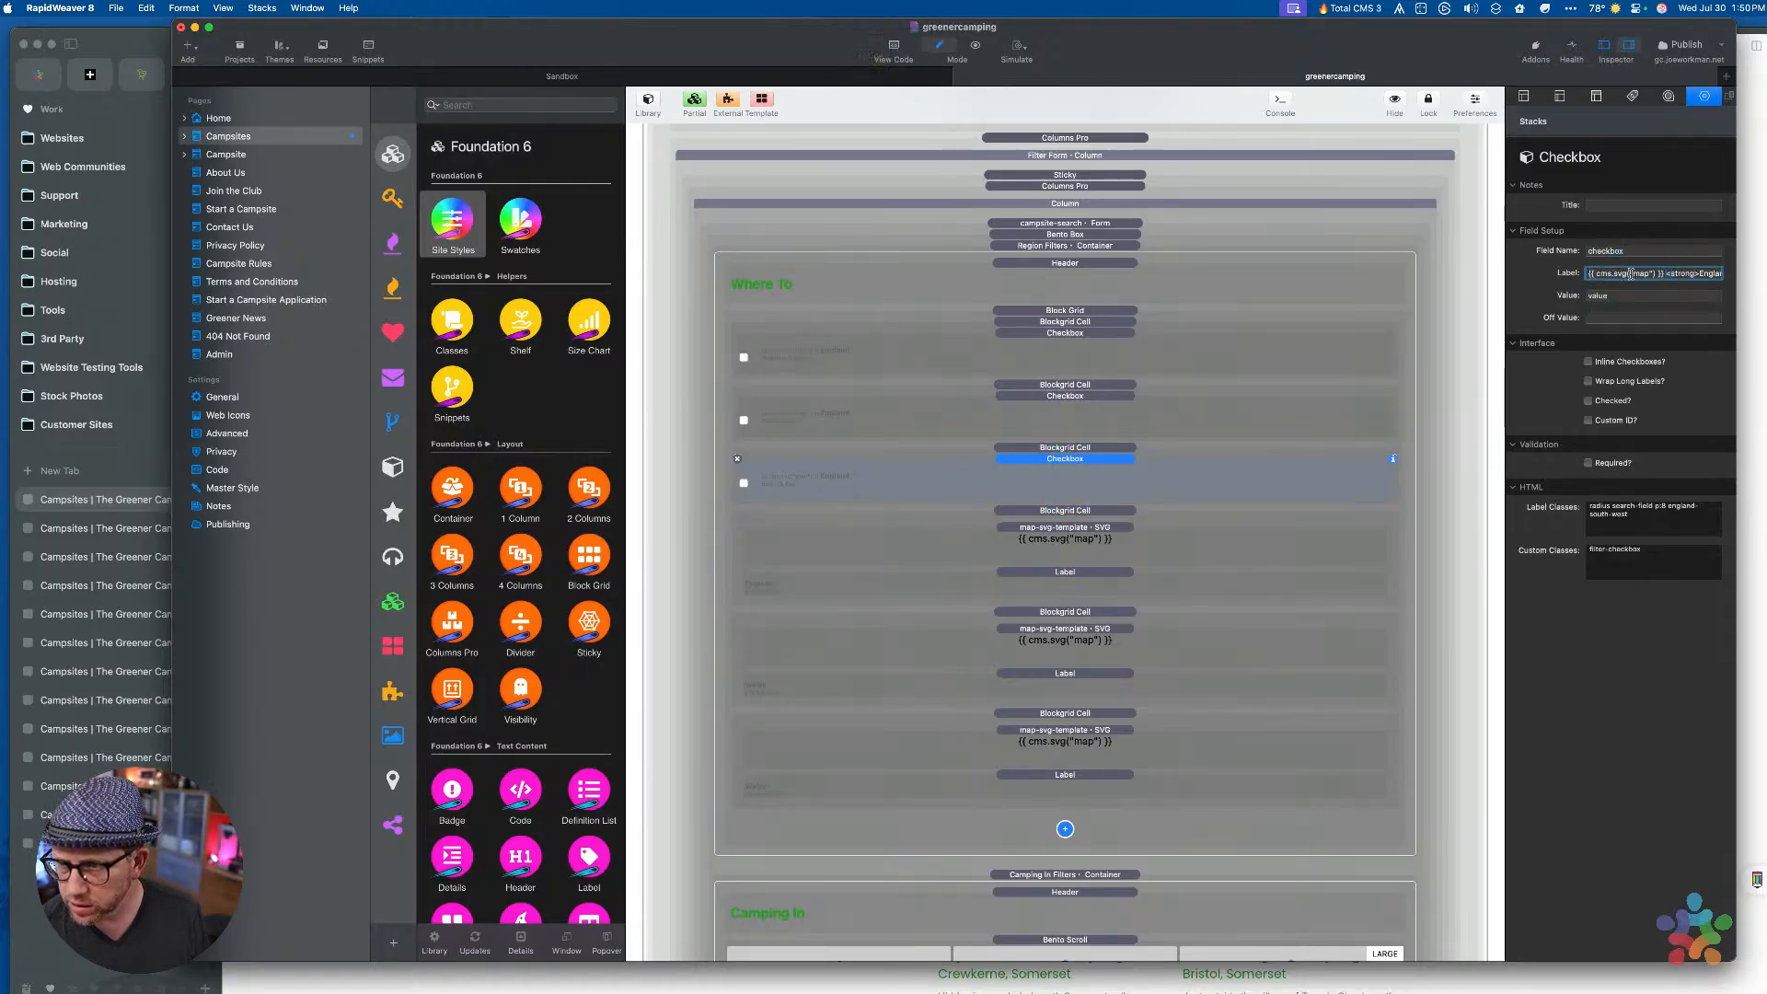
key(shift+super+Right)
key(super+v)
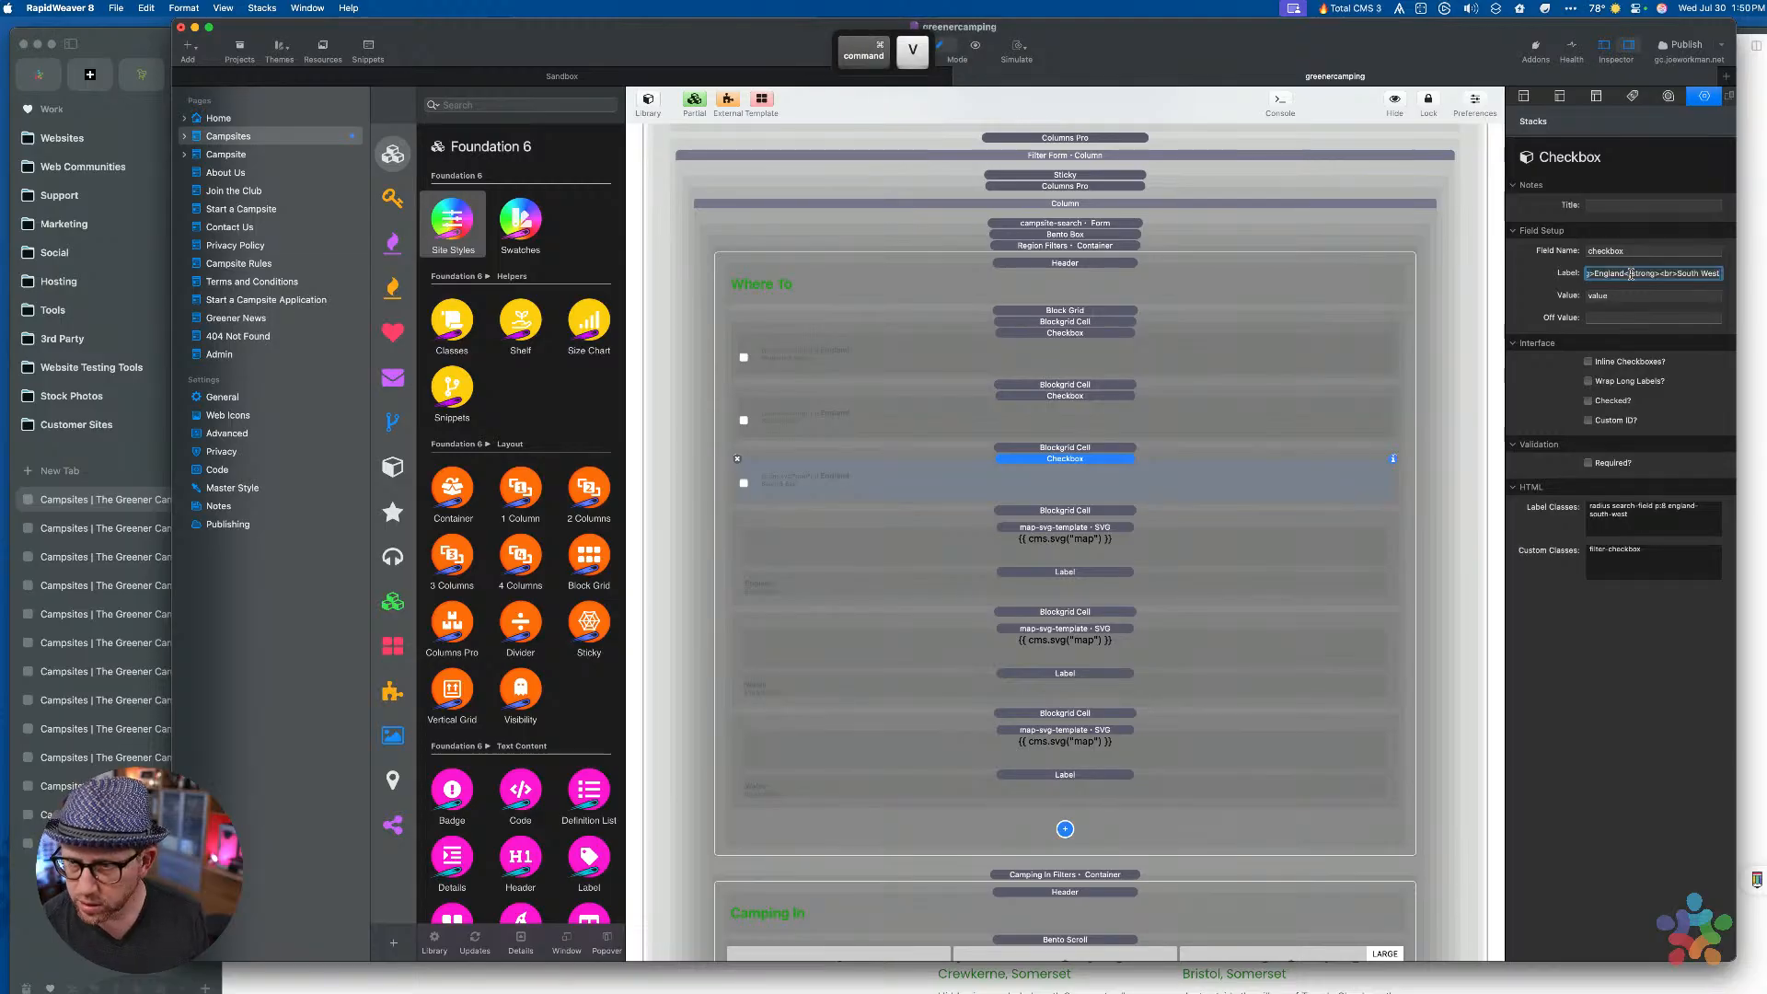
click(1074, 517)
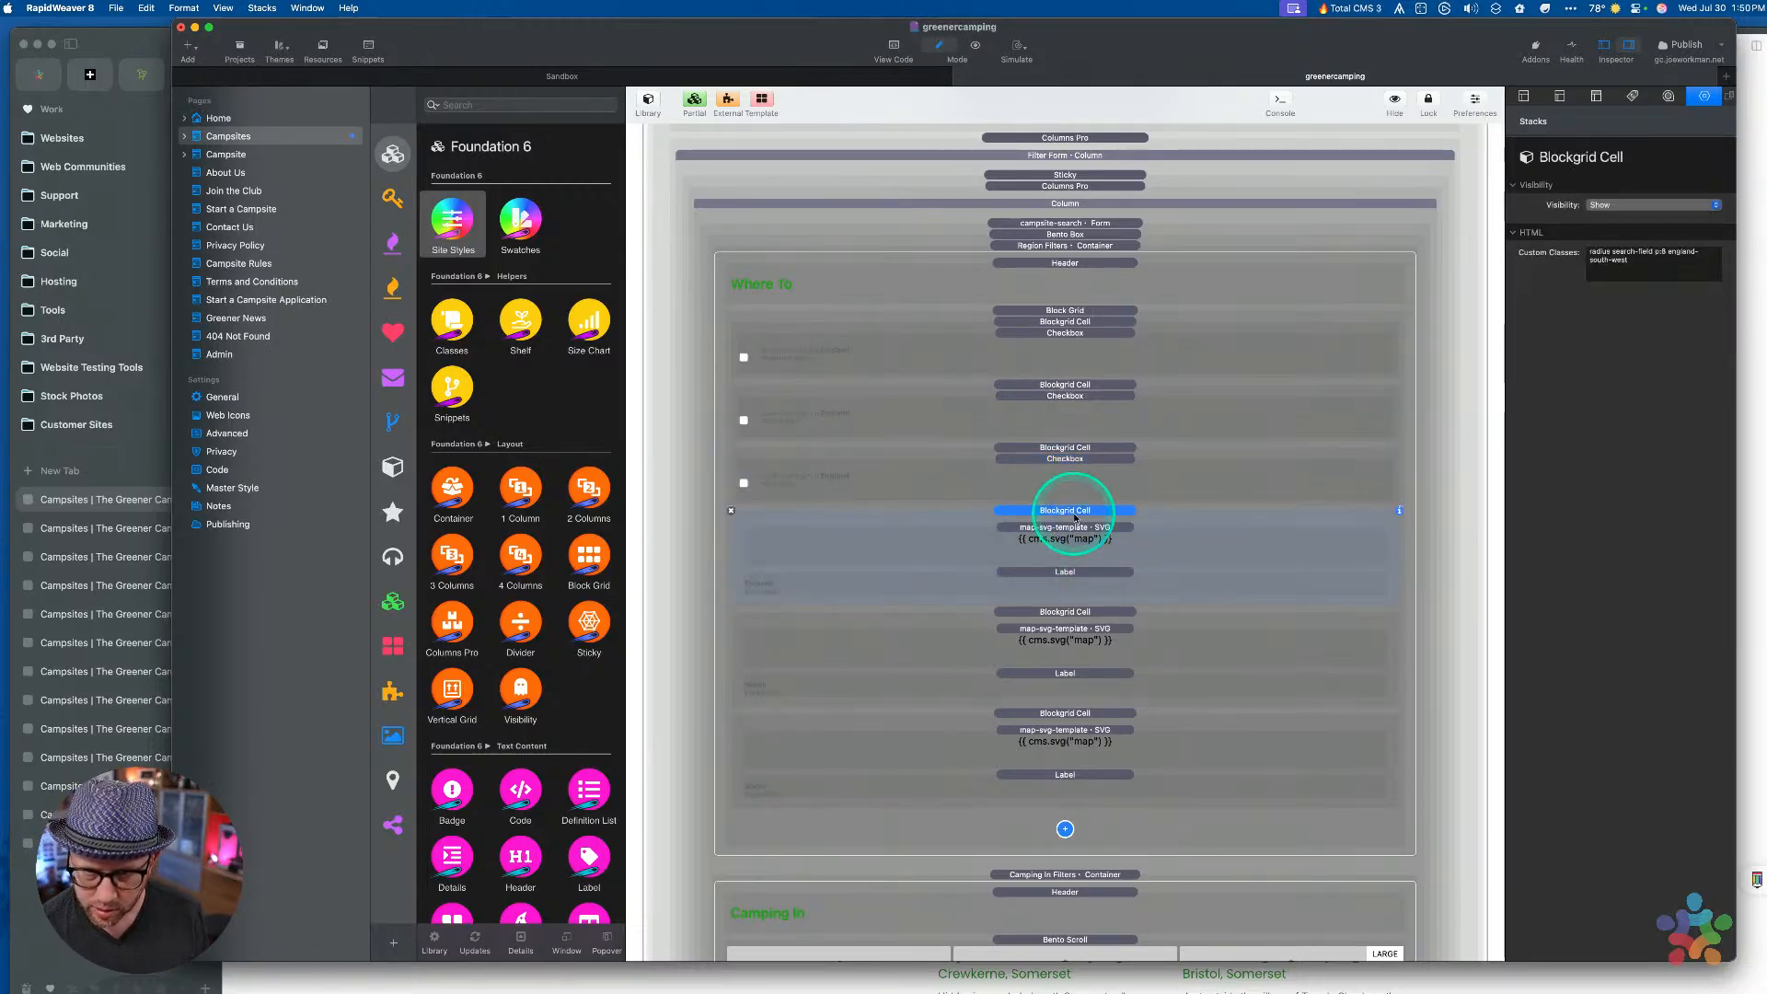
Delete the leftover map cell, paste a checkbox cell, and apply the wales-mid-north classes
key(Delete)
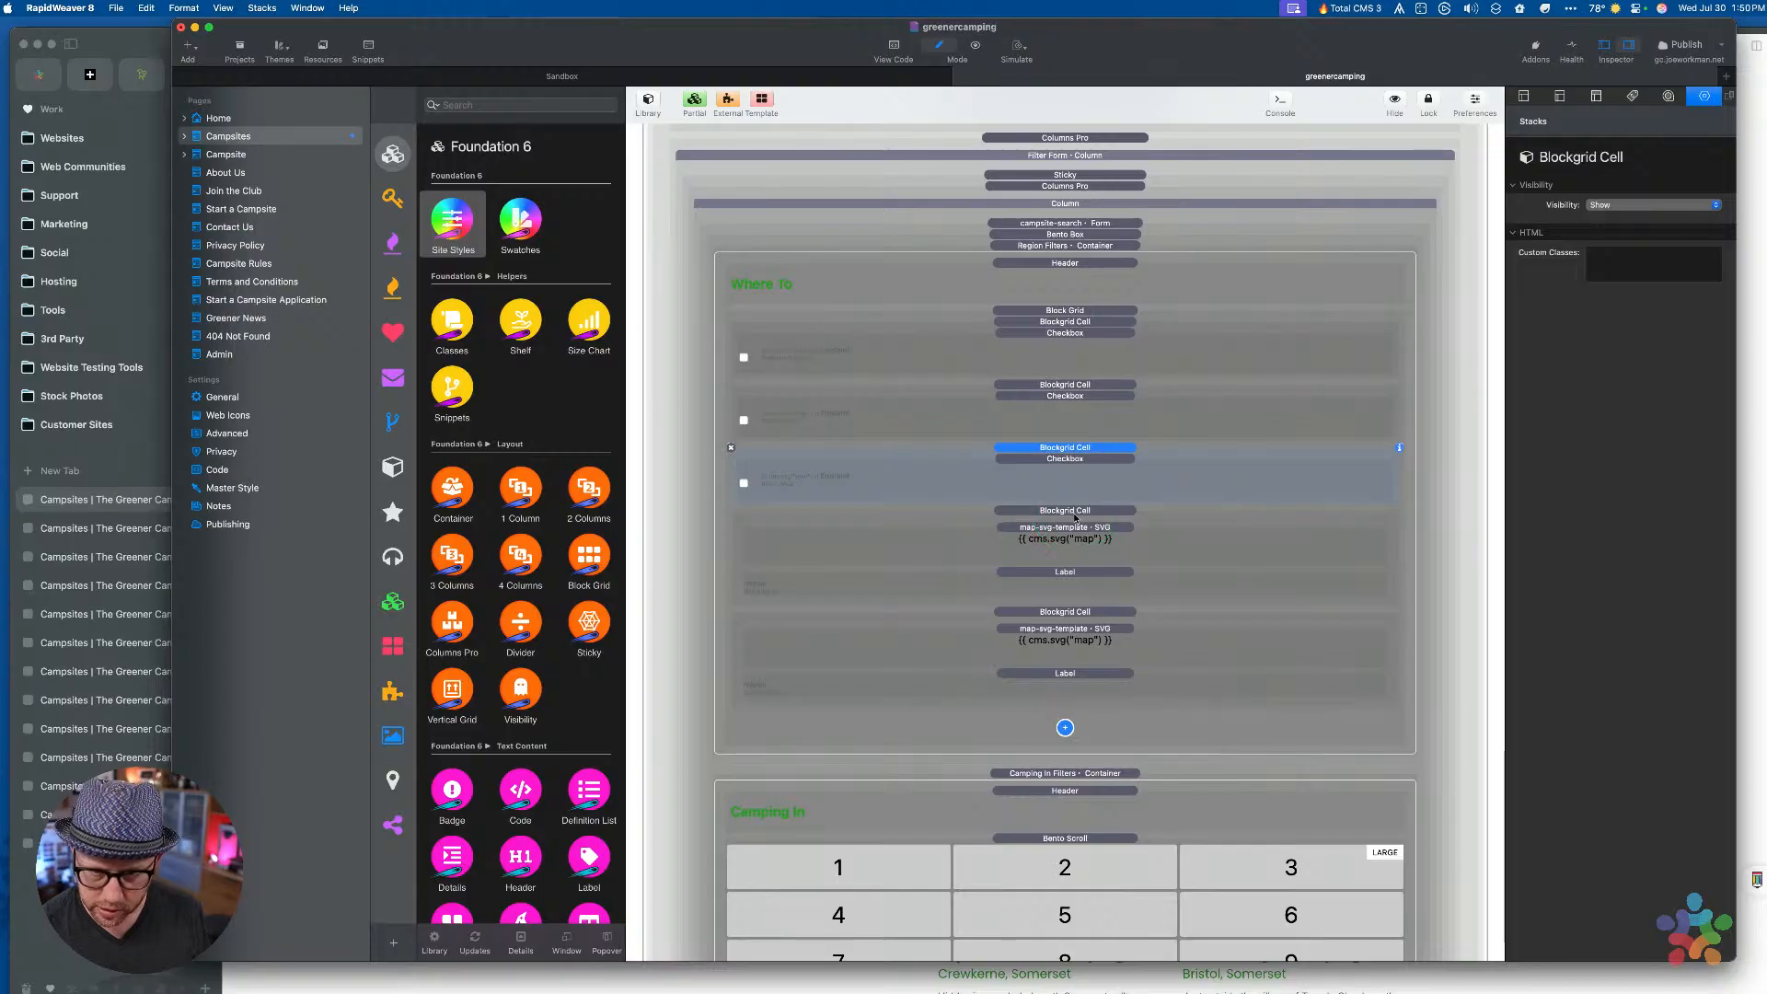
key(super+v)
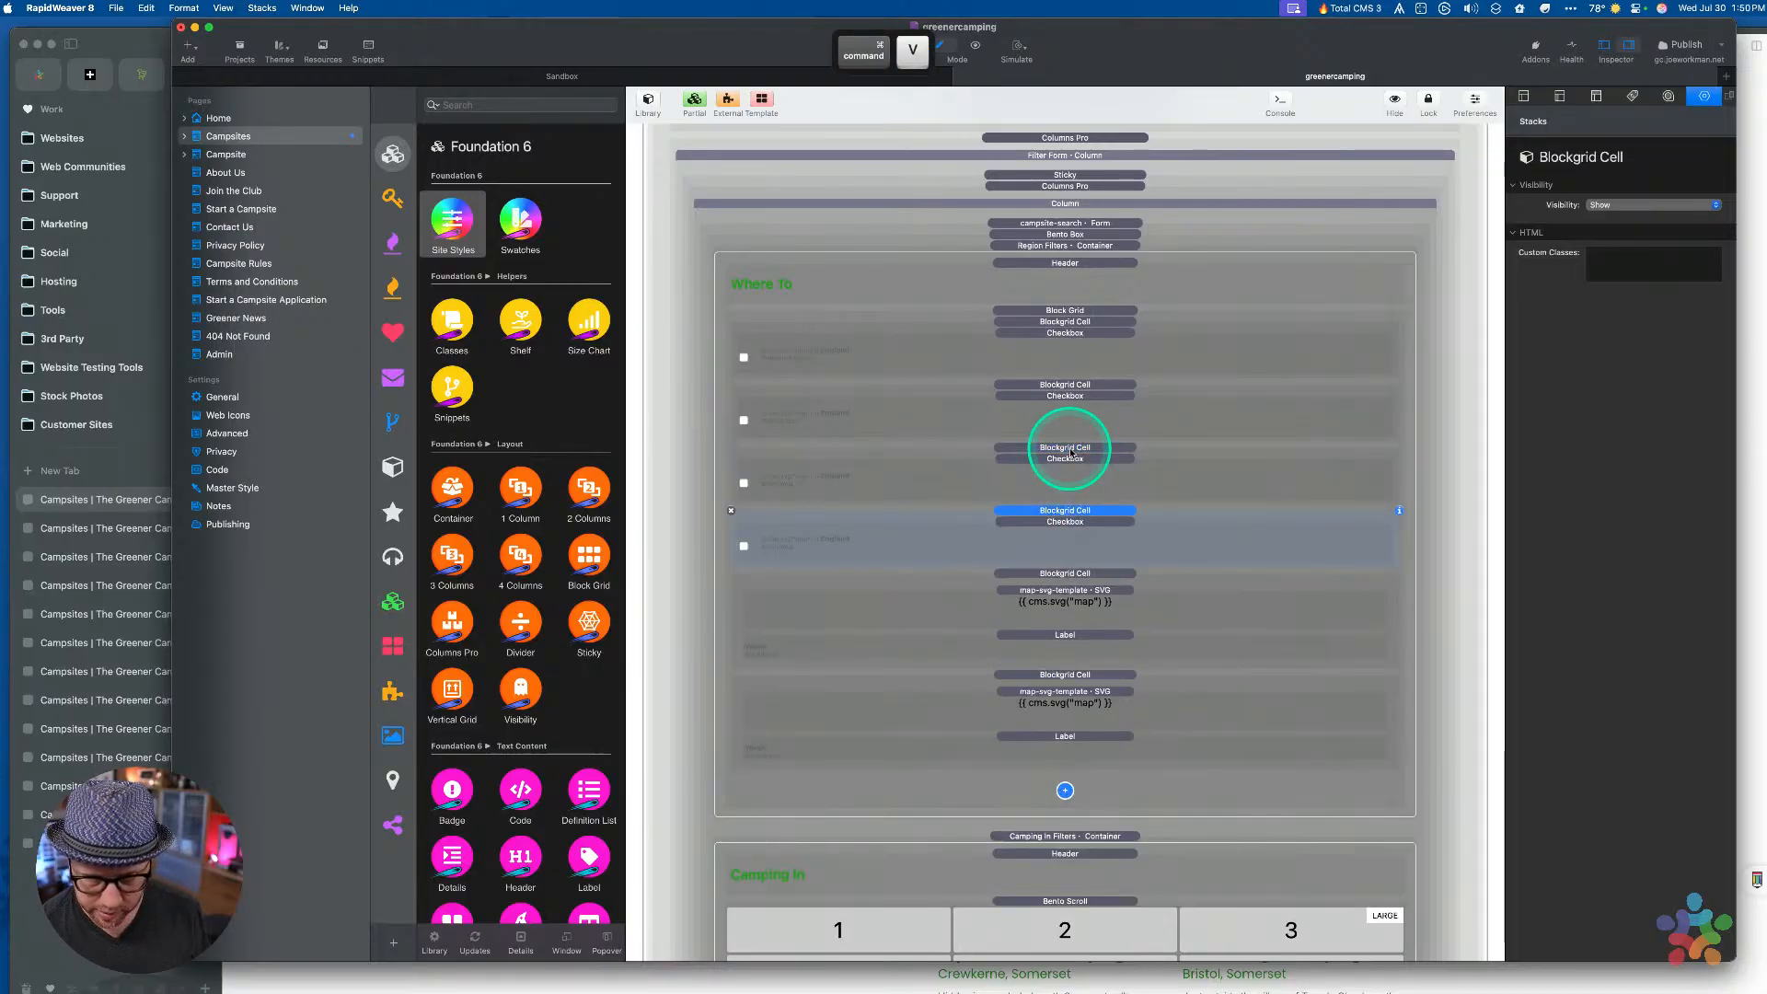
click(1070, 577)
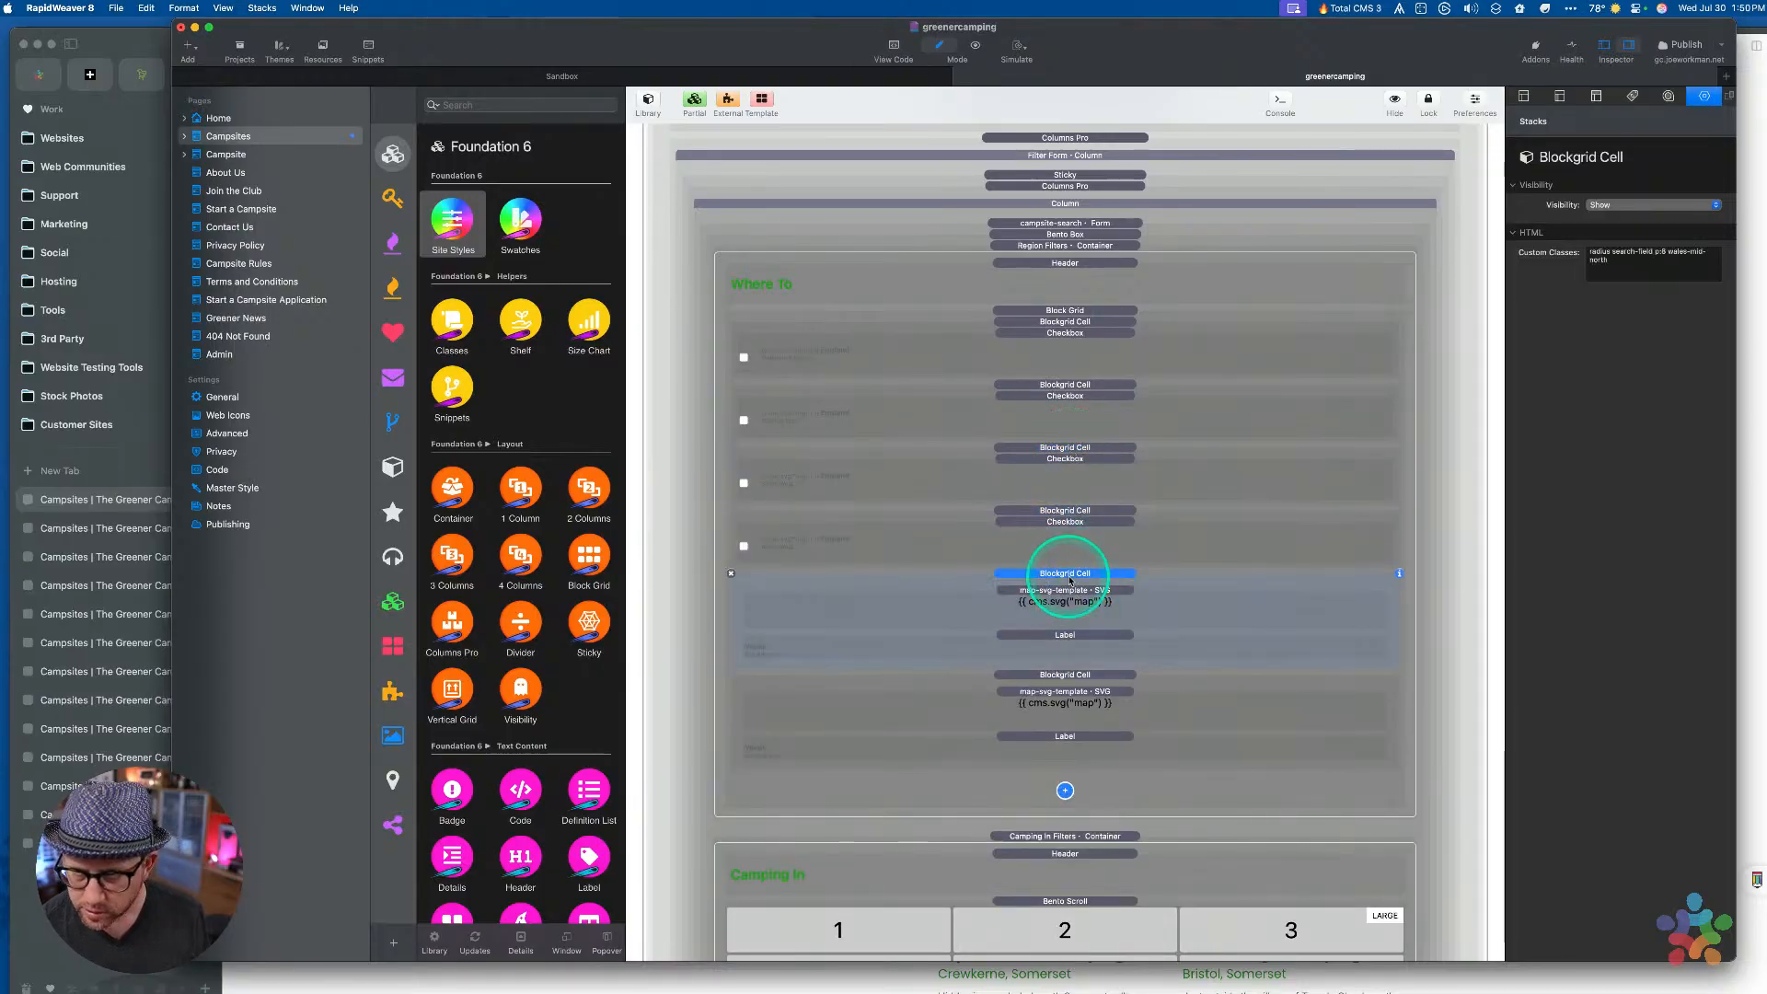
drag(1634, 264, 1555, 251)
key(super+c)
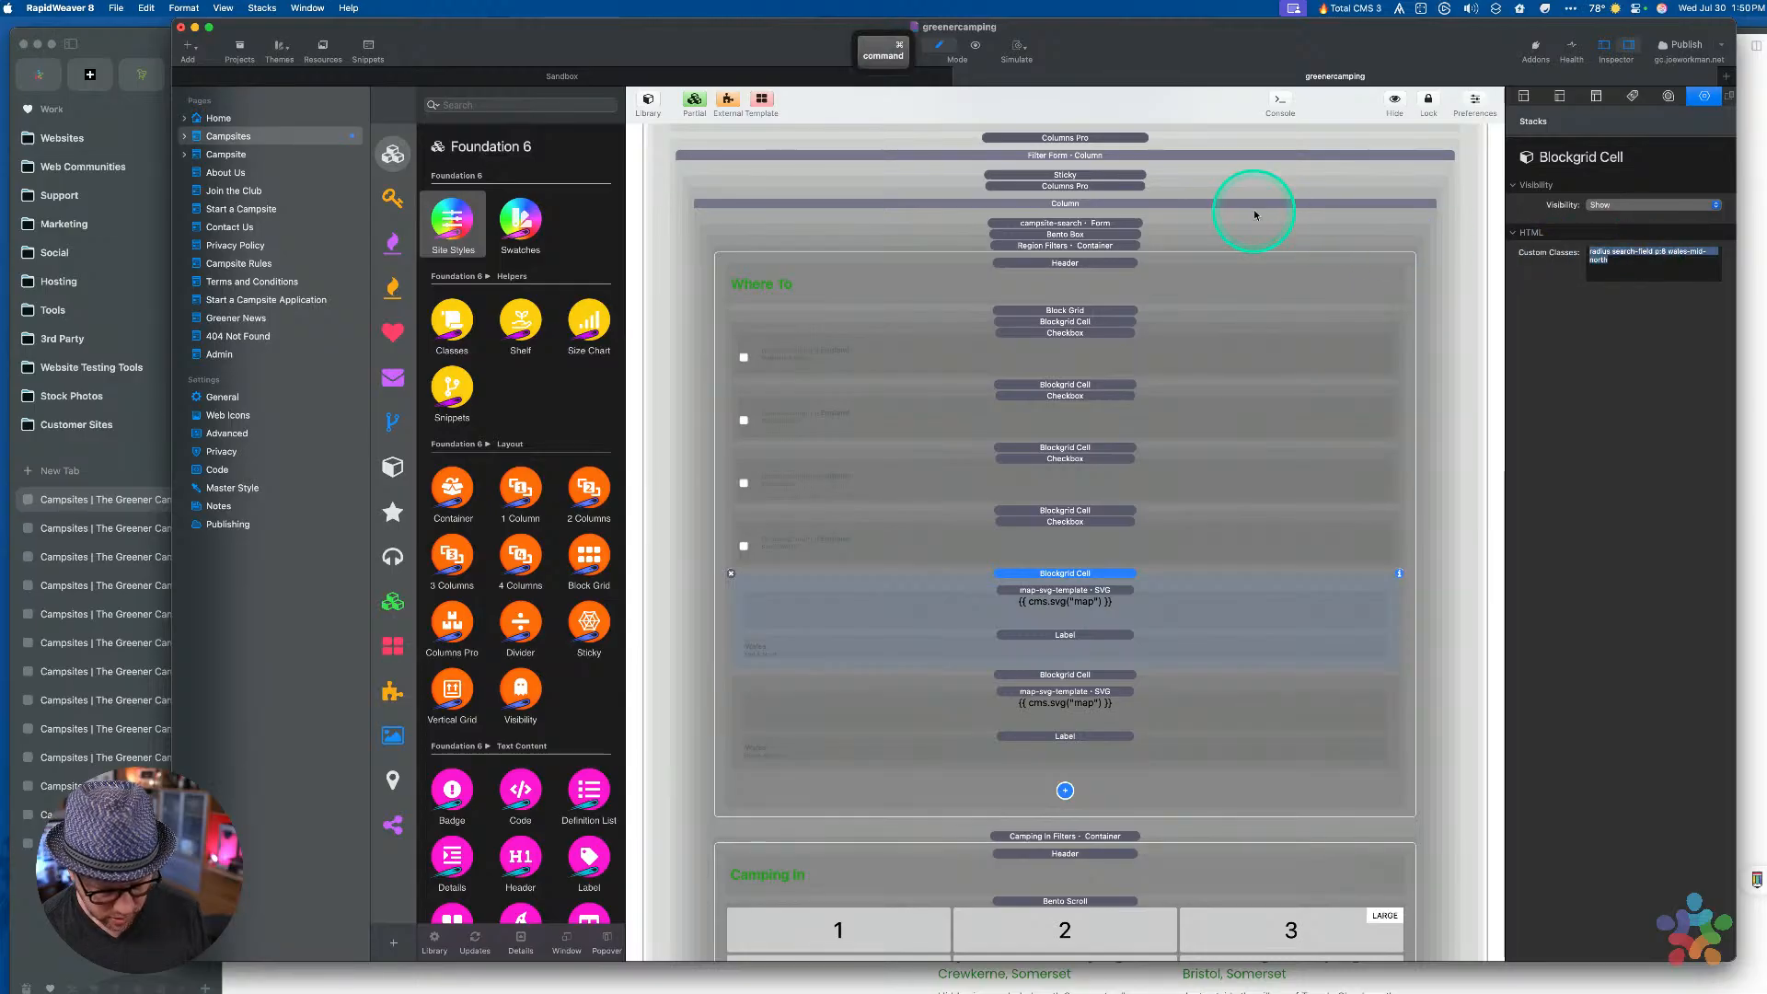
click(1025, 521)
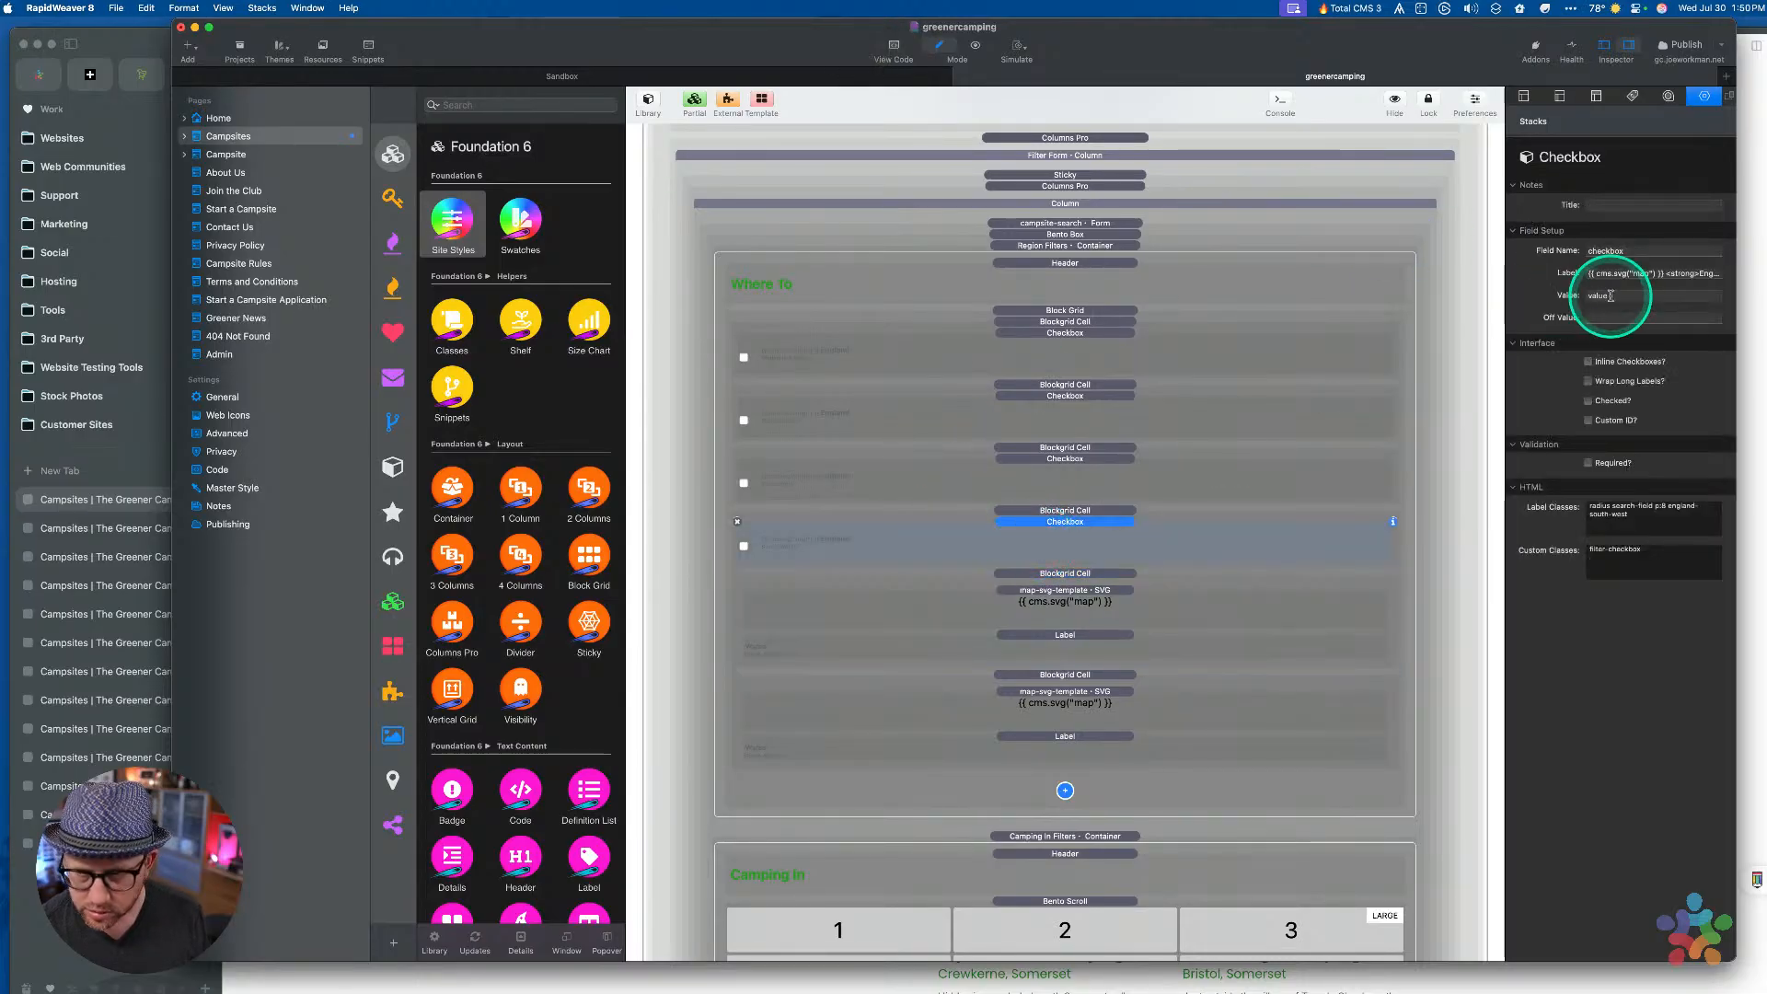
drag(1660, 523, 1414, 473)
key(super+v)
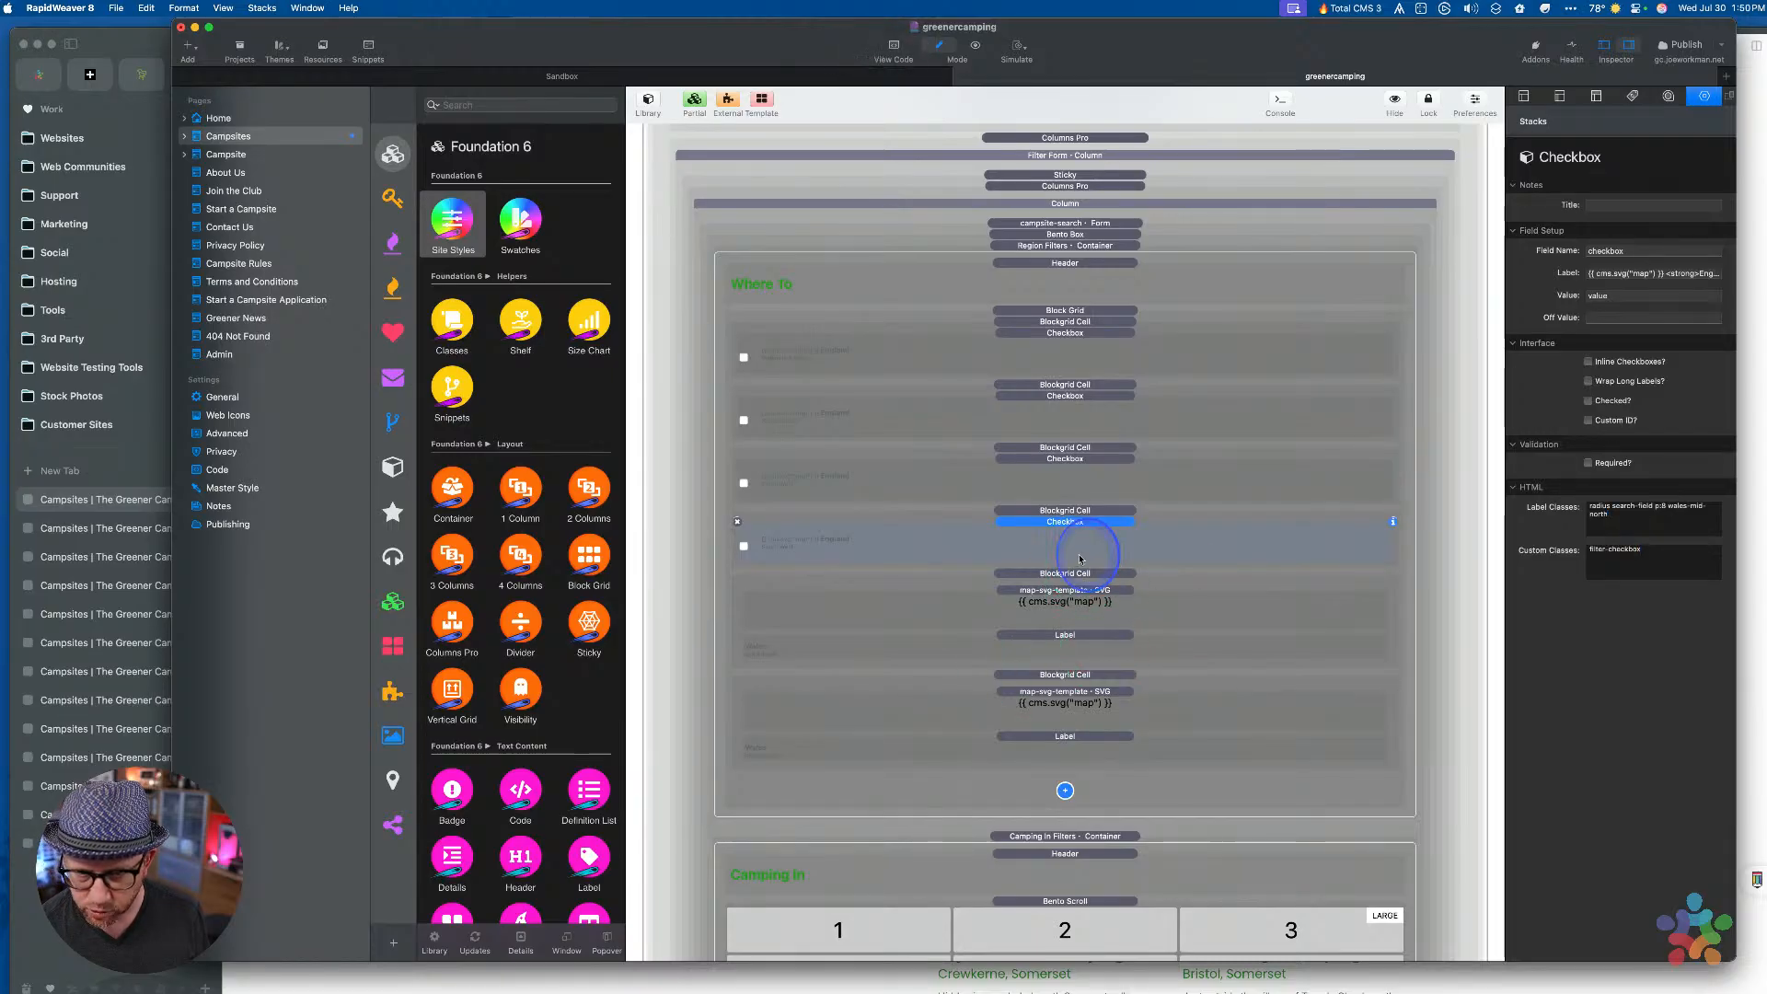
Label that checkbox Wales Mid & North and delete its map cell
click(1049, 636)
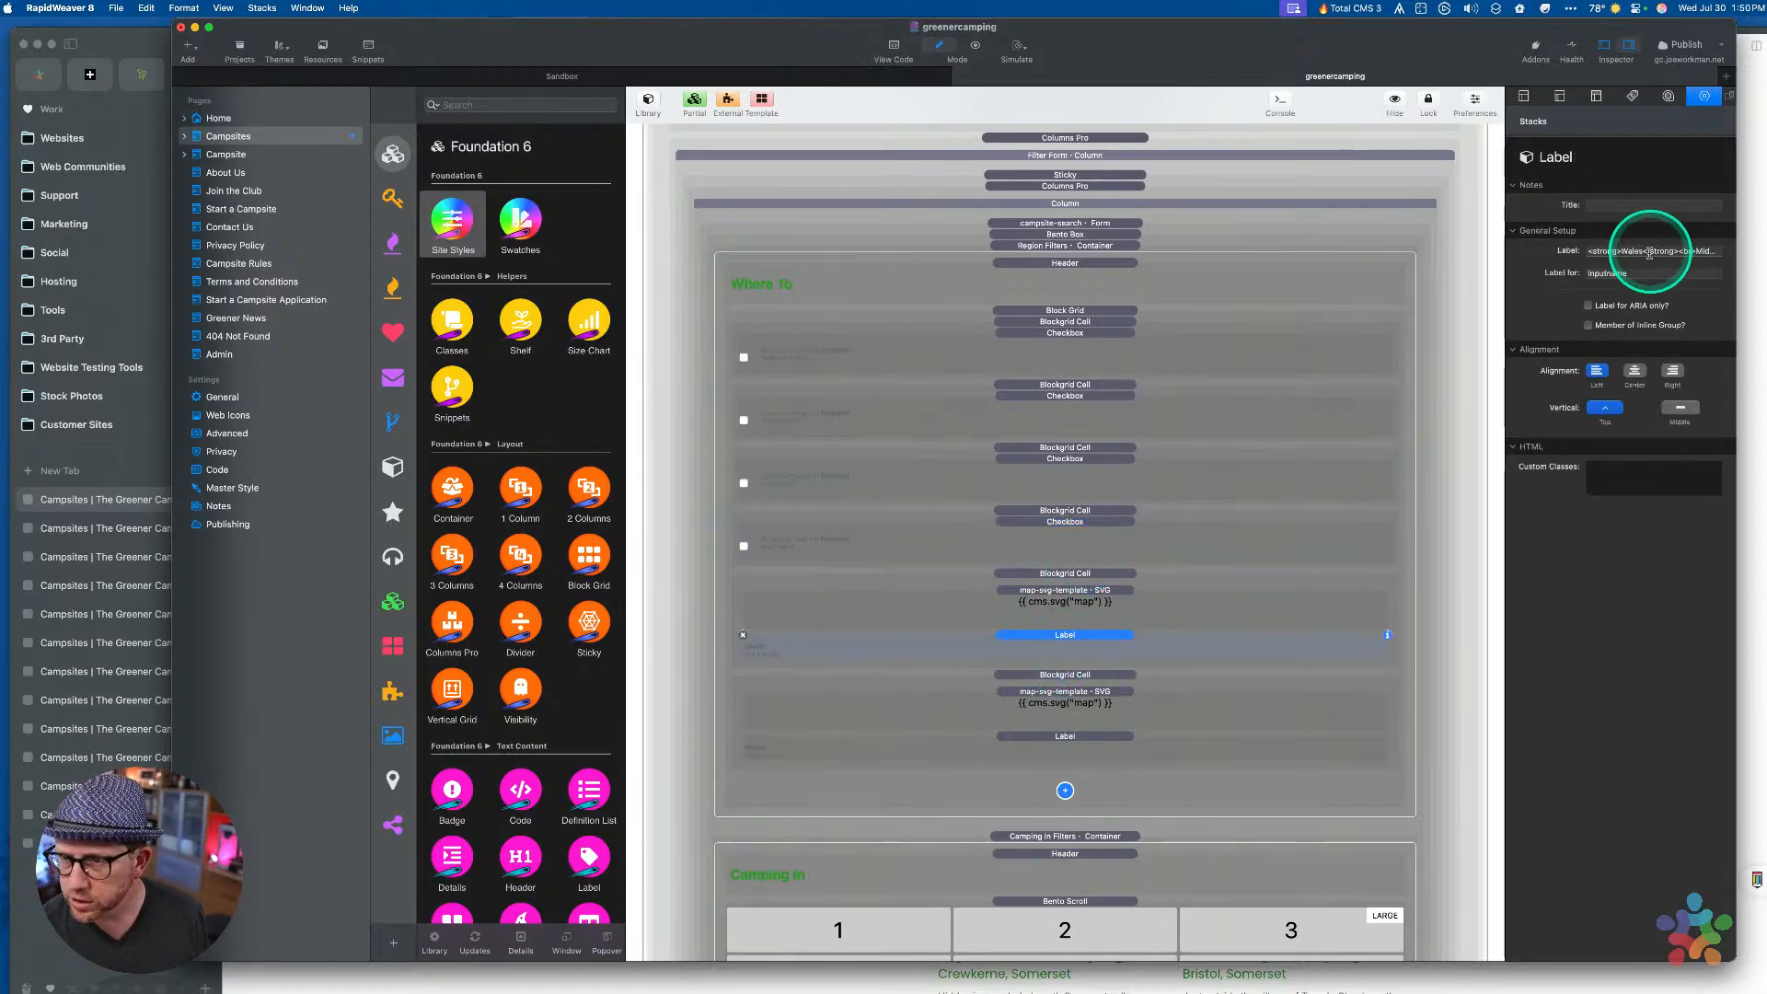
click(1602, 250)
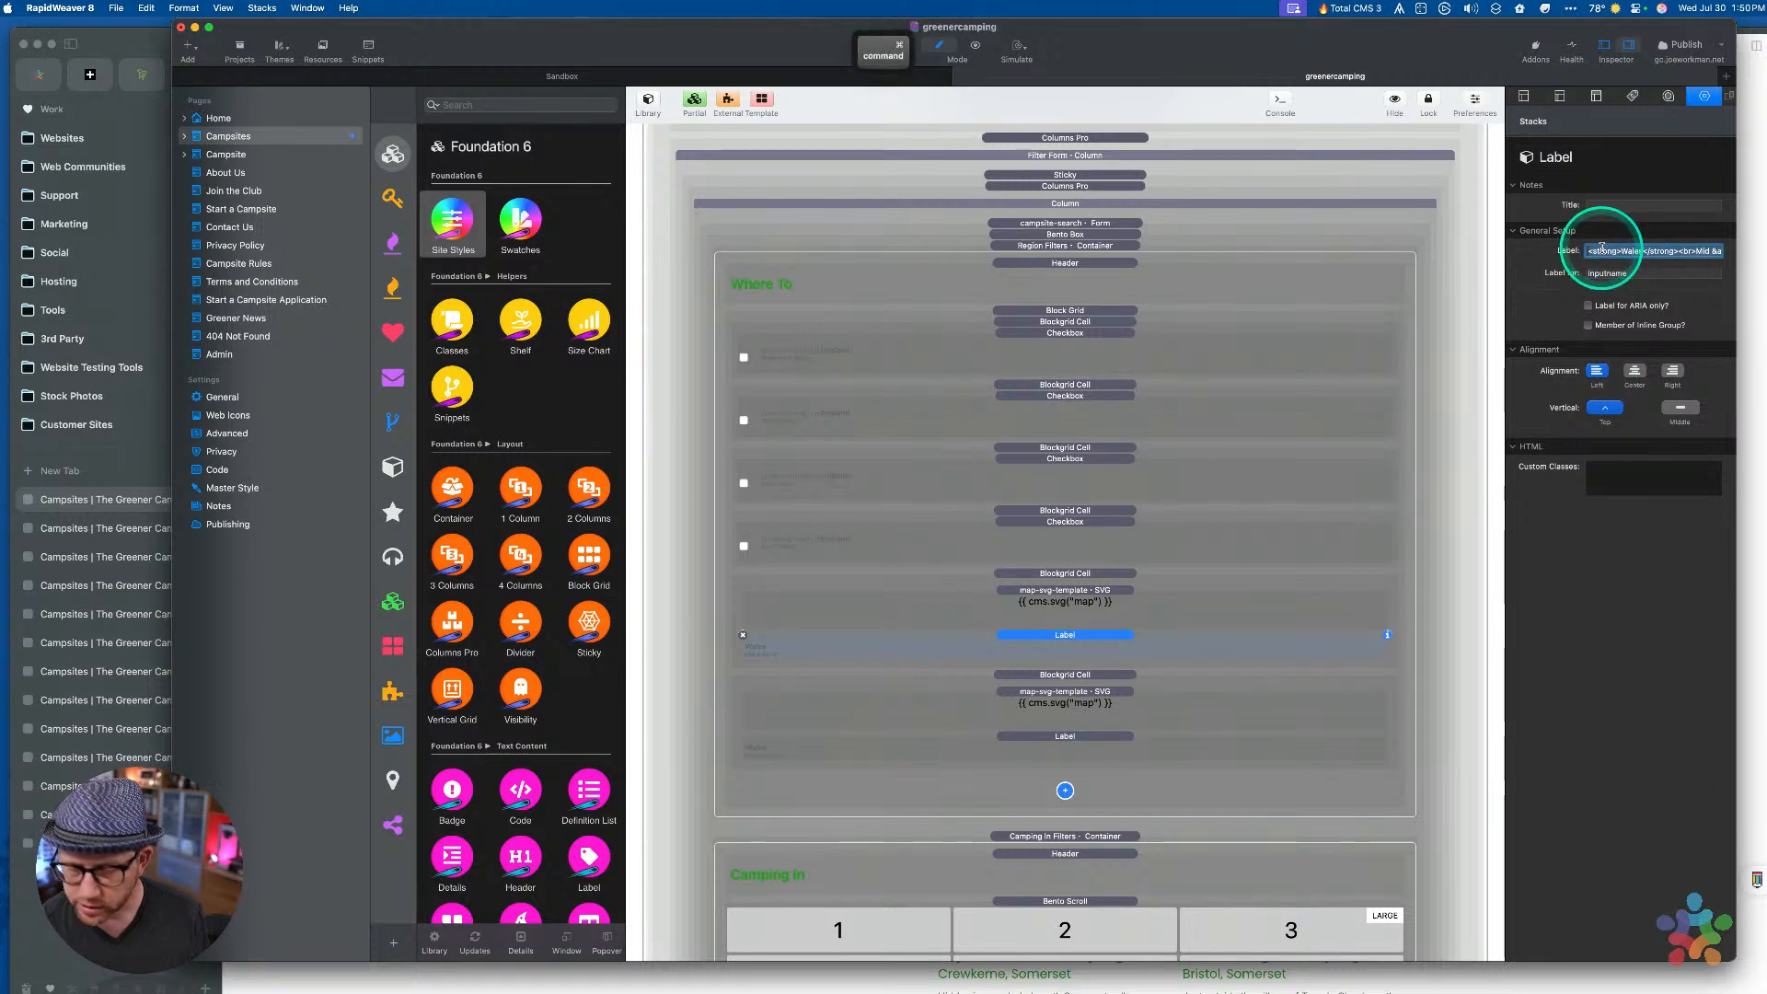
click(1077, 522)
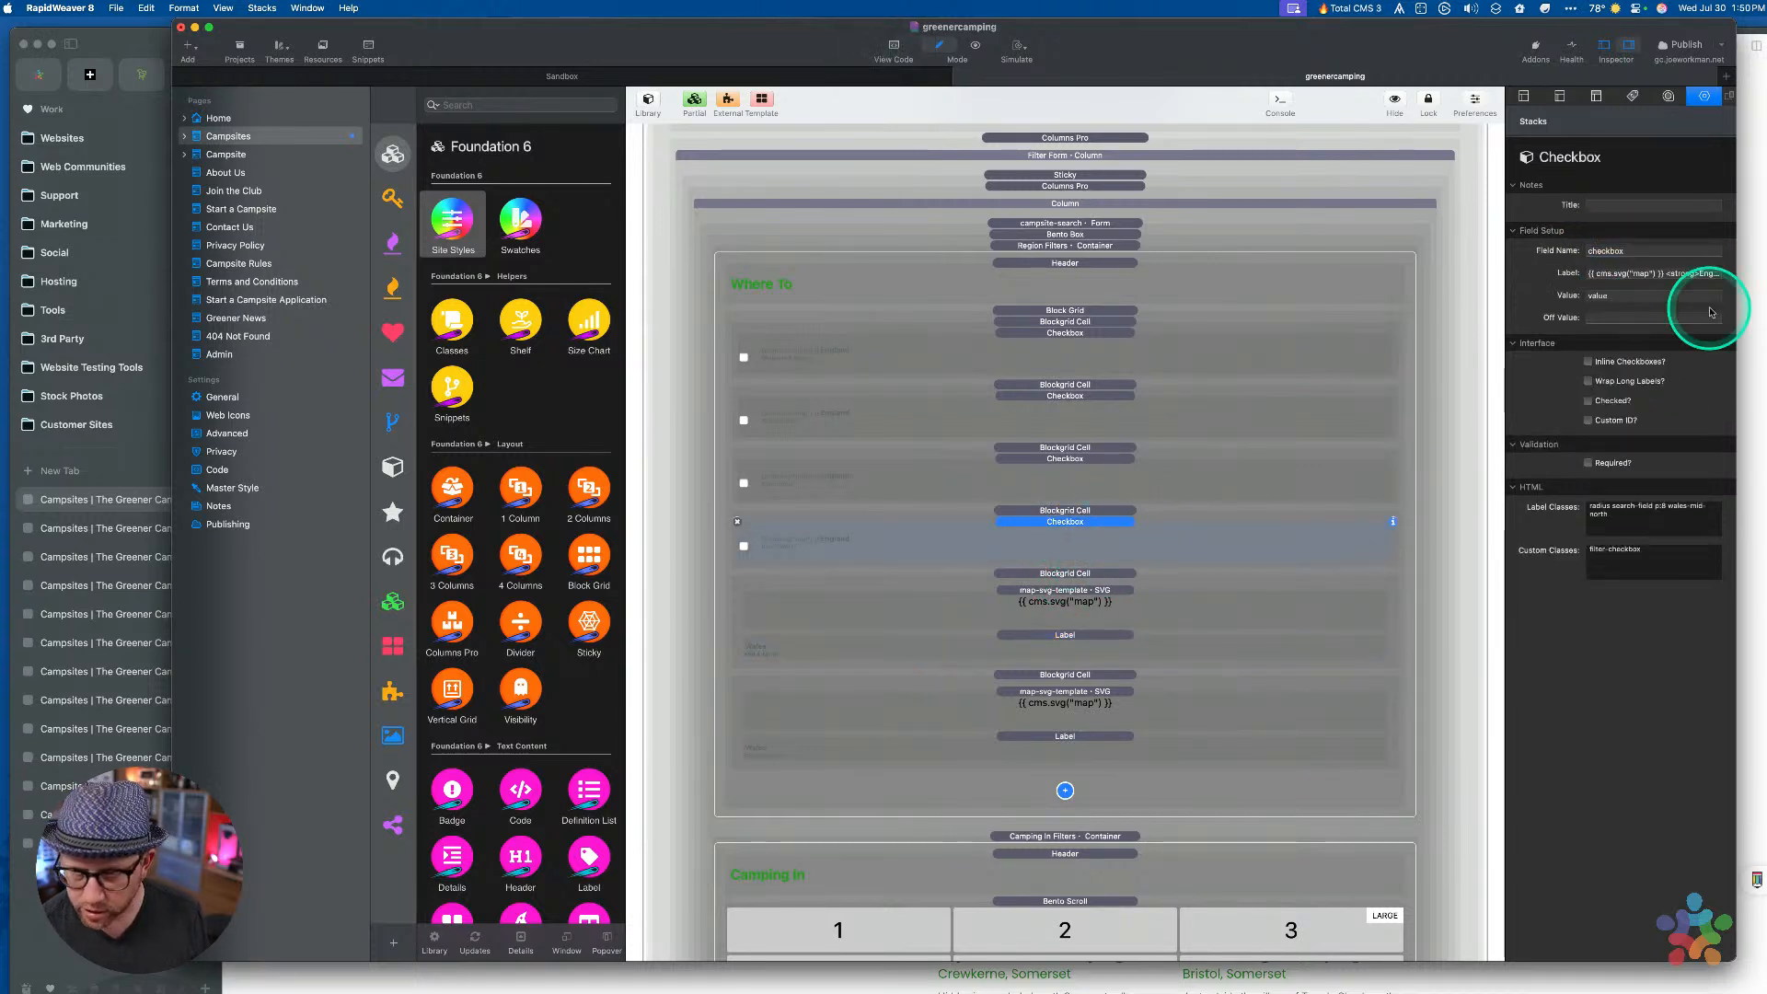
click(1667, 274)
key(super+v)
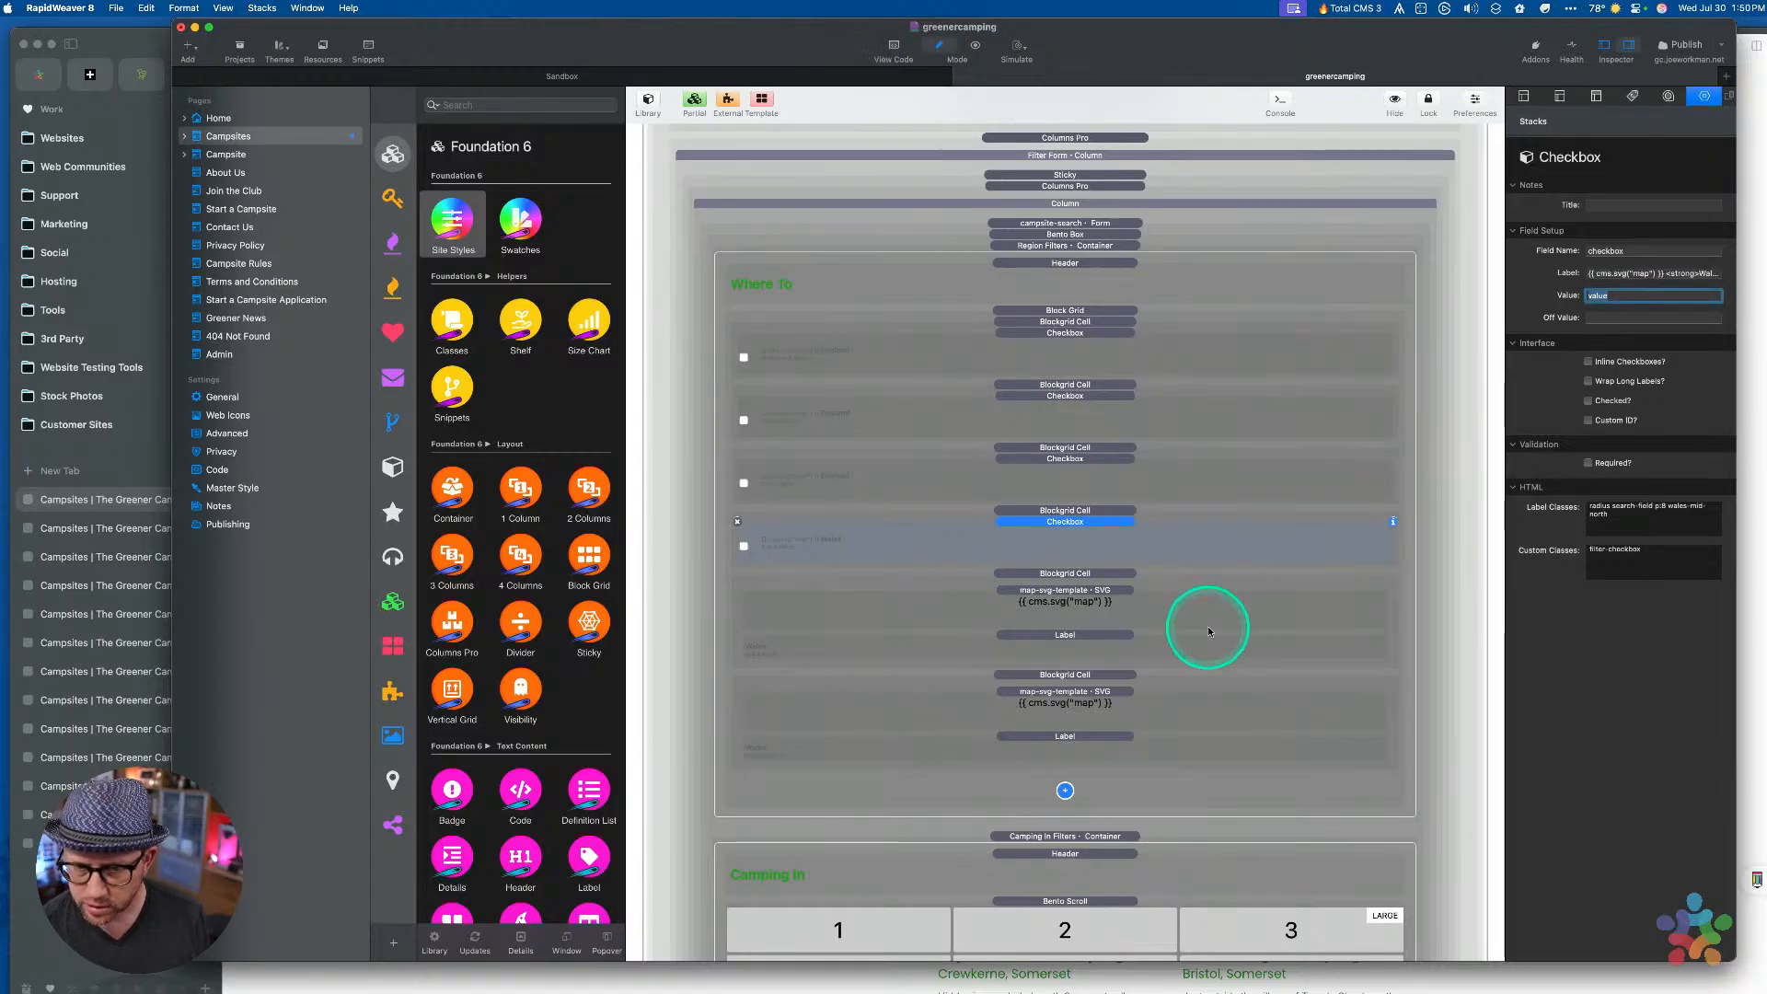
click(1081, 578)
key(Delete)
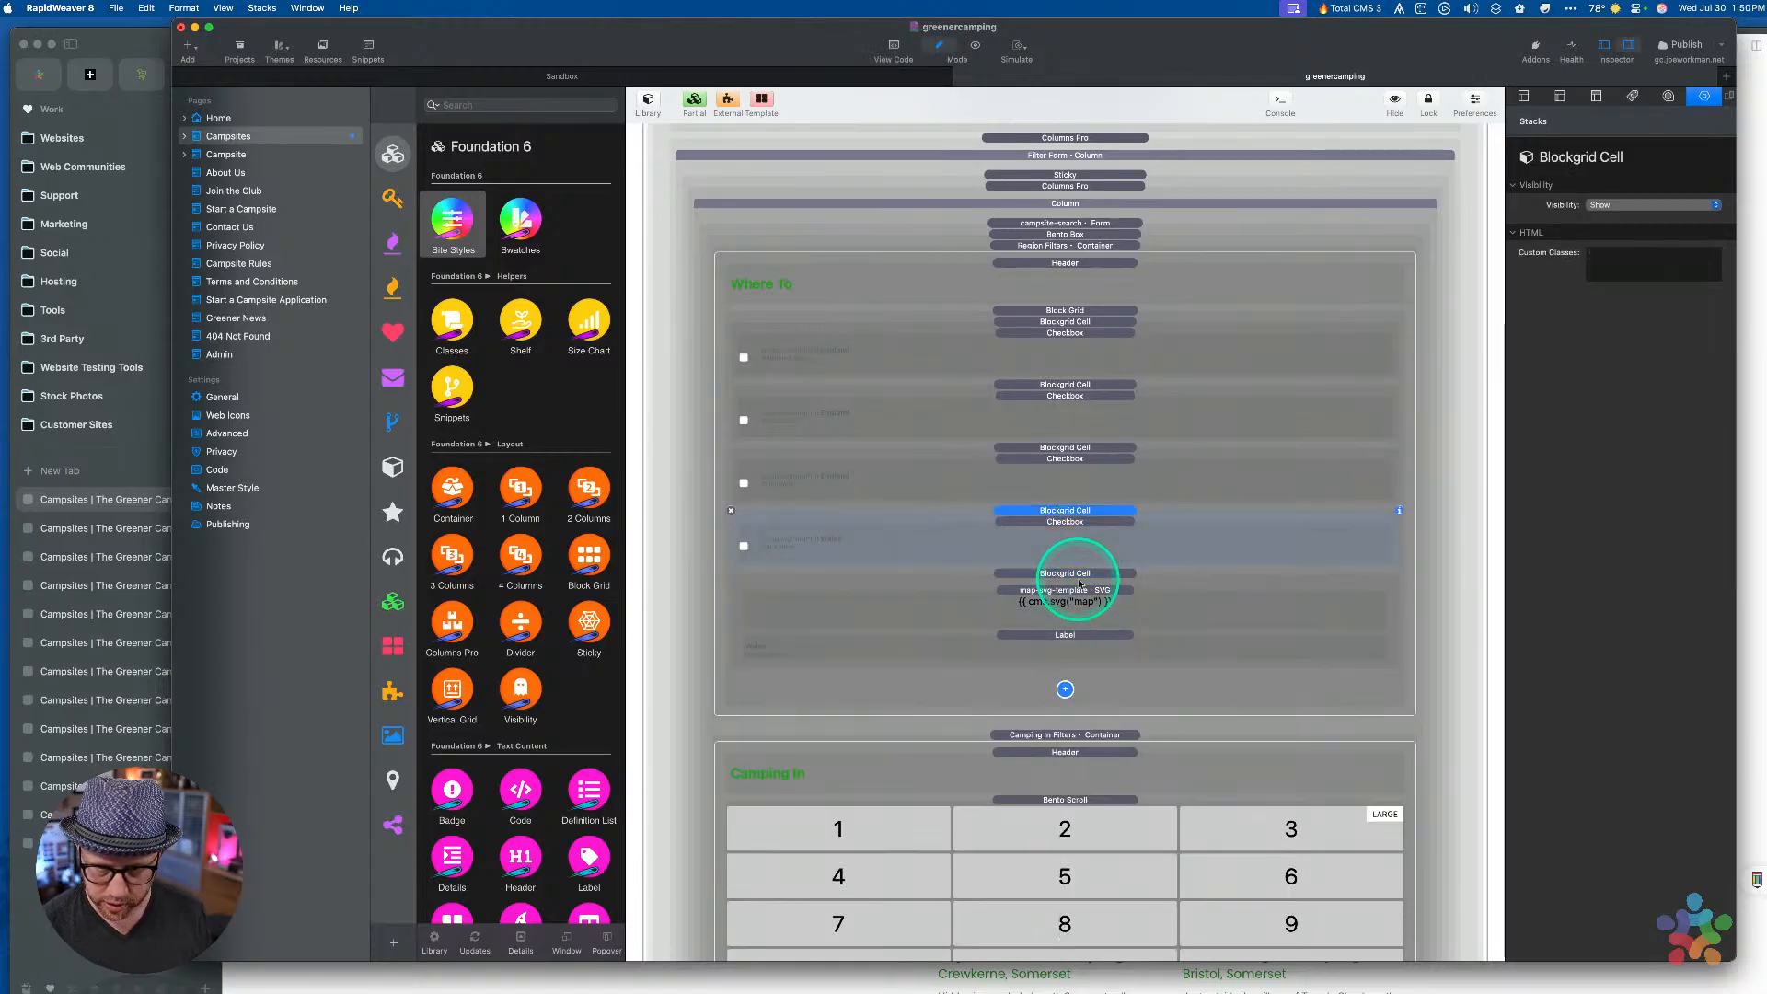
Paste another checkbox cell and apply the wales-south-west classes to it
key(super+c)
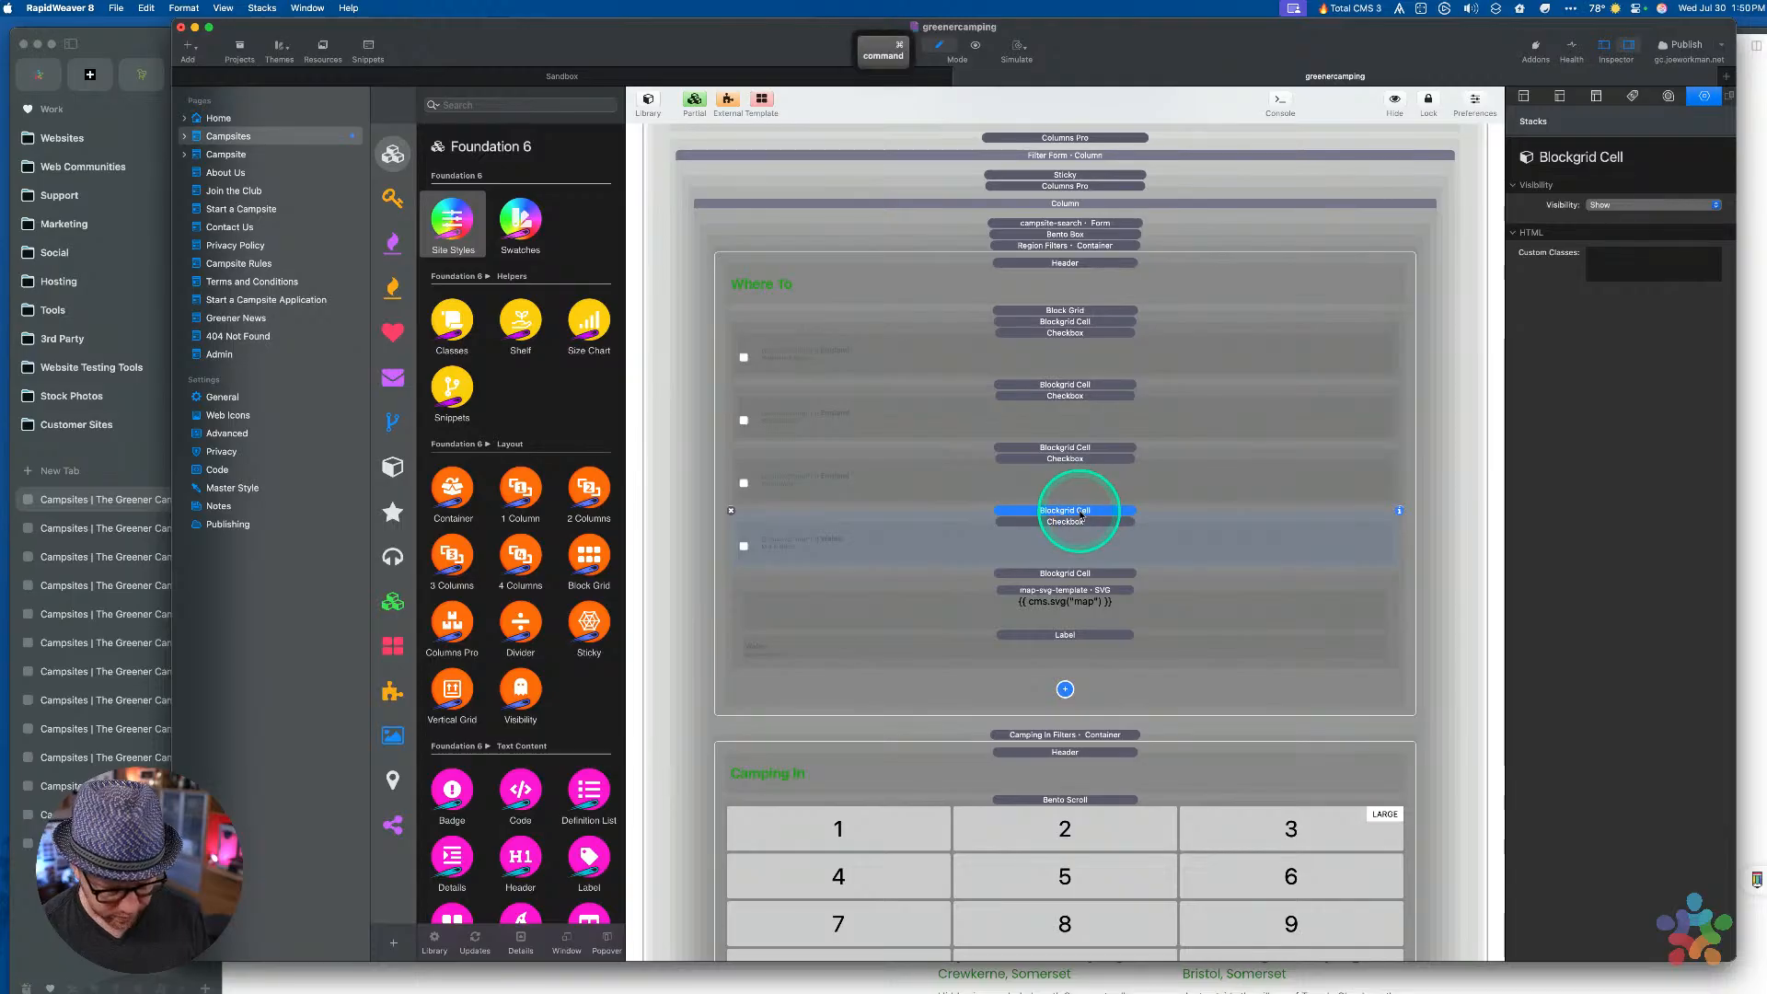
key(super+v)
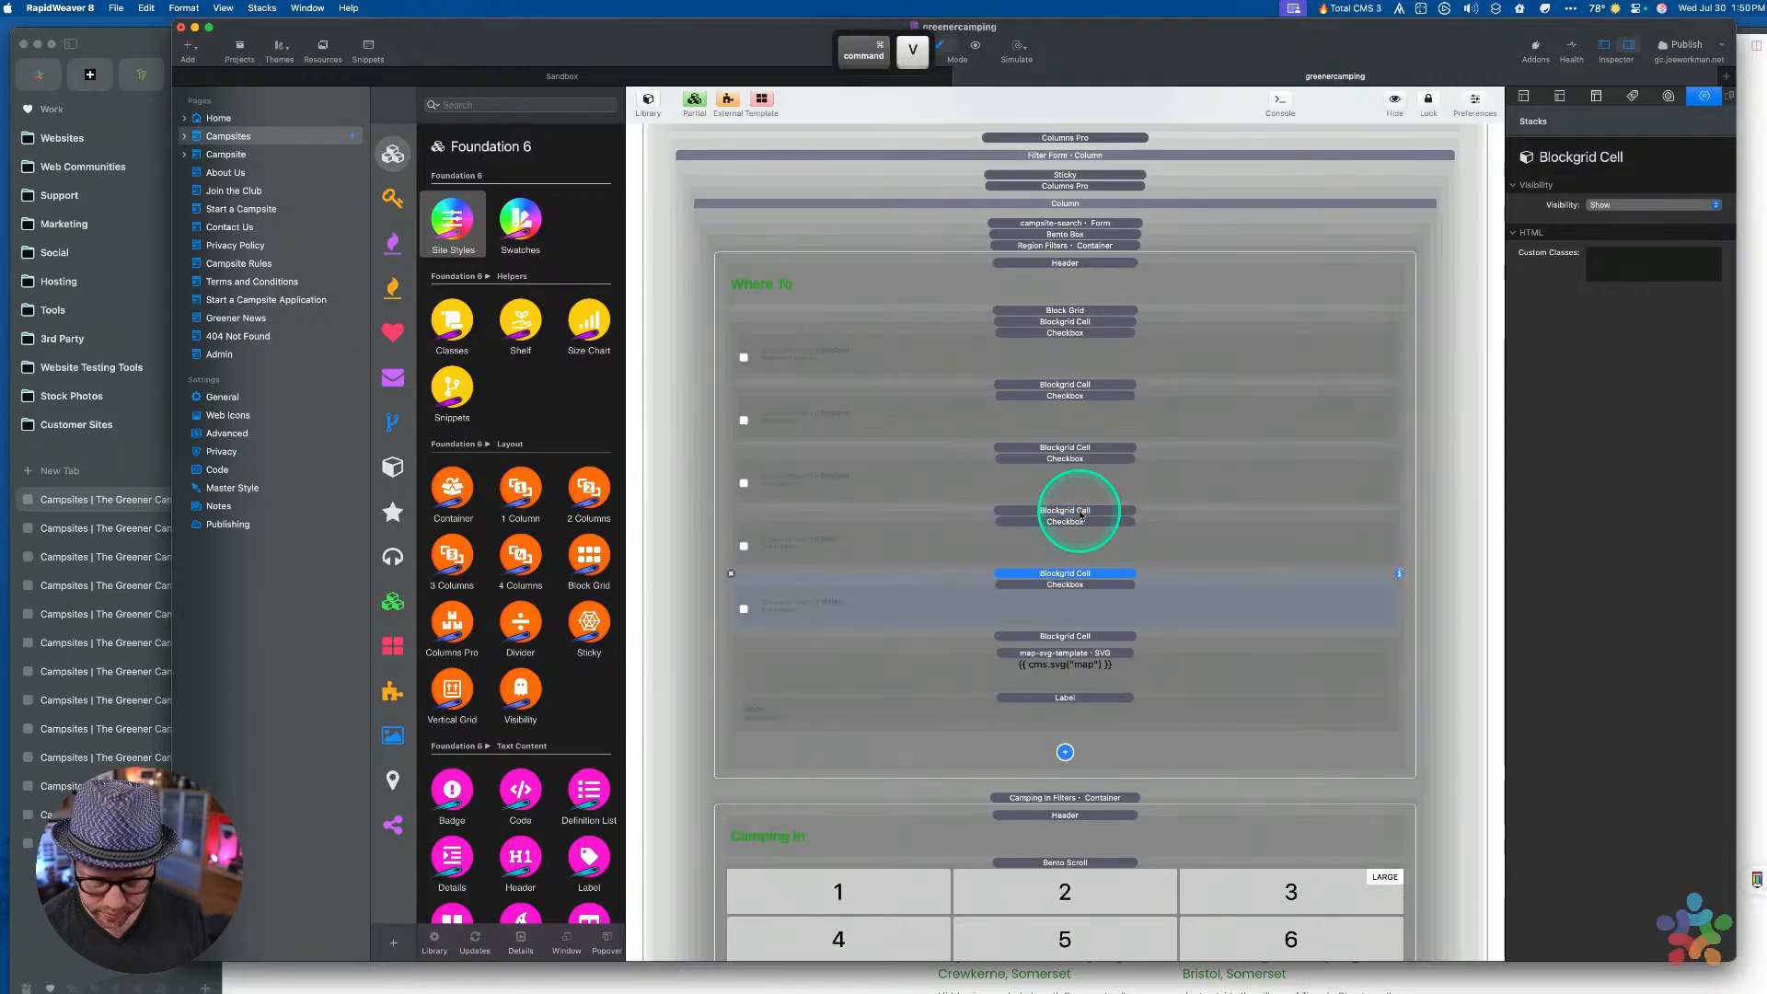
click(1068, 635)
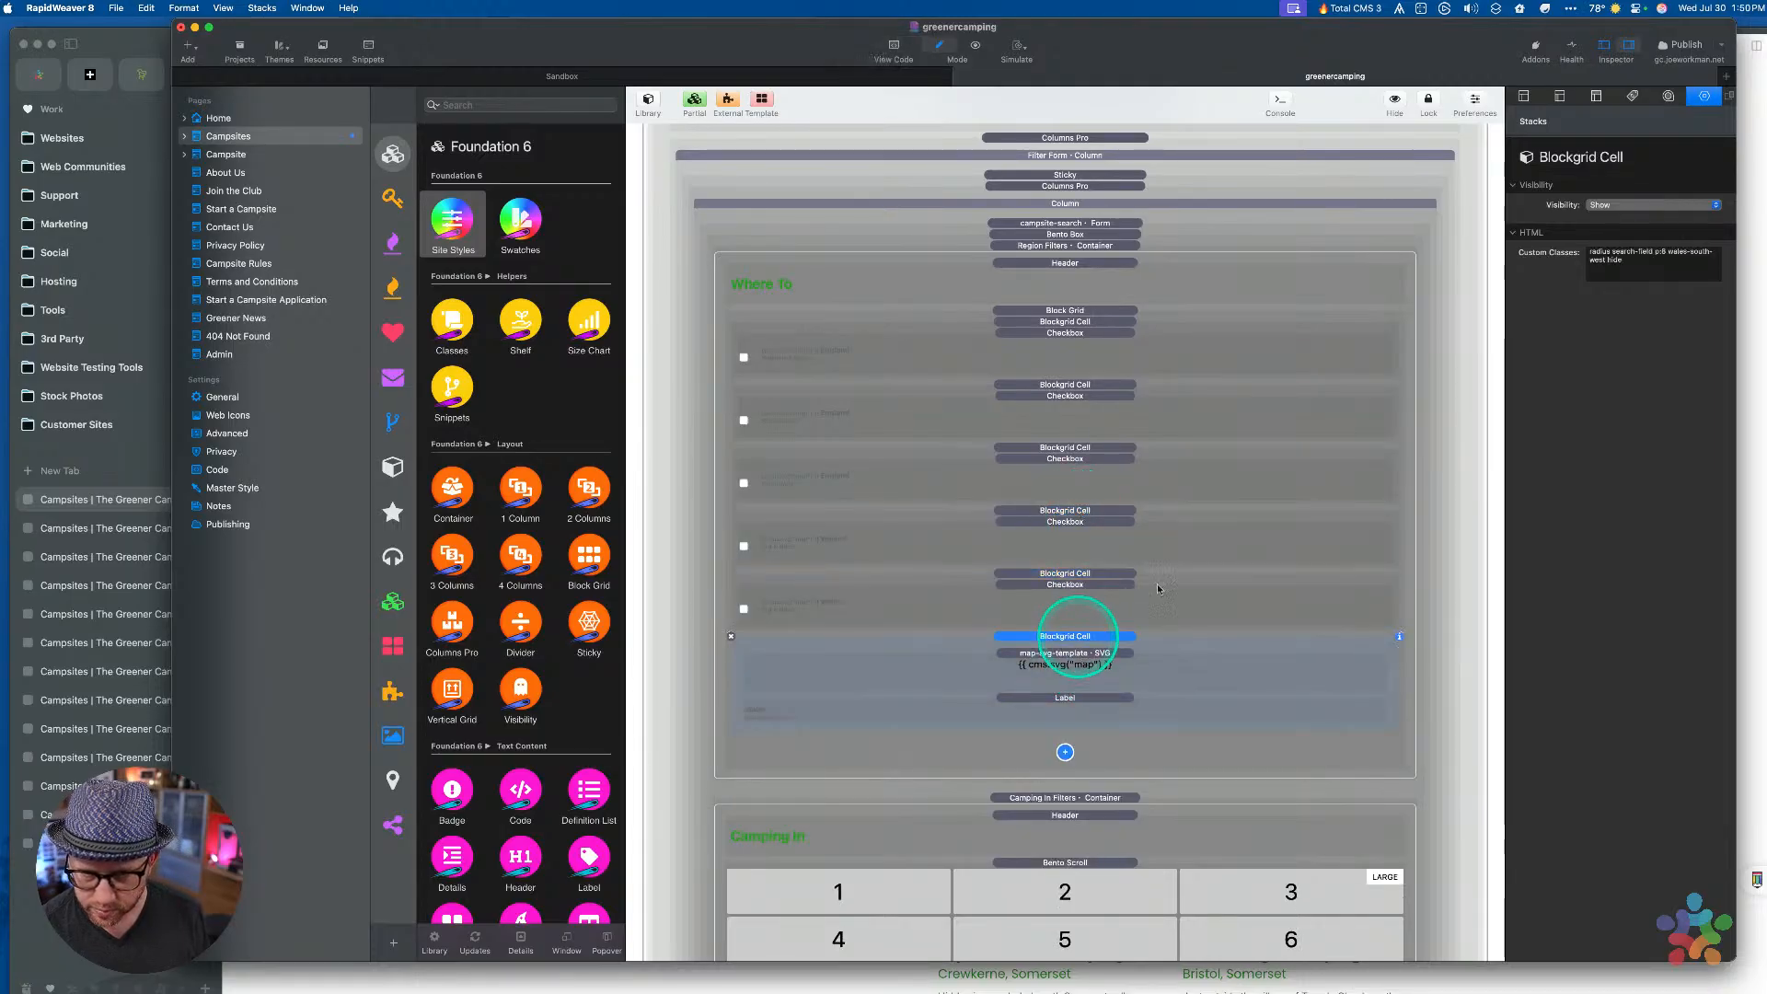
double_click(1647, 264)
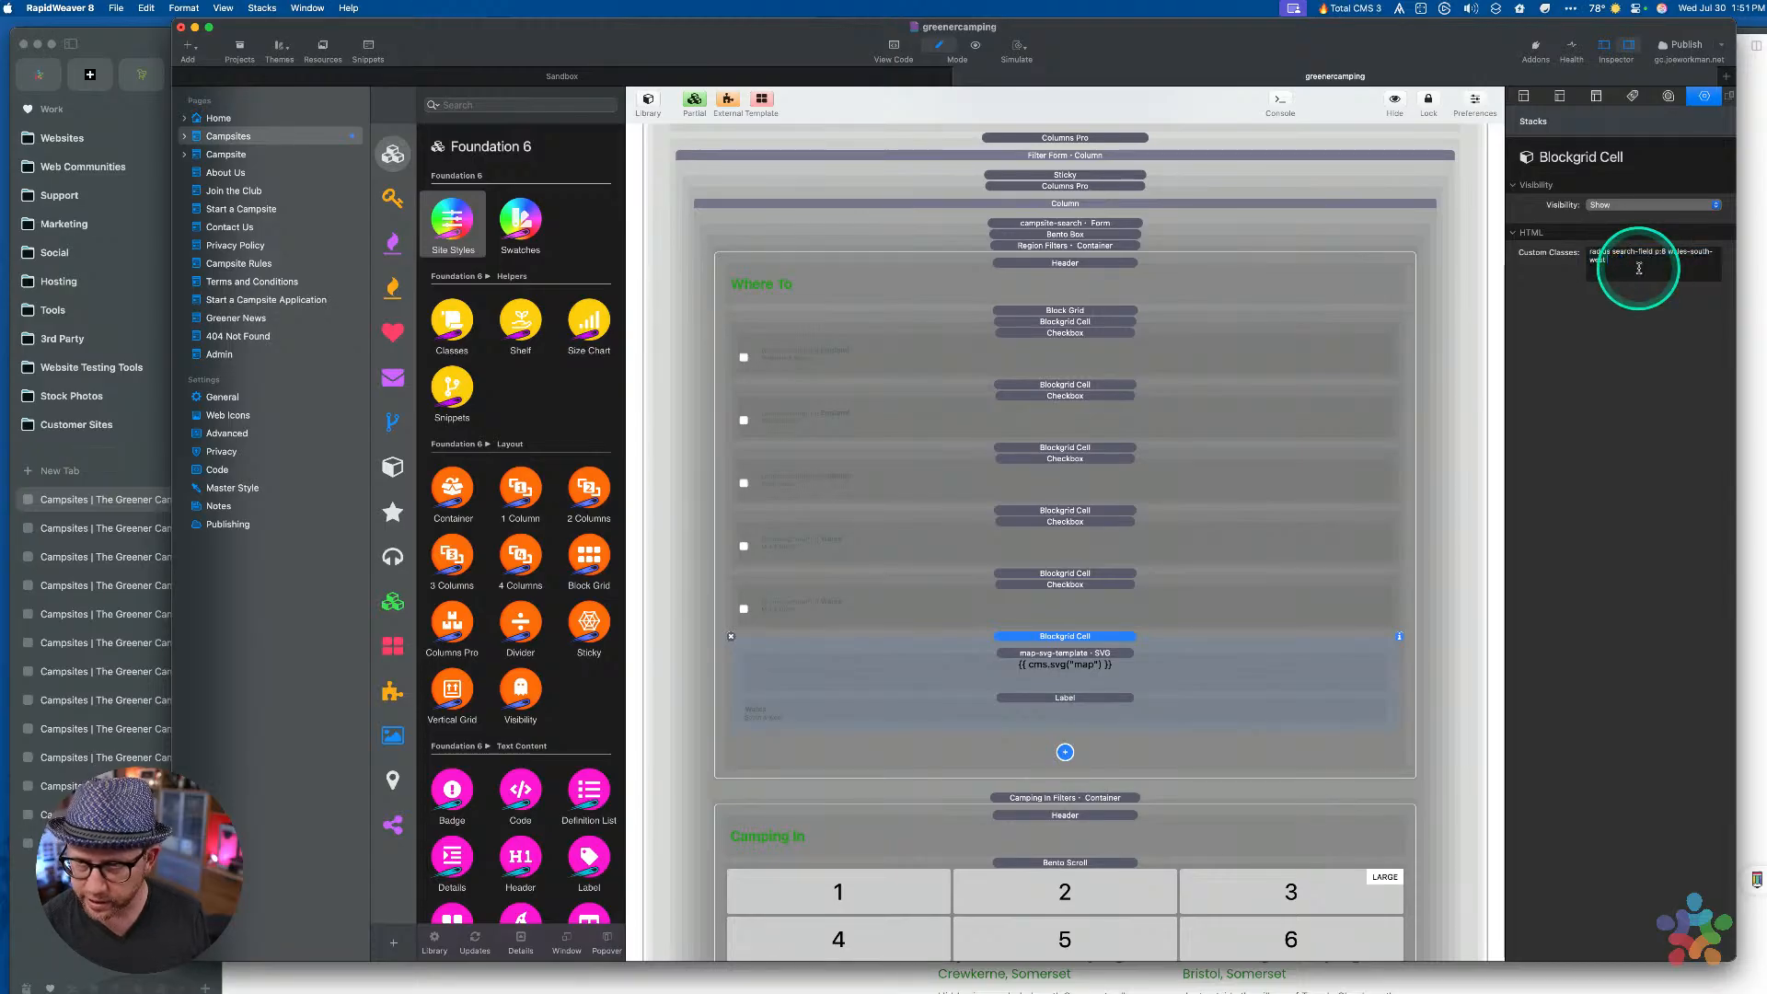
key(super+a)
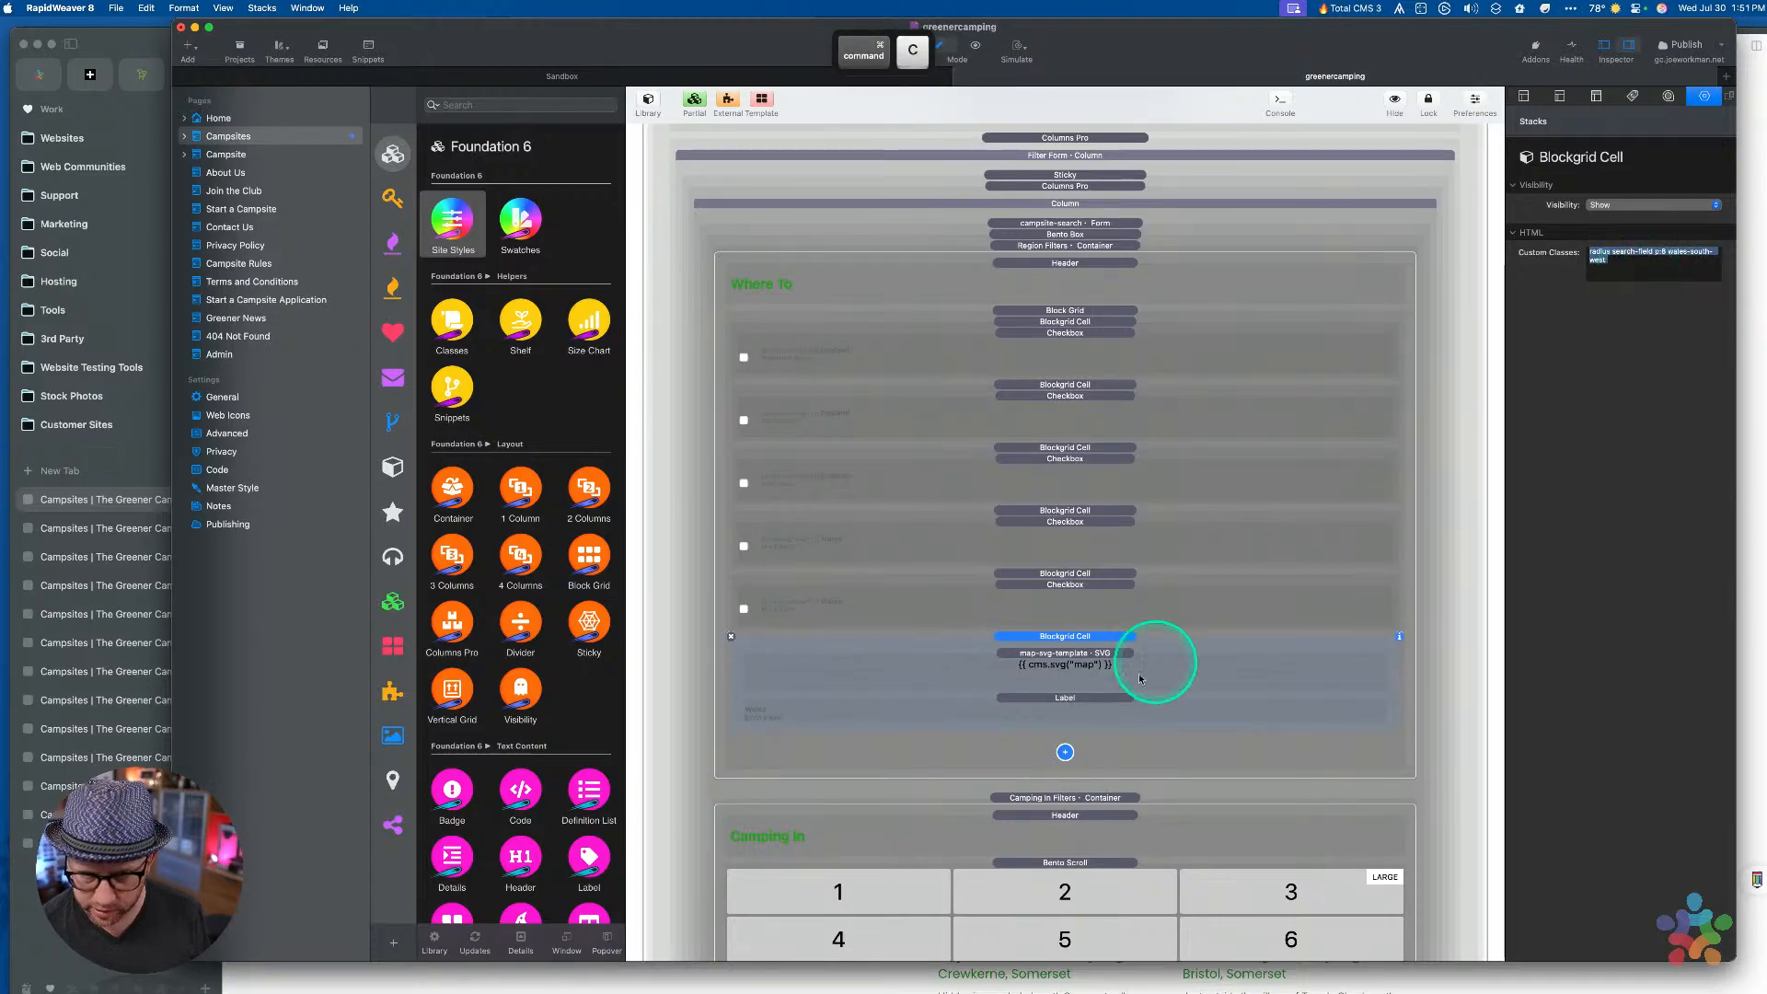
click(1091, 599)
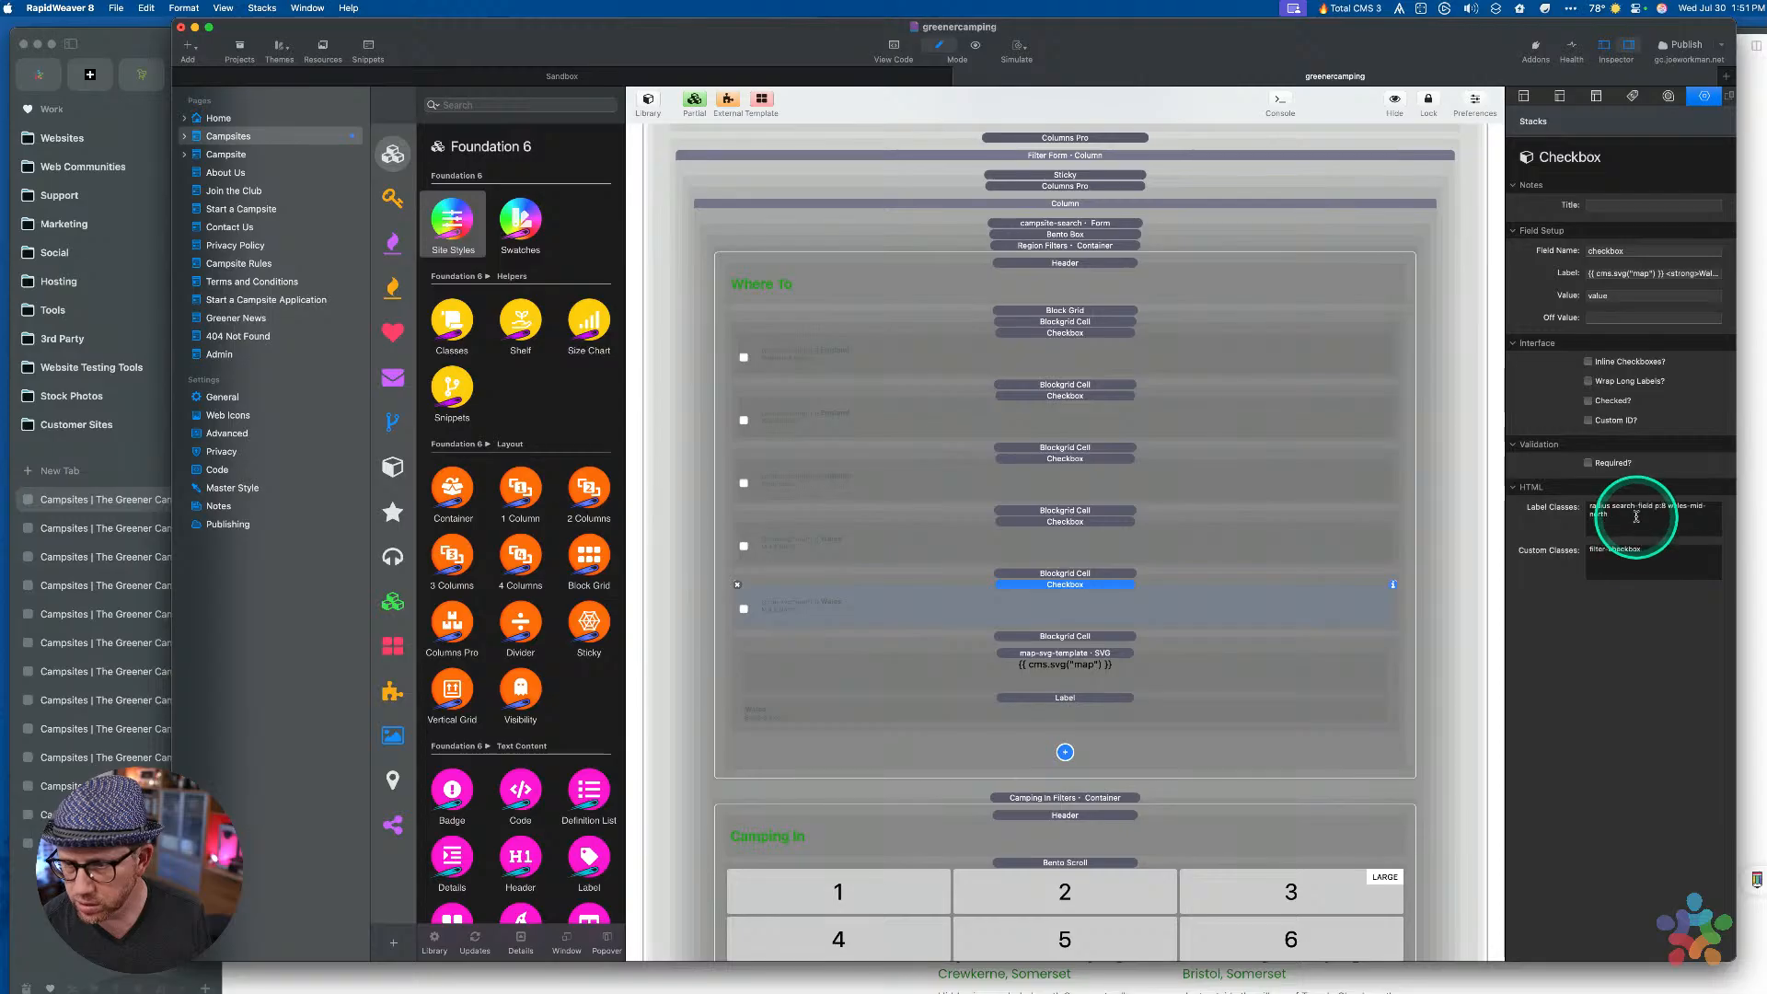
key(super+v)
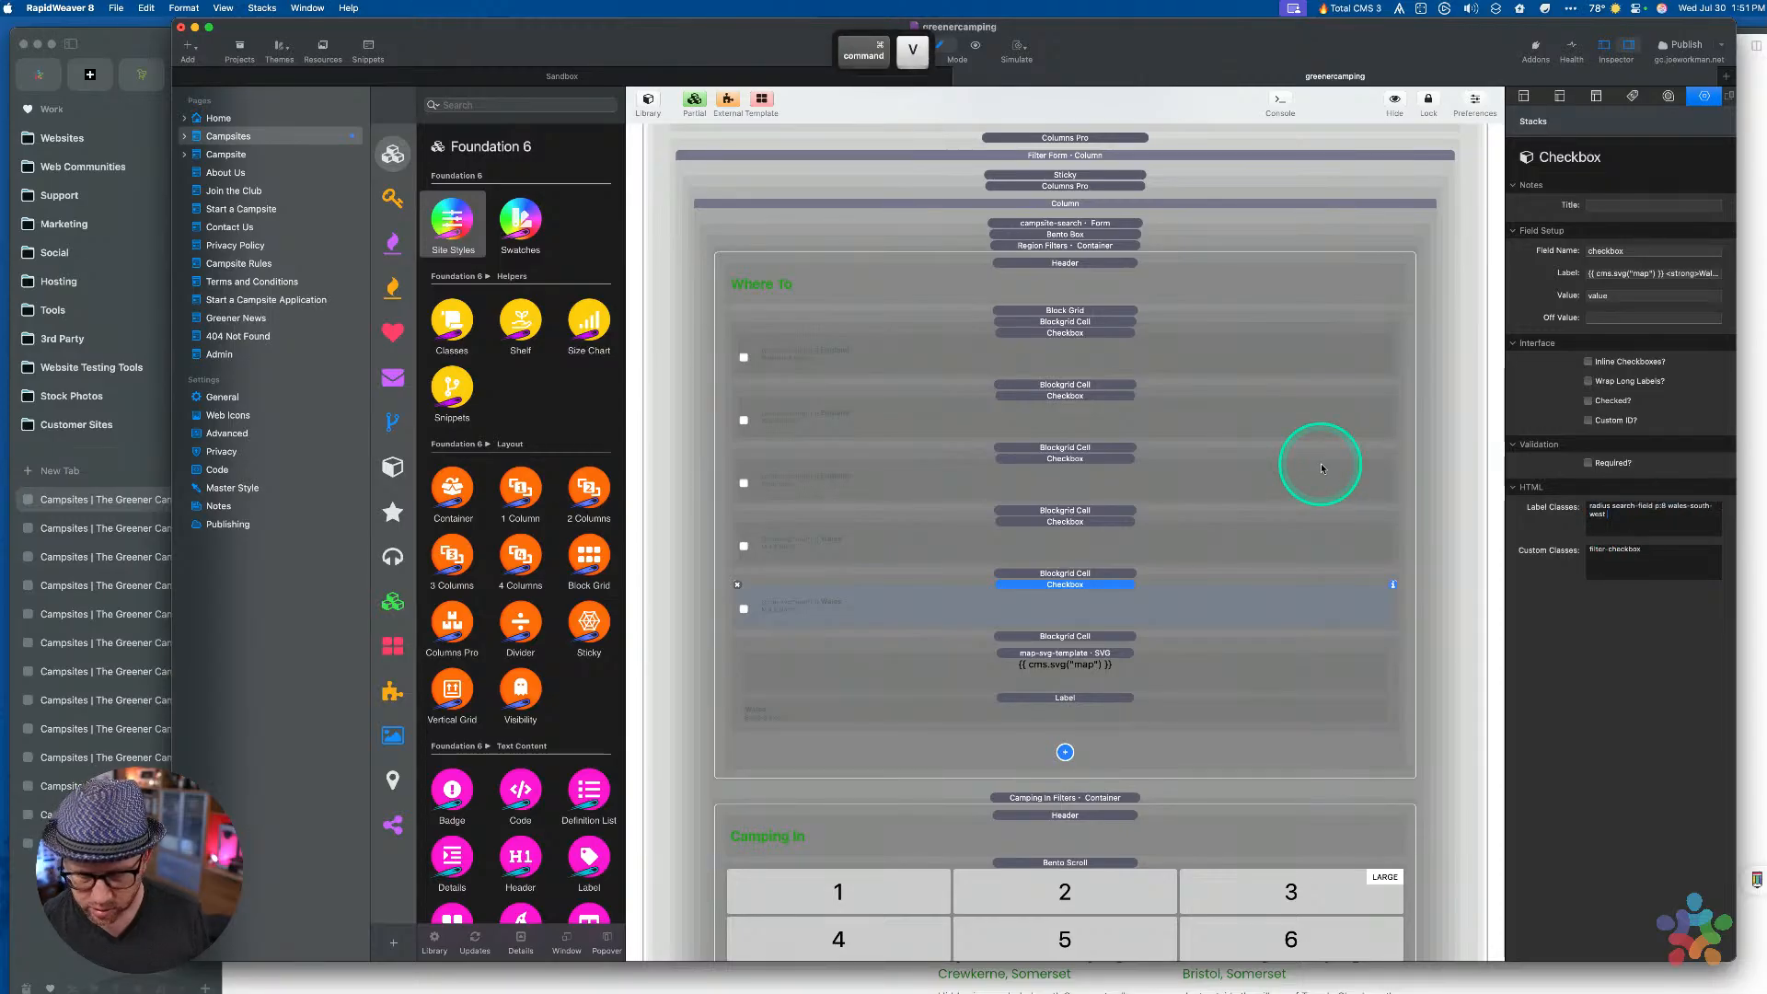
Label the newest checkbox Wales South & West and delete the last map cell
click(1070, 701)
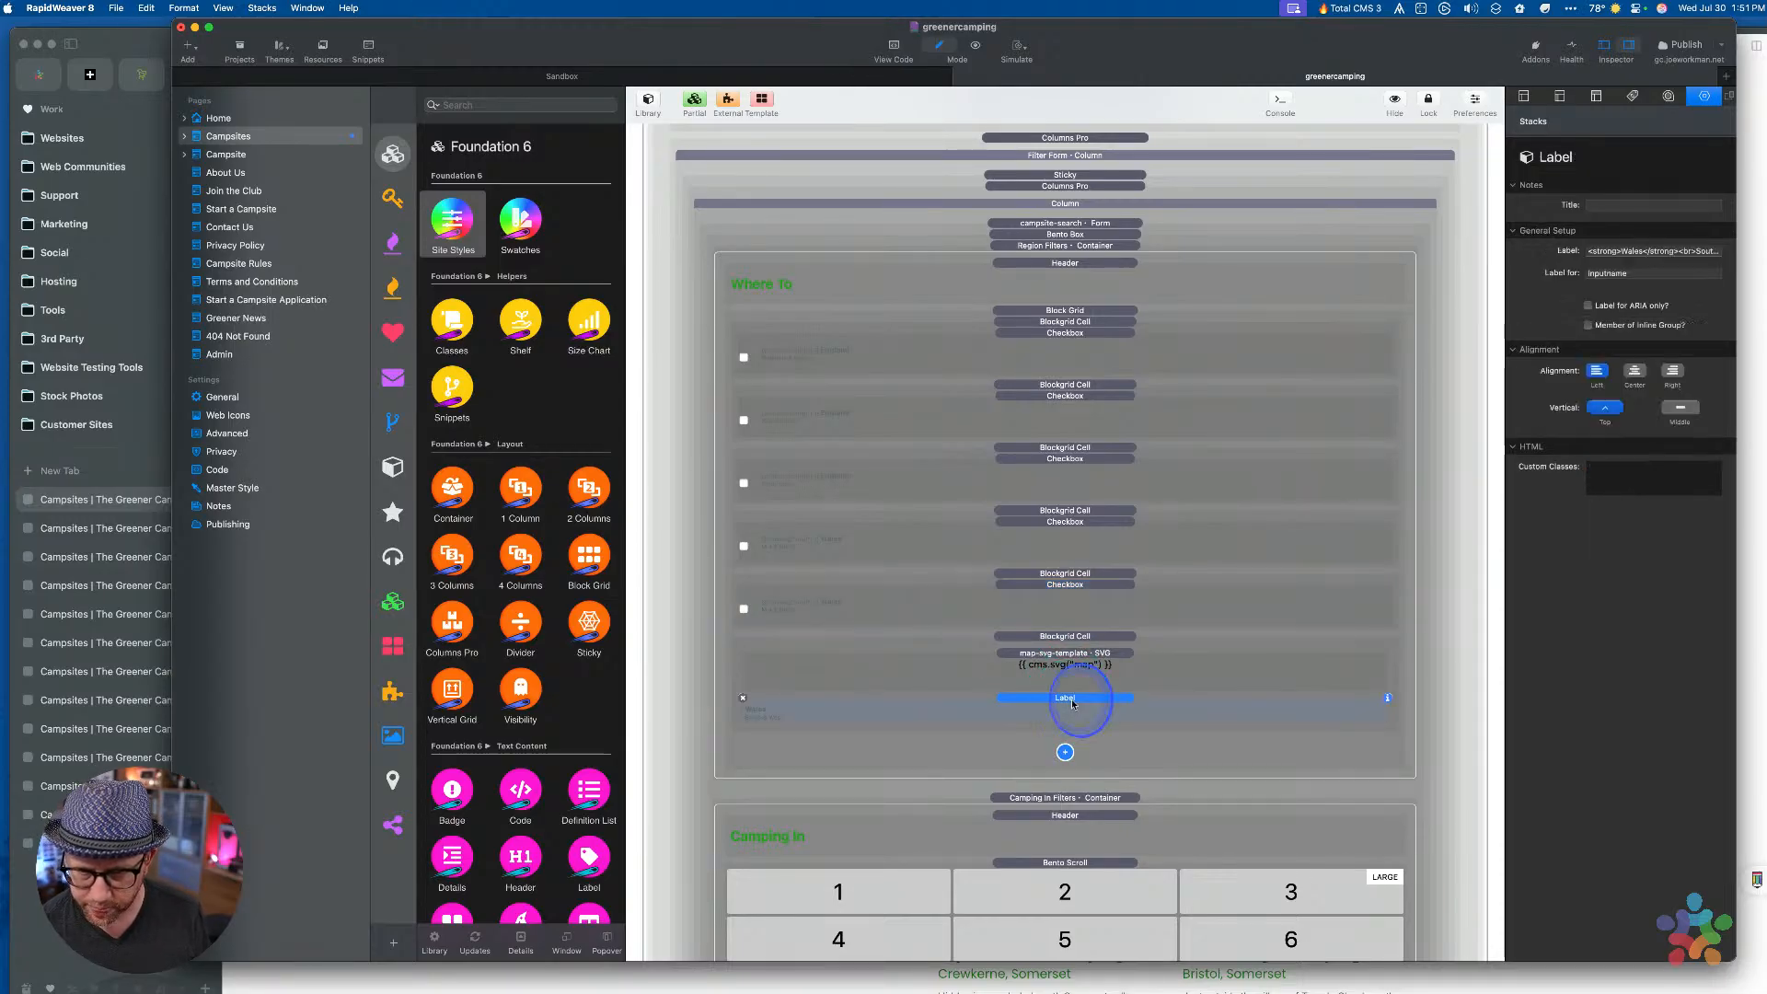
click(1629, 249)
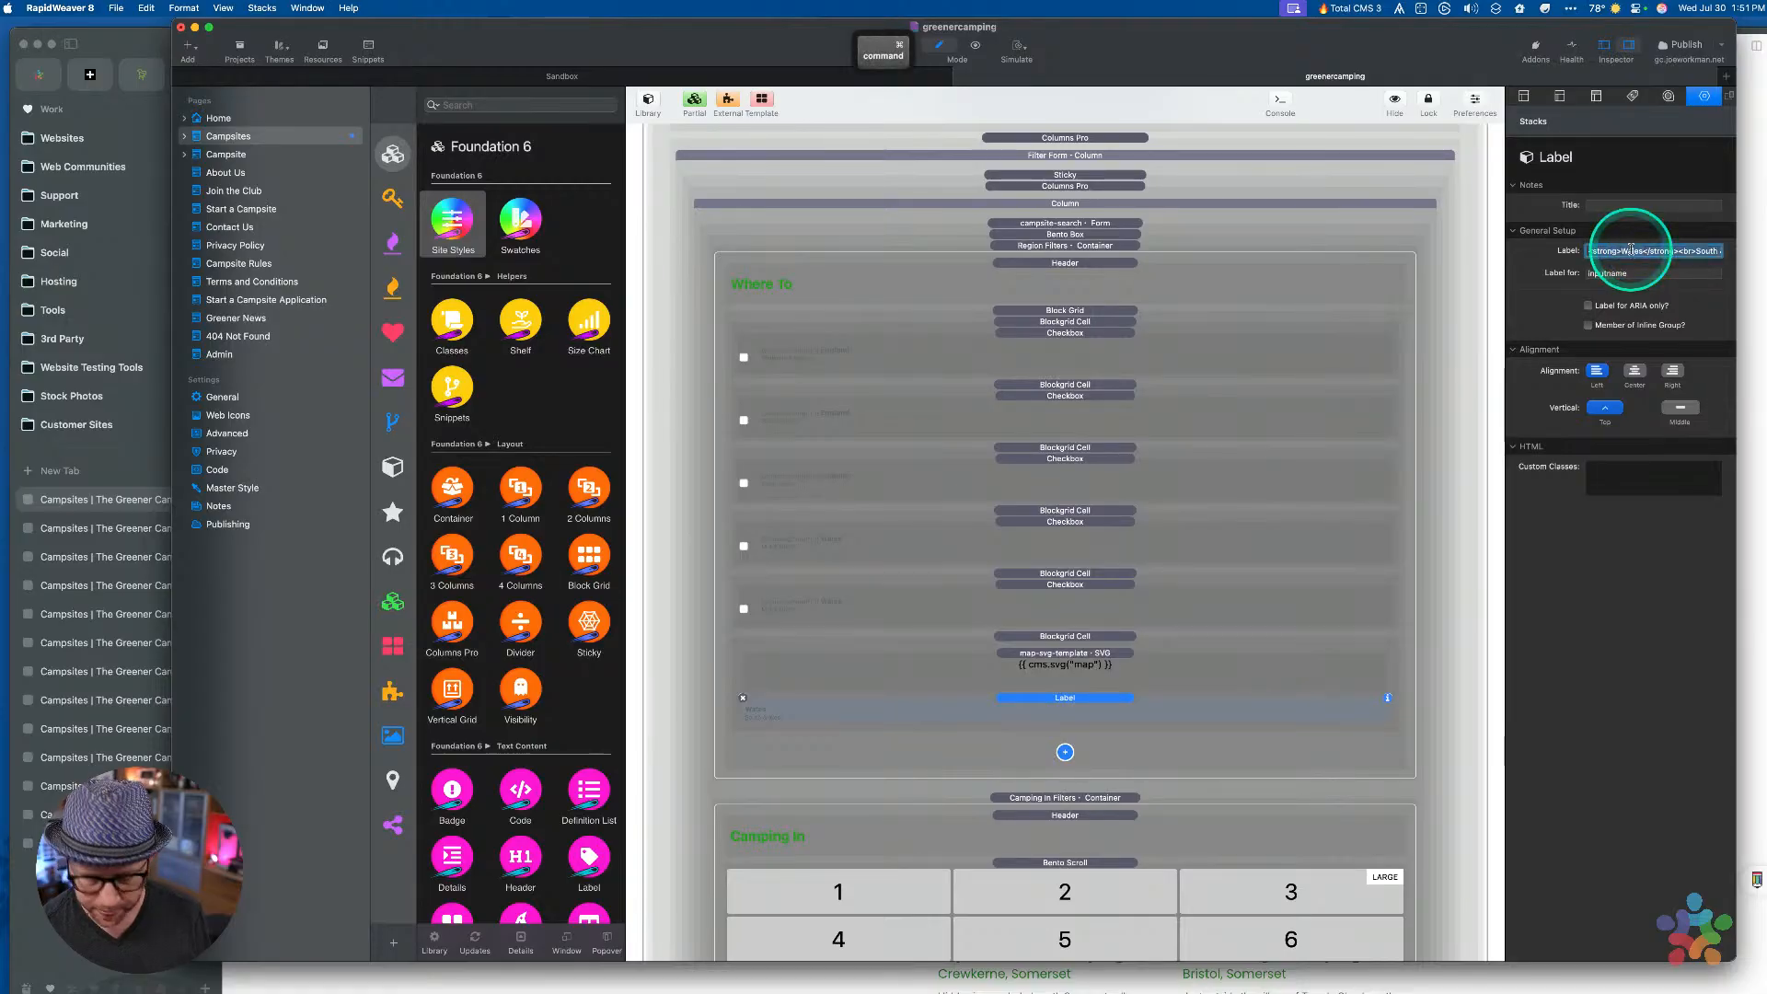
click(1079, 600)
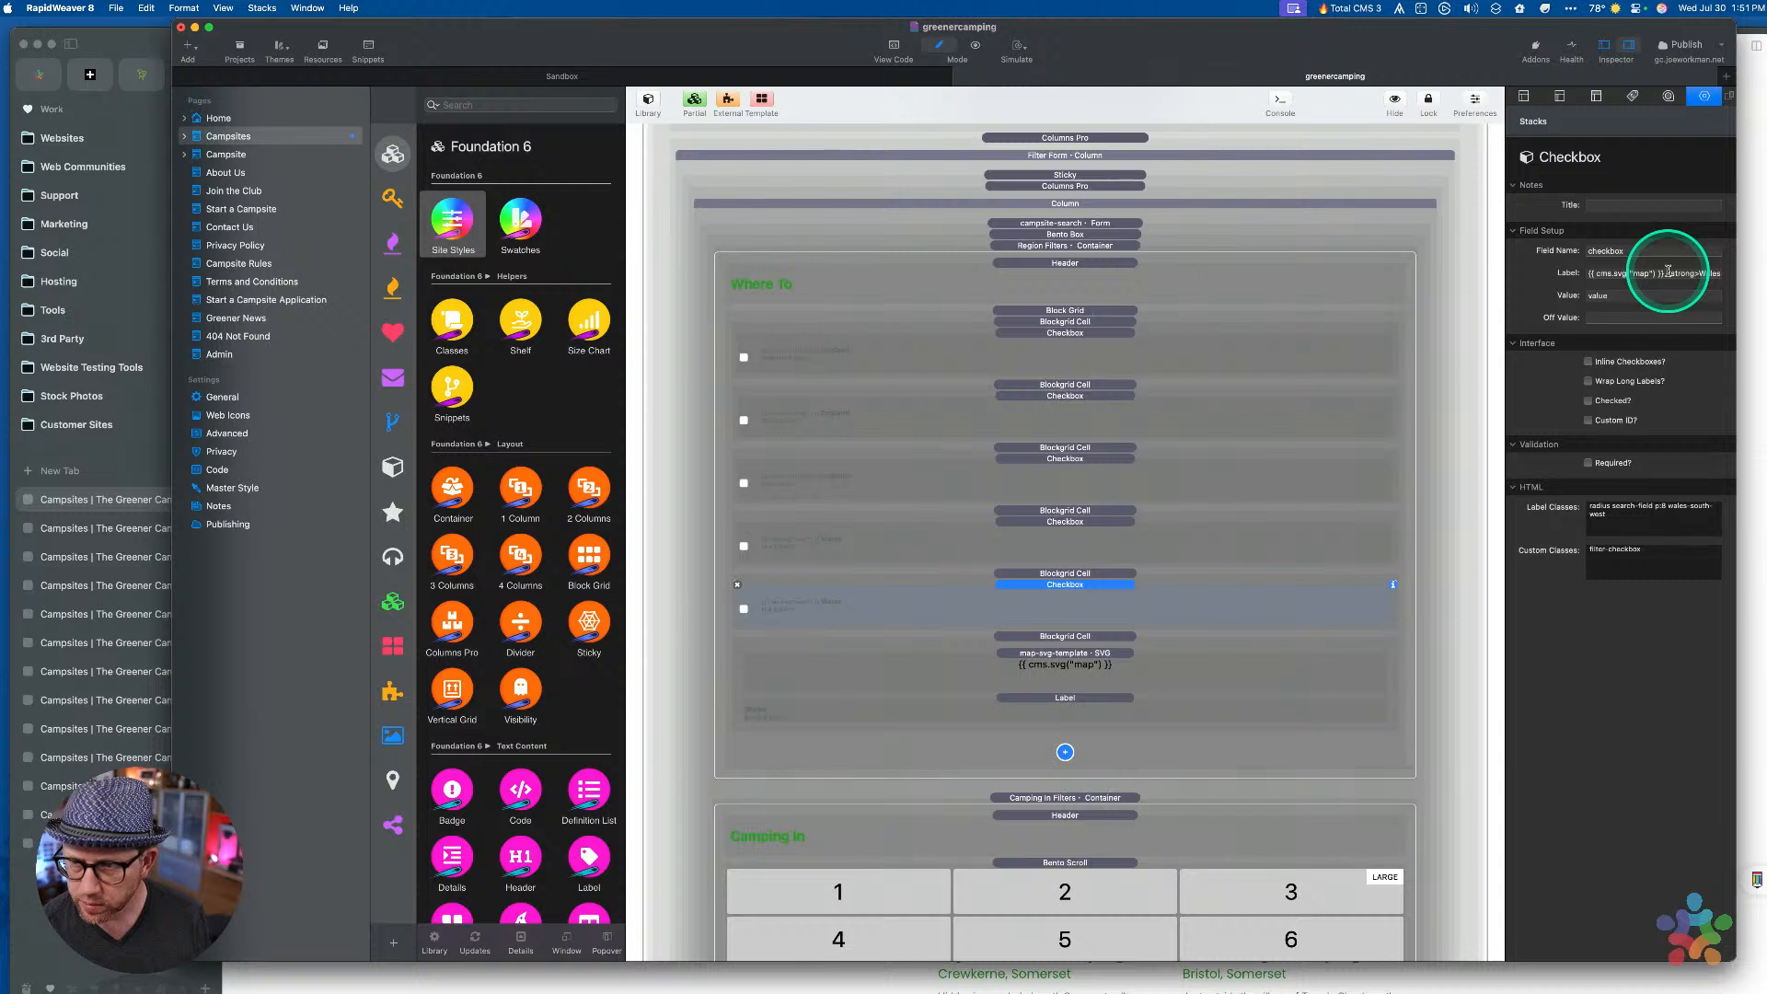
key(super+v)
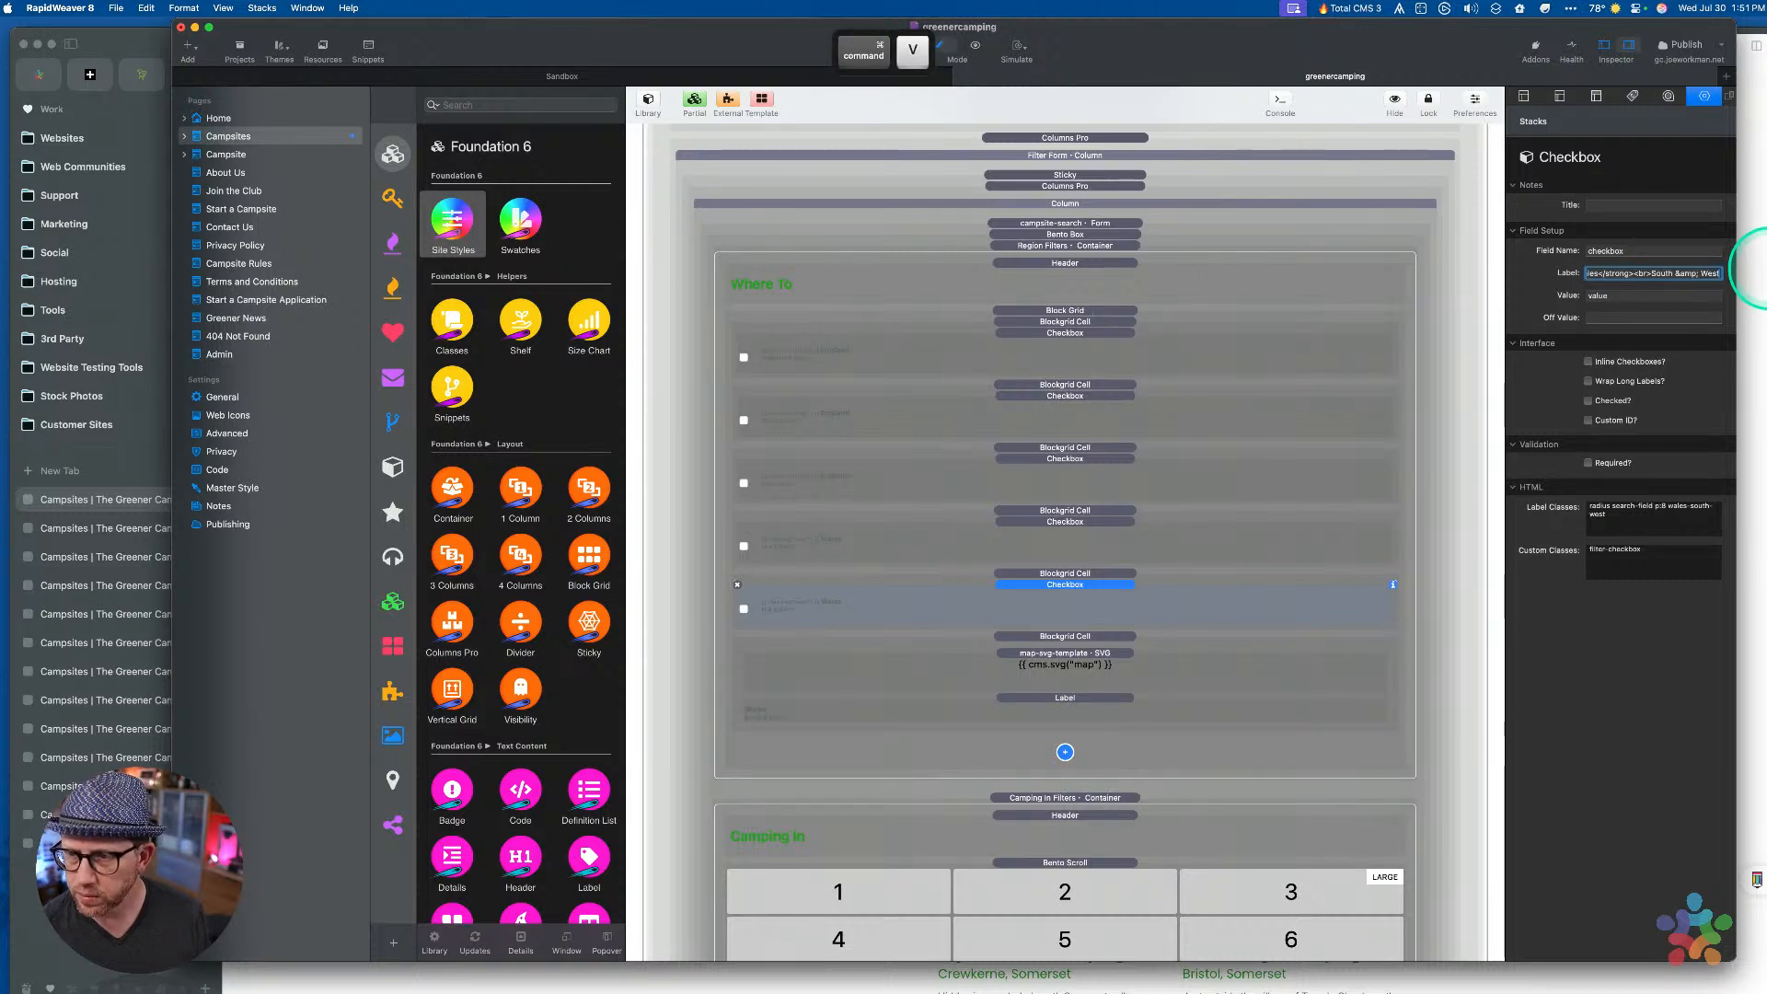
click(1078, 650)
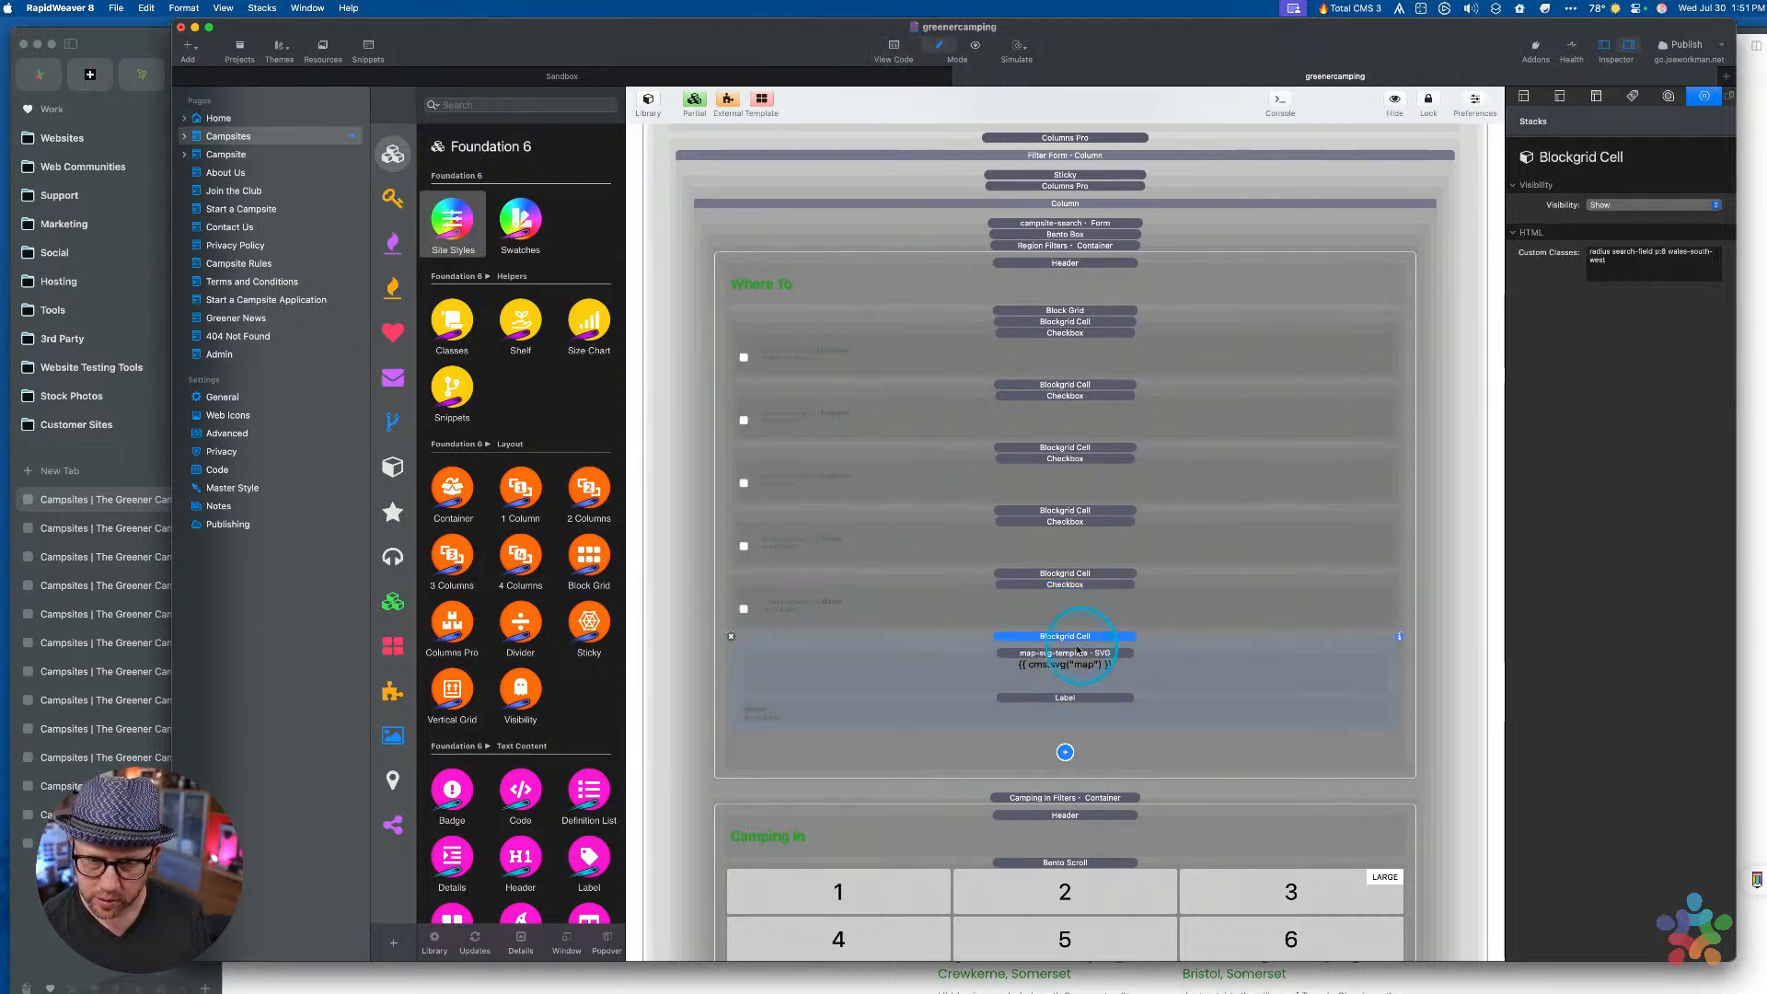
key(BackSpace)
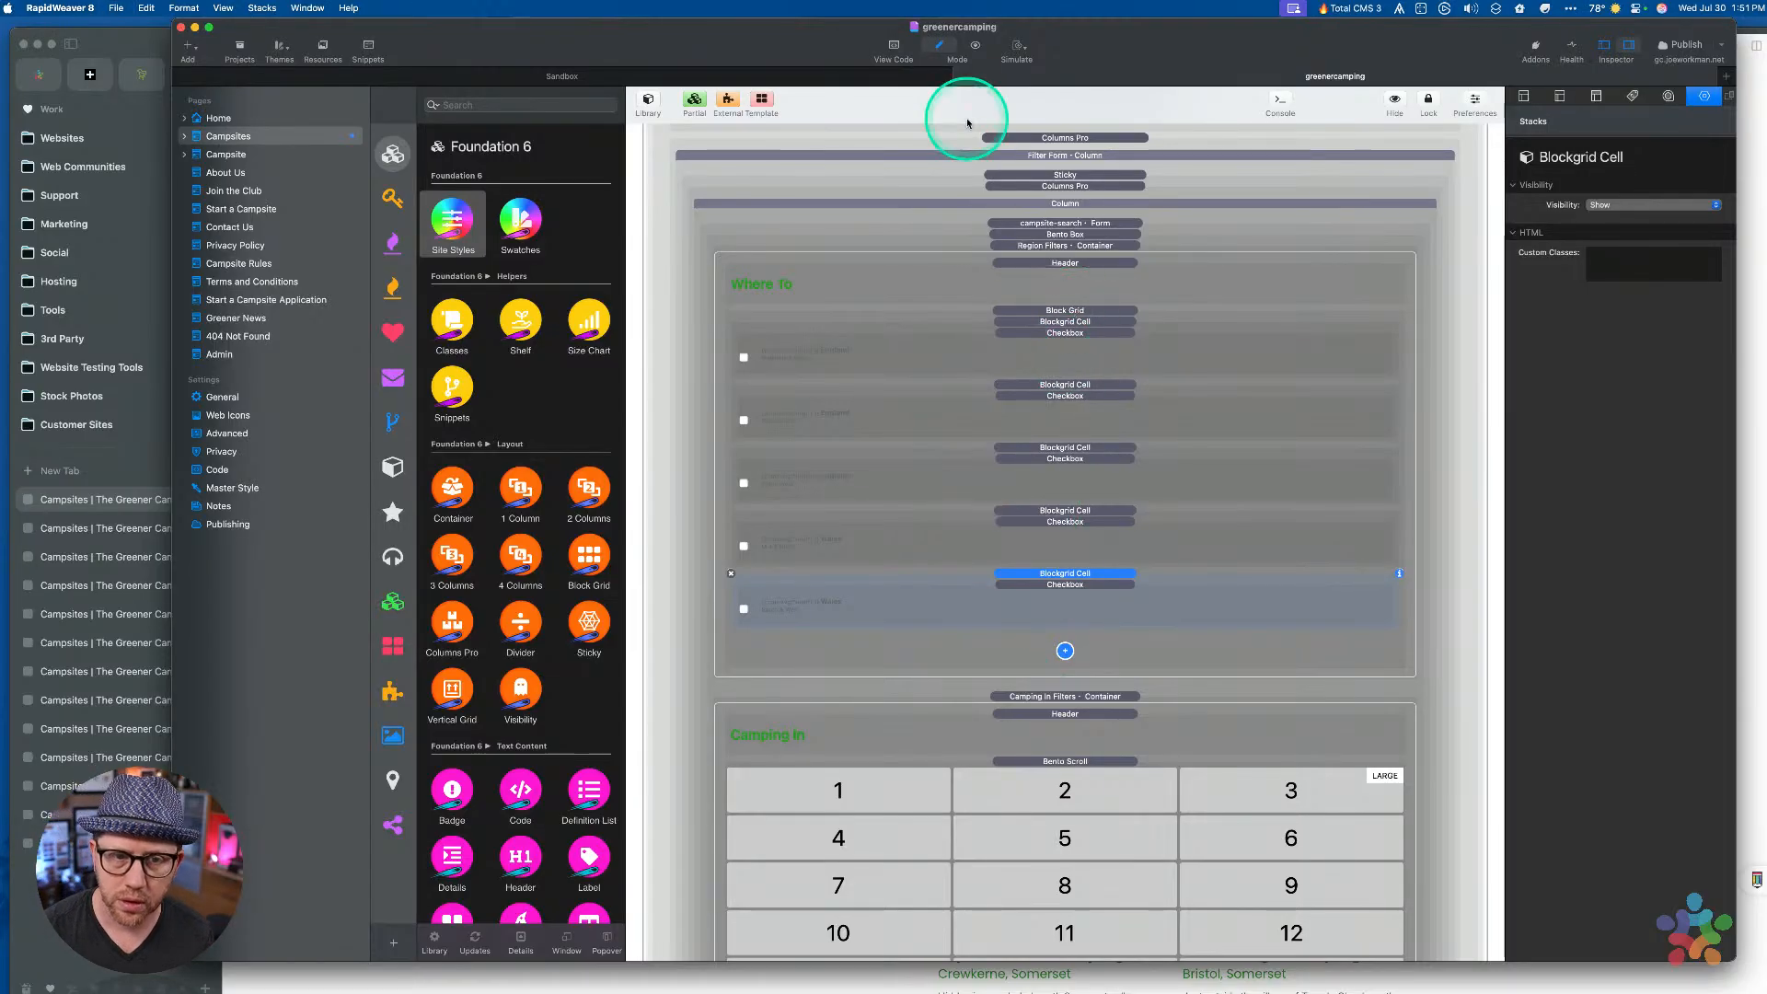
drag(678, 46, 688, 46)
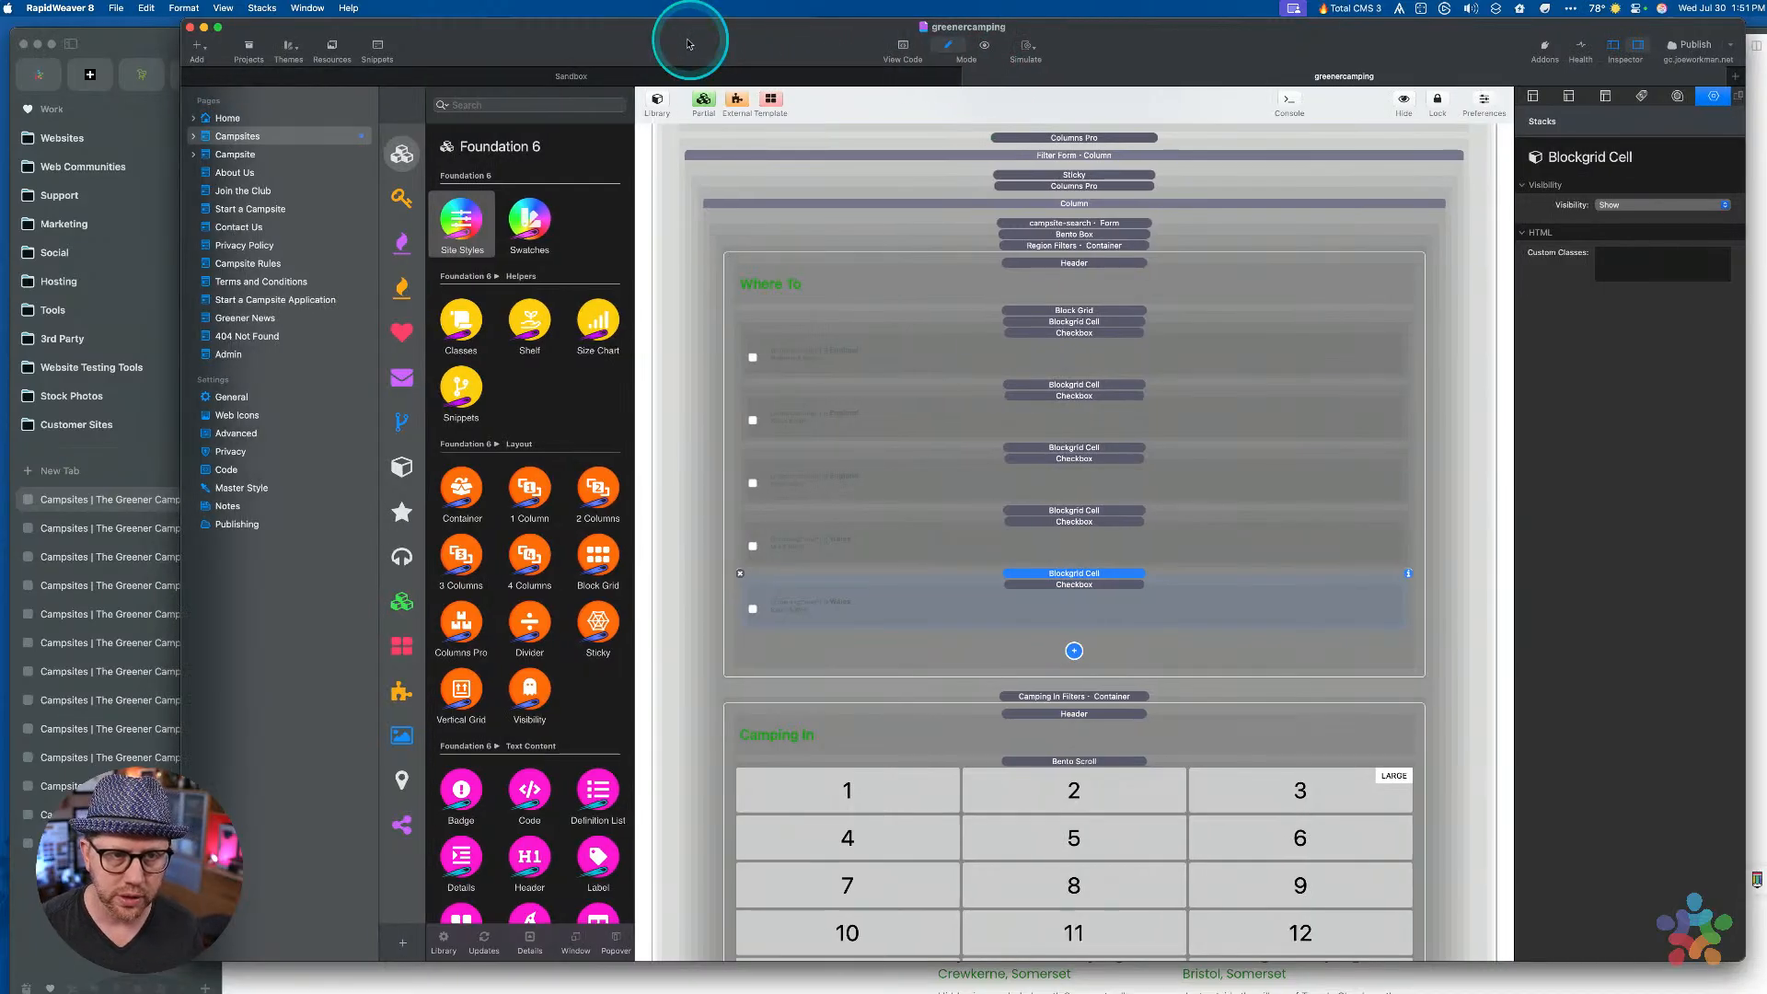
Preview the page and tick Midlands & North, South West, Wales South & West, Caravan and Roof Tent
key(super+r)
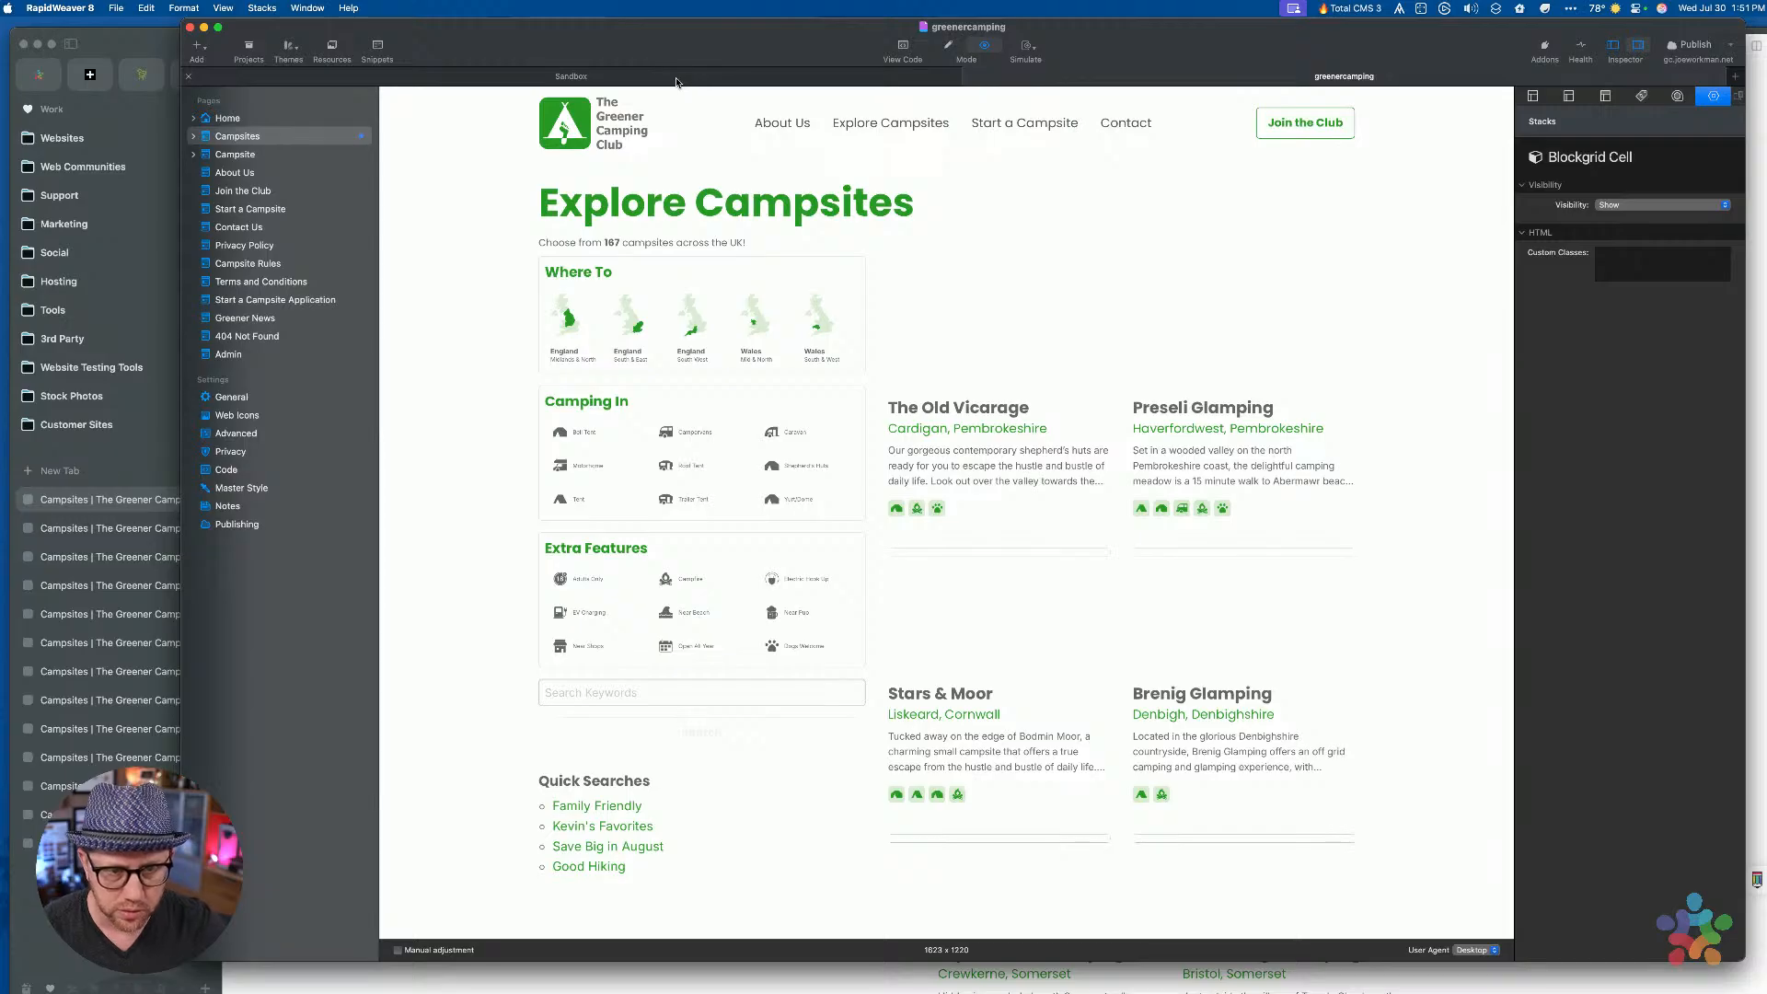
click(571, 317)
click(696, 322)
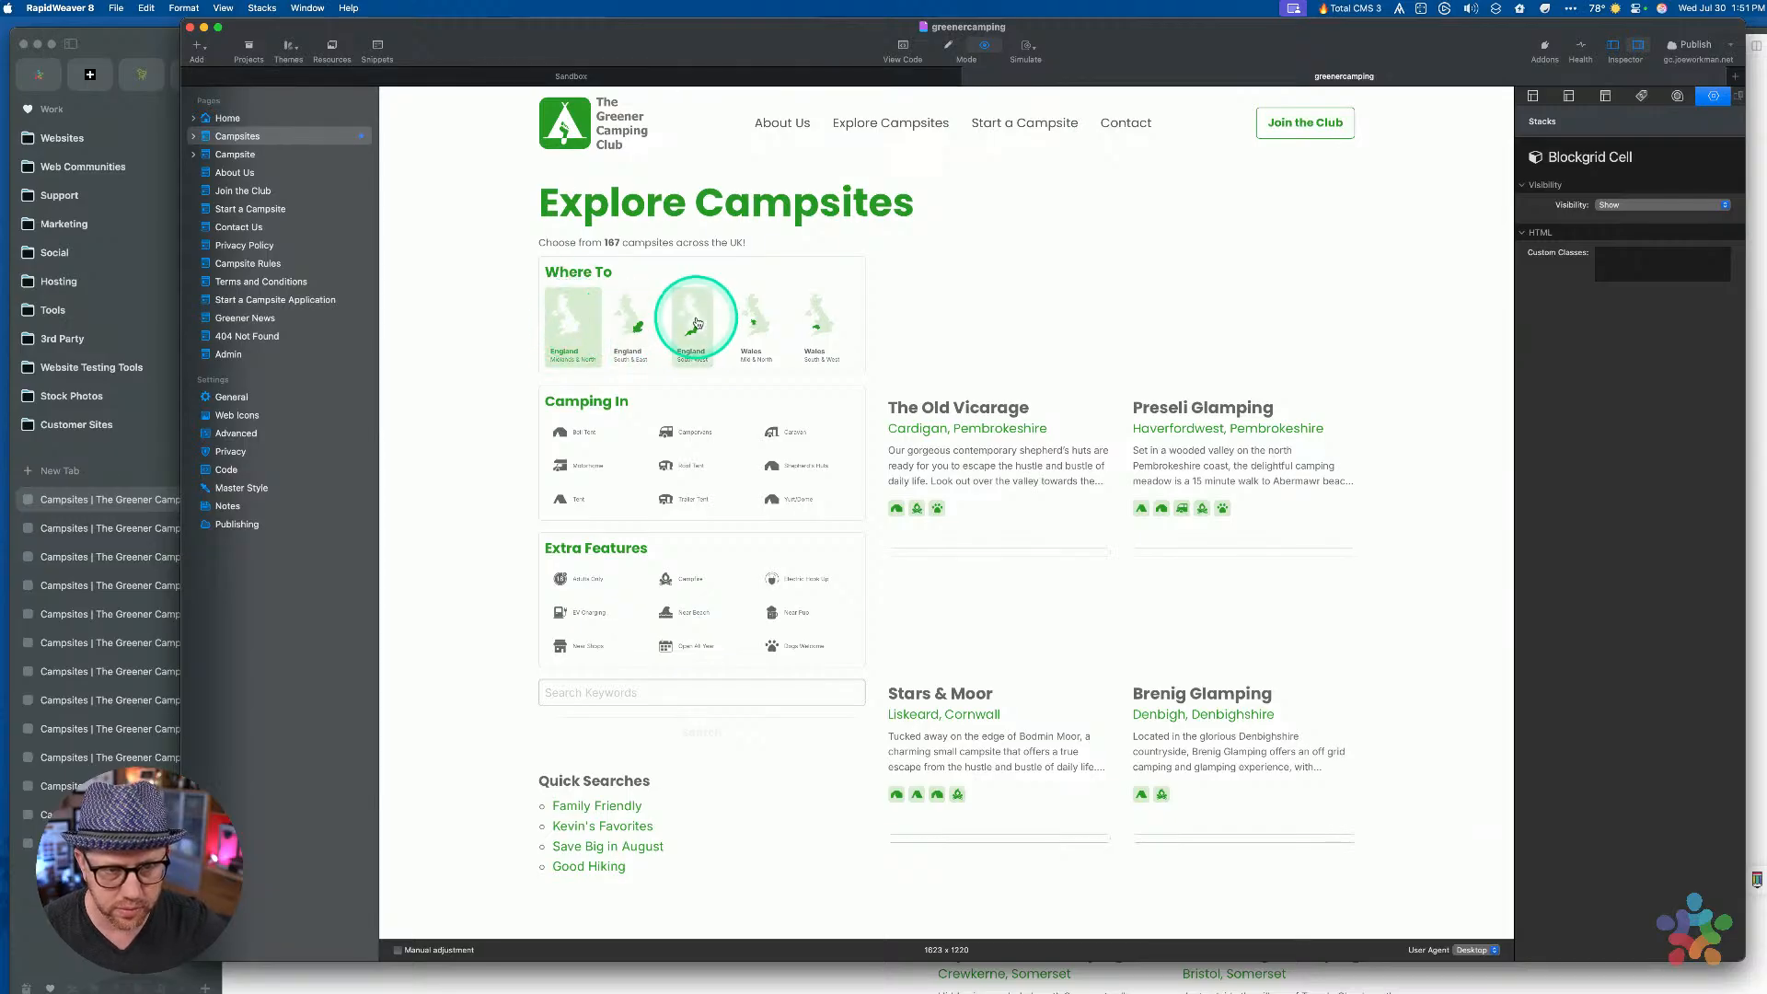
click(829, 324)
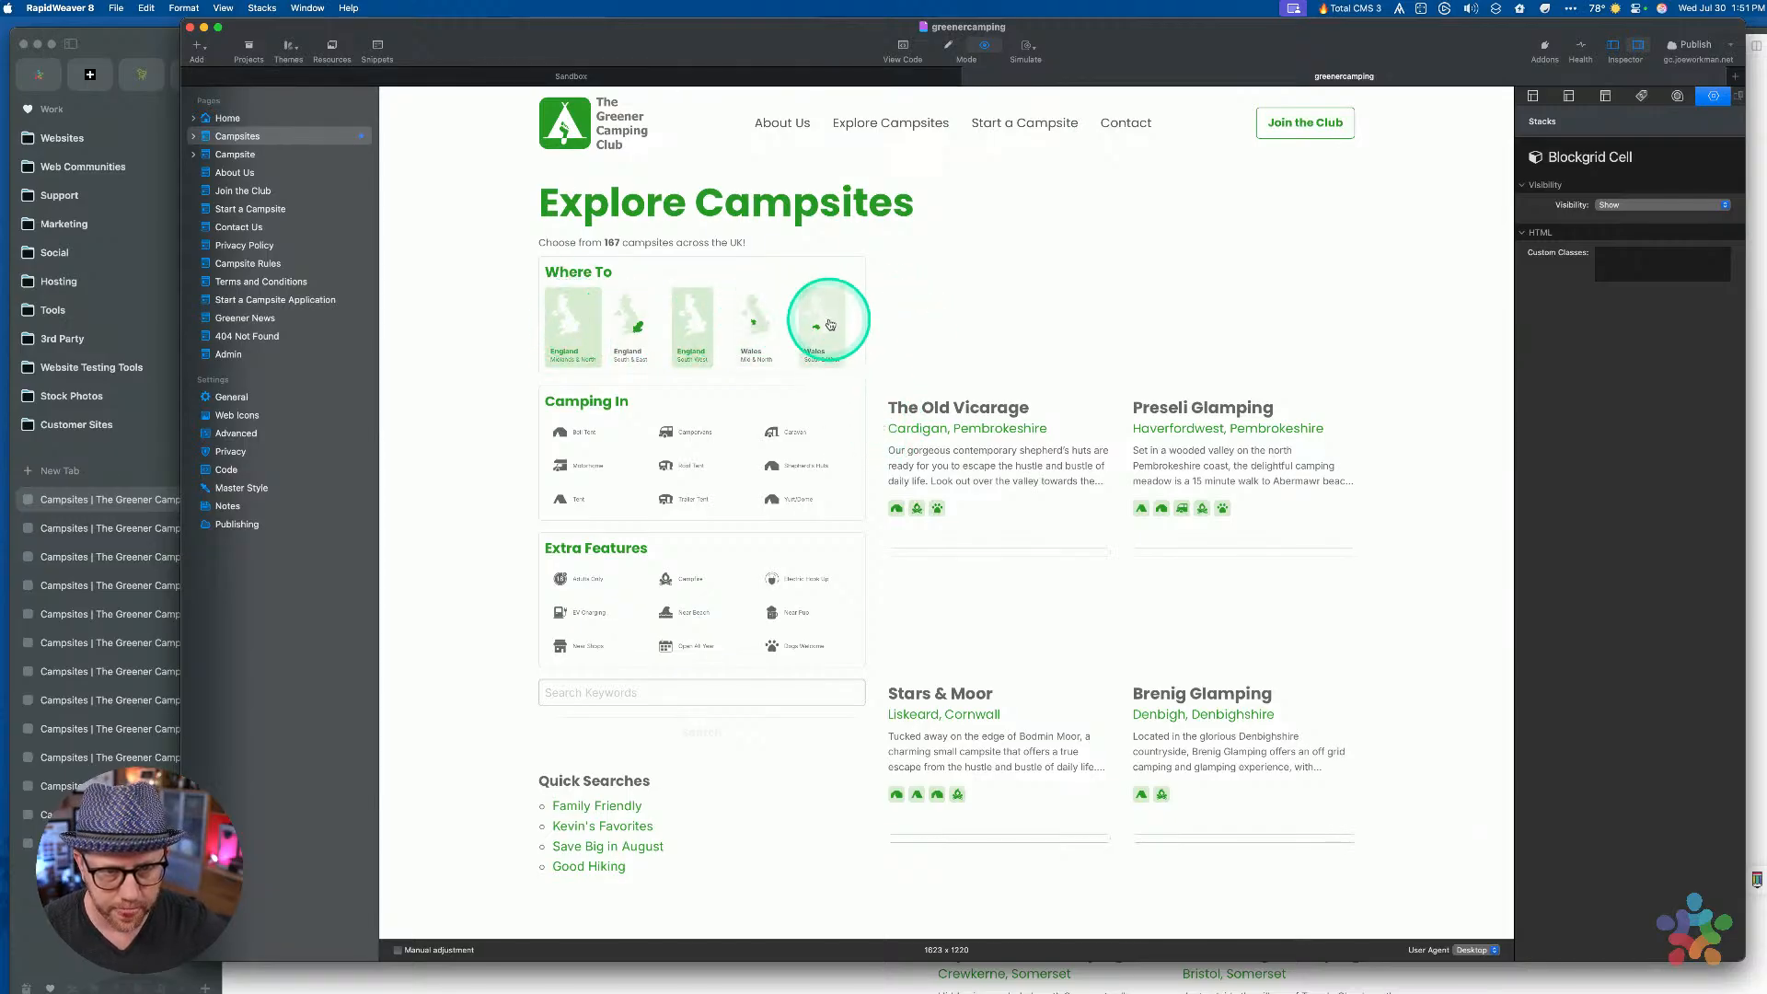
click(782, 577)
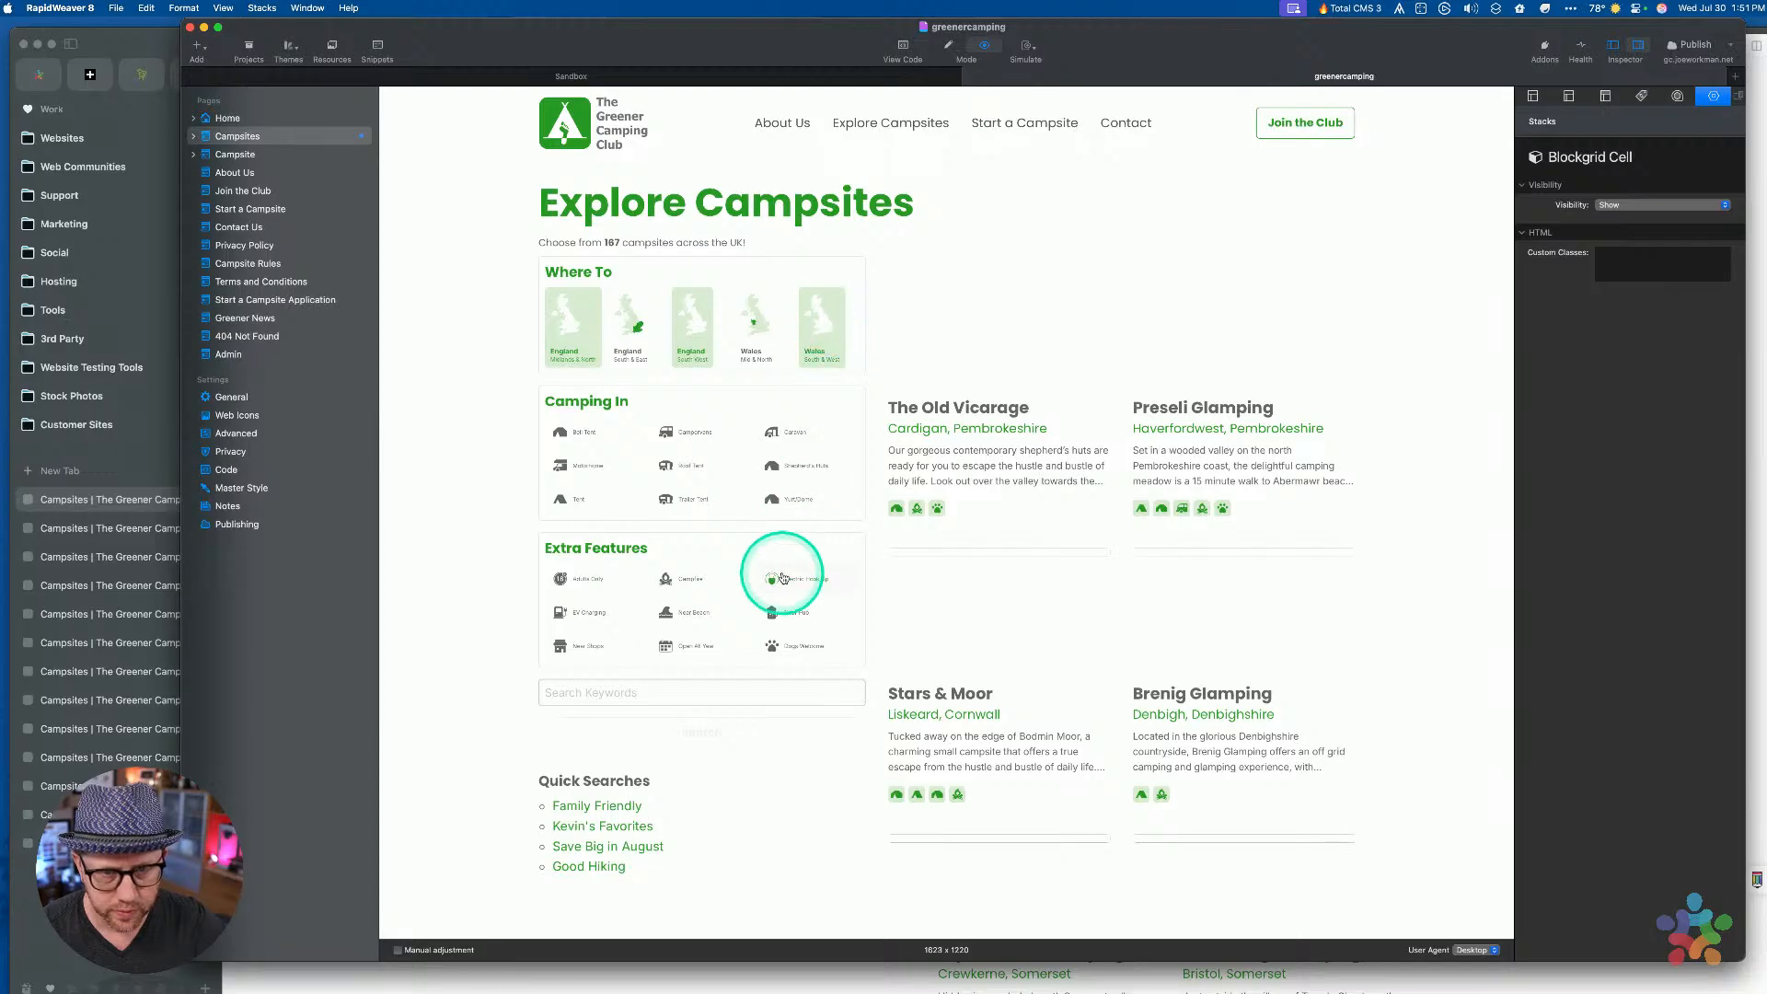
click(778, 432)
click(678, 462)
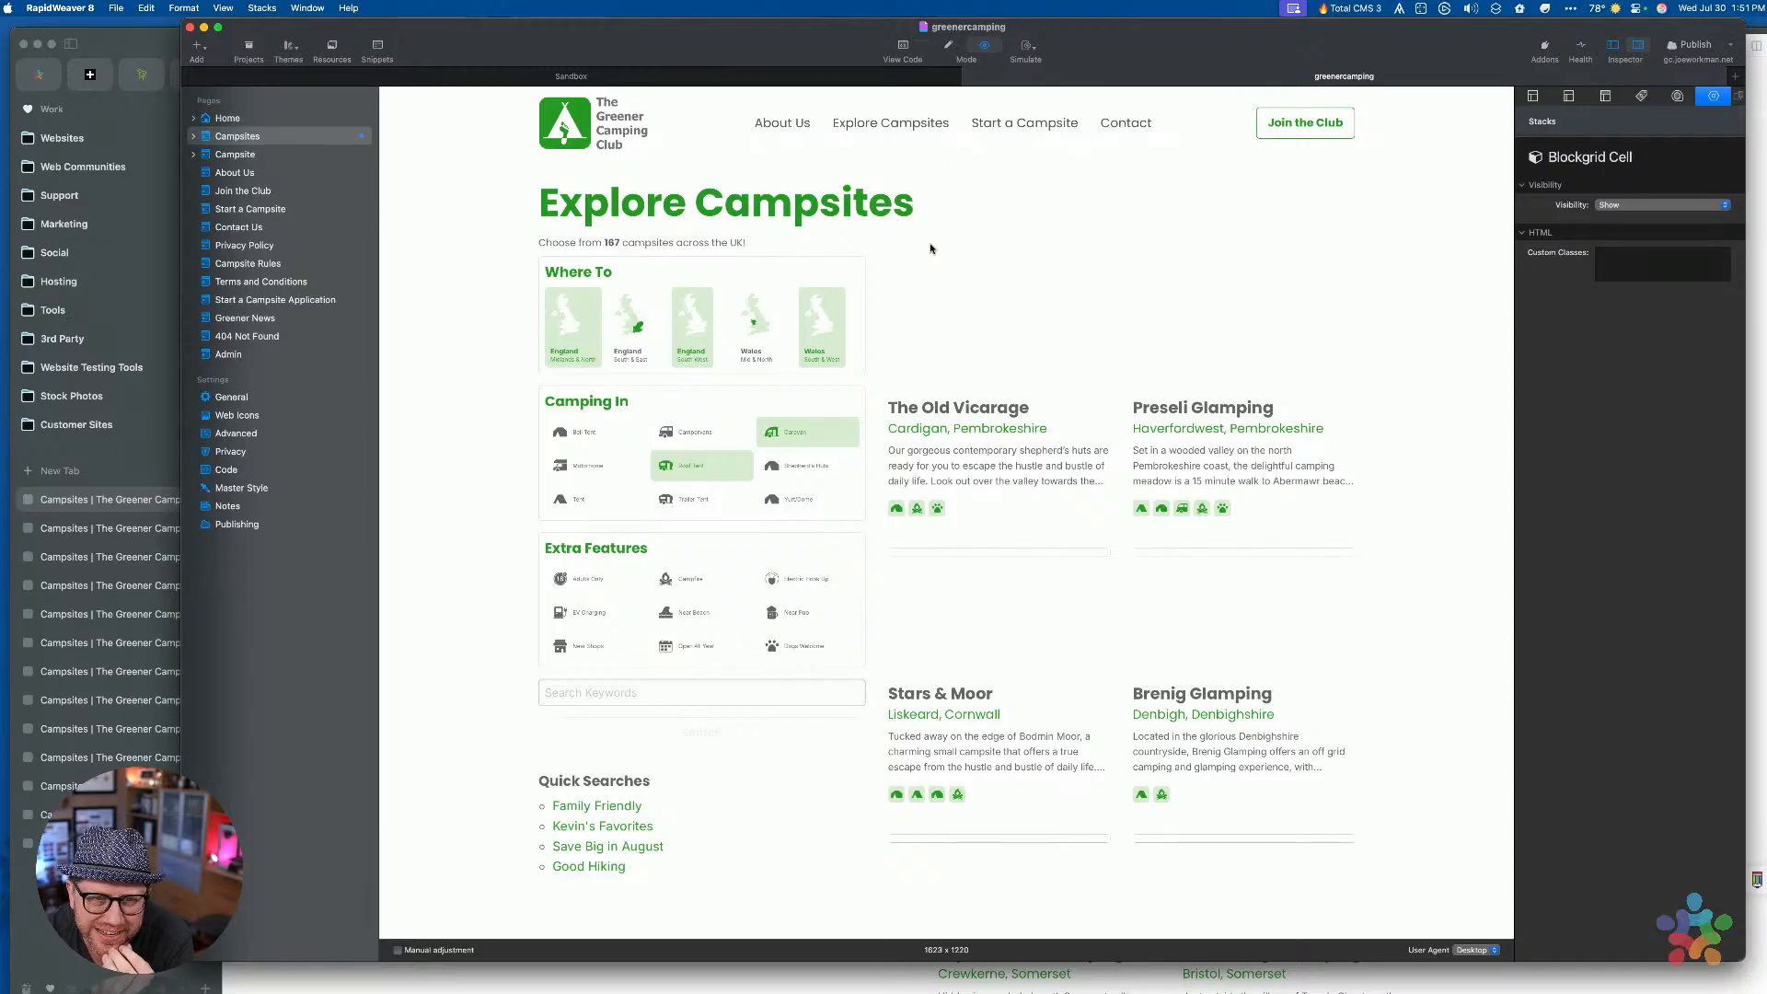
Untick Midlands & North, Wales South & West and Caravan, tick Campervans, then leave preview
click(571, 317)
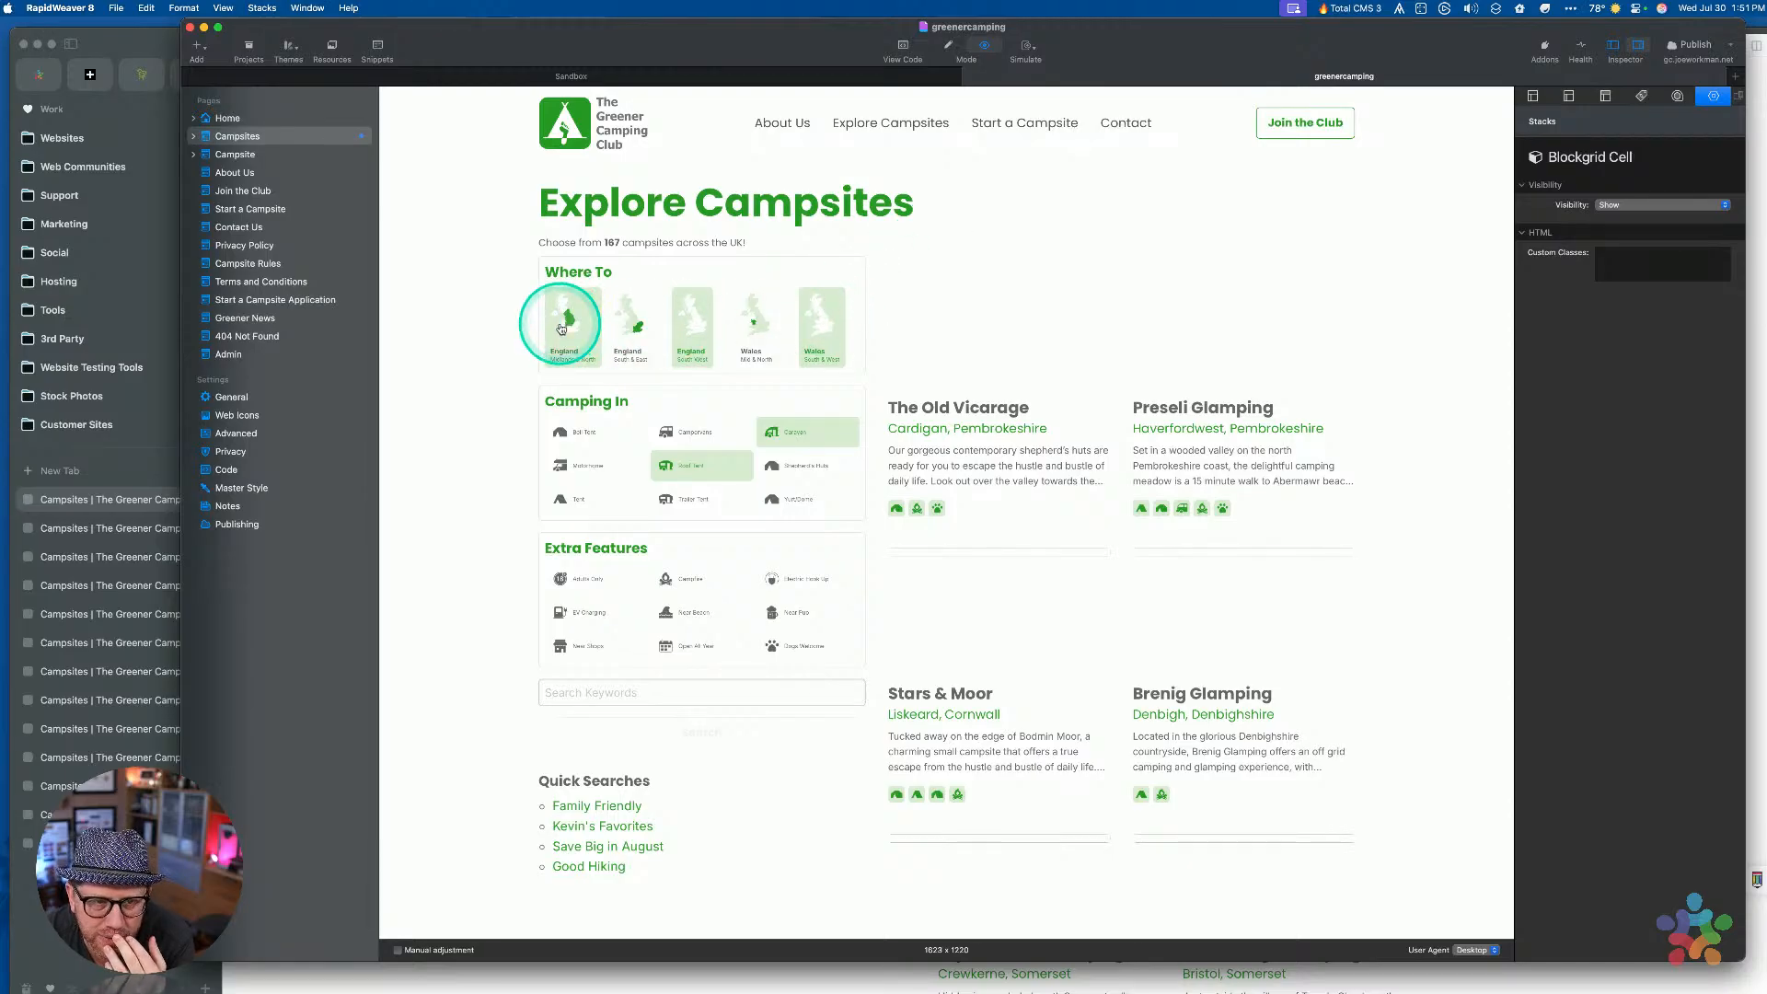
click(827, 343)
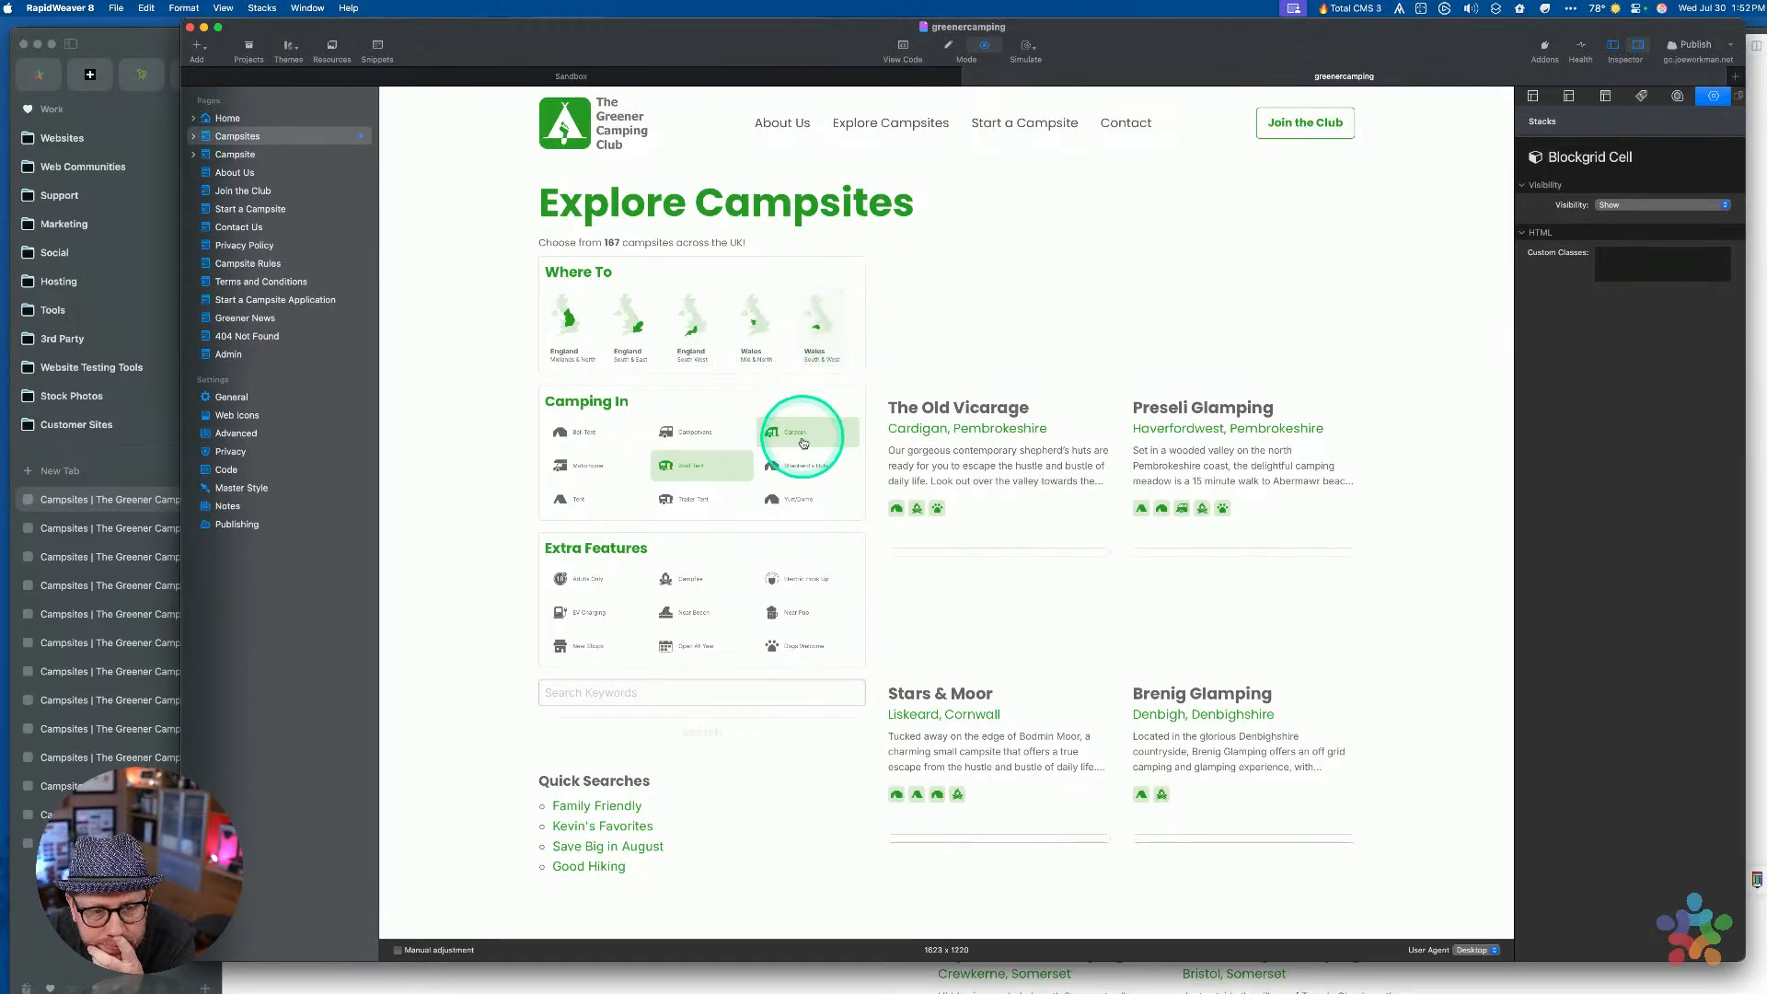
click(697, 433)
click(816, 448)
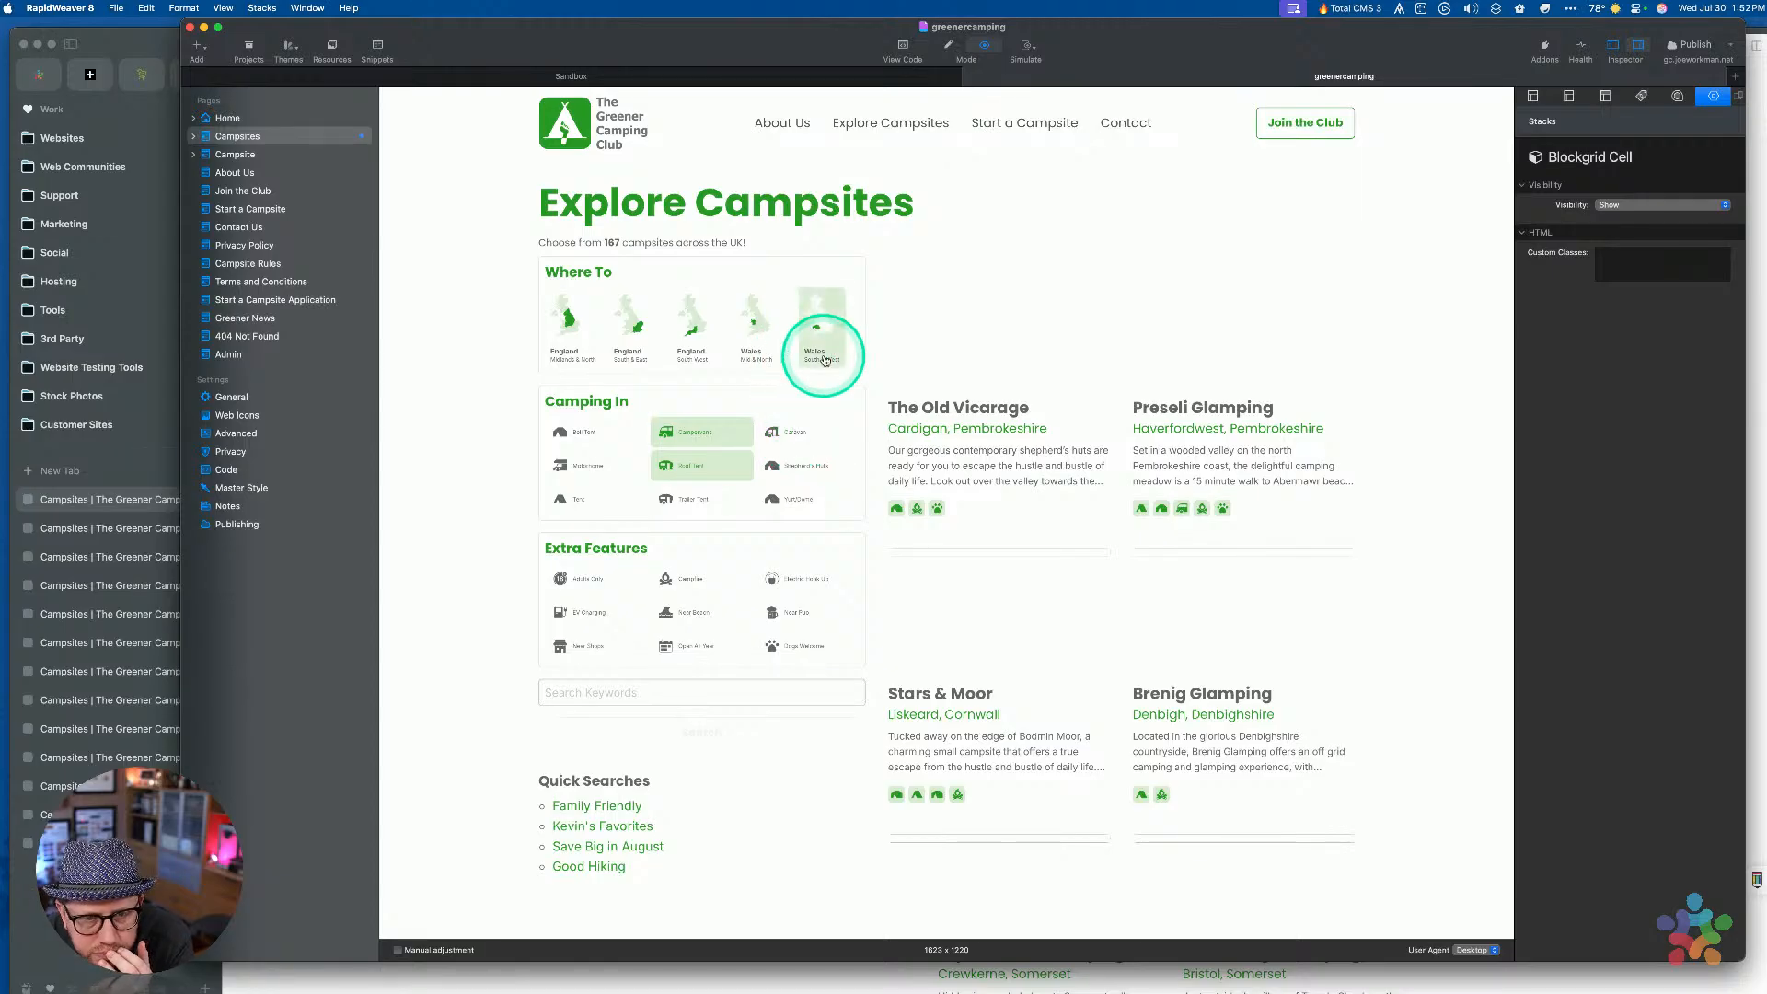
click(781, 433)
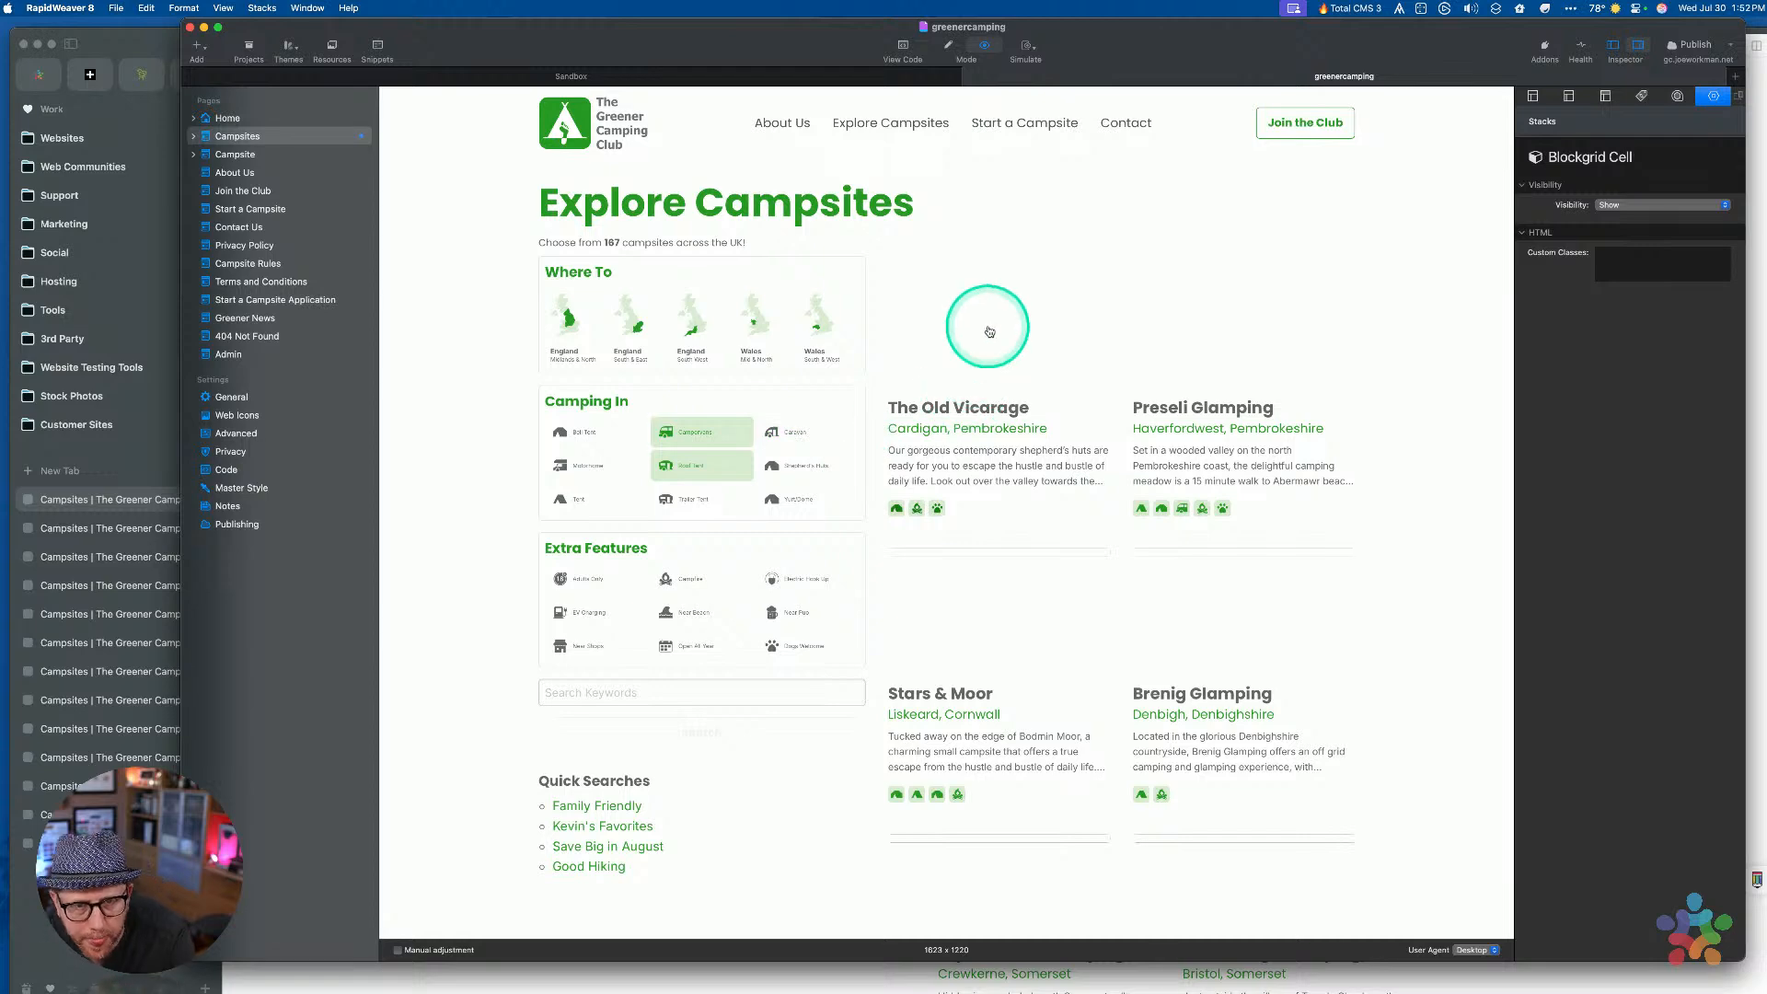
key(super+r)
Select the filter label Font Style stack and reload the campsite page in the browser to check it
scroll(1010, 525, down, 6)
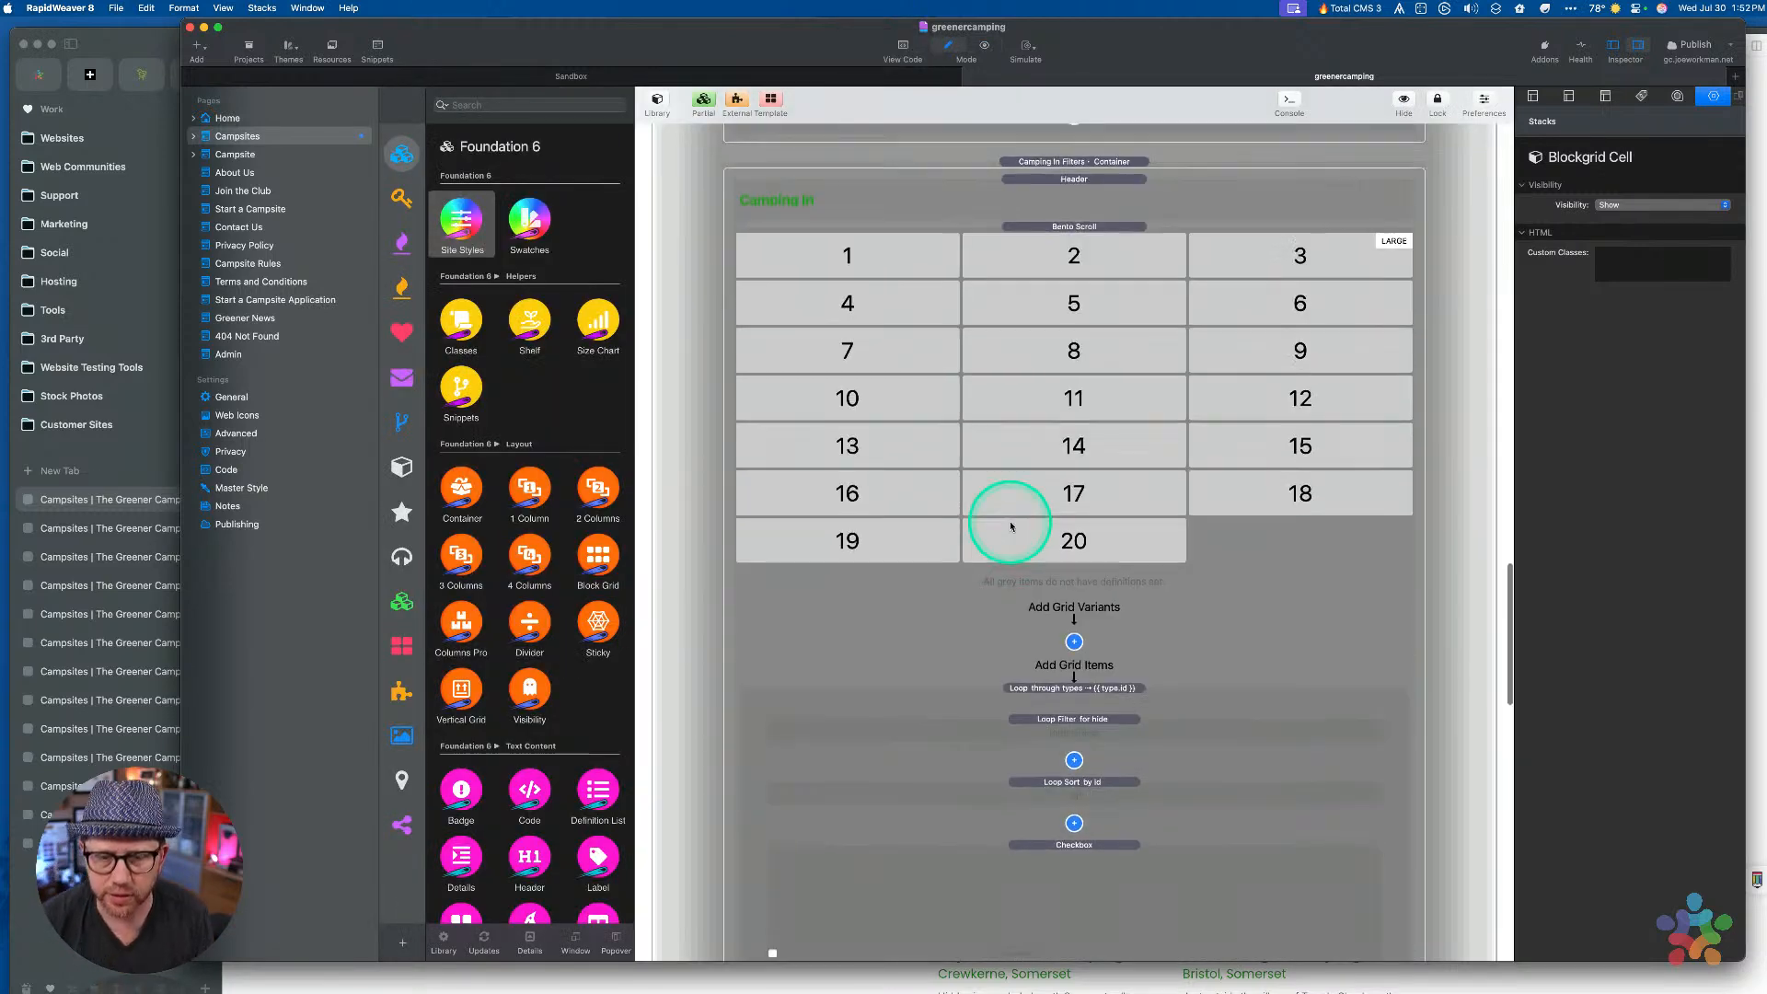
scroll(1011, 526, up, 8)
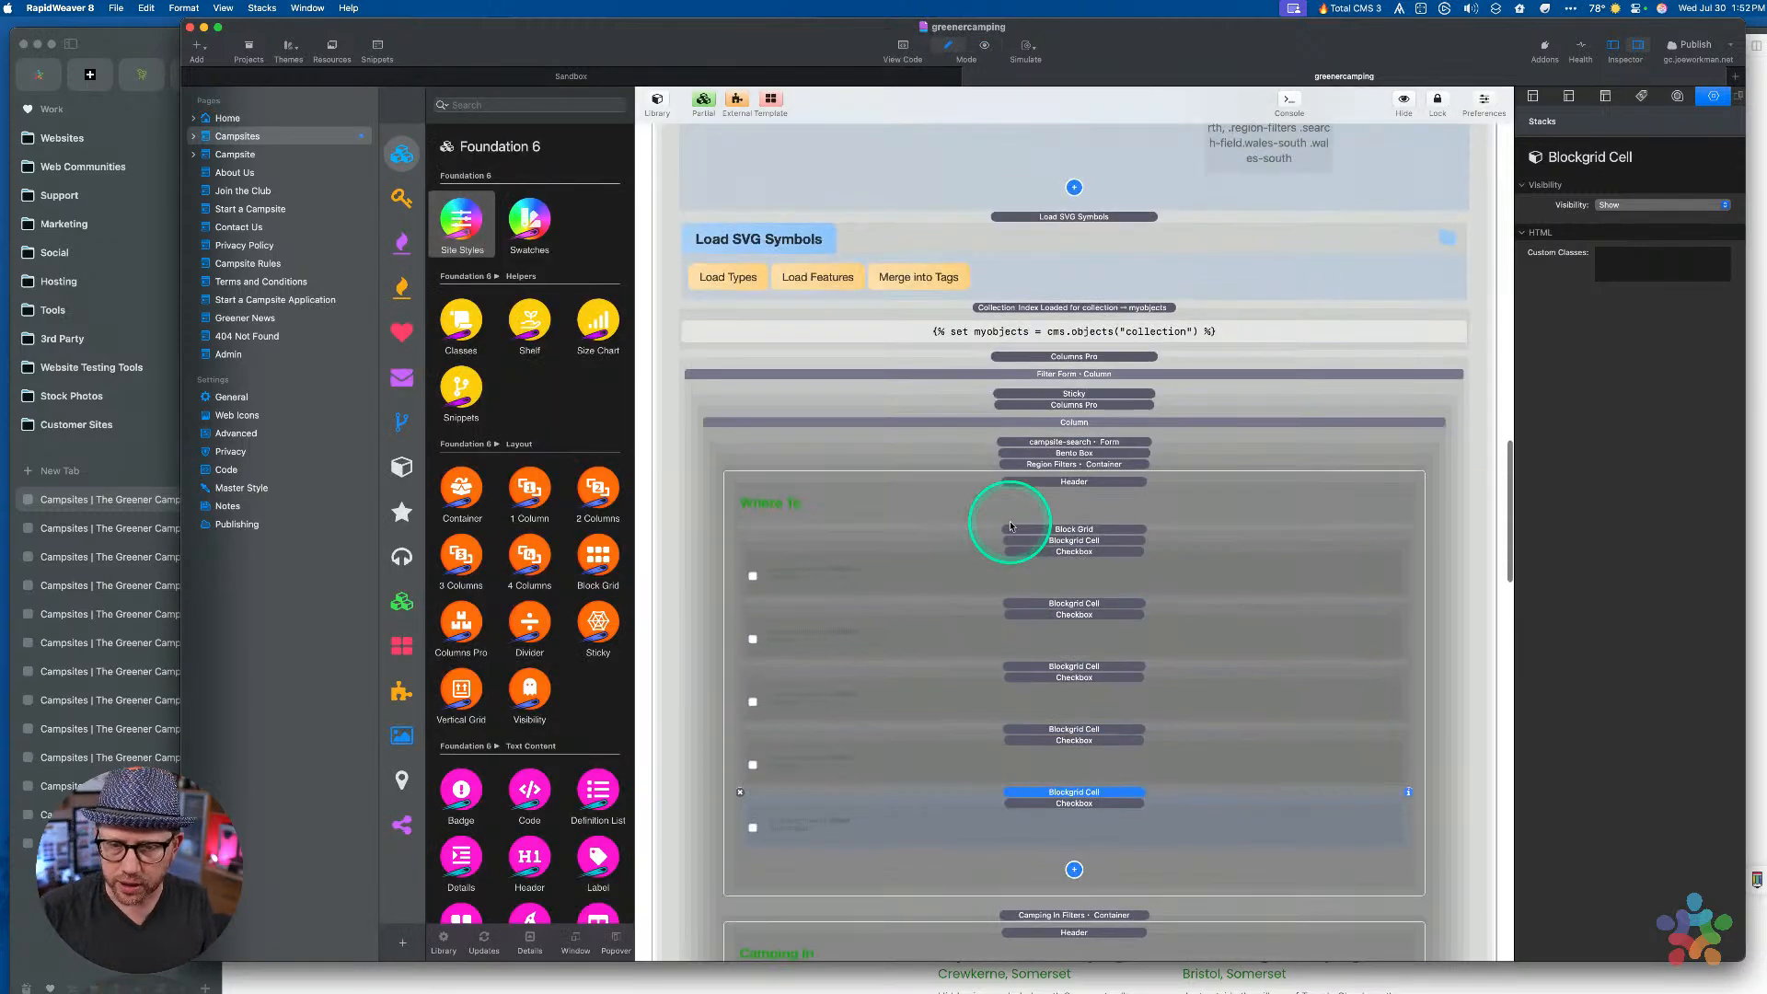
click(1063, 466)
scroll(1071, 522, up, 5)
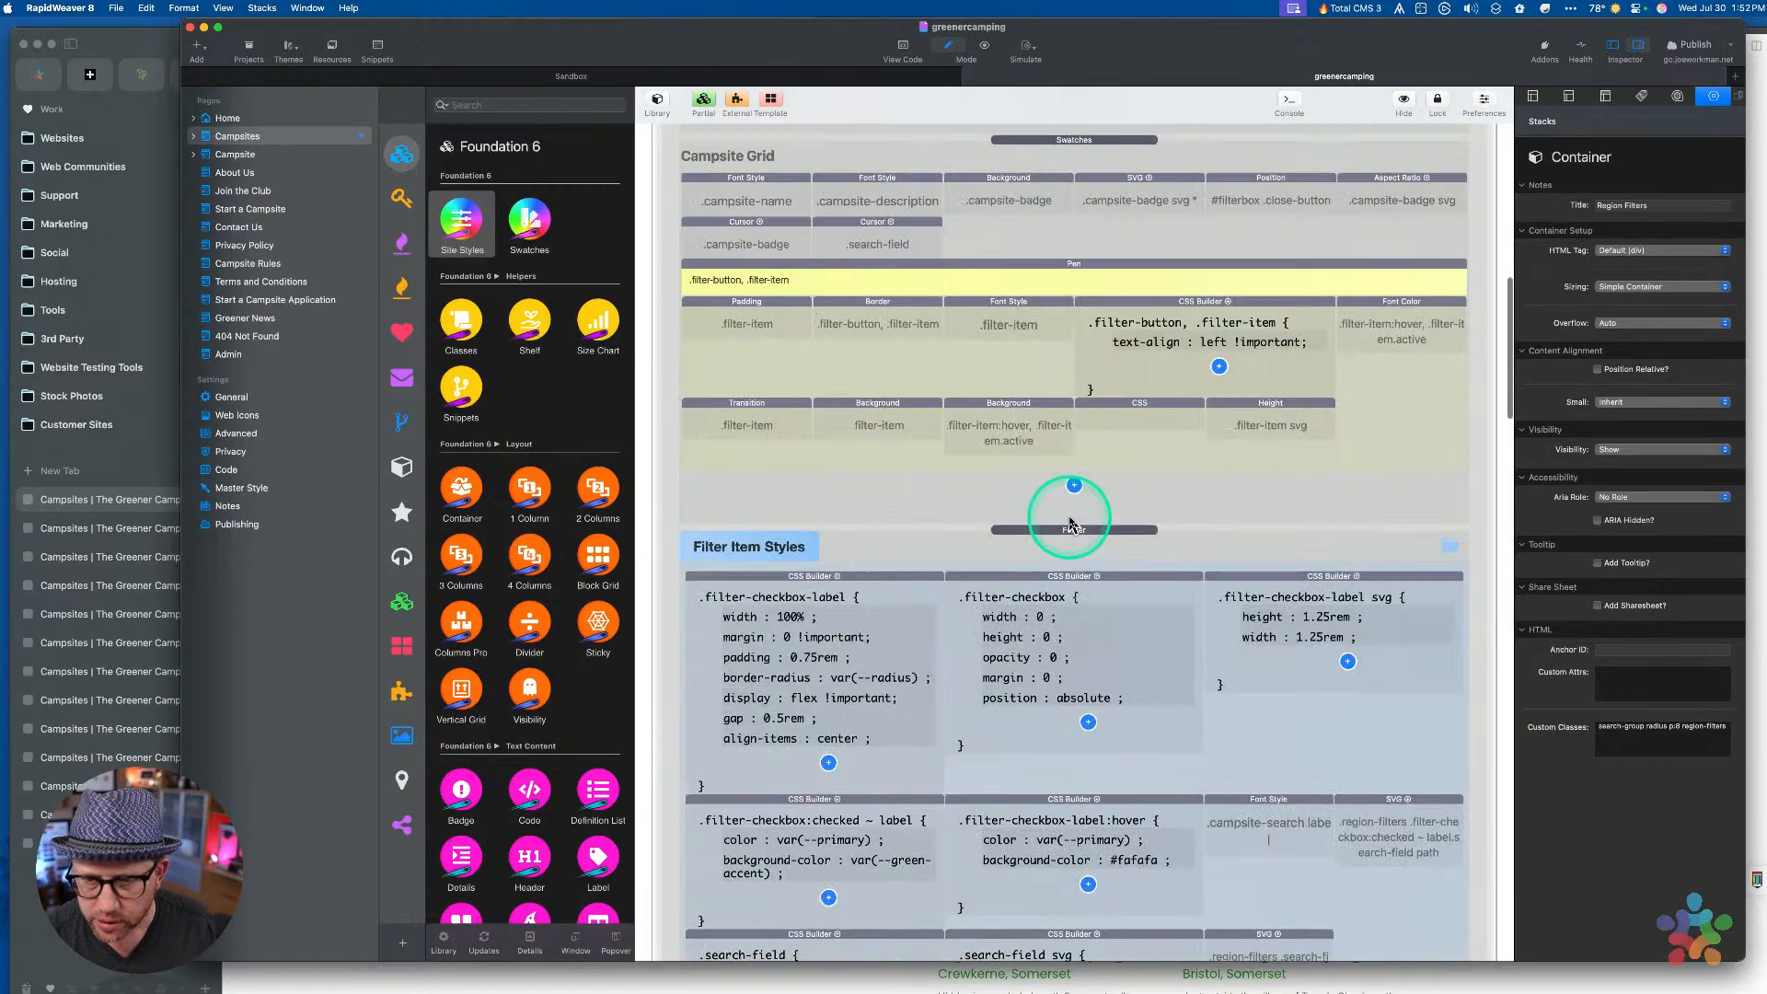
scroll(1244, 387, up, 3)
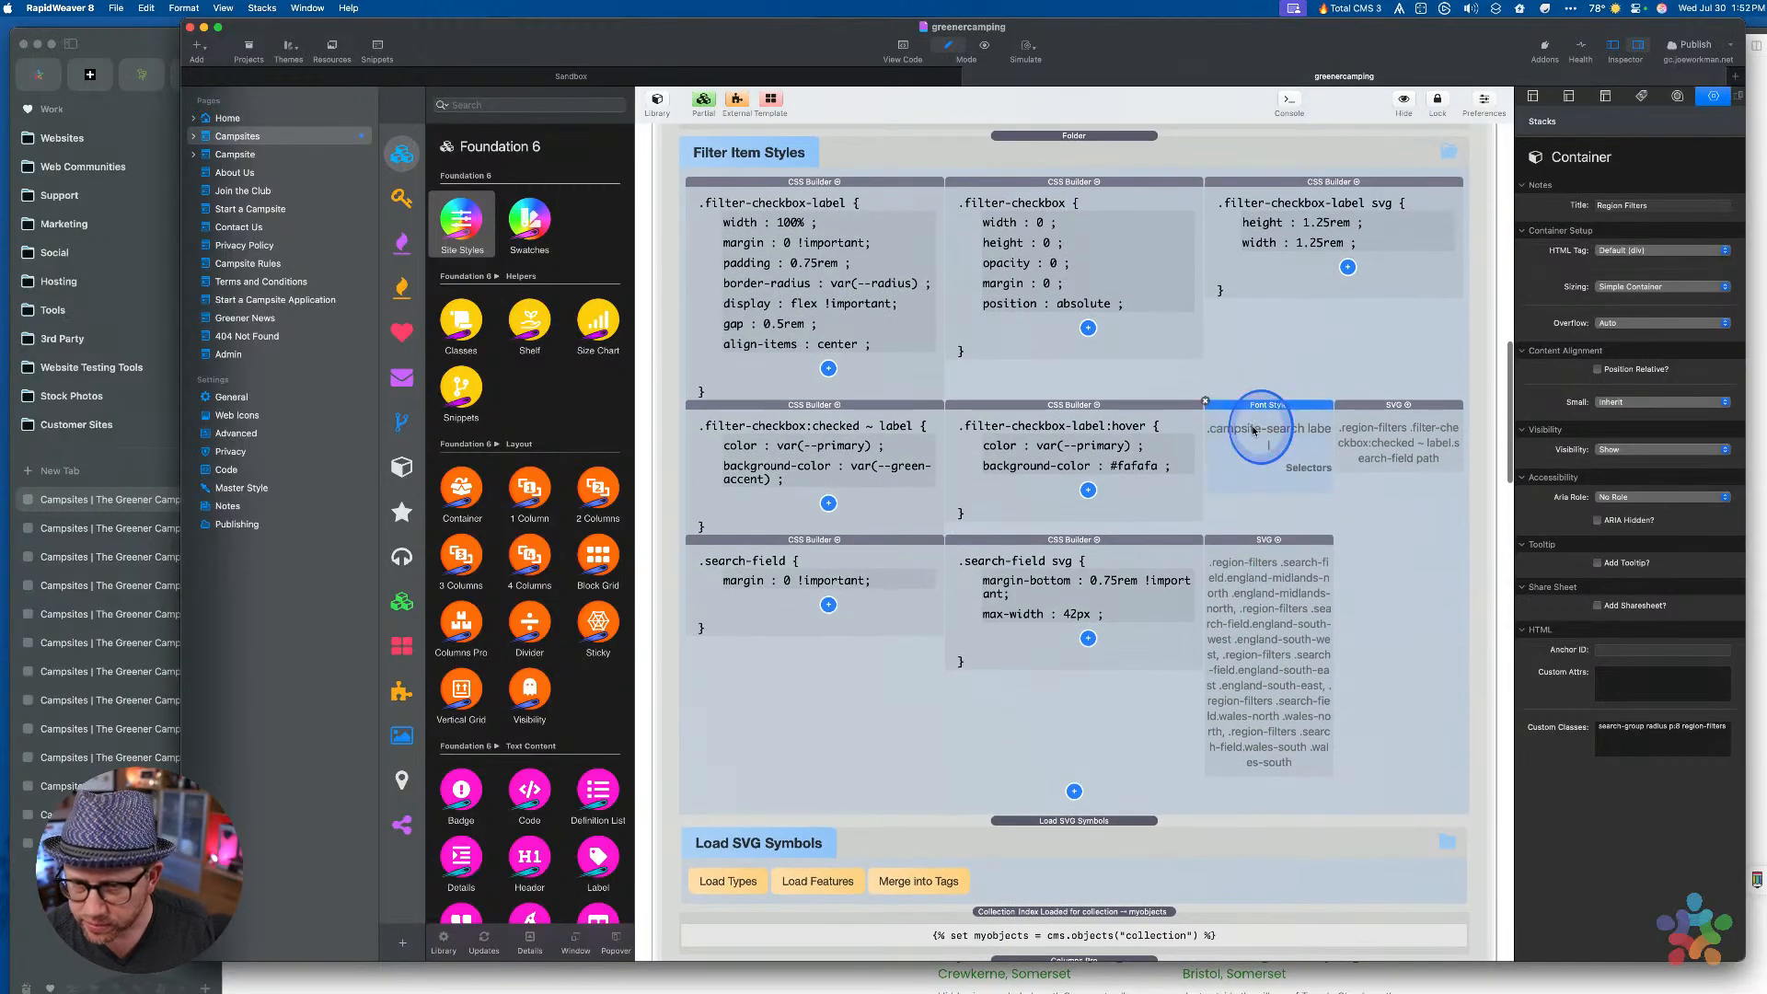
click(1245, 423)
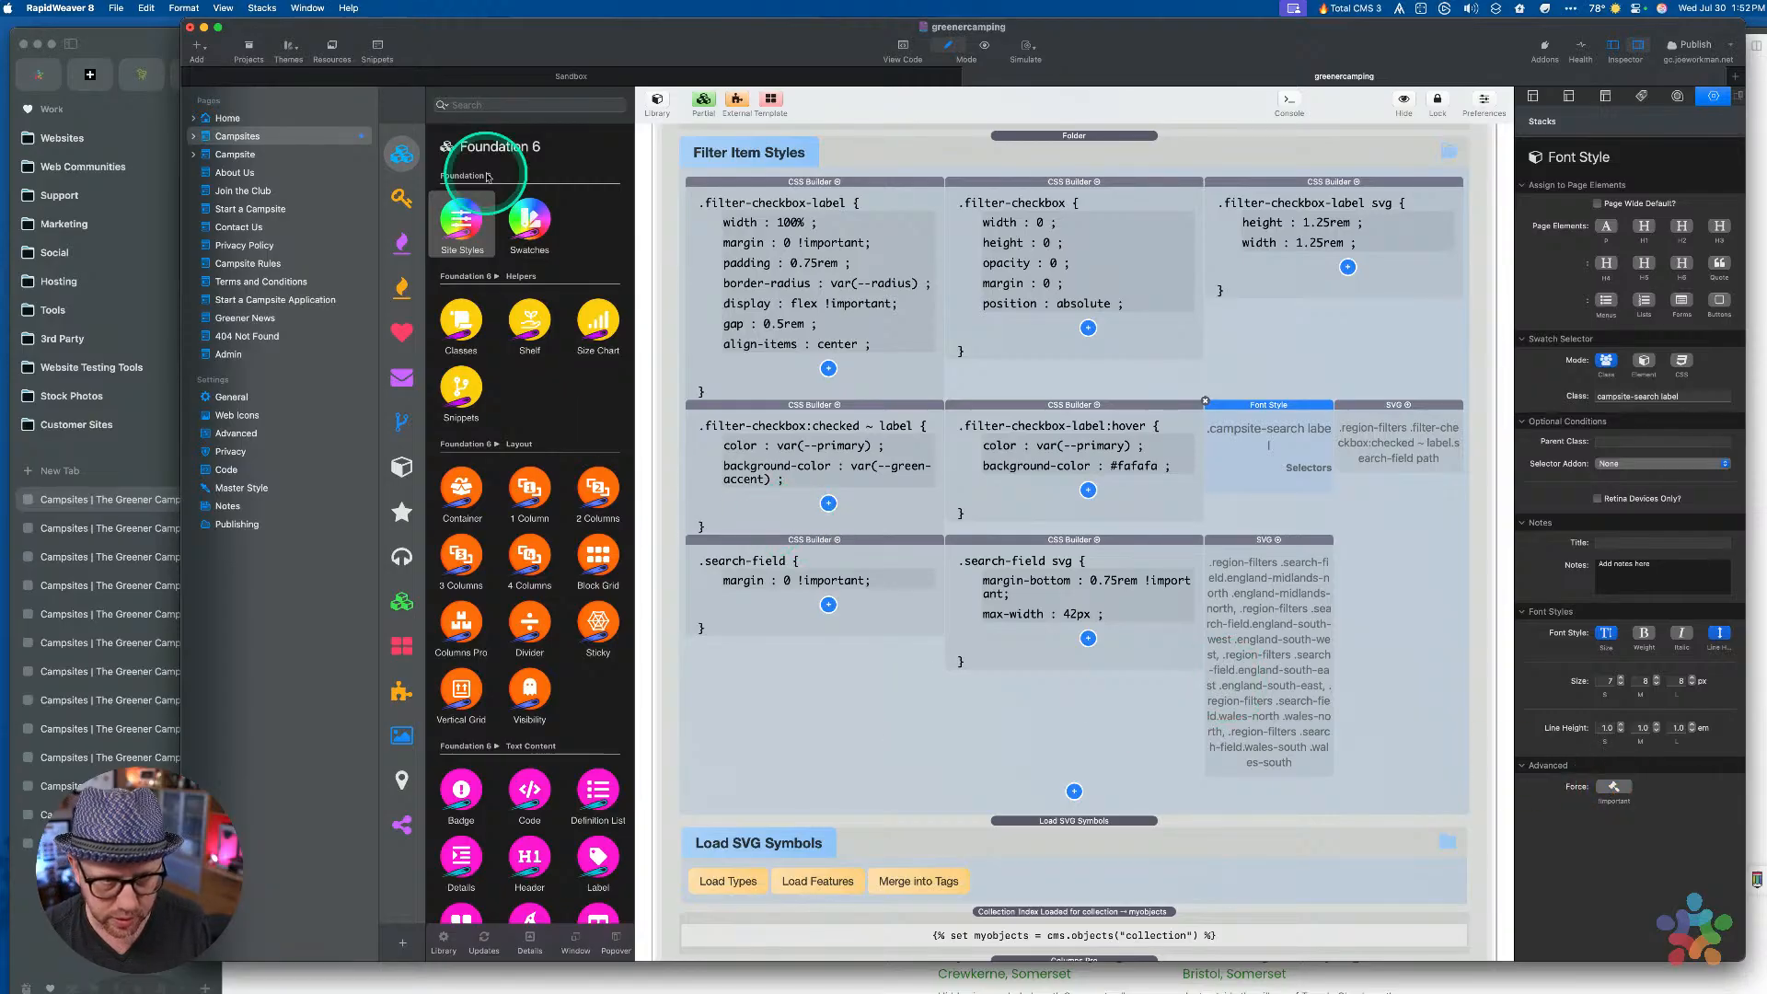
click(141, 44)
key(cmd+r)
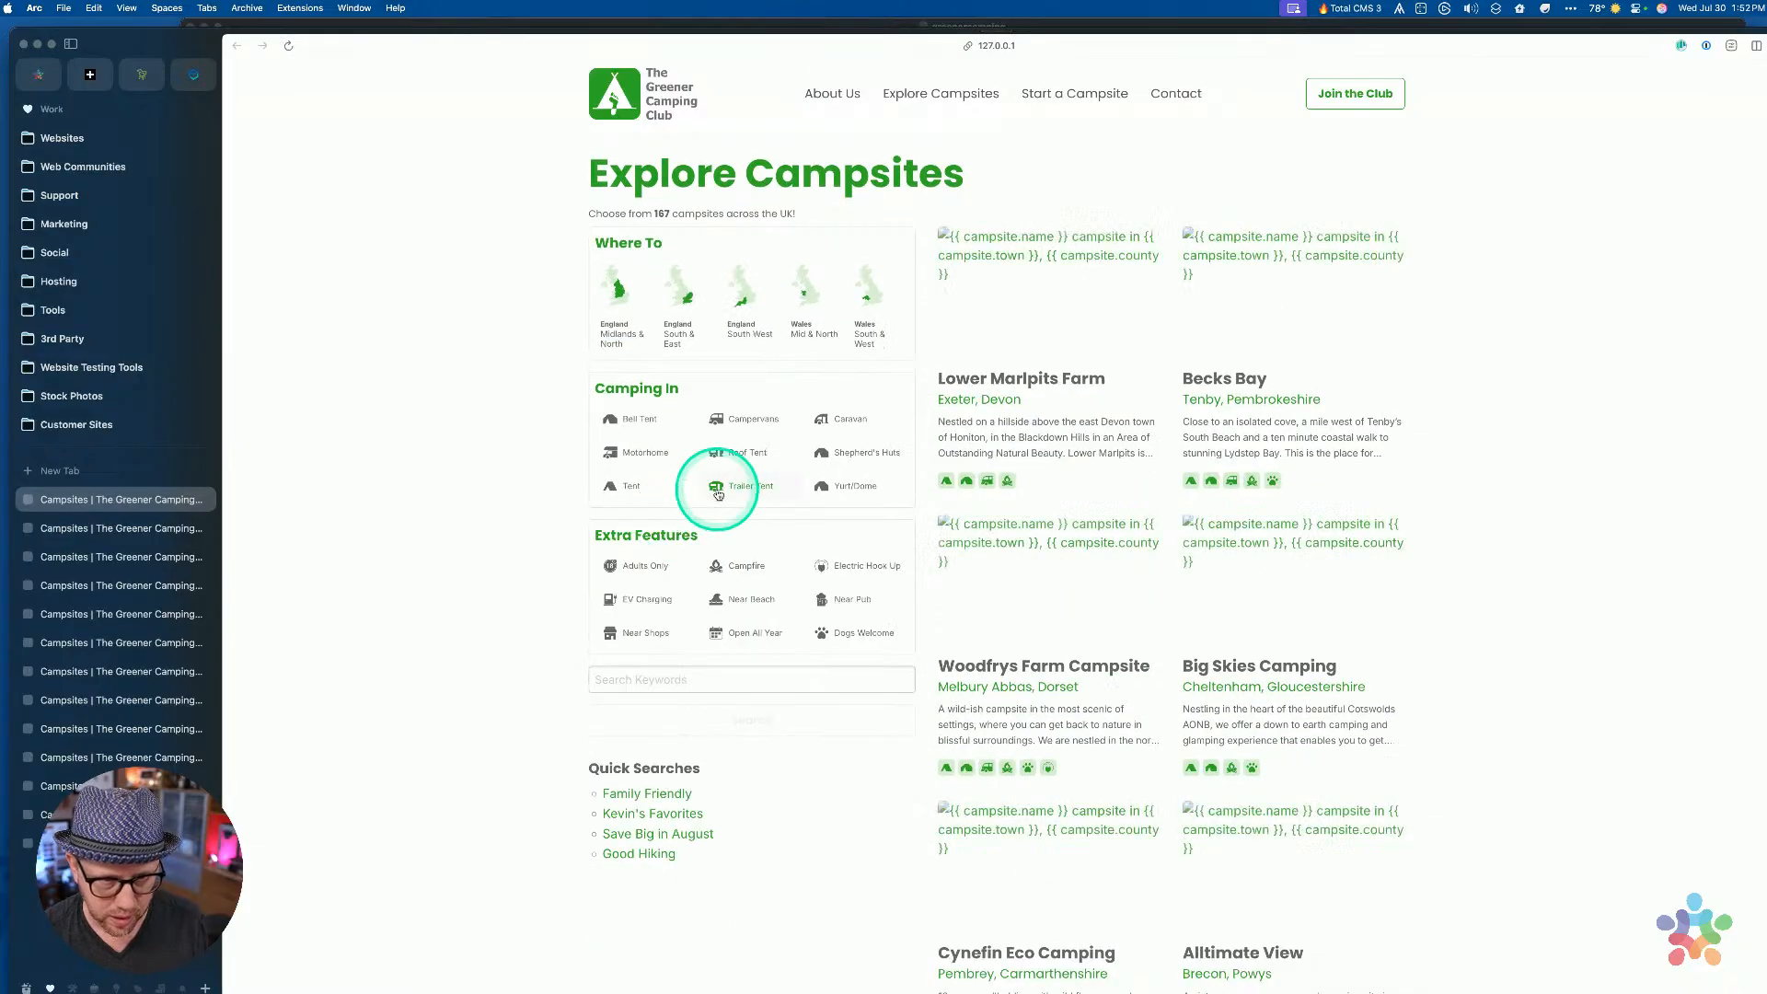
key(super+r)
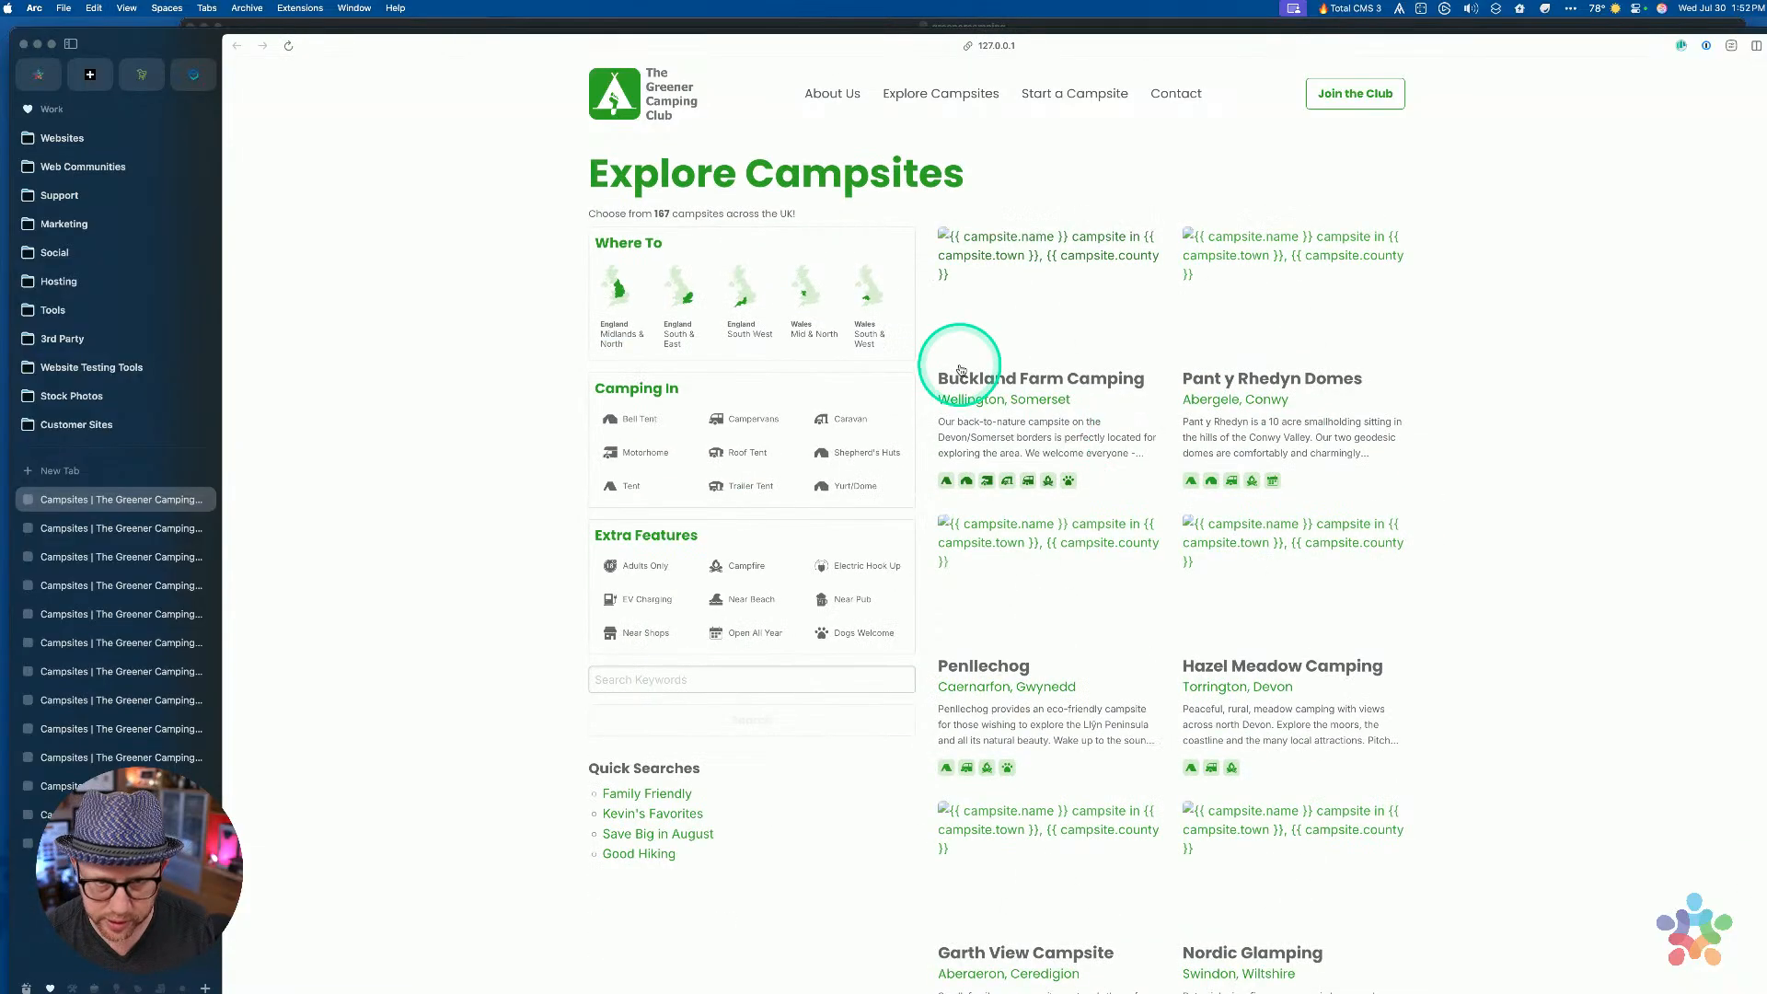
key(ctrl+Up)
click(865, 483)
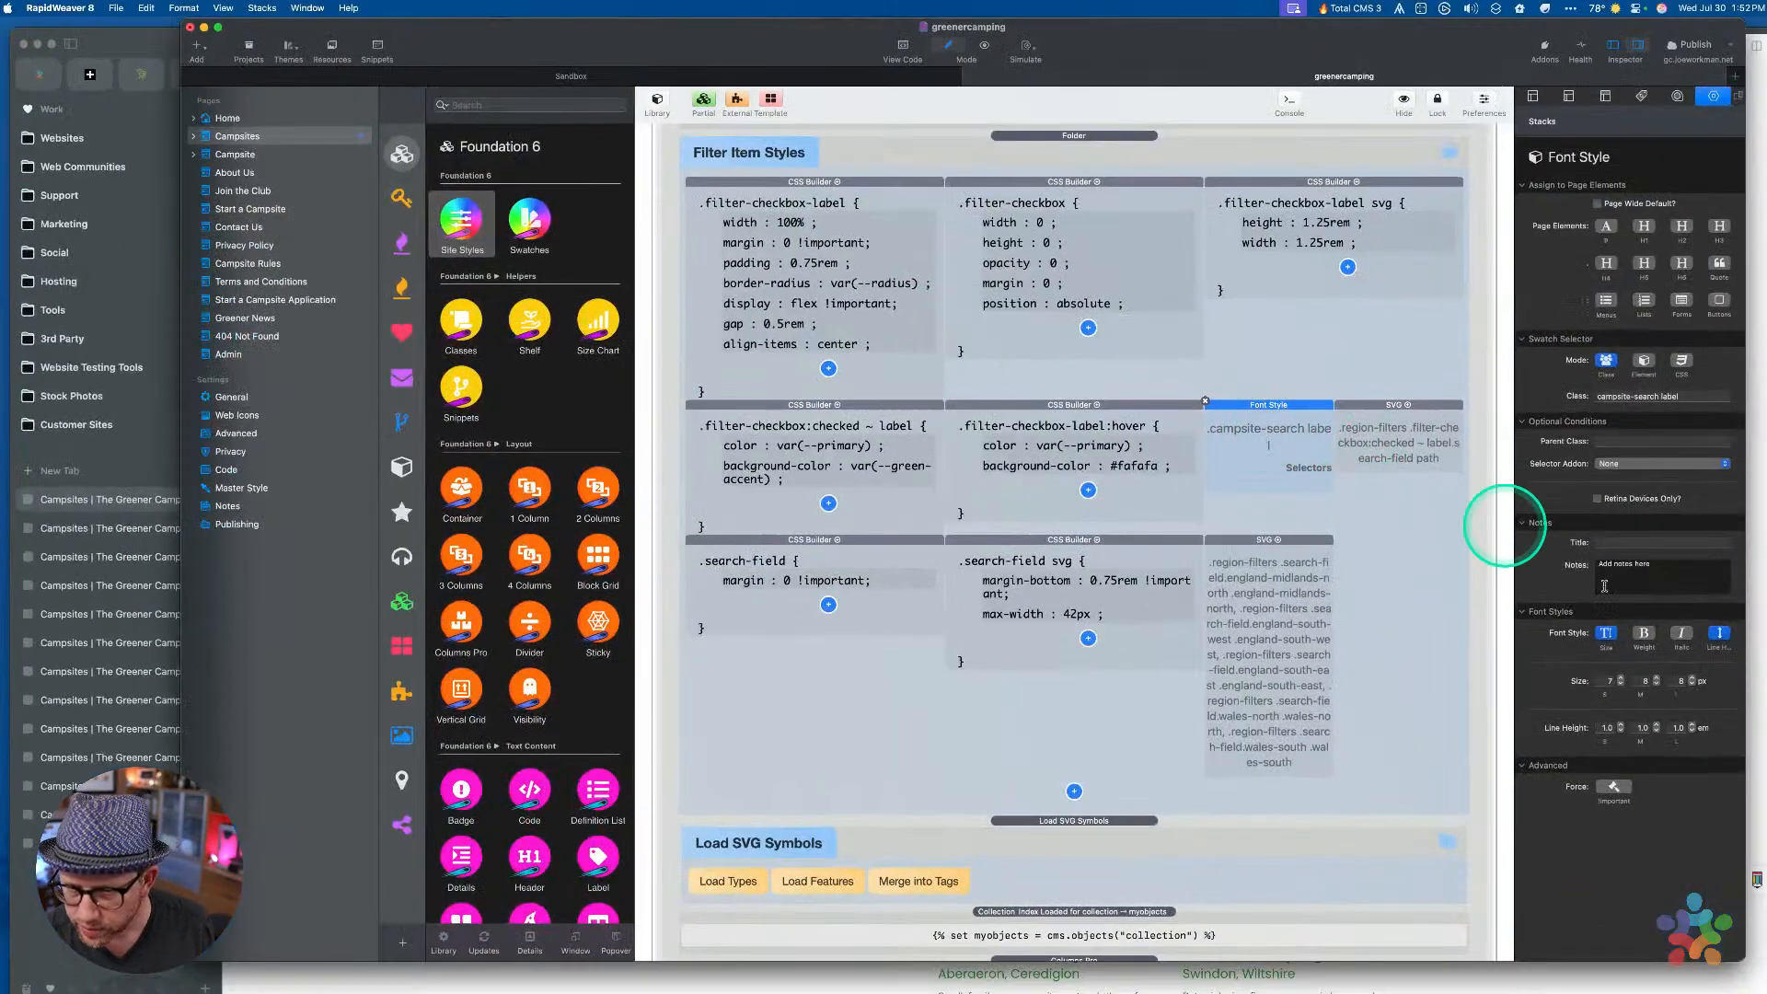
Copy region-filters from the SVG checked-state selector into the label style's Parent Class
click(1384, 421)
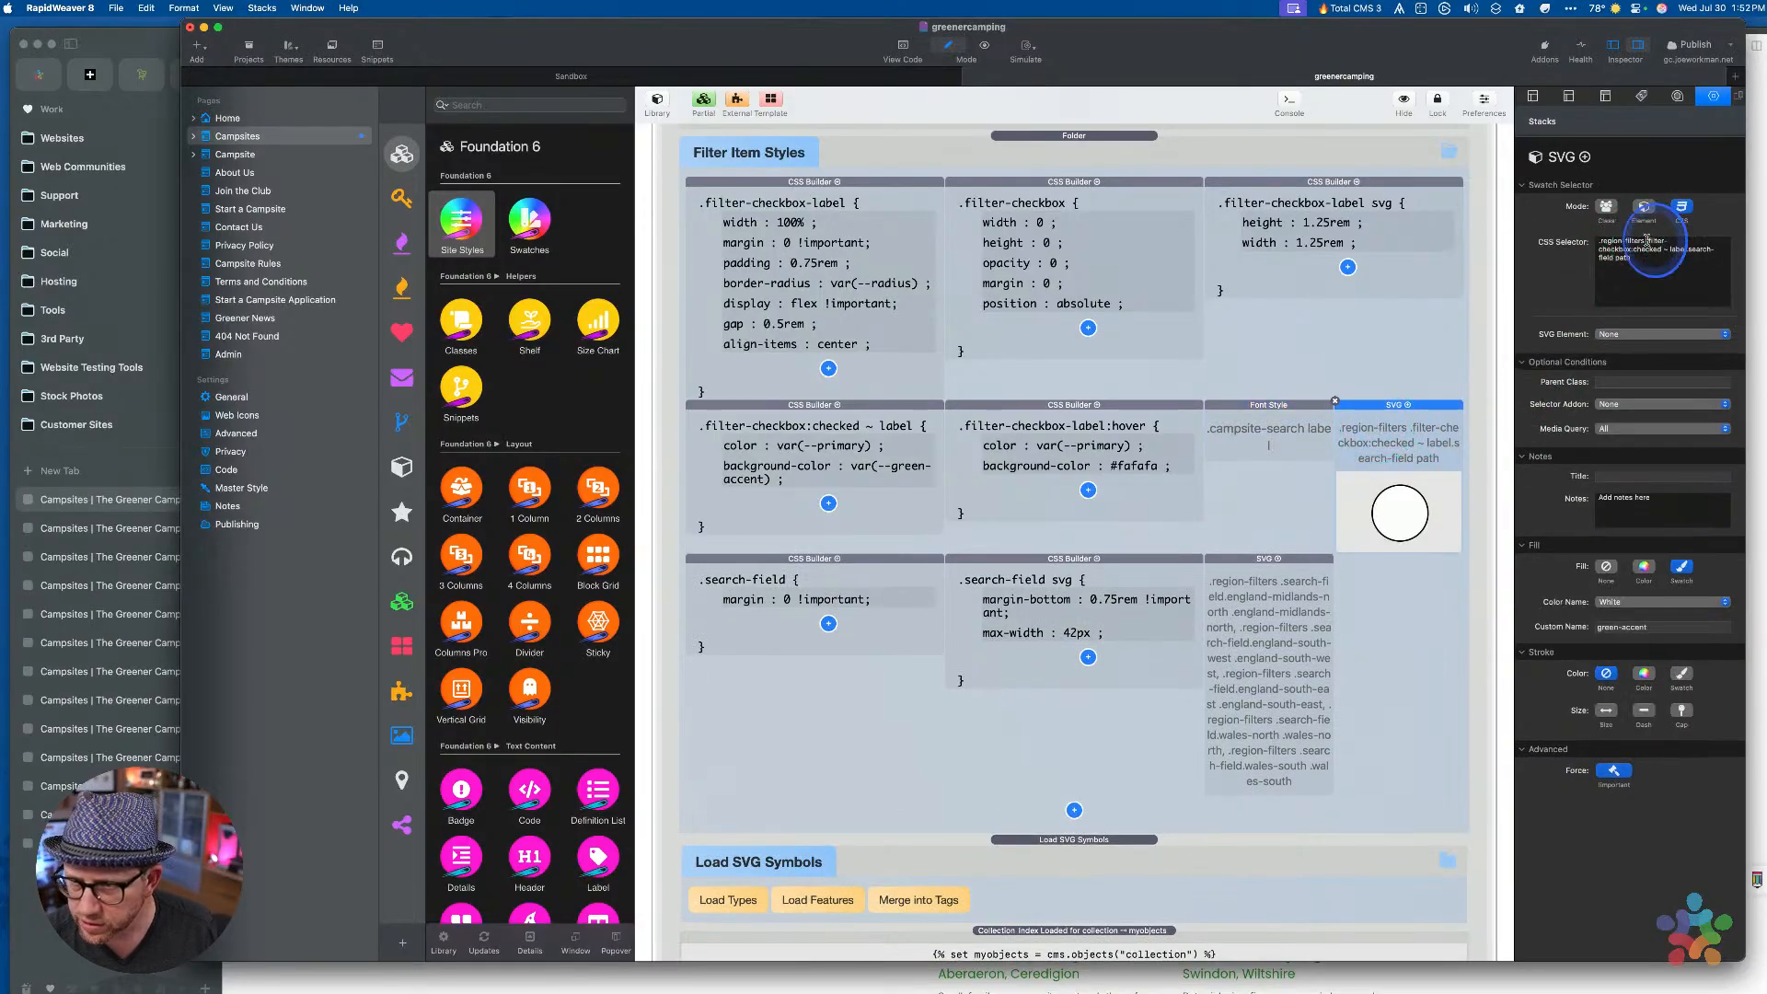
drag(1647, 241, 1471, 237)
key(super+c)
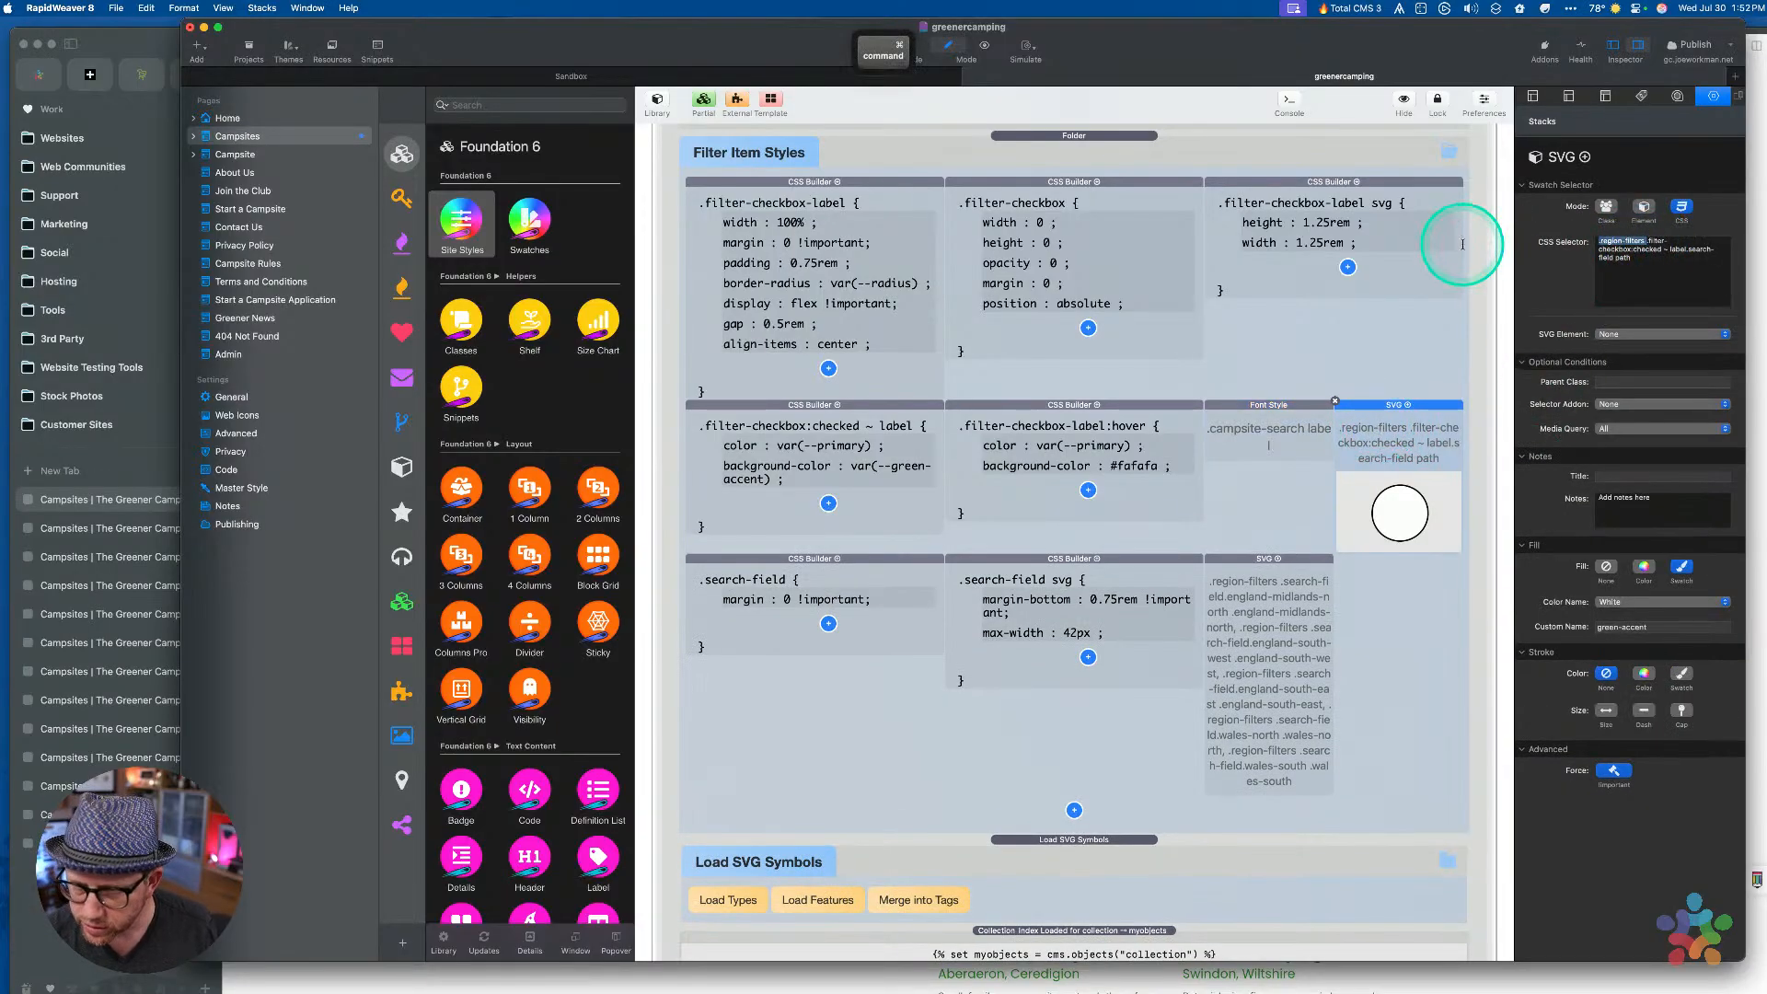
click(1269, 427)
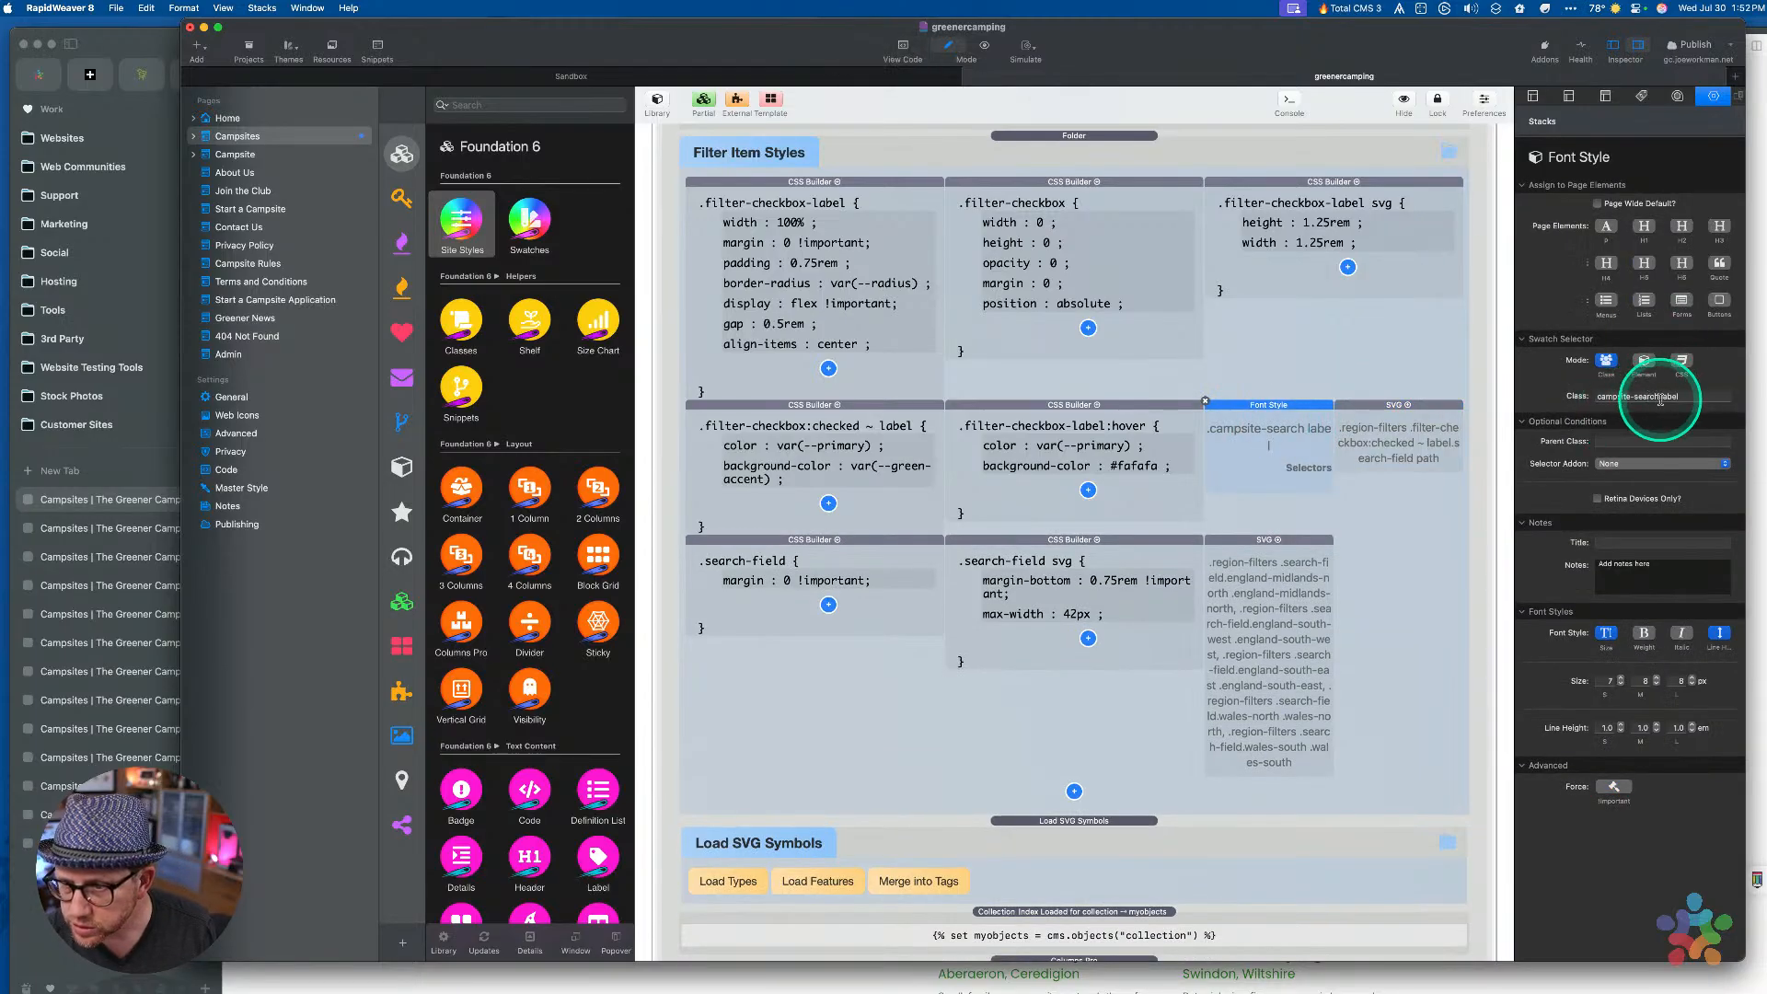
click(1629, 443)
key(super+v)
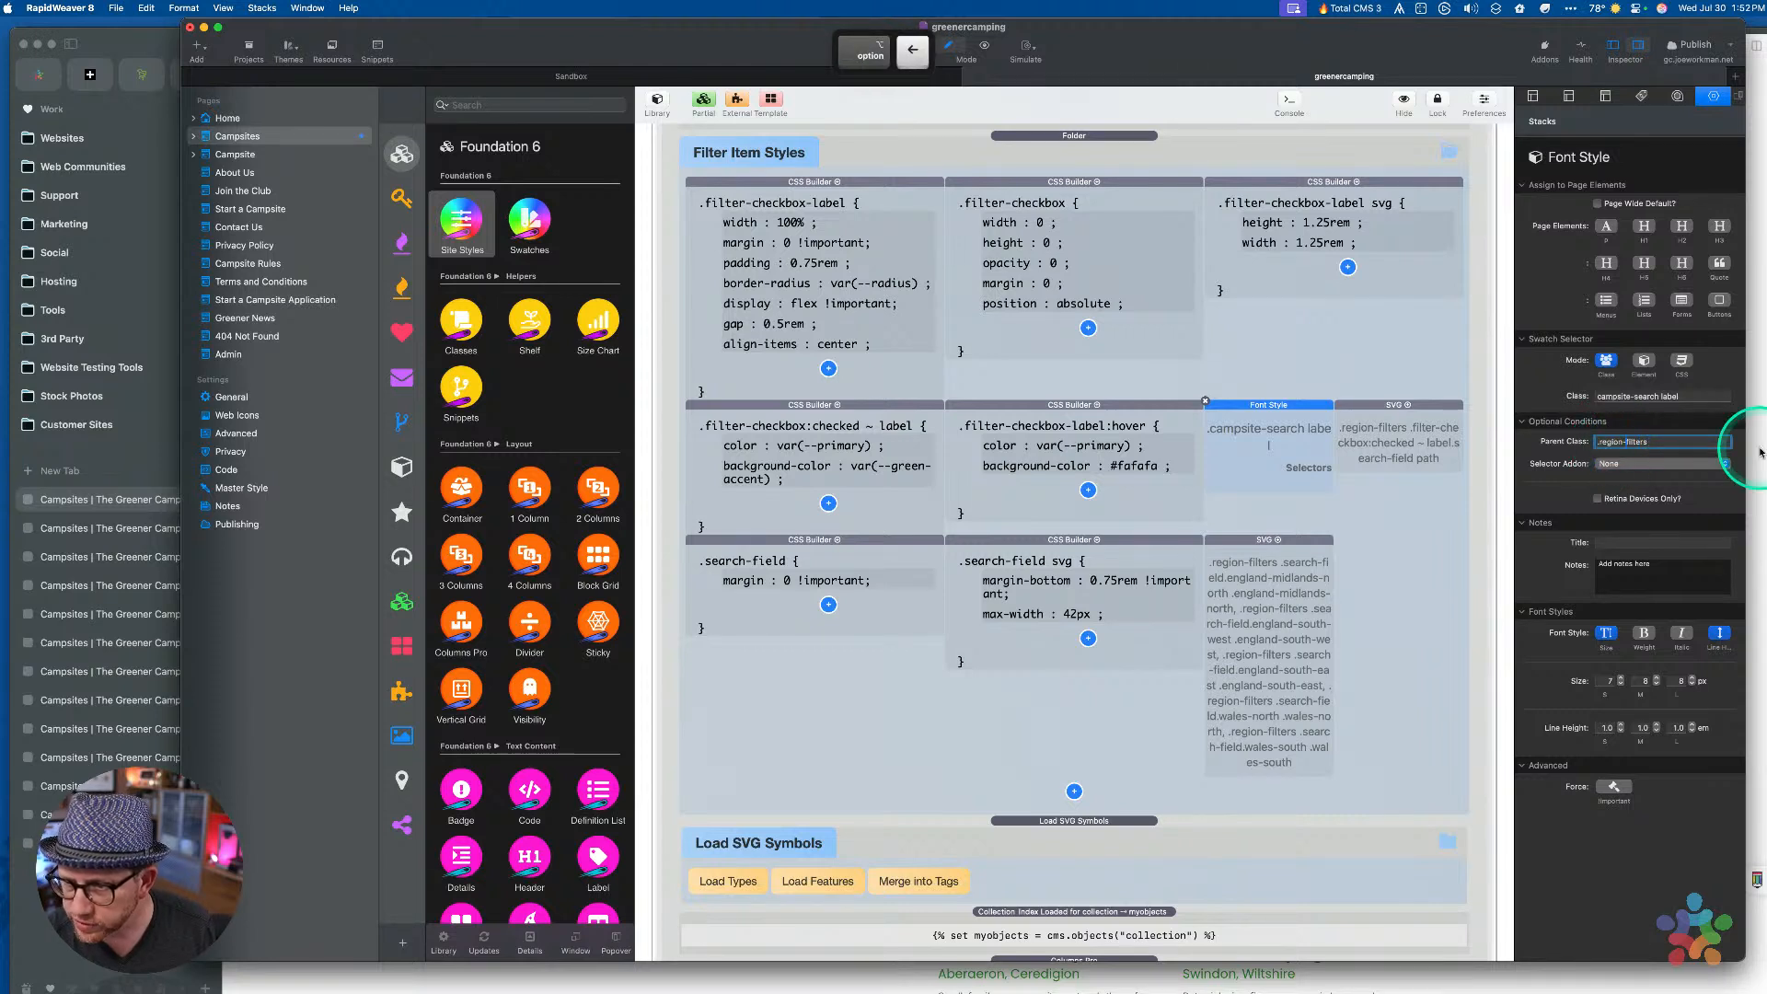
key(BackSpace)
key(Tab)
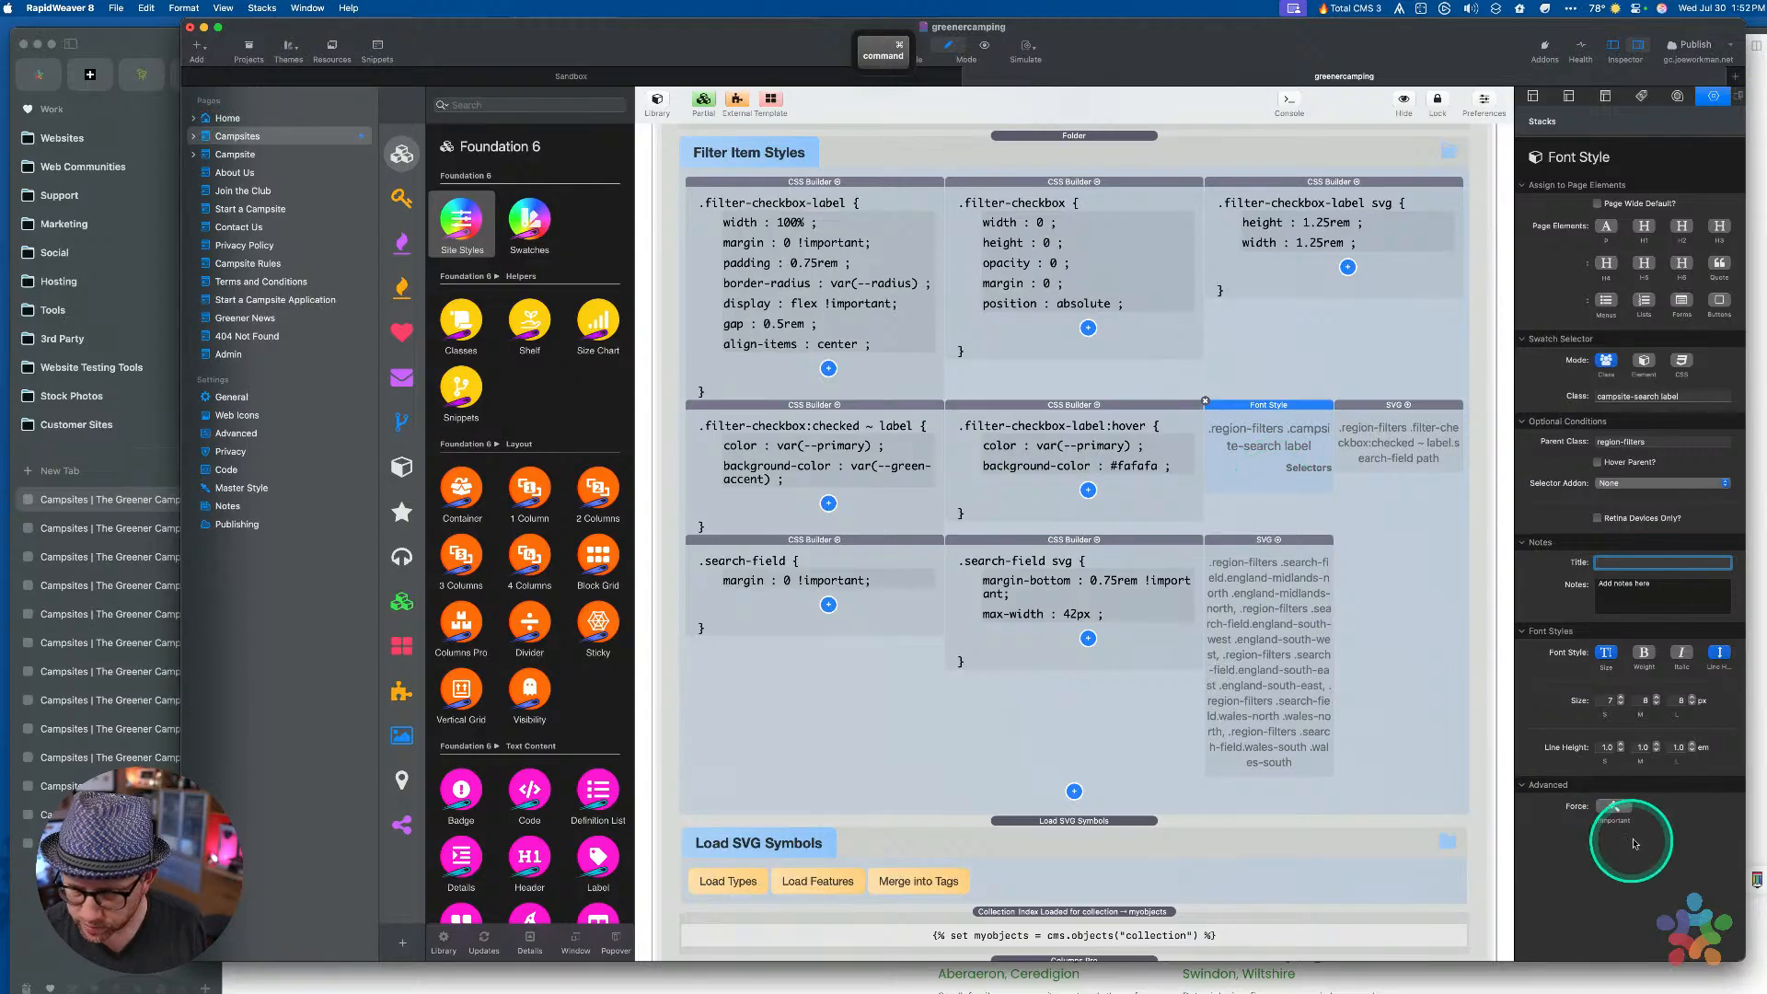
Change the label style's Class to just label and preview the page
key(super+r)
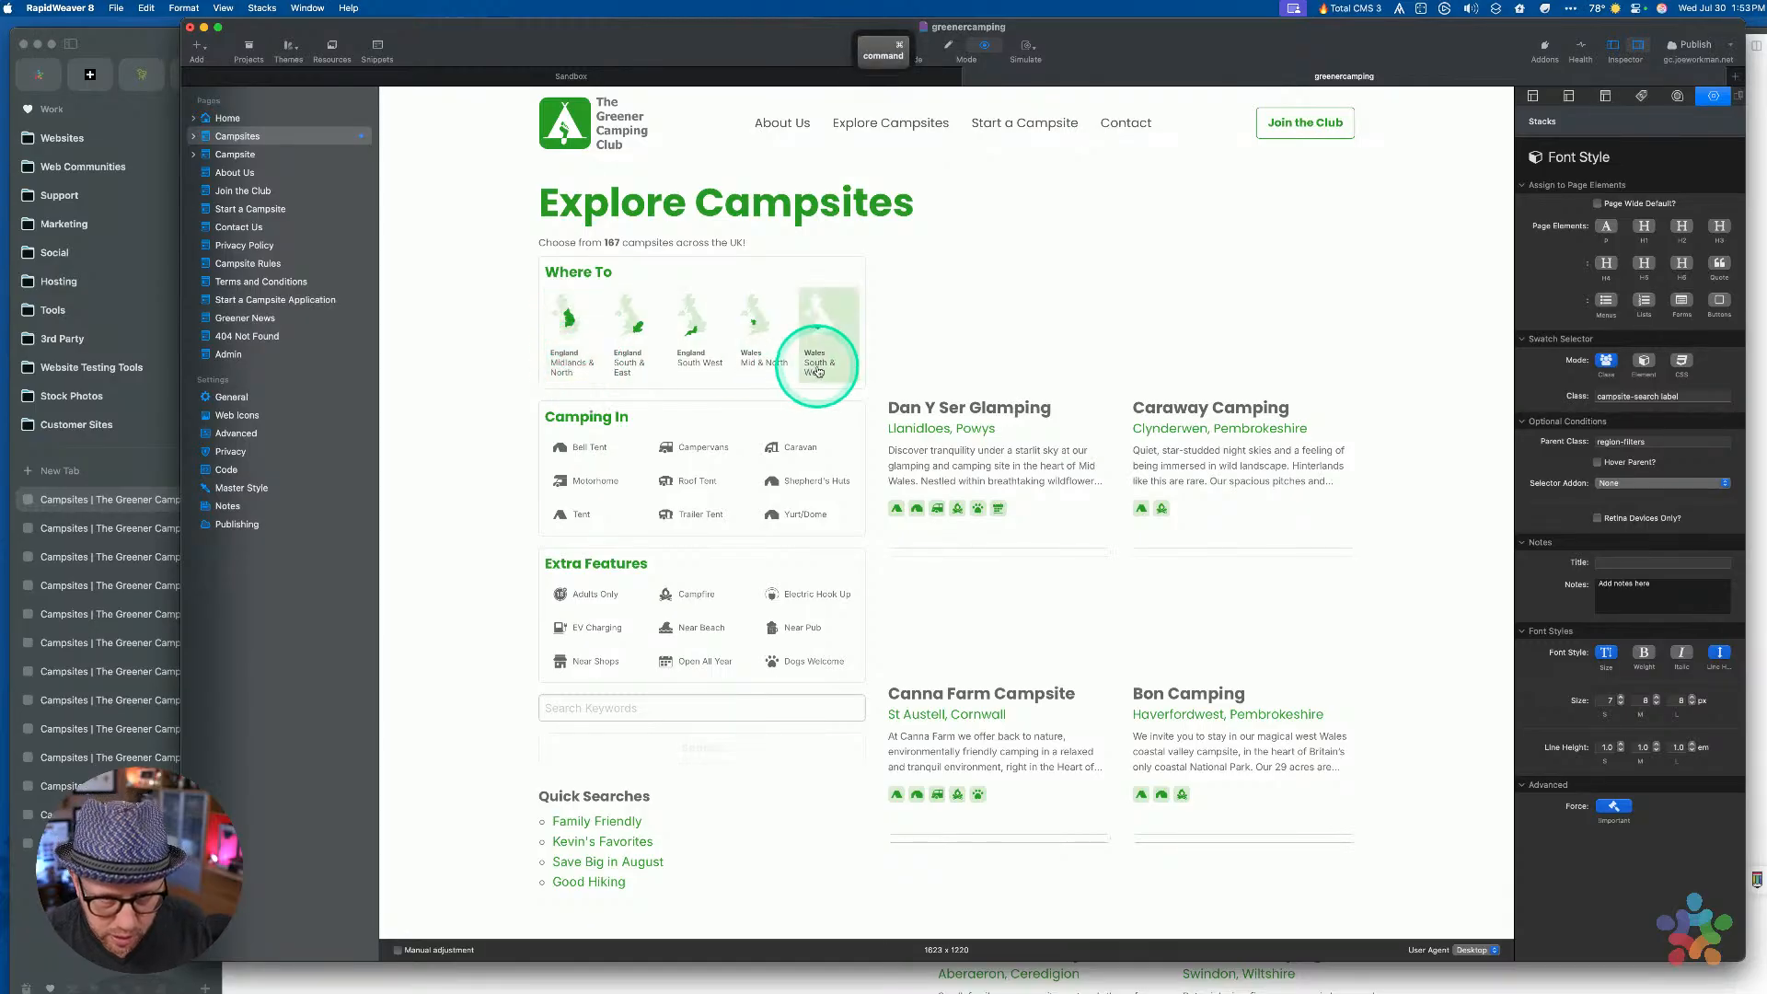
key(super+r)
drag(1248, 445, 1291, 468)
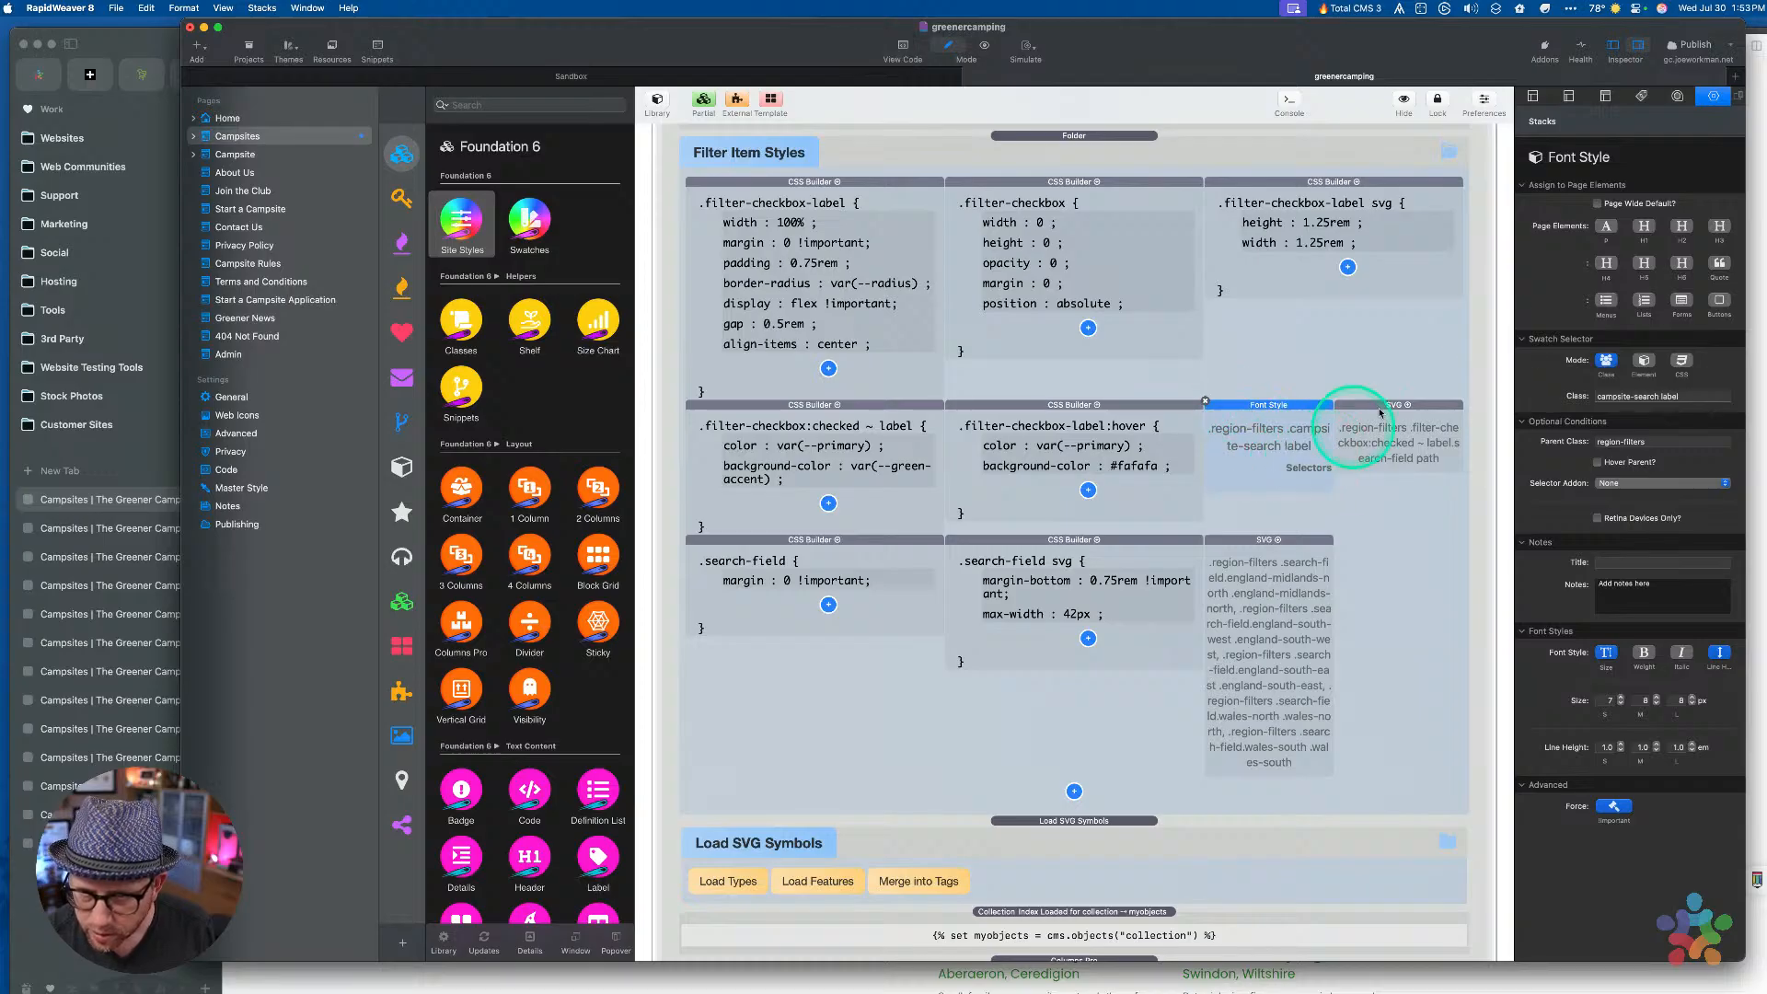
click(1619, 396)
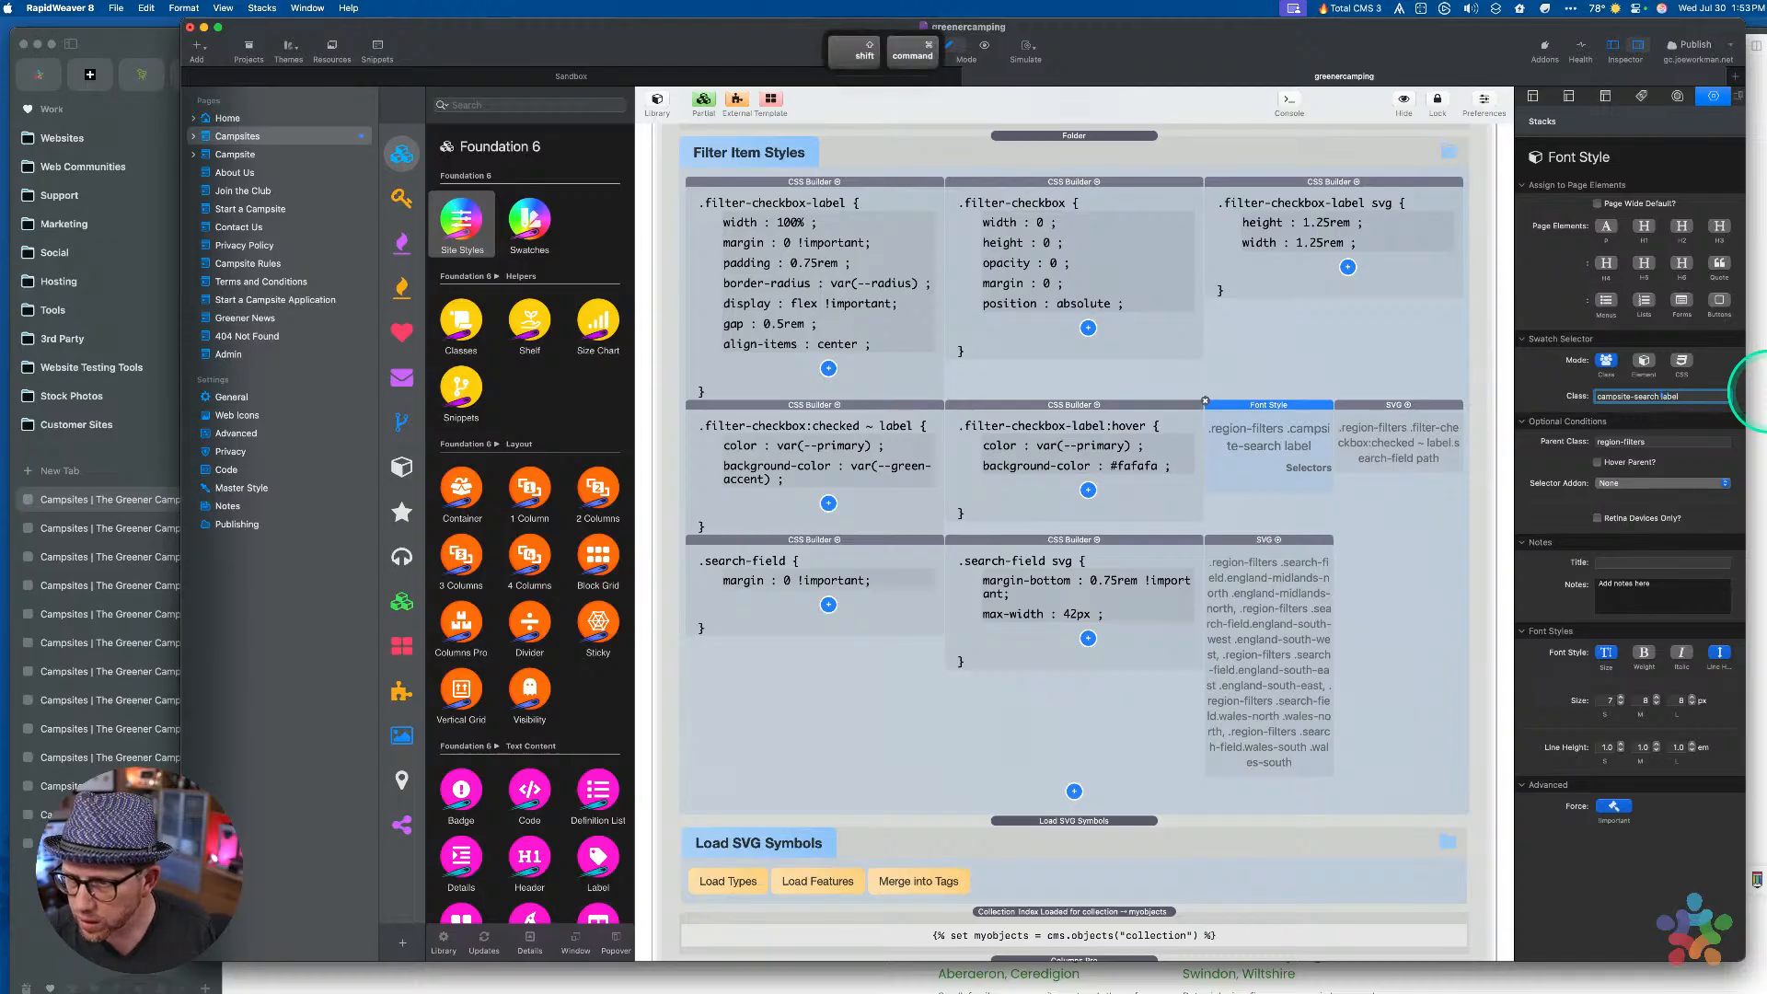
key(shift+super+Left)
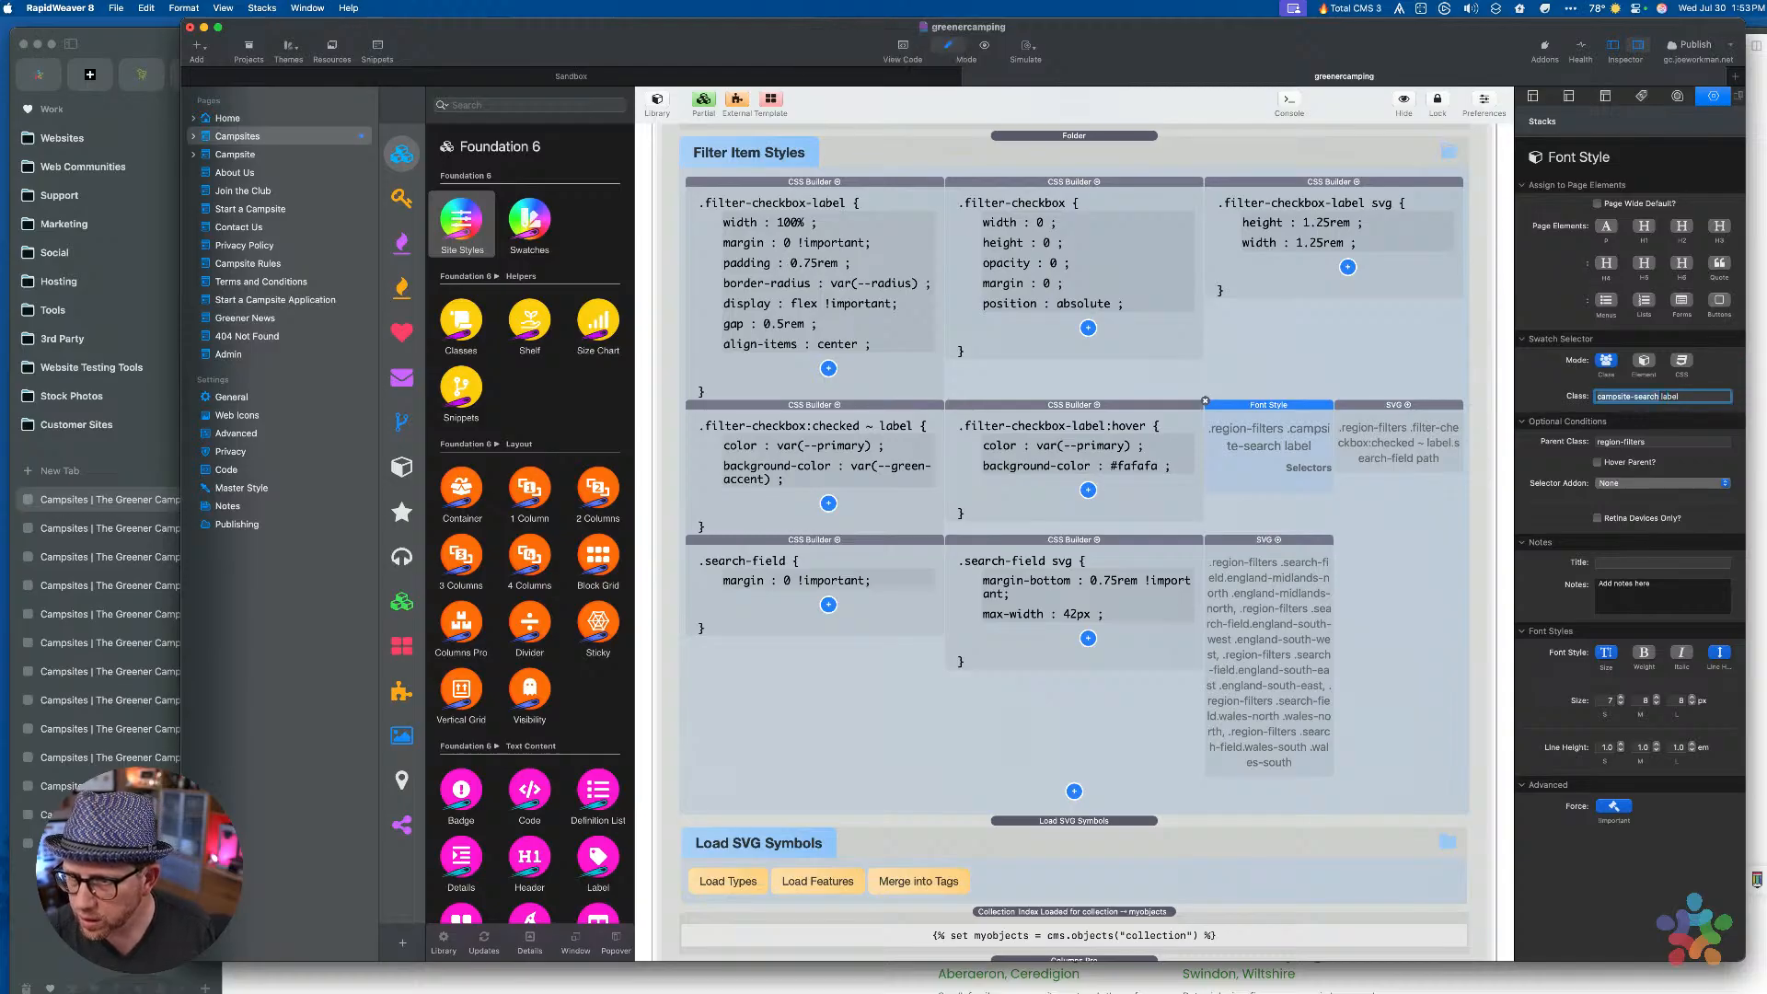
key(Tab)
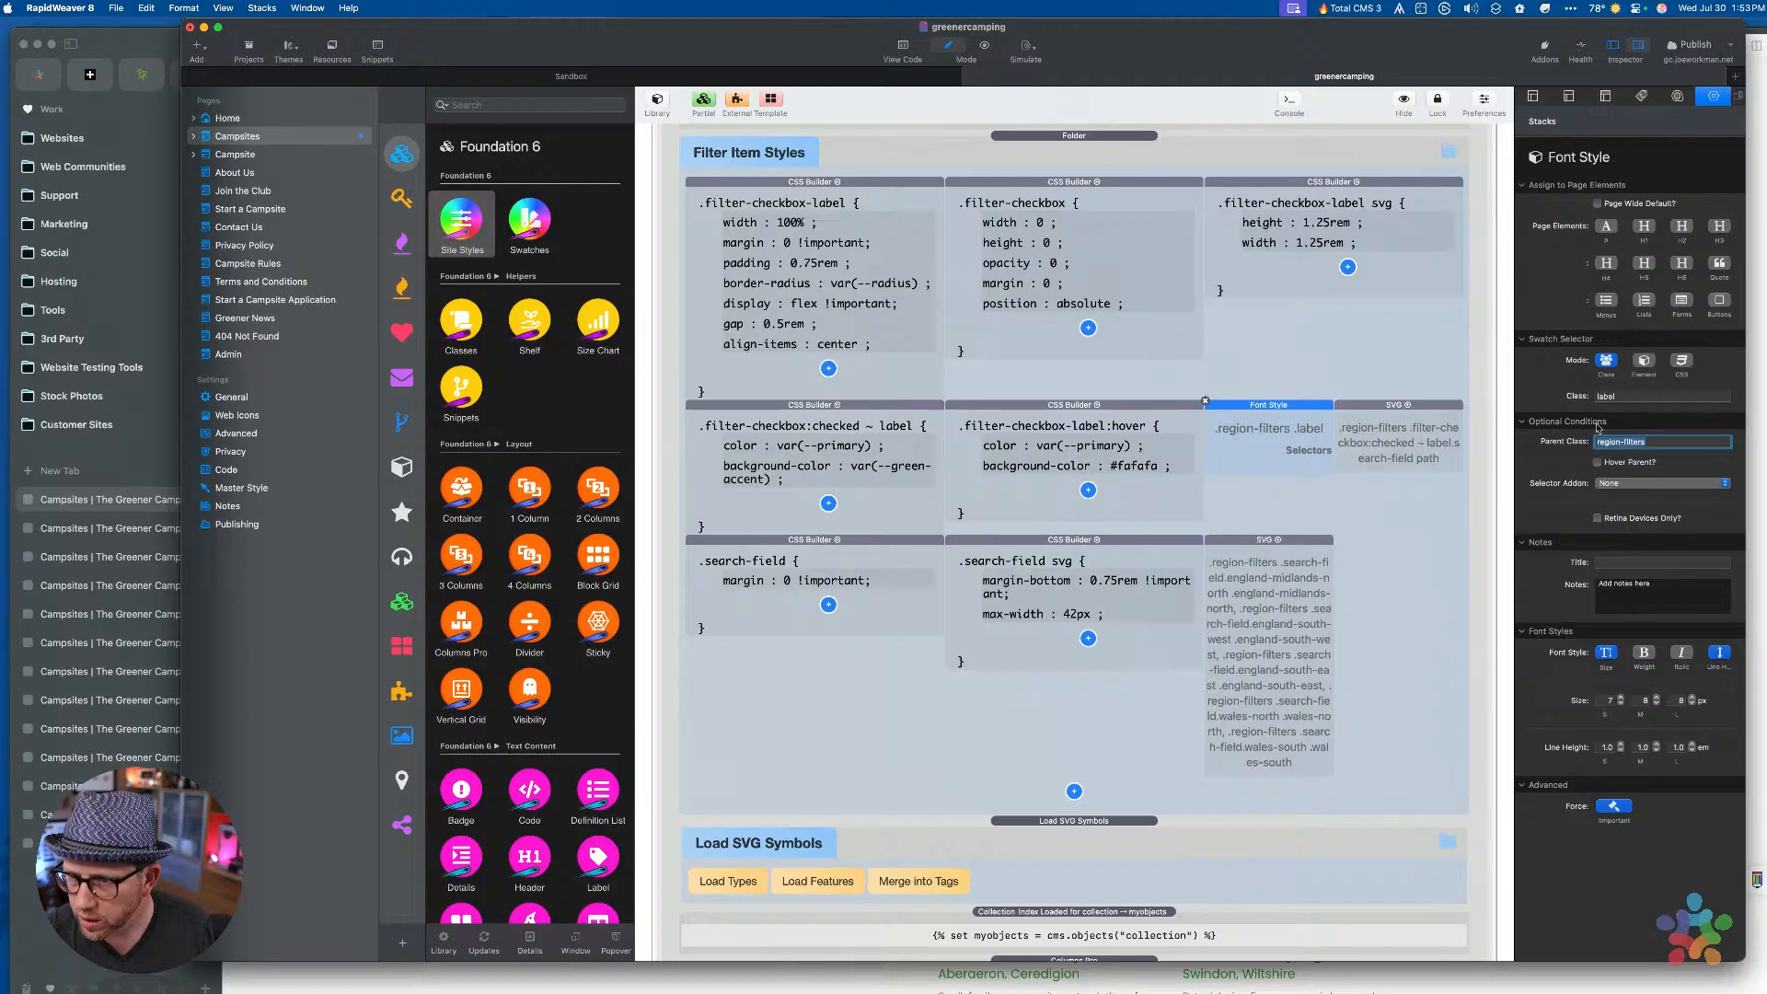
key(super+shift+Right)
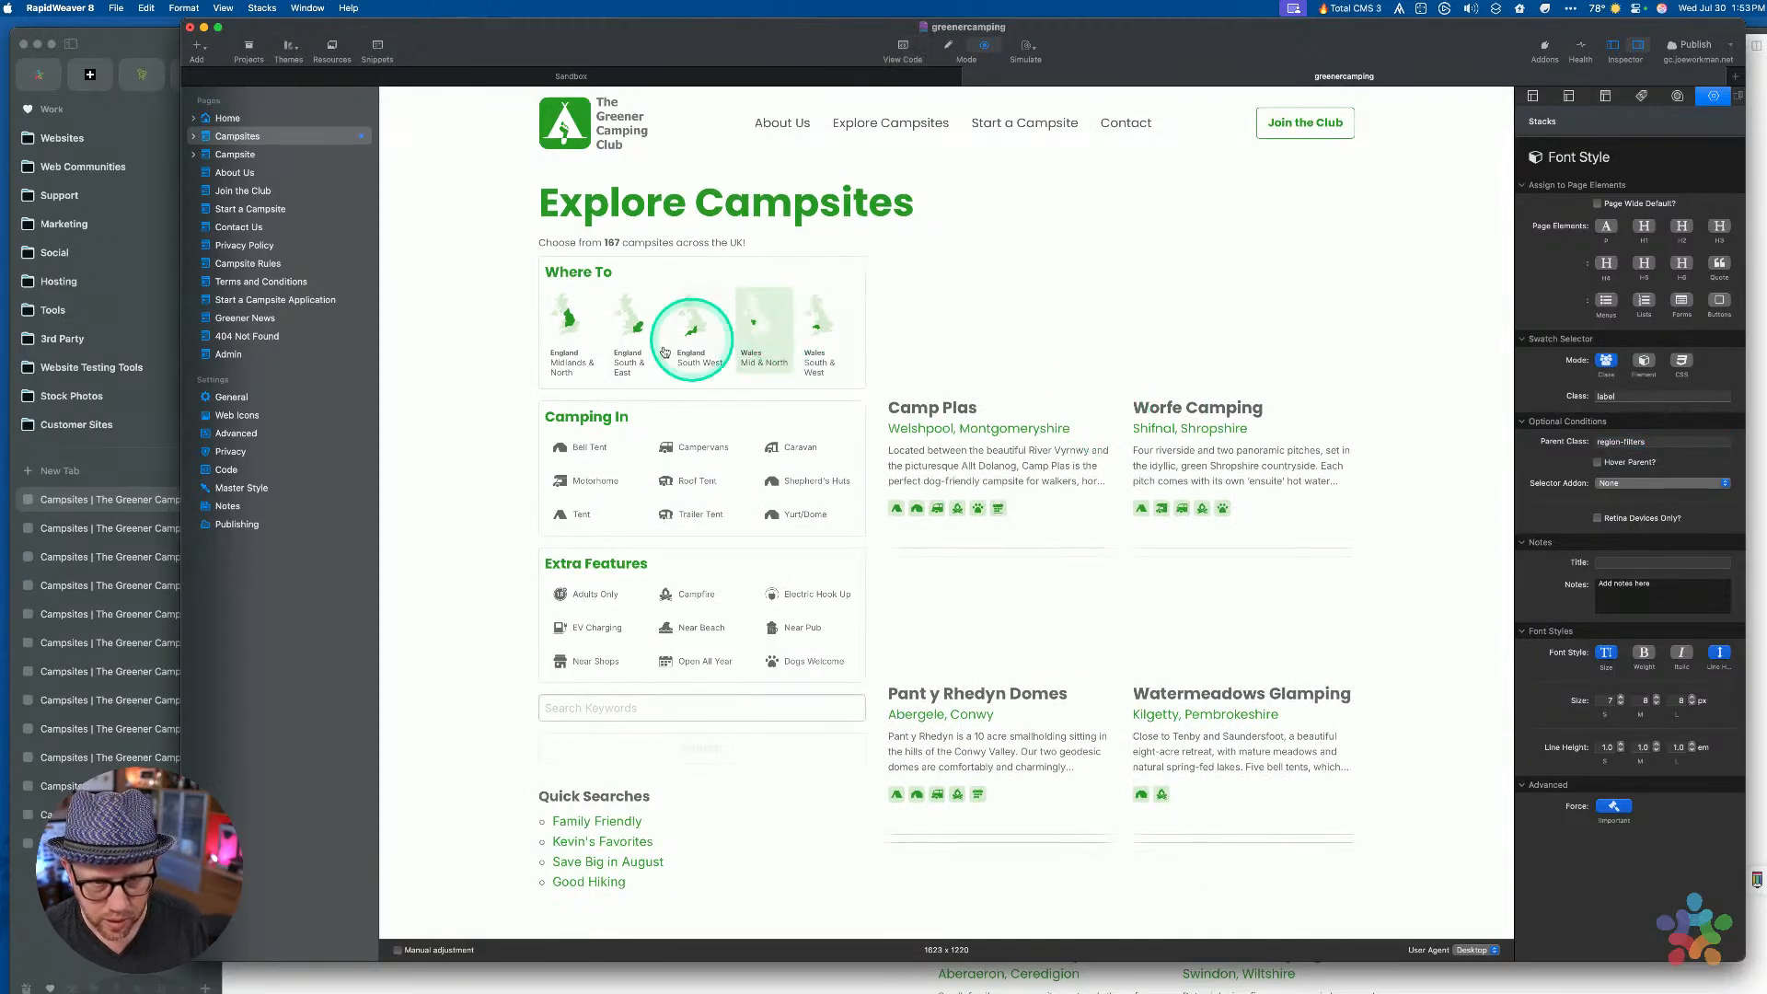
Open the Explore Campsites page in Arc and right-click the Midlands & North label to inspect it
right_click(565, 372)
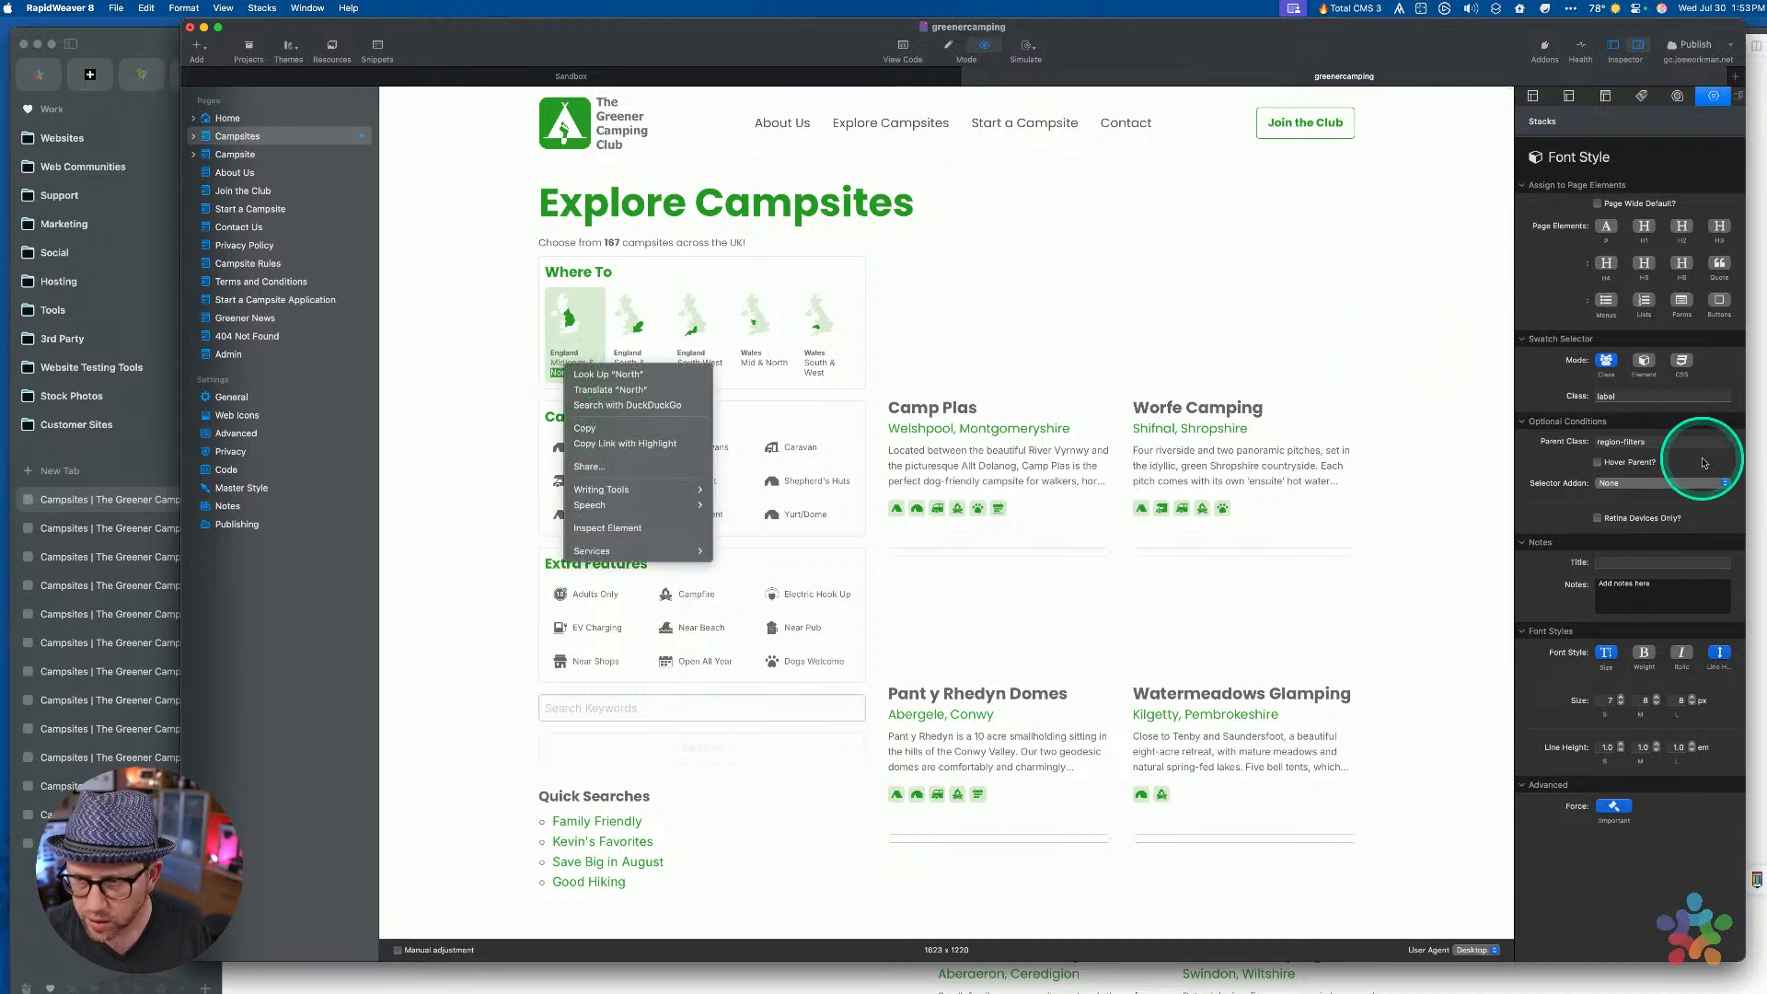
click(1655, 400)
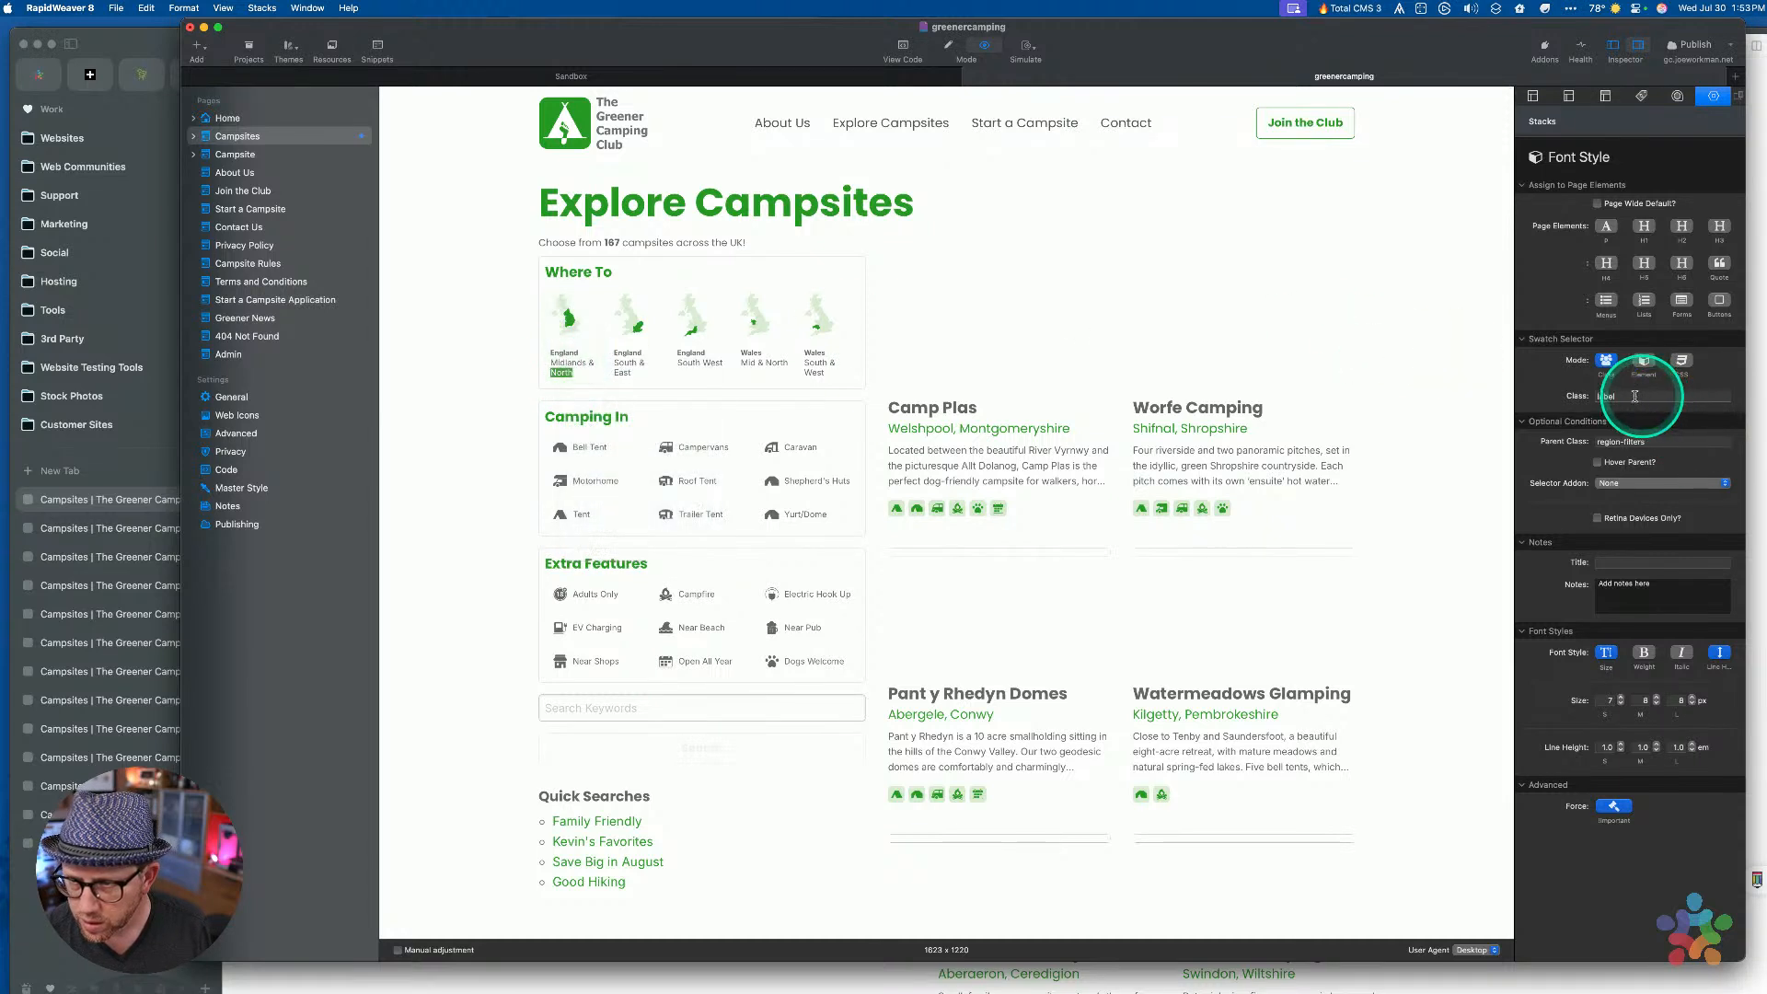
right_click(562, 369)
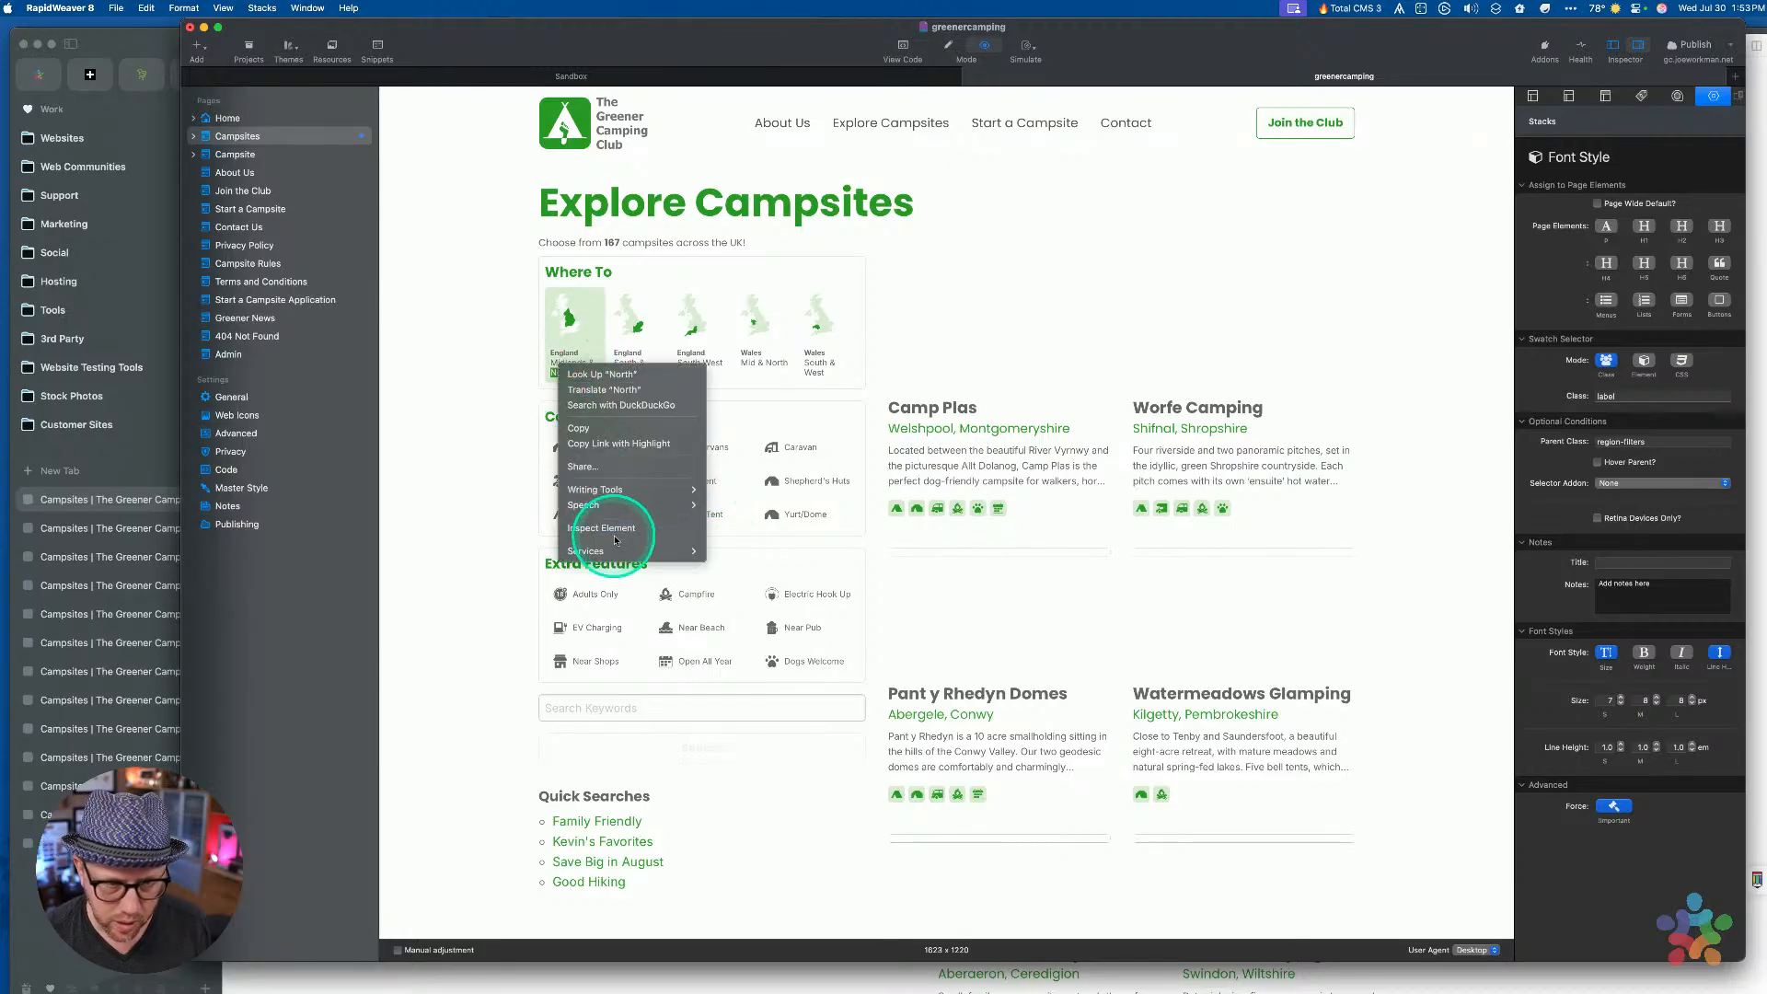
mouse_move(604, 497)
click(578, 362)
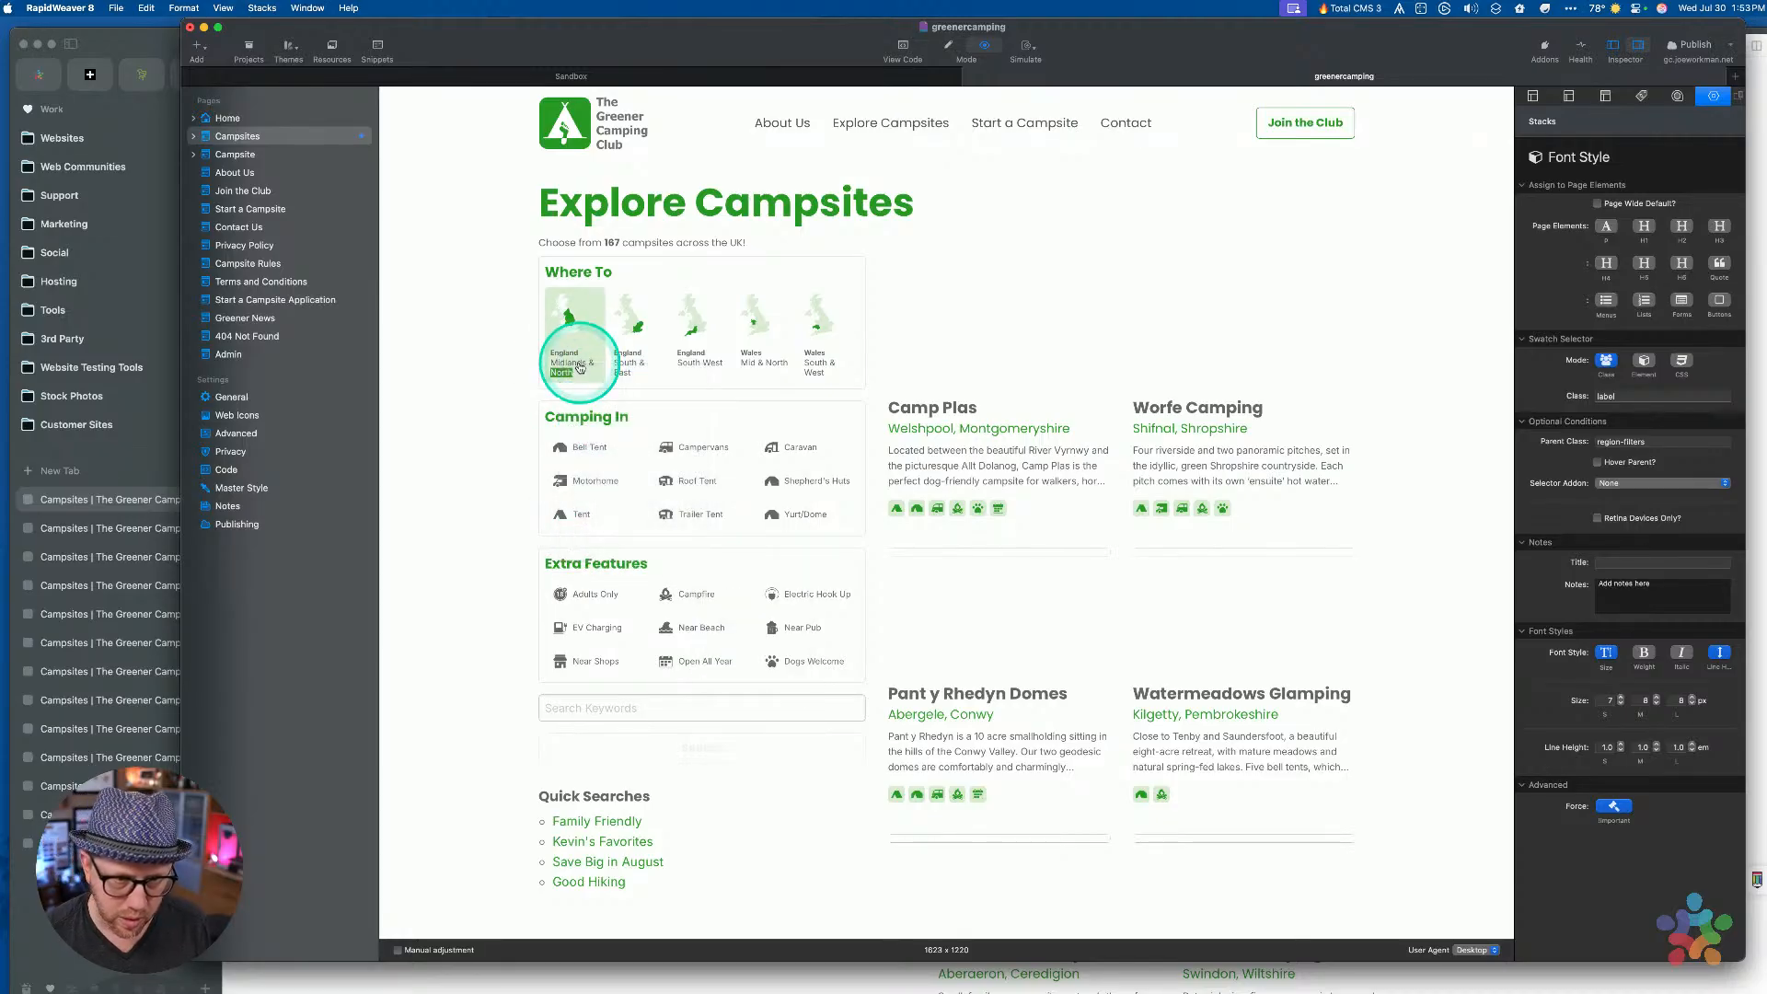
key(super+backslash)
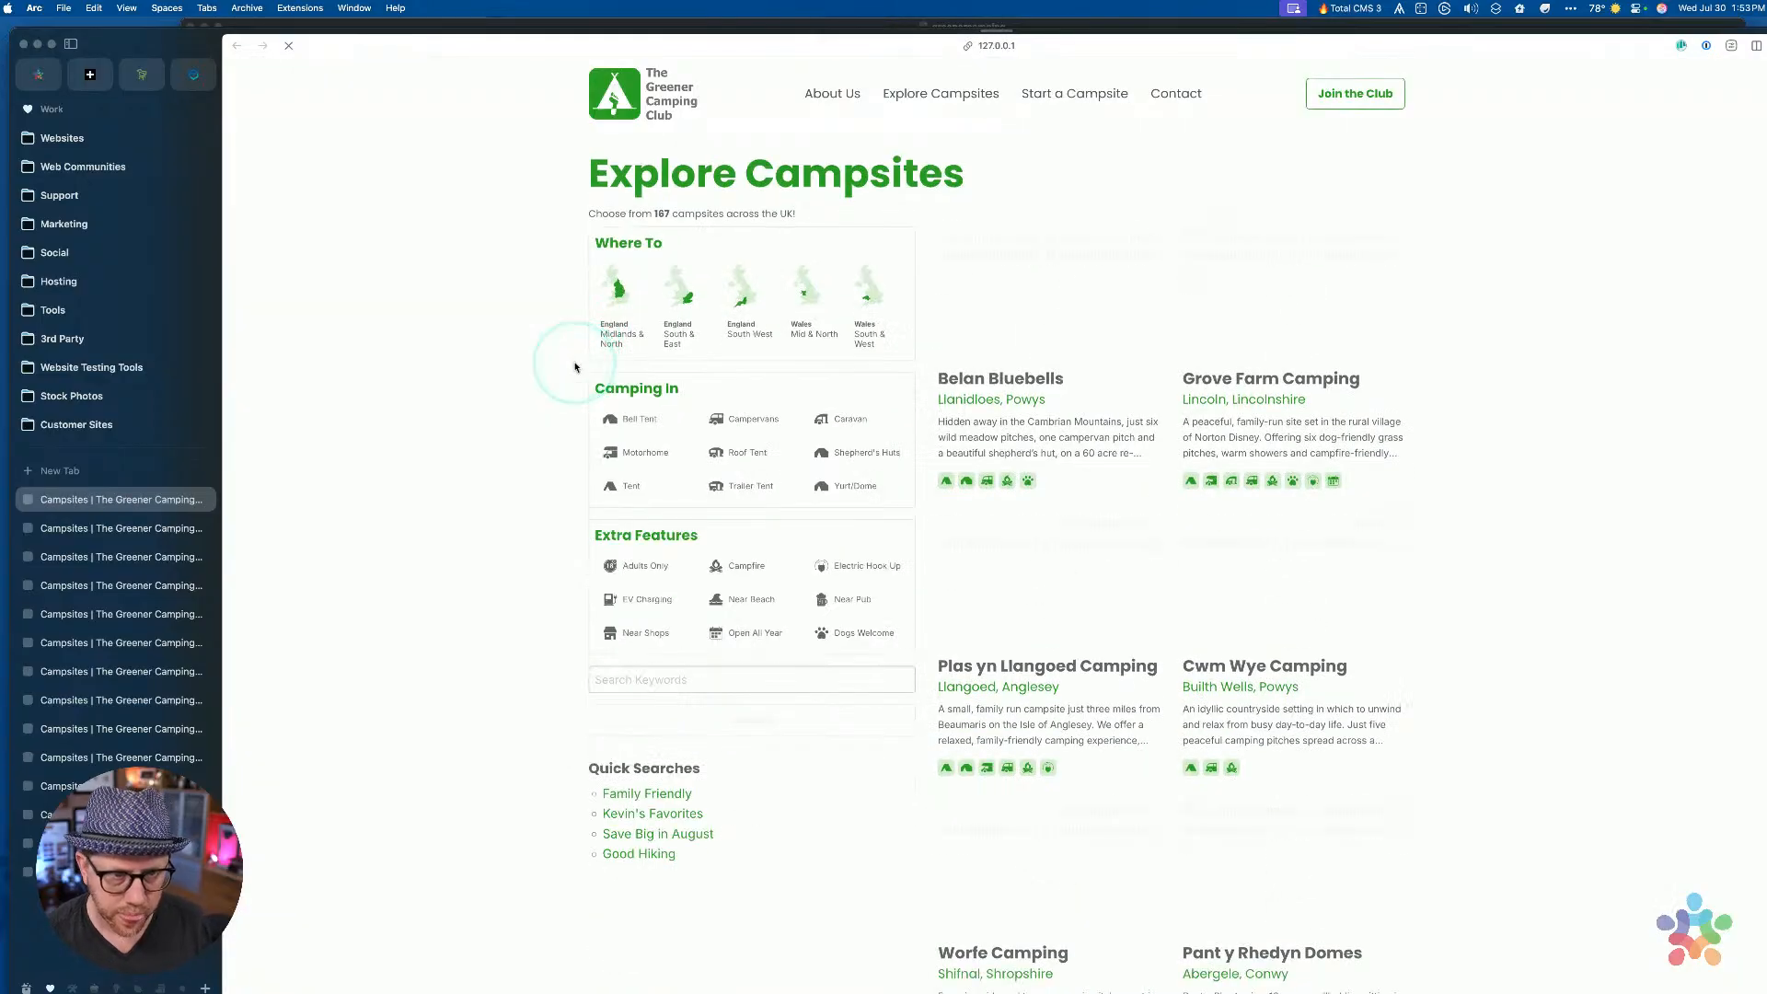
right_click(623, 341)
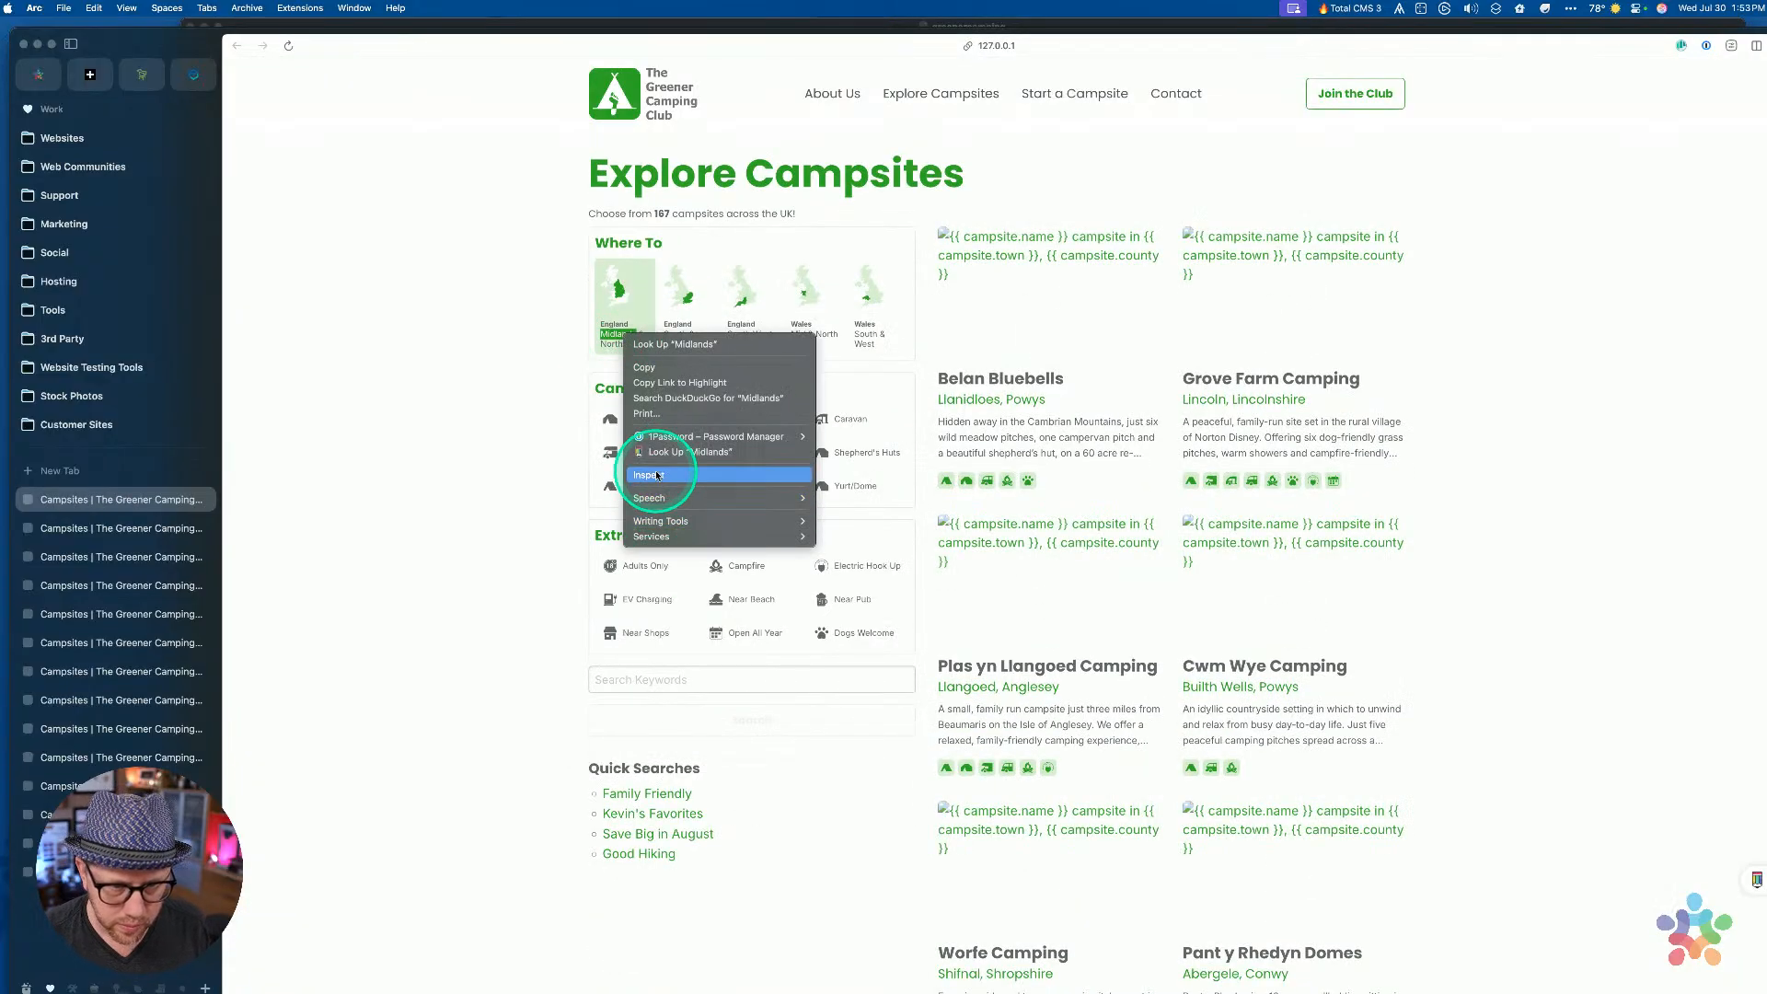
In DevTools, copy the search part of the Midlands & North label's class attribute
click(690, 469)
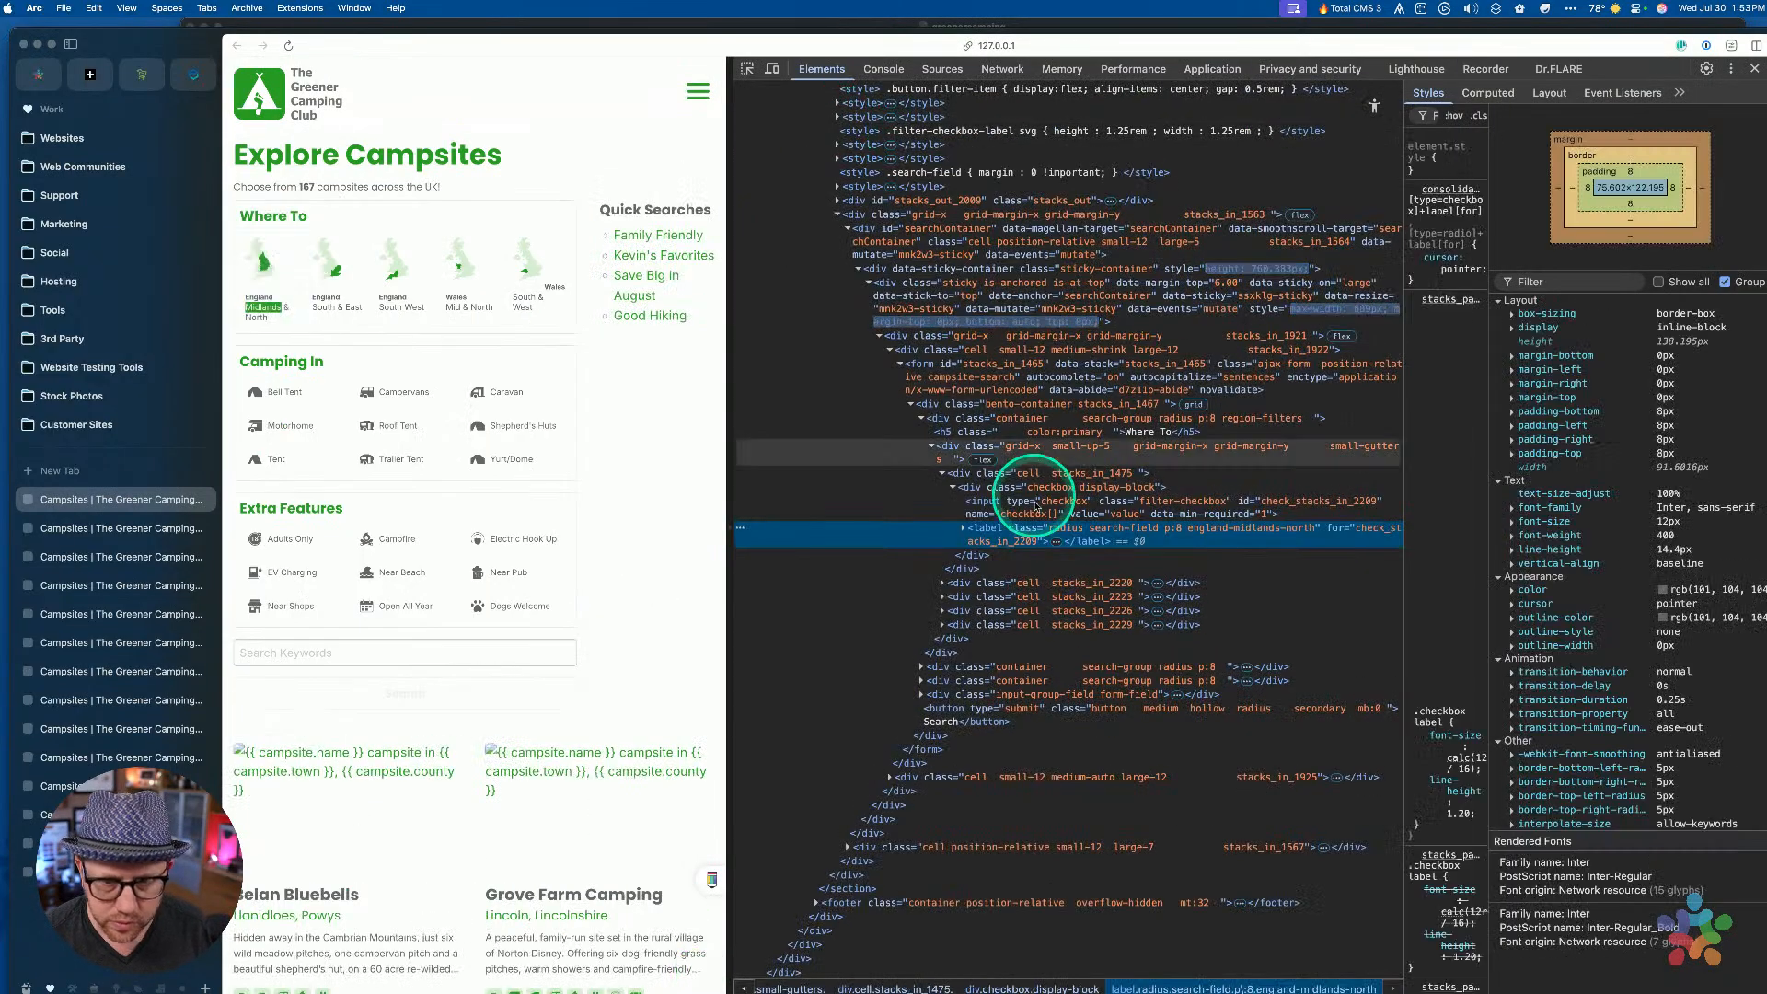
double_click(1098, 529)
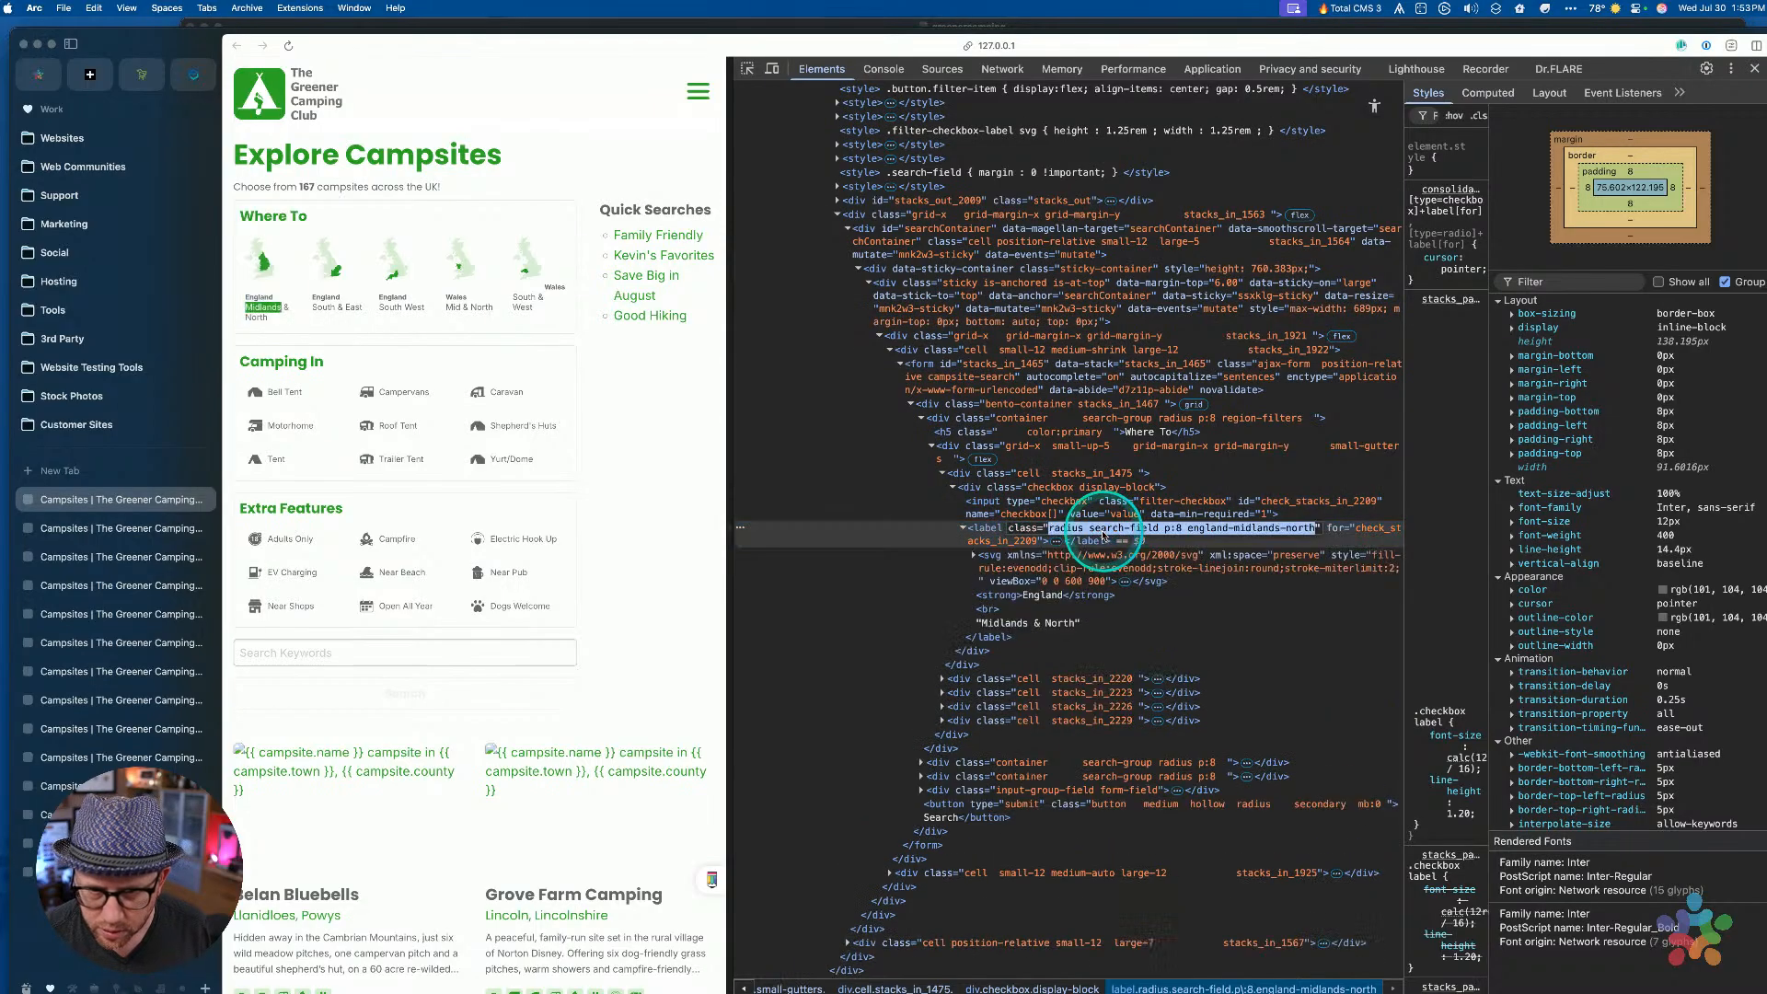
click(1152, 526)
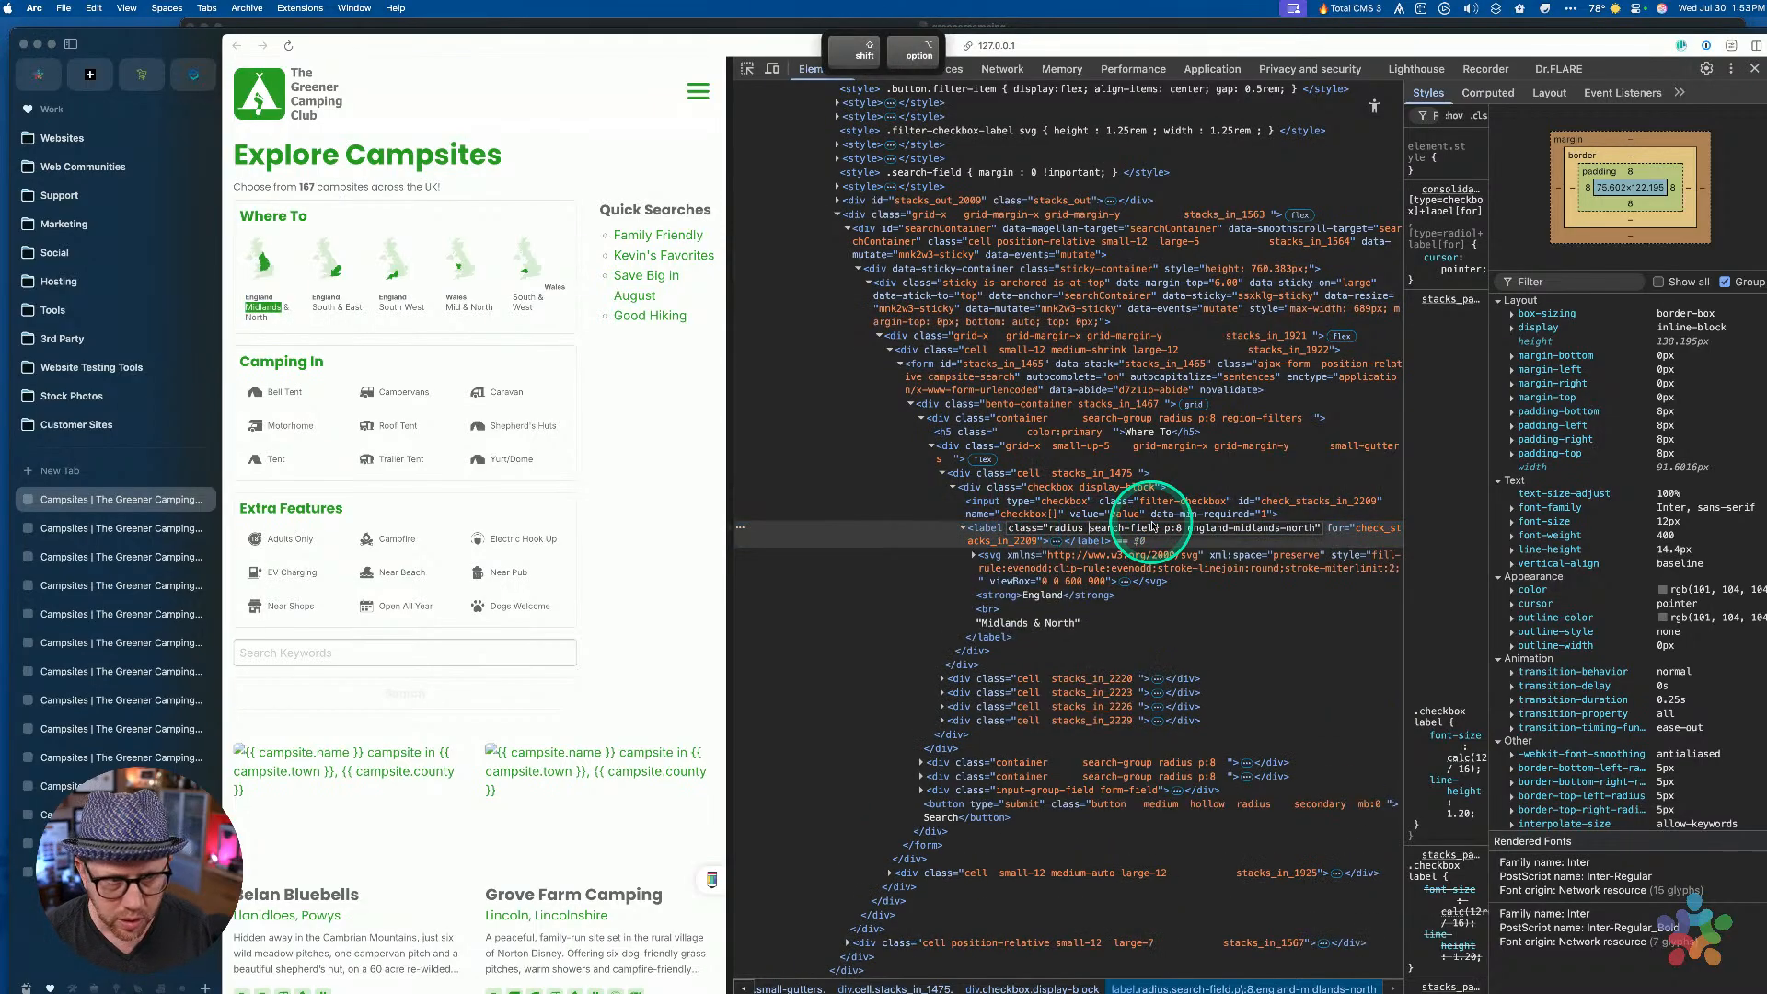
key(shift+alt+Right)
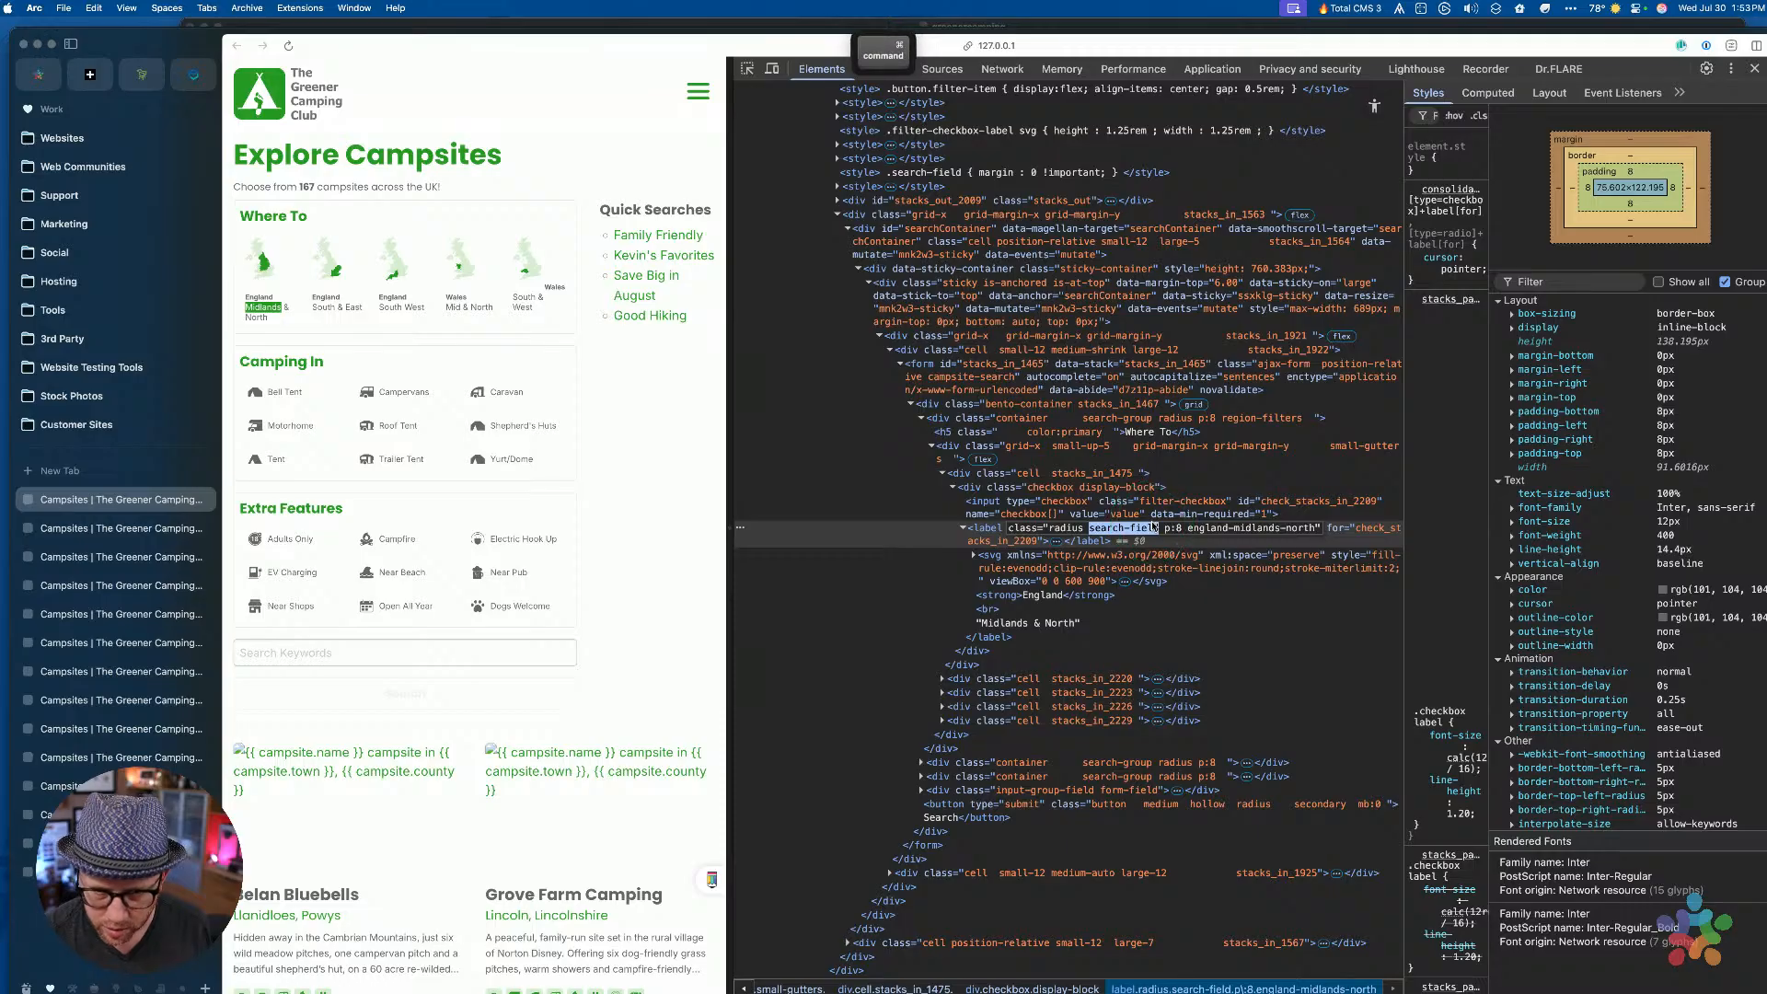
key(super+c)
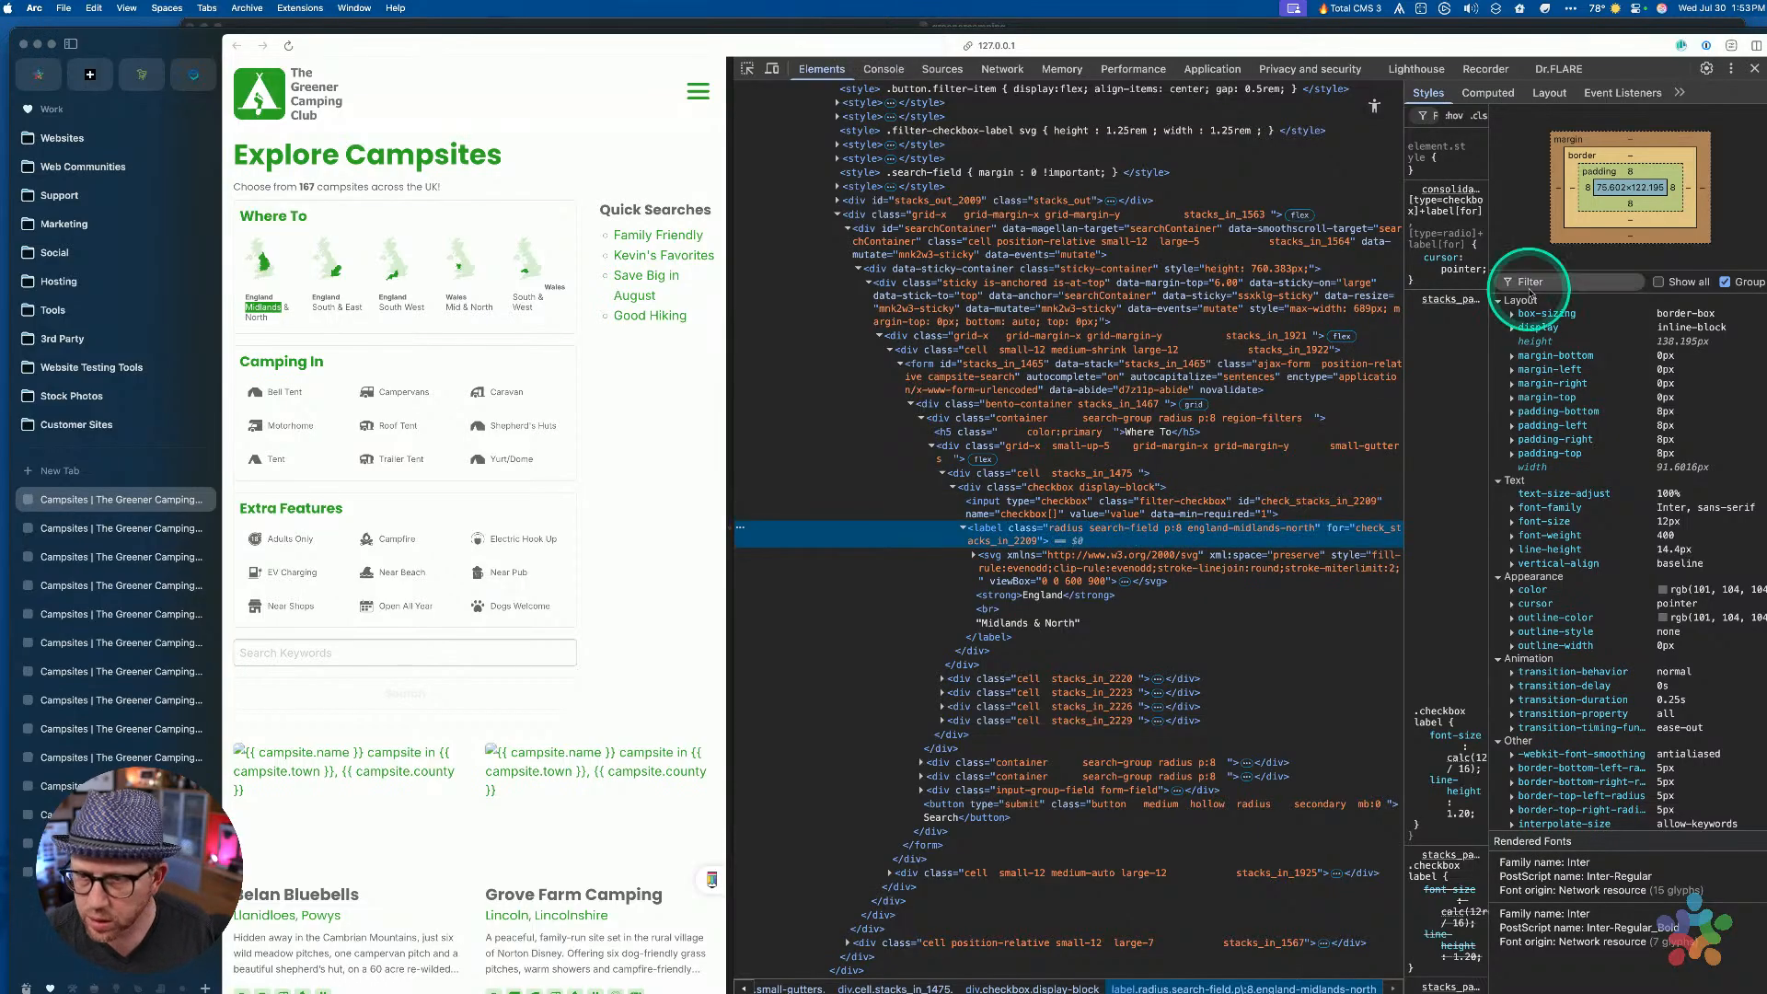
Widen the DevTools Styles pane to view the label rules, then return to RapidWeaver
drag(1404, 267, 1038, 274)
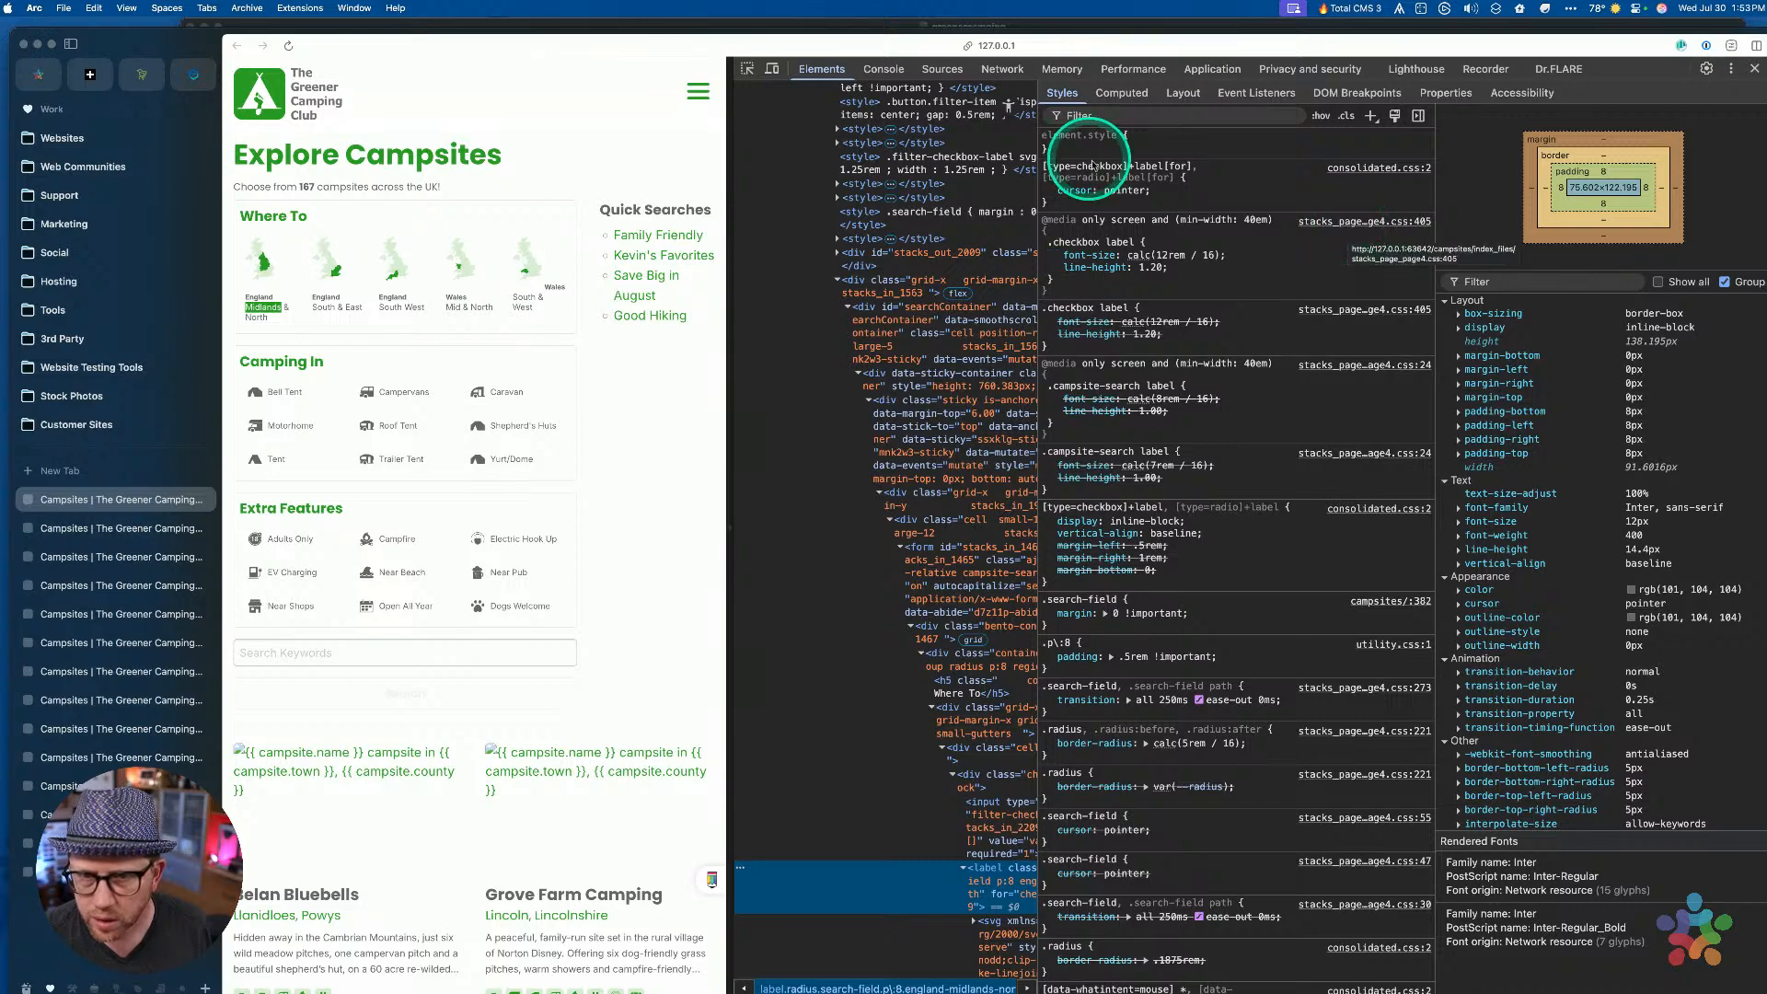
key(ctrl+Up)
click(1202, 635)
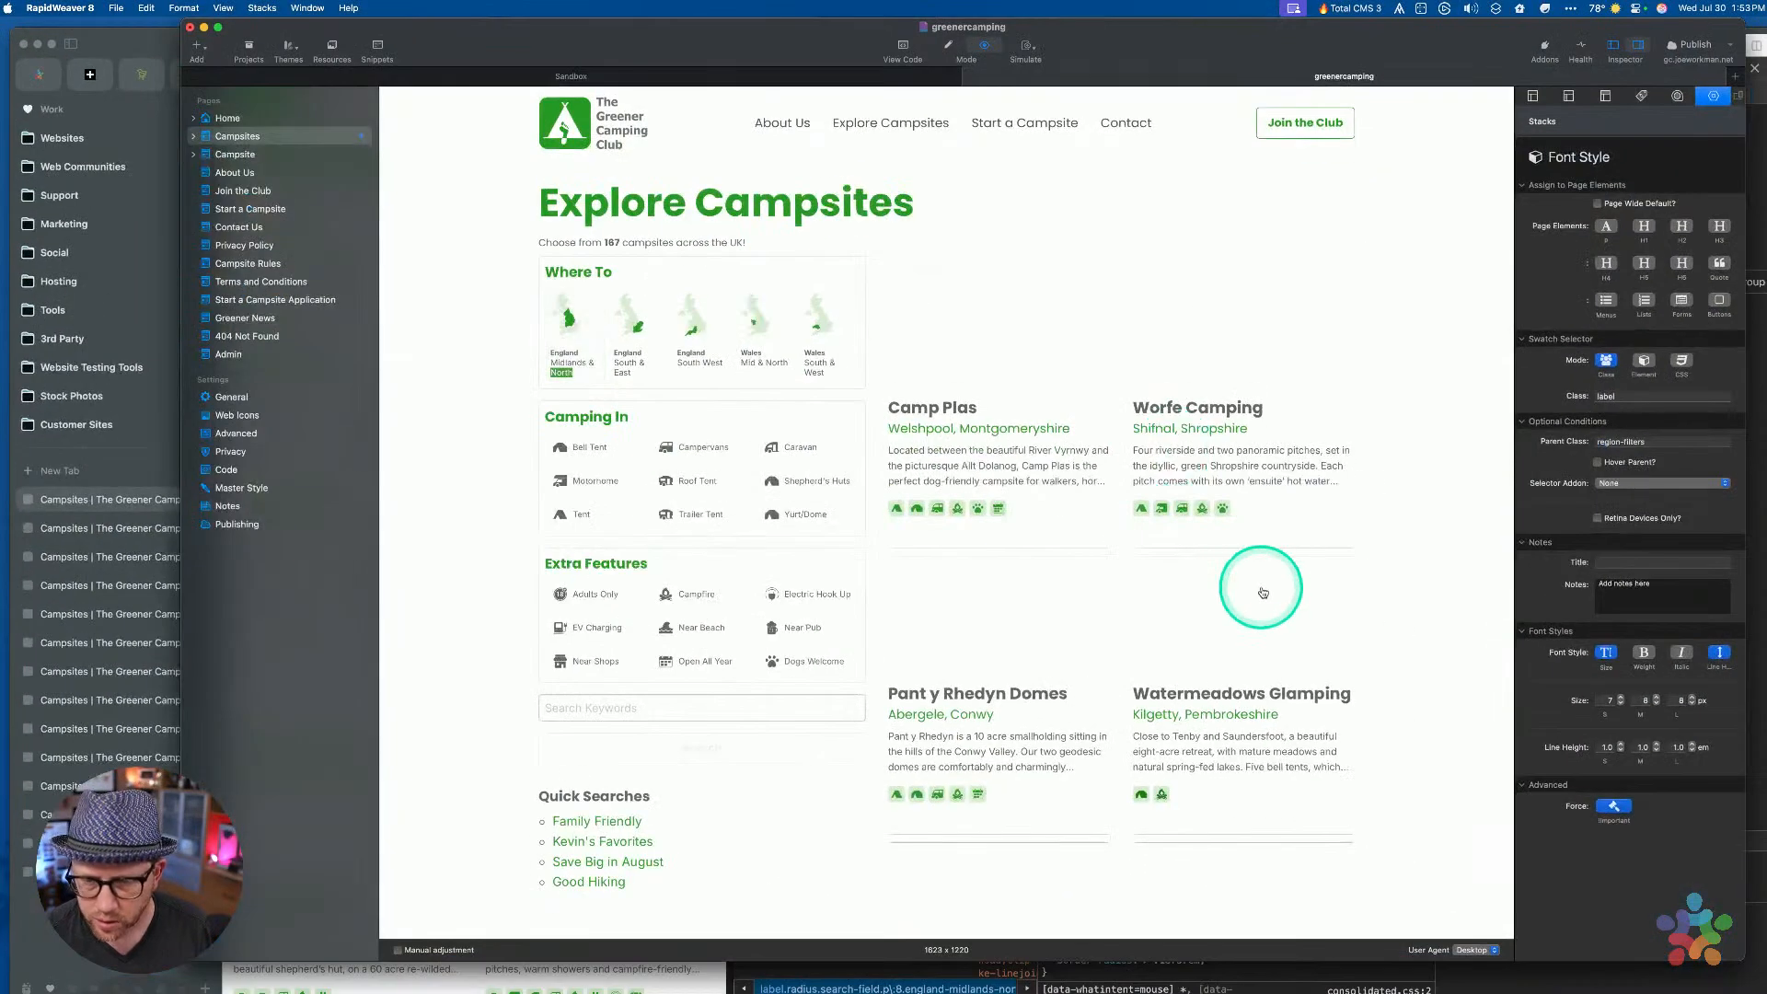
Set the Font Style Class to search-field, clear the region-filters Parent Class, and preview
key(super+r)
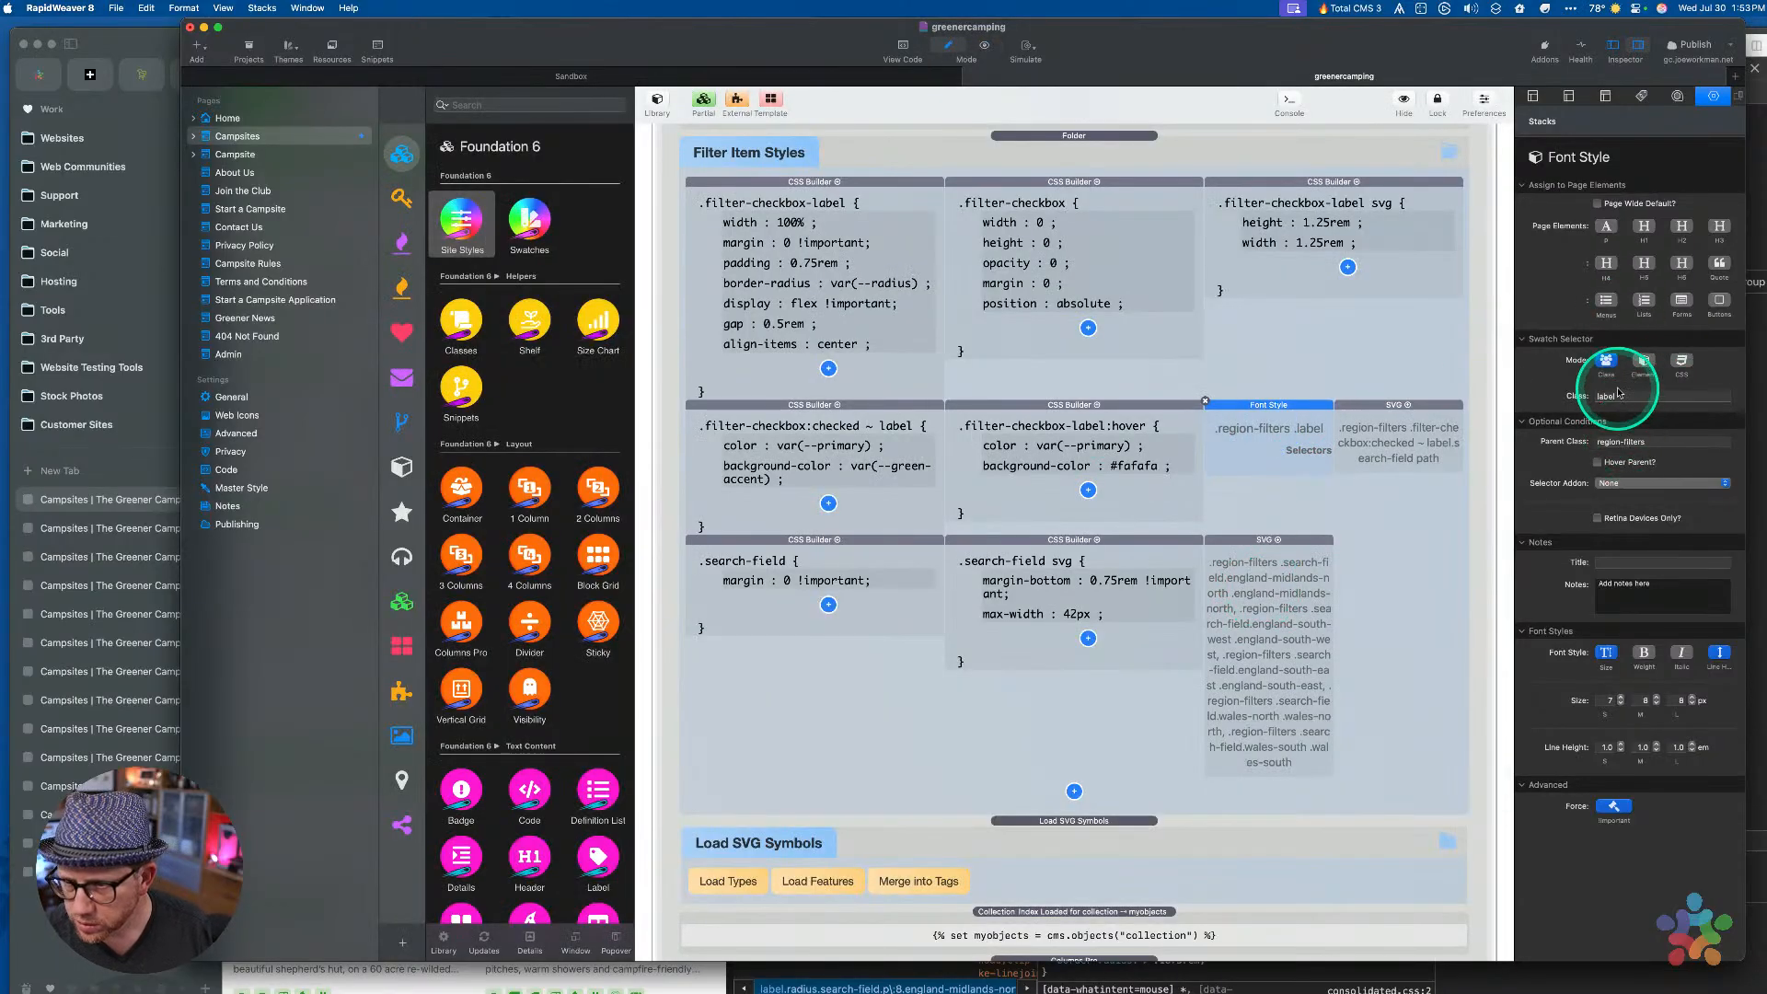
key(super+v)
click(1687, 398)
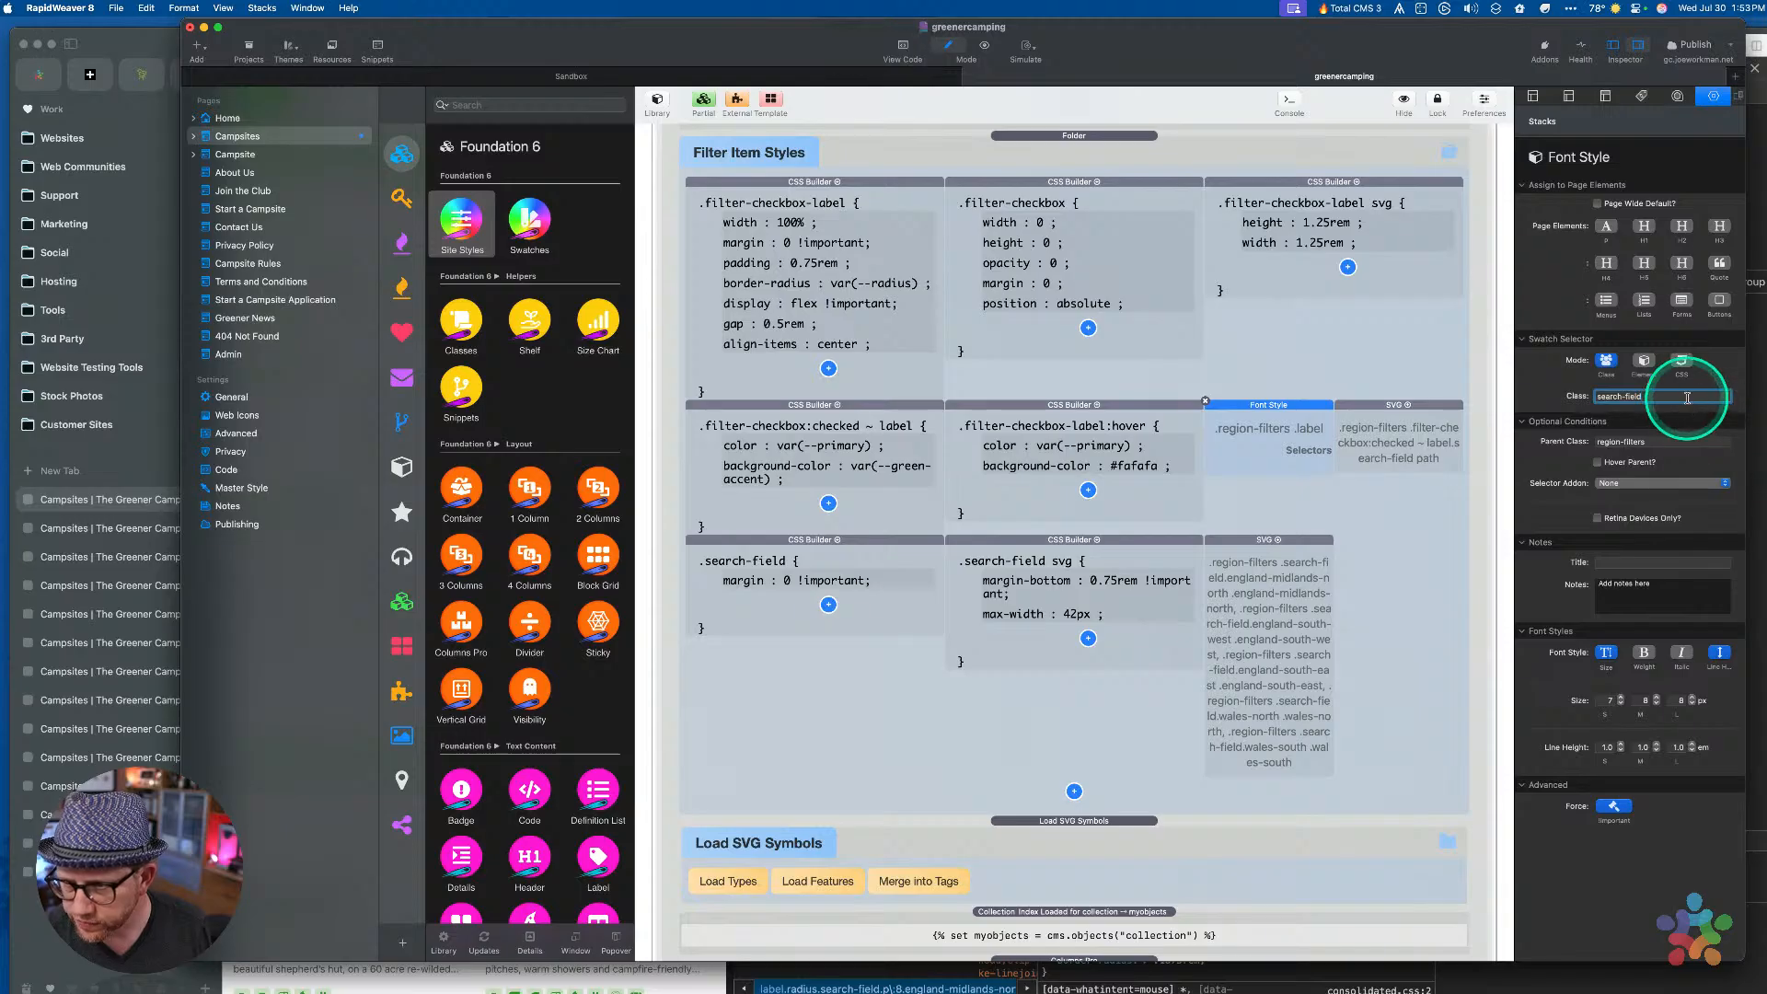
click(1597, 442)
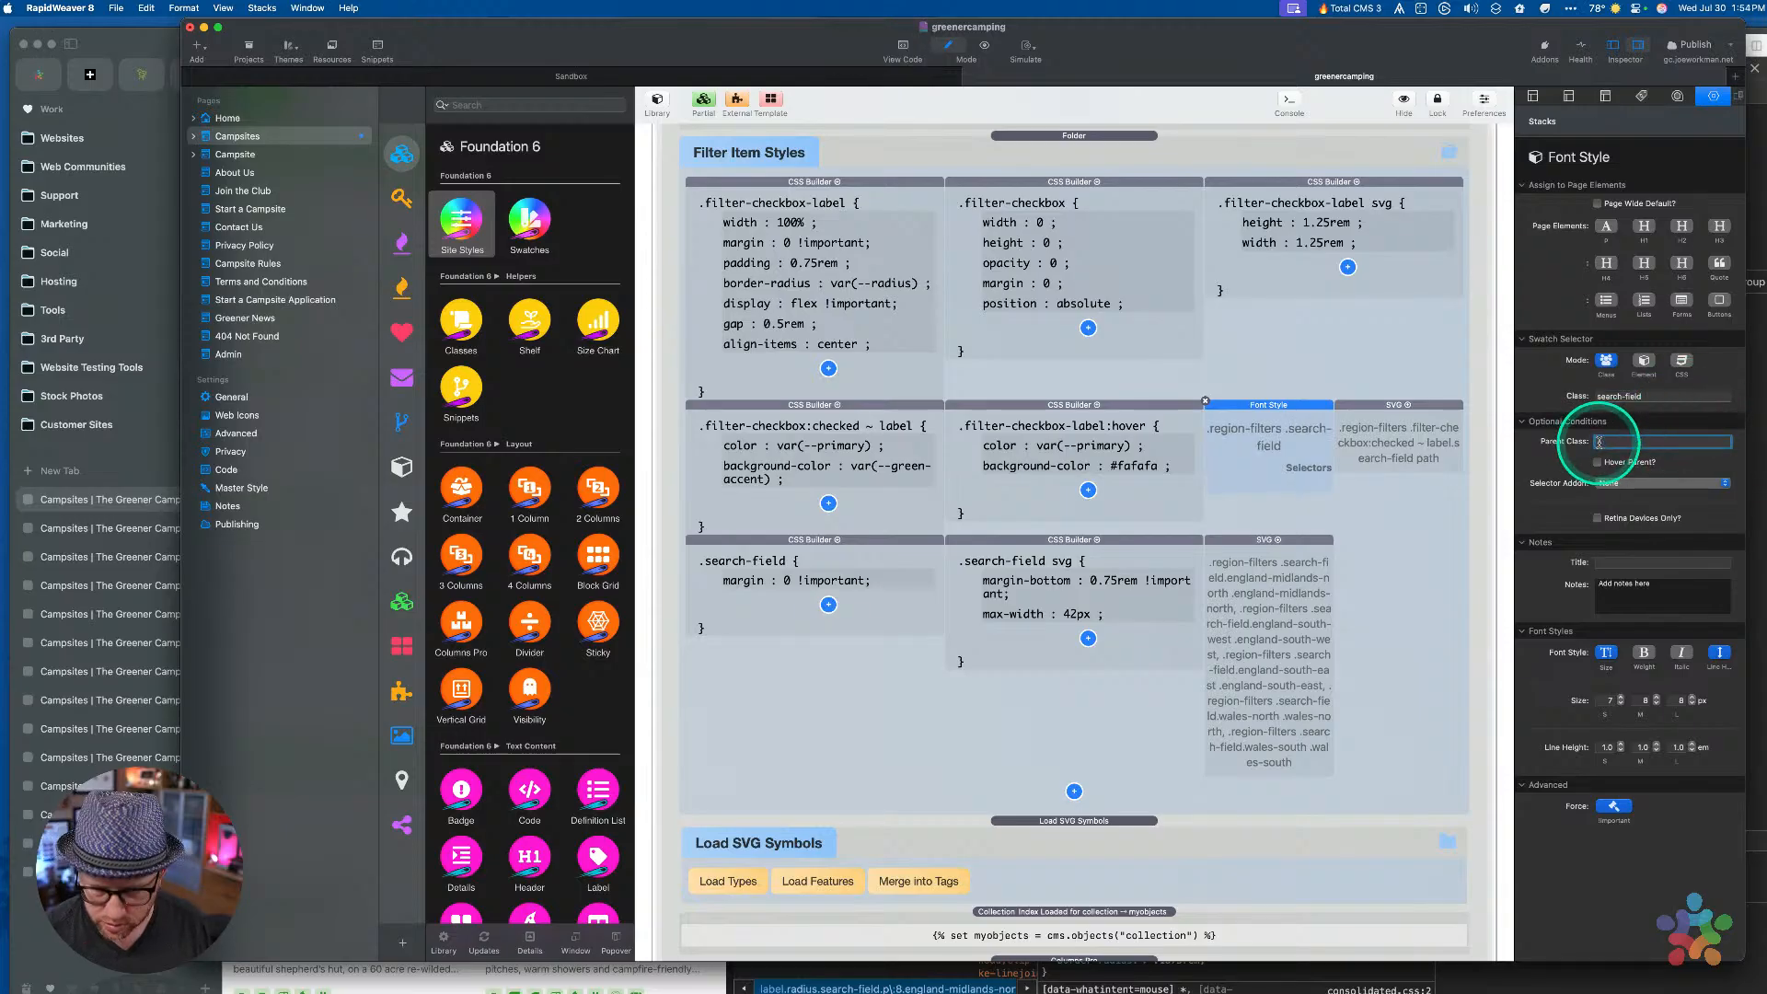
key(Tab)
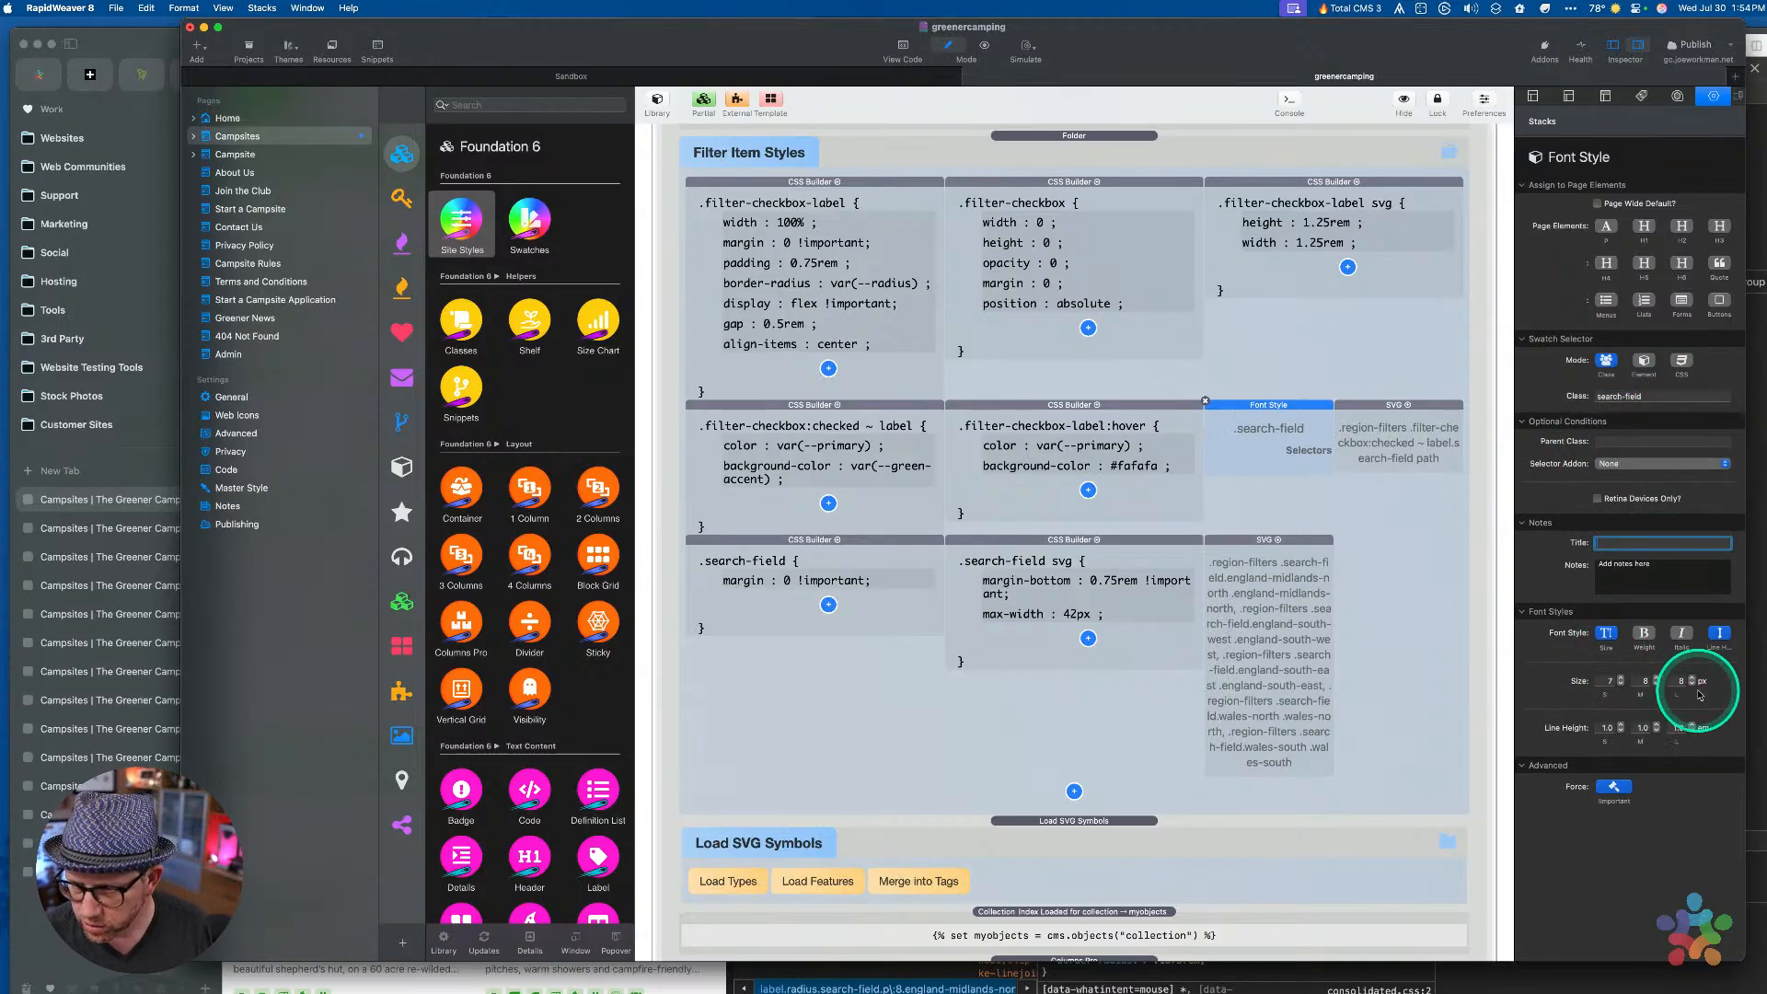
click(1250, 414)
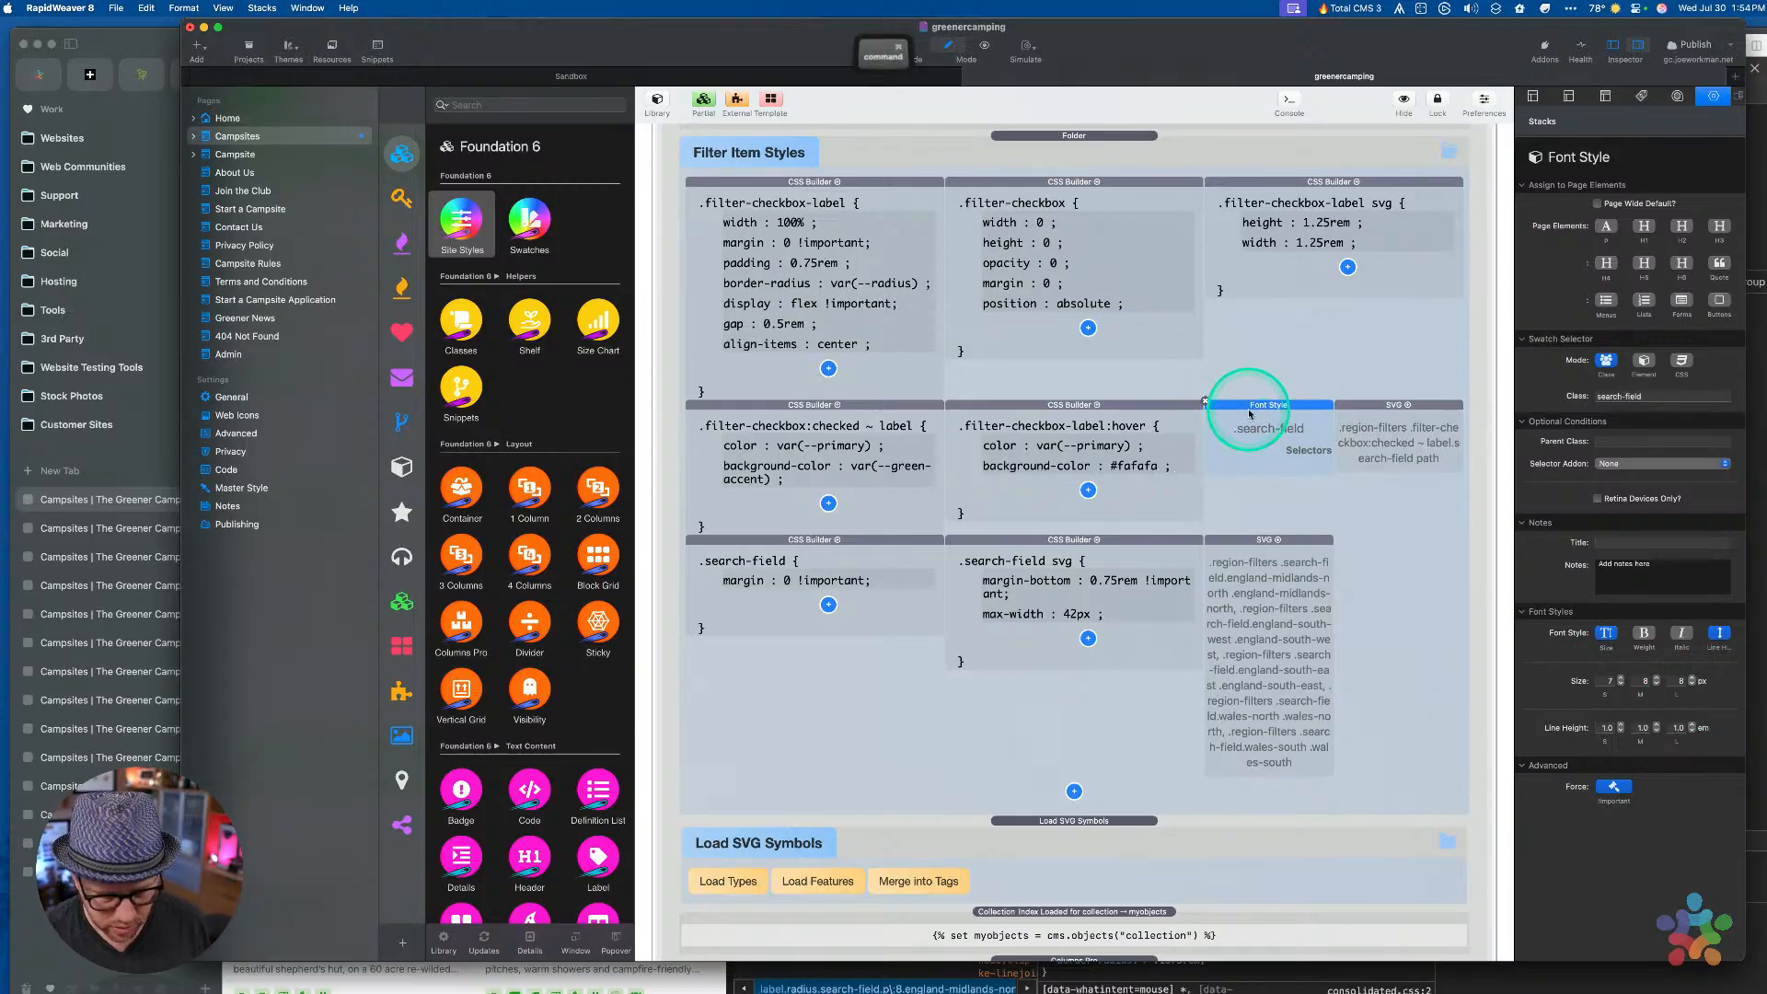
key(super+r)
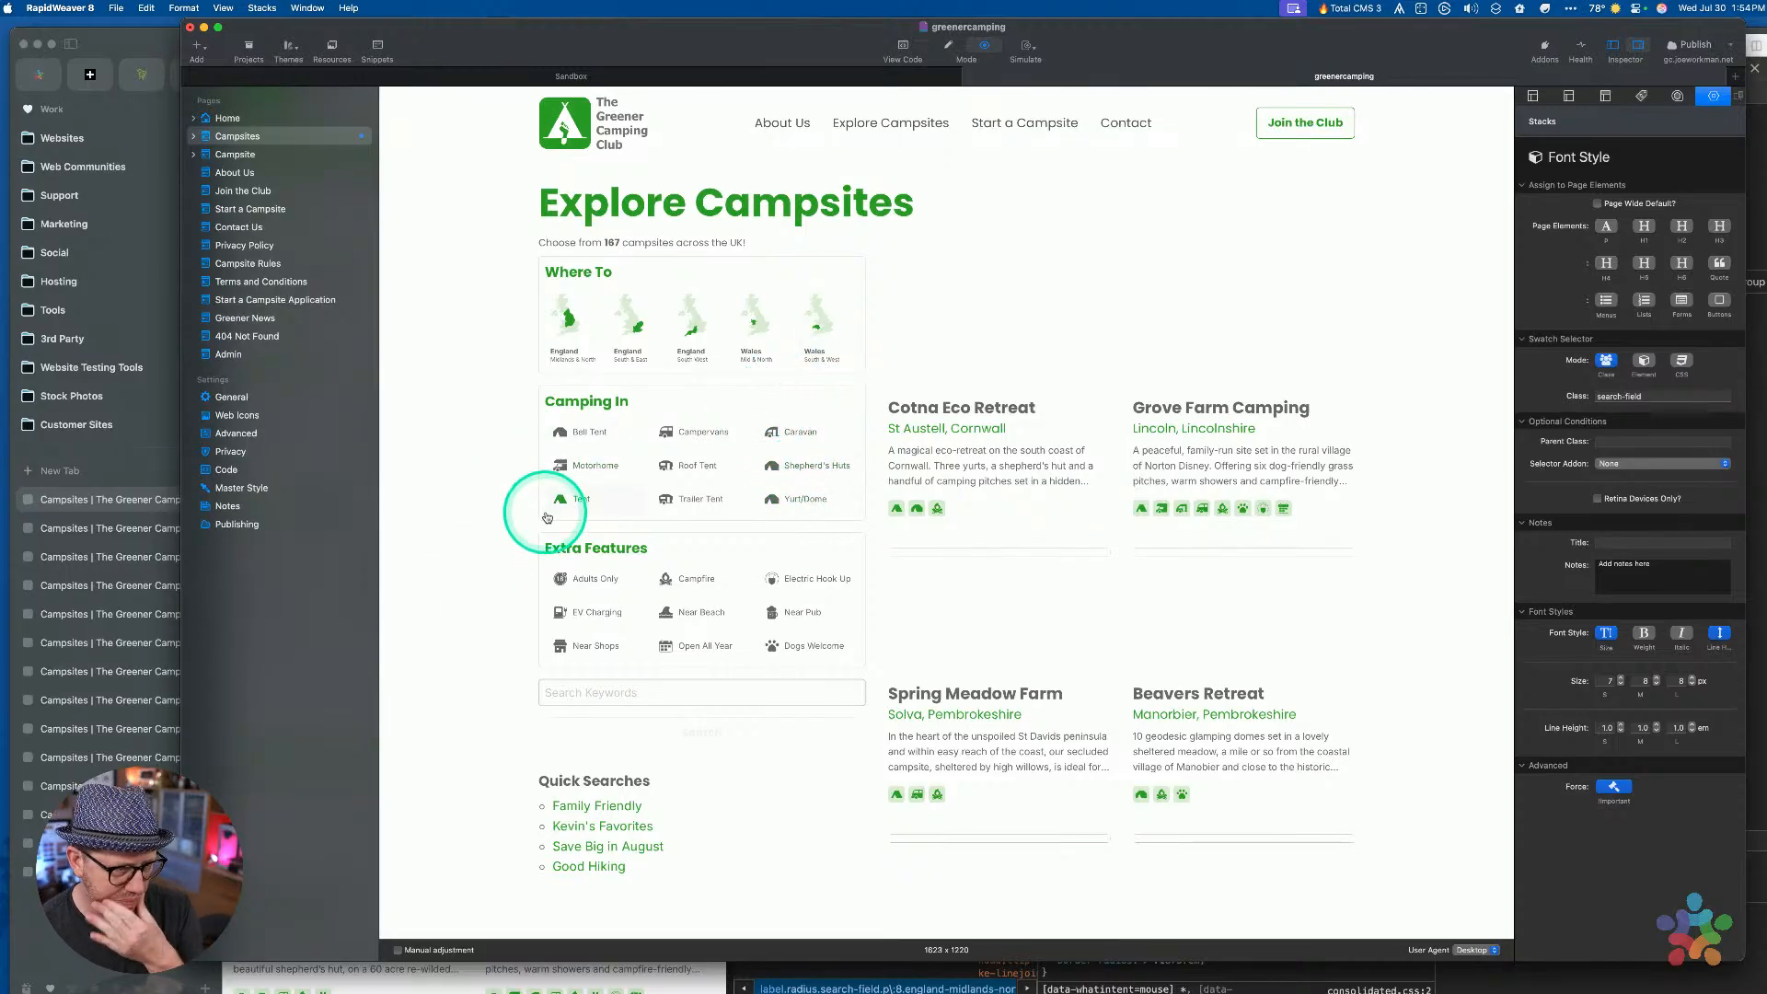
In preview, tick Adults Only, Campfire, Electric Hook Up, Near Pub and Dogs Welcome, then return to edit mode
click(590, 579)
click(688, 581)
click(817, 578)
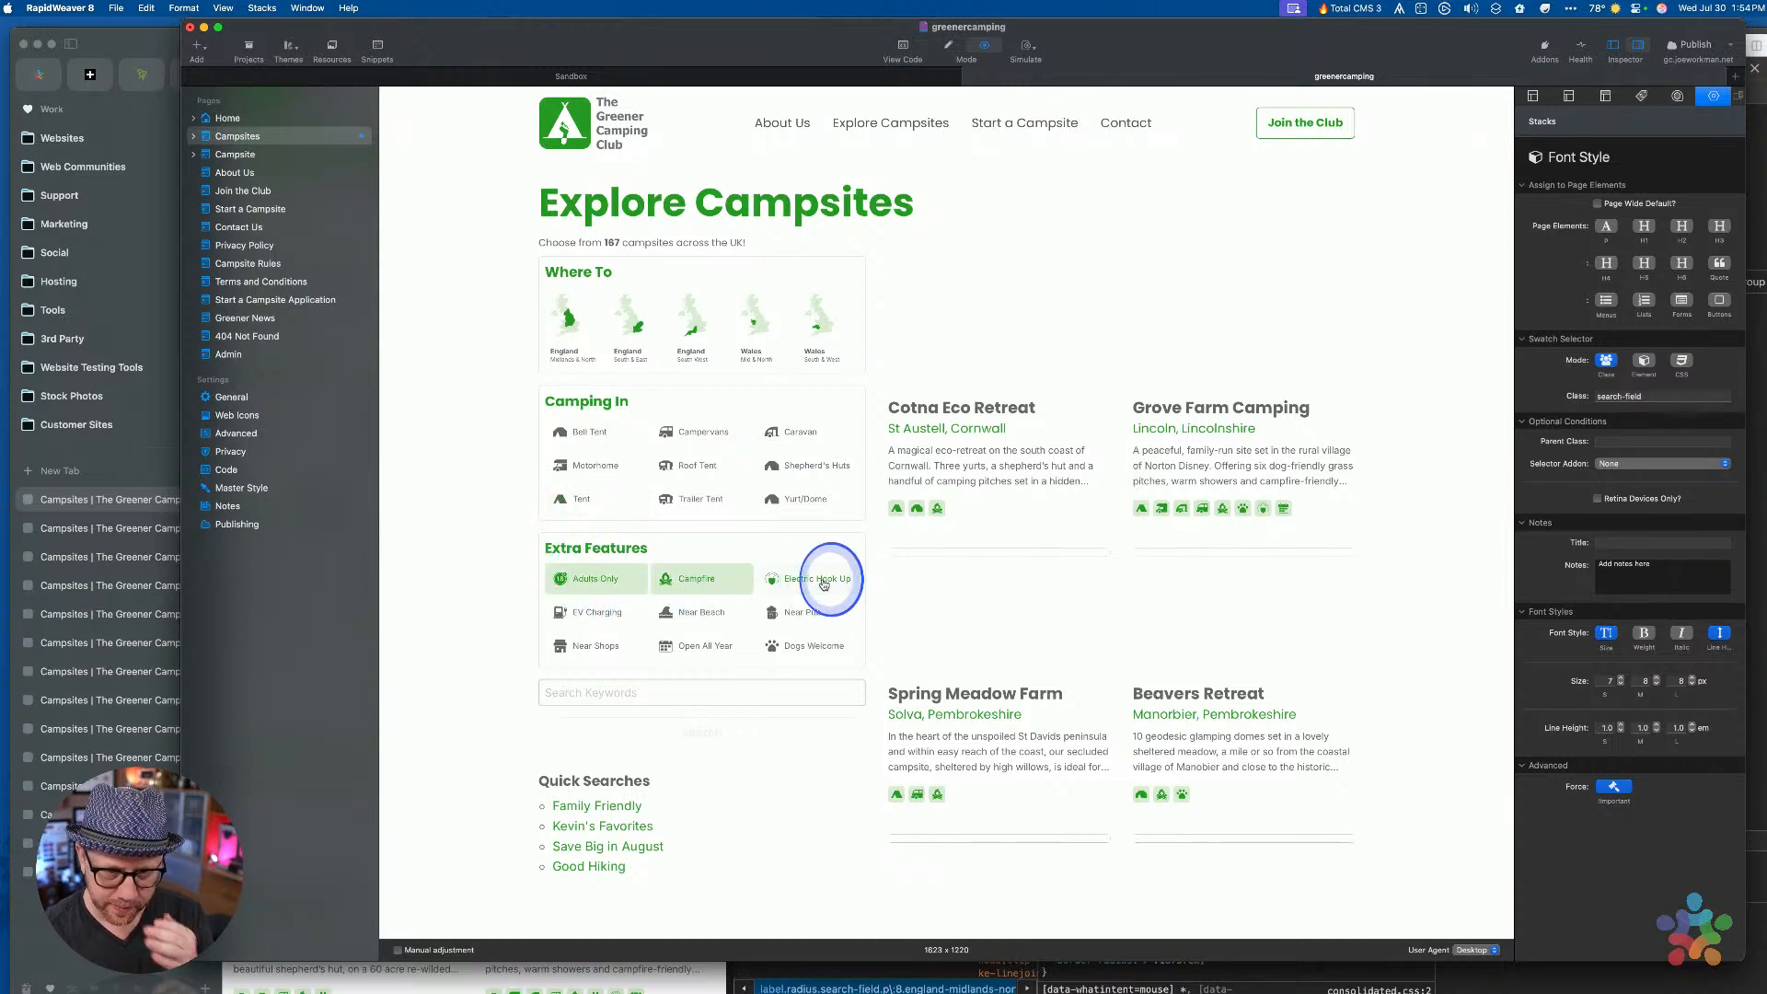
click(799, 612)
click(775, 646)
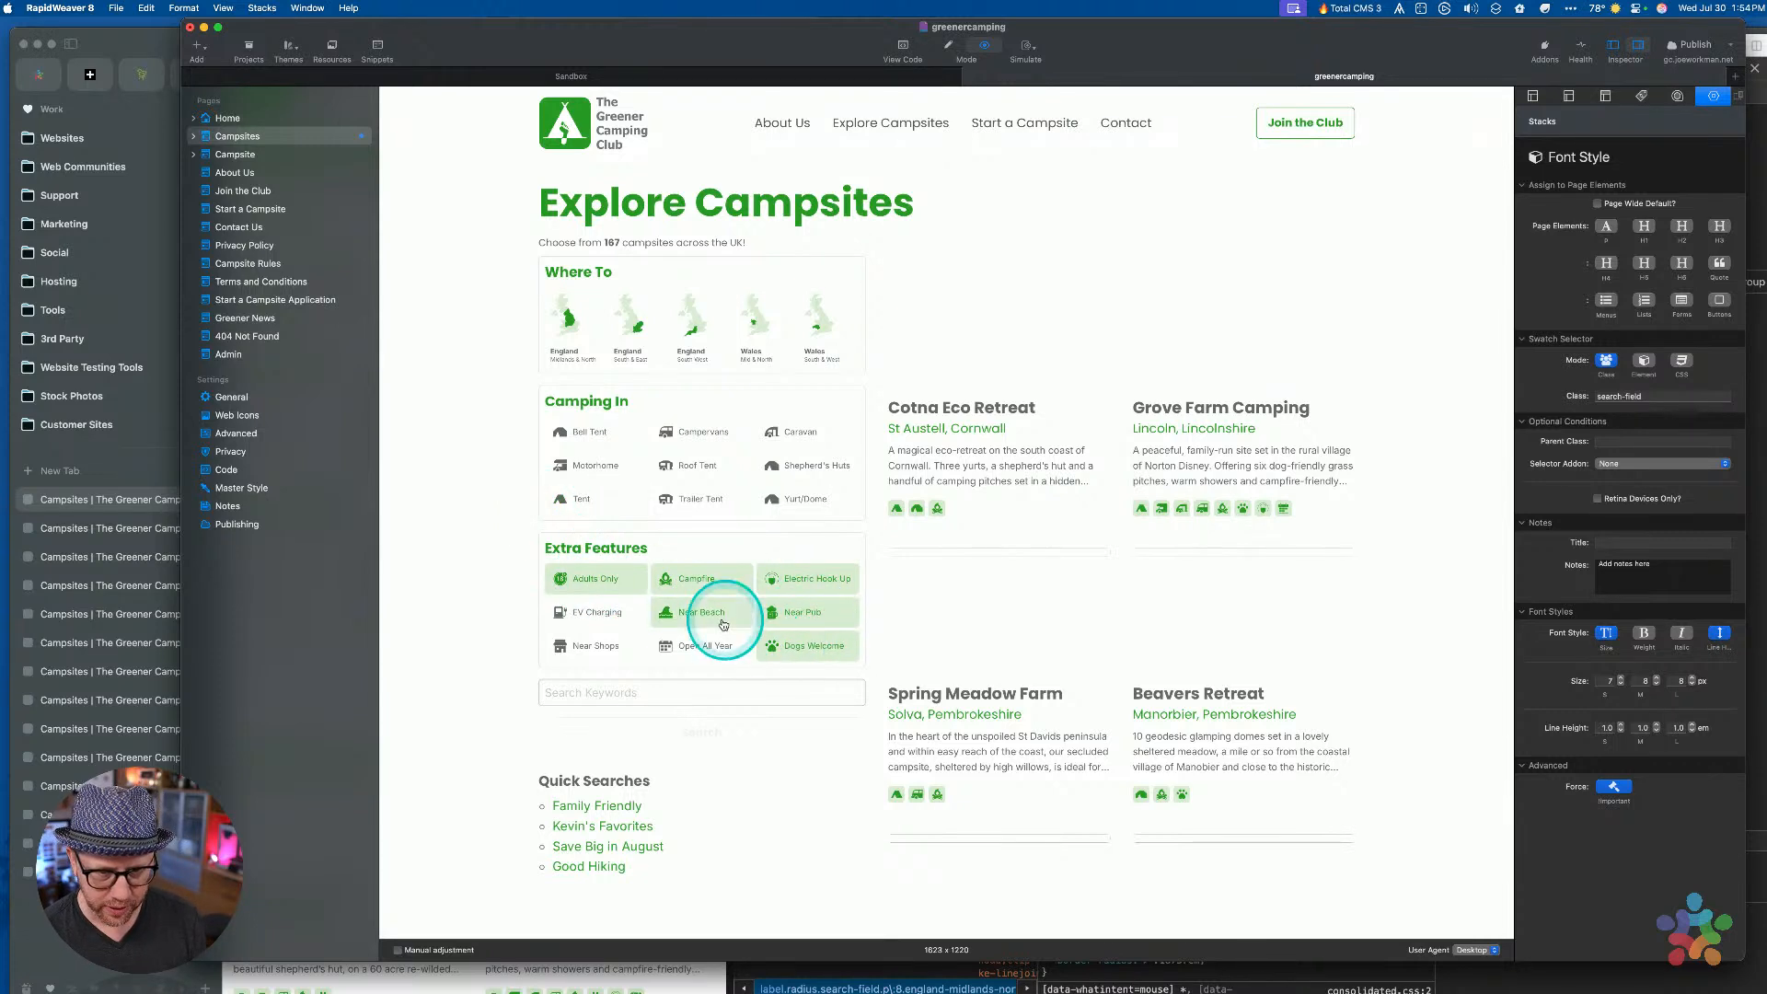
key(super+r)
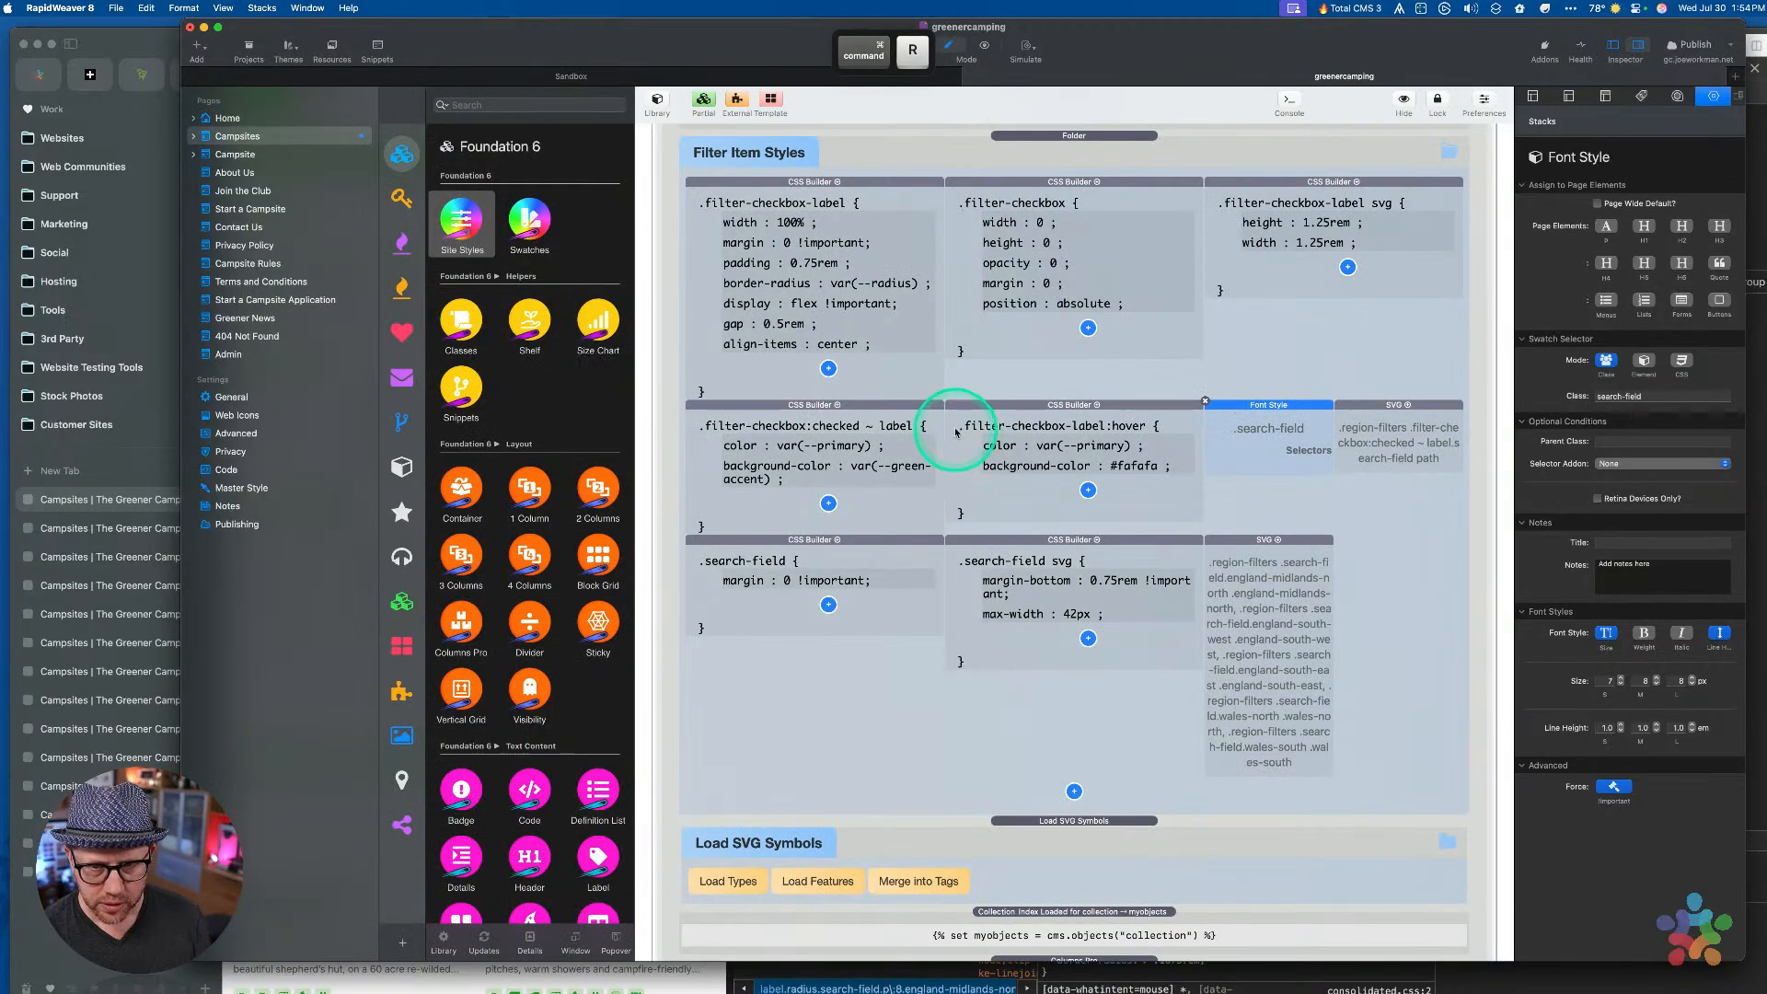
Inspect the checked-checkbox and .filter-checkbox style rules, then locate the Region Filters container in the form
click(899, 423)
click(1078, 186)
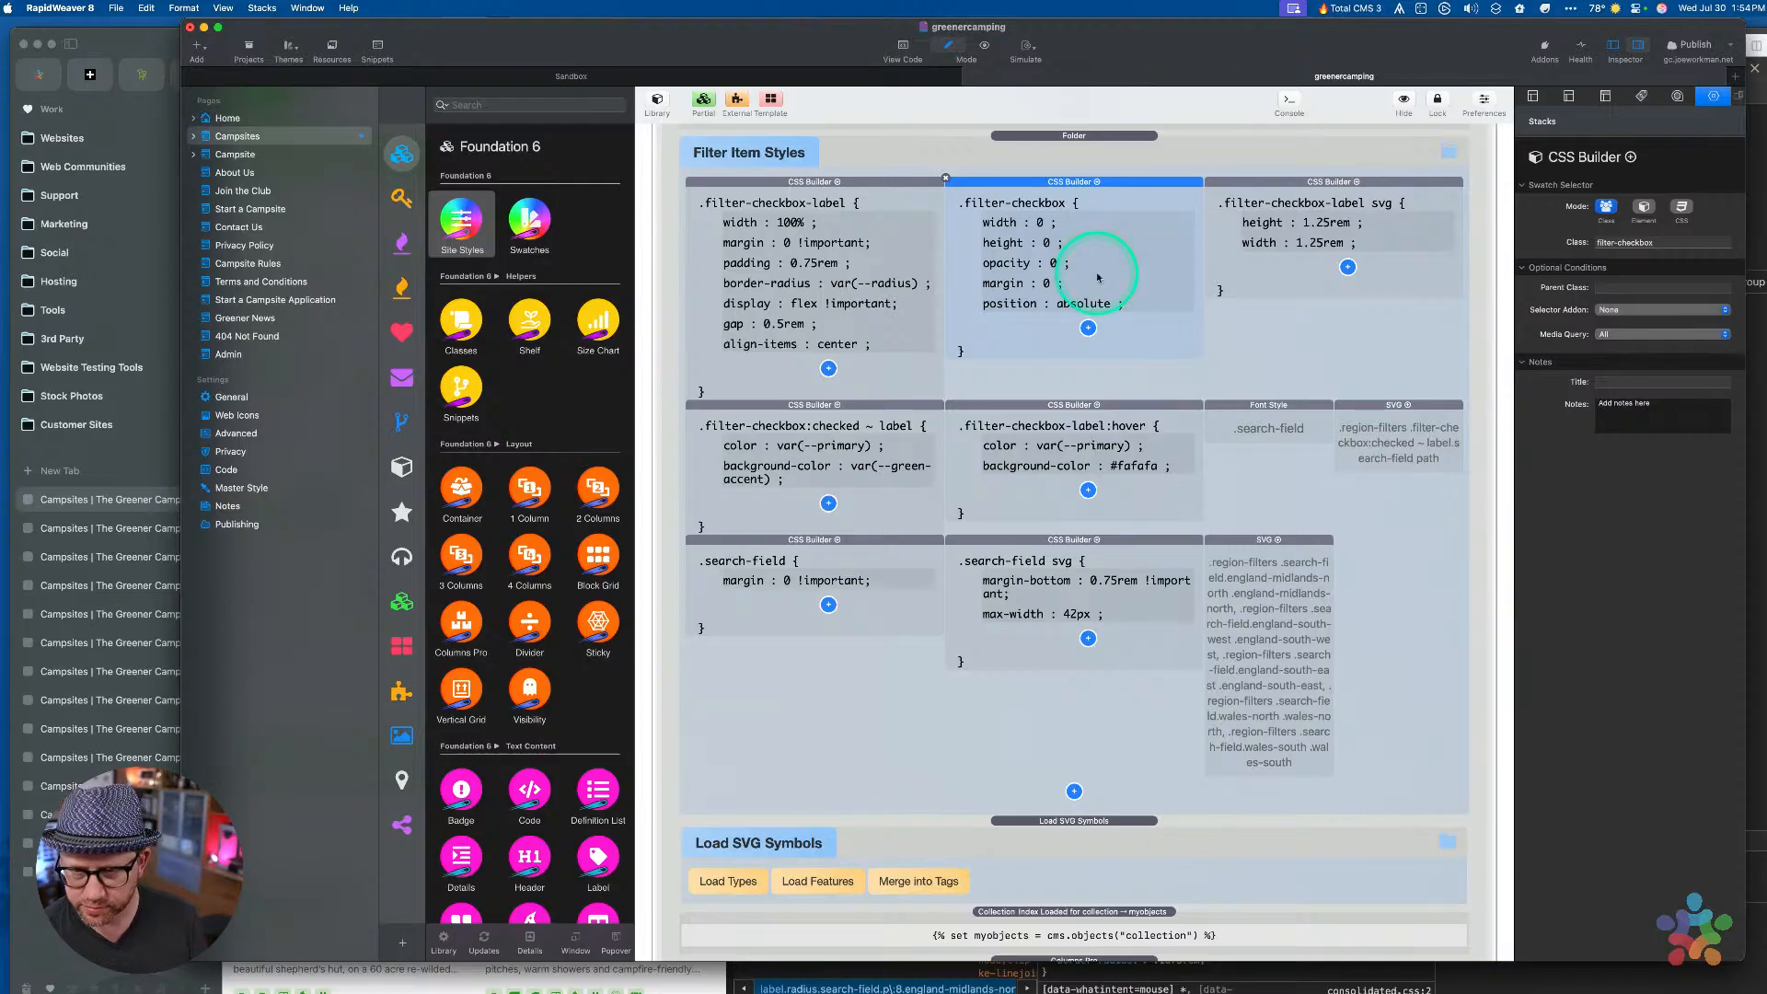
scroll(1073, 493, down, 6)
click(1073, 502)
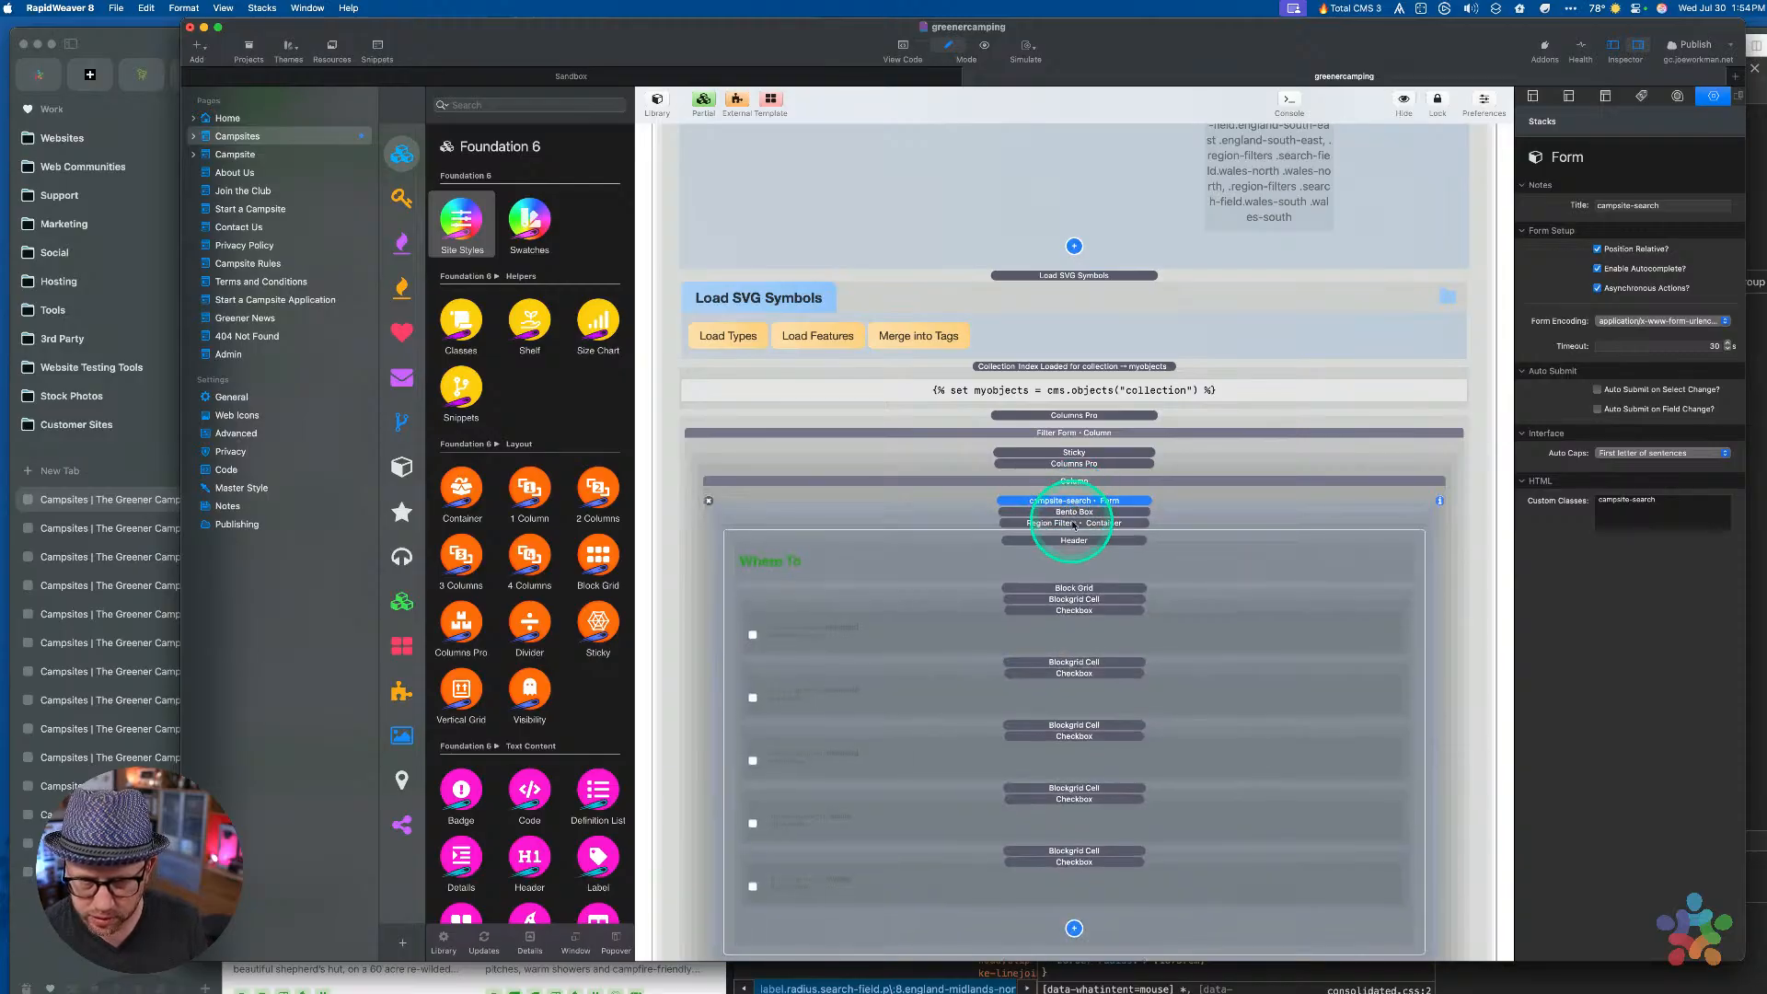
click(1073, 524)
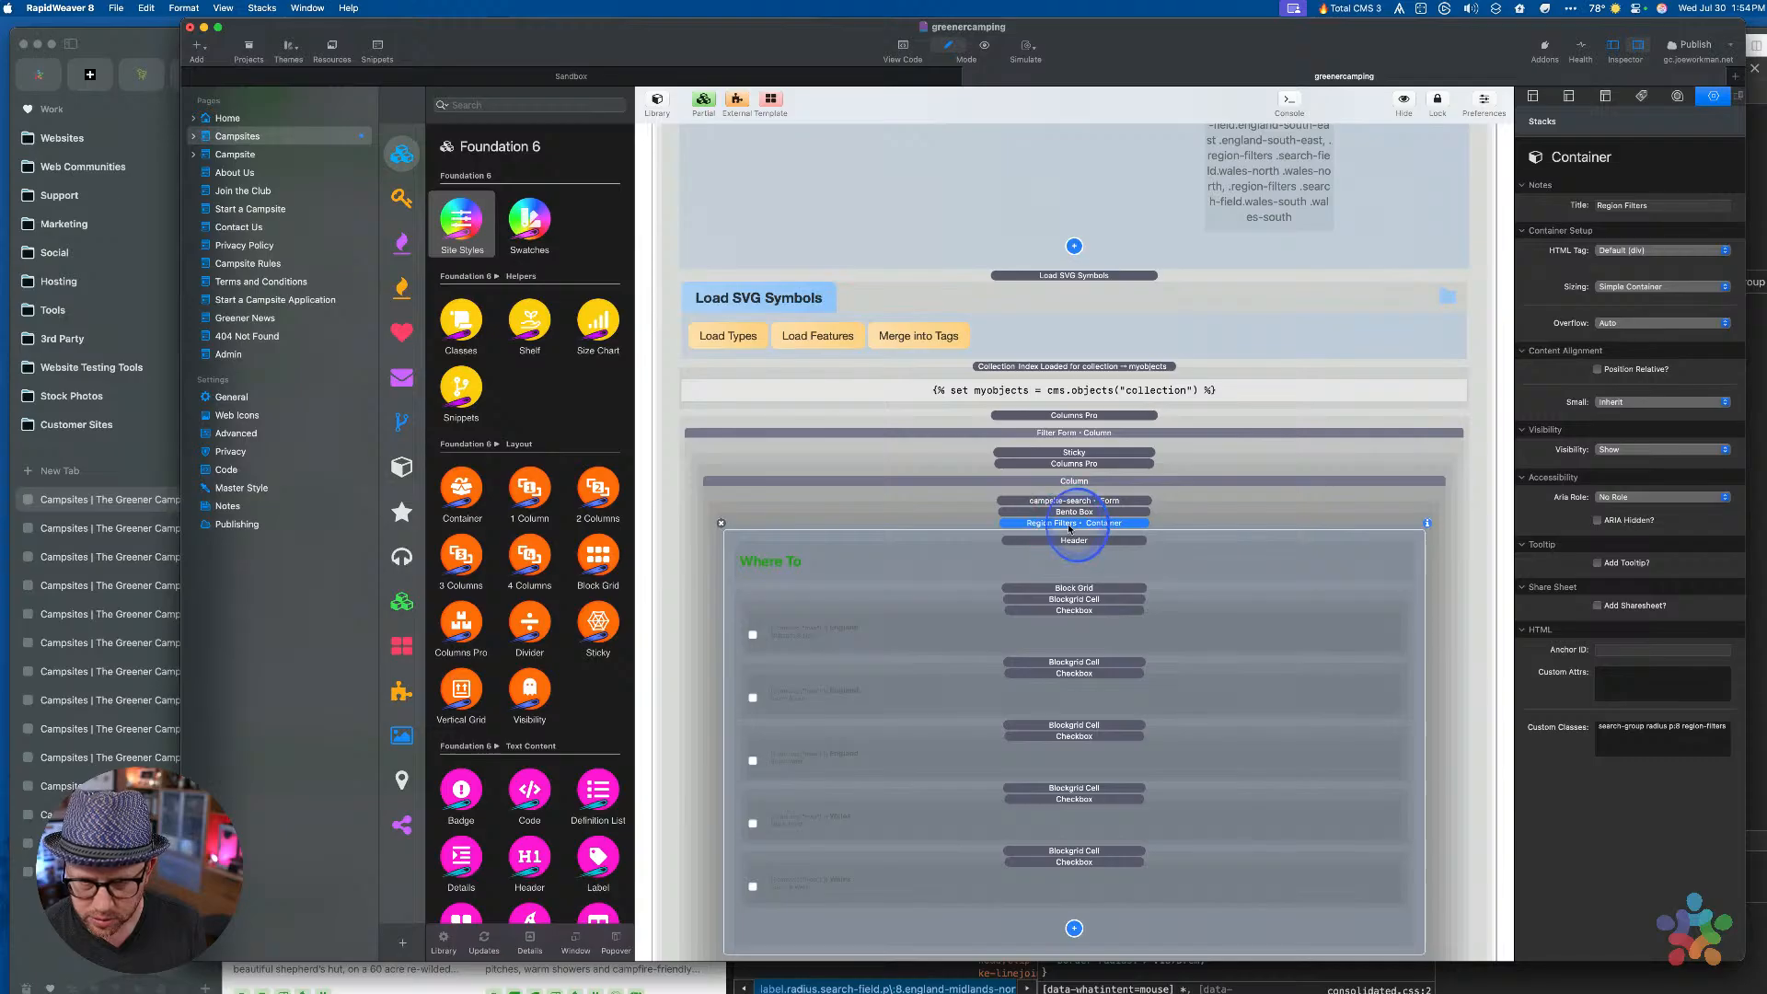
double_click(1068, 524)
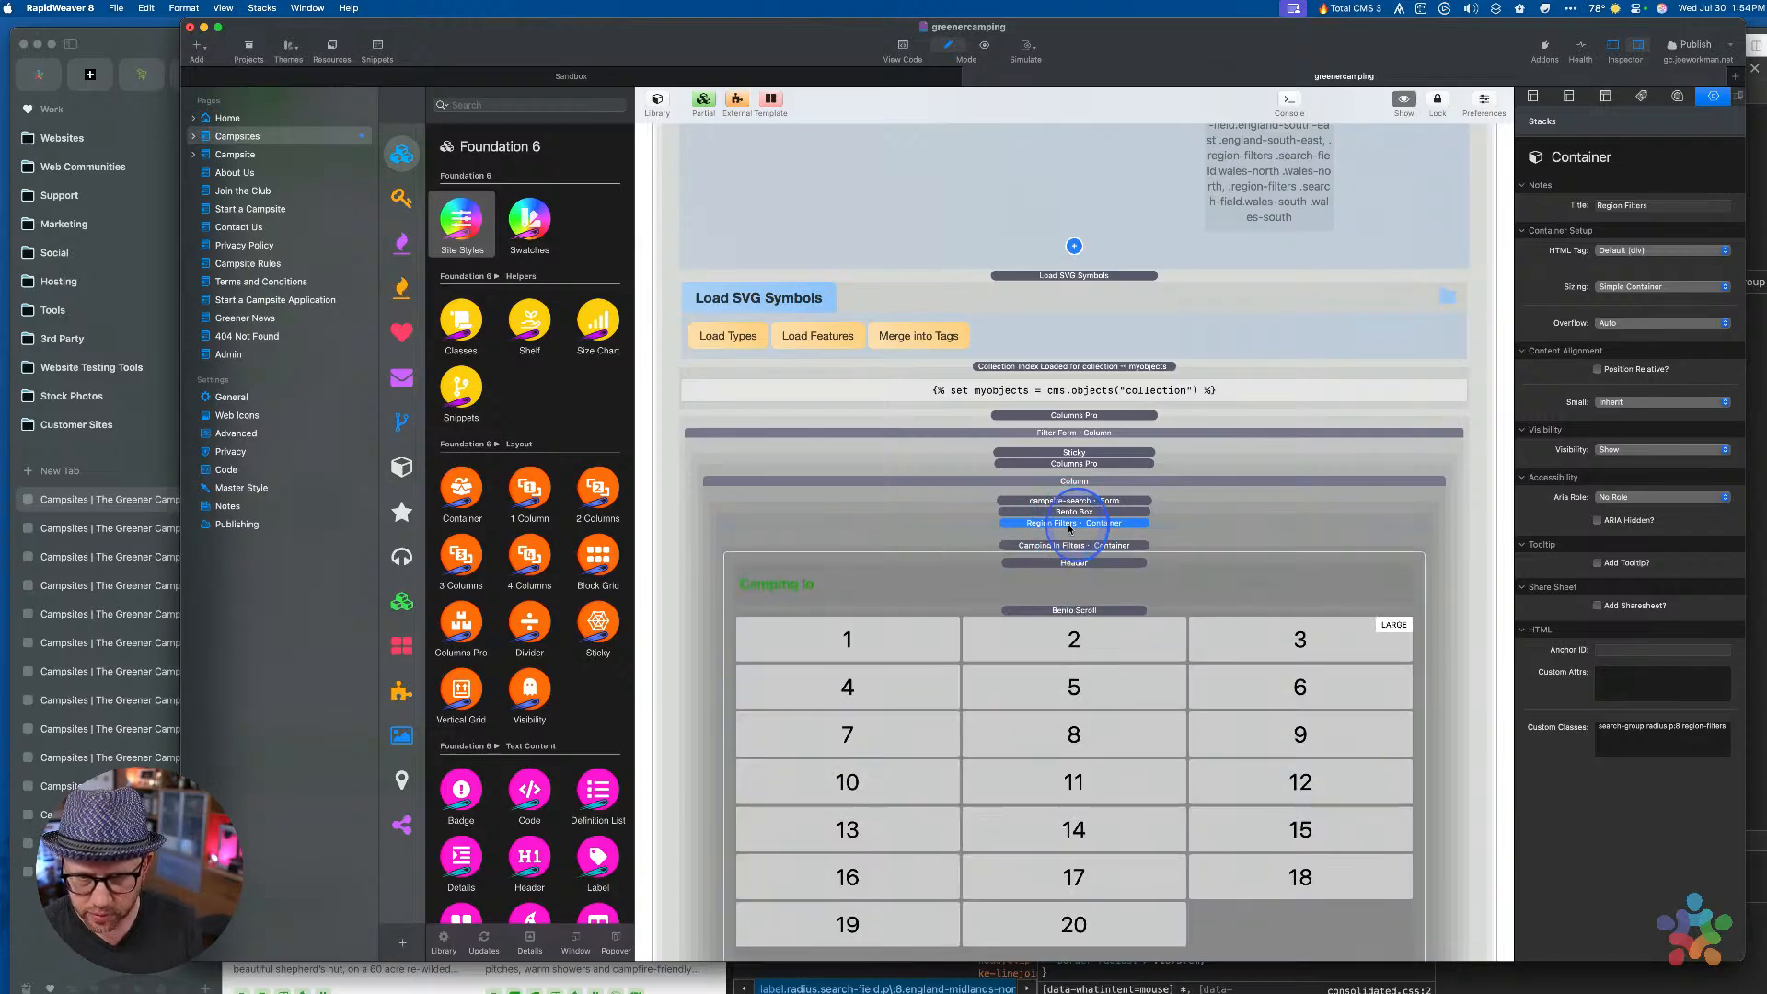
double_click(1067, 523)
scroll(1068, 552, down, 4)
scroll(1067, 552, up, 2)
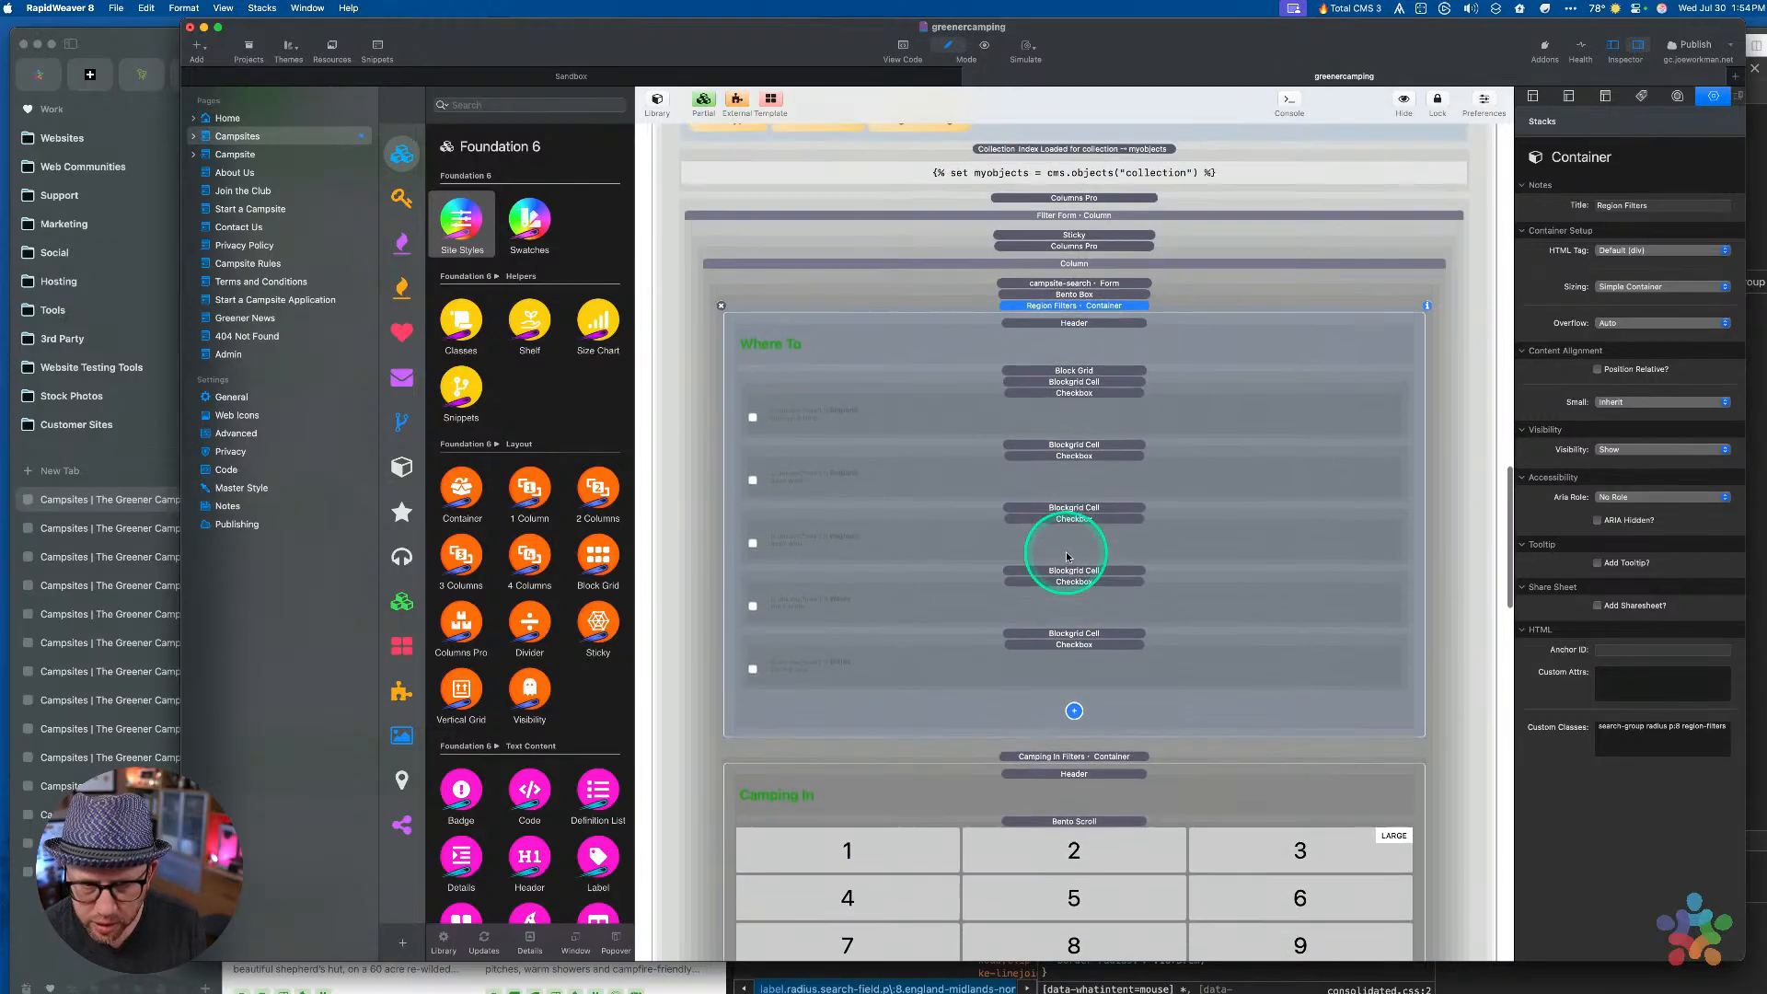
Collapse the Region Filters and Camping In Filters containers and save the project
click(1079, 300)
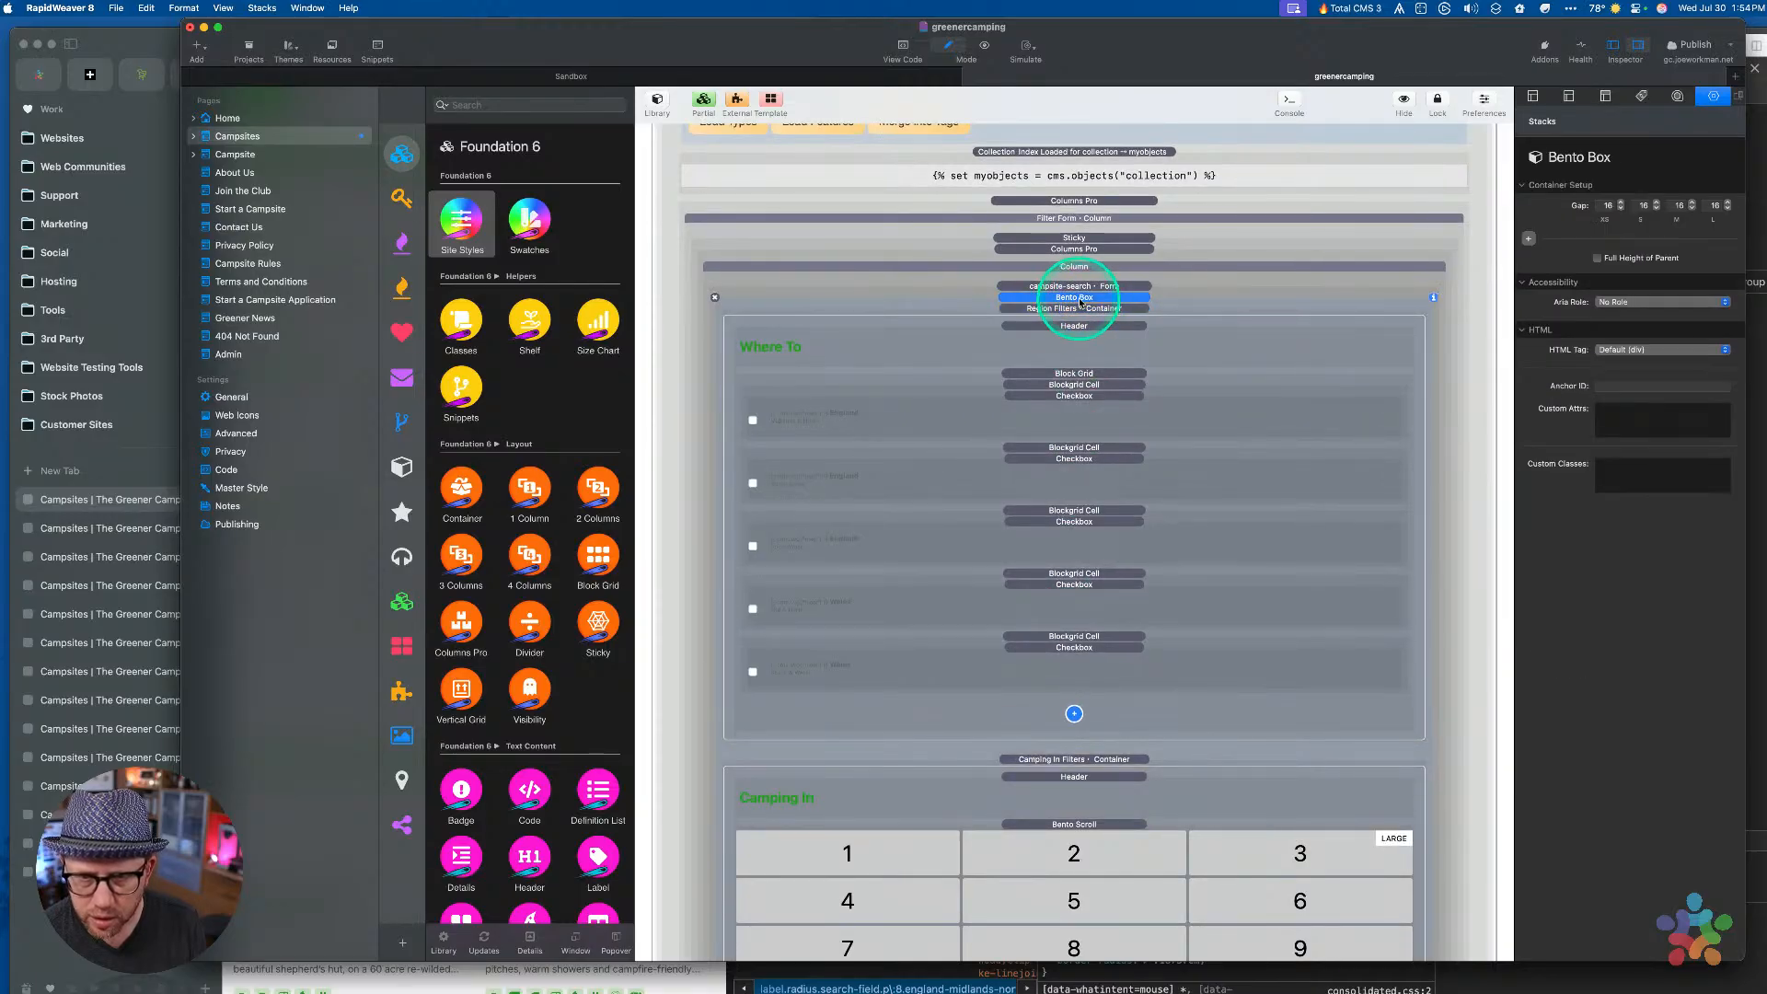
scroll(1077, 433, down, 10)
scroll(1076, 434, up, 6)
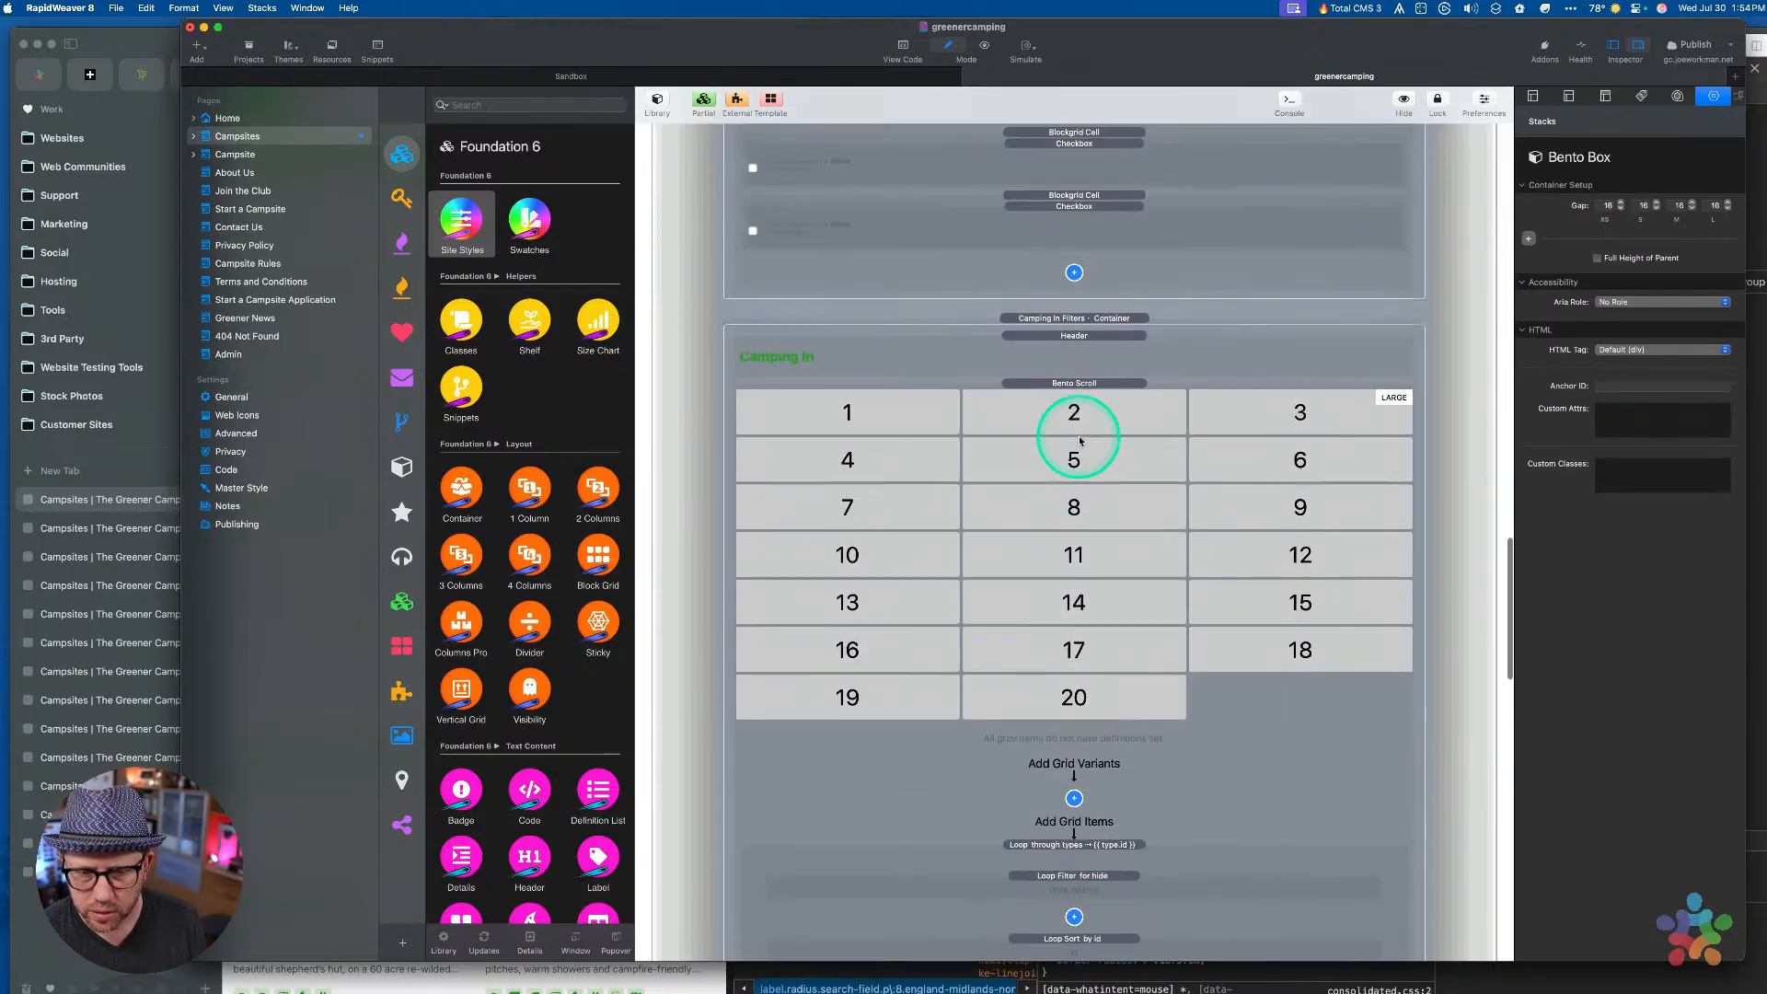
click(1072, 368)
scroll(1072, 372, up, 5)
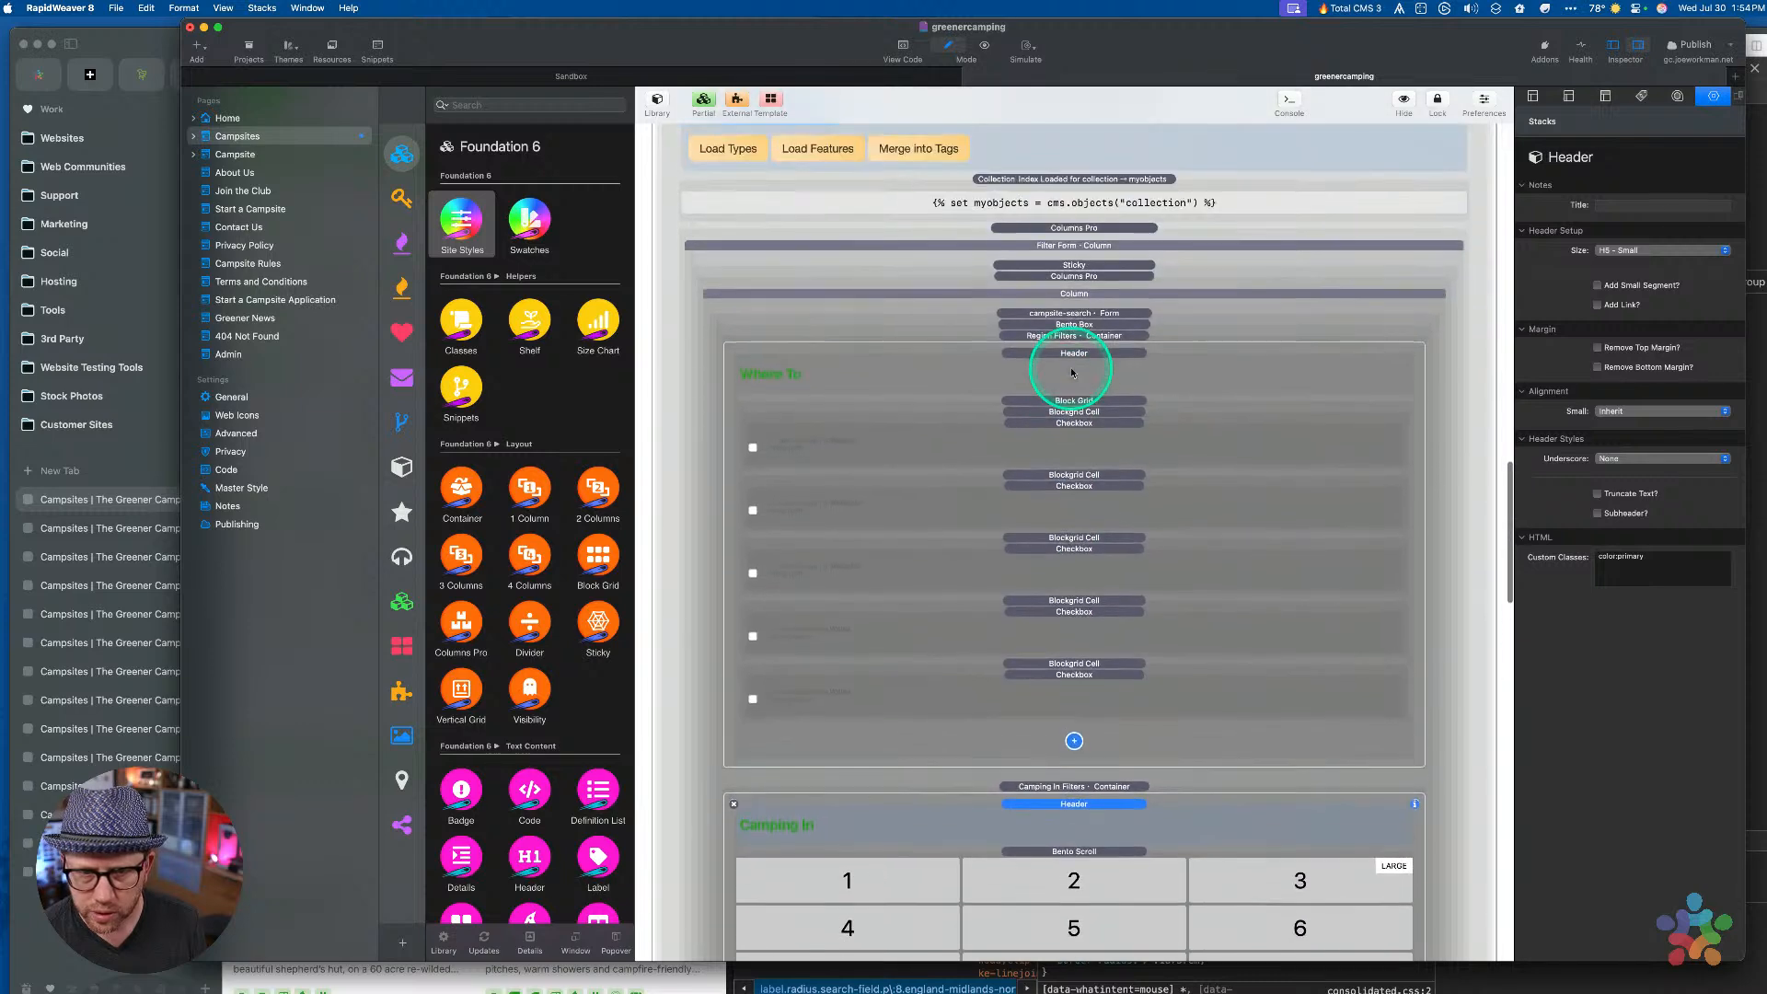
click(1072, 343)
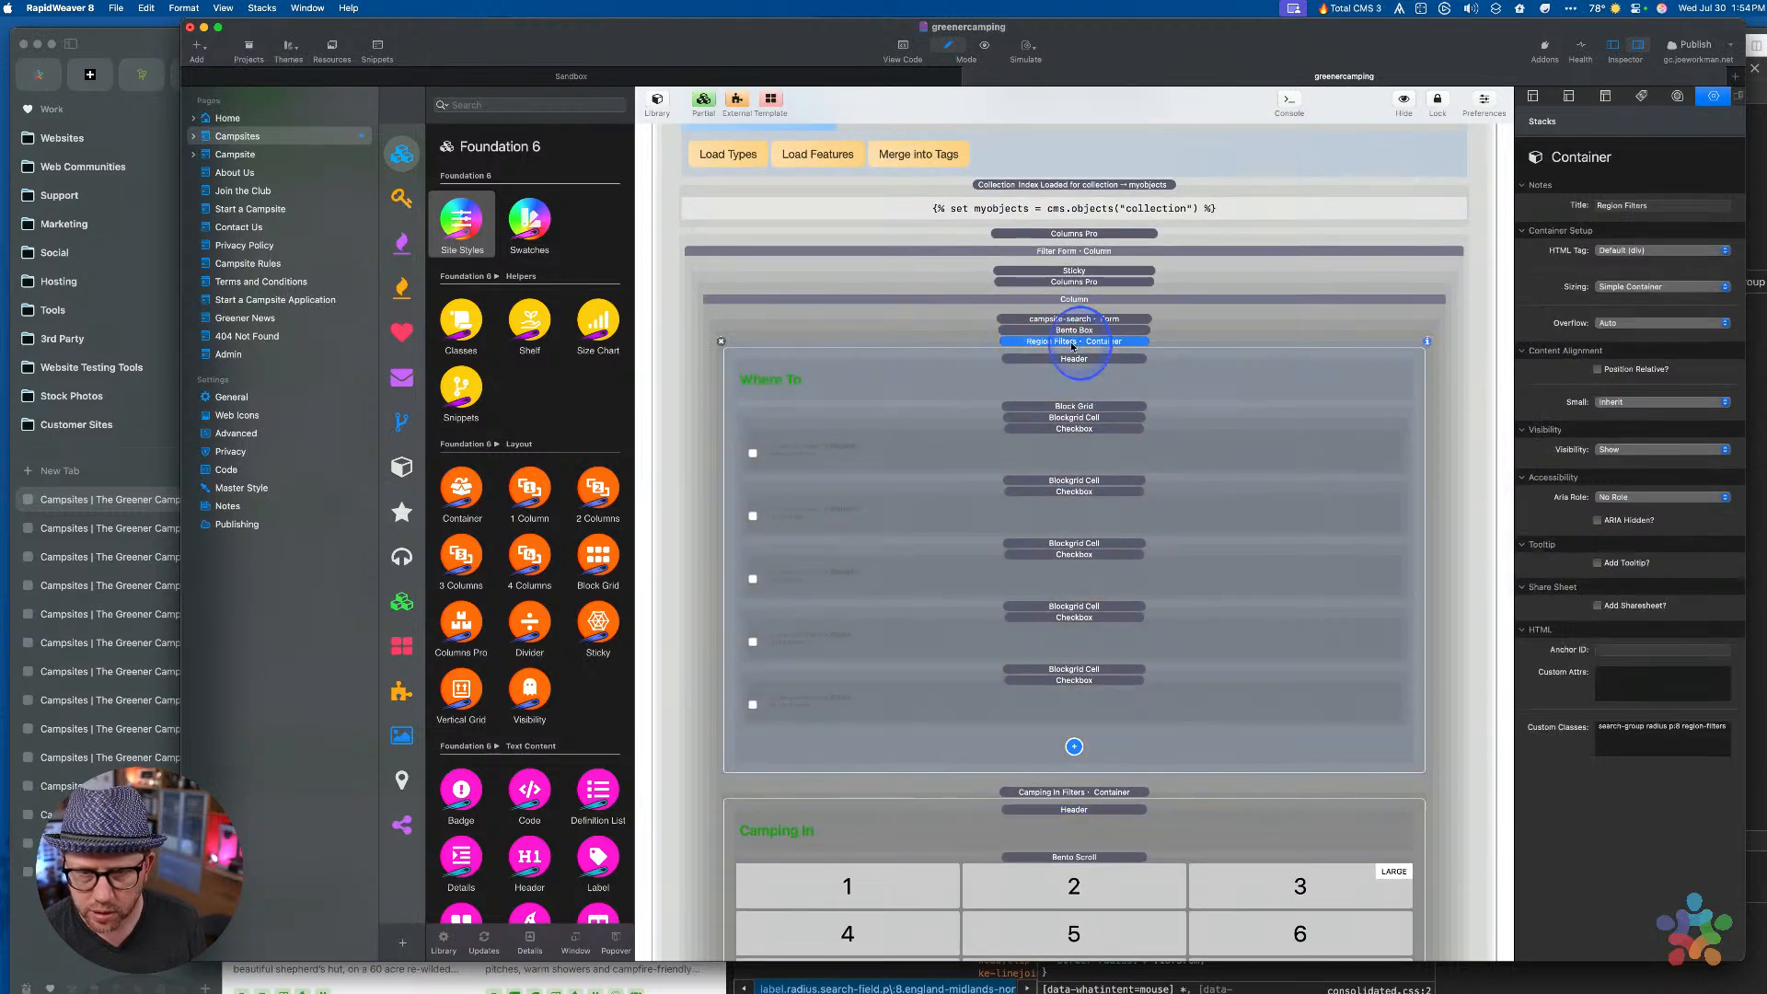
double_click(1072, 344)
double_click(1069, 366)
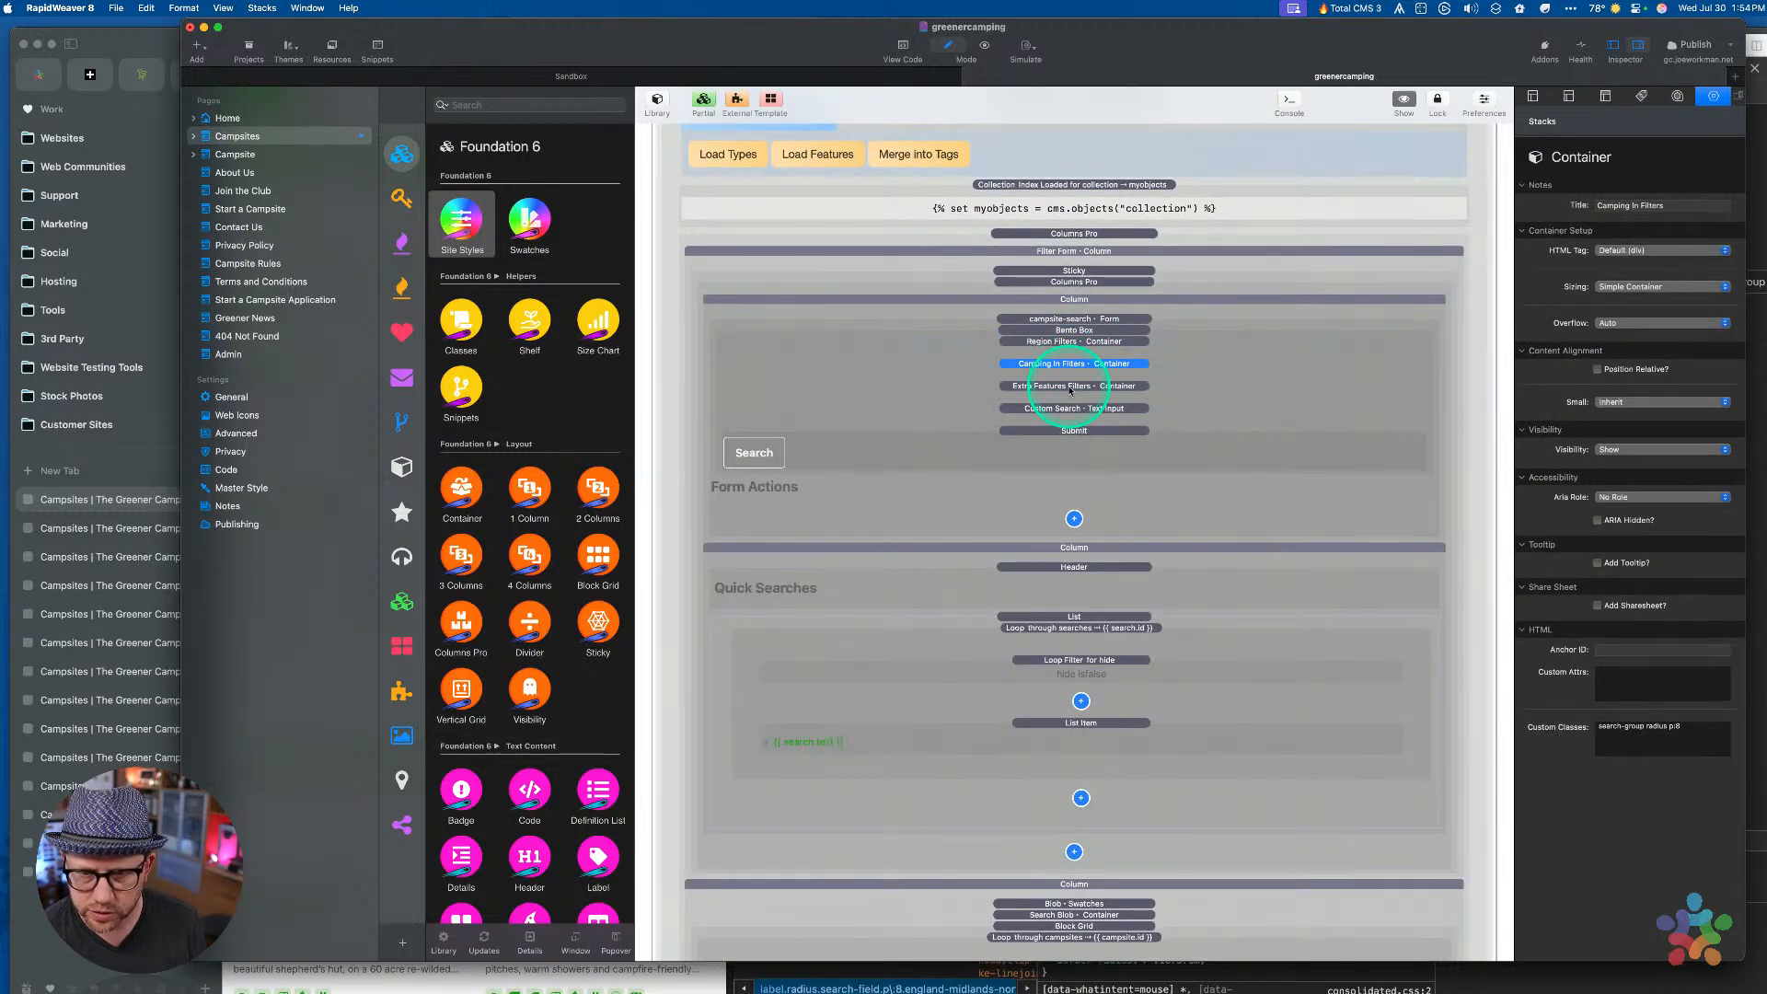
key(super+s)
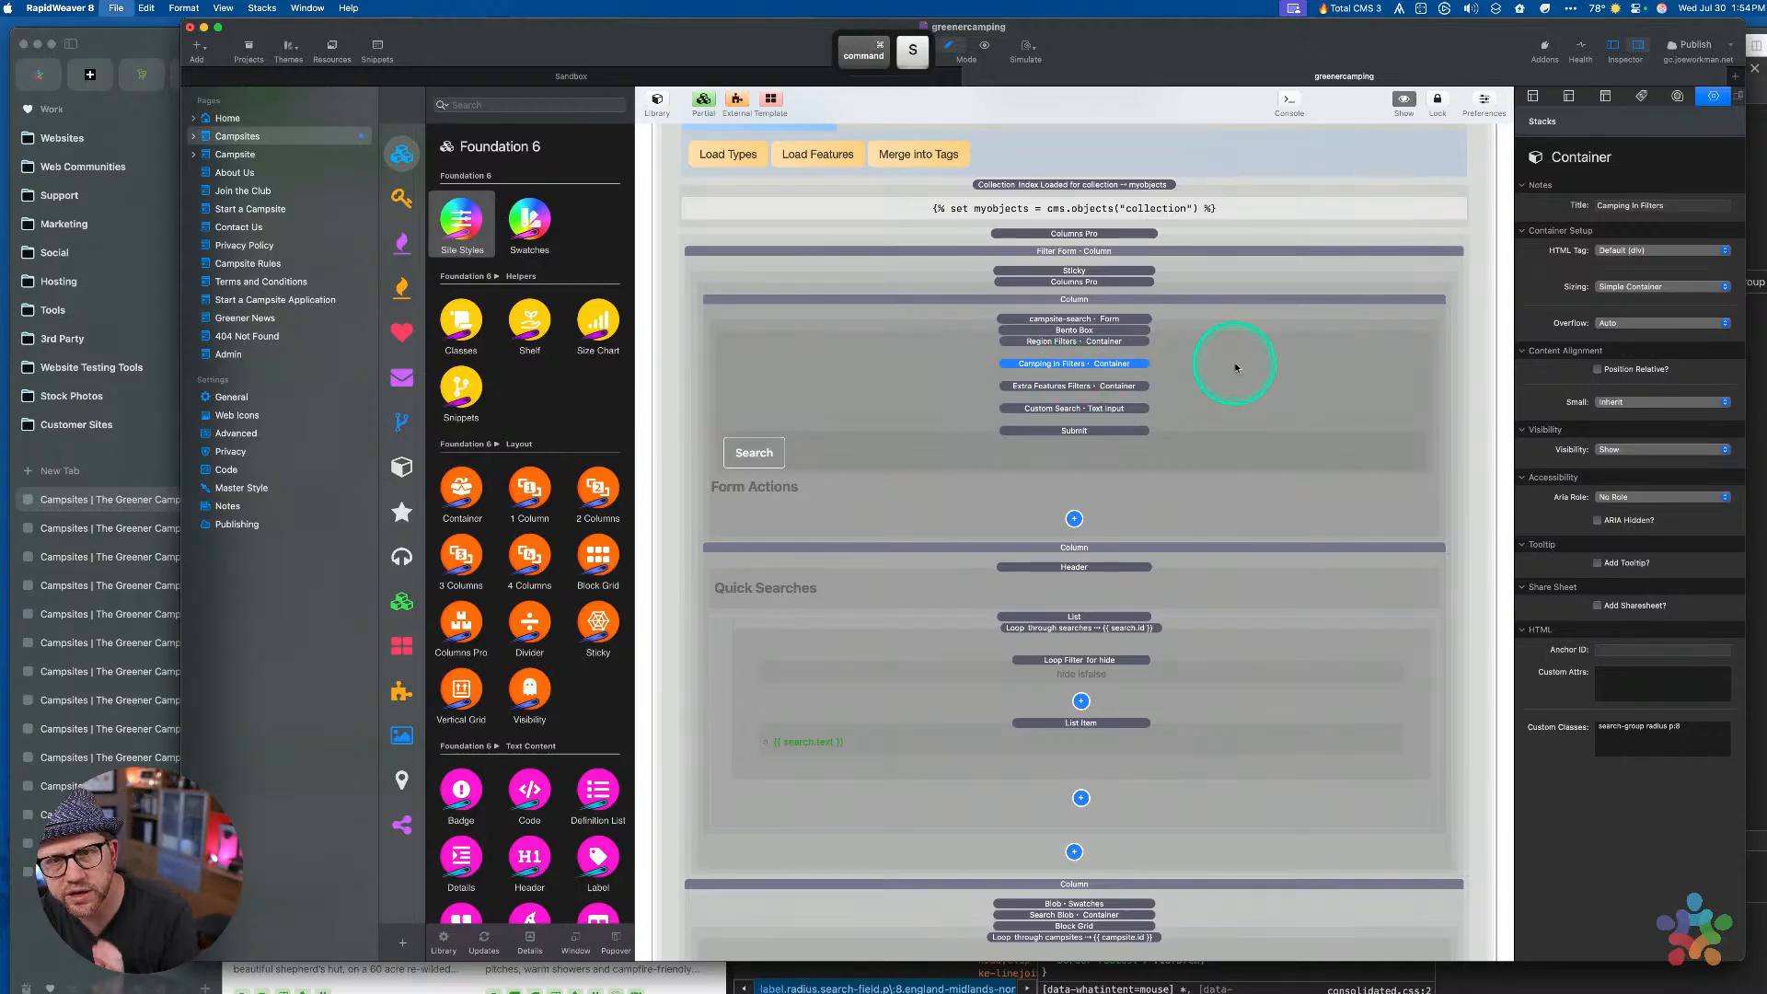
scroll(1090, 400, down, 1)
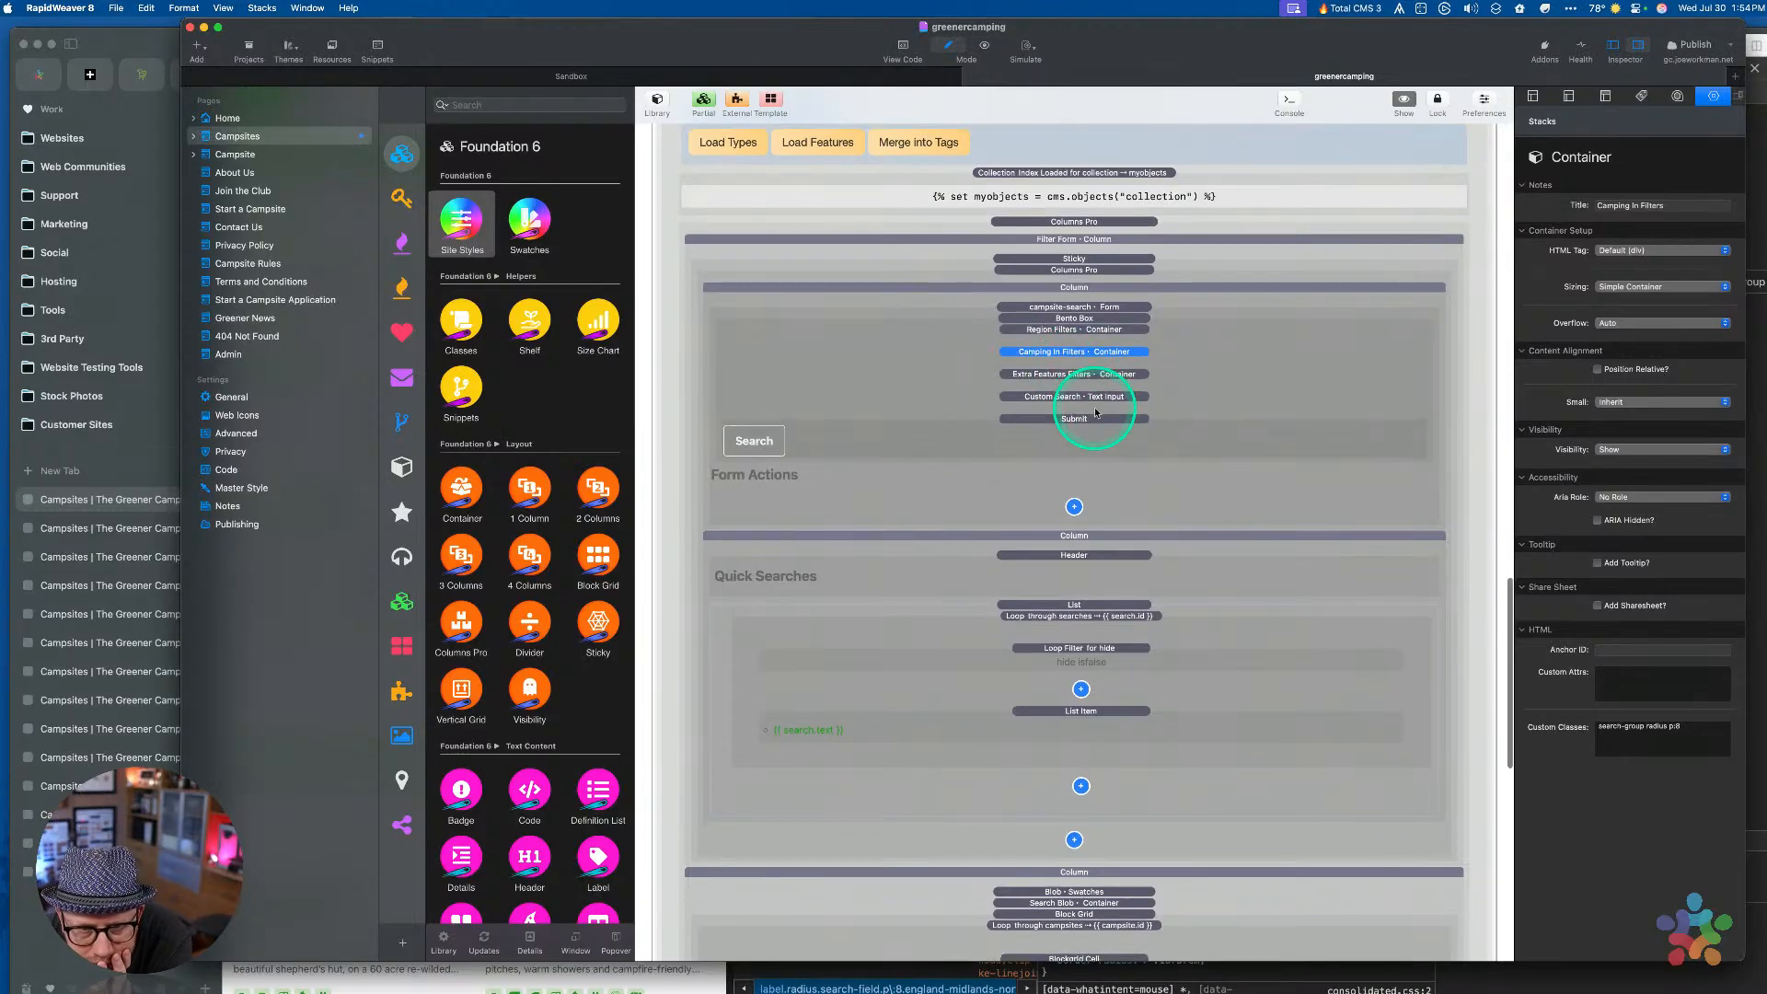
click(1049, 439)
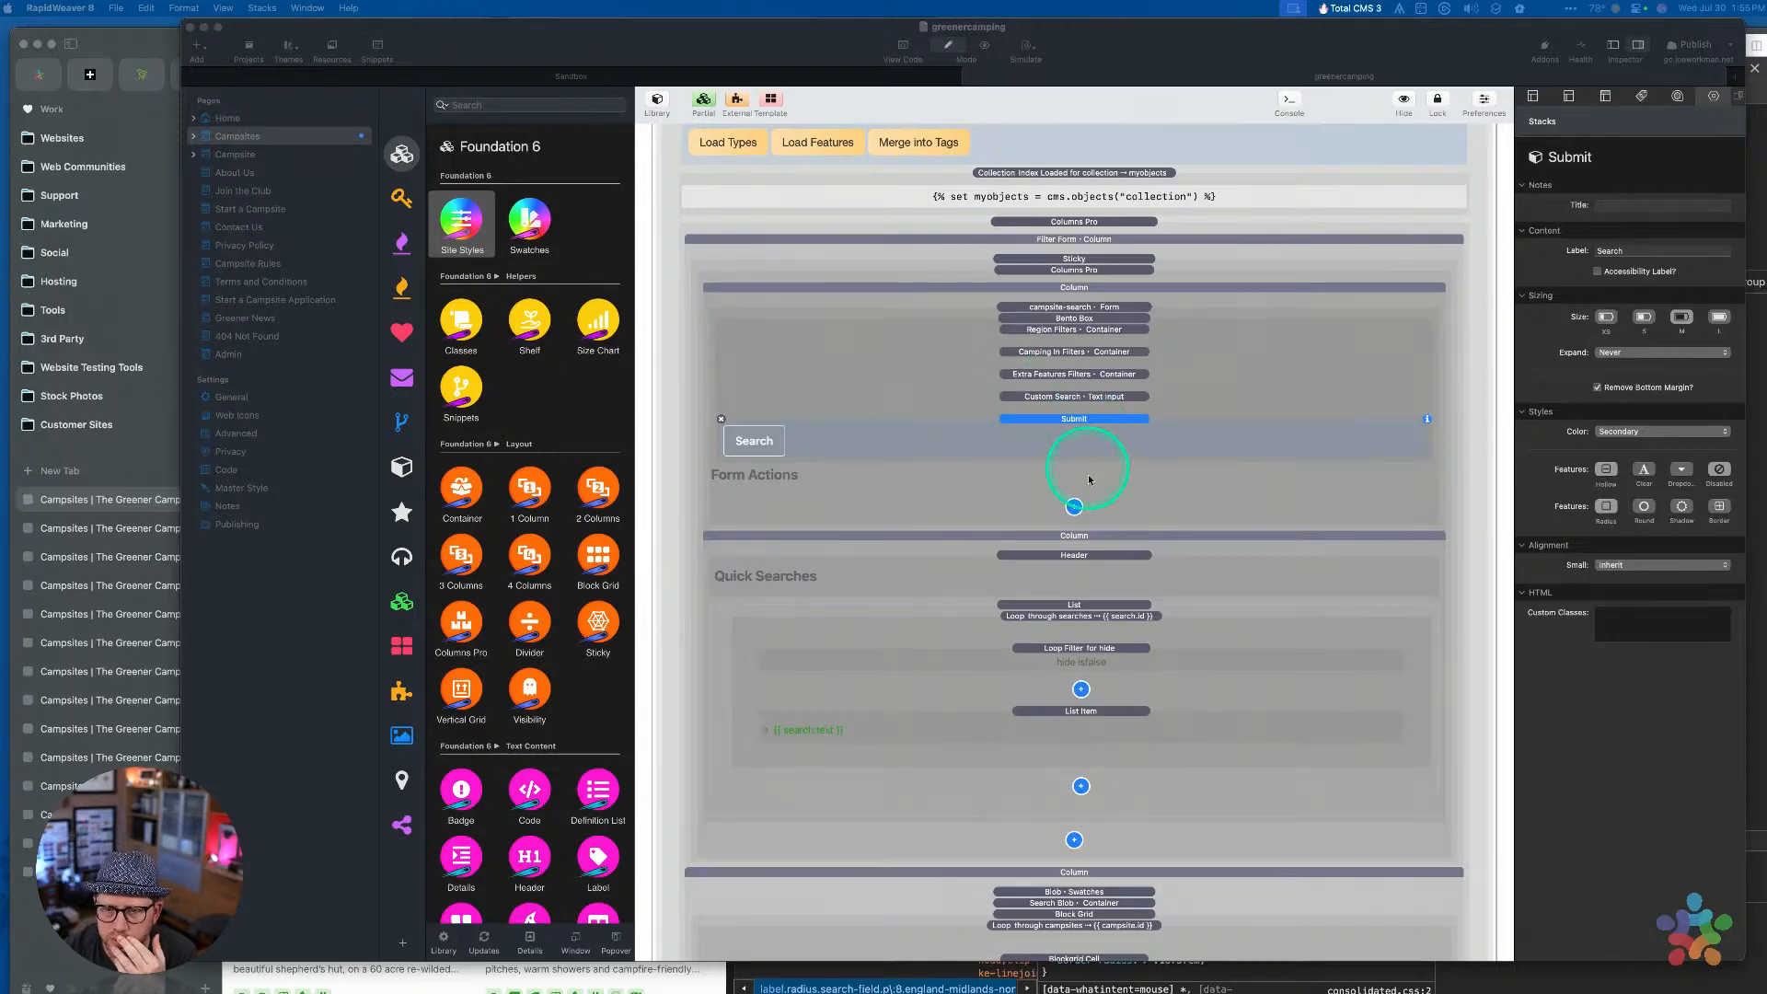
Add a GET URL Action to the form's actions and preview the site in Arc with Cmd+P
click(1074, 507)
click(1073, 507)
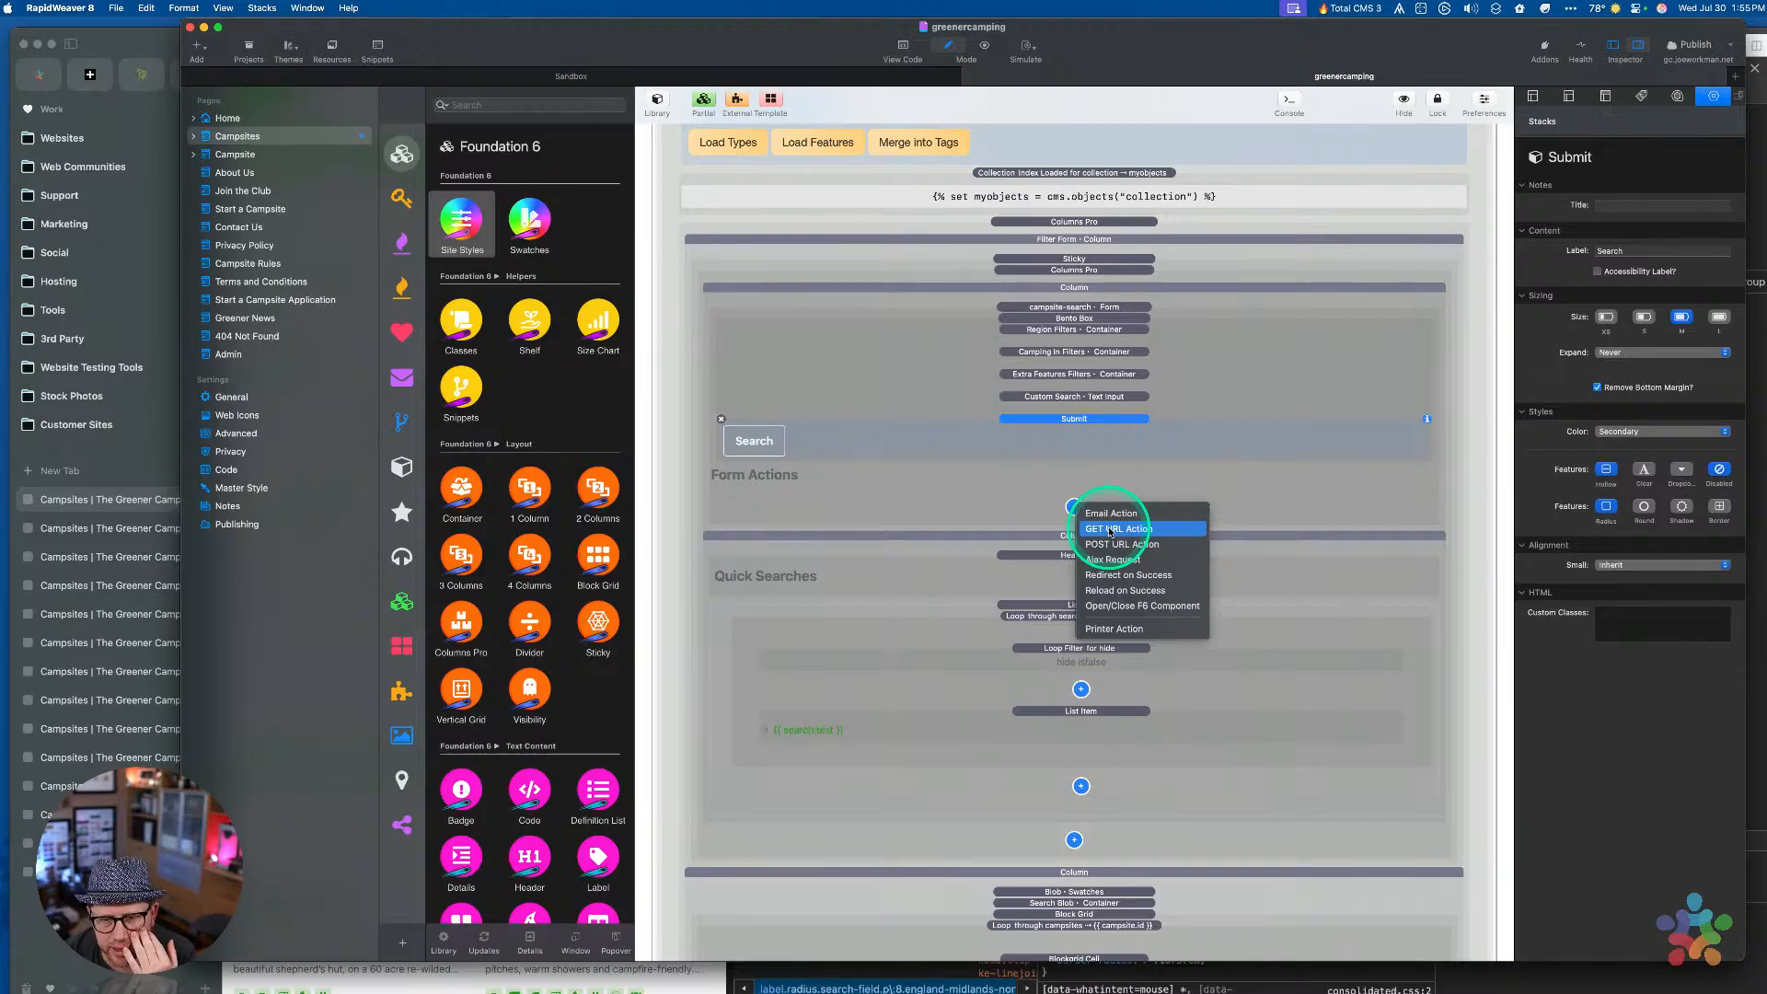
click(1111, 530)
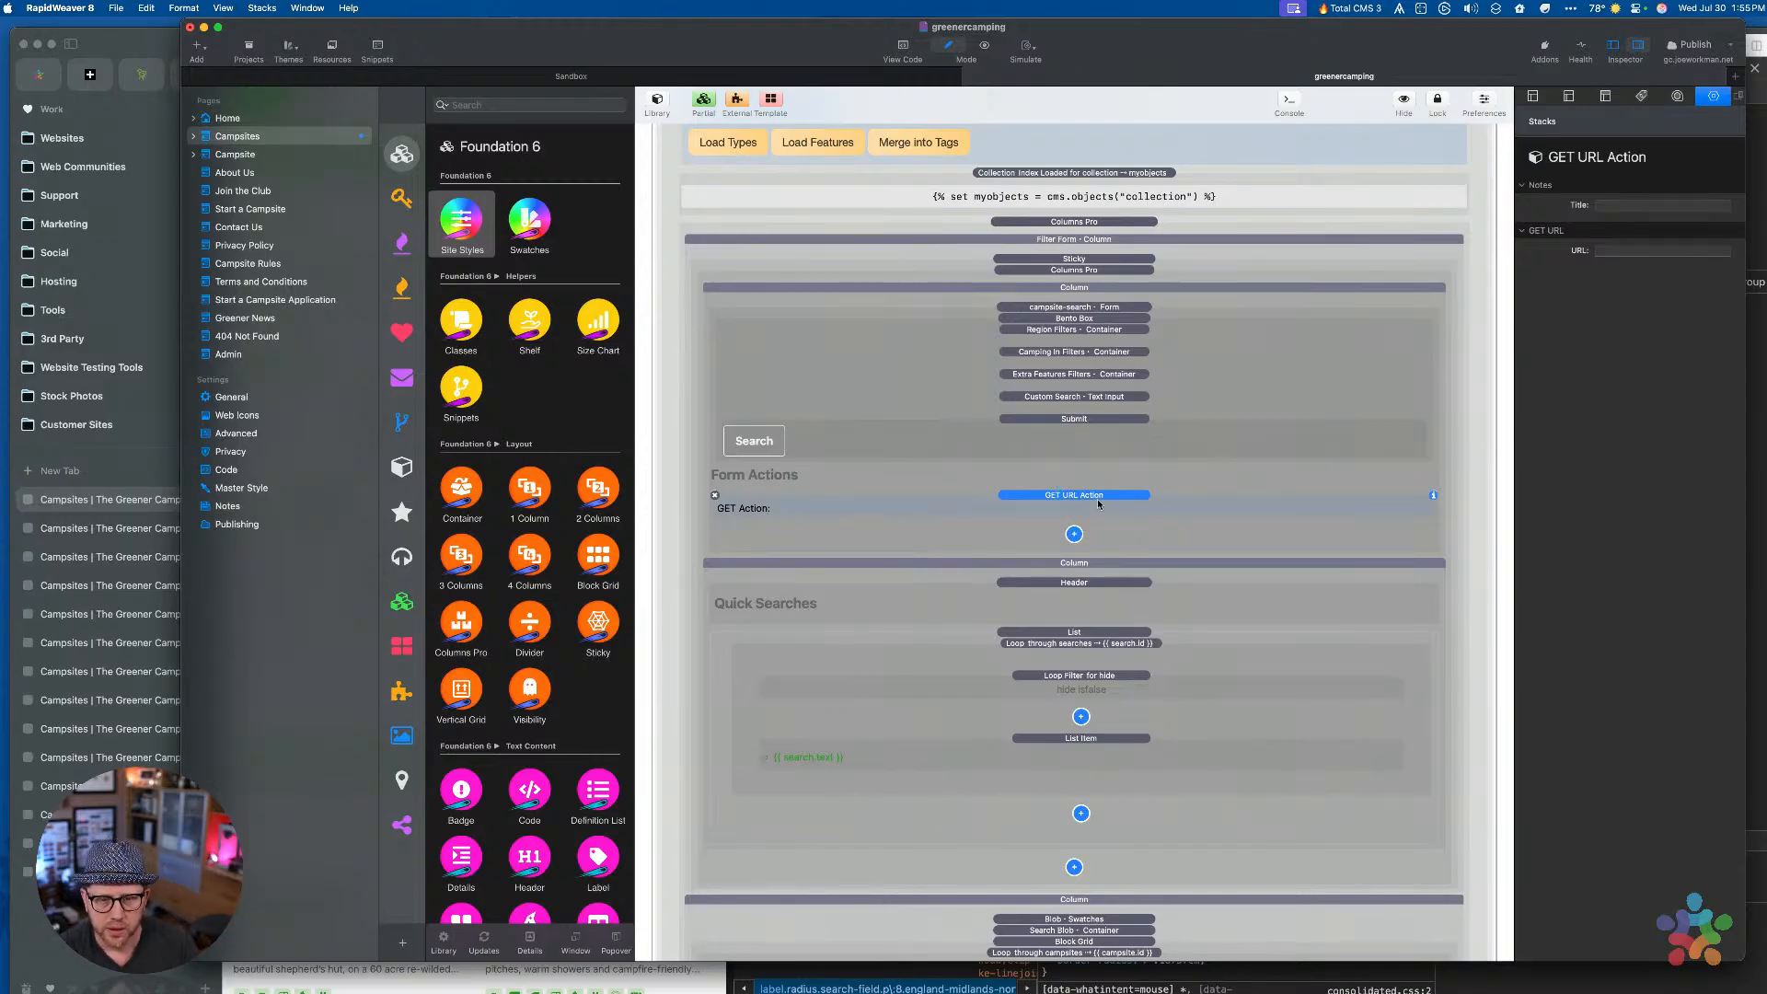
click(1095, 37)
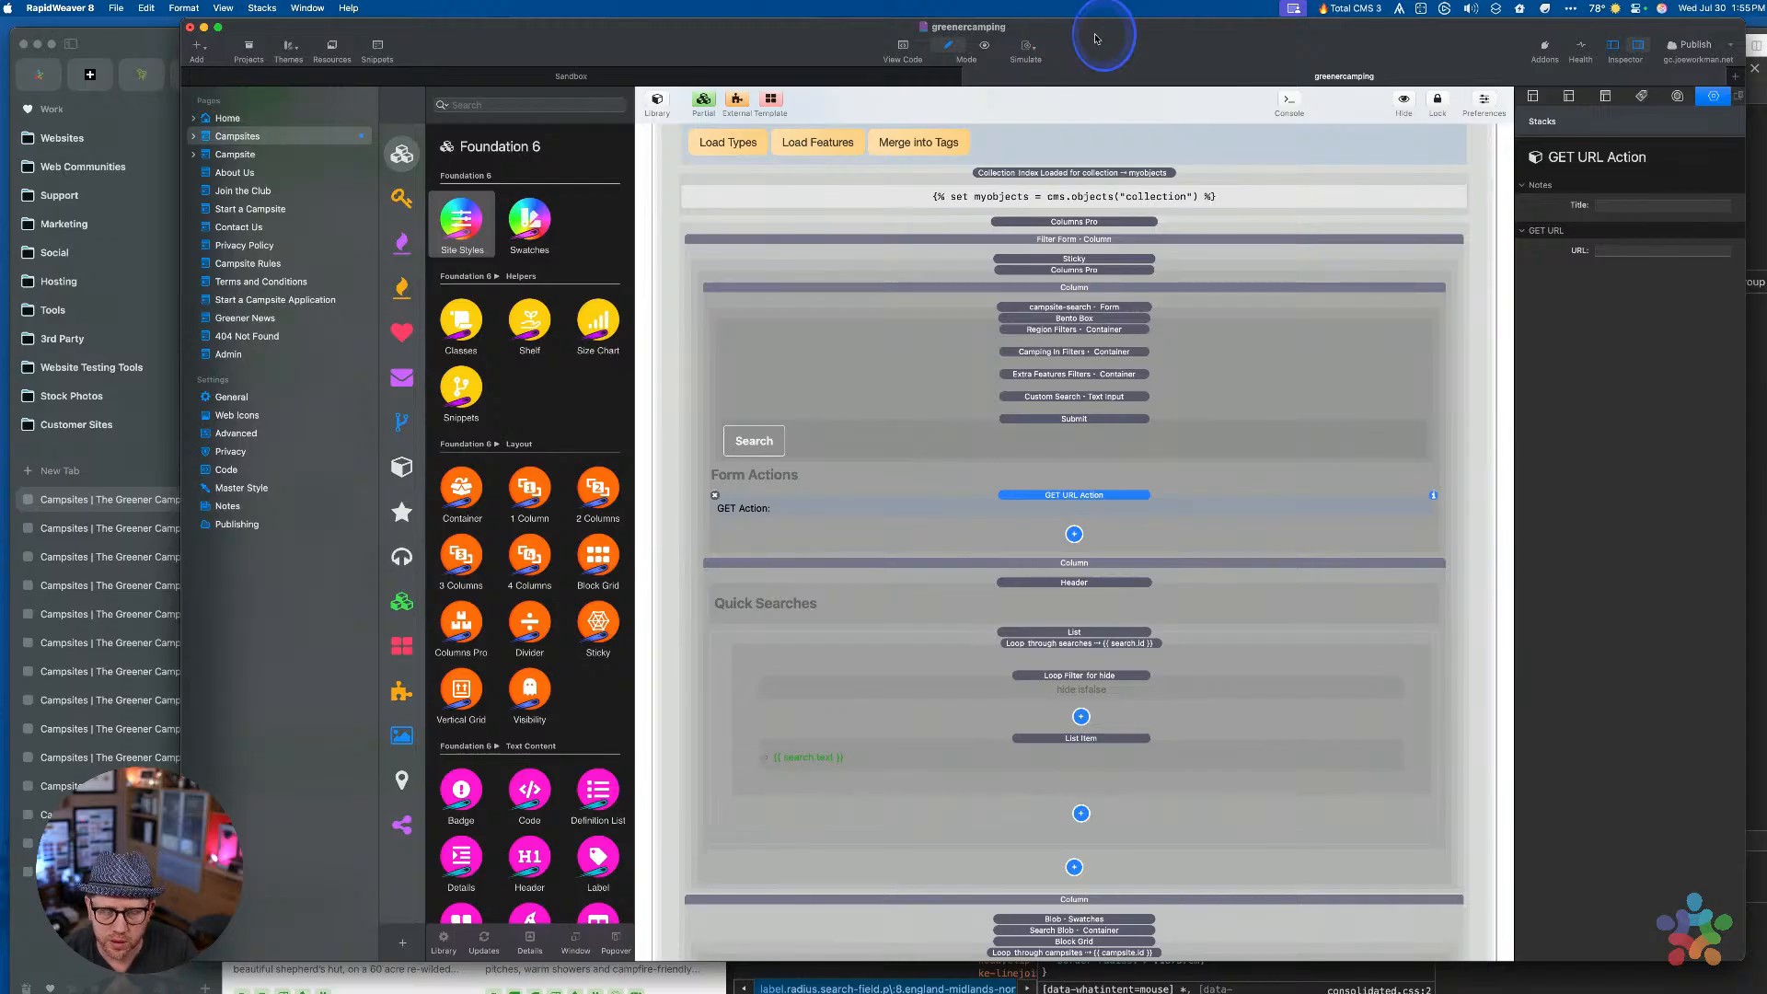
key(super+p)
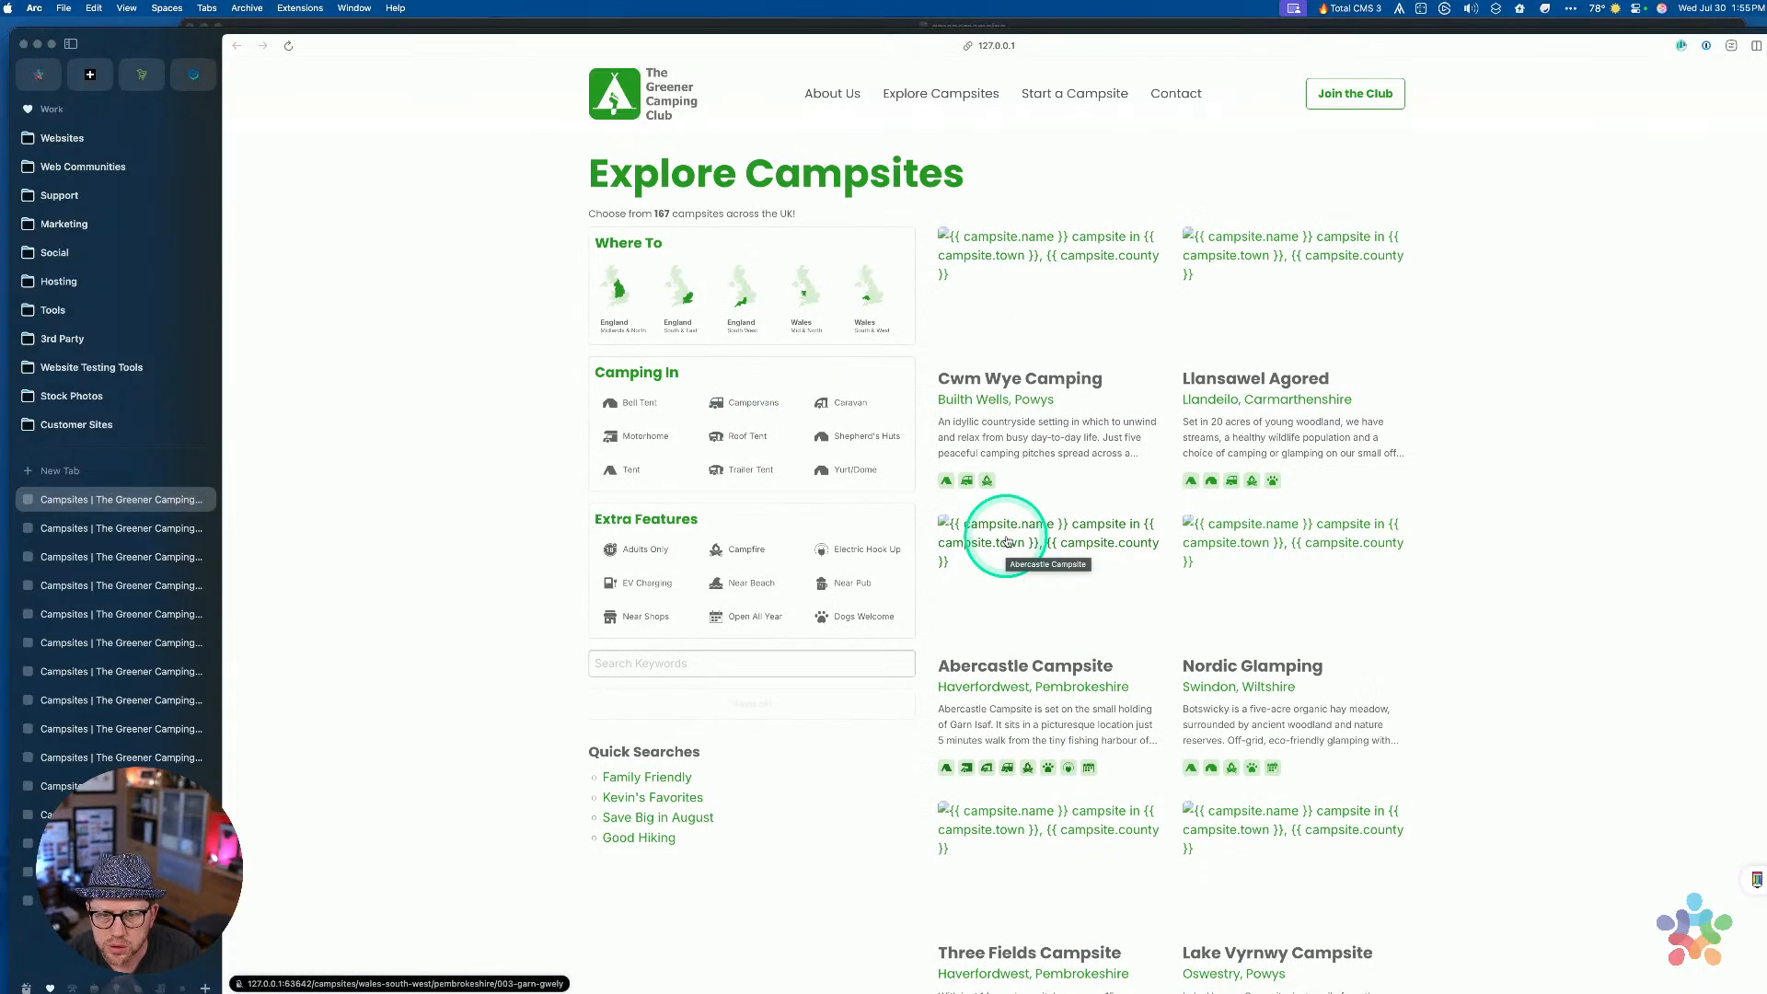
Publish the site from RapidWeaver and clear the local preview tabs in Arc's sidebar
key(ctrl+Up)
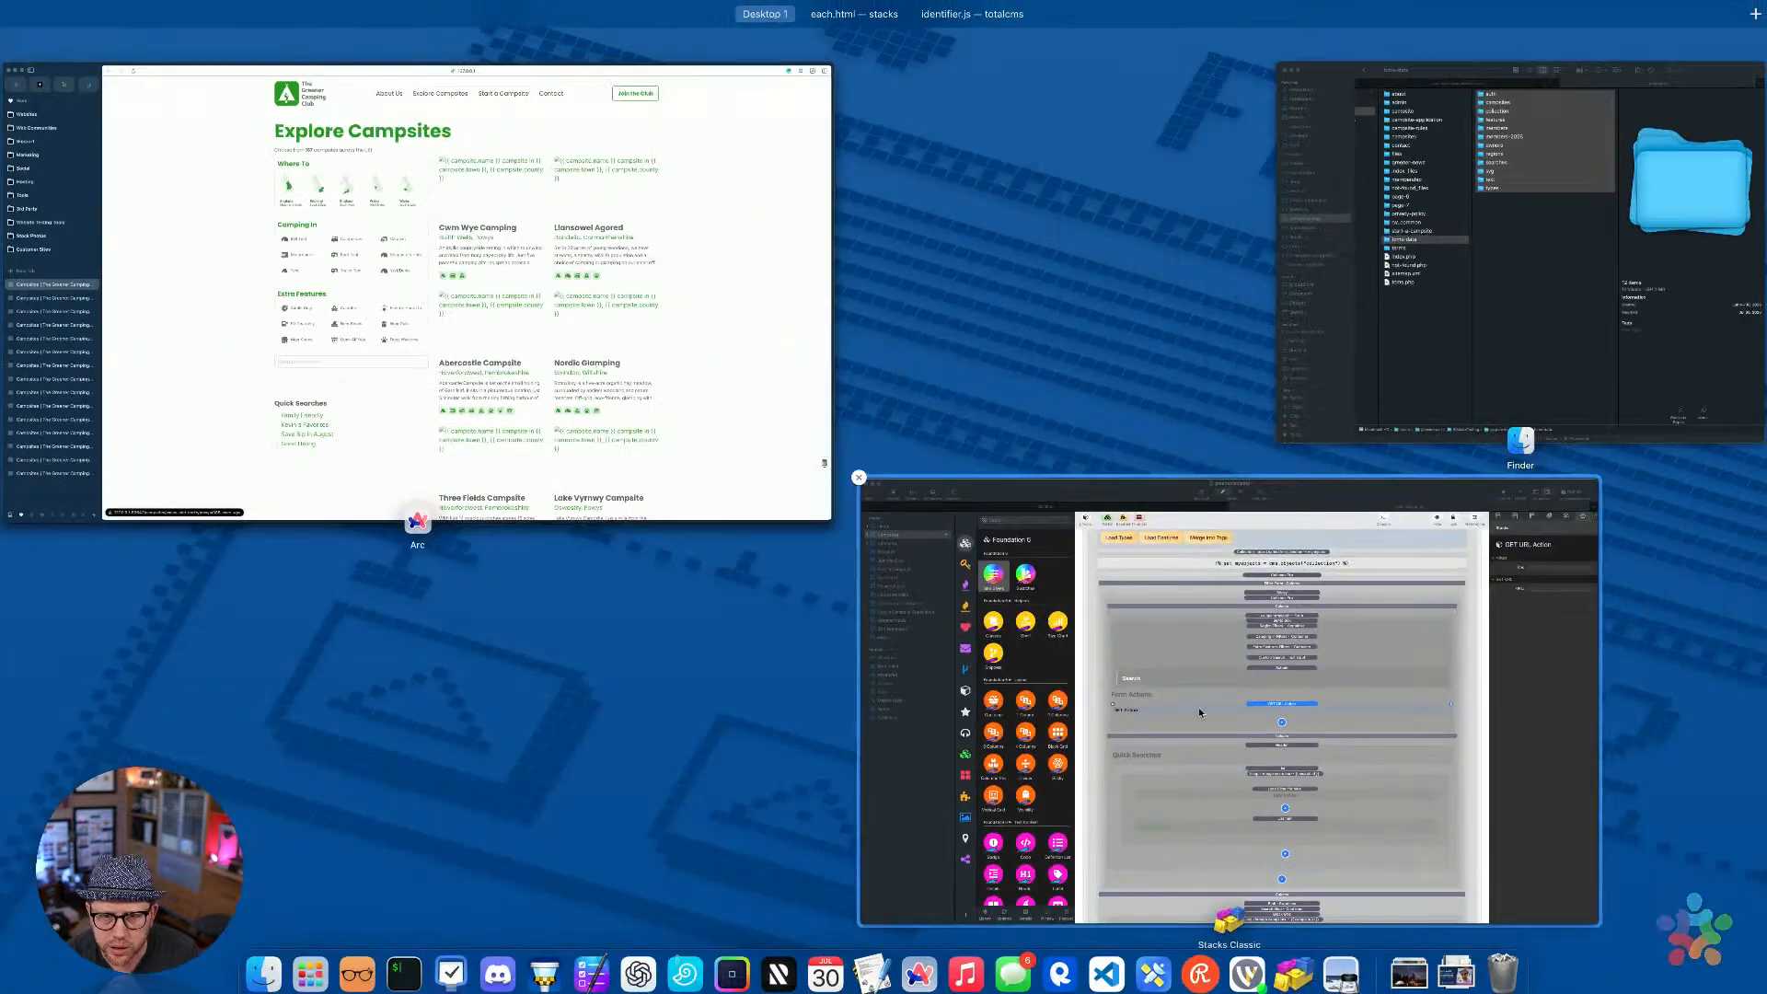
click(1198, 707)
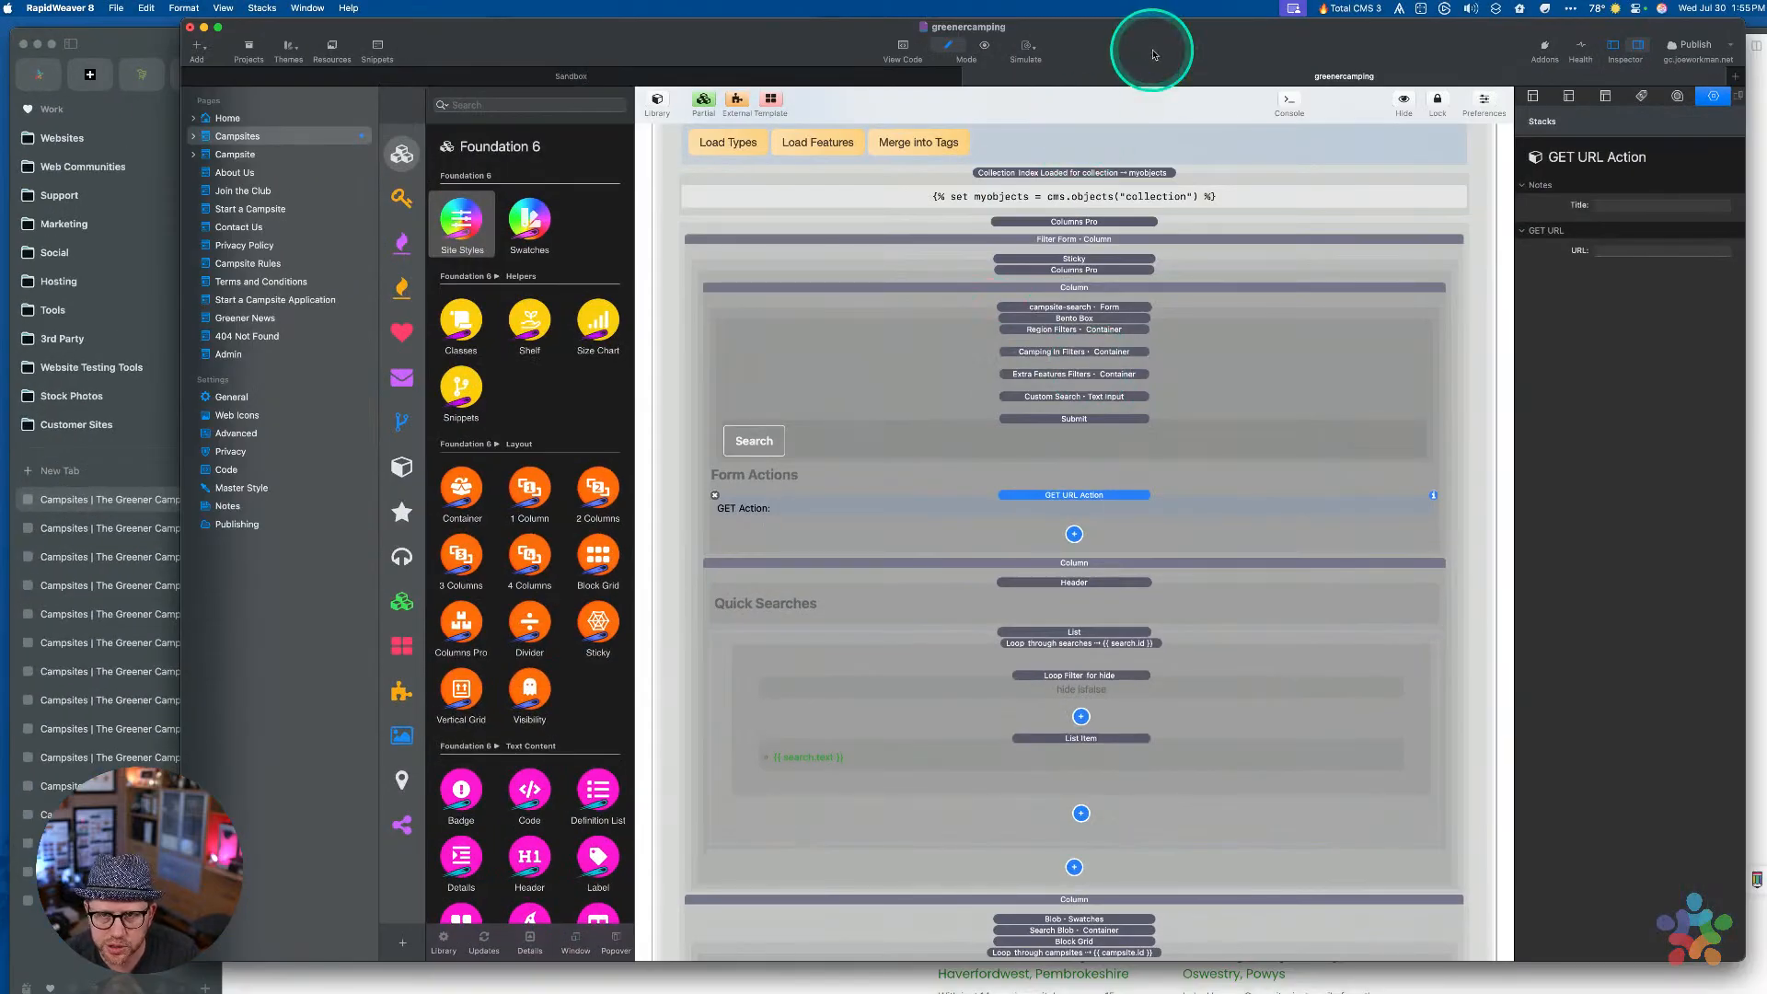
click(1698, 46)
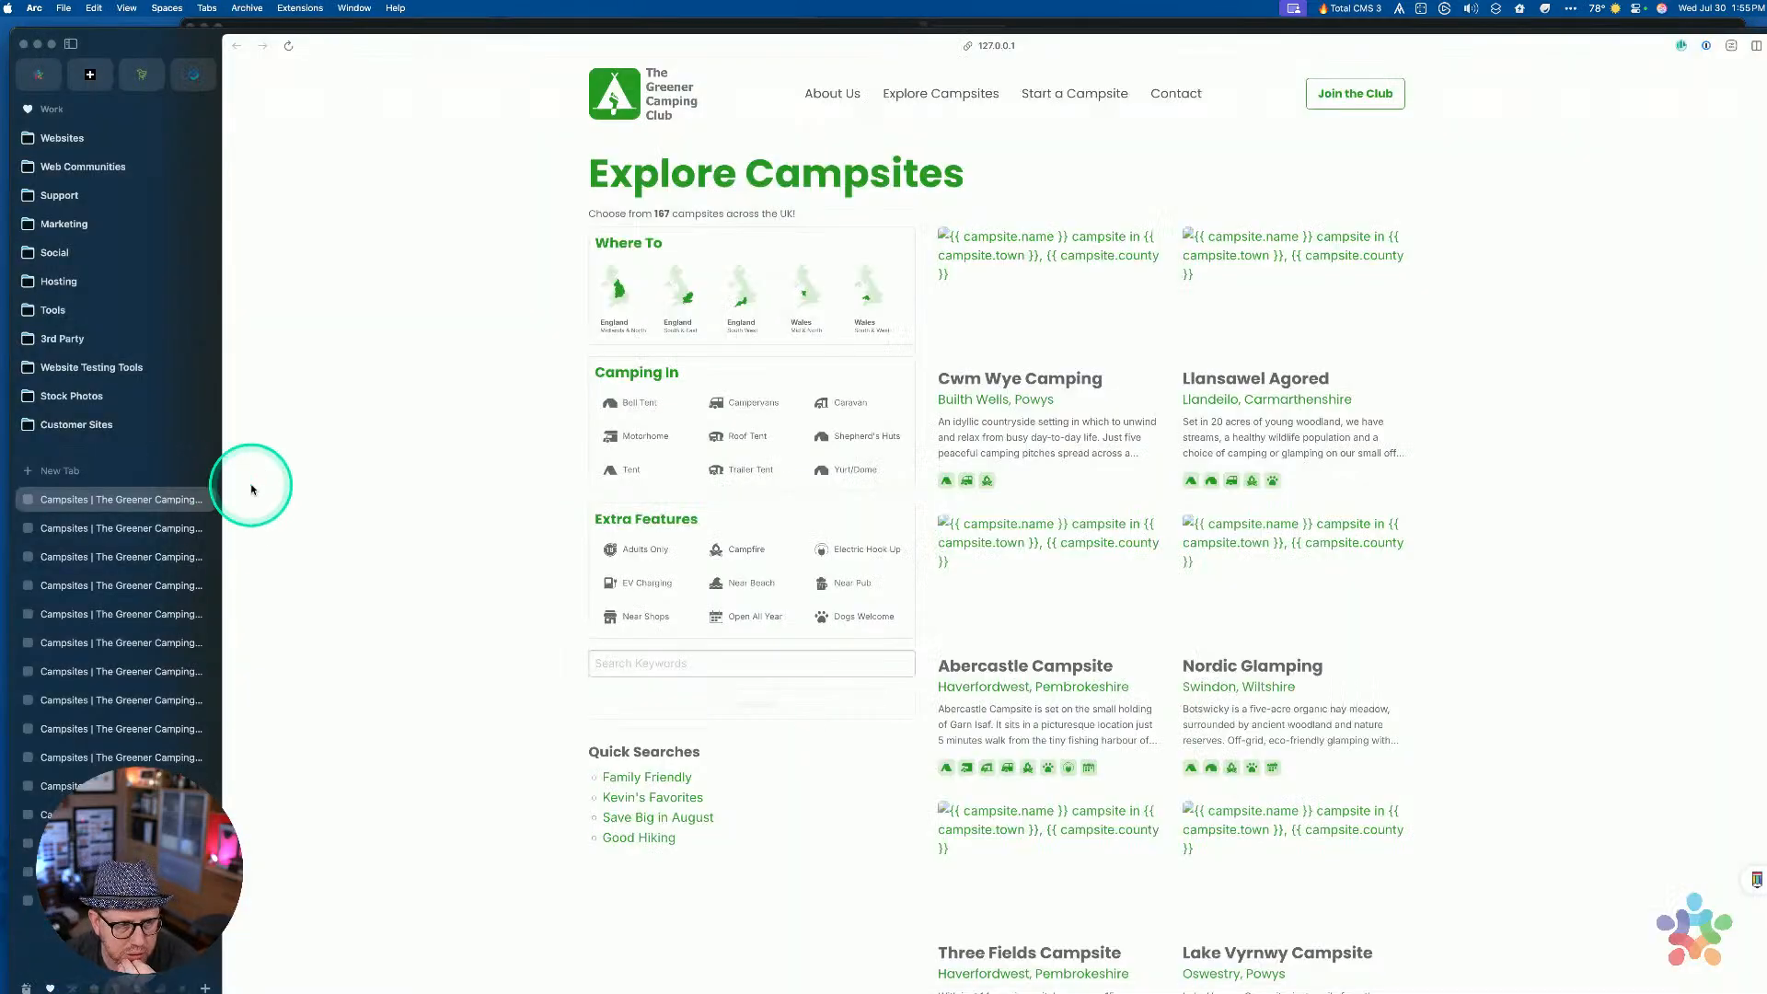
click(195, 448)
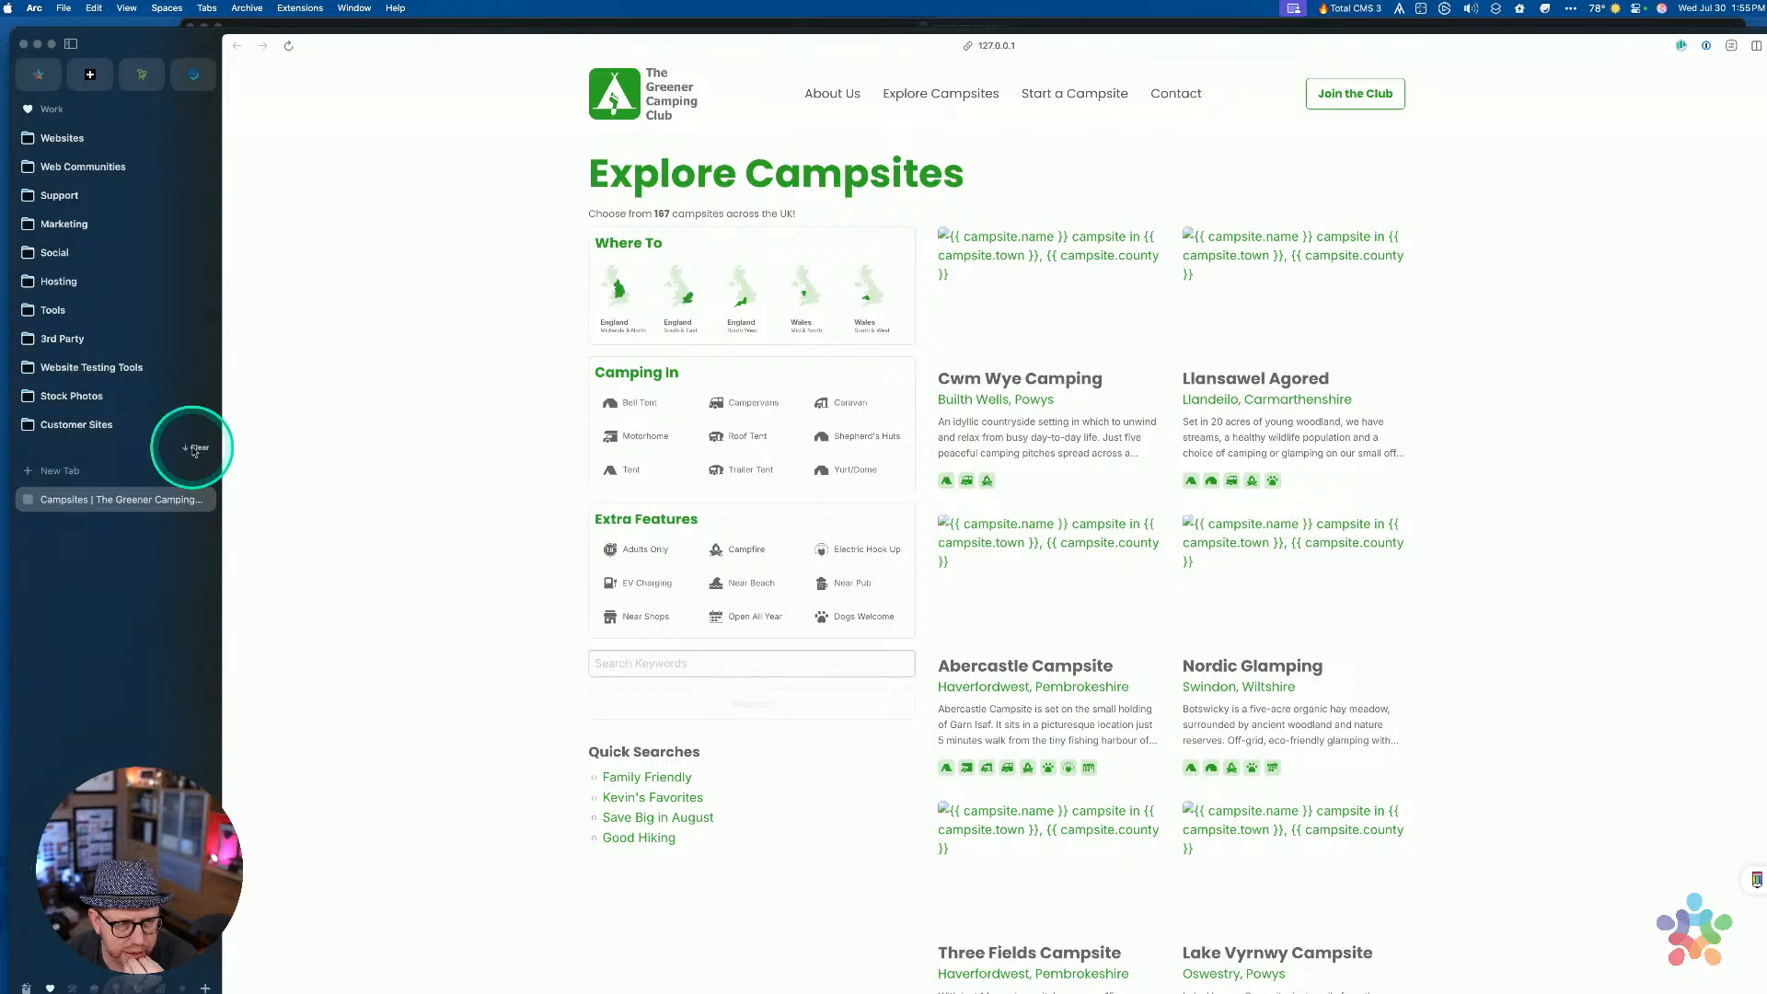
click(195, 449)
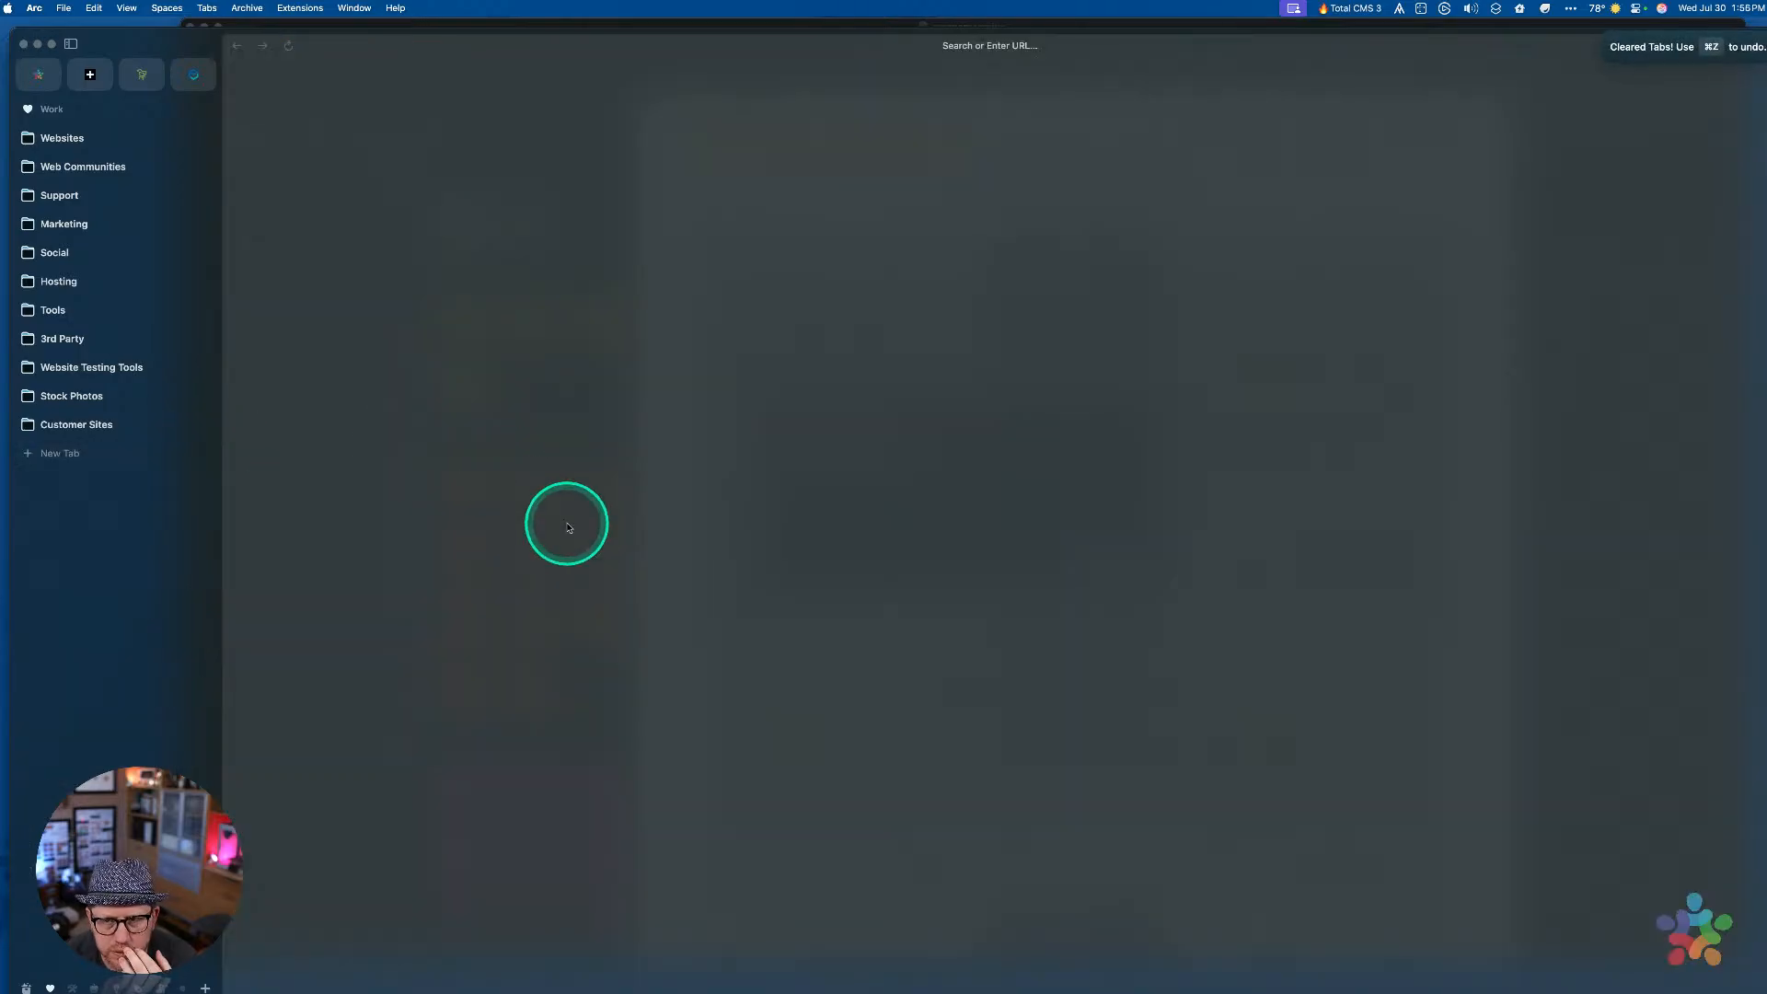
Open the live Greener Camping Club site, gc.joeworkman.net, in a new Arc tab
key(ctrl+Up)
click(1195, 678)
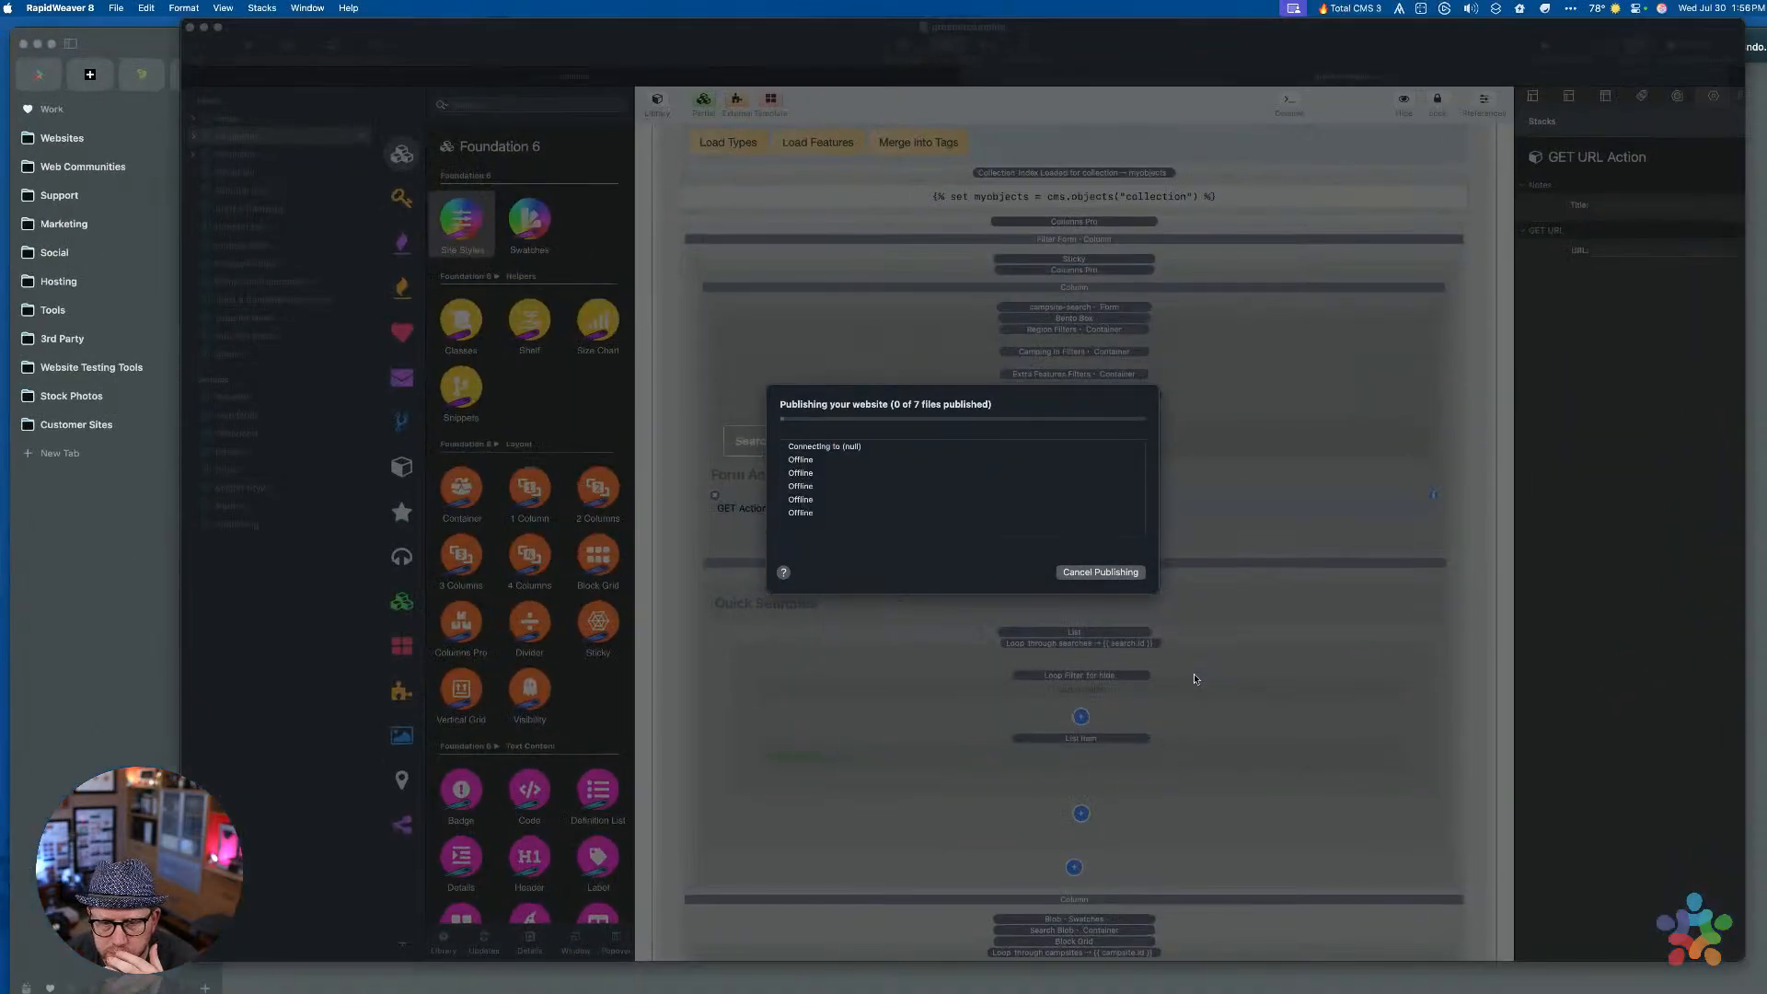
click(1195, 678)
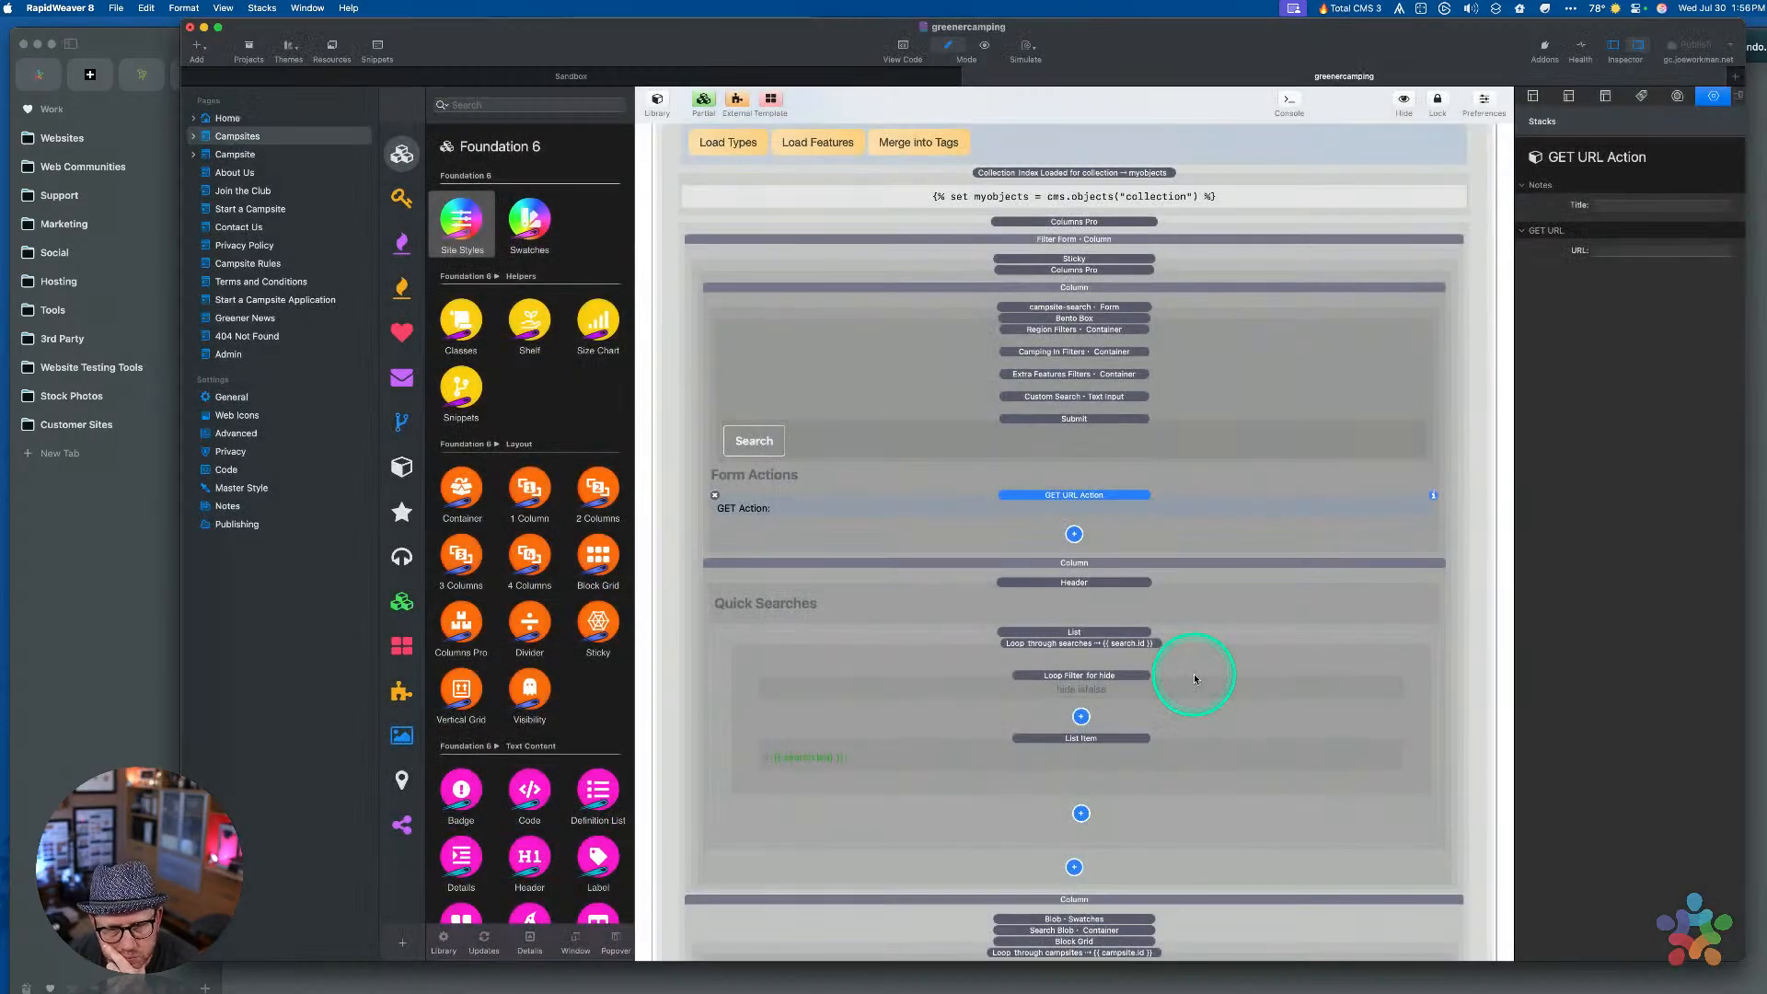
click(95, 588)
key(super+n)
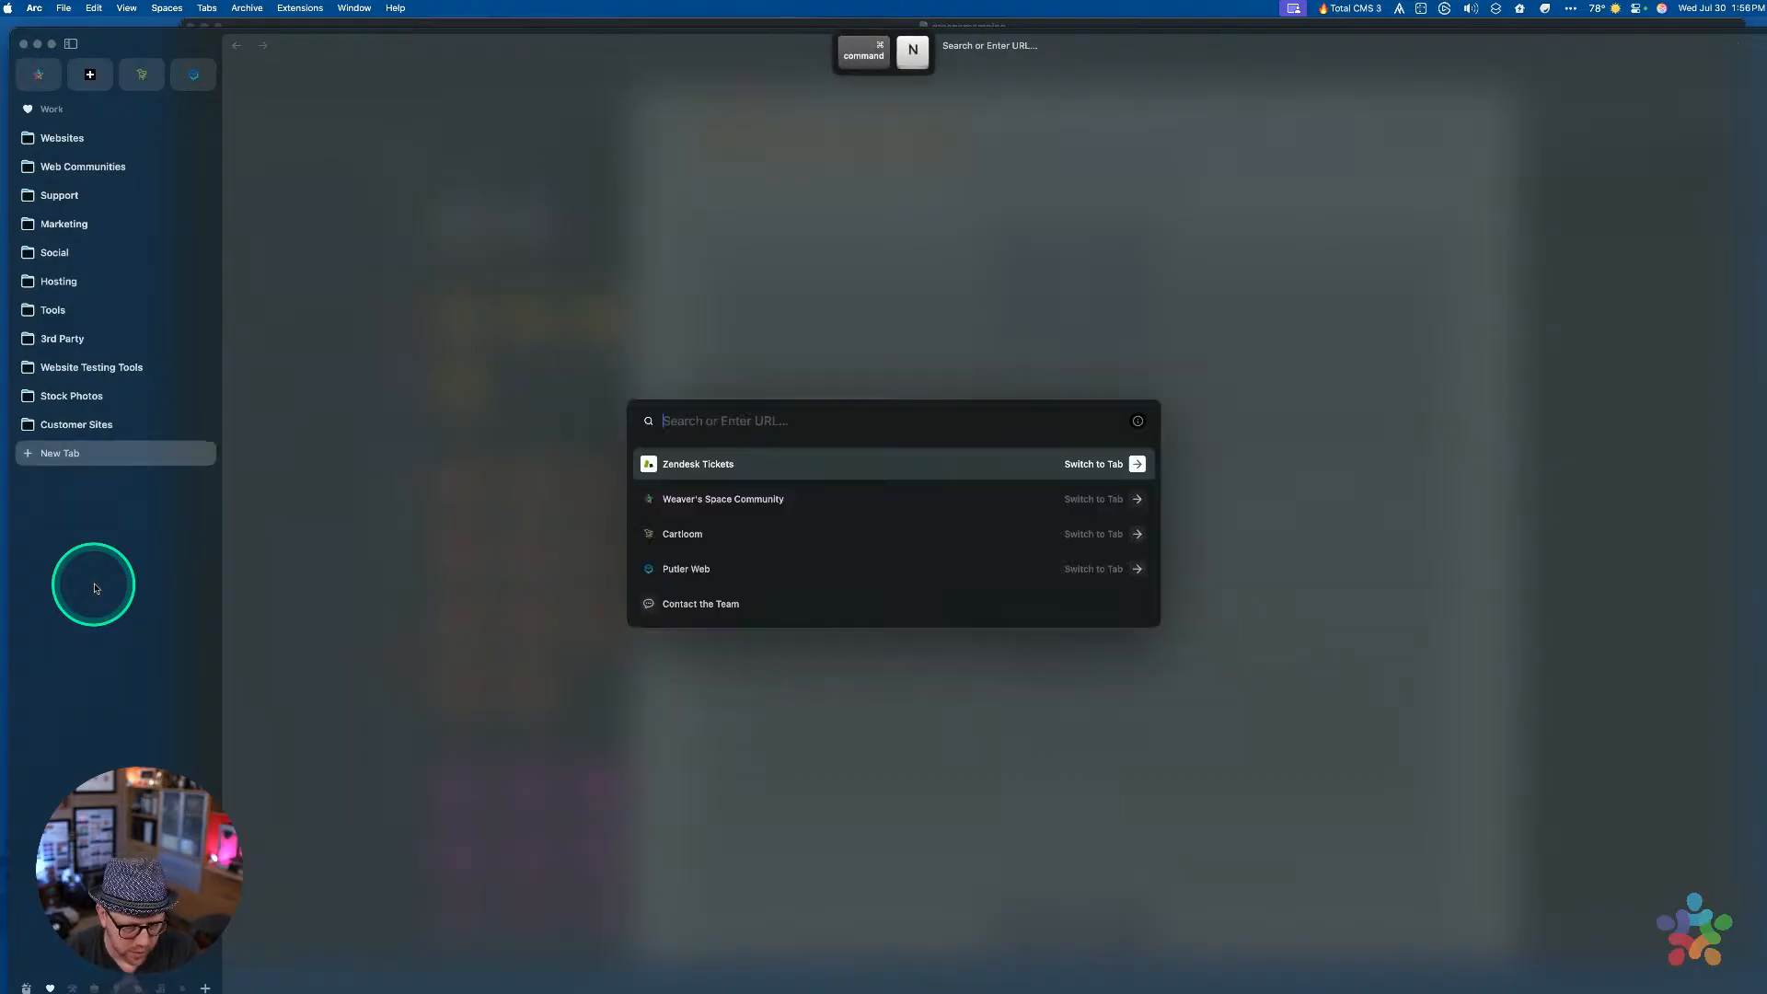
text(g)
key(Down)
key(Down)
key(Return)
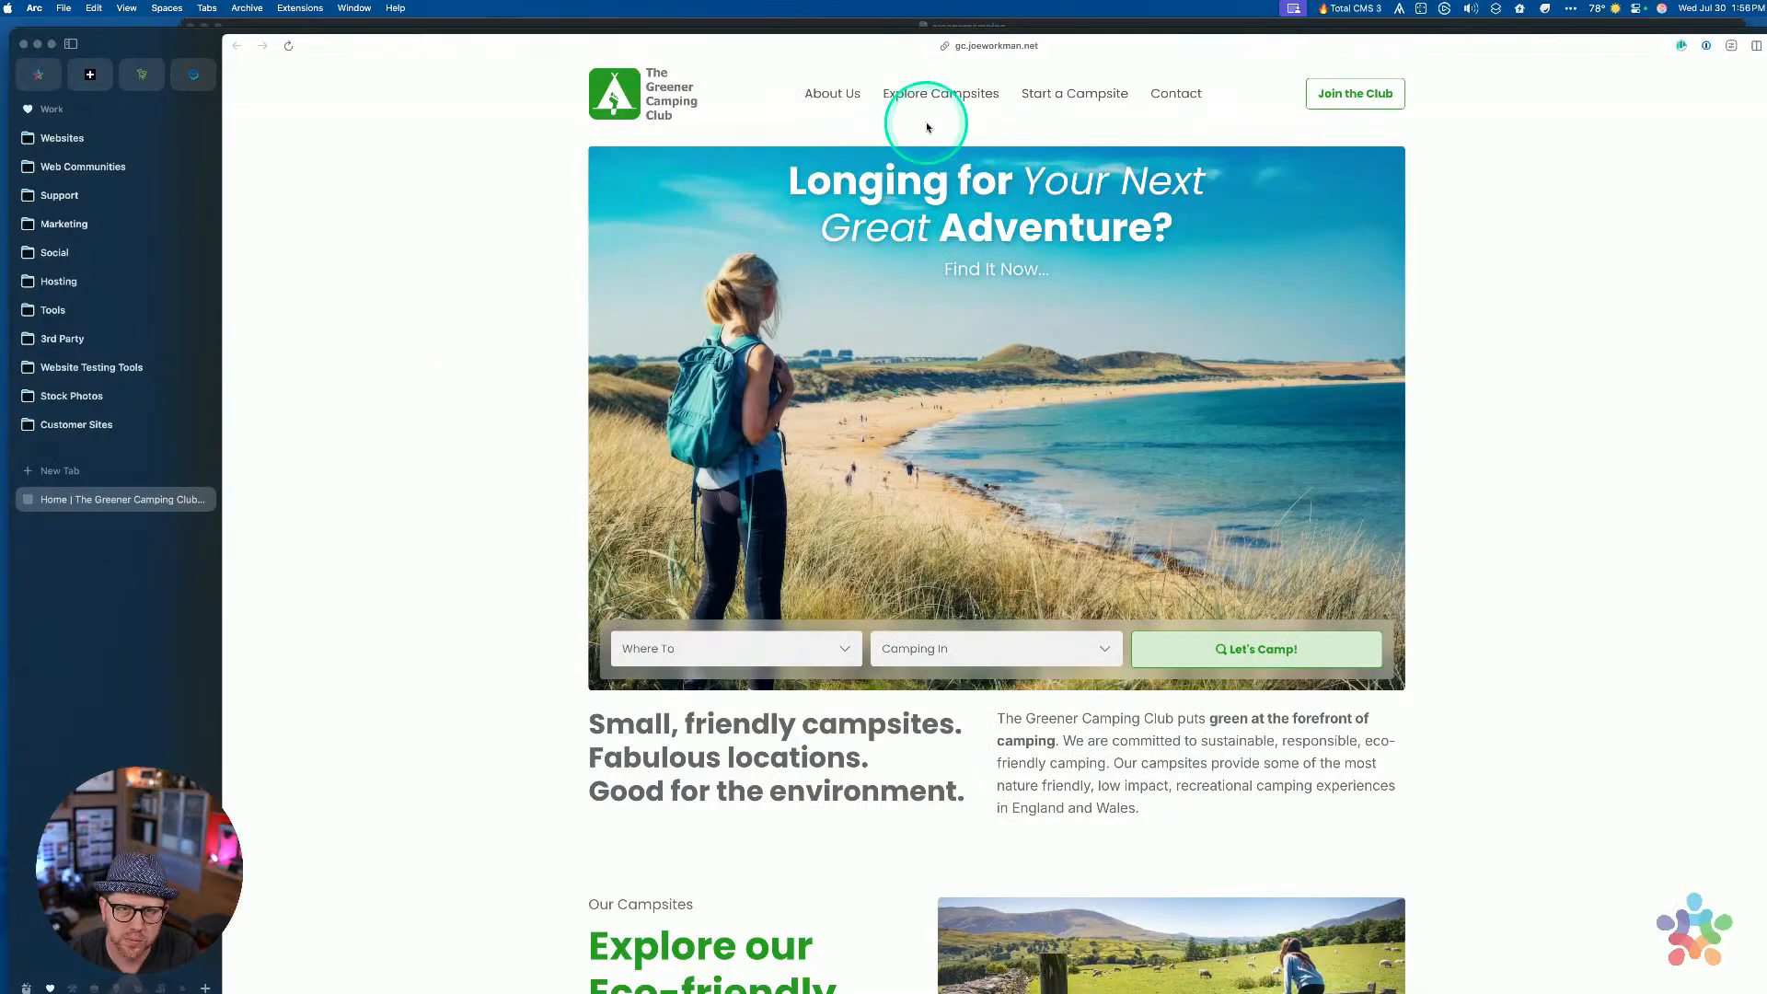
On the live Explore Campsites page, tick Caravan, Campervans and Tent, then try submitting the search
click(932, 96)
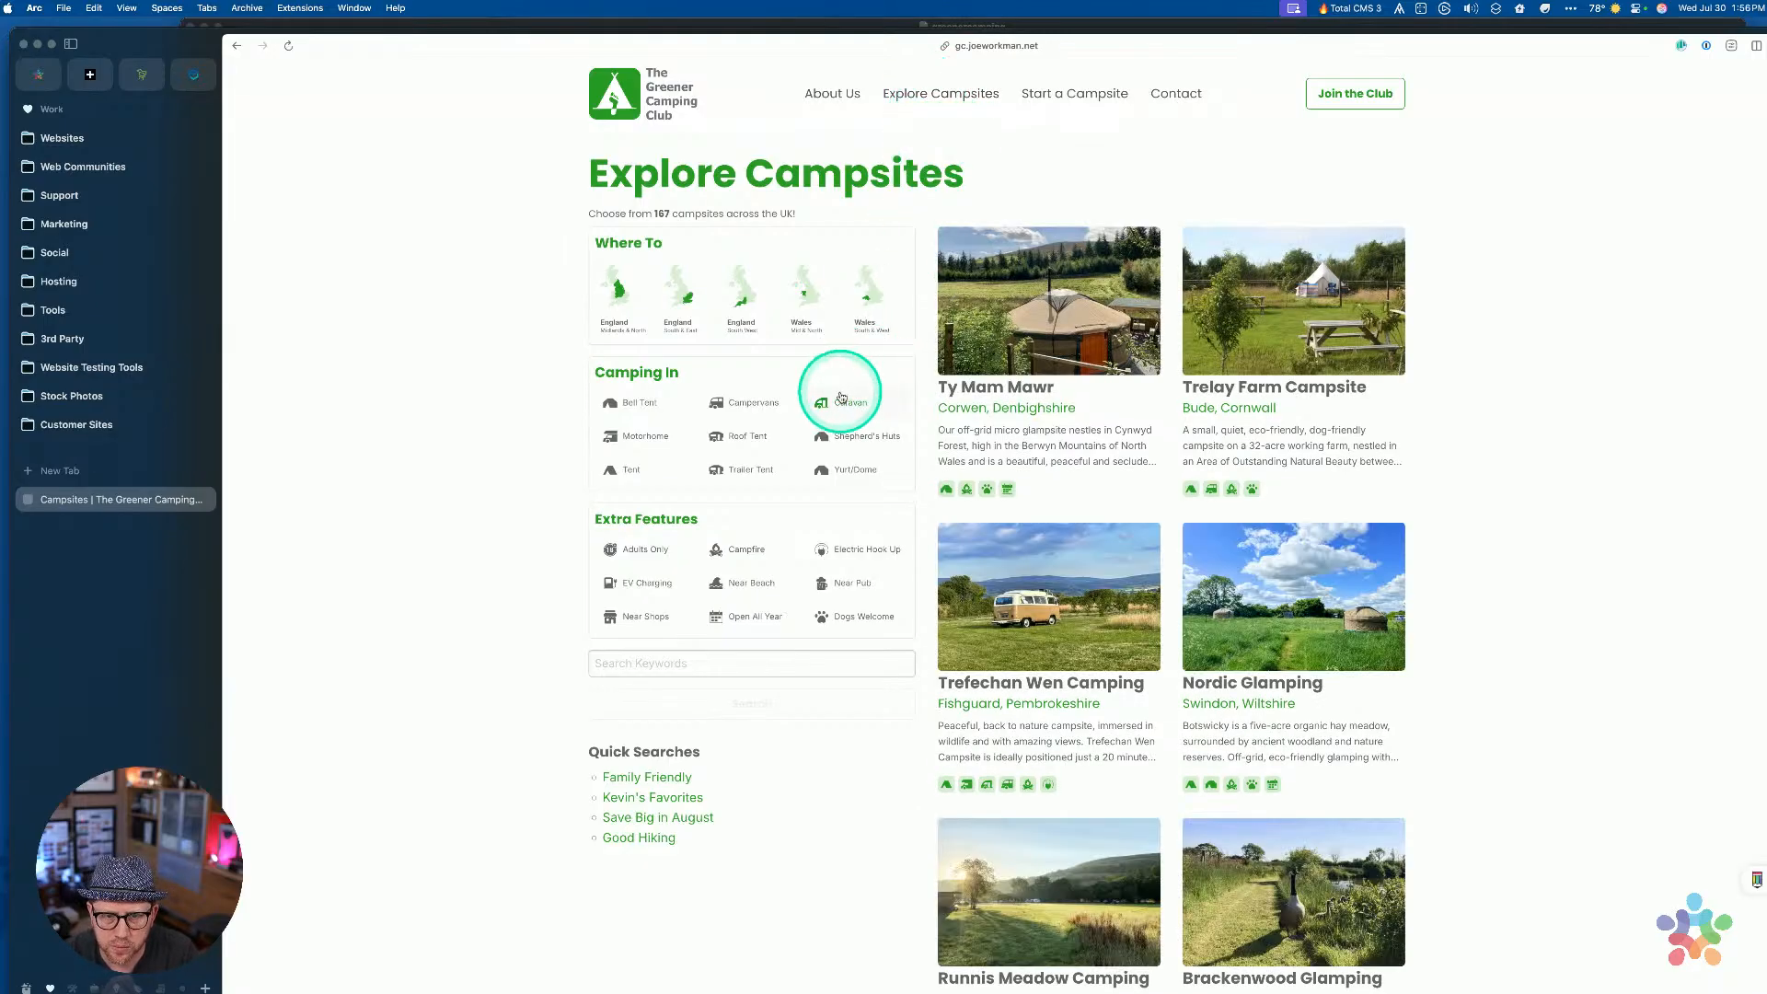
click(840, 399)
click(741, 403)
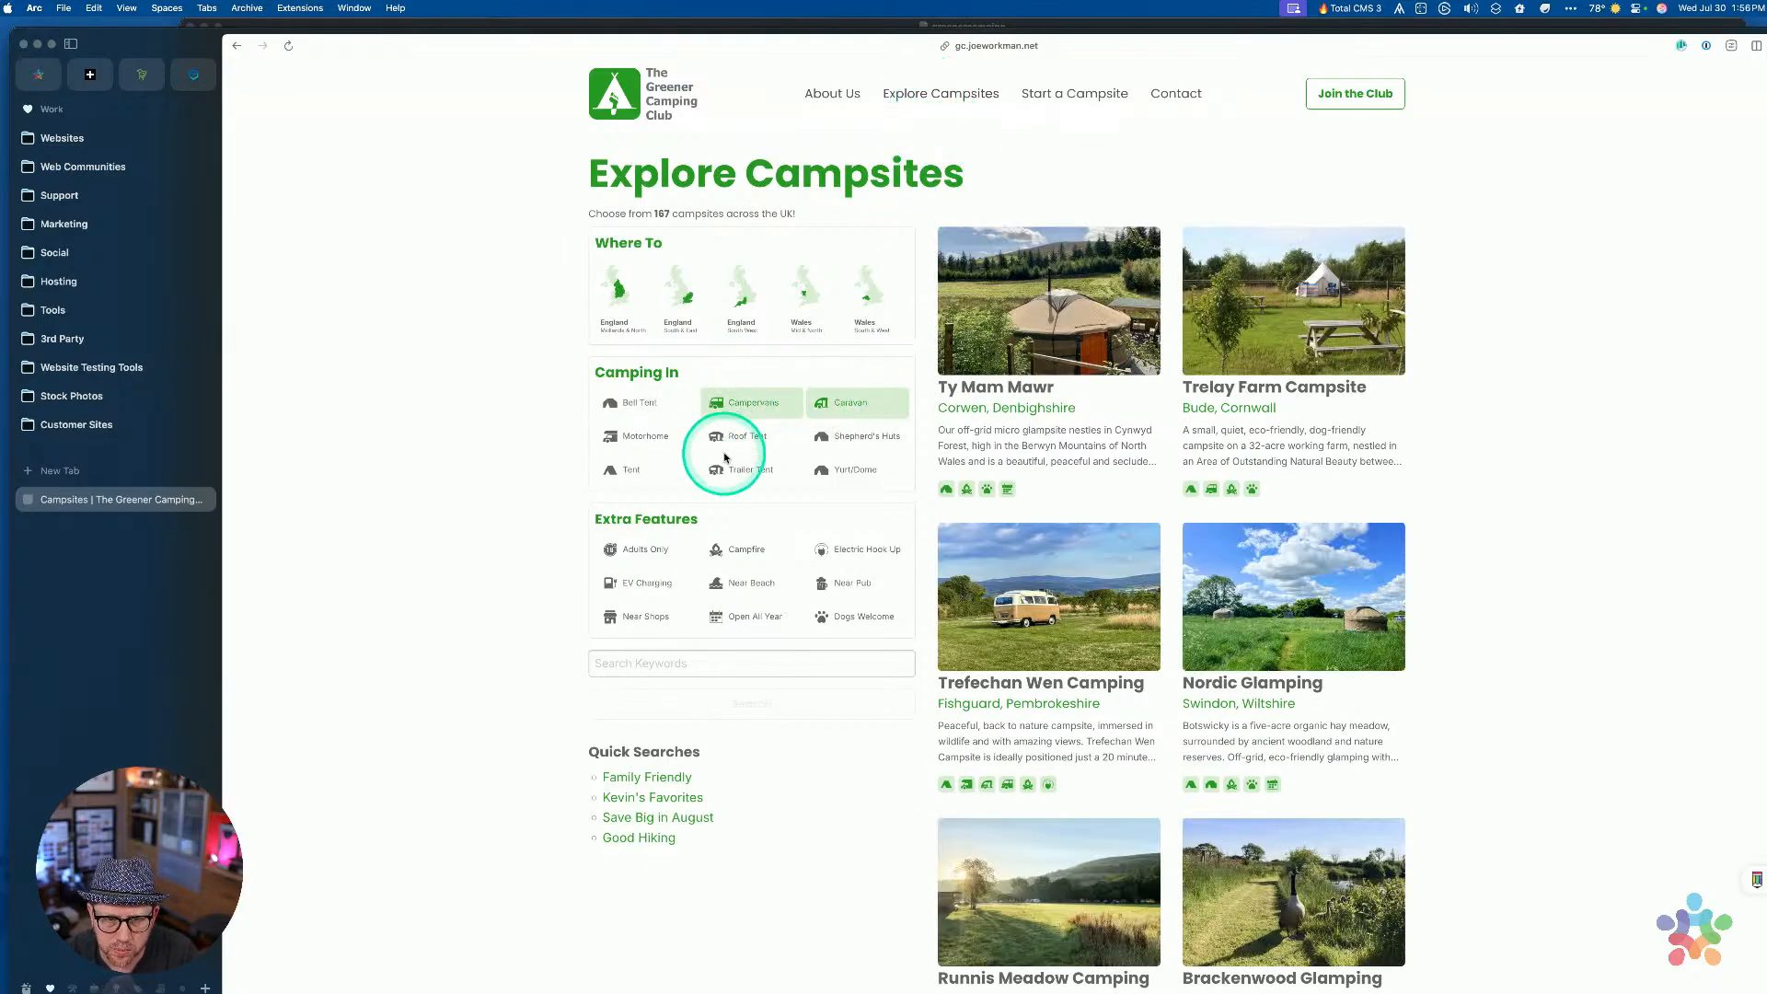
click(618, 469)
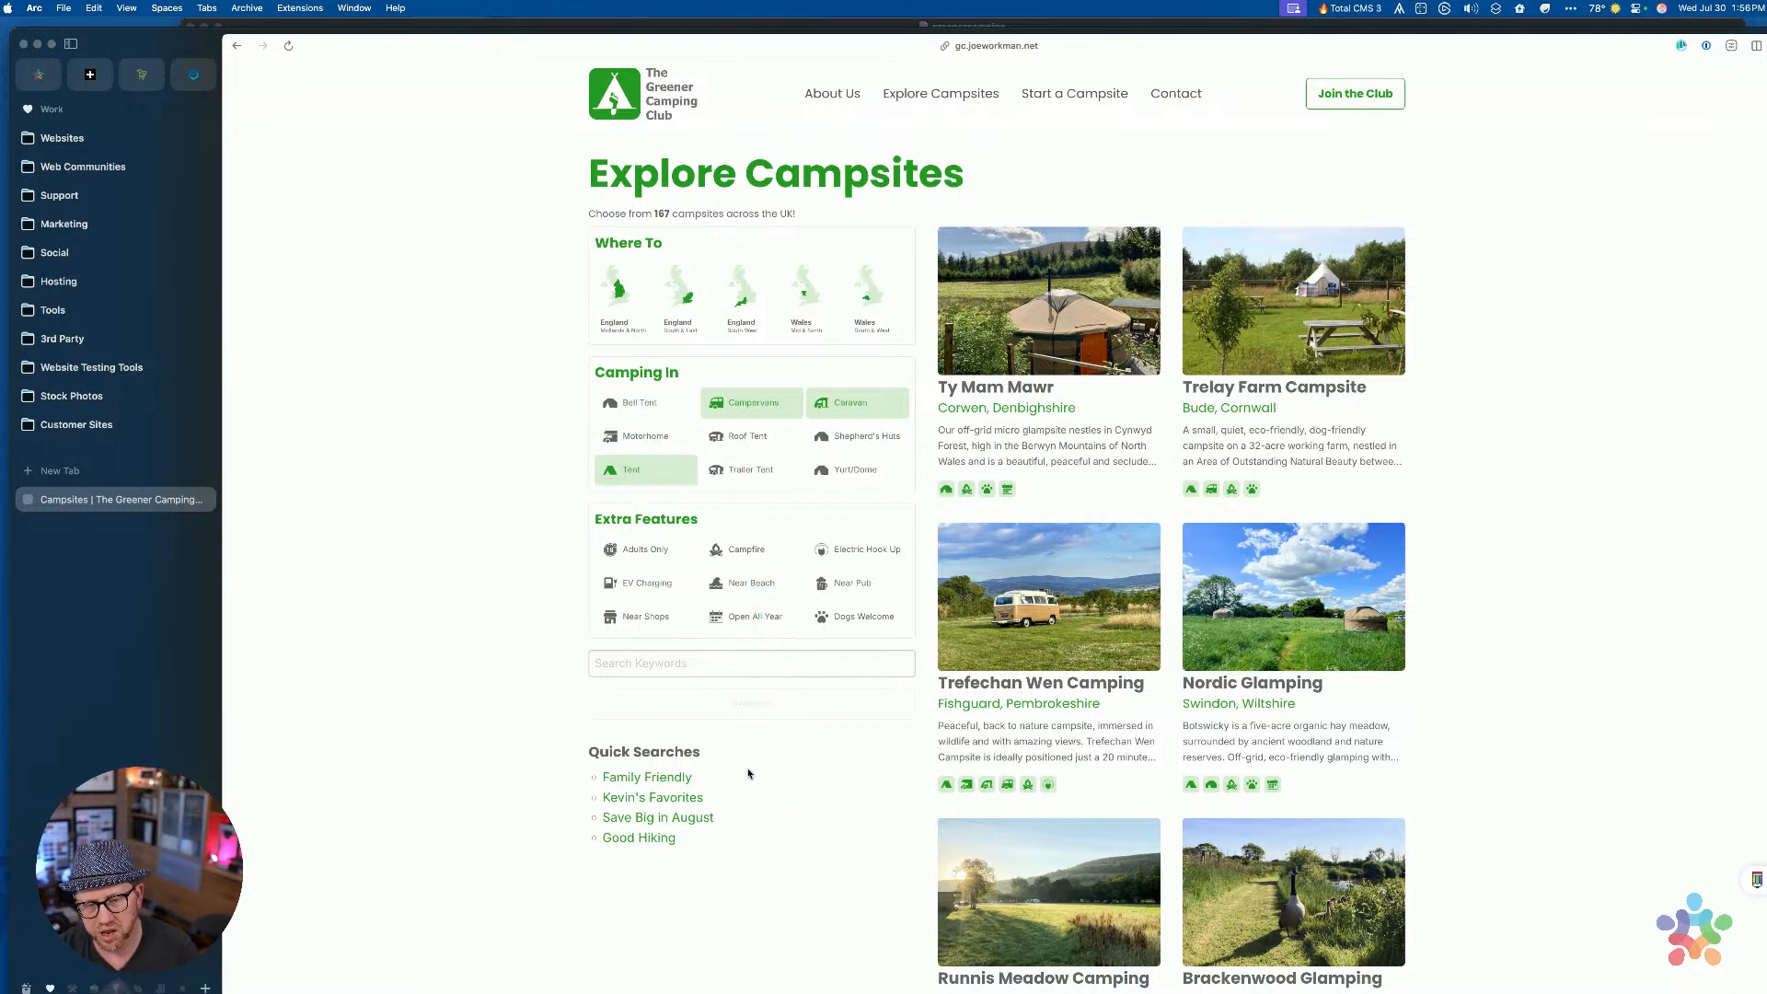
click(773, 710)
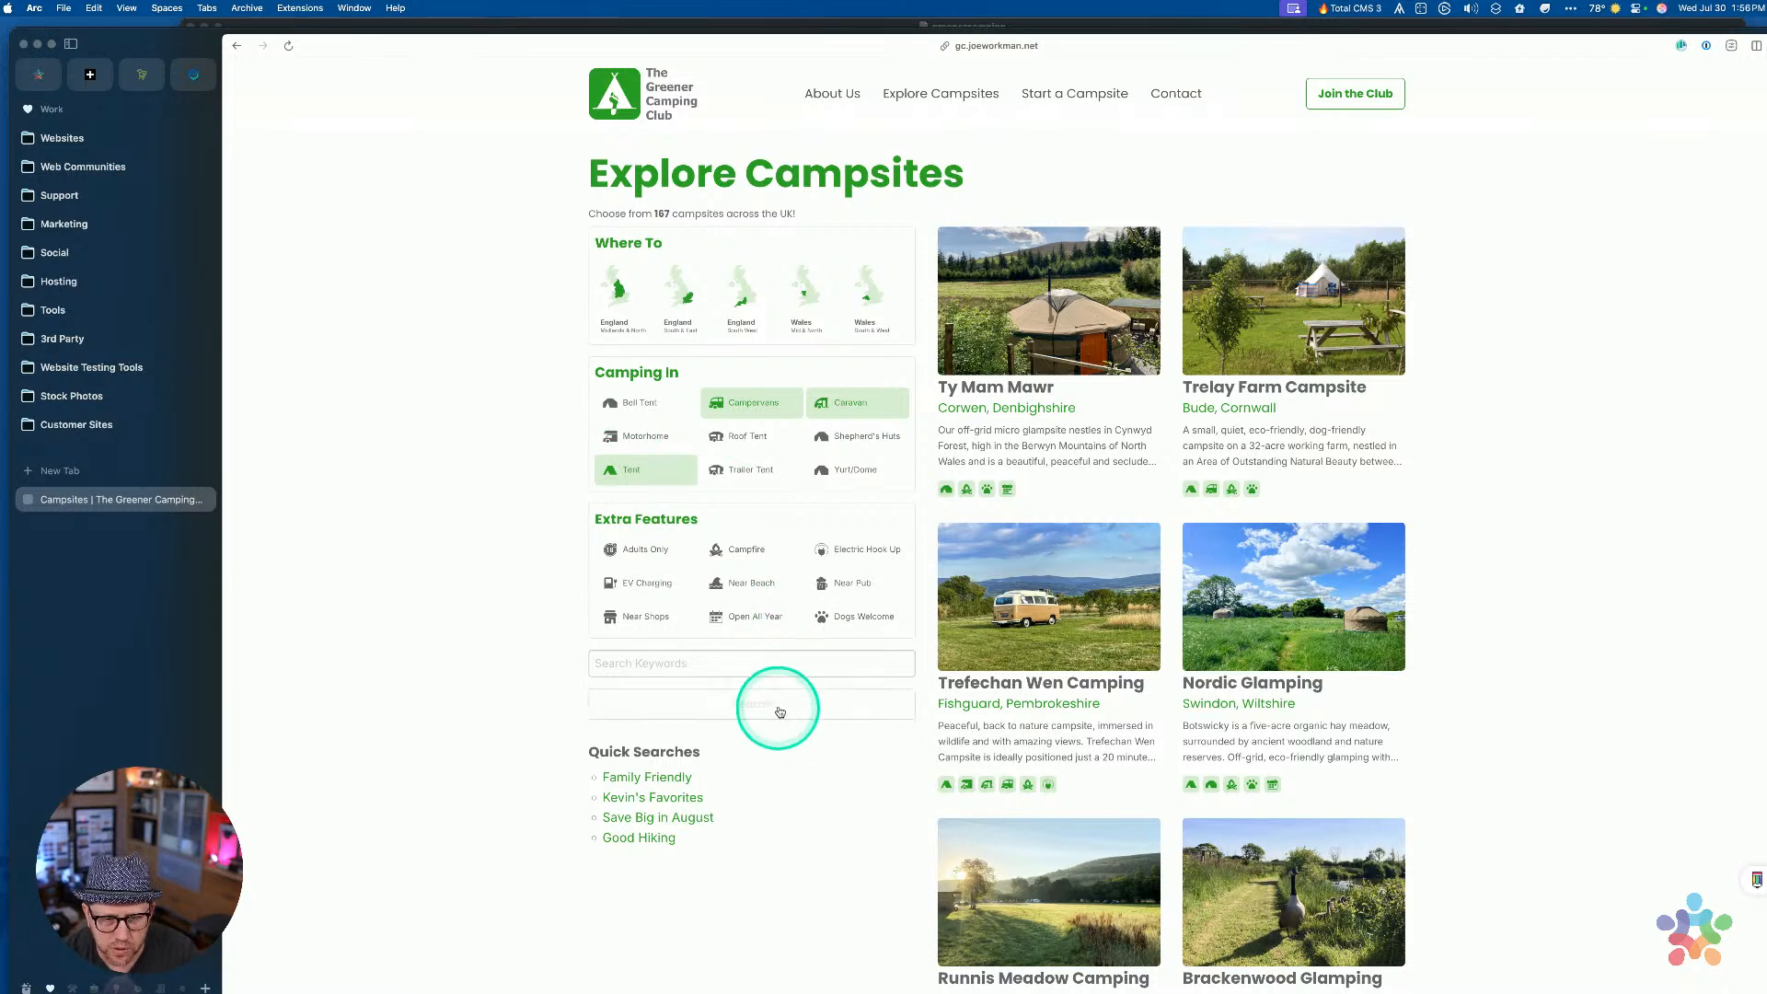
click(941, 742)
Switch back to RapidWeaver and select the search form's Submit button
key(ctrl+Up)
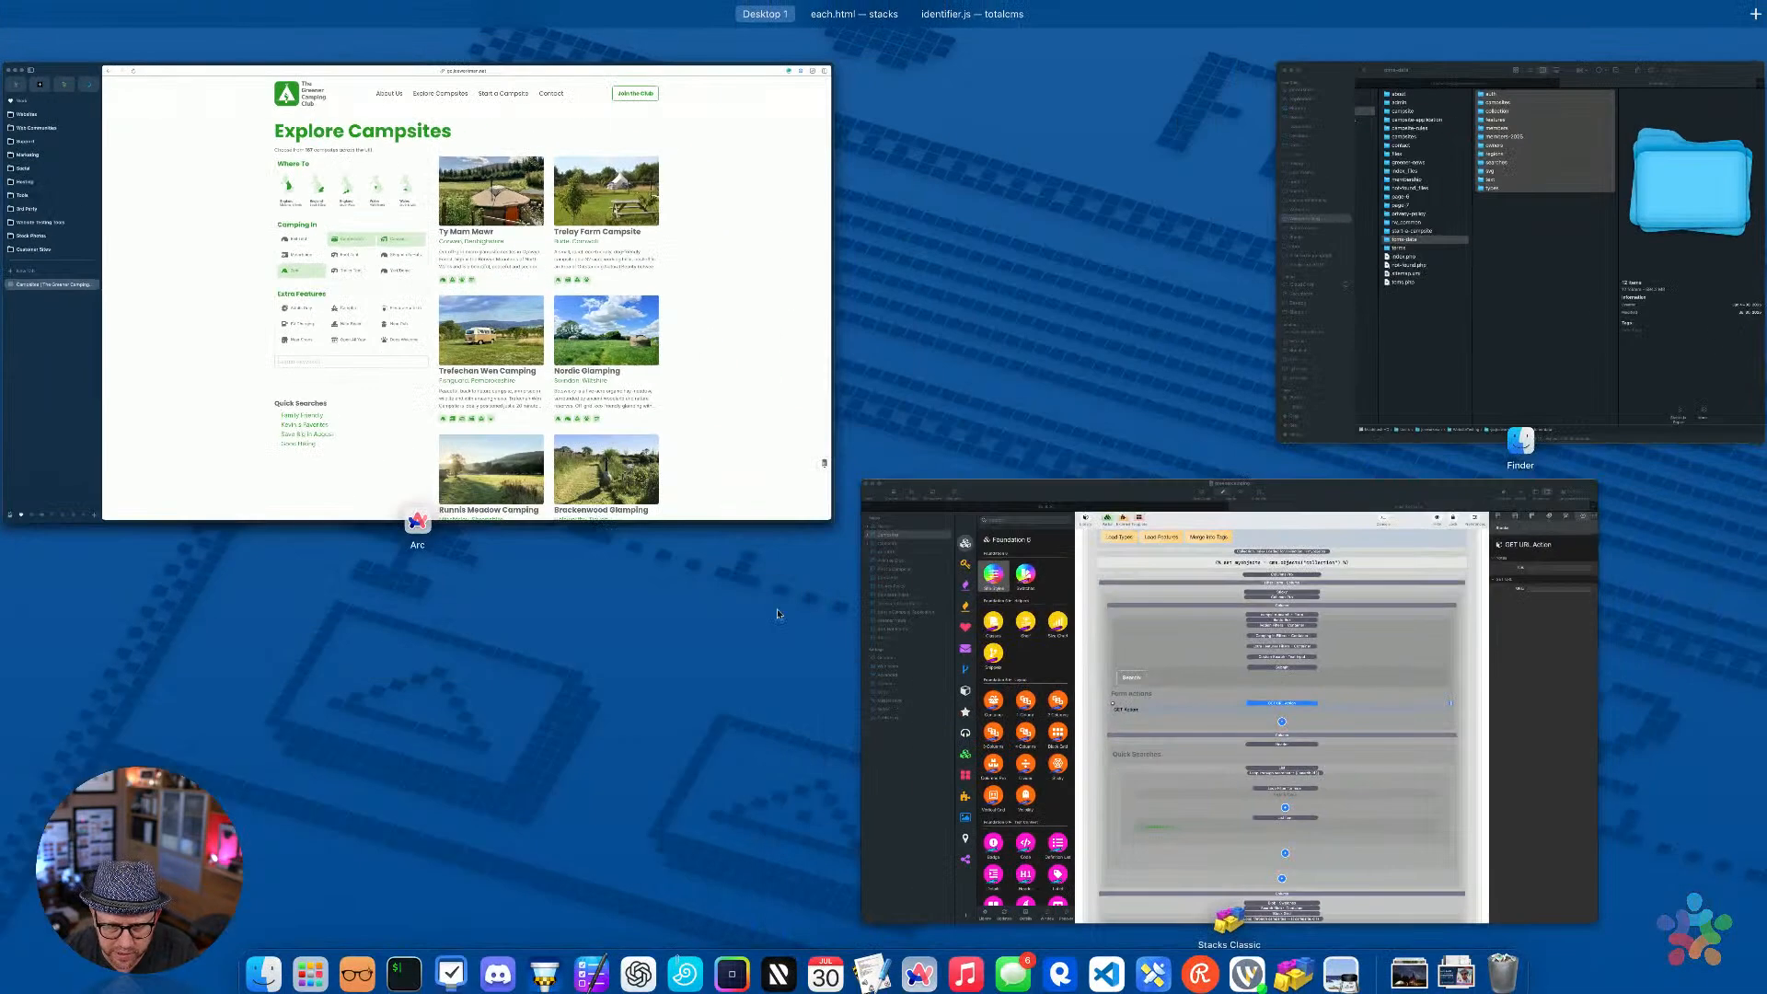
click(1168, 479)
click(1121, 423)
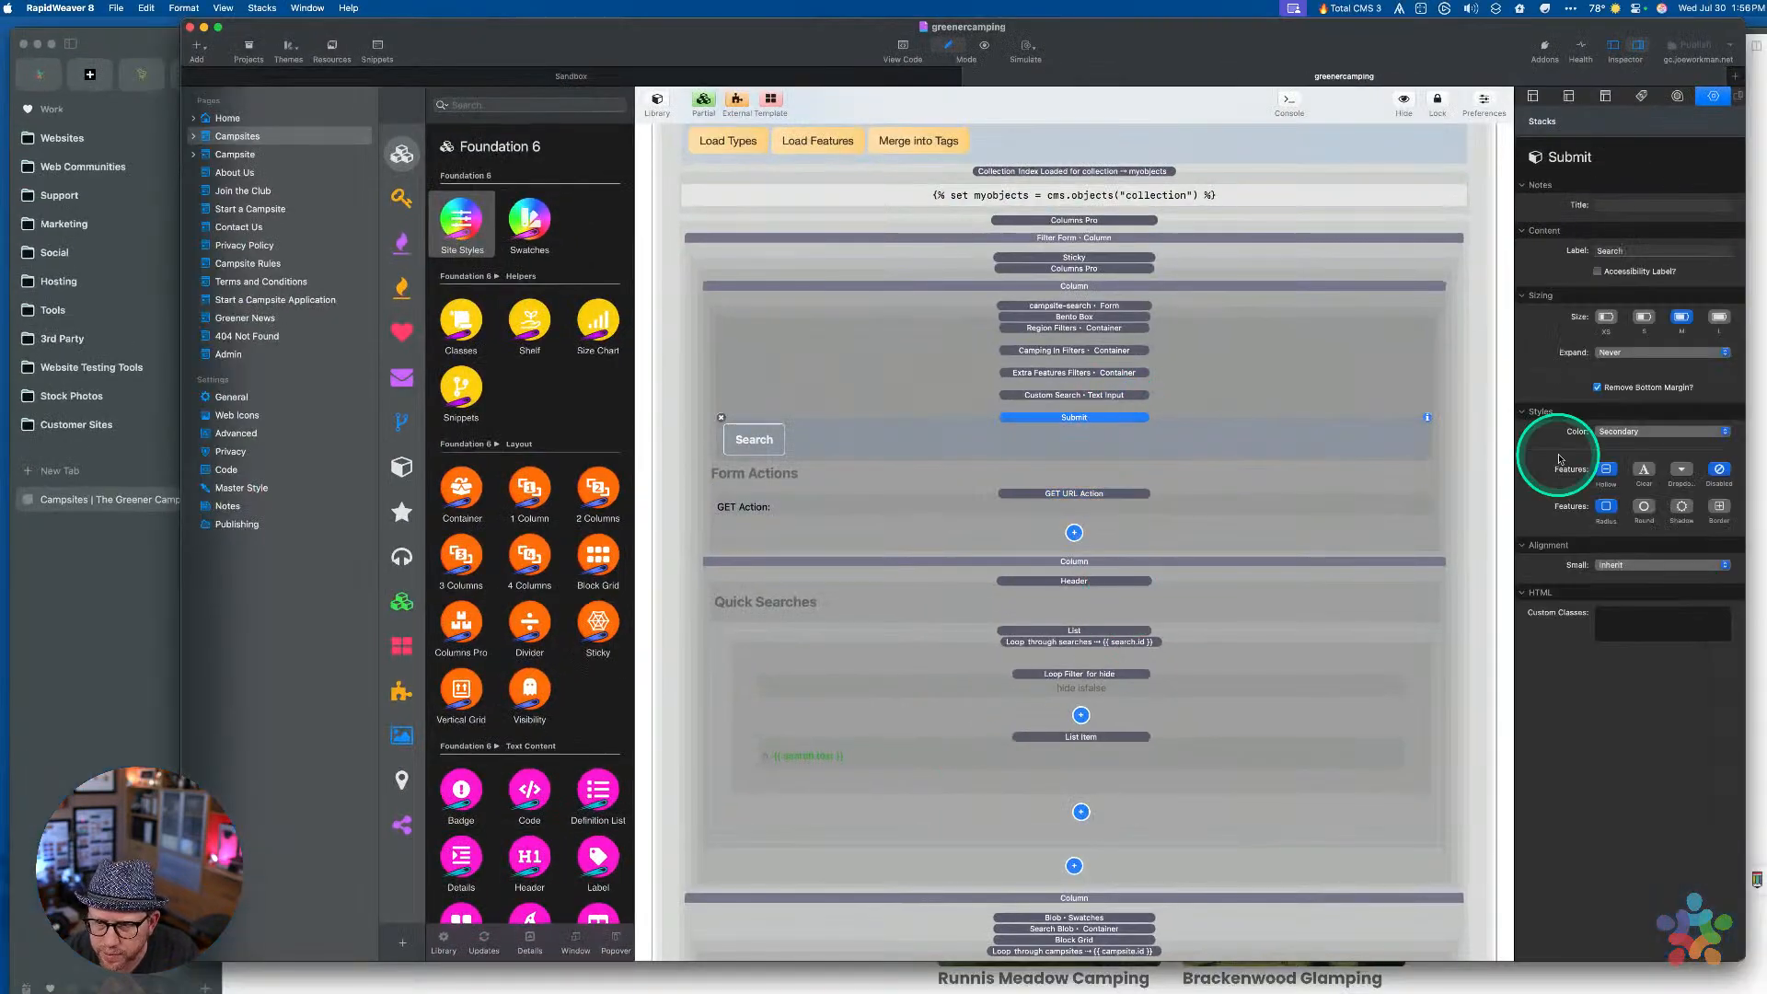
Turn off Disabled on the Submit button and republish the site, watching the upload finish
click(1719, 469)
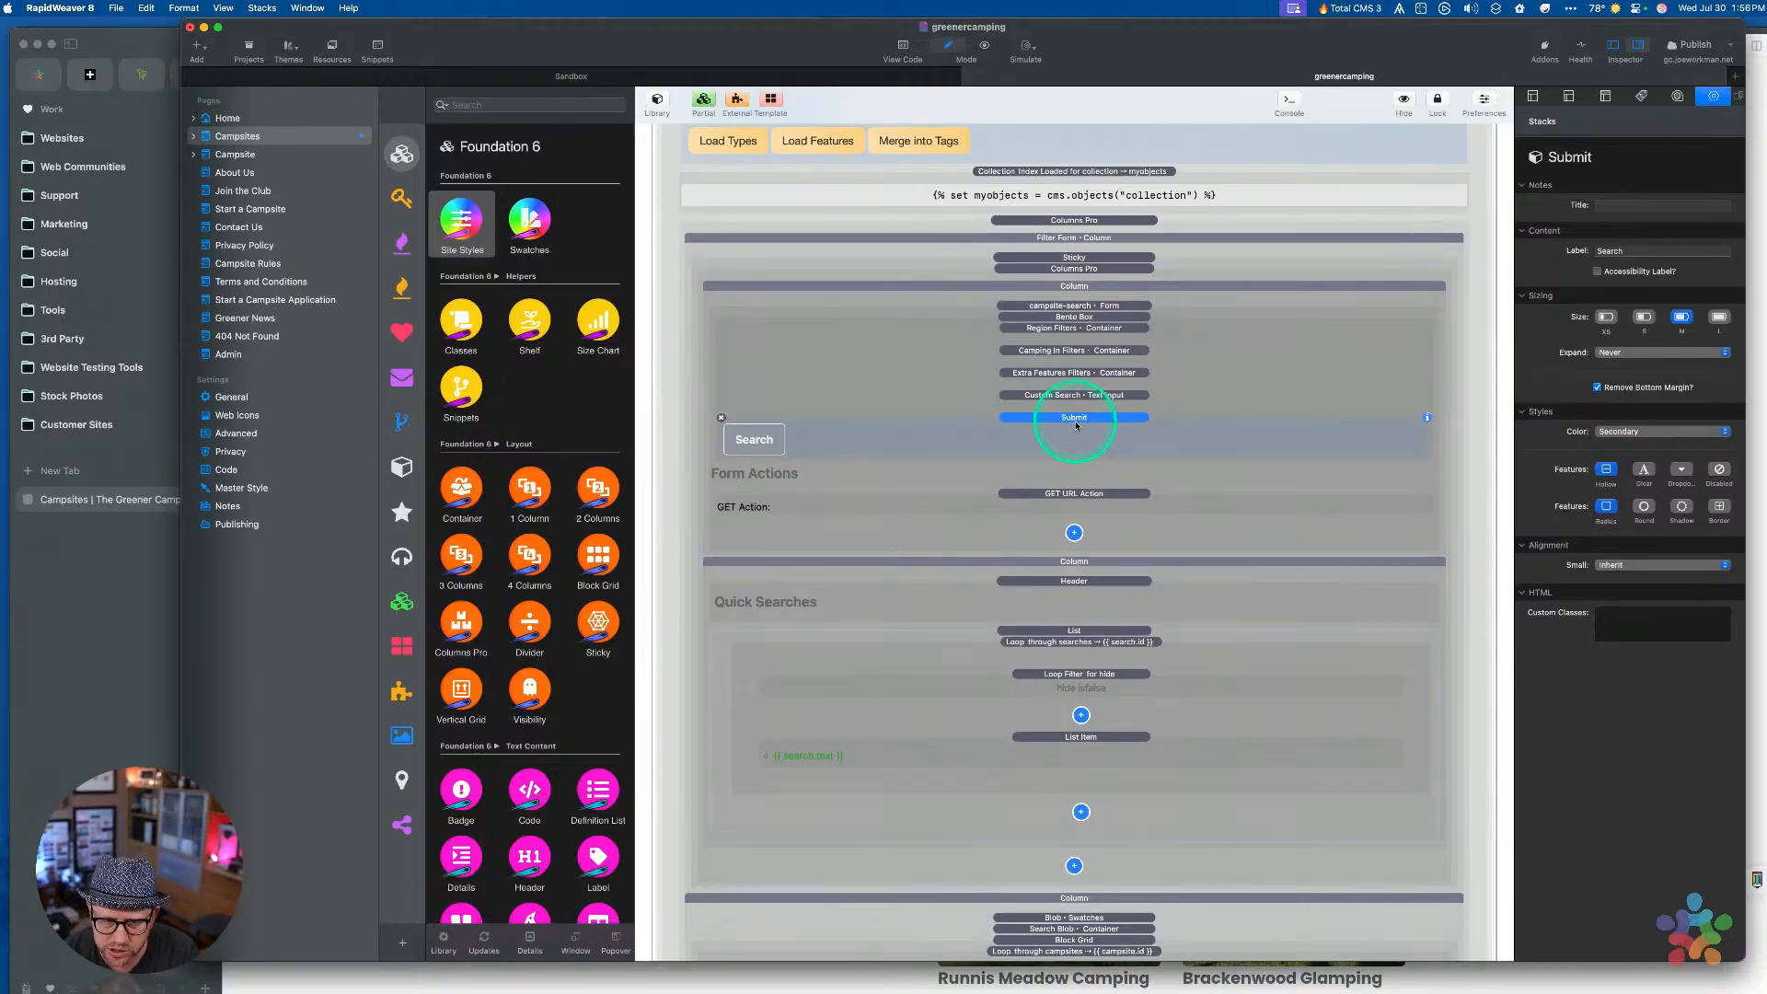
click(1691, 44)
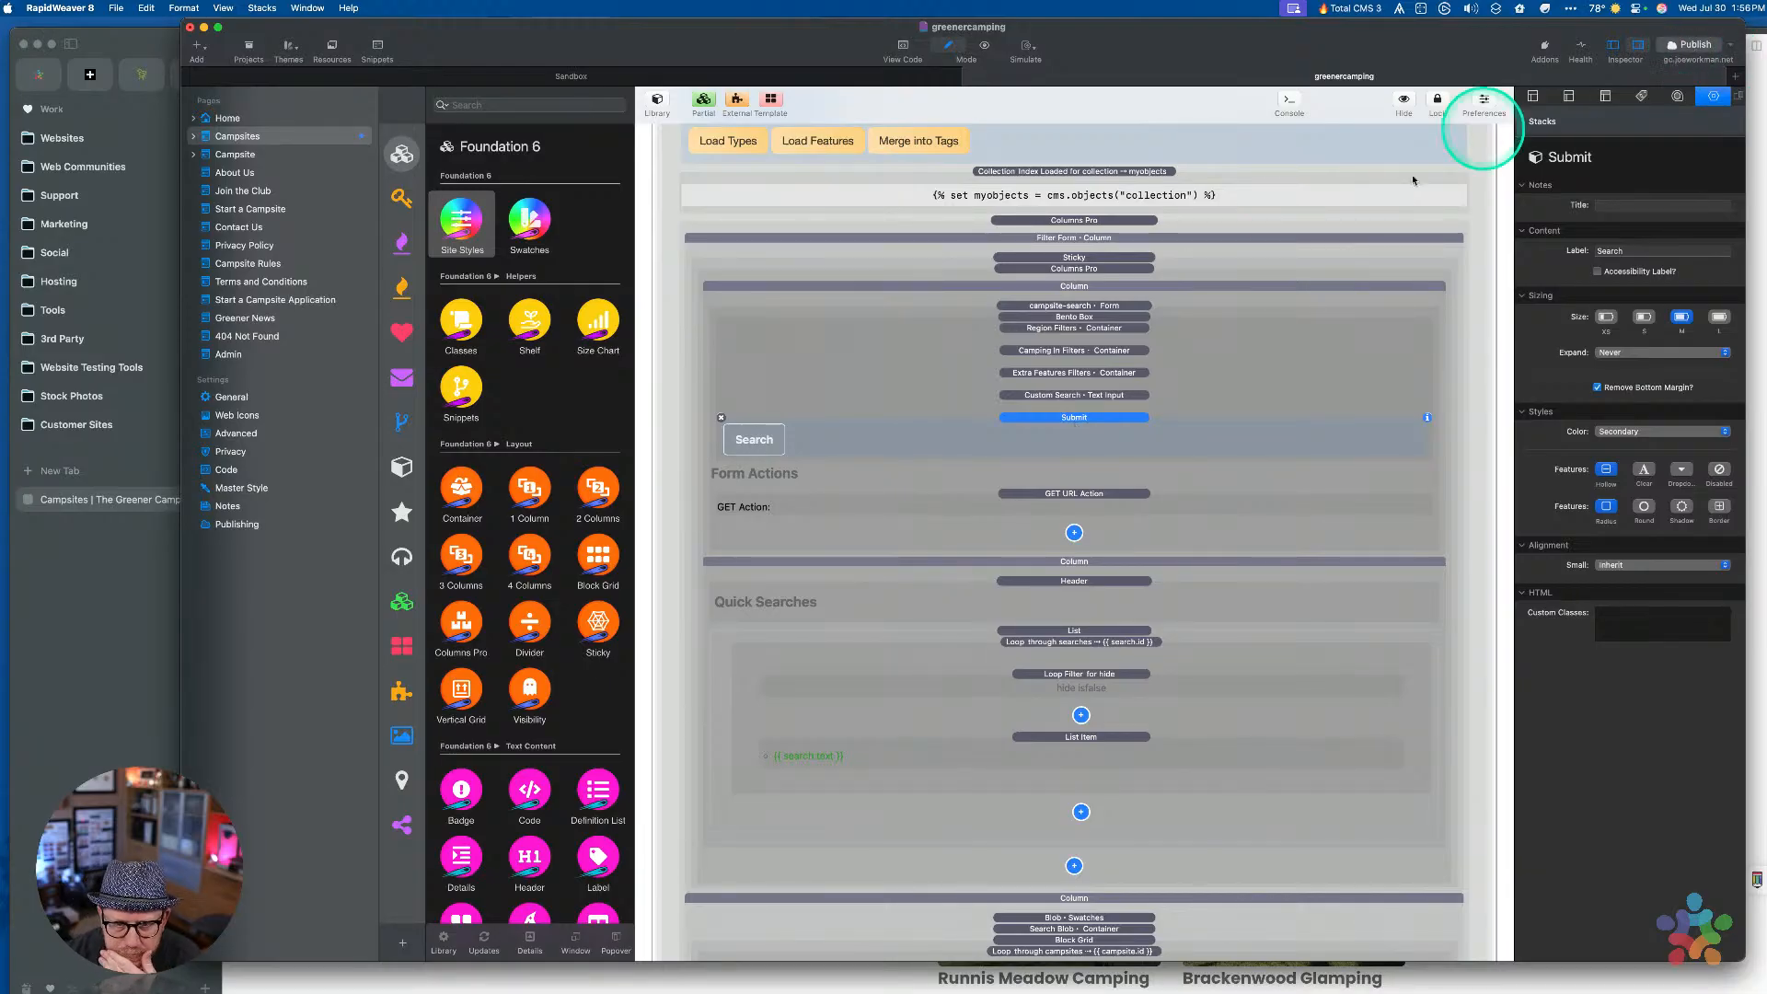
key(ctrl+Up)
click(796, 357)
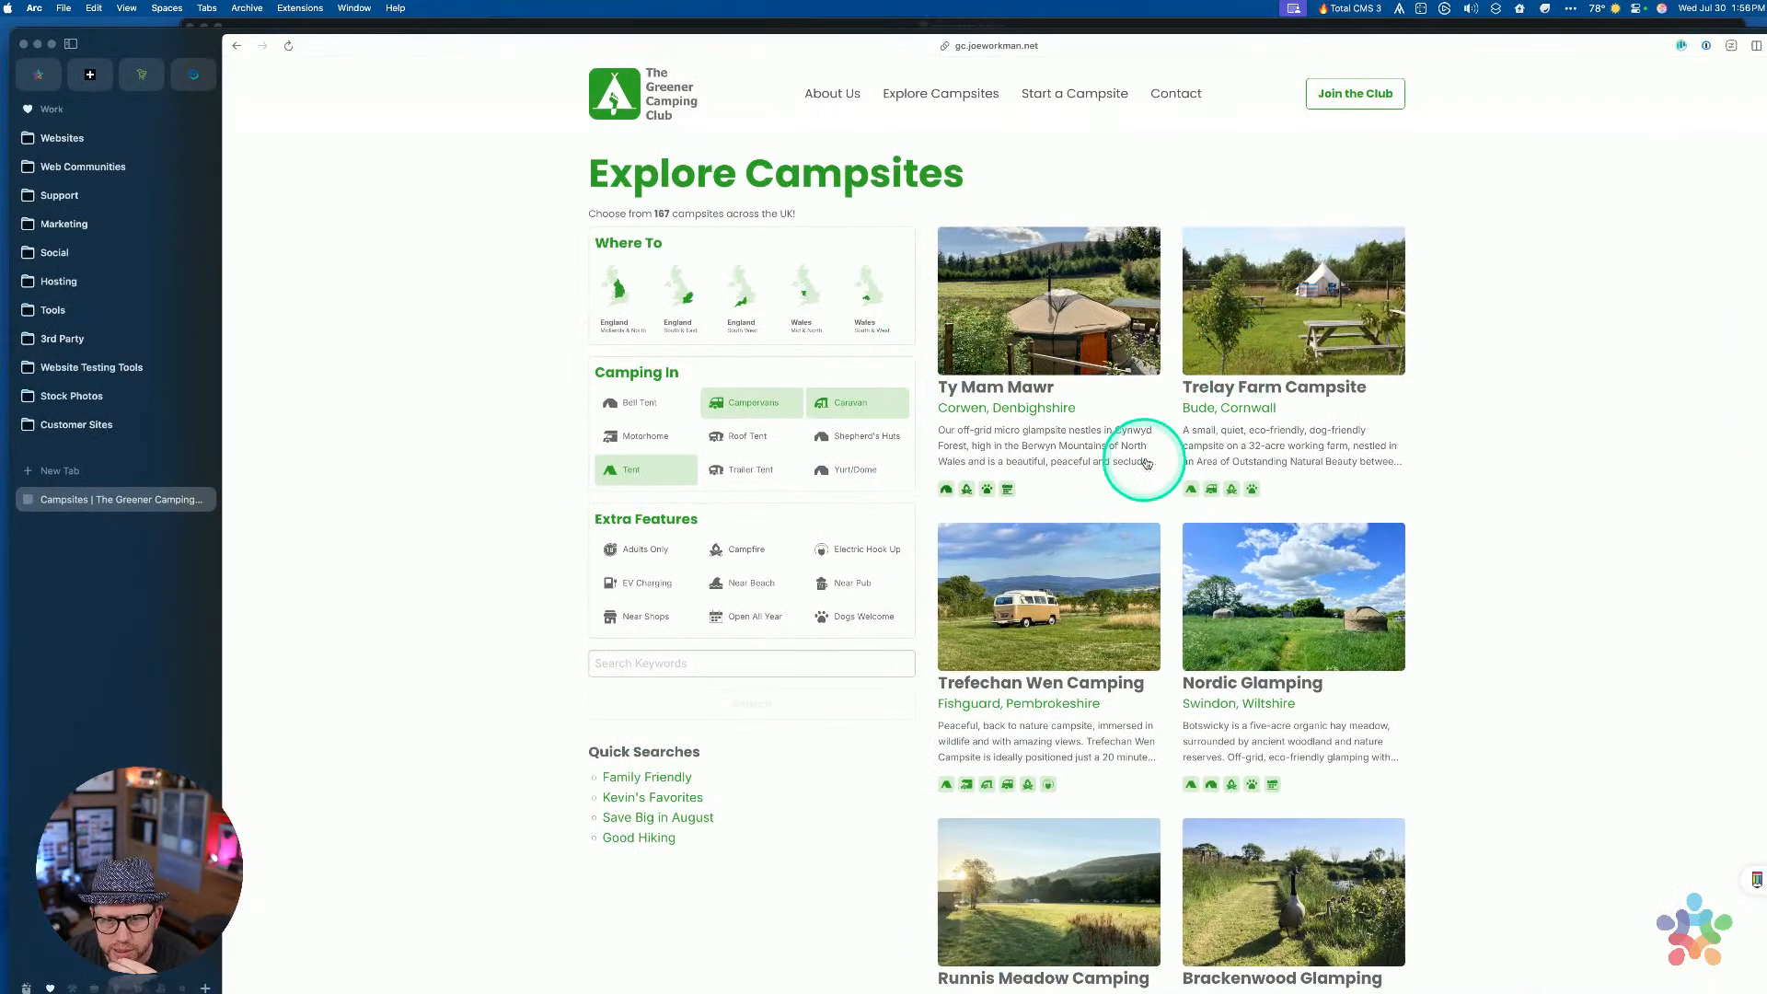
key(ctrl+Up)
click(1323, 606)
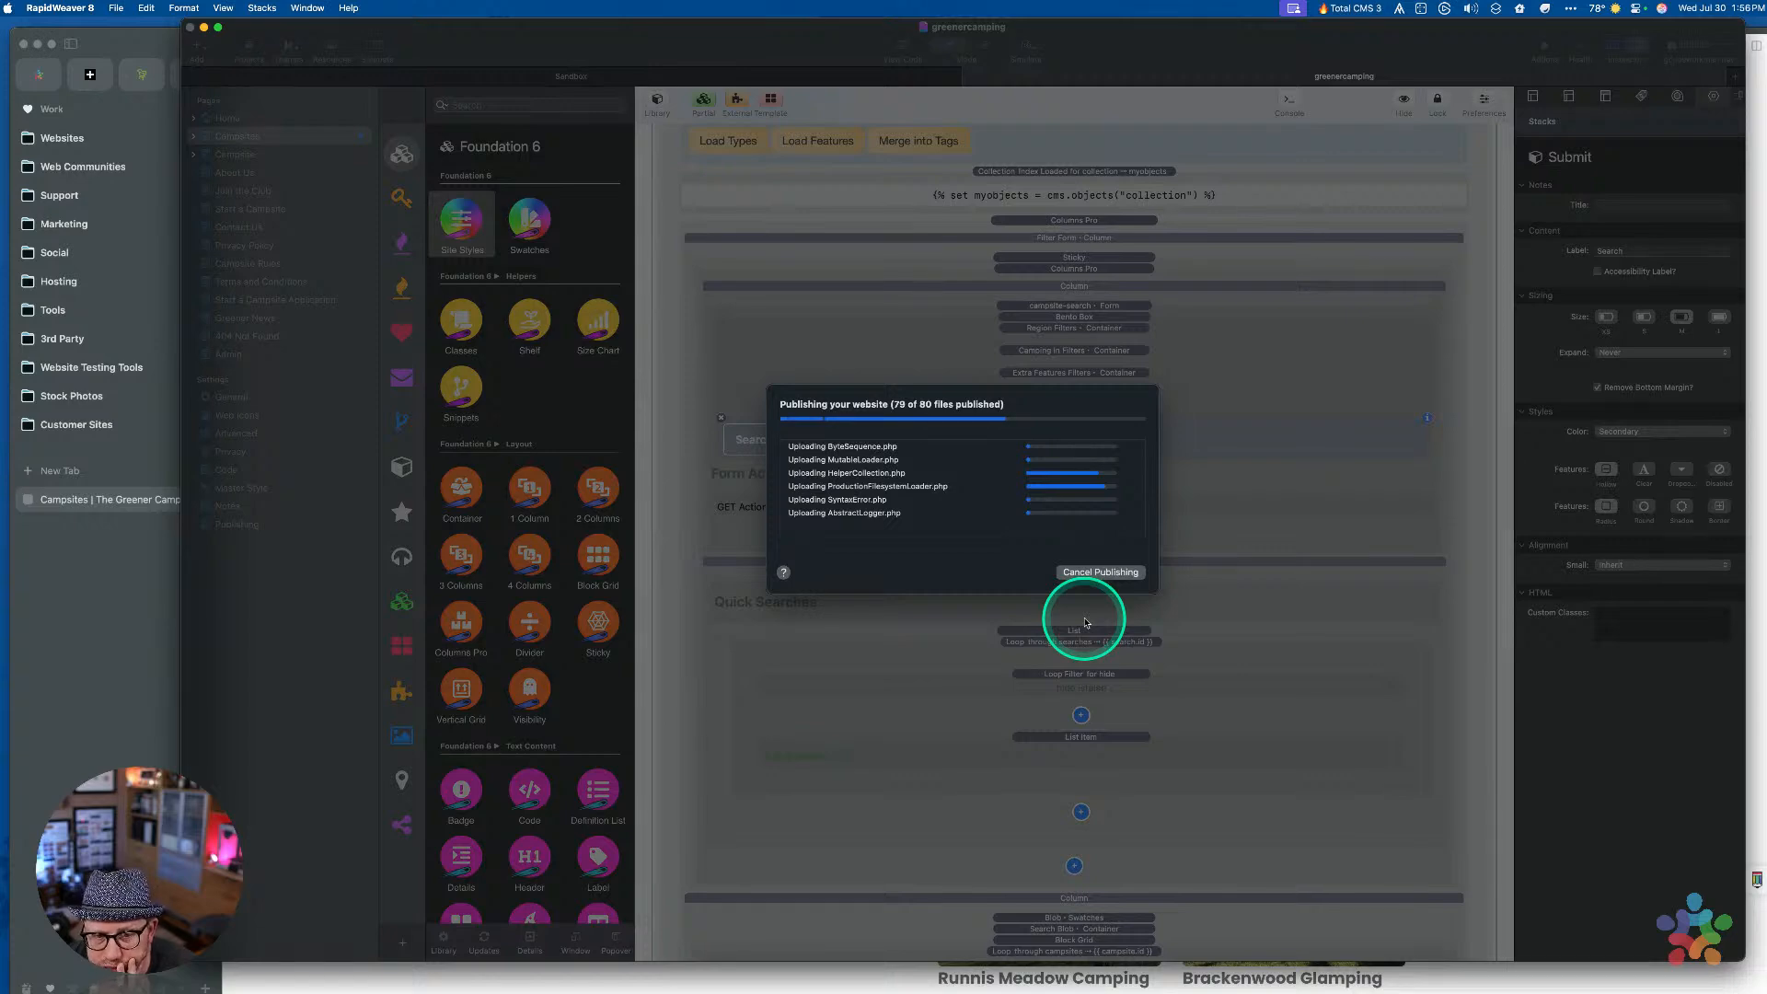
scroll(1085, 623, down, 10)
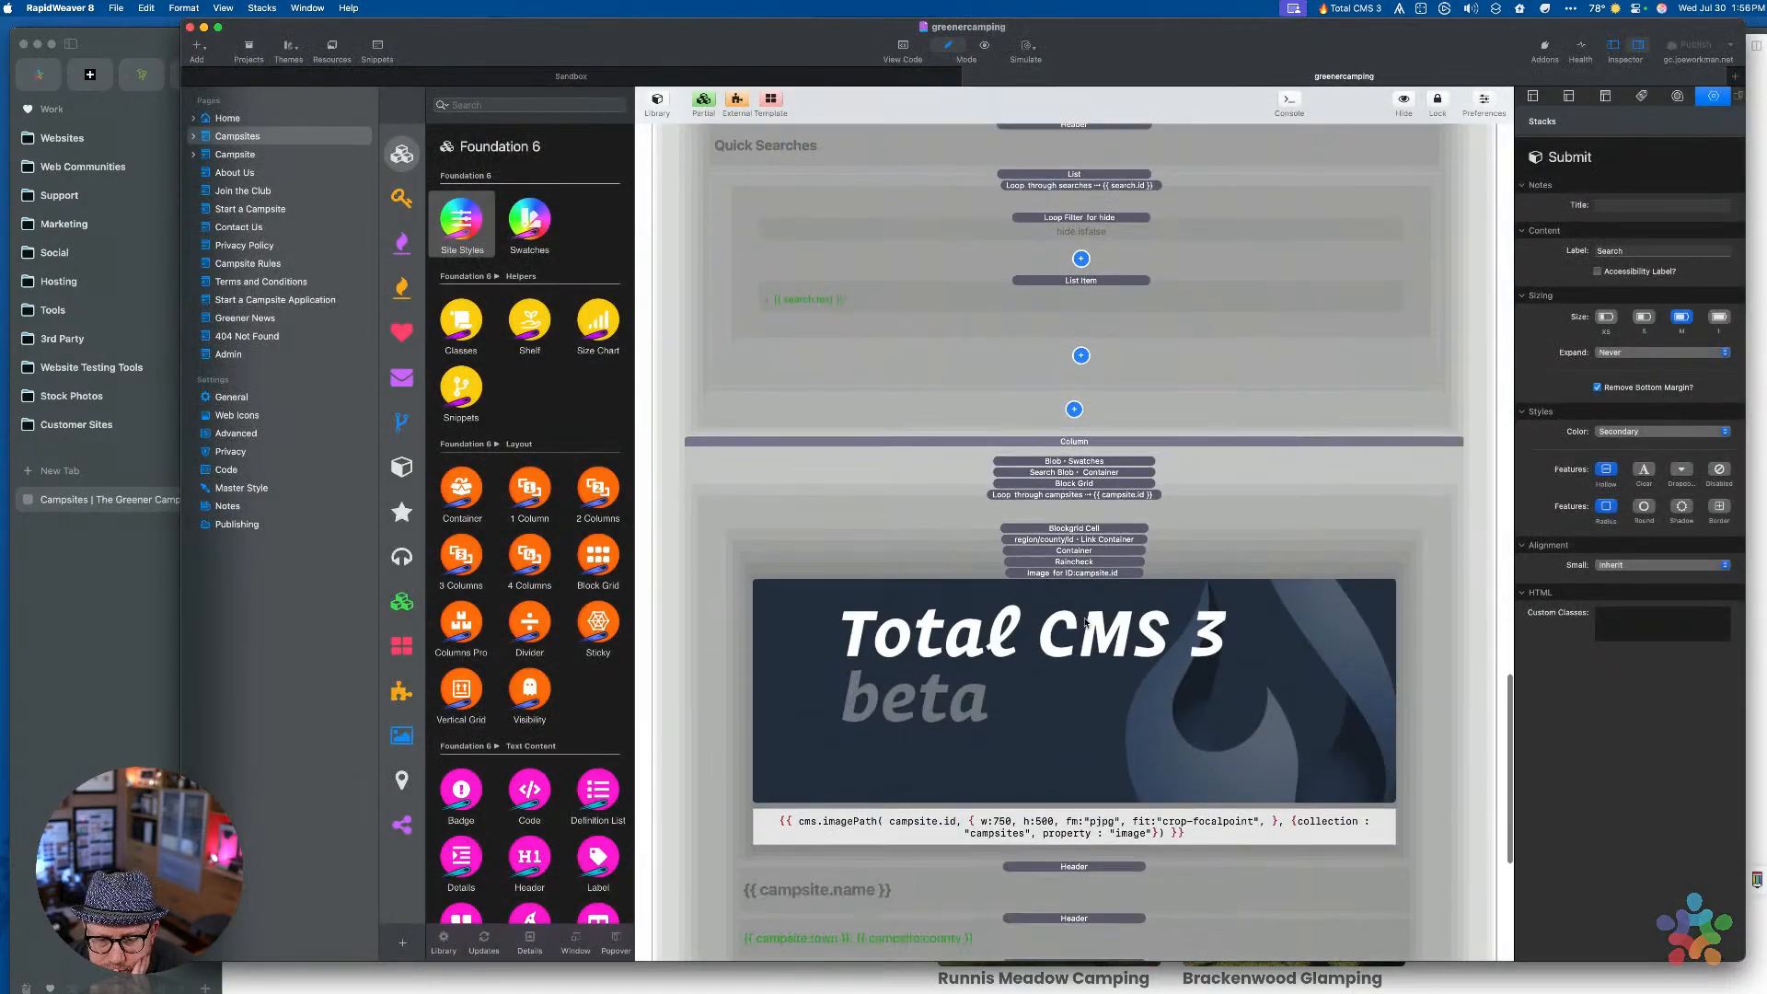
Enable Filter on the Loop through campsites stack and add a title Loop Filter set to Equal To
scroll(1086, 623, down, 5)
scroll(1082, 651, down, 6)
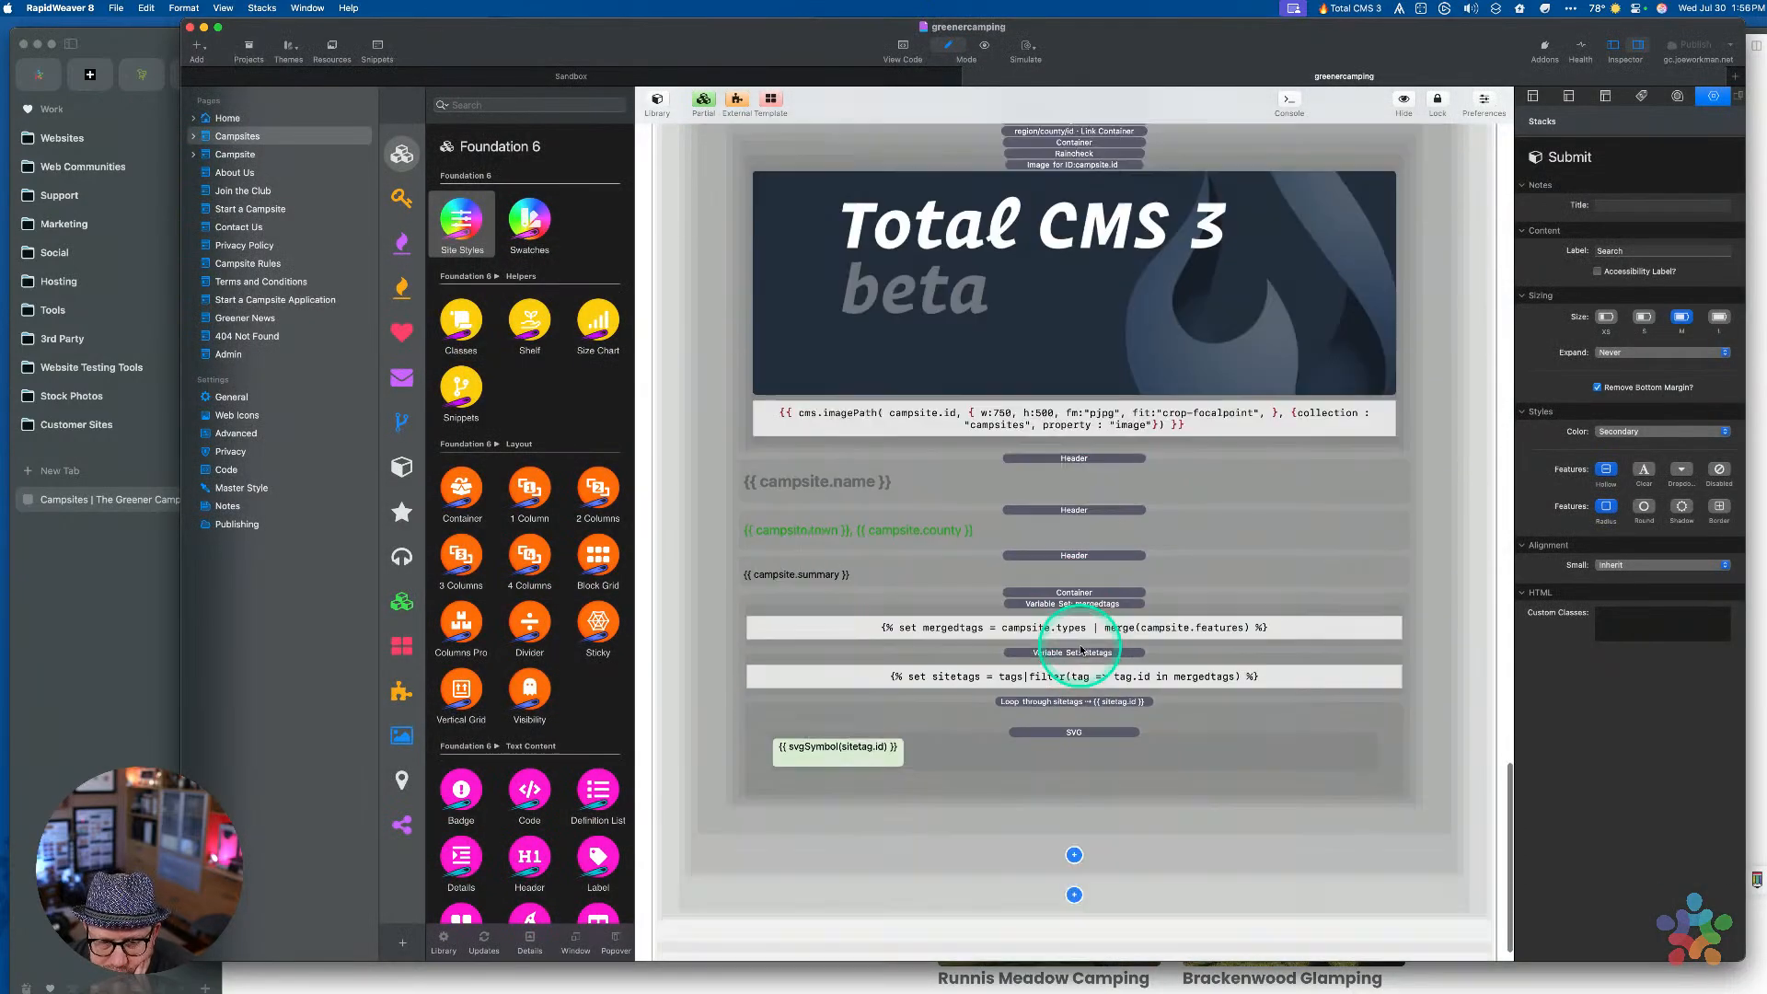
scroll(1058, 635, up, 10)
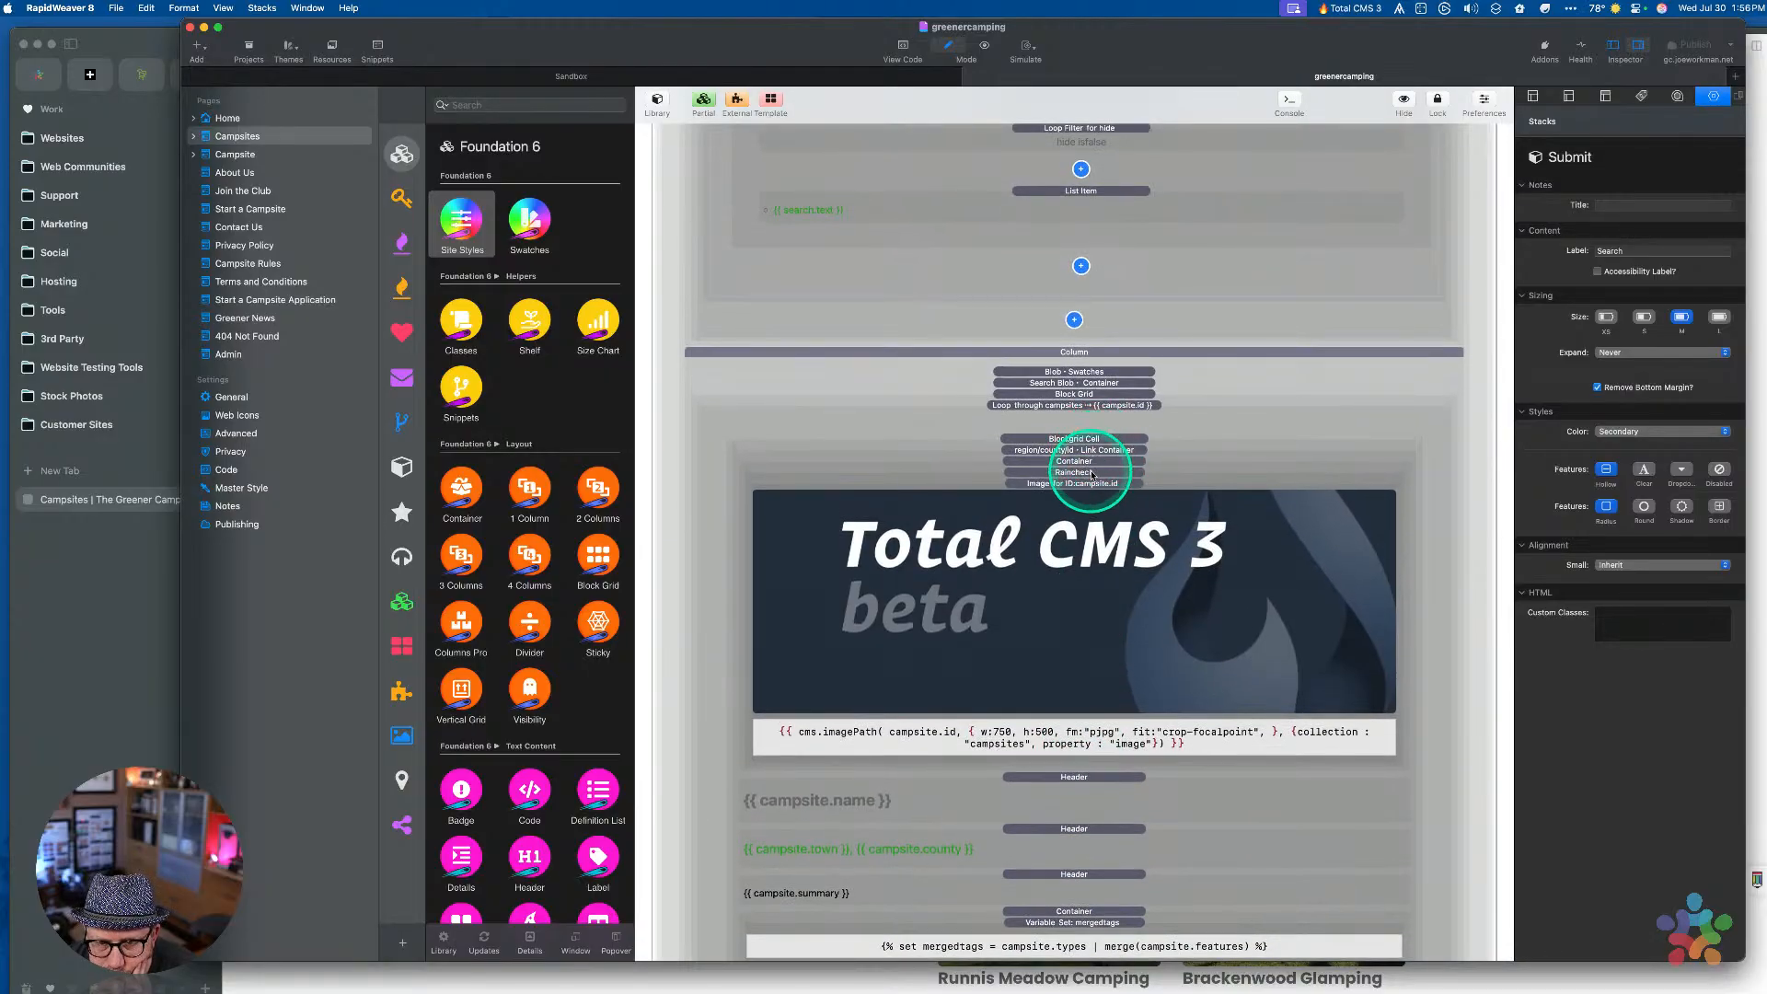
click(1087, 407)
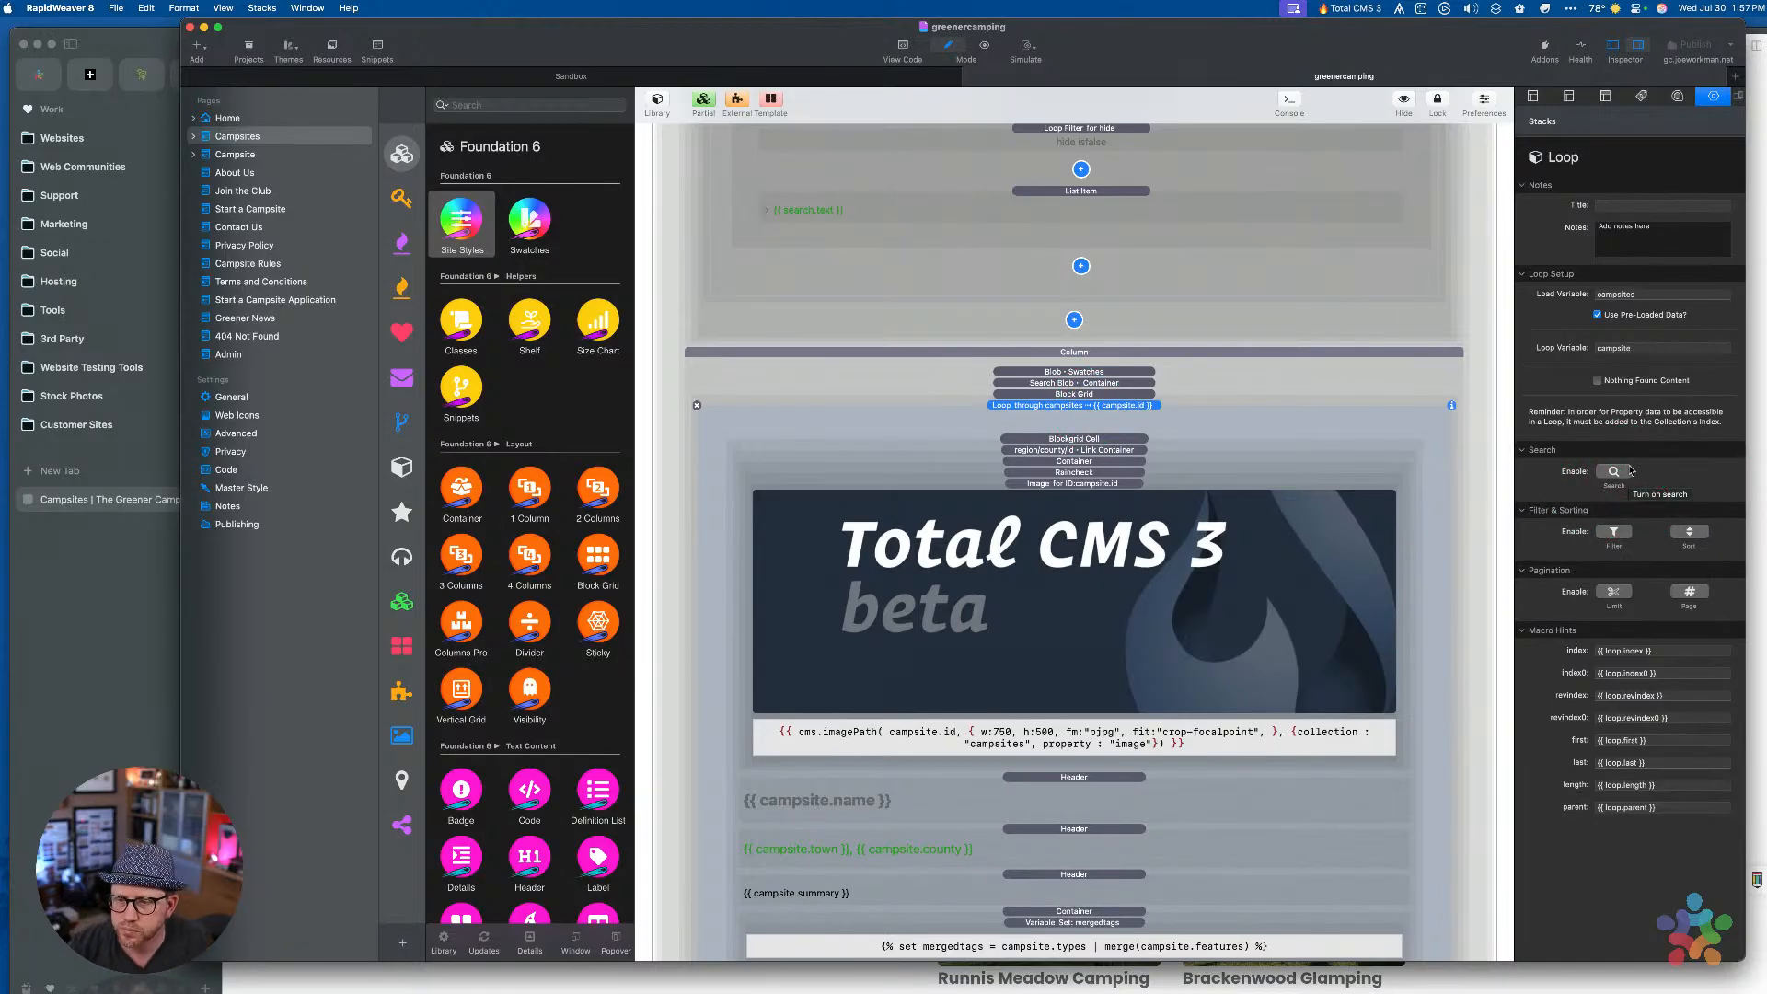
click(1619, 531)
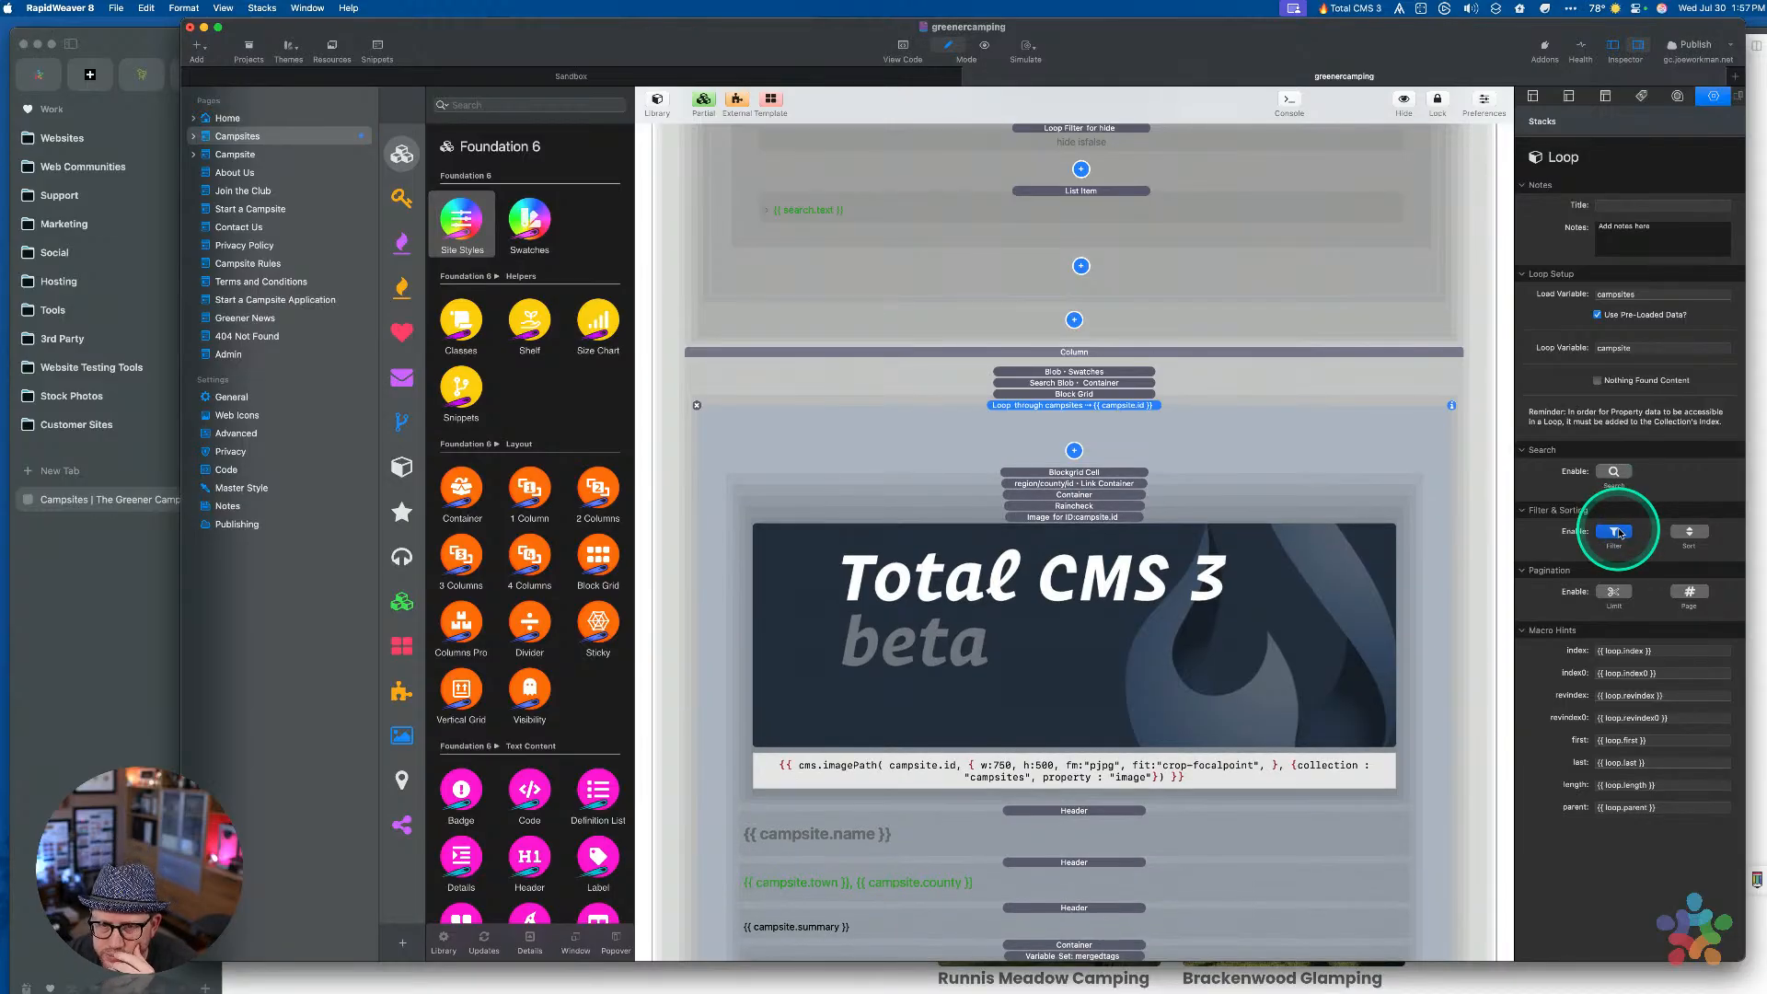
click(1074, 451)
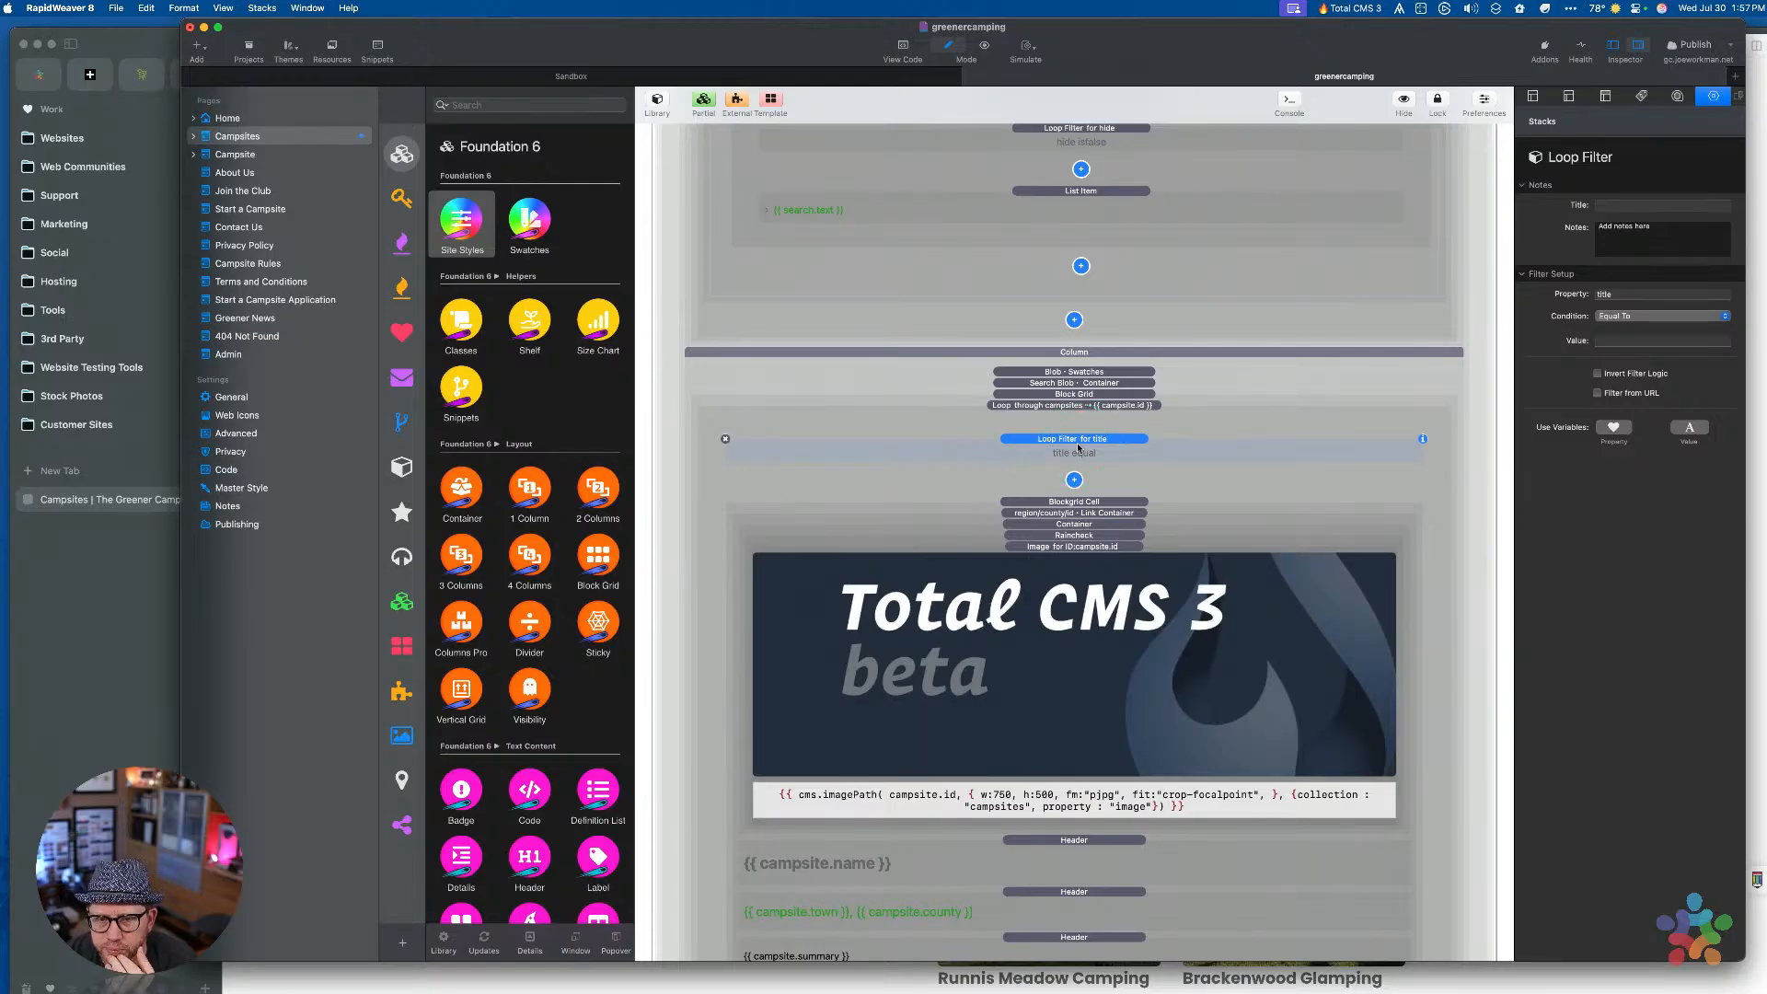
click(126, 633)
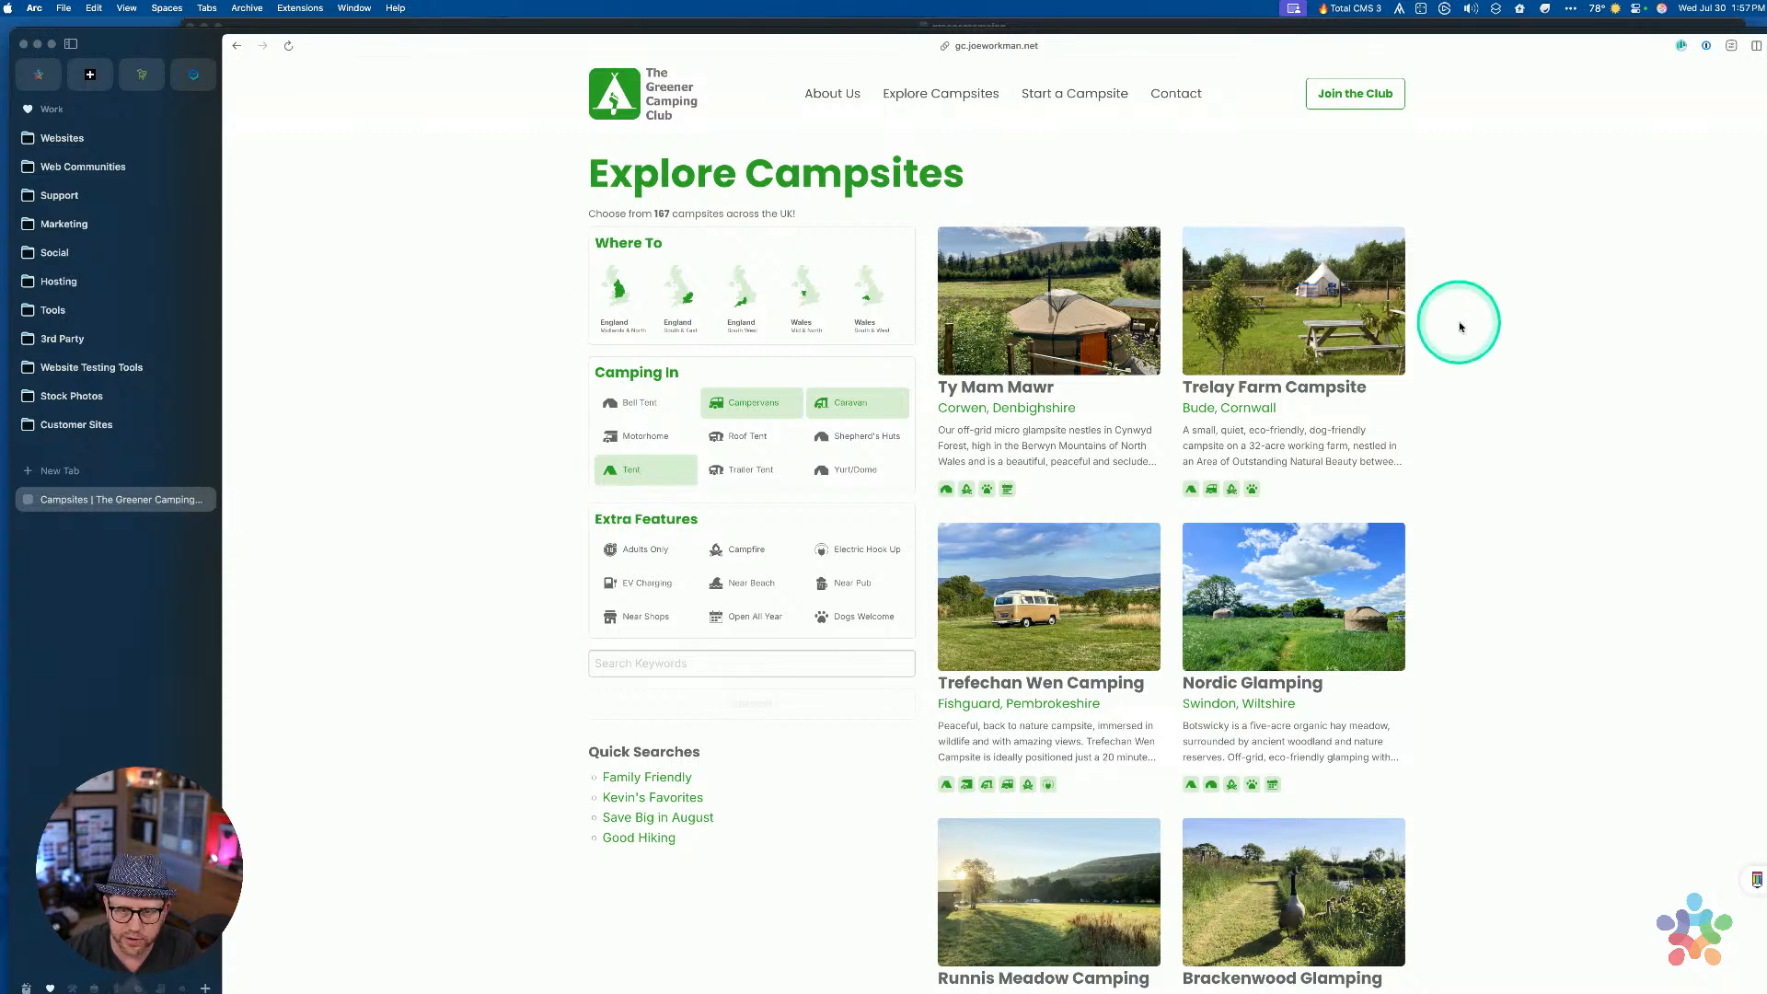
Narrow Arc beside RapidWeaver and filter the live campsites page to England South & East
drag(1748, 276, 1267, 274)
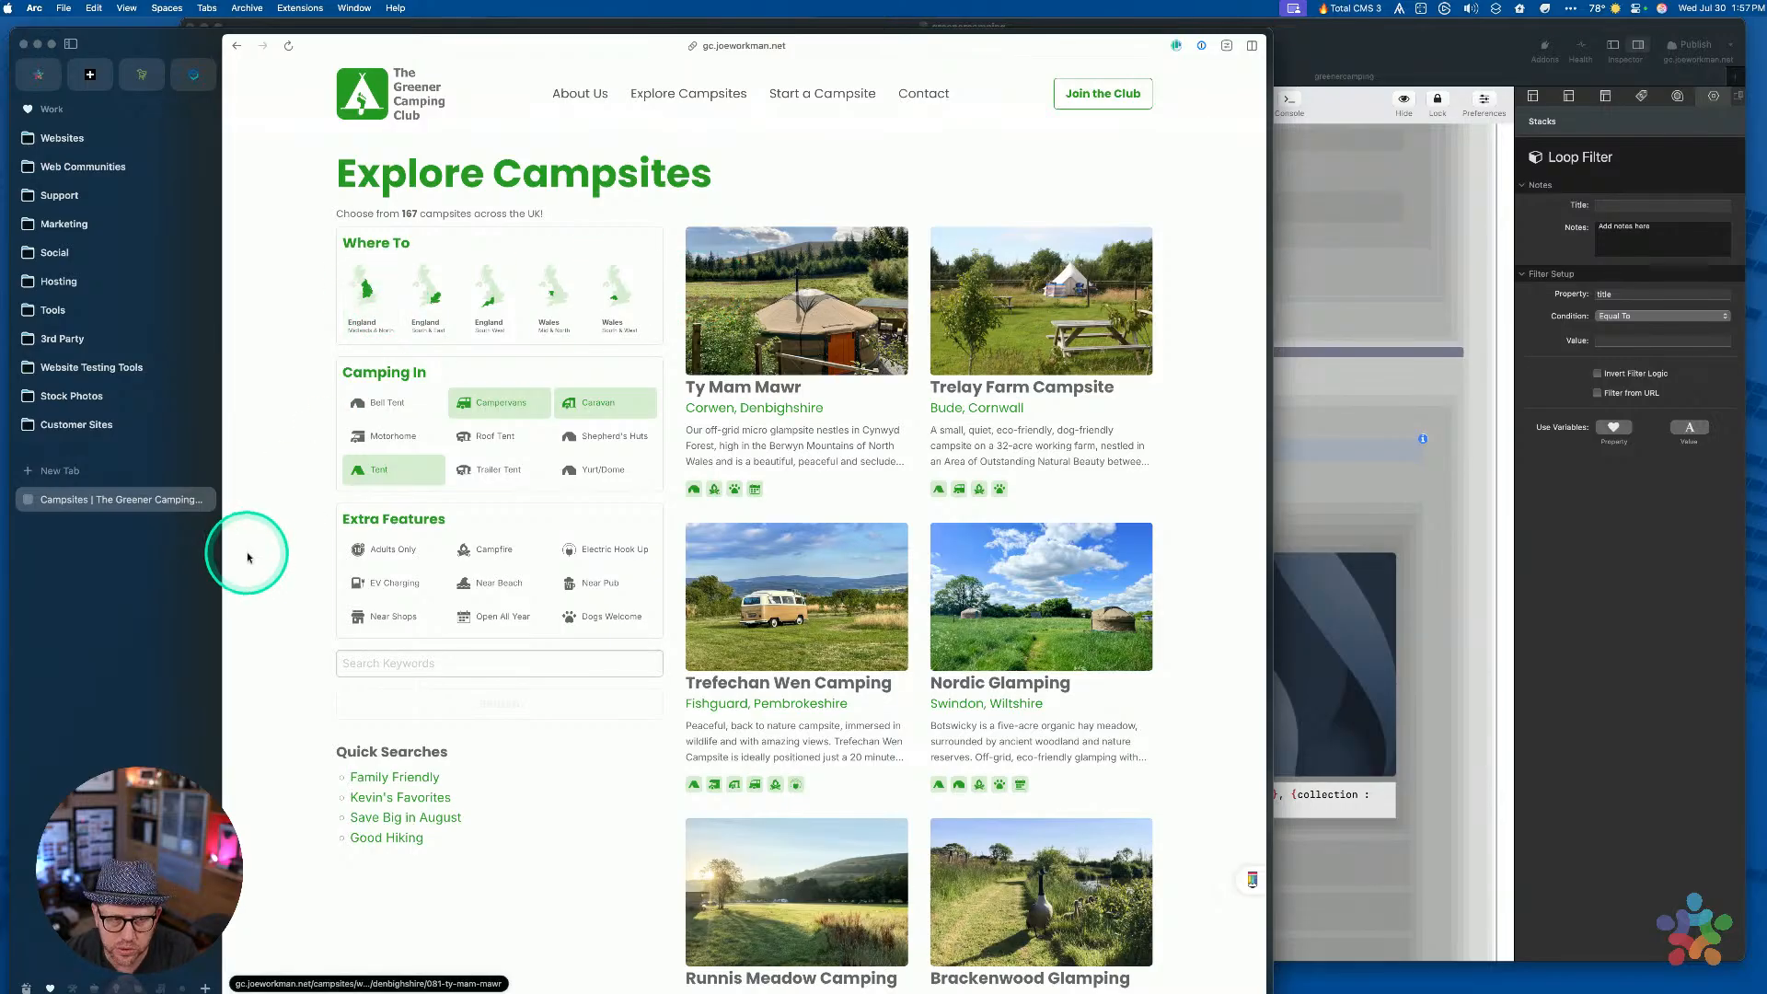
click(98, 507)
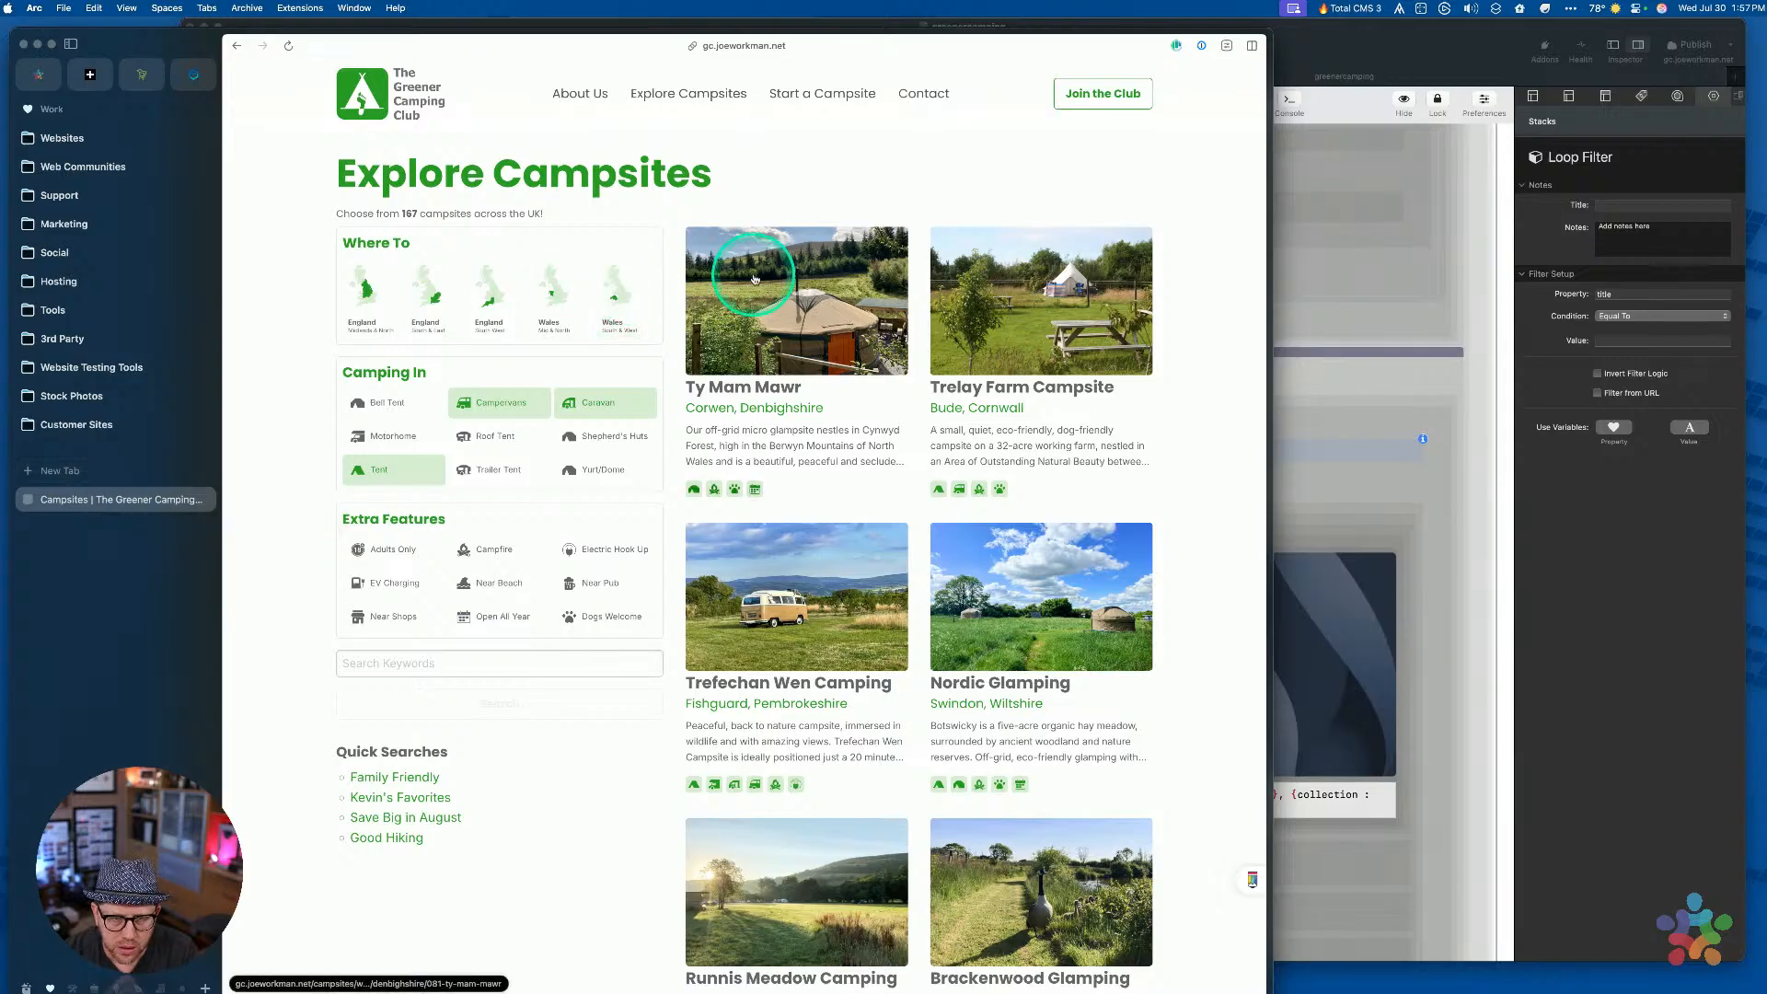
click(443, 332)
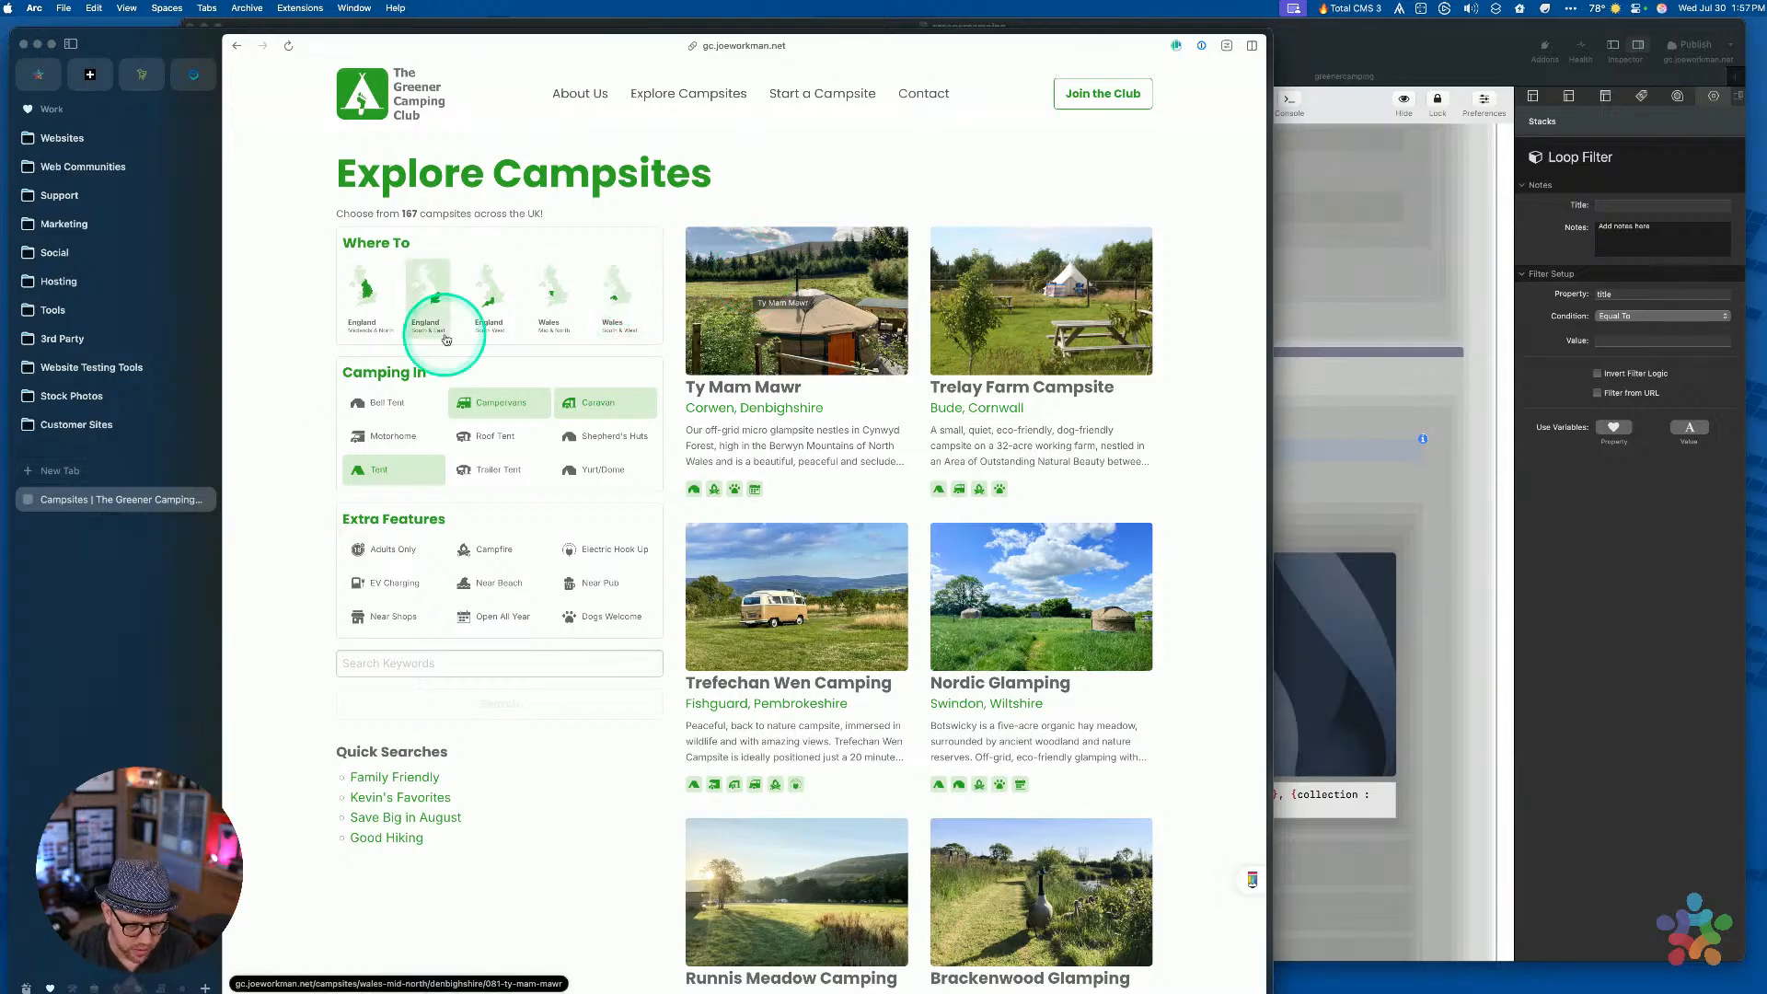
key(super+l)
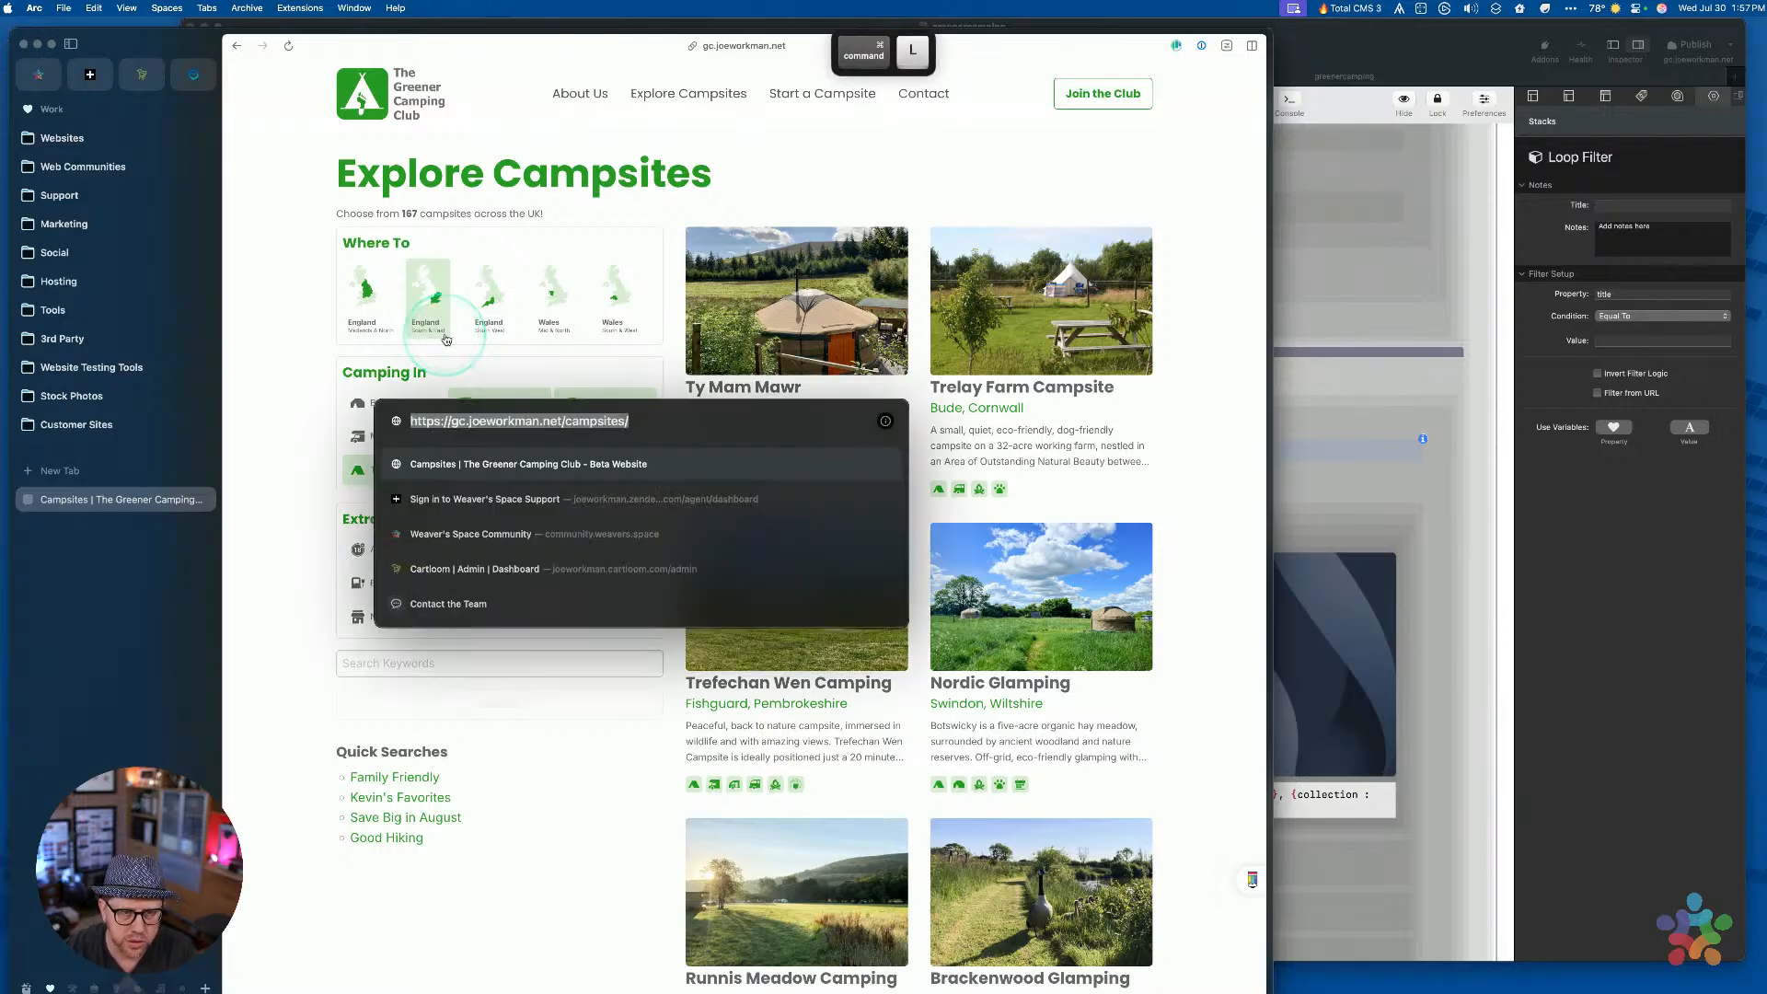
Go to the Total CMS Admin campsites collection via /rw and open the 001-trellyn record
key(shift+alt+Left)
text(rw)
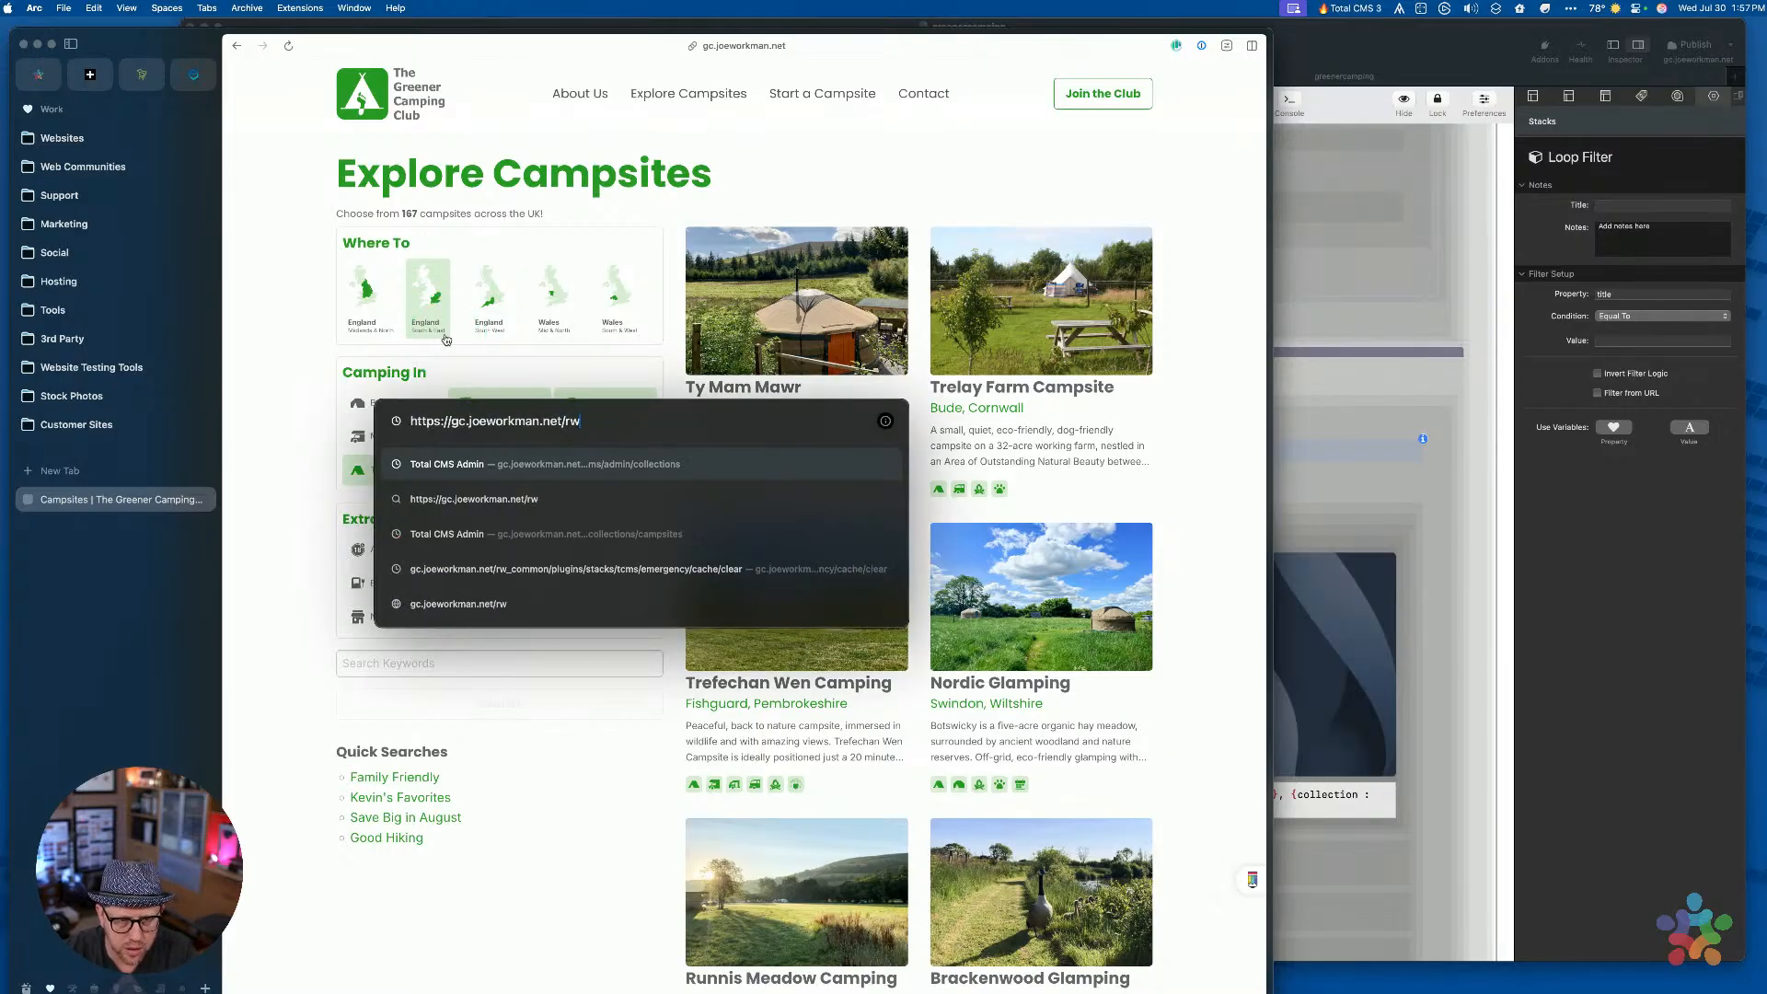
key(Down)
key(Down)
key(Return)
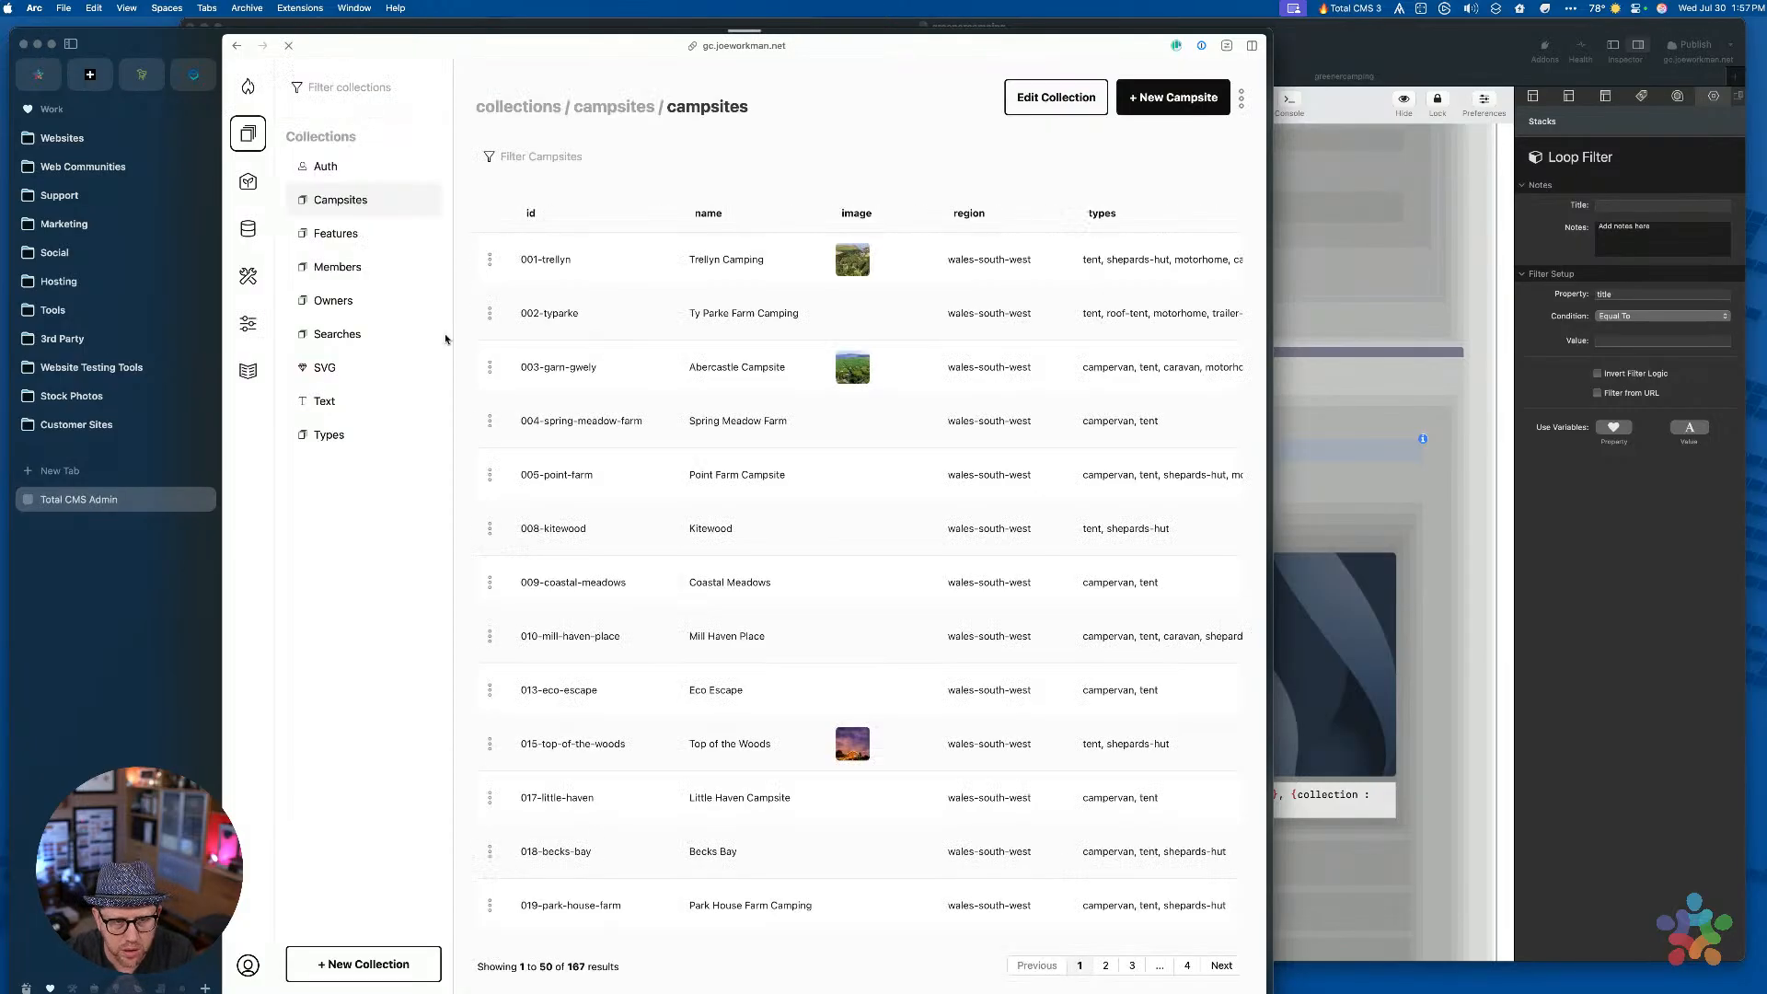
click(247, 274)
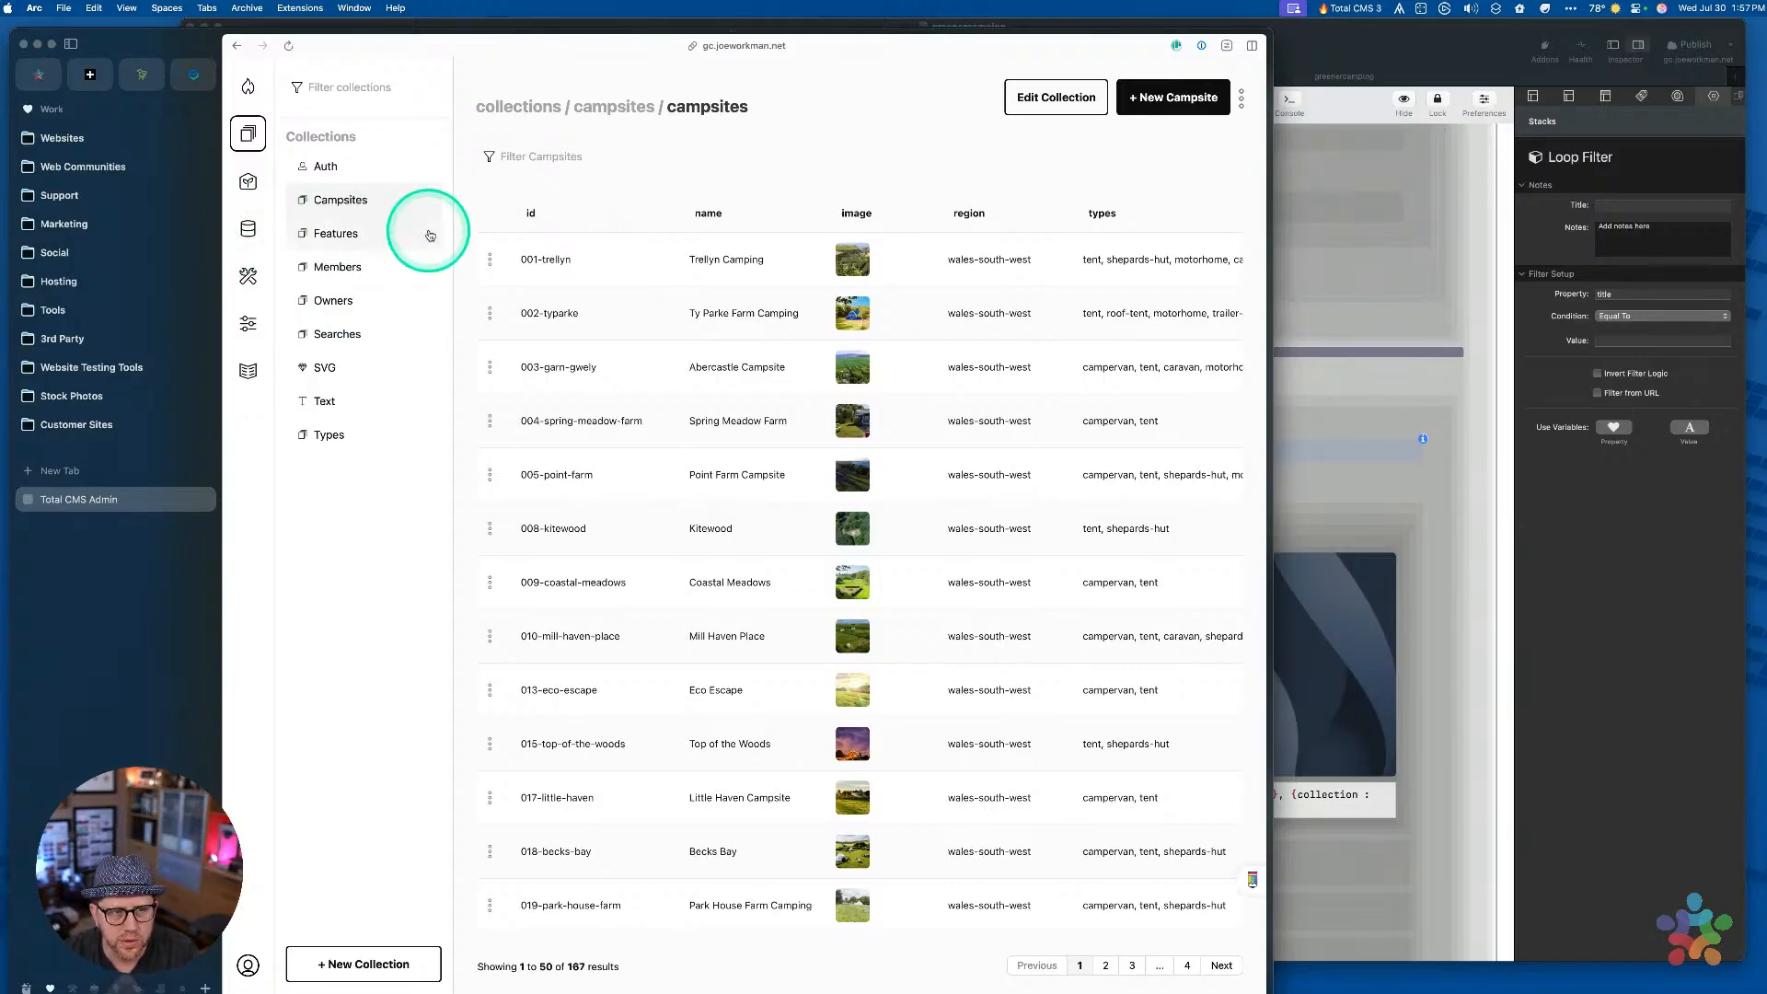
click(564, 265)
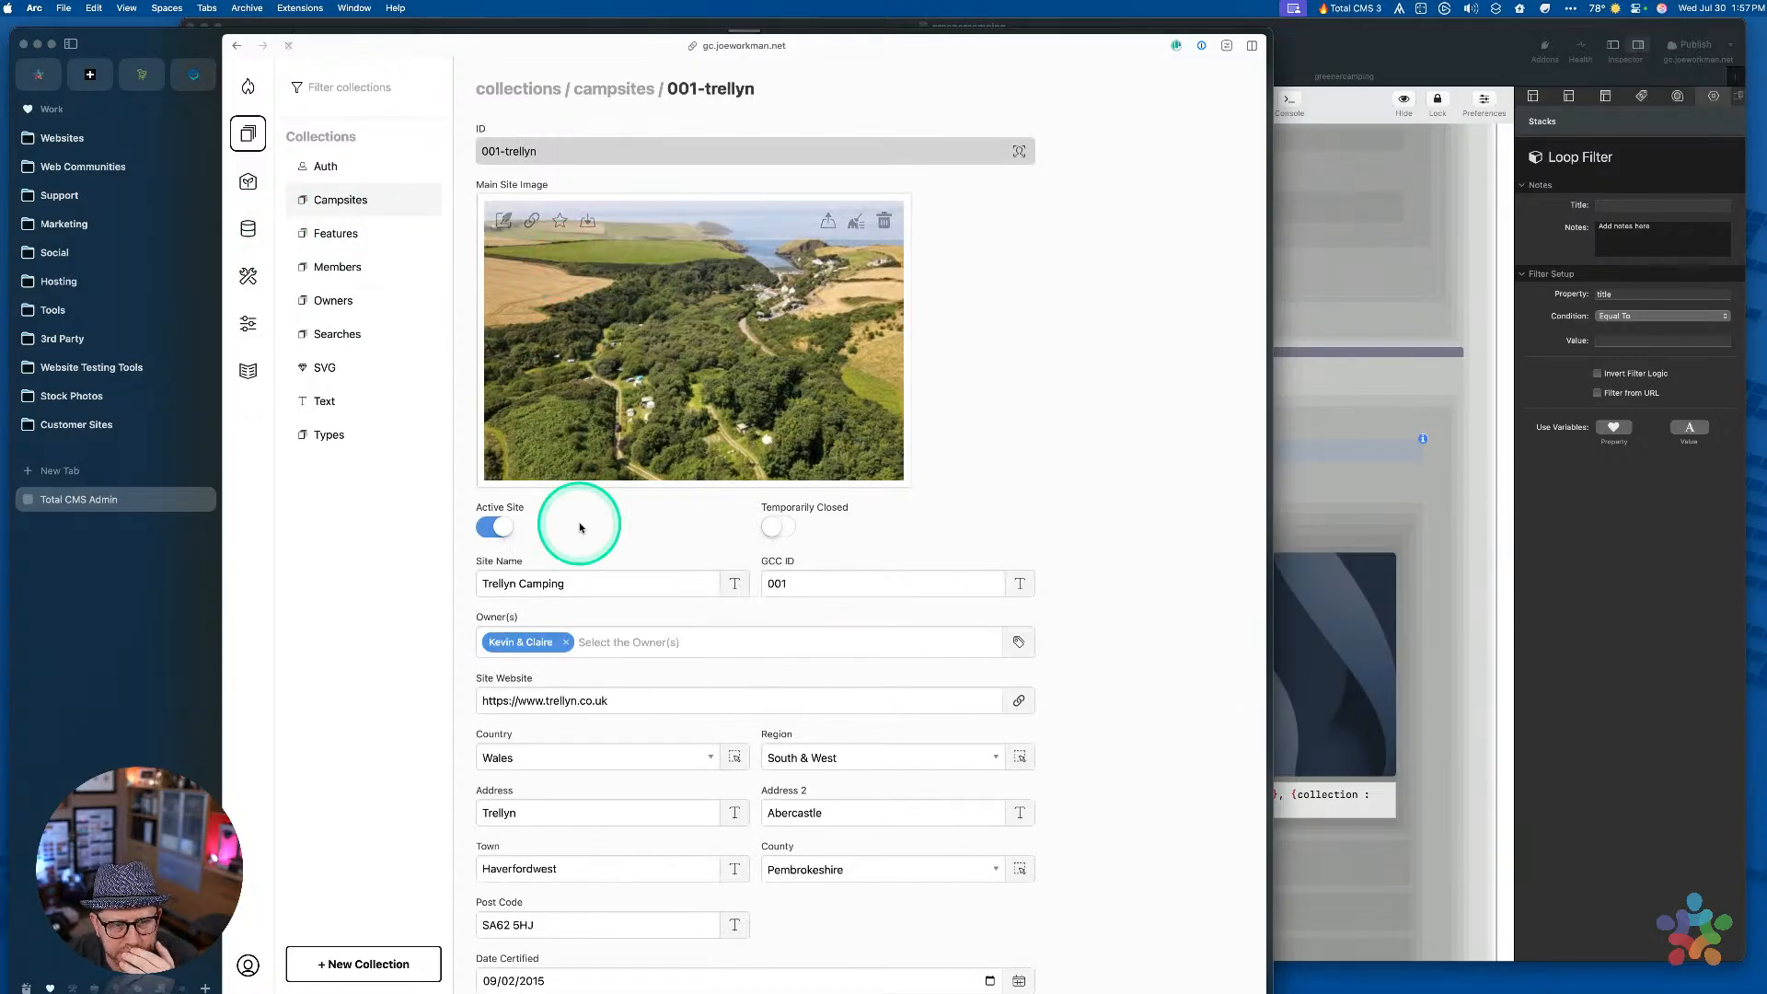
scroll(580, 516, down, 5)
scroll(580, 501, up, 5)
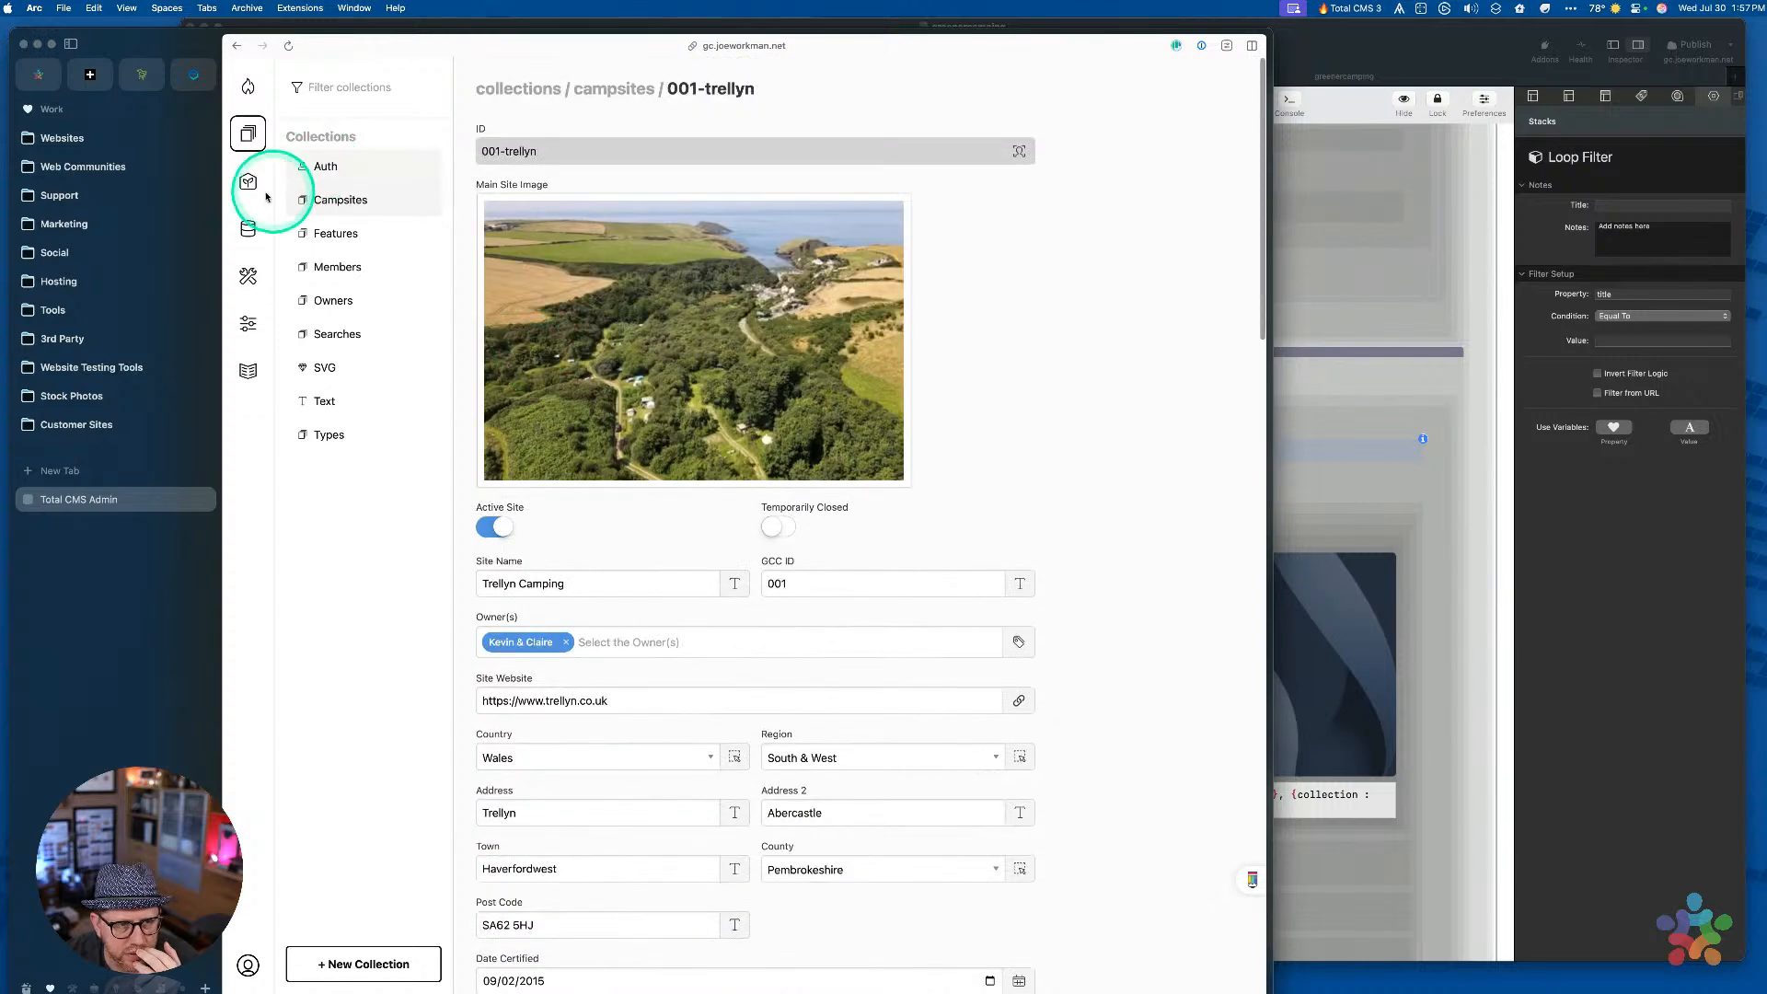
click(248, 228)
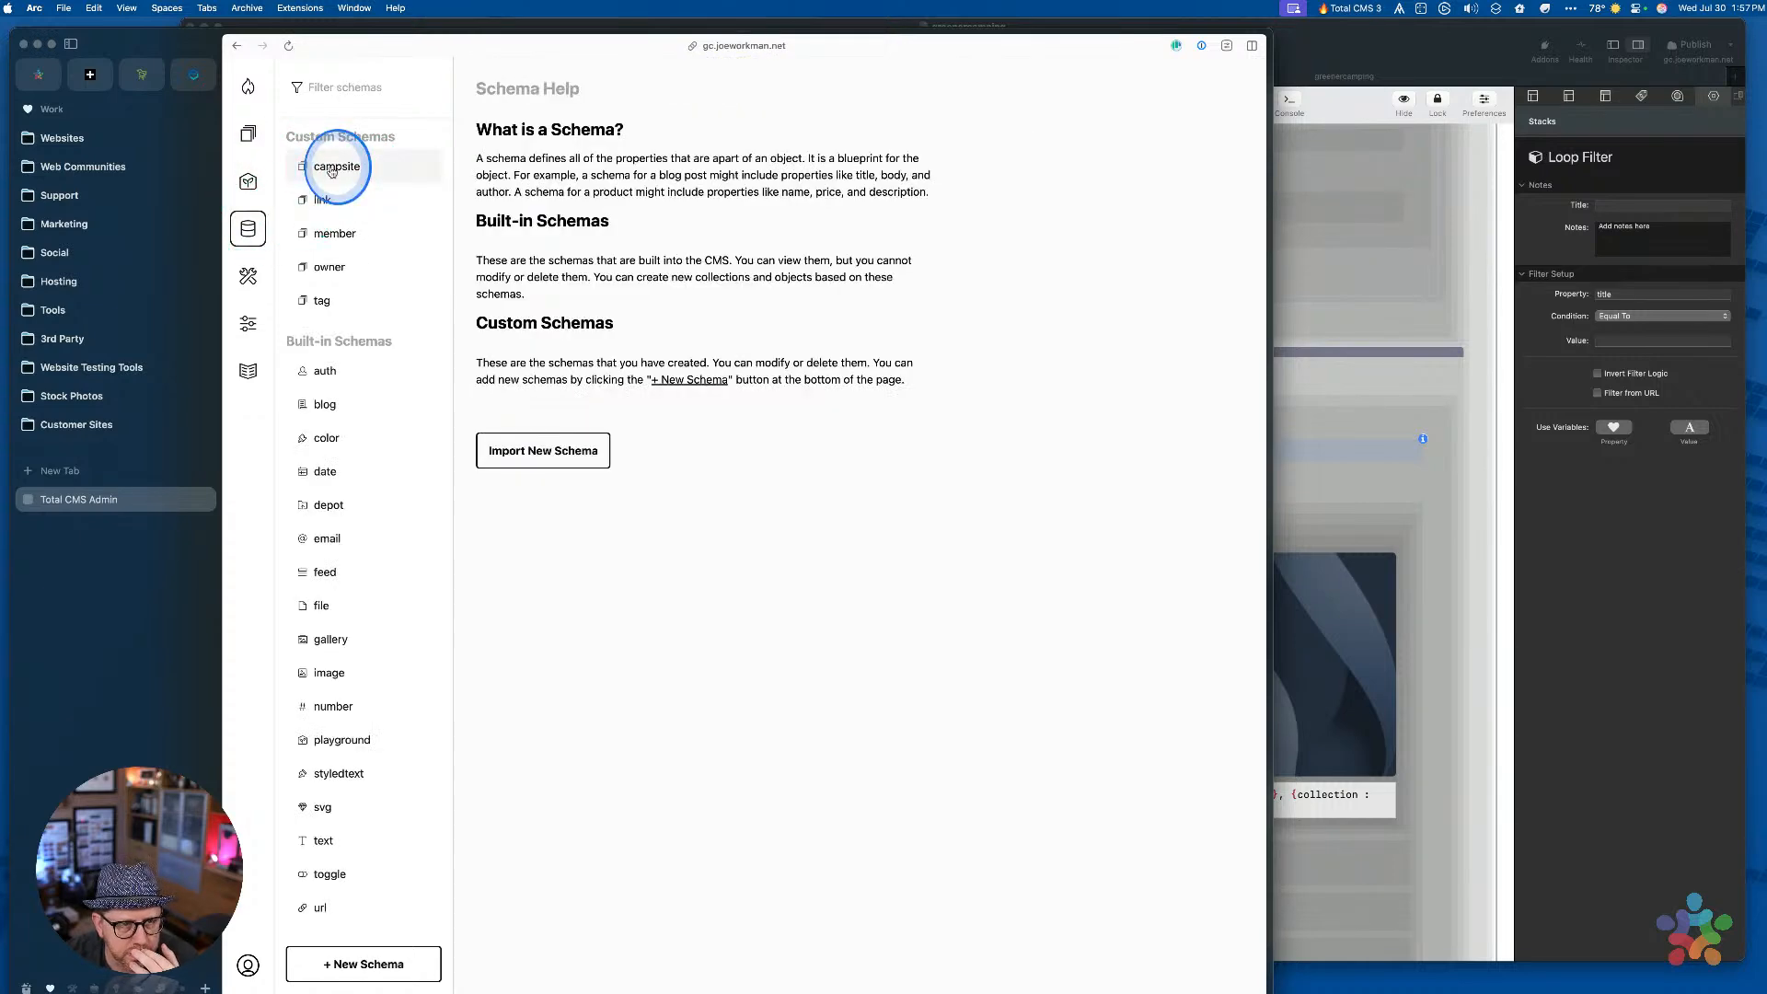
Open the campsite schema to review its region, date_certified, calendar, types, features and special fields
click(335, 166)
scroll(600, 441, down, 12)
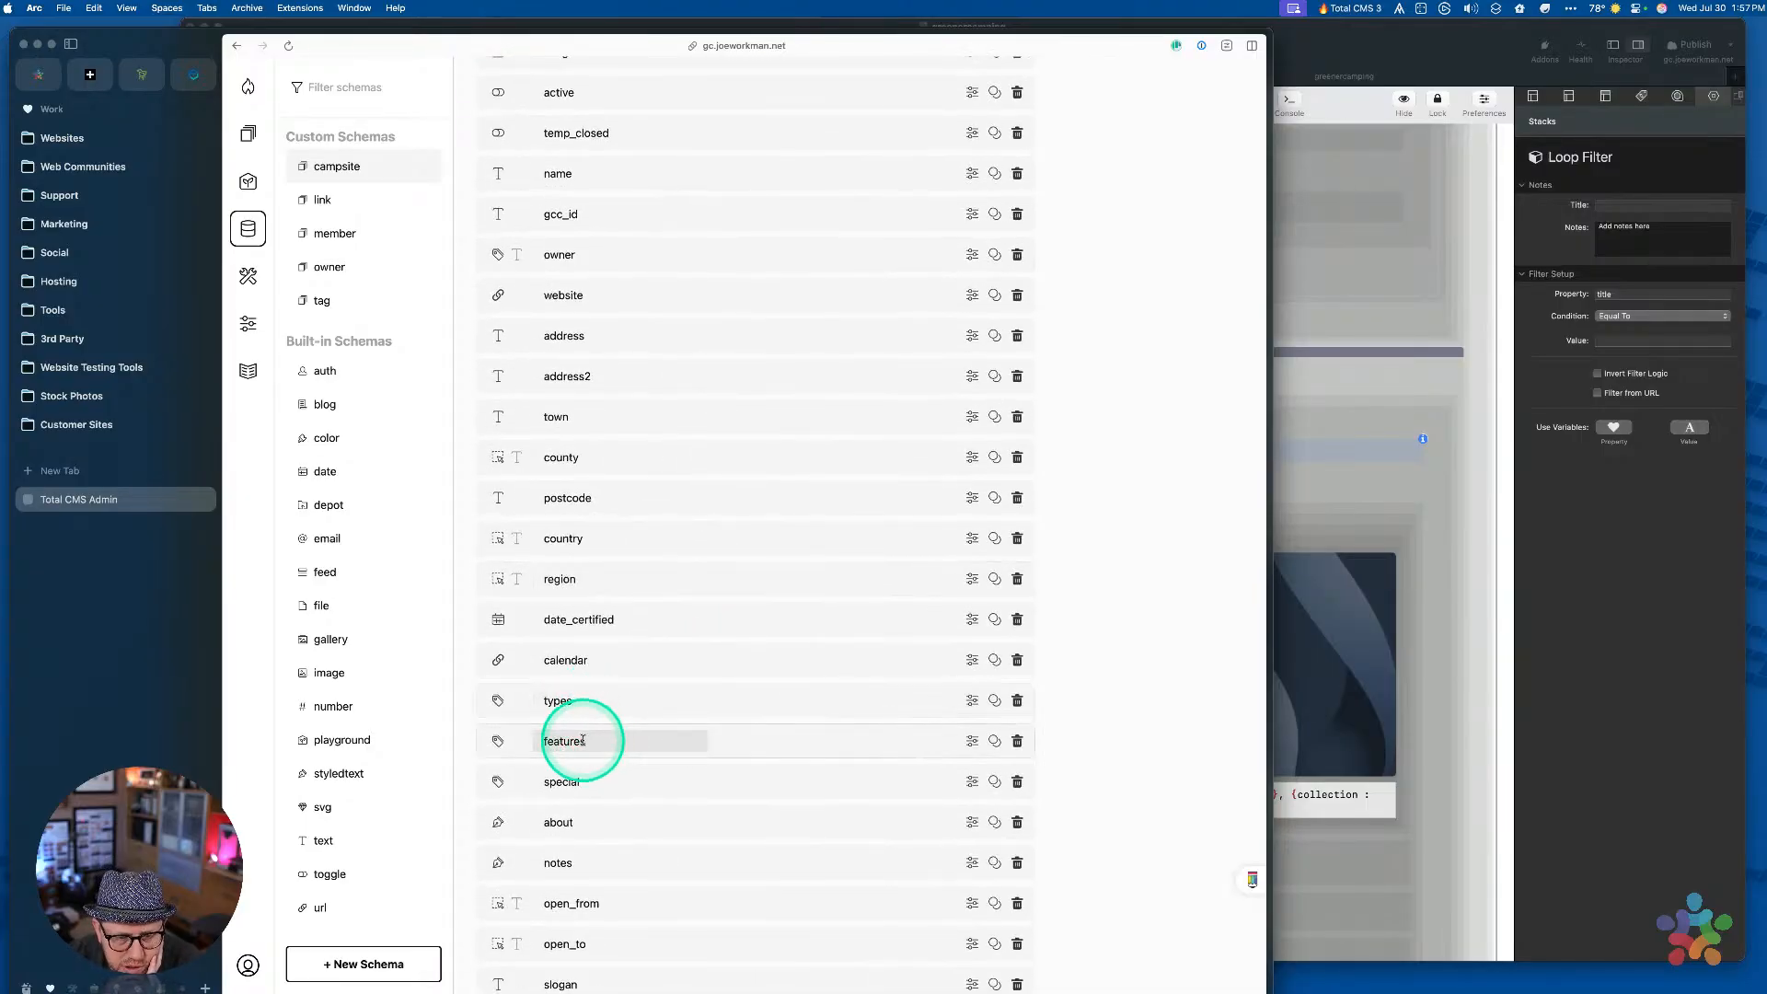
scroll(594, 740, down, 2)
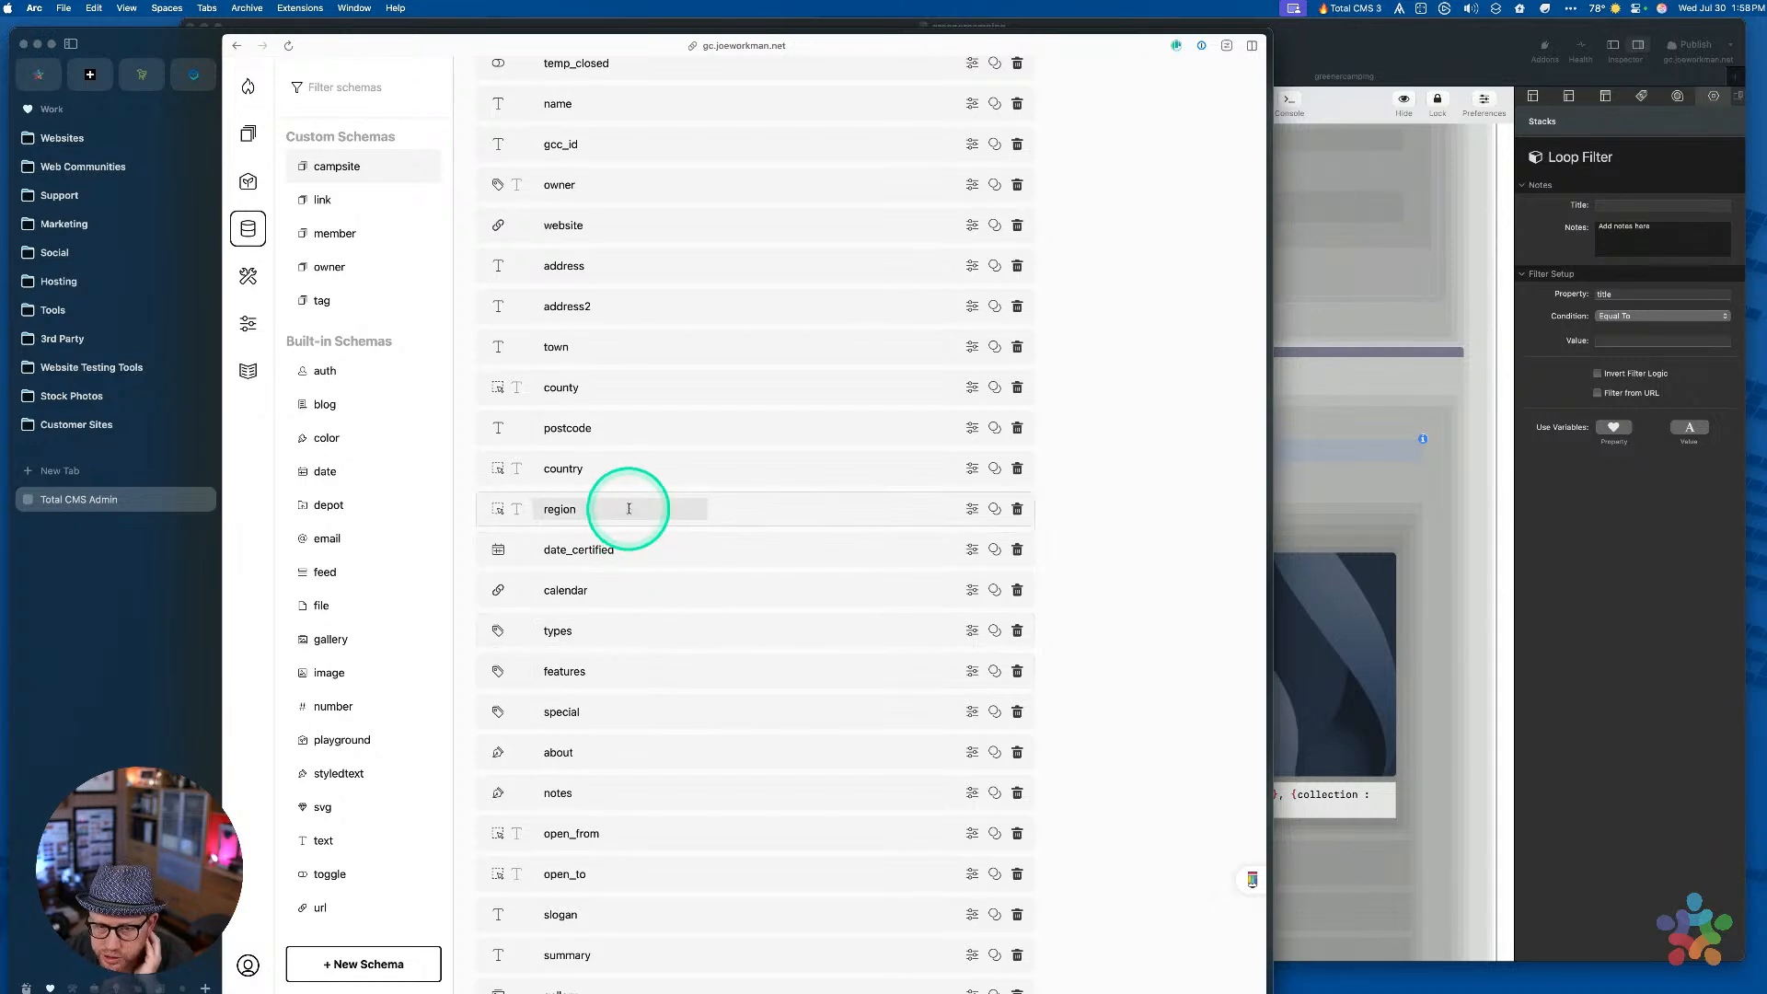
click(1607, 580)
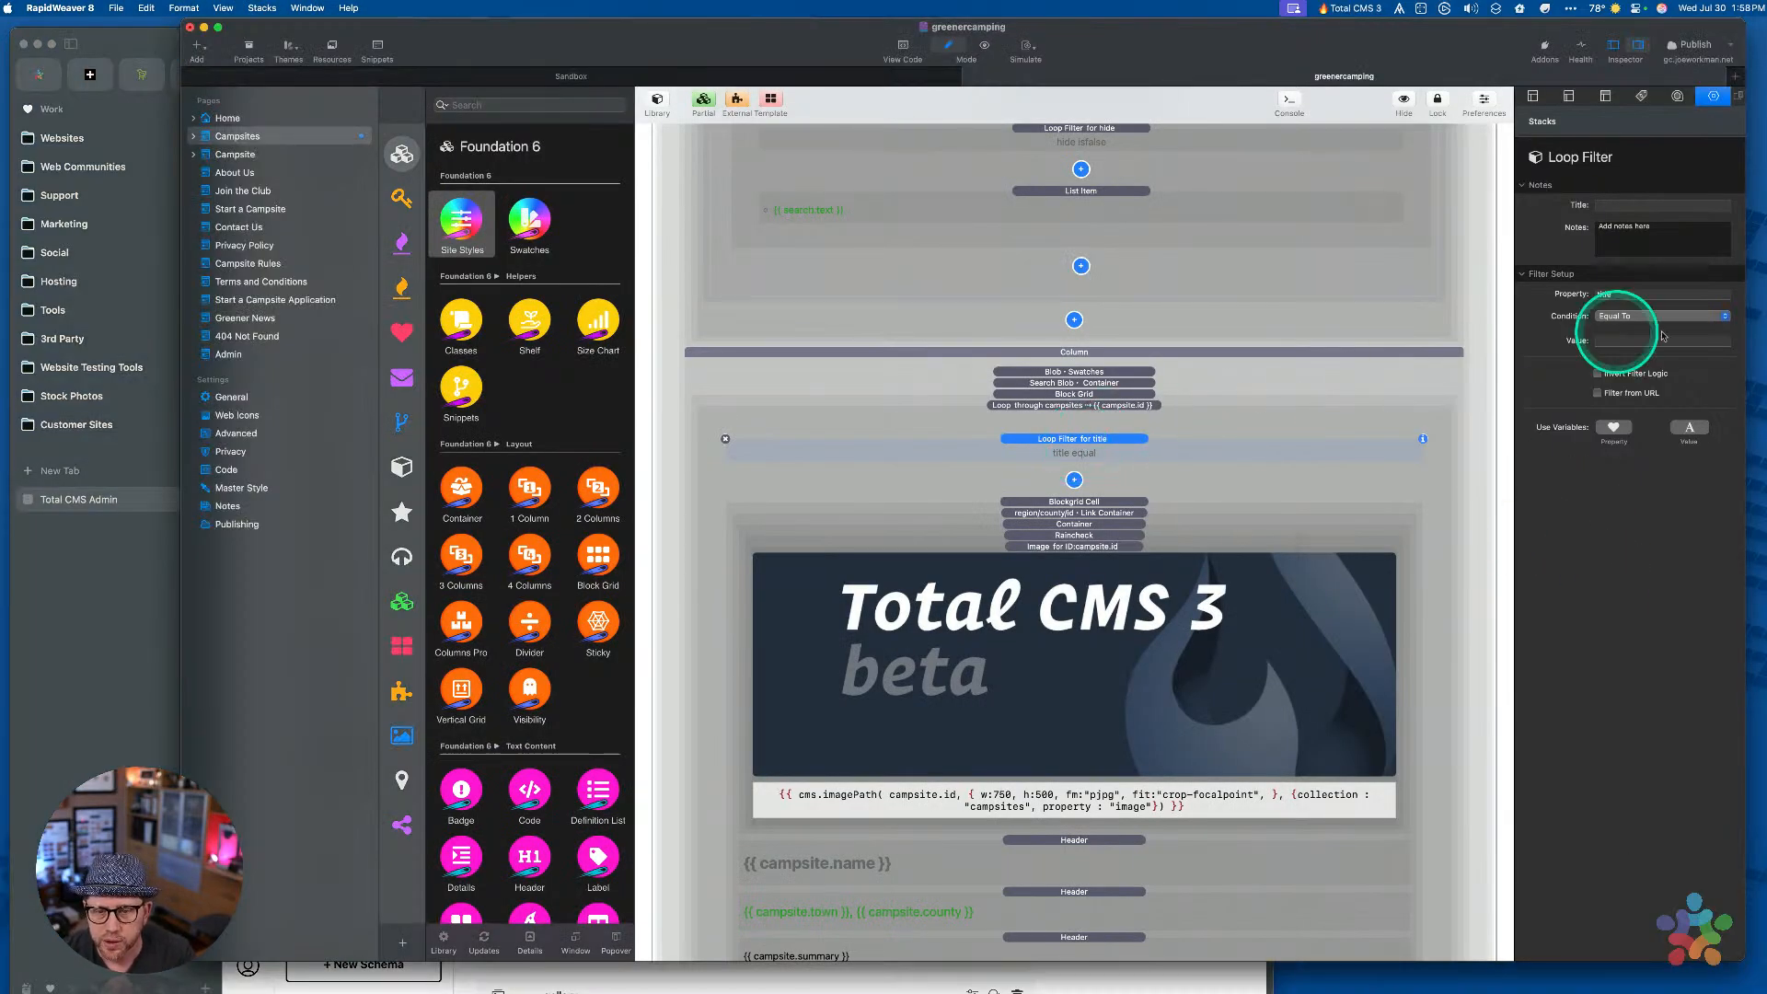
Set the loop filter to property region, Equal To, filtered from the URL with key region
click(1621, 295)
double_click(1621, 296)
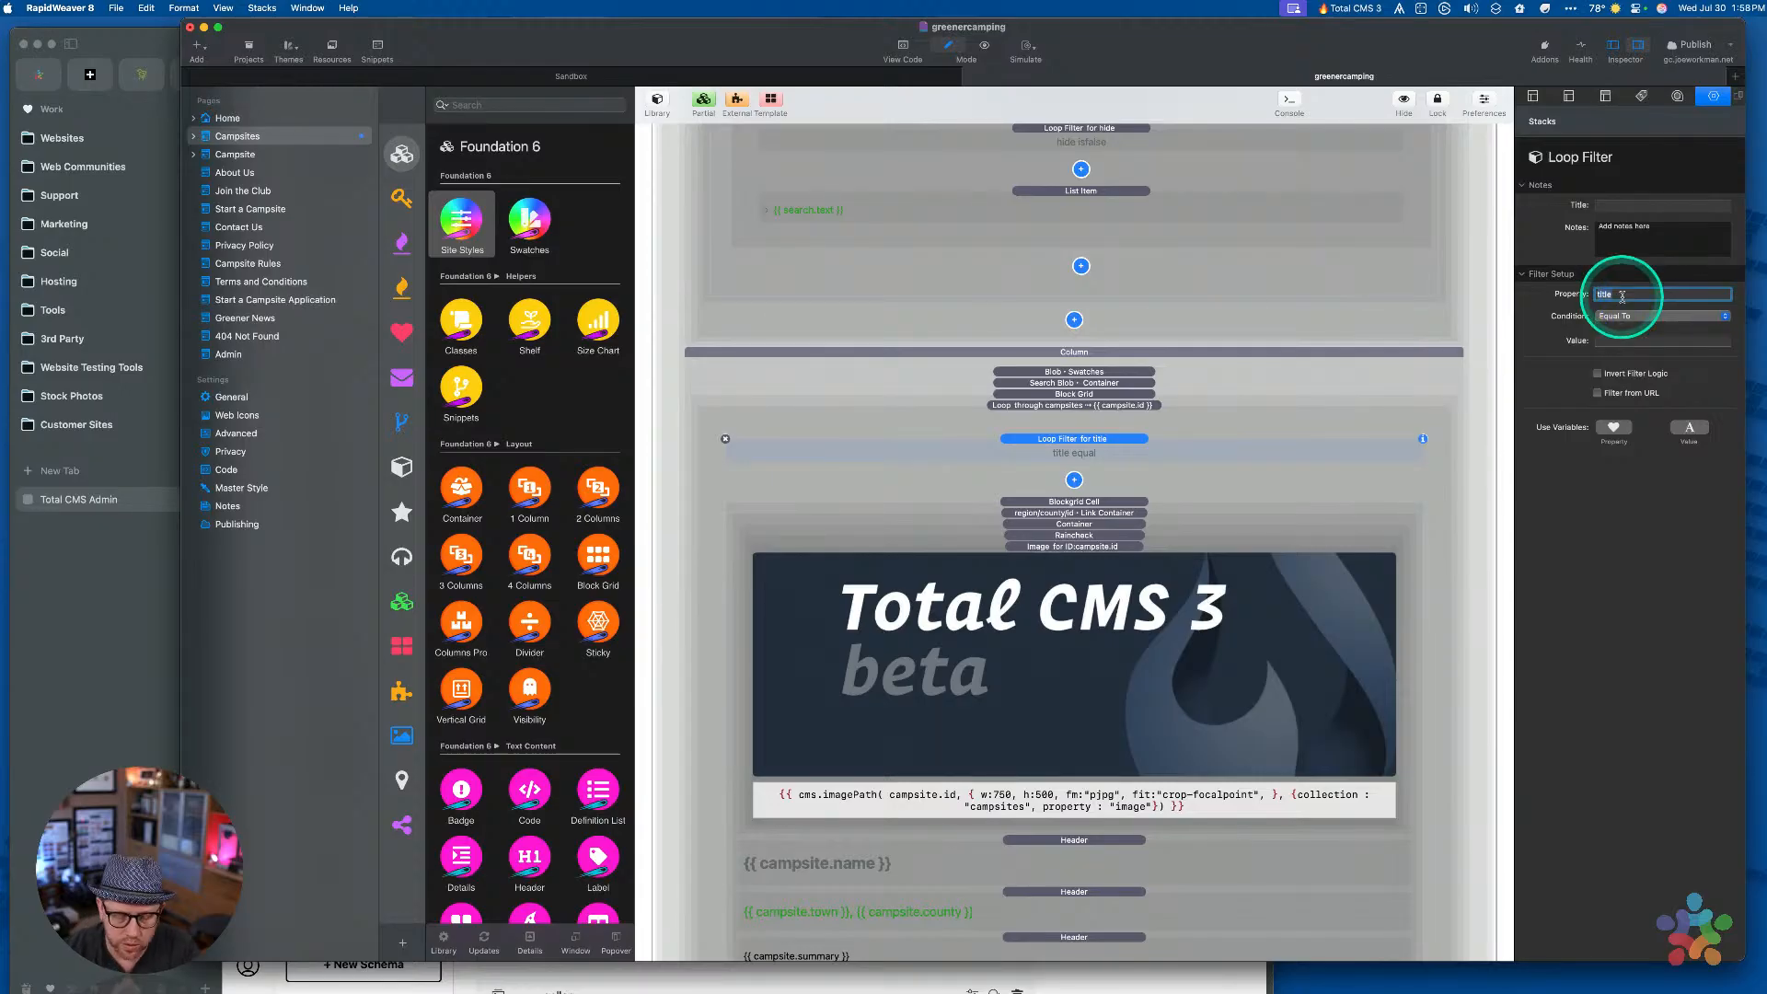
key(Tab)
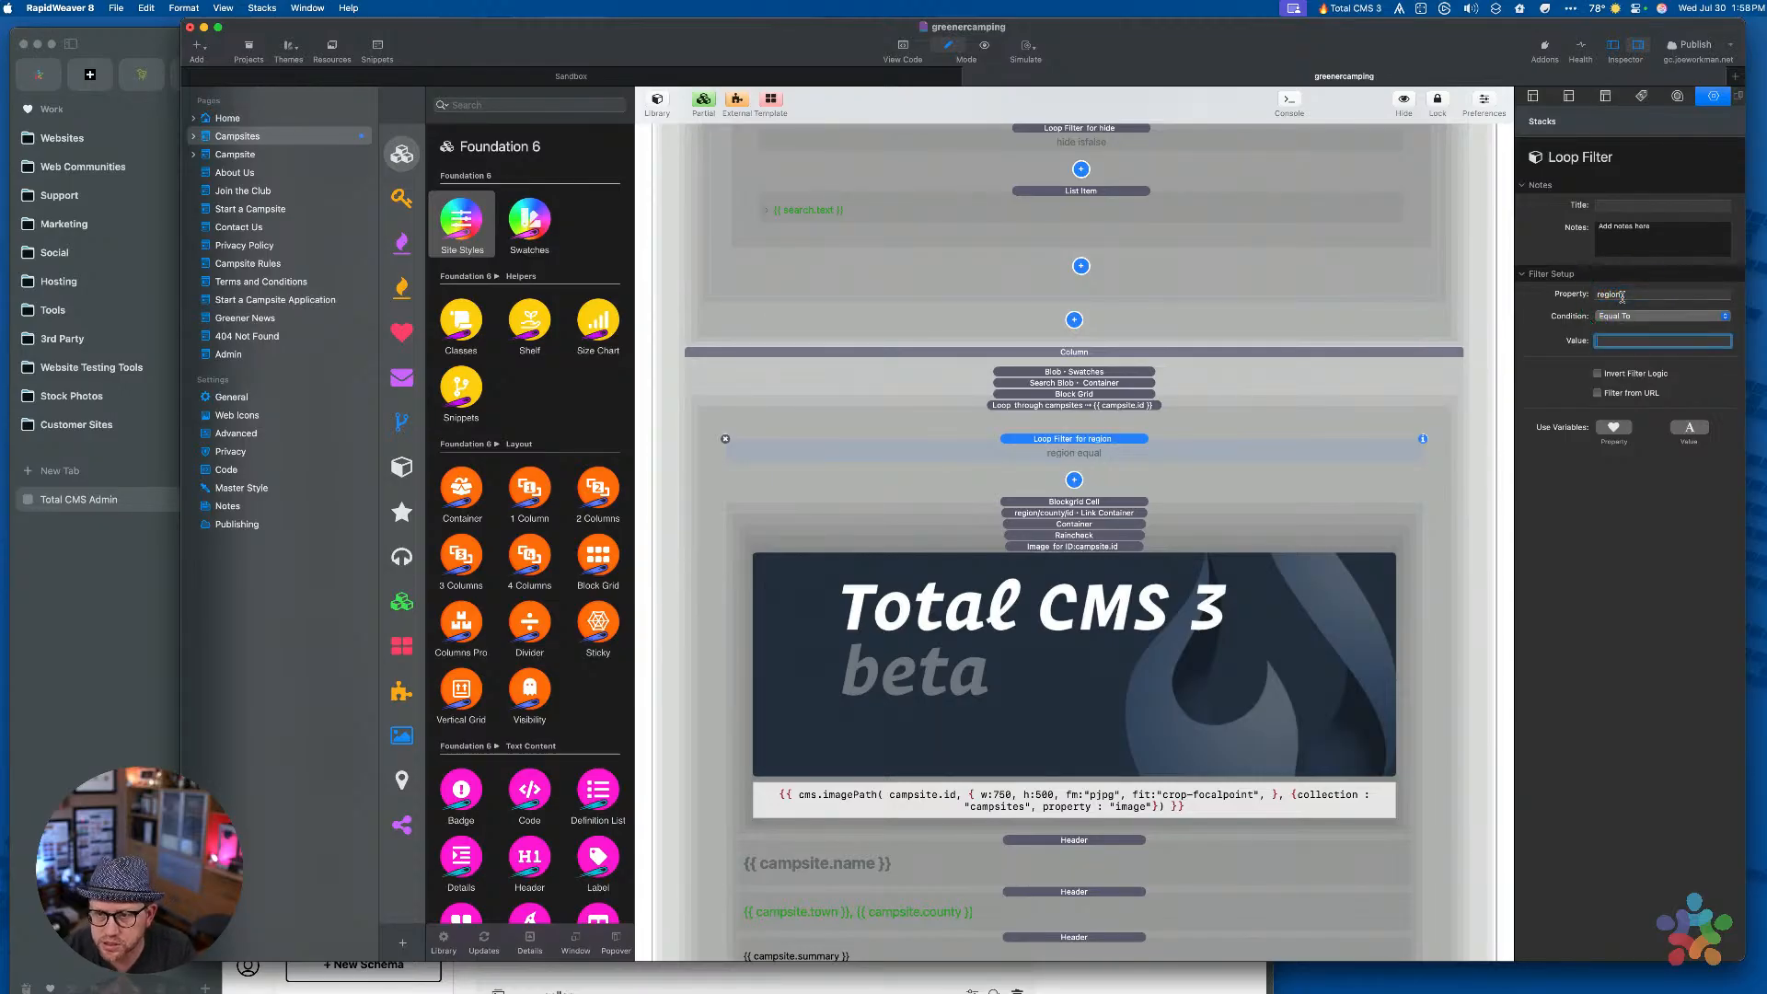
click(1618, 315)
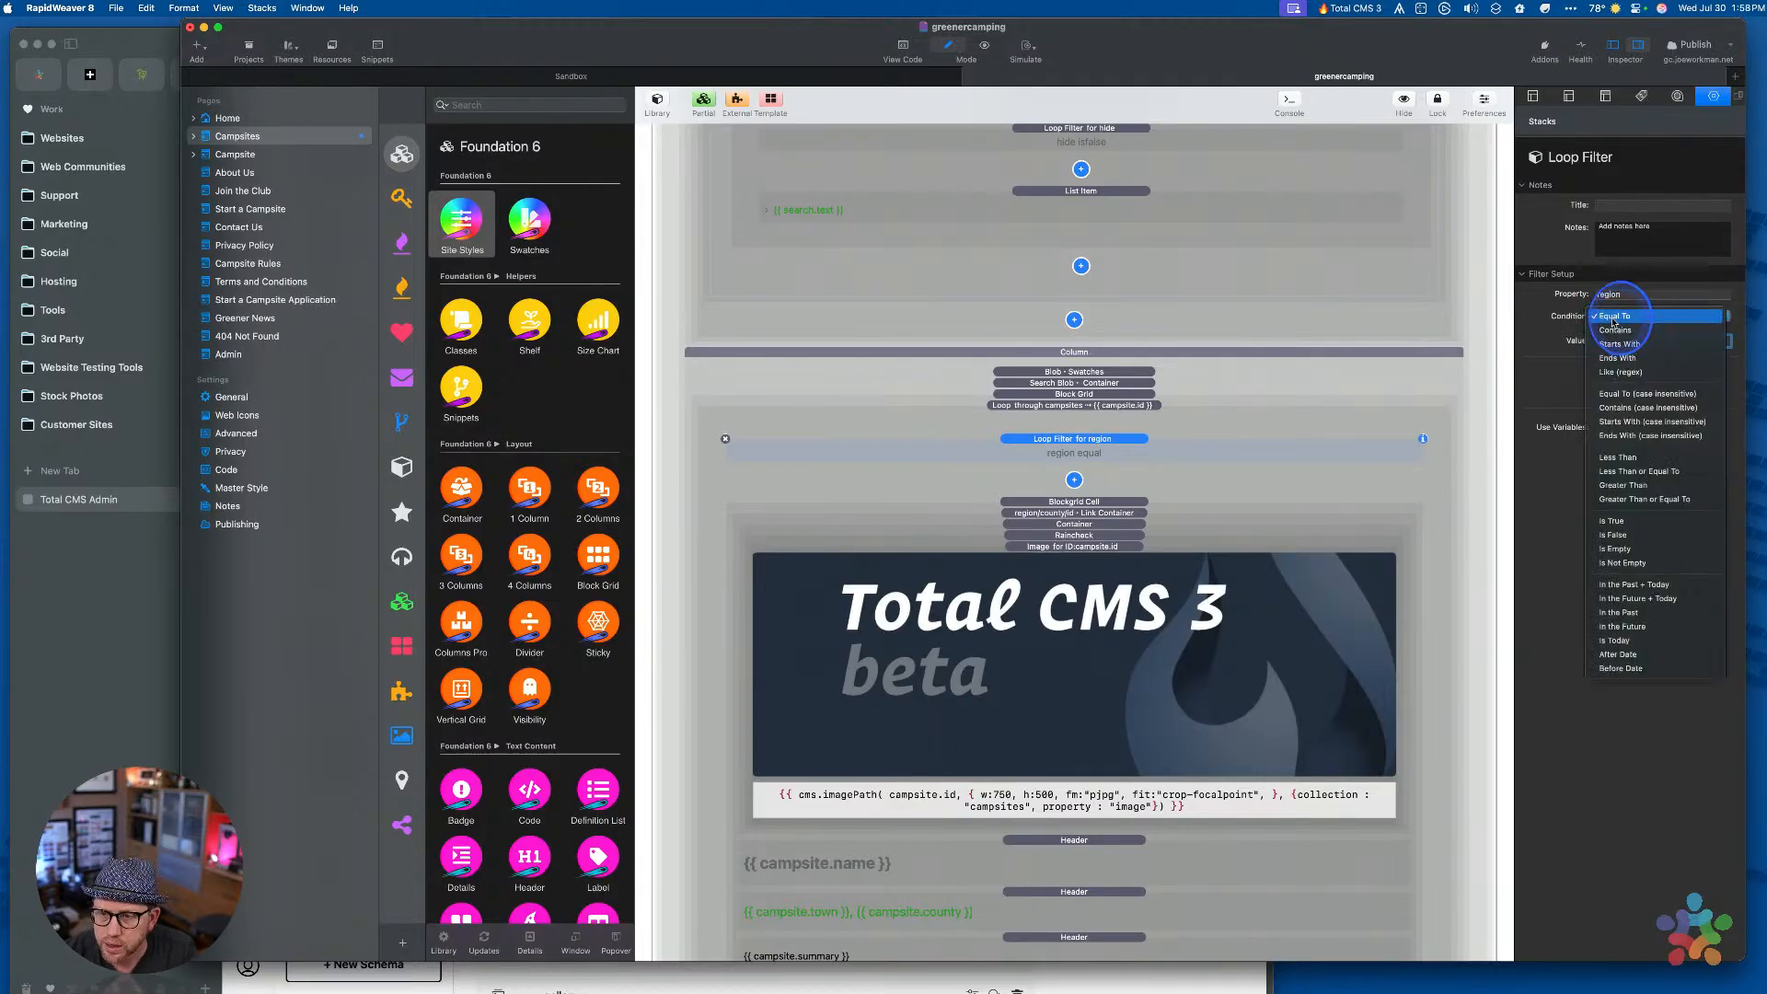
click(1613, 321)
click(1620, 321)
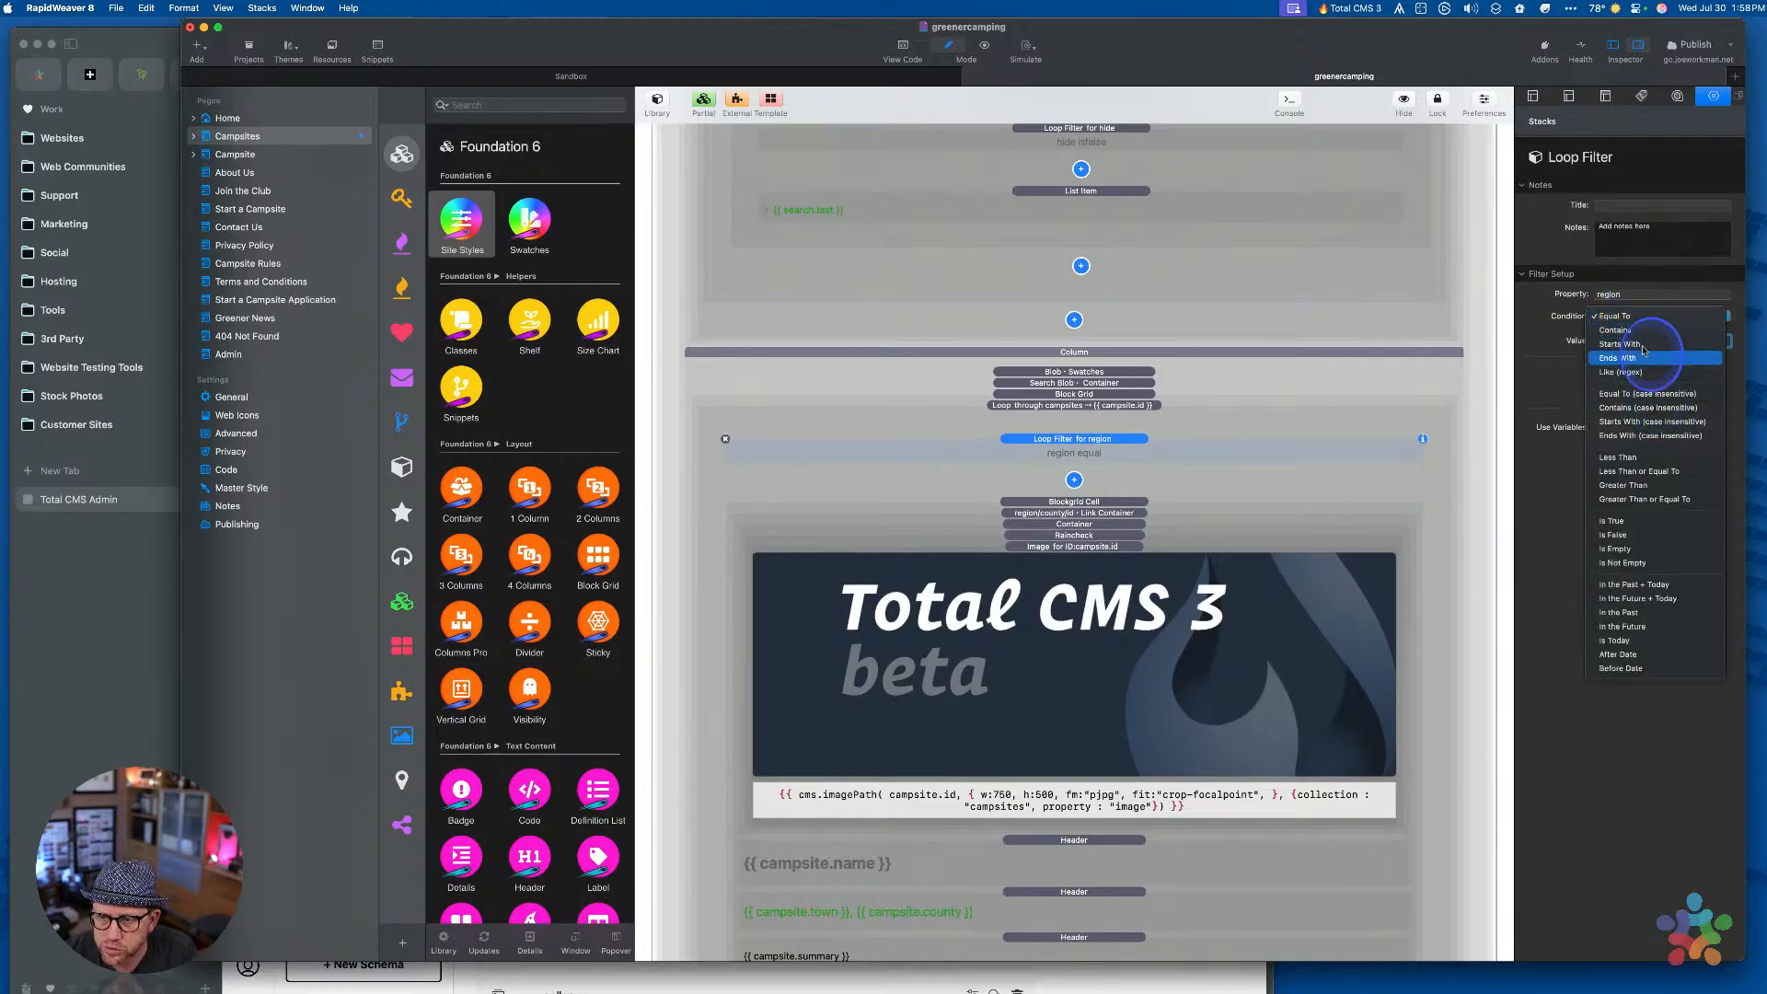
click(1639, 321)
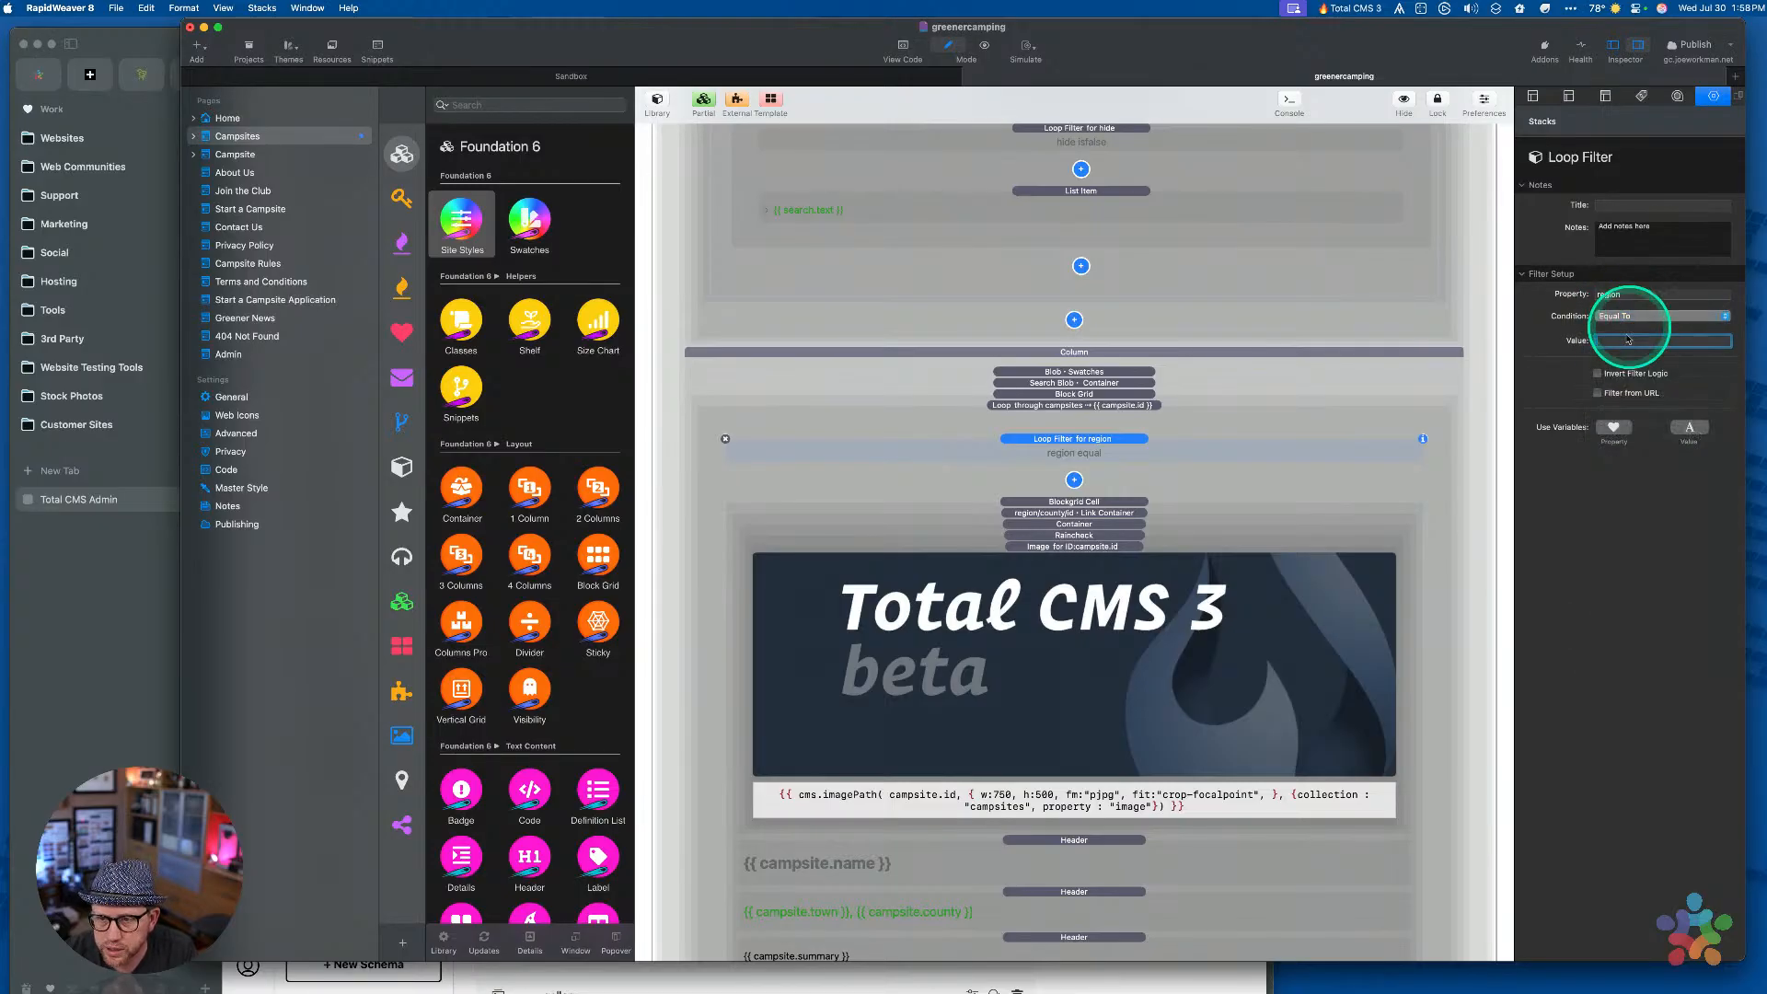
click(1598, 393)
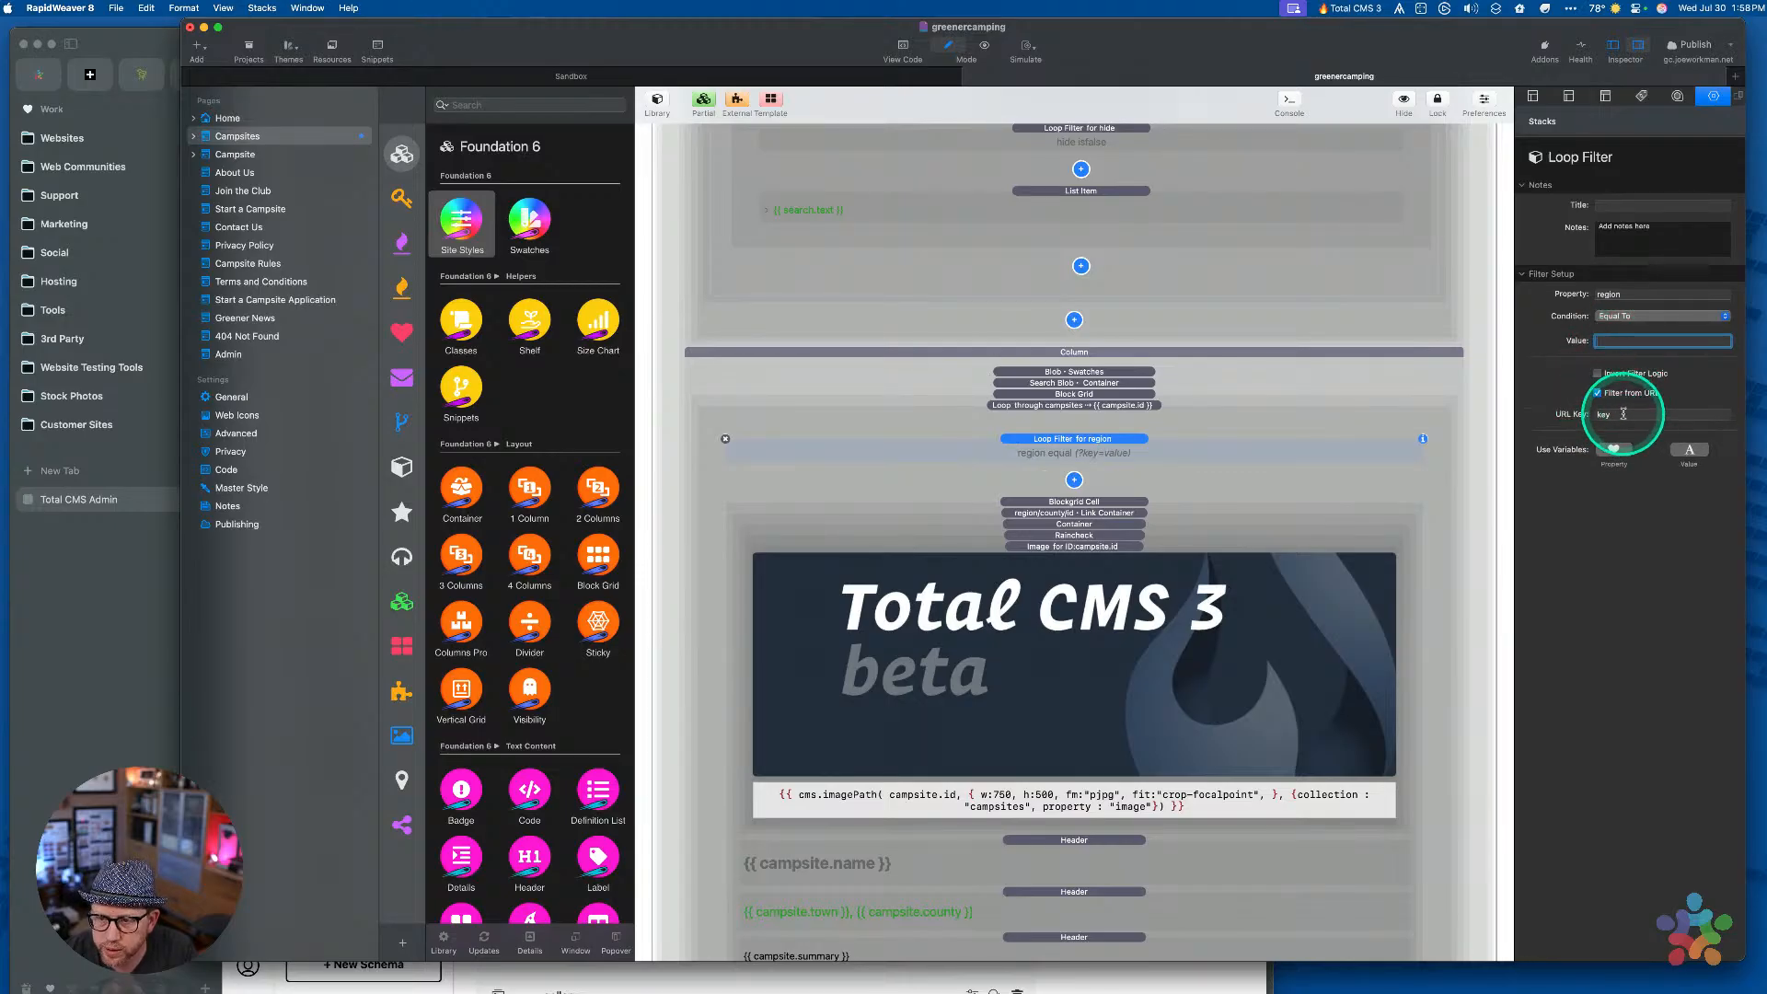
click(1623, 414)
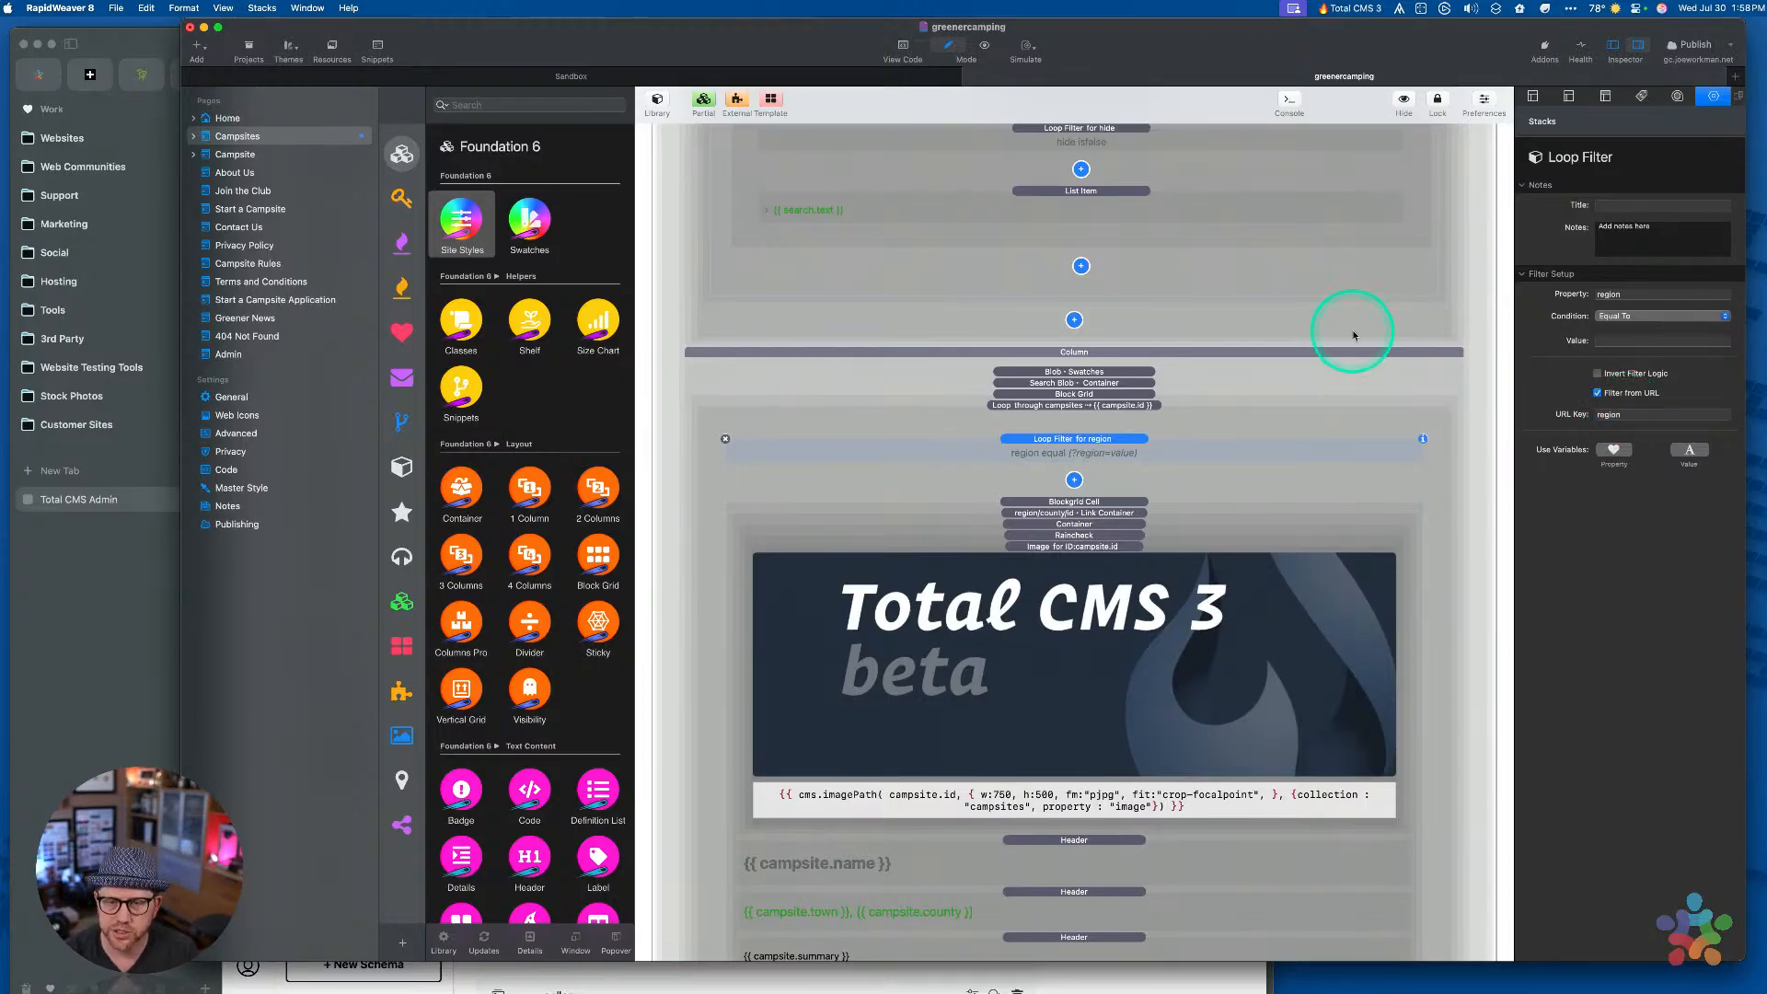
scroll(1353, 336, up, 10)
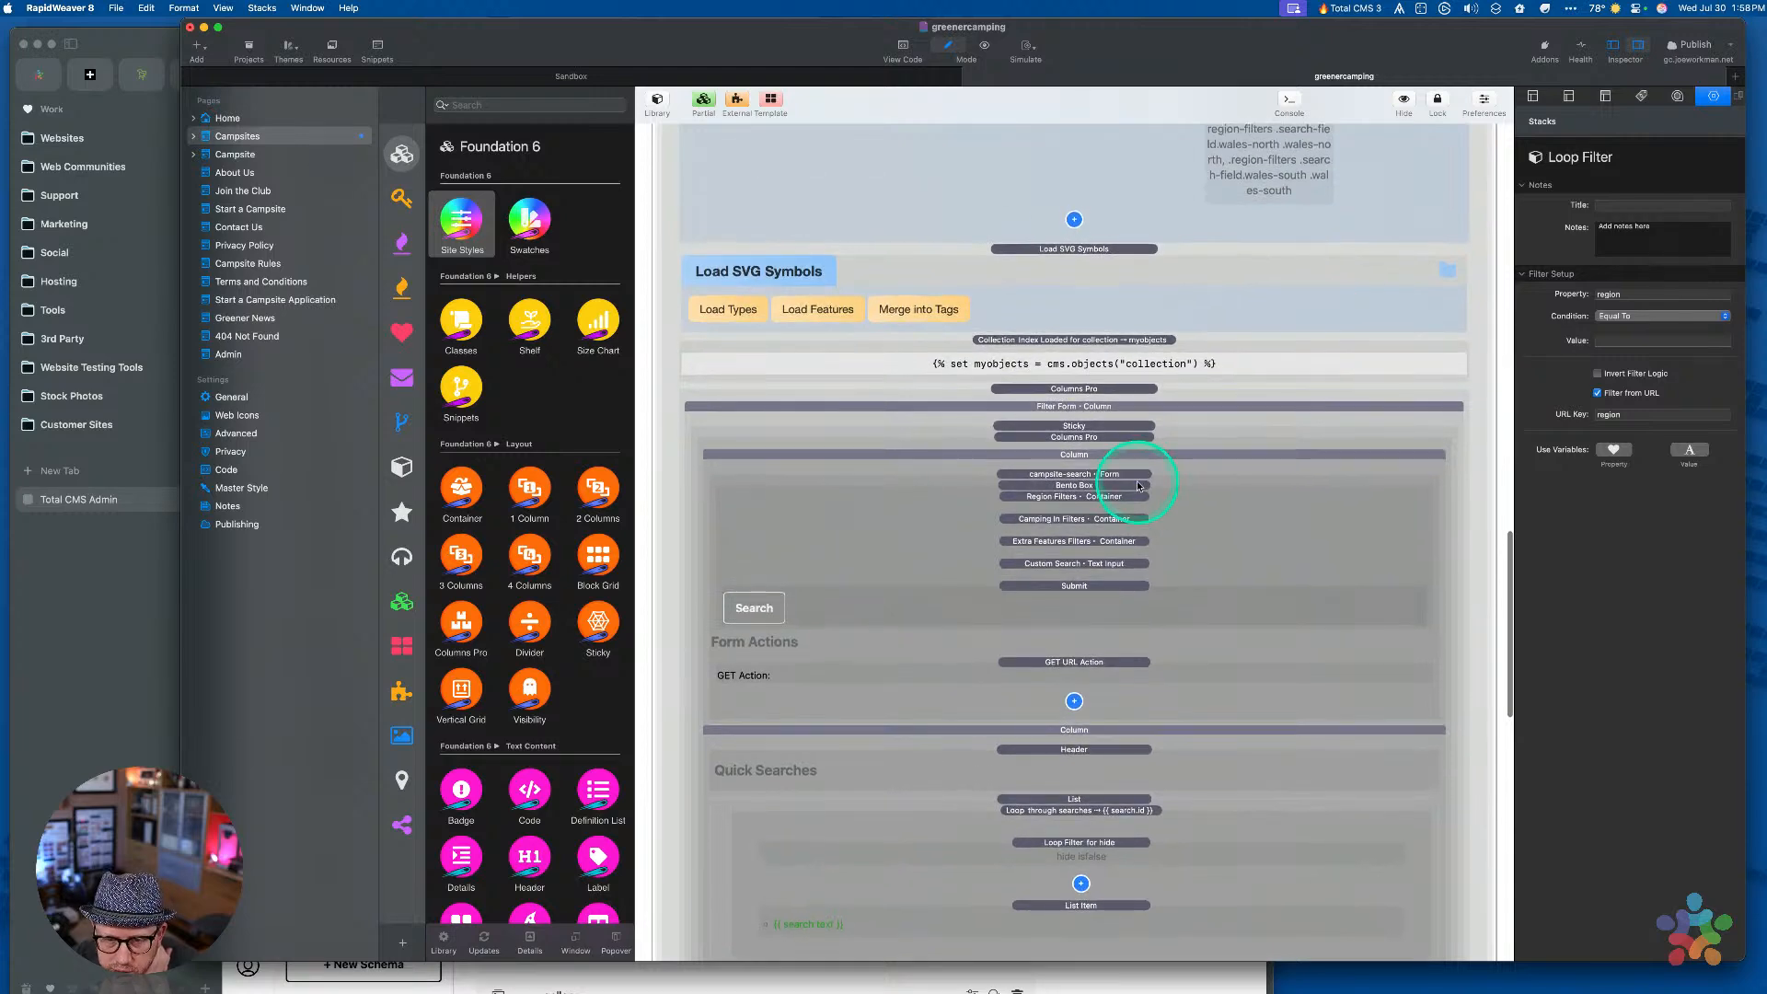
Select all five Region Filters checkboxes and give them the field name region
click(1059, 496)
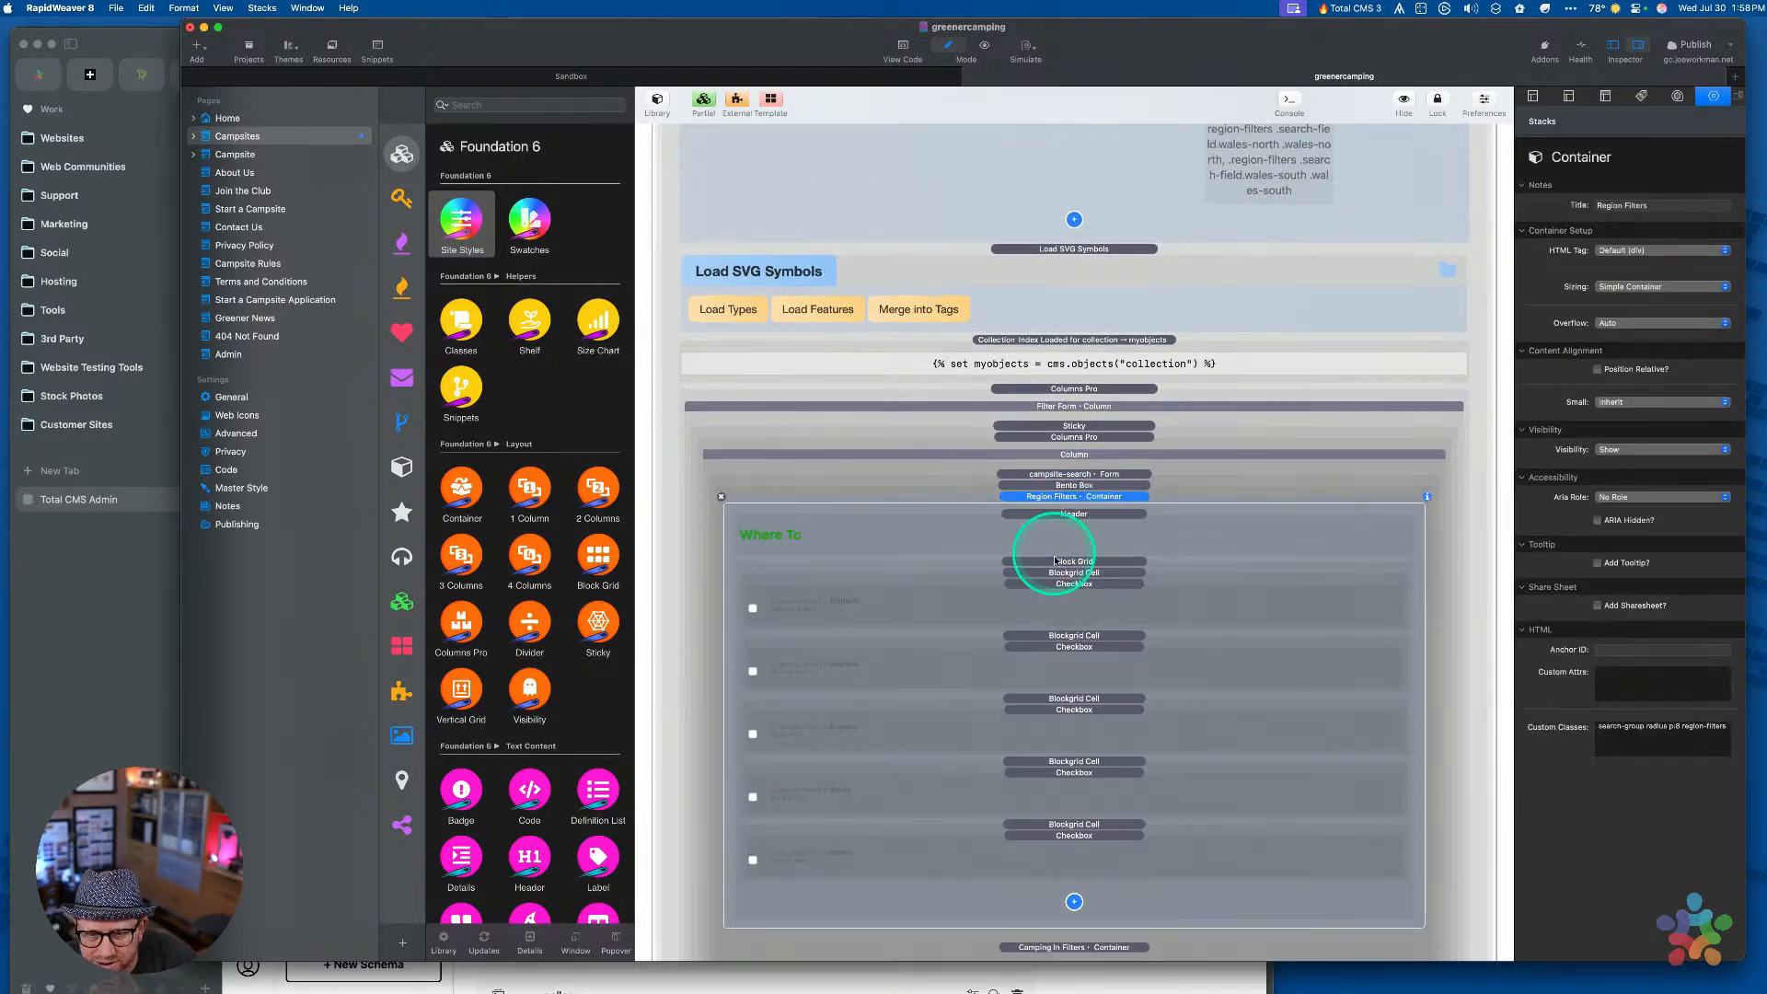
click(1067, 583)
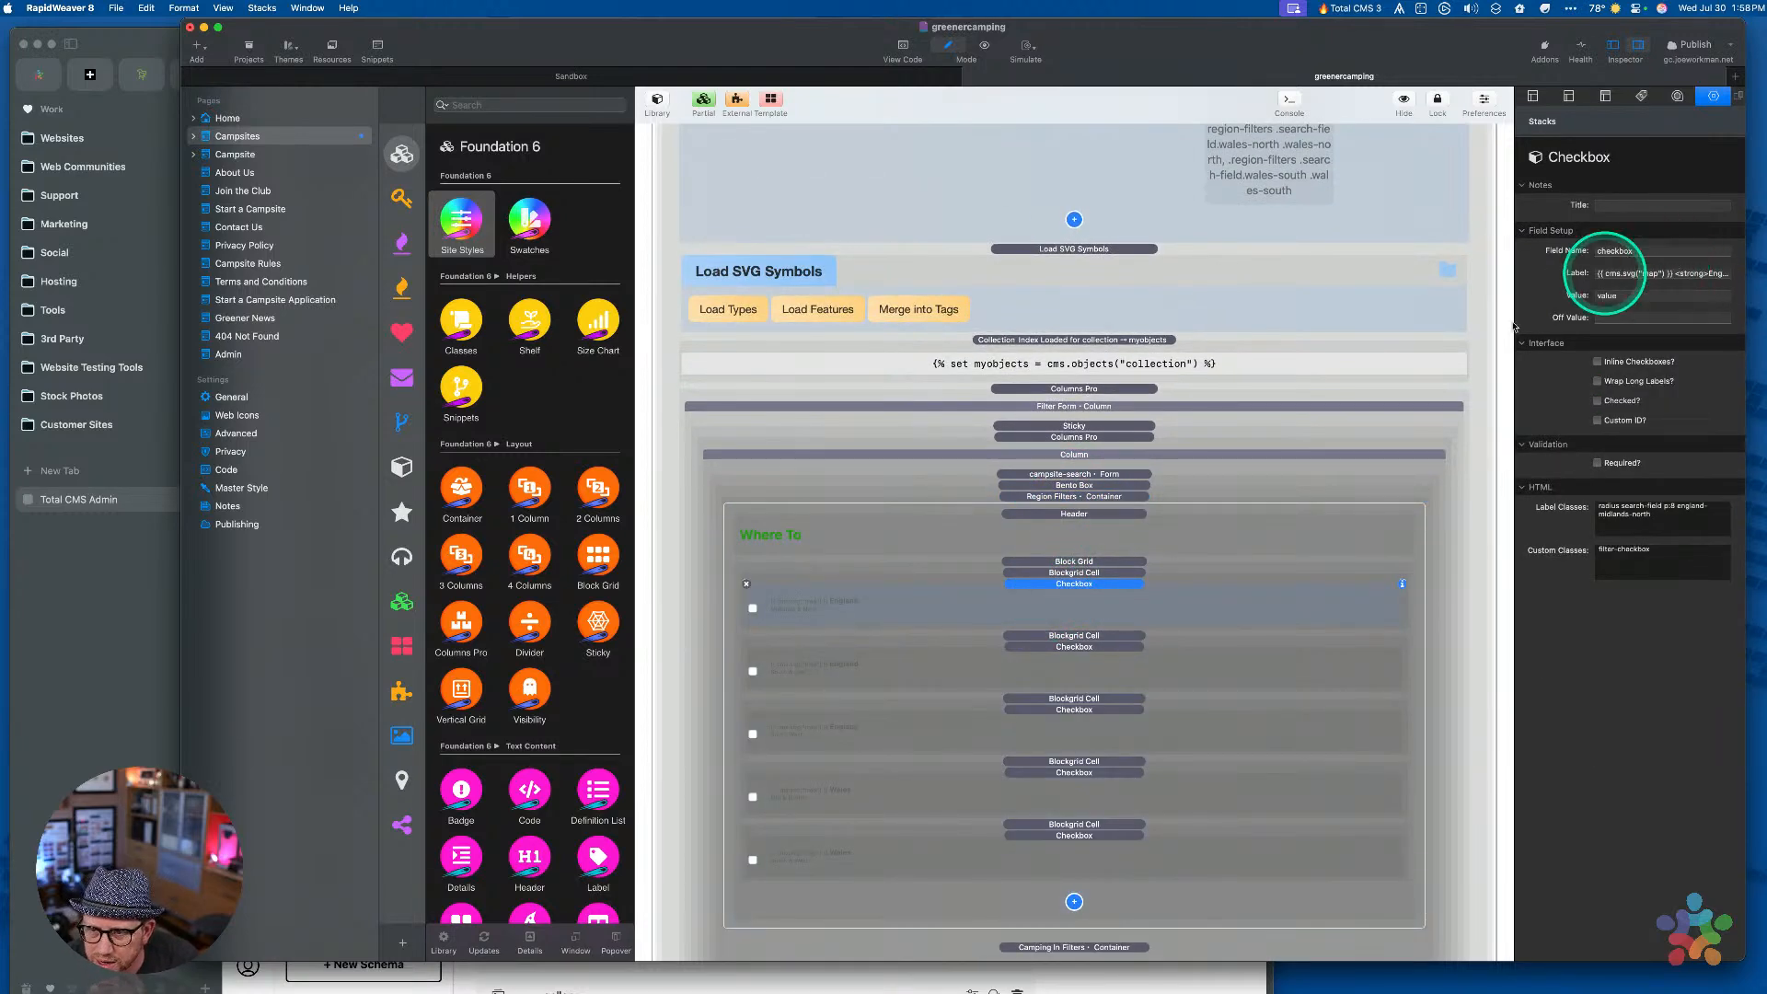
shift+click(1067, 647)
shift+click(1063, 710)
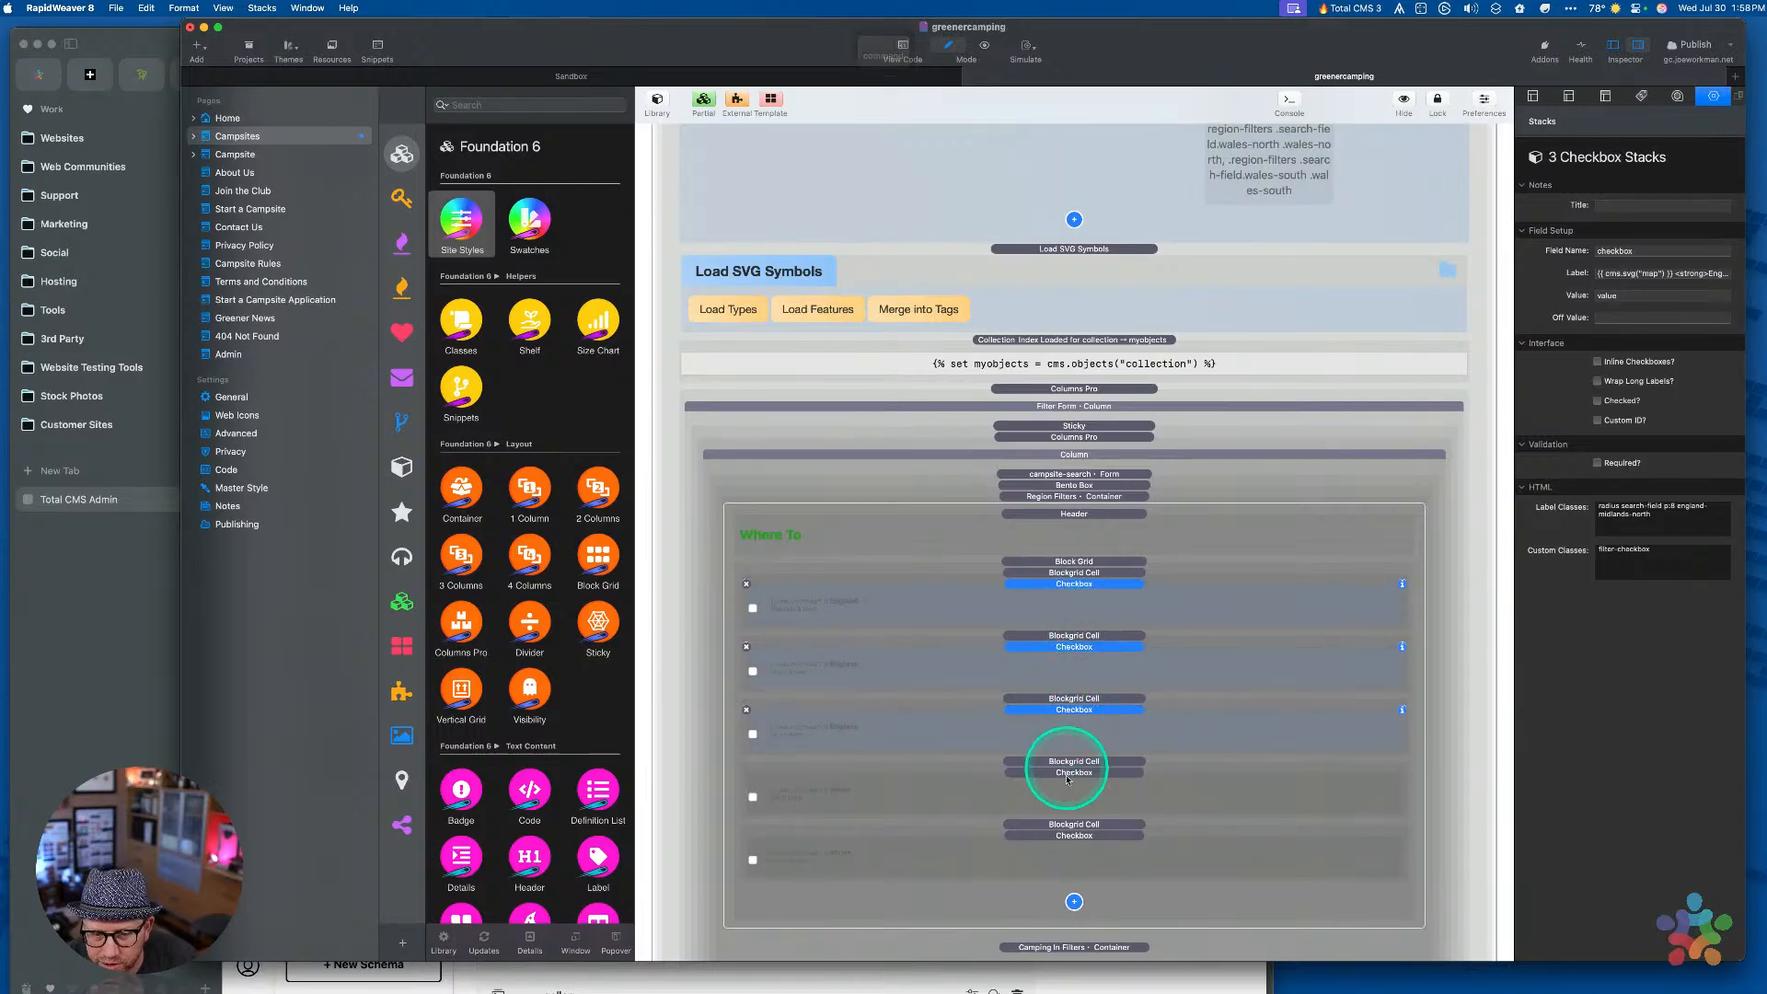
shift+click(1067, 773)
shift+click(1067, 835)
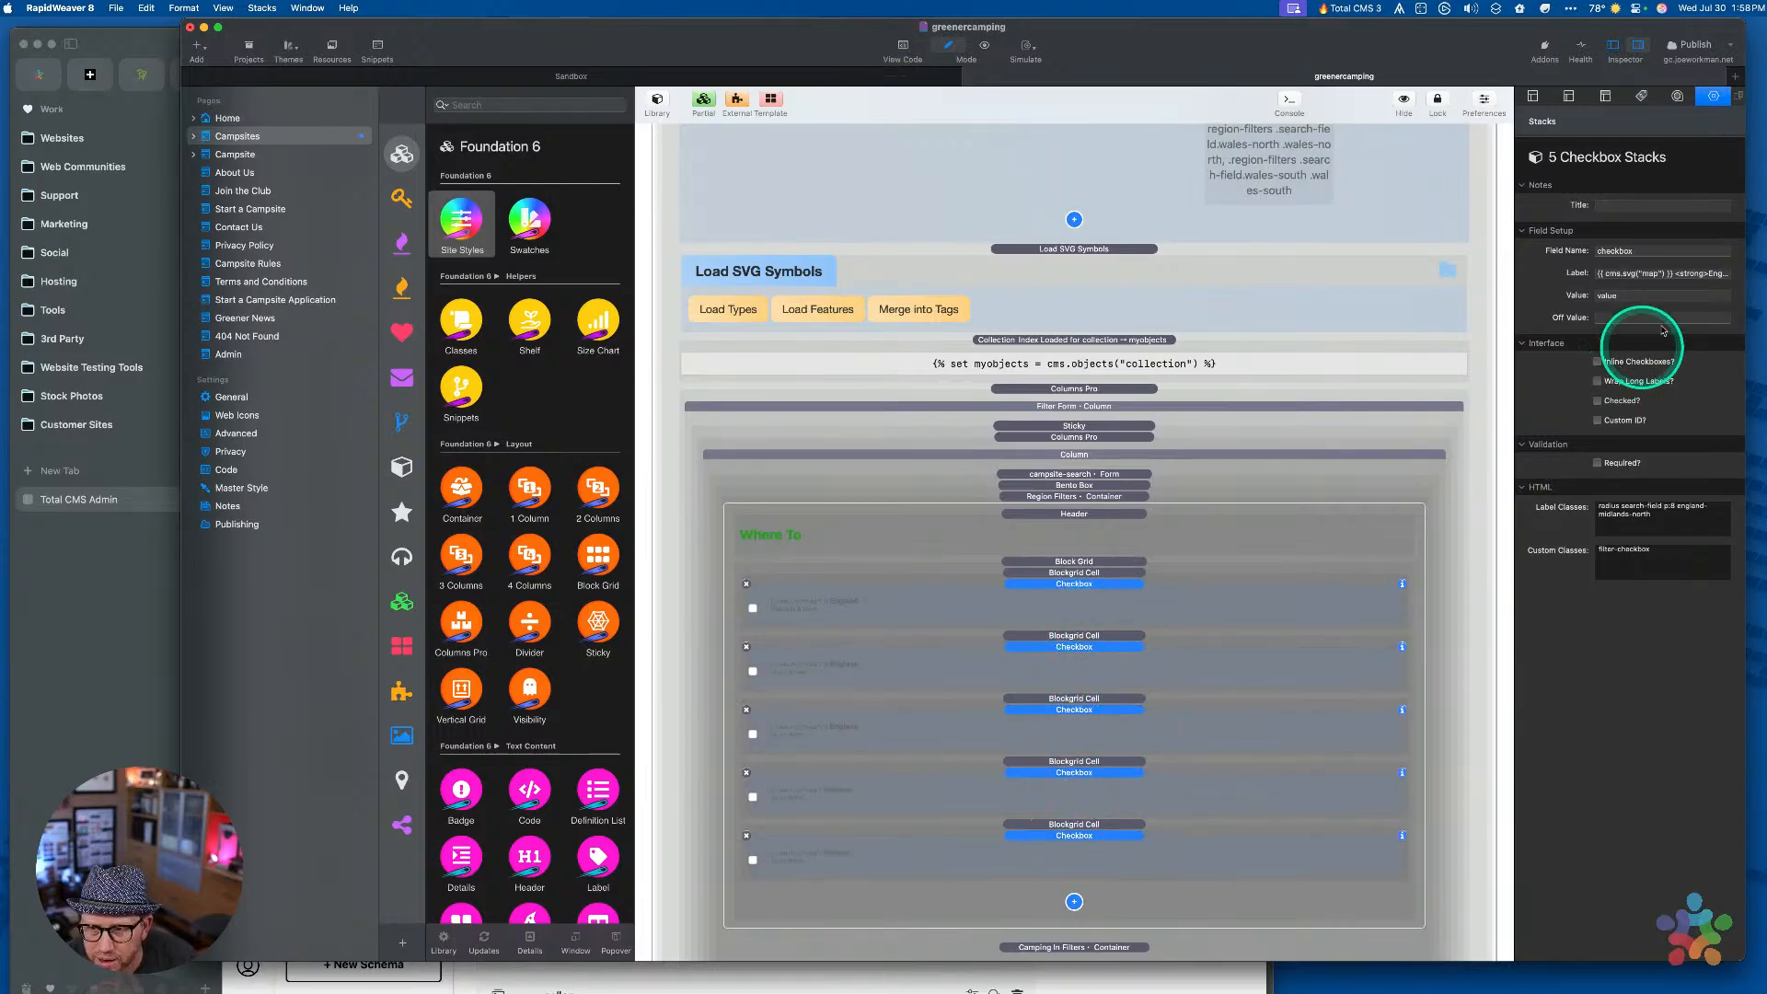
click(1651, 251)
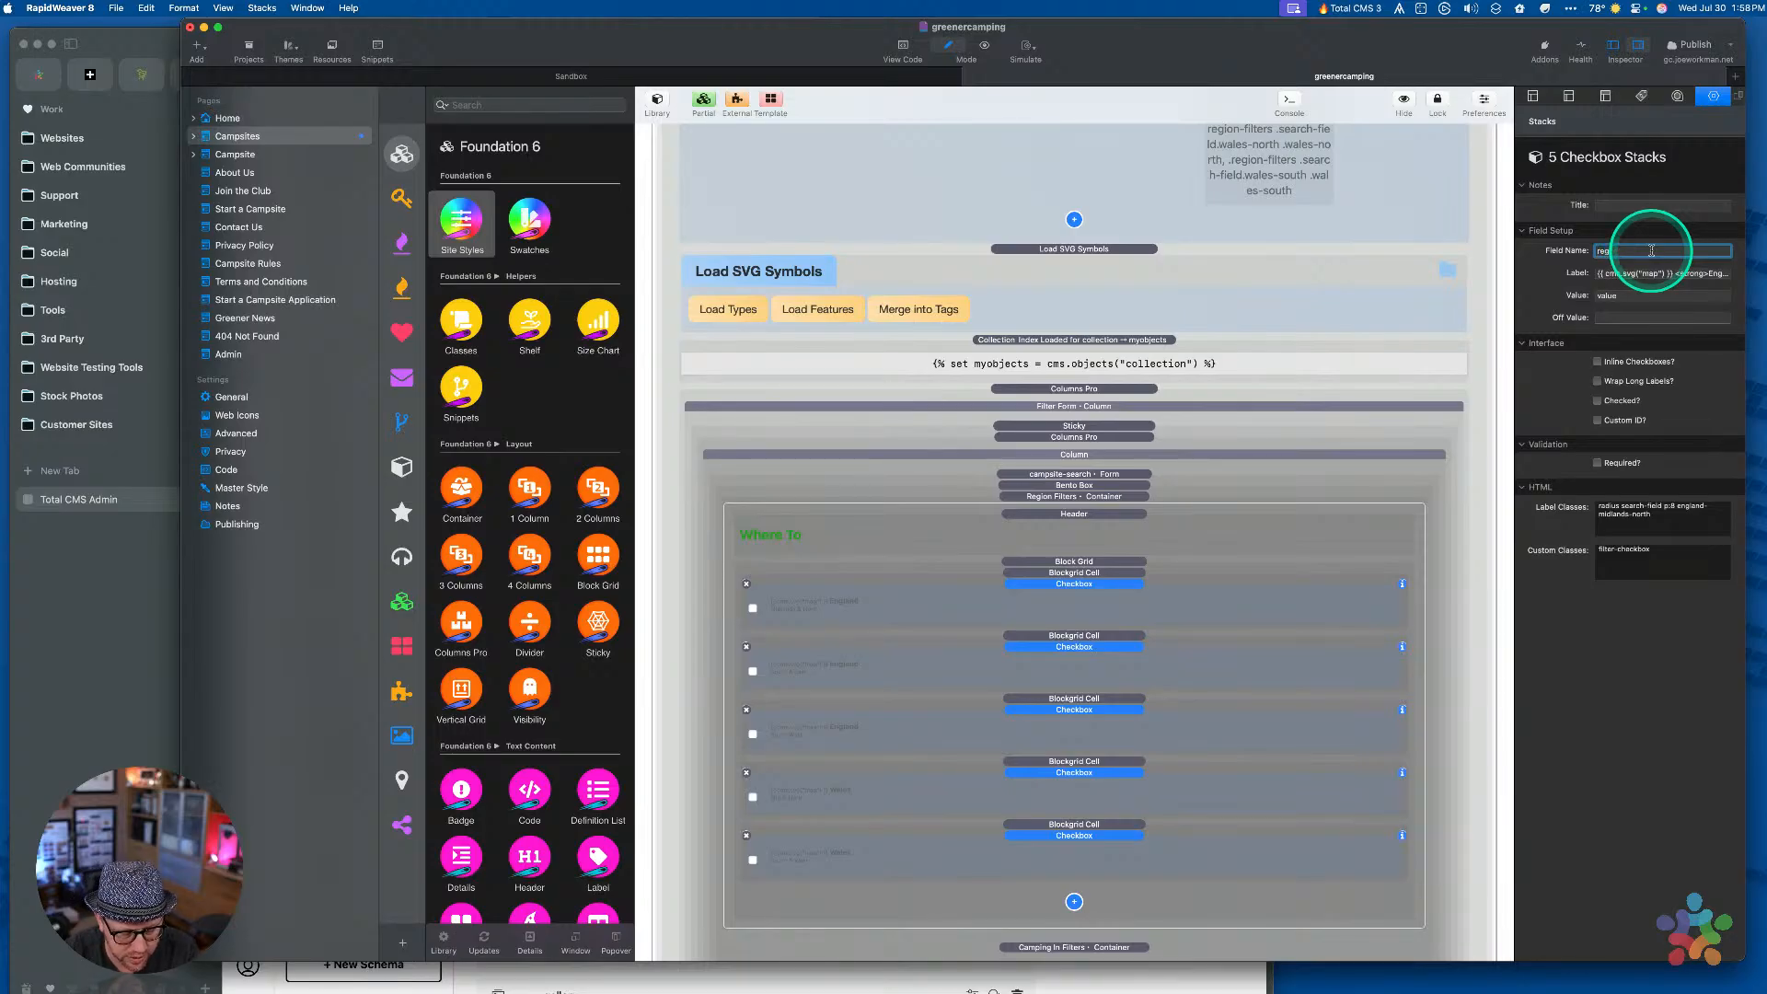
key(Tab)
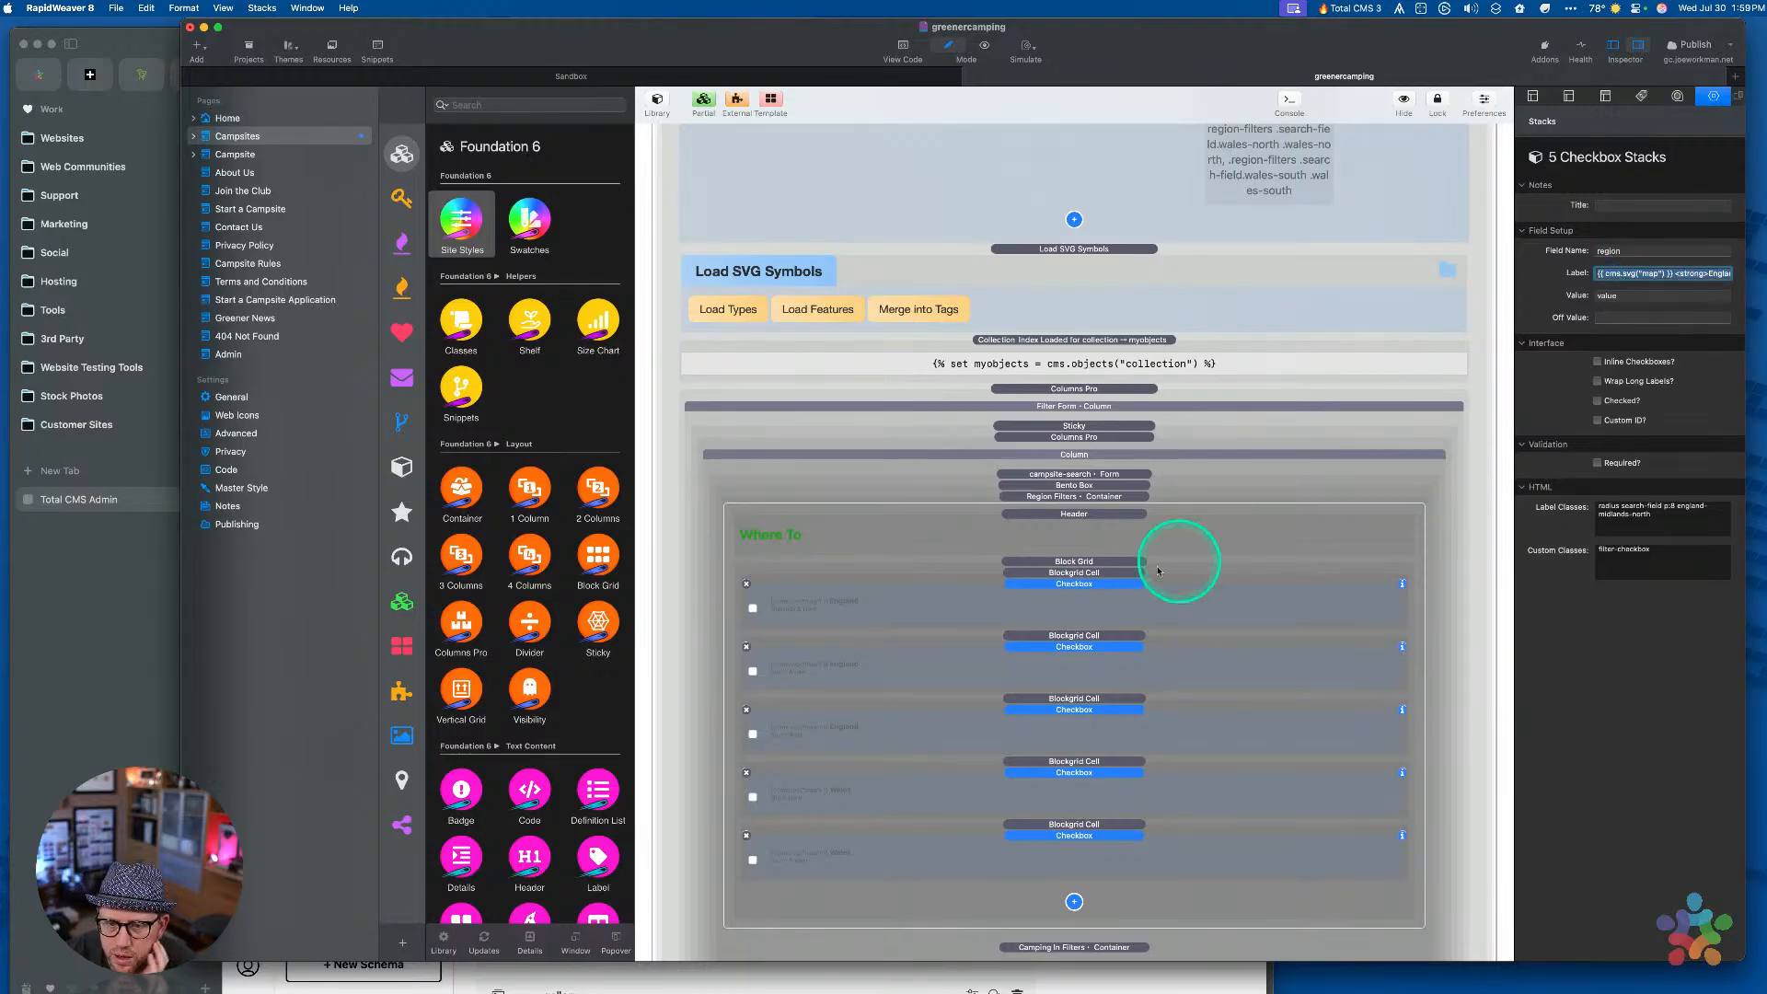
Select only the first region checkbox and inspect its Value setting
click(1095, 572)
click(1095, 604)
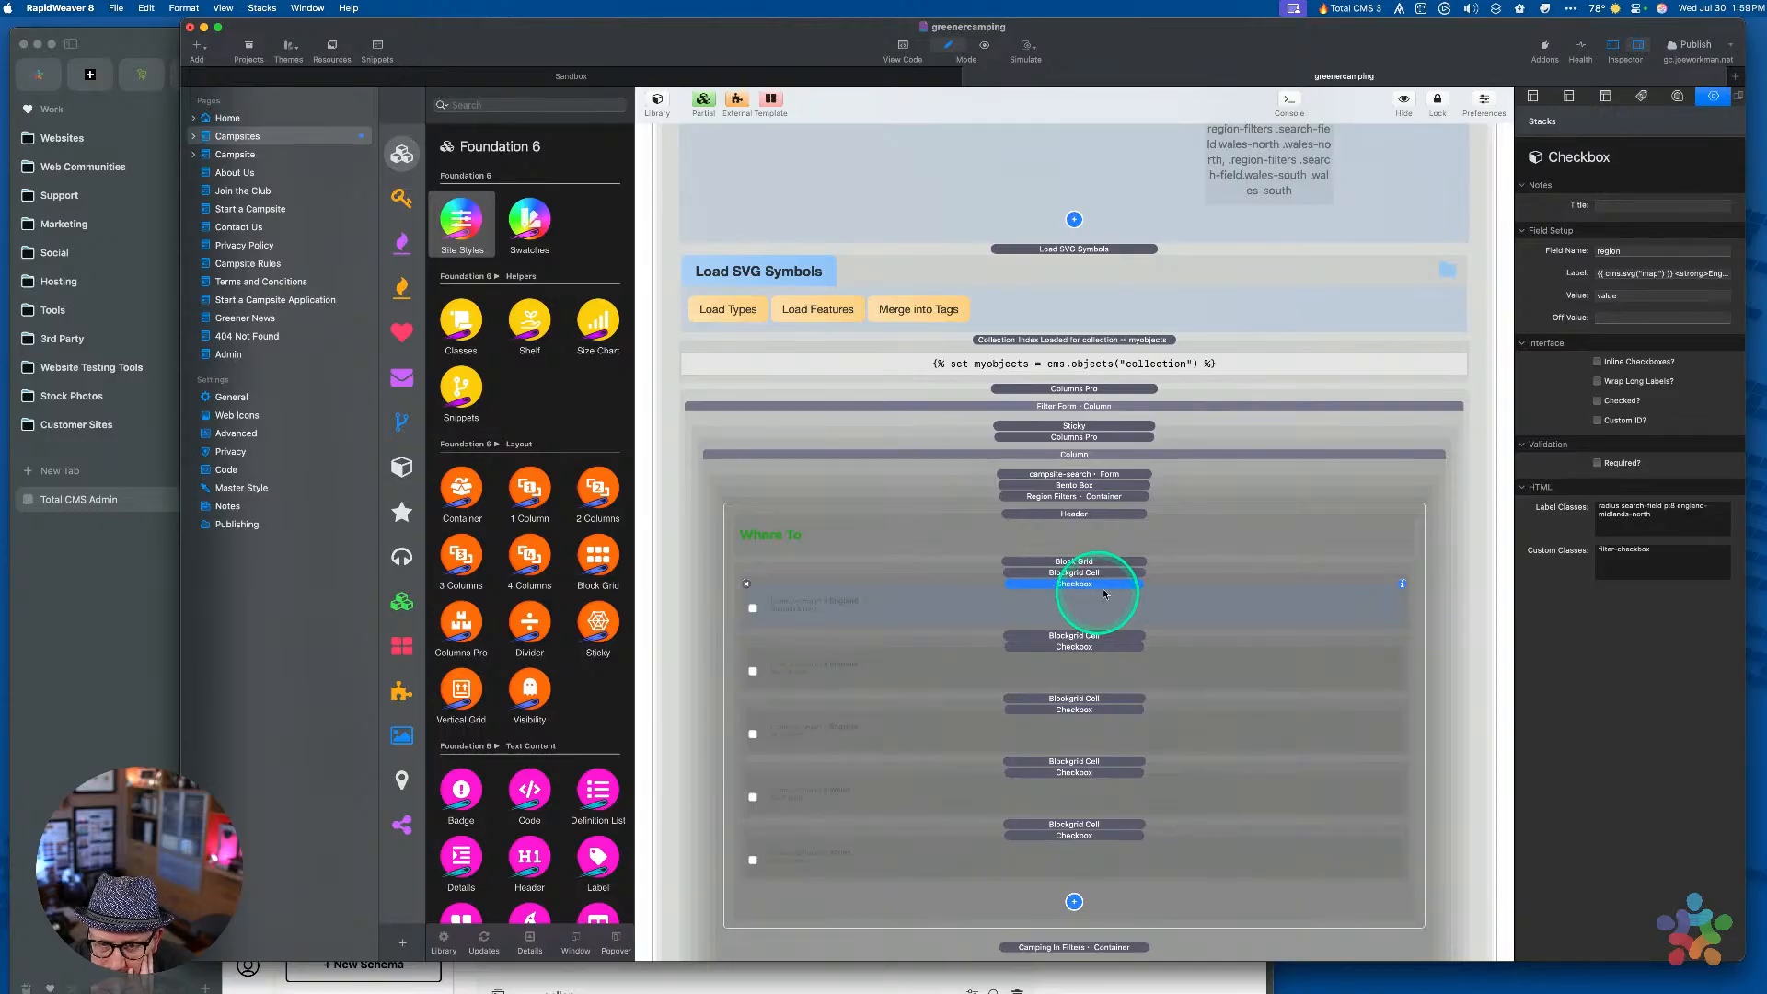
double_click(1619, 297)
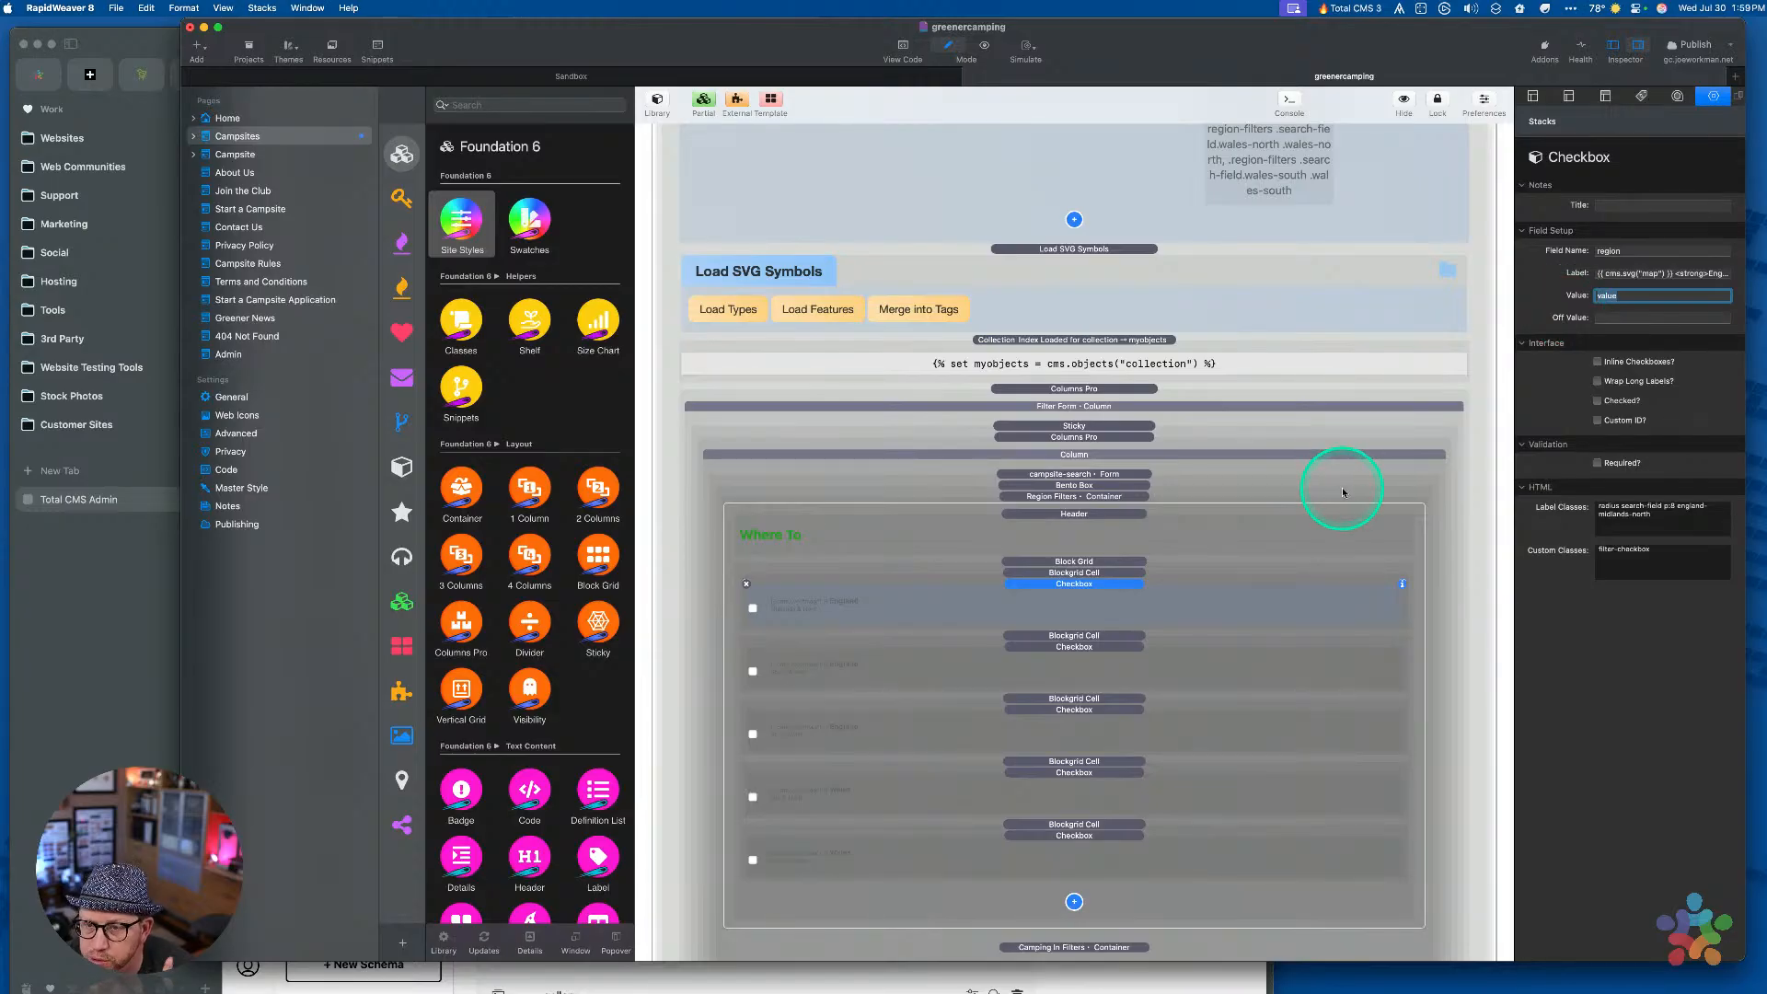
click(118, 634)
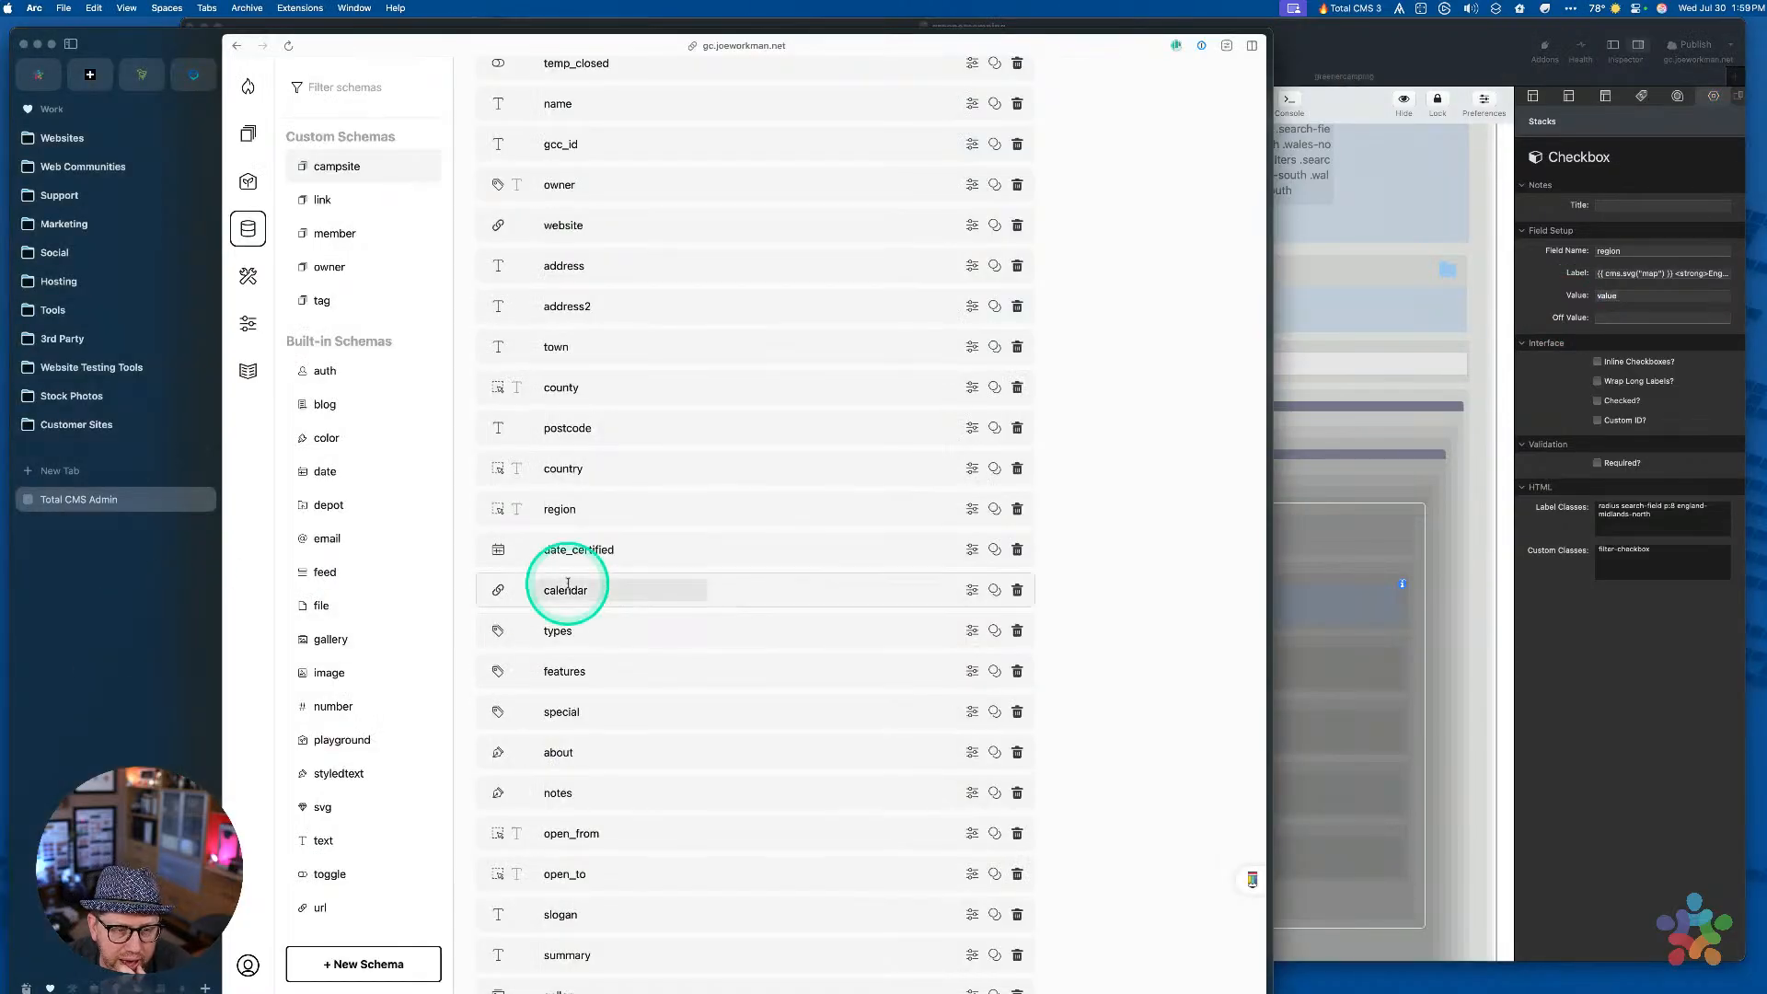
Open the 001-trellyn record from the Campsites collection and scroll through its fields
click(257, 133)
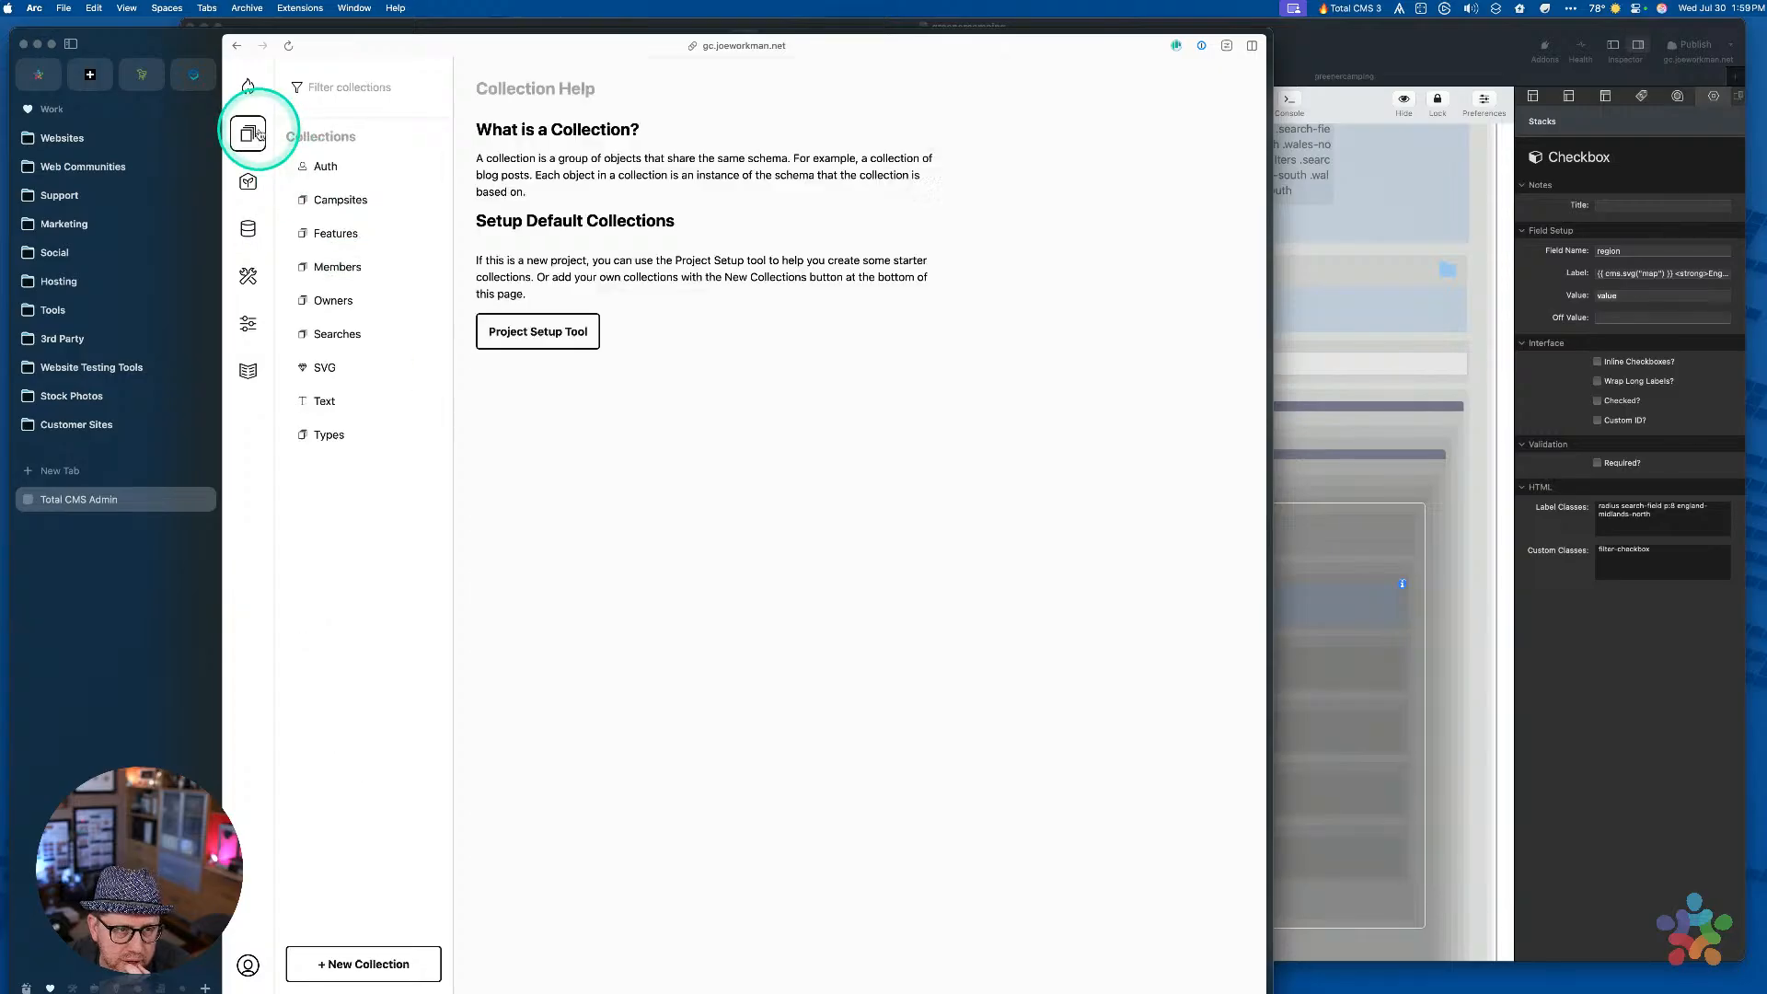
click(324, 208)
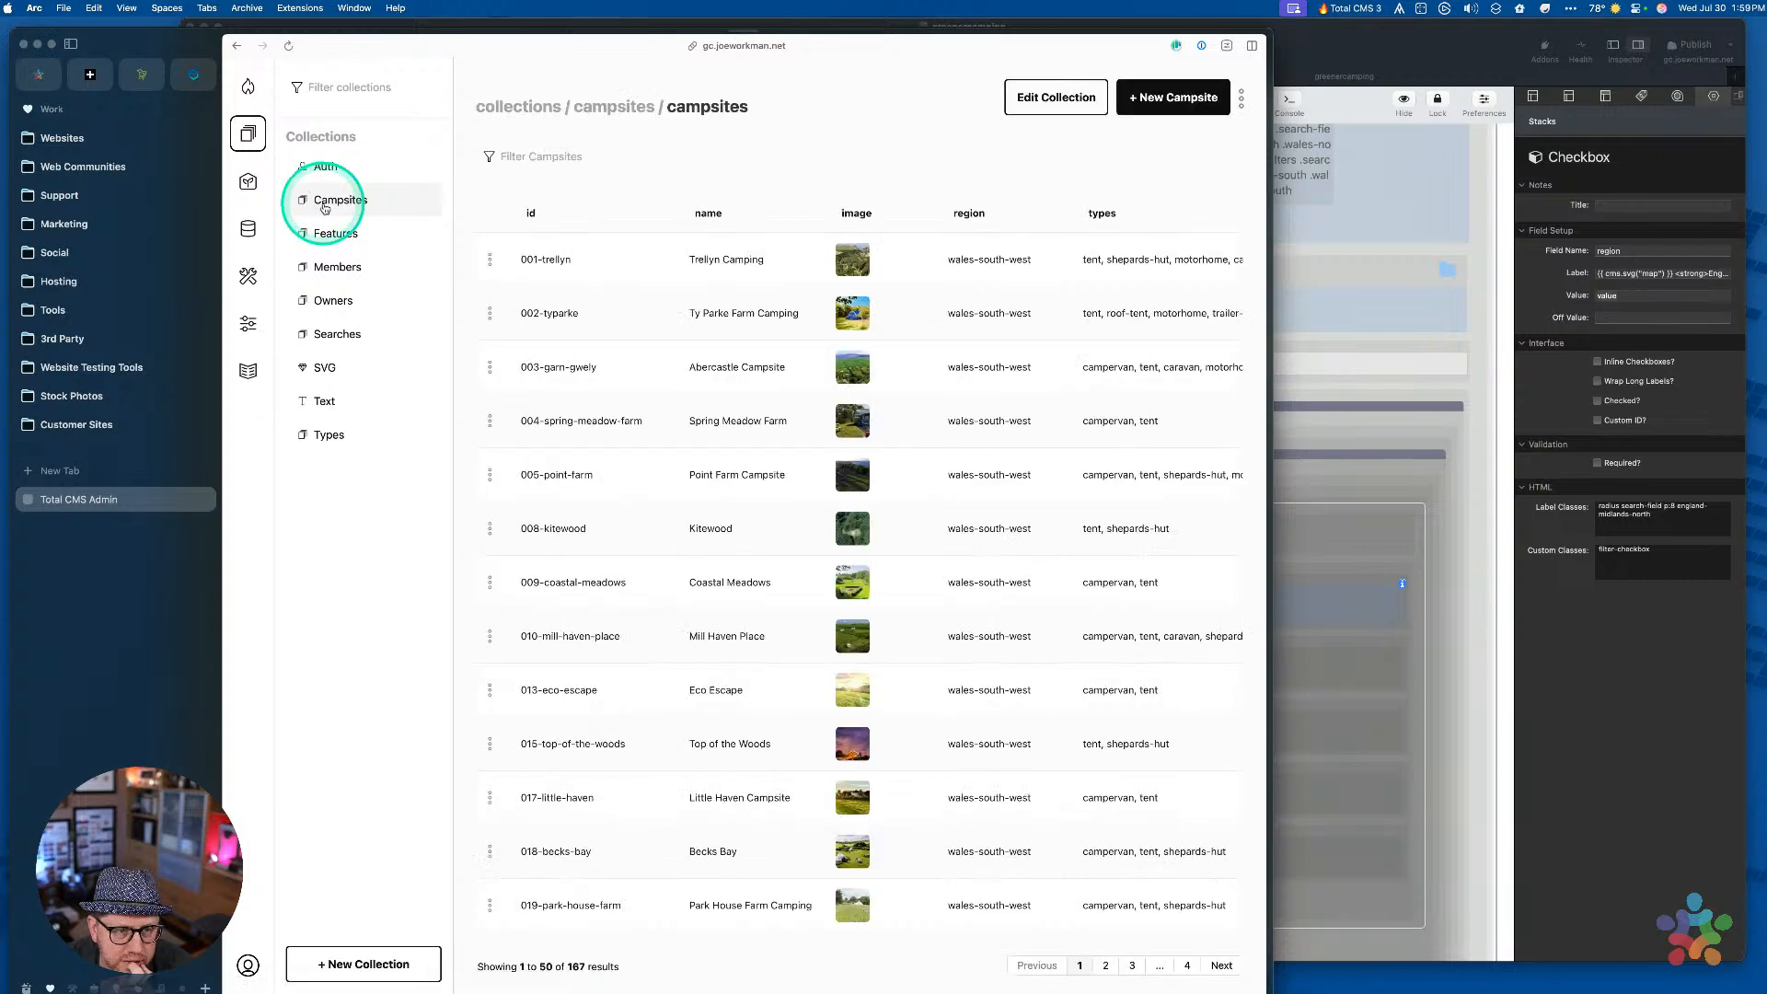
click(601, 276)
click(610, 620)
scroll(610, 620, down, 5)
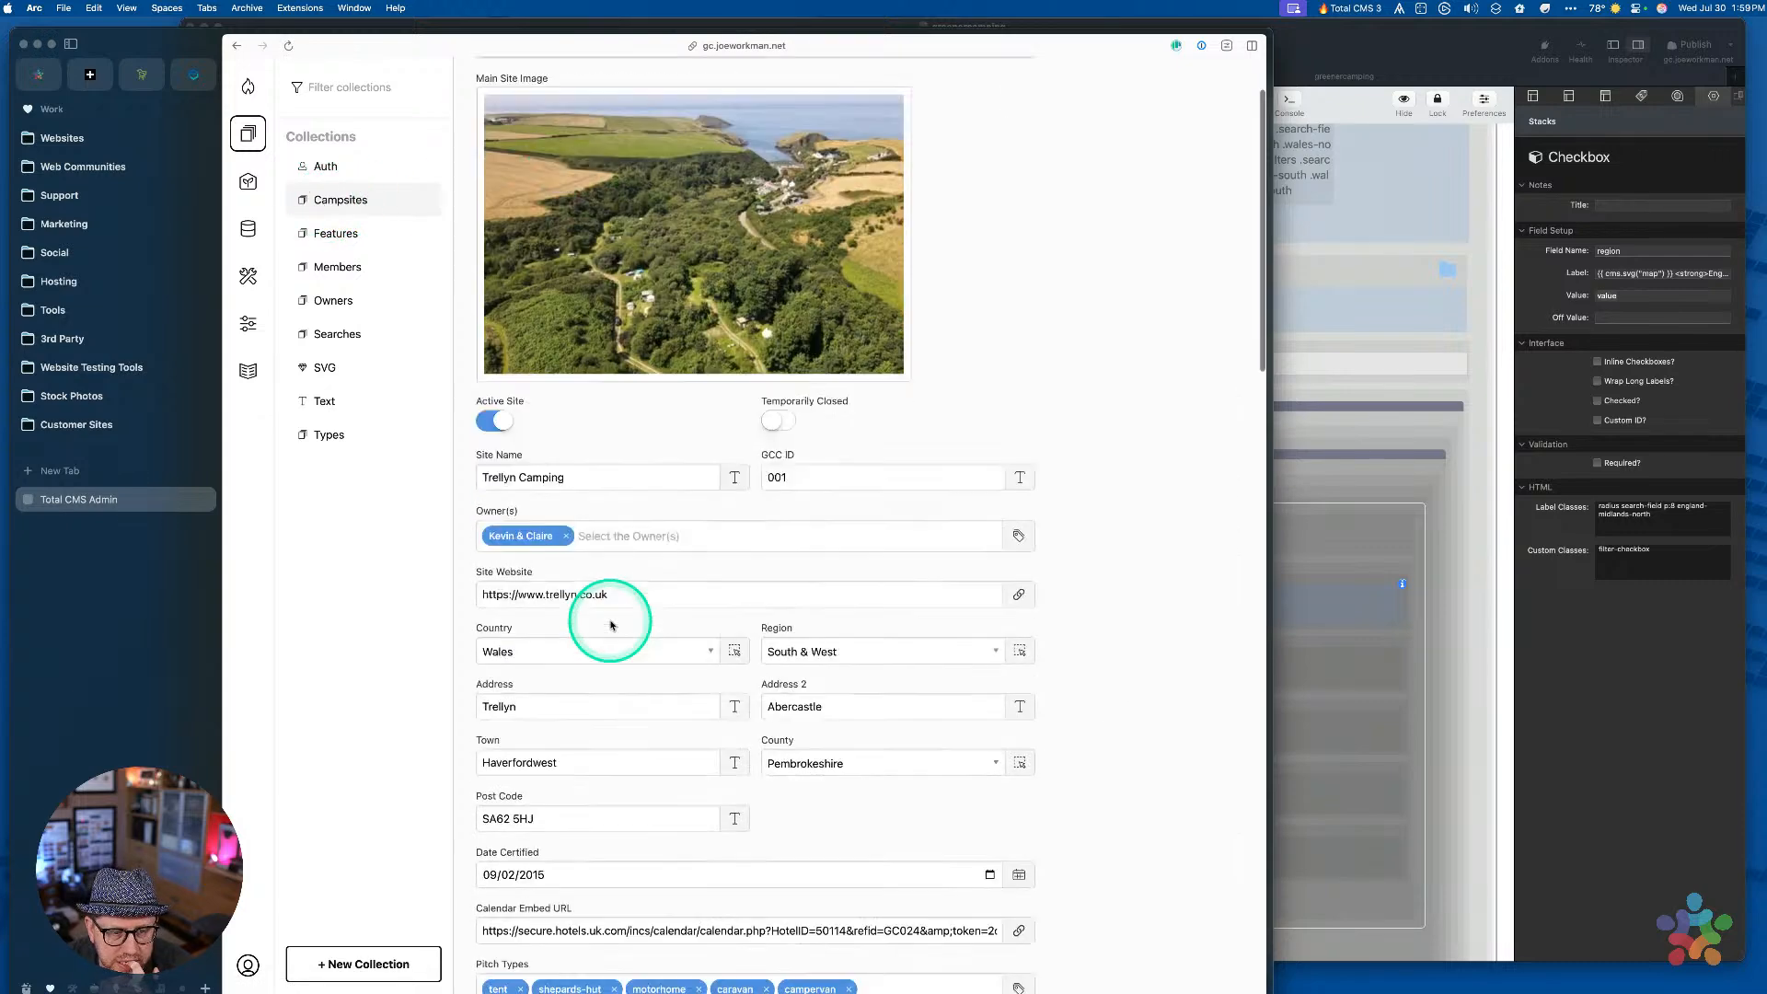
scroll(610, 620, down, 5)
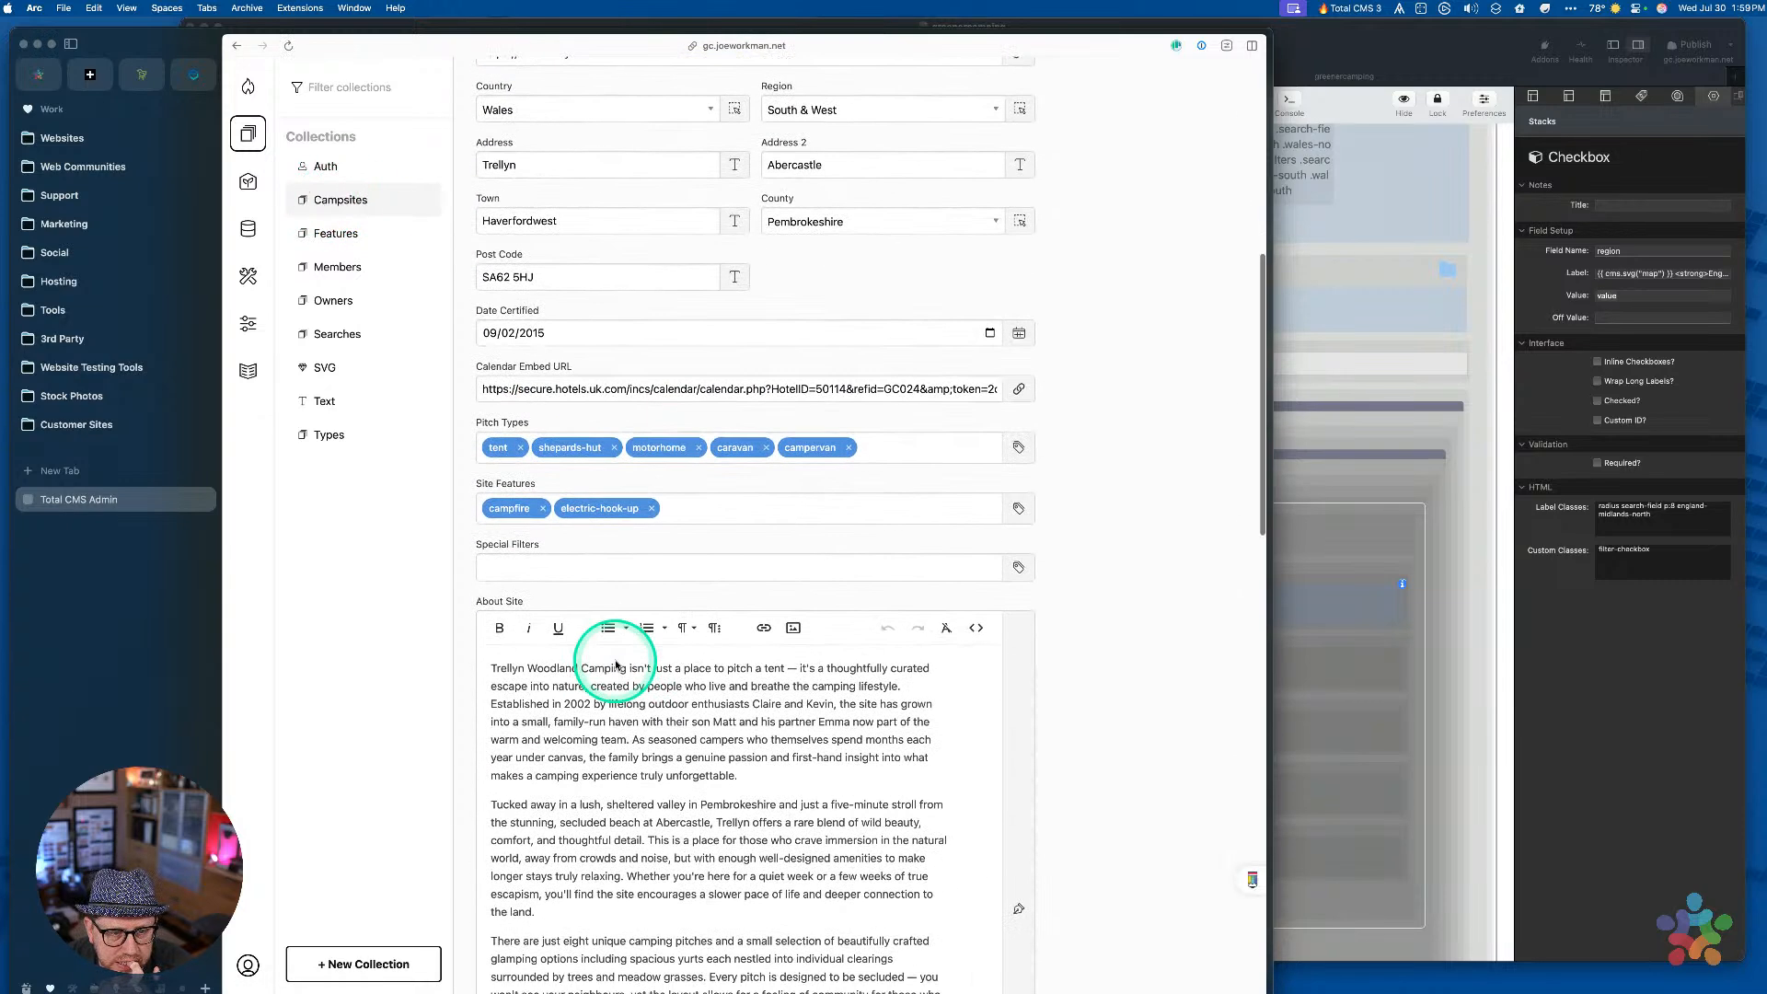
scroll(615, 664, down, 5)
Reopen 001-trellyn and check its Region dropdown, leaving it on South & West
key(super+bracketleft)
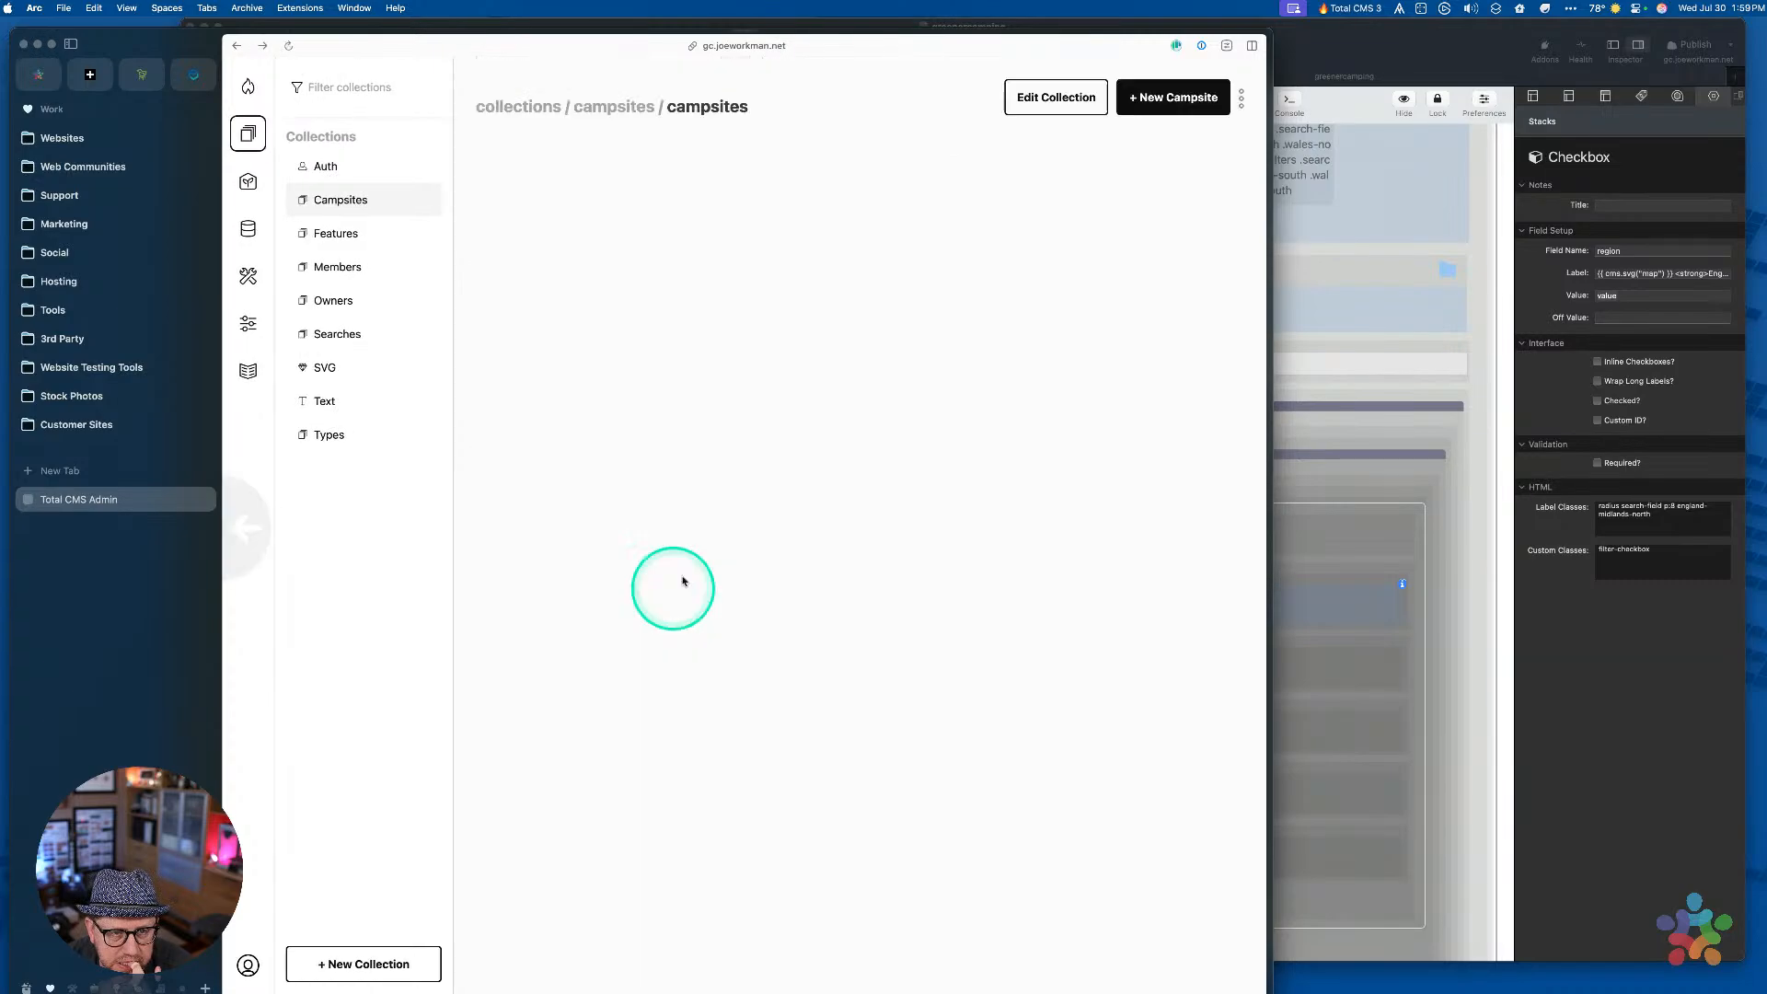
click(597, 270)
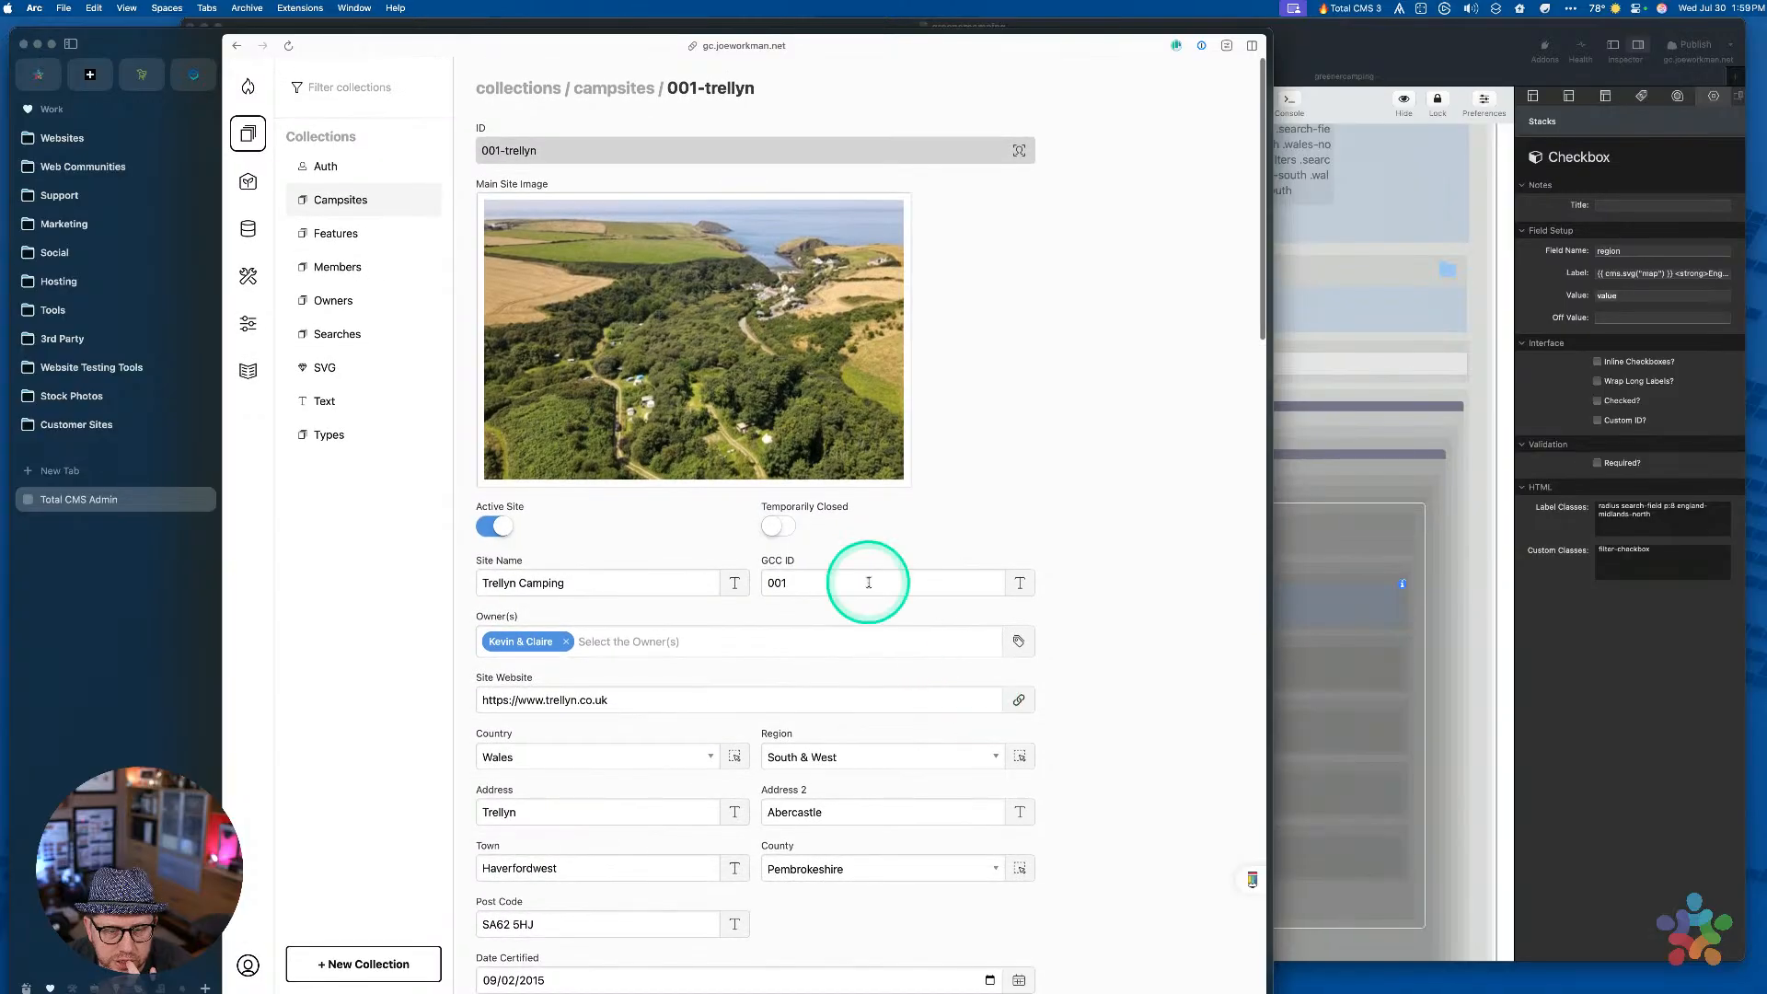
scroll(699, 552, down, 1)
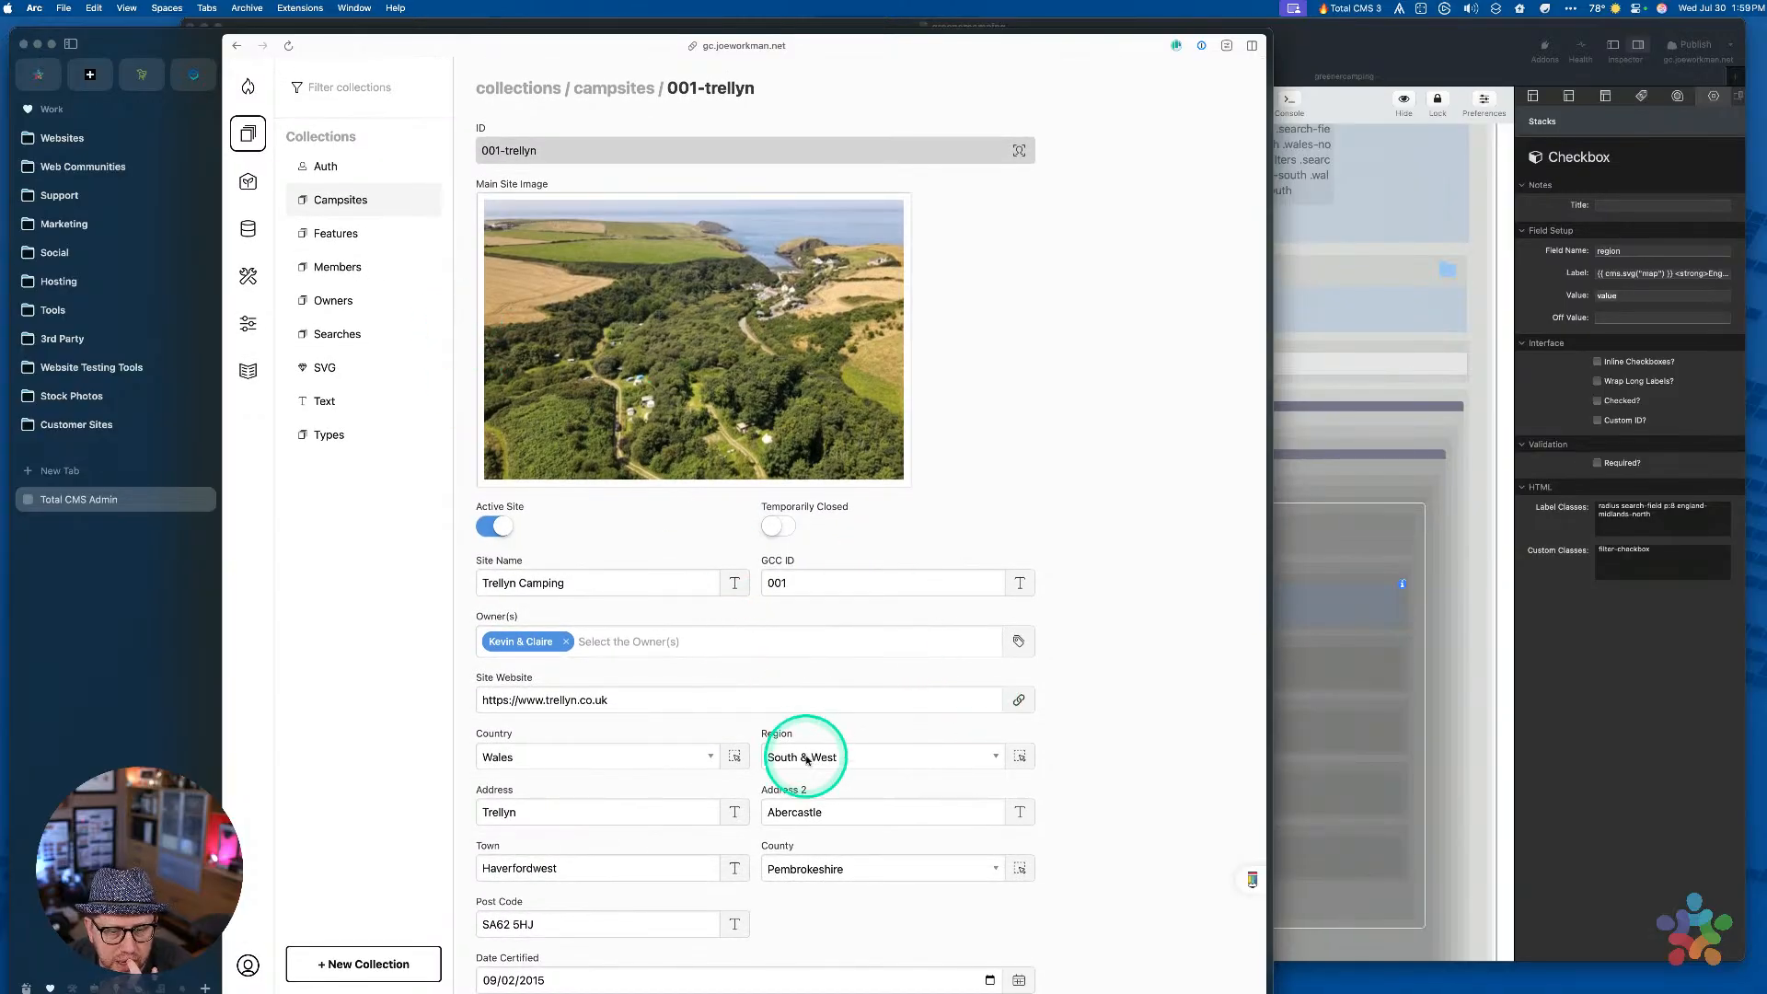
click(807, 759)
click(1179, 692)
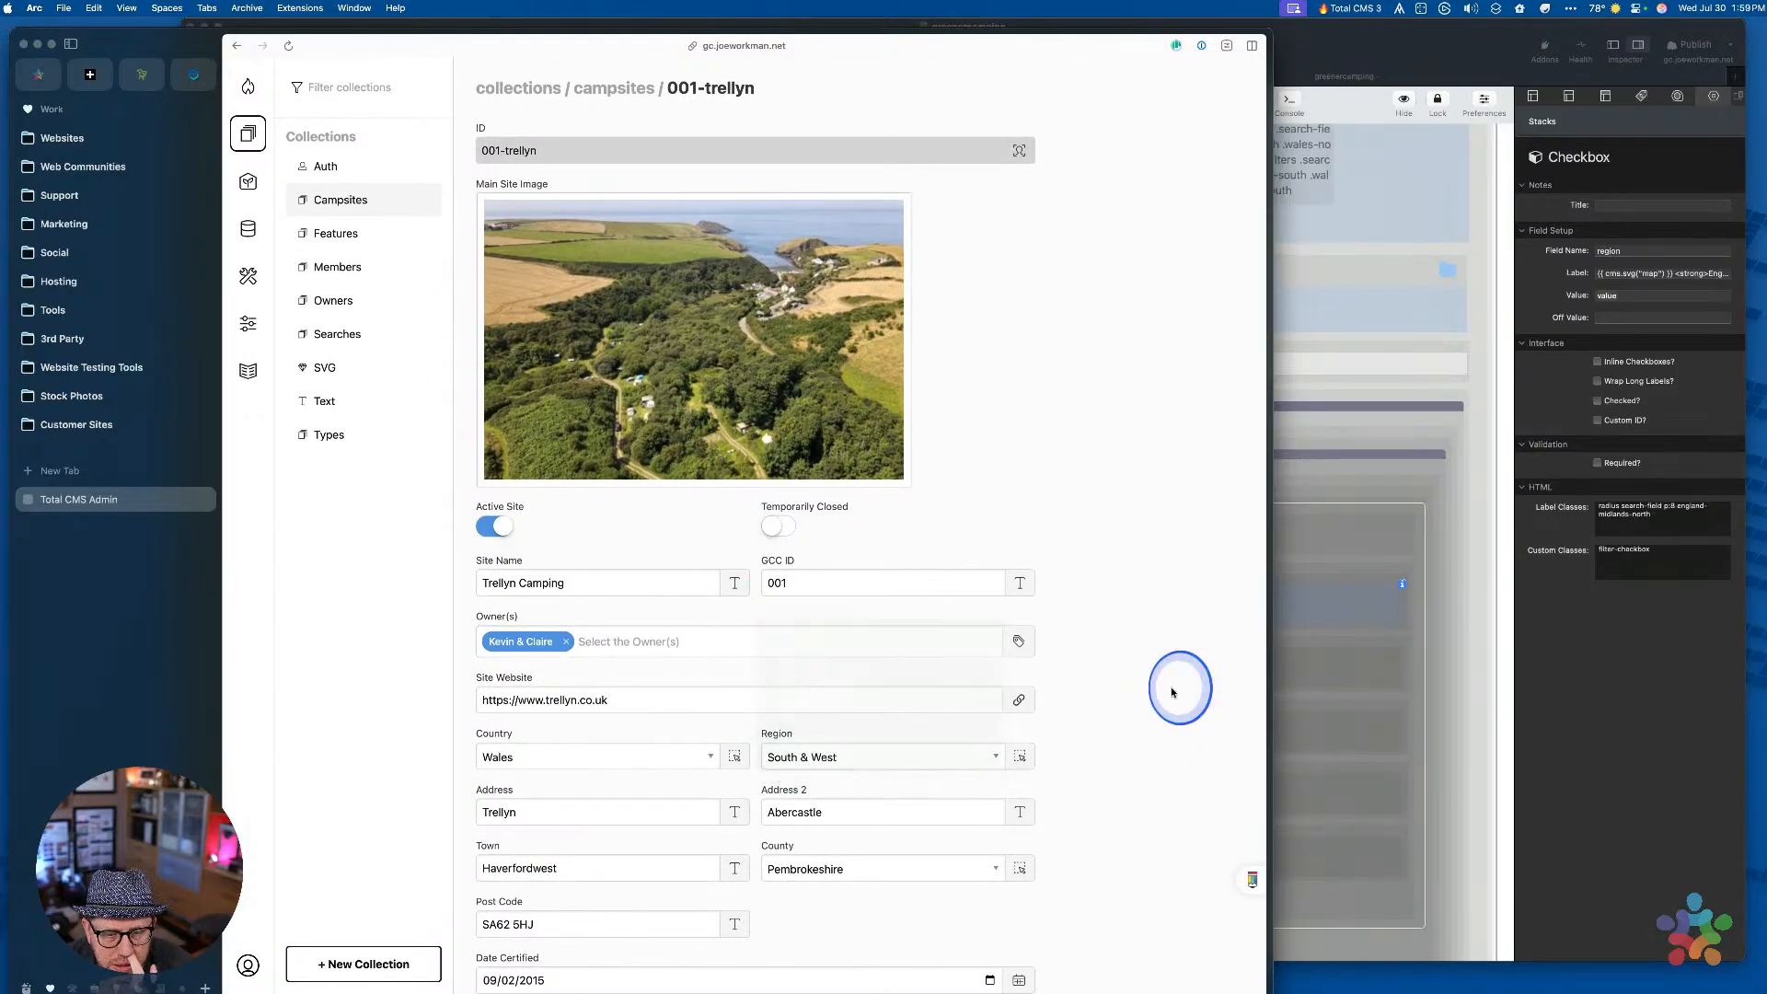
click(247, 227)
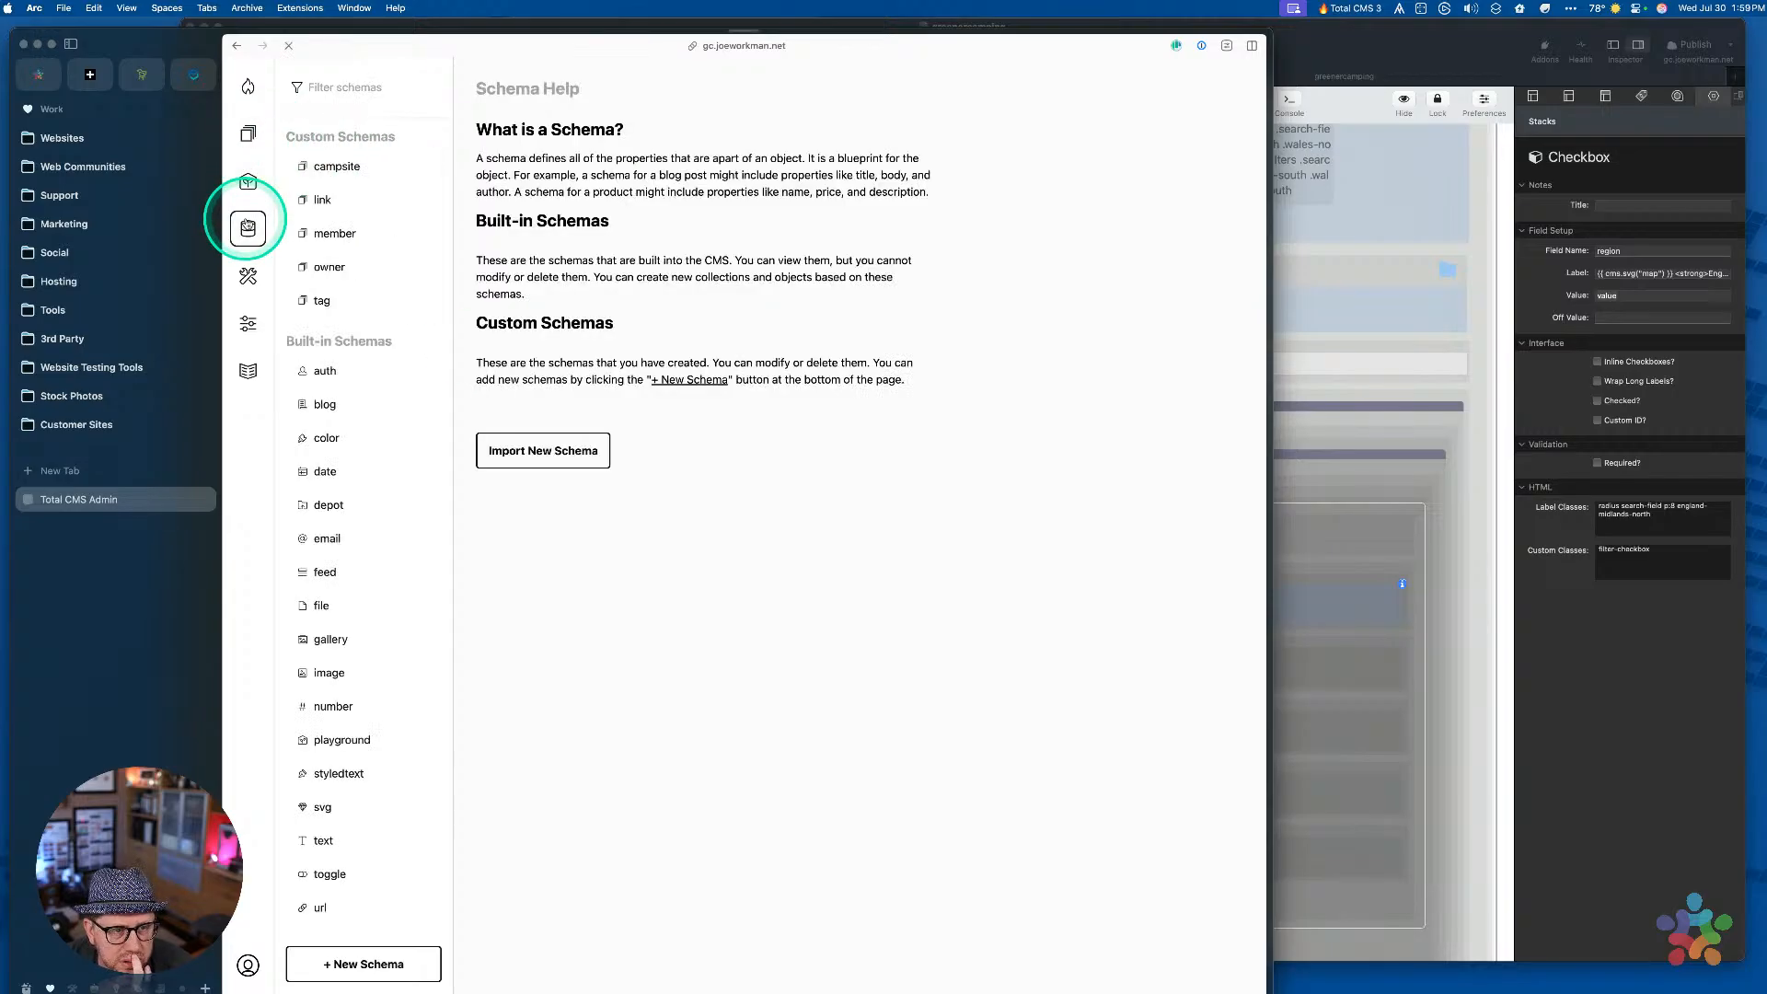
Open the campsite schema's region field and show its Options & Datalist
click(339, 166)
scroll(584, 591, down, 5)
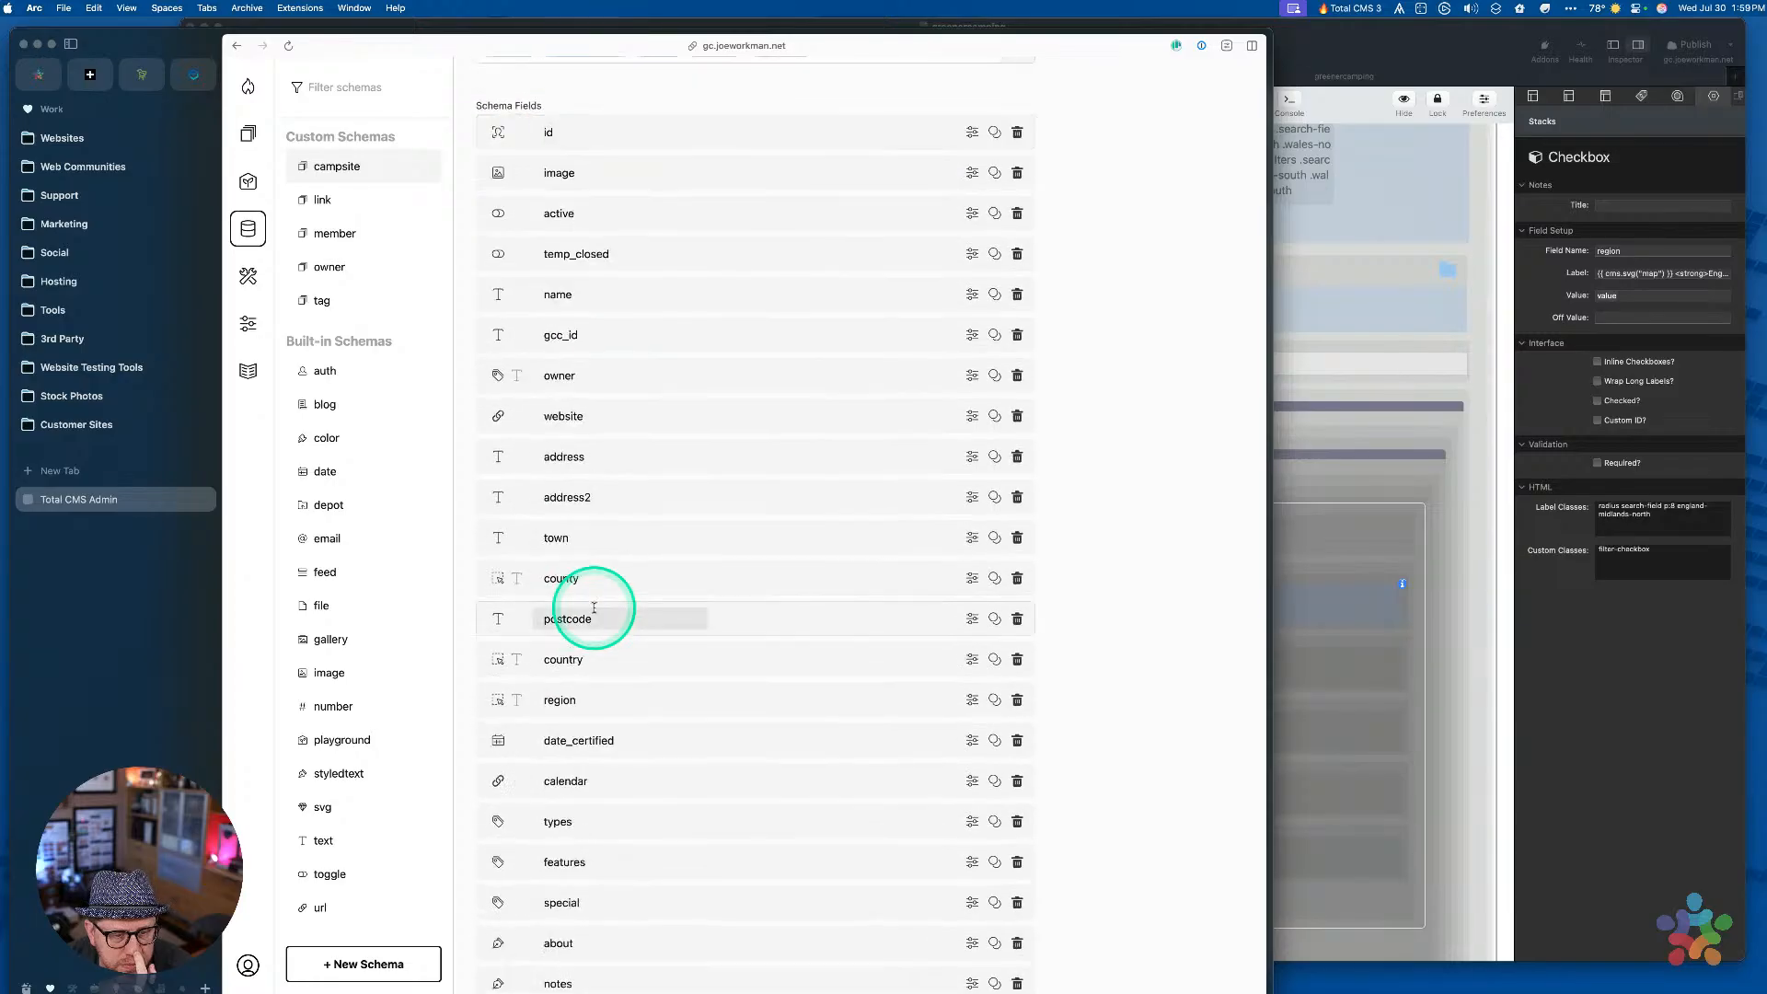
scroll(595, 608, down, 2)
click(761, 558)
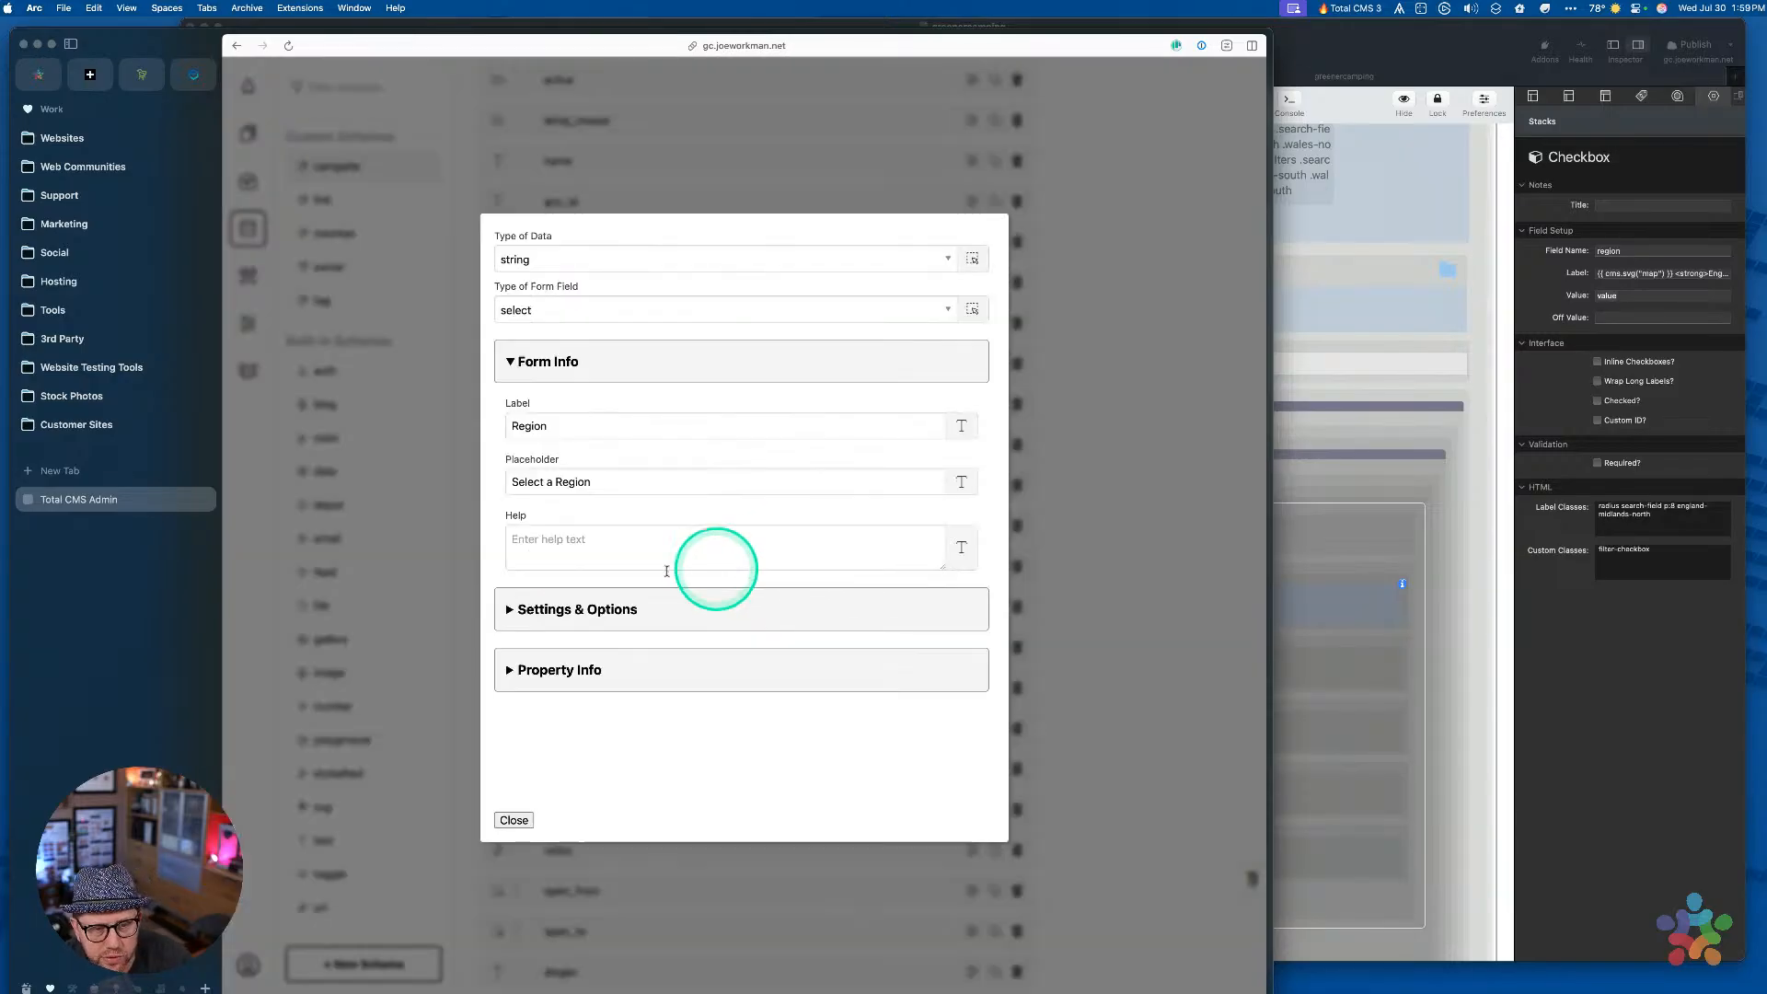
click(553, 611)
scroll(602, 761, down, 3)
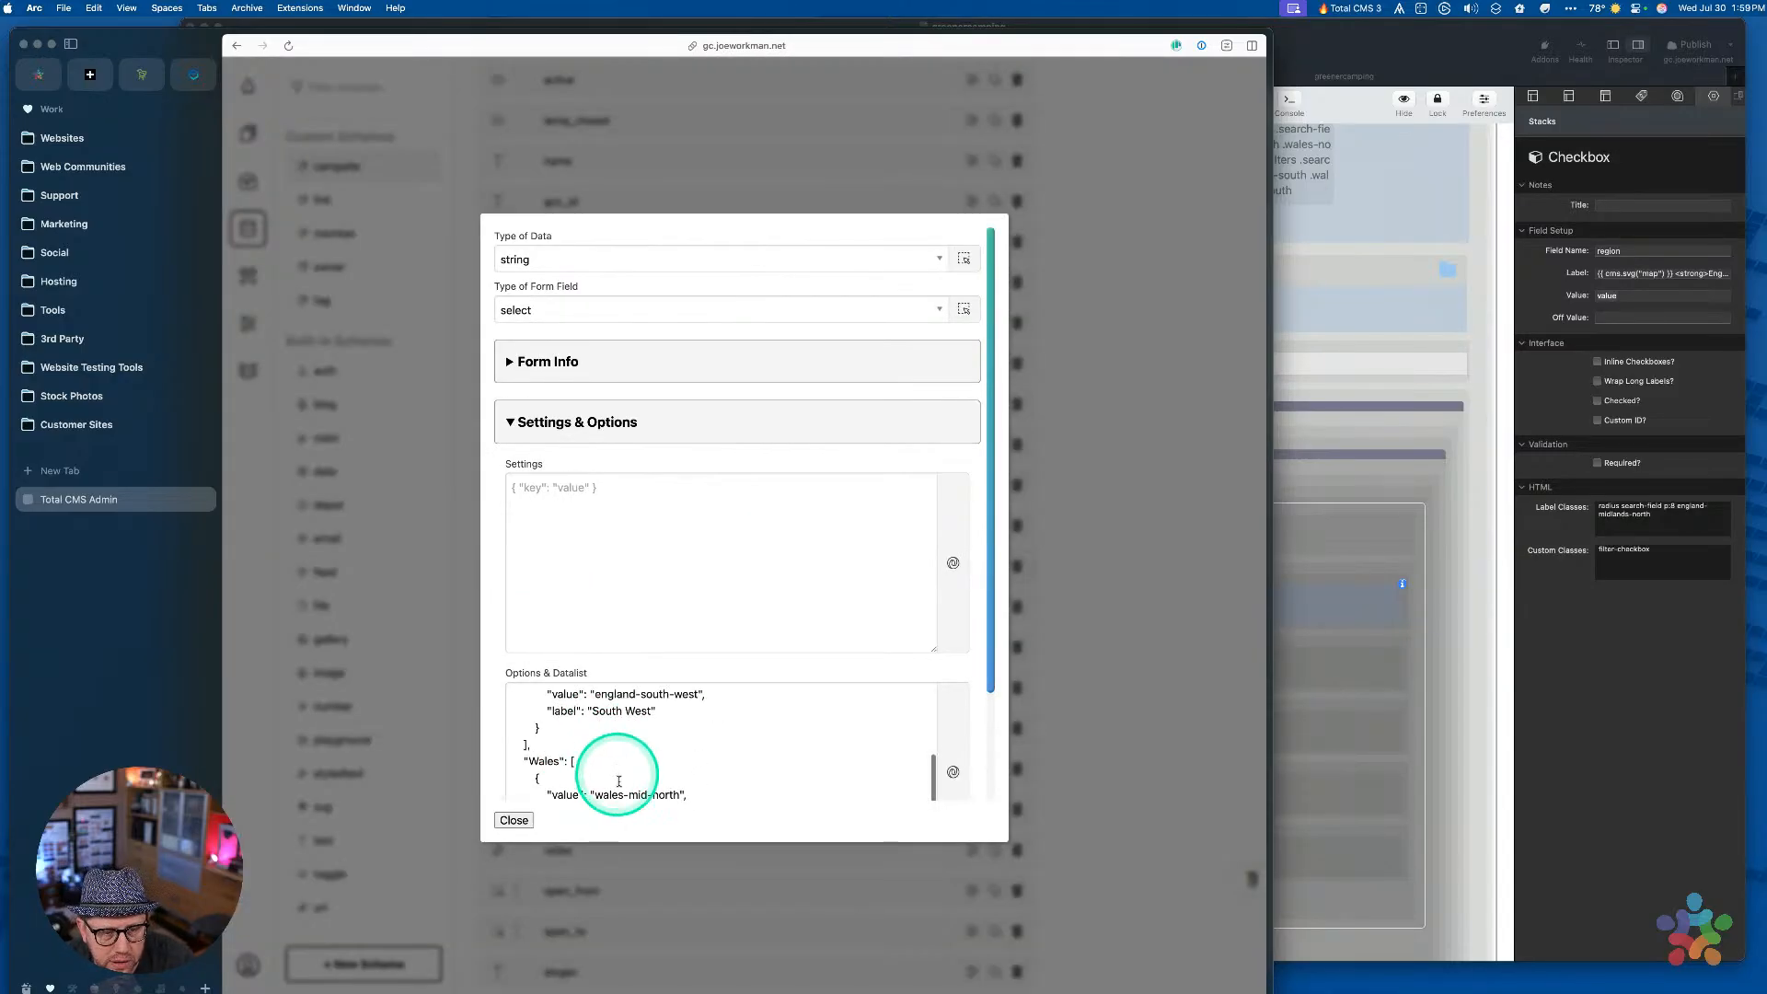
scroll(620, 785, up, 3)
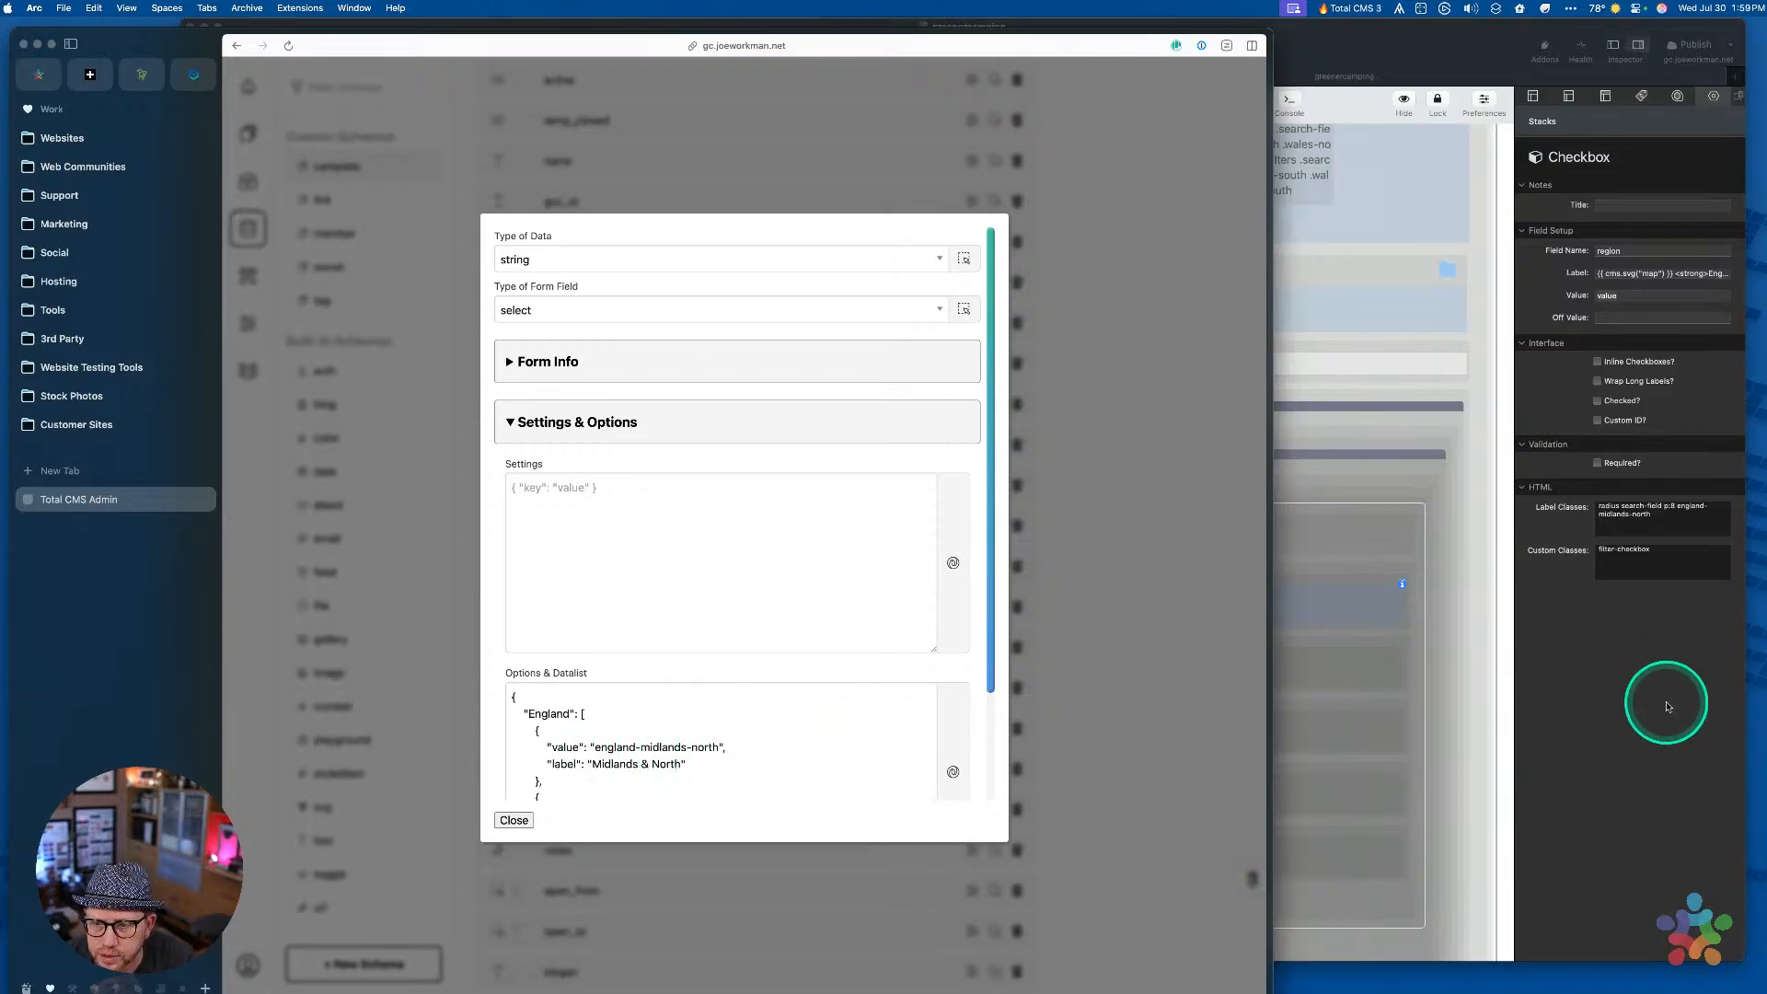
Copy england-midlands-north and paste it as the first region checkbox's Value
click(1641, 672)
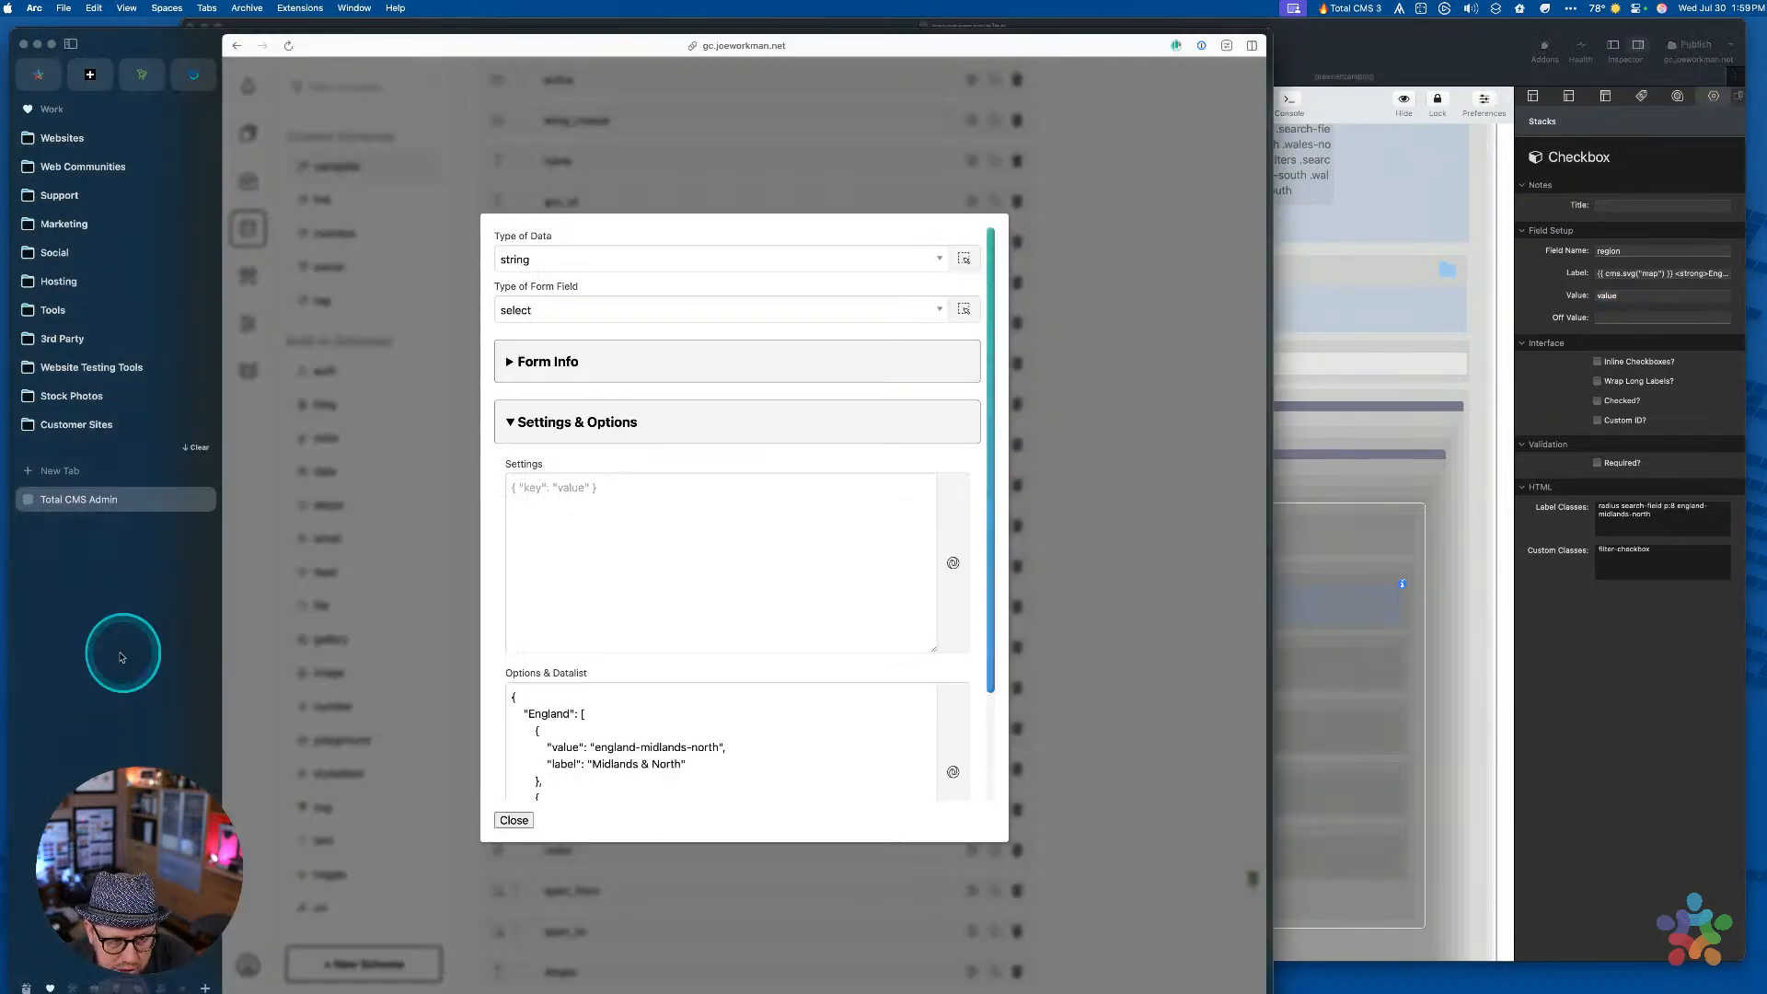
click(124, 652)
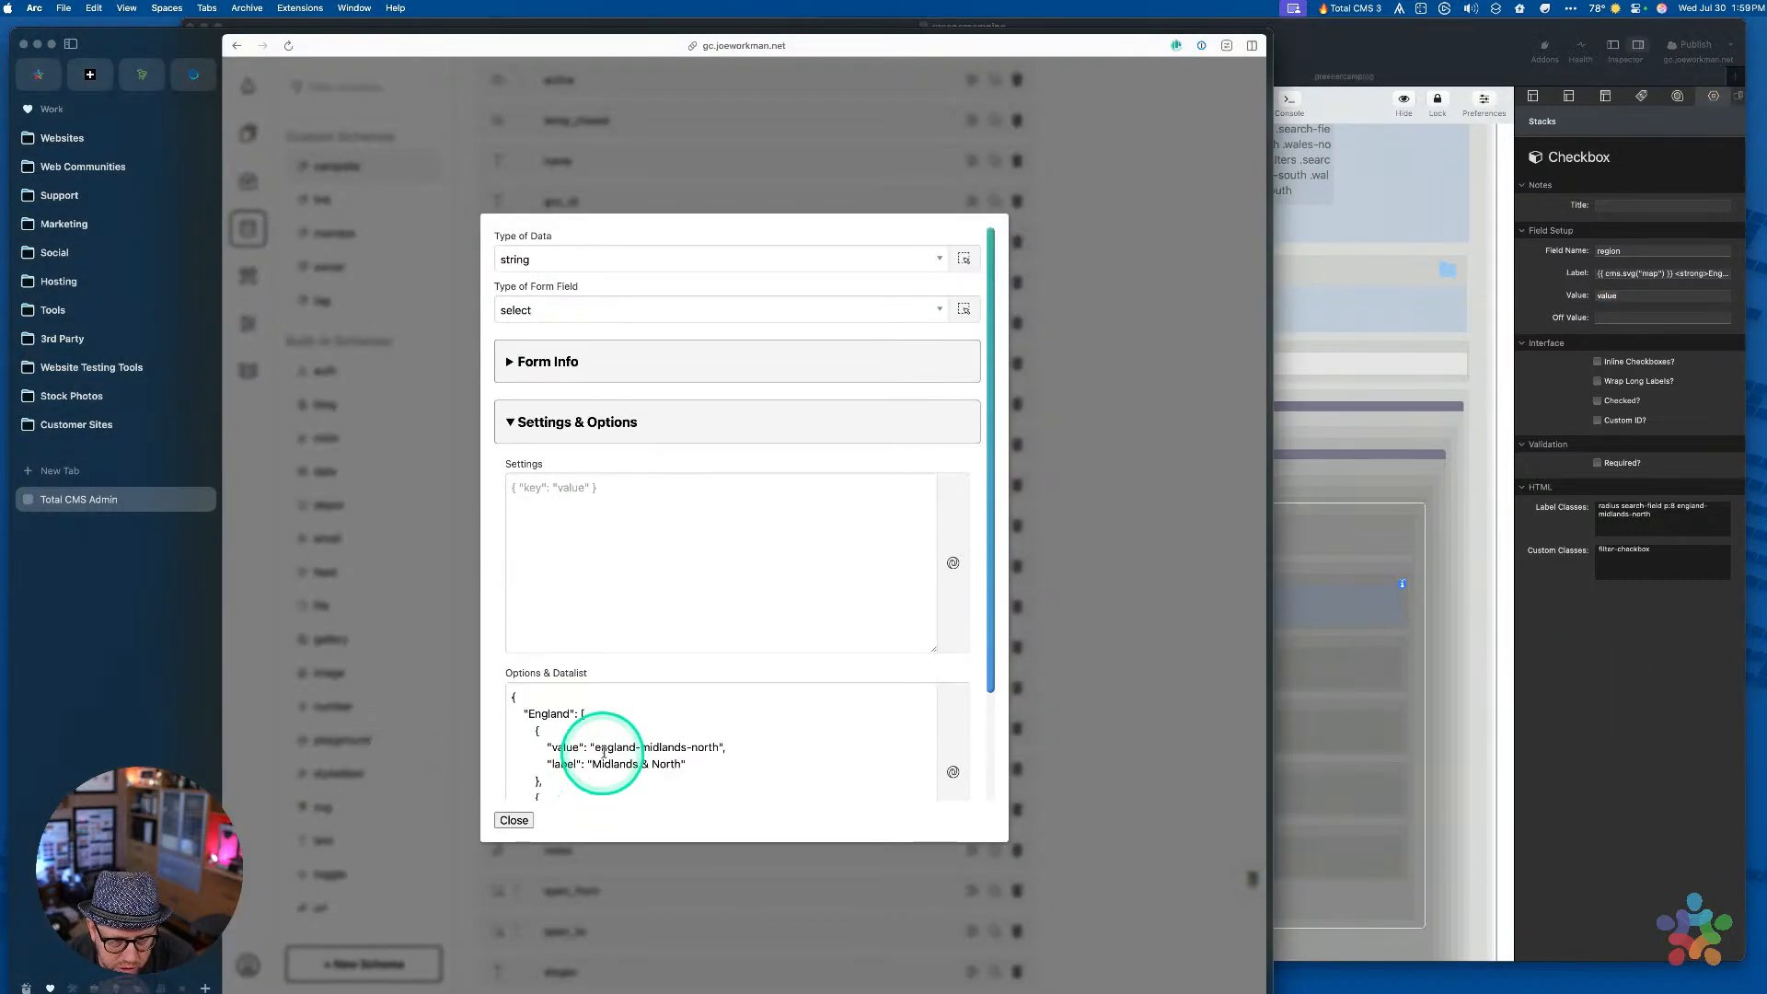
key(shift+alt+Right)
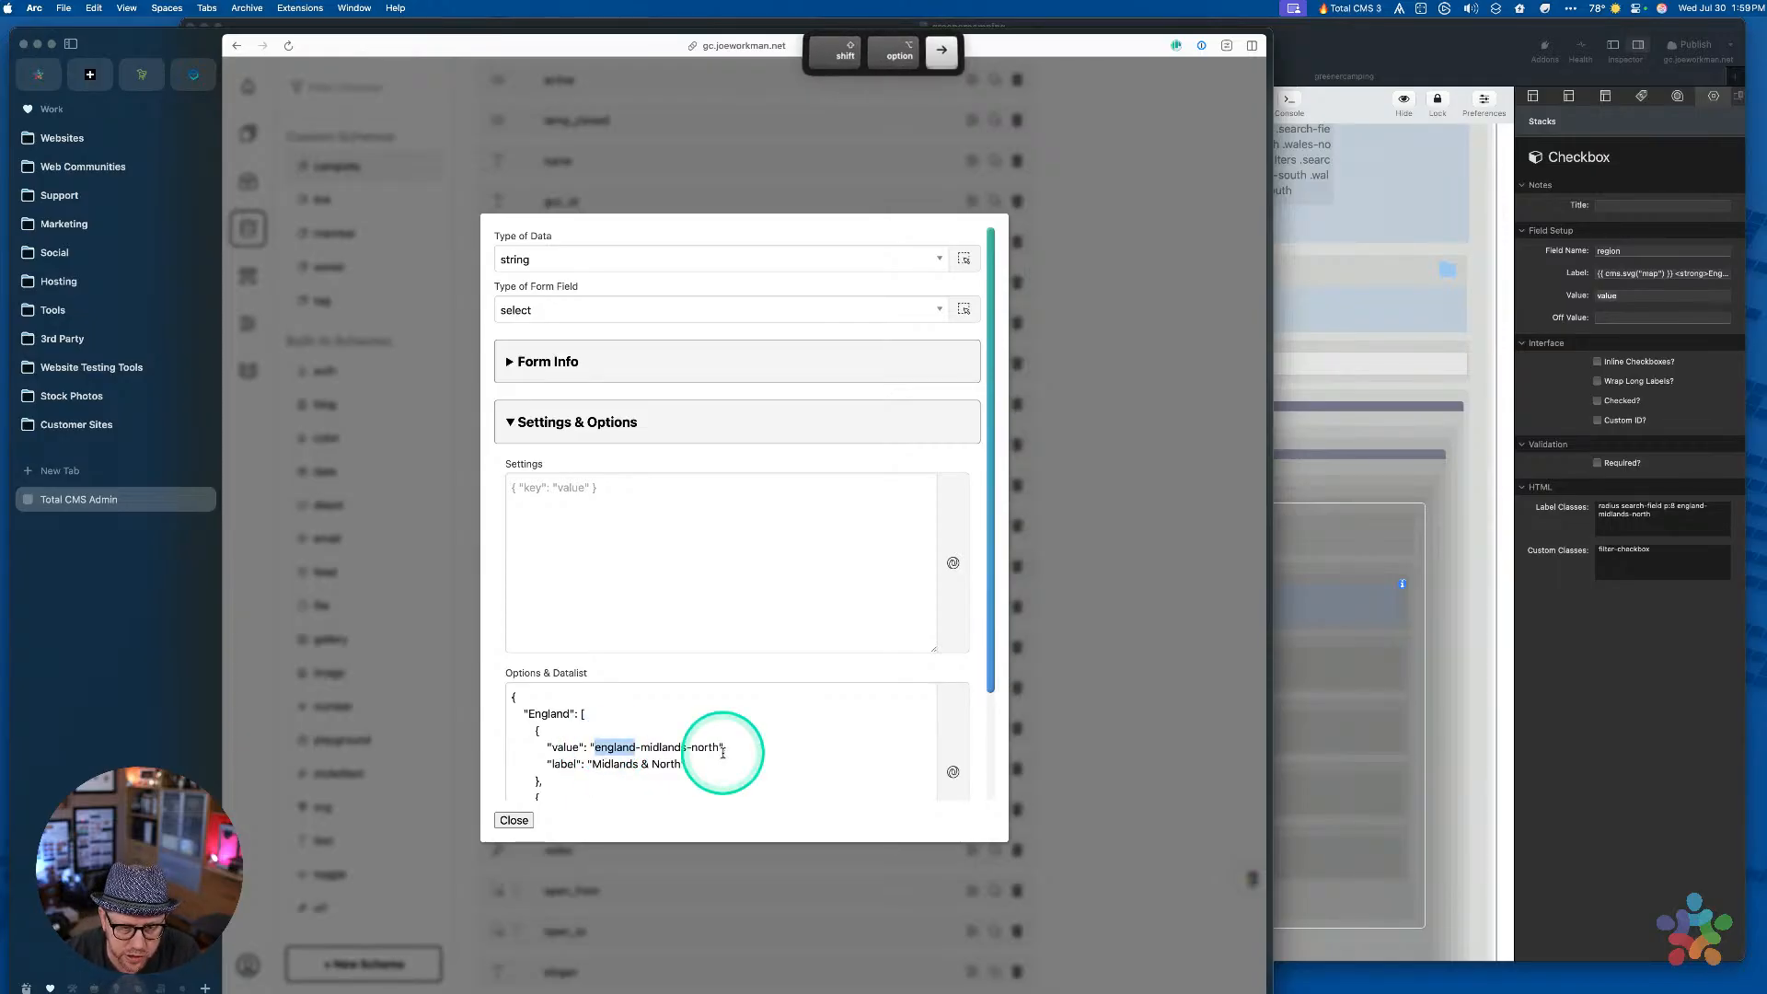
key(shift+alt+Right)
key(super+c)
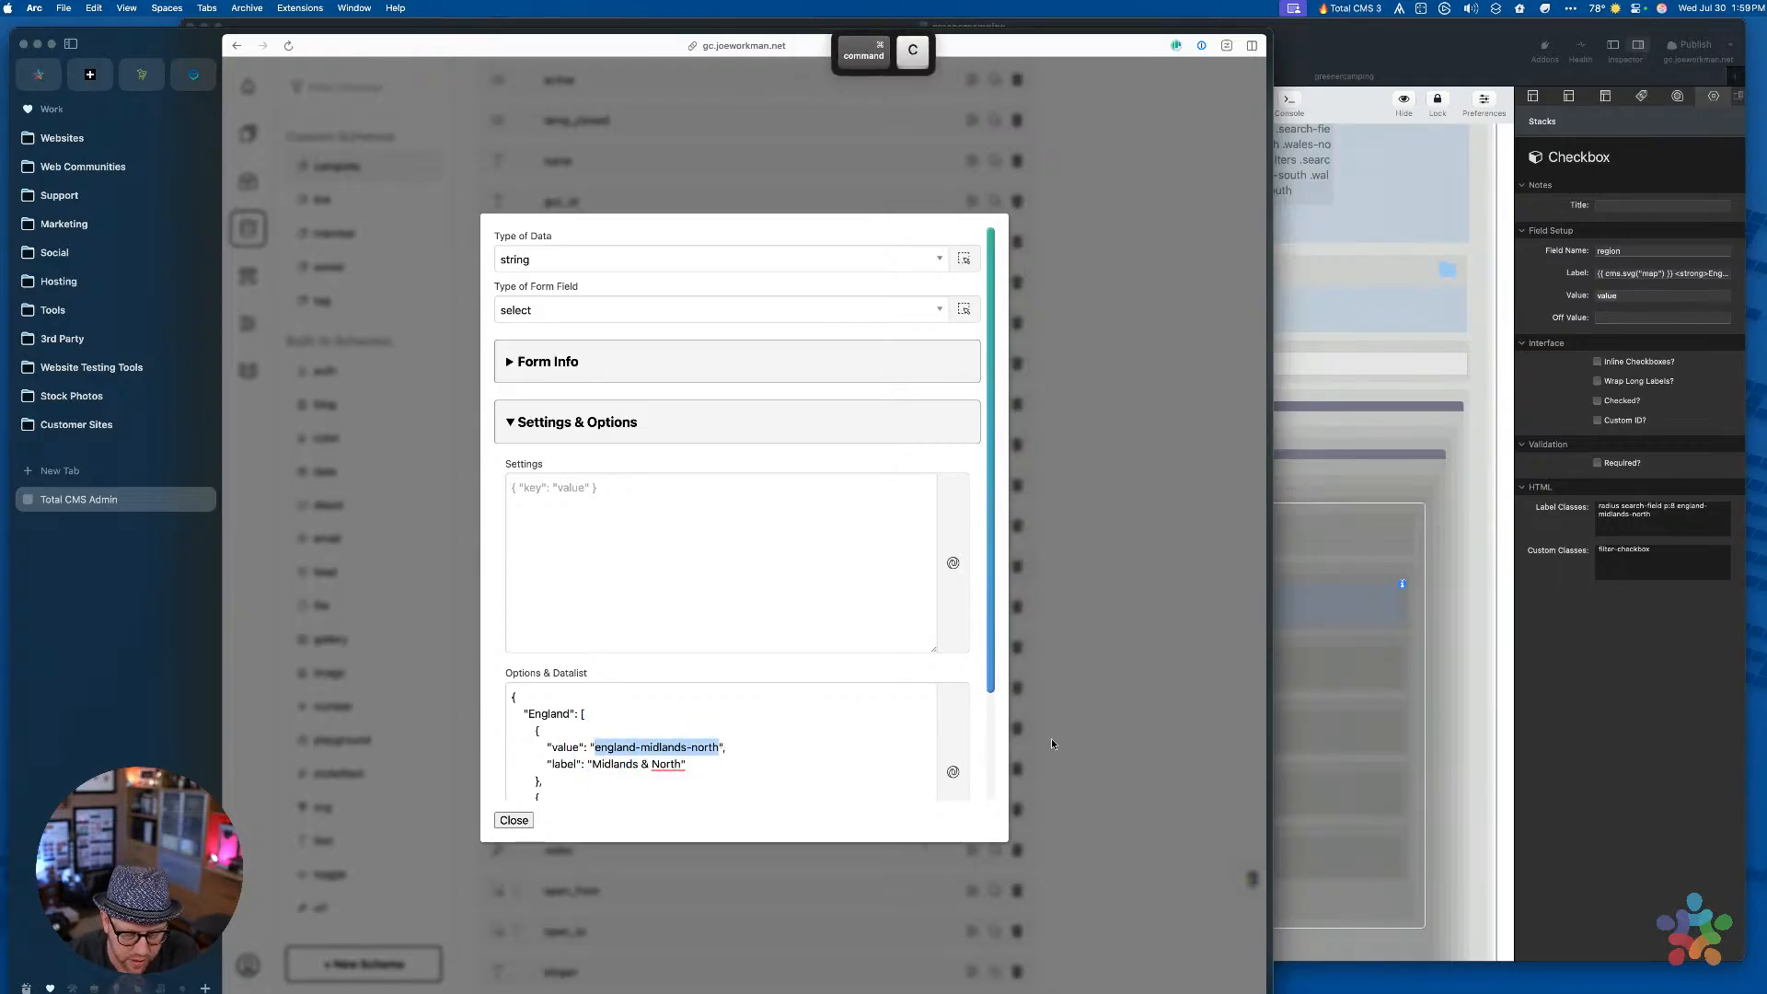
click(1648, 741)
click(1637, 290)
key(super+v)
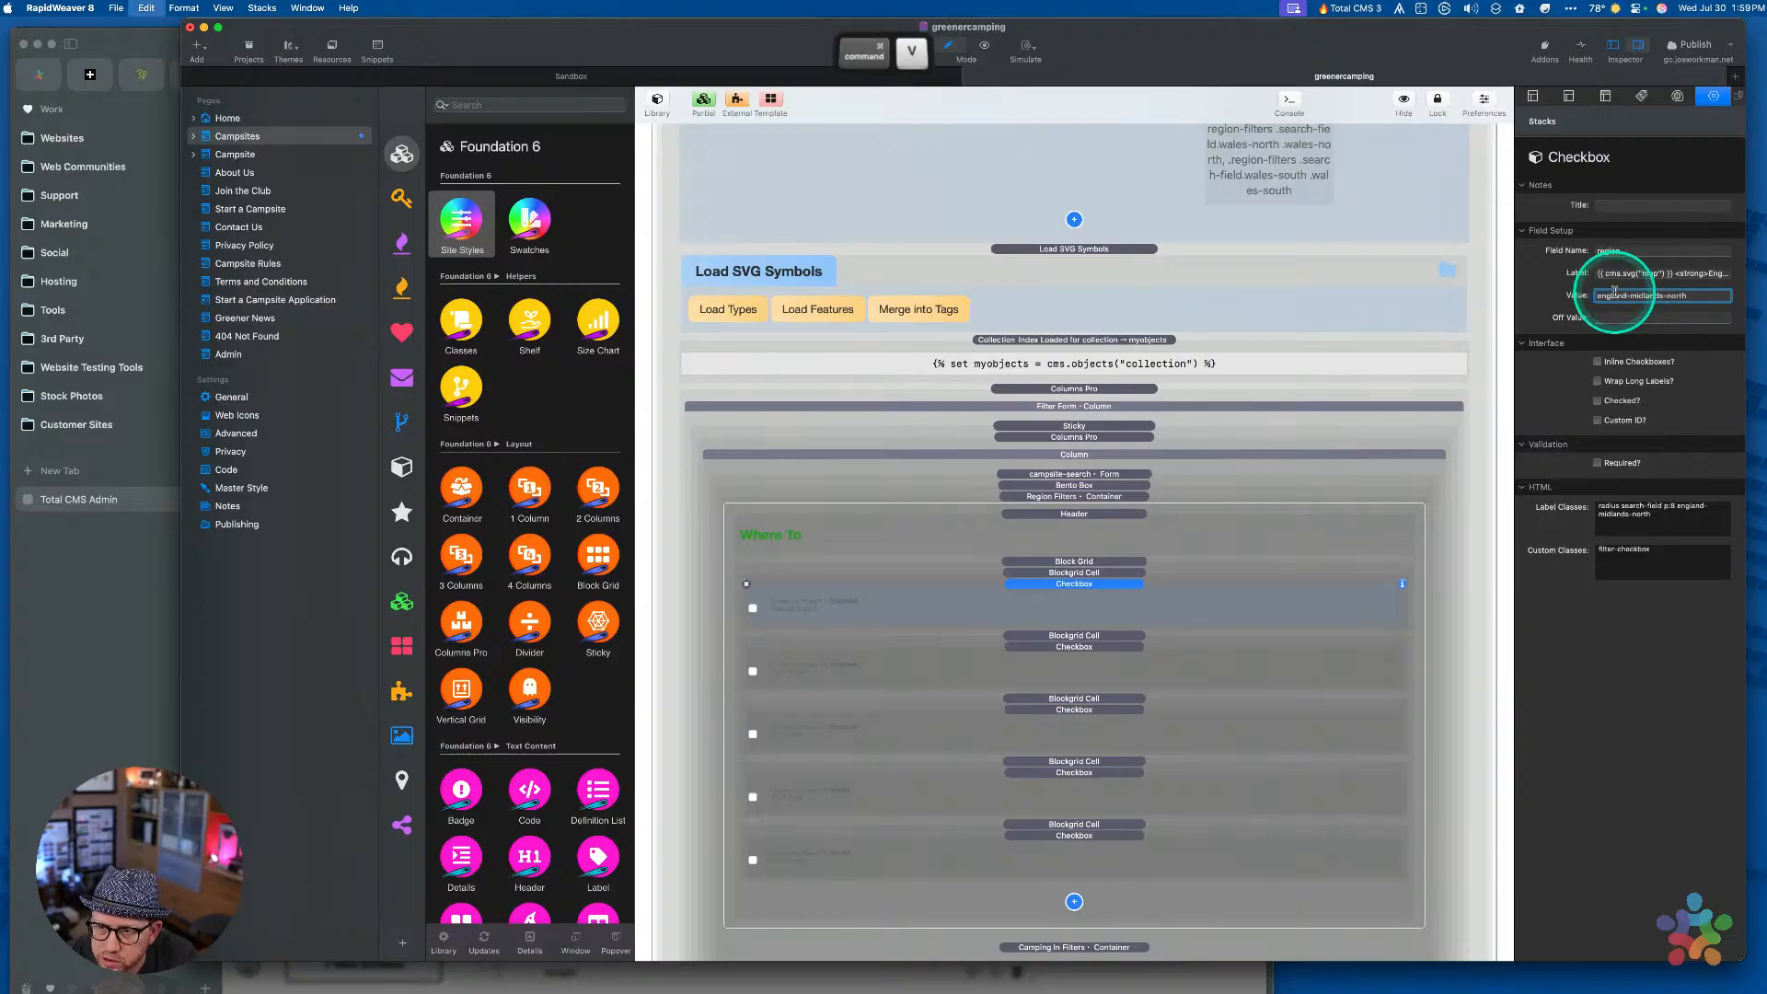
Commit the england-midlands-north value and select the second region checkbox
click(1647, 316)
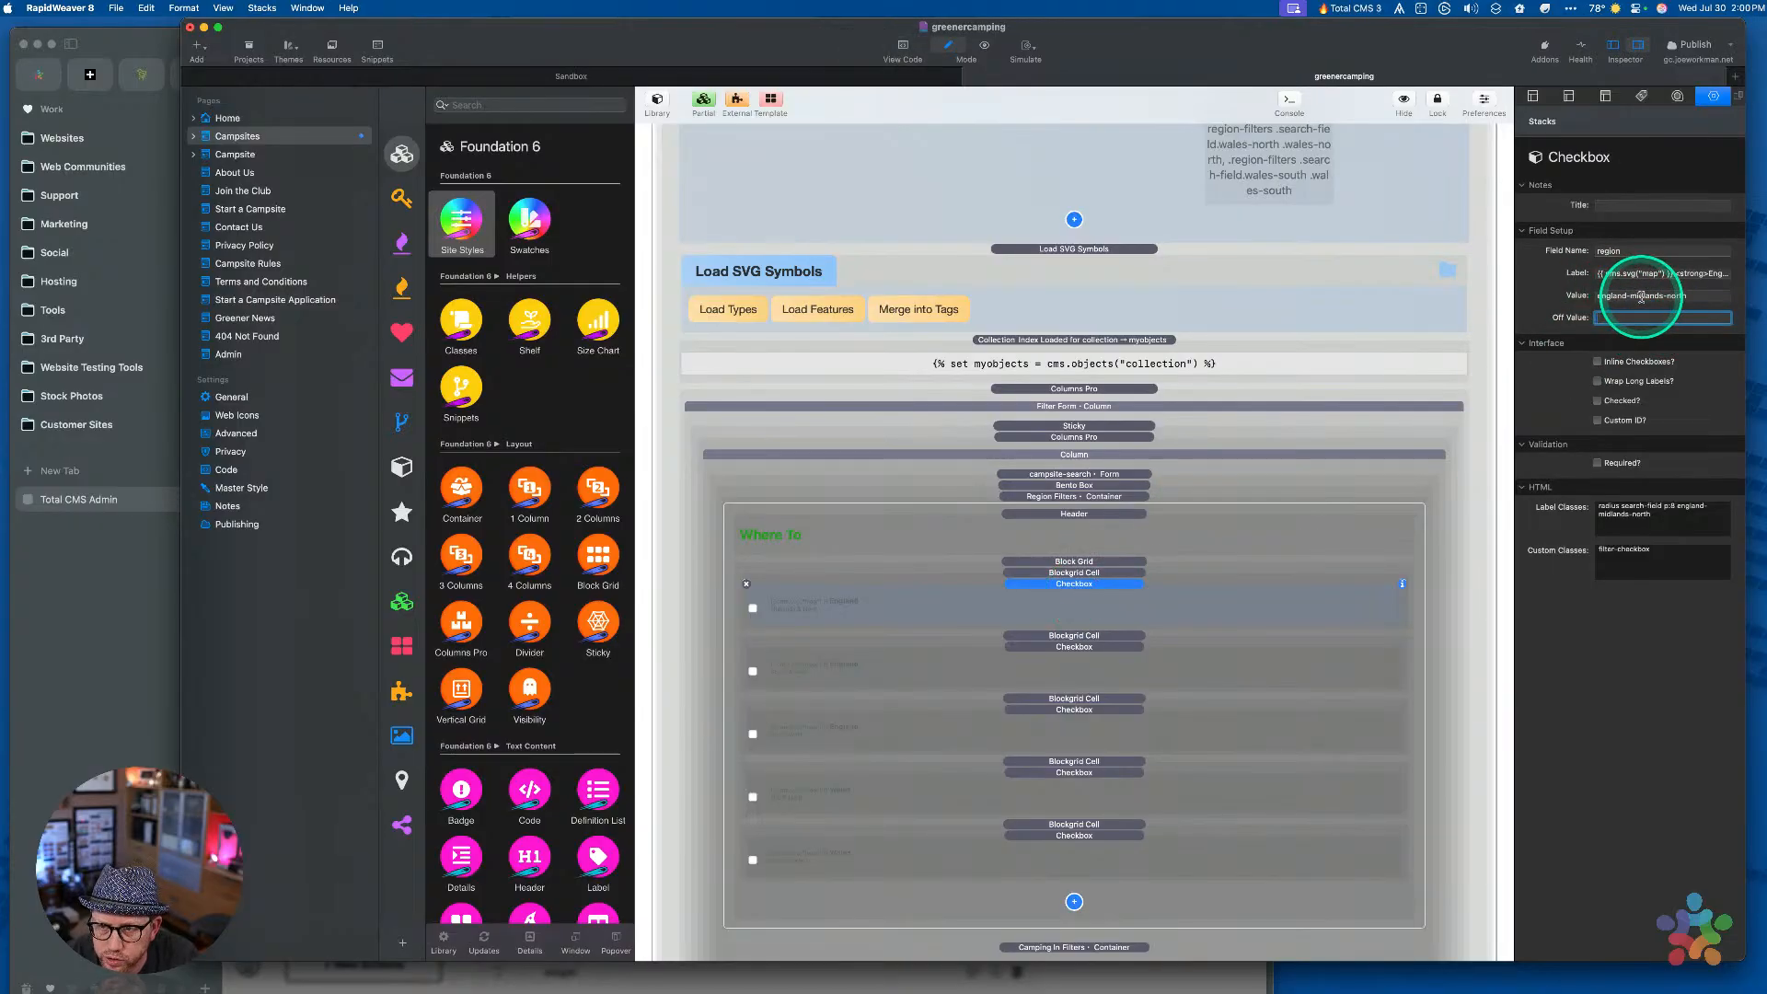
click(1038, 664)
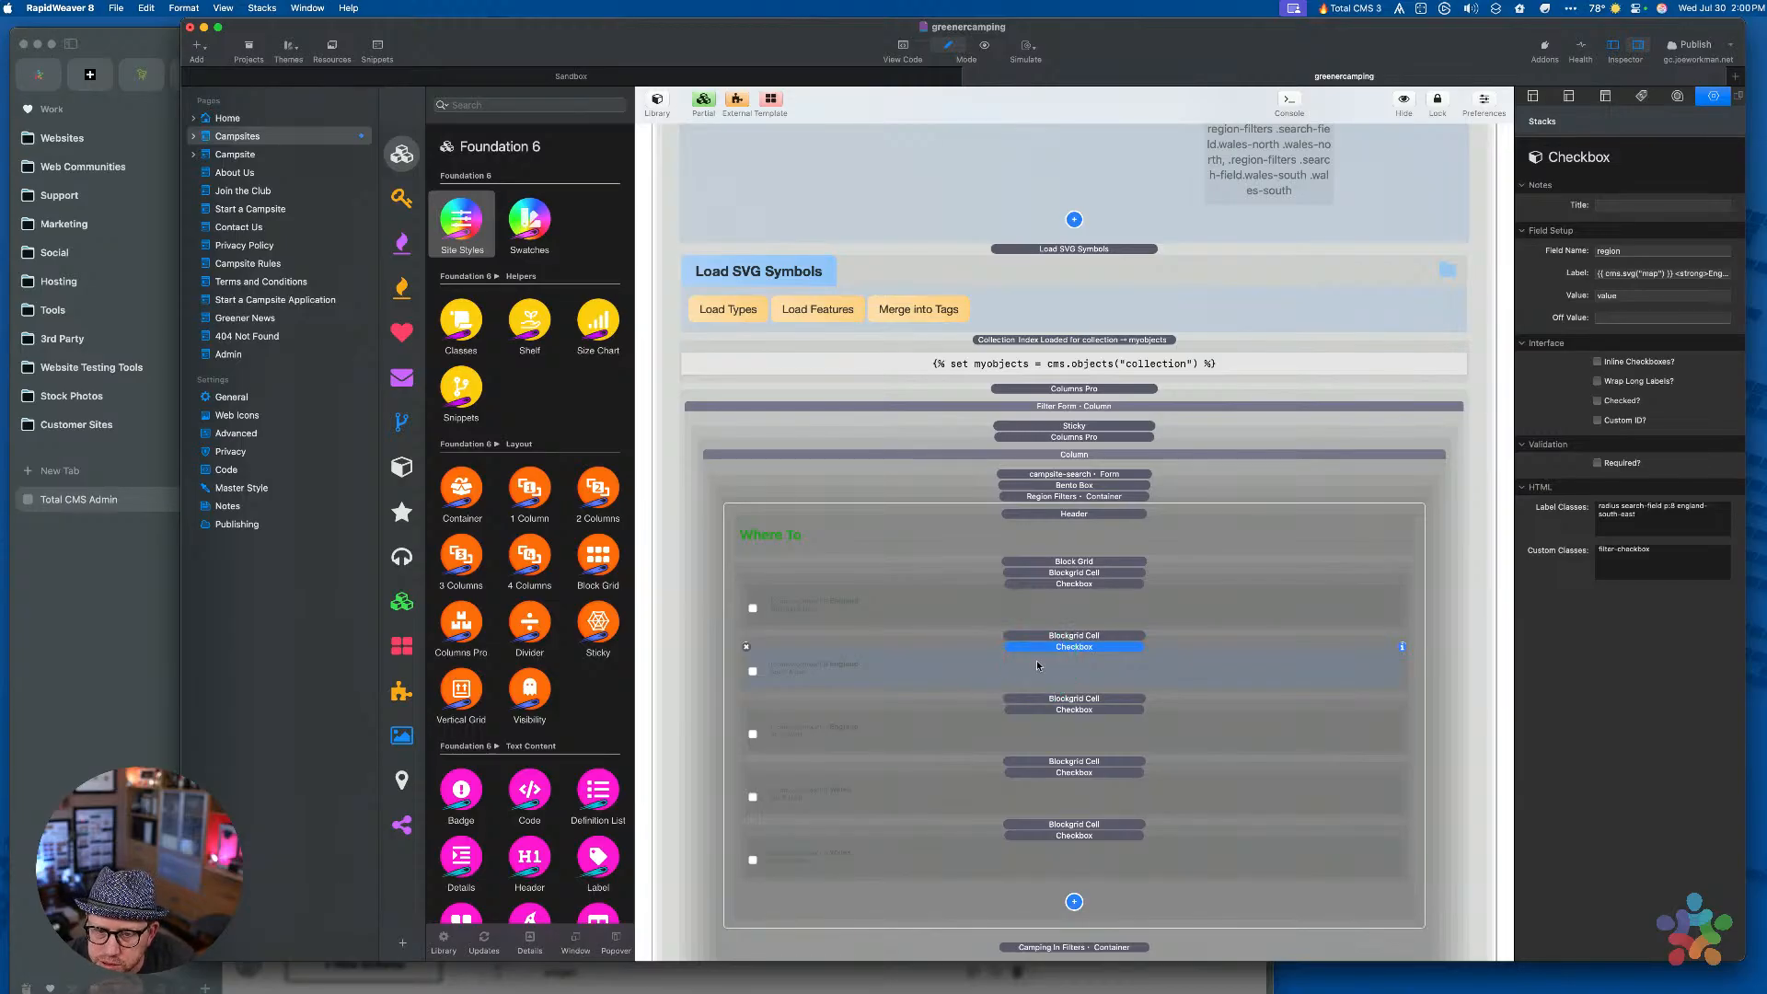
key(super+Tab)
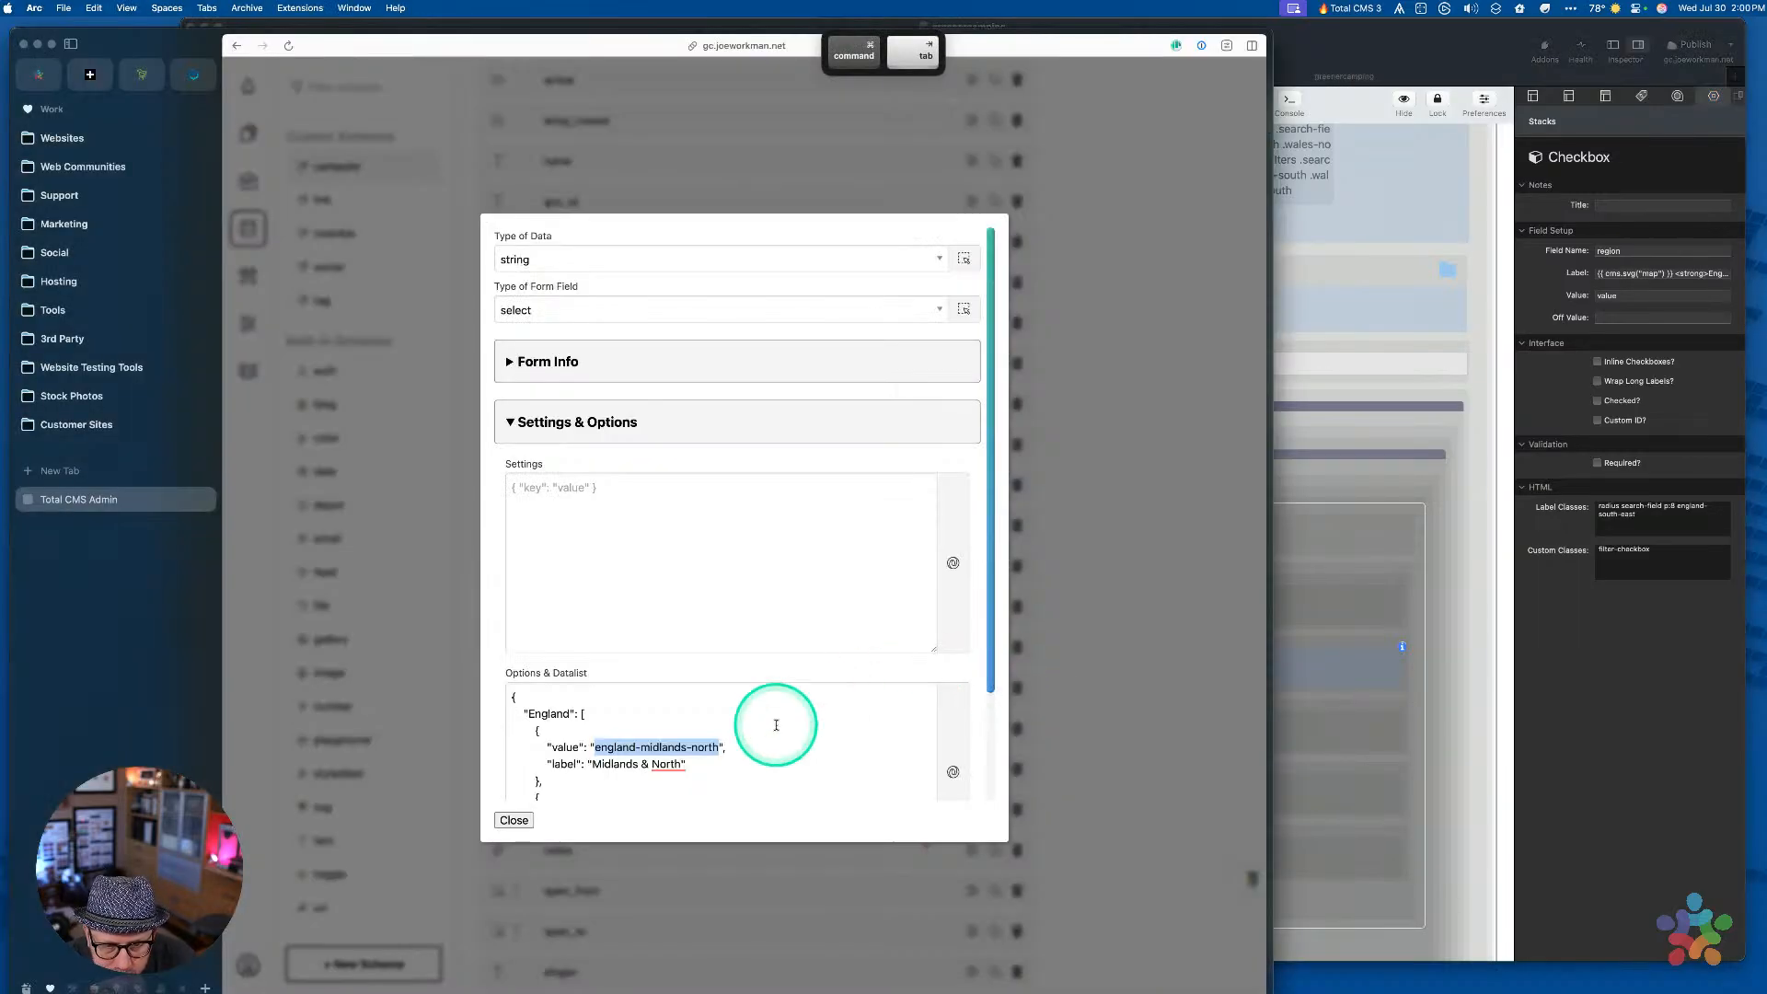
Reopen the Total CMS region field's Options & Datalist
scroll(776, 725, down, 5)
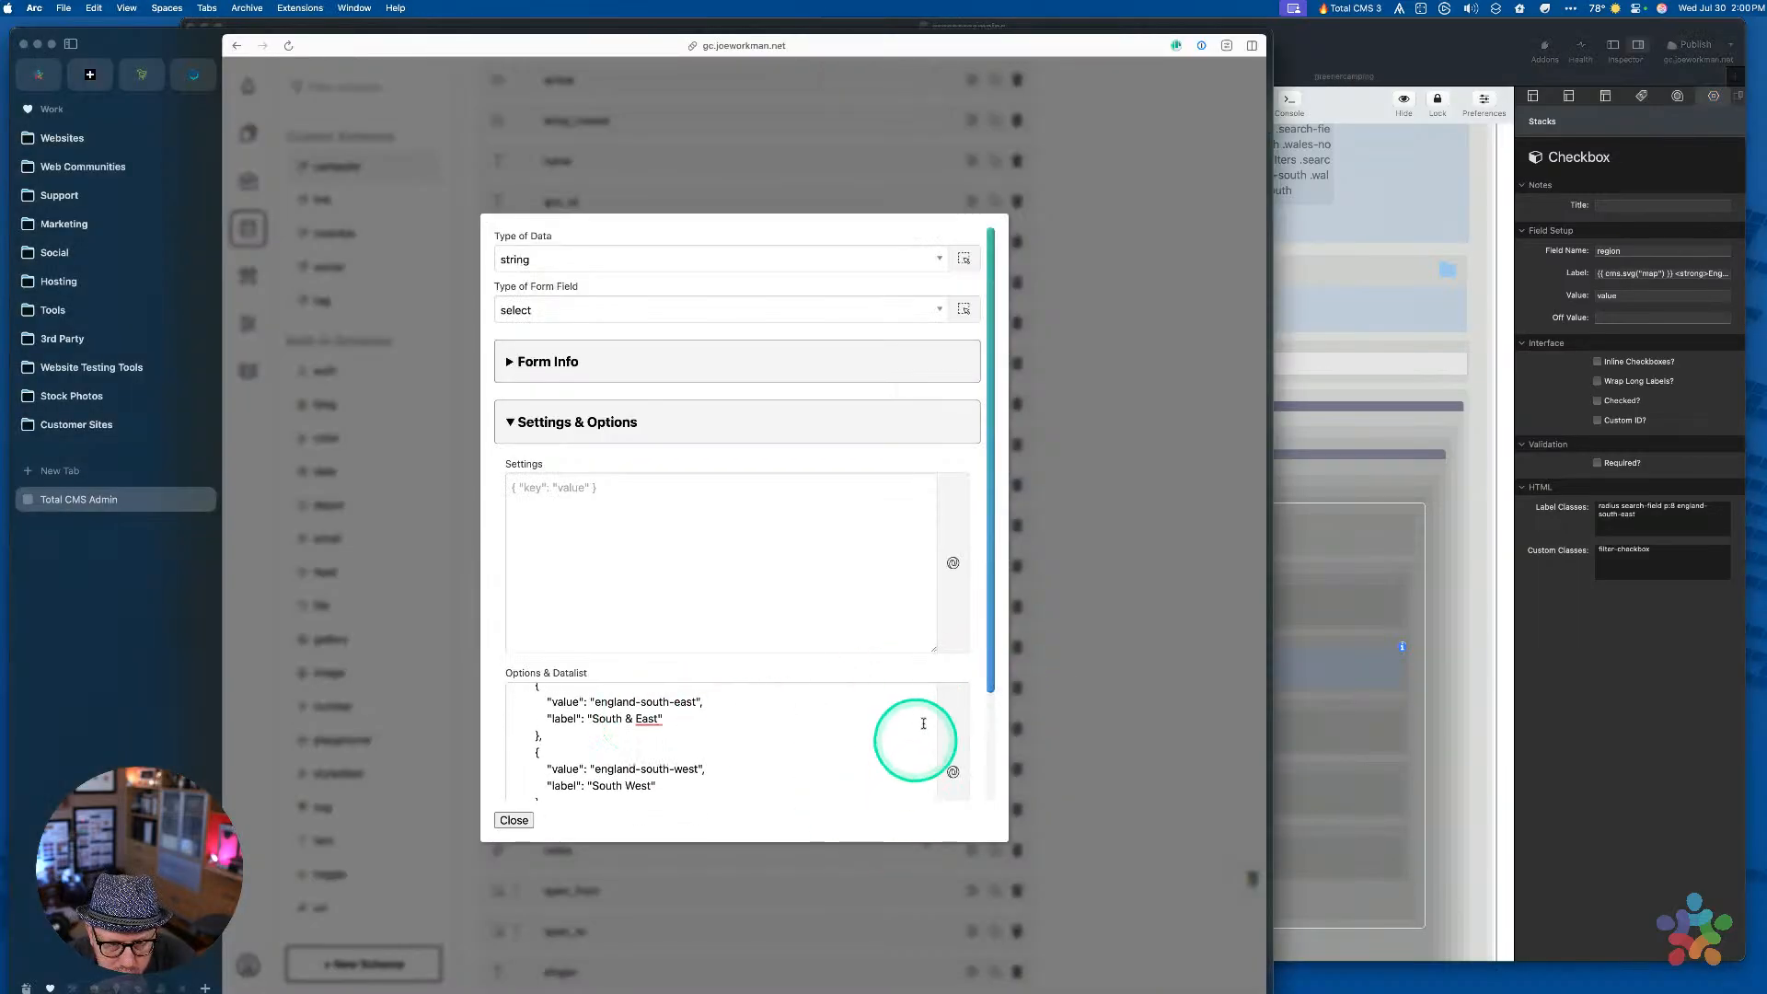
scroll(972, 668, down, 3)
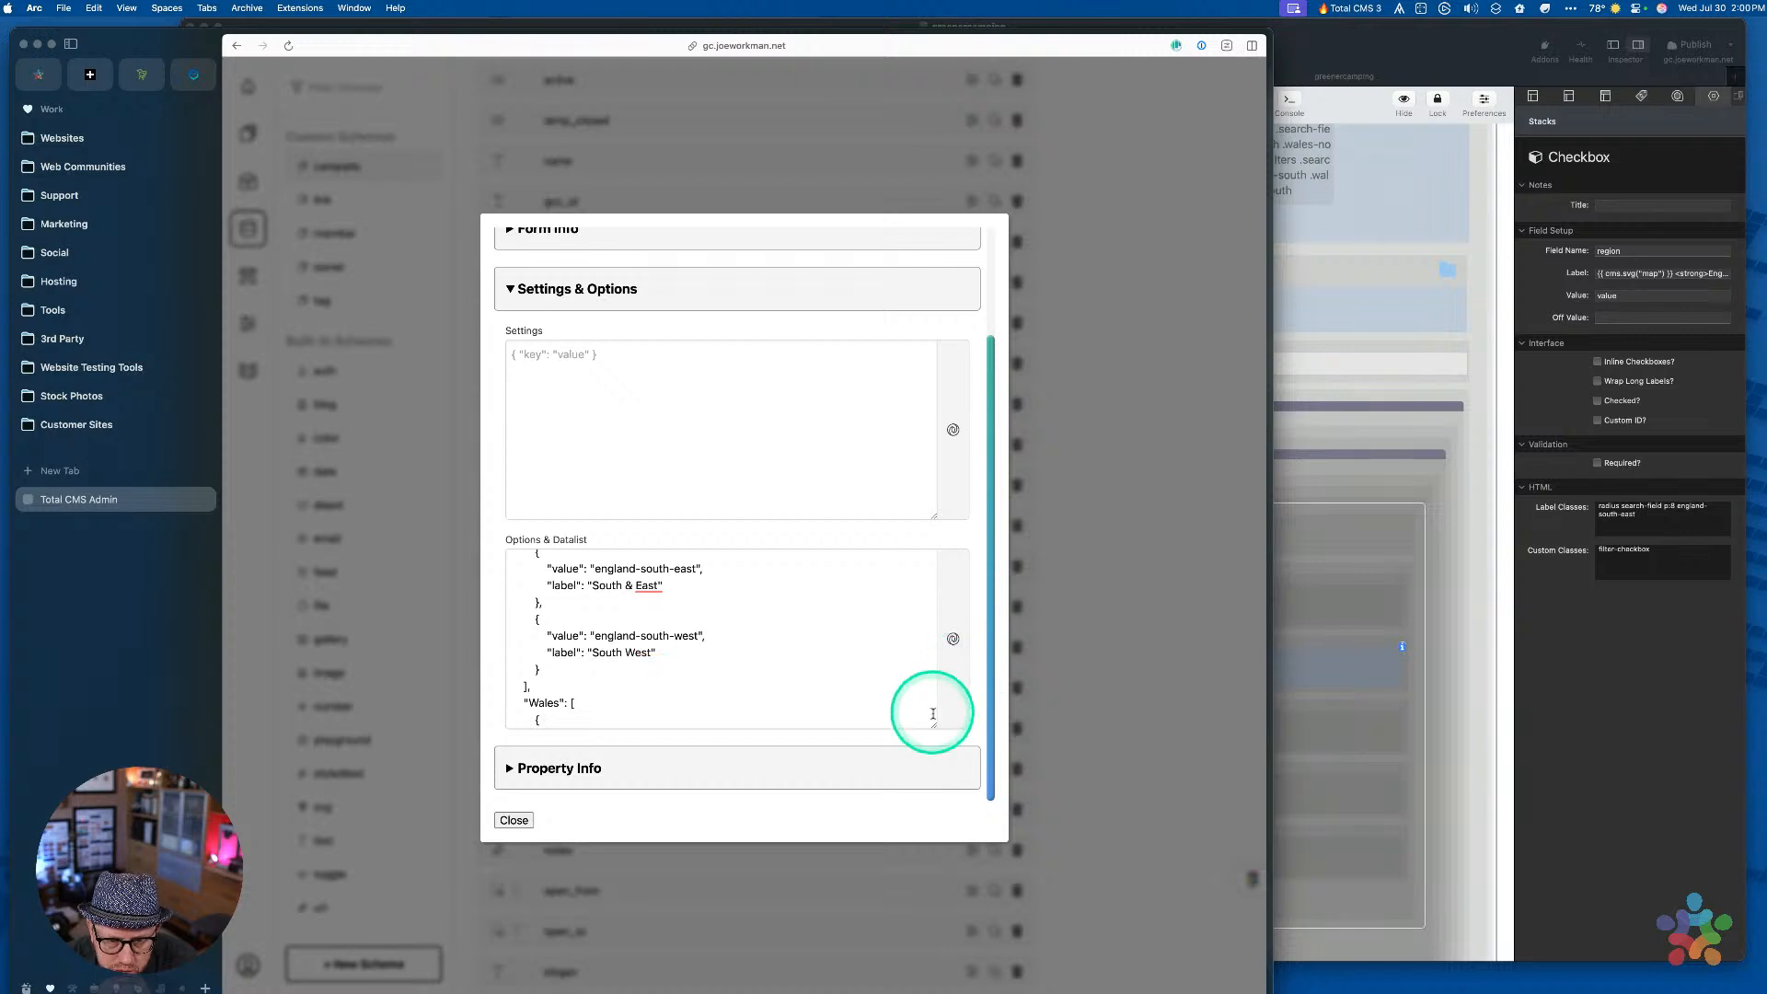
drag(934, 722, 916, 958)
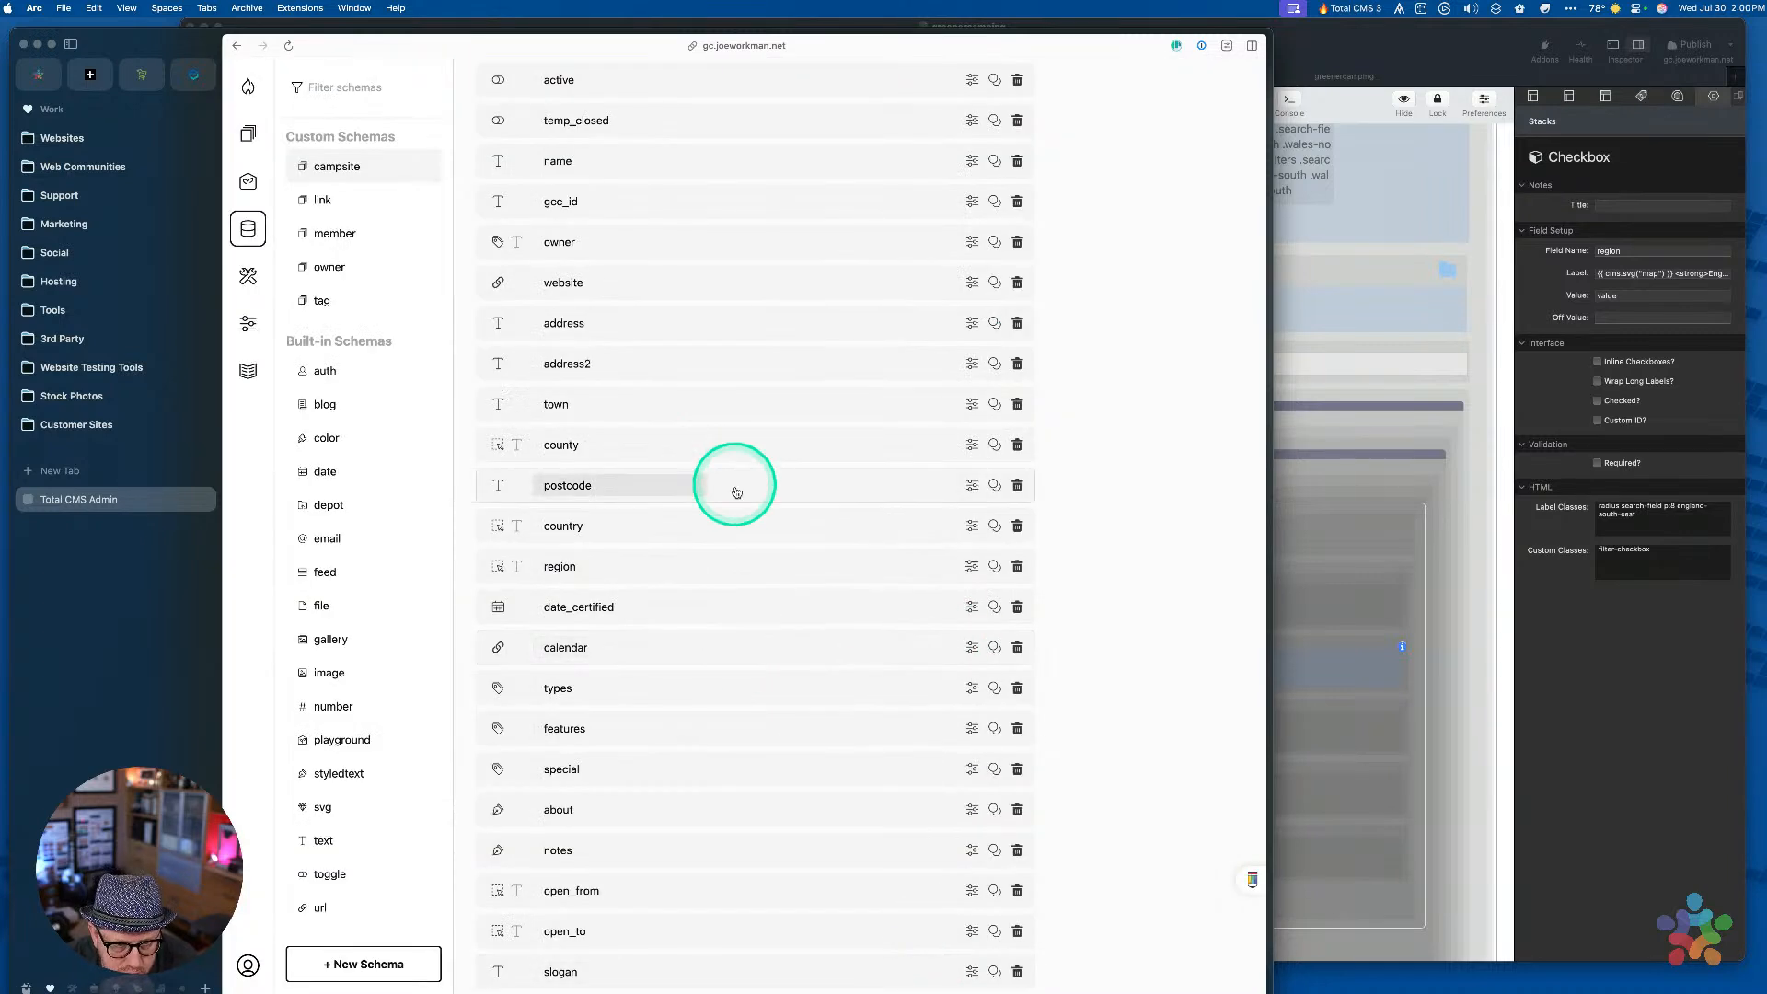
click(790, 569)
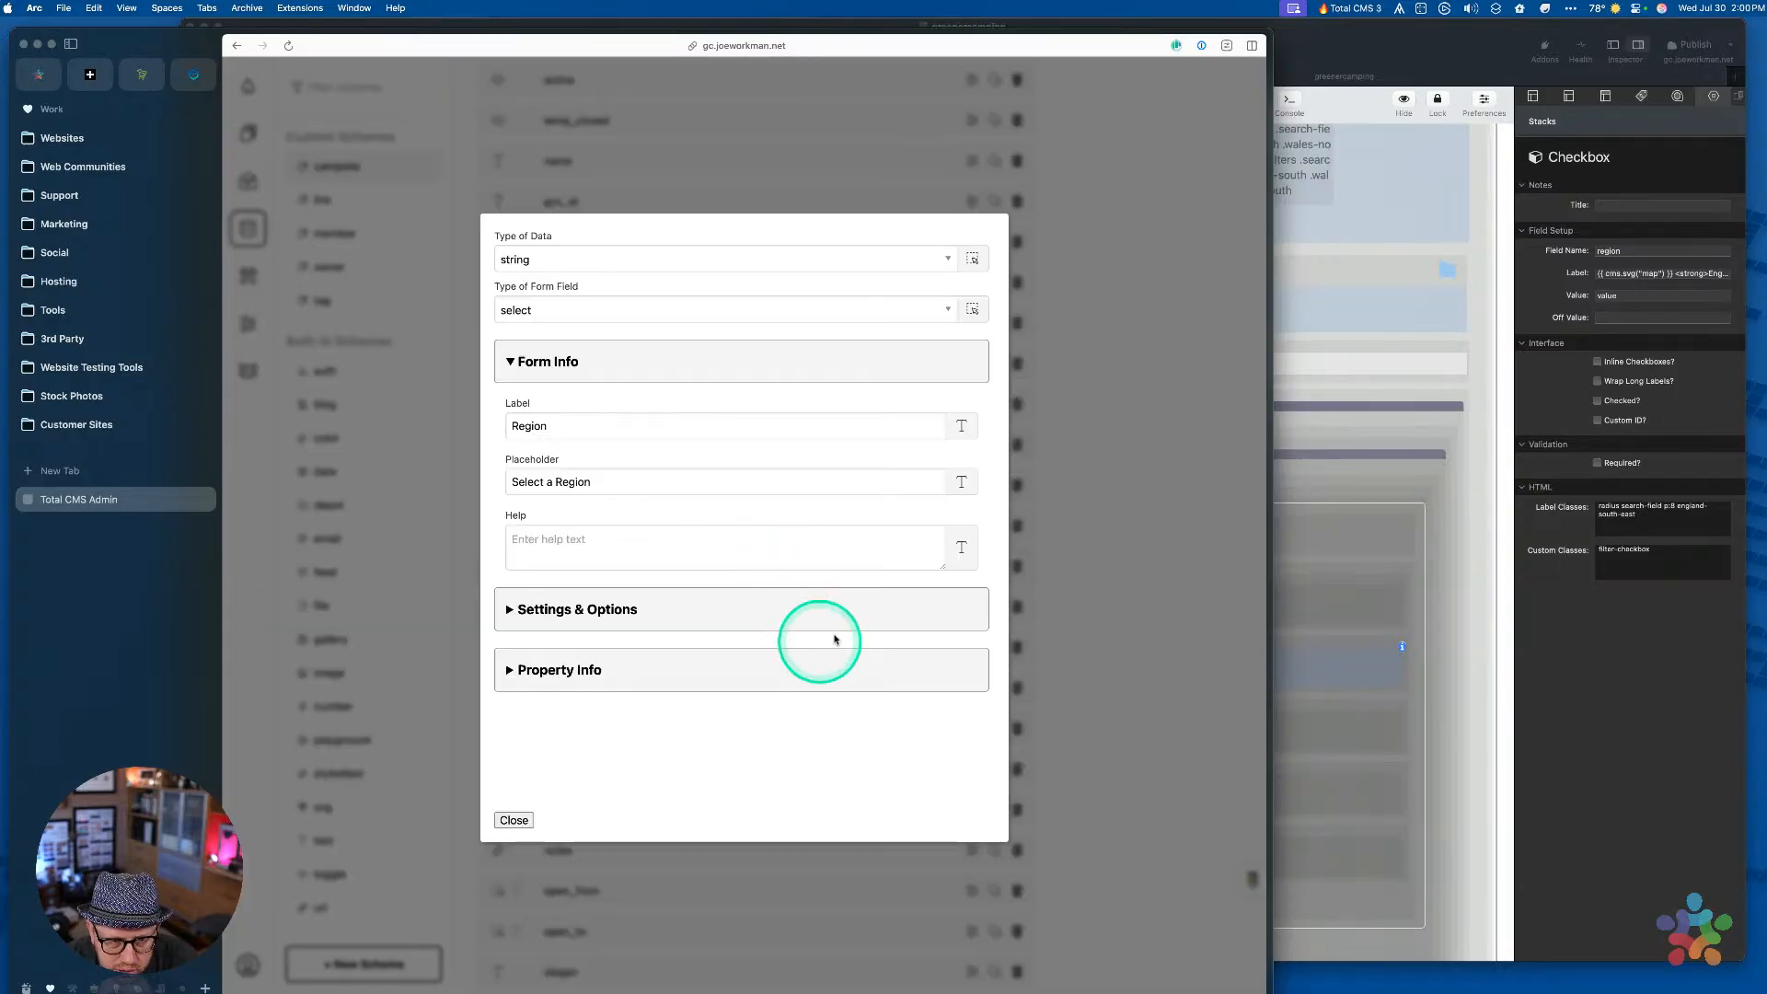
click(773, 607)
scroll(973, 638, down, 5)
scroll(859, 521, up, 1)
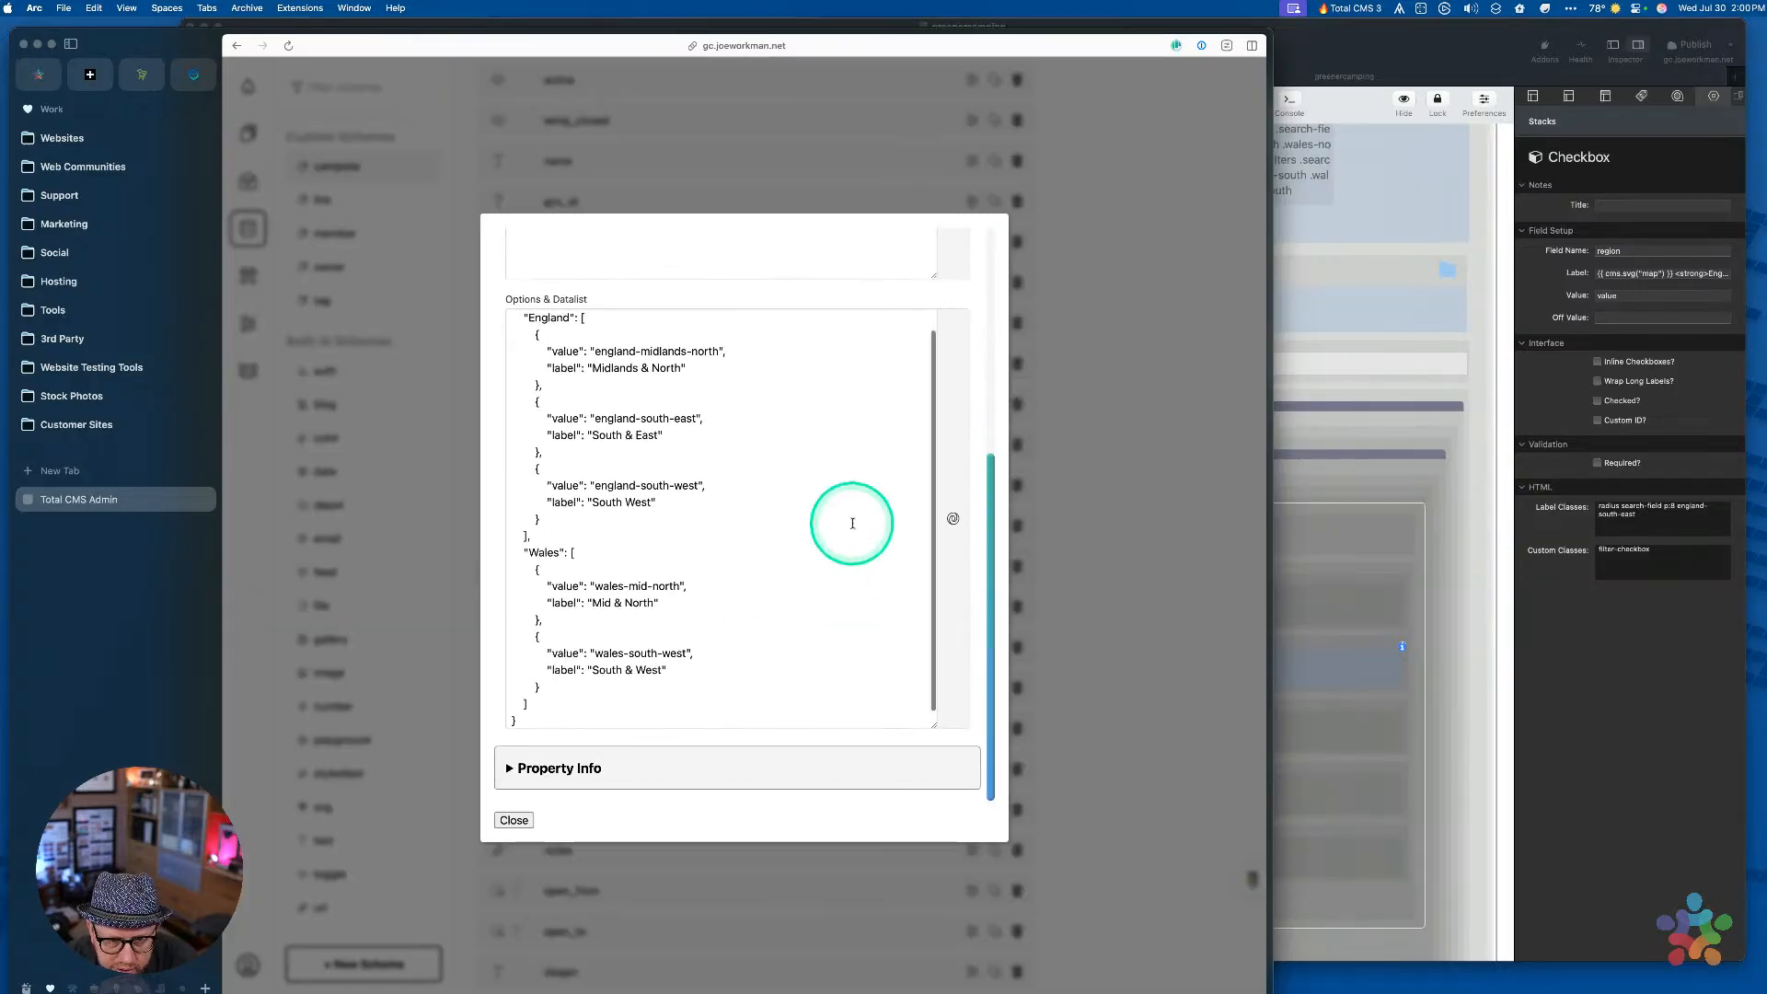
Set the second region checkbox's Value to england-south-east from the options list
drag(595, 441, 701, 443)
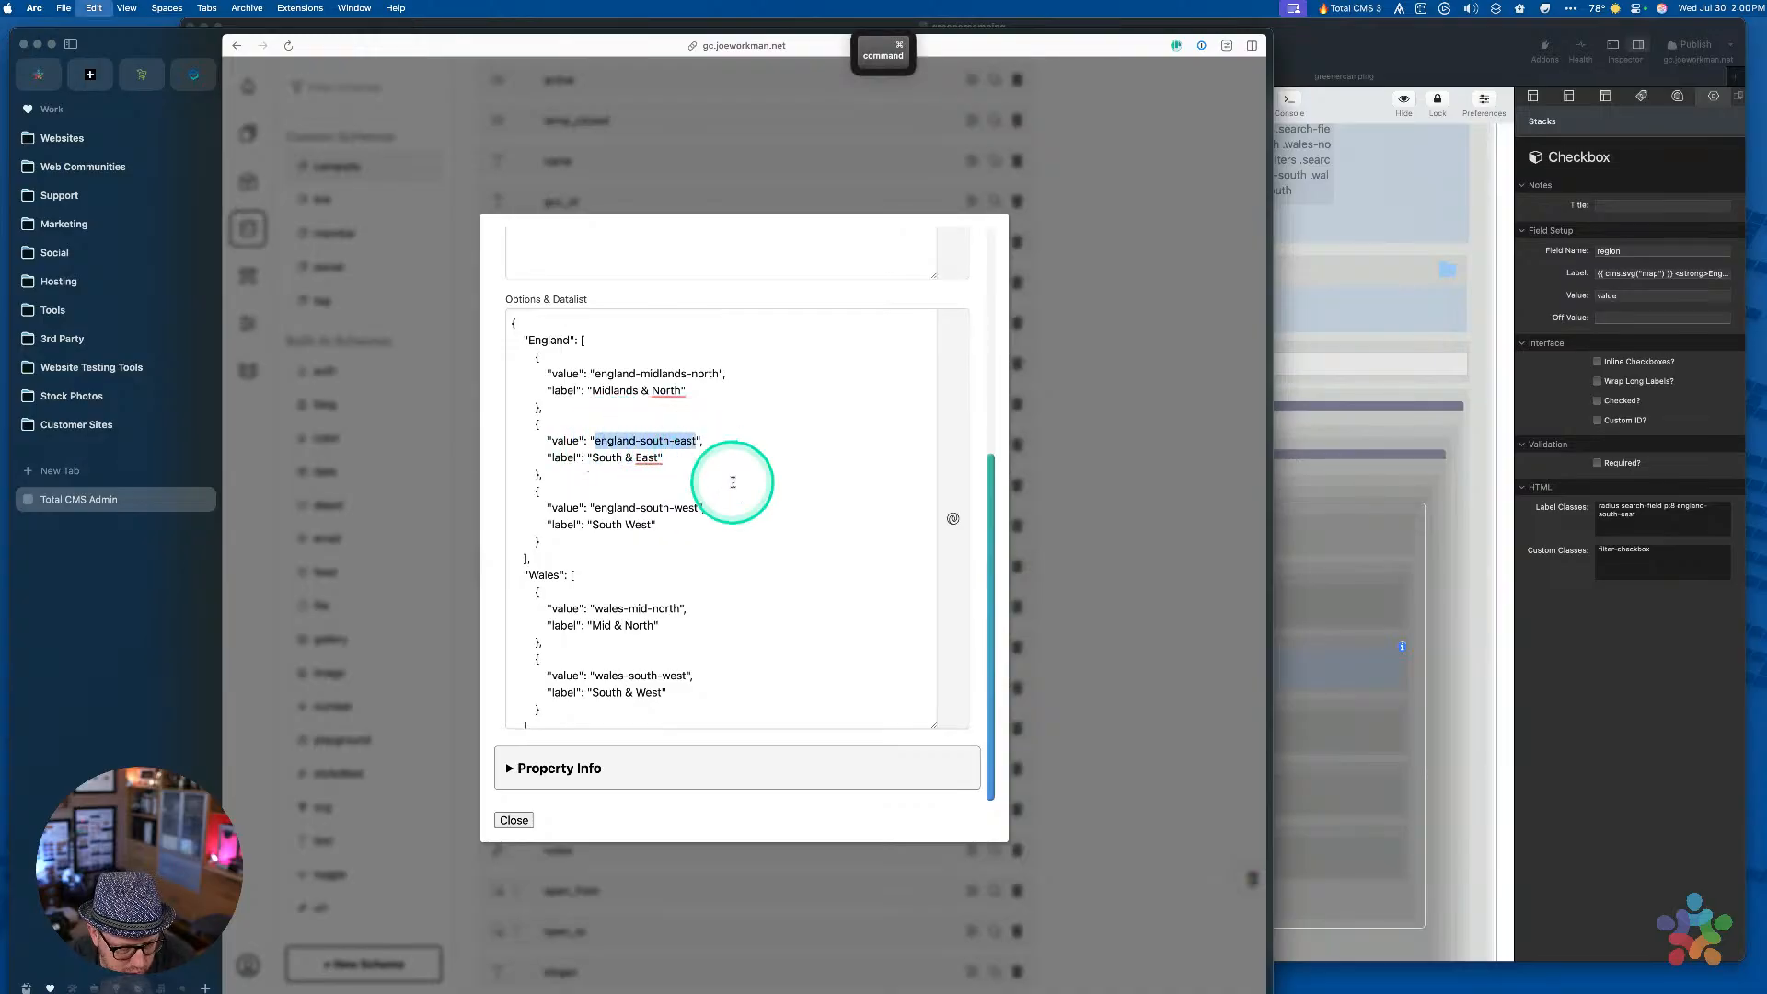
key(super+c)
click(1544, 586)
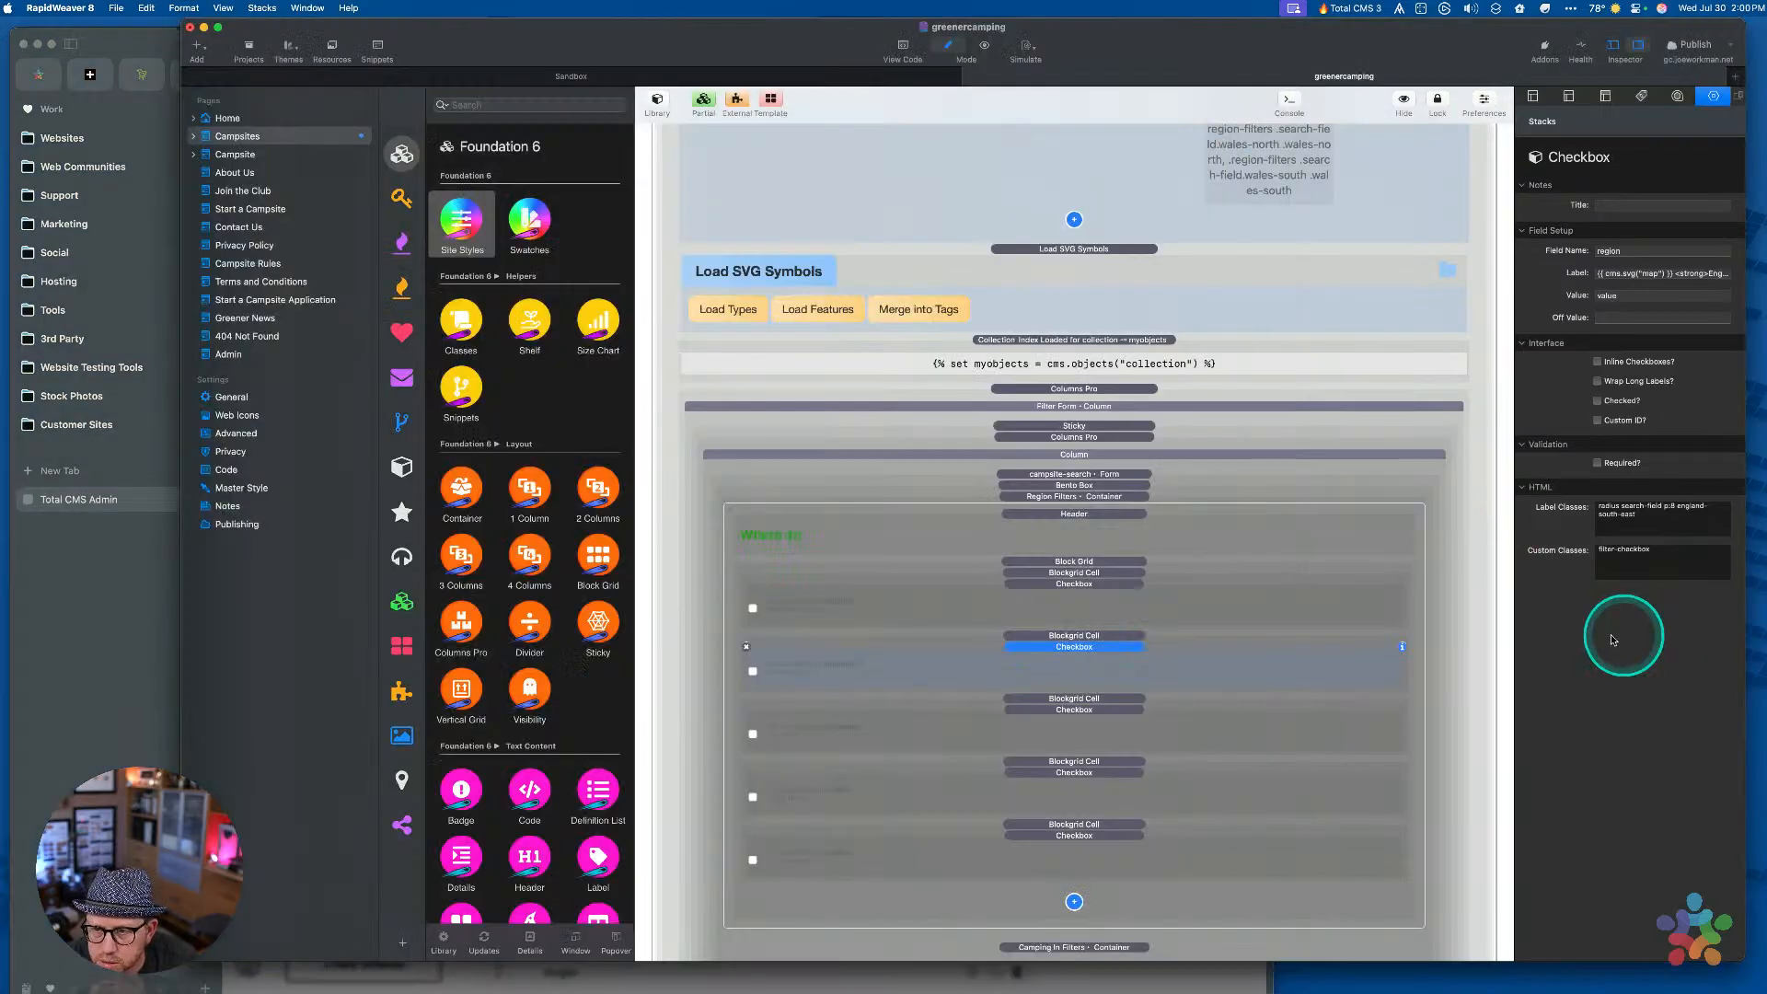
double_click(1627, 295)
key(super+v)
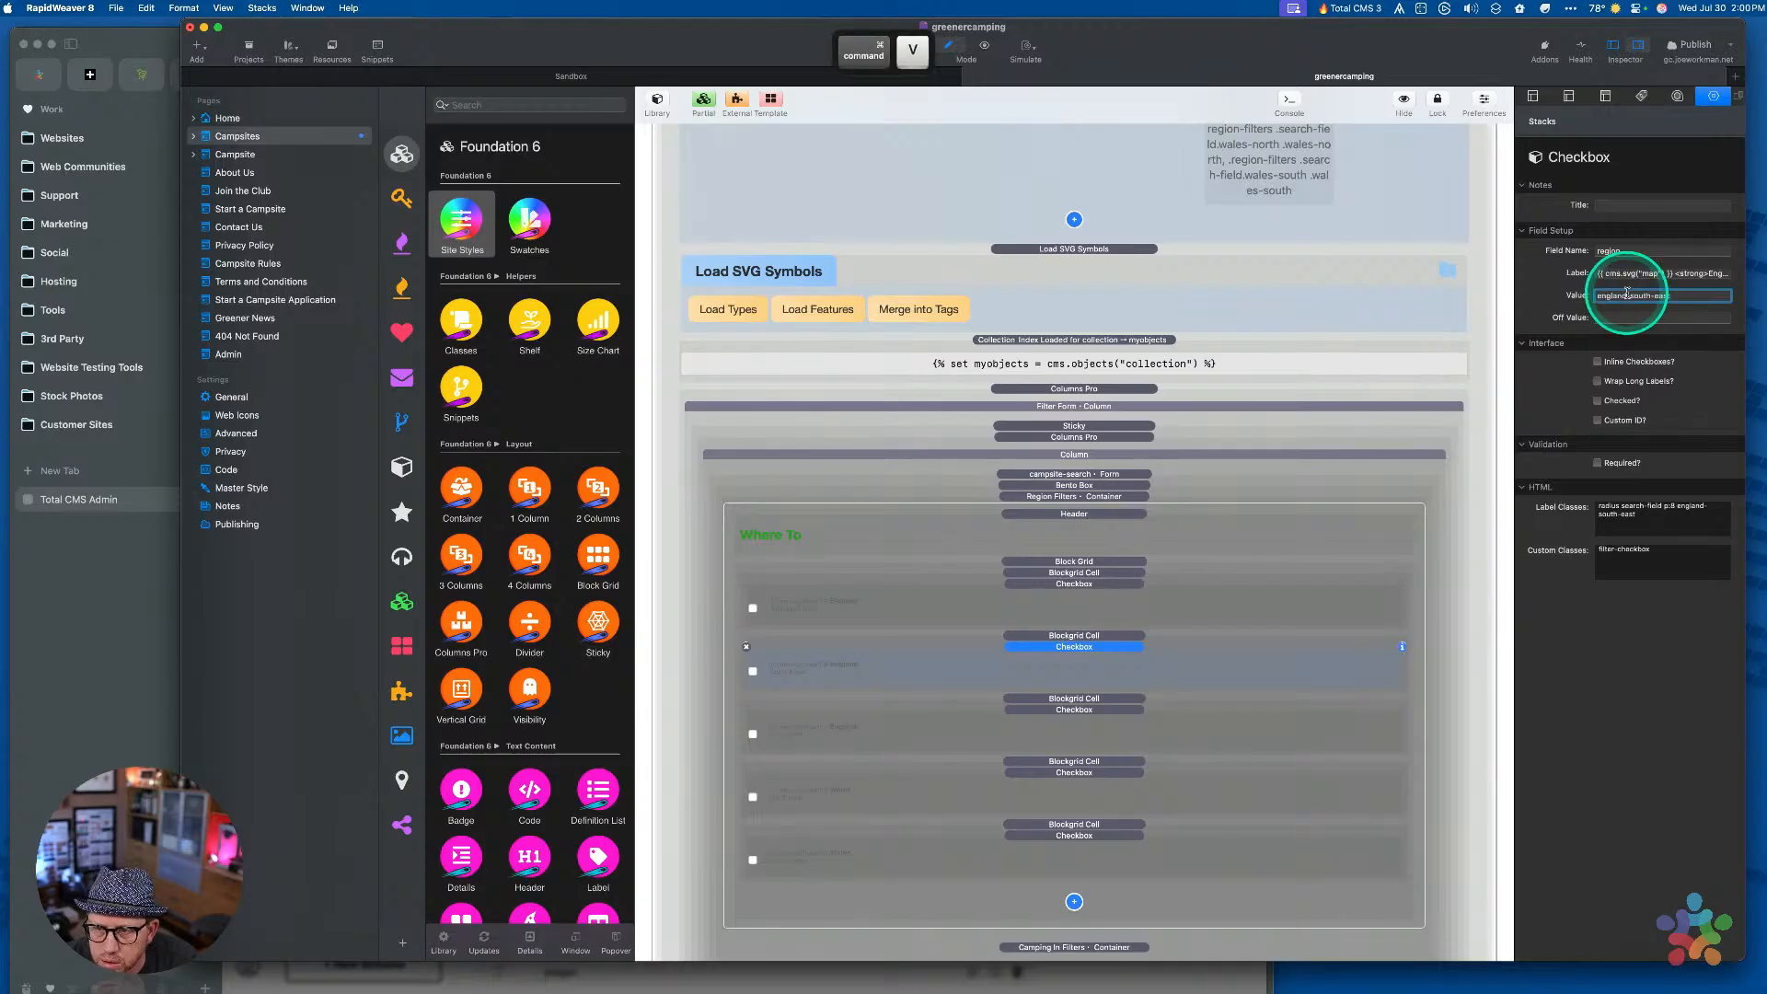
key(Tab)
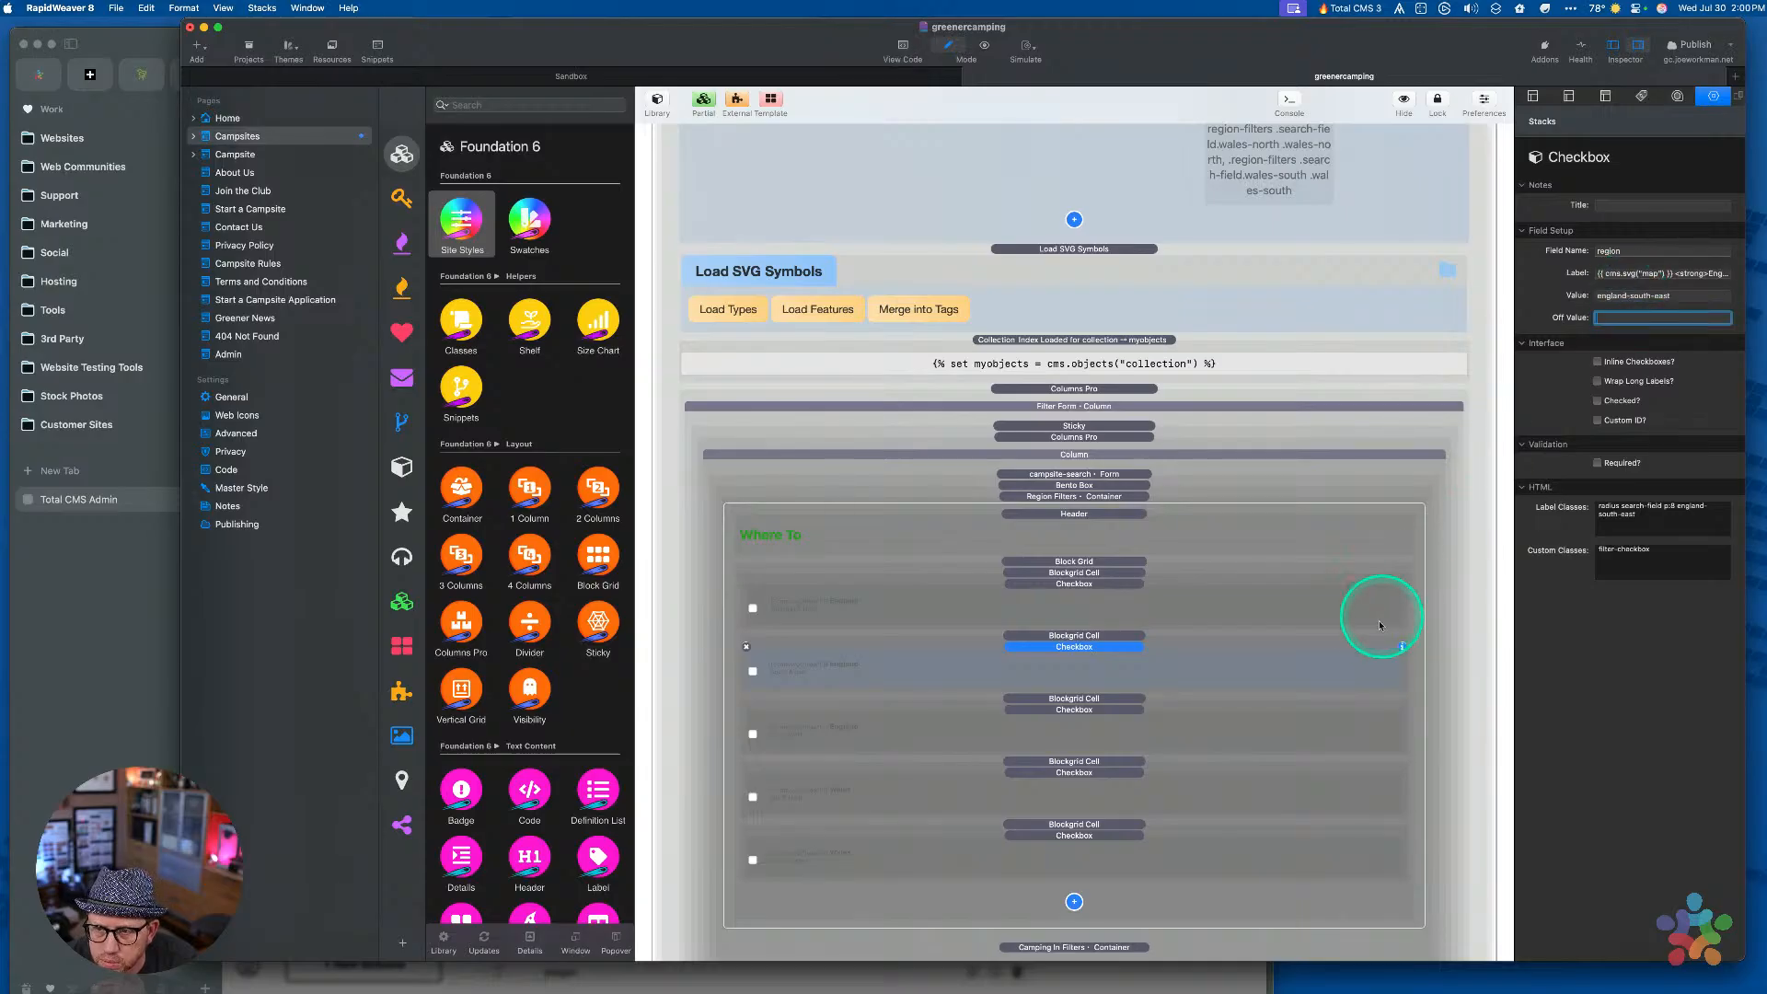
Set the third region checkbox's Value to england-south-west
click(1096, 736)
key(super+Tab)
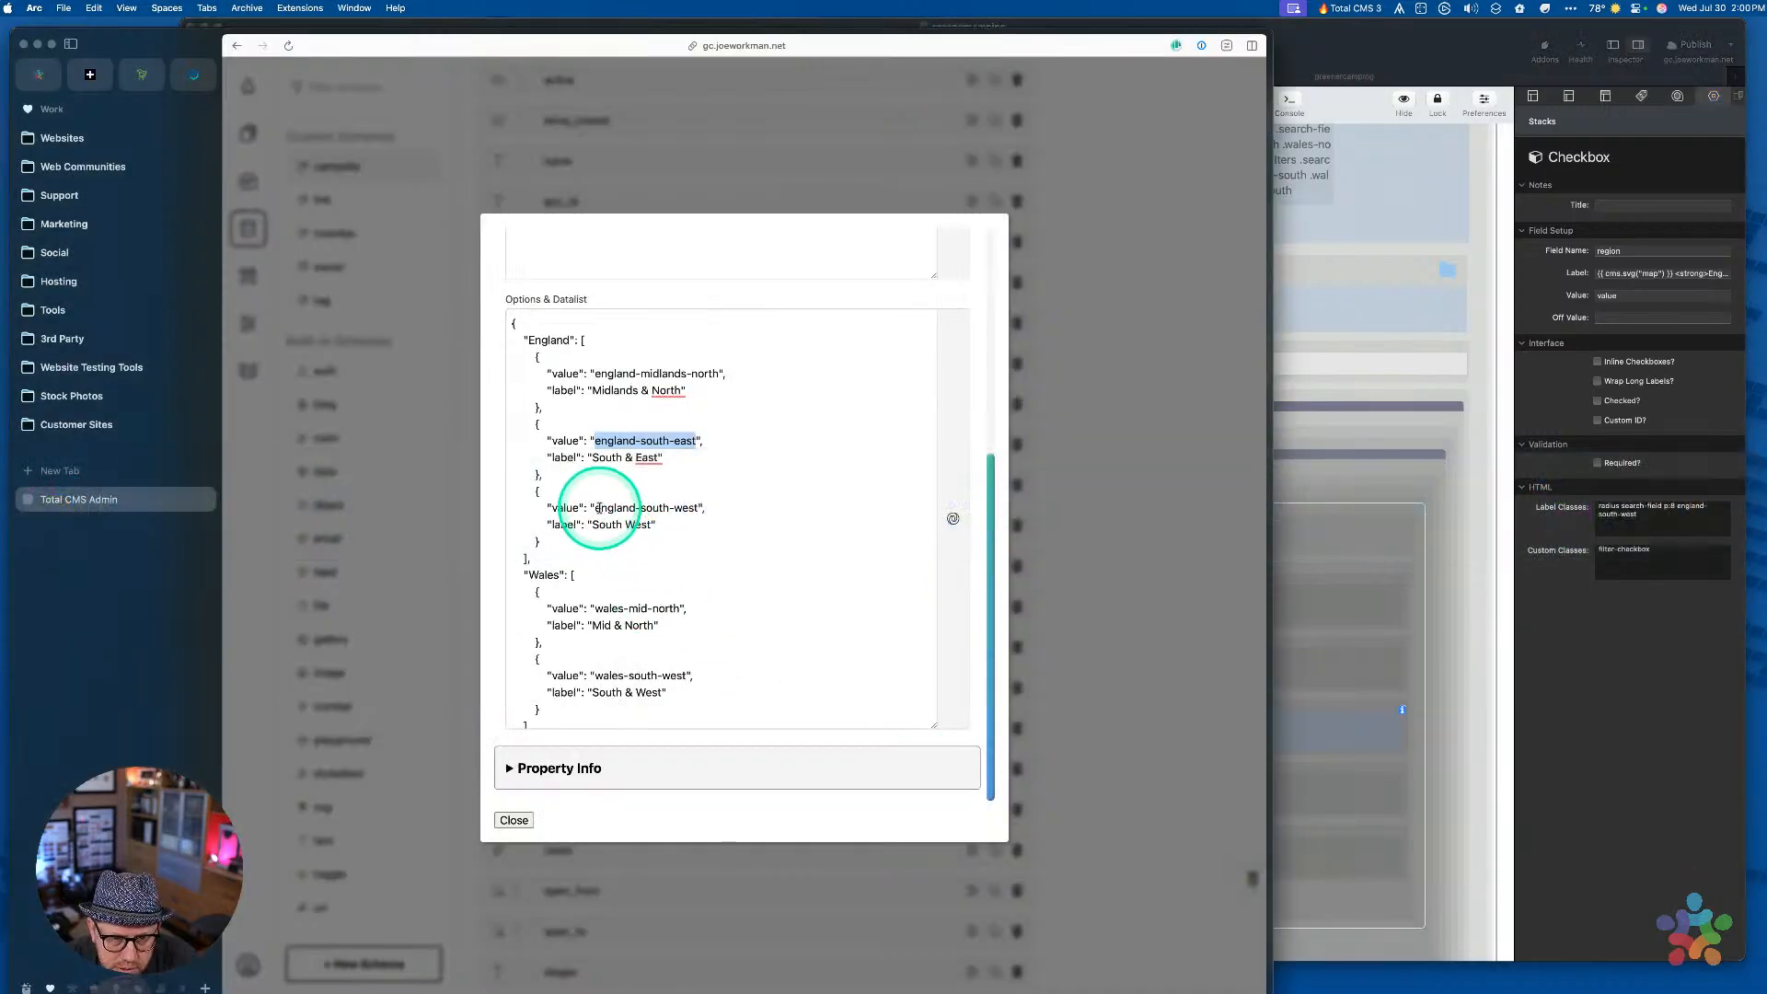
drag(594, 508, 700, 511)
key(super+c)
click(1704, 783)
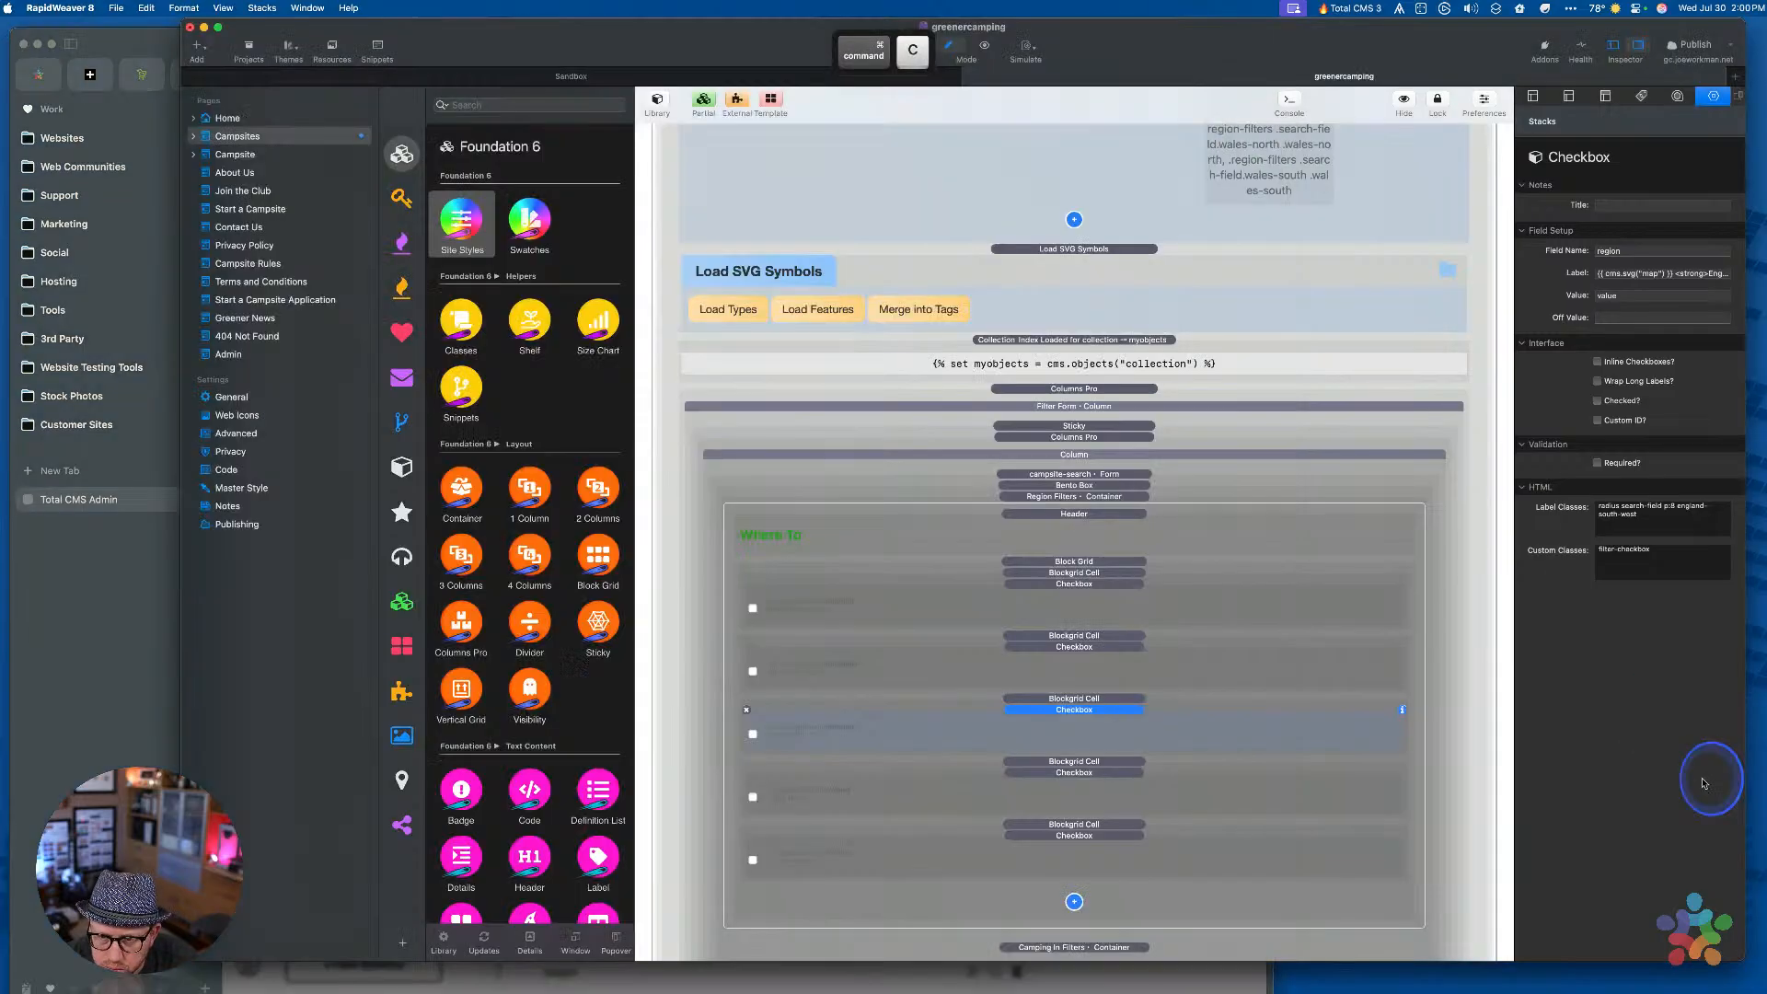
double_click(1620, 294)
key(super+v)
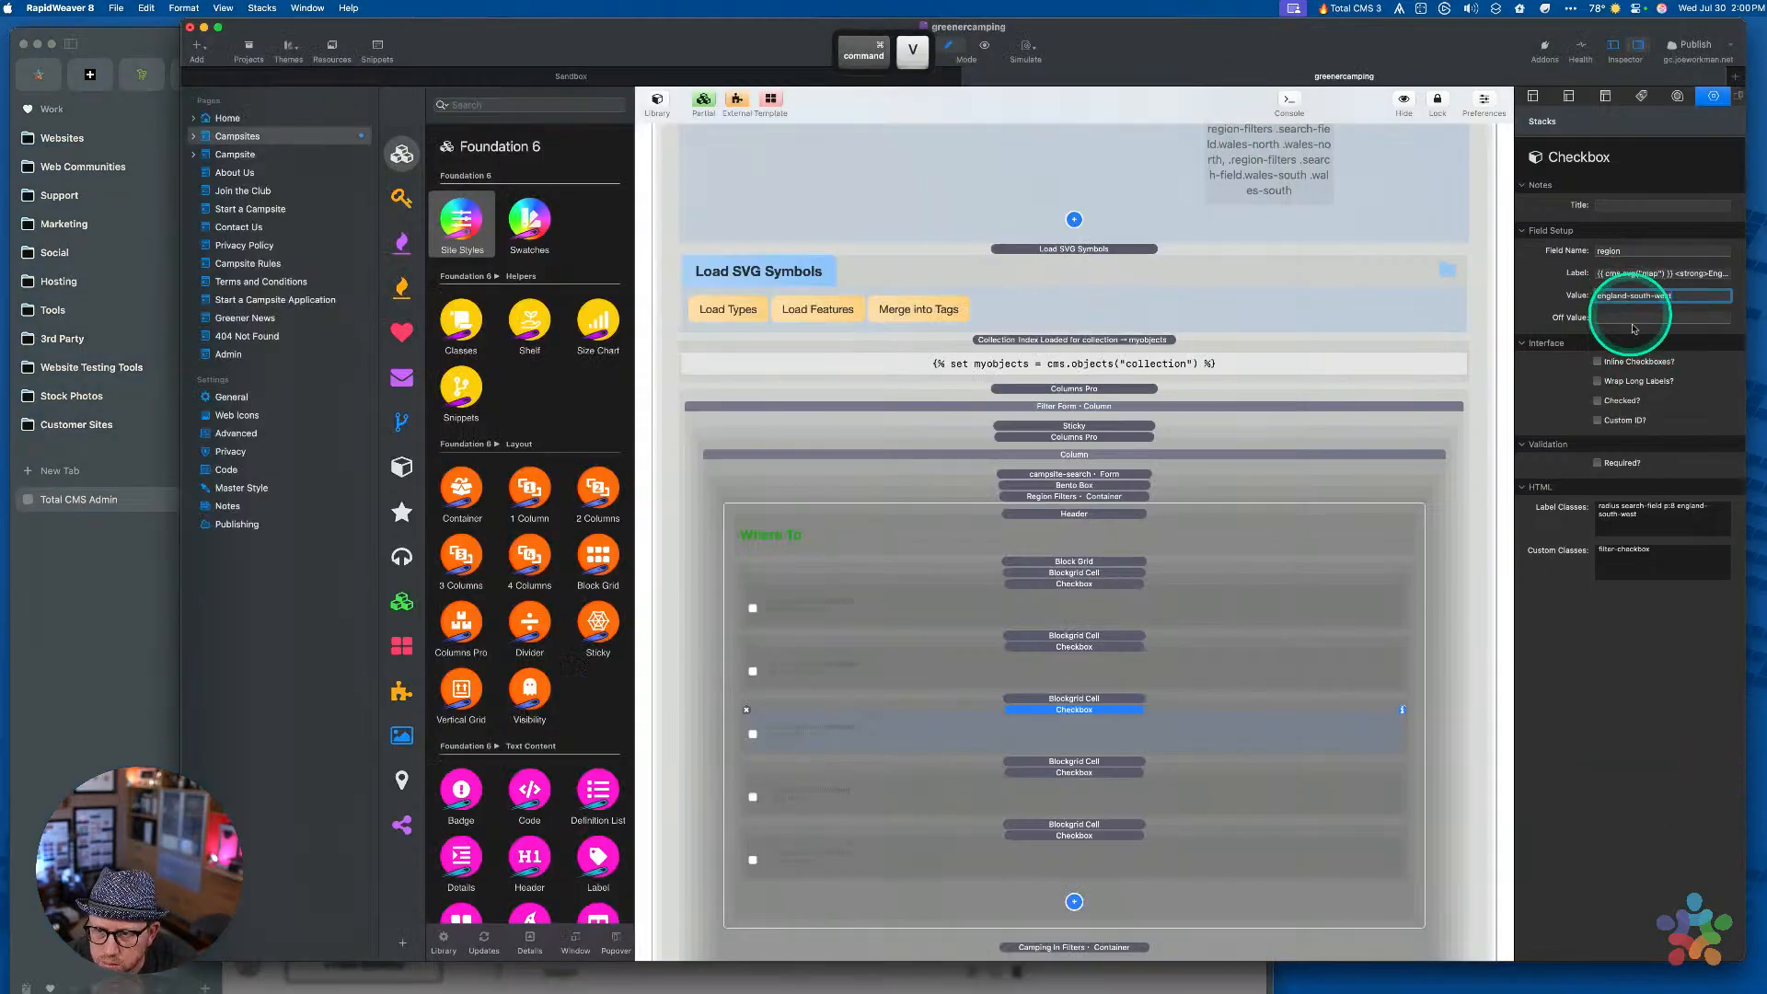
Set the fourth region checkbox's Value to wales-mid-north
click(1031, 797)
key(super+Tab)
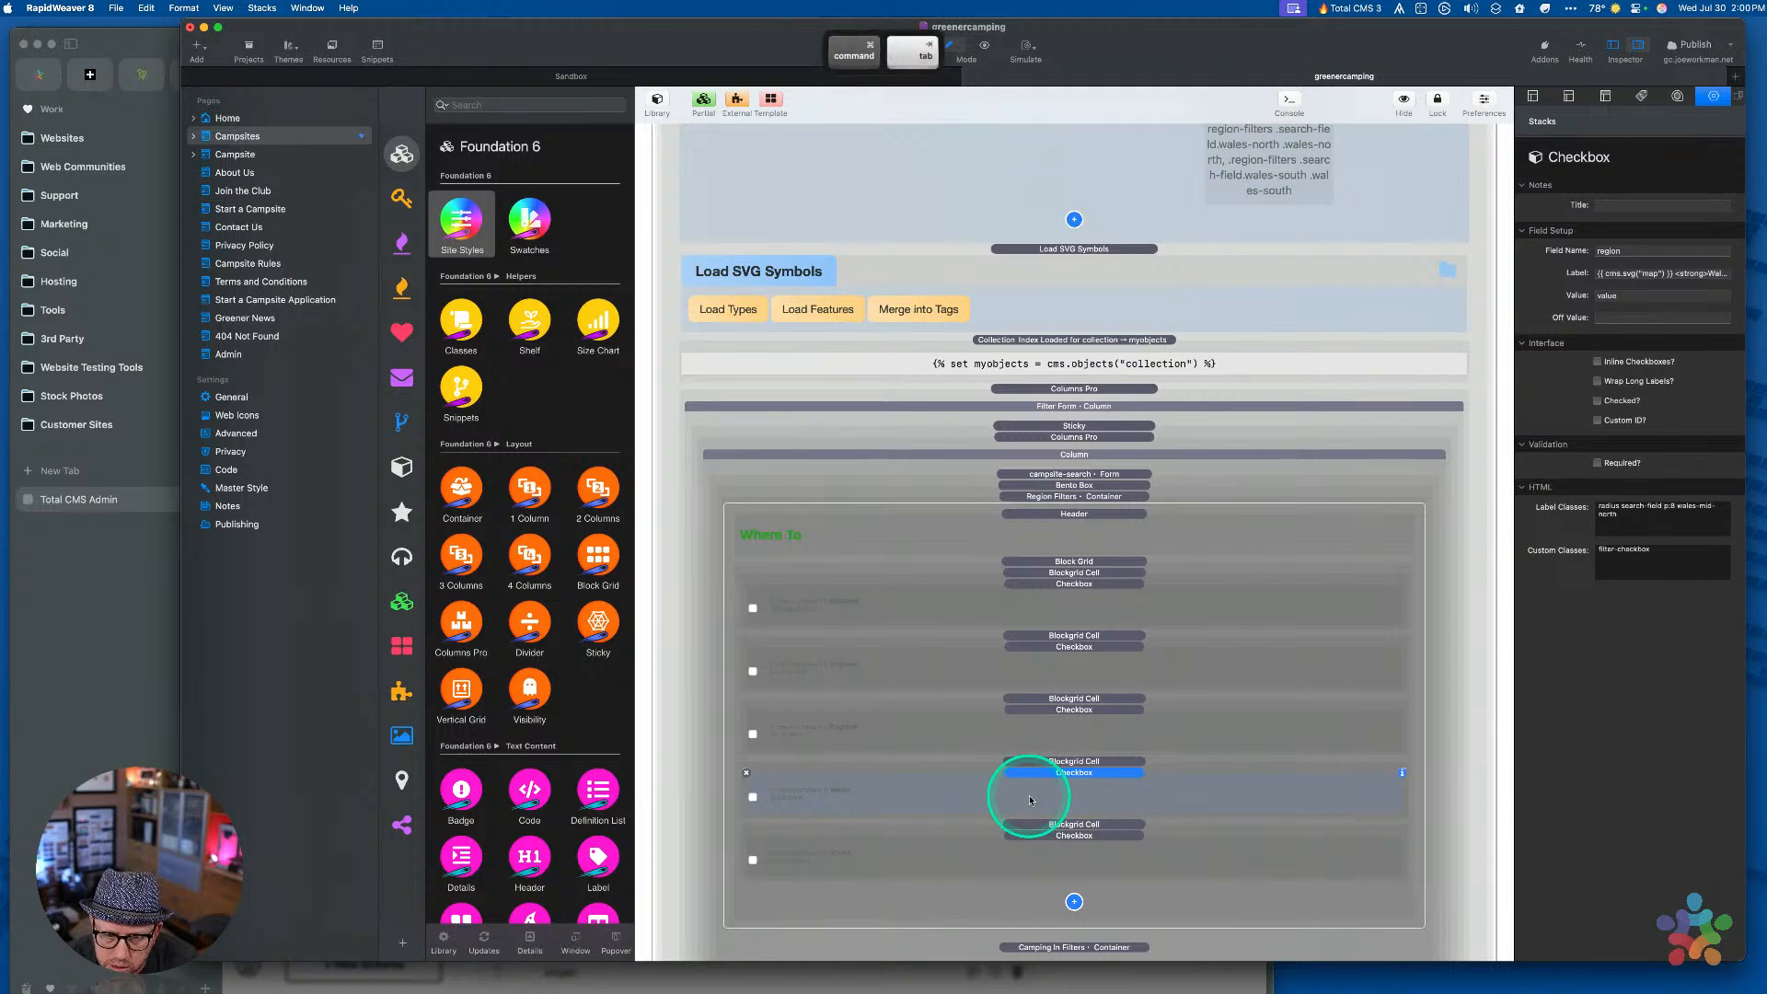
scroll(731, 624, down, 2)
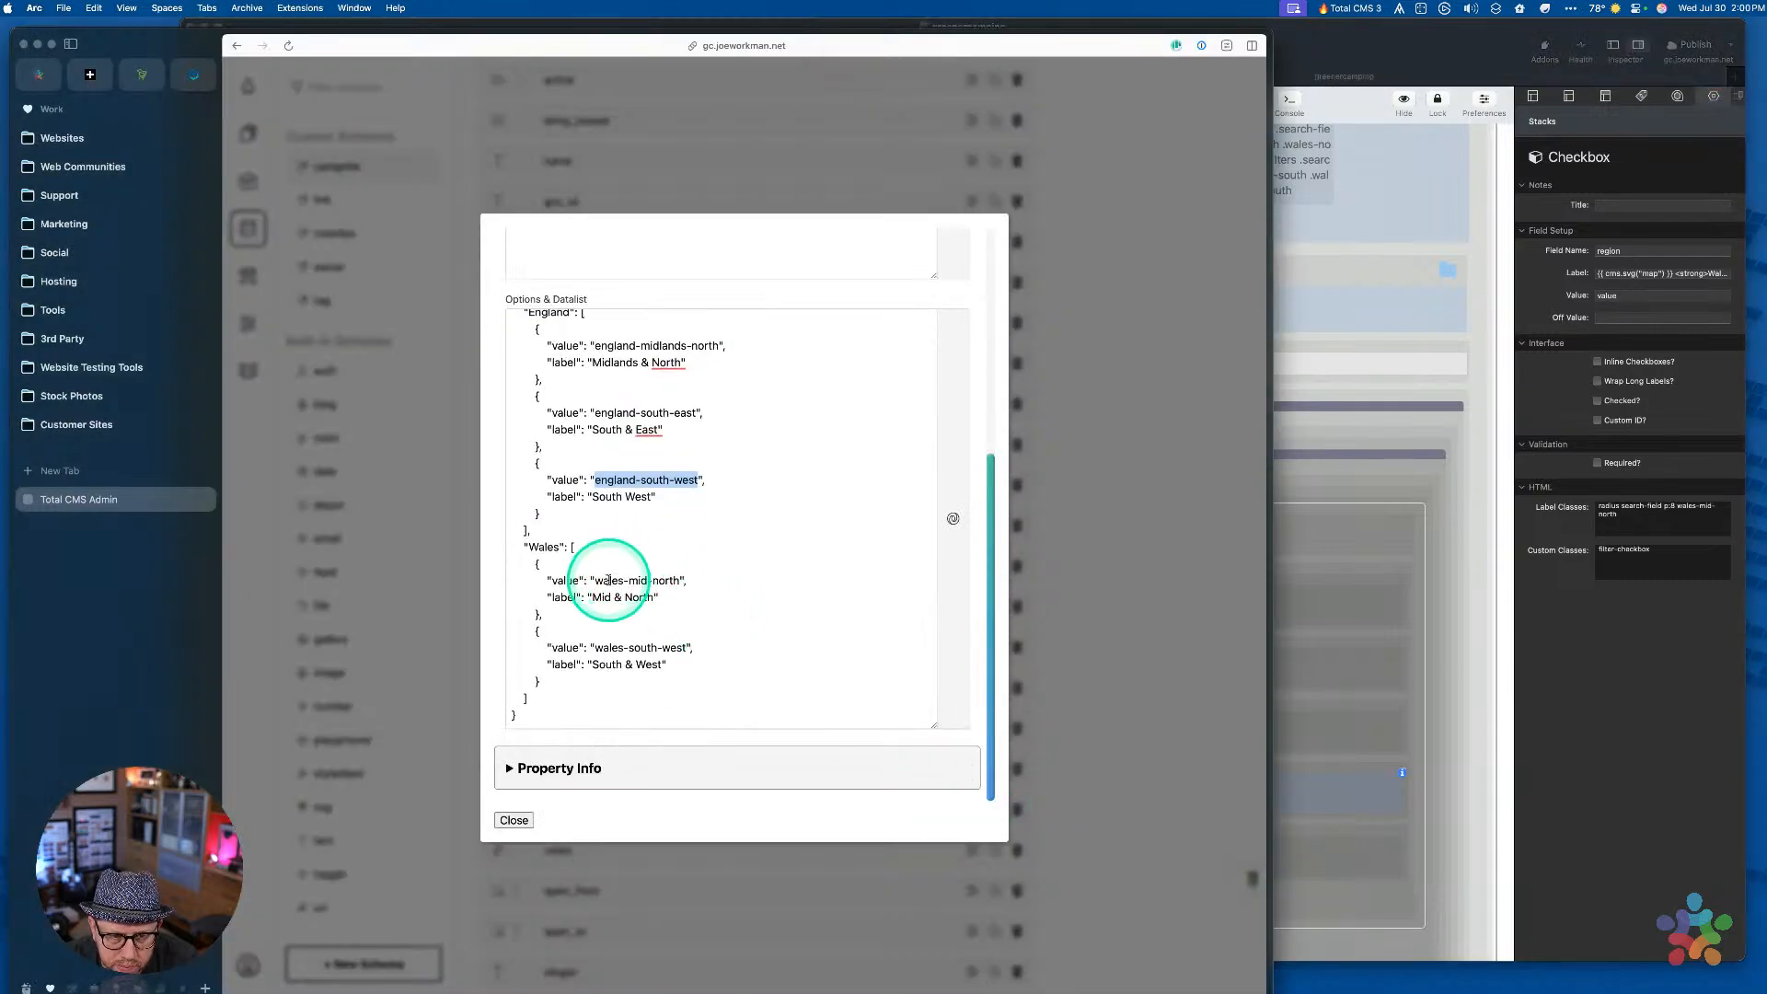
drag(597, 582, 679, 587)
key(super+c)
key(super+Tab)
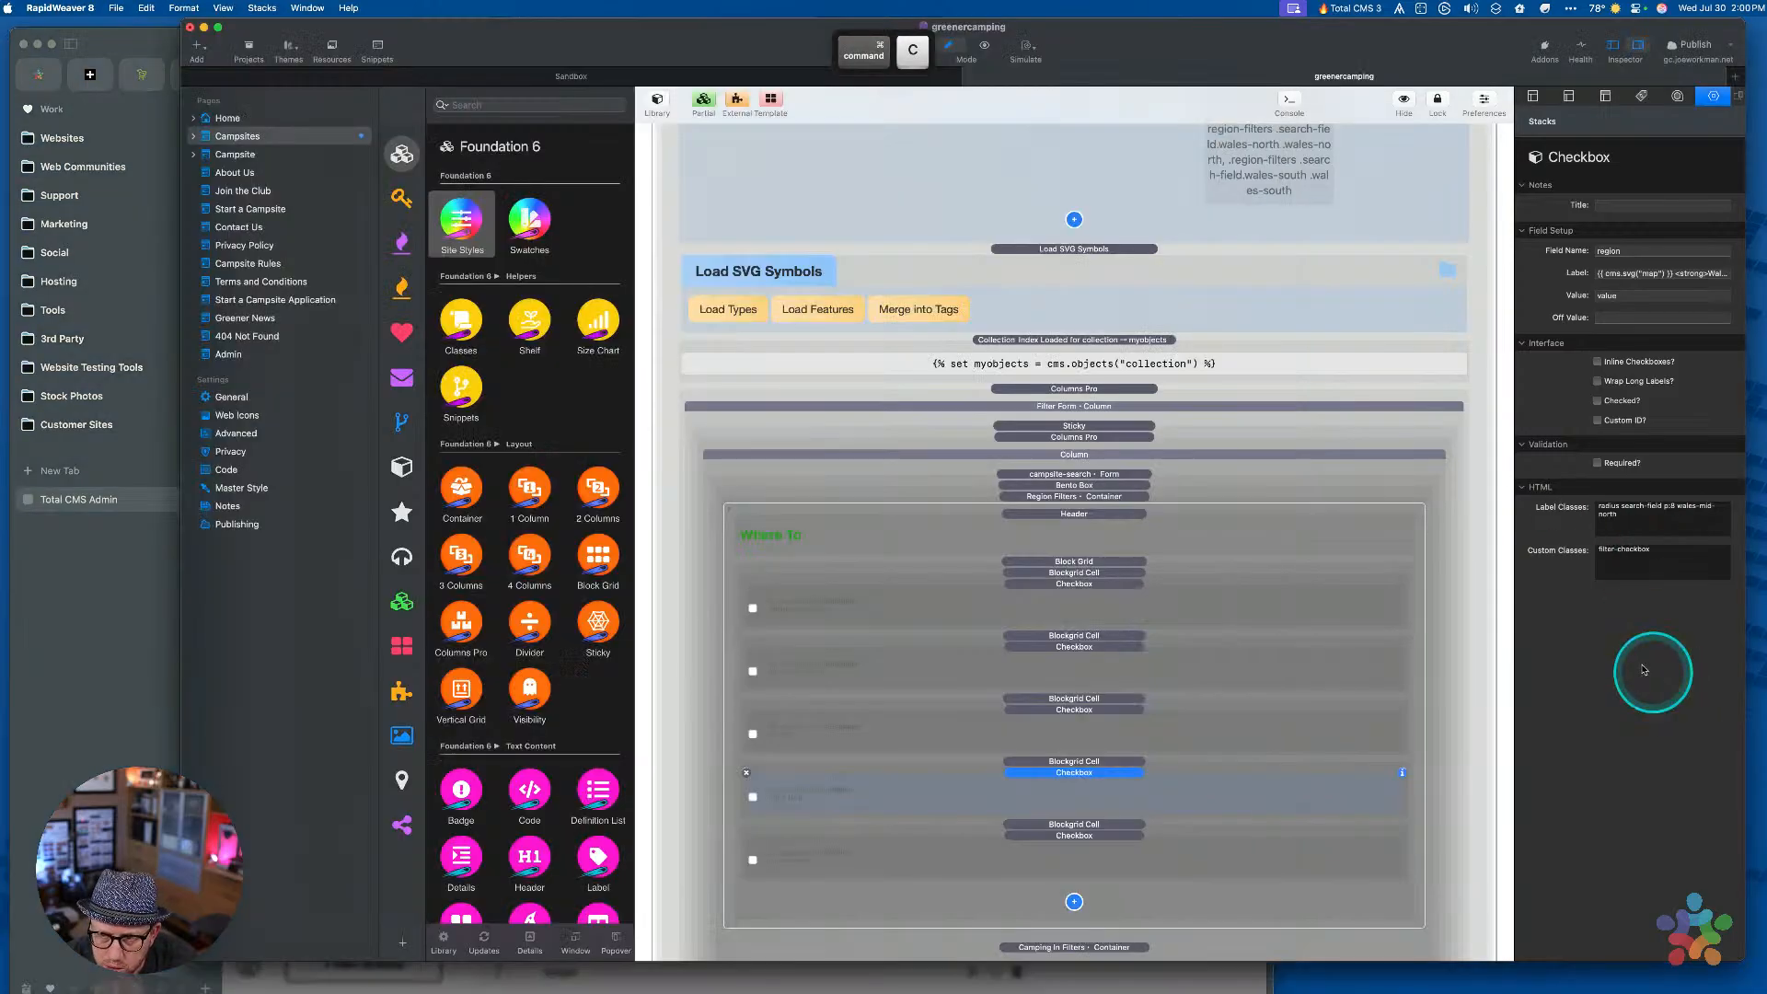
click(1644, 299)
key(super+v)
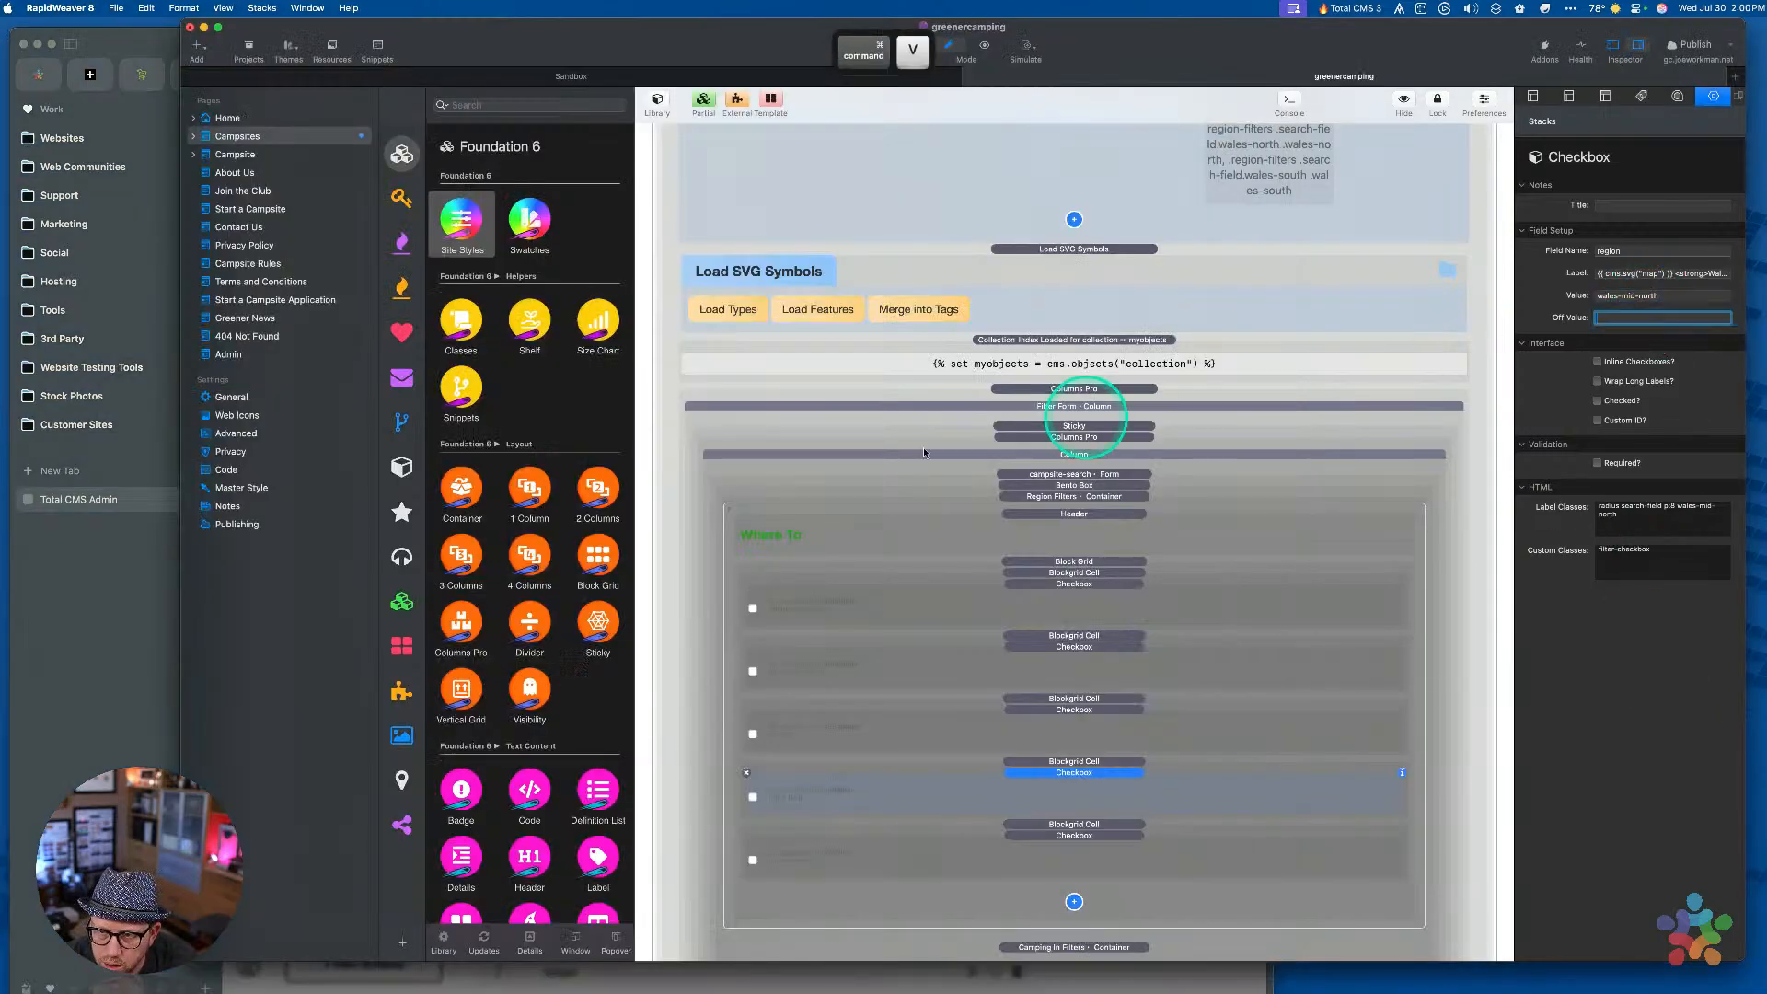
Set the fifth region checkbox's Value to wales-south-west
key(super+Tab)
drag(596, 648, 687, 655)
key(cmd+c)
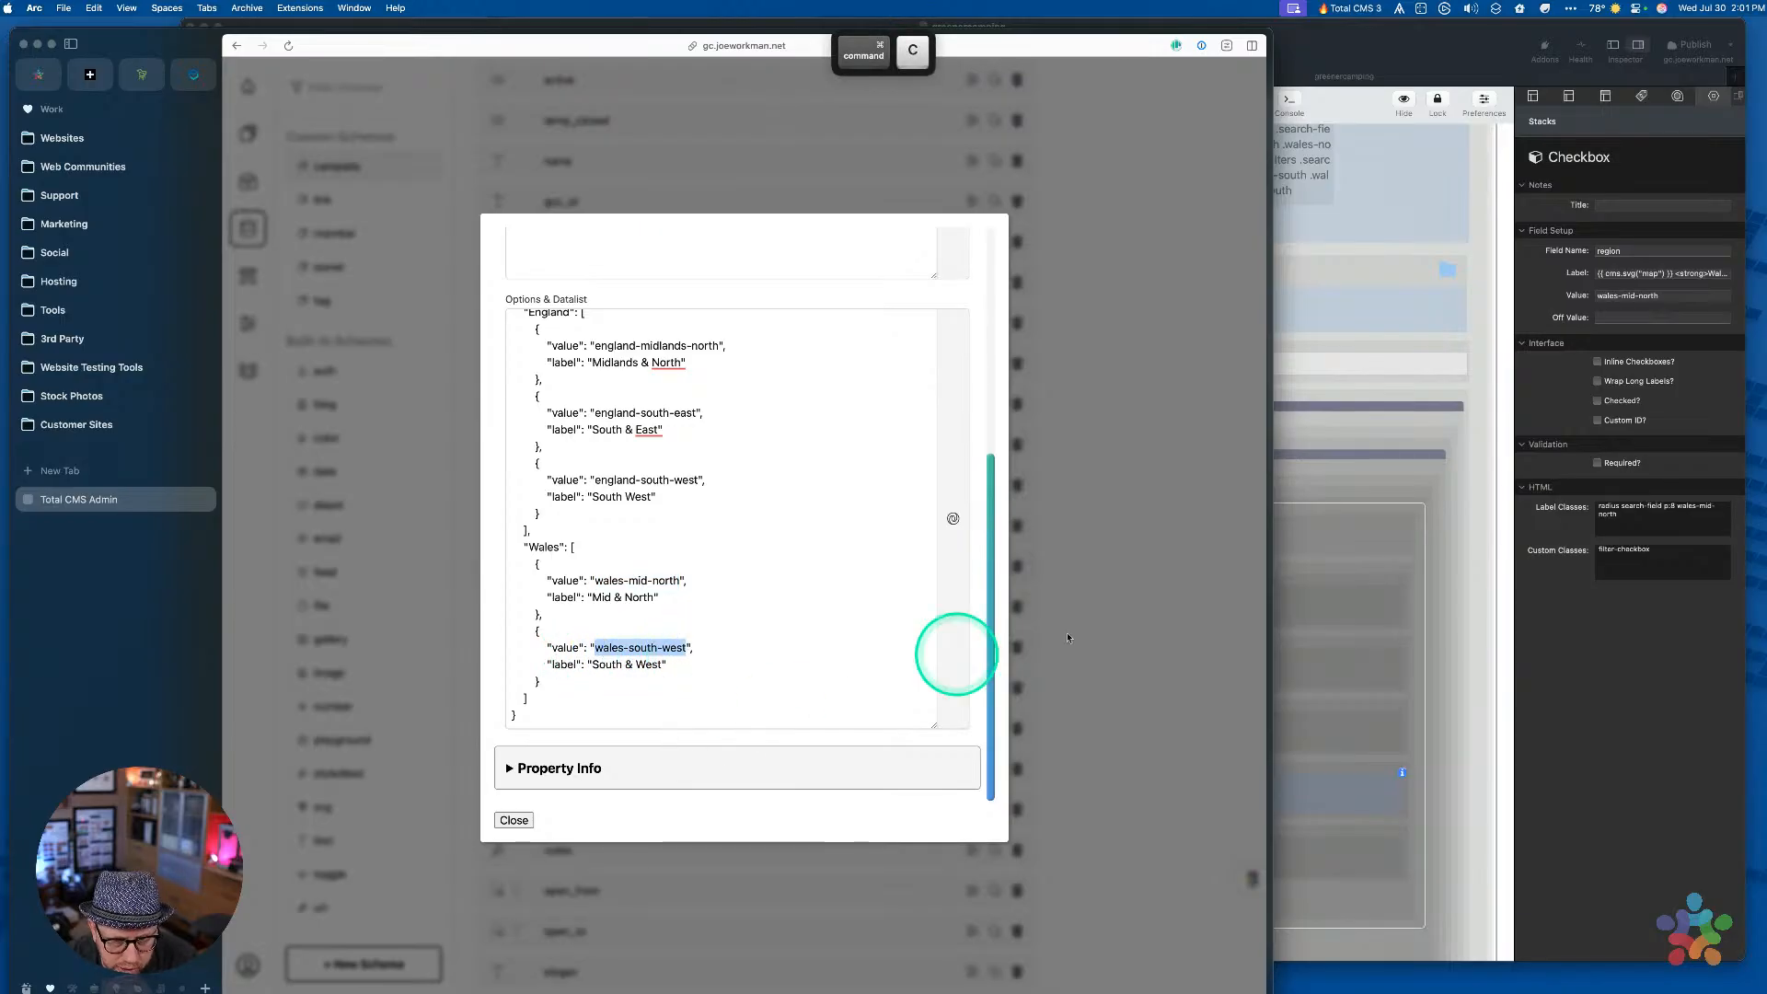
click(1573, 664)
click(1056, 861)
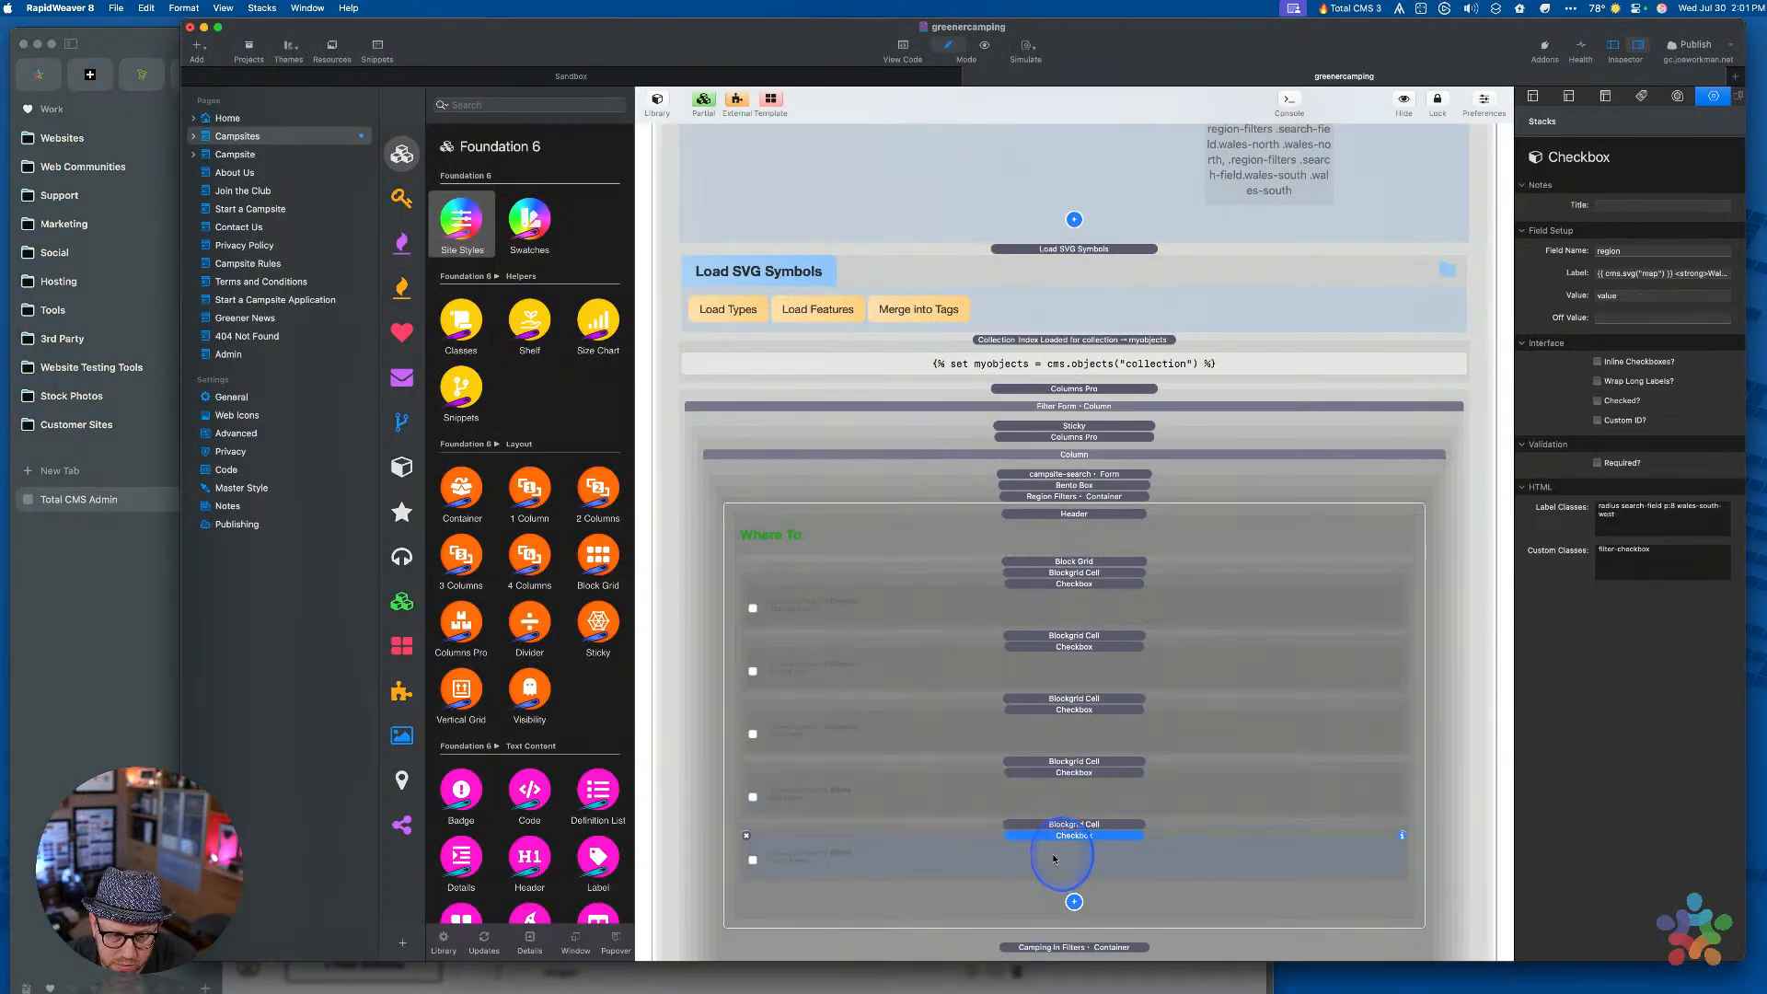
double_click(1625, 295)
key(super+v)
click(1639, 318)
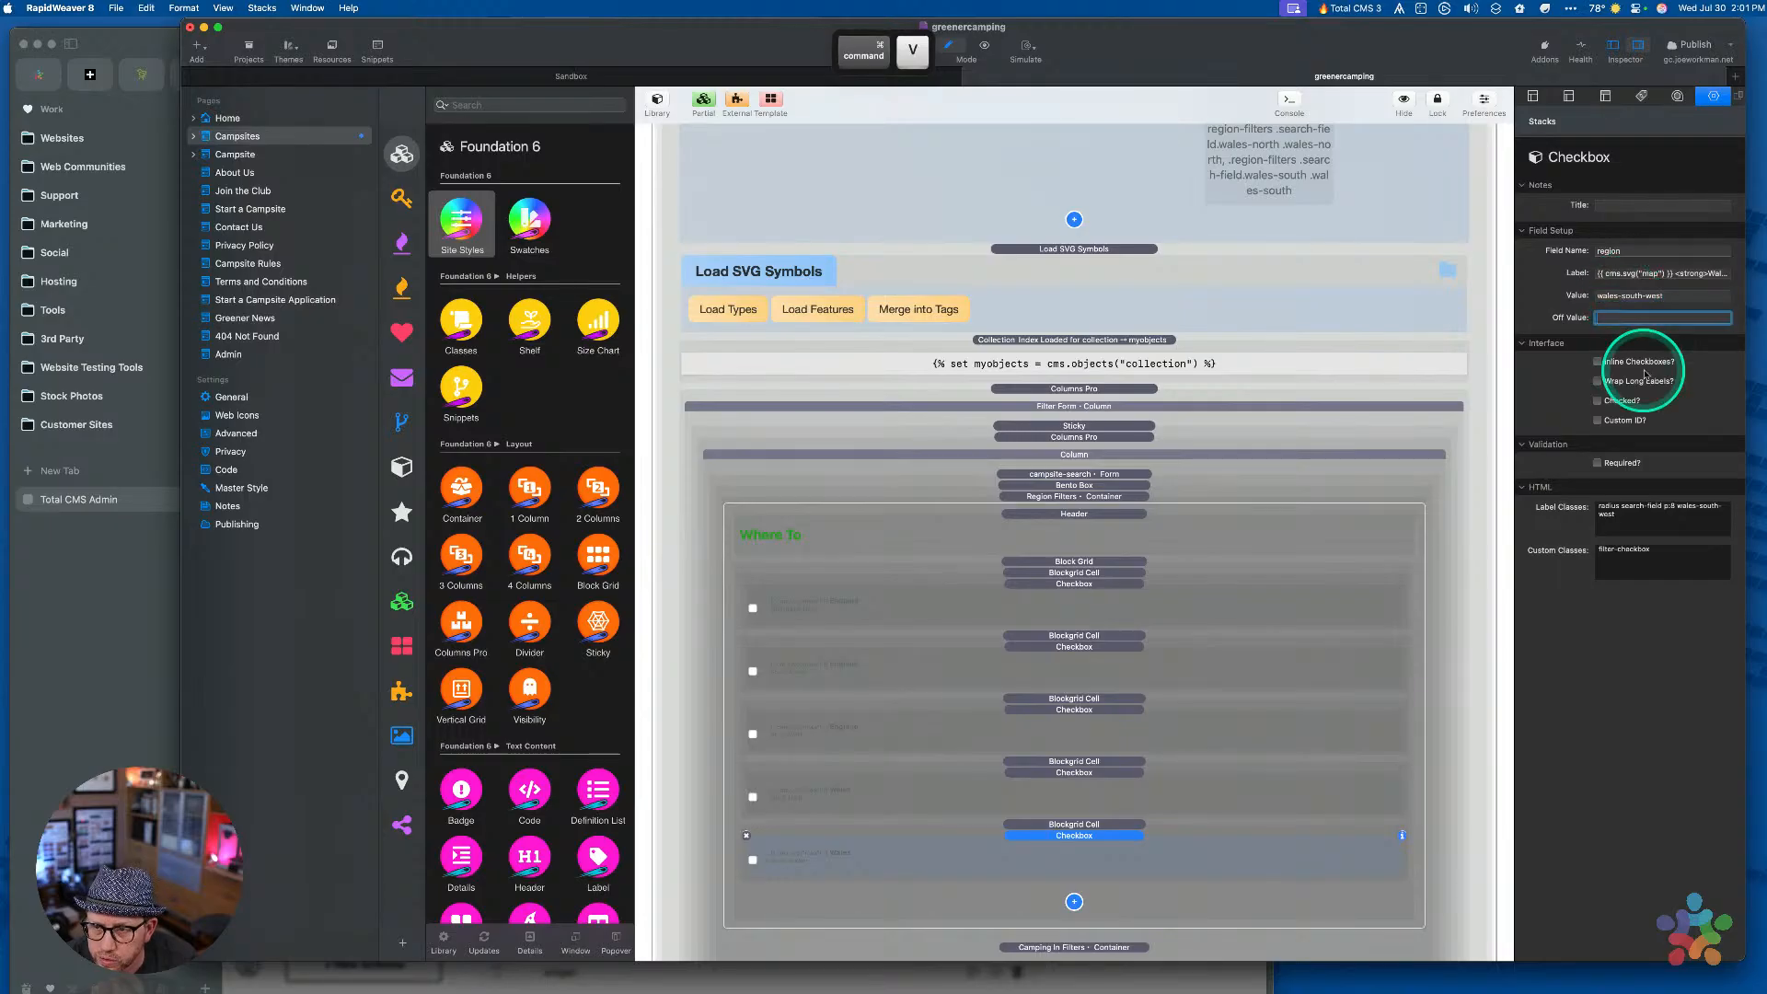
Scroll down to the Camping In Filters container and select it
scroll(1510, 673, down, 3)
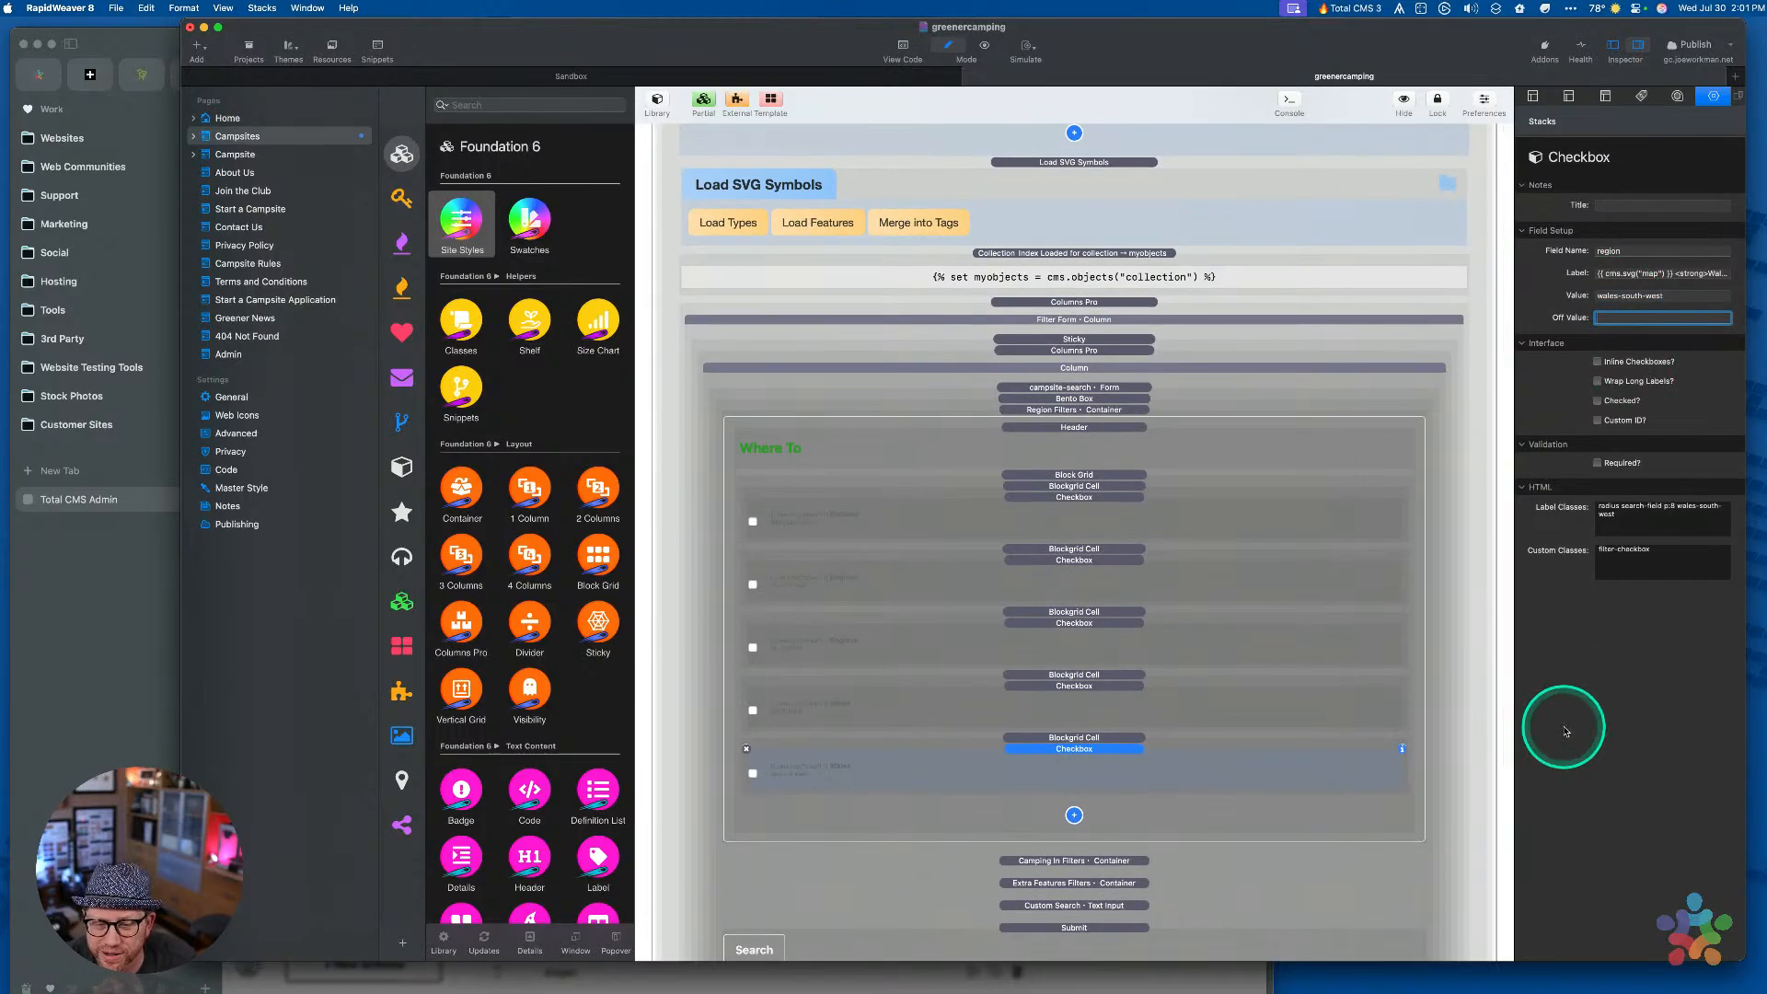
scroll(1486, 653, down, 4)
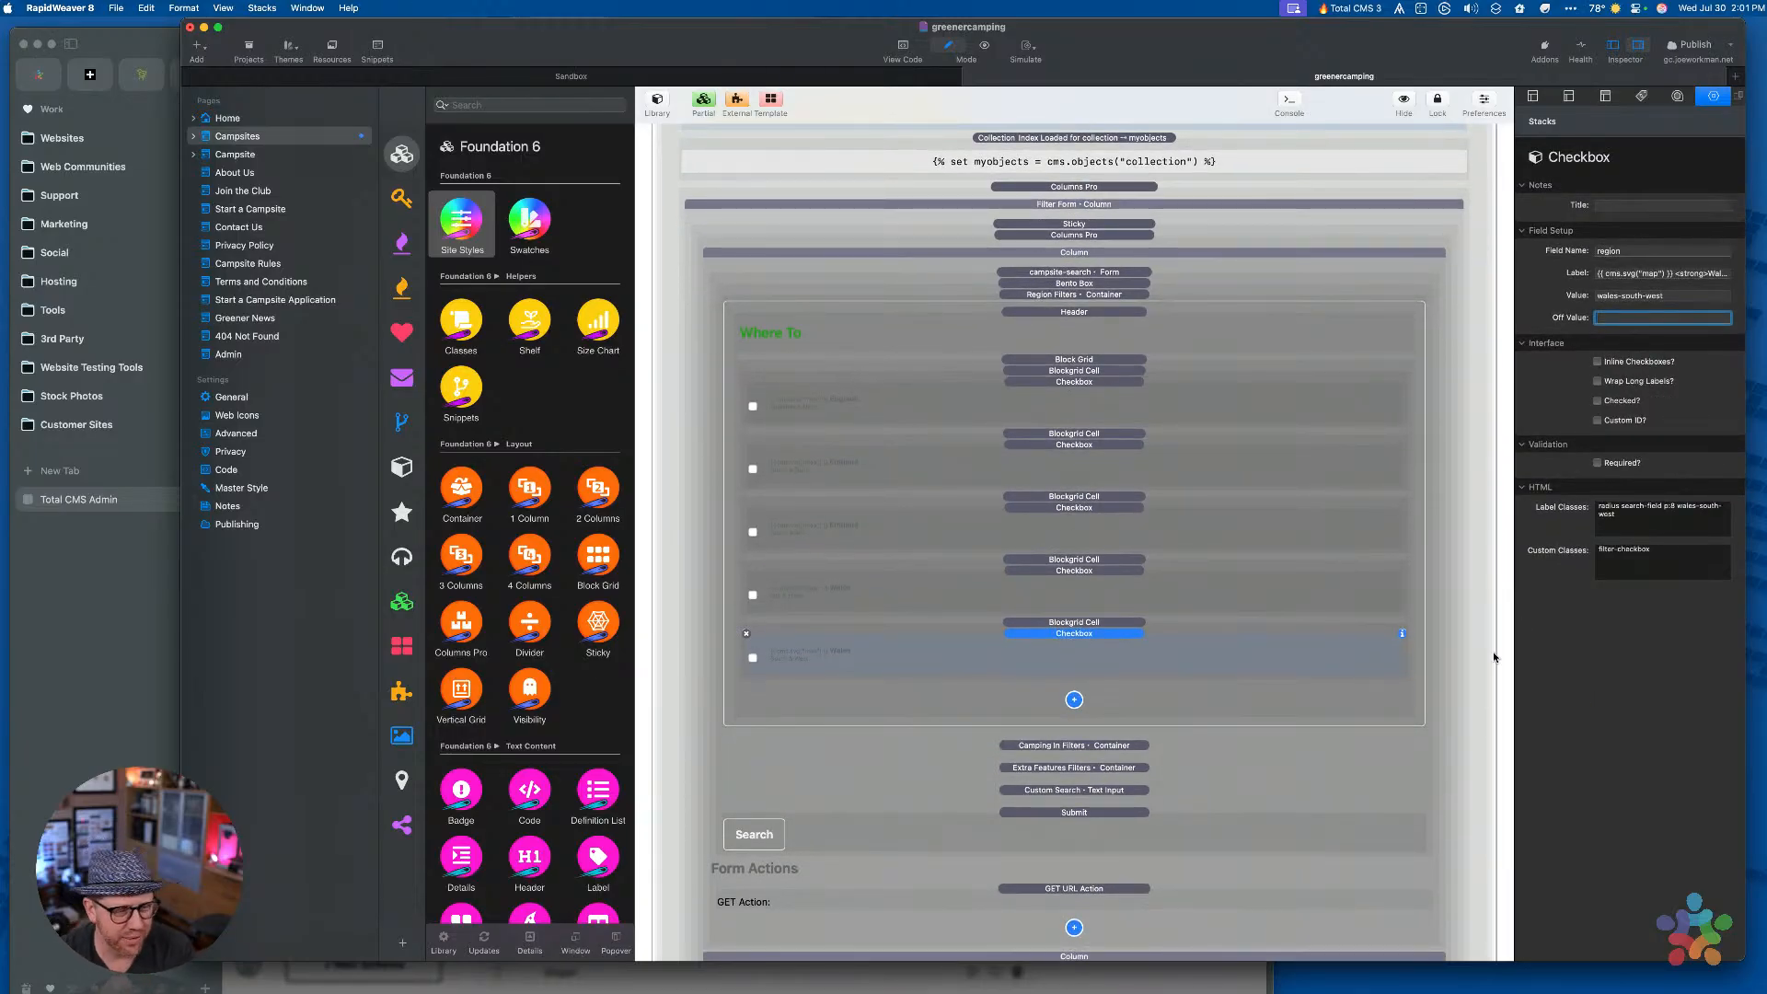
scroll(1178, 626, down, 6)
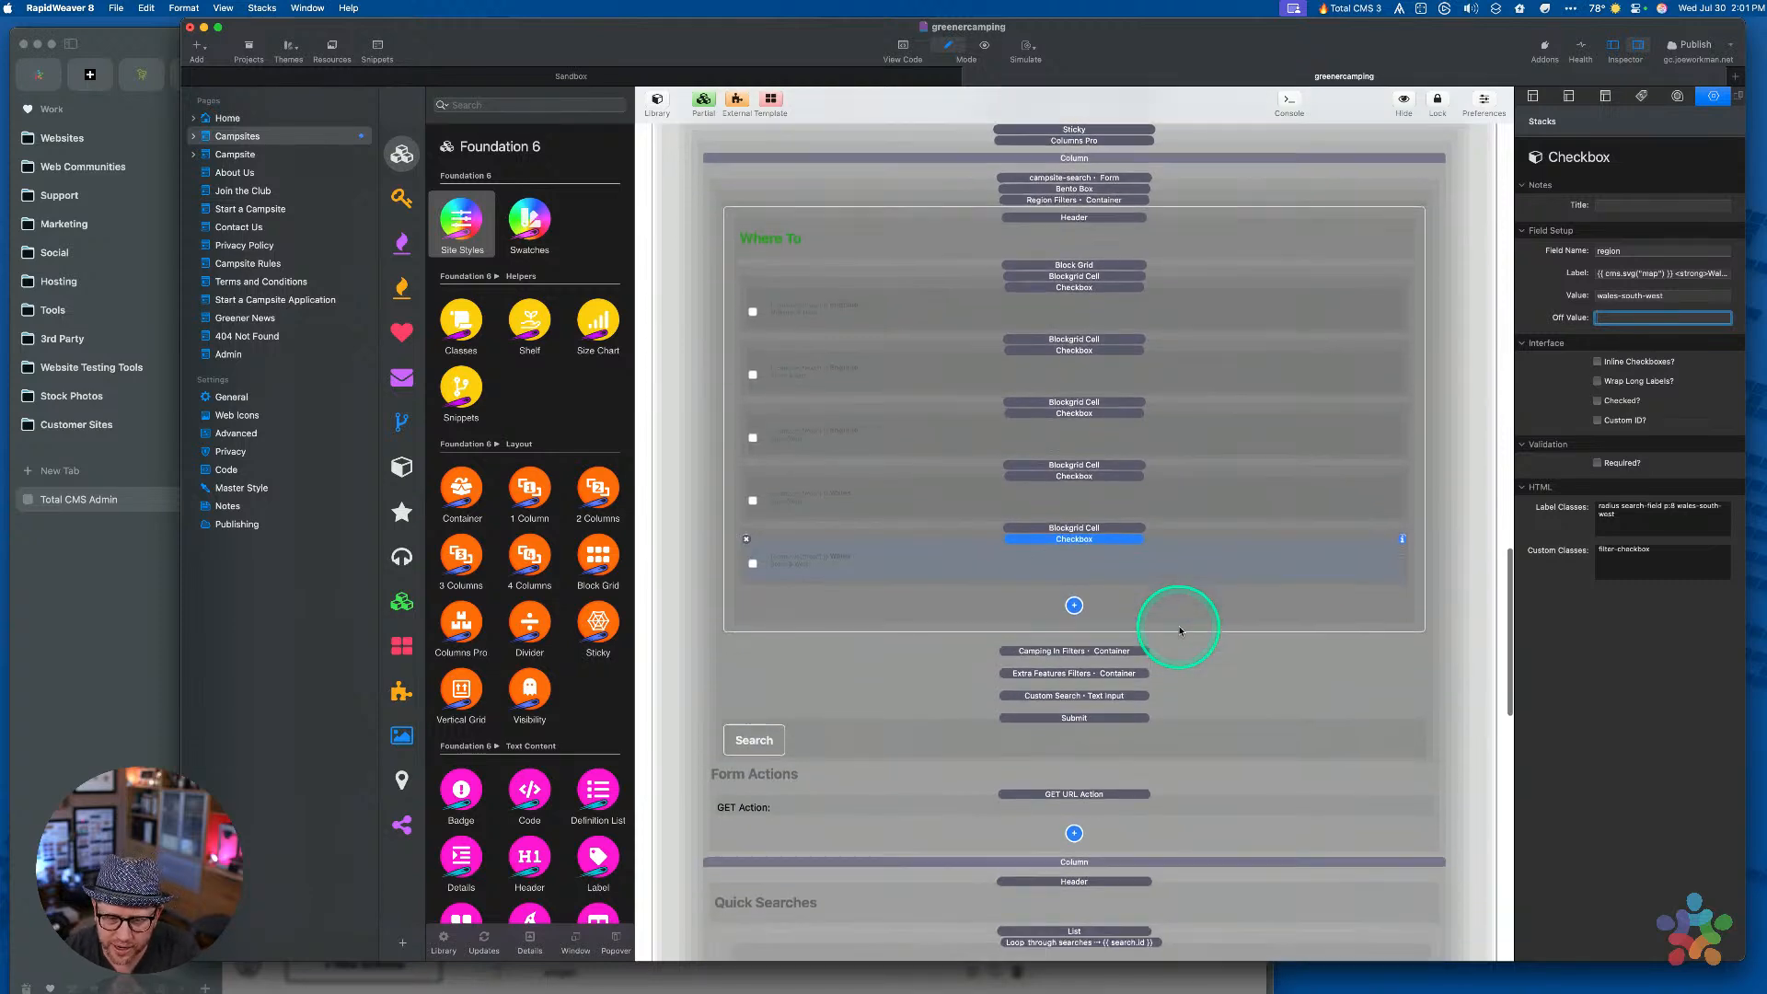
click(1063, 574)
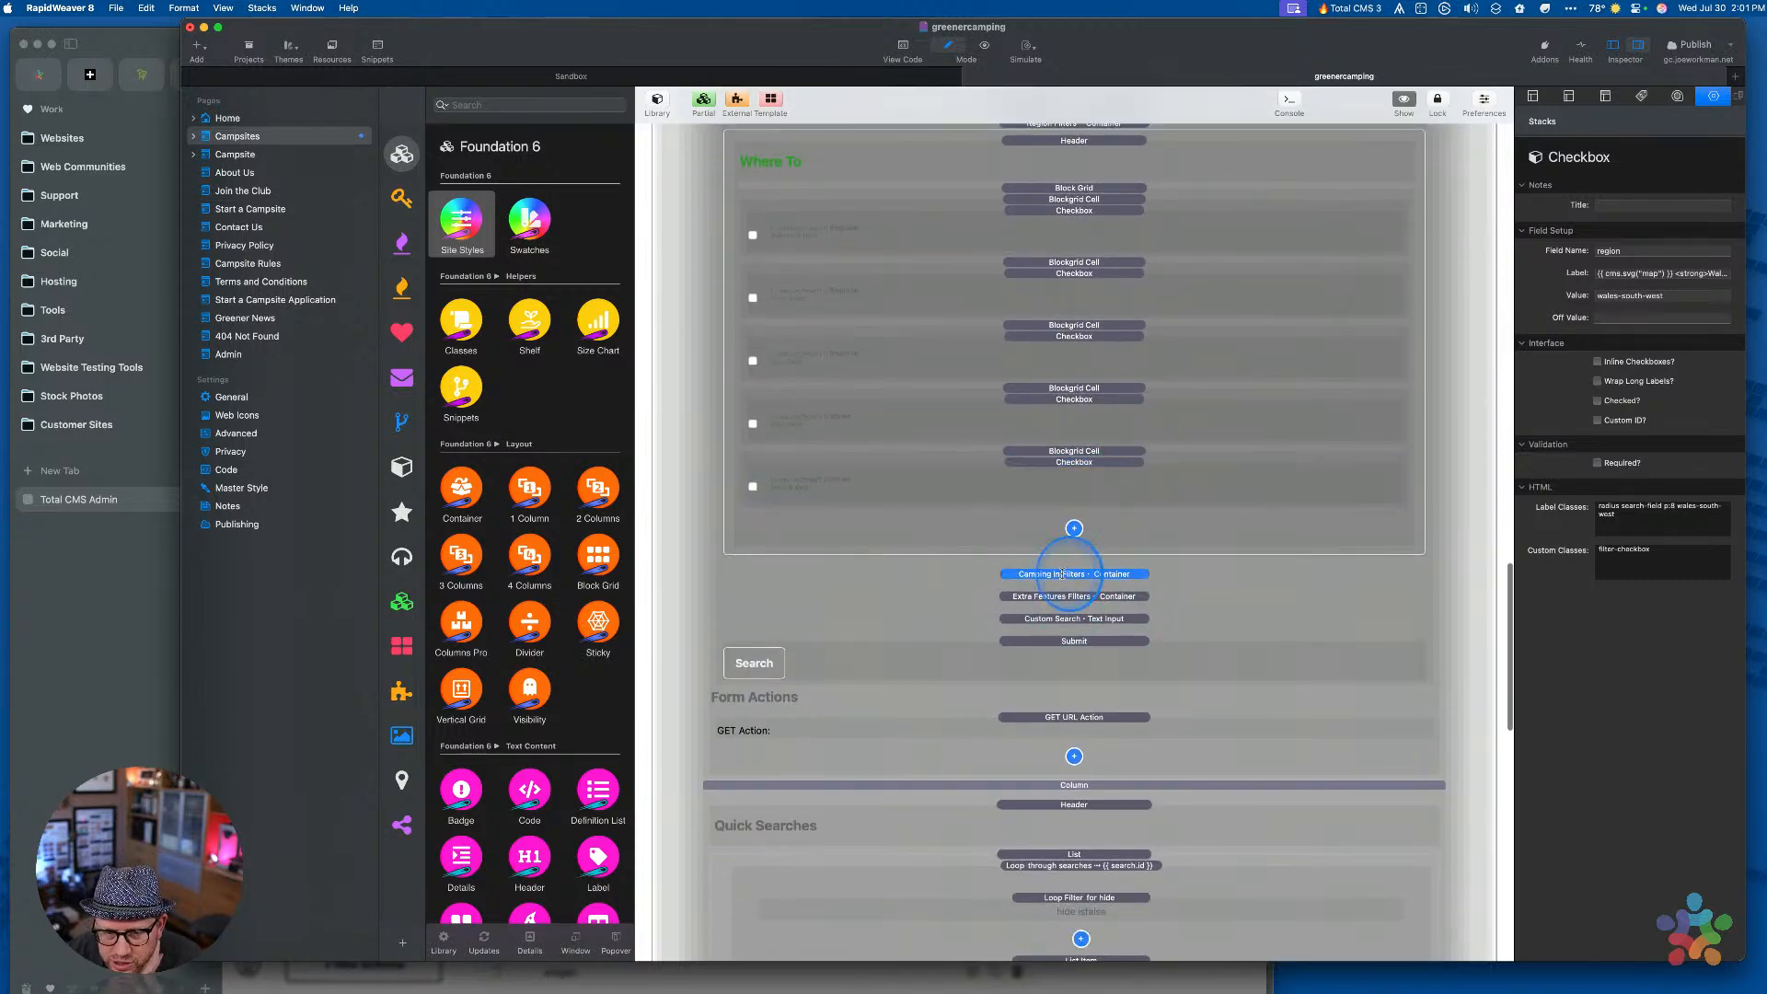
scroll(1063, 598, down, 20)
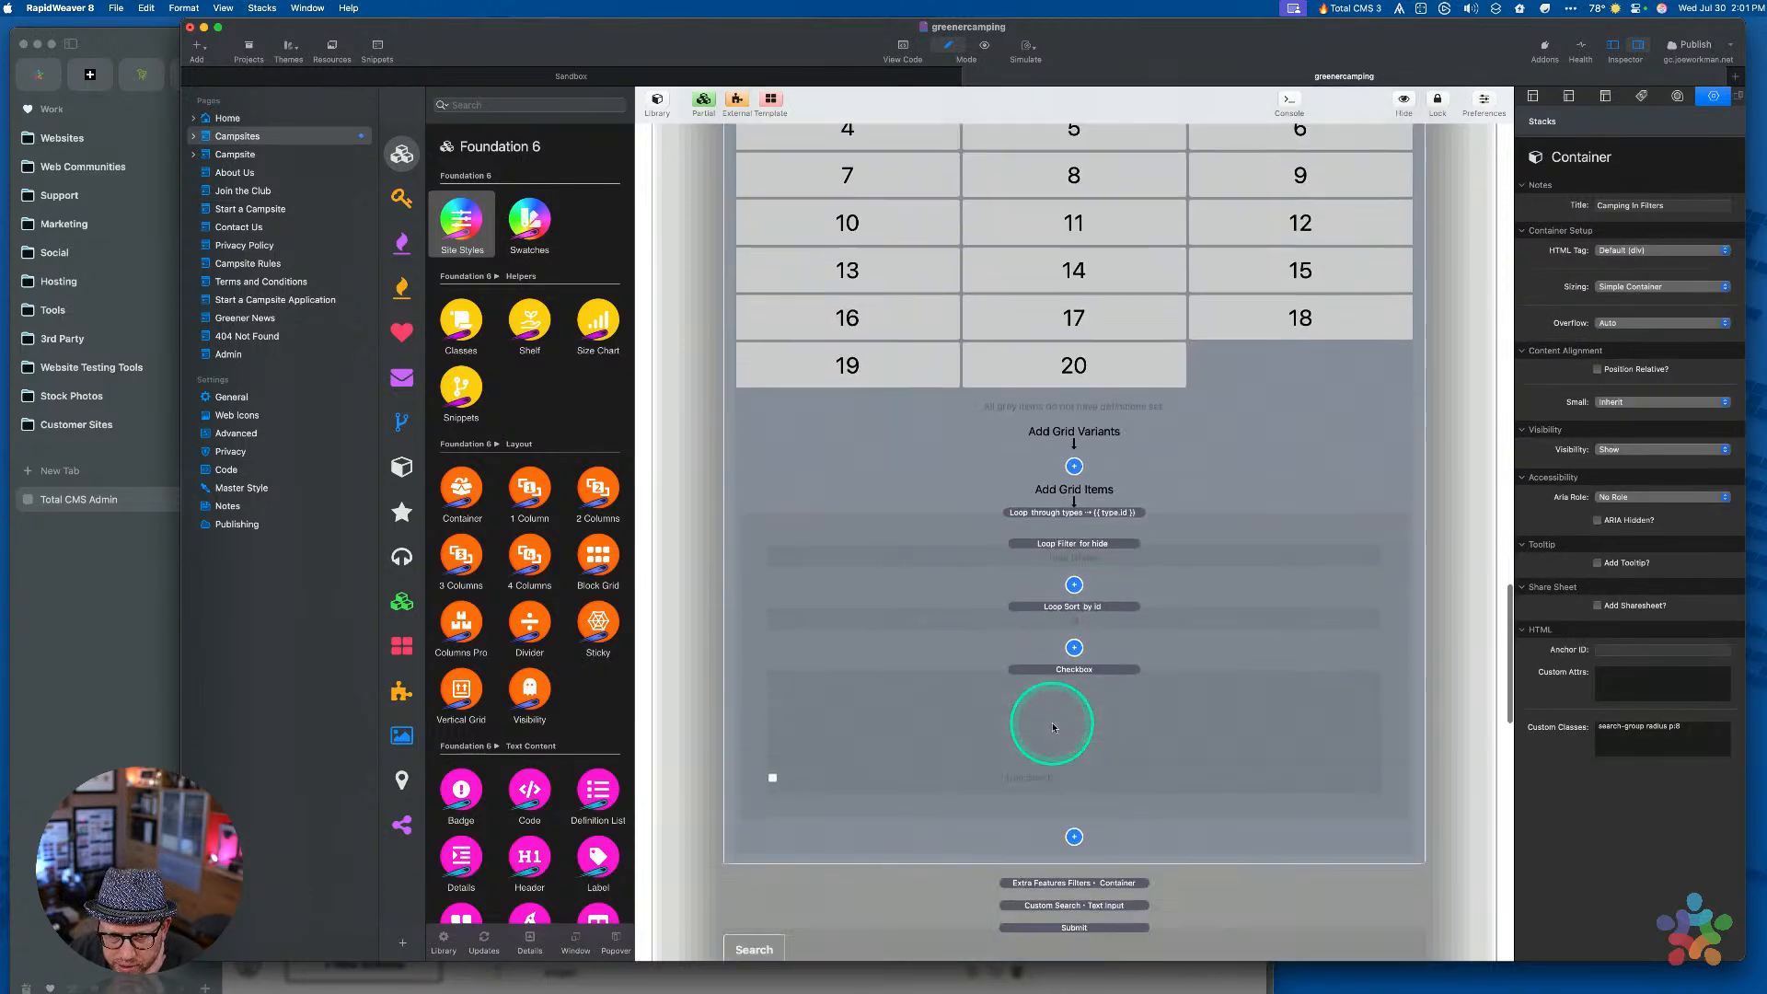
Select the types-loop checkbox and check the type ids in Total CMS's Types collection
click(1088, 595)
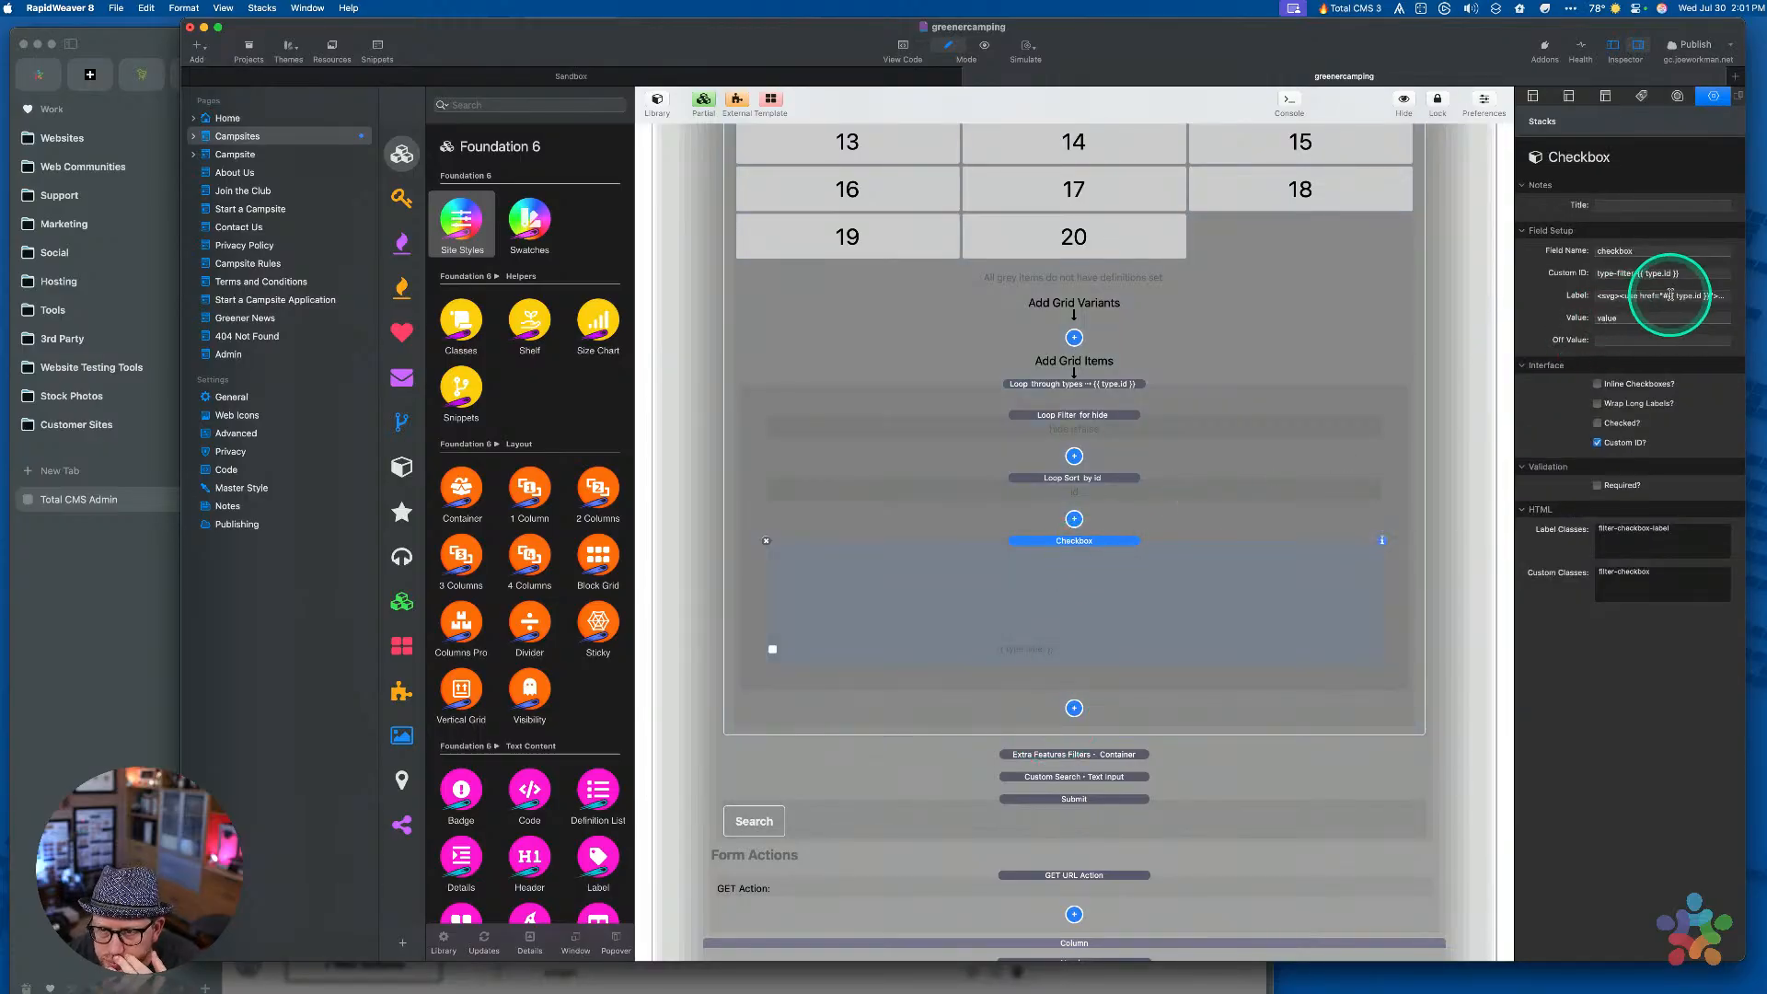
click(41, 637)
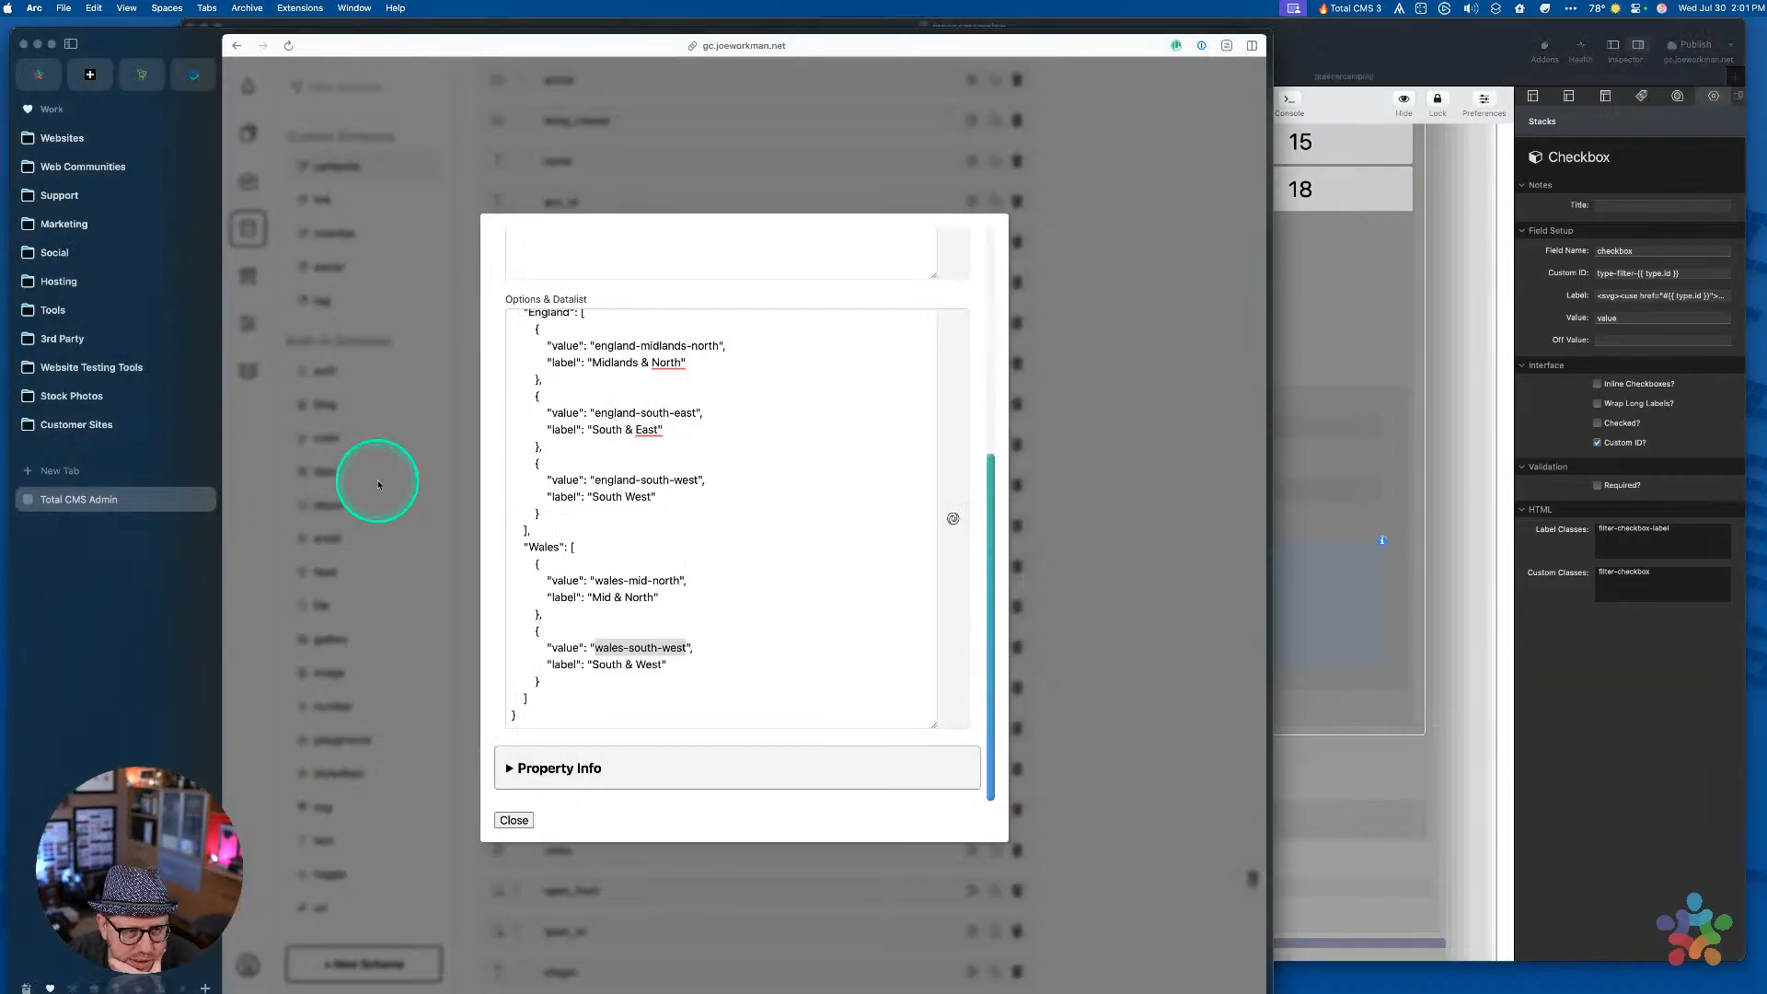
click(394, 419)
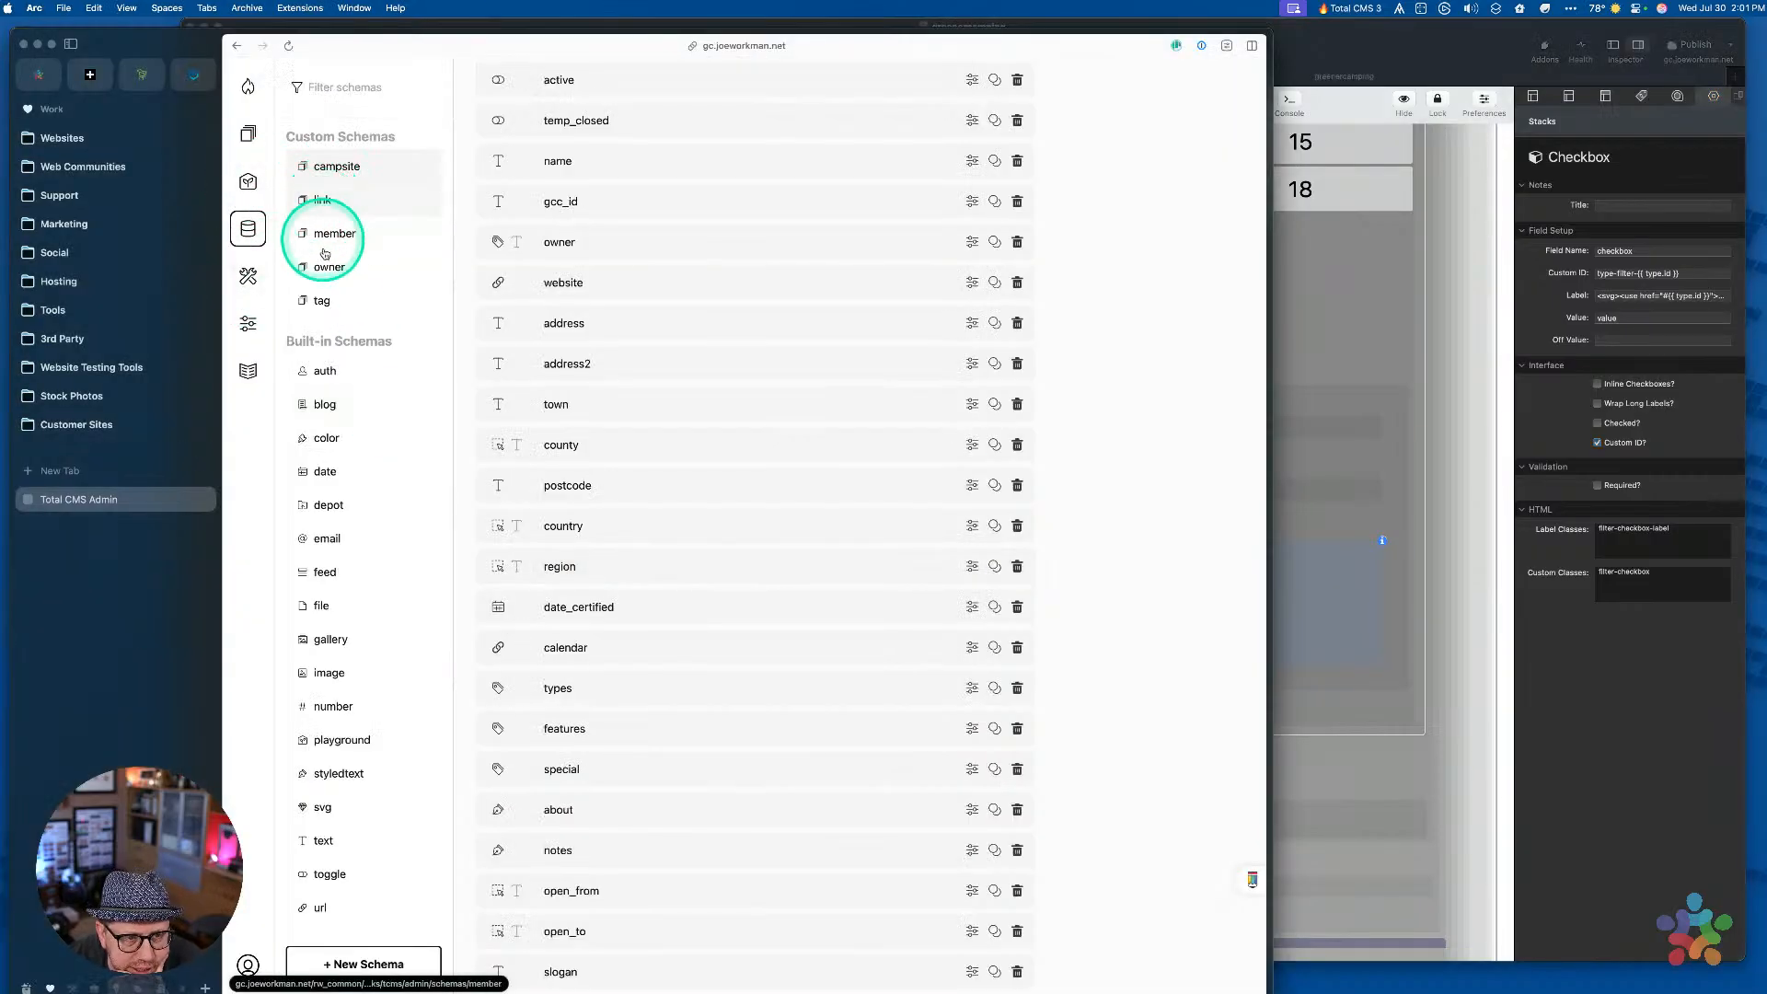
click(248, 134)
click(321, 436)
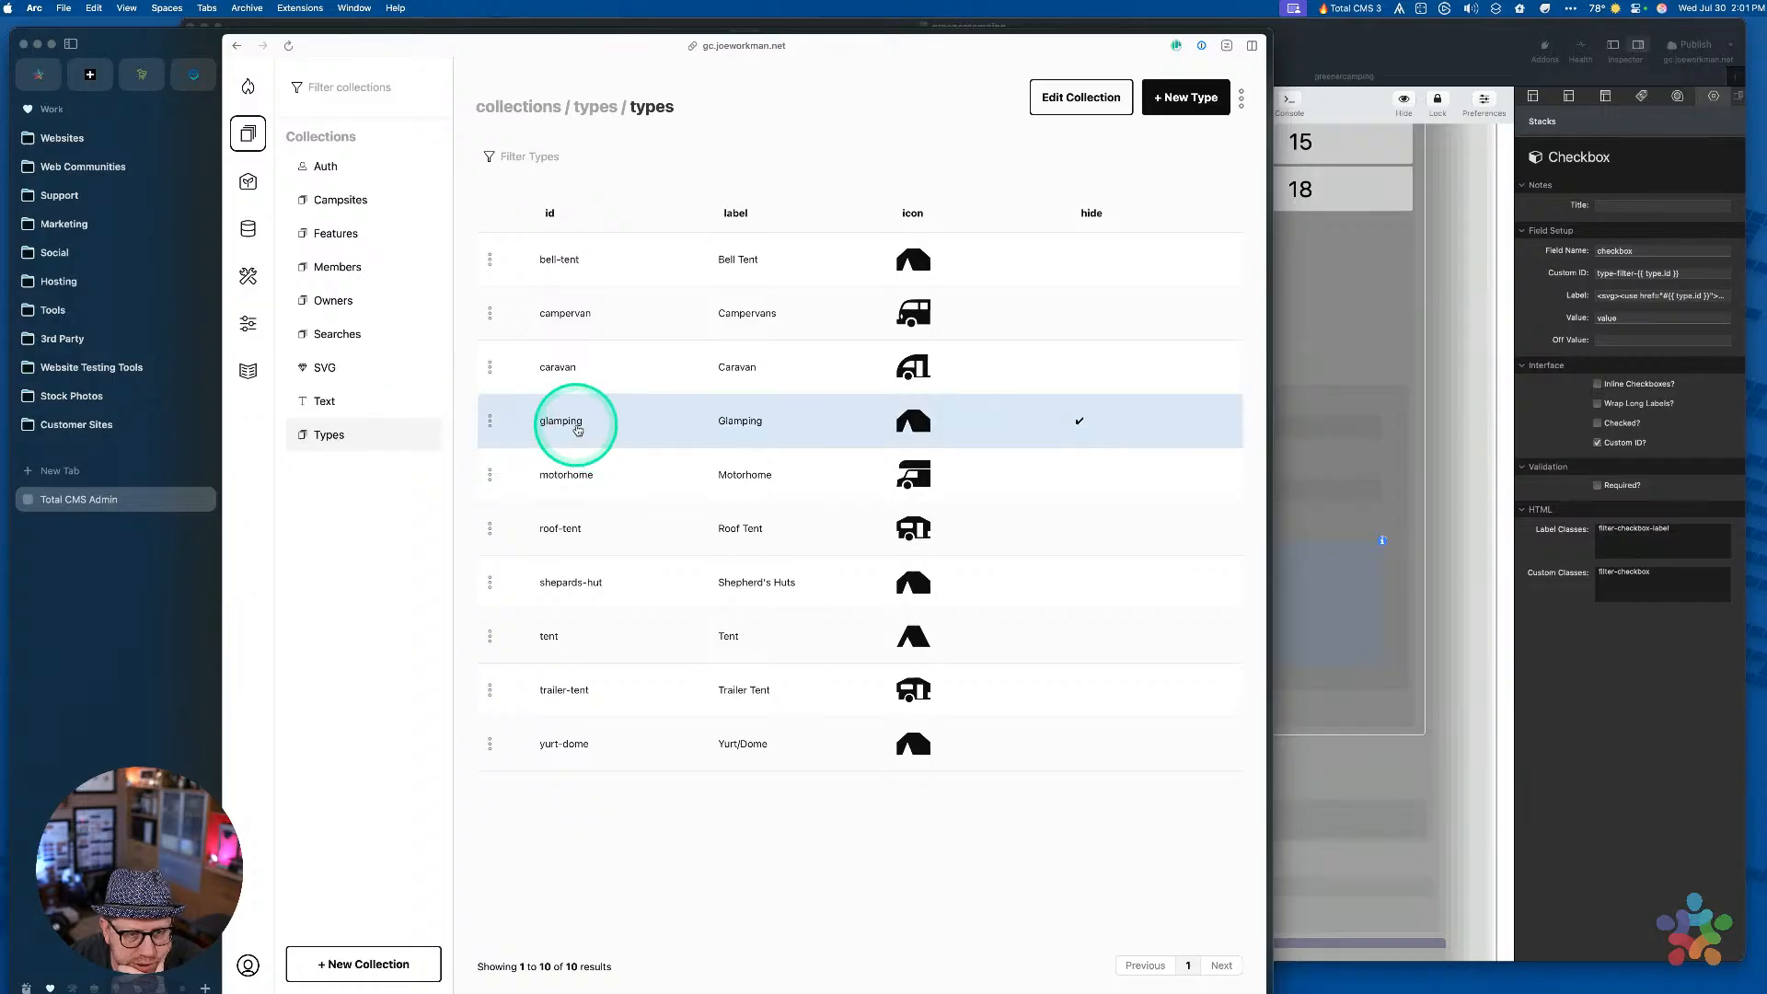
Set the Camping In checkbox's Value to the {{ type.id }} expression
click(1473, 692)
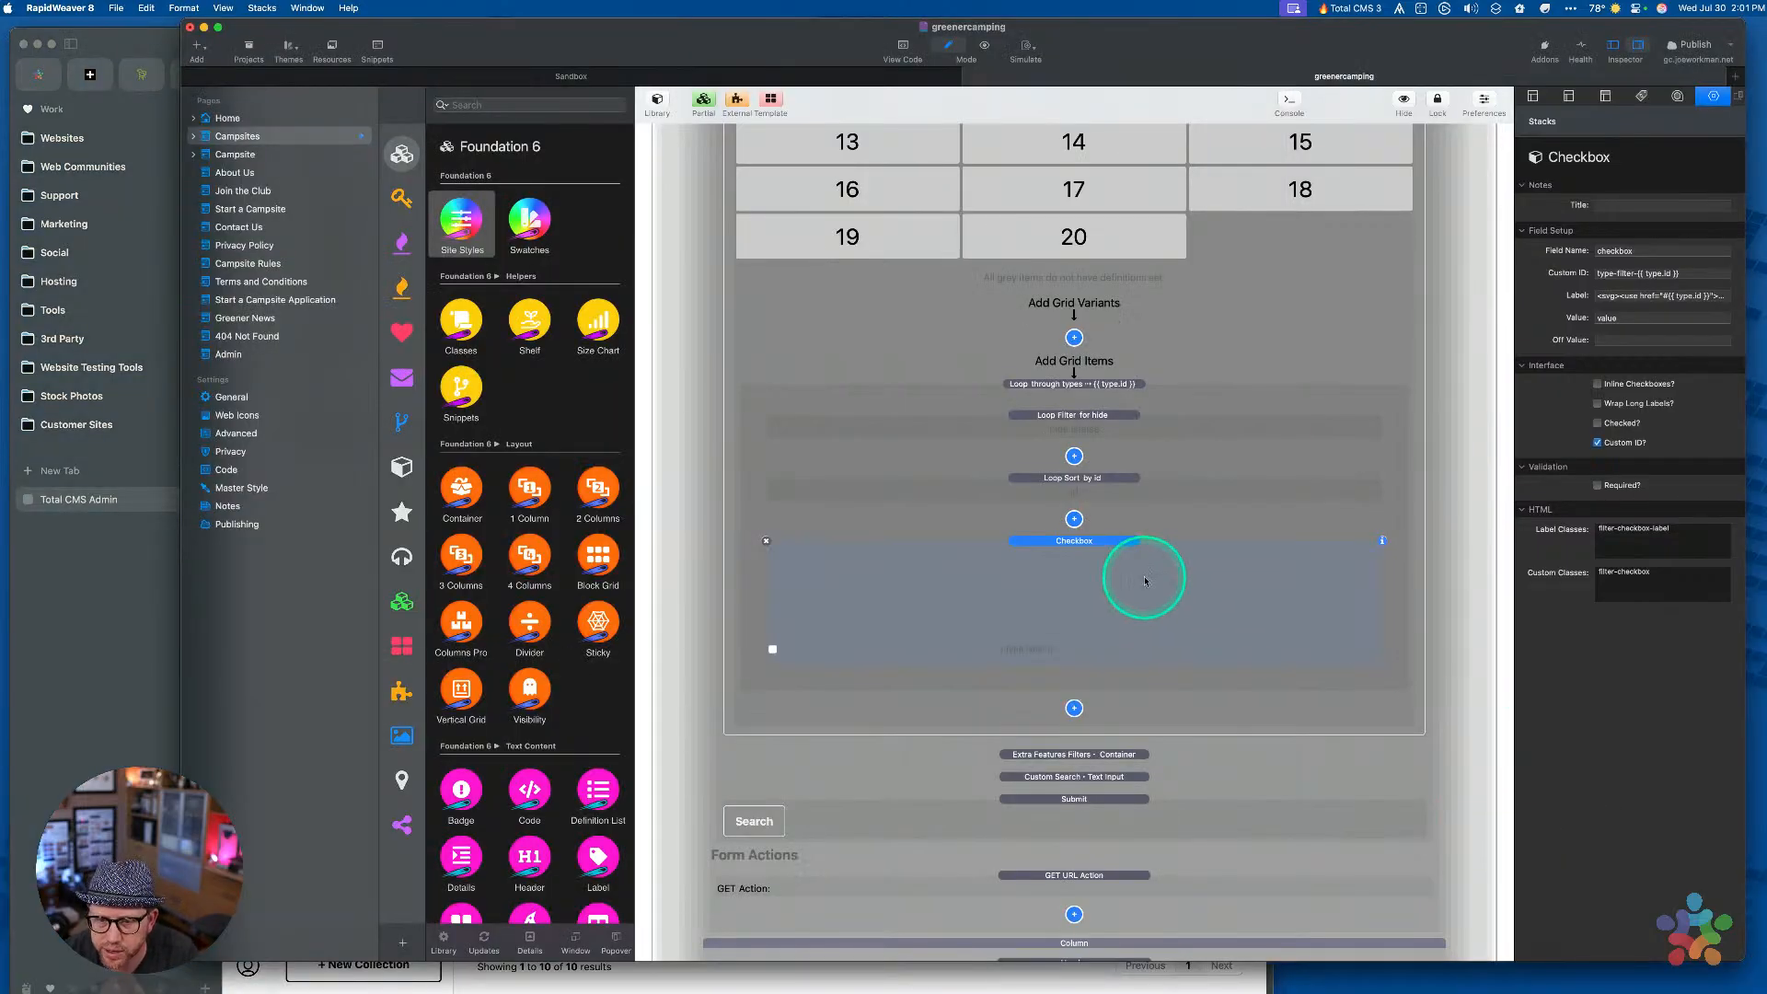
click(1661, 273)
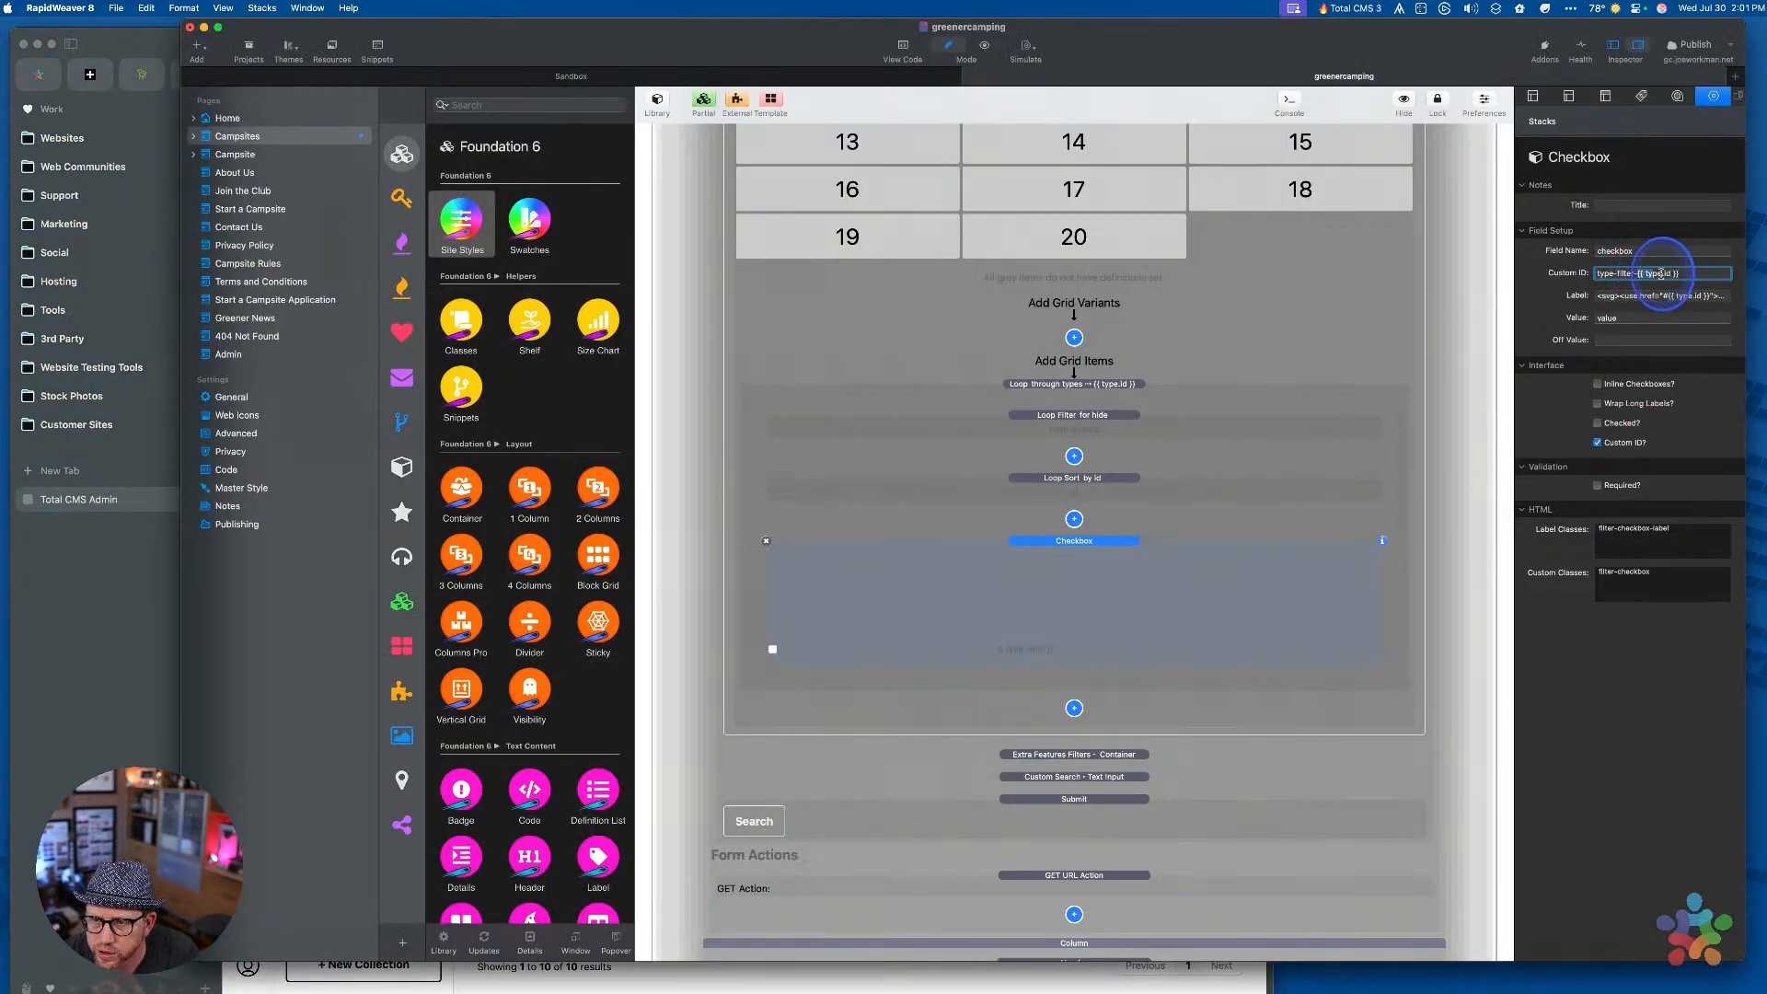
click(1630, 319)
key(super+v)
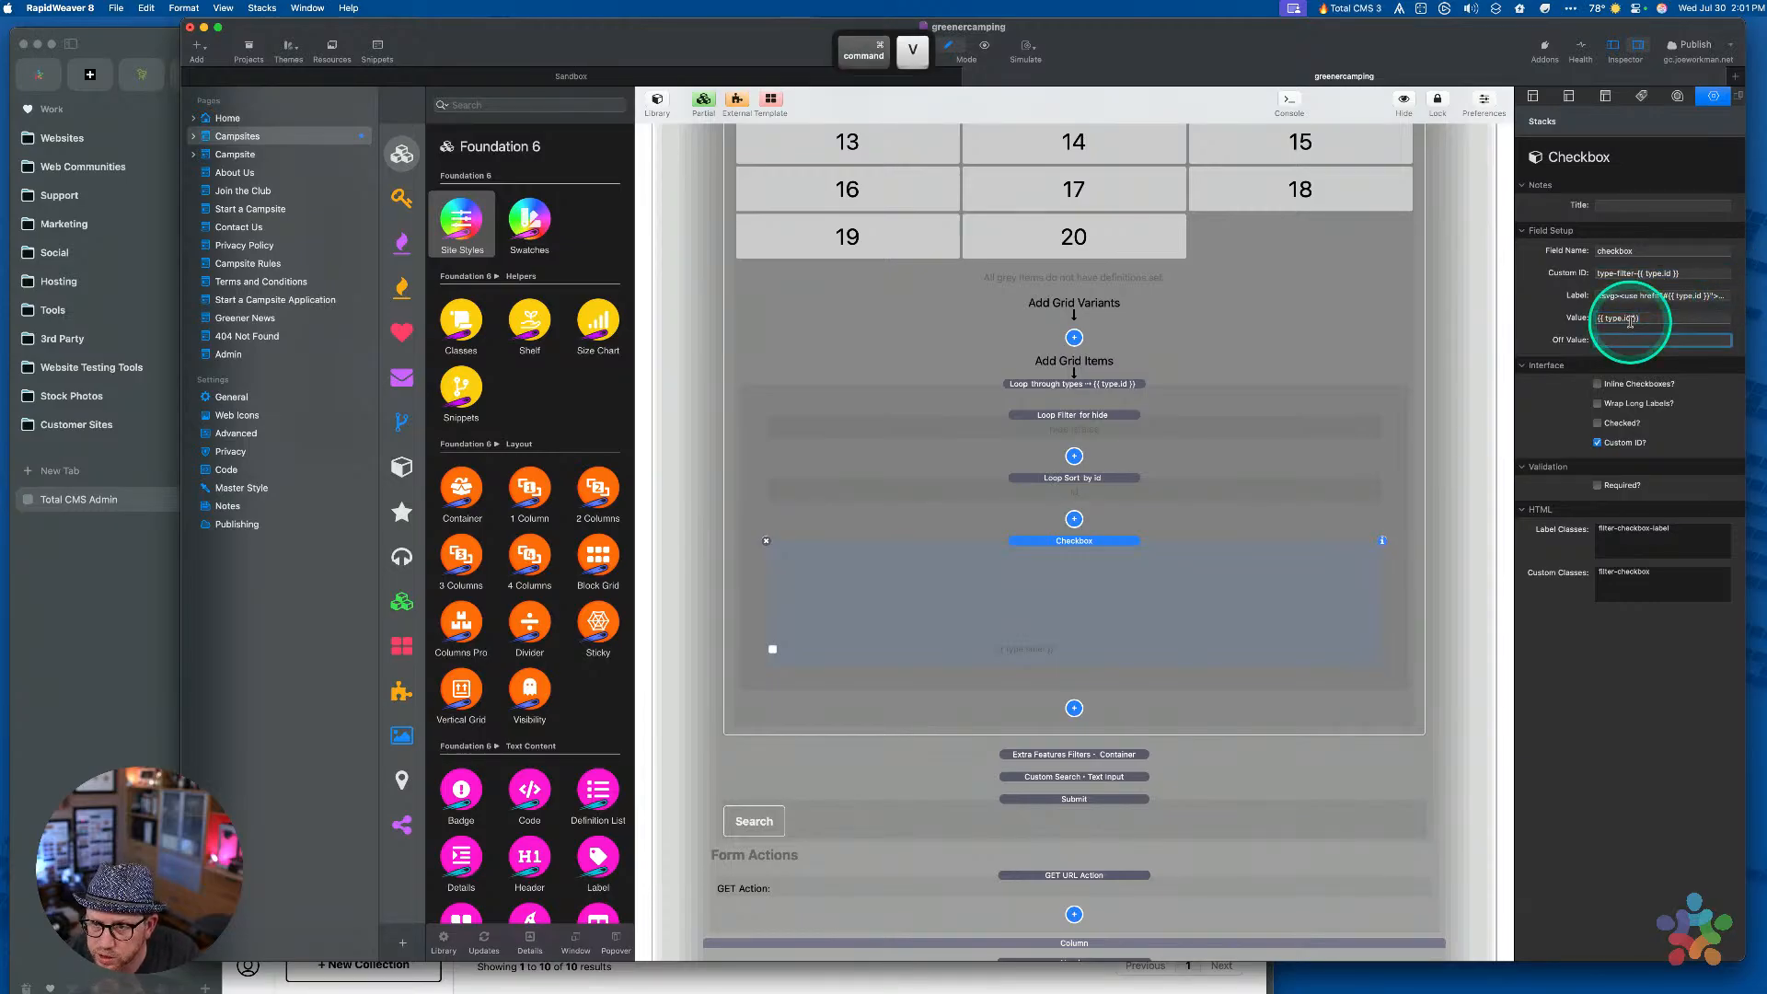
click(1077, 629)
Set the Extra Features checkbox's Value to the {{ feature.id }} expression
click(1064, 754)
scroll(1062, 760, down, 8)
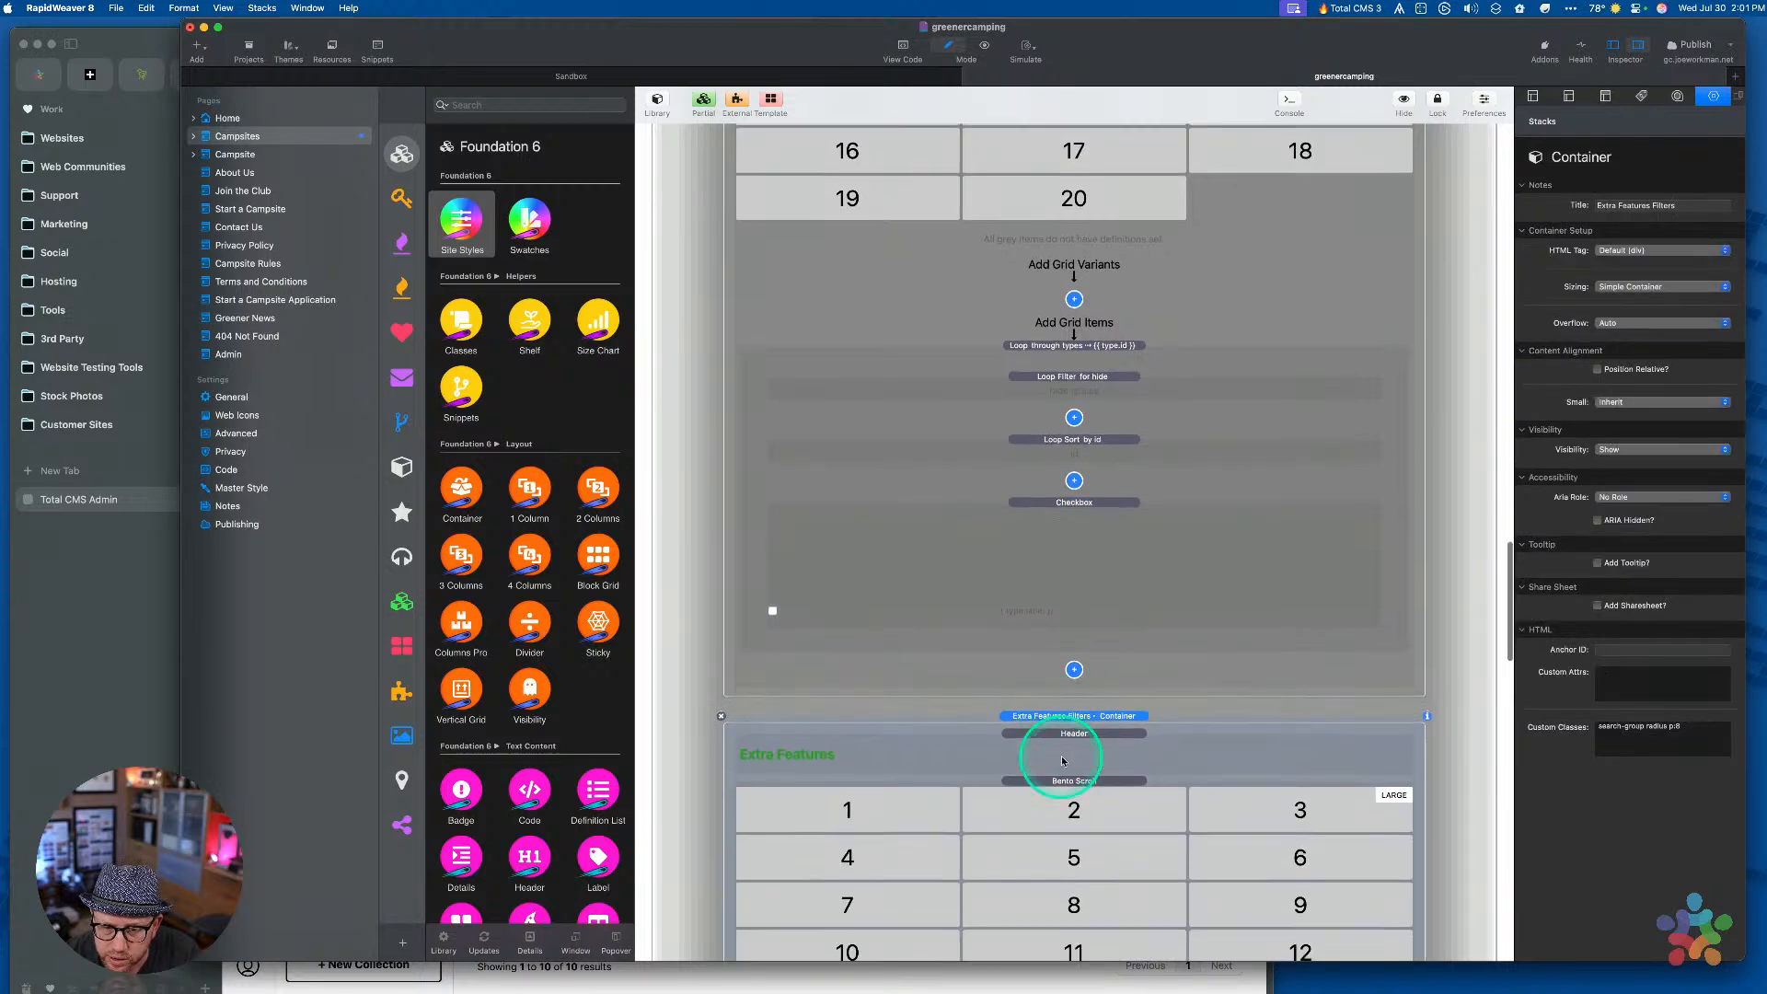
click(1097, 635)
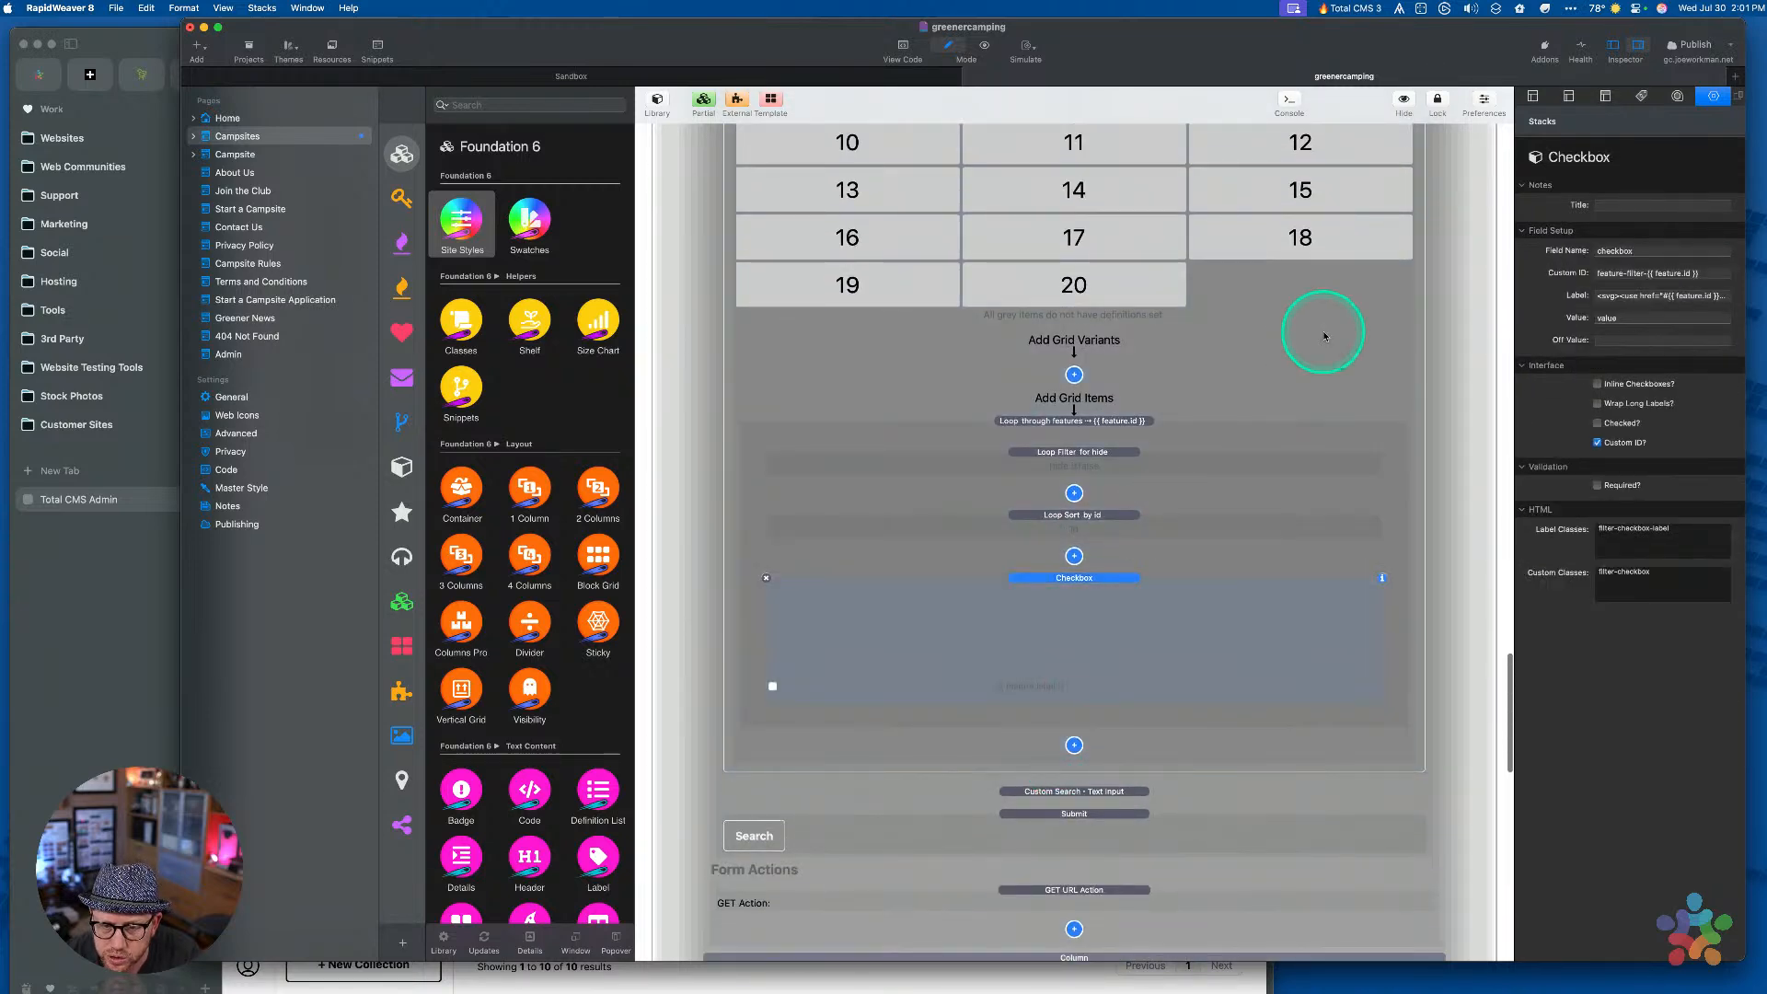
drag(1649, 272, 1737, 271)
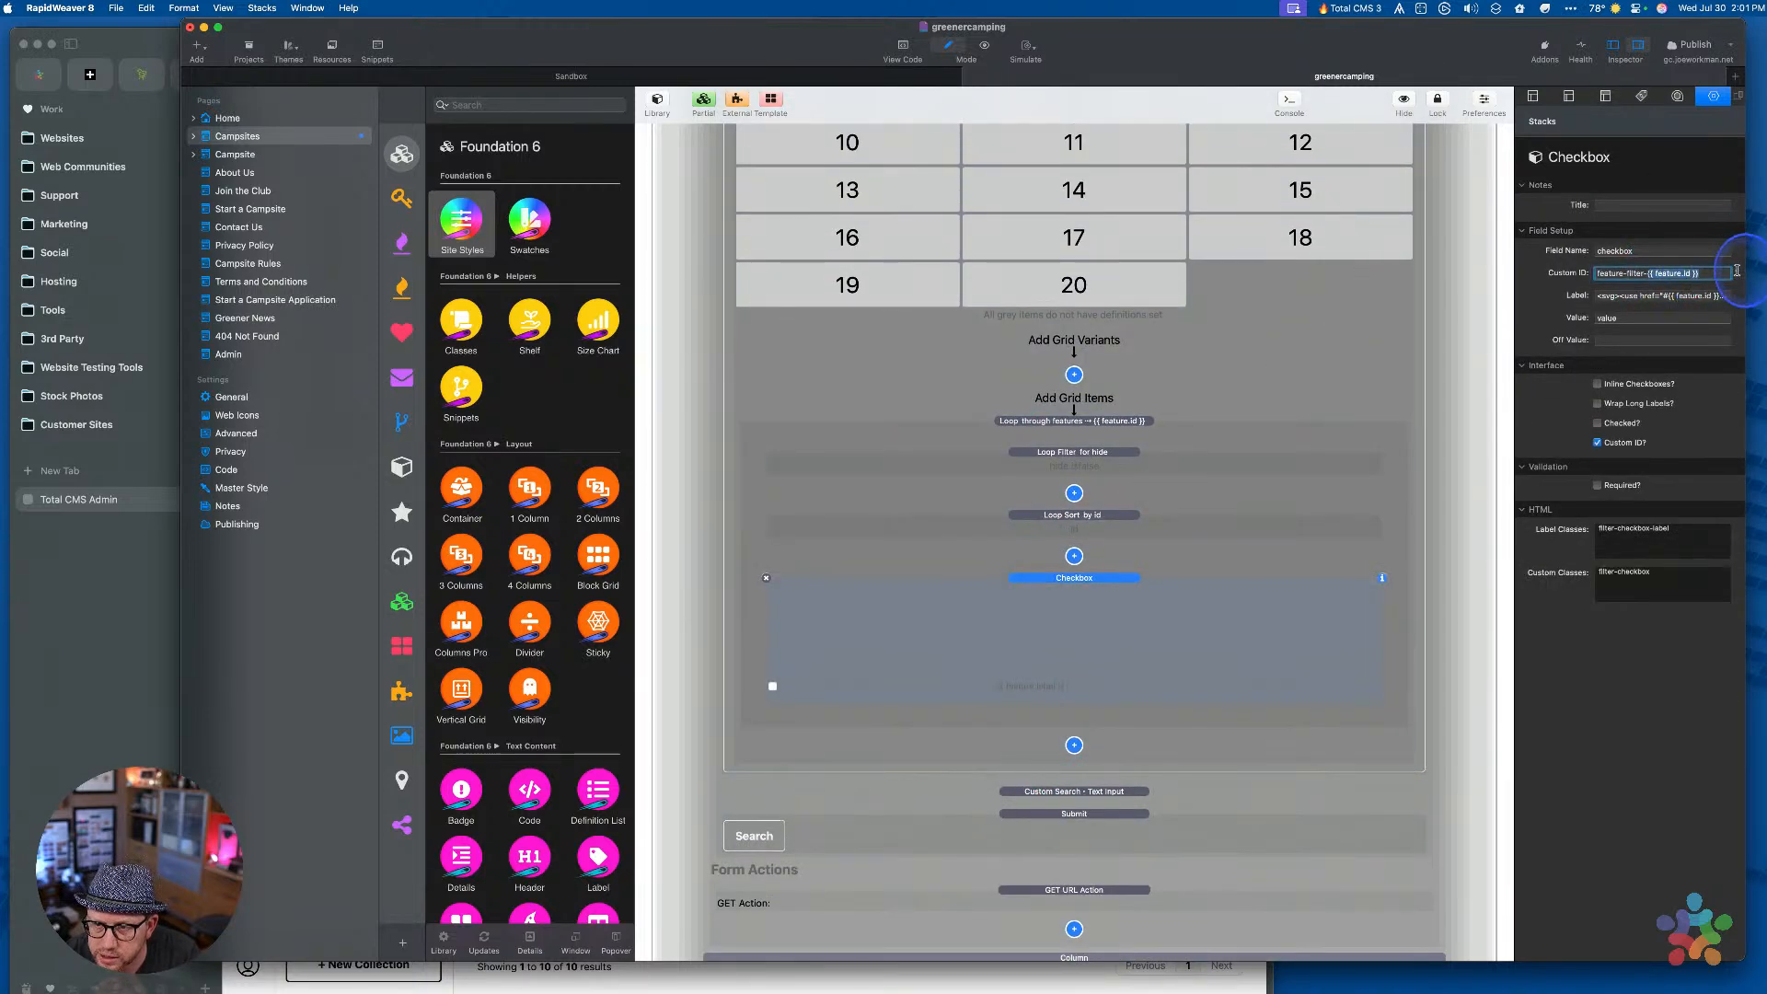
key(super+c)
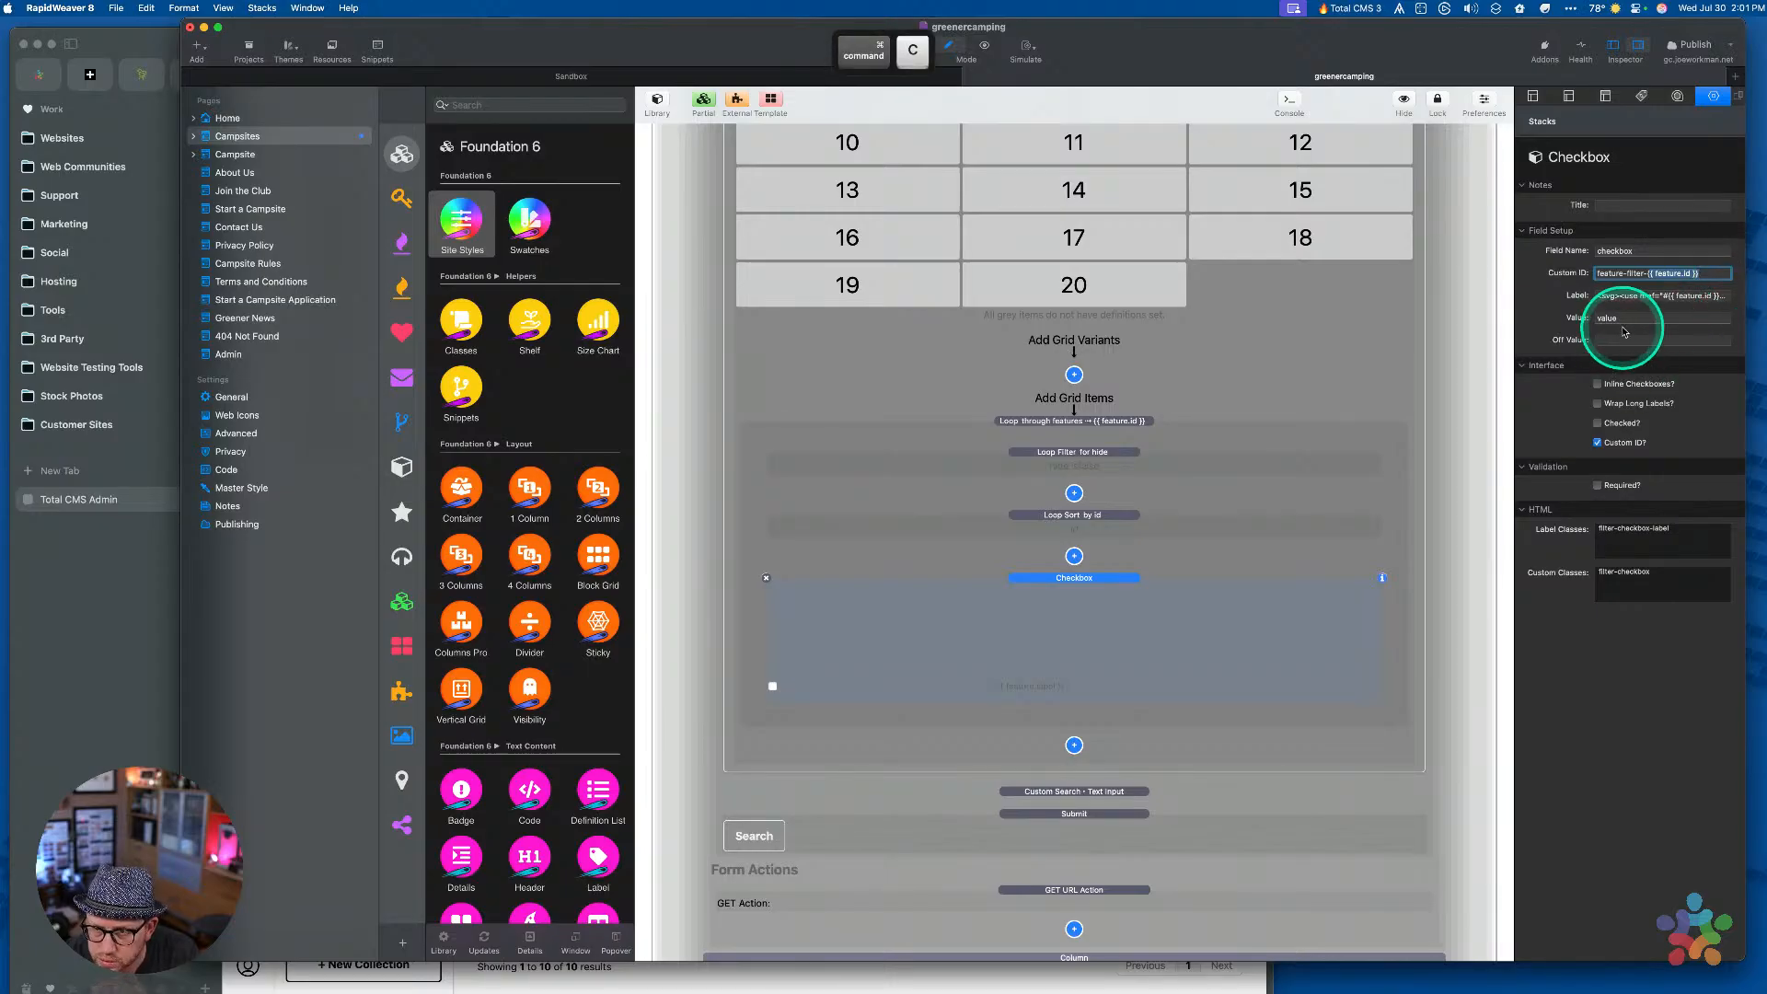
double_click(1623, 319)
key(super+v)
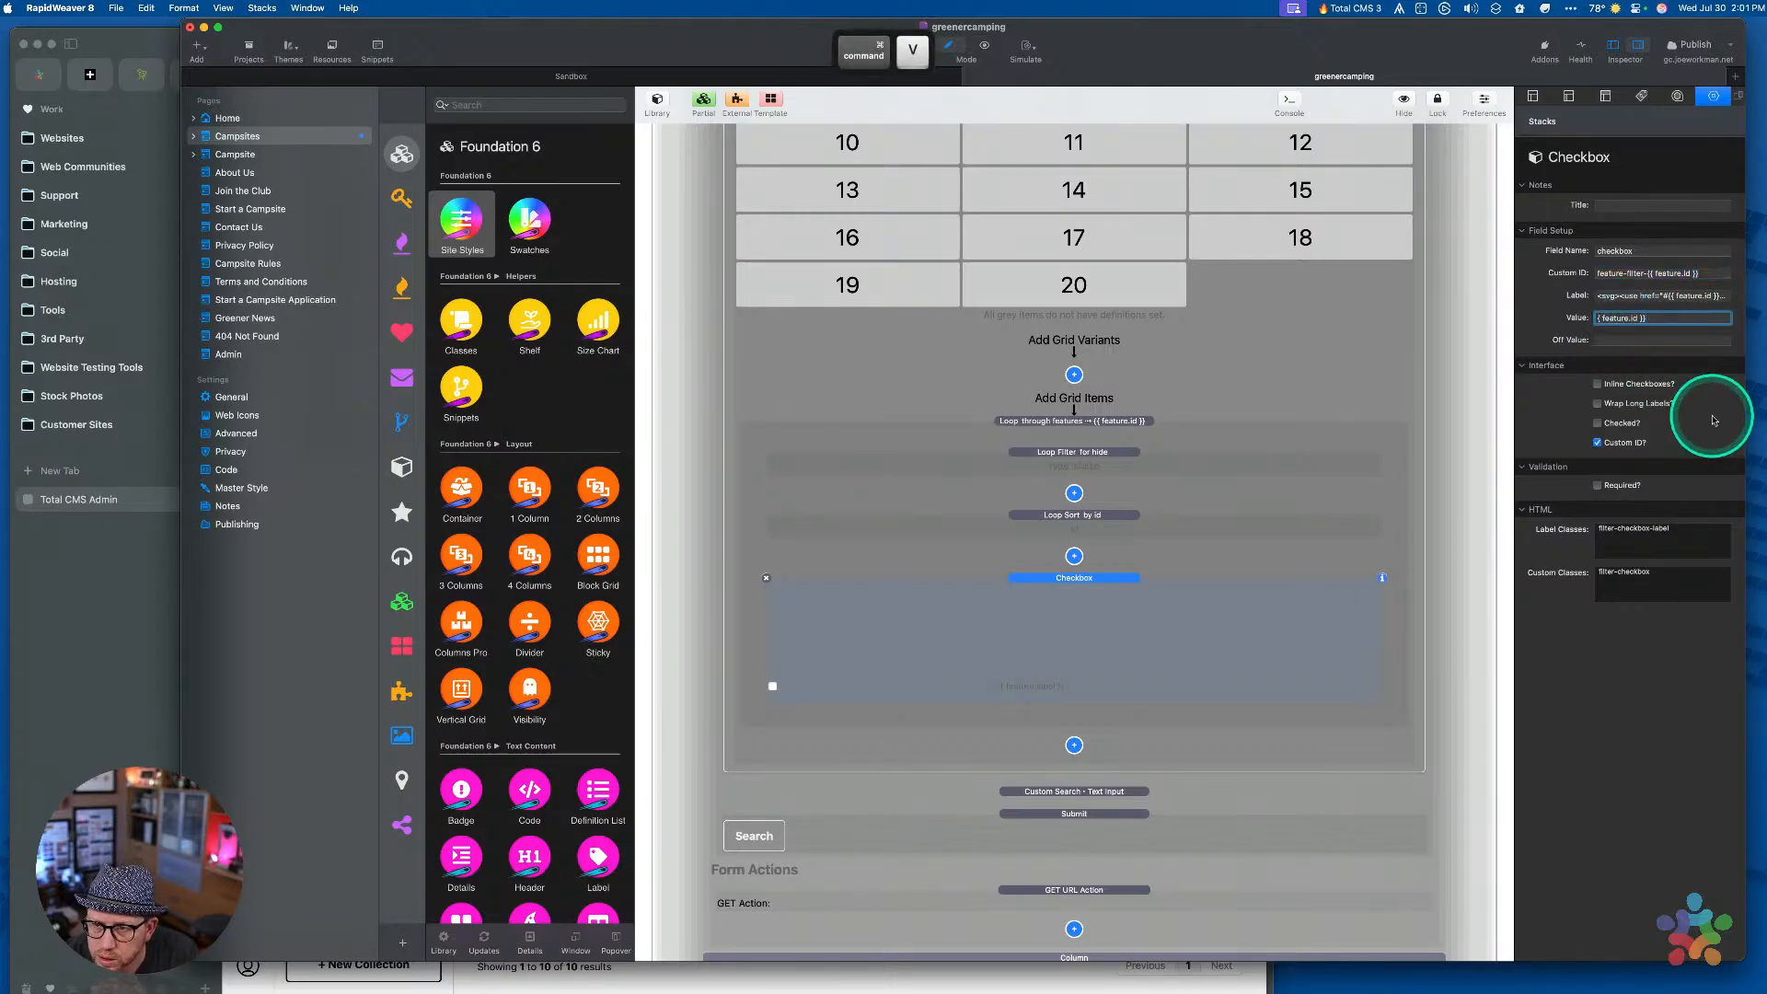
text({)
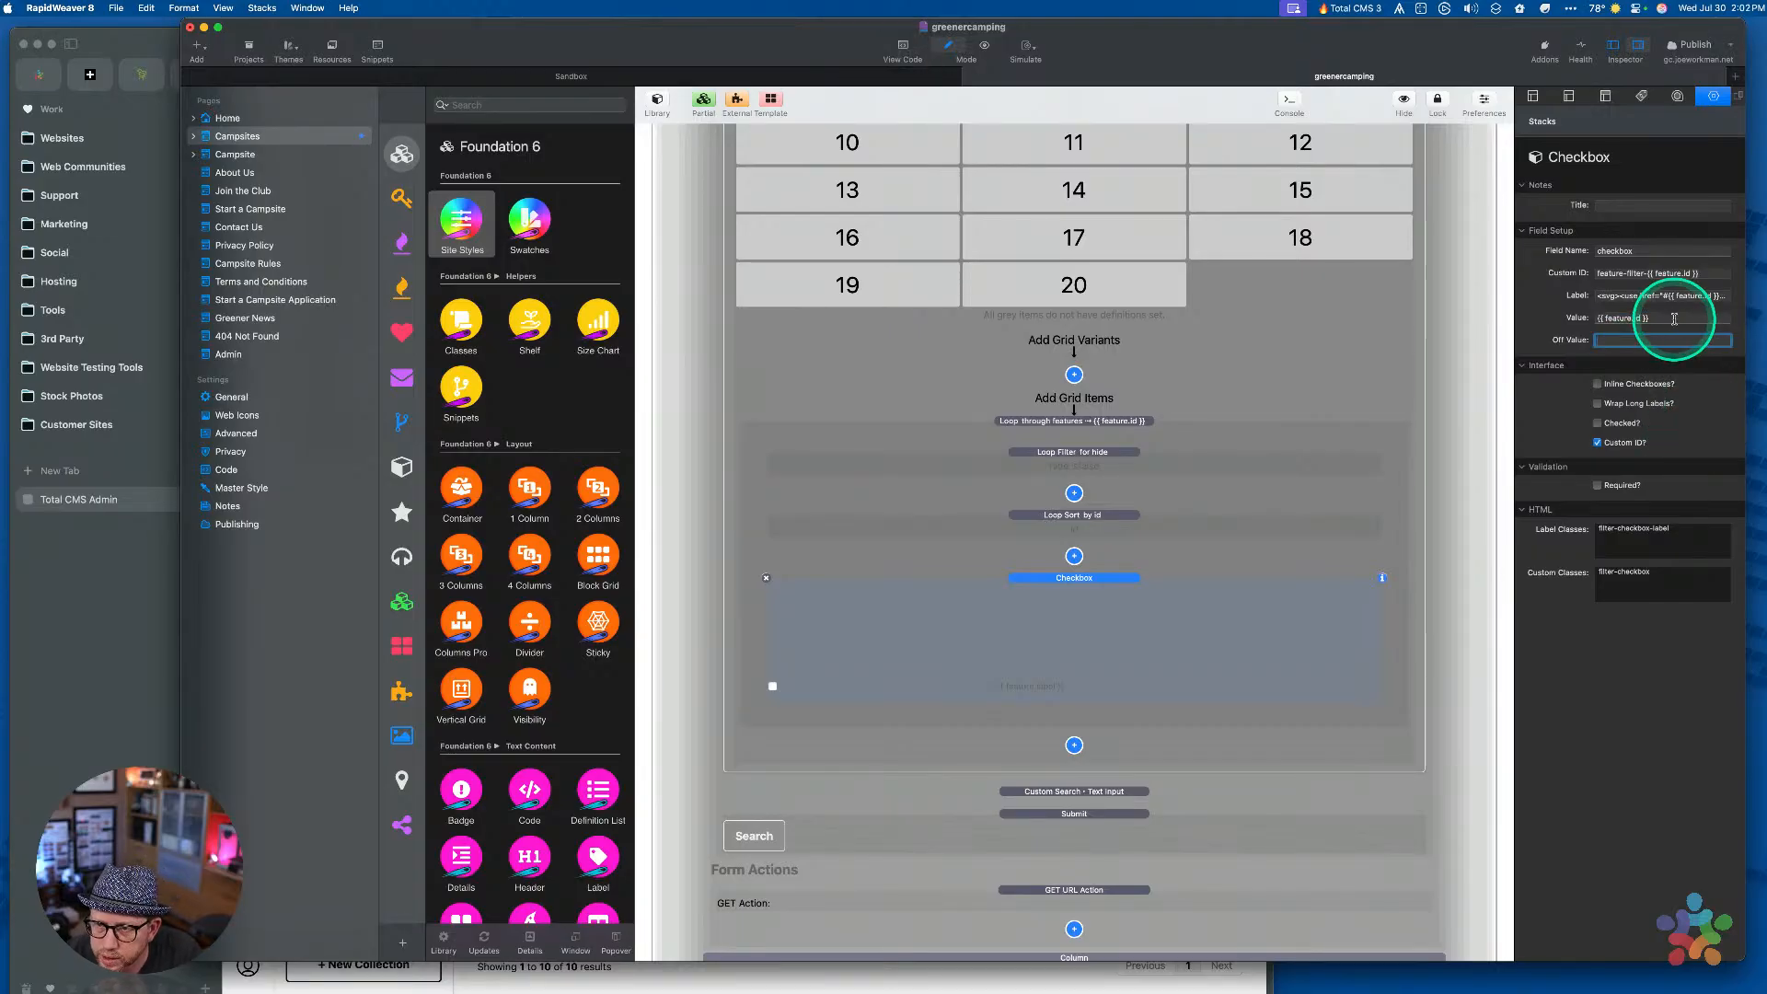
Review the Camping In, Extra Features and Region filter containers, then save the project
scroll(1000, 503, up, 10)
click(1086, 371)
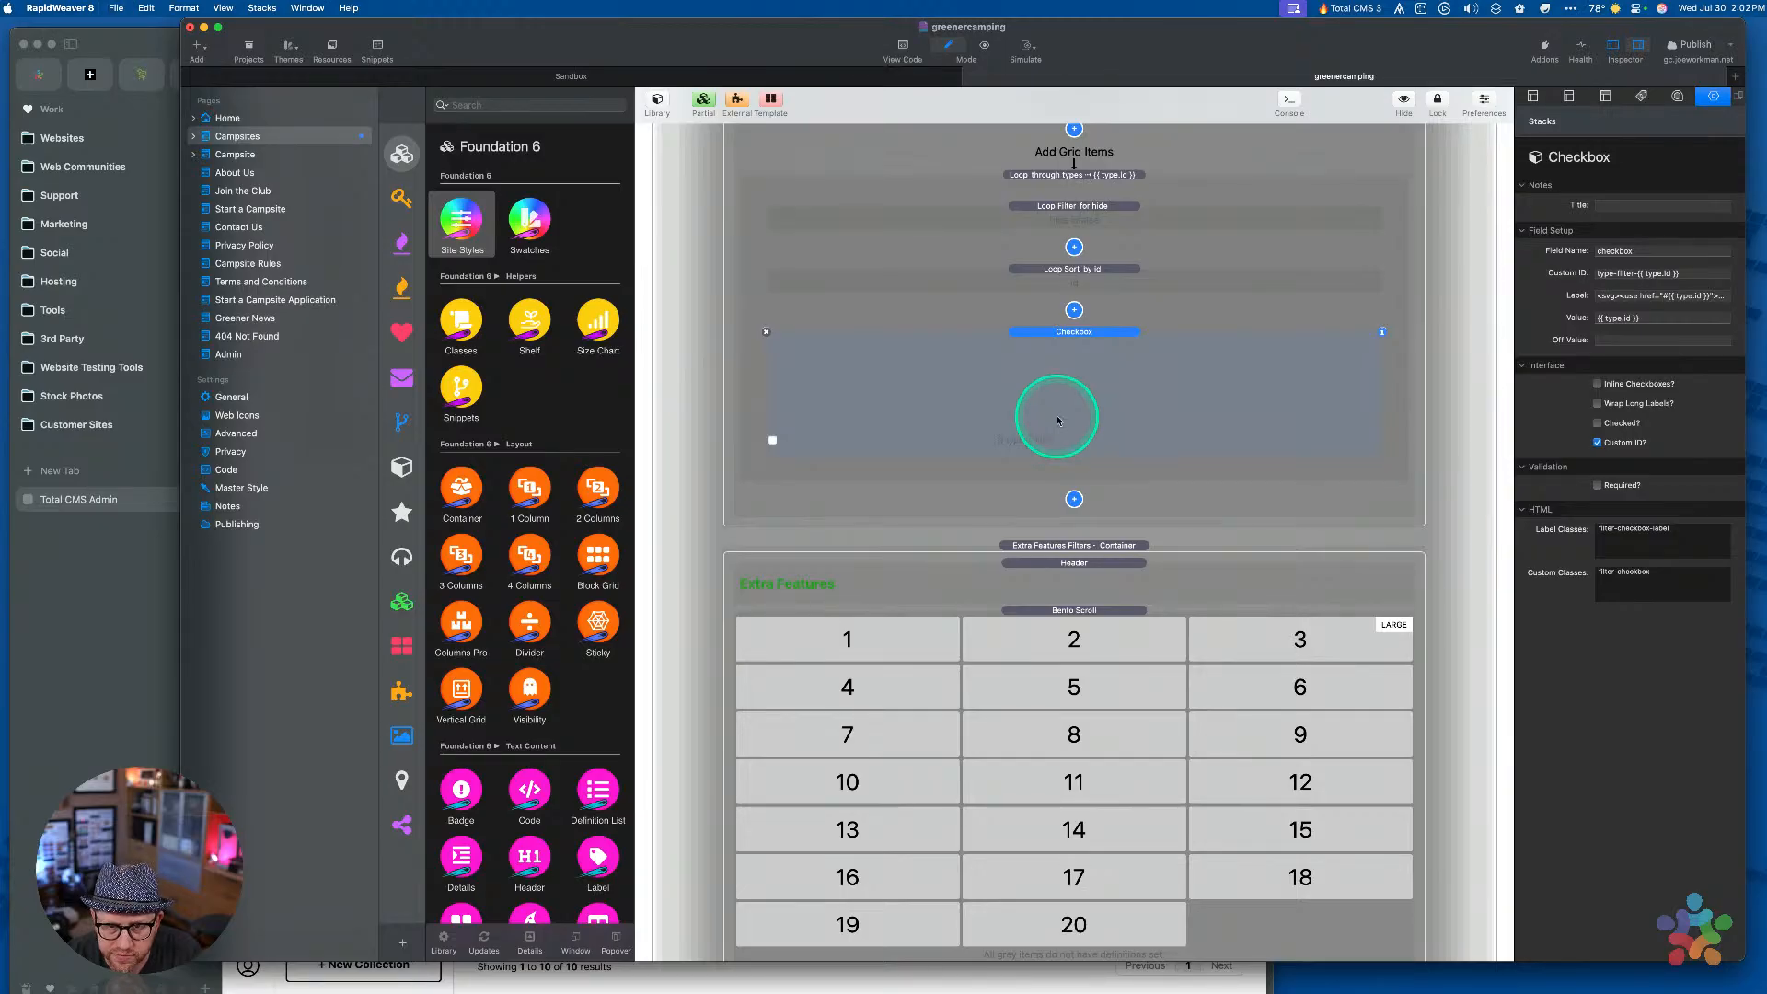
scroll(1058, 420, up, 15)
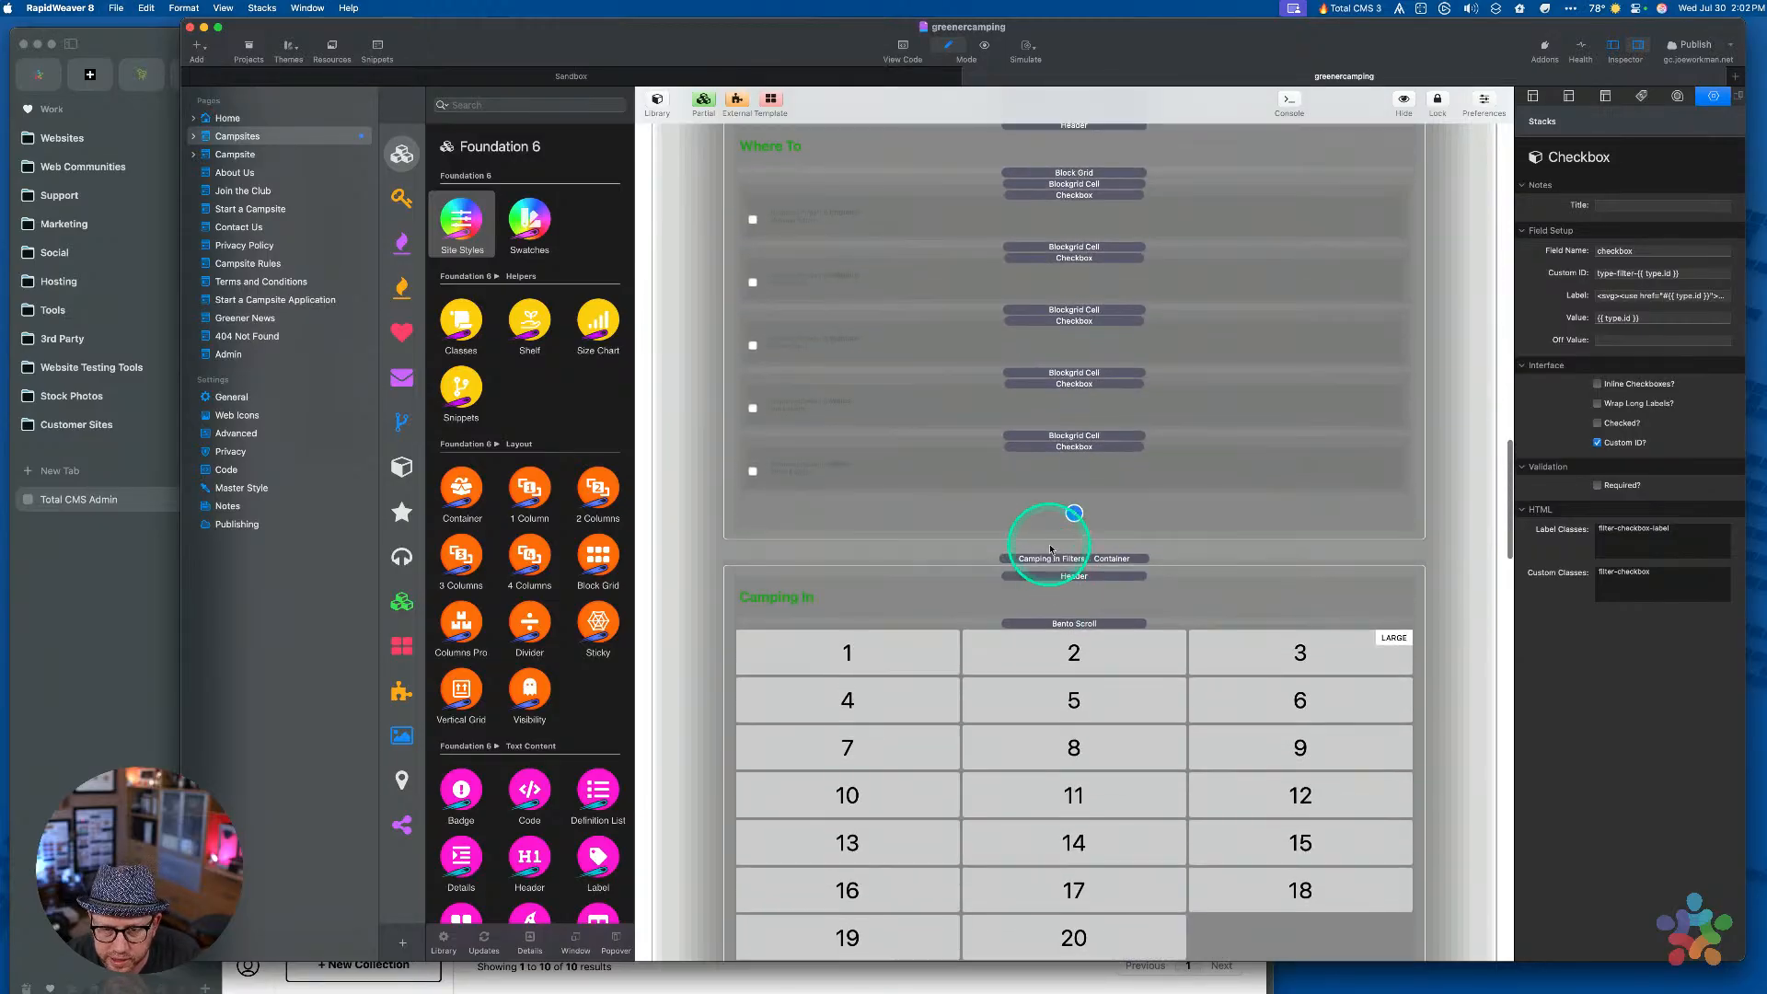
click(1049, 563)
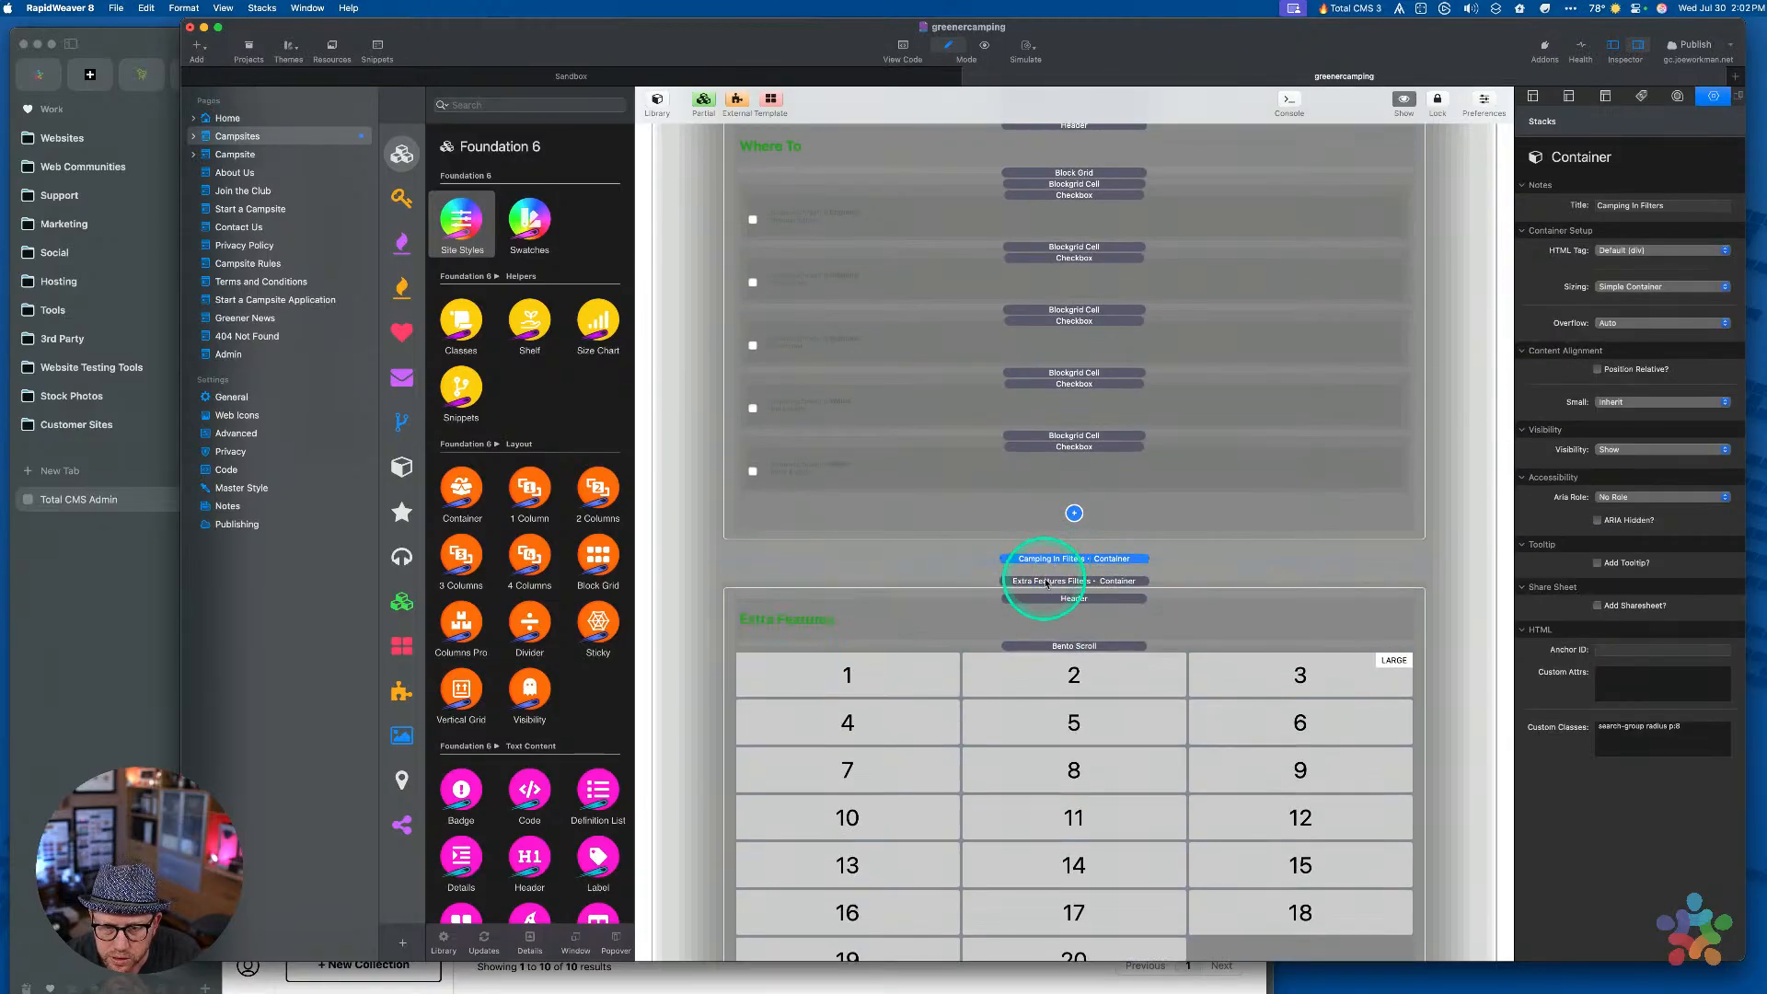
click(1046, 580)
scroll(1058, 552, up, 5)
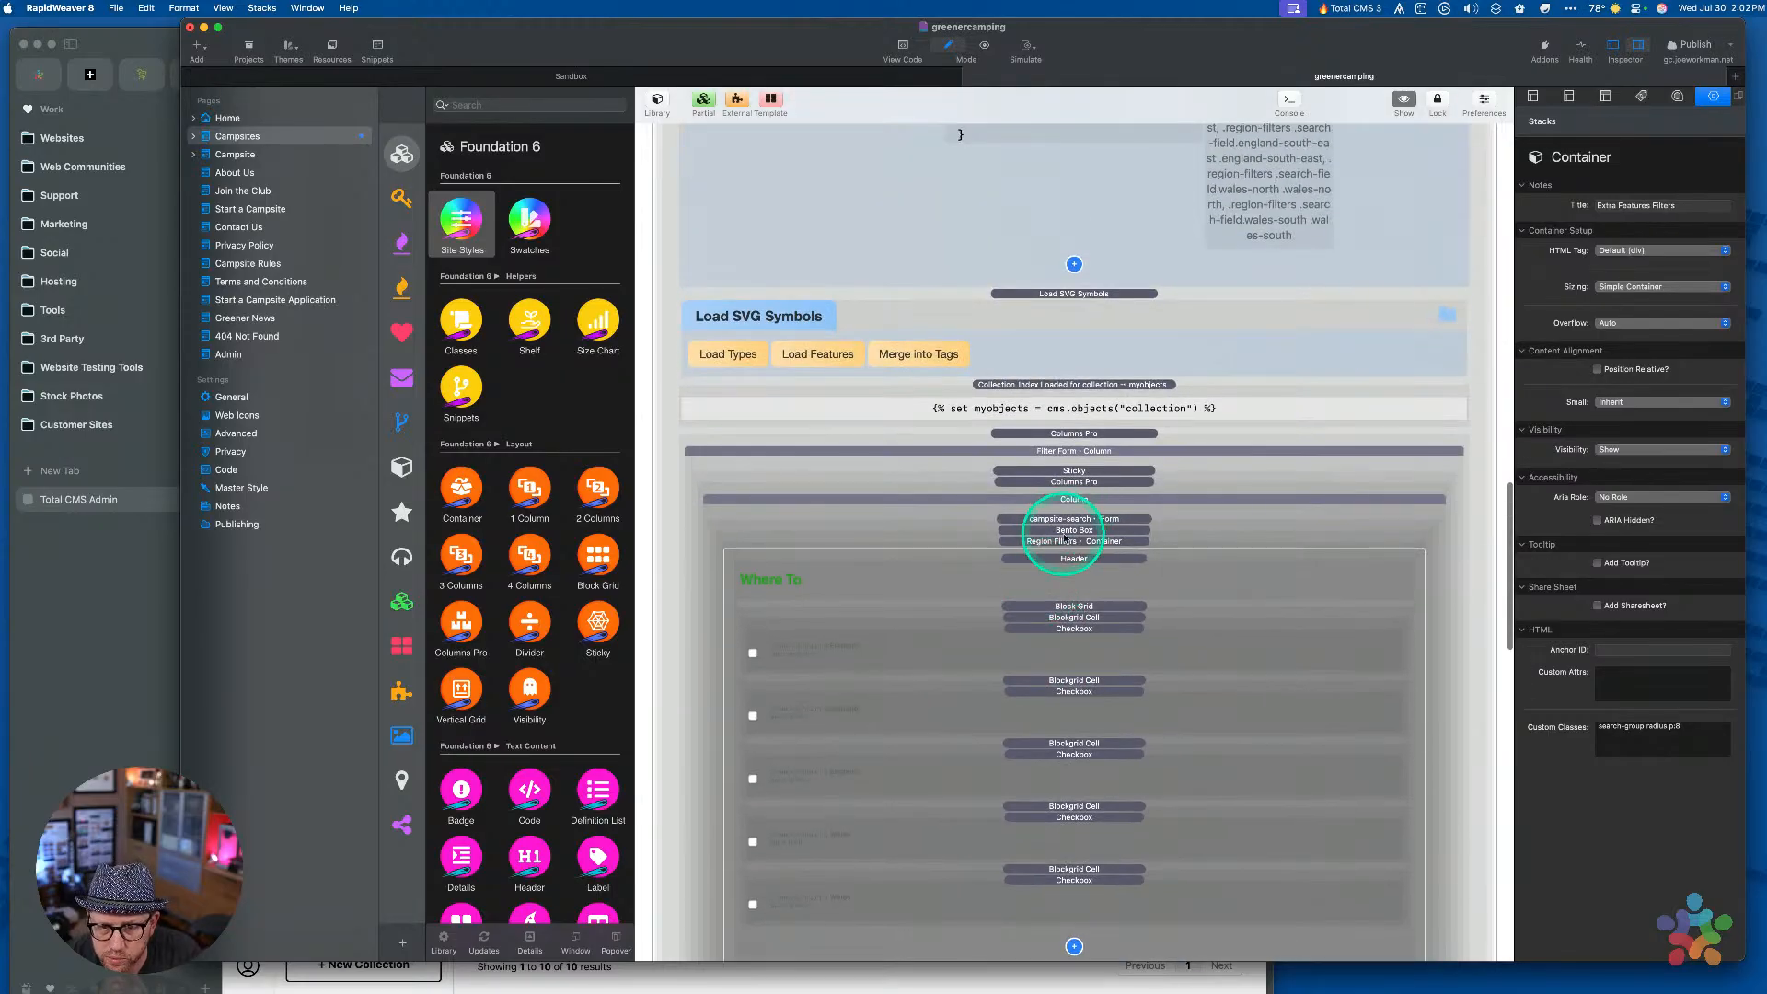
click(1062, 543)
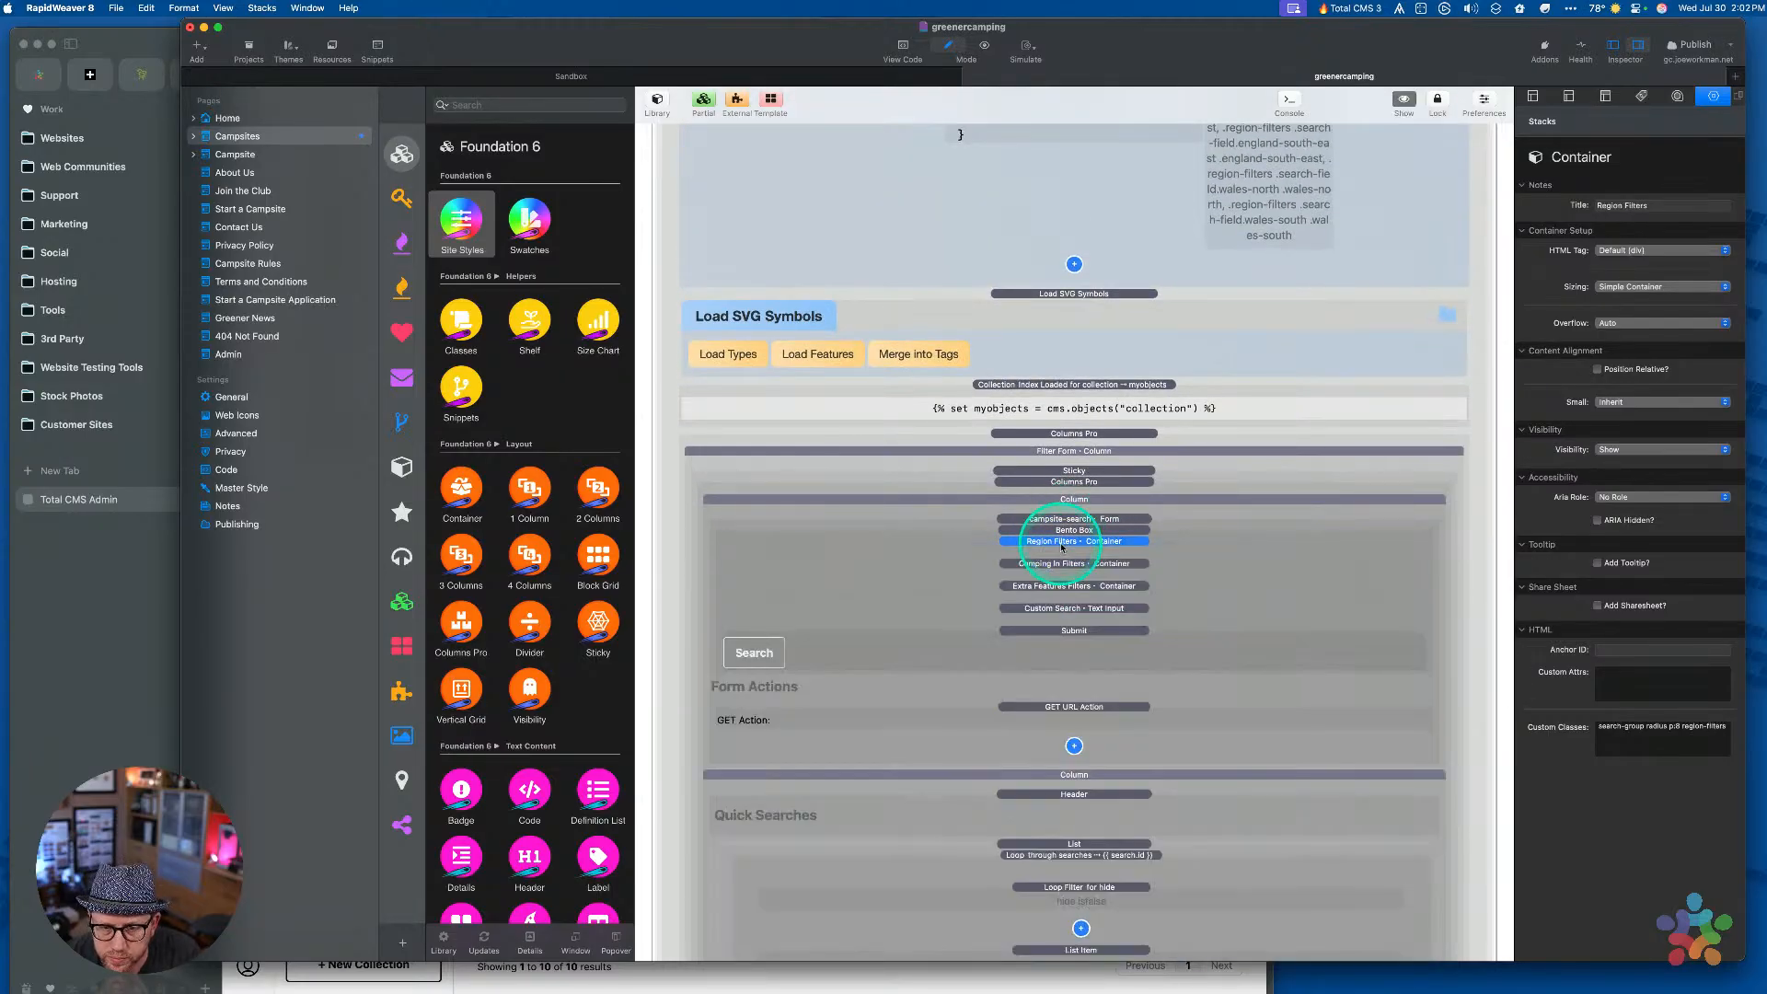
key(super+s)
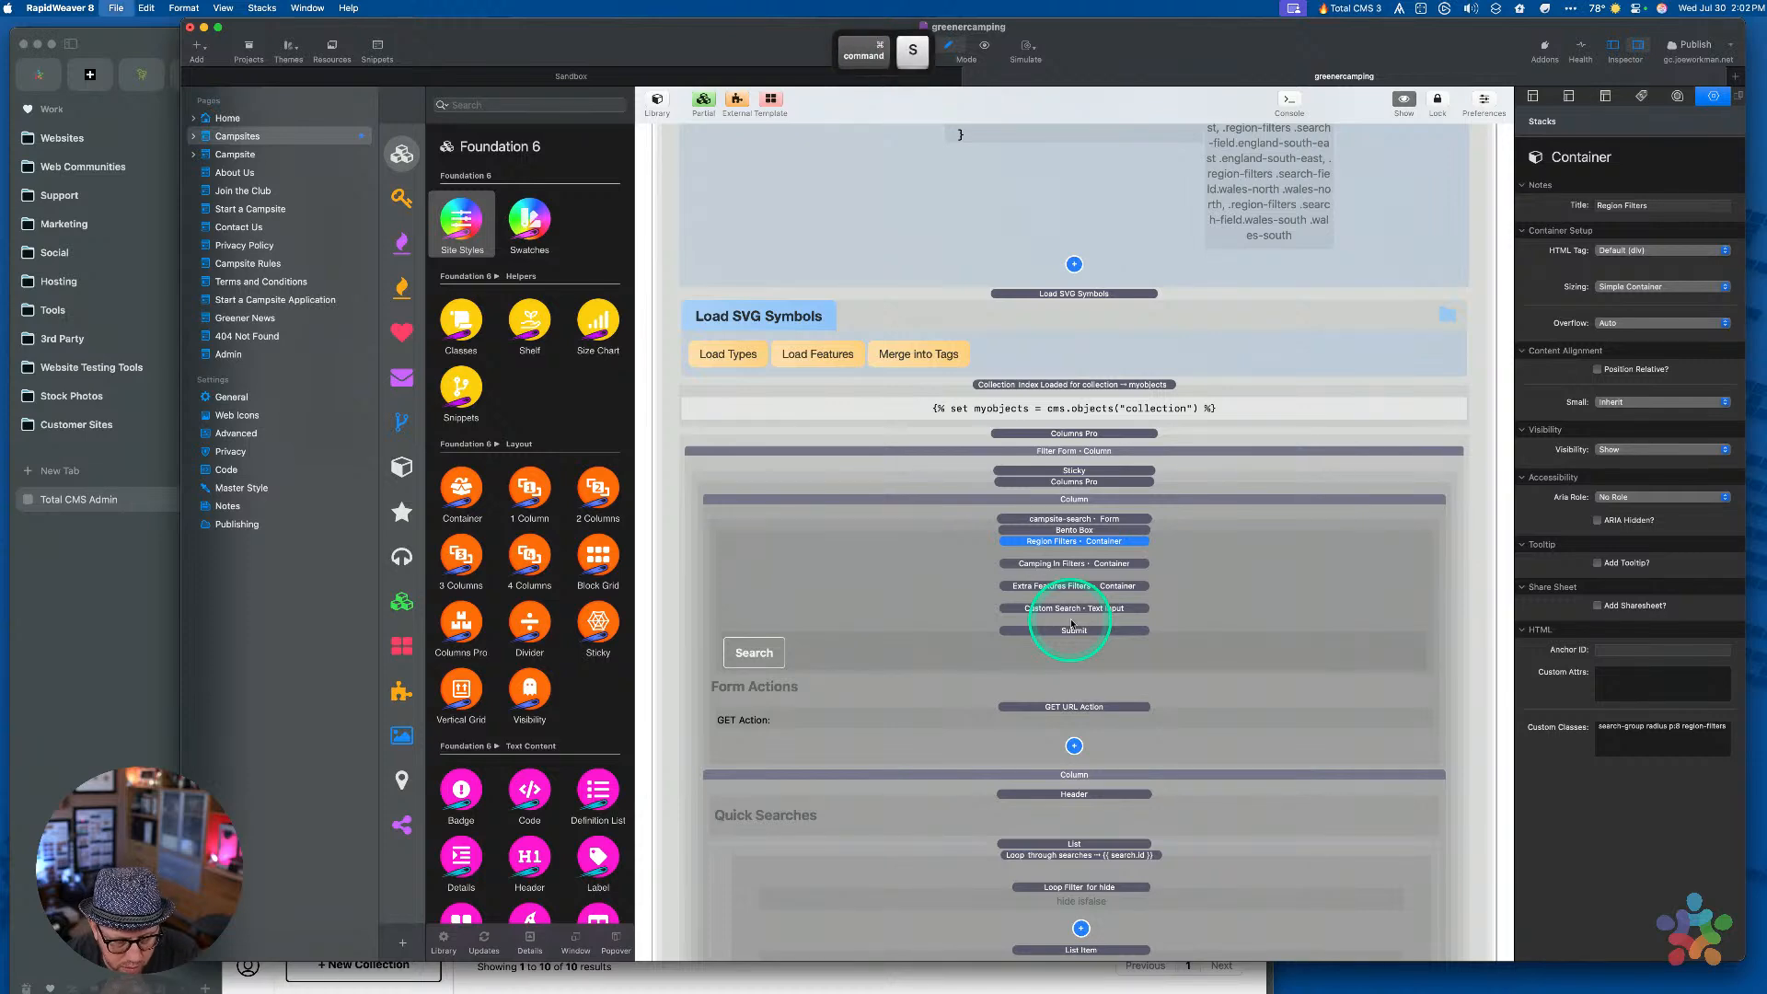
key(super+Tab)
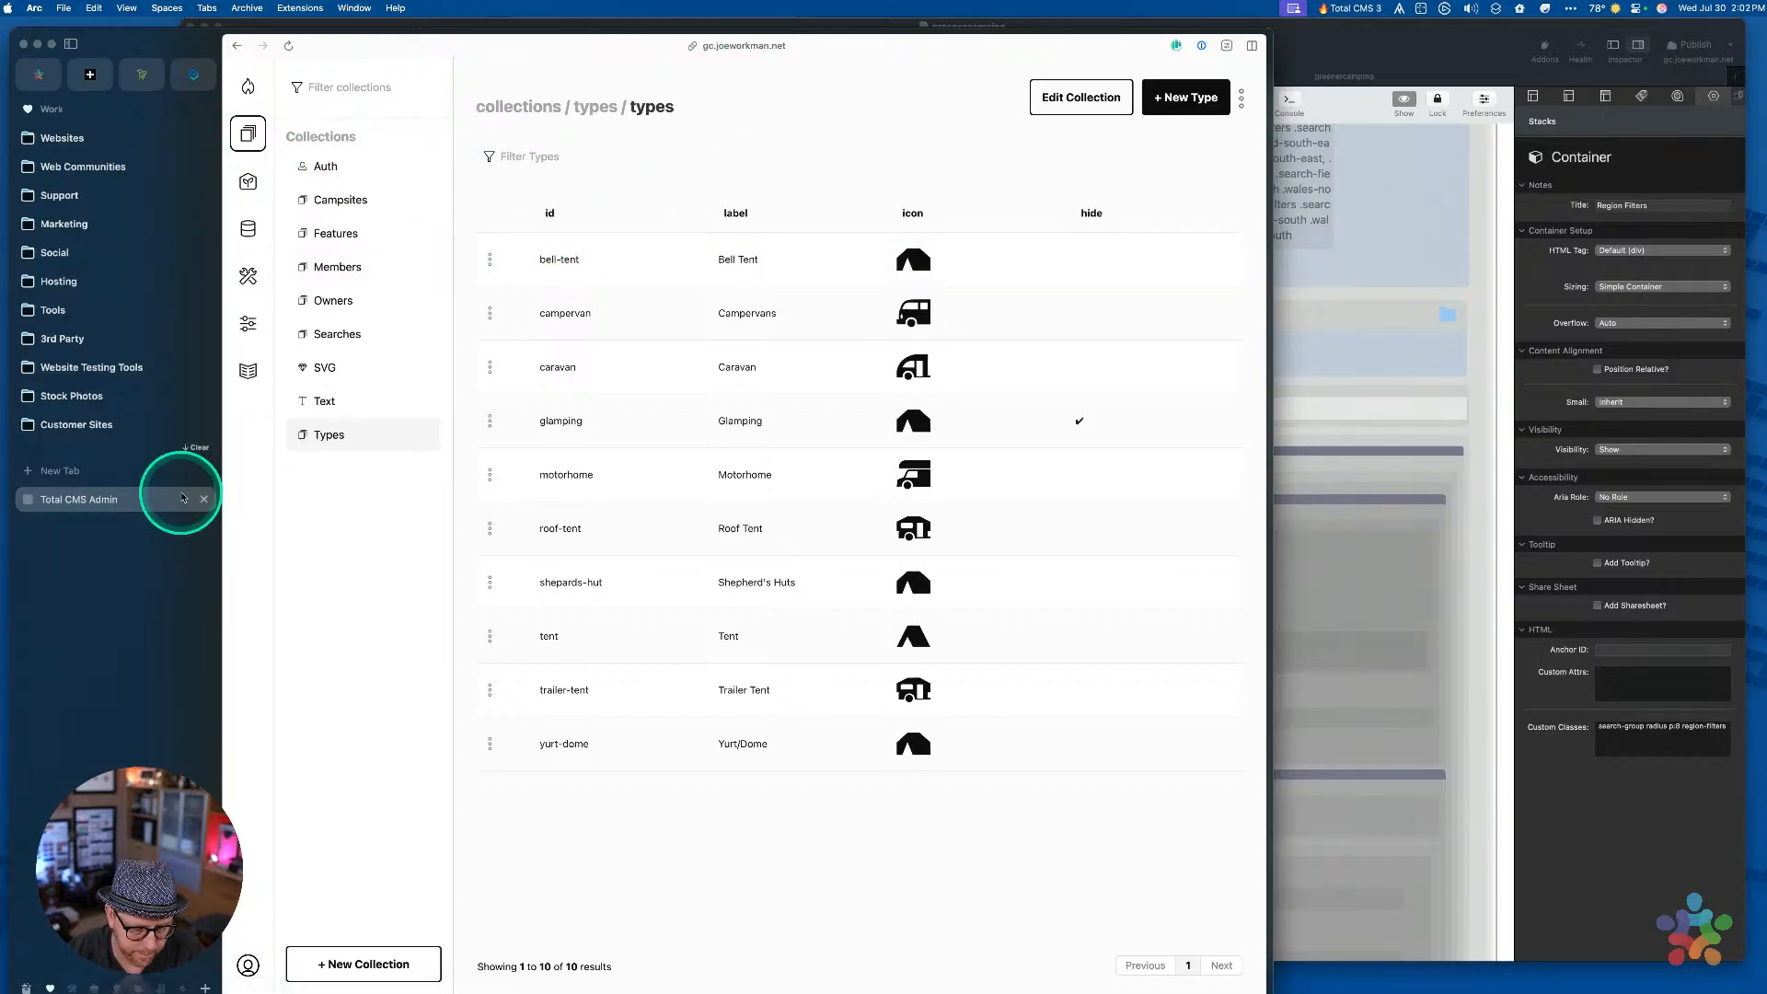
In a new Arc tab, load gc.joeworkman.net's Explore Campsites page, then return to RapidWeaver
key(super+n)
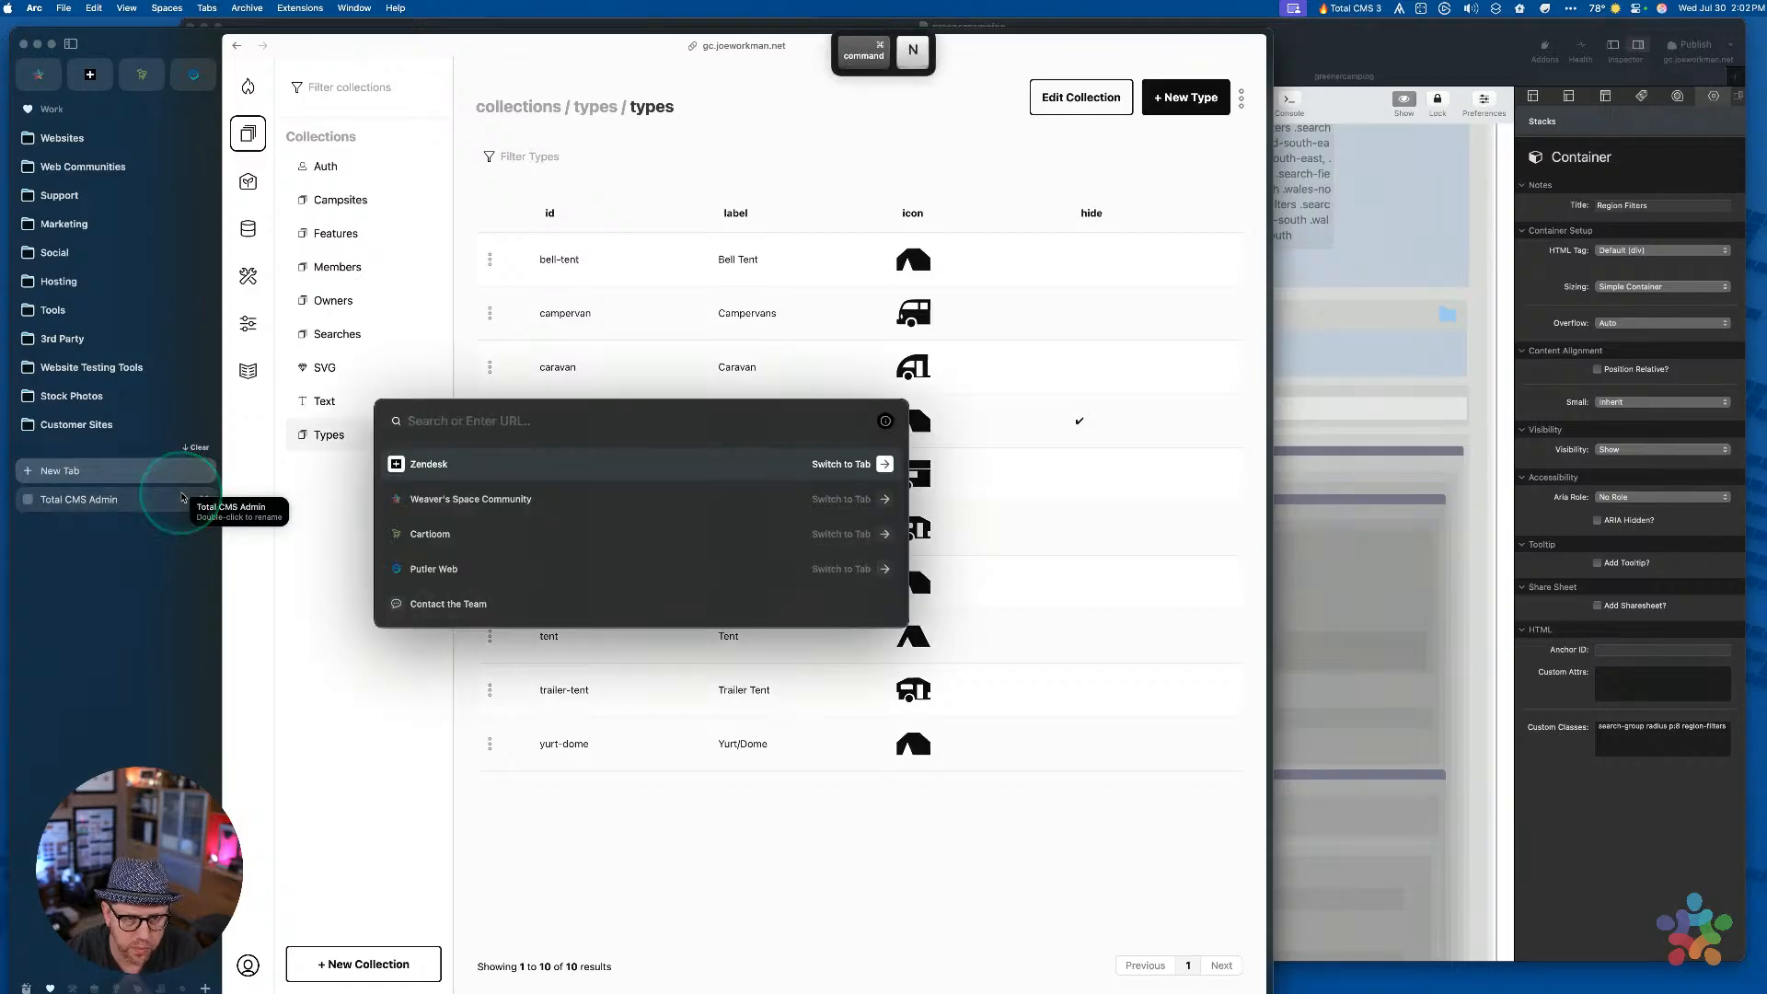
text(gc)
key(Return)
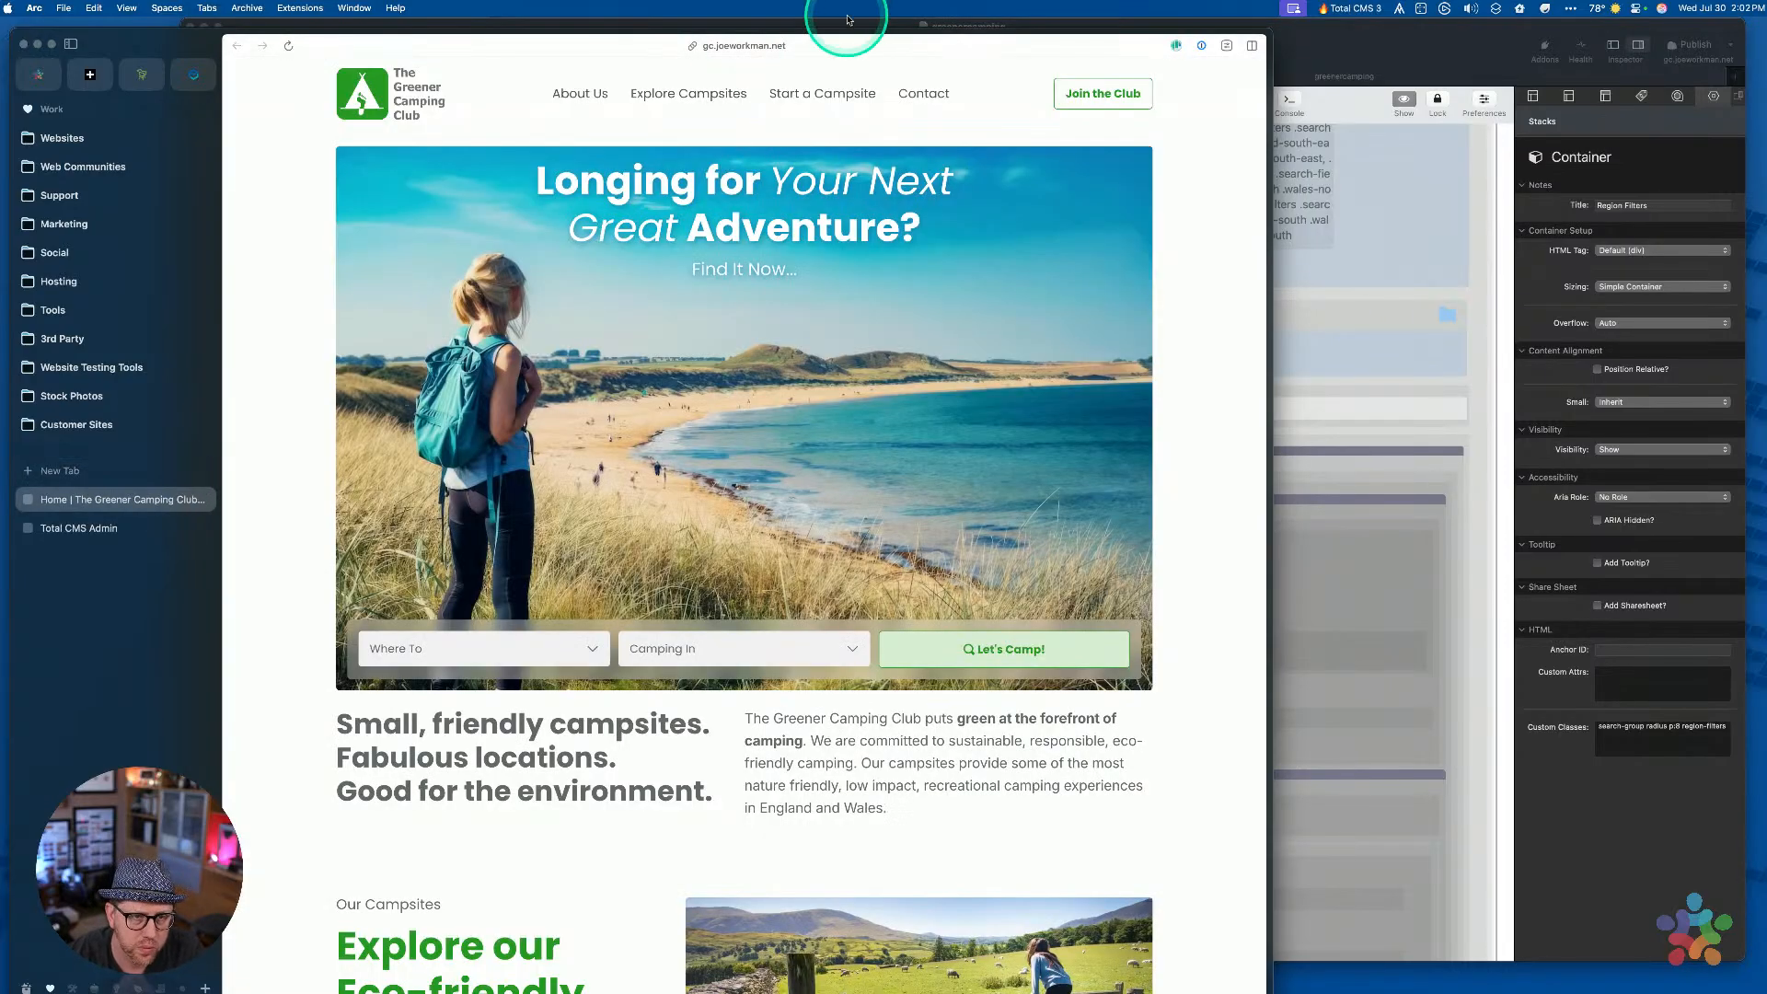
click(659, 104)
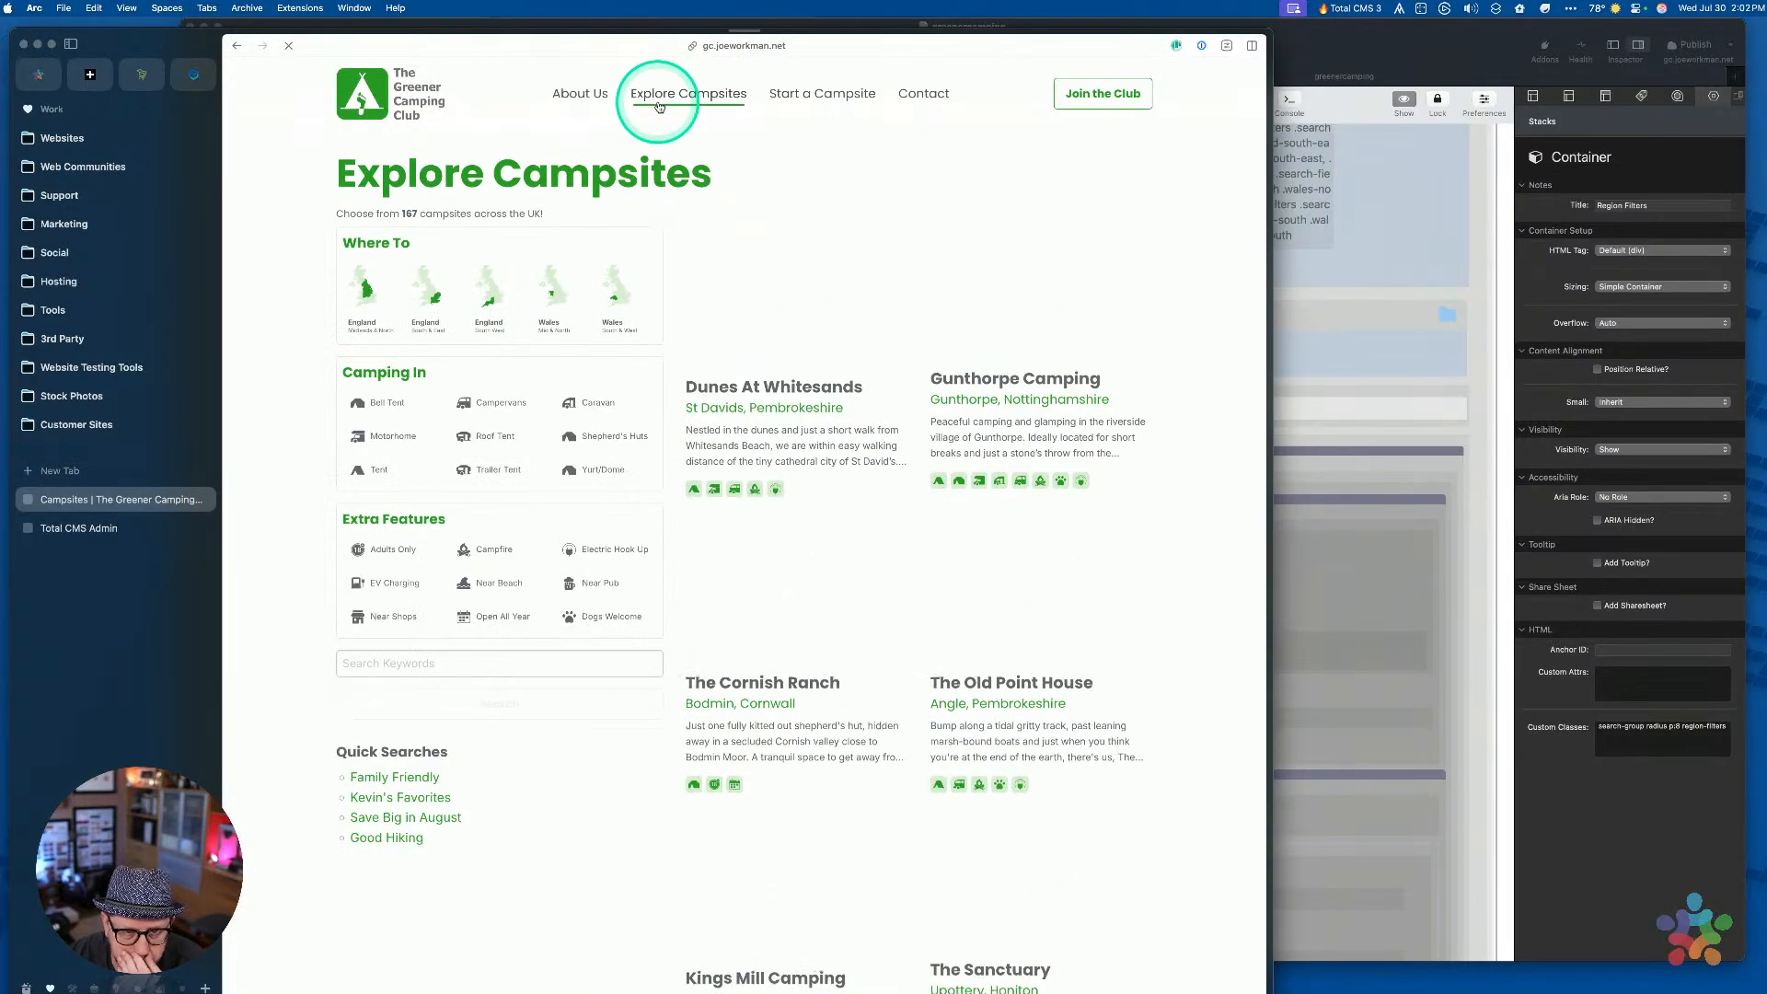
click(1301, 454)
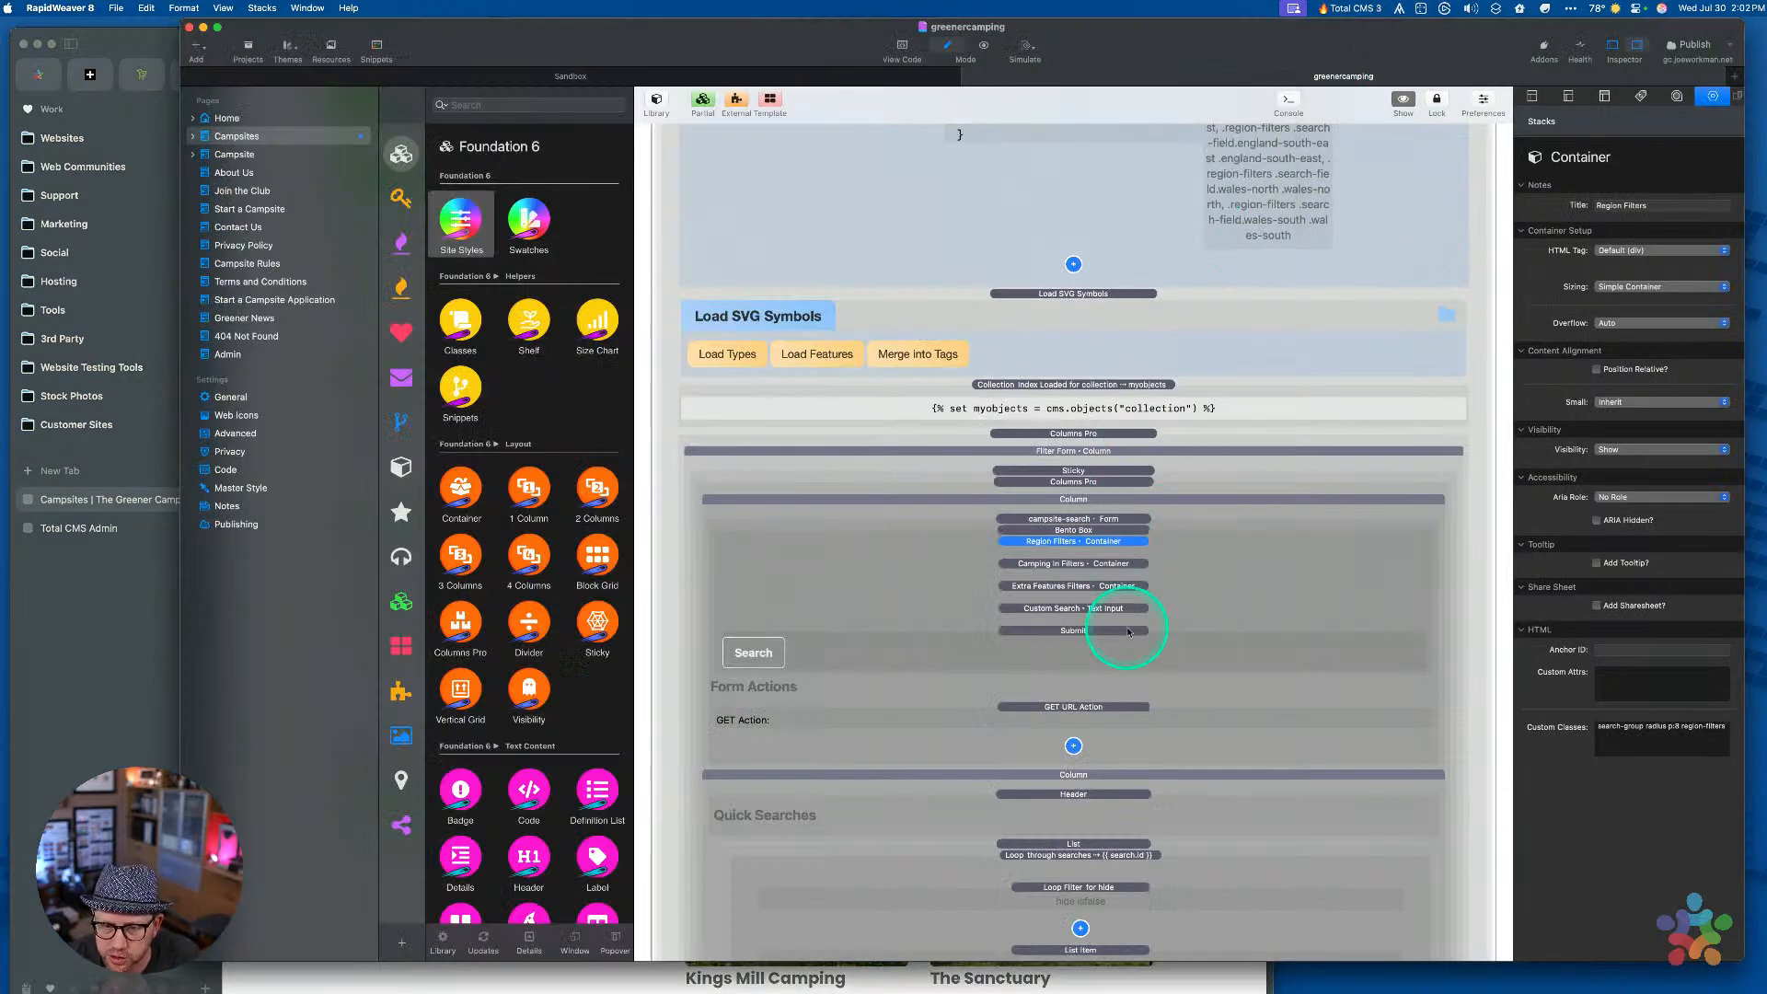
Review the region Loop Filter's Condition choices, keeping Equal To with URL key region
scroll(1128, 631, down, 6)
click(1100, 651)
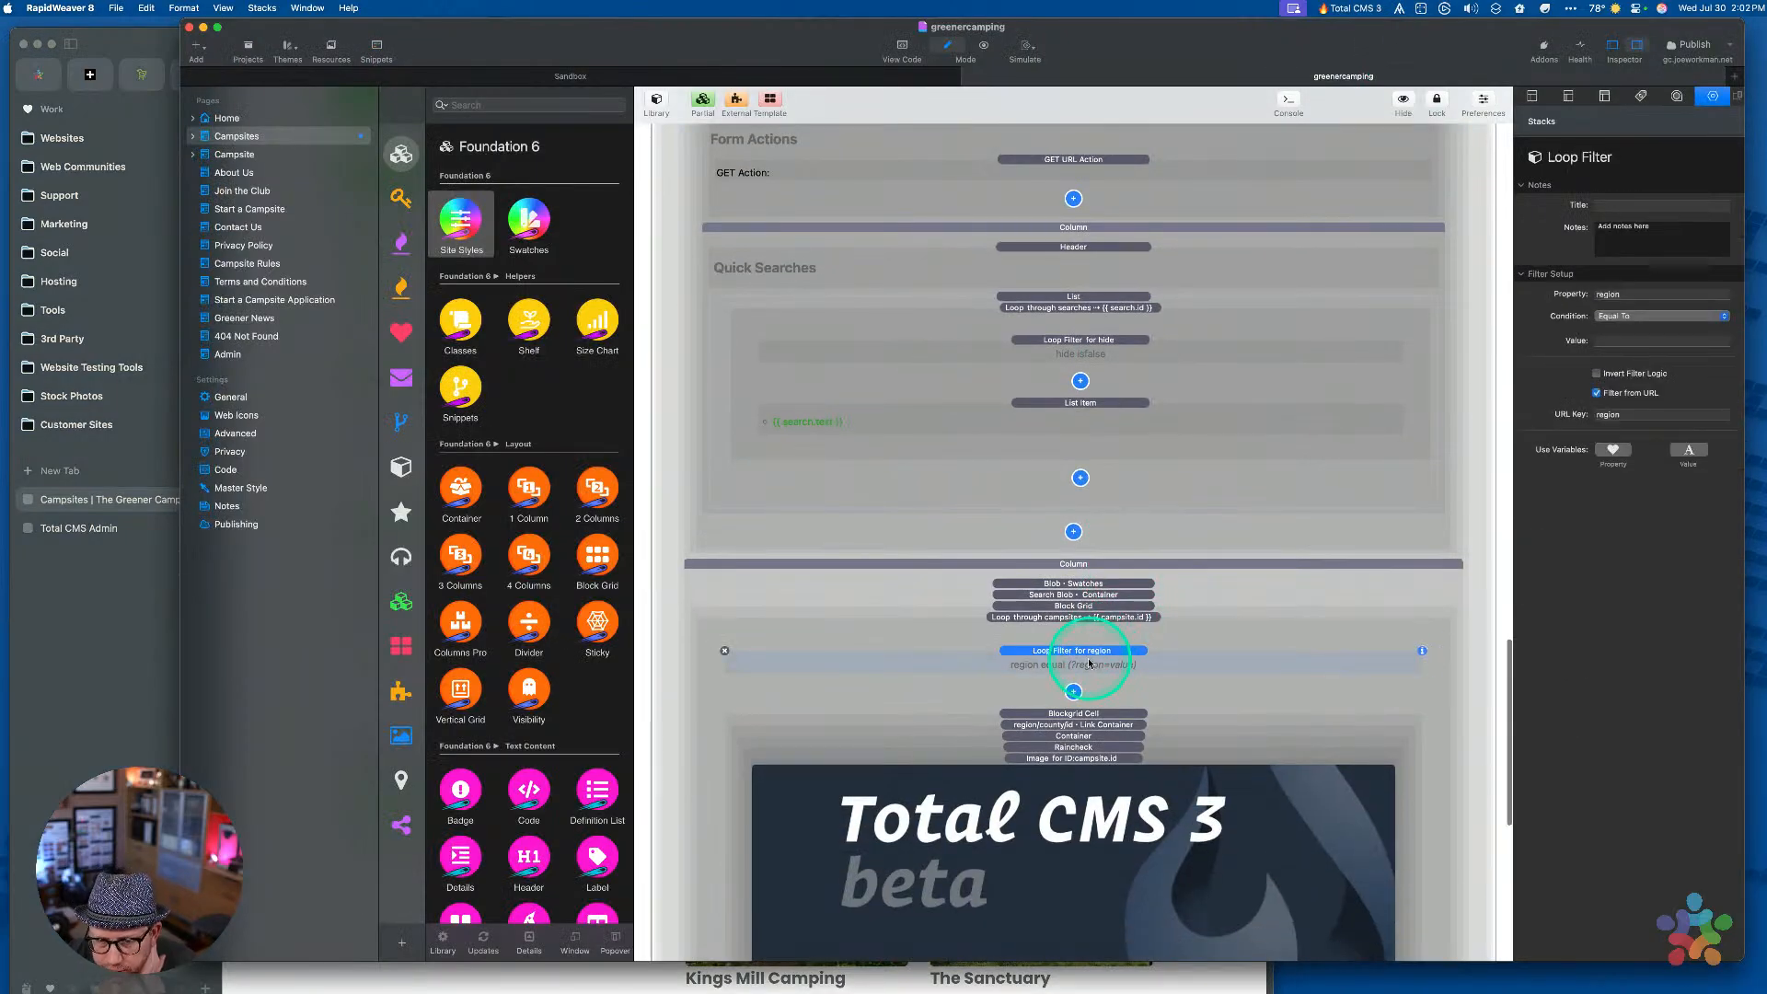
click(1624, 316)
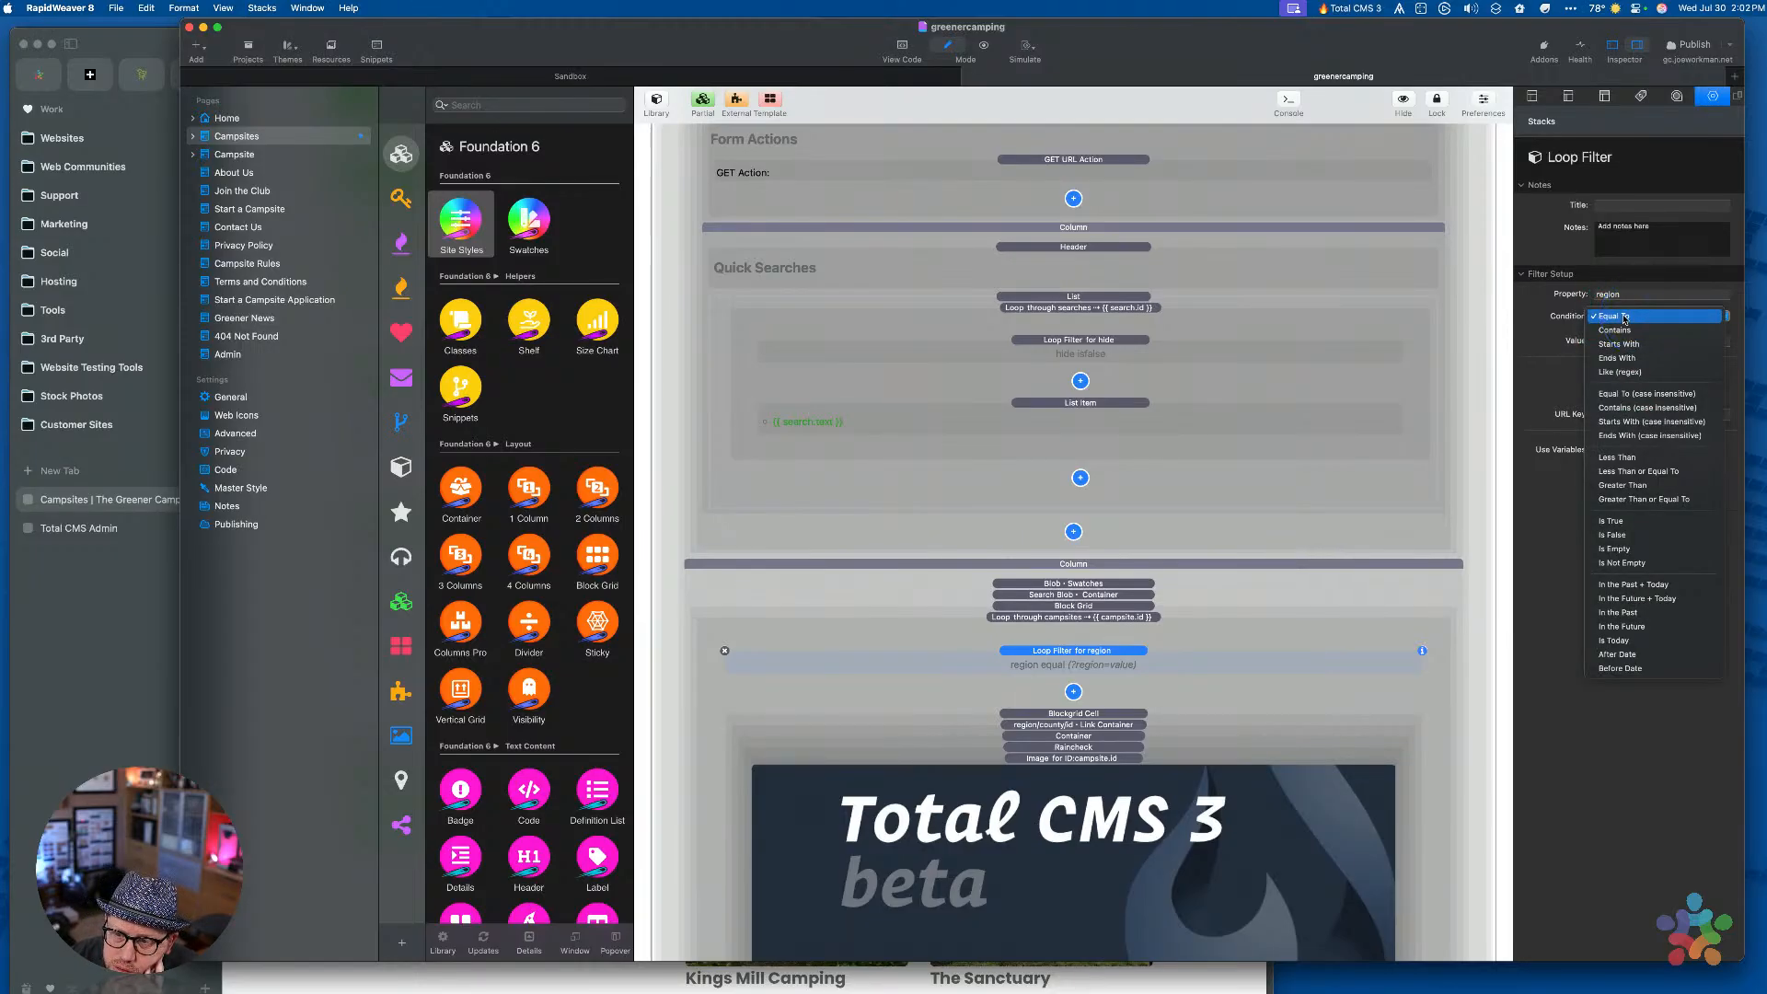
click(1624, 317)
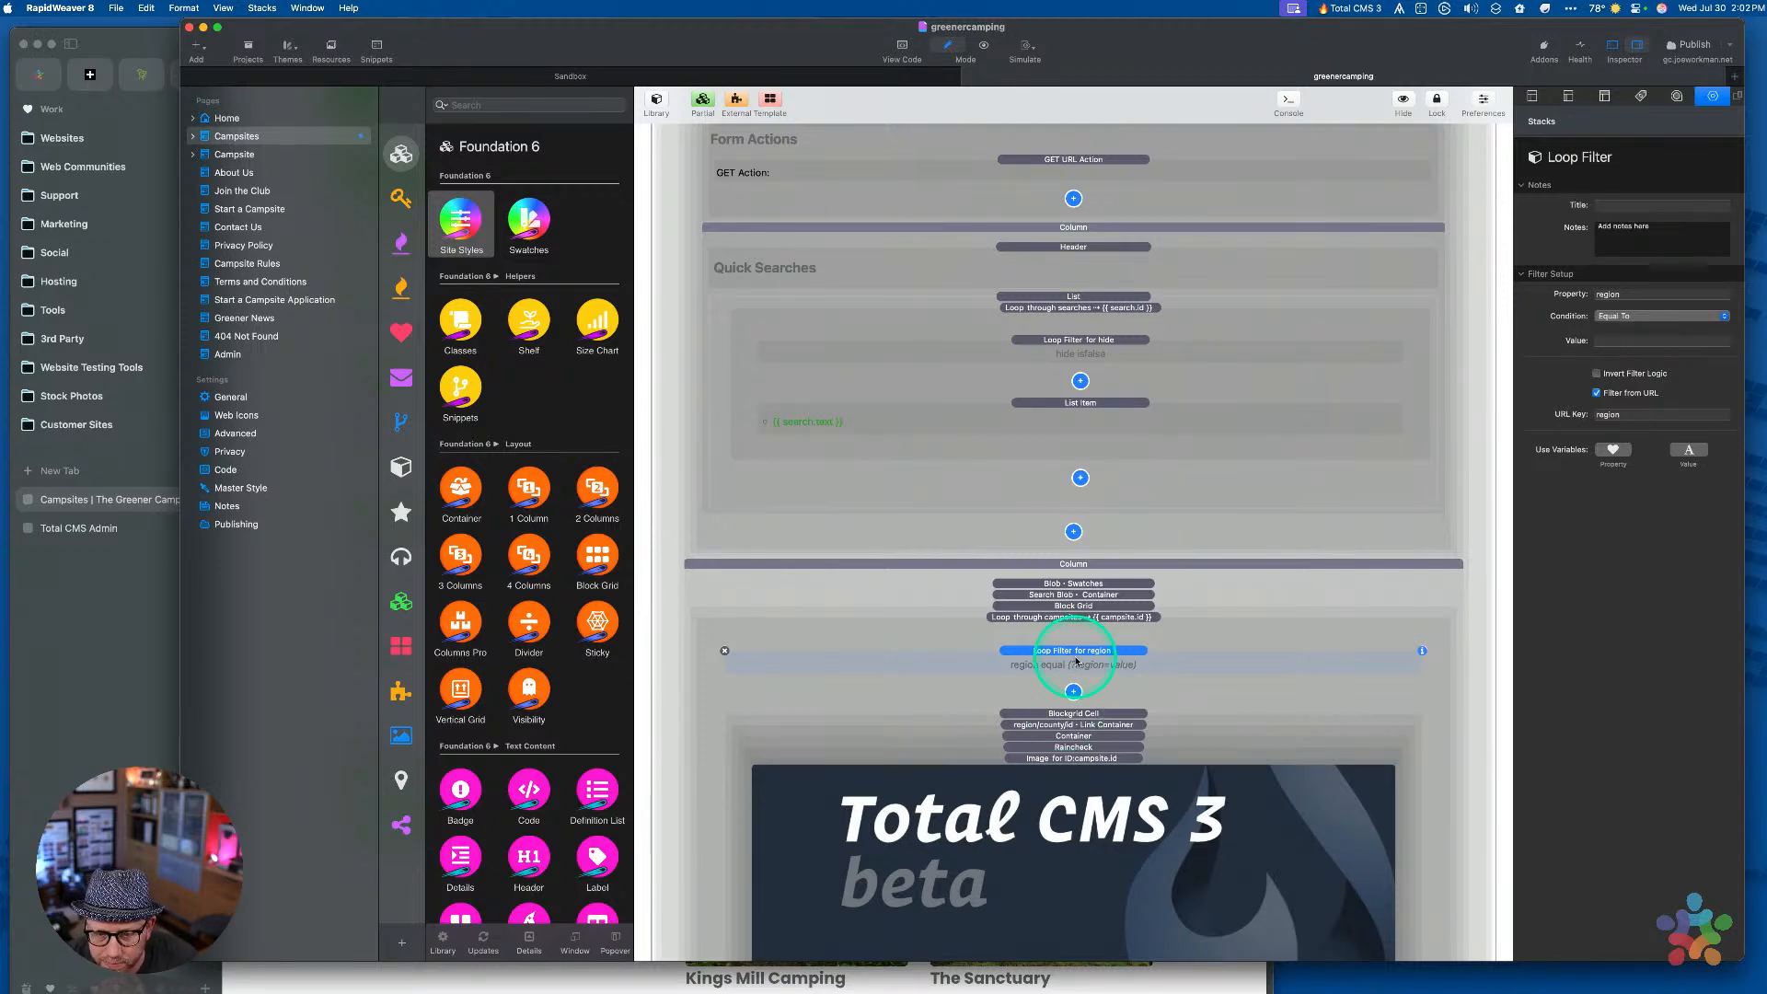
scroll(1076, 660, down, 3)
super+click(1116, 494)
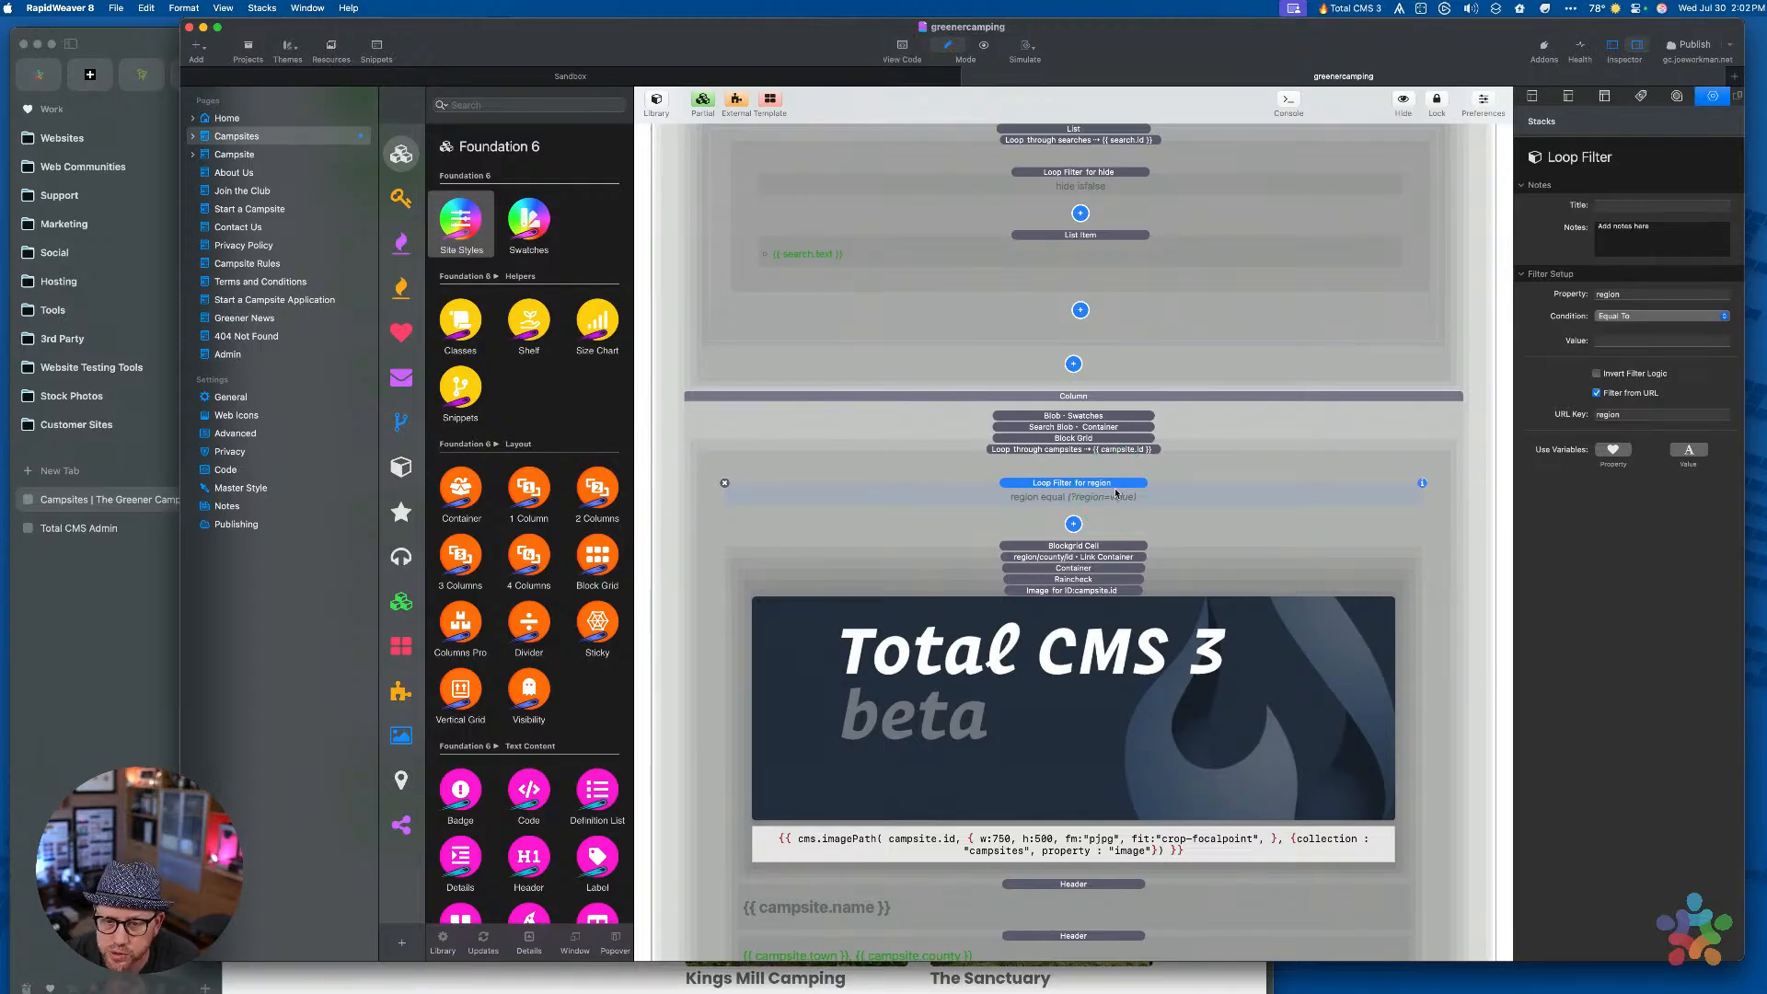
click(1630, 317)
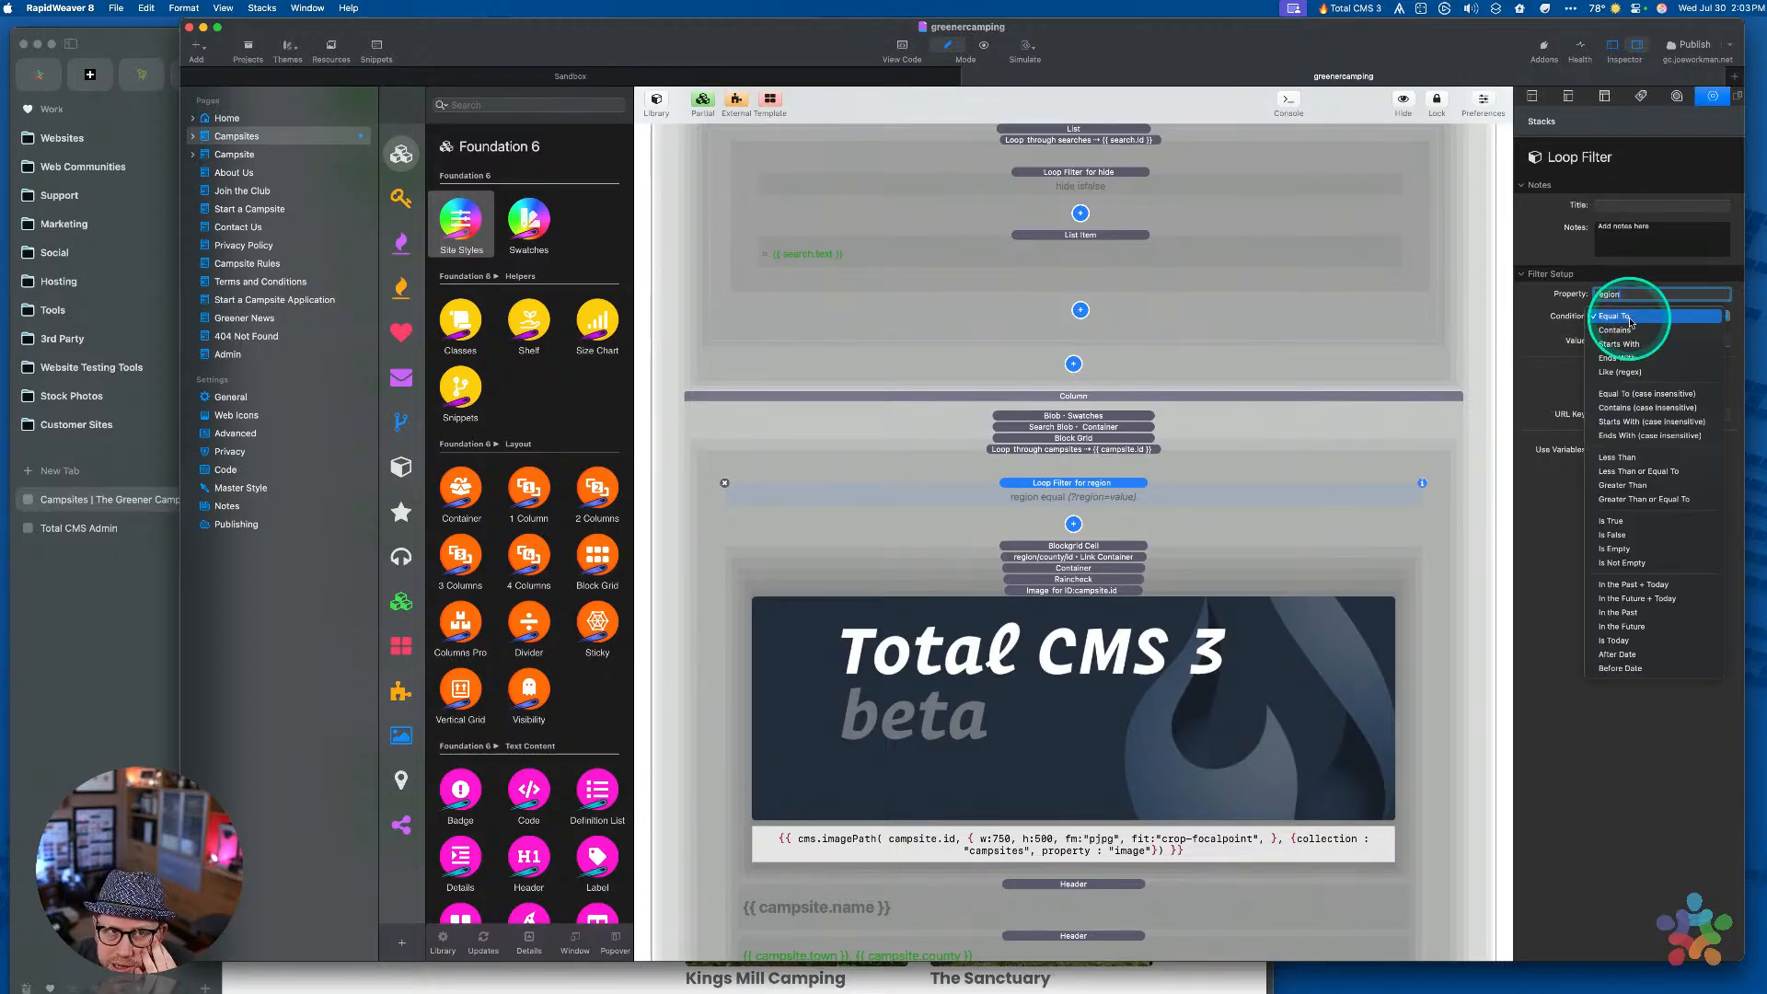
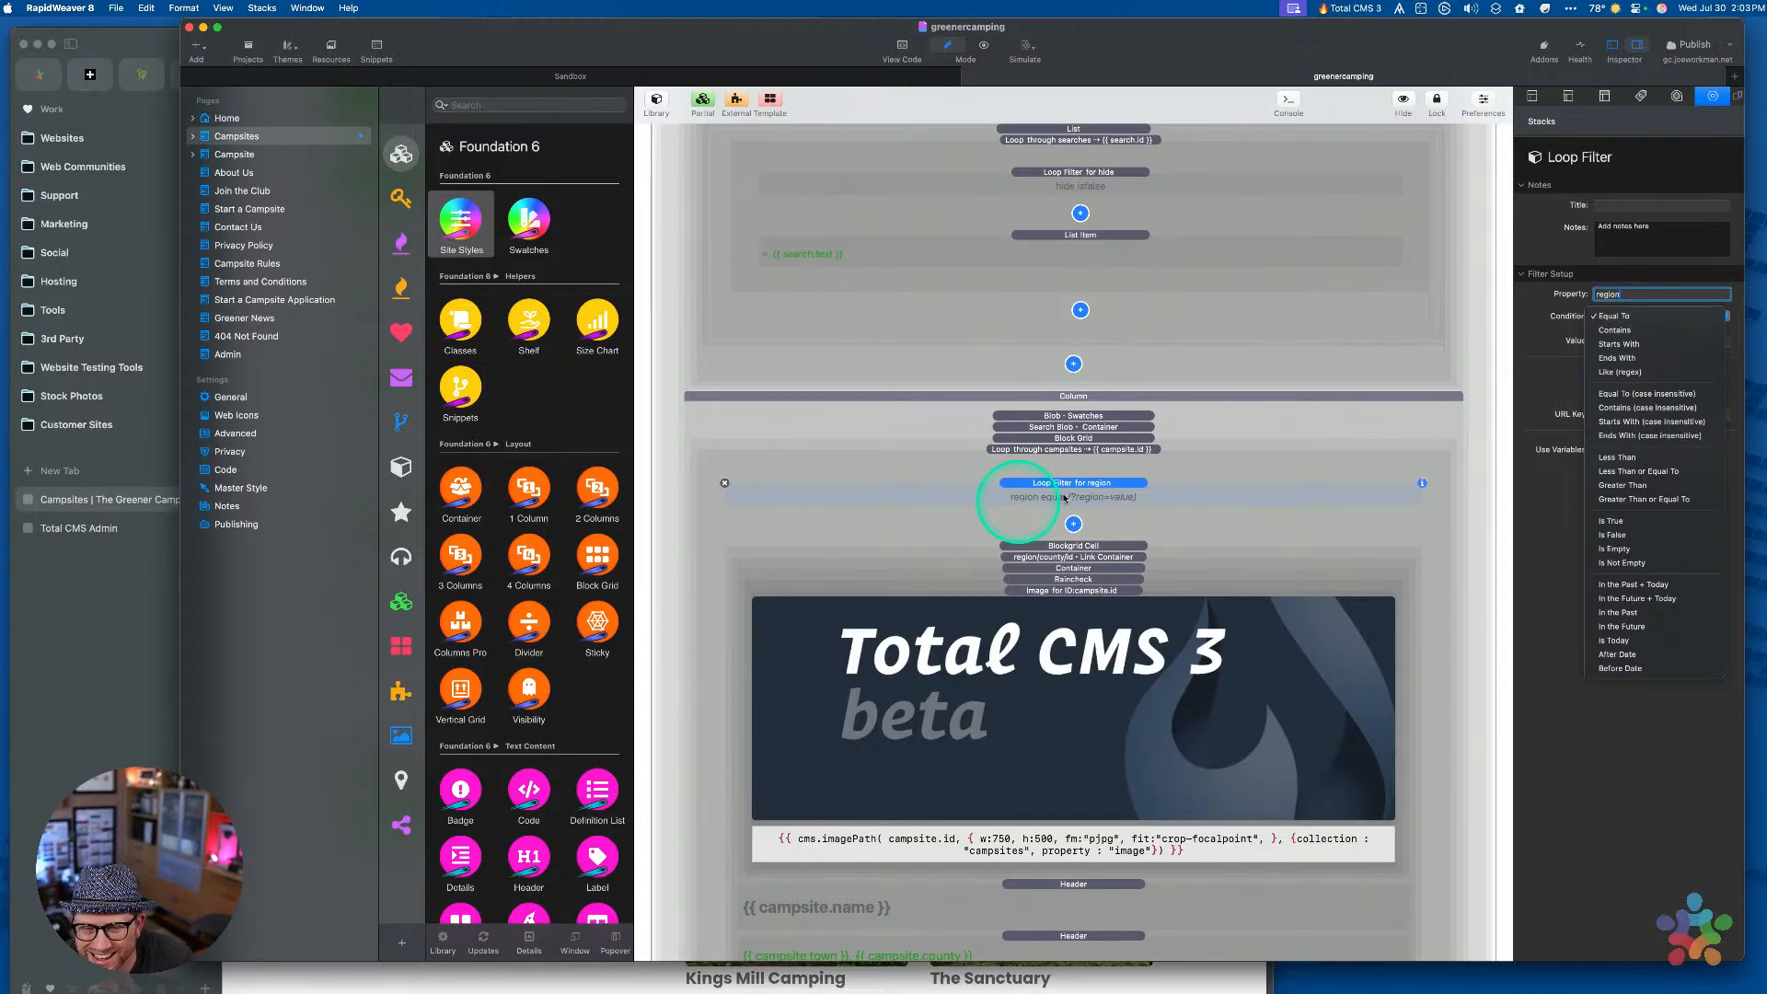
Duplicate the region Loop Filter, undoing an accidental paste into its Property field
click(1103, 488)
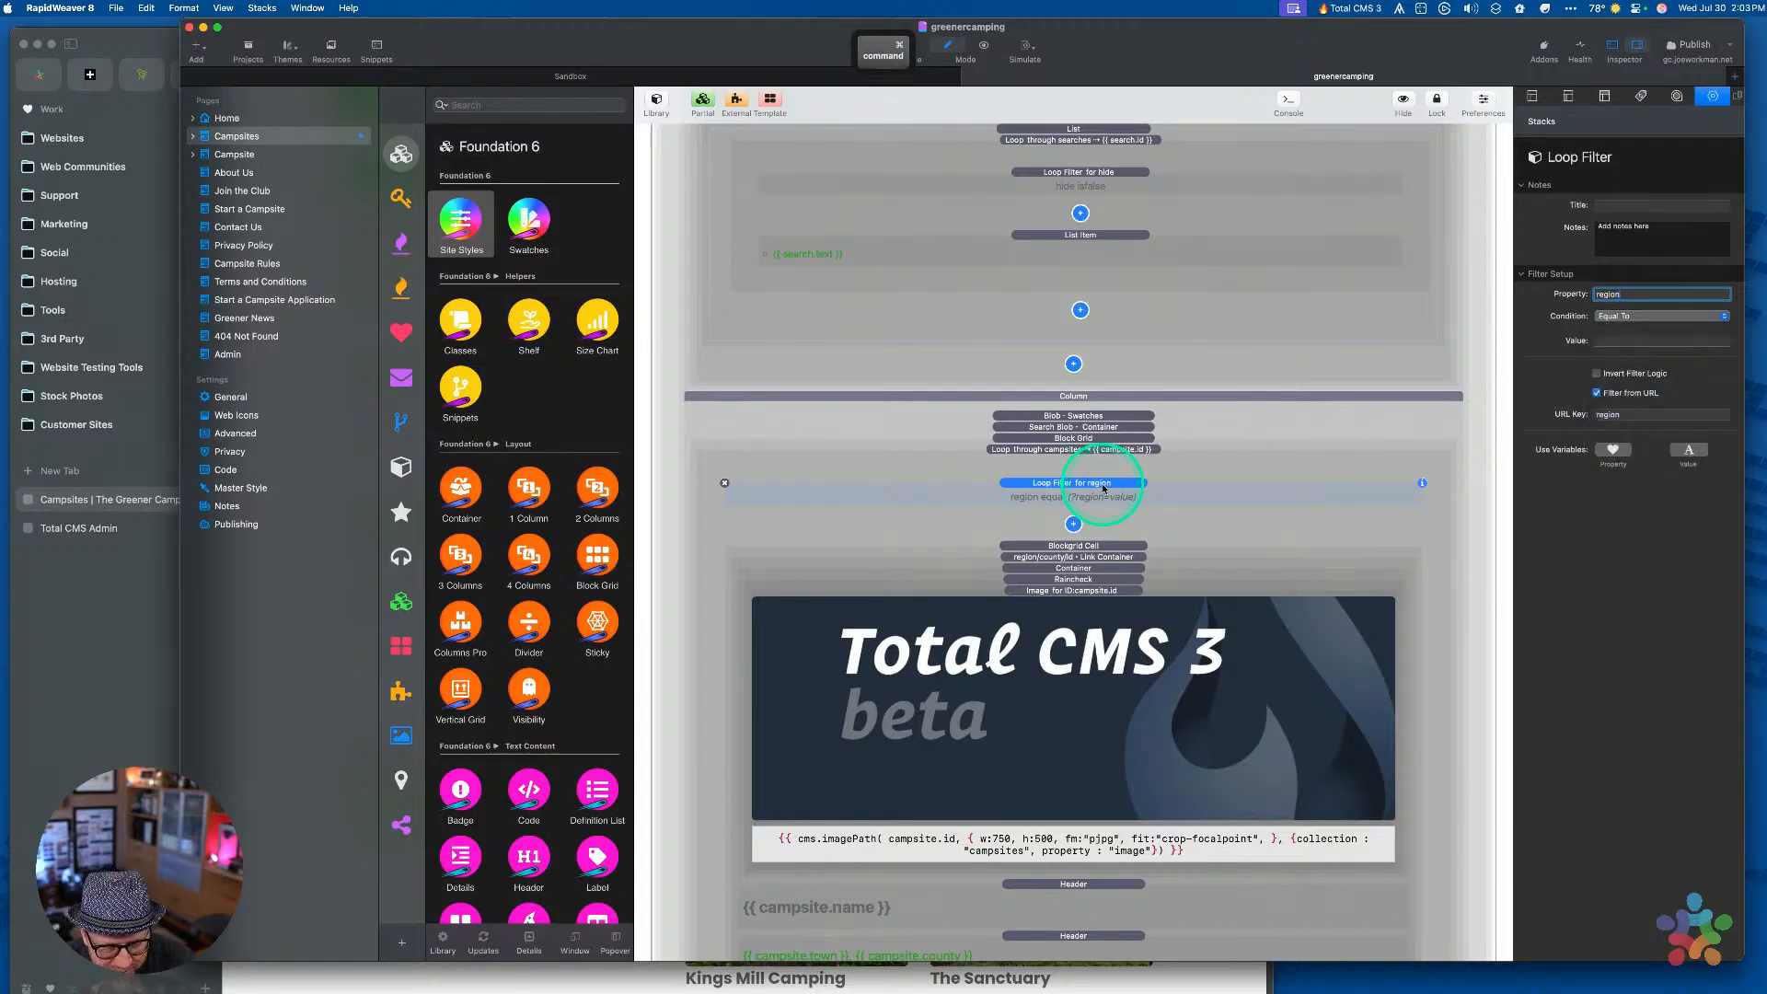
text({{ feature.id }})
key(super+z)
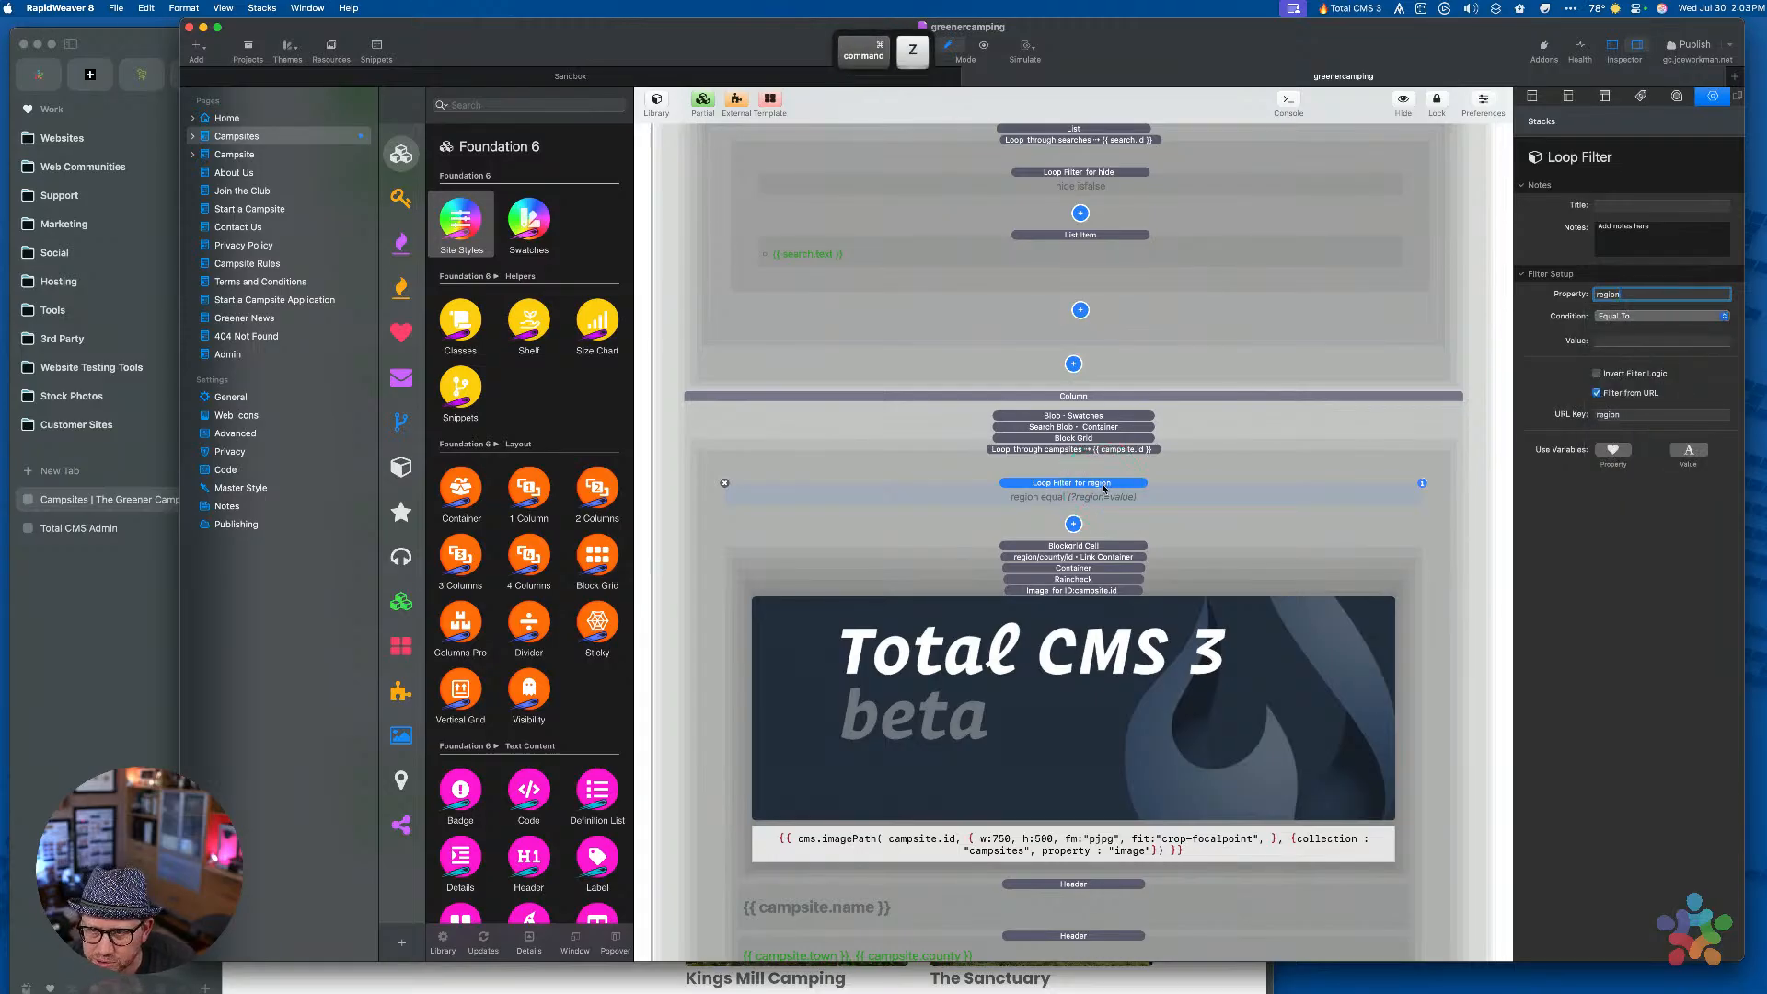
click(1092, 489)
key(super+c)
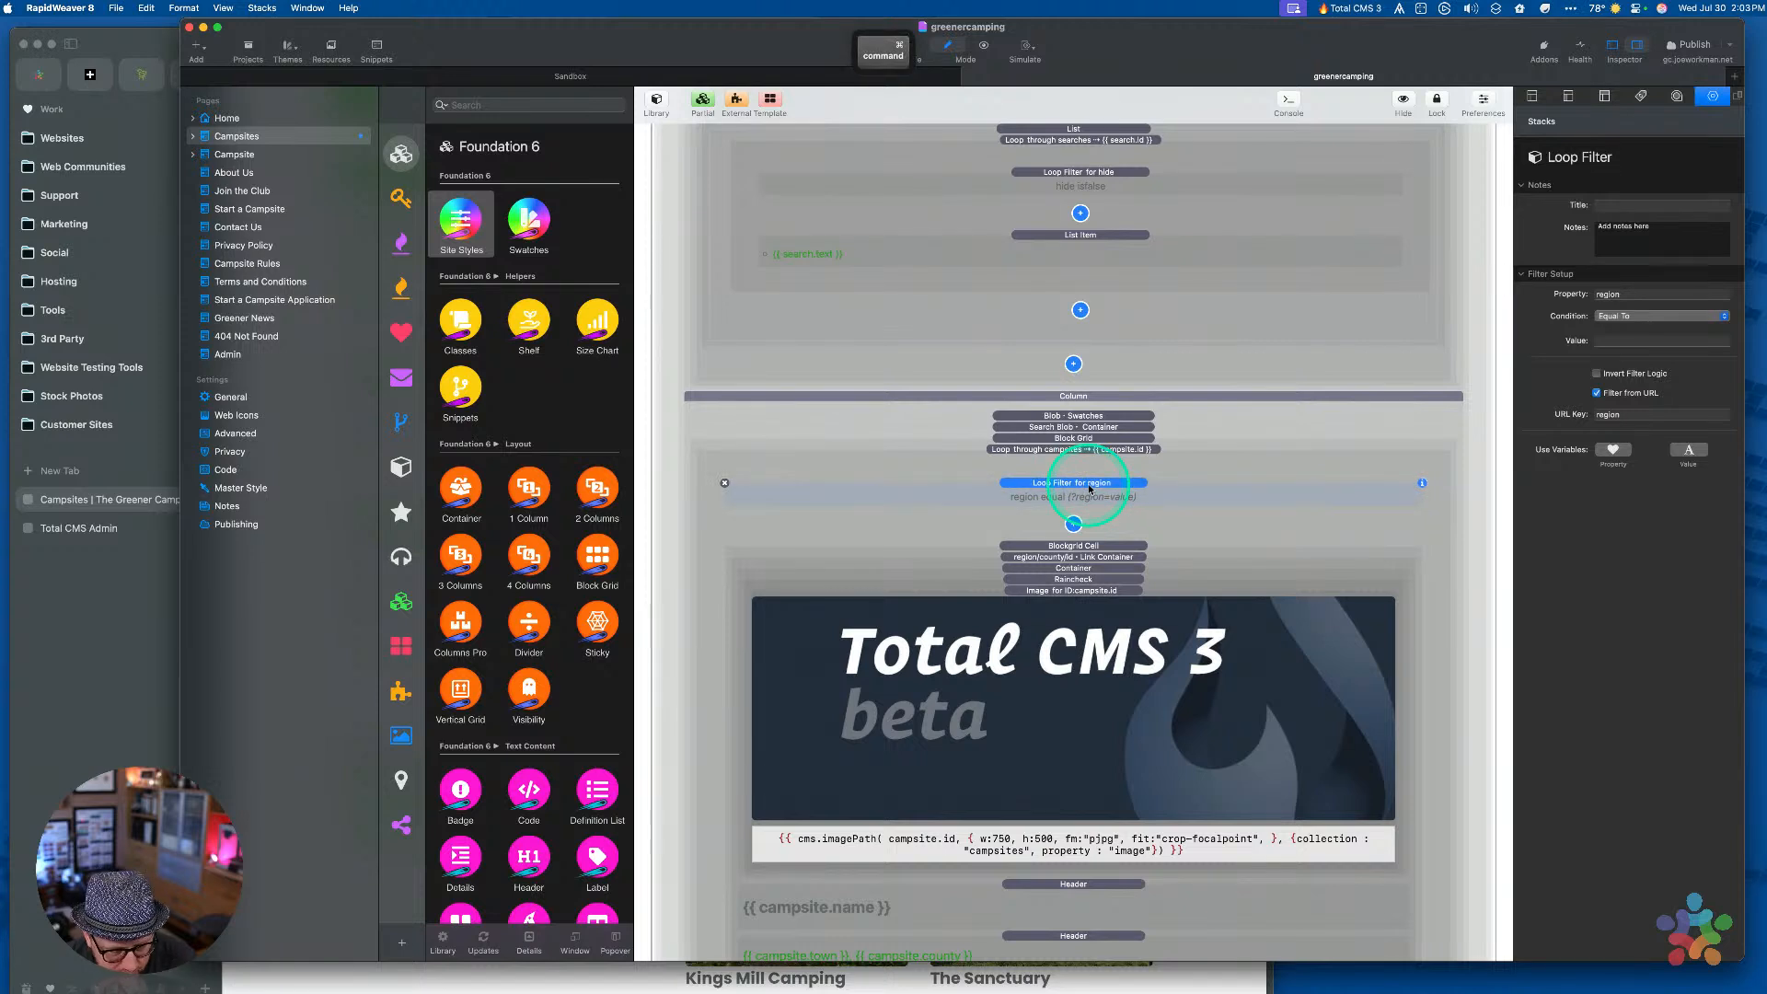
key(super+v)
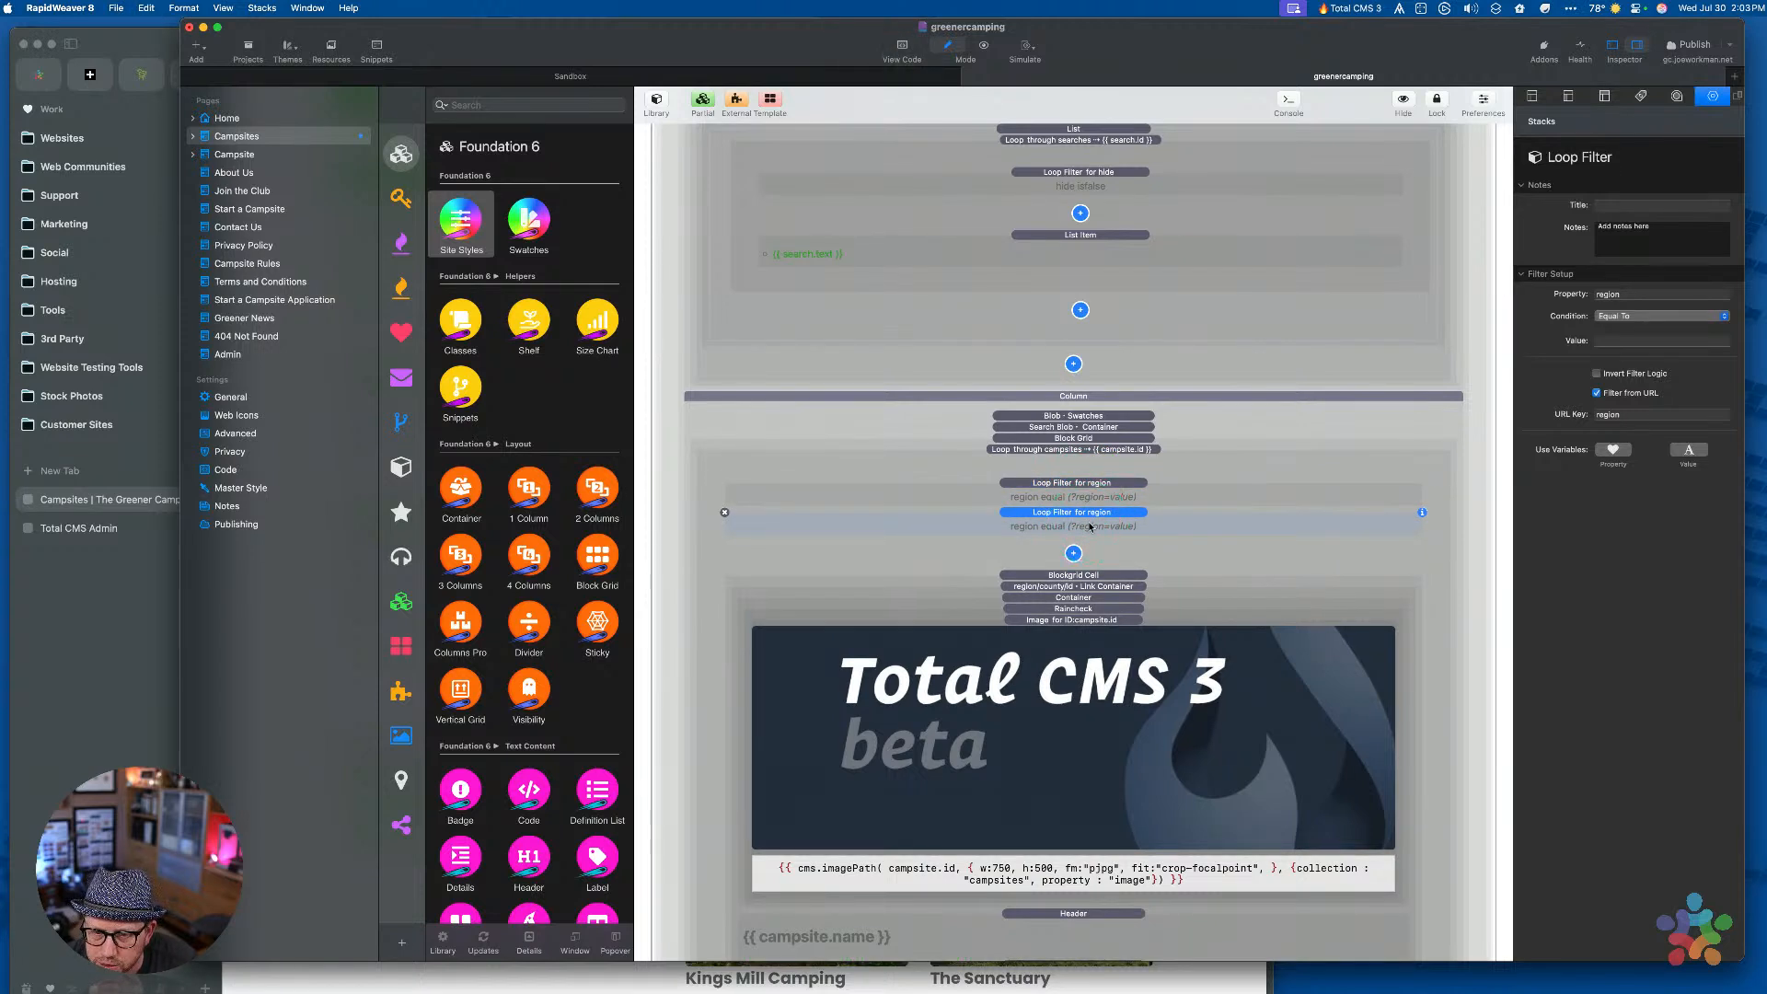
Set the duplicate filter's Property to types, keep Equal To, and select its region URL key
click(1064, 490)
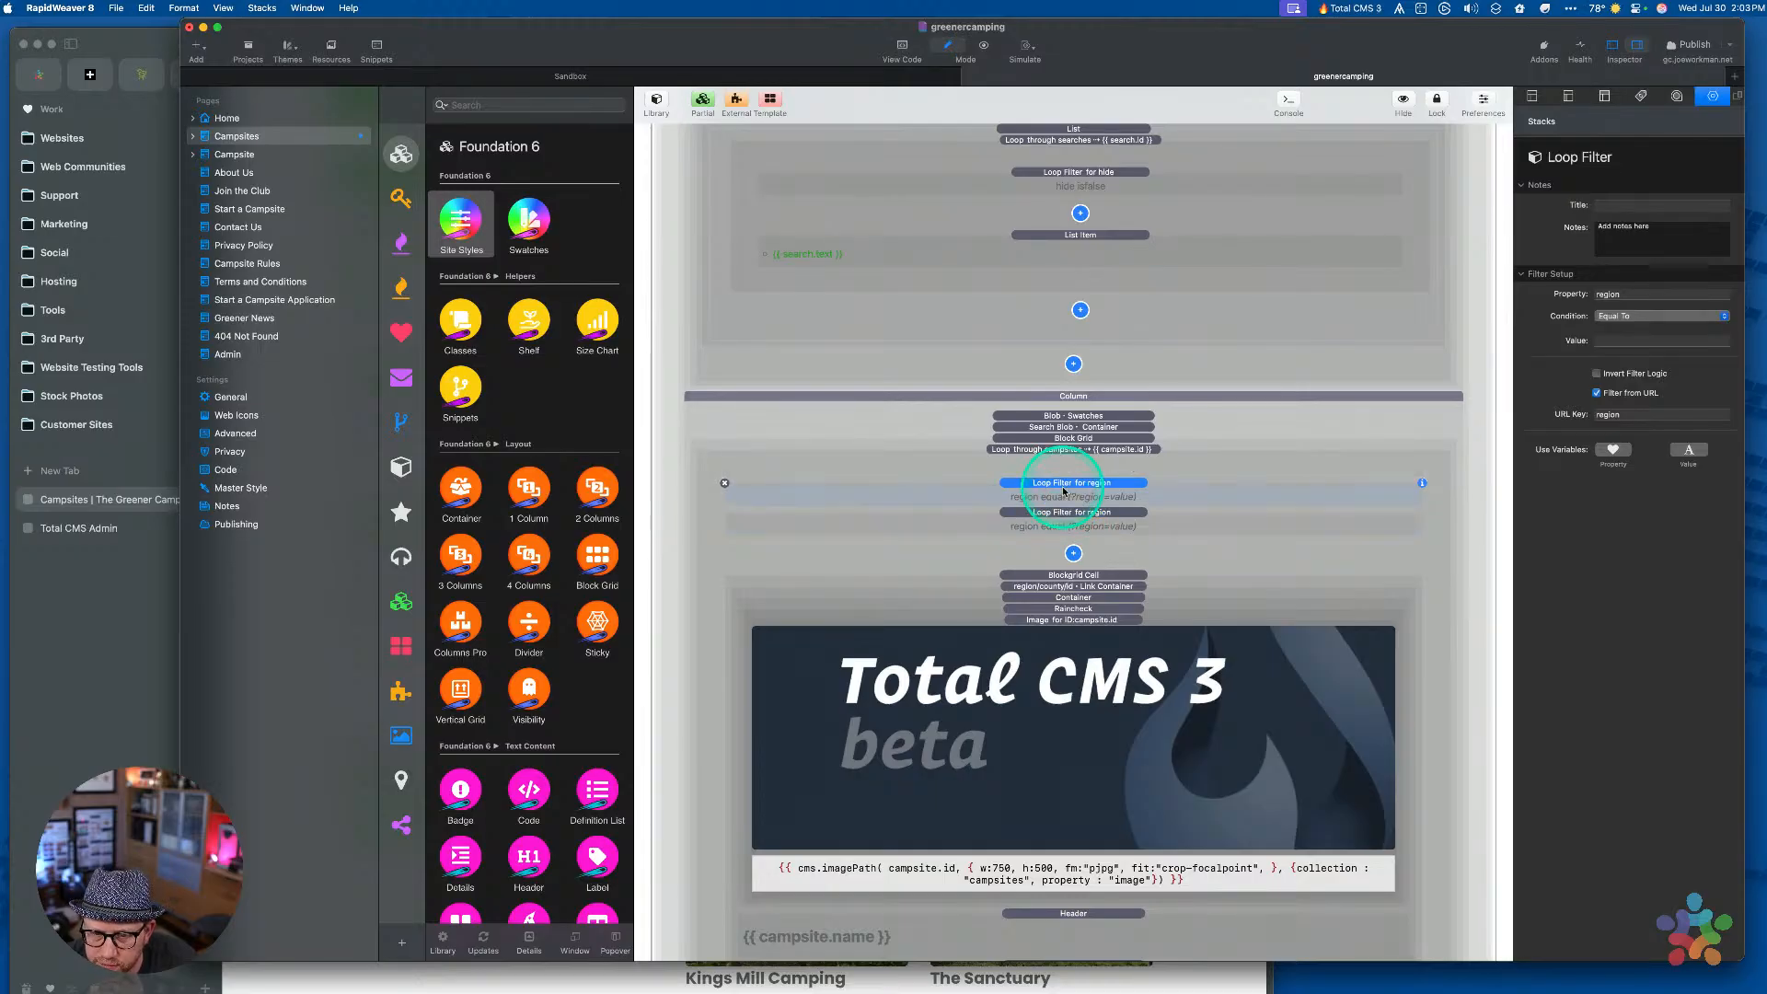
click(1063, 517)
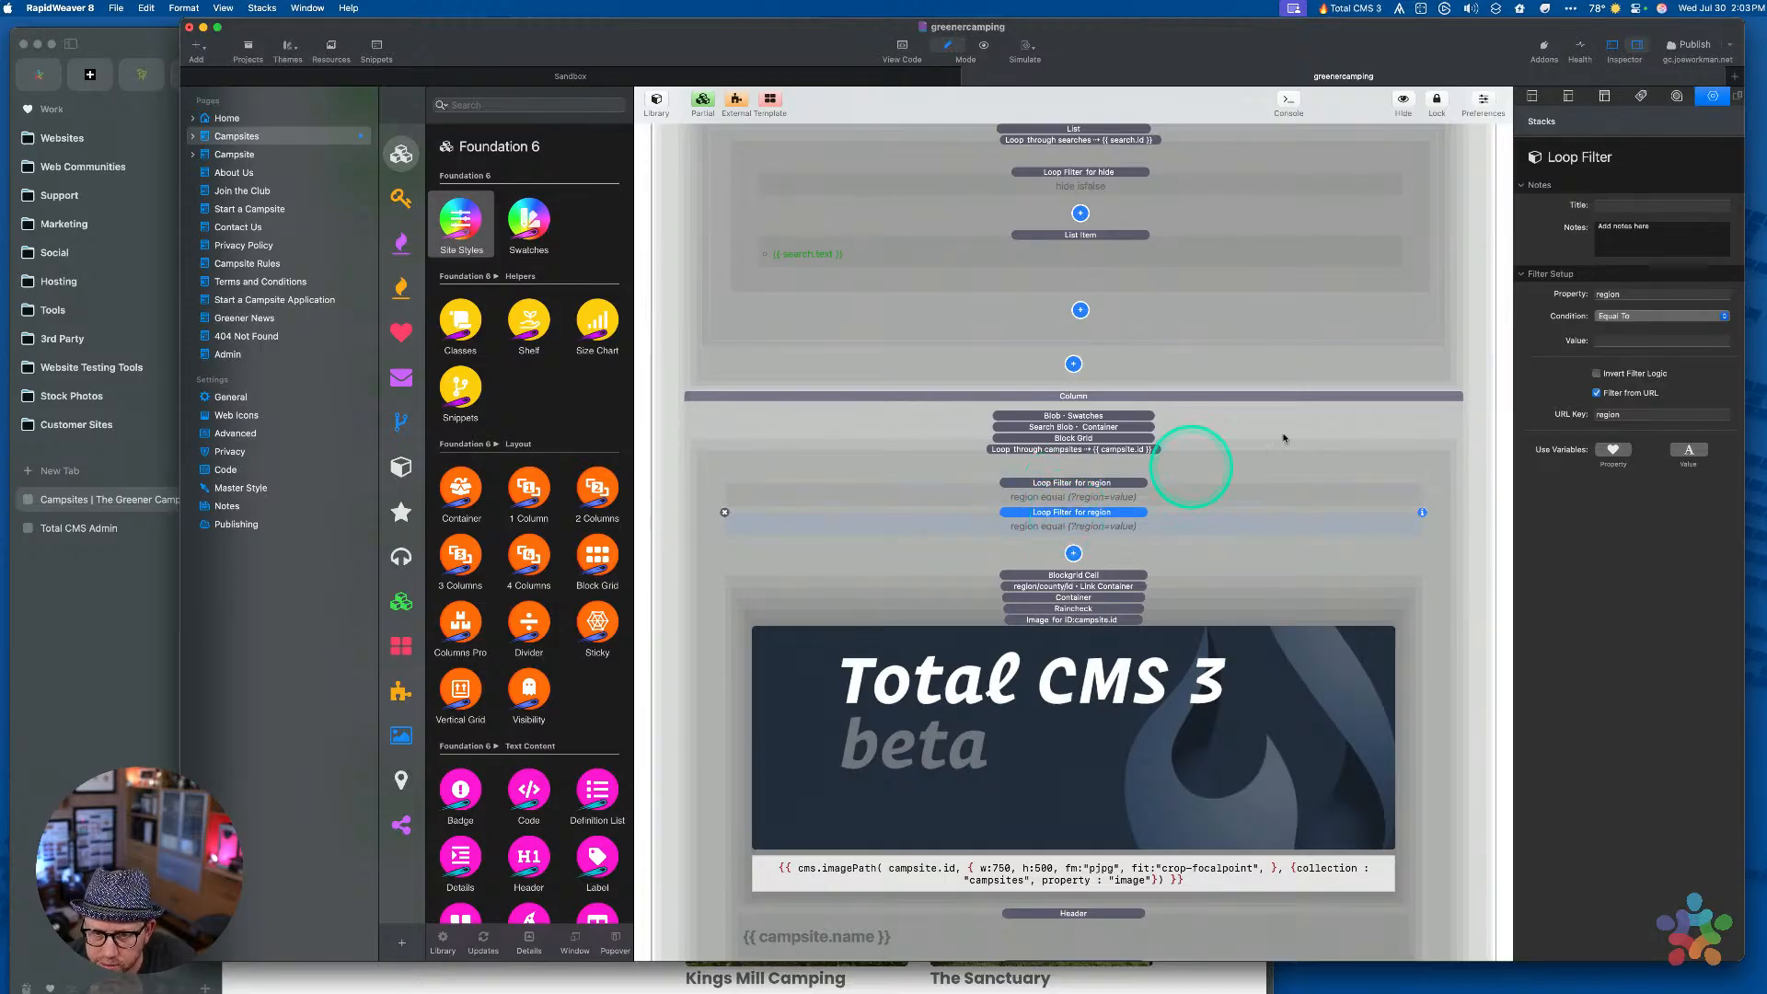
click(1627, 294)
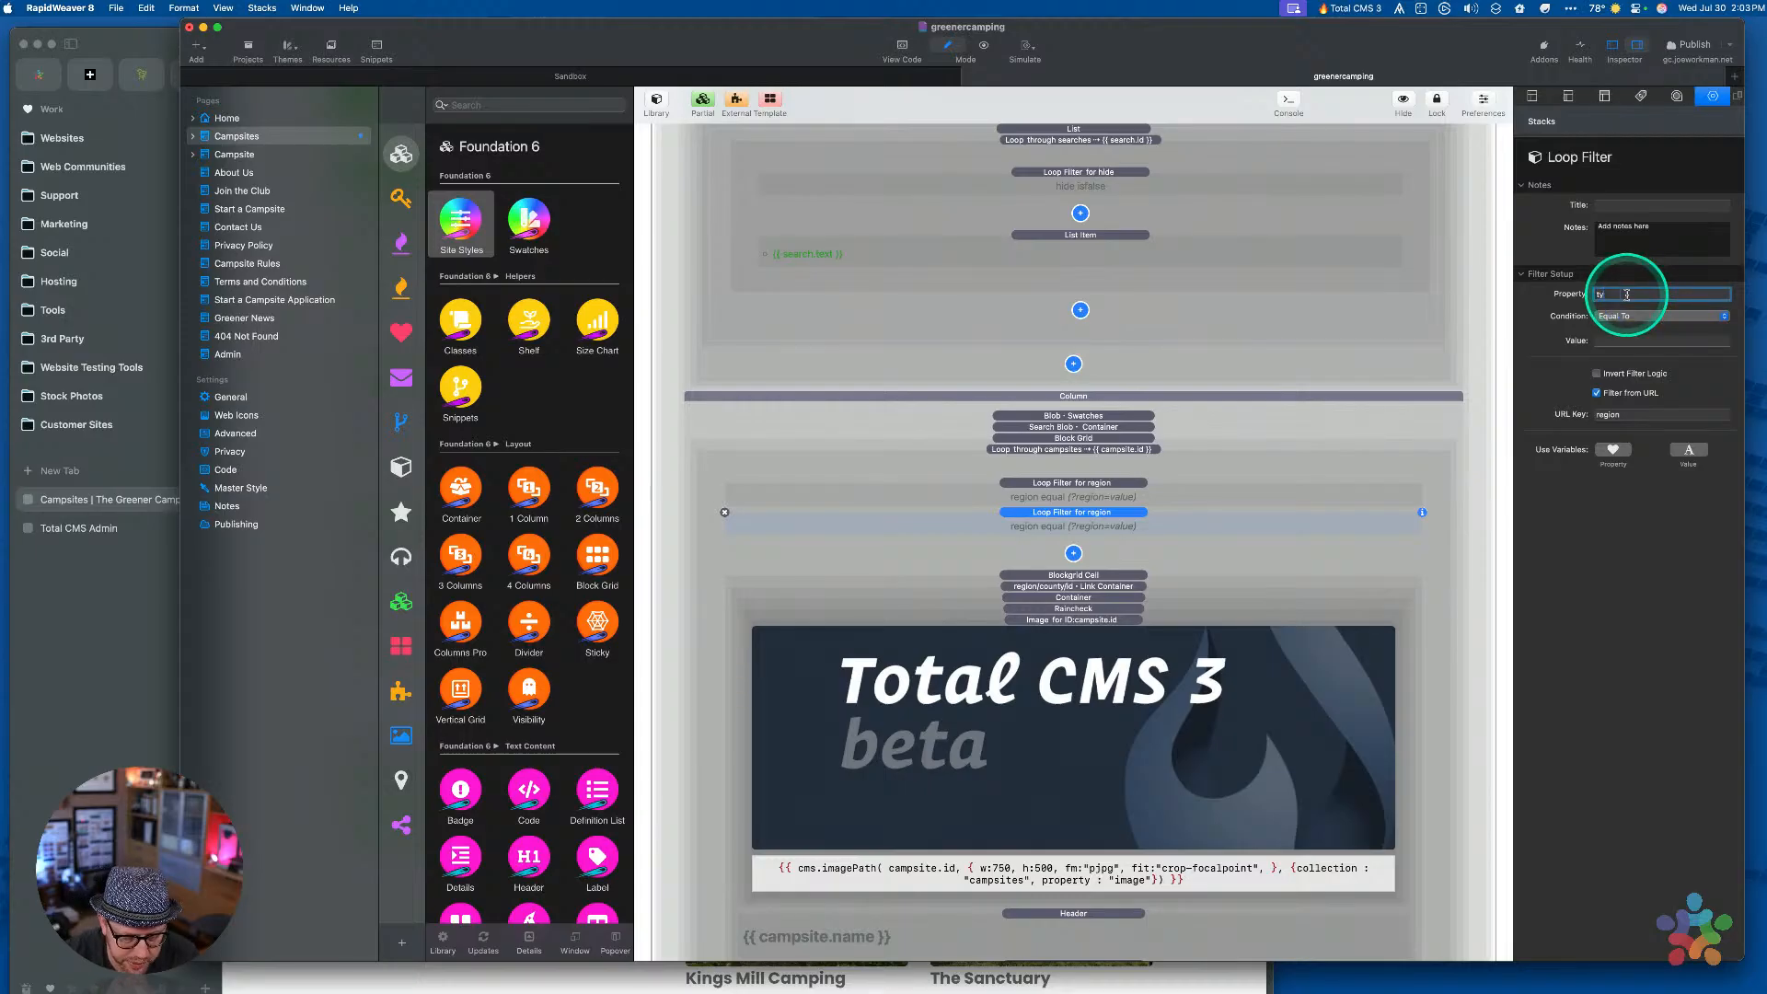
text(types)
click(1634, 315)
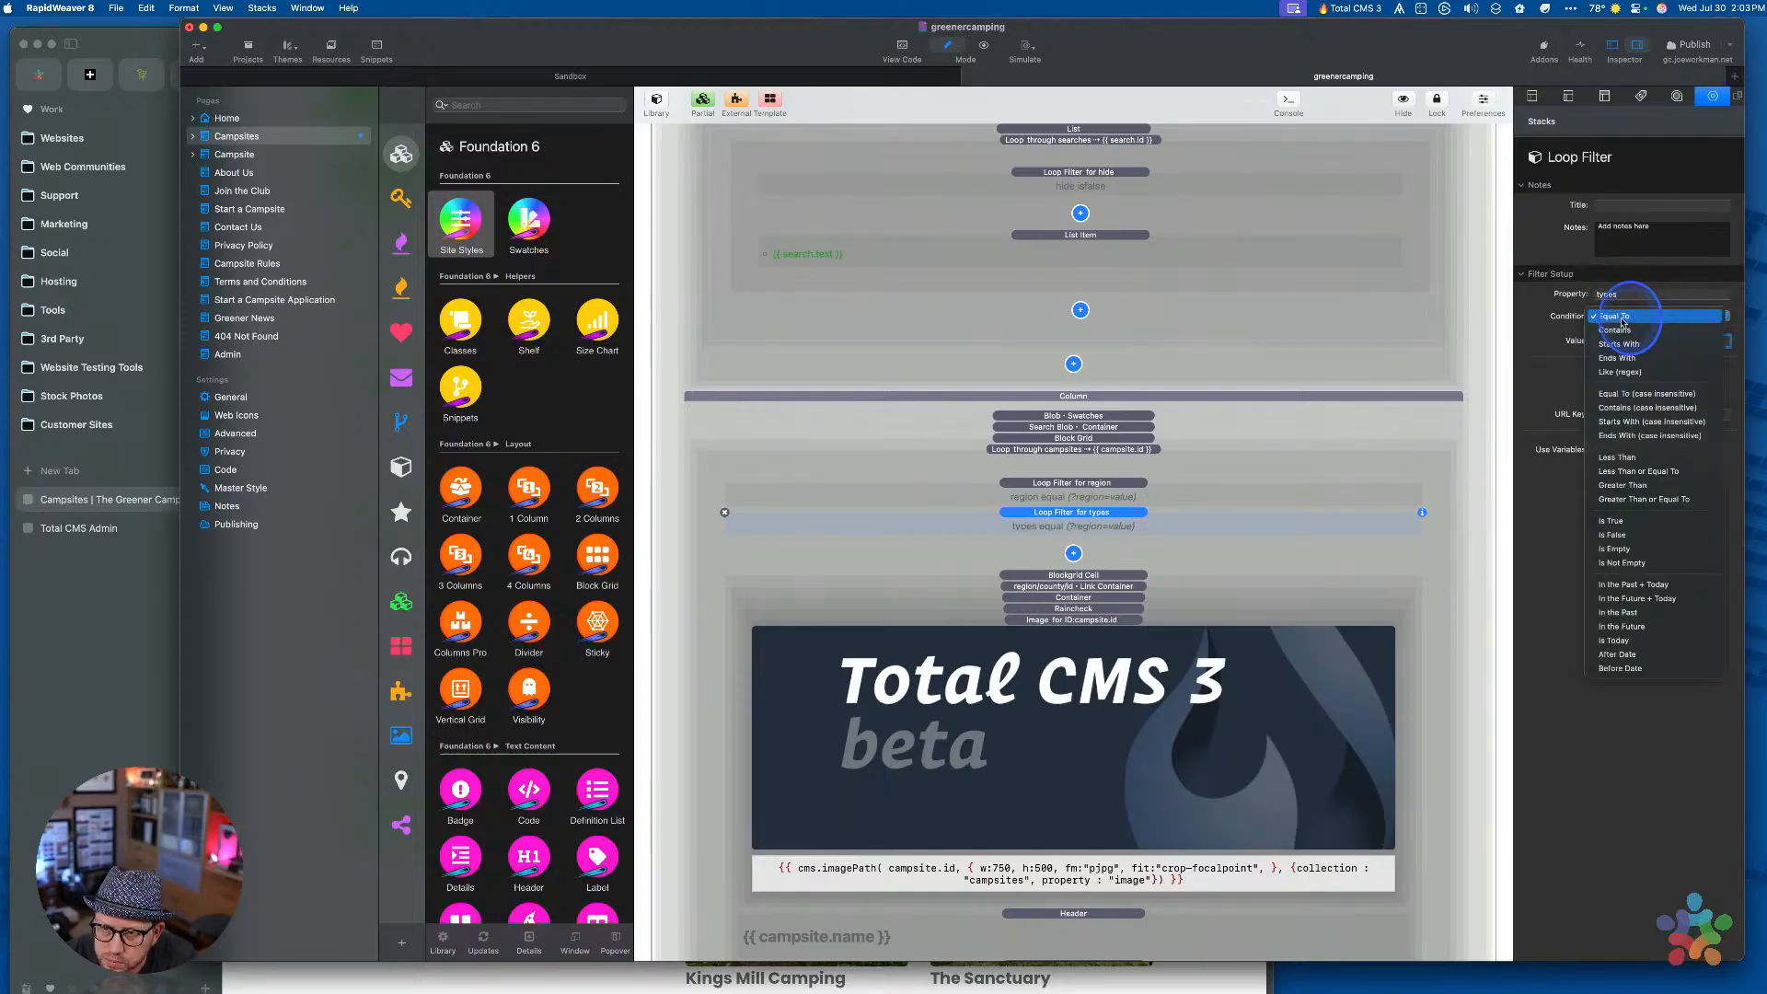
click(1638, 317)
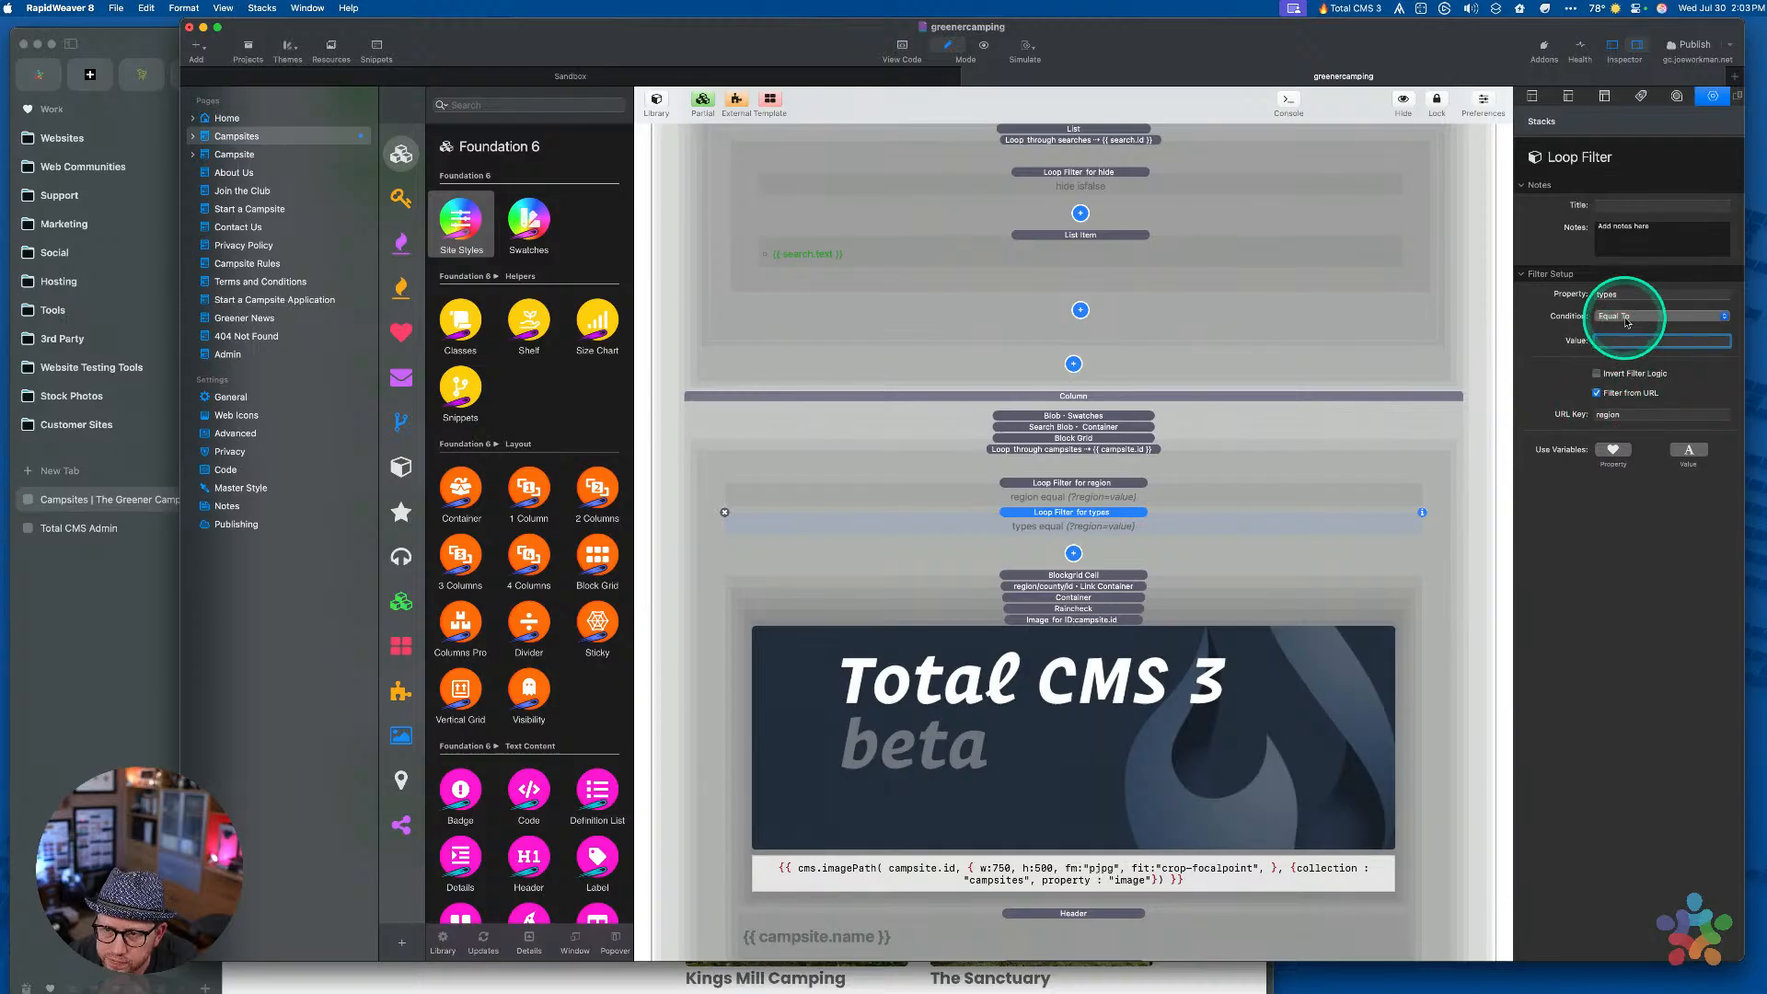
double_click(1623, 415)
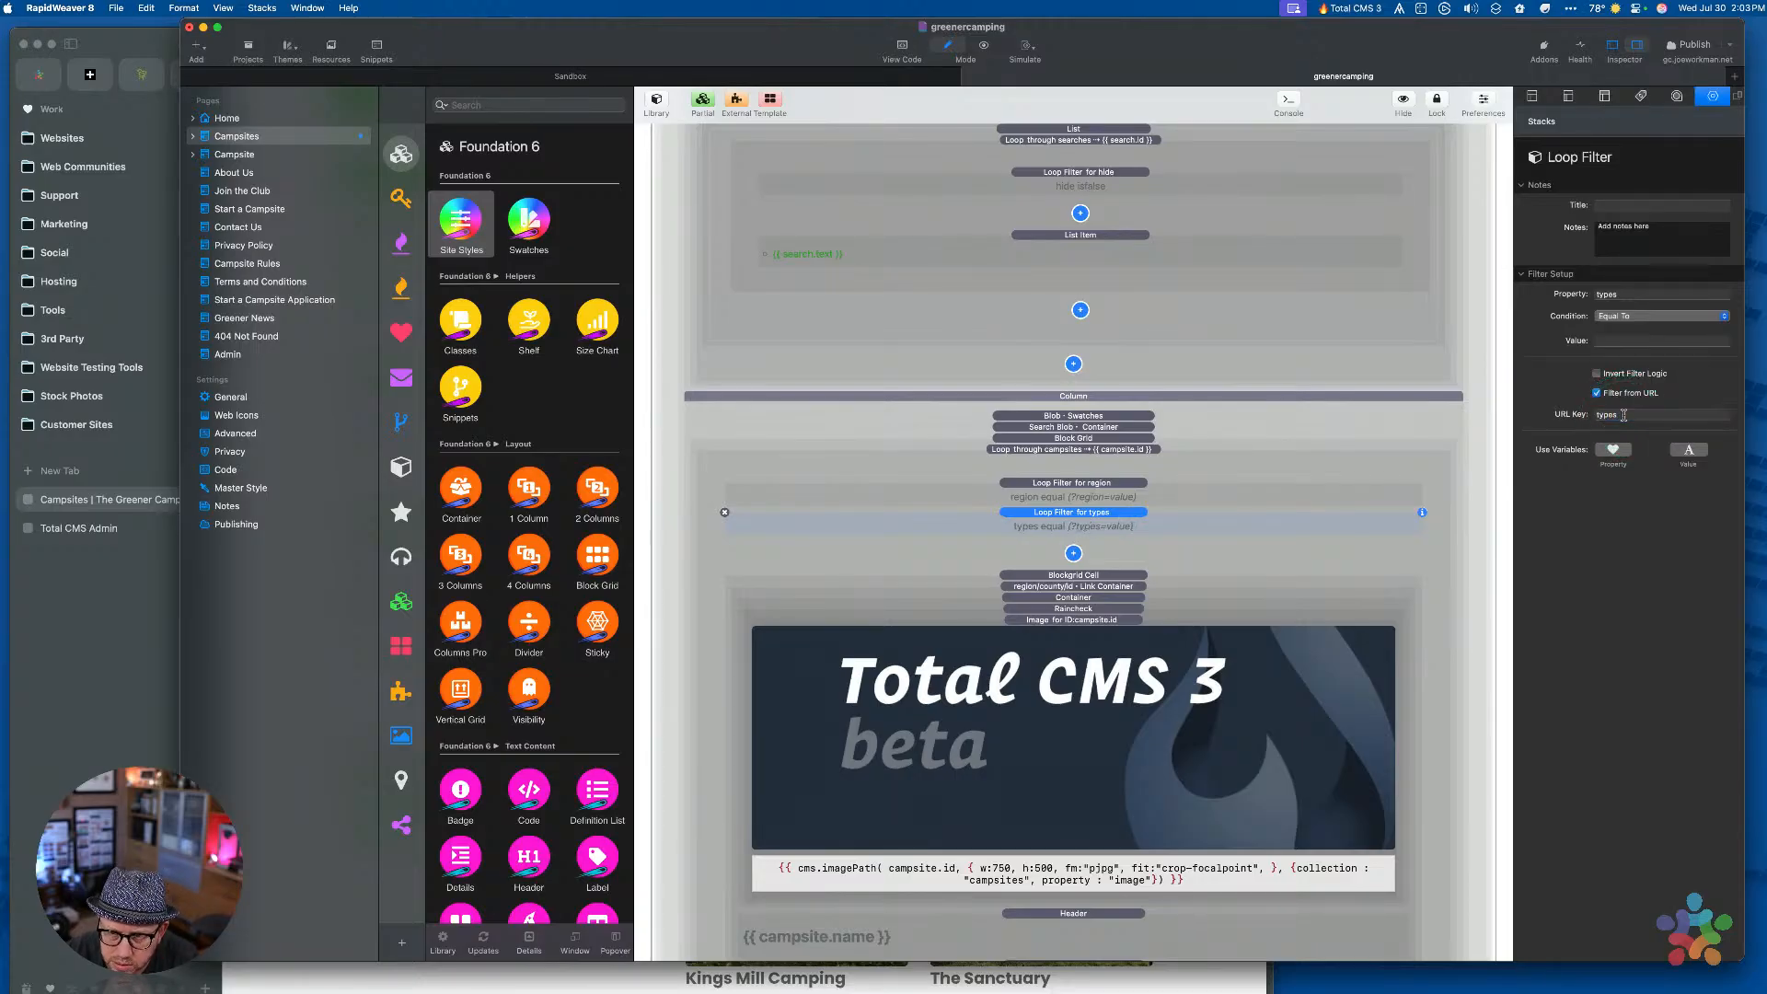
Expand Camping In Filters and set its checkbox's field name to types
scroll(1122, 506, up, 6)
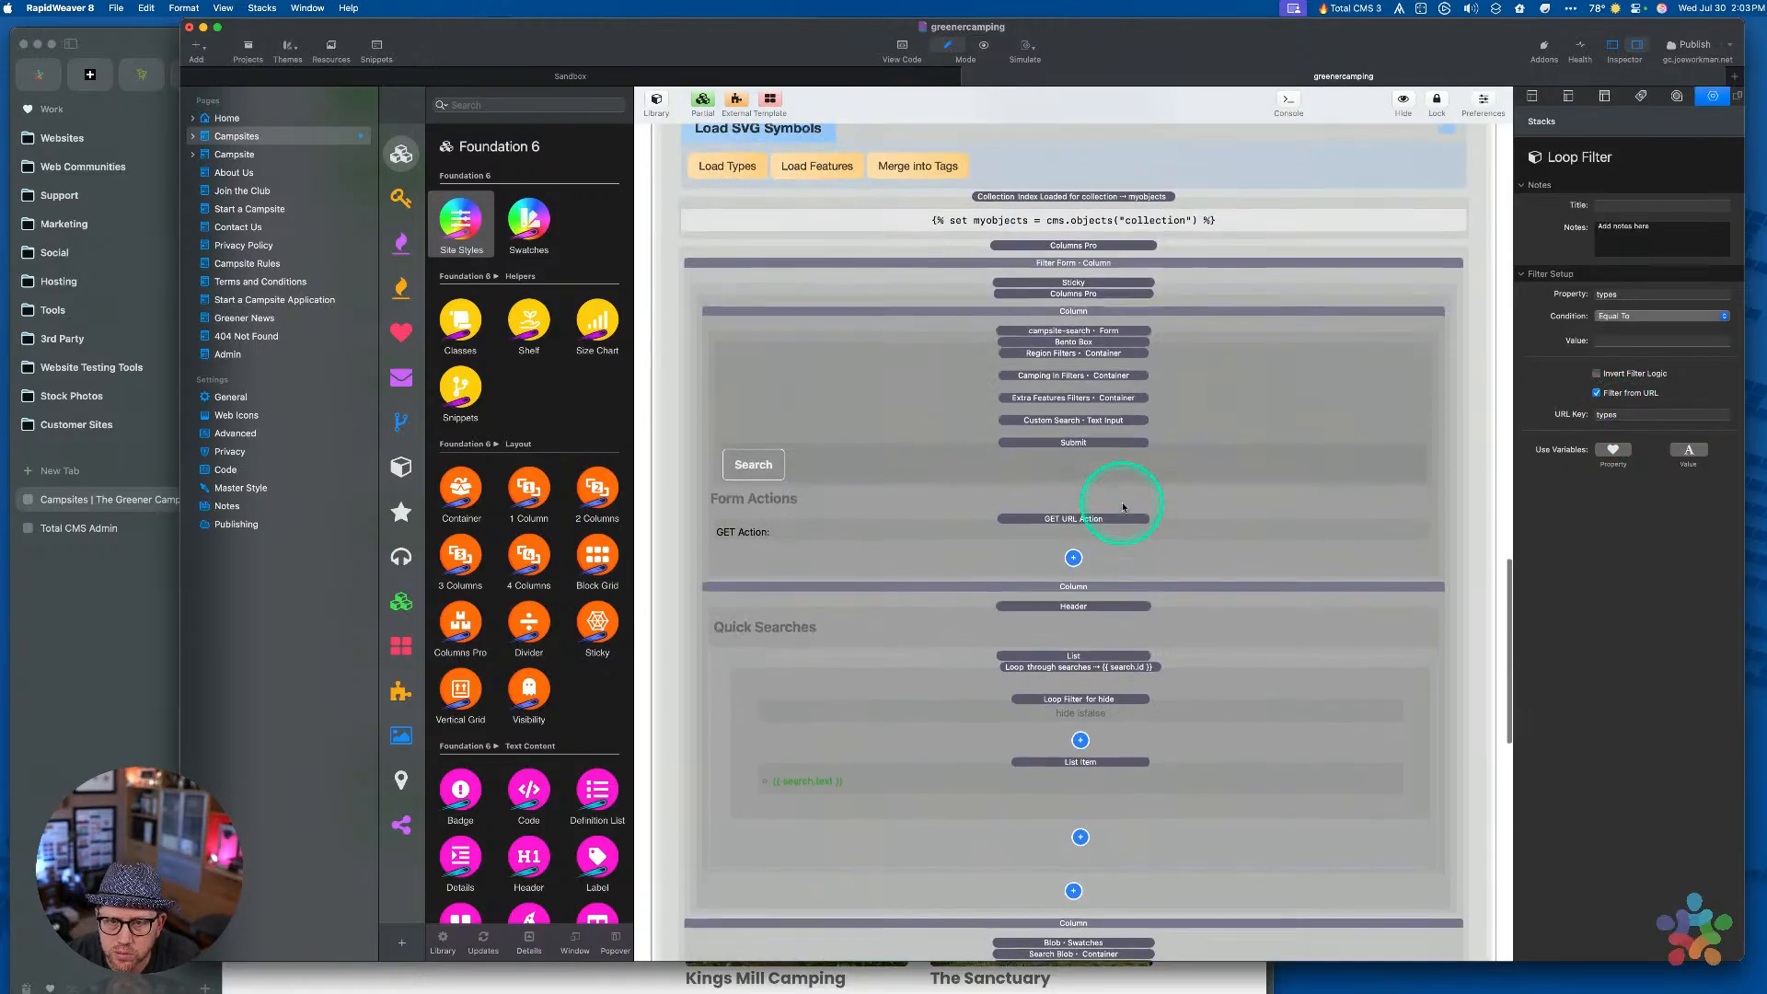
click(1087, 439)
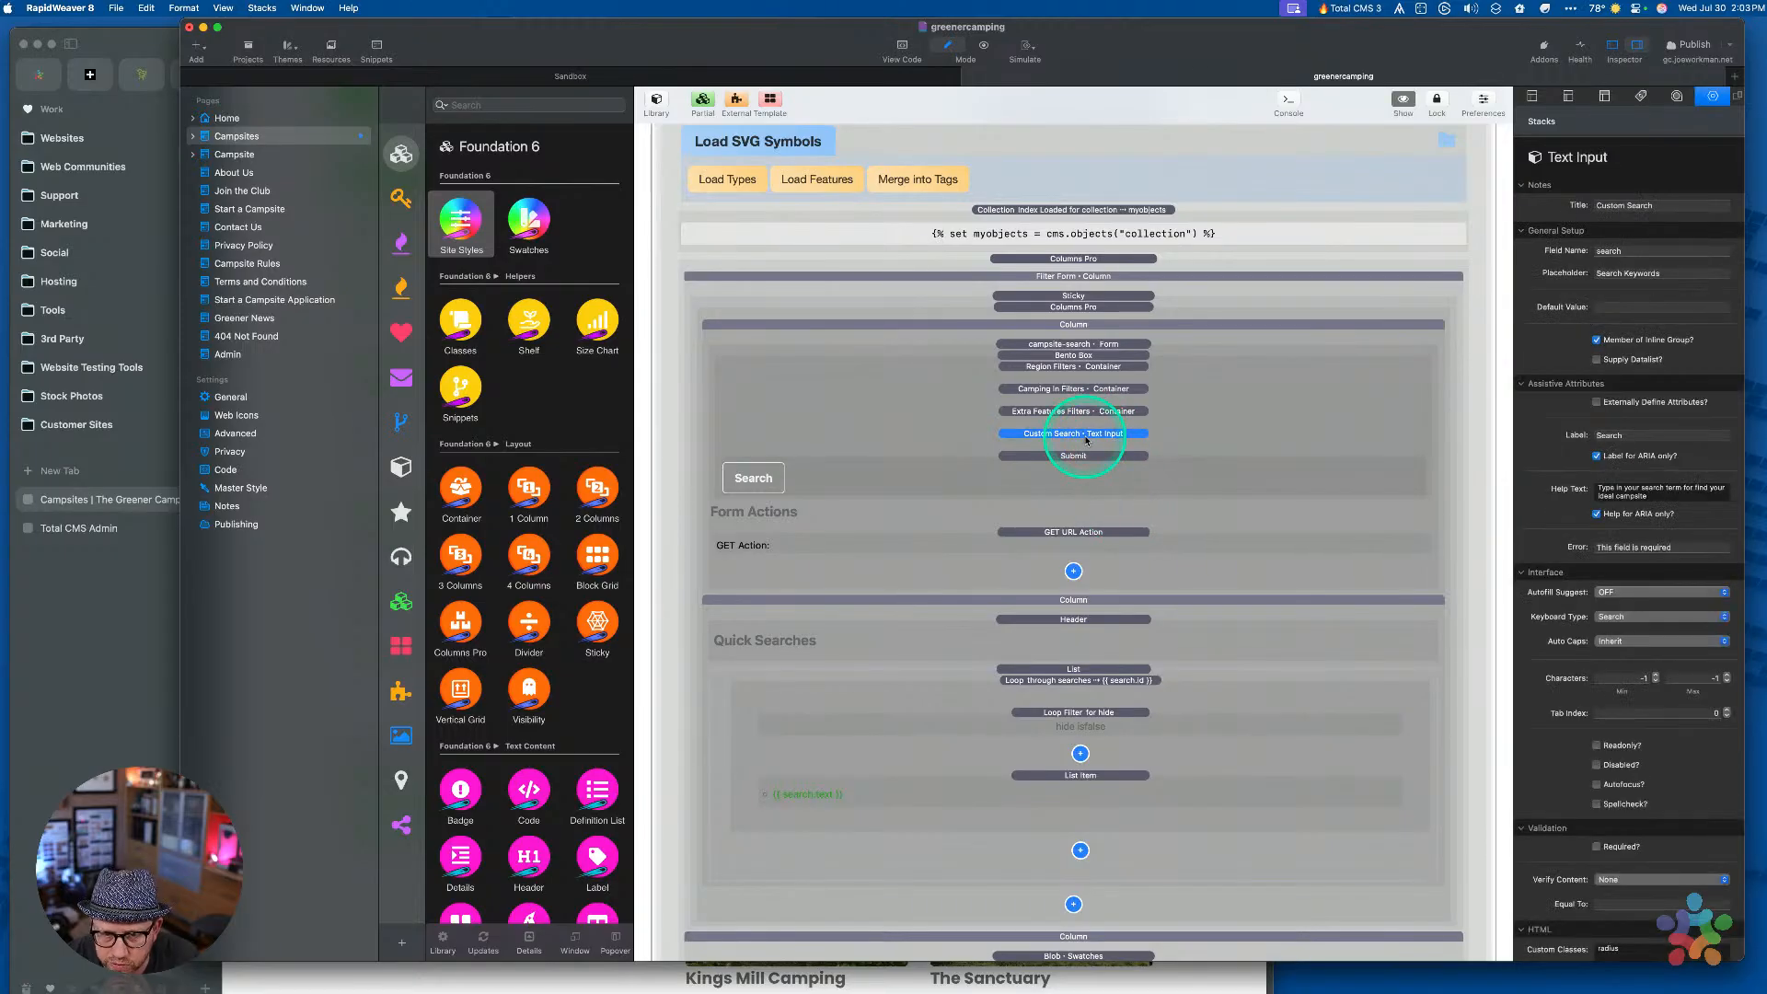
click(1064, 390)
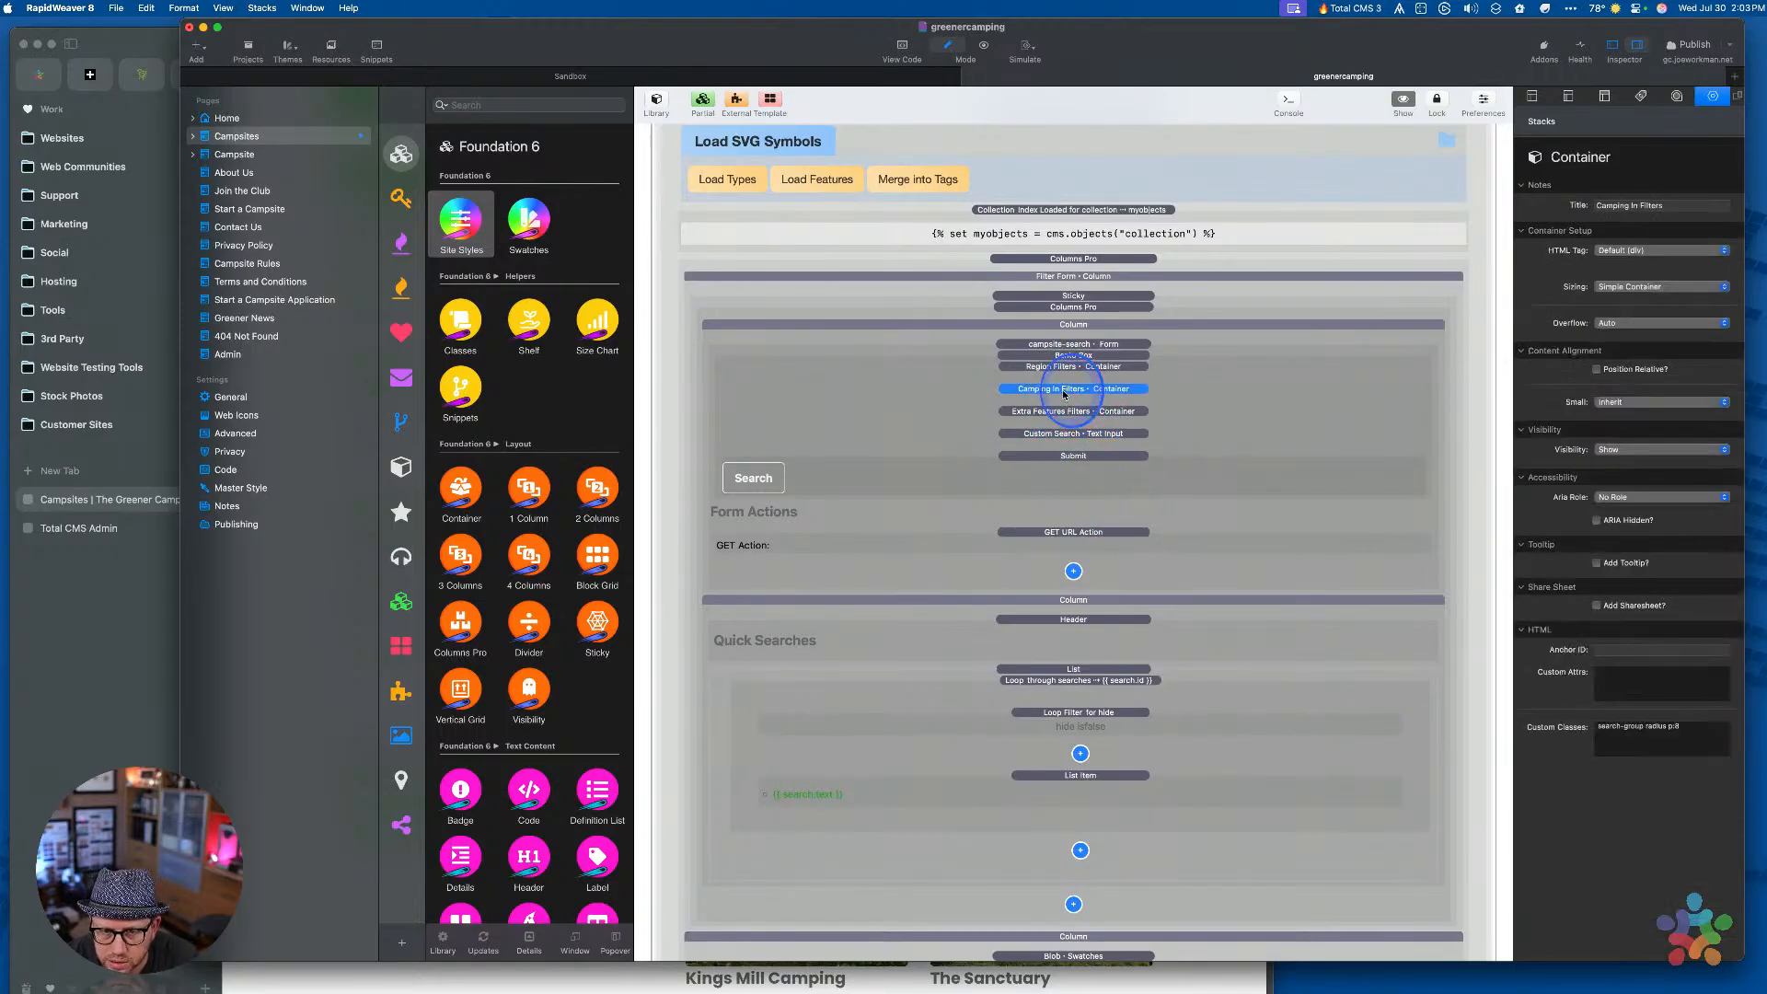
double_click(1064, 394)
scroll(1070, 848, down, 8)
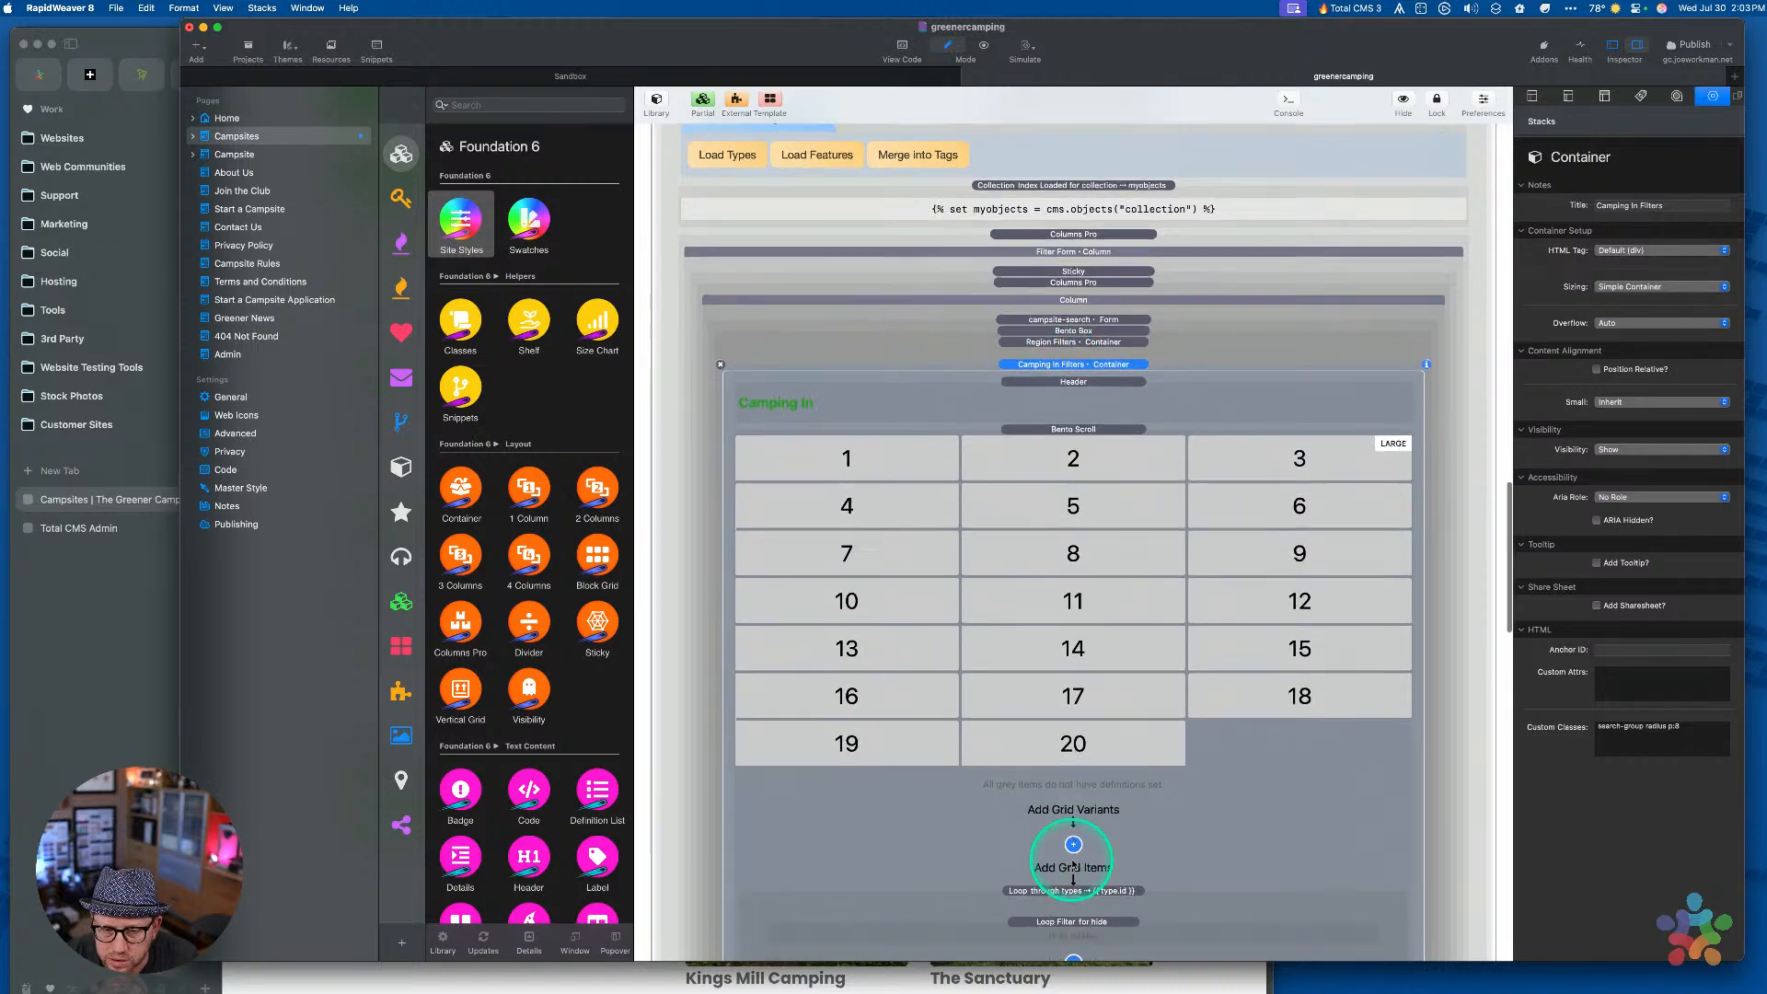
click(1074, 437)
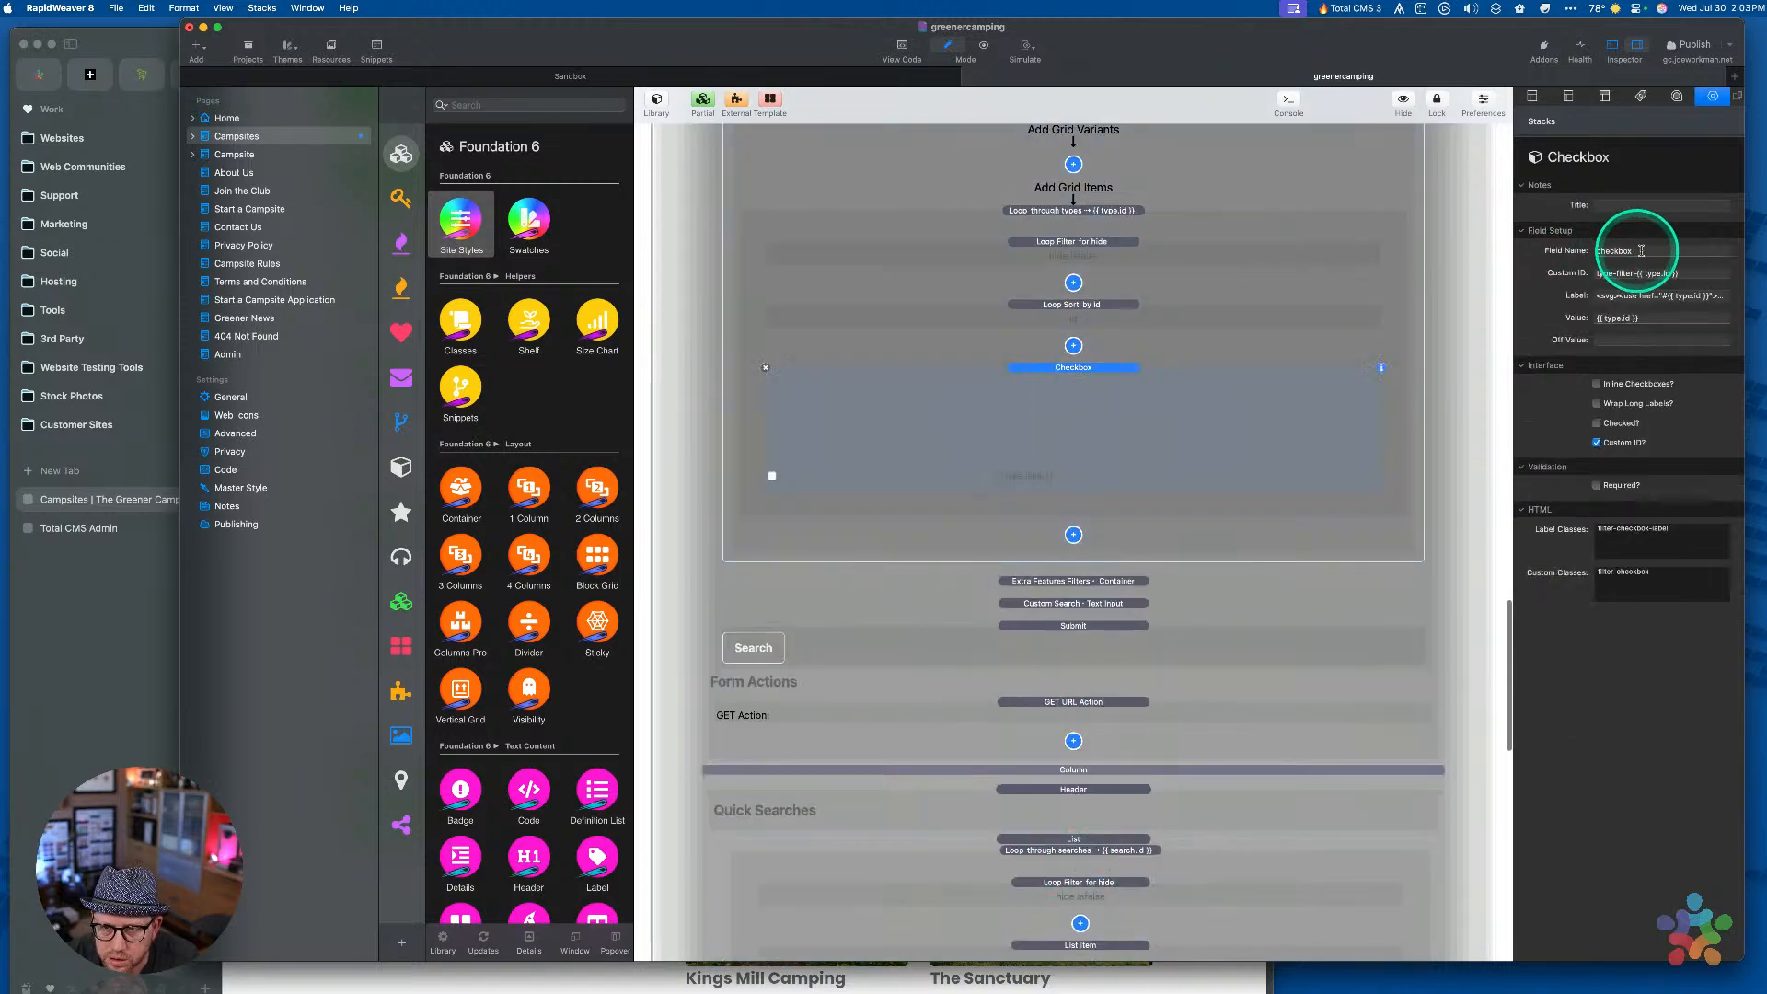
click(1670, 248)
double_click(1670, 250)
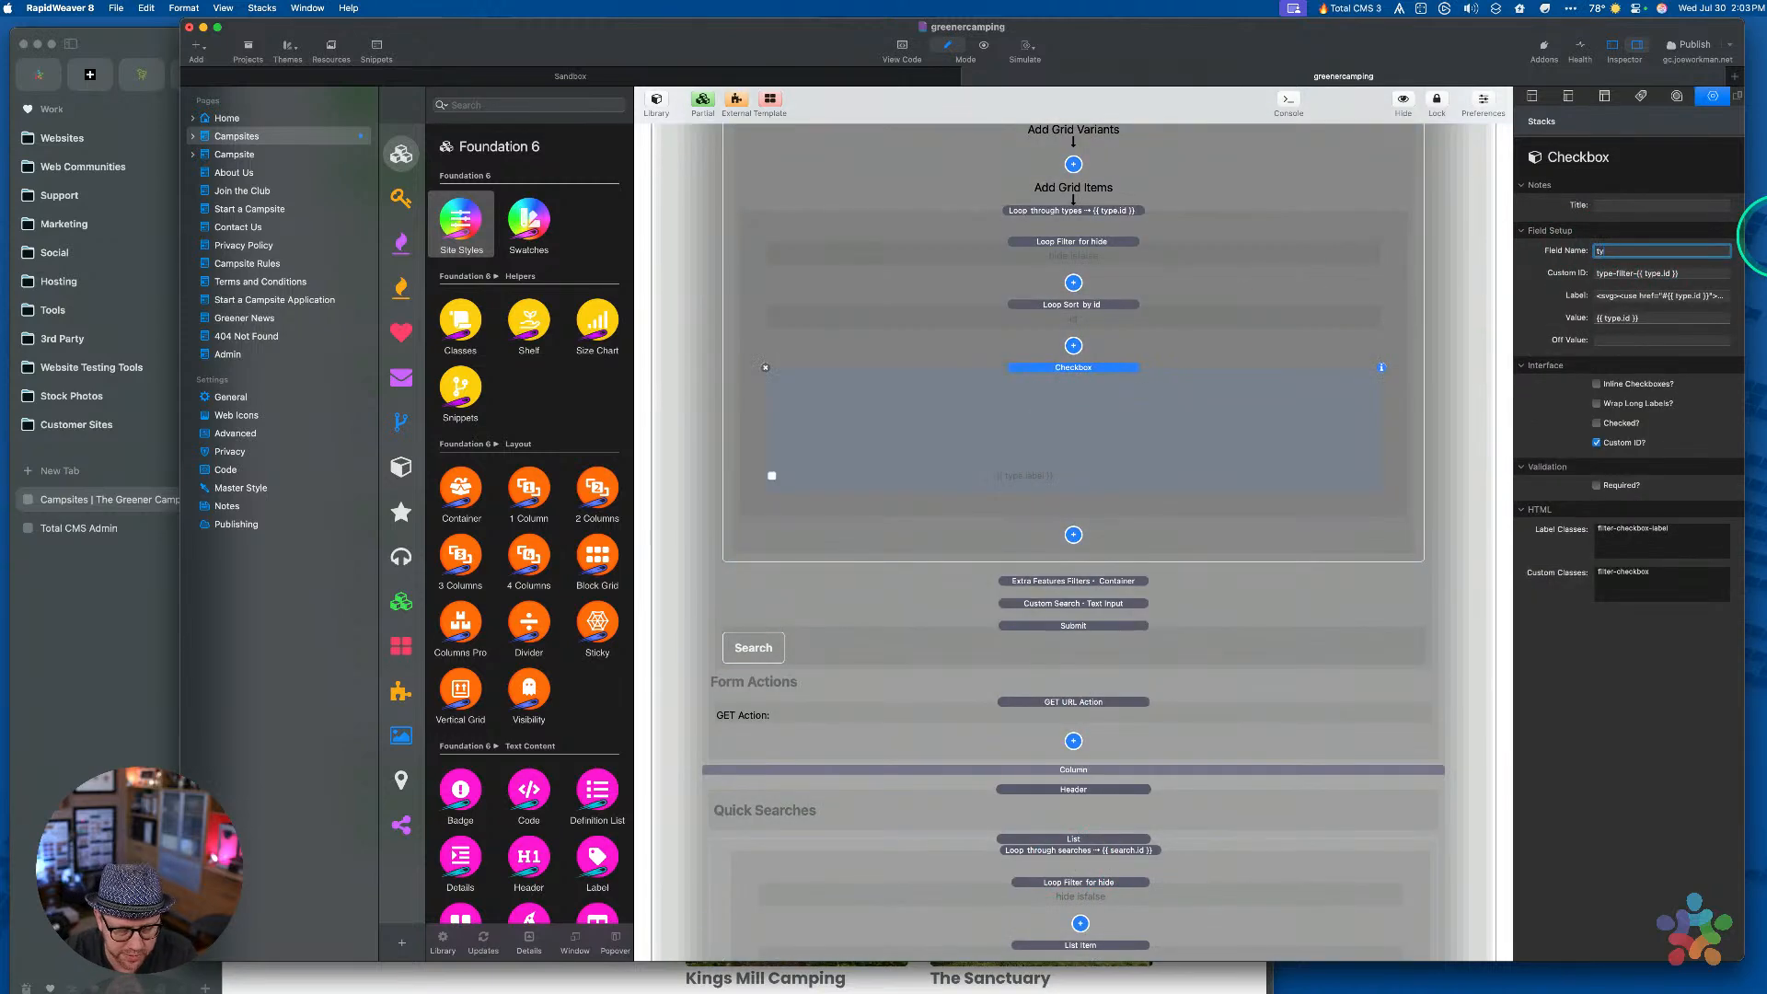
text(types)
key(Tab)
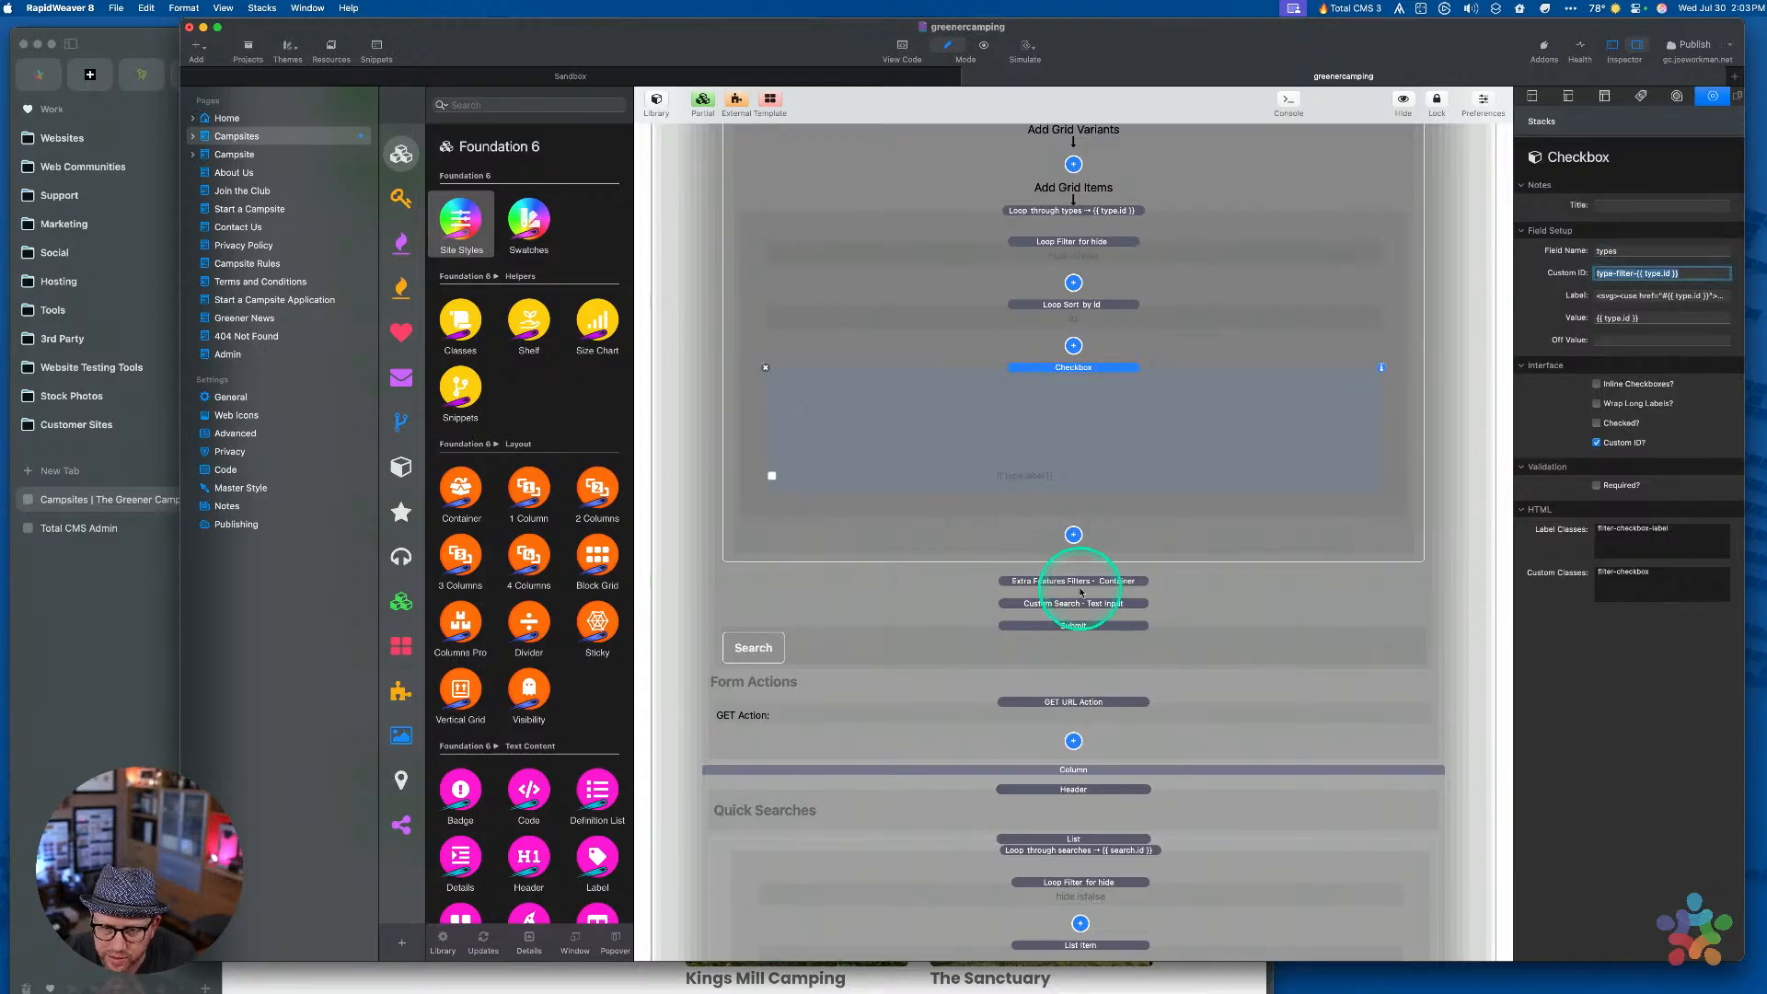
Select the Extra Features checkbox, then bring the live Explore Campsites page forward in Arc
click(1081, 589)
scroll(1063, 635, down, 5)
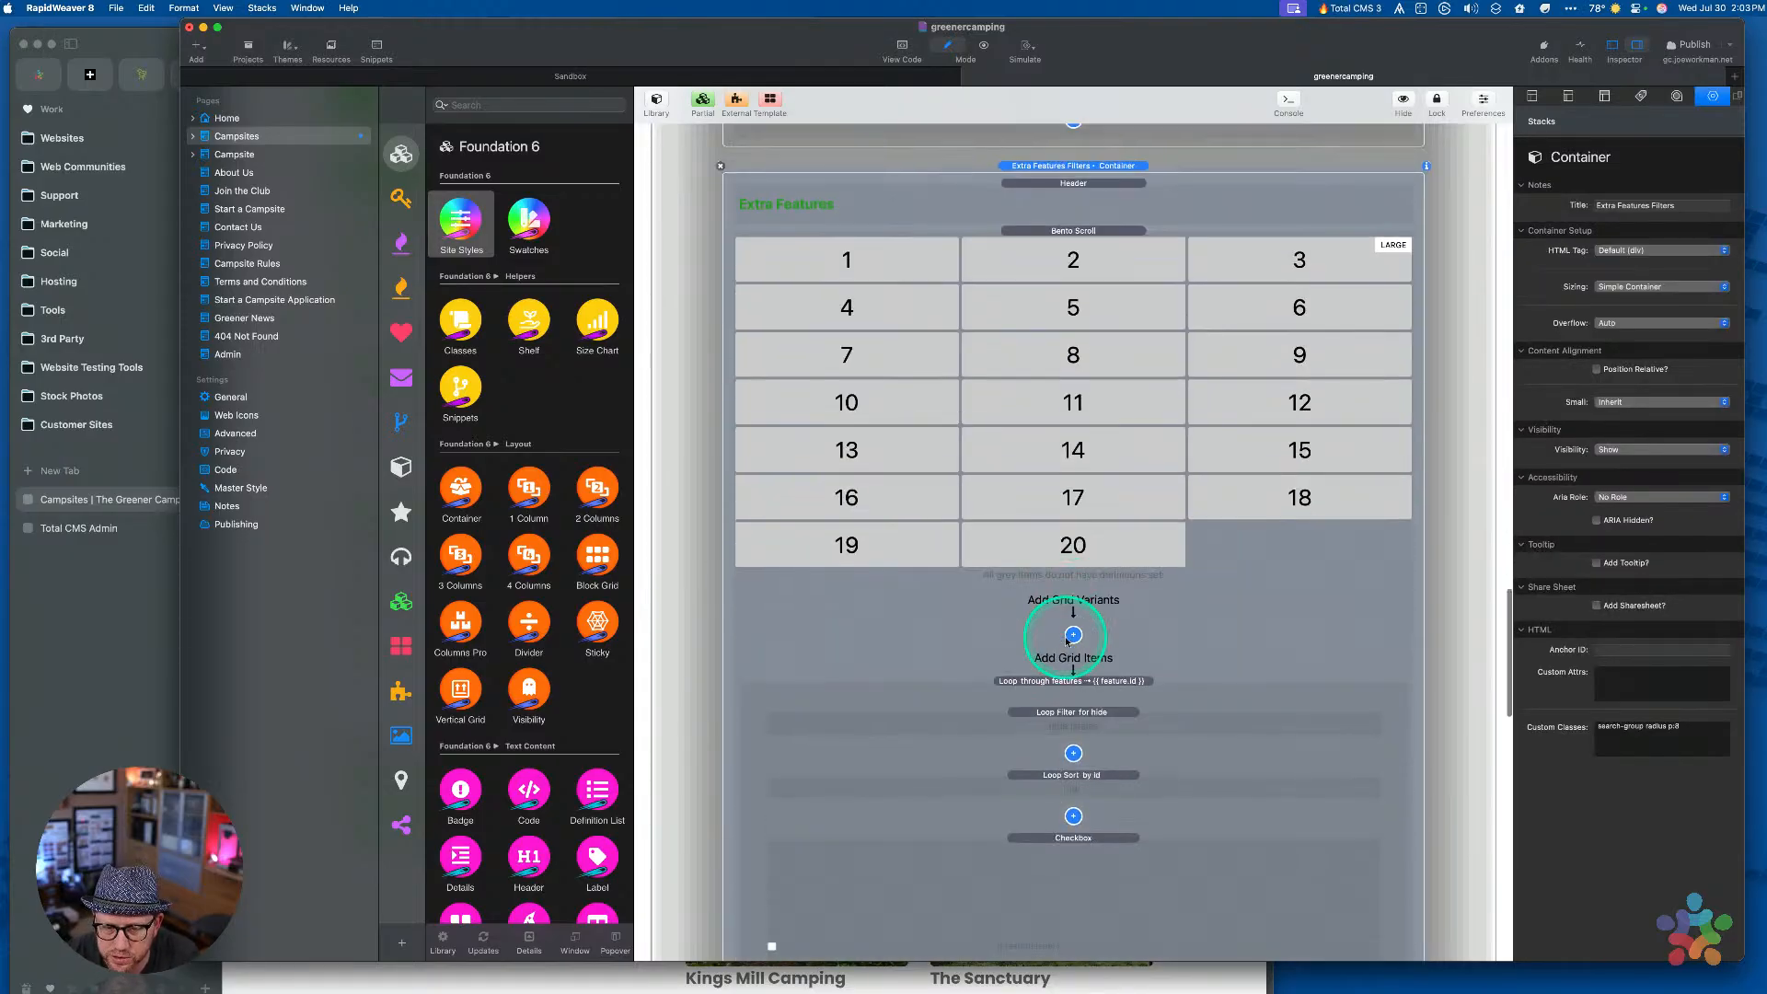
click(1073, 840)
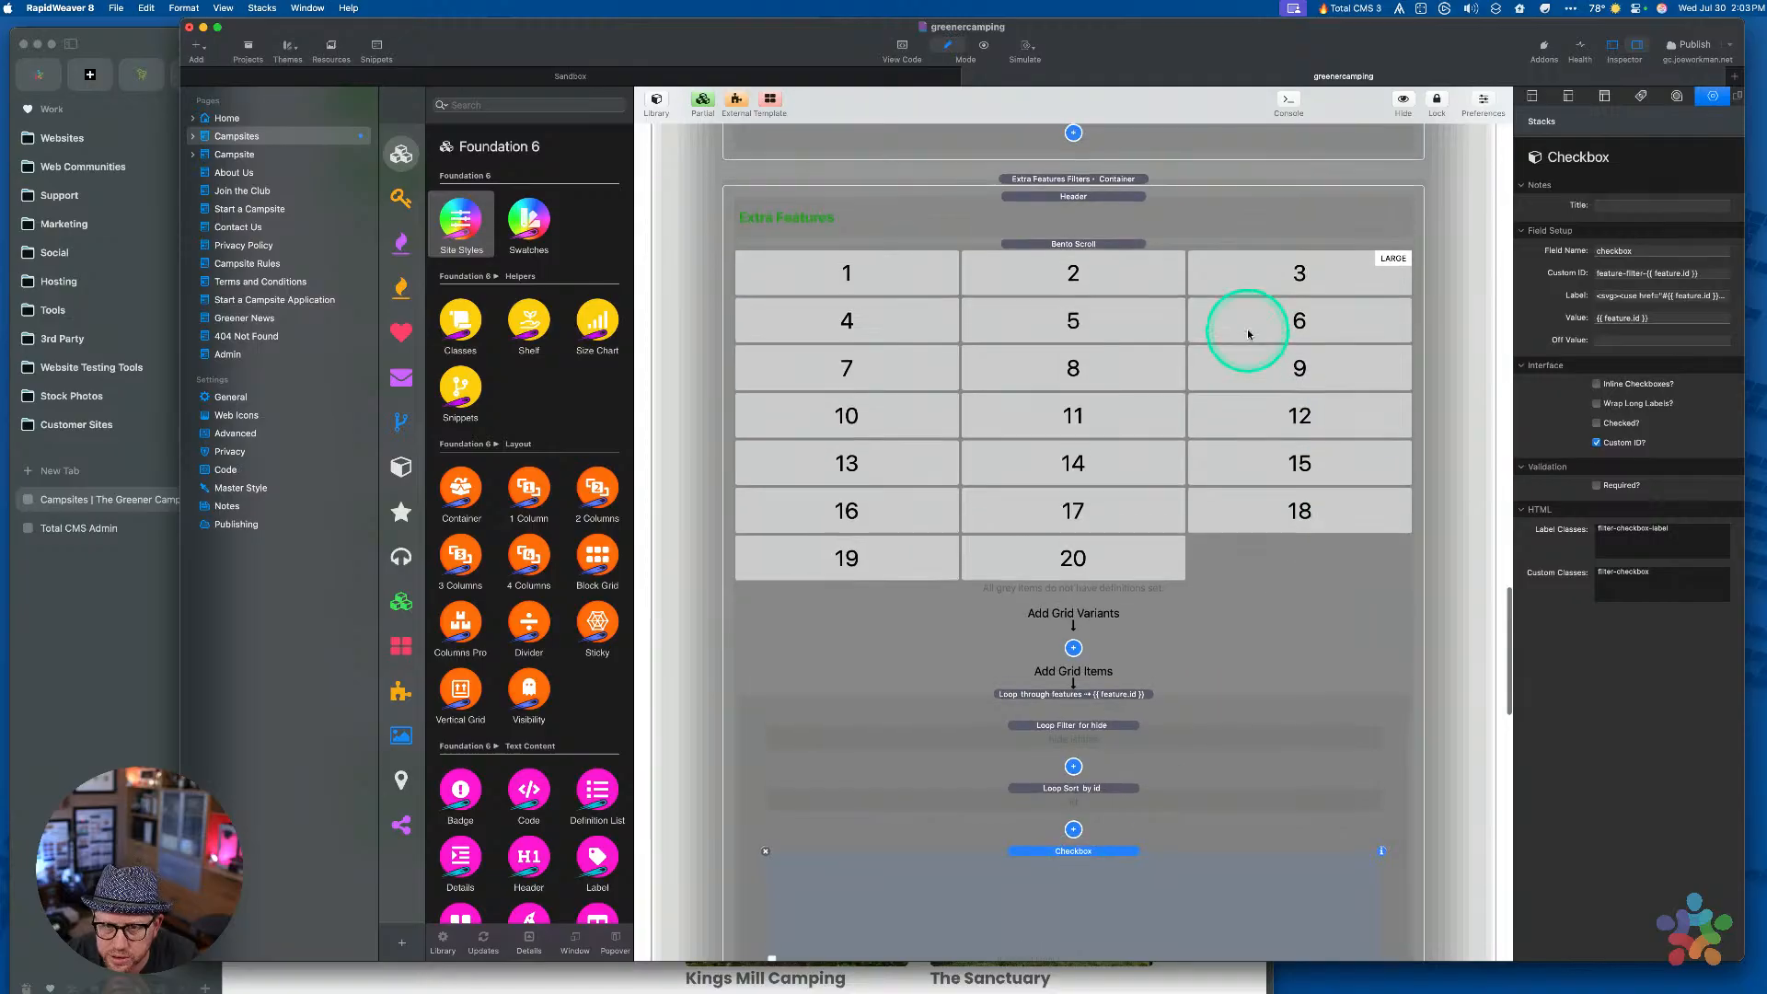
click(108, 681)
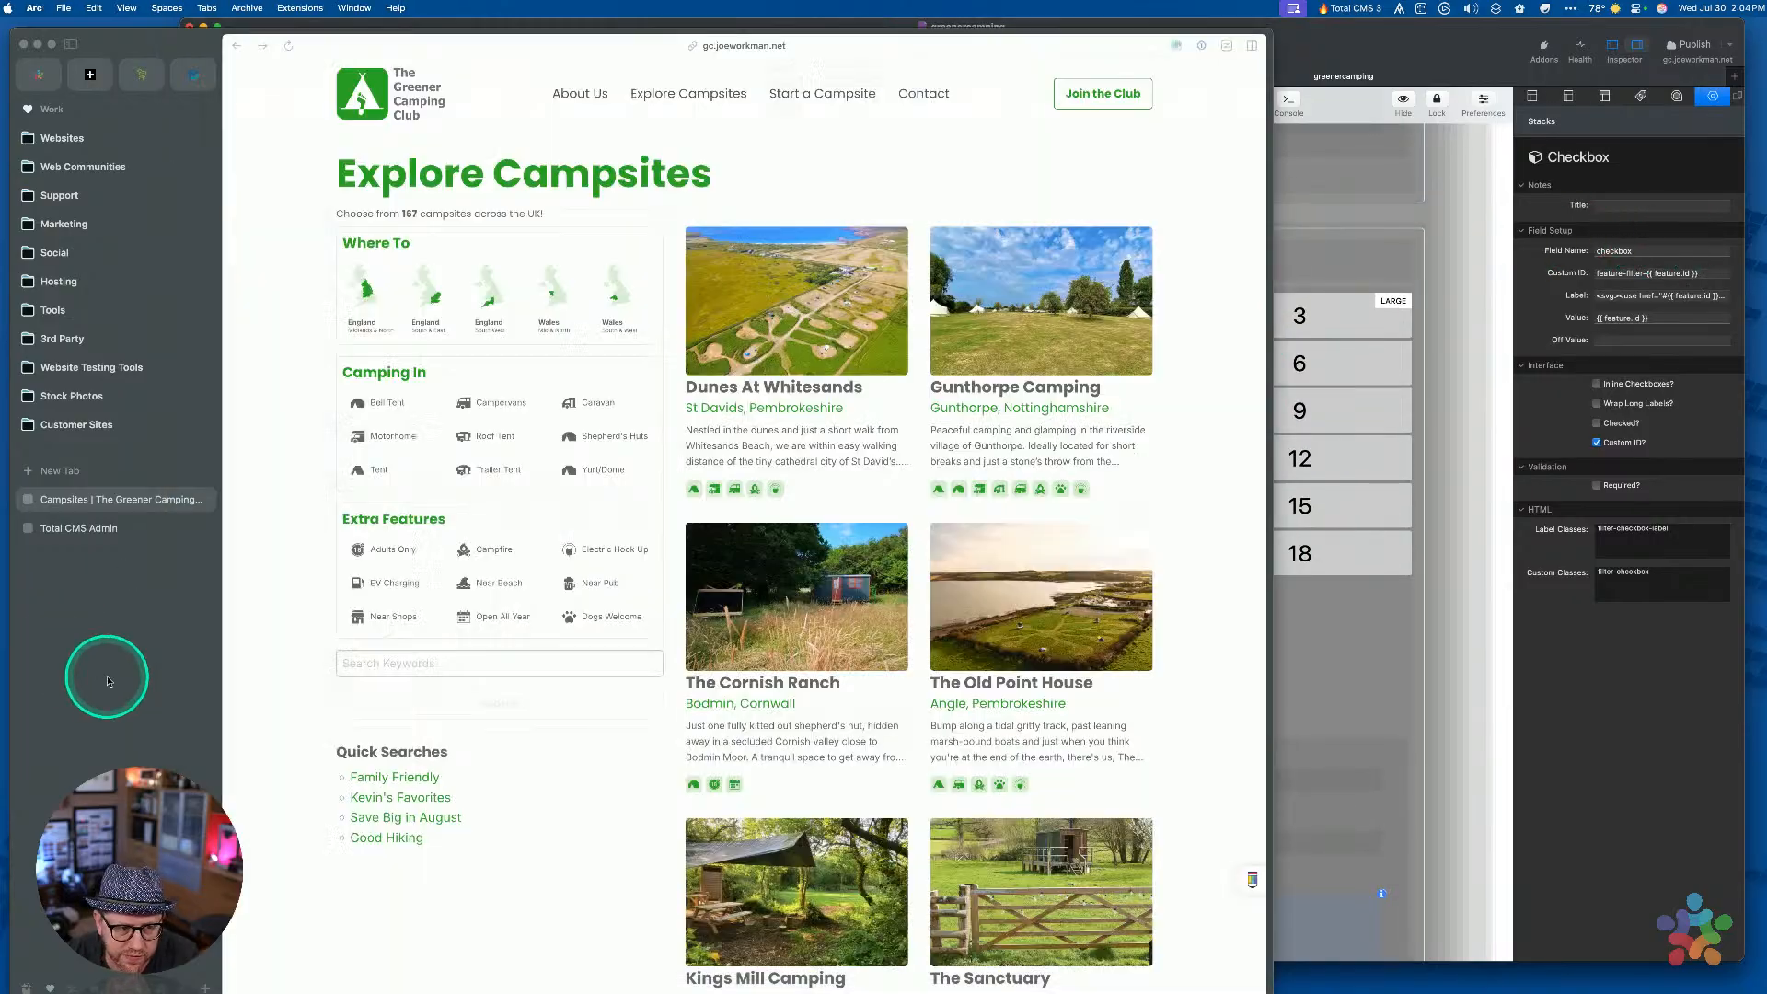
Copy the features field name from the campsite schema in Total CMS Admin
click(79, 528)
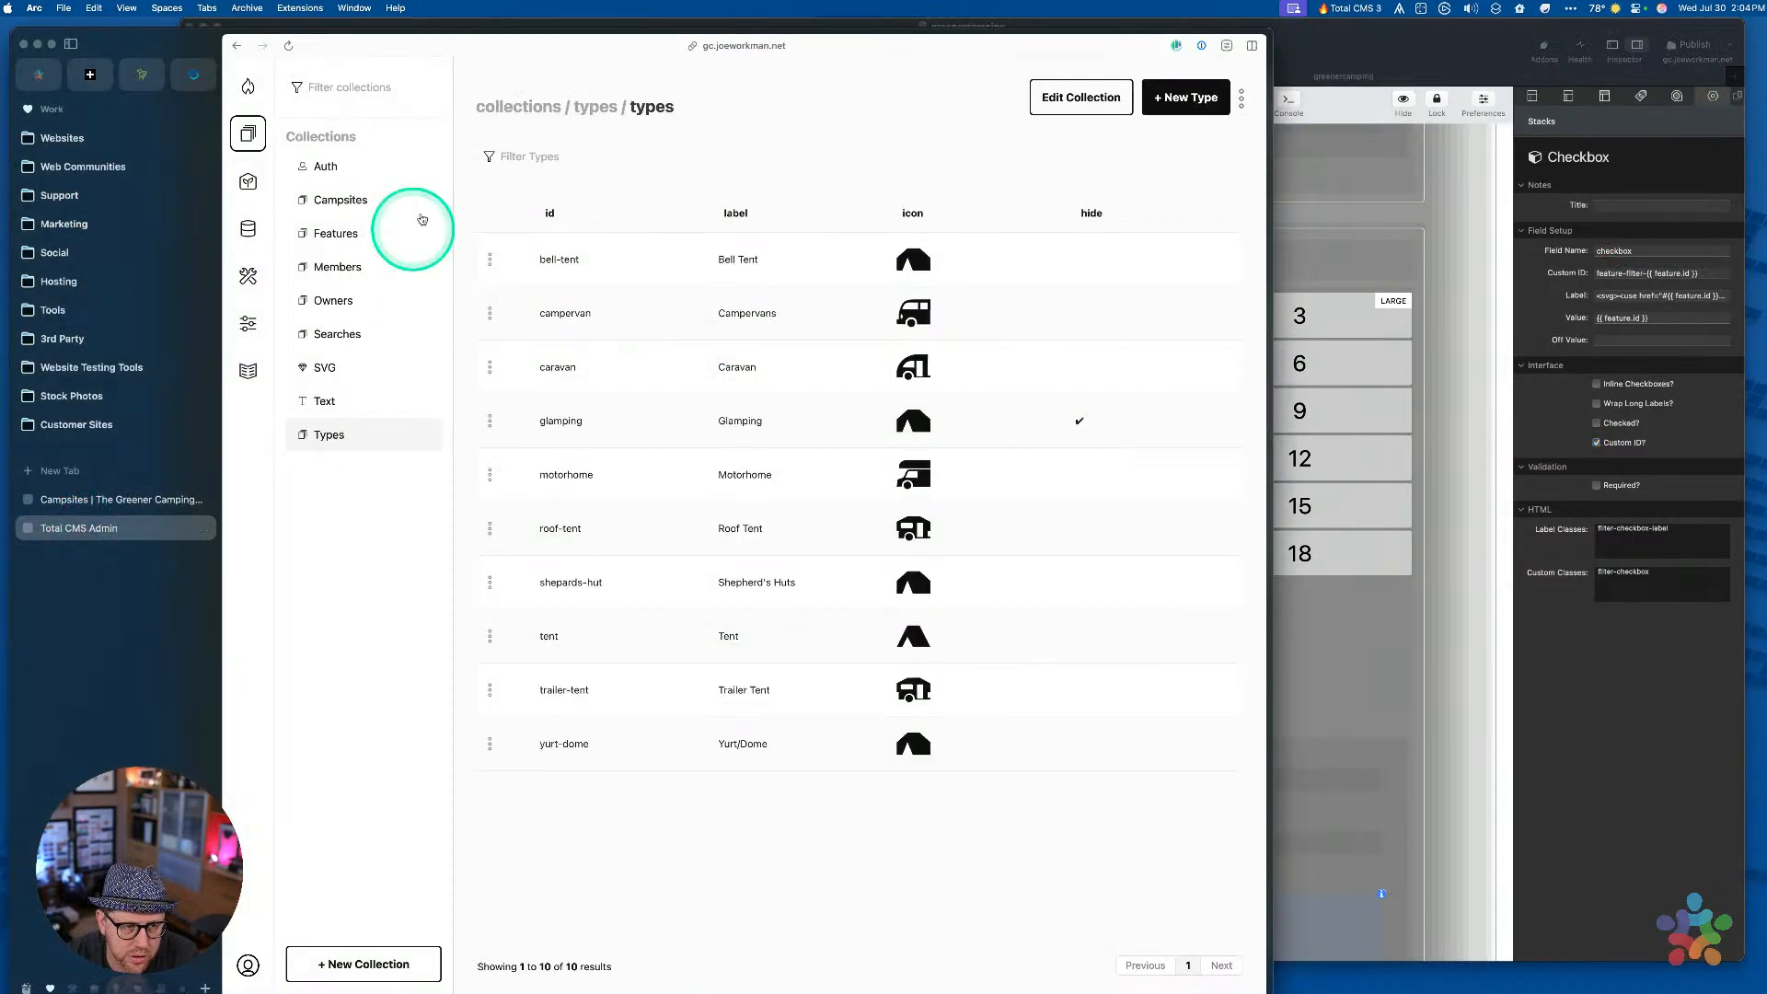
click(342, 200)
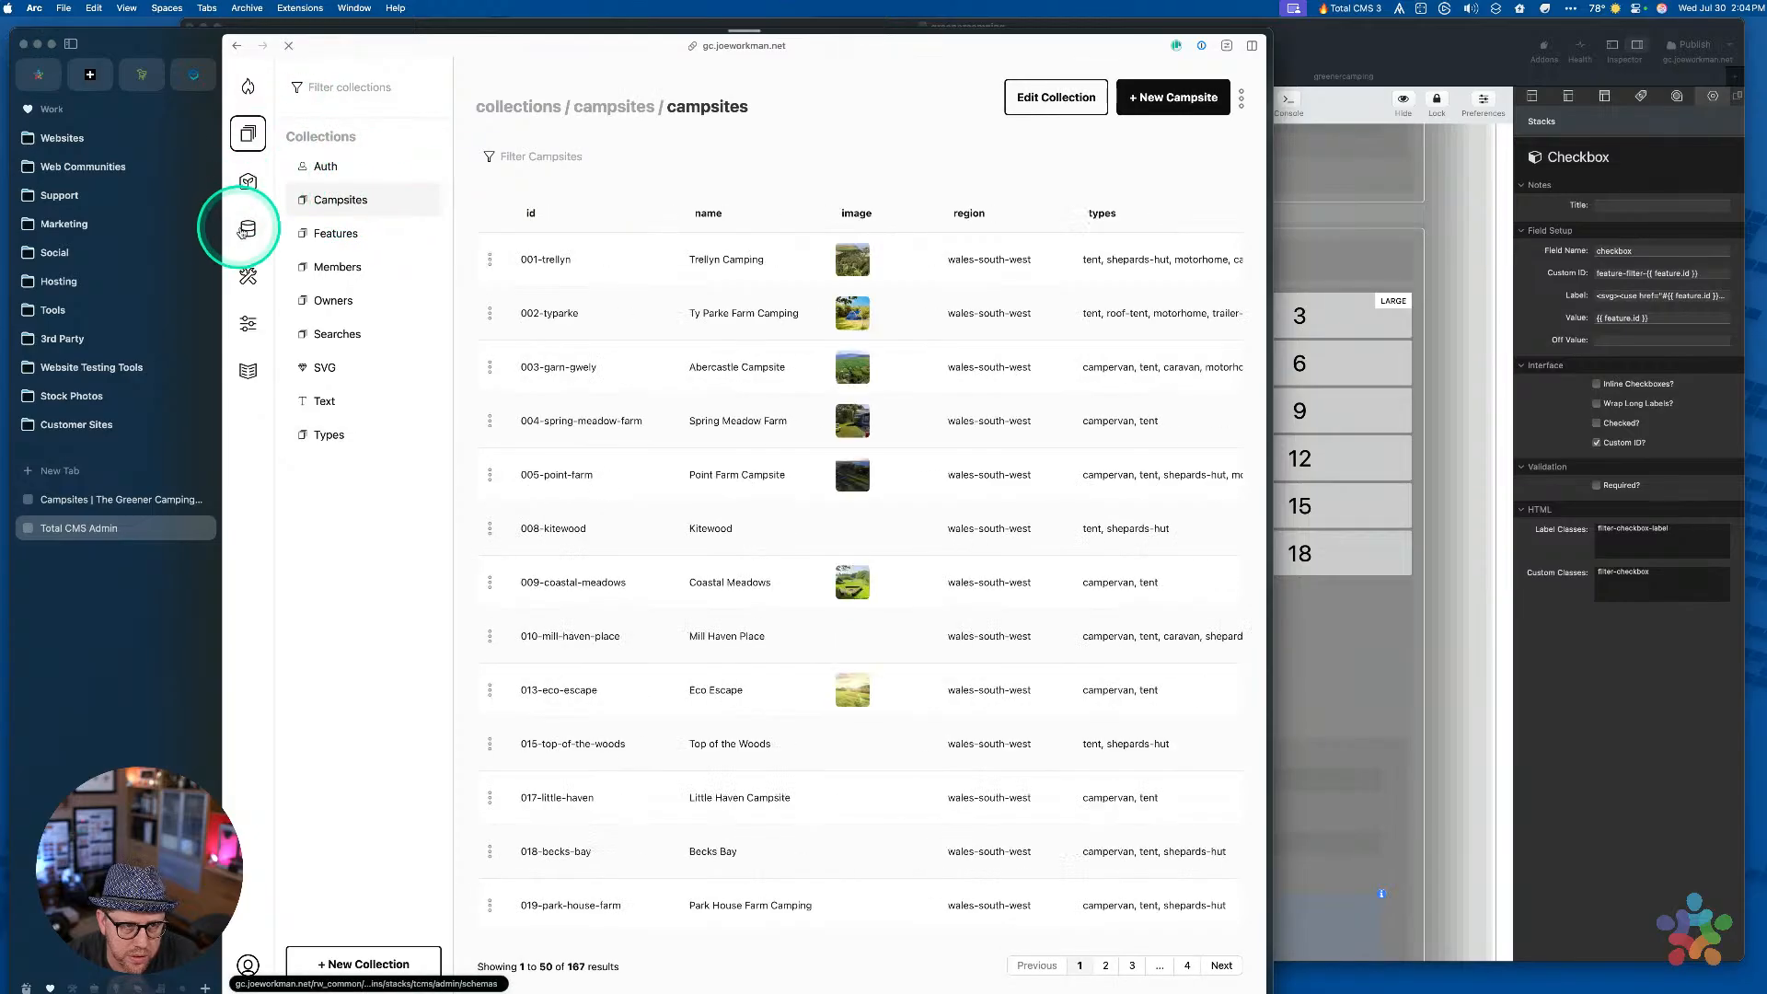
click(245, 230)
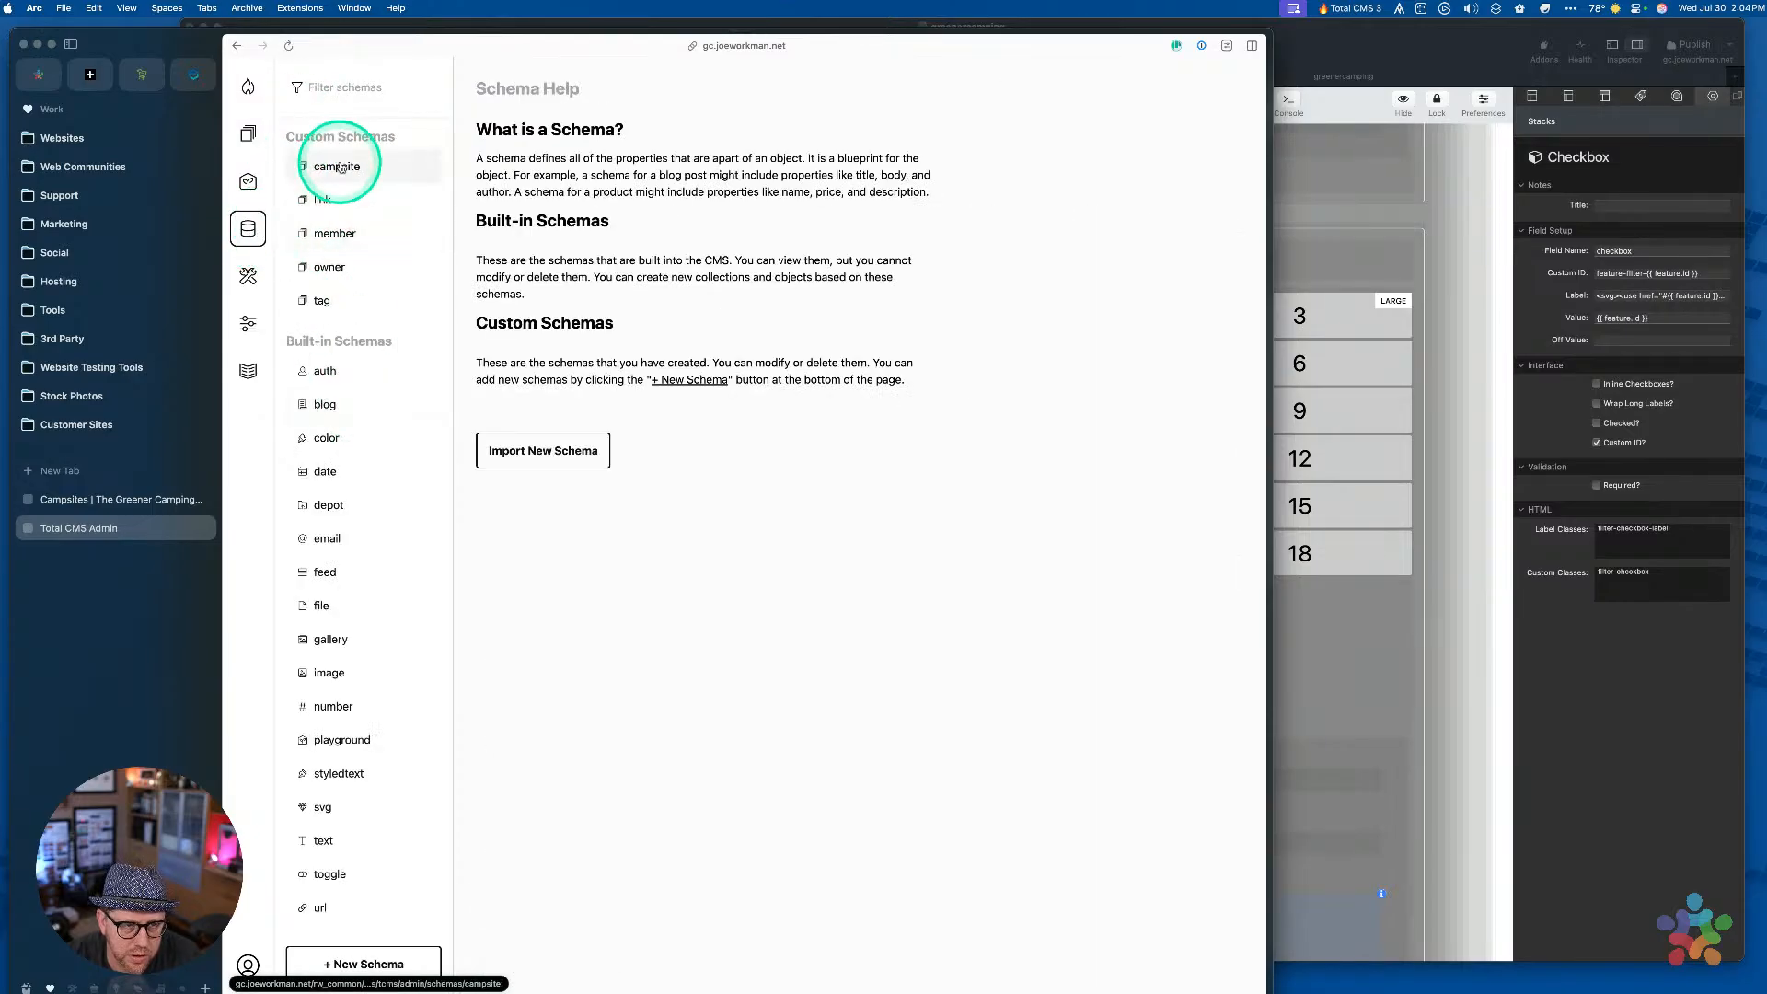
click(342, 166)
scroll(650, 422, down, 10)
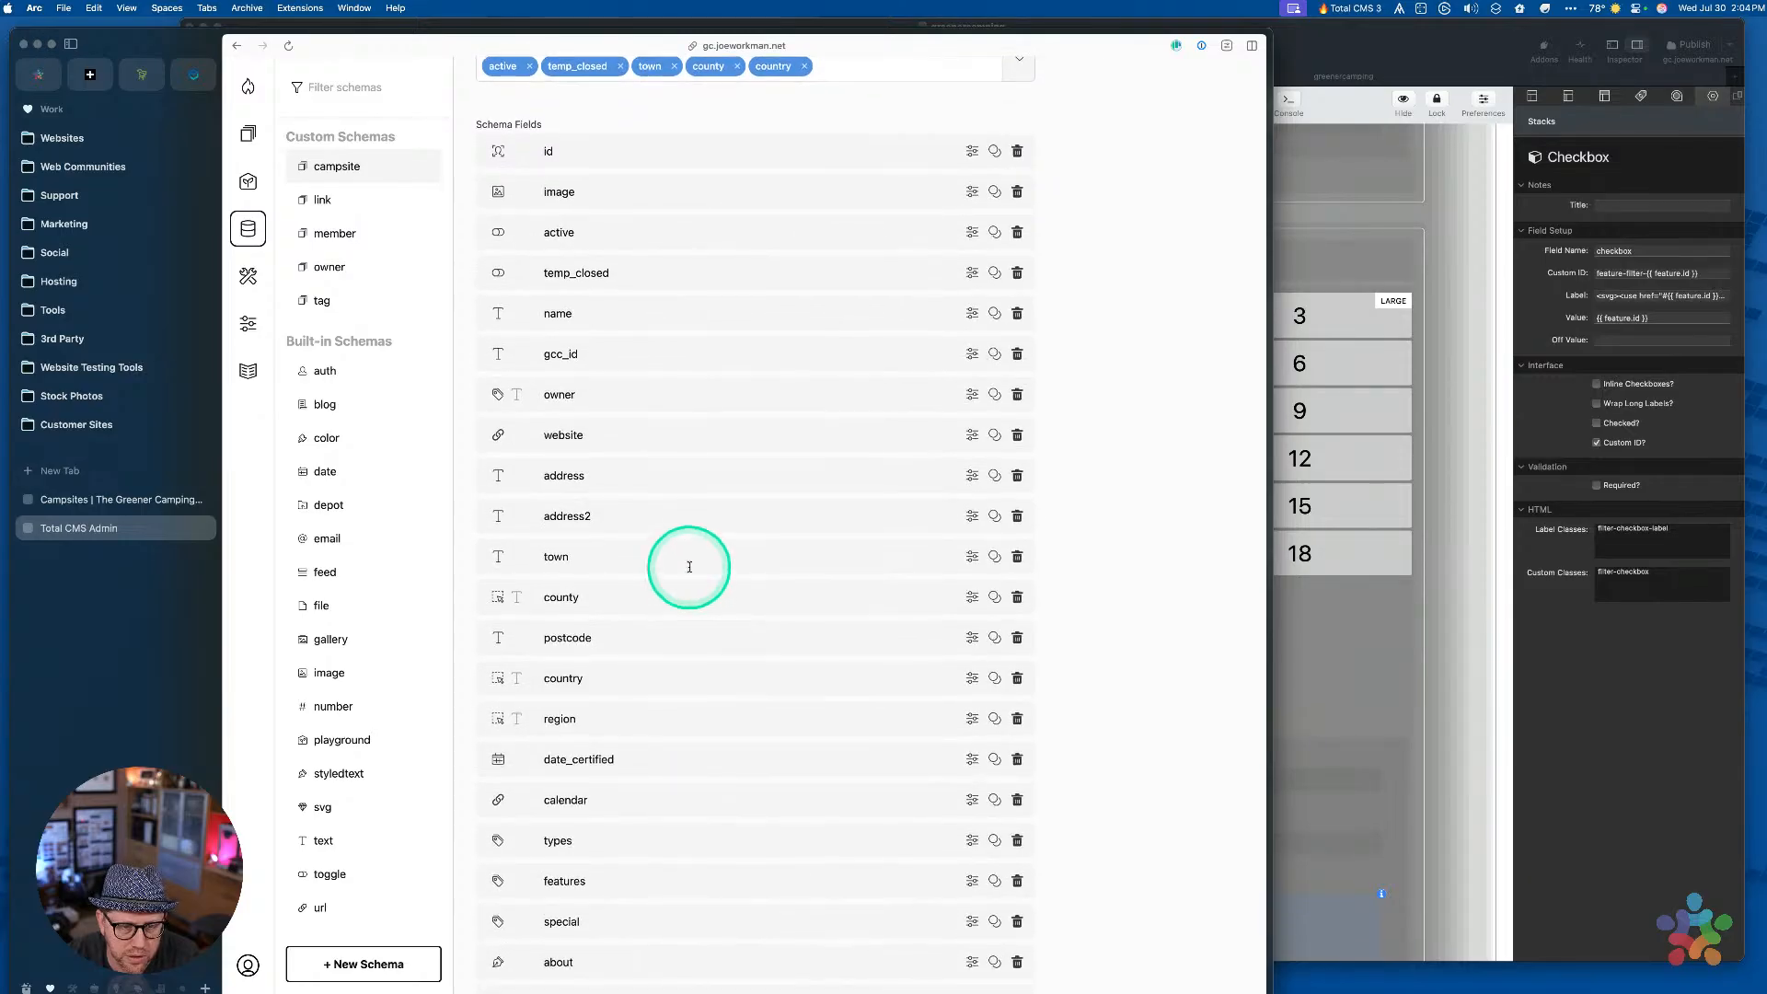
scroll(690, 567, down, 3)
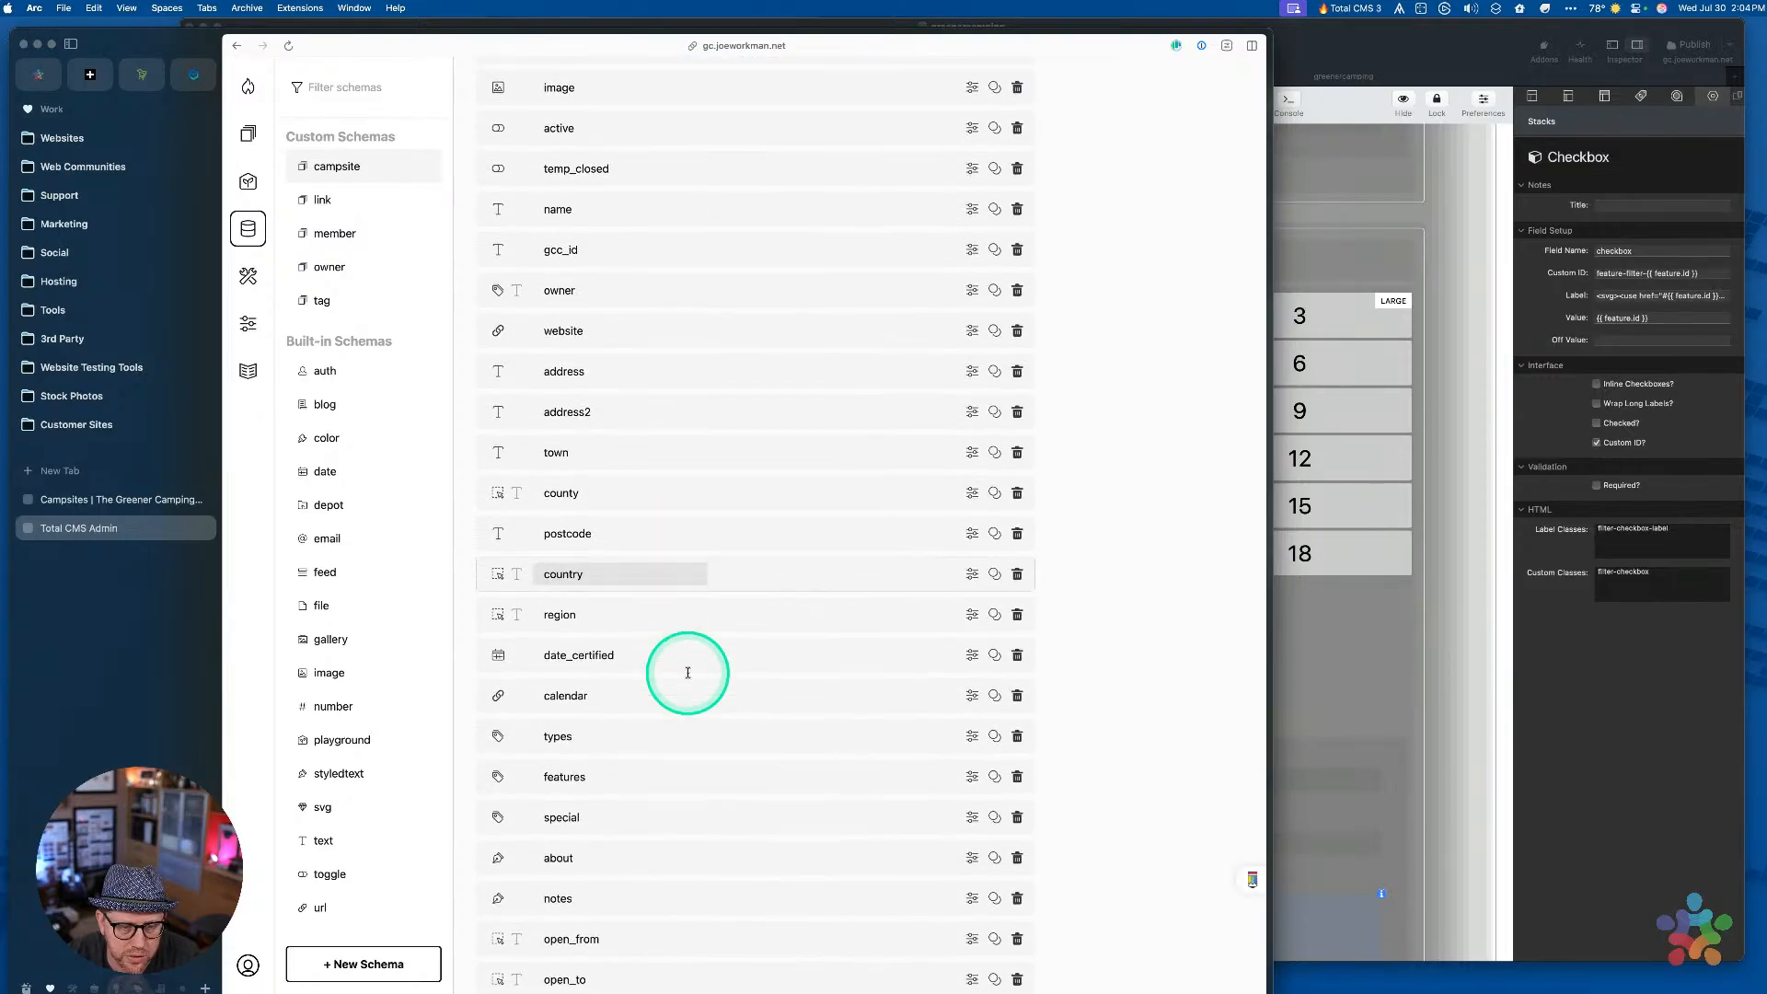
double_click(582, 771)
key(super+c)
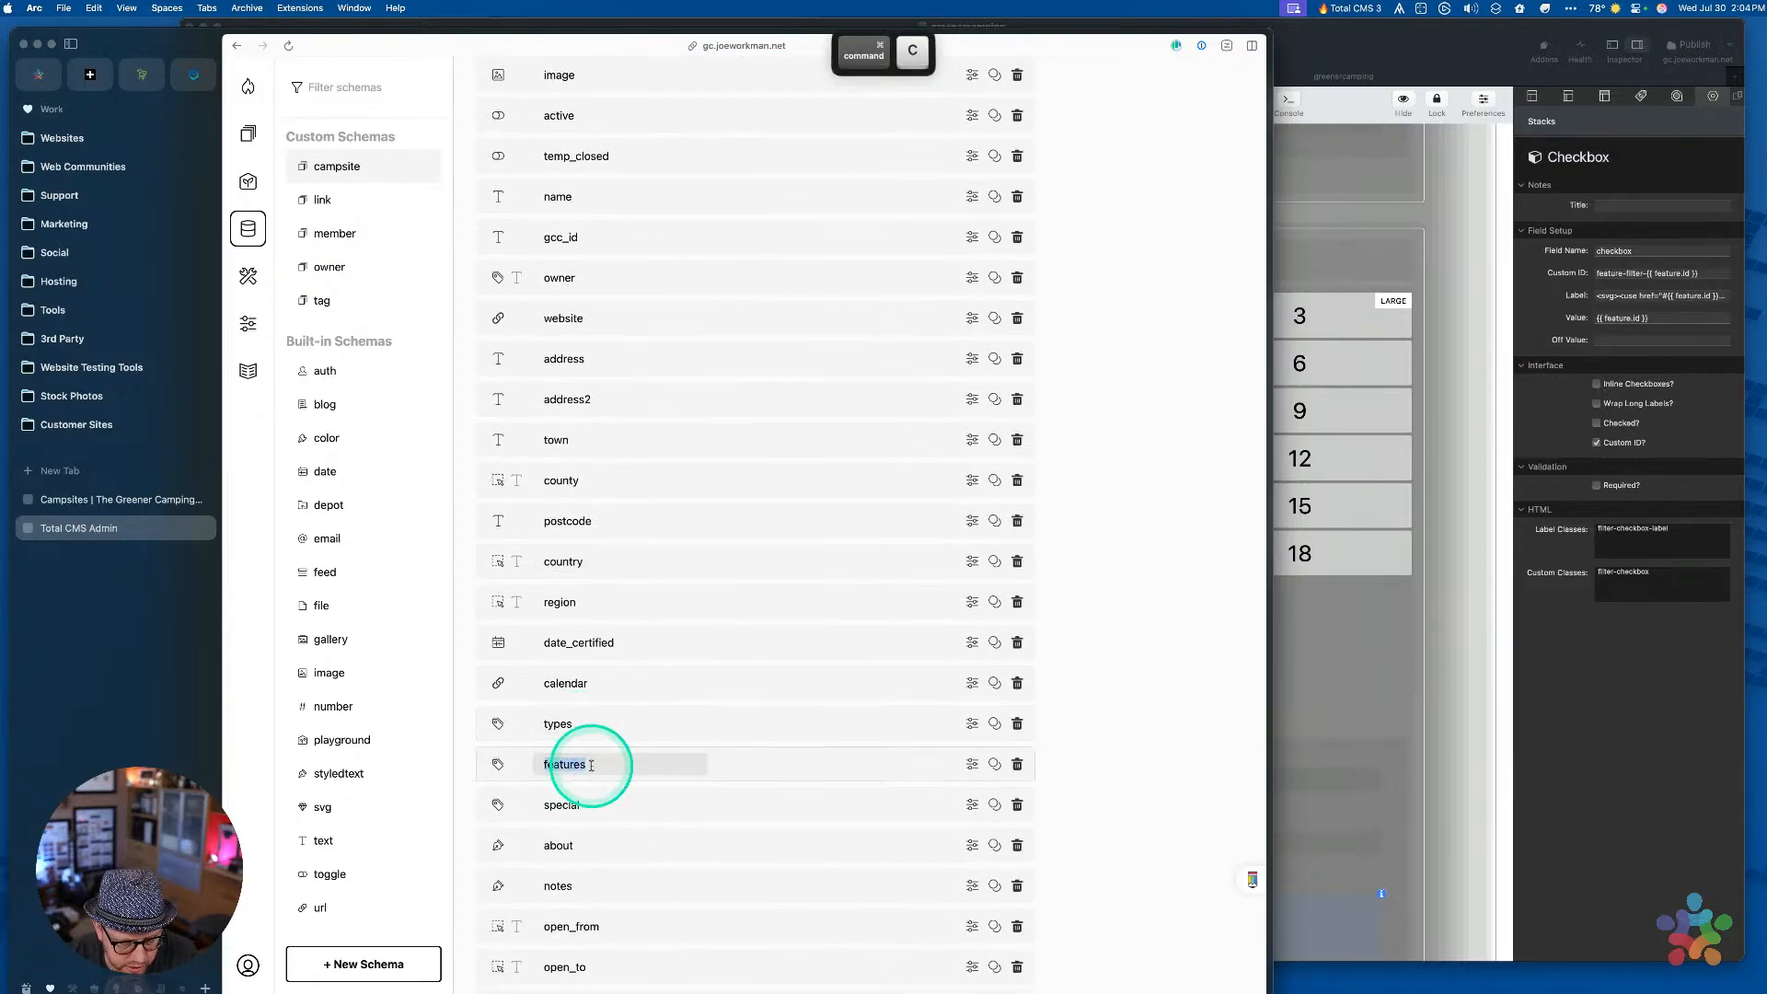
Paste features as the Extra Features checkbox's field name in RapidWeaver
click(1685, 810)
double_click(1629, 251)
key(super+v)
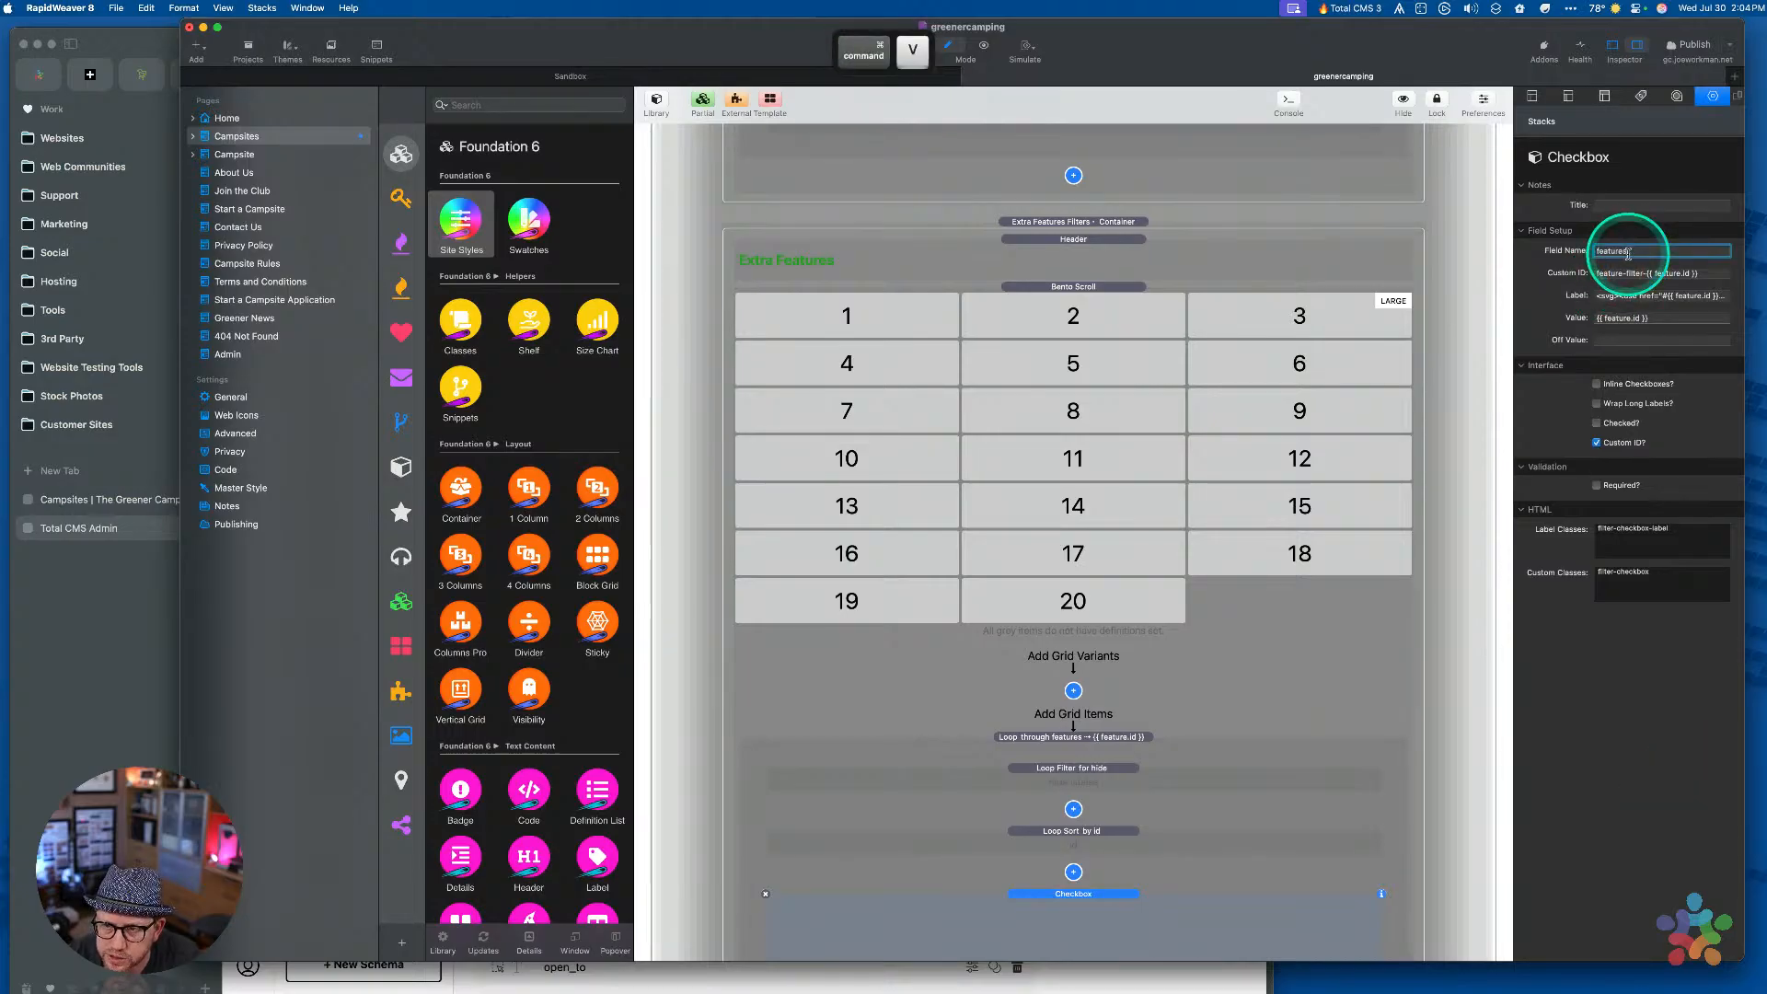
Commit the features field name, save, and collapse the Extra Features and Camping In containers
key(Tab)
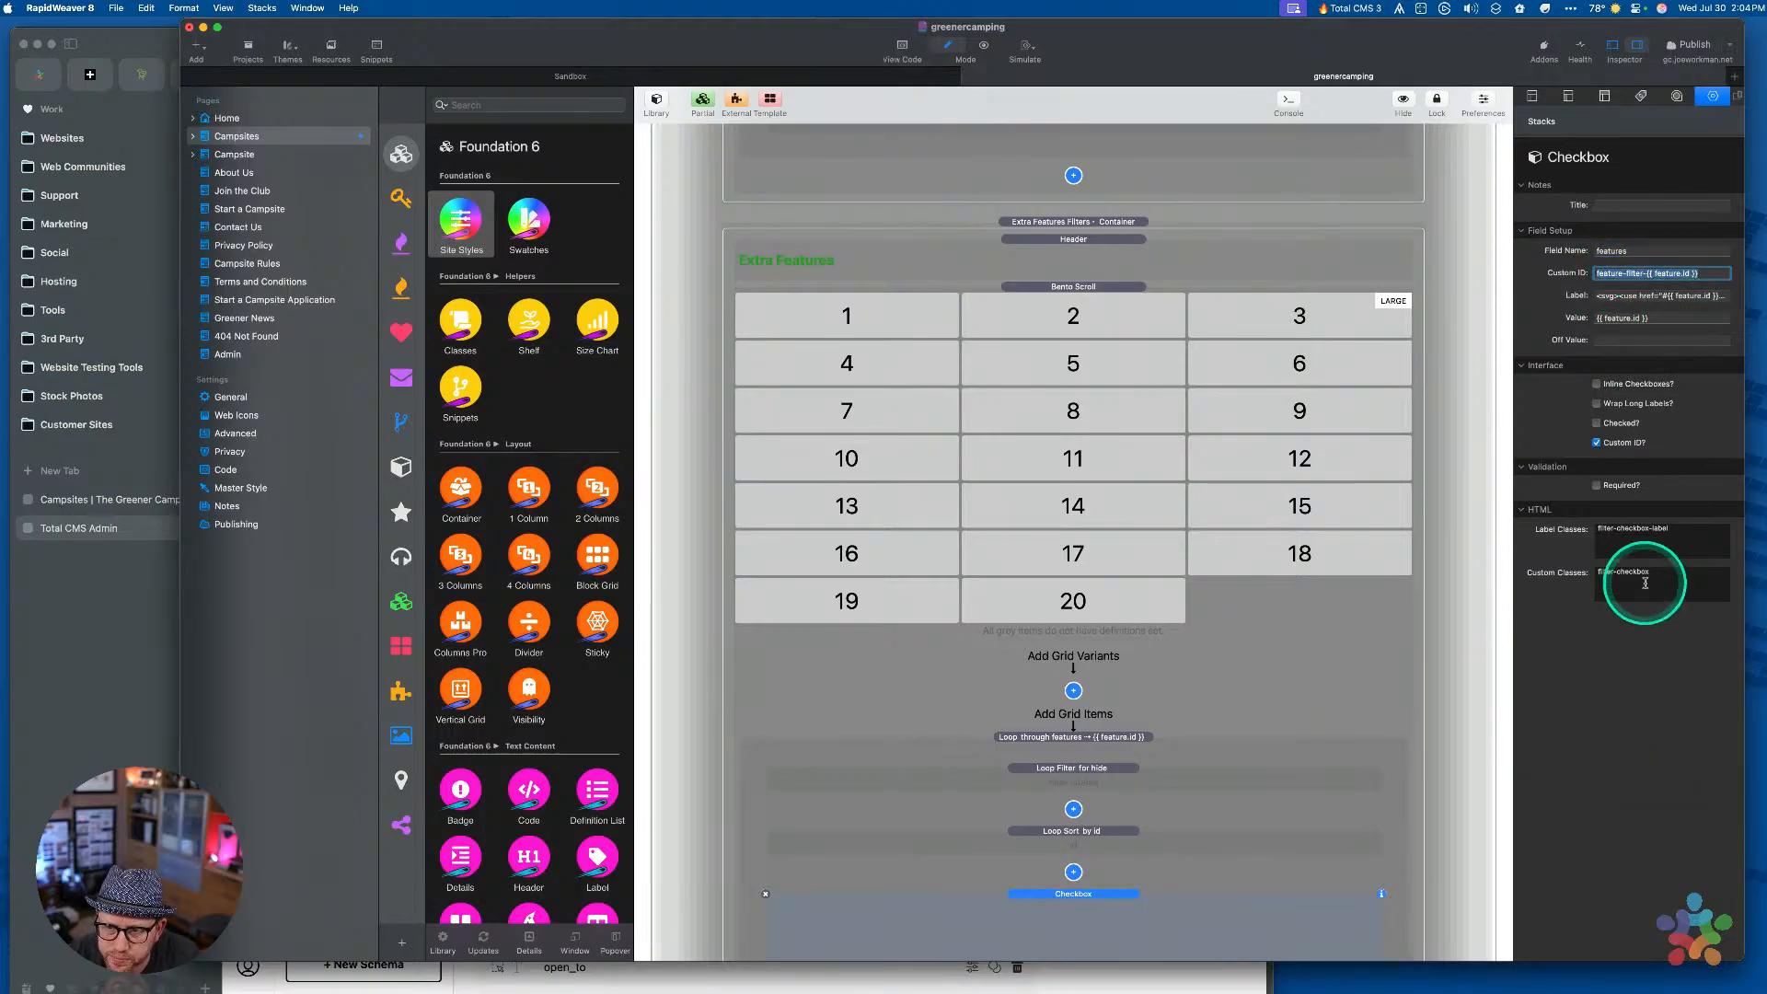
key(super+s)
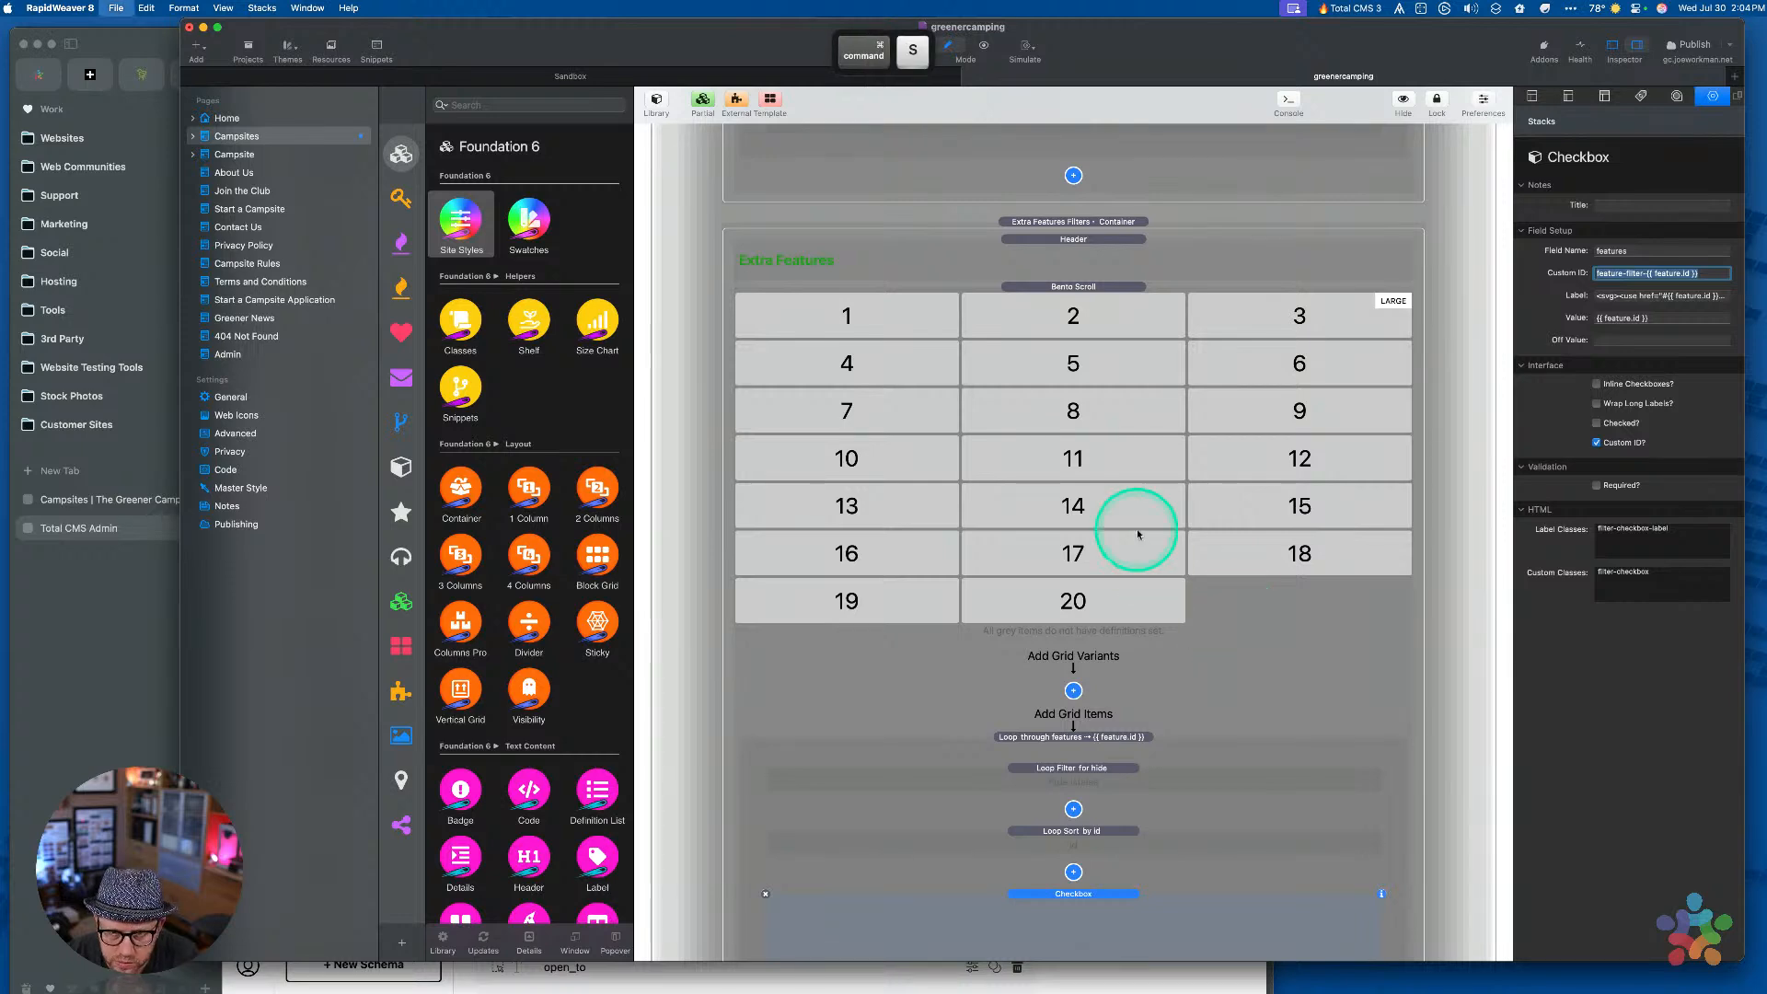
click(1069, 225)
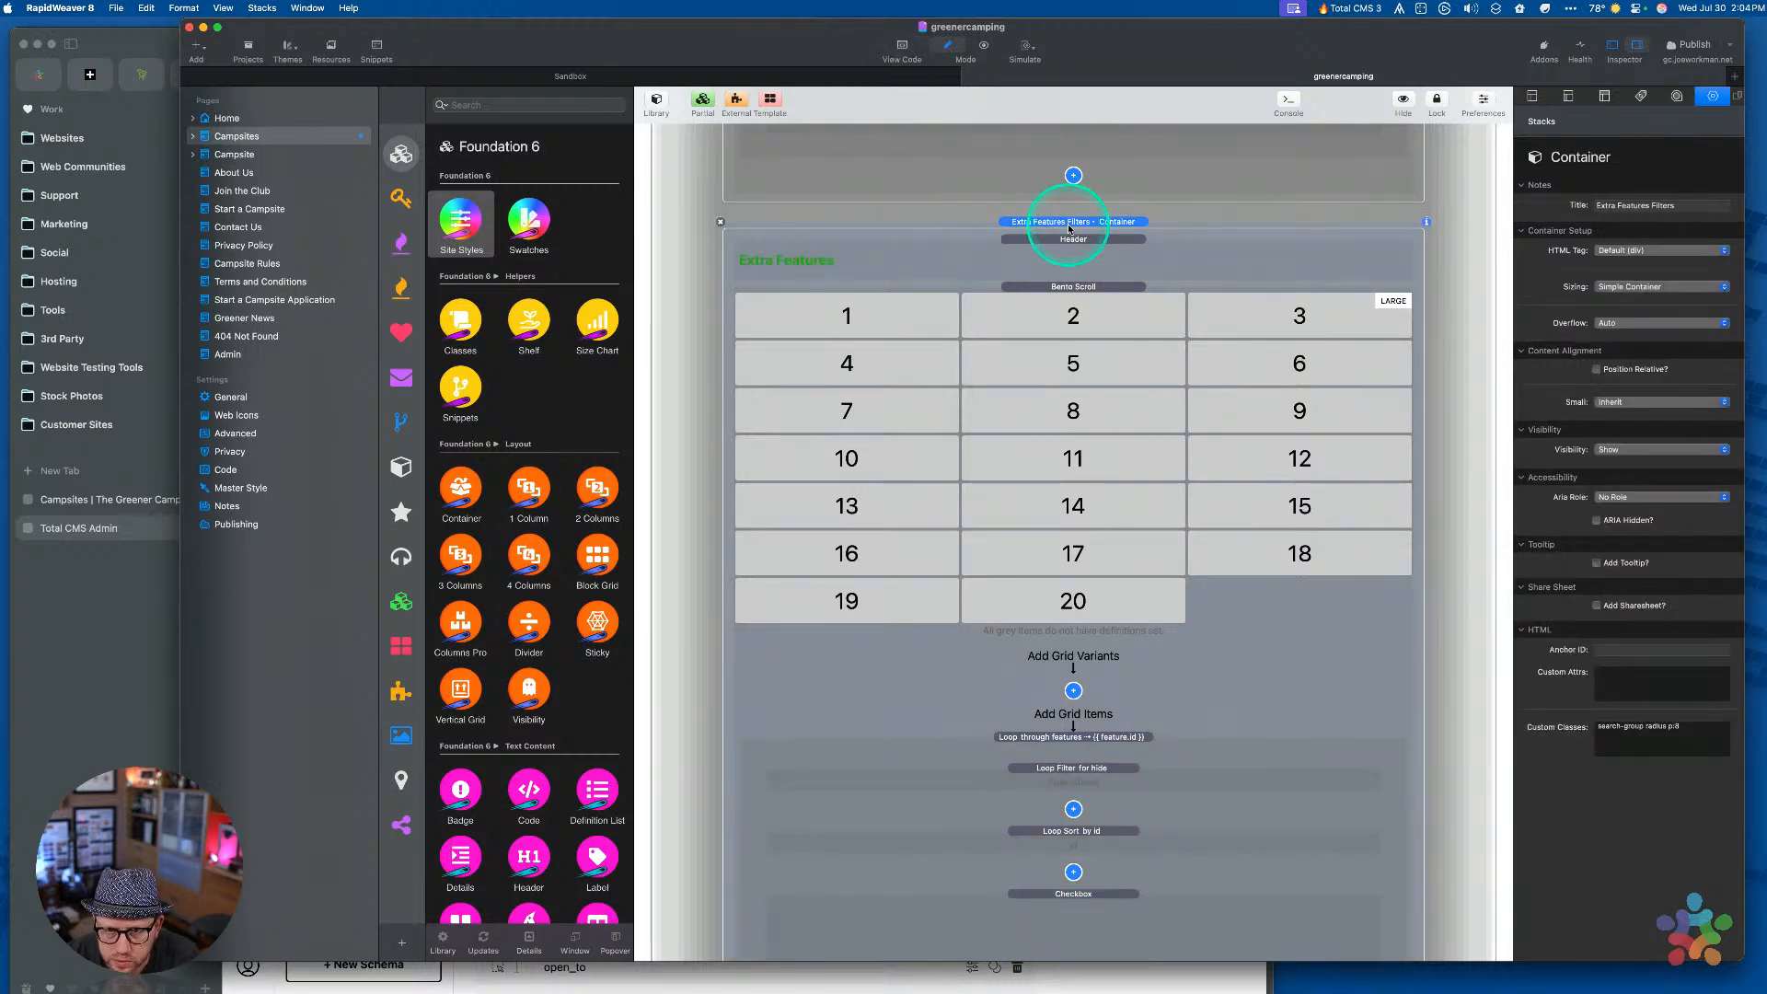
double_click(1069, 226)
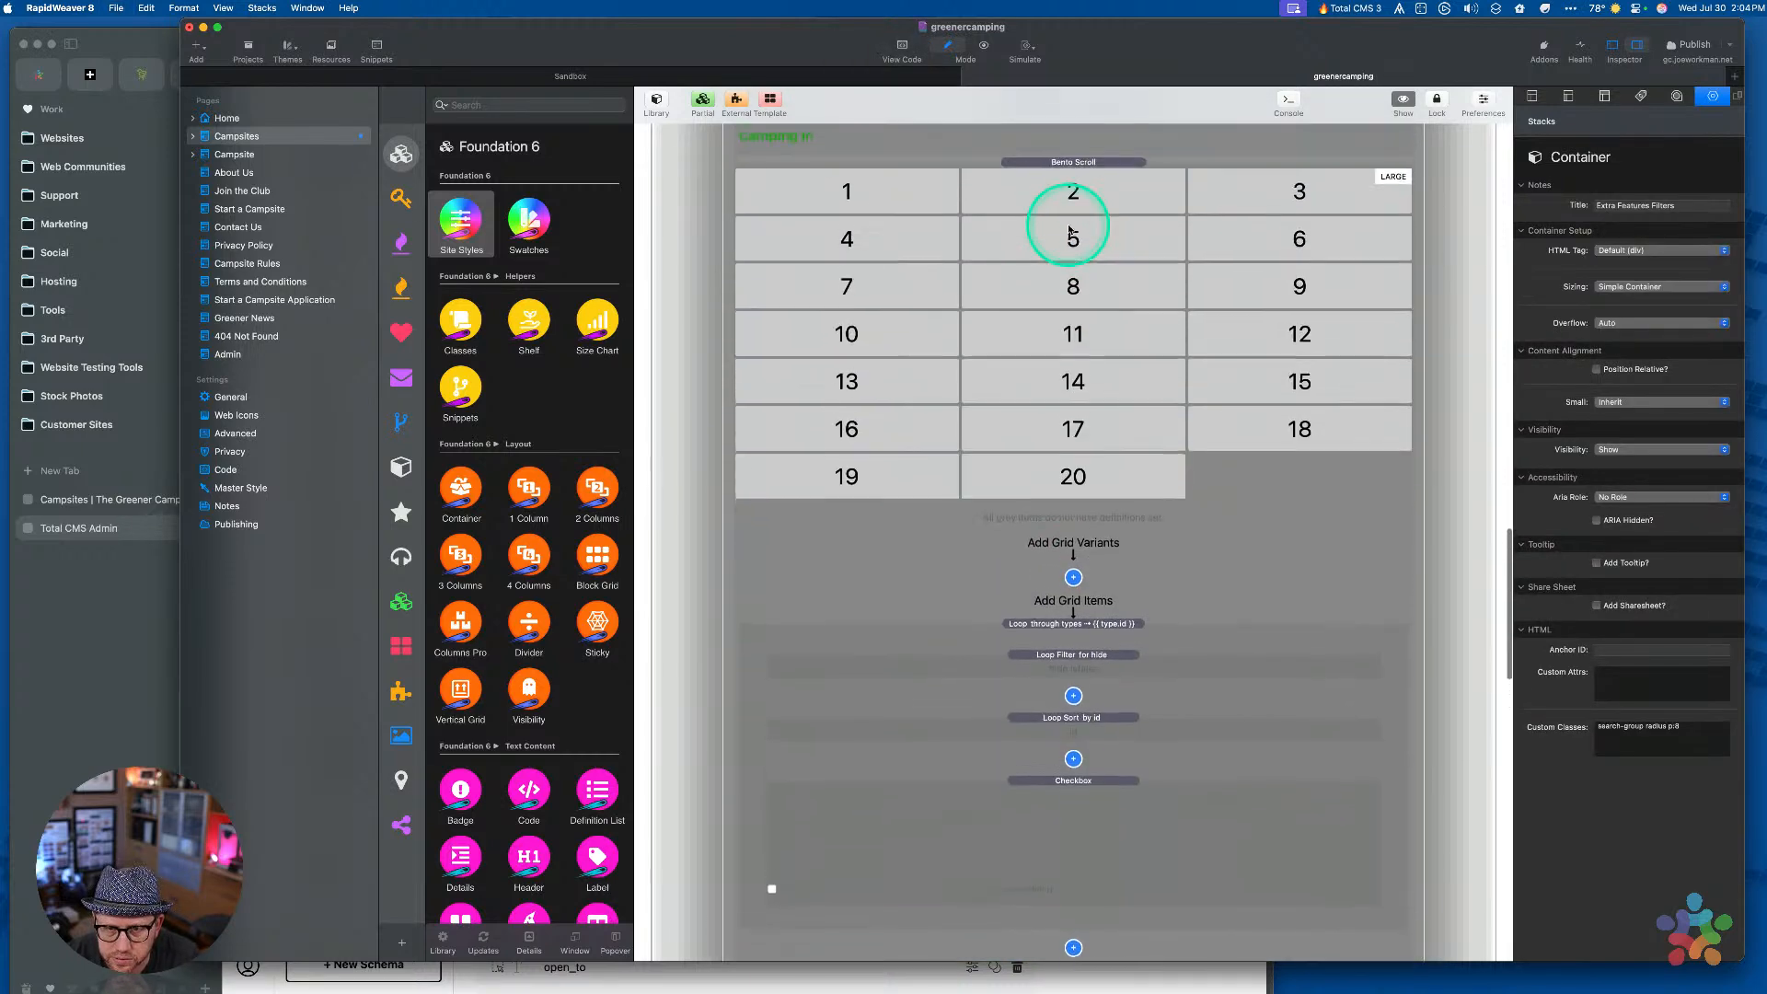
click(1063, 385)
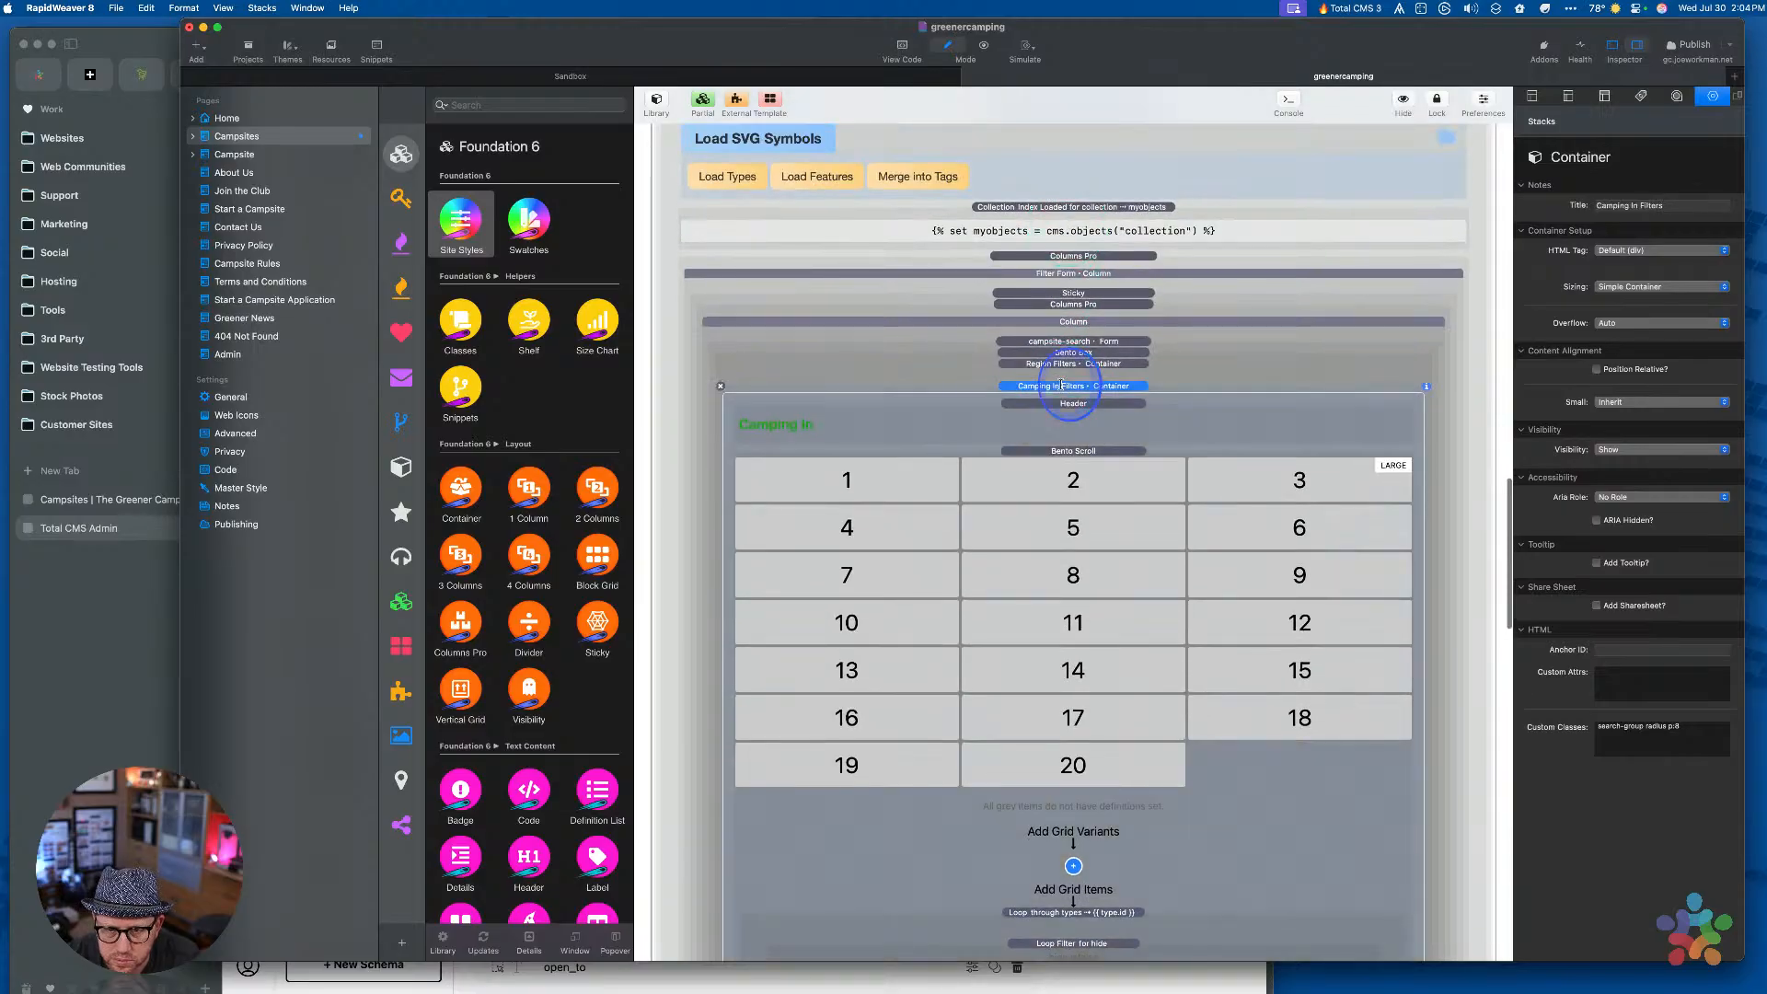
double_click(1062, 384)
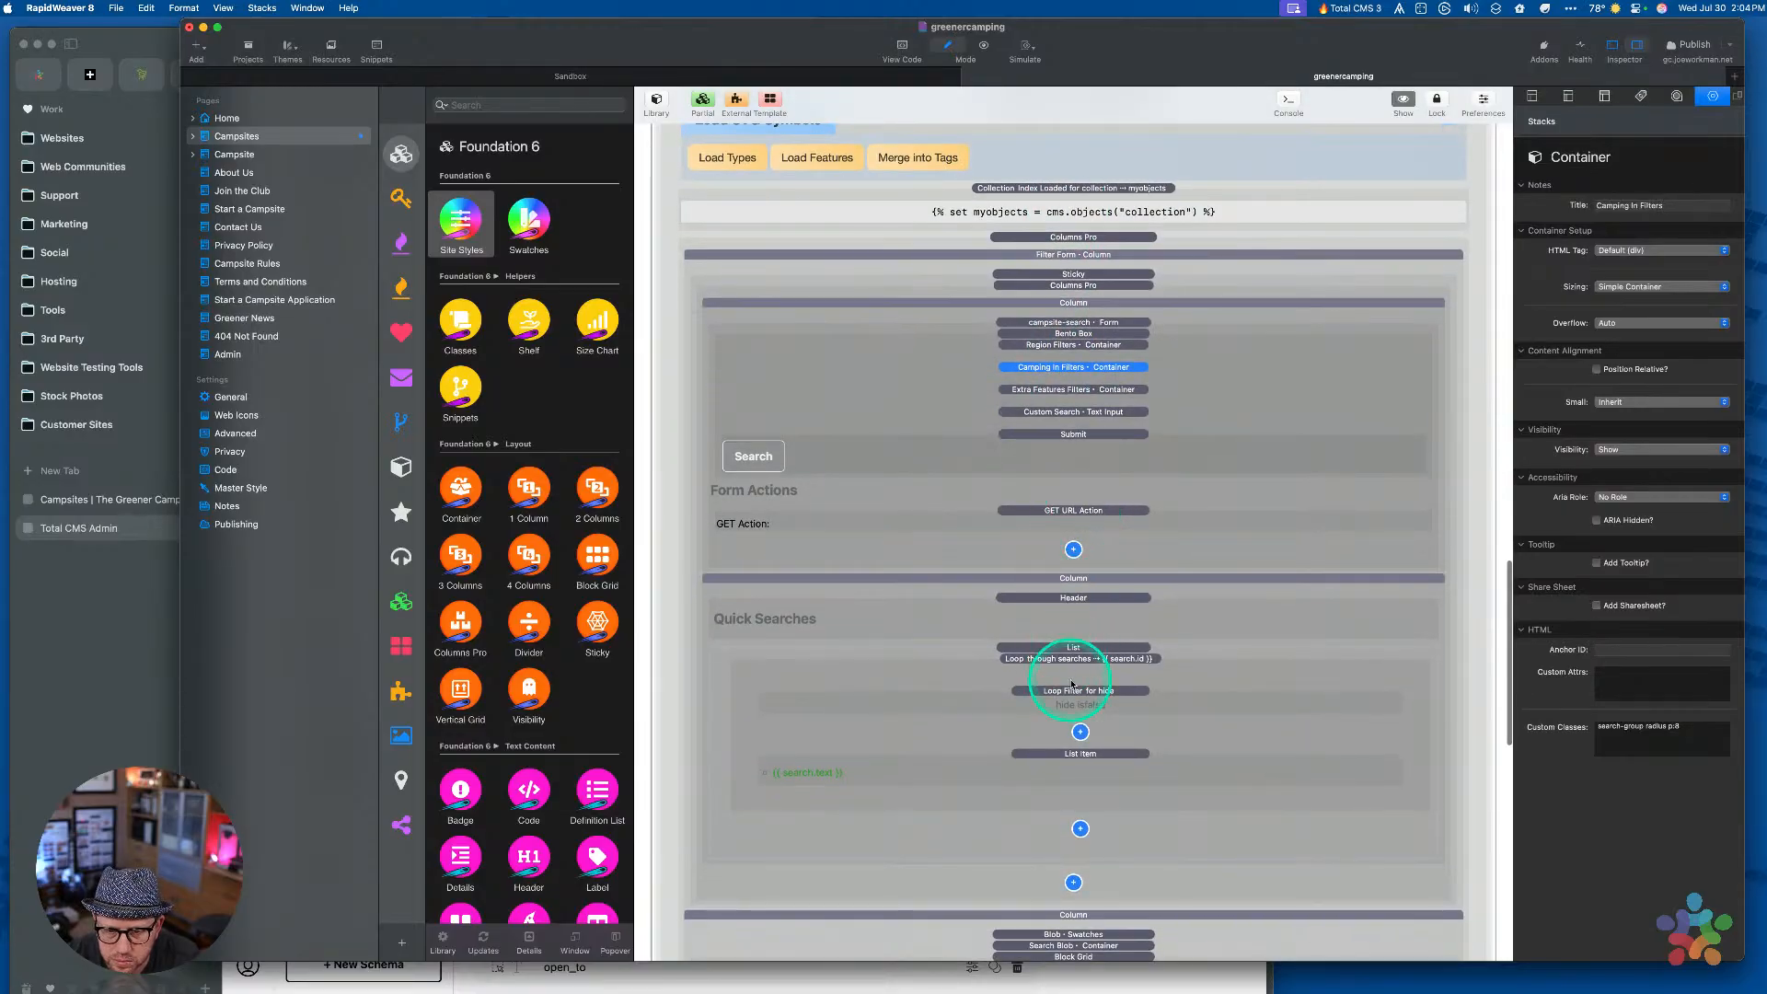
scroll(1072, 684, down, 12)
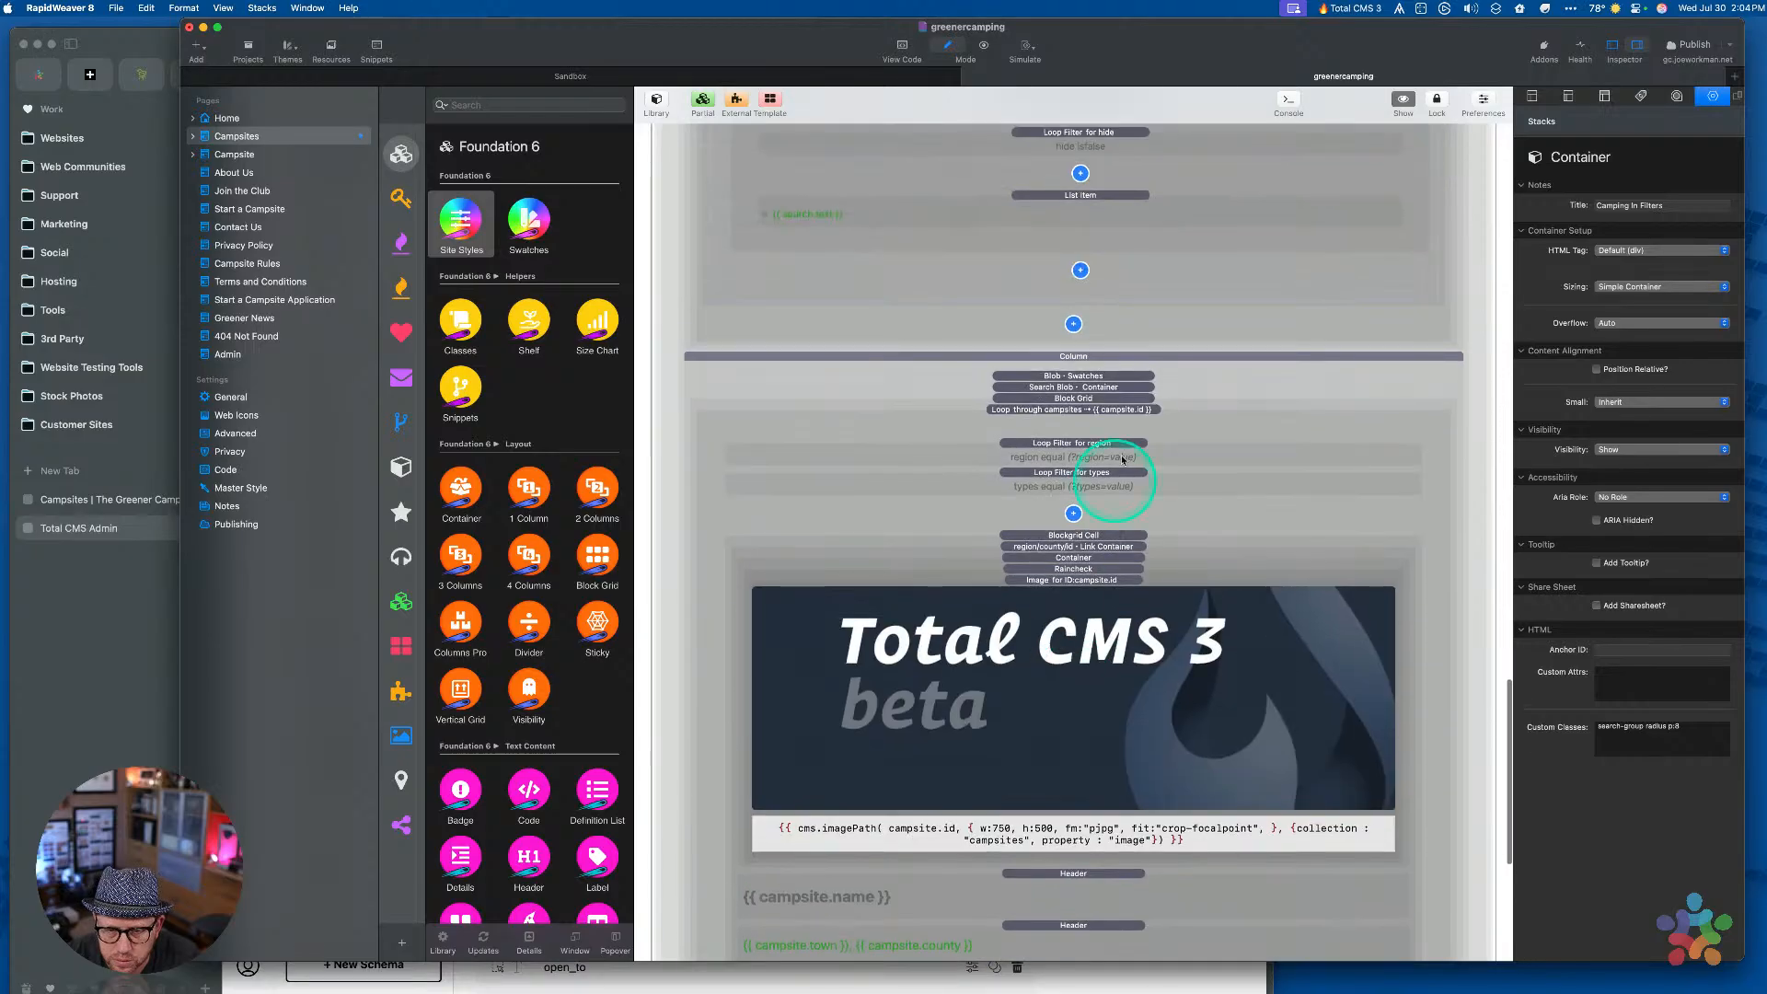
Duplicate the types Loop Filter
click(1094, 480)
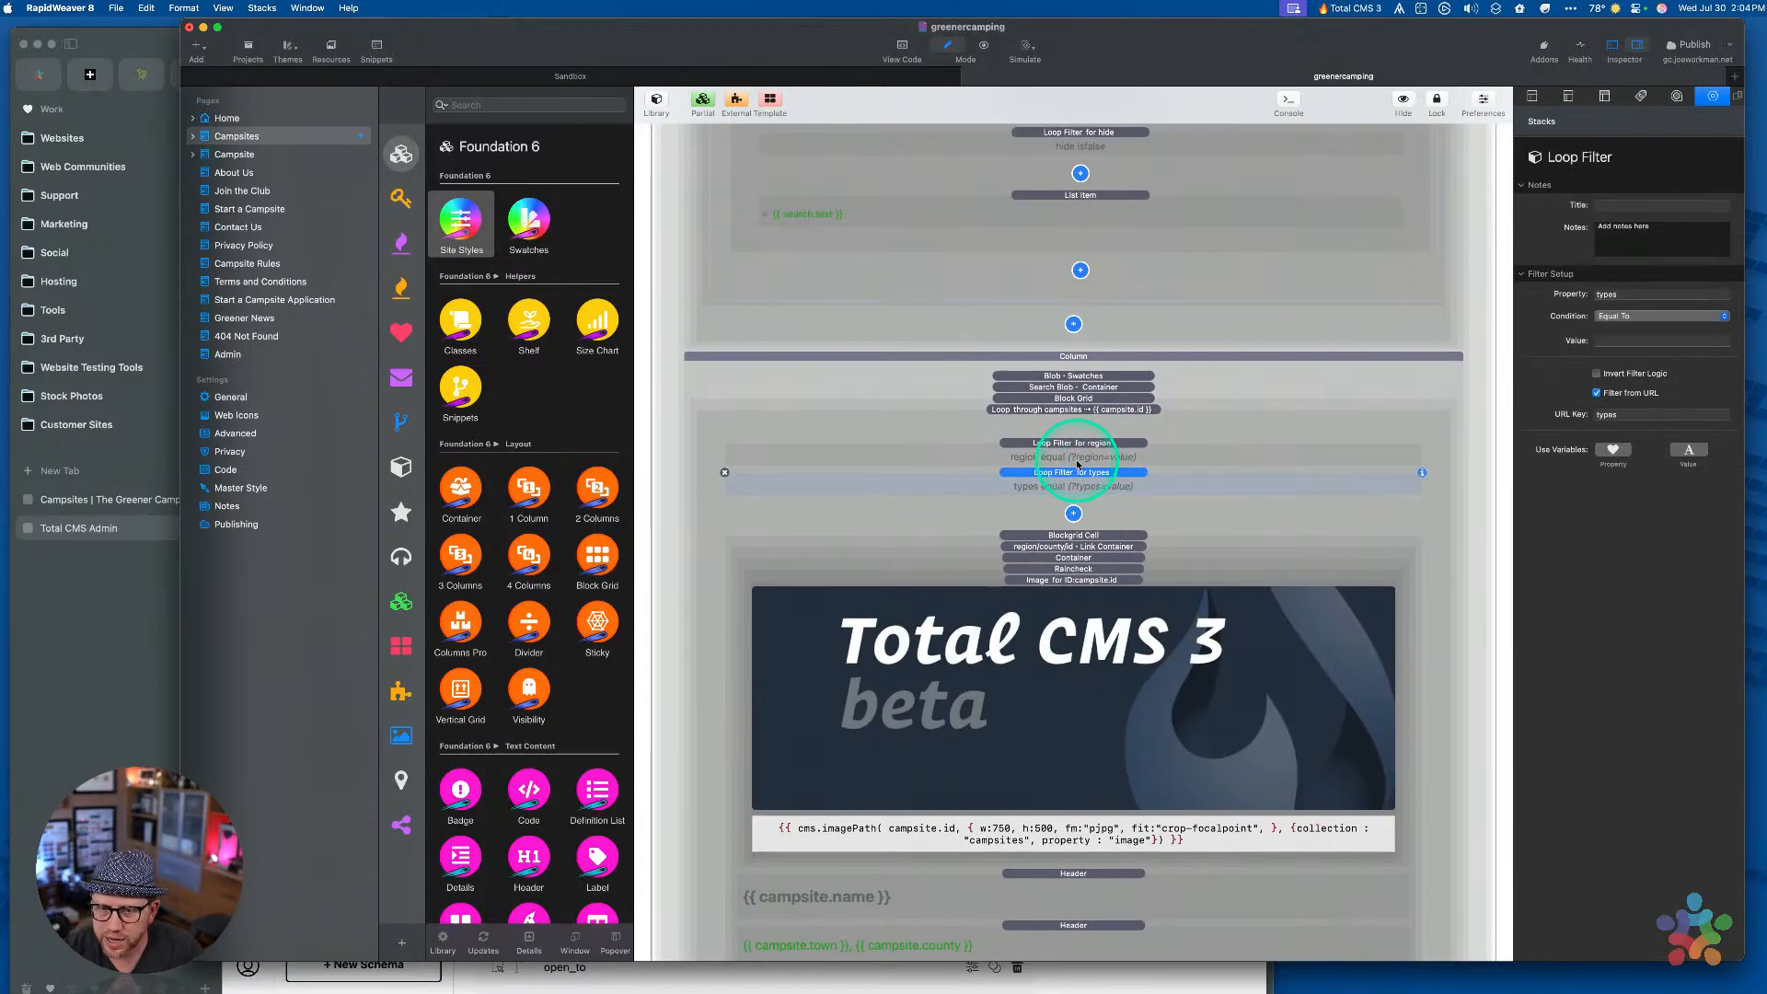
key(super+z)
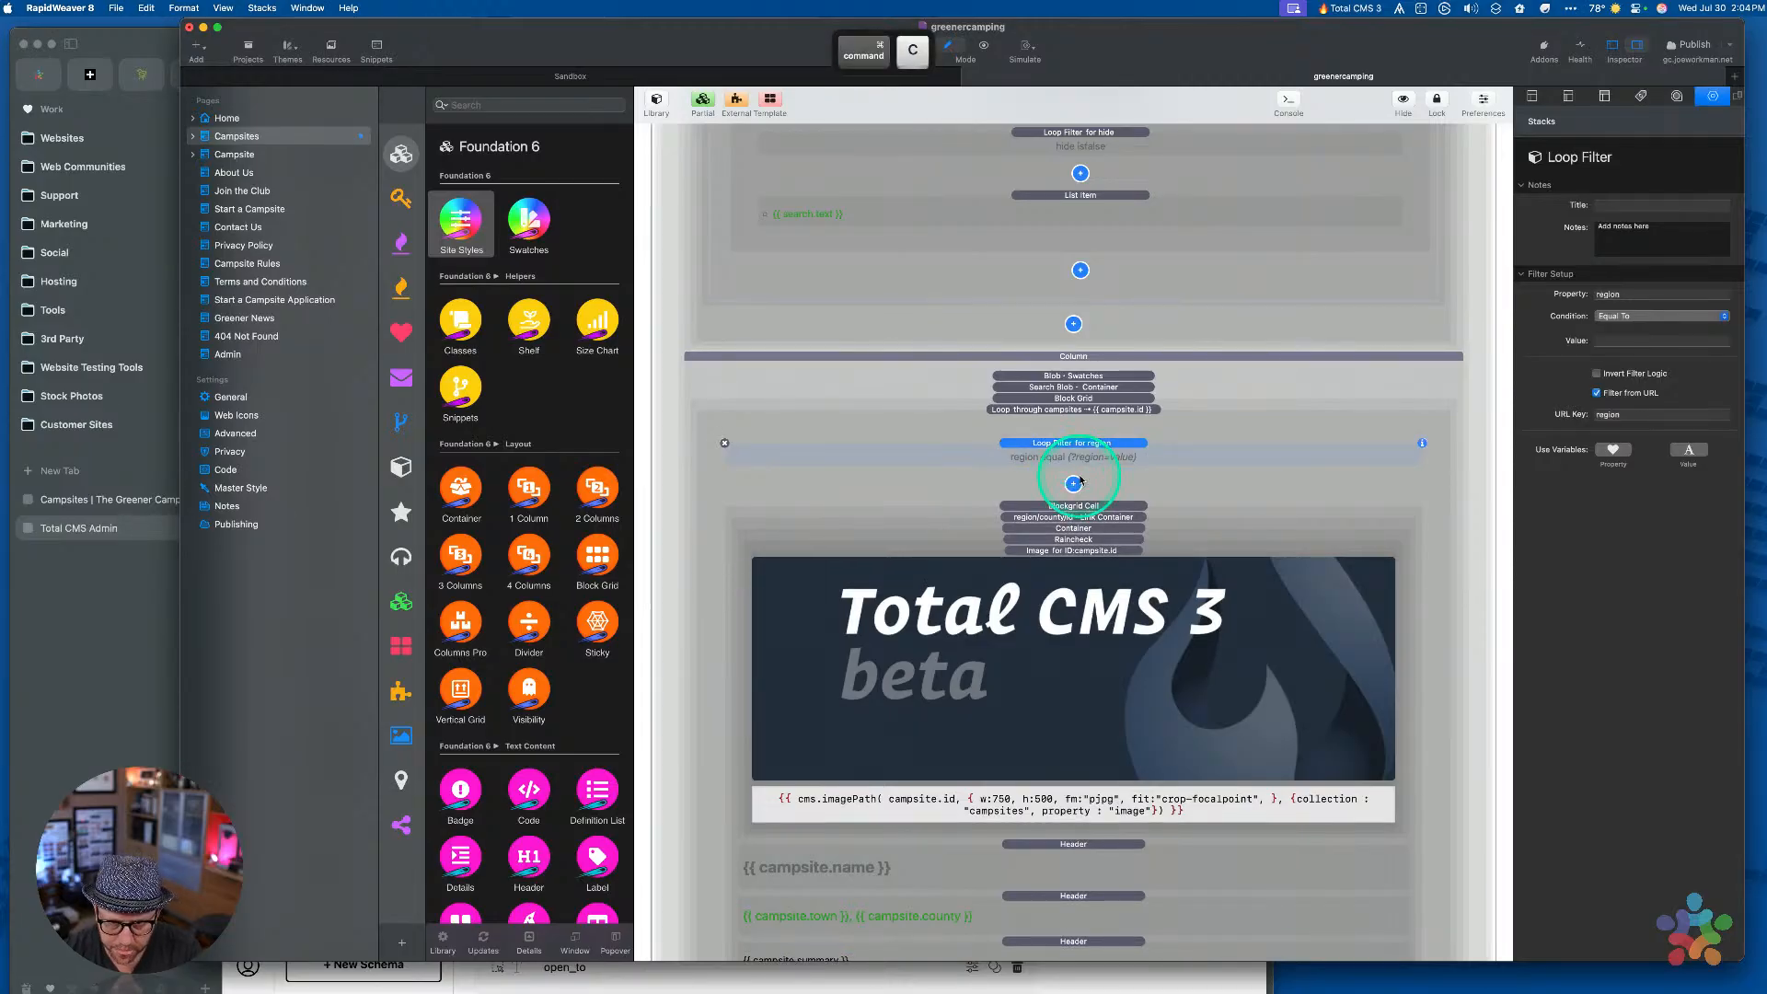
click(1080, 473)
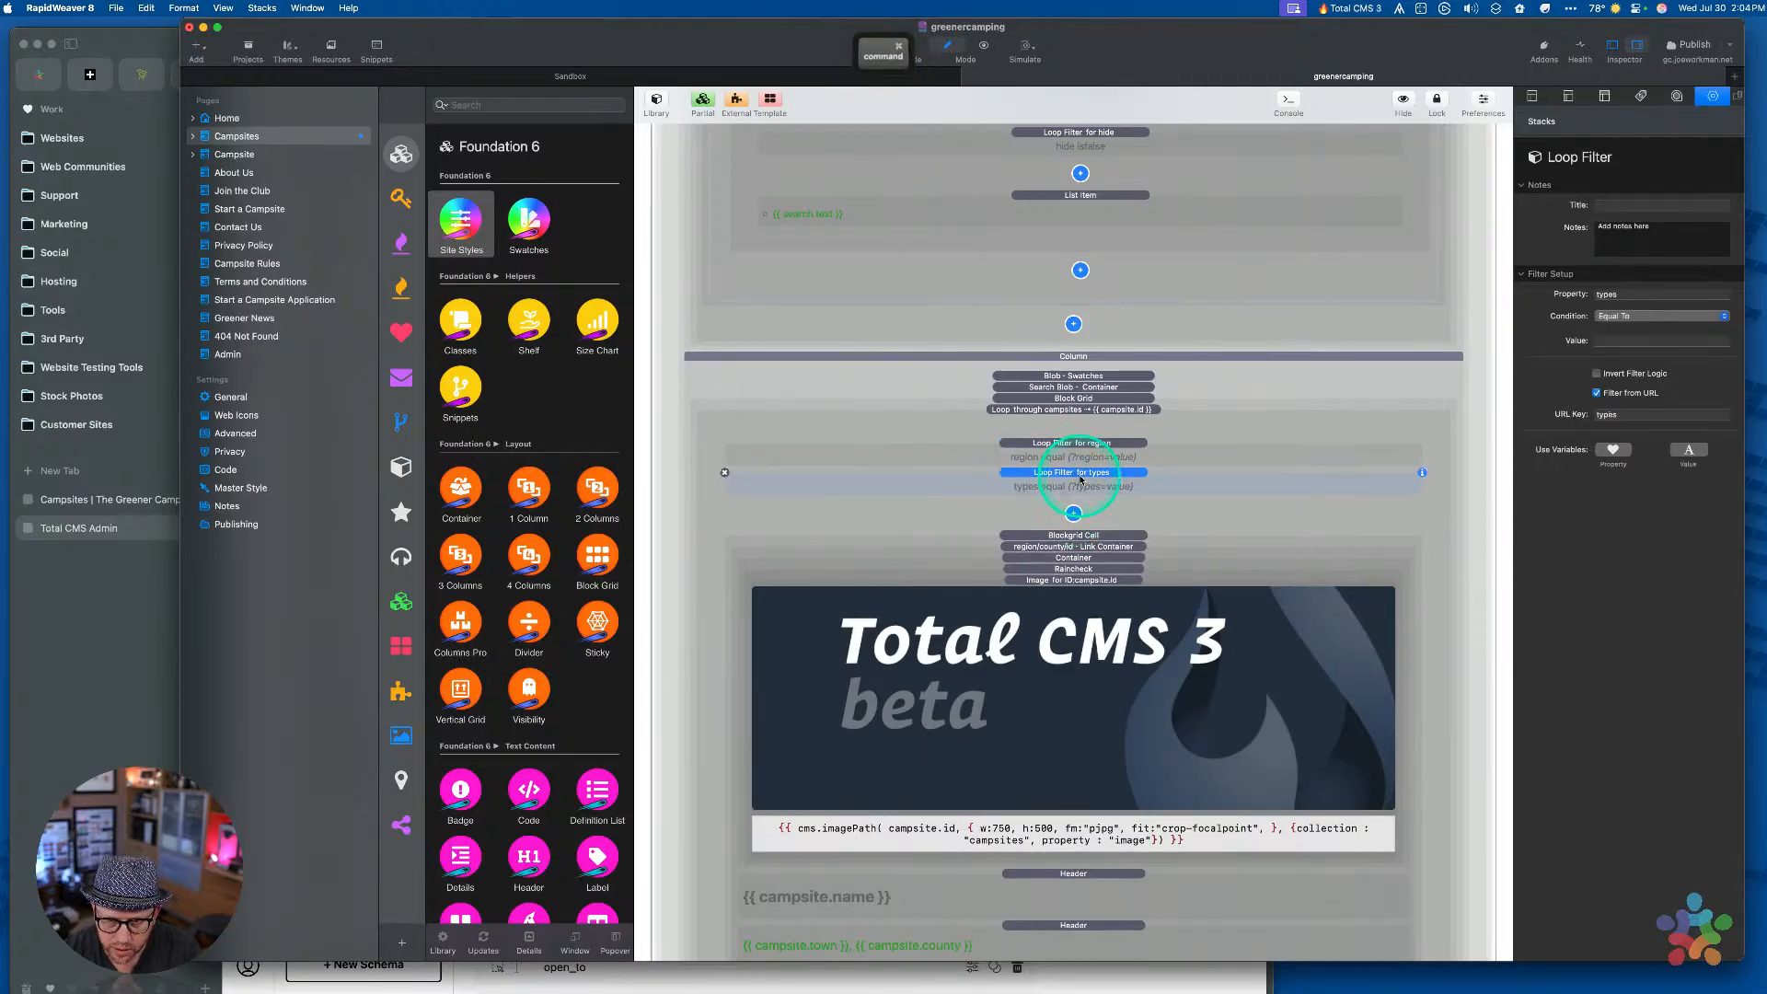
key(super+c)
key(super+v)
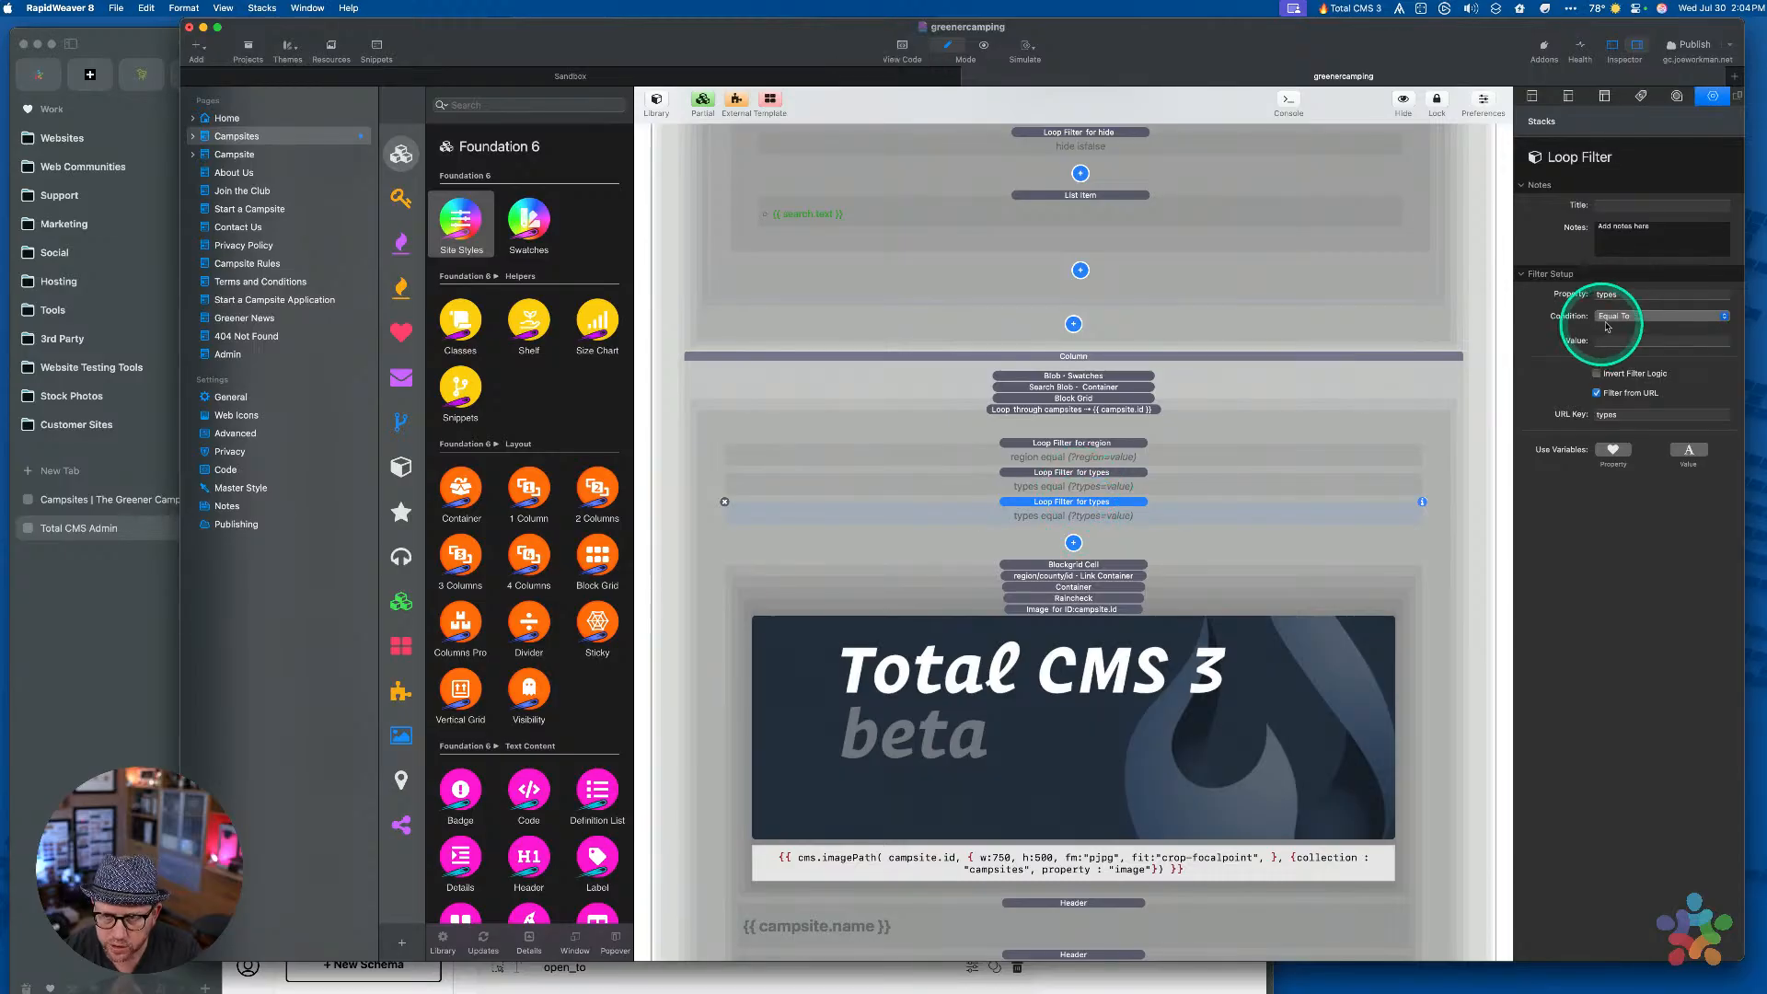
Set the new filter's Property and URL Key both to features
click(1622, 294)
key(alt+super+c)
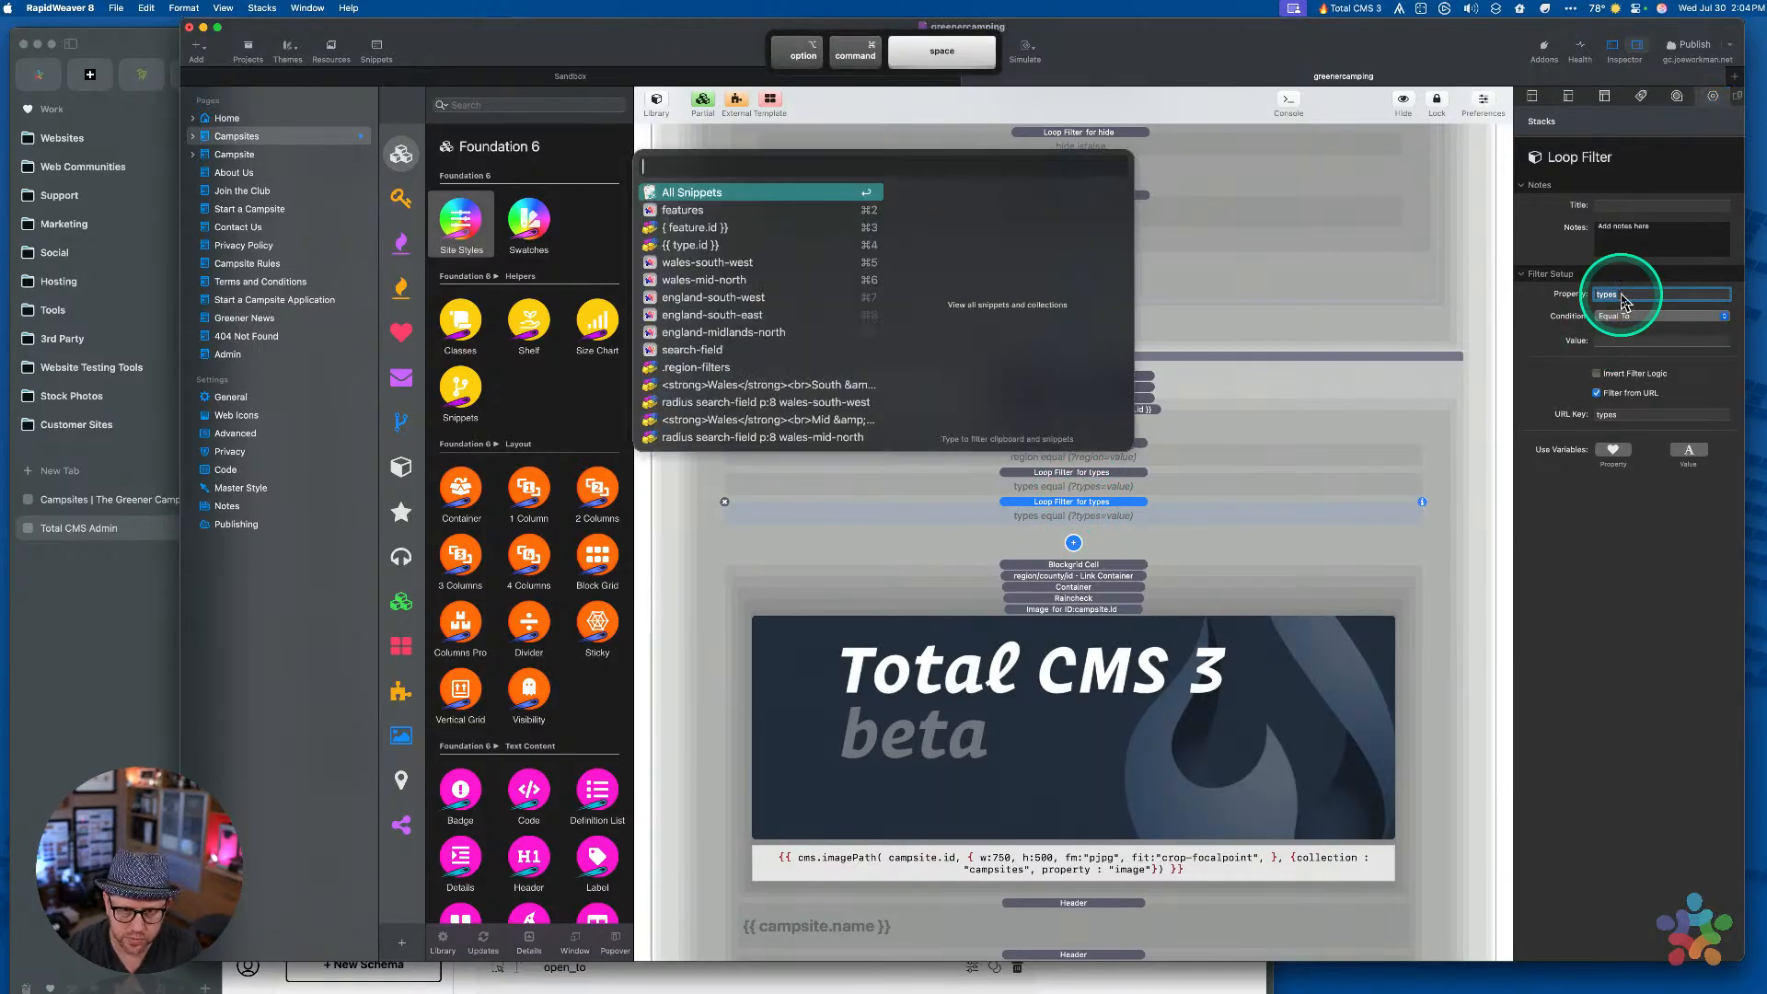
key(Down)
key(Return)
key(Tab)
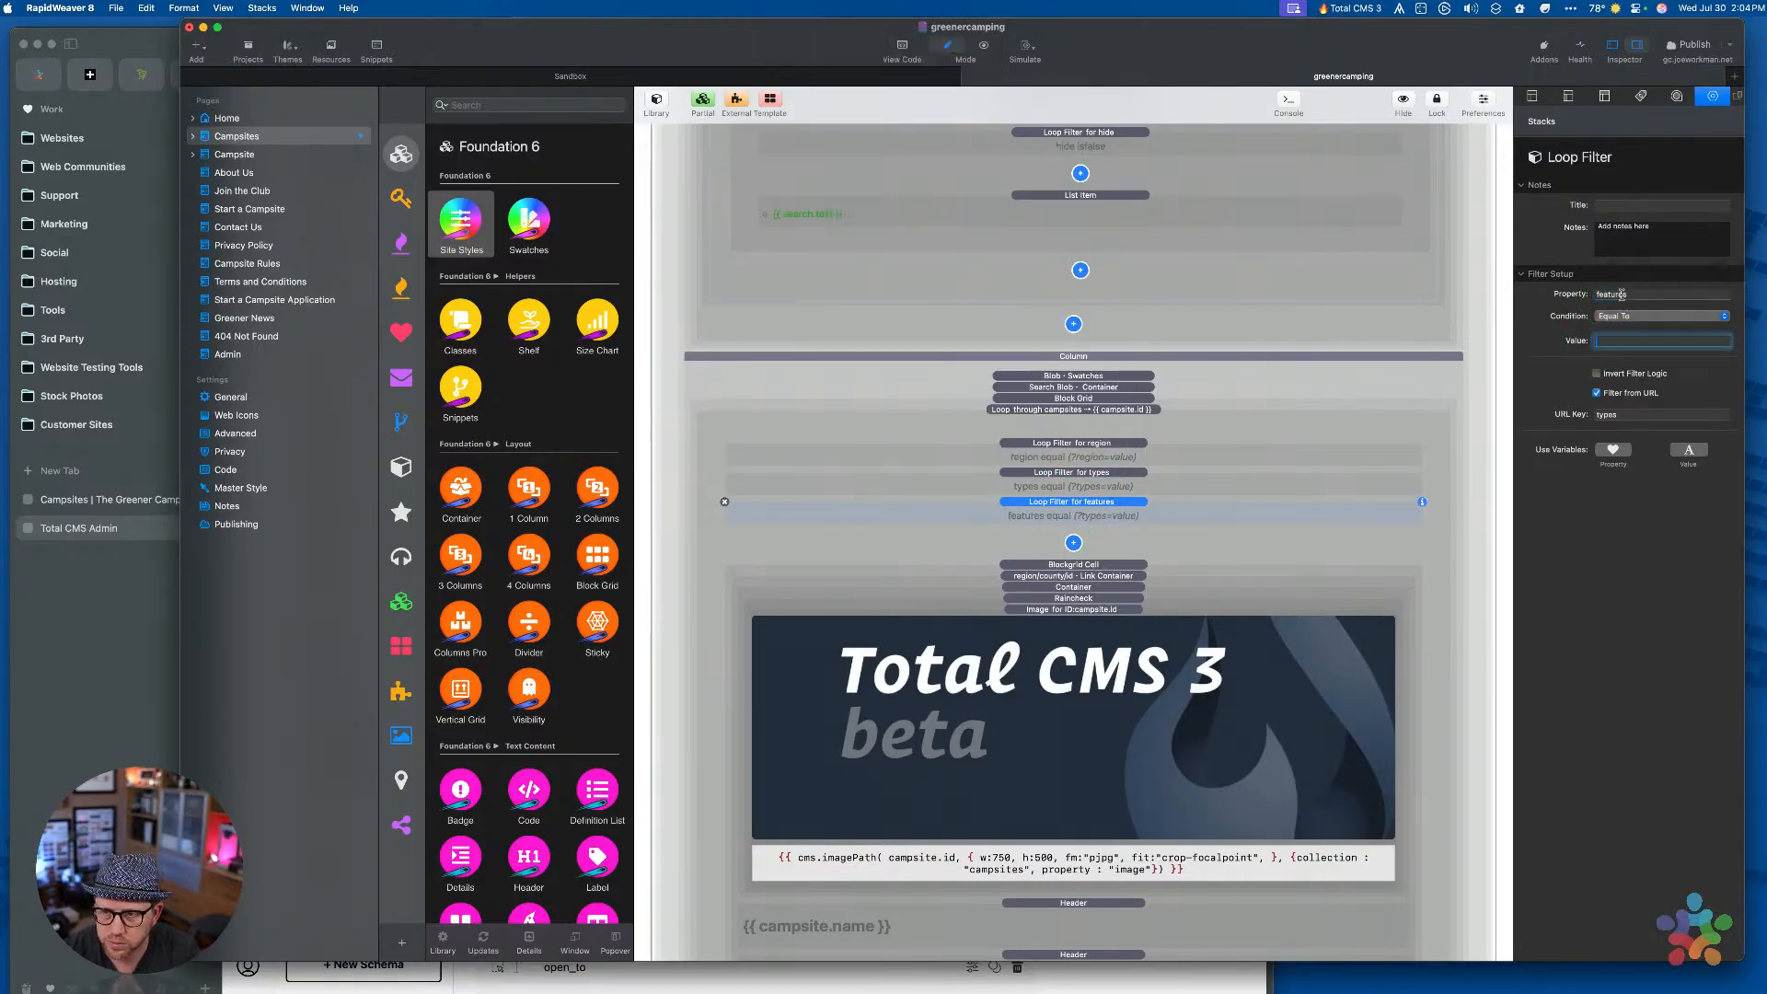
click(1634, 413)
double_click(1631, 415)
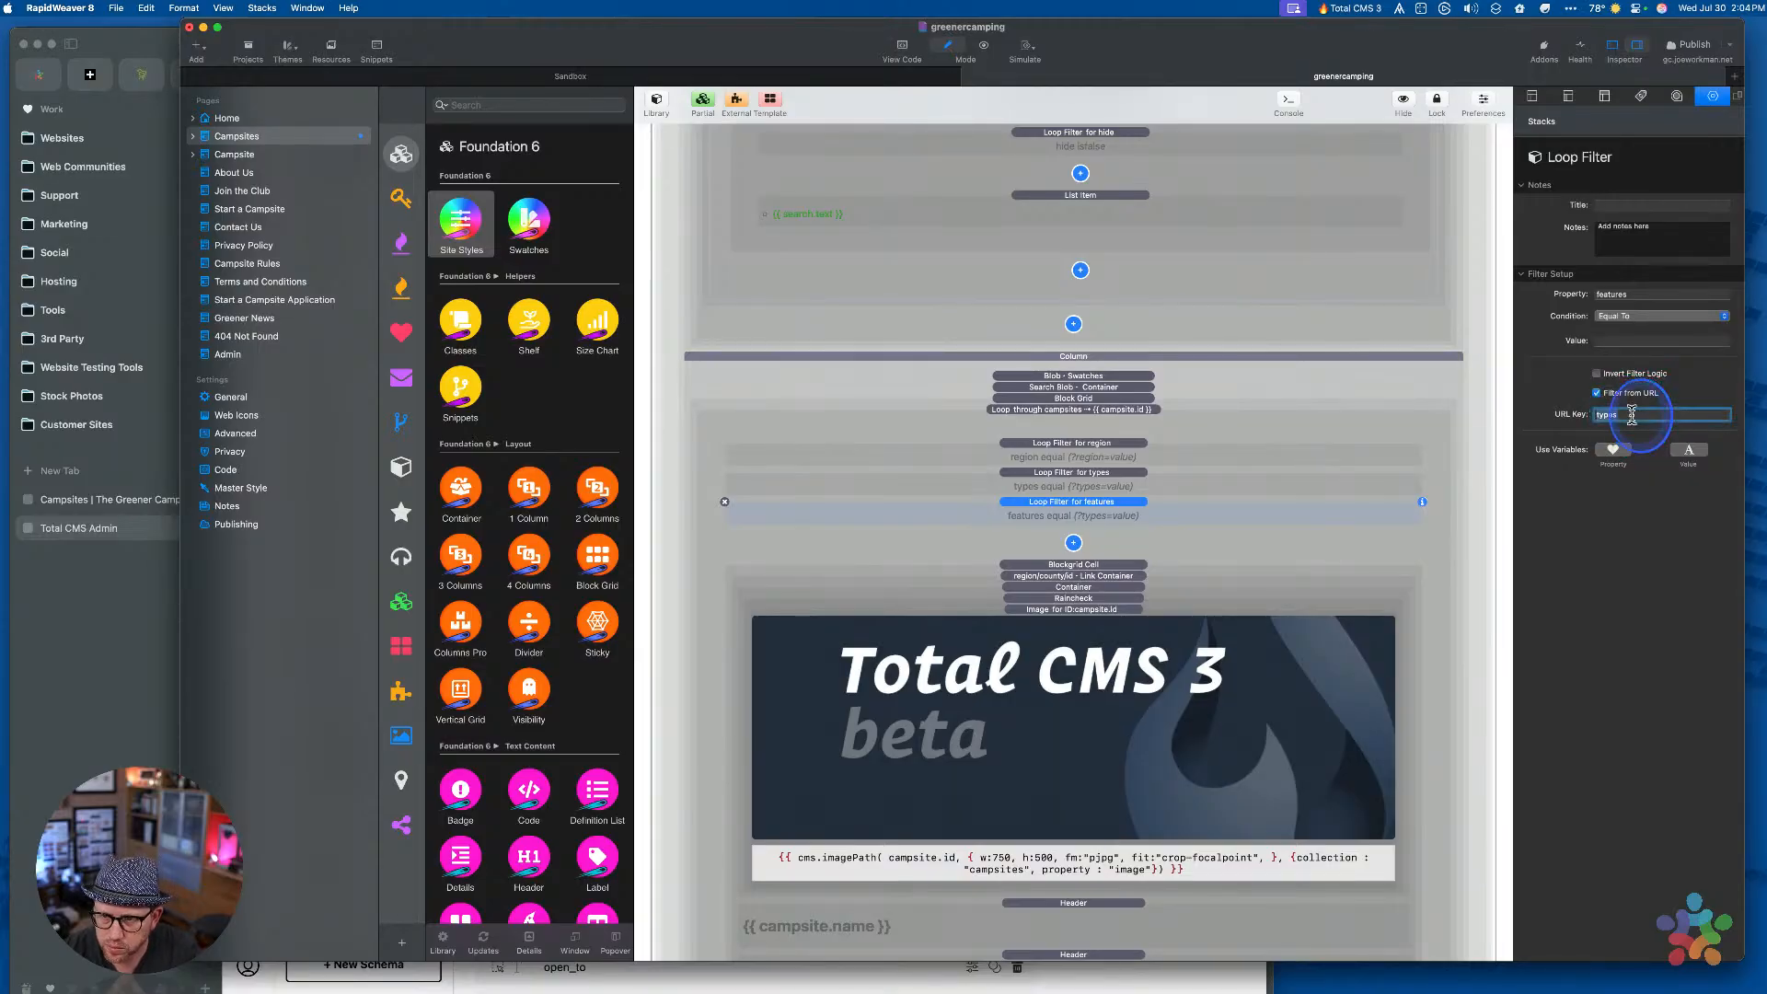
key(super+v)
Finish the features URL Key edit, select the region Loop Filter, and publish the site
click(1408, 539)
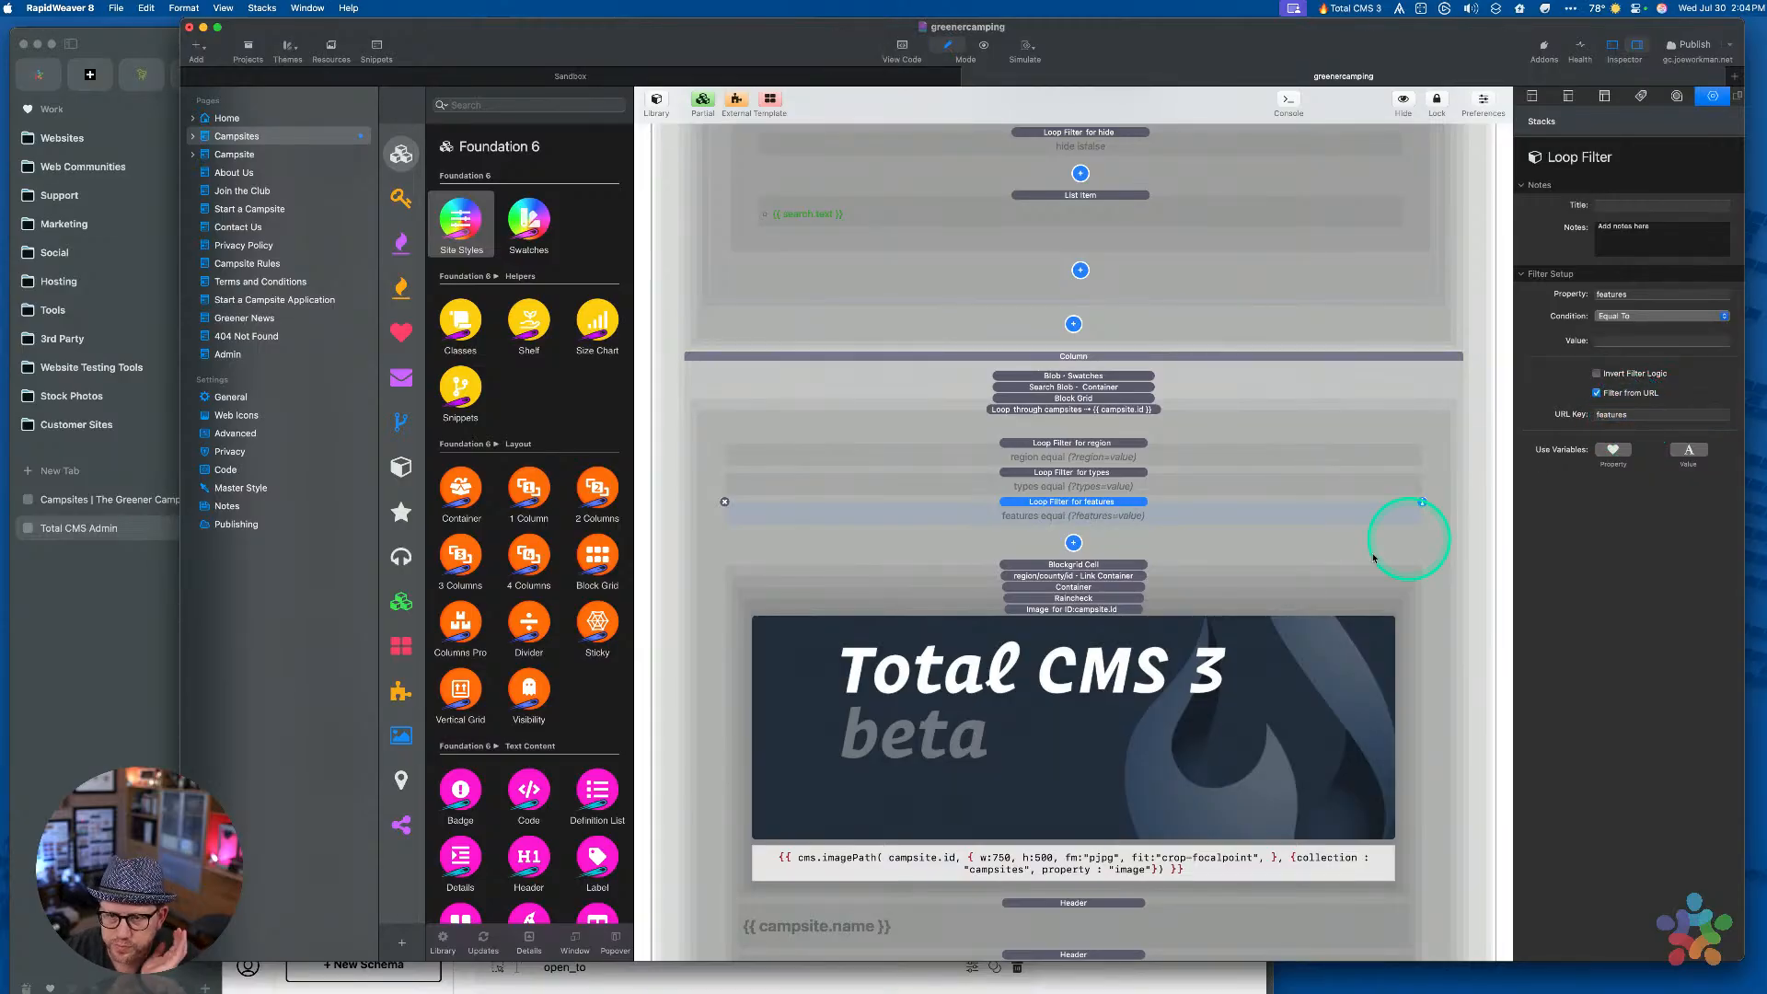
click(1134, 449)
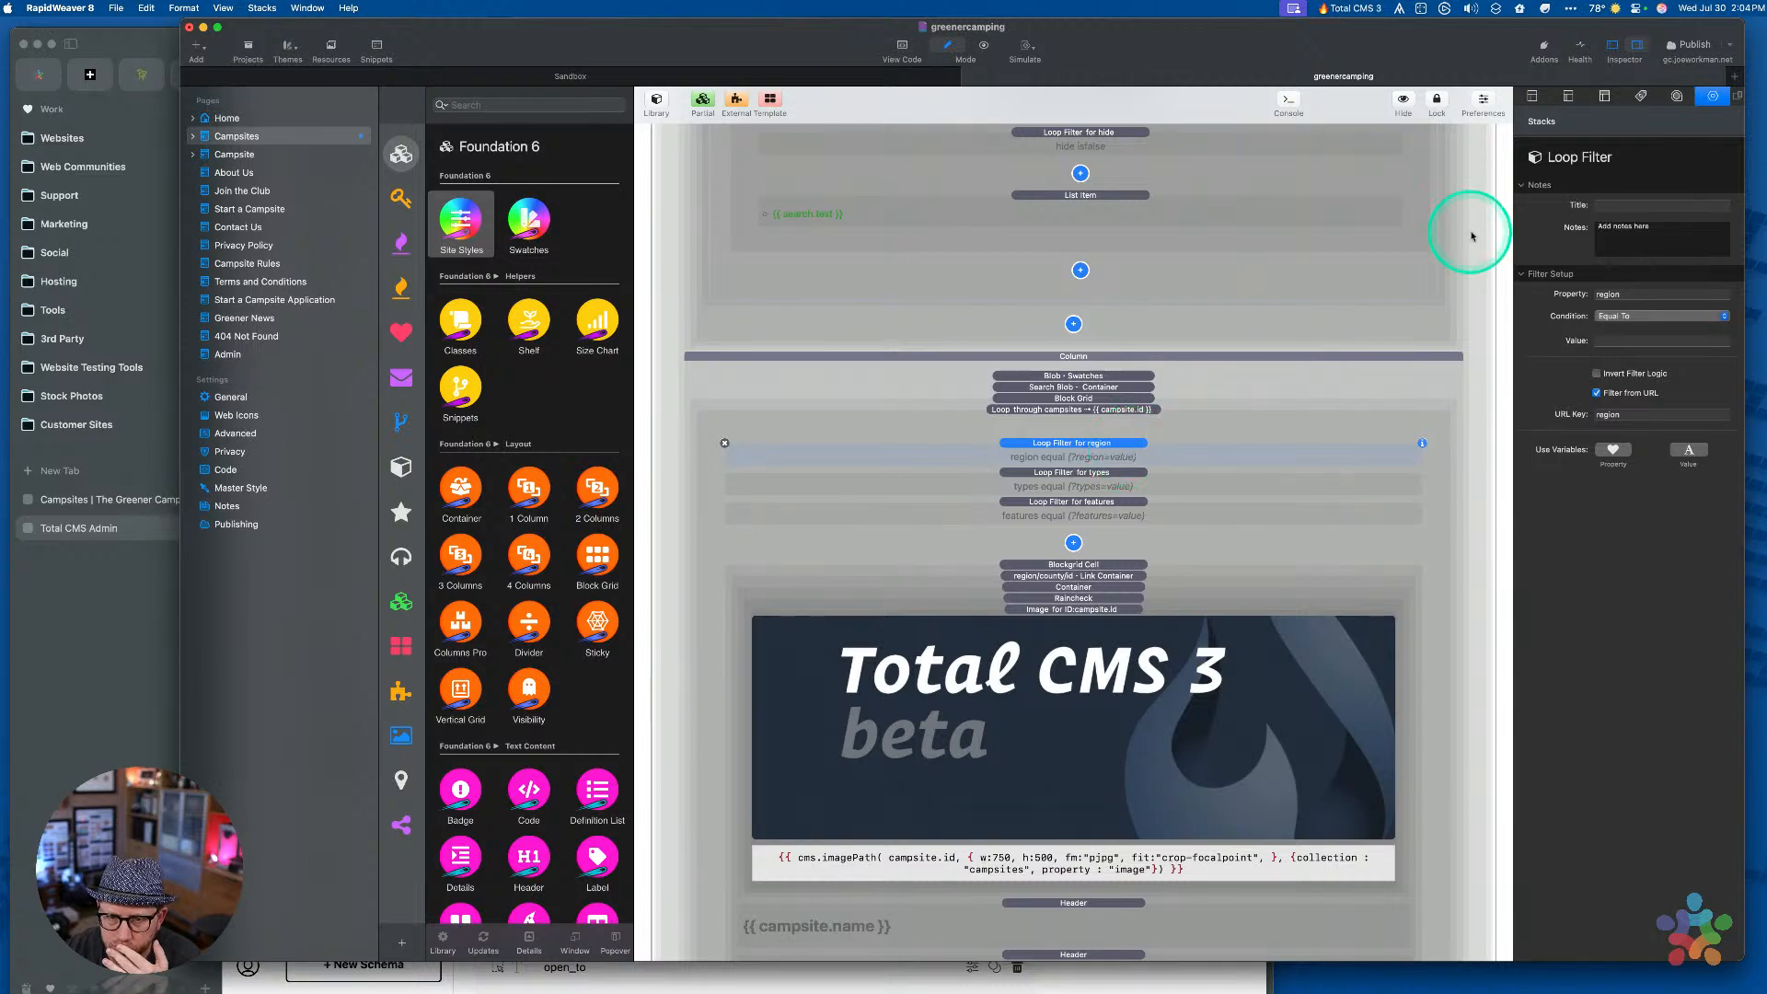
click(1691, 48)
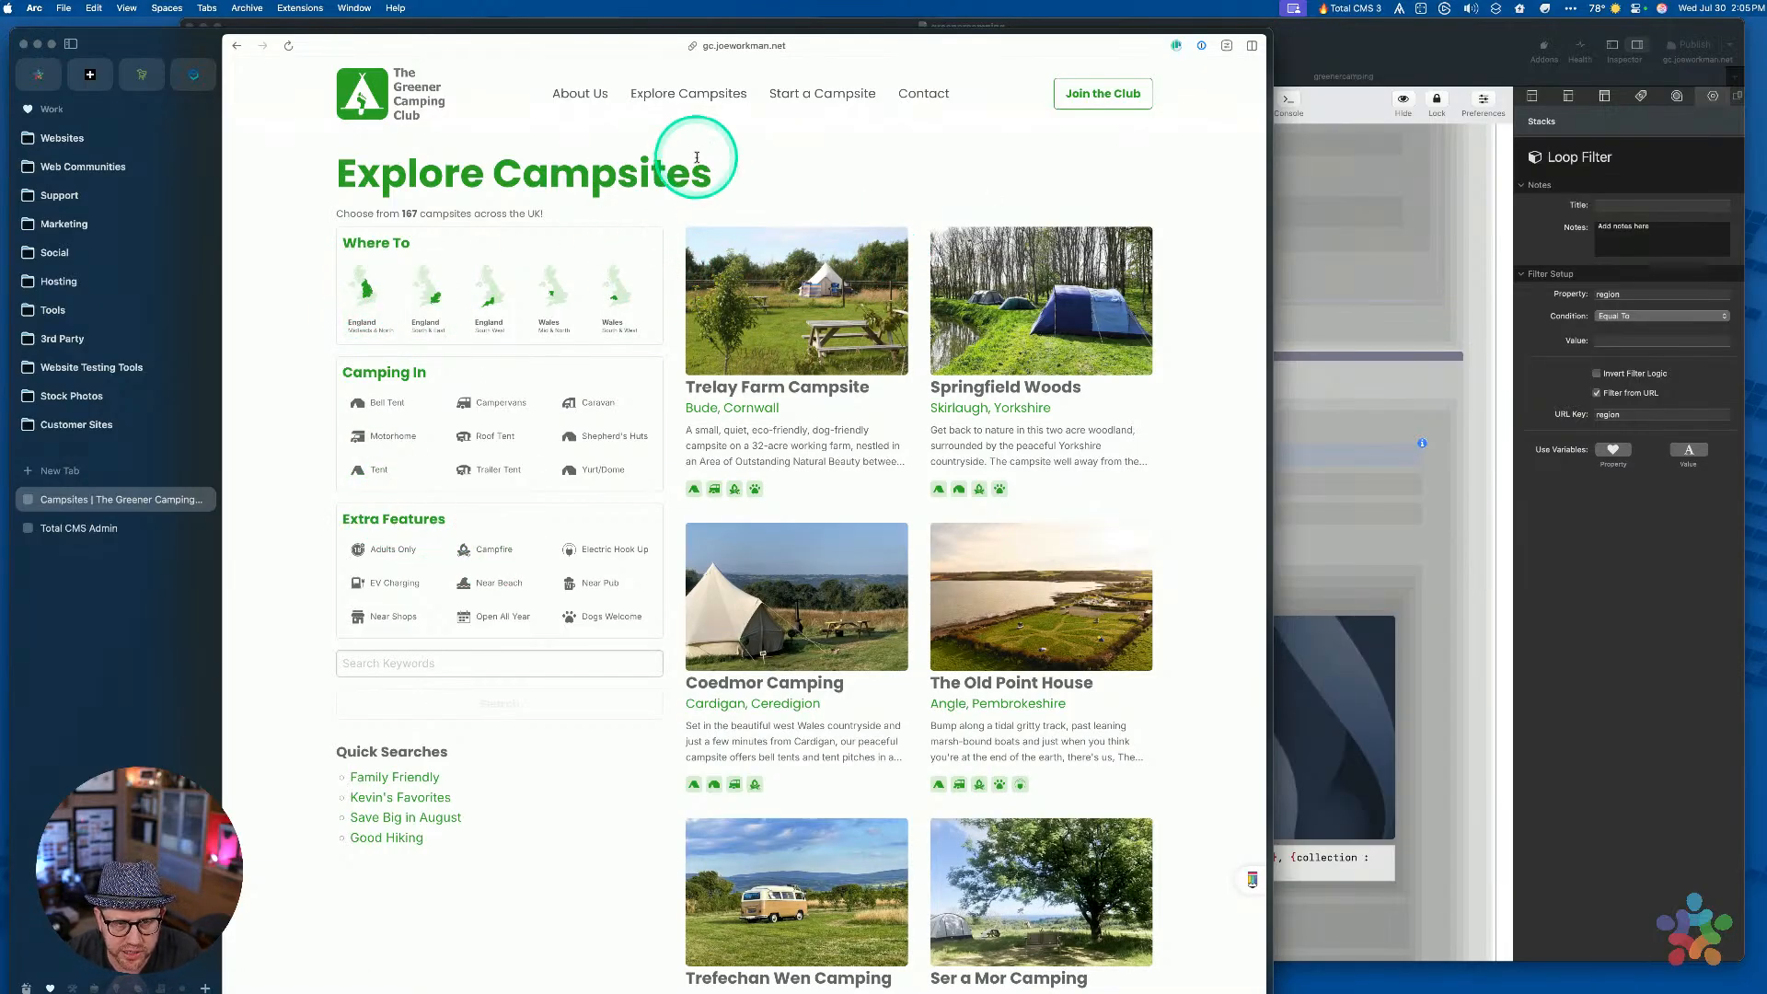
Append ?region=wales-mid-north to the campsites page URL and load it
key(super+l)
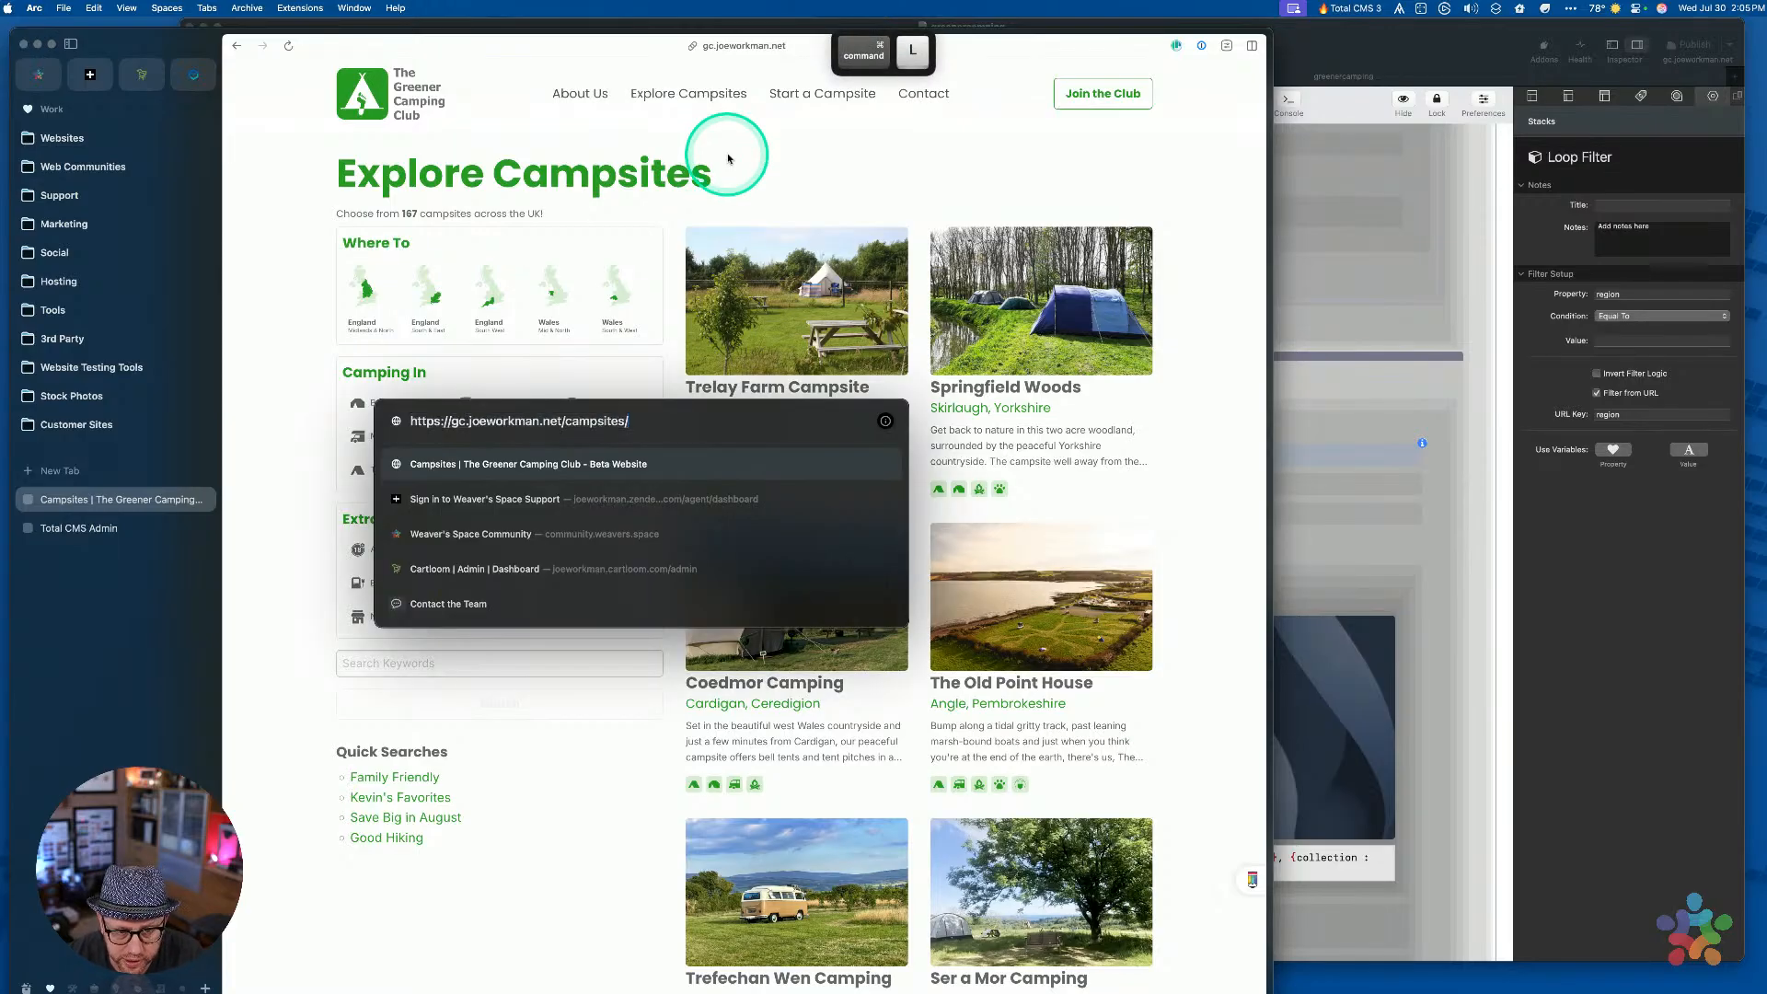
text(?)
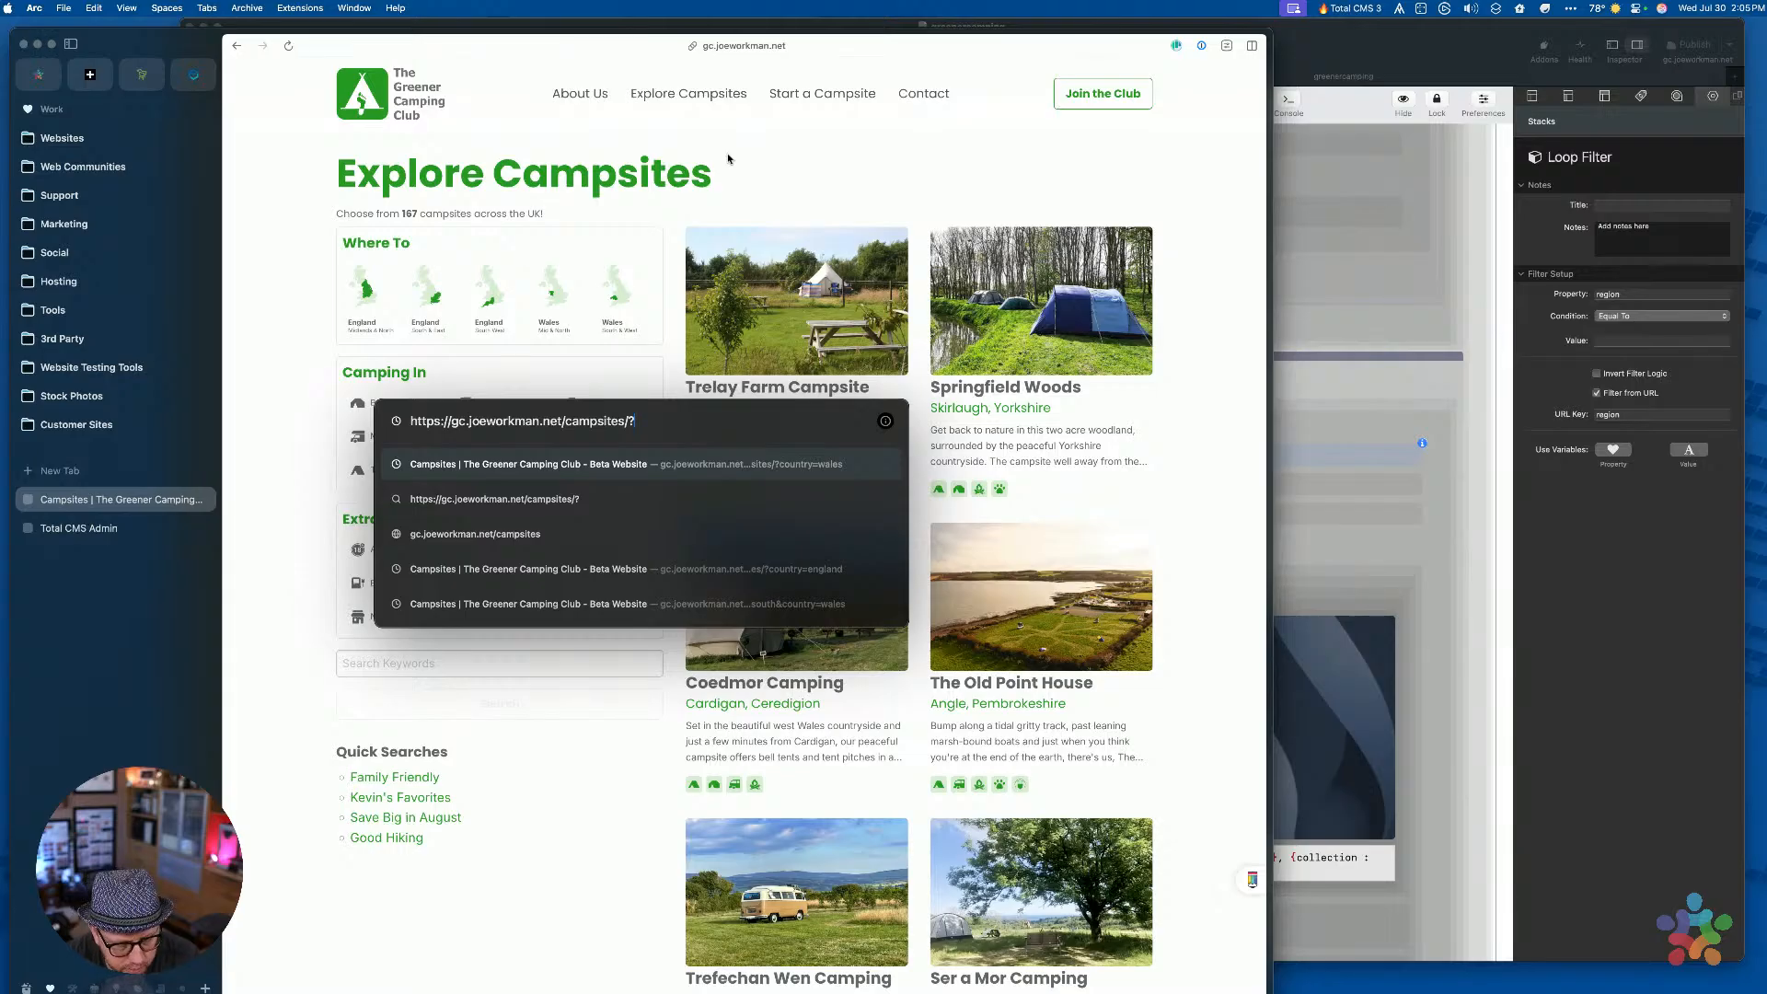
text(region=)
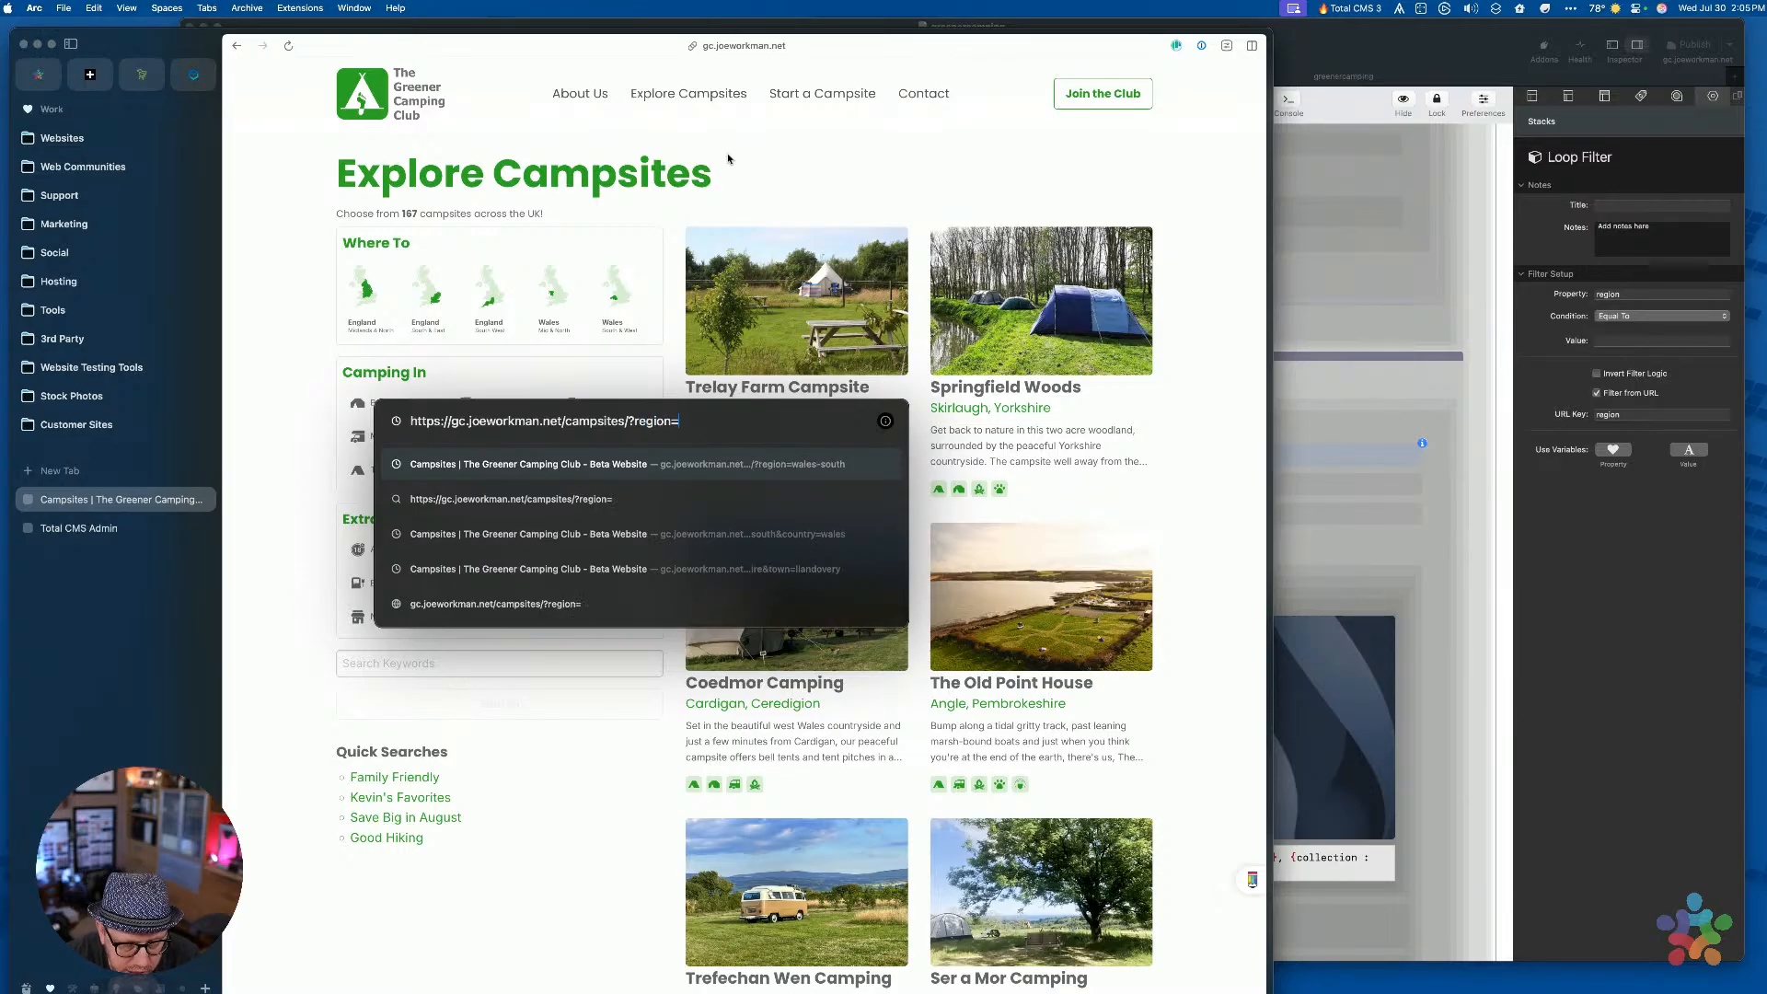
key(super+alt+c)
key(Down)
key(Down)
key(Down)
key(Down)
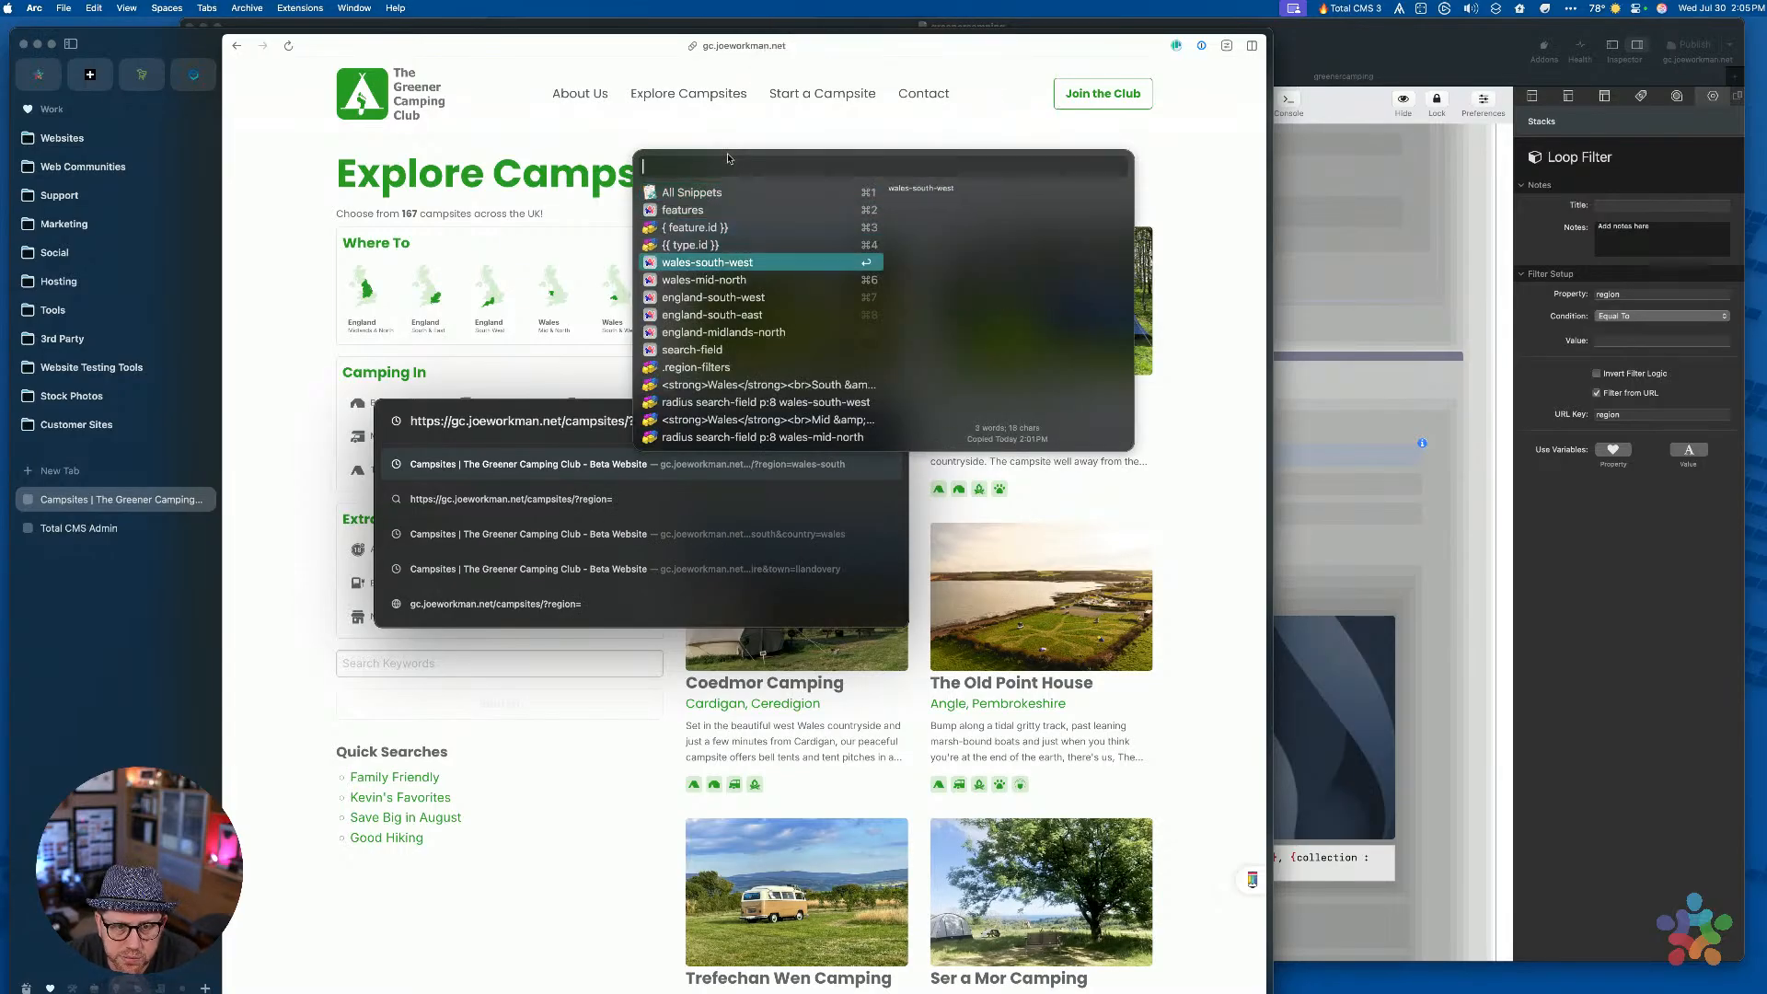
key(Down)
key(Down)
key(Down)
key(Down)
key(Up)
key(Up)
key(Up)
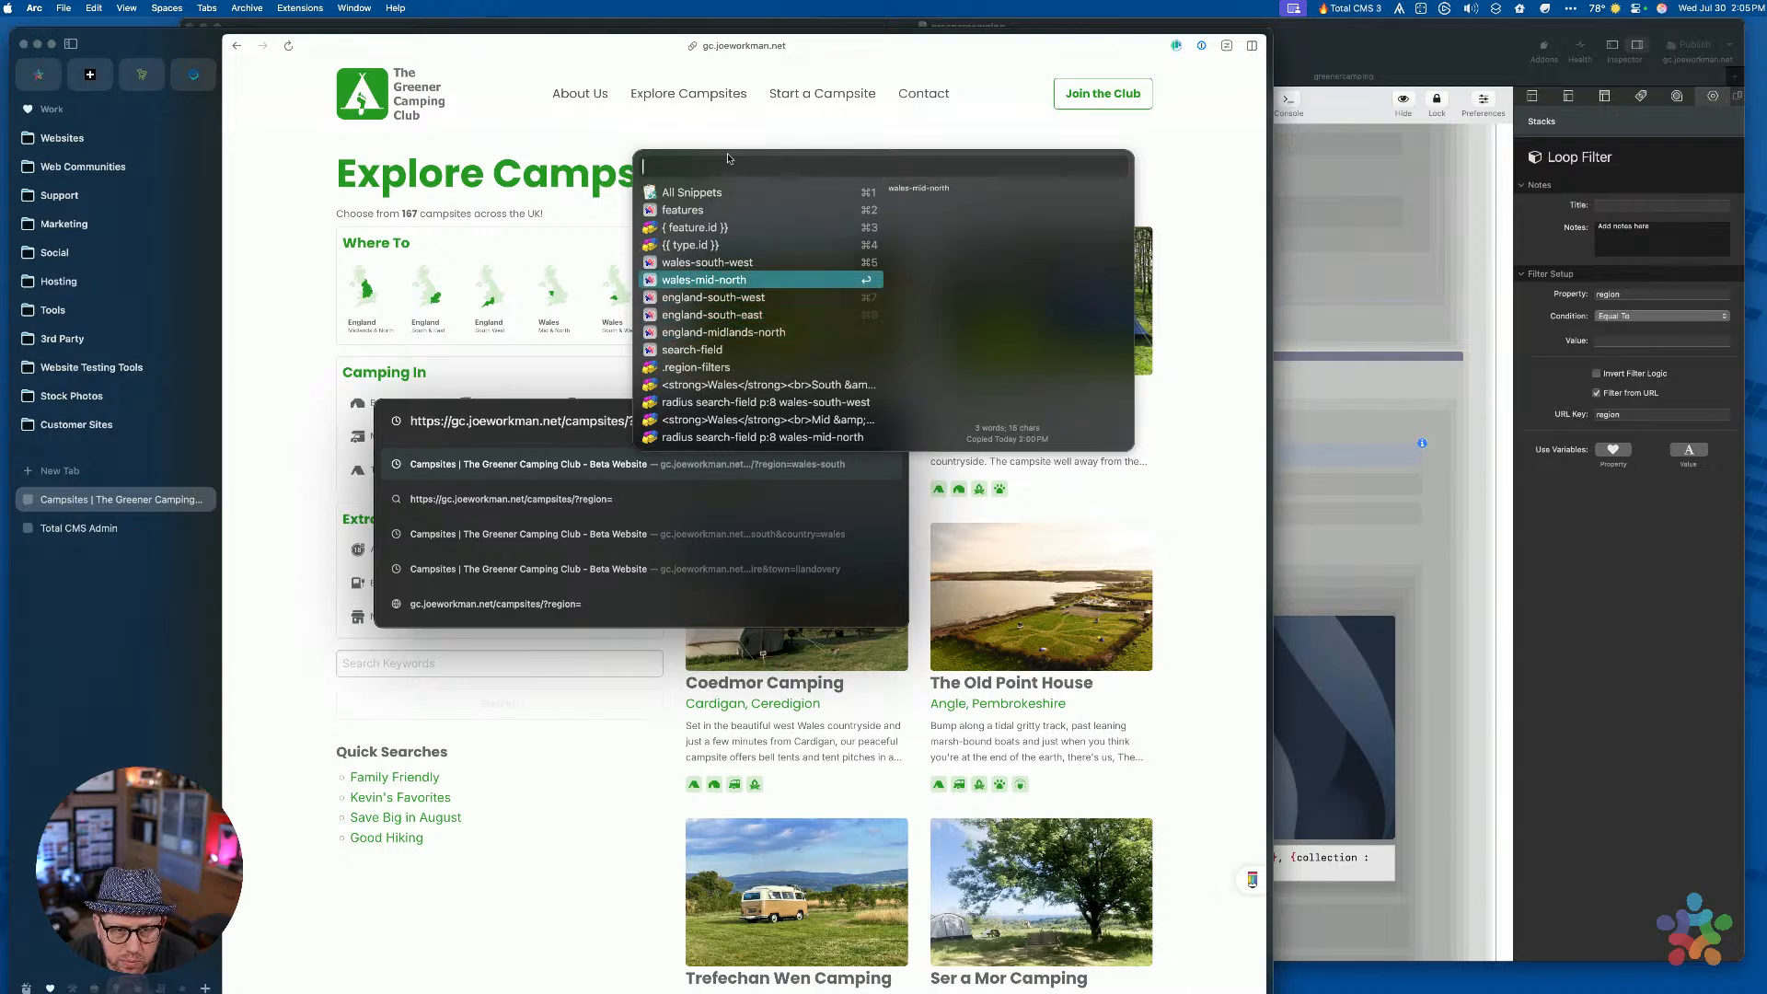
key(Return)
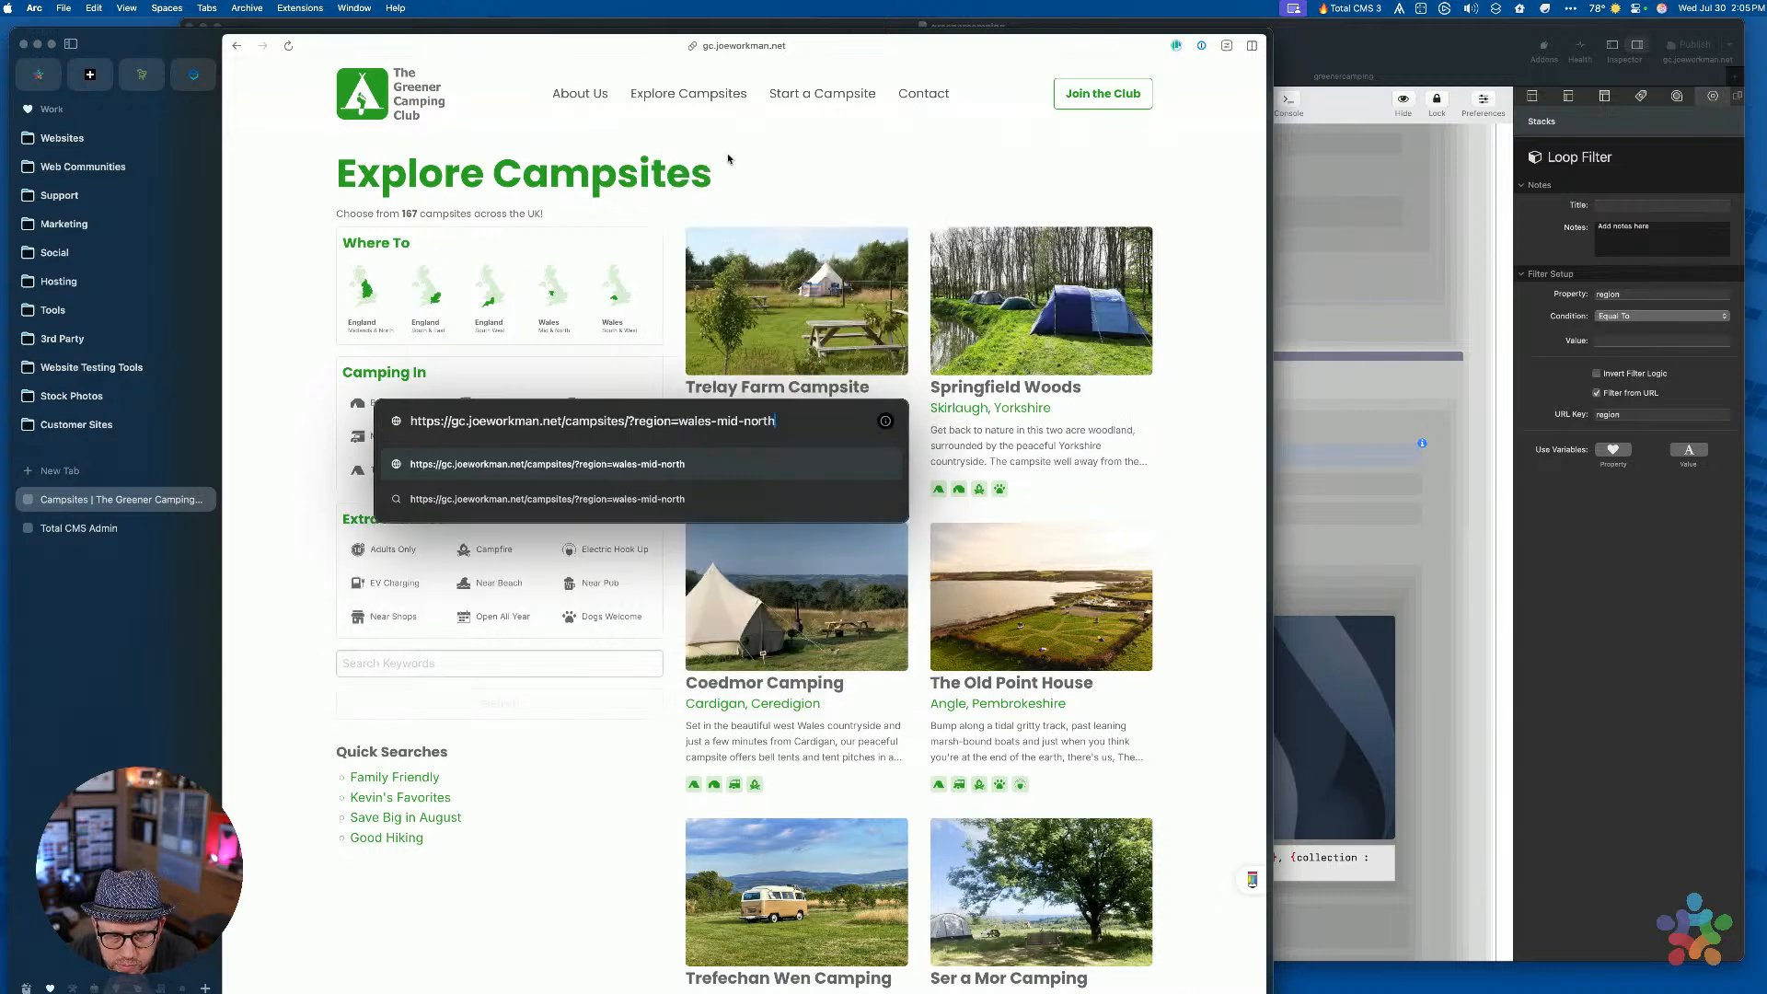
key(Return)
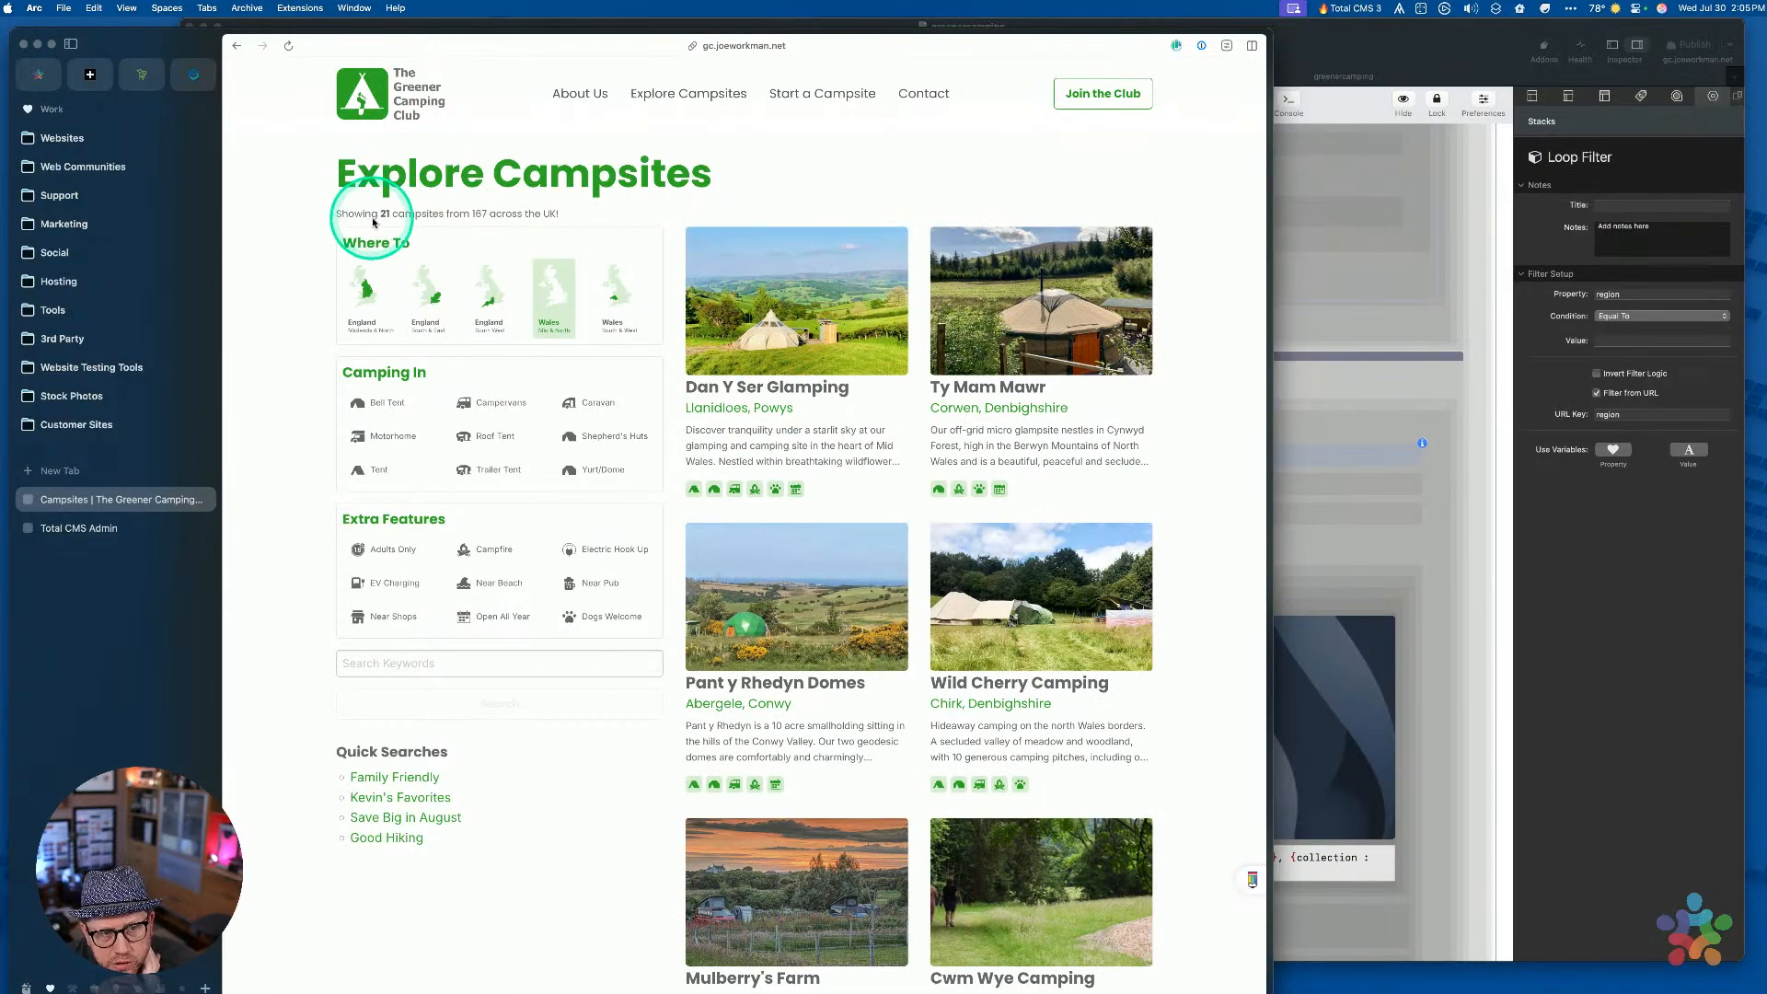
Review the filtered results showing 21 of 167 Wales campsites
drag(381, 212, 545, 206)
click(556, 218)
scroll(797, 368, down, 20)
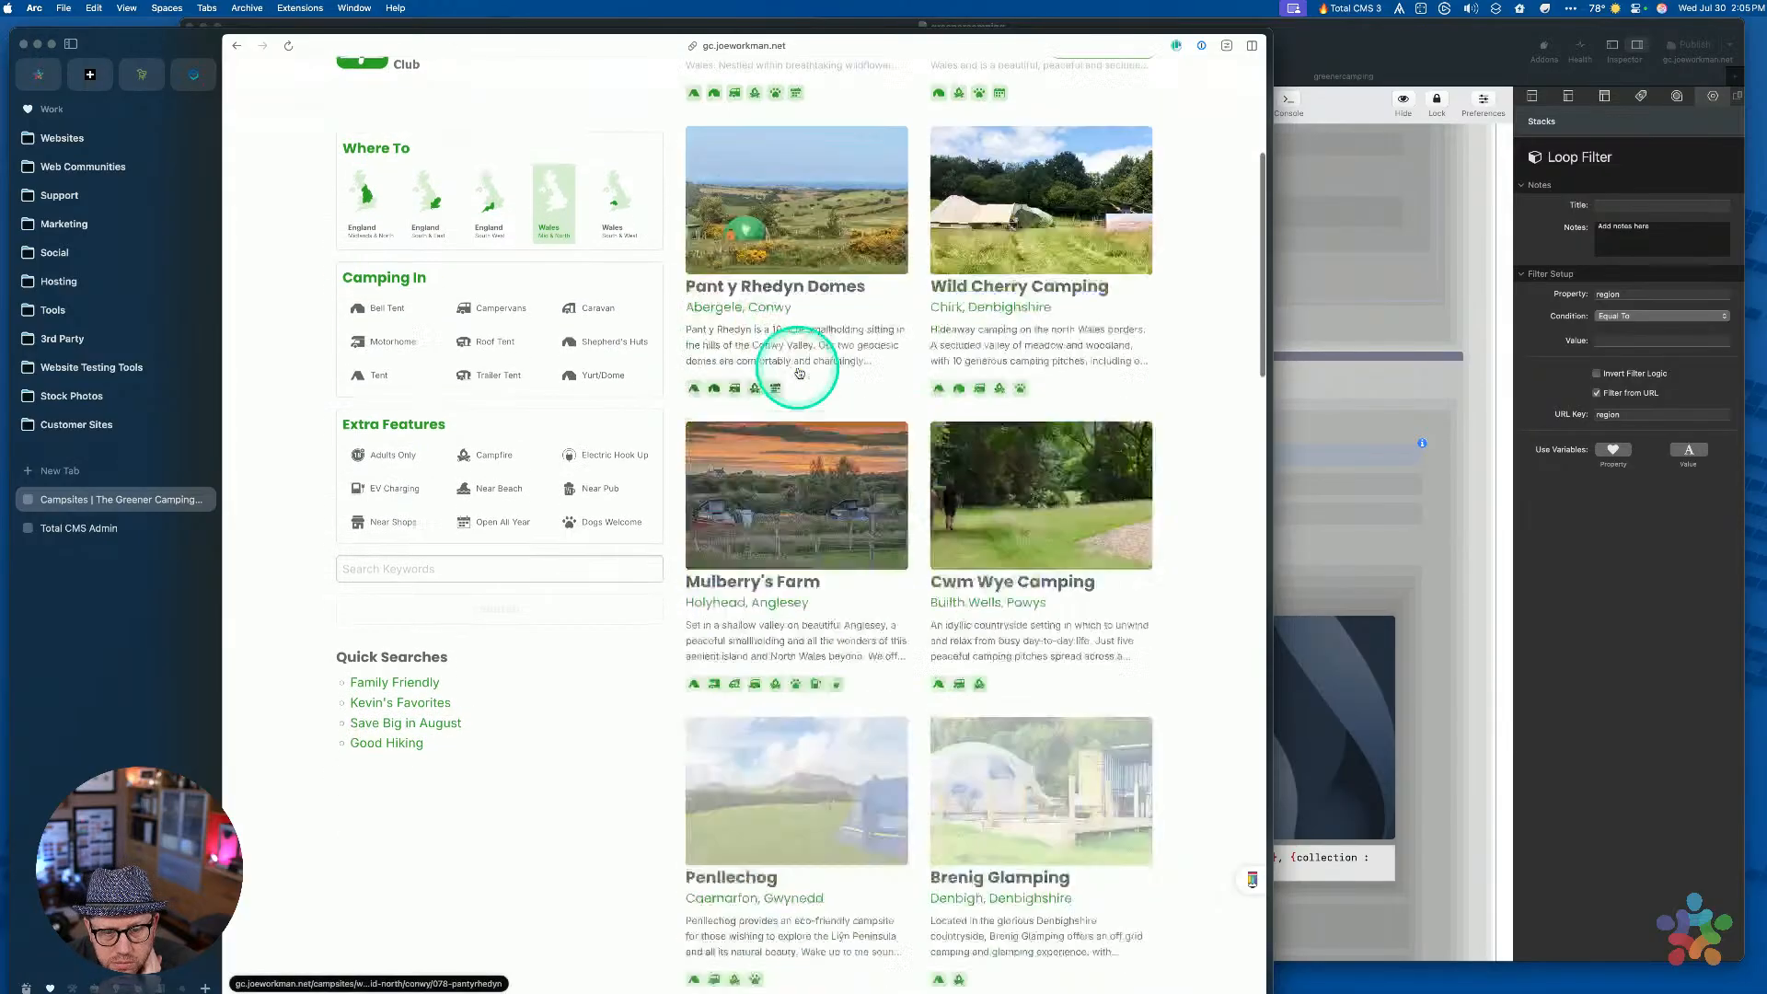
scroll(797, 371, up, 20)
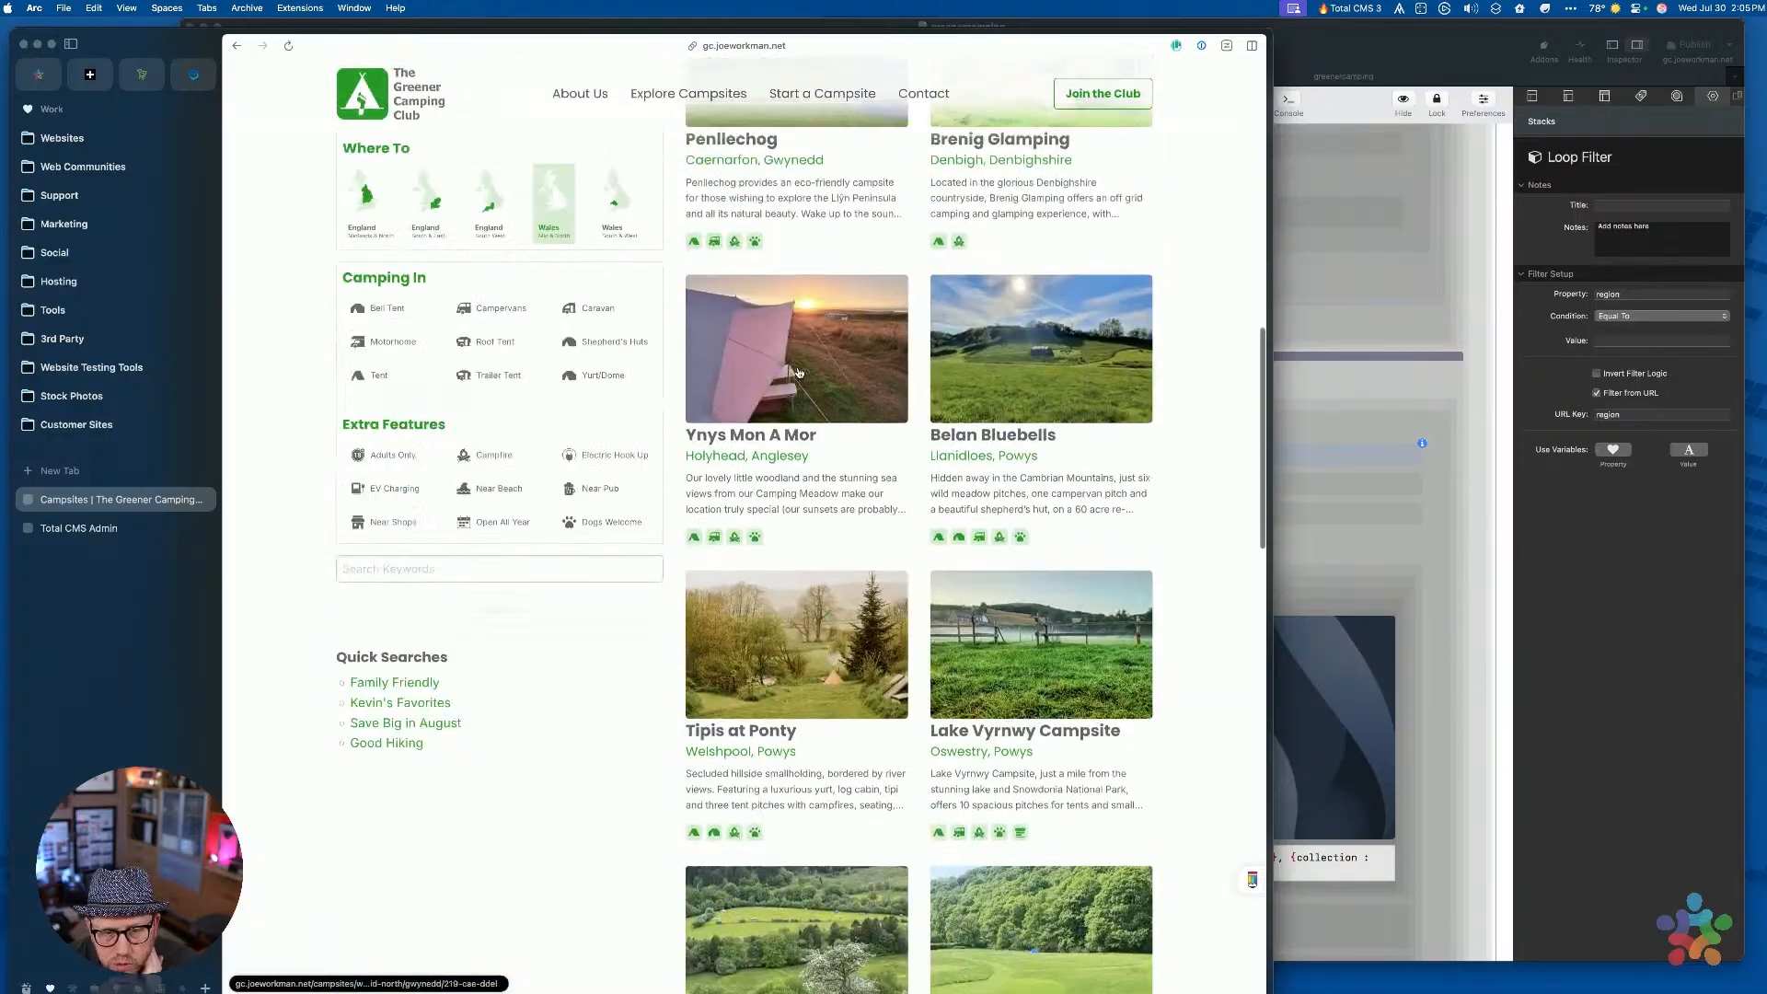
click(830, 319)
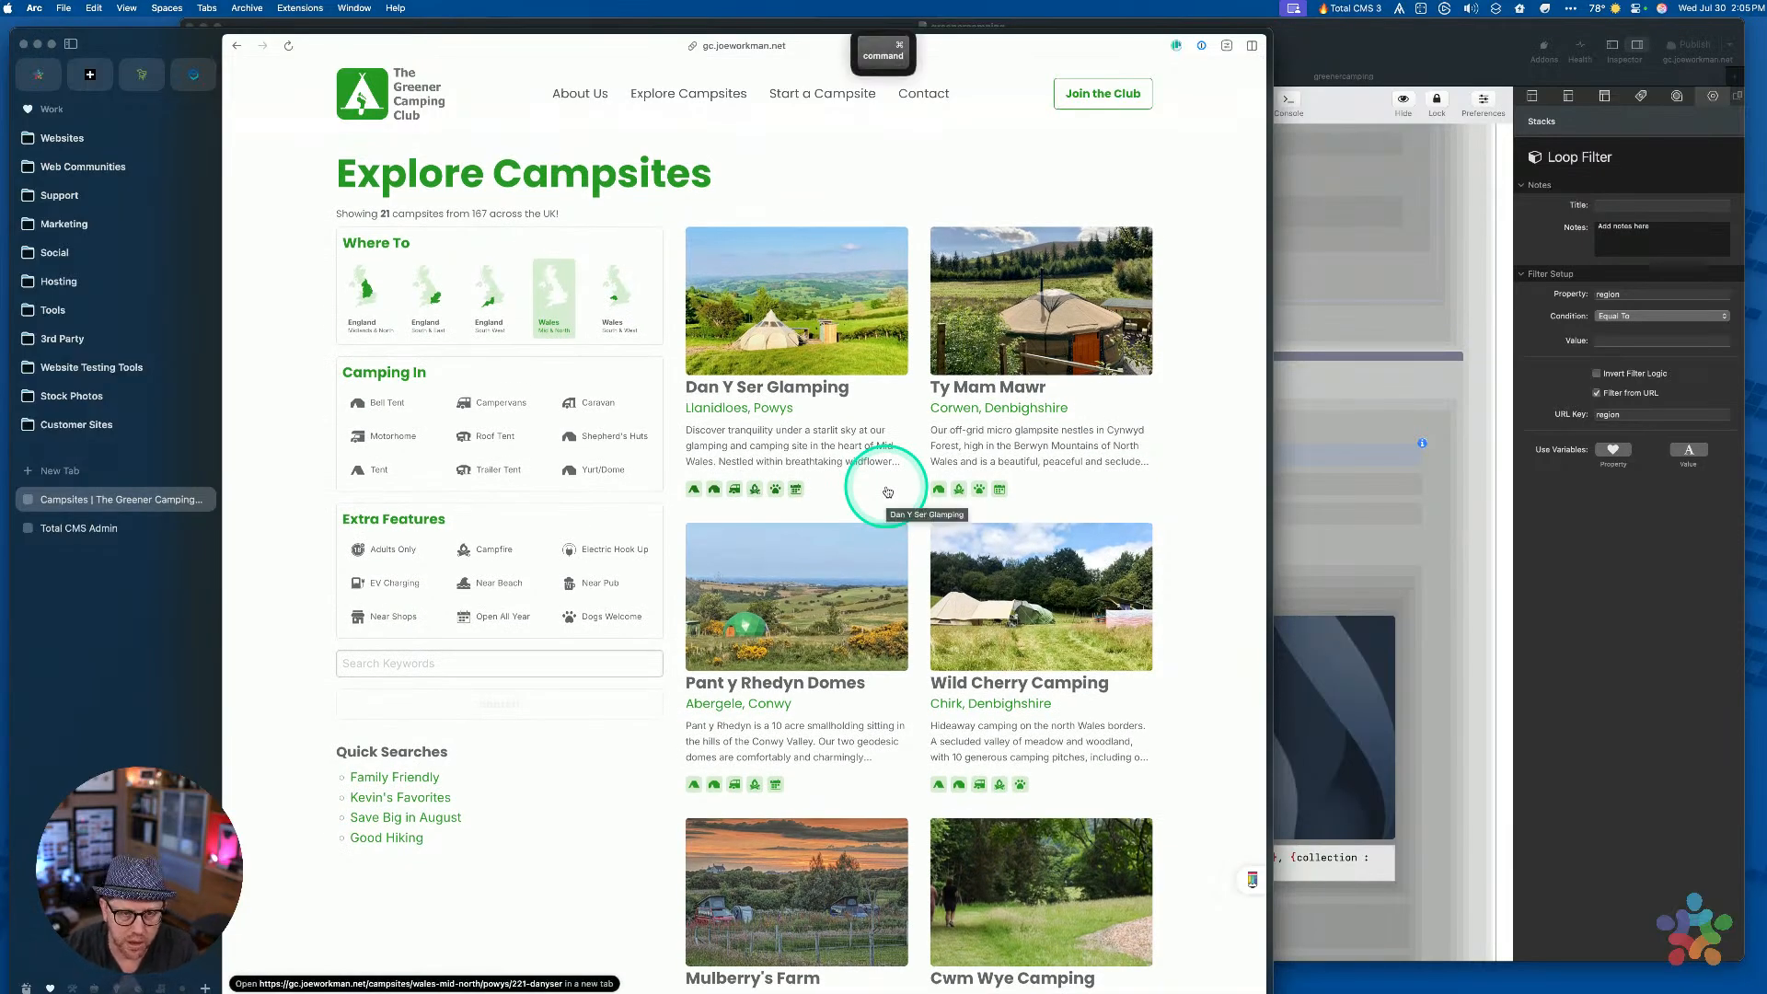
Replace the region parameter with types=tent in the URL to list tent campsites
key(super+l)
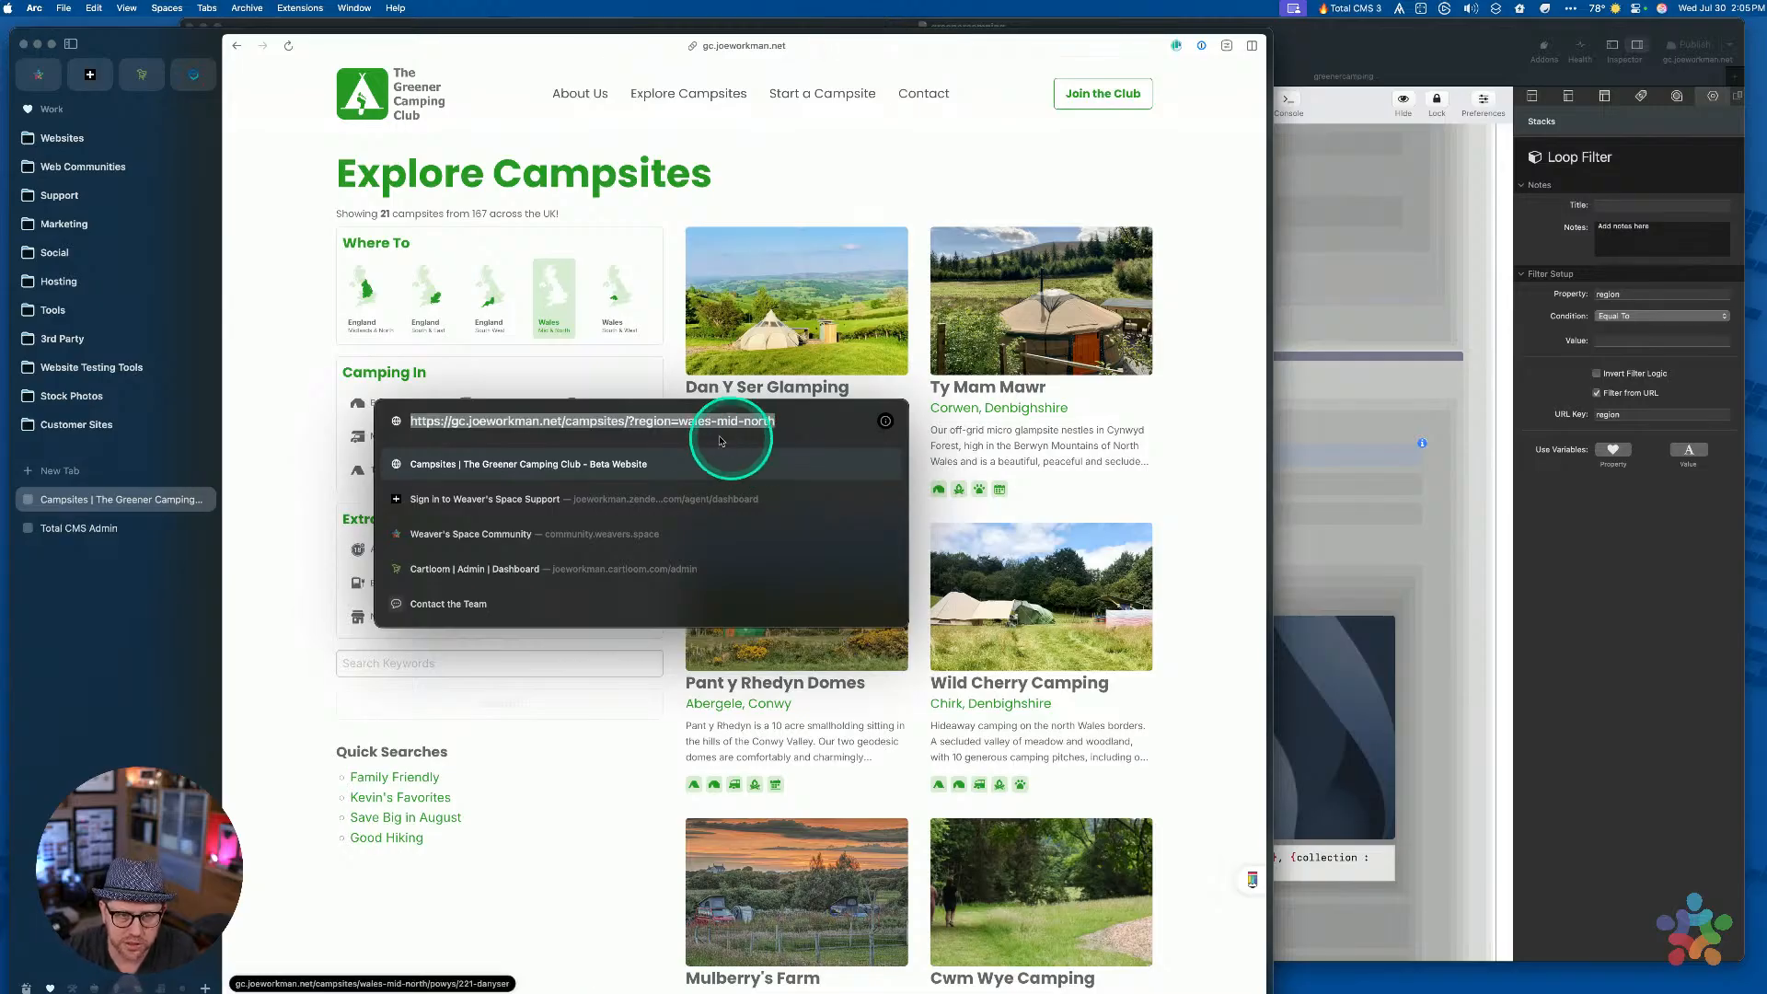
click(789, 420)
key(Escape)
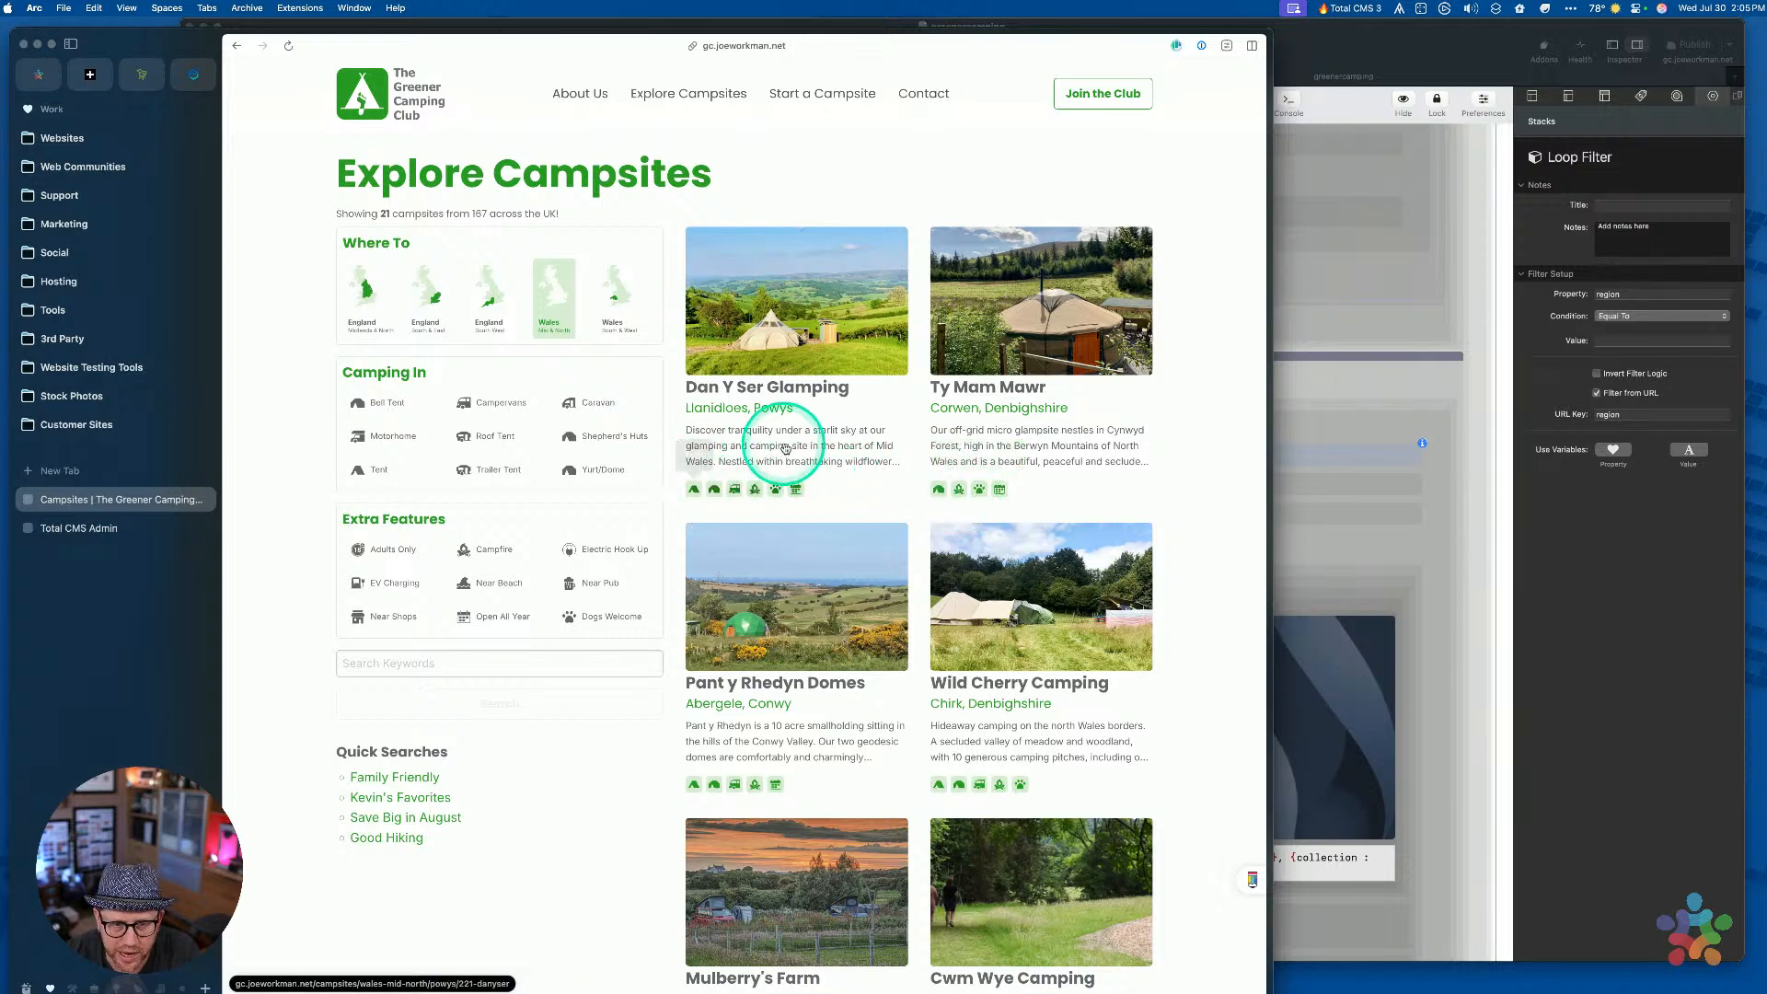
key(super+l)
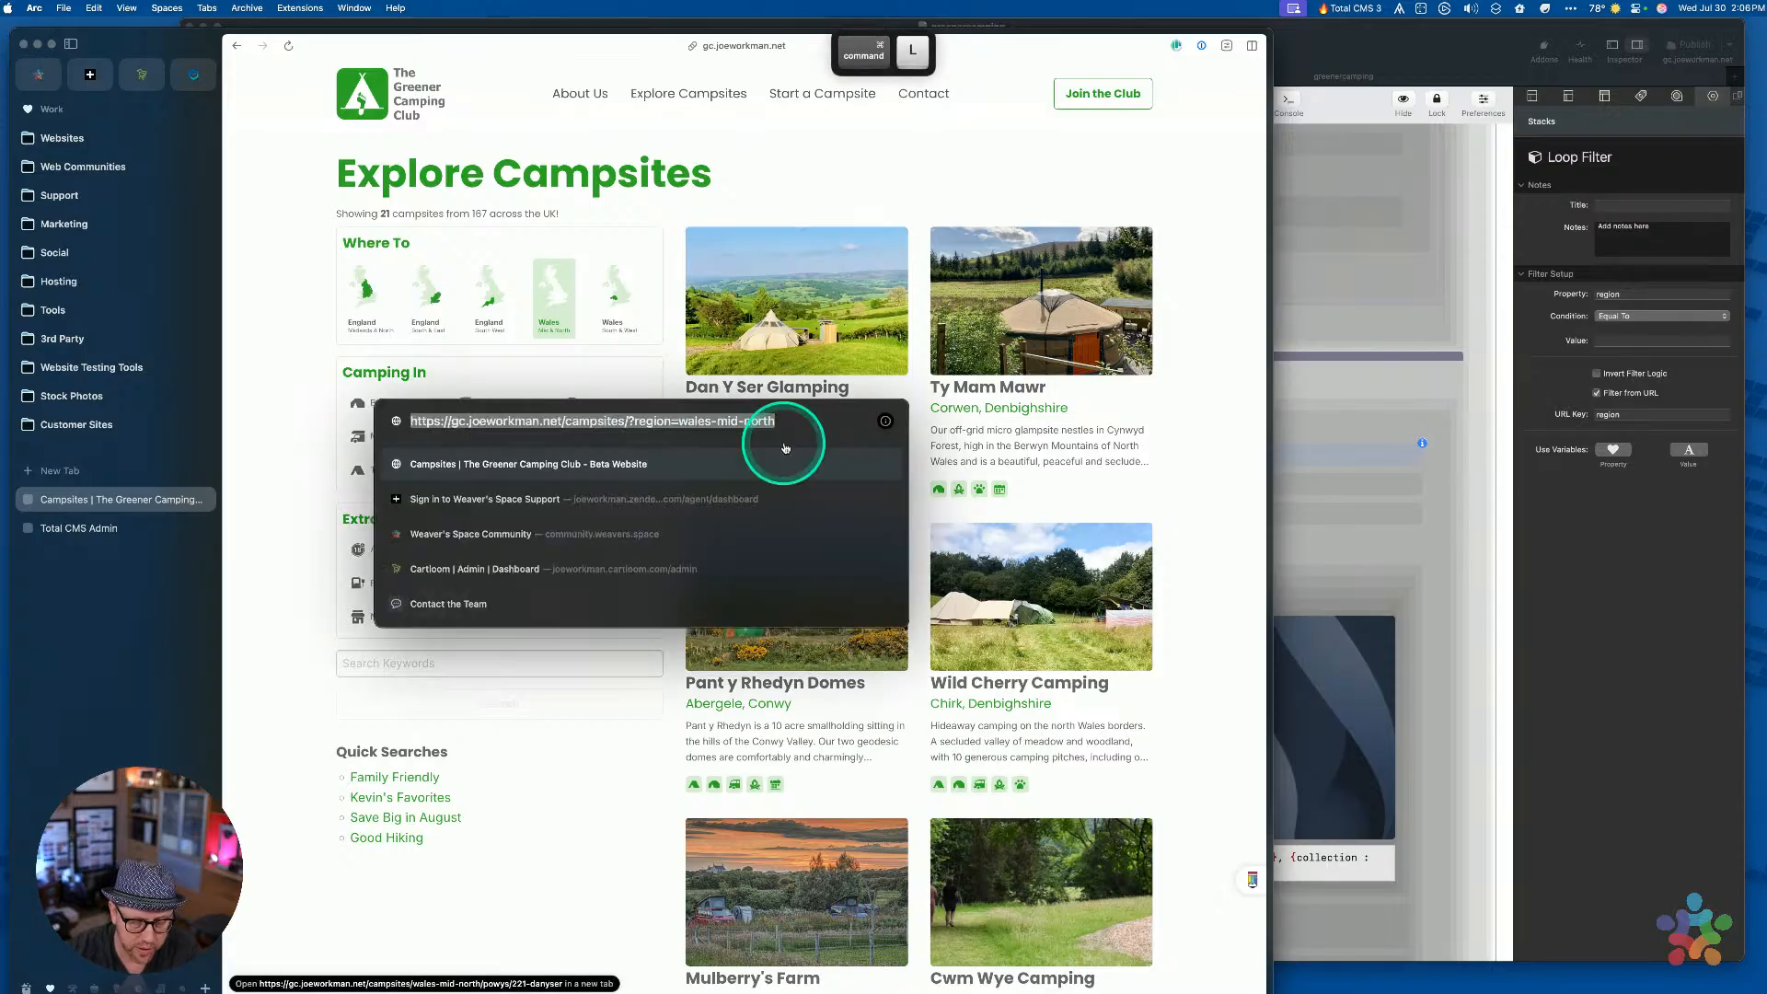
key(alt+Left)
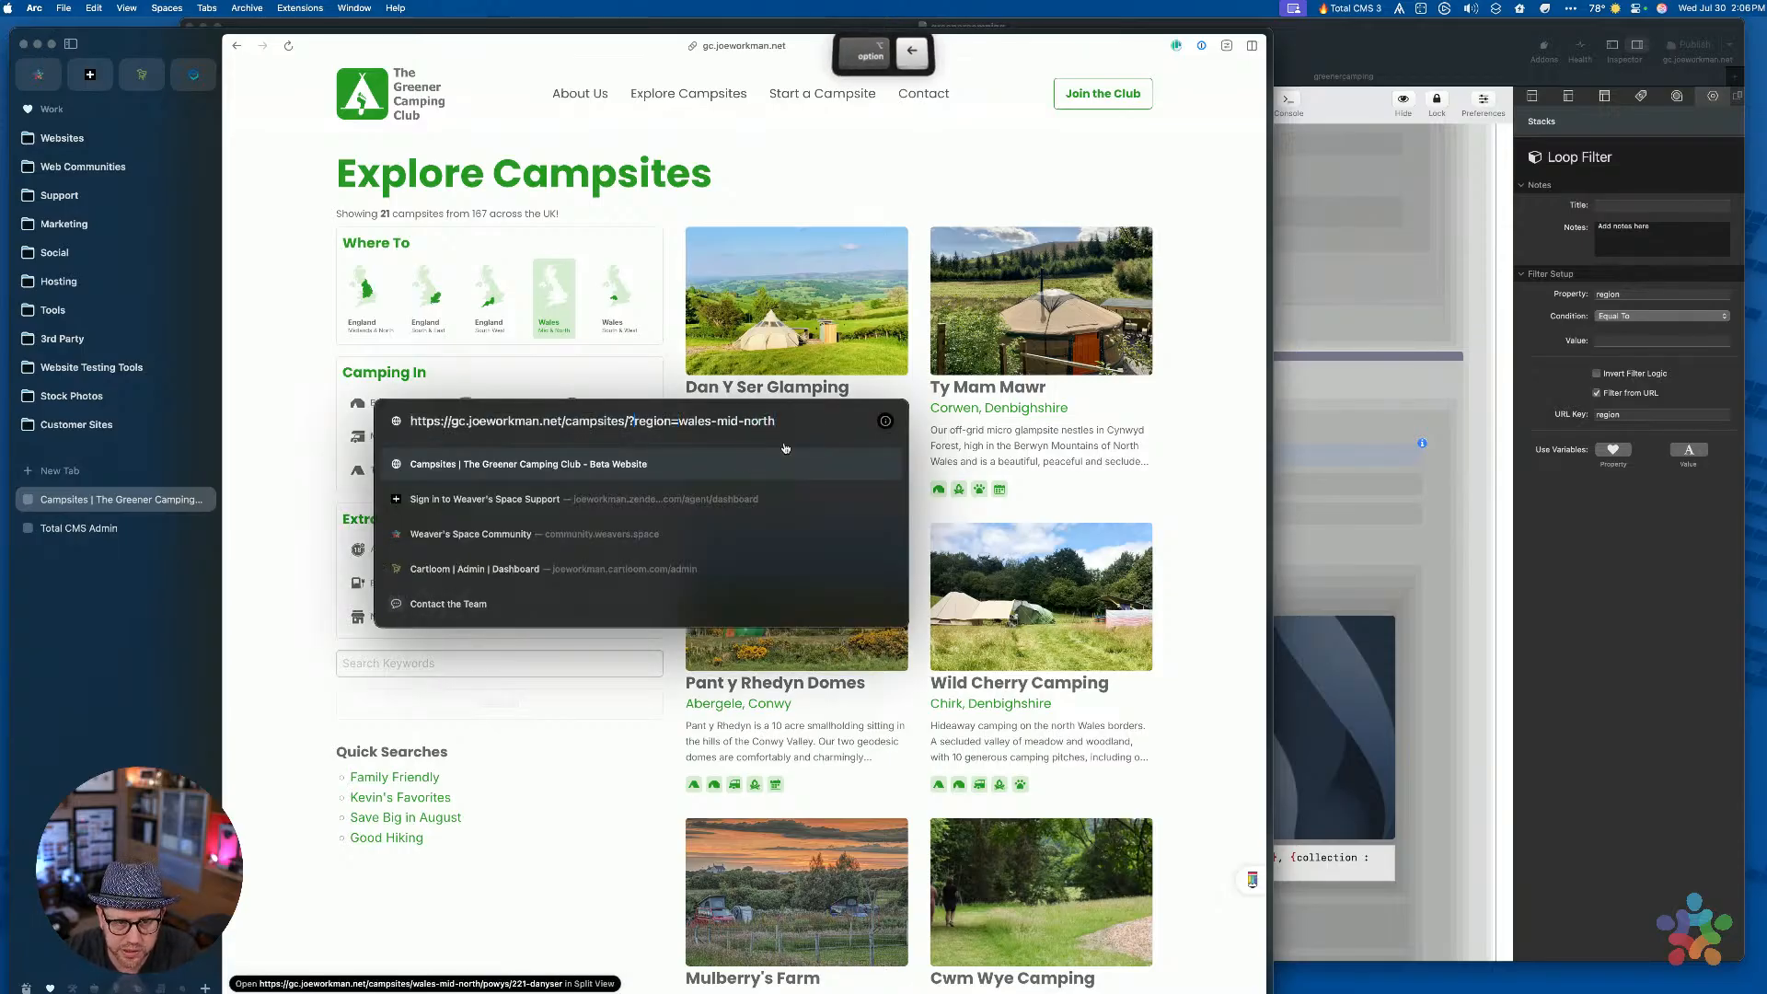
key(super+shift+Right)
text(types=te)
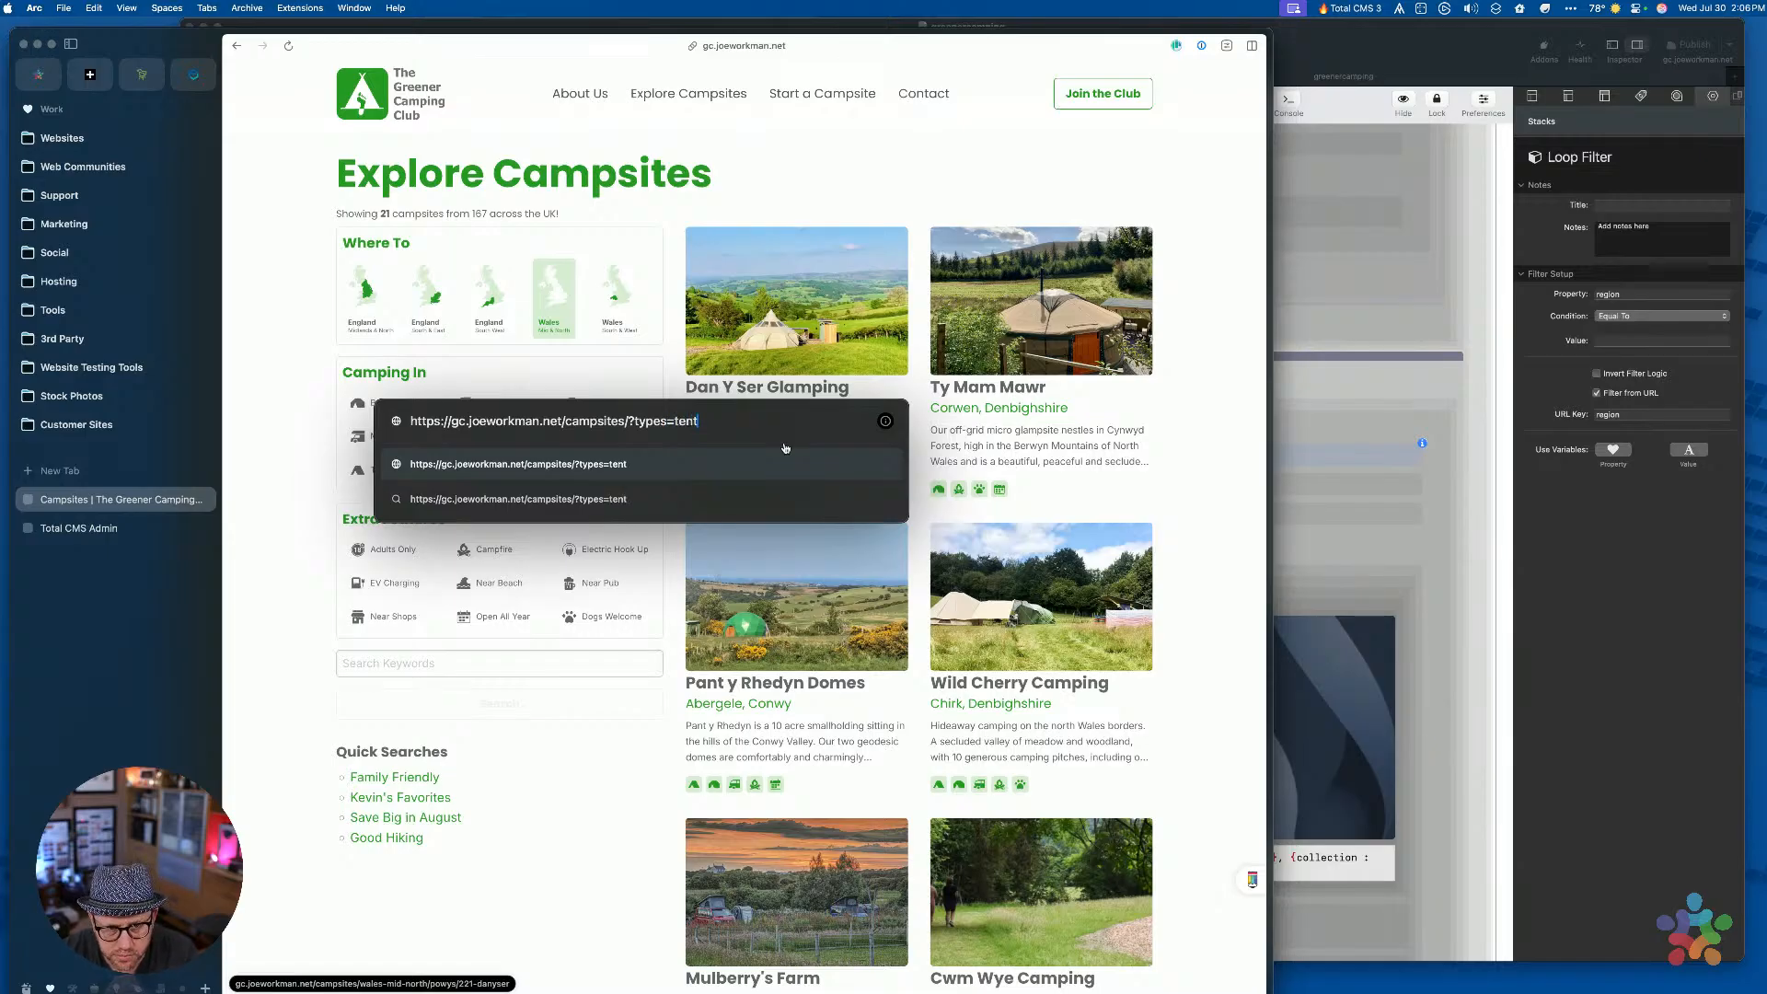
text(nt)
key(Return)
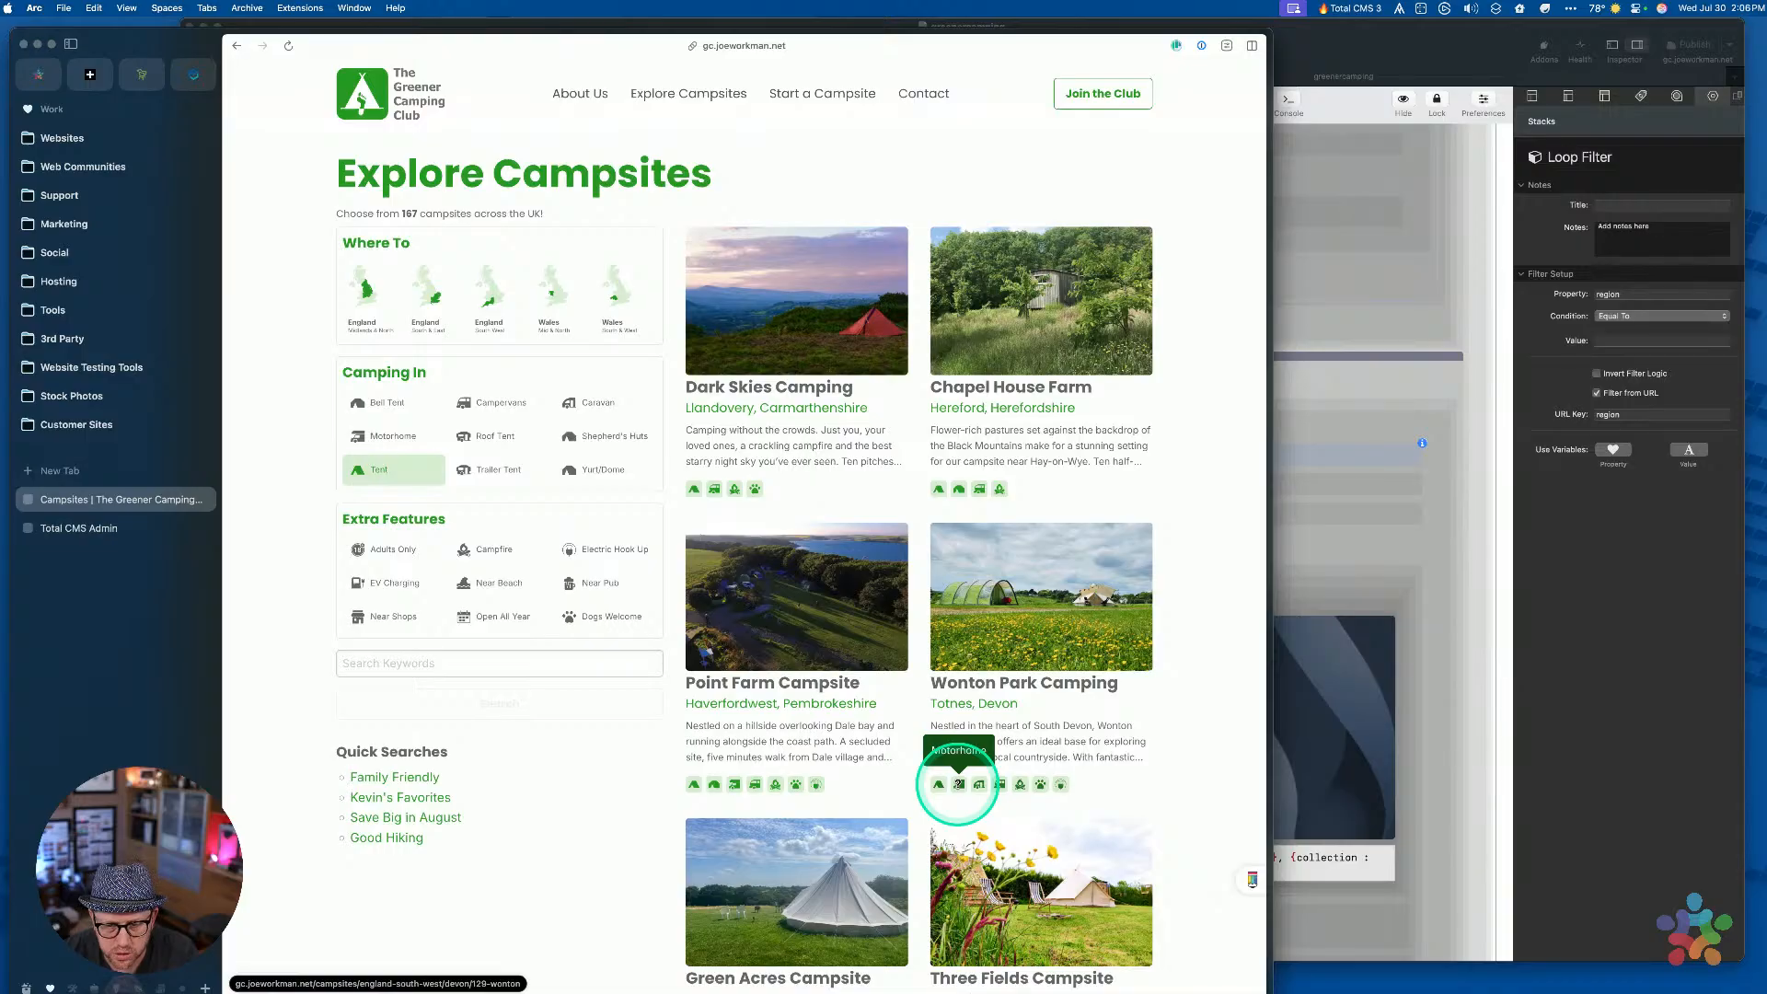
key(ctrl+Up)
key(Escape)
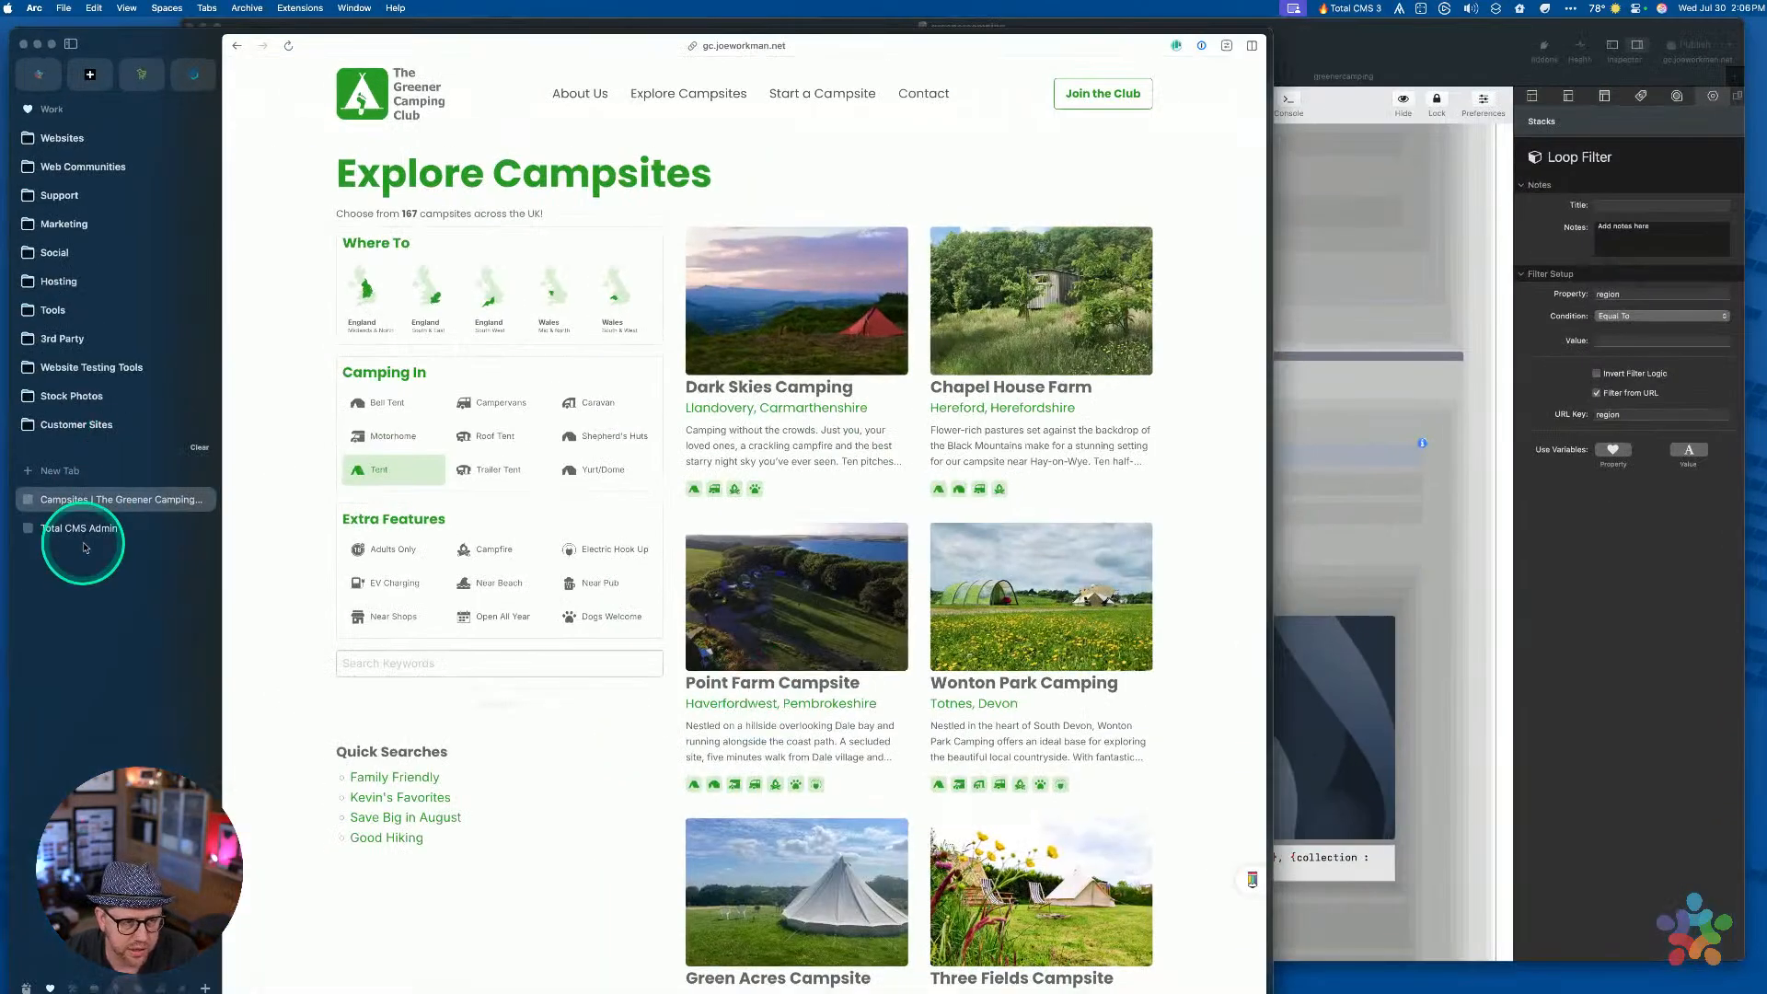
Copy the caravan record's ID from the Types collection, then return to the campsites tab
click(81, 532)
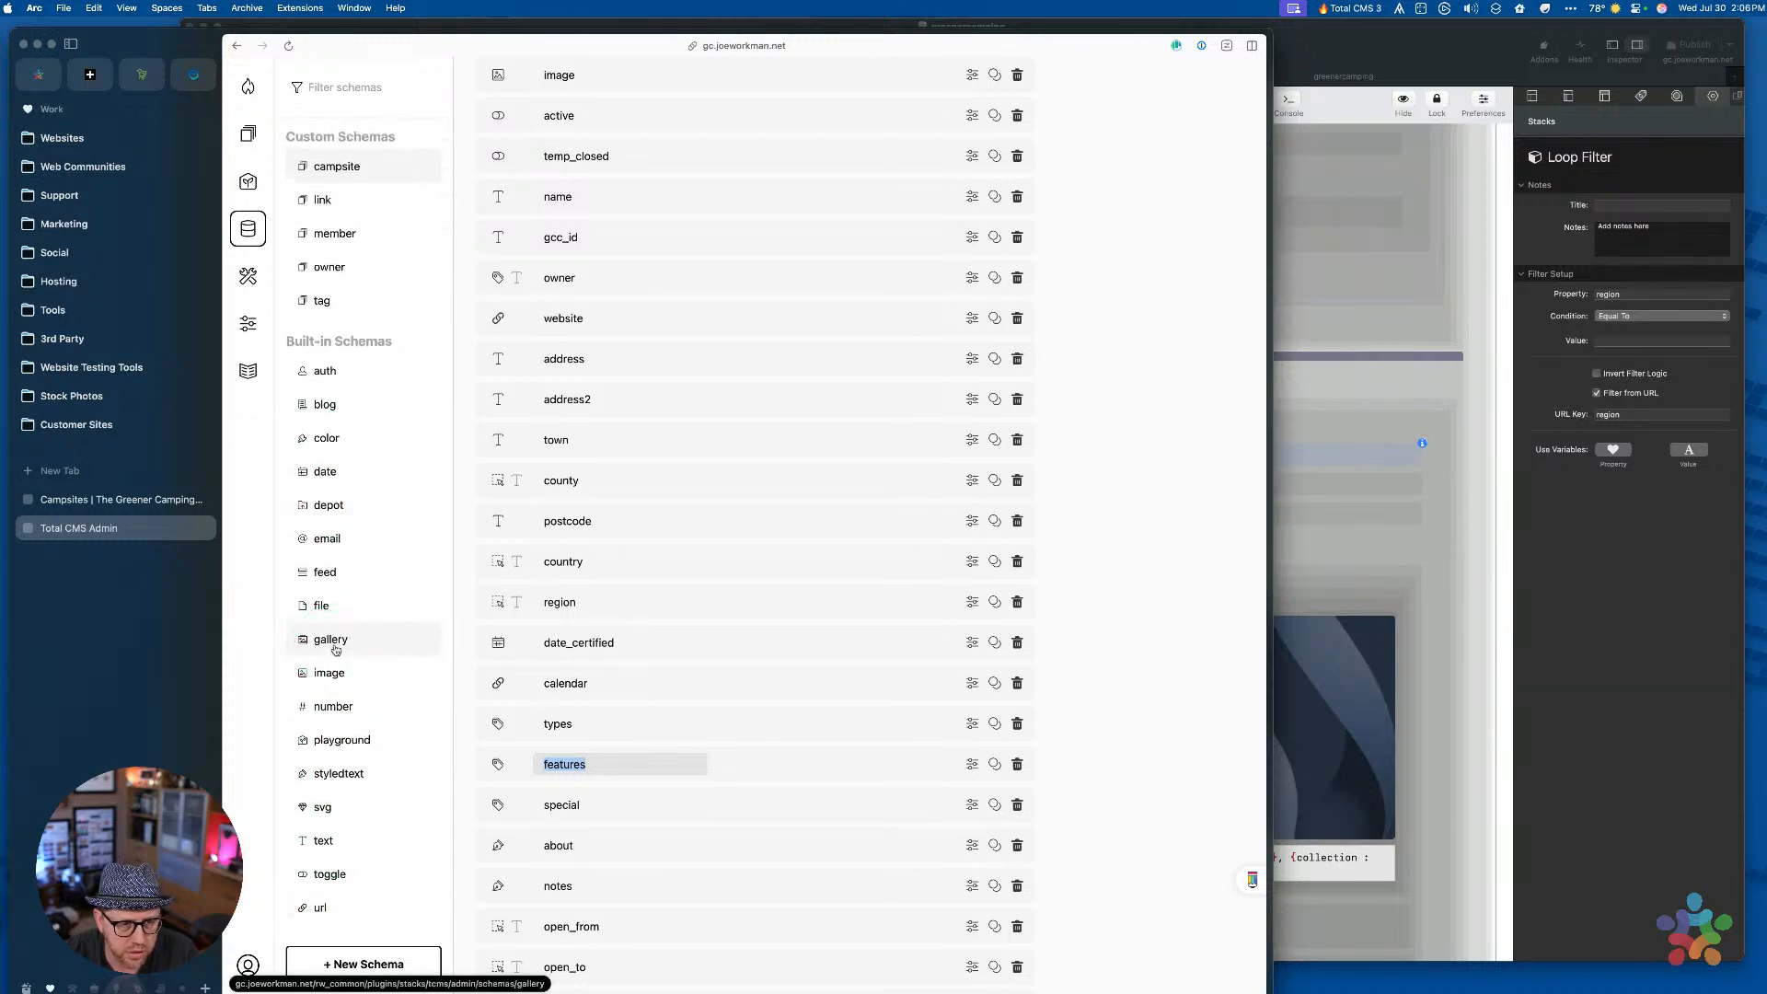
click(247, 136)
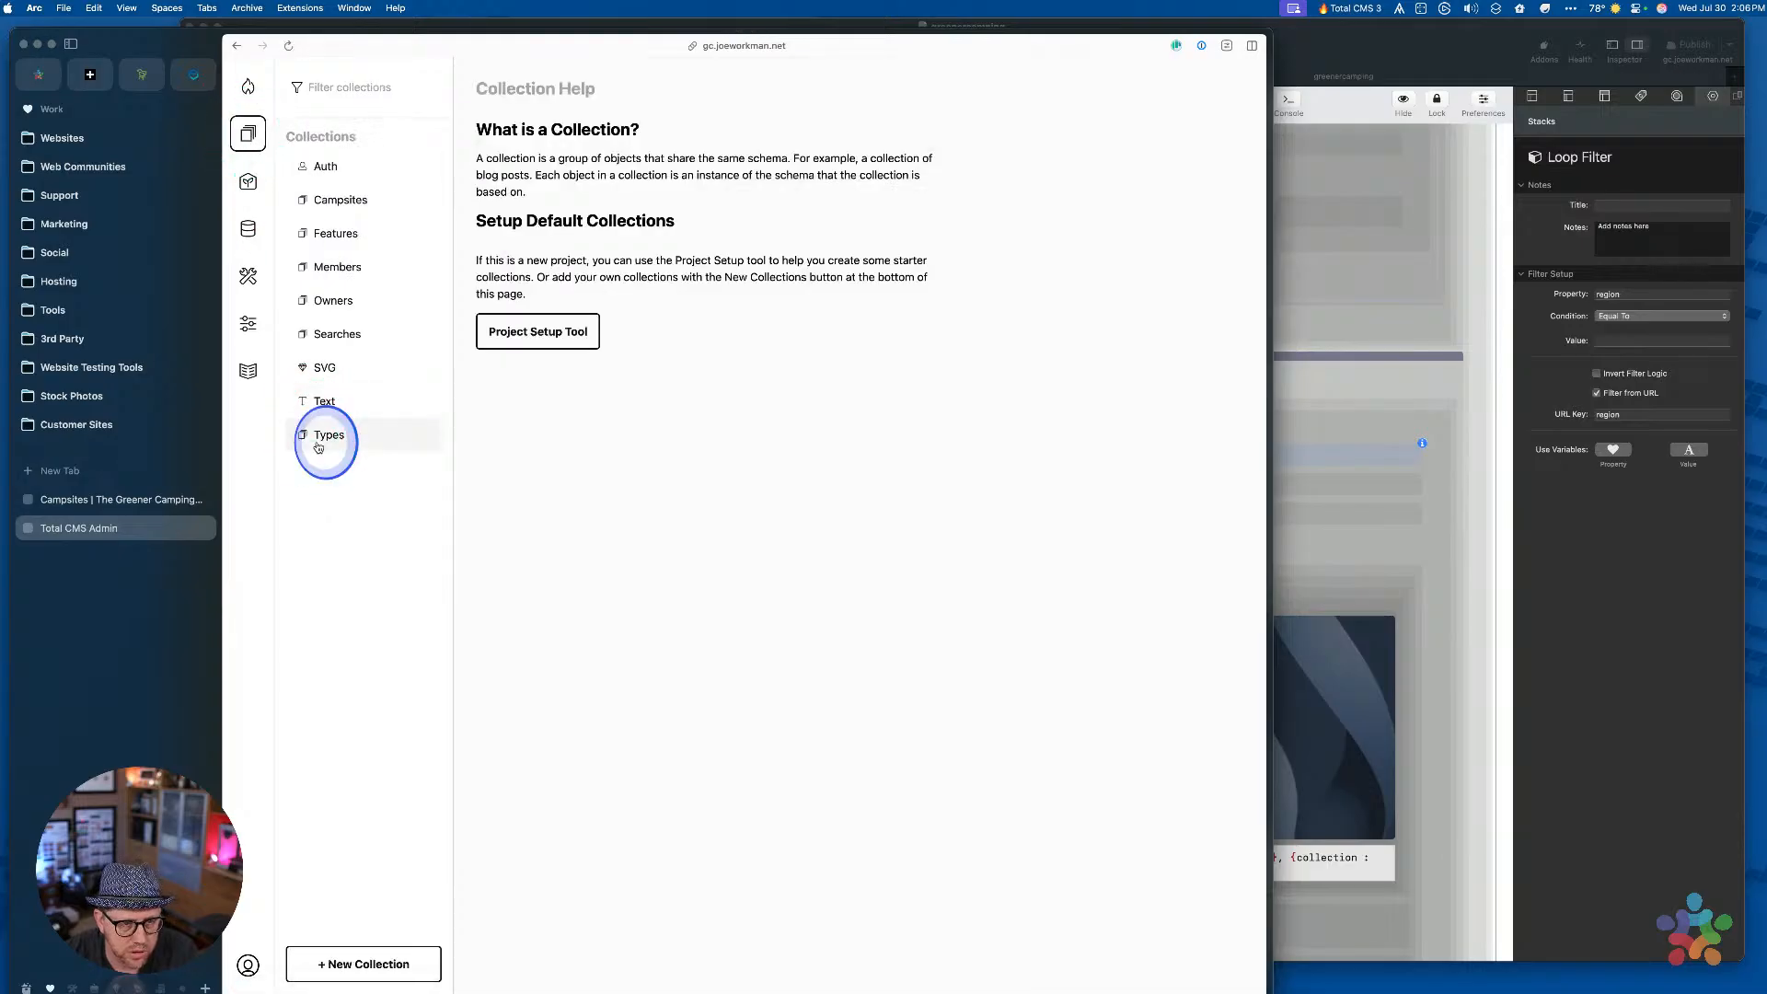
click(324, 436)
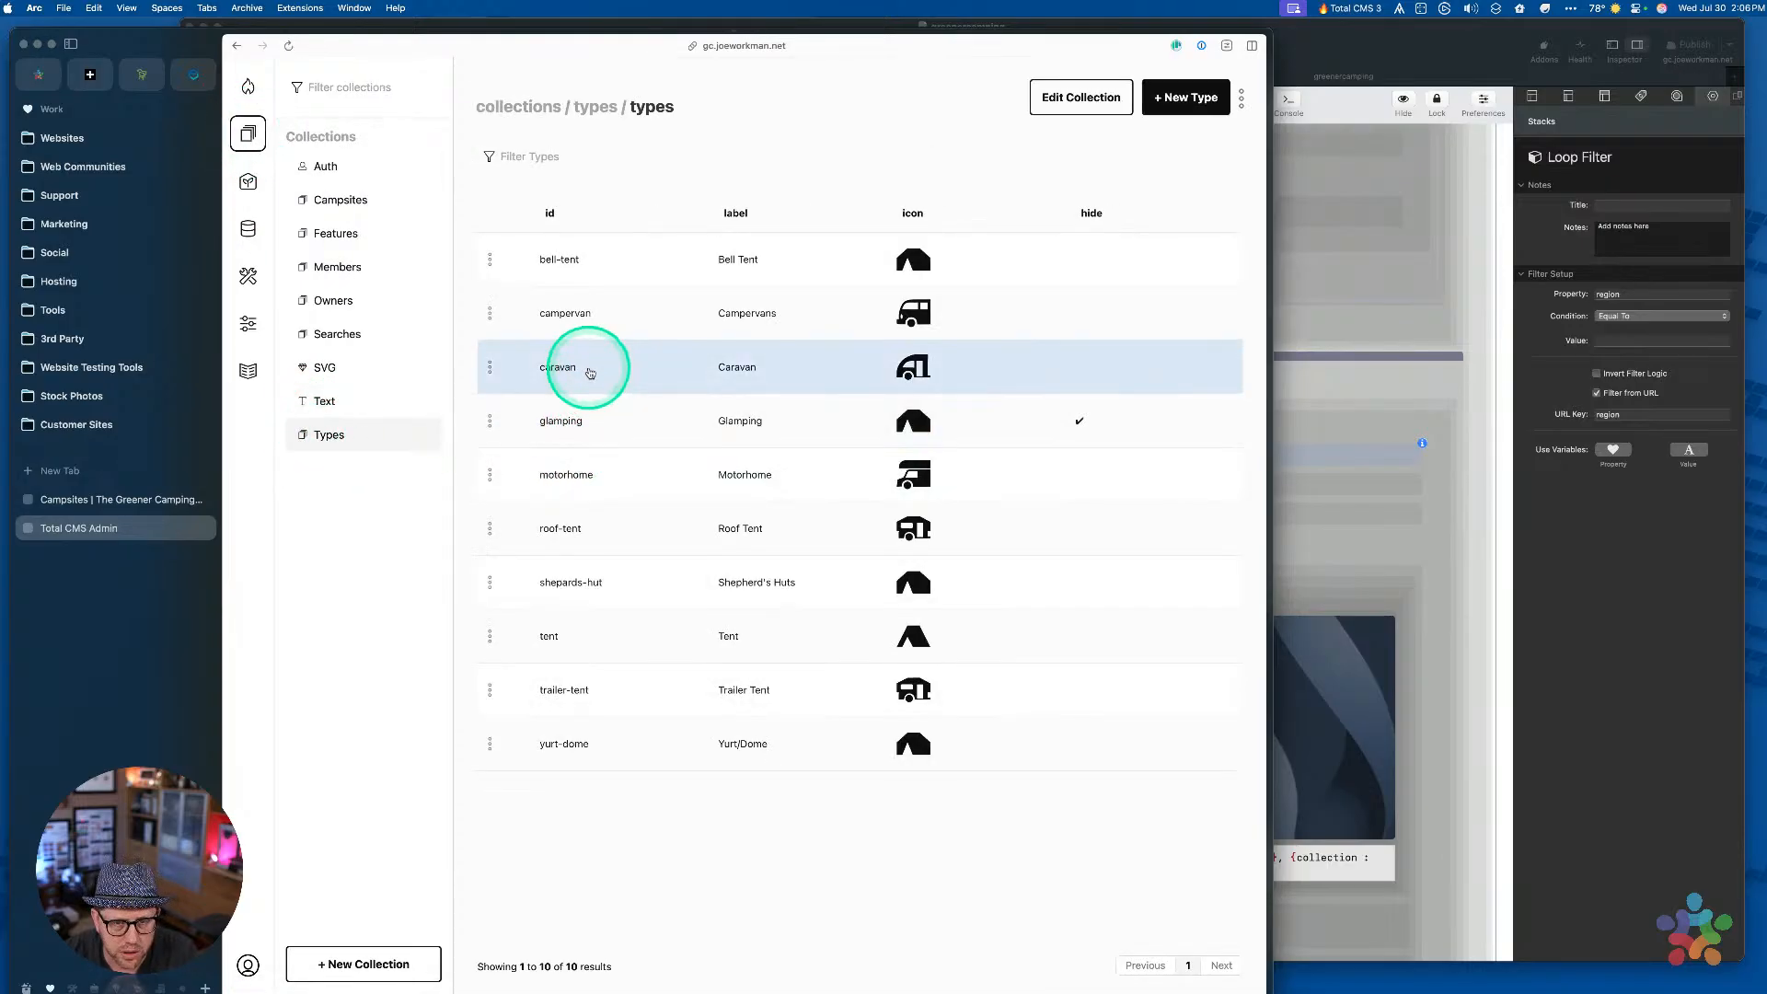
drag(590, 373, 534, 367)
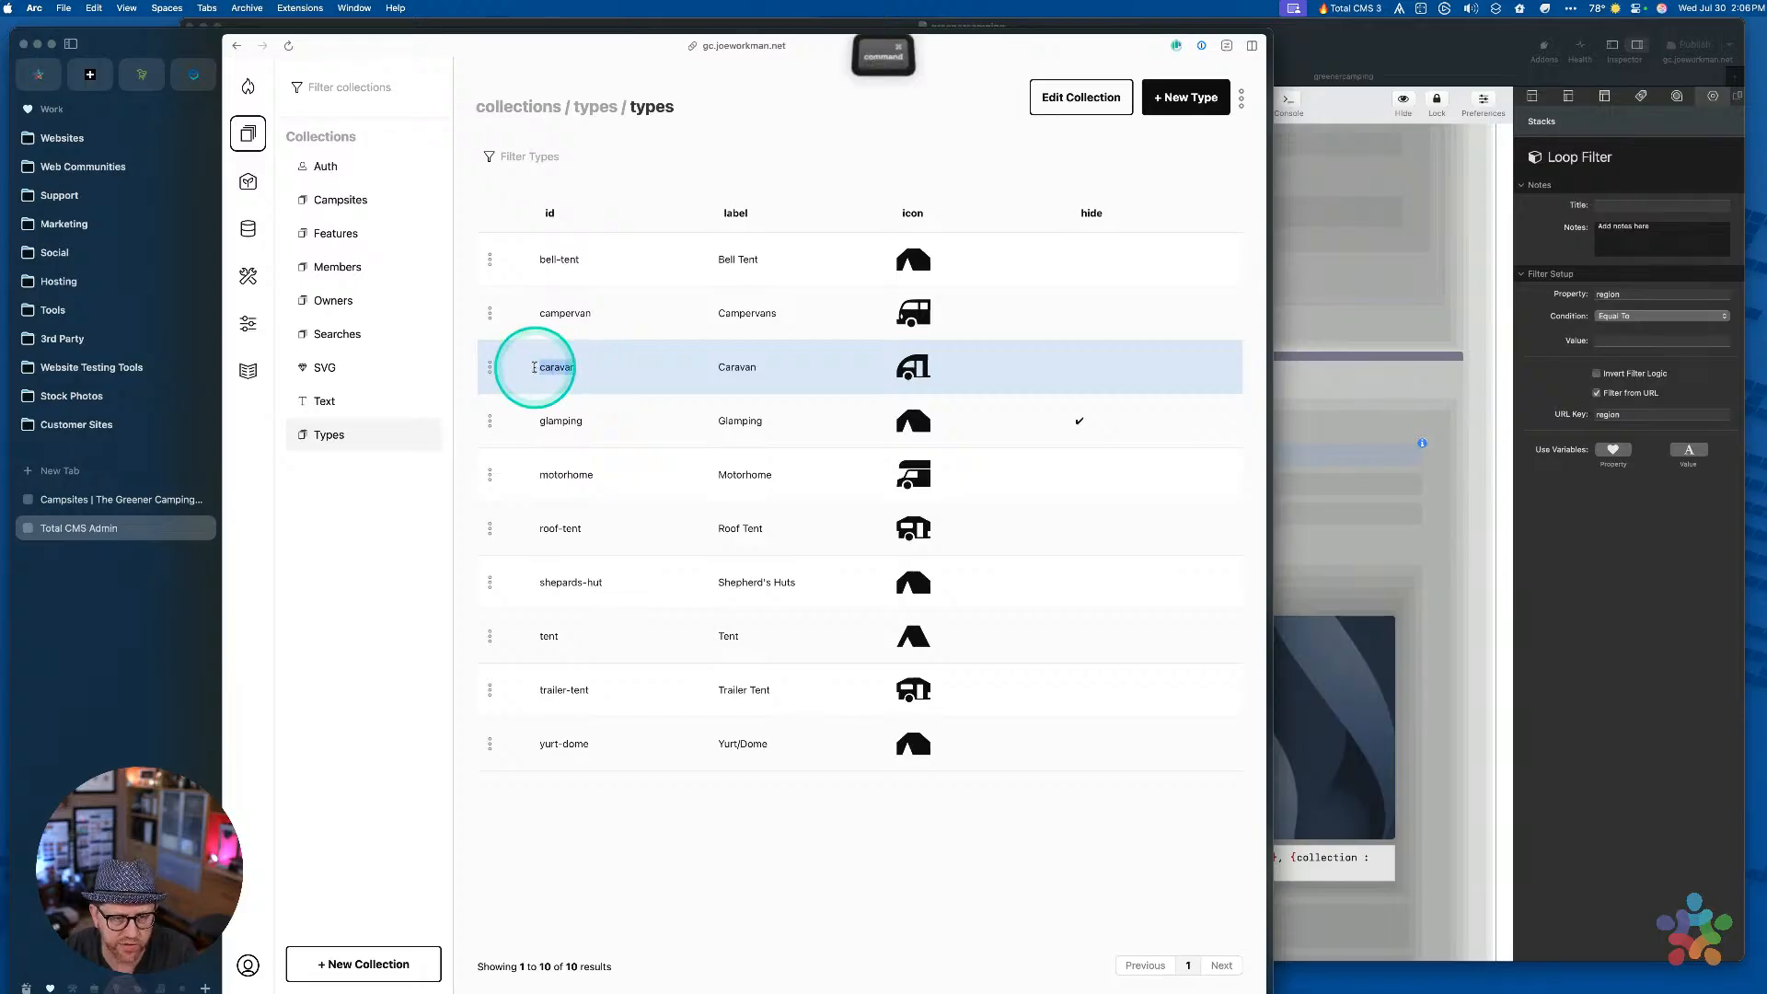
key(super+c)
drag(534, 202, 527, 205)
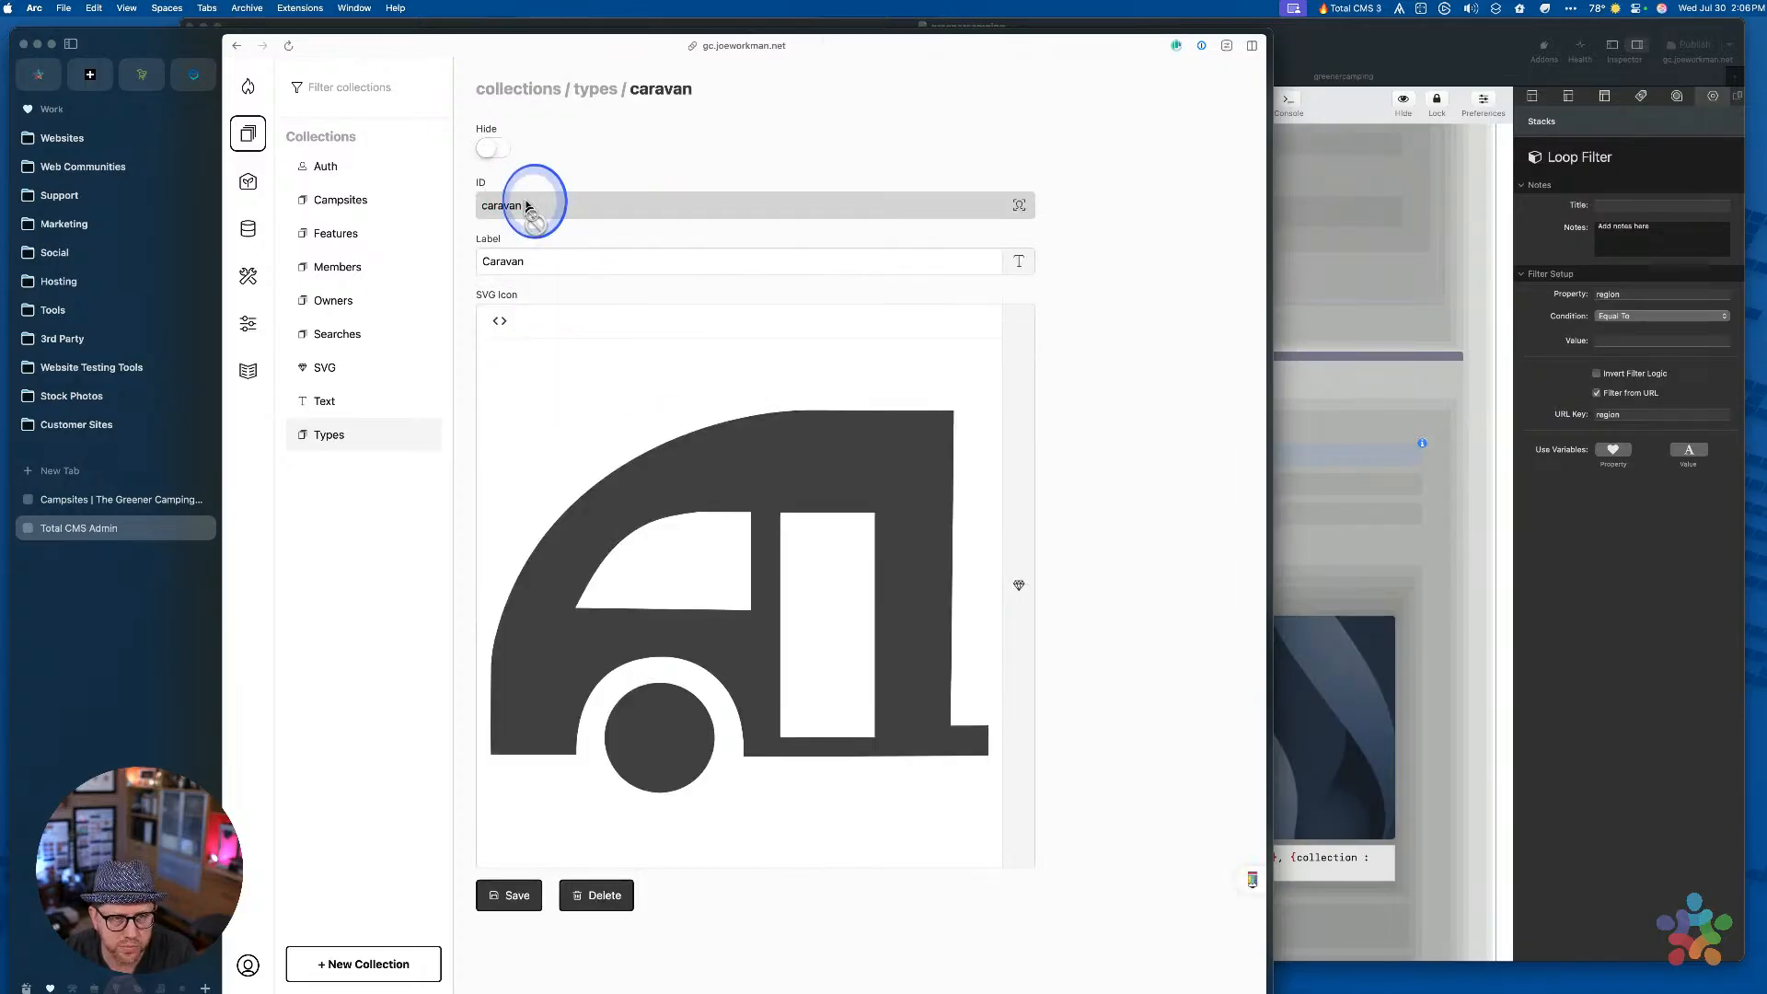
double_click(528, 204)
key(super+c)
click(108, 498)
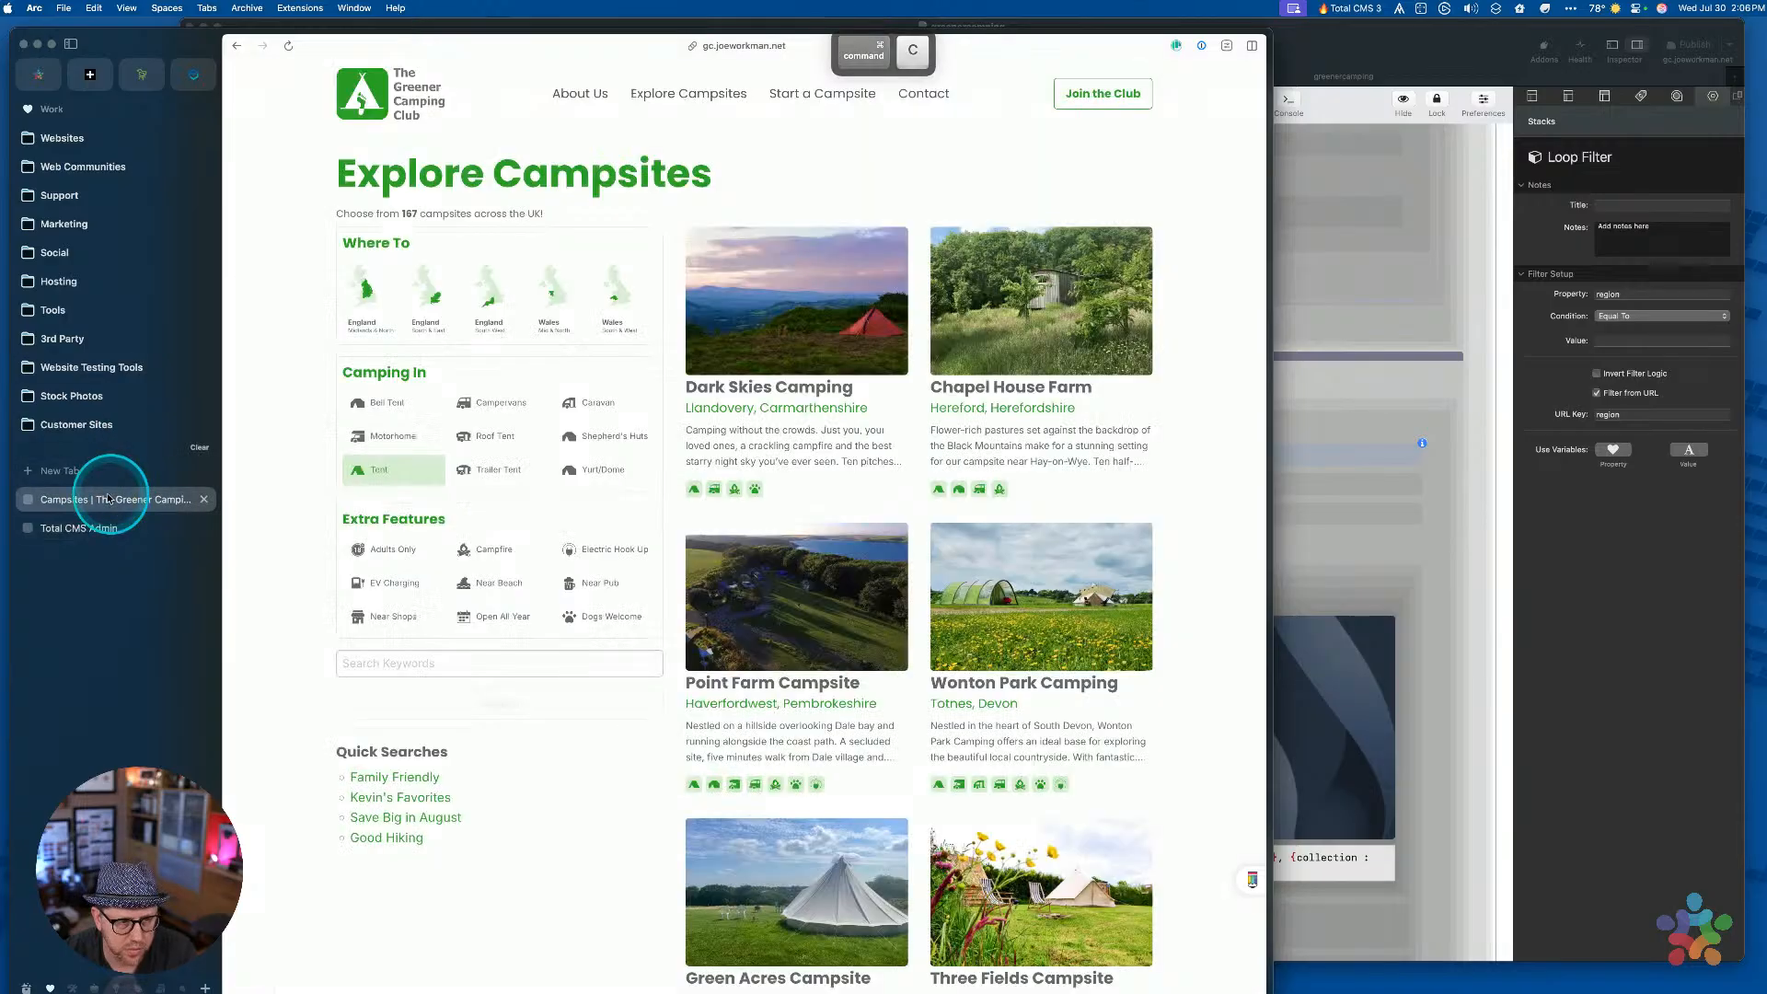
Swap tent for caravan in the URL, then select the types Loop Filter in RapidWeaver
key(super+l)
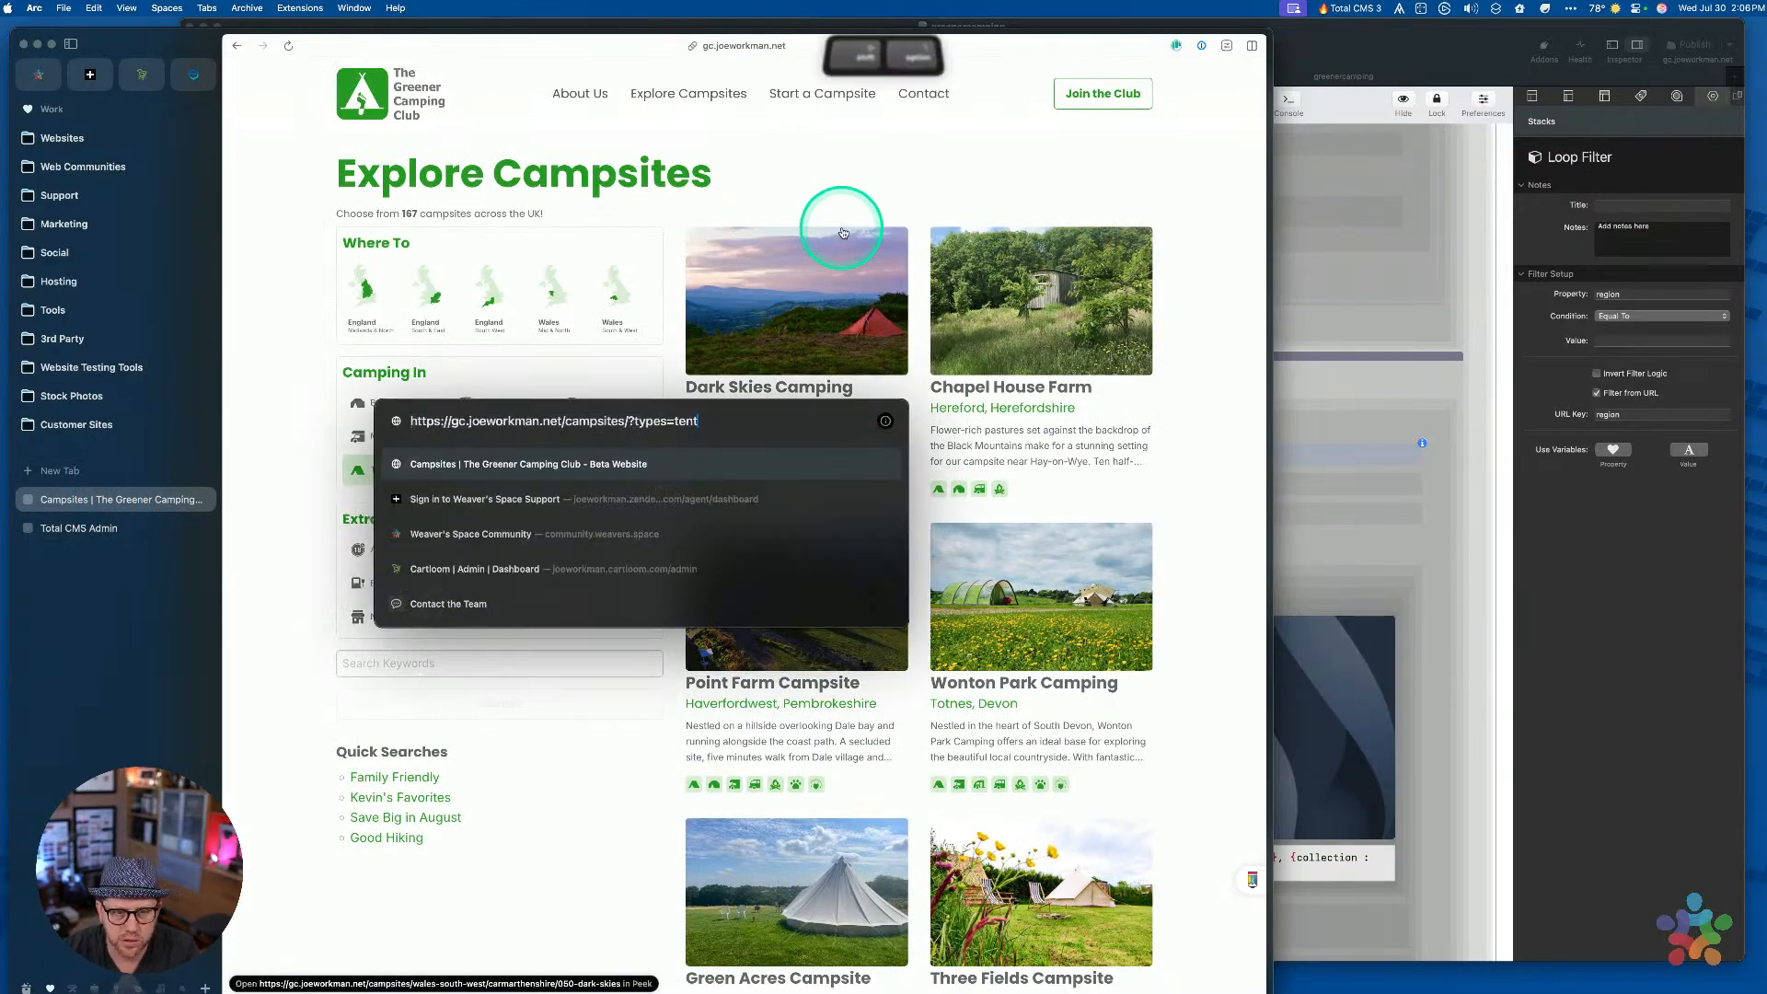
key(shift+alt+Left)
key(super+v)
key(Return)
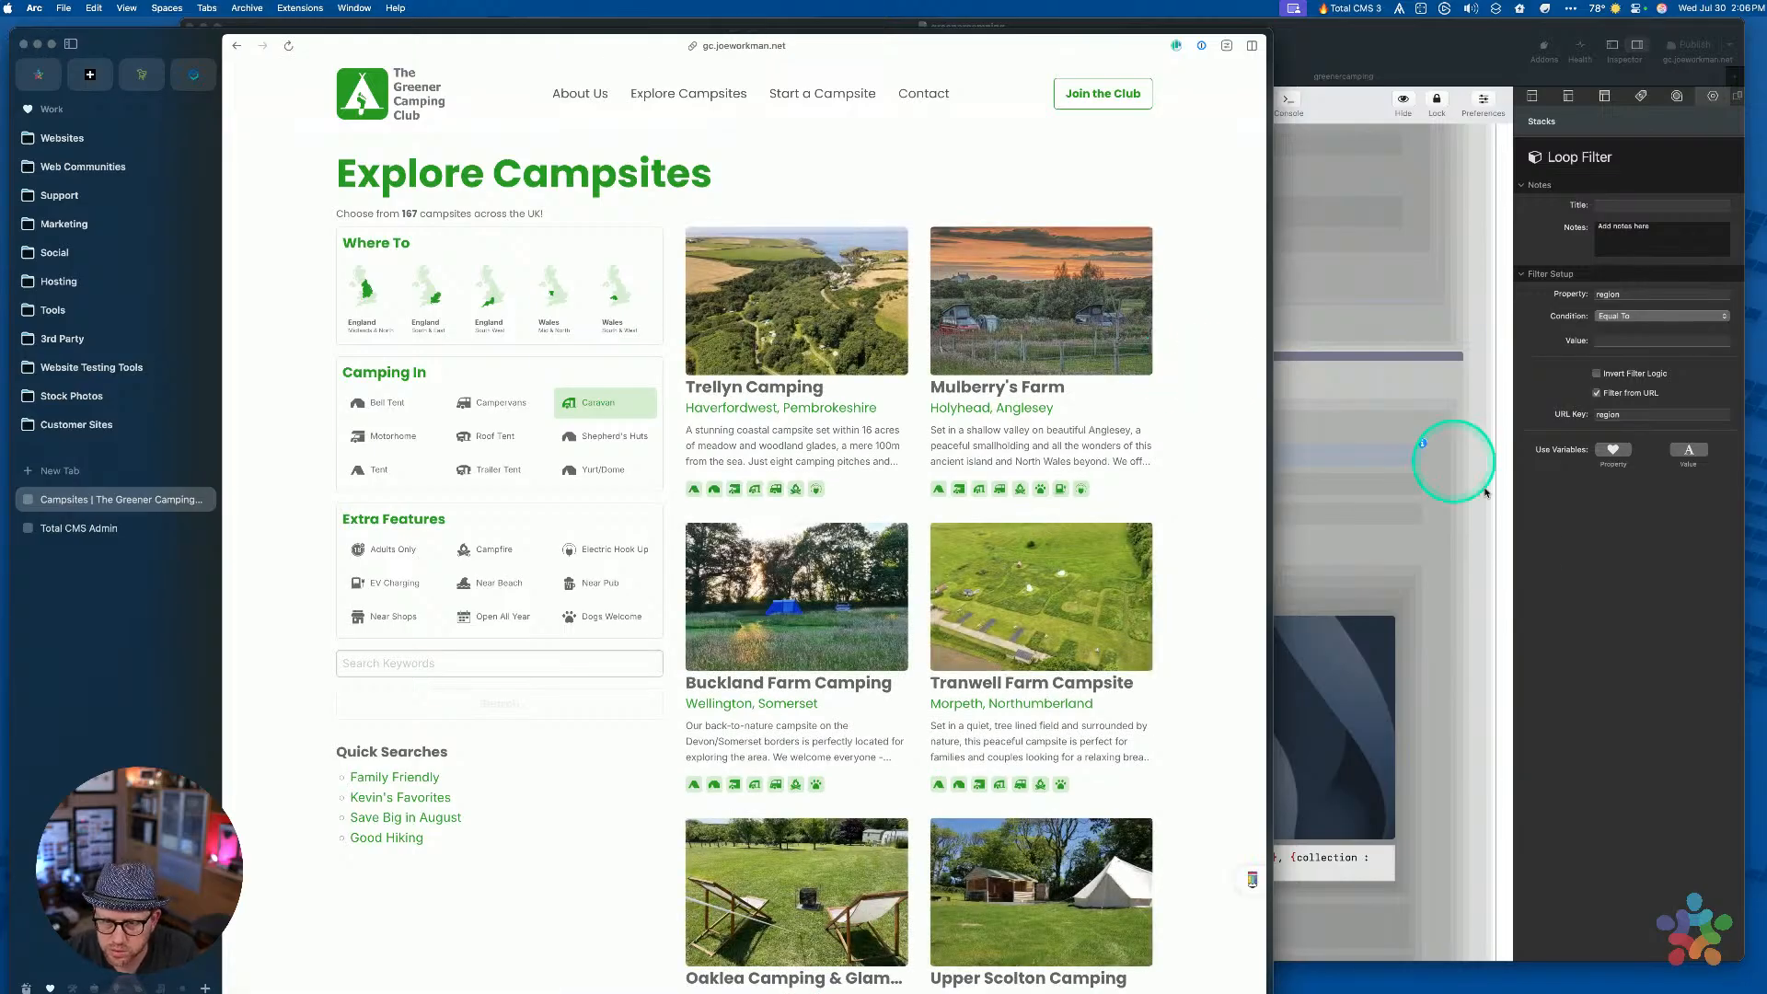
click(1524, 564)
click(1091, 476)
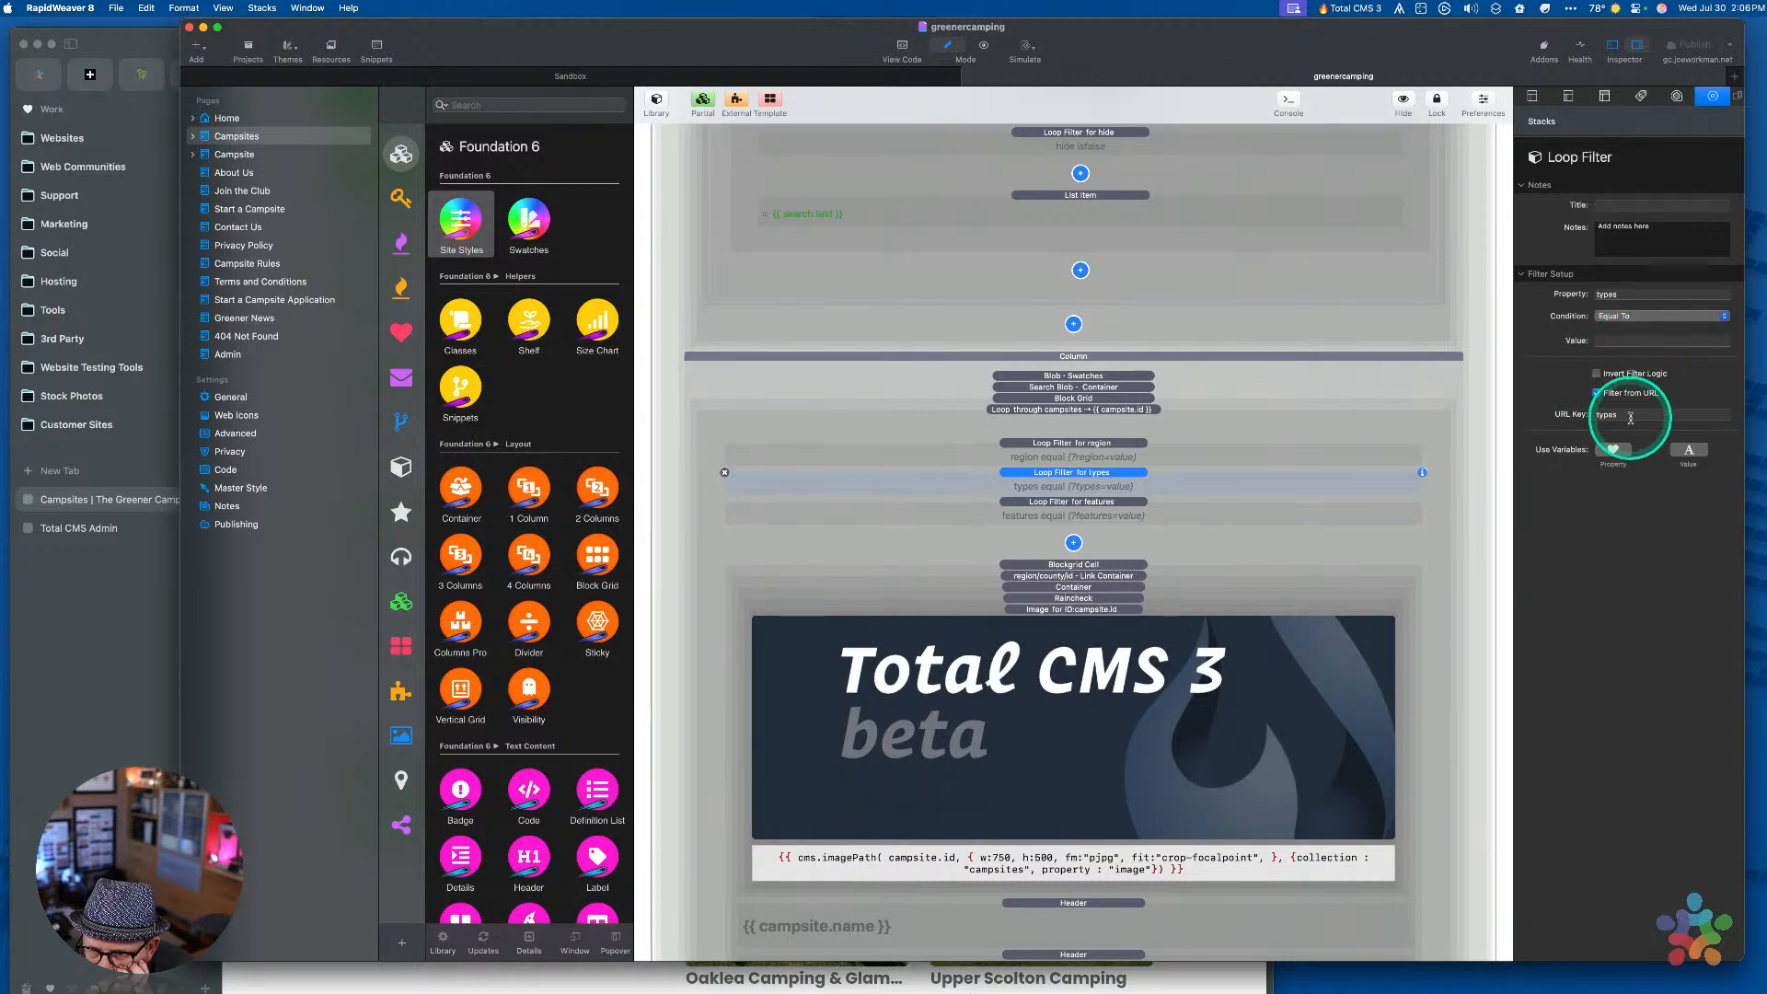
Switch the types and features Loop Filters to Contains, publish, and return to Arc
click(1625, 317)
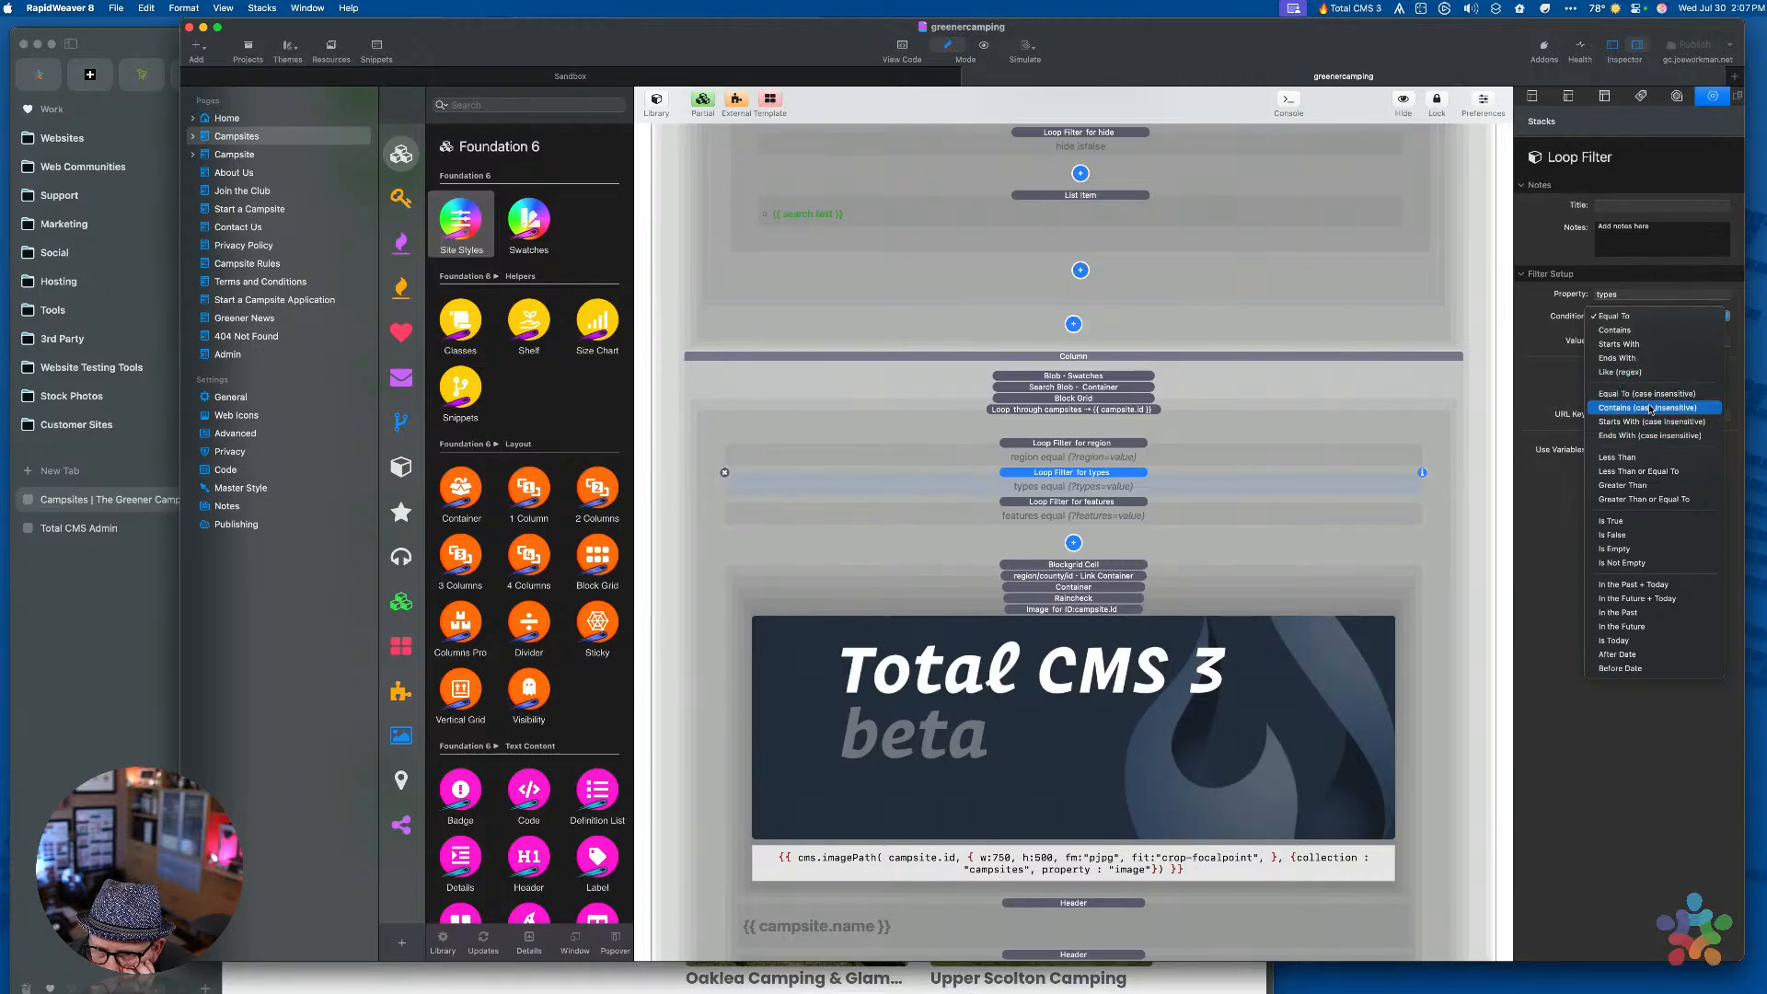
click(1626, 333)
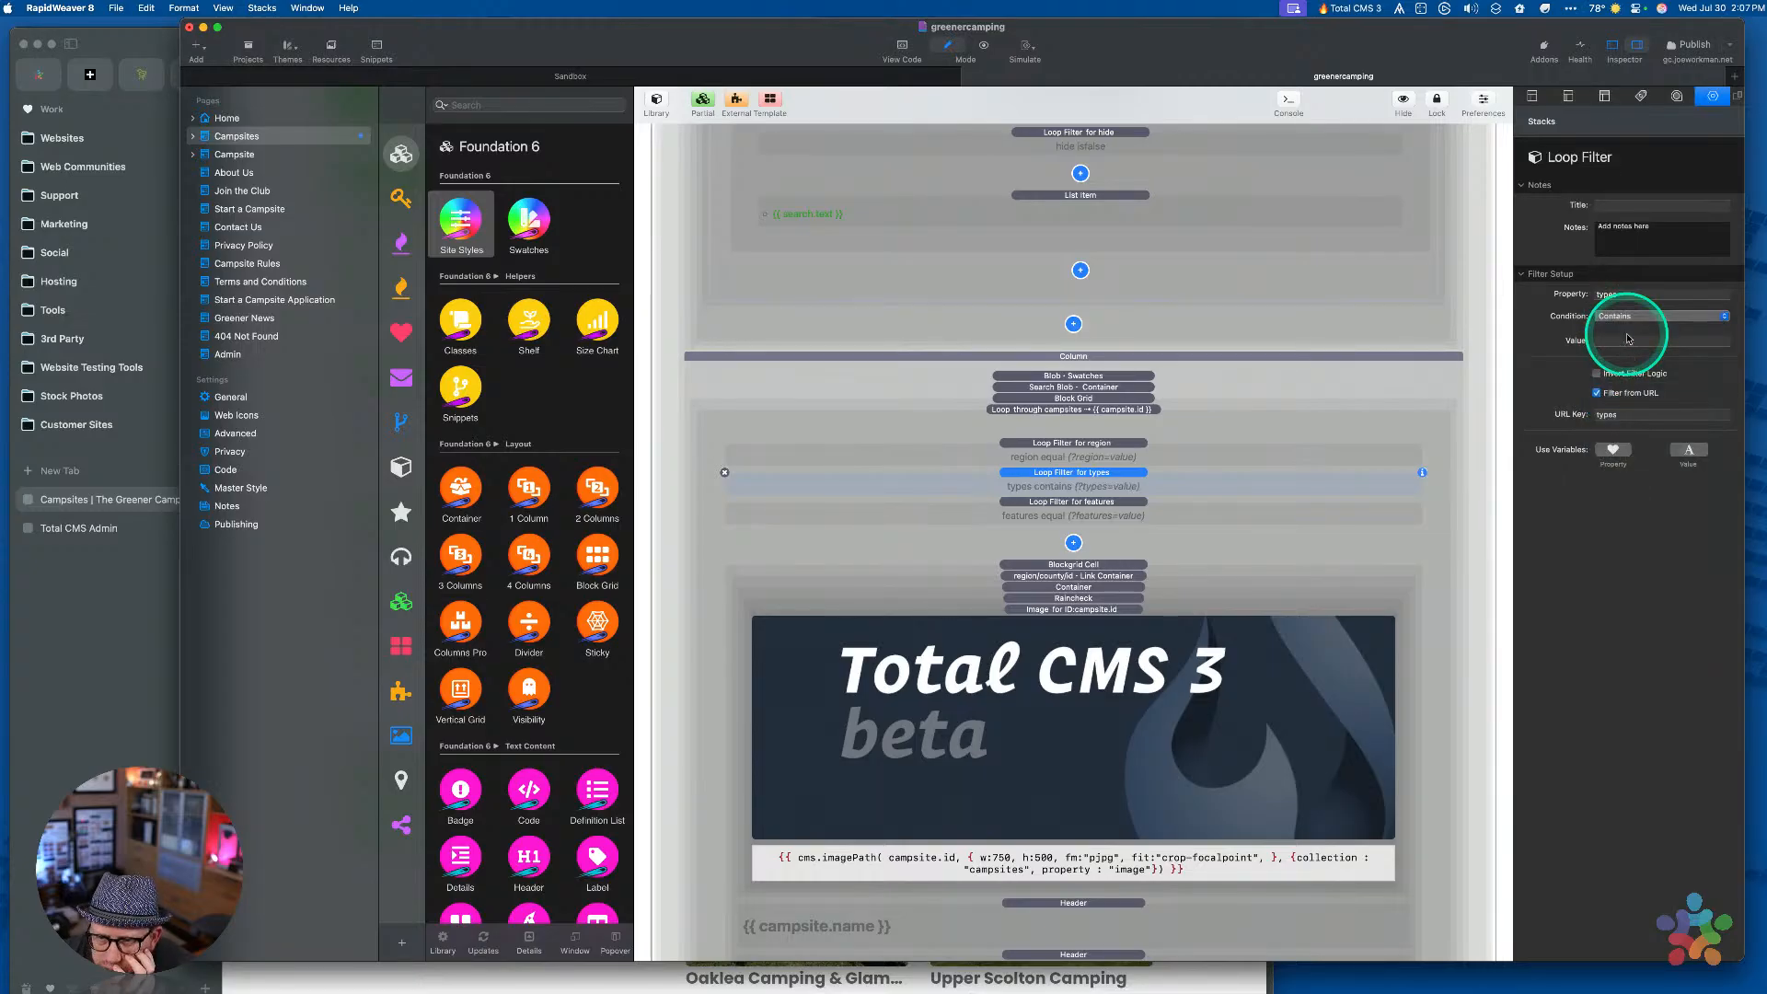
click(1130, 516)
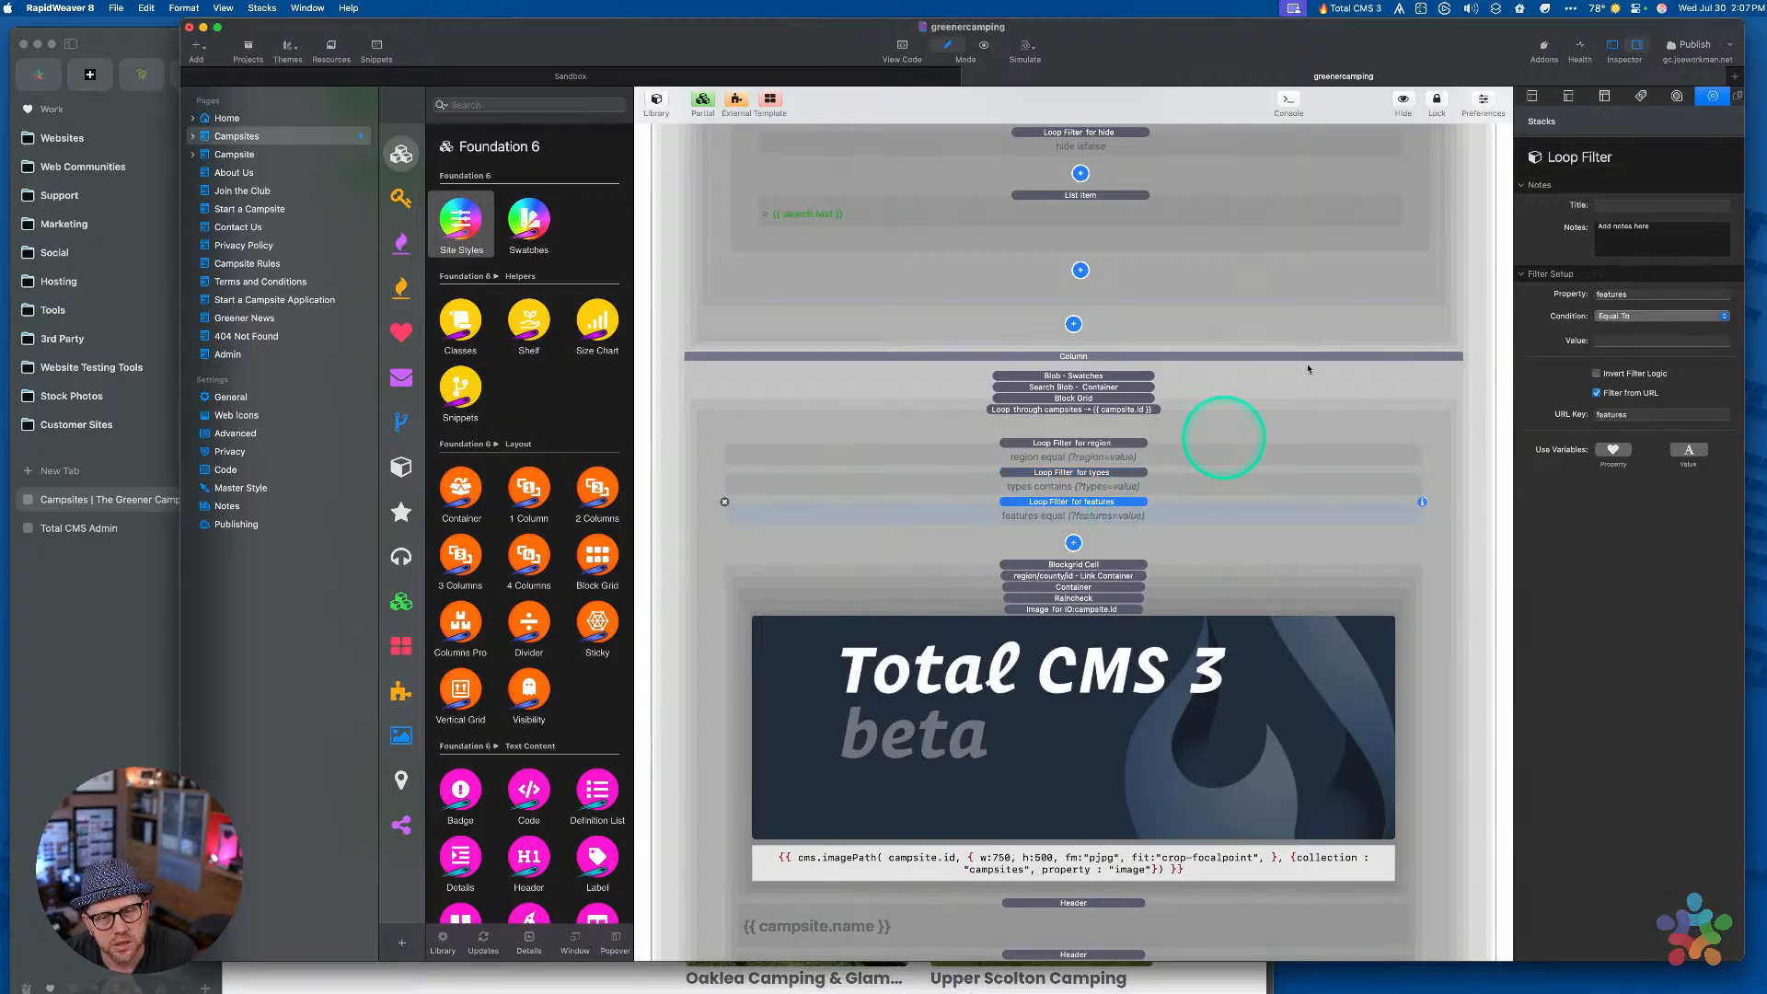
click(1621, 318)
click(1615, 329)
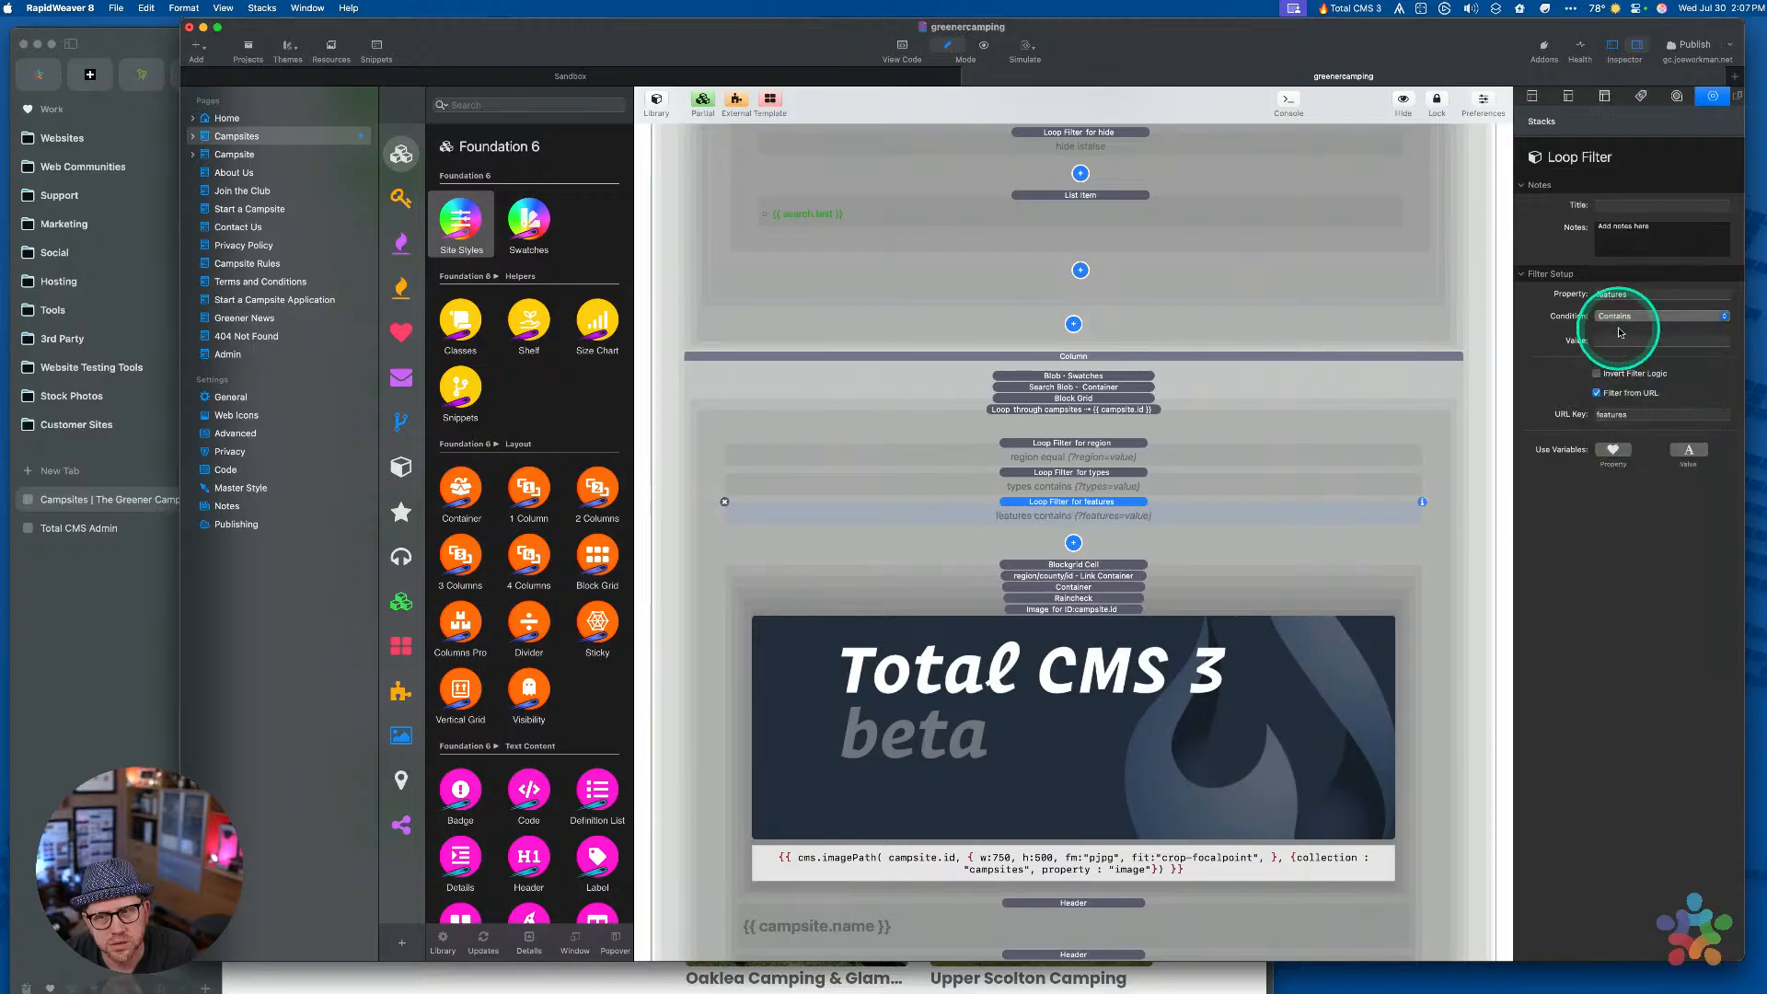
click(1685, 53)
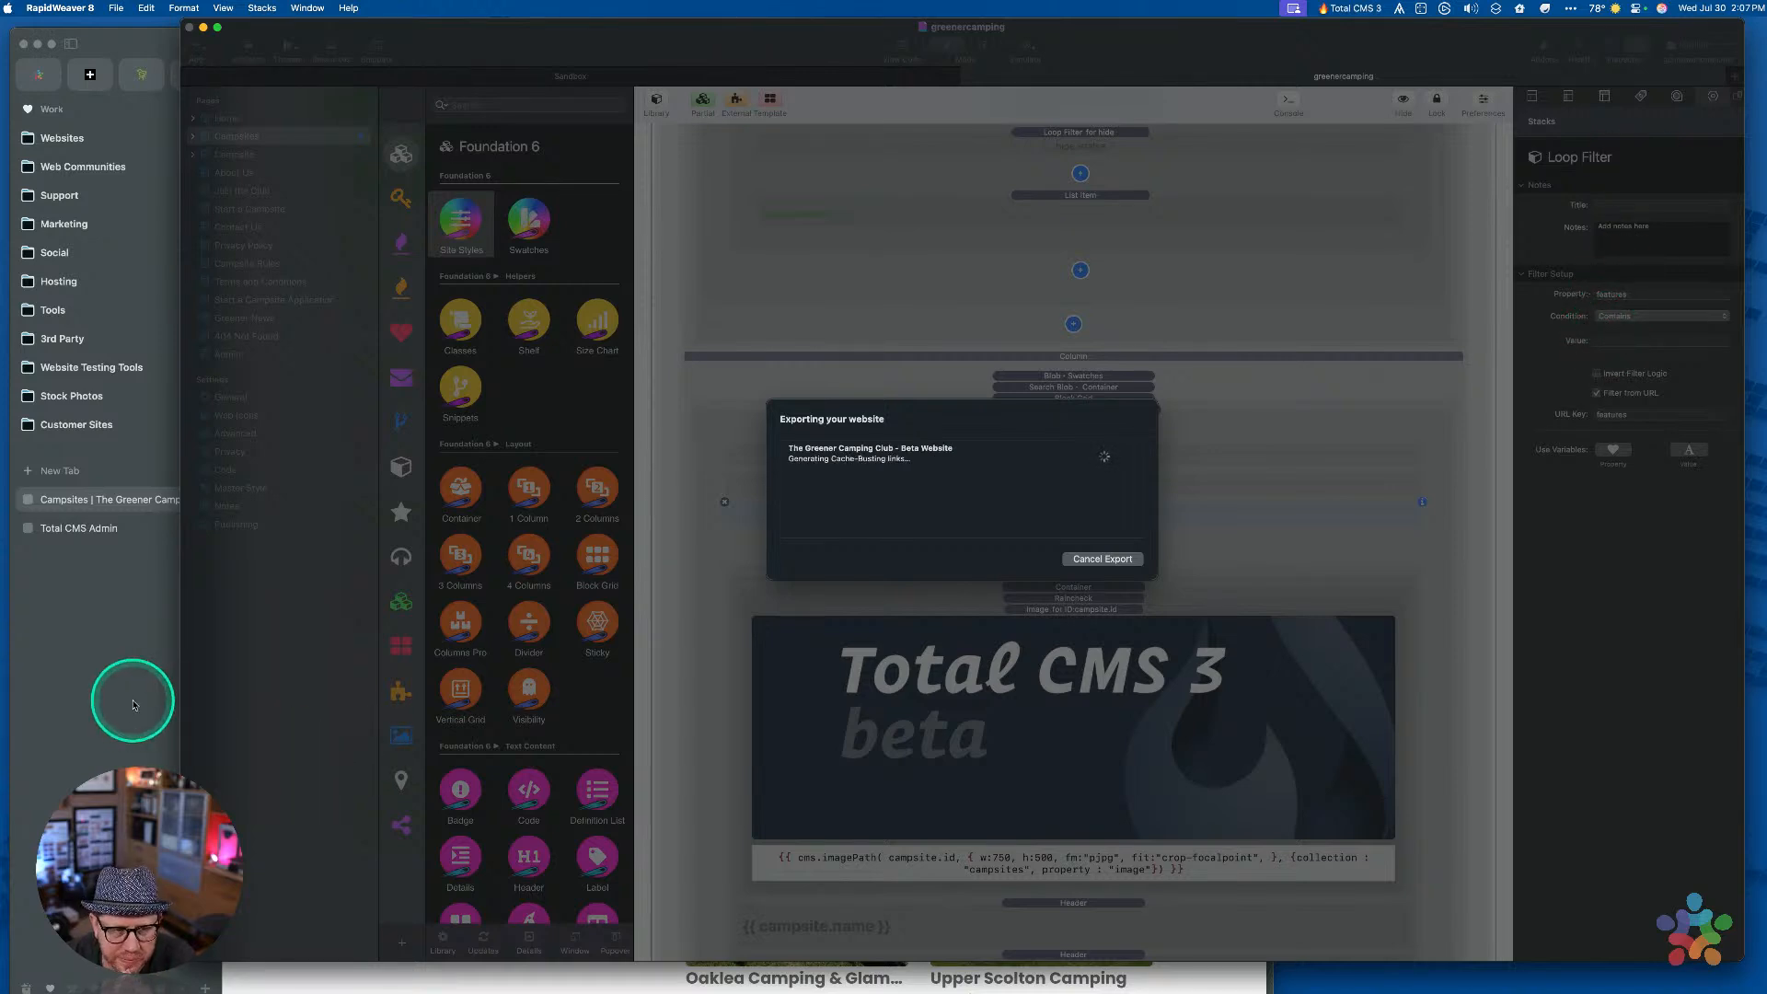
click(134, 705)
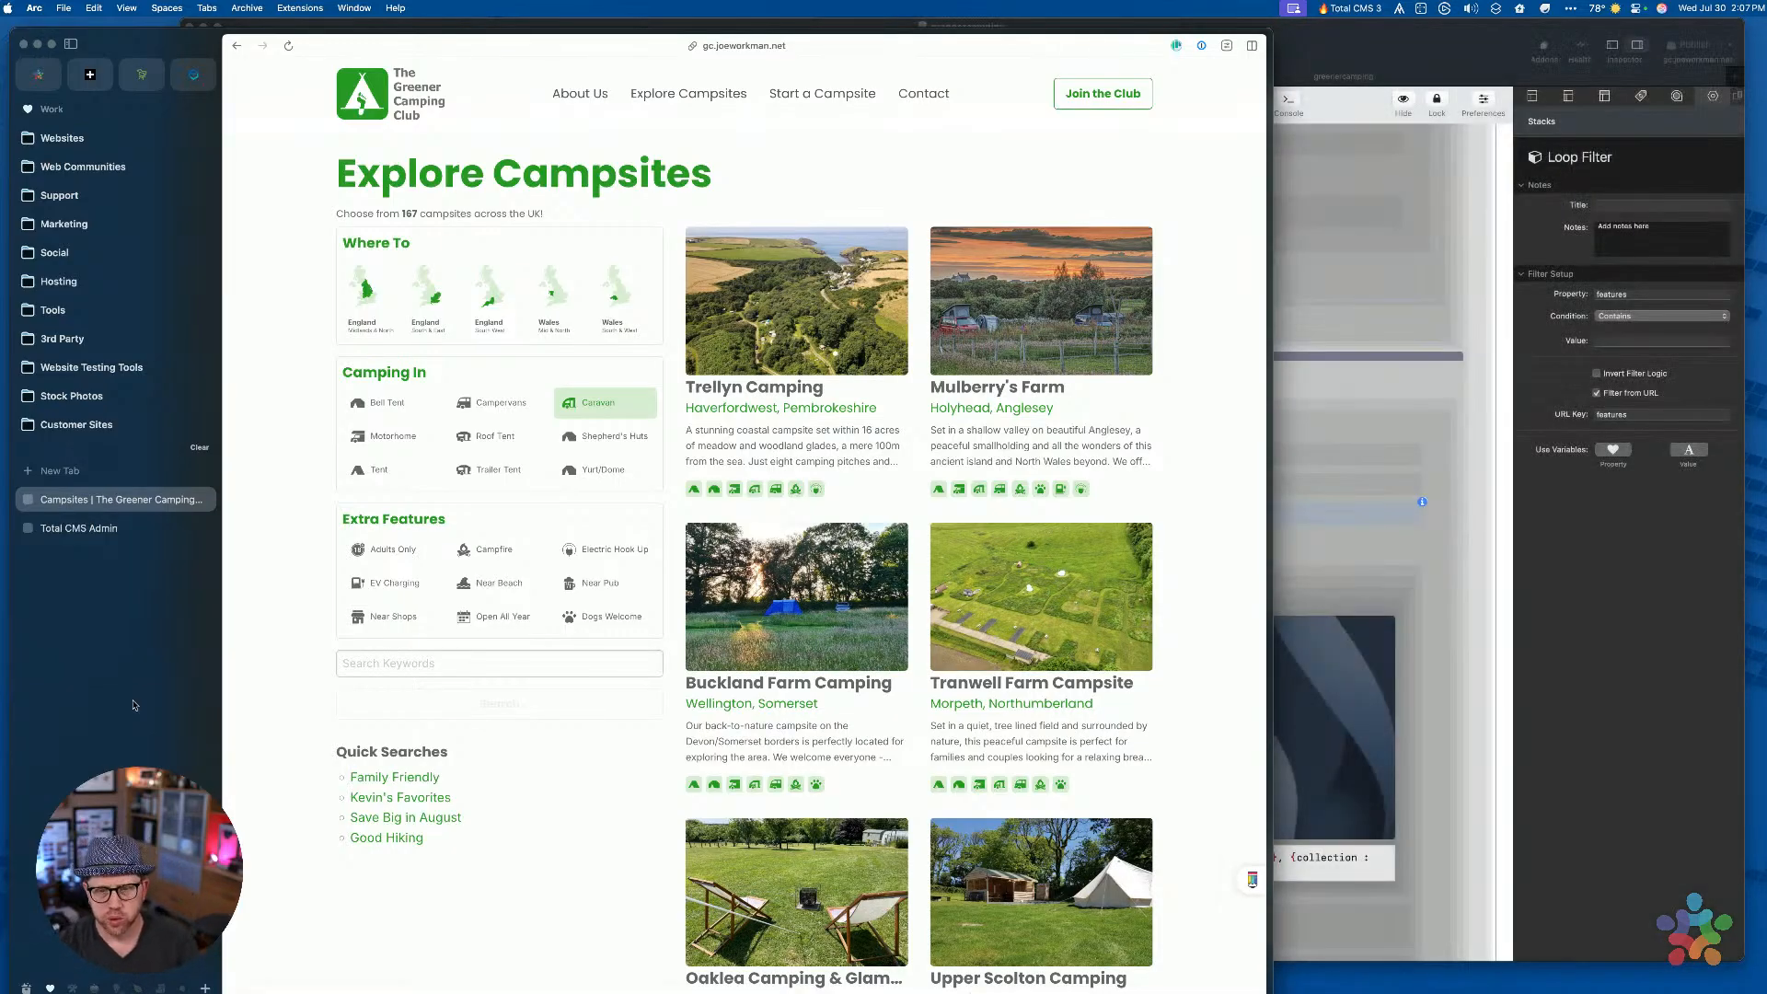
Load the types=caravan campsites address in Arc
click(1152, 323)
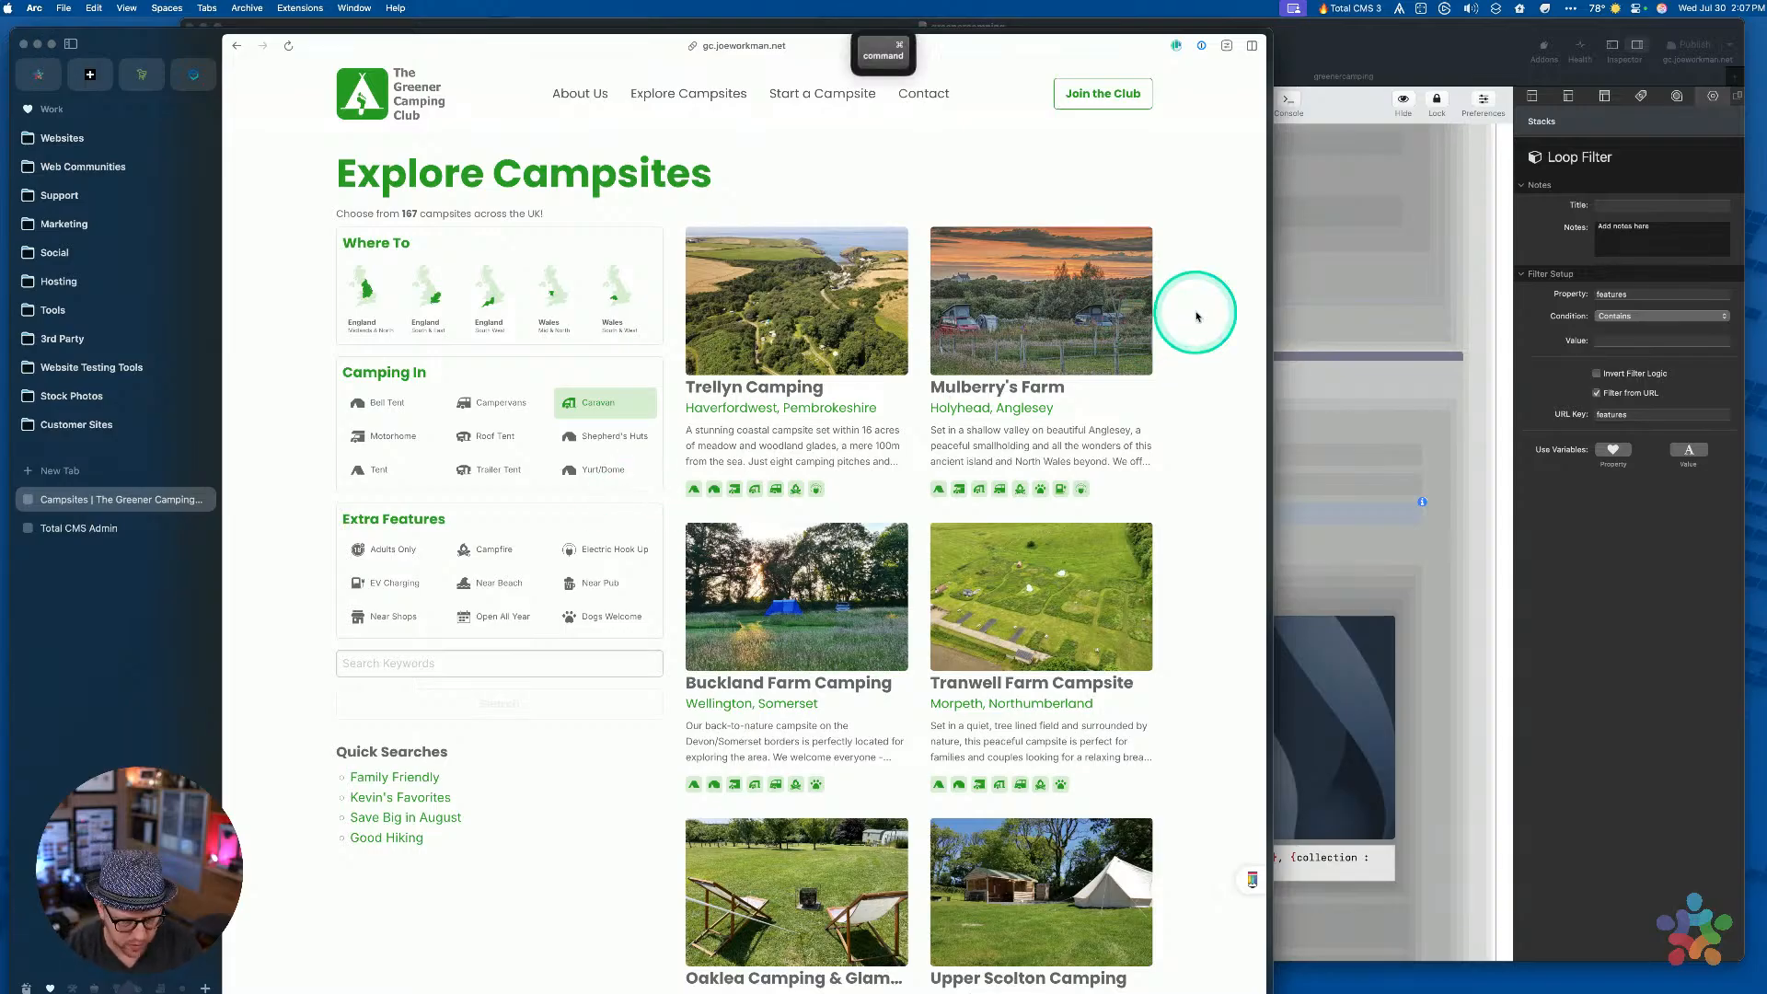
key(super+l)
key(Right)
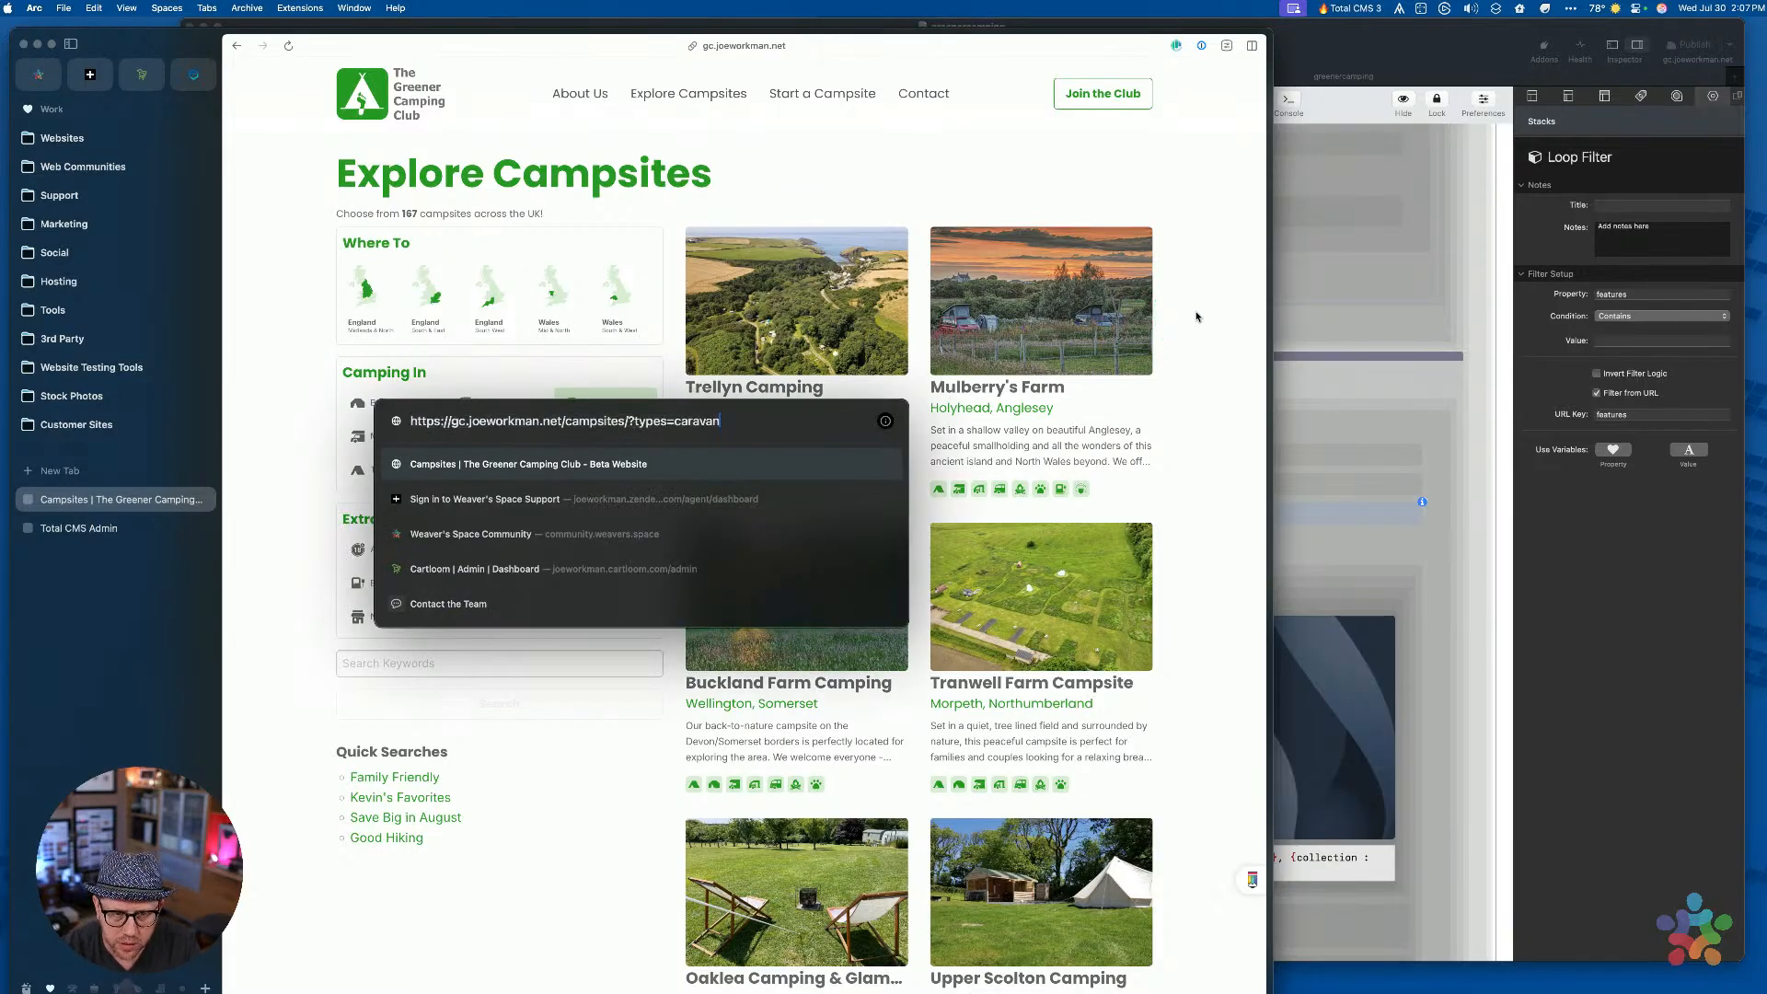
key(shift+alt+Left)
key(super+Right)
key(Return)
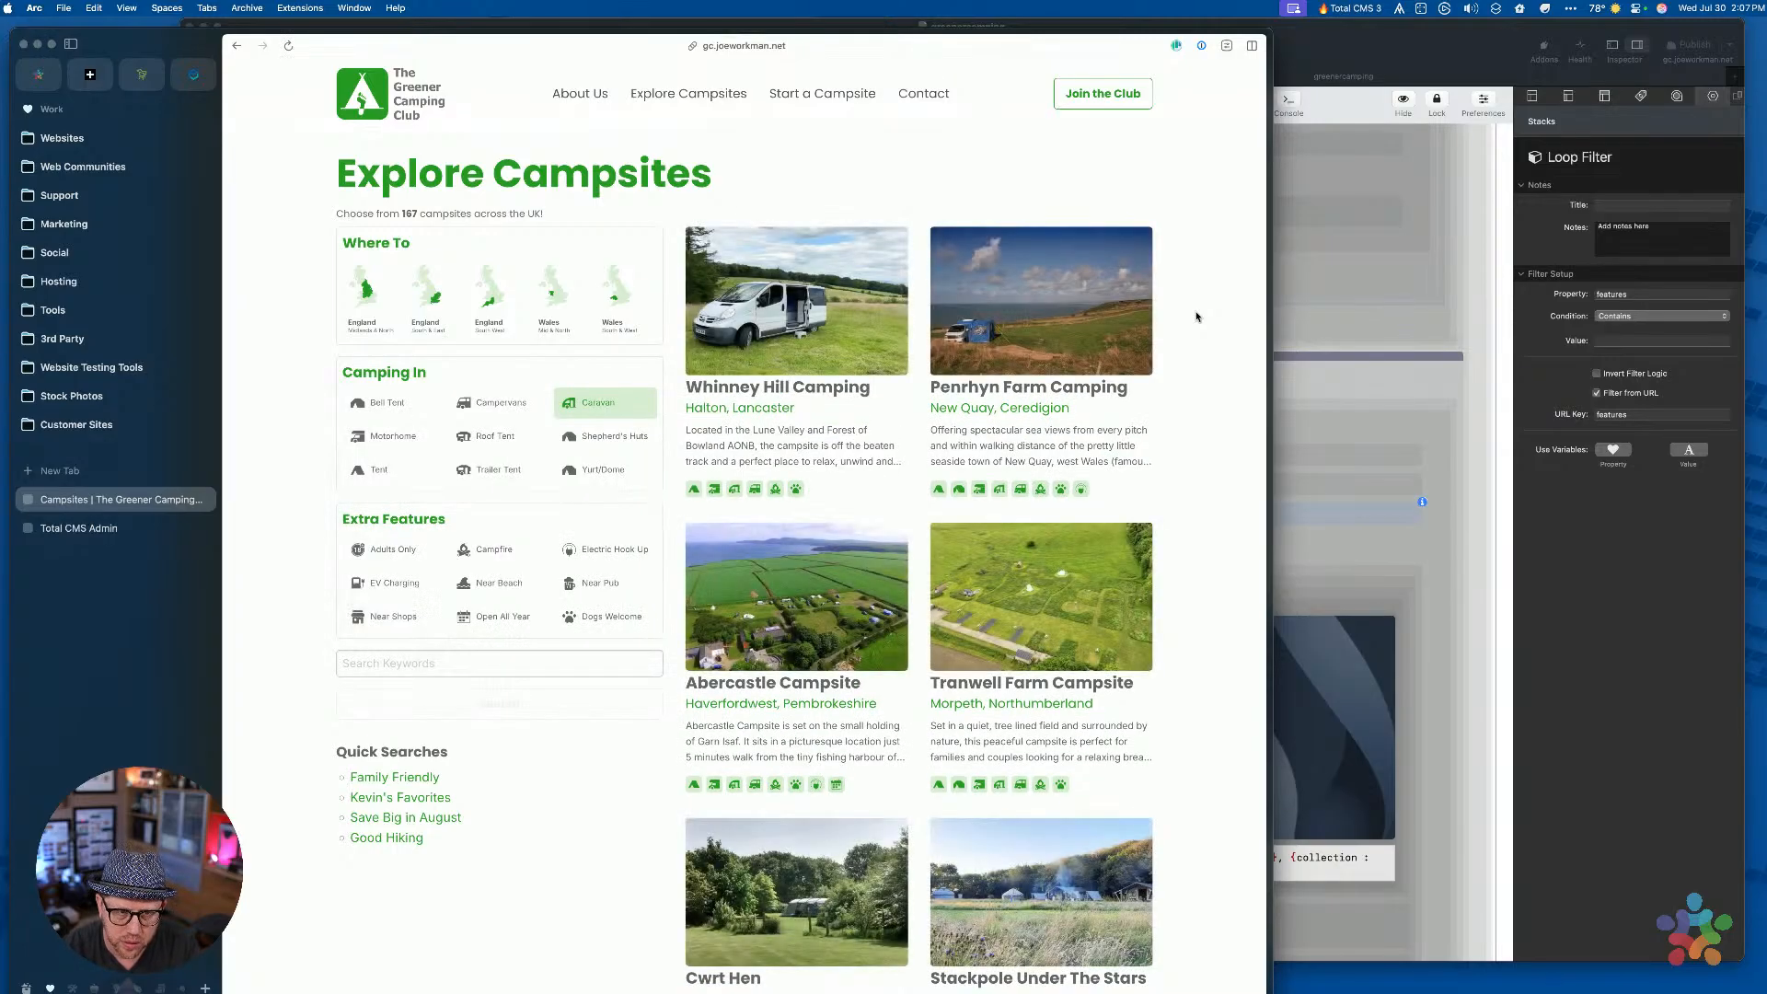
Reload the caravan-filtered page several times until it lists Quarry Lodge Camping
key(super+r)
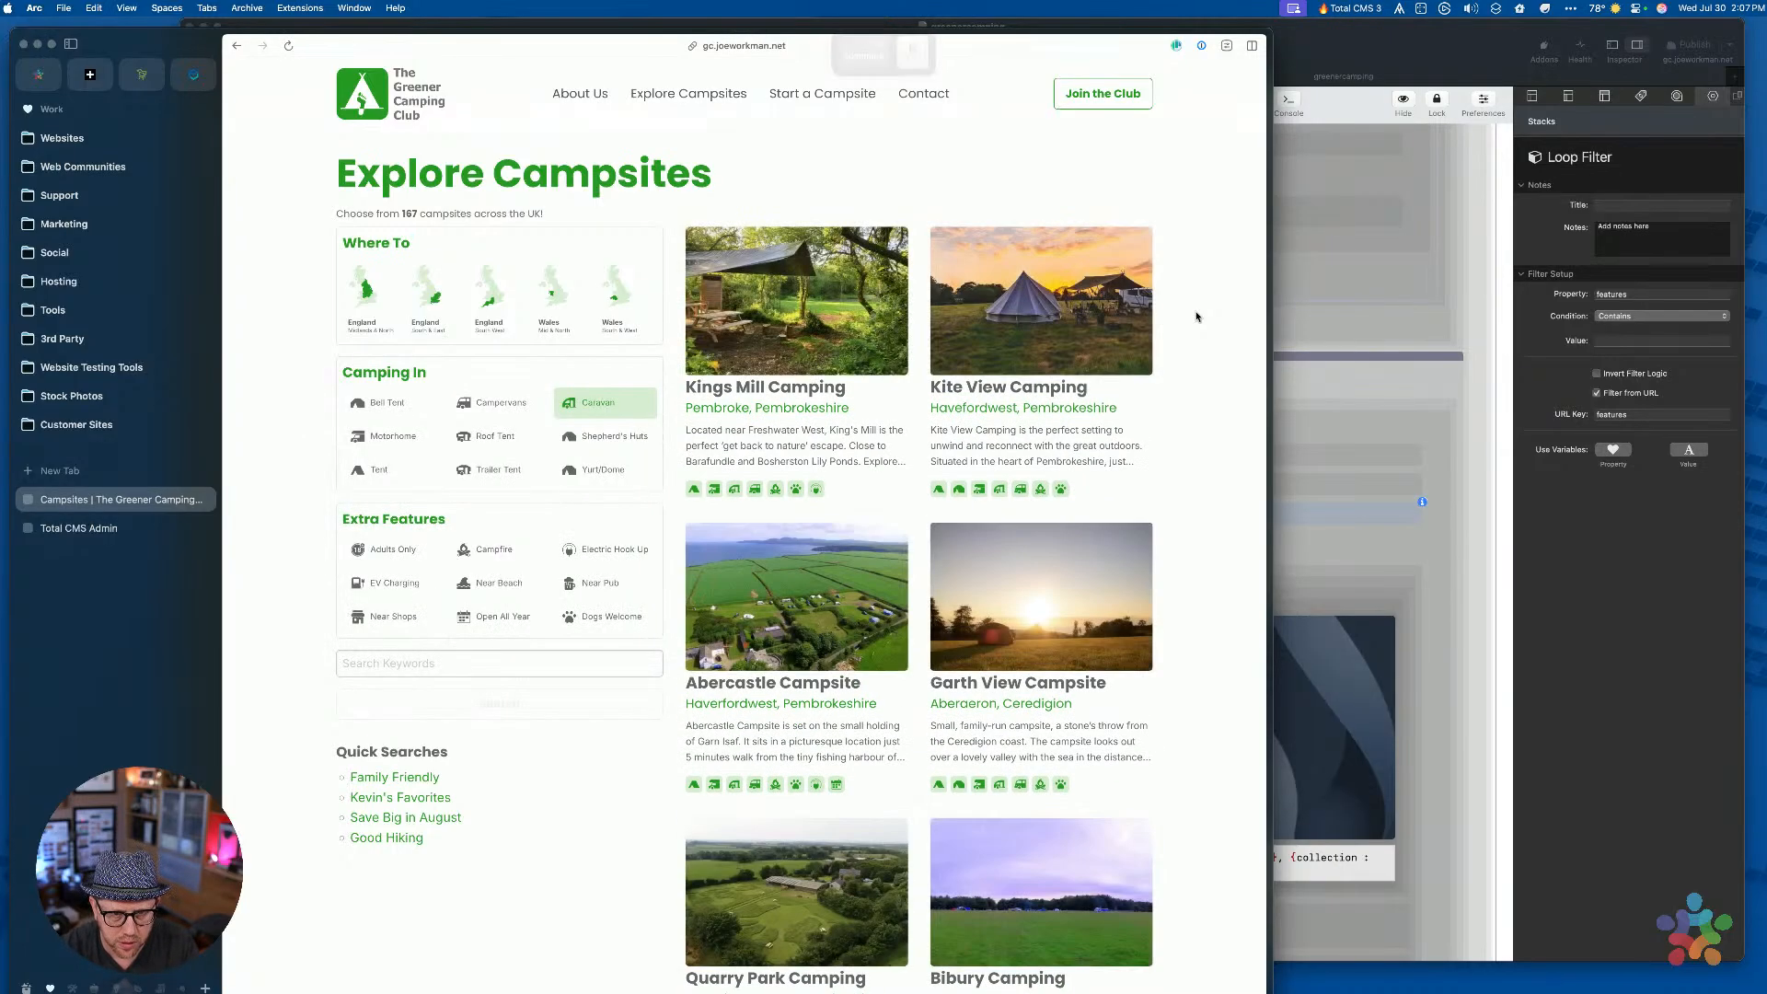
key(super+r)
click(1237, 396)
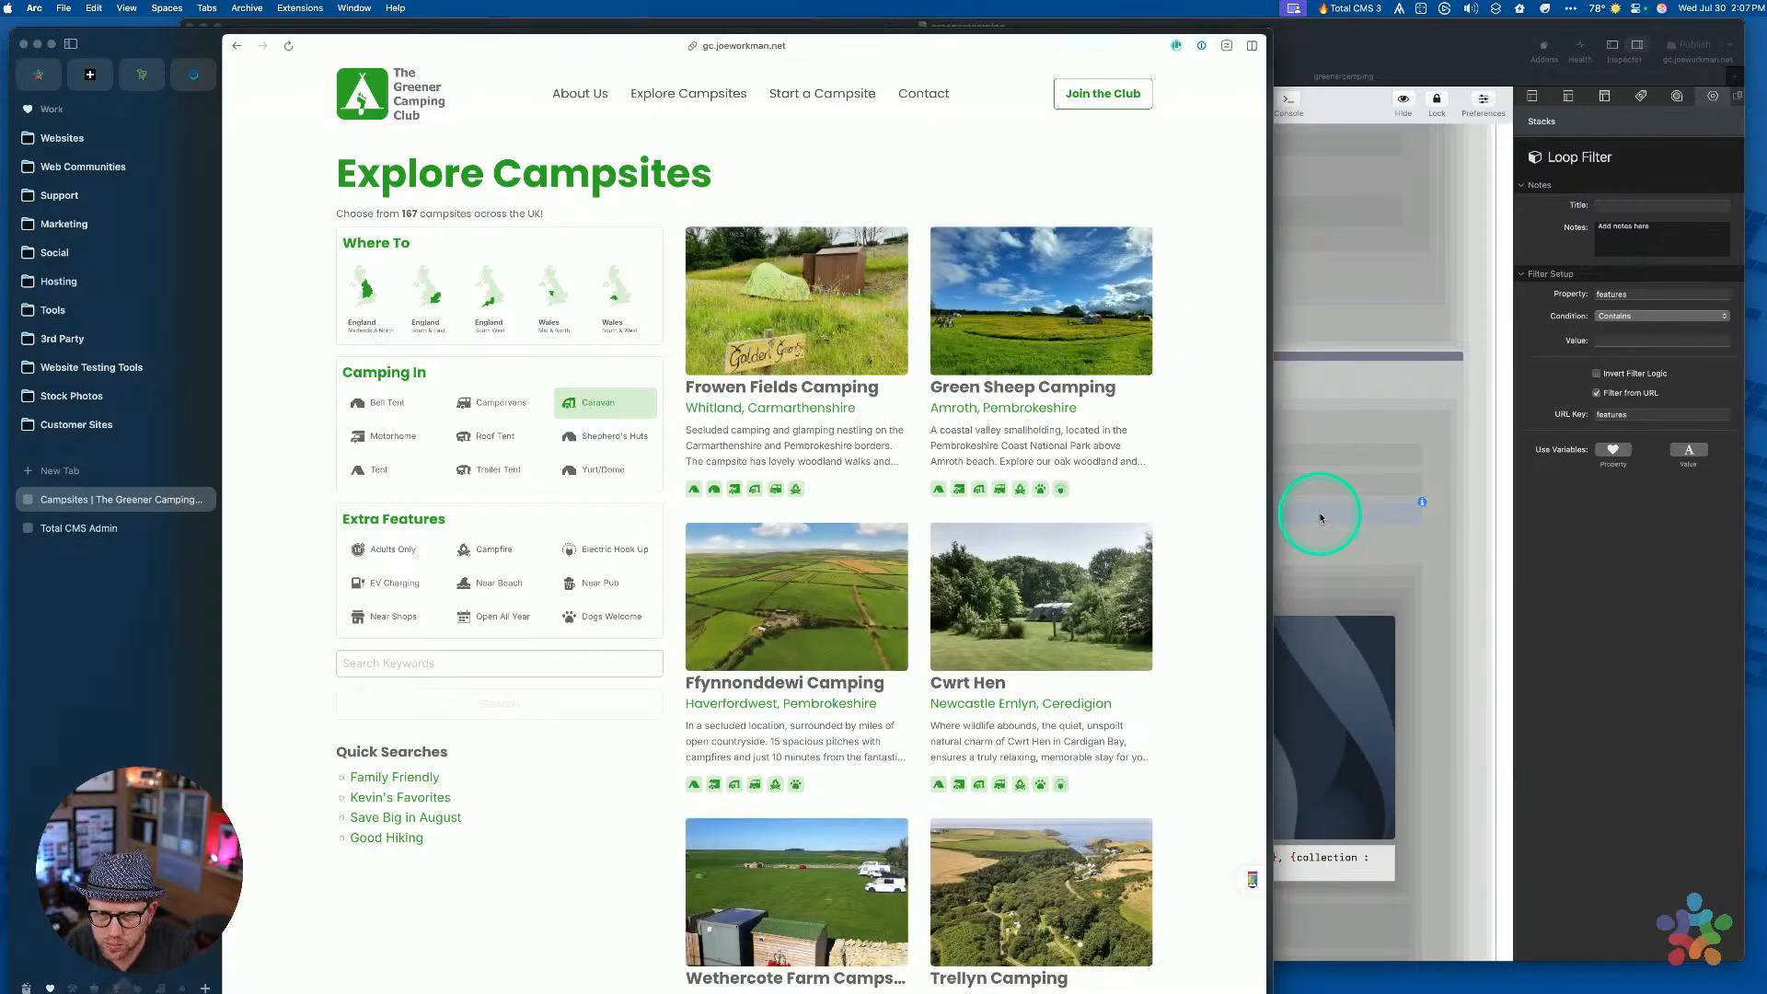
key(super+l)
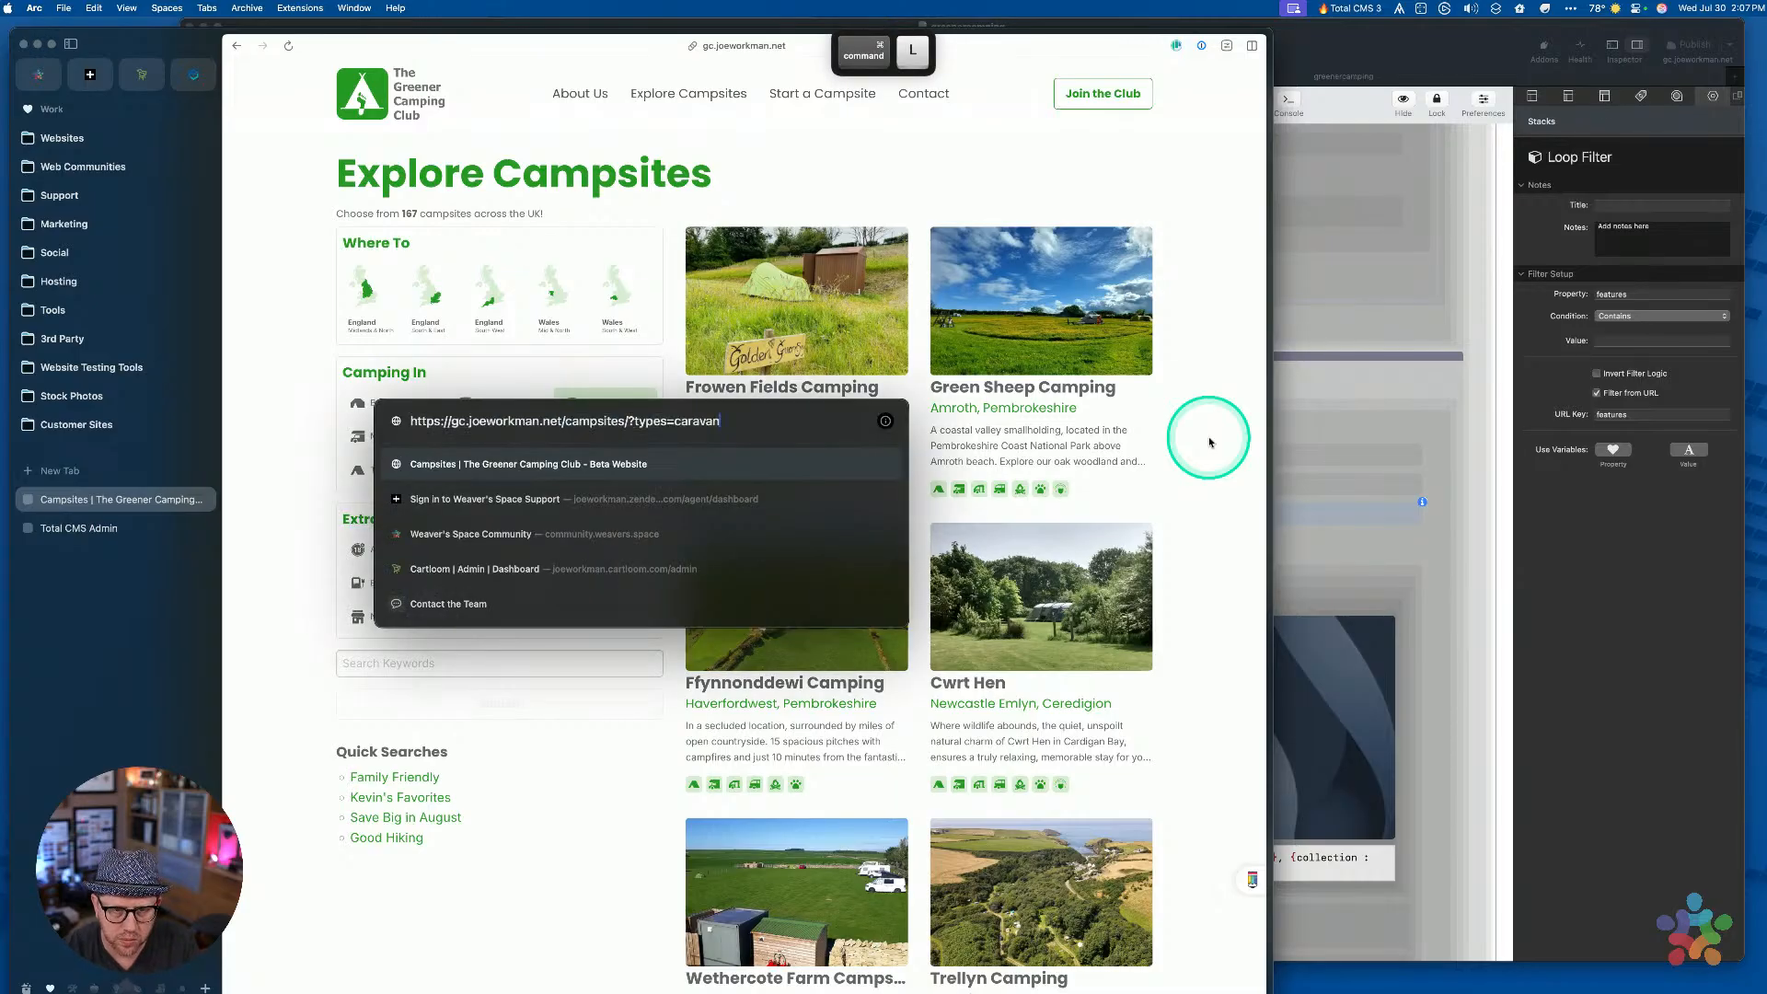
key(Return)
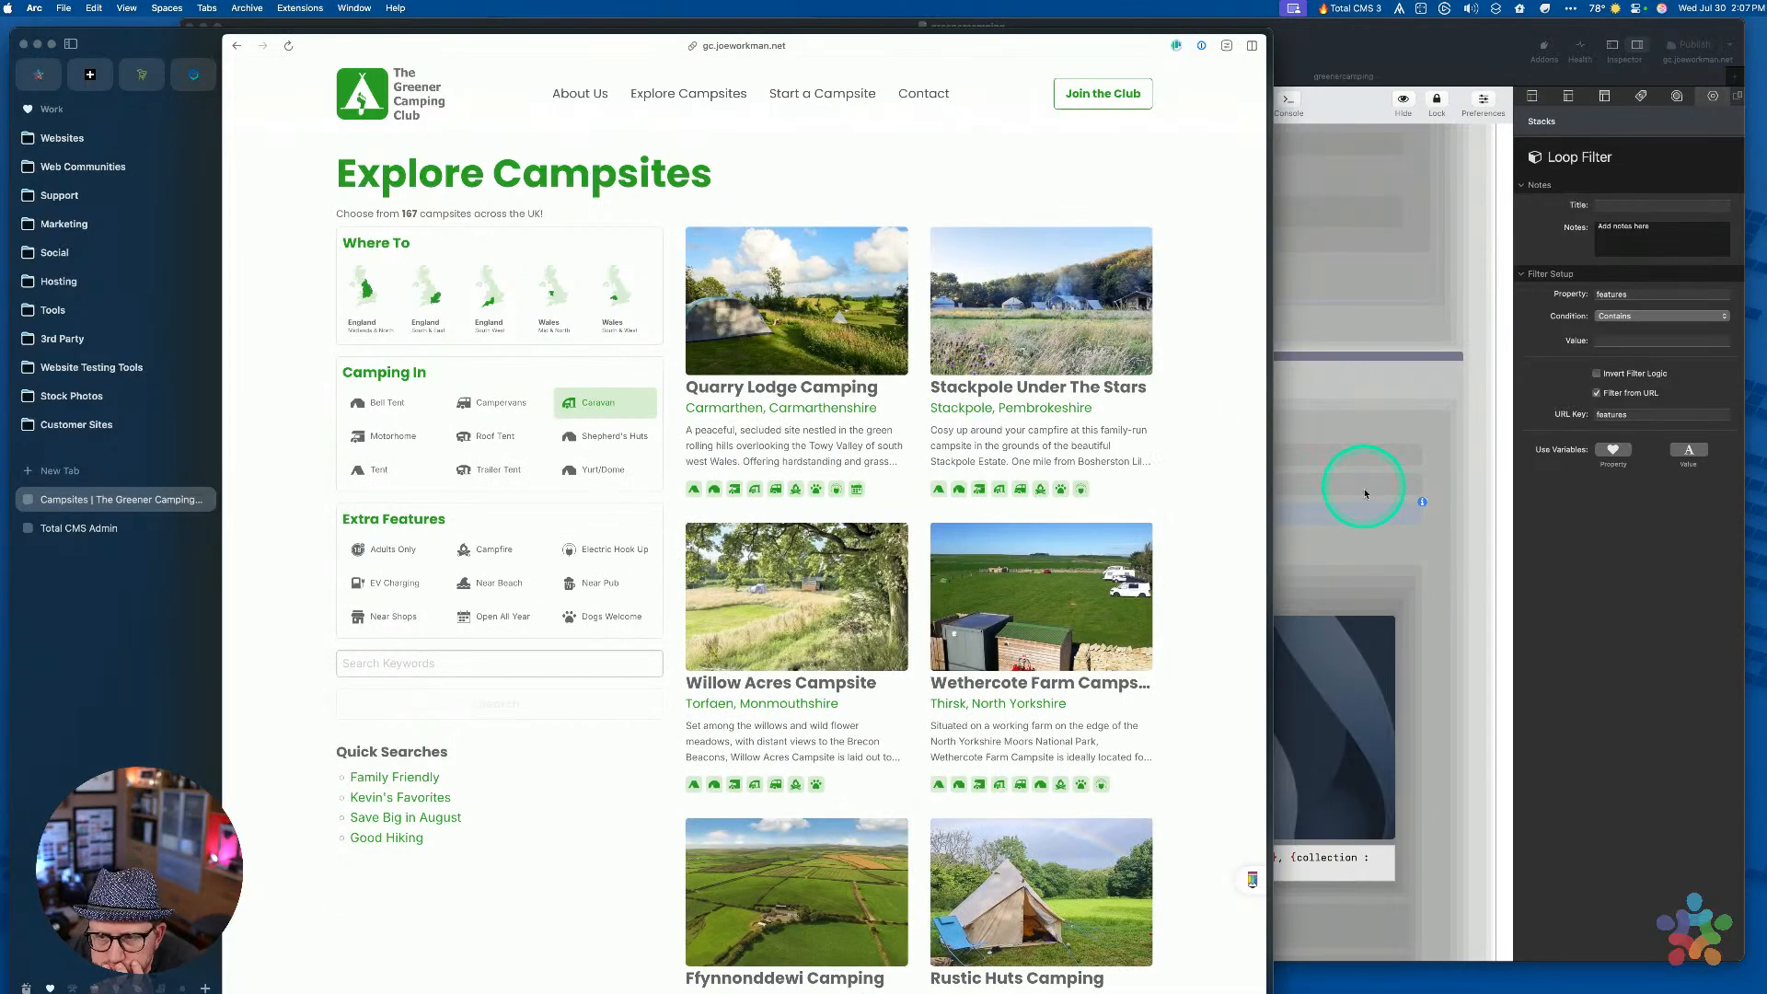
Set the types loop filter back to Equal To, move it above the region filter, and publish
click(1621, 538)
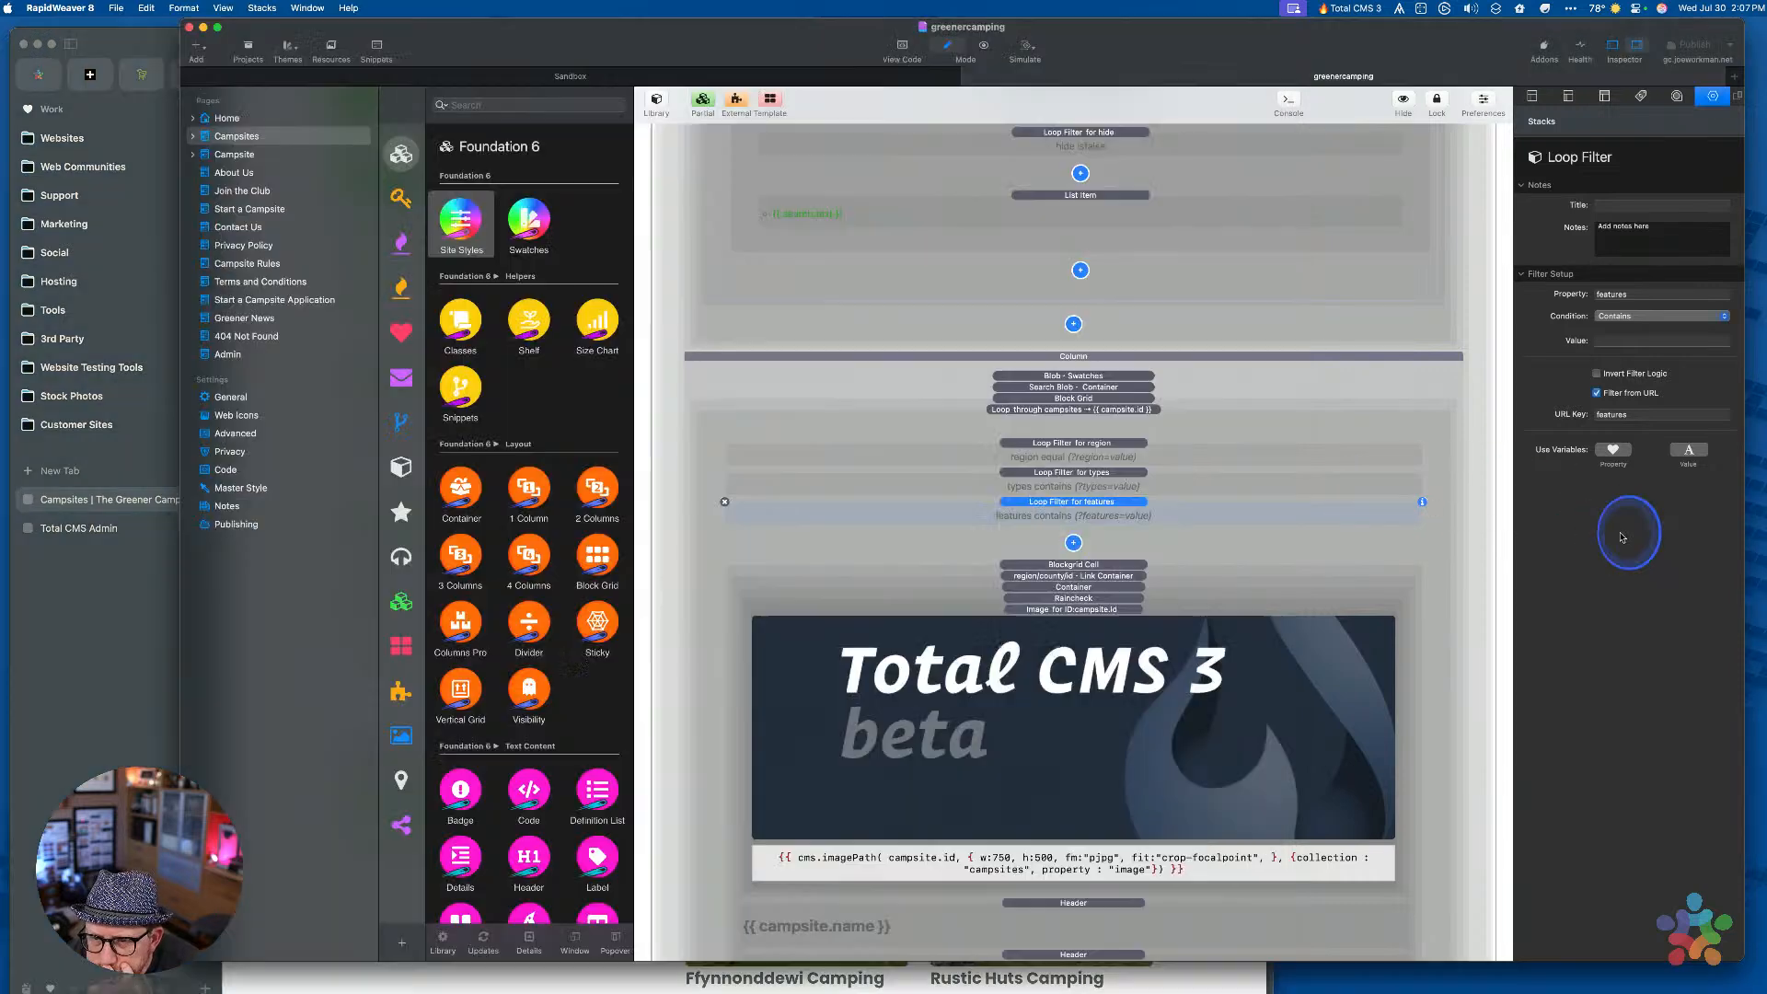
click(1170, 478)
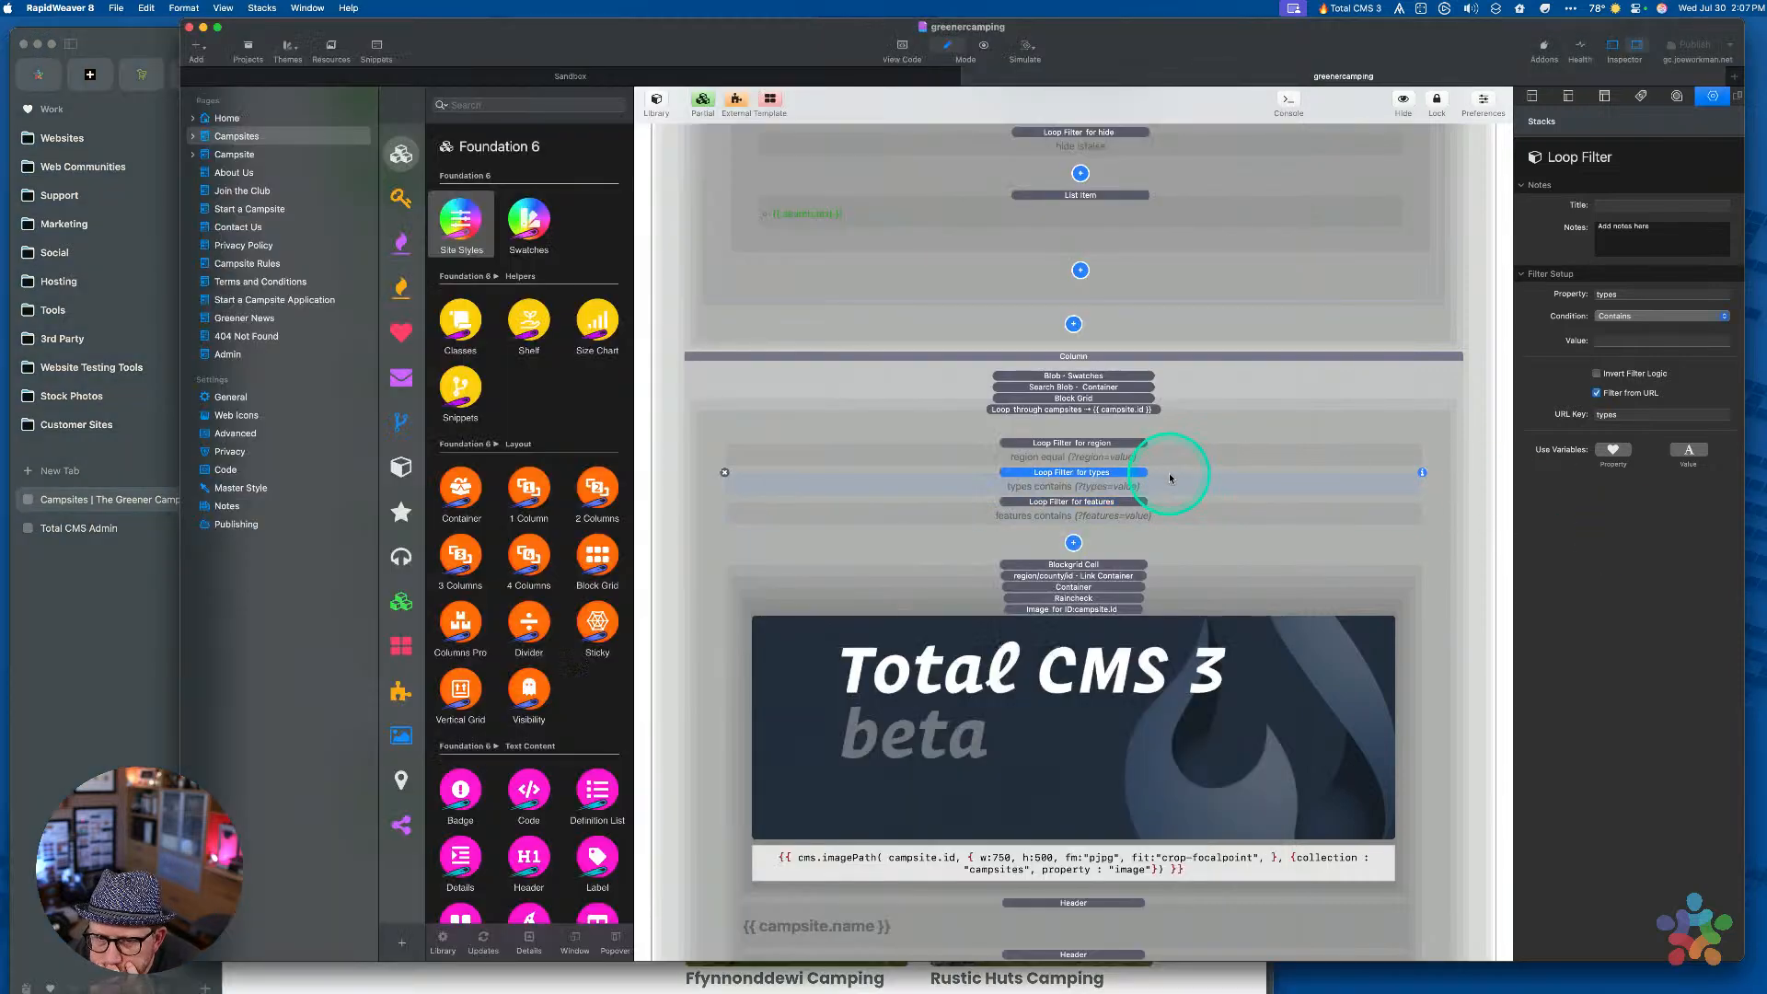
click(1636, 318)
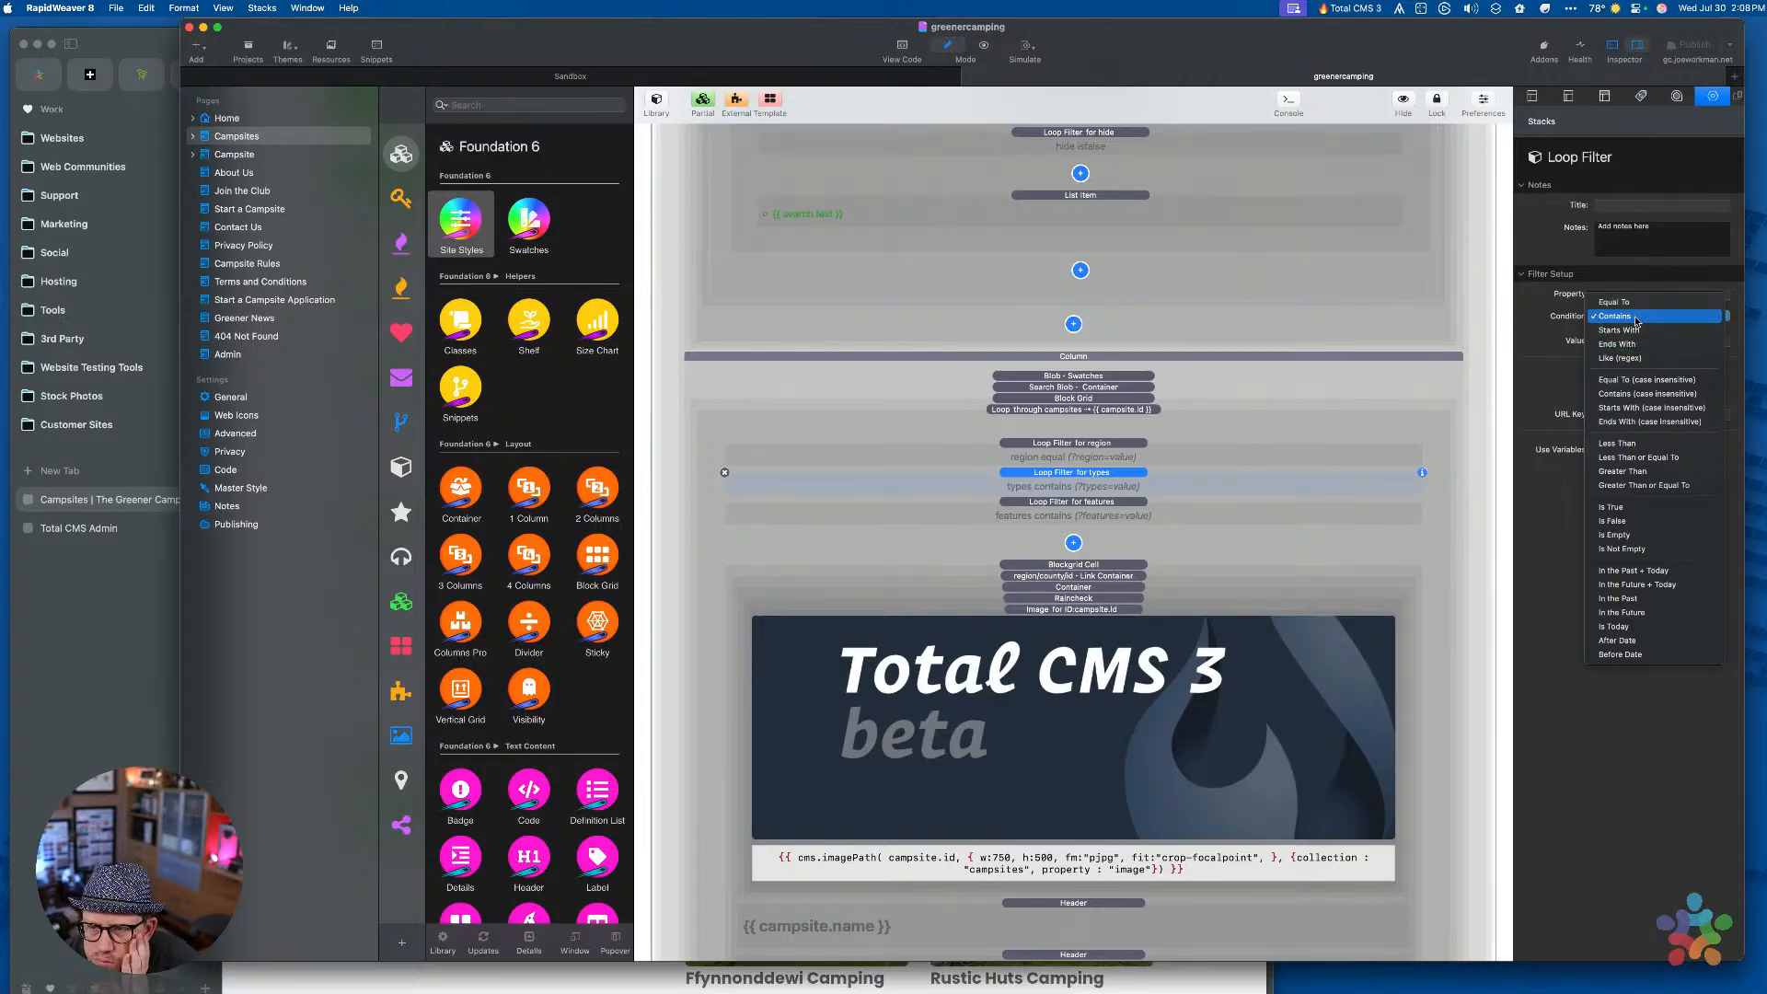
click(1635, 303)
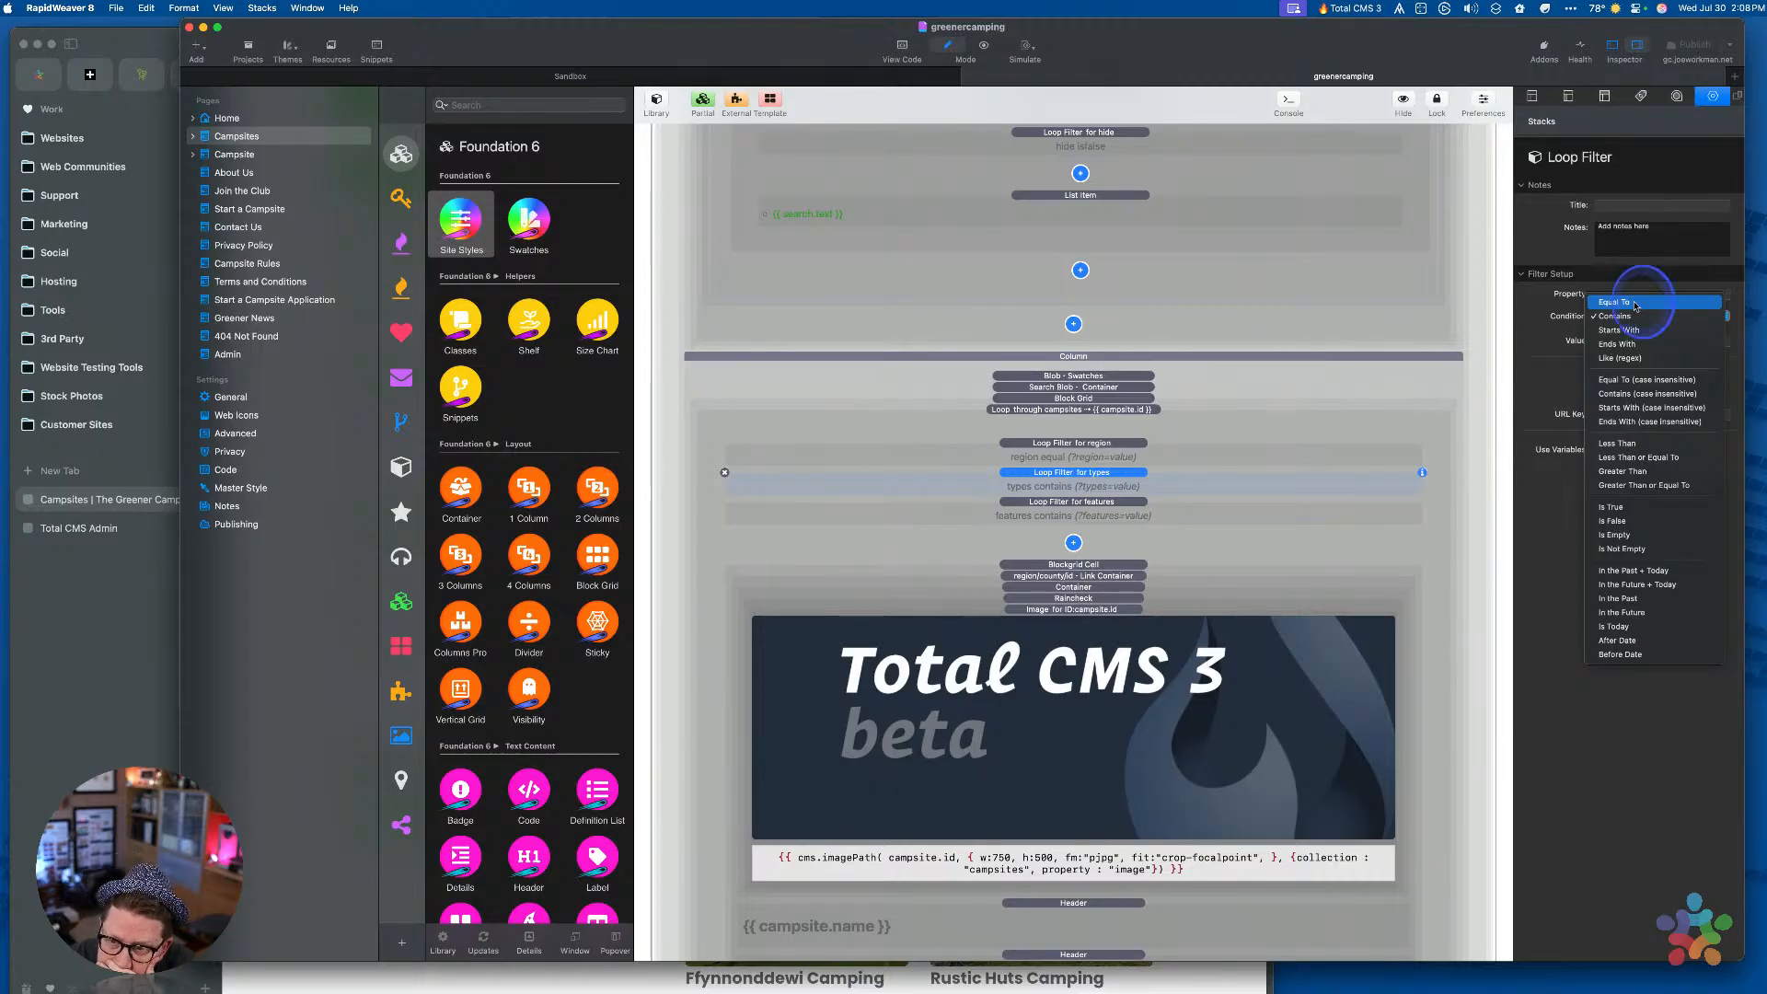
click(1635, 304)
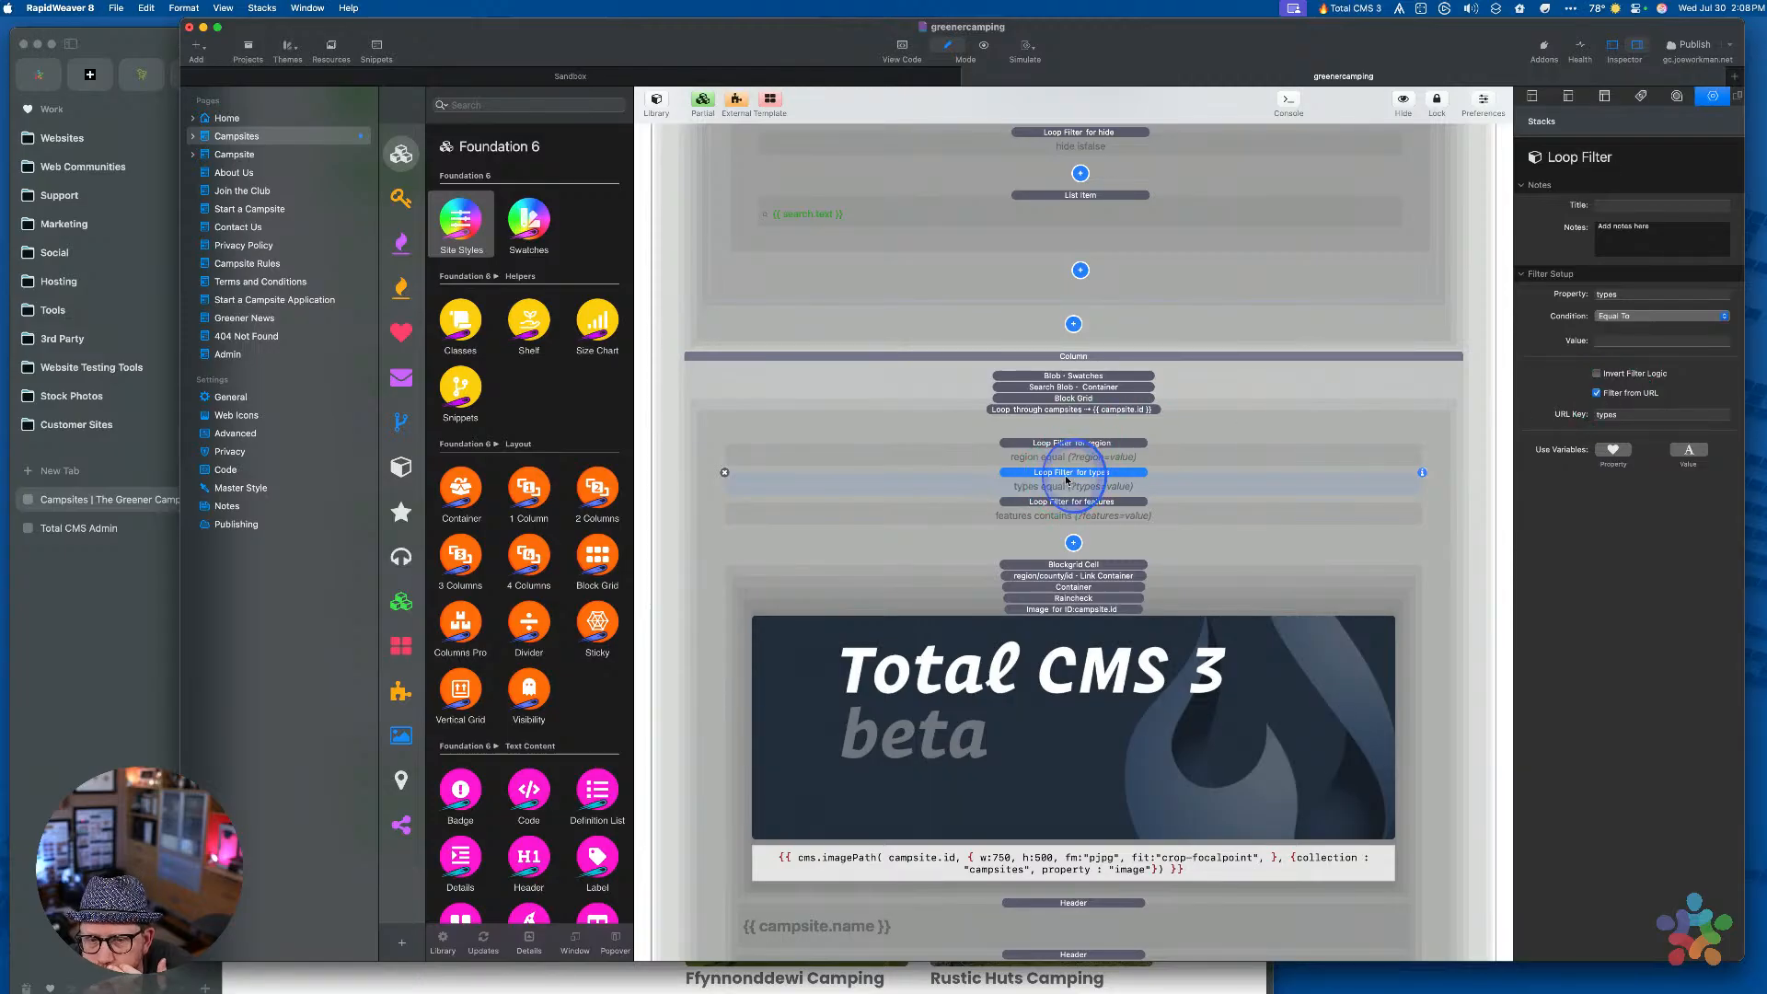
drag(1071, 472, 1070, 447)
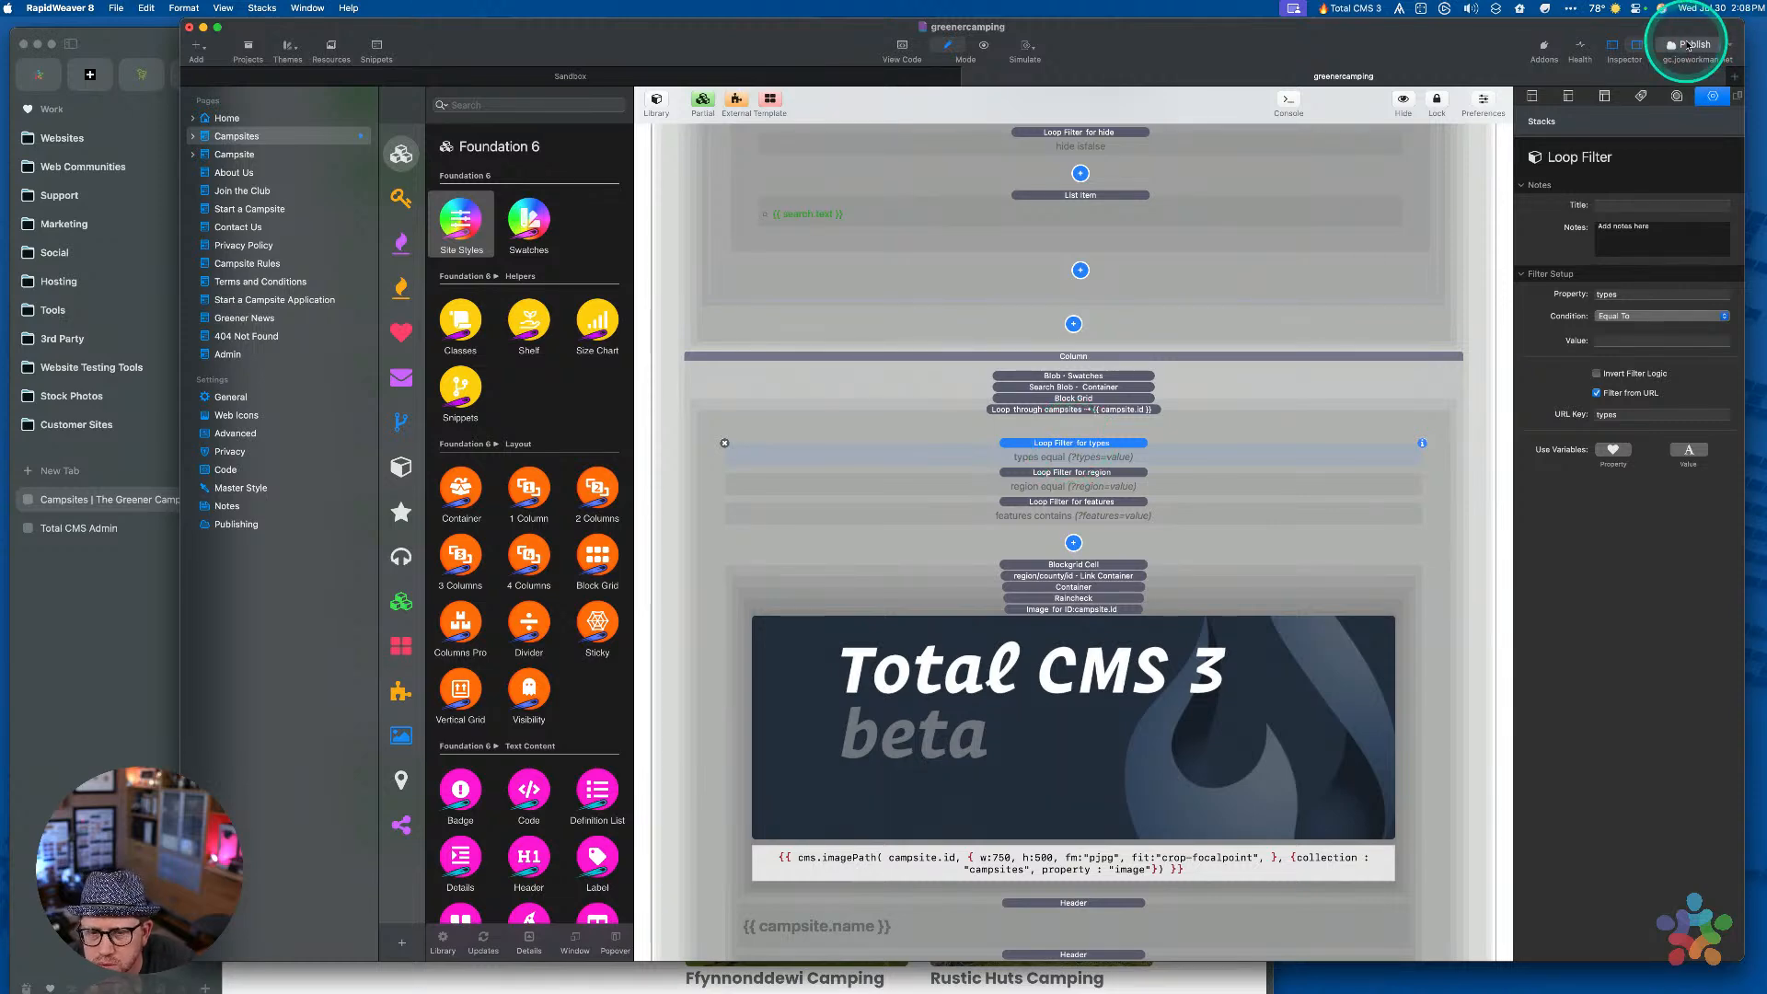
click(1688, 46)
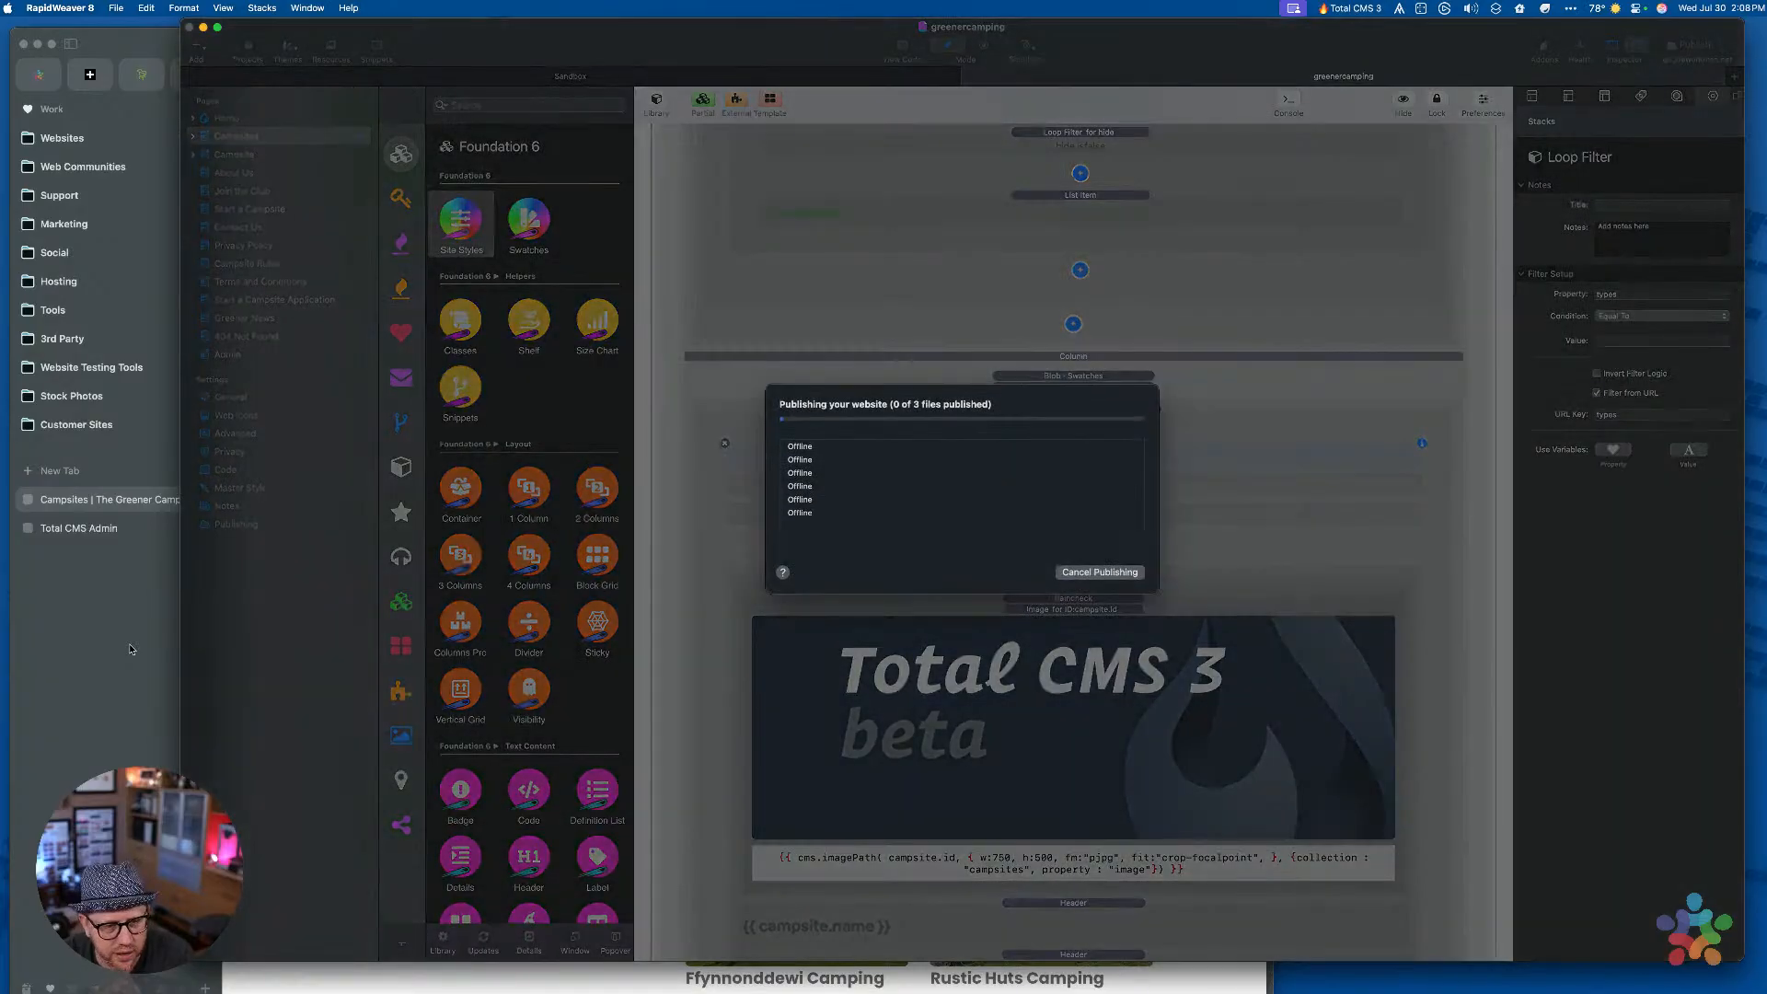
Append ?types=caravan to the campsites address and load the caravan-only list
scroll(855, 589, down, 5)
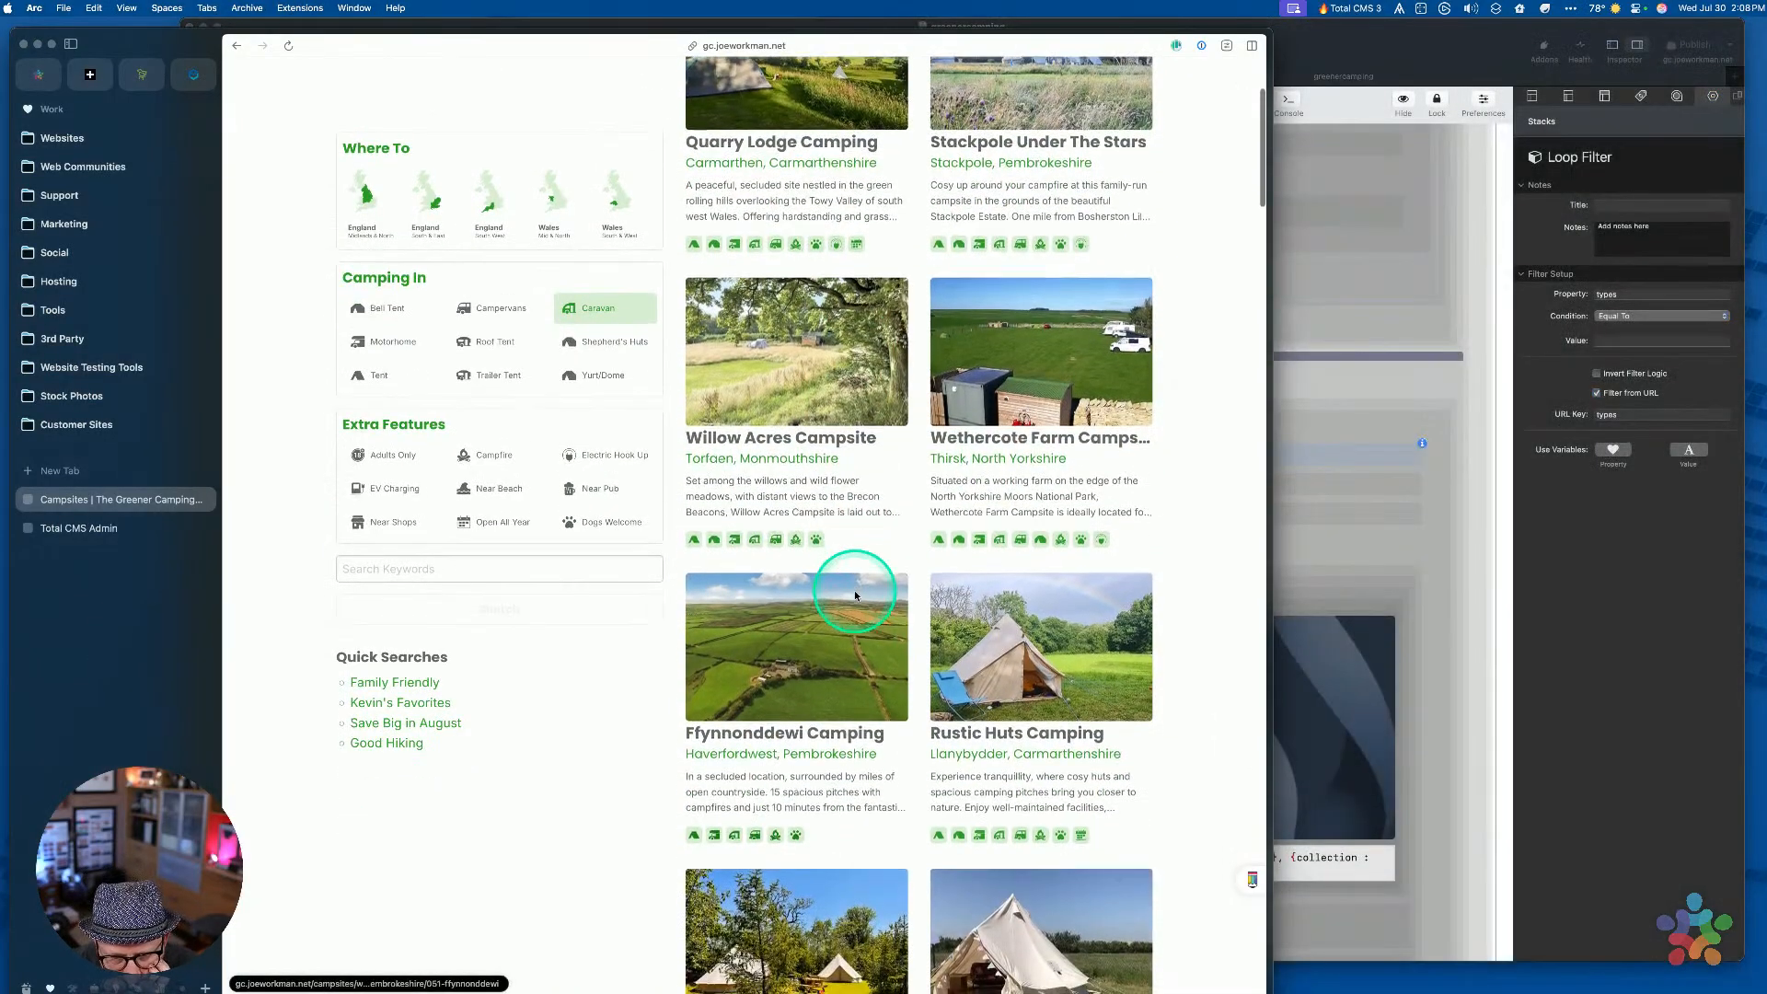
scroll(855, 595, down, 7)
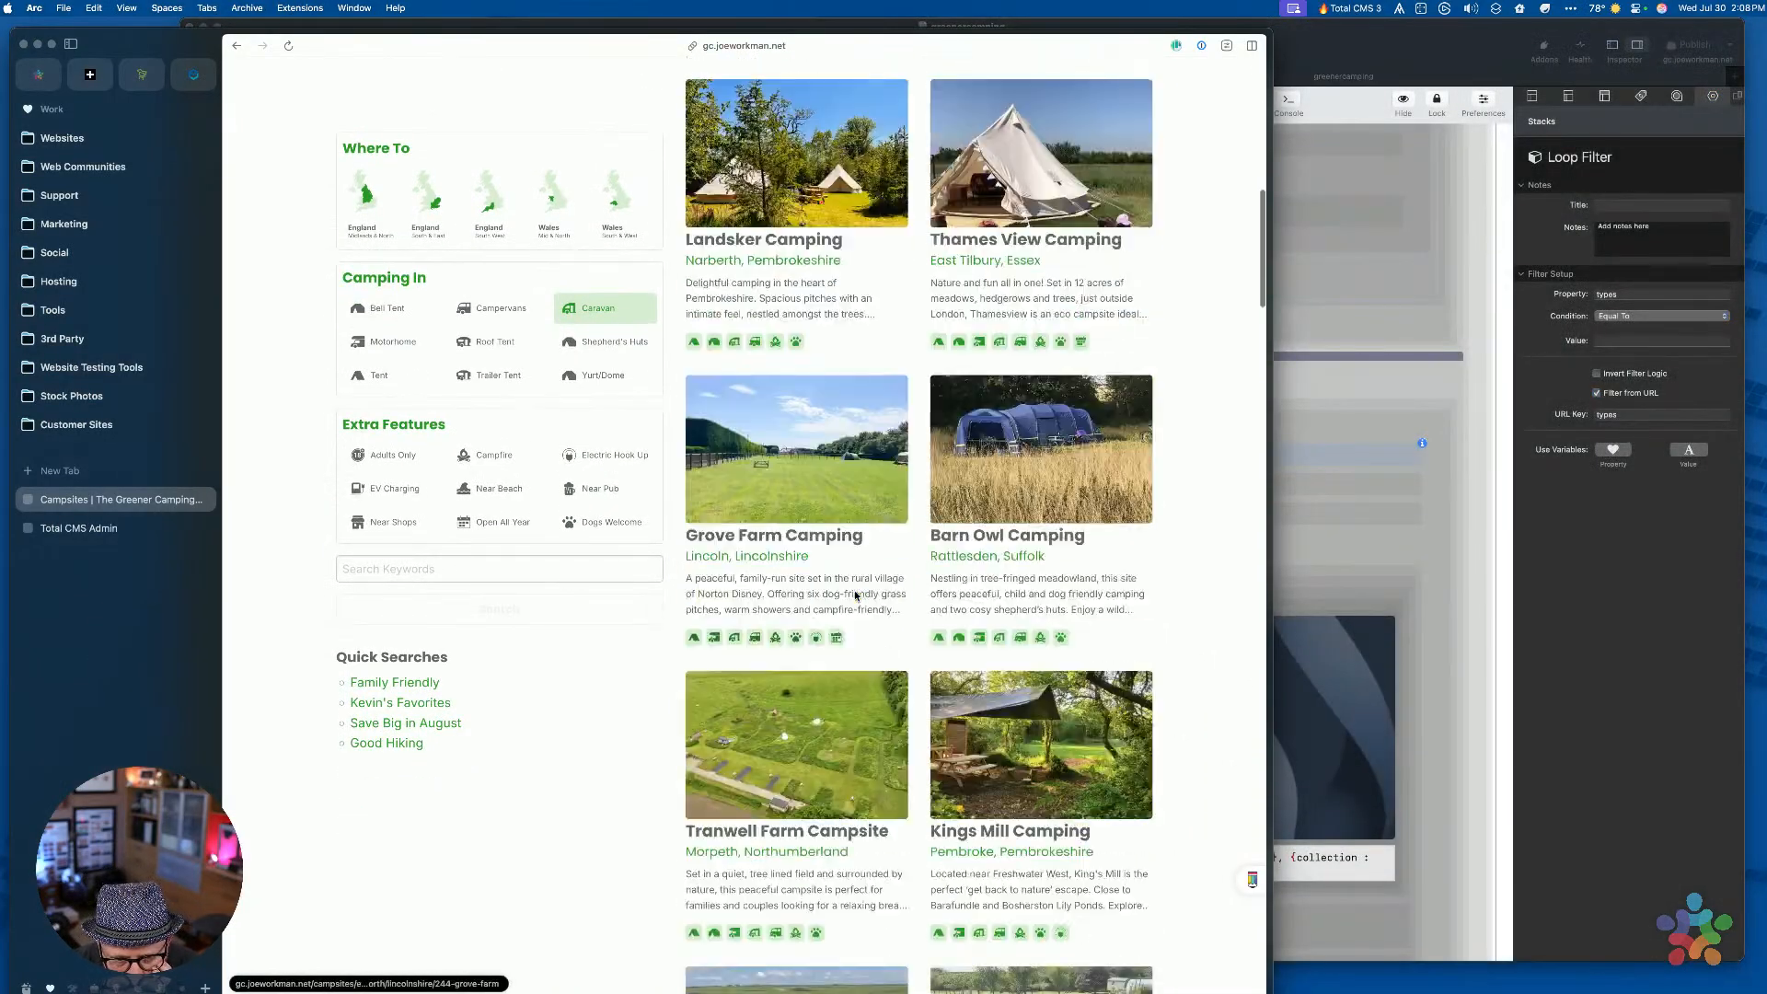
scroll(855, 595, down, 5)
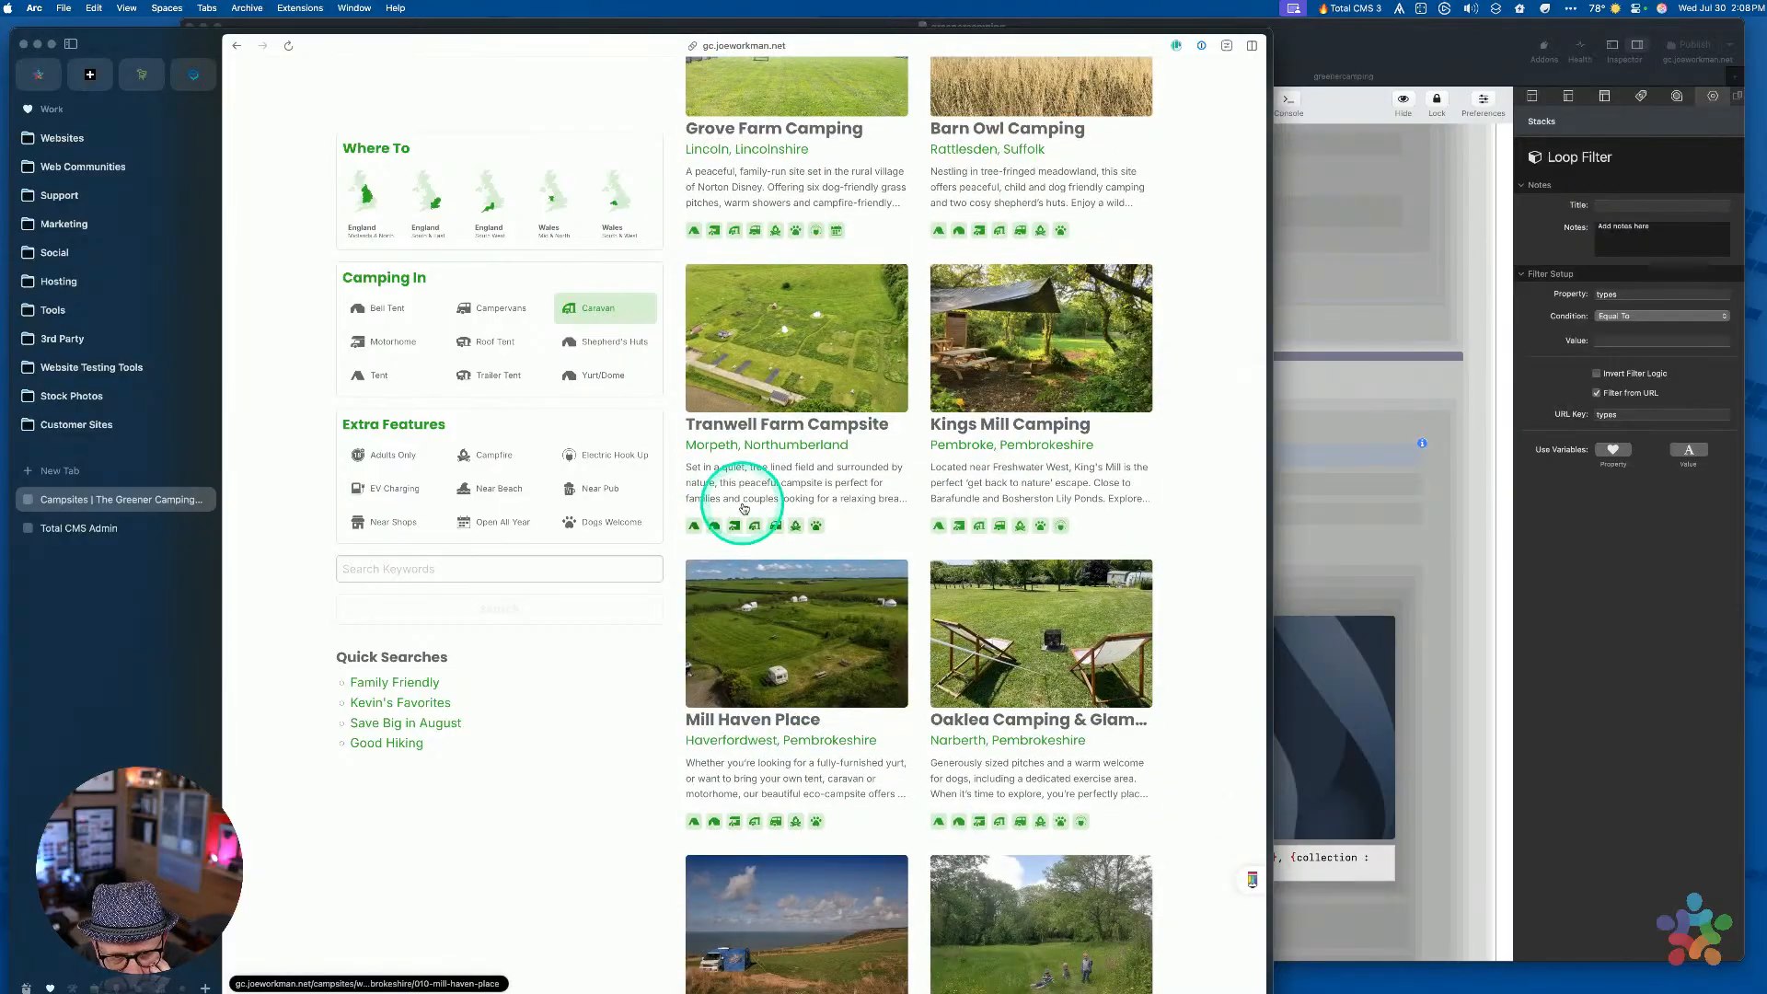
scroll(853, 595, down, 12)
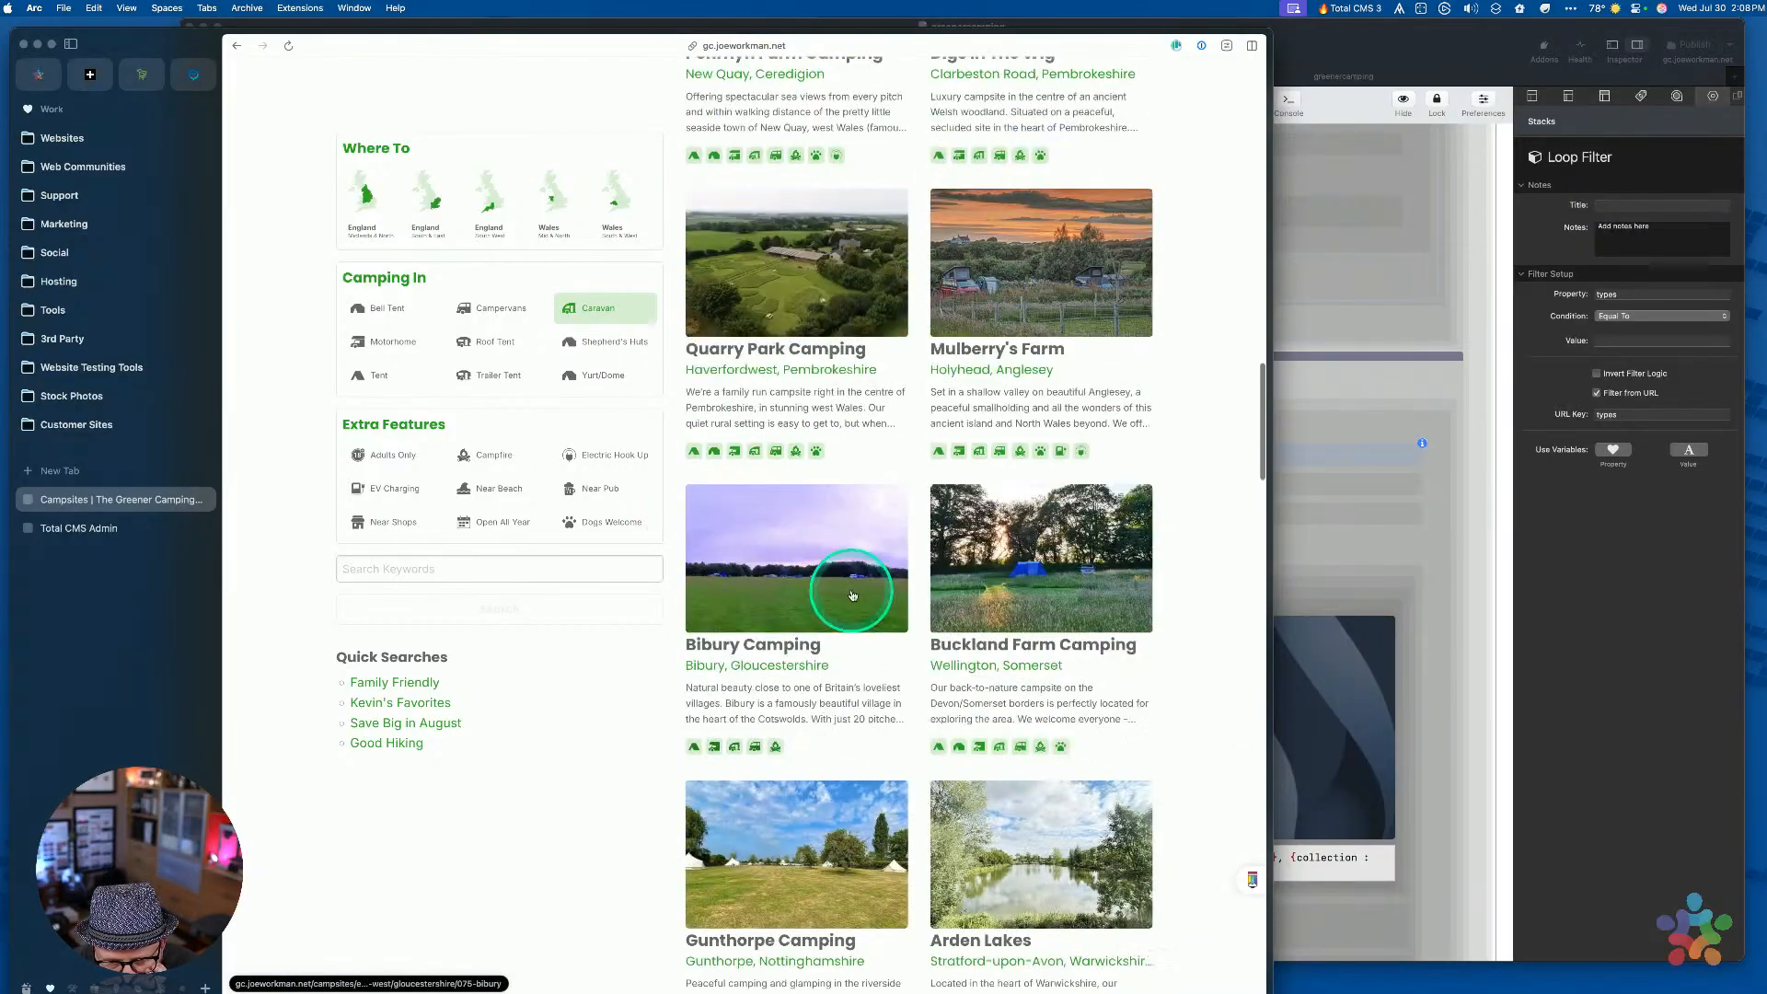
scroll(853, 596, up, 20)
scroll(853, 596, down, 1)
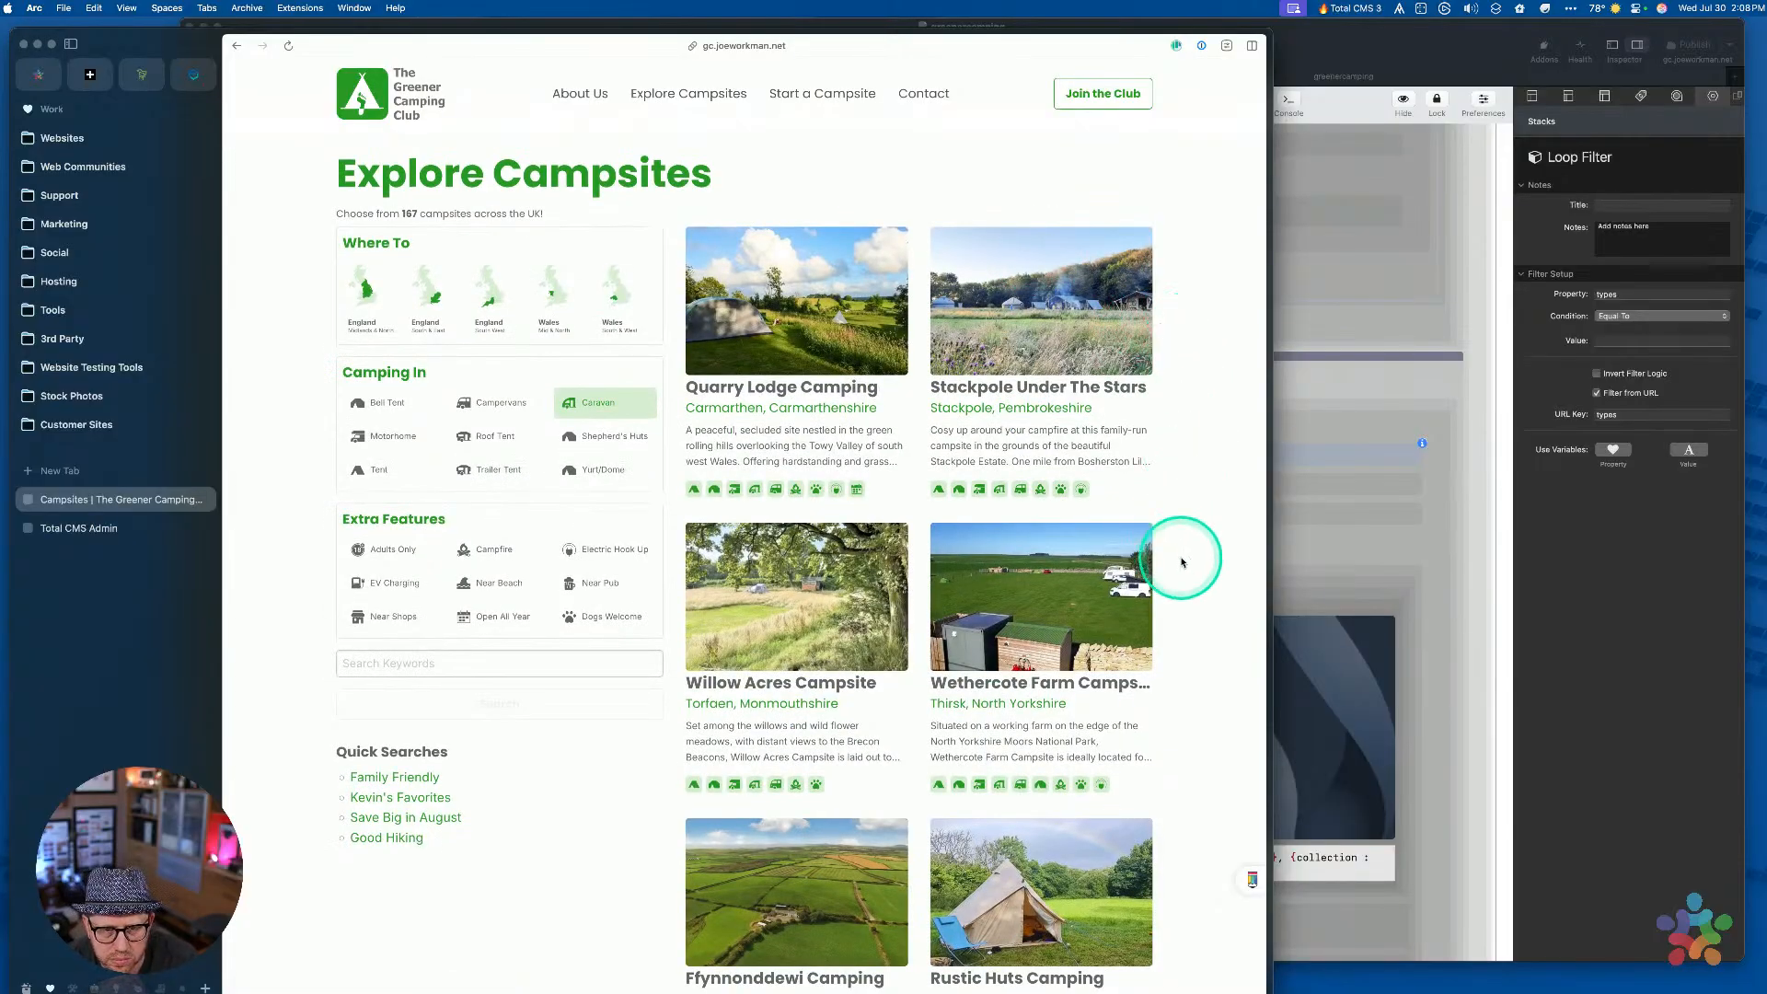
key(super)
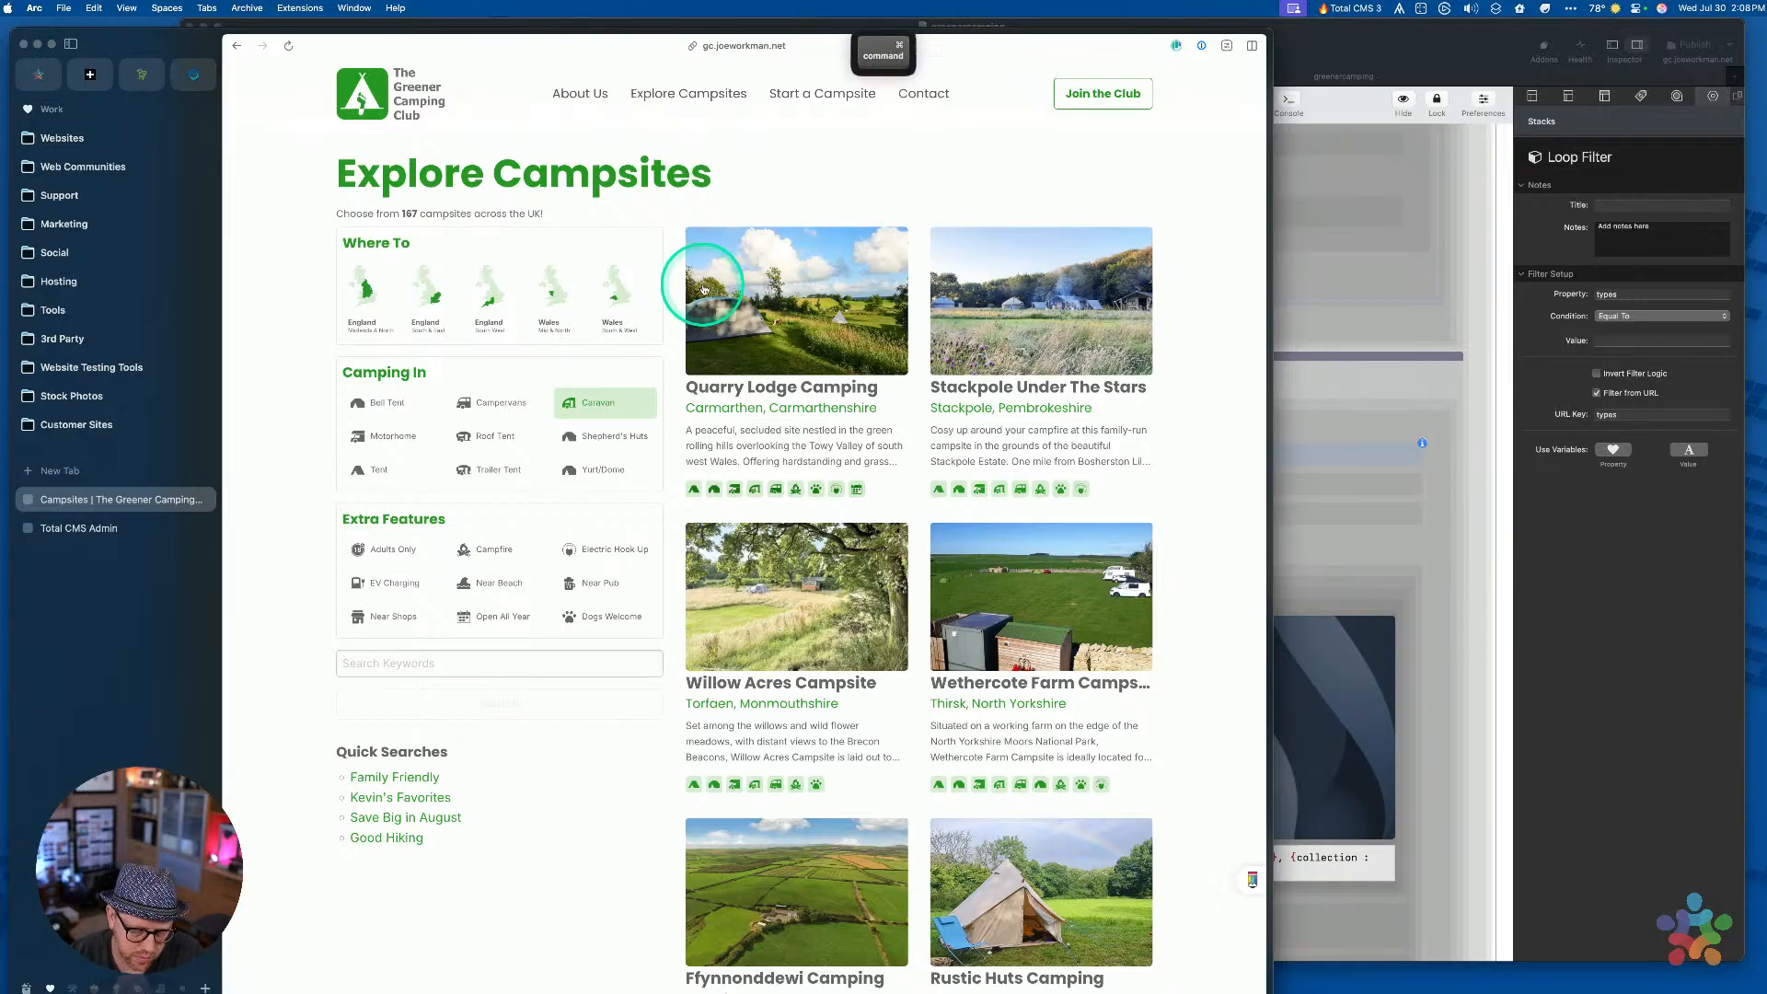
key(super+l)
key(Right)
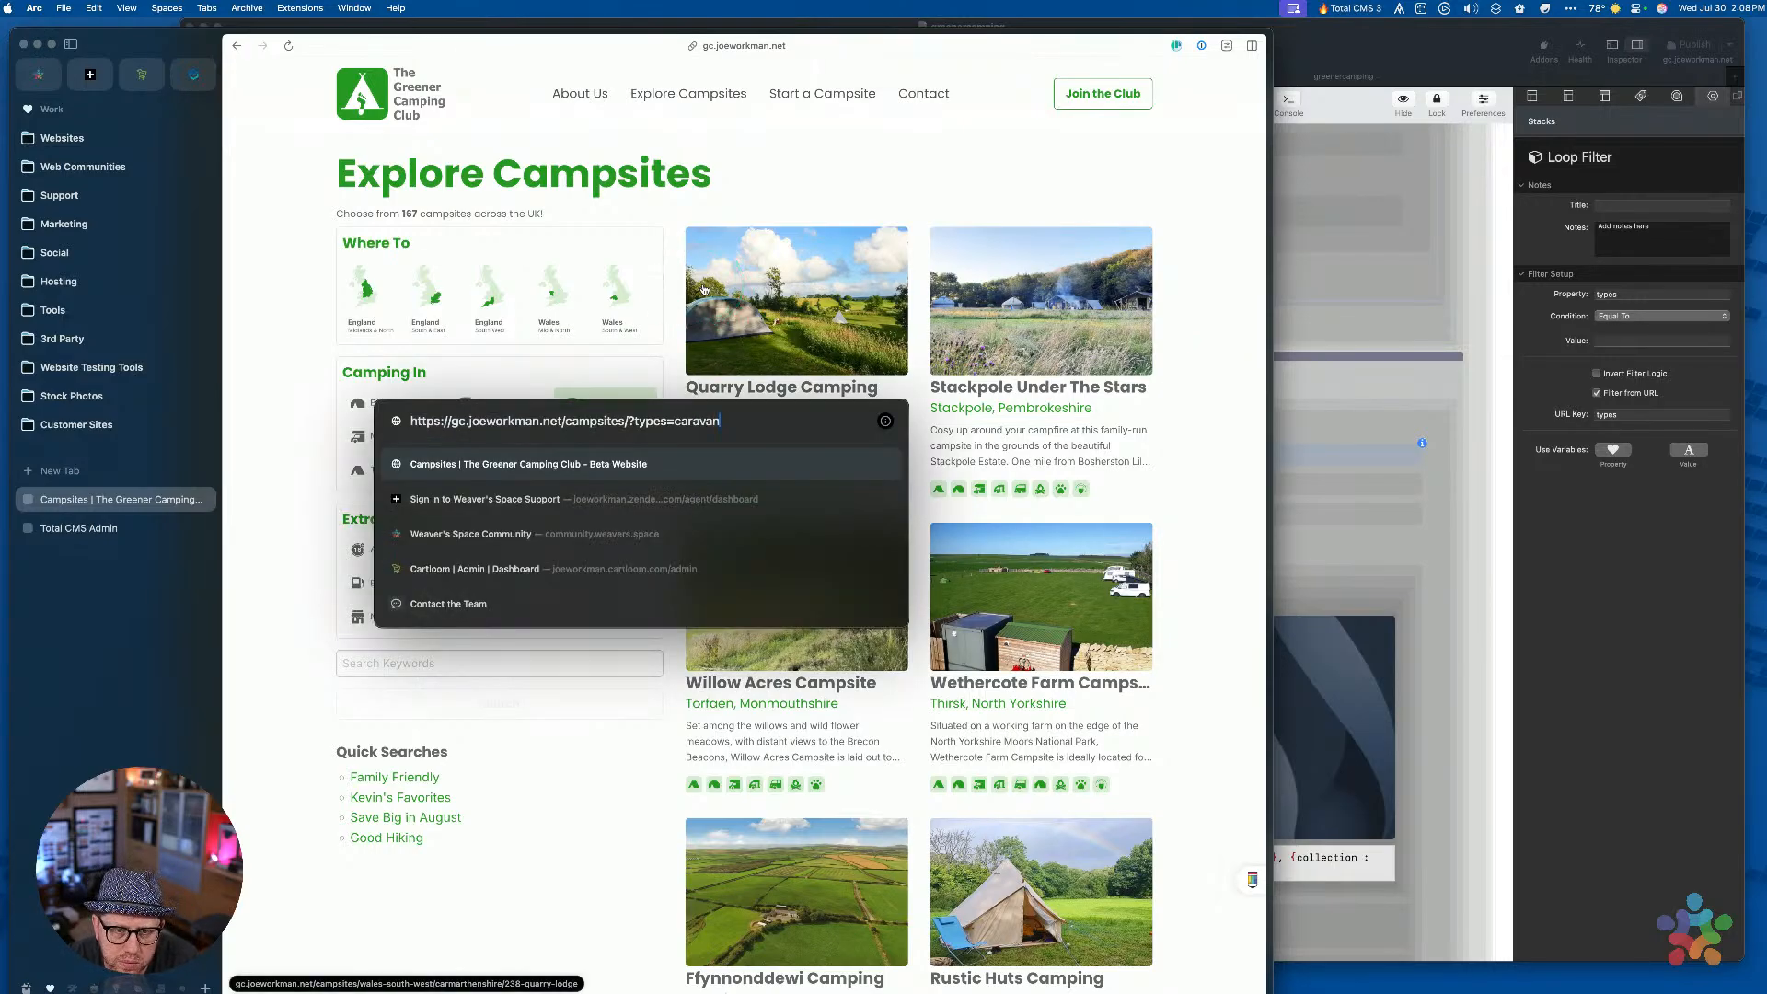
text(?types=caravan)
key(Return)
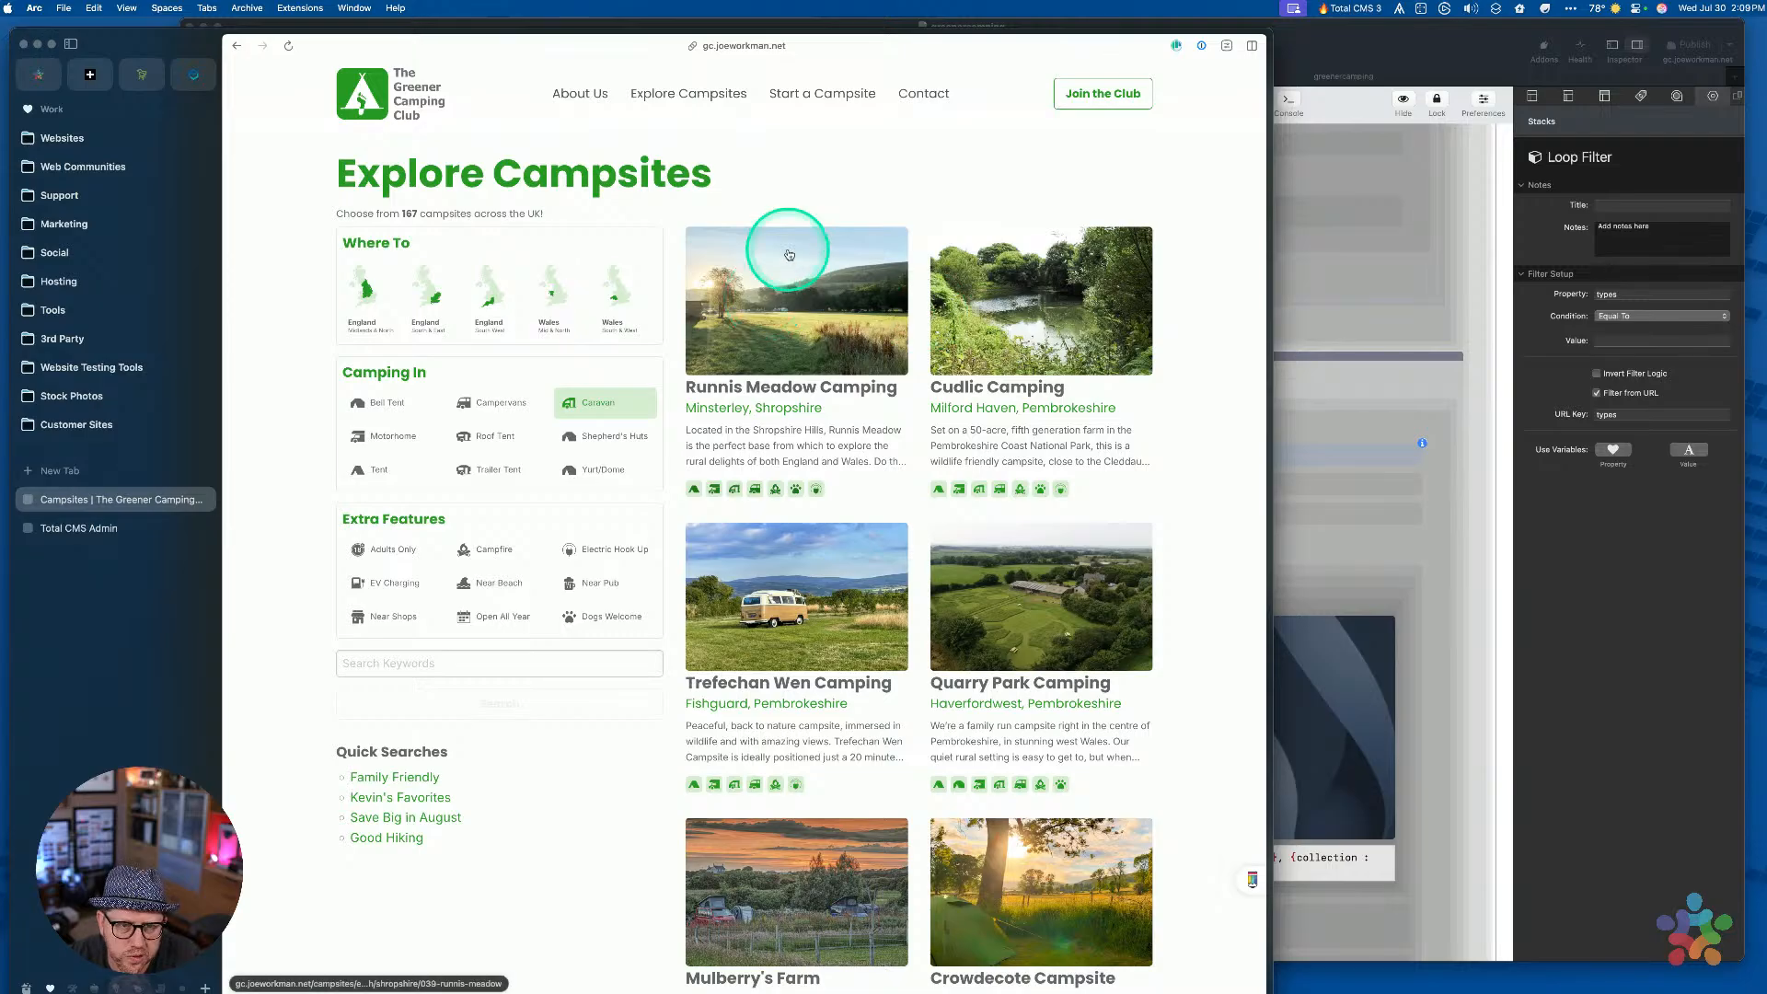
Adjust the address after the question mark, reload, and scroll through the caravan campsites
key(super+l)
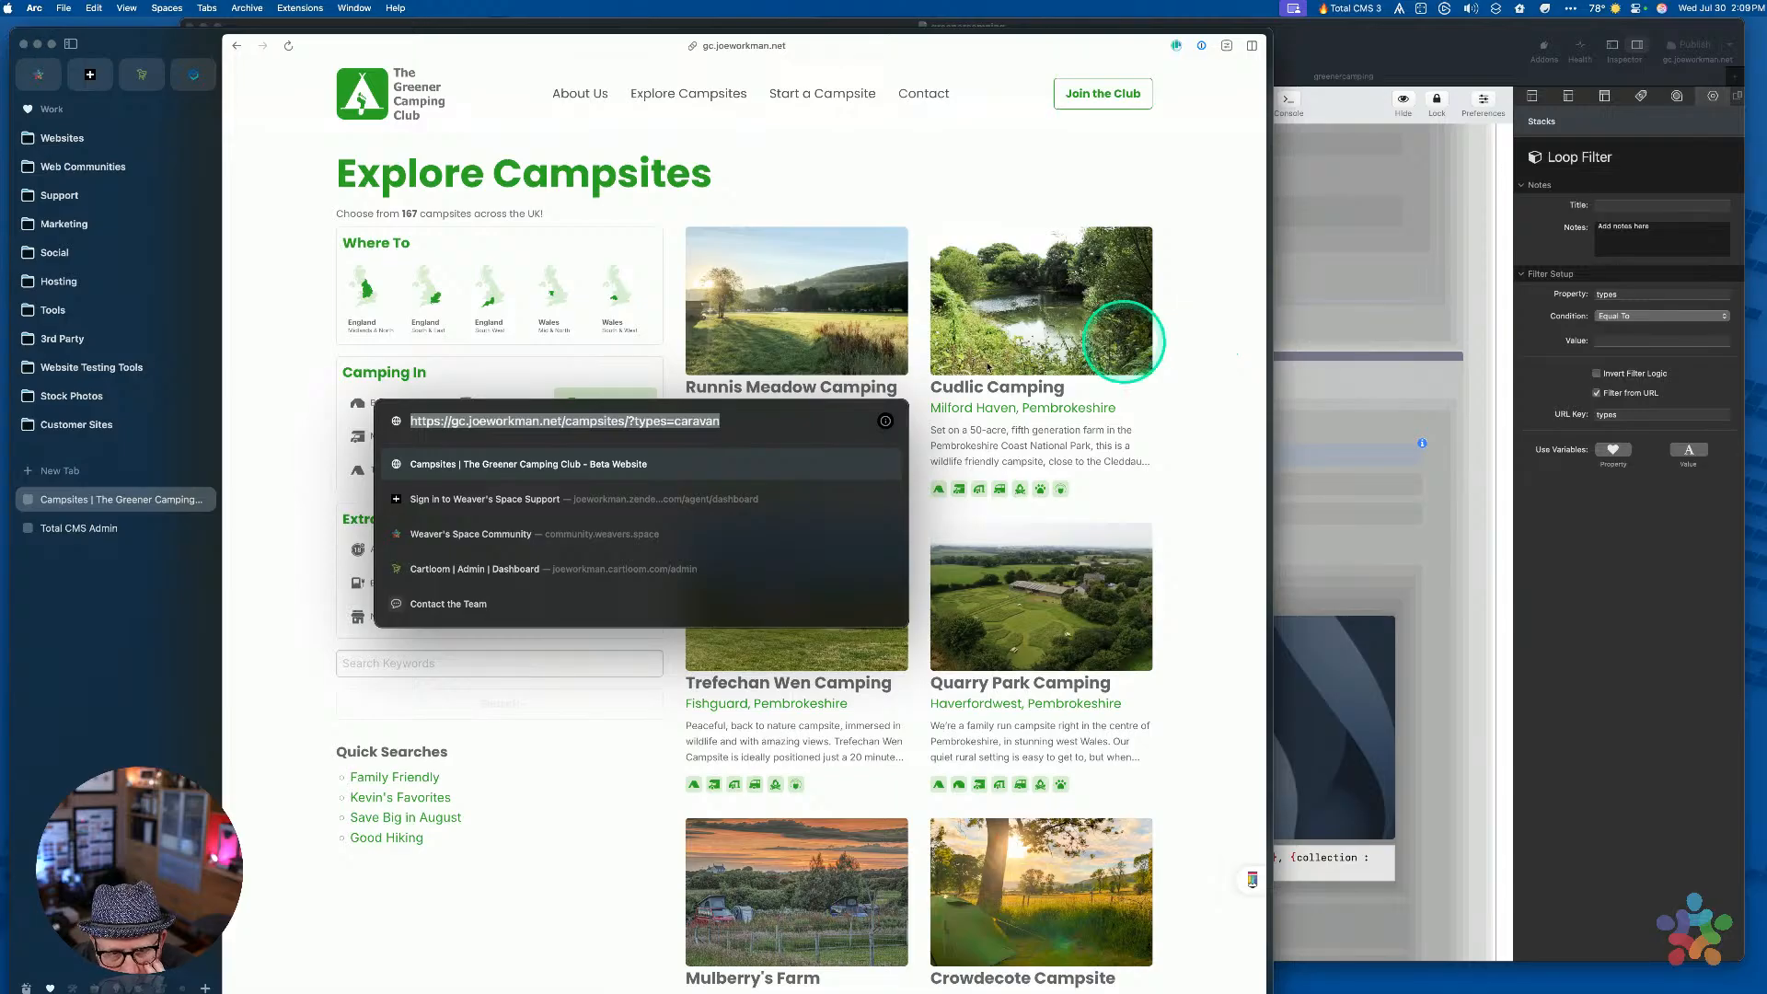
click(642, 421)
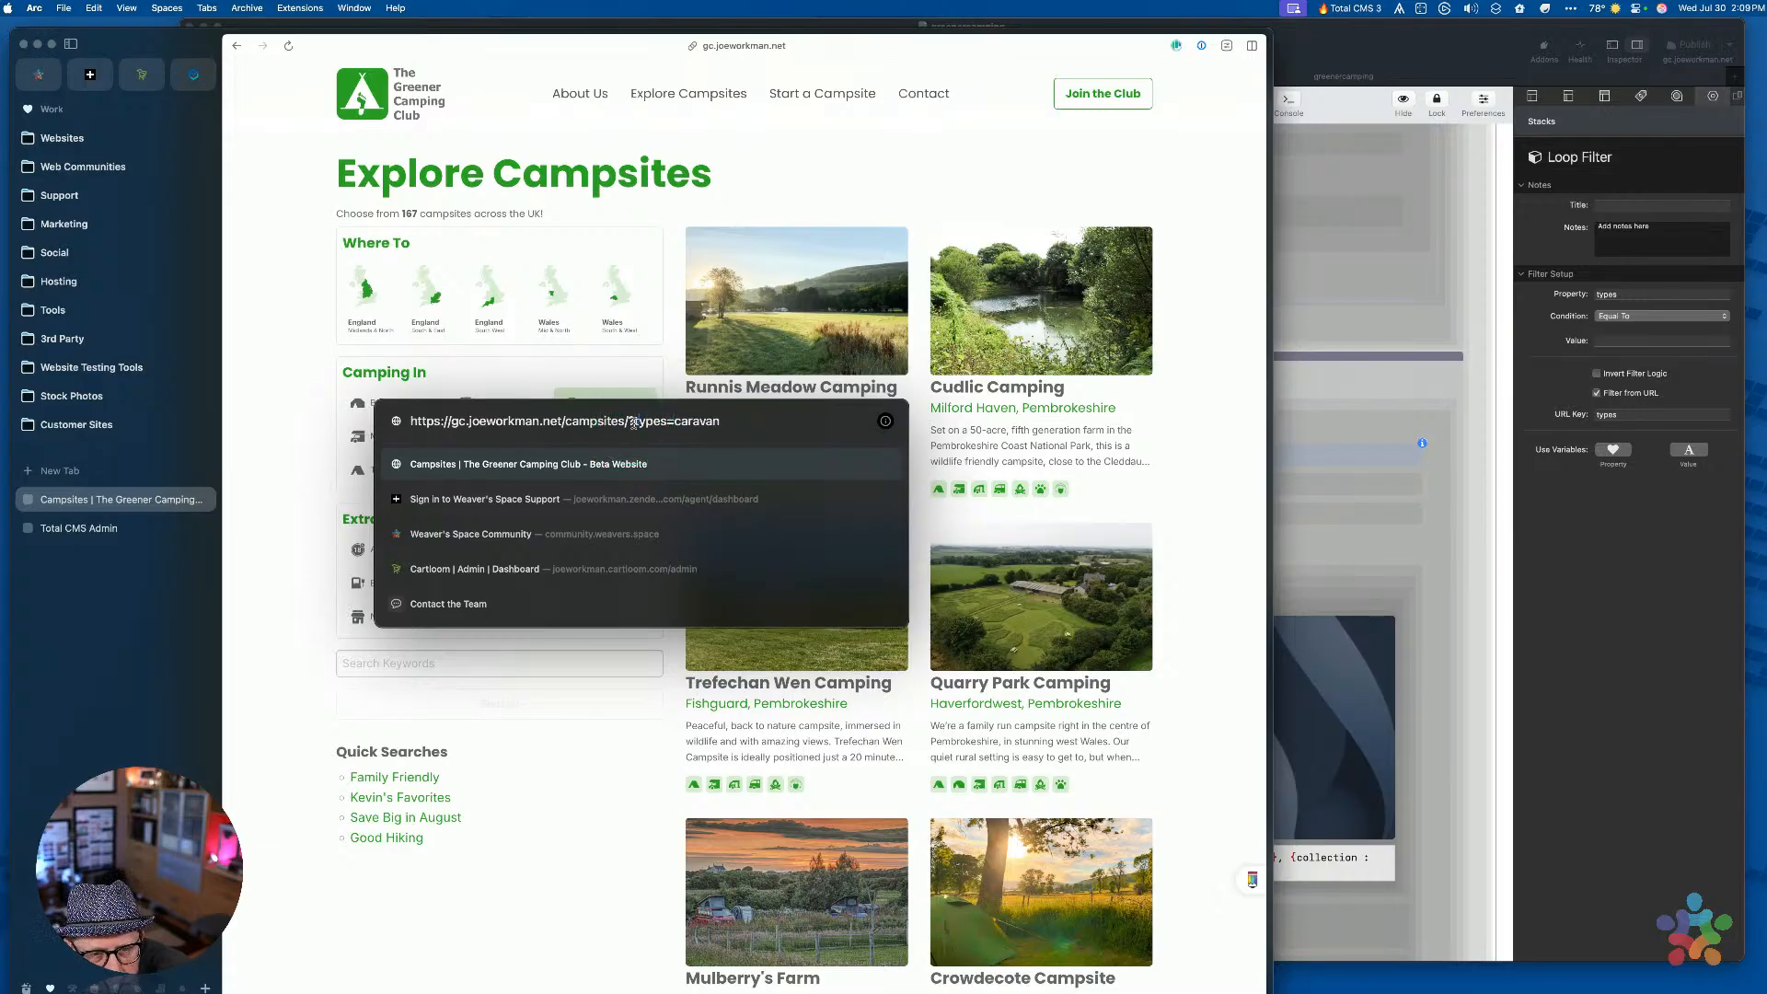
click(633, 421)
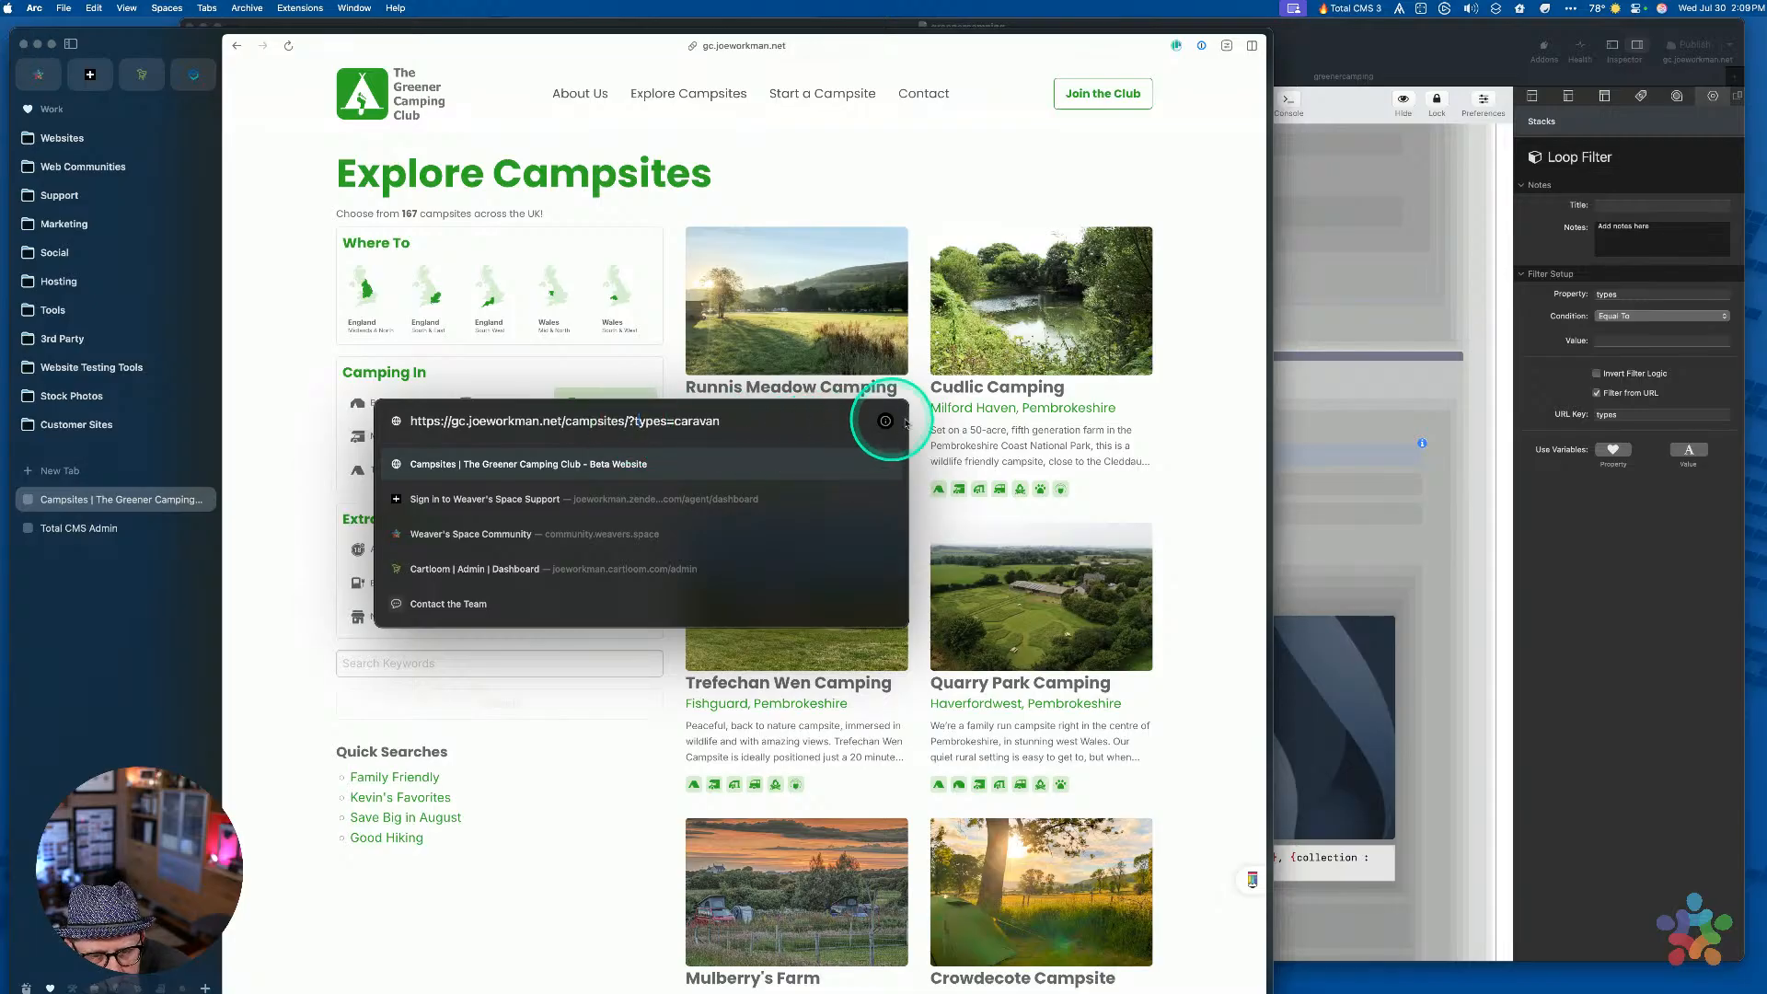
key(Return)
scroll(1191, 462, down, 1)
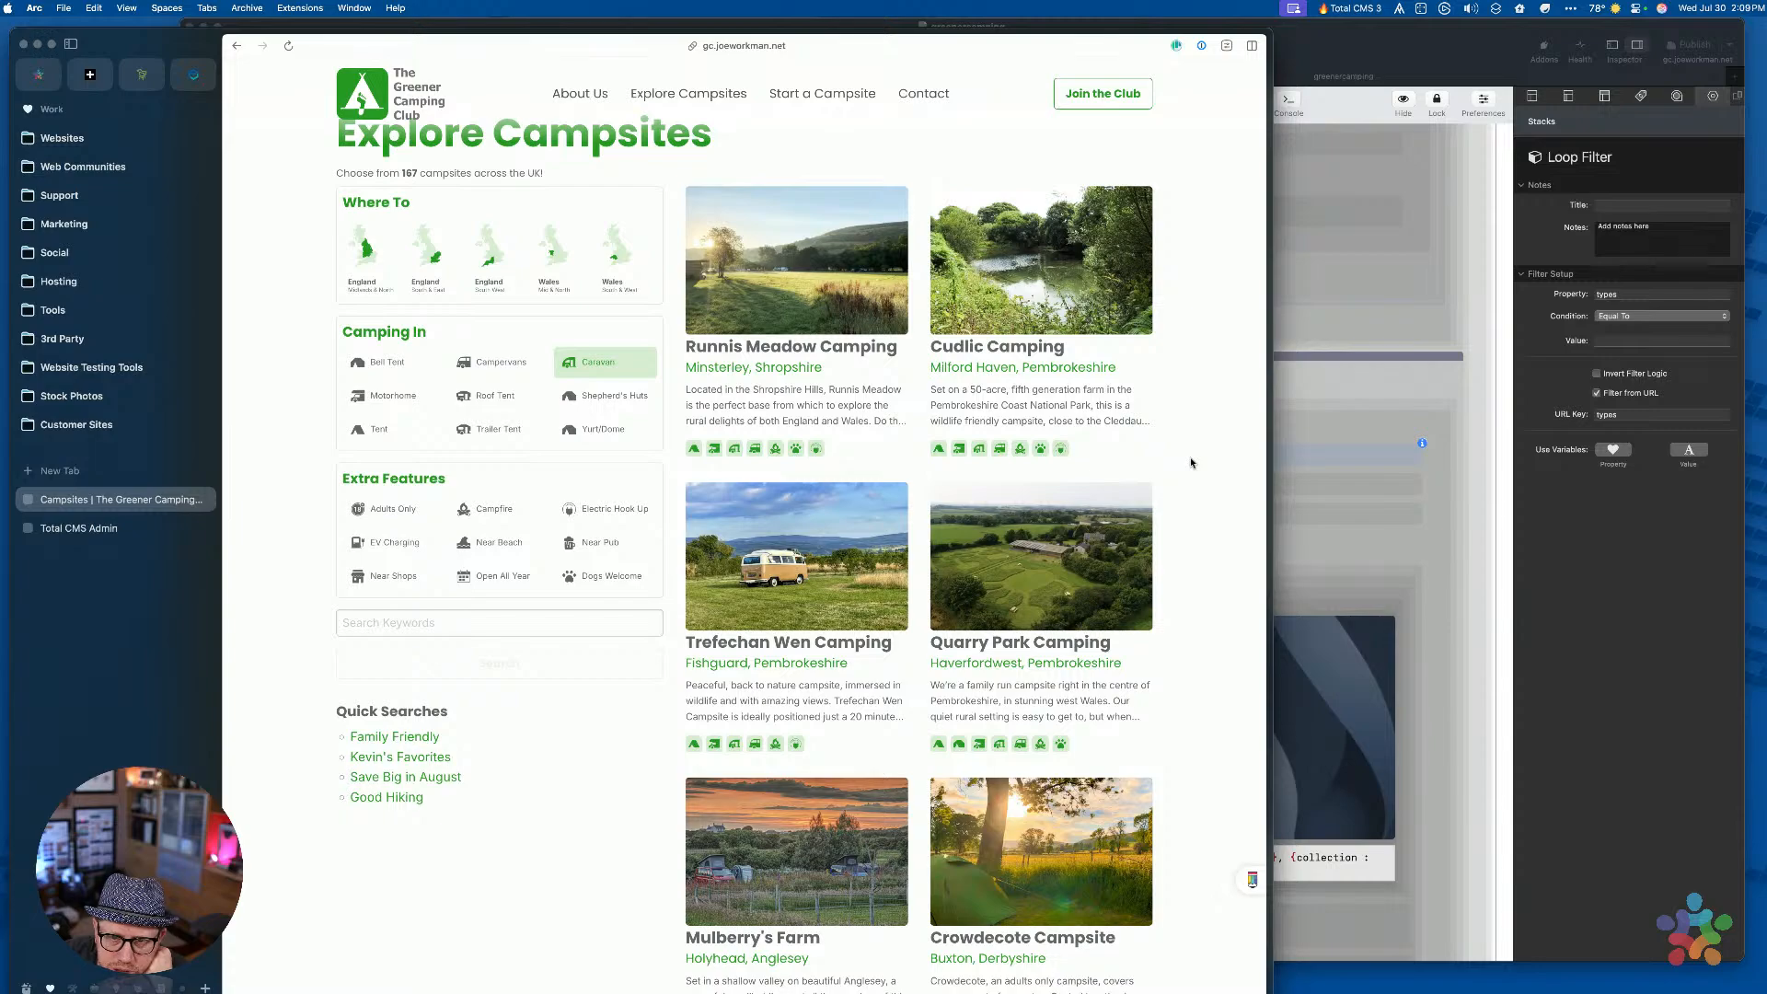
scroll(1191, 462, down, 20)
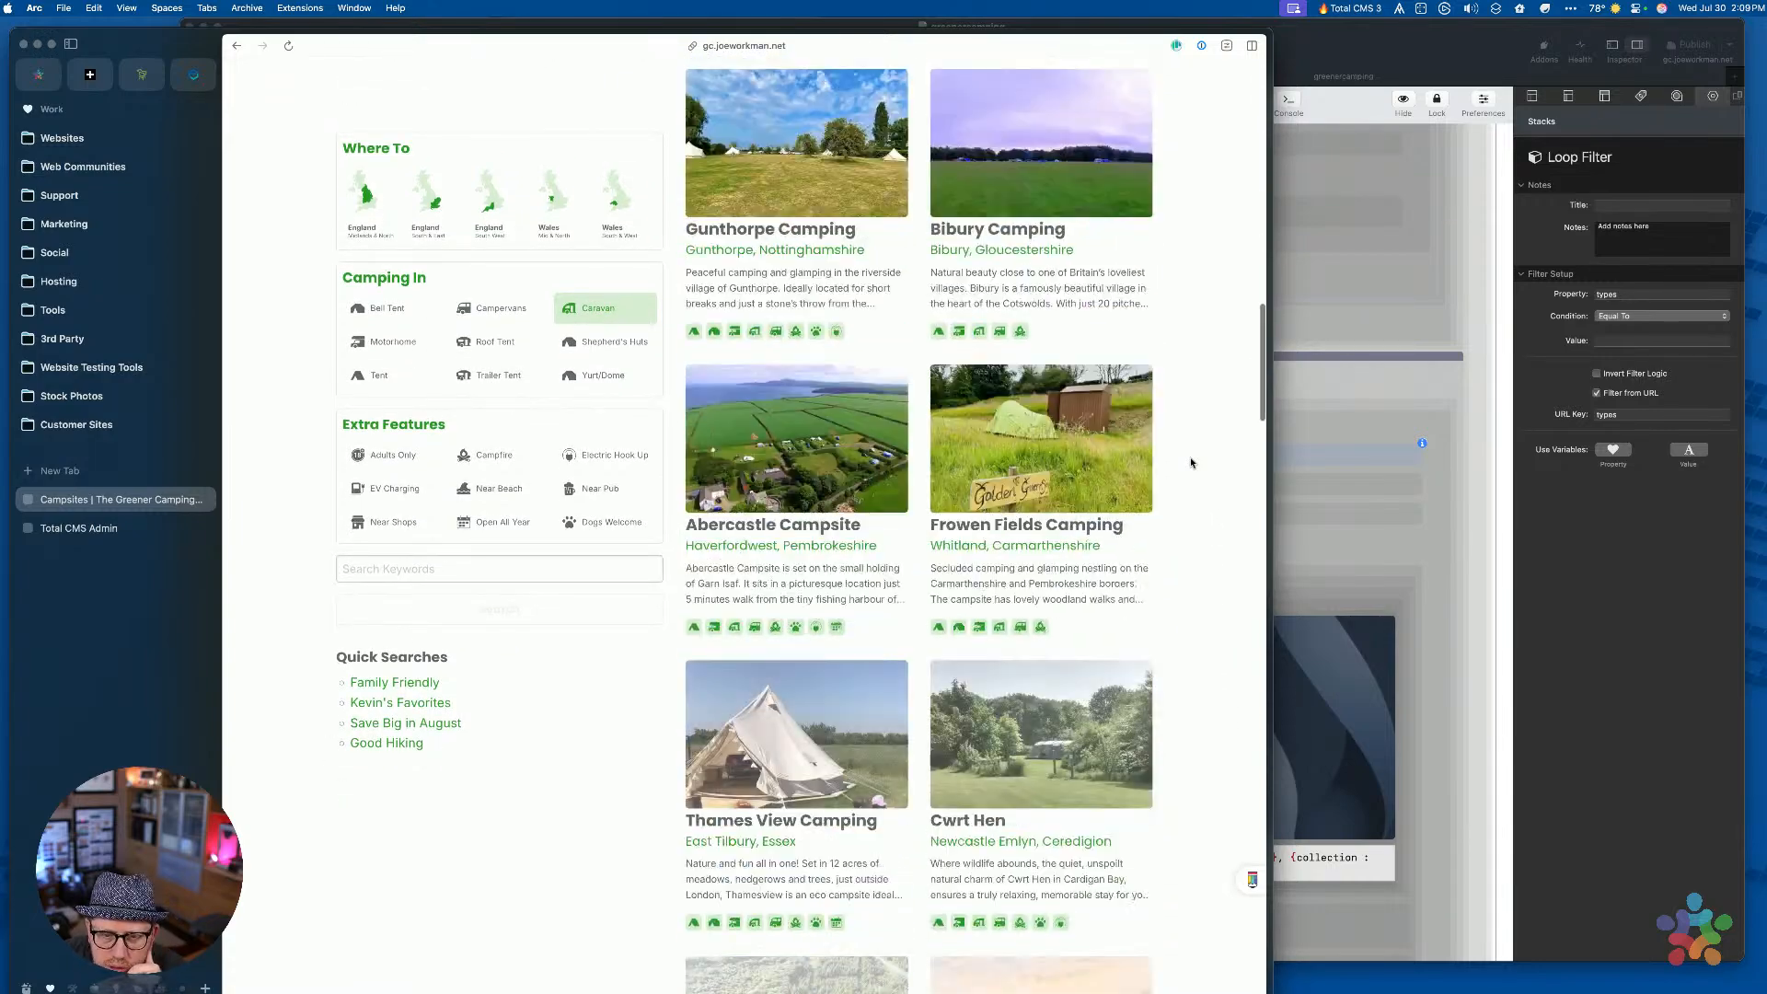
scroll(1191, 462, down, 10)
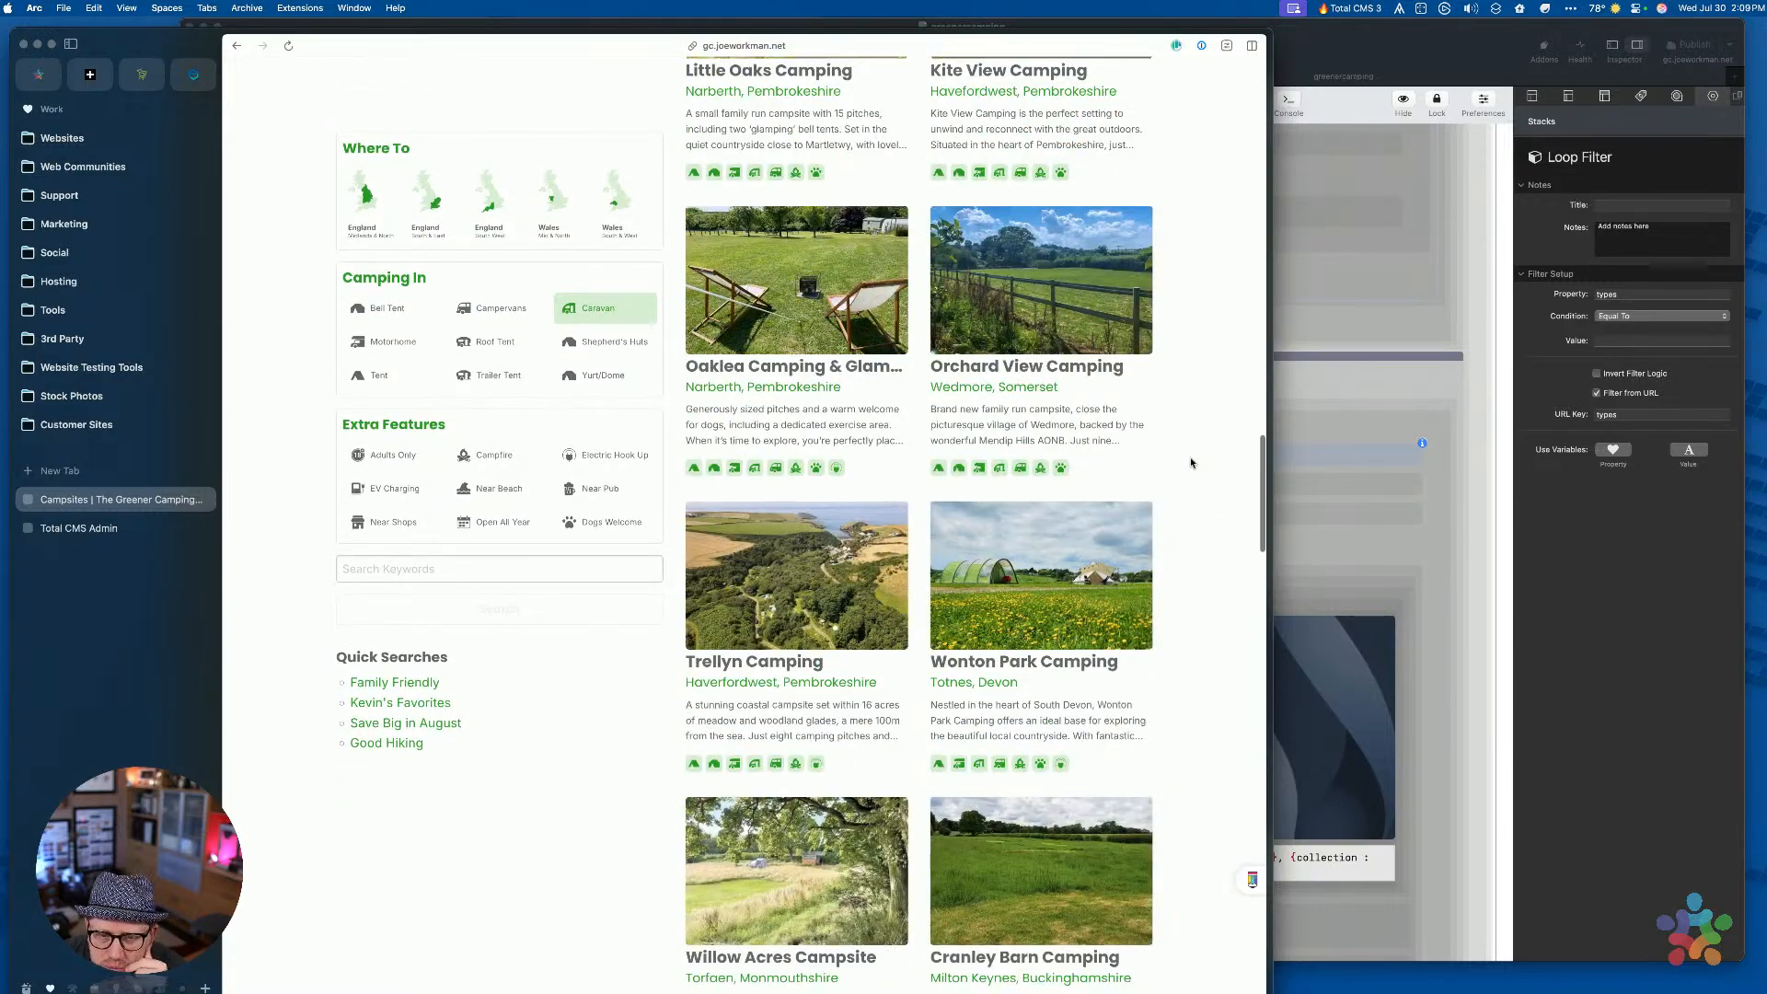
scroll(1191, 462, down, 15)
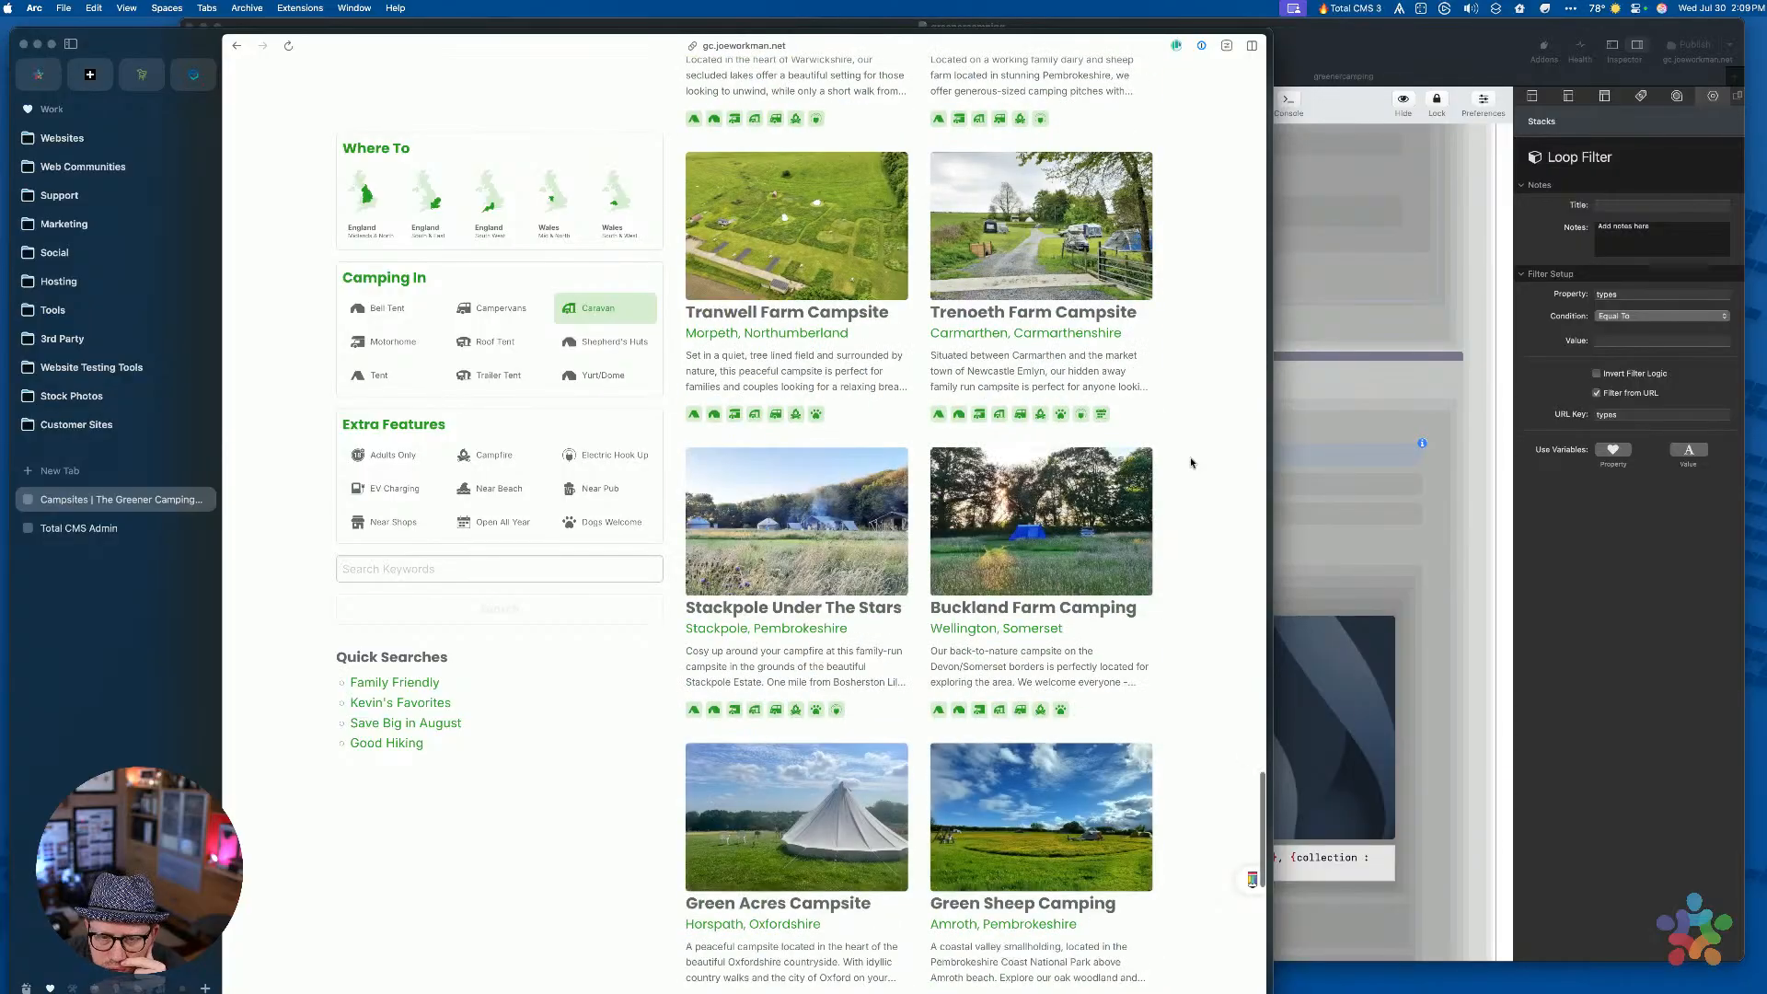
scroll(1191, 462, down, 5)
Check the region loop filter's settings in RapidWeaver, then return to the campsites page in Arc
click(1317, 461)
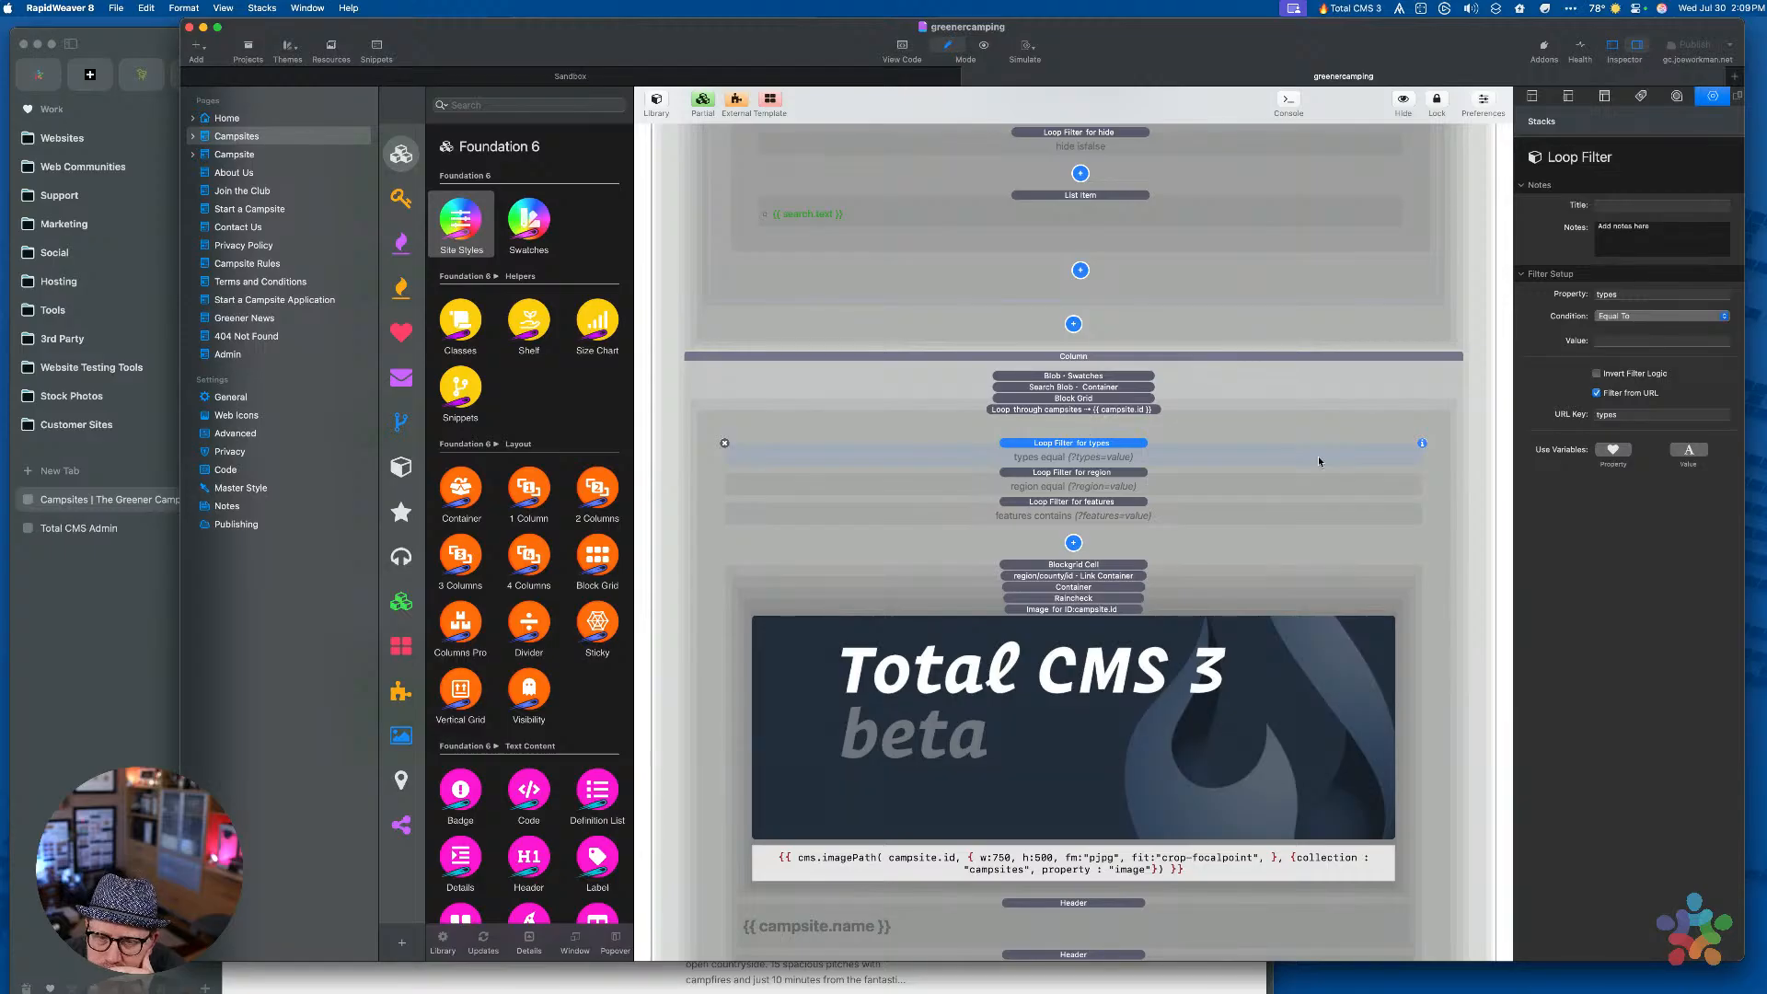
click(1283, 488)
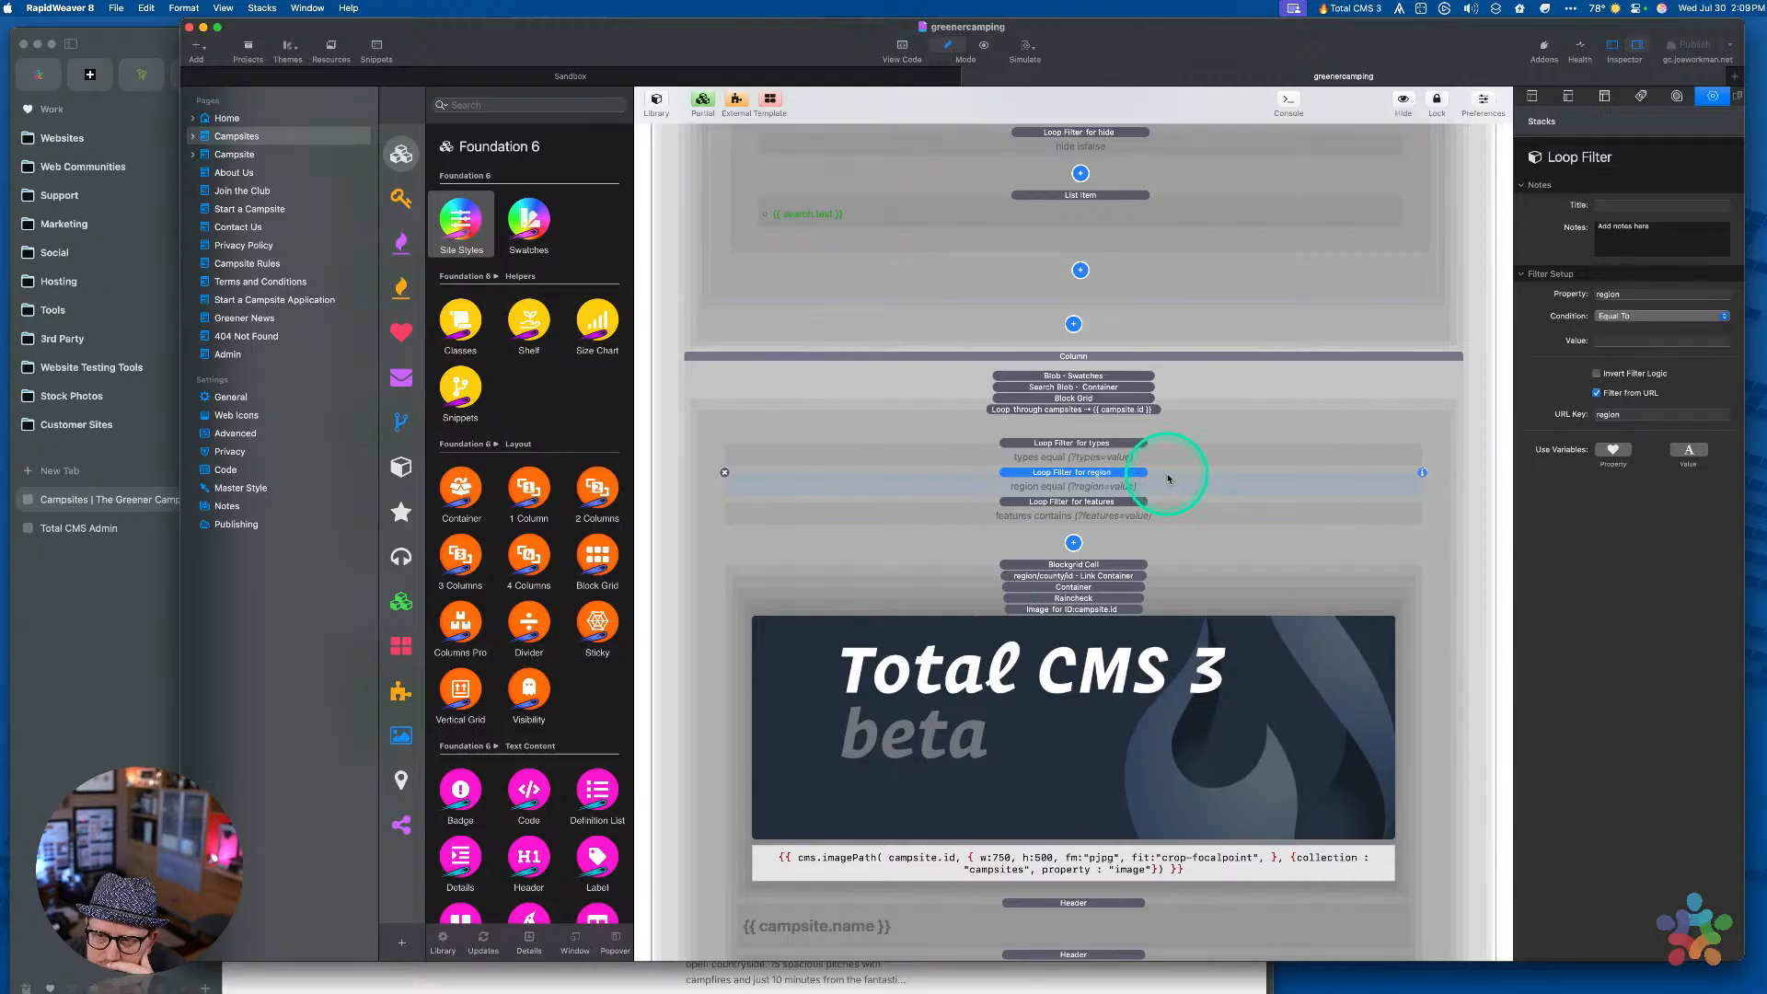
click(117, 625)
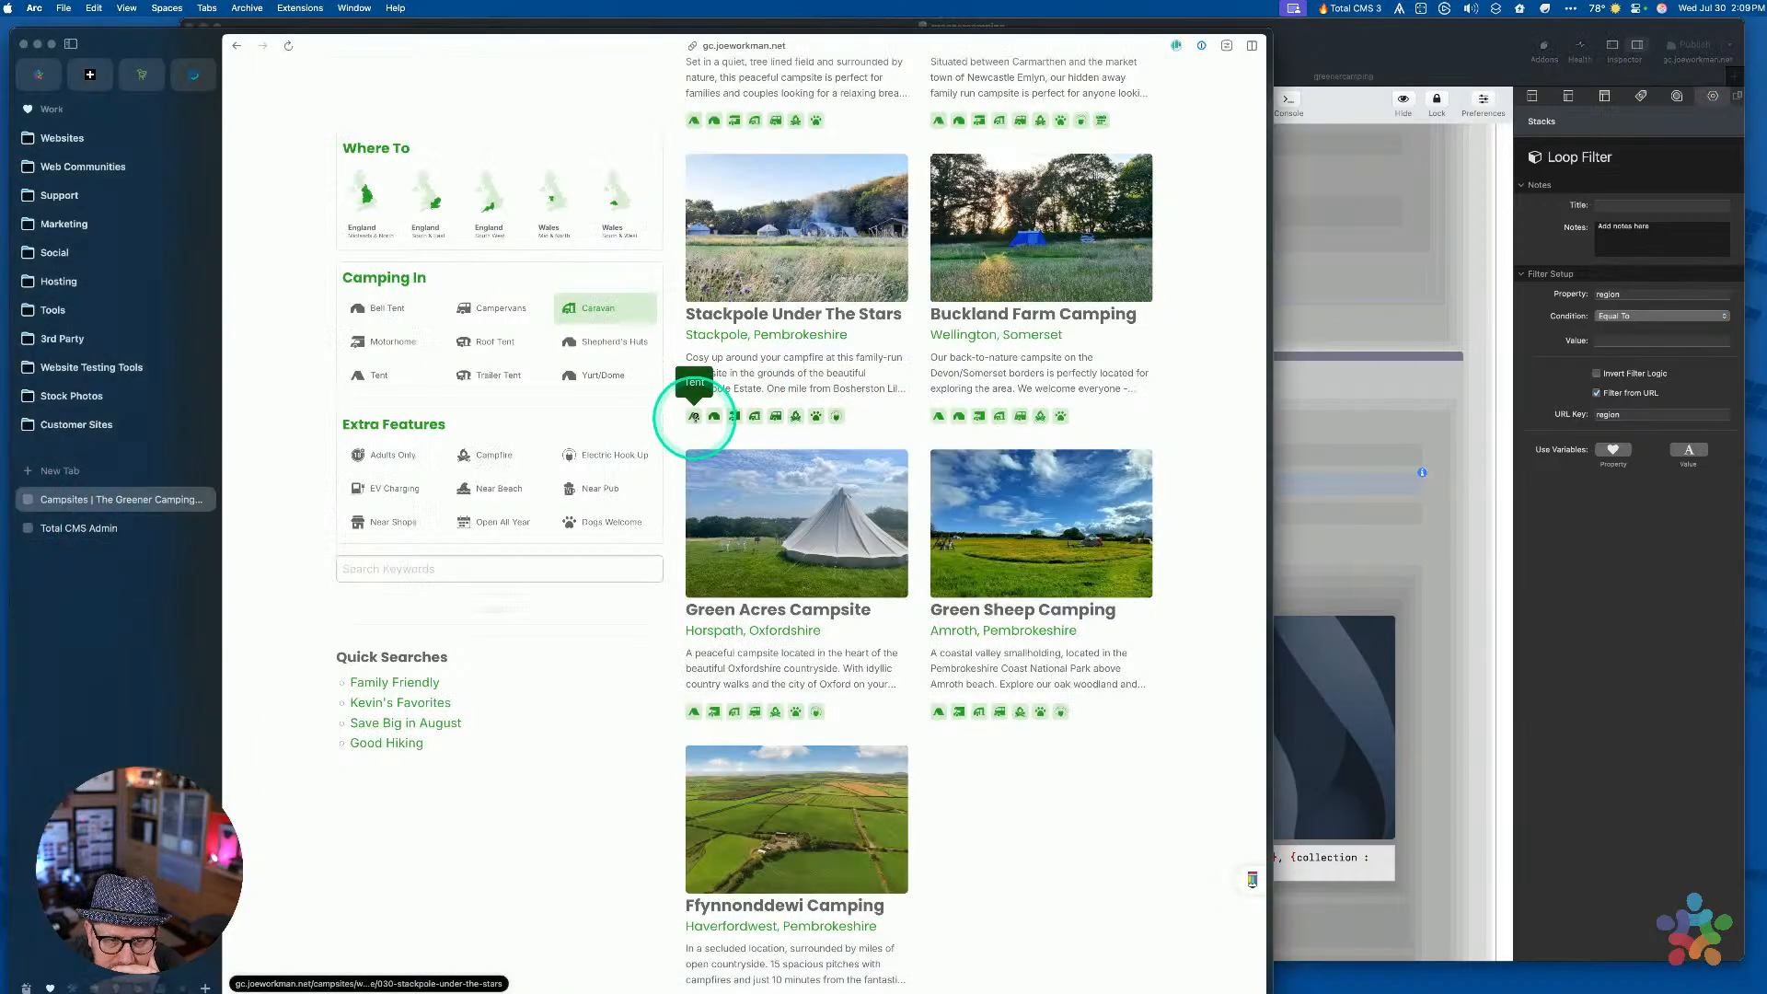
click(86, 532)
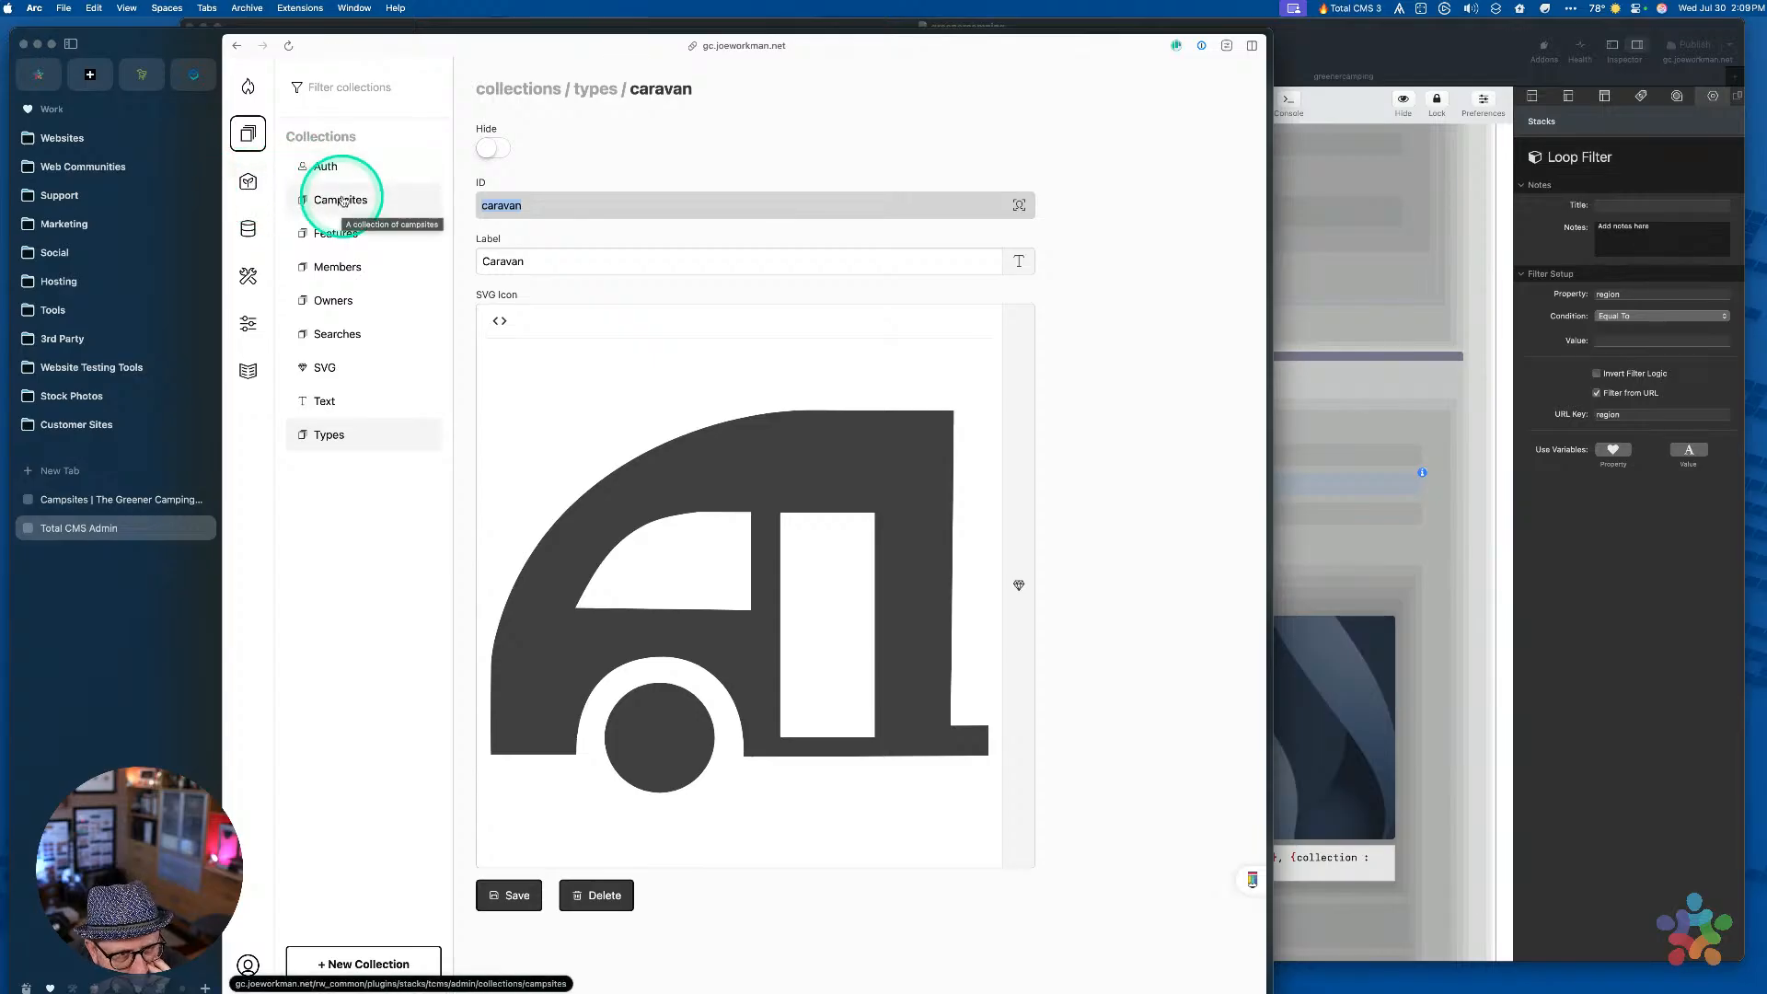
click(247, 228)
click(330, 166)
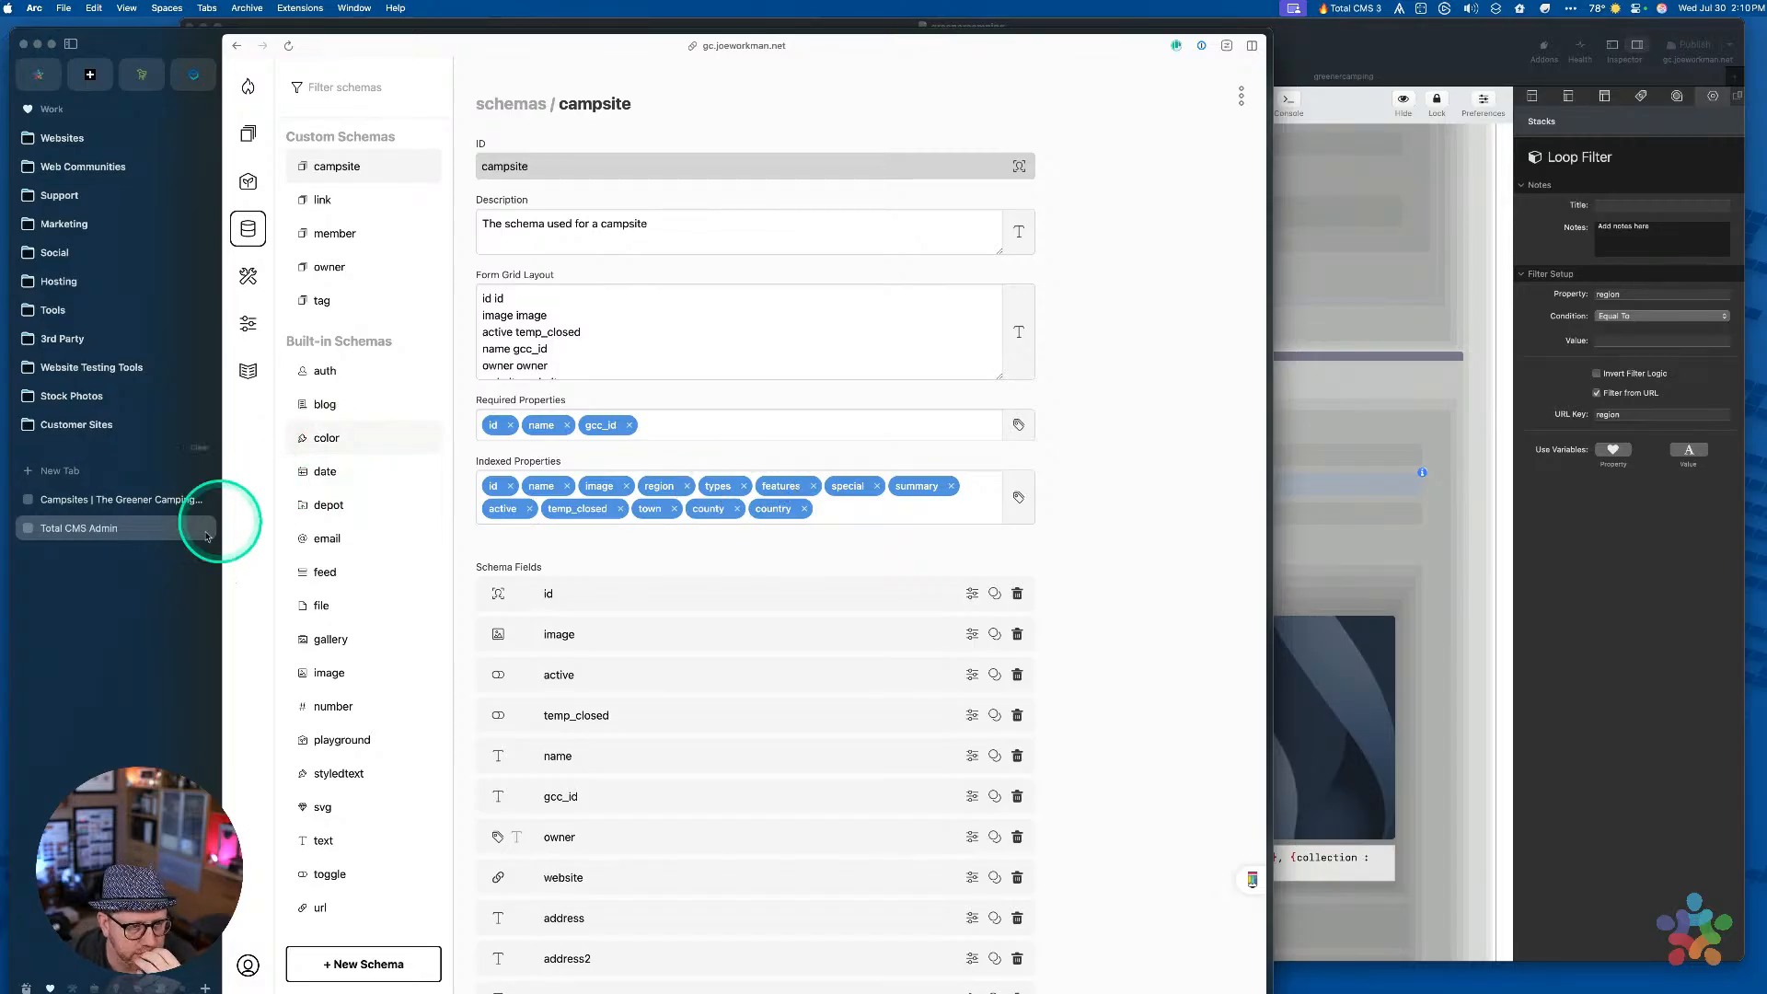
click(158, 501)
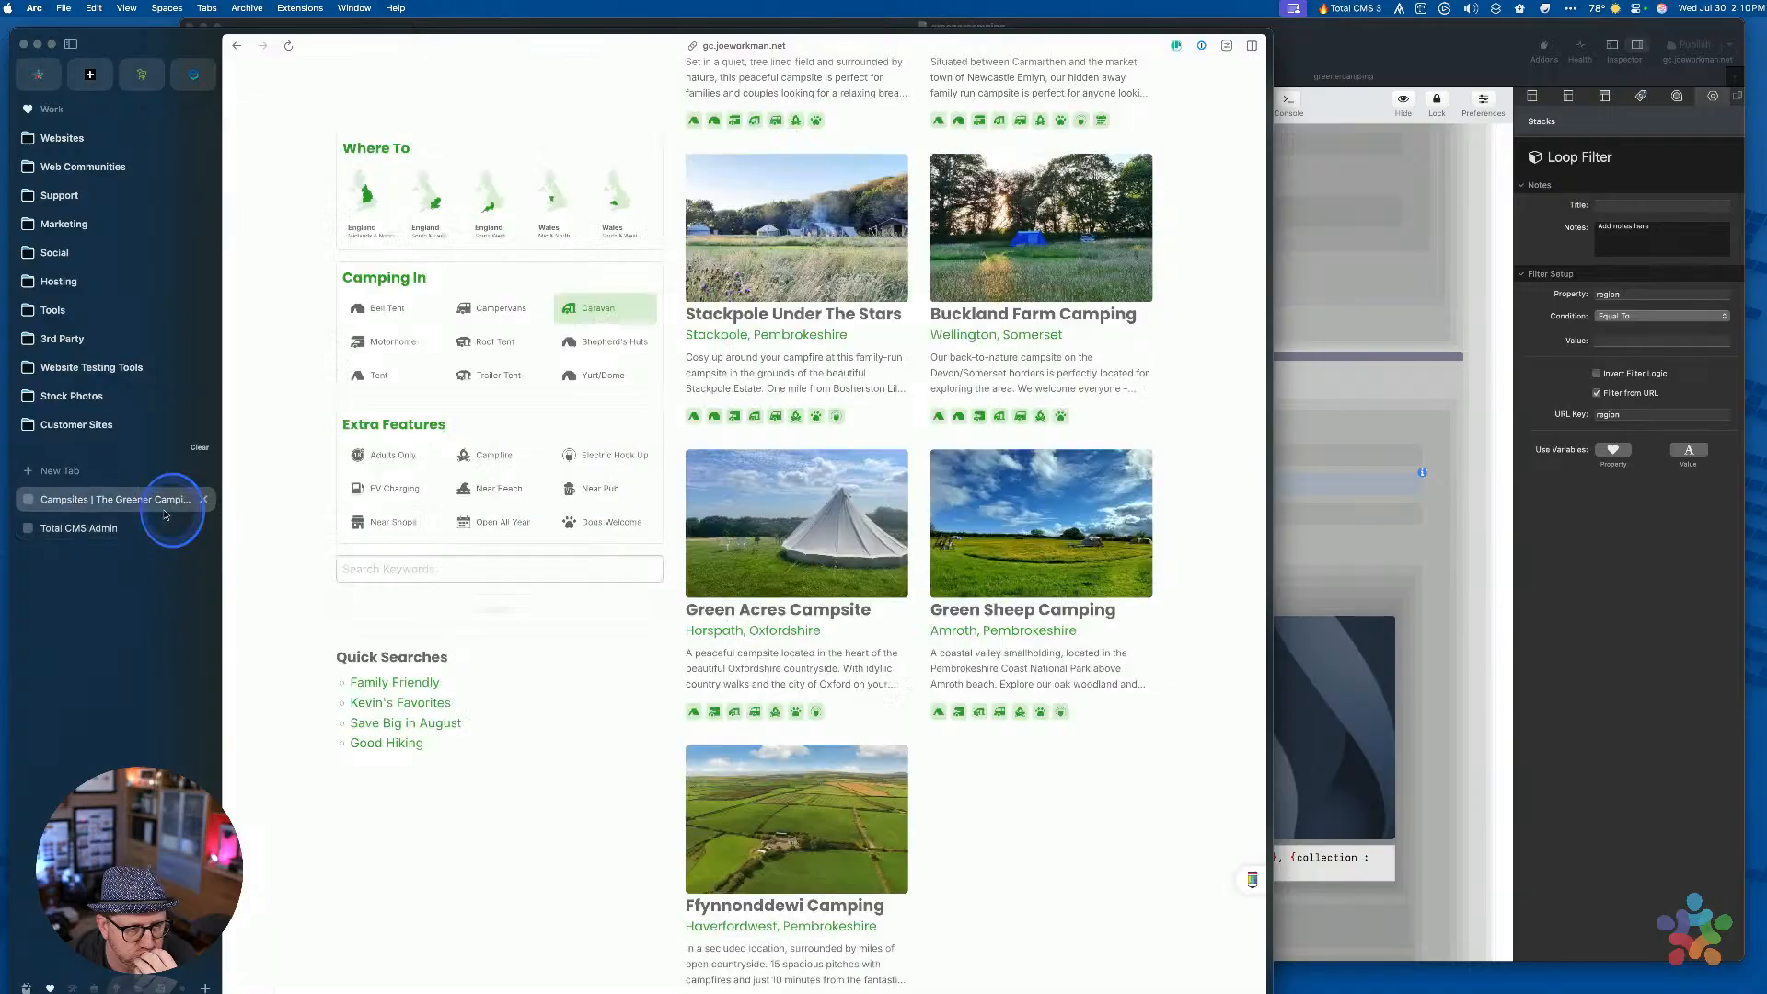
Replace types=caravan in the address with the england-south-west region snippet and load it
scroll(925, 370, down, 5)
scroll(925, 370, up, 15)
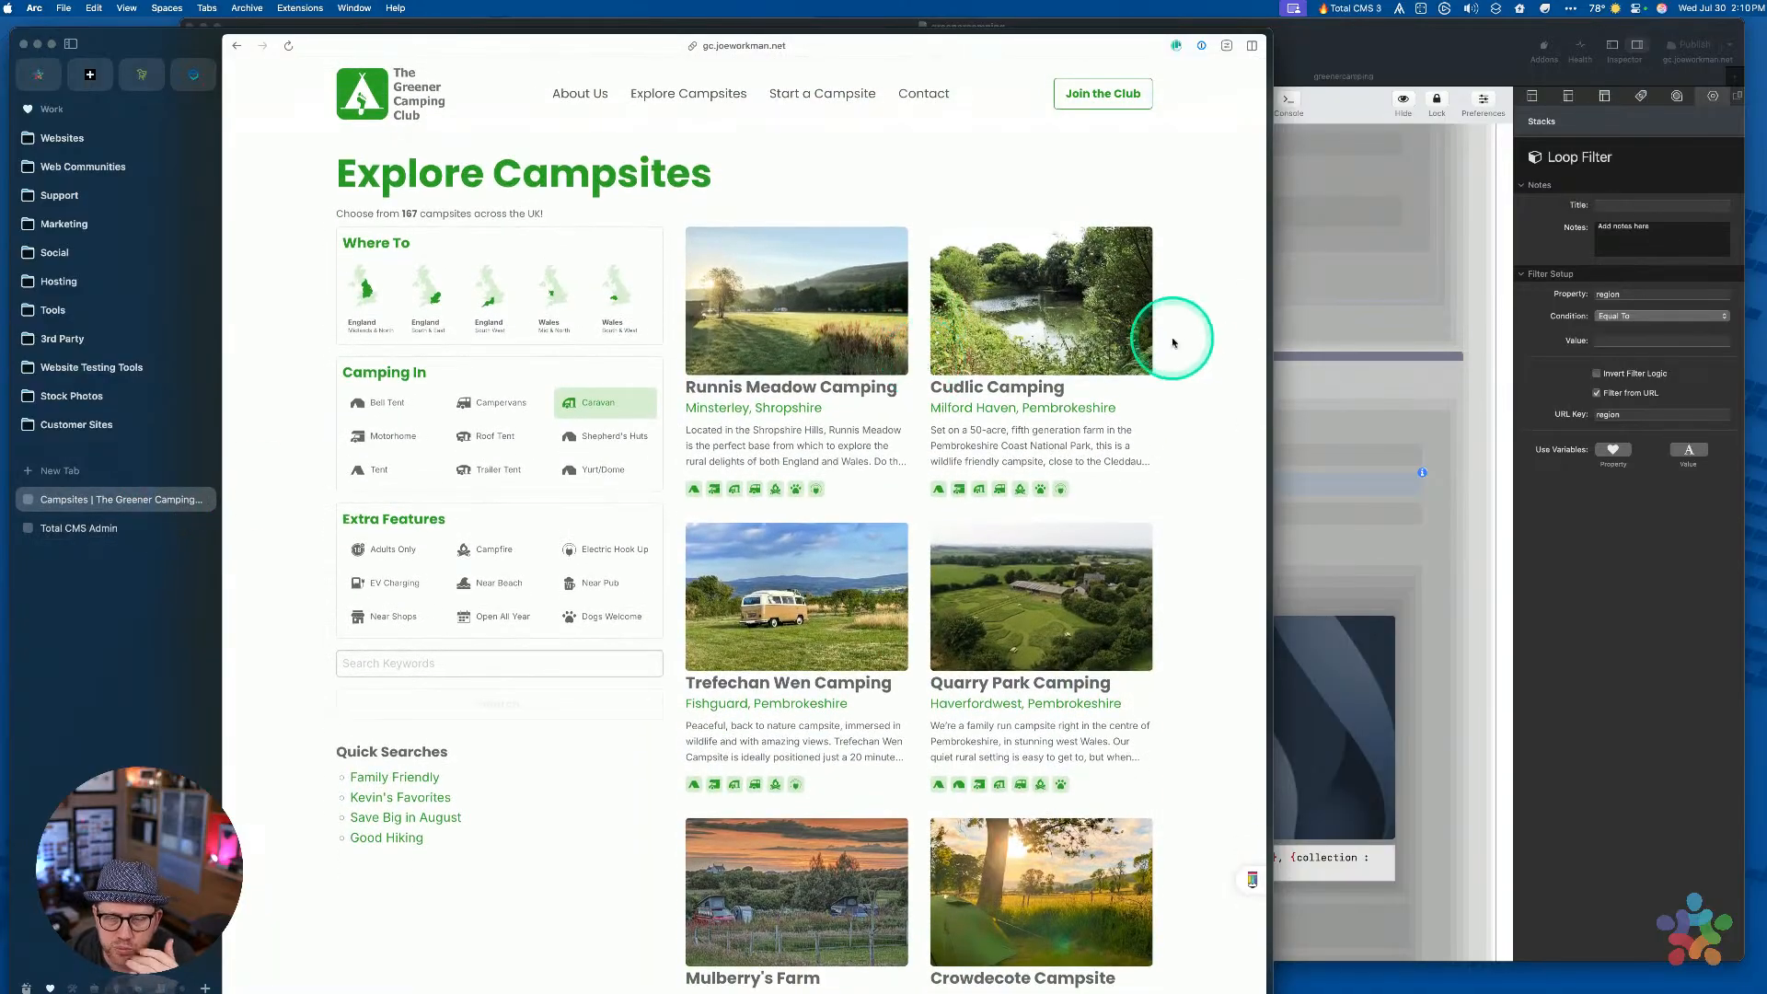
click(1535, 532)
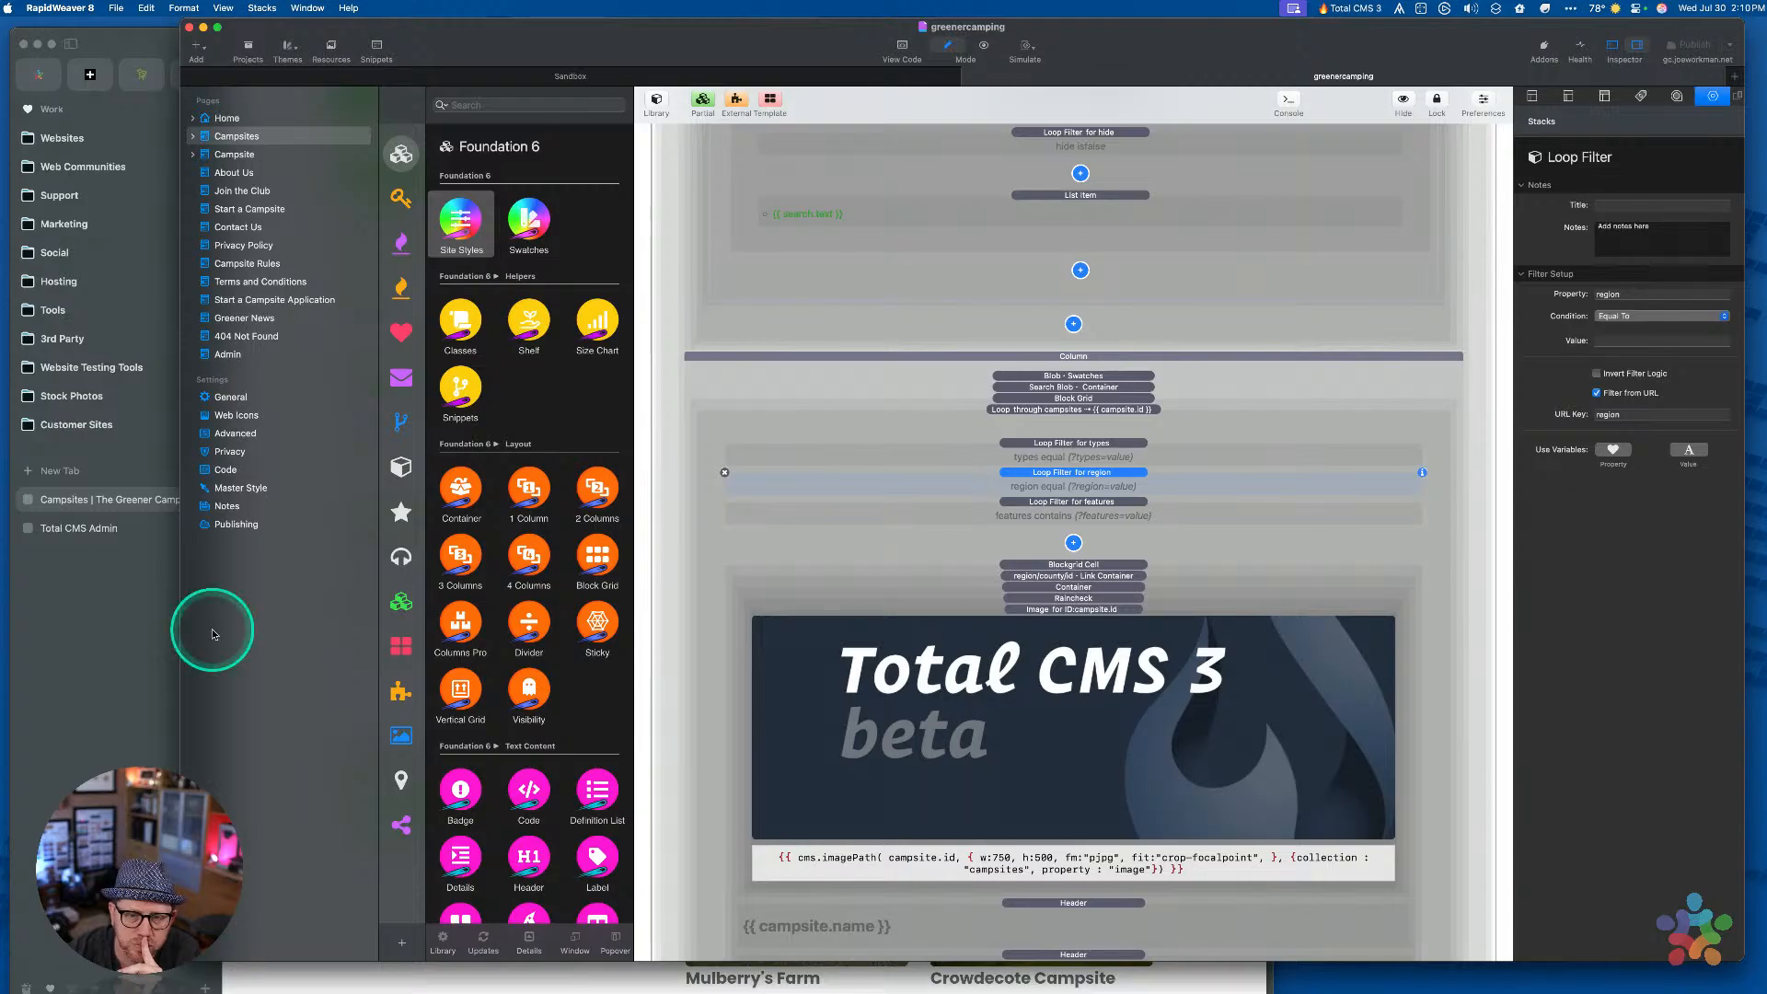
click(119, 635)
key(cmd+l)
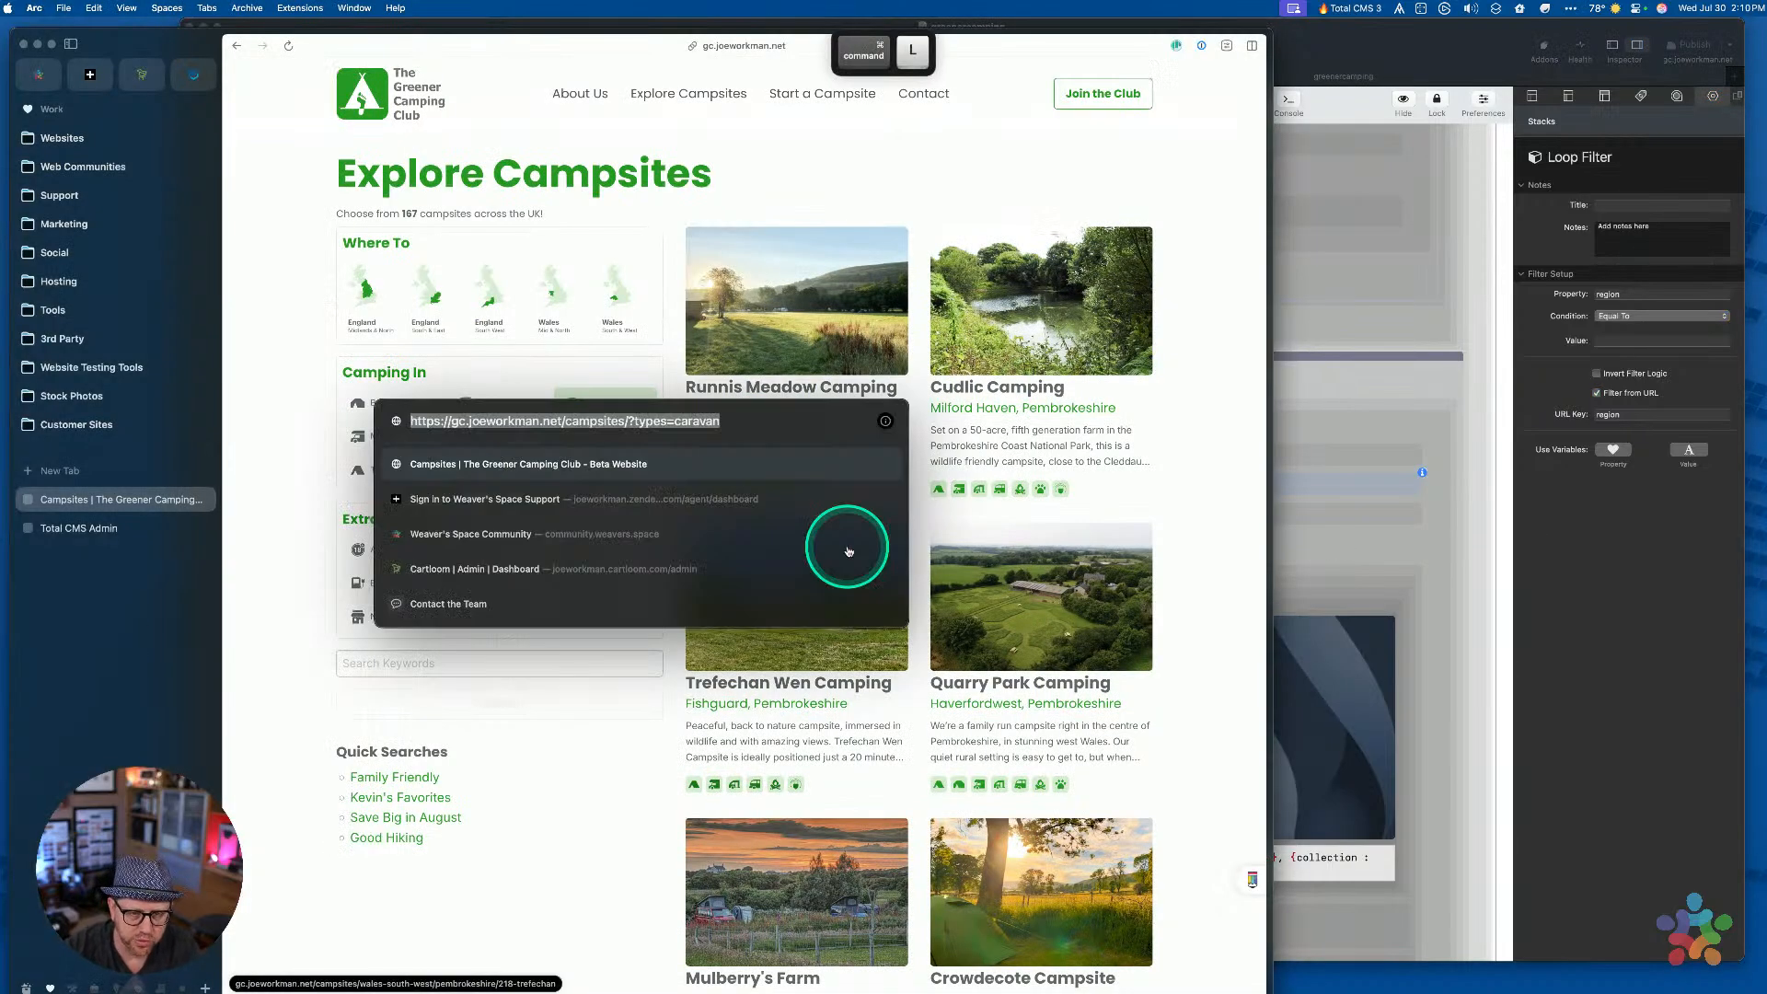
key(Right)
key(alt+shift+Left)
key(alt+shift+Left)
text(re)
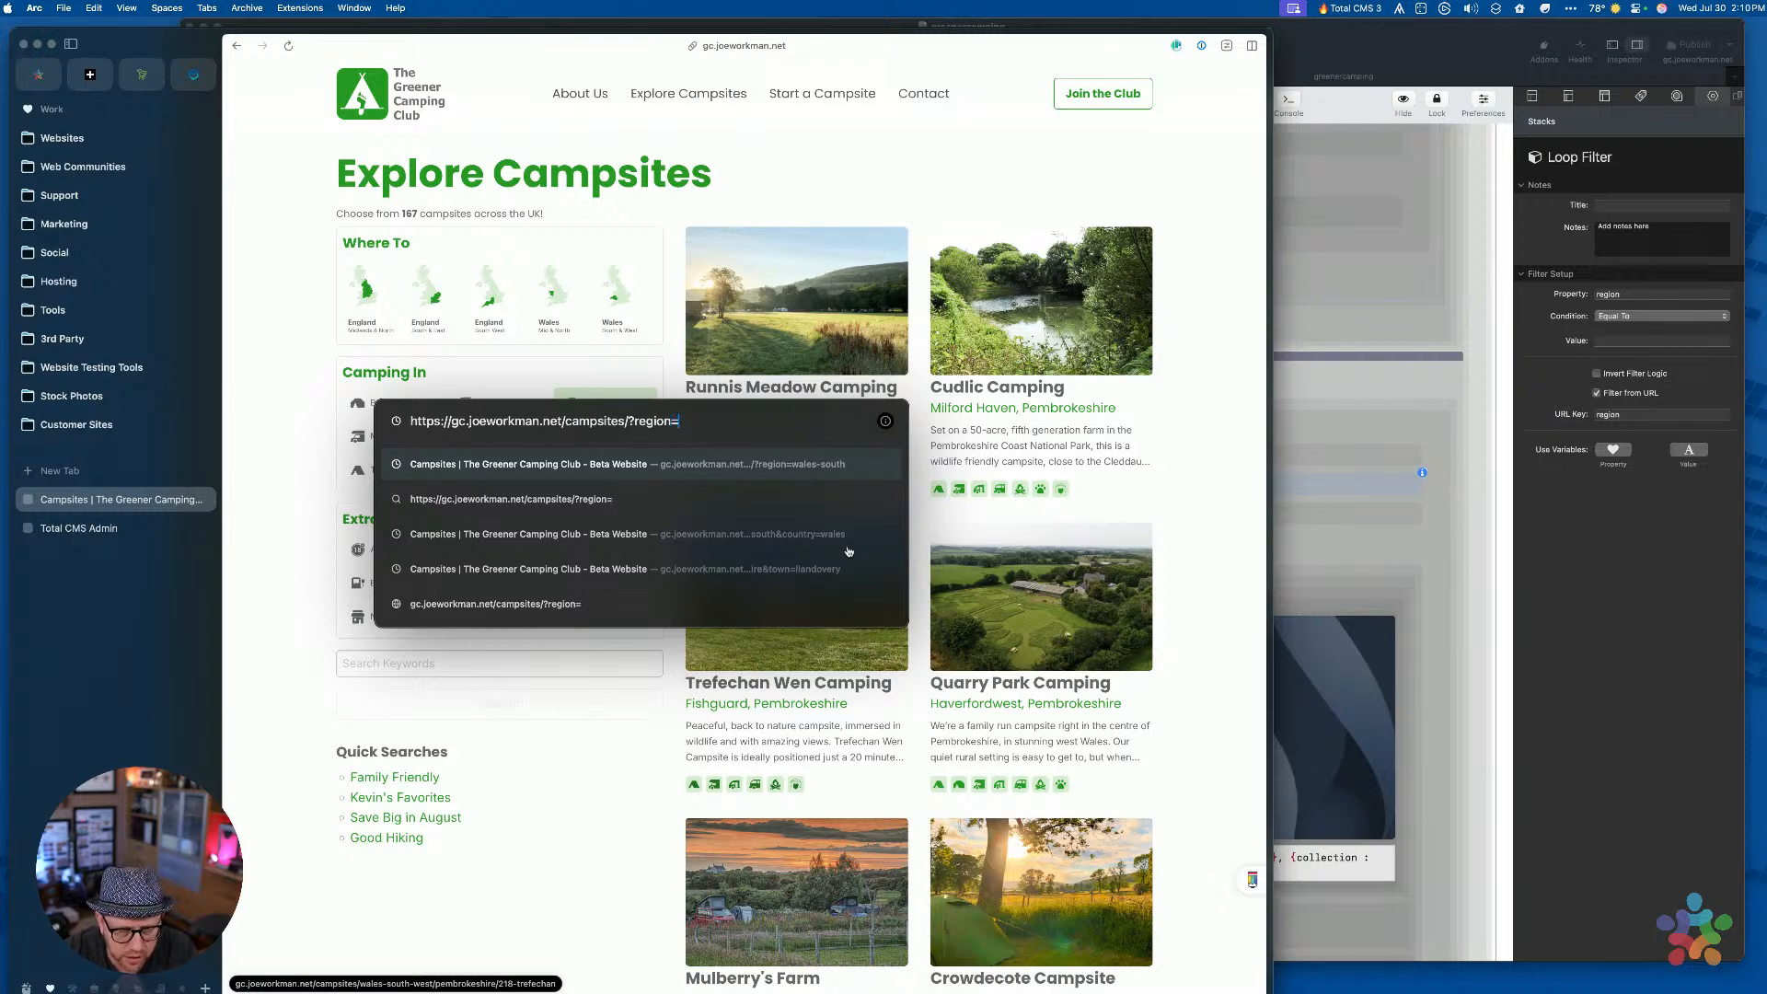
key(super+shift+v)
key(Down)
key(Down)
key(Down)
key(Down)
key(Down)
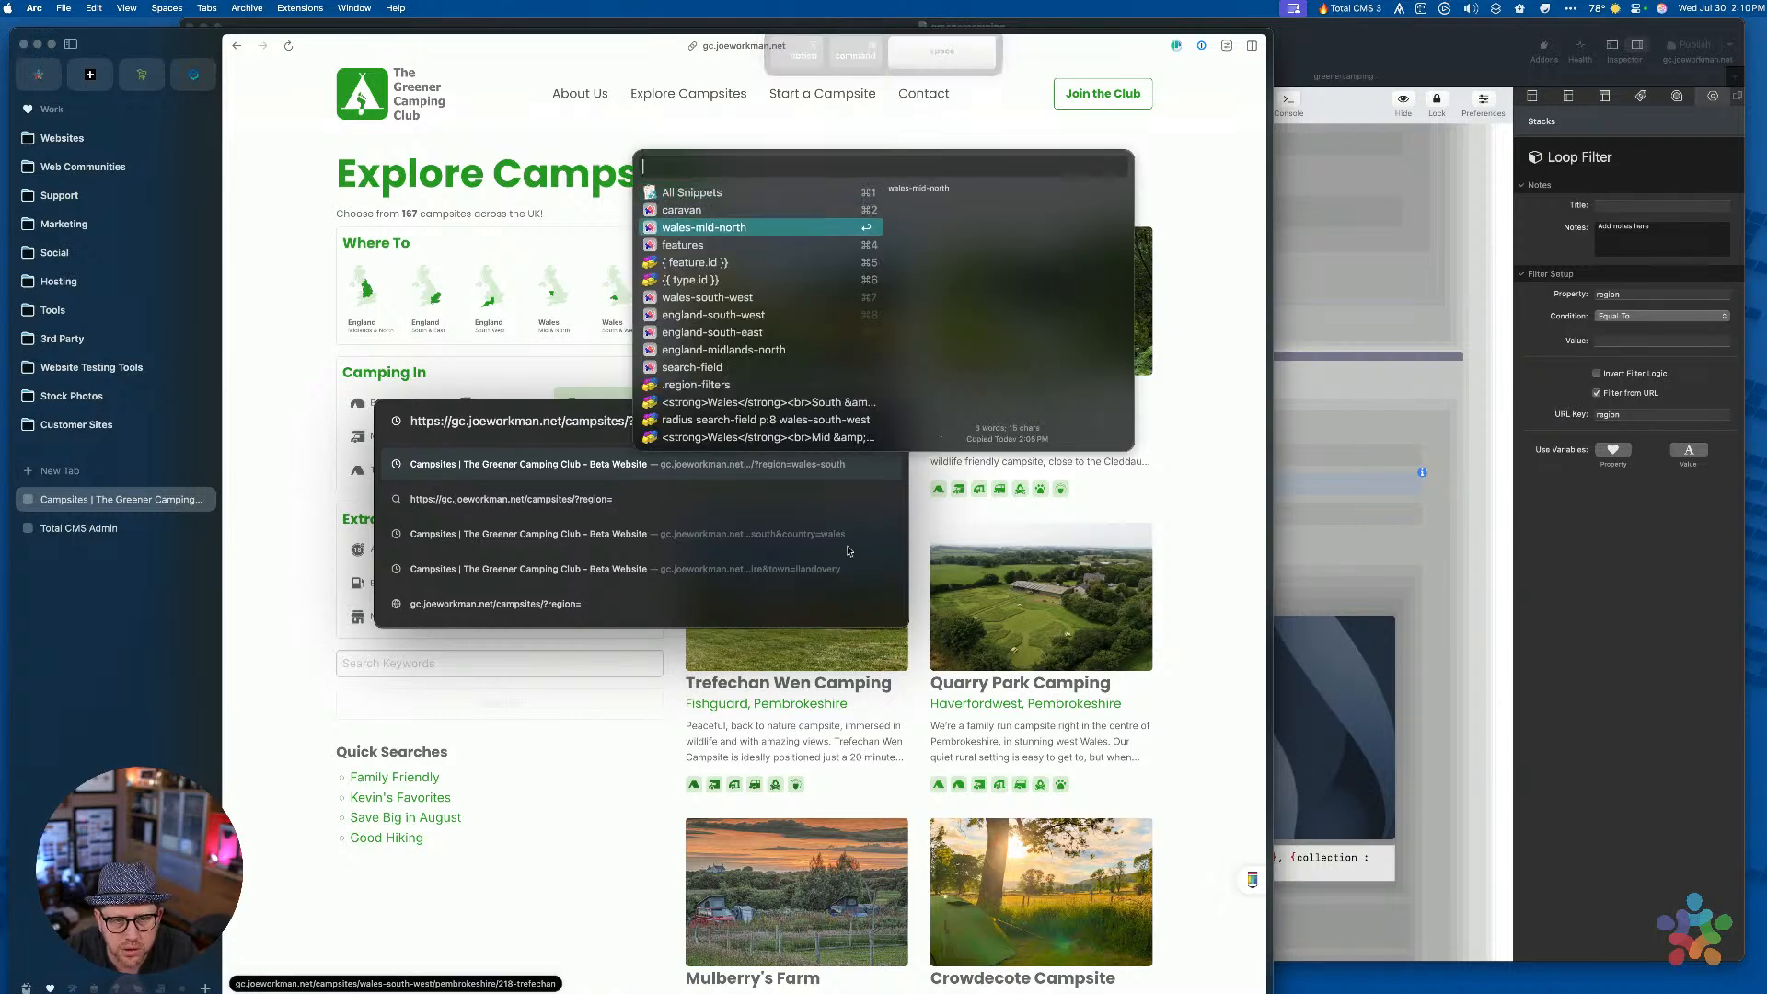
key(Down)
key(Down)
key(Down)
key(Up)
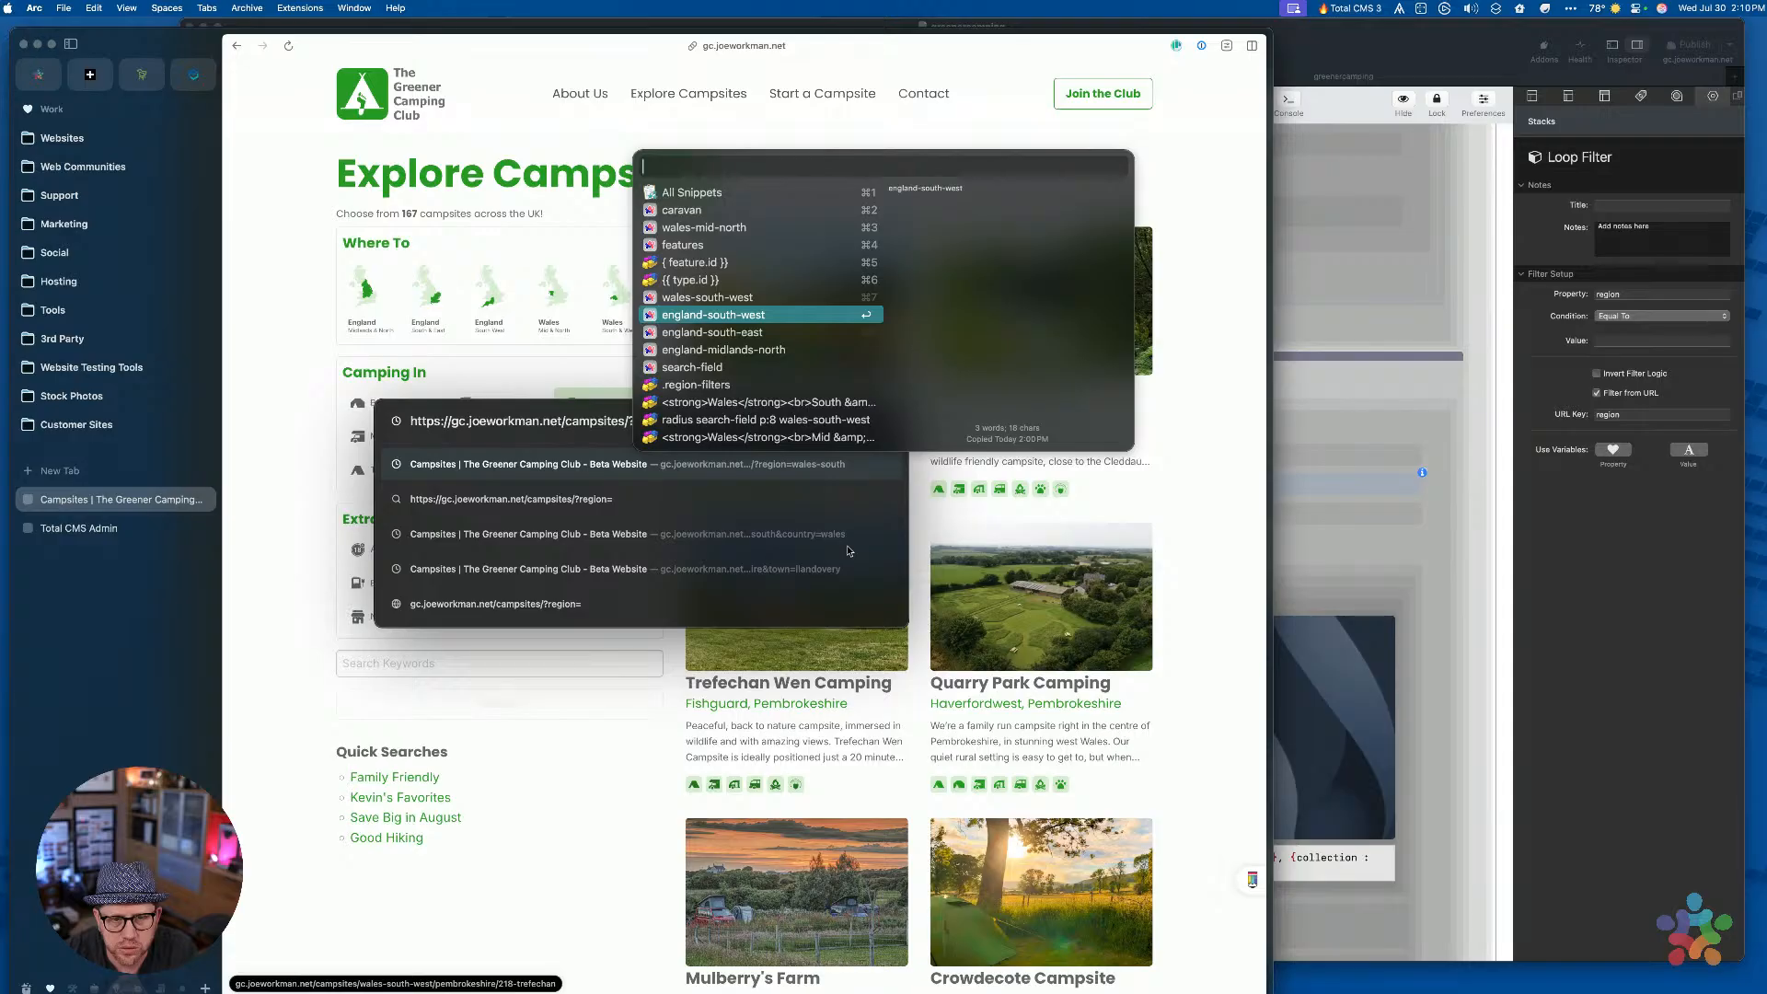
key(Return)
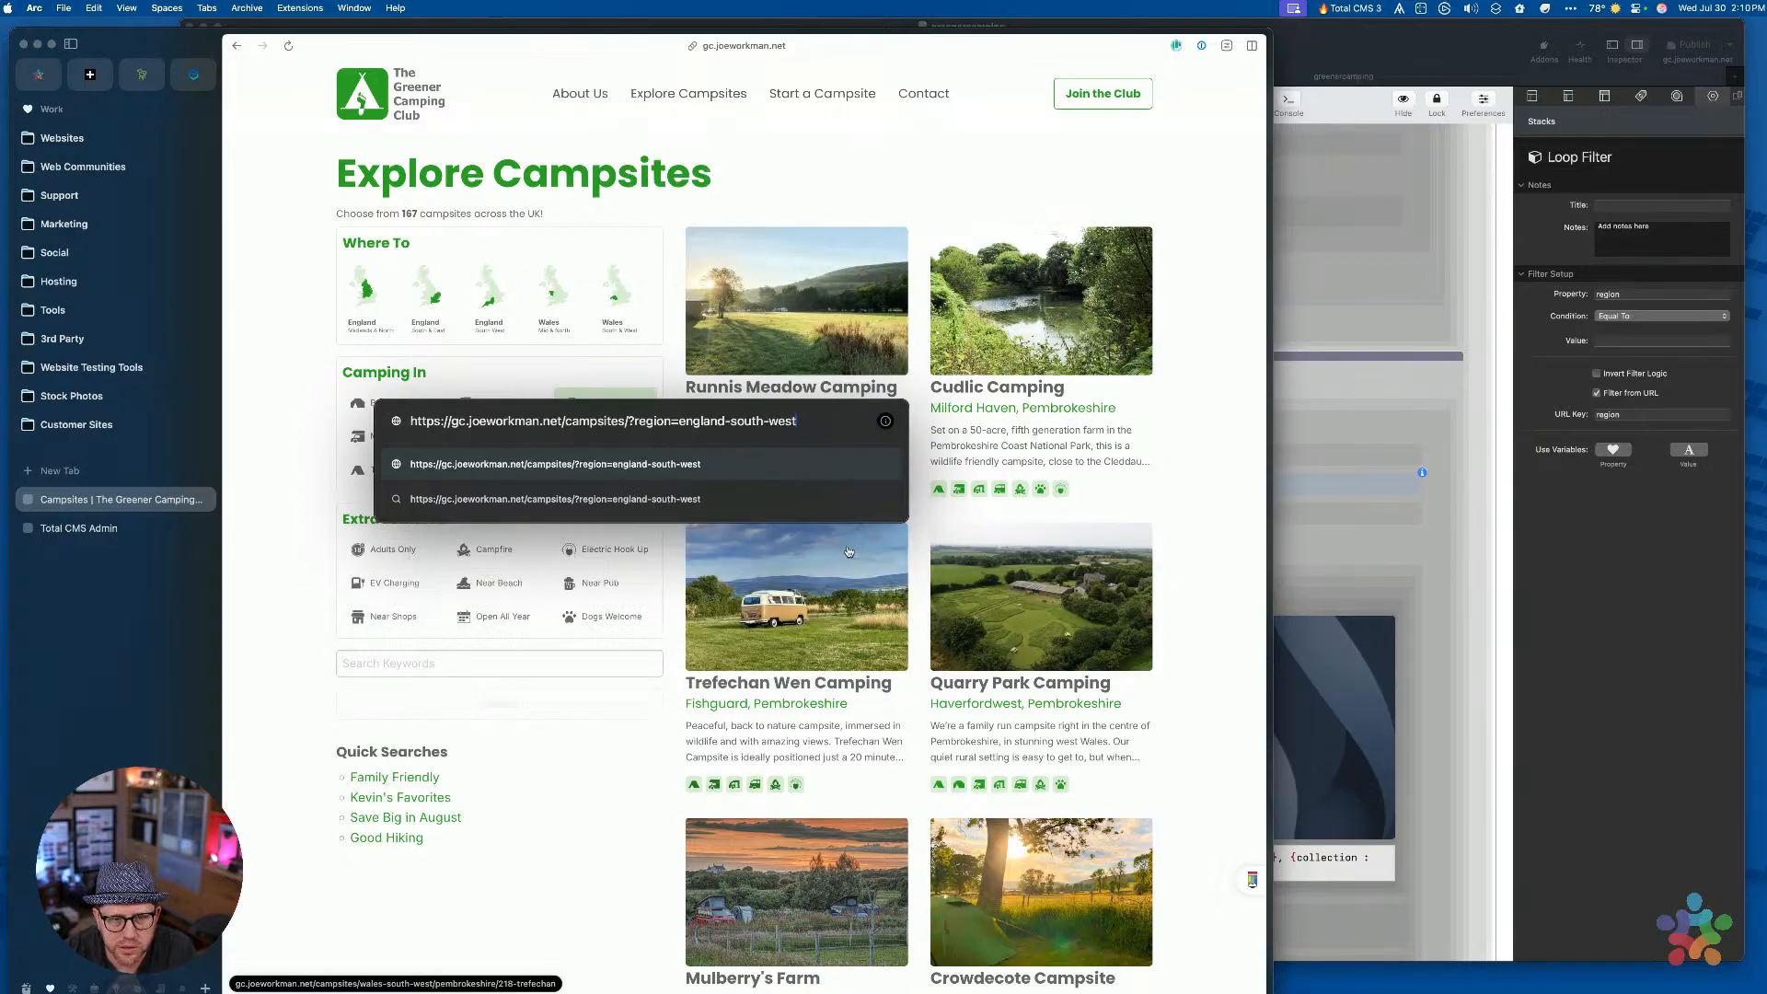
key(Return)
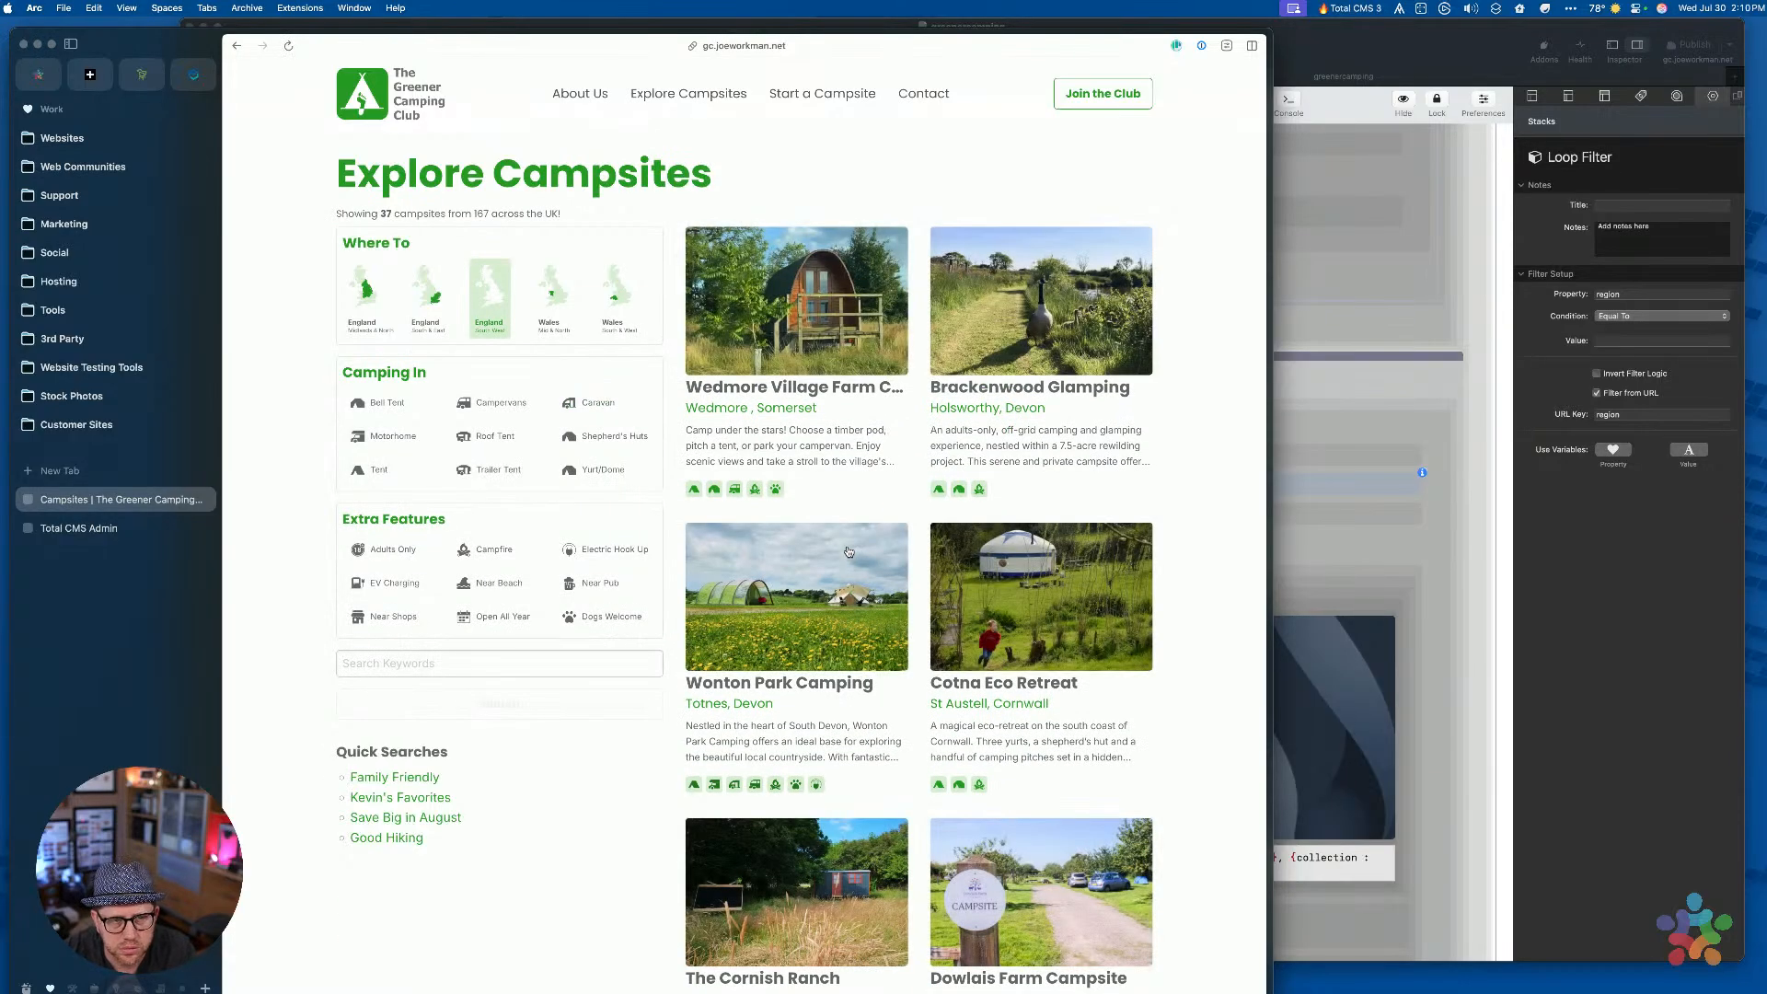
Clear the England regions, choose Wales Mid & North, and run the search
scroll(851, 552, down, 20)
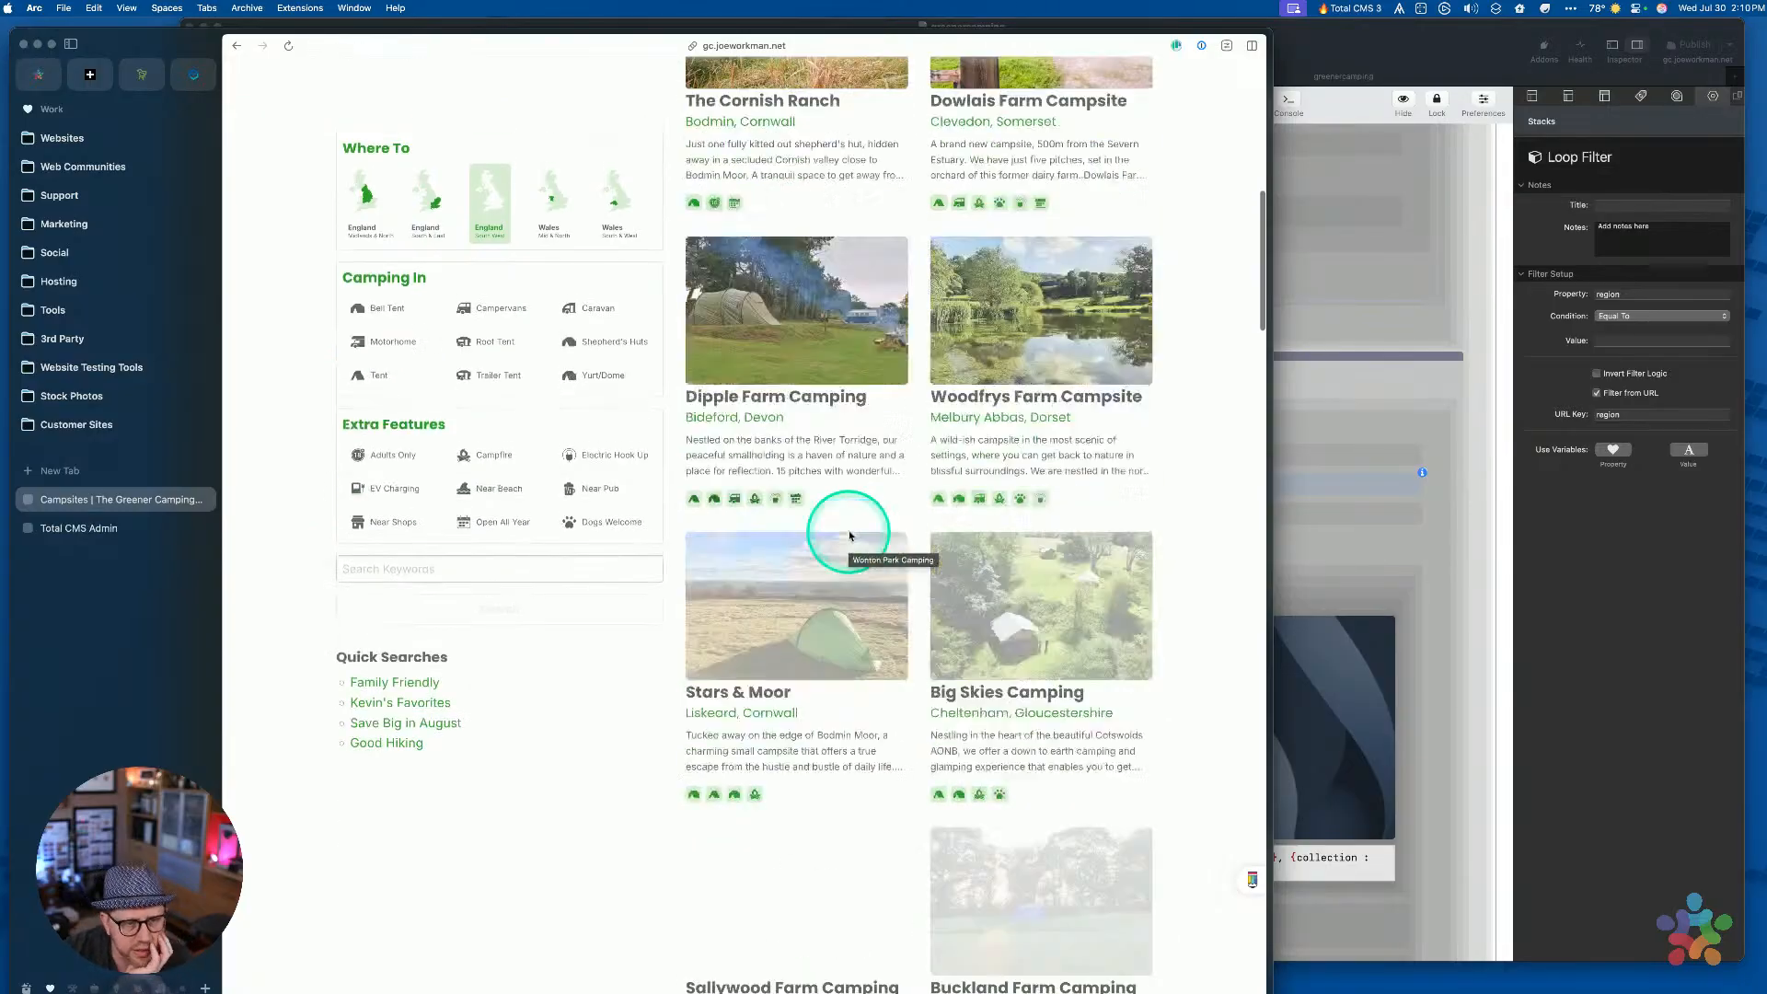
scroll(850, 537, up, 20)
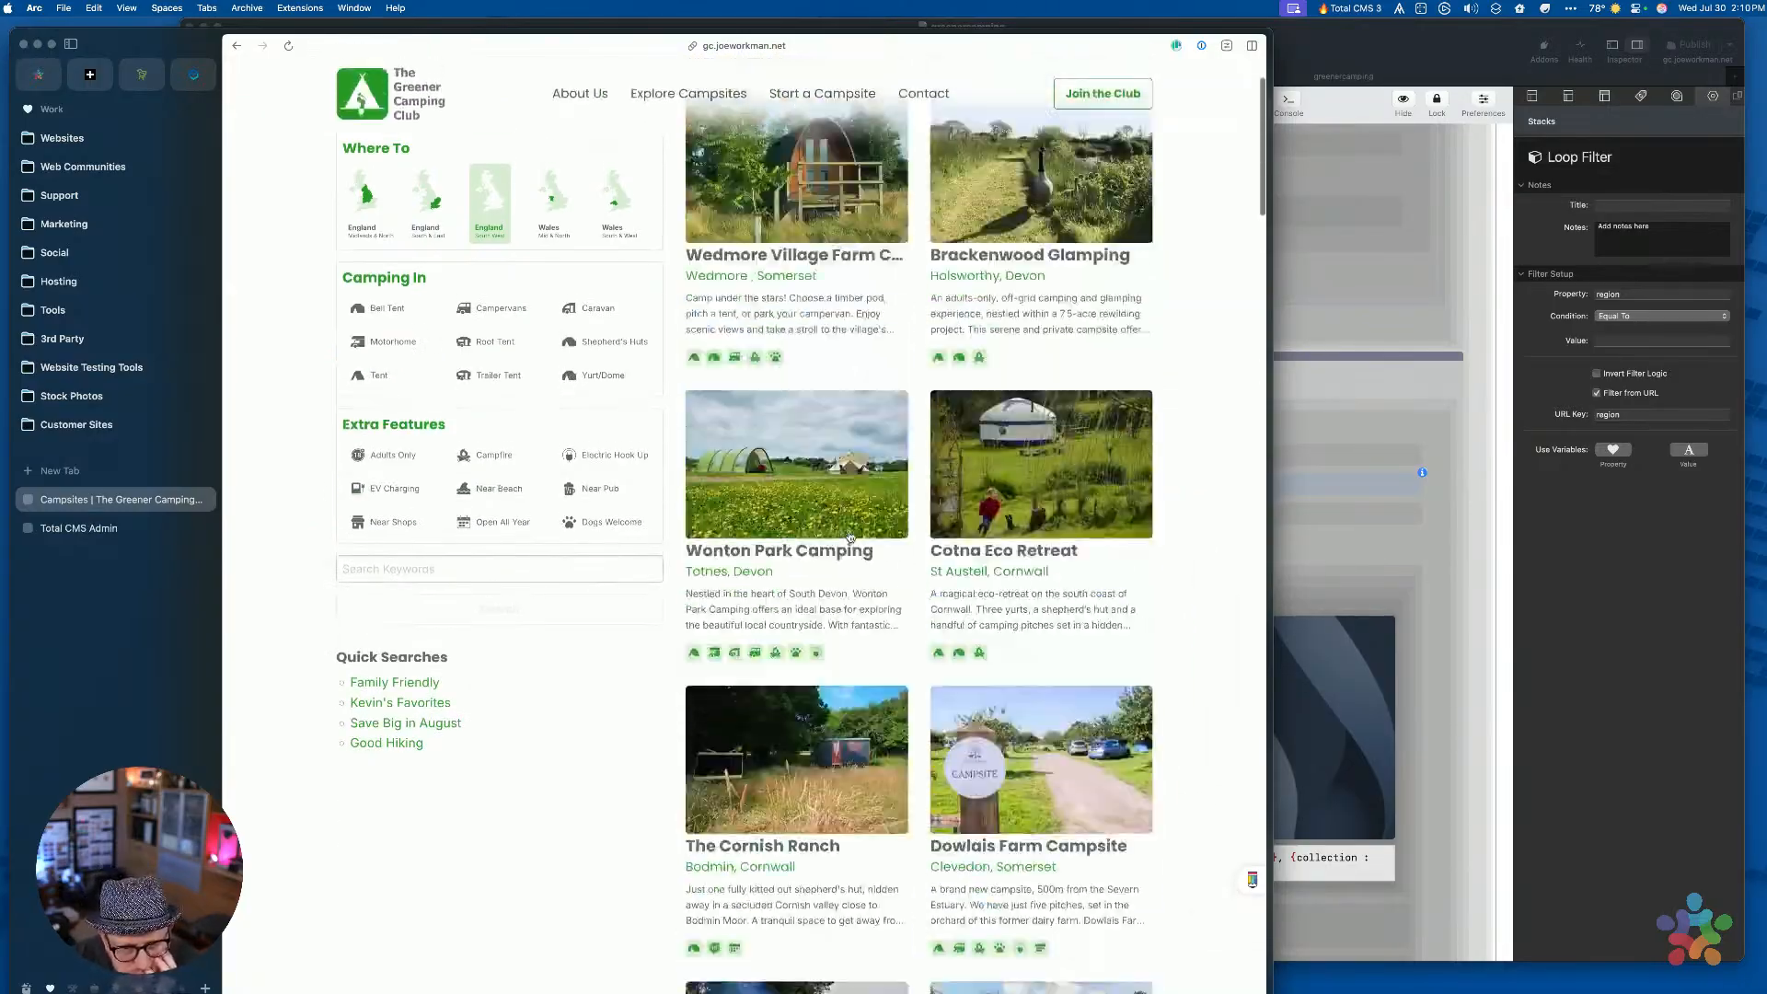
click(553, 291)
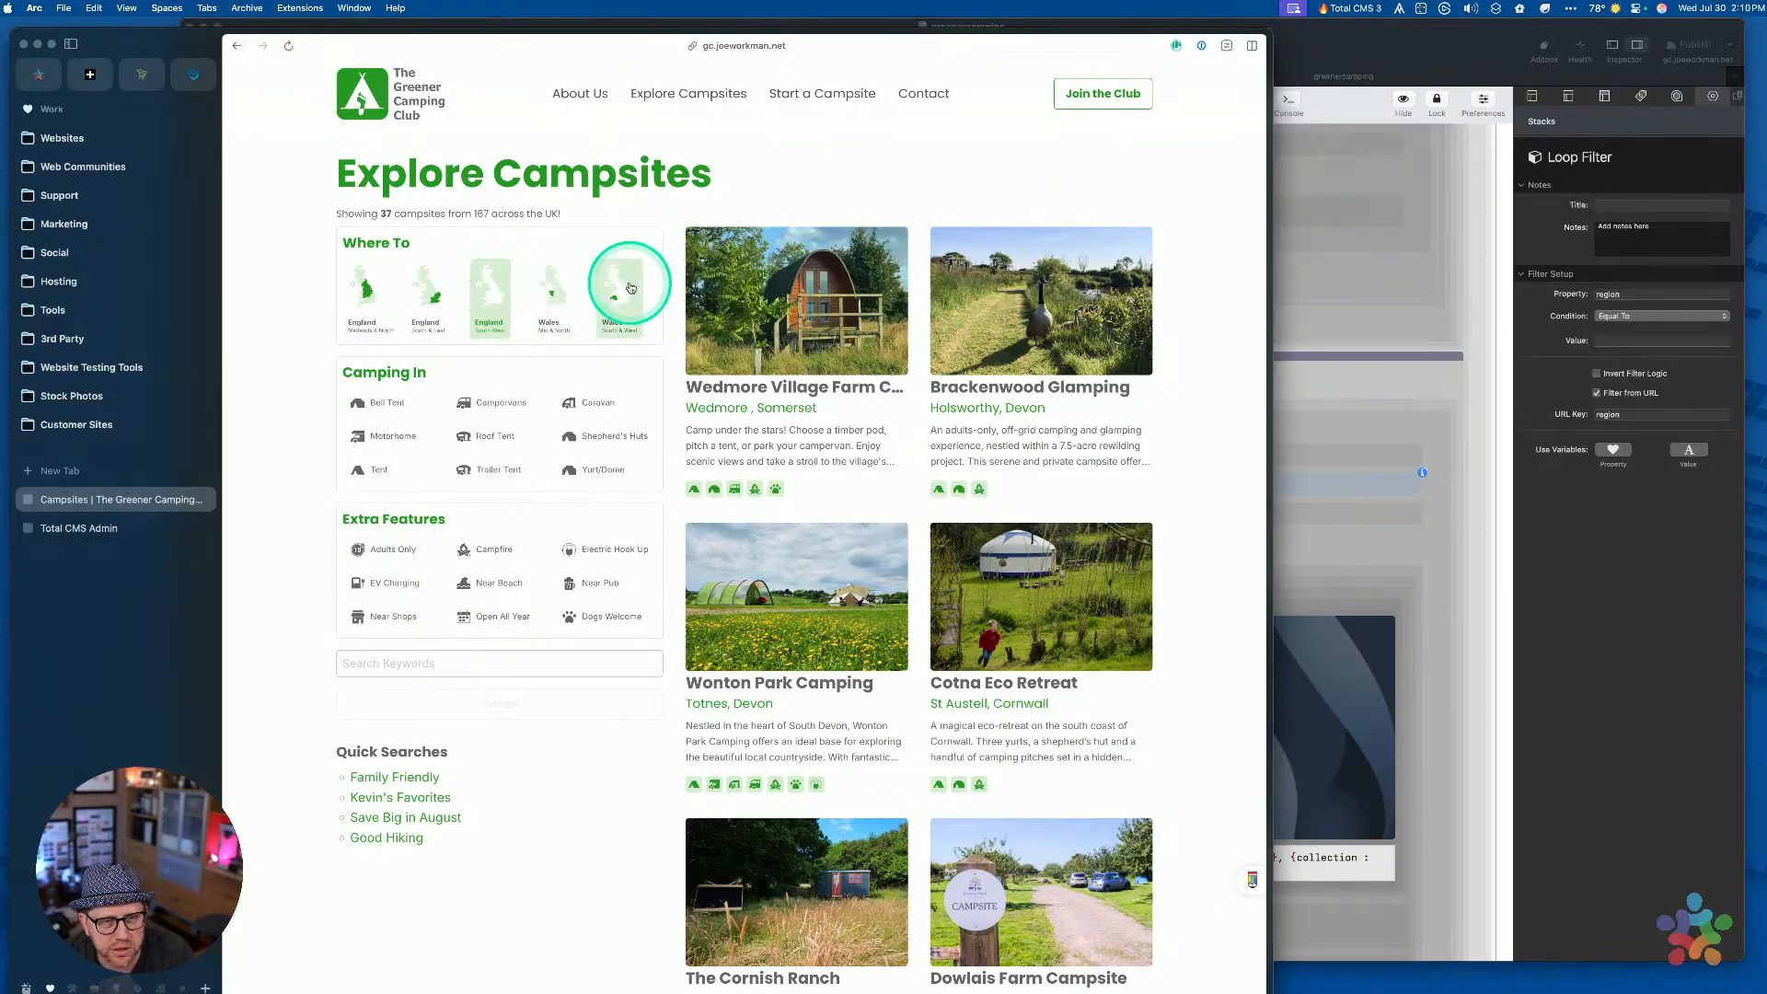
click(422, 304)
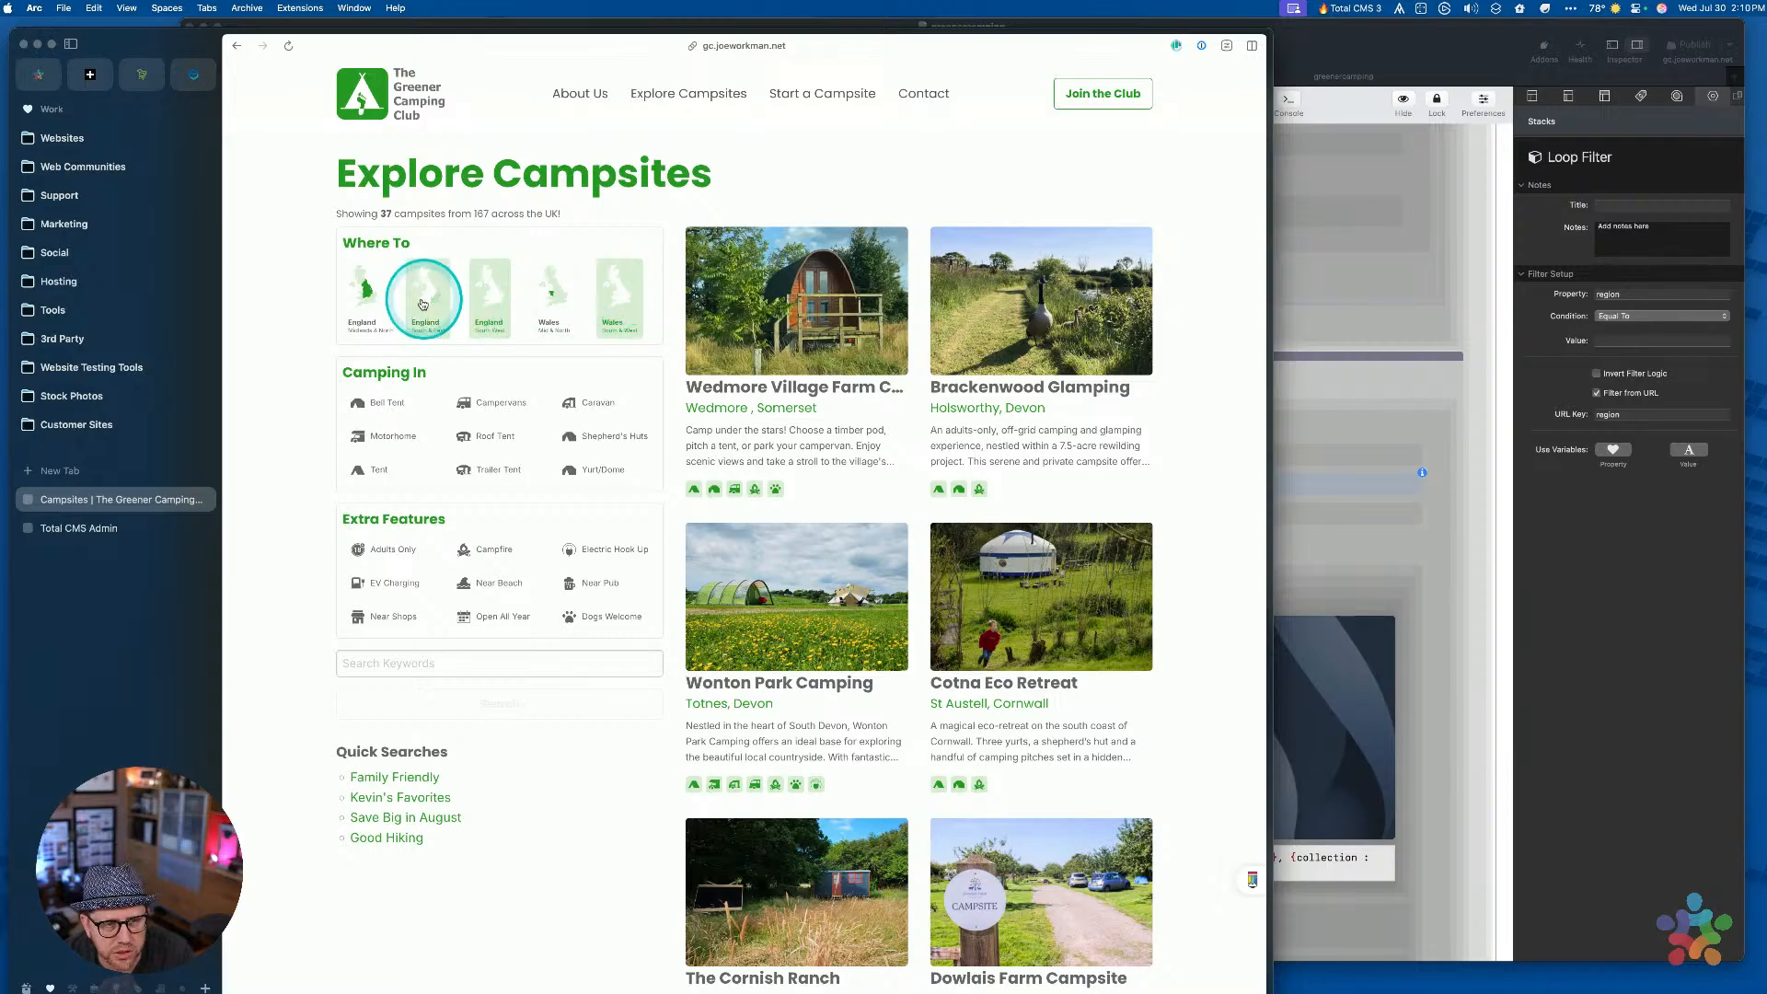
click(358, 290)
click(428, 296)
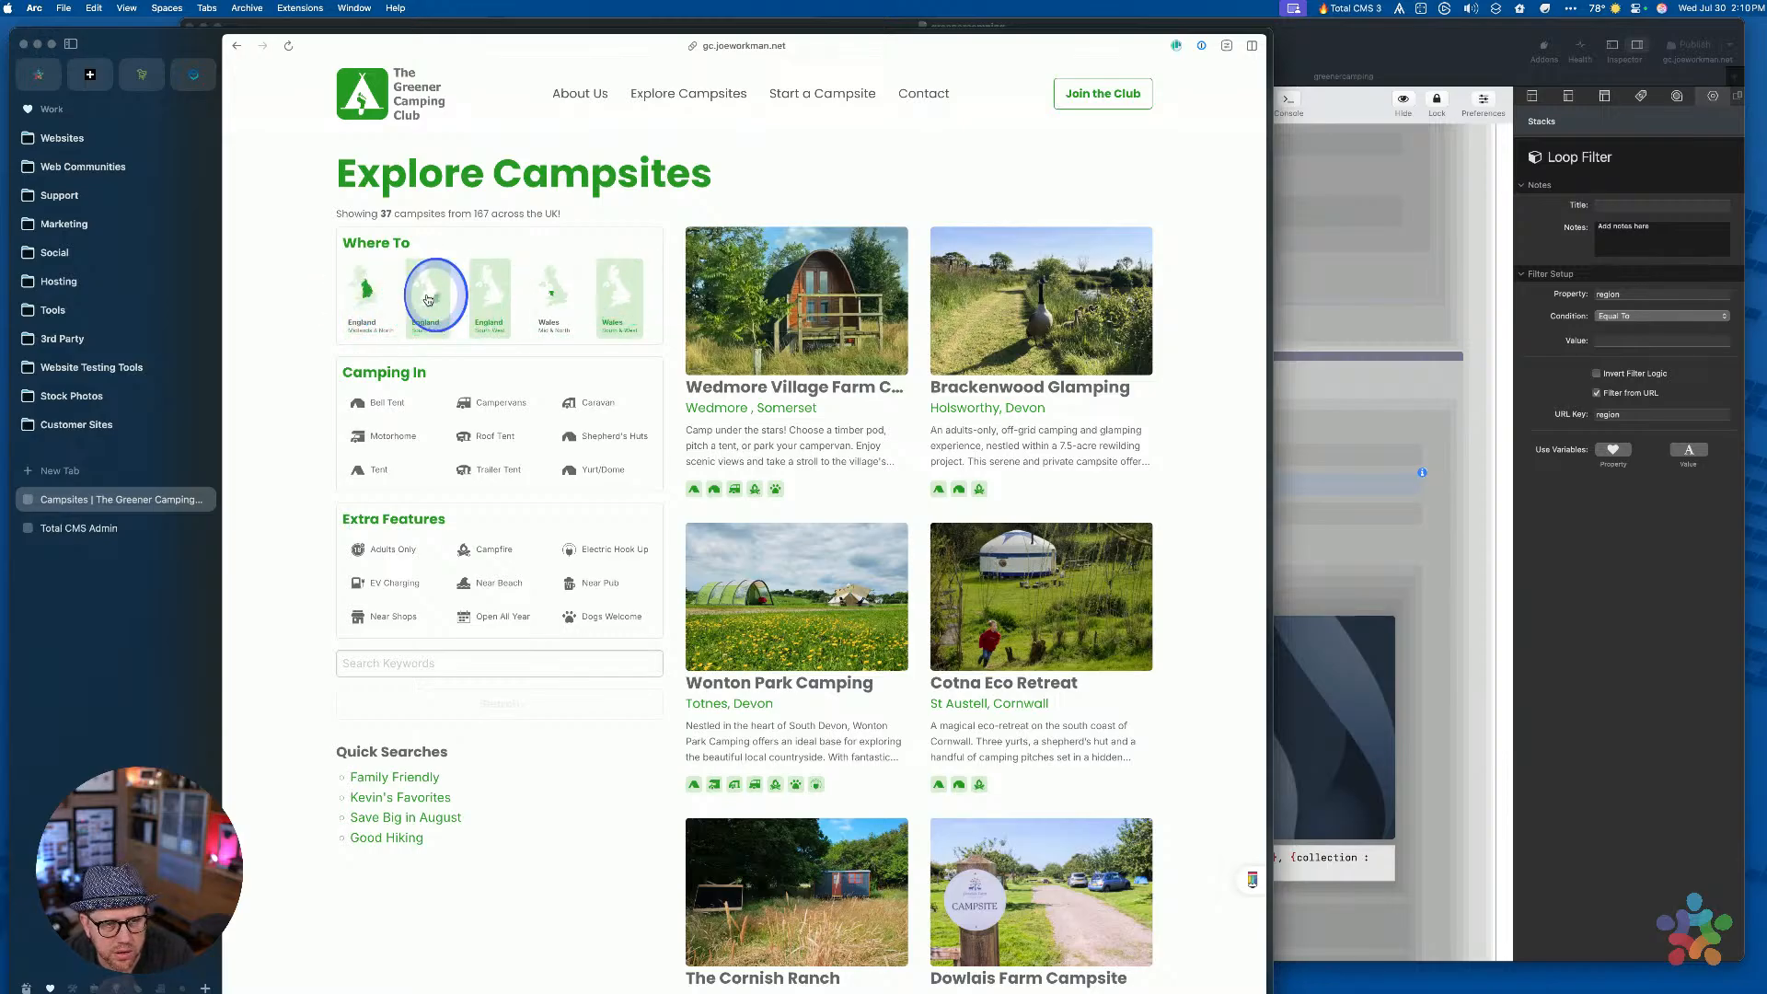
click(554, 289)
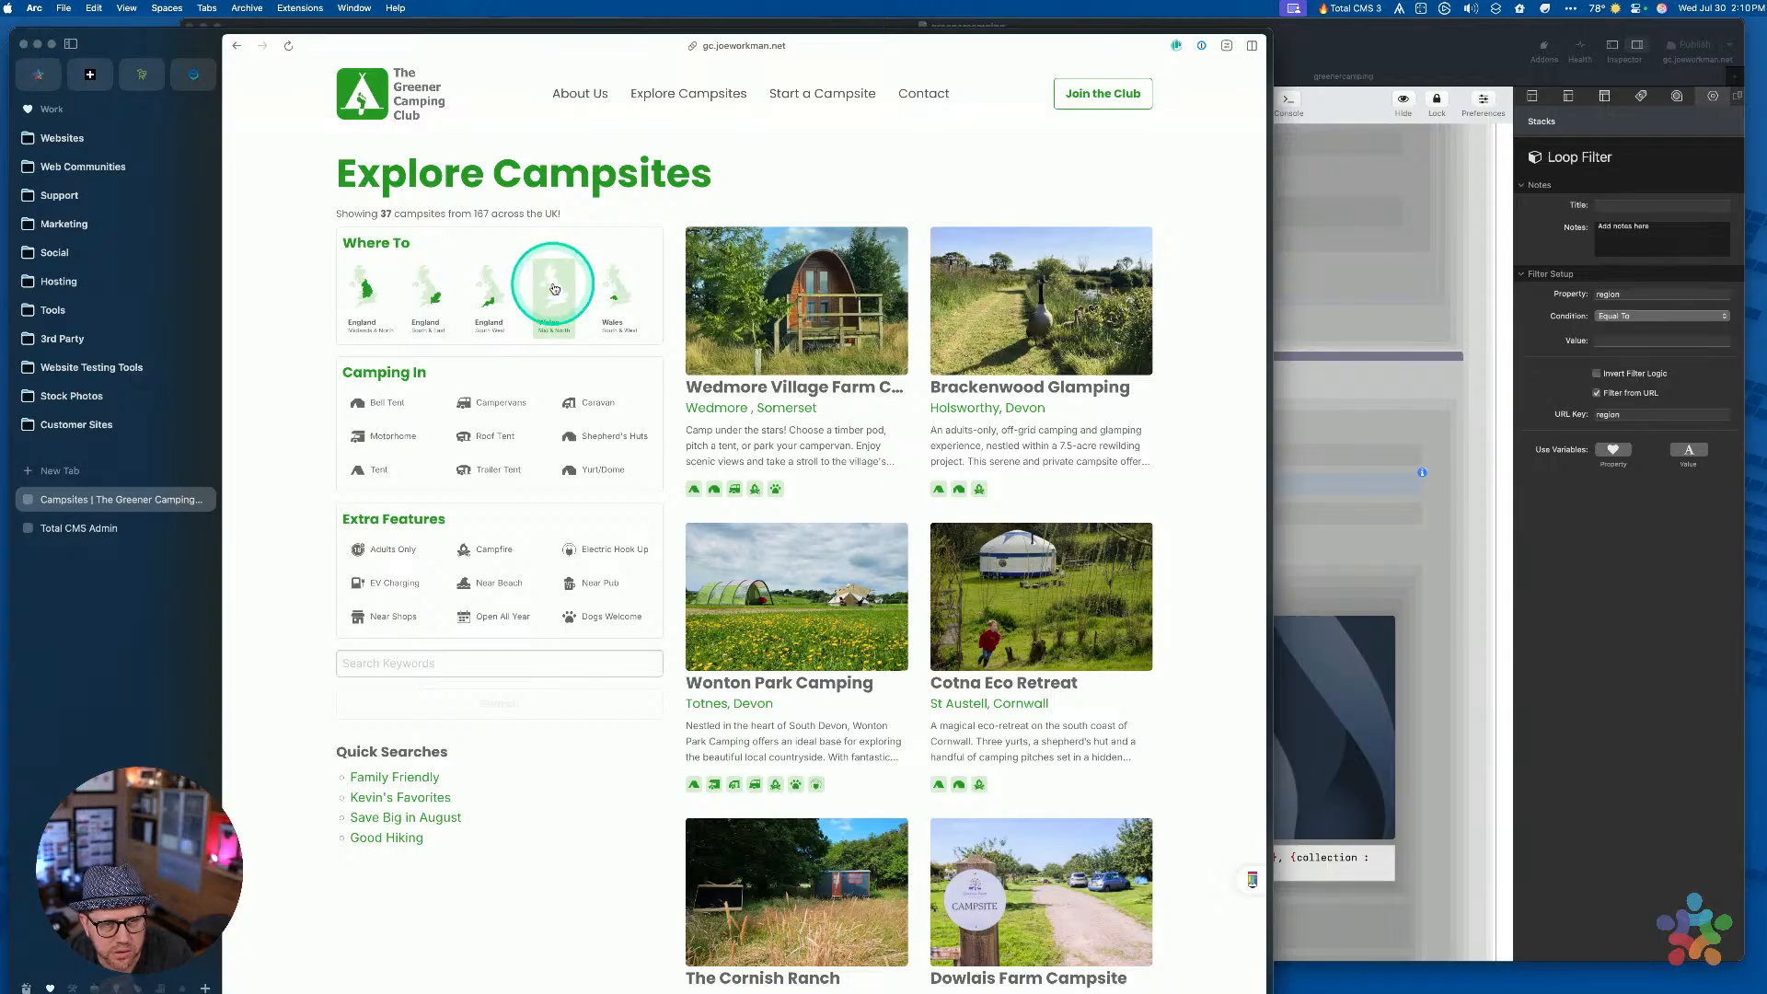
click(503, 699)
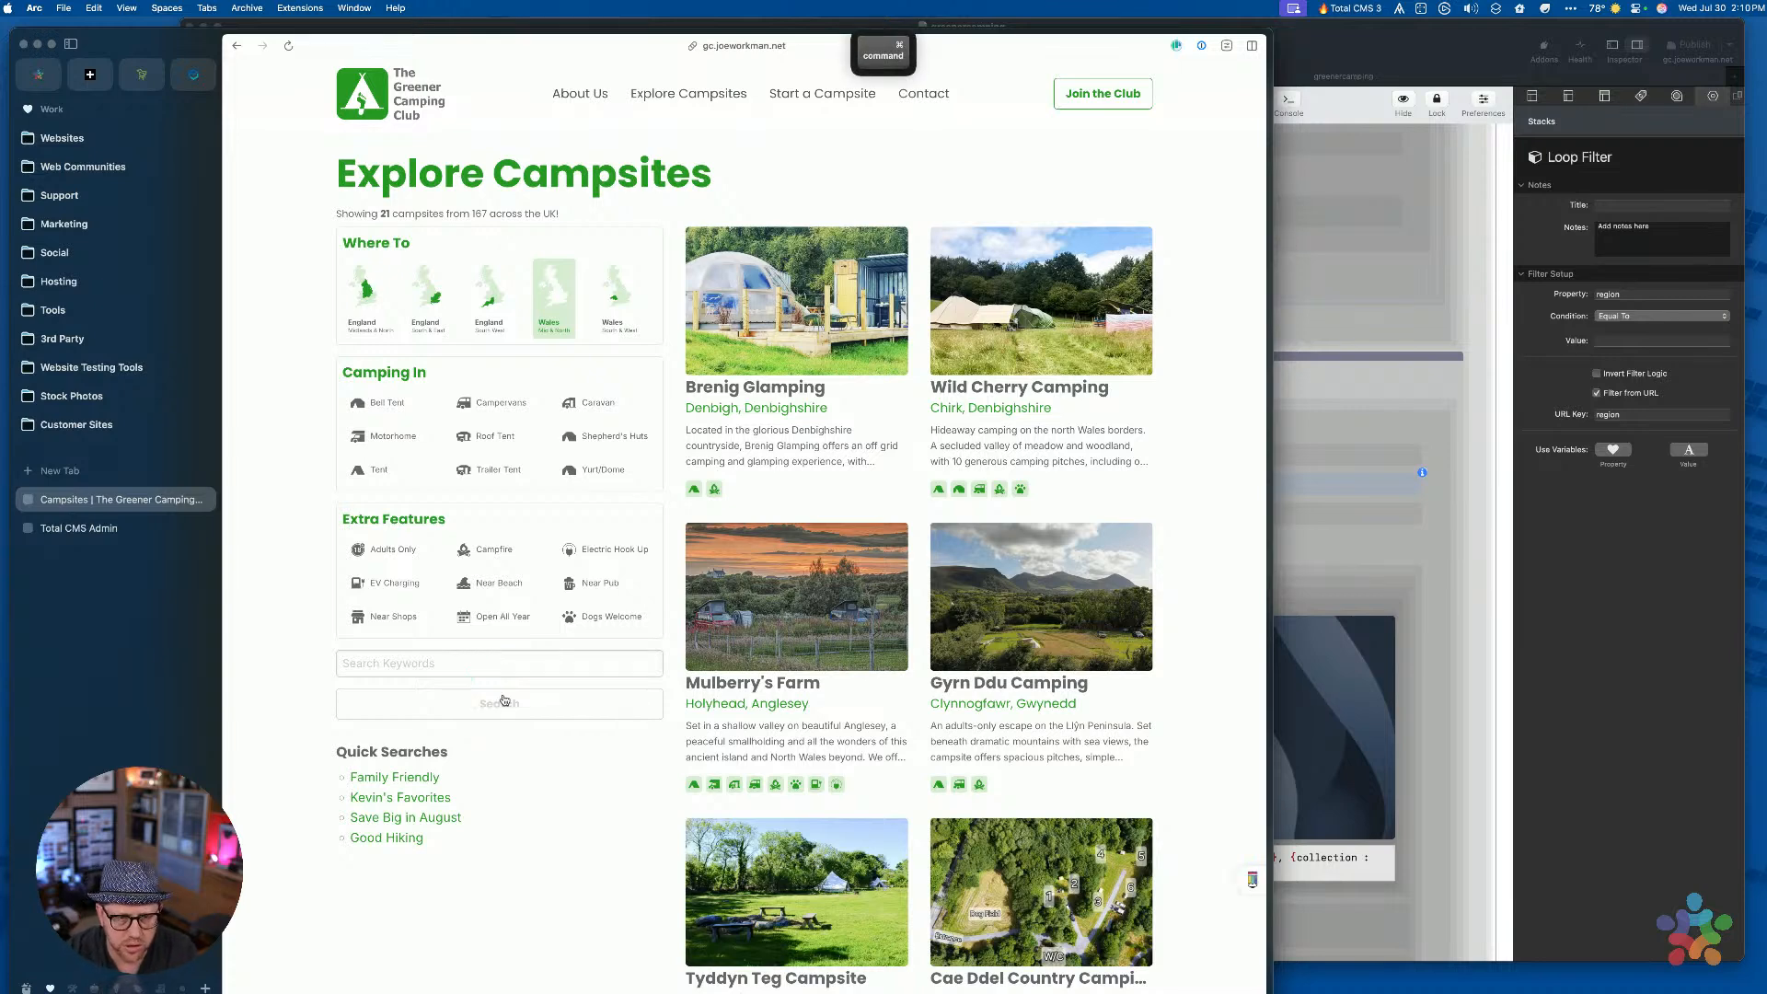
Delete the %5B%5D after region in the address and reload, showing 21 campsites
key(super+l)
key(Right)
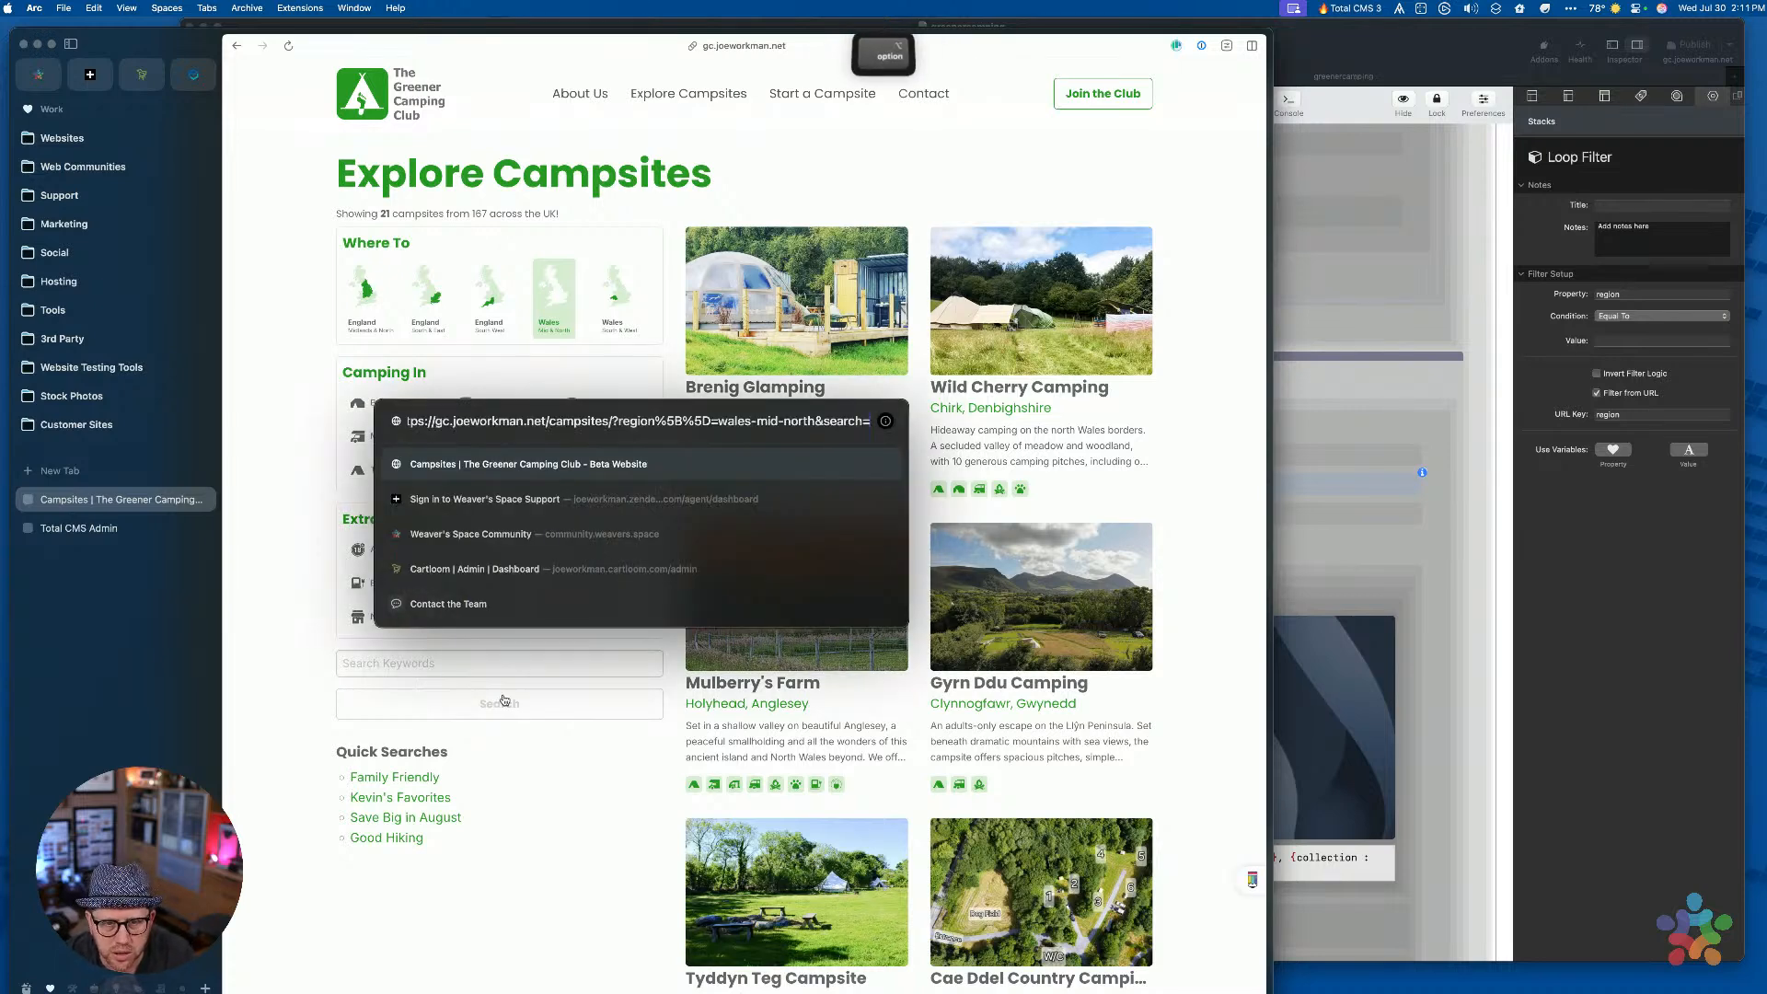
key(alt+Left)
key(alt+Left)
key(alt+Left)
key(alt+Left)
key(alt+Left)
key(alt+Left)
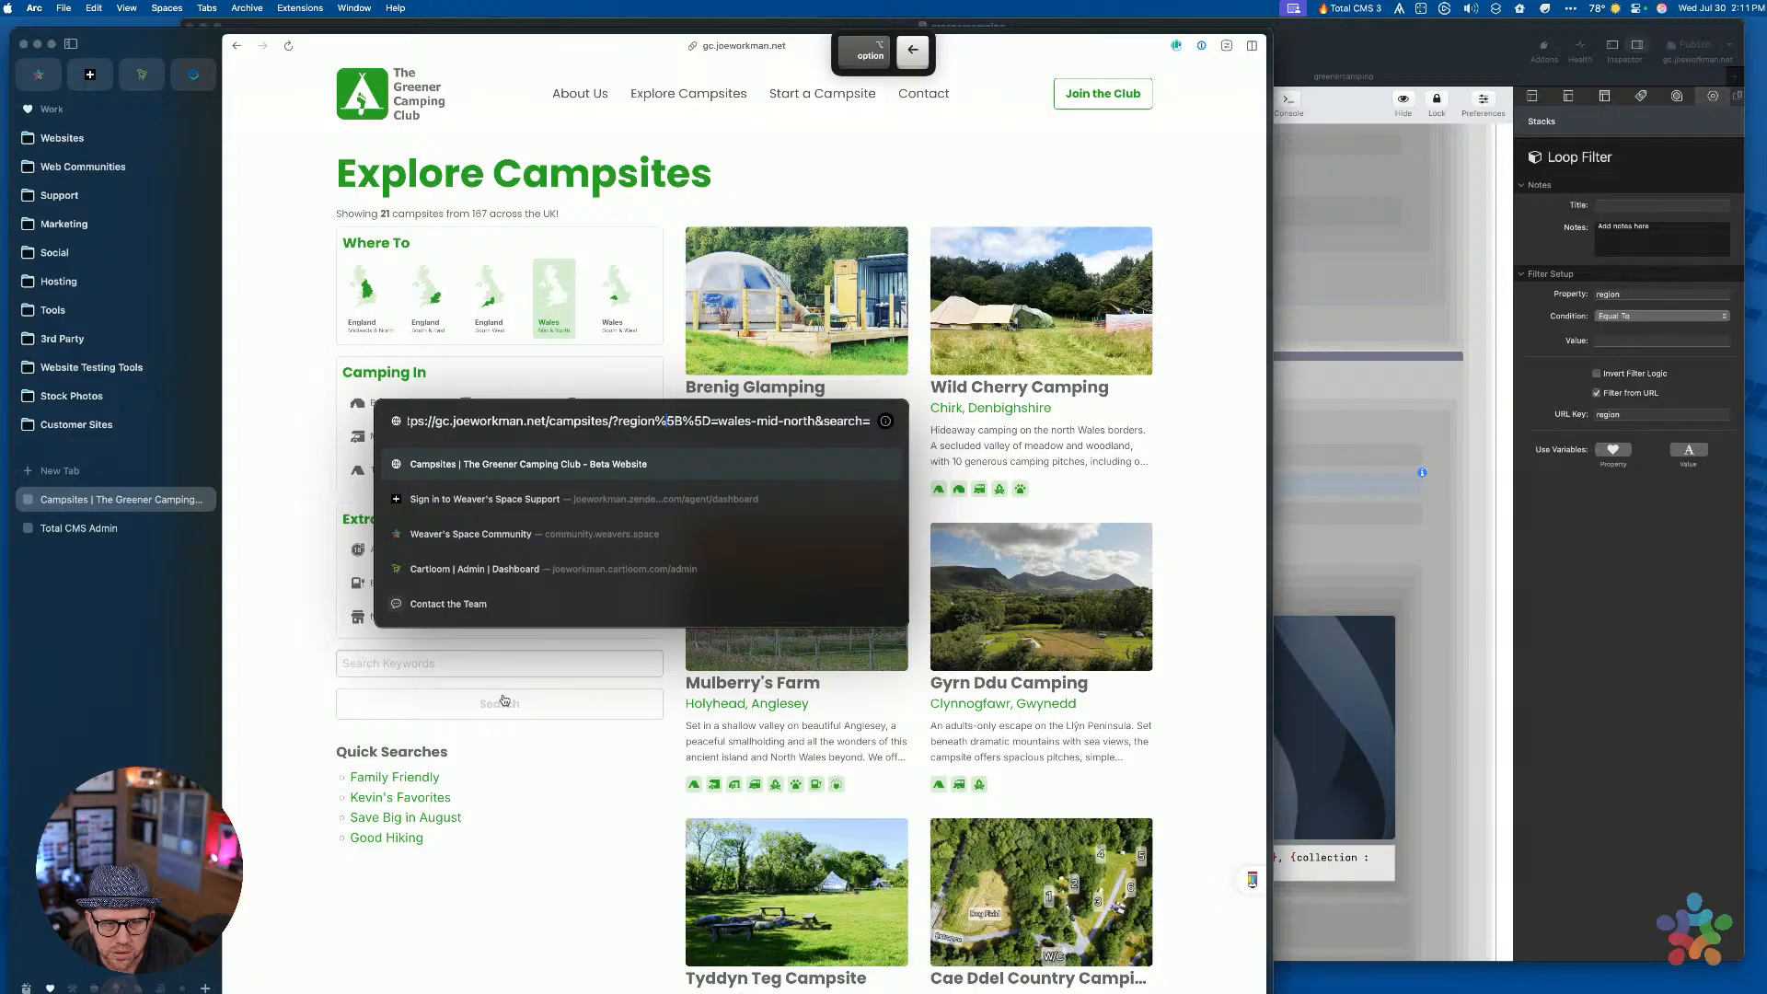
key(shift+alt+Left)
key(shift+alt+Left)
key(shift+alt+Left)
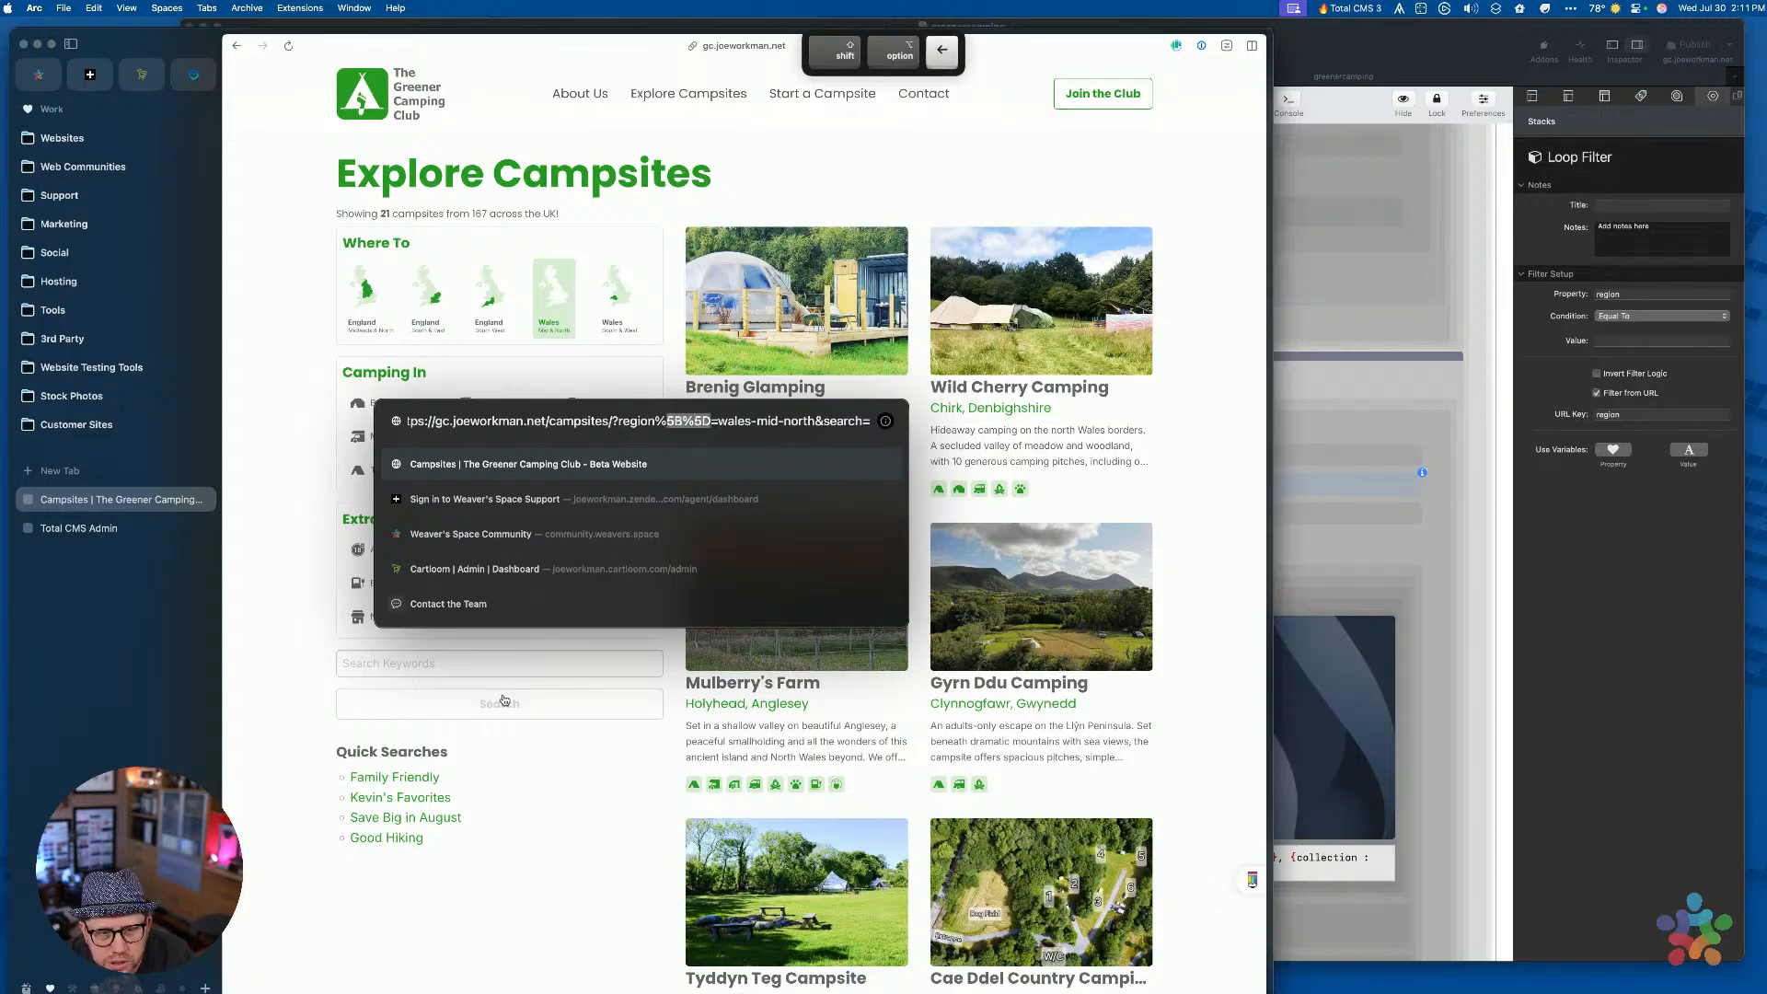
key(shift+alt+Right)
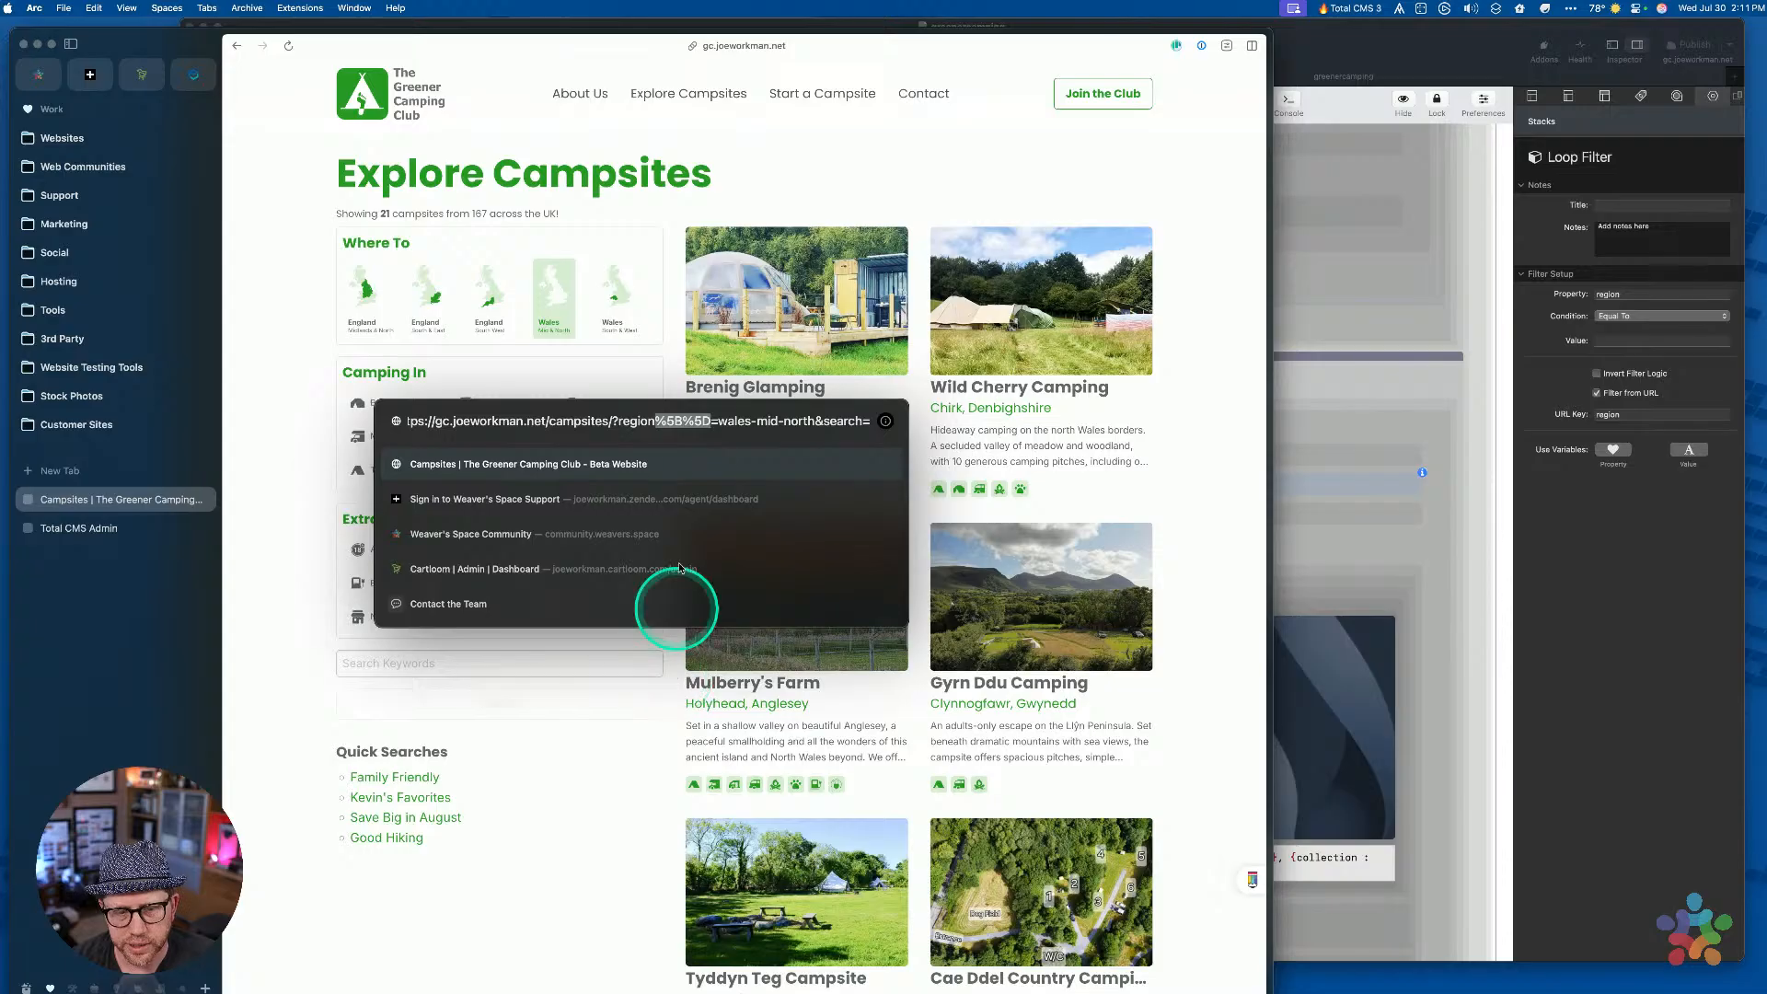
key(BackSpace)
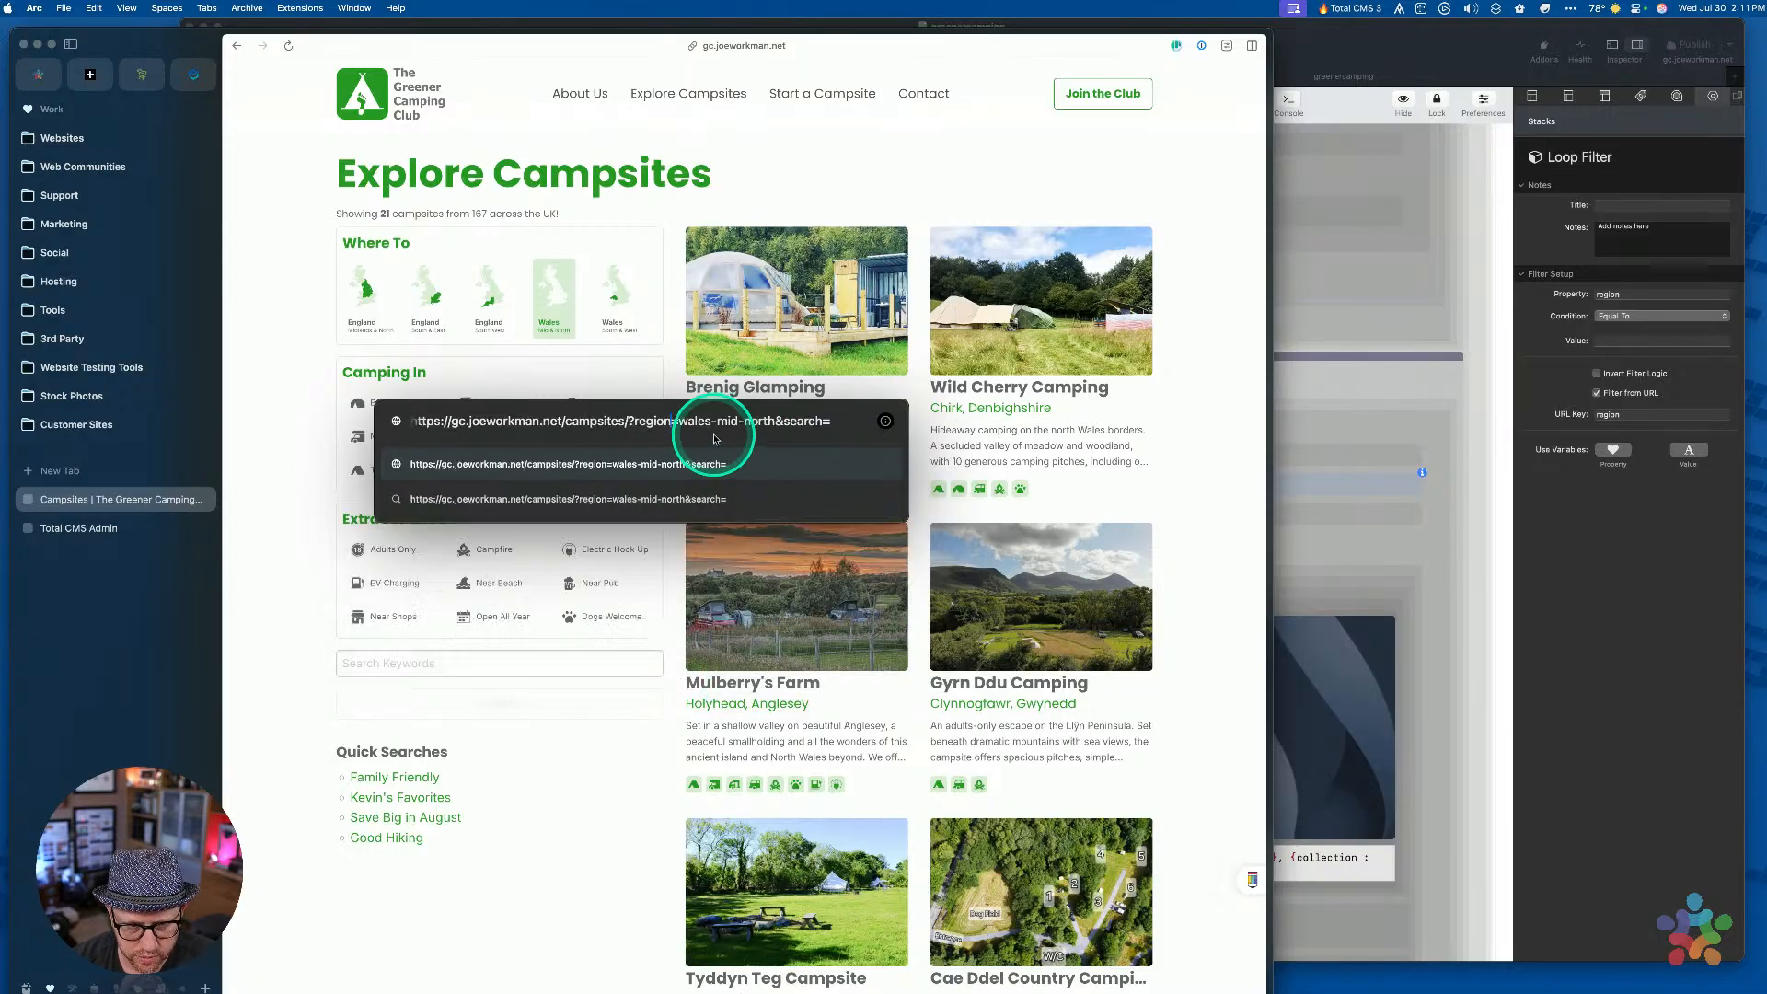
key(Return)
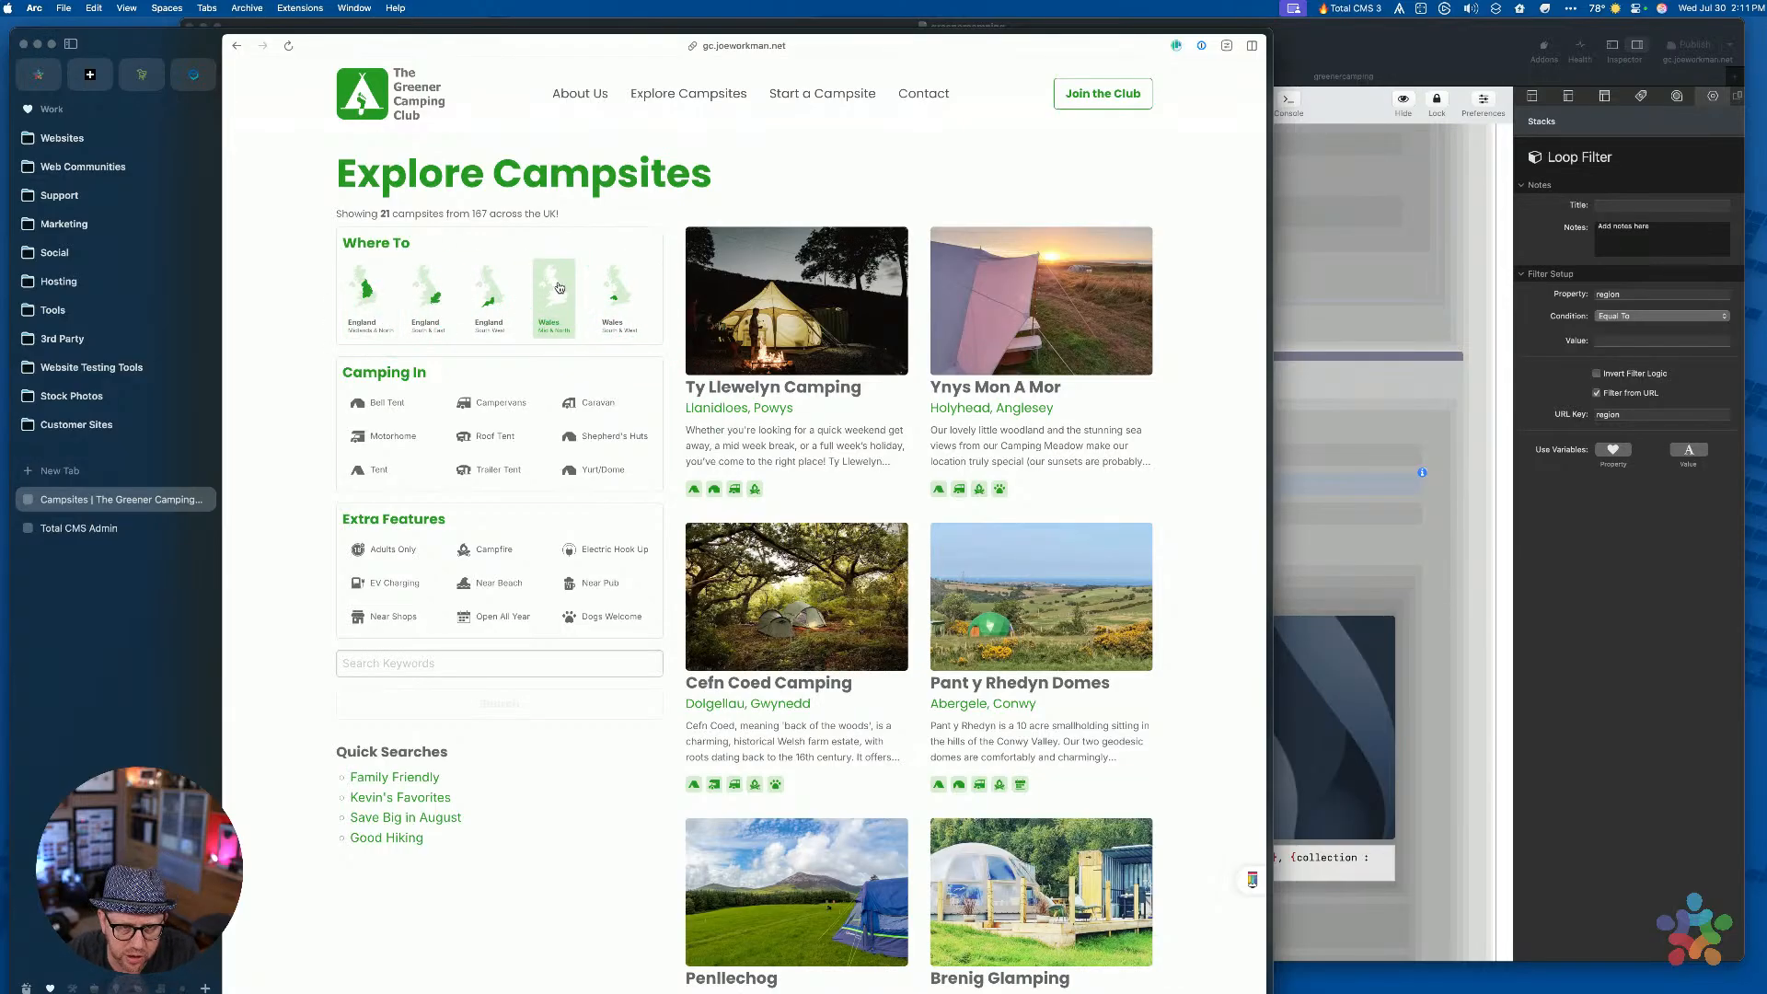
Add Wales South & West to the search, then trim the empty search parameter from the address
click(615, 295)
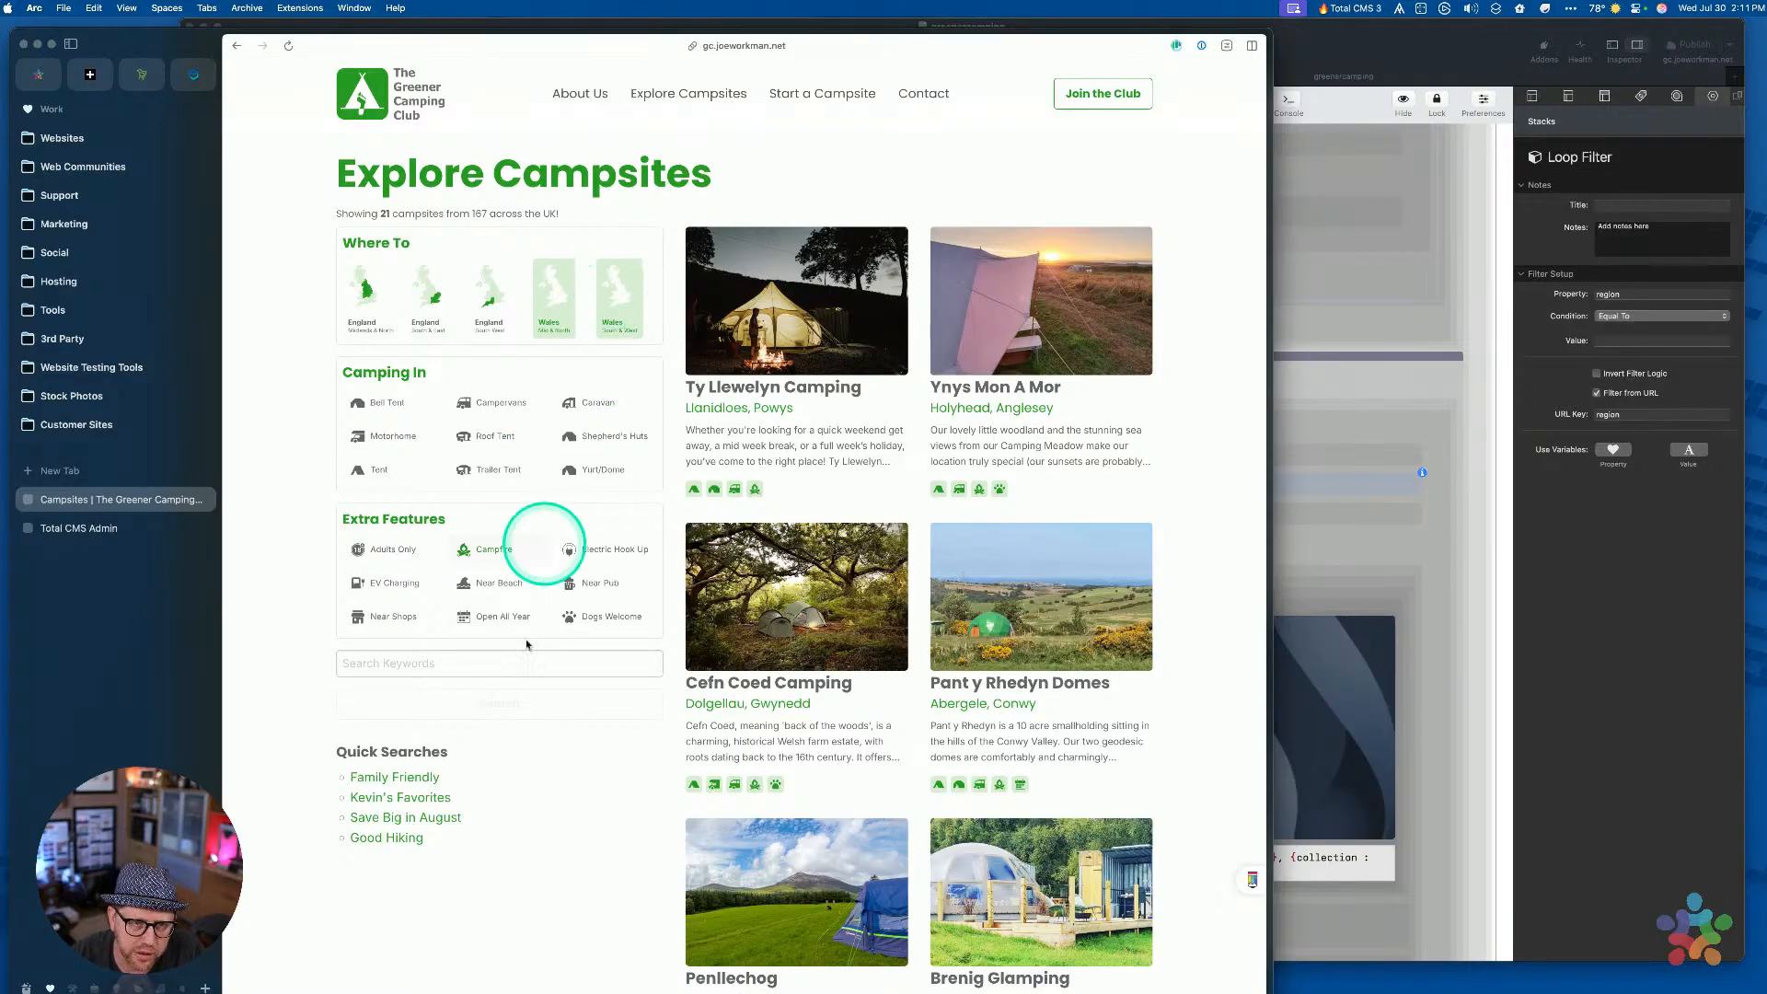
click(500, 708)
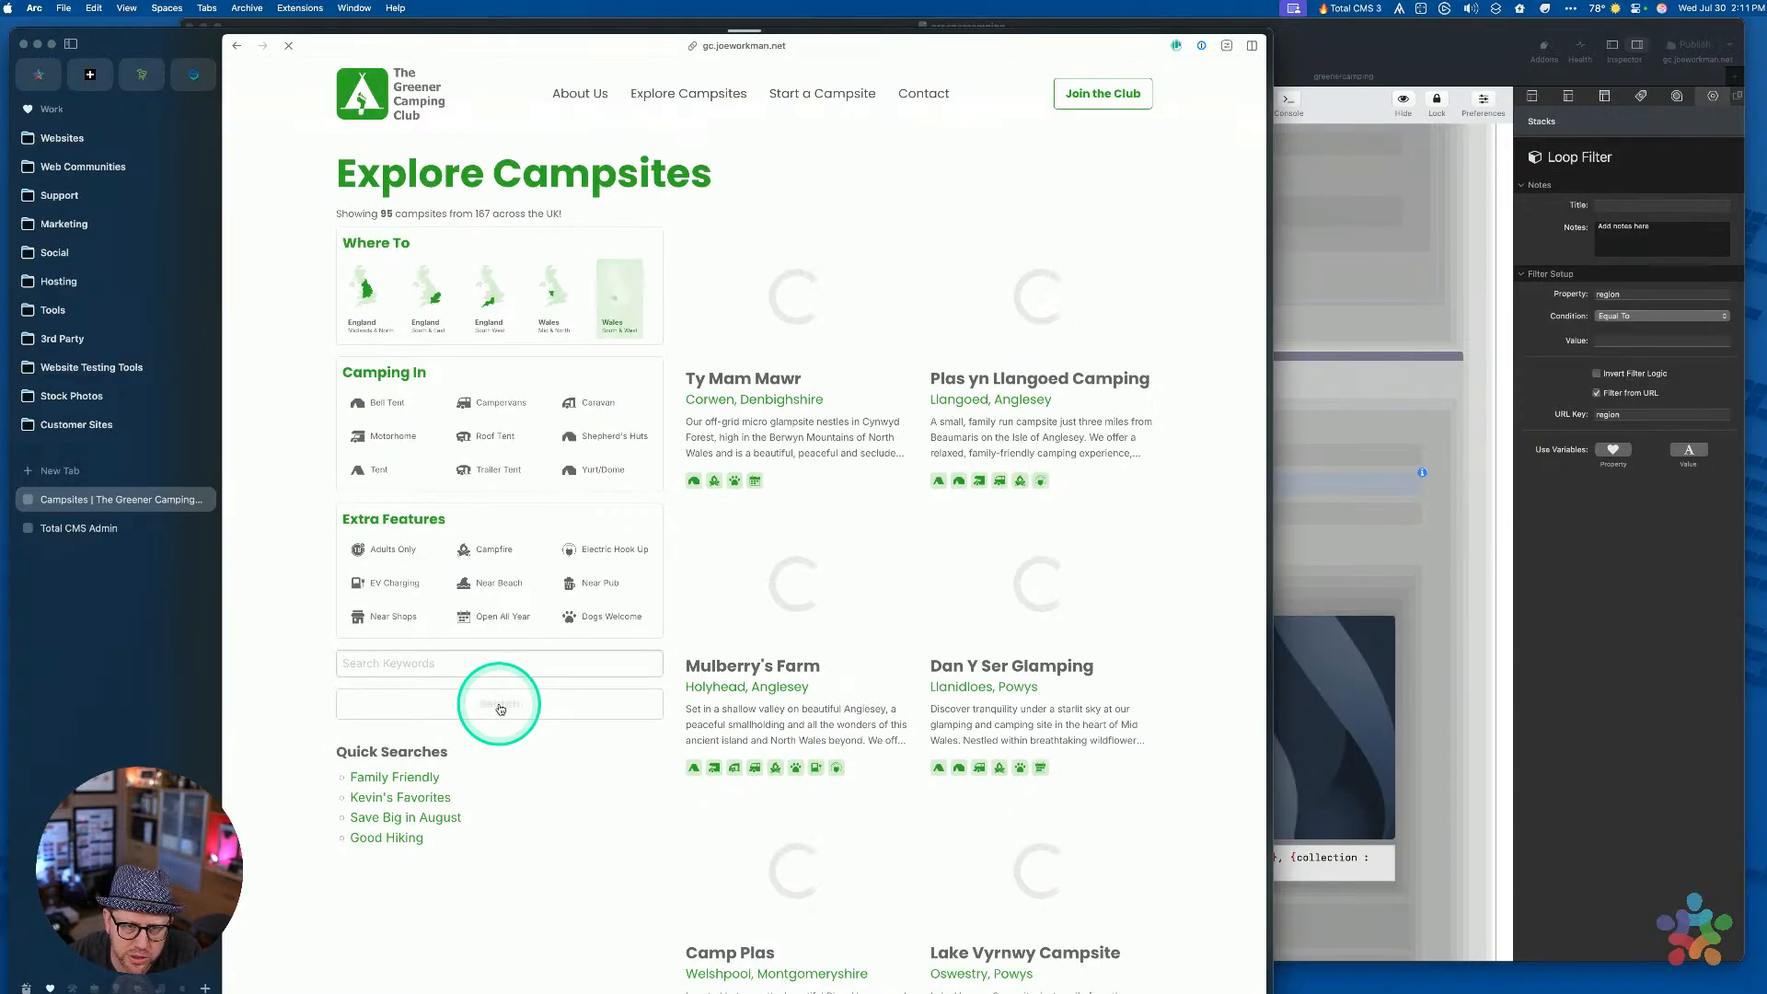
key(super+l)
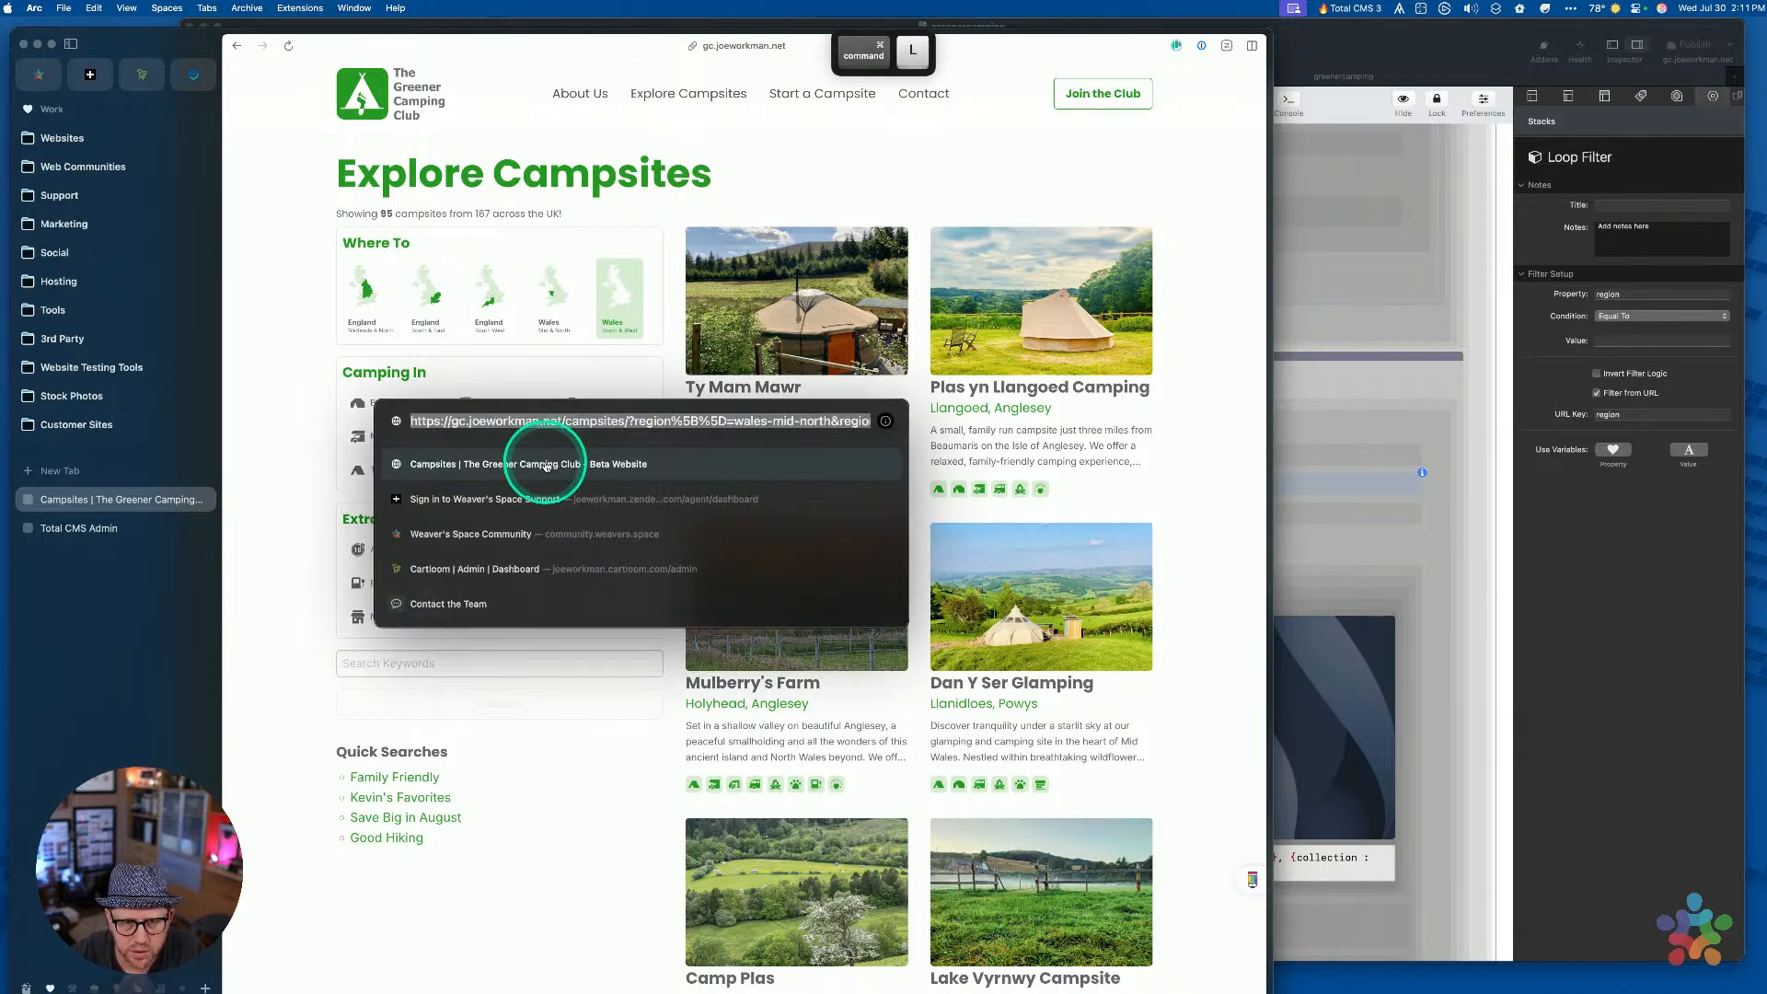
drag(670, 420, 727, 424)
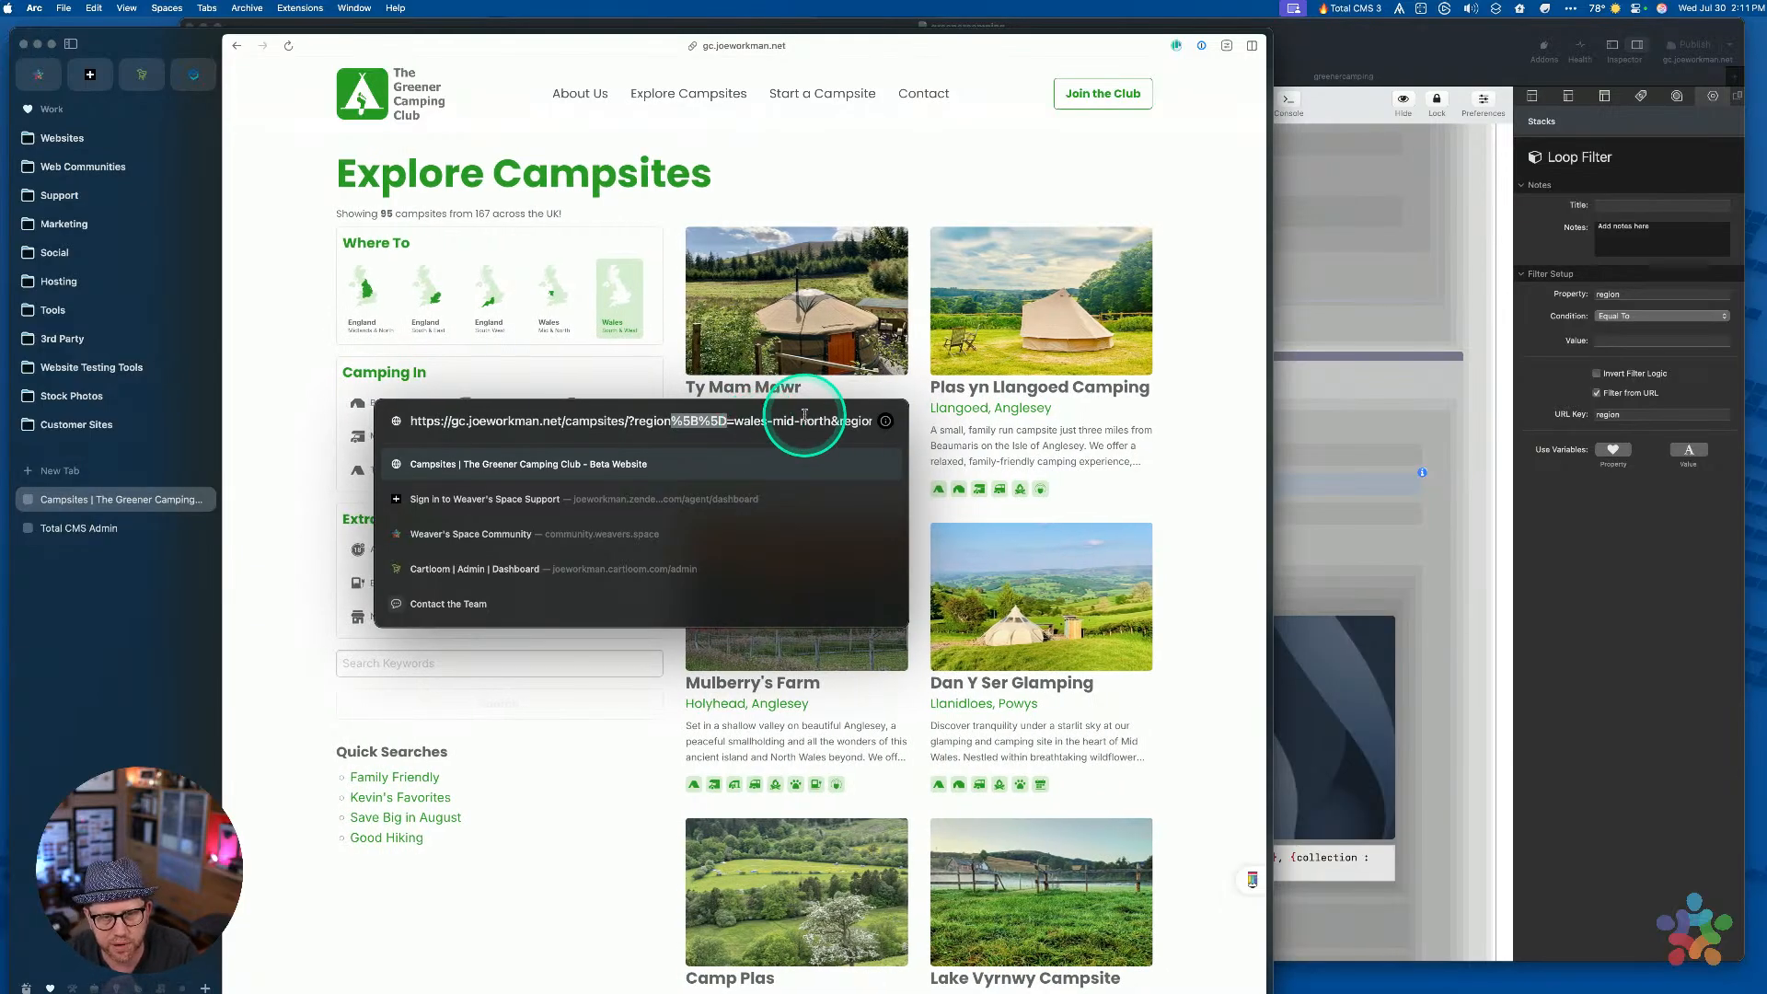
key(alt+Right)
key(alt+Right)
key(alt+Right)
key(alt+Right)
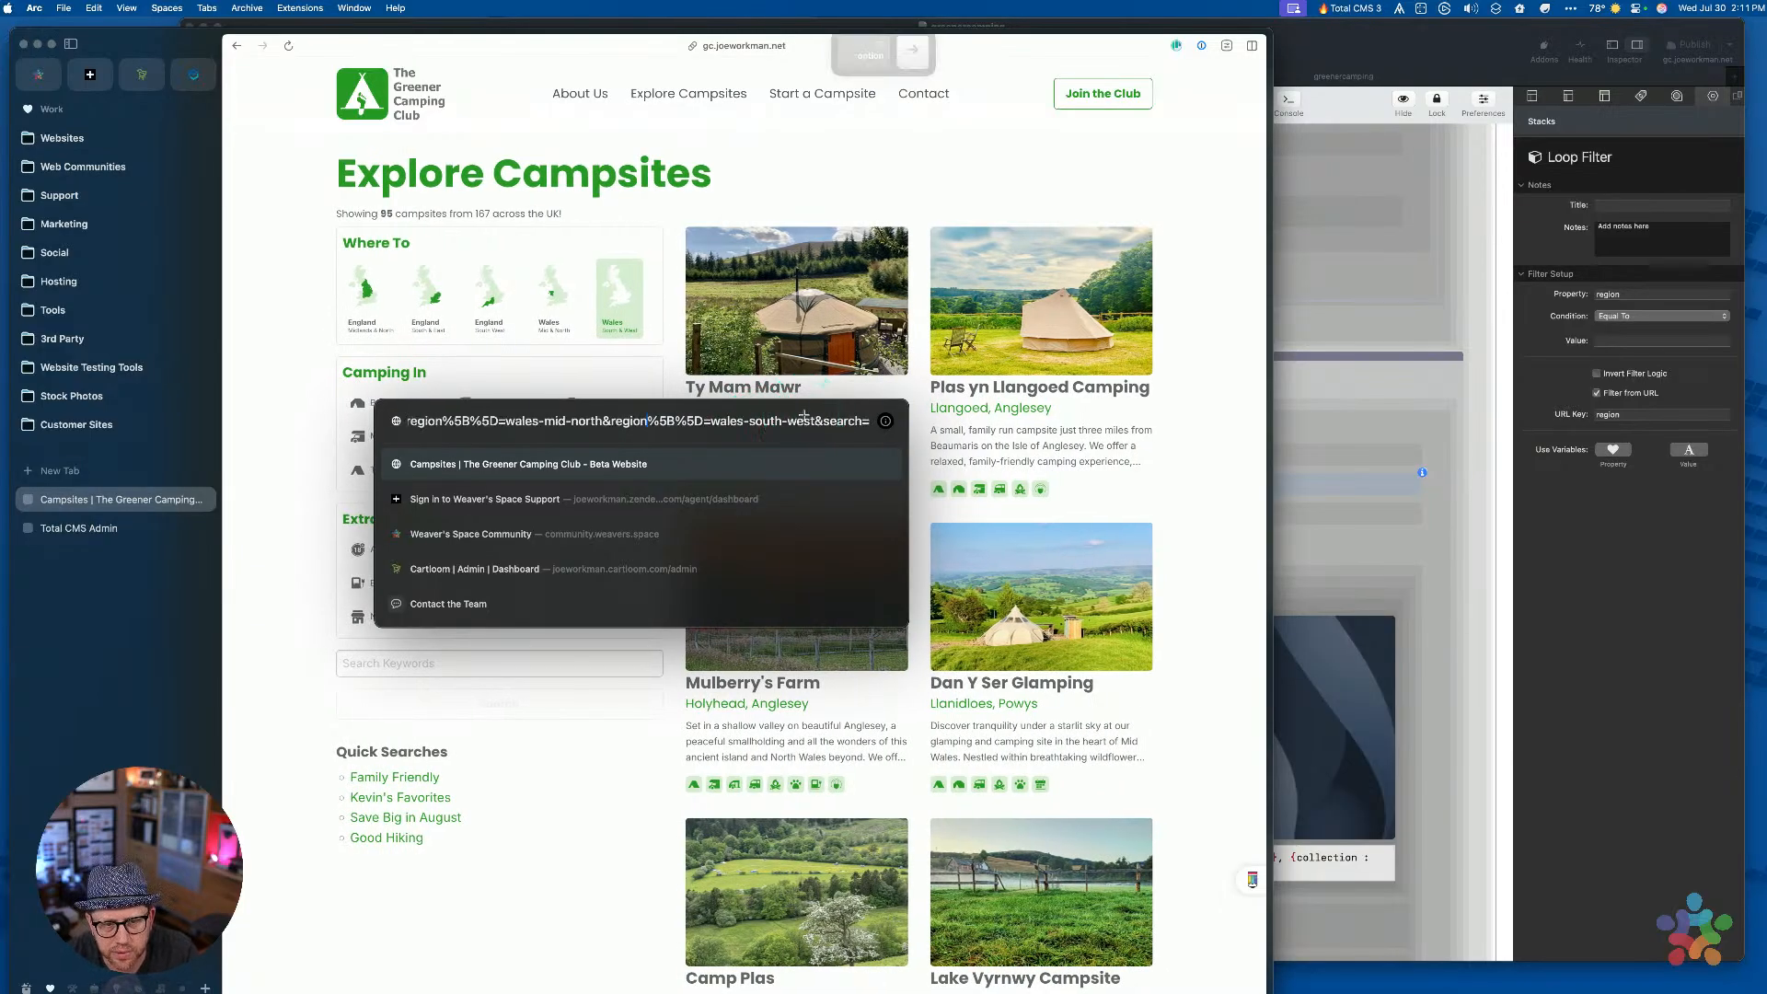
key(shift+alt+Right)
key(shift+alt+Right)
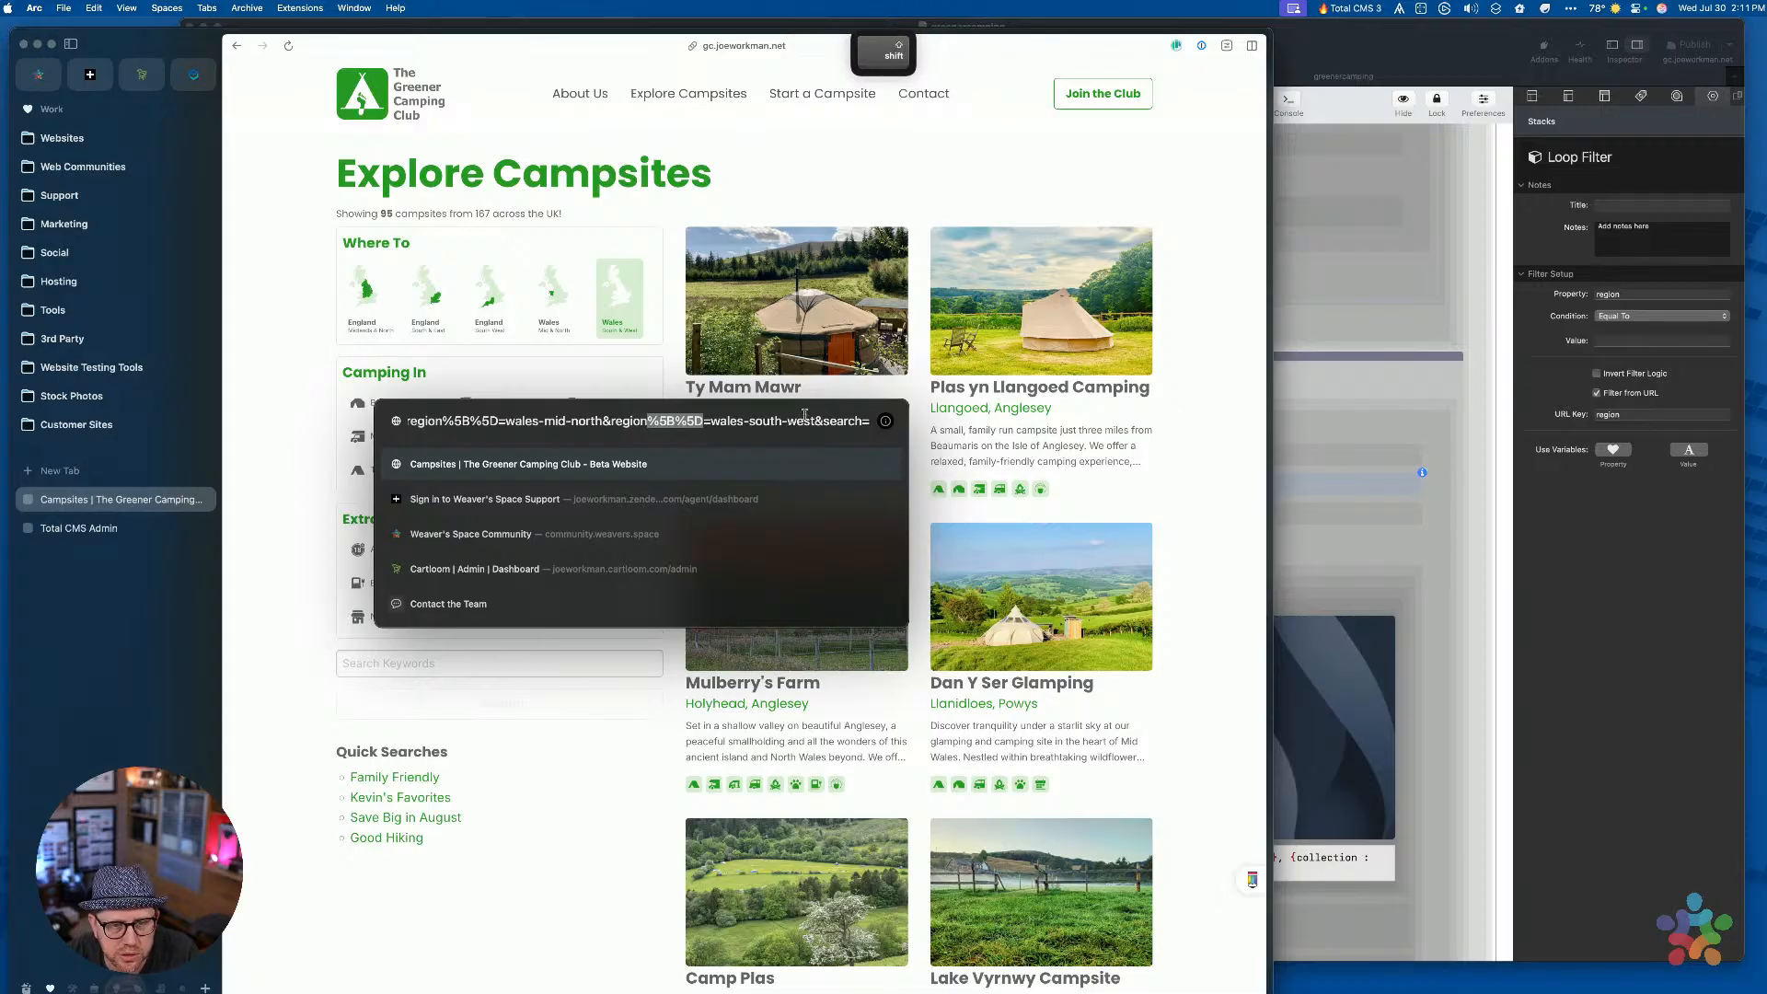
key(alt+Right)
key(alt+Right)
key(alt+Right)
key(alt+Right)
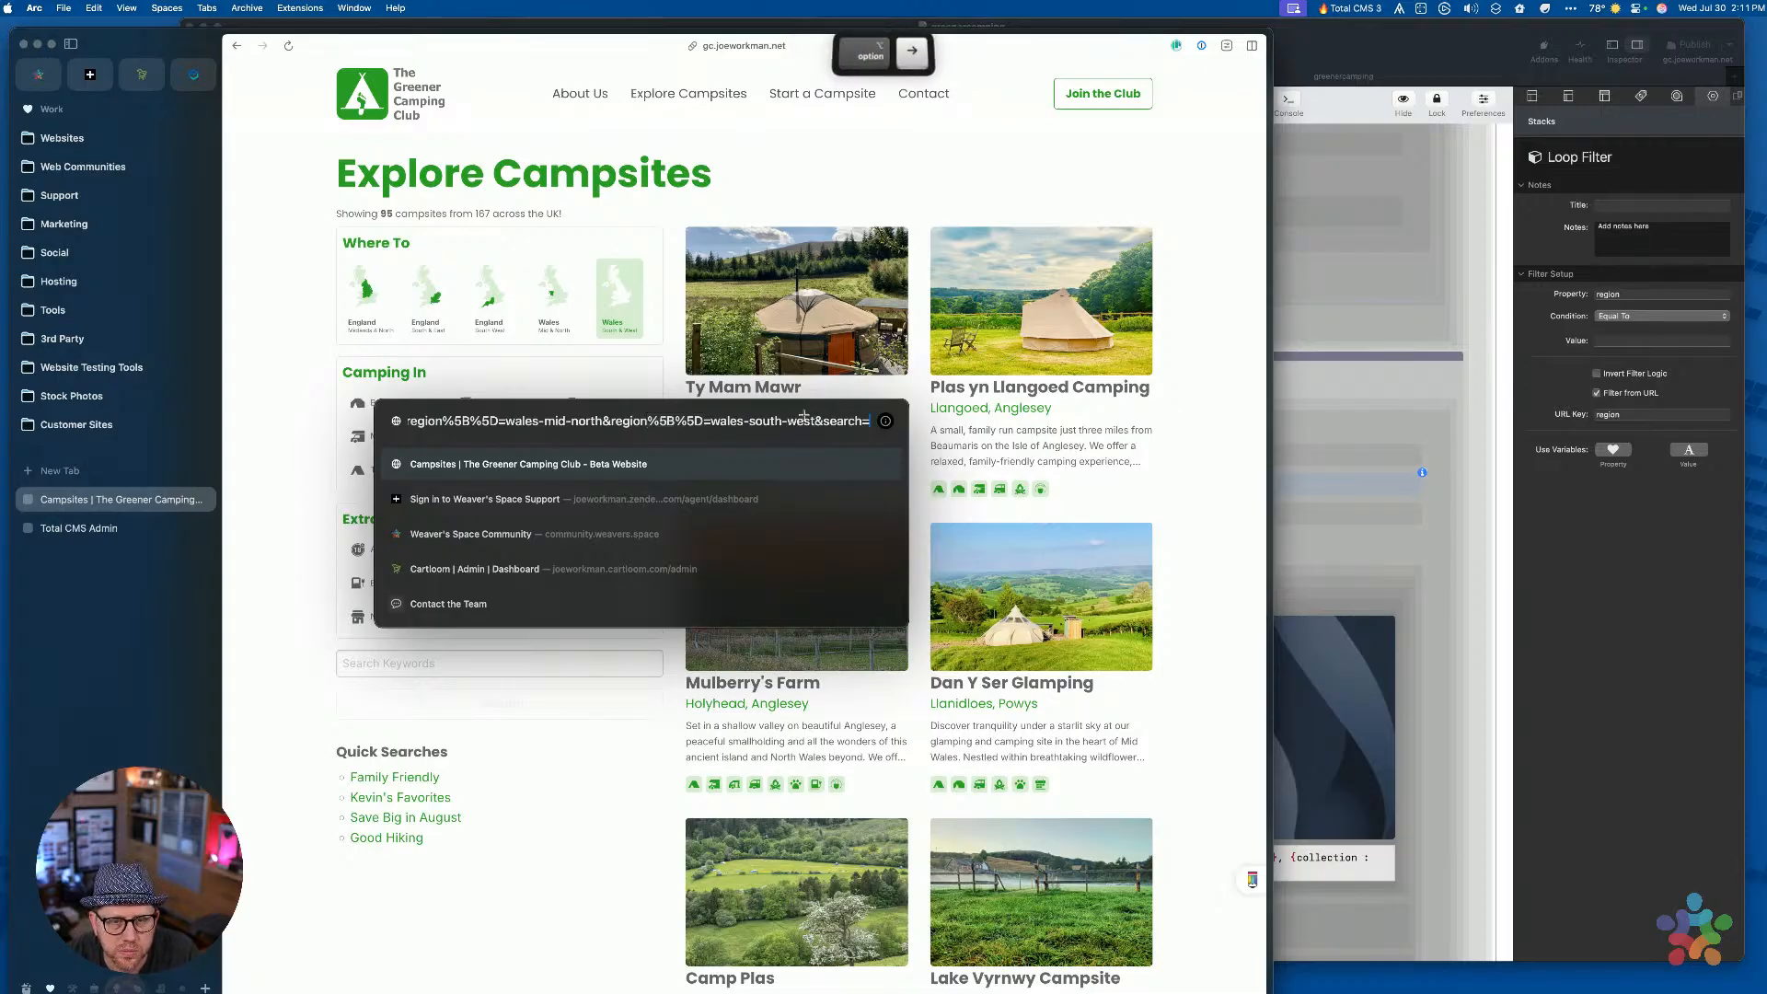
key(alt+BackSpace)
key(alt+BackSpace)
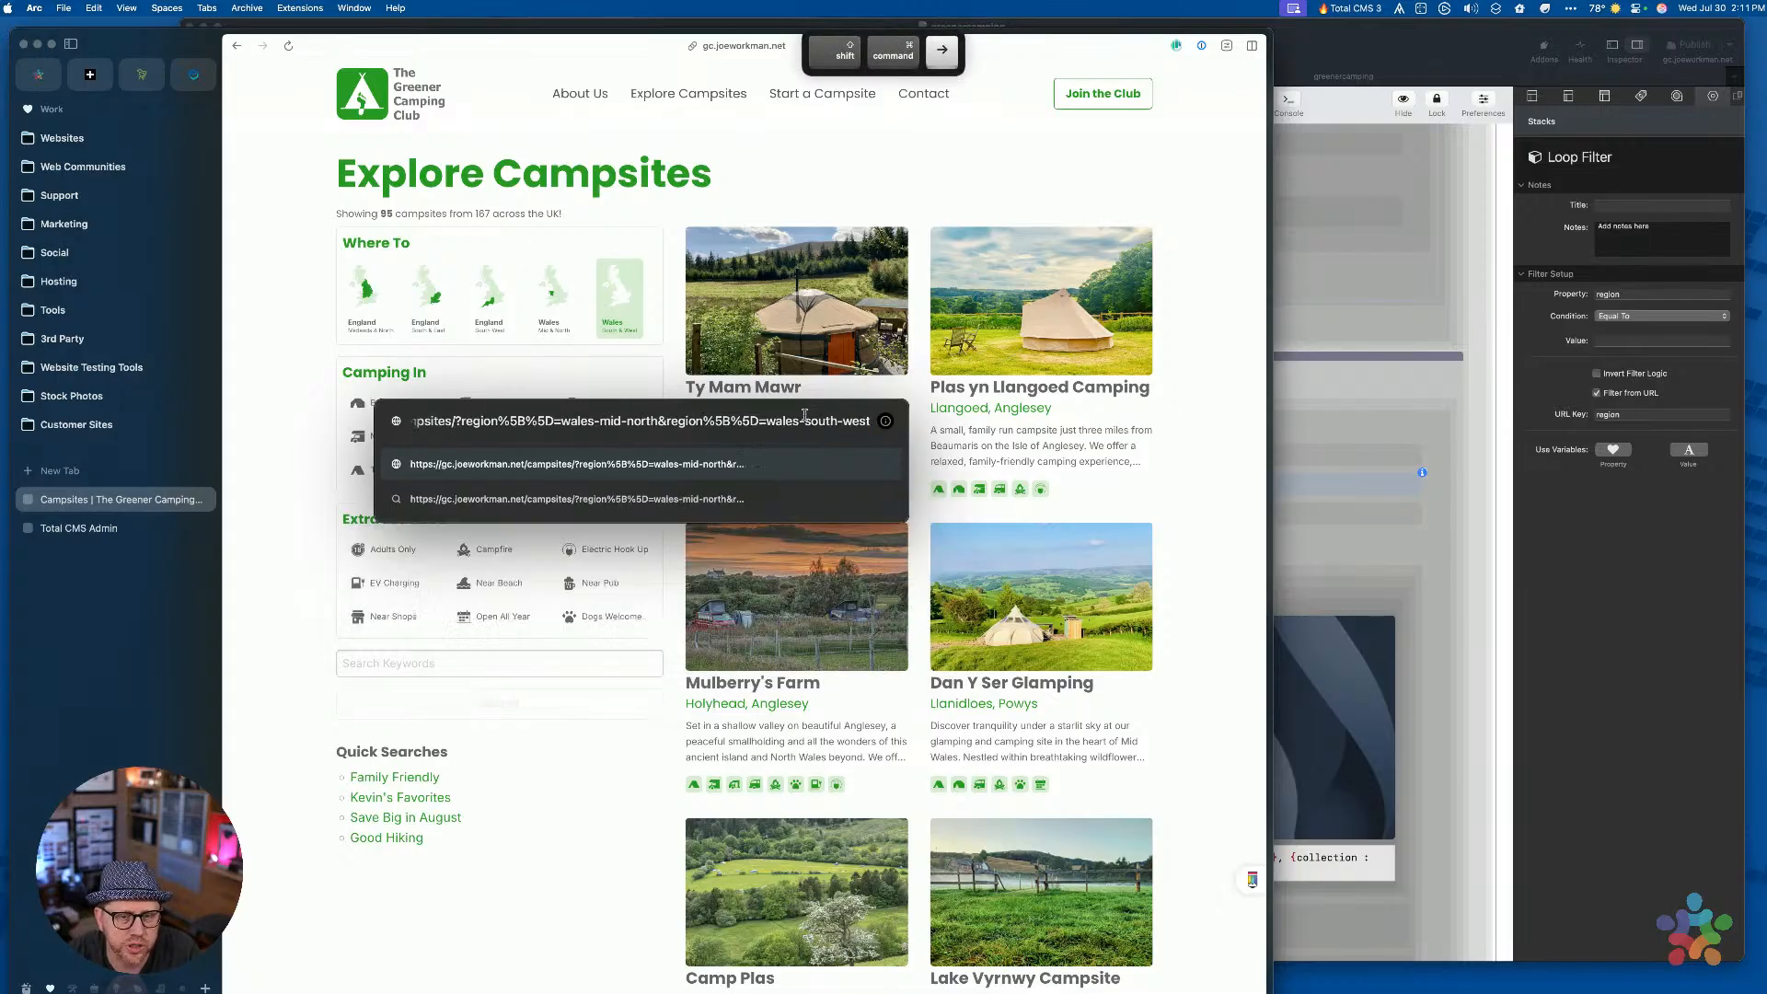
key(BackSpace)
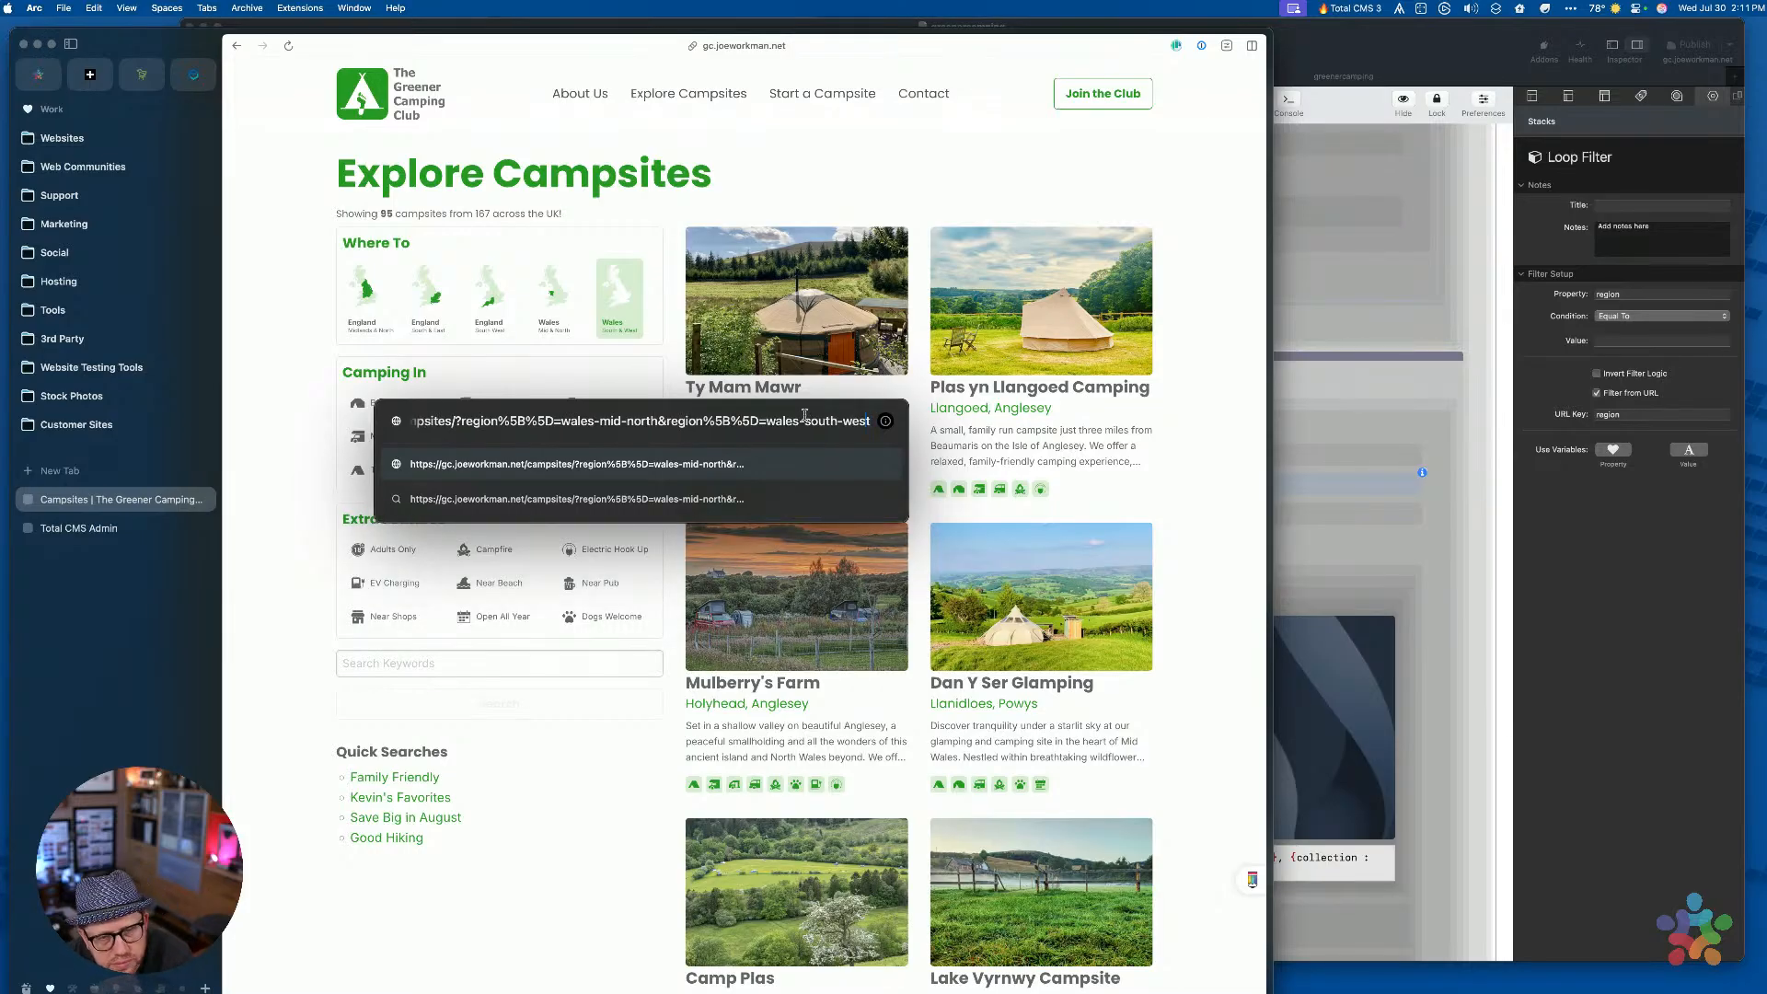
key(Left)
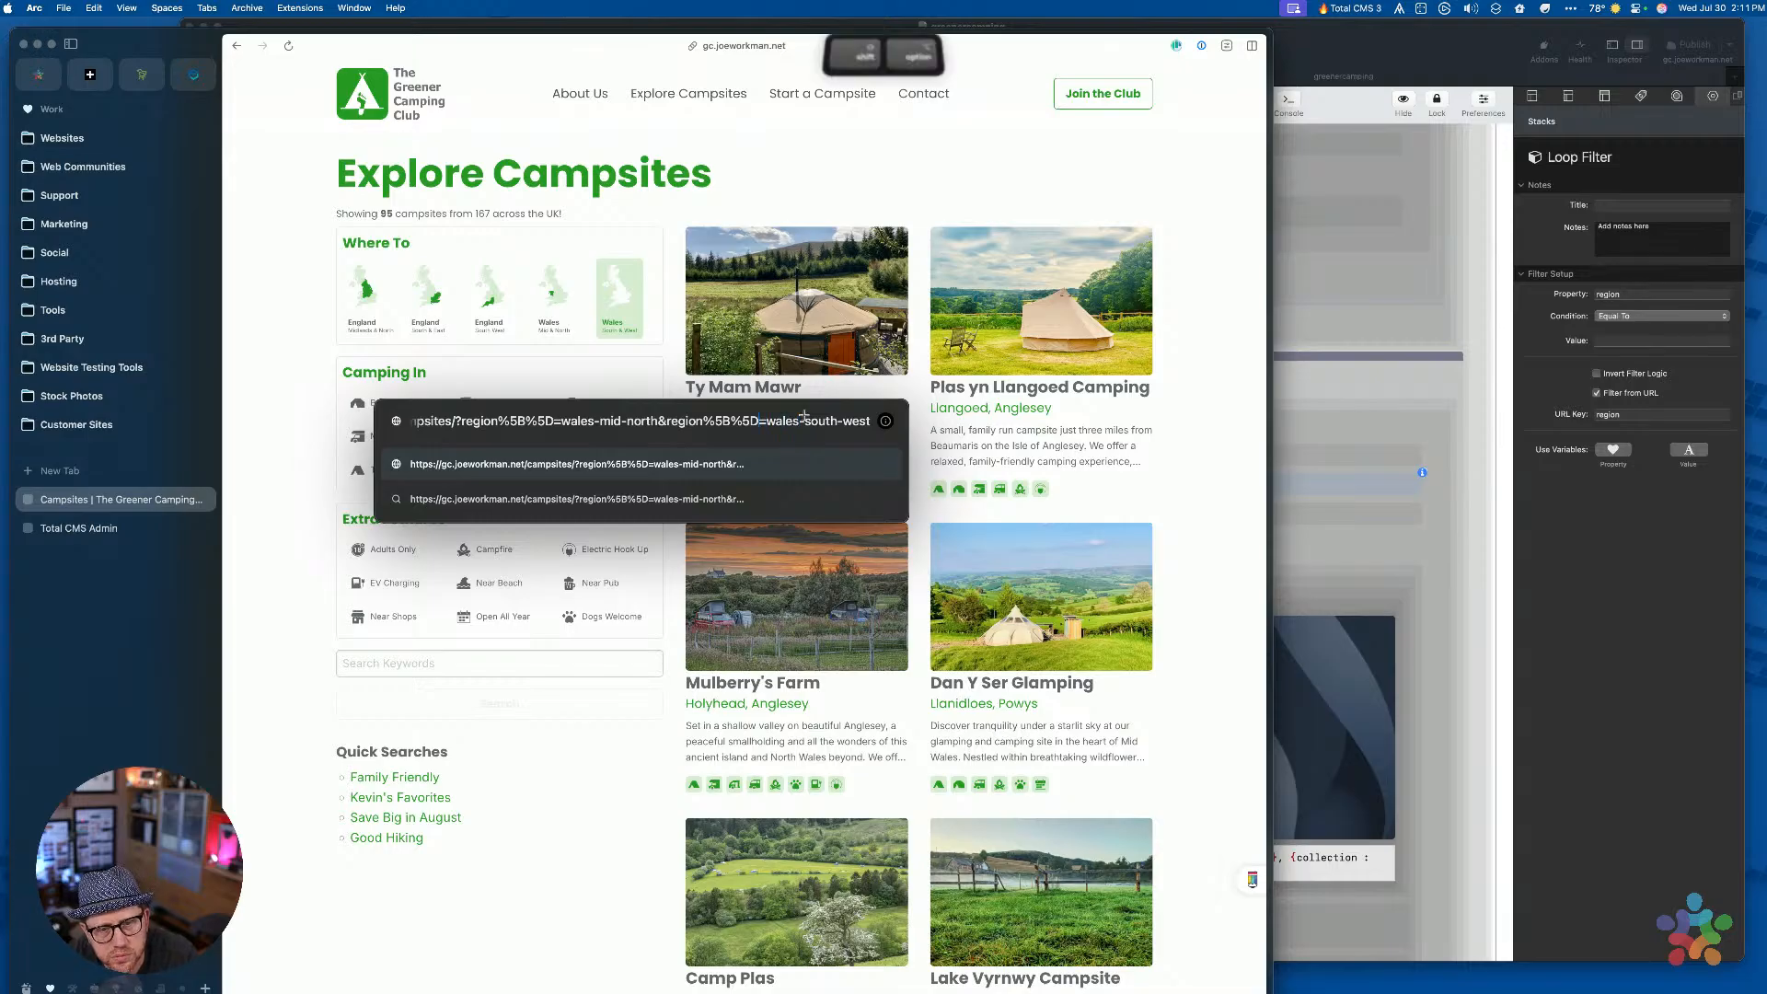
key(shift+Left)
key(shift+Left)
key(shift+Left)
key(shift+Left)
key(shift+Left)
key(shift+Left)
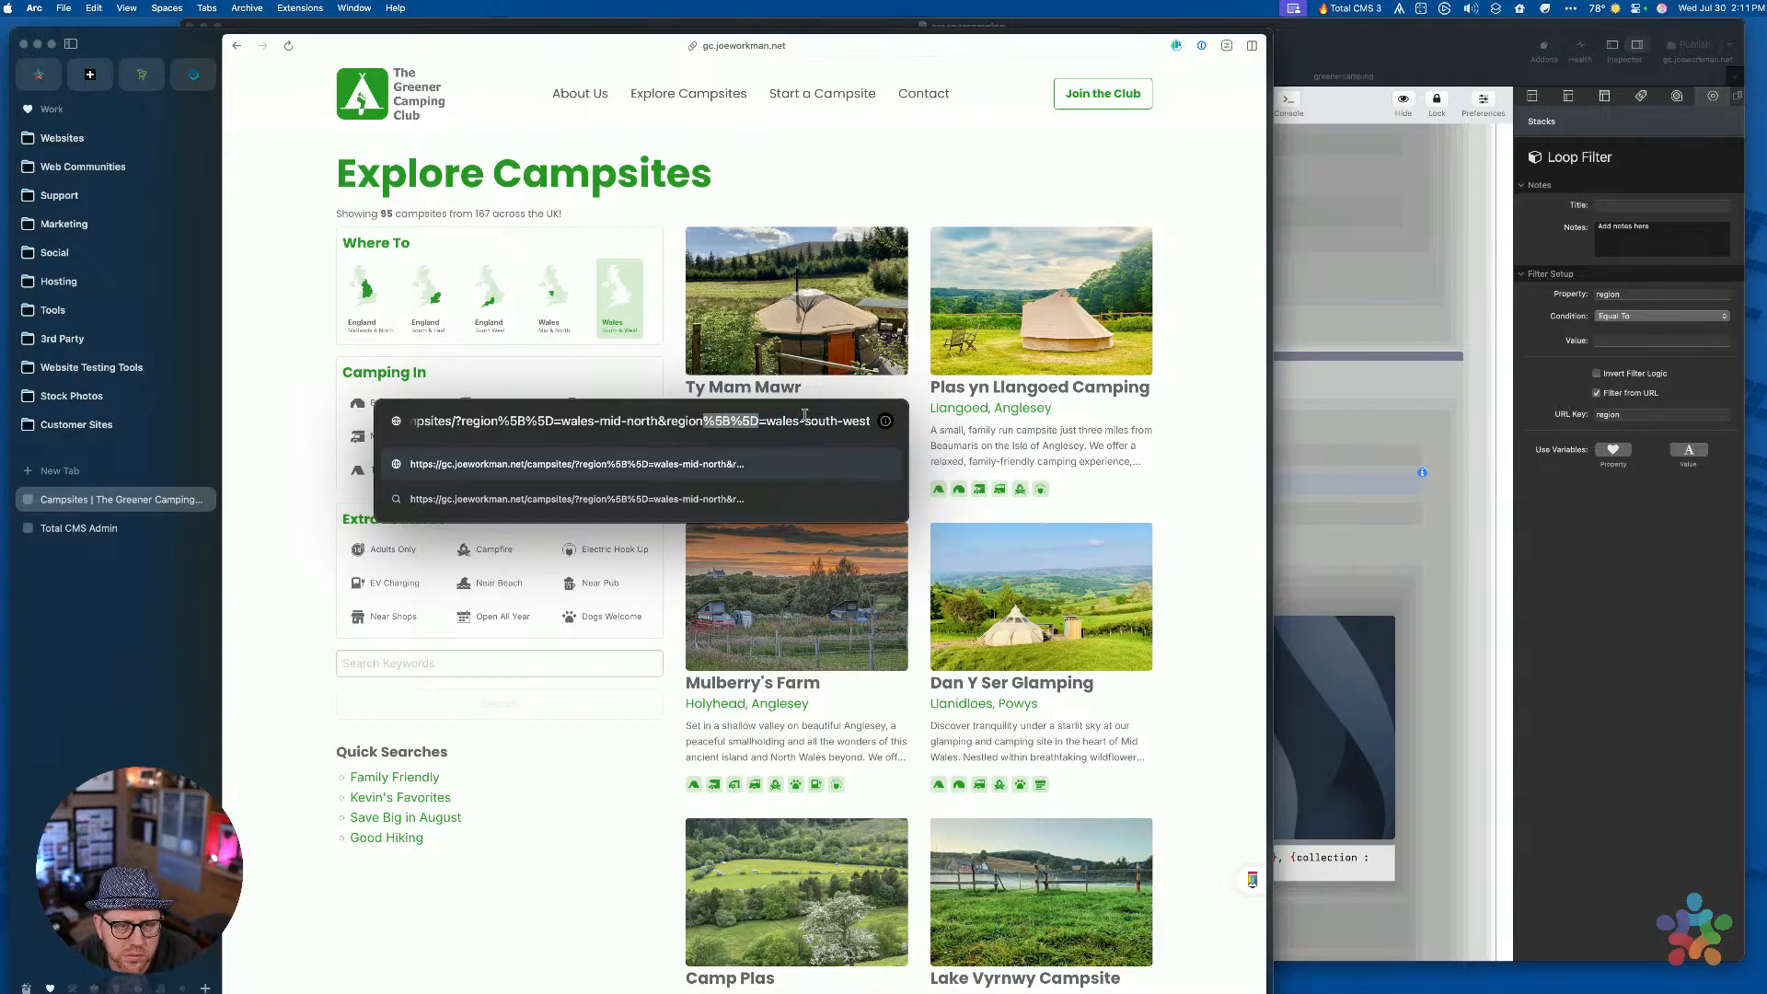
key(Escape)
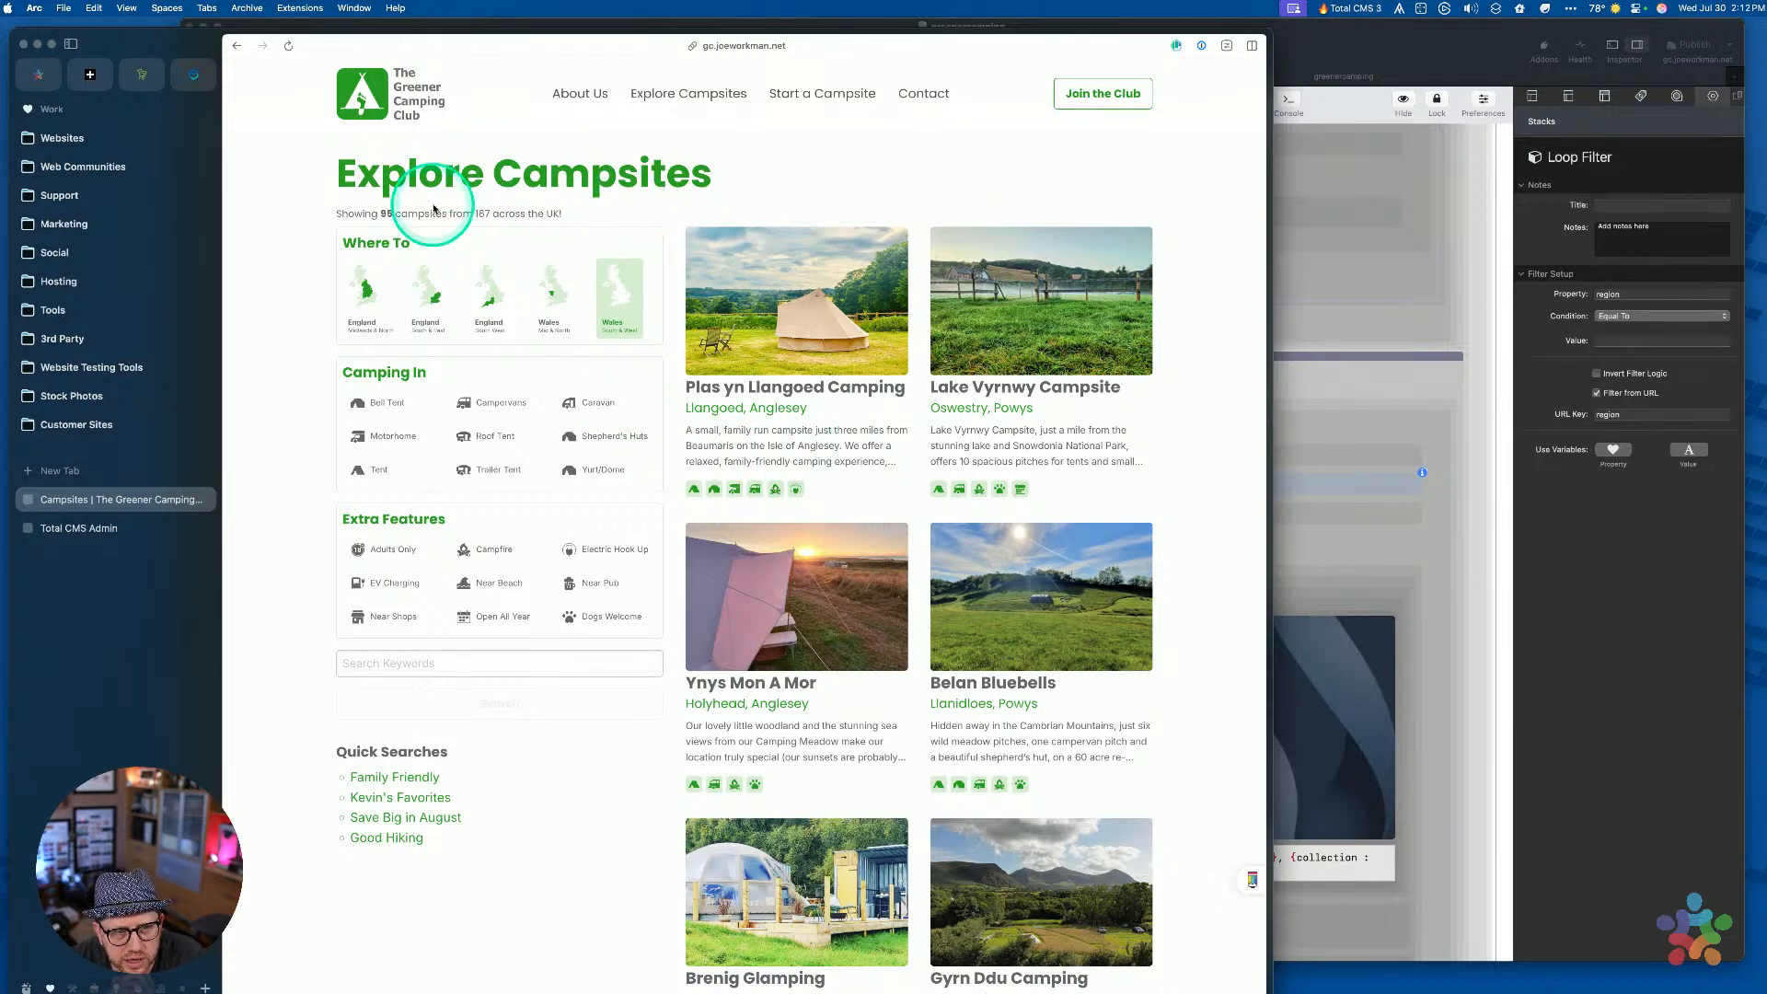
Cut region%5B%5D=wales-mid-north& from the address and reload, showing 74 campsites
key(super)
key(super+l)
key(Right)
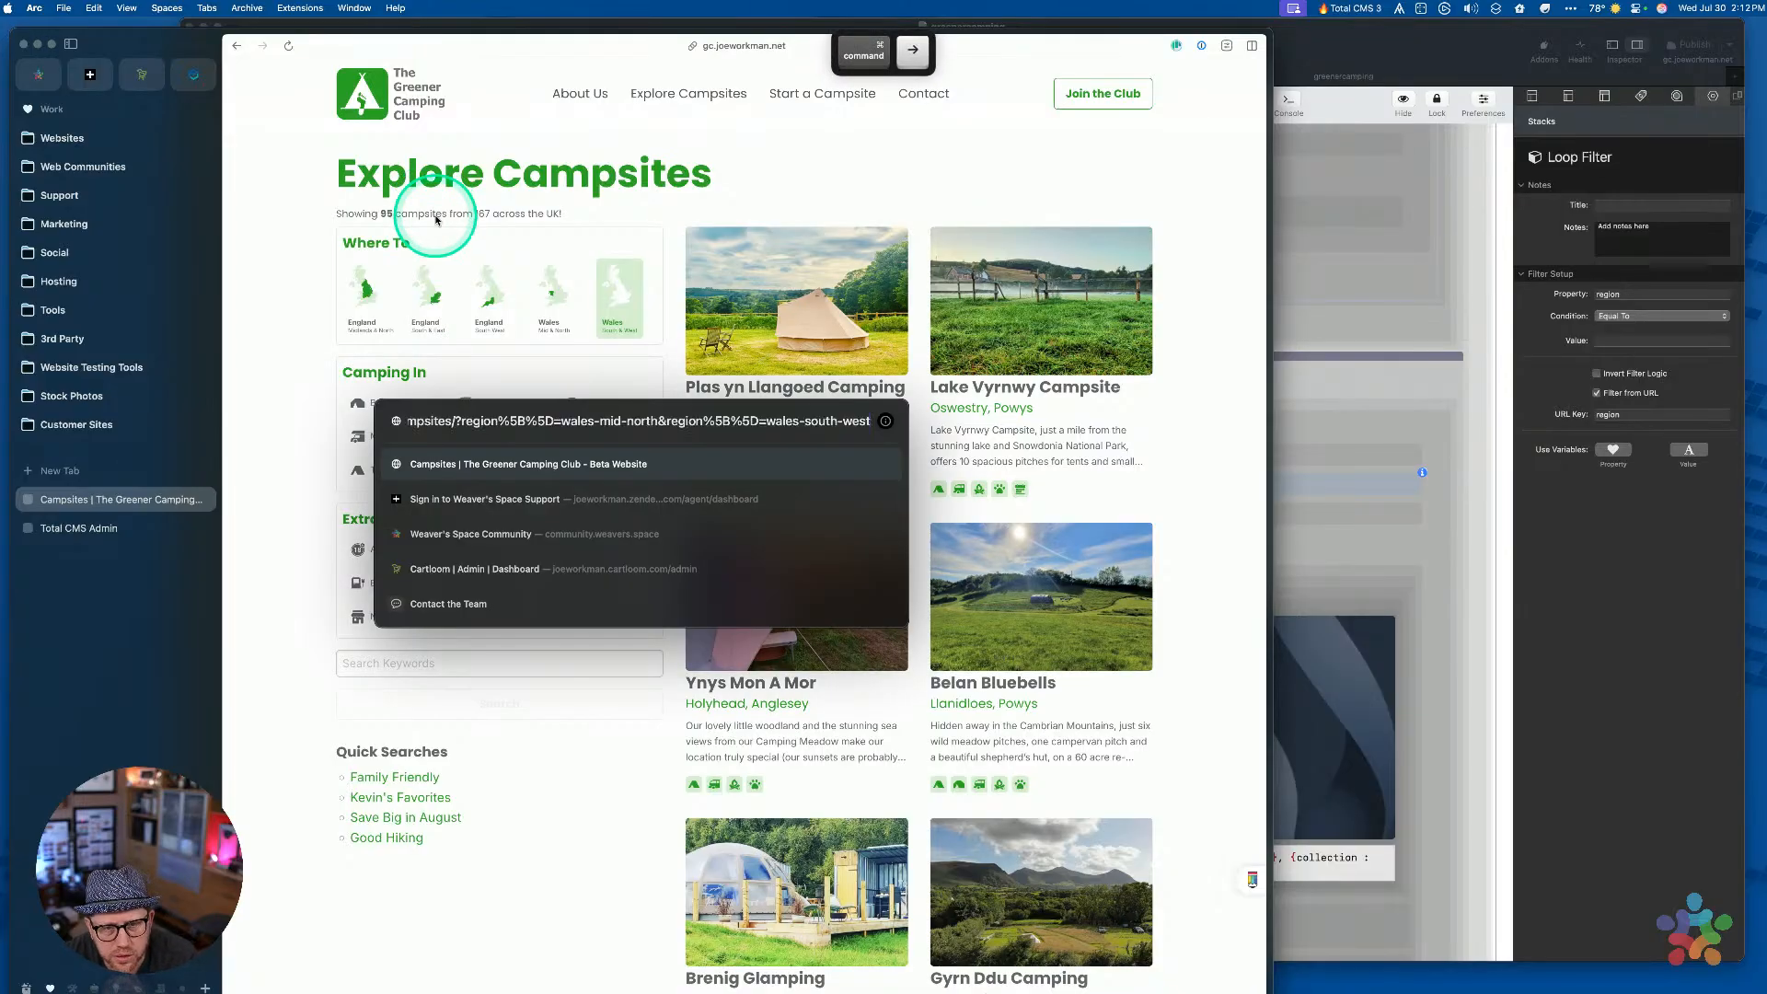
key(alt+Left)
key(alt+Left)
key(alt+Left)
key(alt+Left)
key(alt+Left)
key(alt+Left)
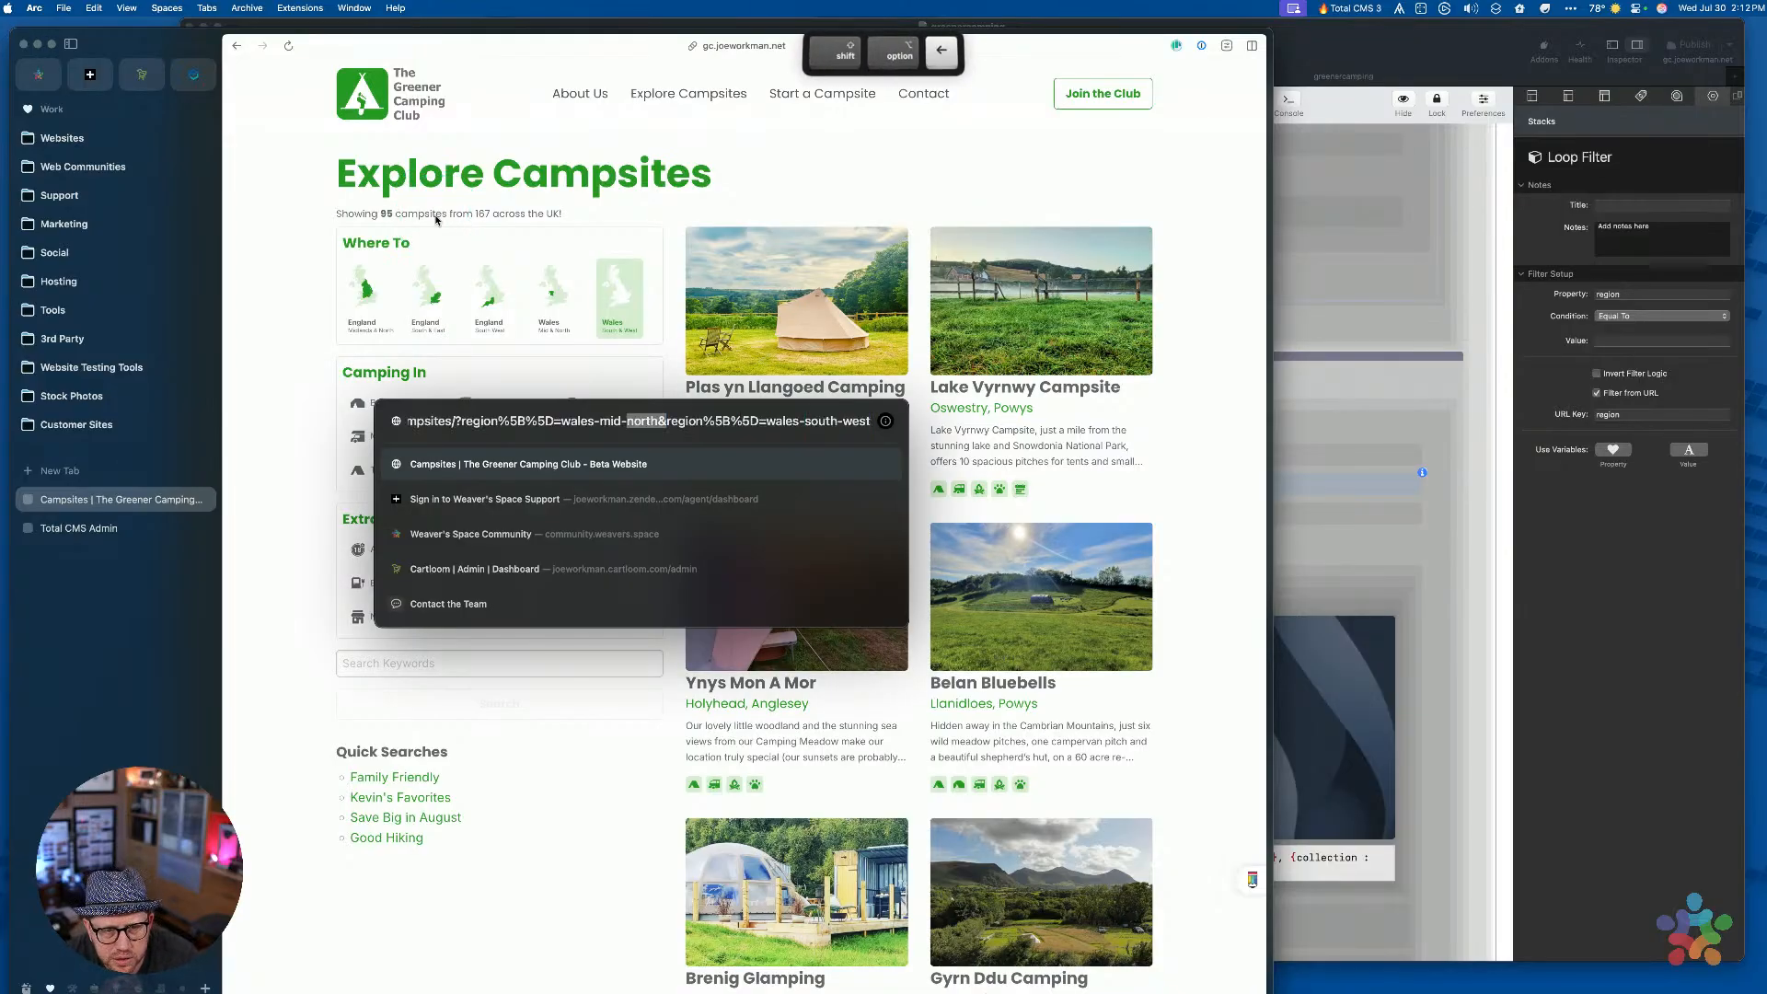
key(shift+alt+Left)
key(shift+alt+Left)
key(shift+alt+Left)
key(shift+alt+Left)
key(shift+alt+Left)
key(shift+alt+Left)
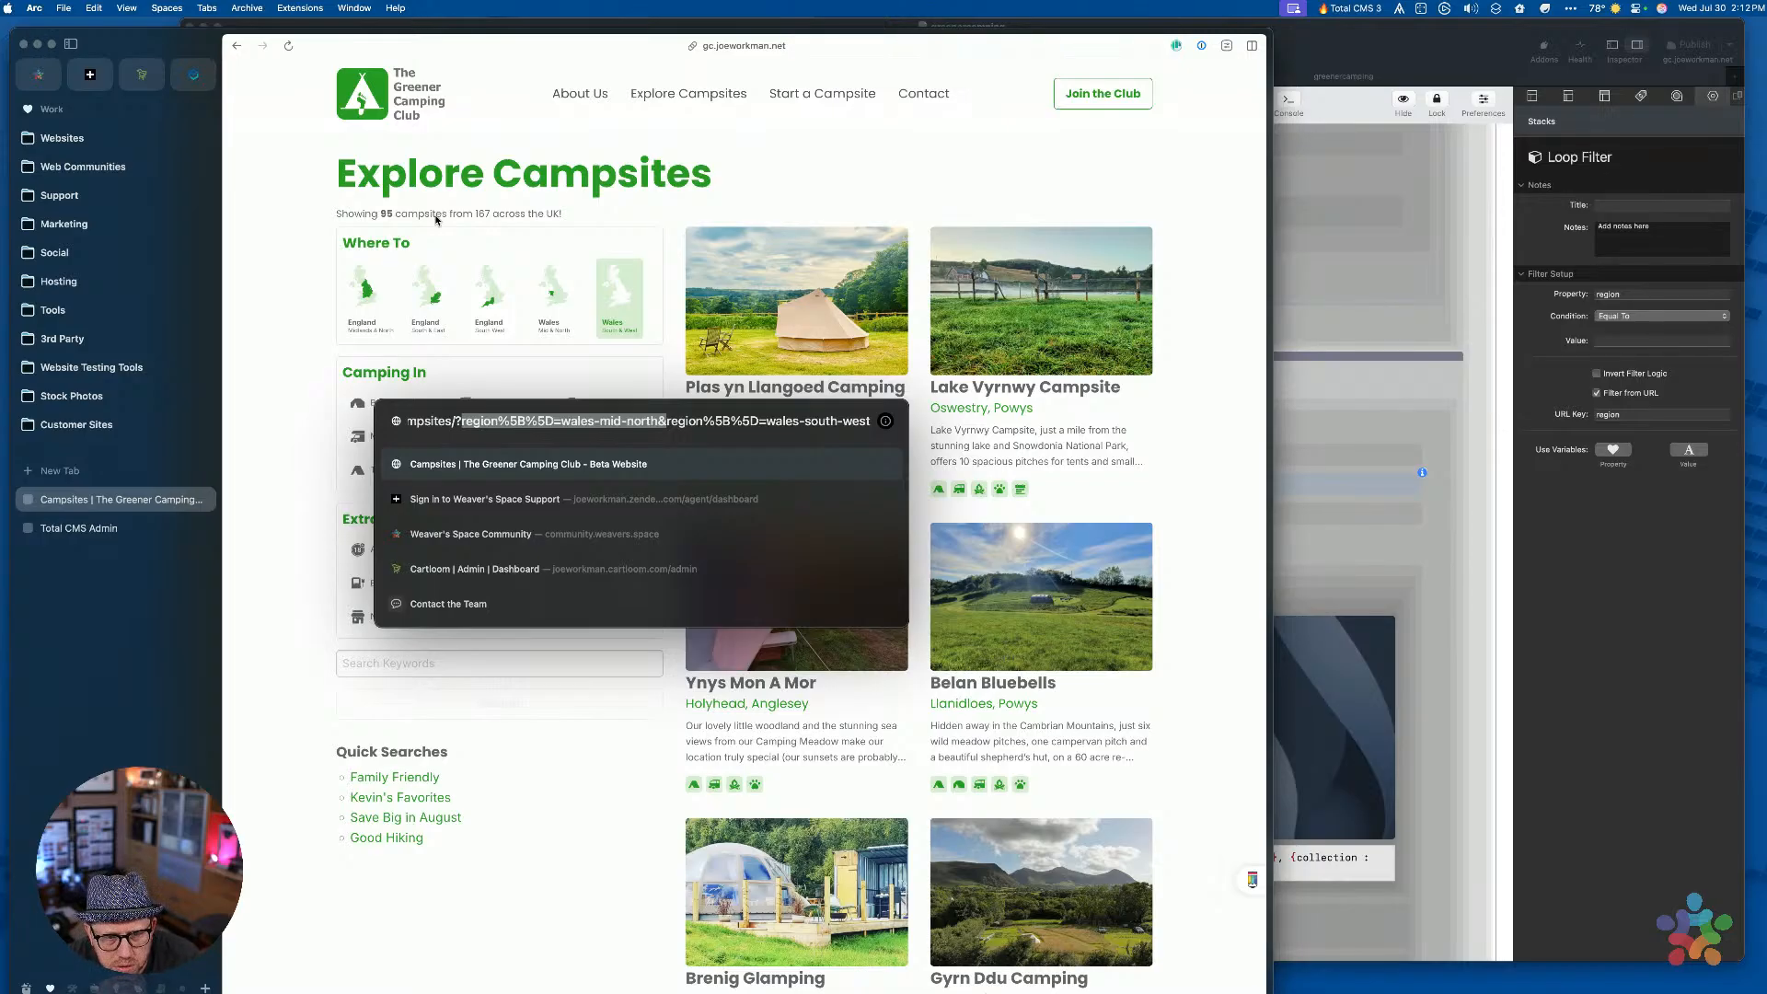
key(super+x)
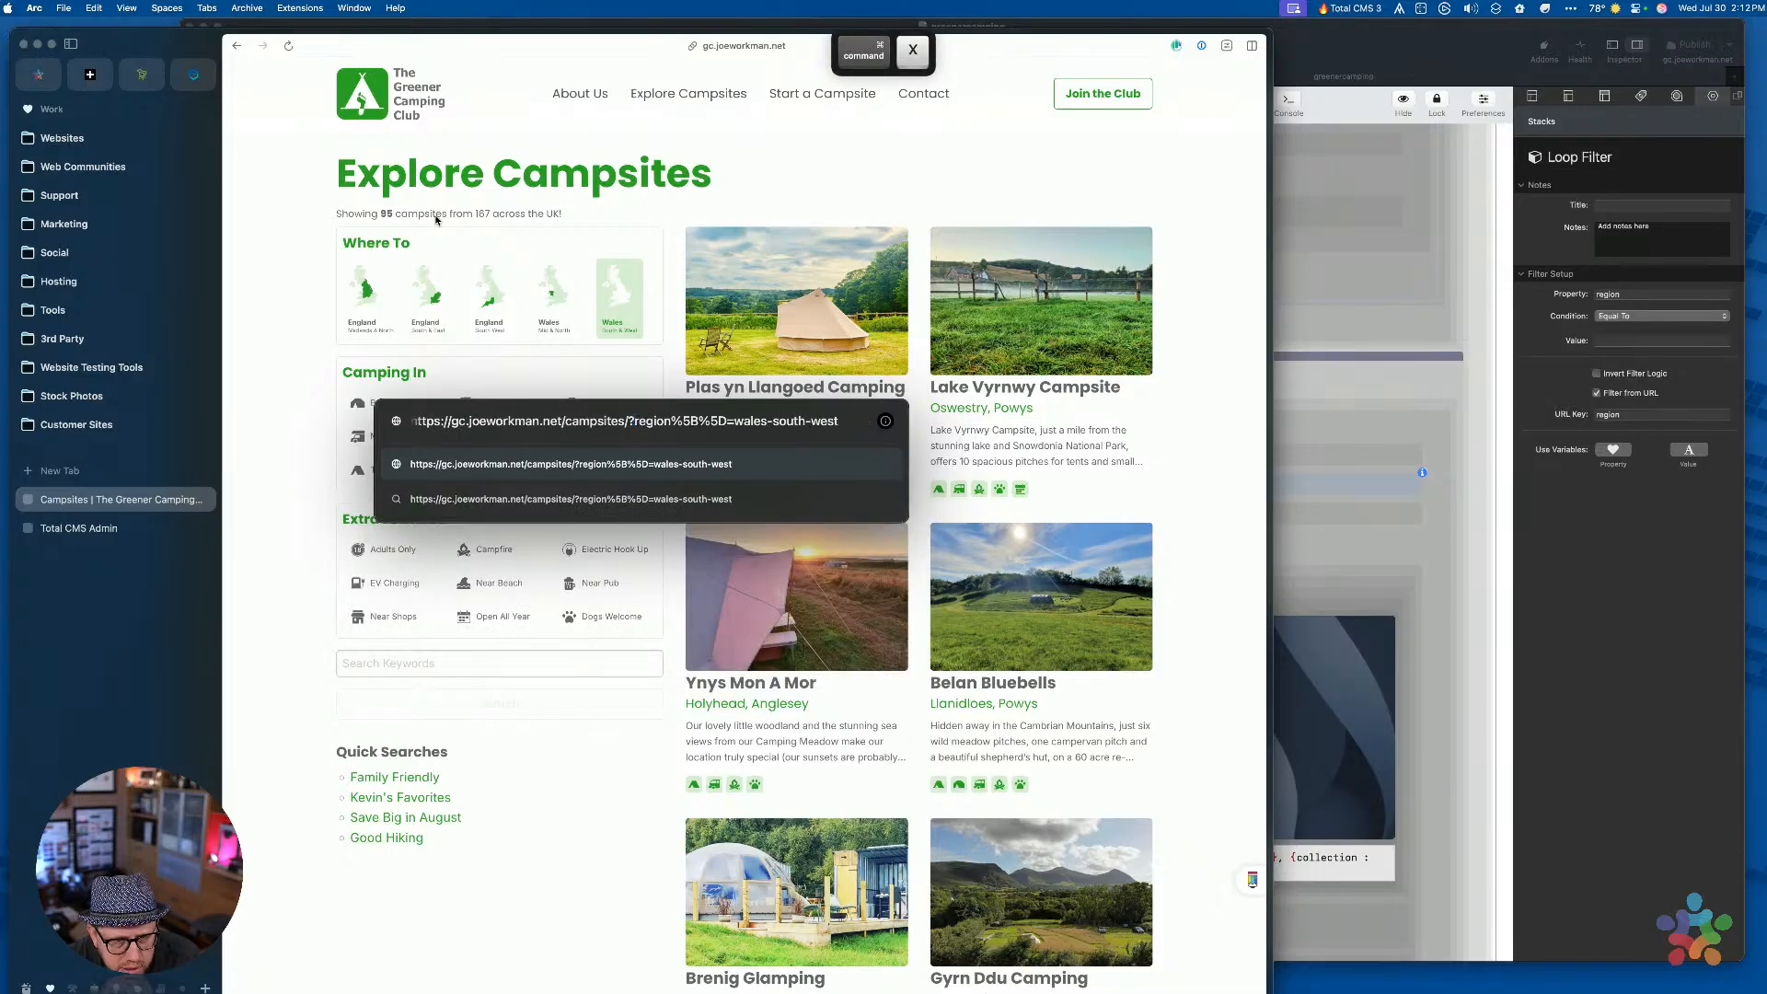
key(Return)
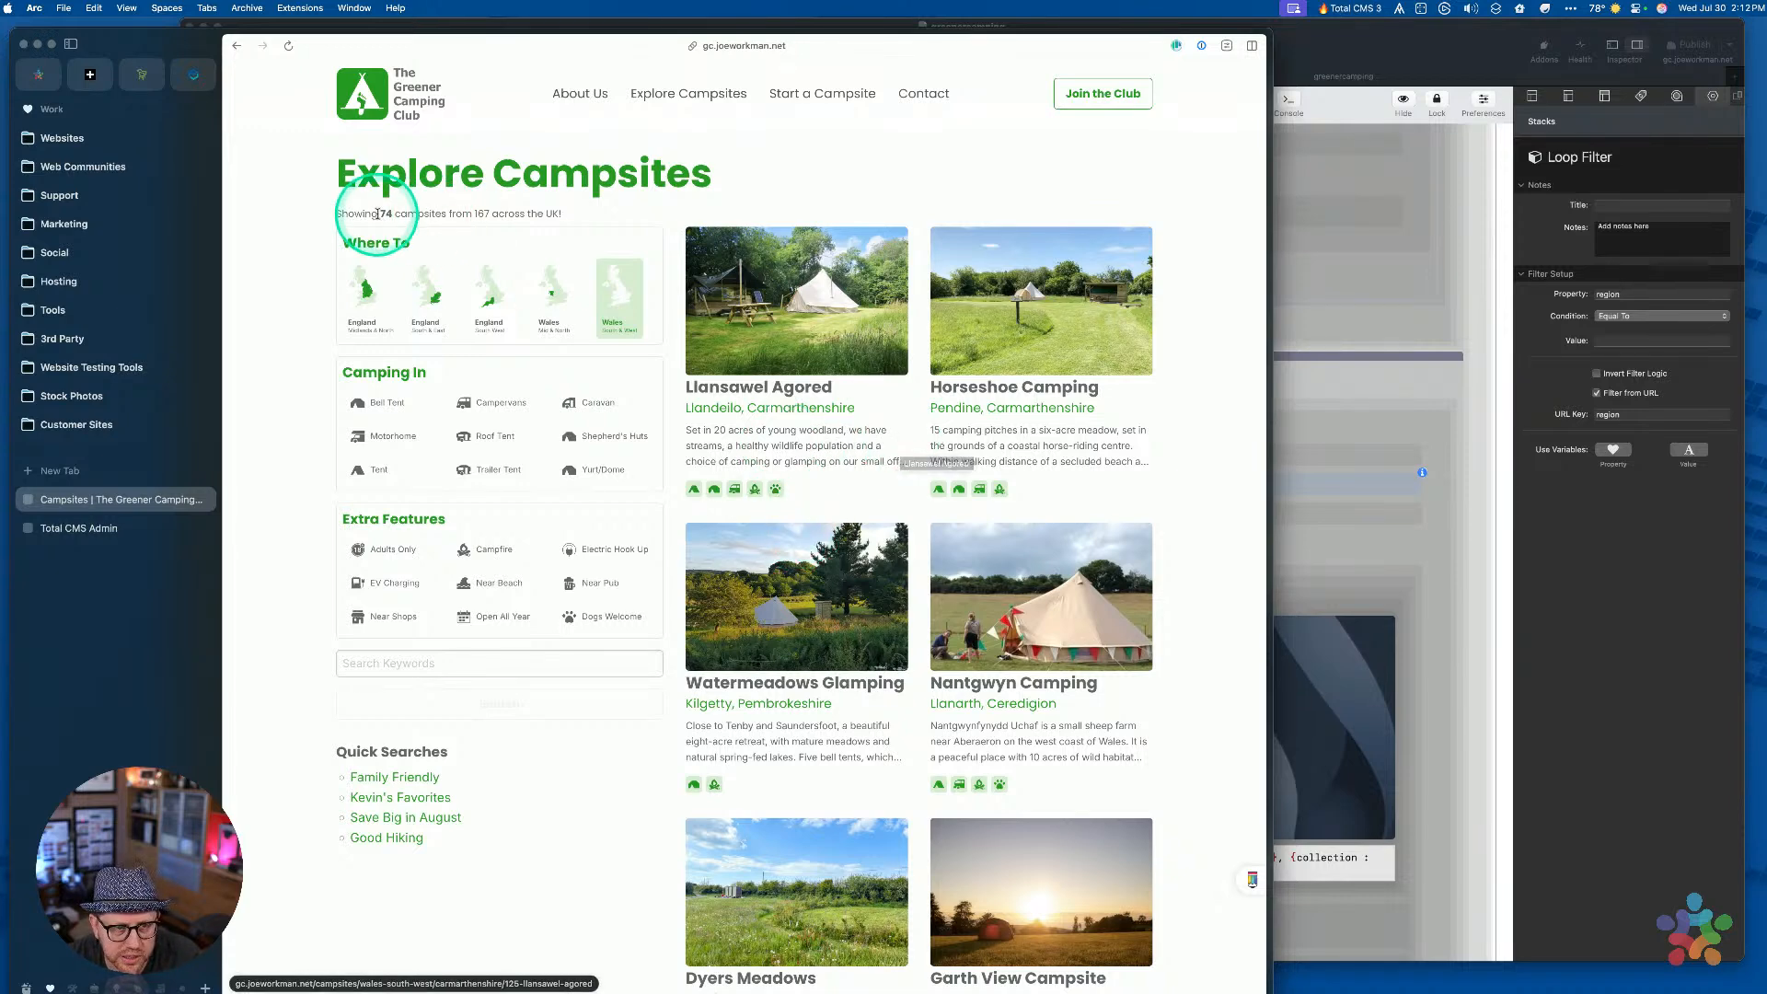
Paste wales-mid-north over the region value, drop the trailing &, reload and search again
key(super+l)
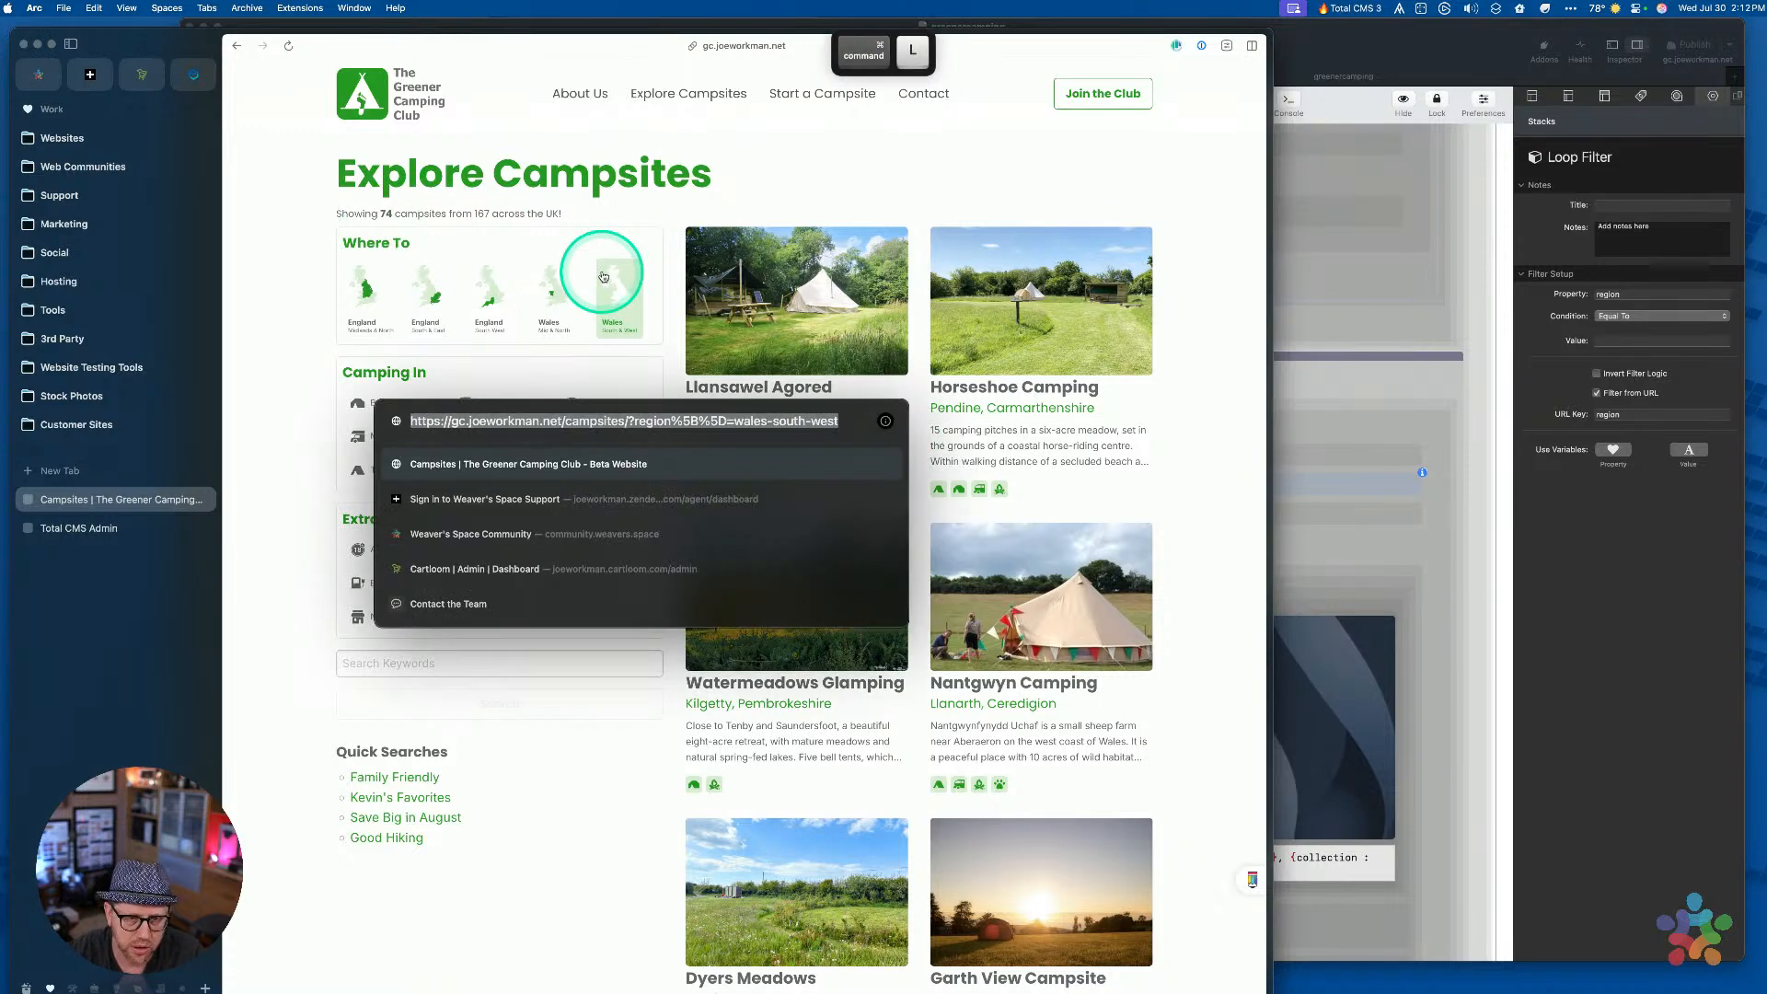
key(Right)
key(shift+alt+Left)
key(shift+alt+Left)
key(shift+alt+Left)
key(shift+alt+Left)
key(shift+alt+Left)
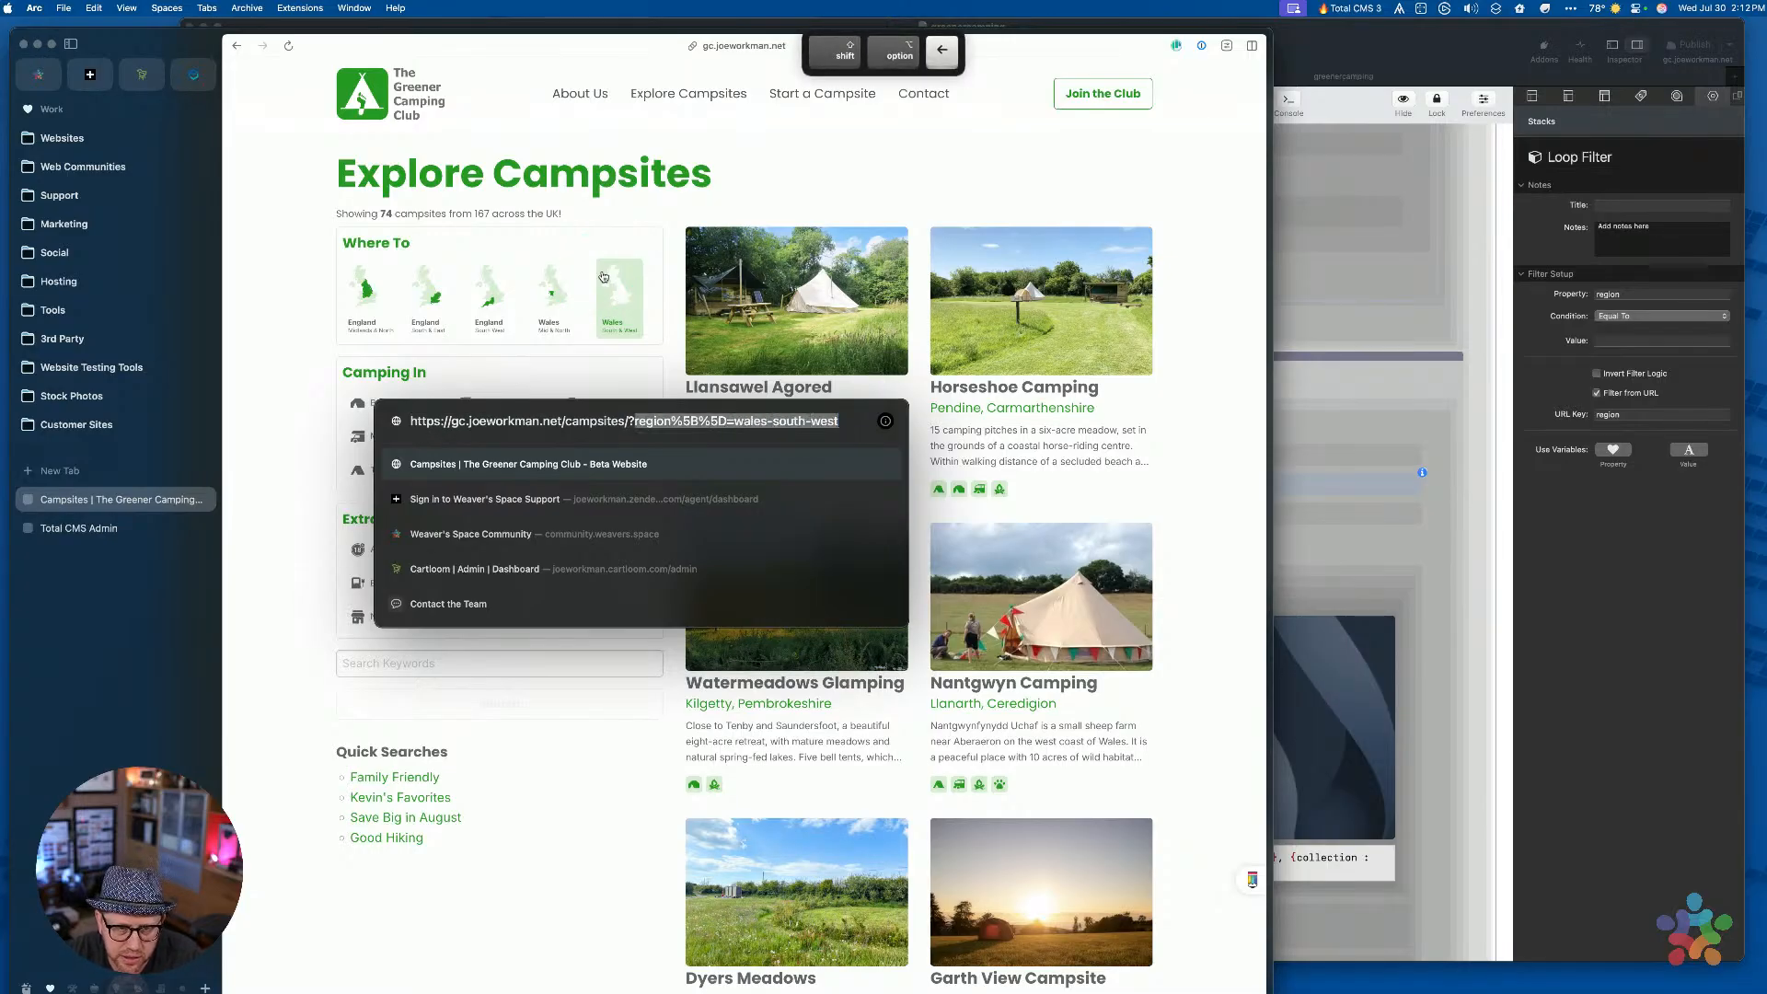
key(super+v)
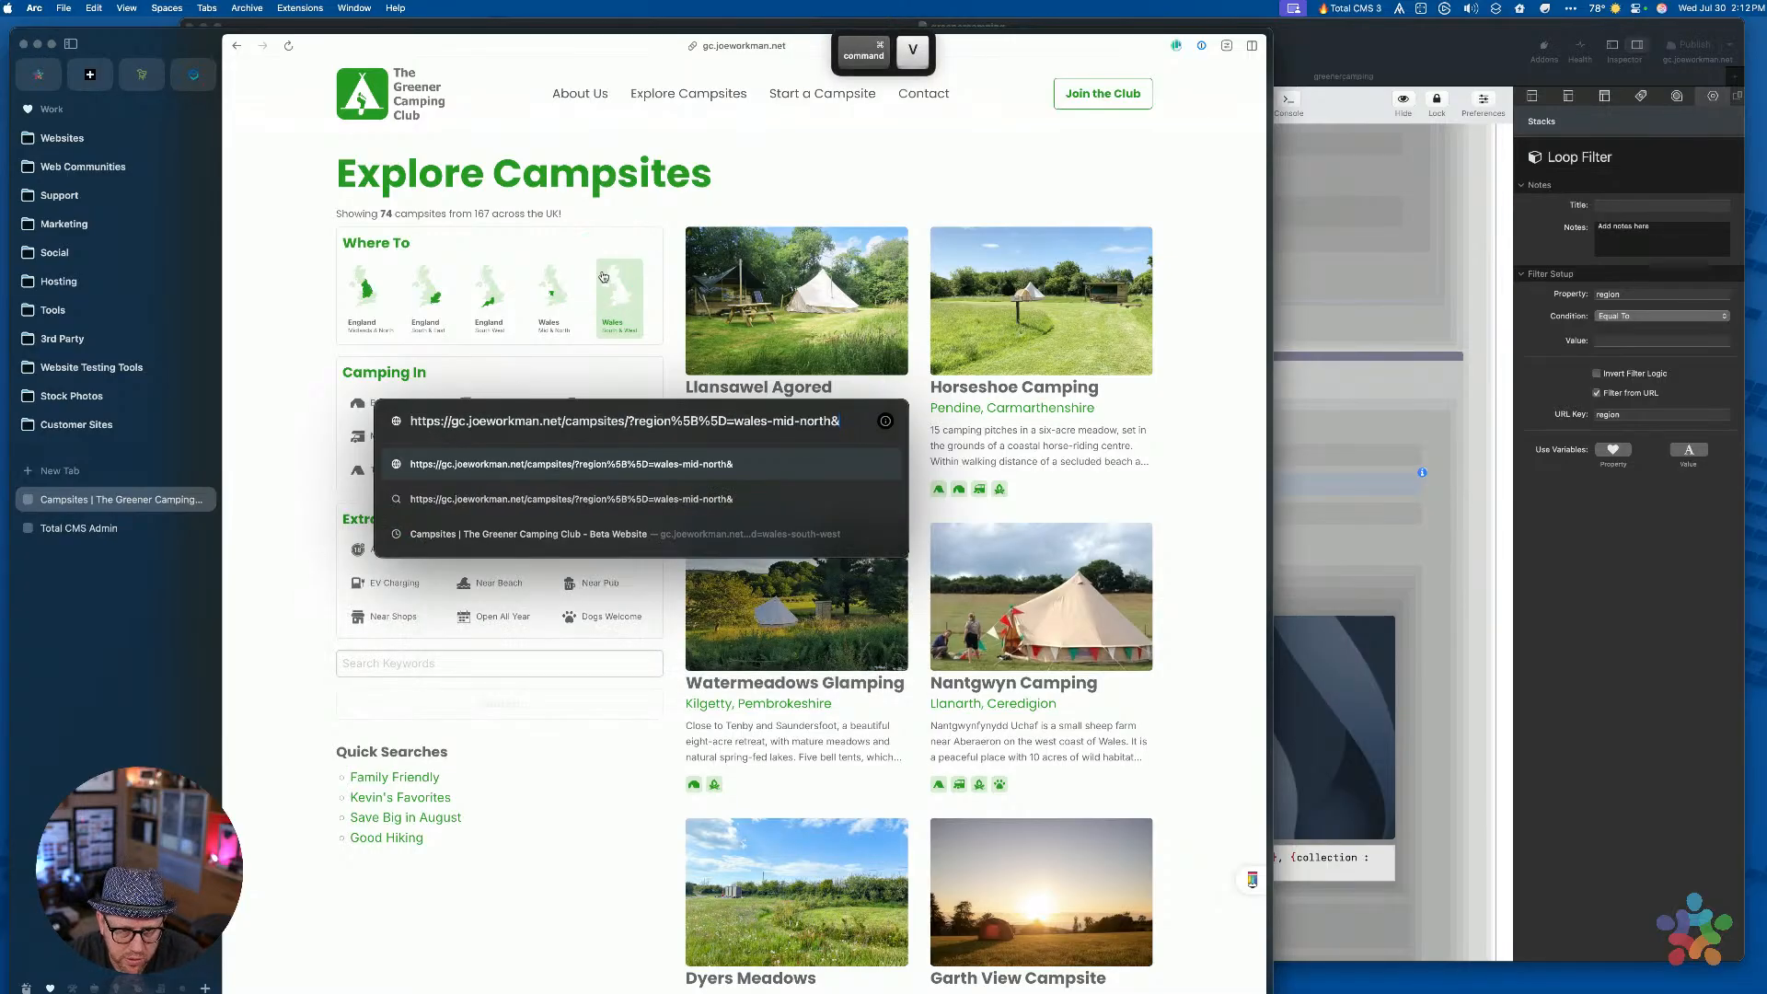
key(BackSpace)
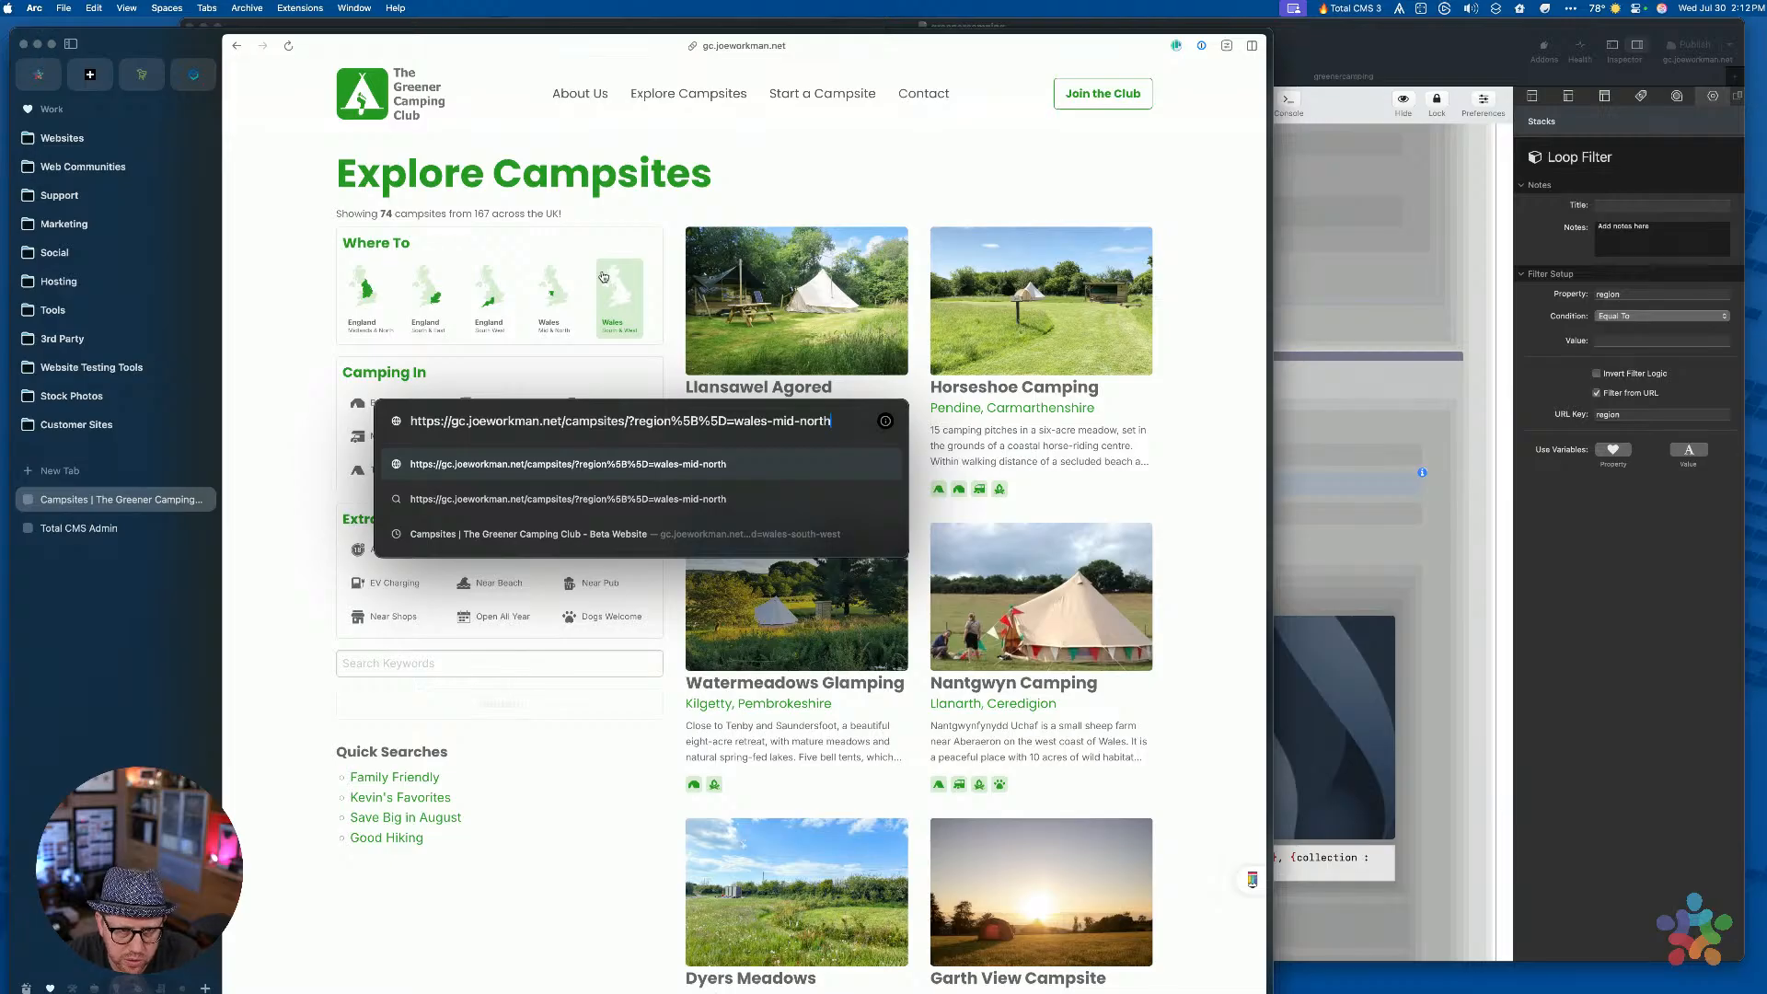
key(Return)
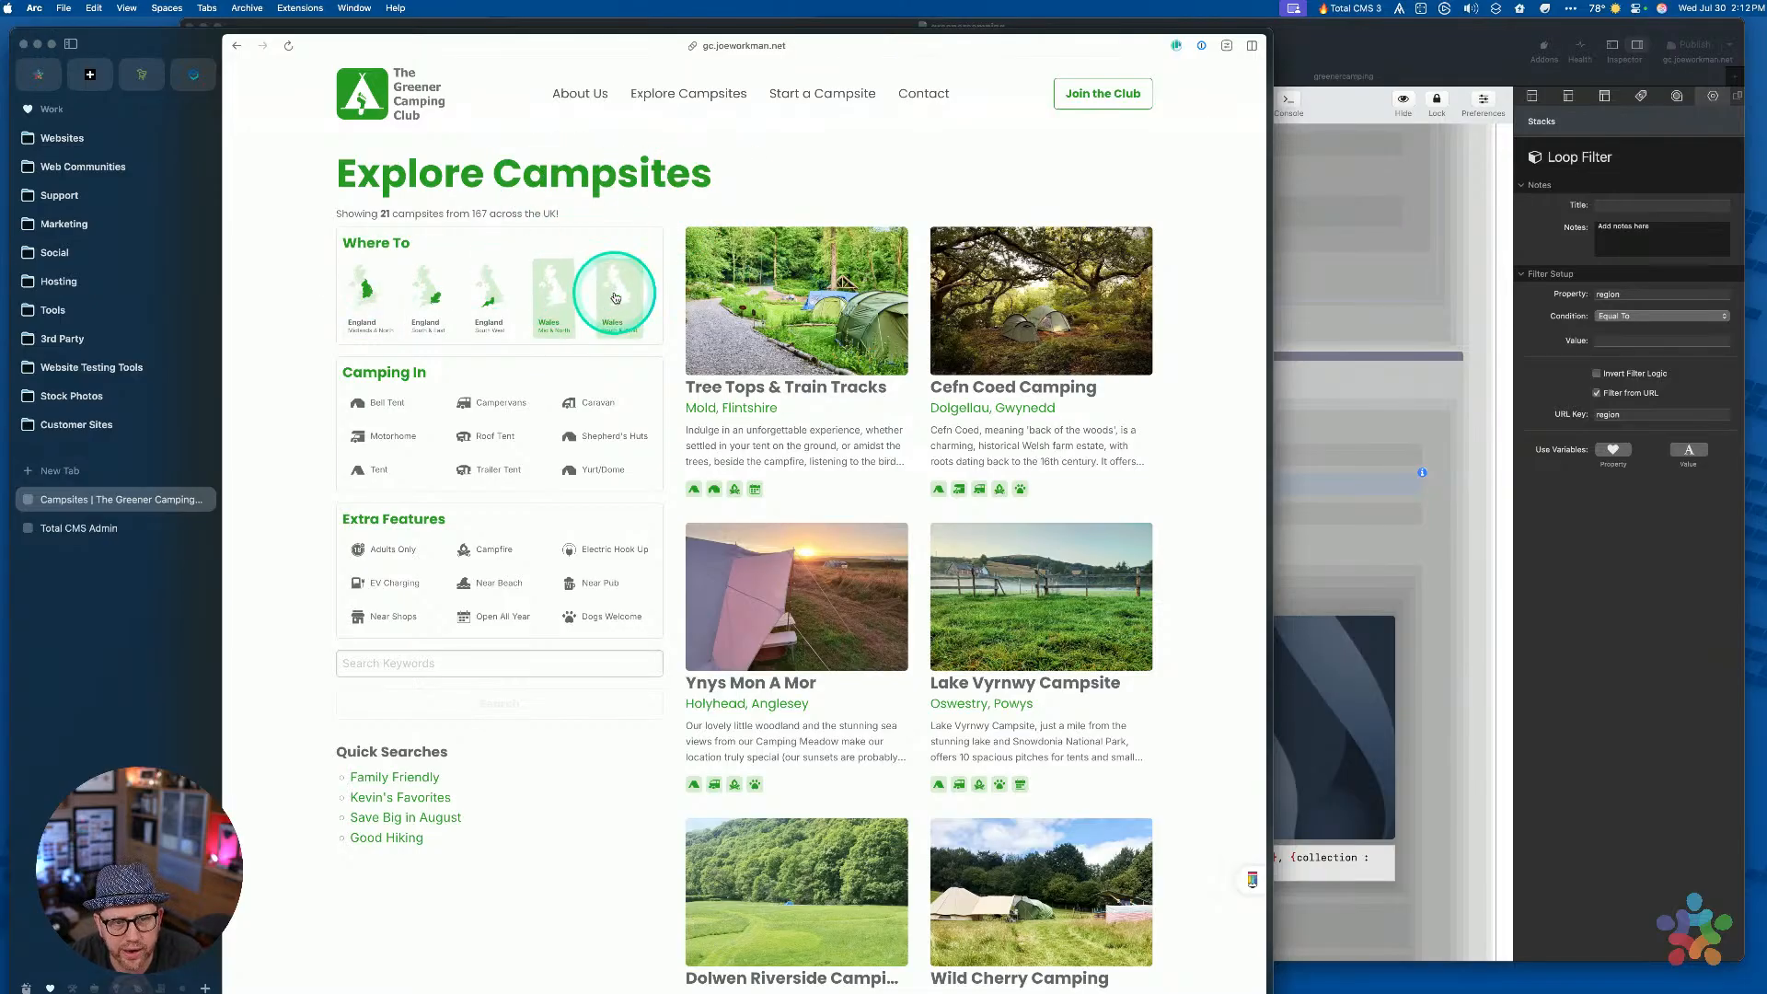
click(522, 706)
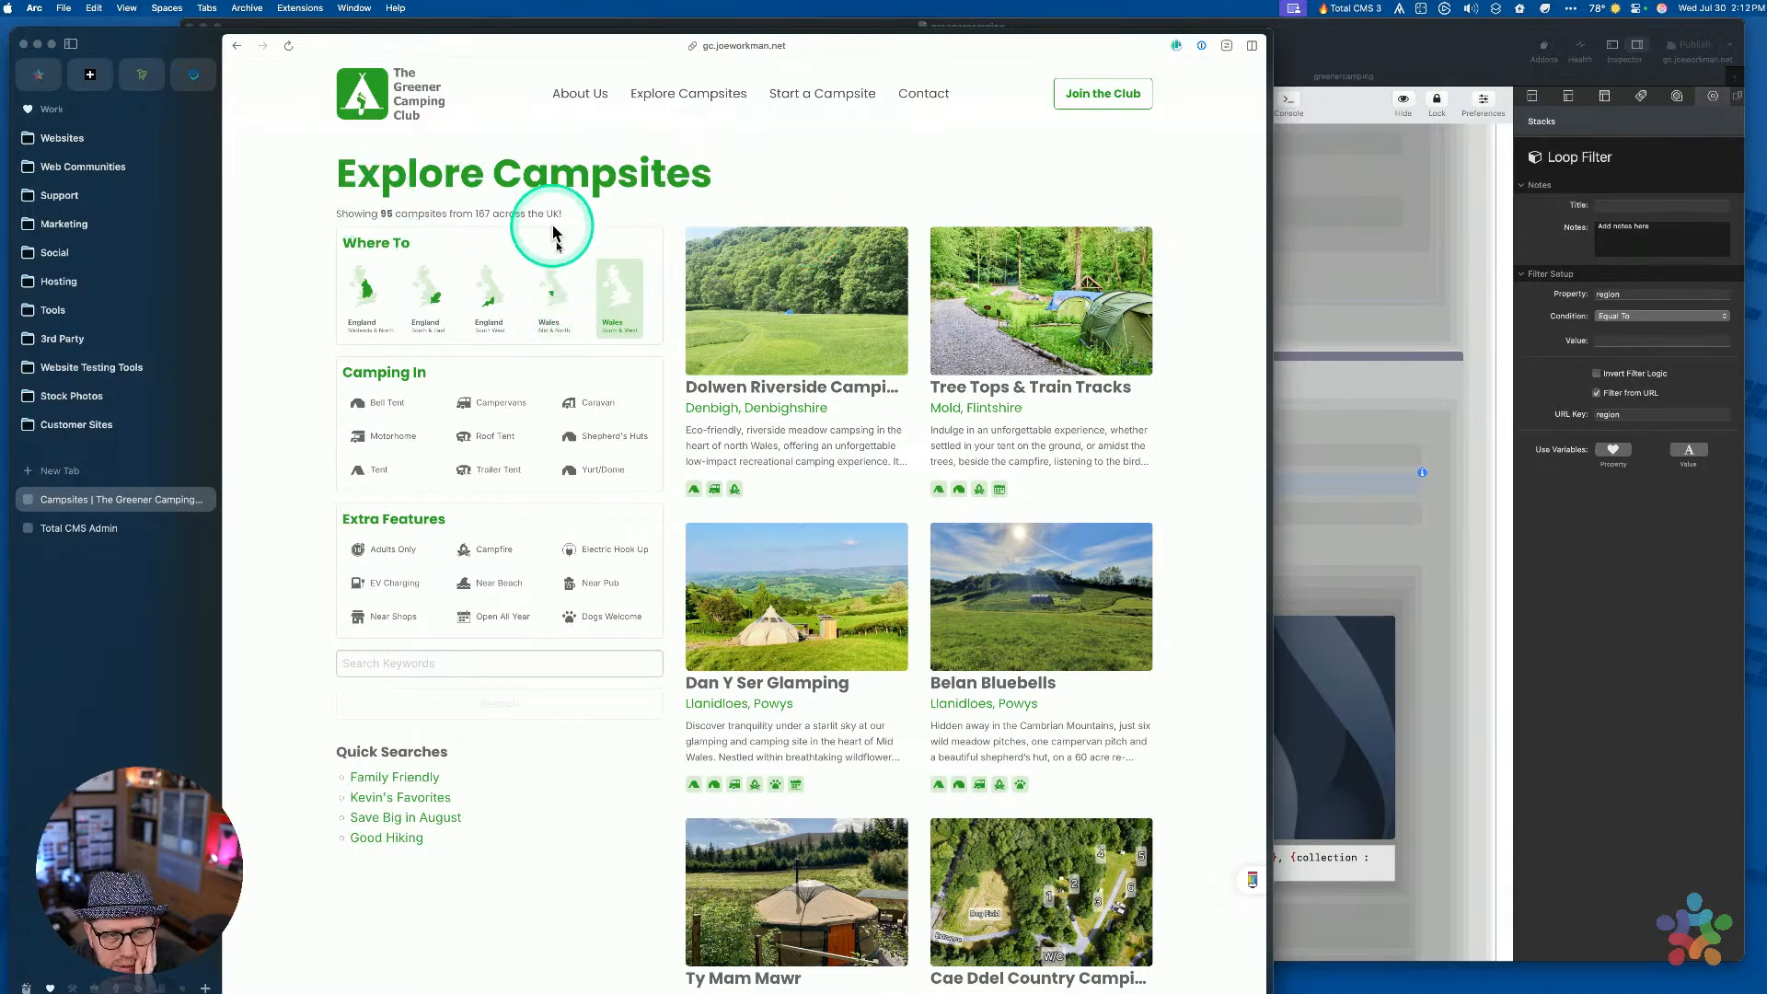
Toggle the Welsh region tiles and highlight the 95-campsite count
click(600, 292)
click(546, 291)
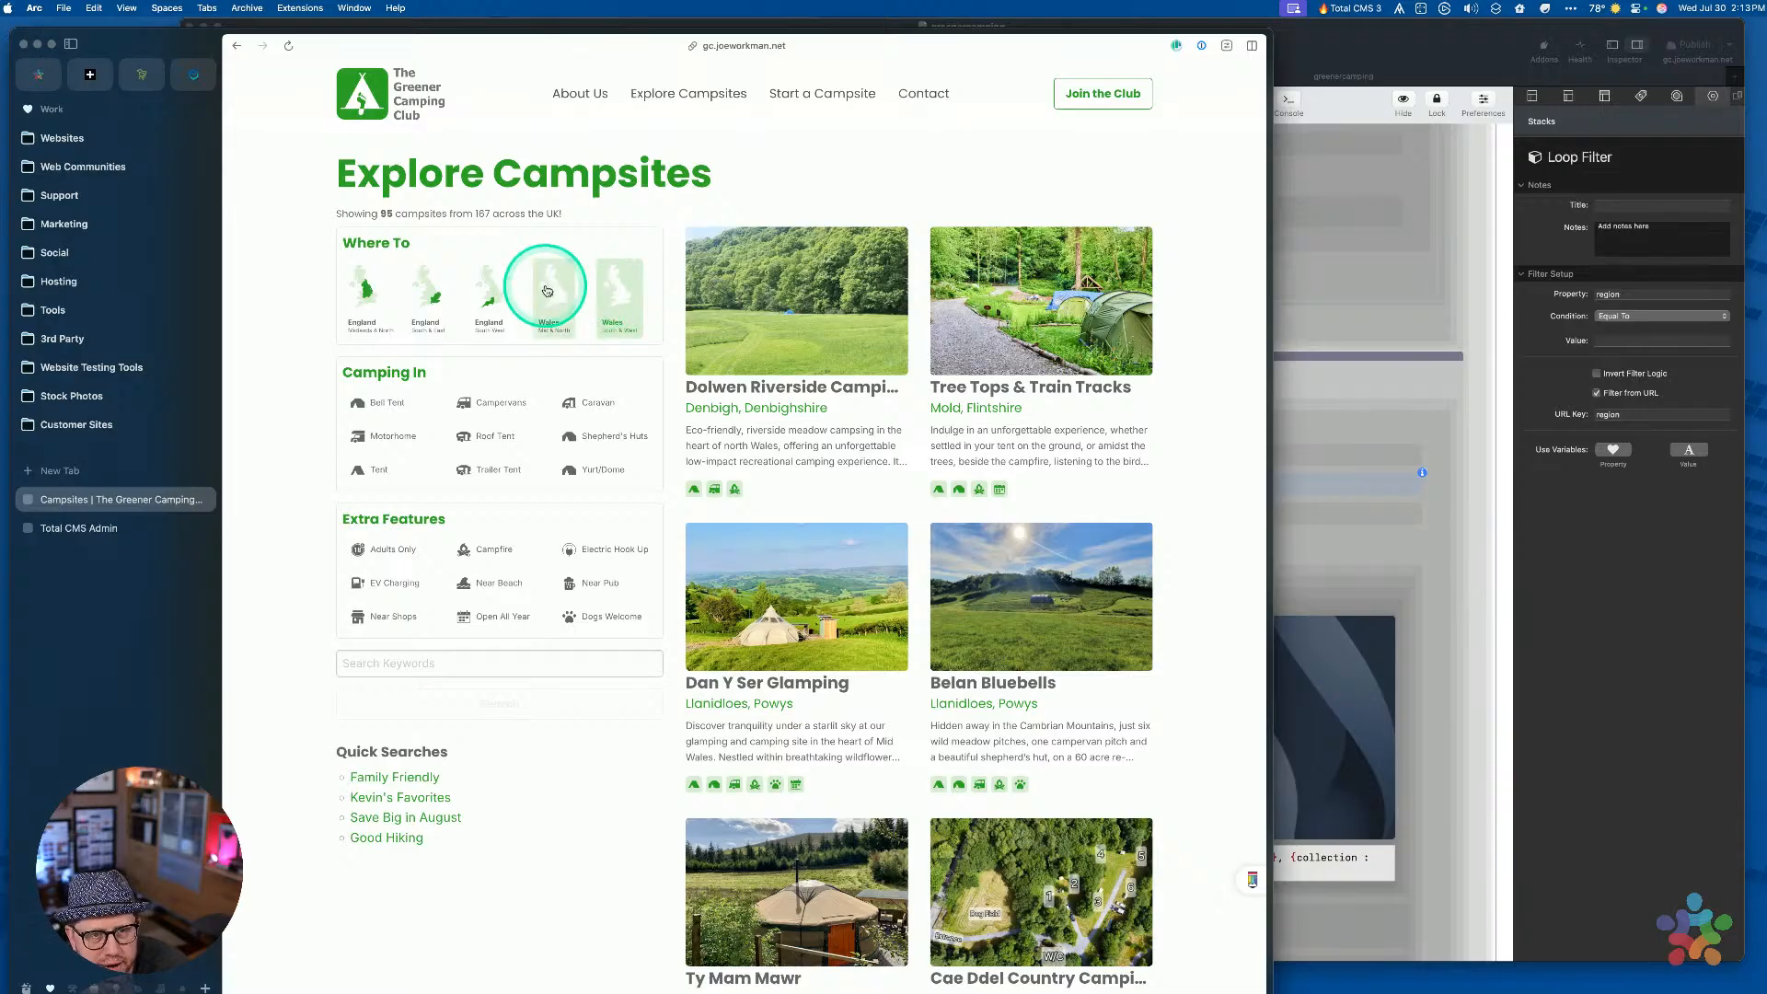
click(368, 210)
double_click(390, 213)
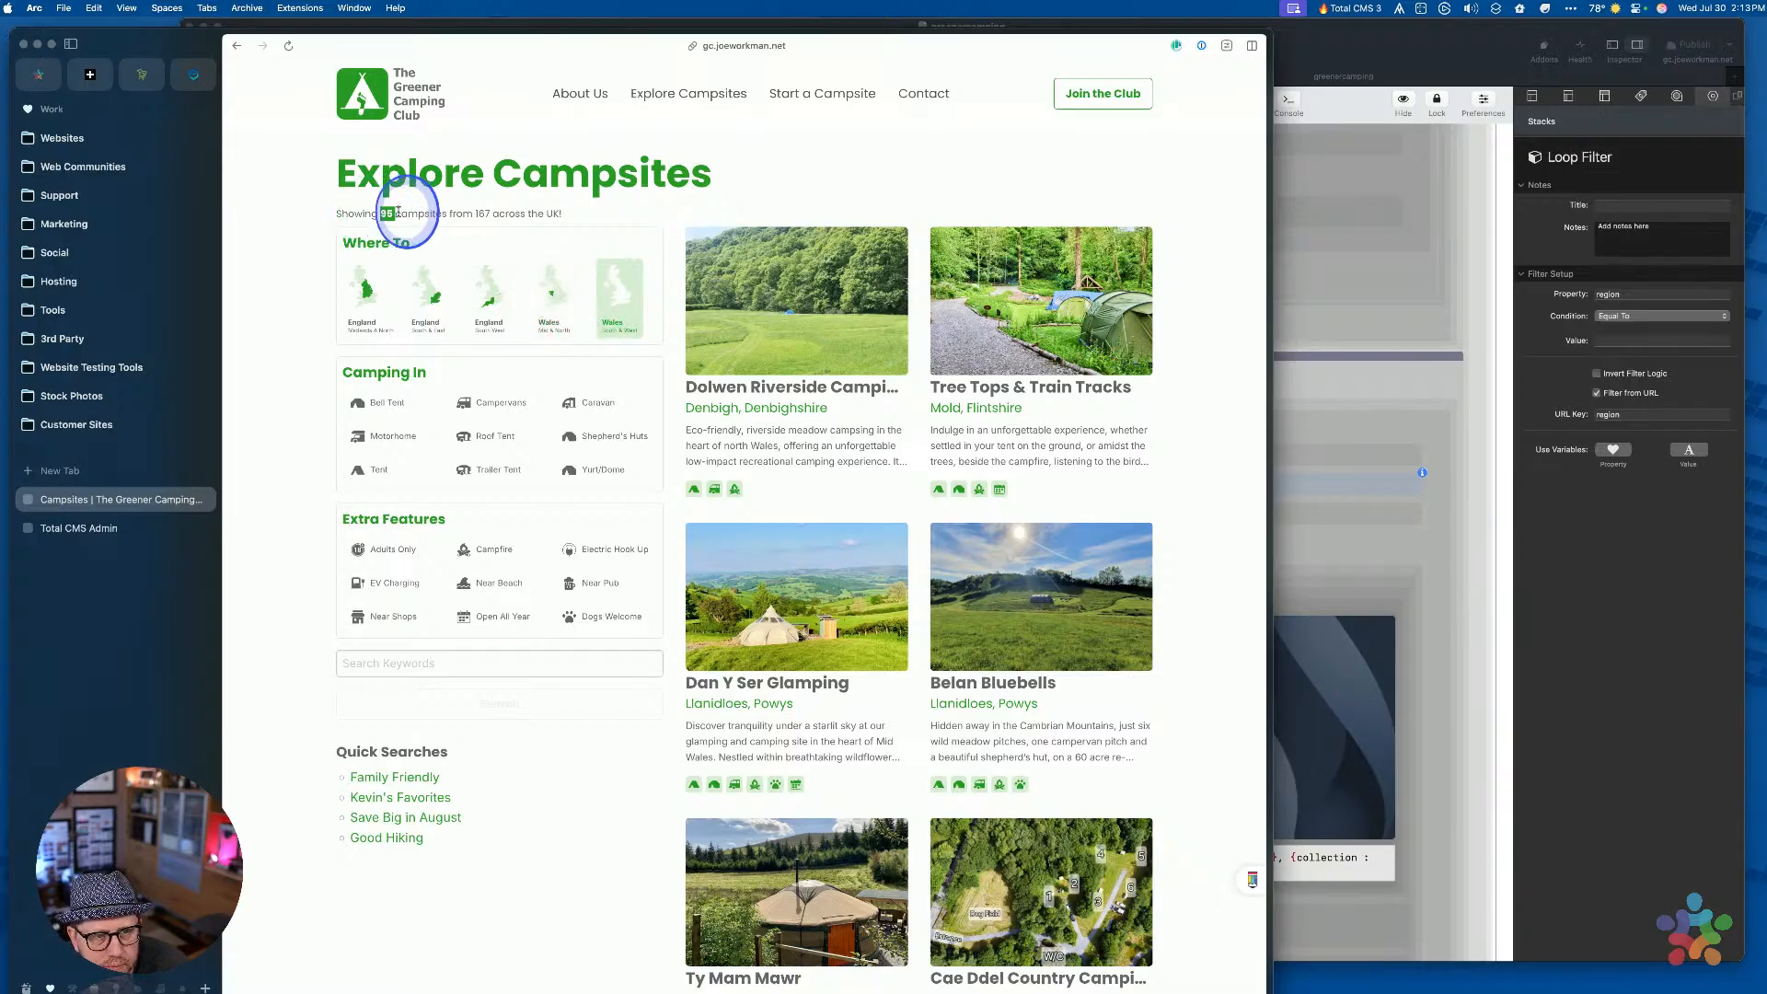
click(574, 209)
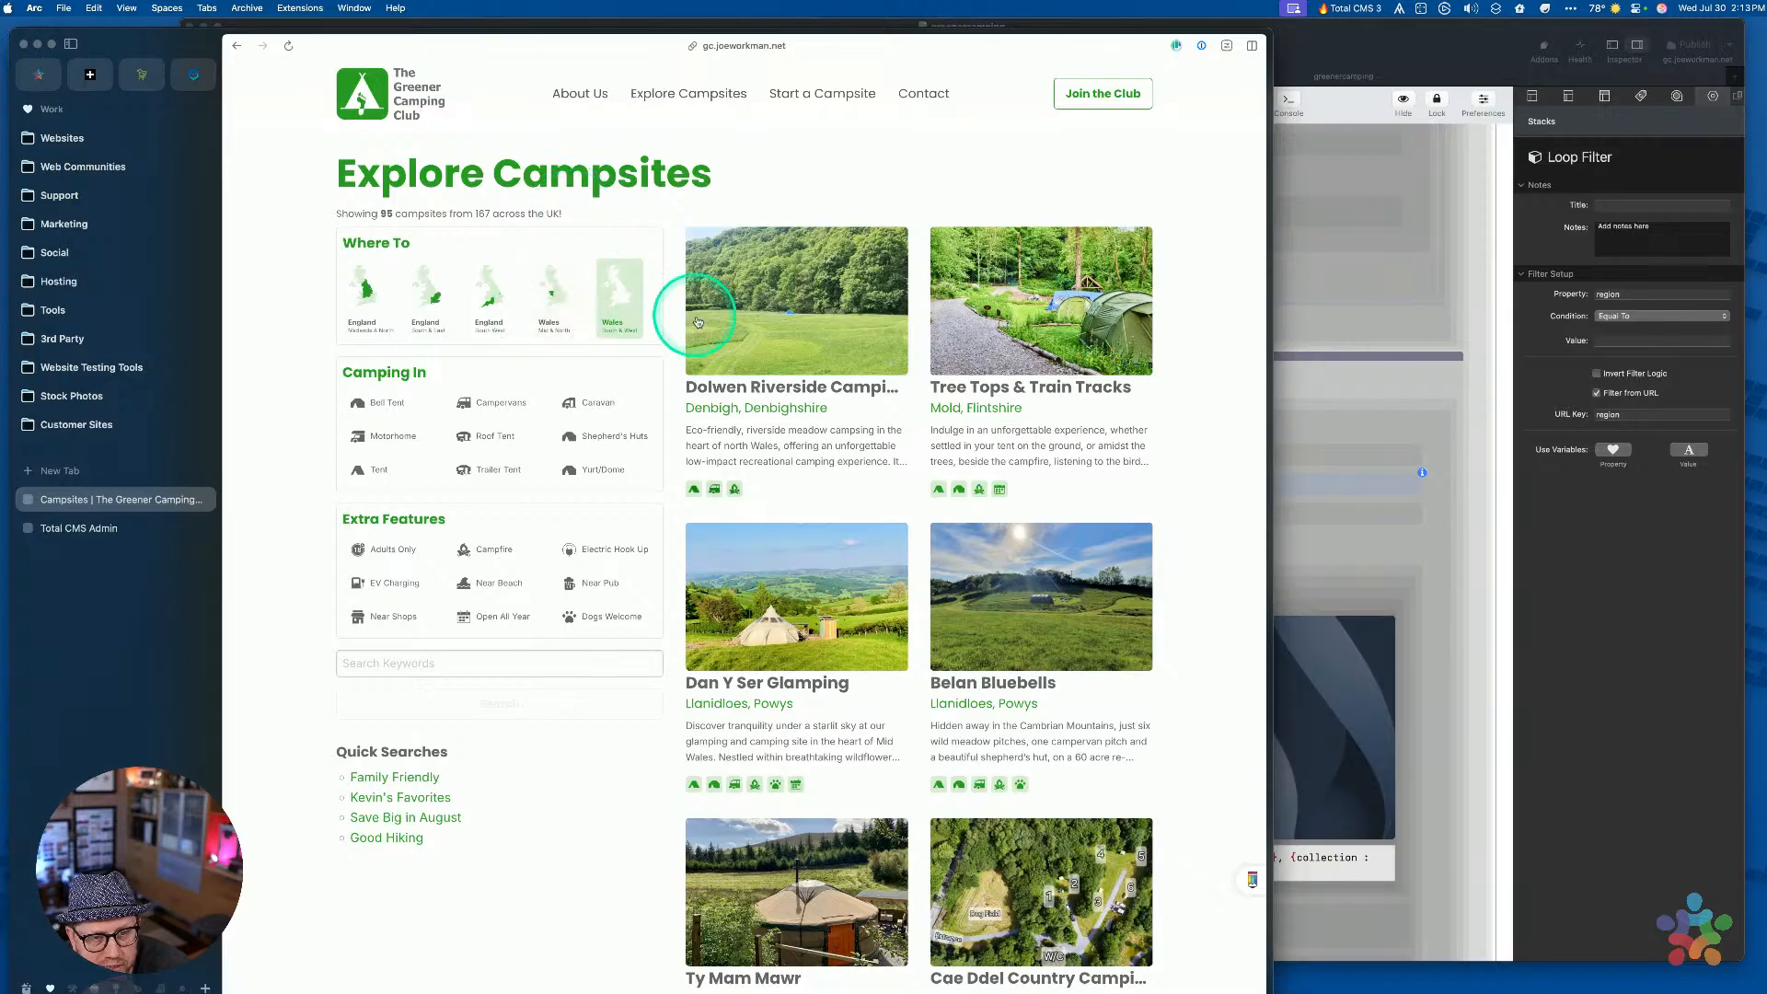
click(616, 296)
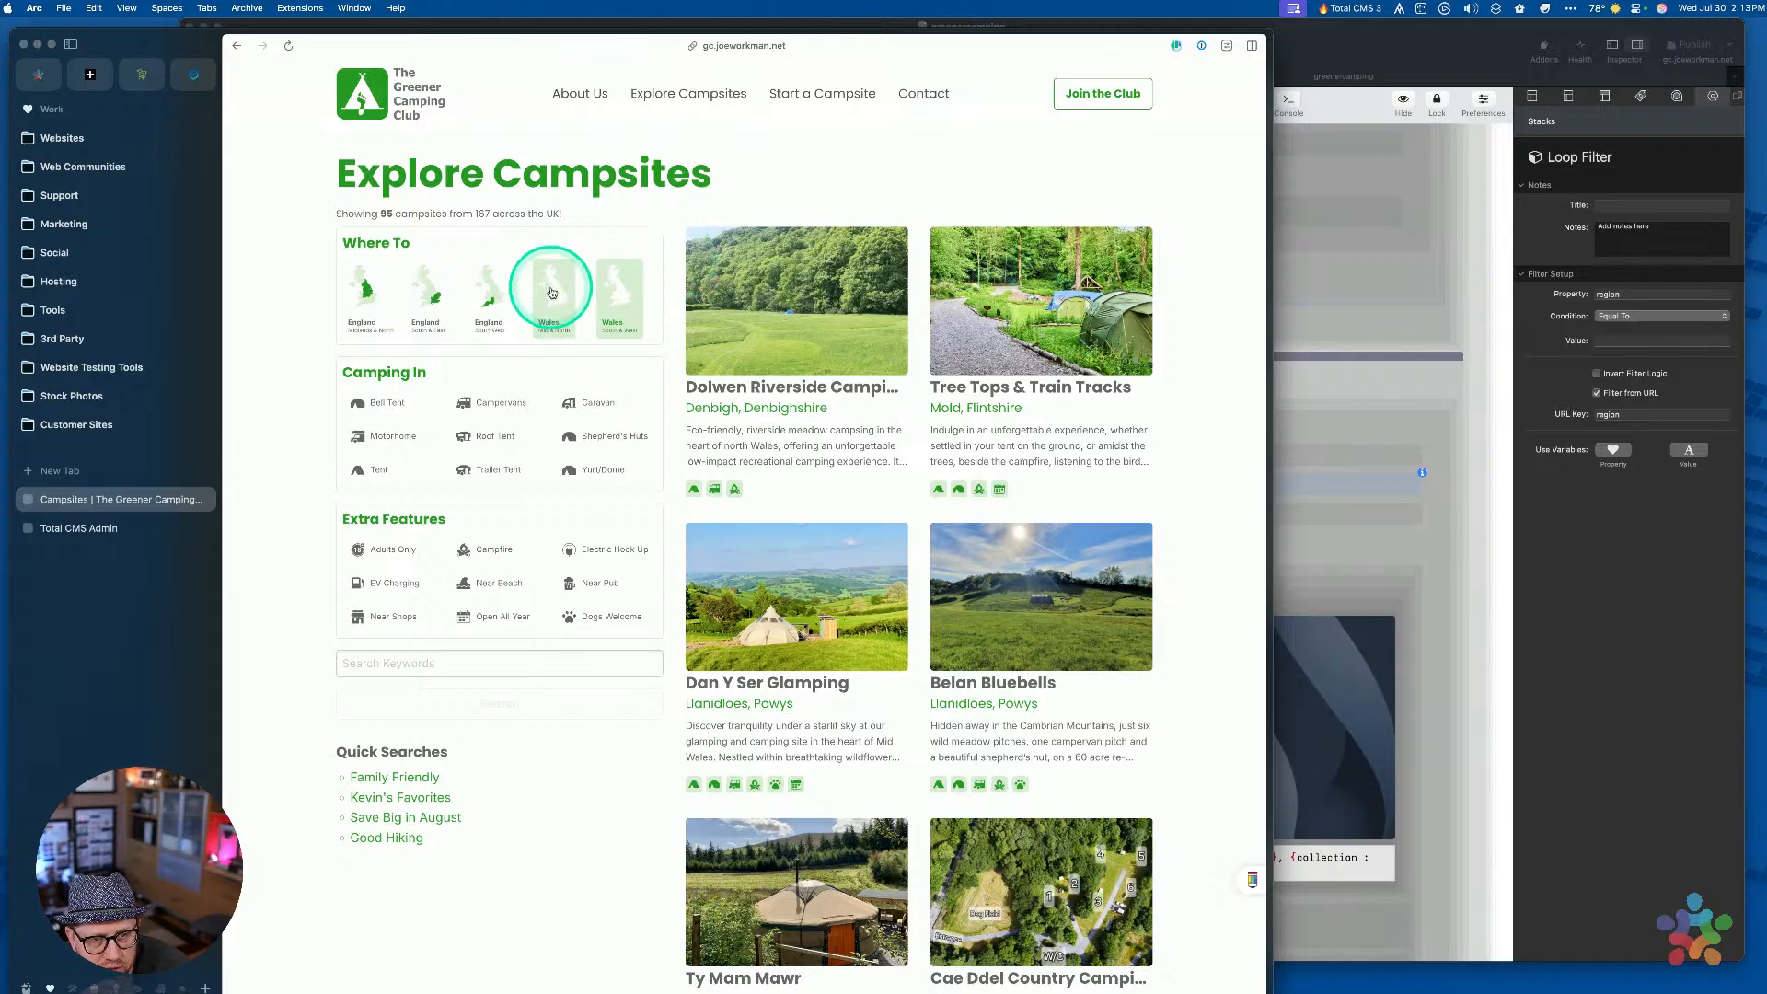
drag(378, 213, 418, 213)
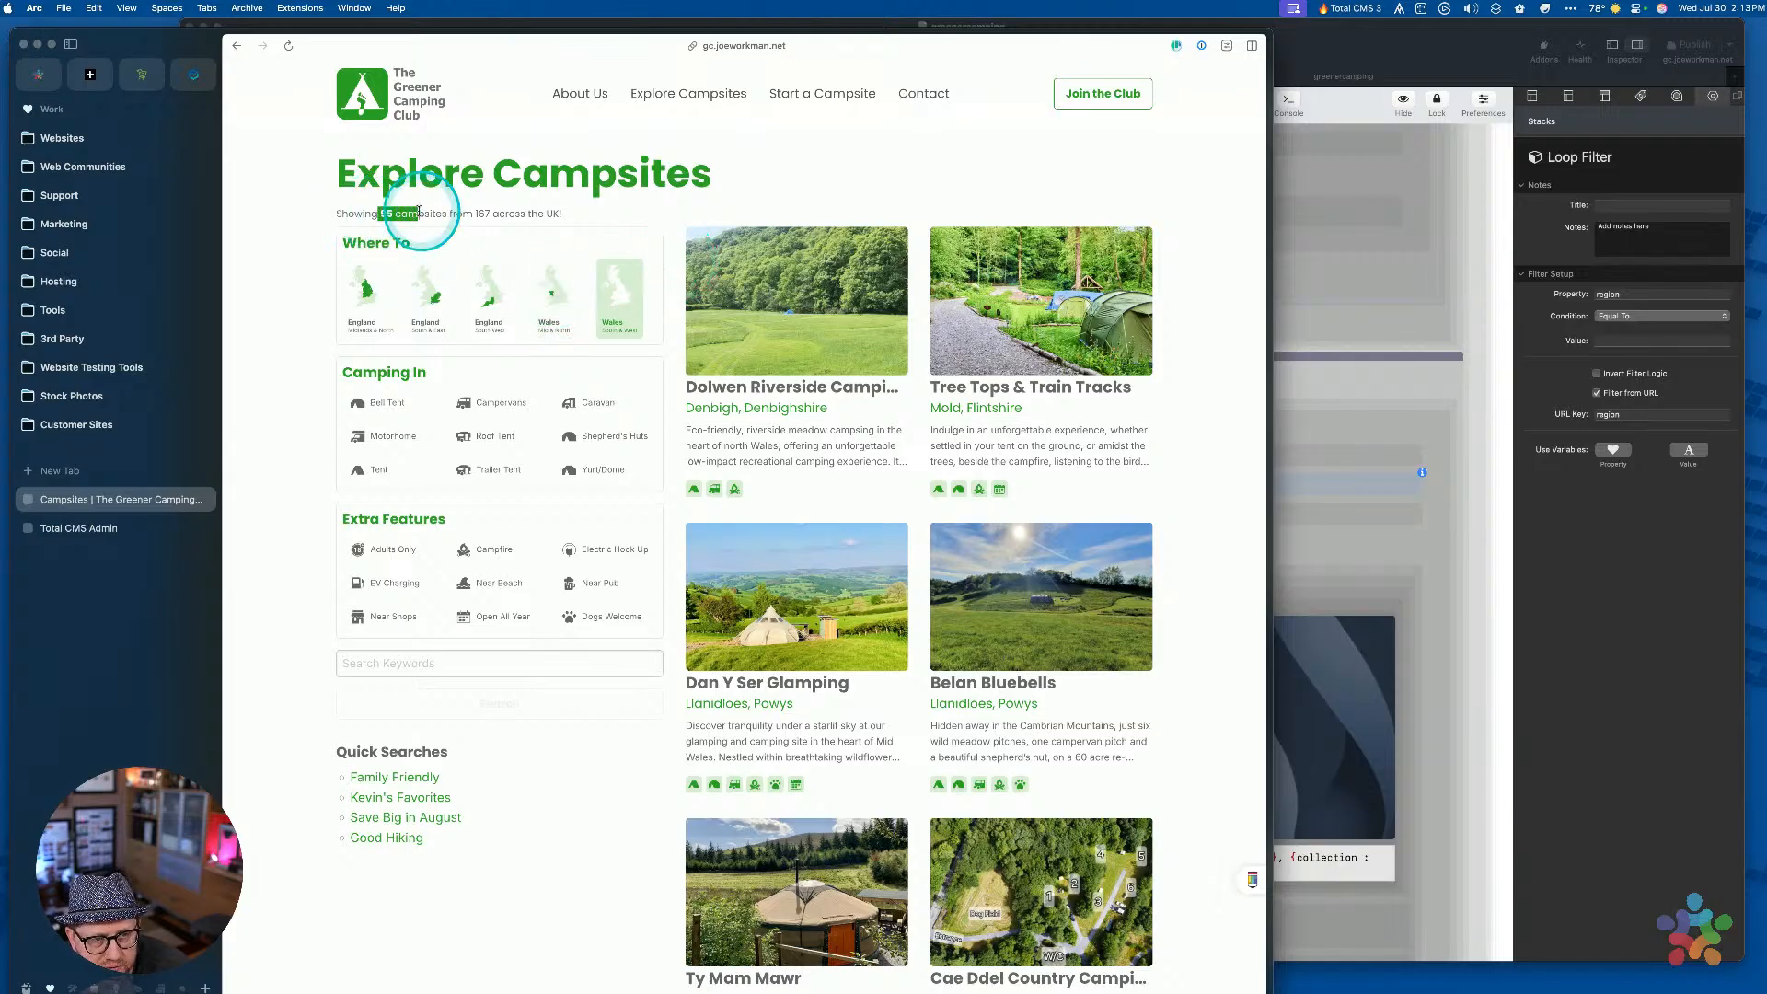
scroll(820, 434, down, 10)
scroll(819, 433, up, 10)
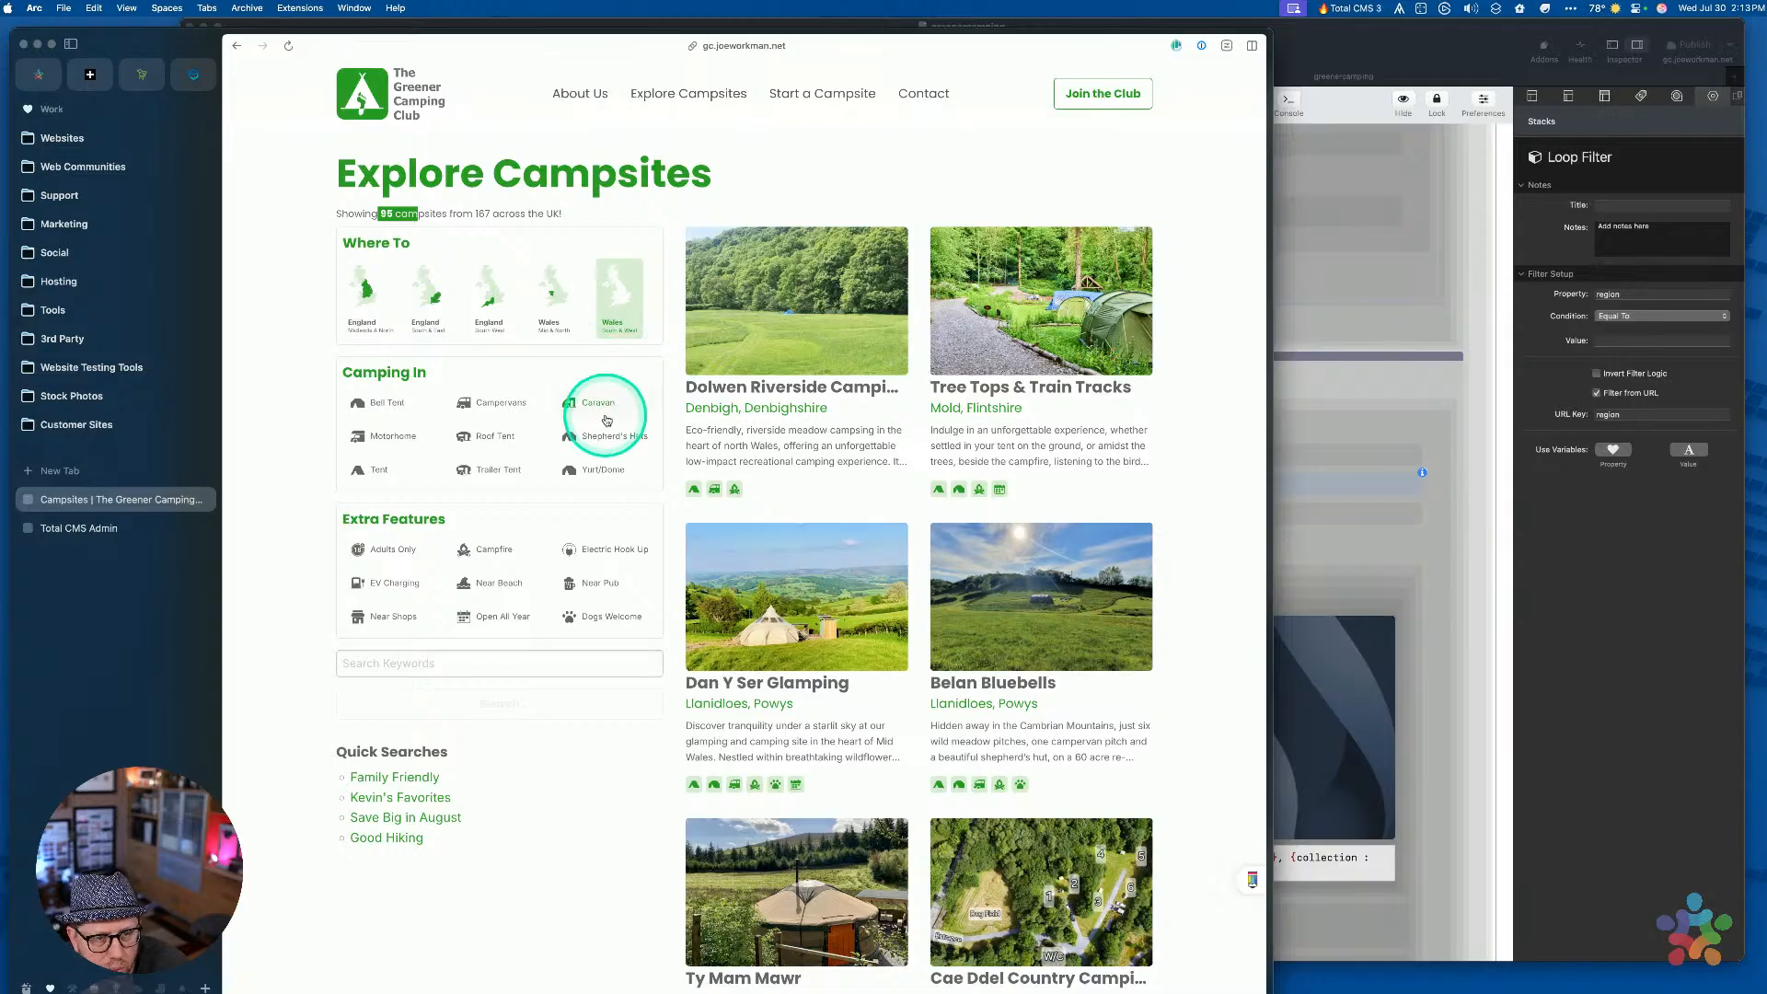
Search with Wales Mid & North reselected, then with England South West
click(553, 293)
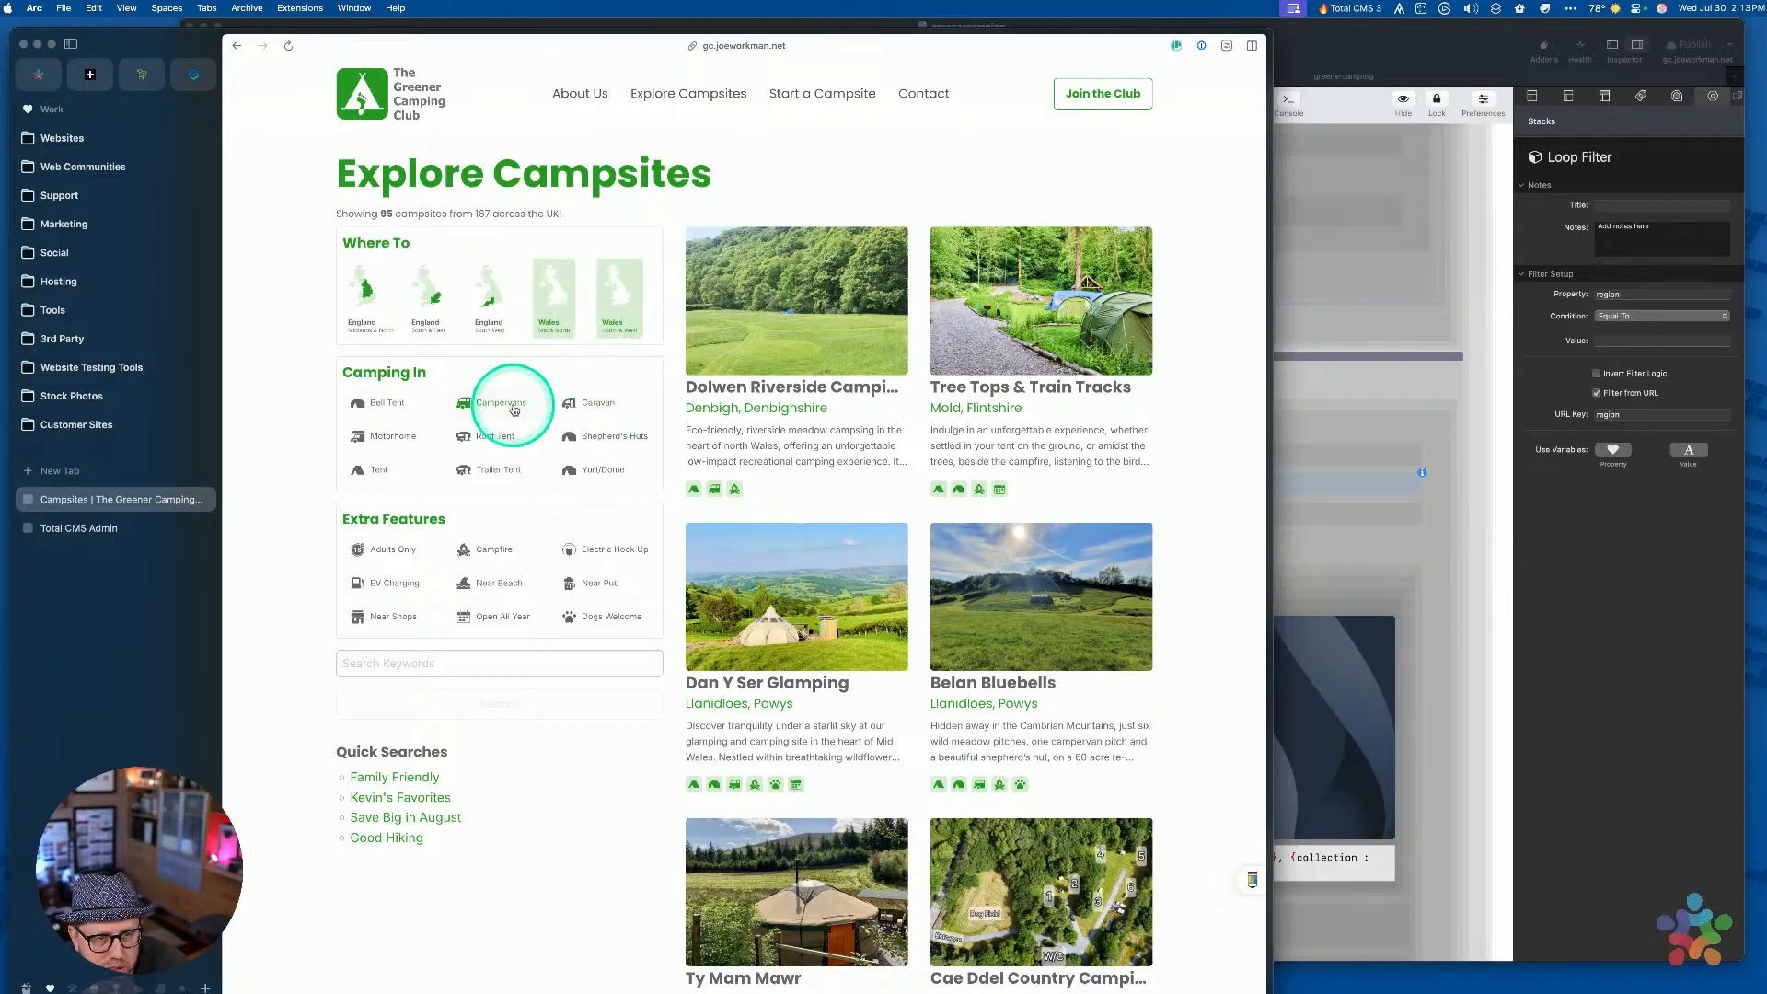
click(494, 697)
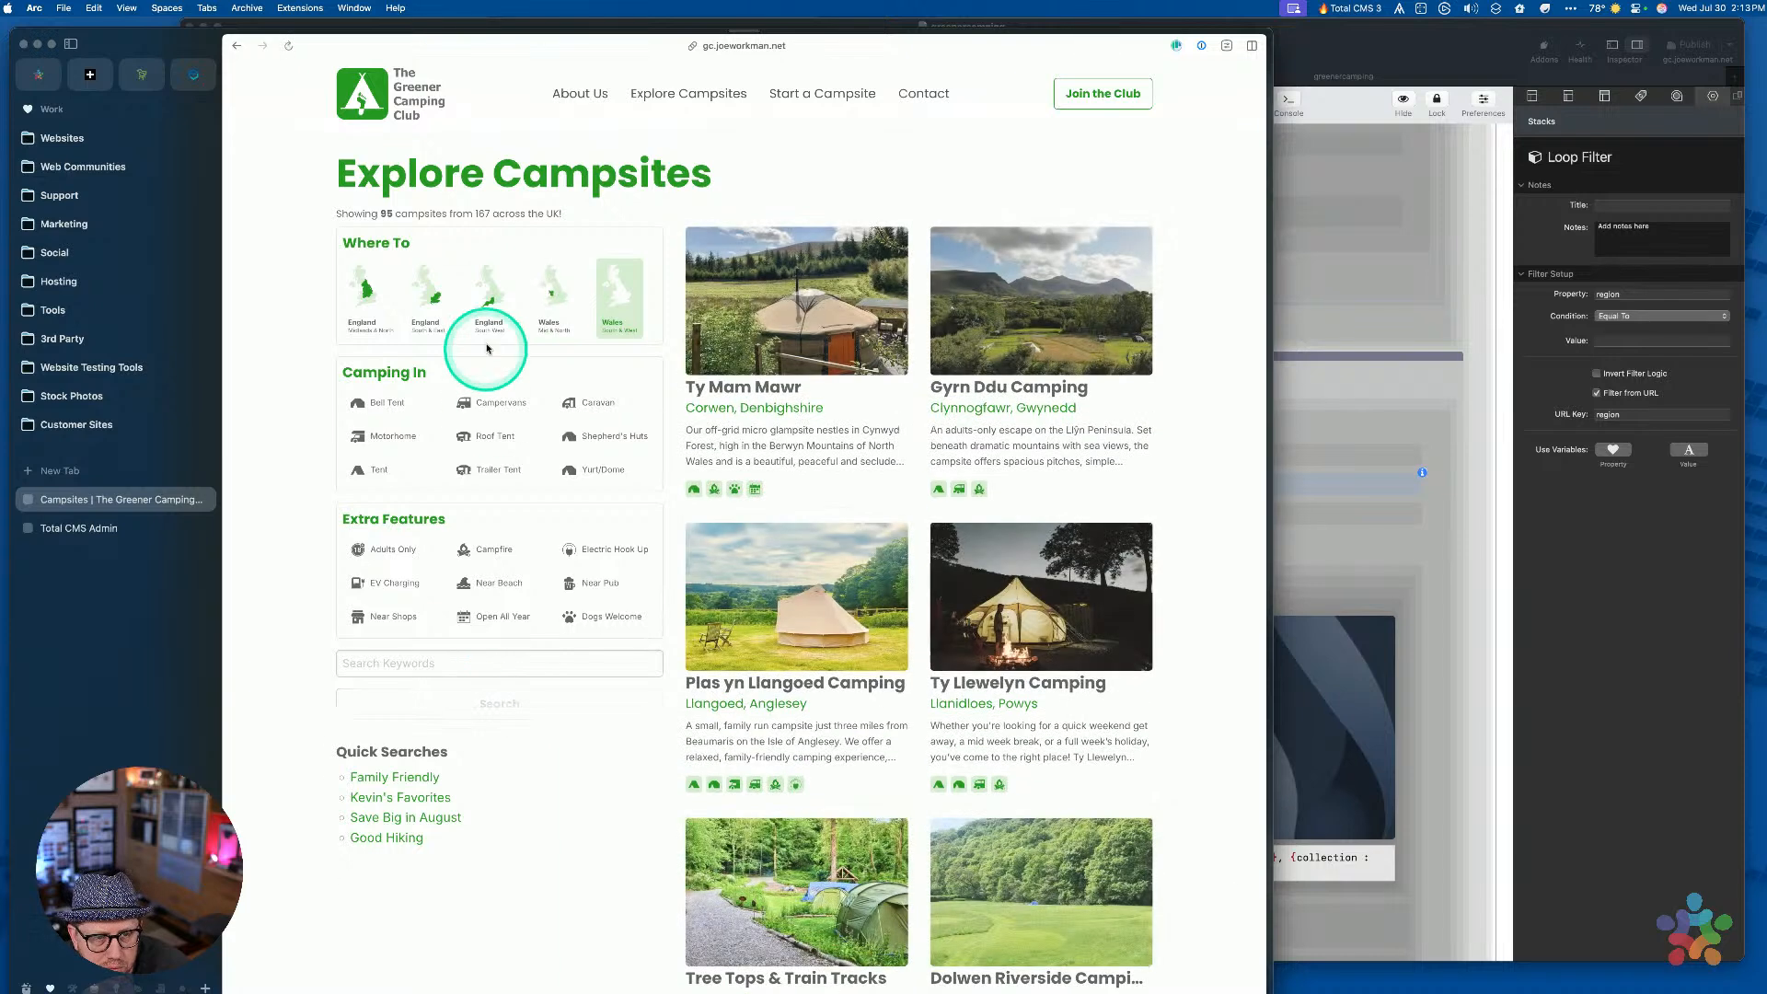
click(487, 309)
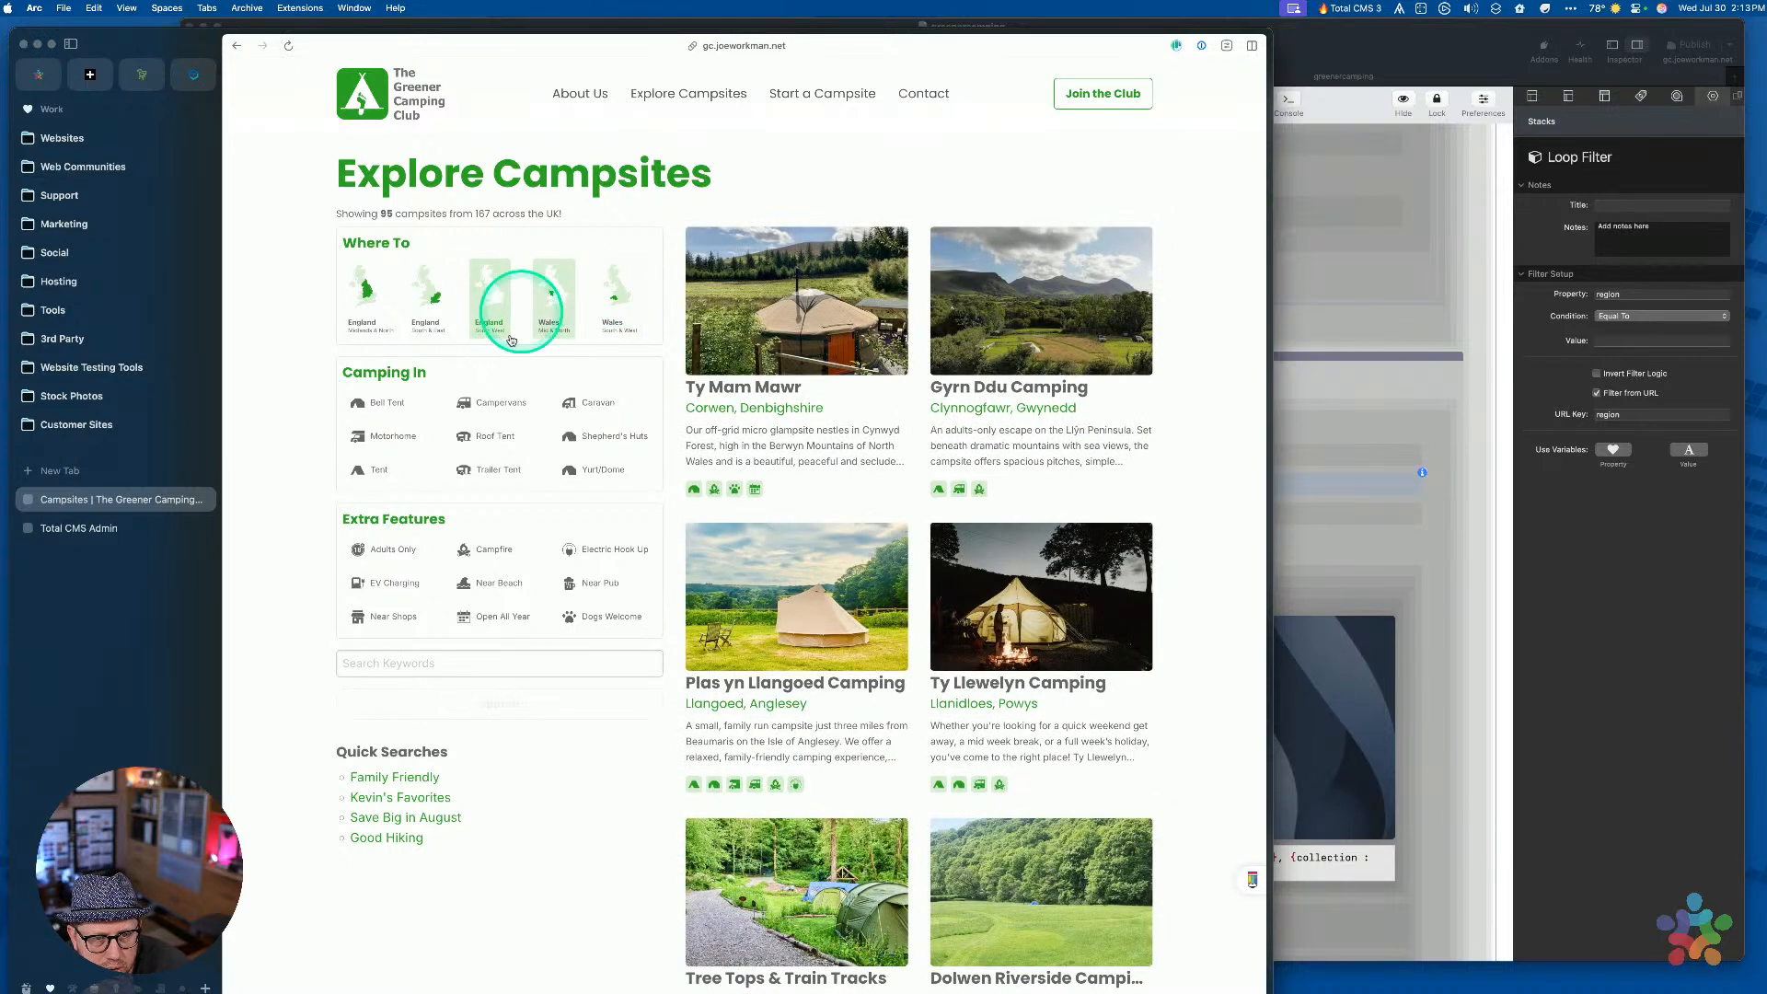
click(469, 713)
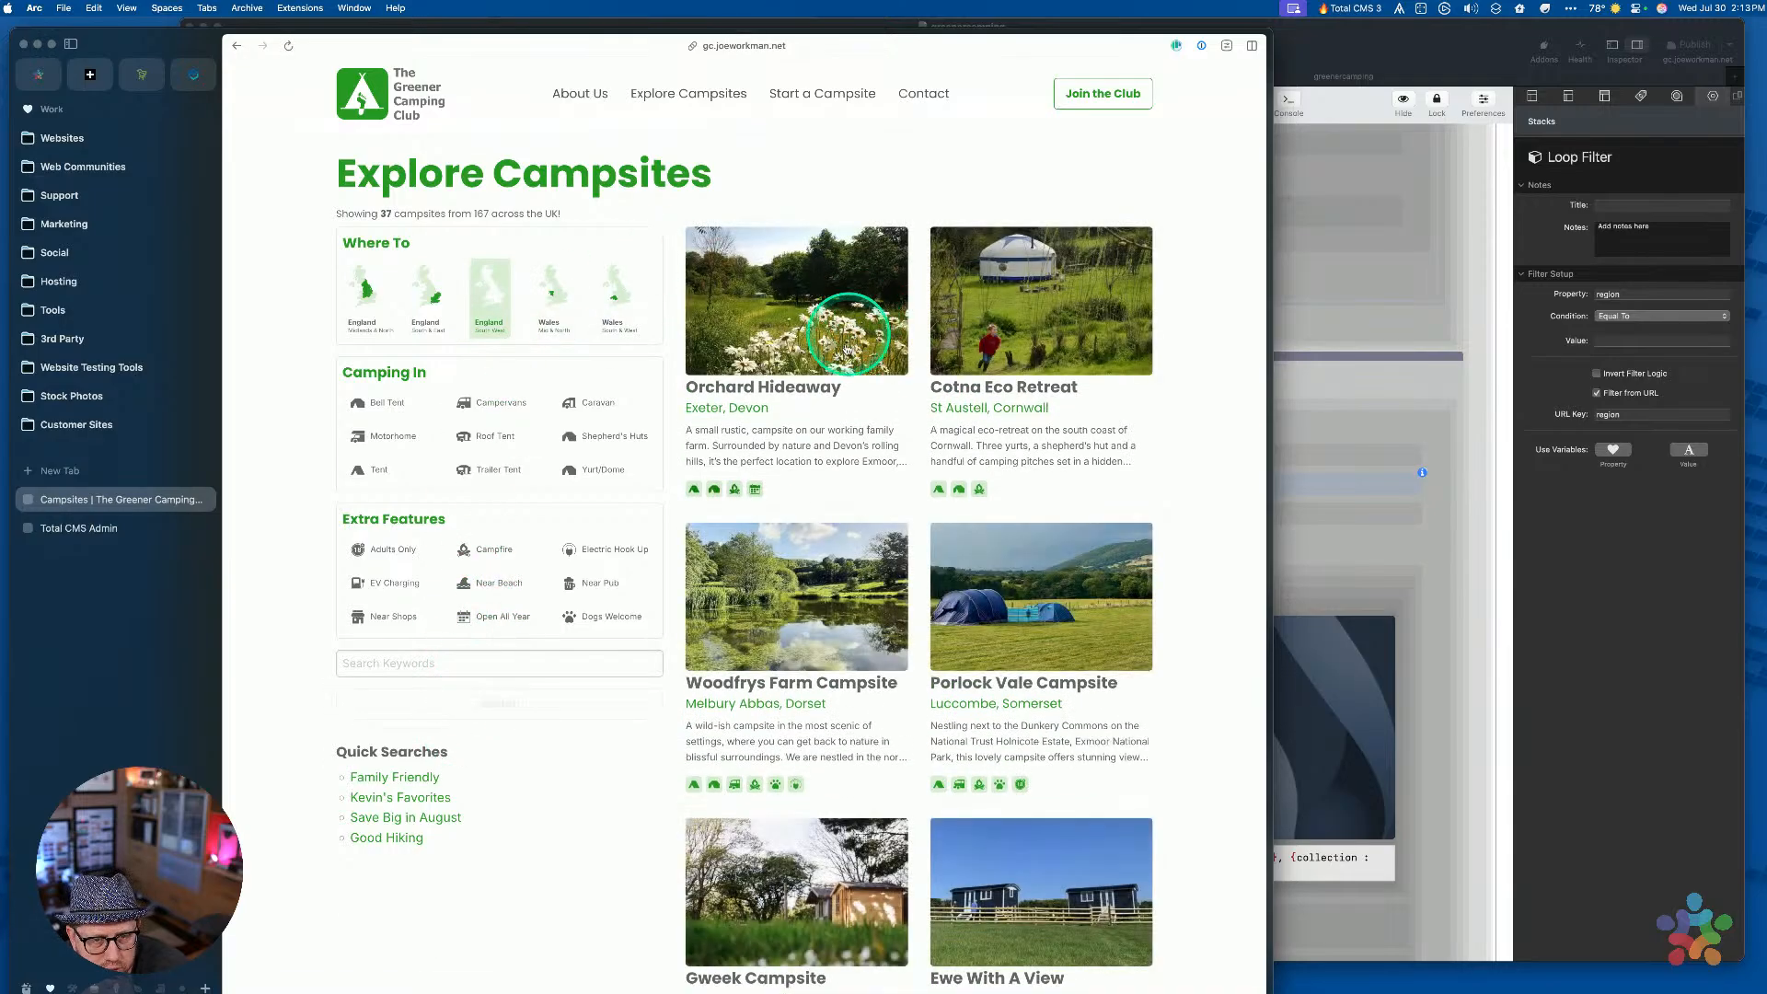
Search England South & East and add the Bell Tent accommodation filter
click(429, 300)
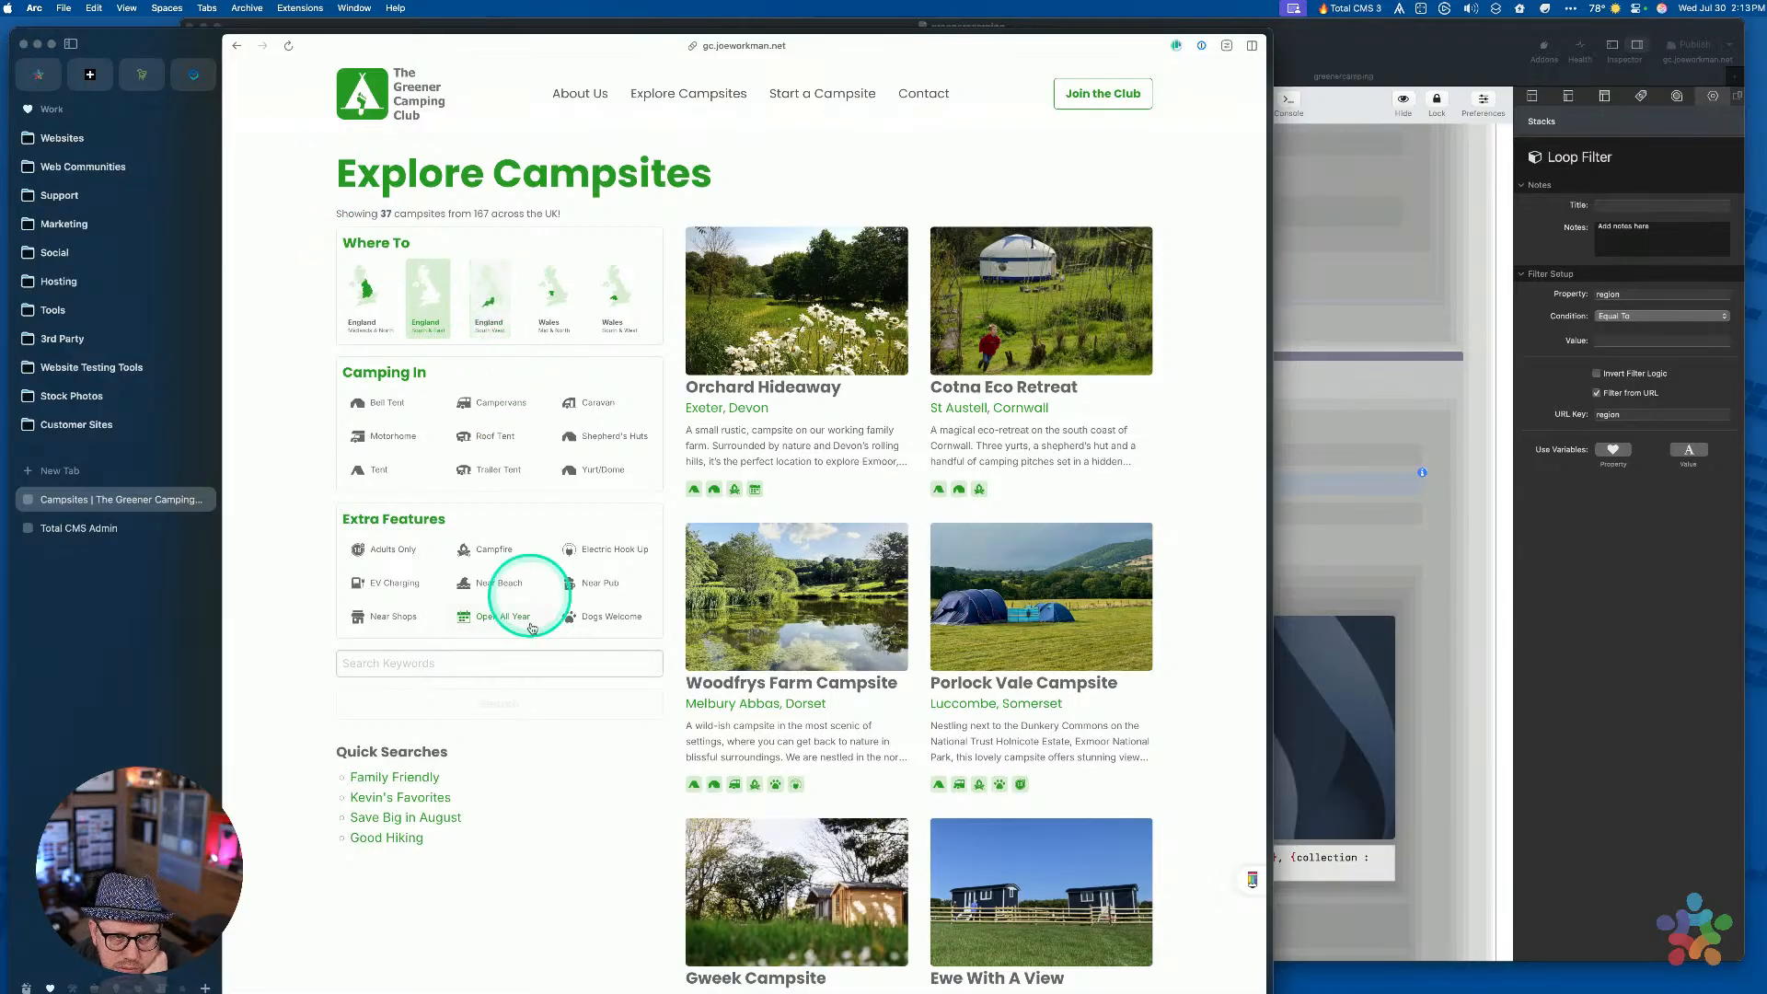
click(508, 701)
click(436, 296)
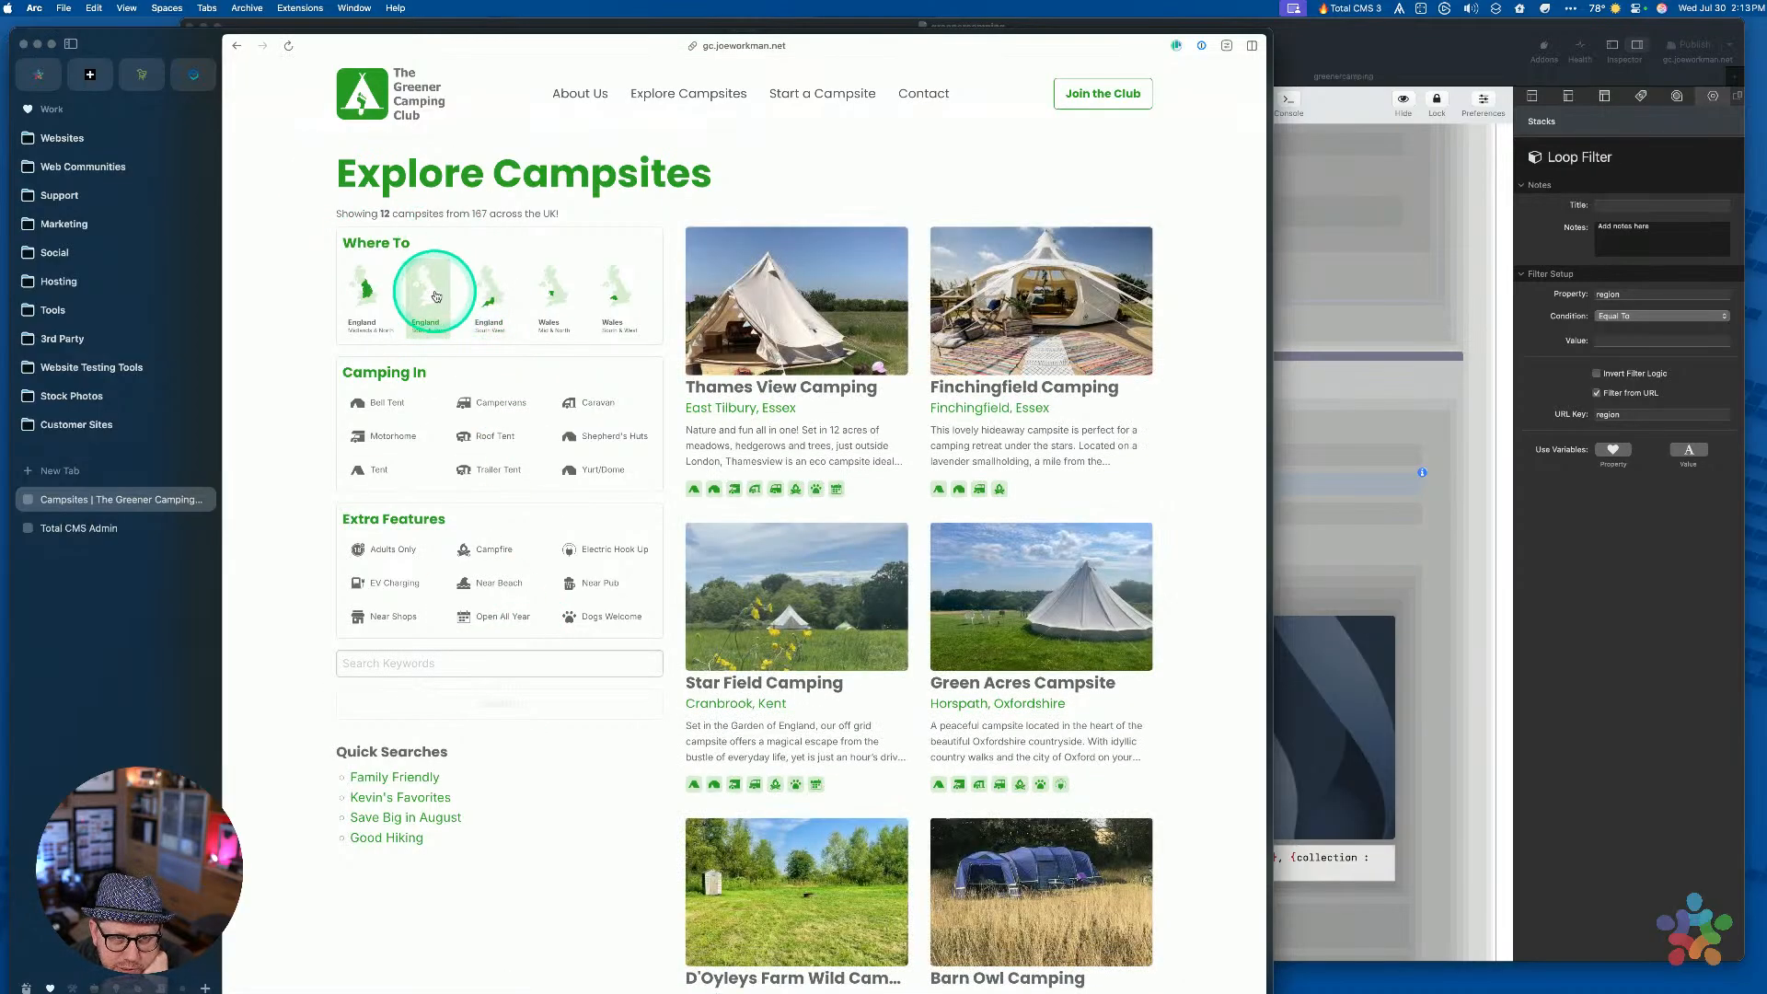
click(614, 242)
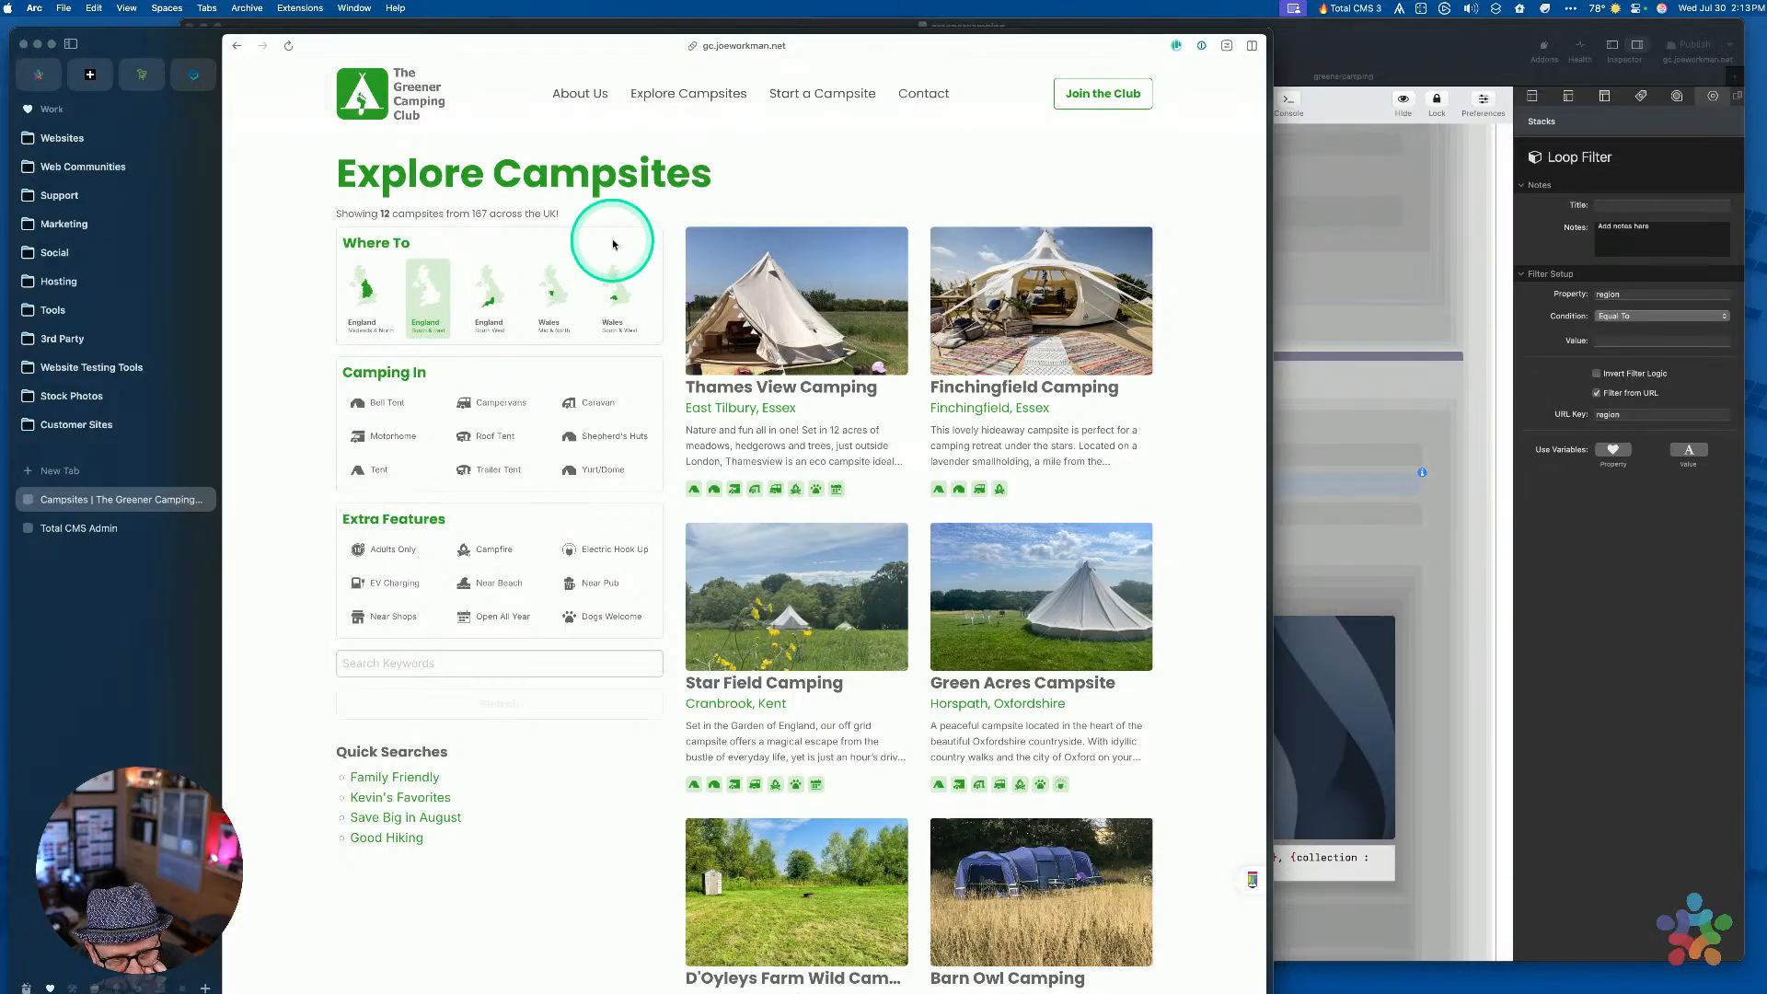
click(376, 405)
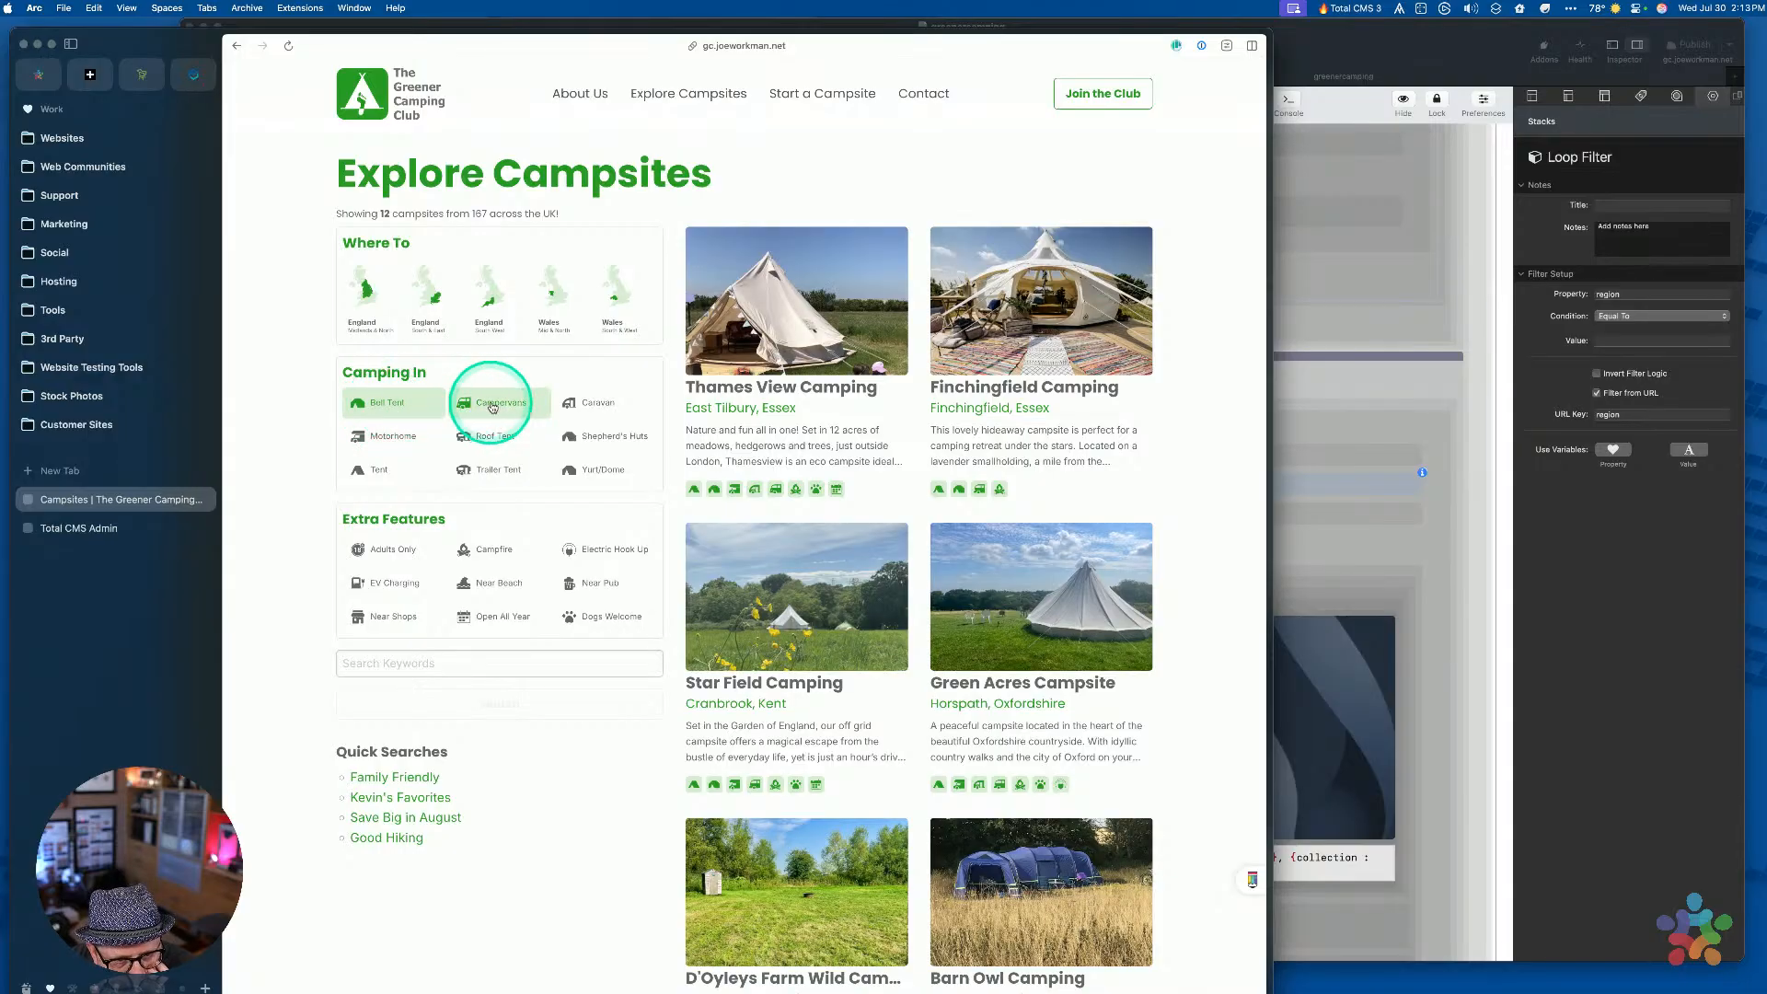
Swap the Bell Tent filter for Caravan and rerun the search
click(423, 402)
click(596, 410)
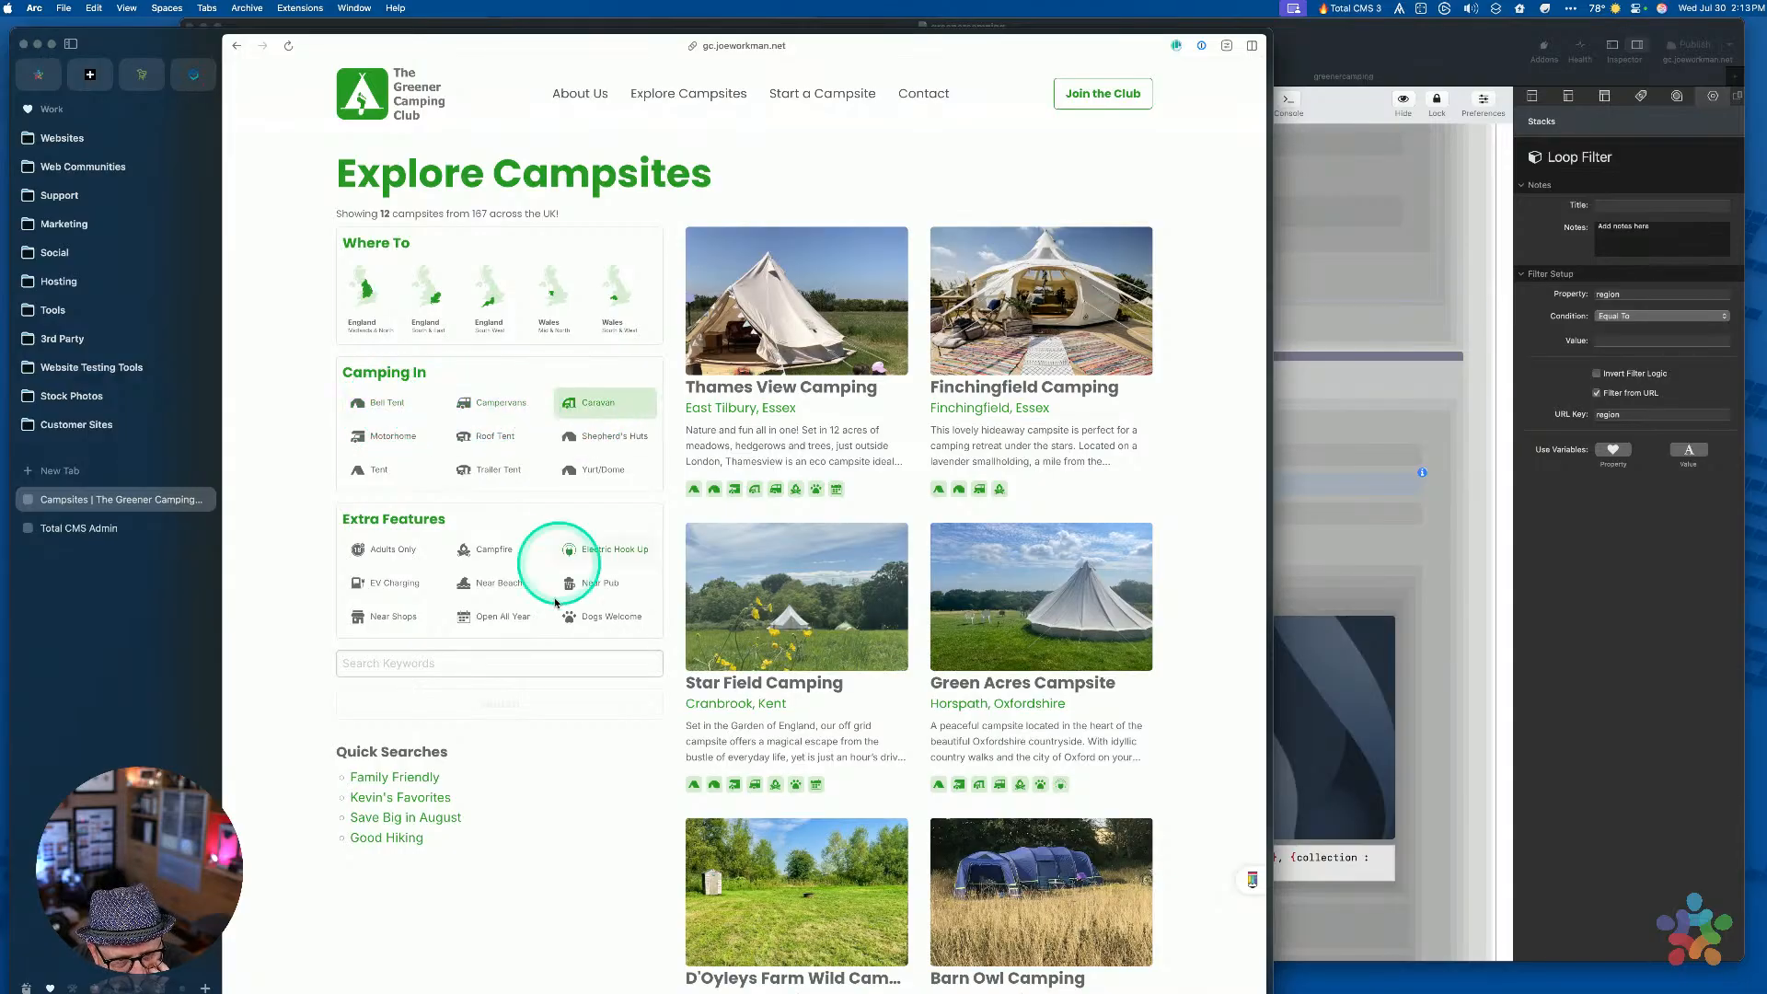
click(505, 707)
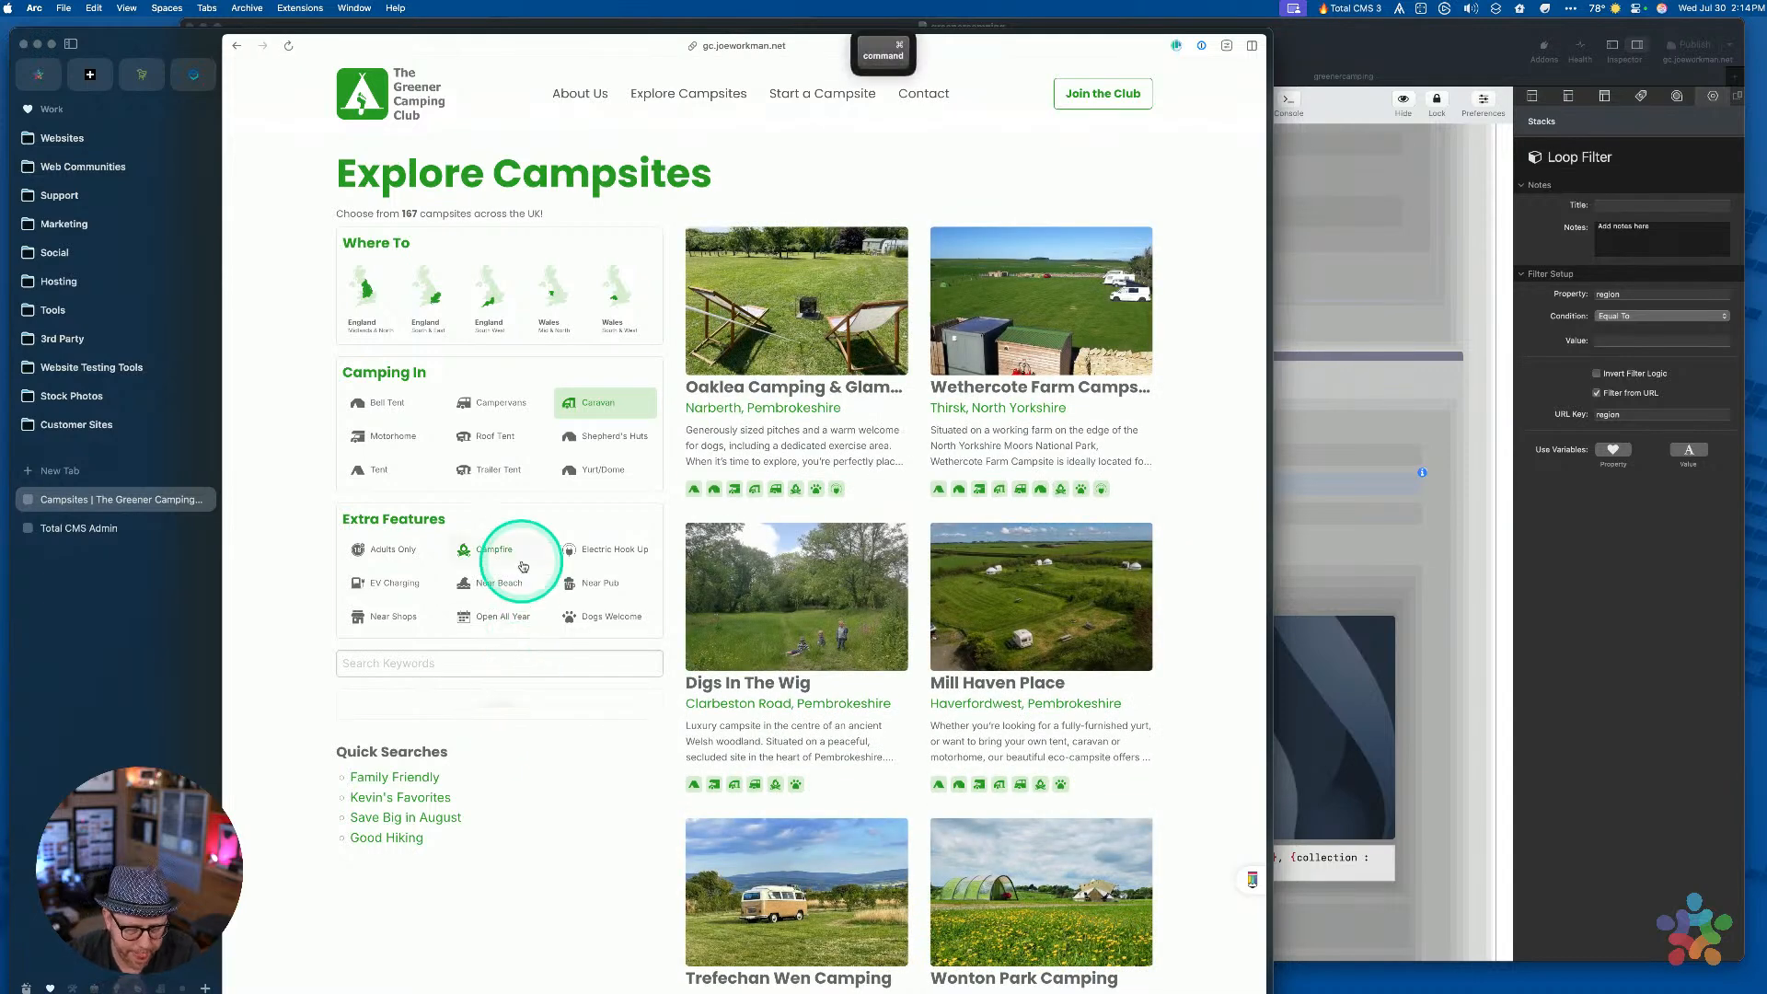
Replace the encoded brackets in the address with literal [], load it, and return to RapidWeaver
key(super+l)
key(alt+Left)
key(alt+Left)
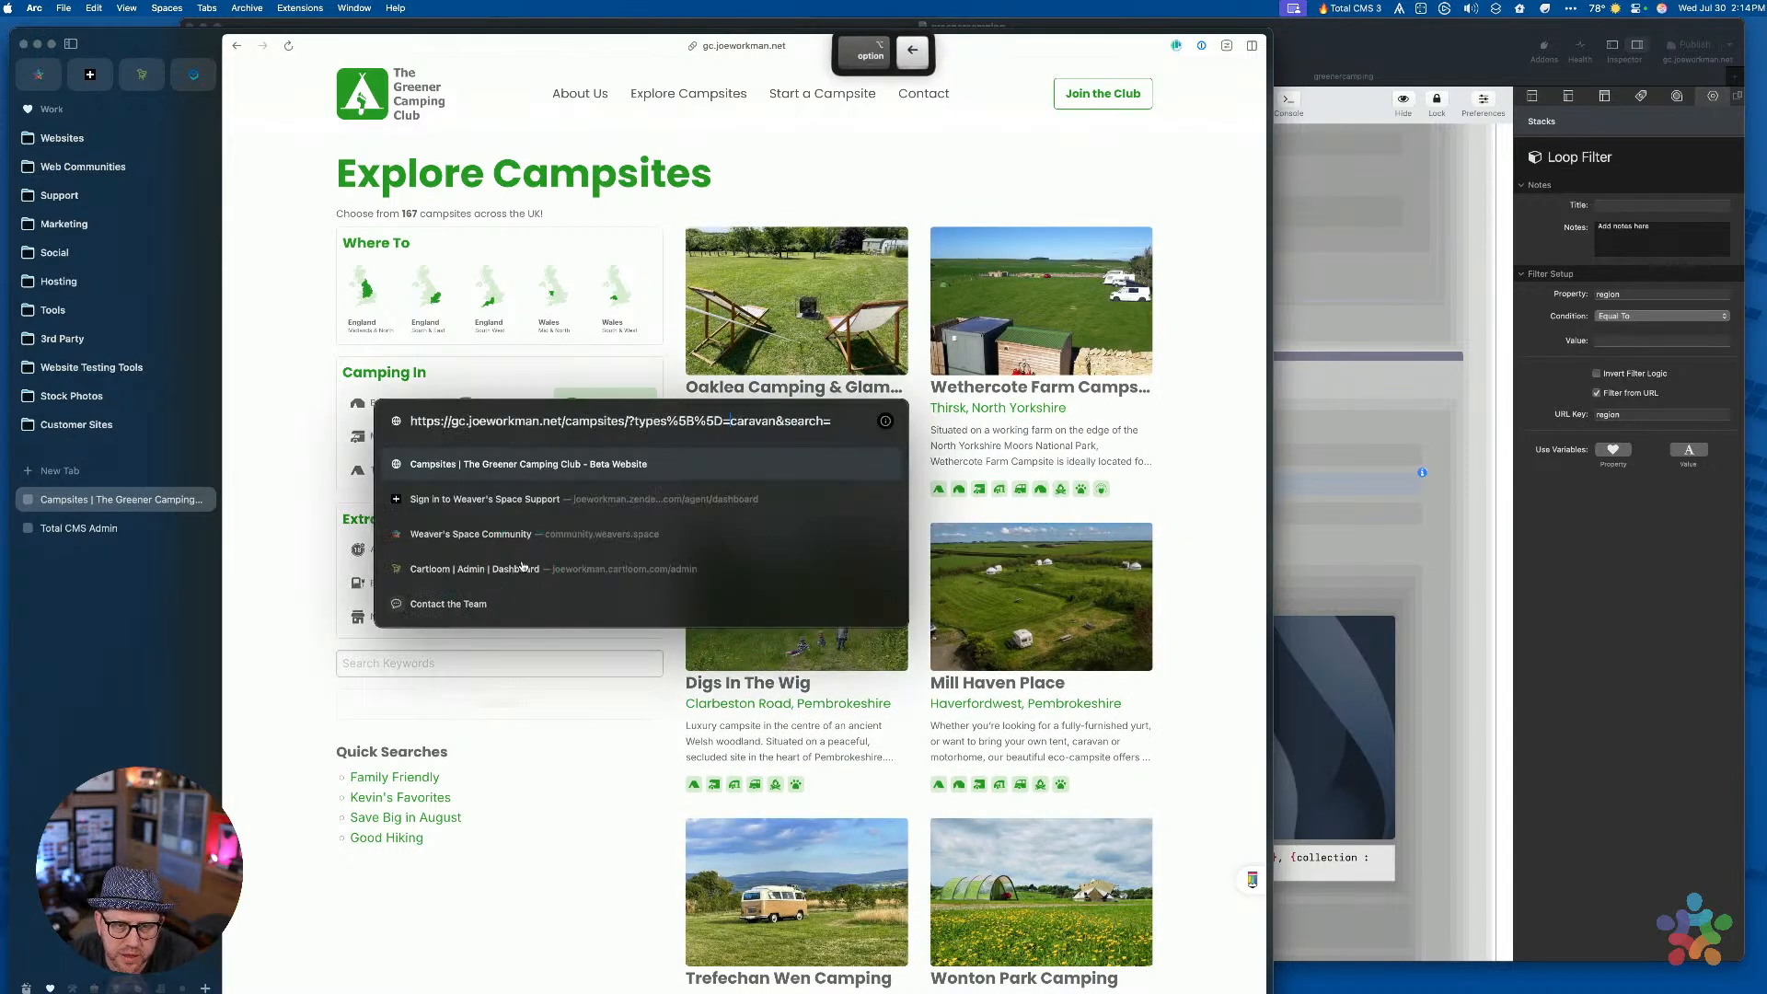
key(alt+Right)
key(alt+Right)
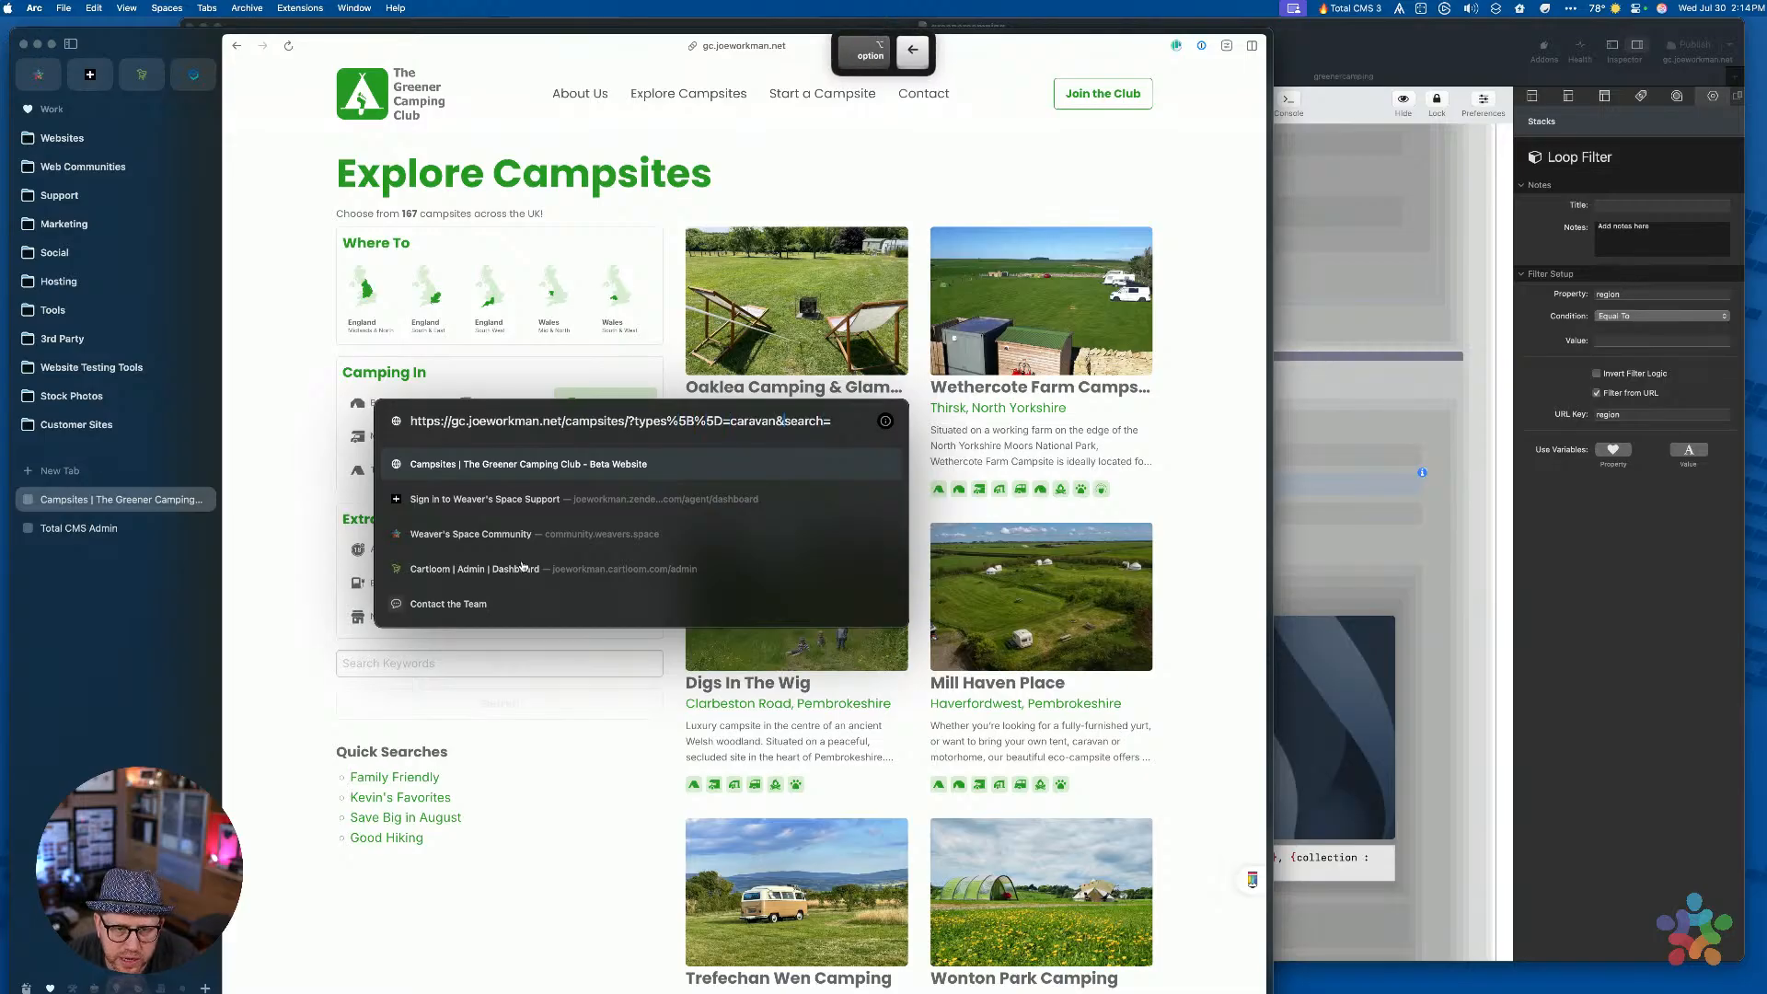
key(shift+super+Right)
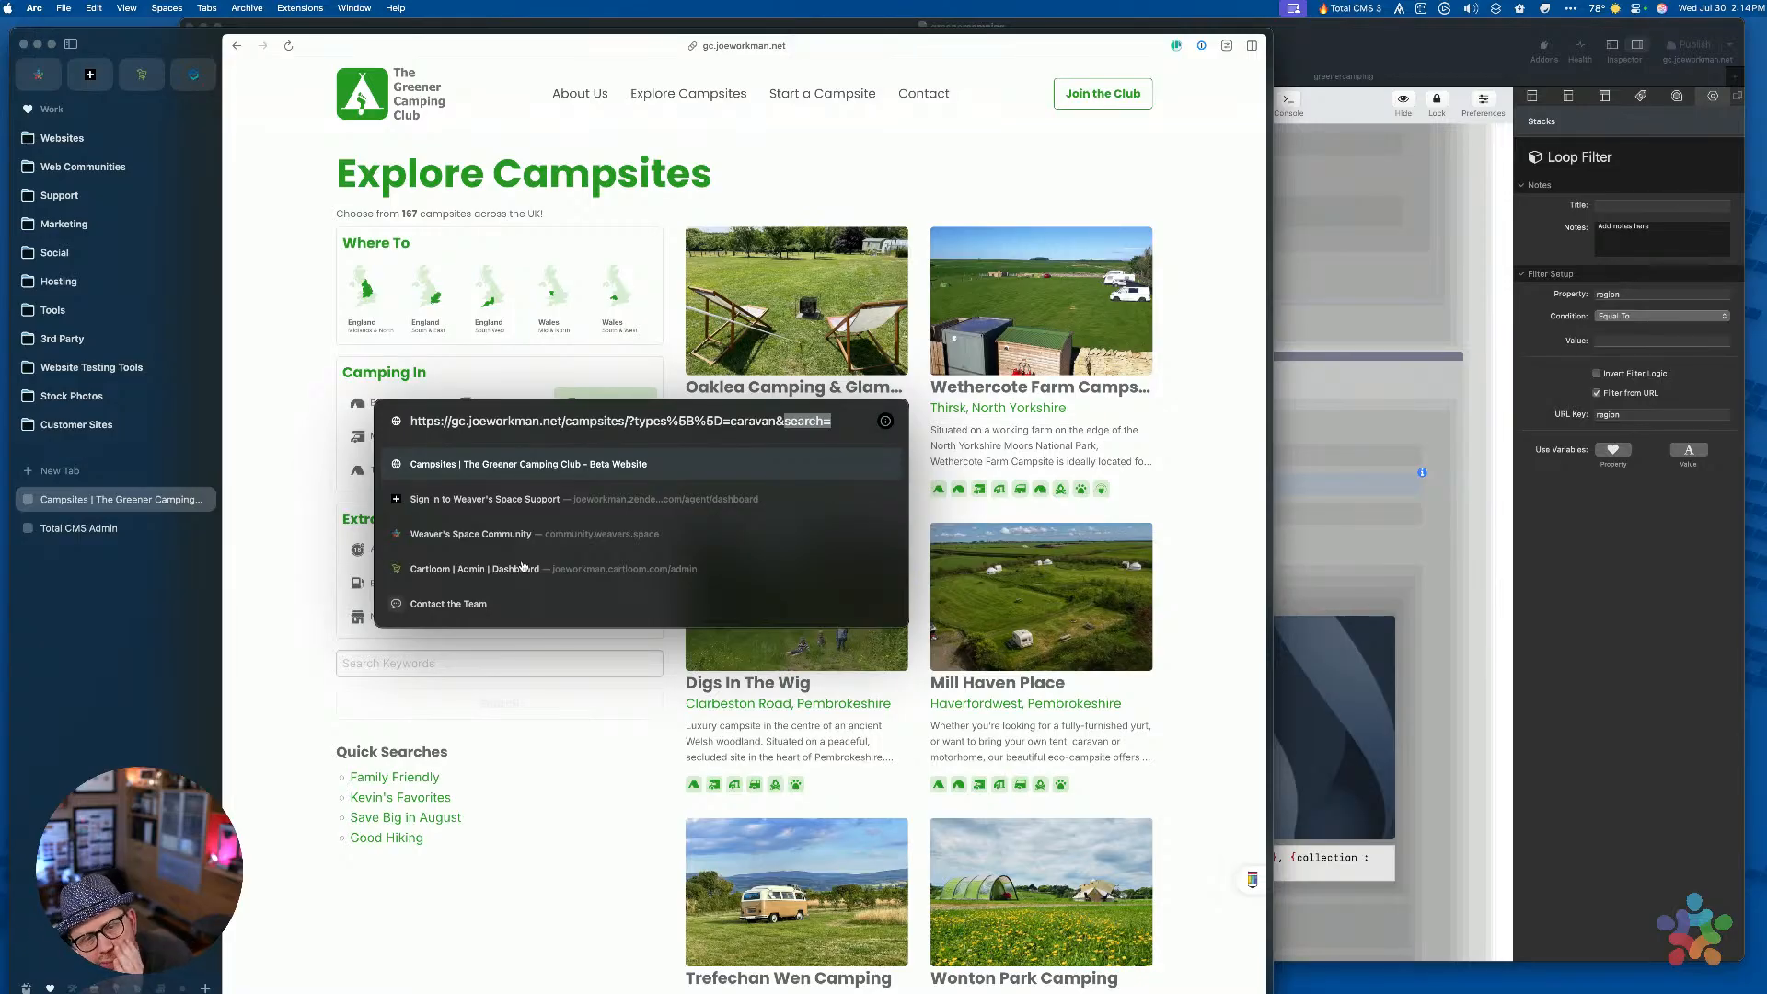
click(633, 473)
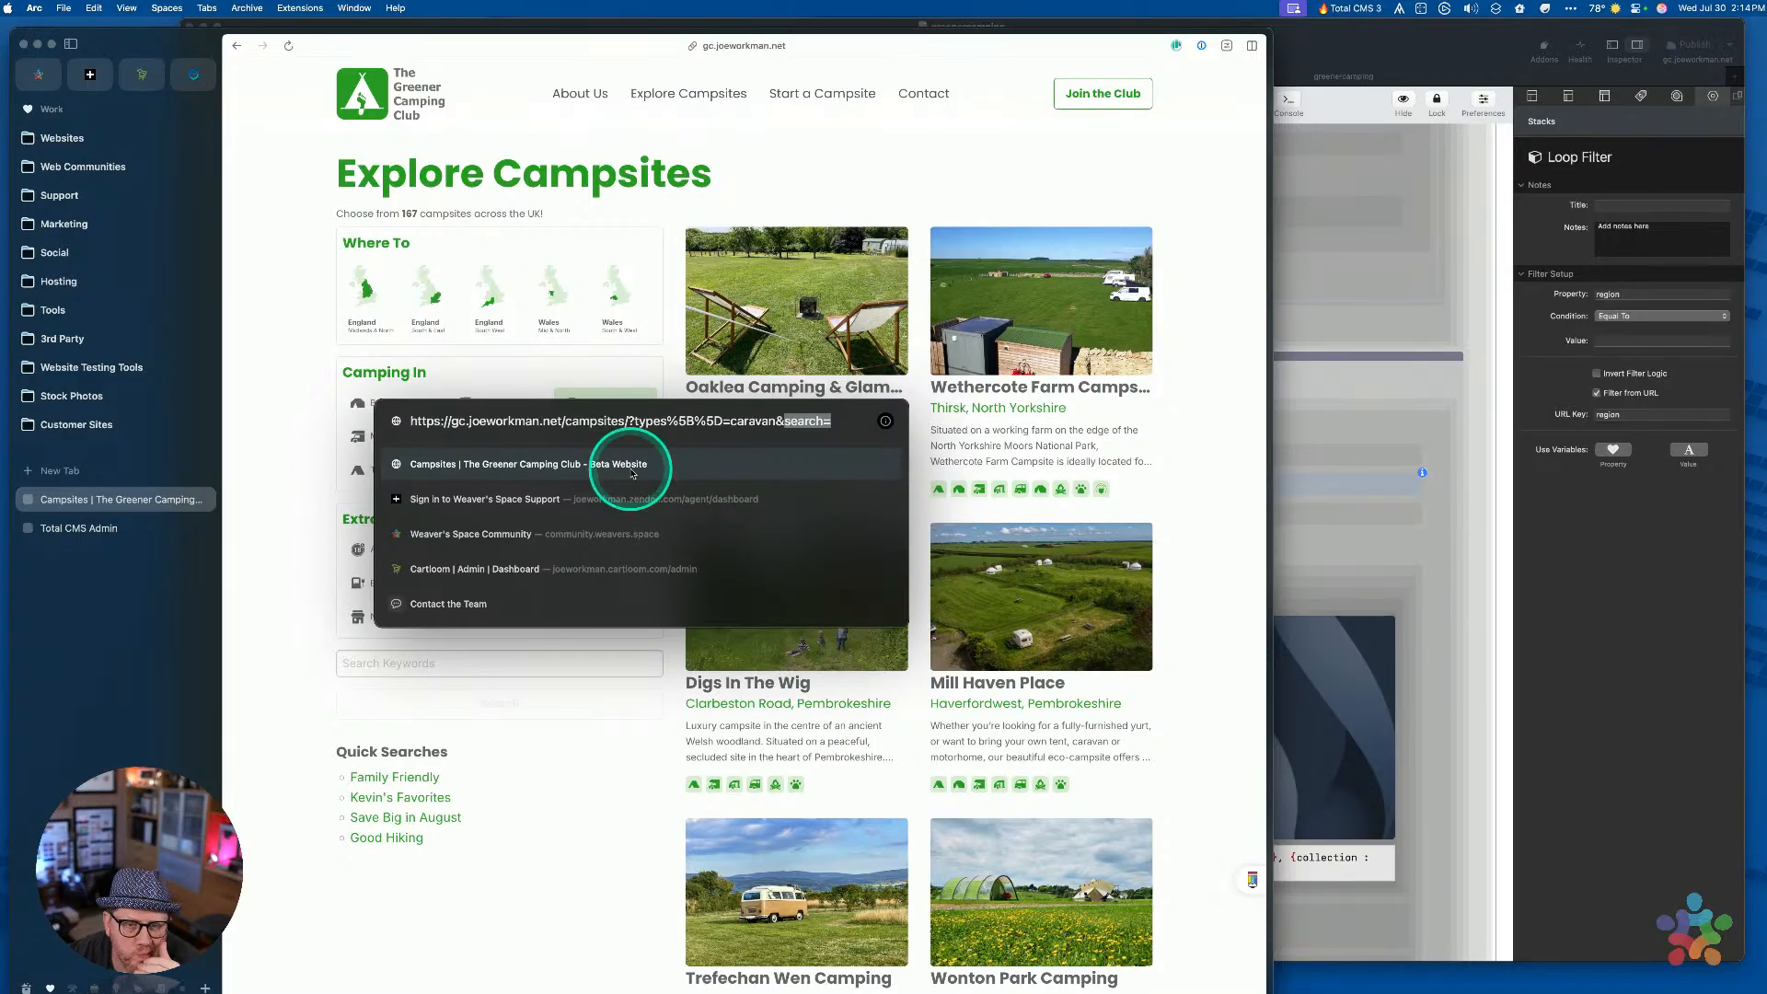
key(alt+Left)
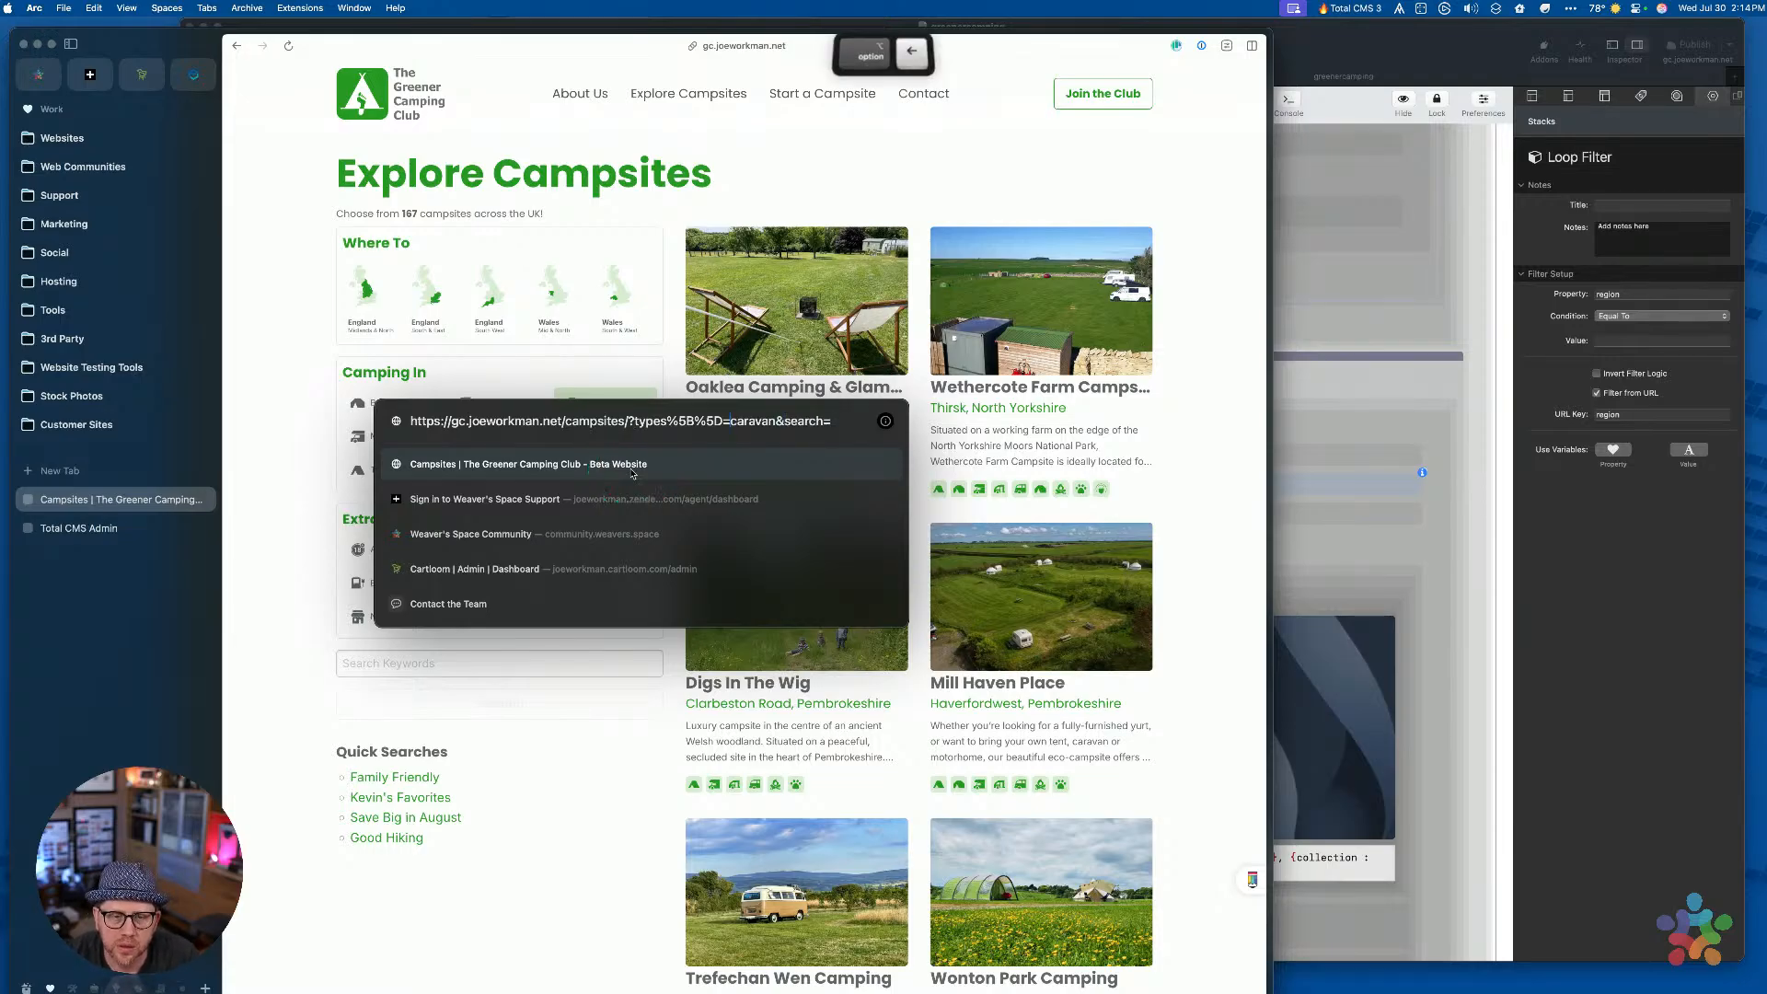
key(shift+alt+Left)
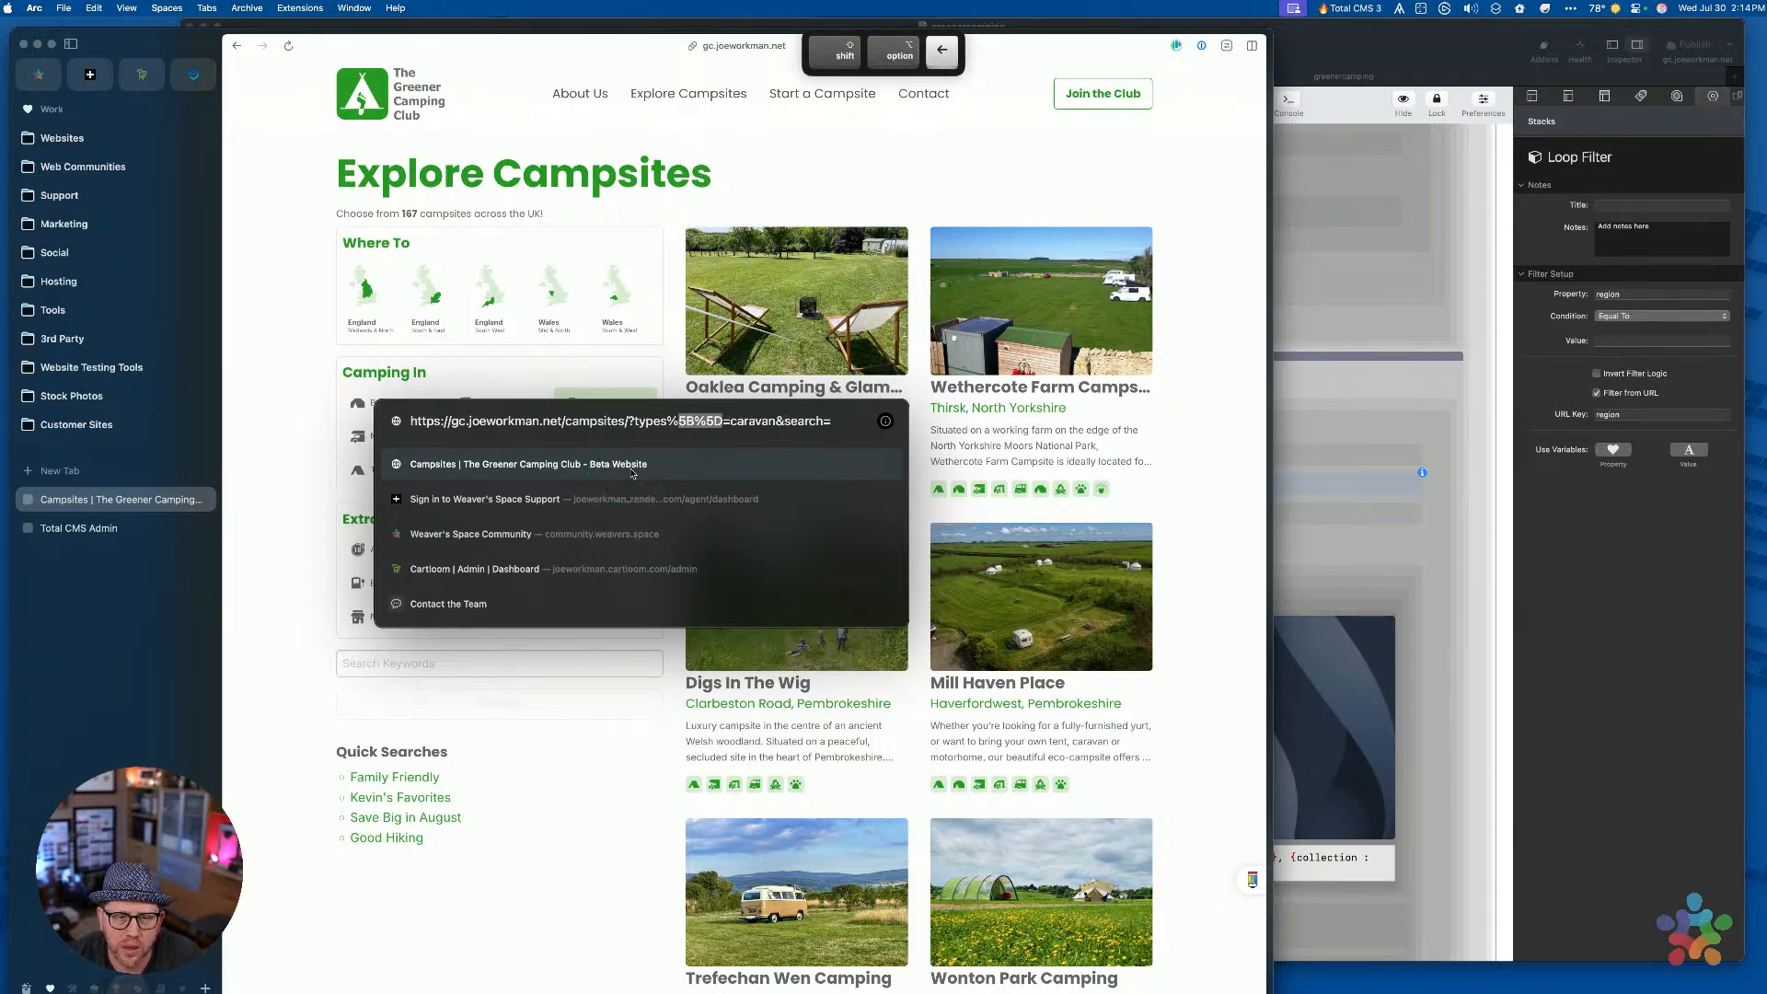
key(BackSpace)
key(BackSpace)
text([)
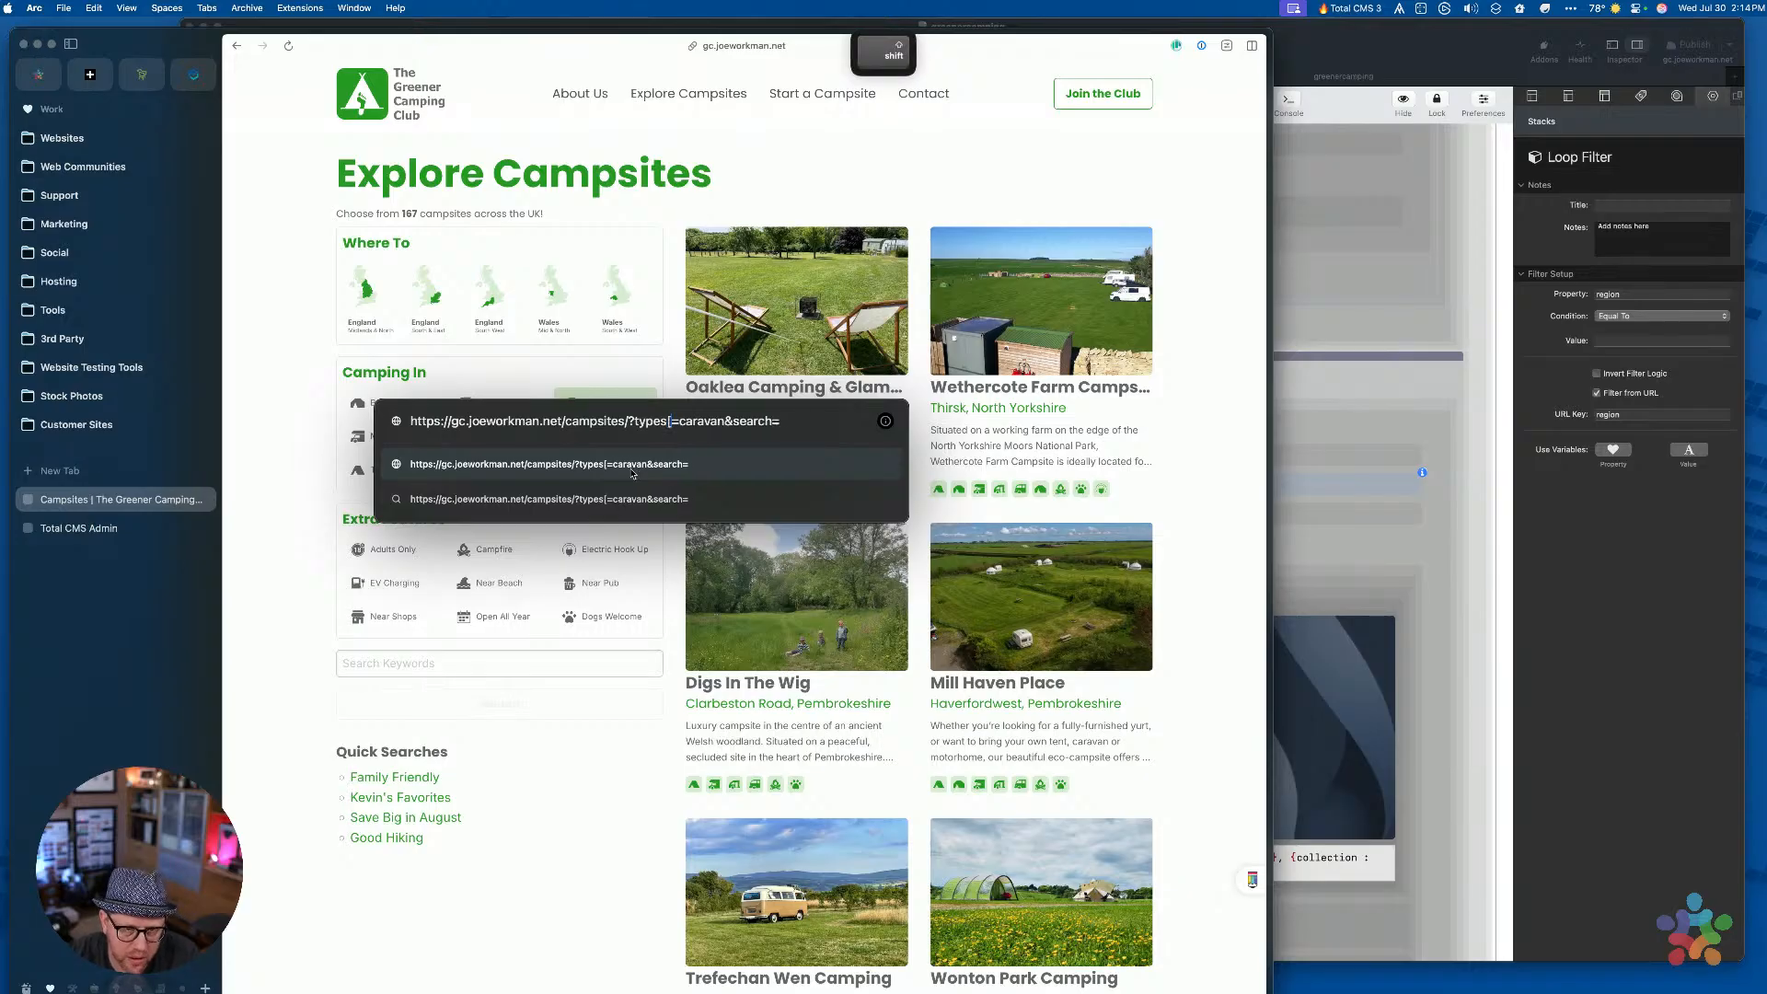
text(])
key(super+Right)
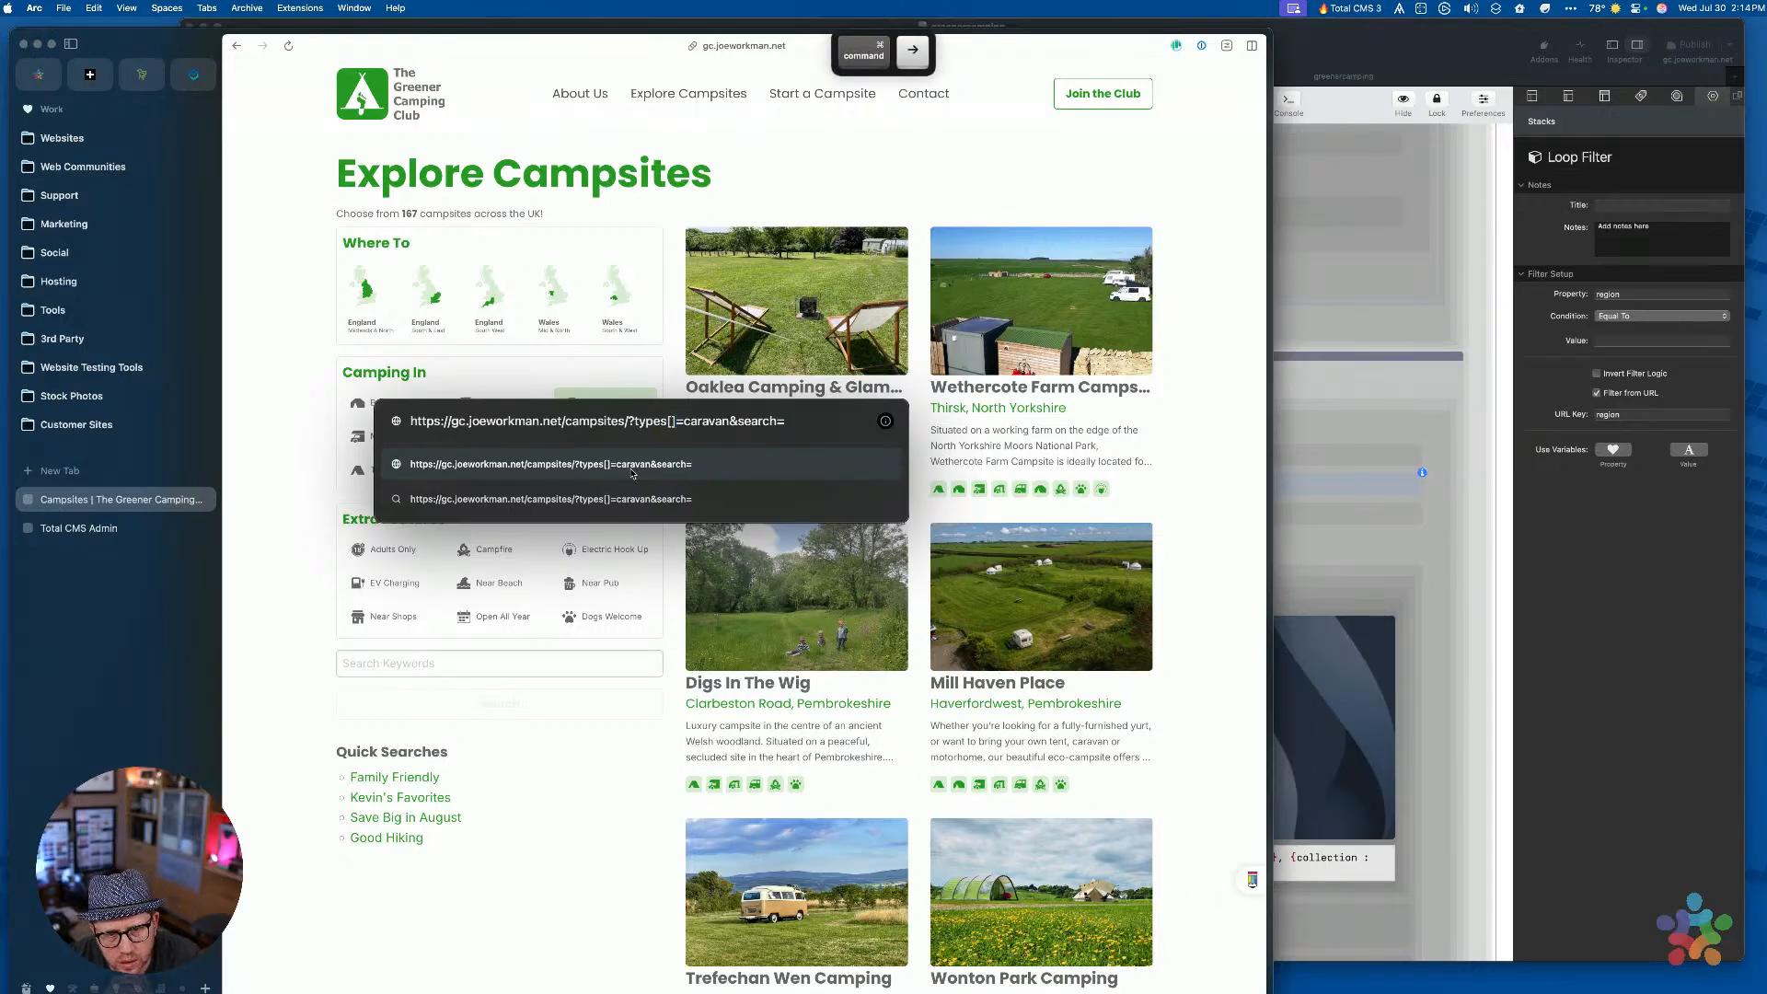
click(633, 466)
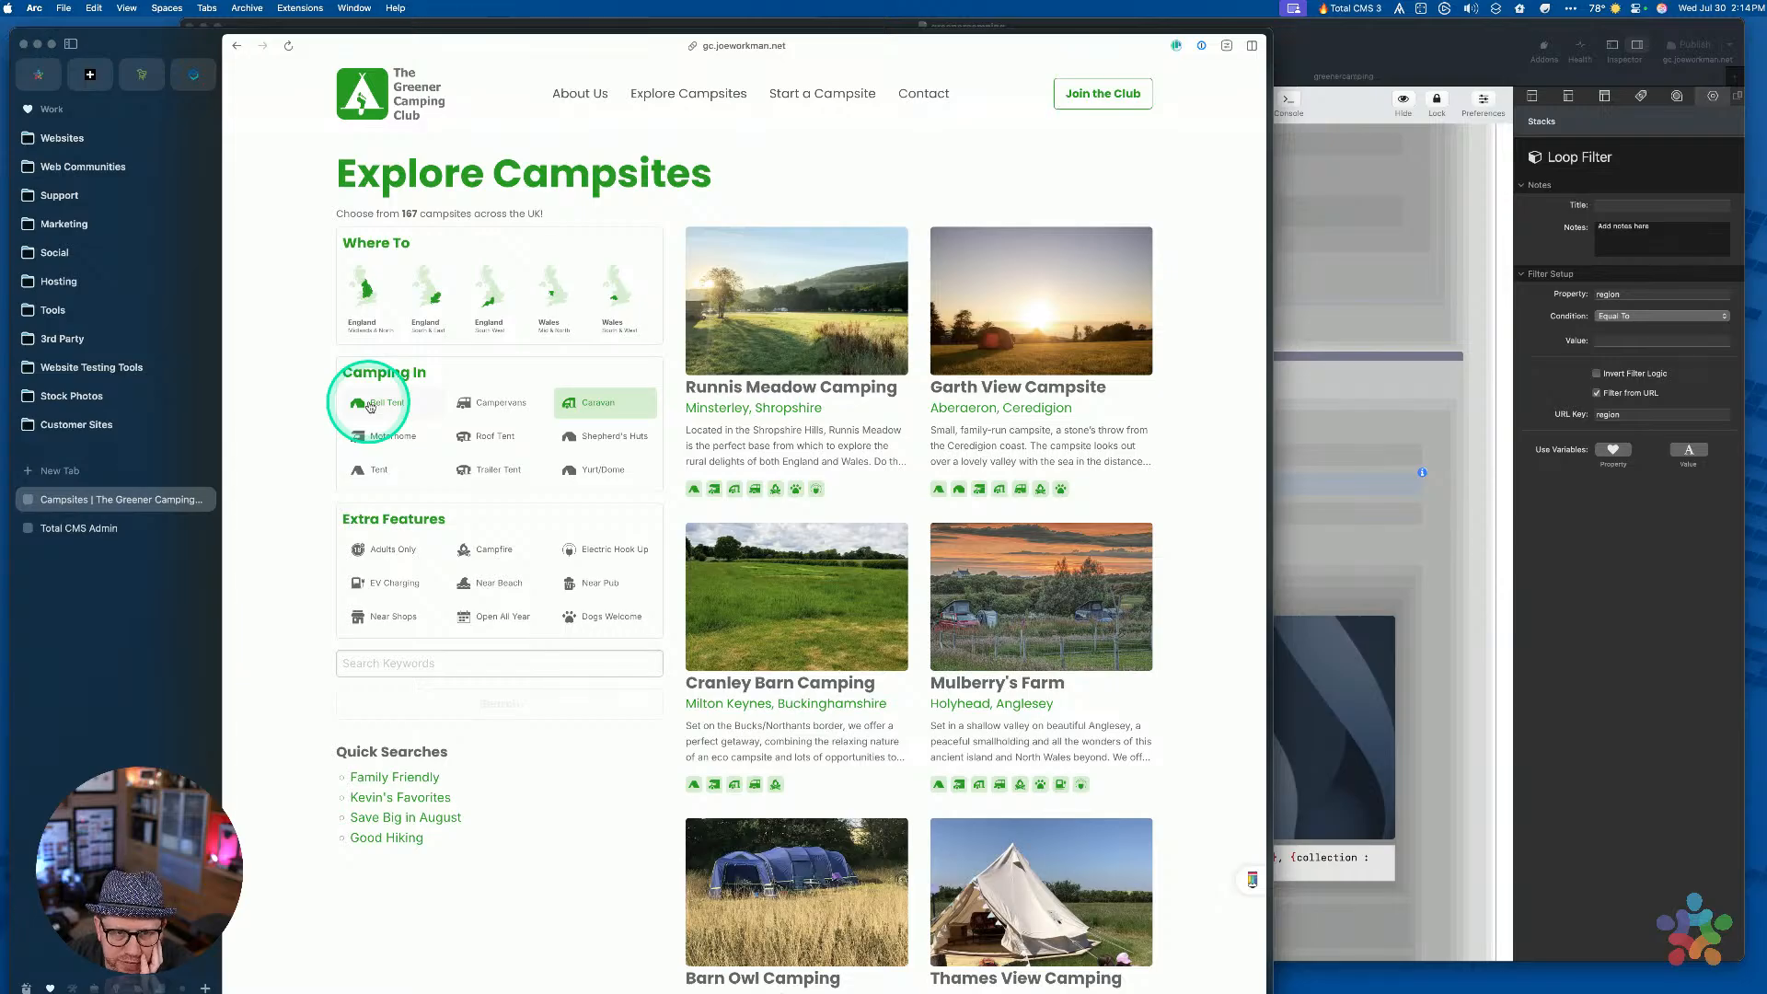
click(428, 662)
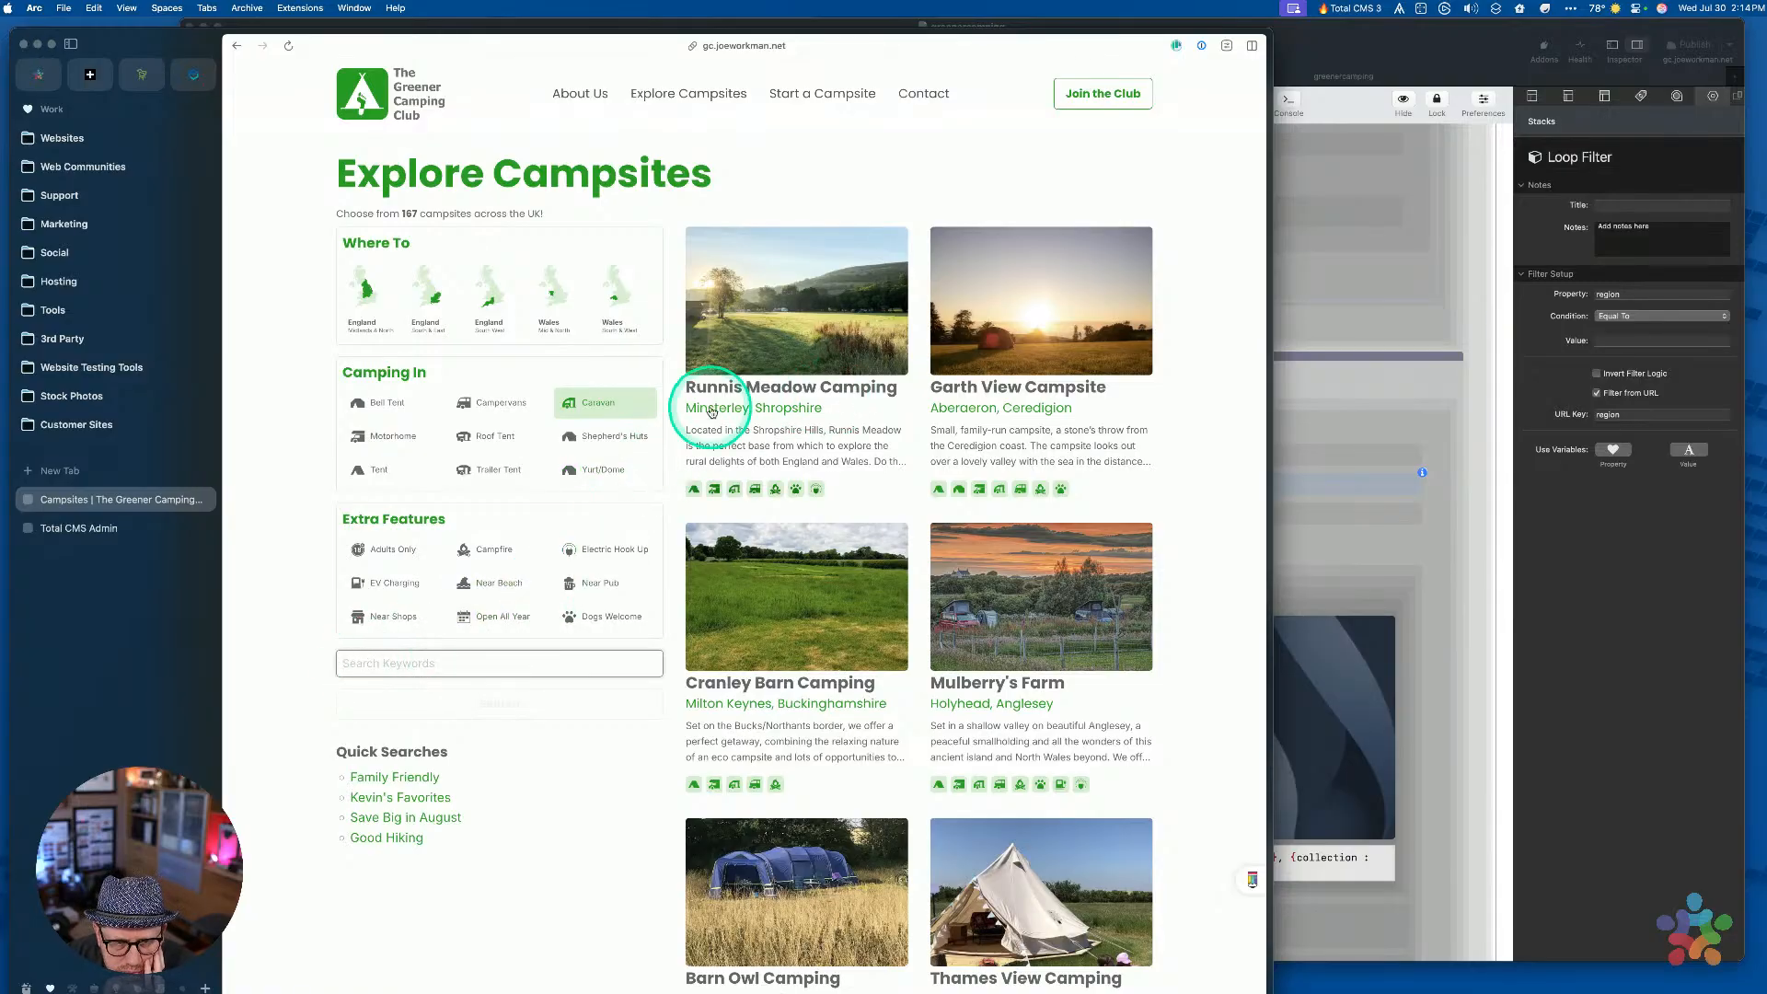
click(1594, 734)
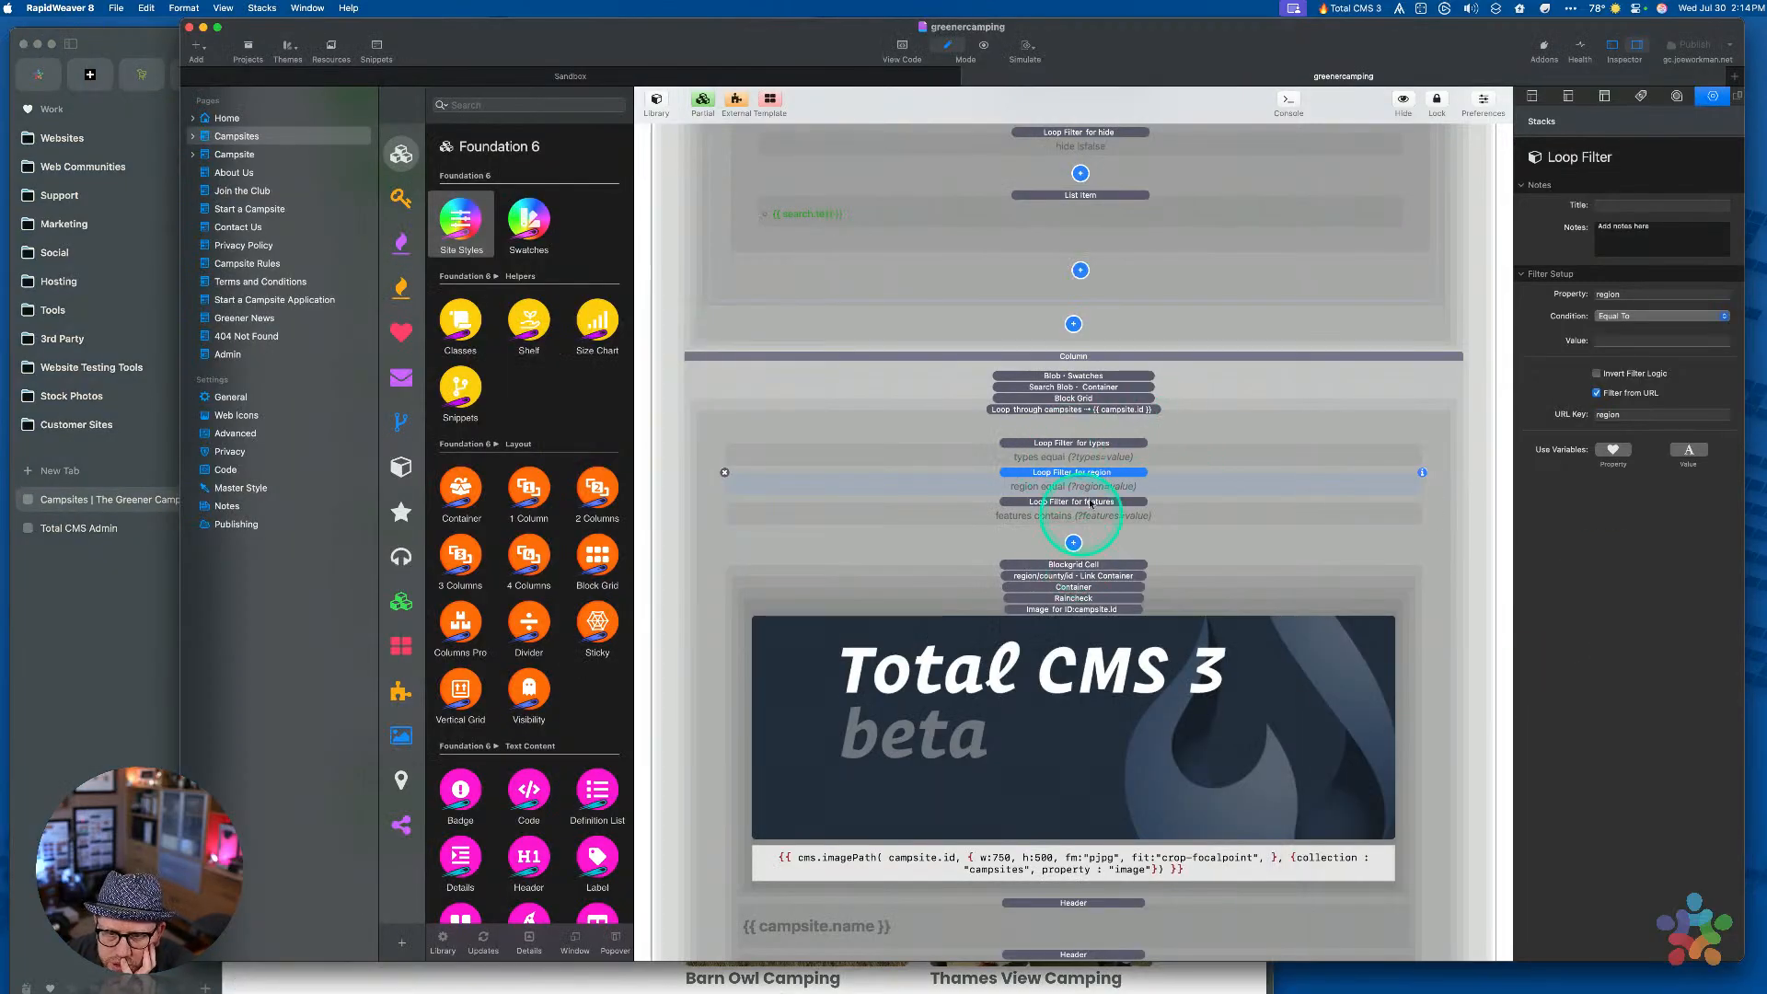
Enable Search on the 'Loop through campsites' stack
click(1085, 414)
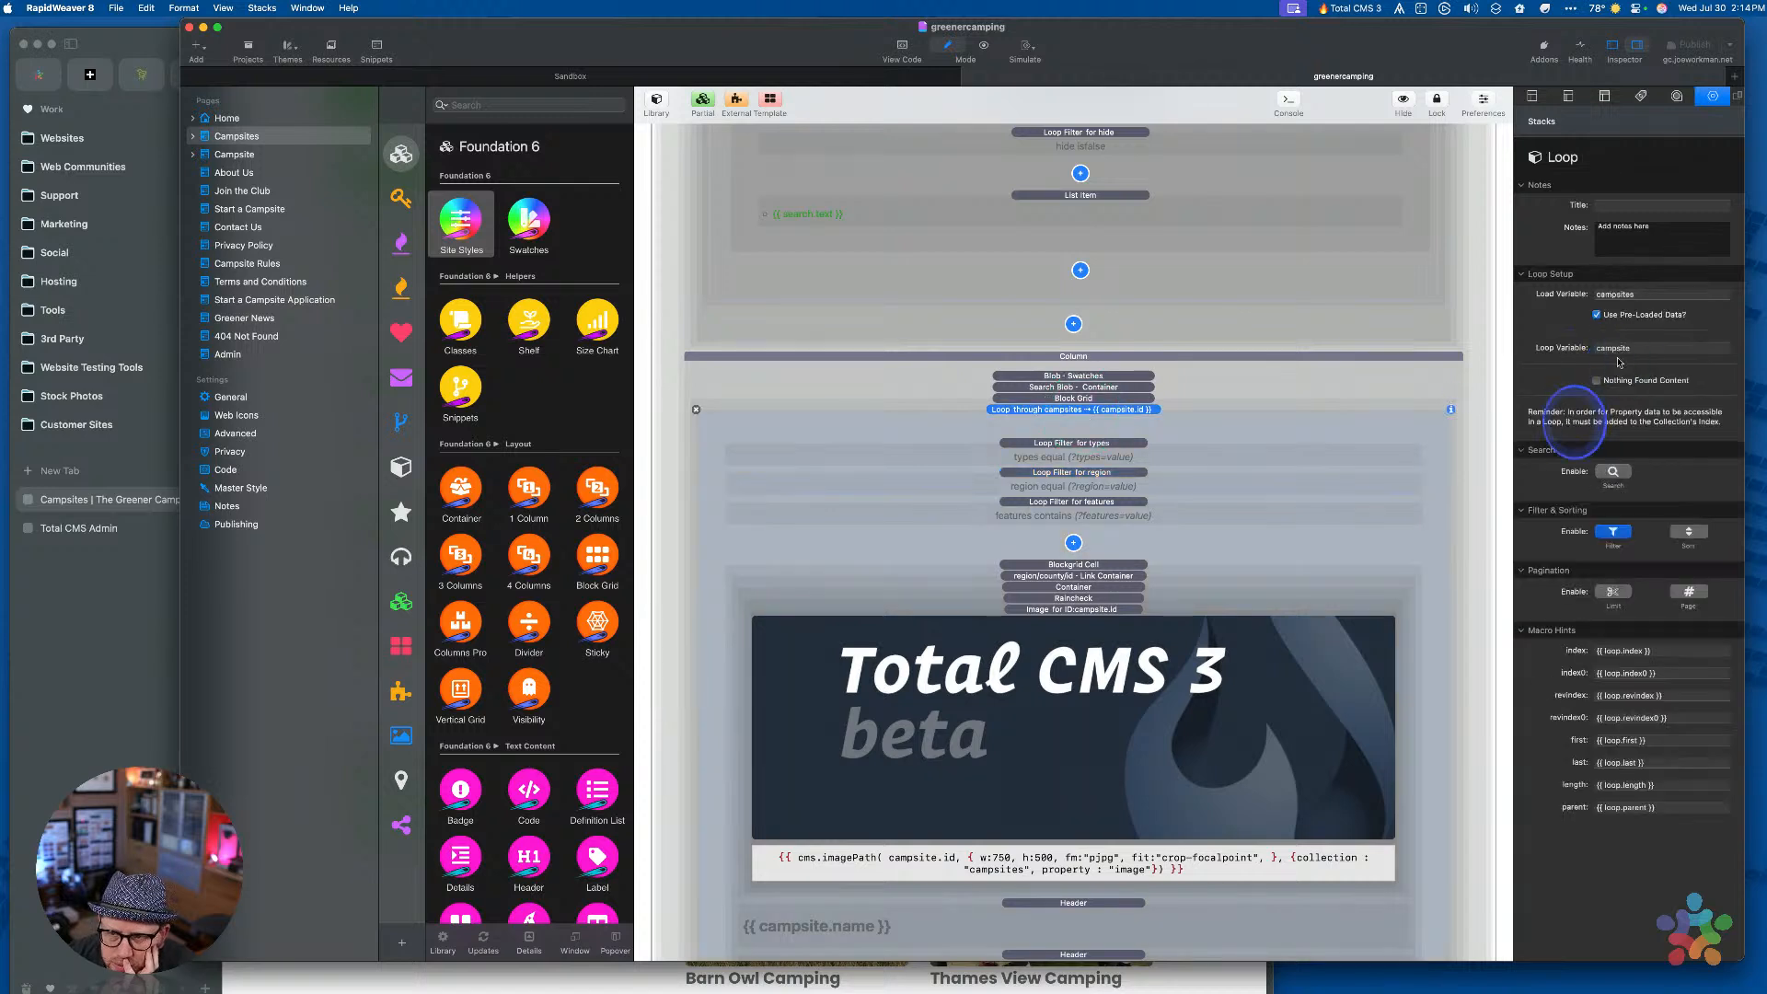
click(1611, 473)
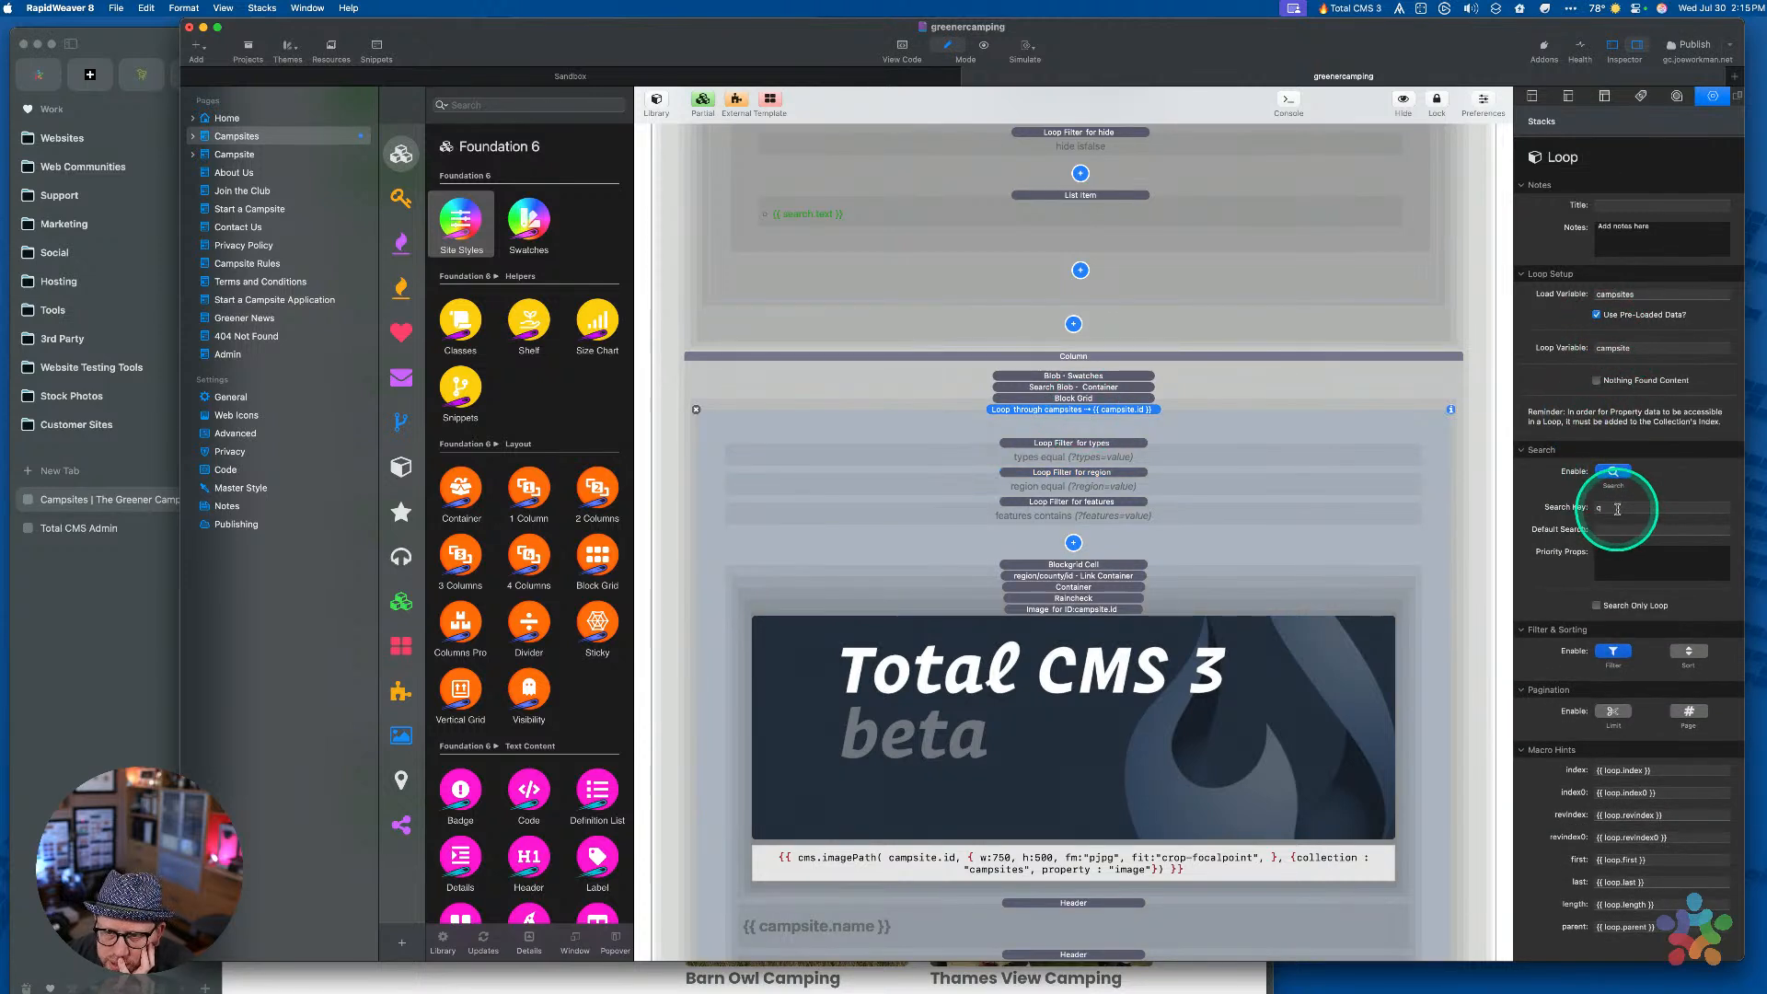
click(1617, 510)
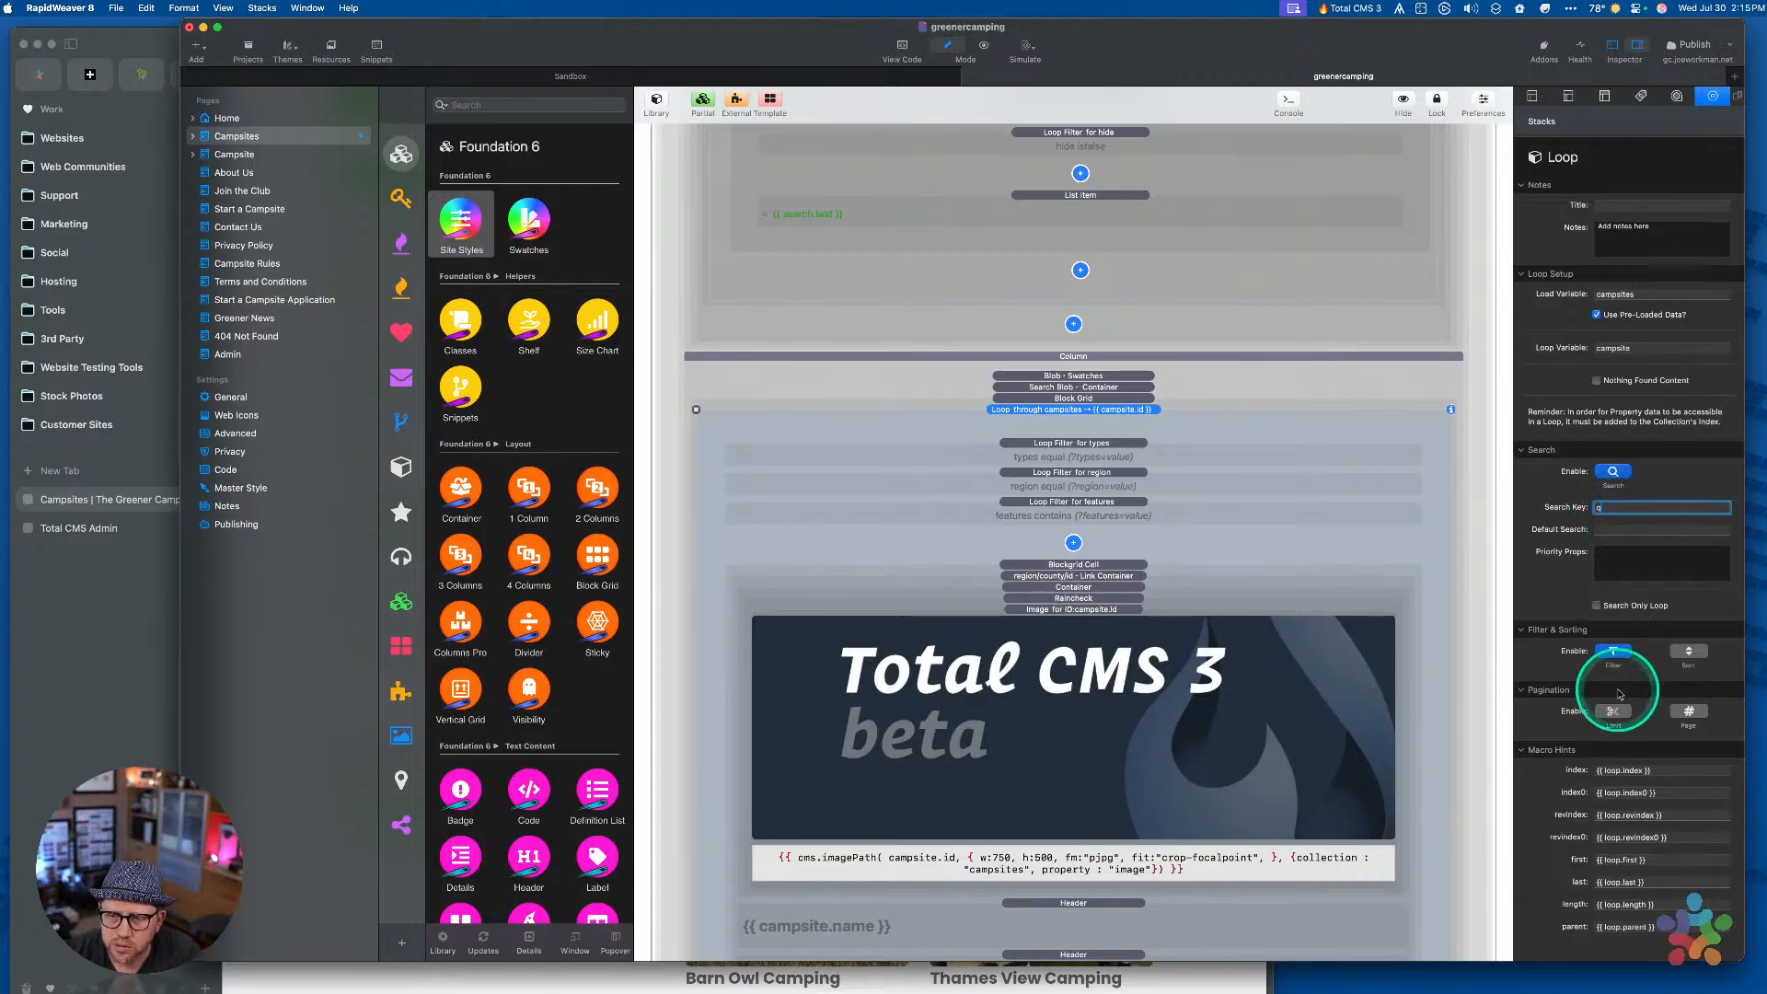
click(169, 633)
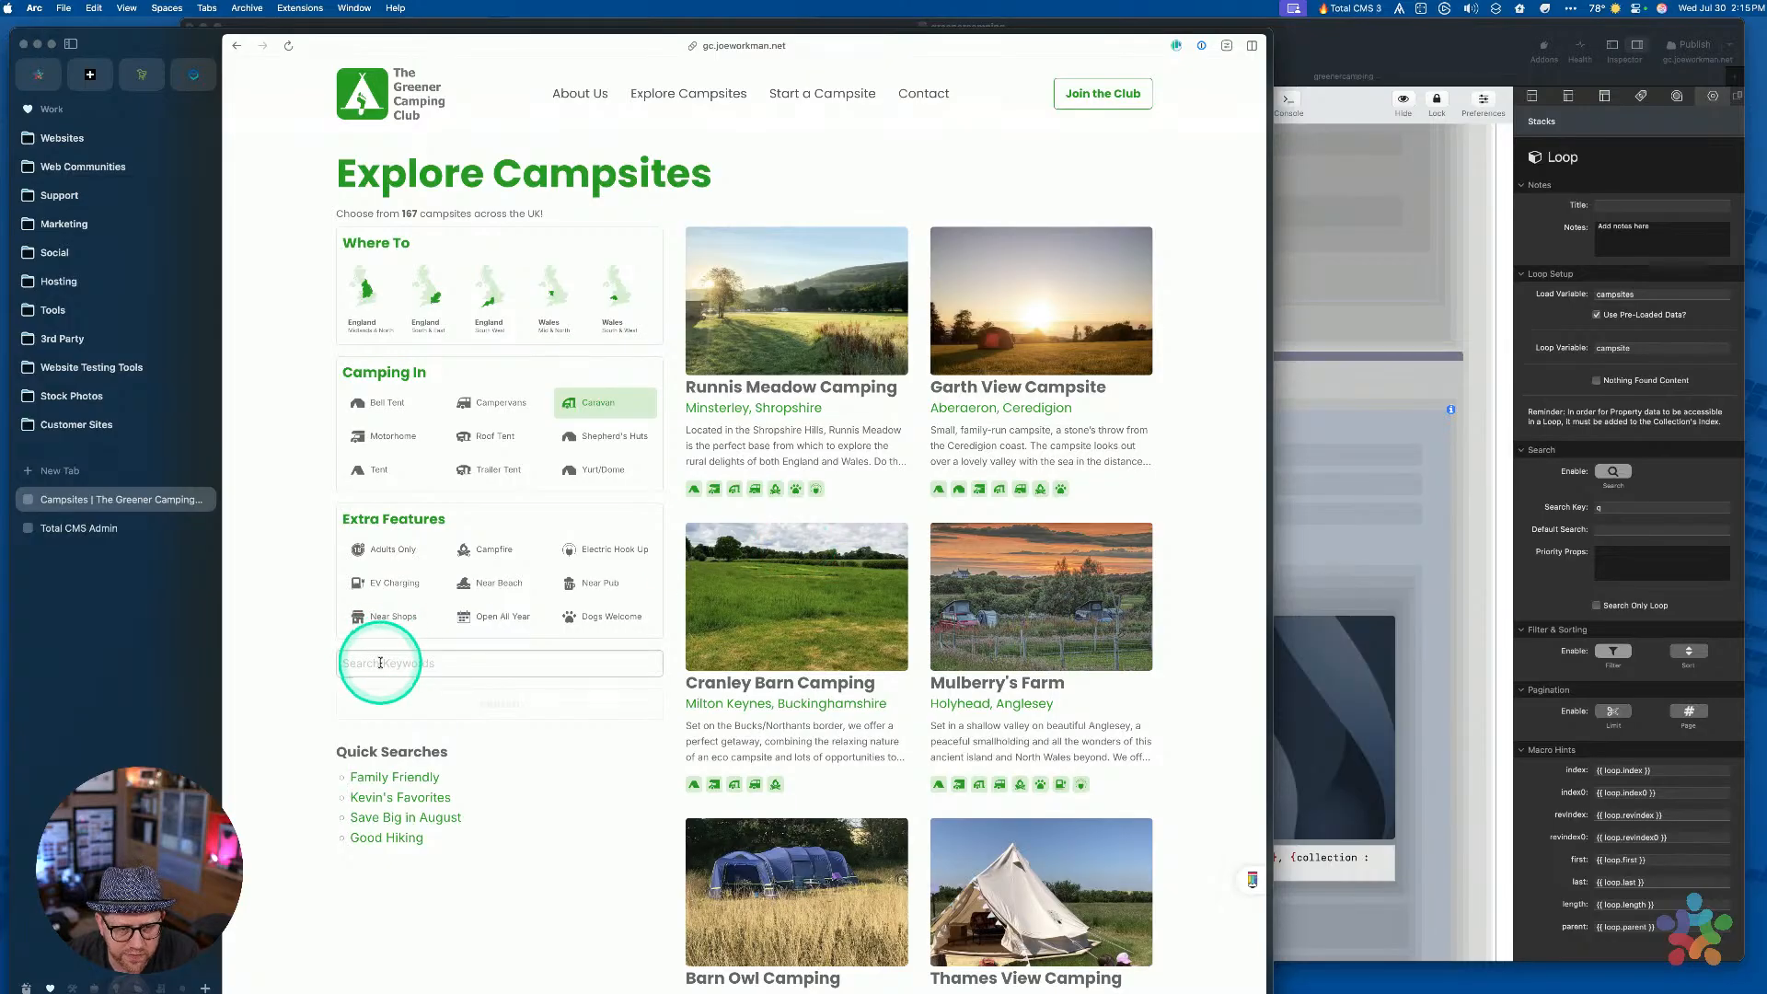
click(1300, 59)
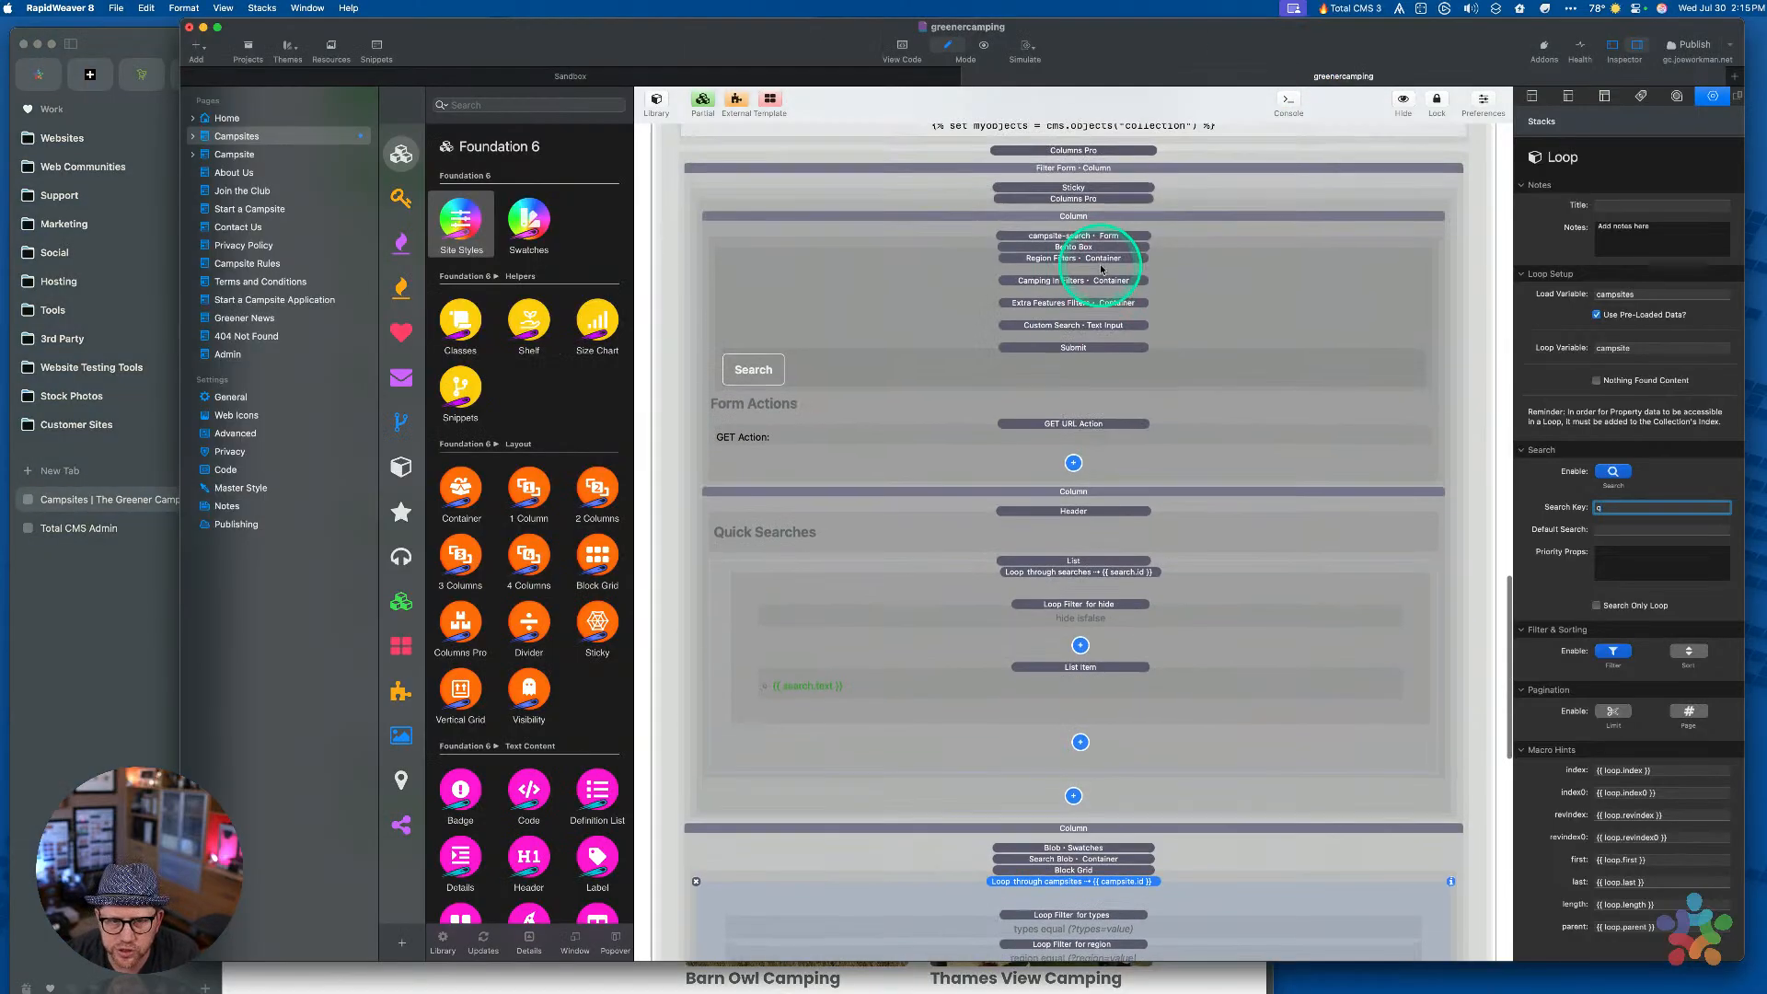
Copy the keyword text input's field name, 'search'
click(1054, 336)
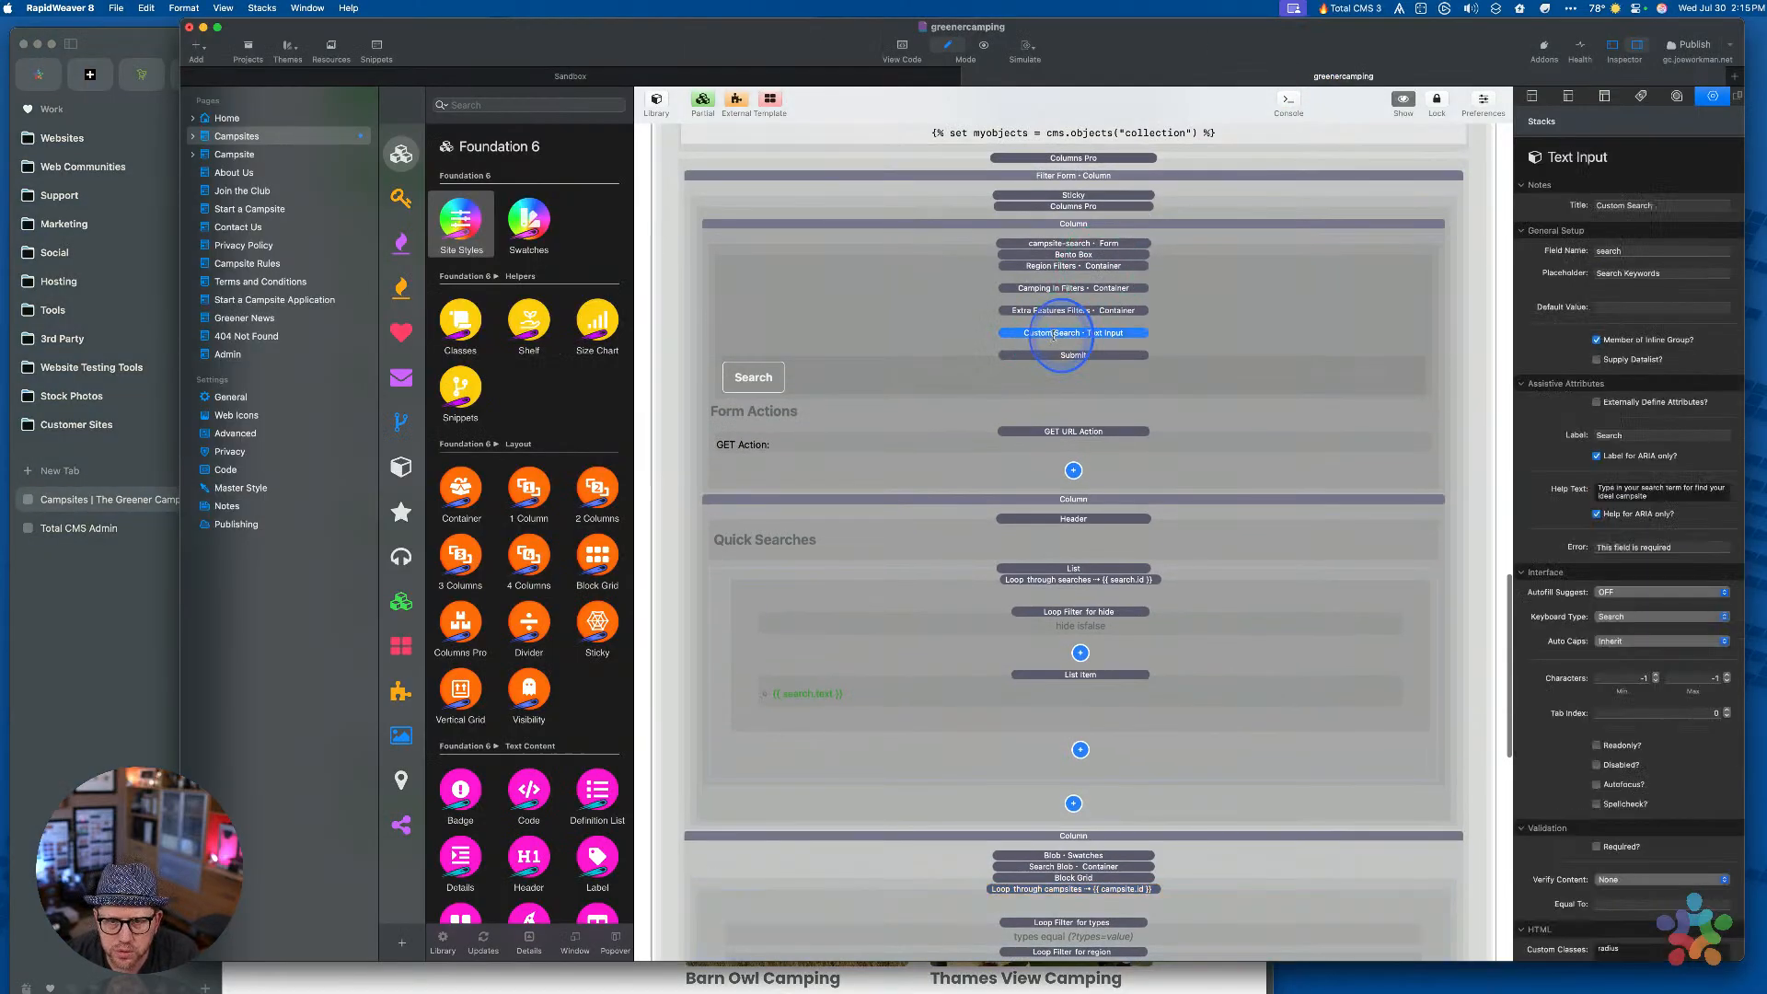
click(963, 367)
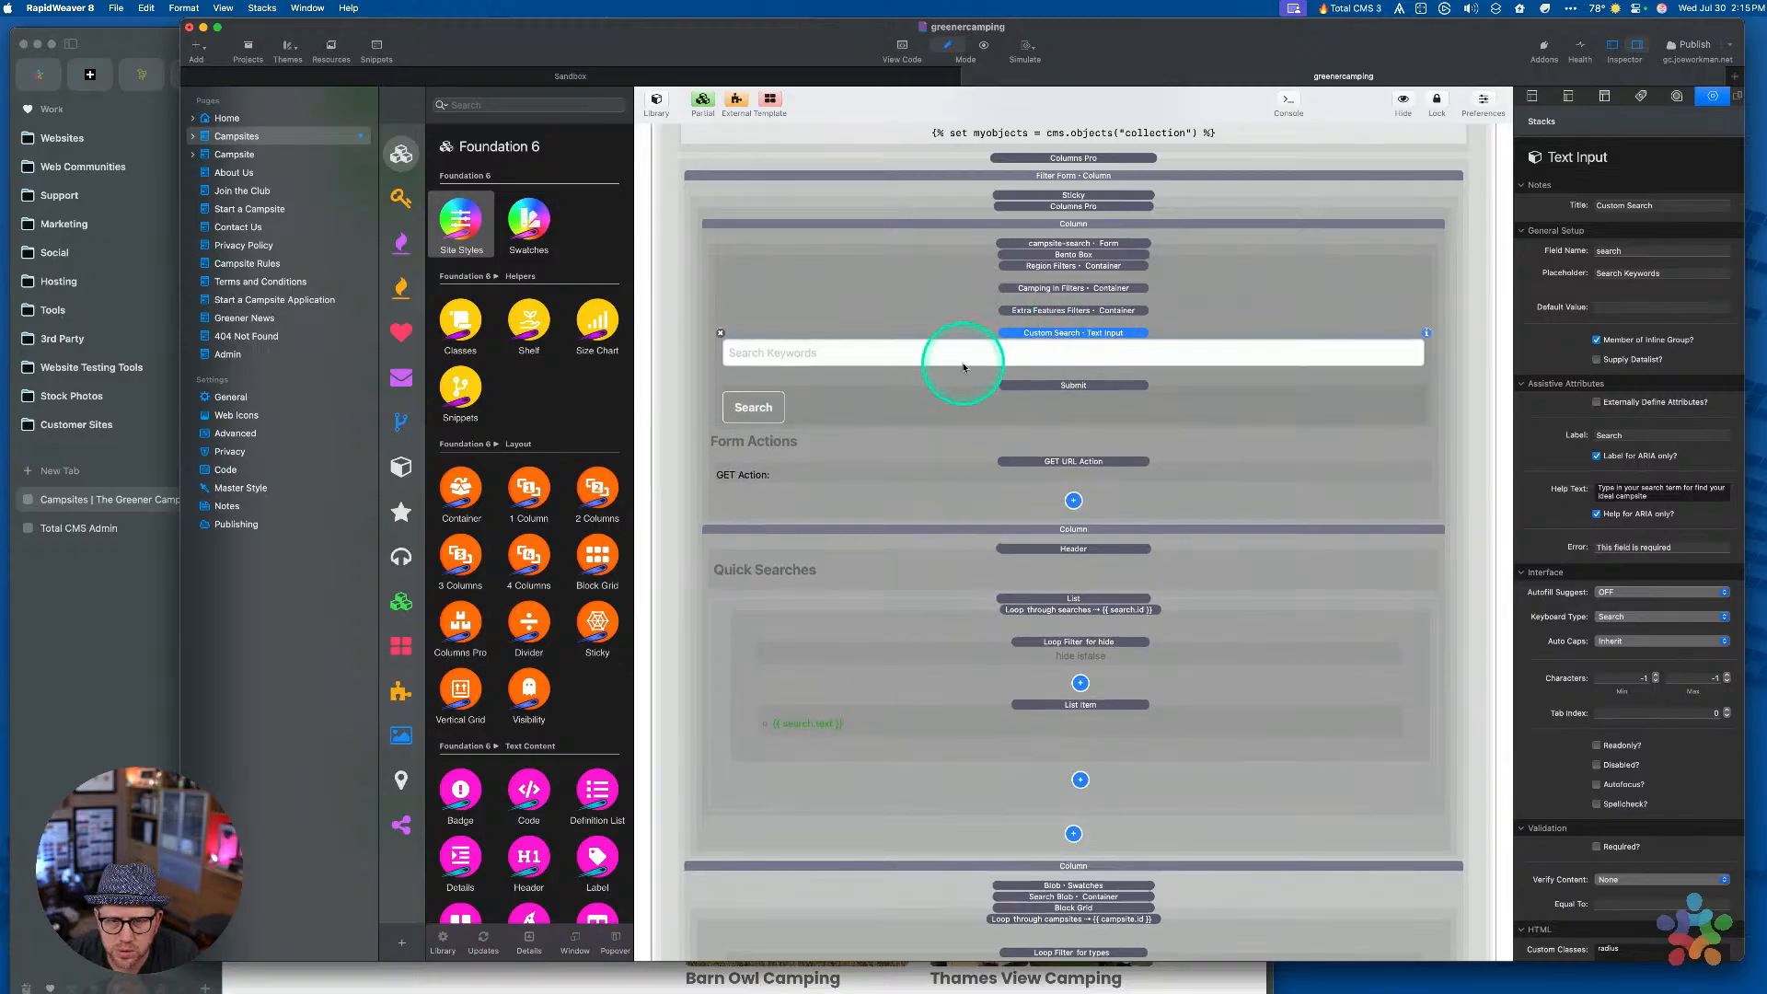
double_click(1629, 247)
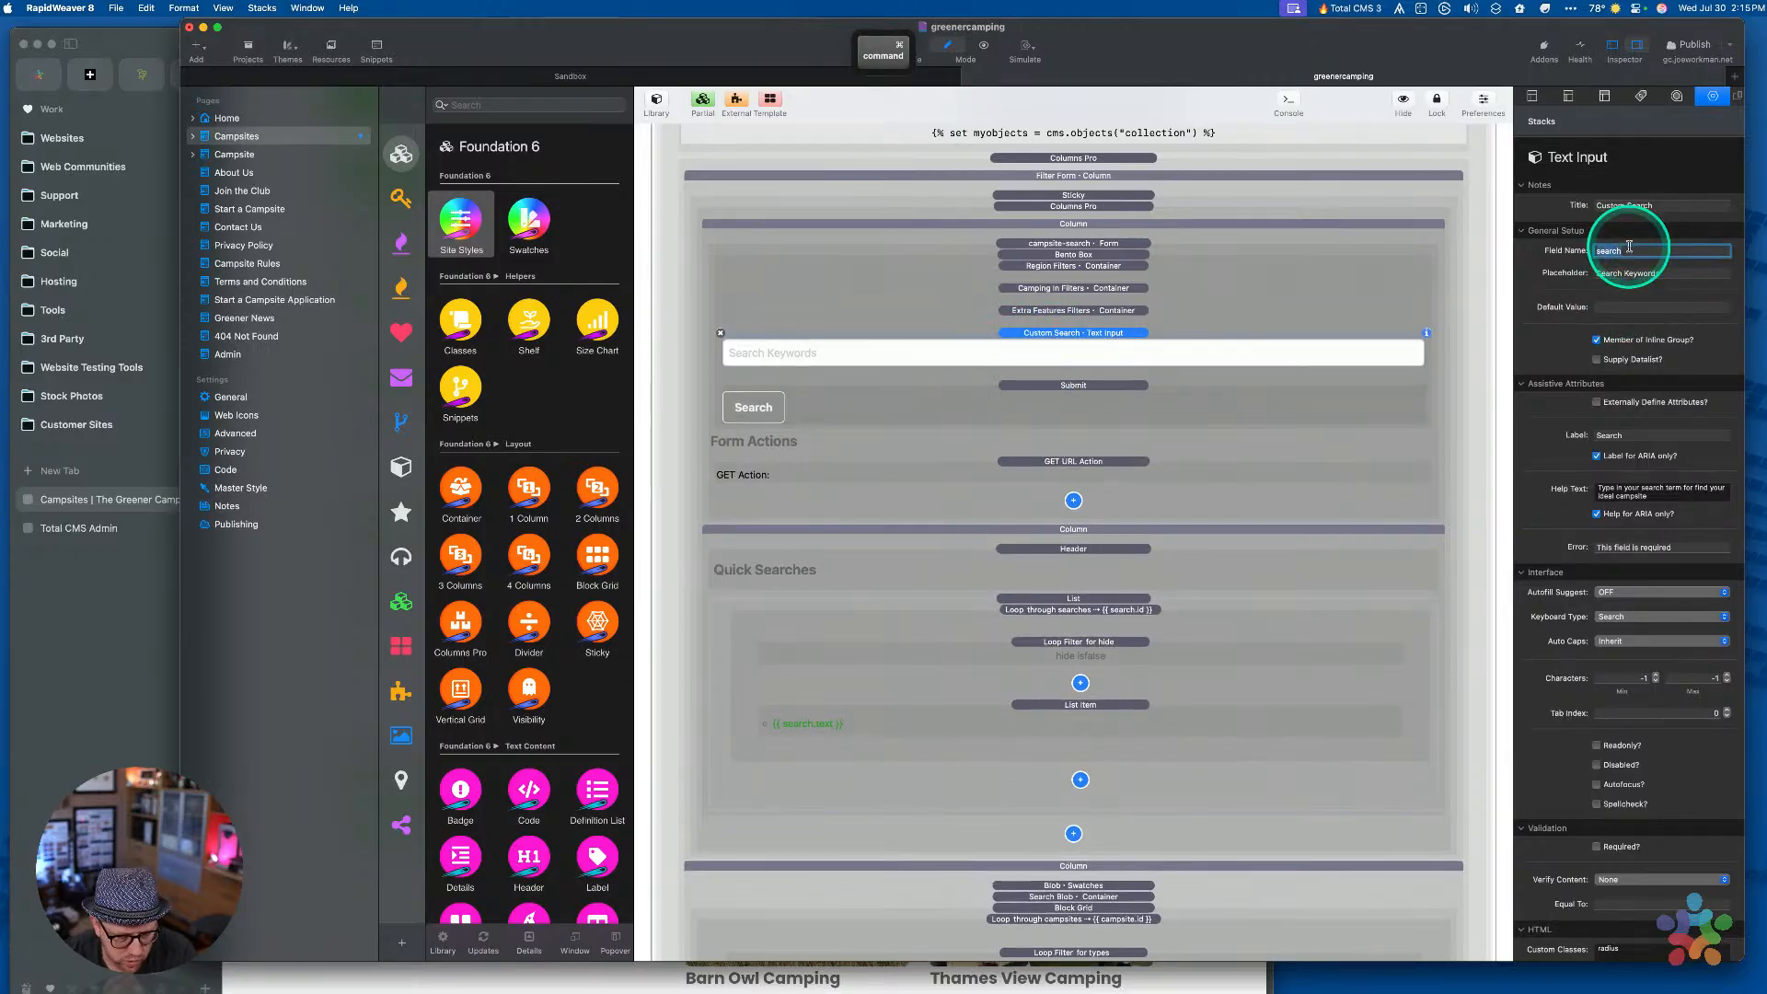
key(super+c)
scroll(1072, 681, down, 15)
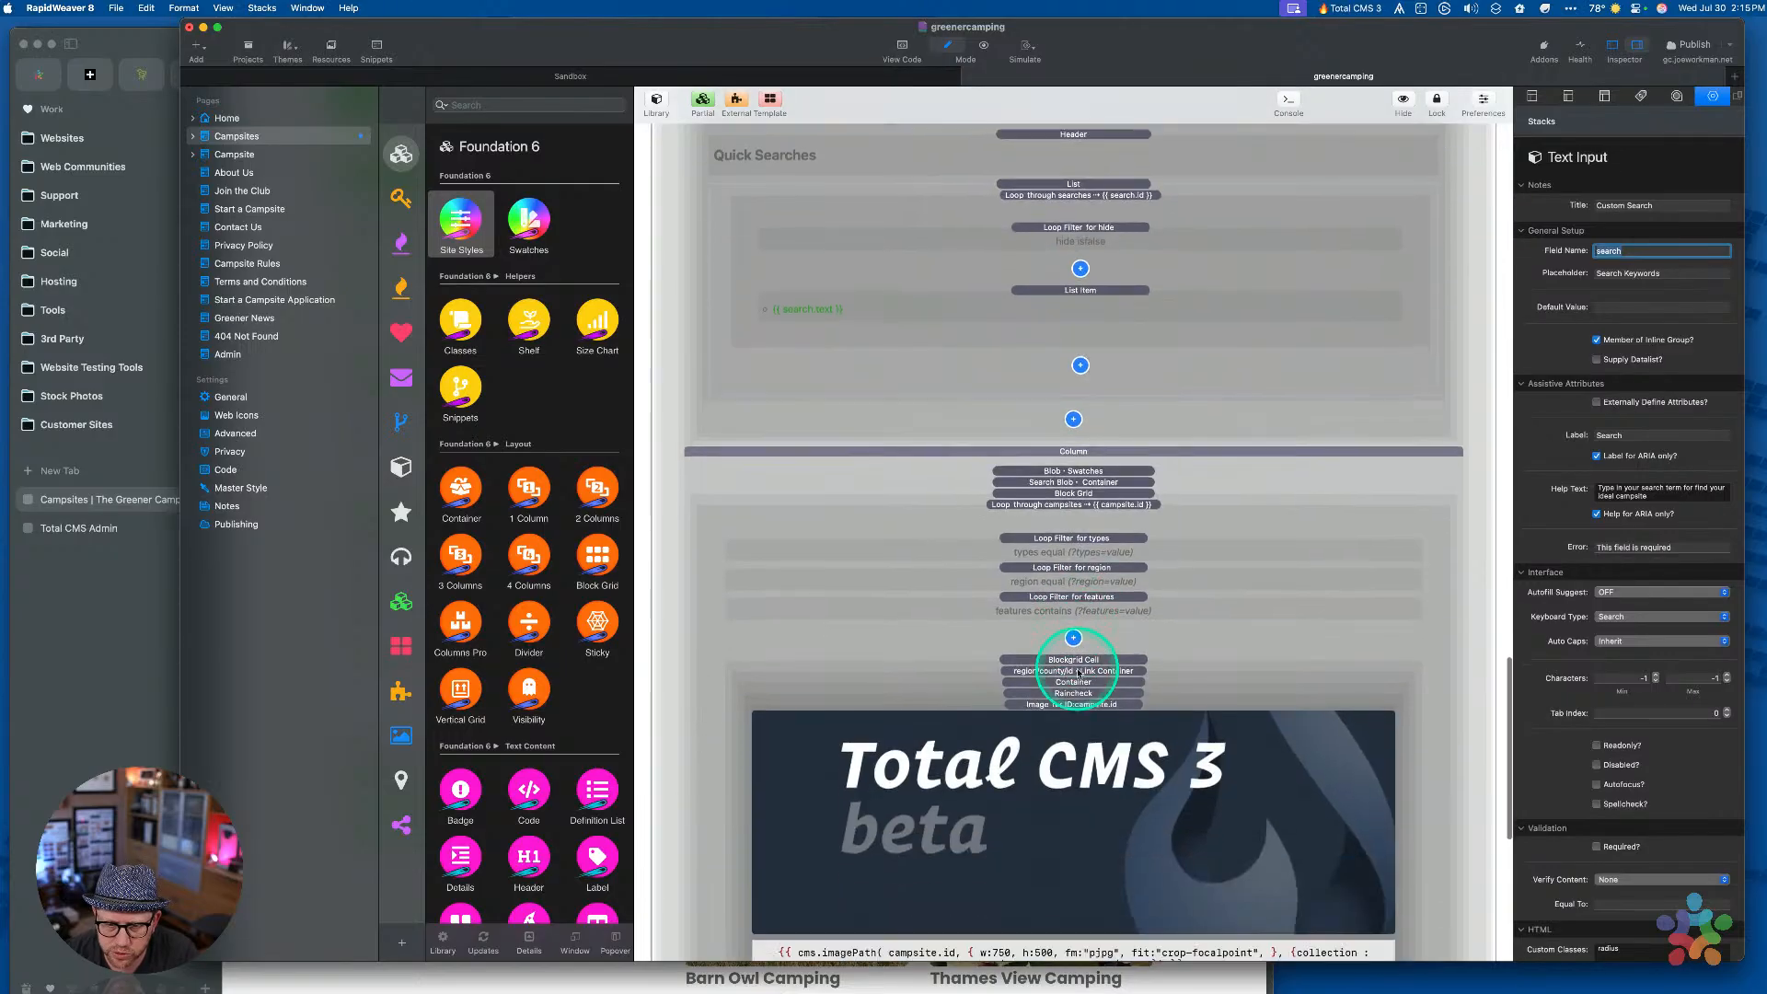
scroll(1078, 791, up, 10)
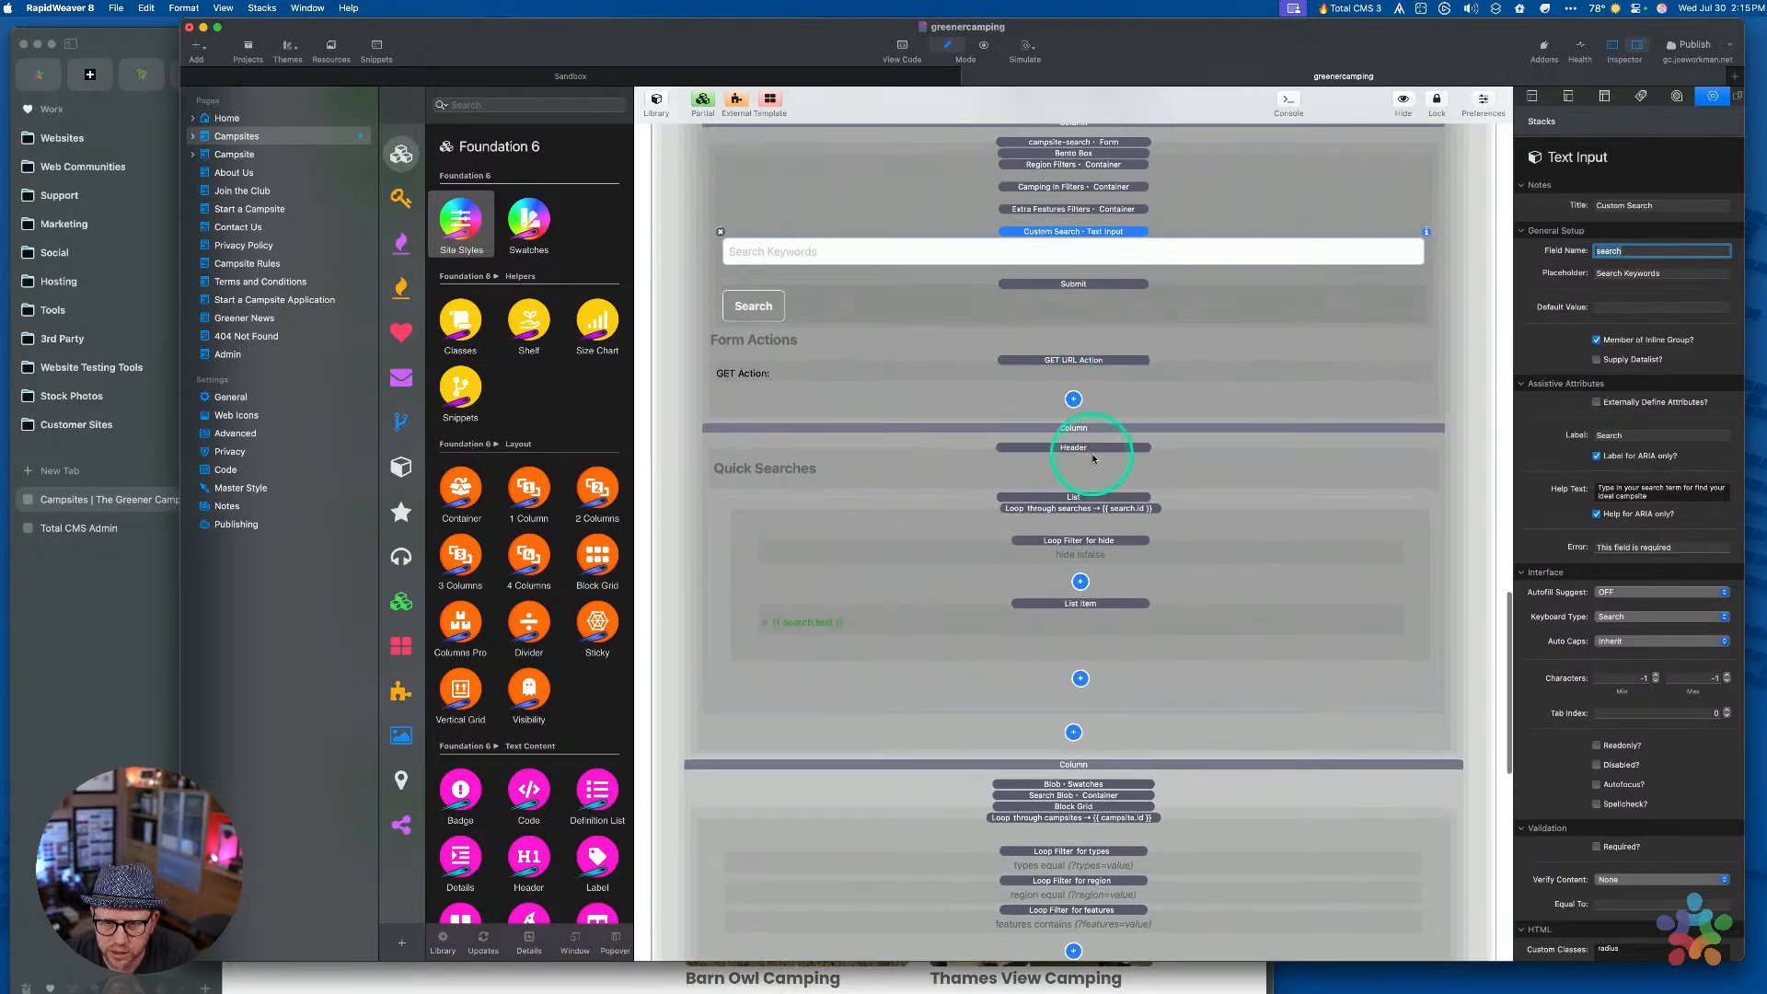
scroll(1094, 480, down, 5)
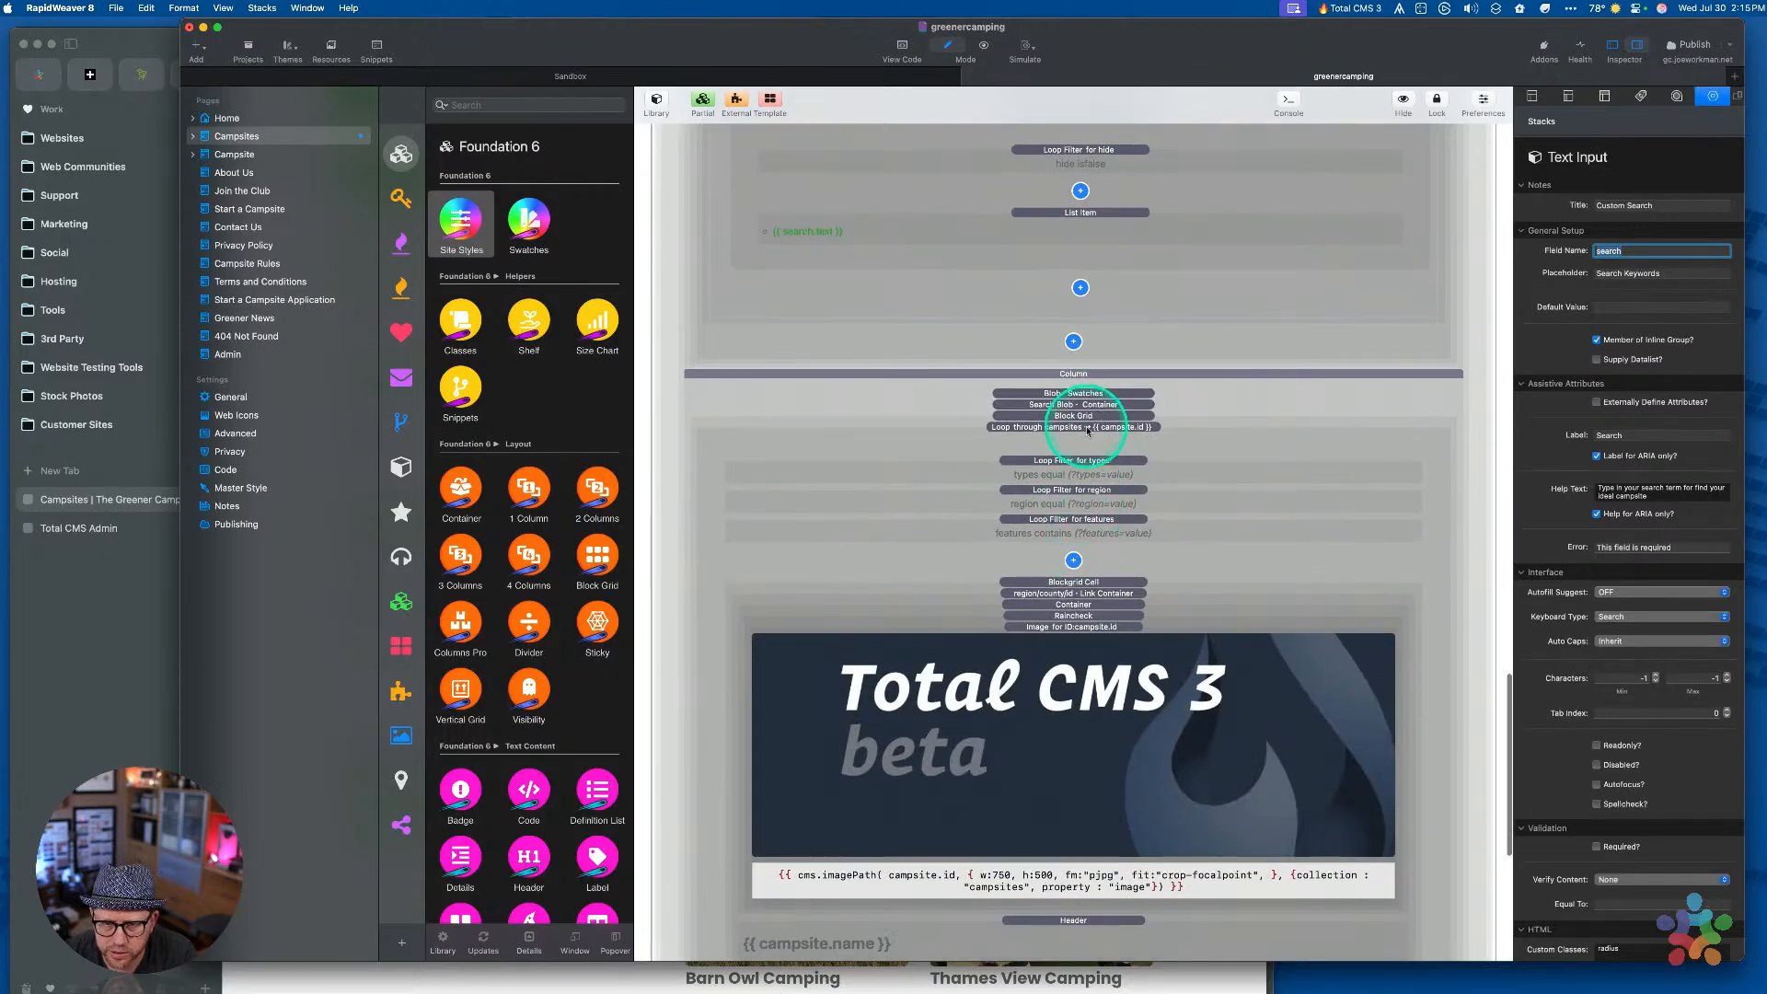
Paste 'search' into the campsites loop's Search Key, replacing 'q', and publish the site
click(1089, 427)
click(1637, 507)
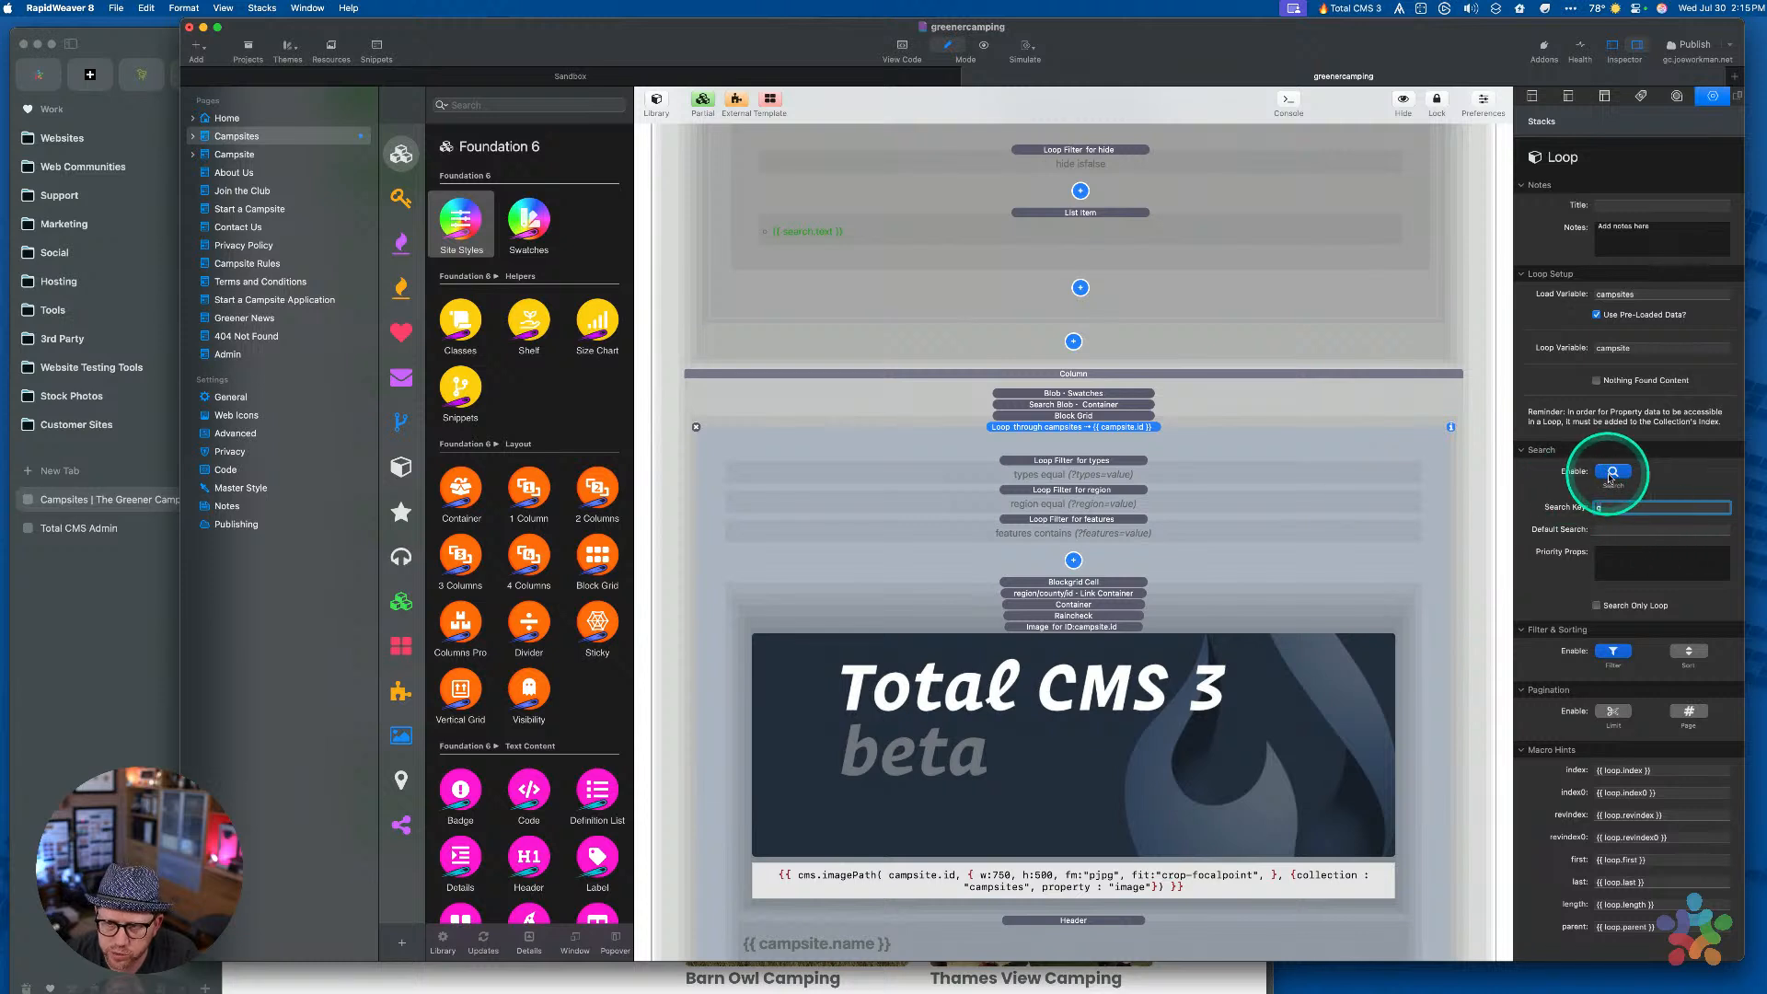
click(1609, 507)
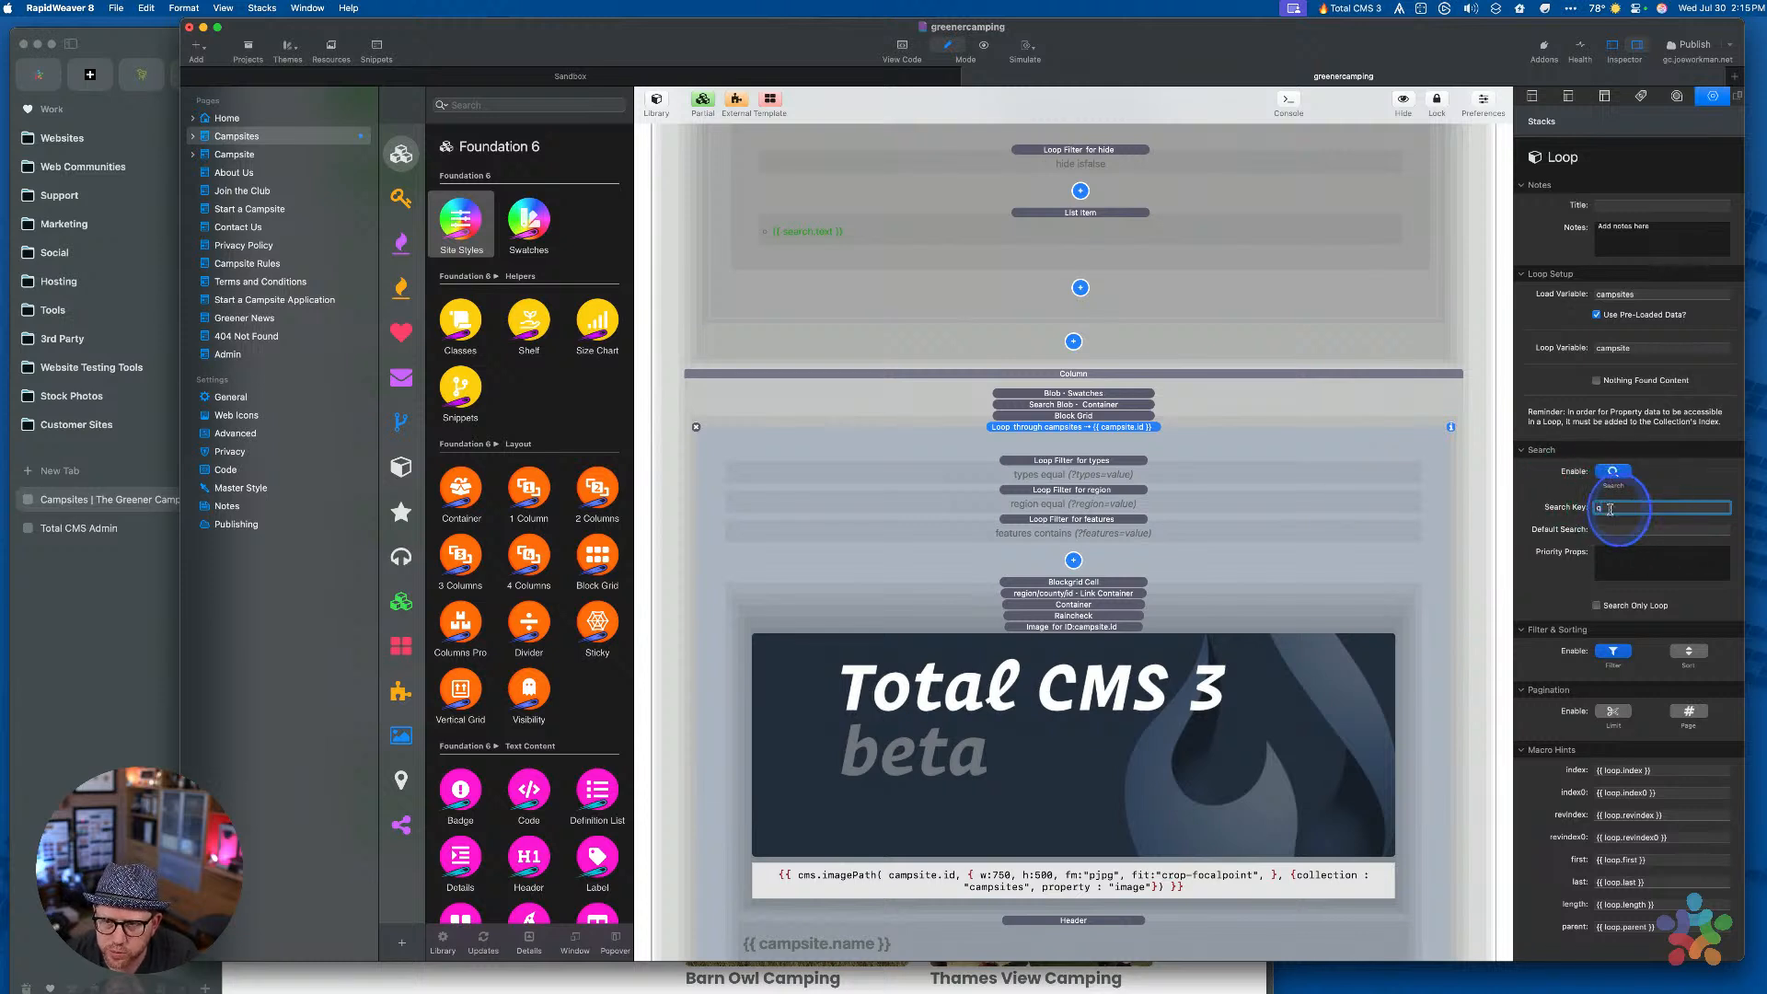
key(super+v)
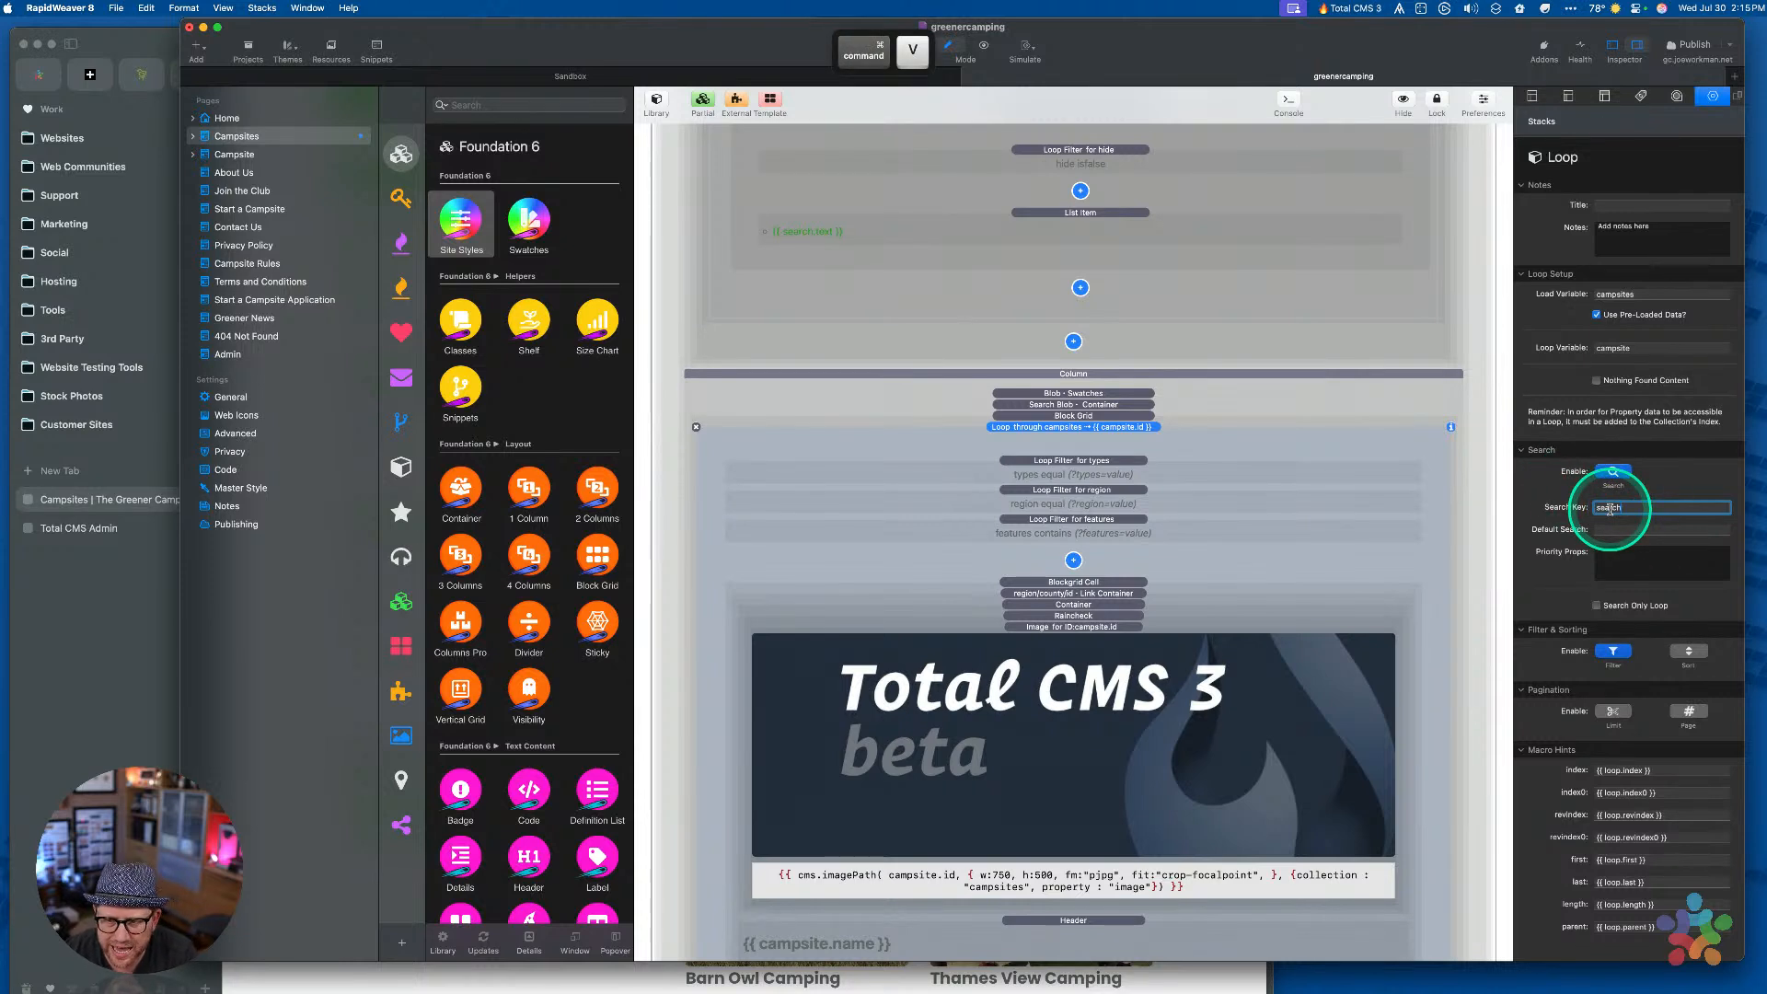
key(Tab)
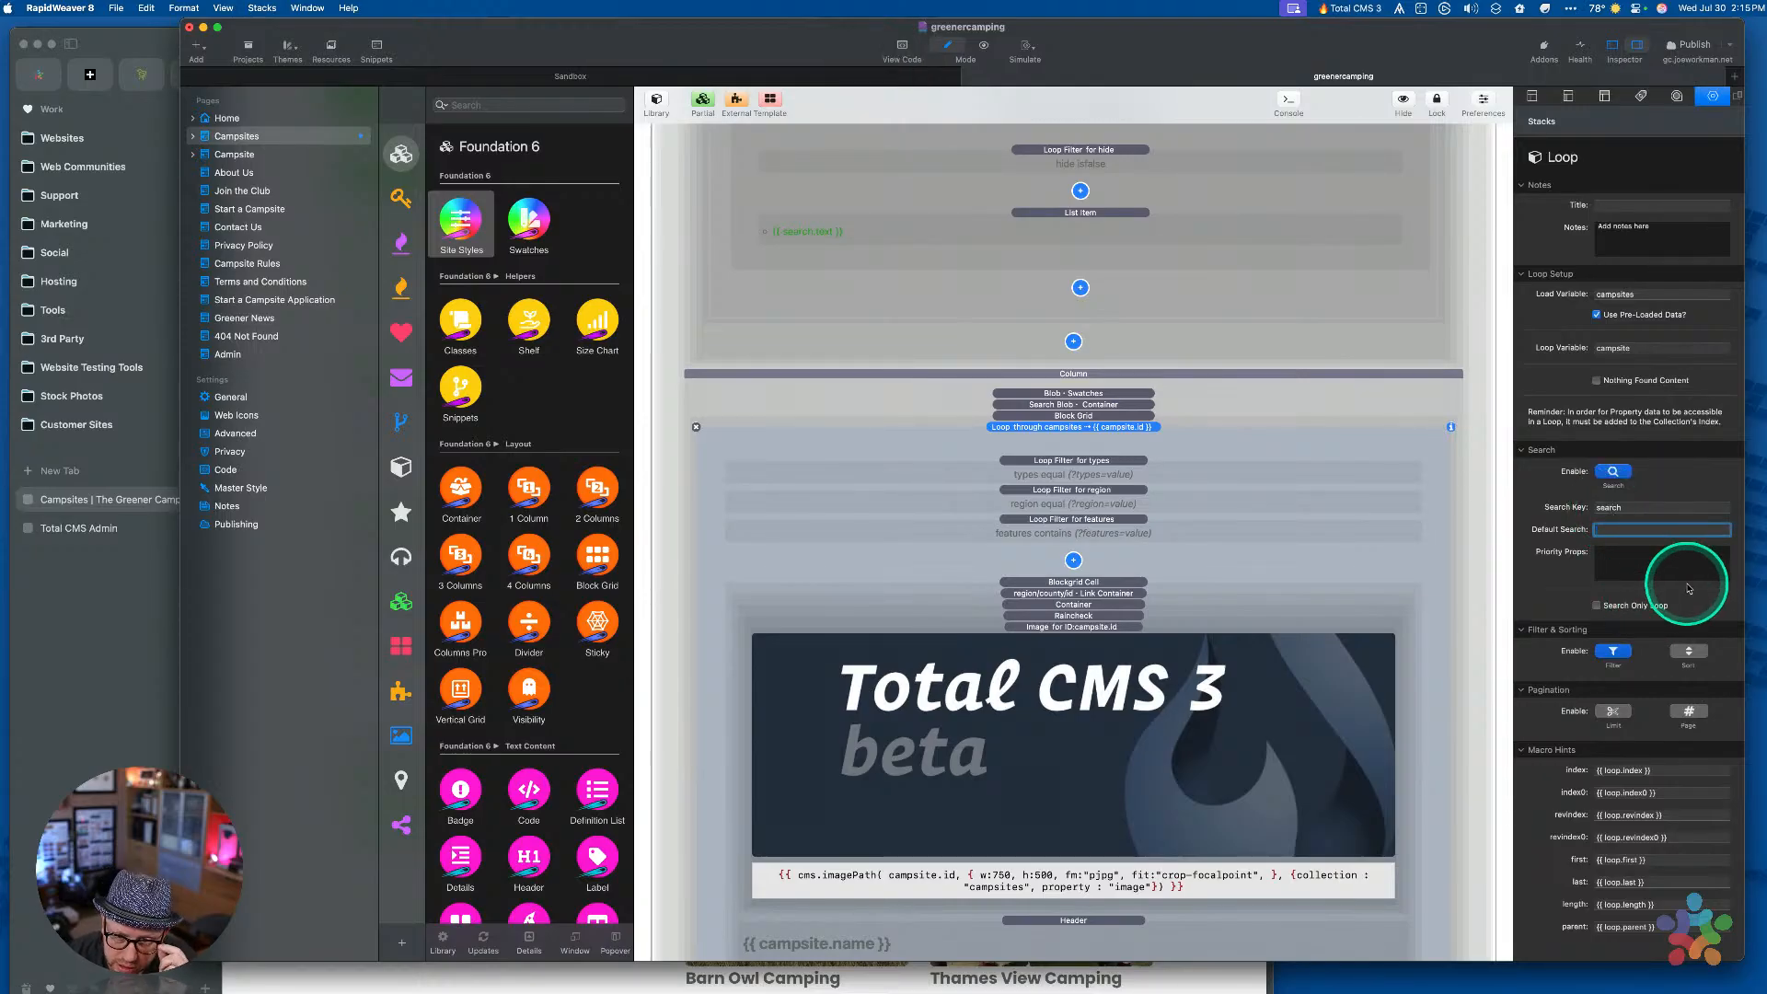
click(1691, 49)
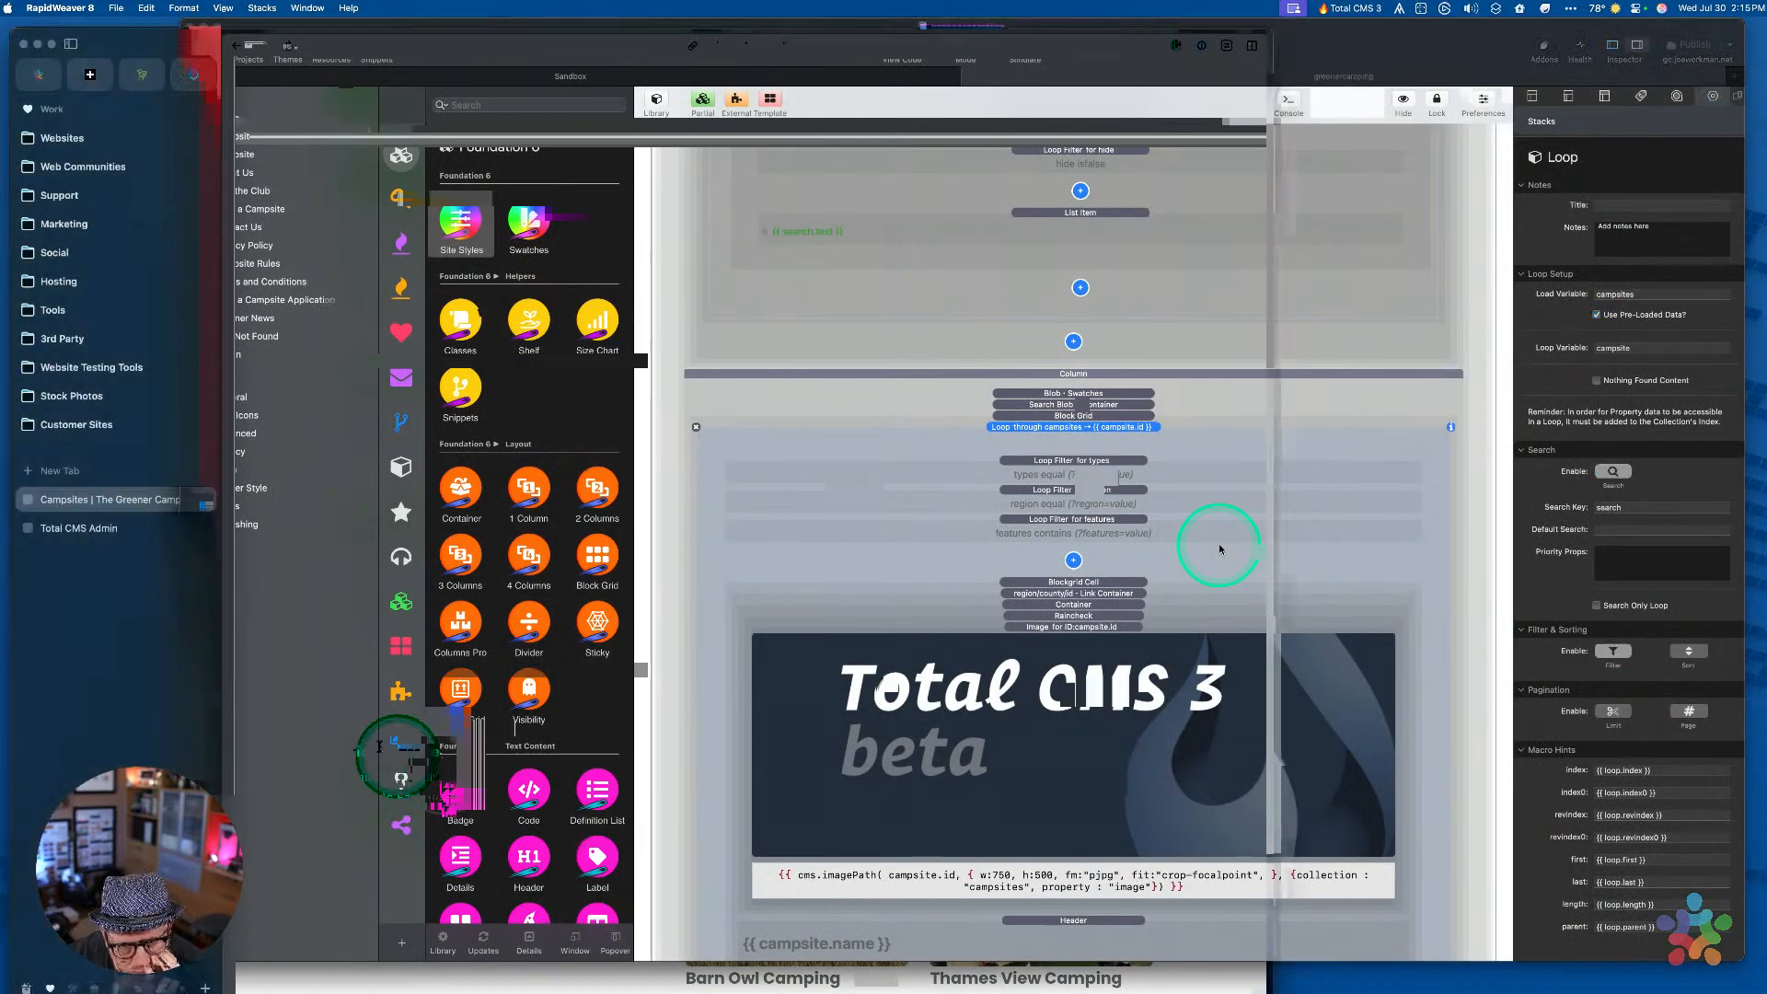
click(286, 682)
Reload the campsites page without filters, search for 'farm', and check the address's search term
key(shift+alt+Left)
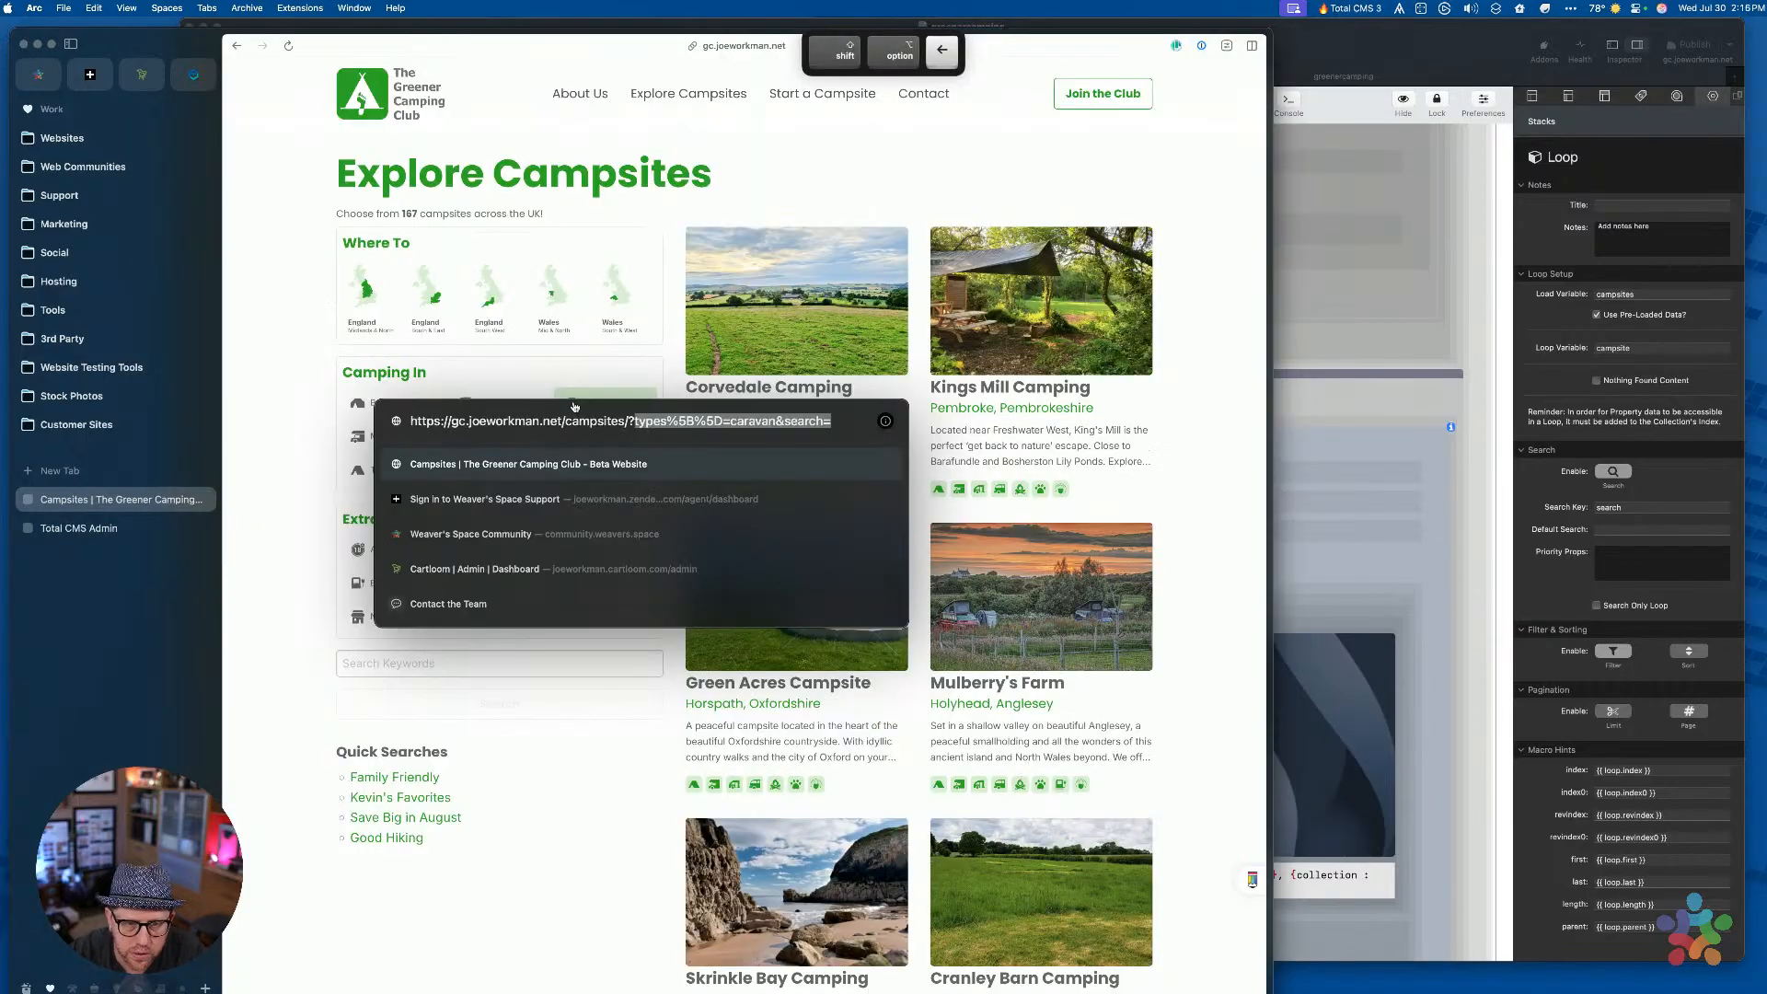
key(Return)
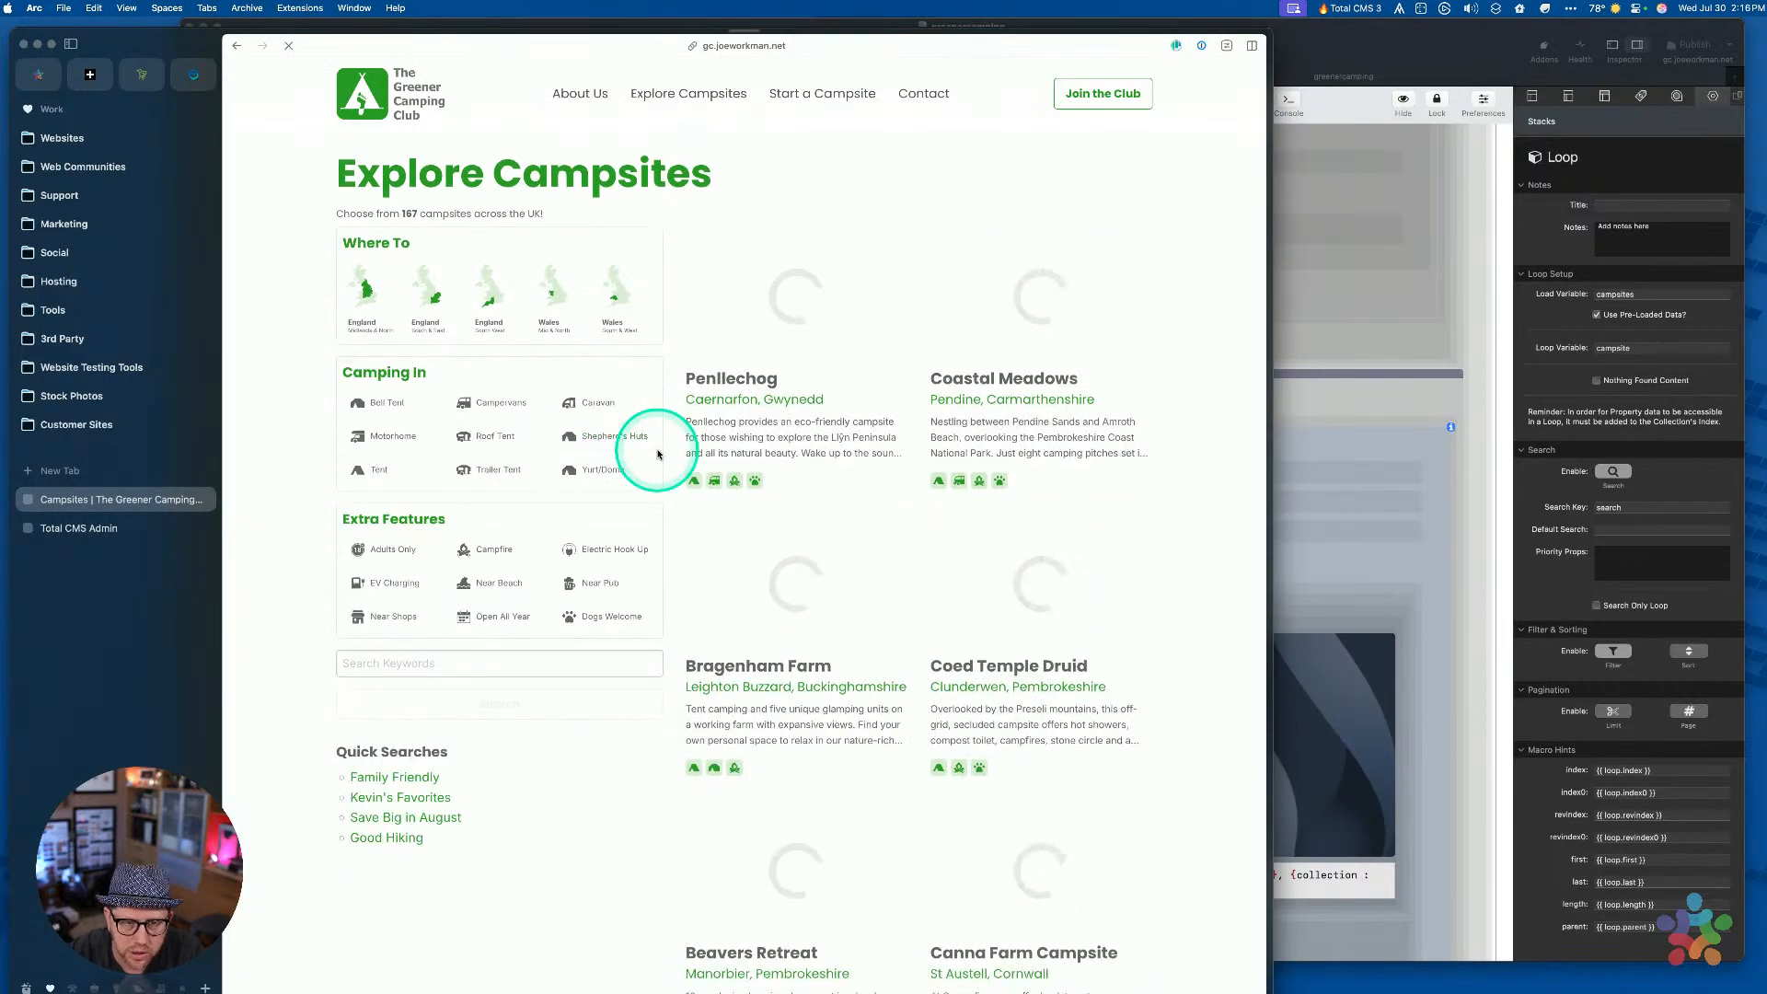
click(465, 665)
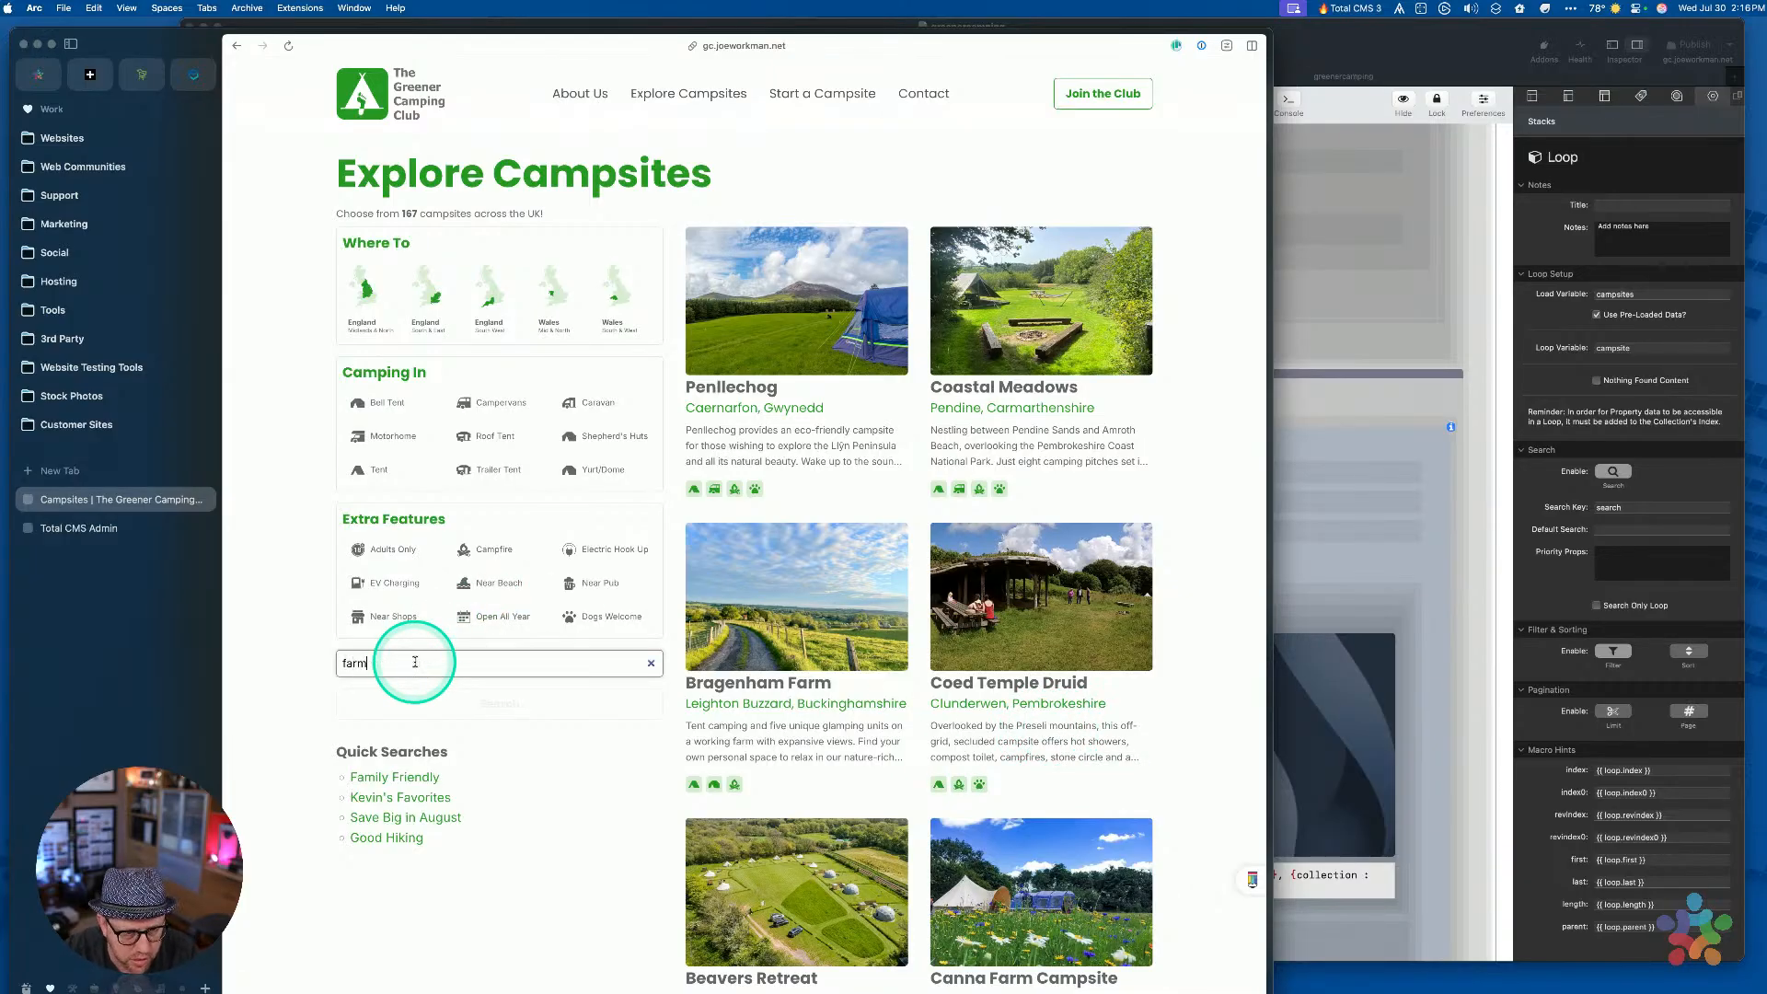
click(436, 706)
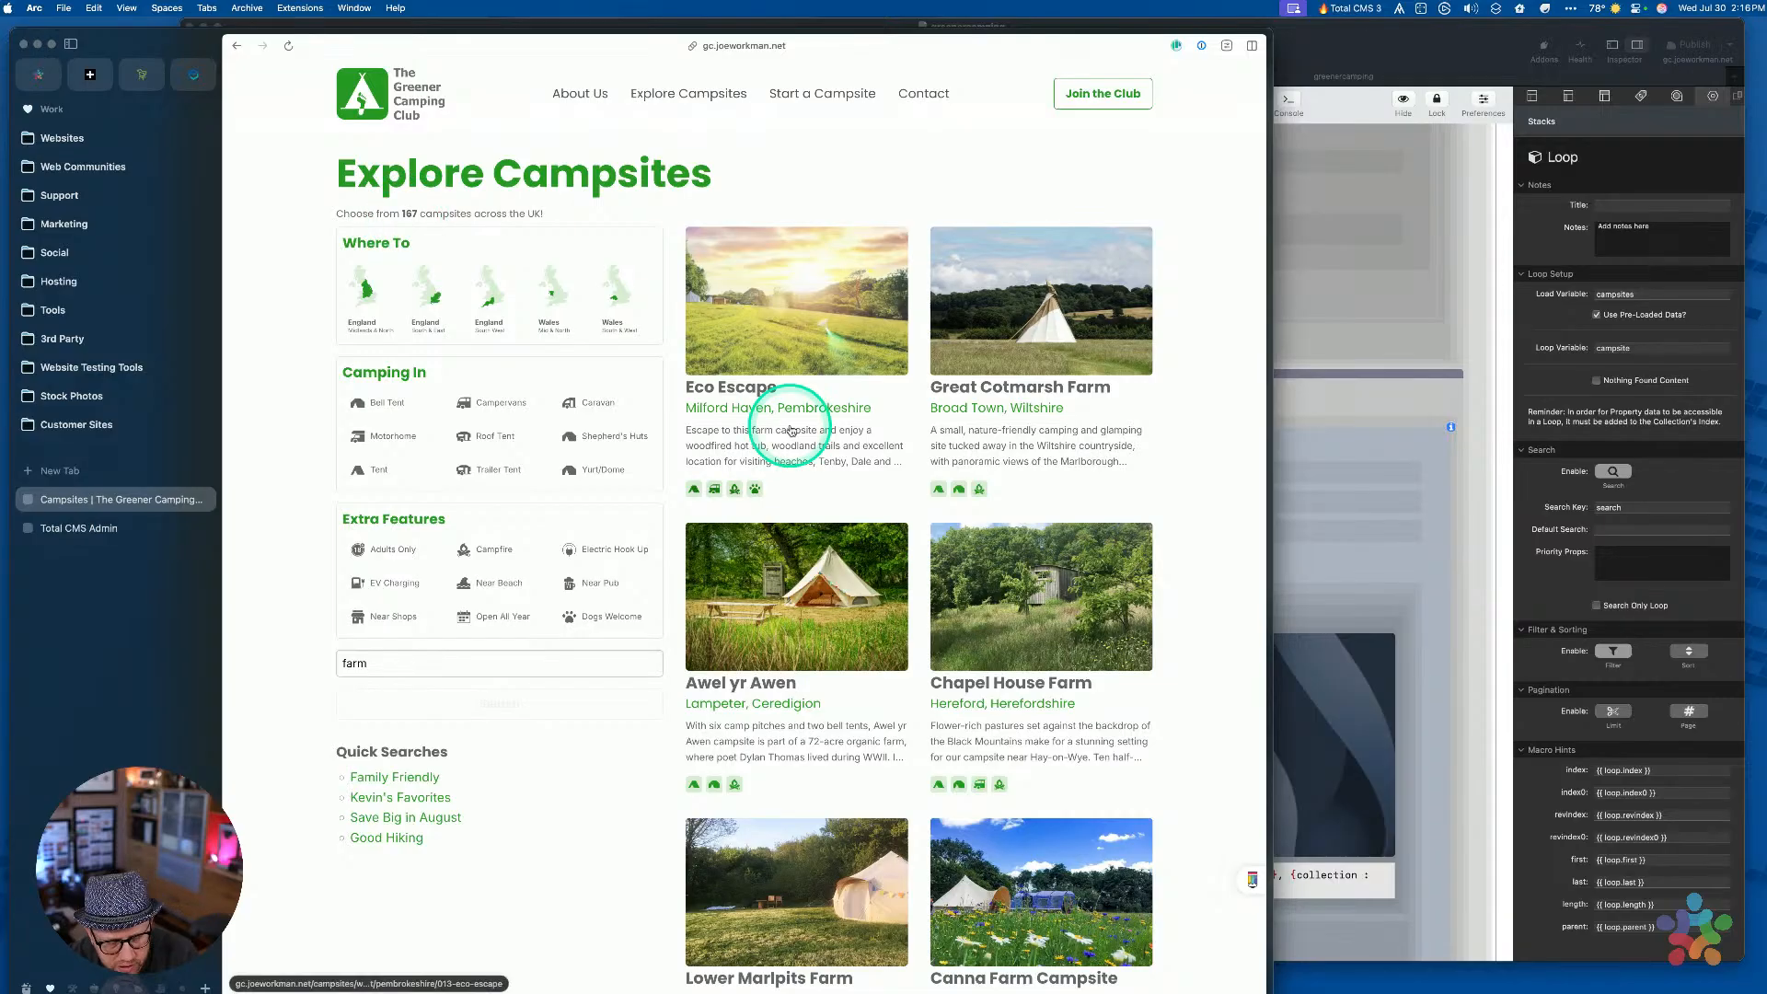
key(super+l)
key(Right)
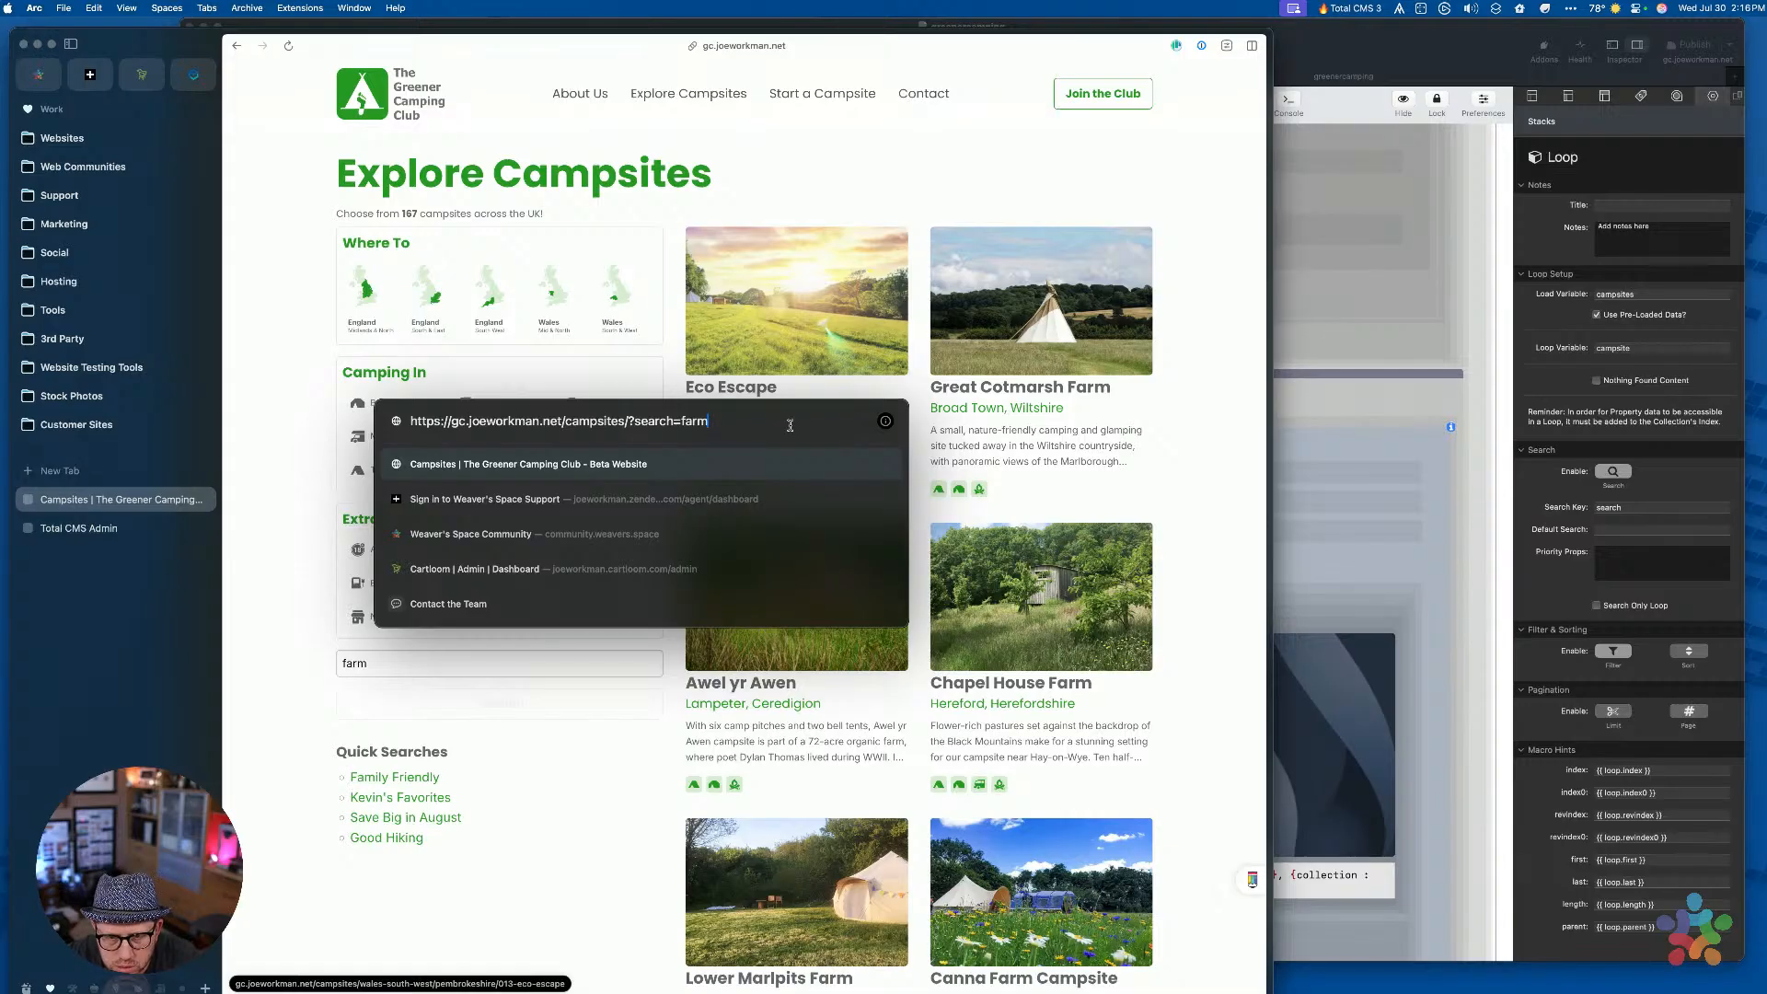
key(Escape)
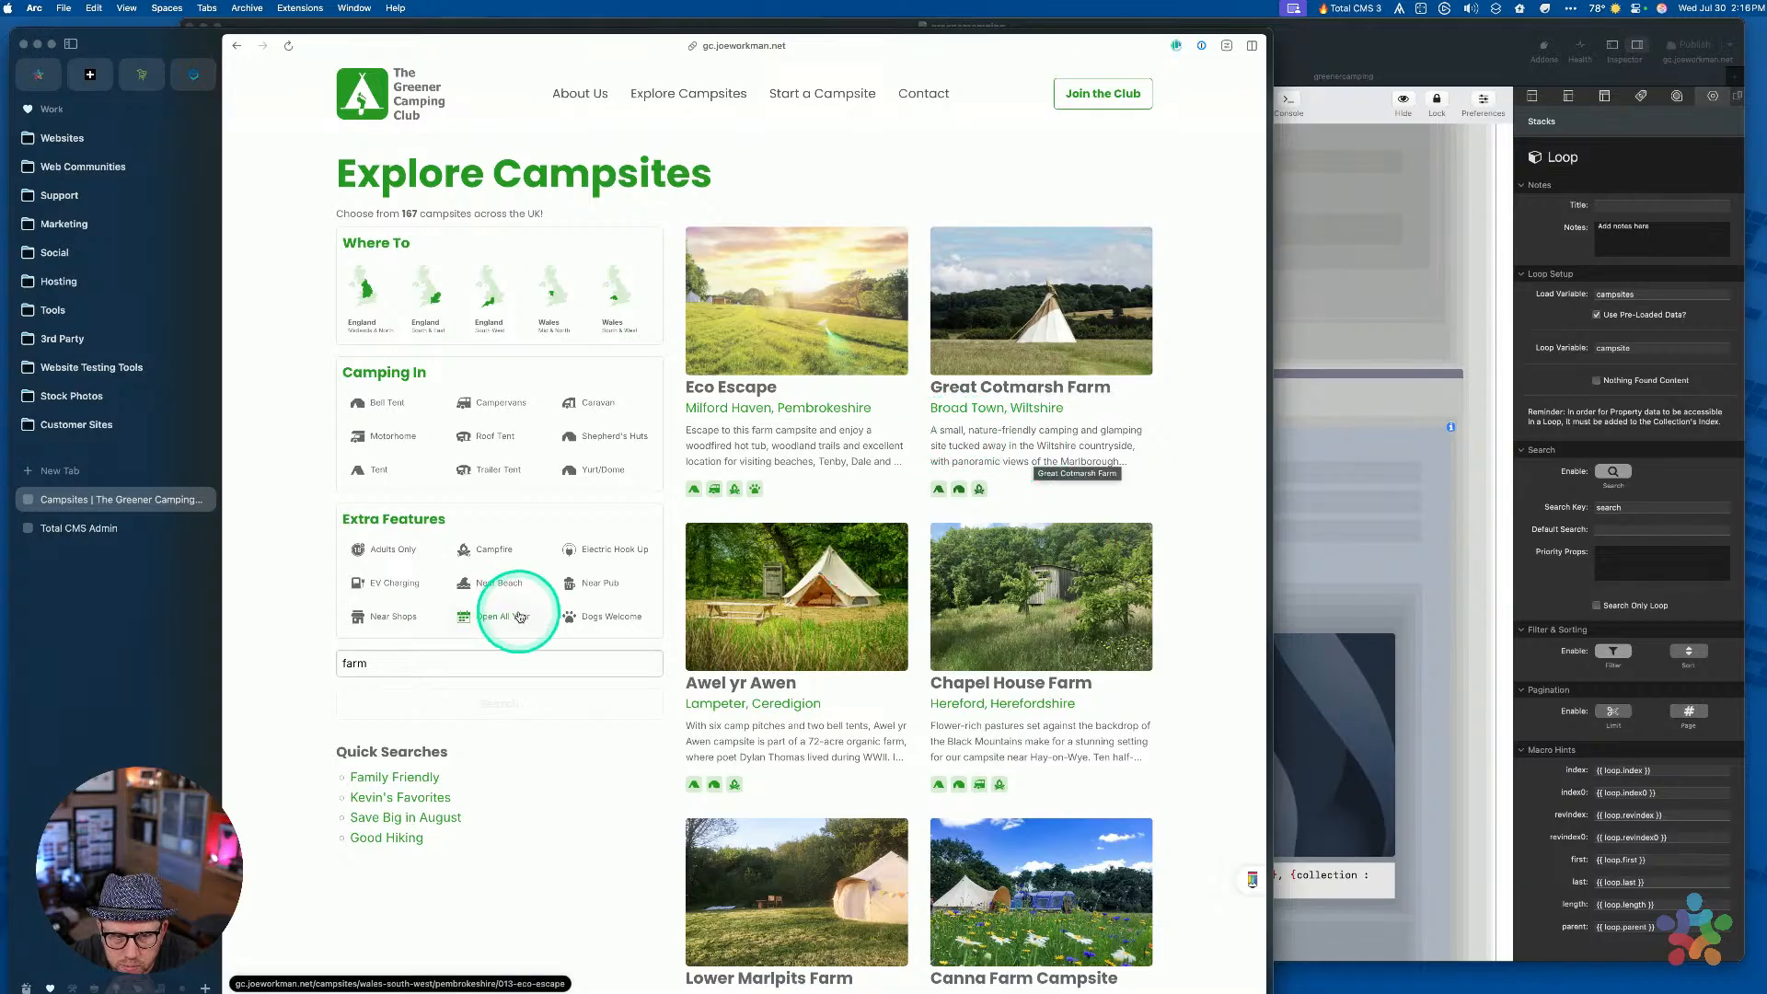
Replace the keyword 'farm' with 'Low' and run the search
double_click(388, 659)
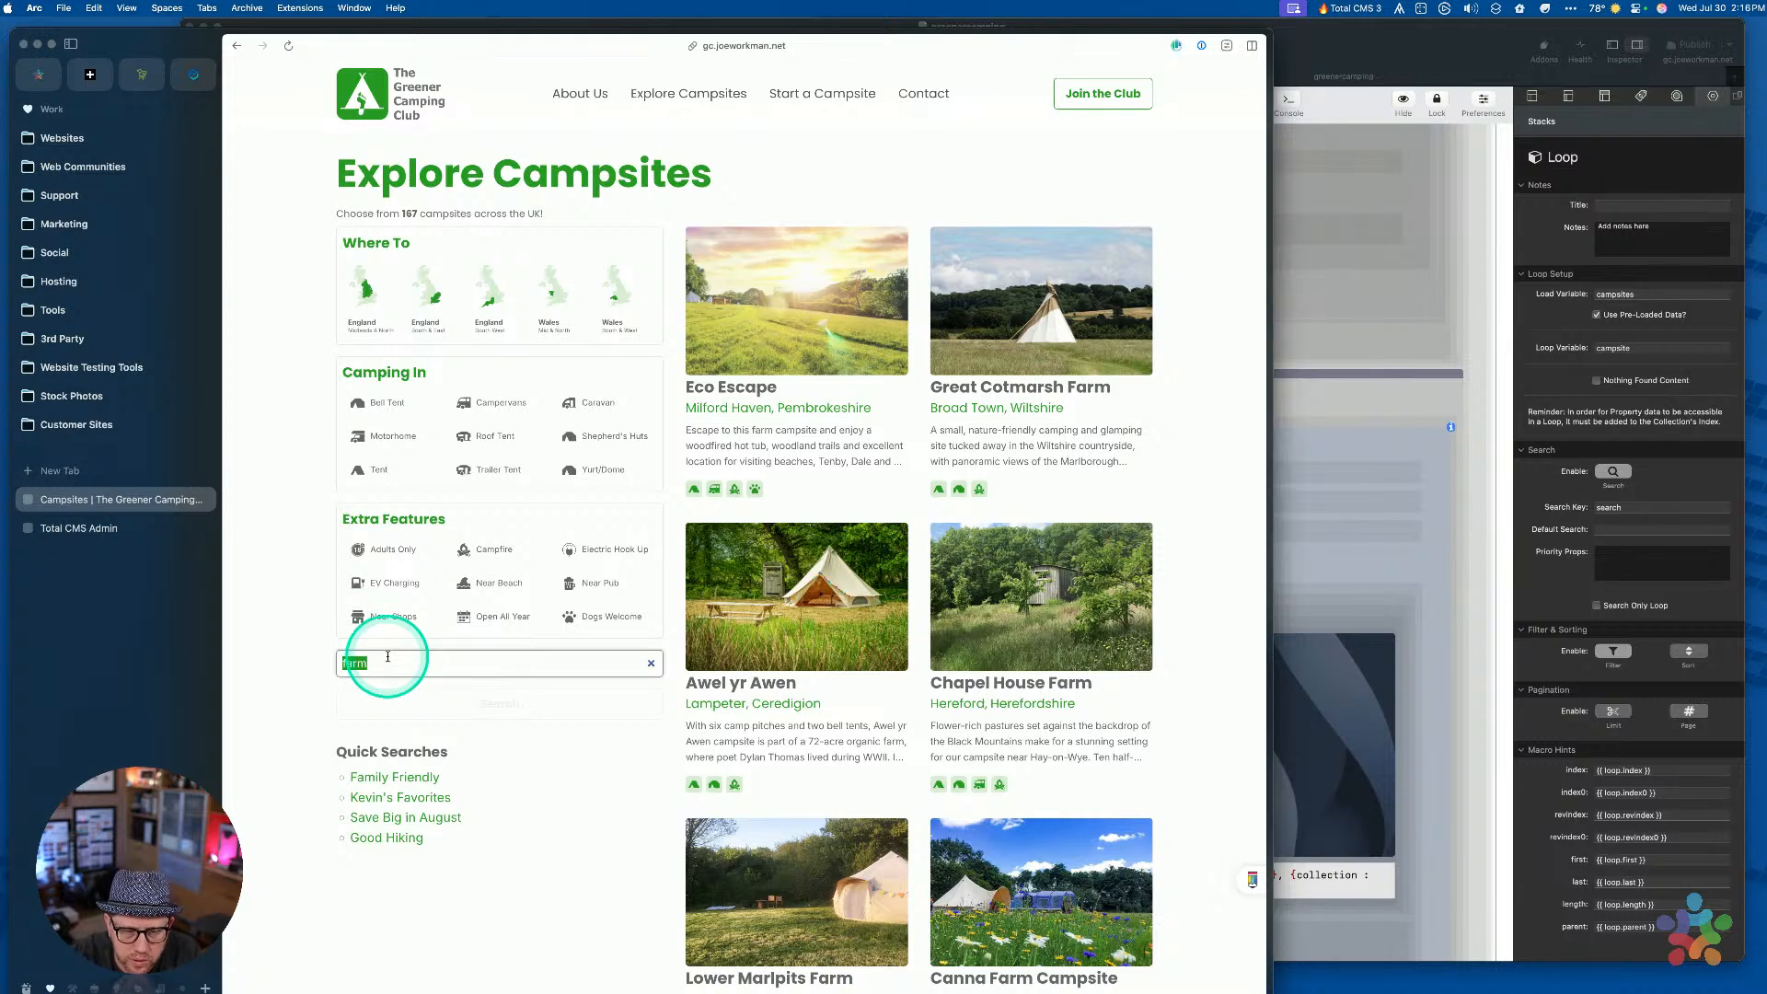
text(L)
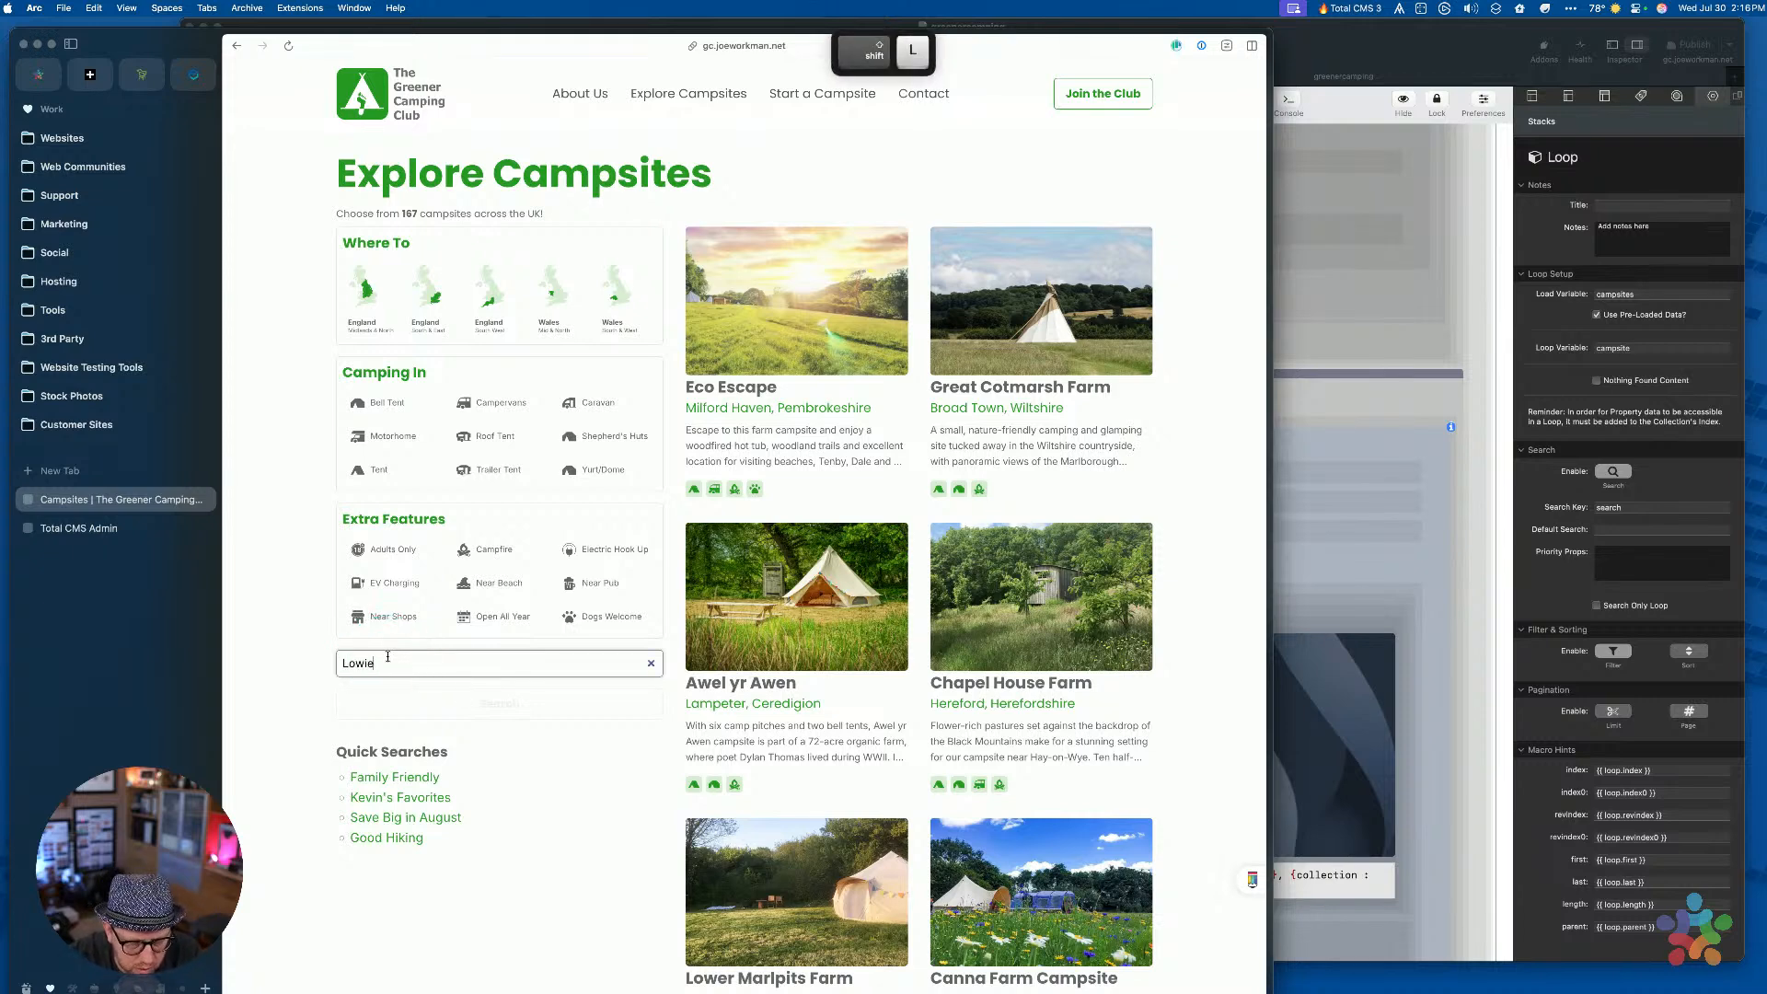
text(owi)
key(BackSpace)
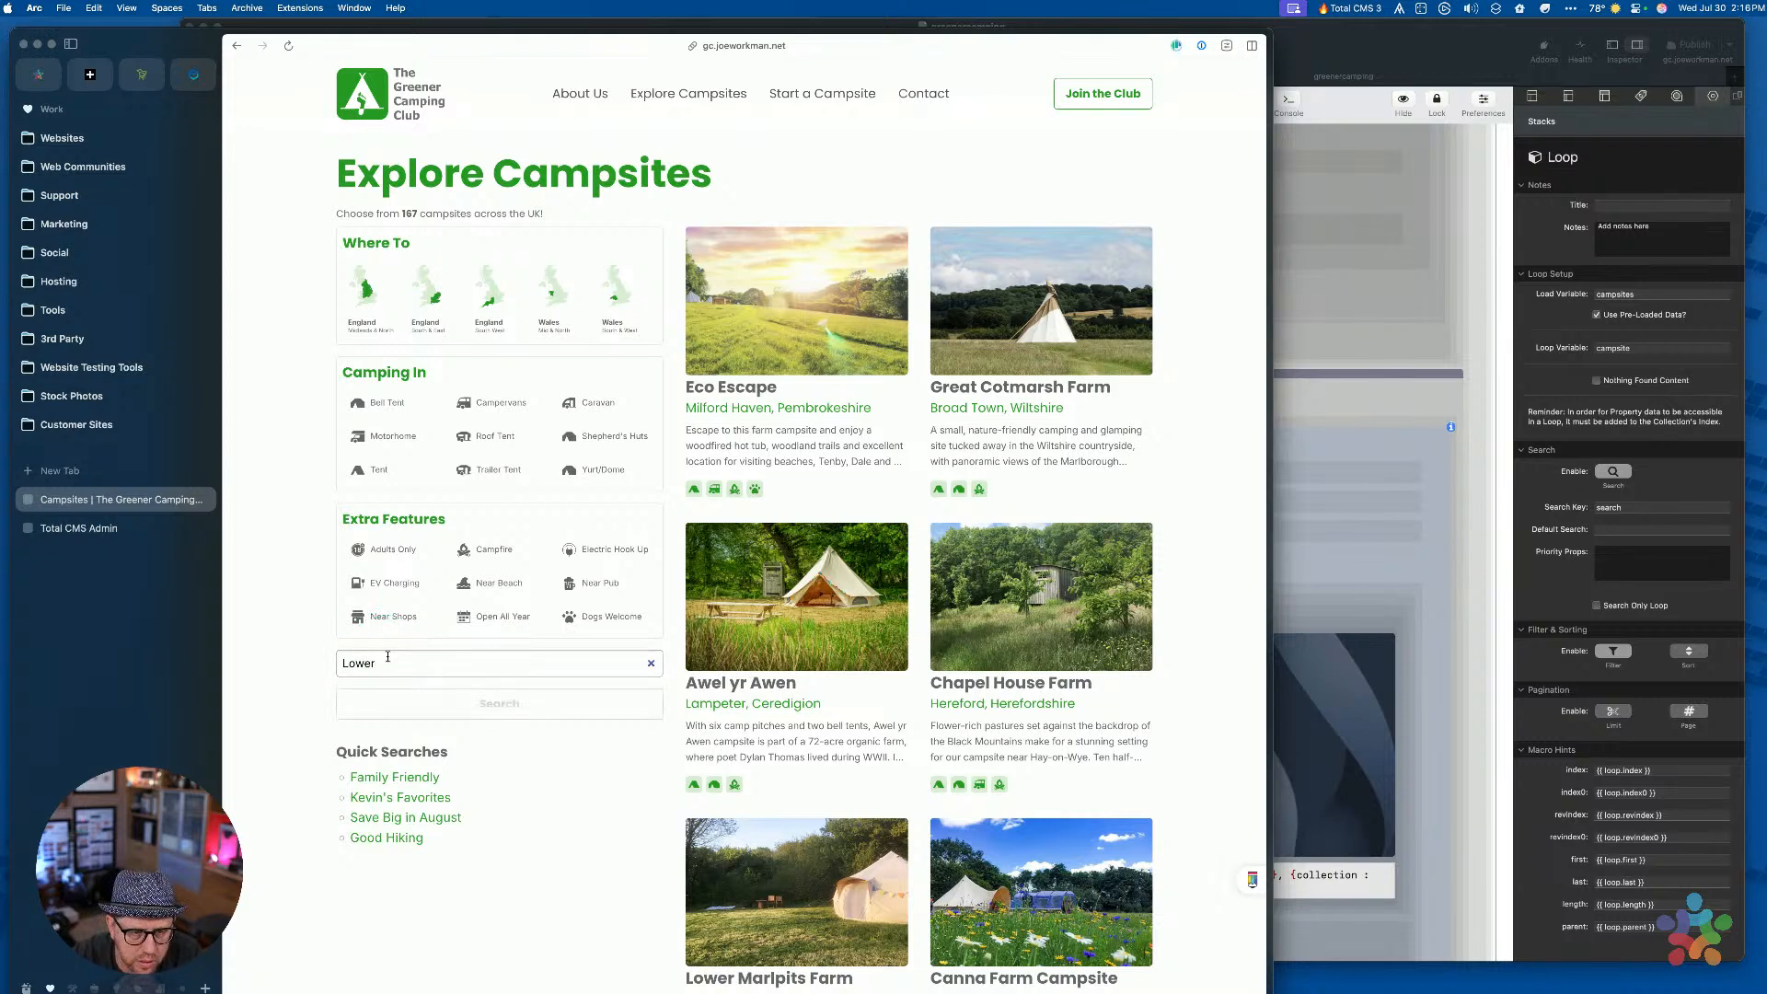
click(486, 711)
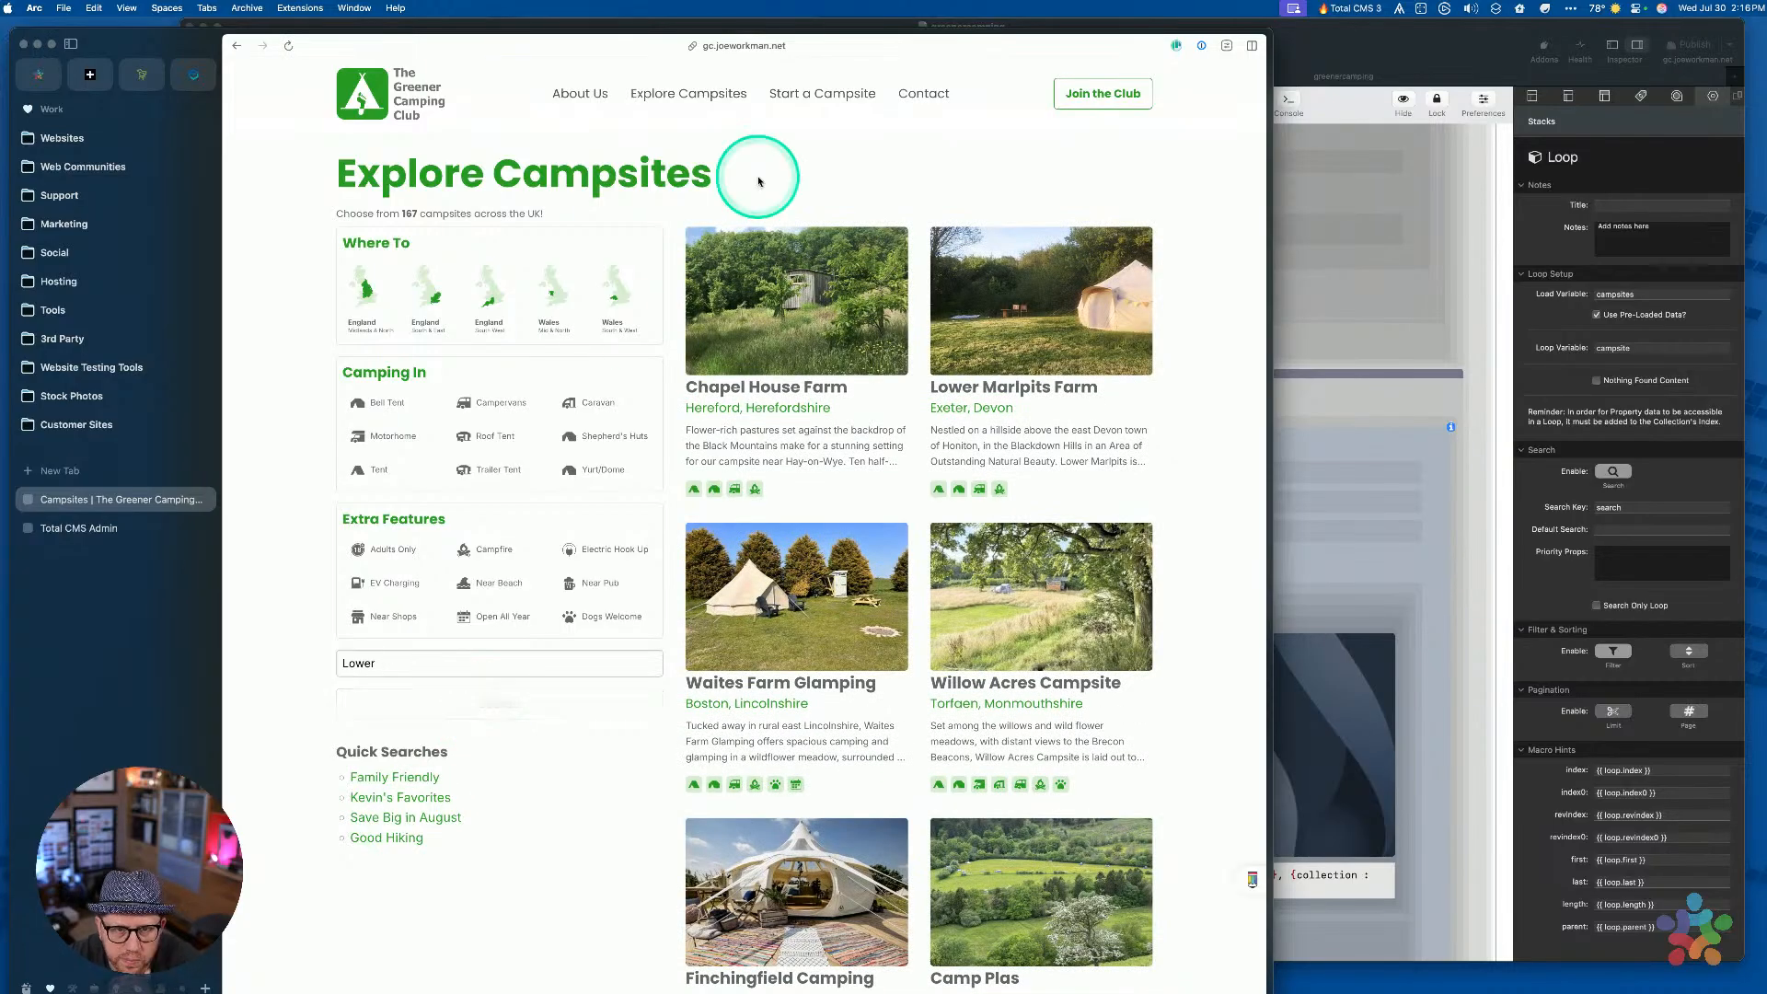
Change the address's search term to 'lower', then select the types Loop Filter in RapidWeaver
key(super+l)
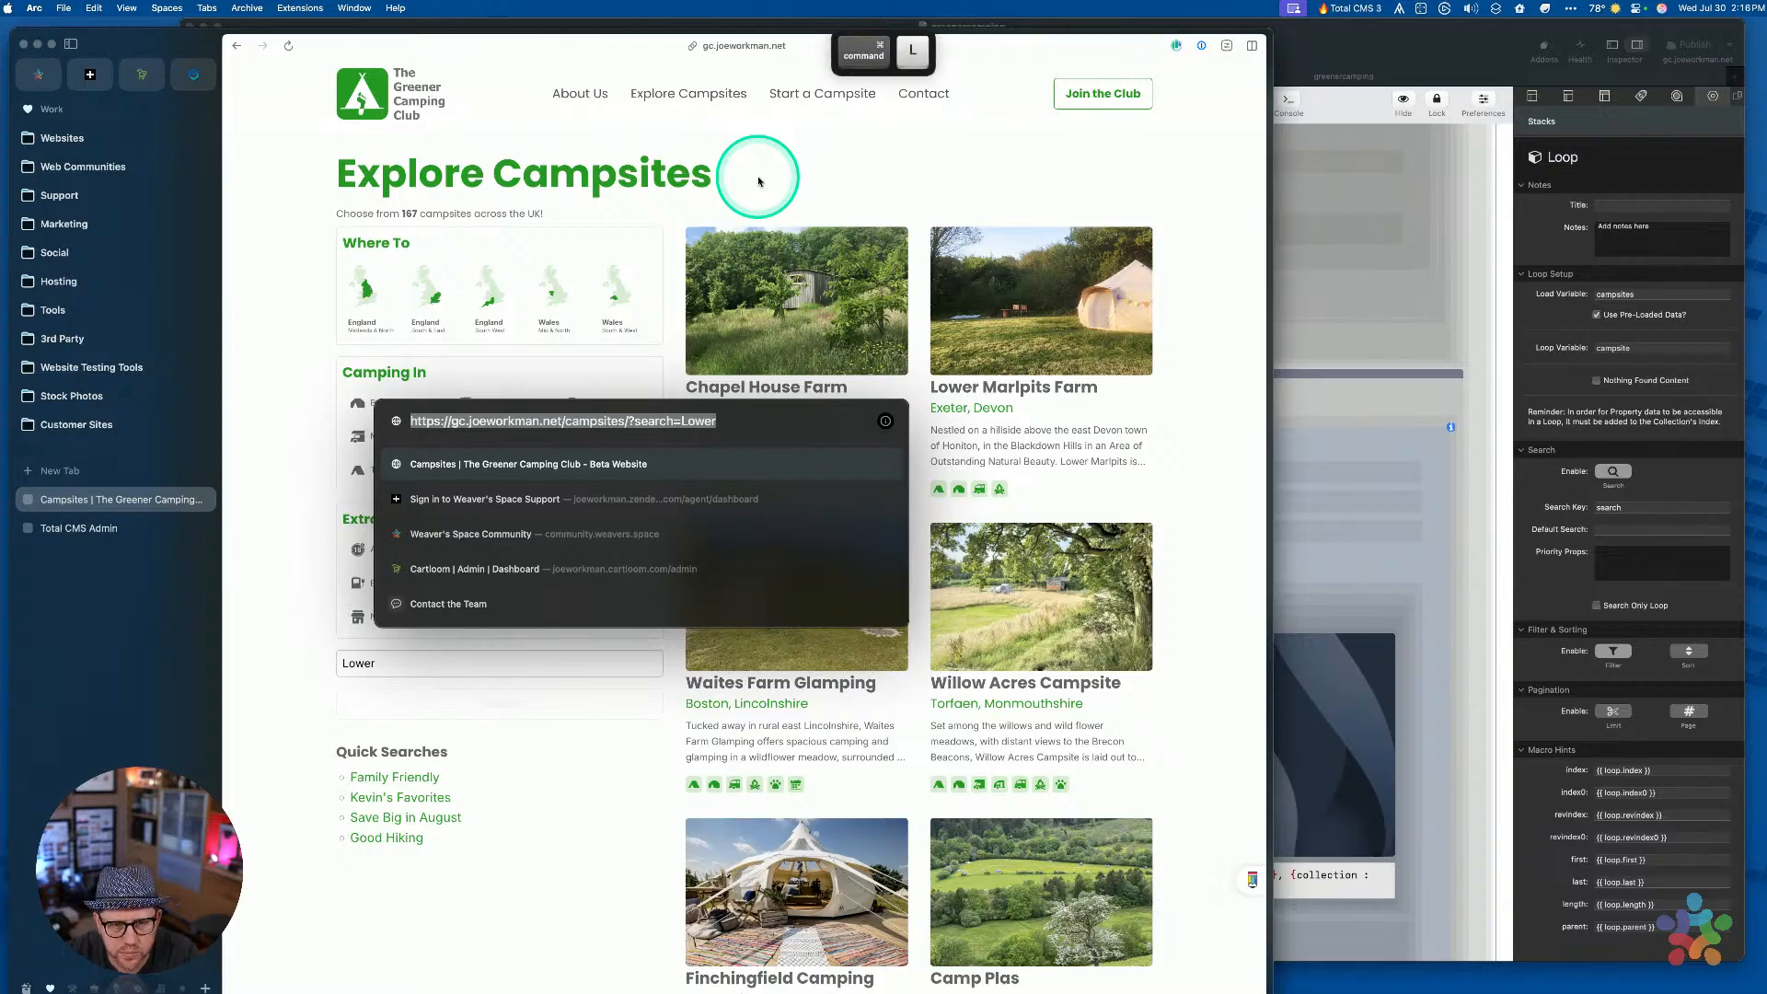
key(Right)
key(BackSpace)
key(BackSpace)
key(BackSpace)
key(BackSpace)
key(BackSpace)
text(l)
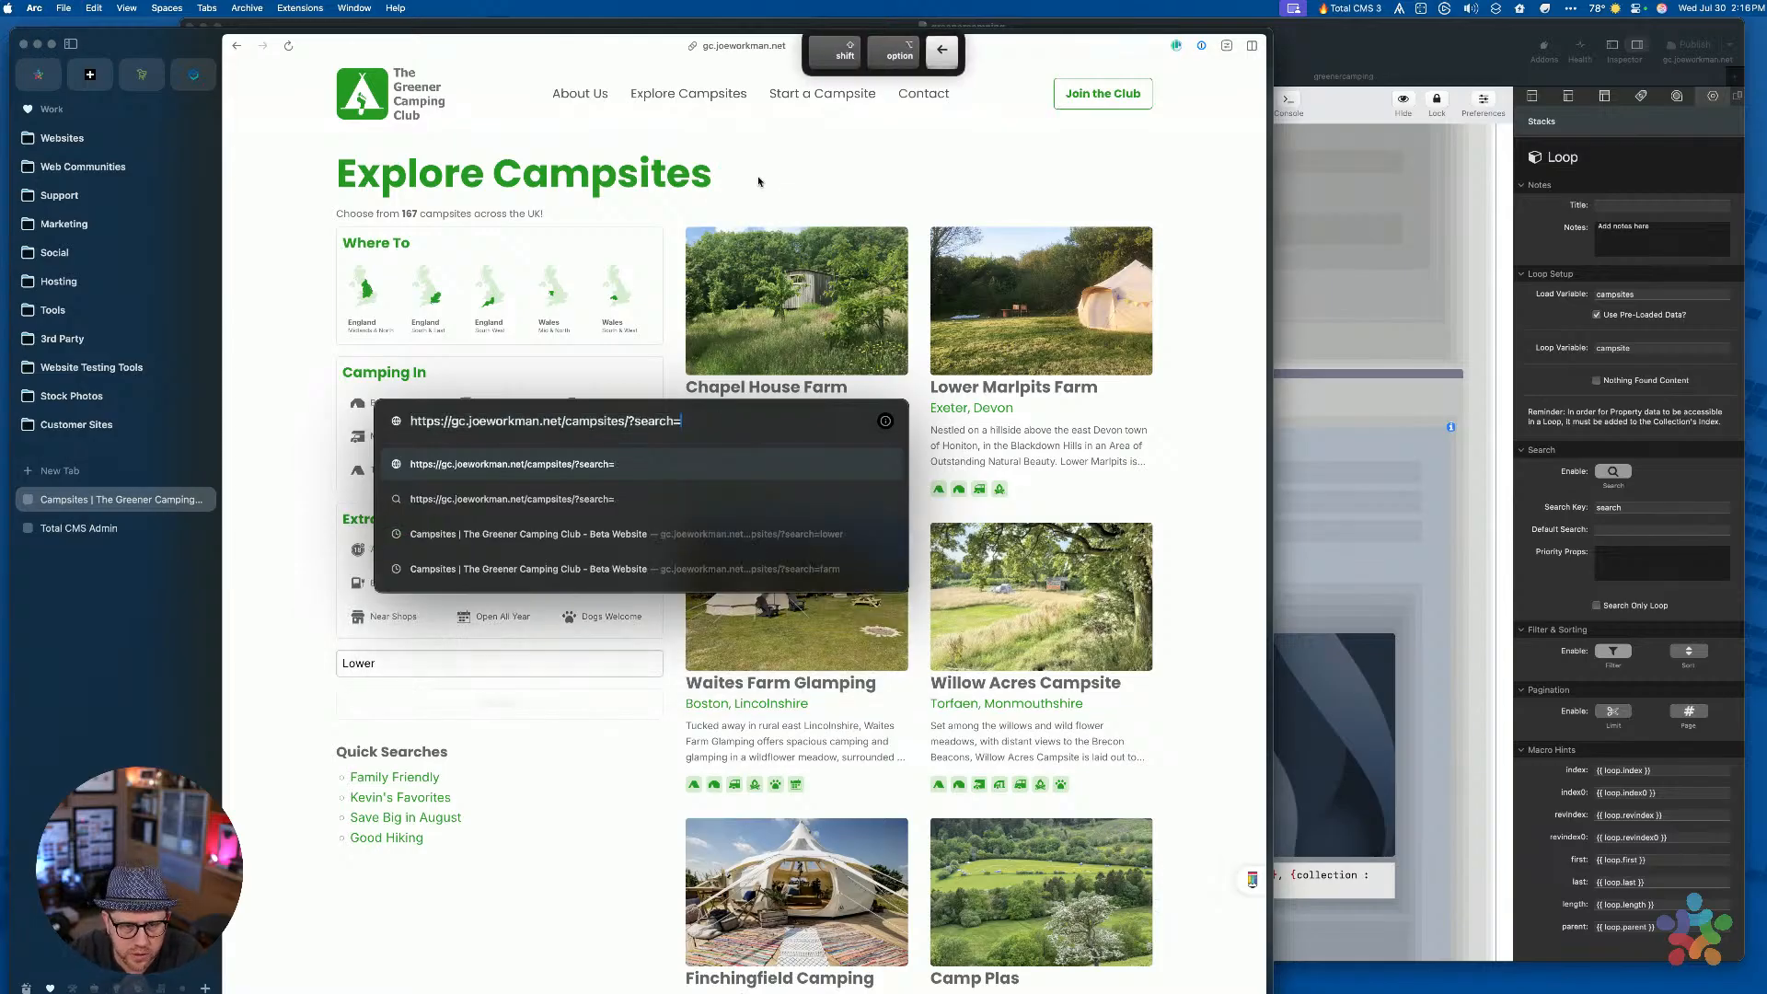
key(Return)
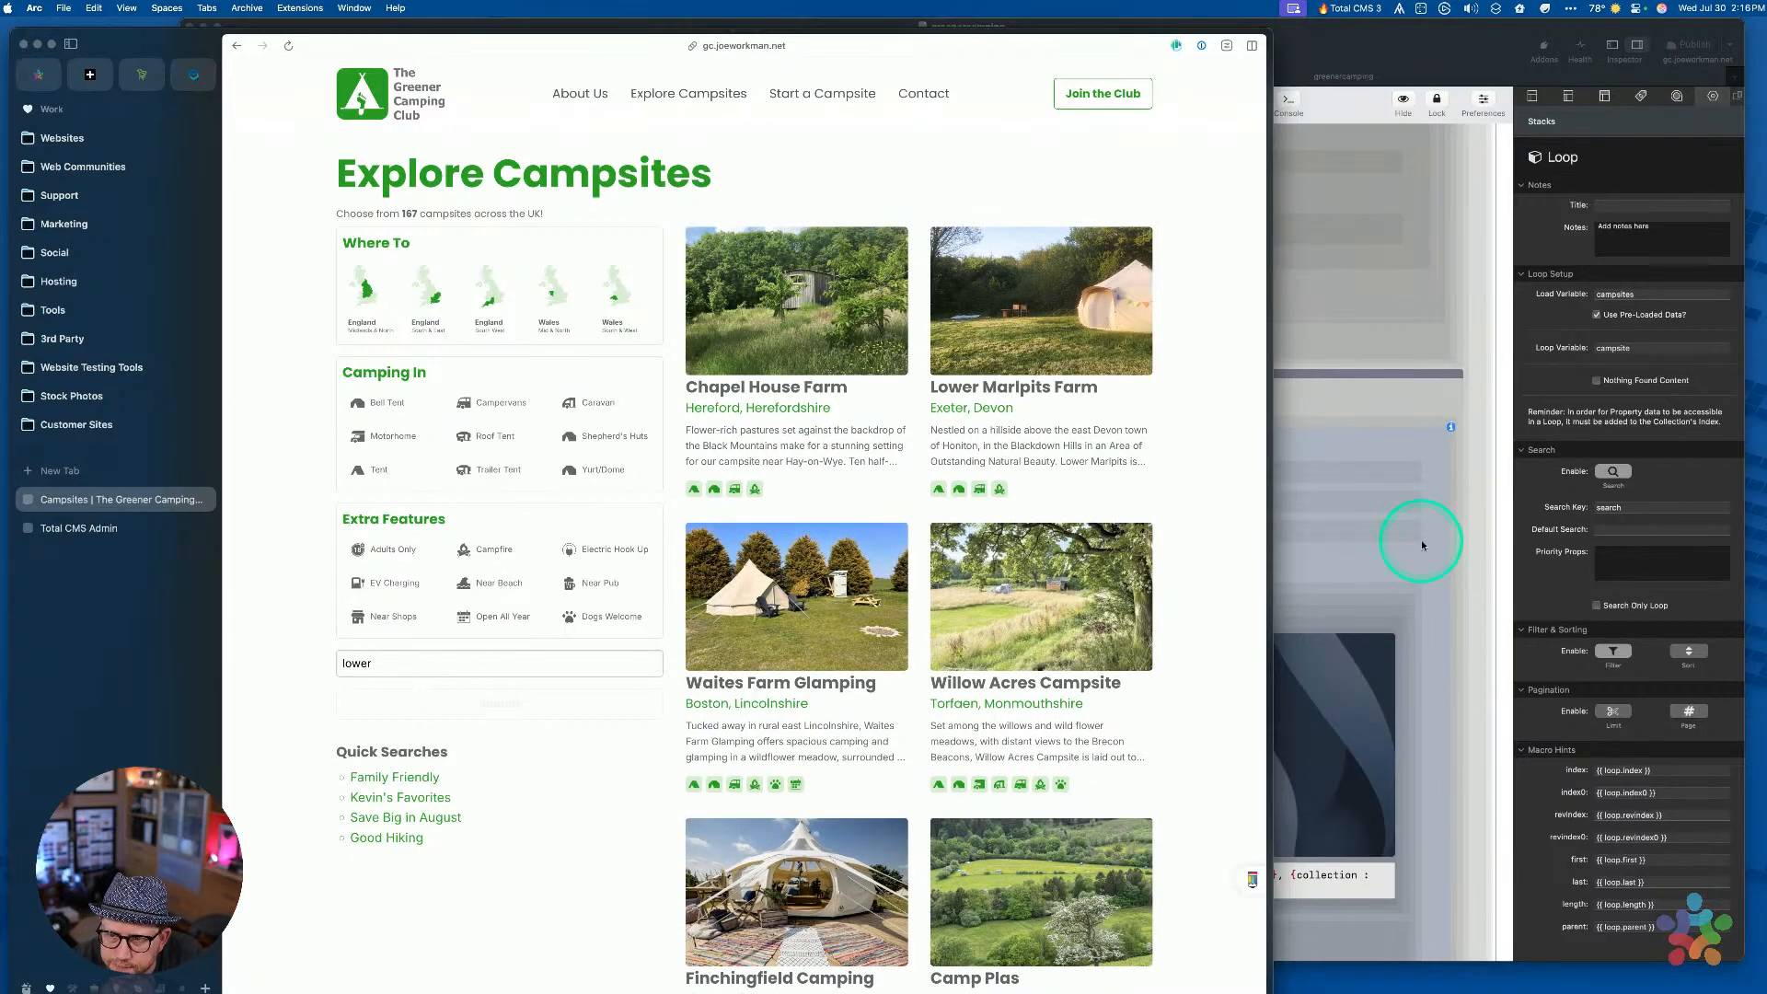
click(1340, 468)
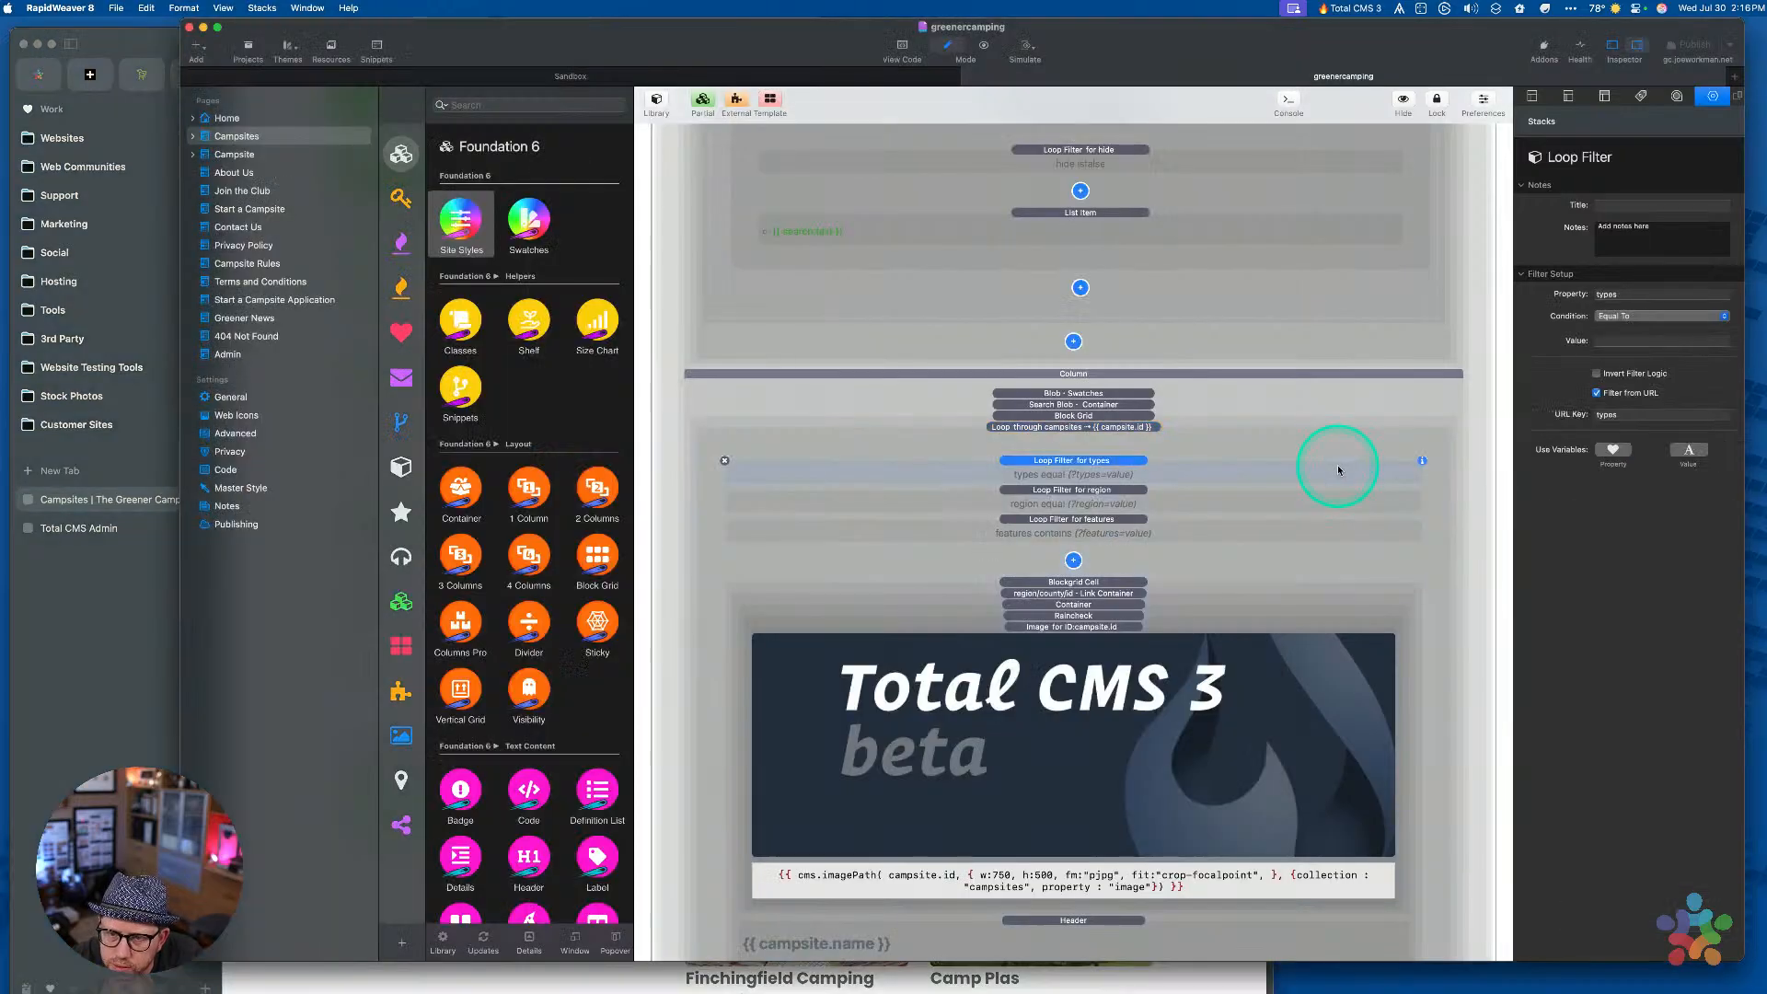
Turn off Filter on the 'Loop through campsites' stack and publish the site
click(1155, 440)
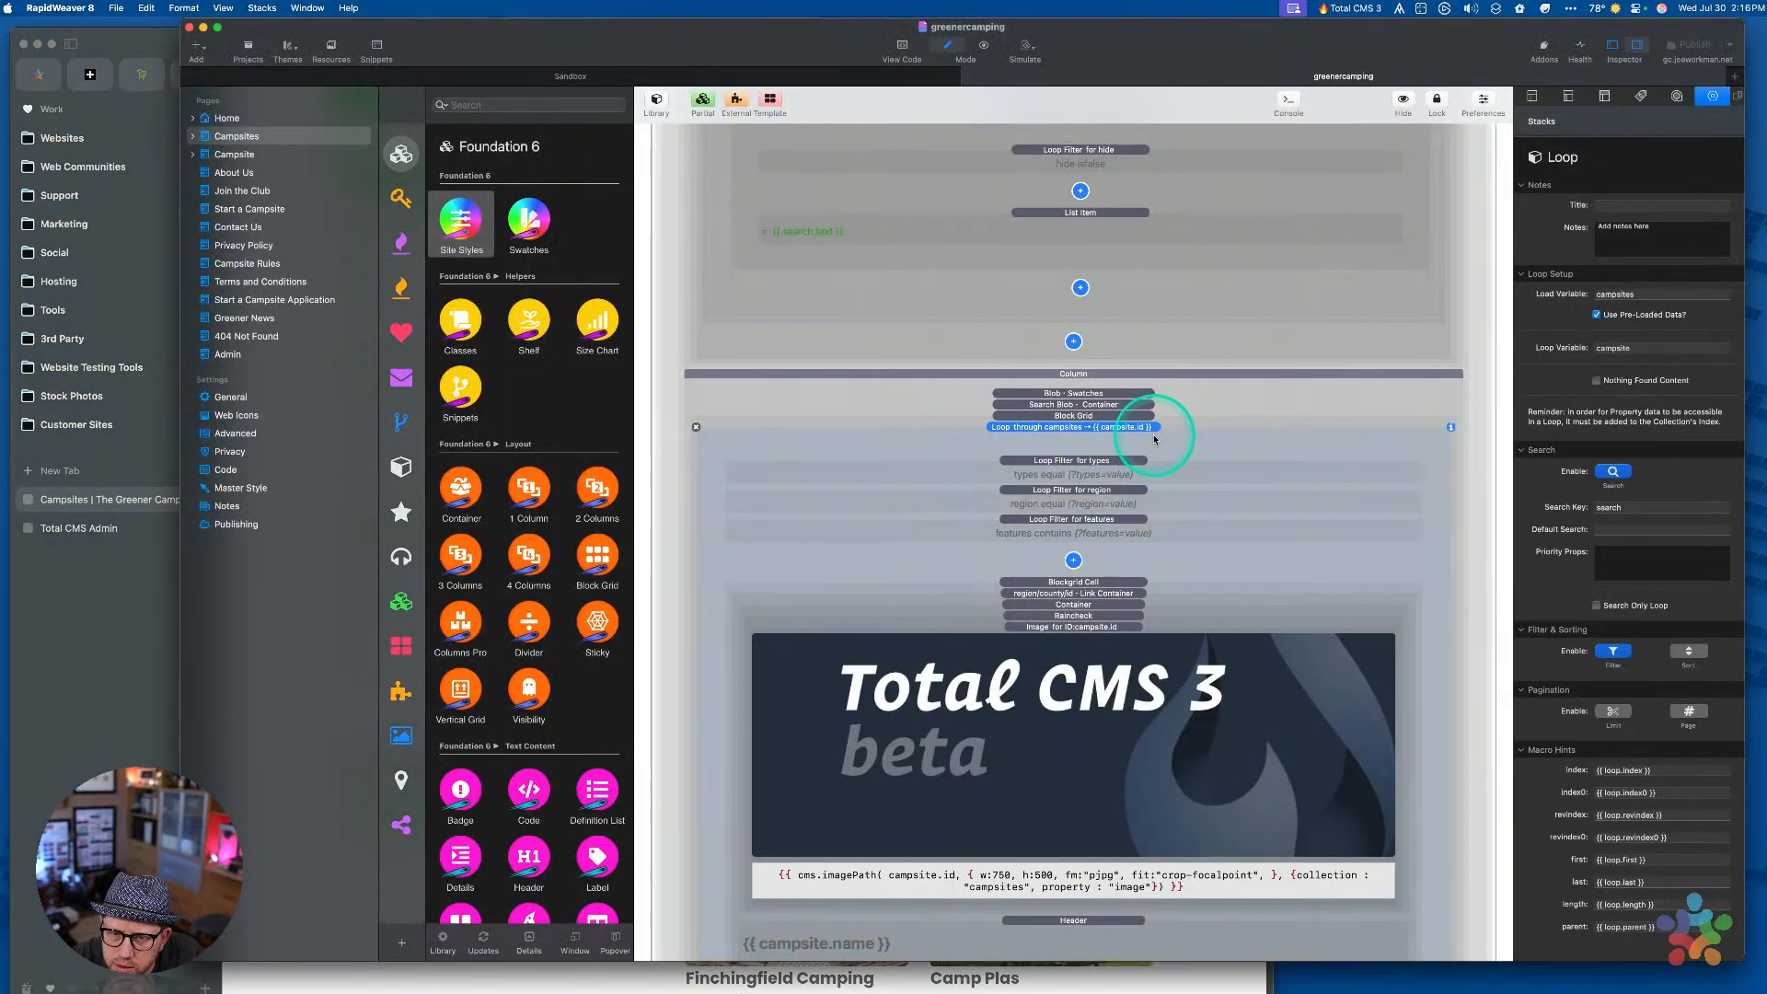
click(1613, 651)
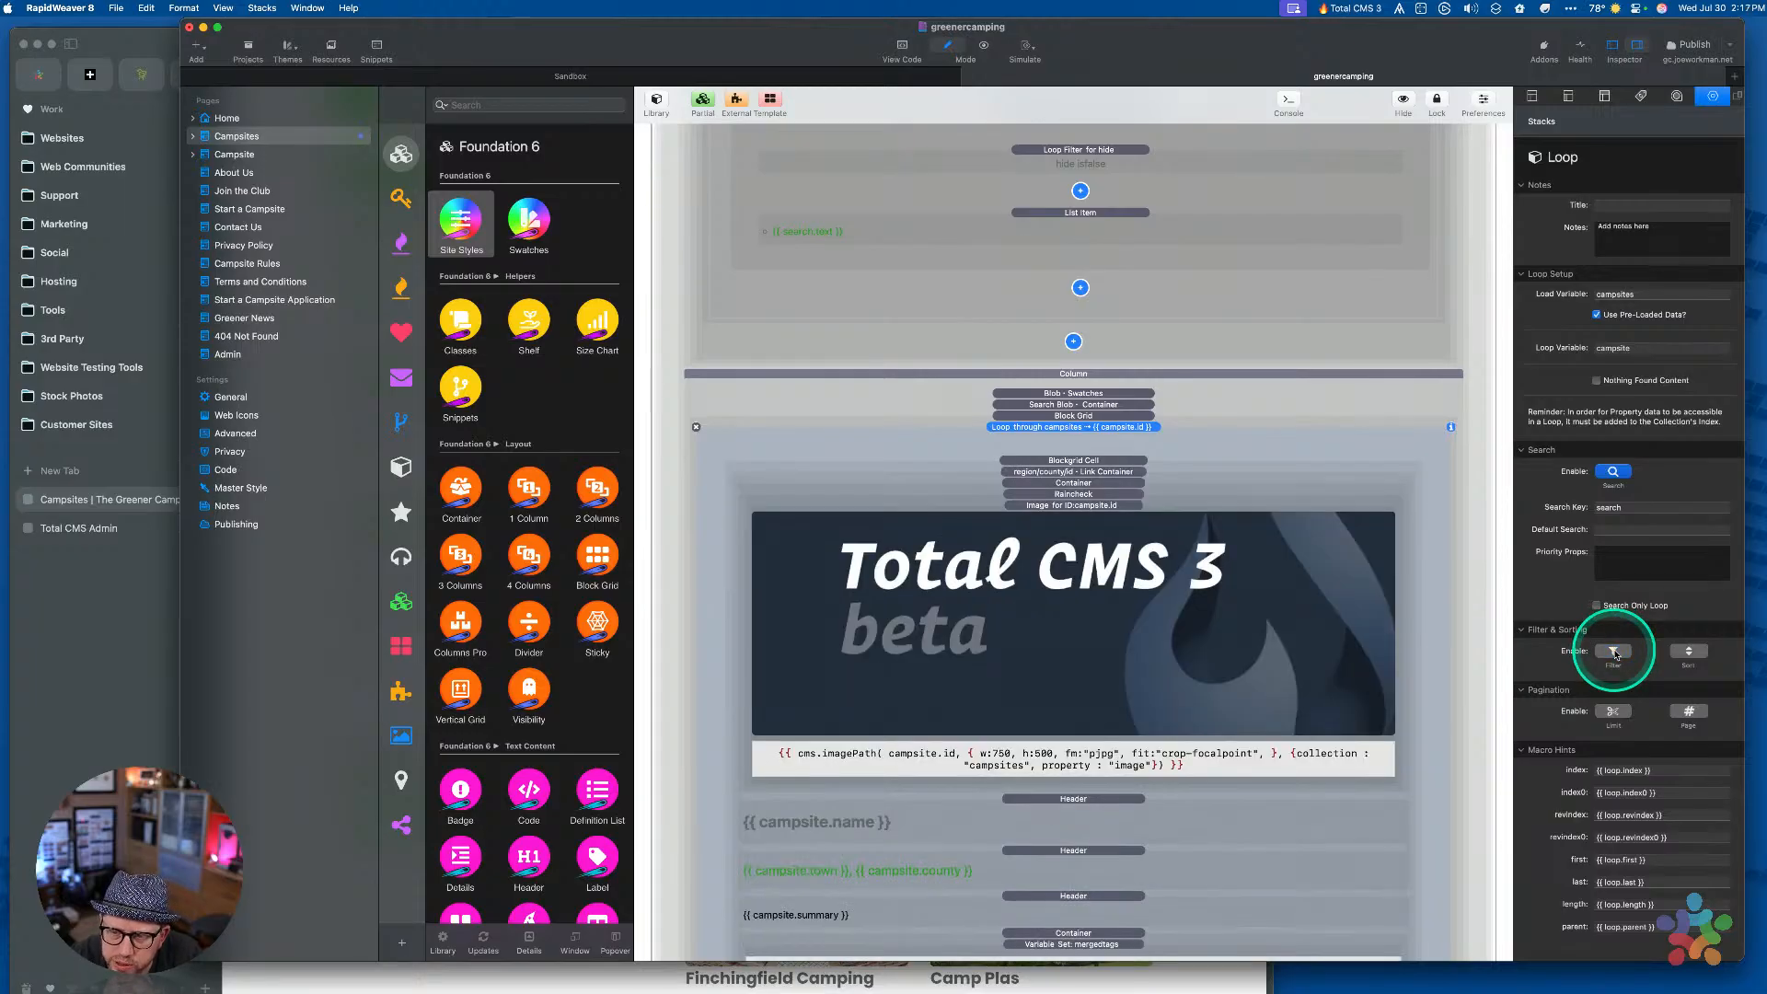
click(1685, 48)
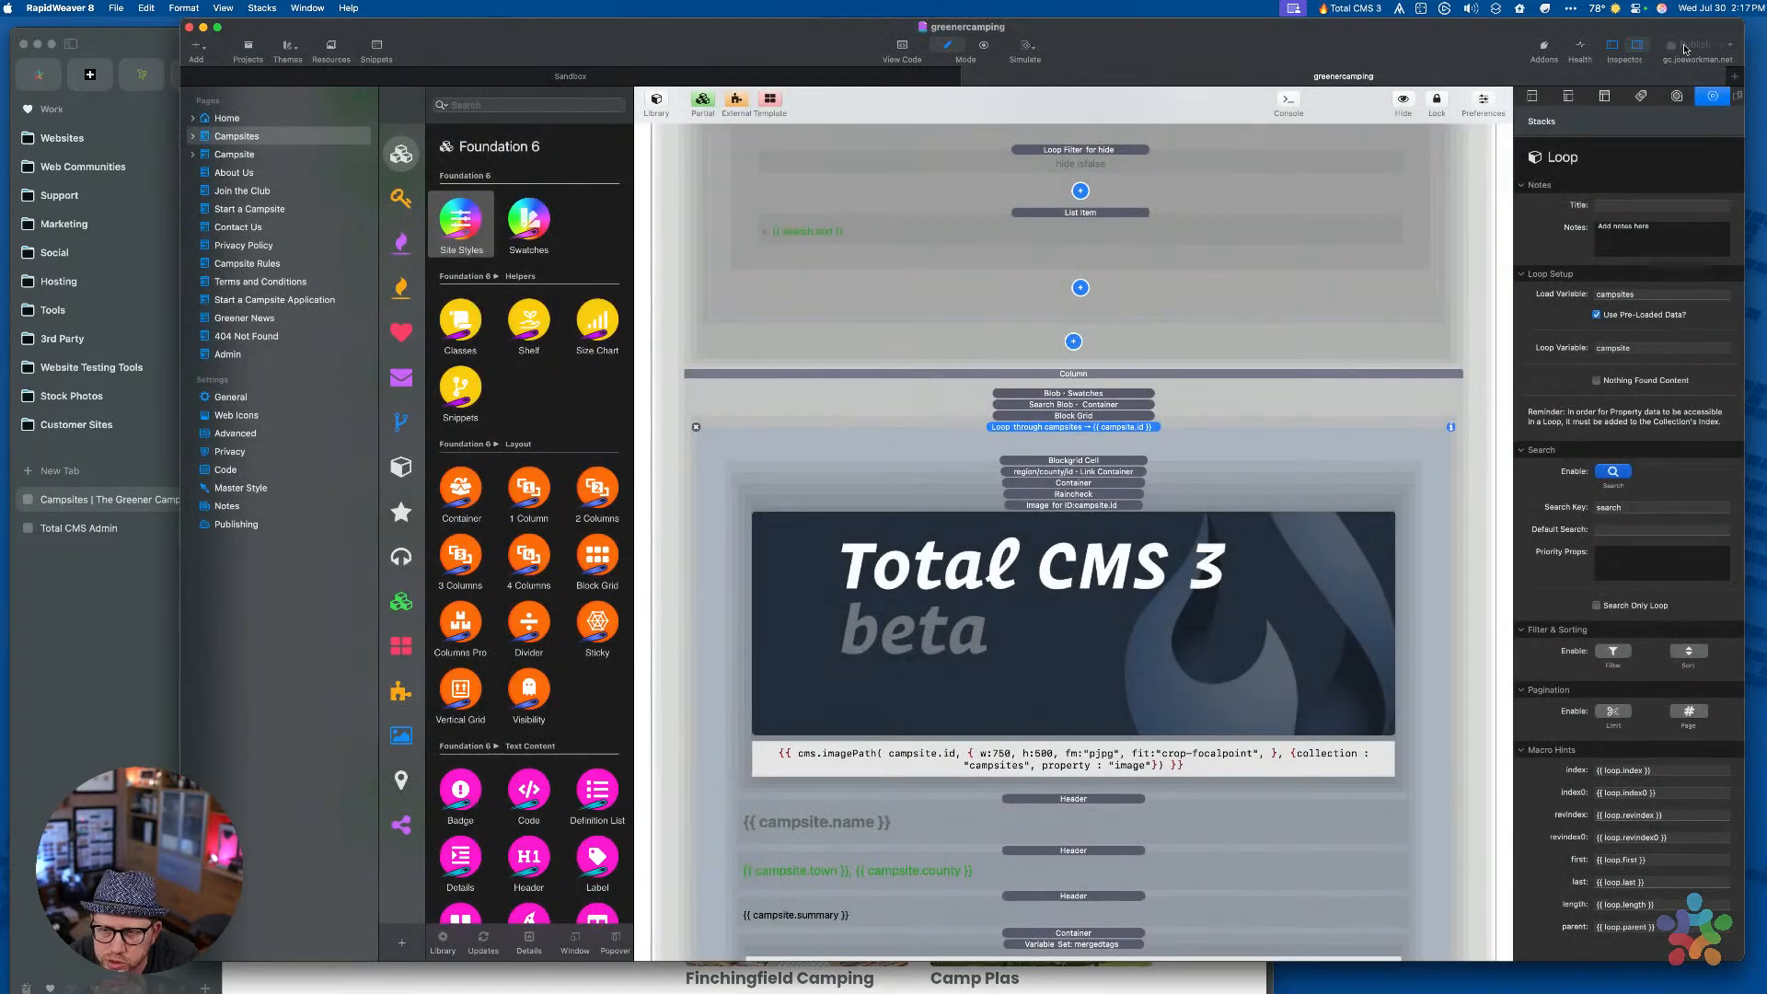
Reload the live campsites page and load it with ?search=chapel in the address
click(157, 626)
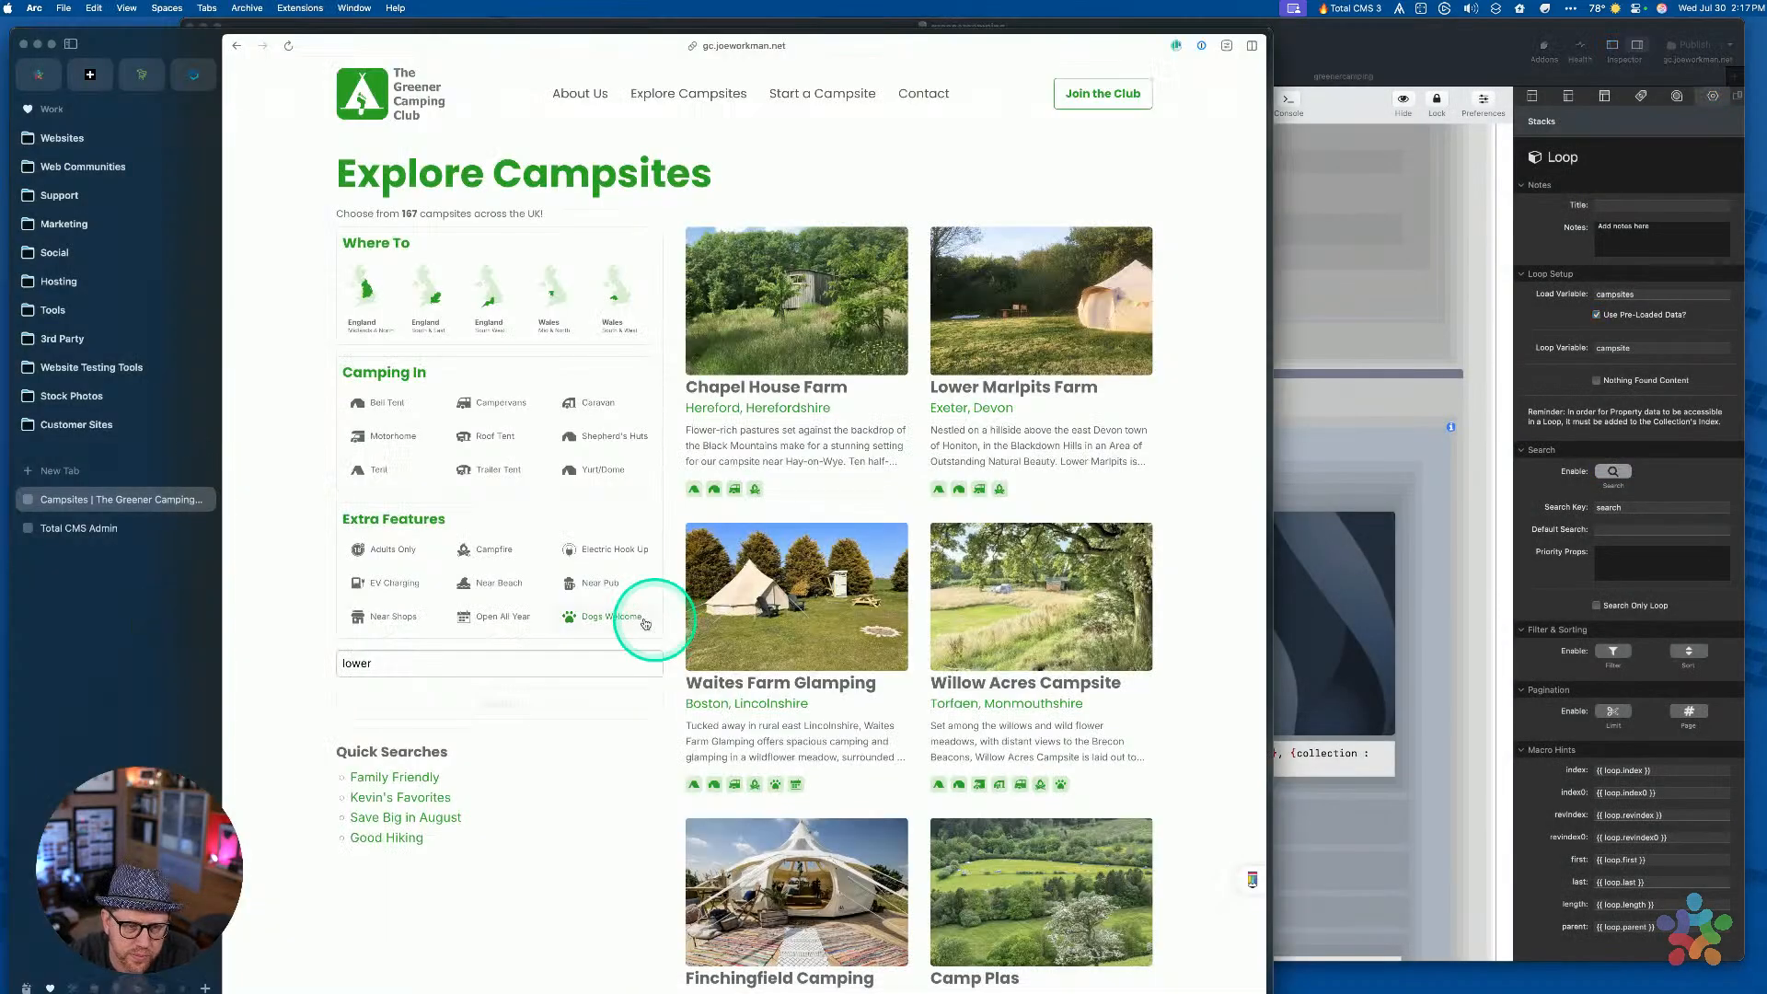
key(super+r)
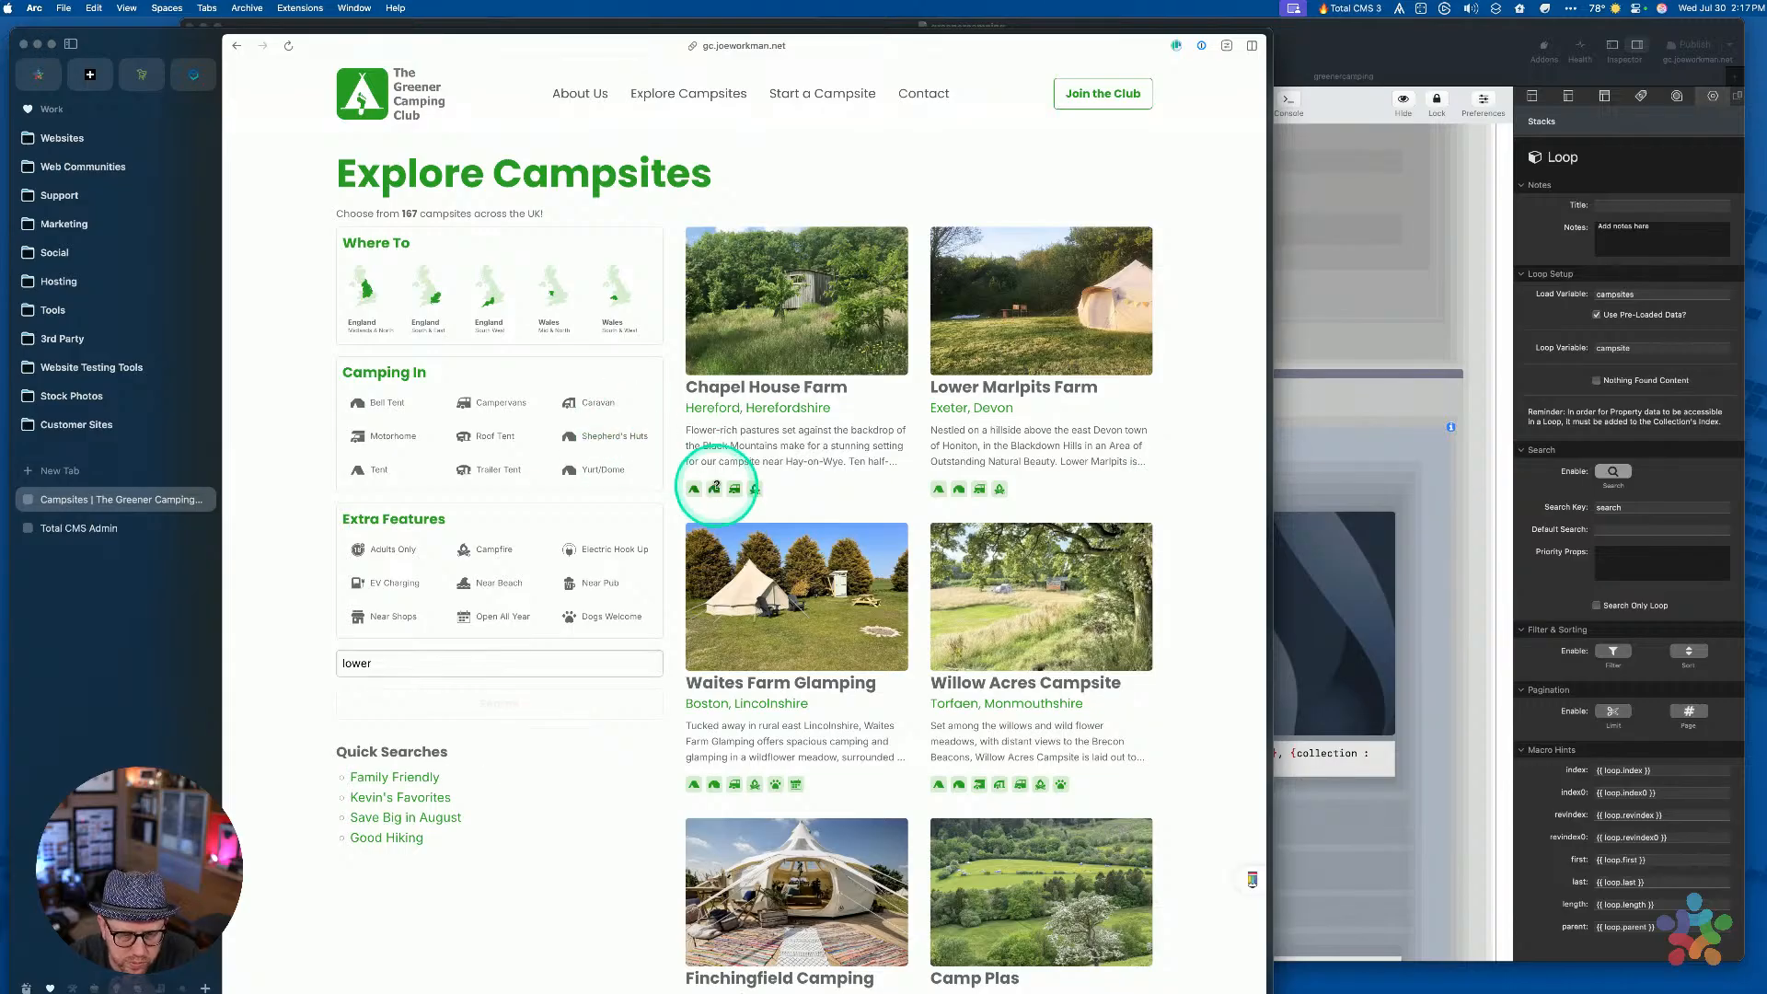
key(super+l)
key(Right)
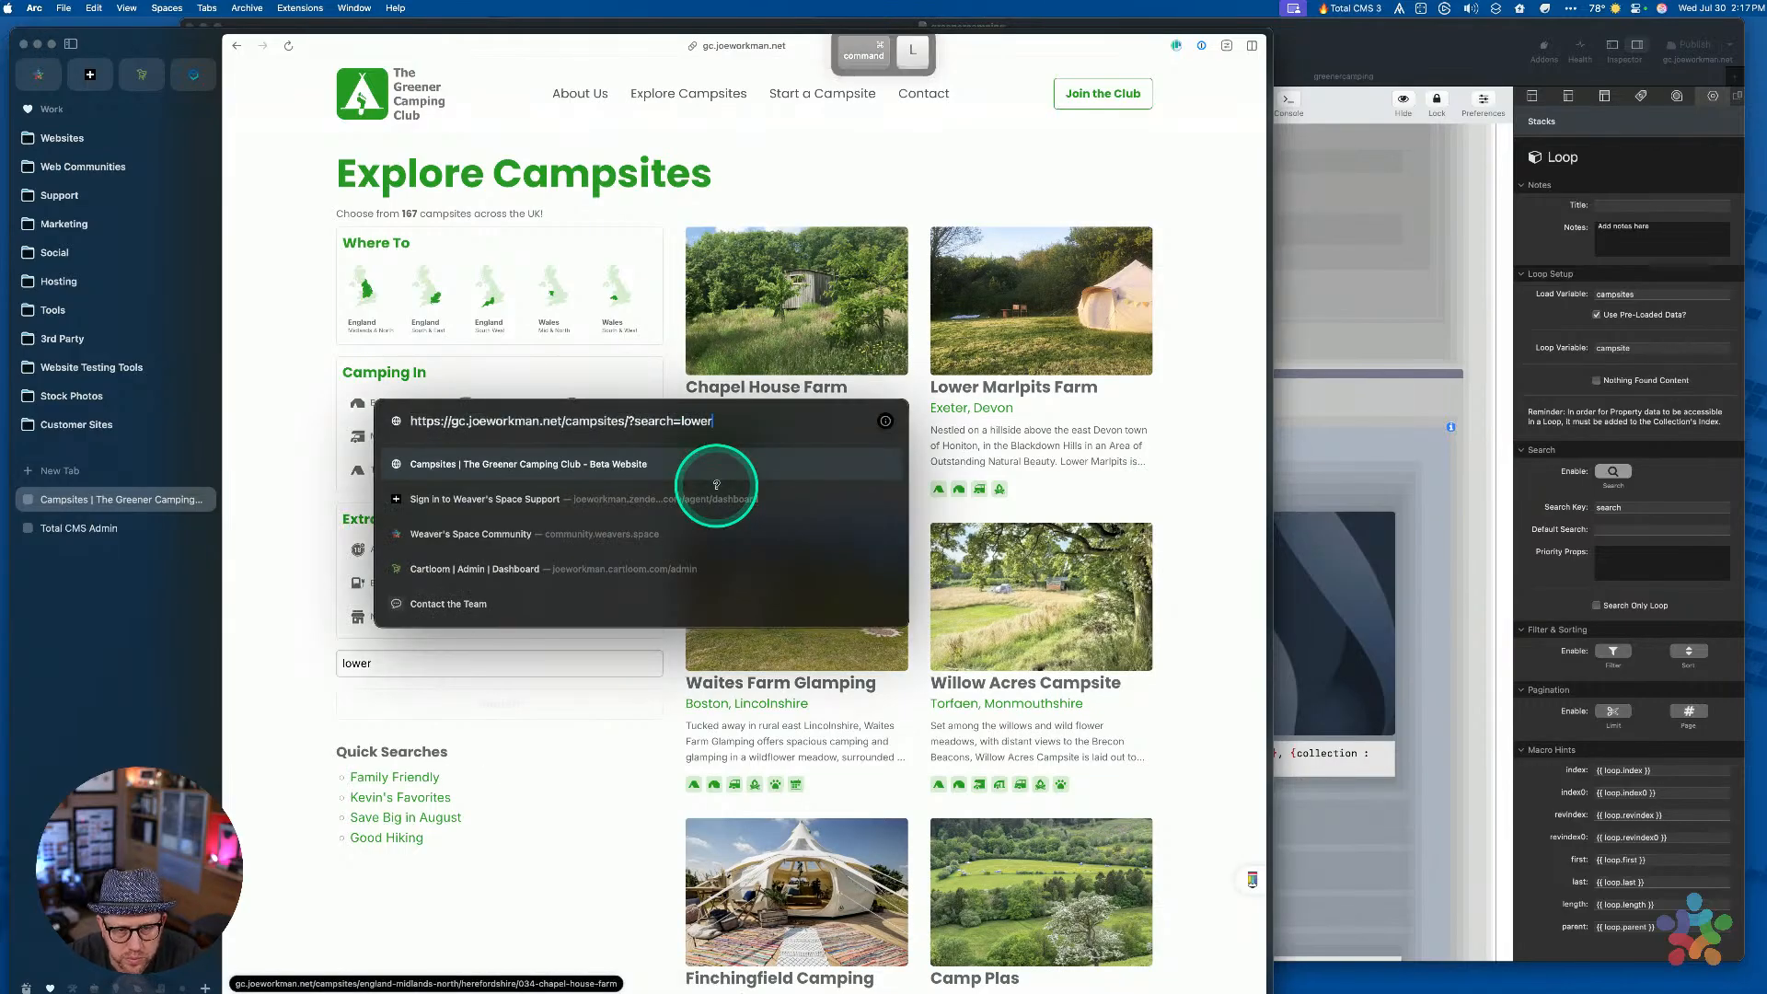
key(shift+alt+Left)
text(ch)
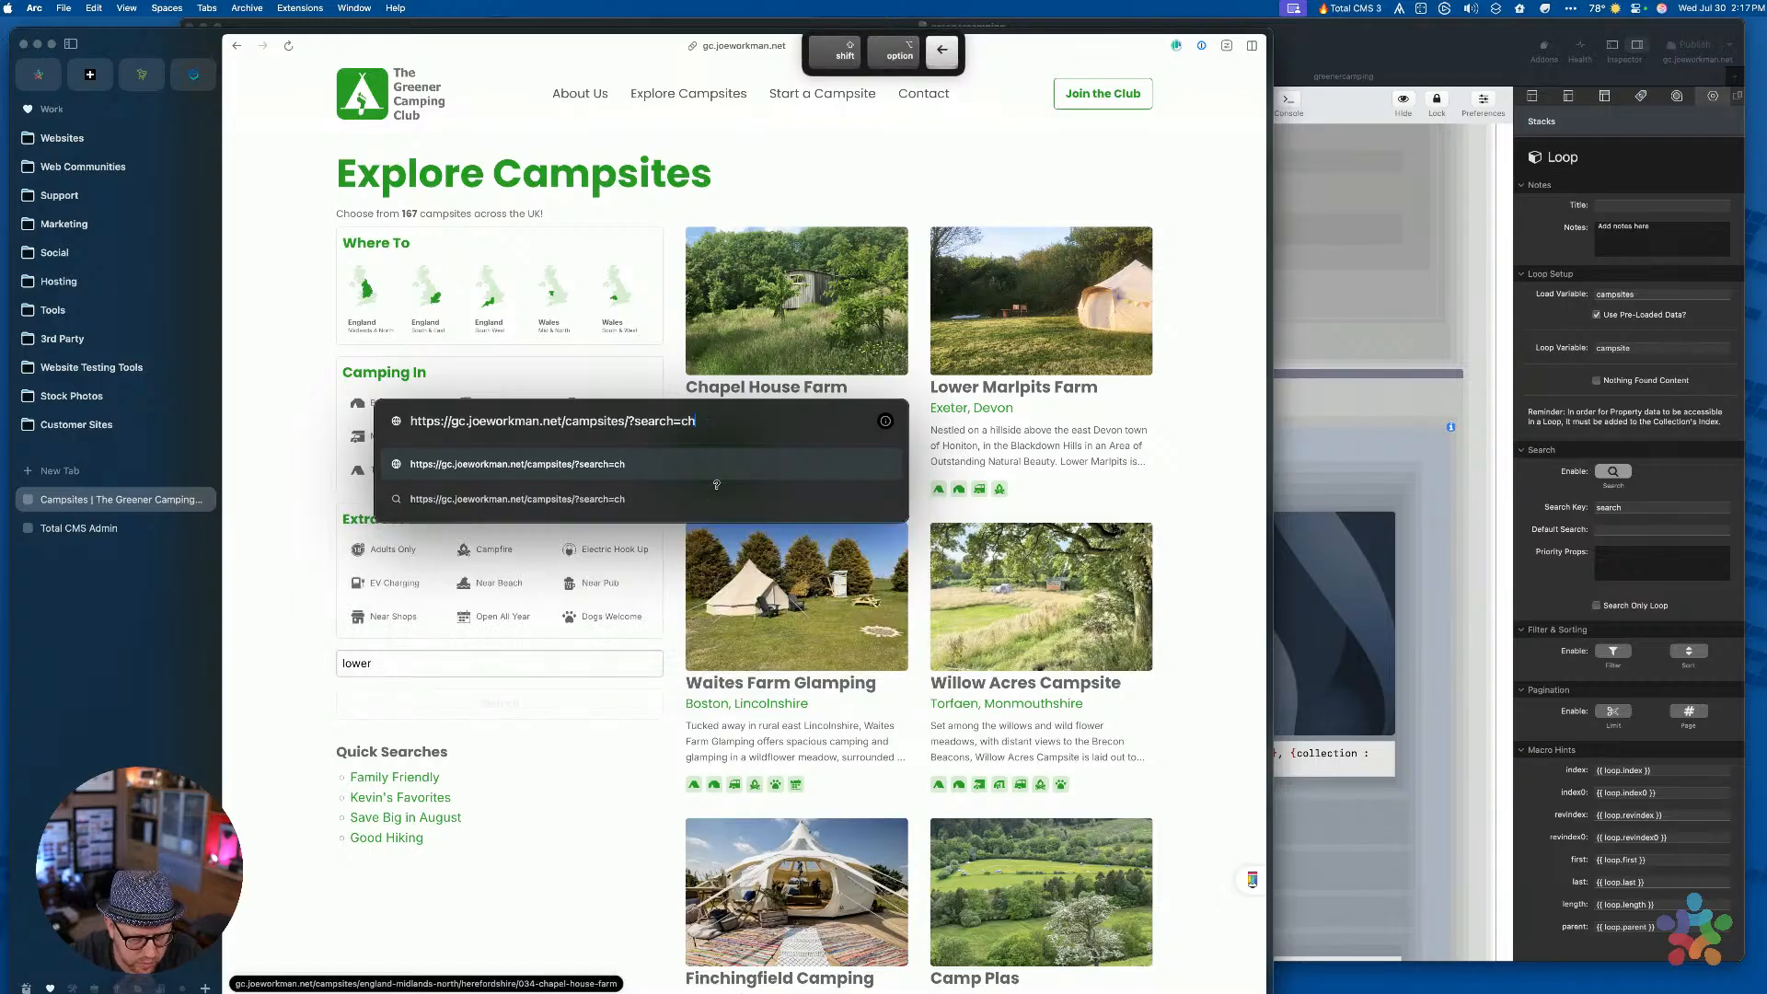
text(apel)
key(Return)
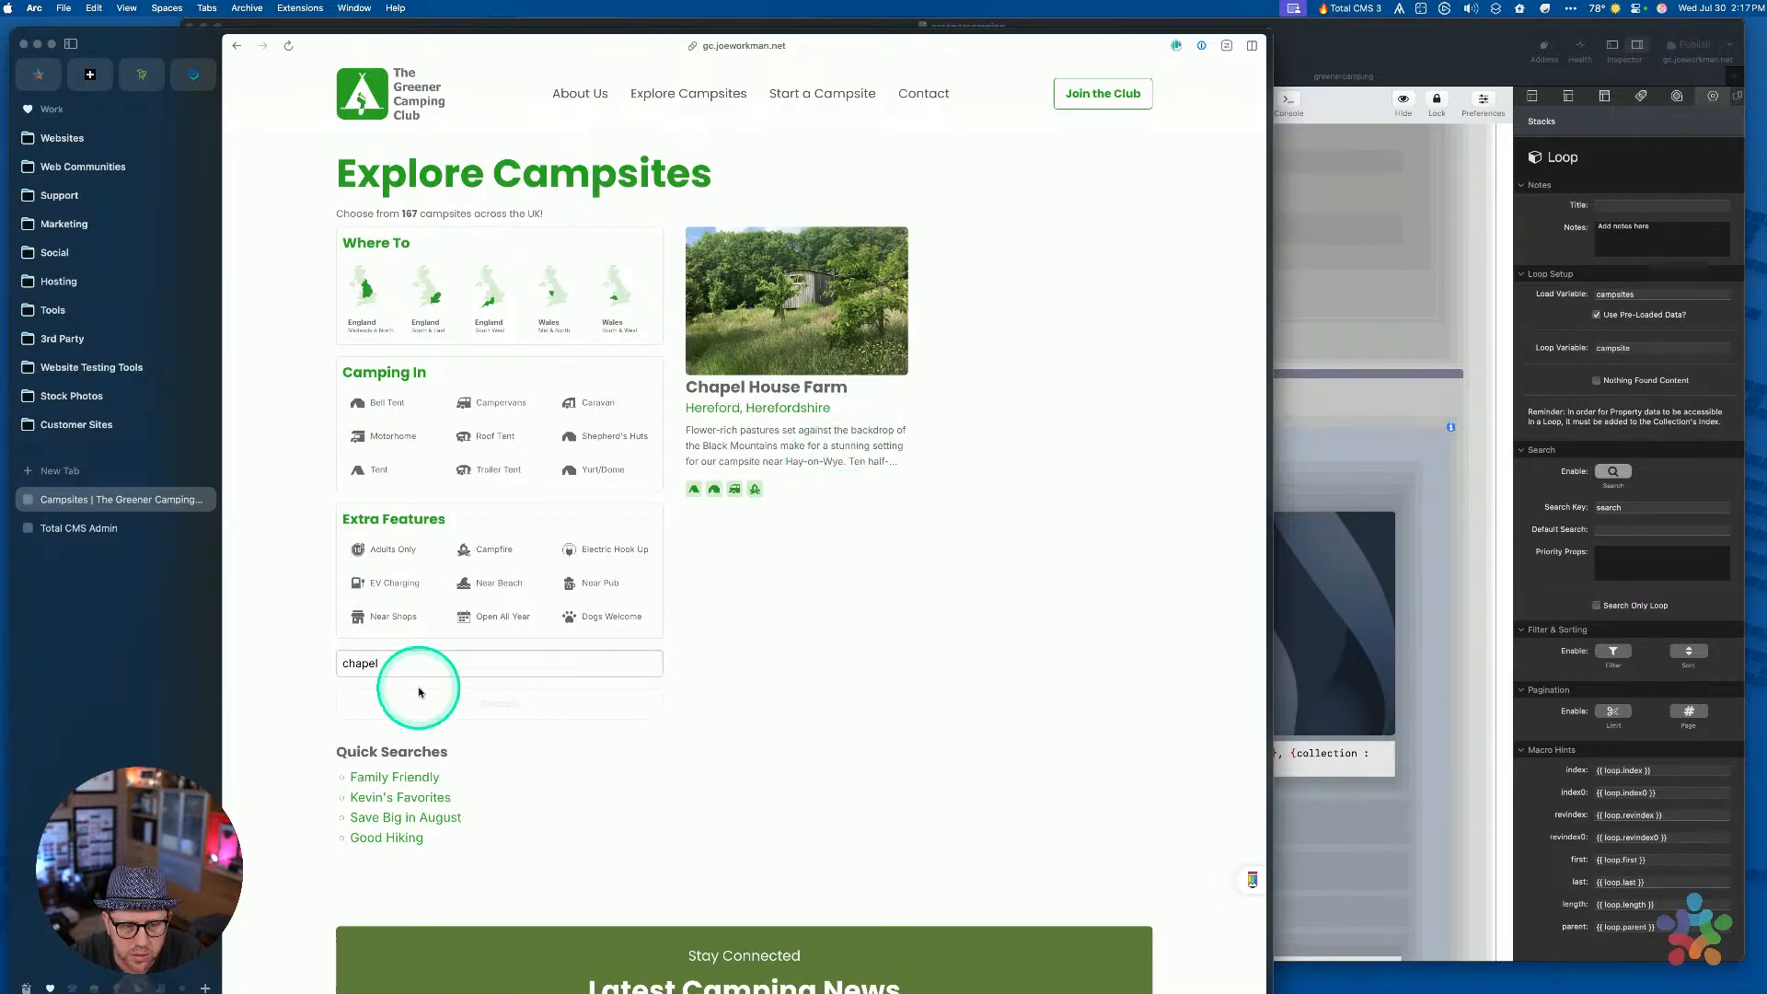
Search for 'farm', then 'canna' via the address, and select the search box text
double_click(391, 664)
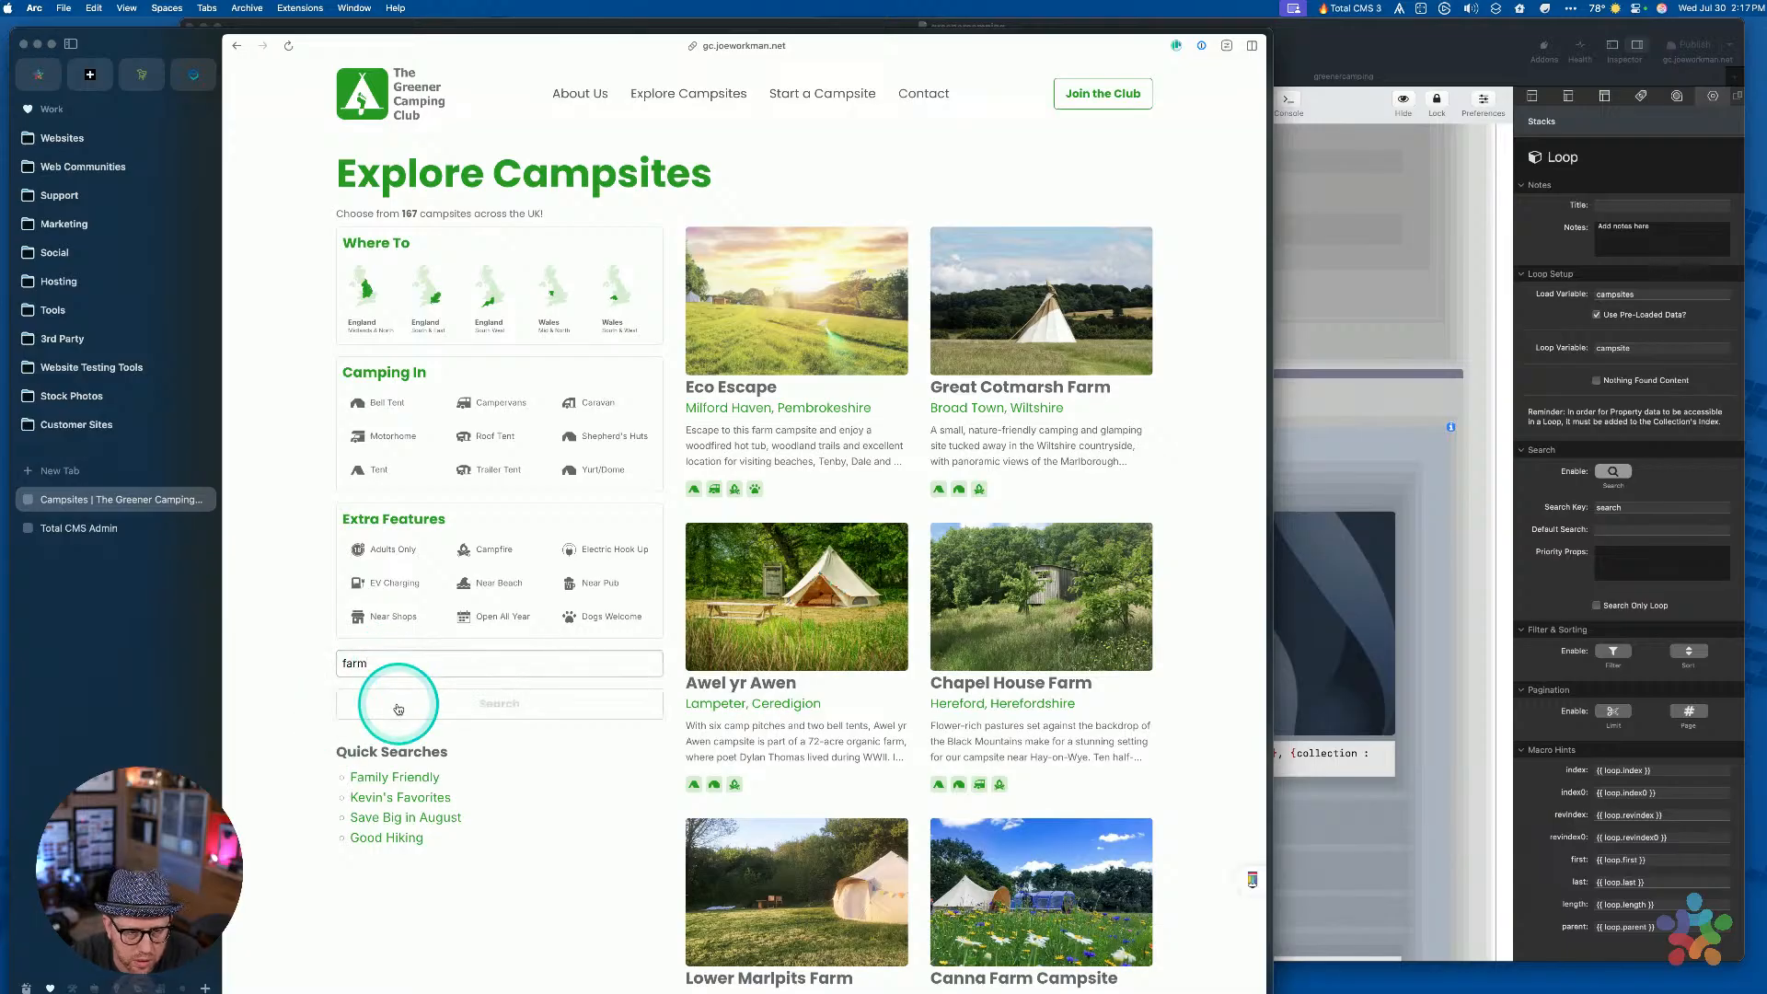
click(398, 704)
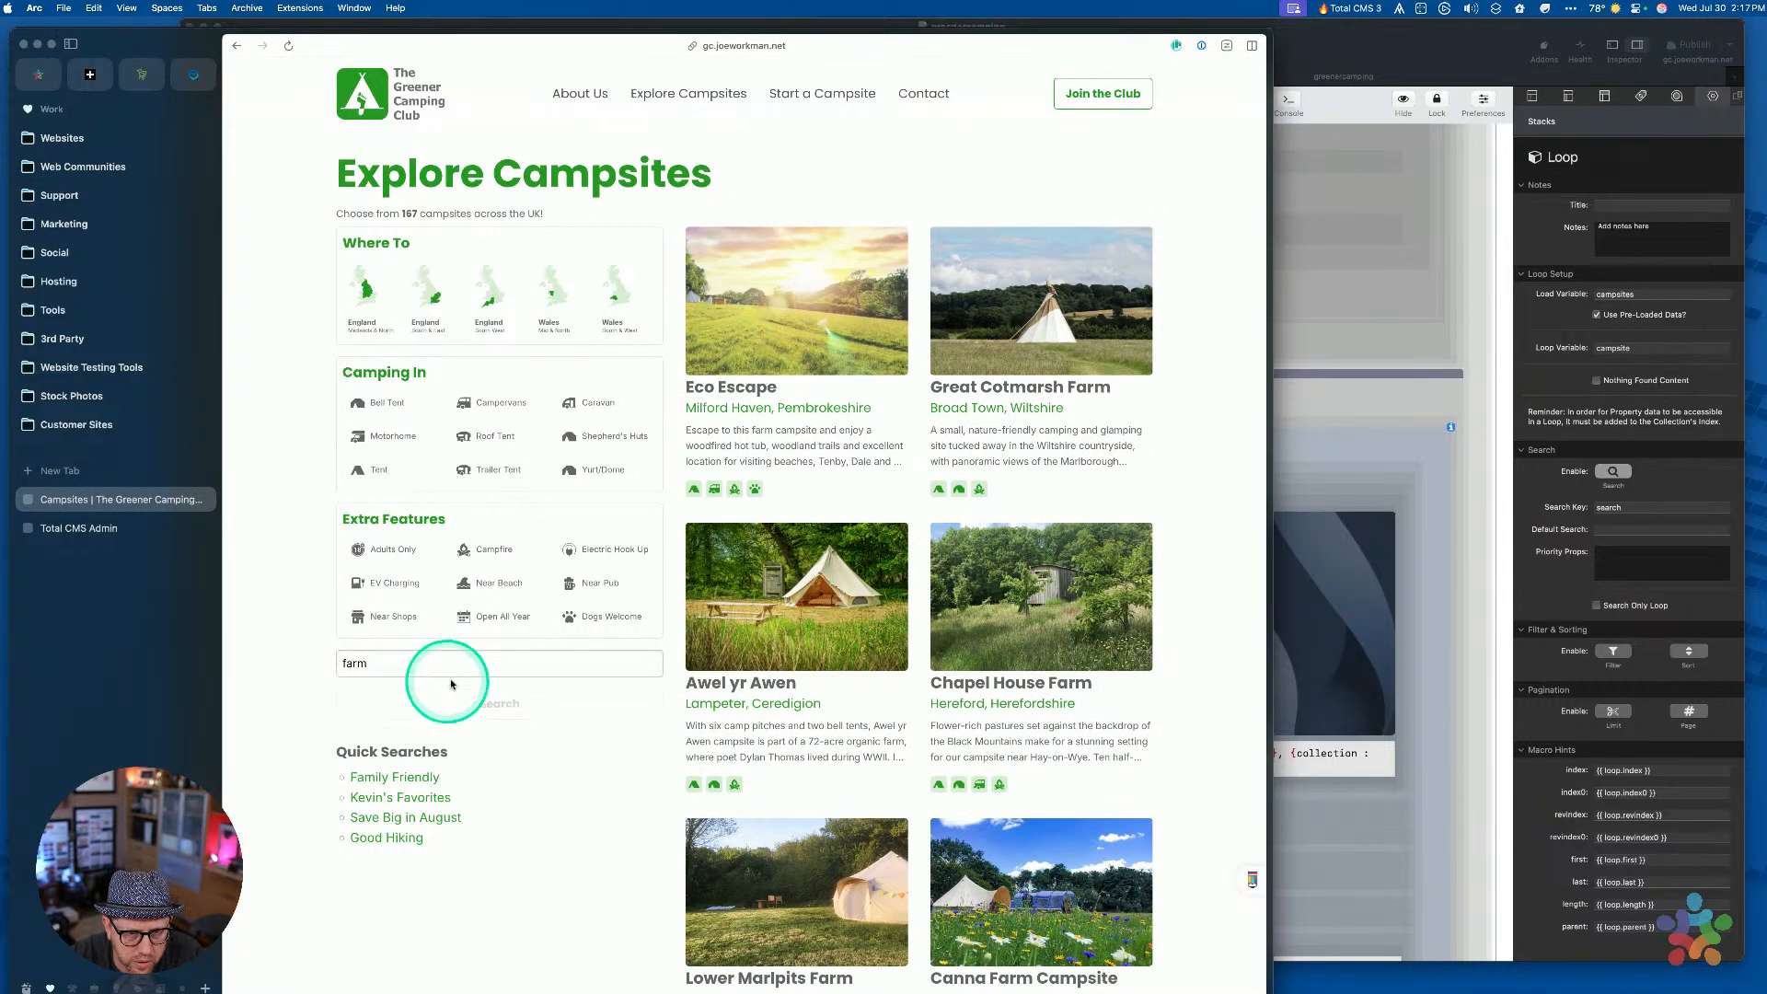
key(super+l)
key(shift+alt+Left)
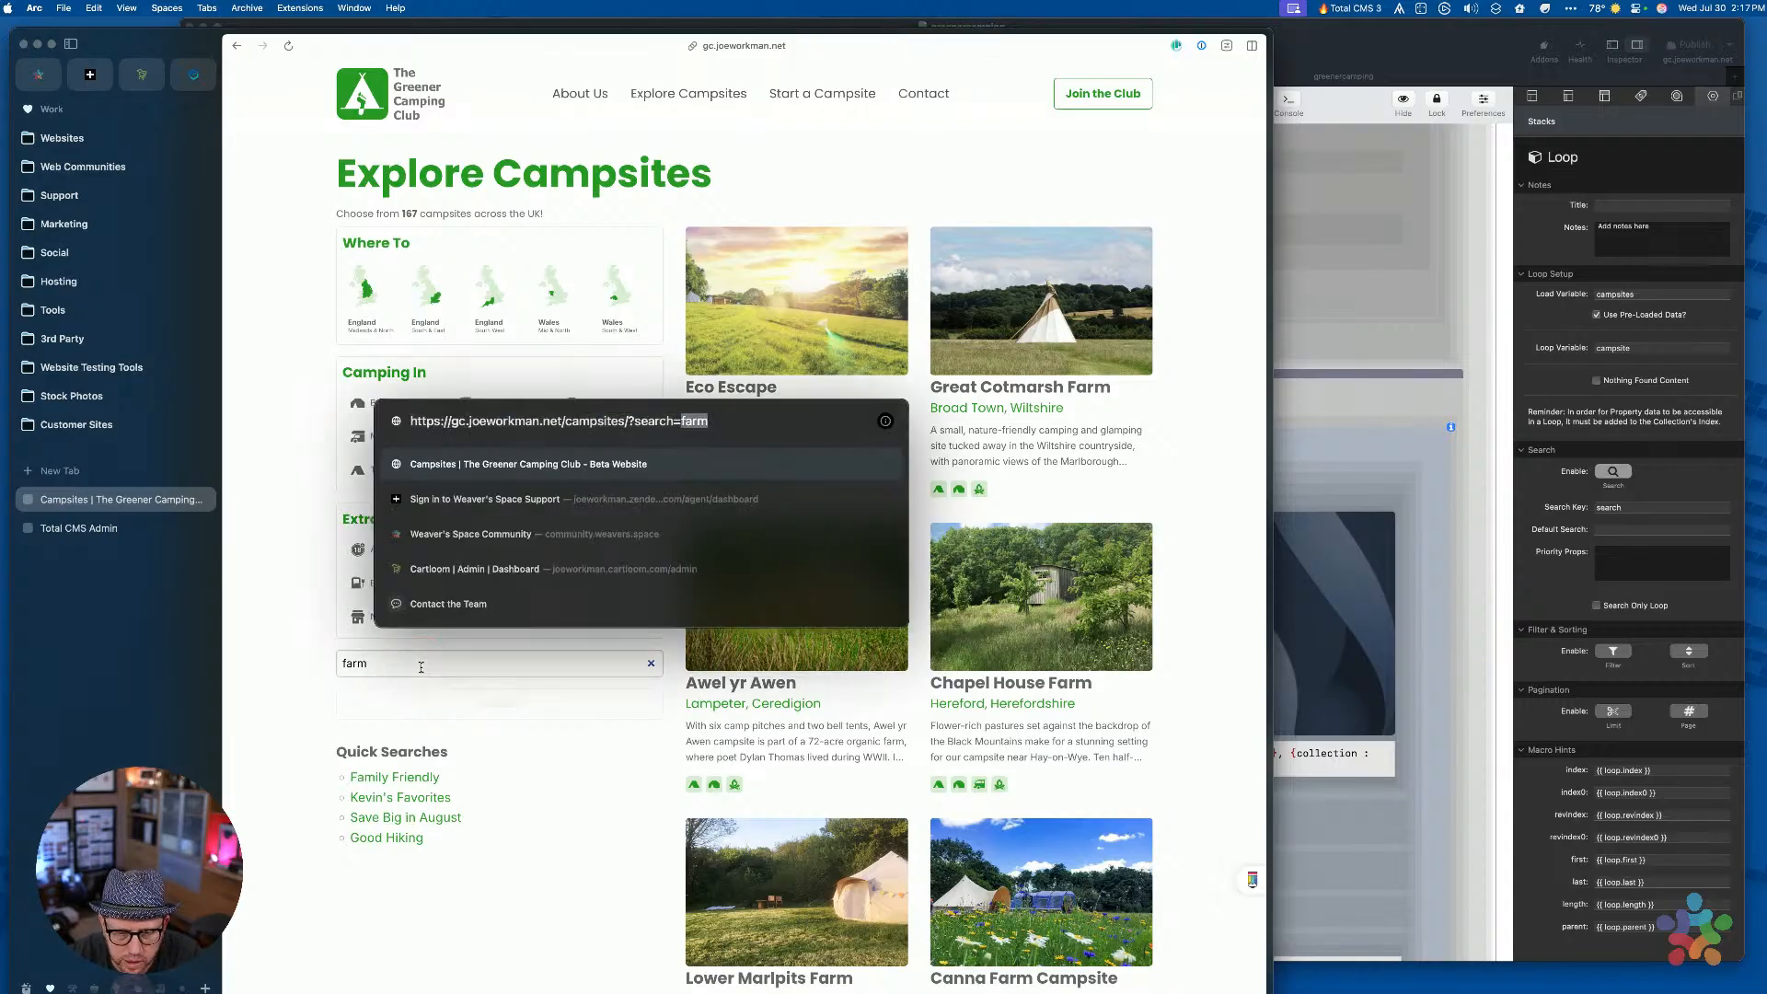
text(canna)
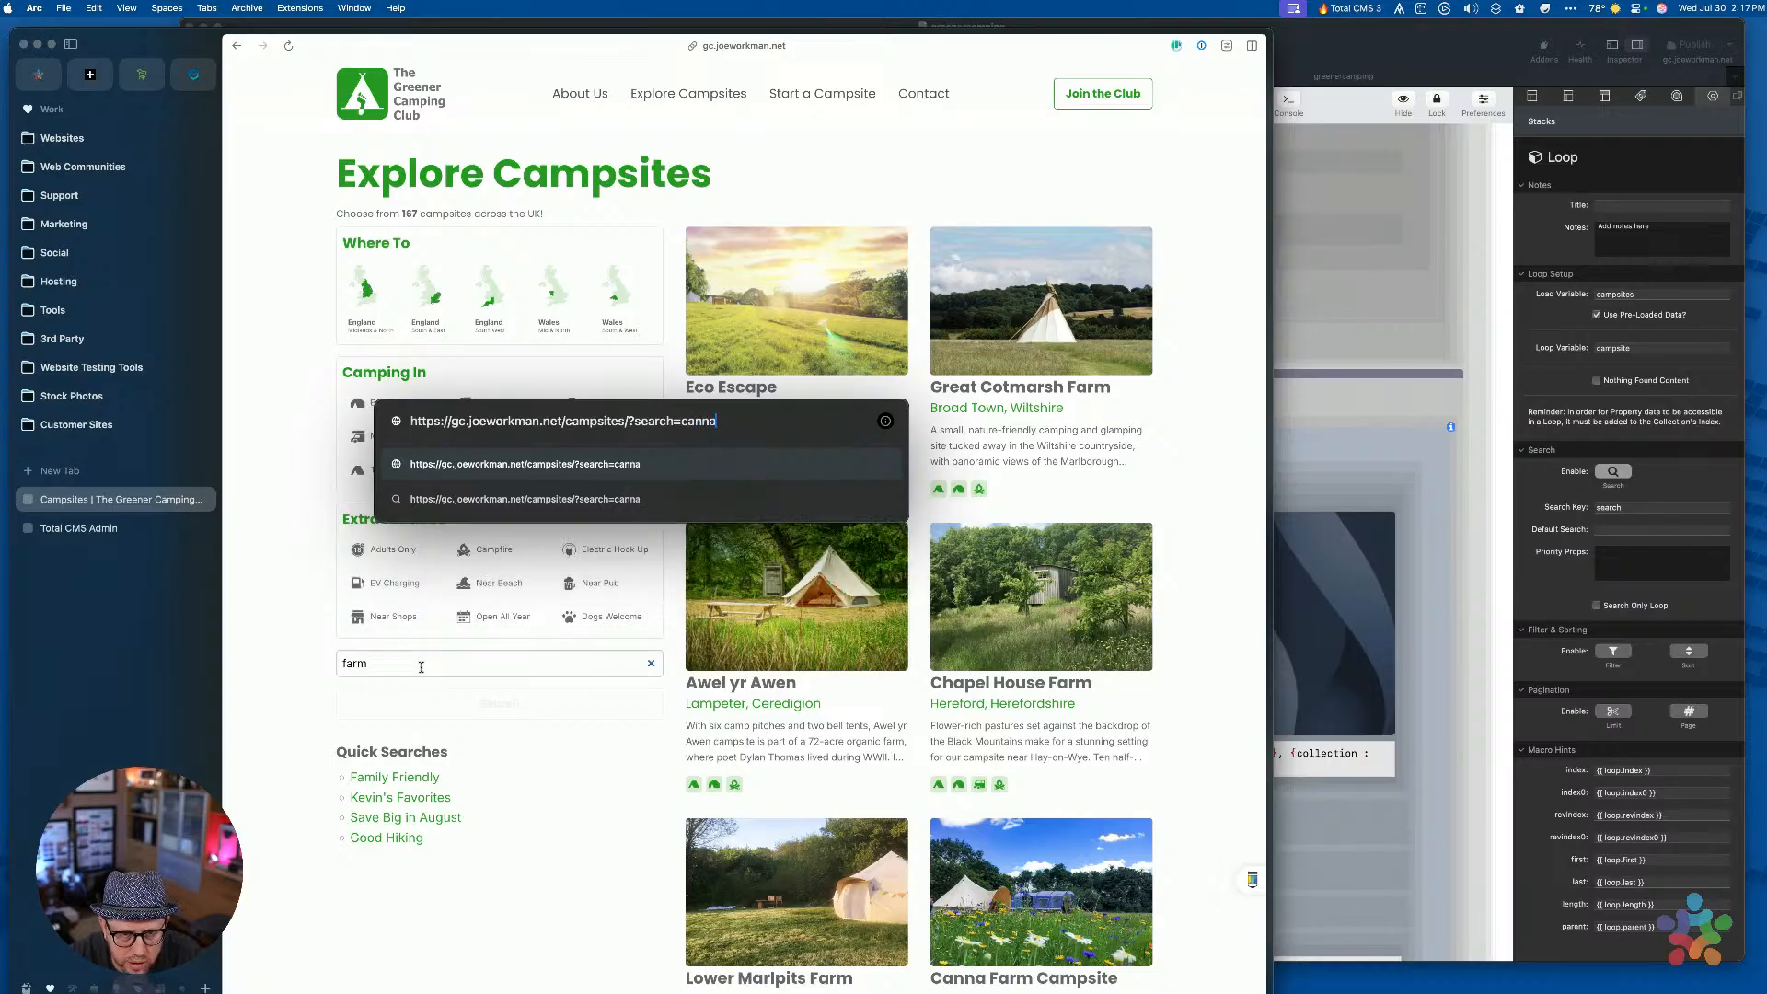
key(Return)
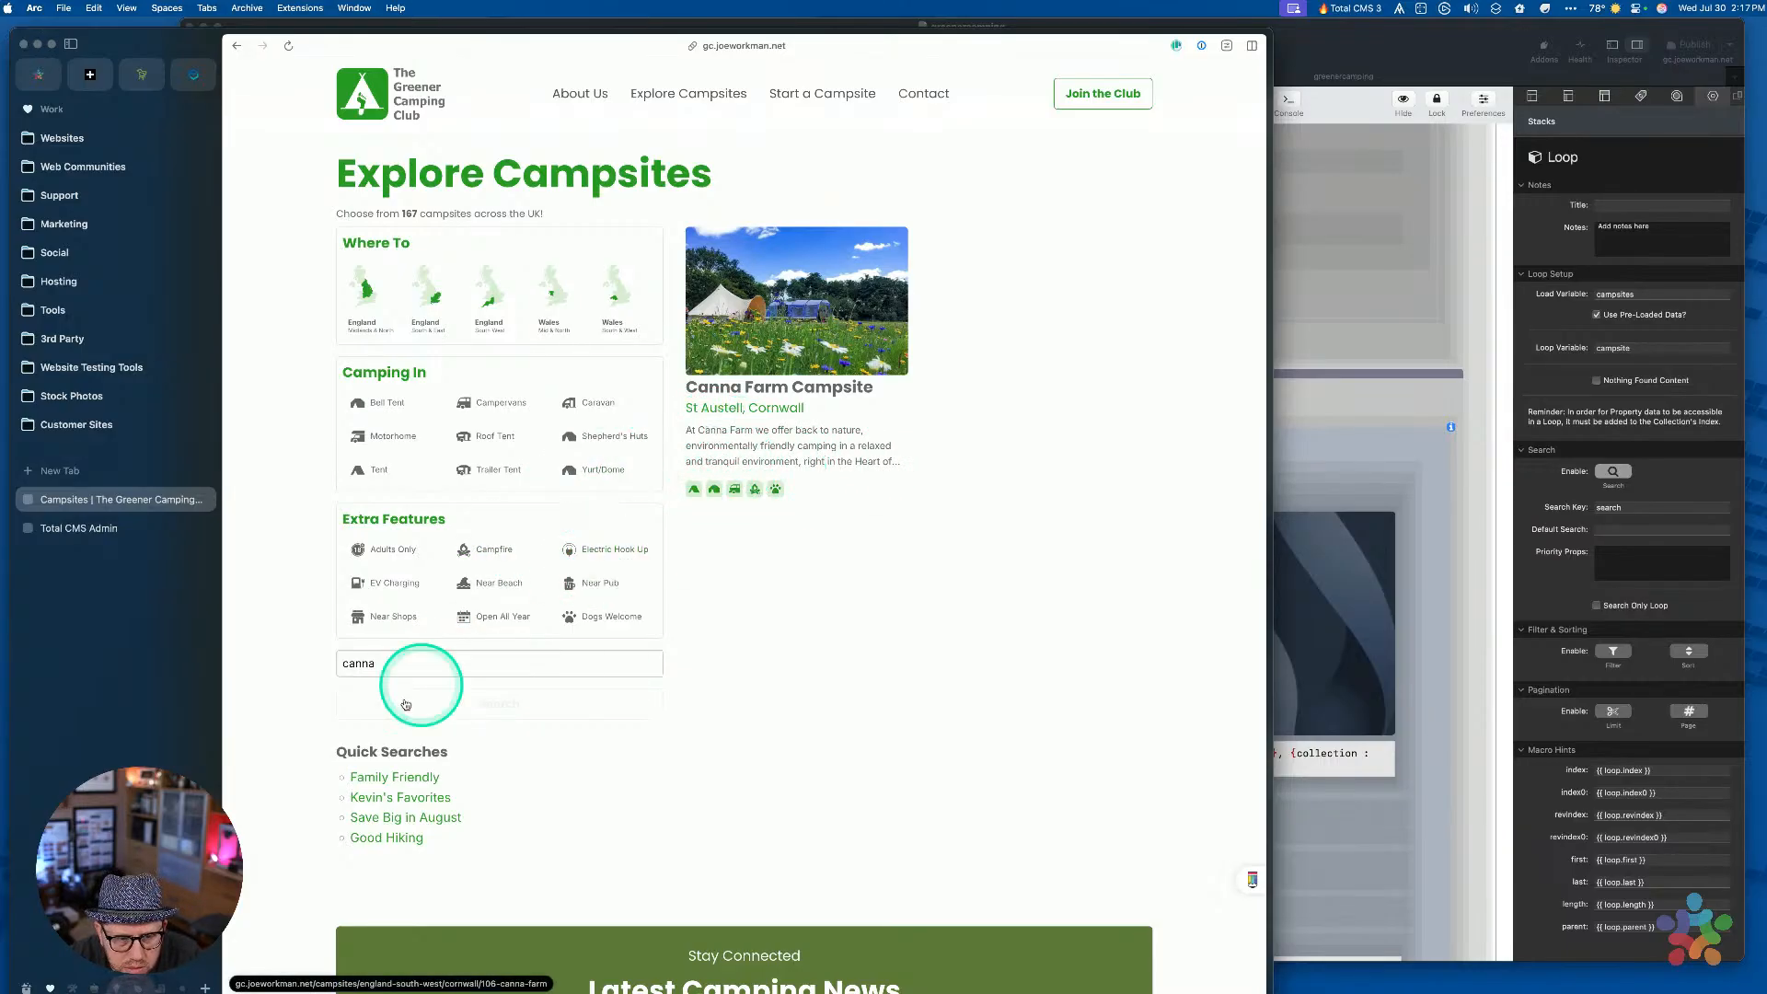
double_click(378, 669)
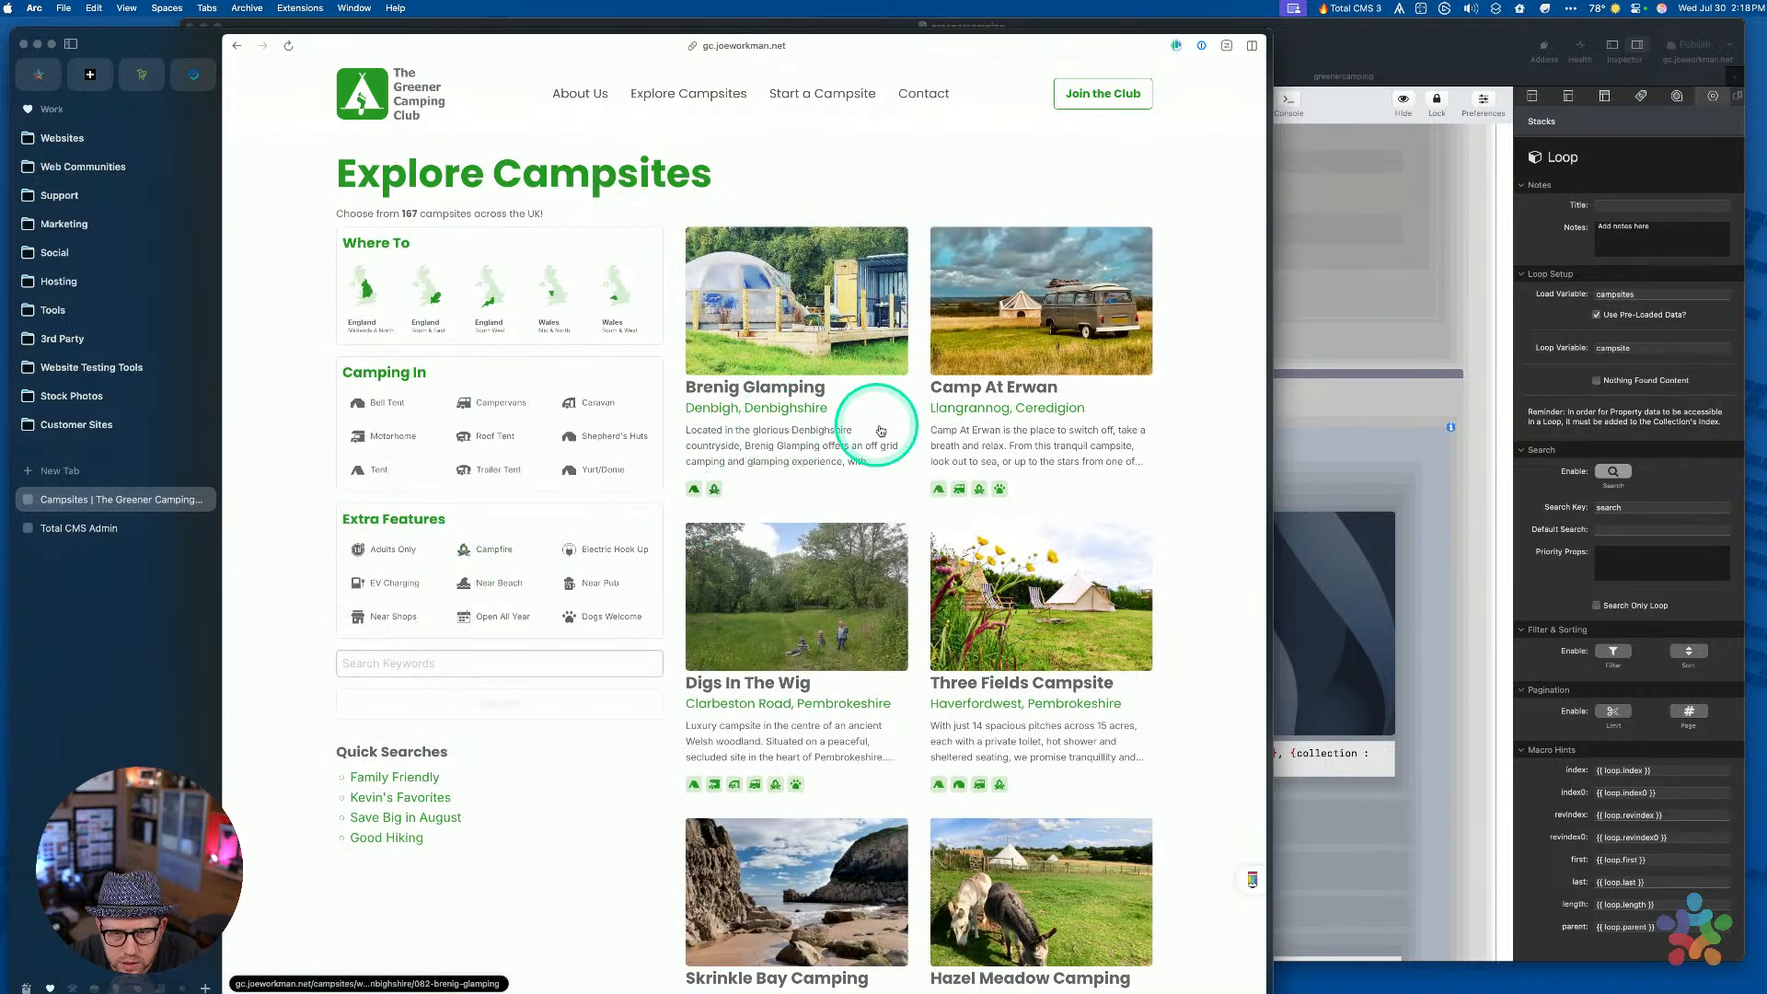
Submit a keyword search for 'meadow' and scroll through the resulting campsites
scroll(885, 439, down, 1)
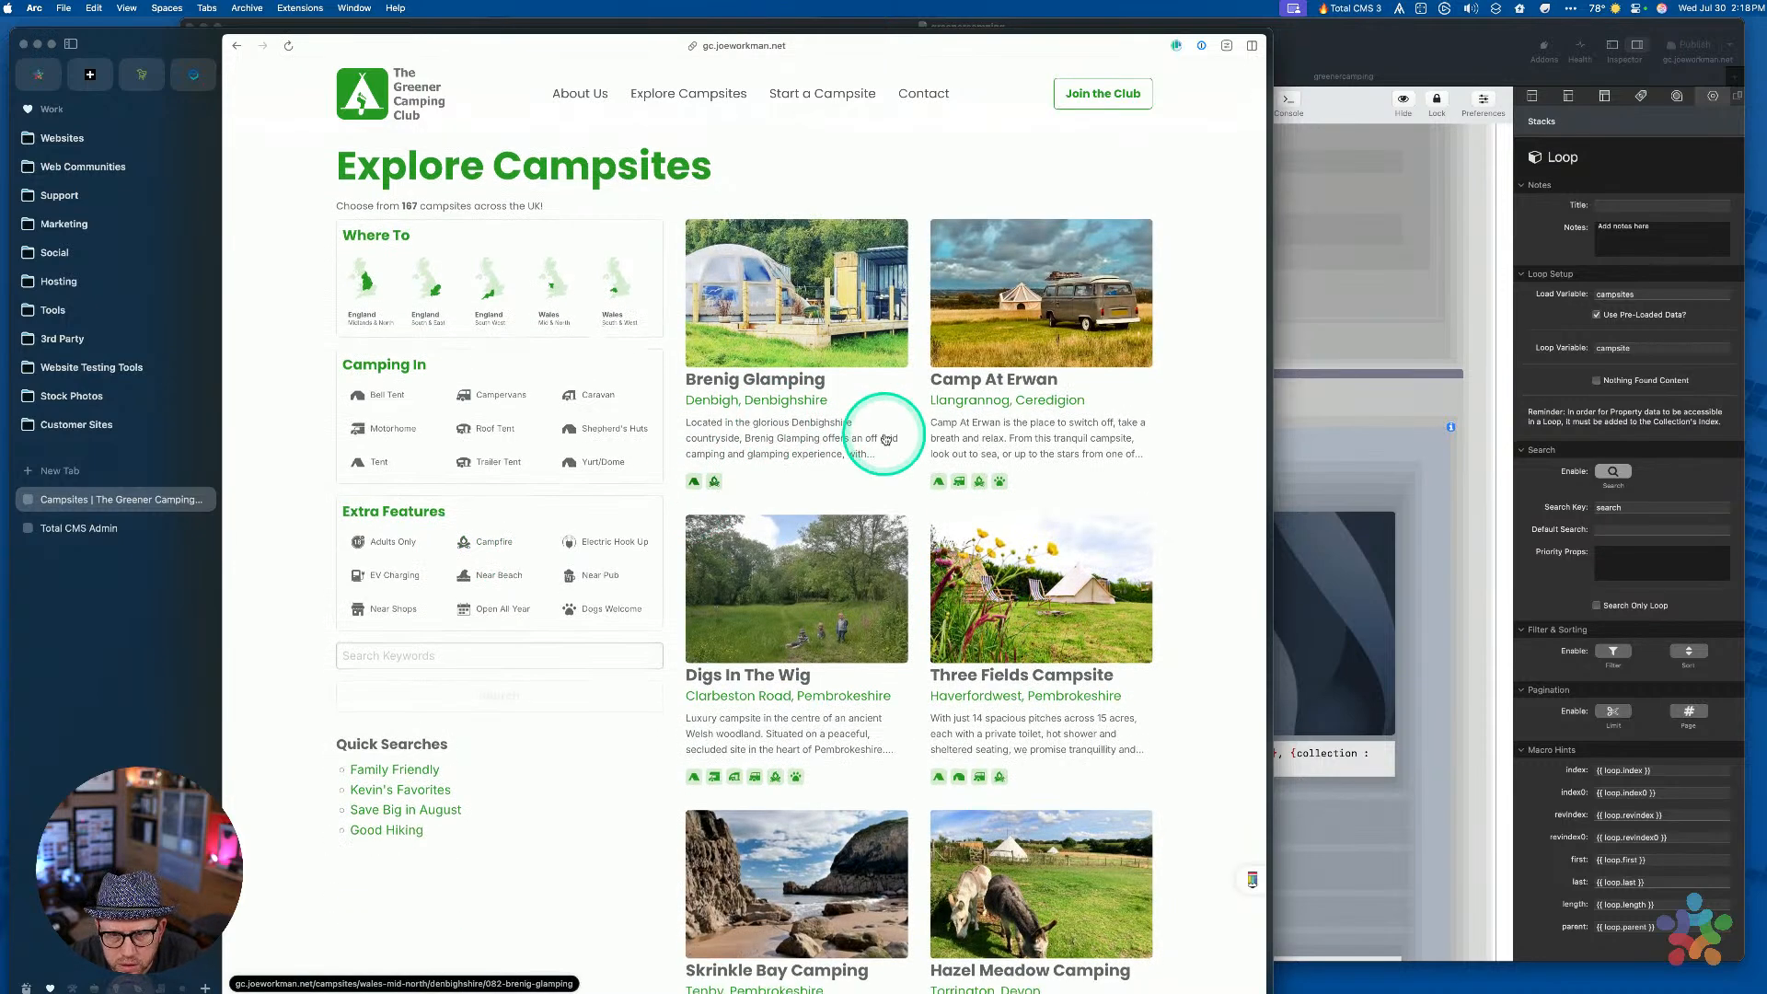
scroll(885, 439, down, 5)
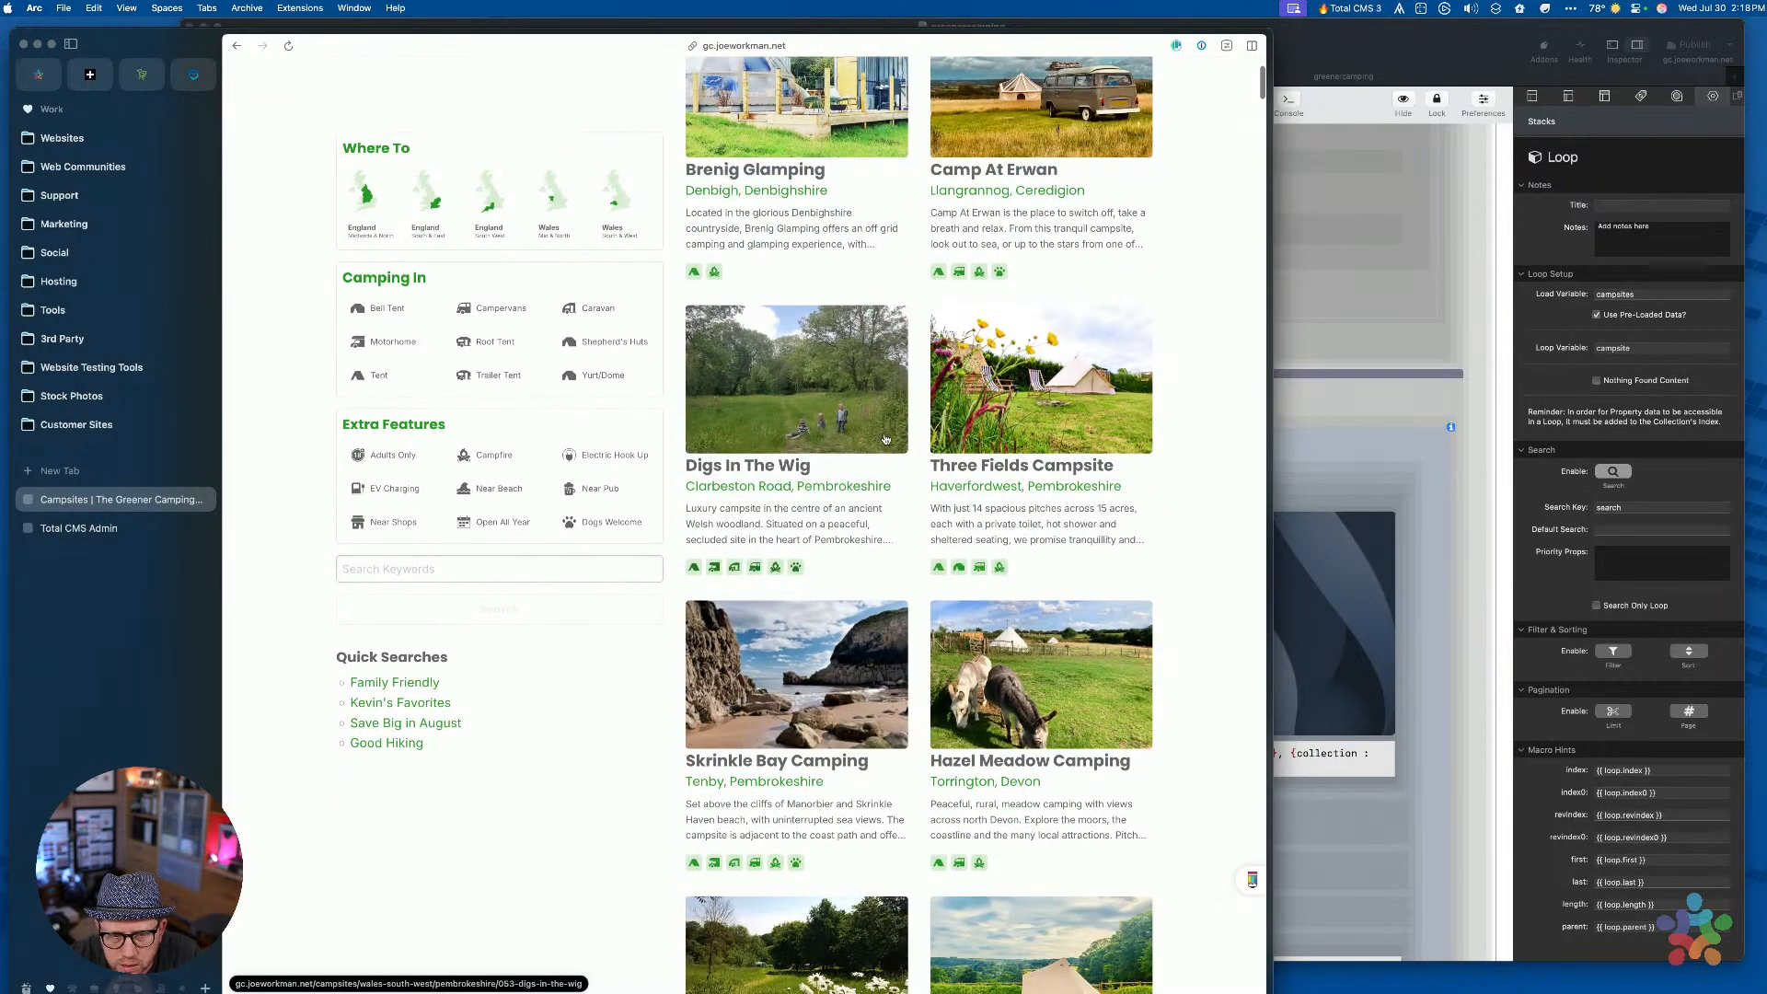
scroll(886, 438, down, 8)
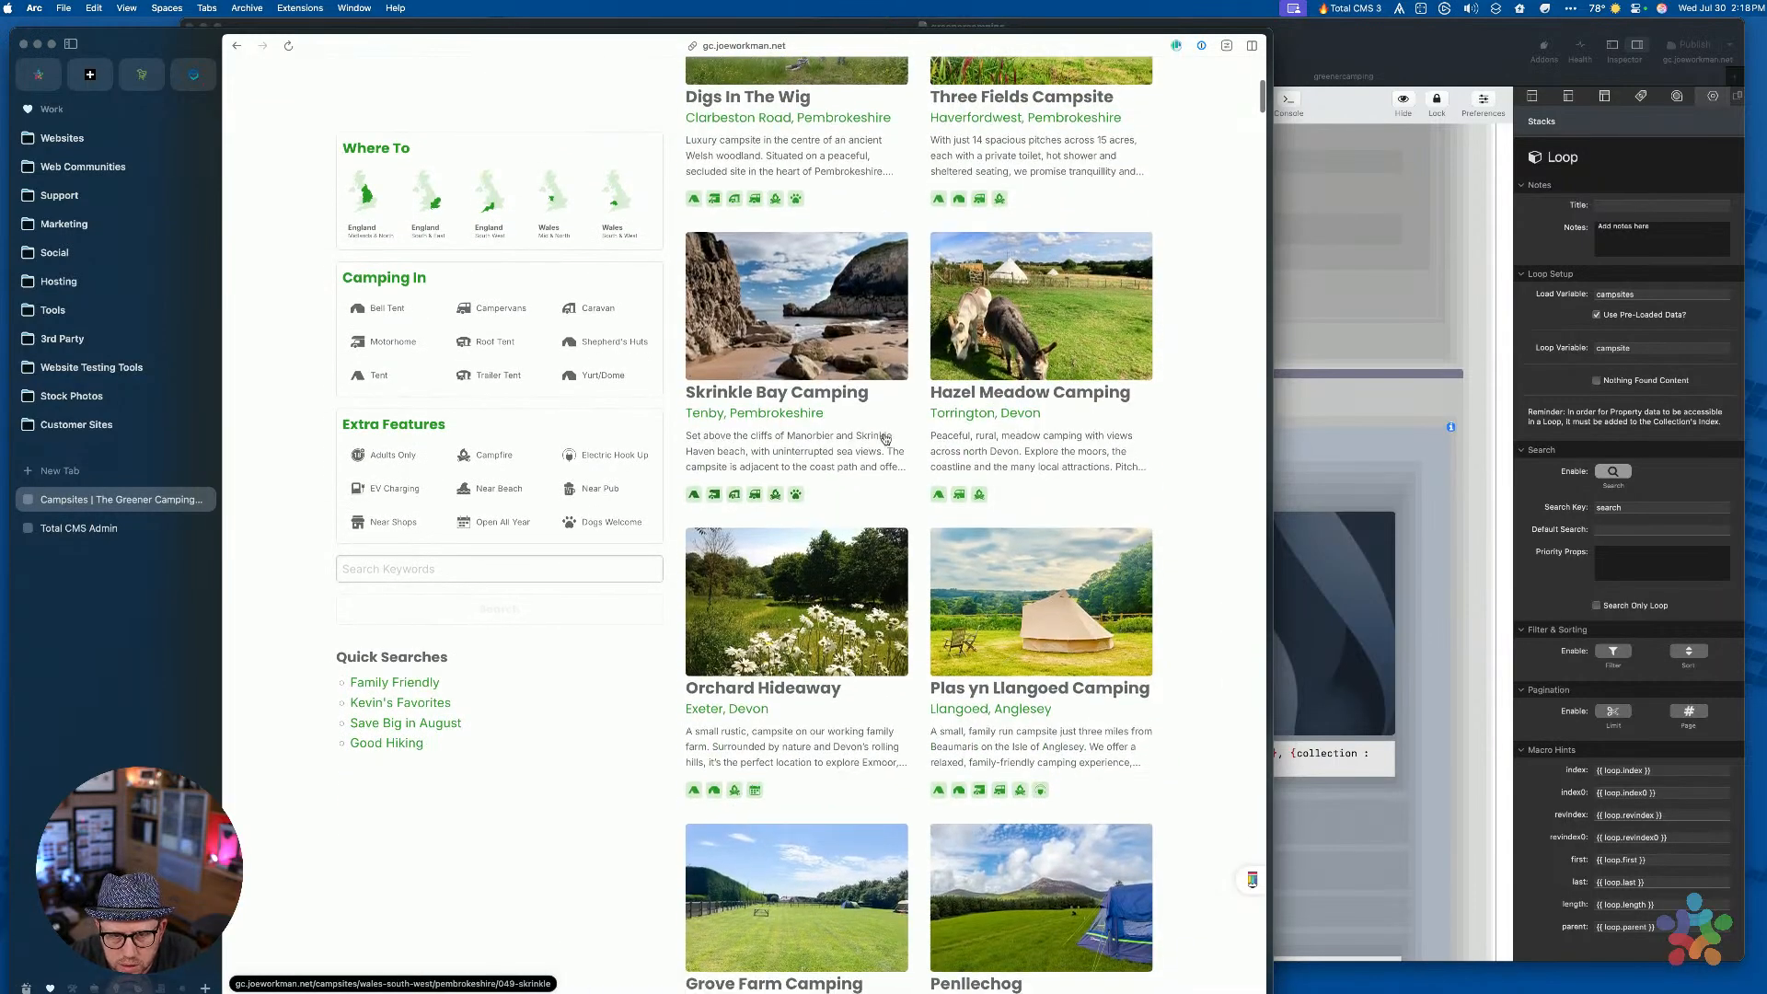
scroll(885, 439, up, 1)
click(495, 562)
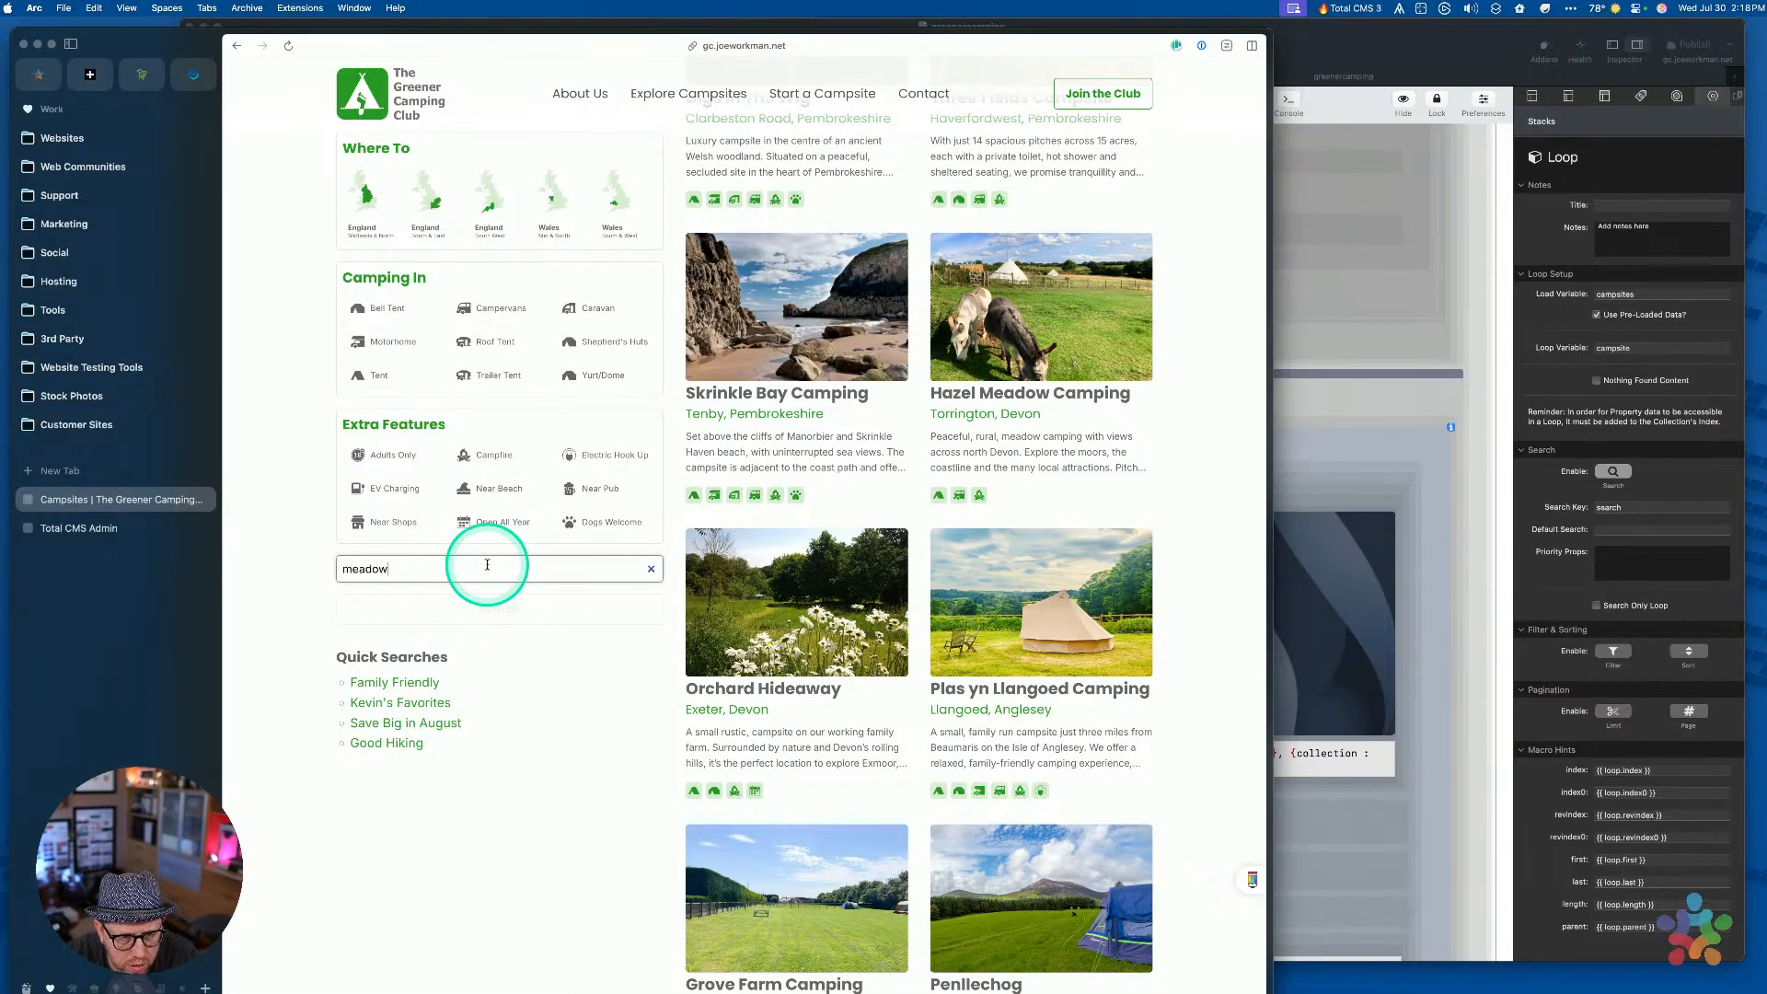
key(Return)
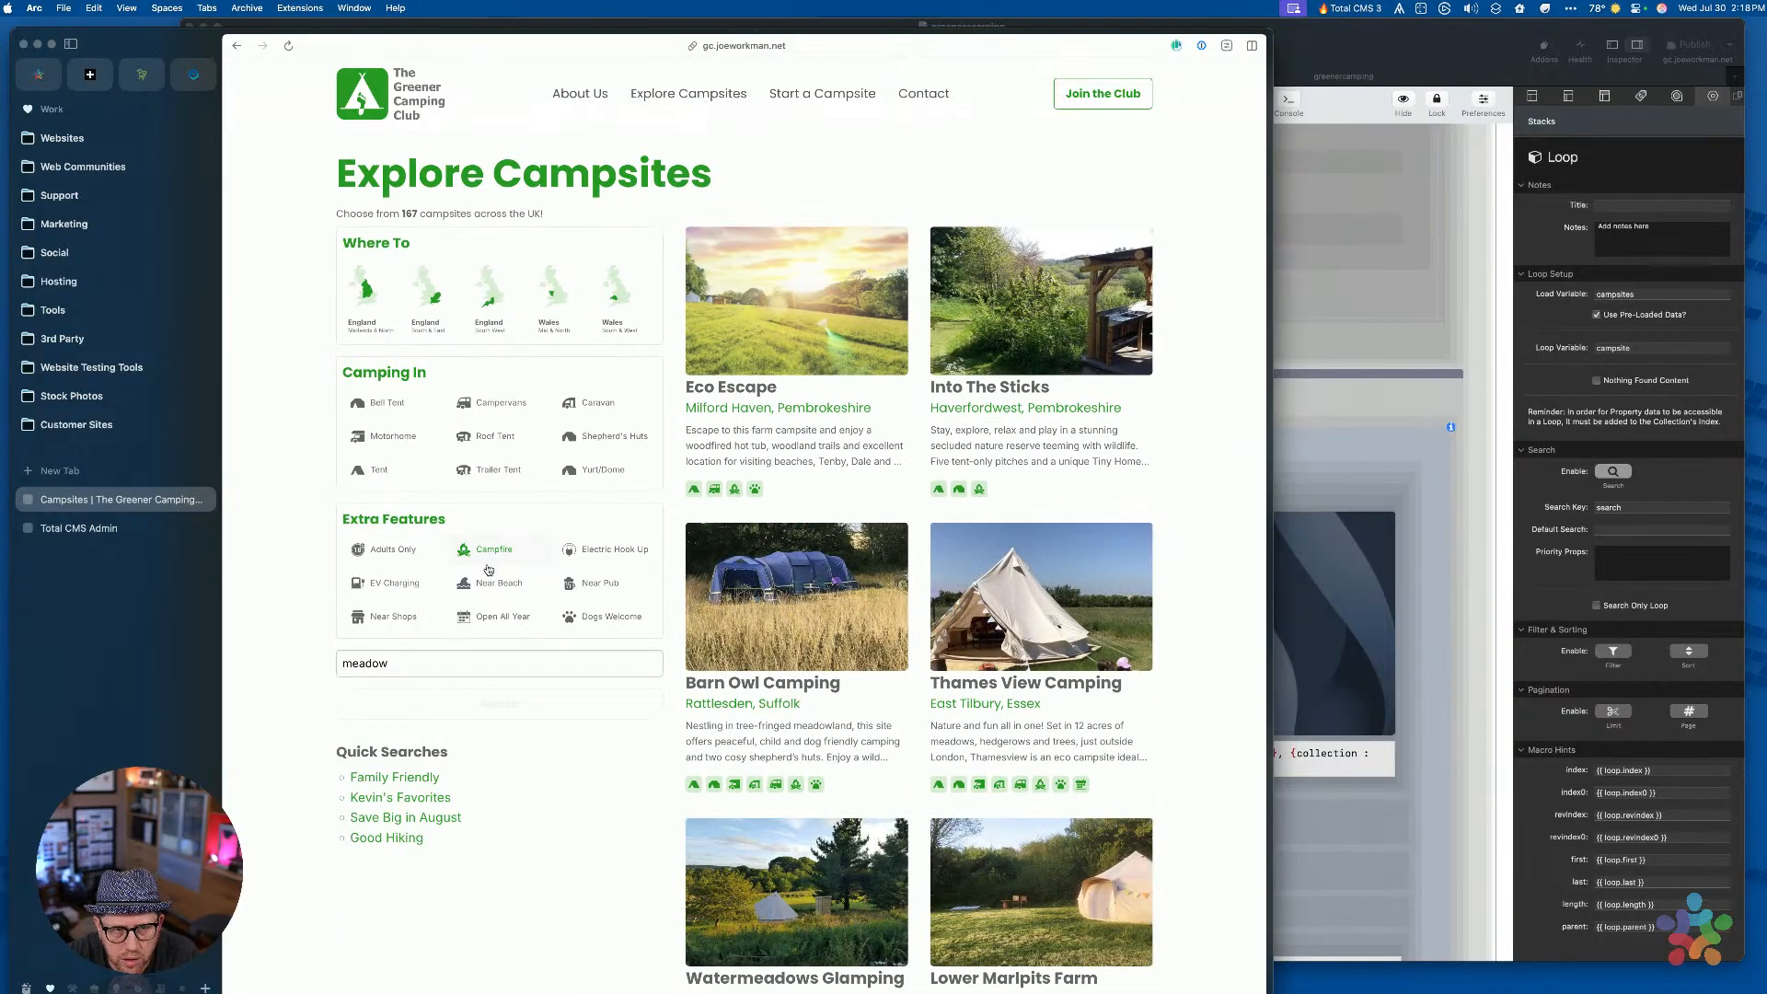
scroll(1341, 592, down, 5)
scroll(1033, 690, down, 10)
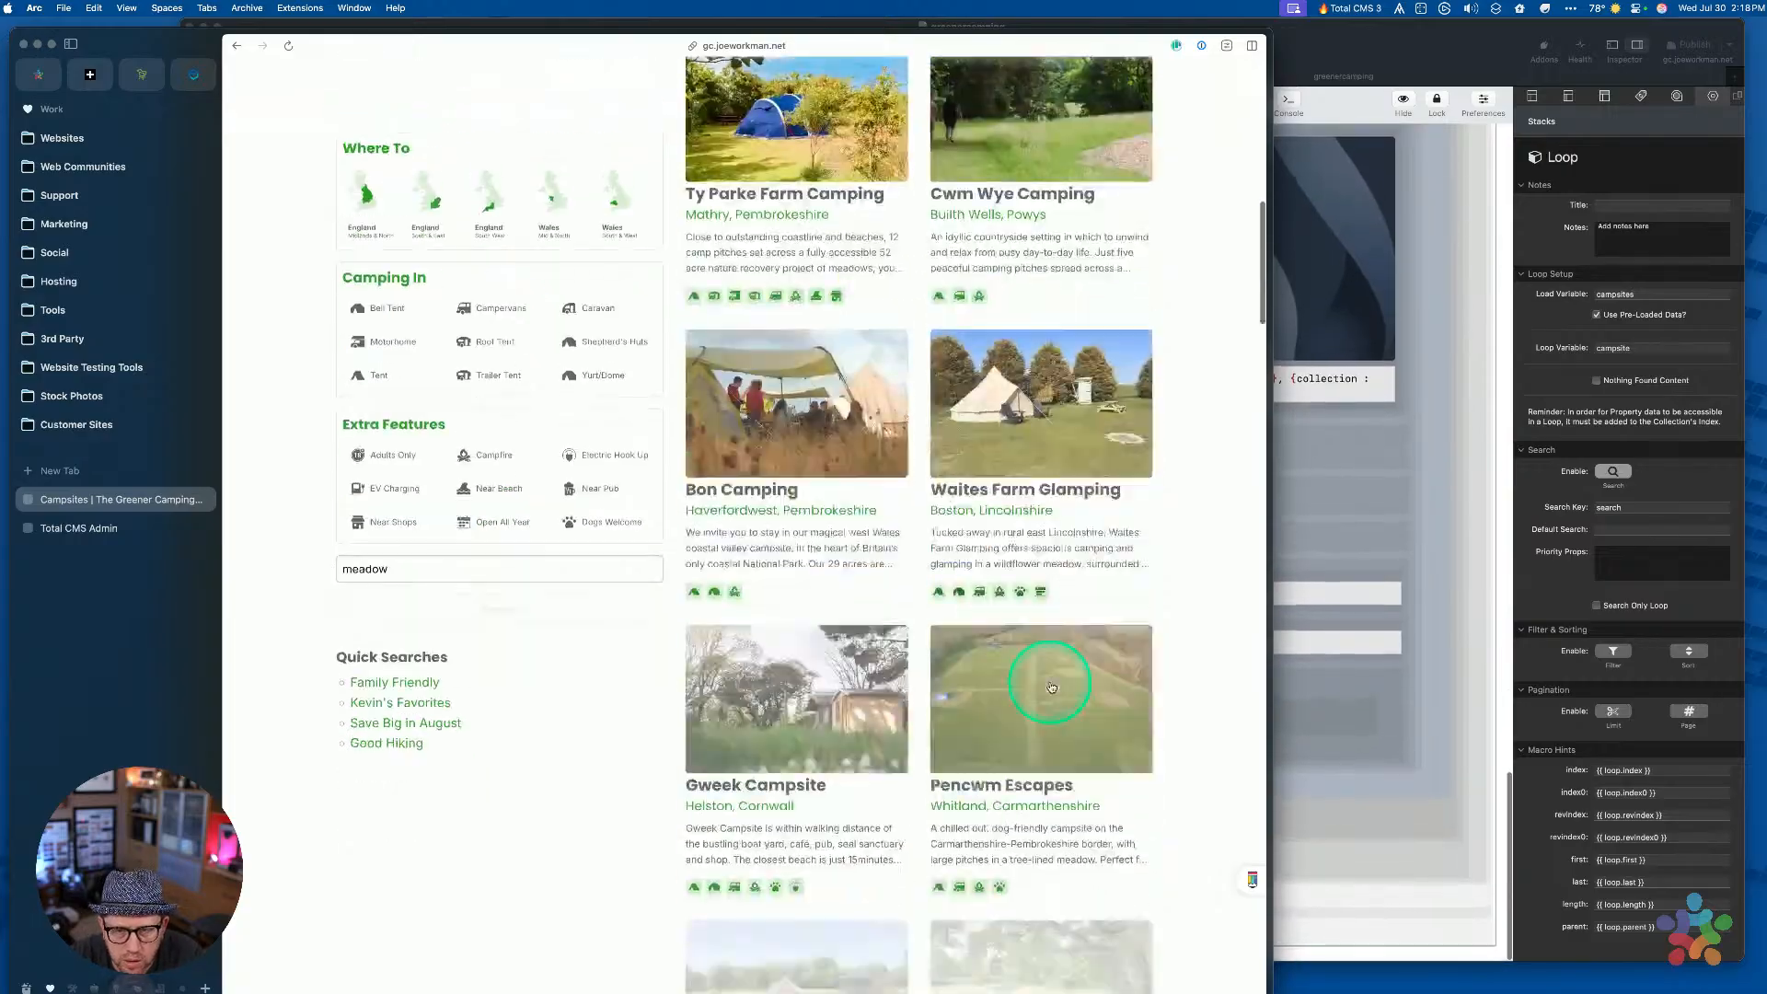
scroll(1052, 686, down, 10)
scroll(1049, 680, up, 6)
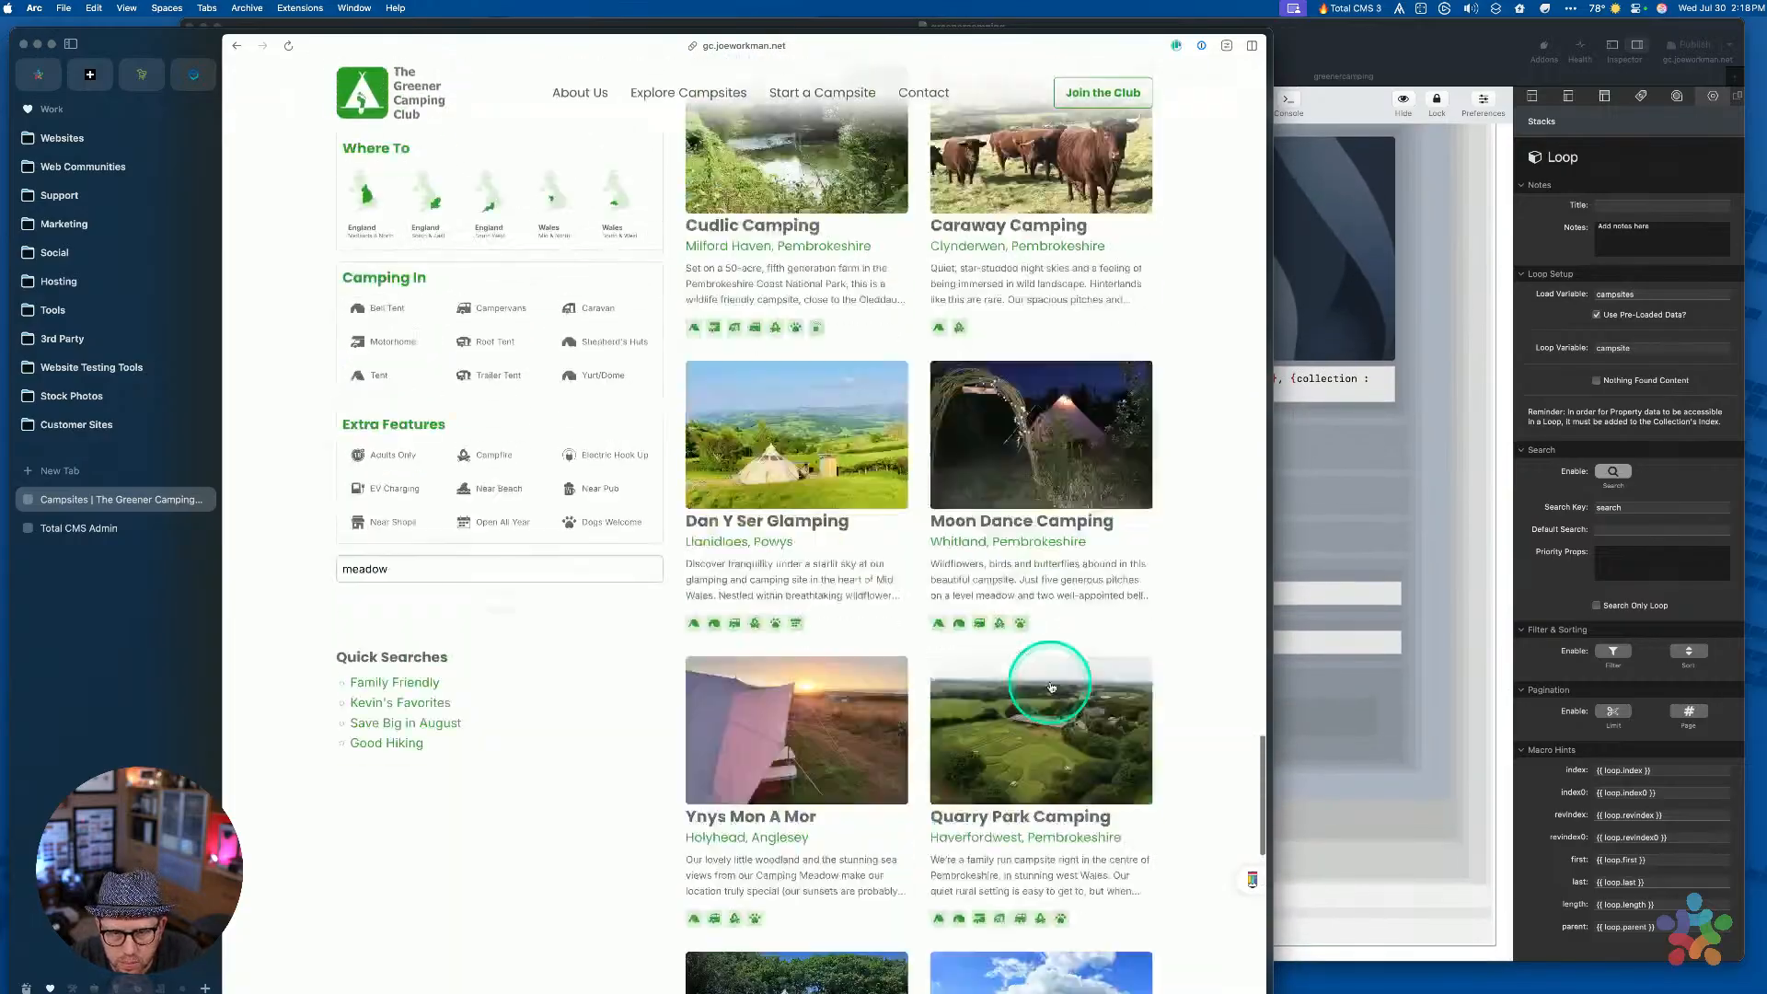
scroll(1052, 686, up, 10)
scroll(1051, 686, down, 3)
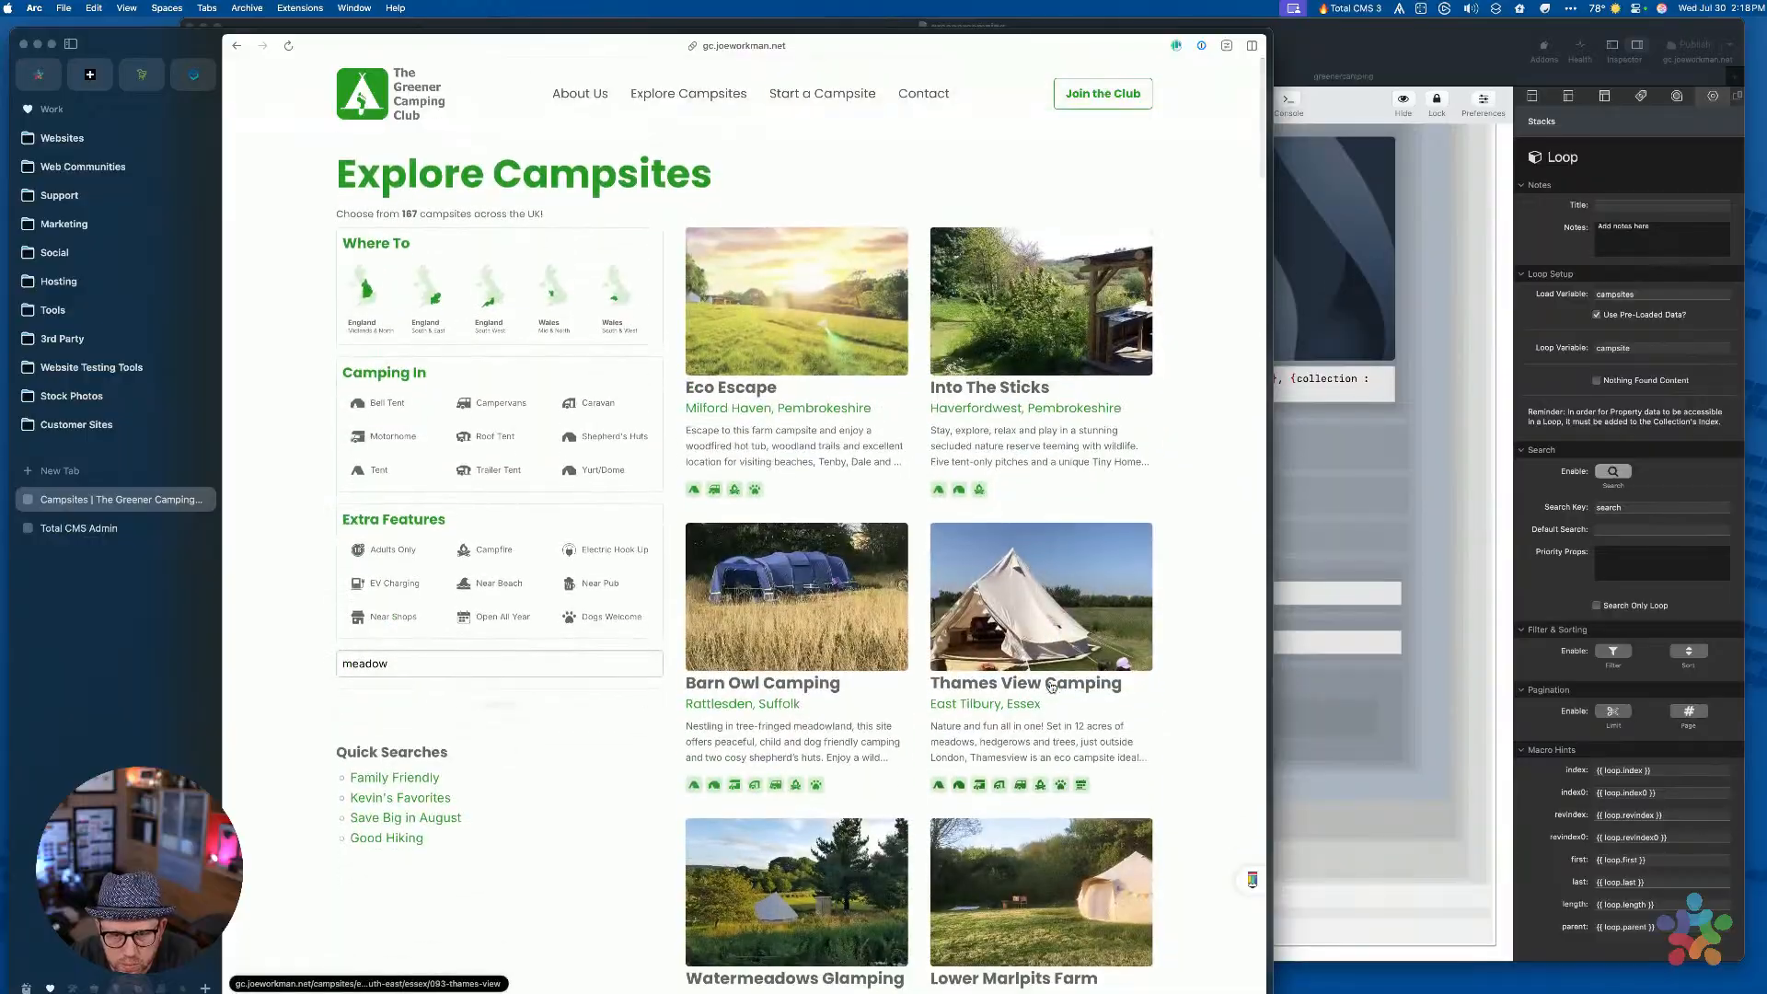
scroll(1052, 685, down, 15)
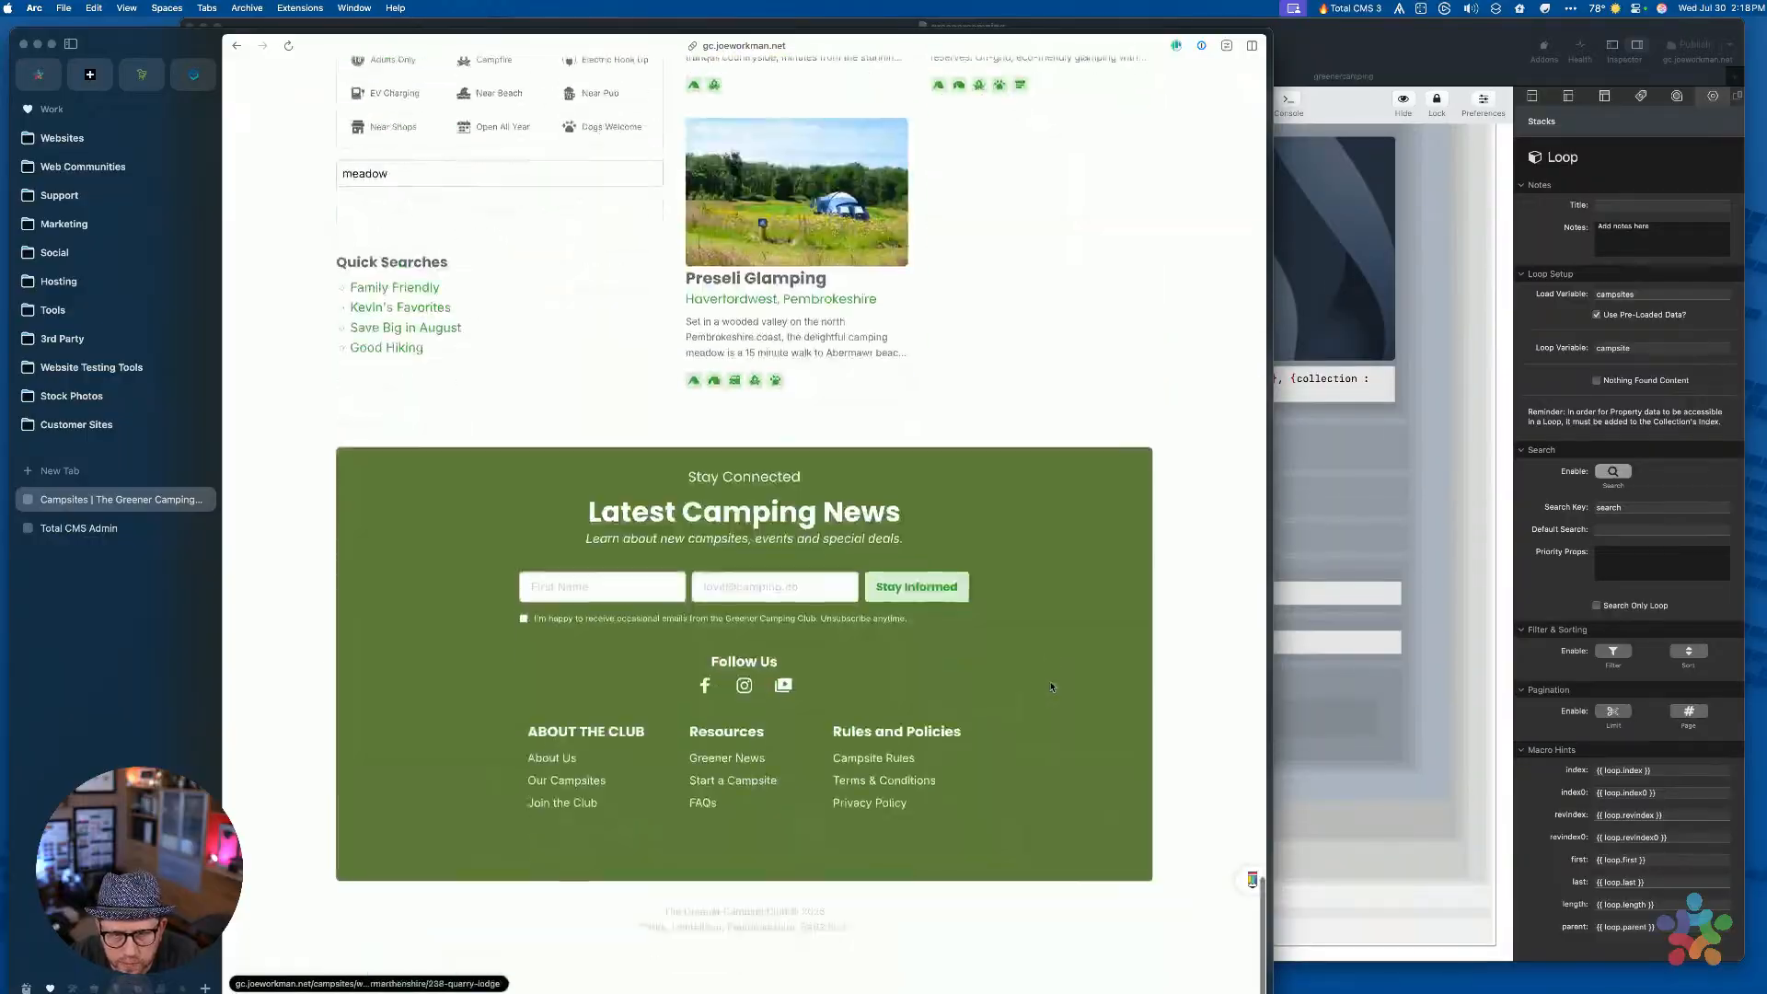
scroll(1052, 685, up, 6)
scroll(1051, 686, up, 10)
scroll(1052, 686, down, 1)
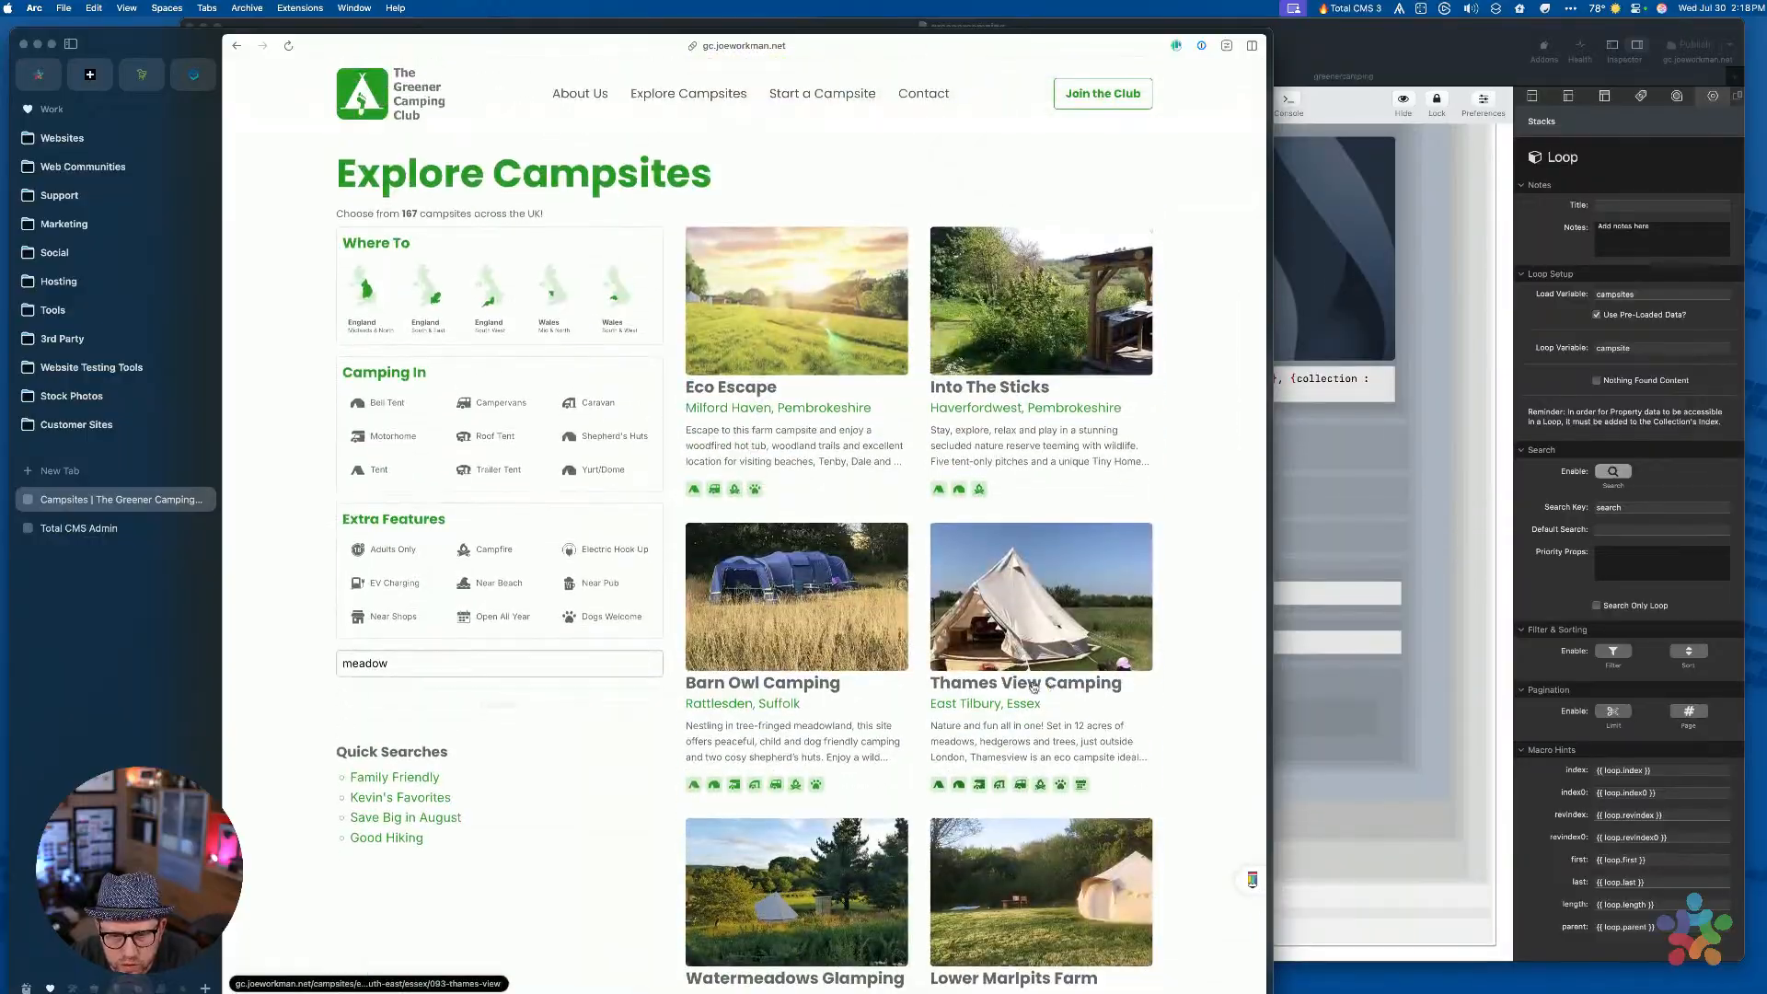
Search for 'Barn' and highlight the campsite count in the subtitle
double_click(409, 661)
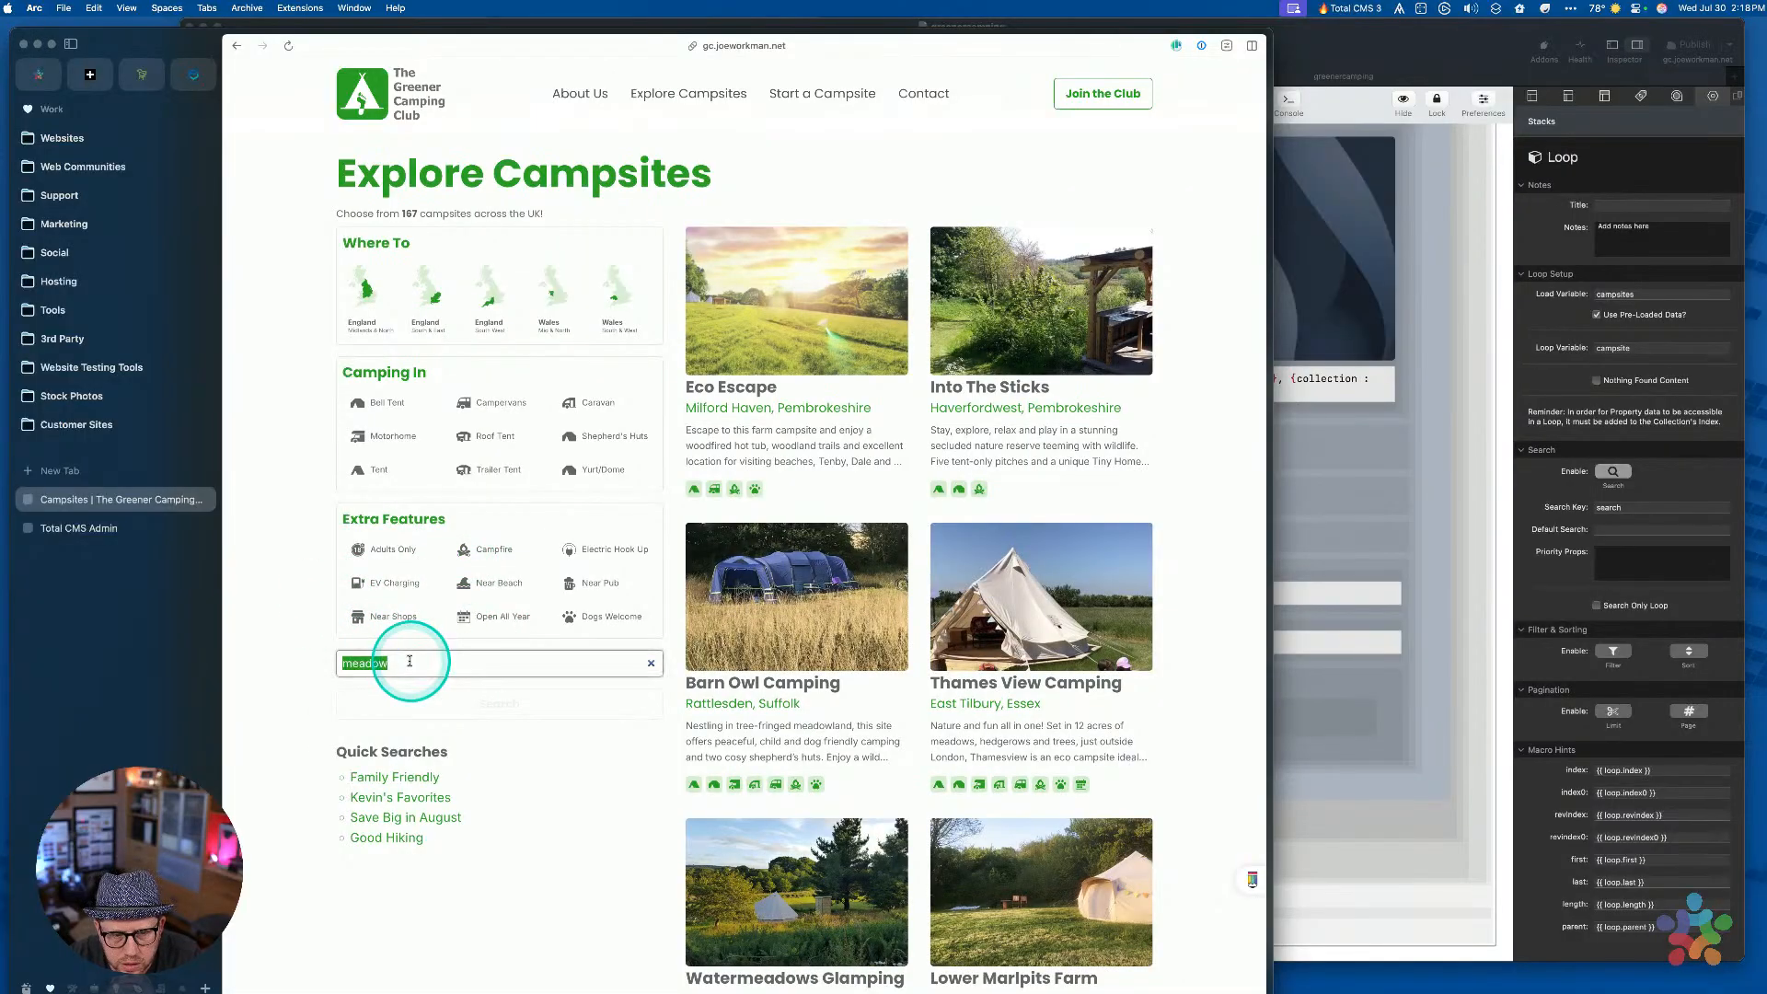
text(Barn)
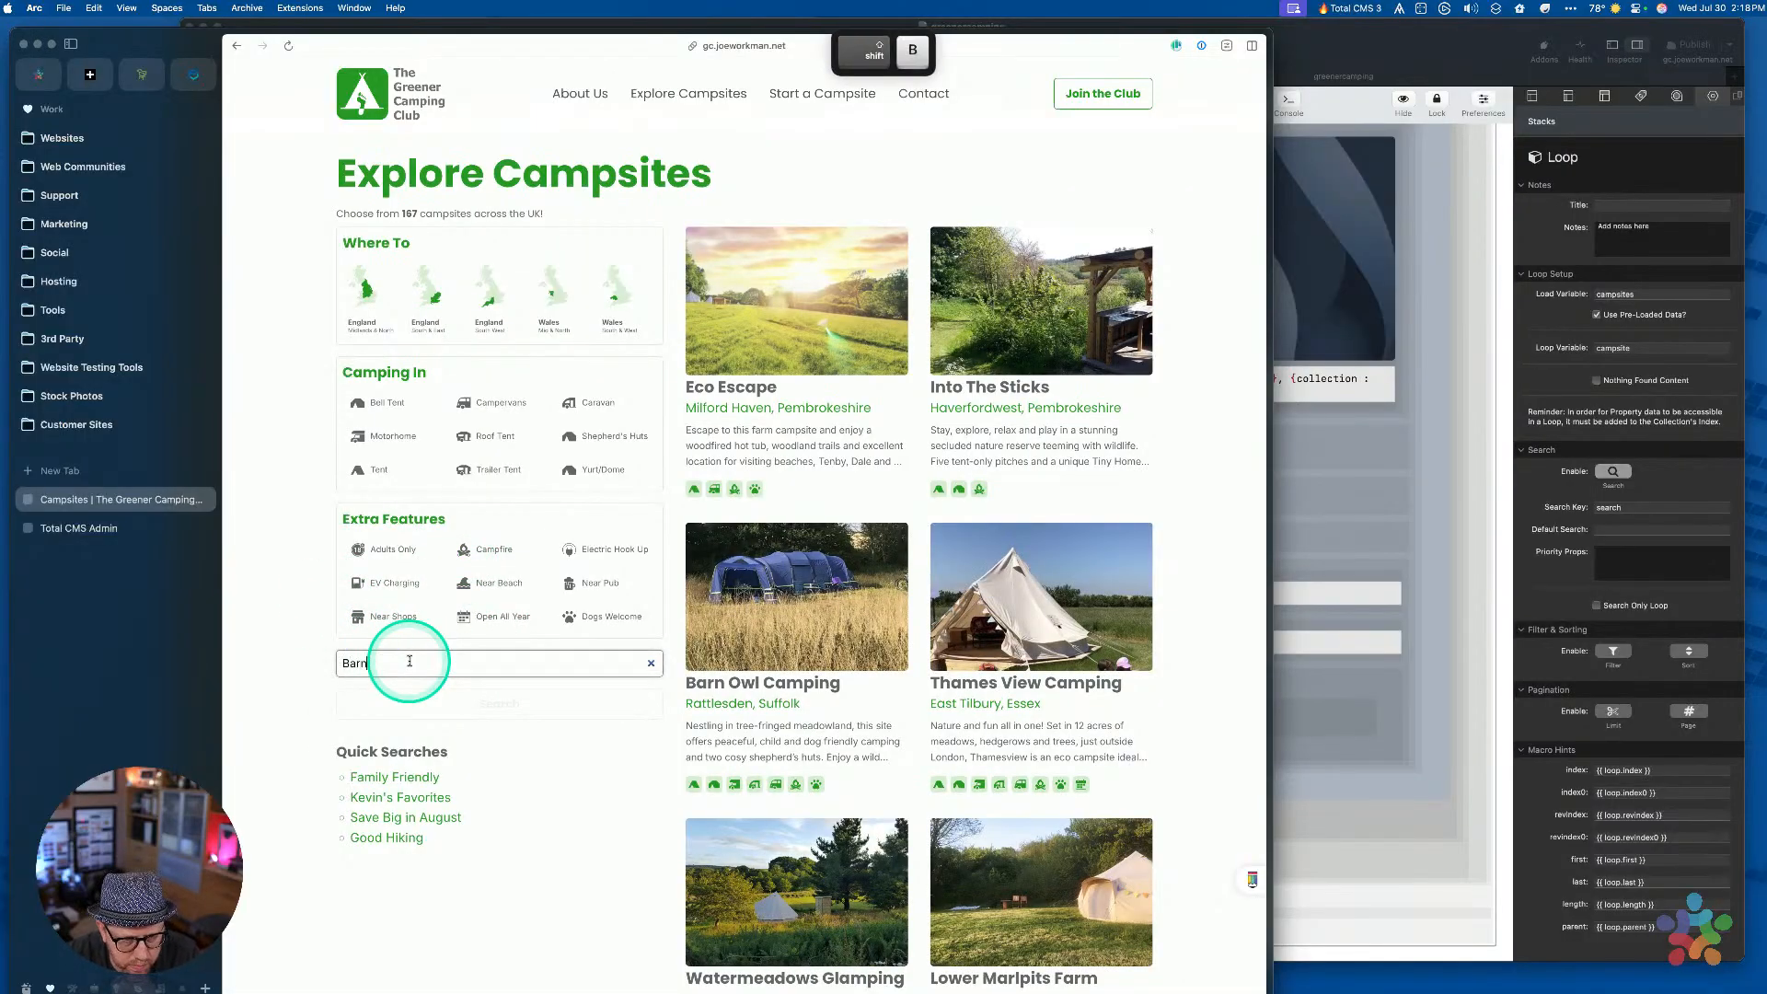
key(Return)
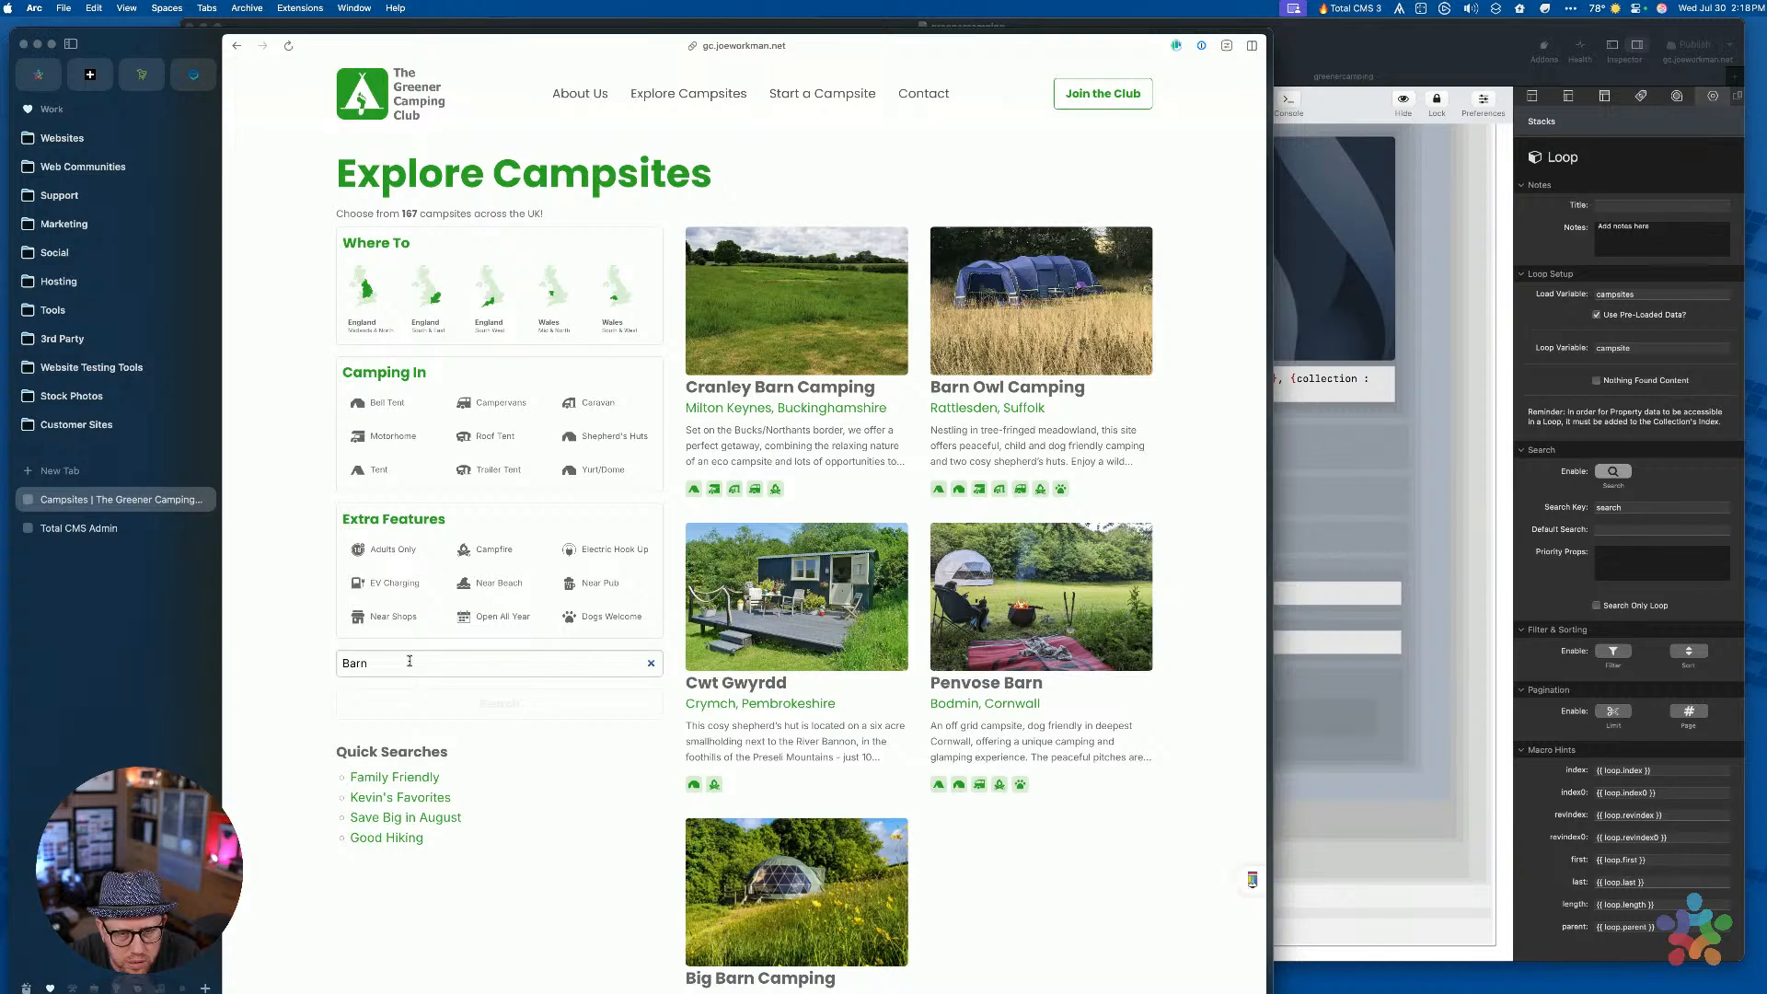
scroll(978, 650, down, 10)
scroll(978, 651, up, 10)
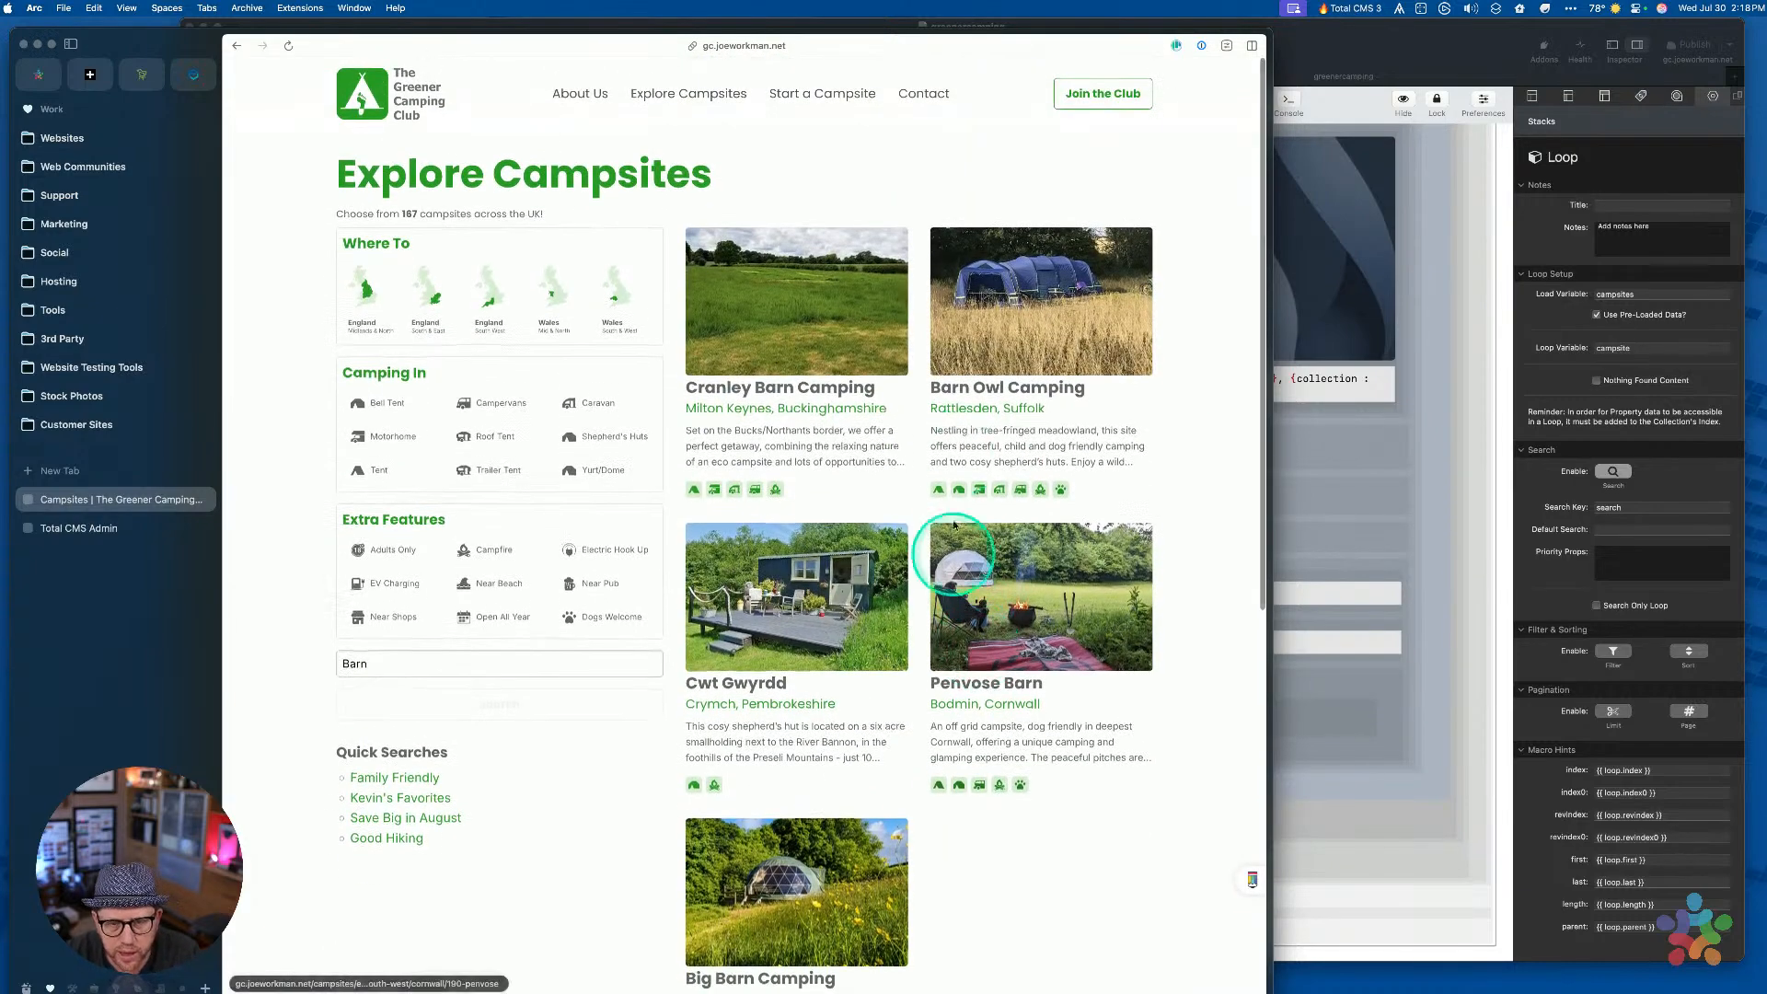
scroll(879, 487, down, 3)
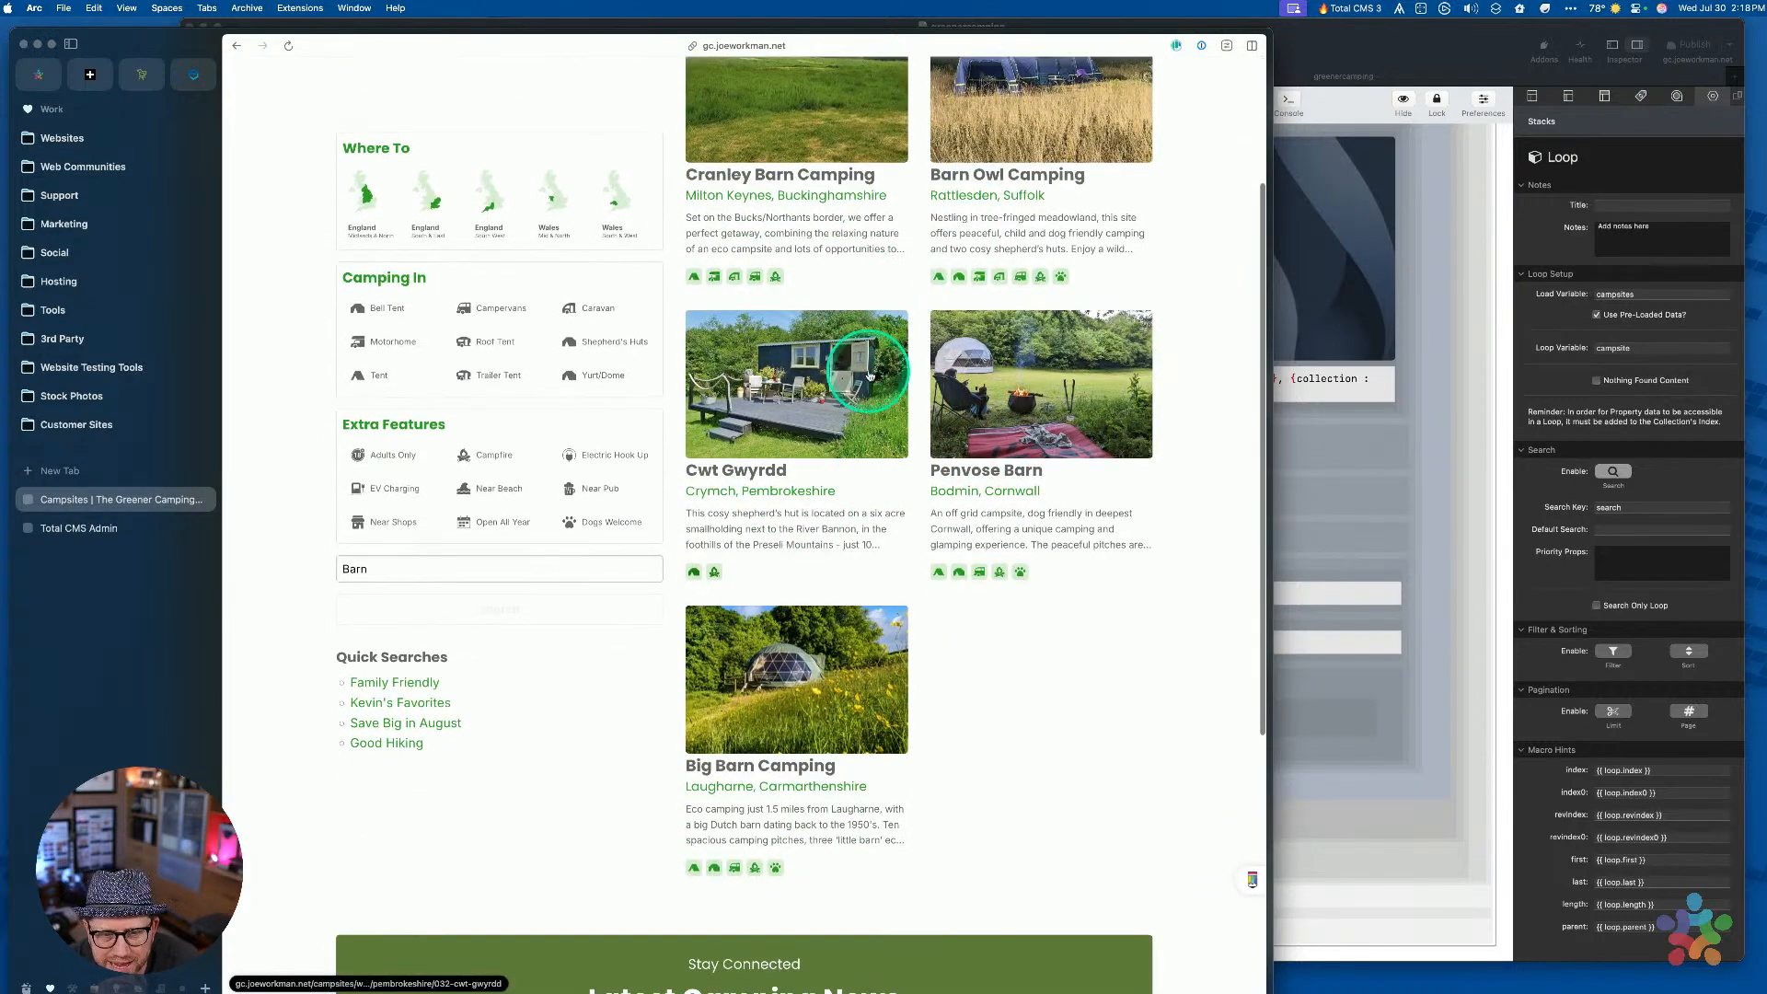
scroll(869, 374, up, 3)
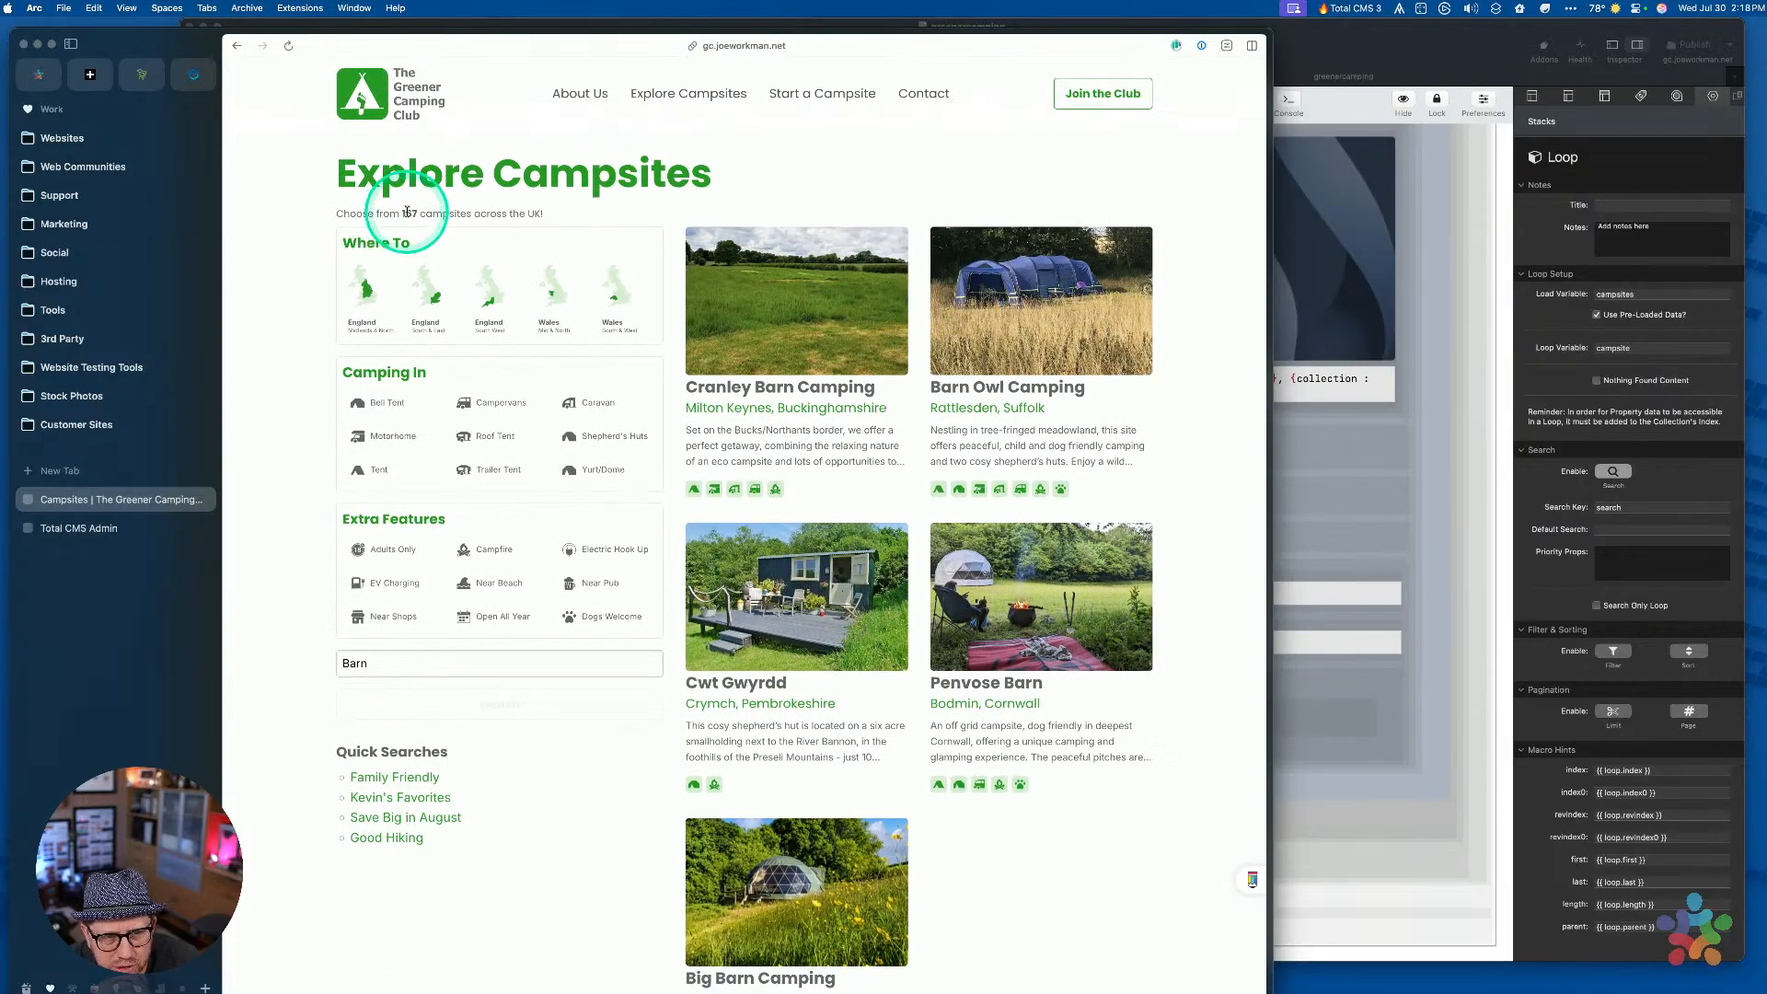
mouse_move(400, 212)
mouse_down()
mouse_move(460, 211)
mouse_move(431, 210)
mouse_up()
scroll(935, 571, down, 5)
scroll(935, 549, up, 5)
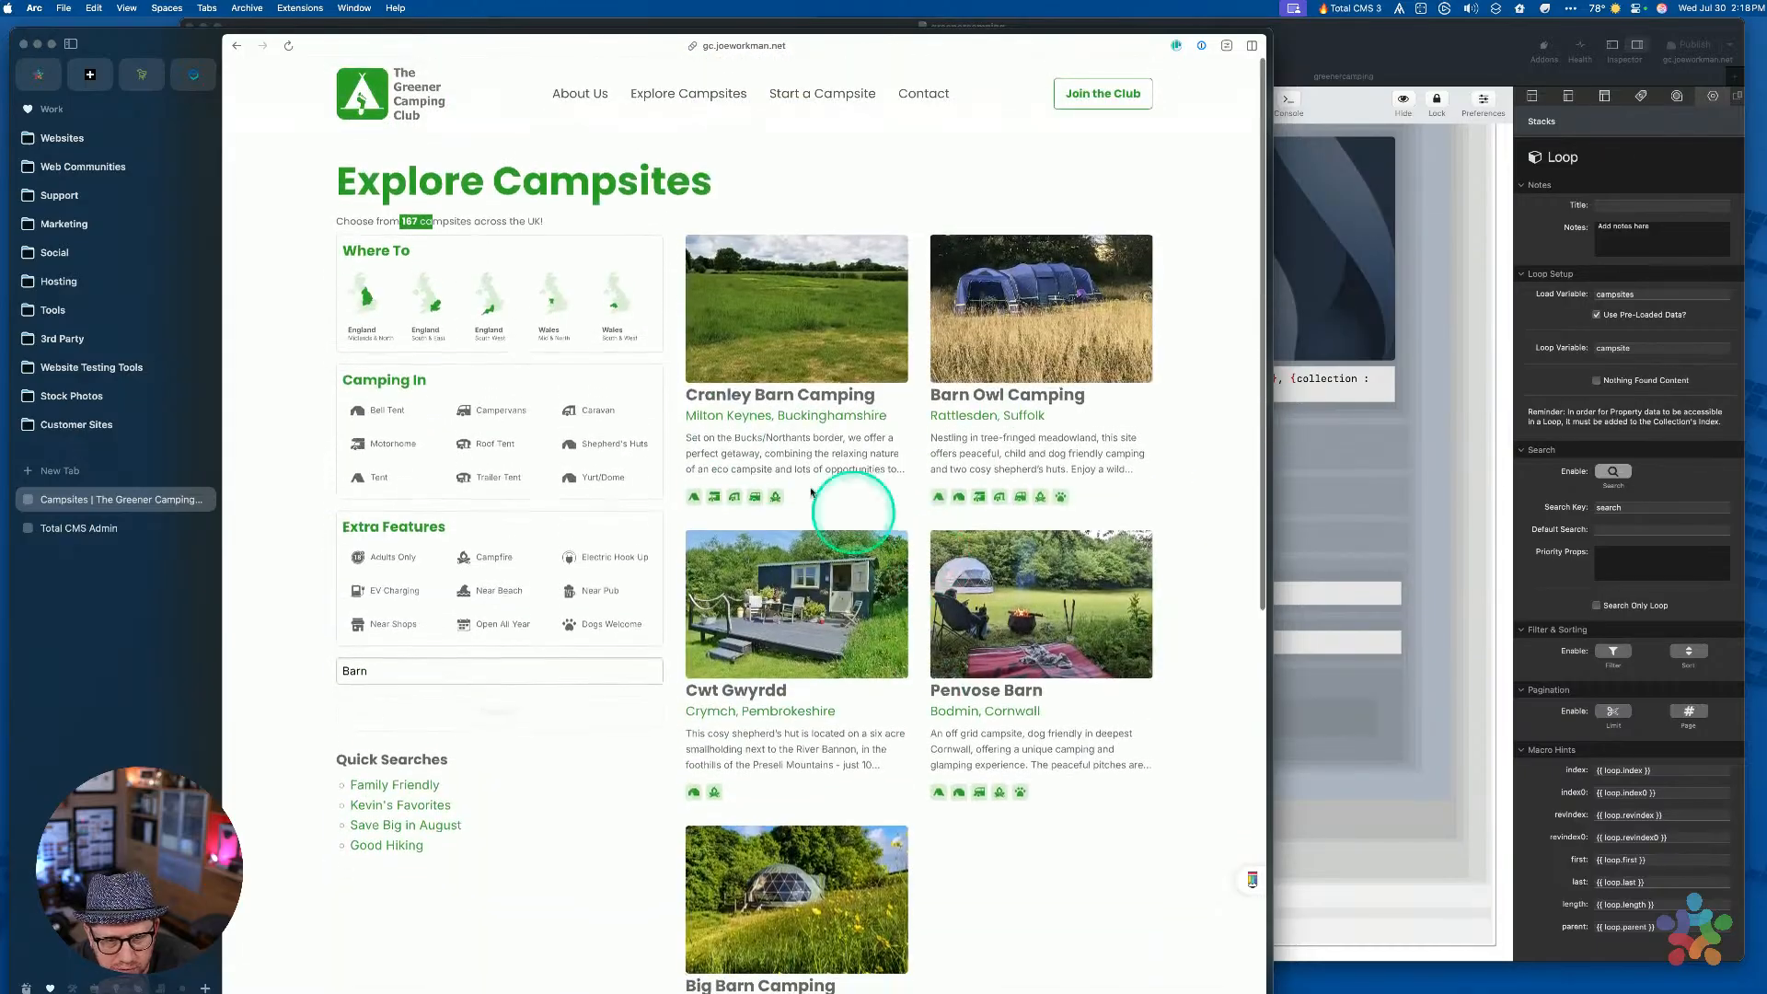
Go back to the meadow results and forward again to the Barn results
key(super+bracketleft)
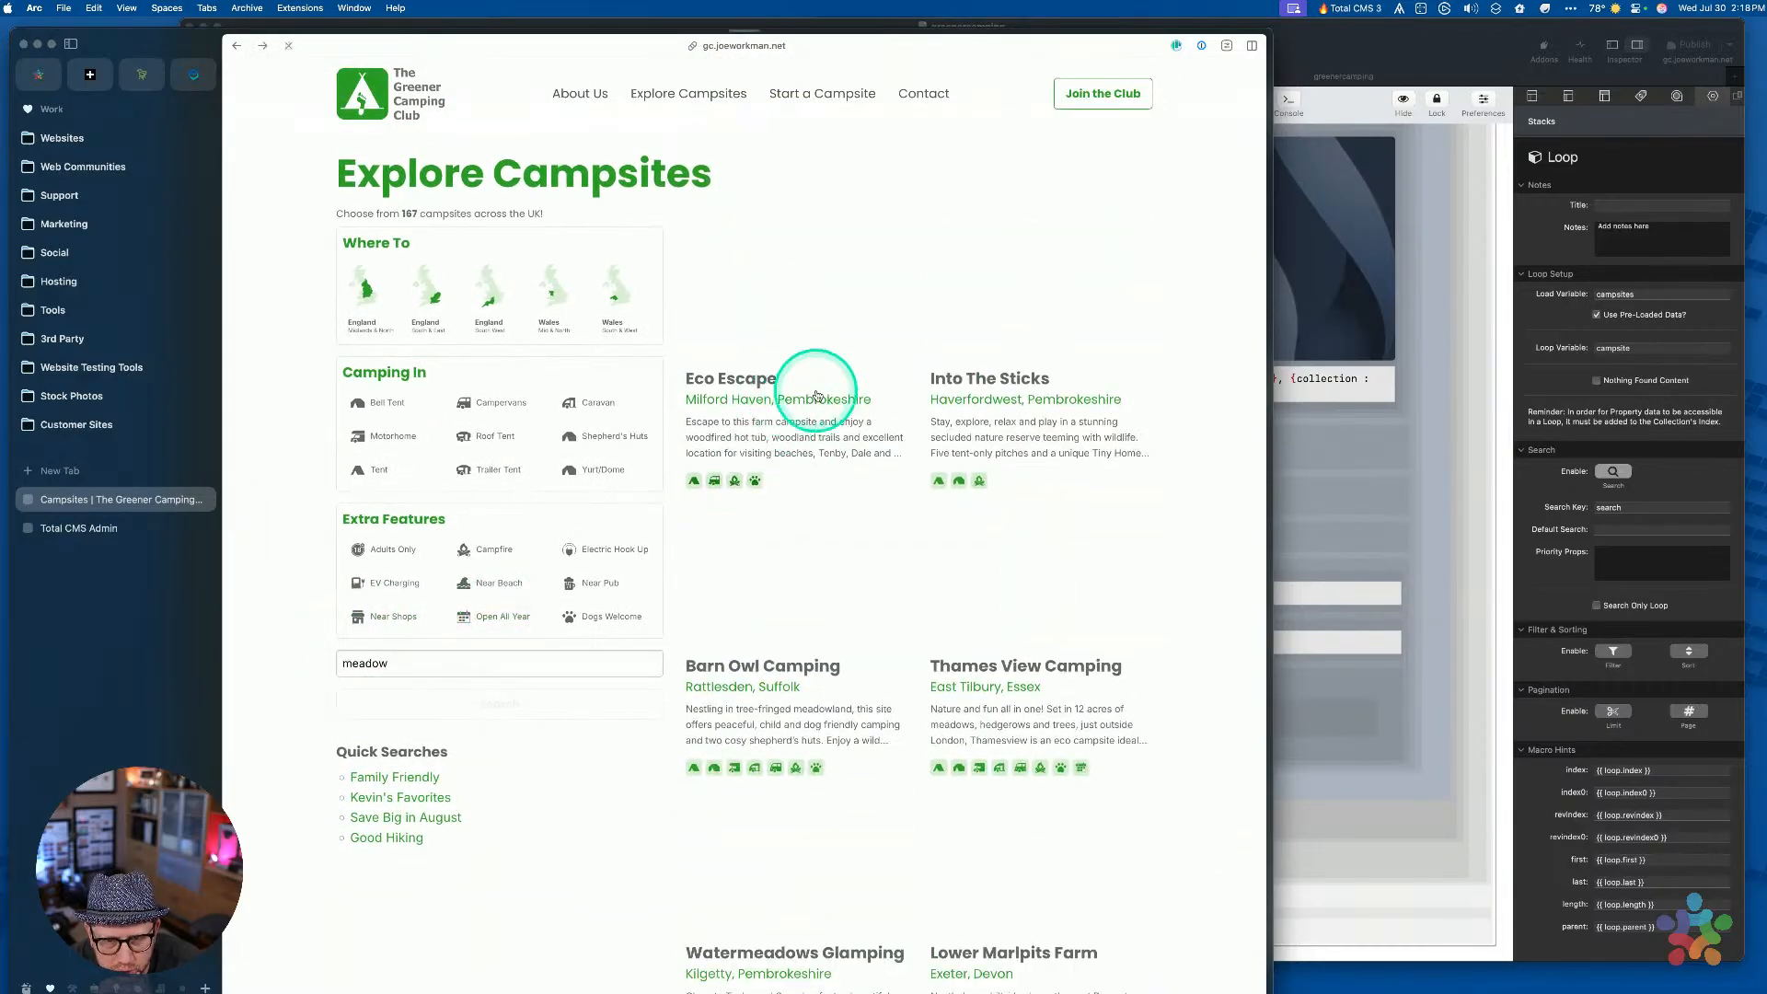
key(super+bracketright)
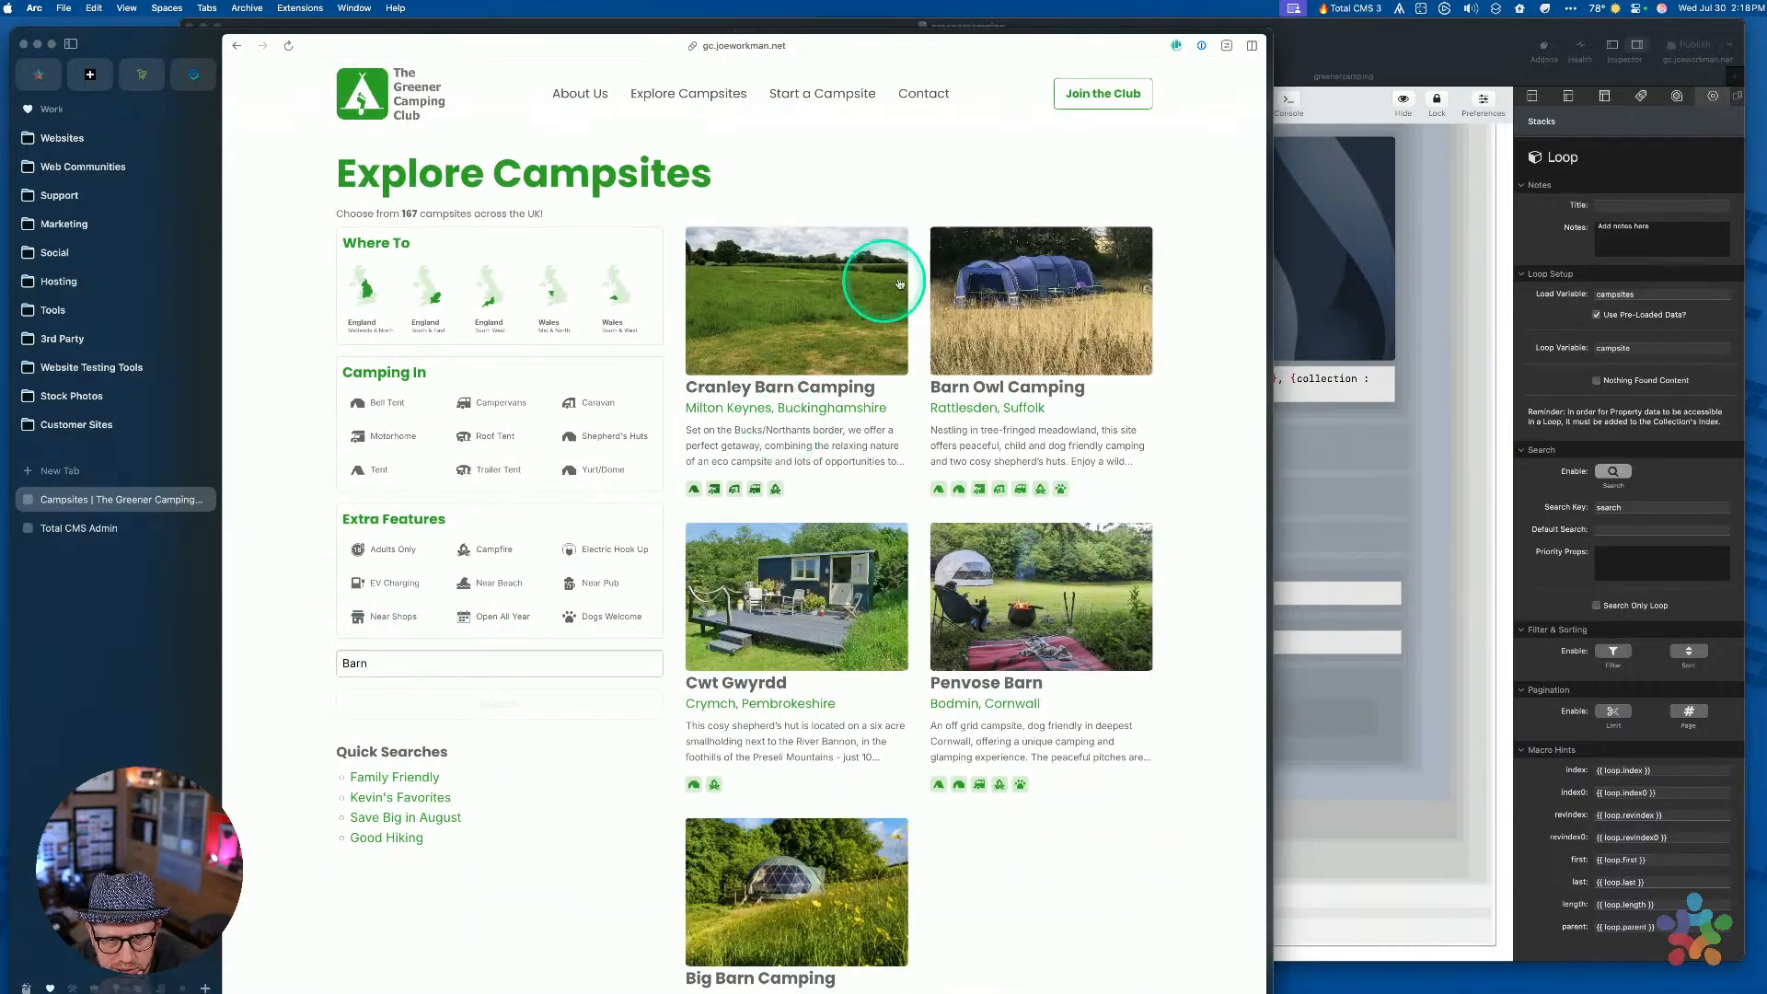
scroll(966, 653, down, 3)
scroll(962, 648, up, 3)
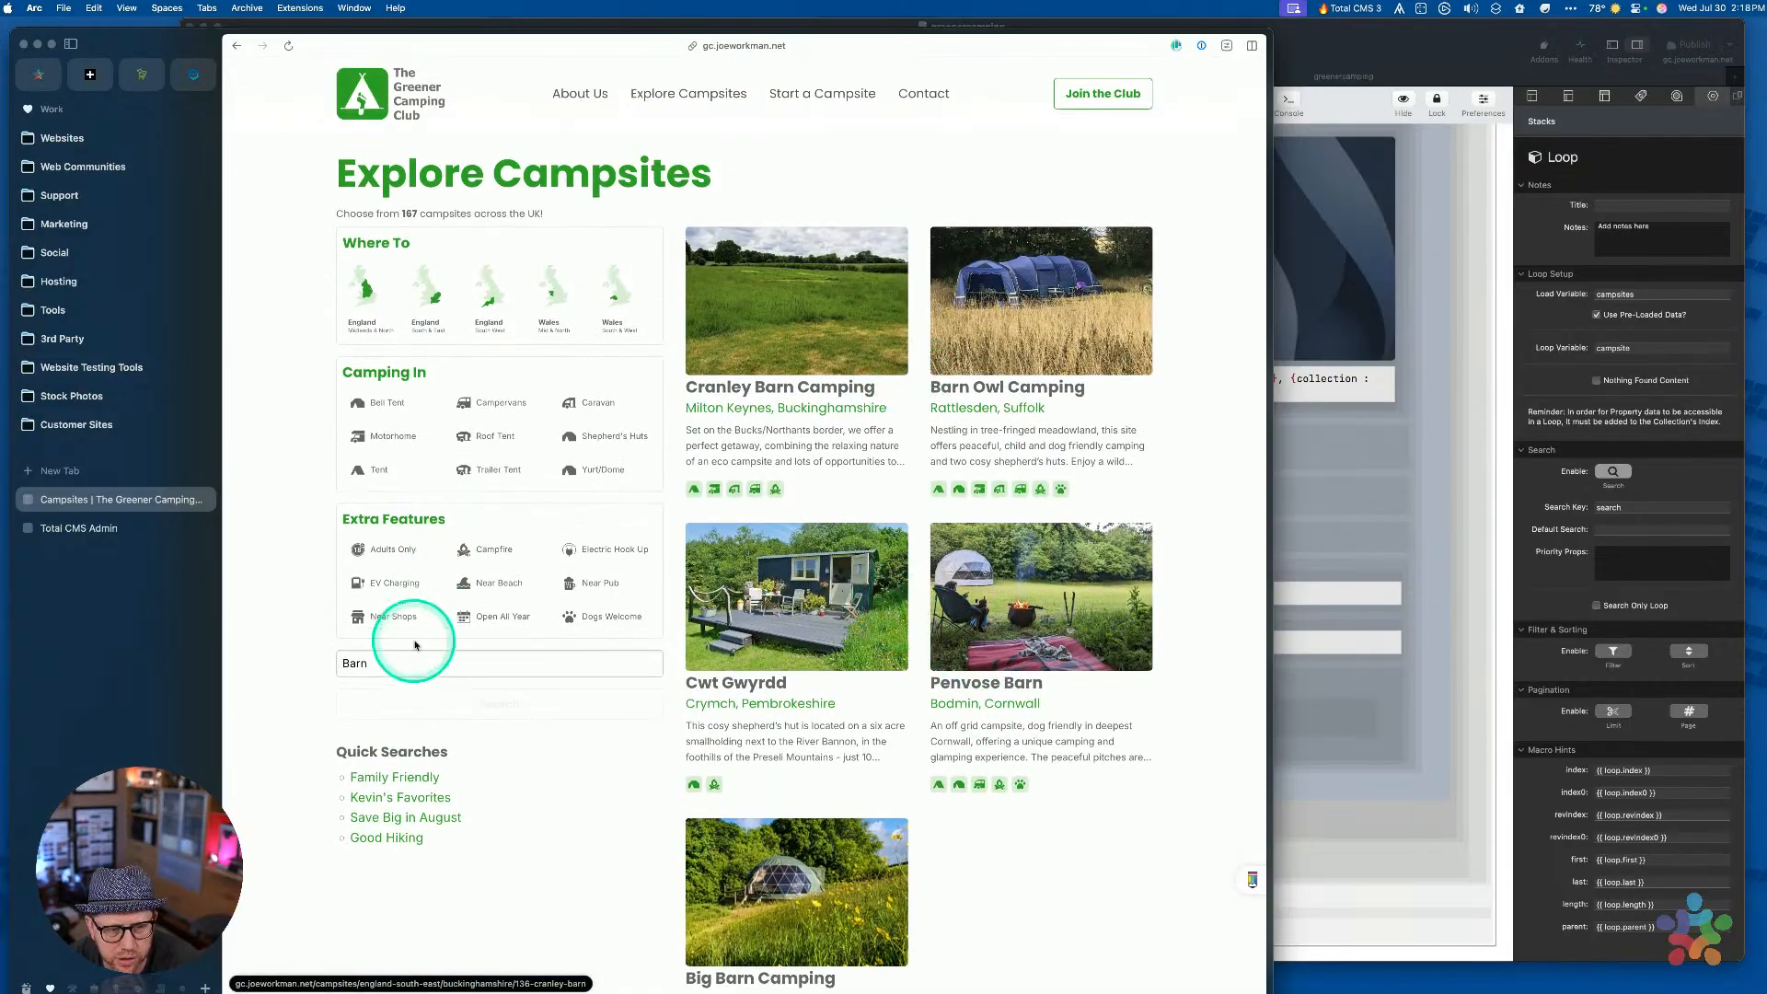
click(387, 663)
key(Up)
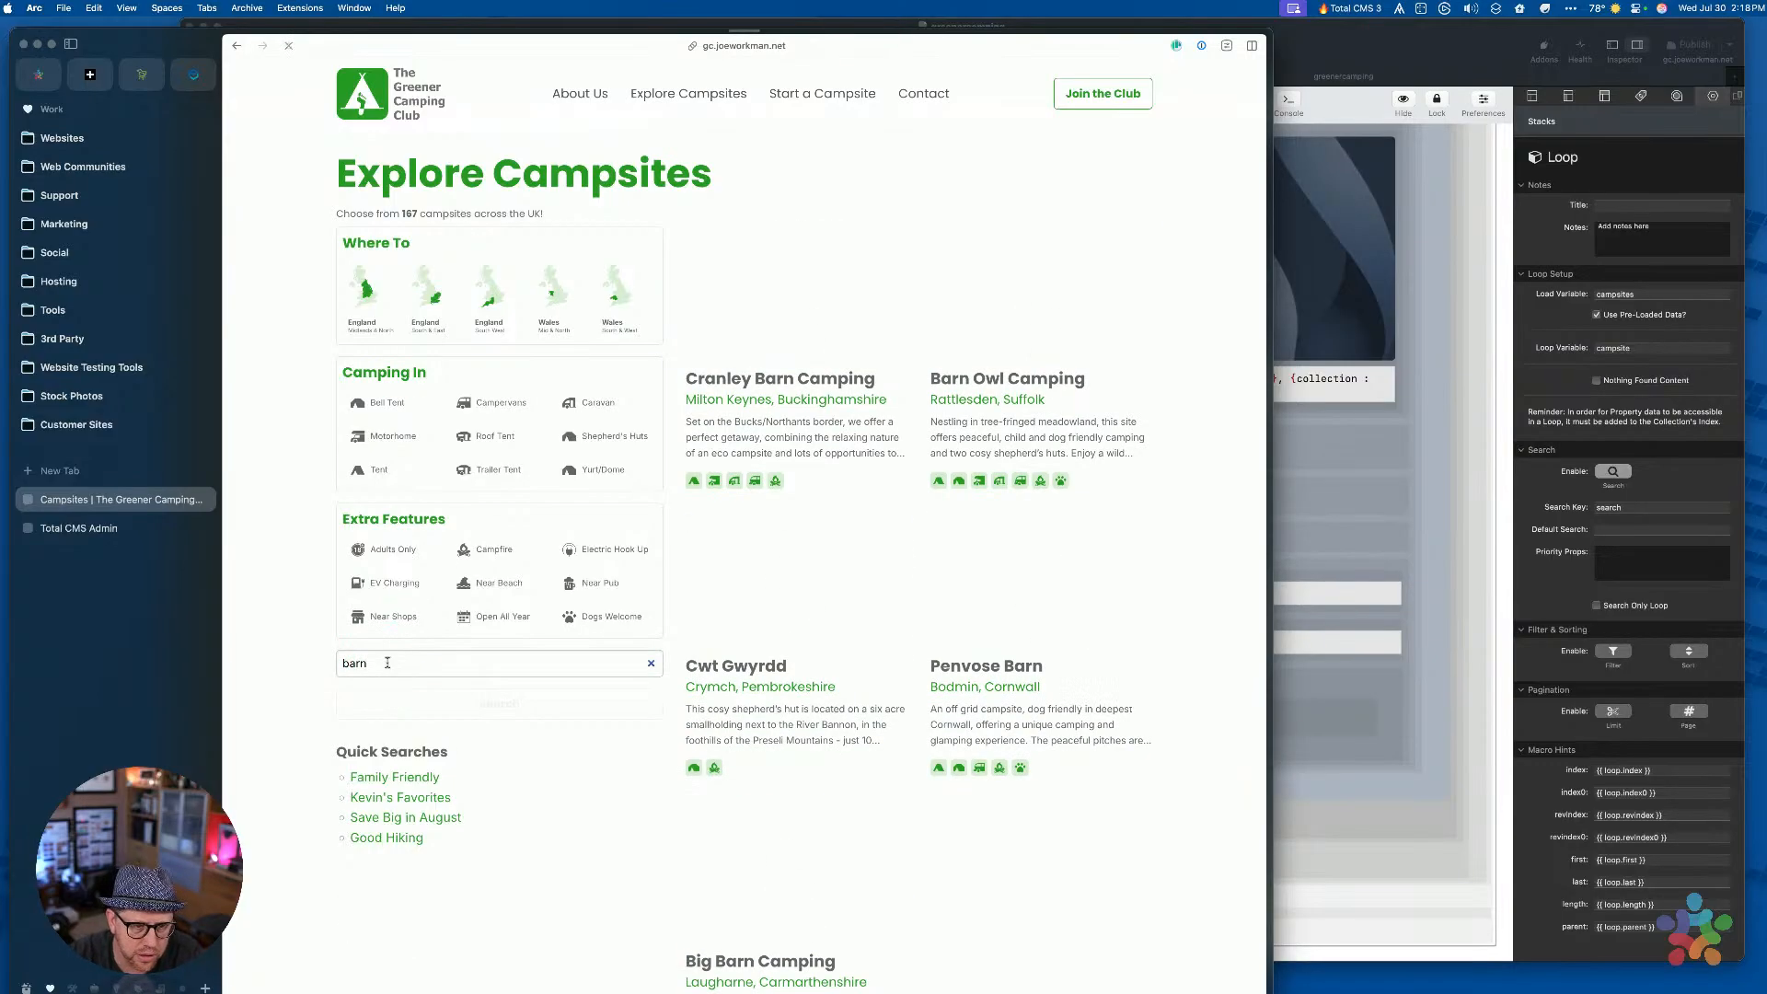
click(827, 626)
scroll(826, 626, down, 1)
scroll(827, 631, up, 1)
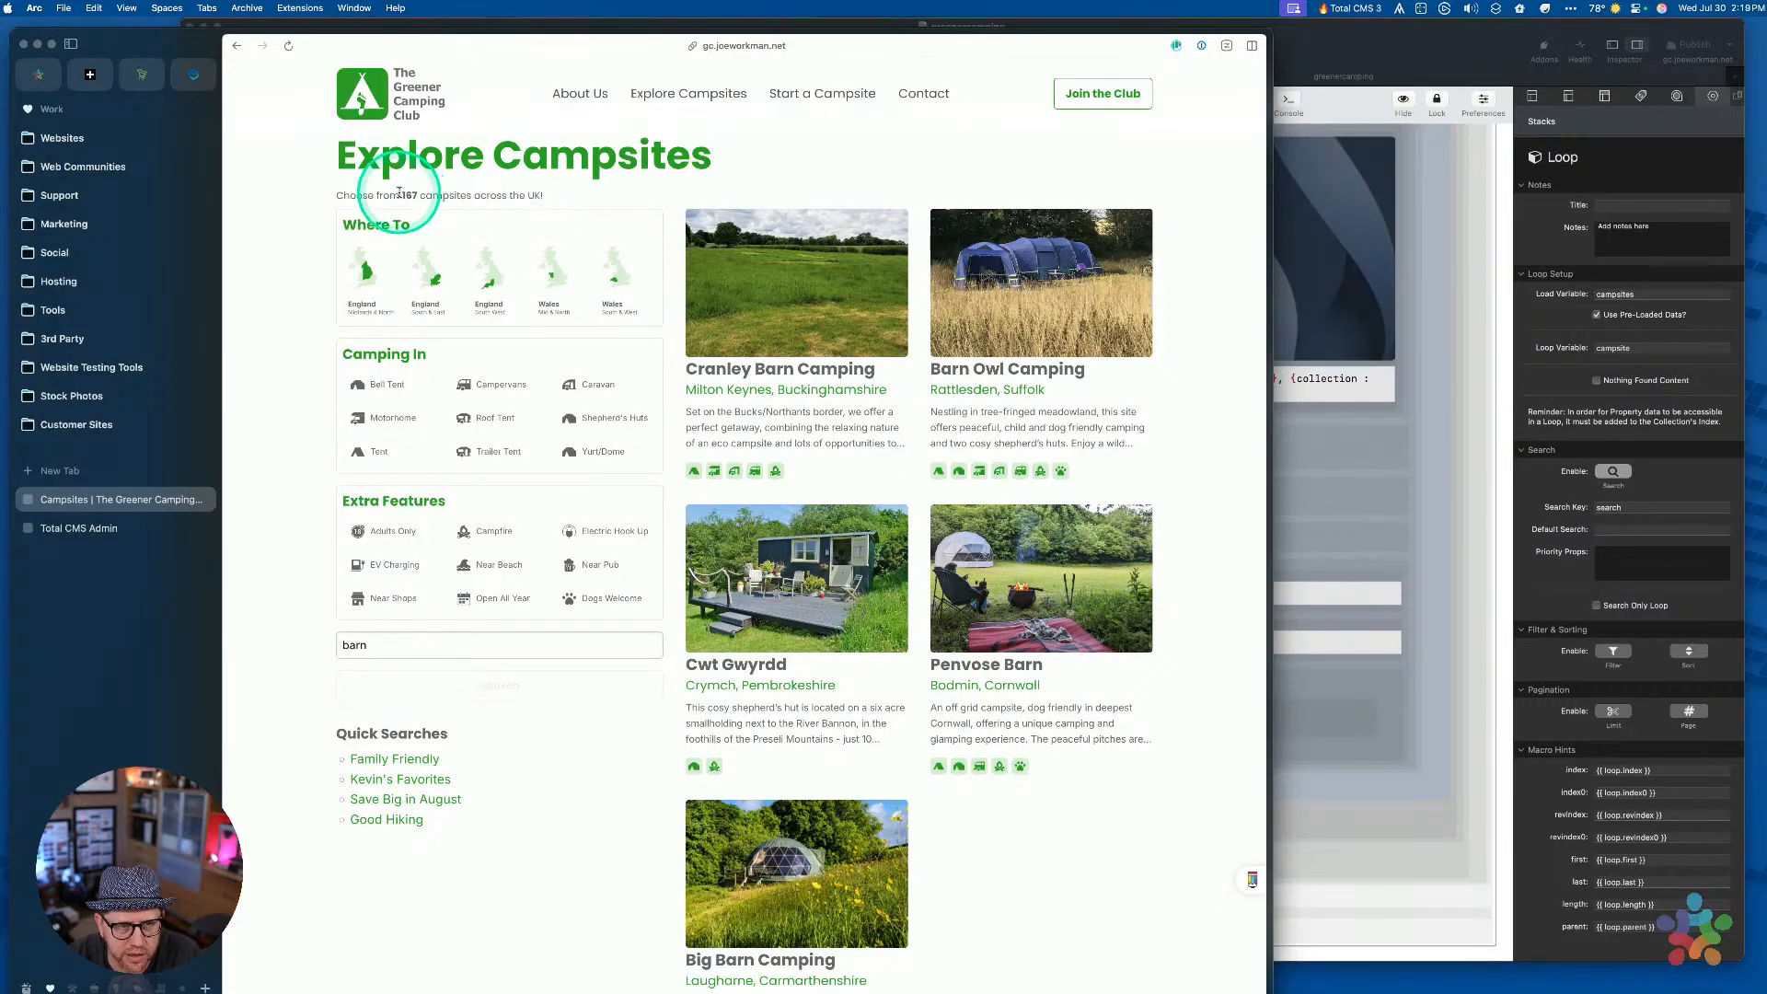
Highlight the 167 campsites count and view the URL ending ?search=barn
mouse_move(402, 196)
mouse_down()
mouse_move(443, 197)
mouse_move(396, 193)
mouse_move(422, 195)
mouse_up()
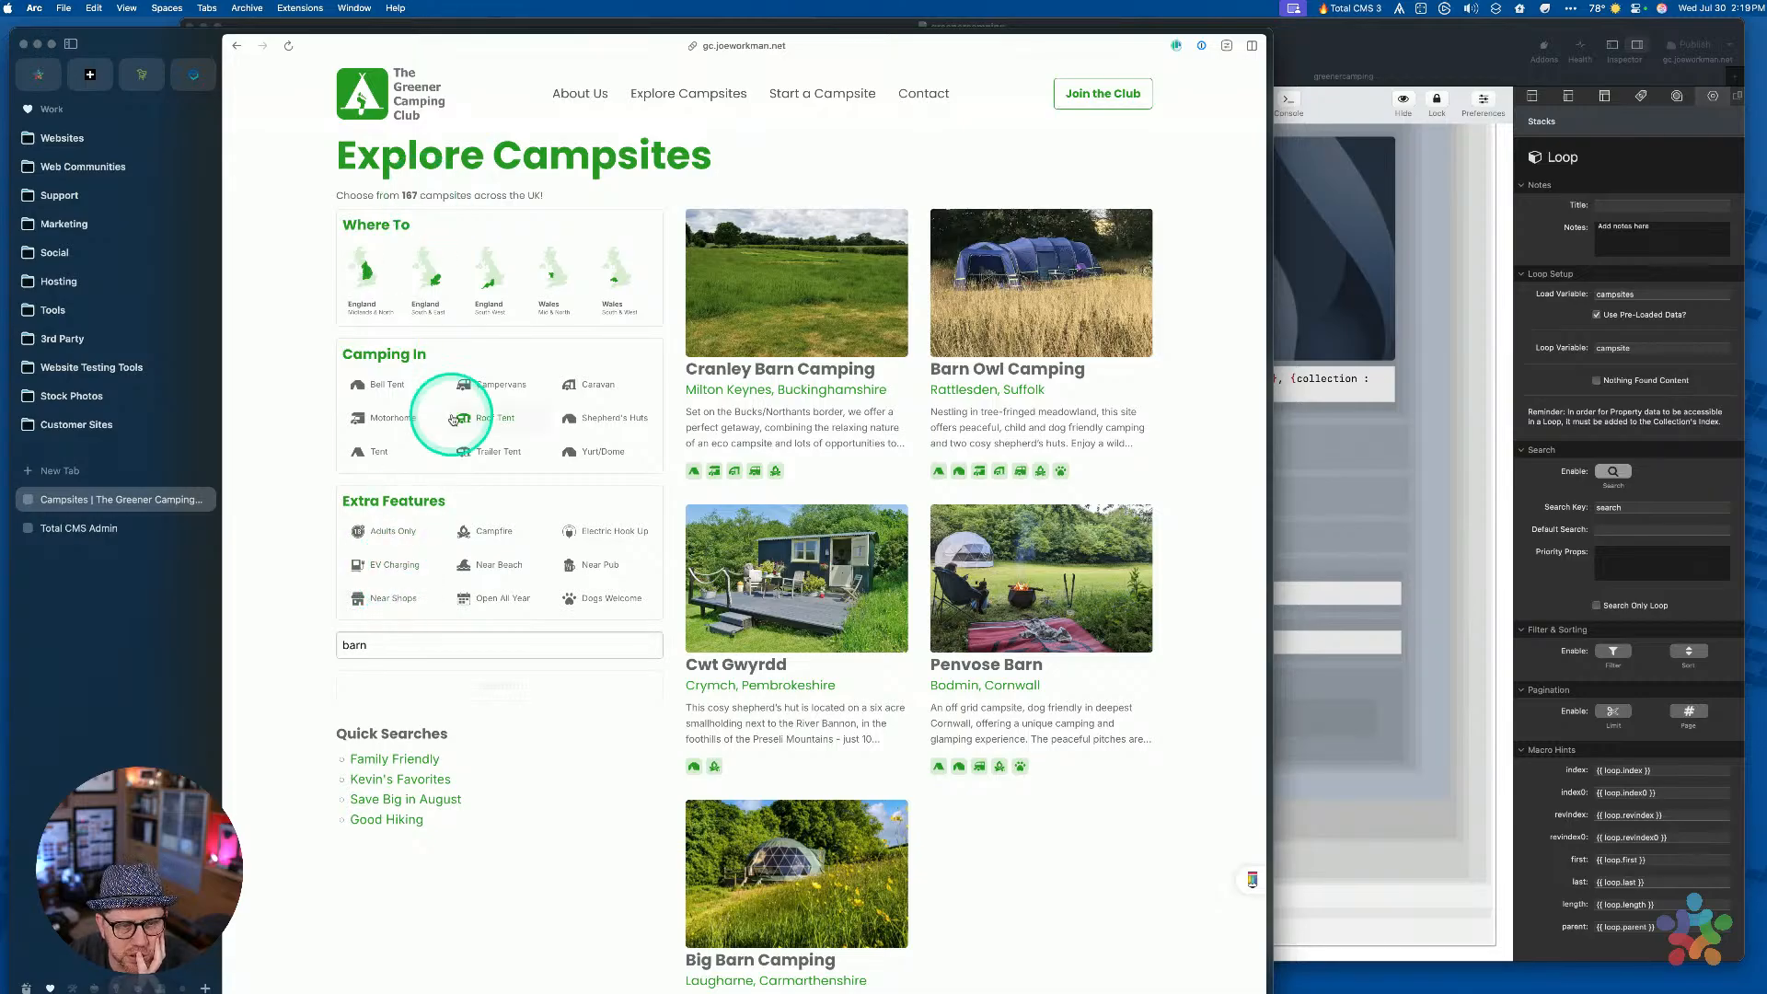
scroll(711, 389, down, 3)
scroll(720, 449, up, 3)
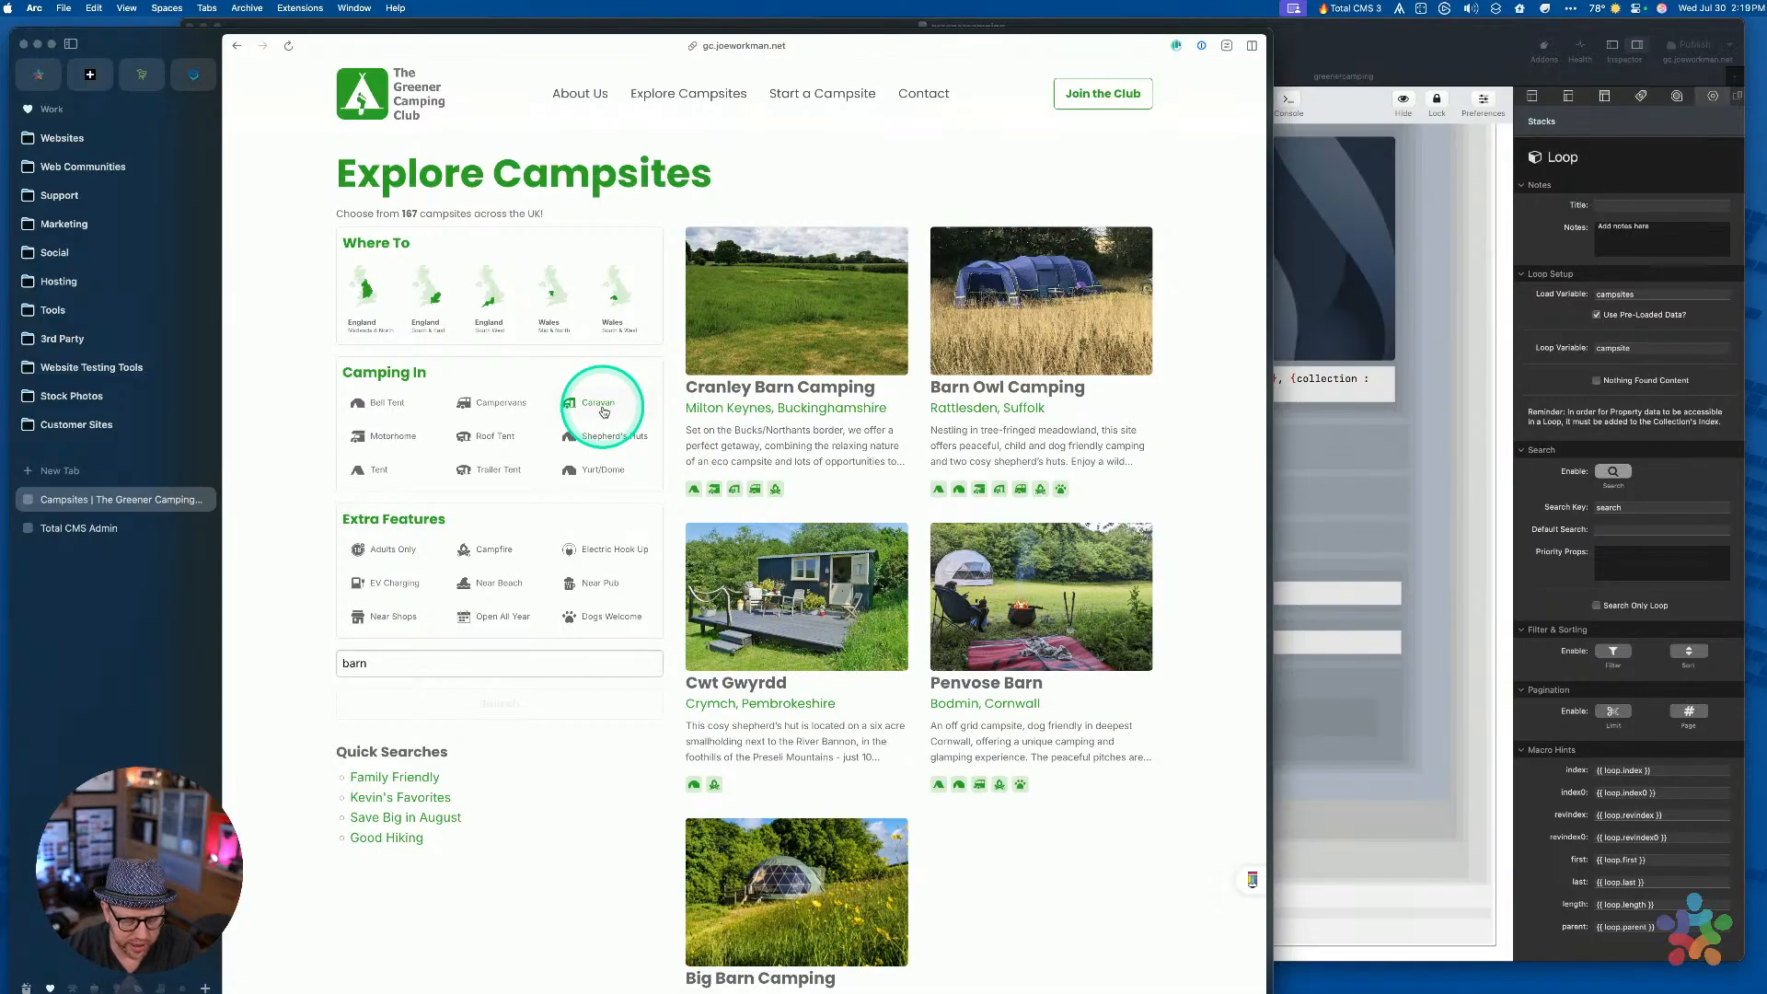
key(super+l)
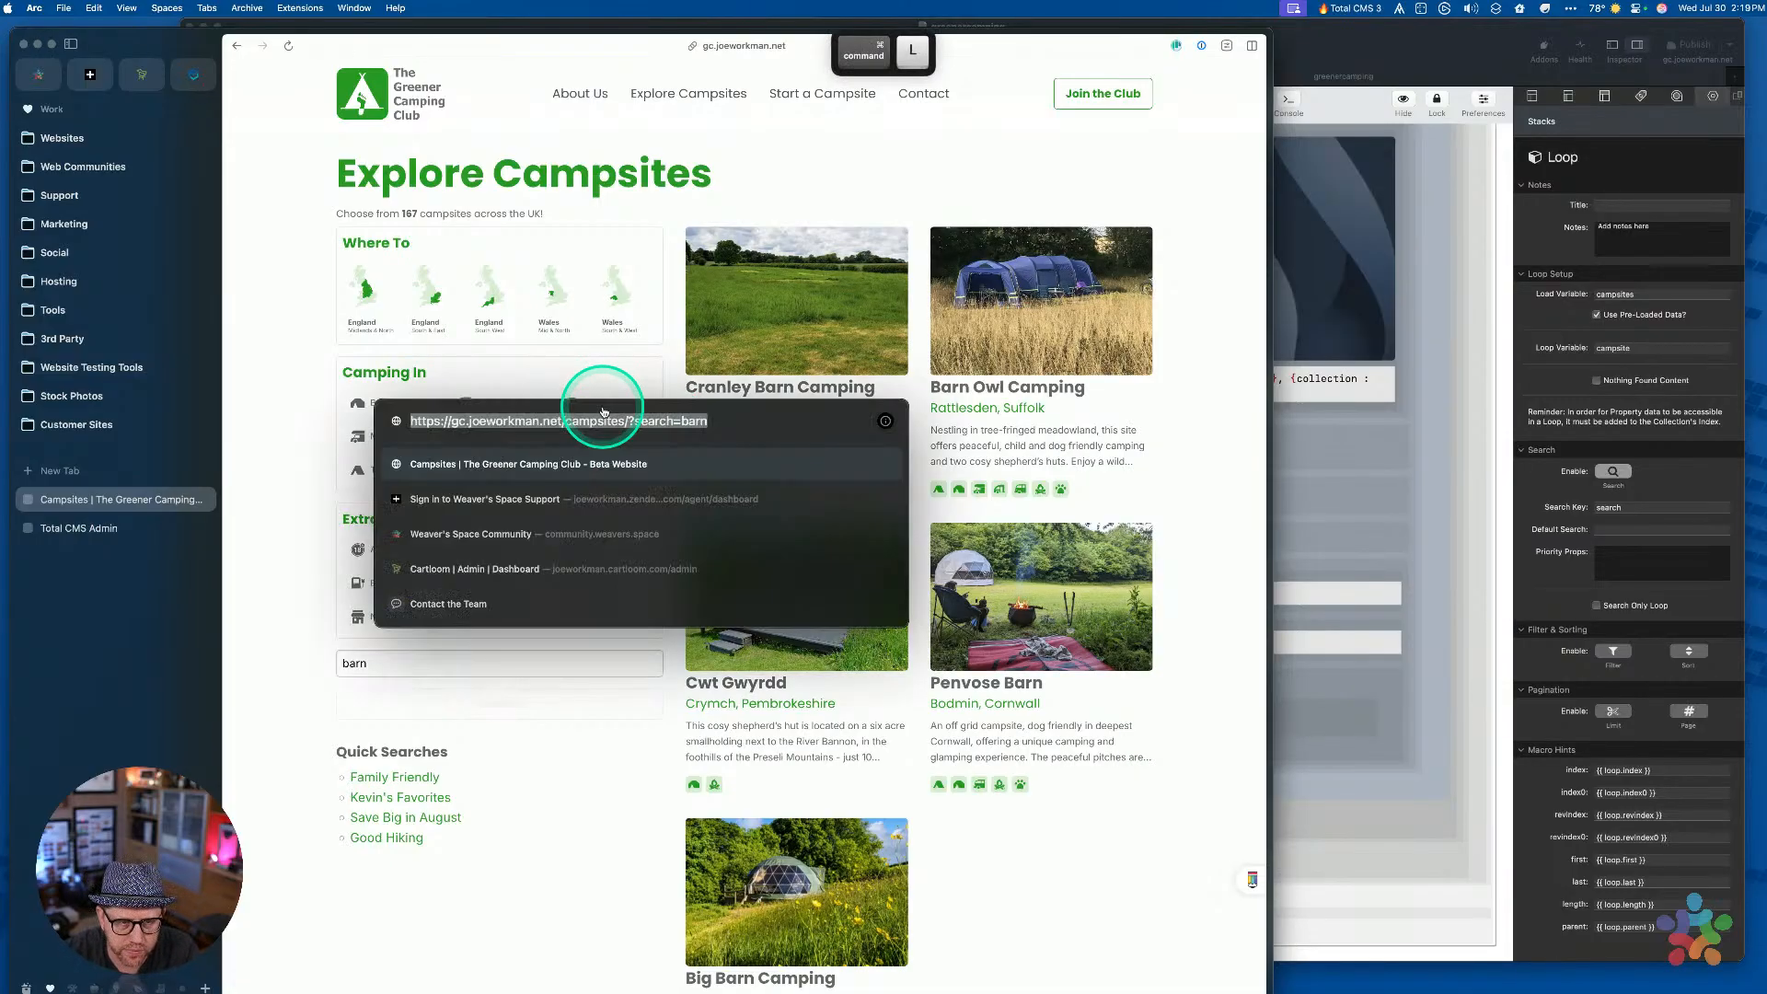
key(Right)
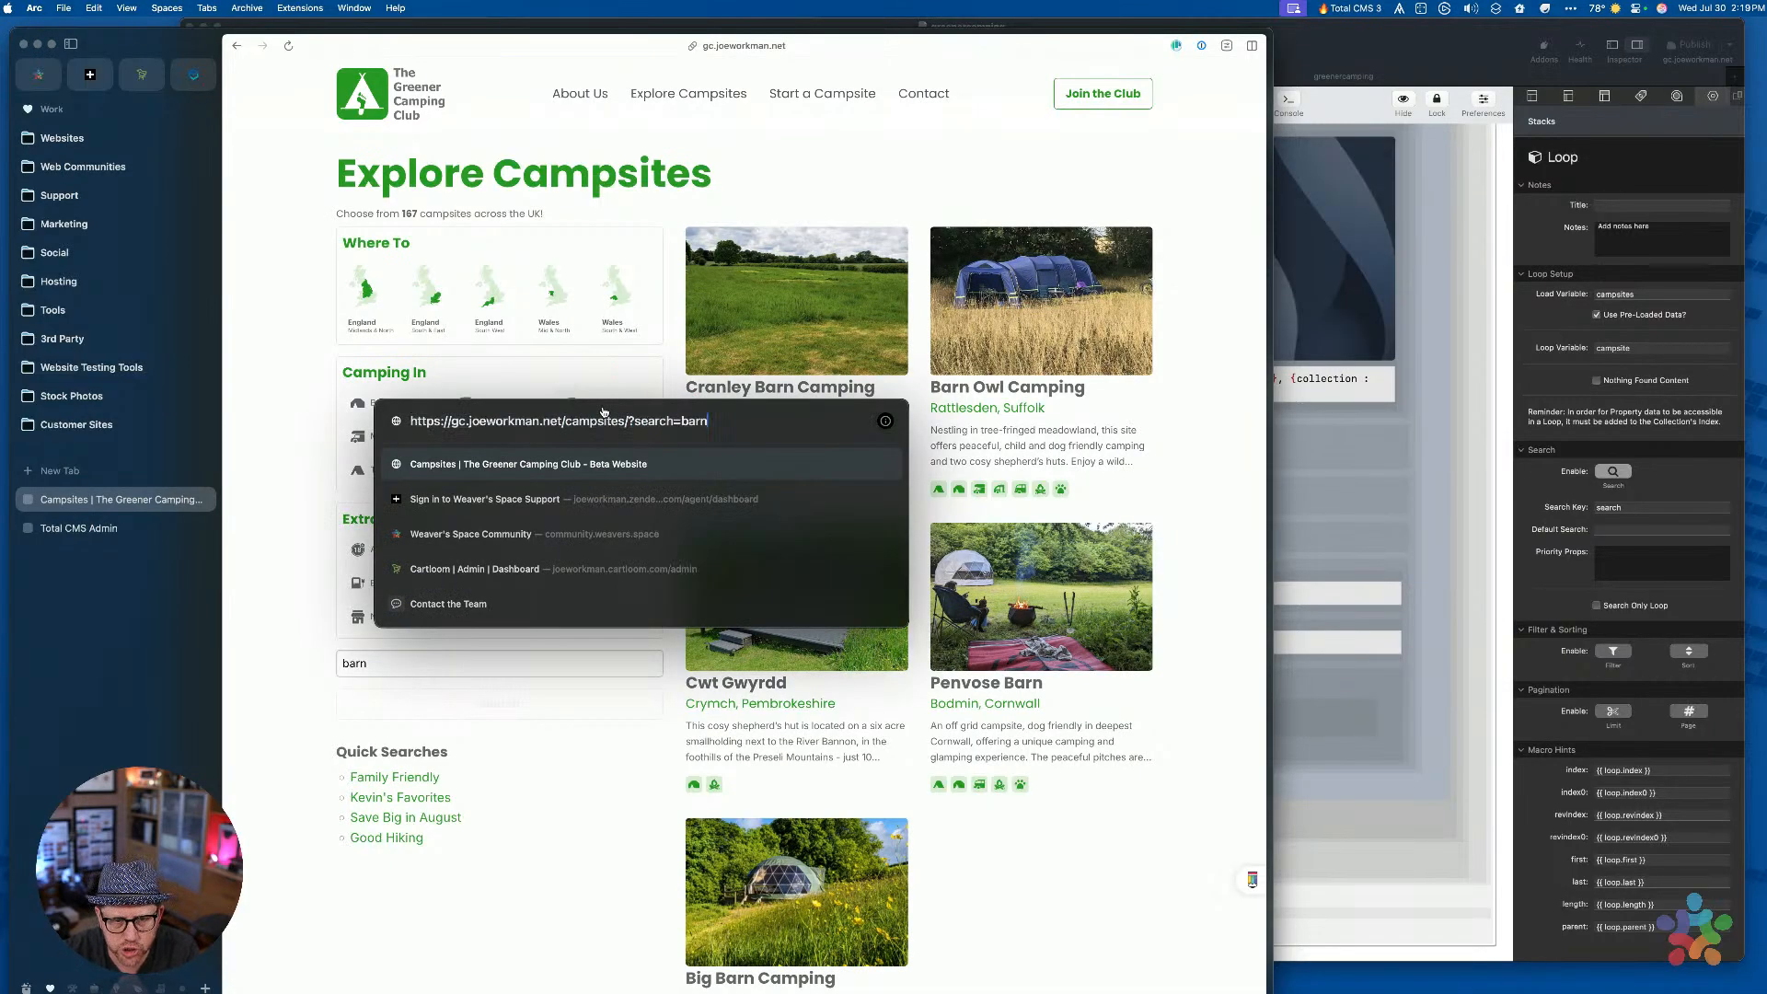
click(1408, 51)
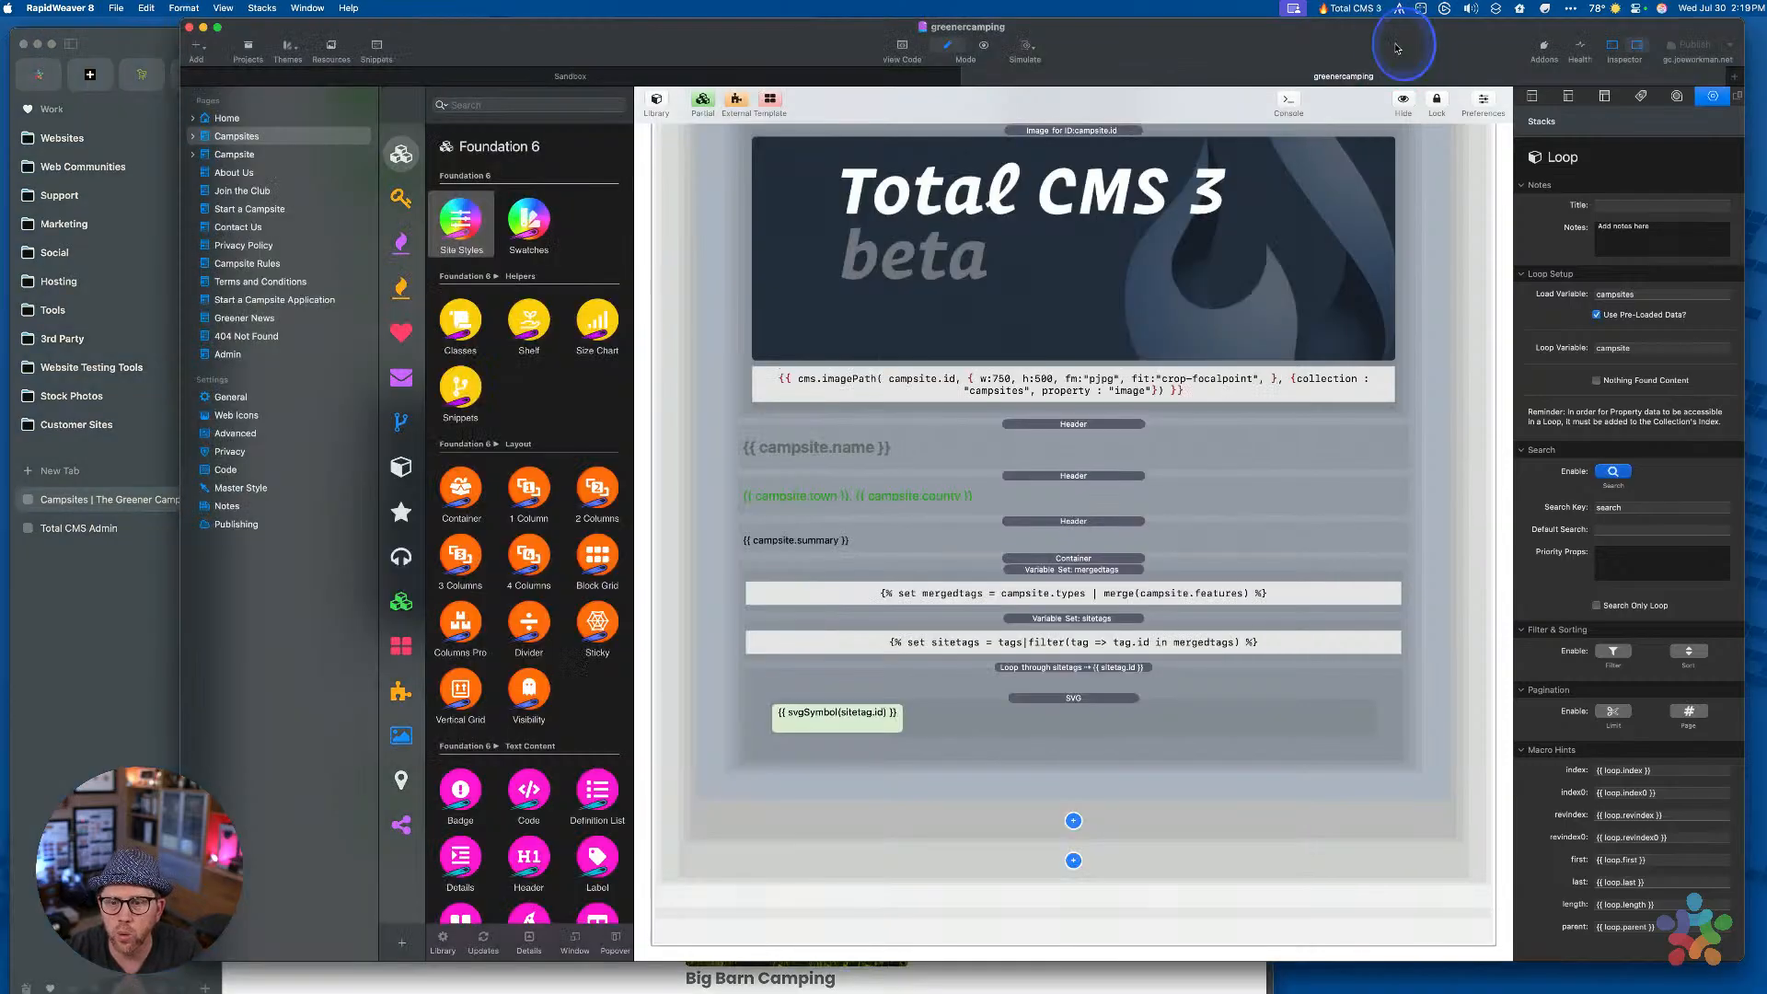
scroll(1259, 472, up, 5)
scroll(1258, 475, up, 3)
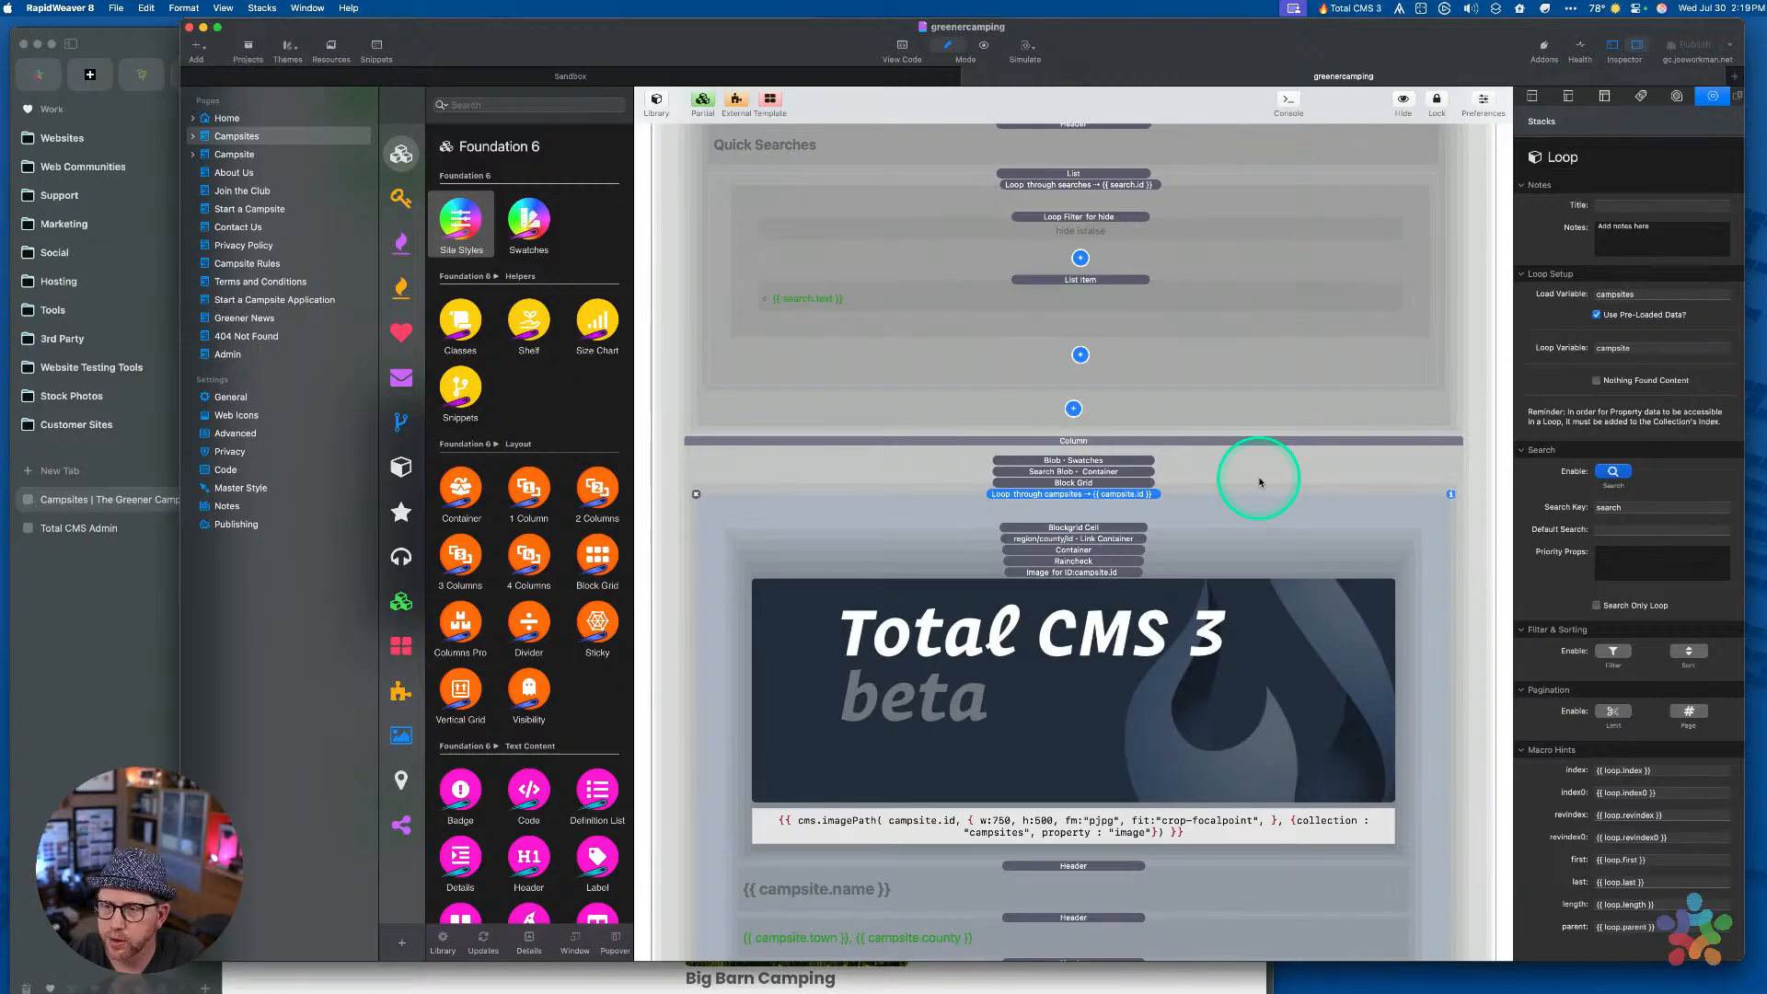
scroll(1183, 541, down, 8)
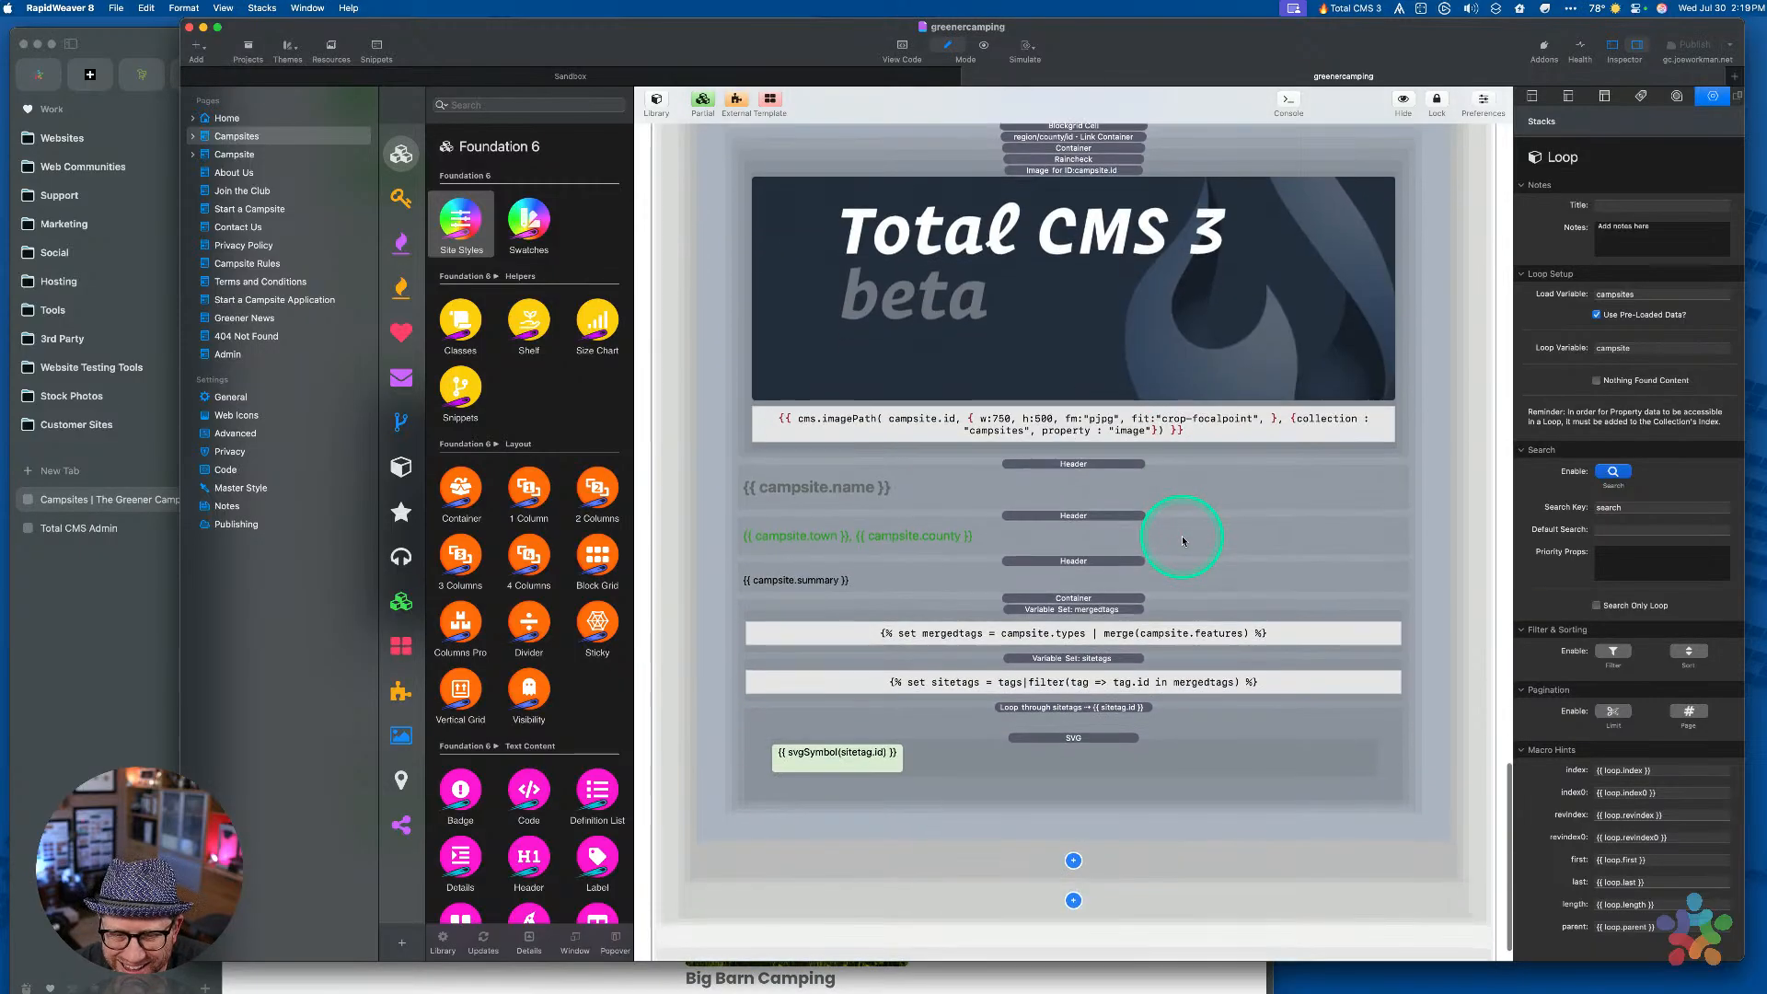
scroll(1184, 541, up, 7)
scroll(1184, 541, up, 3)
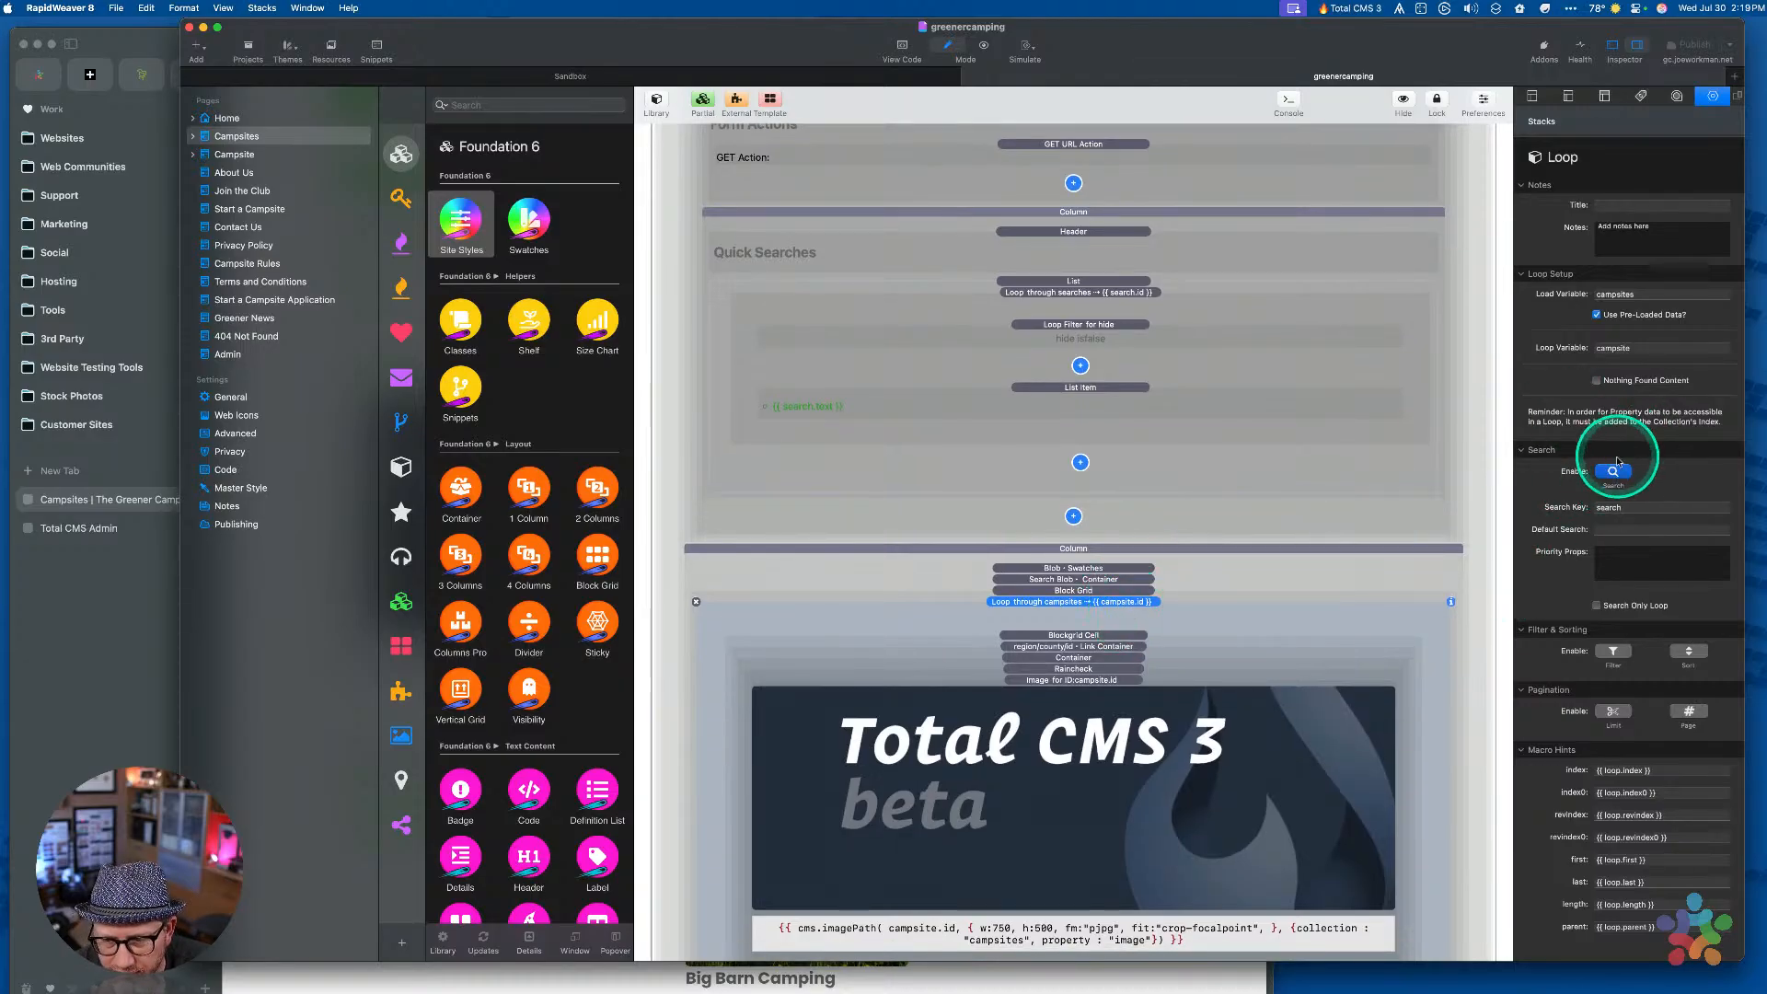
click(144, 602)
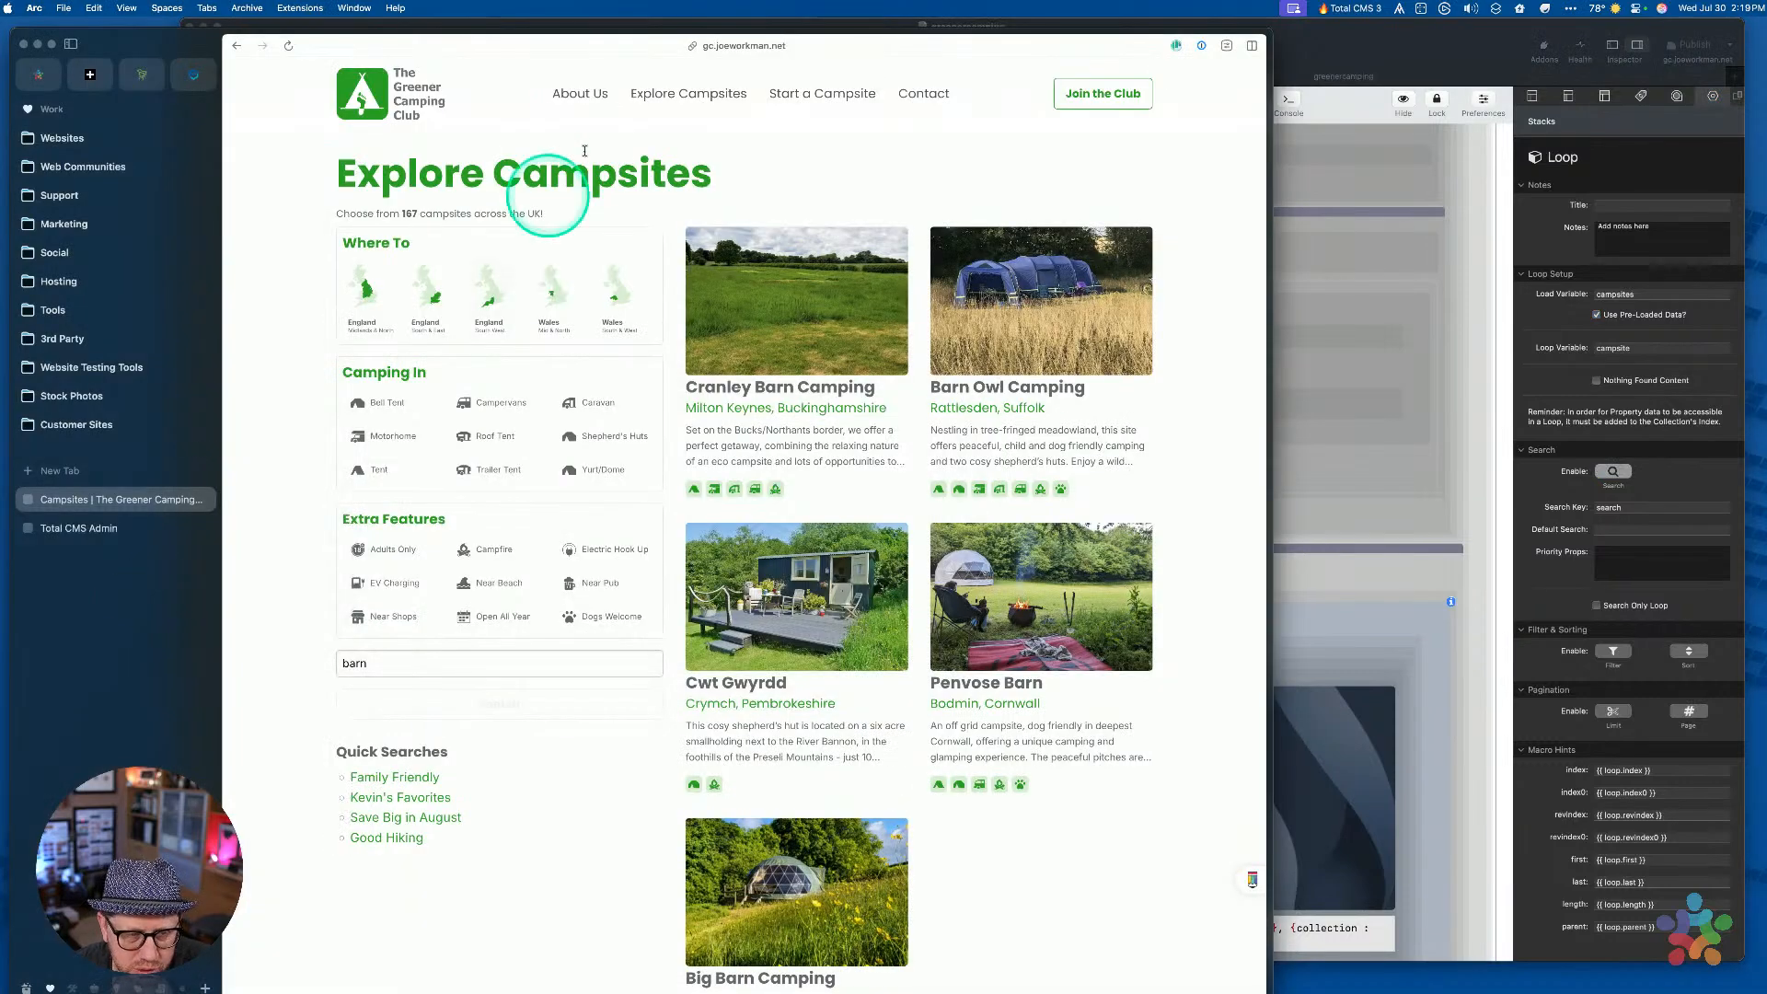
Highlight the '167 campsites' text in Arc and return to RapidWeaver
drag(383, 213, 473, 213)
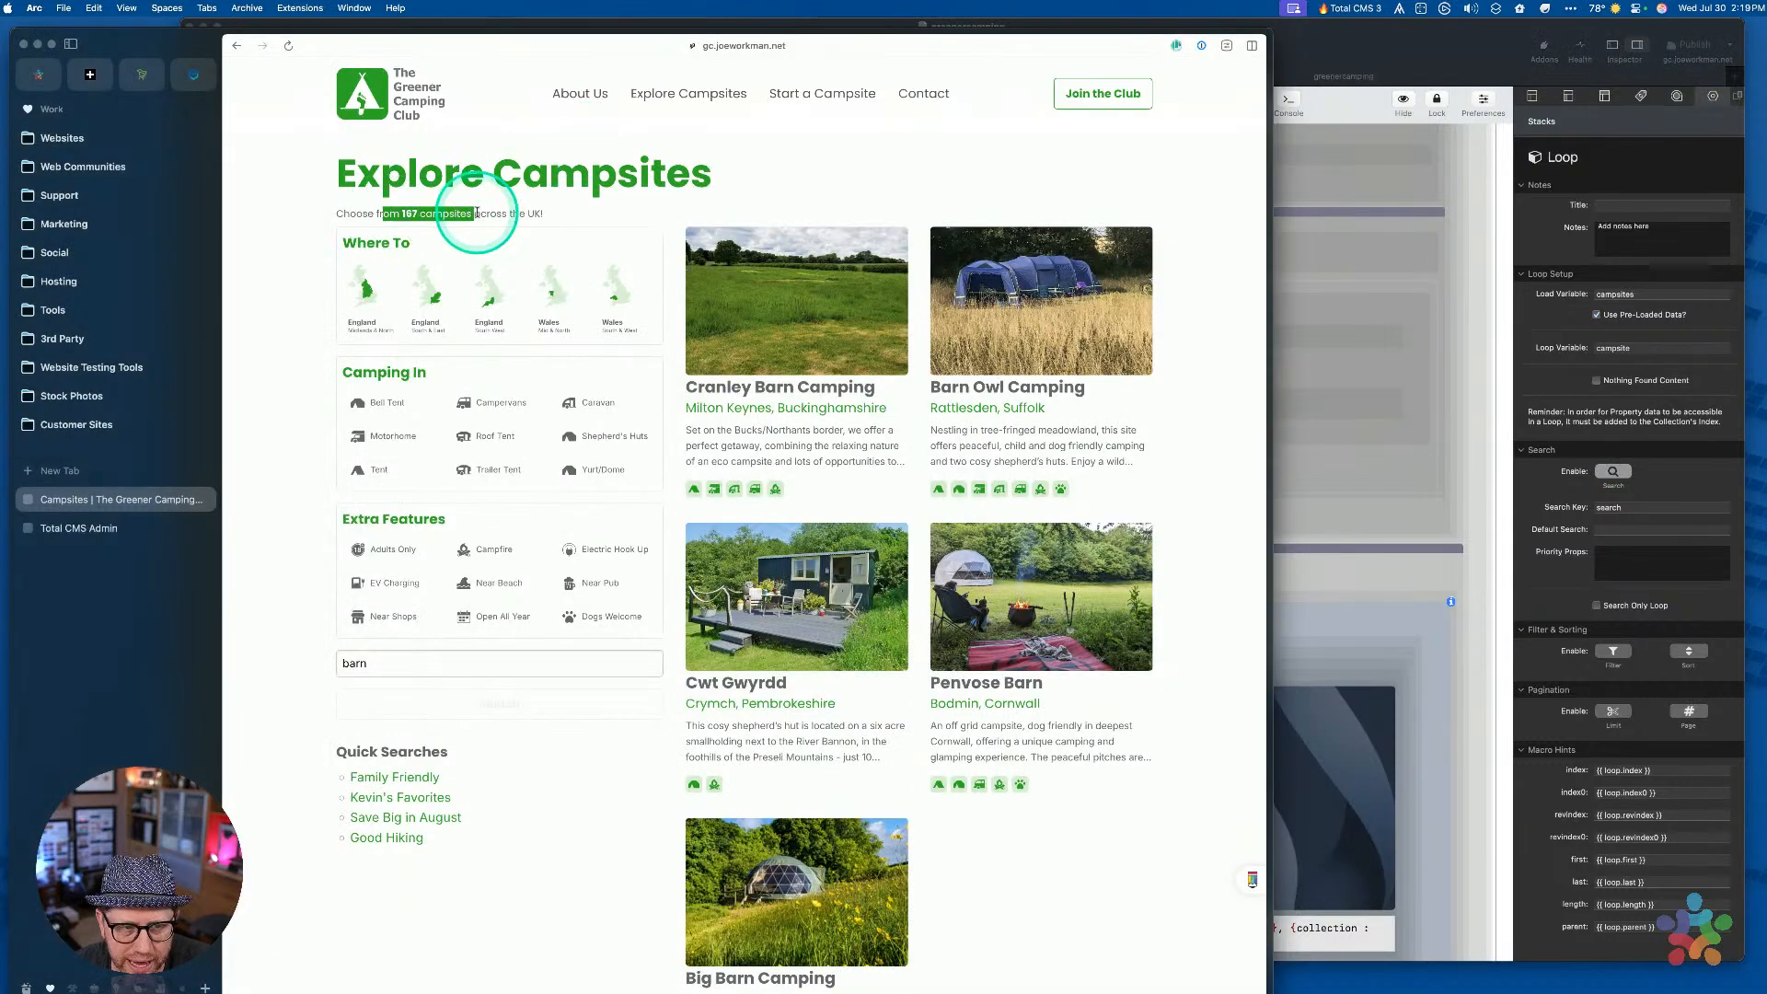
click(1328, 577)
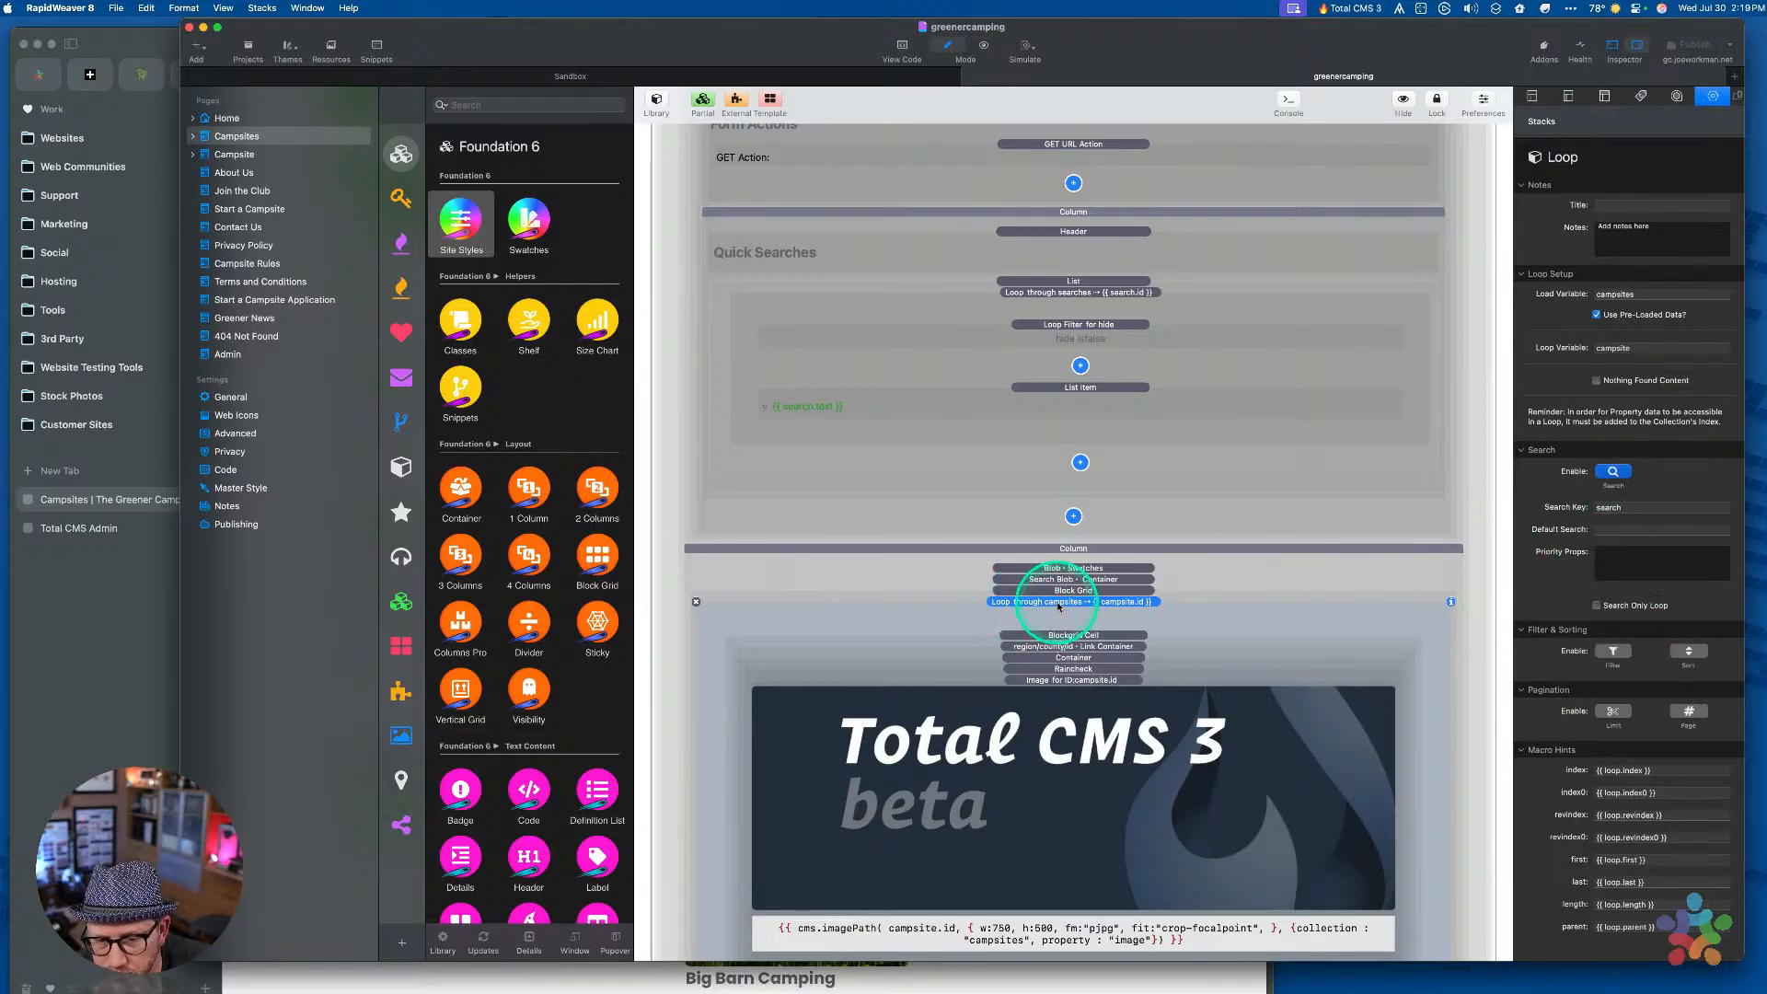
Switch off Search on the campsites loop and check the campsite count on the live page
click(1612, 473)
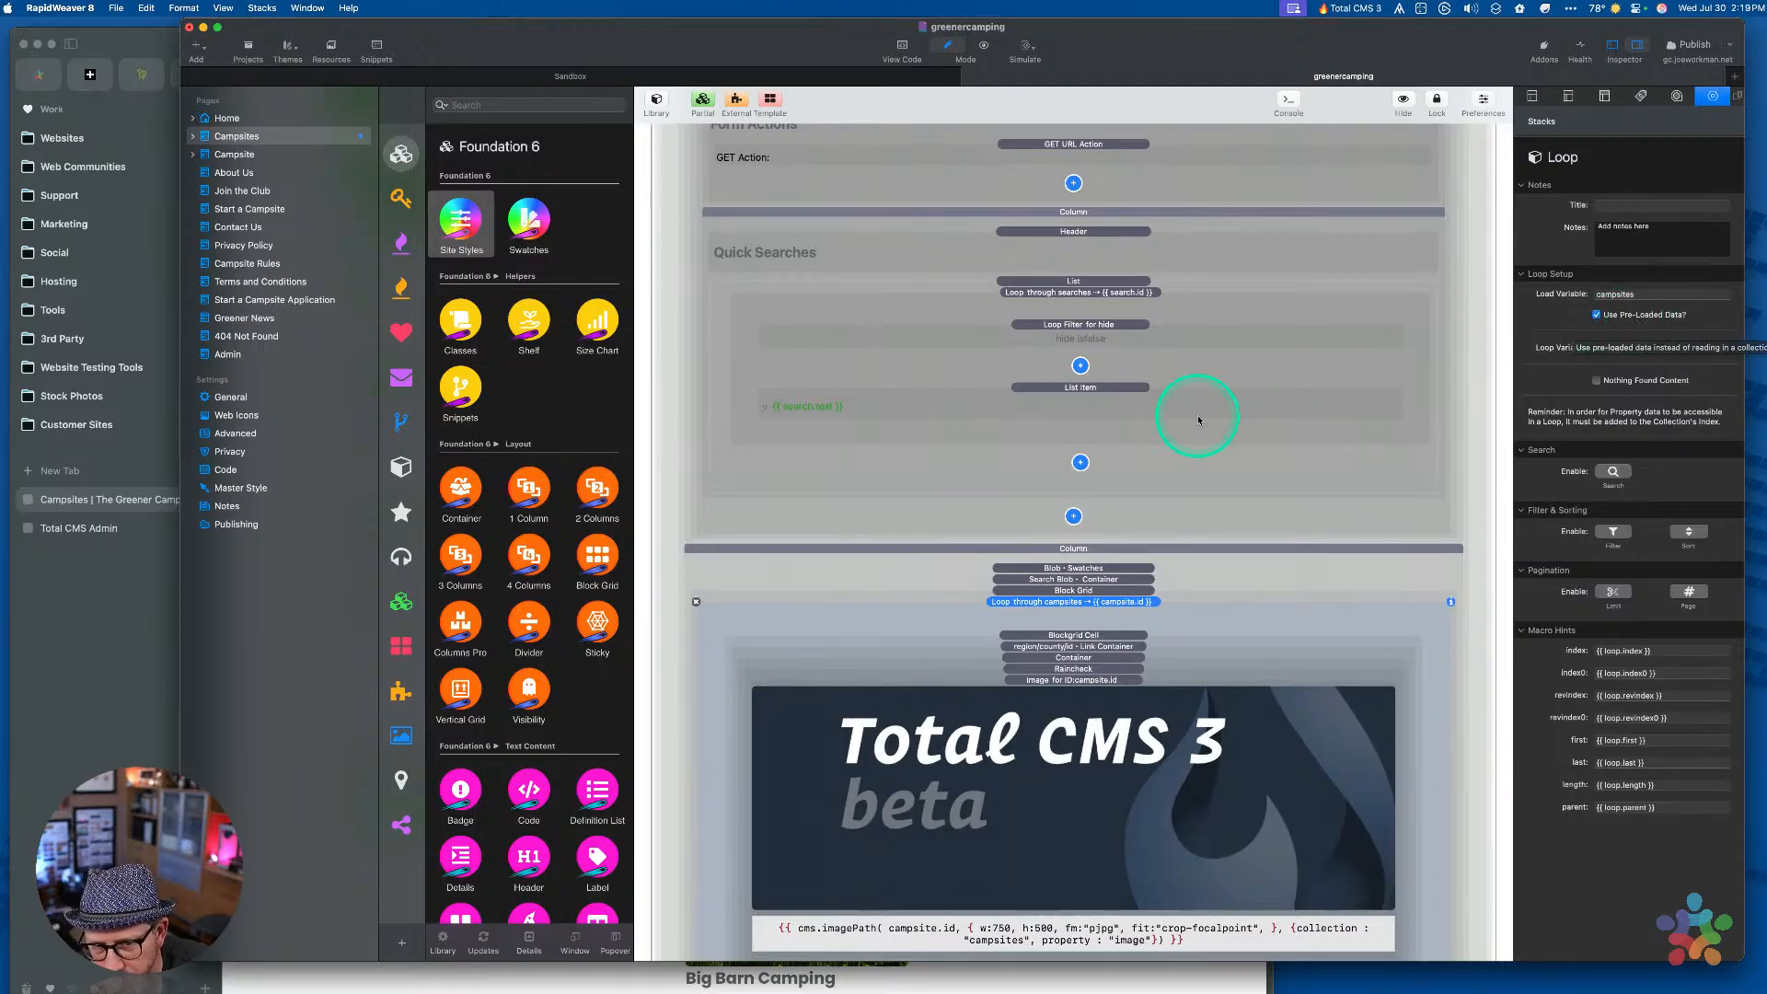
click(123, 692)
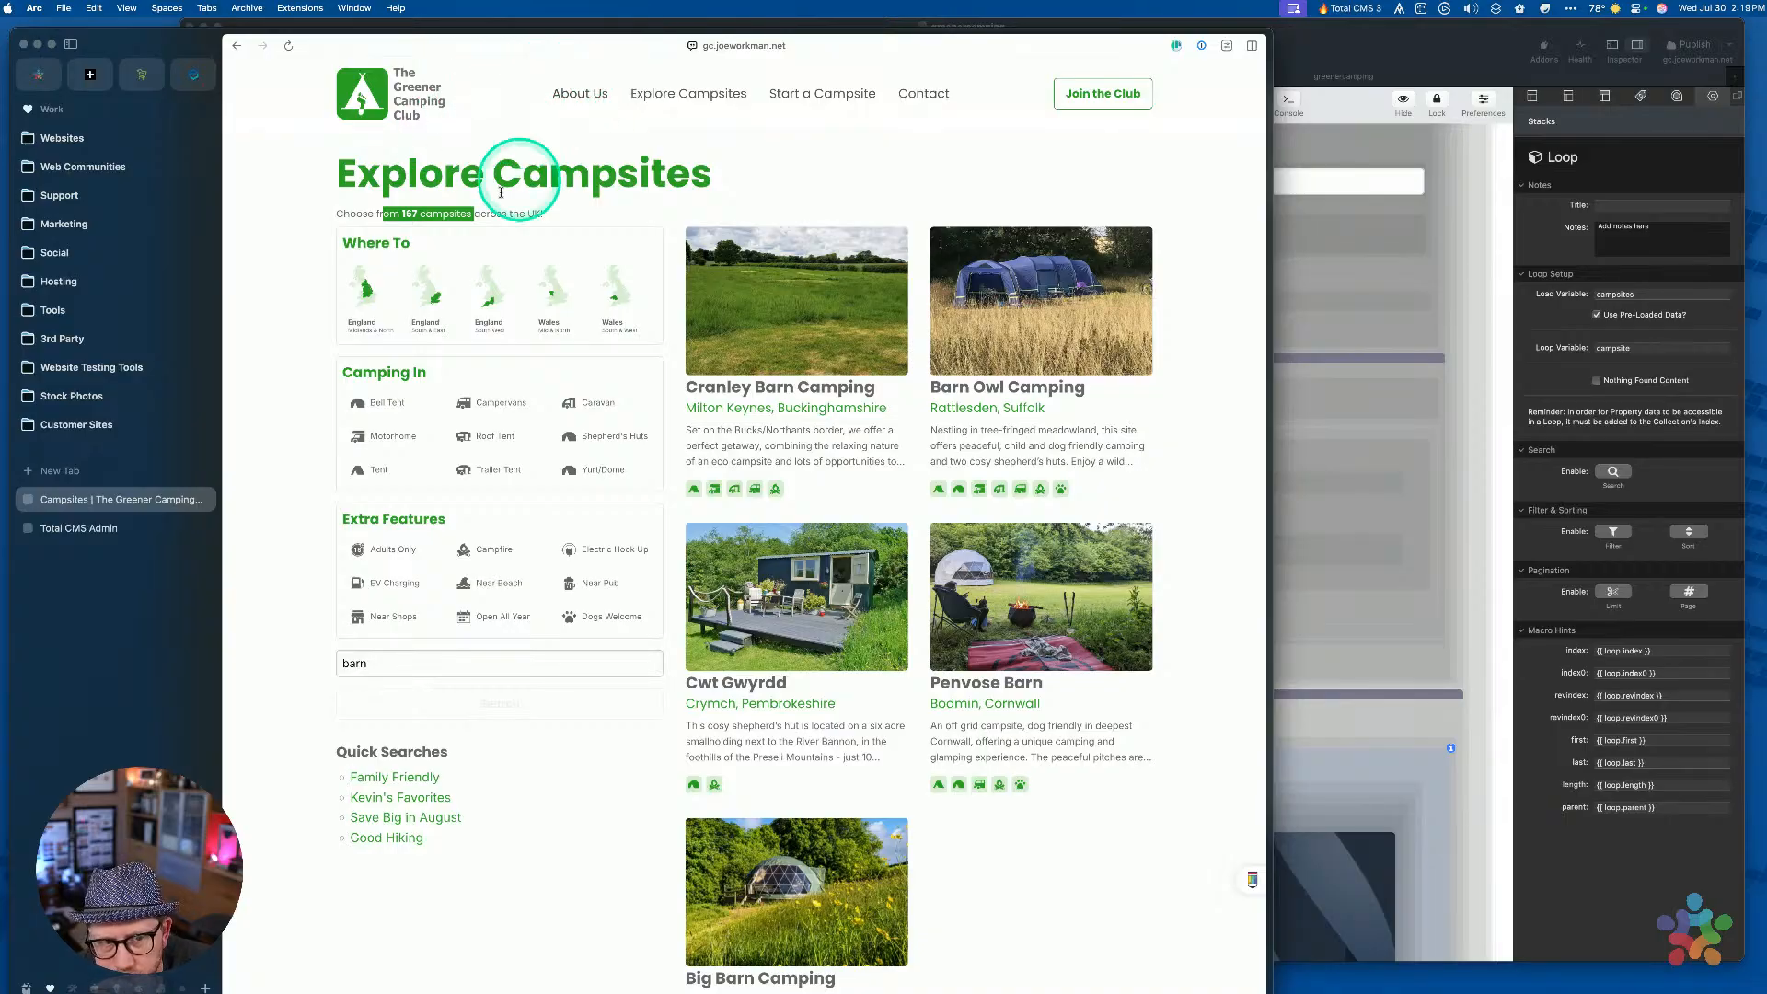
drag(383, 213, 432, 213)
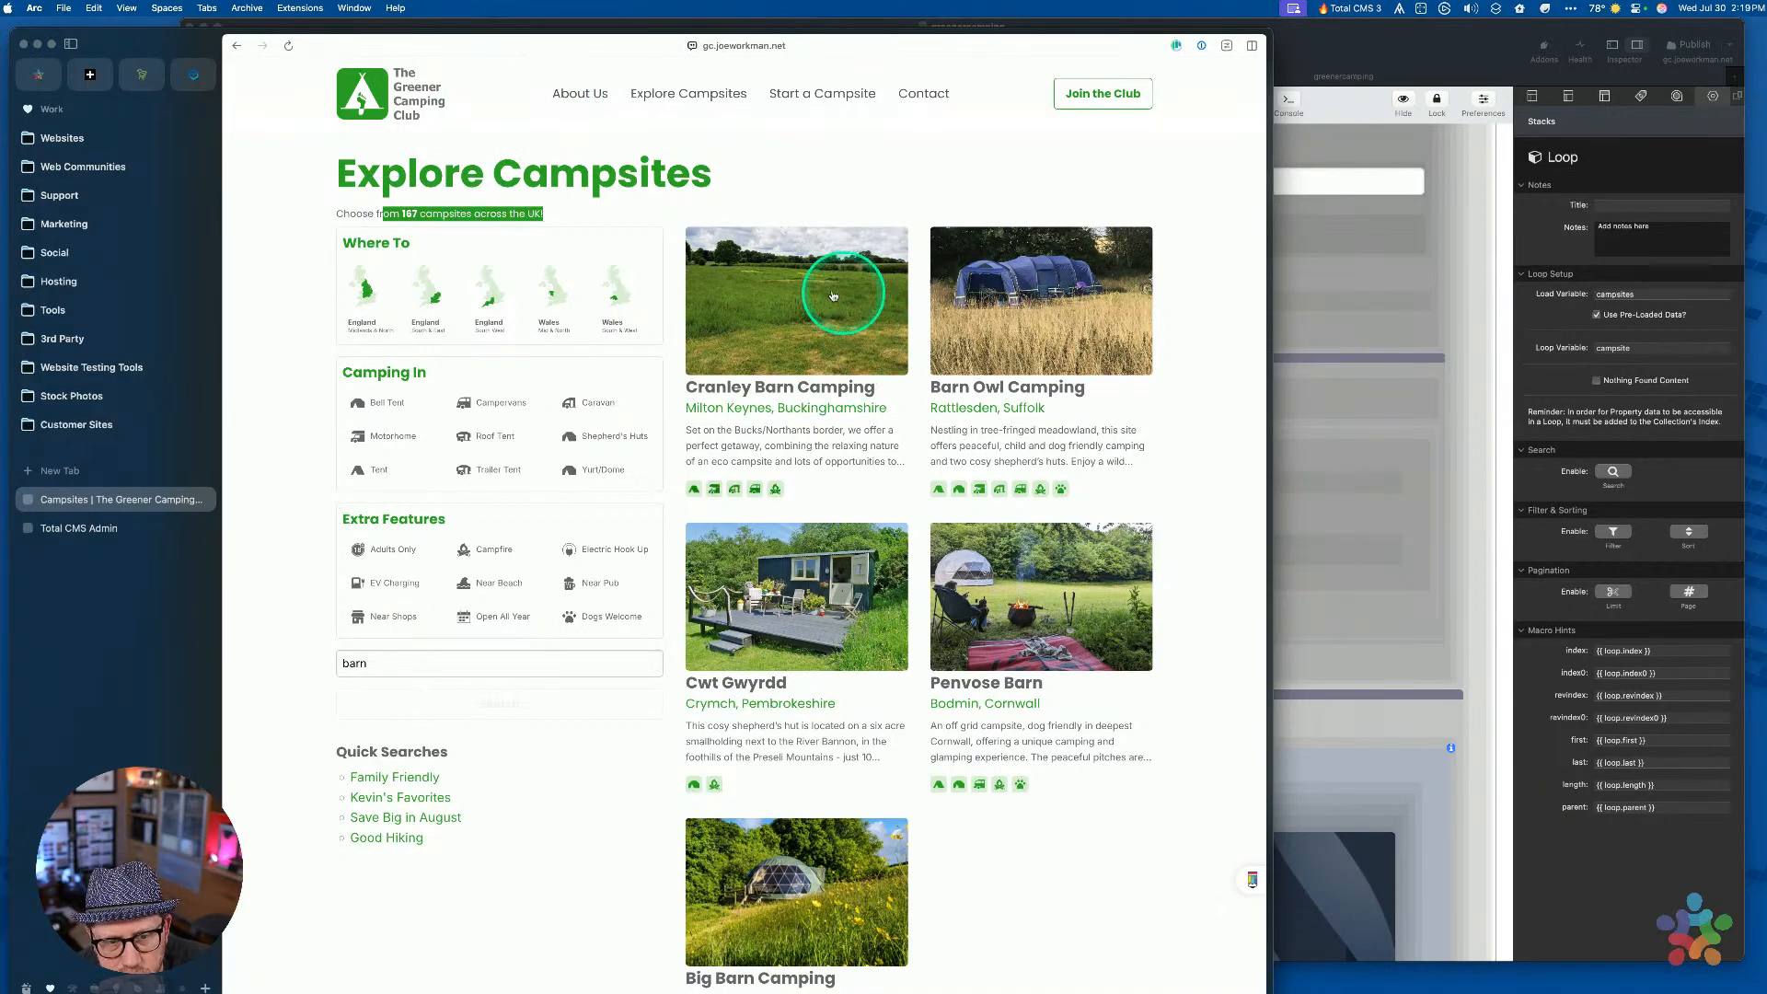
click(1368, 30)
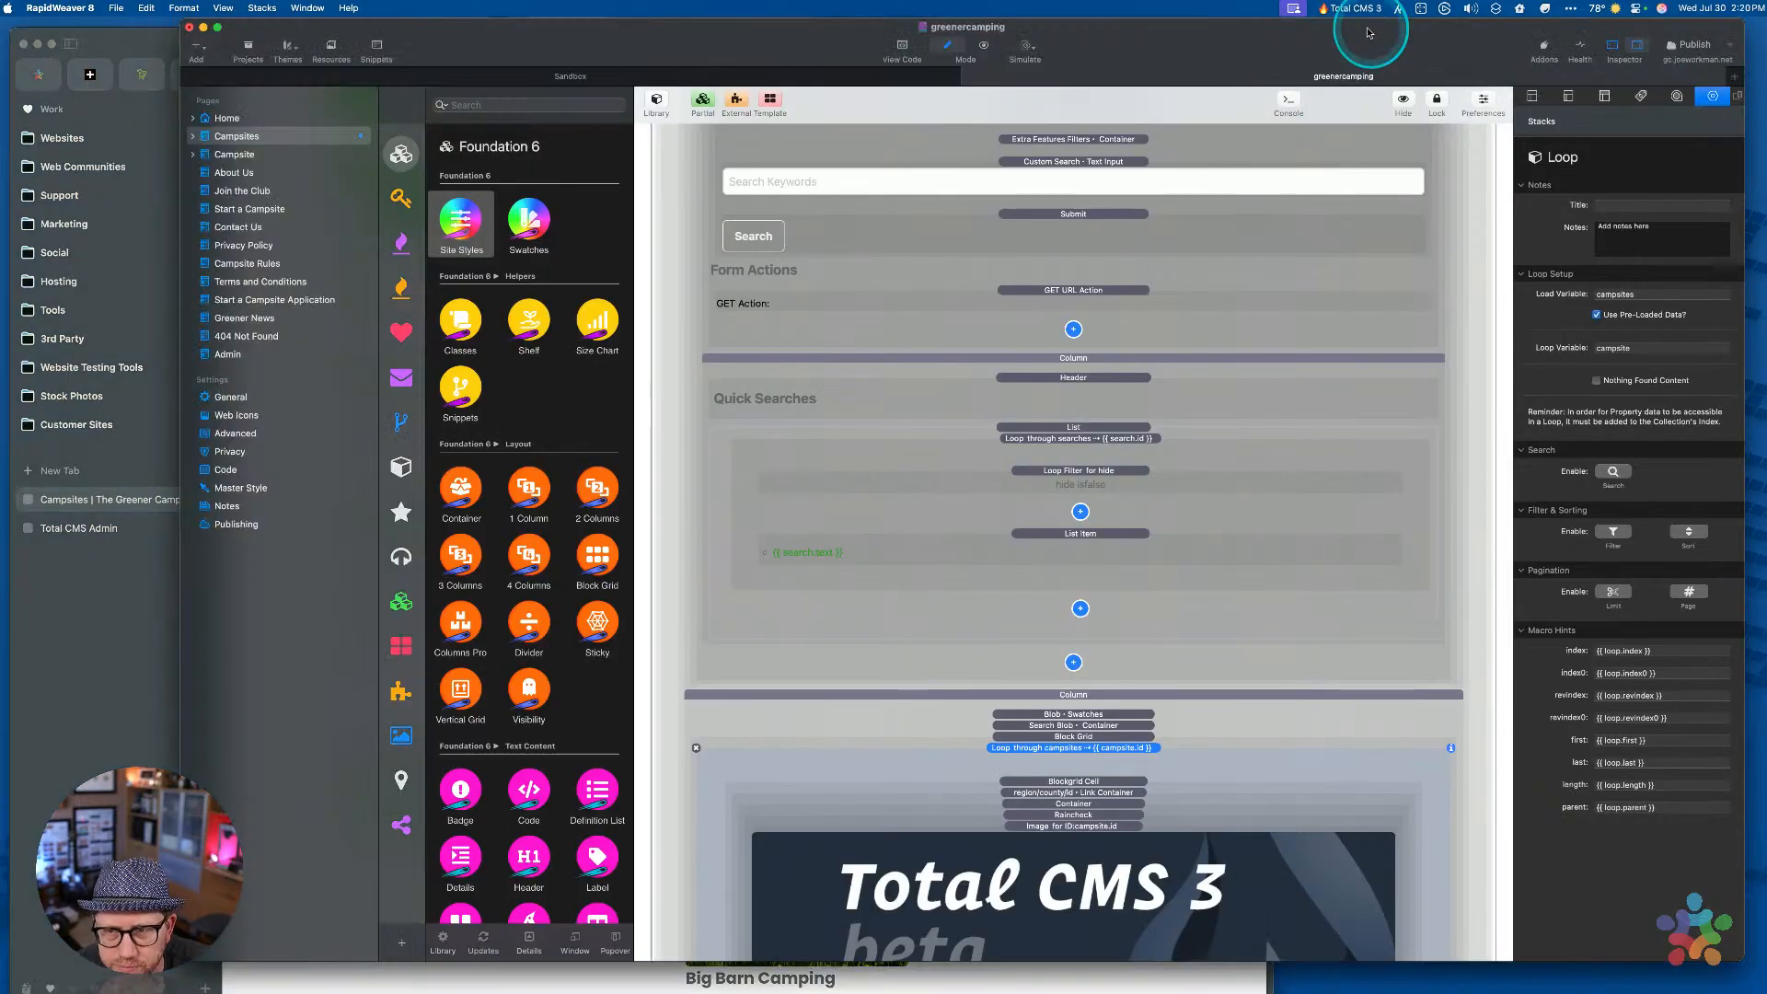
Collapse the Banner • Swatches stack
scroll(1111, 322, up, 10)
scroll(1112, 323, up, 10)
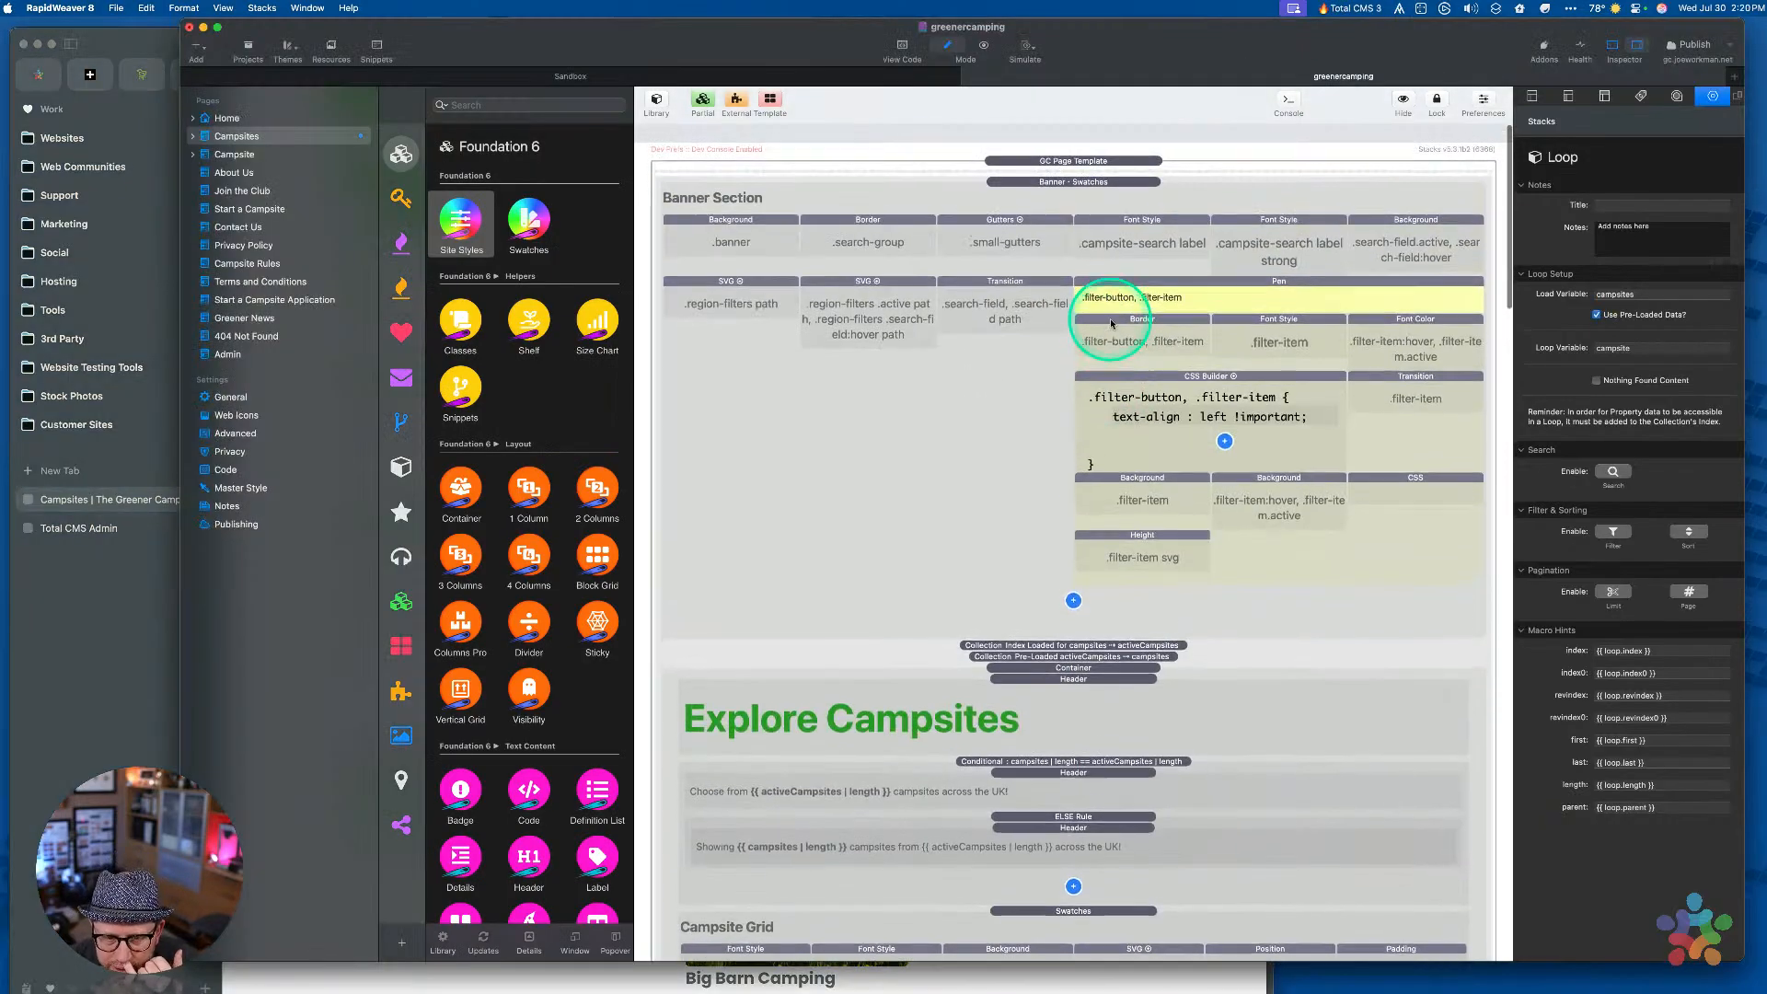
click(1091, 165)
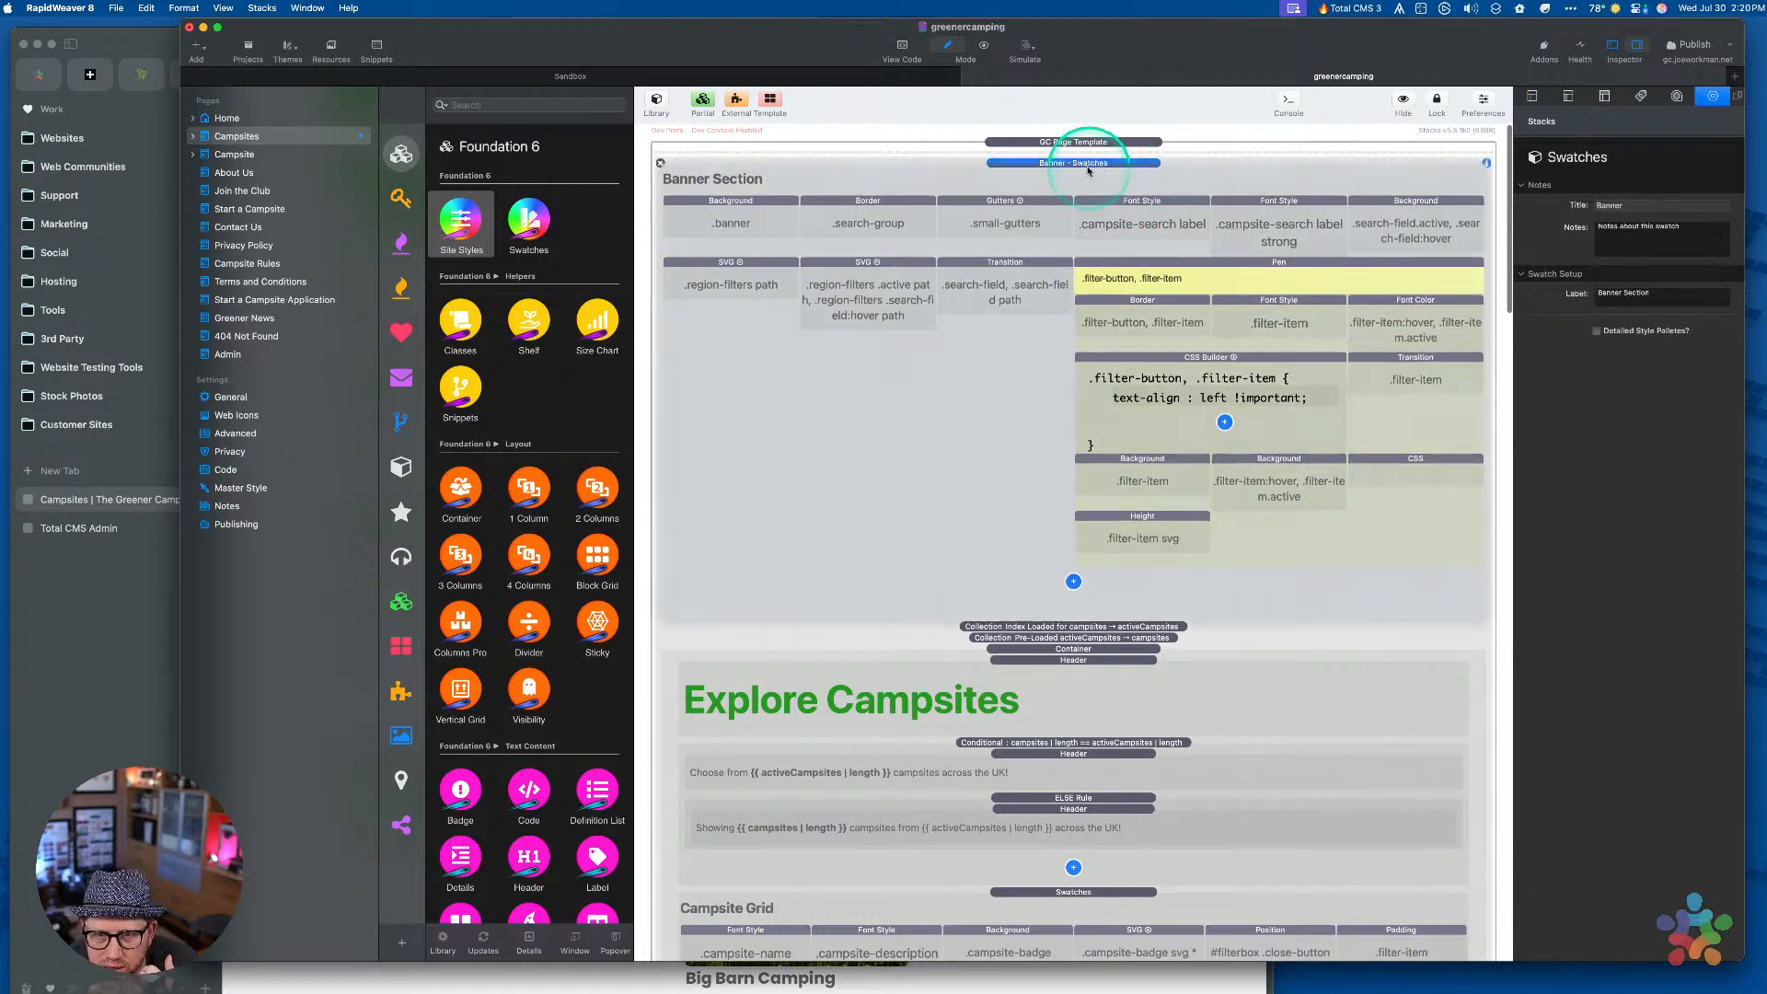
double_click(1087, 163)
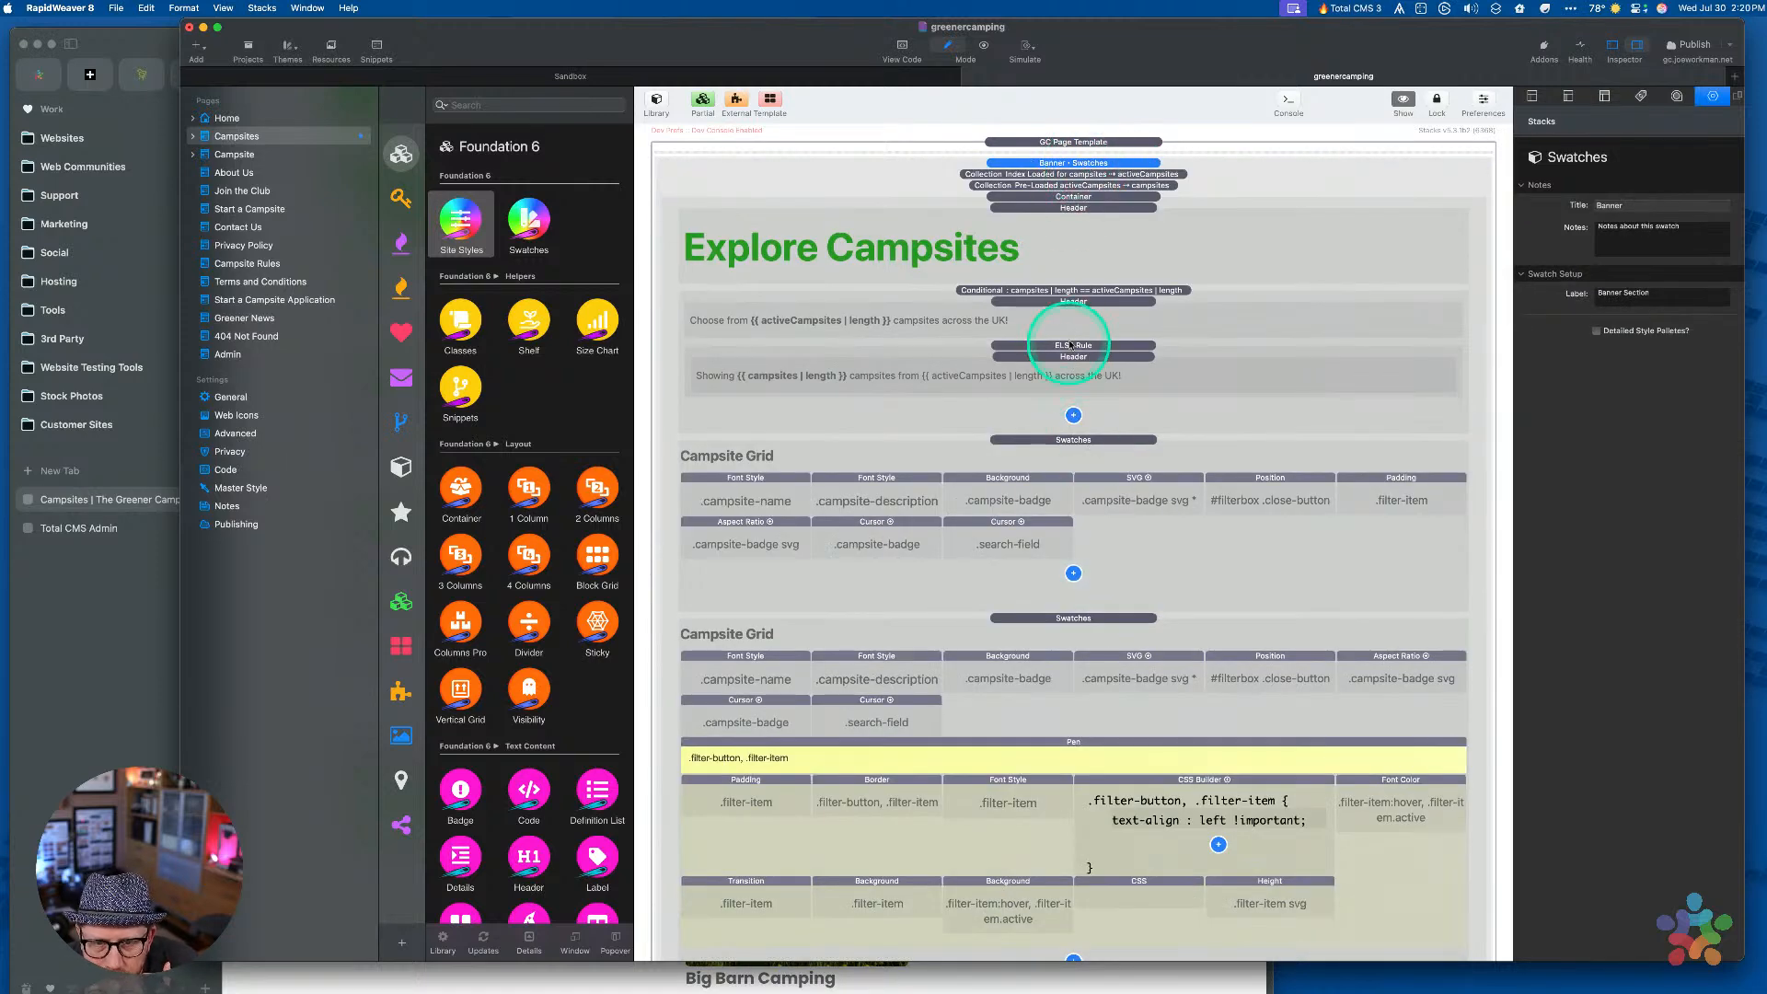
Open the Load SVG Symbols partial for editing
scroll(1073, 446, down, 15)
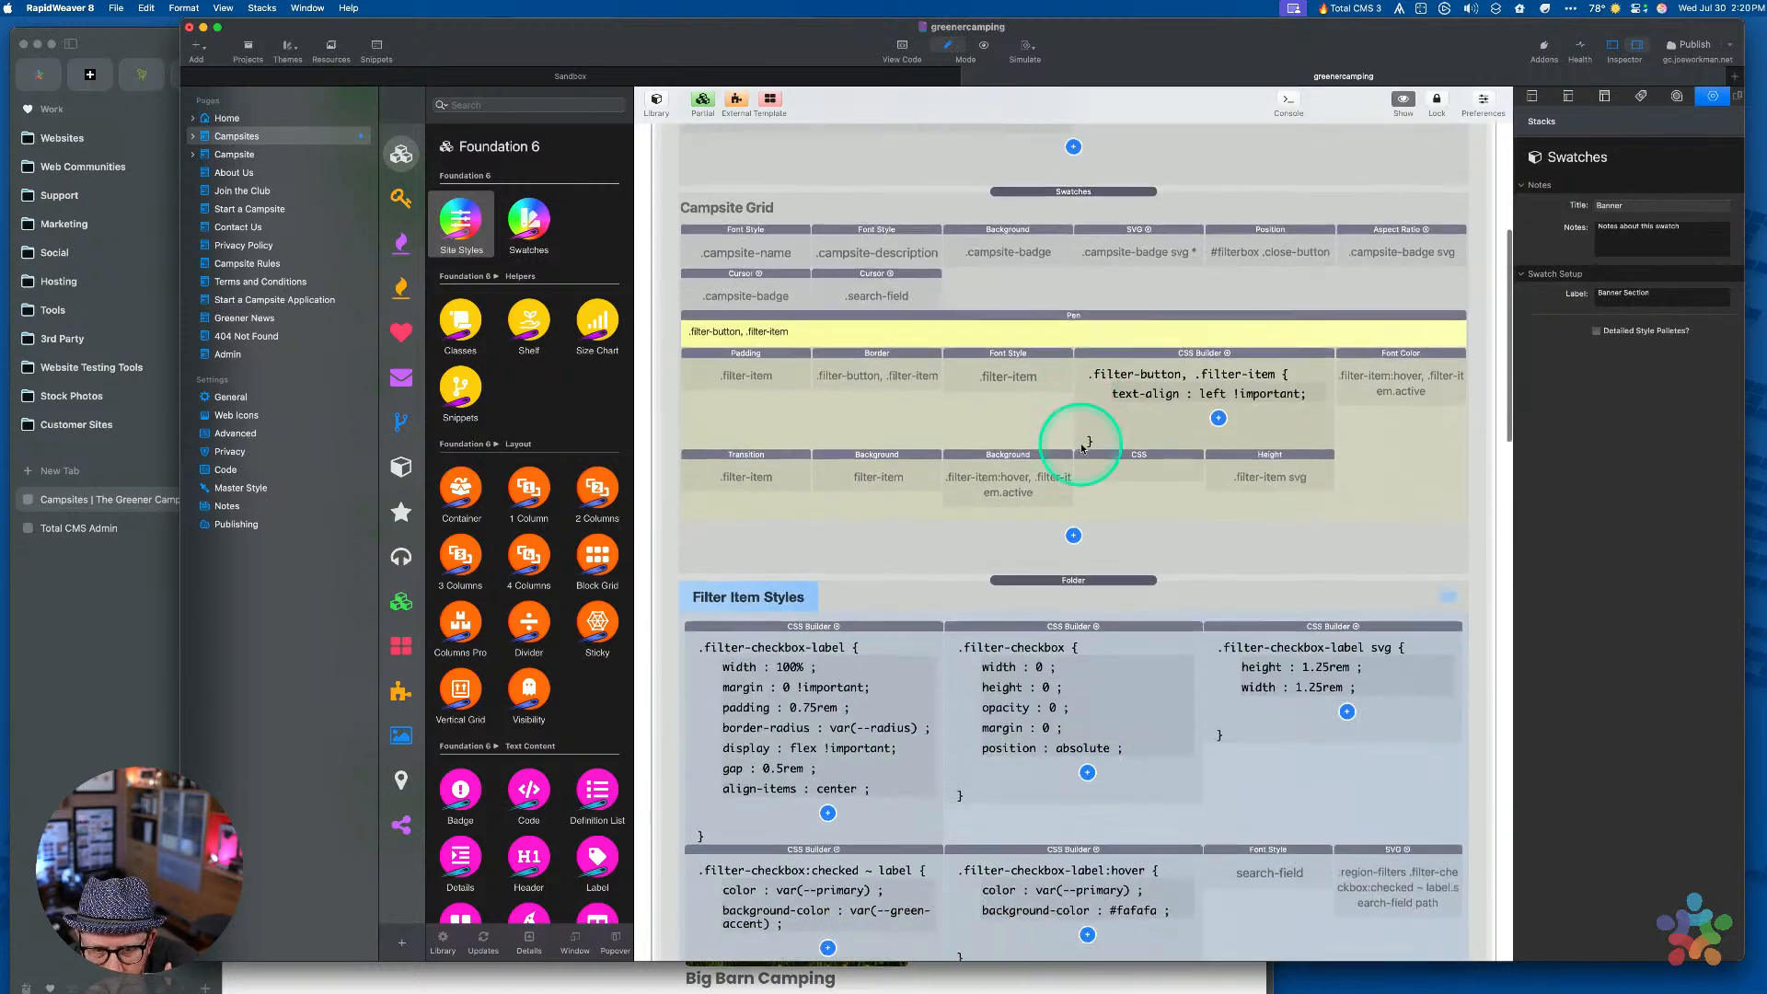
scroll(1082, 448, down, 5)
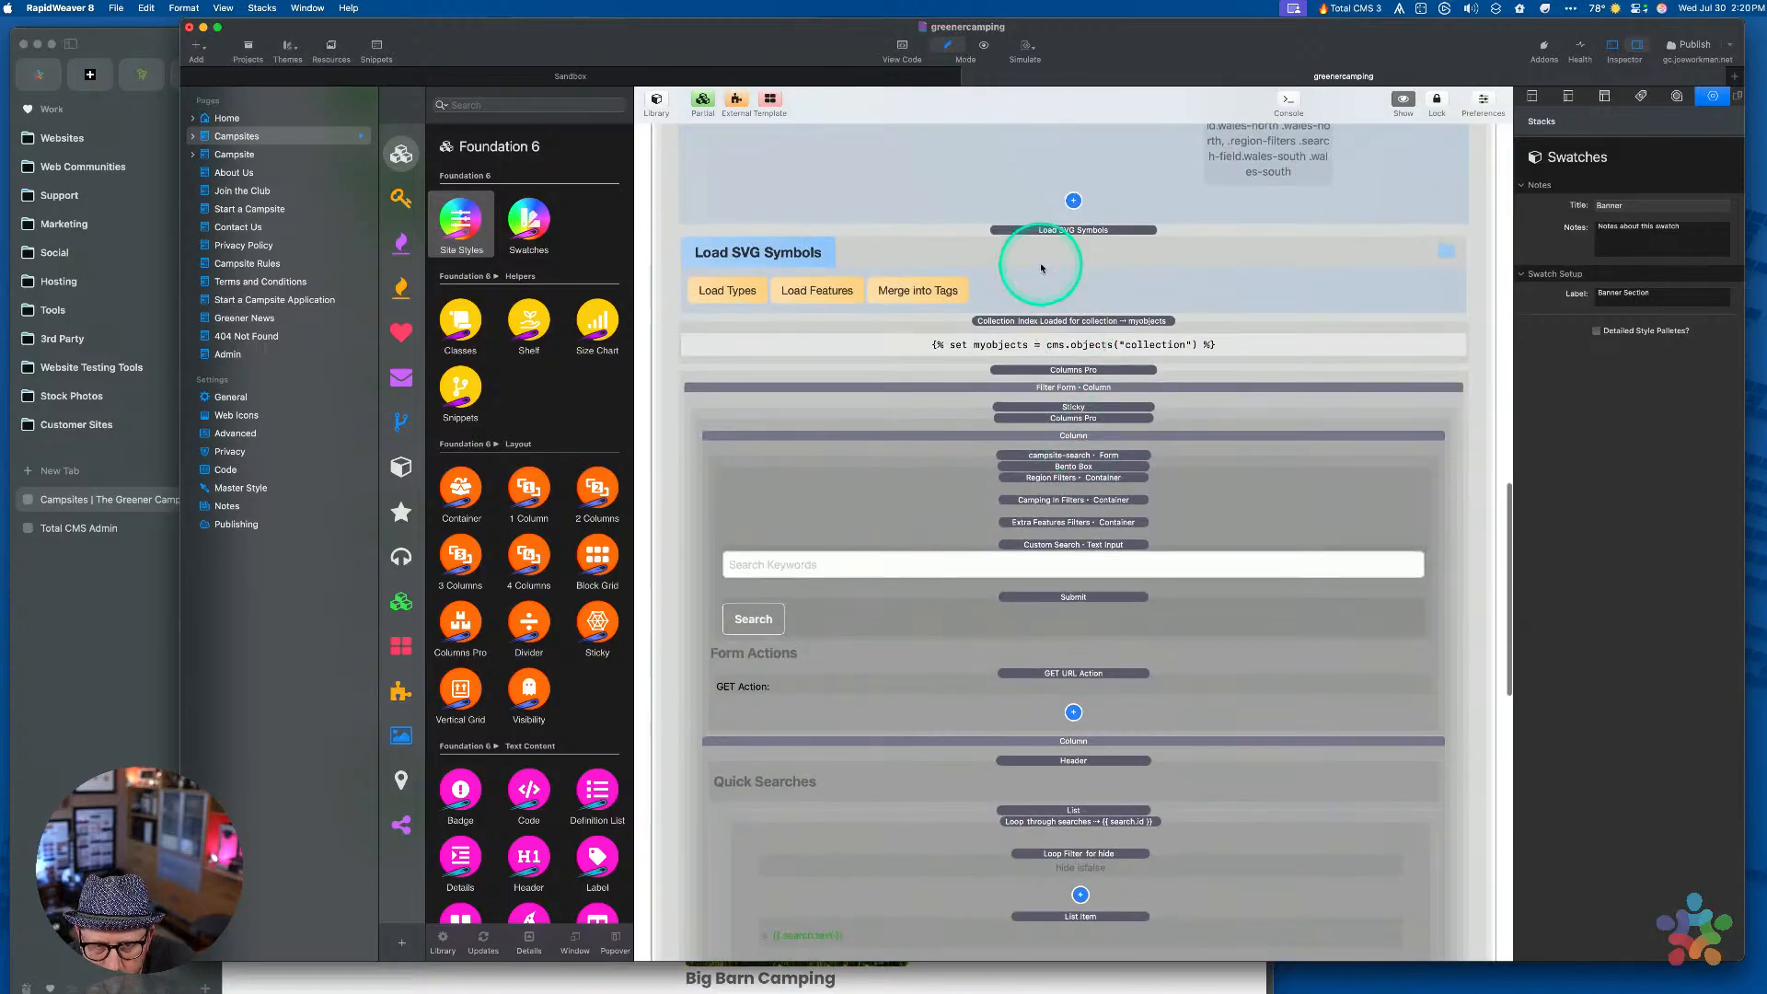
click(1028, 232)
double_click(1027, 232)
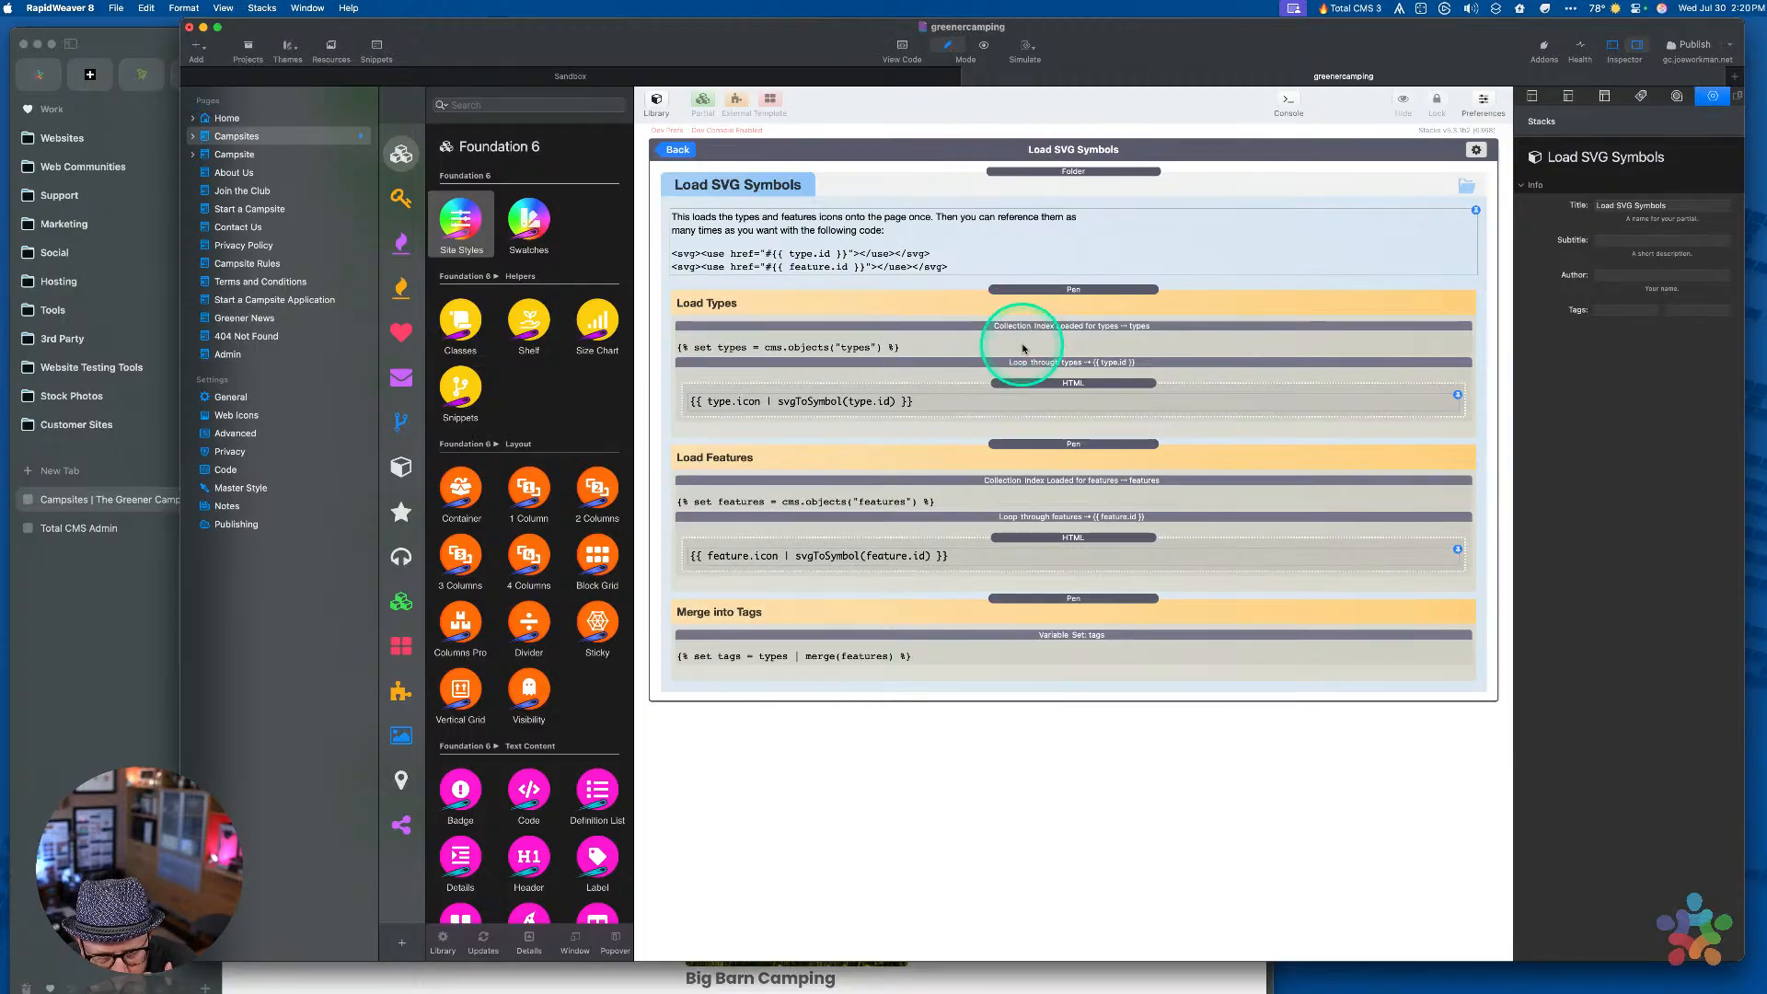
Leave the partial and inspect the collection stack loading into myobjects
click(677, 149)
scroll(868, 422, down, 5)
scroll(868, 423, down, 2)
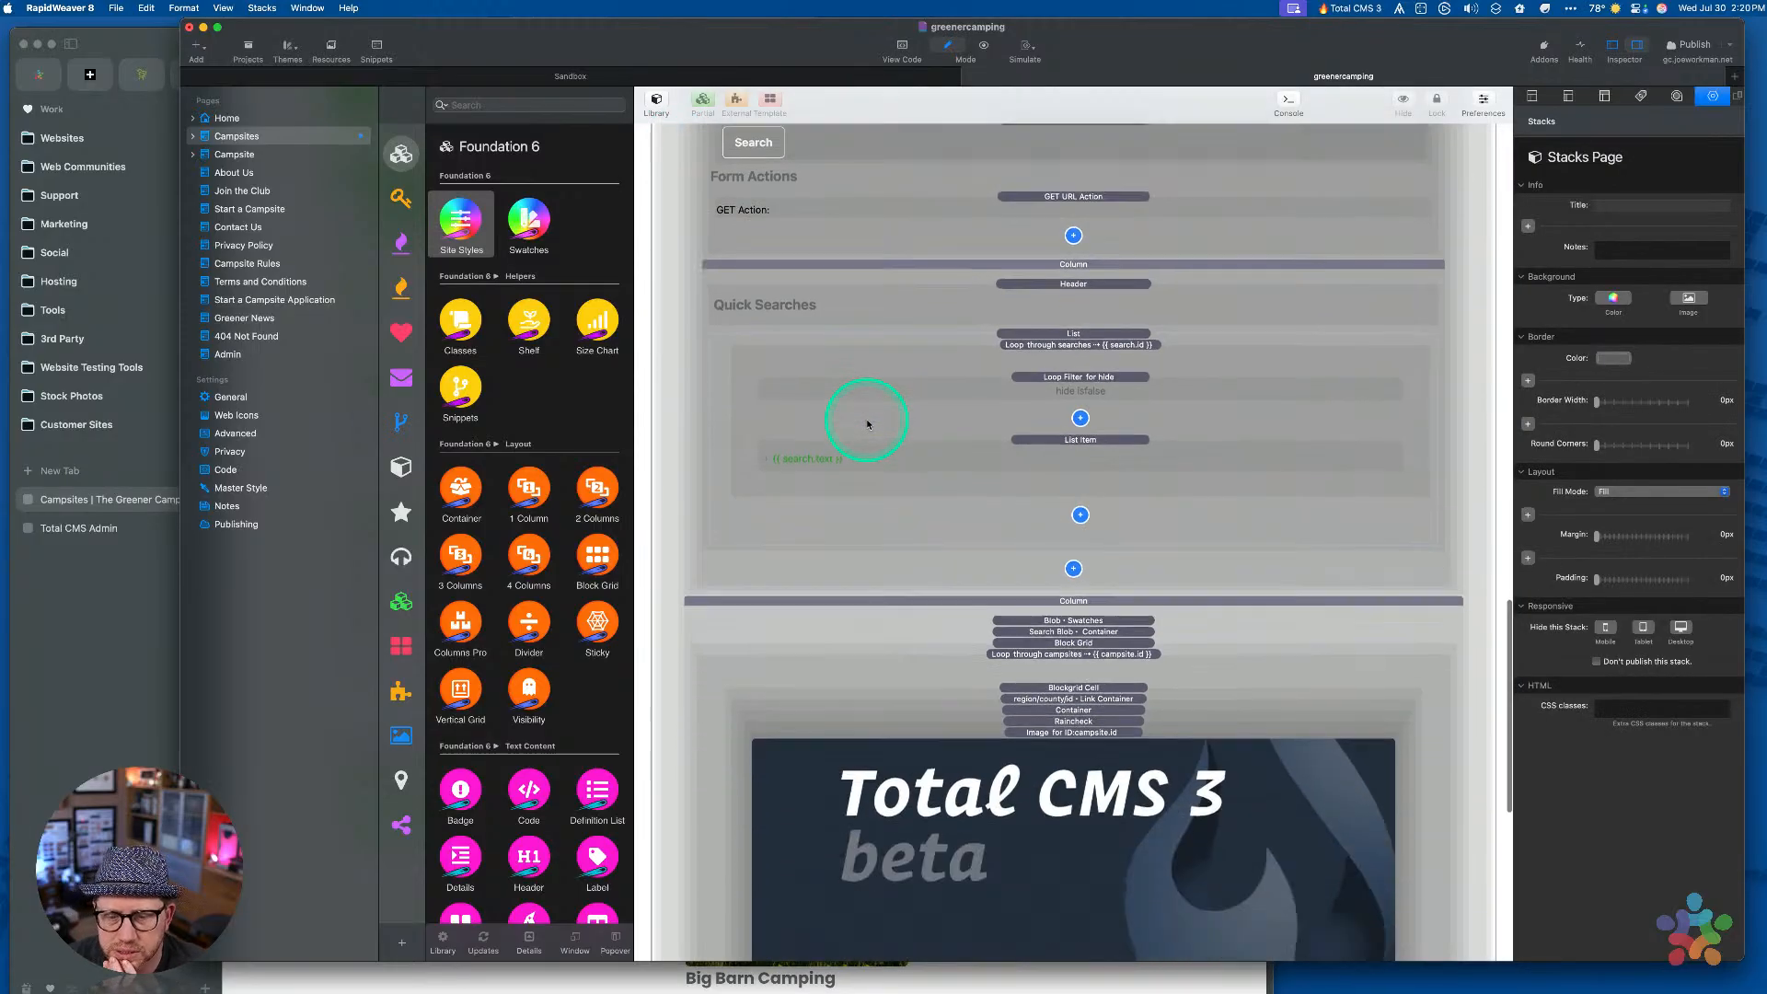
scroll(1072, 625, up, 4)
scroll(1078, 657, up, 1)
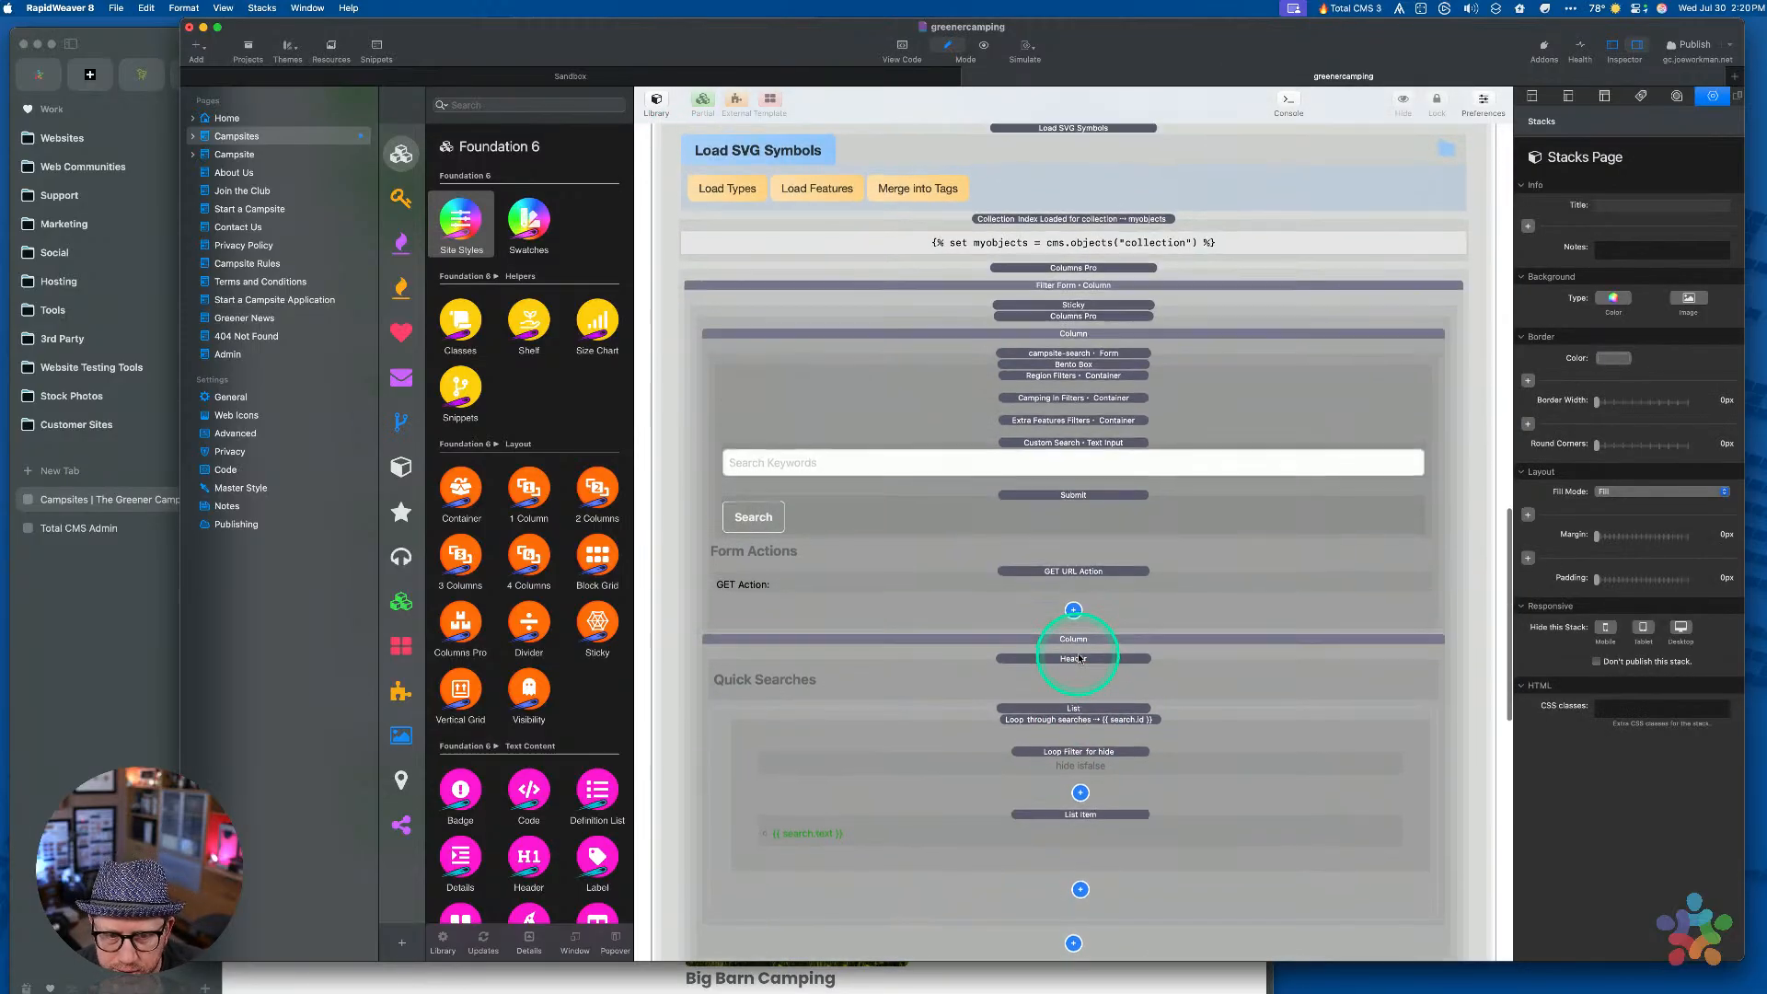
click(1080, 234)
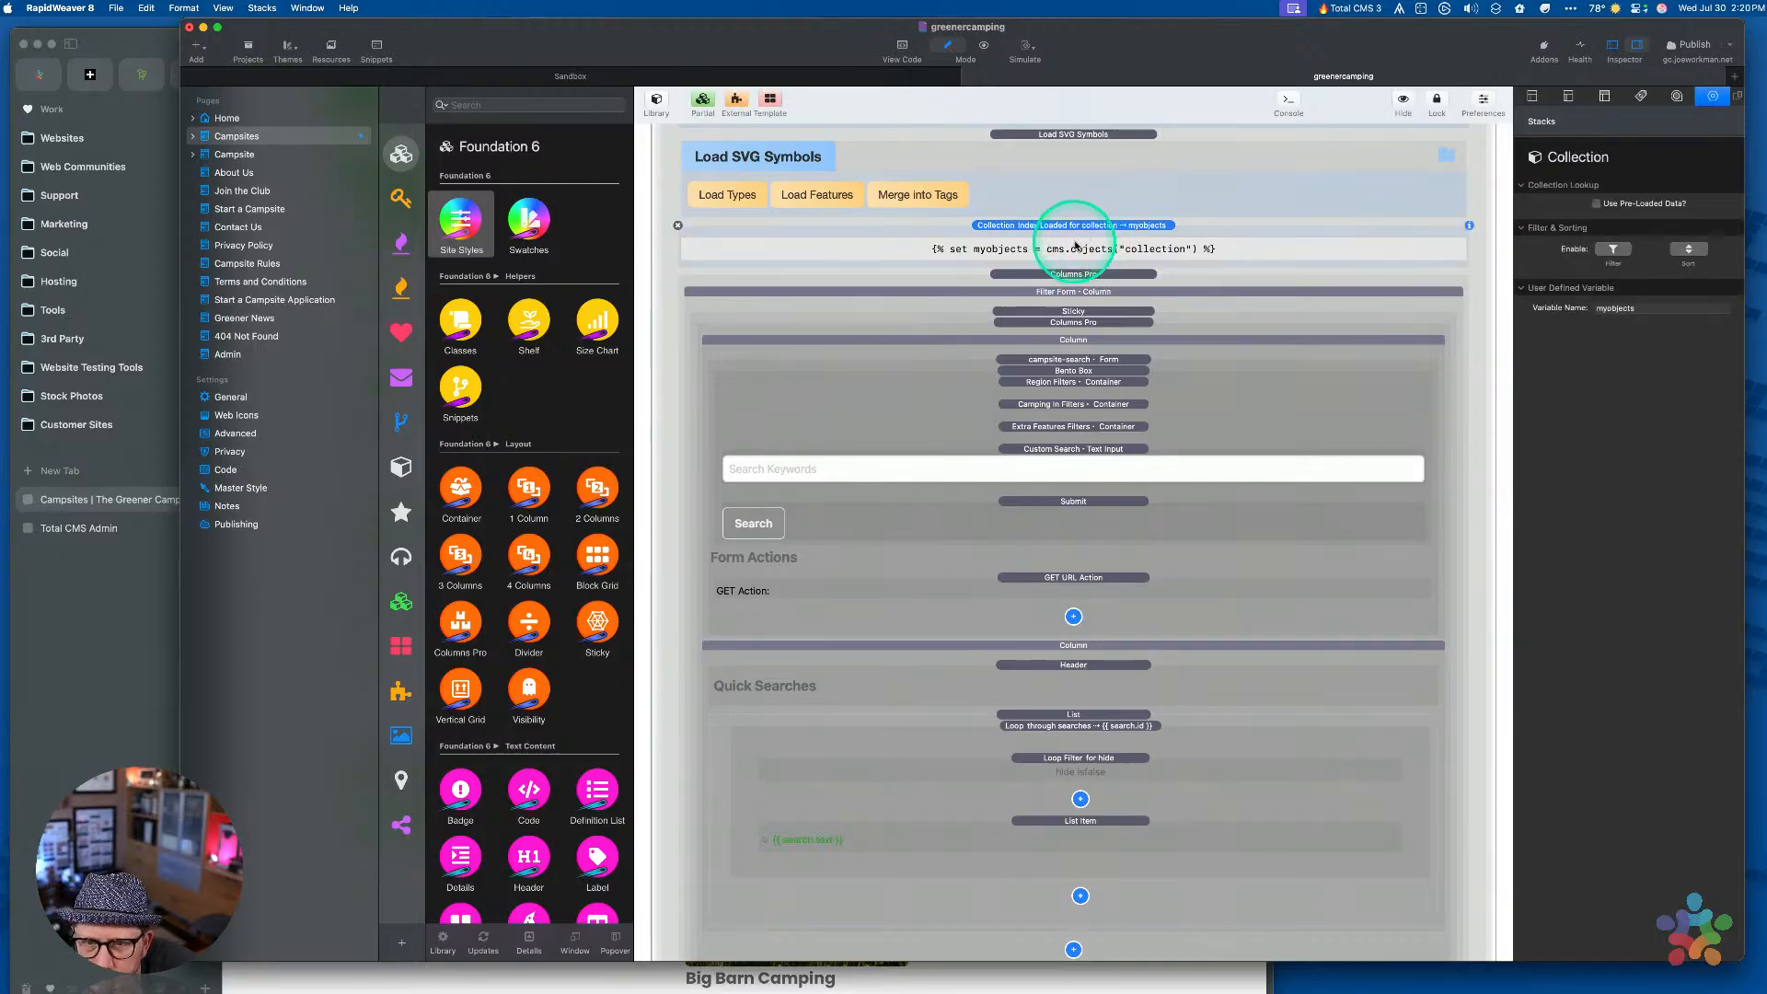
scroll(1080, 233, up, 3)
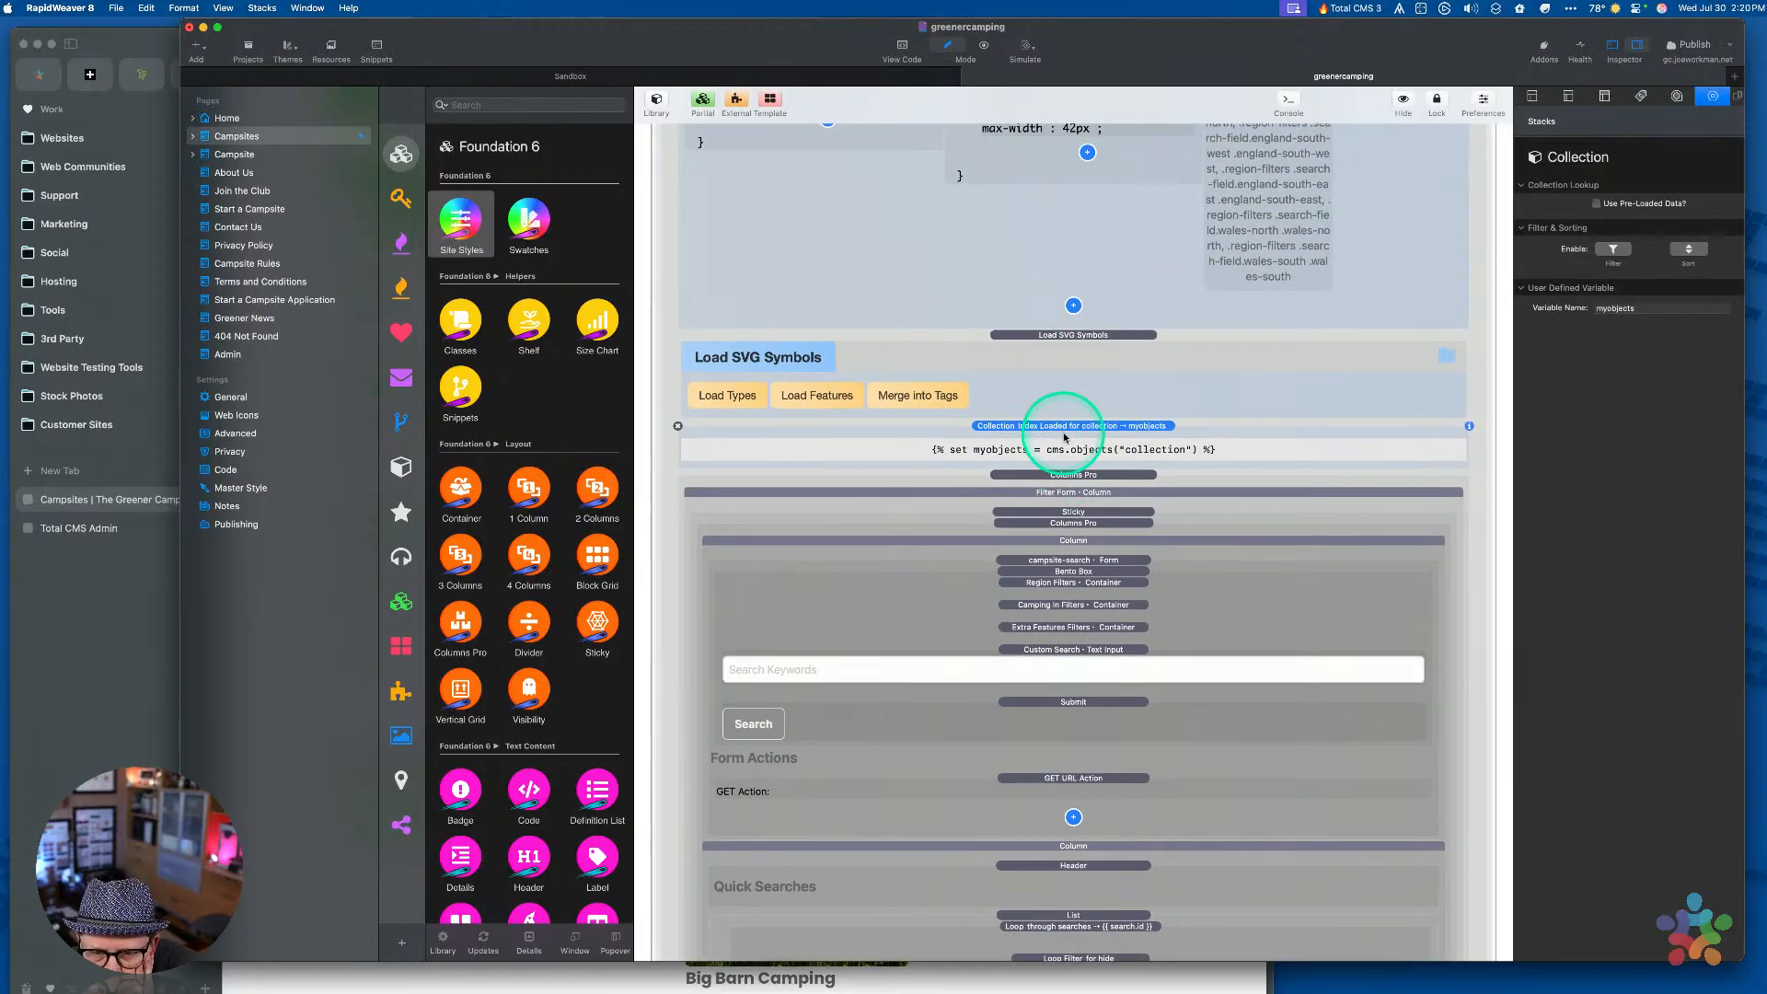
Delete the unused myobjects Collection Index stack and select the Columns Pro filter layout
click(679, 427)
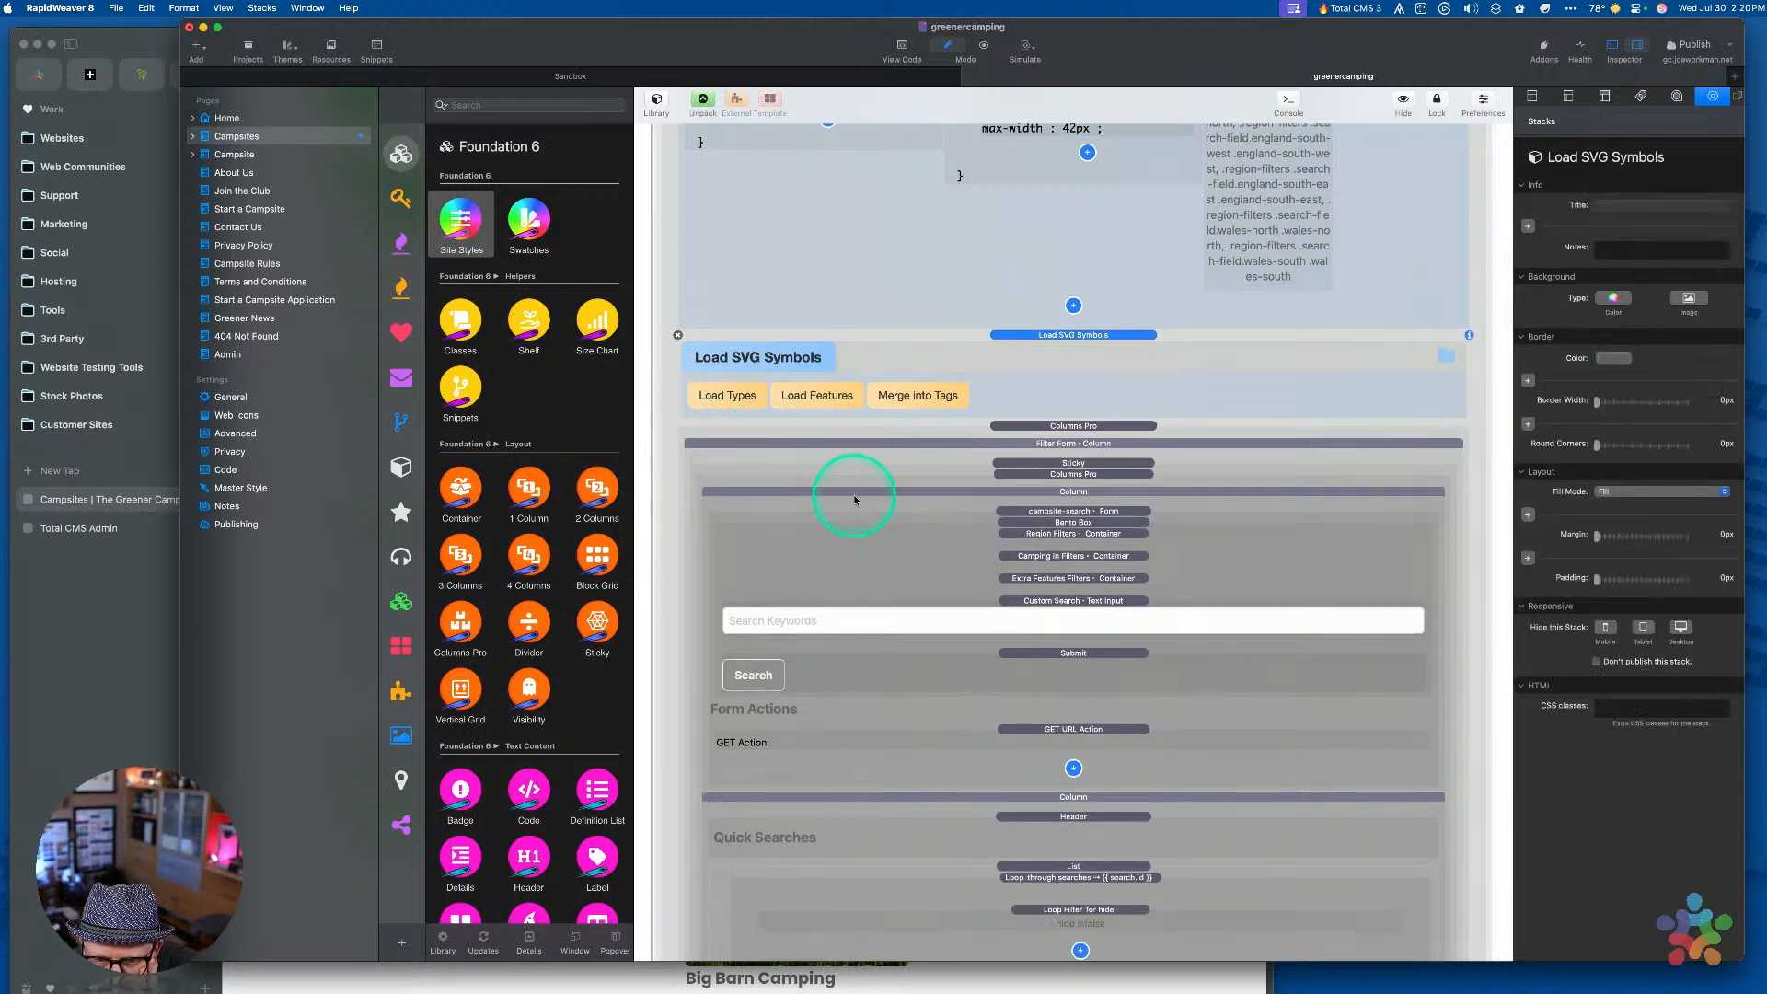
click(1026, 473)
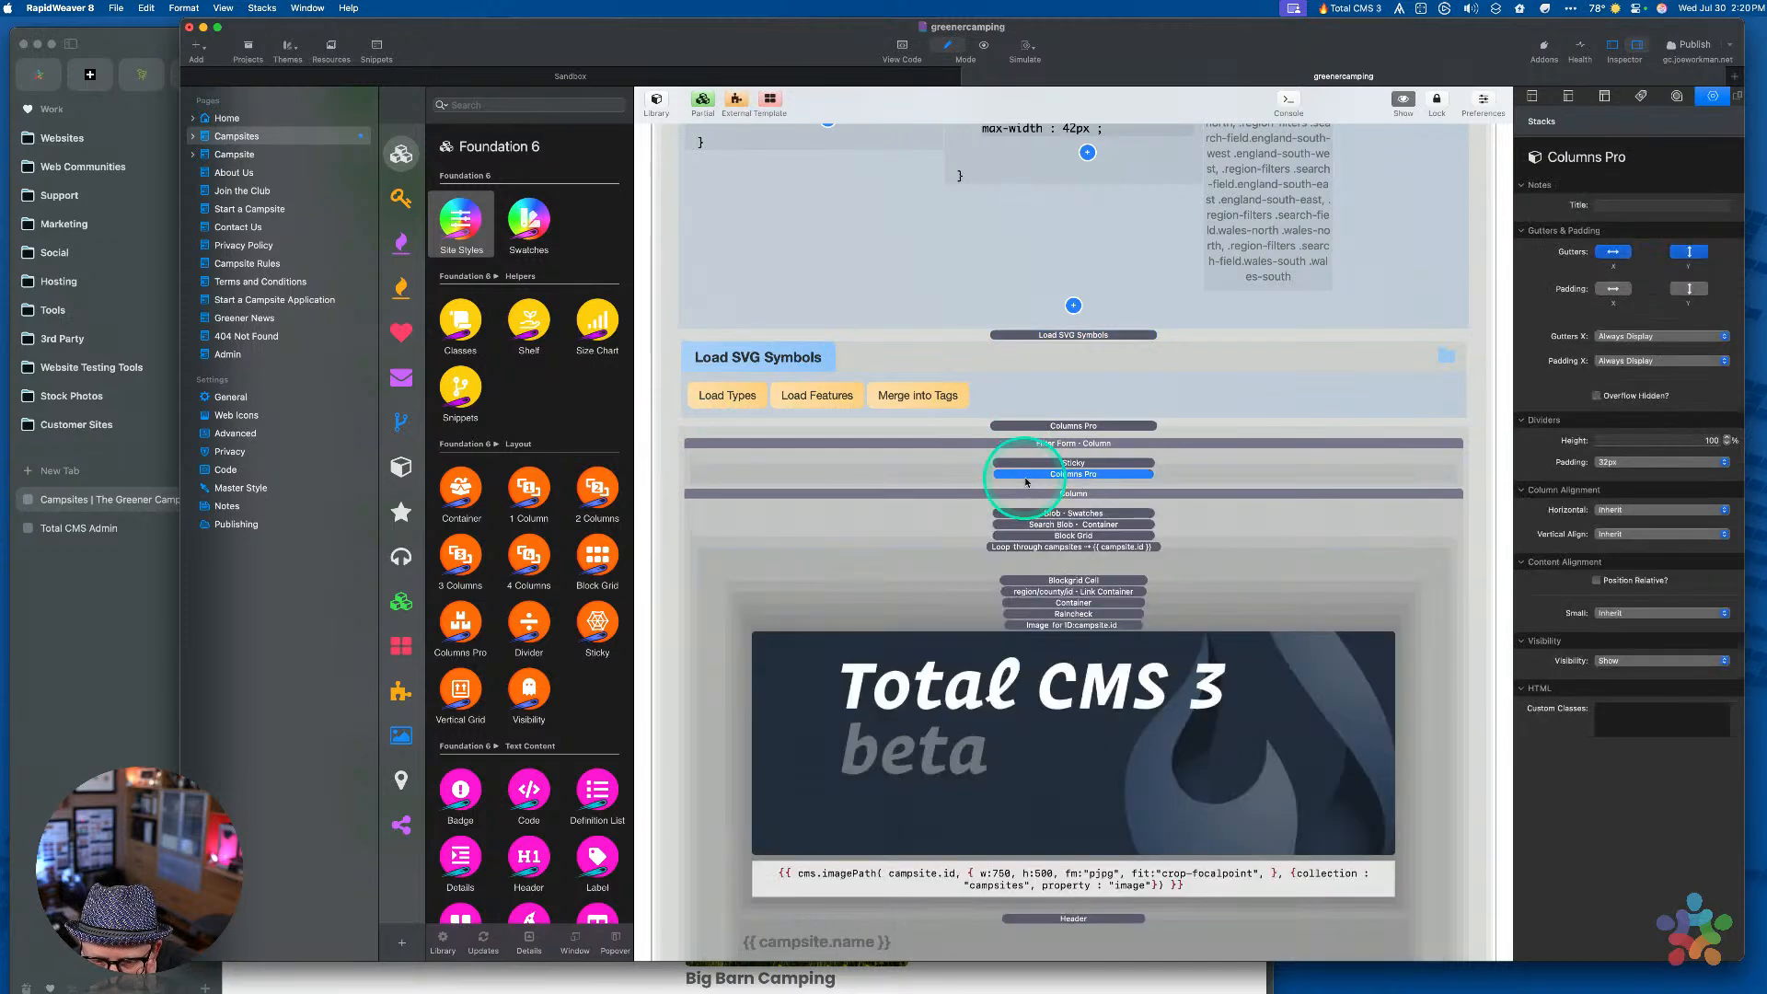
scroll(1010, 575, down, 5)
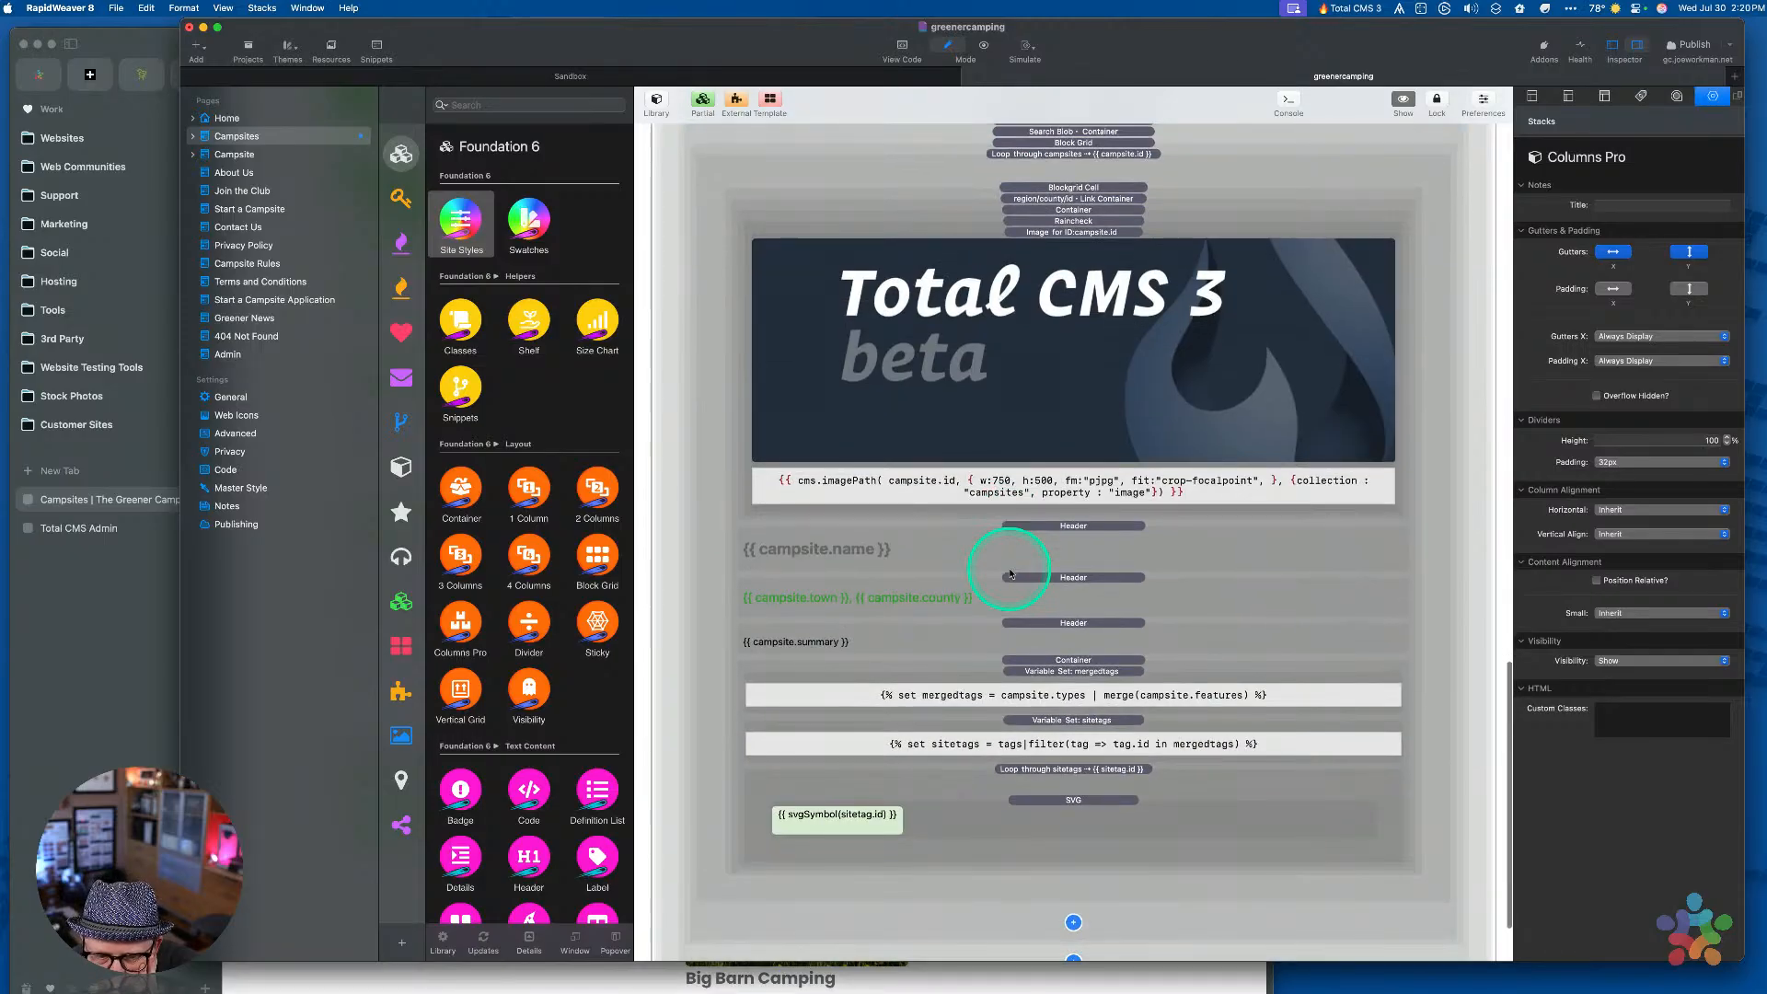
scroll(1010, 575, up, 4)
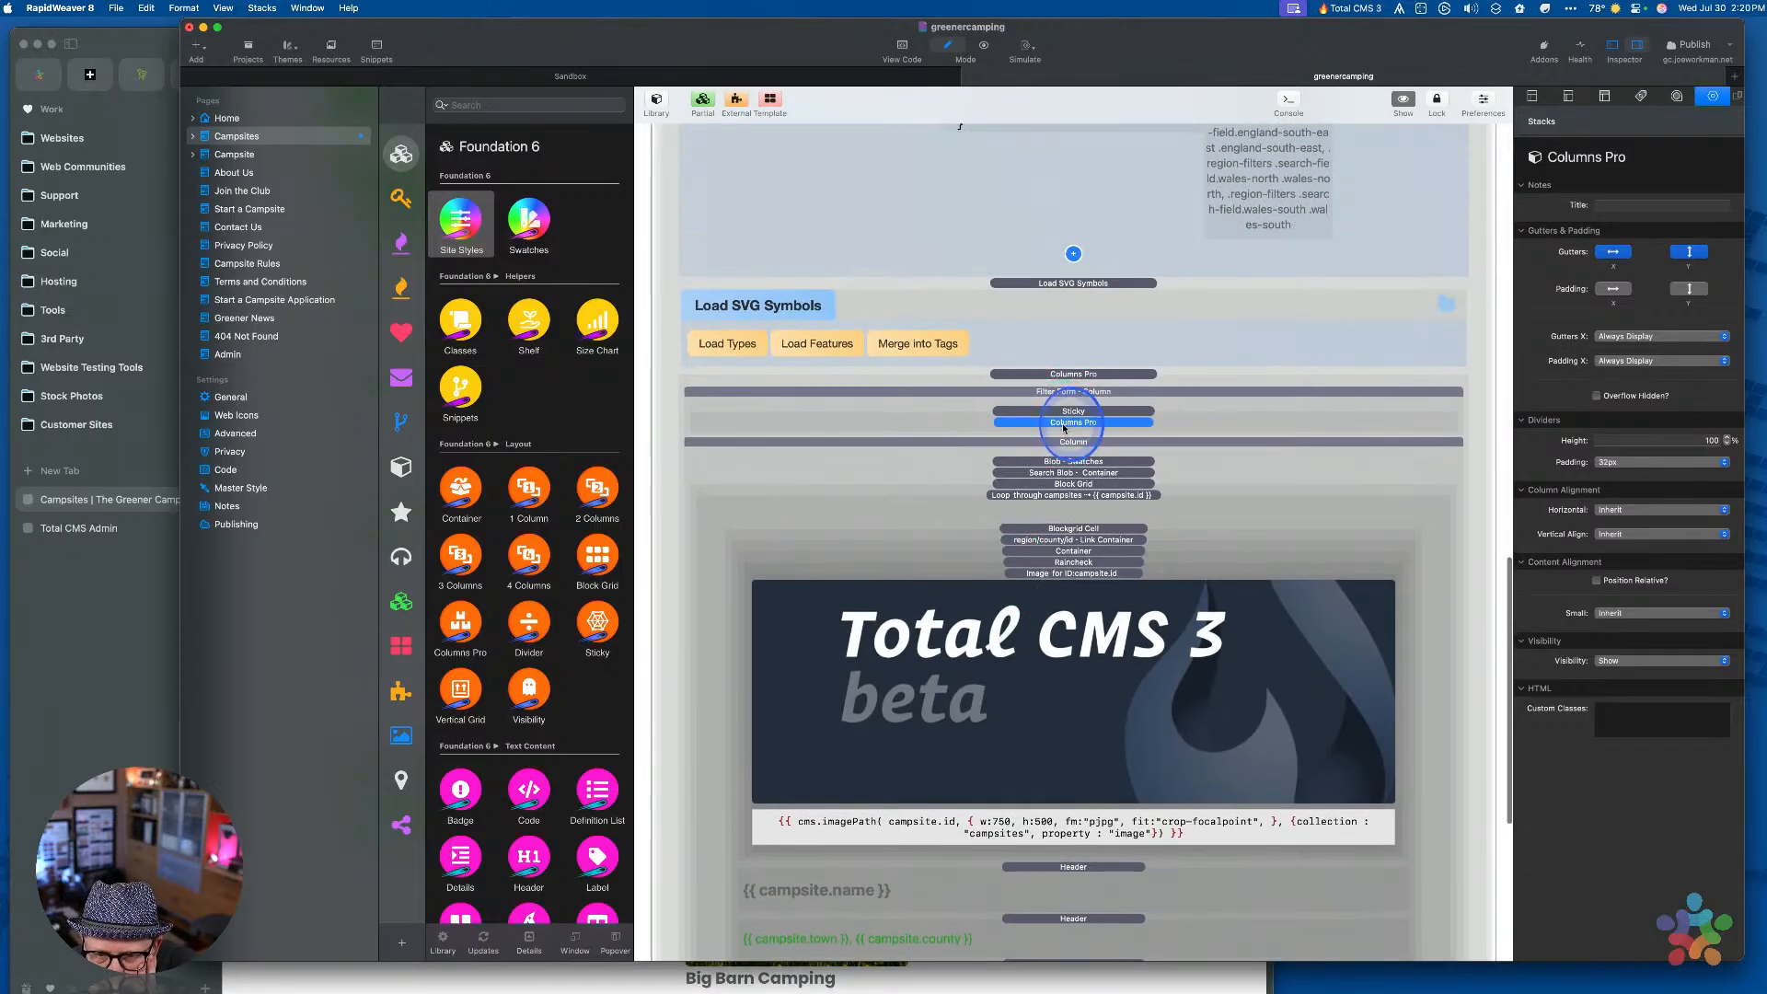
Switch between the search form and campsite results columns, then select the Showing campsites count header
click(1064, 428)
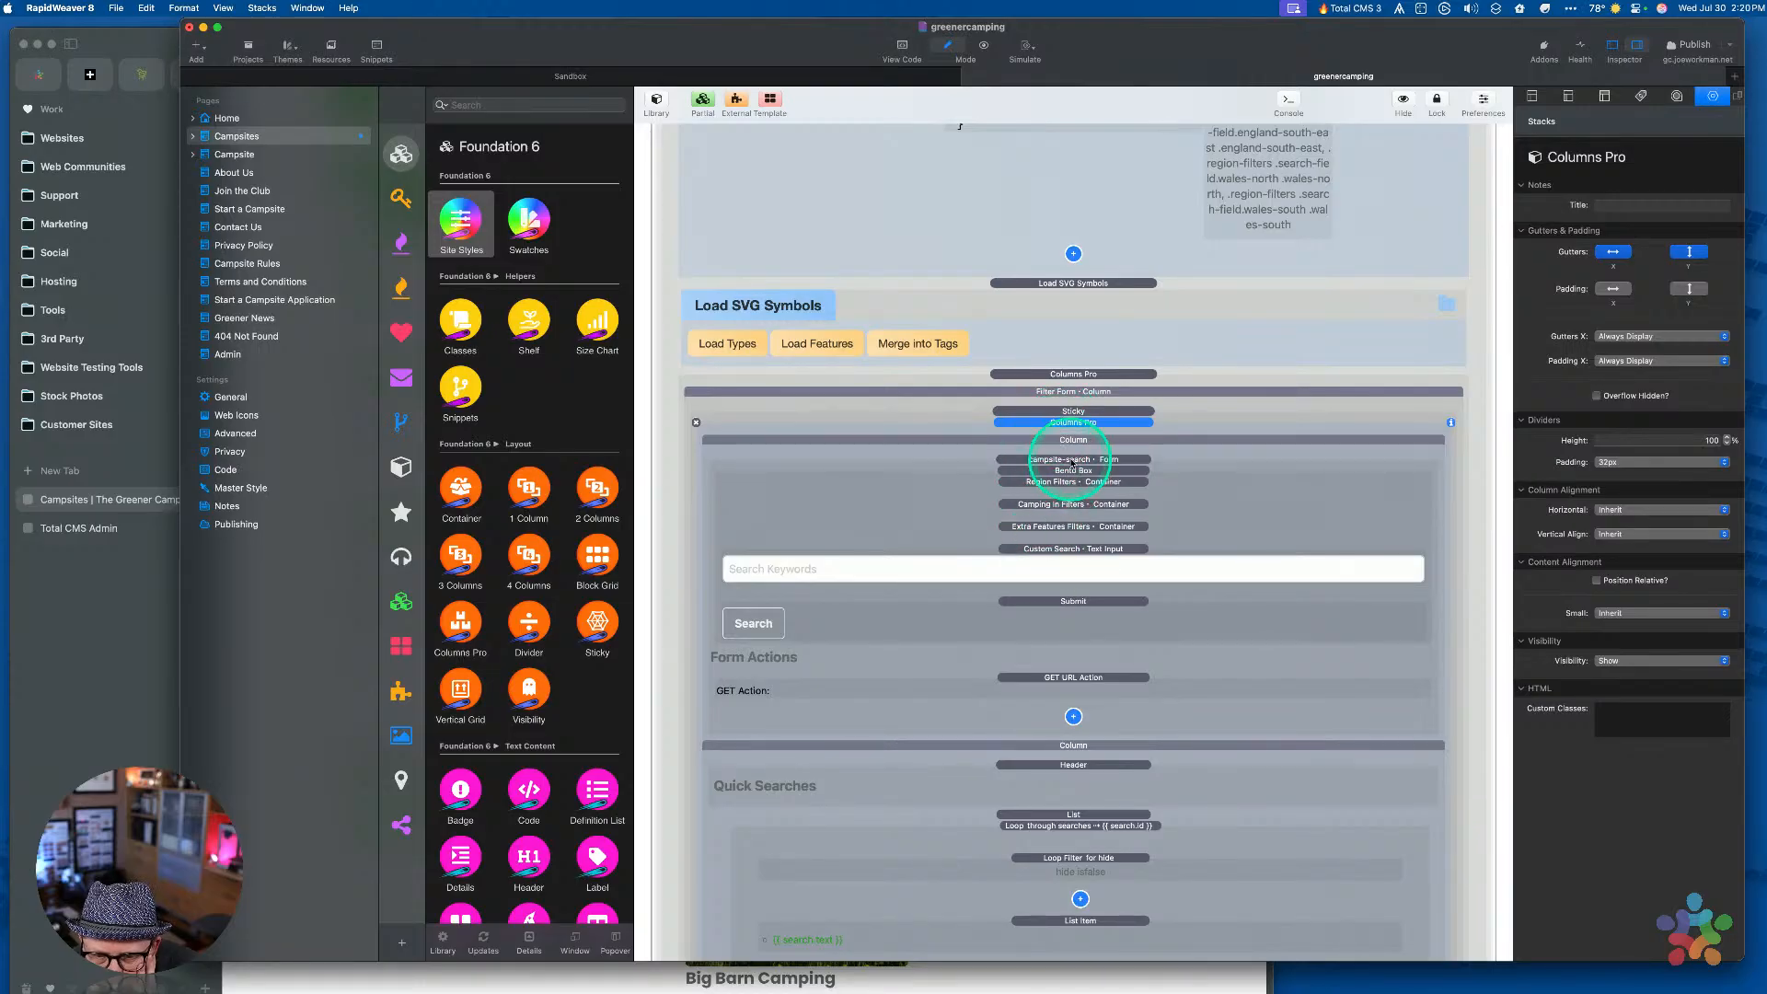
click(1069, 426)
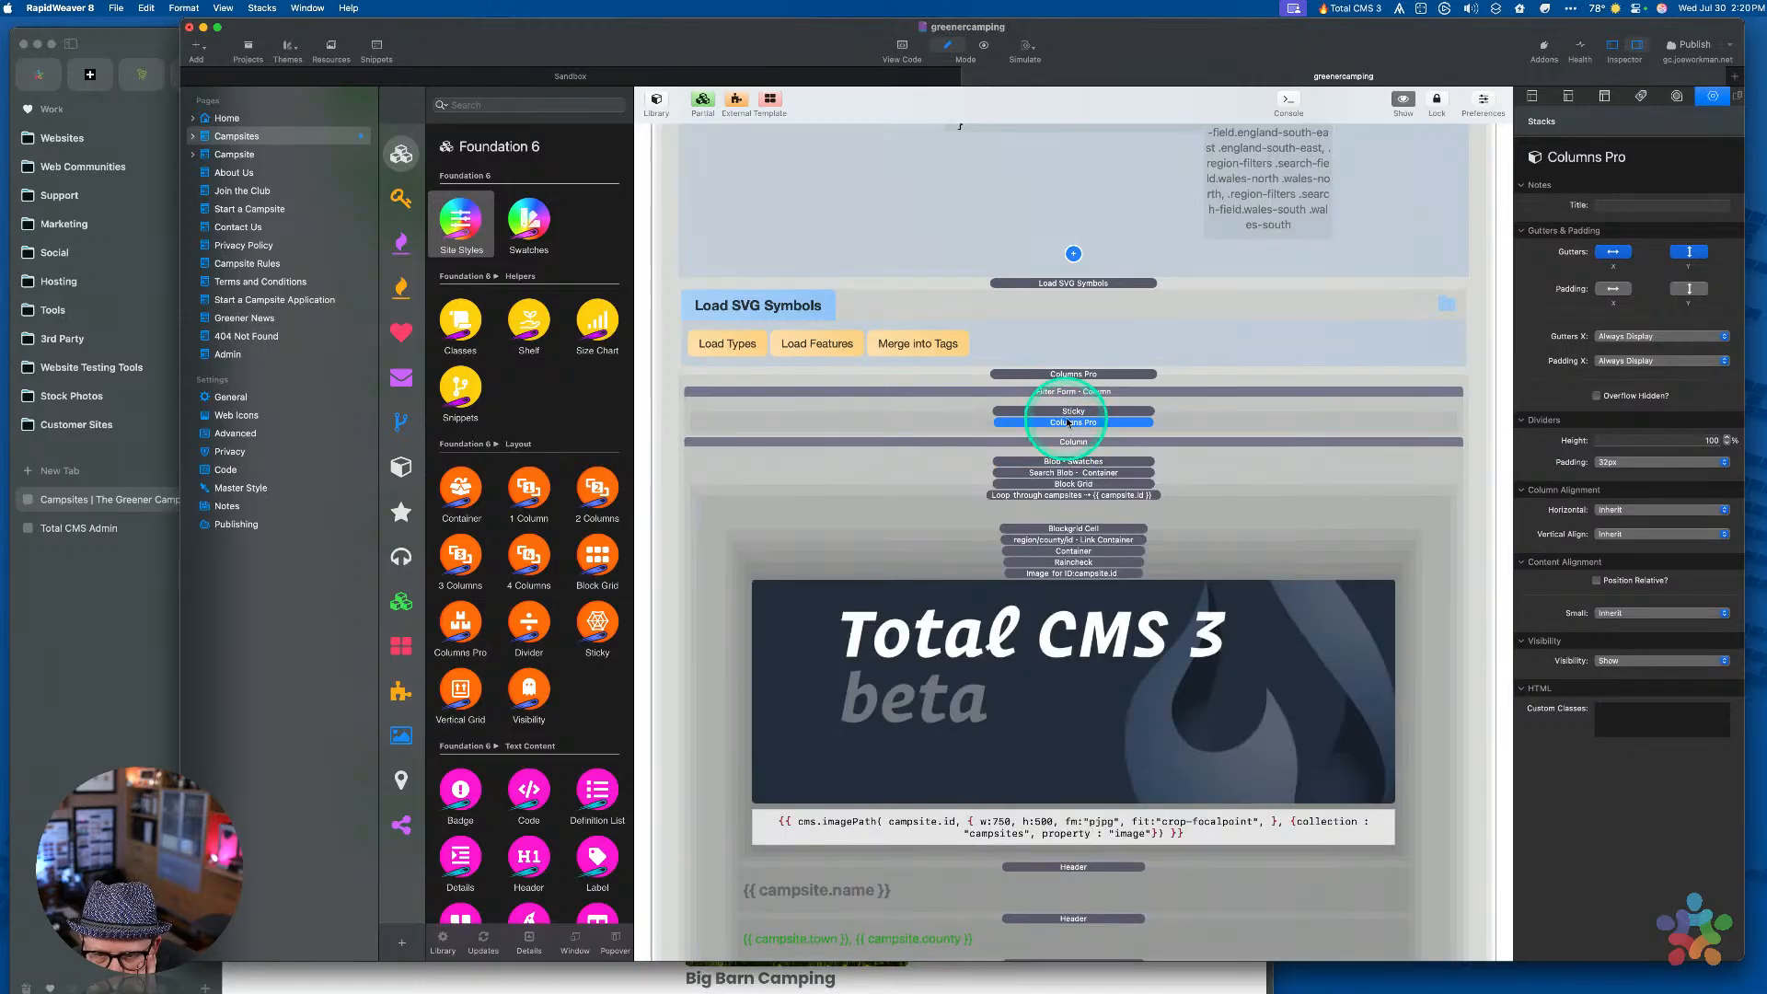
scroll(1063, 414, up, 15)
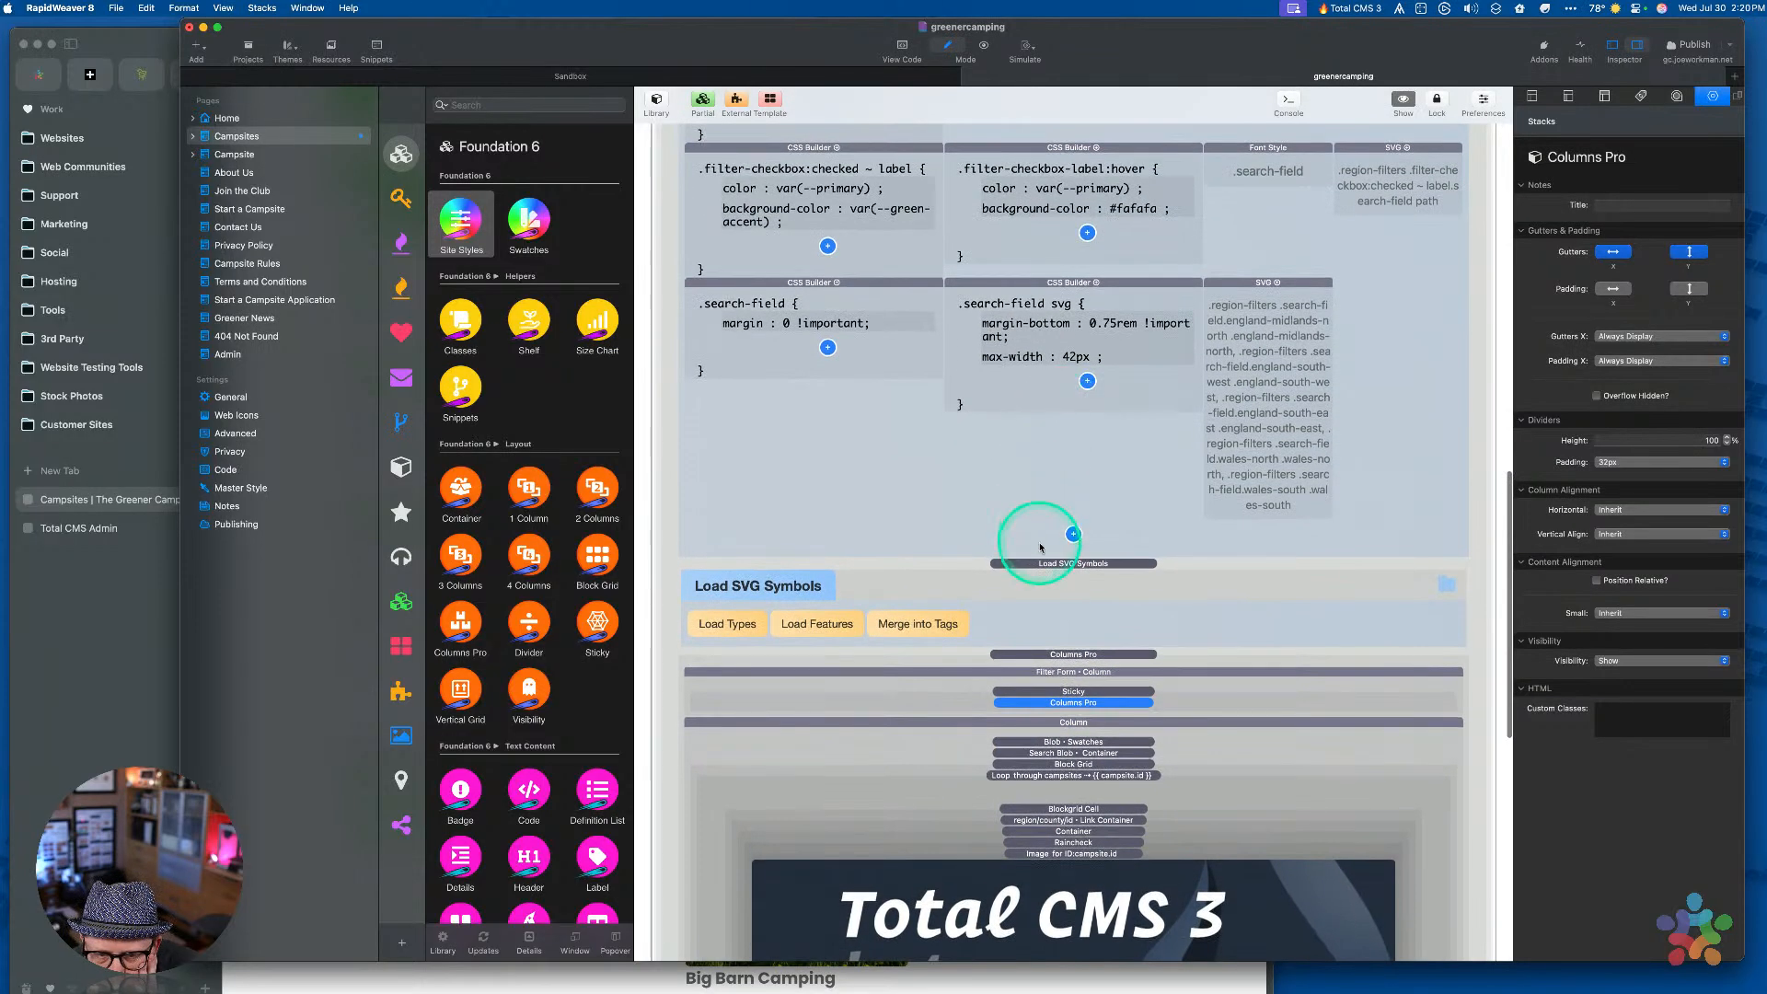
scroll(1039, 547, up, 10)
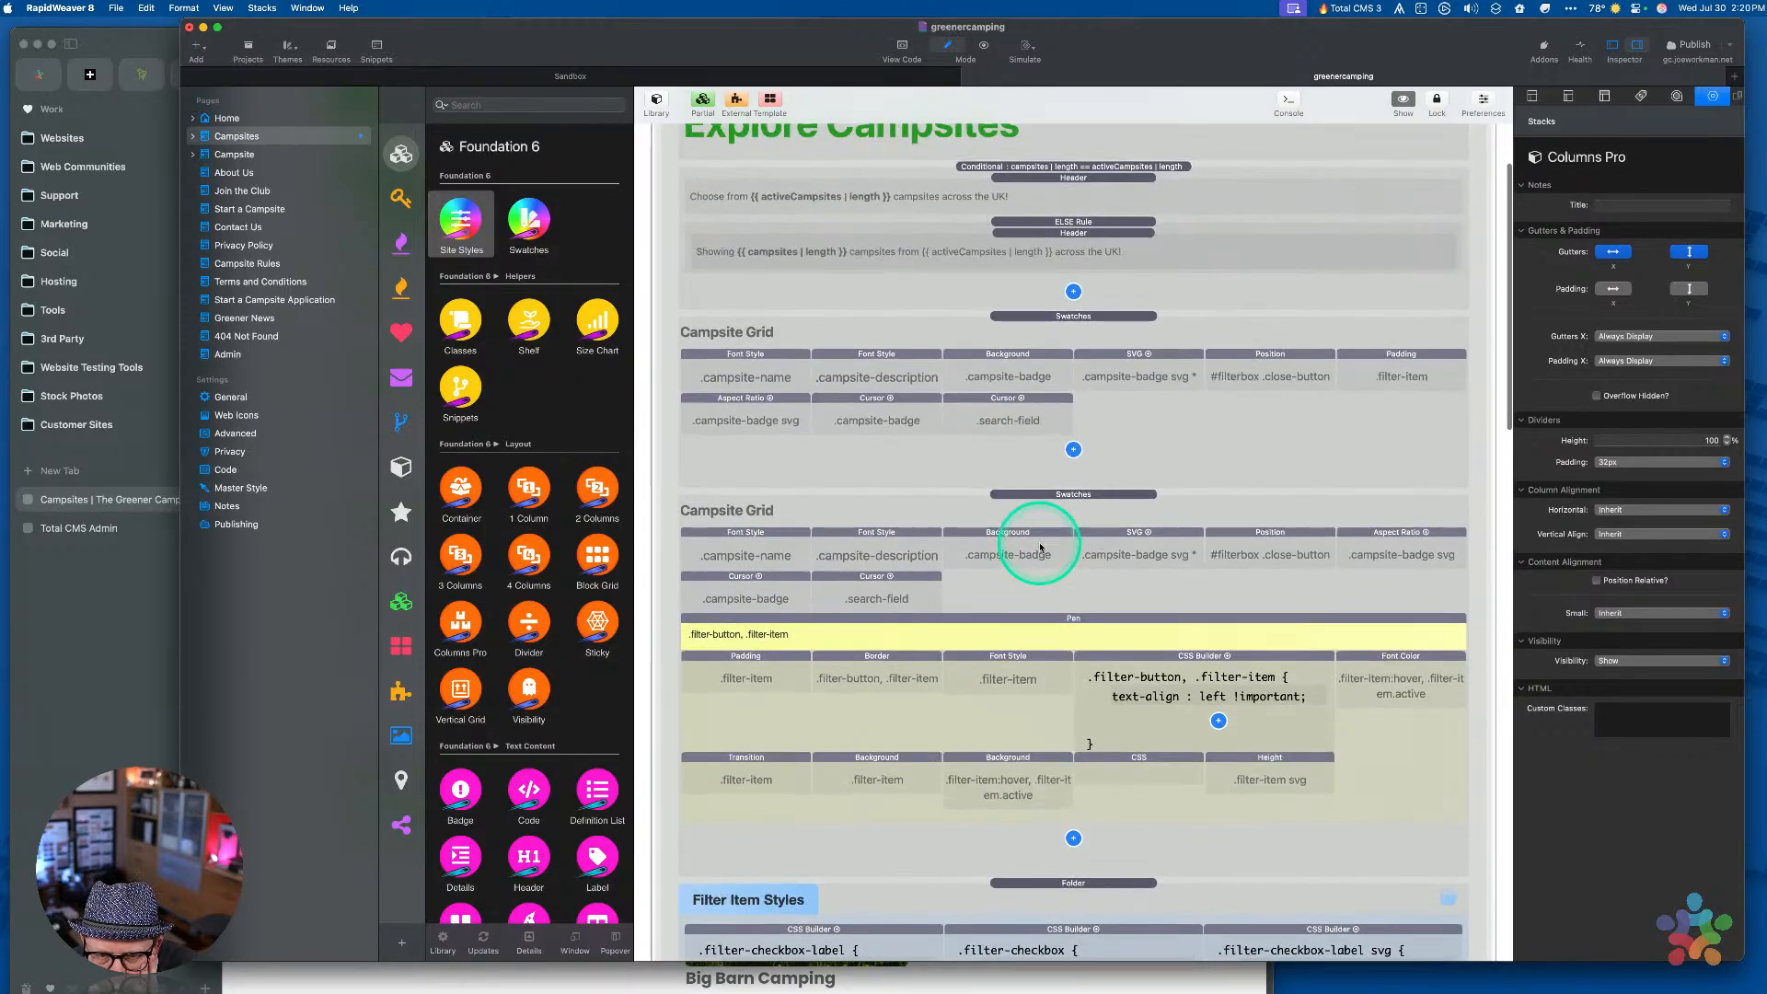
click(1057, 371)
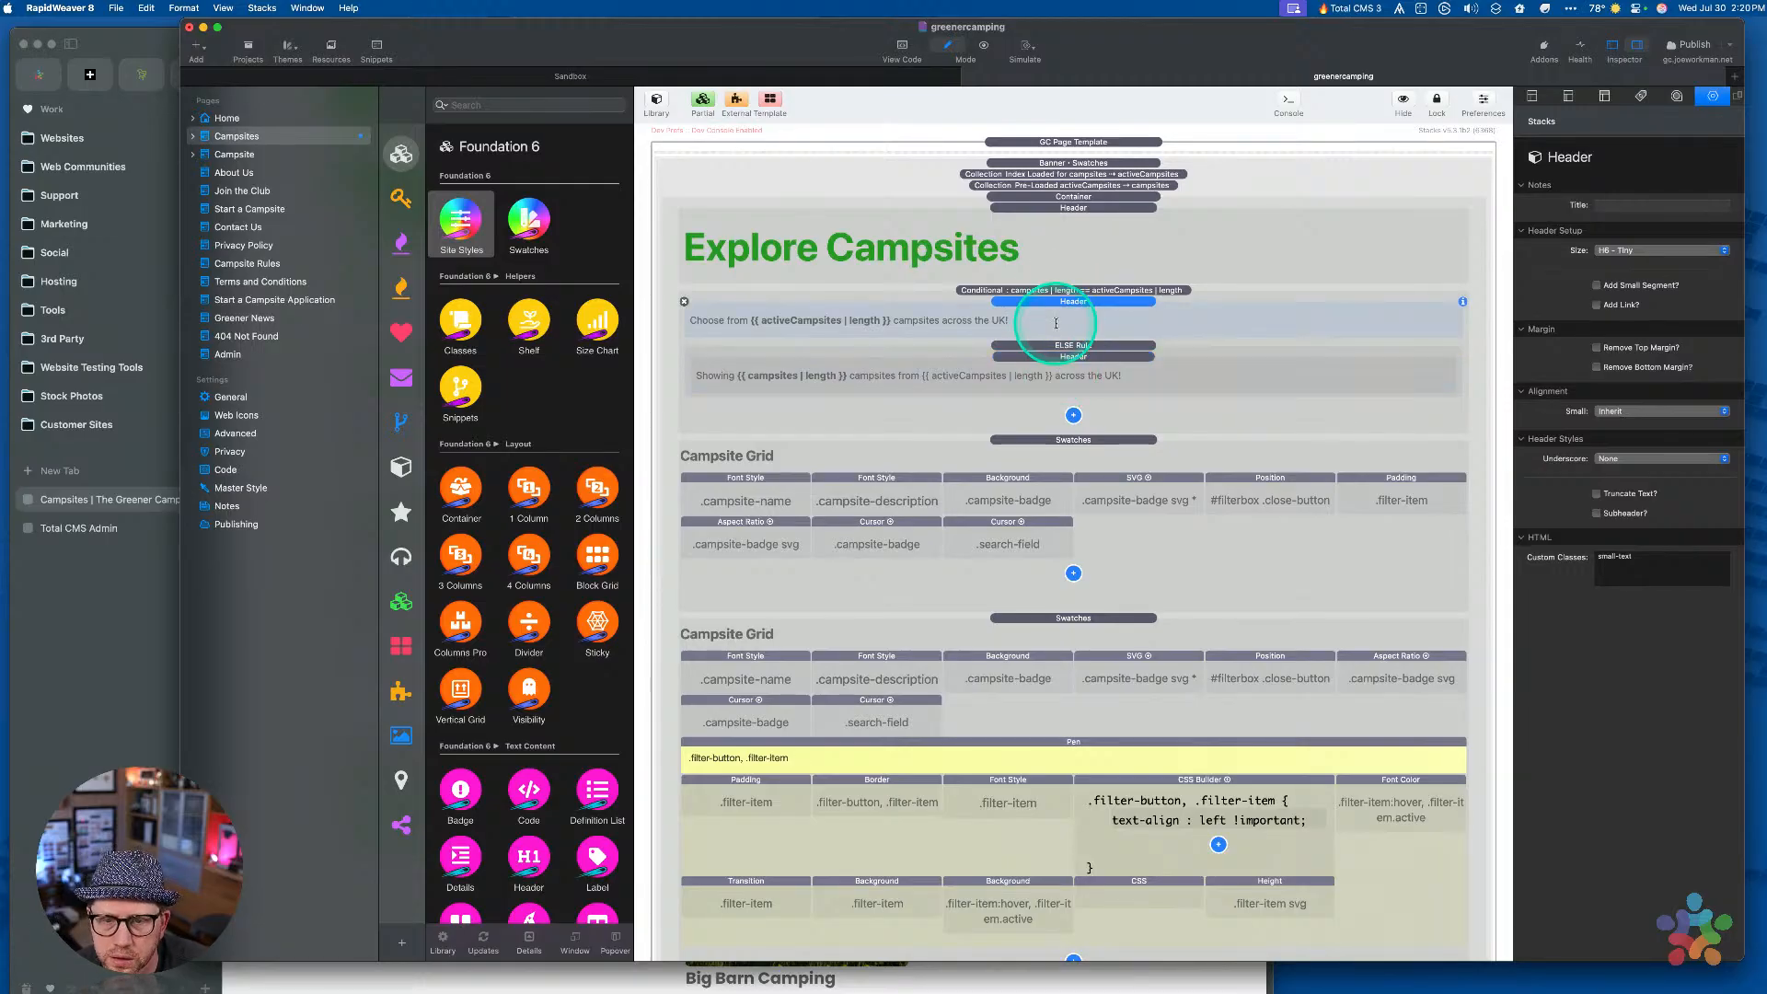
Open the pre-loaded activeCampsites collection and review its region and country loop filters
click(1060, 207)
click(1056, 185)
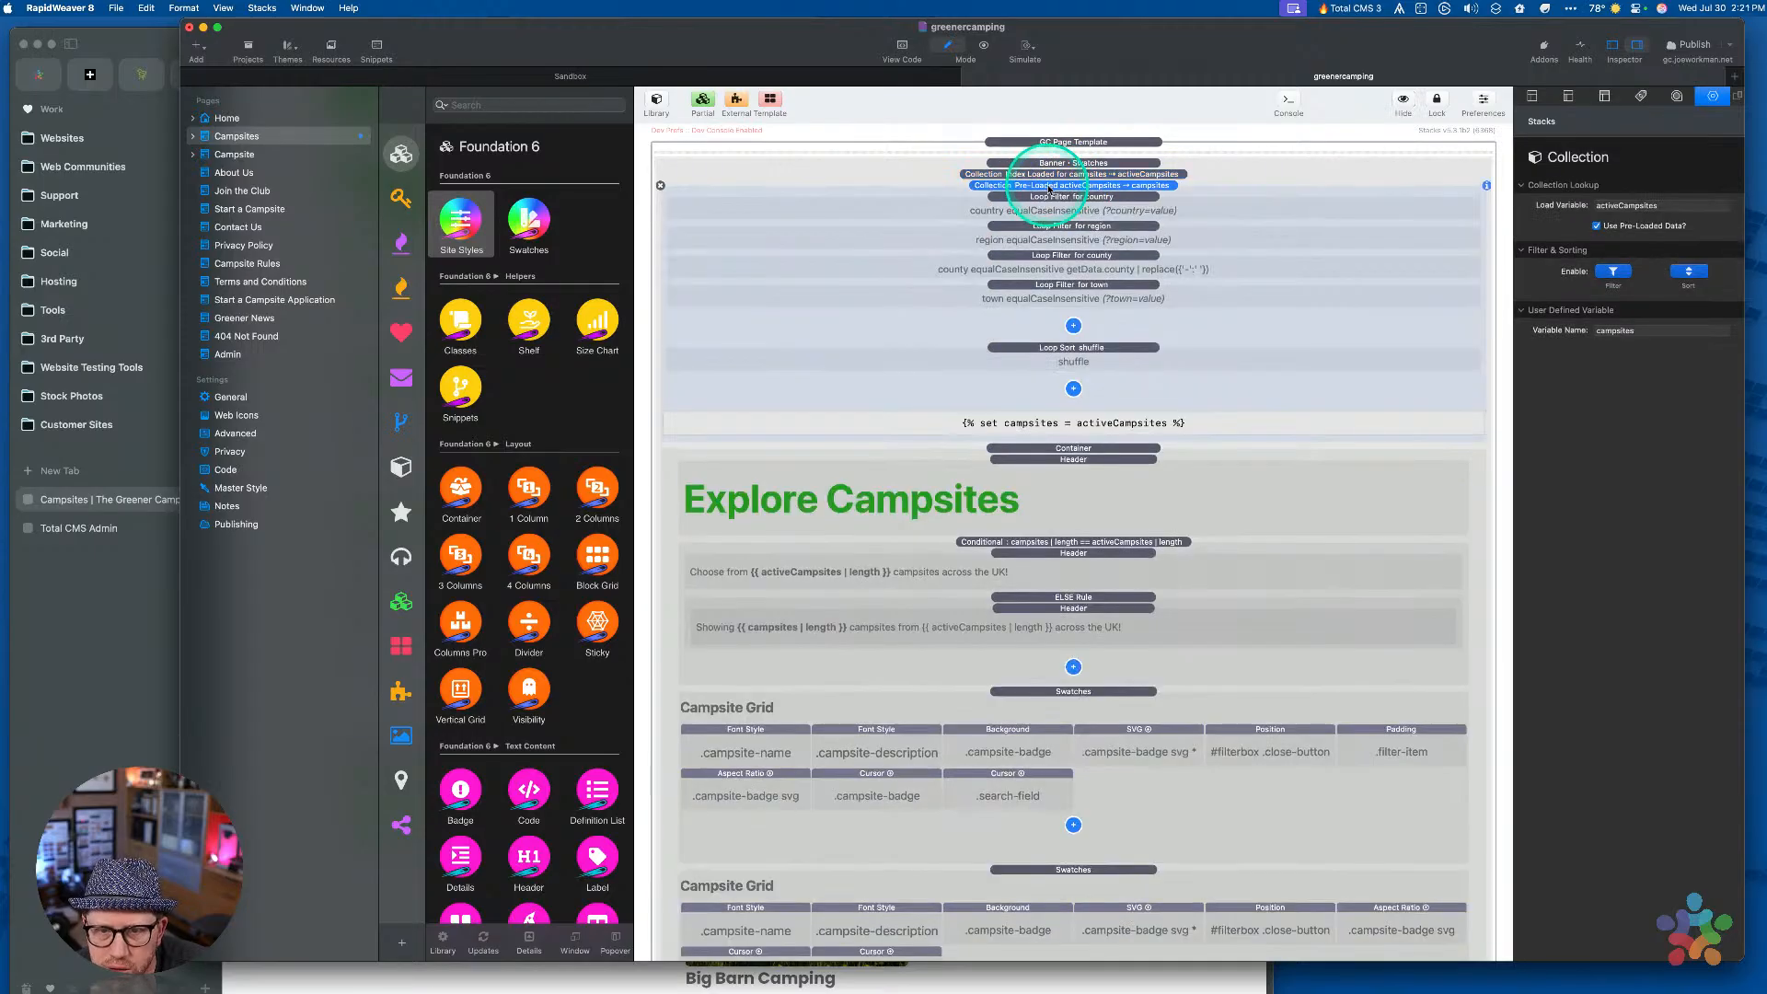
click(1059, 244)
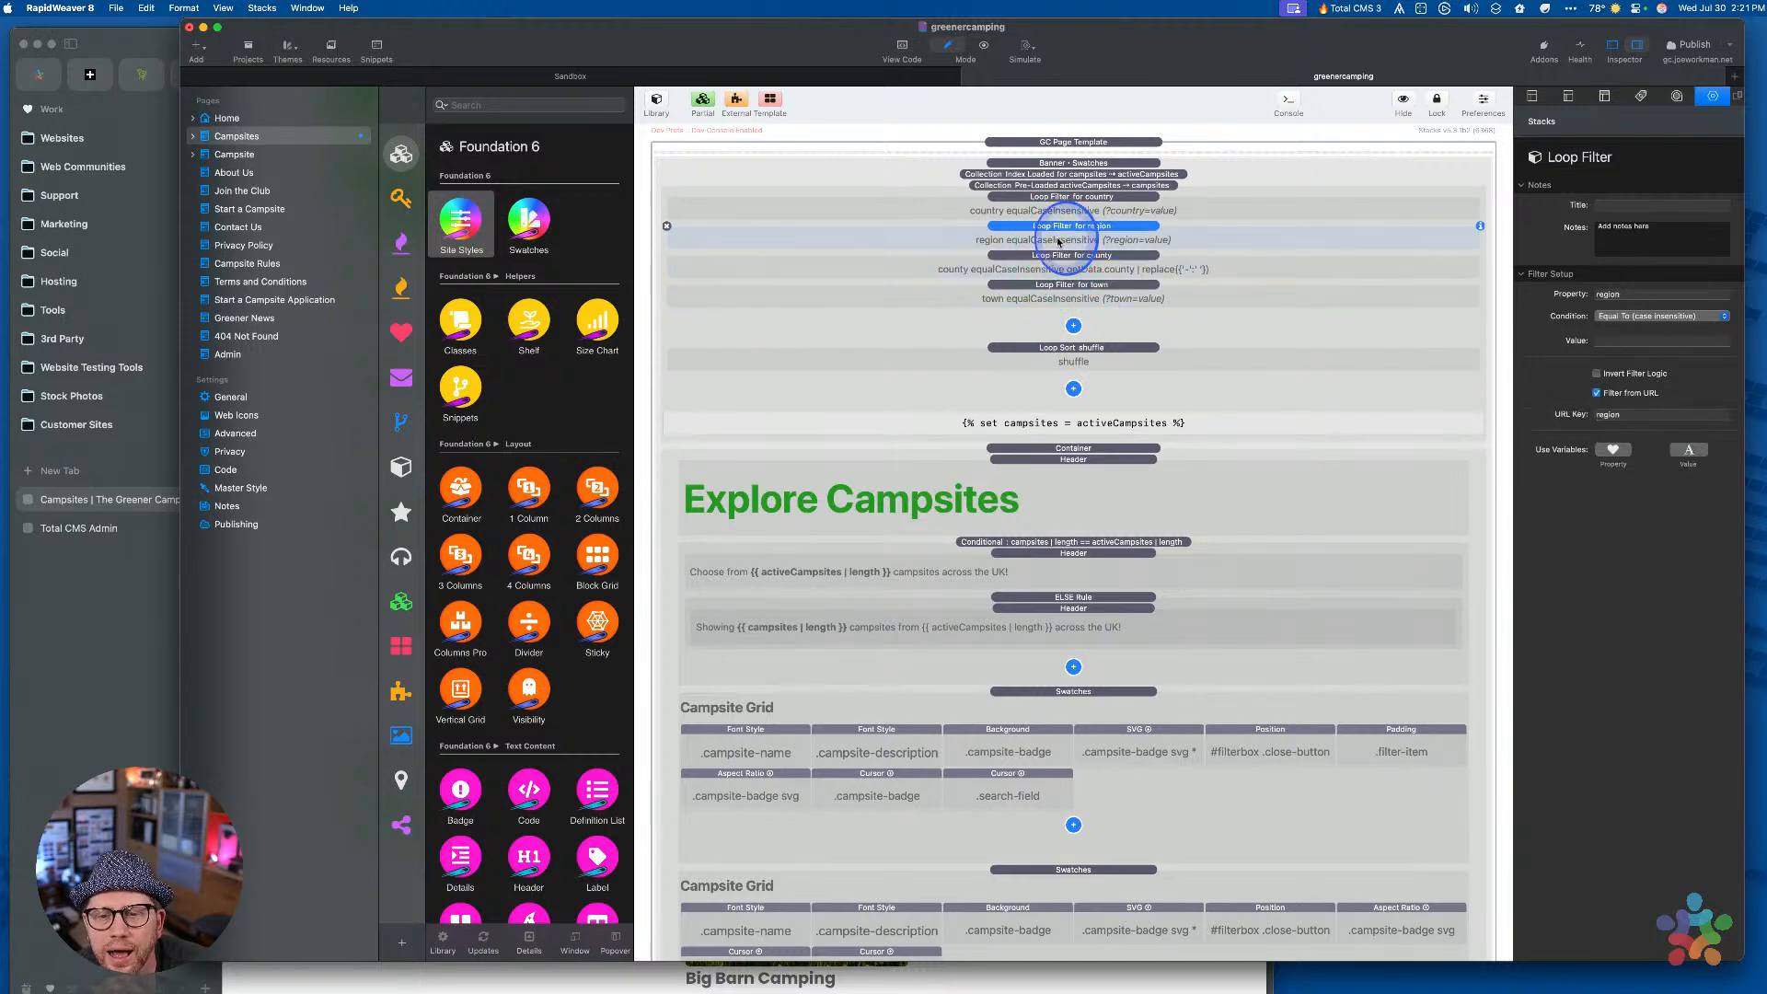
click(1057, 209)
Expand the campsites Collection Index to check its active and temp_closed filters, collapse it, and reselect Pre-Loaded
click(1052, 175)
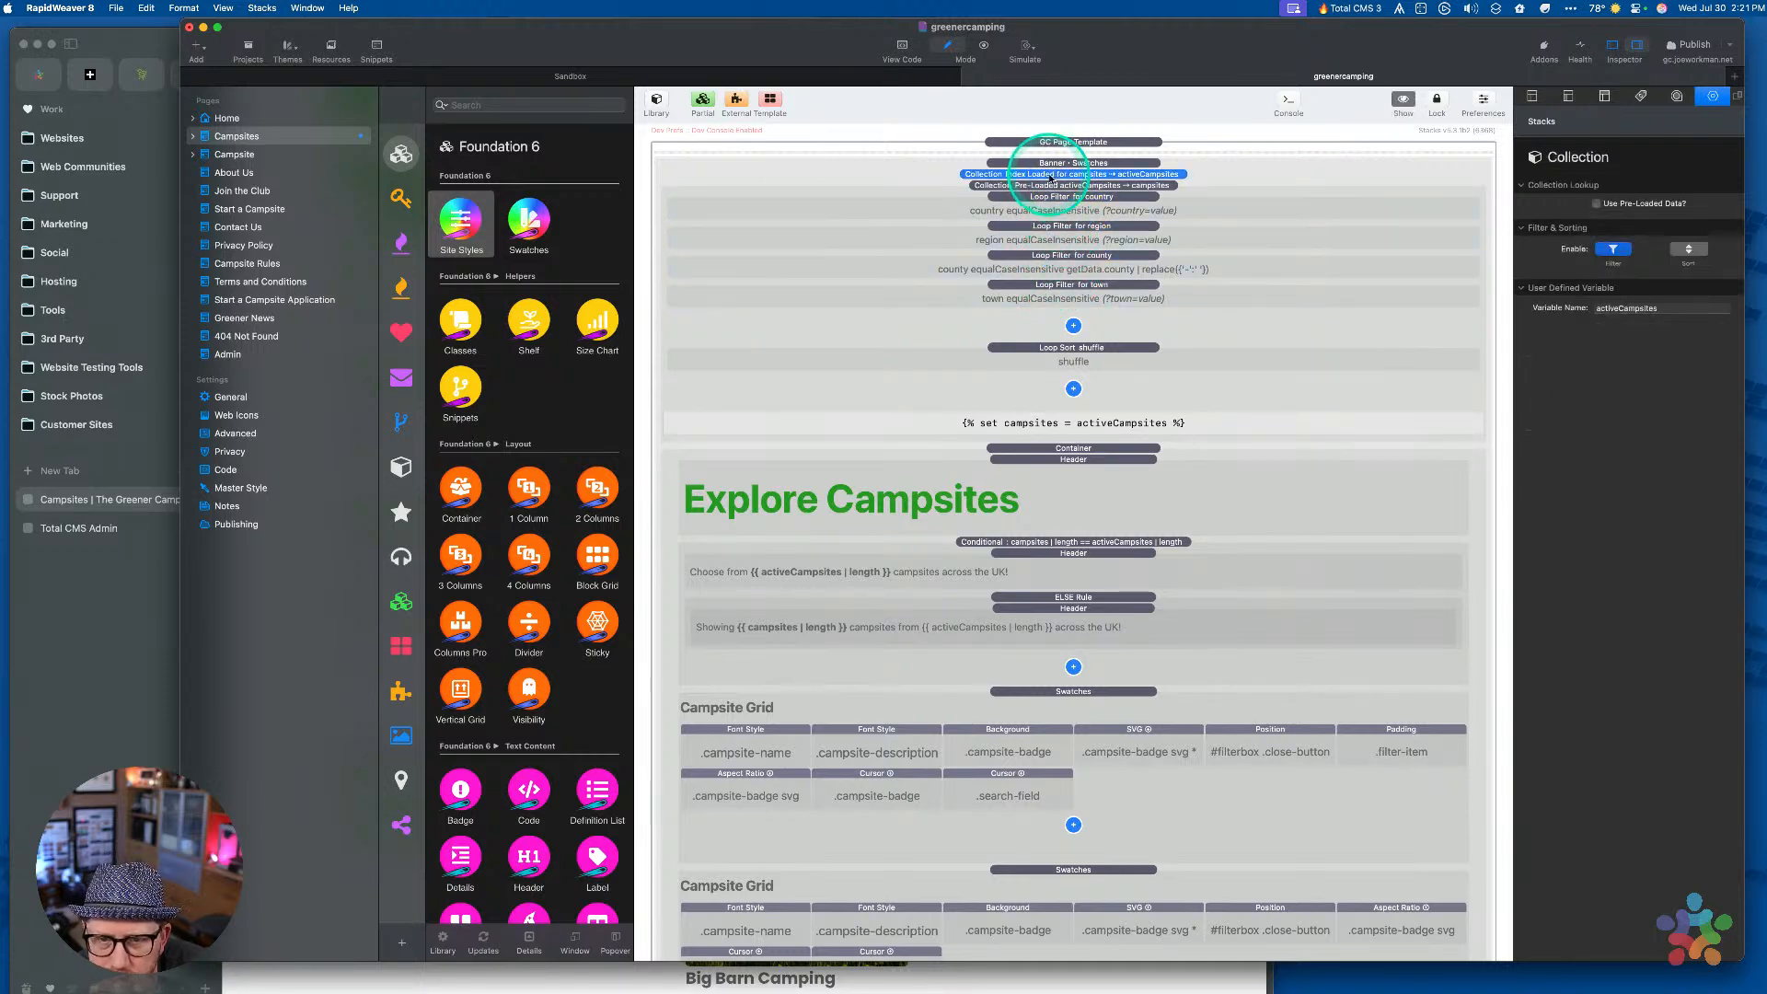
click(1052, 176)
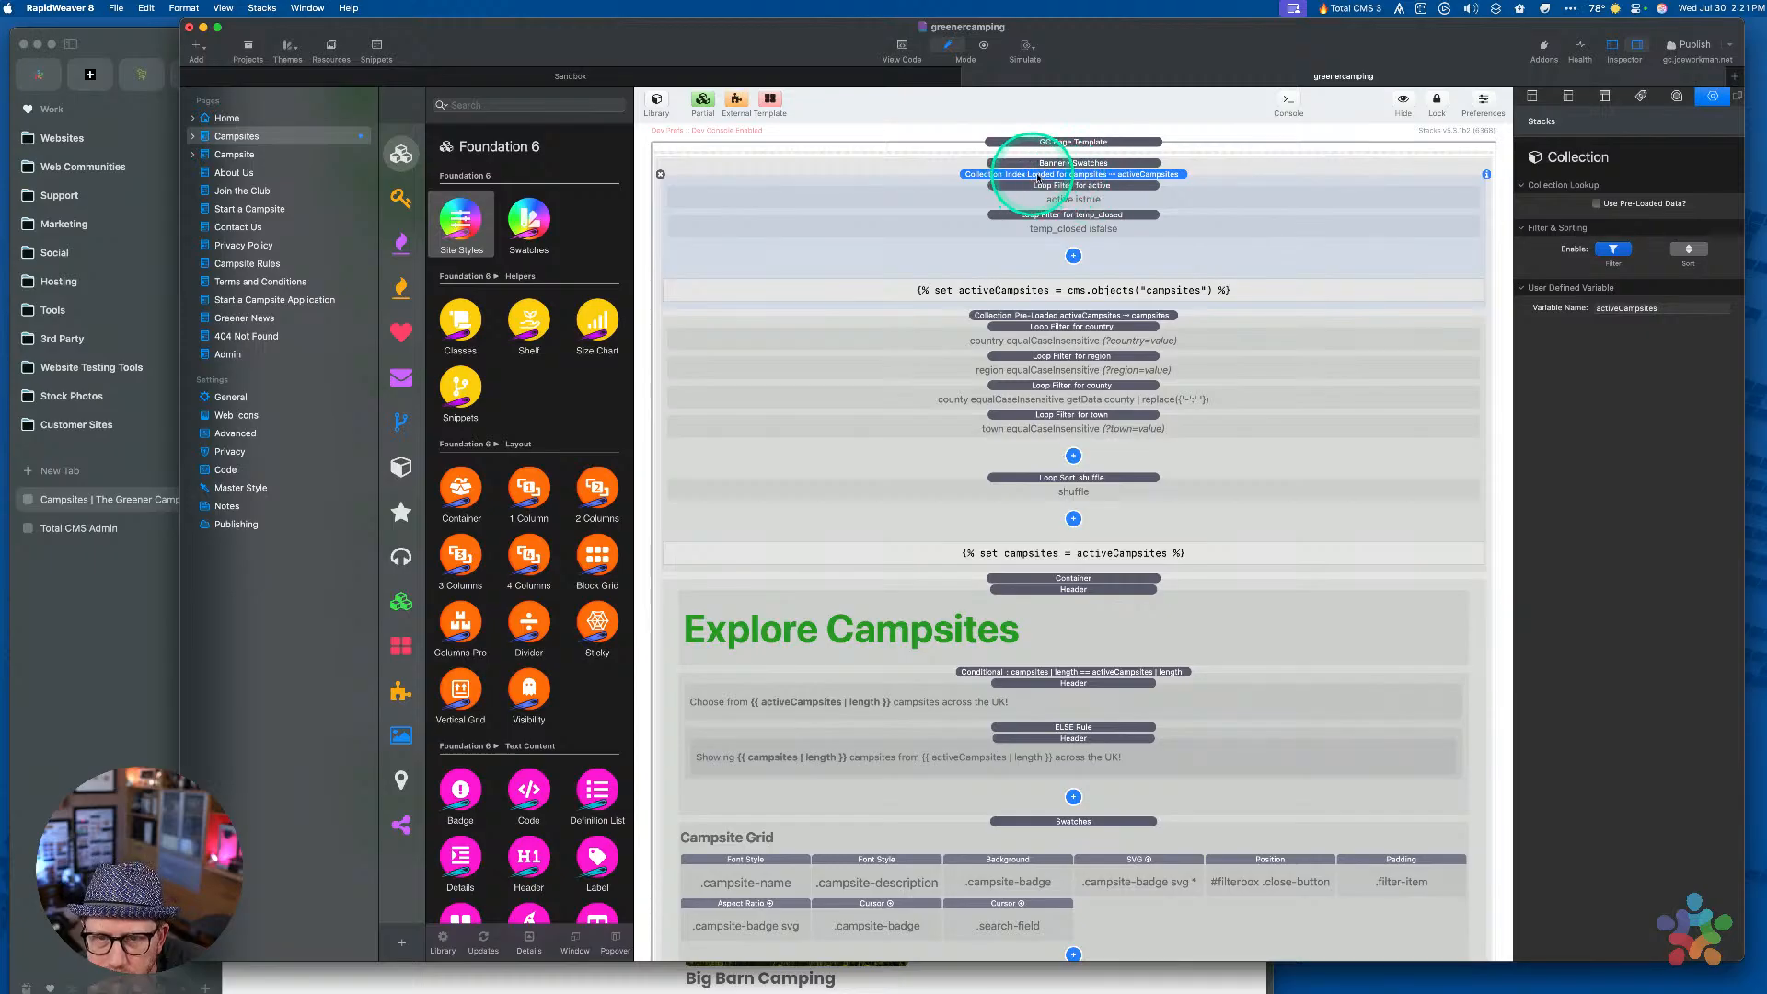
click(1156, 187)
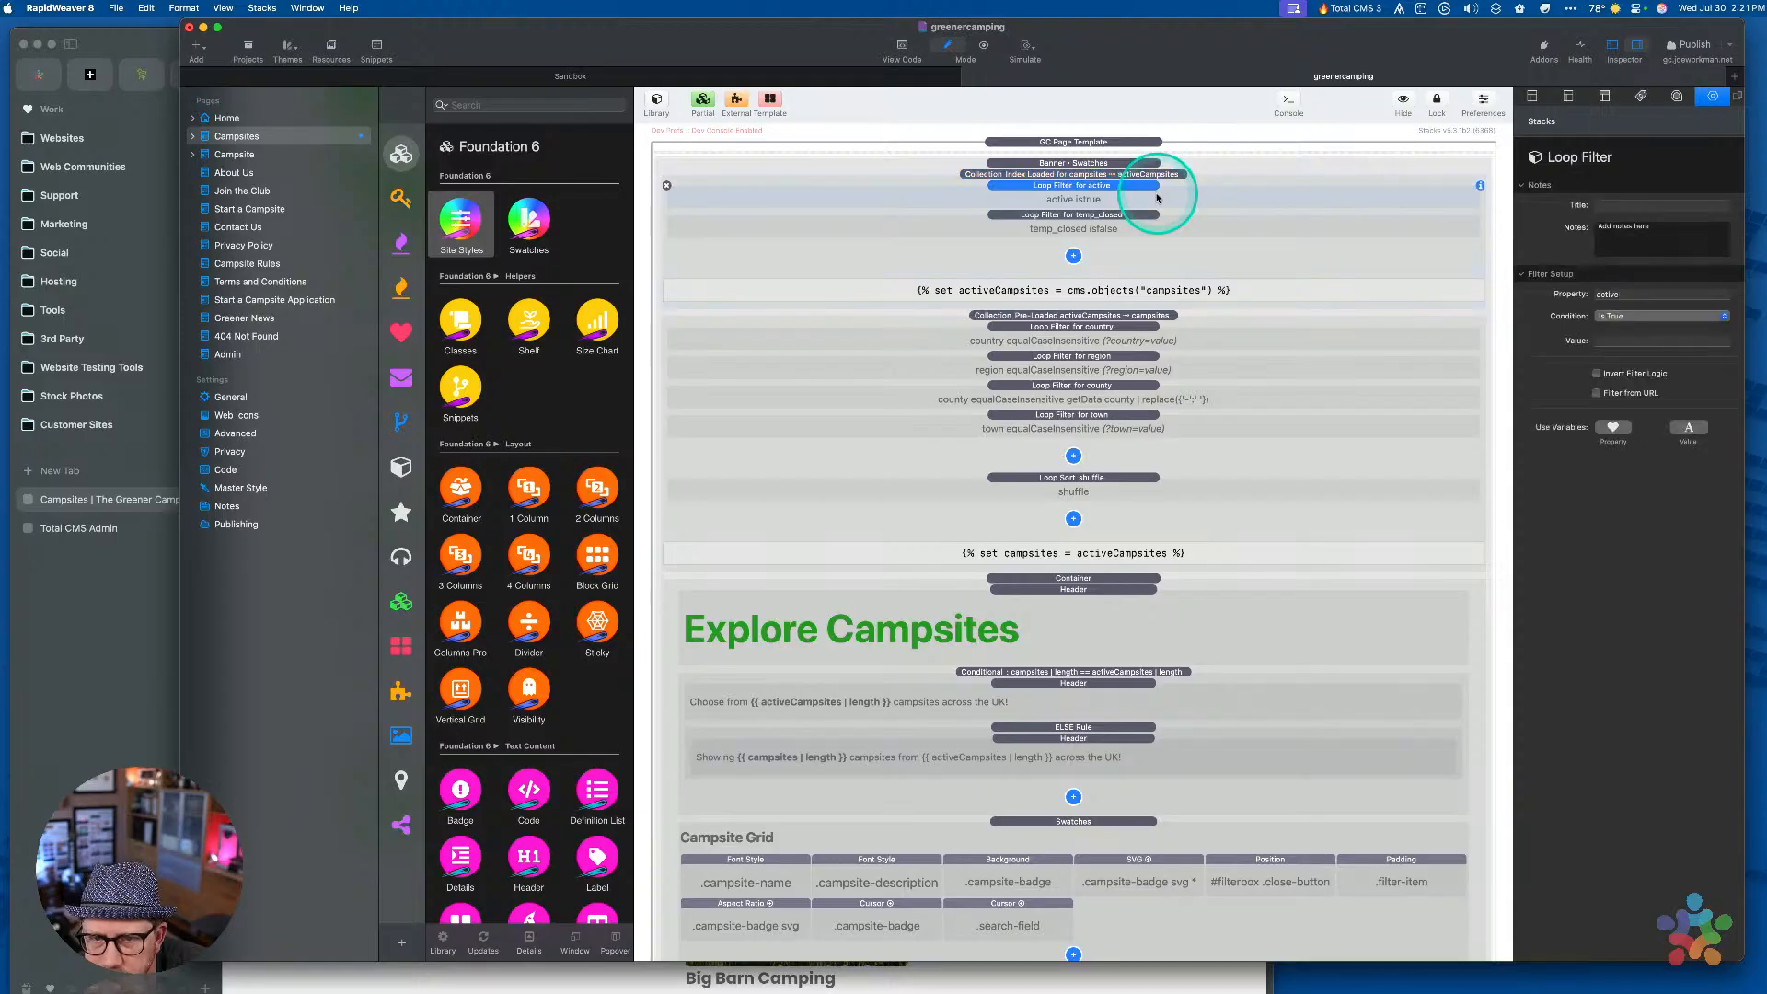
click(1141, 229)
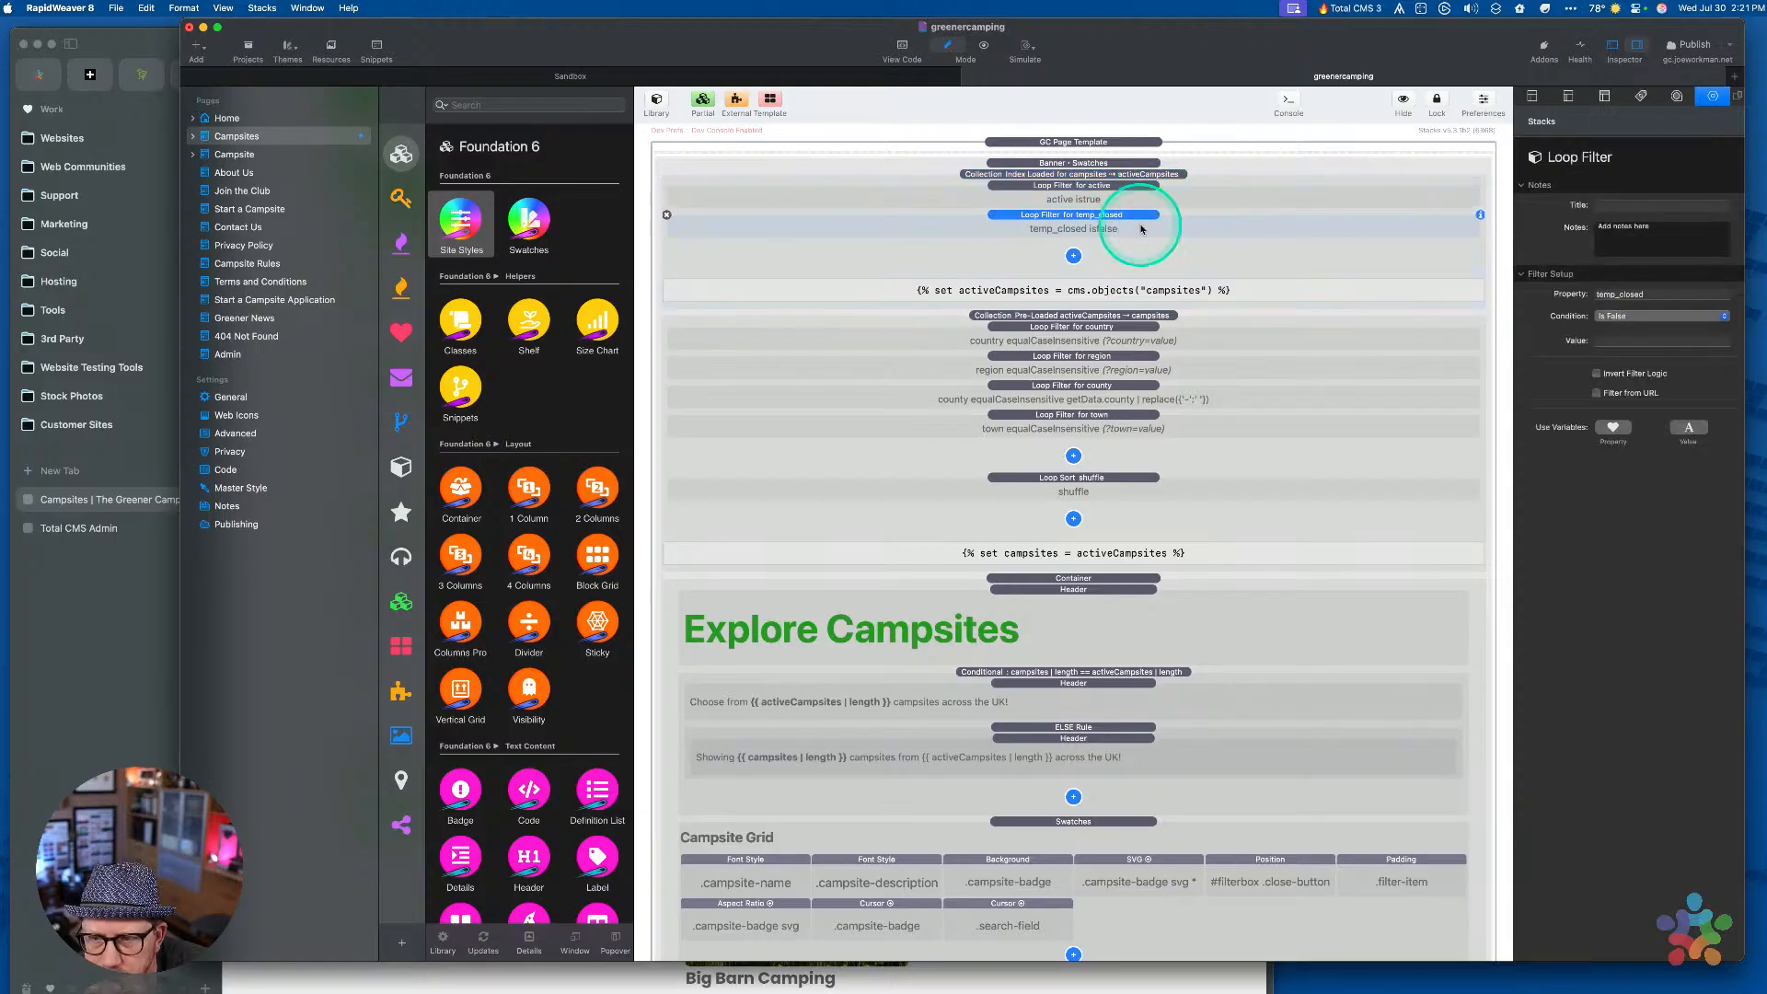
click(1101, 174)
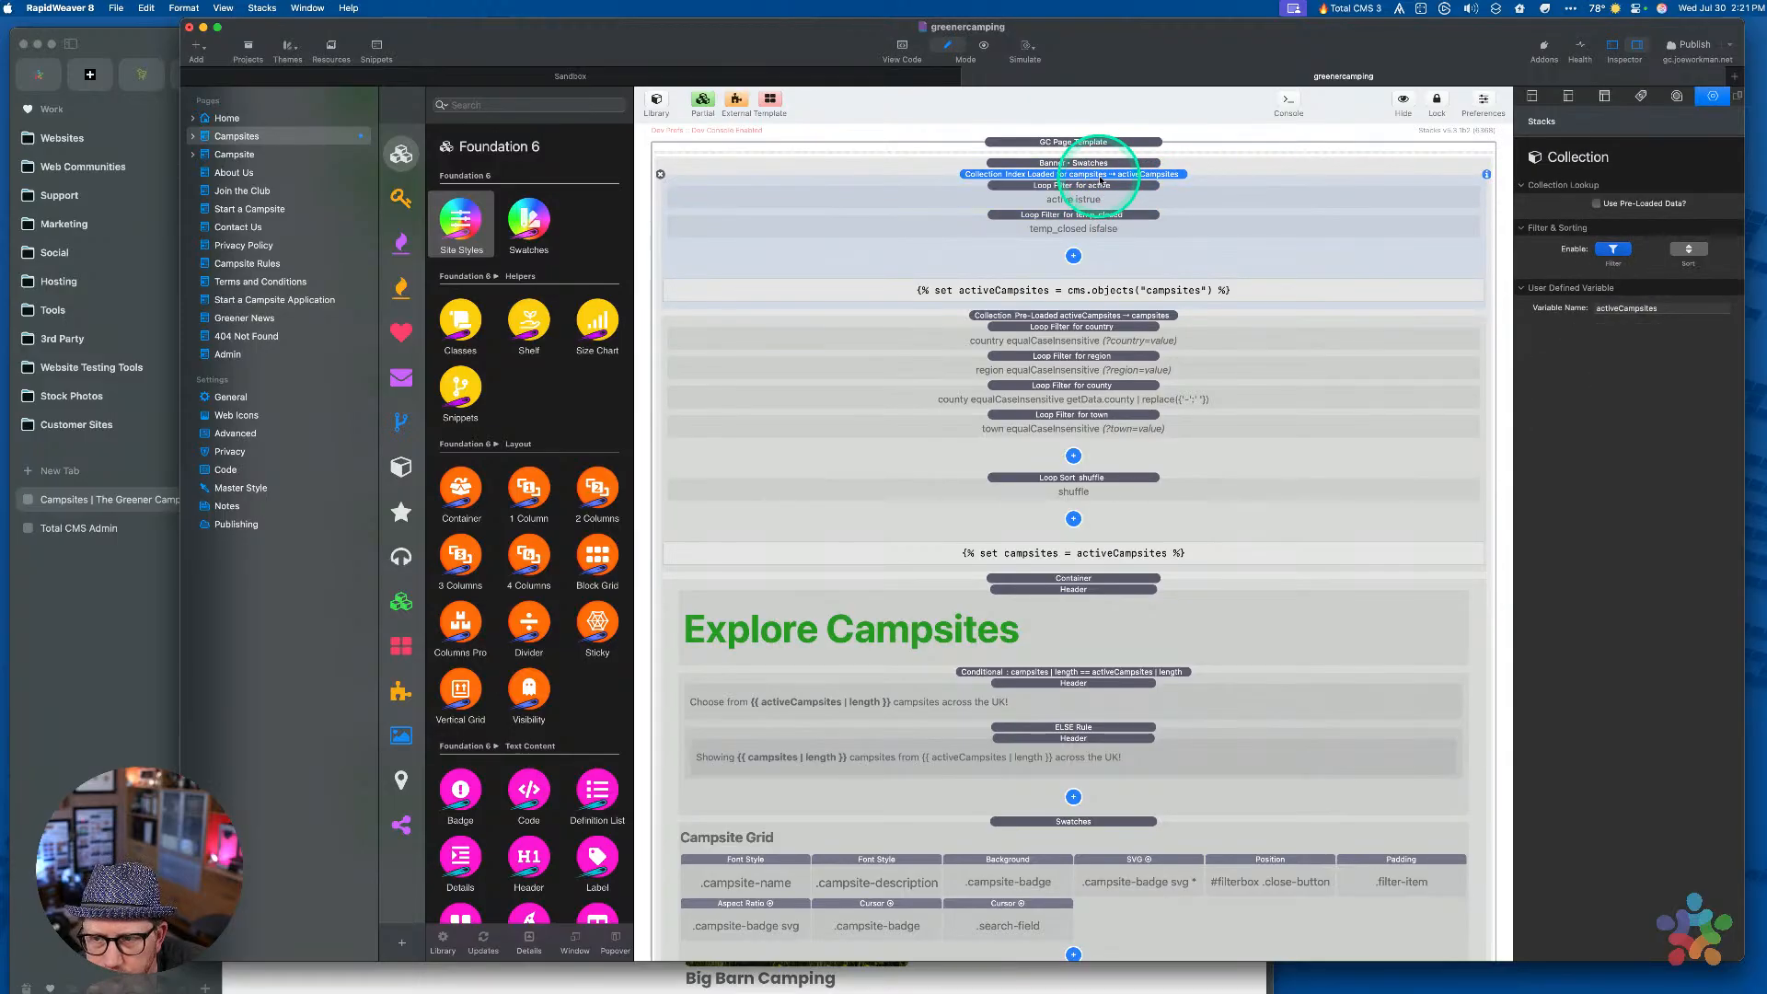
double_click(1097, 175)
click(1090, 186)
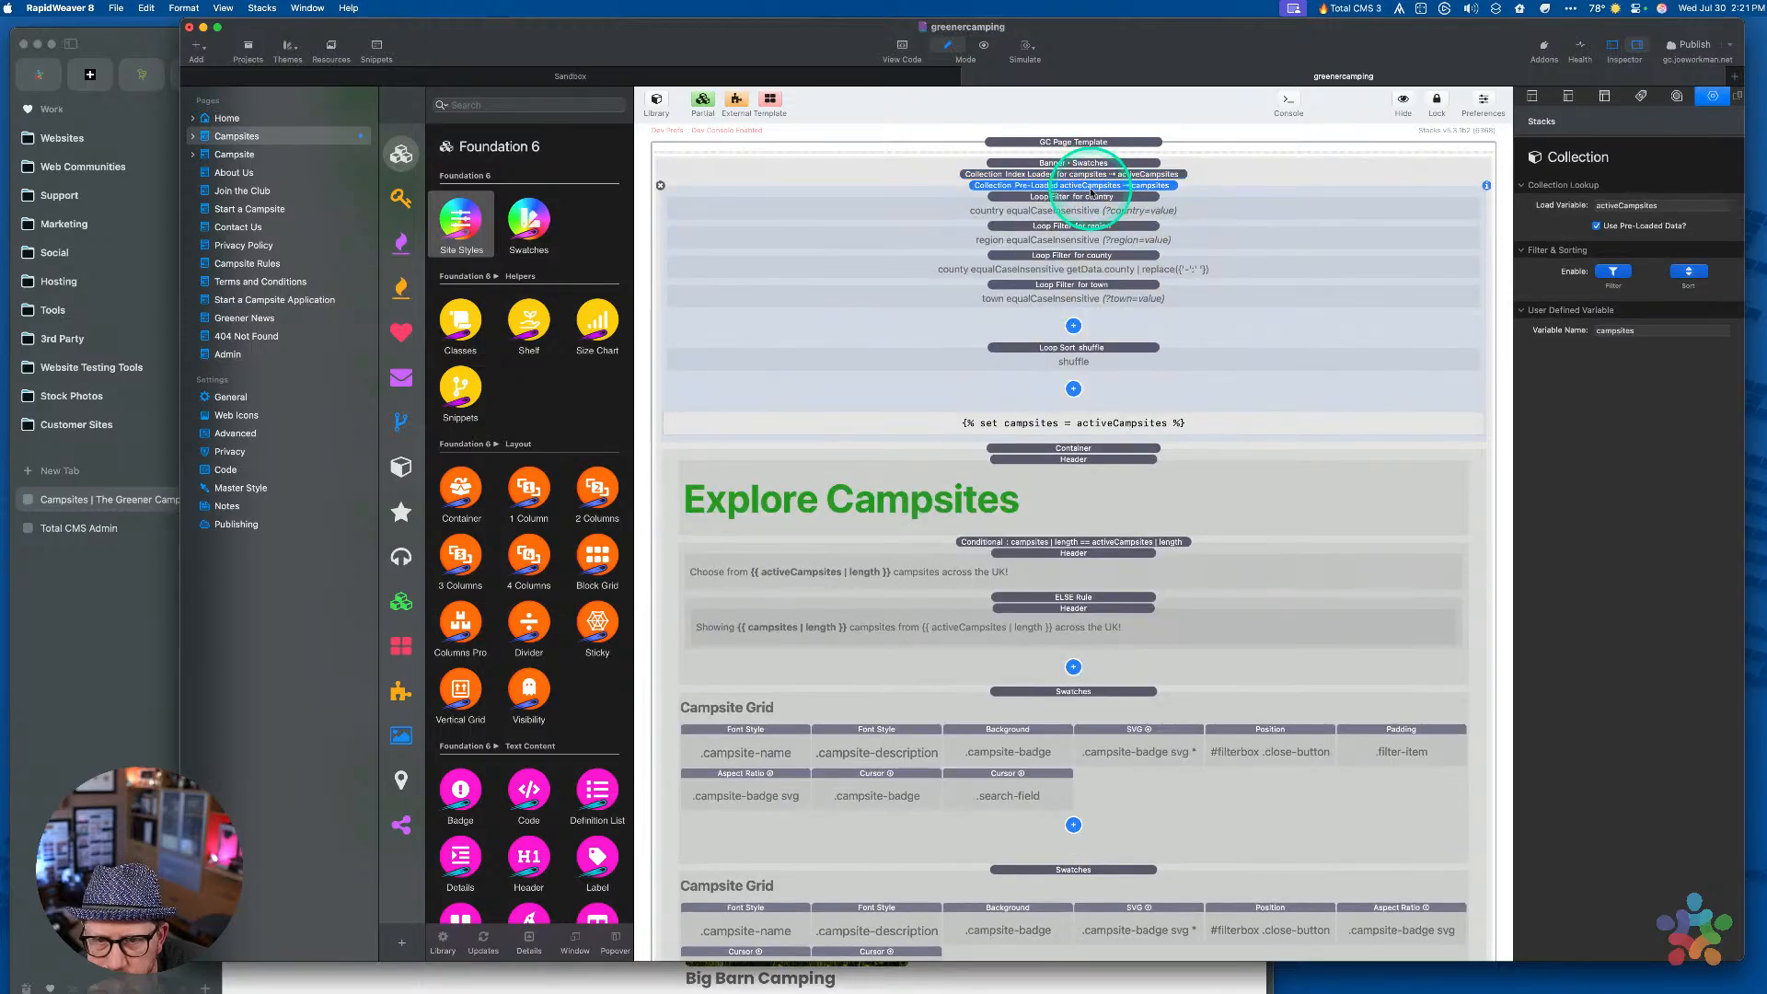
click(1618, 272)
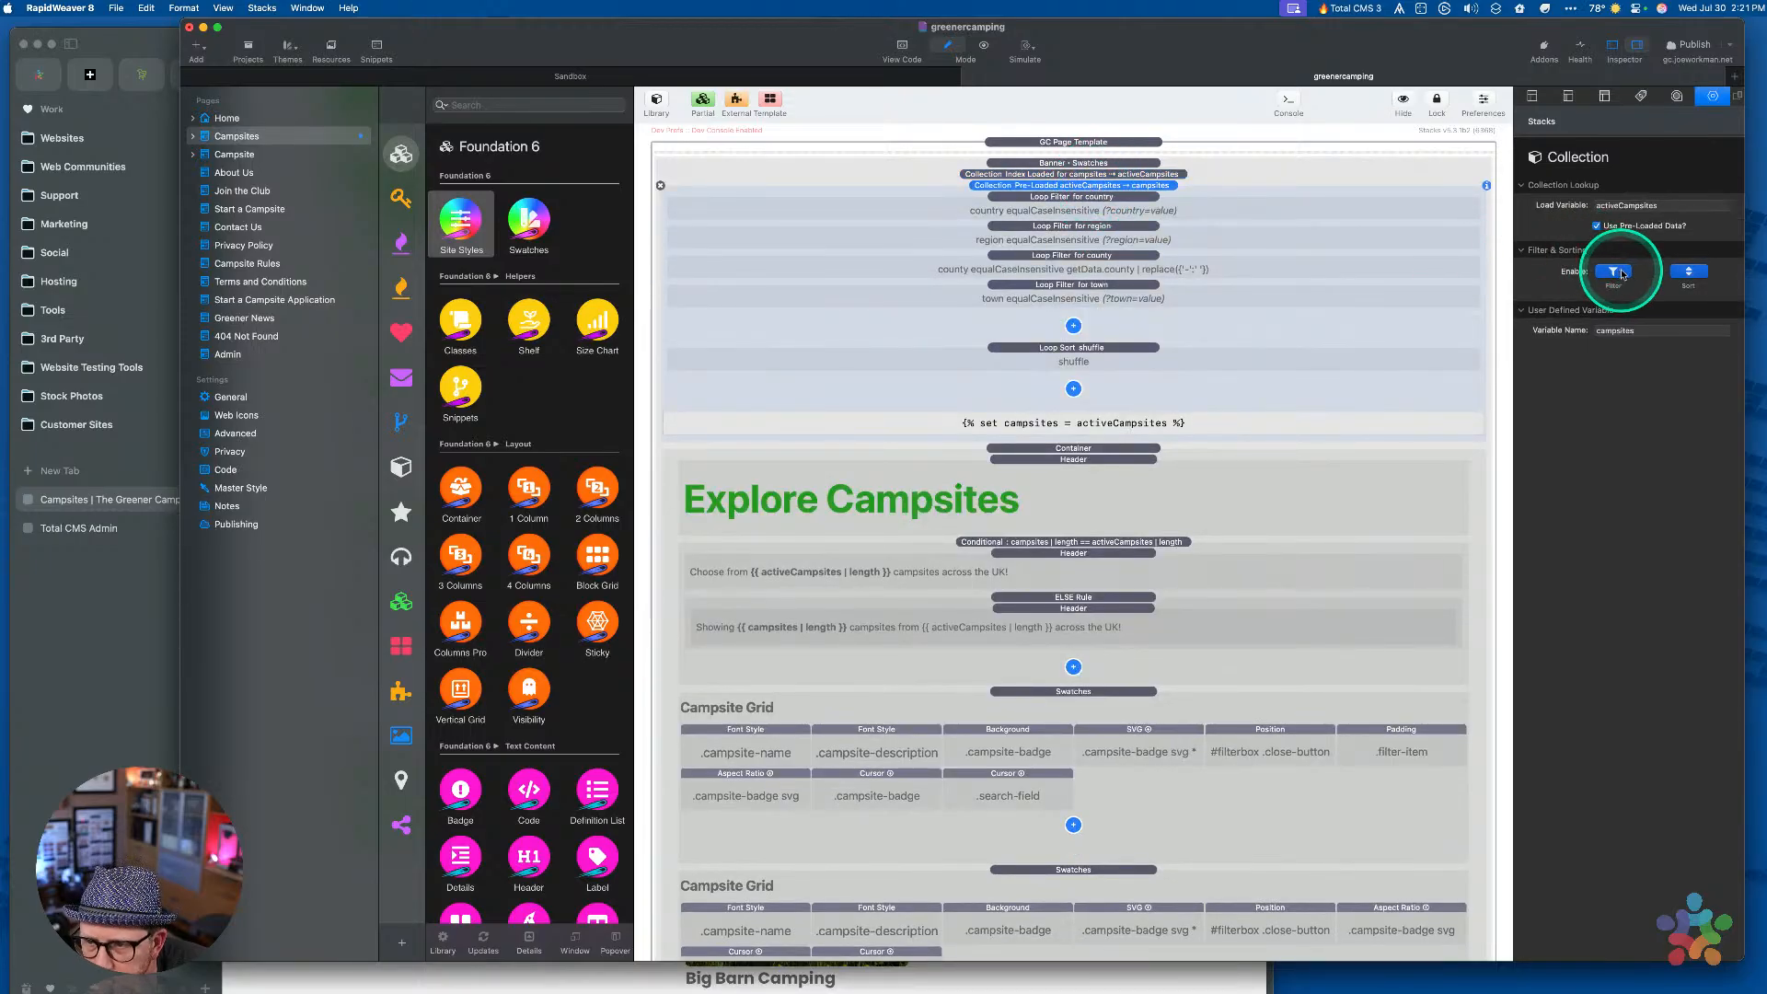
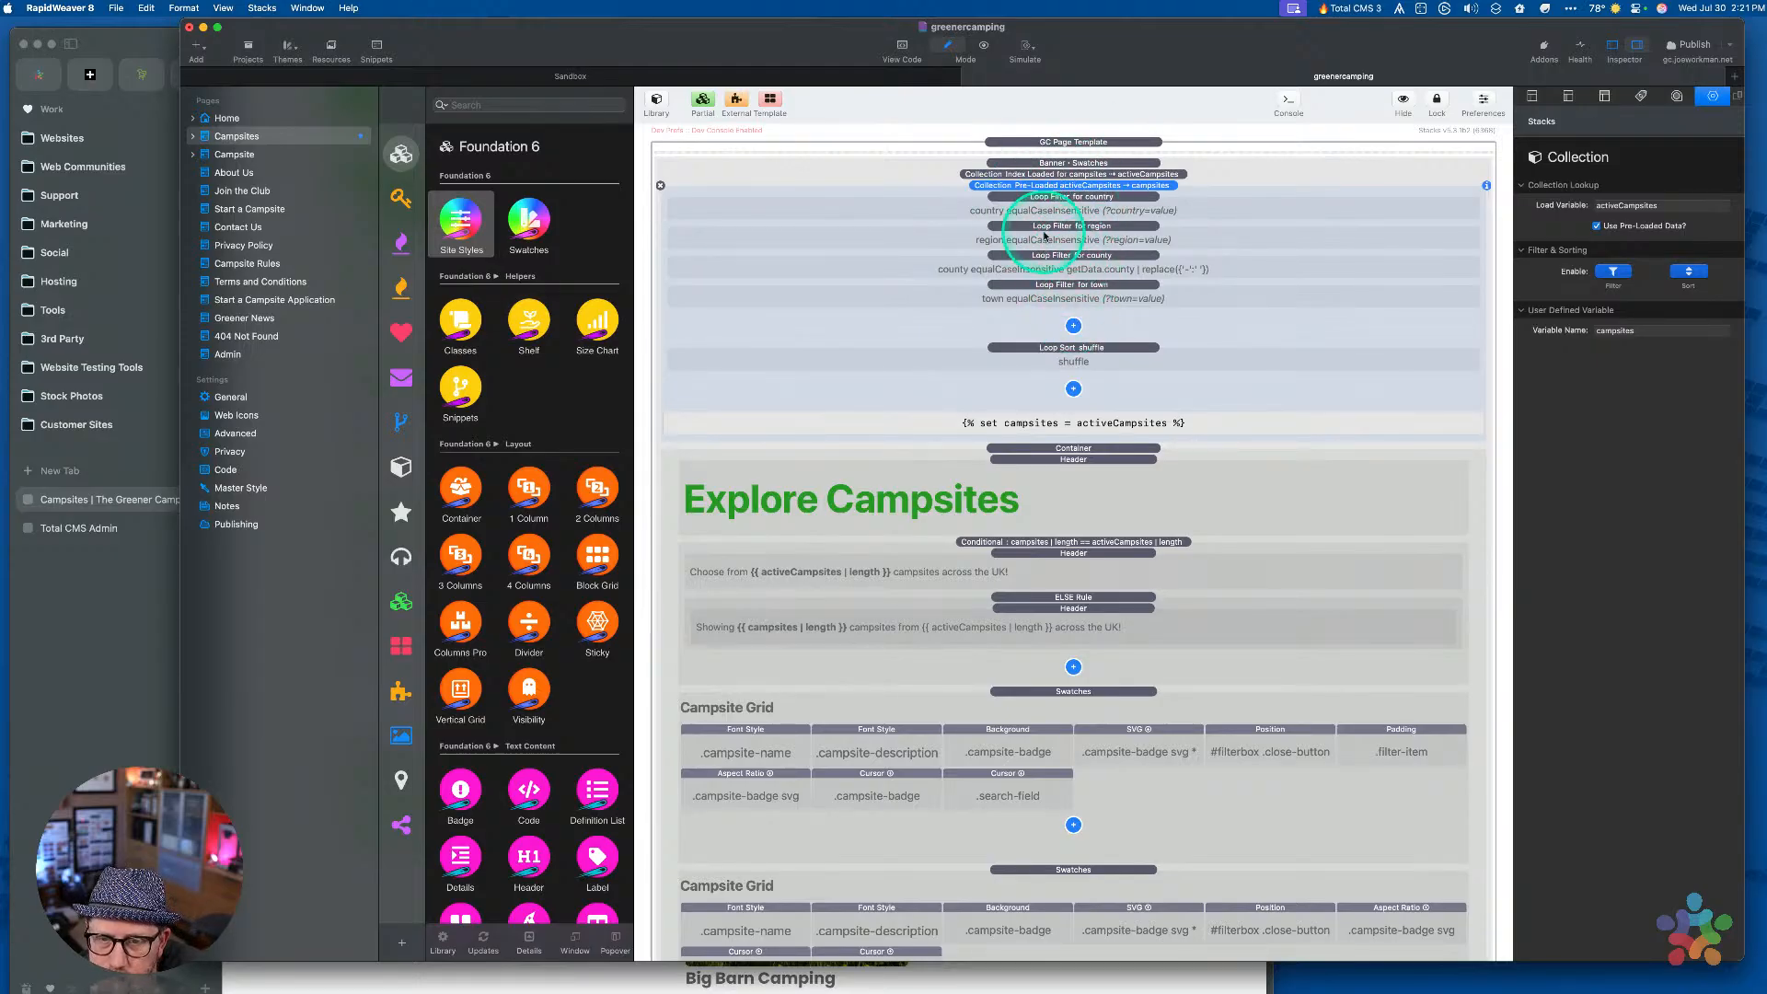
Review the country, region, county and town loop filters, then add a new Loop Filter below town
click(1098, 200)
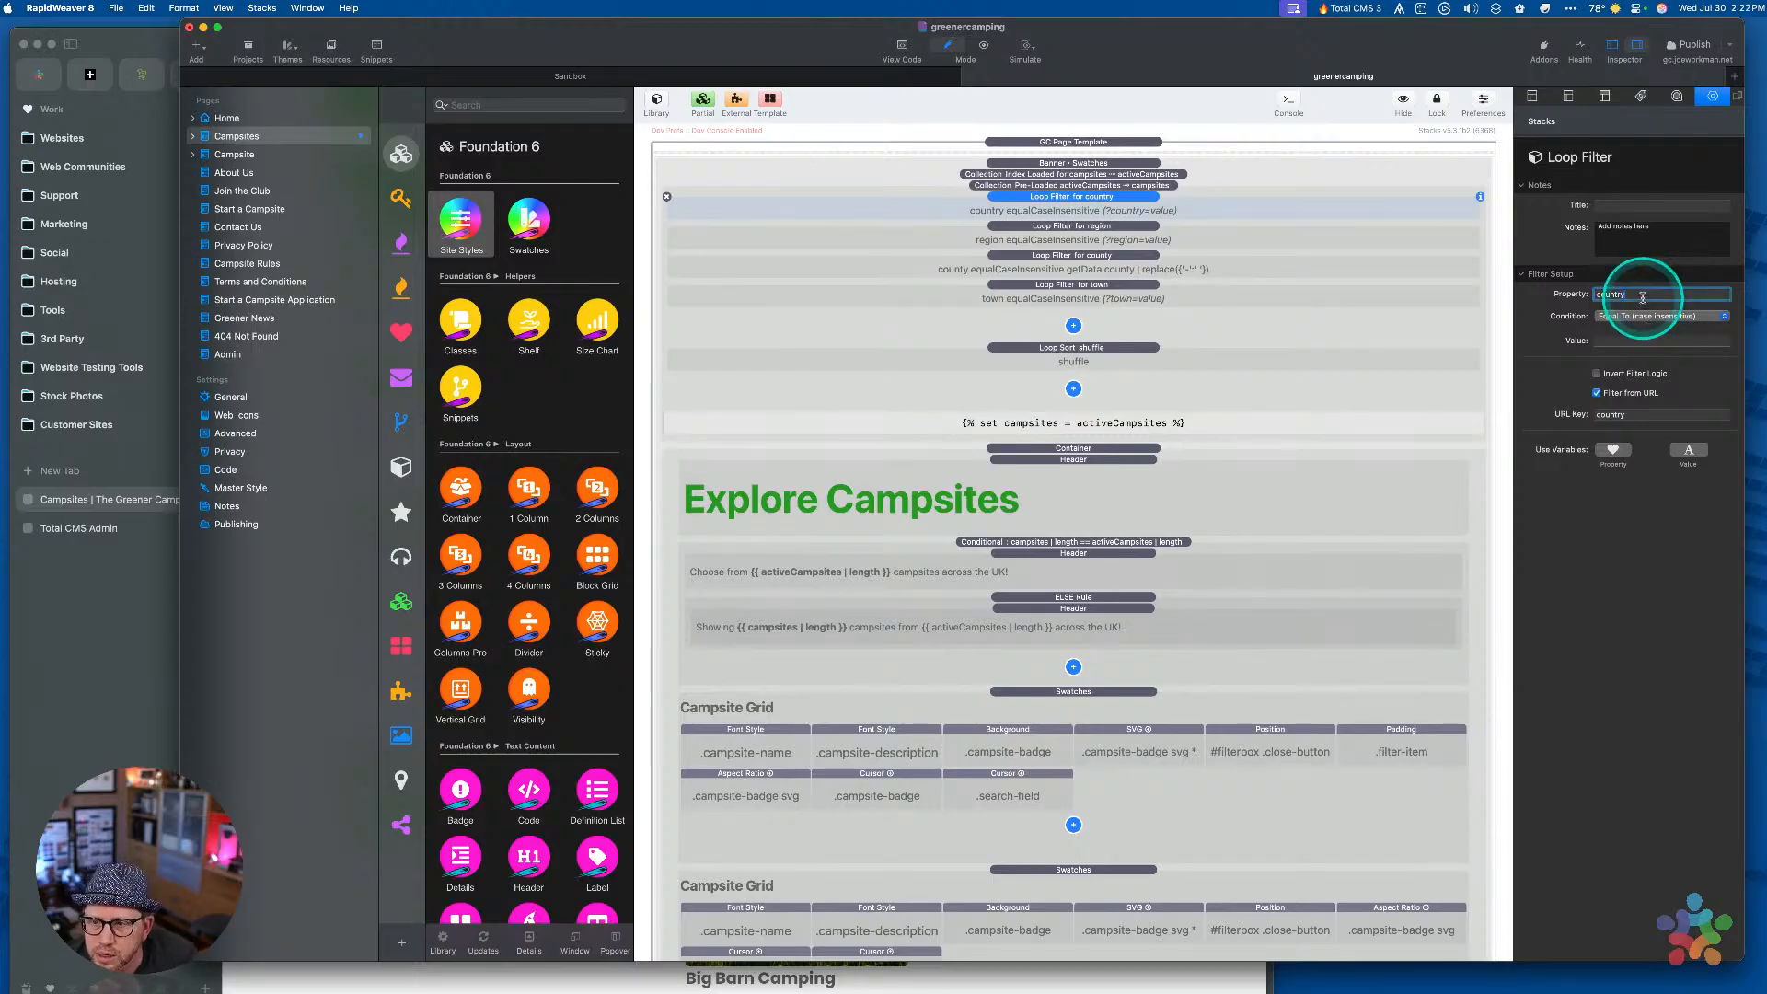
click(1074, 234)
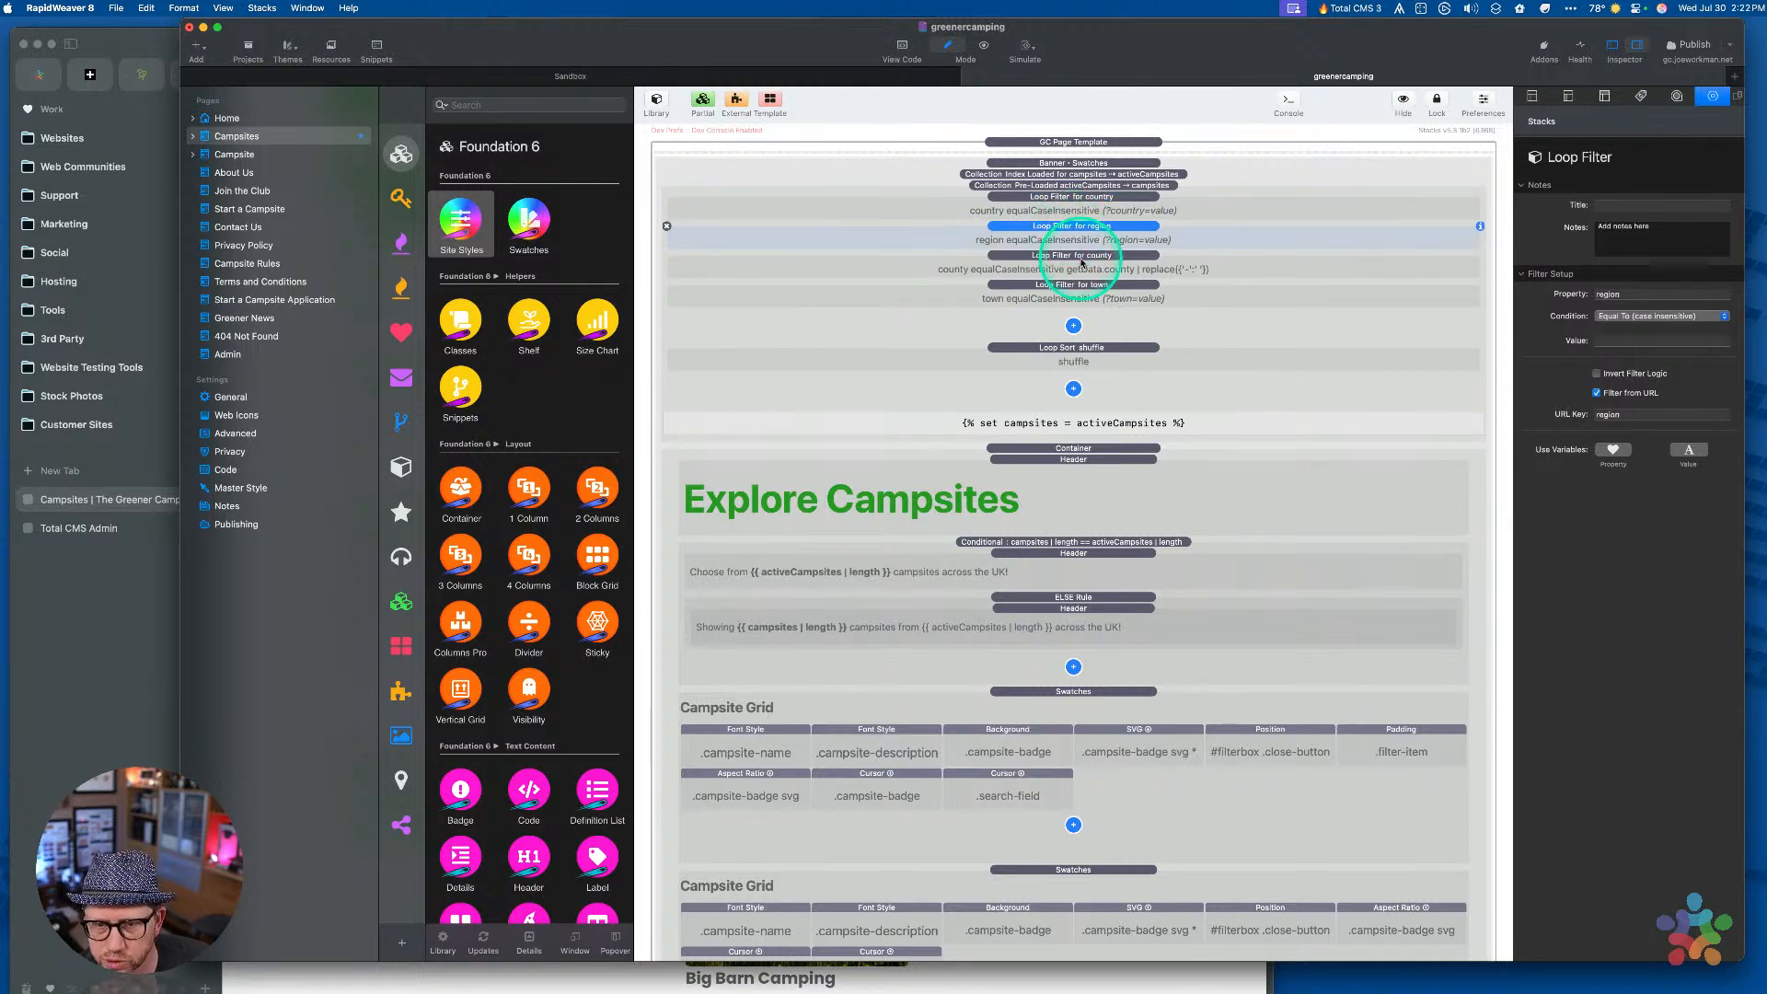
click(1108, 262)
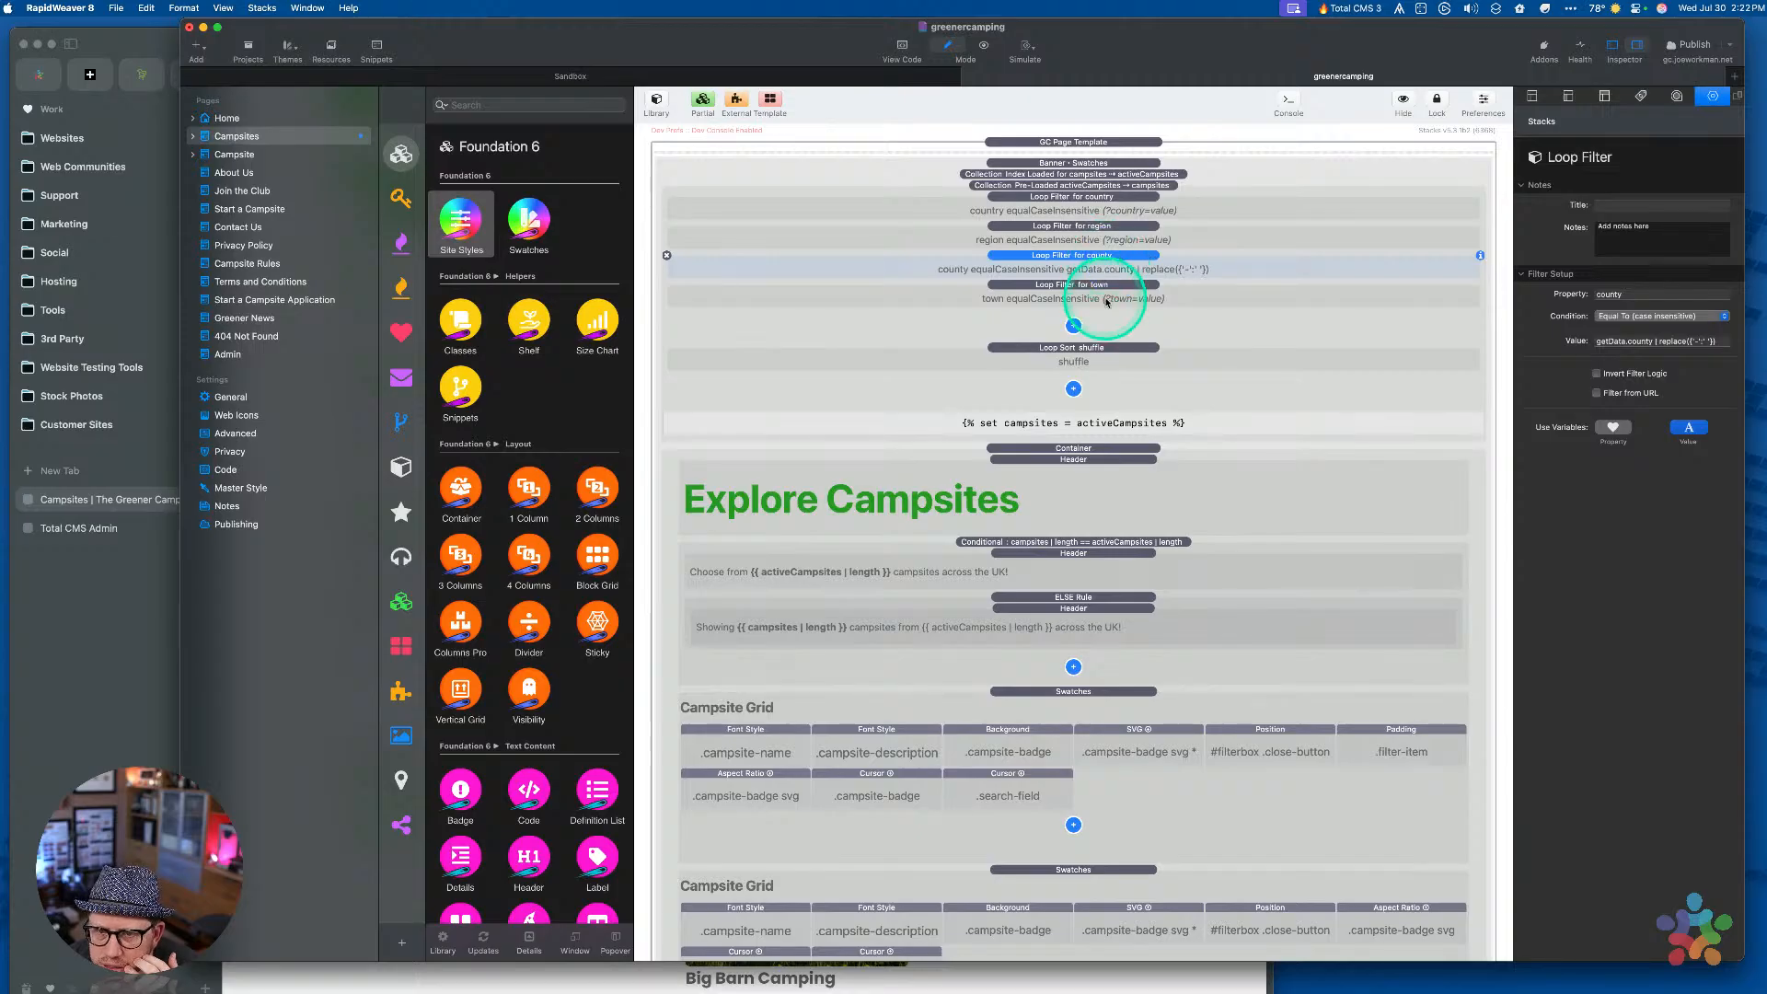
click(1108, 303)
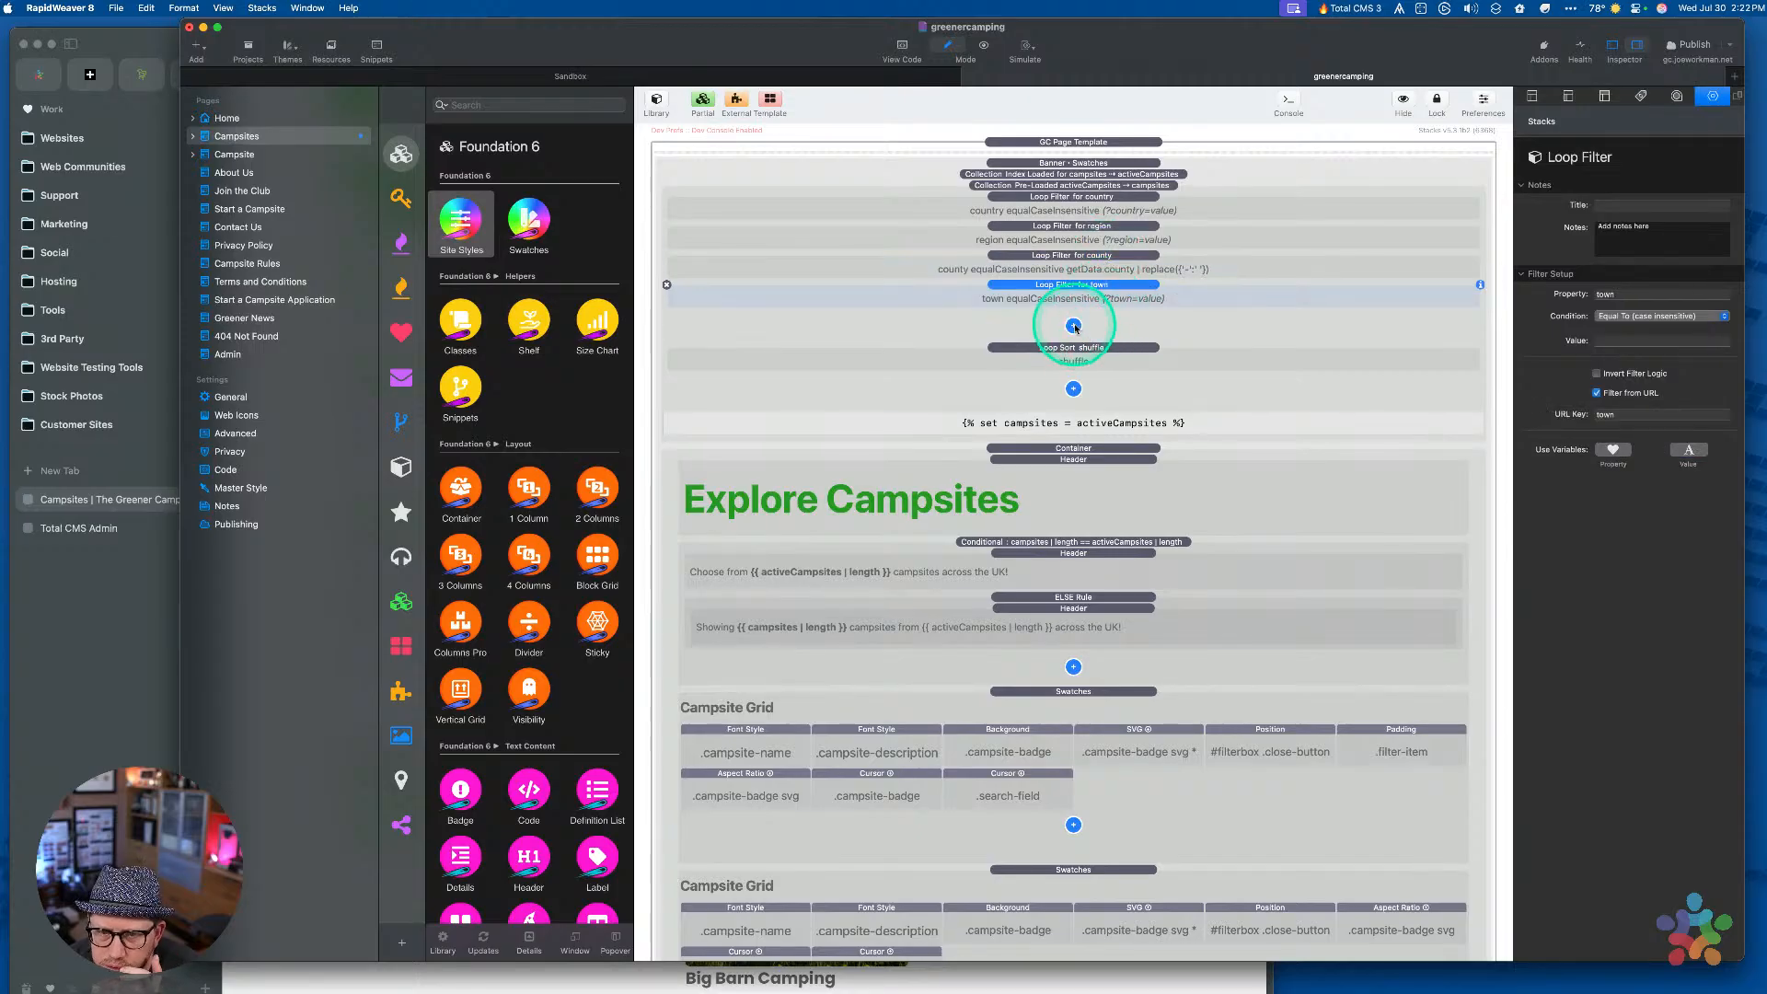
click(1073, 325)
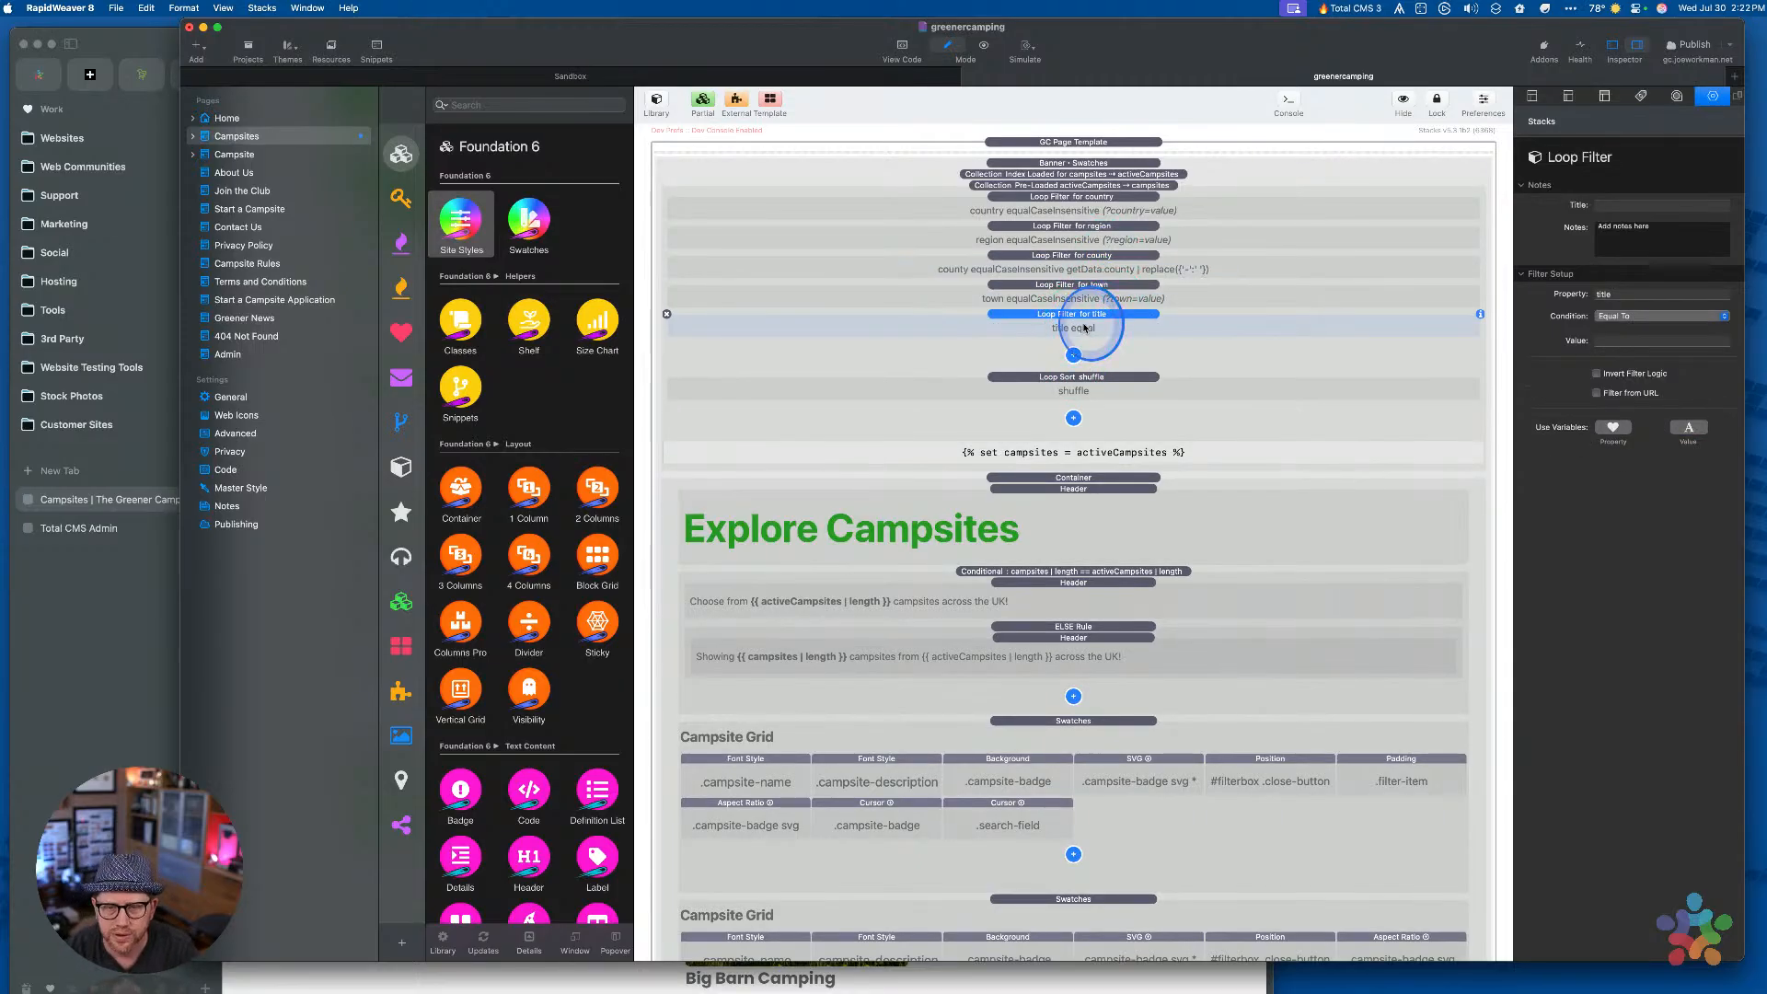
Set the new loop filter's Property to types and duplicate the filter
double_click(1623, 295)
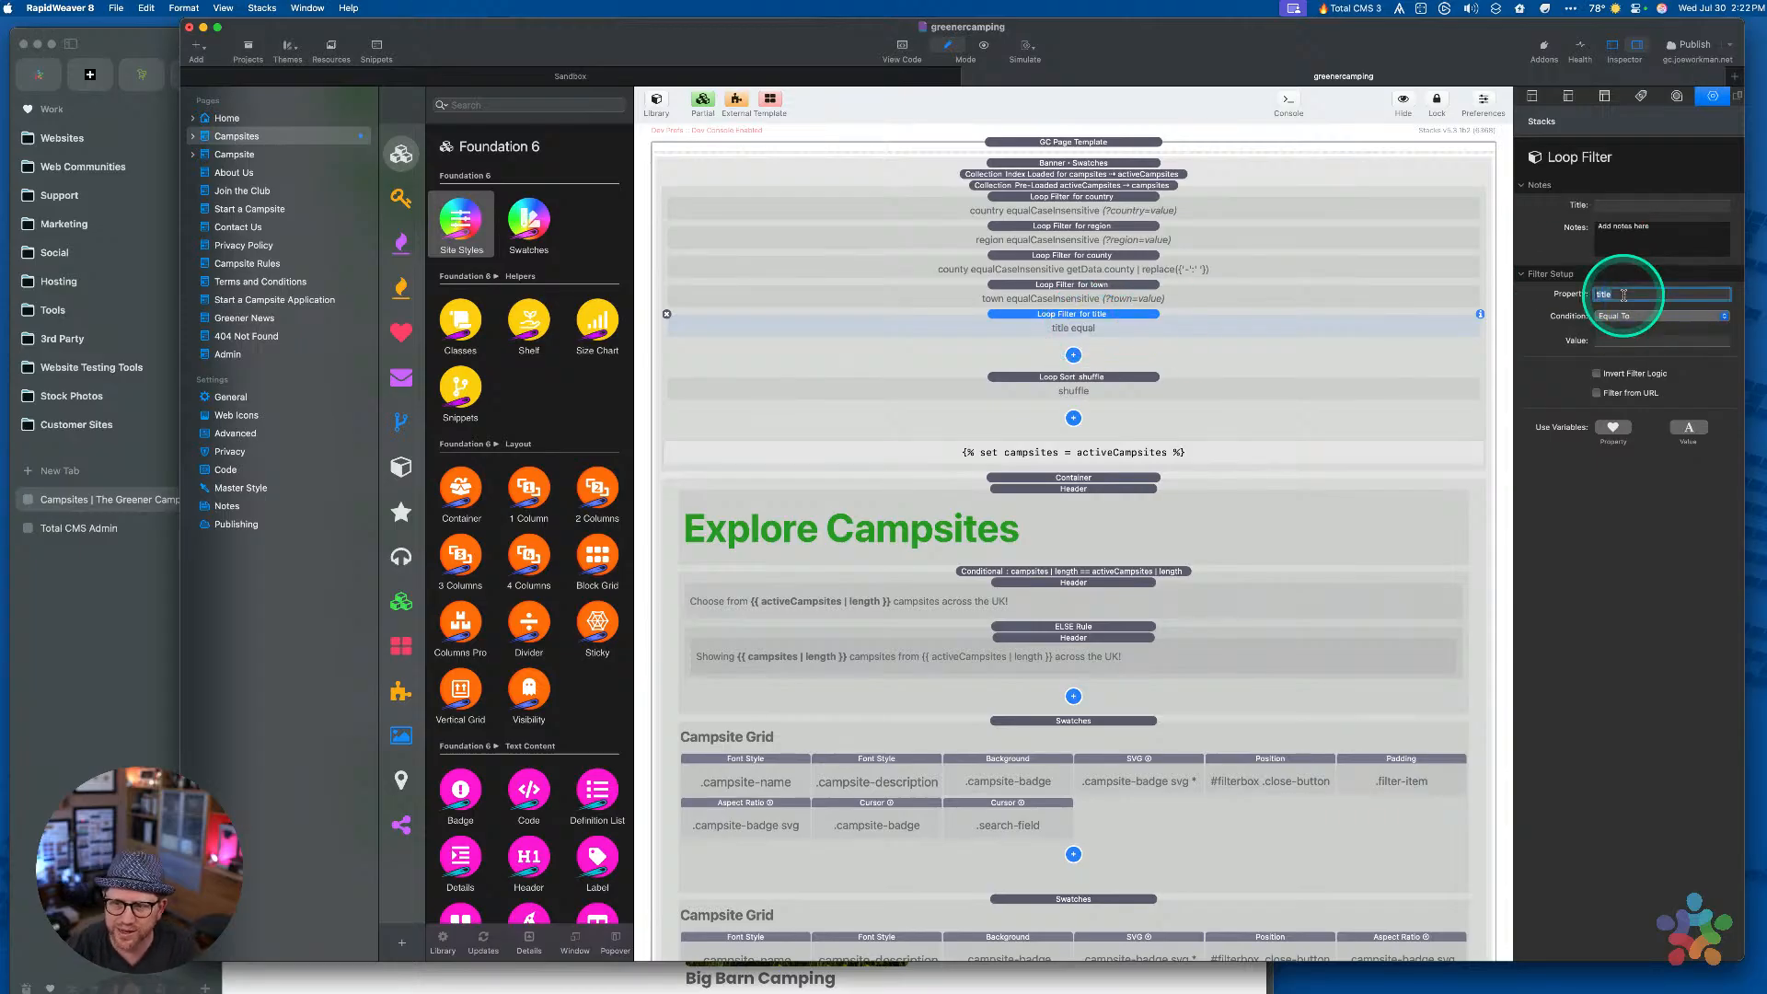
key(Tab)
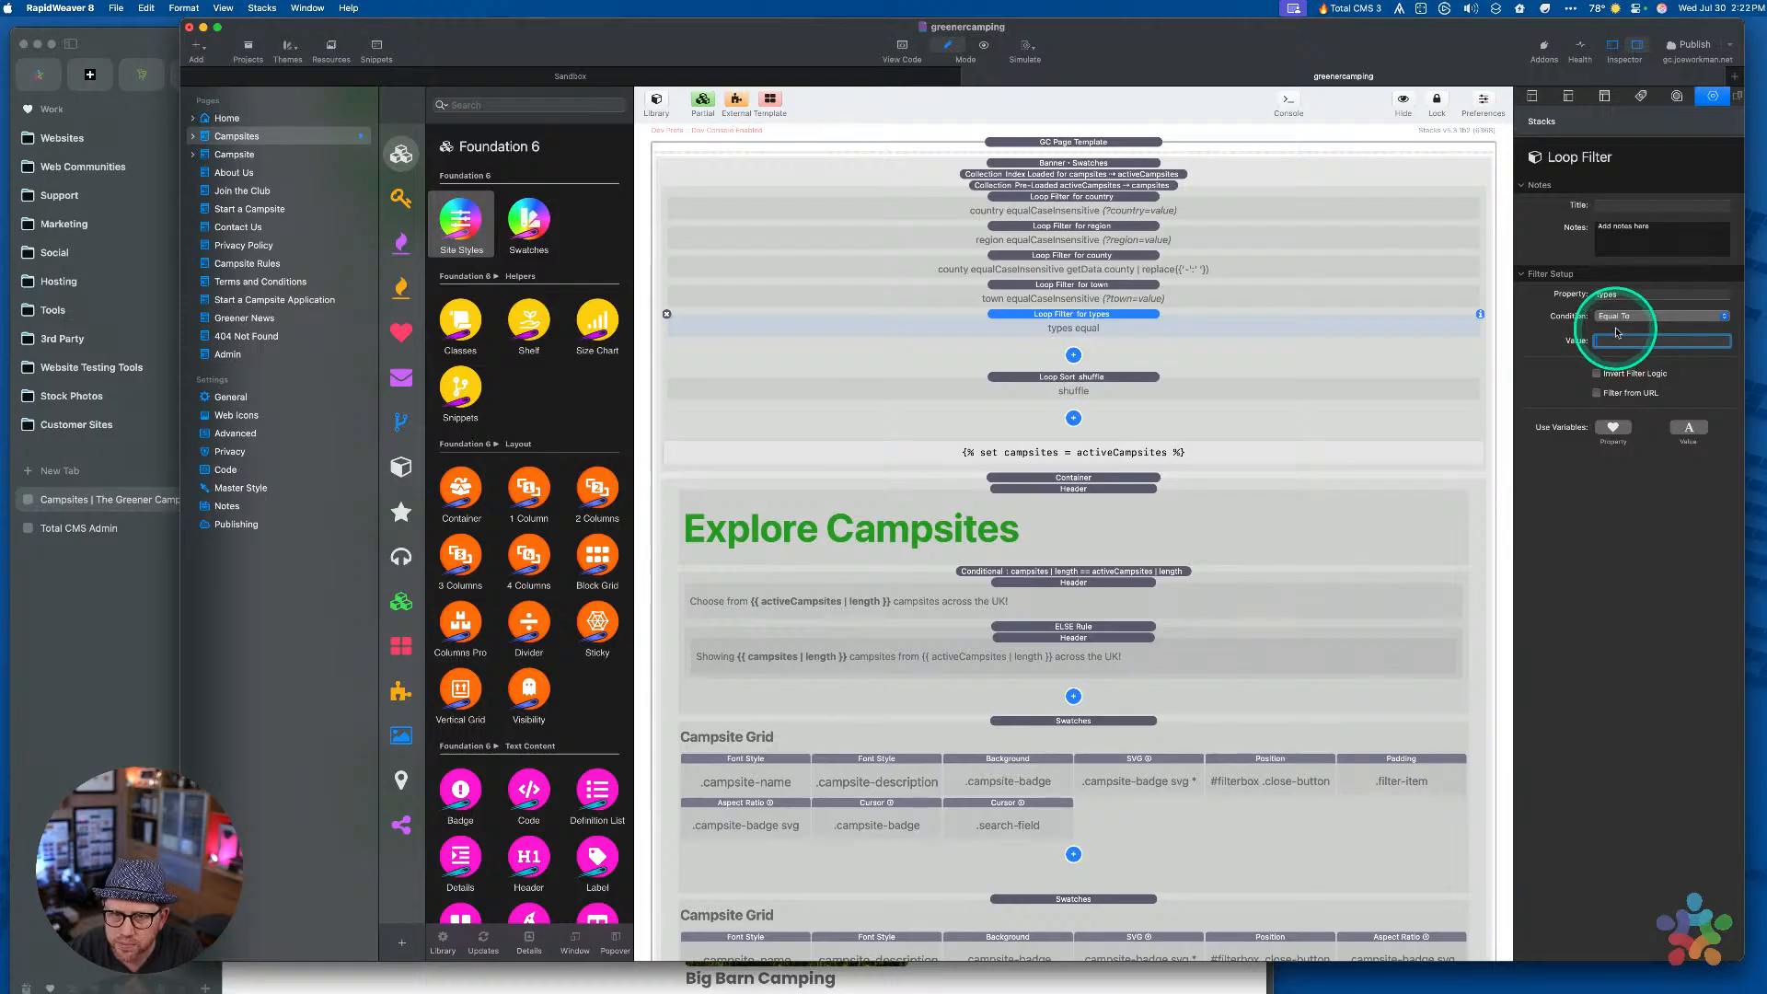
click(1617, 318)
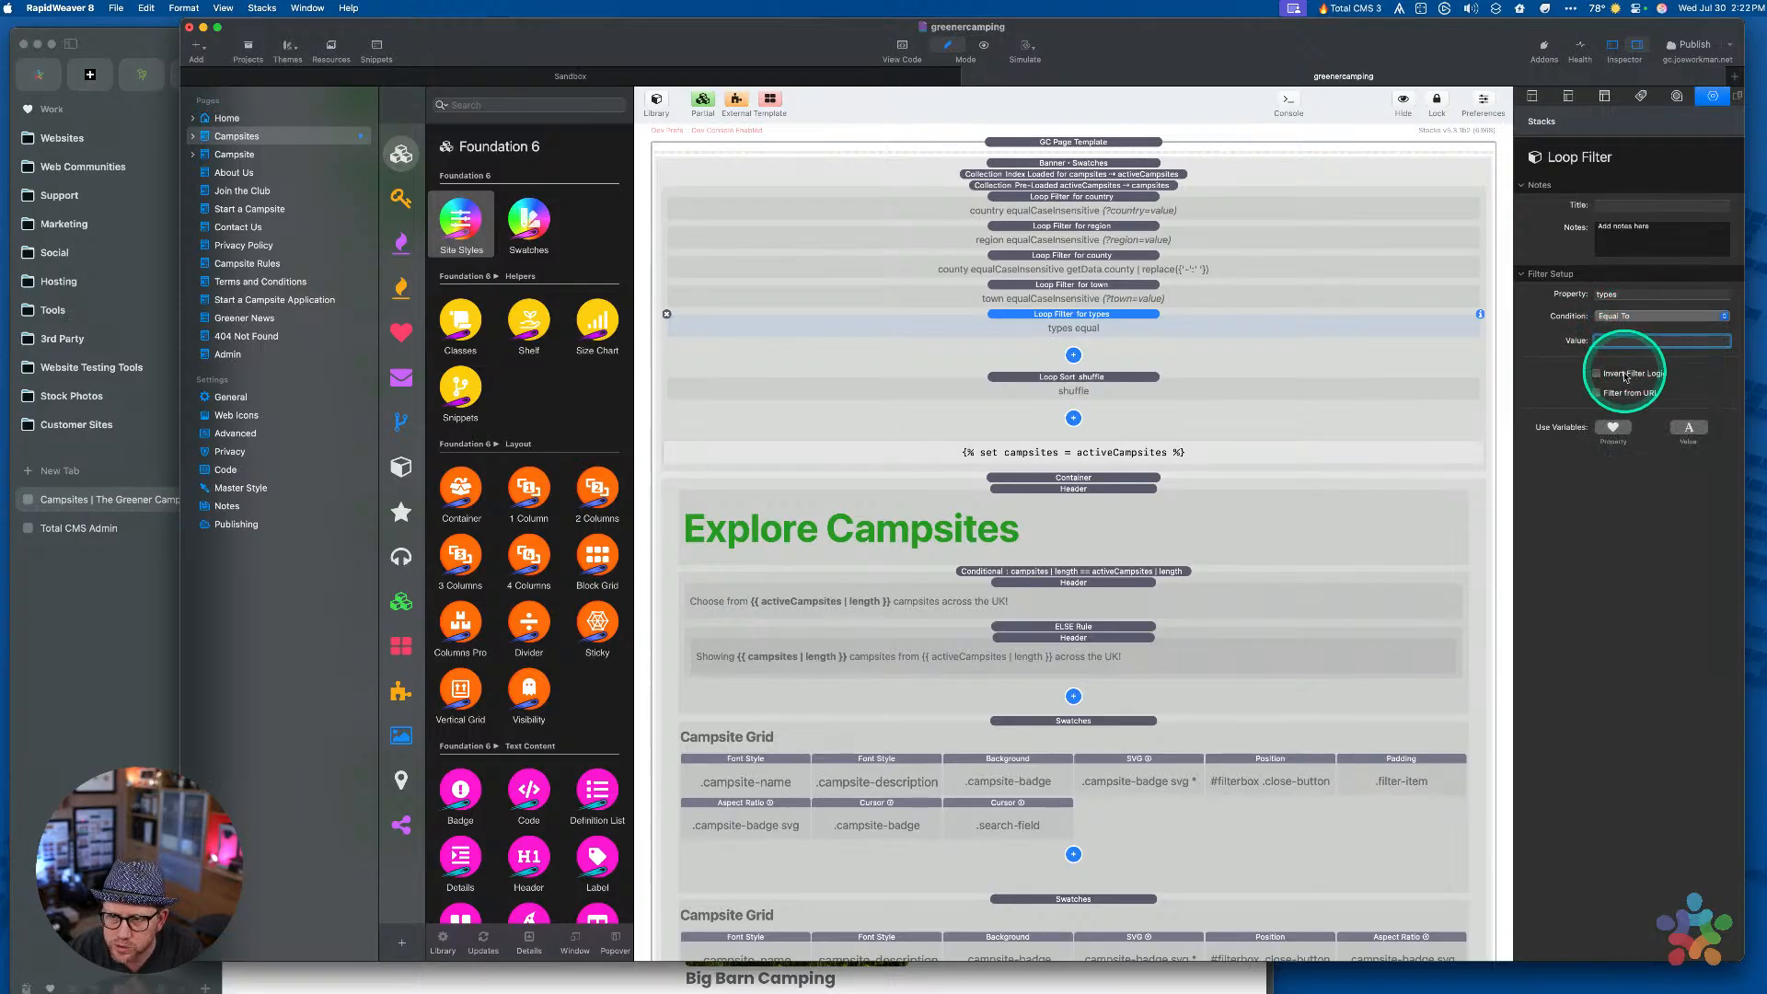
click(1067, 316)
key(super+c)
key(super+v)
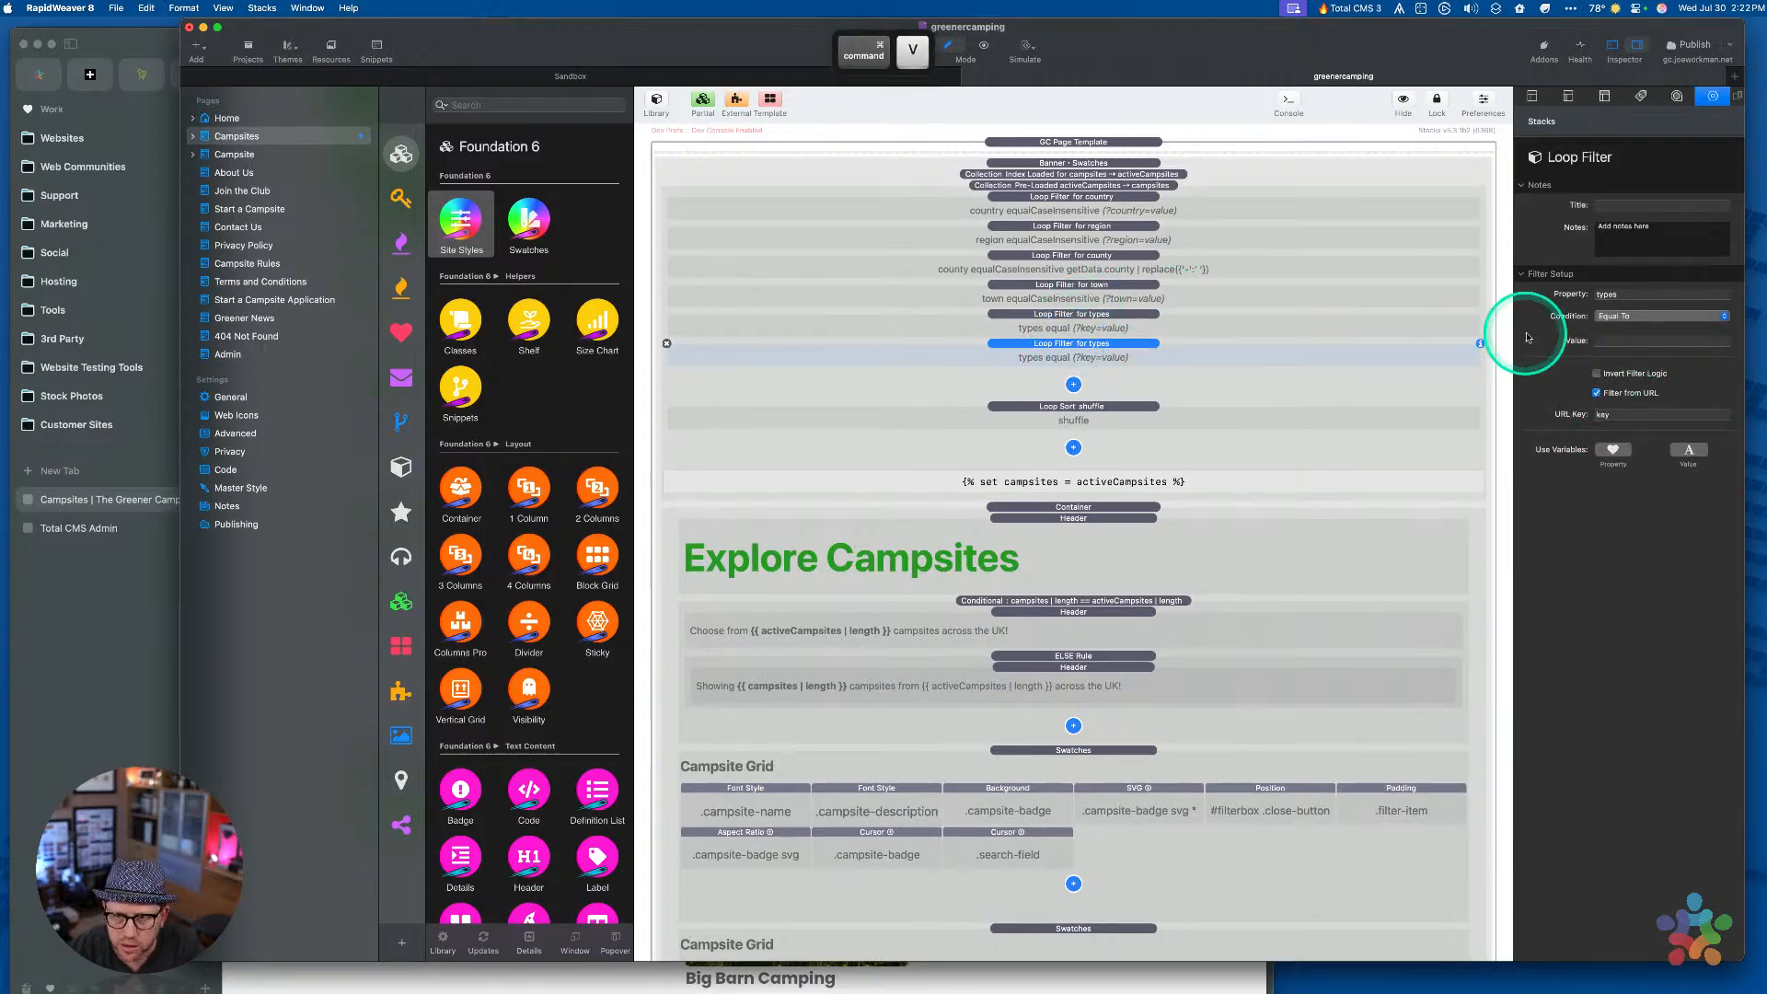
Set the duplicate filter's Property to features and its URL Key to features
double_click(1629, 295)
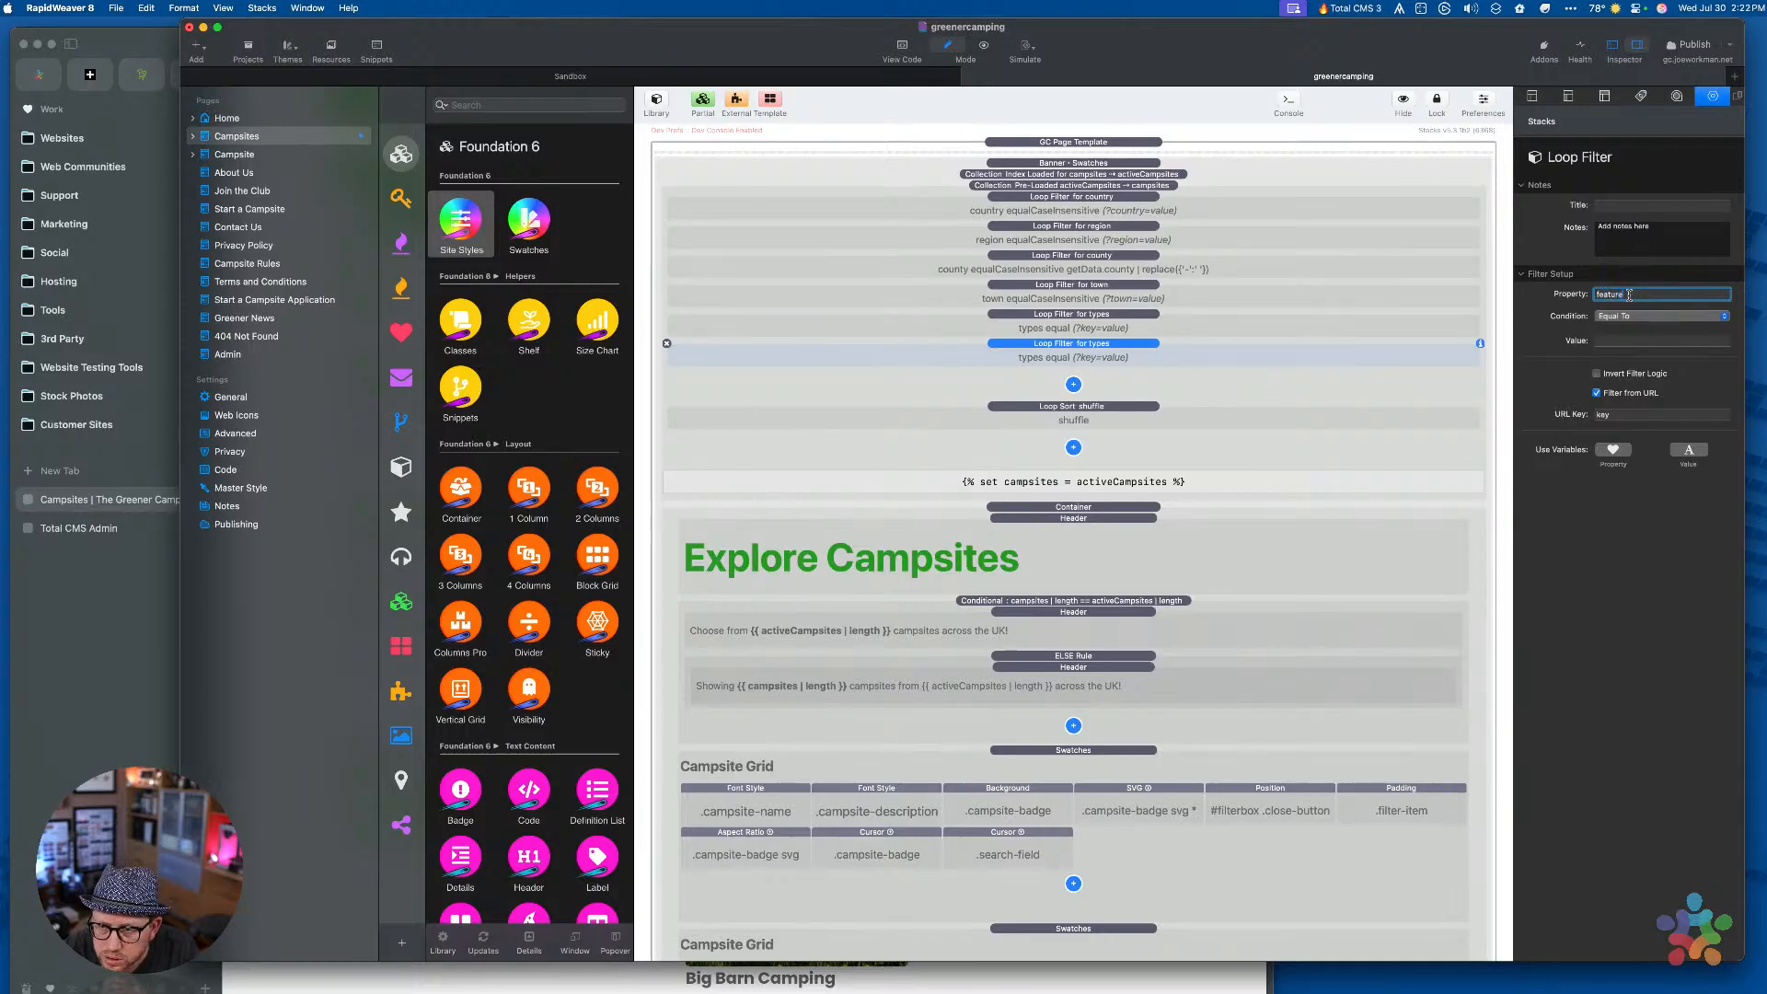
key(Tab)
click(1612, 416)
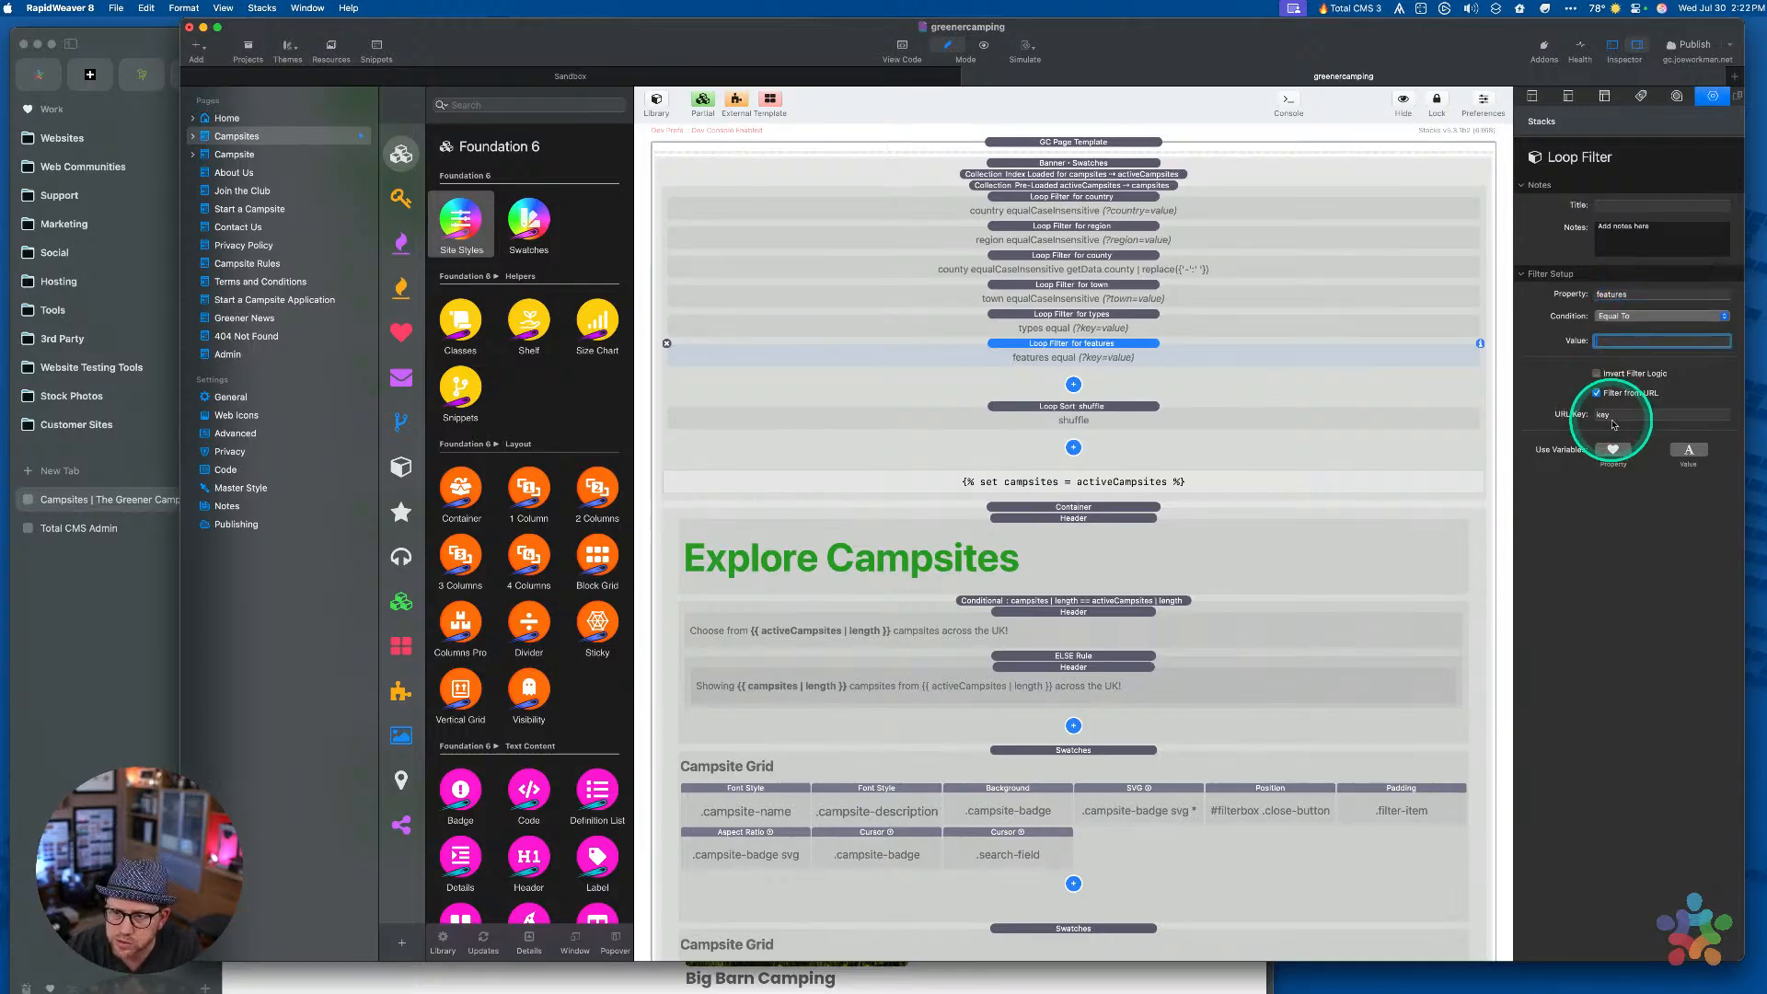
double_click(1636, 292)
key(super+c)
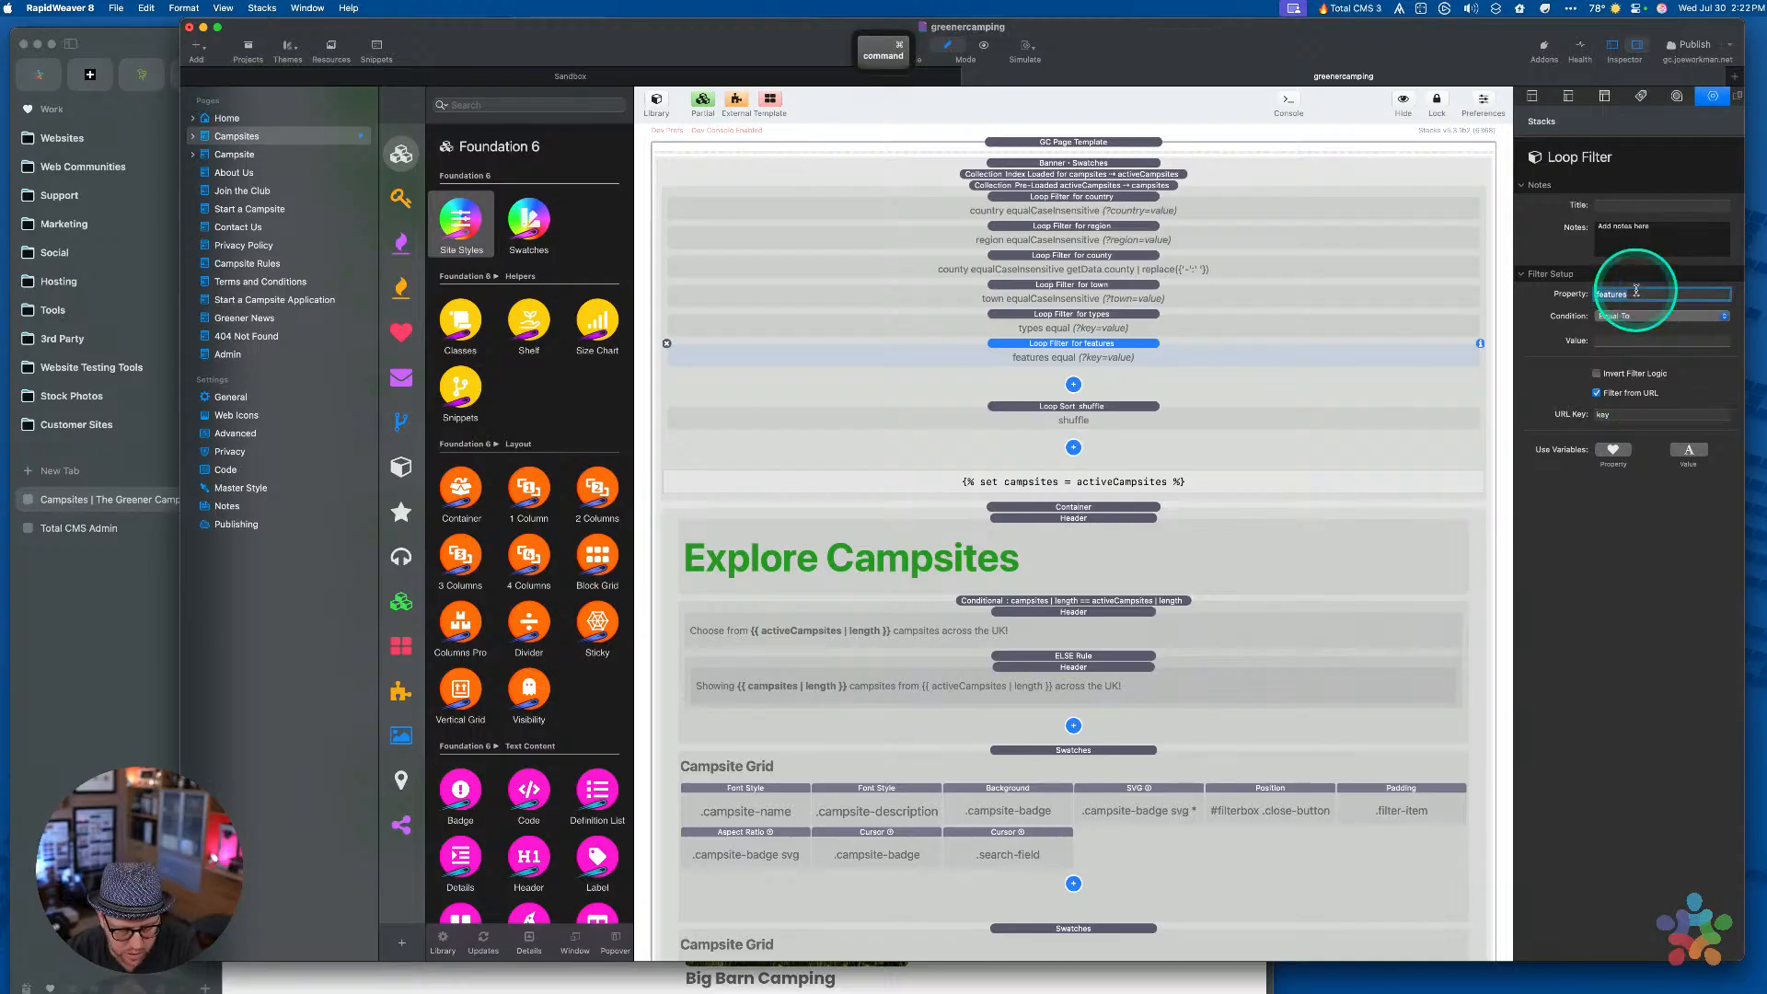
double_click(1612, 414)
key(super+v)
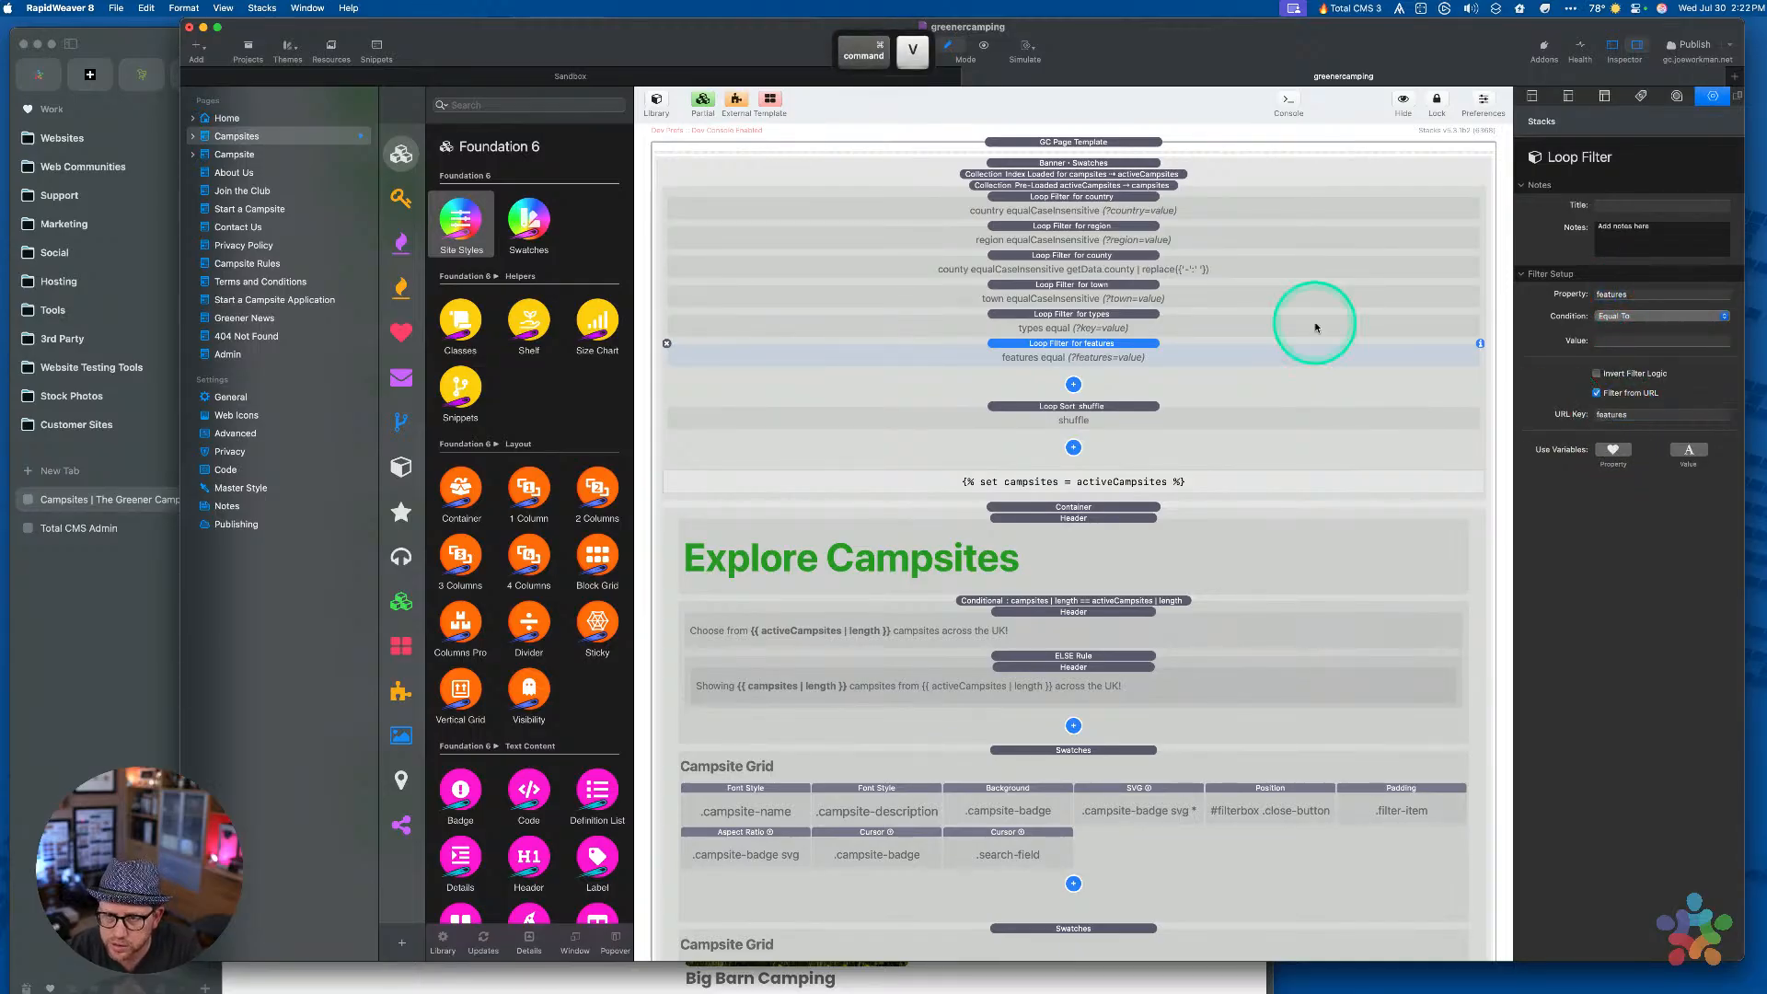
Set the types filter's URL Key to types, then review the collection and shuffle sort settings
click(1154, 319)
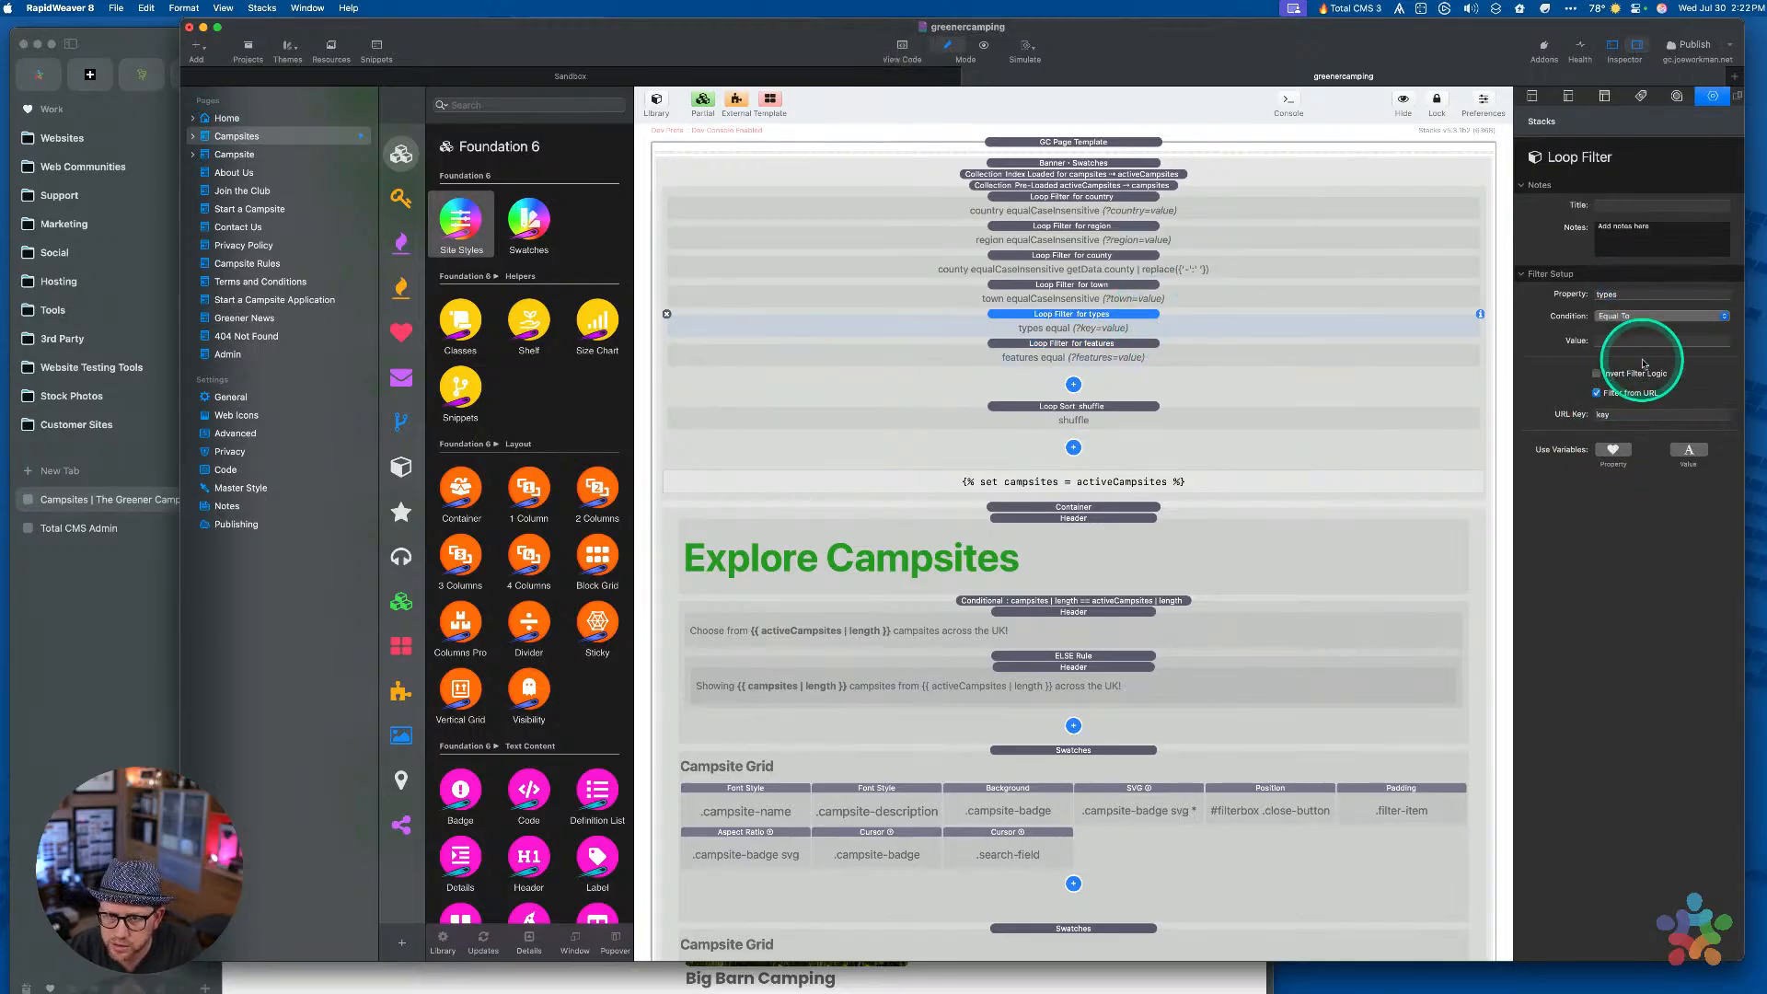
double_click(1624, 294)
key(super+c)
double_click(1612, 414)
key(super+v)
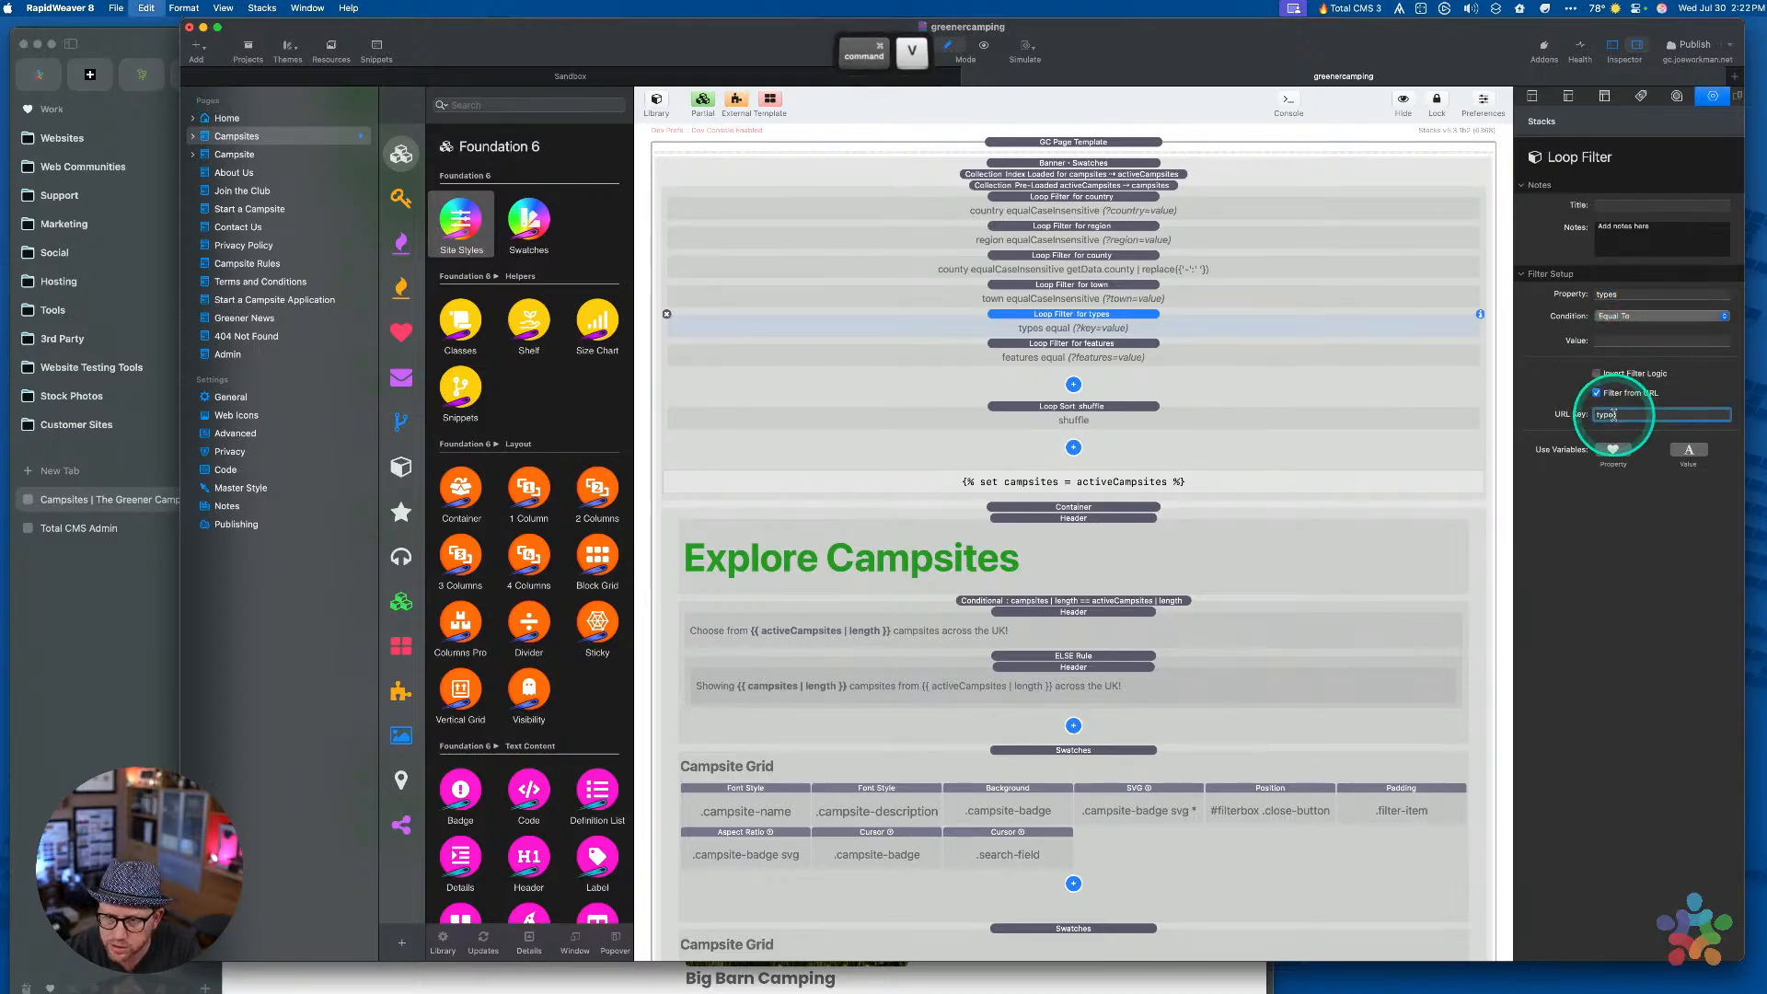
click(1128, 387)
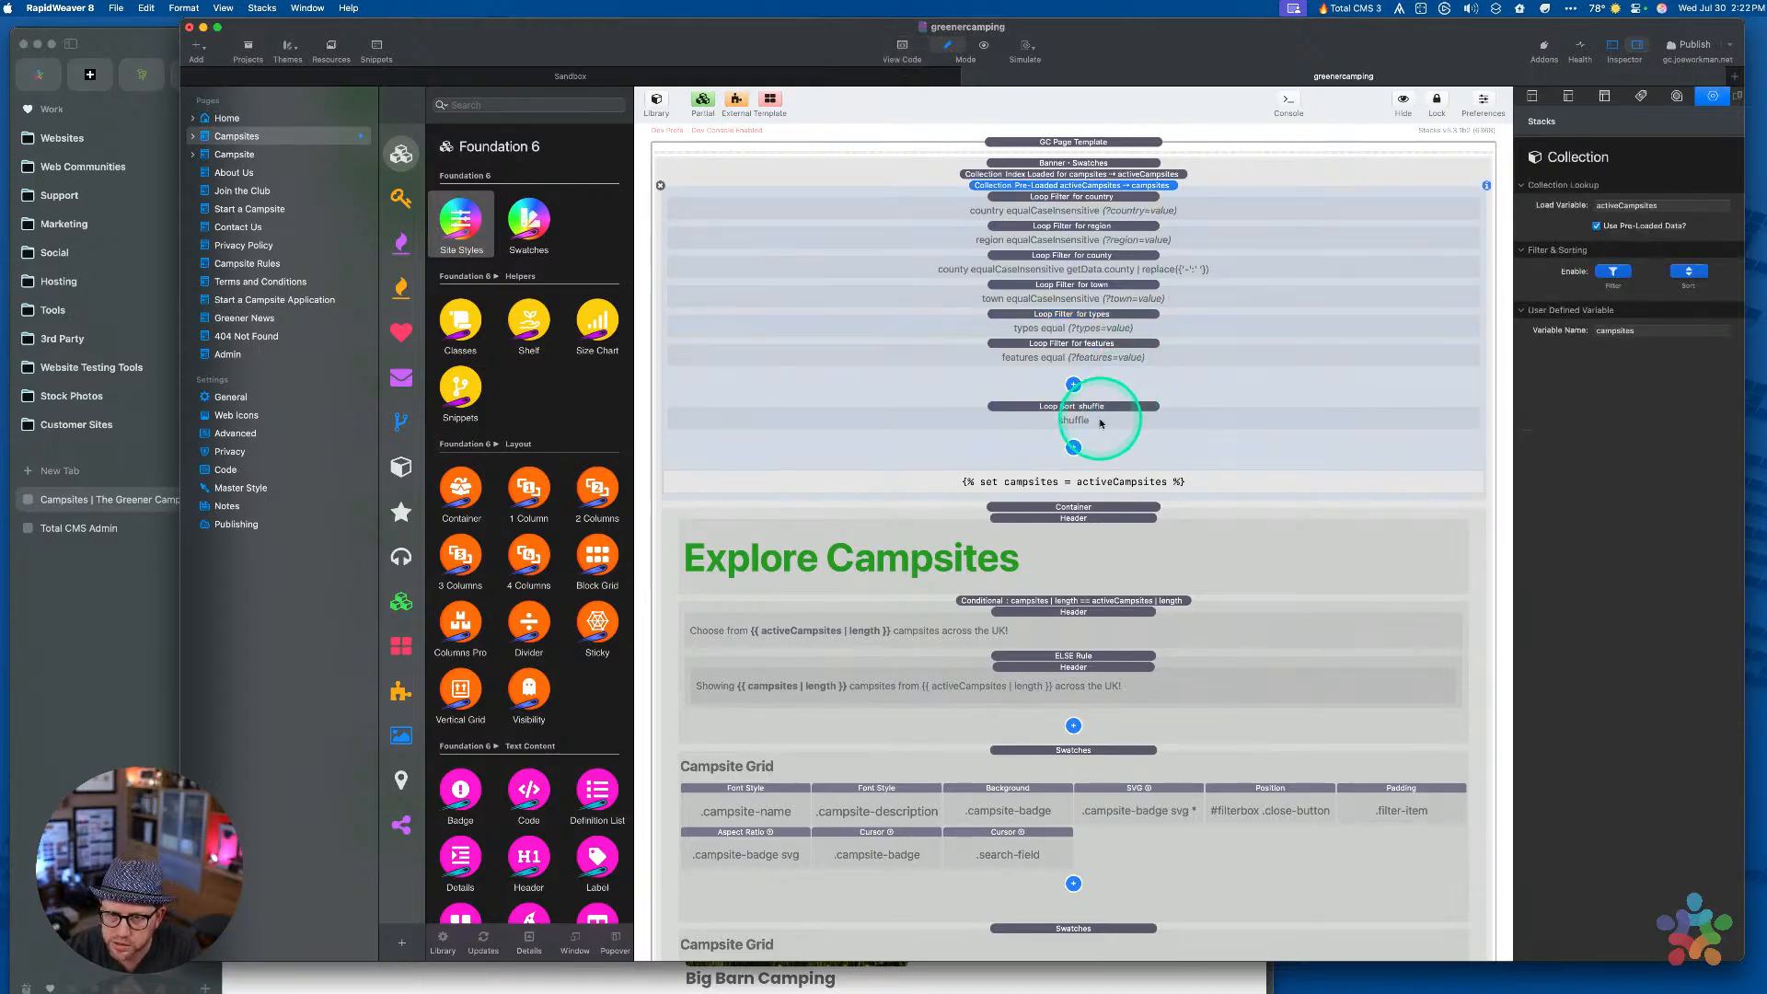
click(1101, 422)
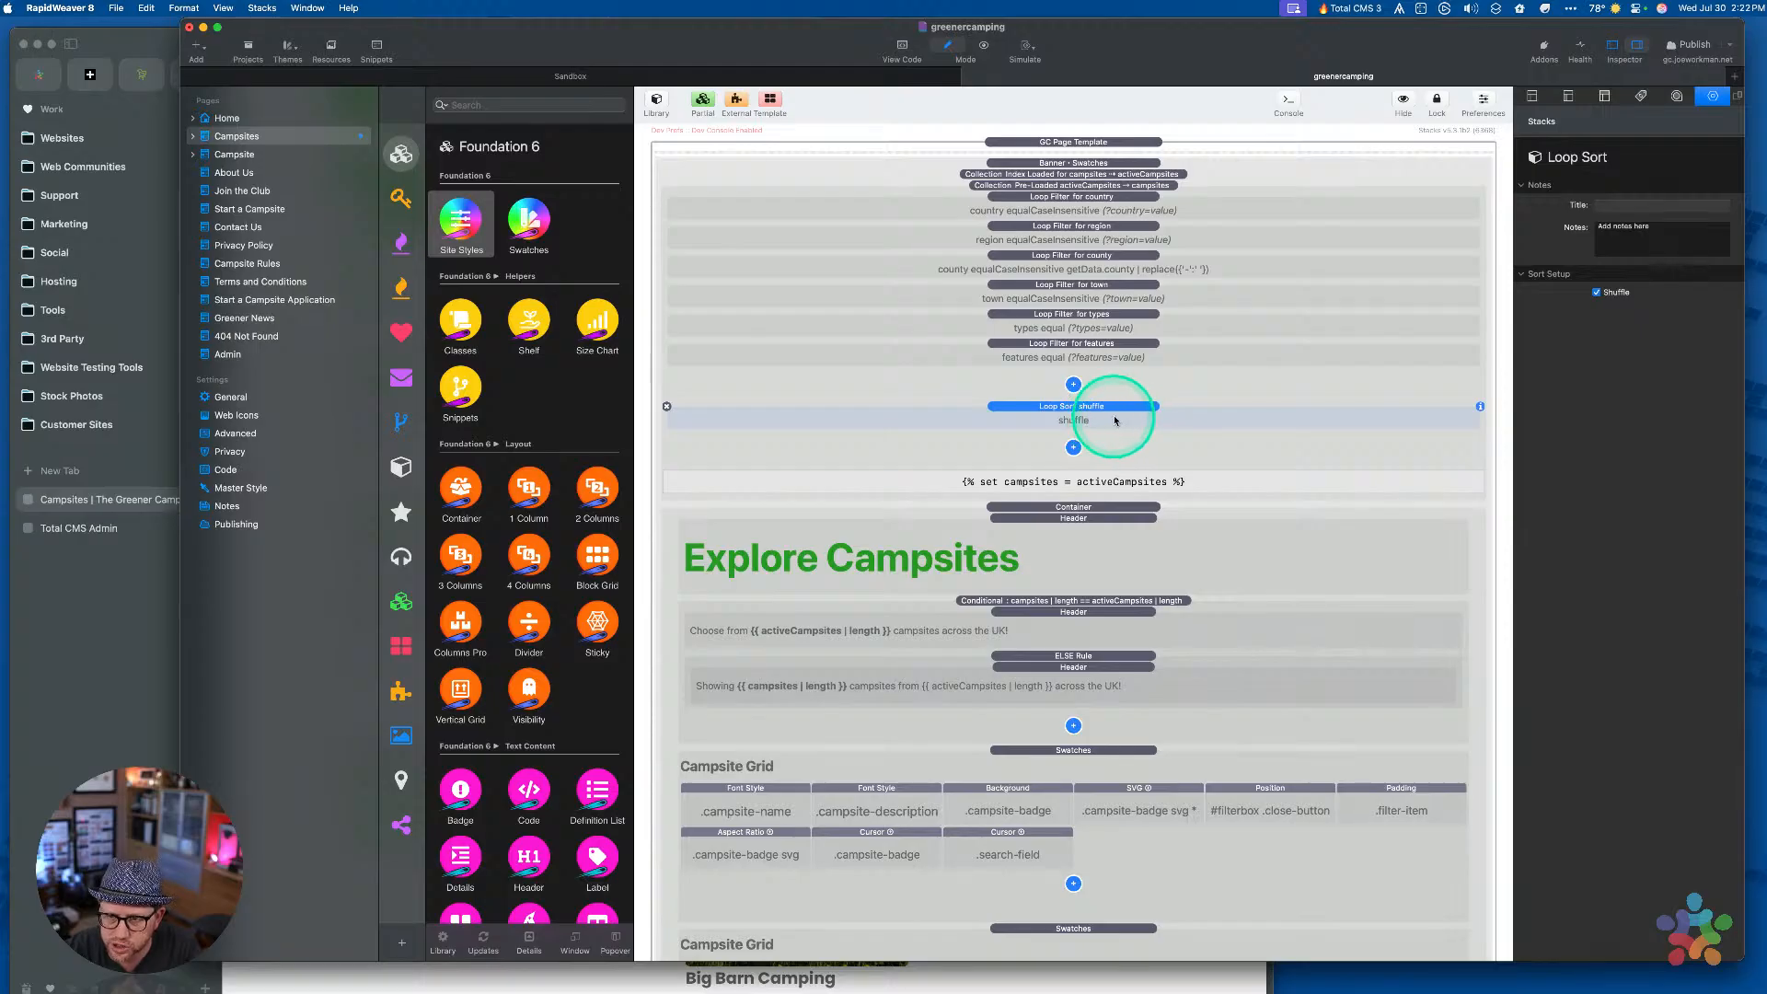
Set the types filter's Condition to Equal To (case insensitive)
click(1124, 324)
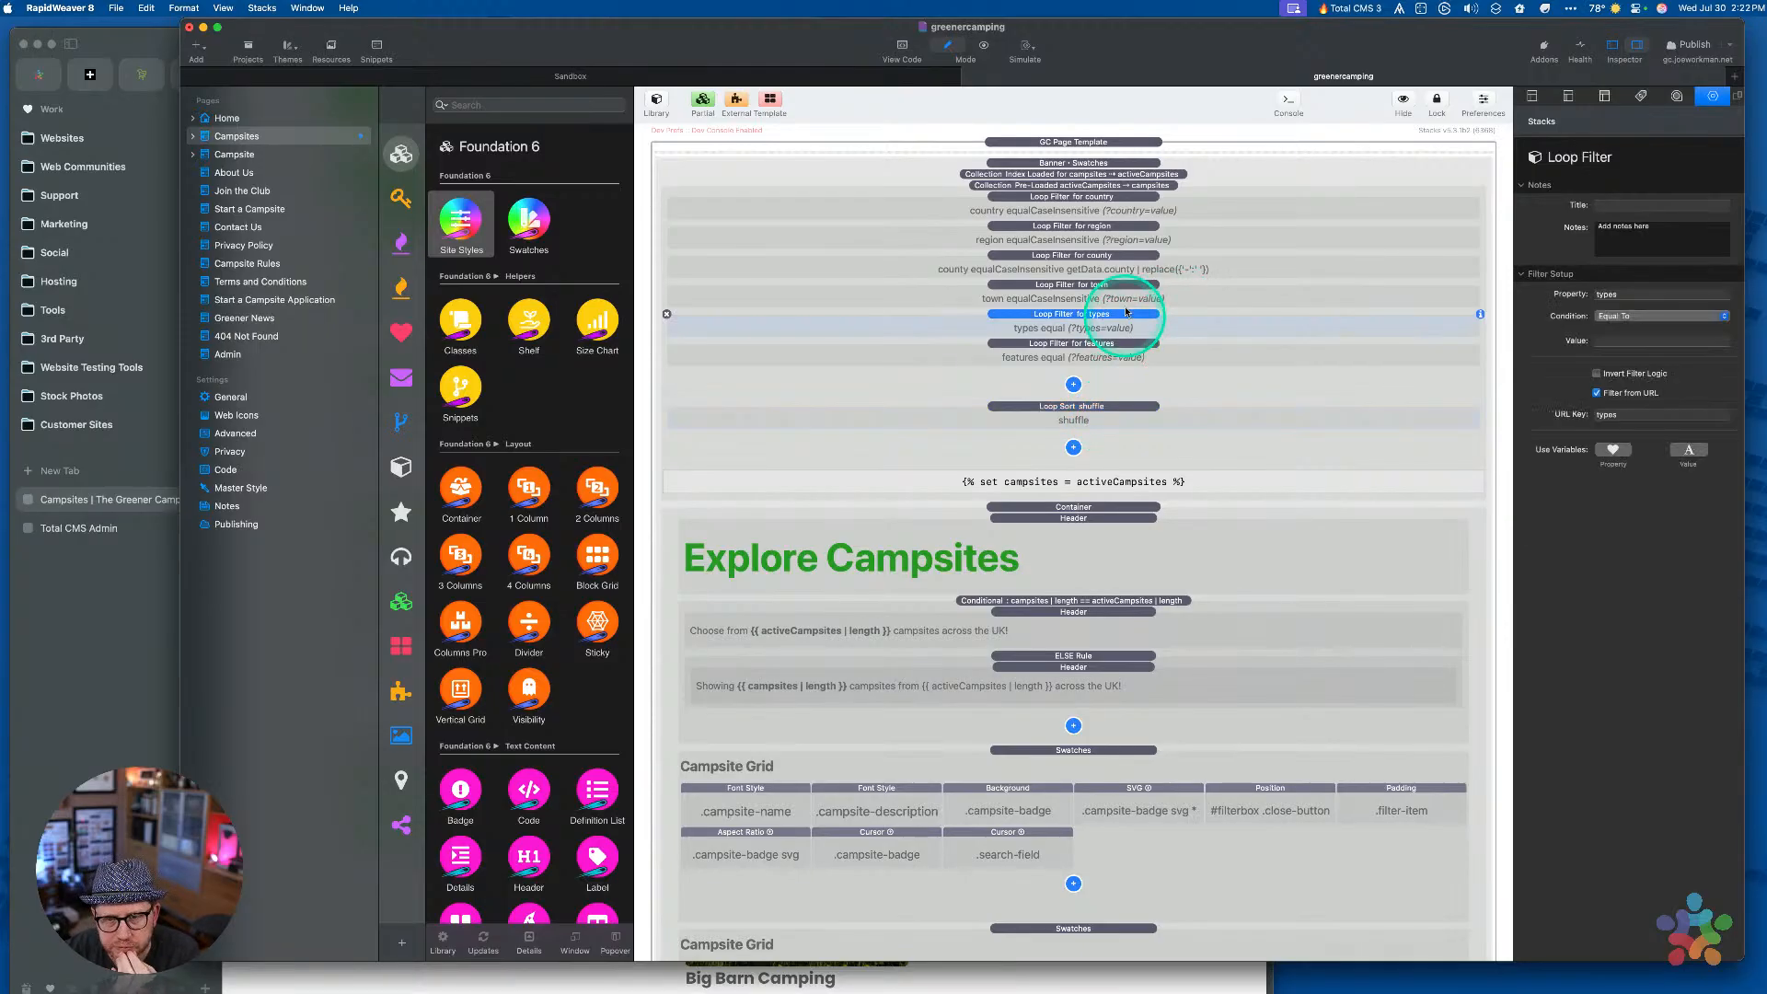
click(1127, 291)
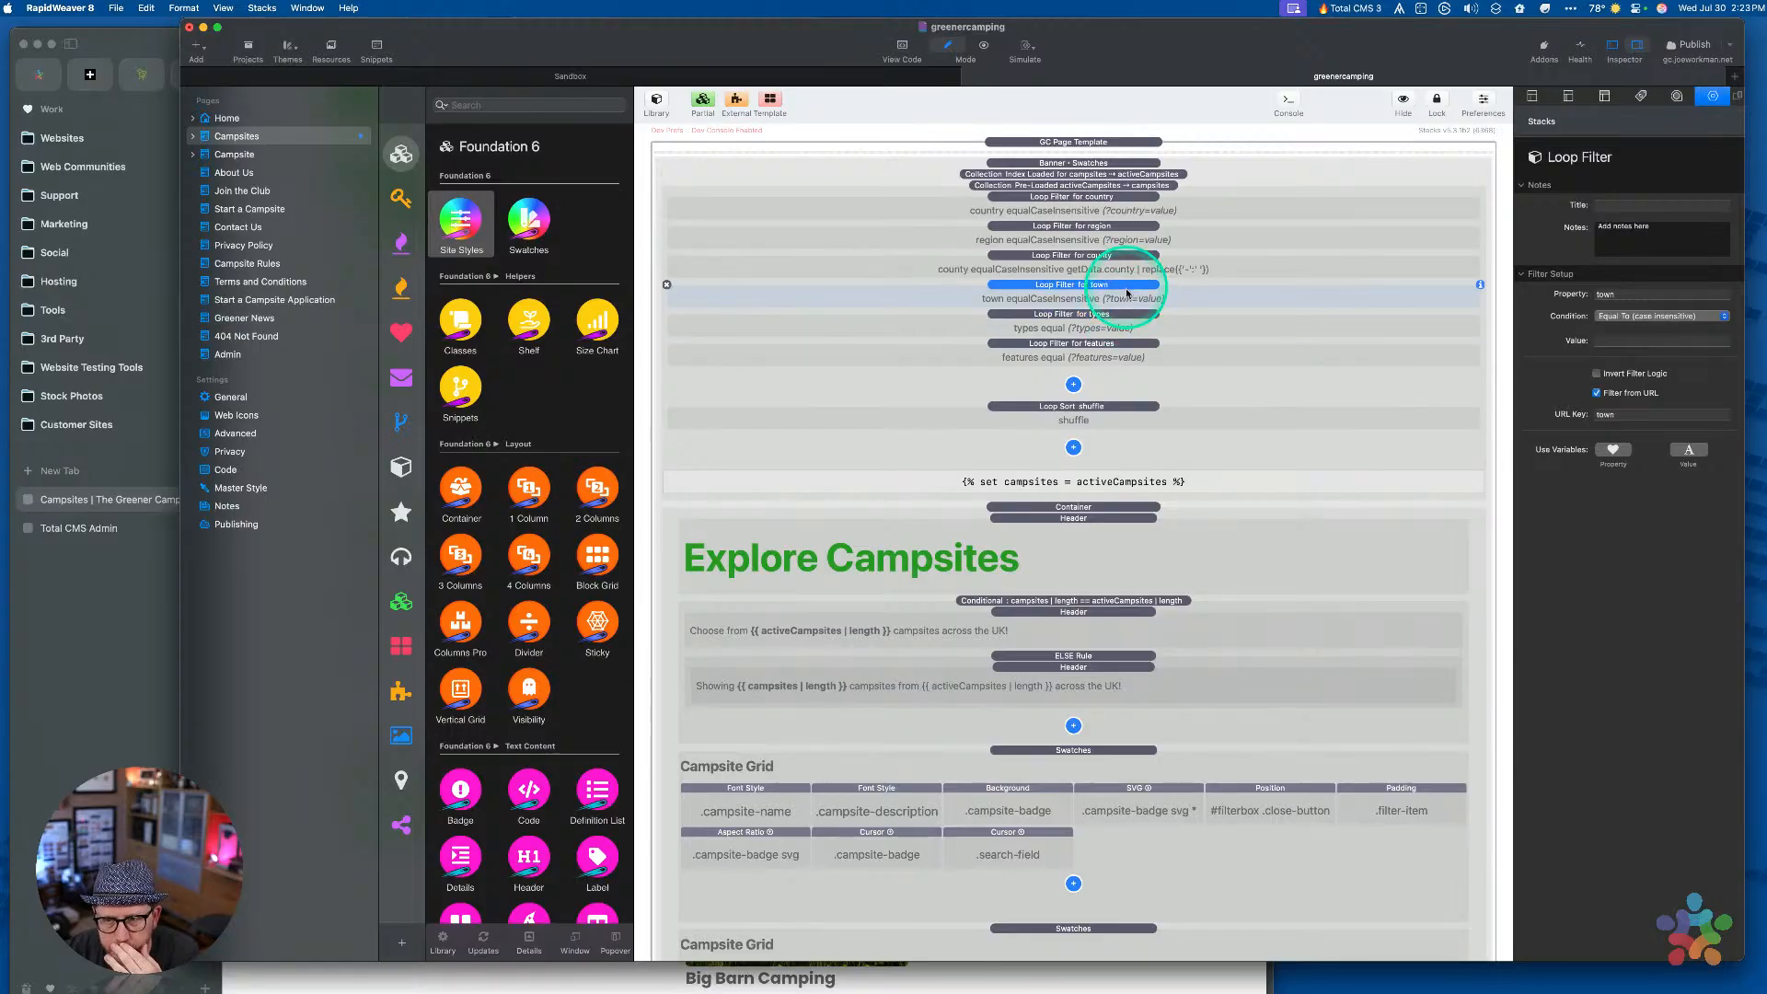
click(1107, 331)
click(1112, 354)
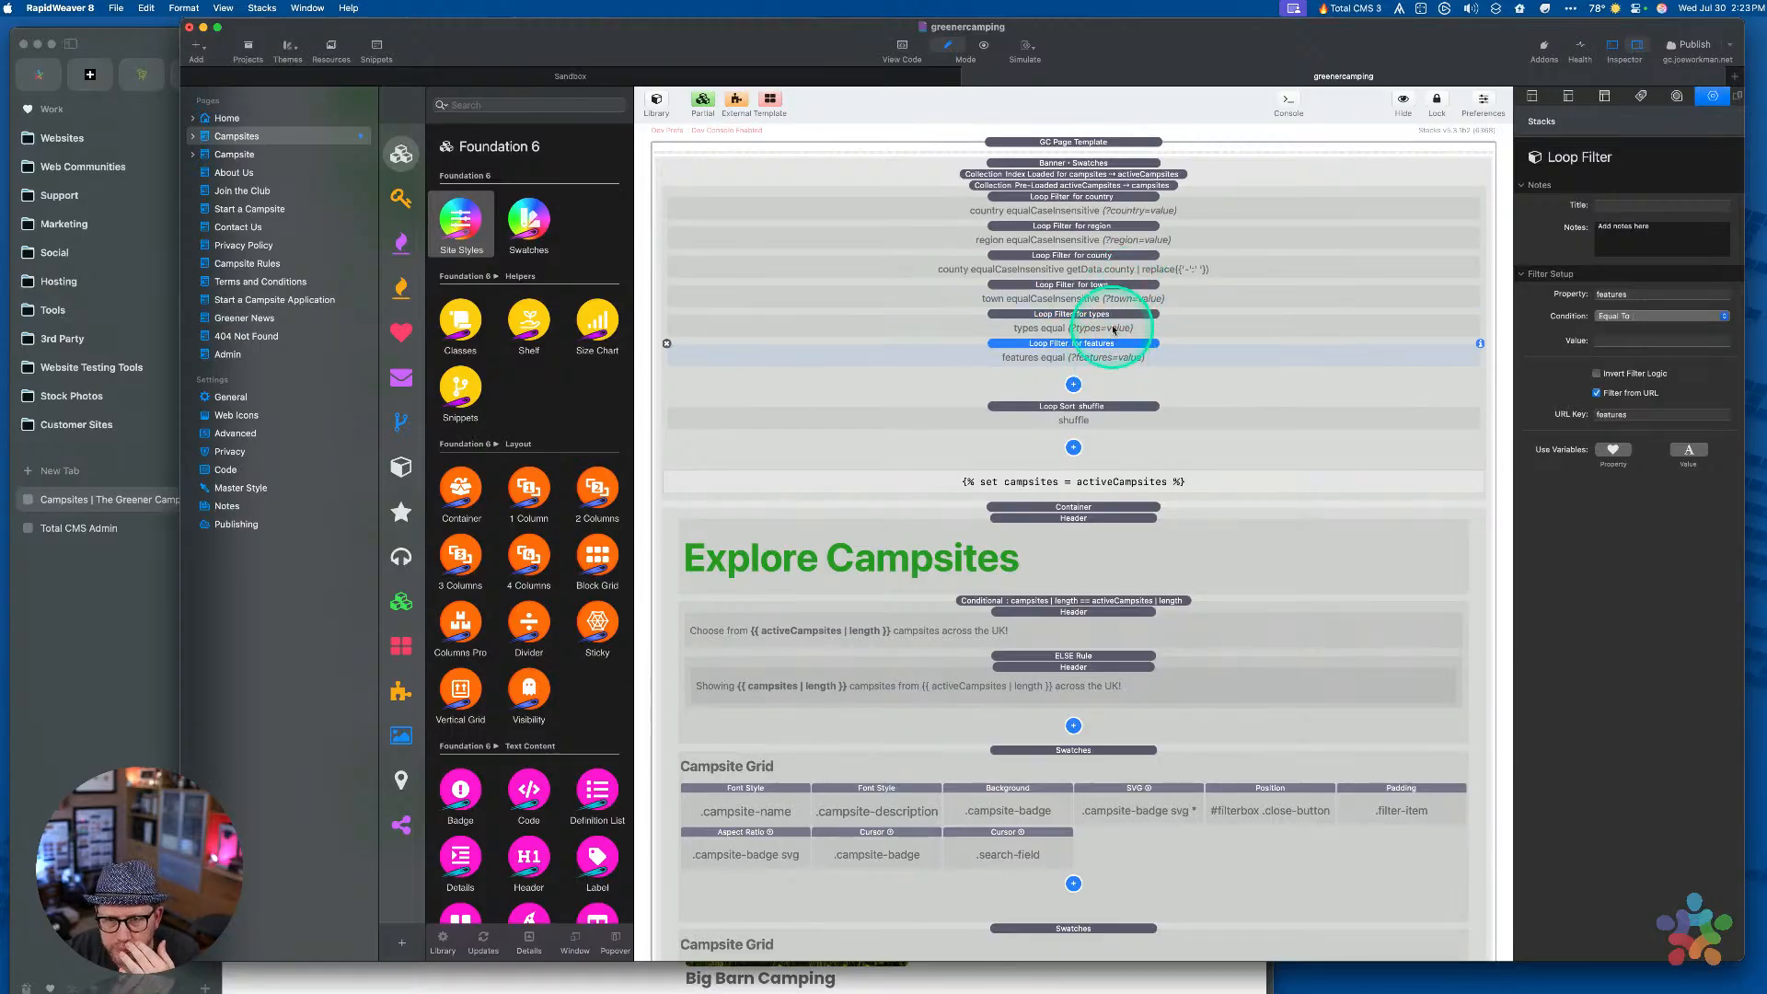
click(1113, 328)
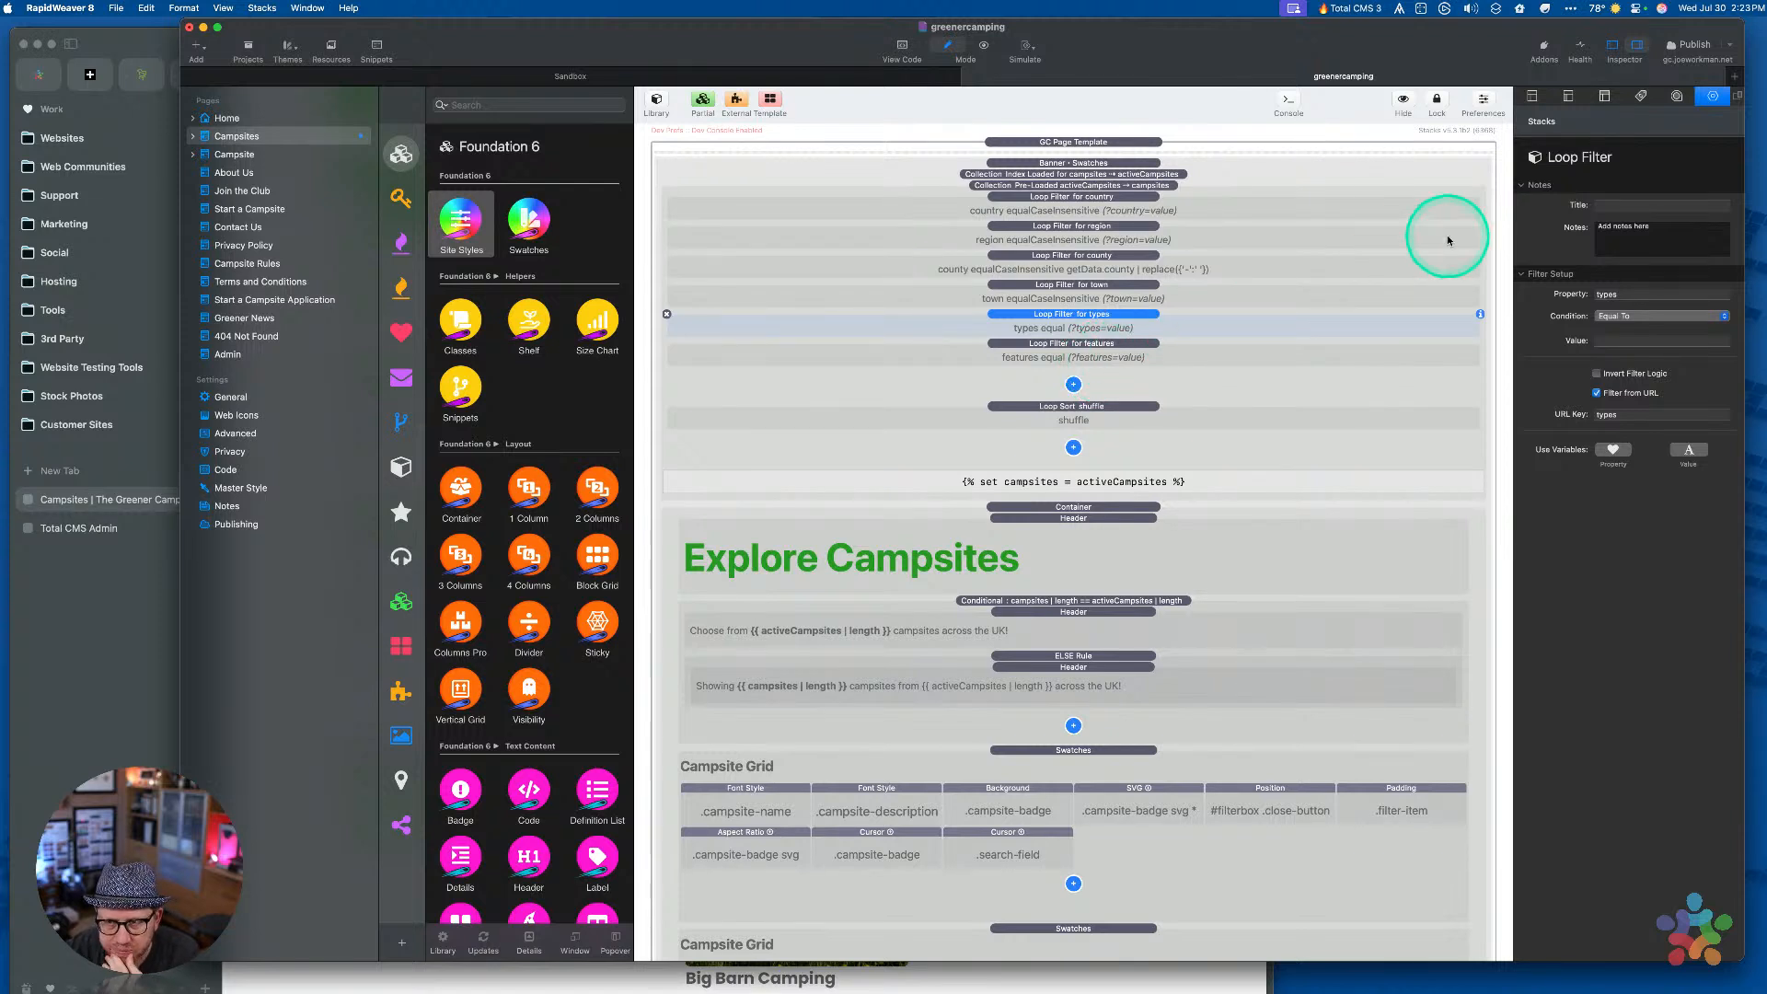
click(1616, 318)
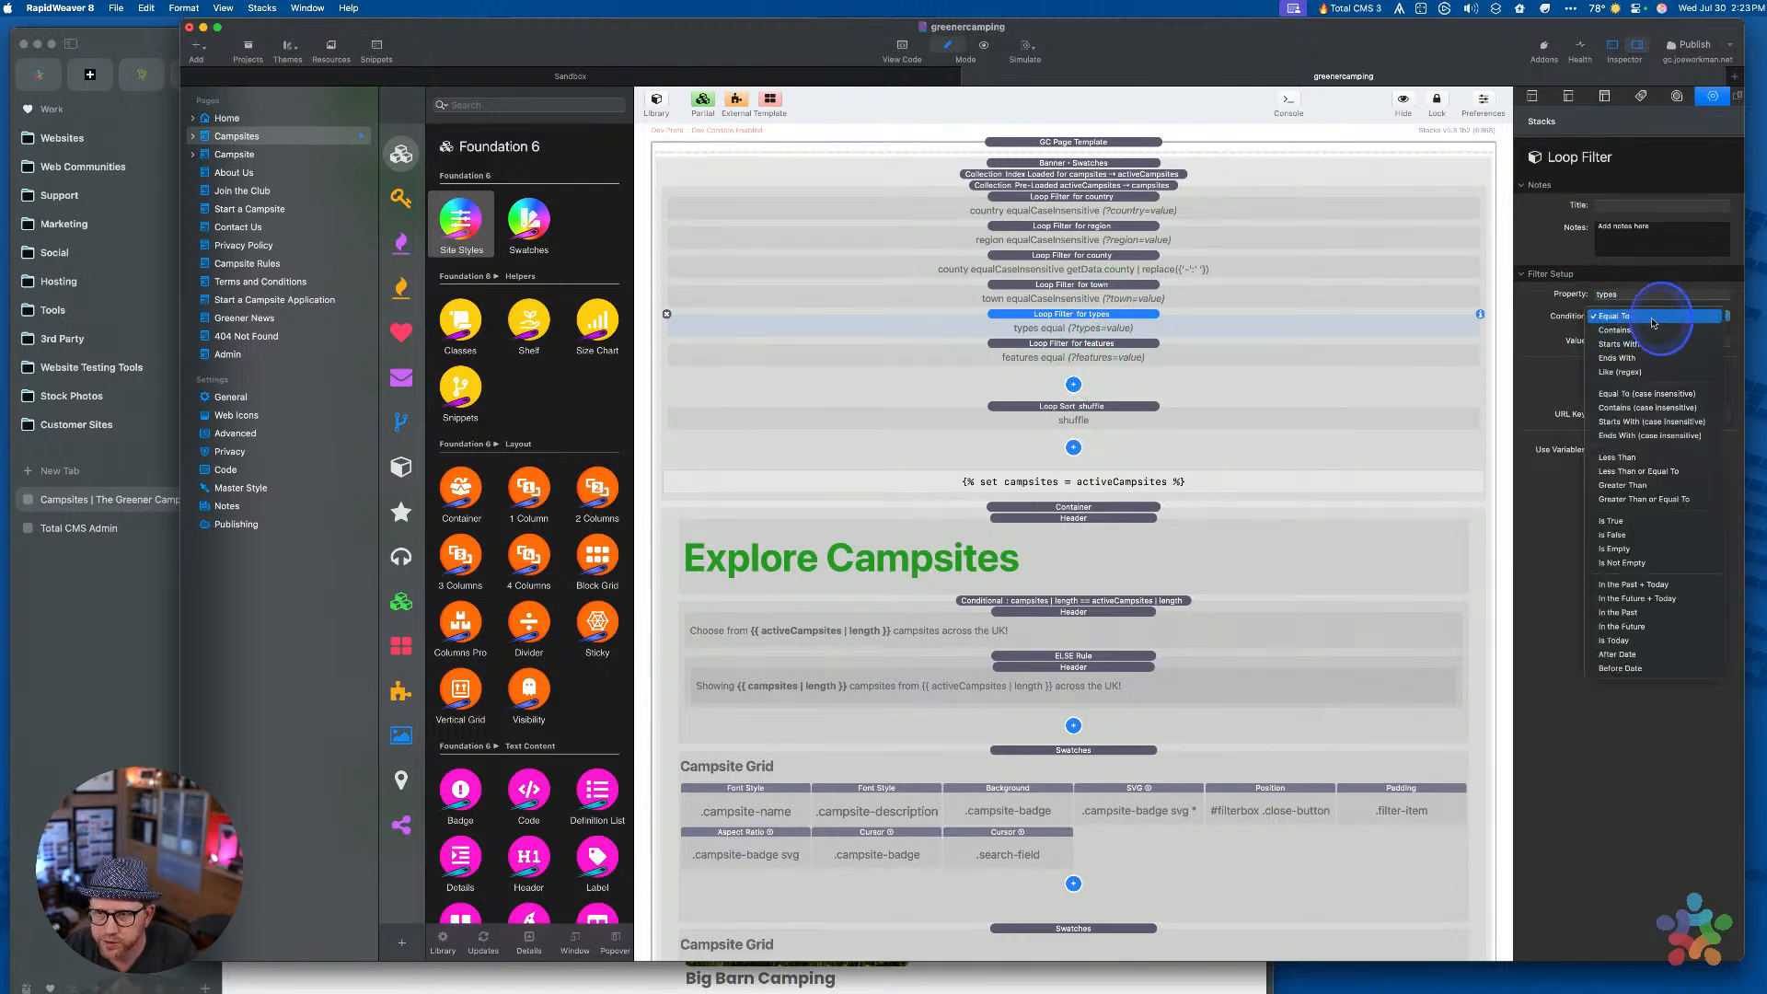
click(1660, 399)
Set the features filter's Condition to Equal To (case insensitive)
click(1124, 350)
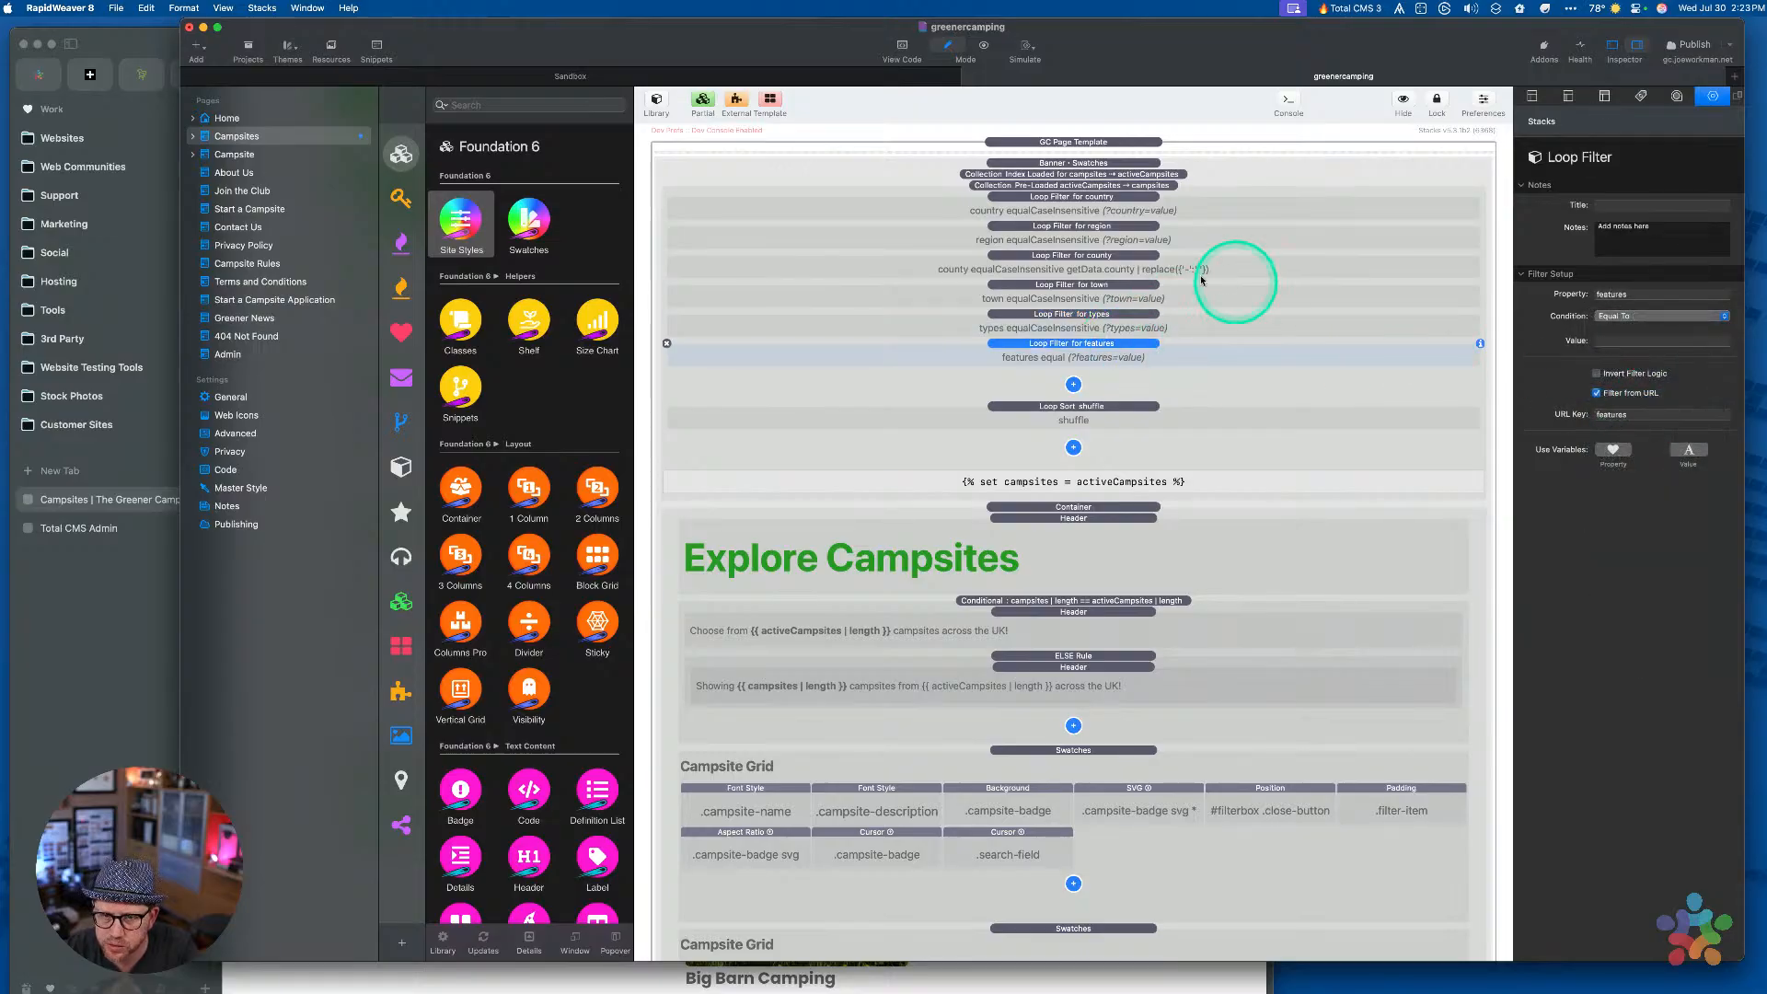
click(1622, 316)
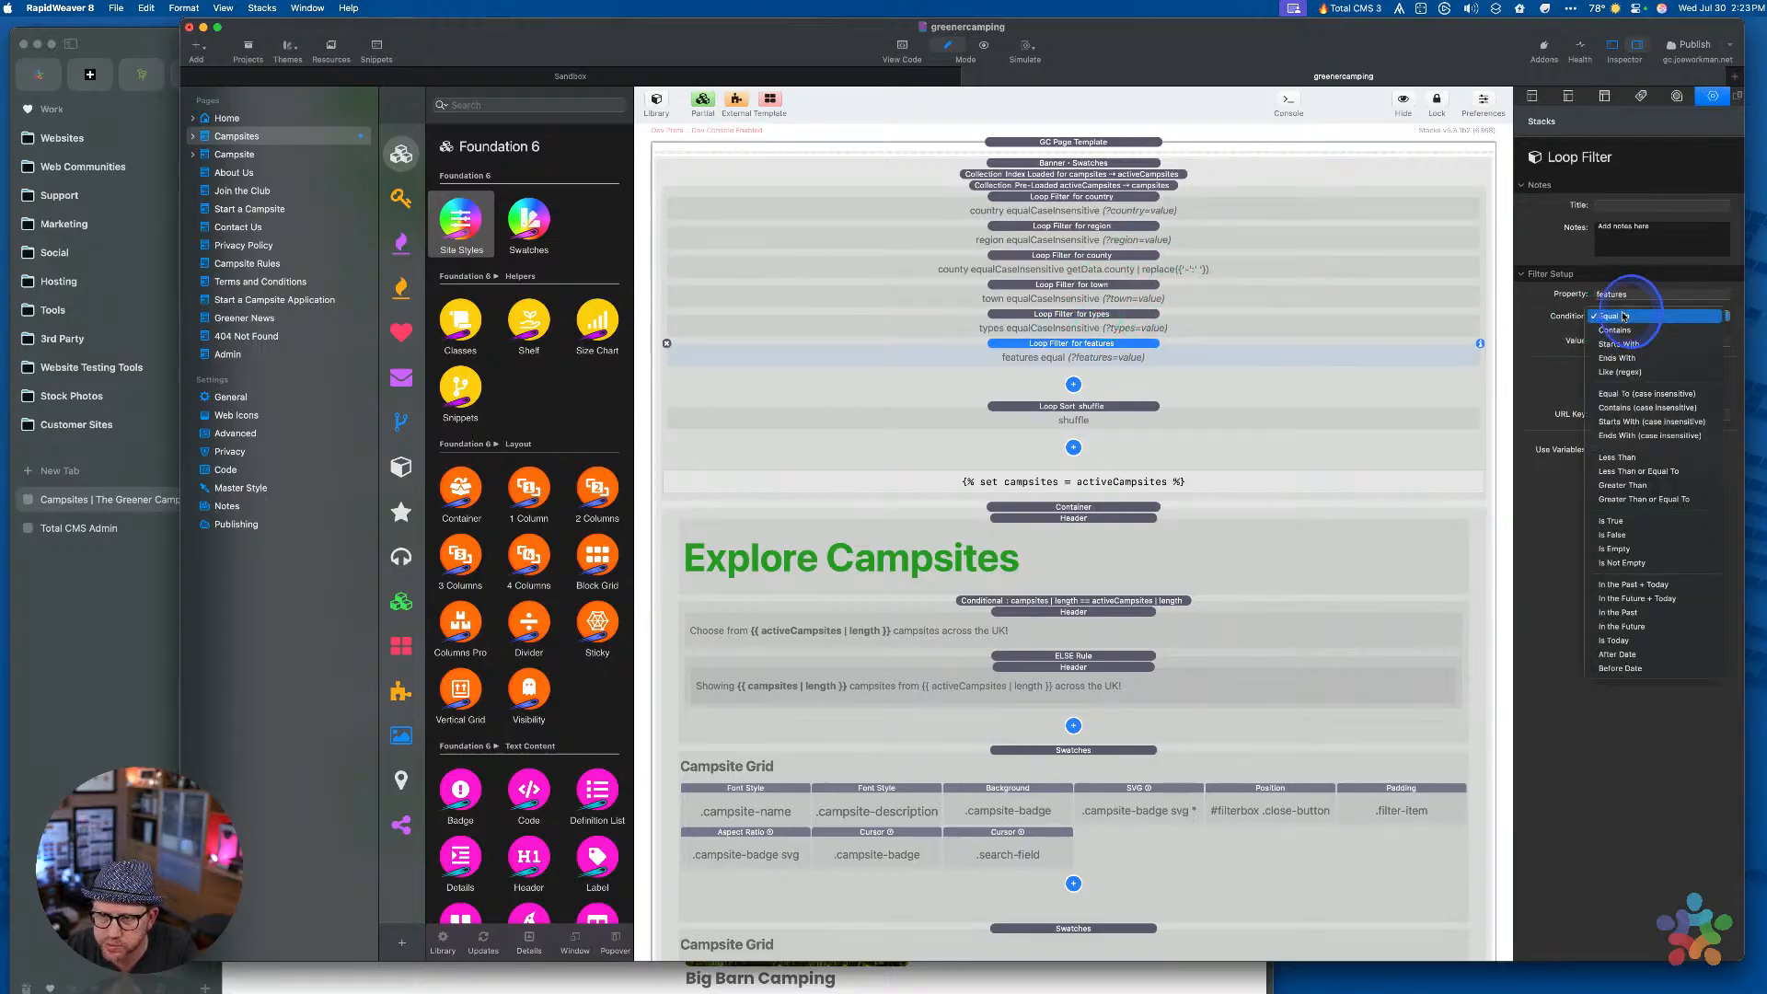
click(1624, 394)
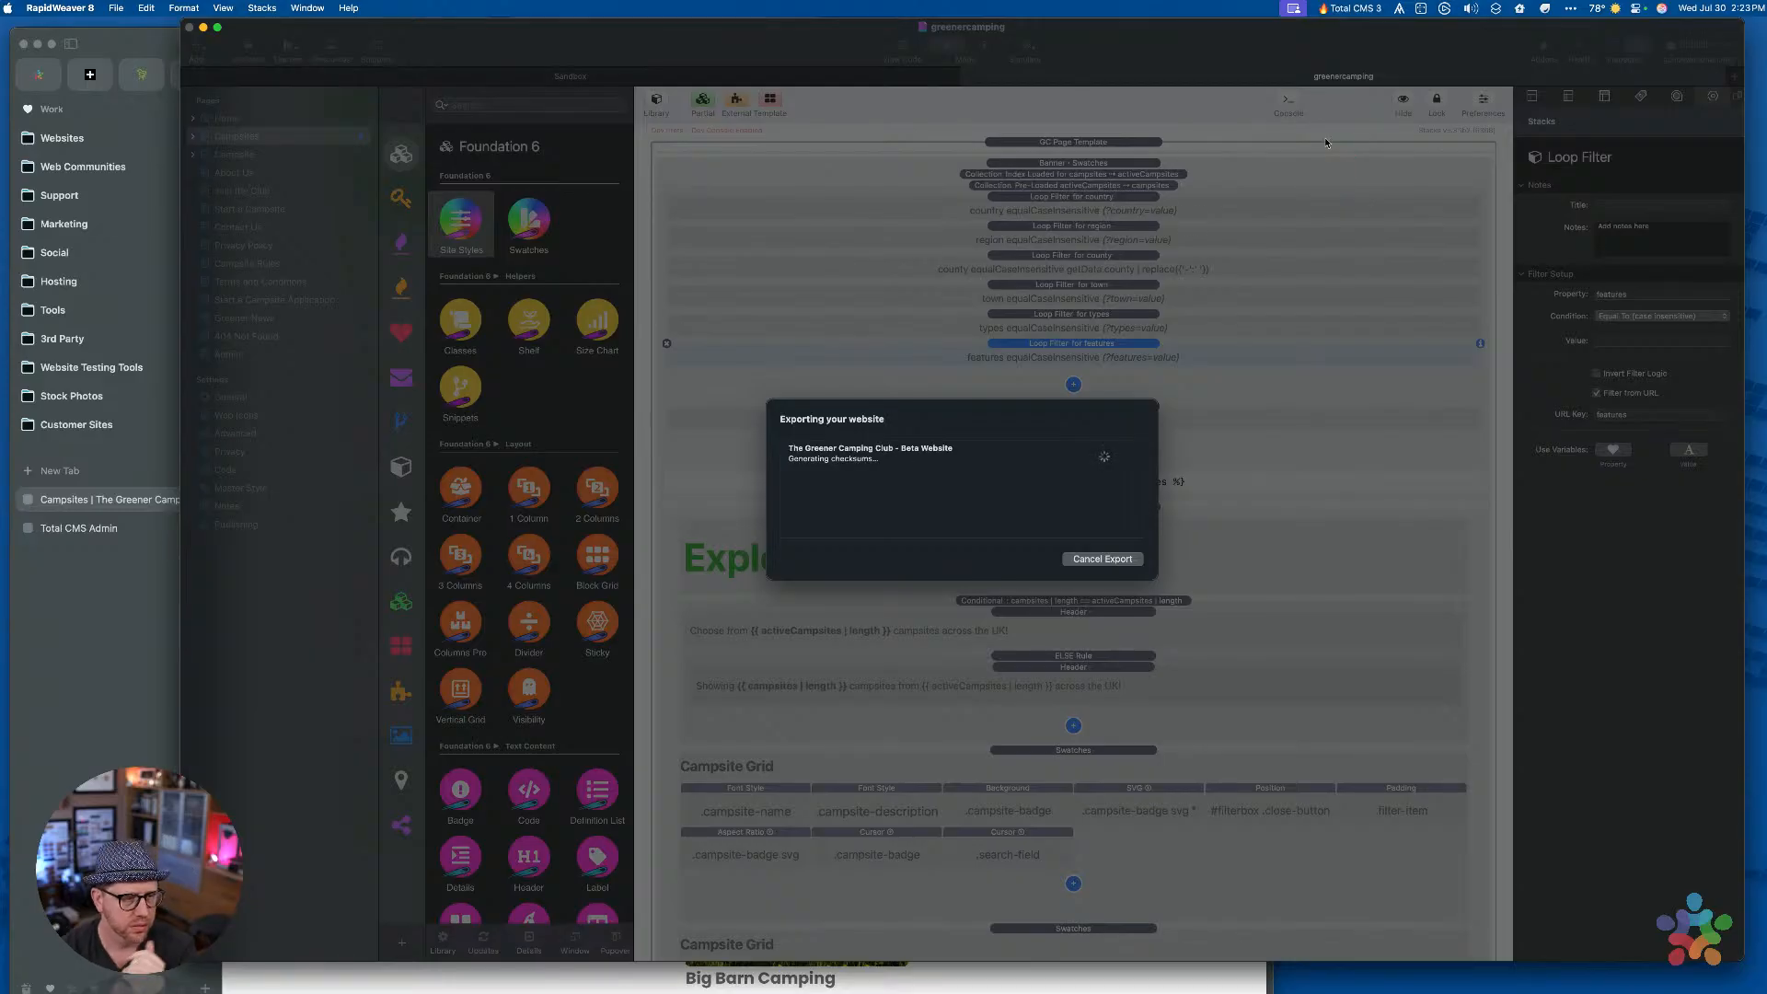
Let the website export finish, then bring the Arc browser window forward
click(610, 635)
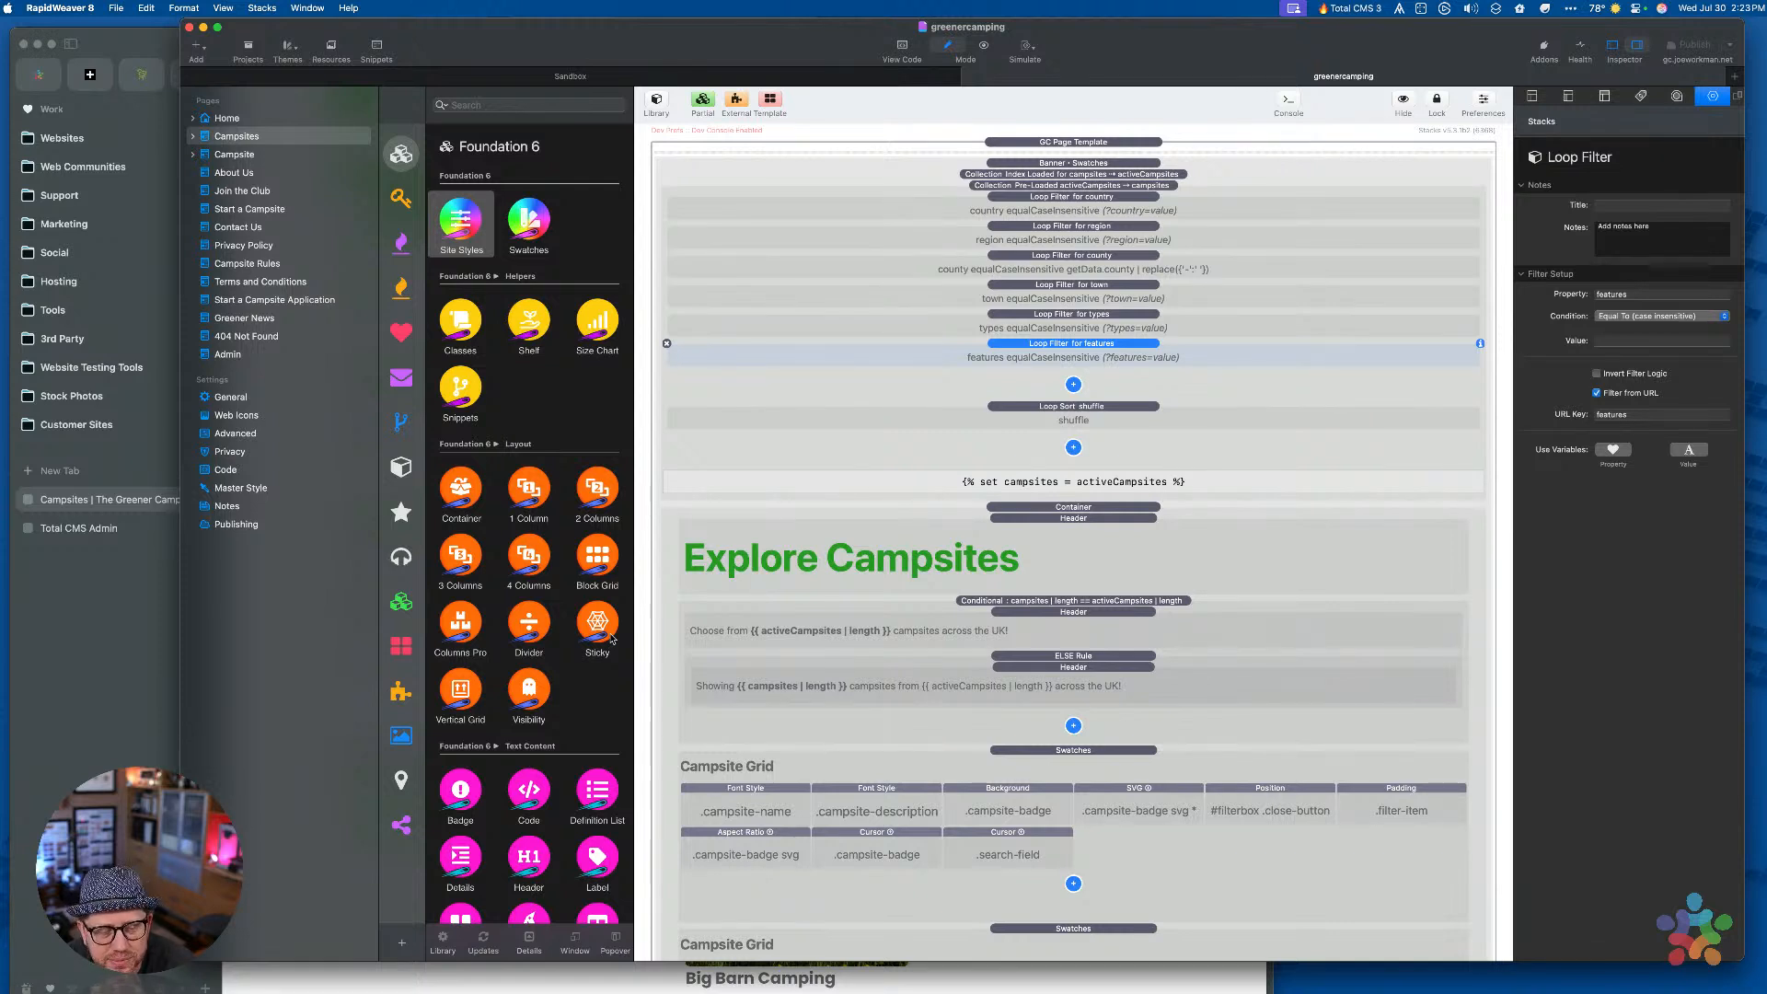
click(1065, 512)
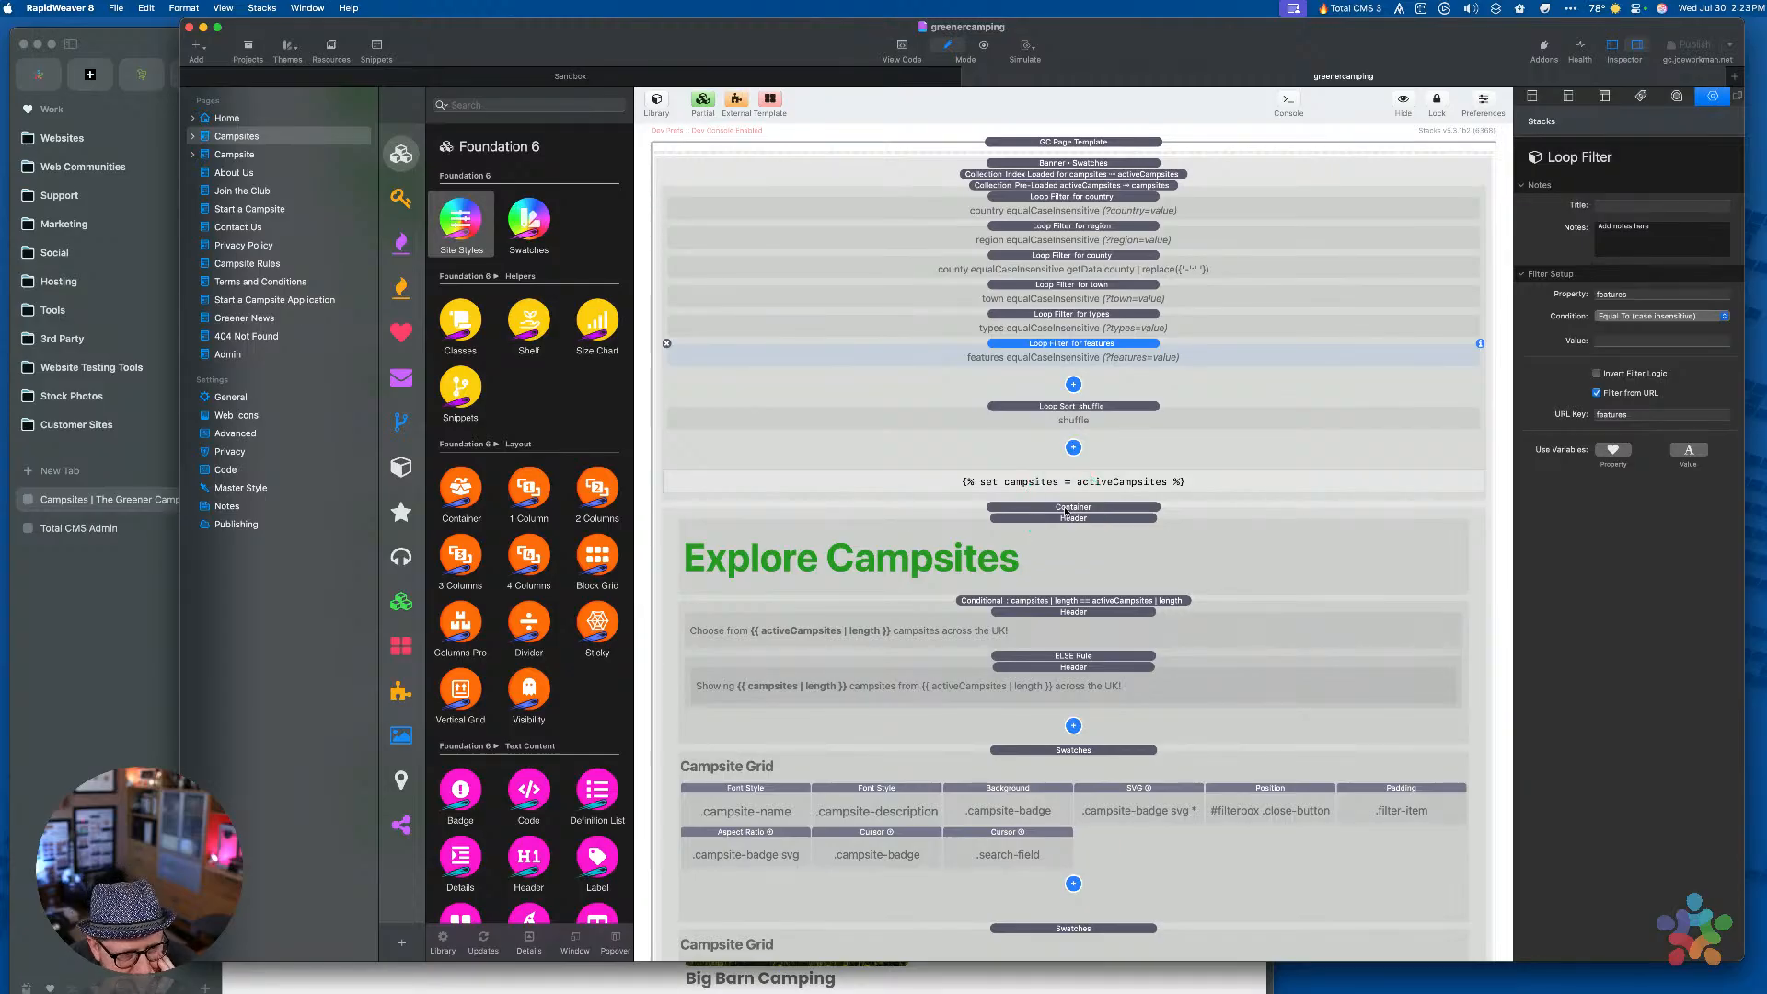
click(551, 688)
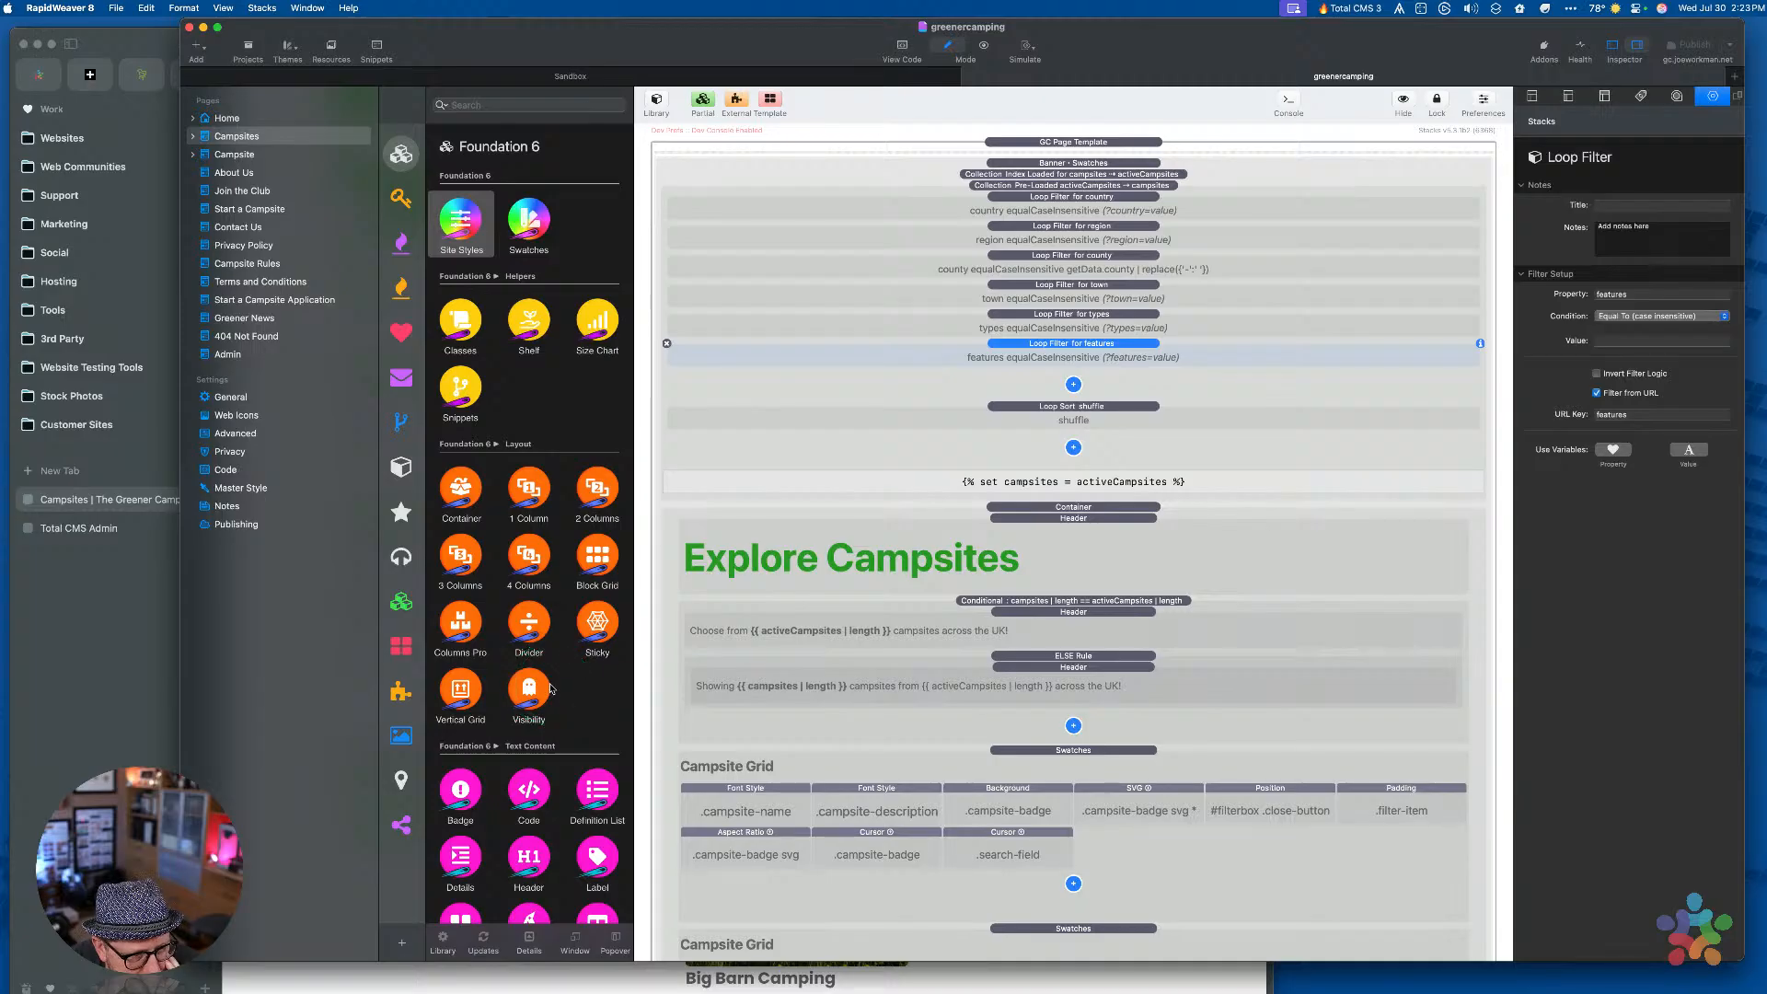
click(99, 681)
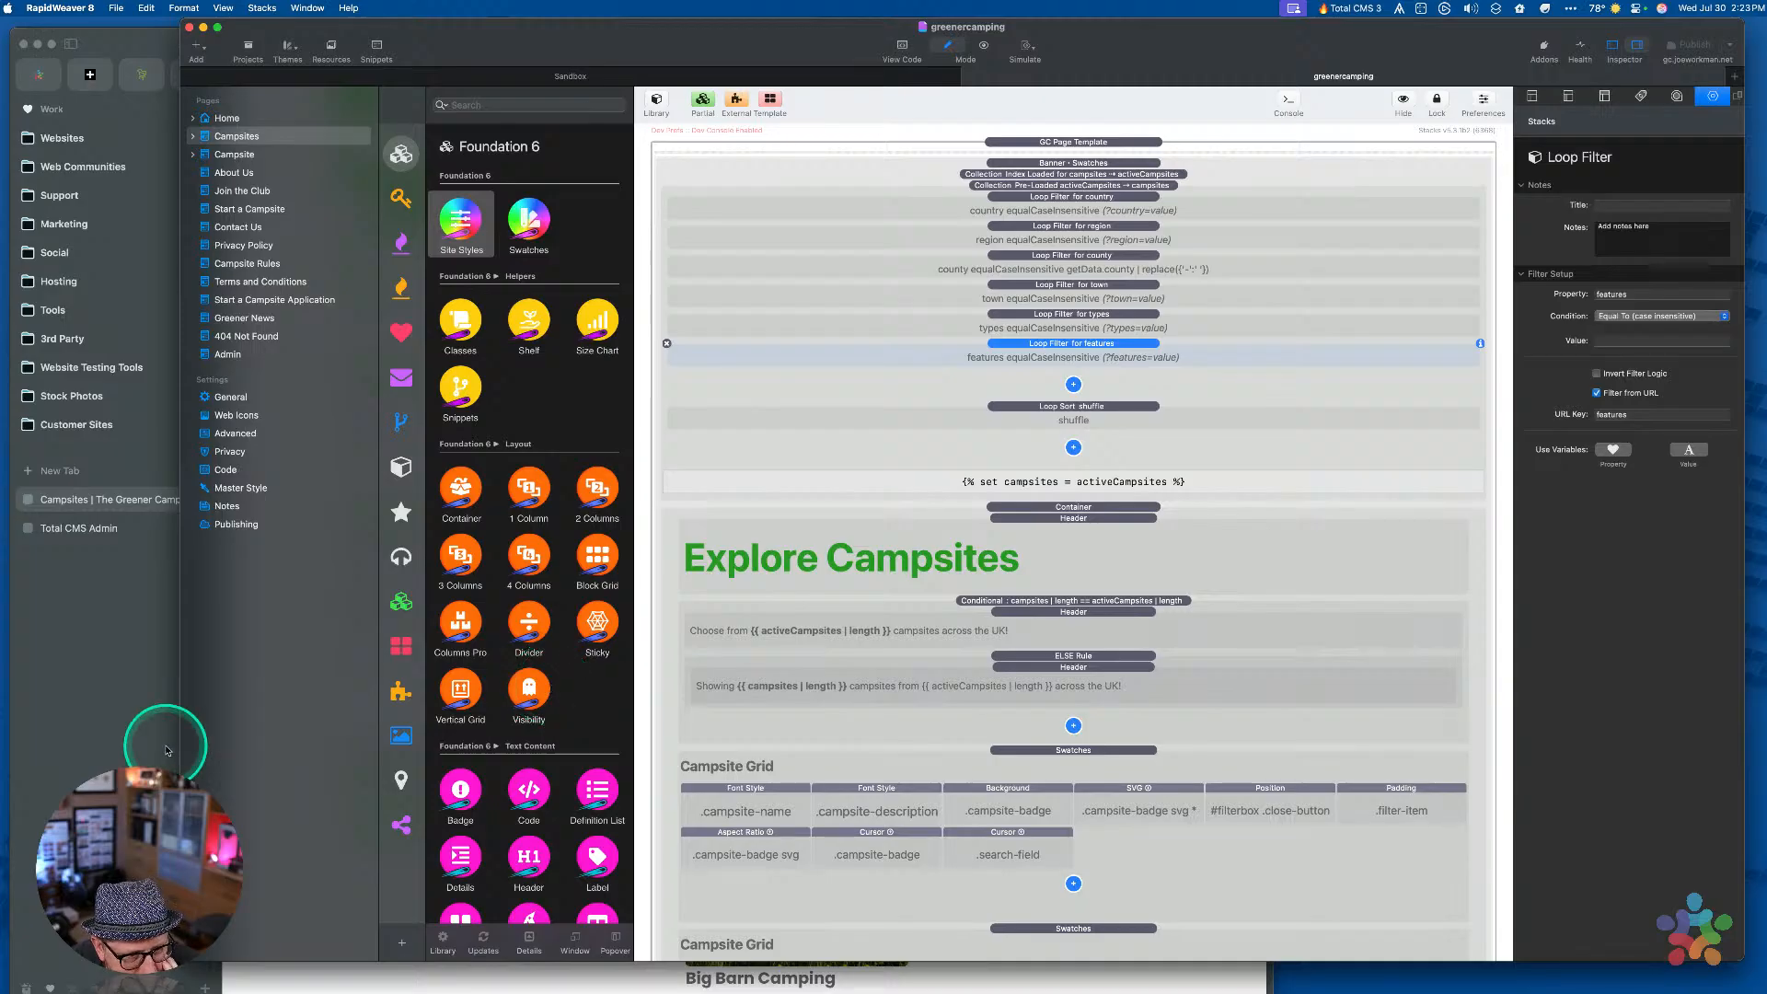
click(100, 682)
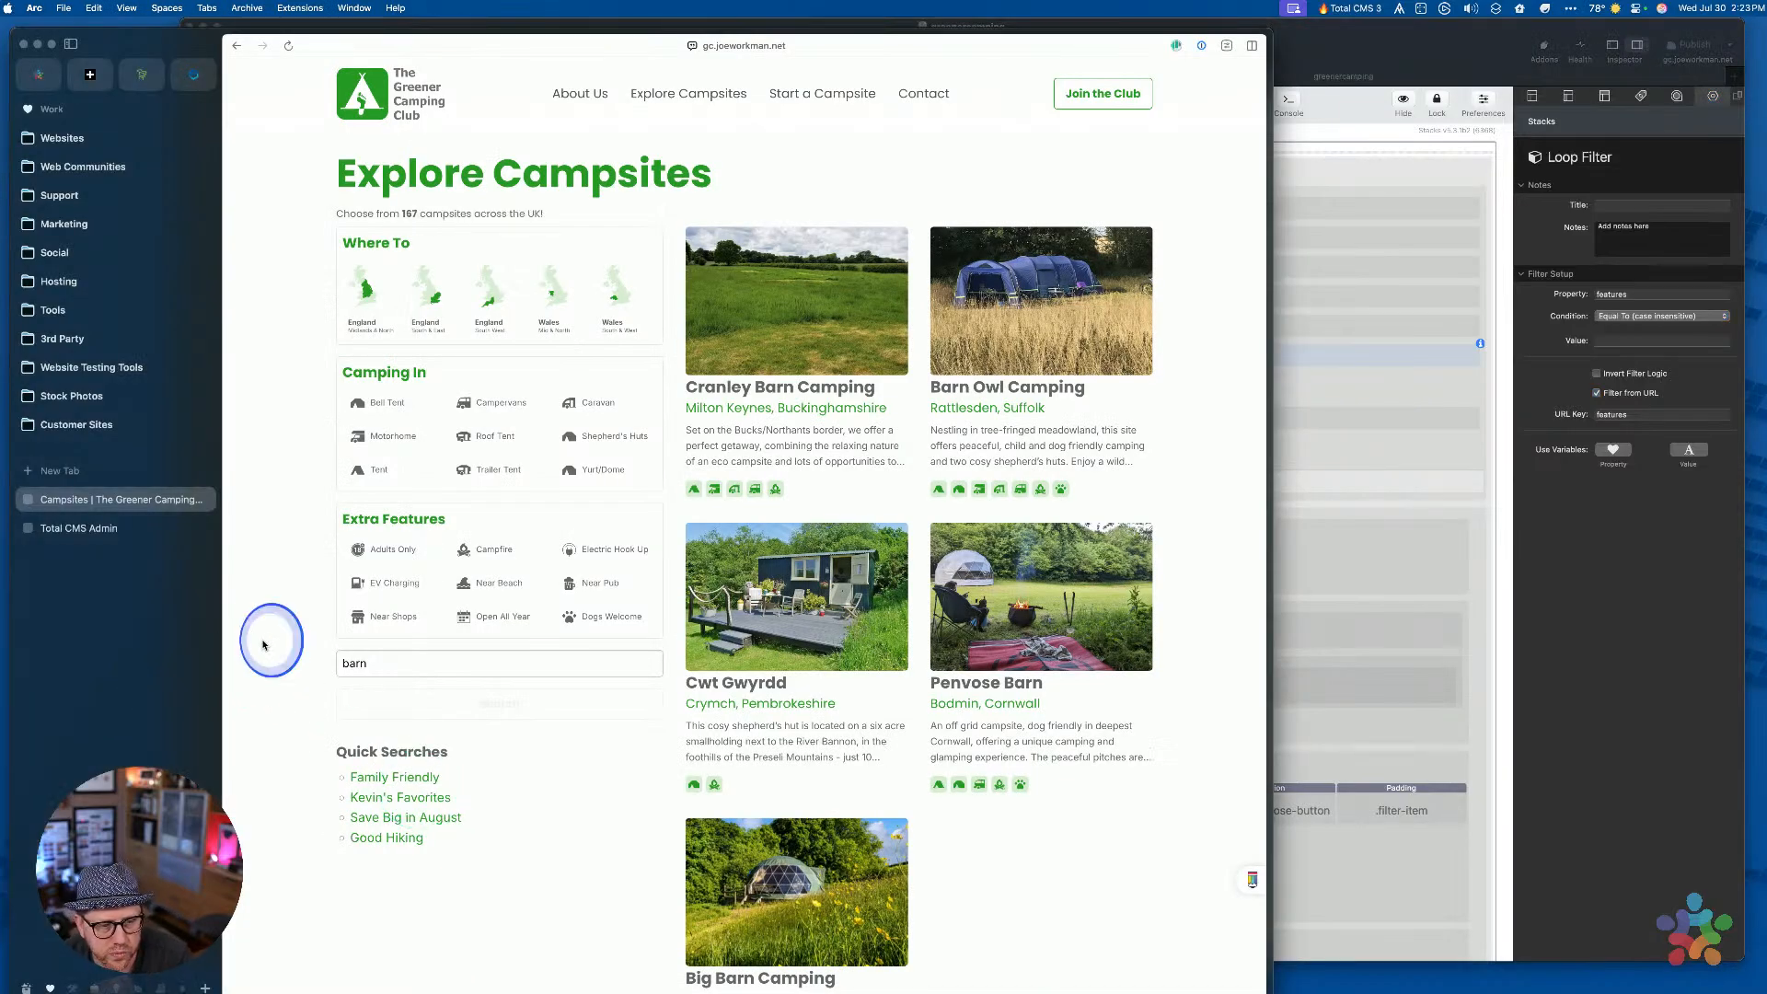
Reload the live page, replace ?search=barn with ?types=caravan in the address, and load it
key(super)
key(super+r)
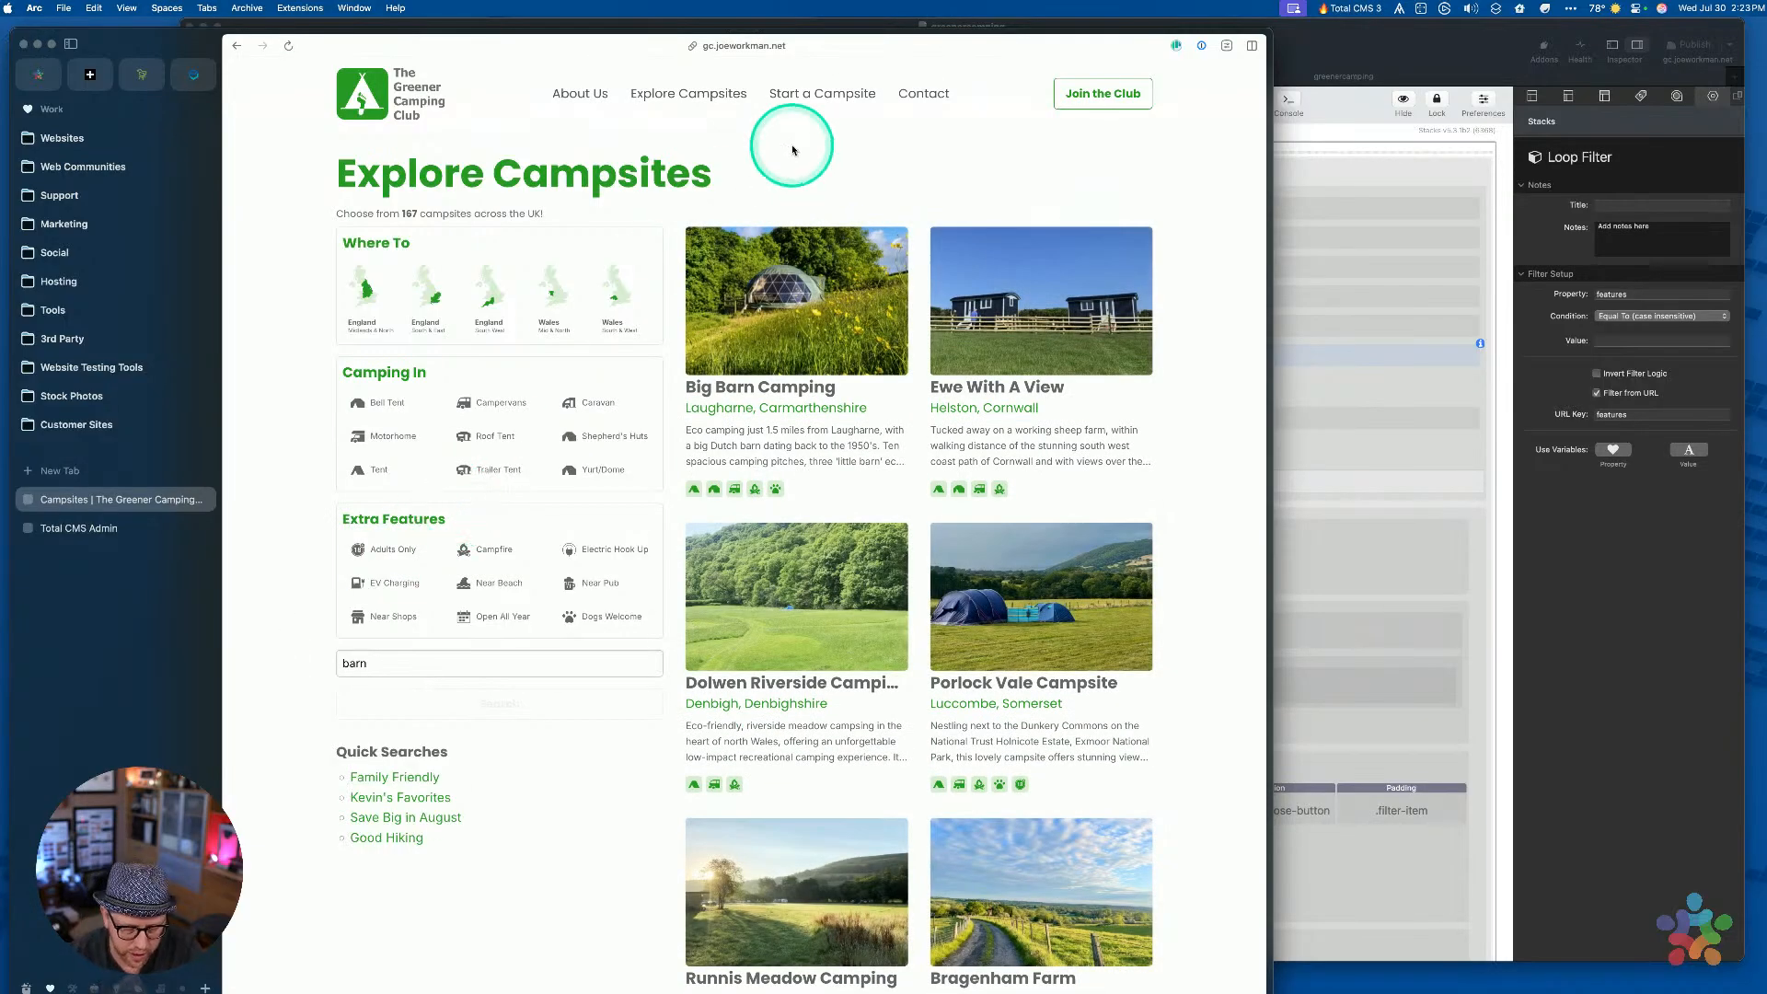
key(super+l)
key(shift+alt+Left)
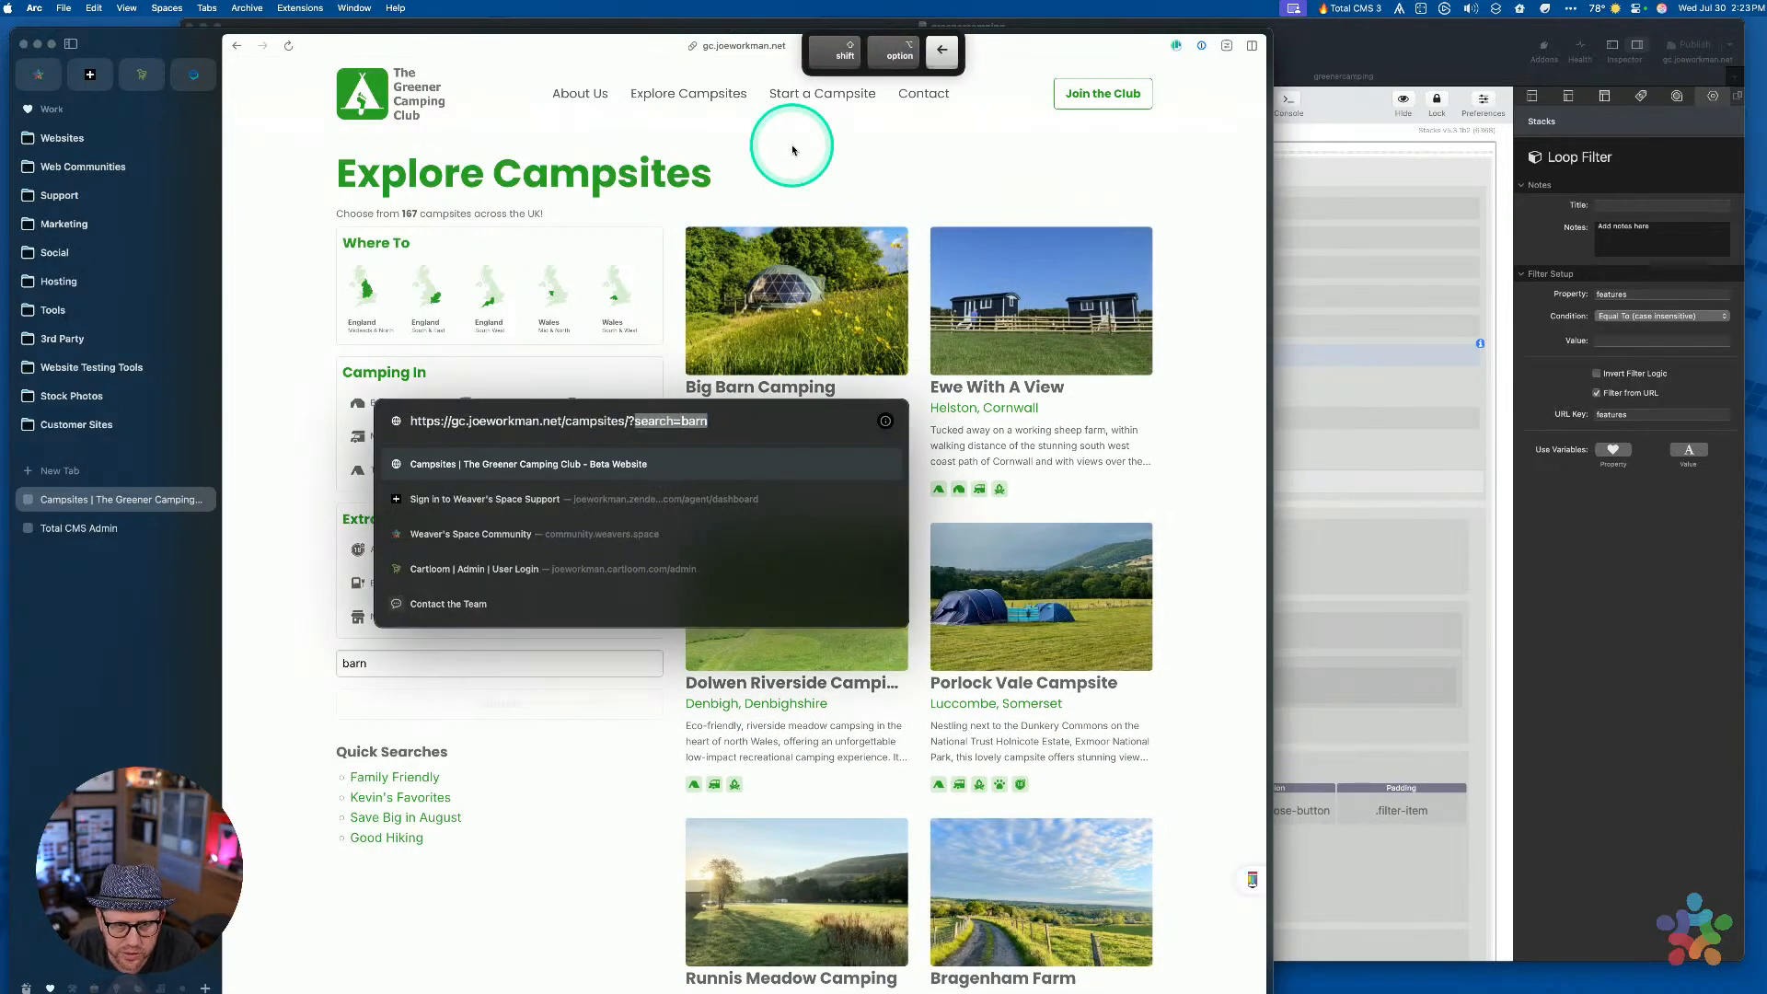
key(BackSpace)
key(BackSpace)
text(?types)
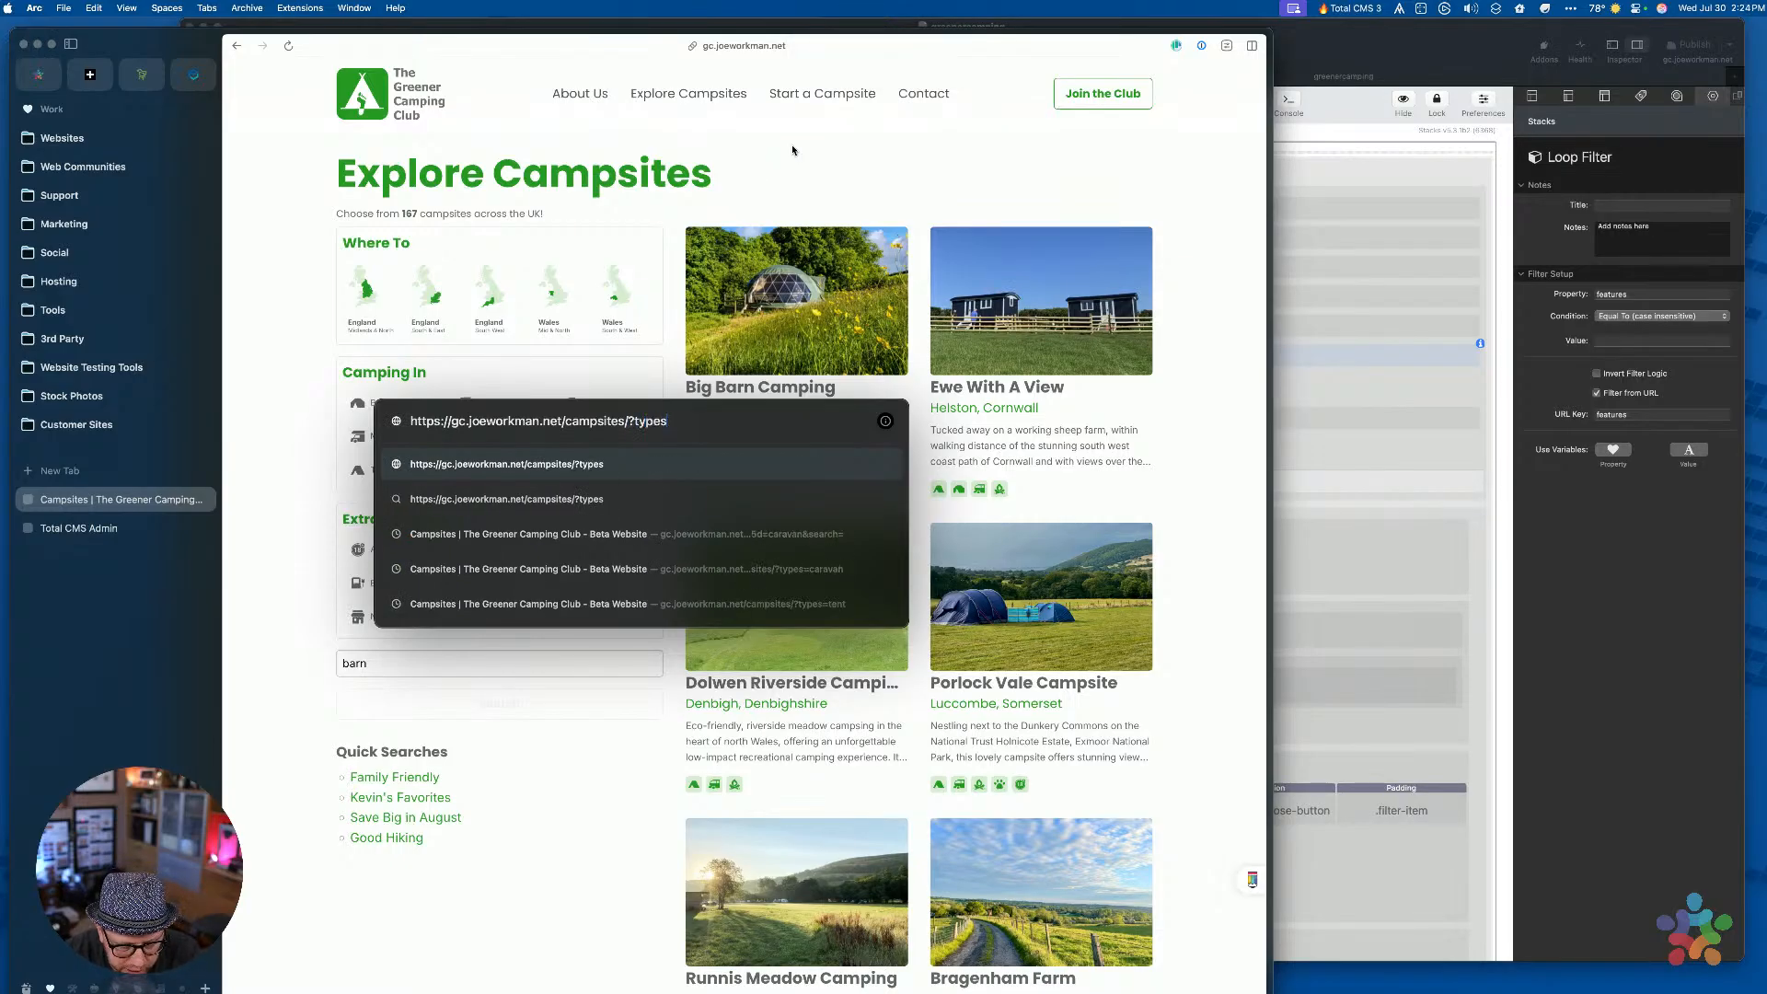
text(=)
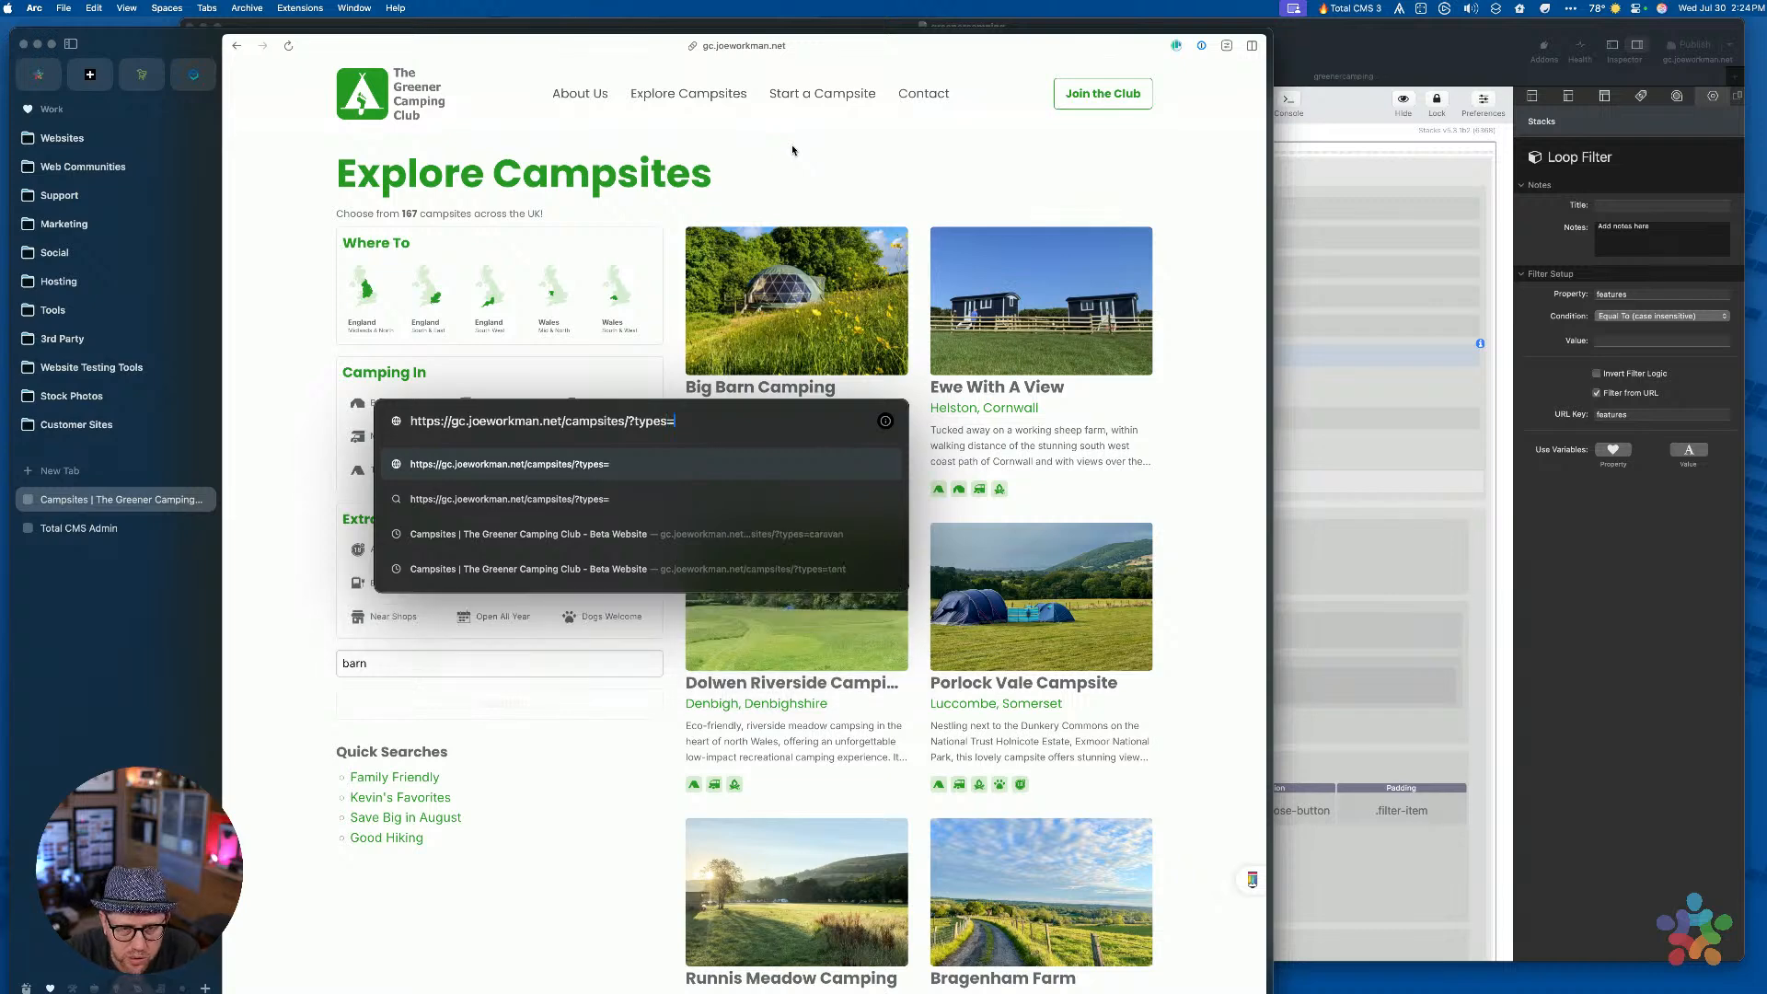
key(Down)
key(Down)
key(Return)
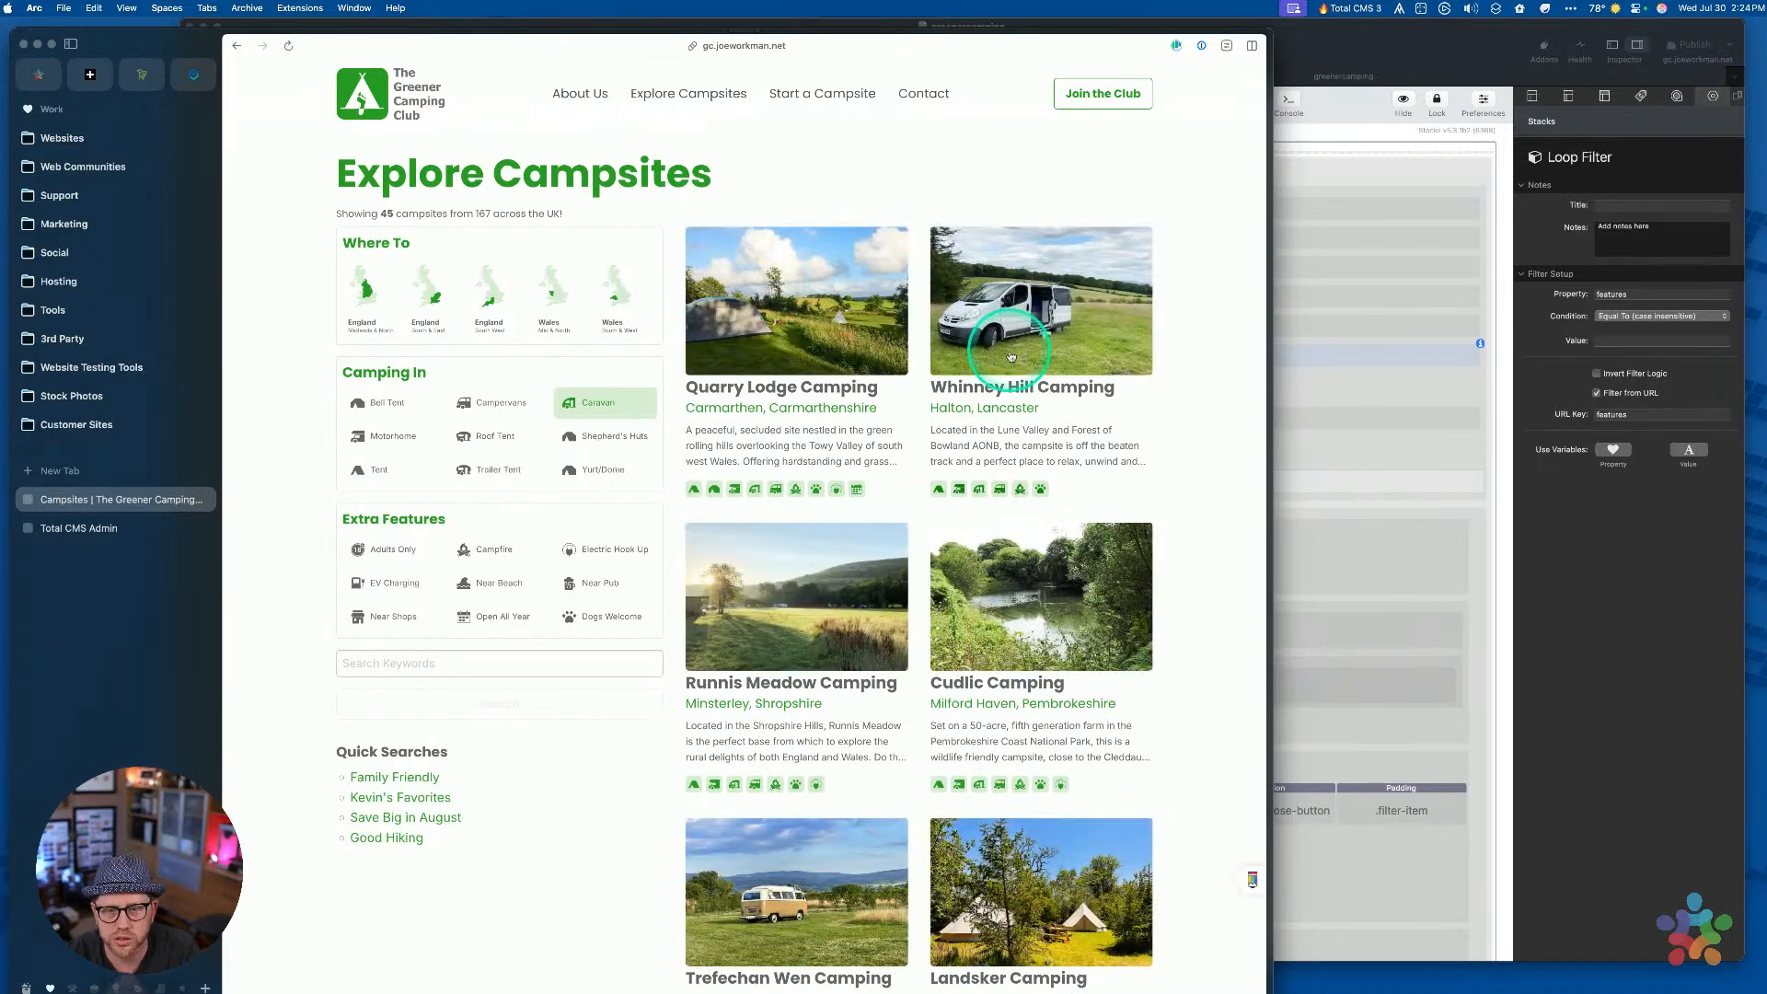
scroll(939, 440, down, 10)
scroll(943, 446, up, 10)
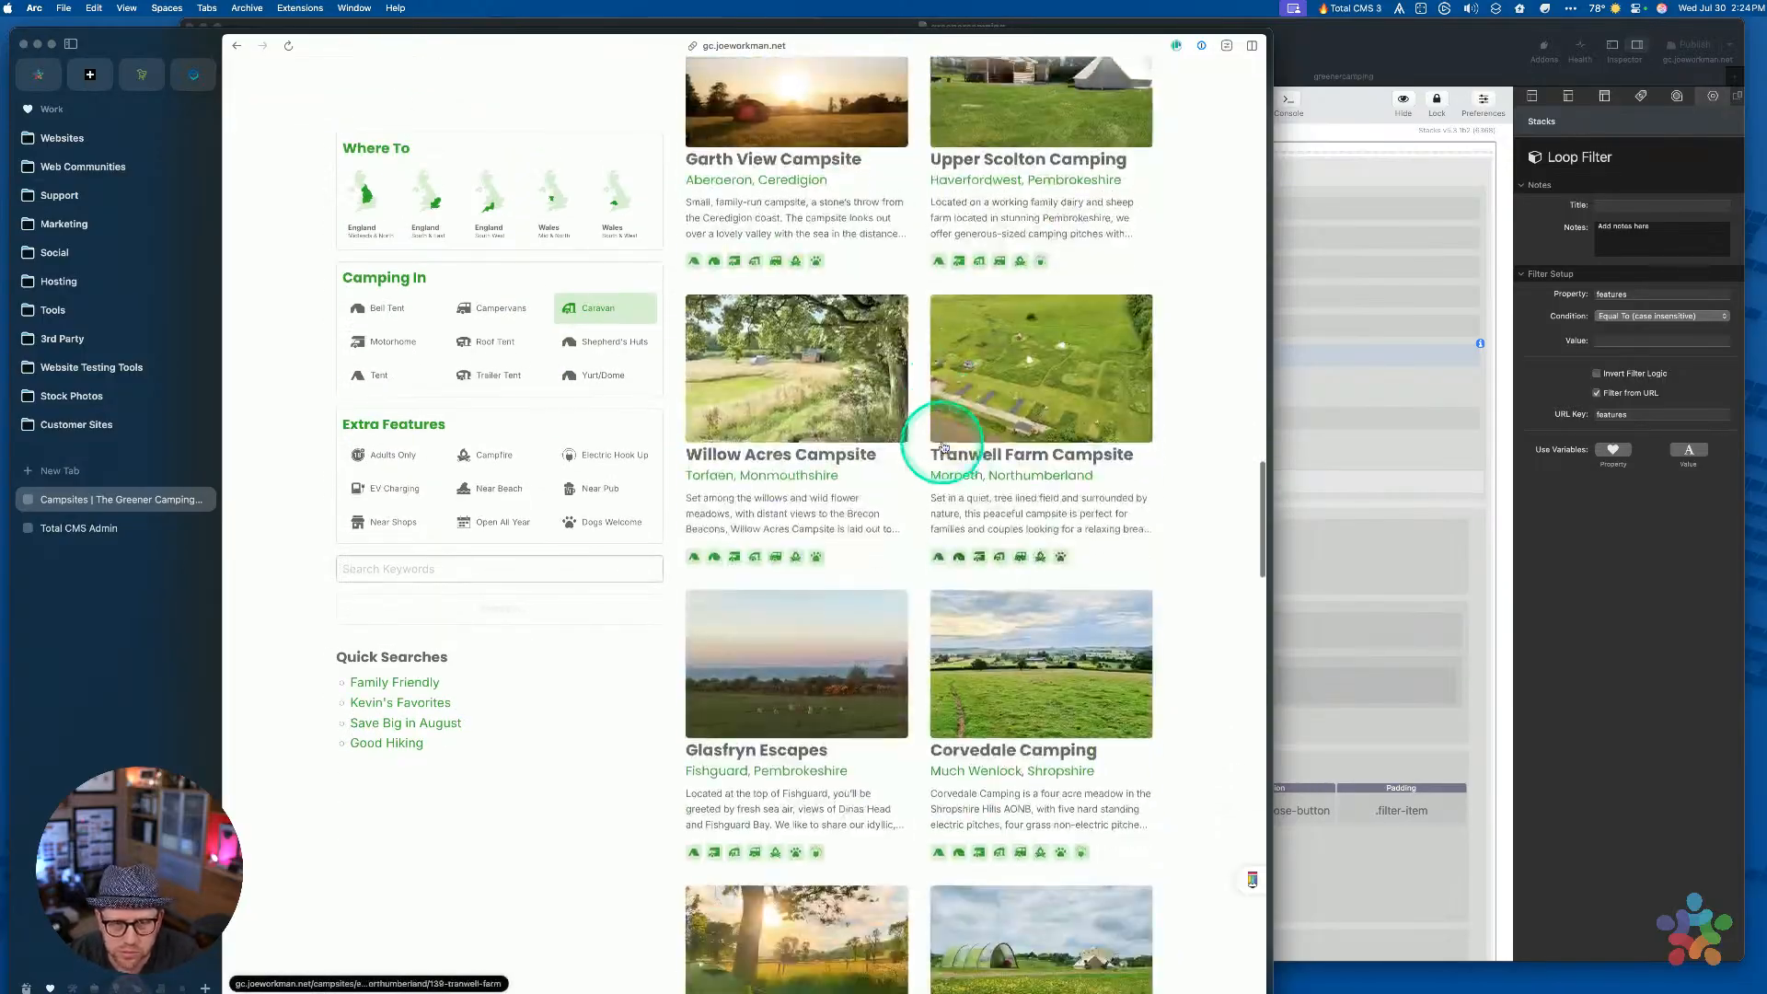
scroll(970, 539, down, 15)
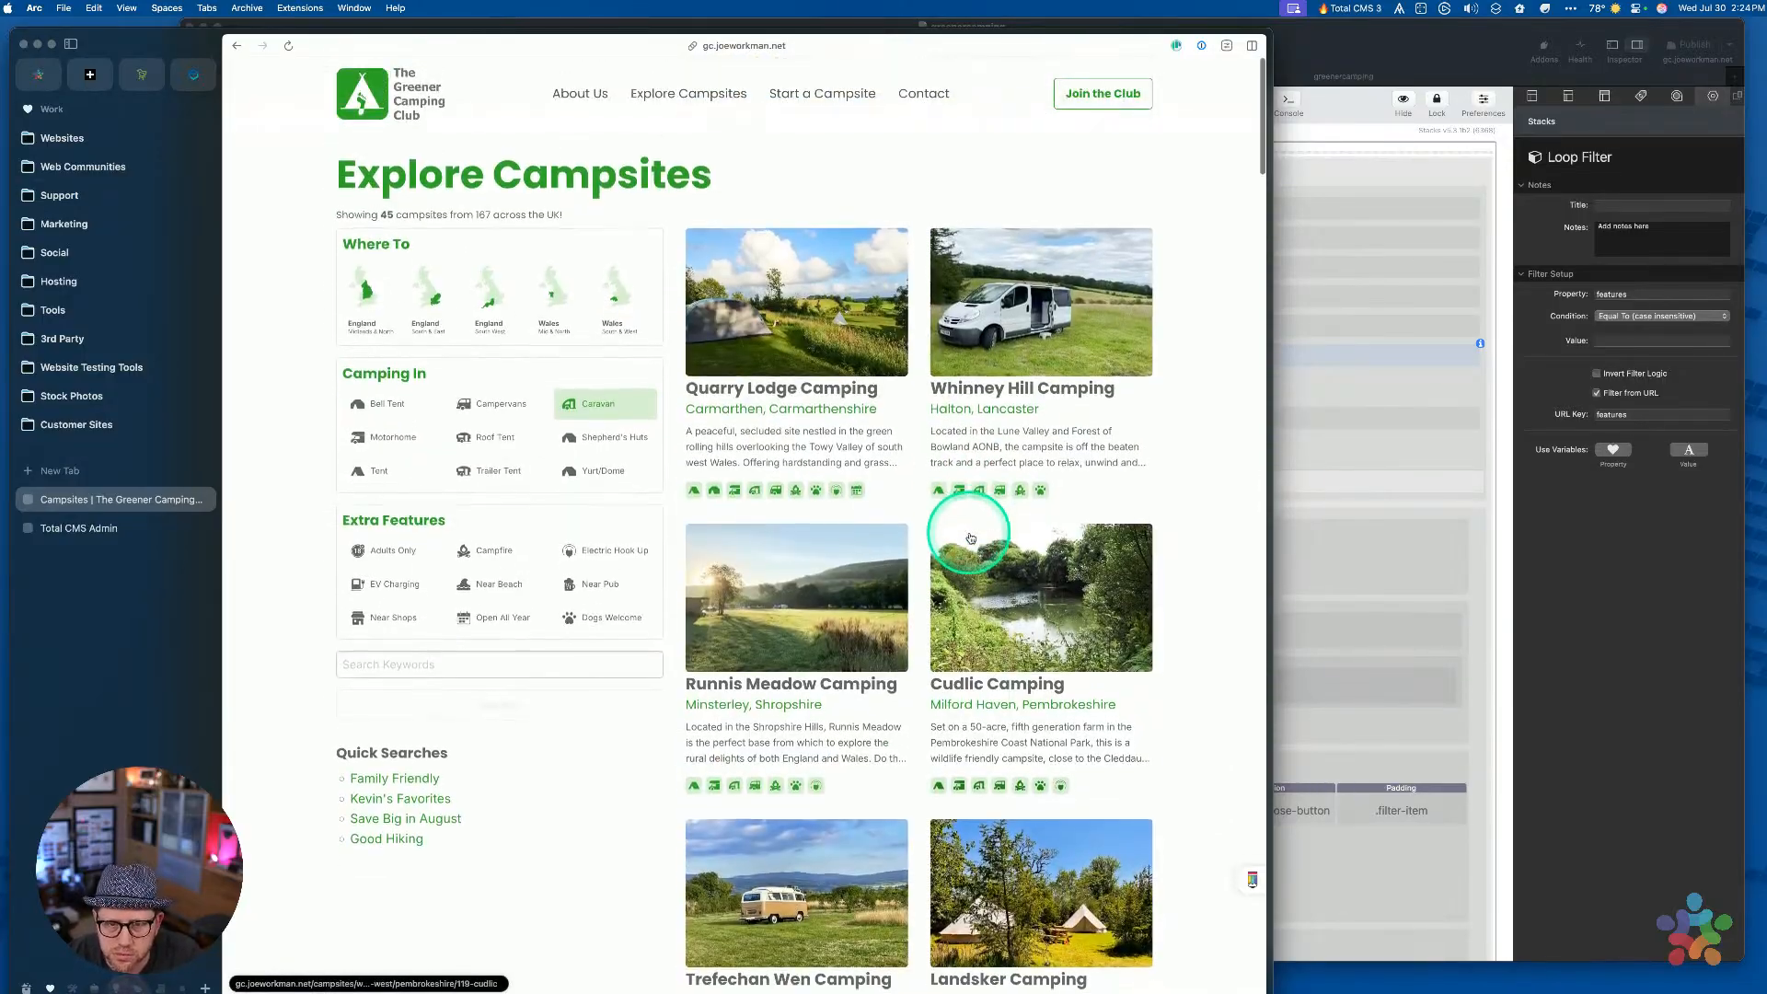
scroll(1138, 653, down, 5)
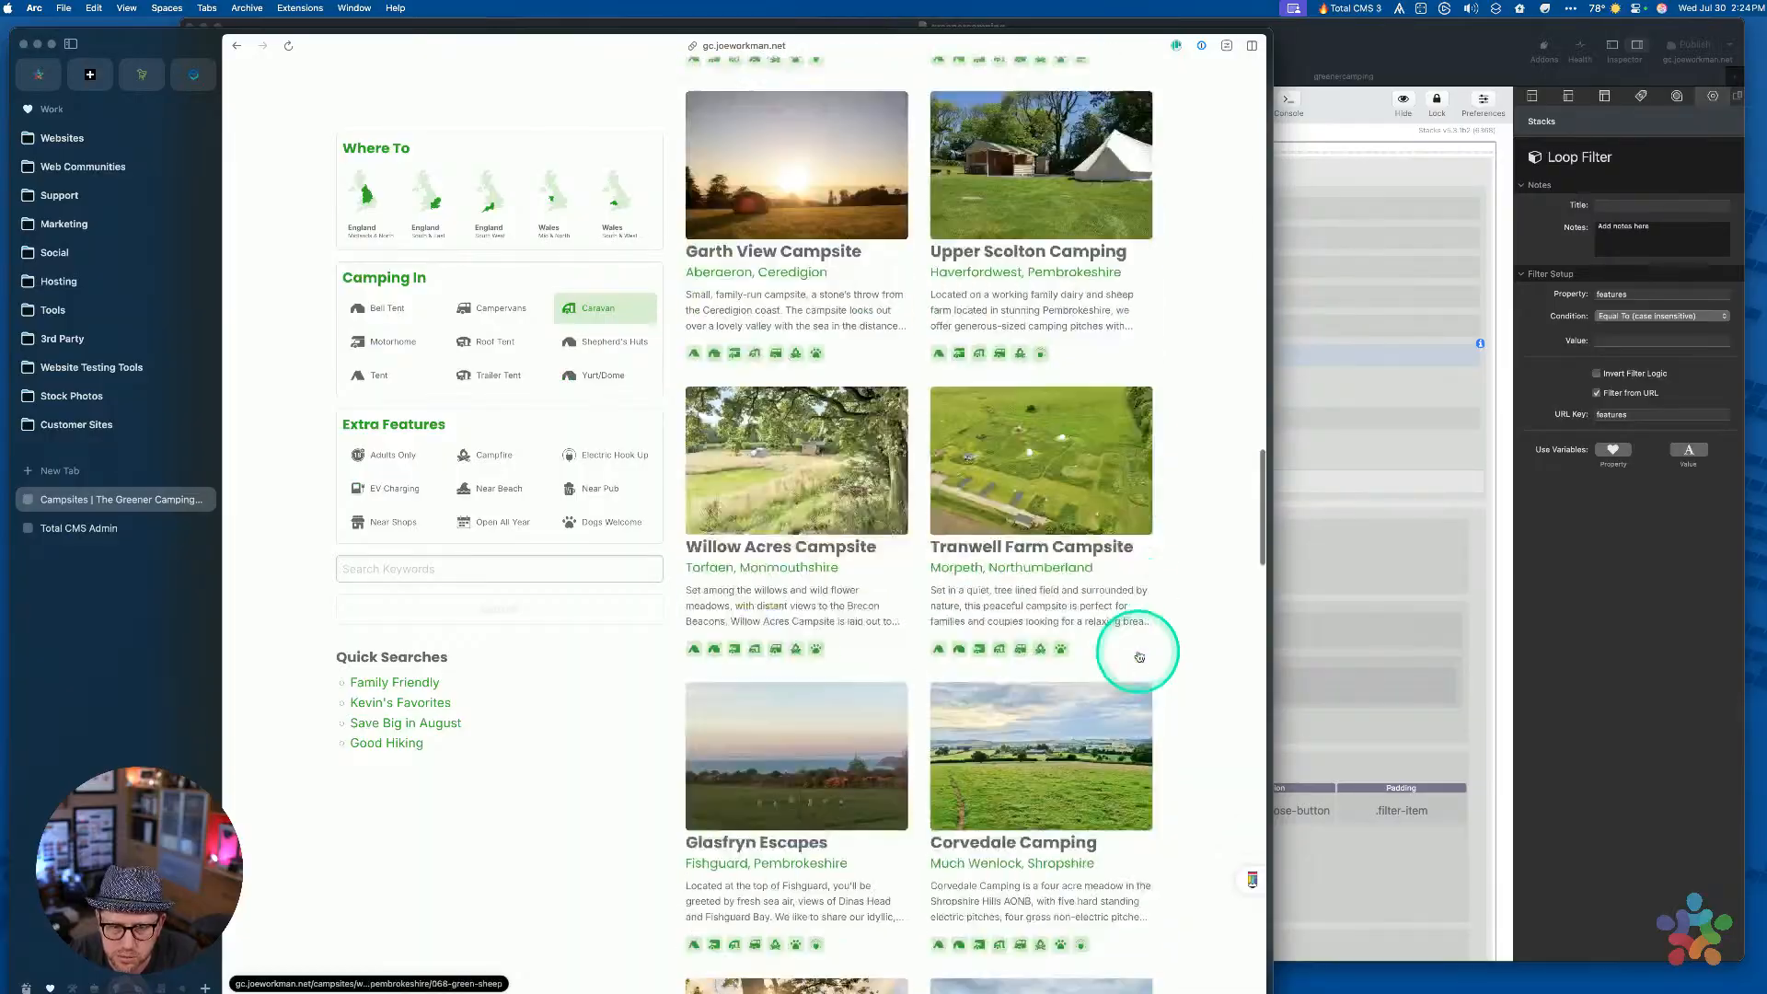
scroll(1137, 653, up, 15)
scroll(660, 310, down, 1)
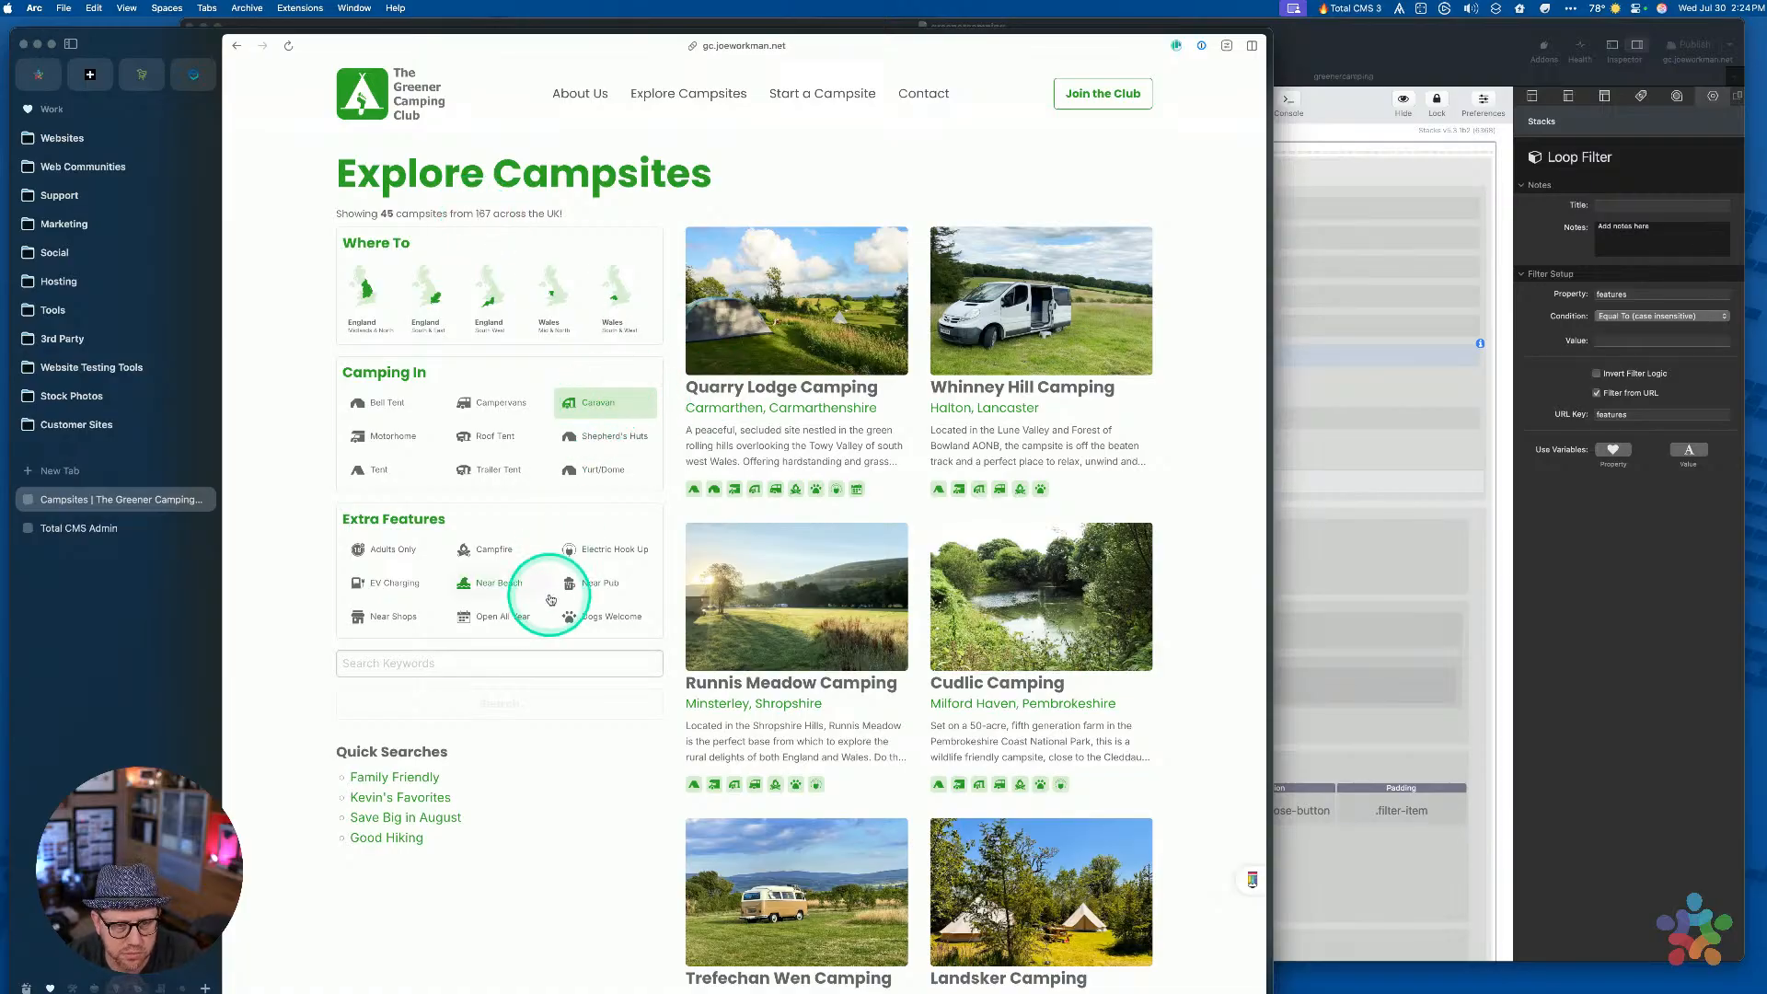
Search with Caravan plus Campfire, then with Campfire alone
click(473, 551)
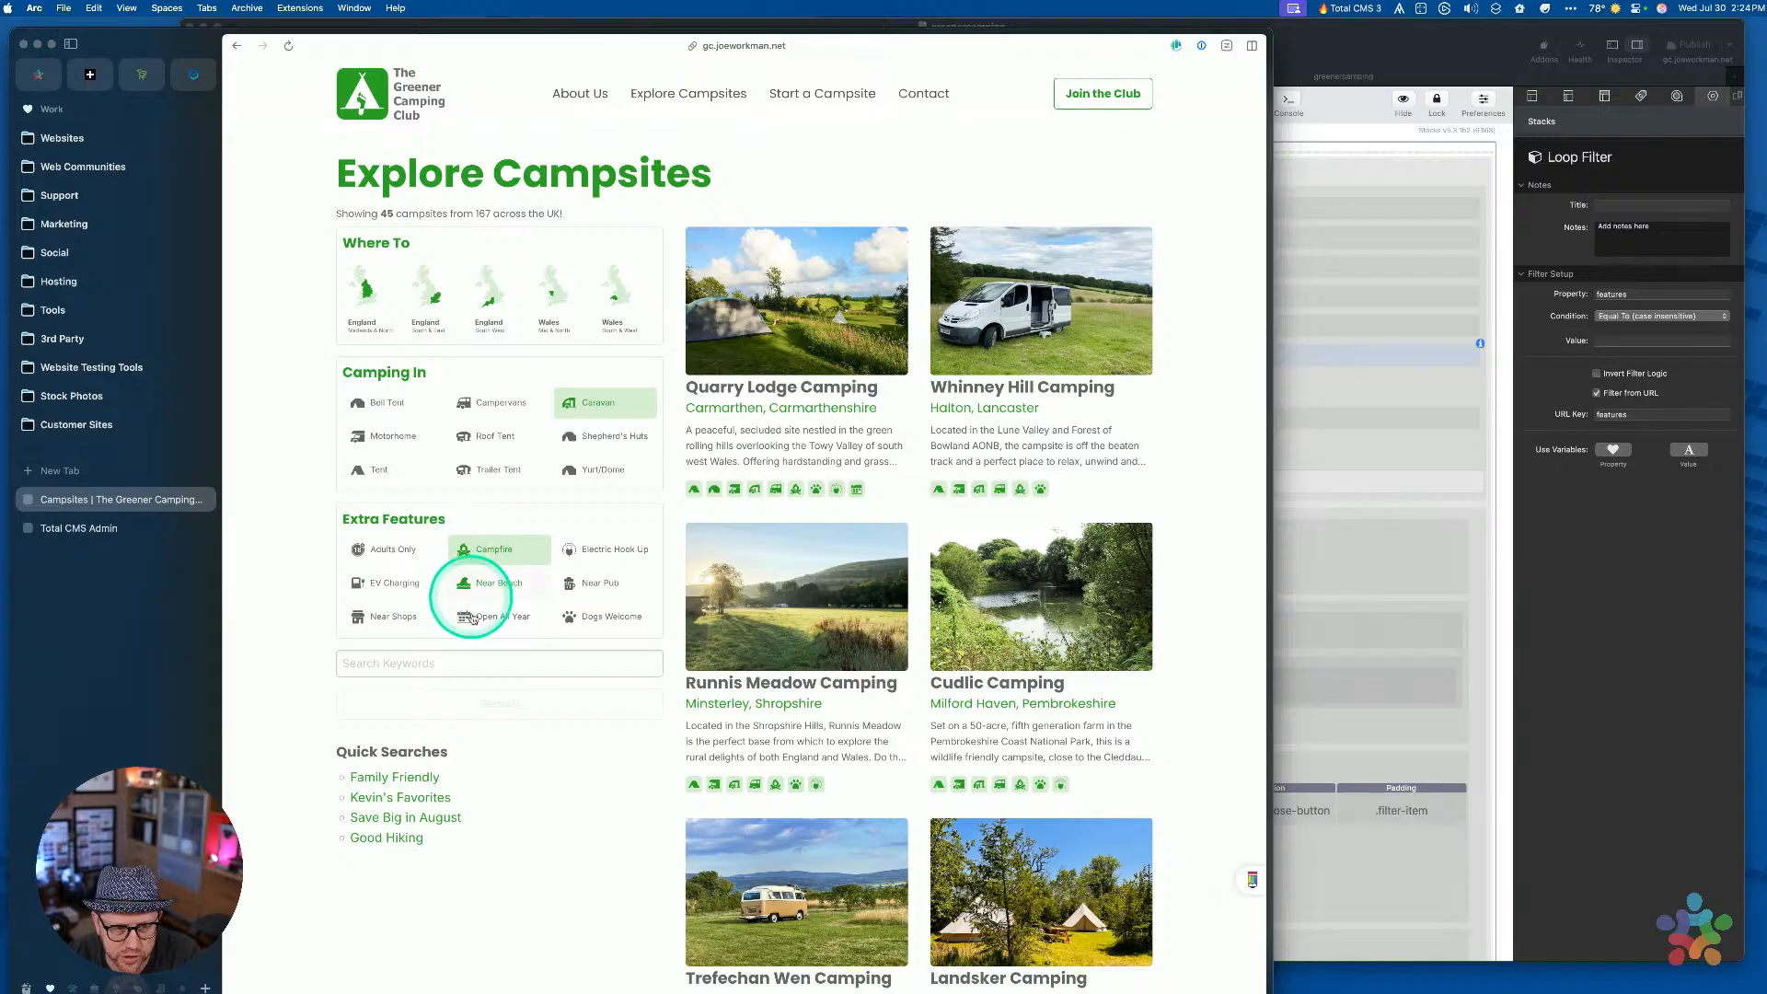
click(490, 704)
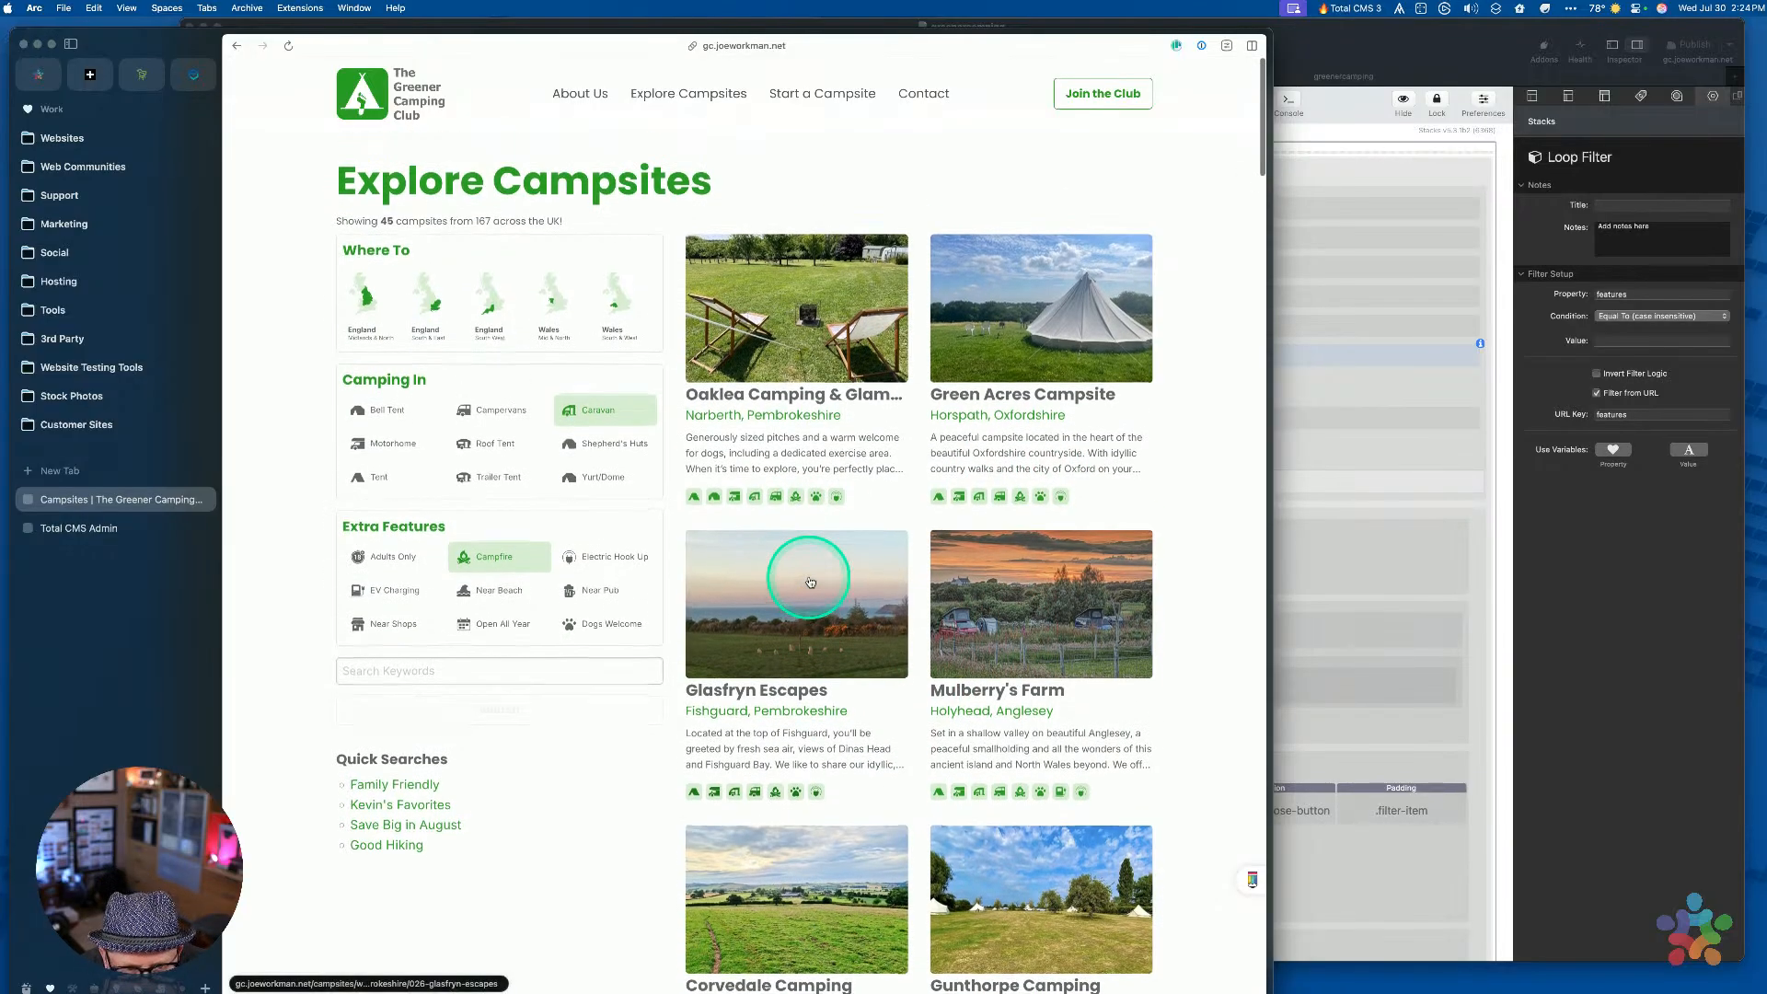
click(587, 402)
click(466, 702)
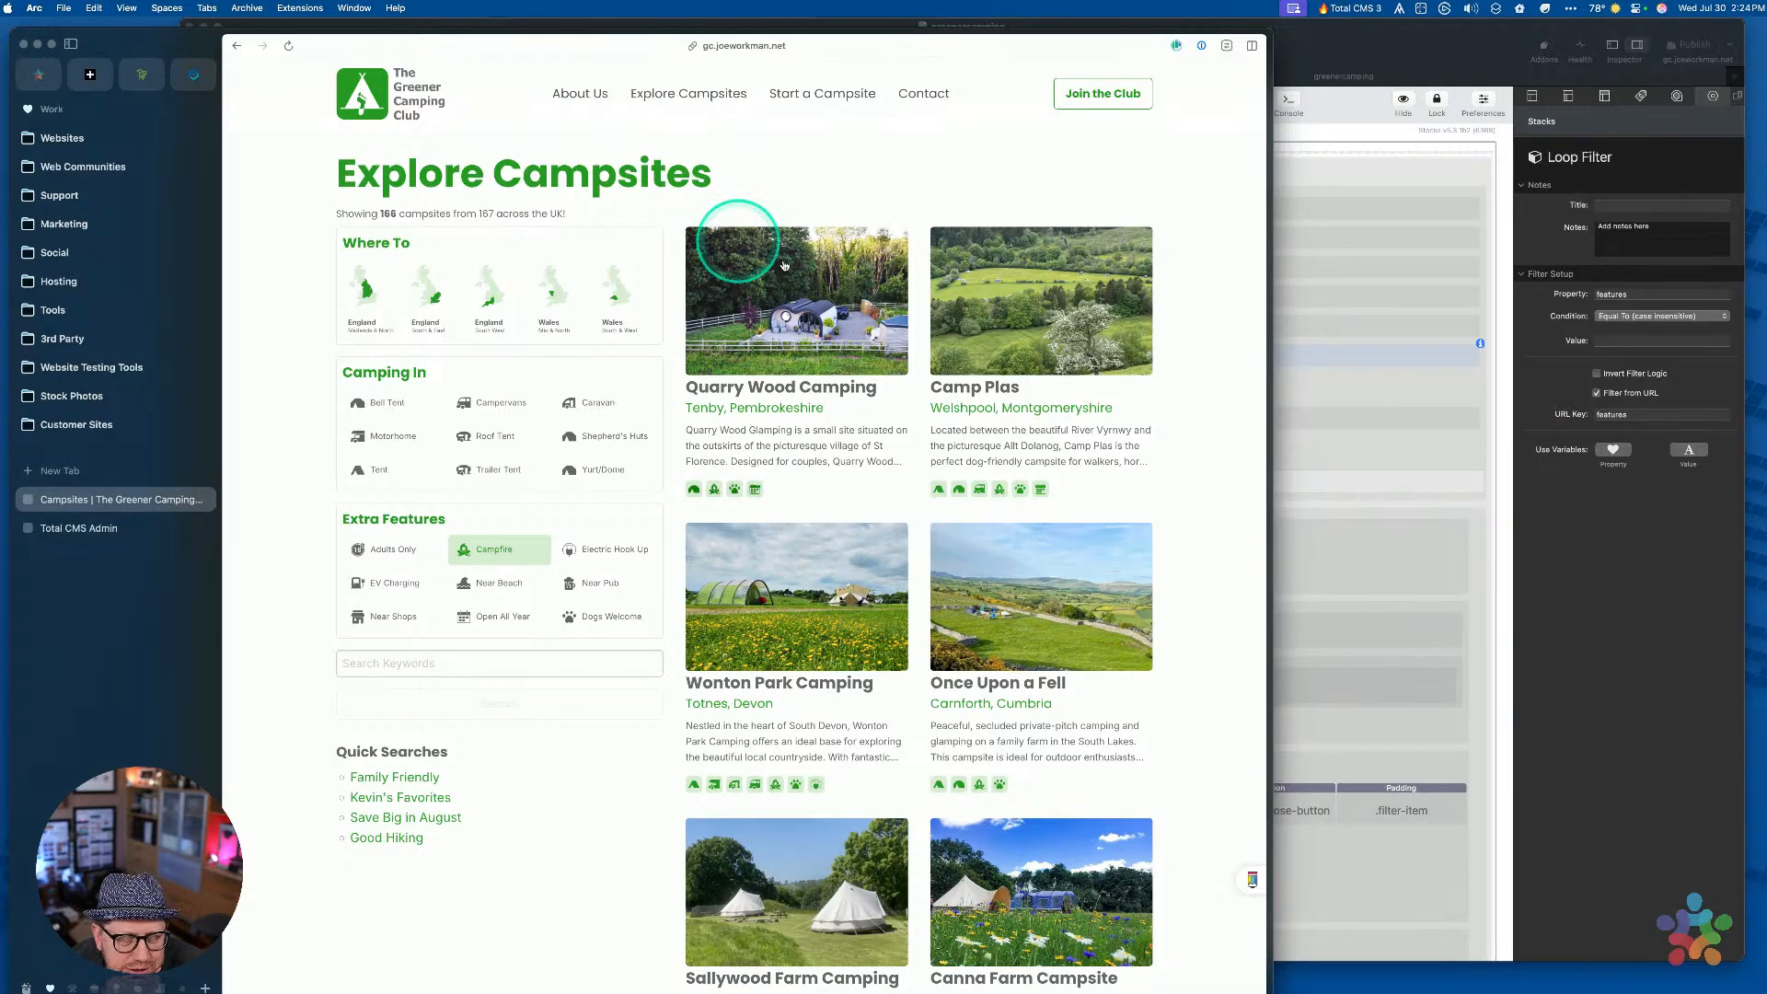
Drop Campfire, select Yurt/Dome with Caravan, and run the search
click(585, 403)
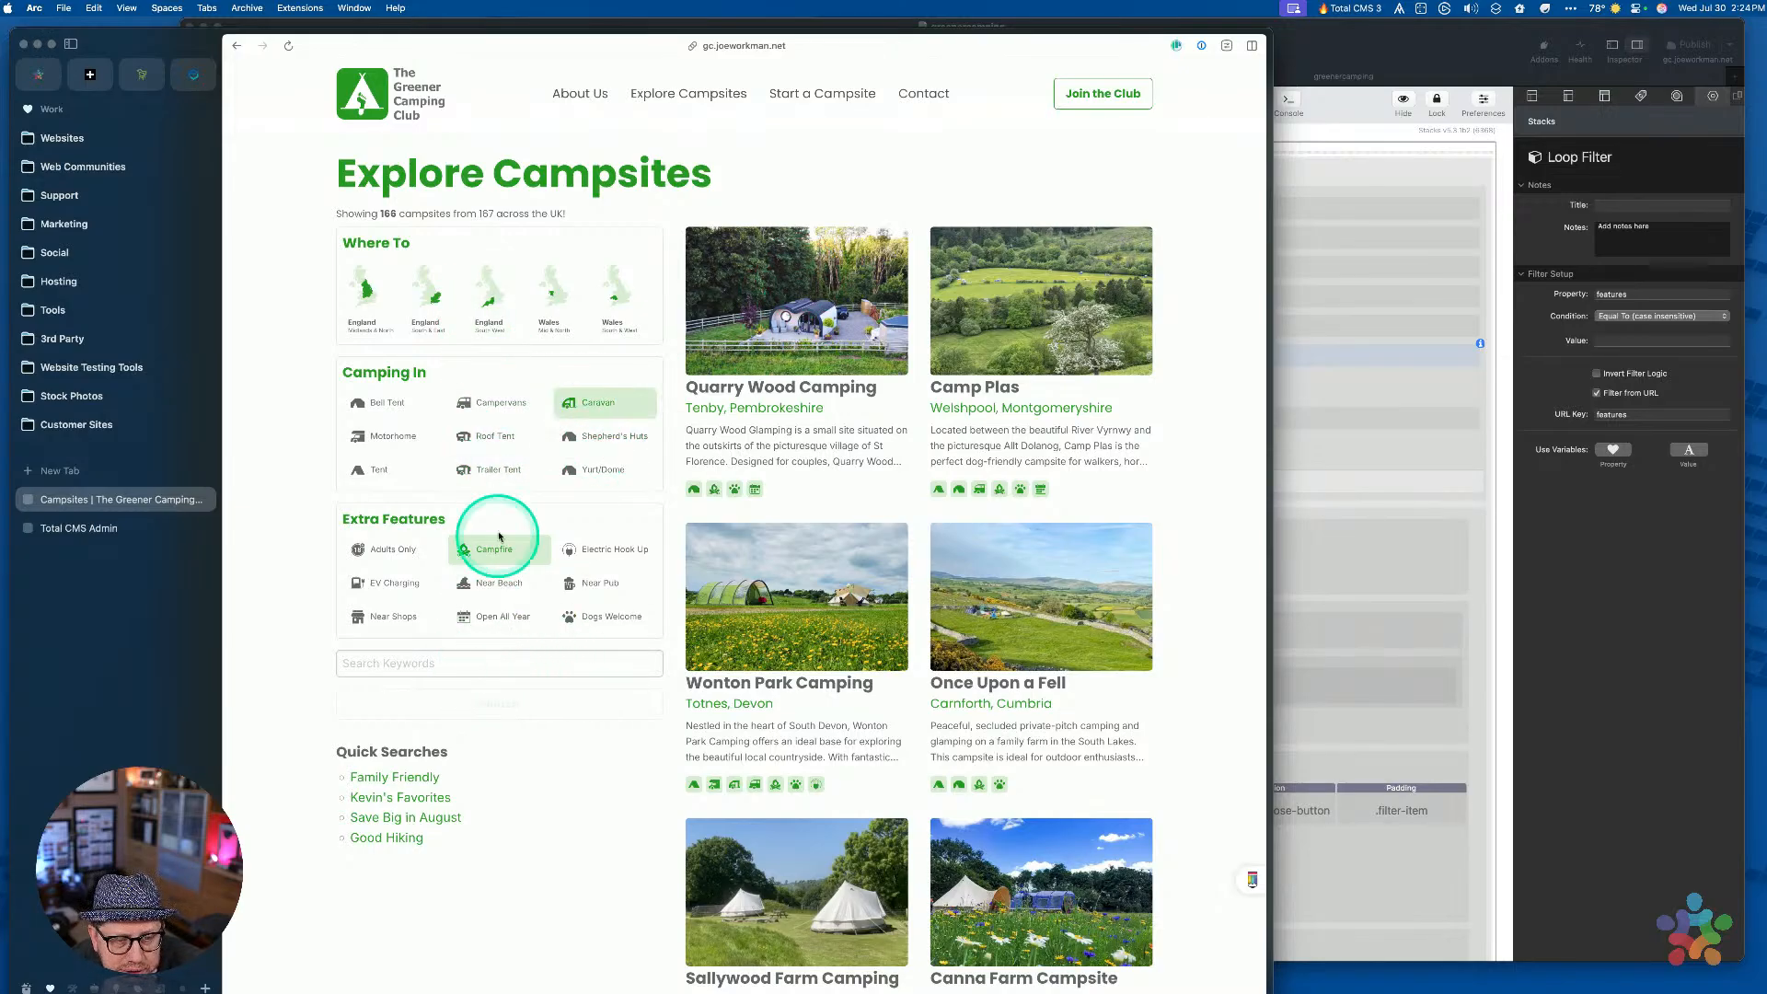
click(581, 402)
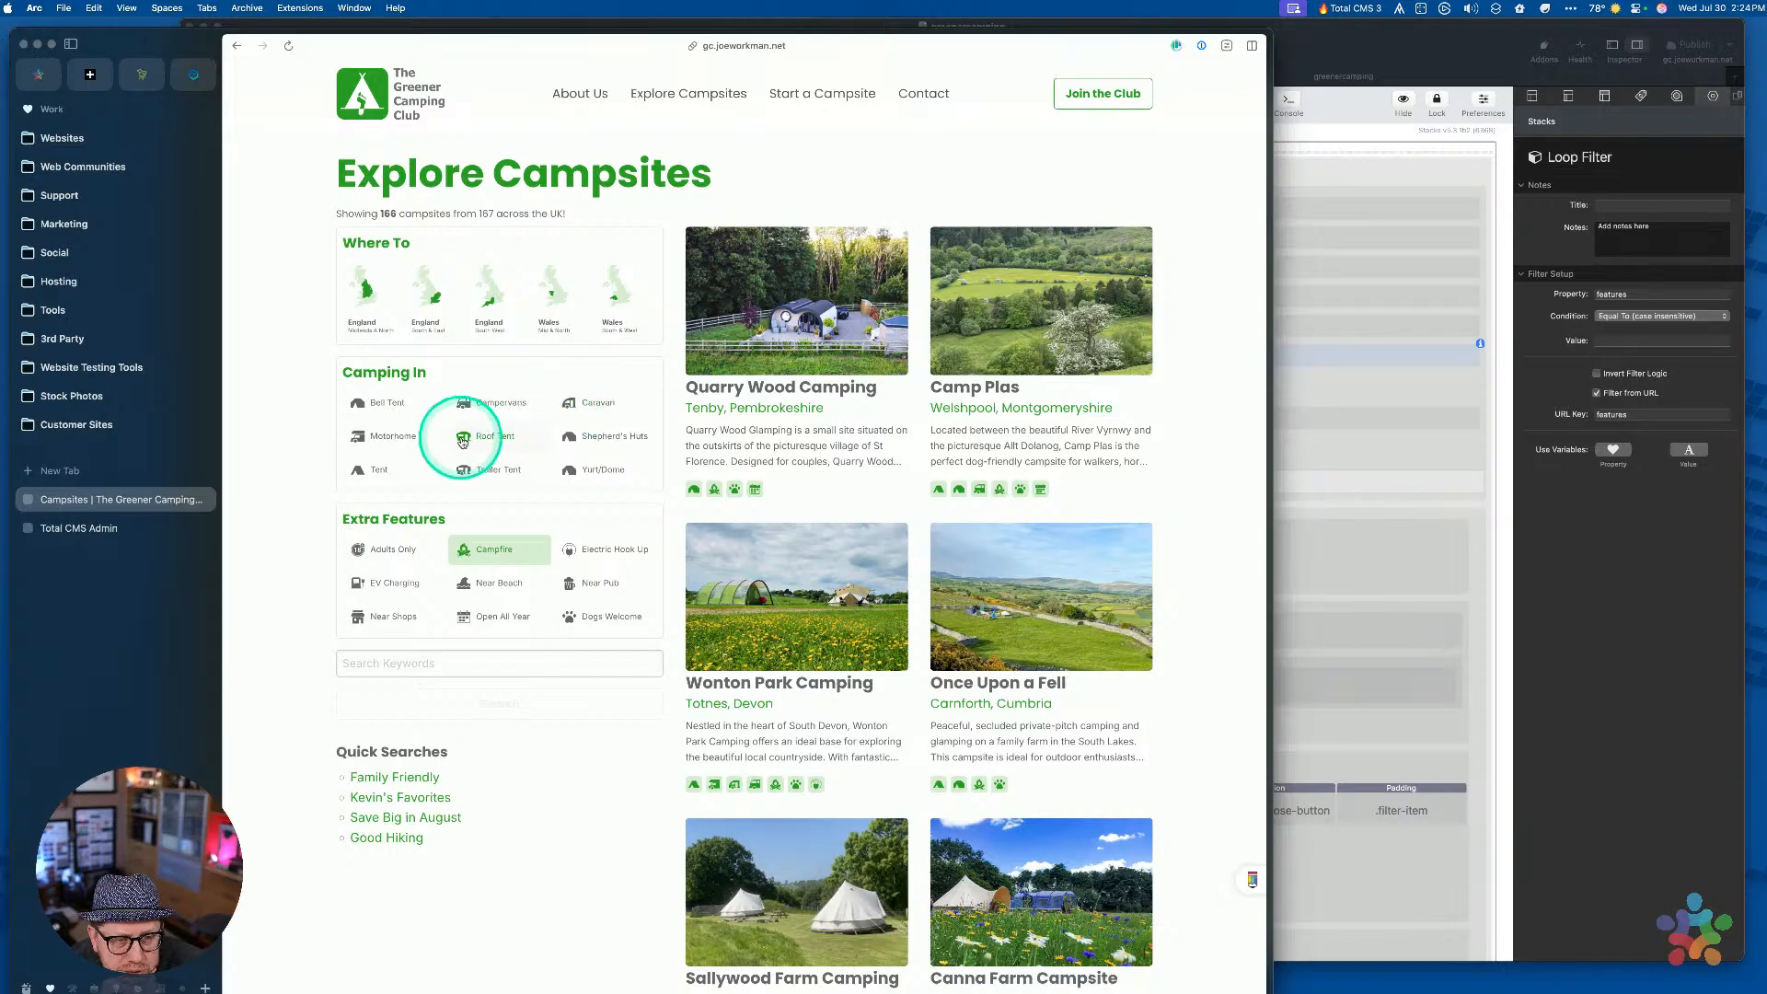
click(590, 477)
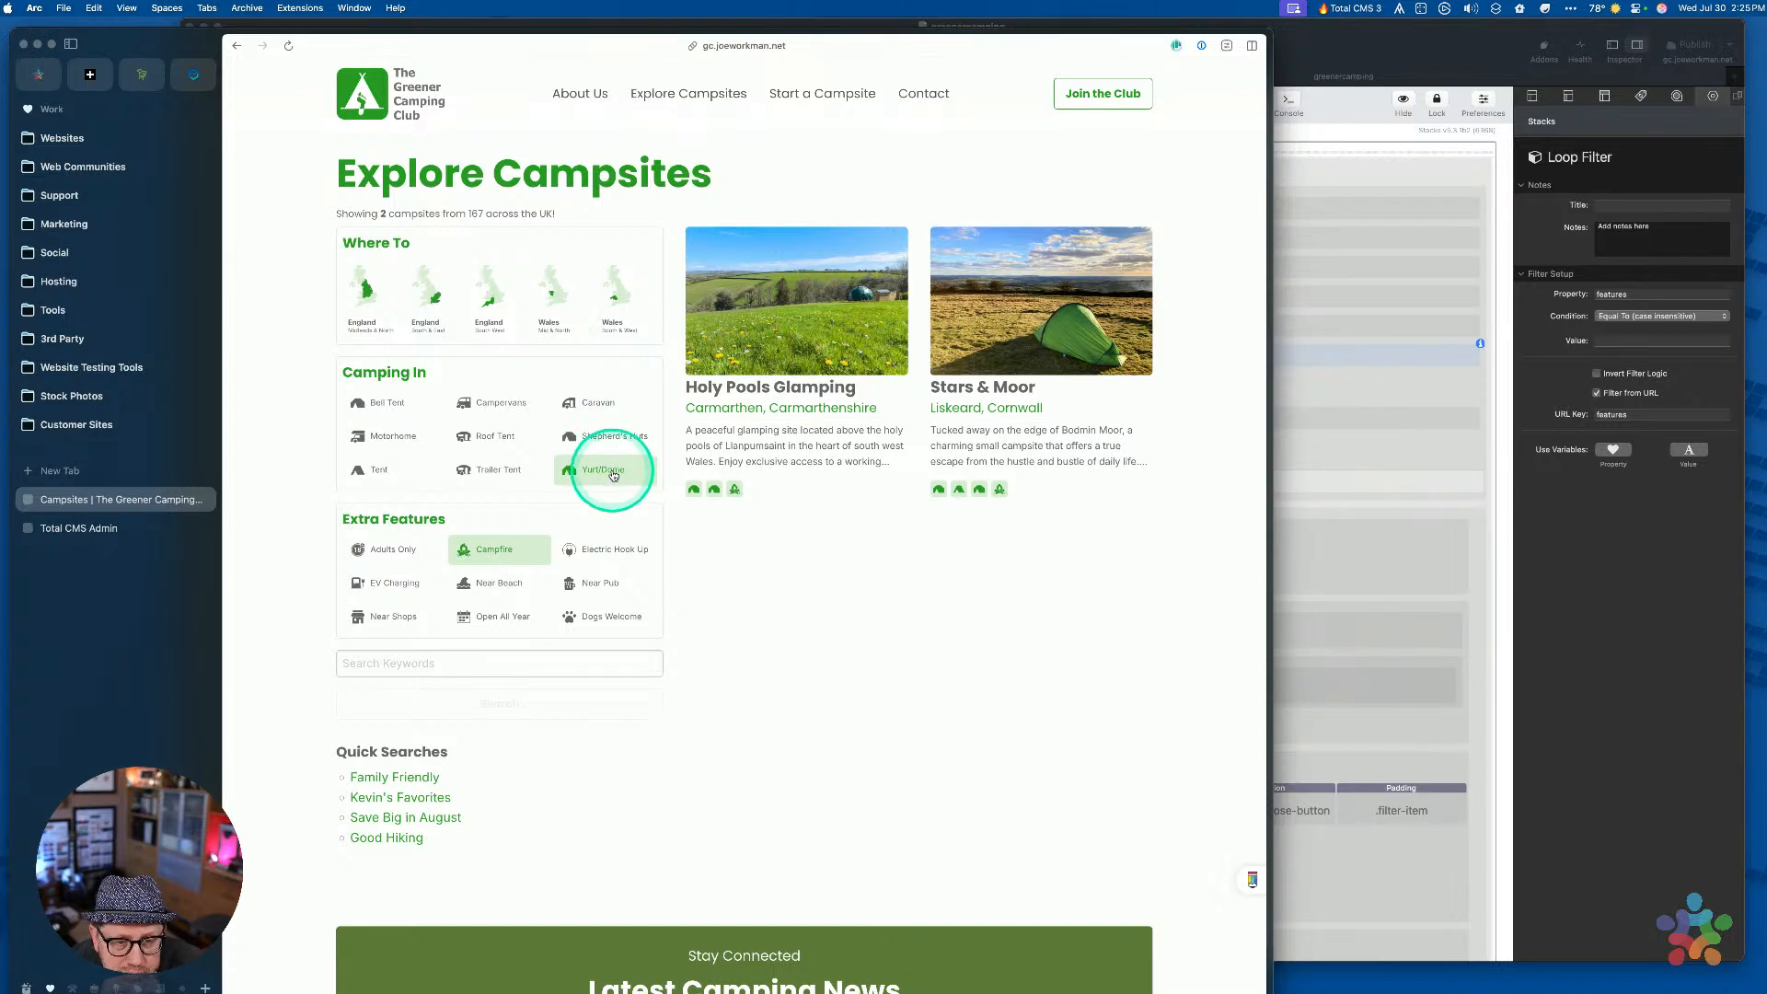
click(491, 550)
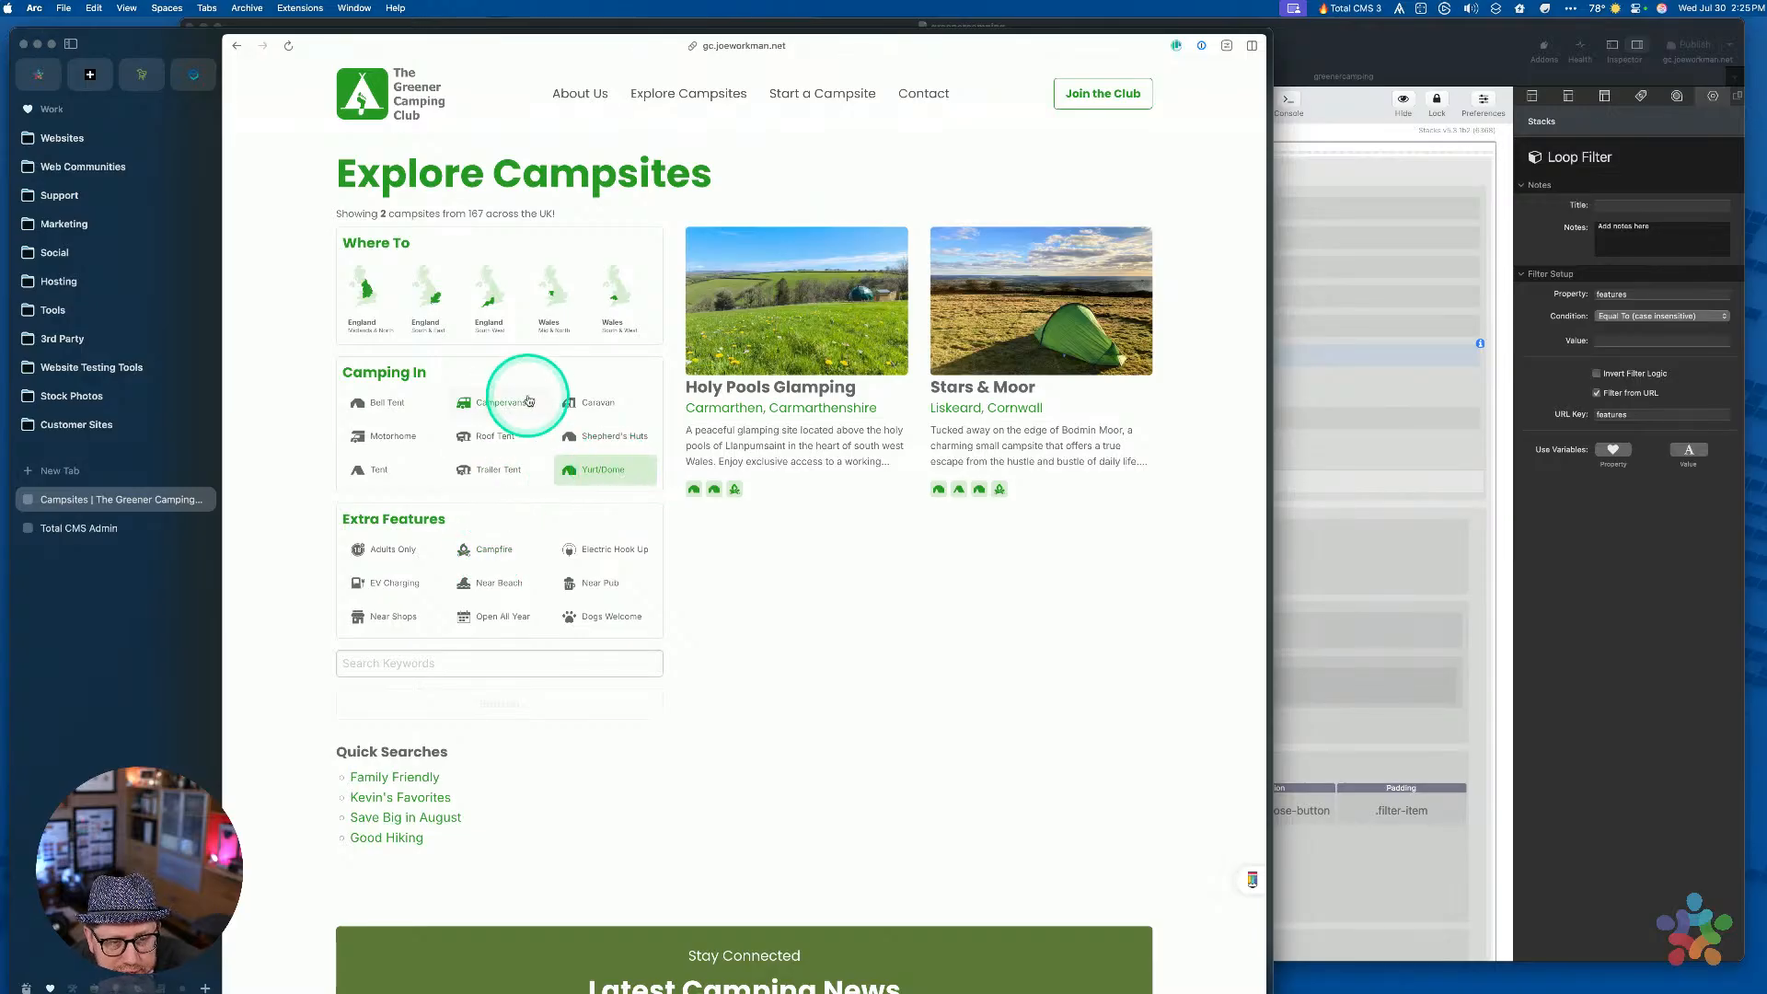
click(580, 406)
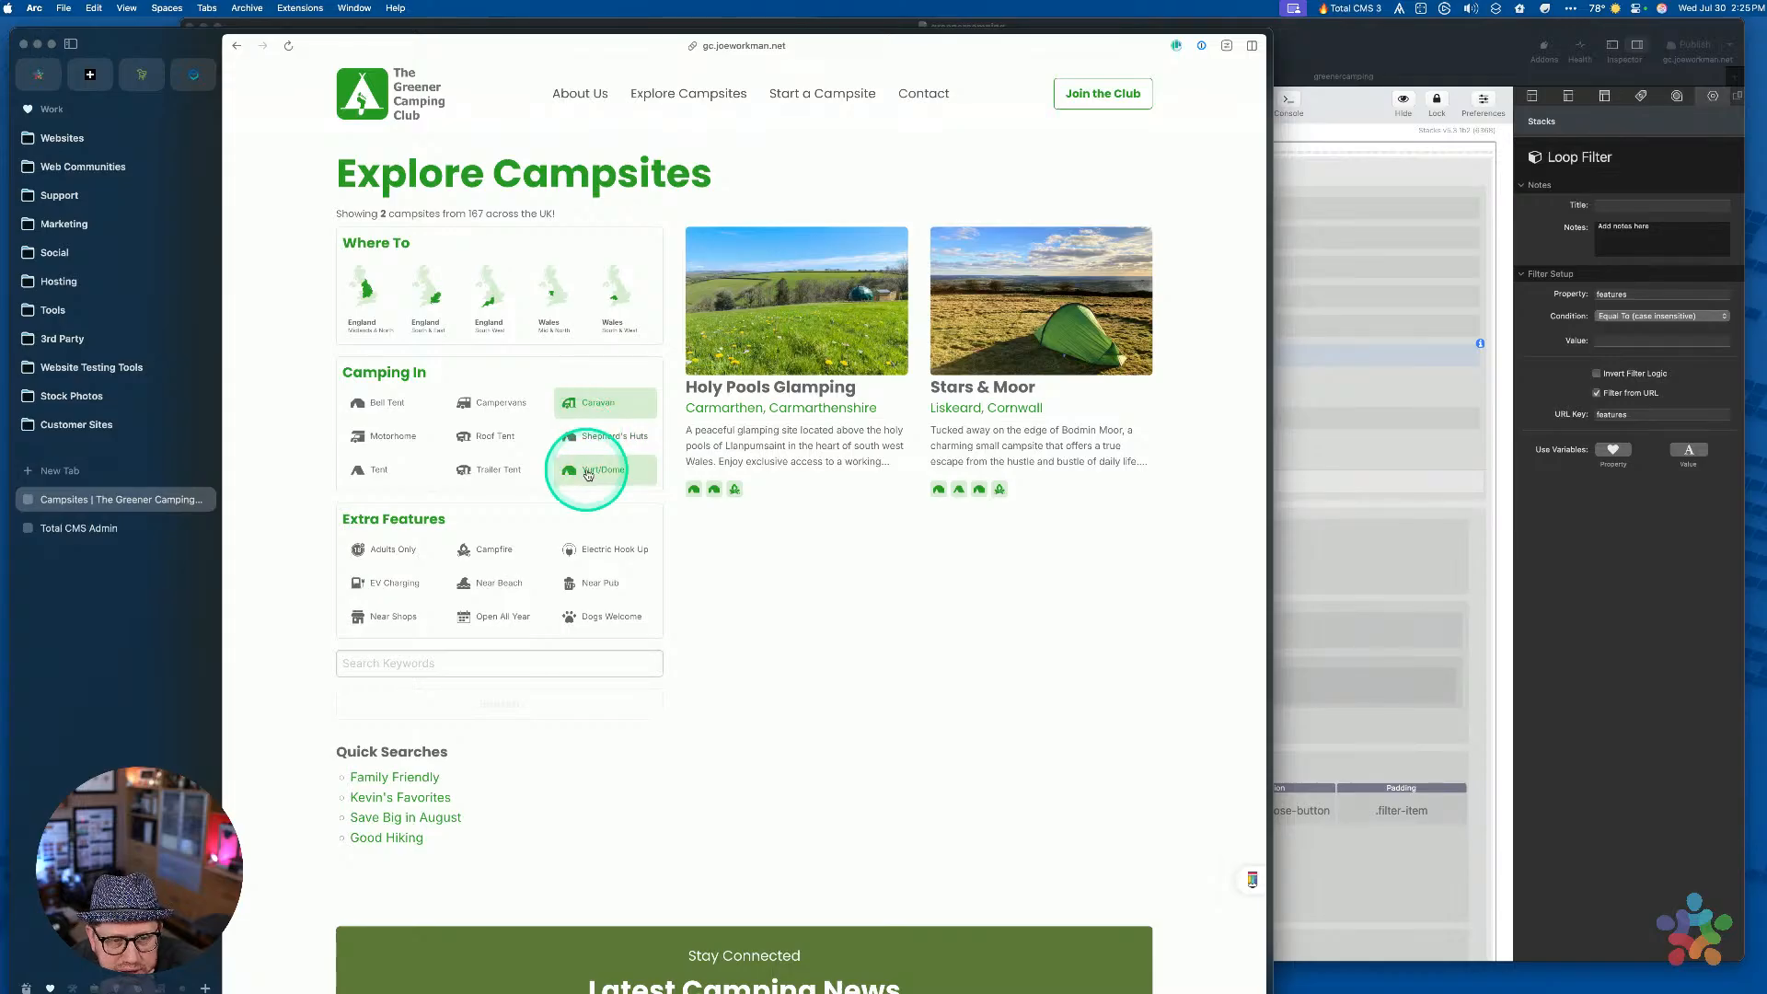
click(514, 707)
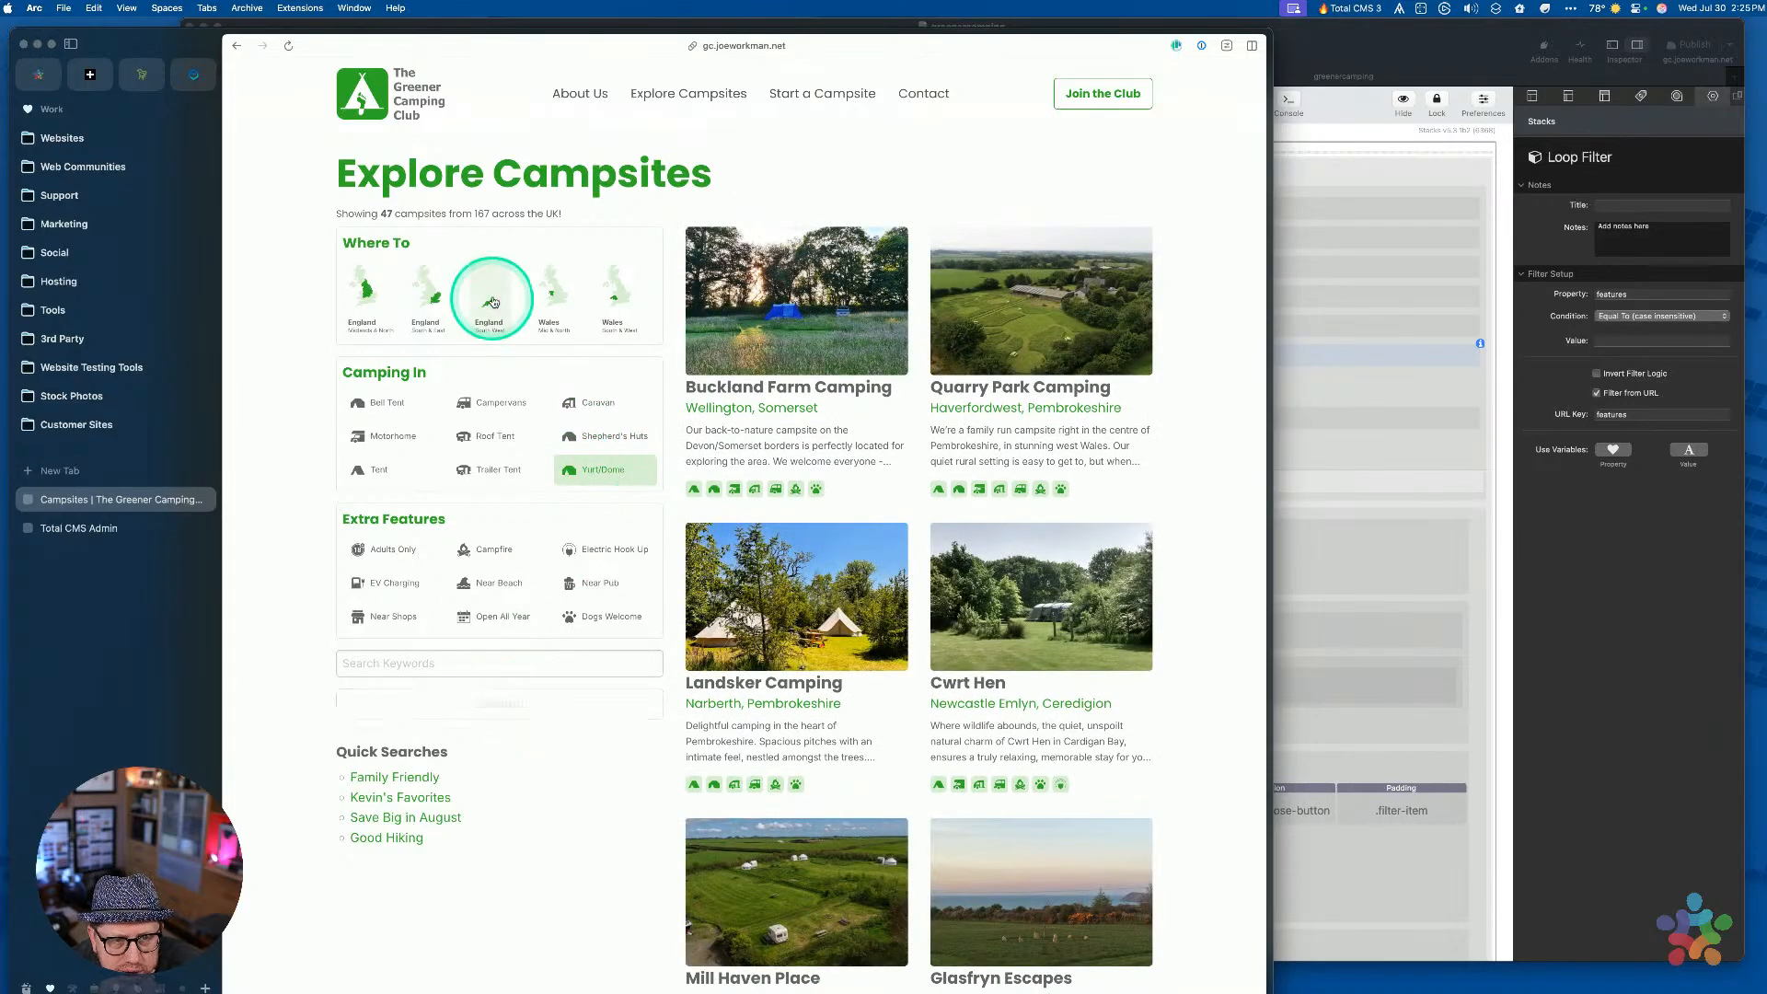
Check the filtered page's full web address
scroll(849, 433, down, 6)
scroll(810, 425, up, 7)
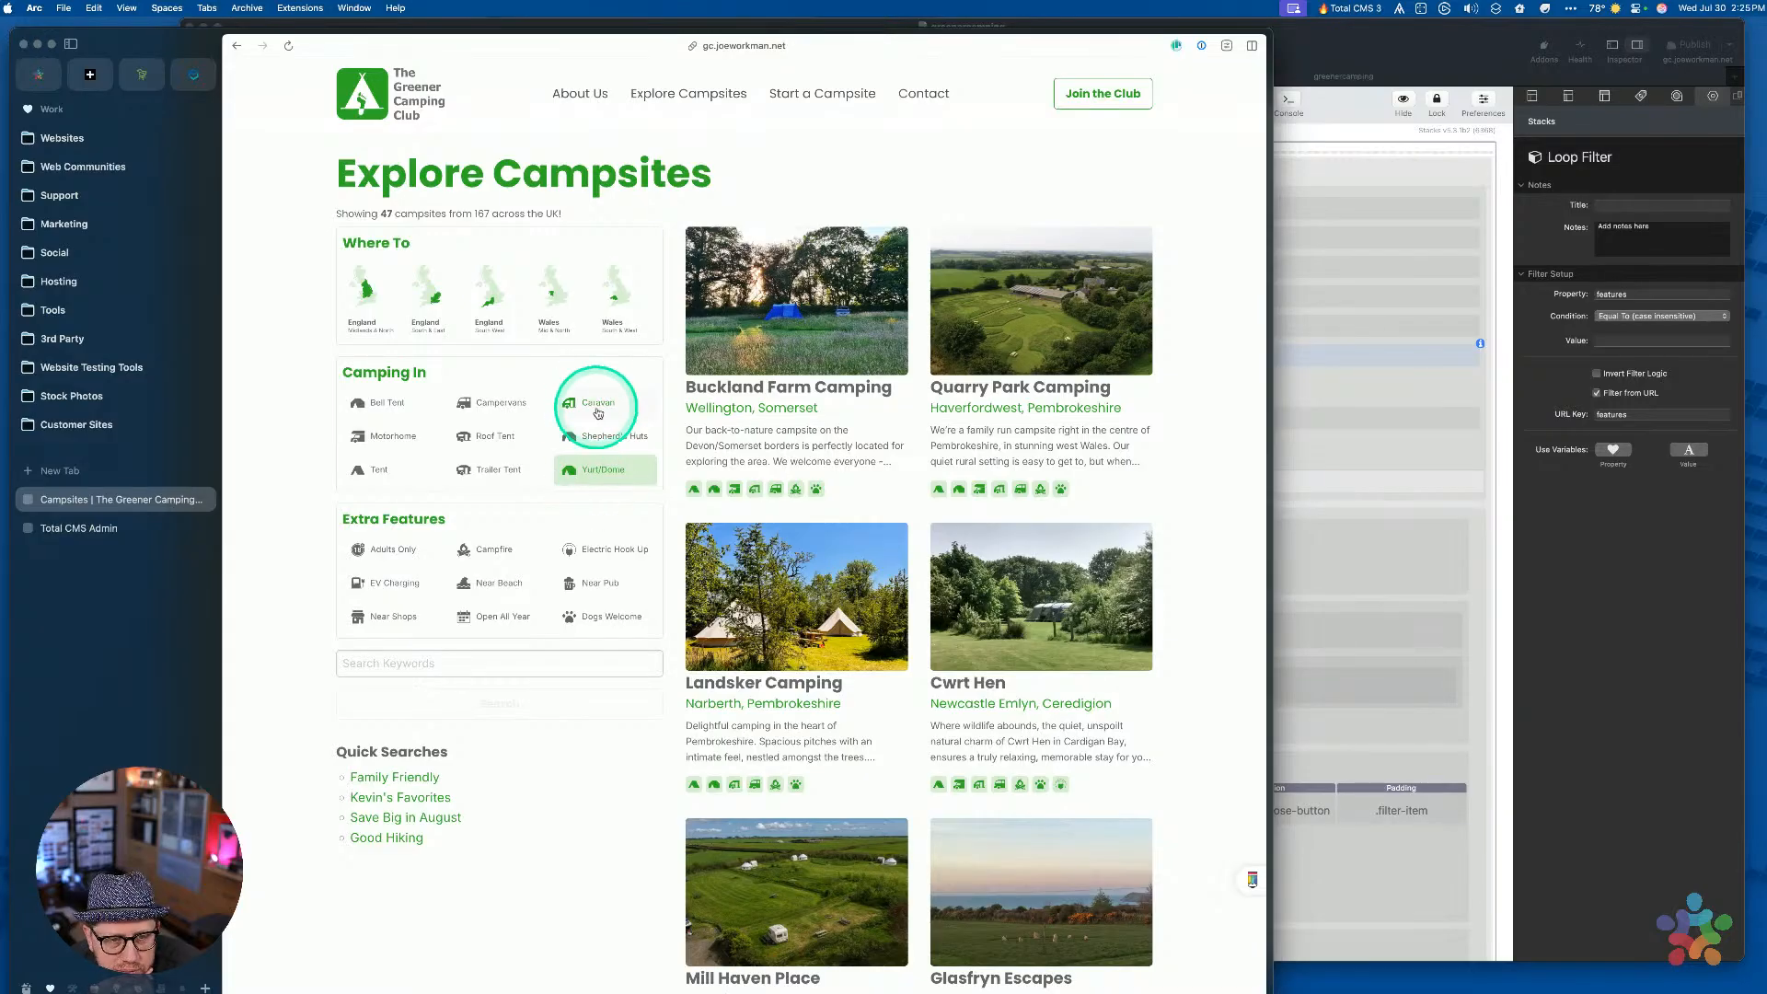
key(super+l)
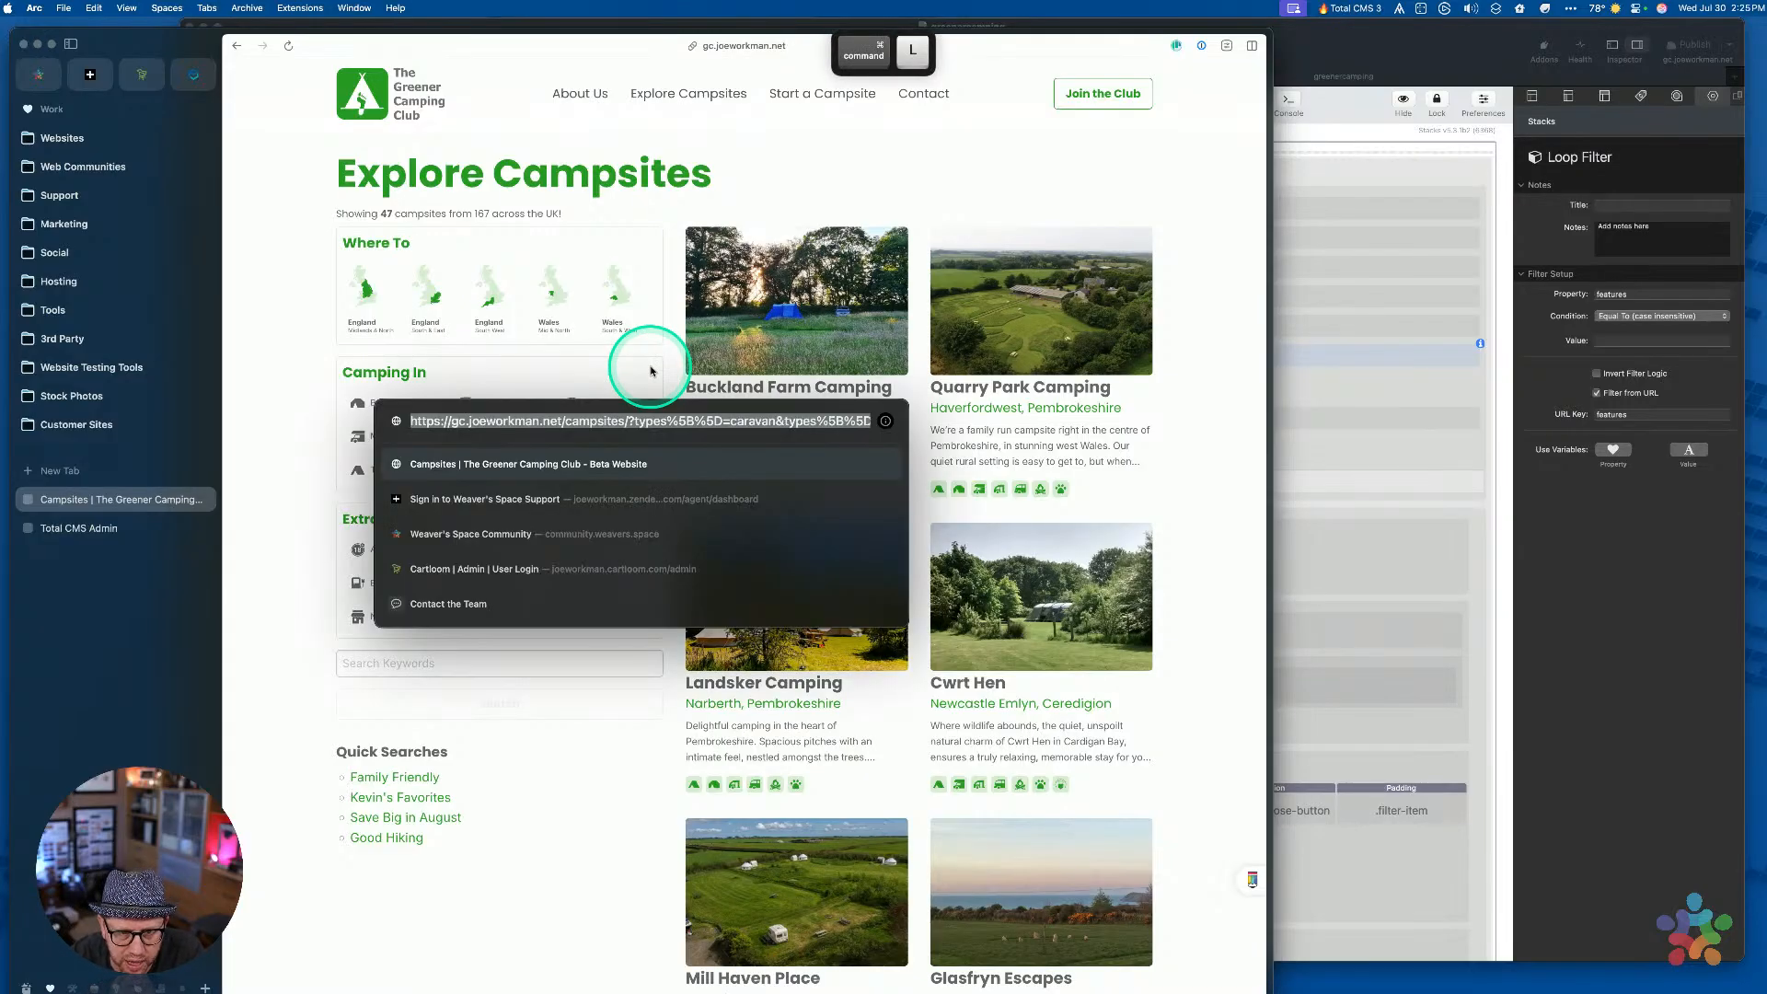
key(Escape)
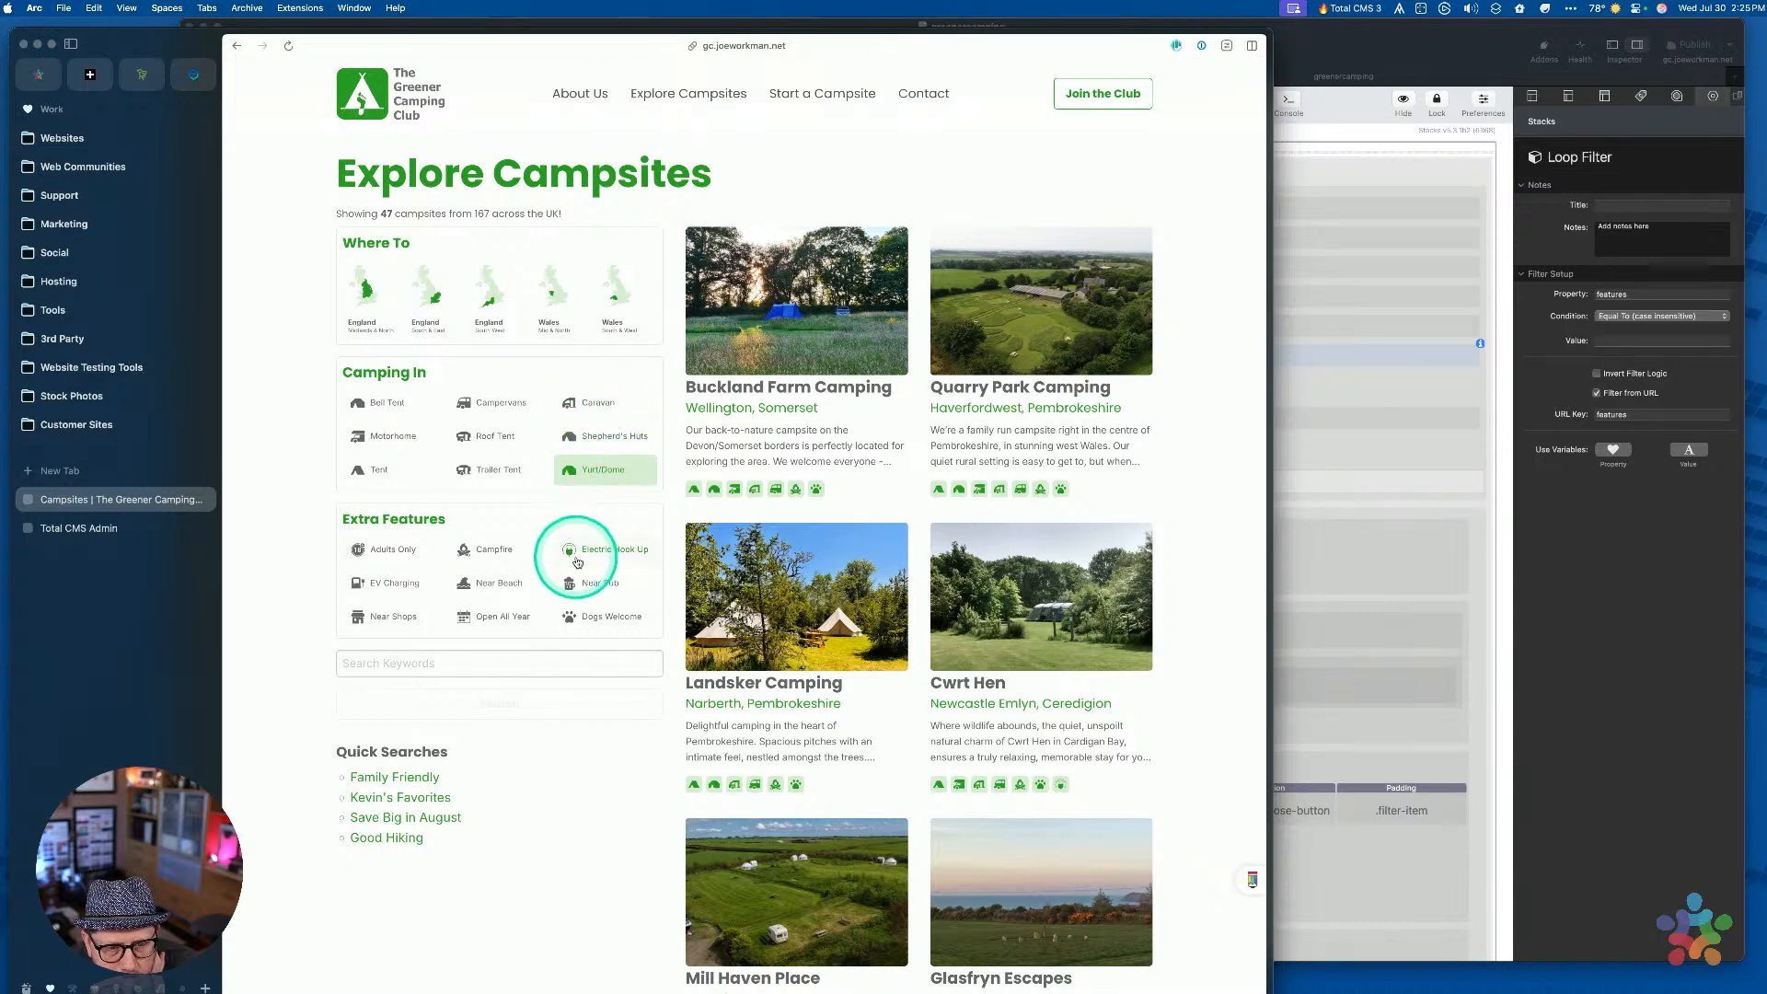
Clear Yurt/Dome, turn on Campfire, Near Pub and Near Beach, and search
click(594, 470)
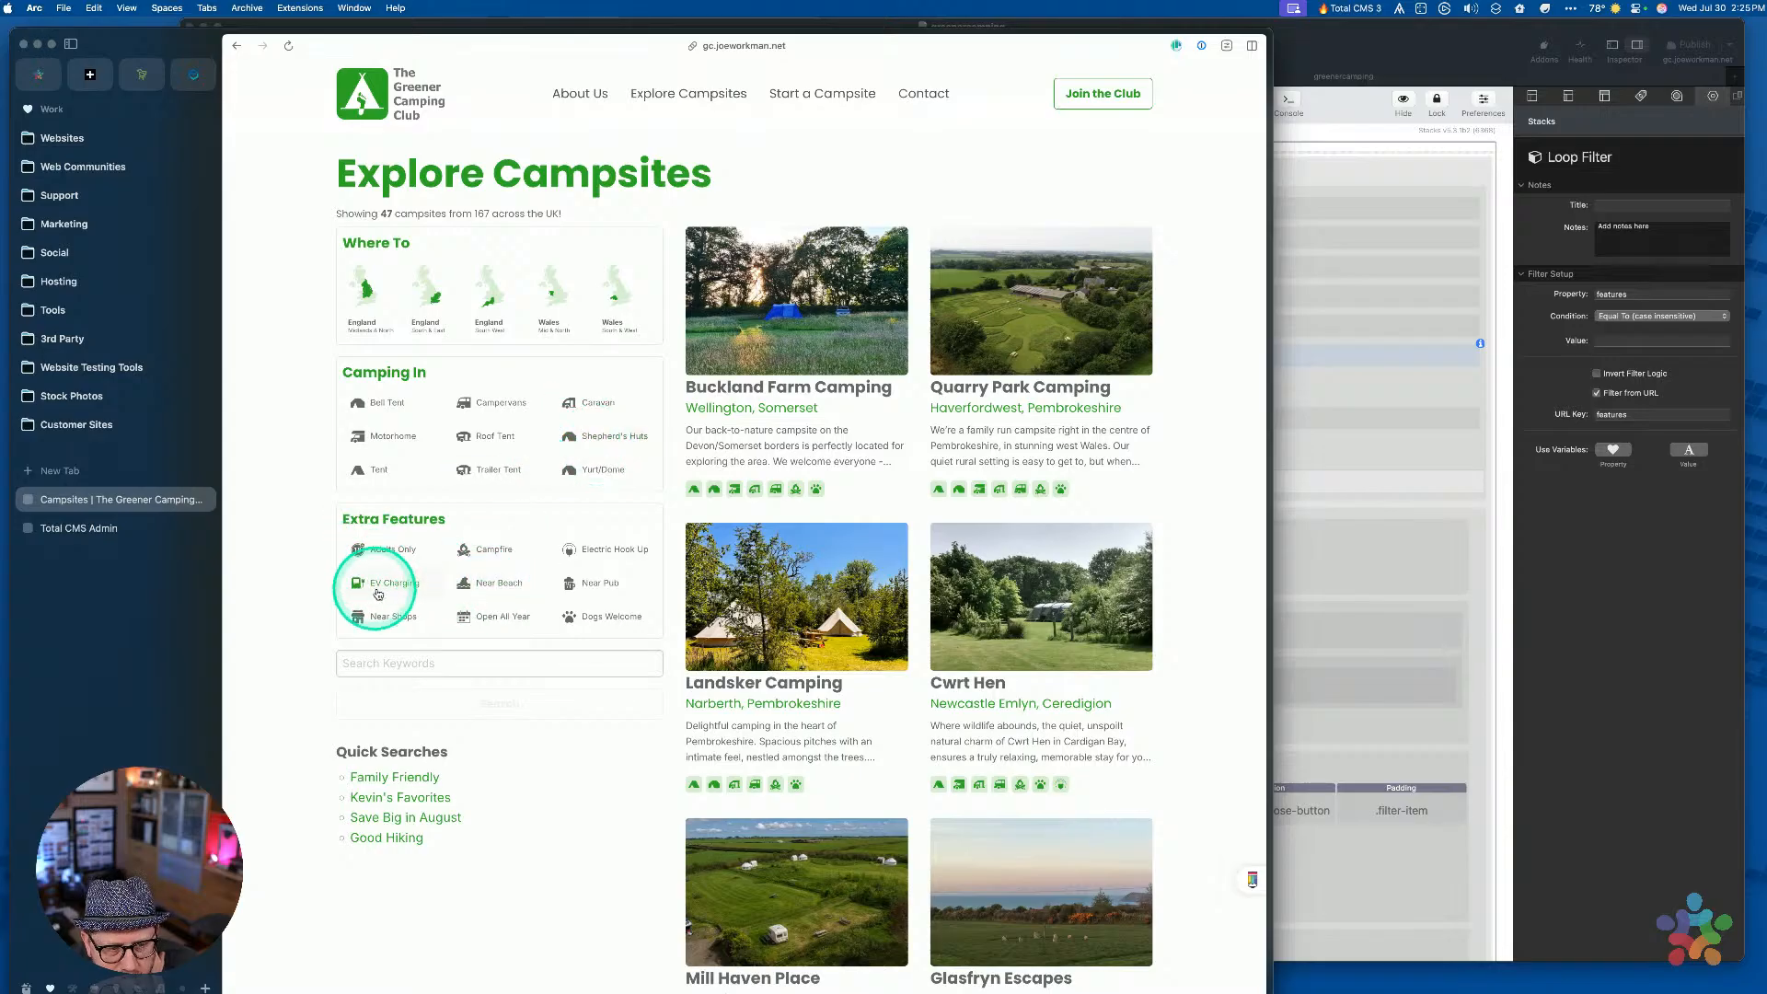
click(493, 549)
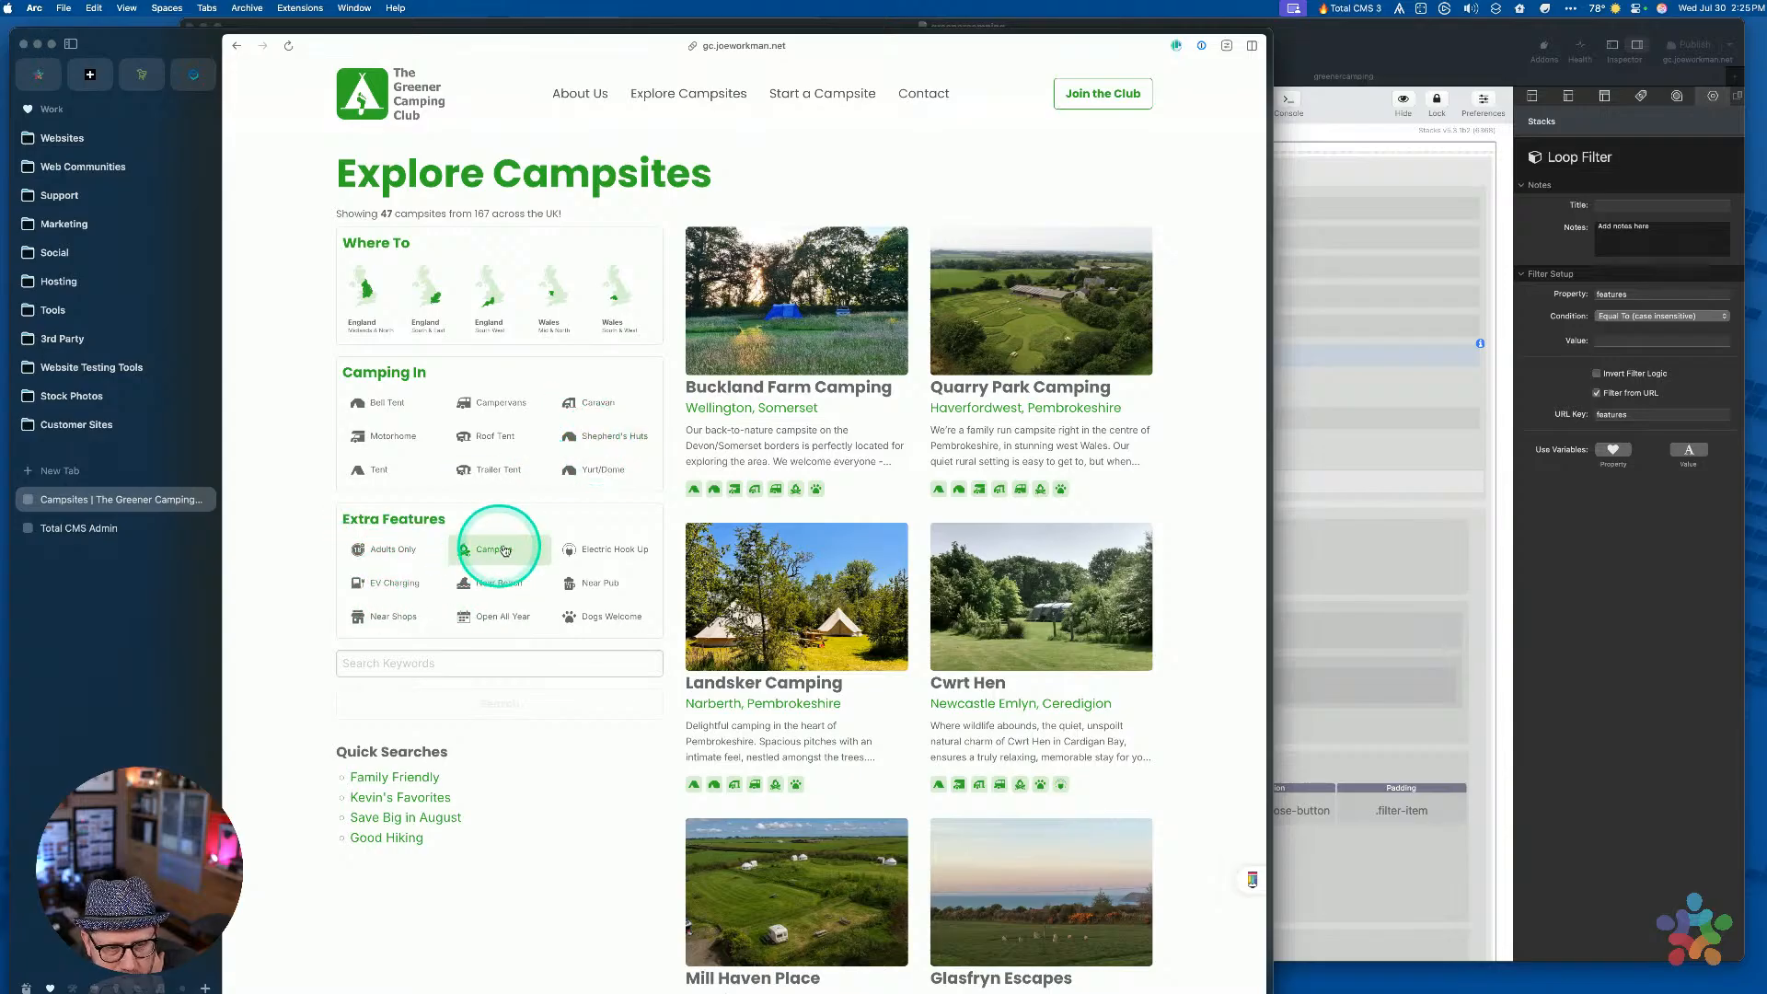
click(580, 583)
click(472, 589)
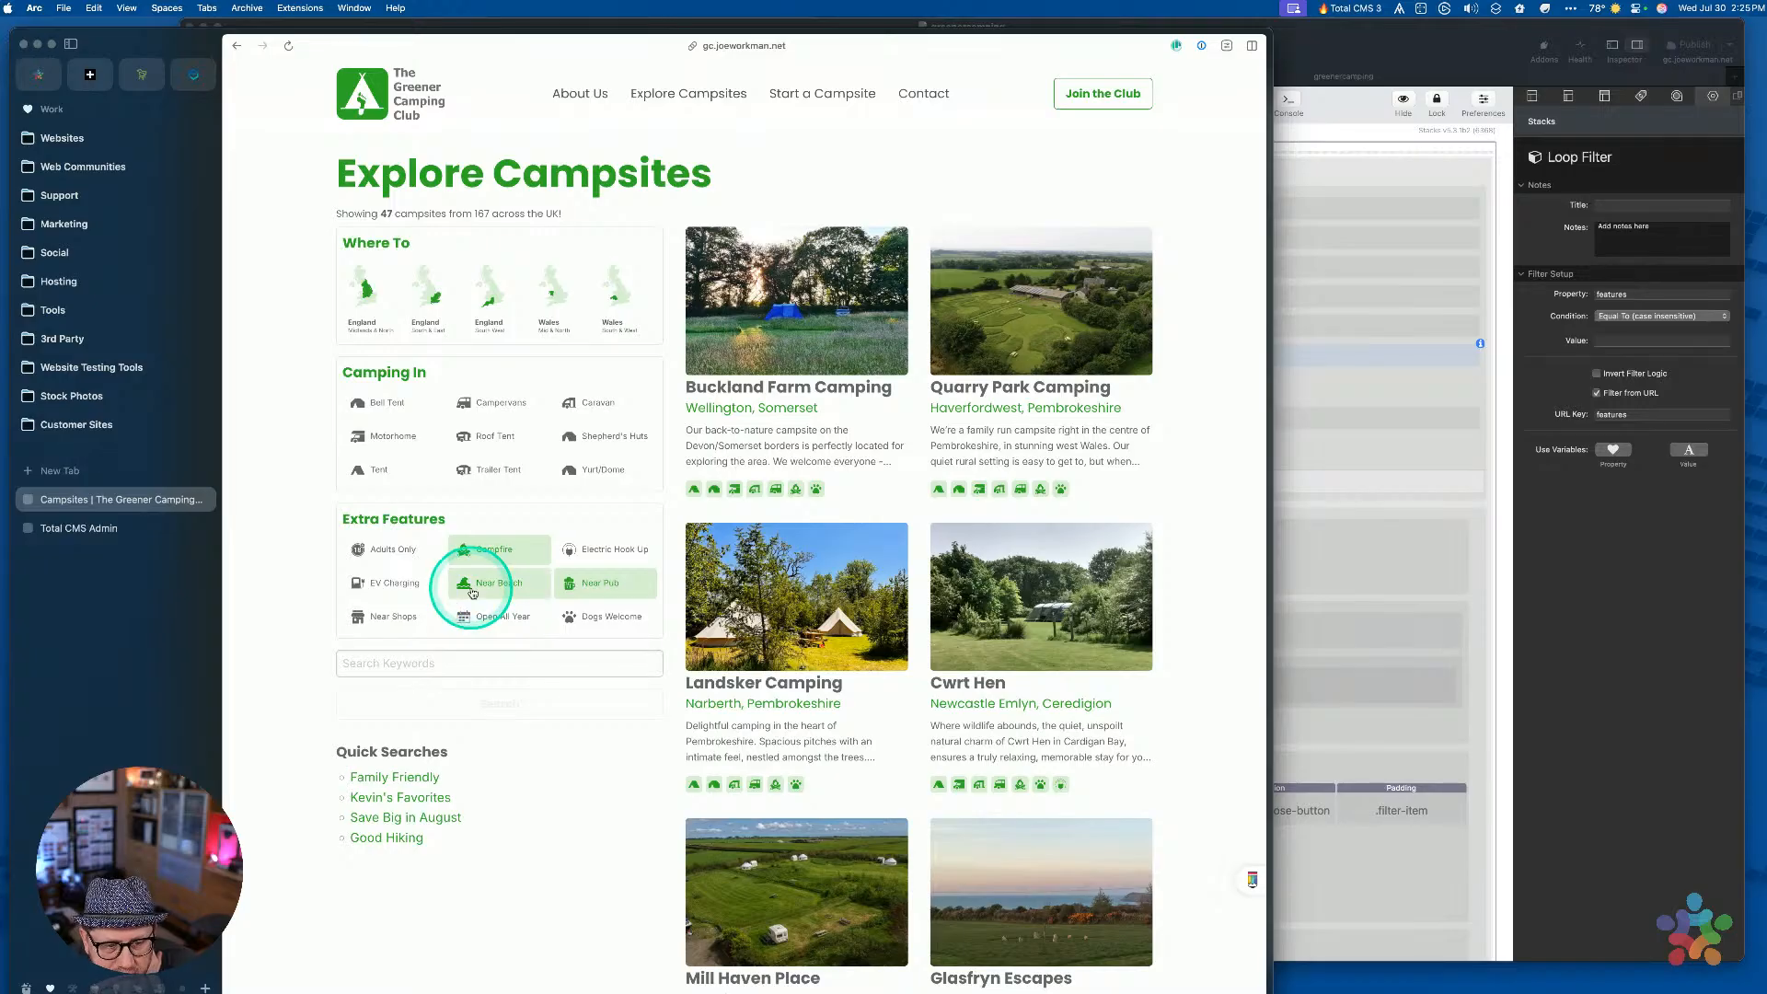
click(517, 707)
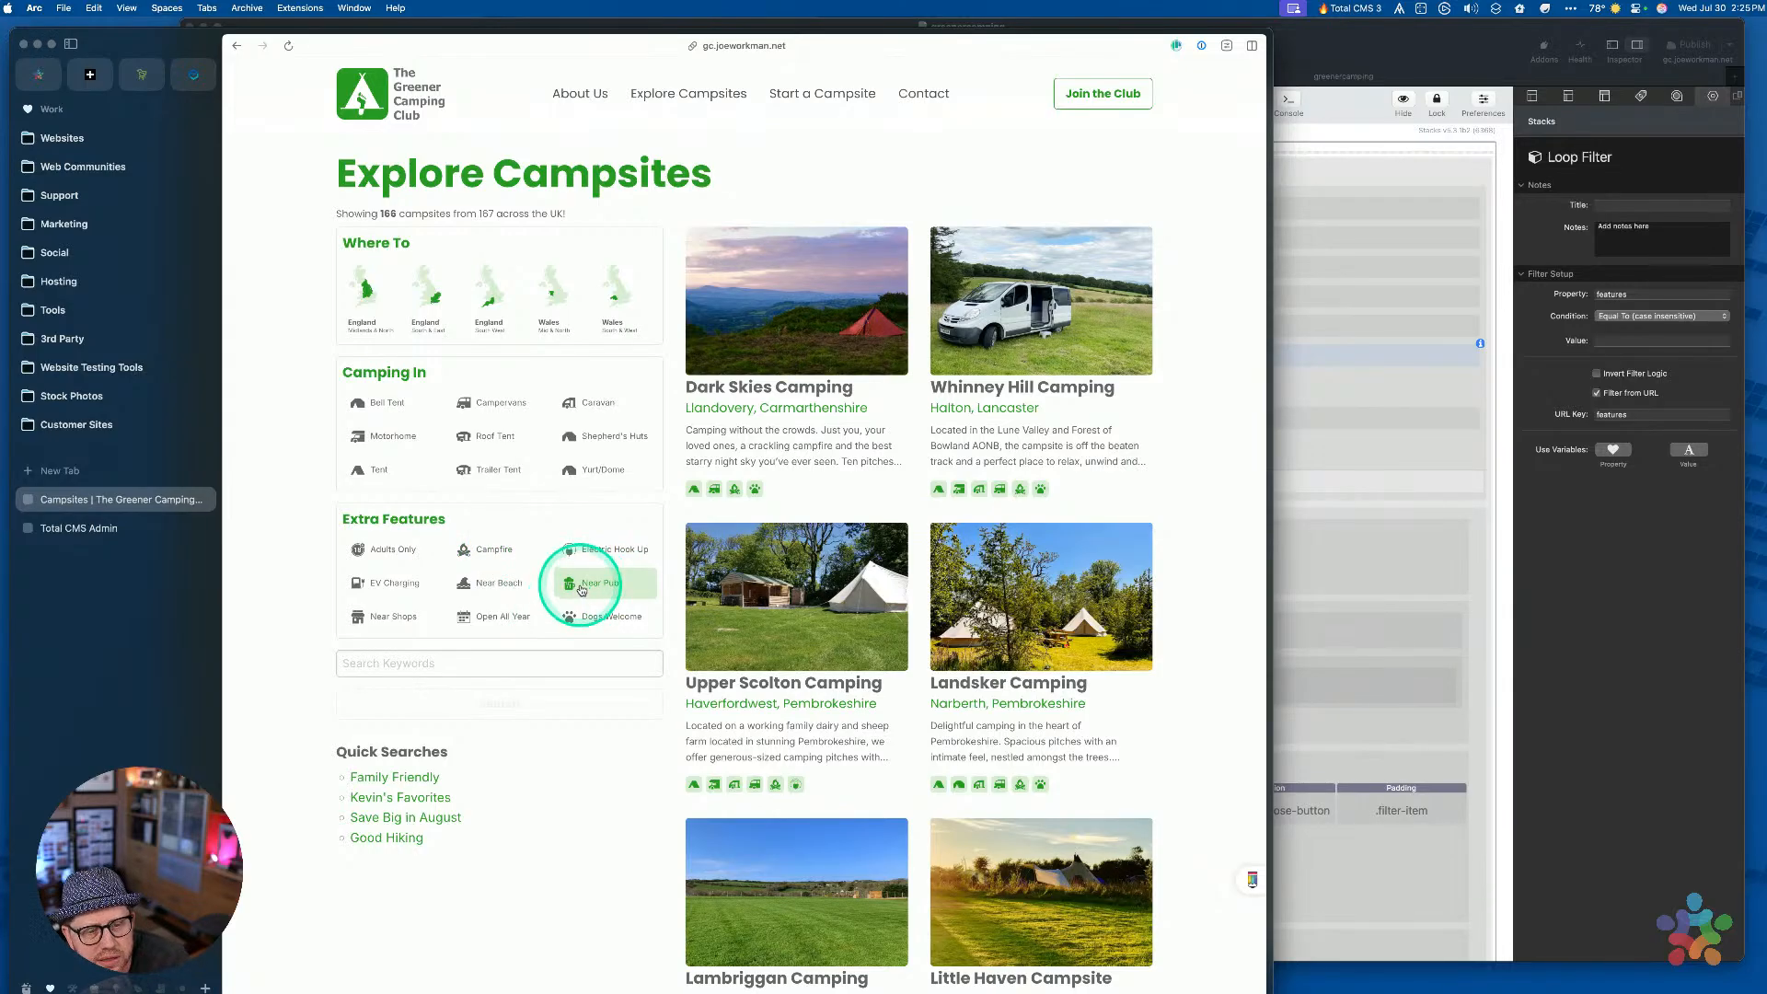
Search for campsites with the Campfire and Near Pub filters on
click(483, 556)
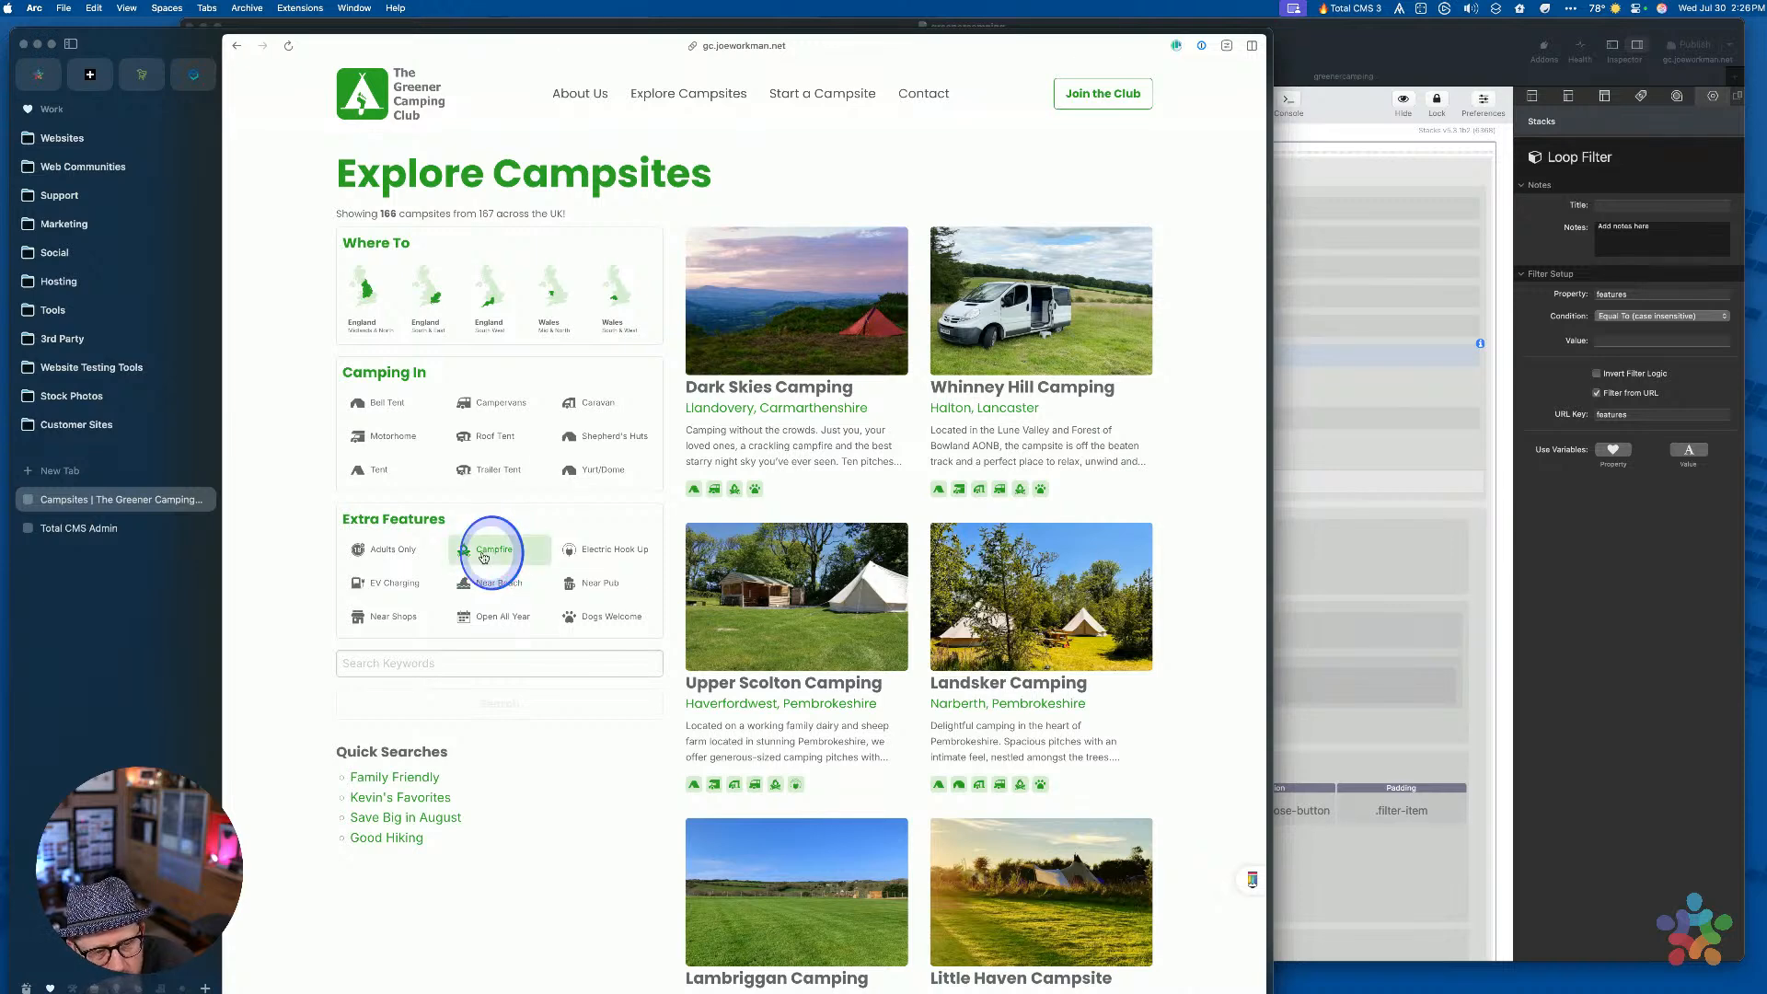
click(597, 591)
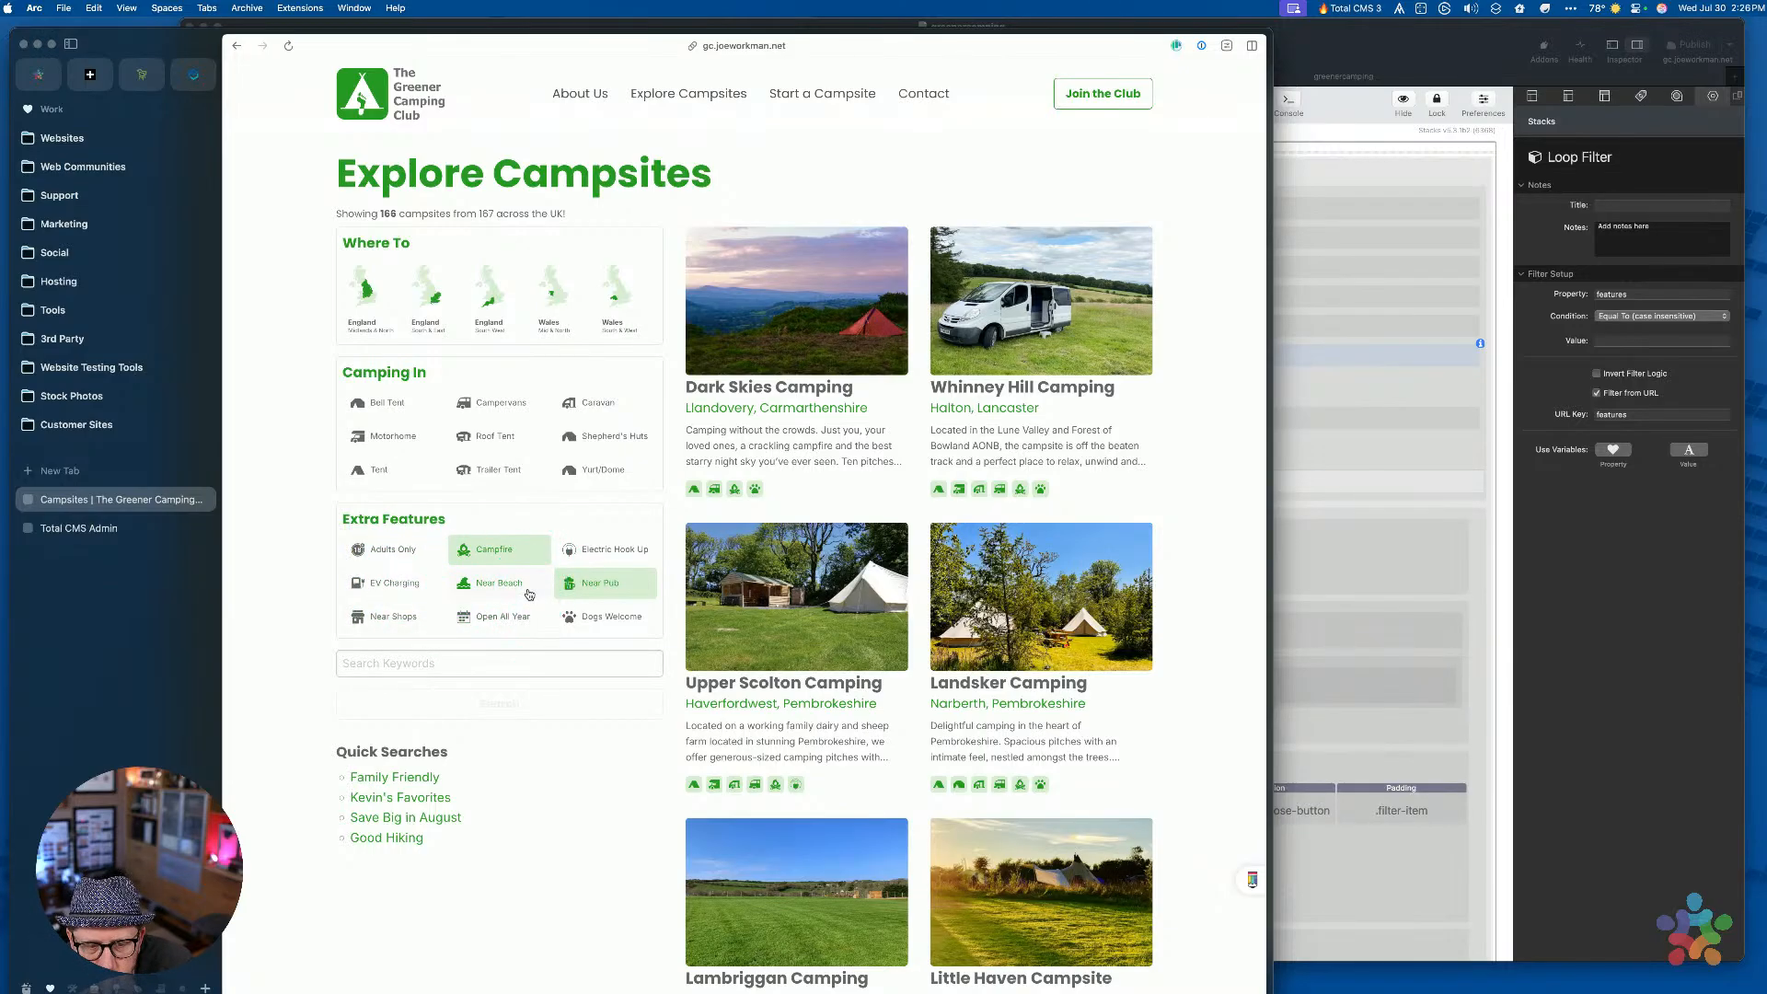
click(485, 552)
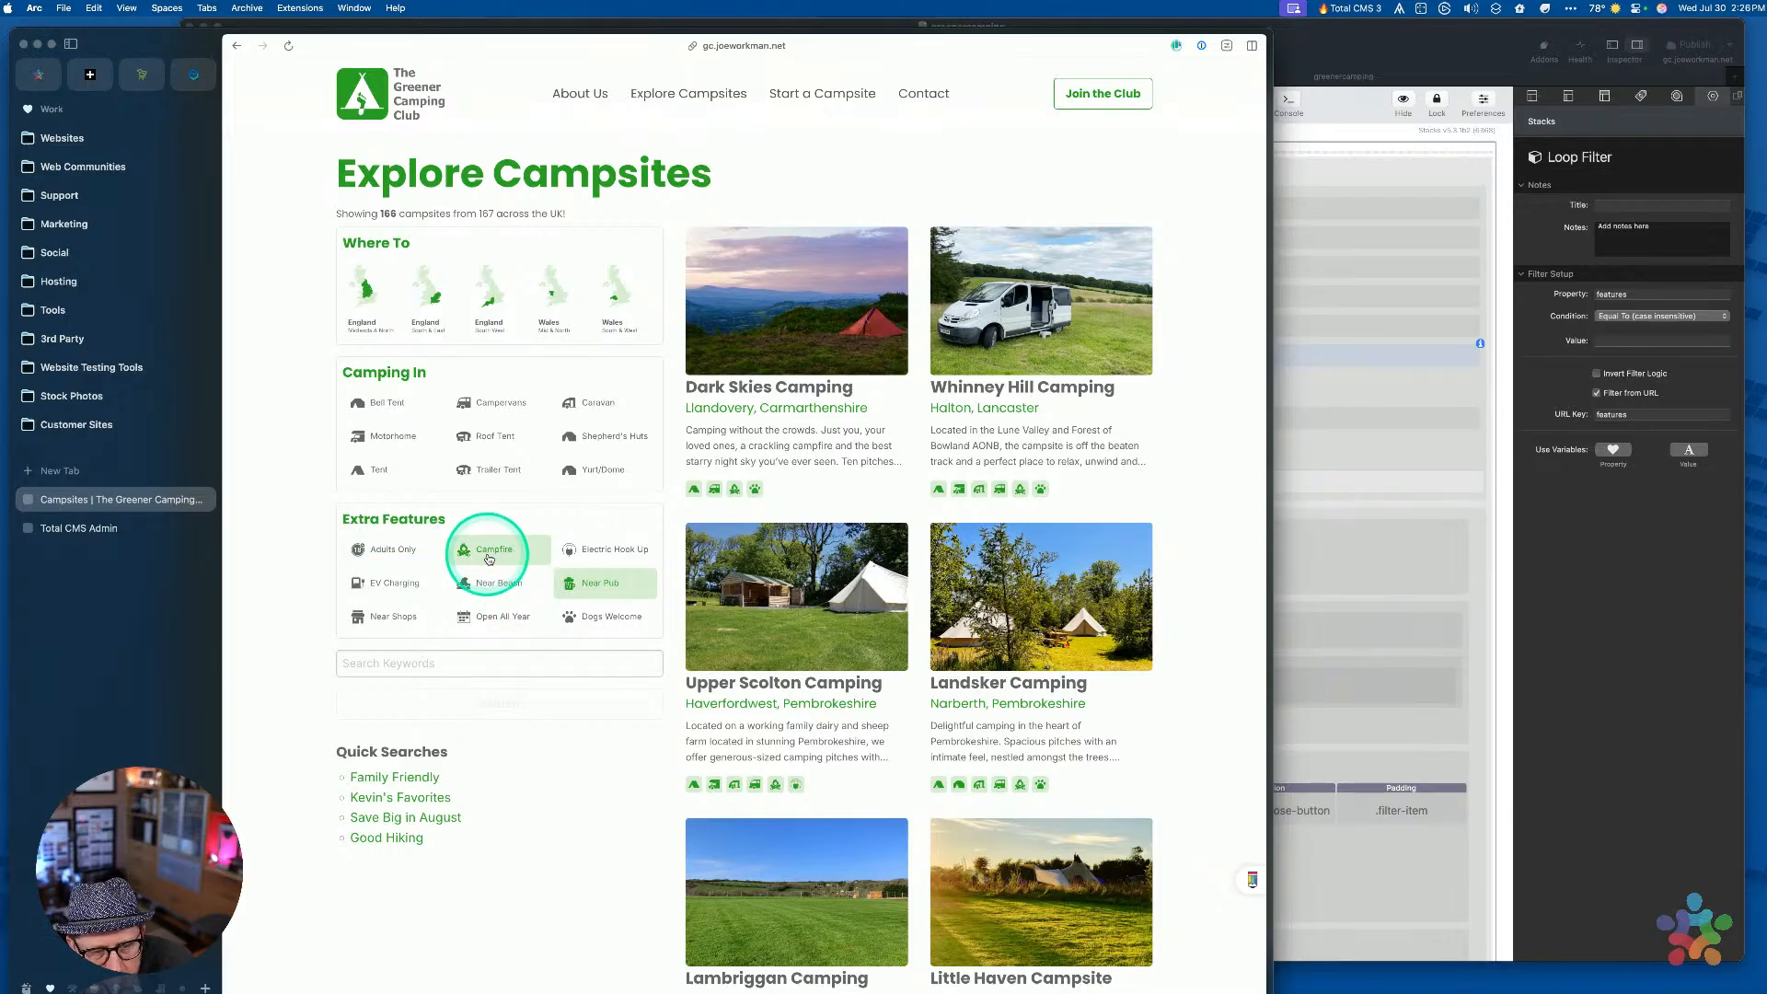
click(597, 549)
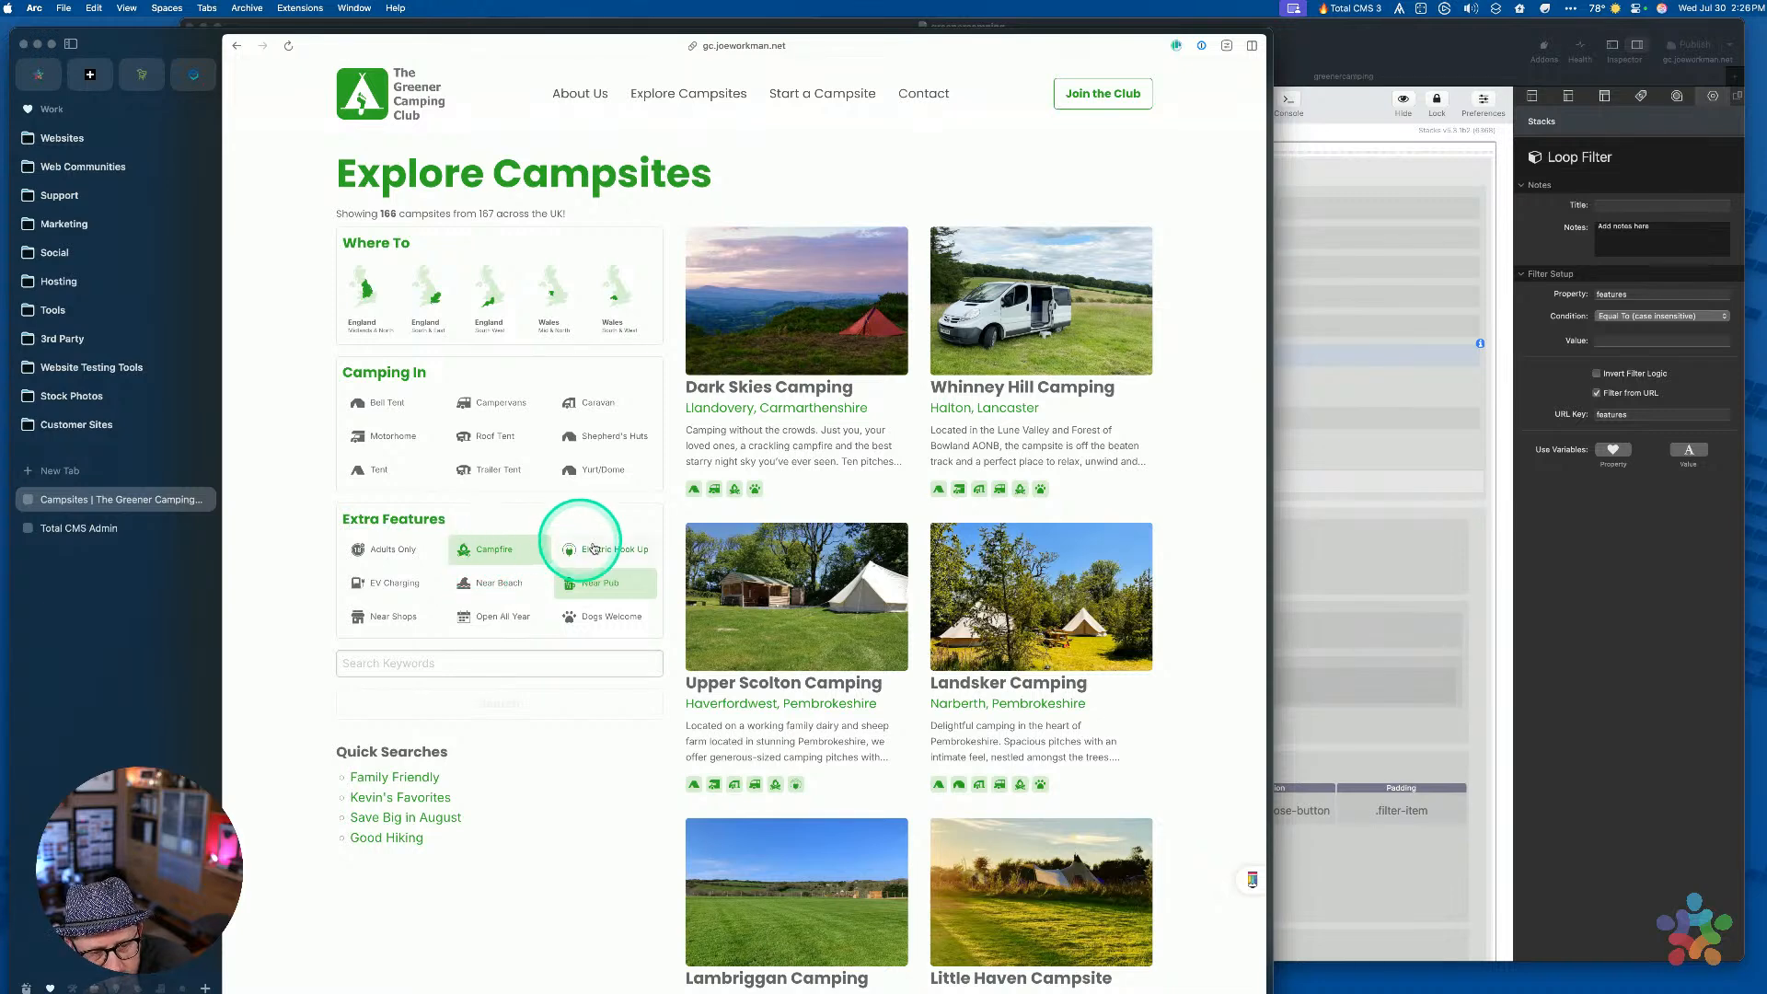
click(483, 705)
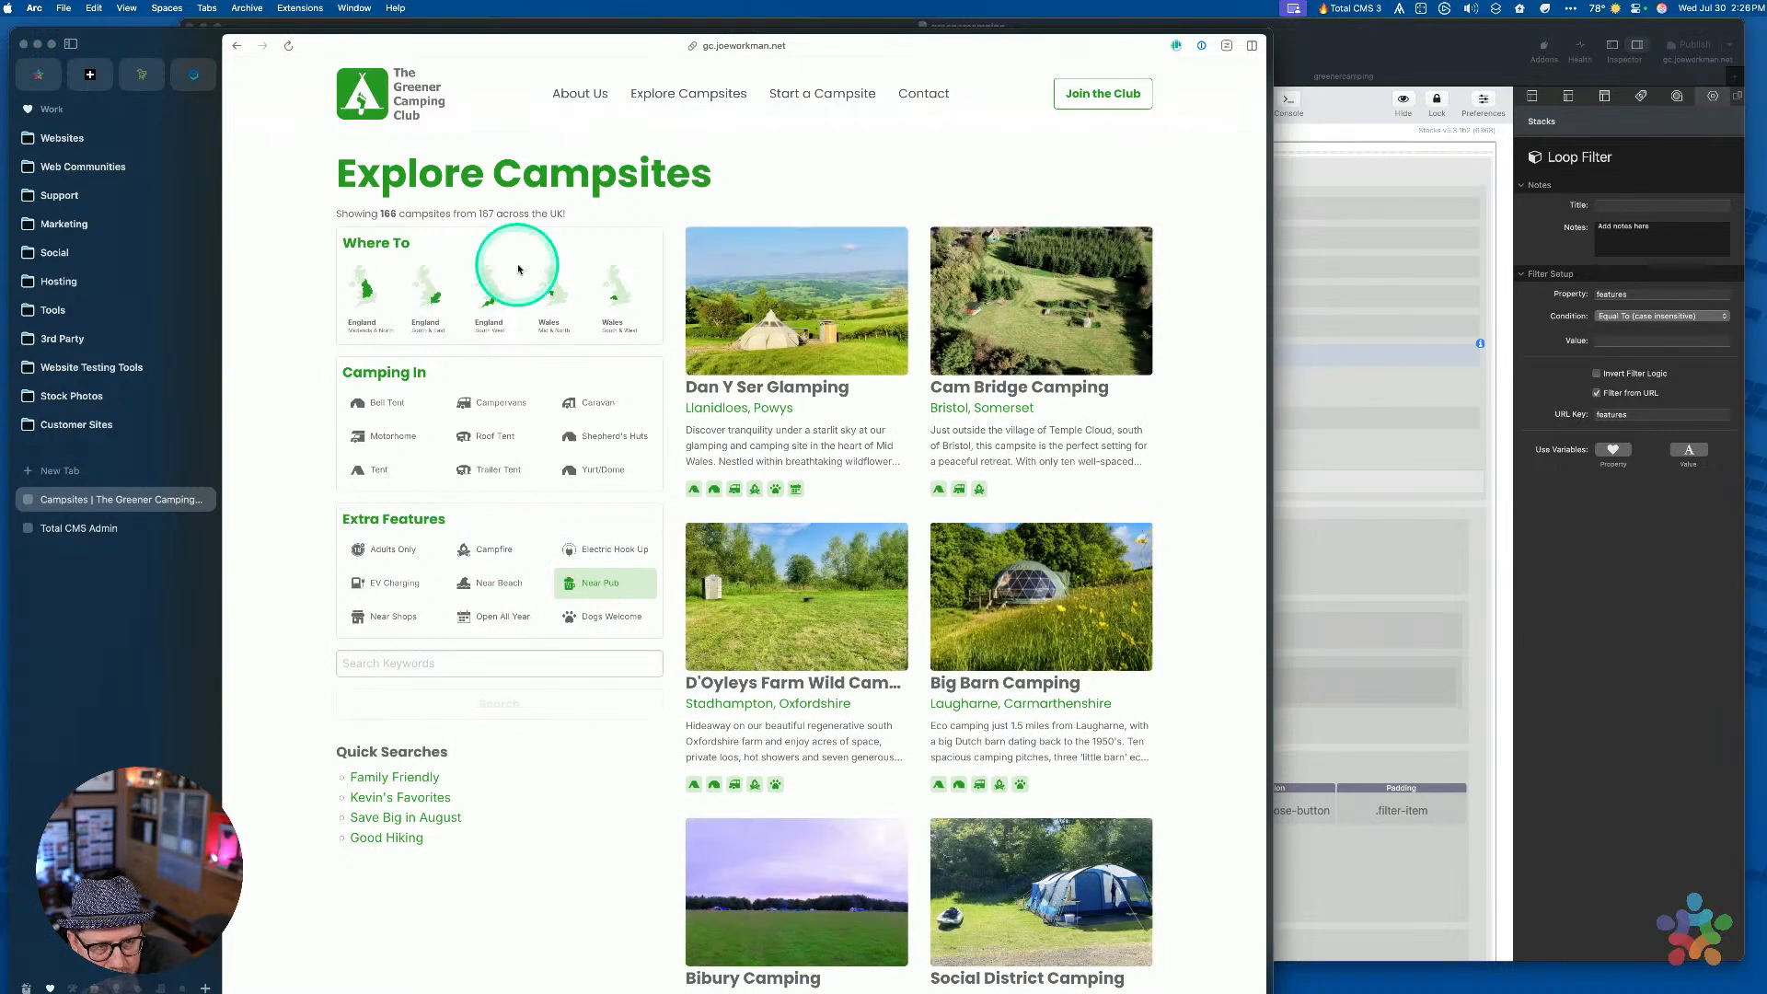
click(462, 706)
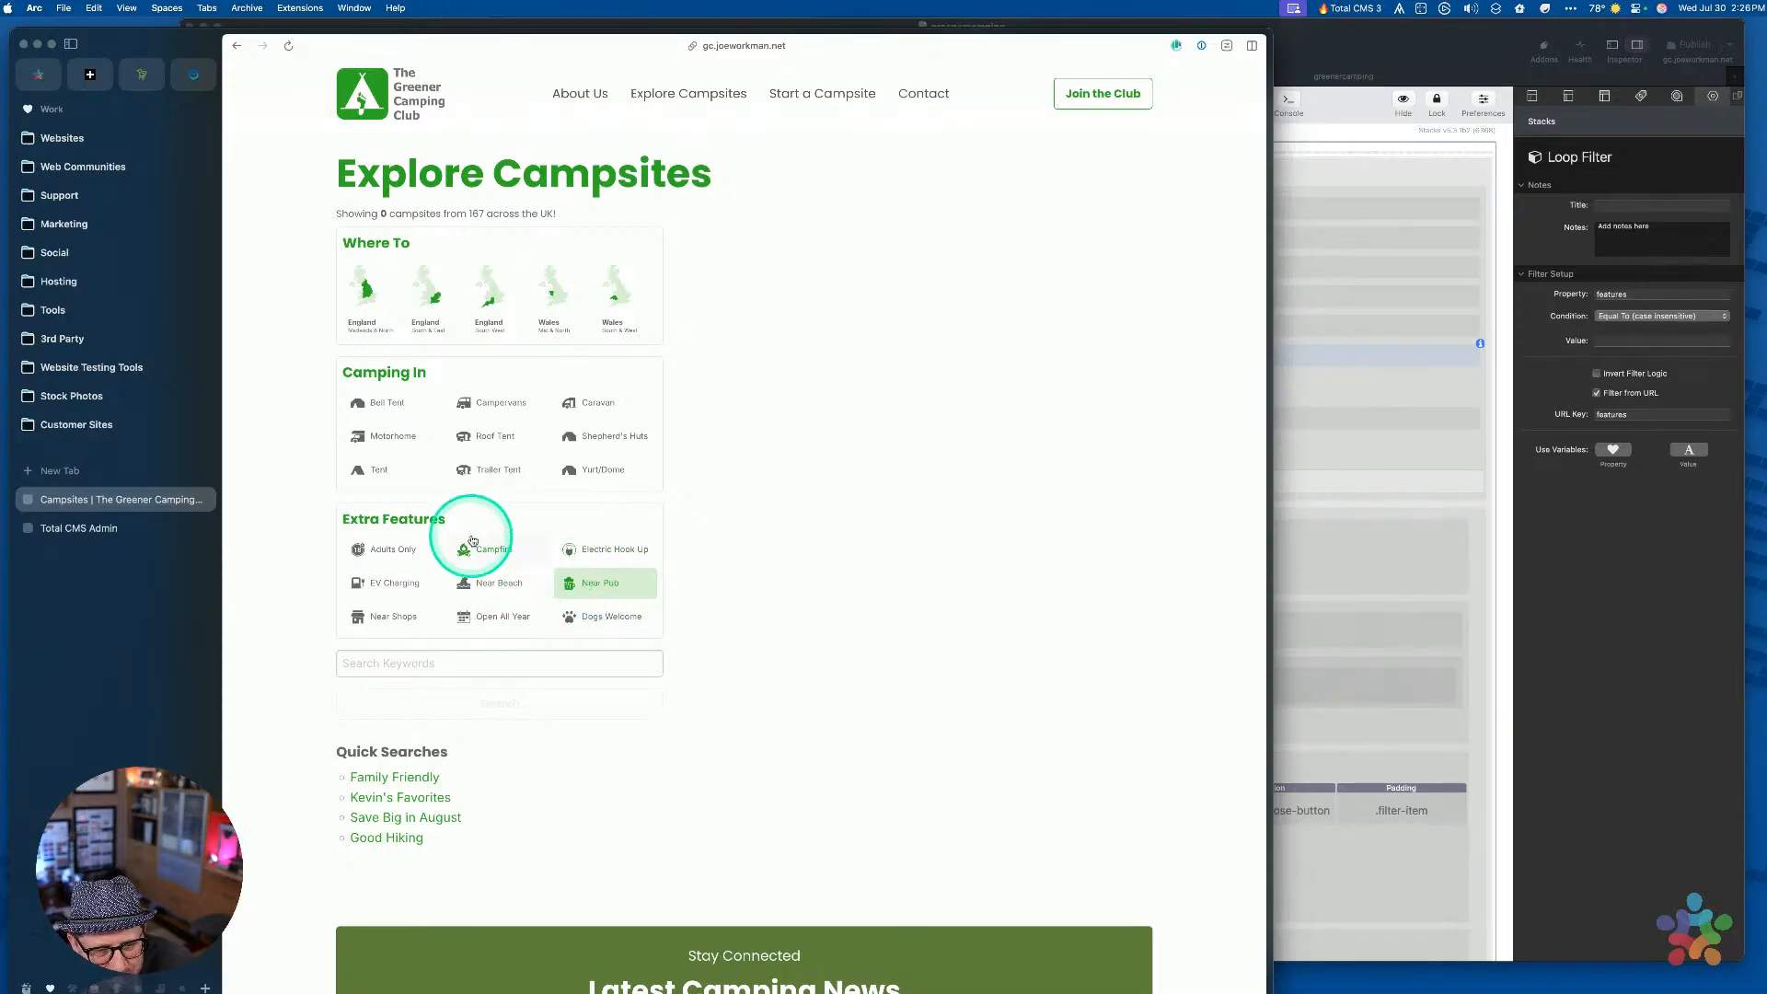
Search again with Near Beach in place of Near Pub
click(485, 583)
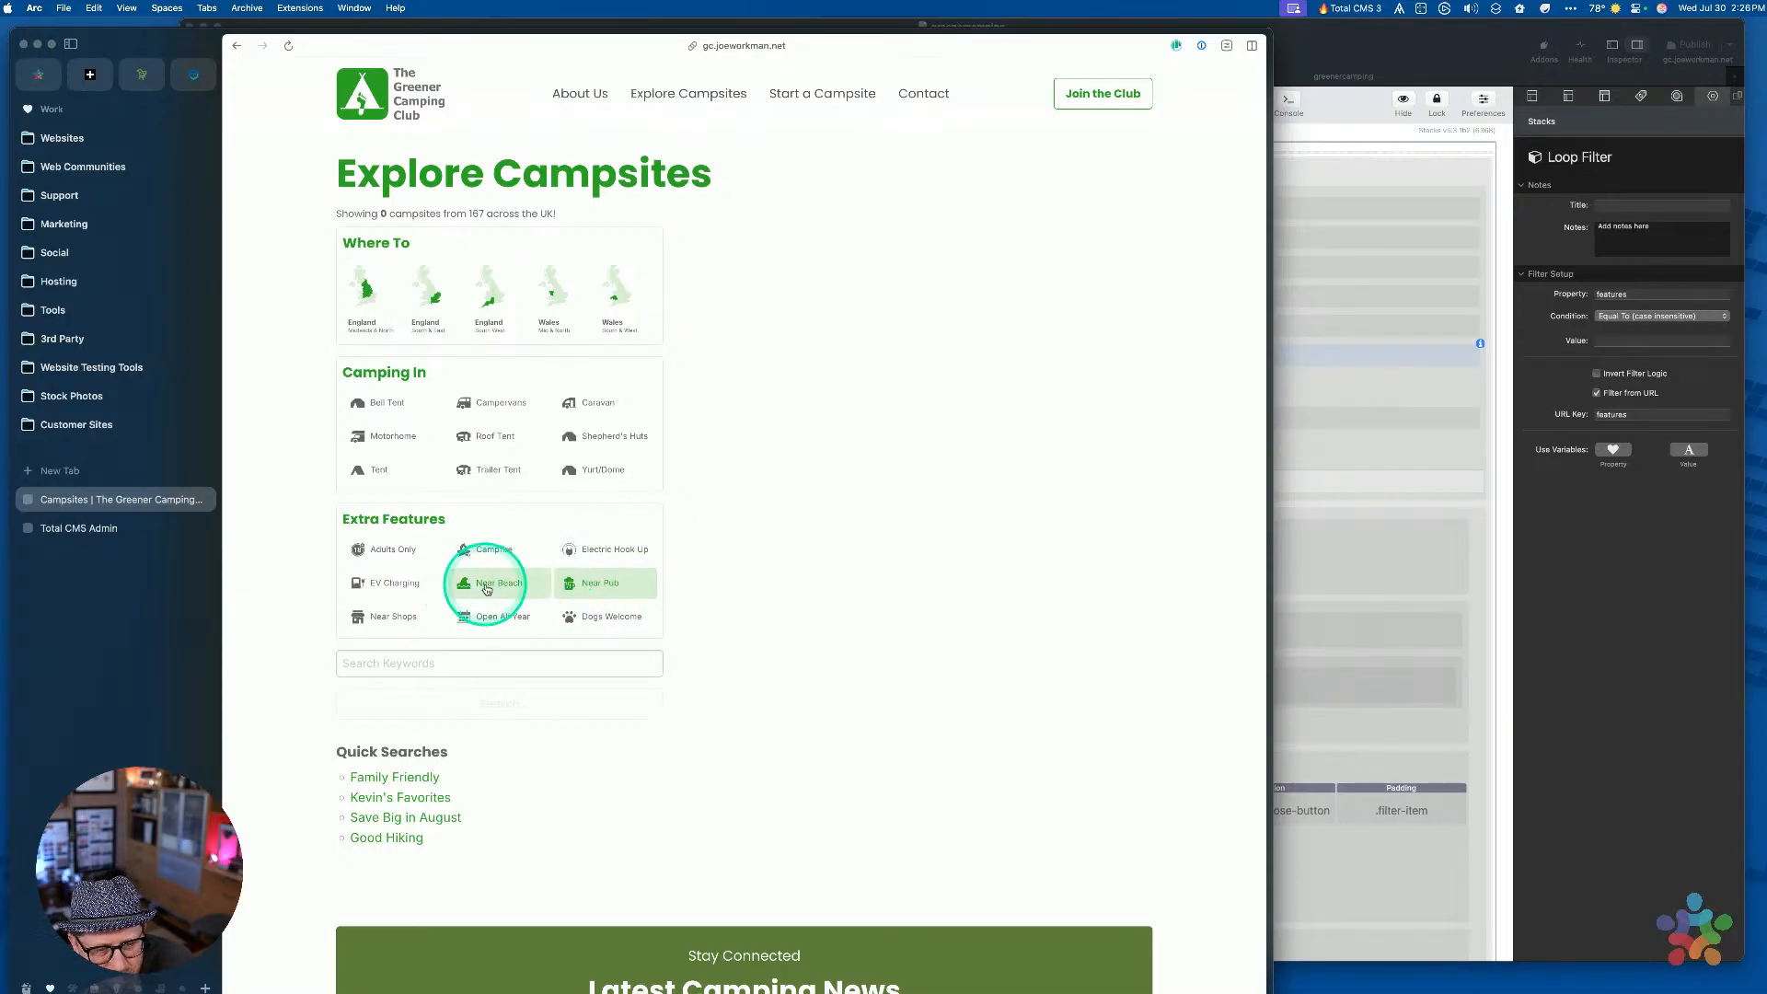
click(525, 705)
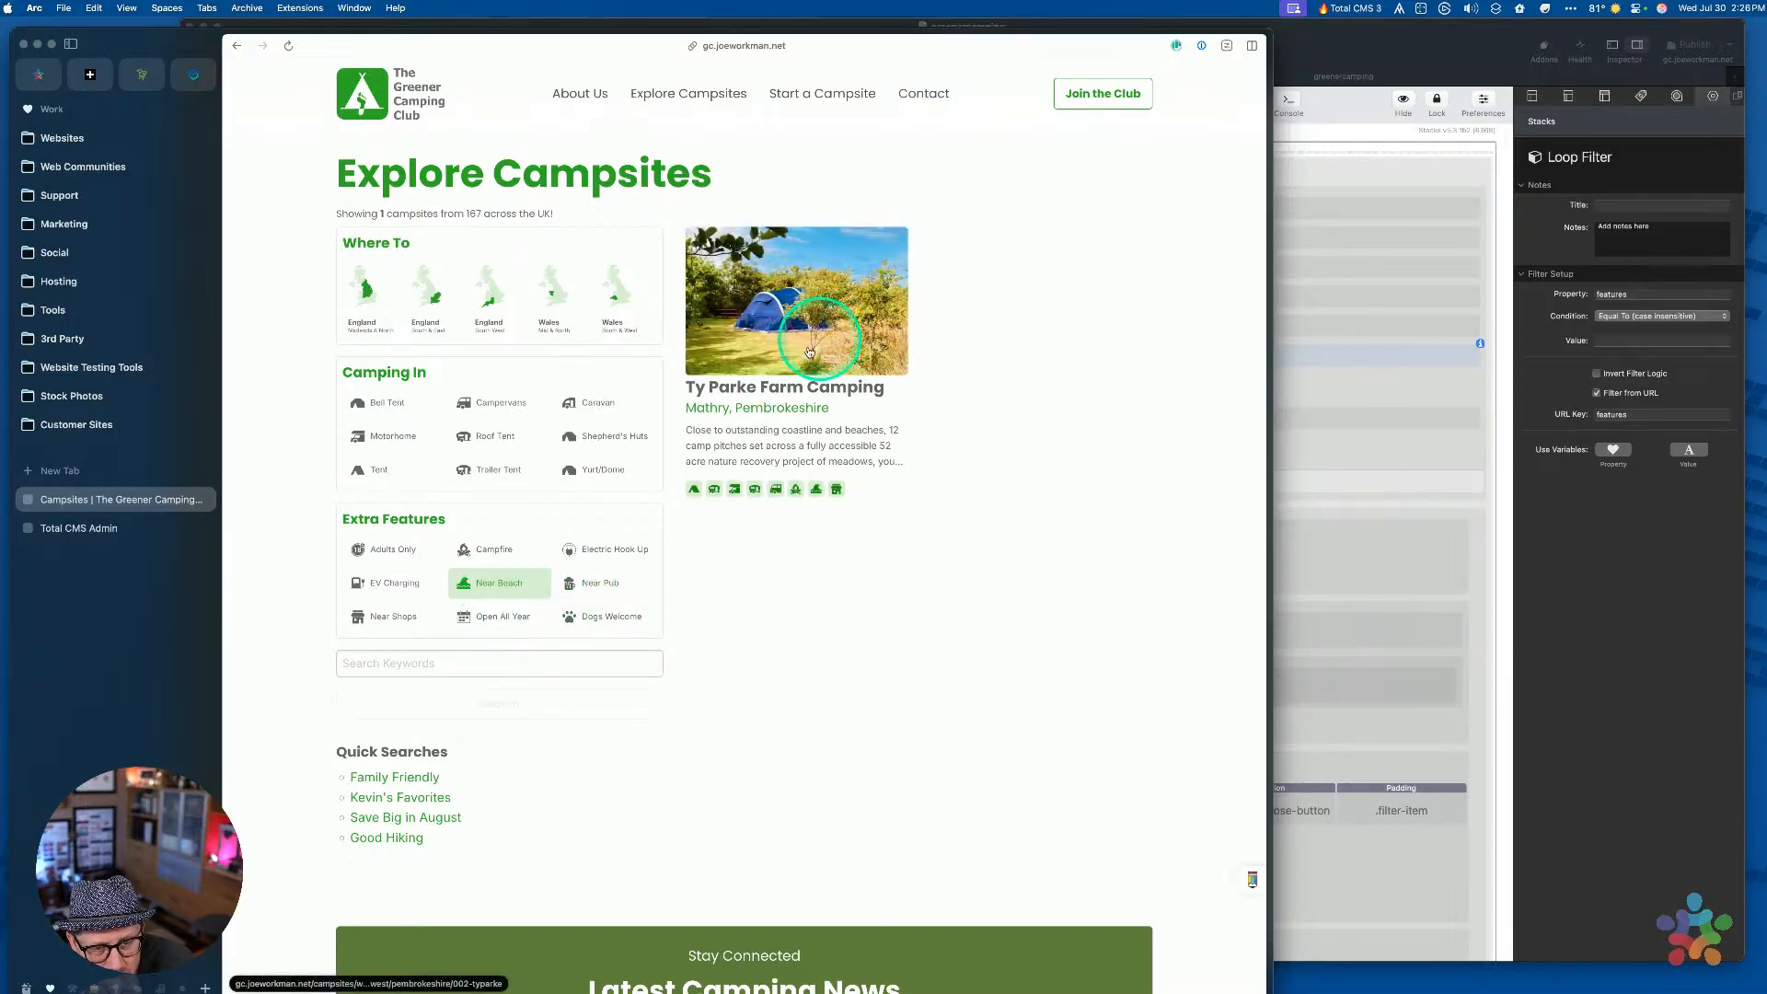
click(501, 557)
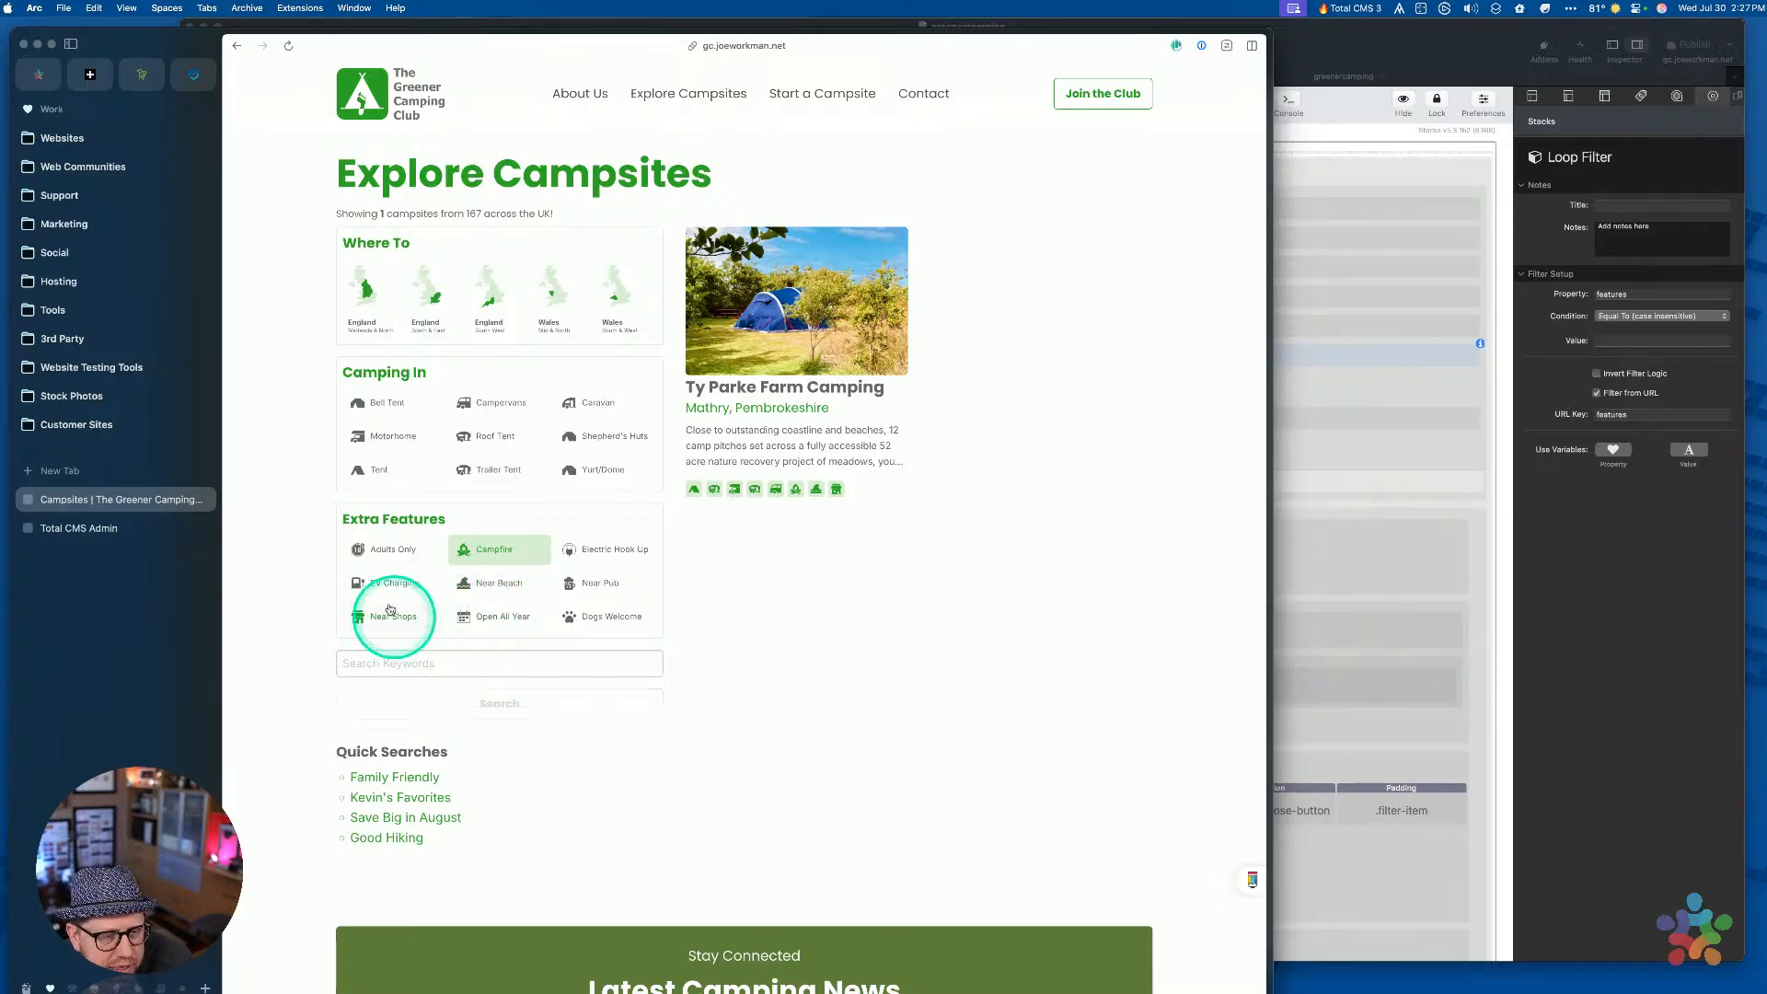
Search with only Open All Year selected and scroll the 25 results
click(505, 557)
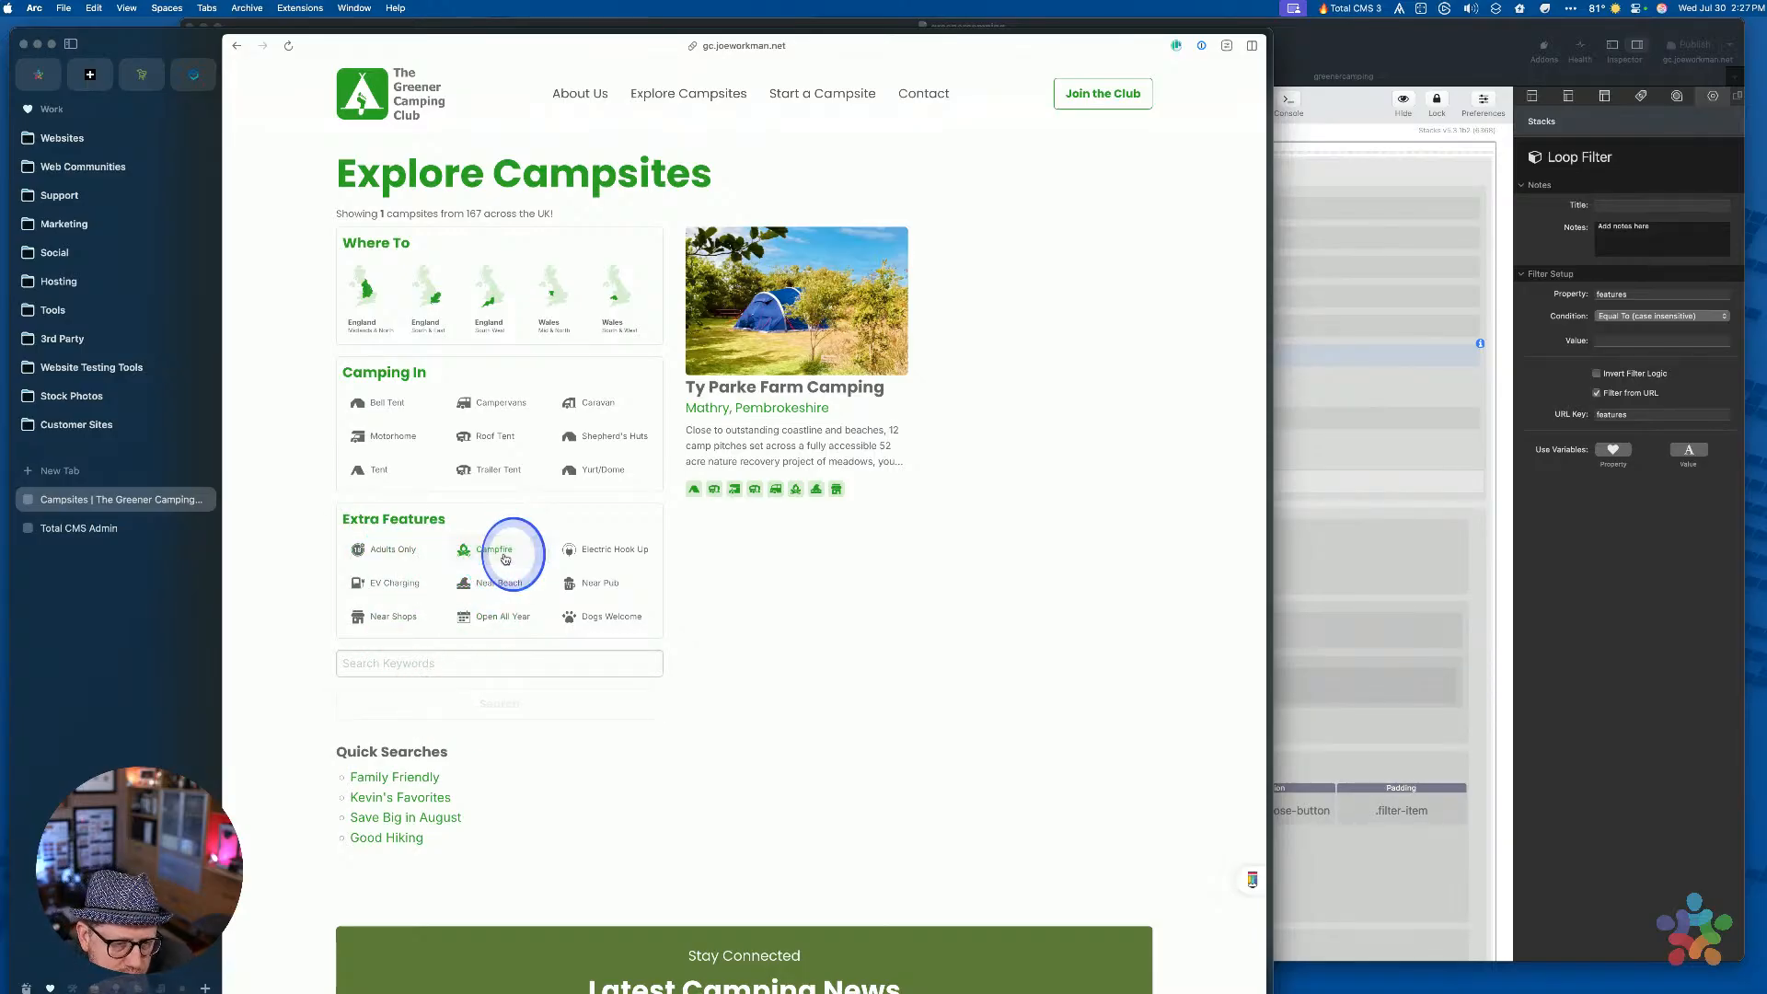
click(485, 614)
click(473, 703)
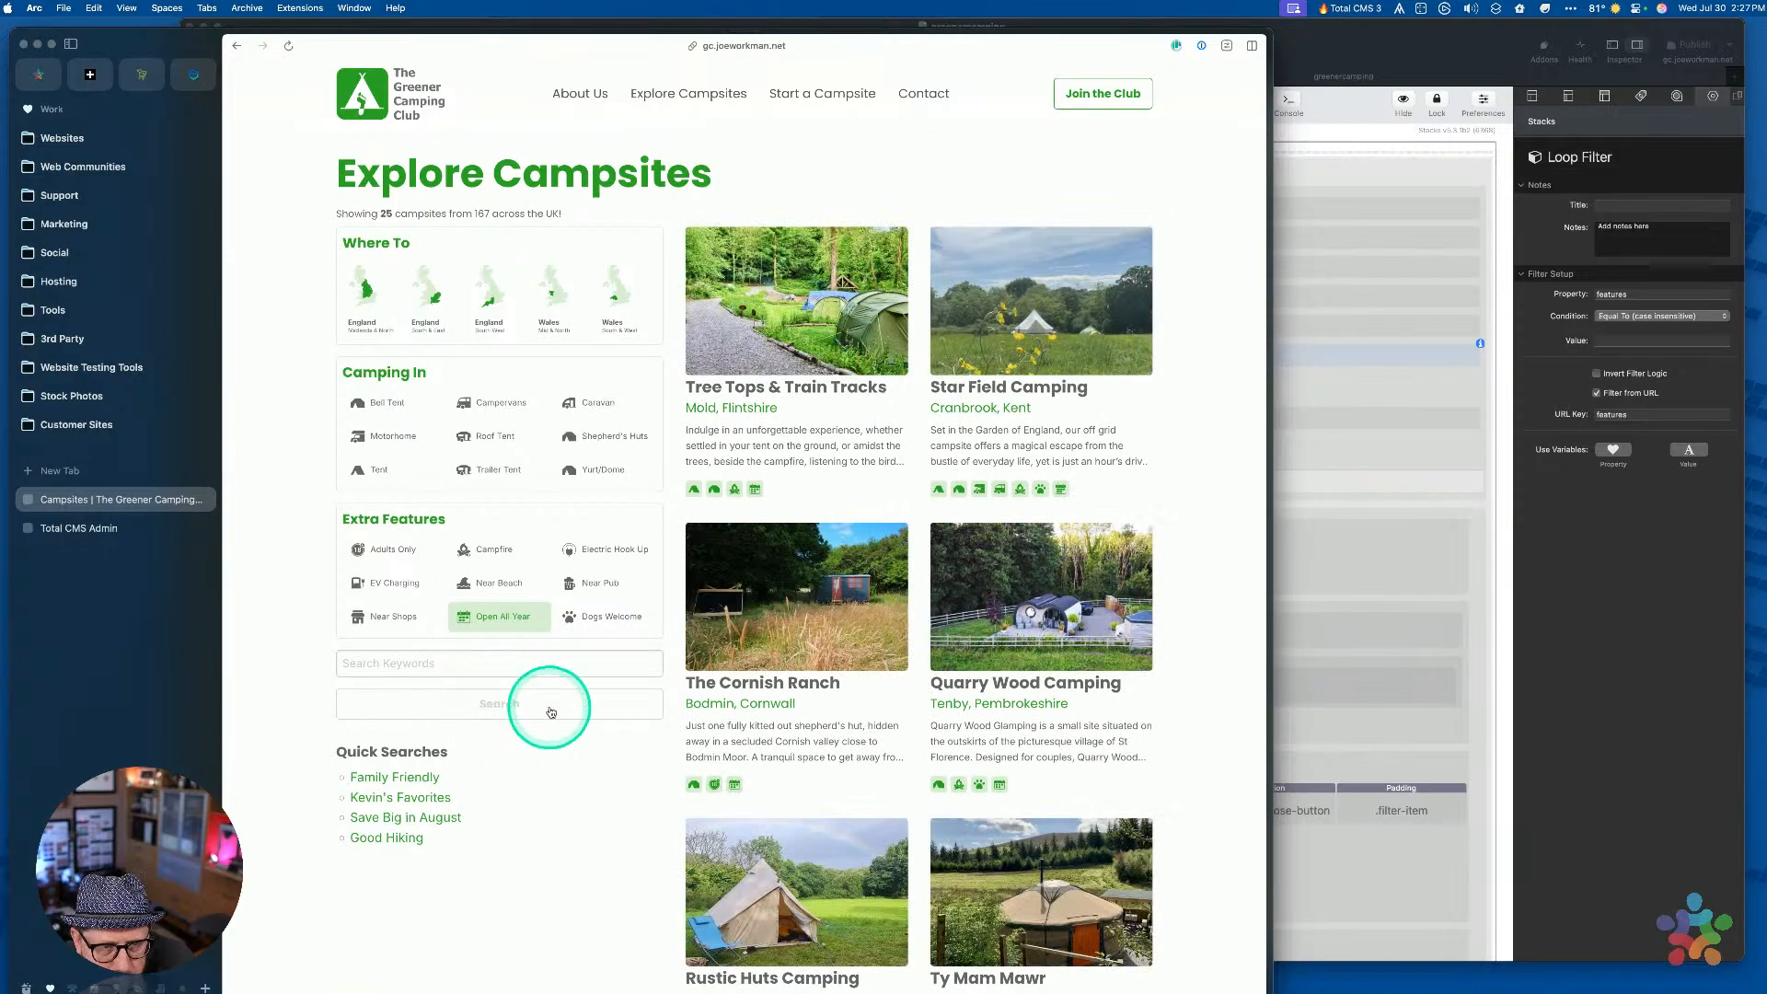
scroll(824, 704, down, 13)
scroll(823, 704, up, 13)
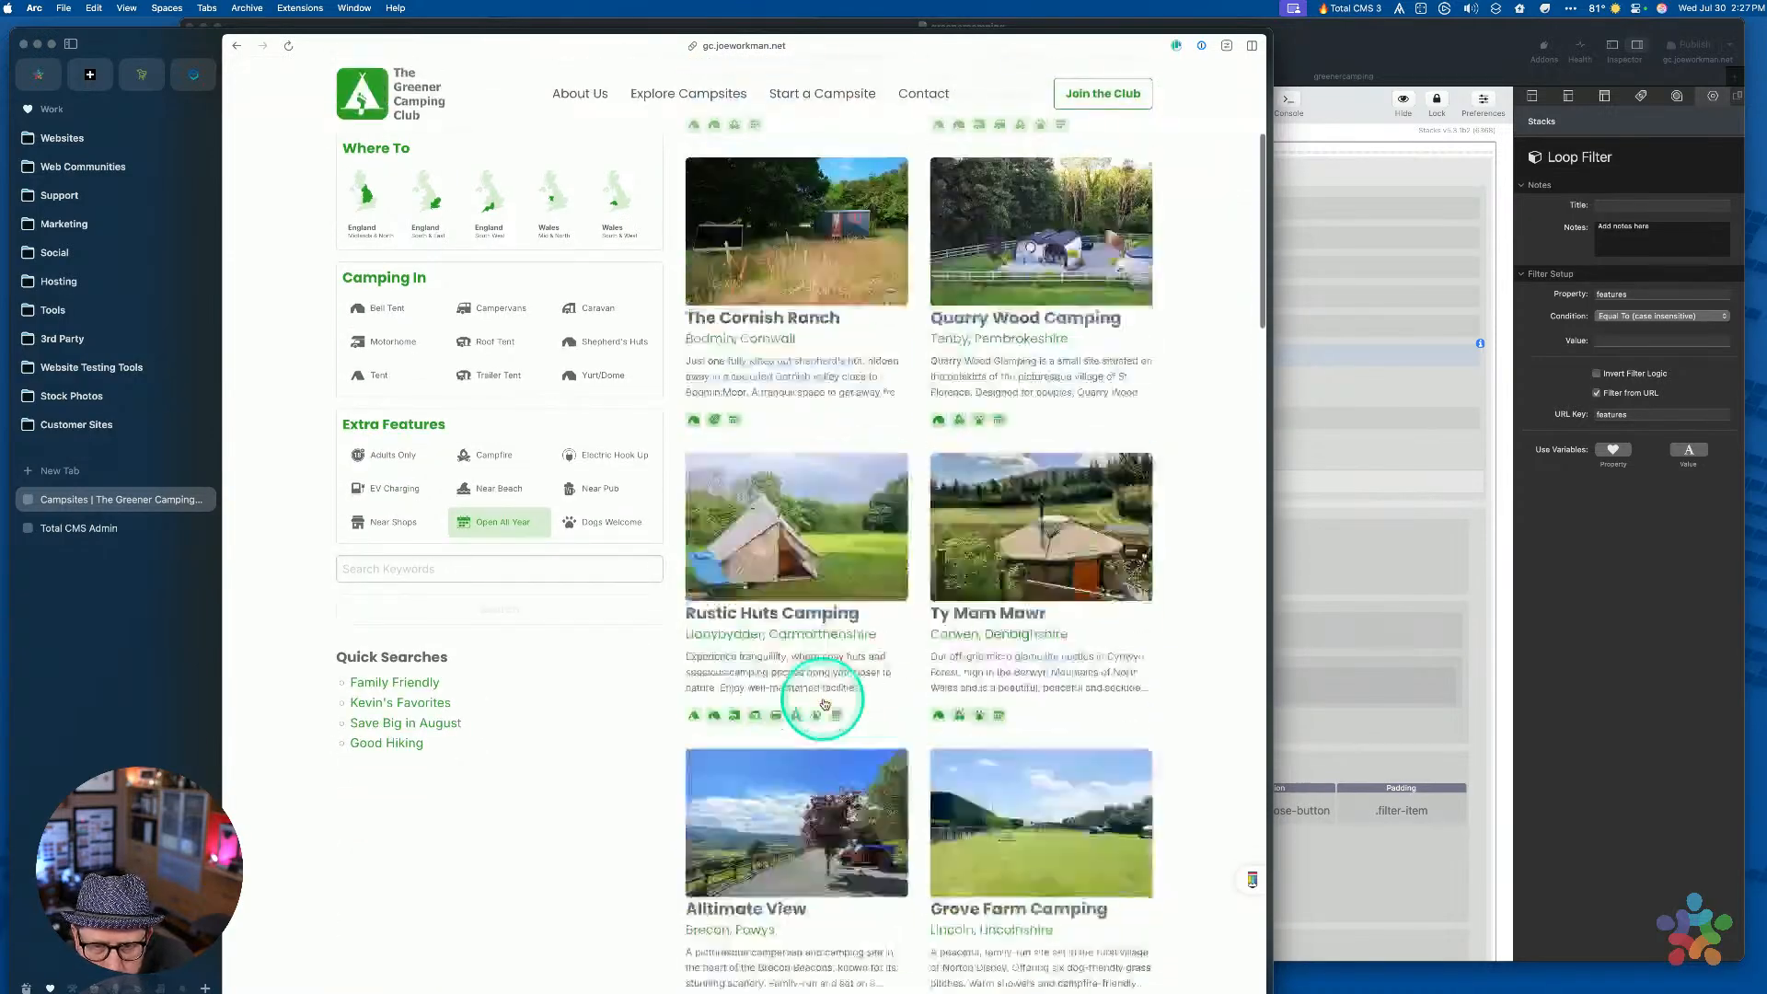
scroll(824, 704, down, 15)
scroll(824, 704, up, 15)
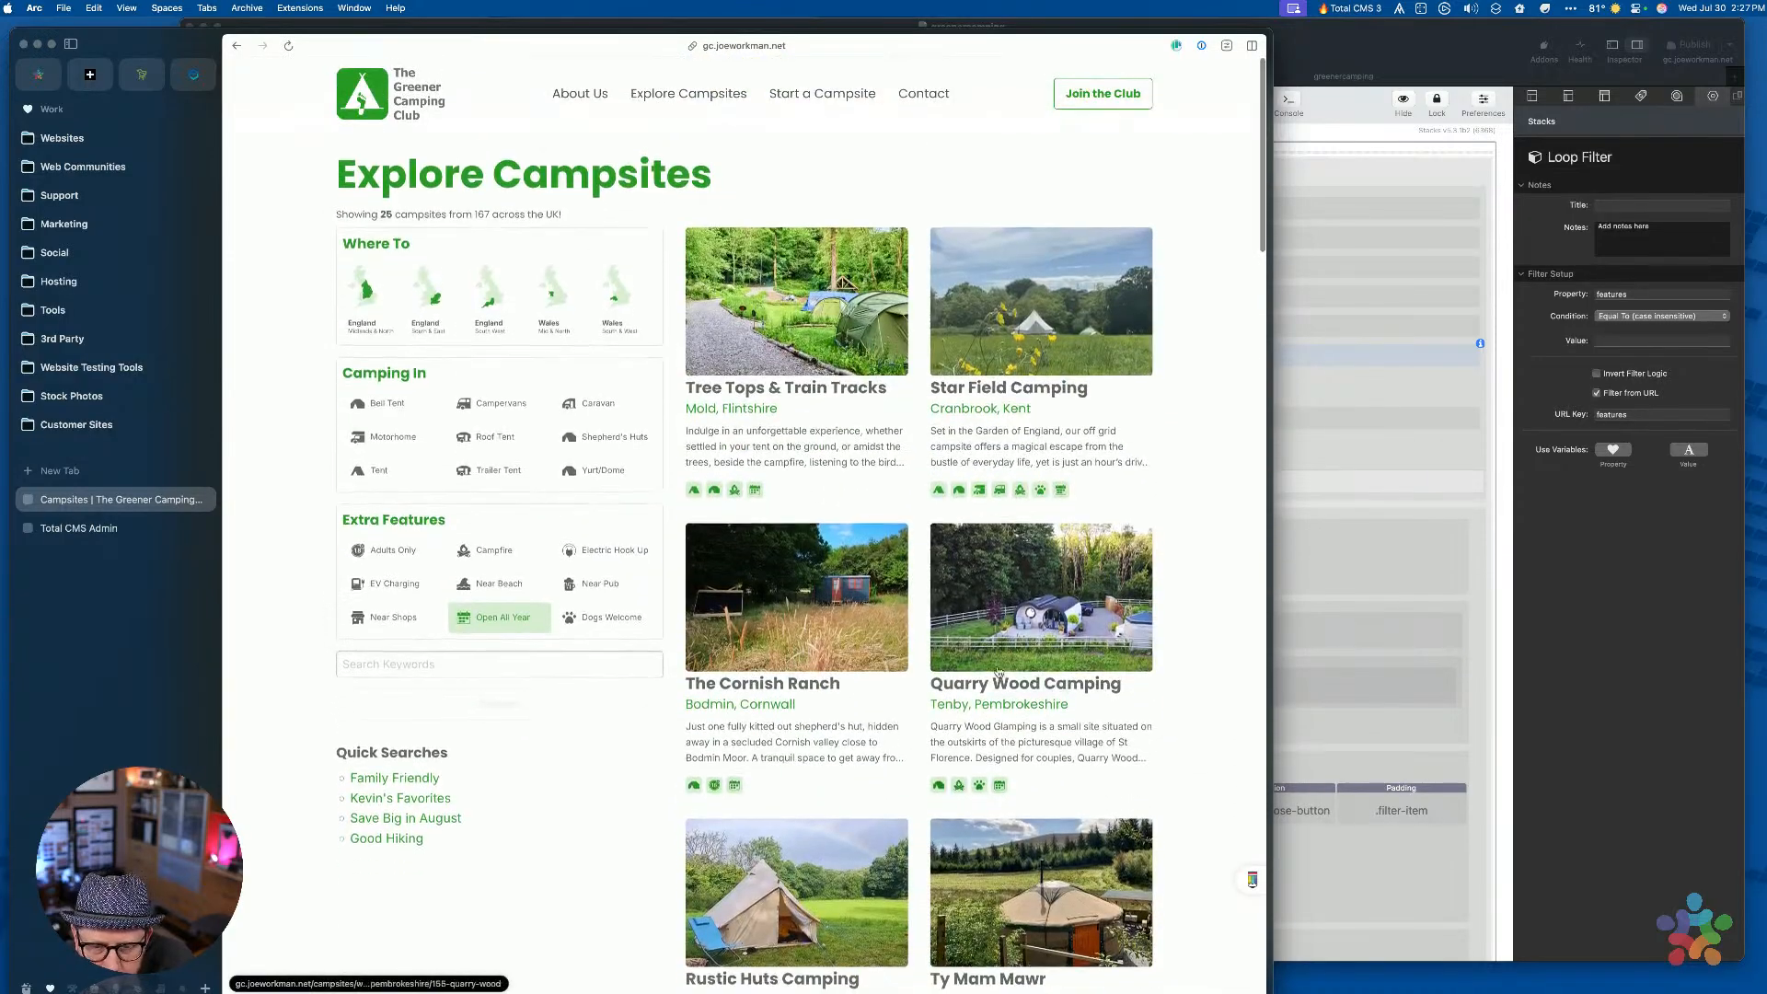
Open the Quarry Wood Camping card and reveal its page address
click(1061, 602)
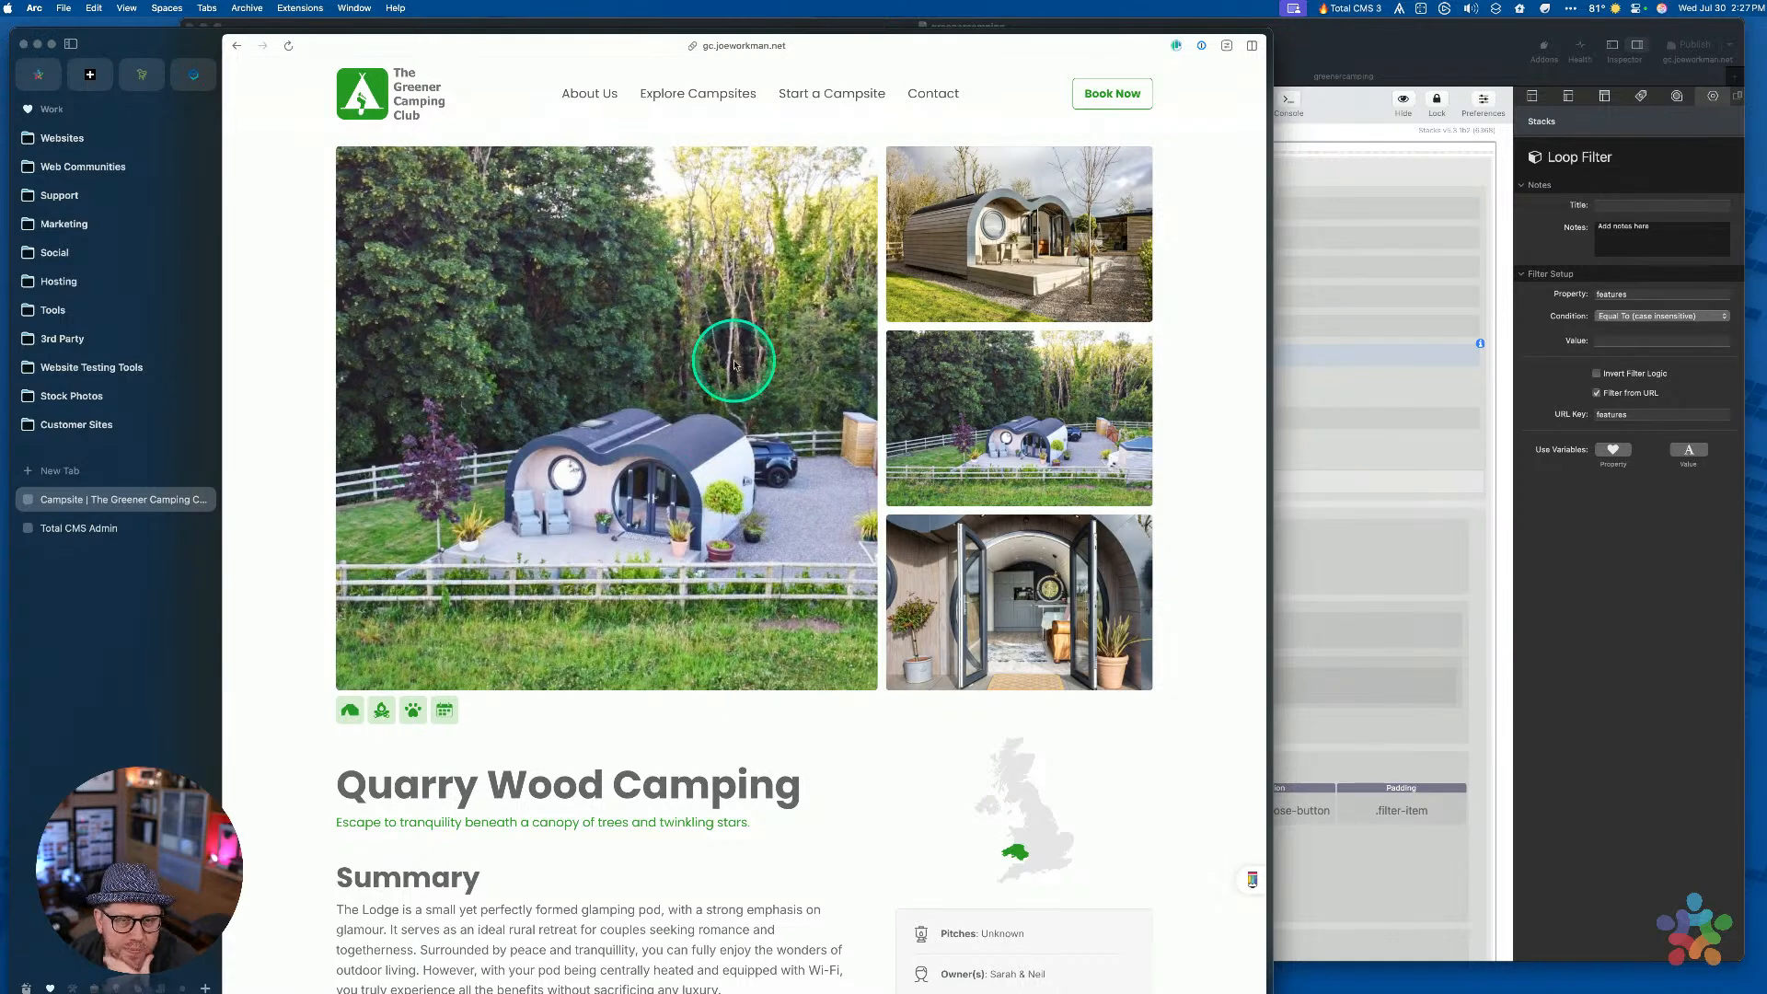
key(super+l)
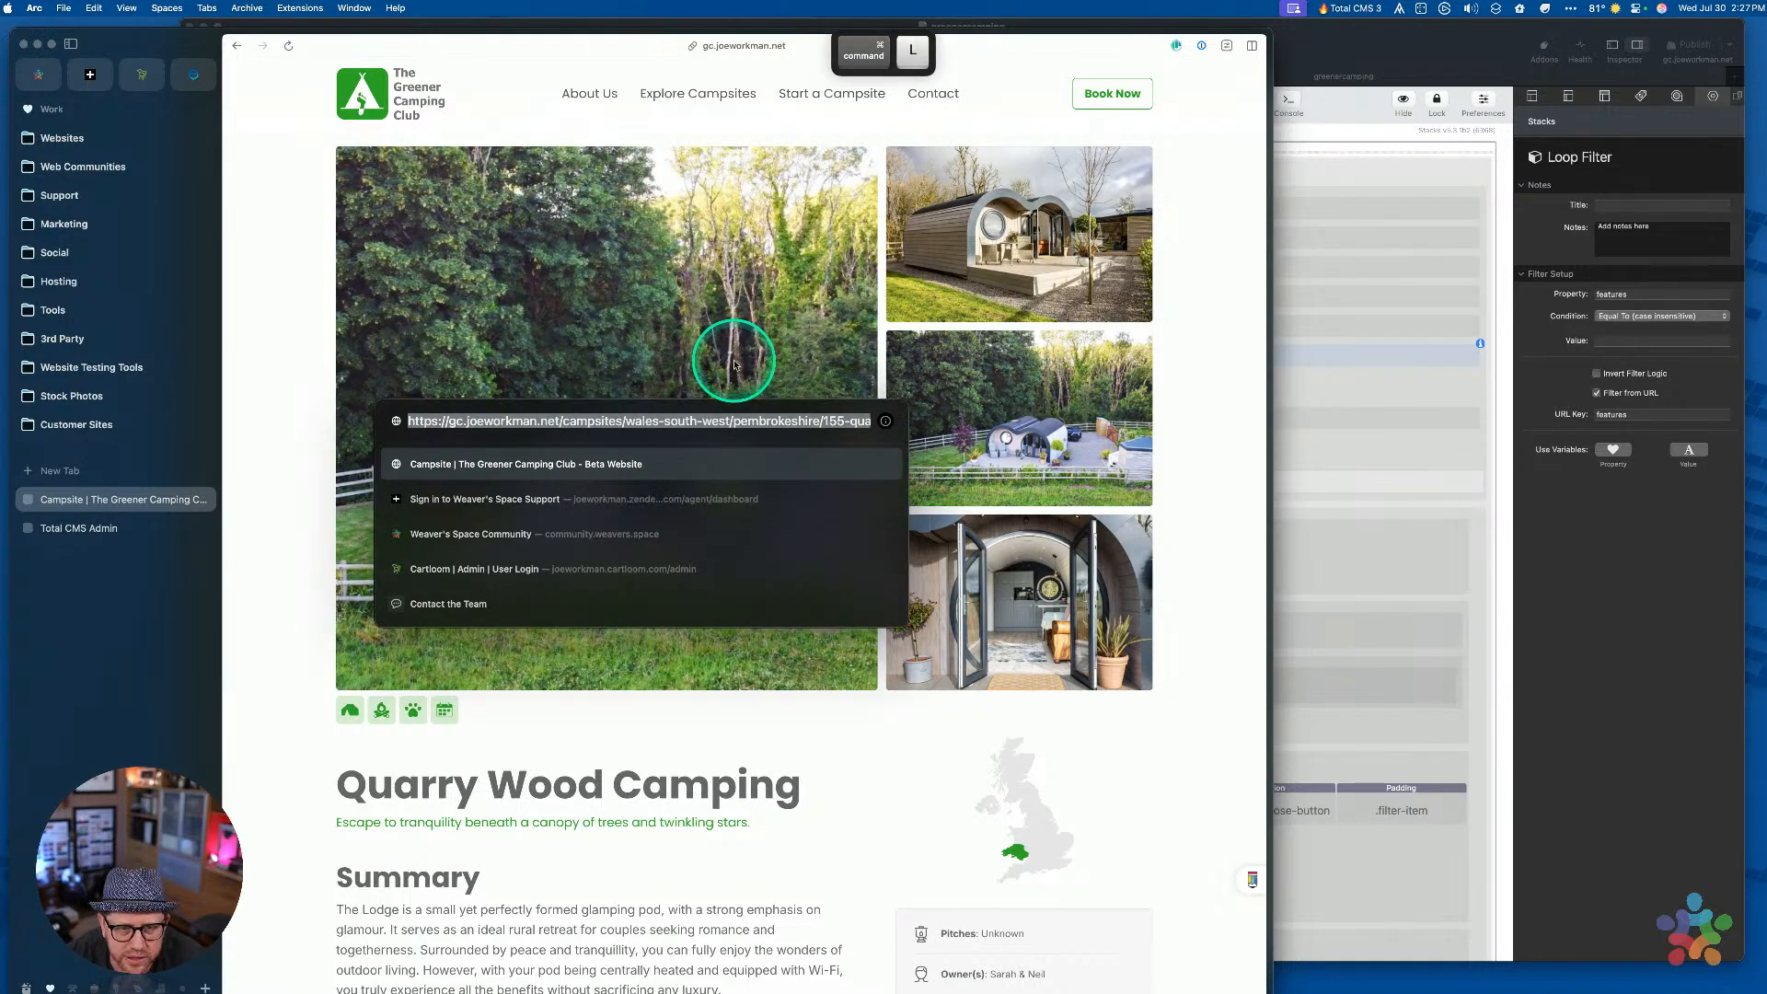
Reopen the address bar and look over the campsite URL's path segments
click(689, 737)
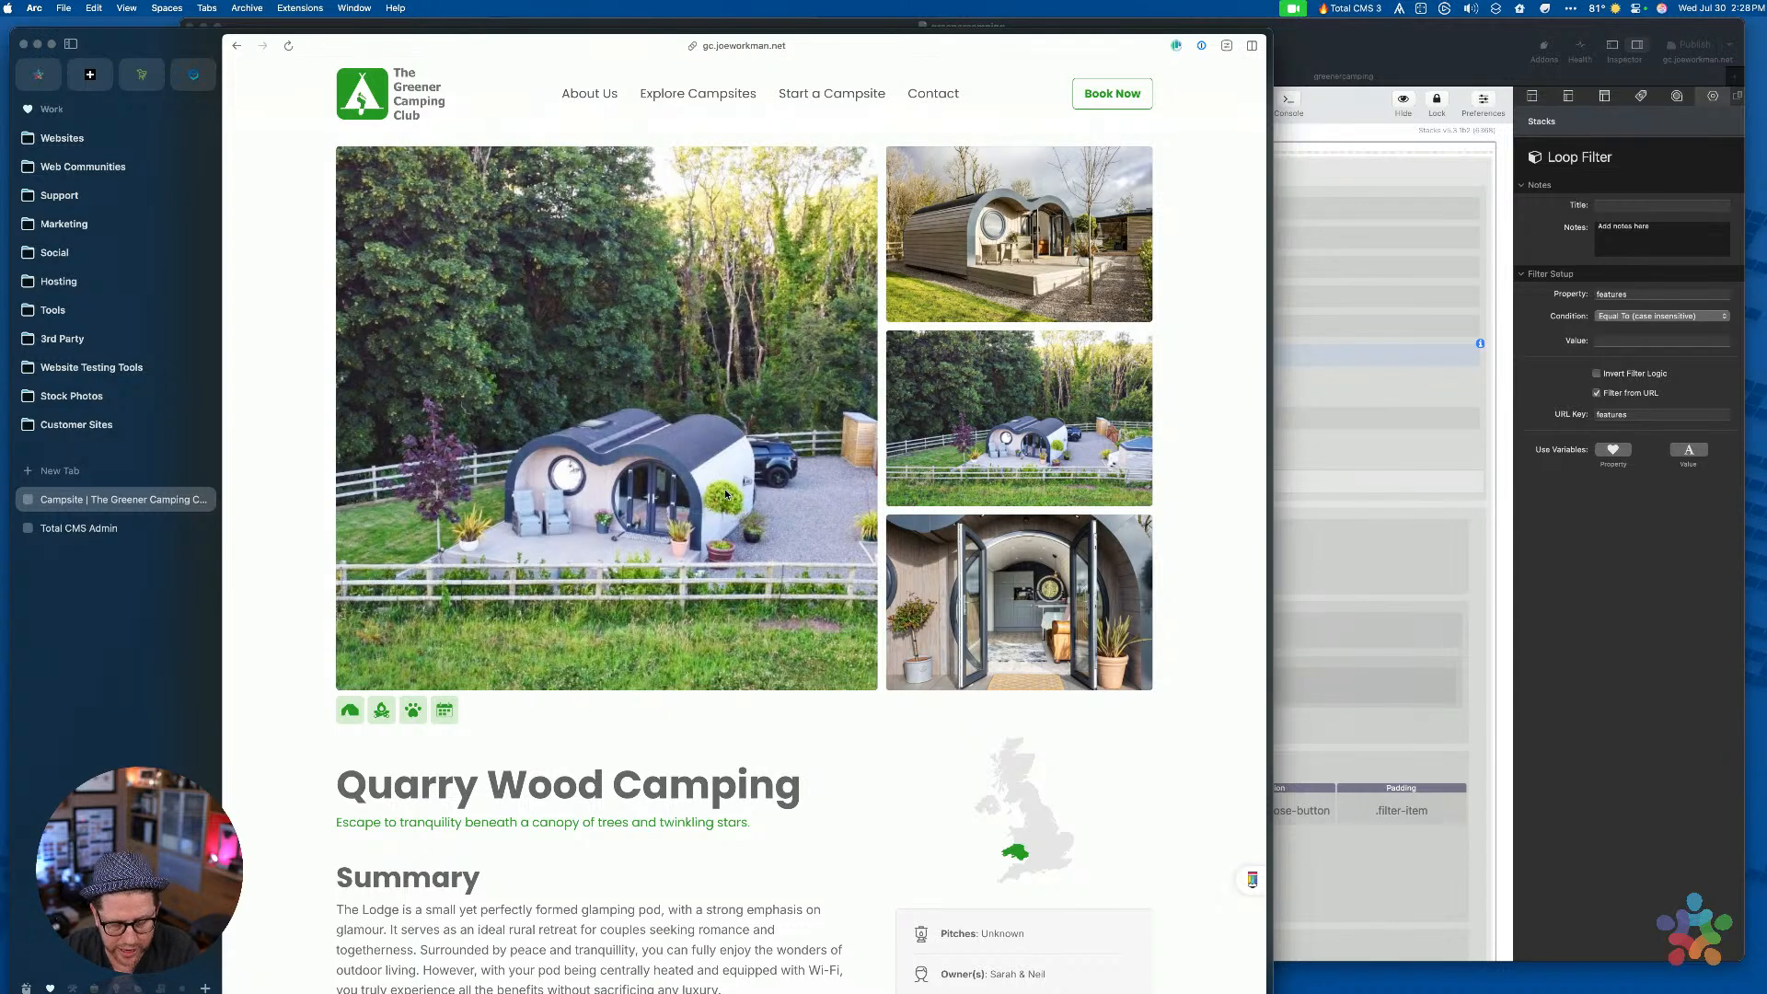
key(super+l)
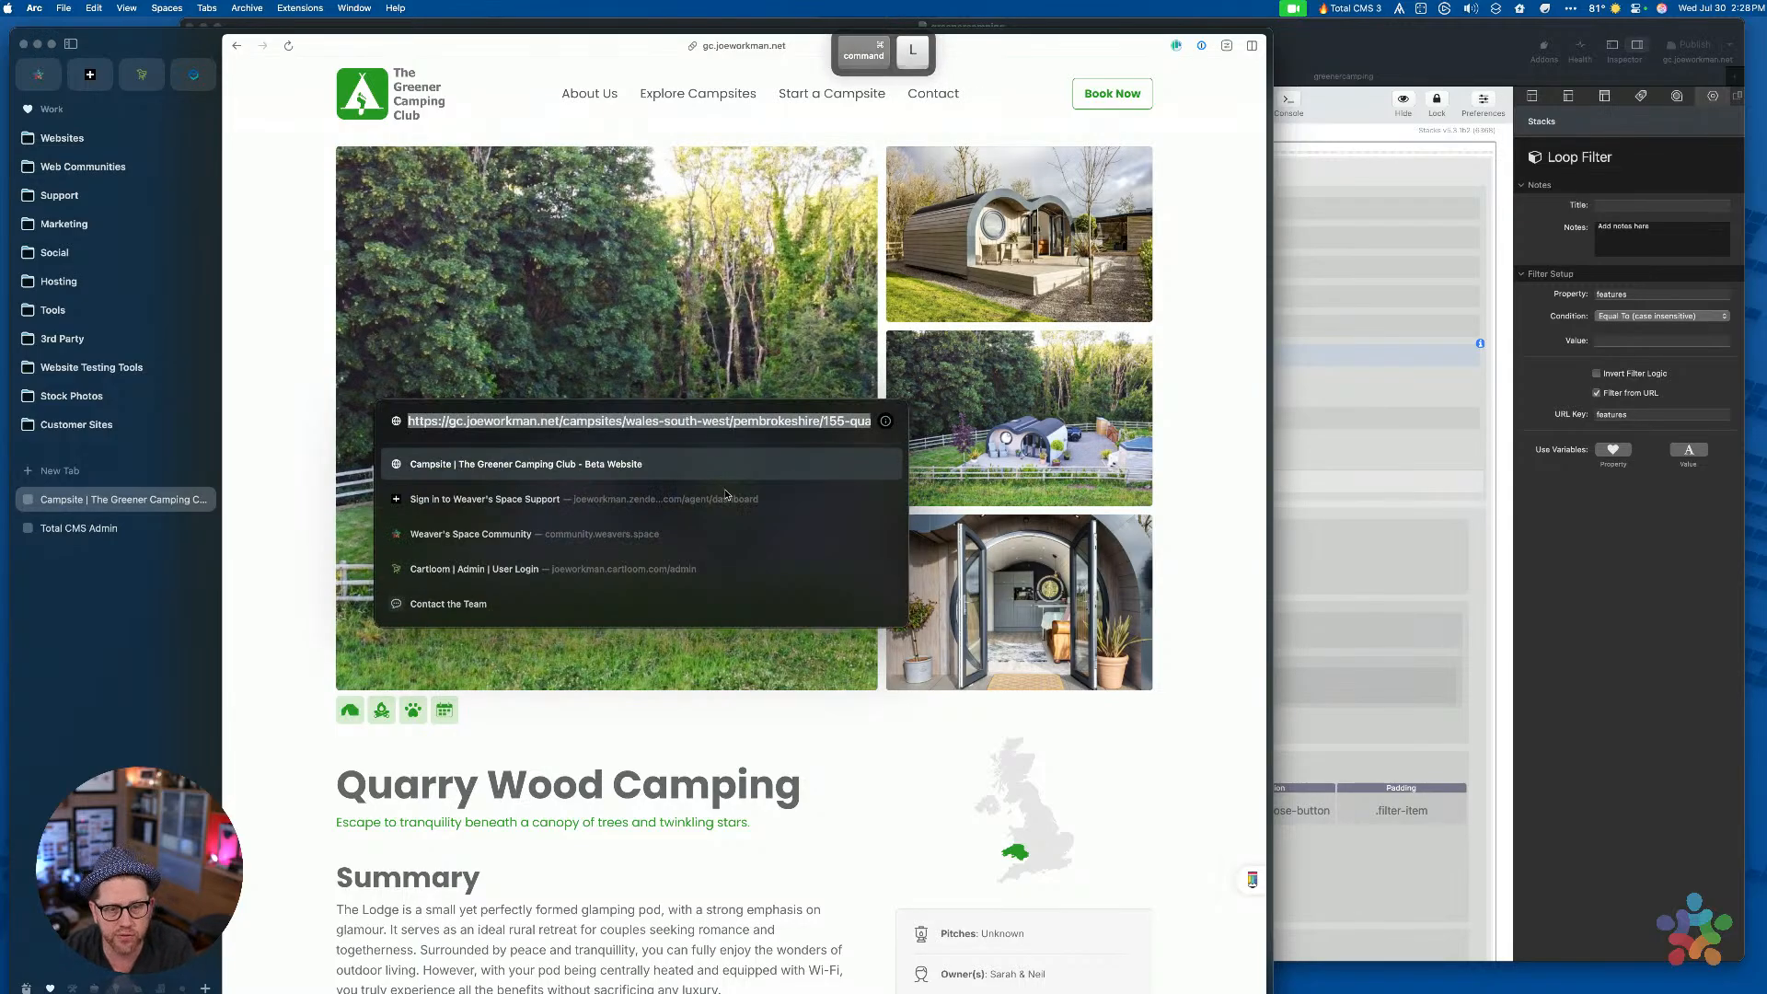
key(super+Right)
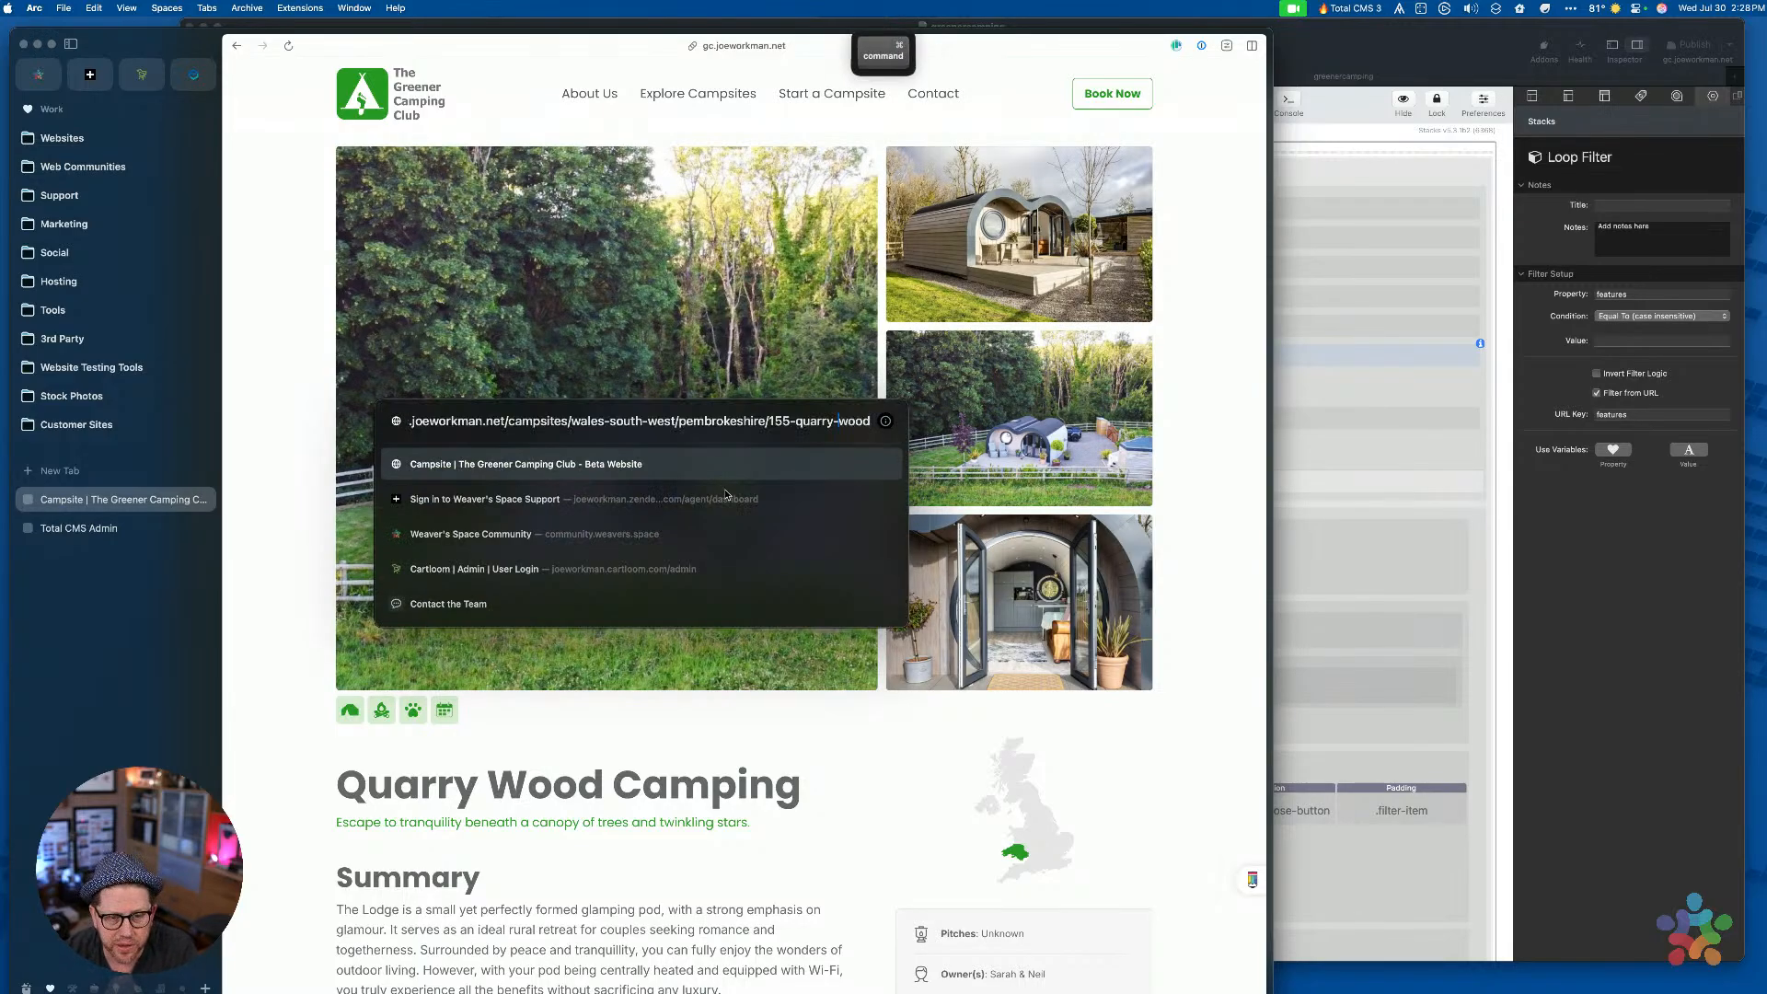
key(super+Left)
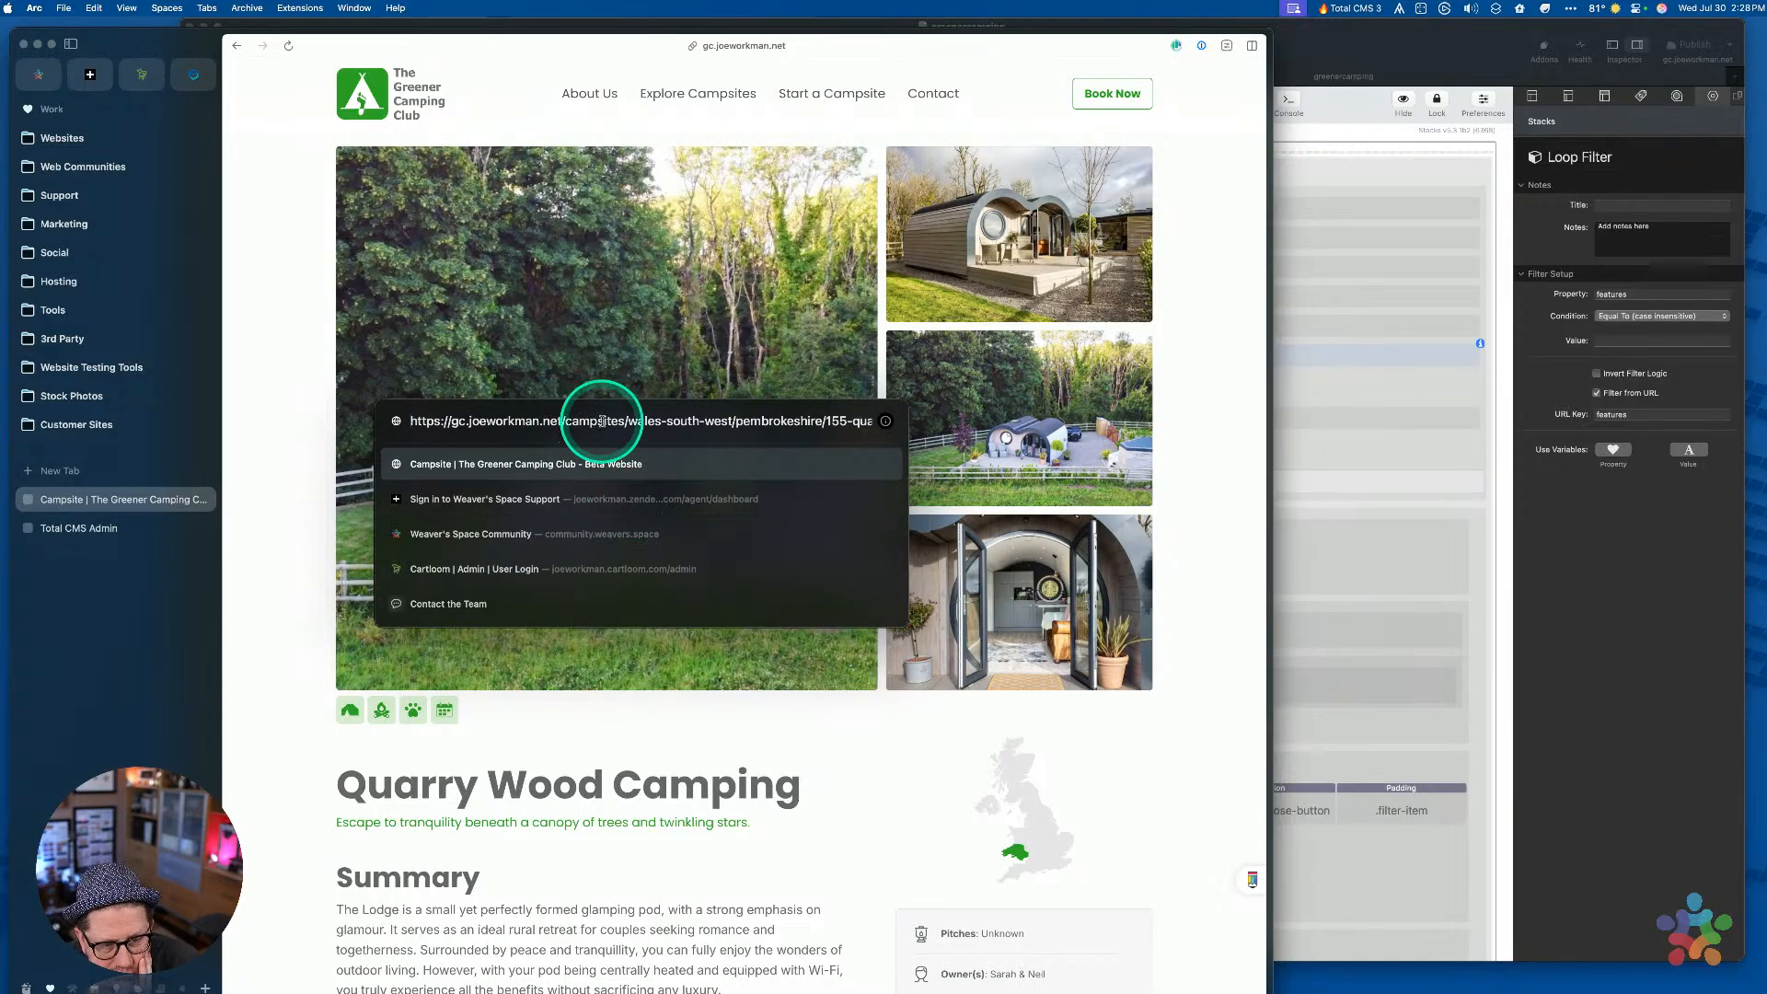
drag(628, 420, 817, 423)
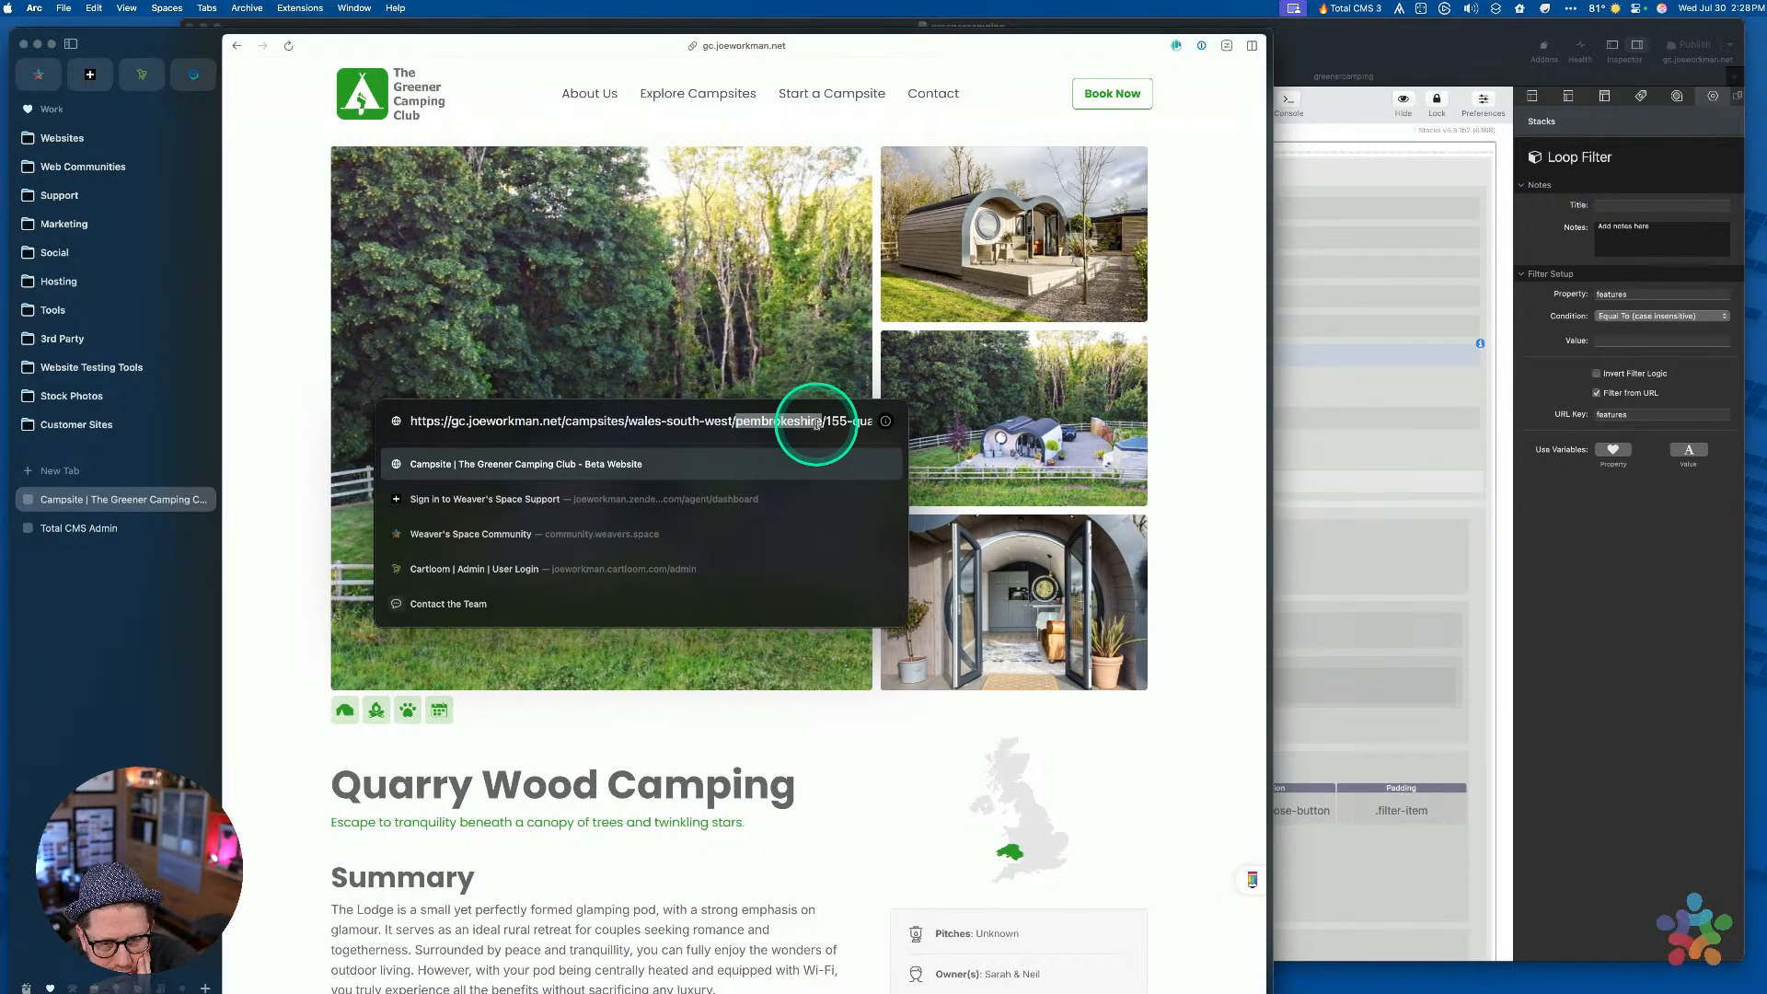
Select 155-quarry-wood at the end of the address and delete it
click(827, 422)
key(alt+Left)
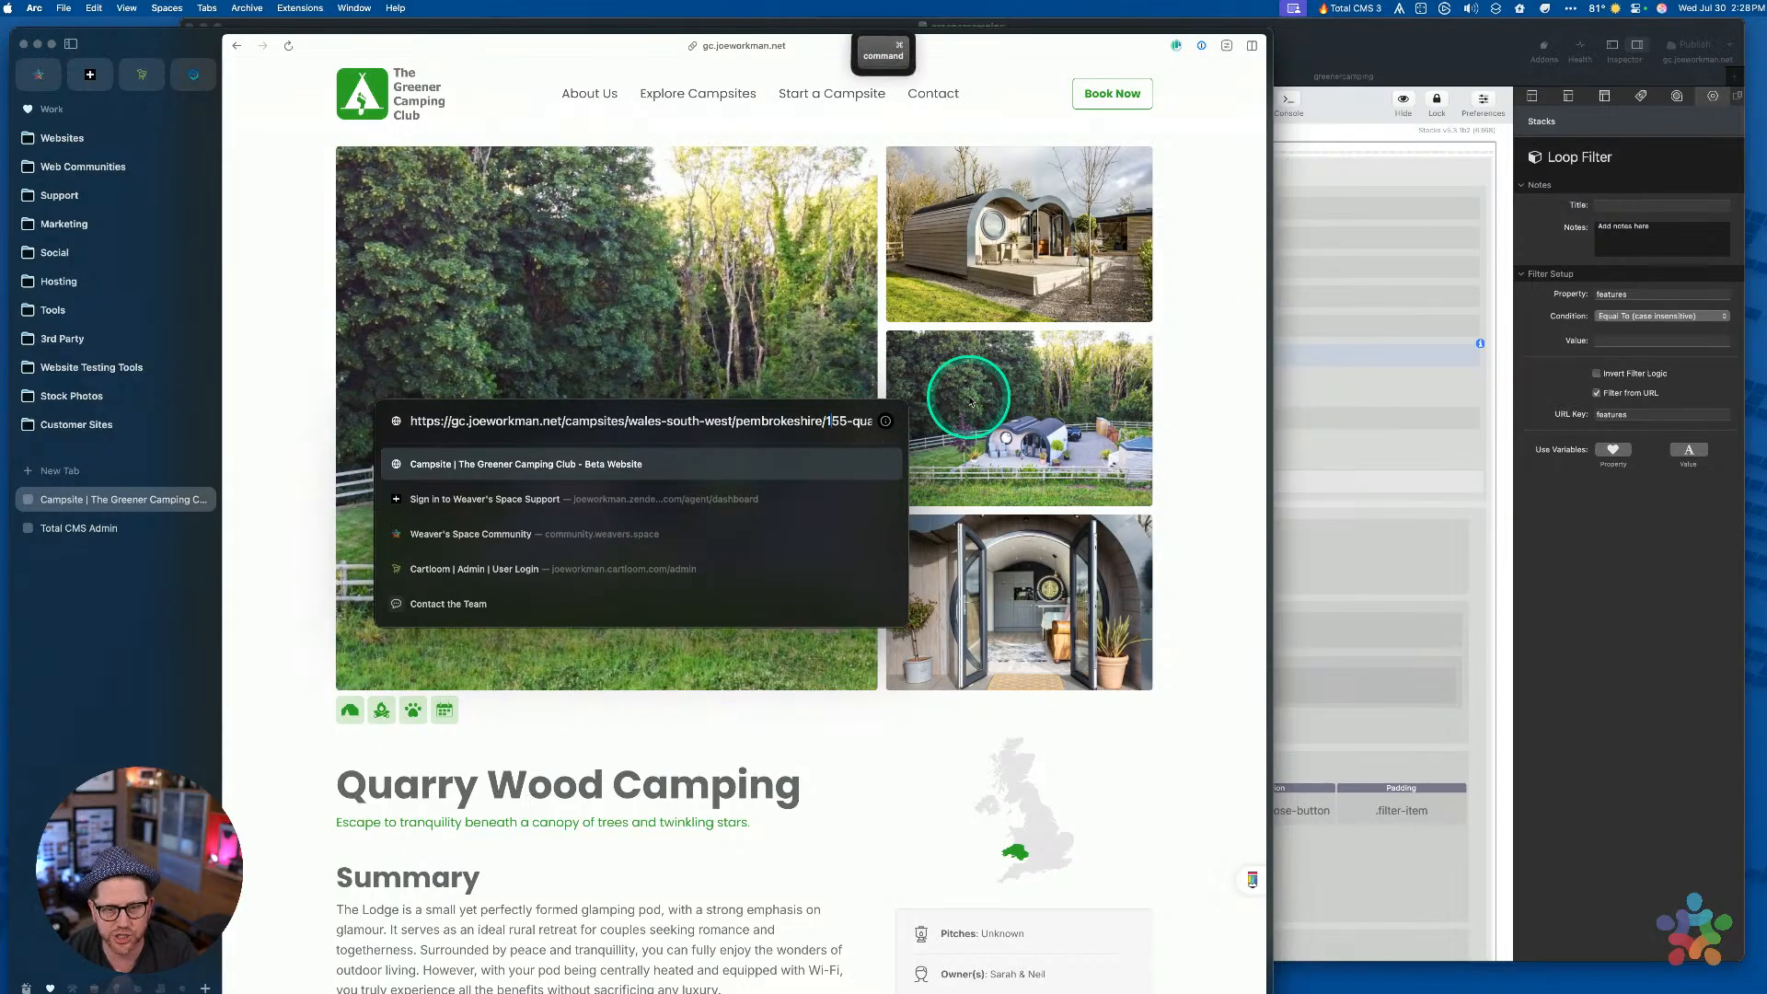
key(alt+shift+Right)
key(alt+shift+Right)
key(alt+shift+Right)
key(alt+shift+Right)
key(alt+shift+Right)
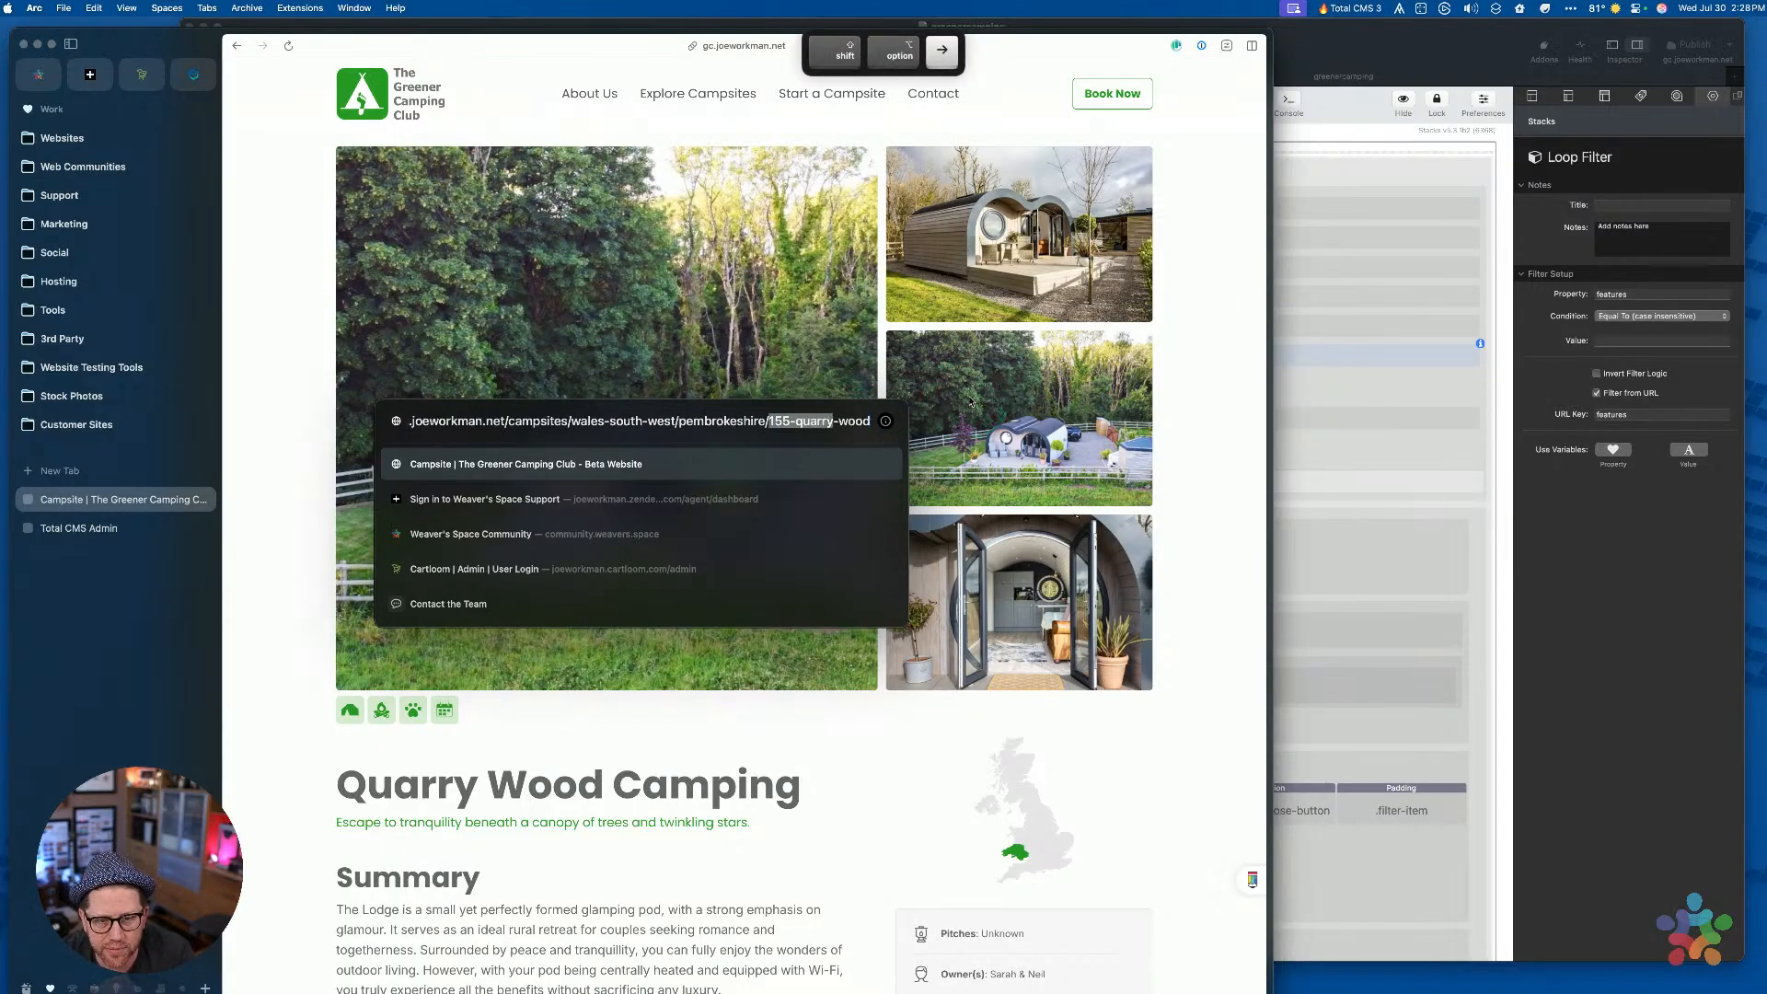
key(shift+super+Right)
key(Left)
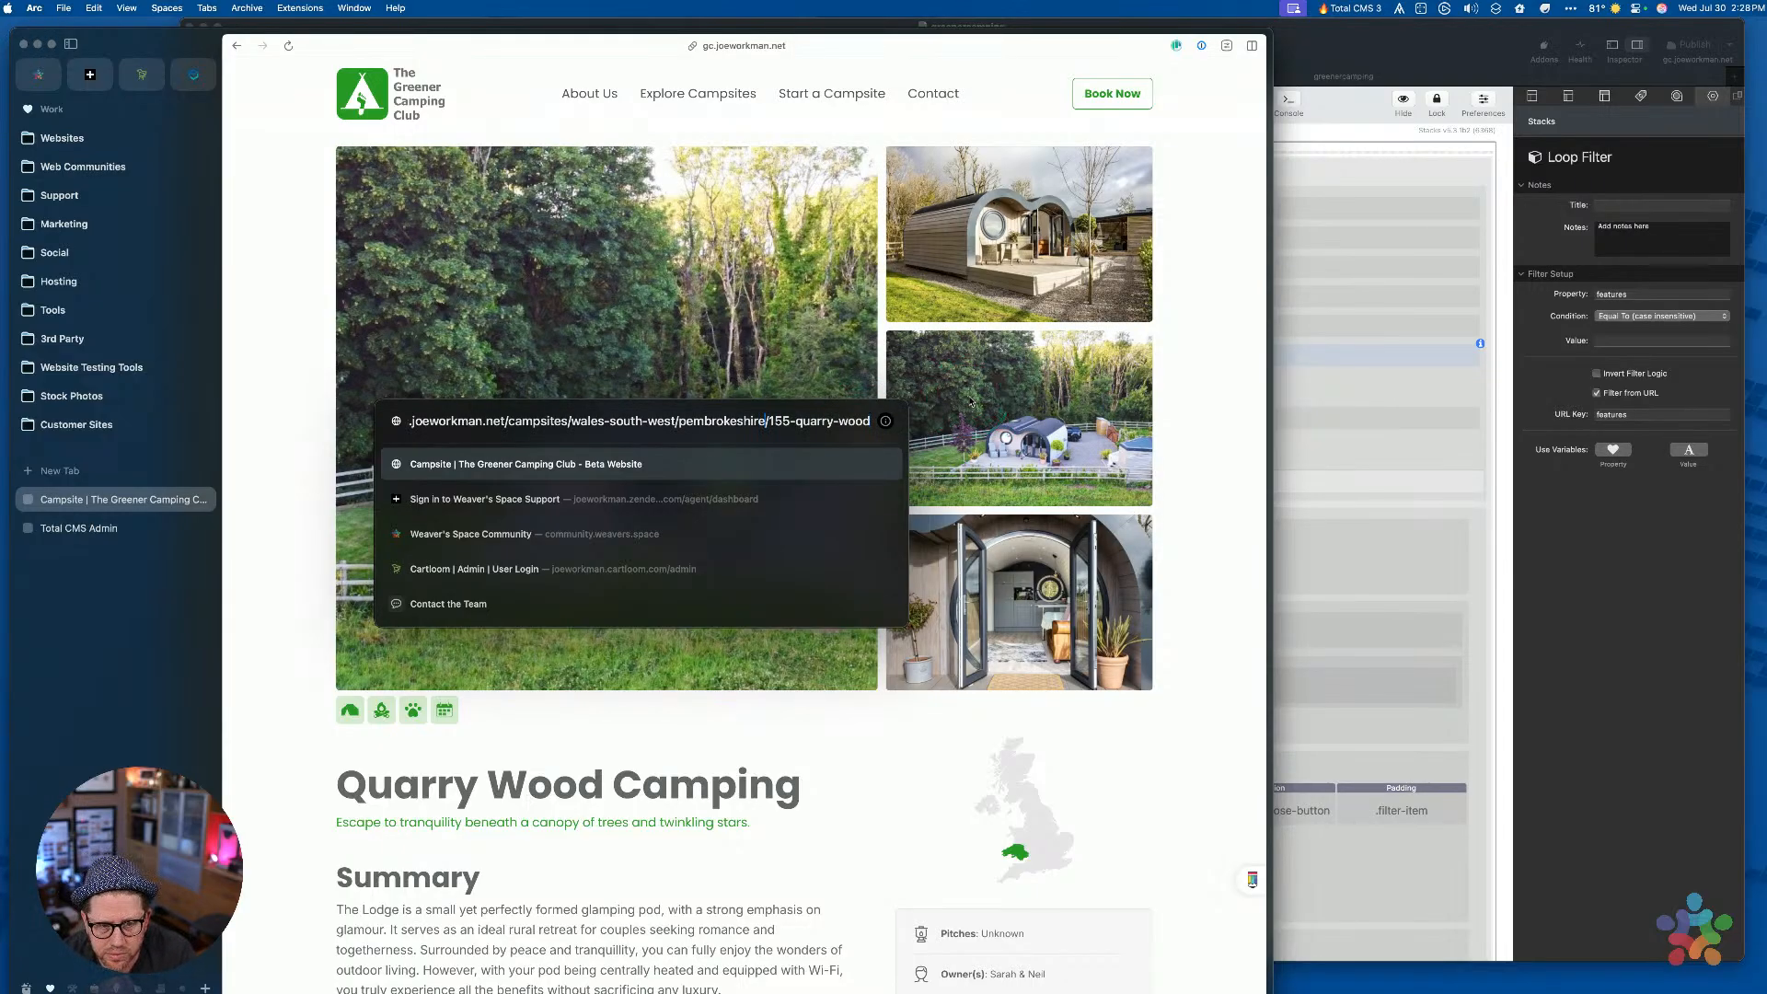
key(alt+Left)
key(alt+Left)
key(alt+Left)
key(alt+Left)
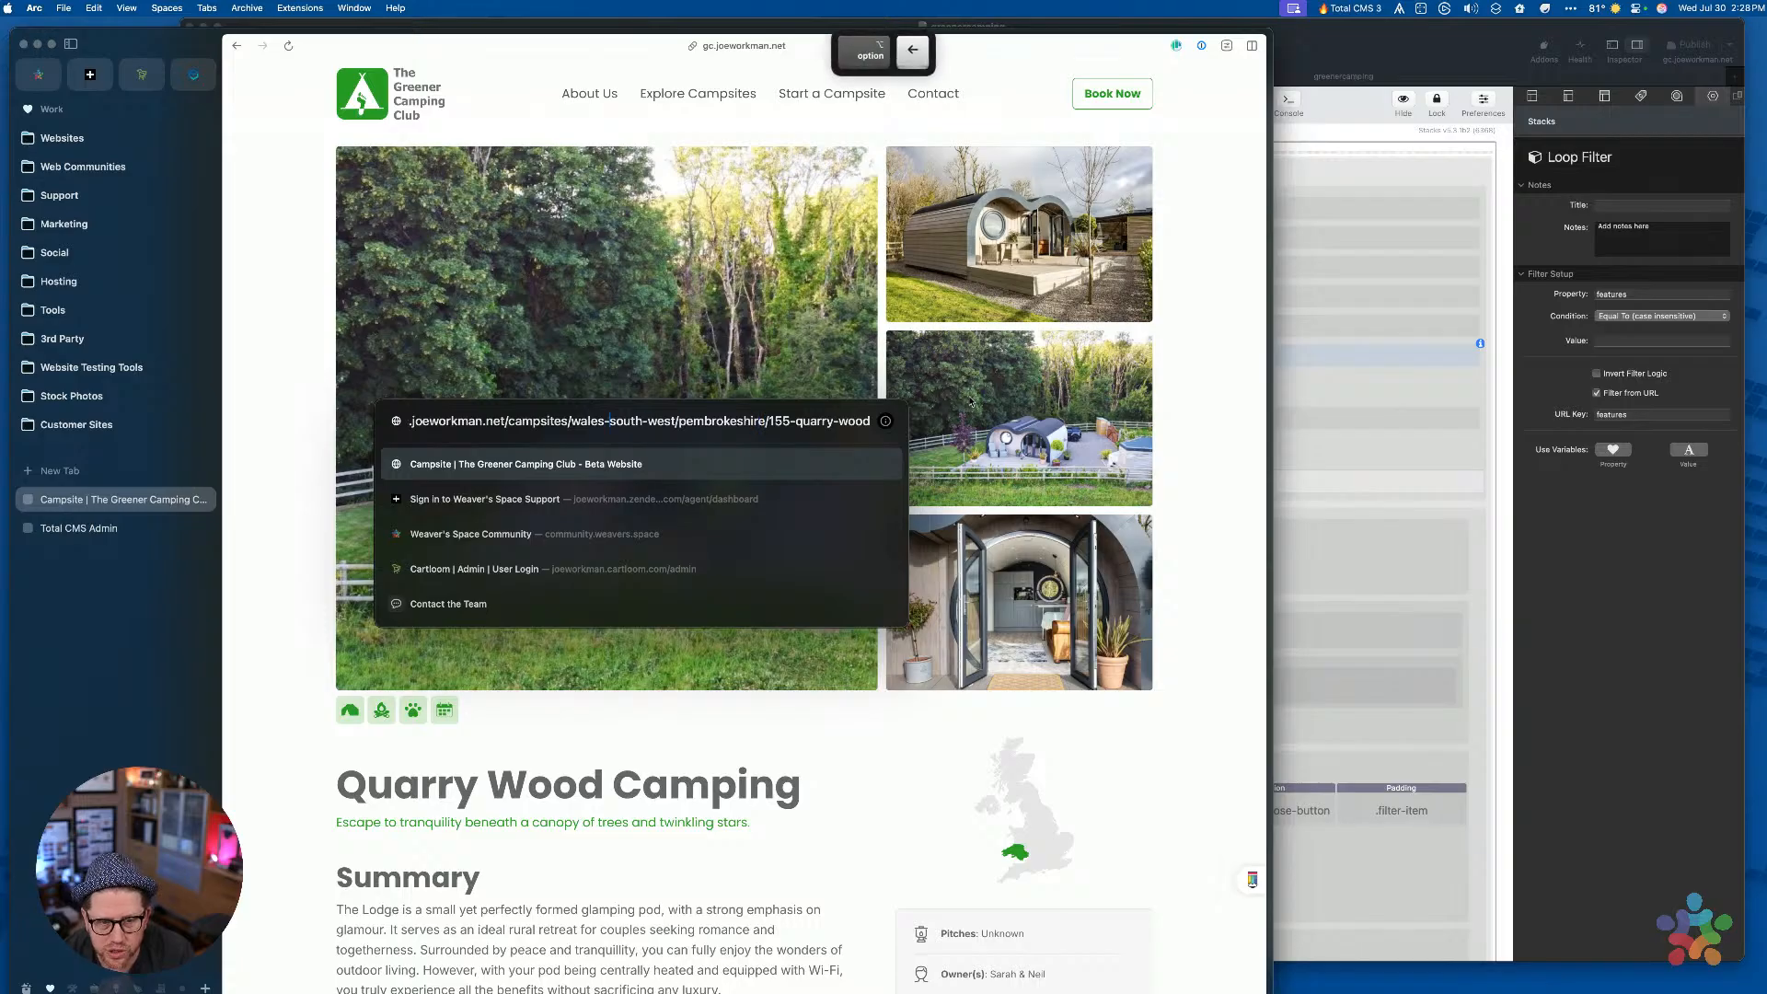
key(alt+shift+Right)
key(alt+shift+Right)
key(alt+shift+Right)
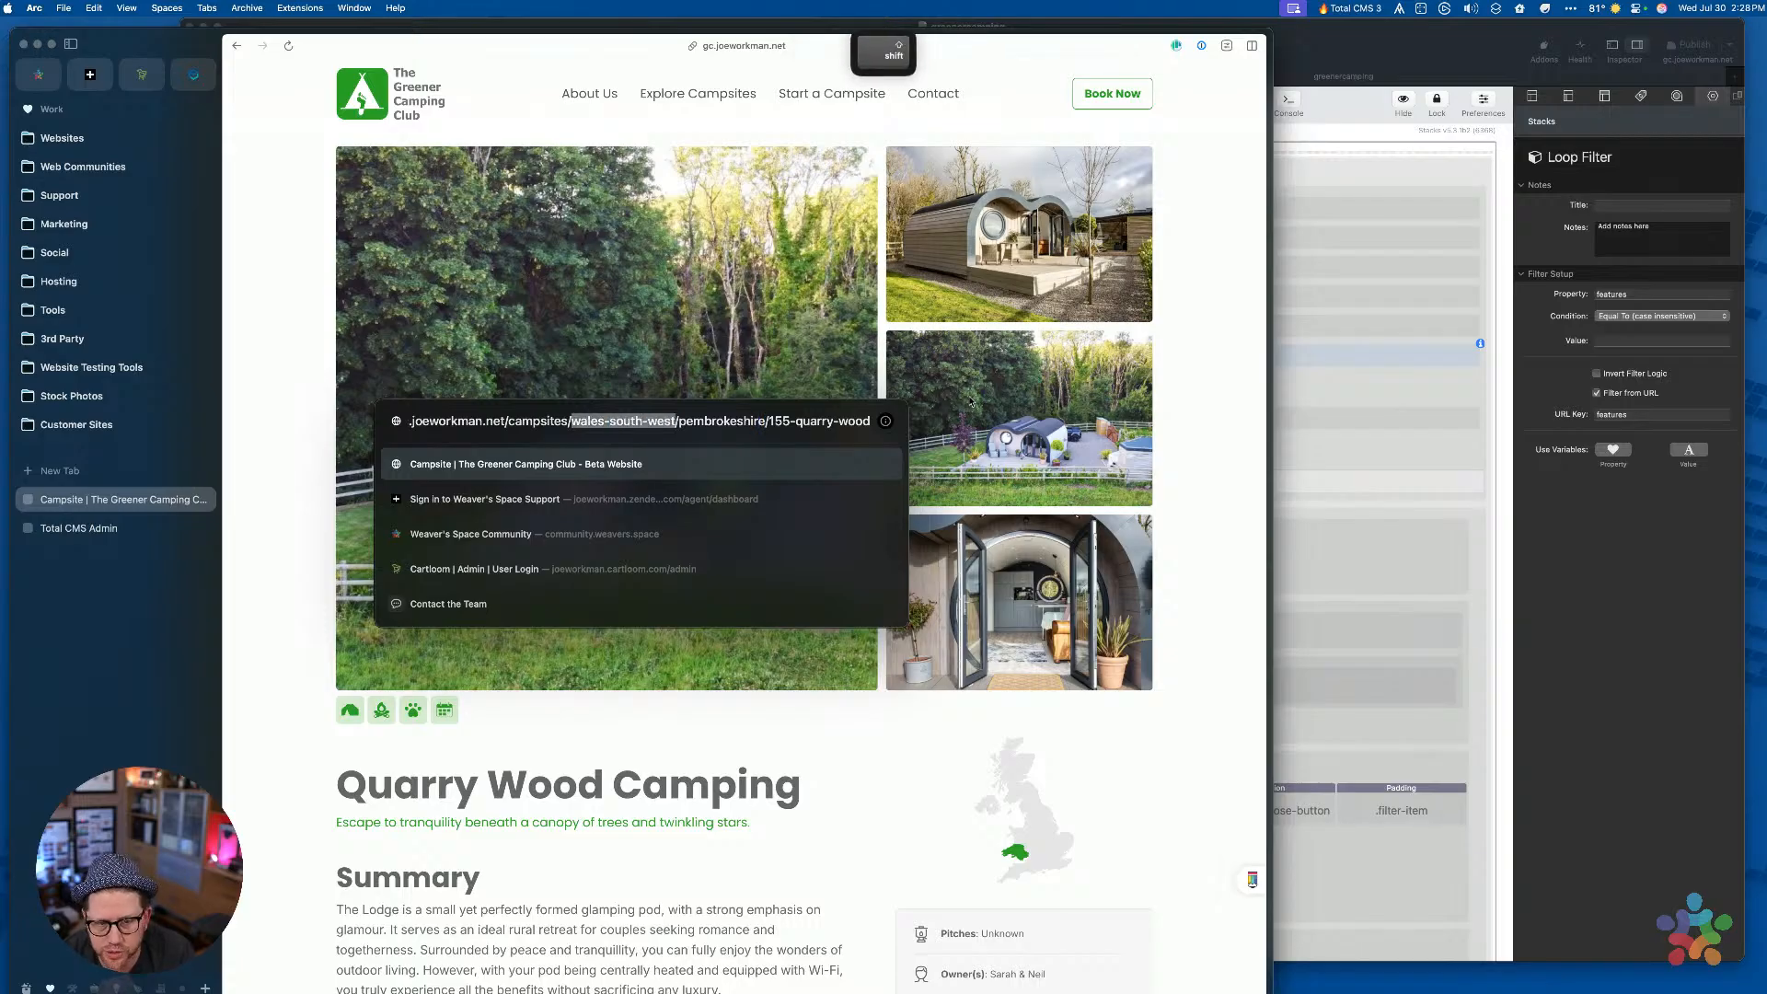
key(alt+Right)
key(alt+shift+Left)
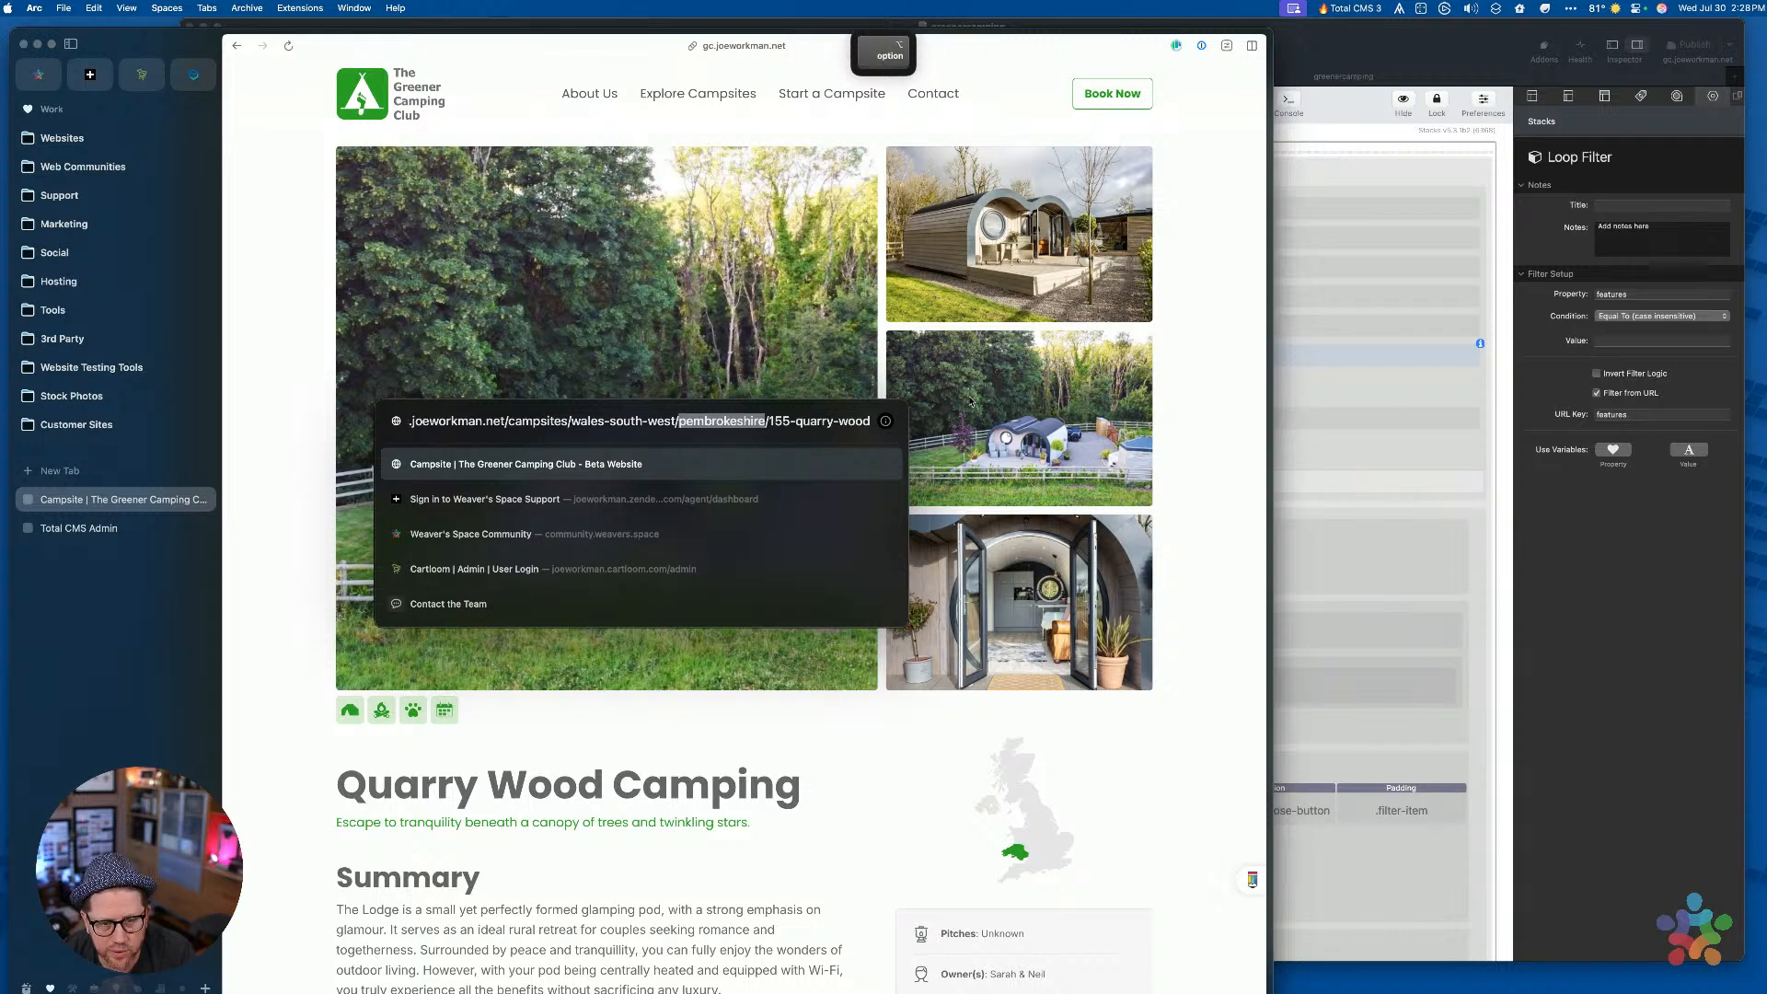
key(alt+Right)
key(alt+shift+Right)
key(alt+shift+Right)
key(shift+super+Right)
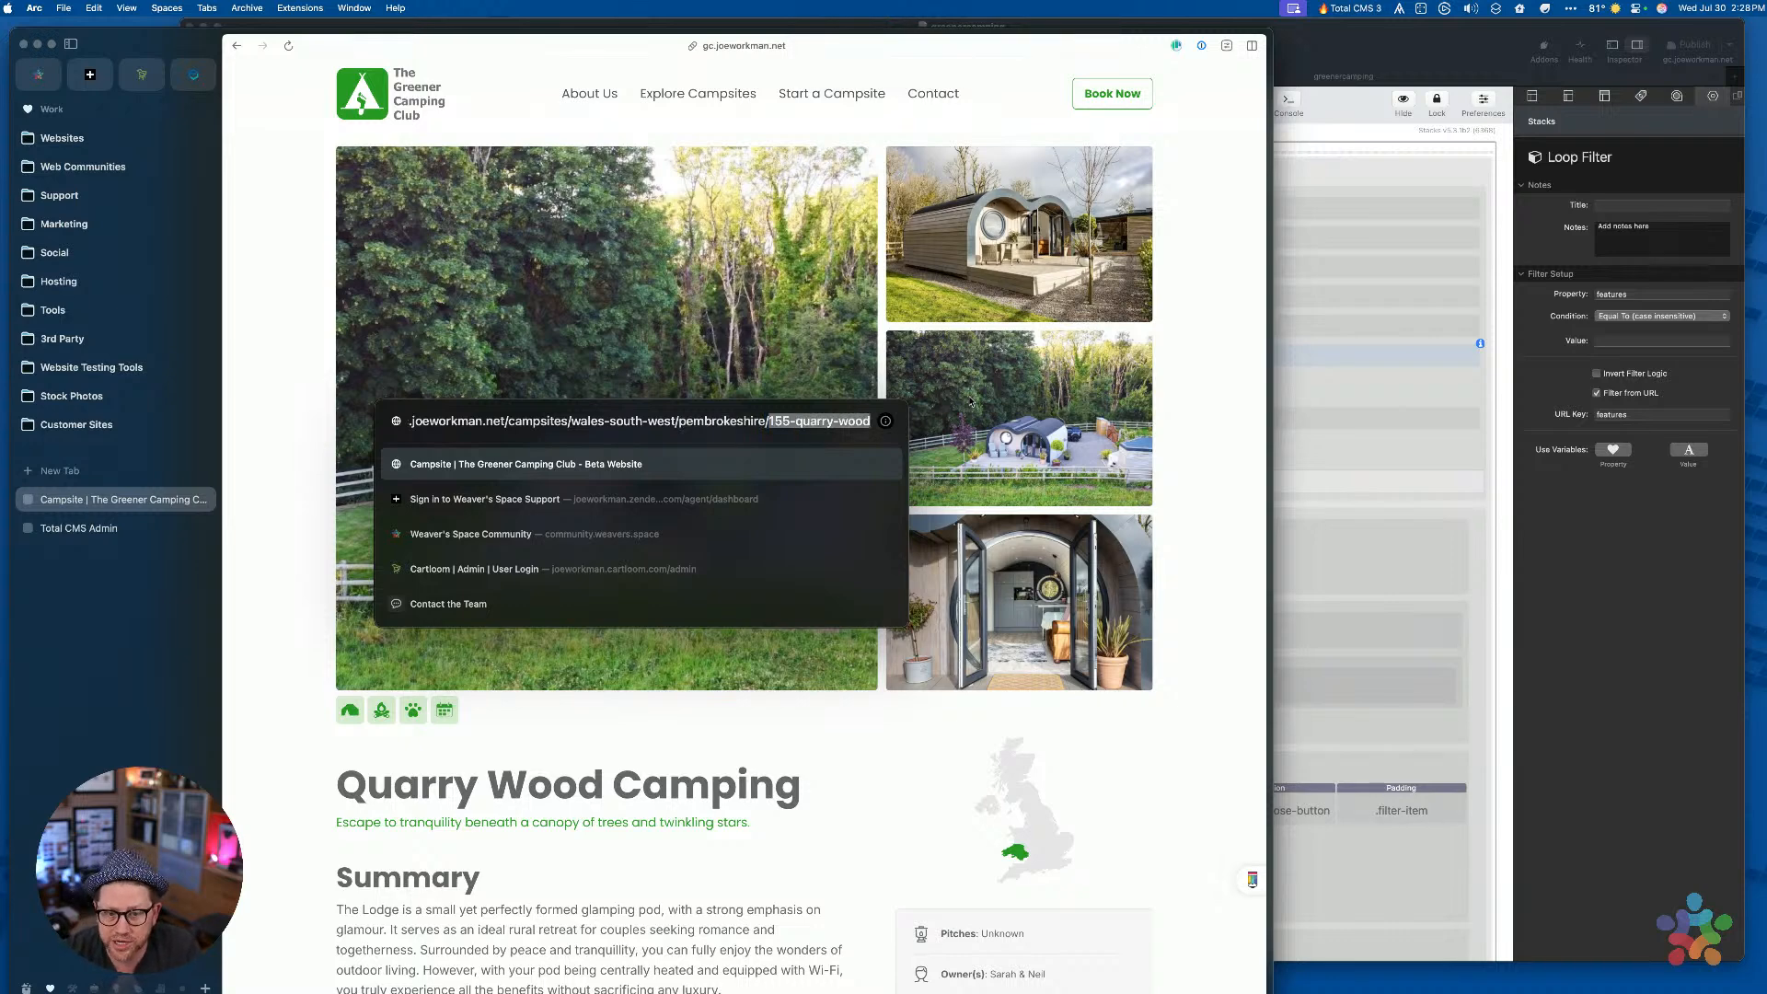
key(BackSpace)
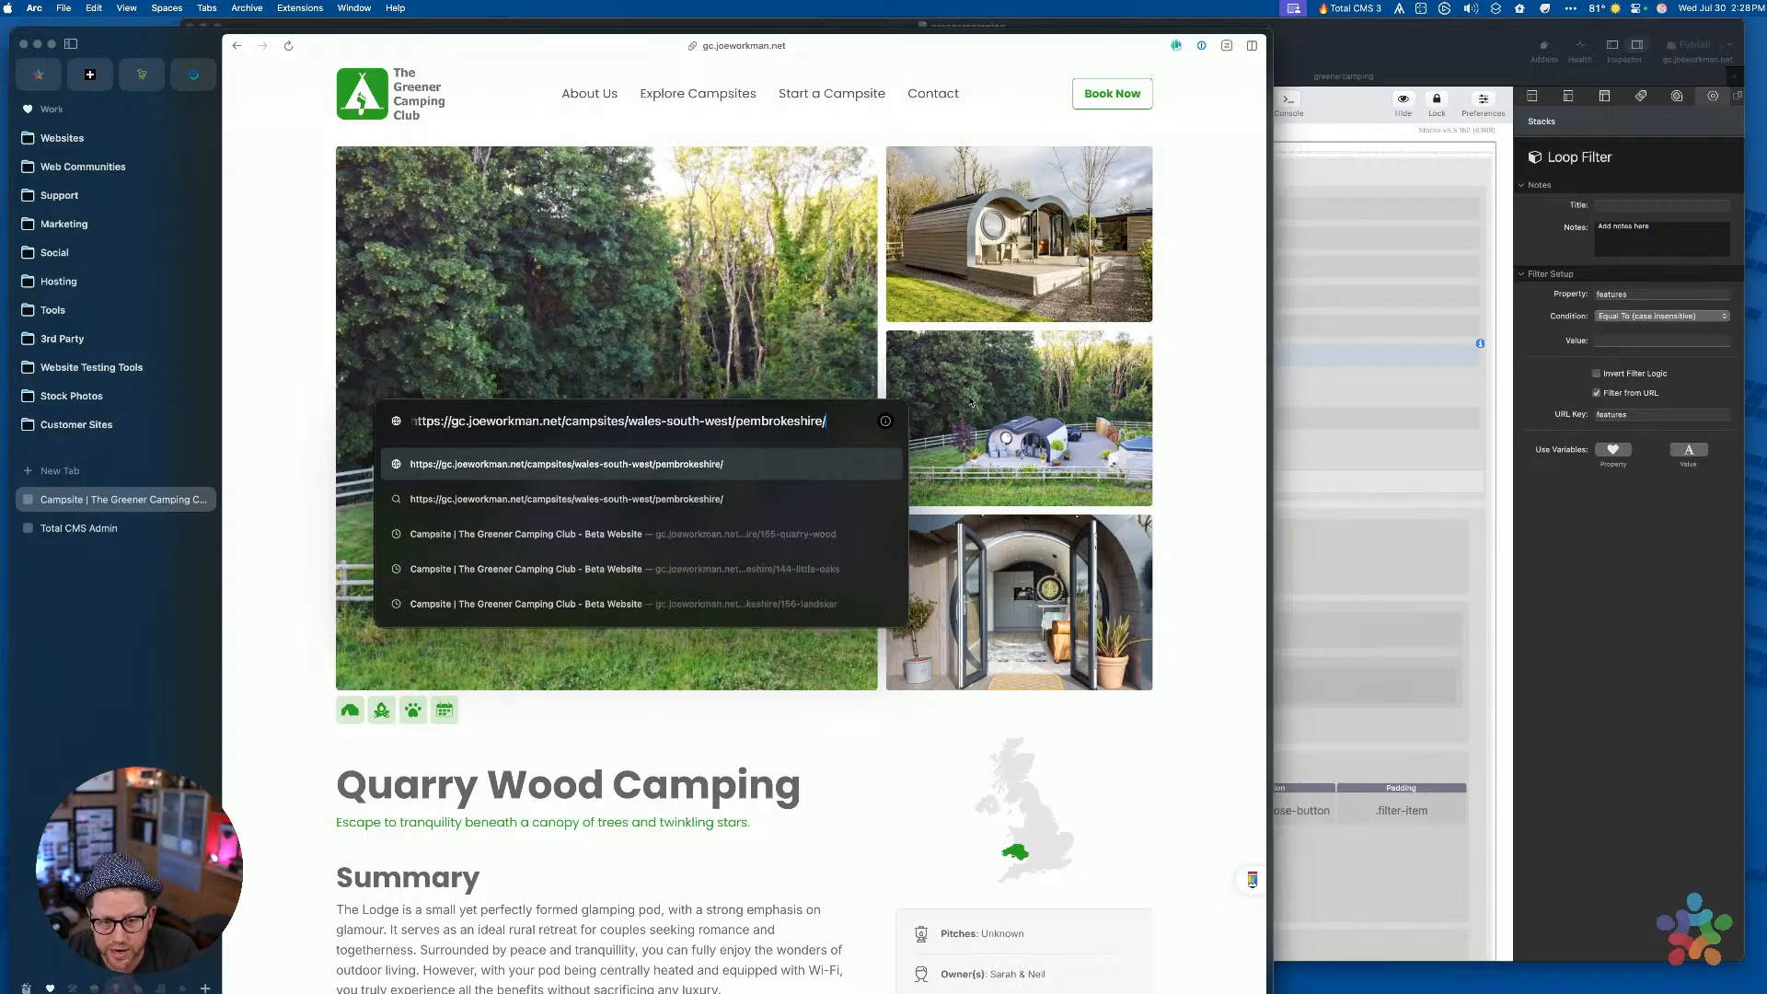
Load the wales-south-west/pembrokeshire URL and scroll through its 48 Pembrokeshire campsites
key(alt+shift+Left)
key(alt+shift+Left)
key(alt+shift+Left)
key(alt+shift+Left)
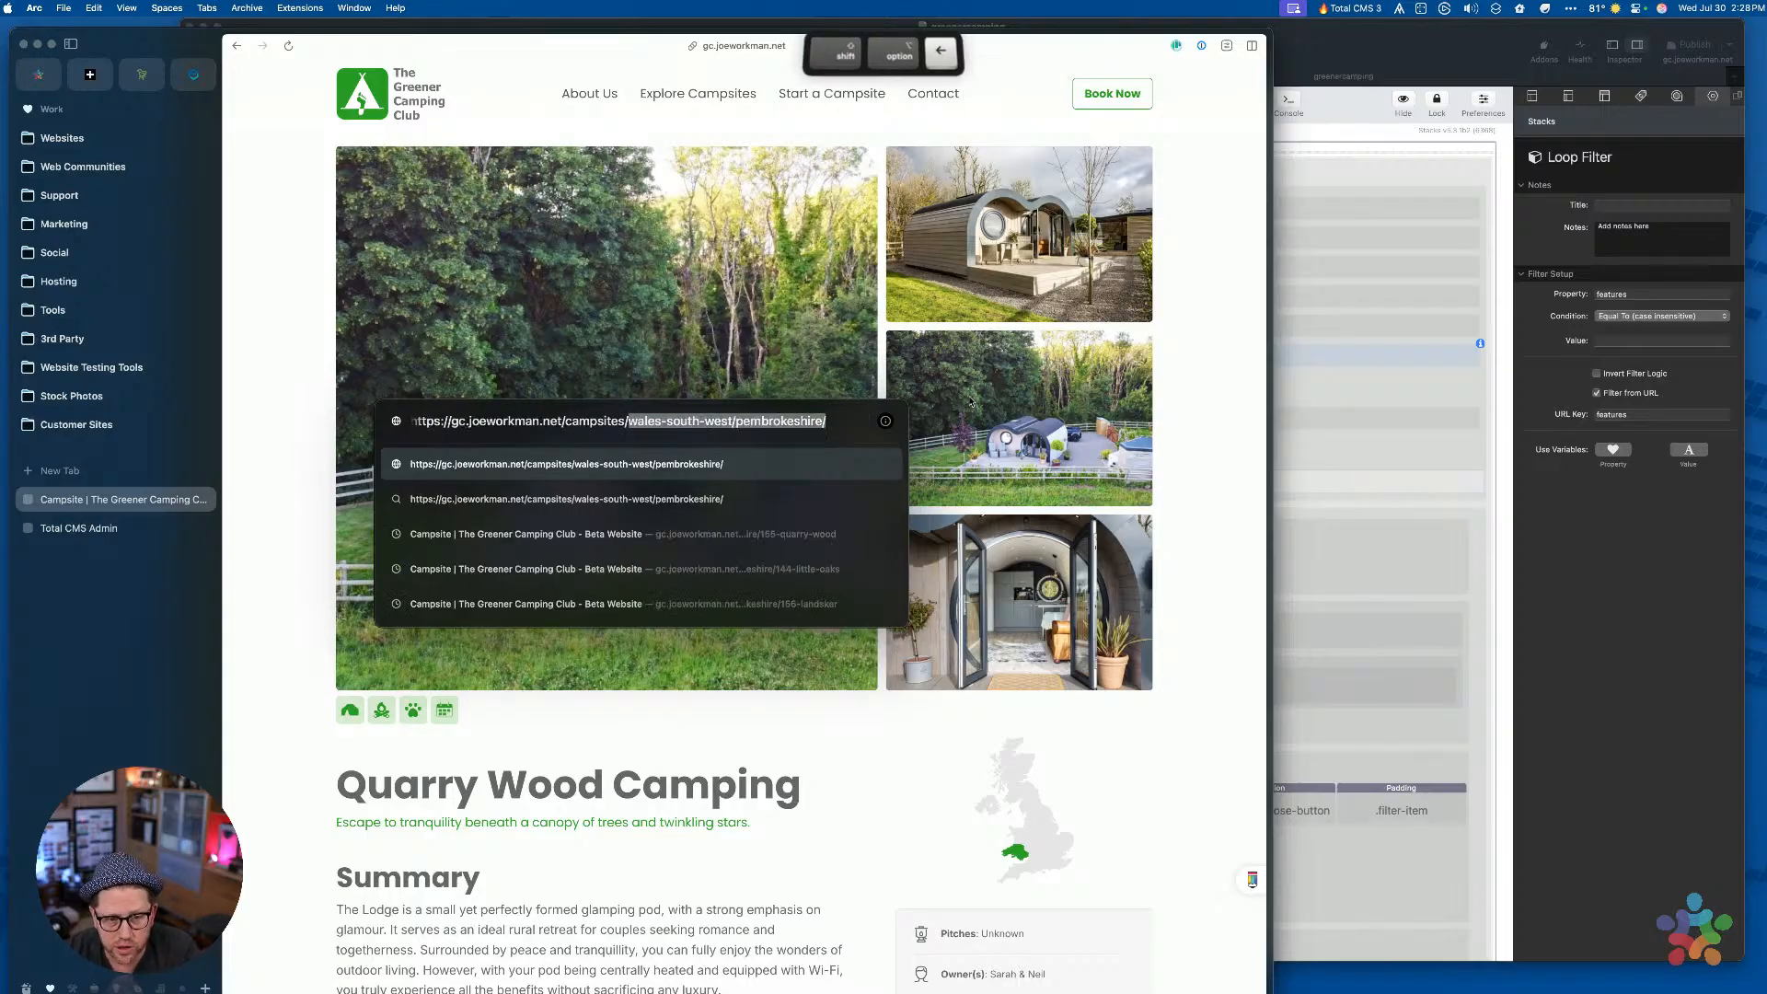
key(Right)
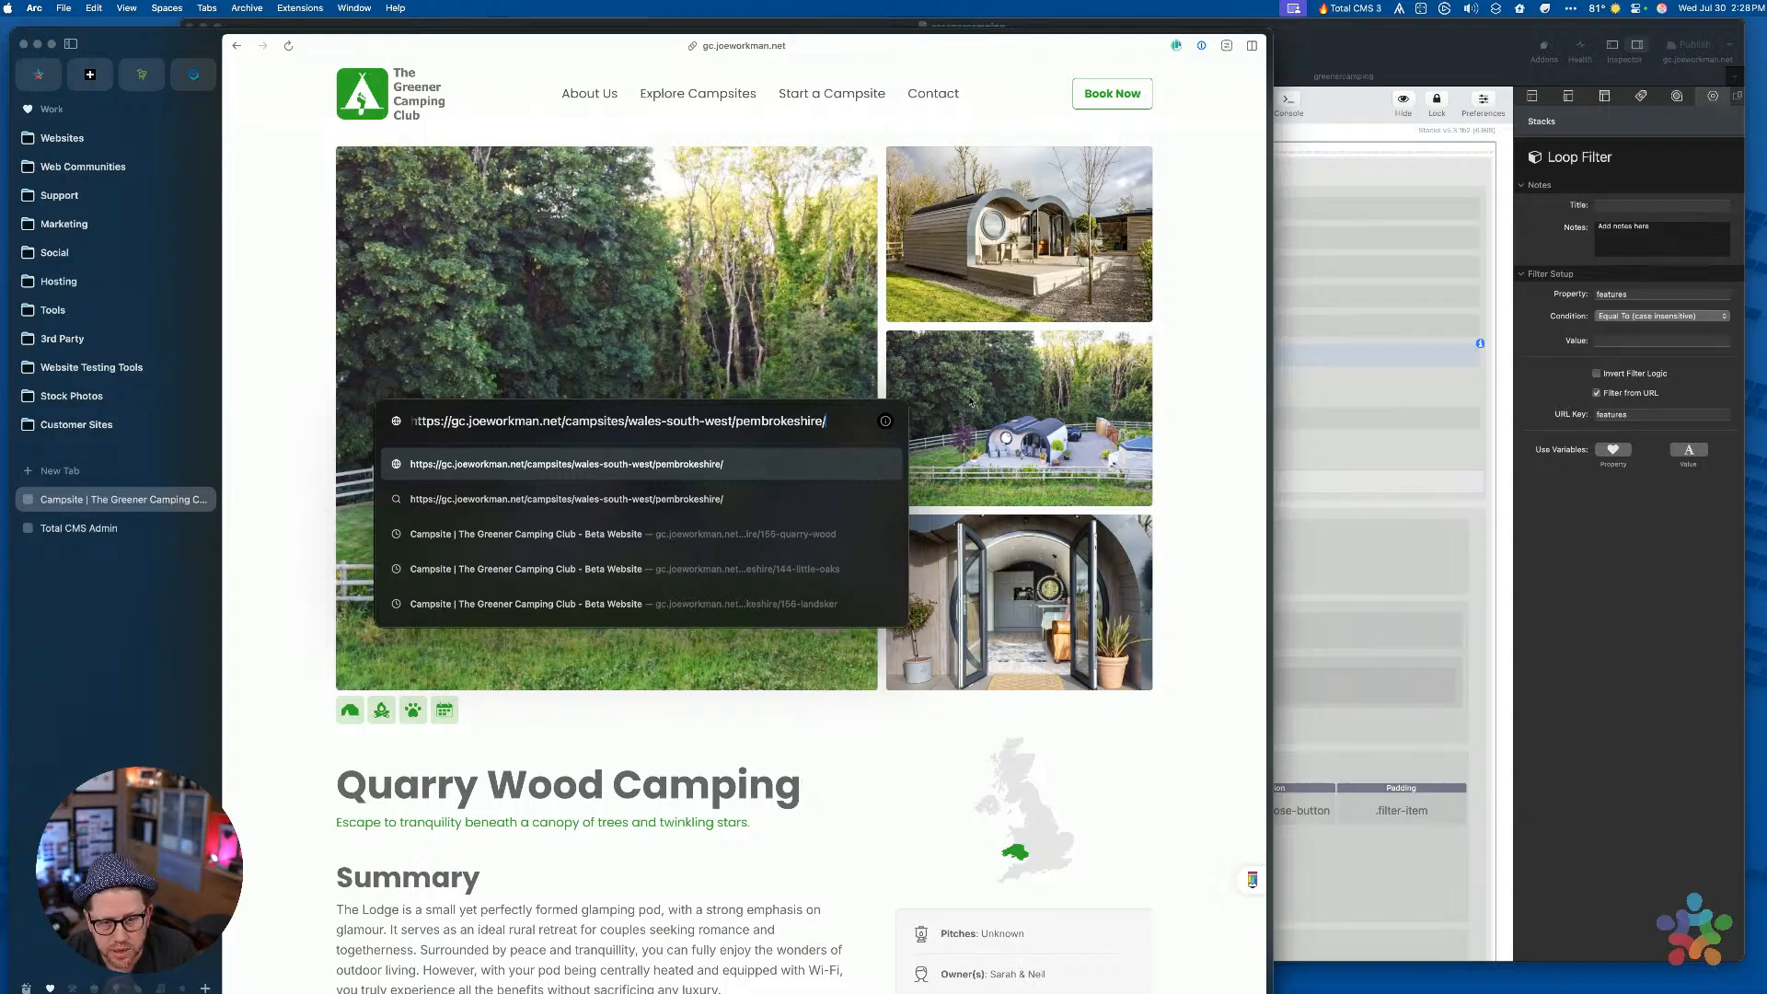
key(Return)
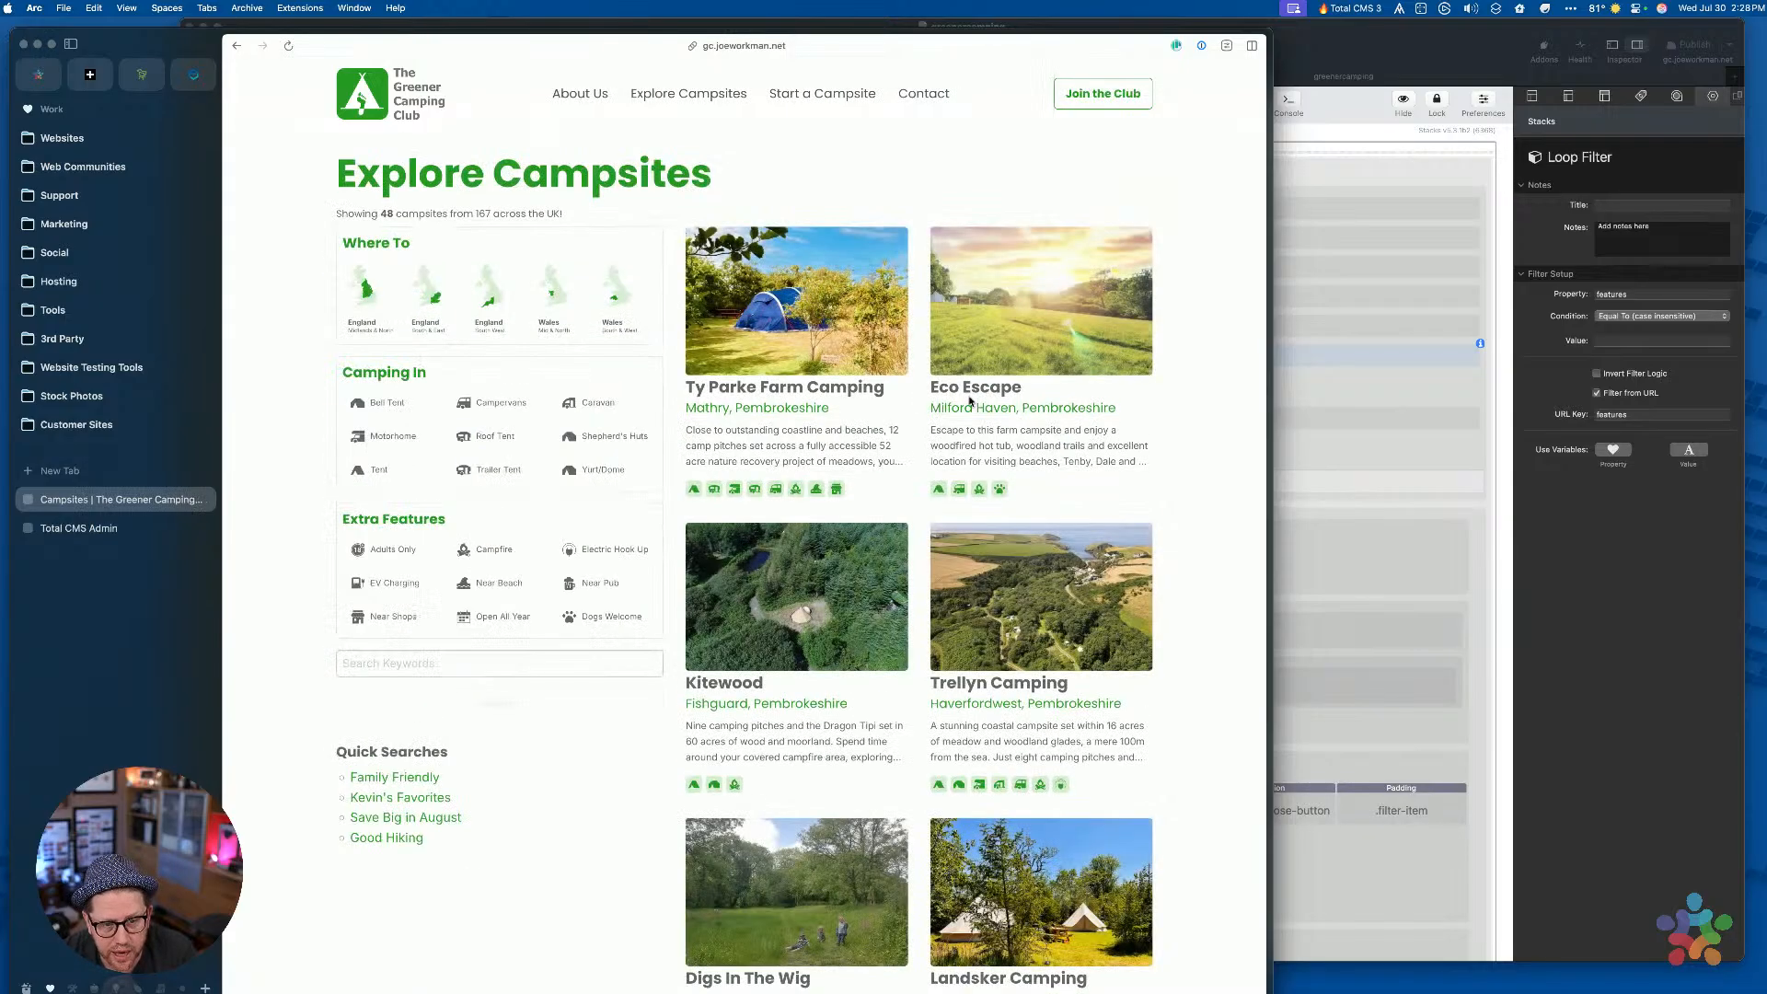
click(843, 337)
scroll(861, 433, down, 20)
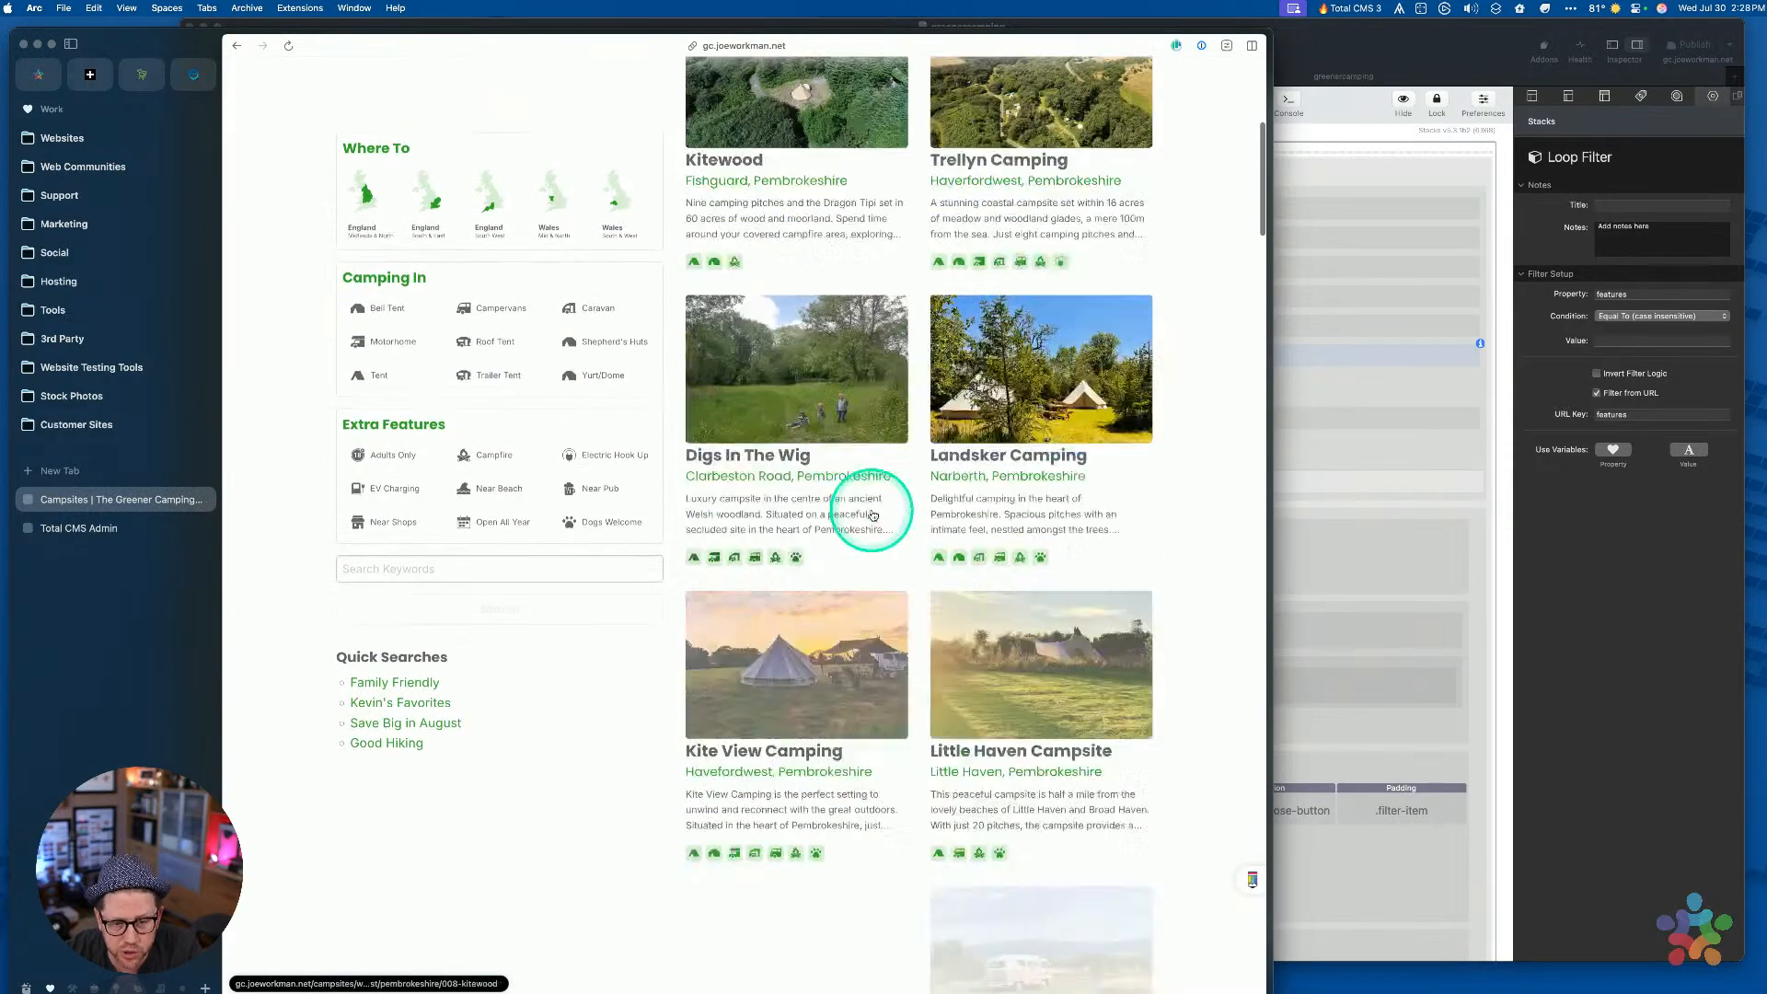
scroll(872, 515, up, 20)
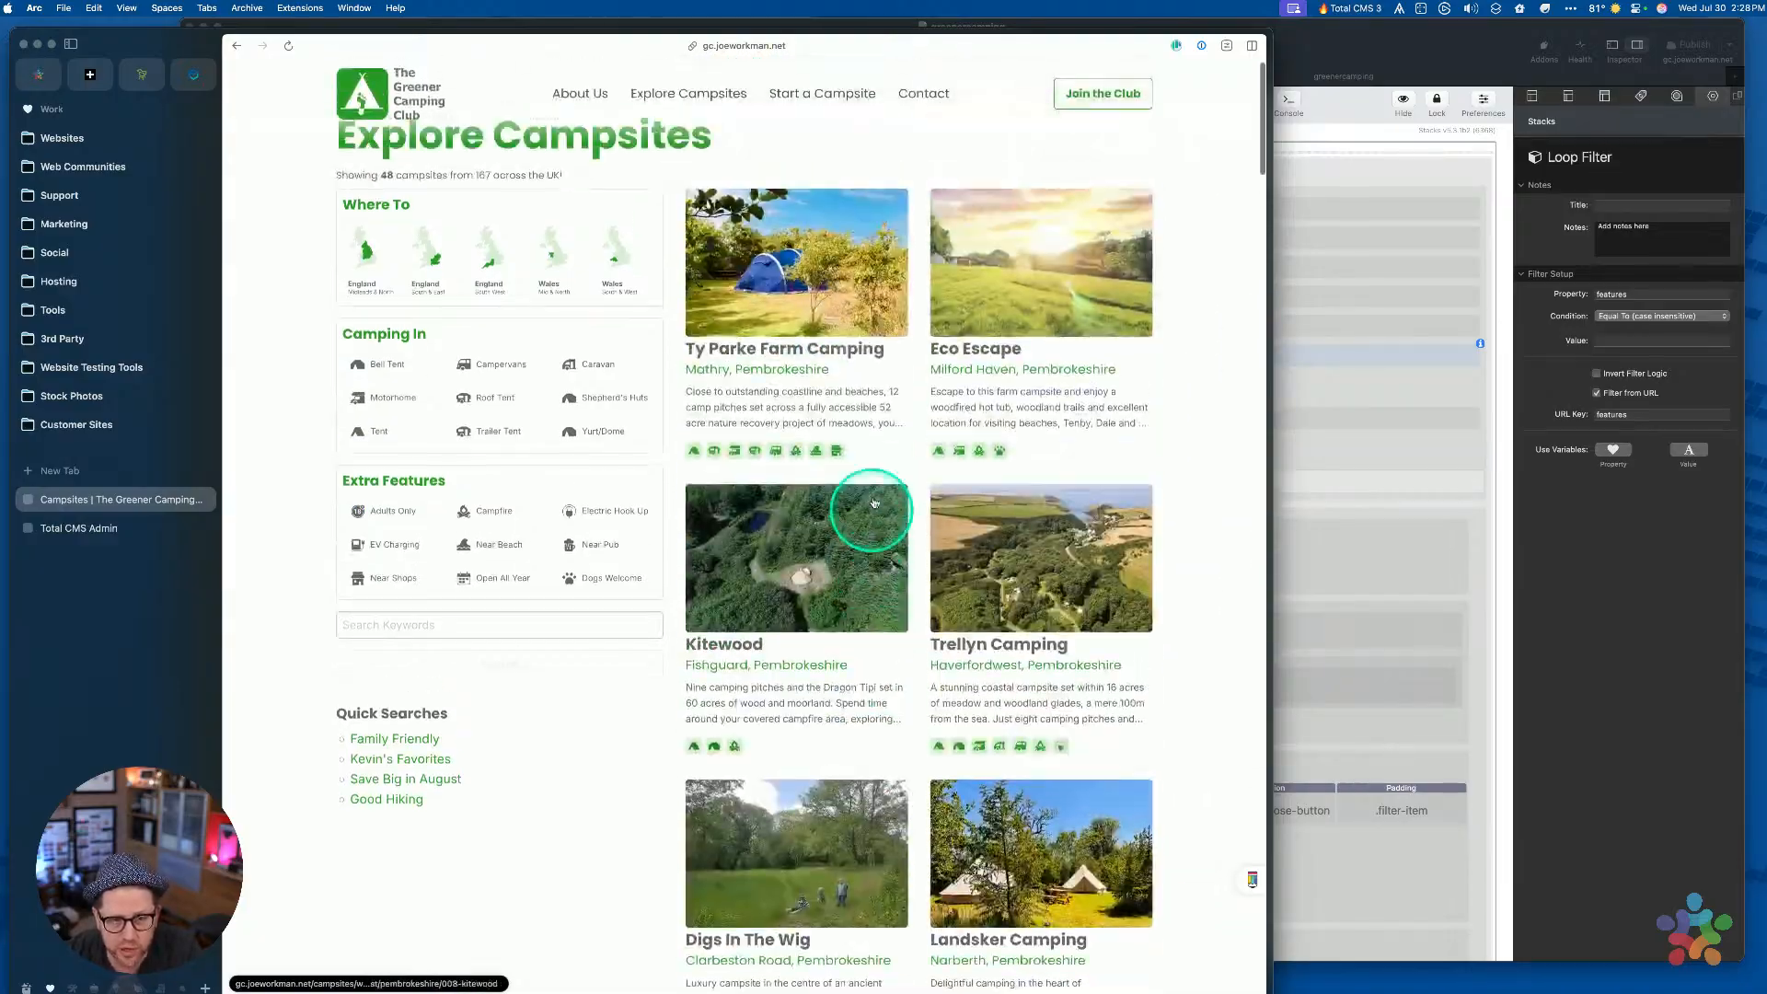
scroll(886, 342, down, 15)
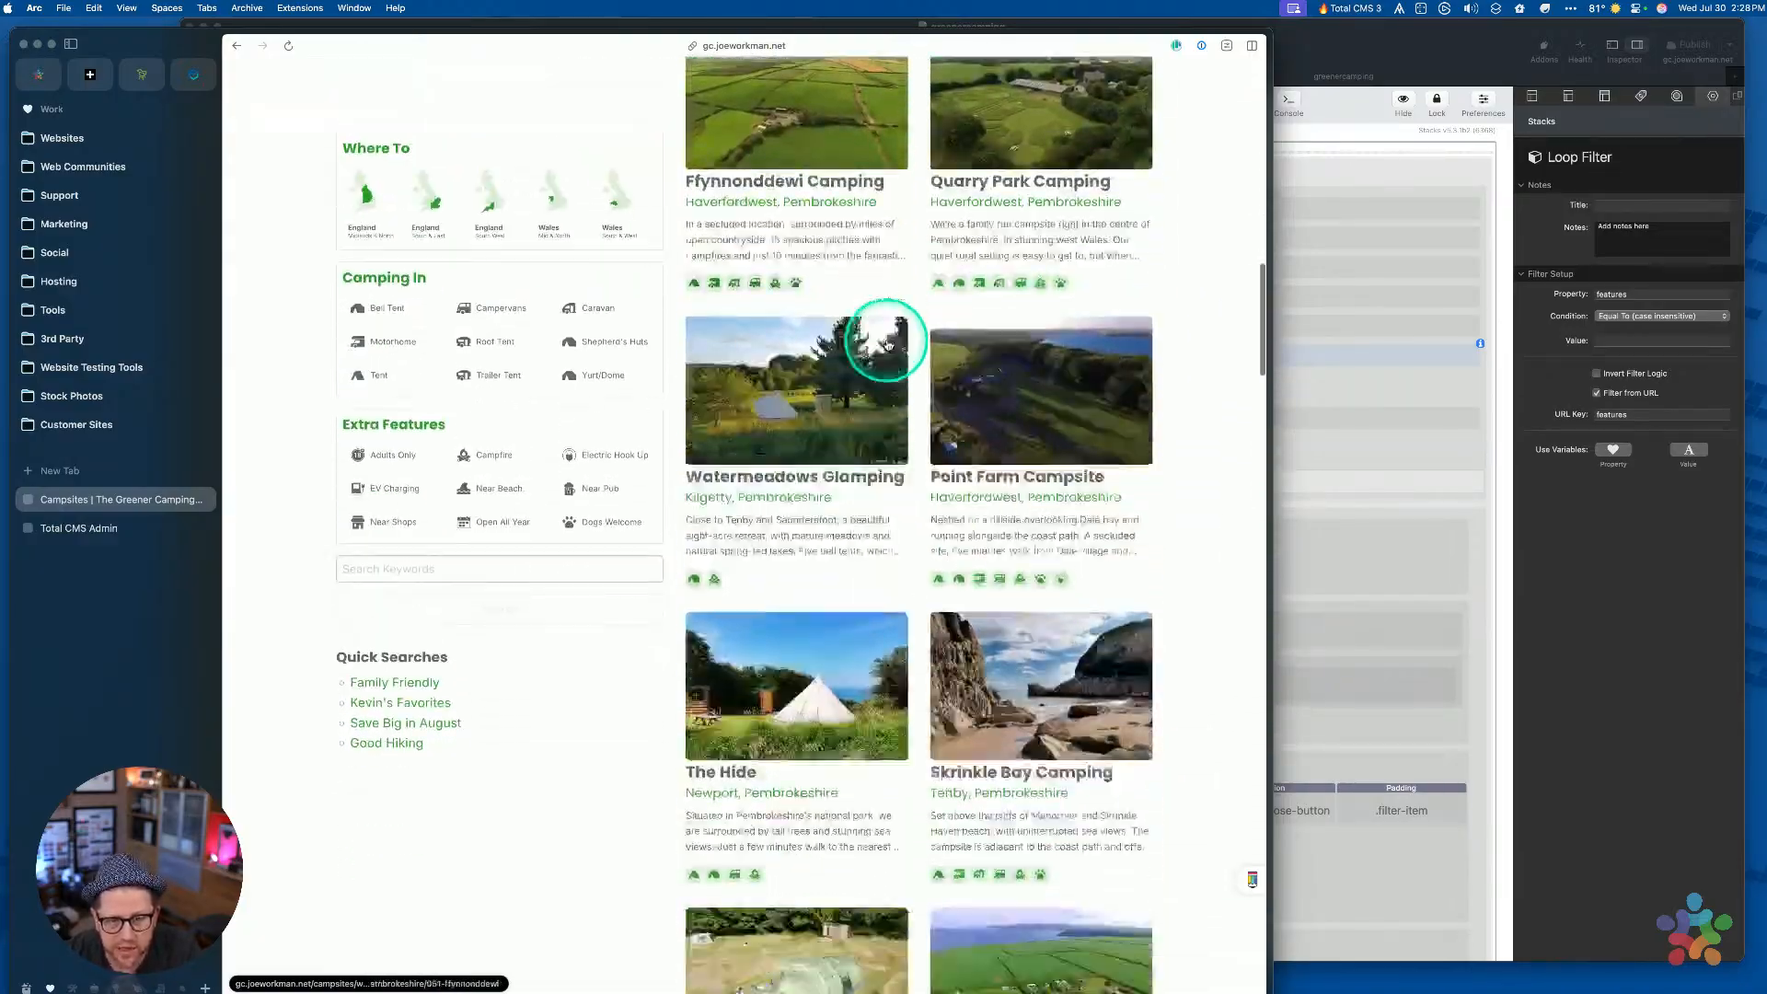
scroll(884, 339, up, 12)
scroll(820, 489, up, 5)
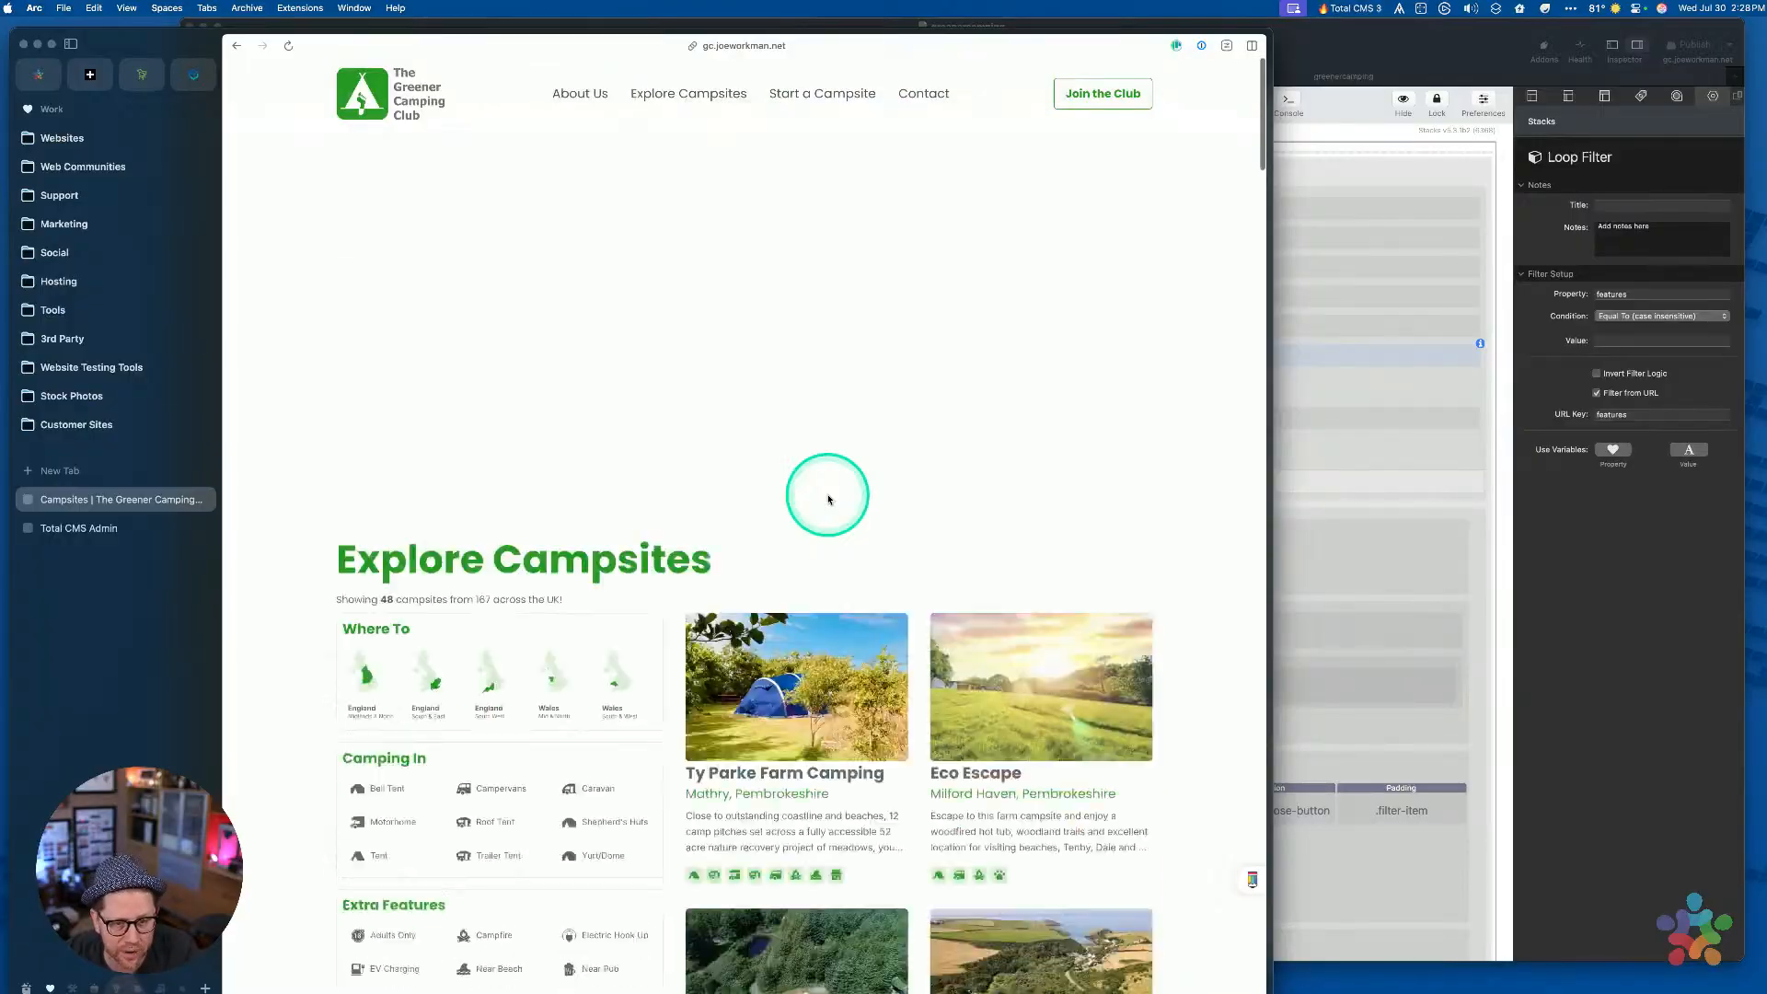
Select 'pembrokeshire' at the end of the address bar
key(super+l)
key(Right)
key(shift+alt+Left)
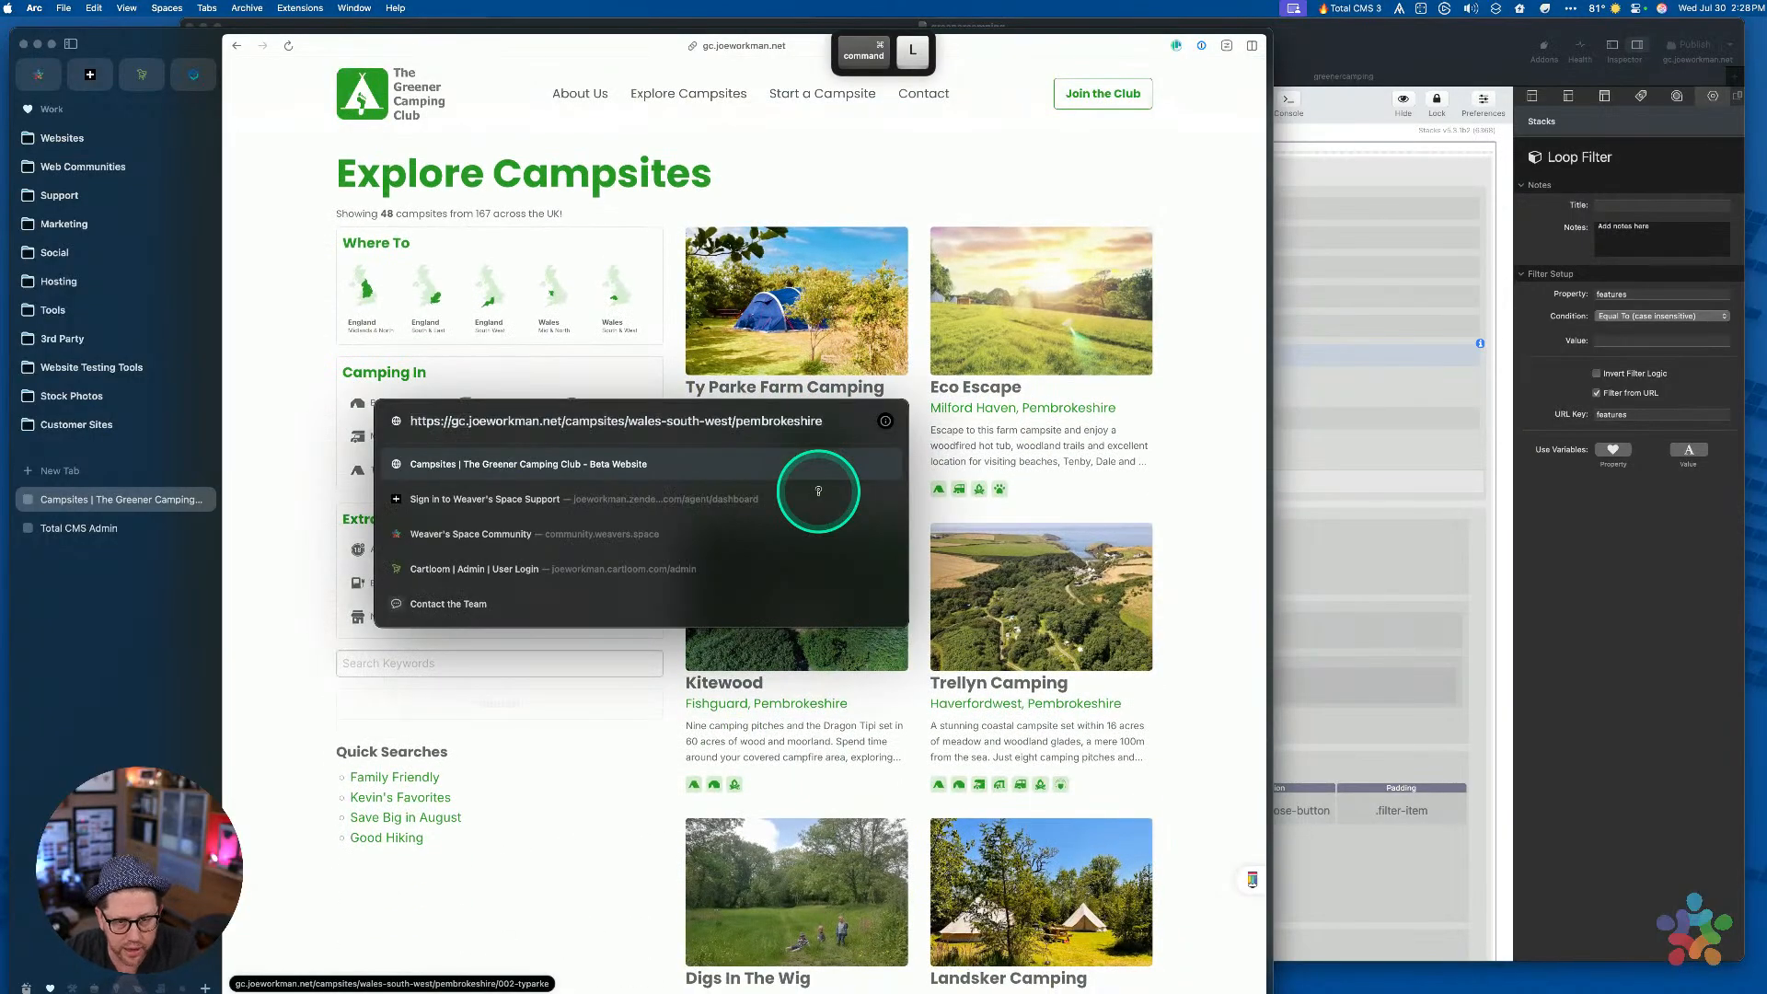
Delete 'pembrokeshire' from the URL to load /campsites/wales-south-west/ with 74 campsites
key(BackSpace)
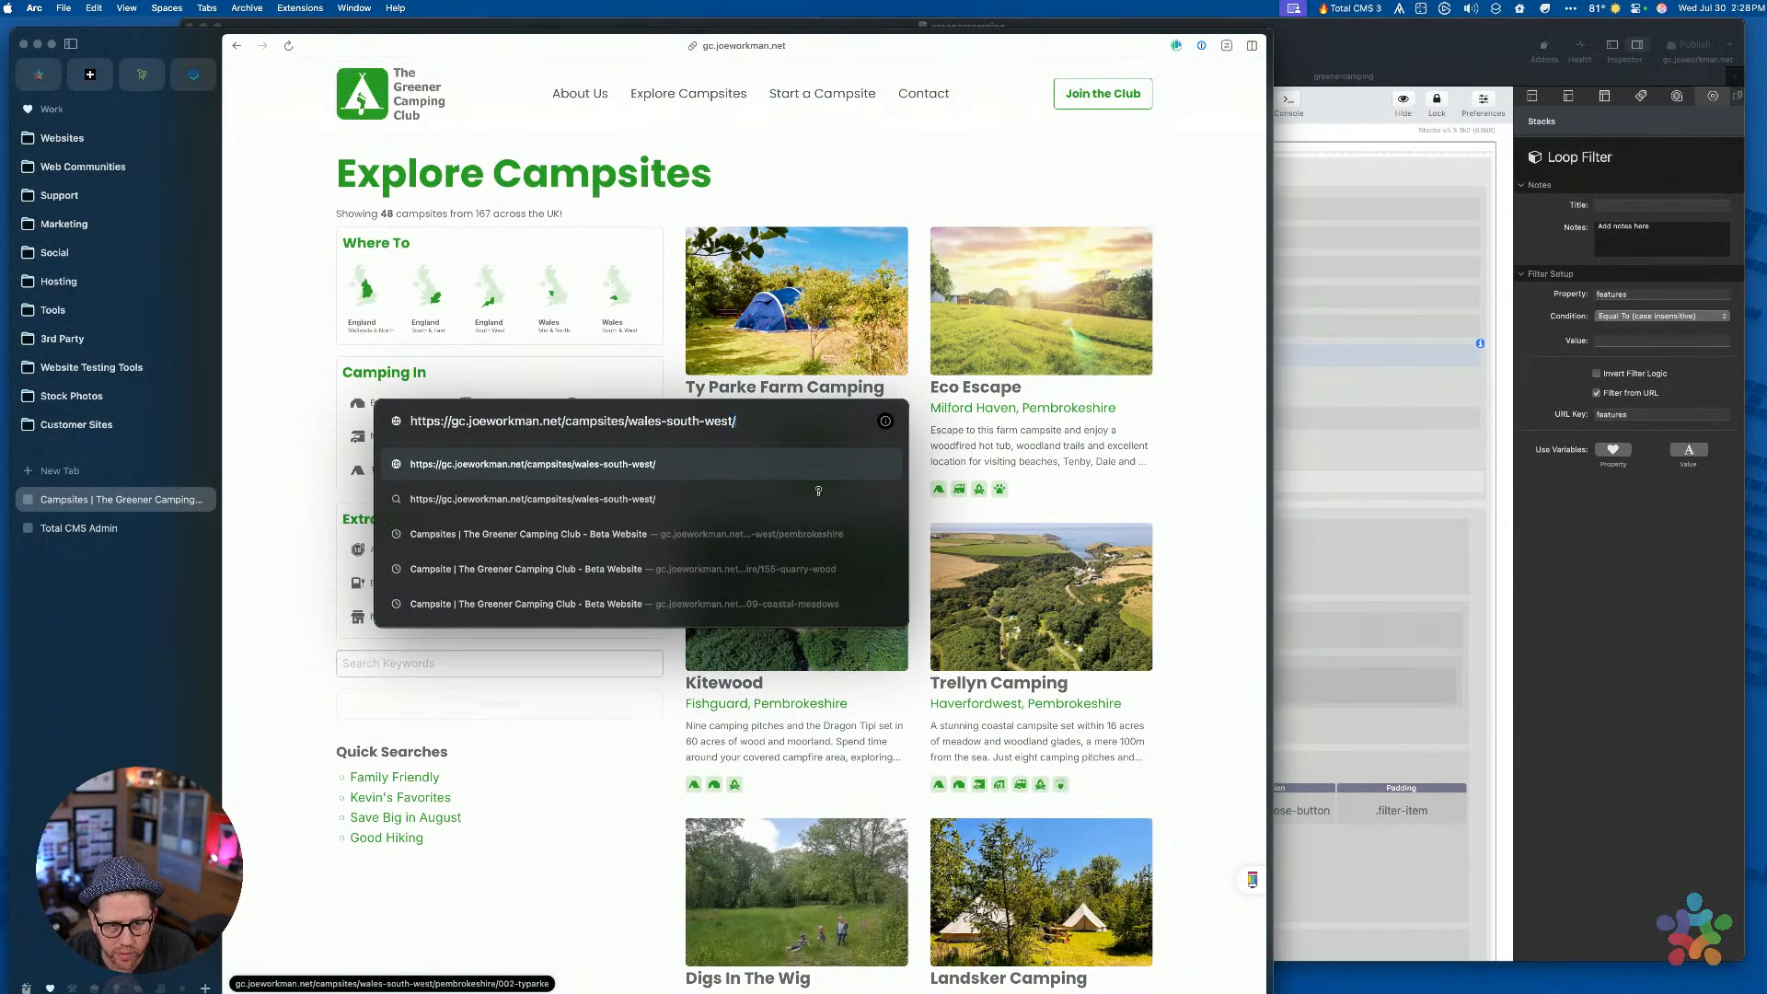
key(Return)
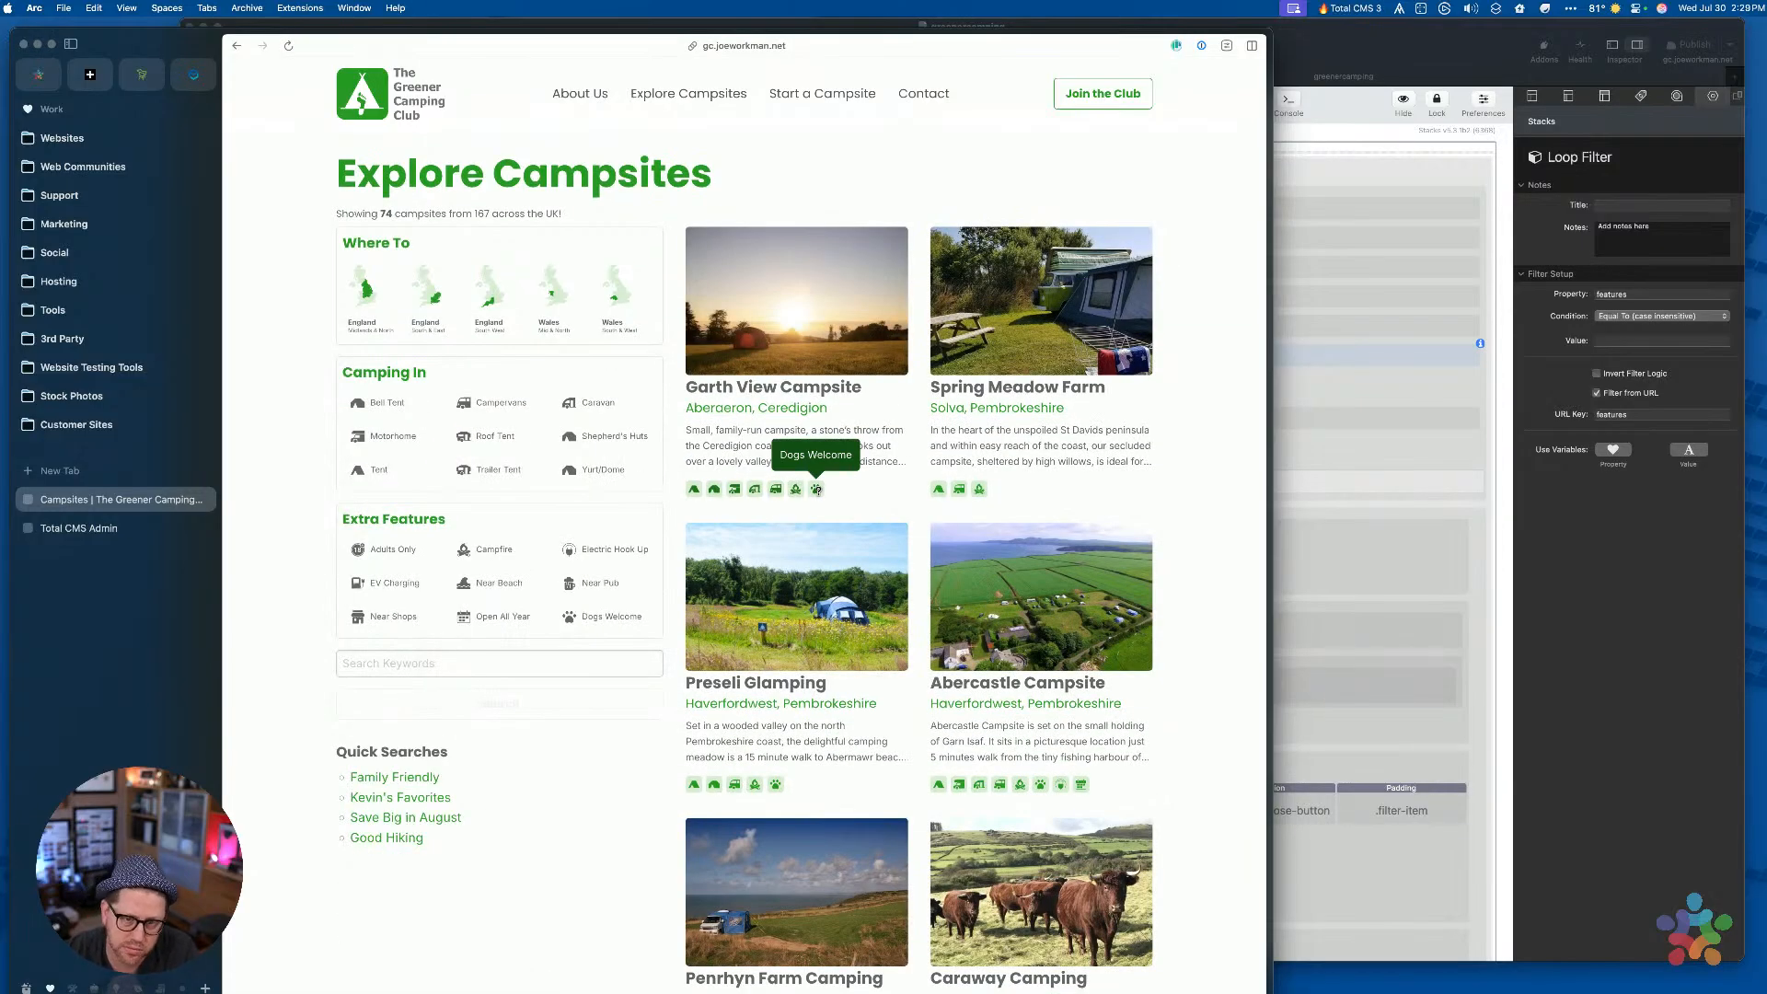
scroll(848, 414, down, 8)
scroll(847, 414, up, 8)
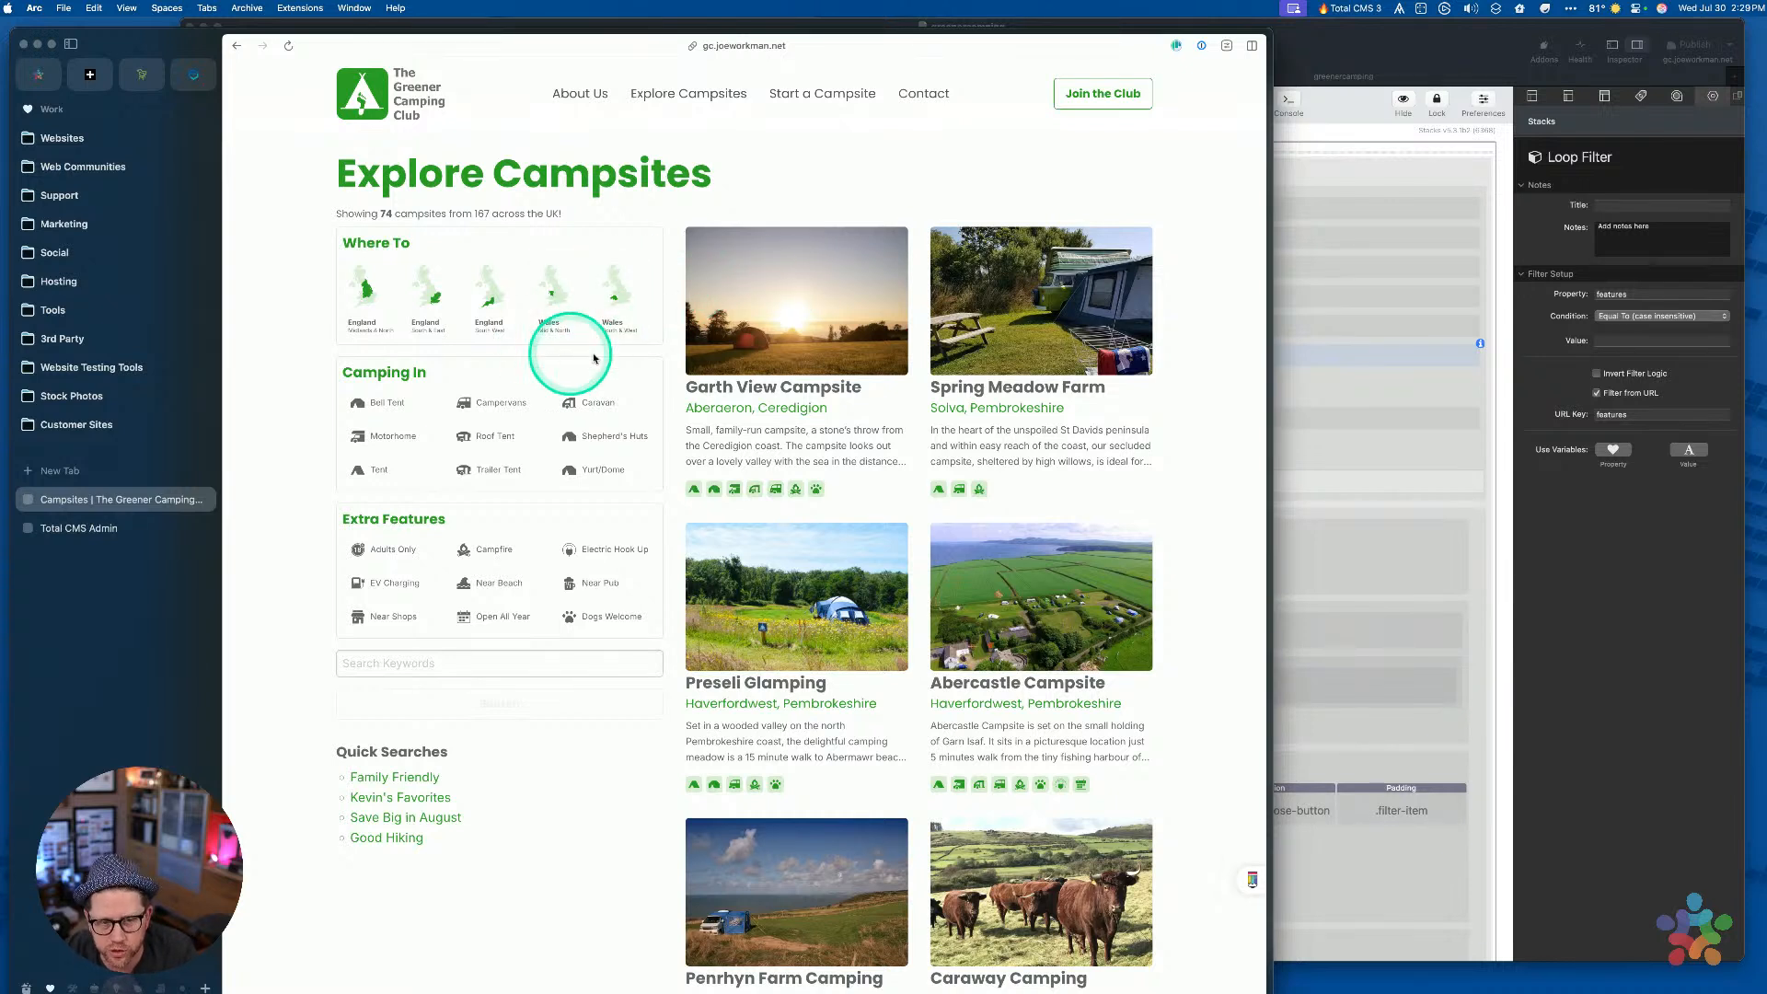
Search with the Wales South & West region tile, then check the RapidWeaver Campsites page
click(617, 305)
click(542, 707)
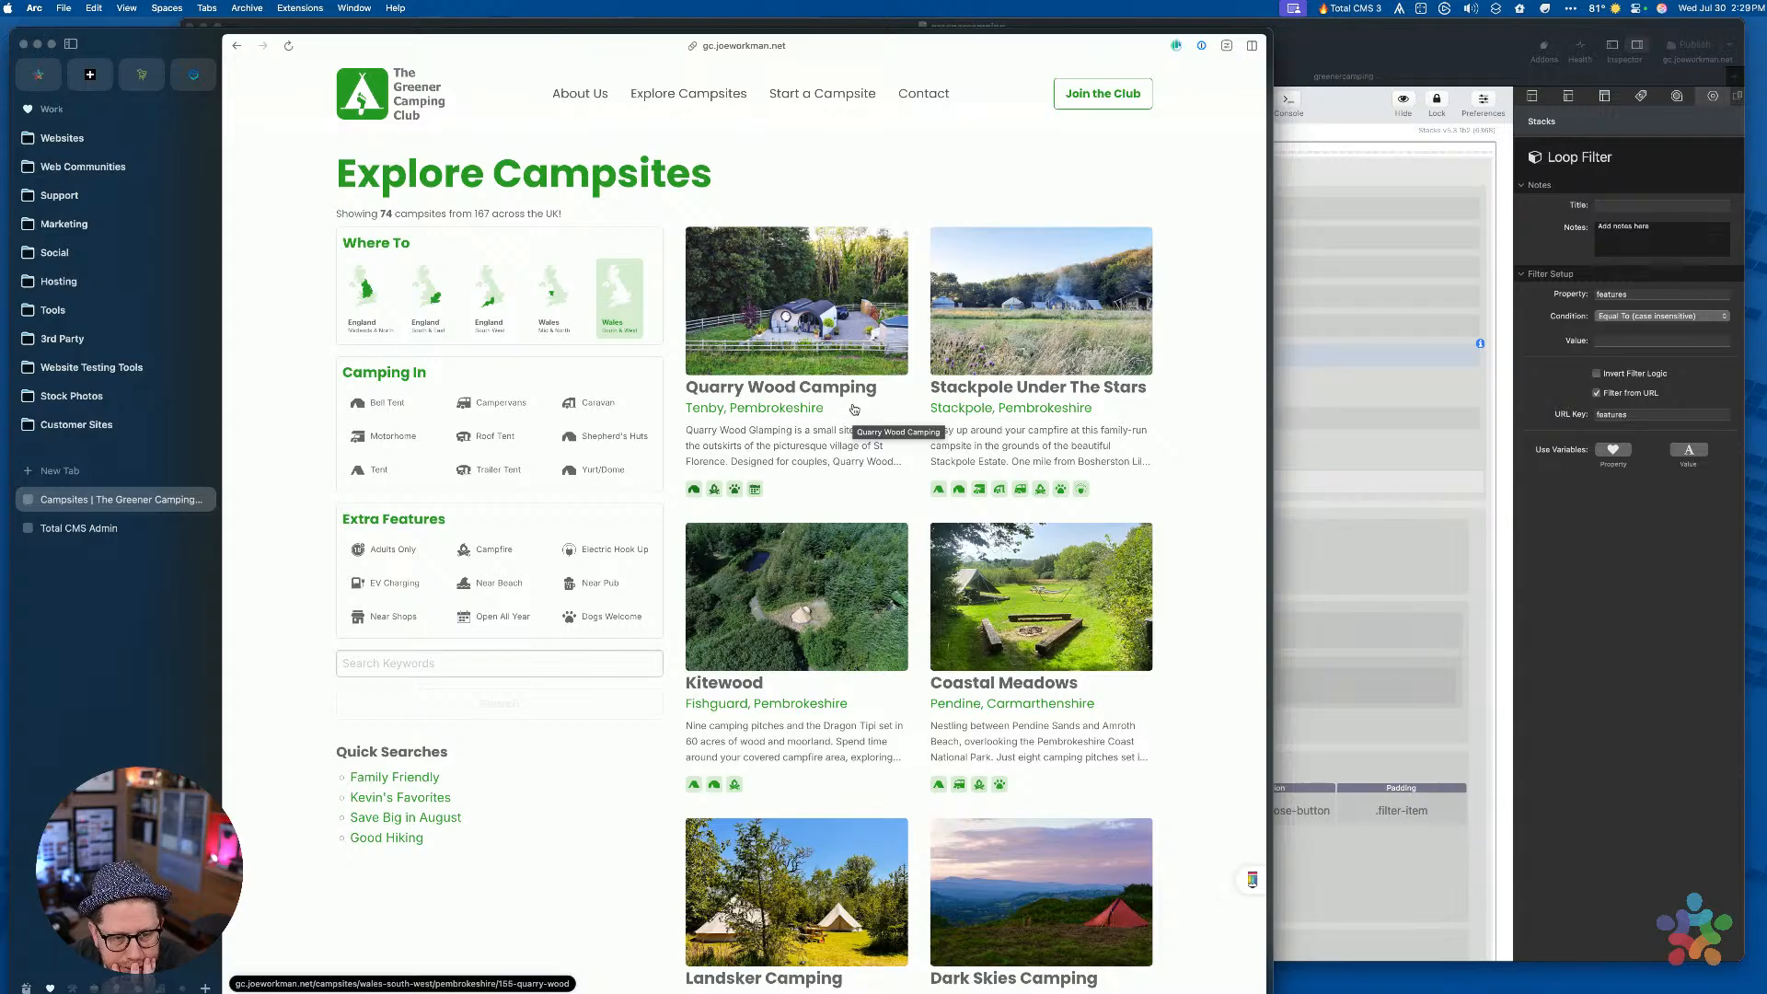
click(400, 672)
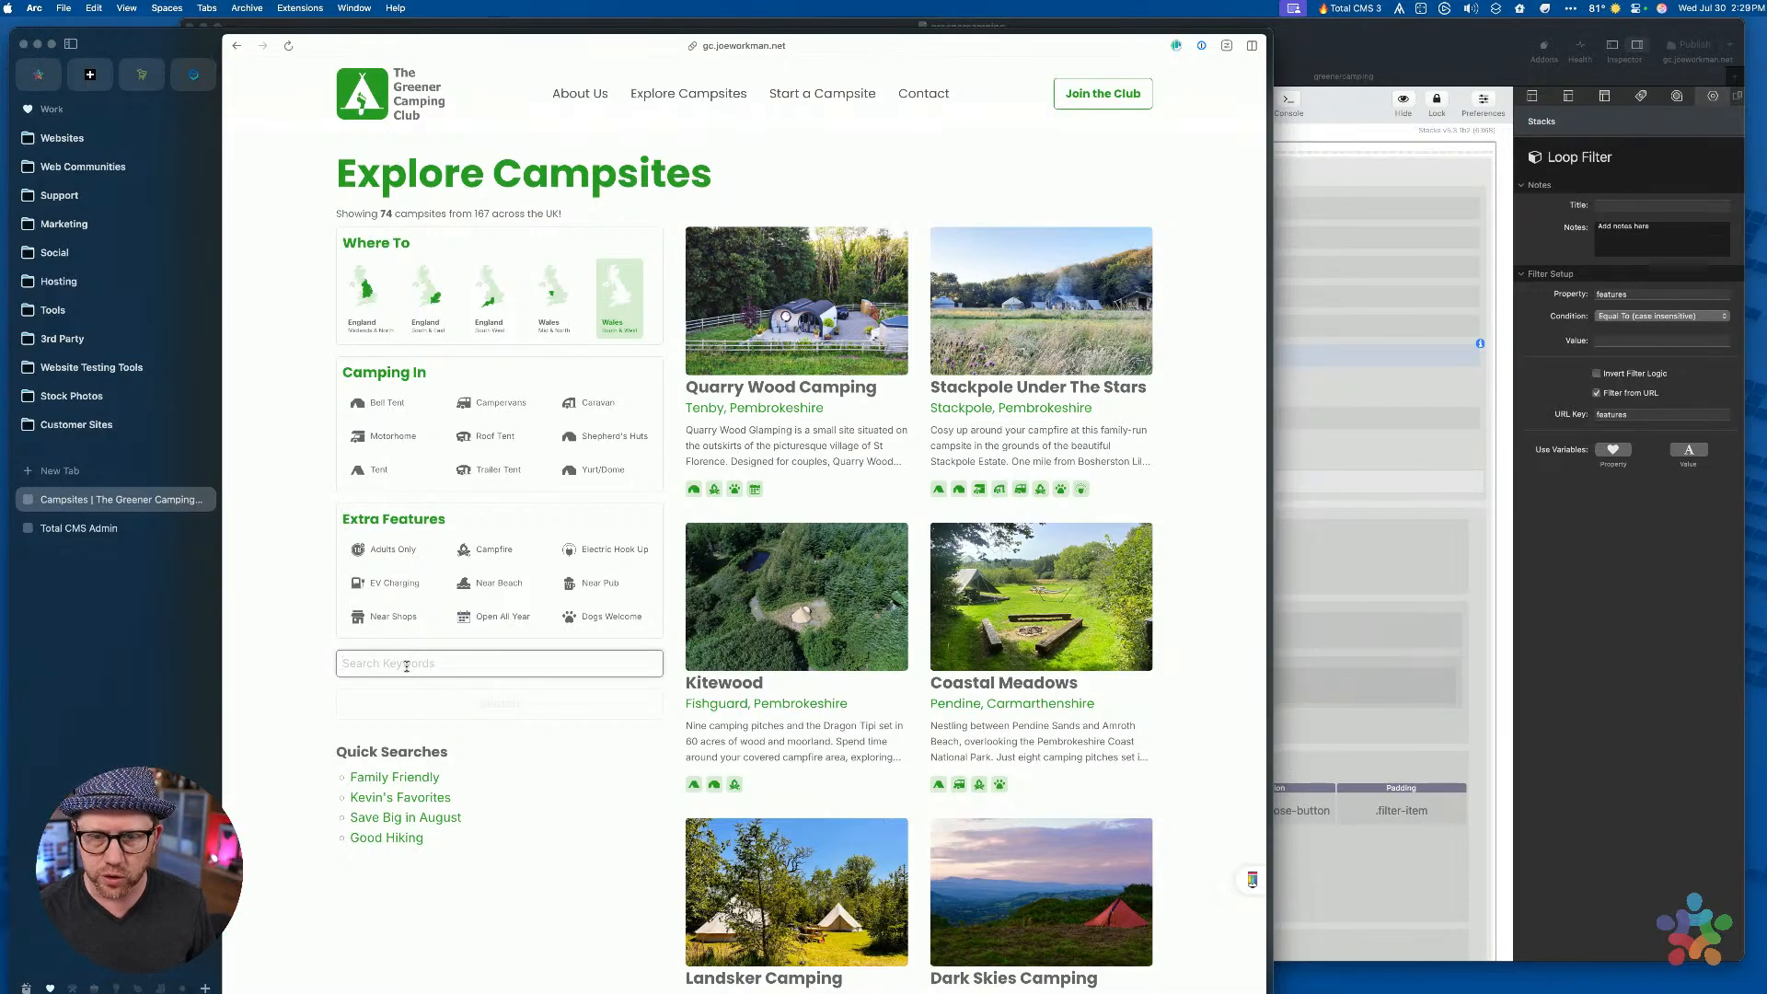
click(406, 665)
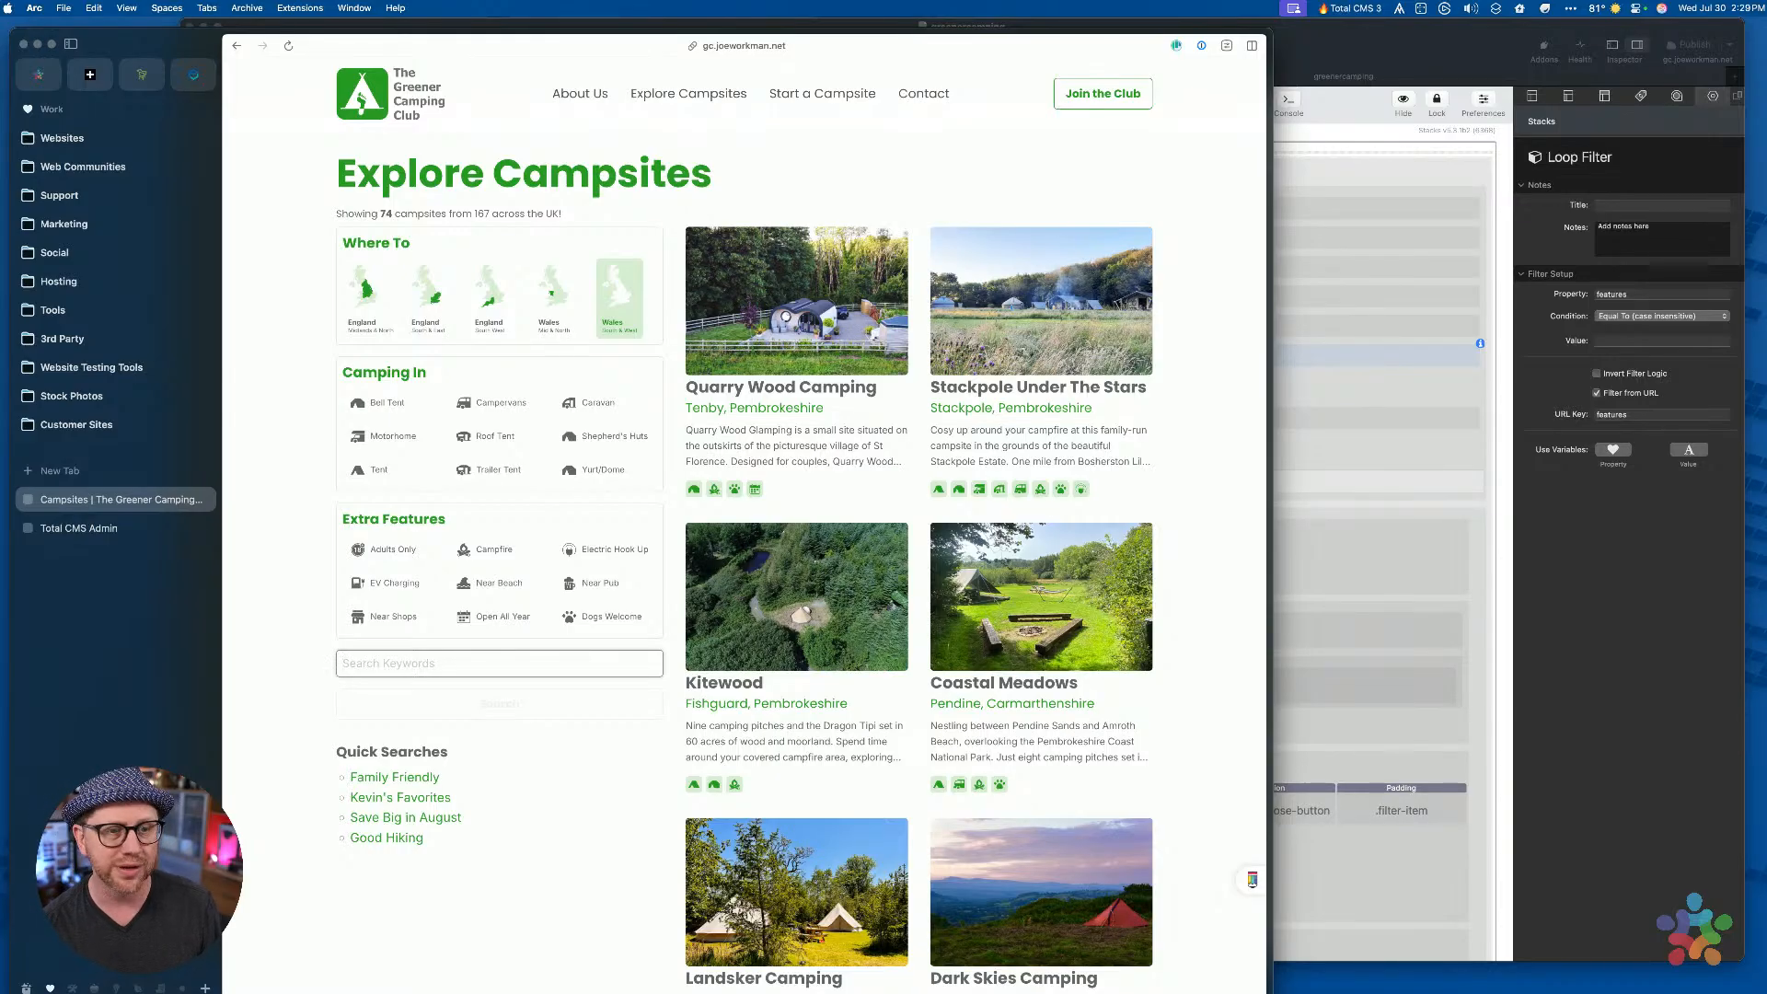
click(1394, 43)
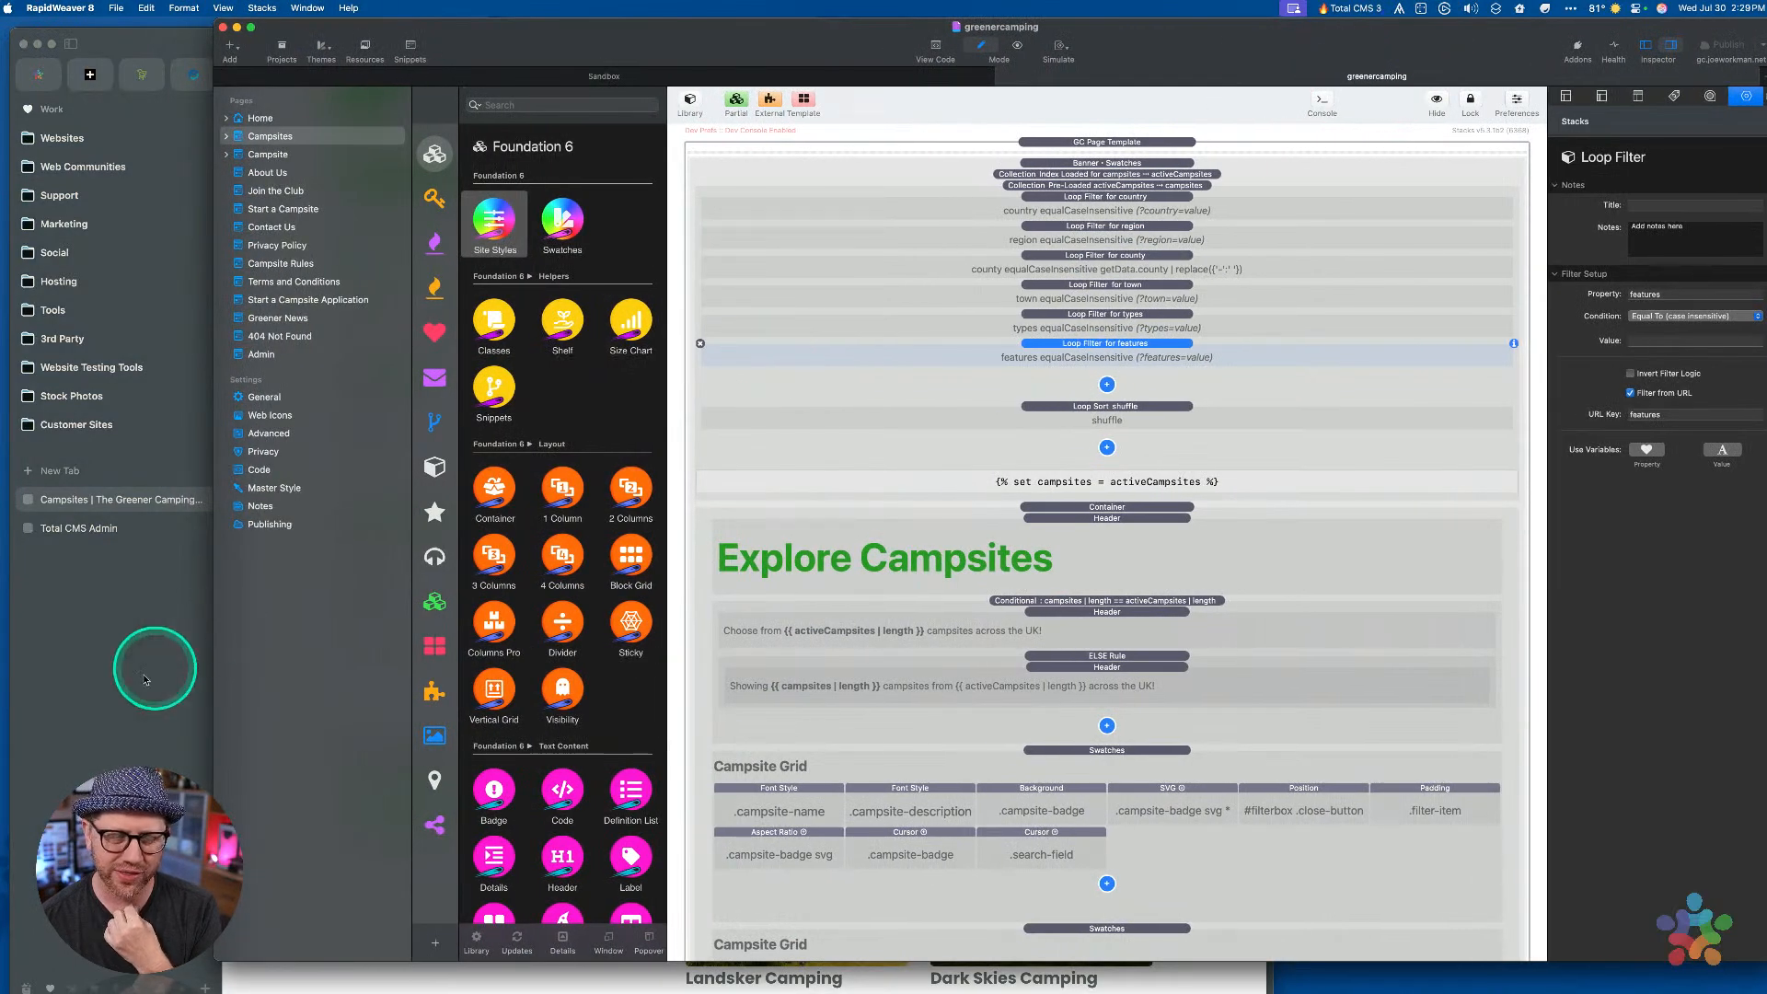
click(86, 705)
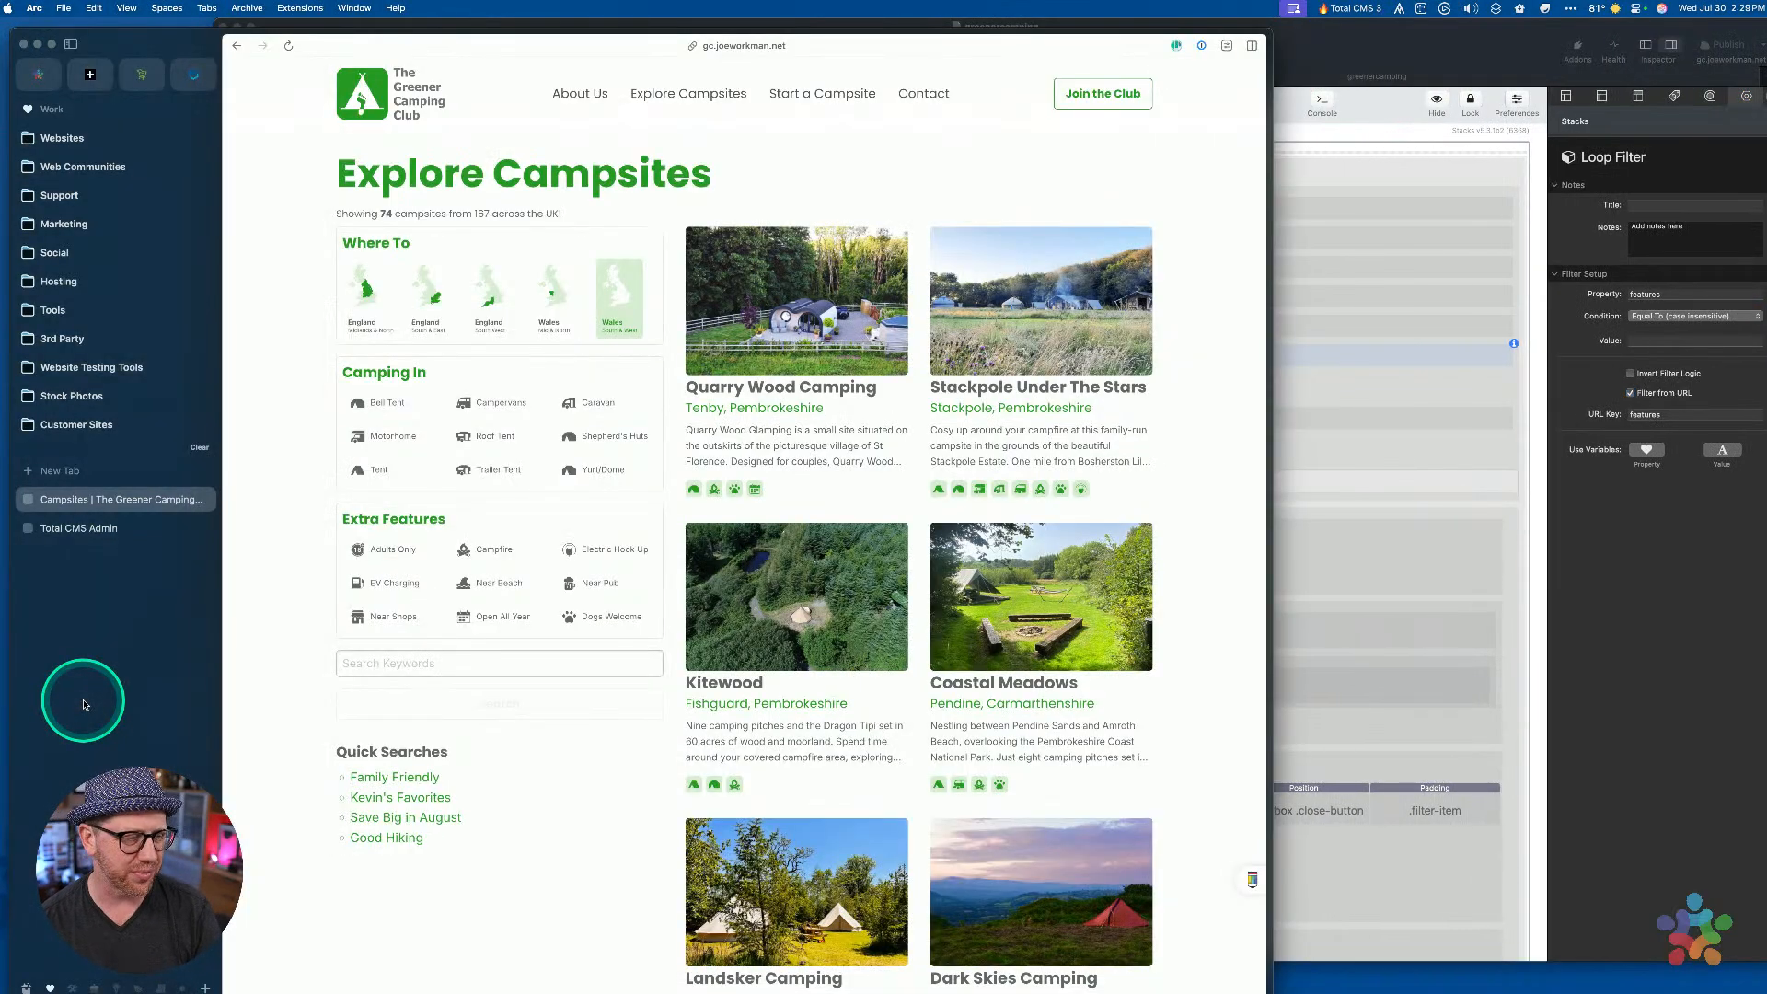